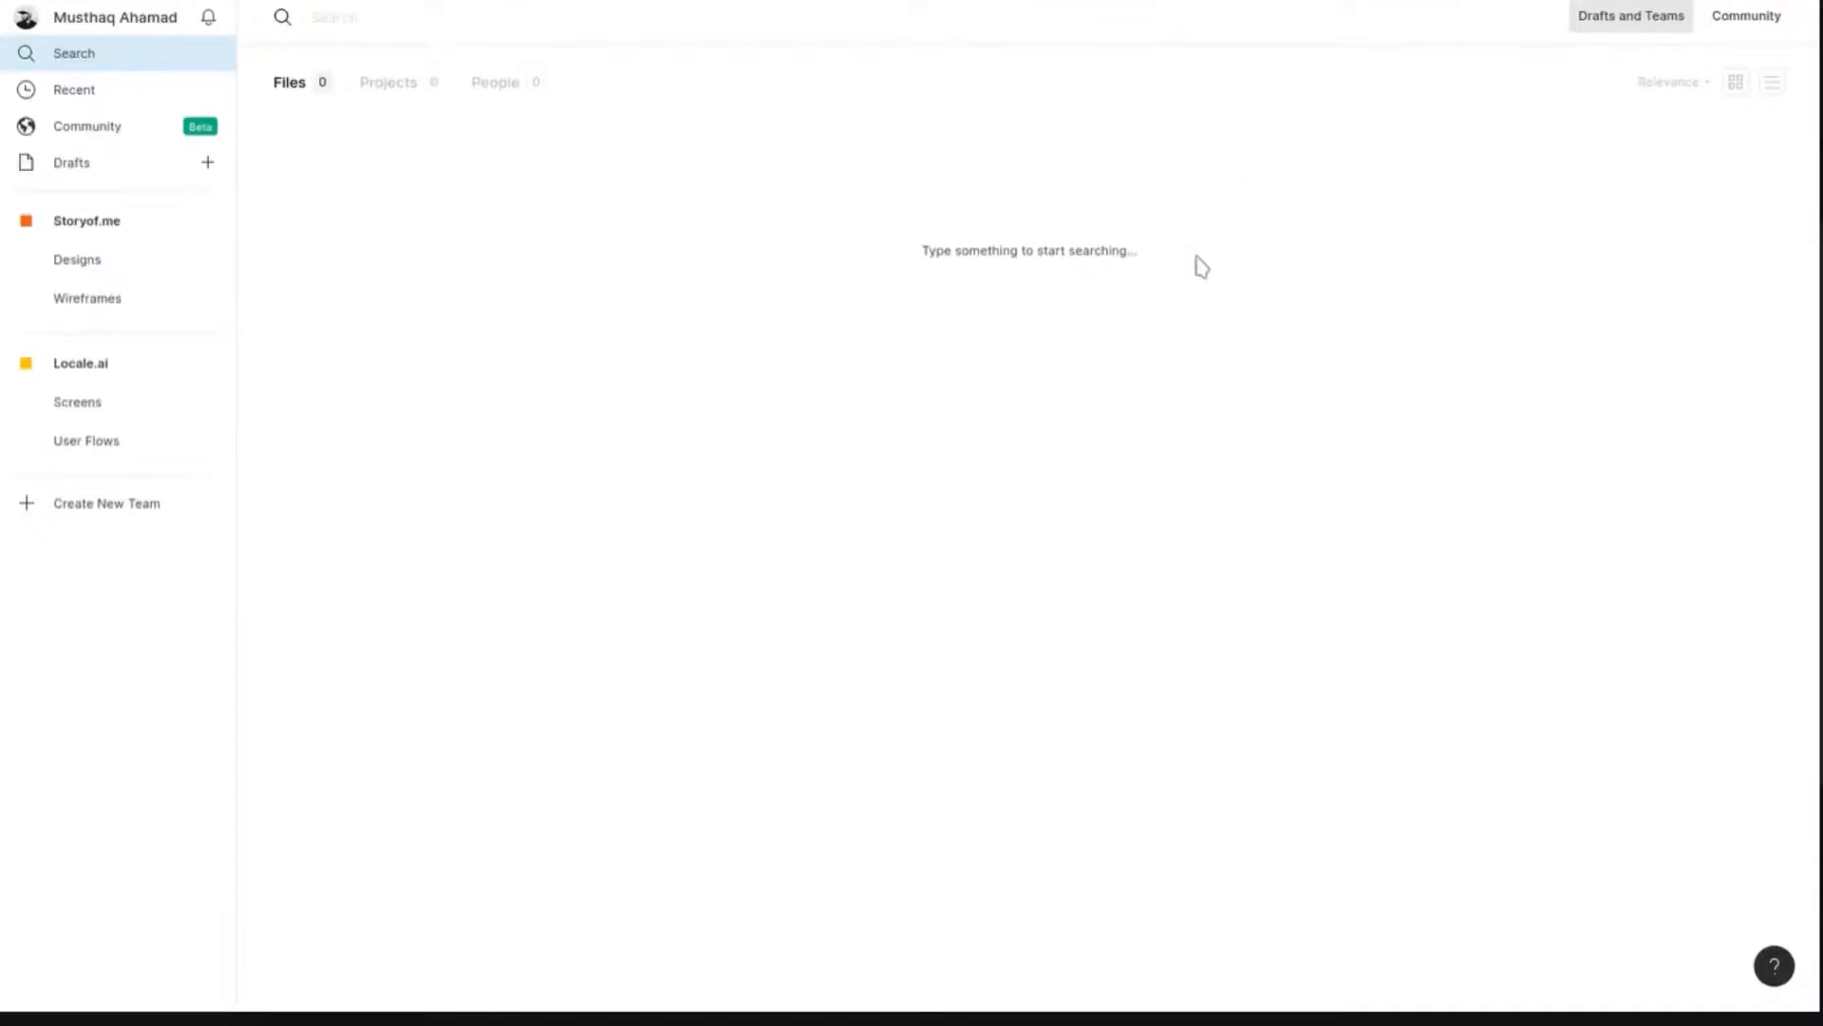
- Leave full-screen mode and enlarge the page to 120%
{"action": "key", "text": "F11"}
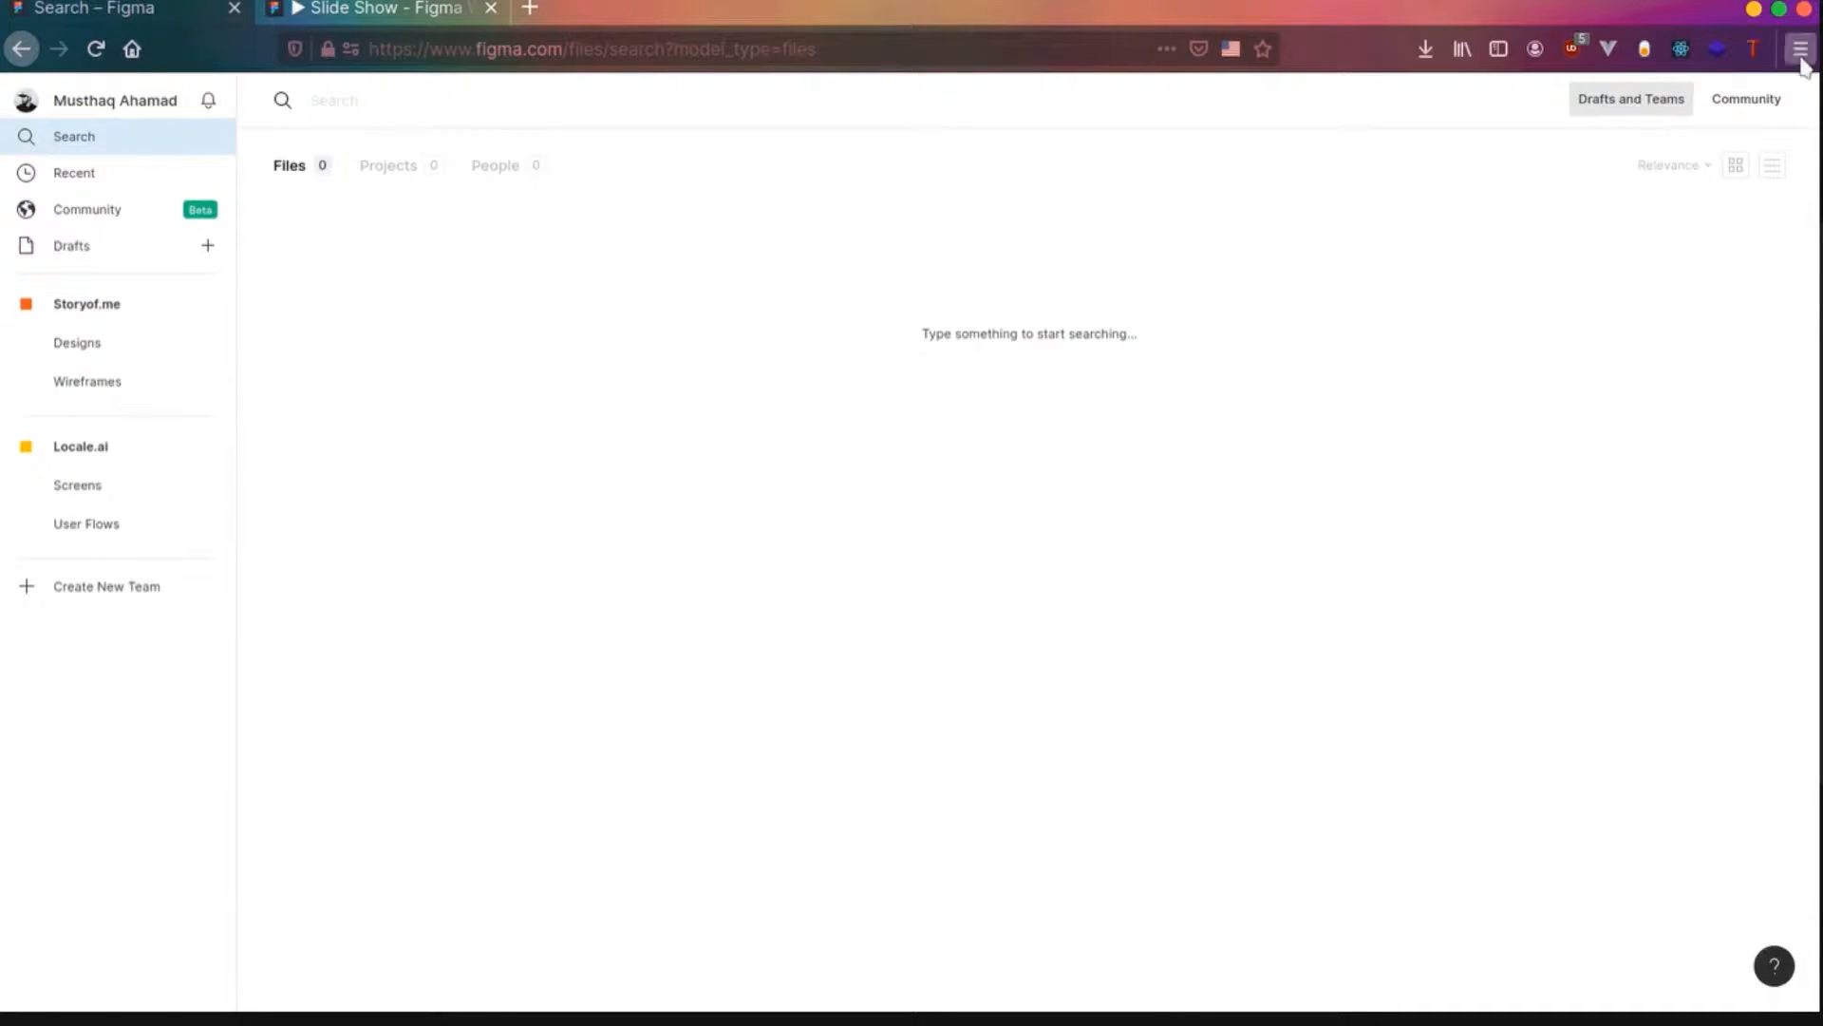
{"action": "key", "text": "ctrl+plus"}
{"action": "key", "text": "ctrl+plus"}
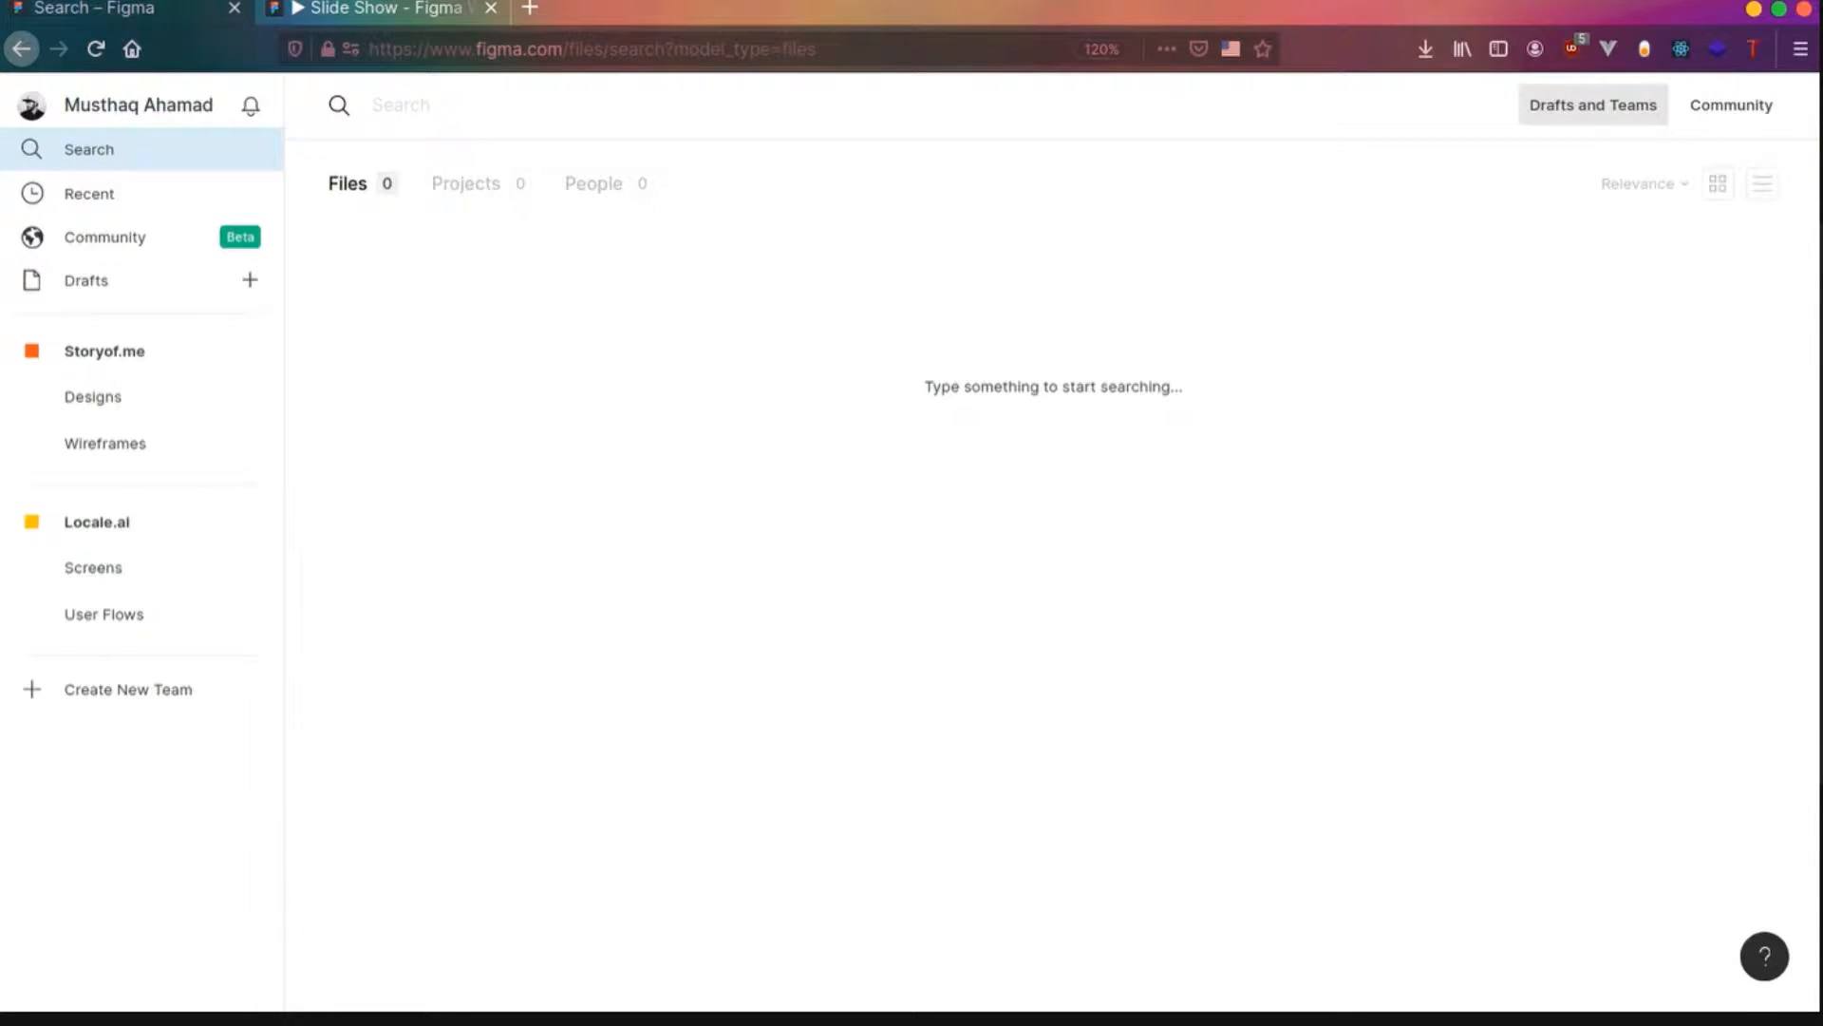
- View the Community search page and the recently viewed files
{"action": "left_click", "coordinate": [1048, 299]}
{"action": "left_click", "coordinate": [1717, 104]}
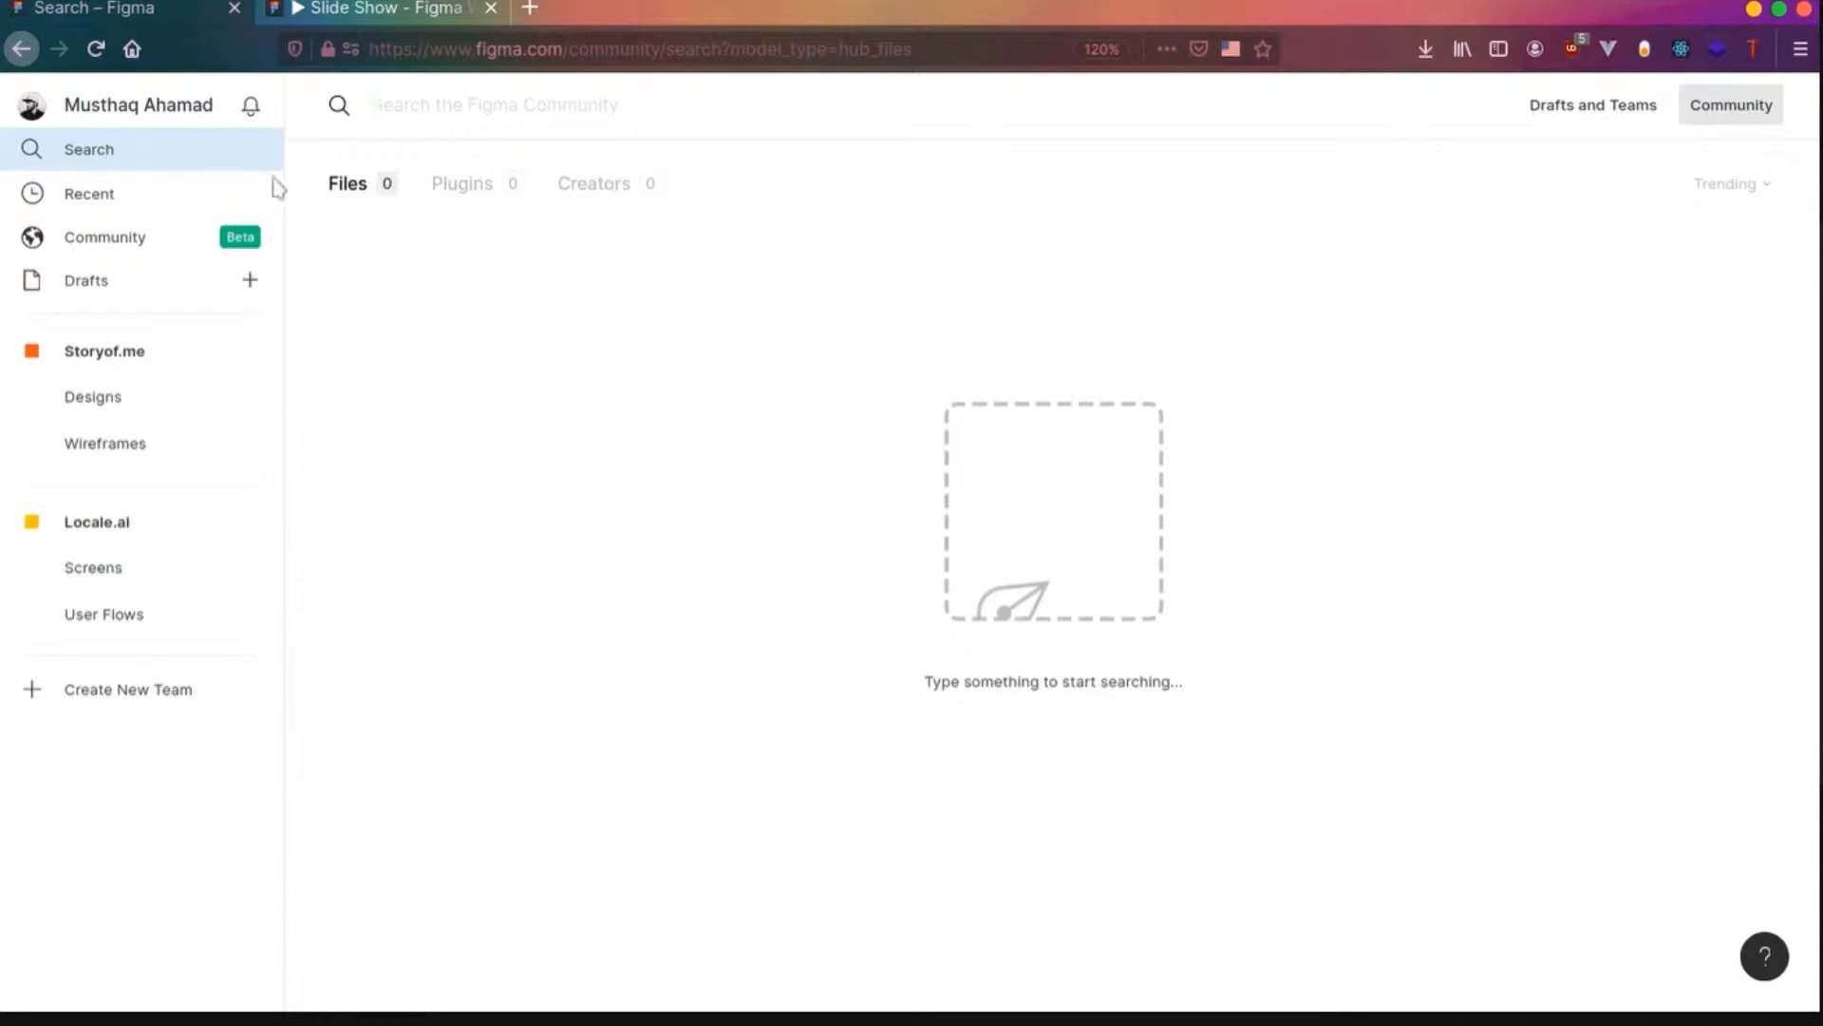
{"action": "left_click", "coordinate": [90, 199]}
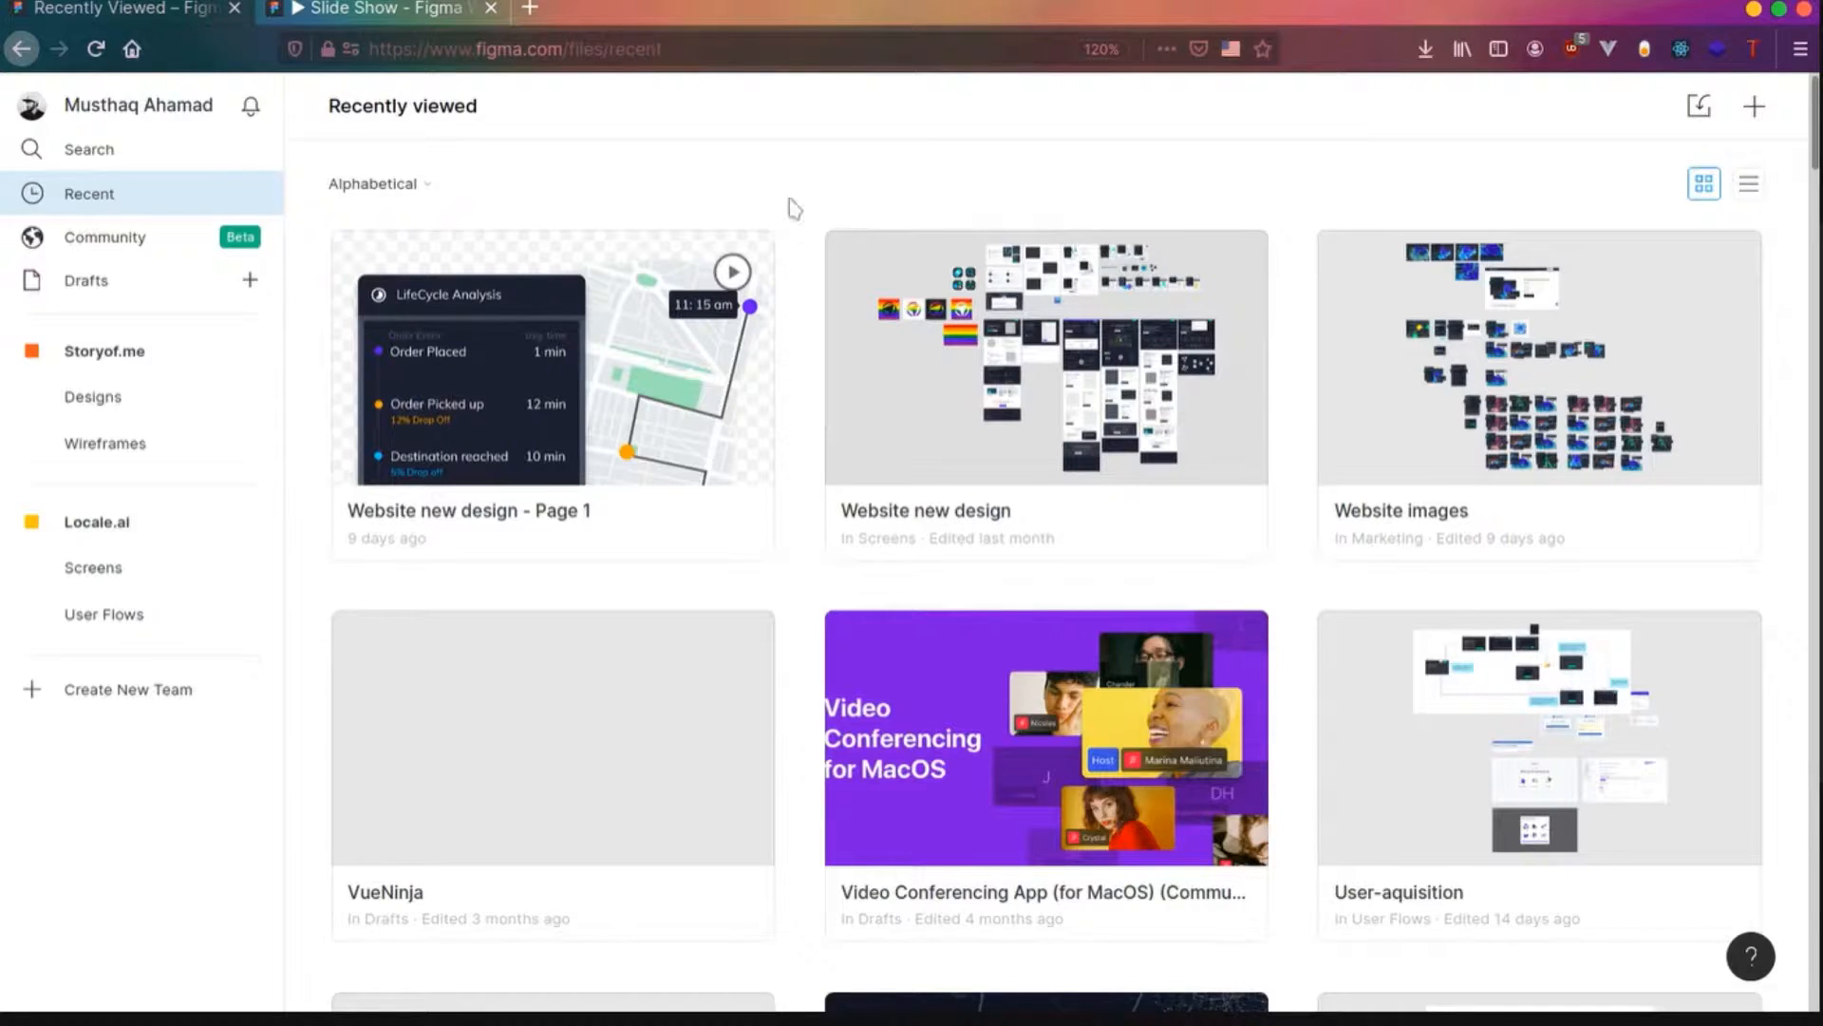
- Examine the Community feed, looking through the files under Trending and Noteworthy
{"action": "left_click", "coordinate": [116, 238]}
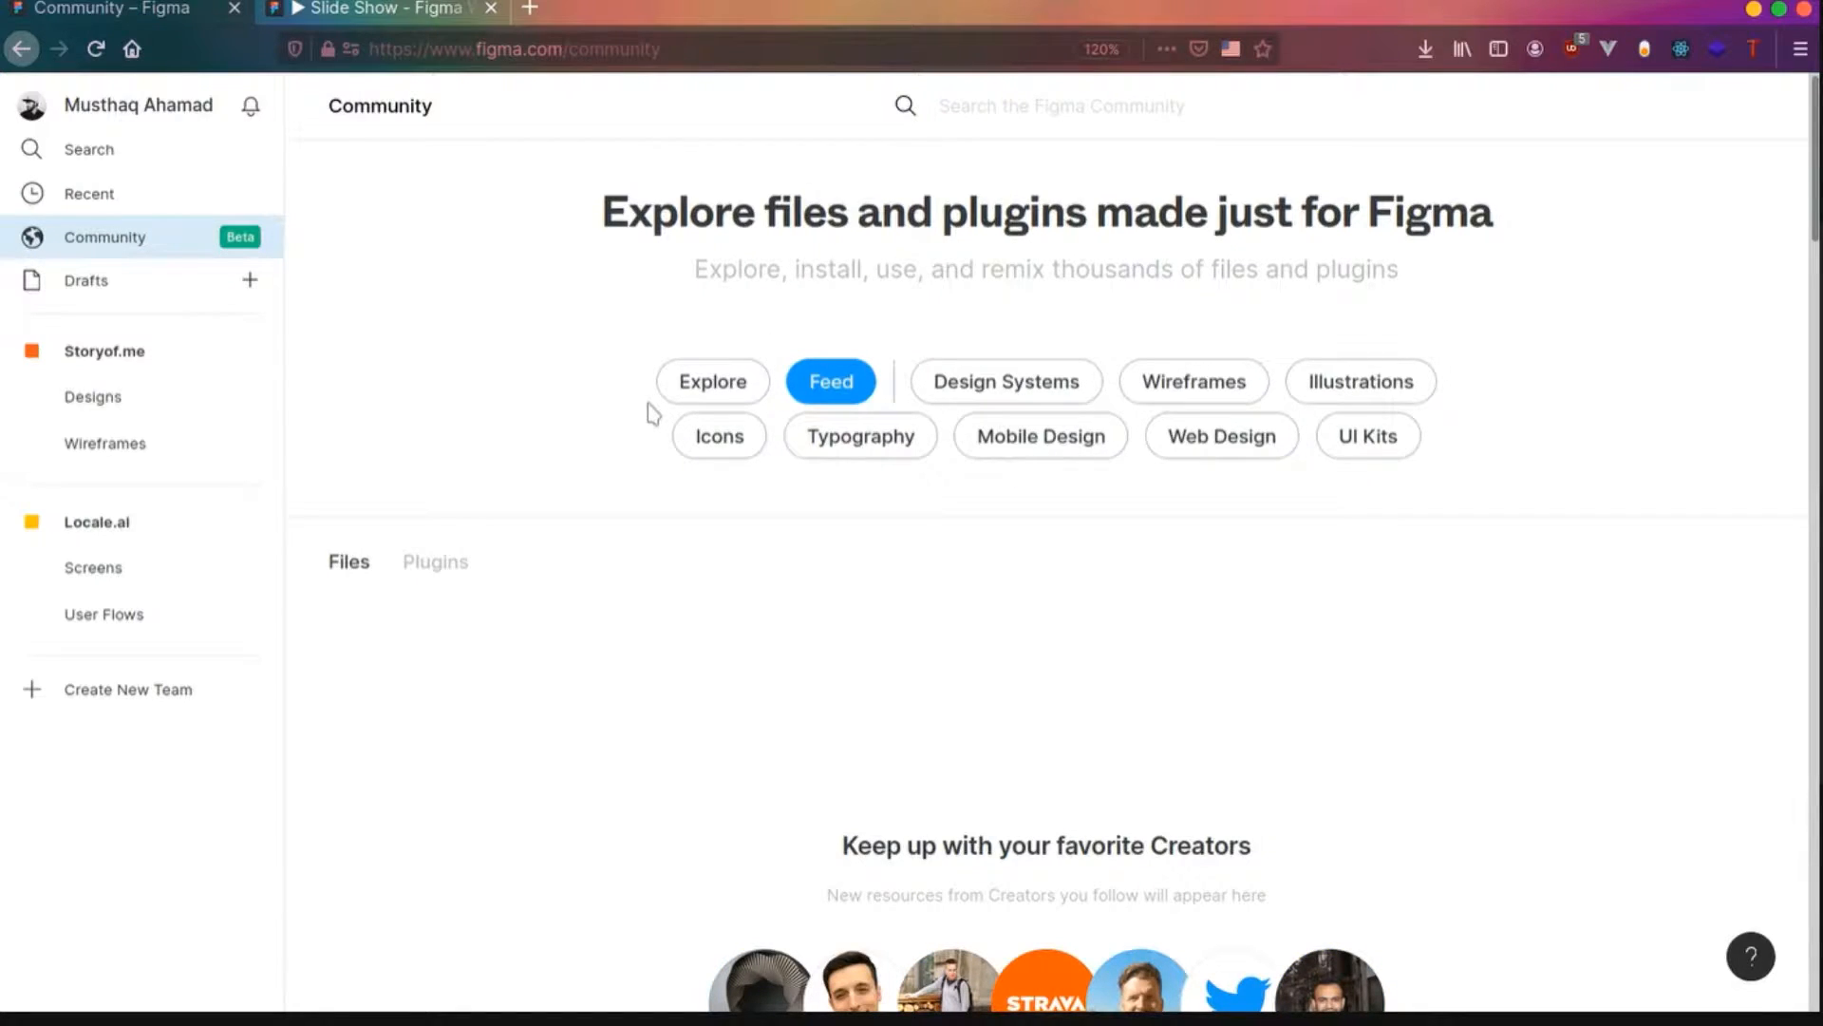
{"action": "scroll", "coordinate": [655, 418], "scroll_direction": "down", "scroll_amount": 3}
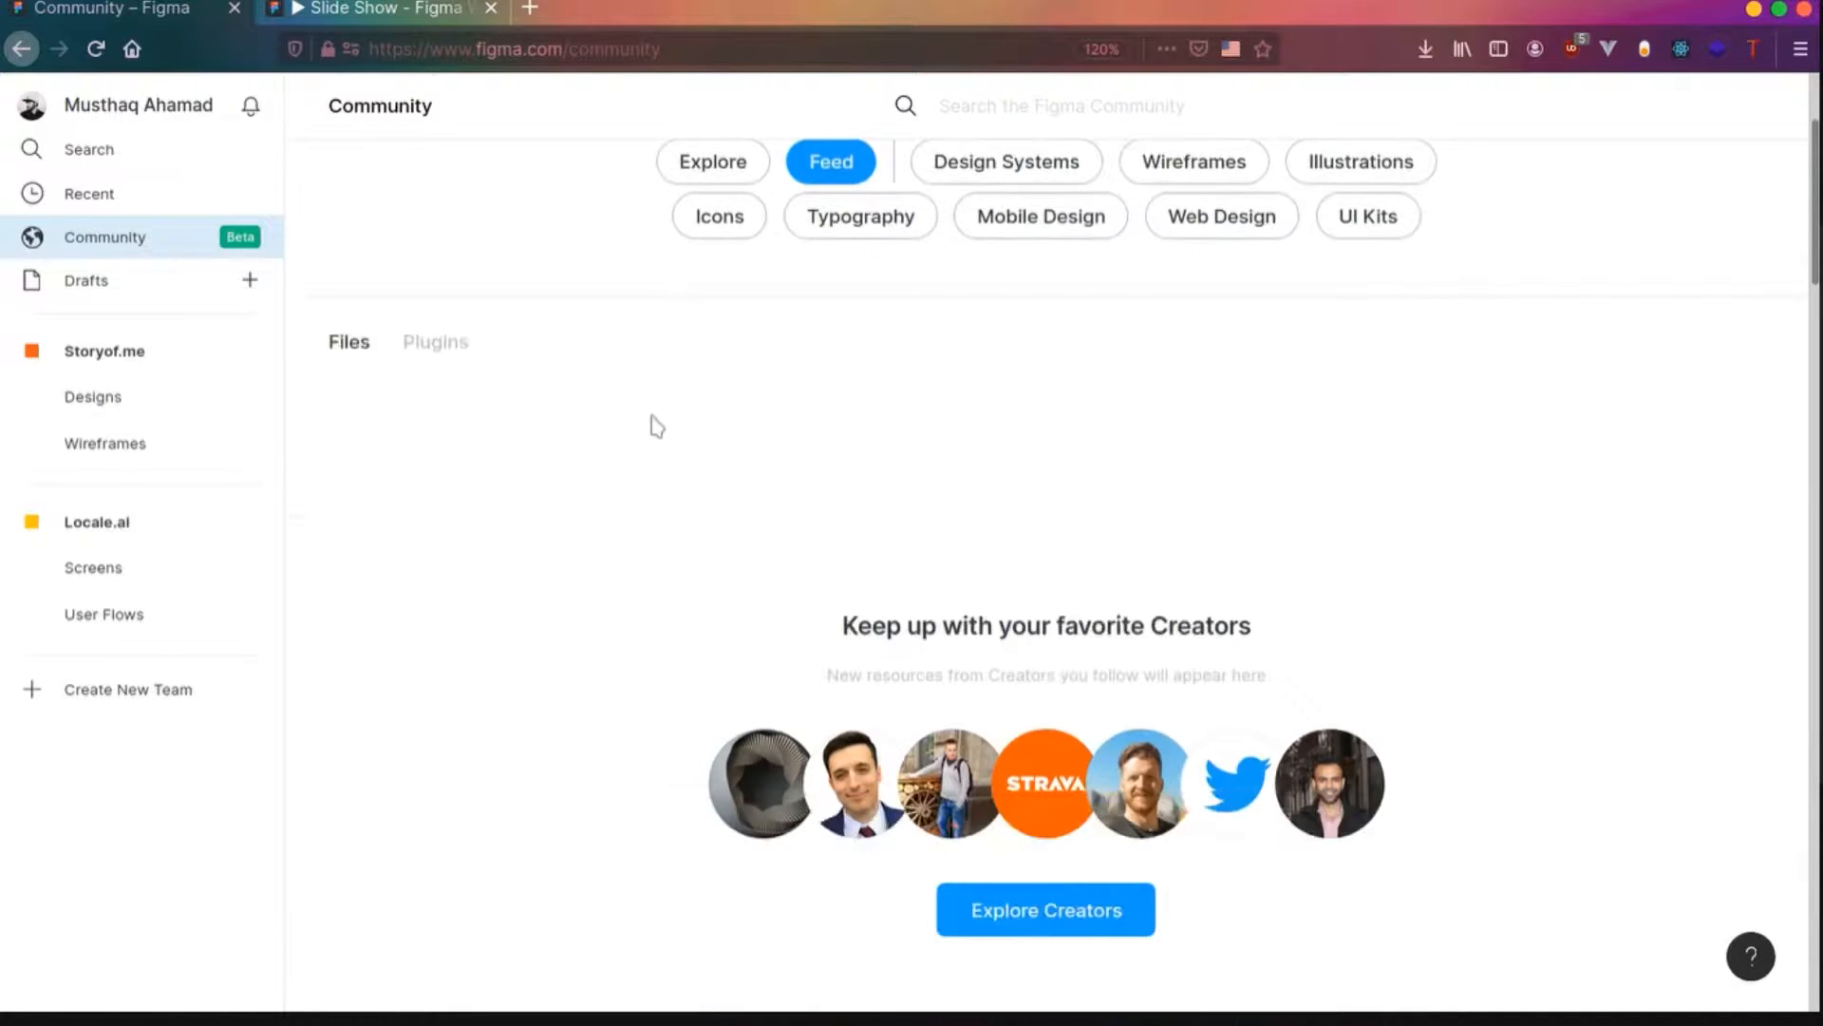
{"action": "scroll", "coordinate": [659, 402], "scroll_direction": "up", "scroll_amount": 1}
{"action": "scroll", "coordinate": [664, 404], "scroll_direction": "down", "scroll_amount": 6}
{"action": "scroll", "coordinate": [668, 403], "scroll_direction": "down", "scroll_amount": 6}
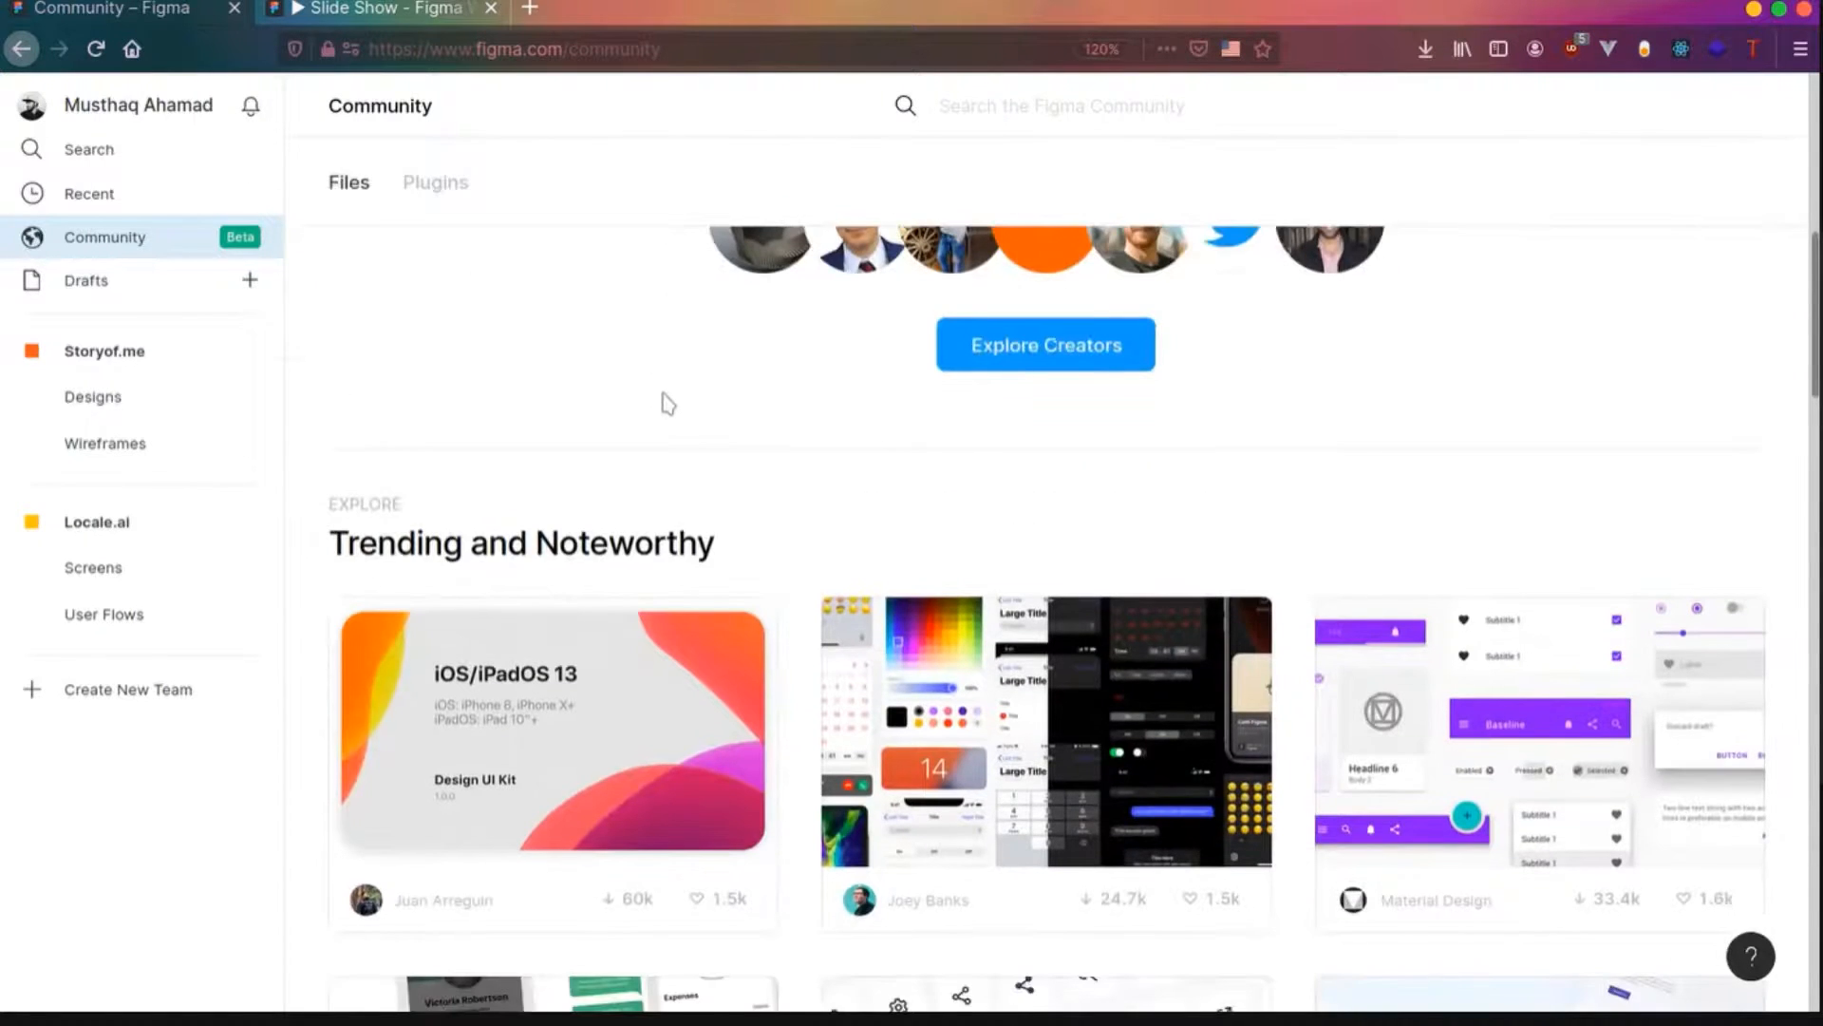
{"action": "scroll", "coordinate": [668, 389], "scroll_direction": "down", "scroll_amount": 7}
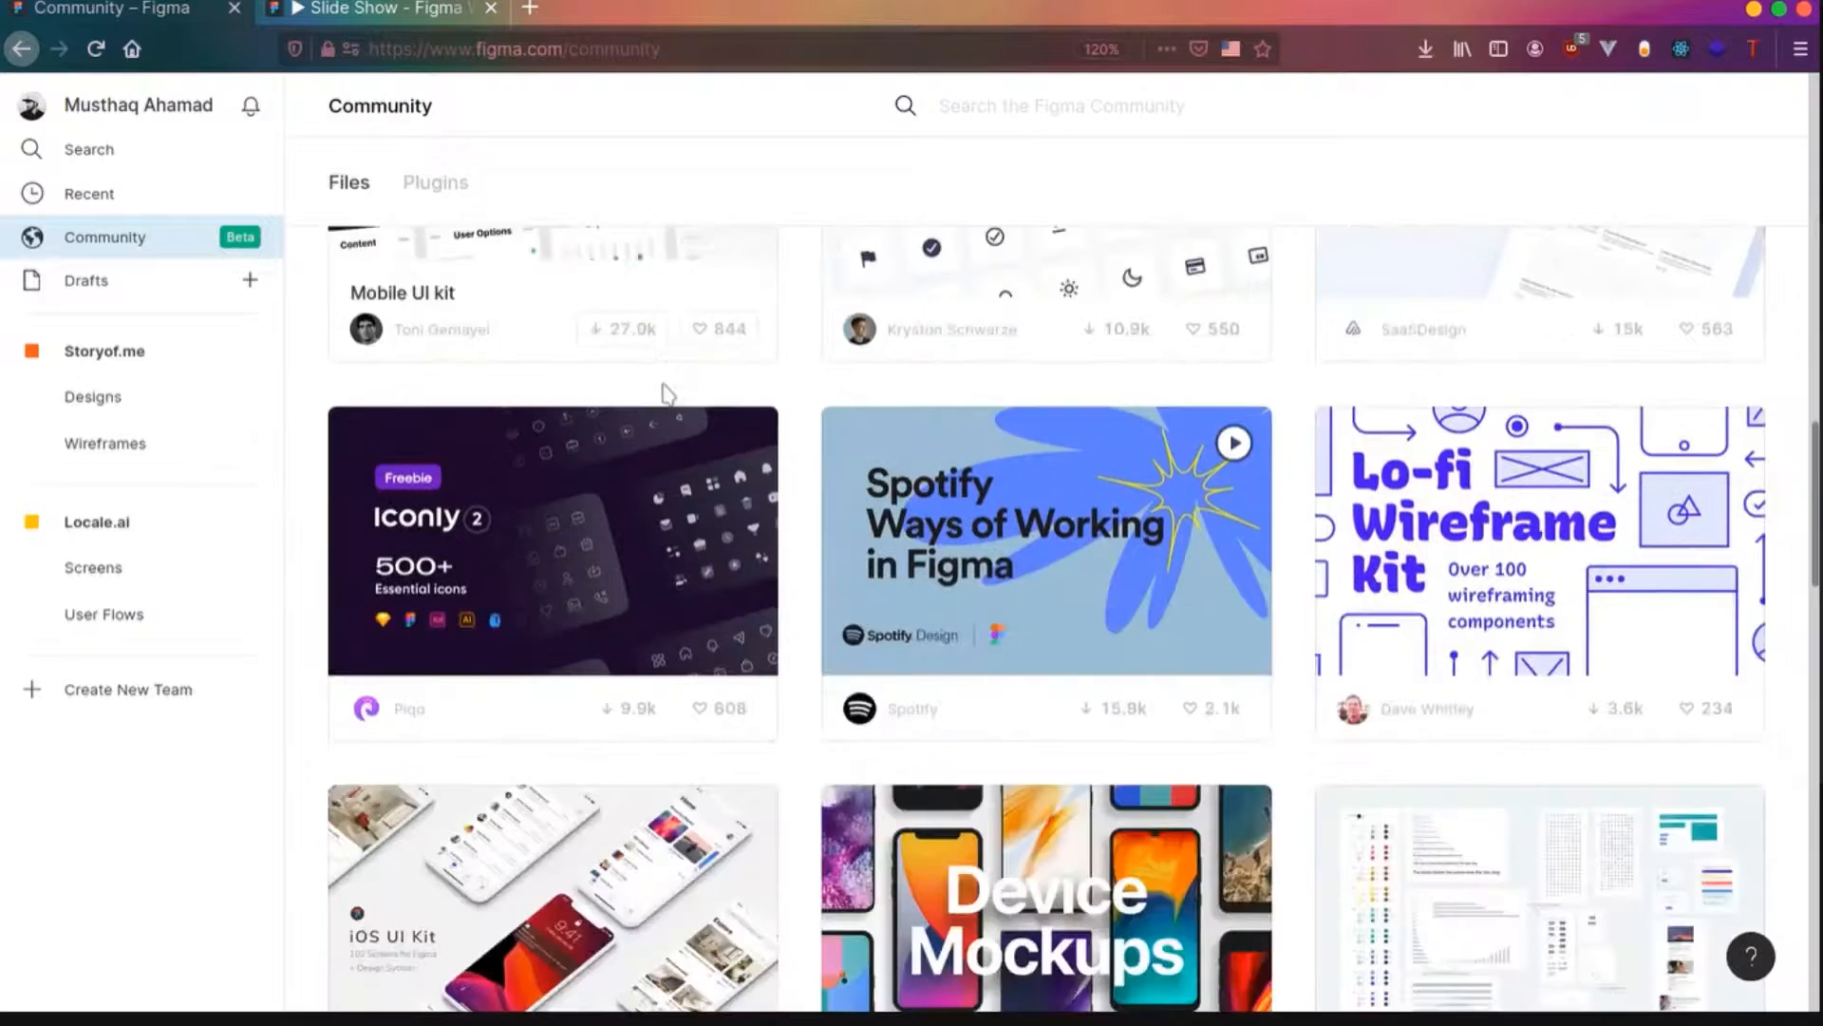
{"action": "scroll", "coordinate": [664, 384], "scroll_direction": "down", "scroll_amount": 7}
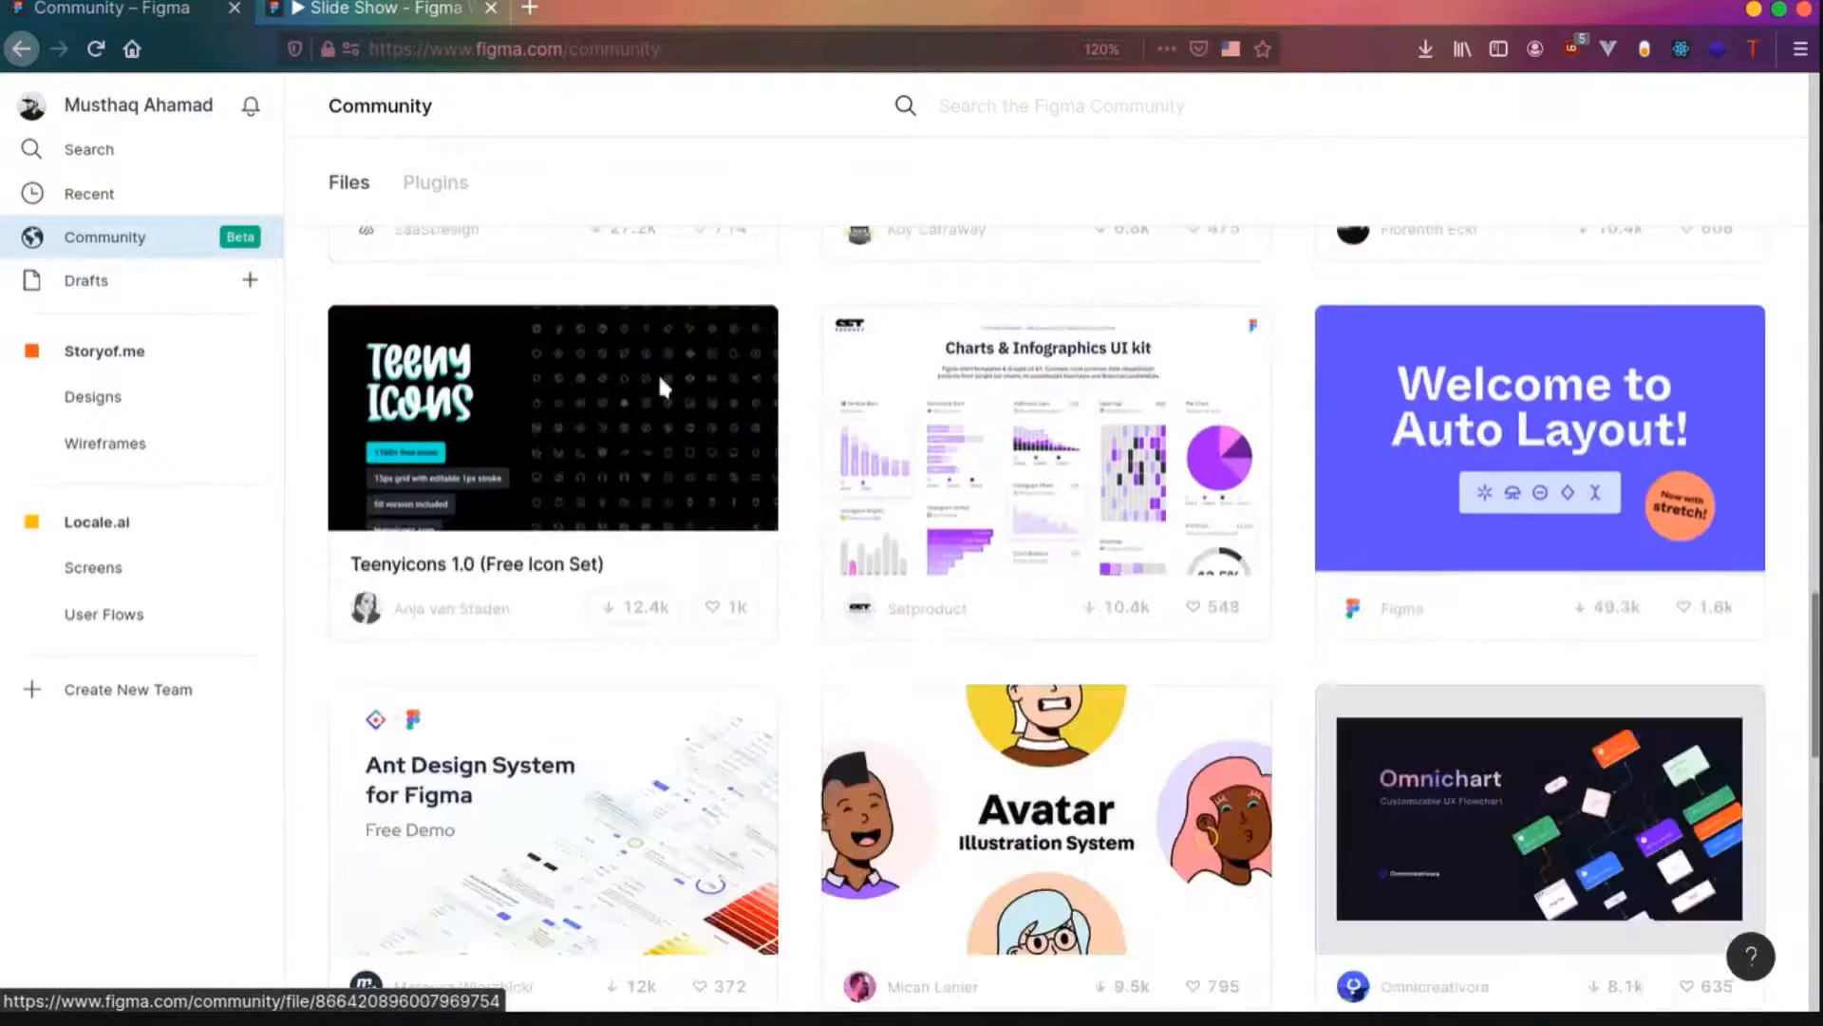
{"action": "scroll", "coordinate": [663, 384], "scroll_direction": "up", "scroll_amount": 7}
{"action": "scroll", "coordinate": [660, 377], "scroll_direction": "up", "scroll_amount": 10}
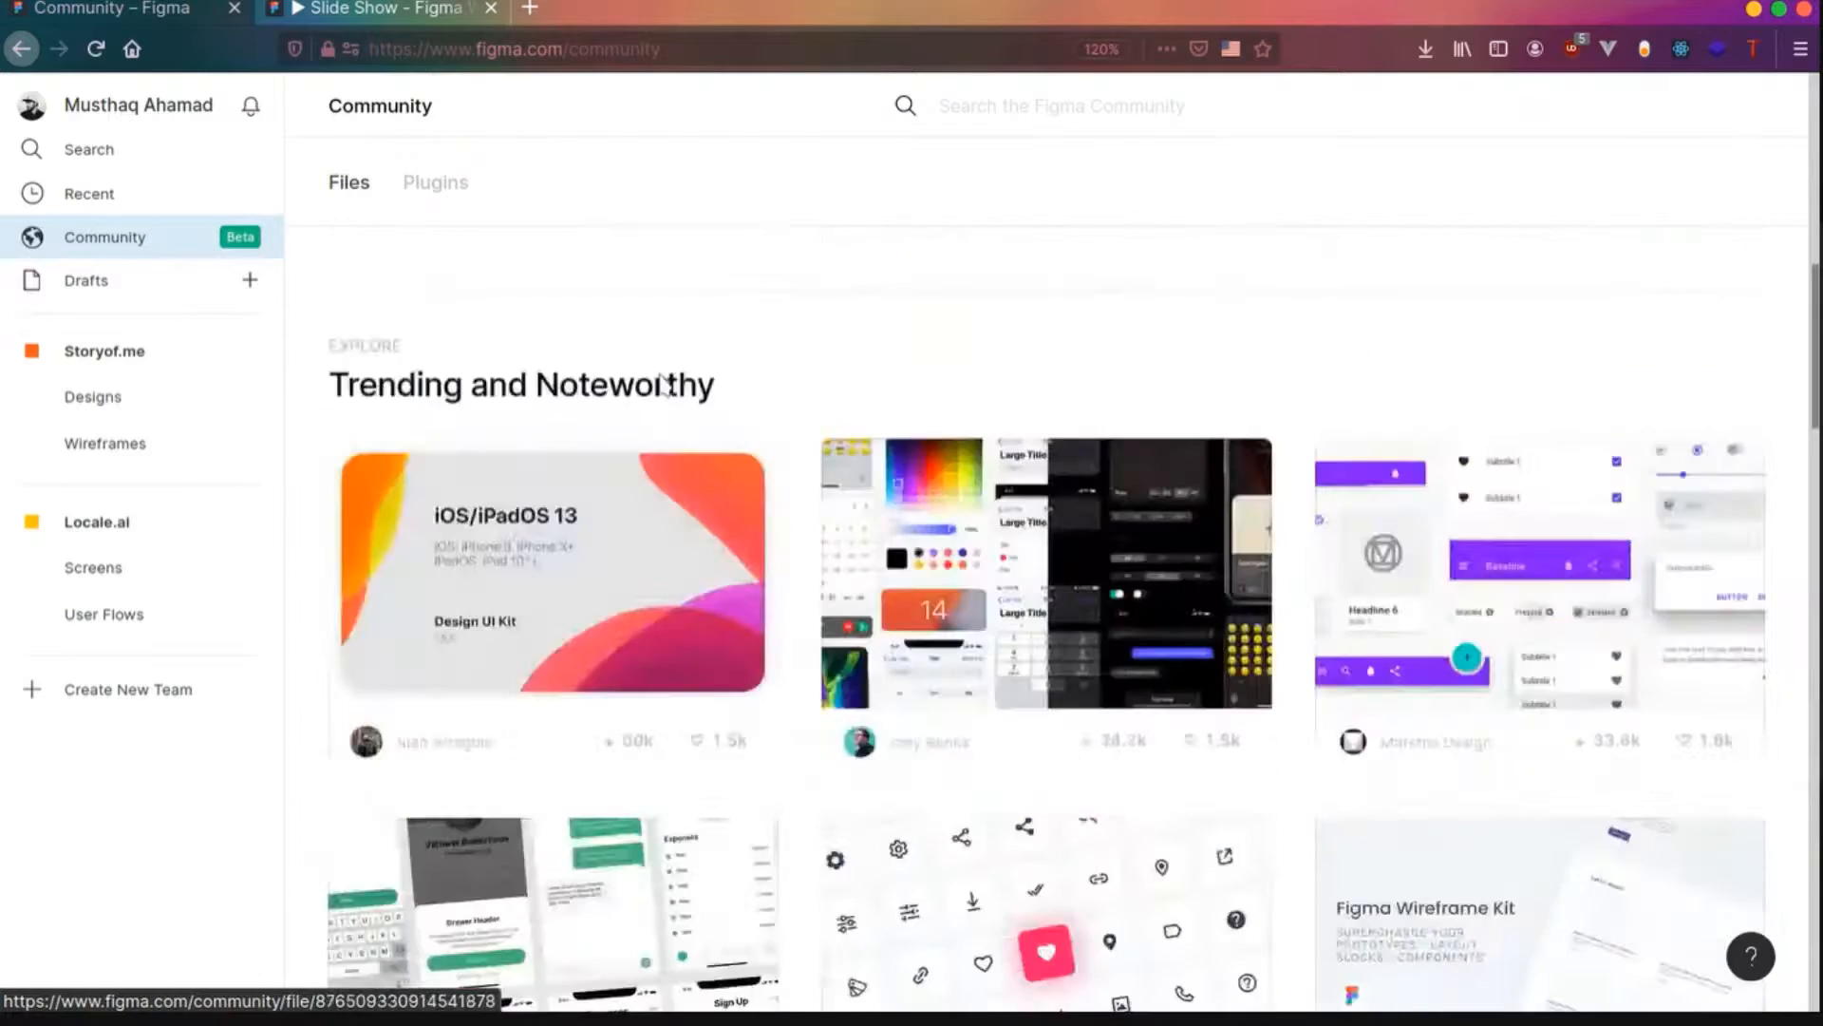
- Look through the Drafts, create a new blank design file there and display it in full-screen mode
{"action": "left_click", "coordinate": [82, 282]}
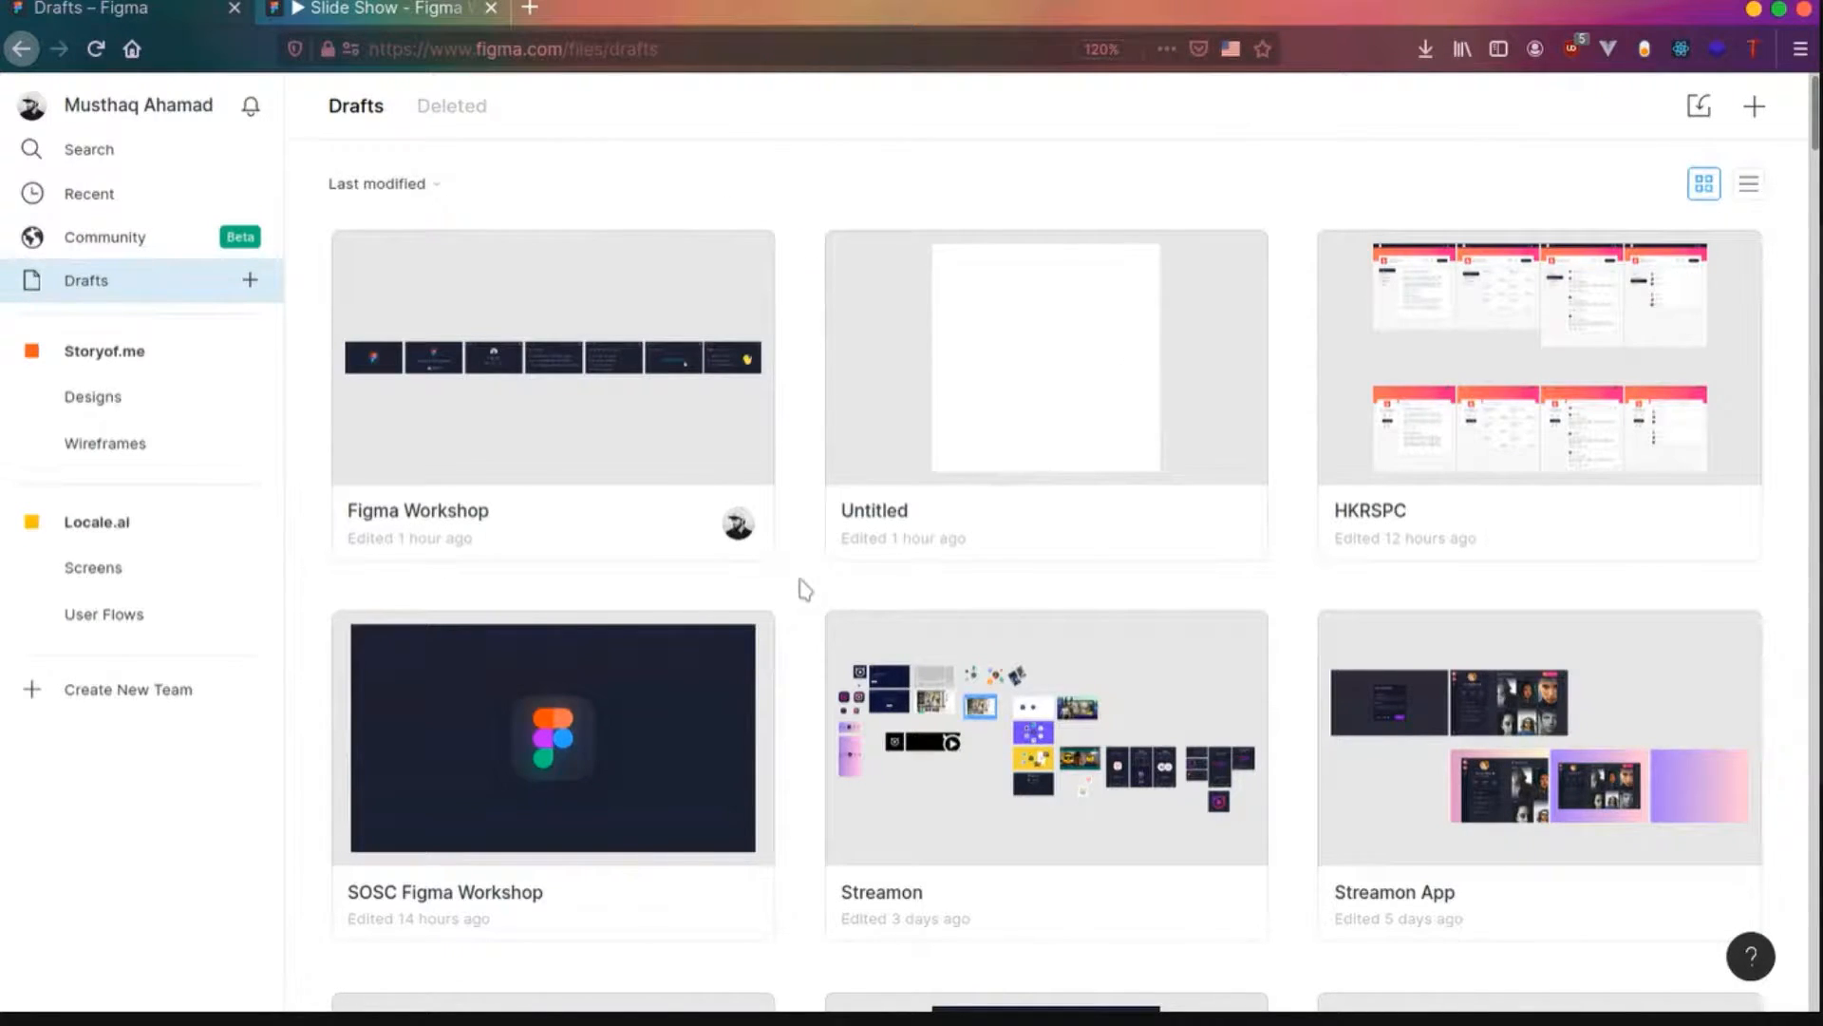
{"action": "scroll", "coordinate": [804, 589], "scroll_direction": "down", "scroll_amount": 10}
{"action": "scroll", "coordinate": [800, 582], "scroll_direction": "up", "scroll_amount": 5}
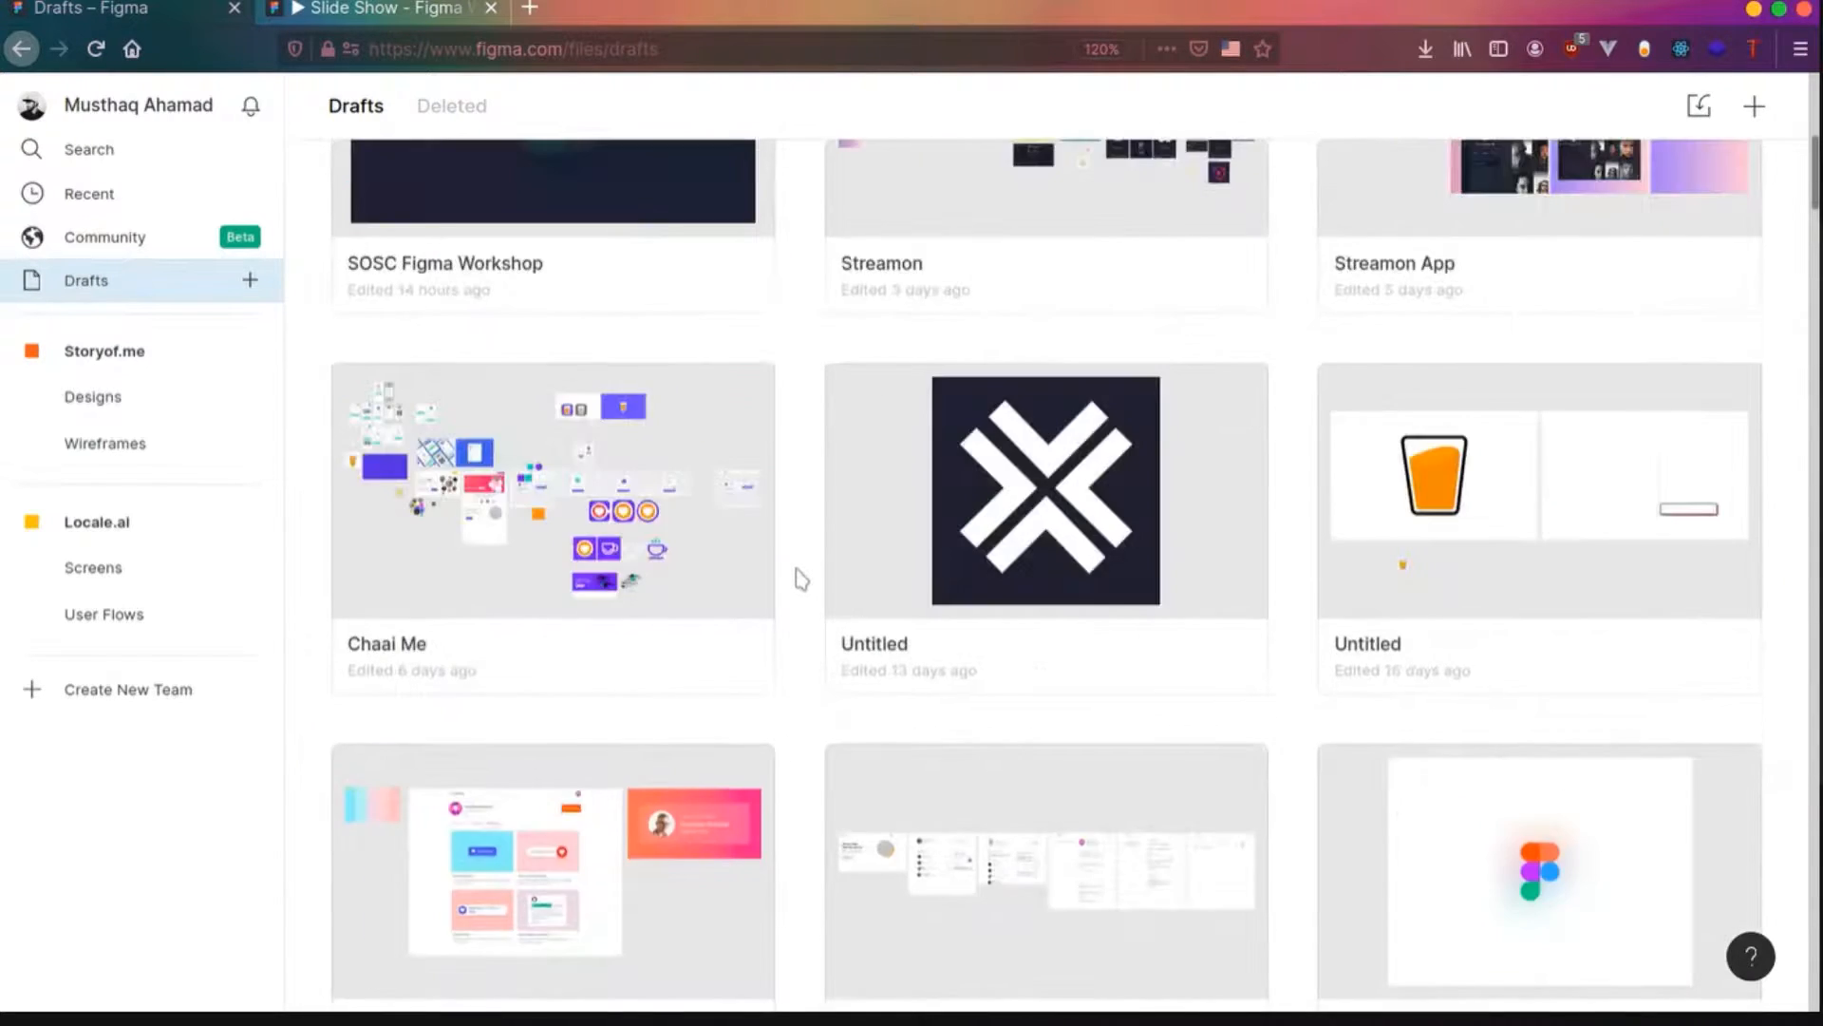
{"action": "scroll", "coordinate": [800, 579], "scroll_direction": "up", "scroll_amount": 5}
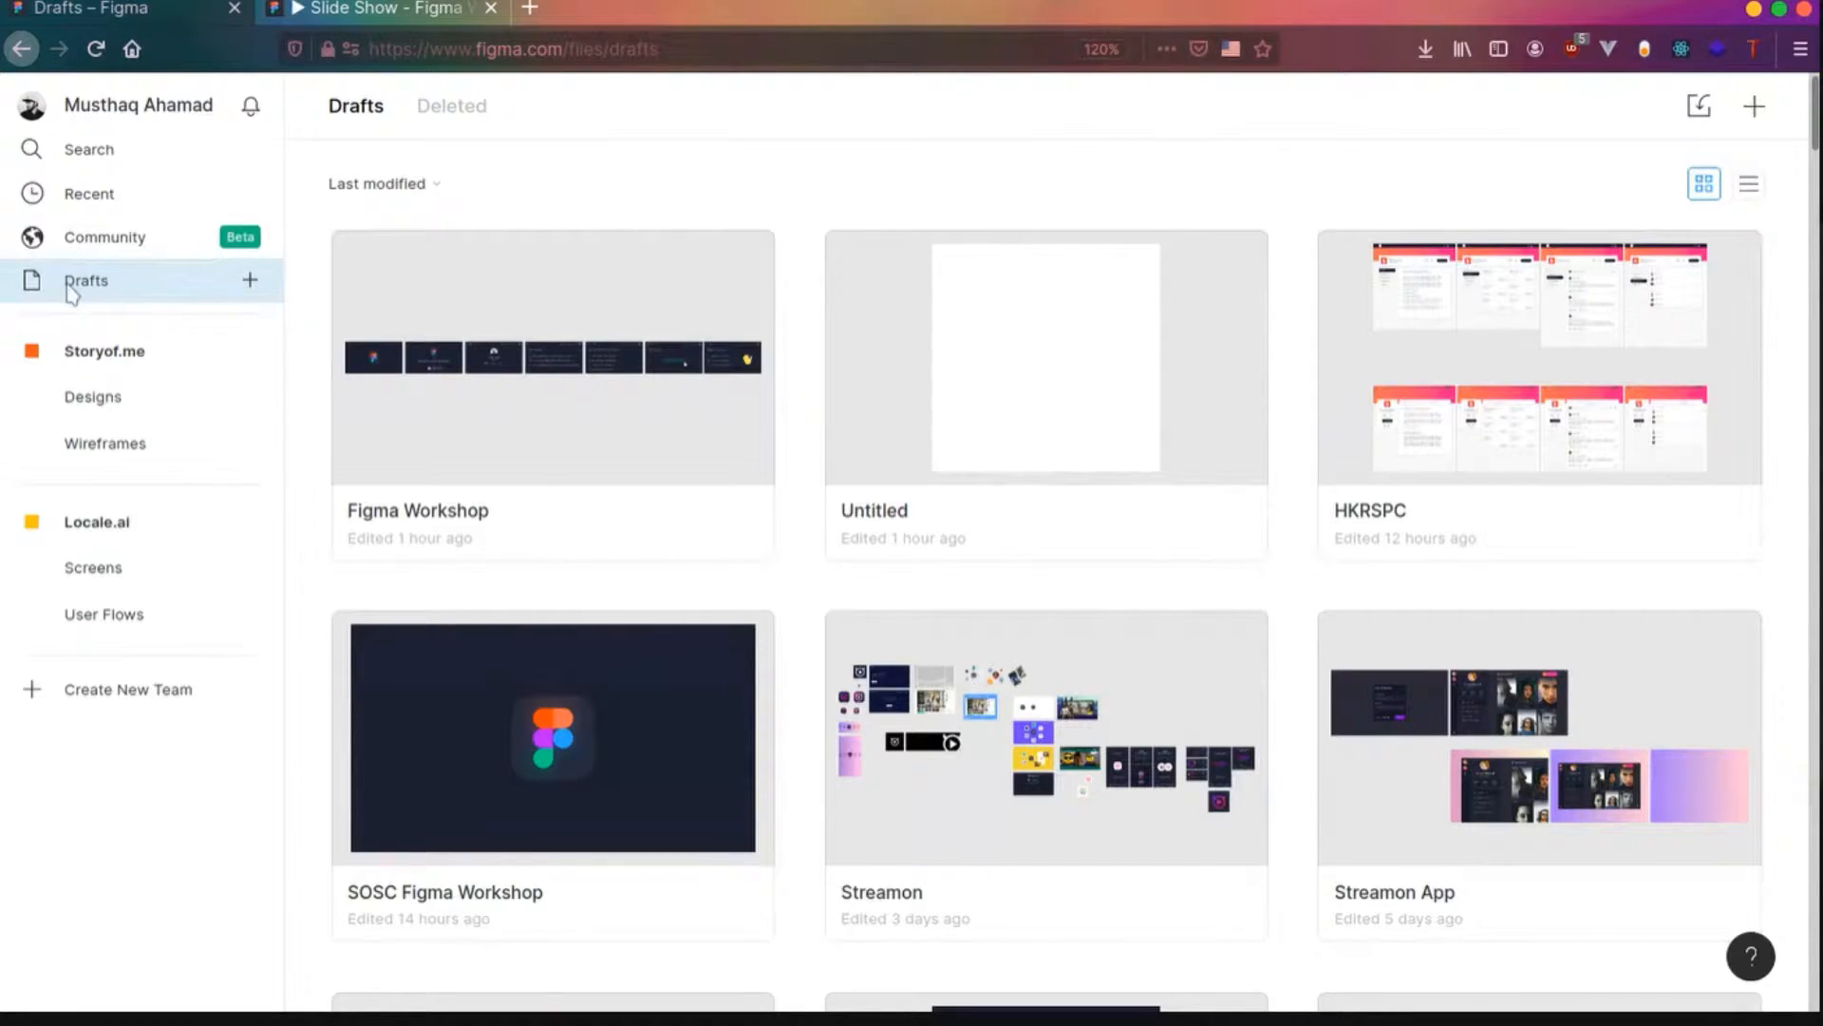
{"action": "left_click", "coordinate": [252, 285]}
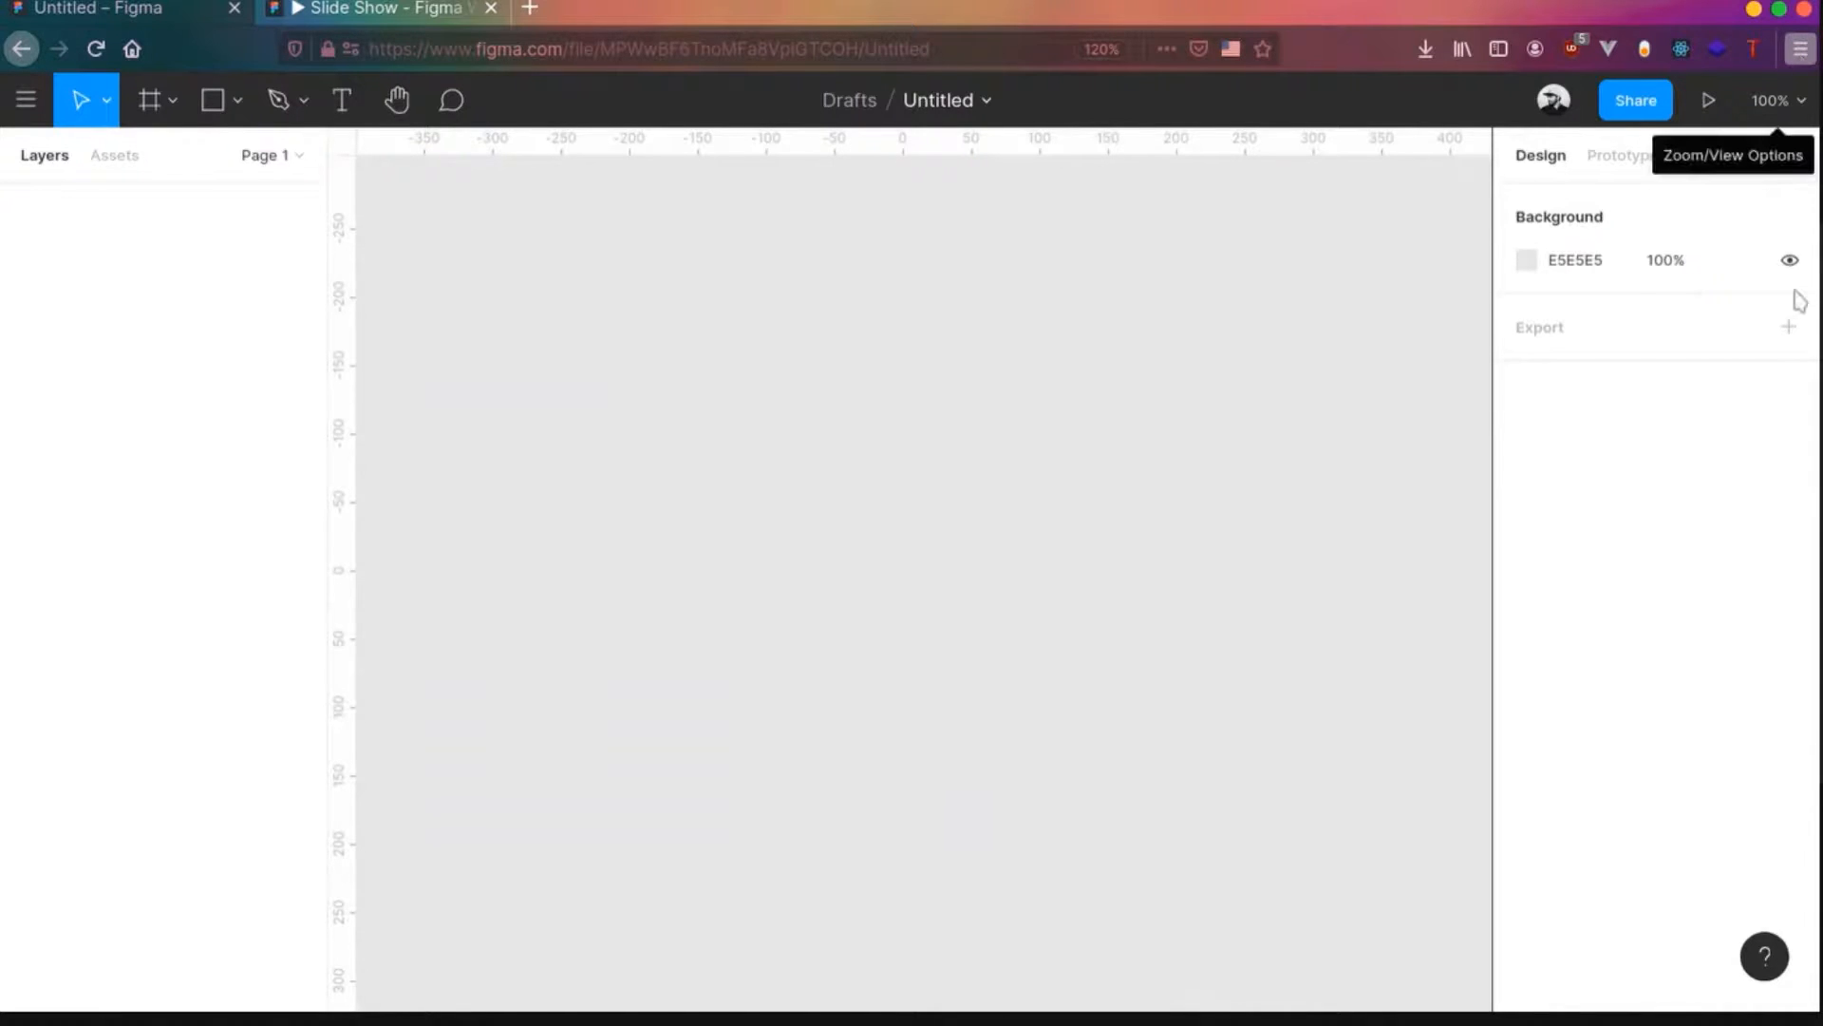
{"action": "key", "text": "F11"}
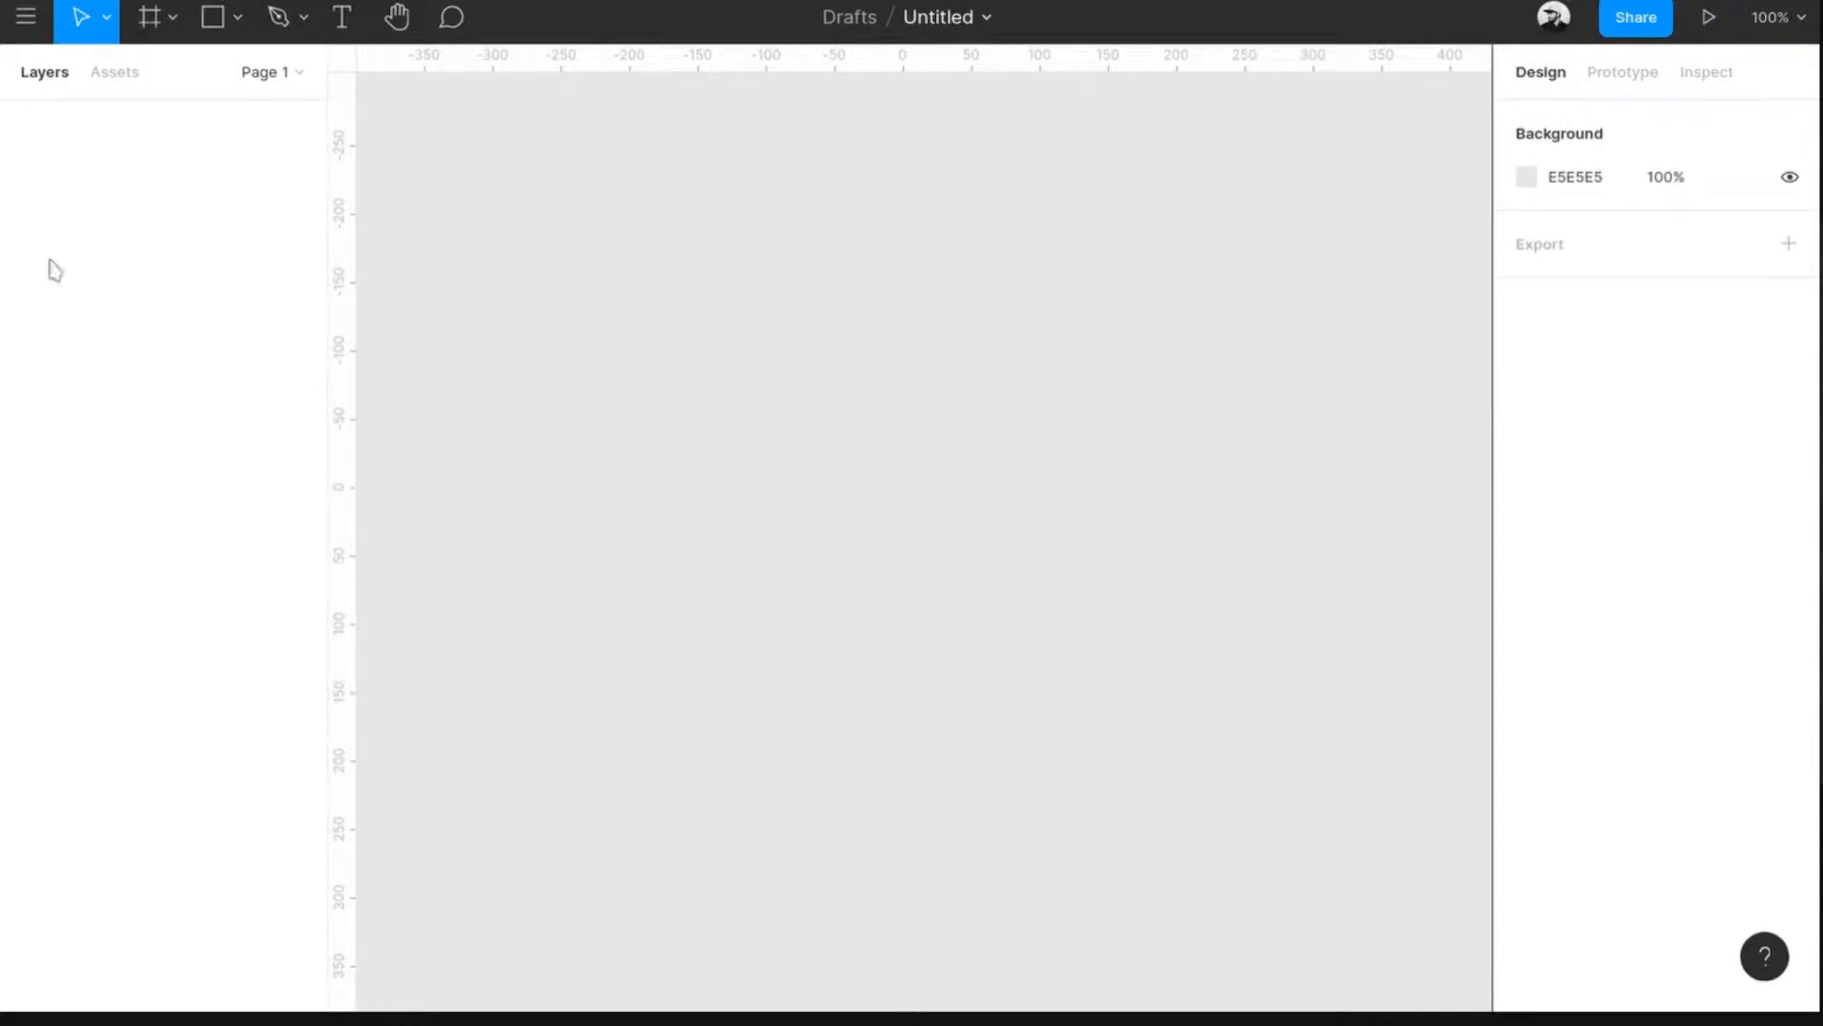
{"action": "left_click", "coordinate": [34, 34]}
{"action": "left_click", "coordinate": [19, 19]}
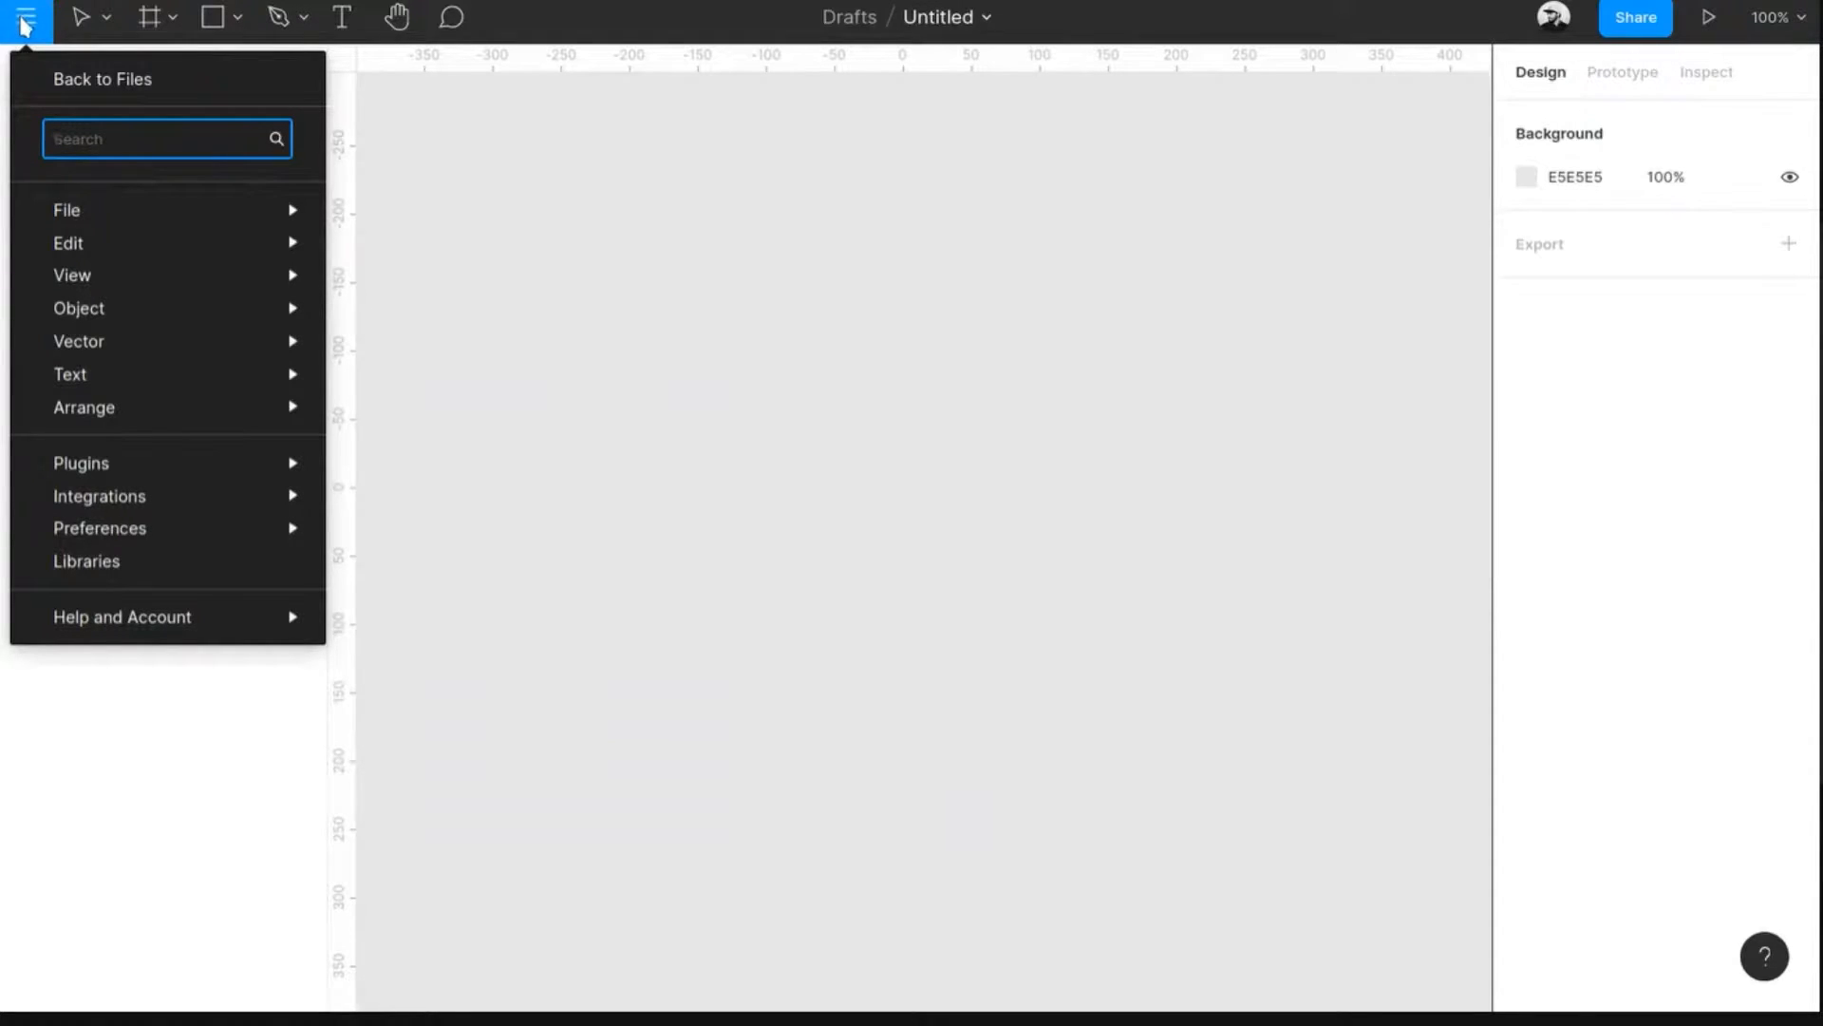
{"action": "left_click", "coordinate": [844, 276]}
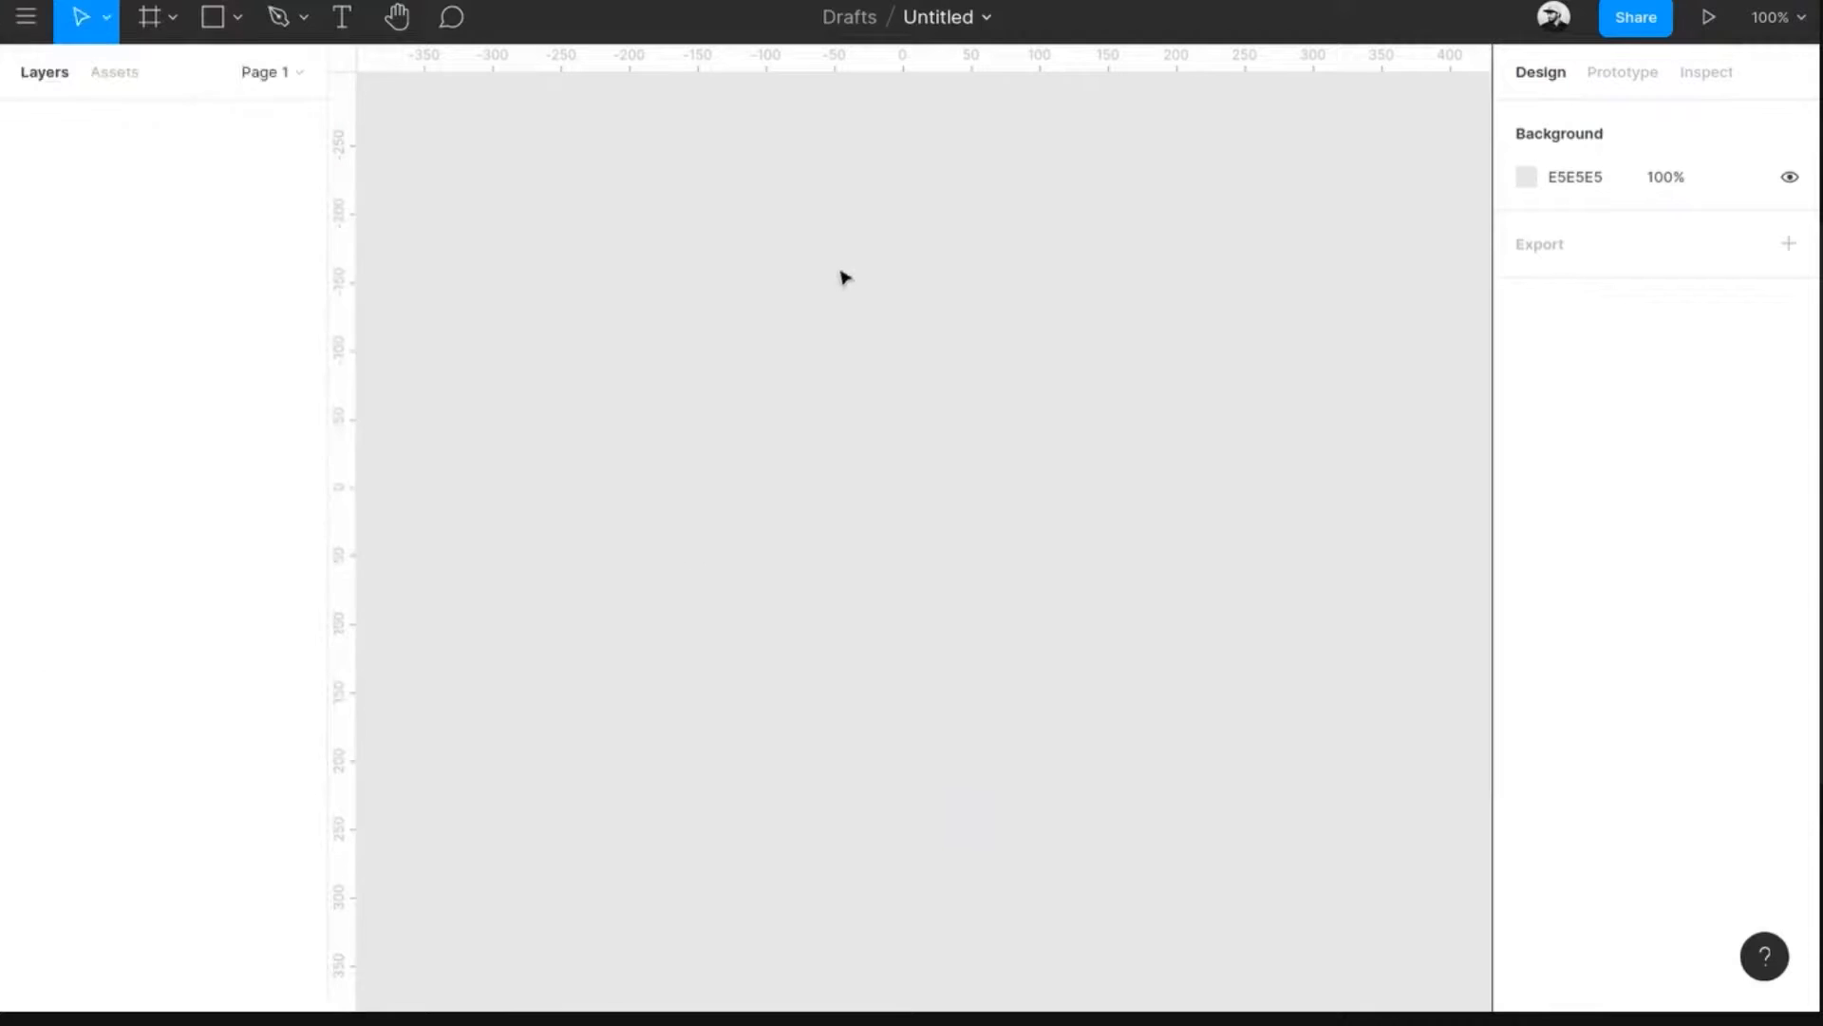
{"action": "left_click", "coordinate": [10, 16]}
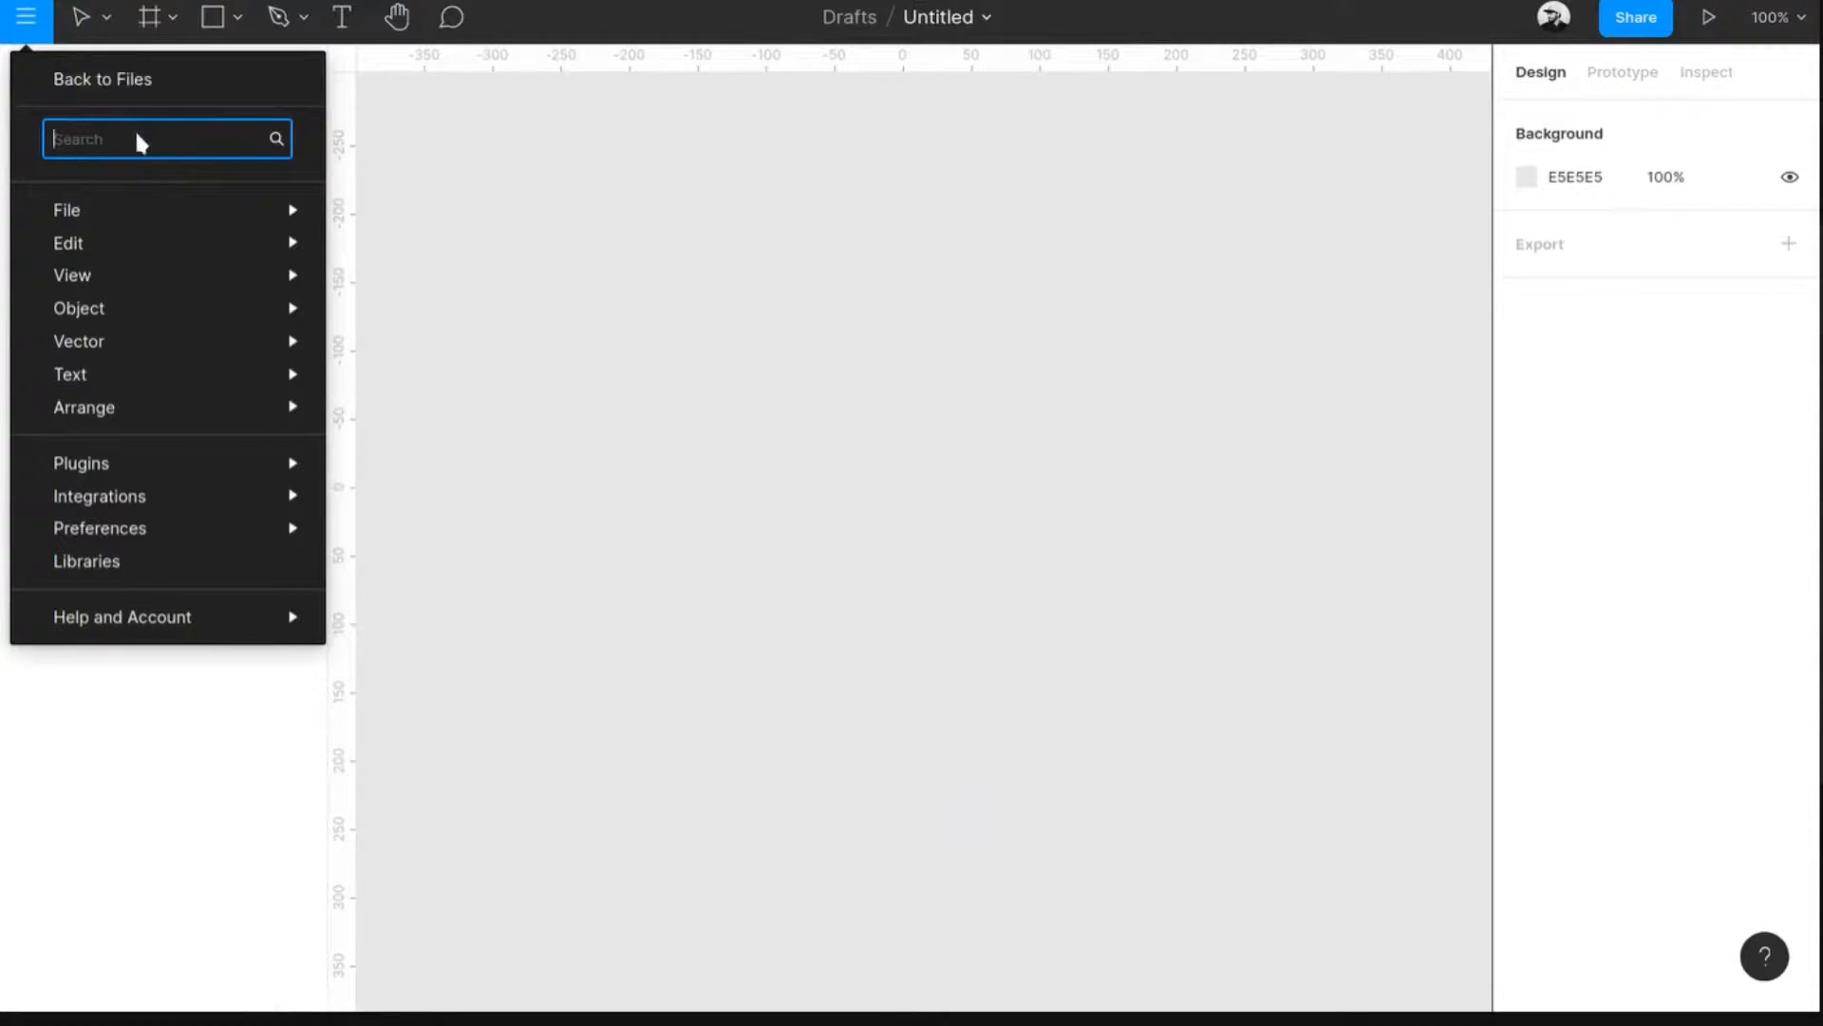
{"action": "left_click", "coordinate": [702, 191]}
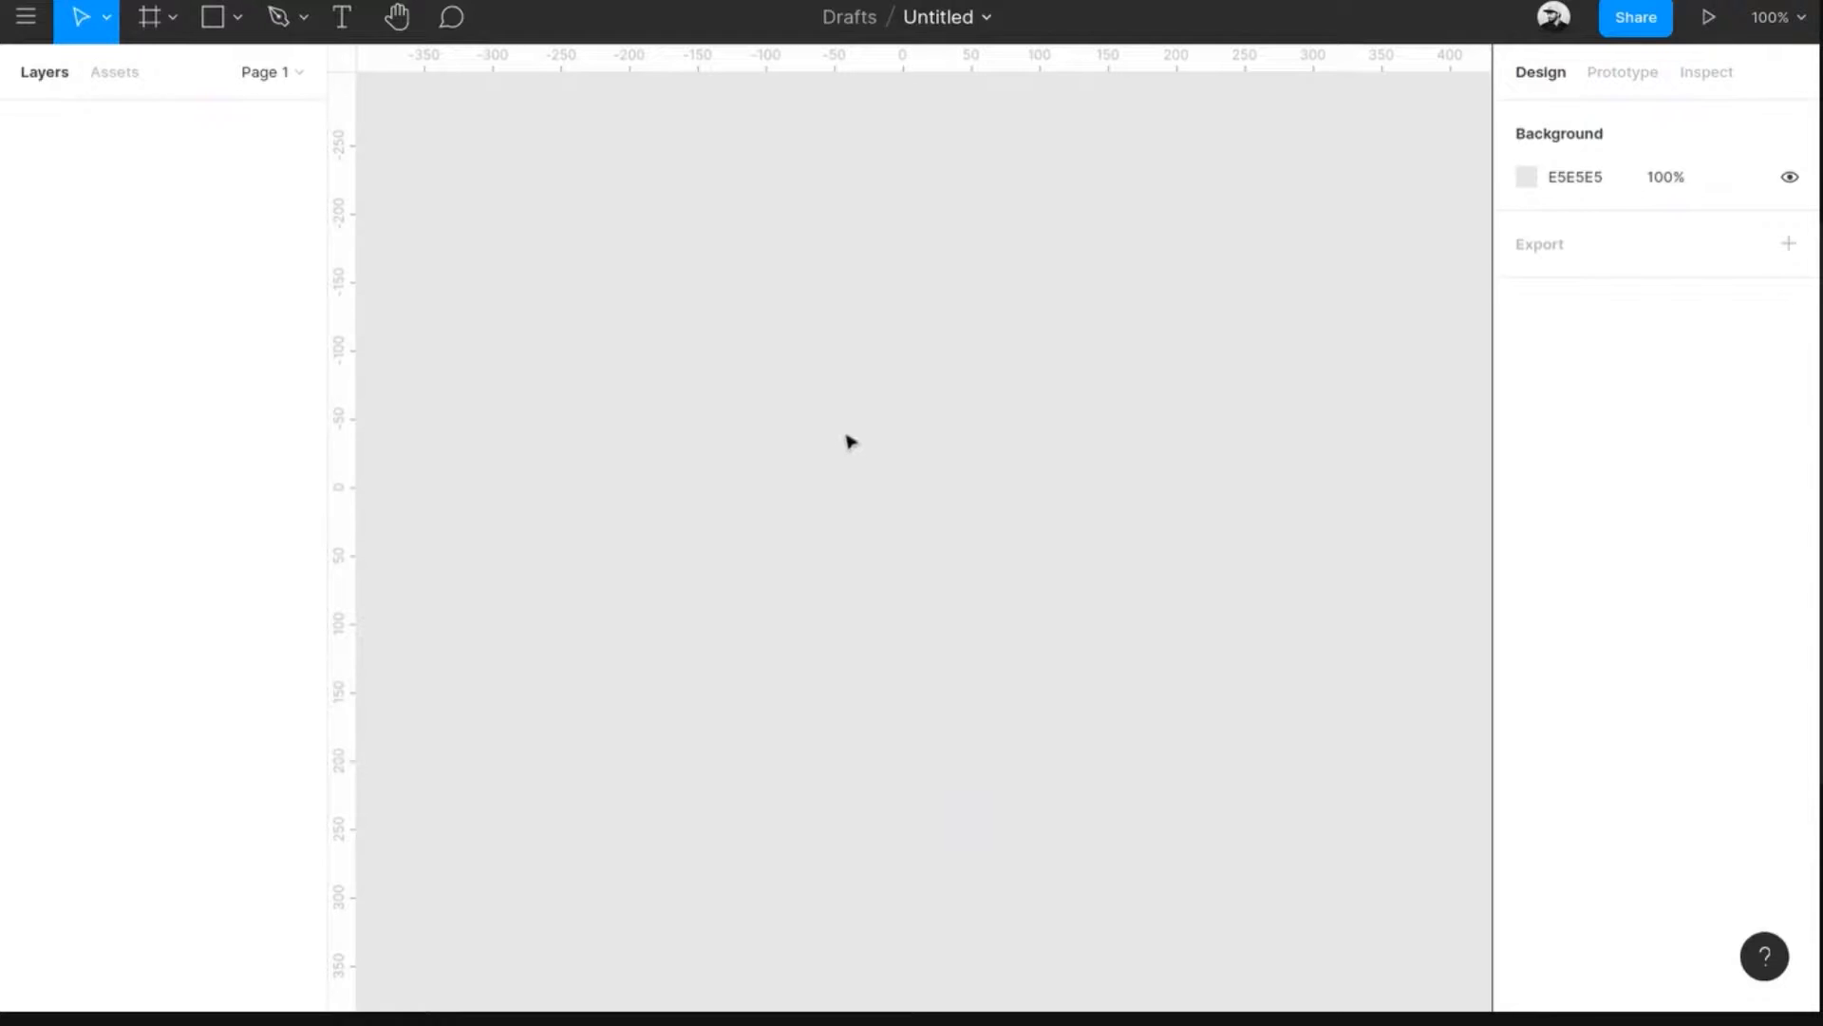
{"action": "left_click", "coordinate": [110, 19]}
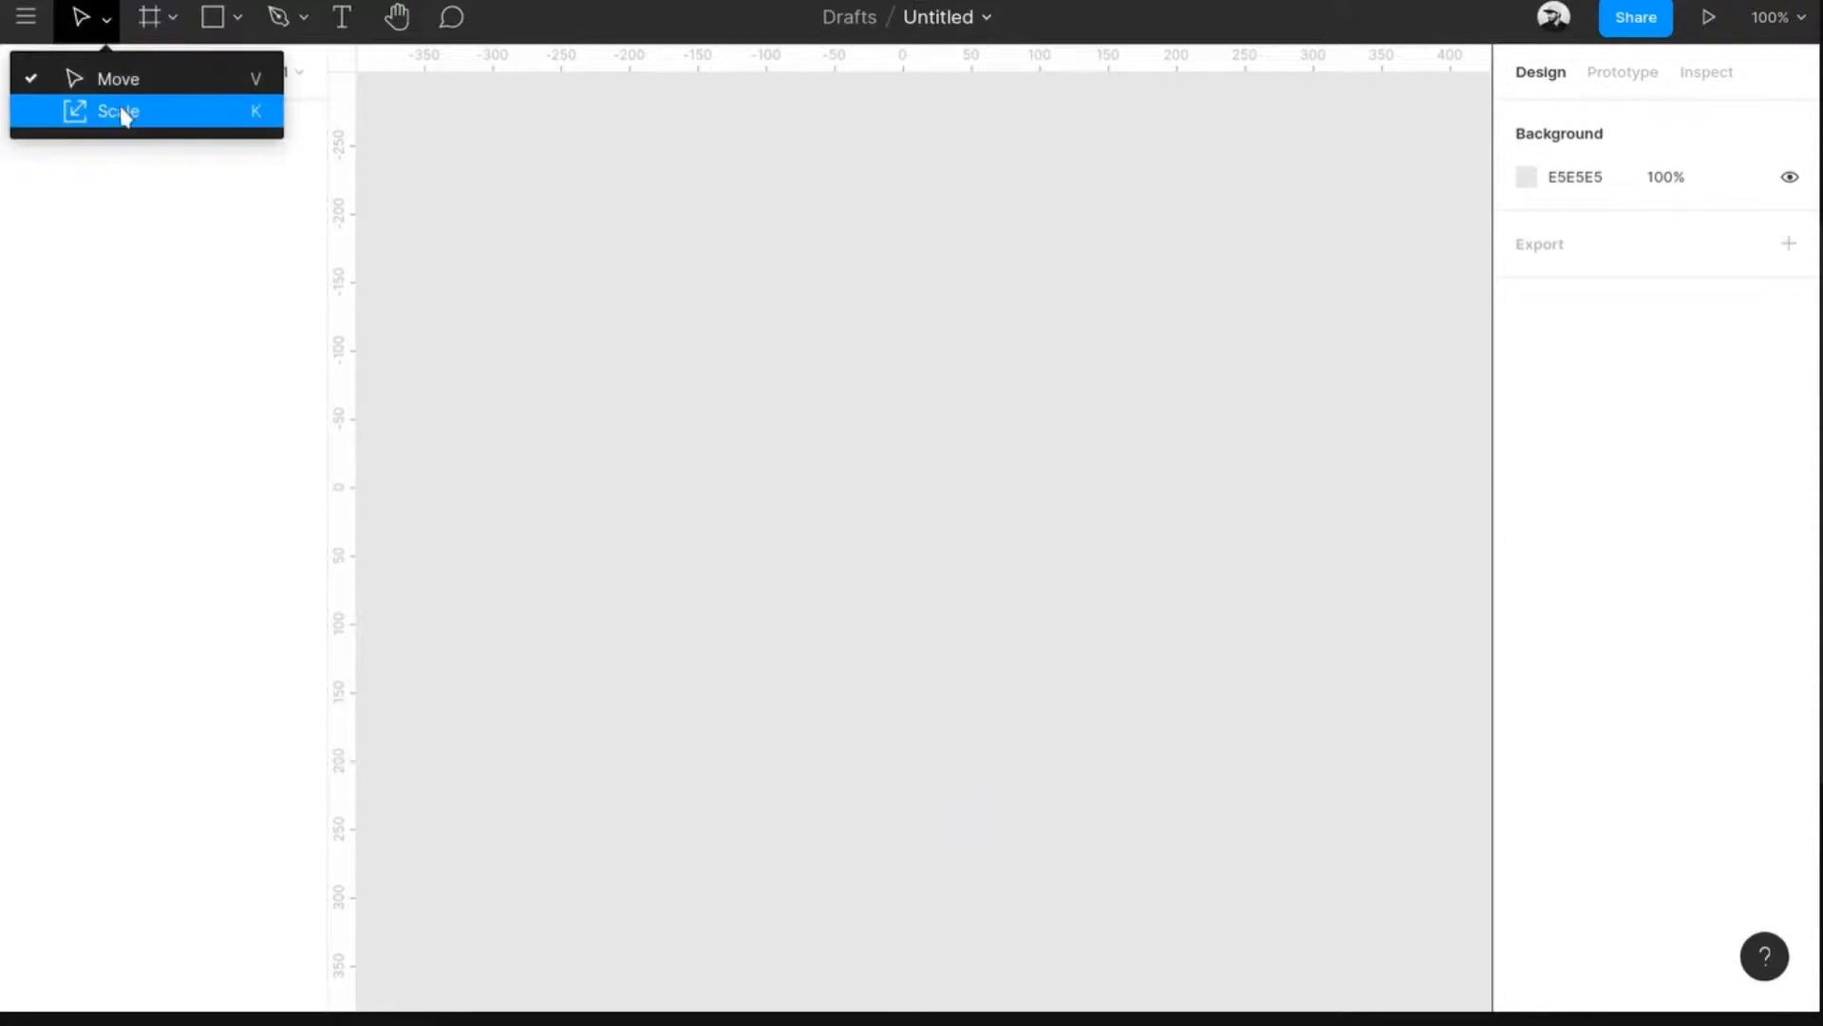
{"action": "left_click", "coordinate": [105, 32]}
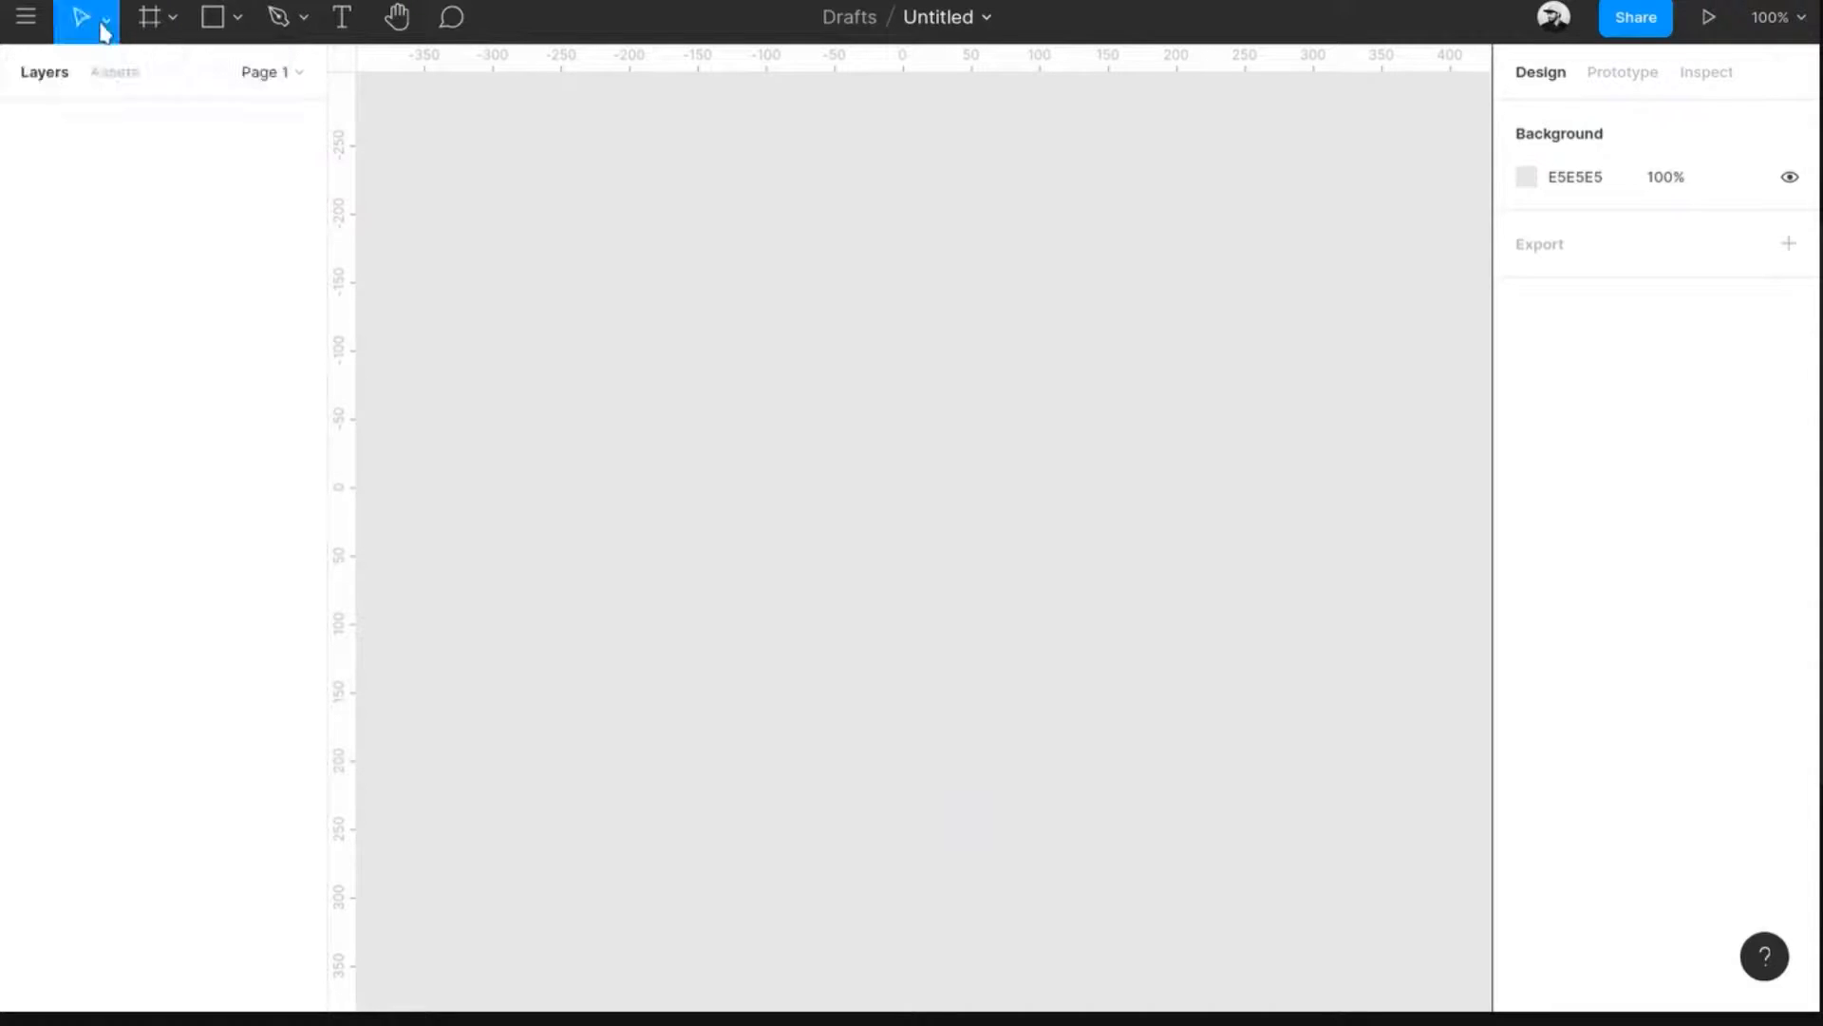
- Place a default 100 × 100 frame on the canvas and delete it
{"action": "left_click", "coordinate": [154, 23]}
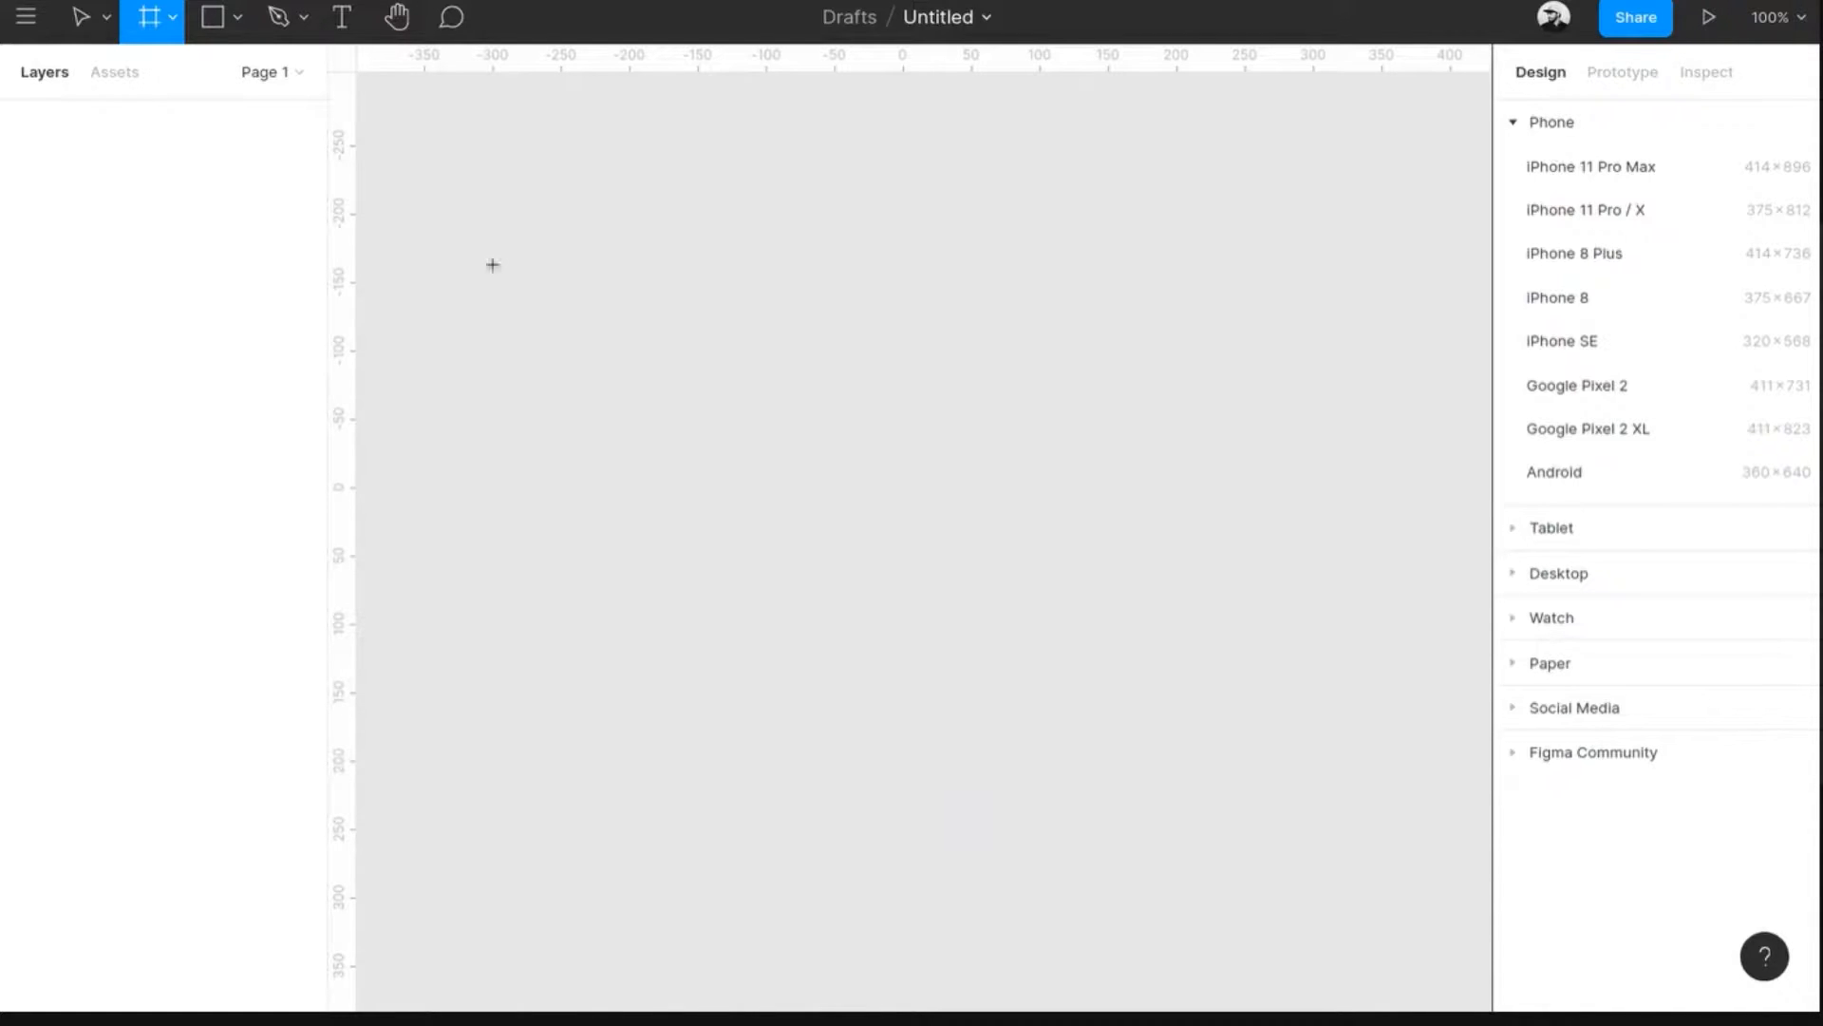
{"action": "left_click", "coordinate": [790, 248]}
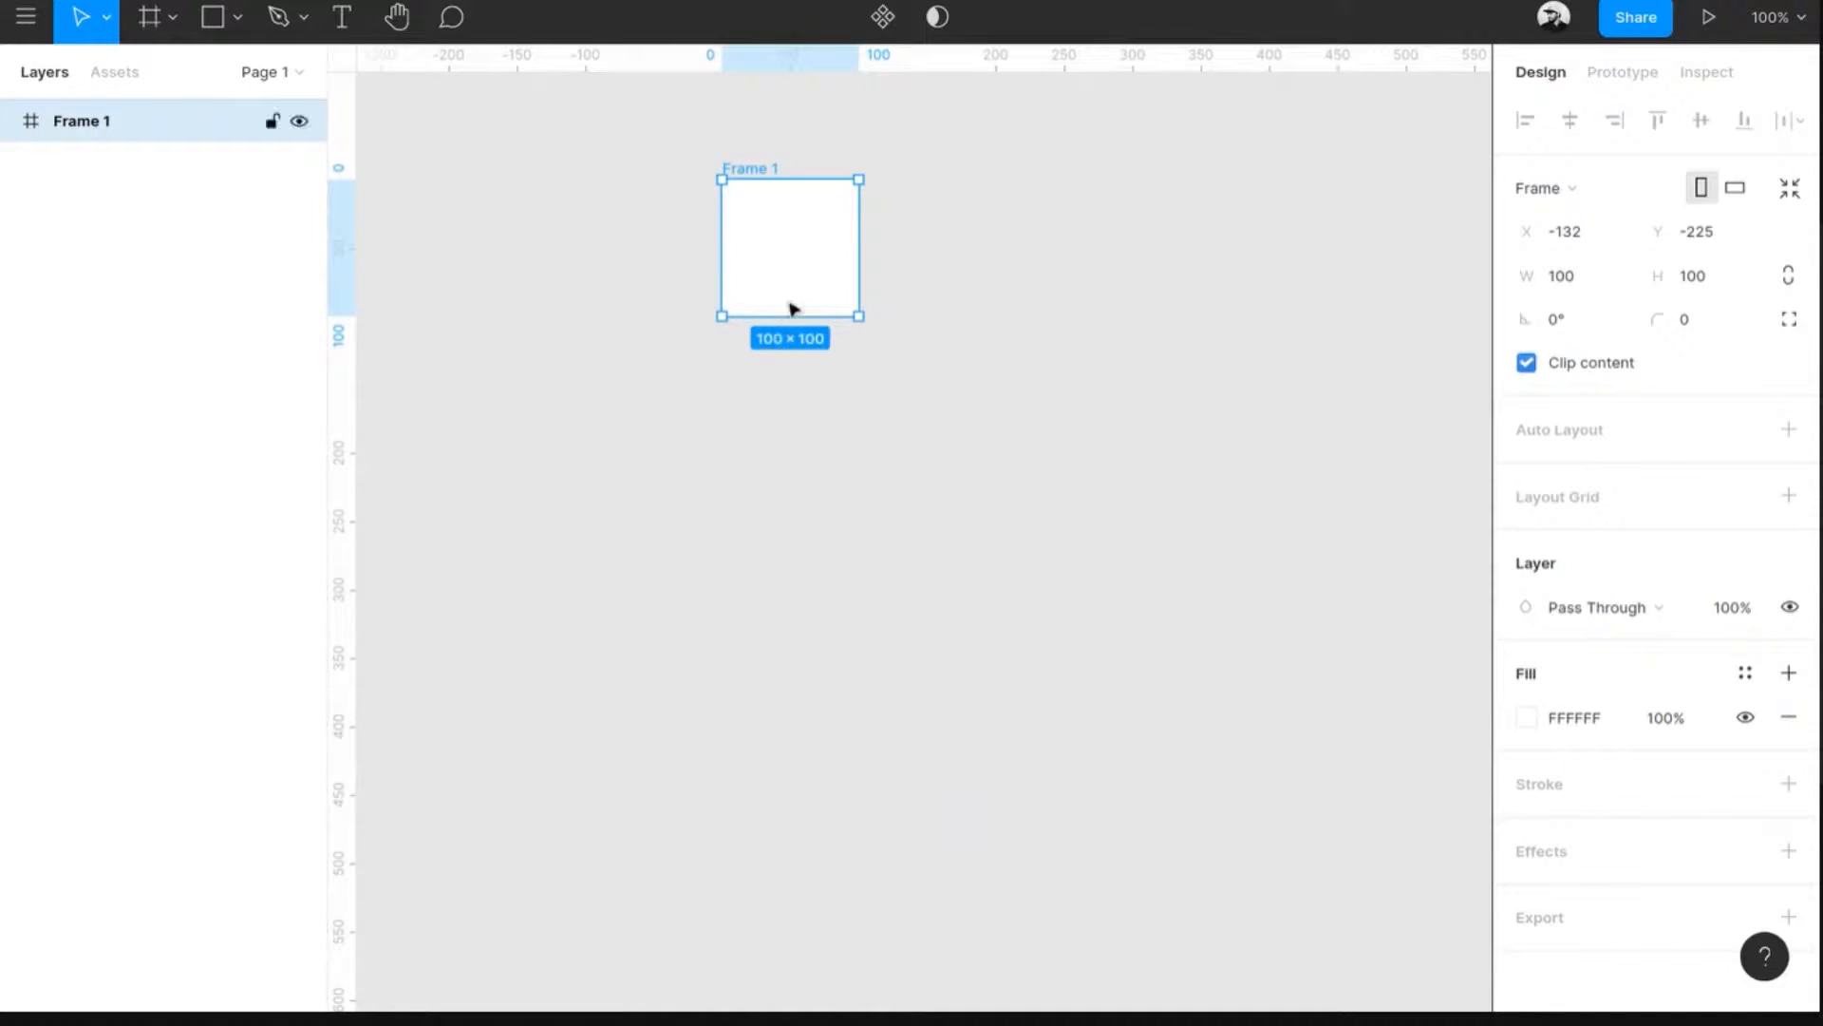
{"action": "key", "text": "Delete"}
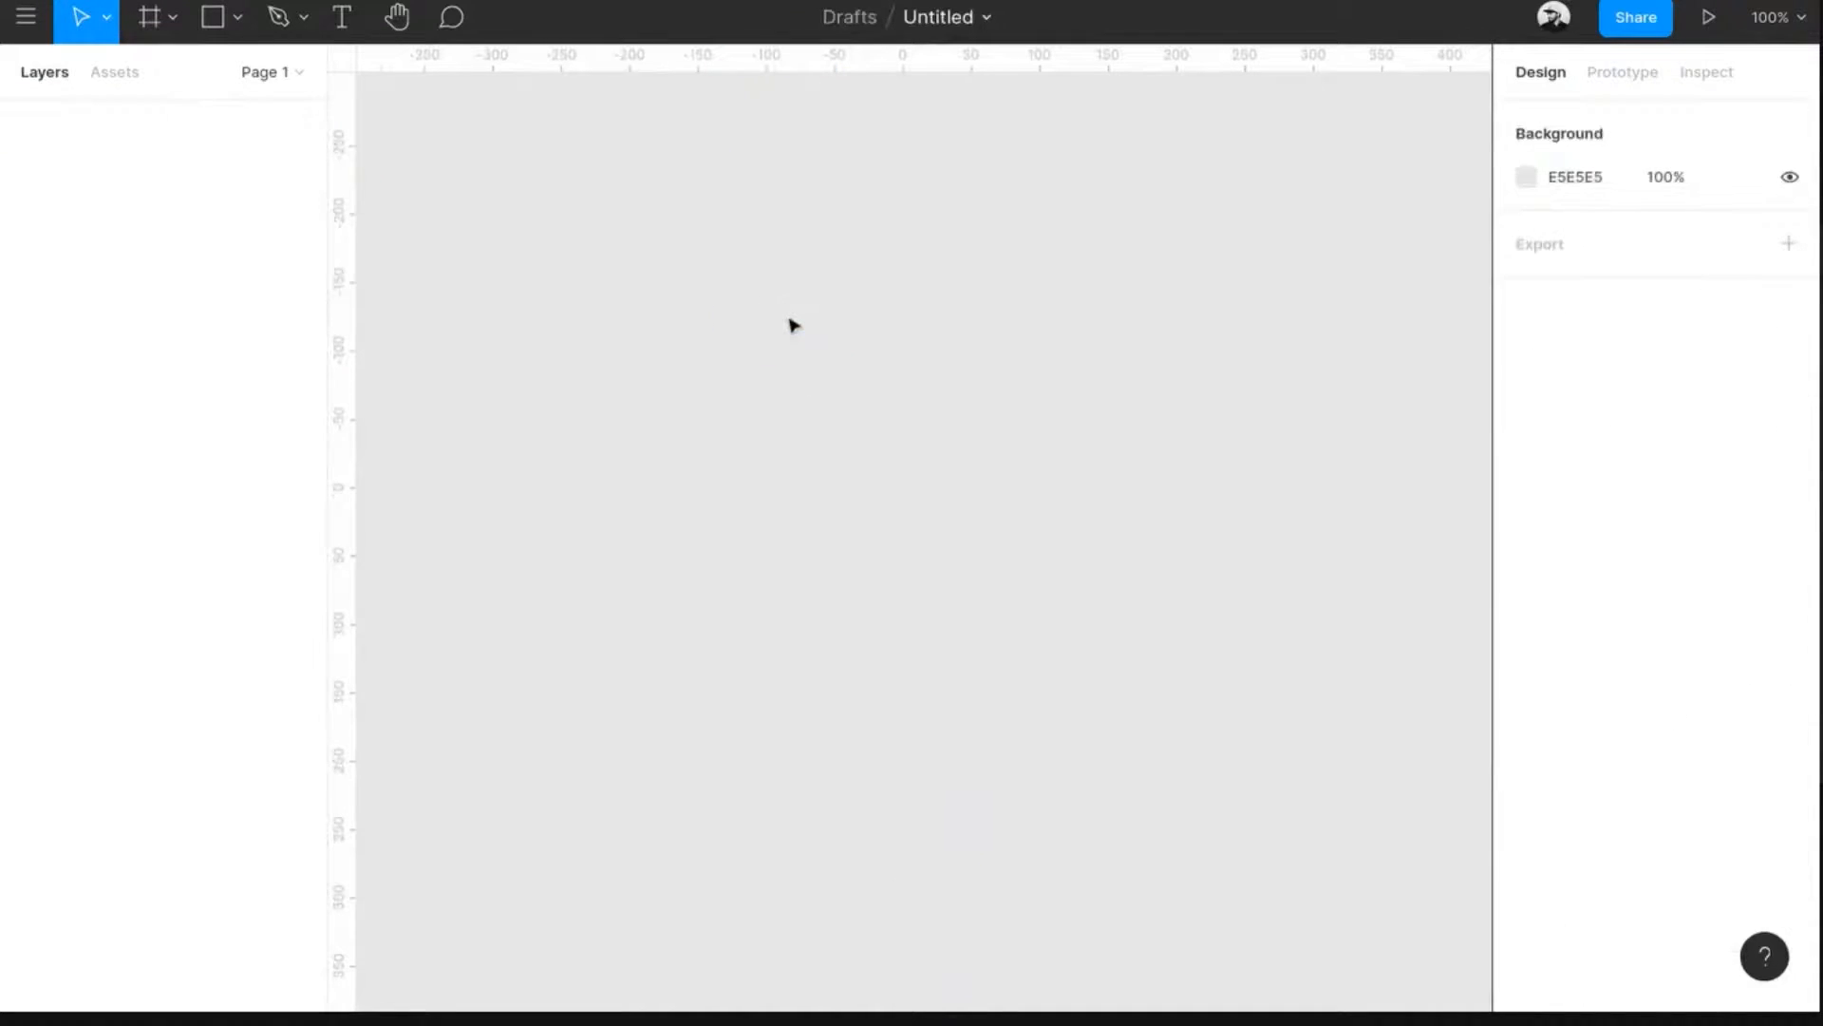
- Examine the Frame tool's size presets for phone, tablet, desktop, watch and paper
{"action": "left_click", "coordinate": [150, 17]}
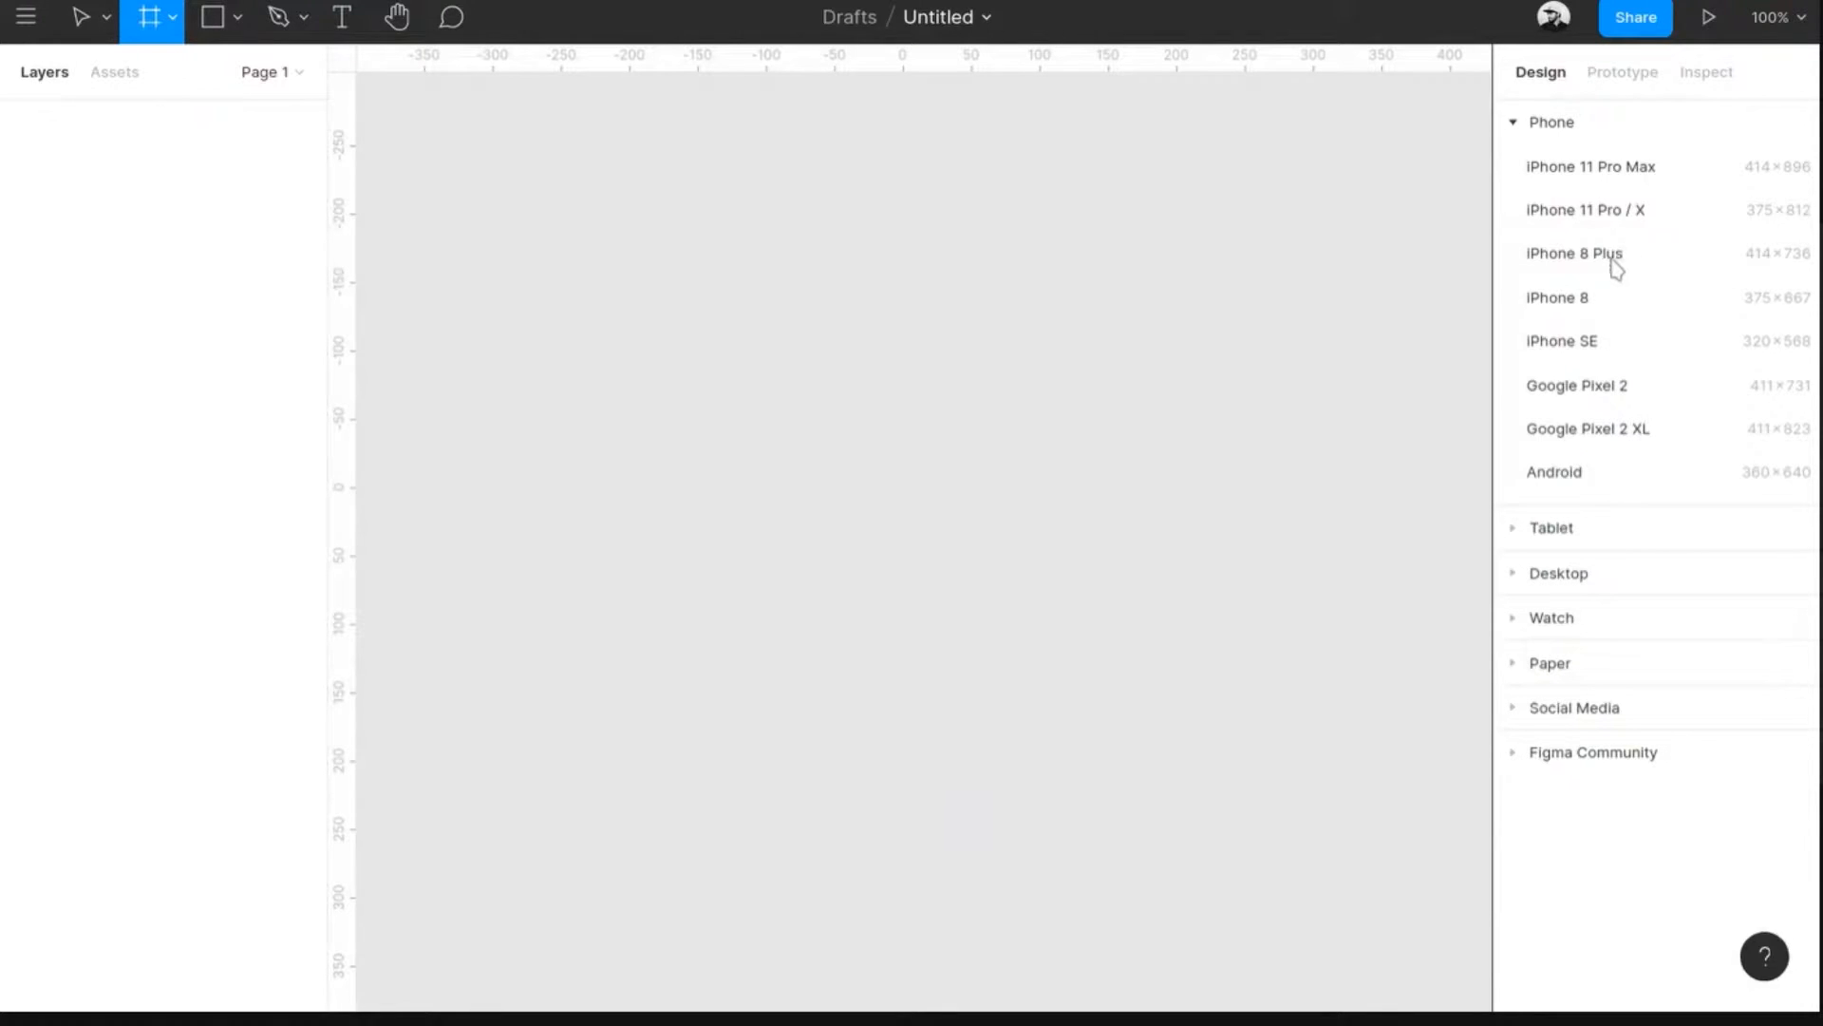
{"action": "left_click", "coordinate": [1518, 129]}
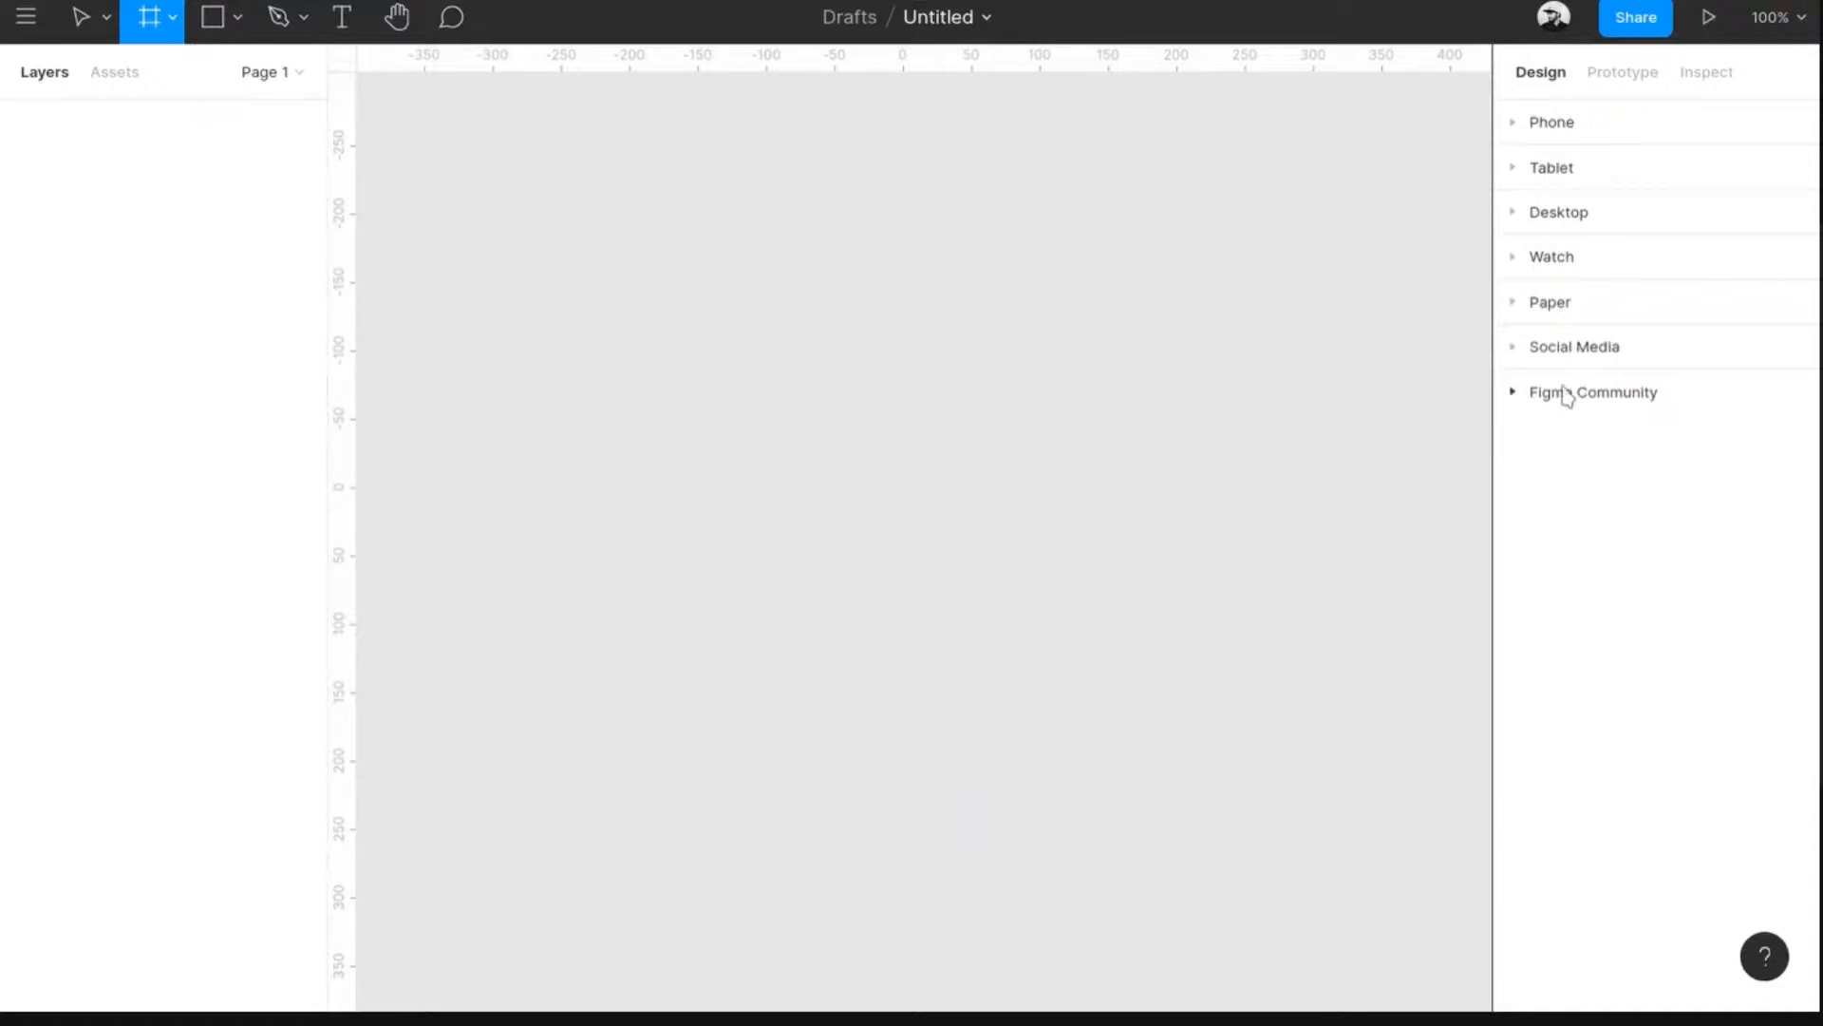
{"action": "left_click", "coordinate": [1559, 136]}
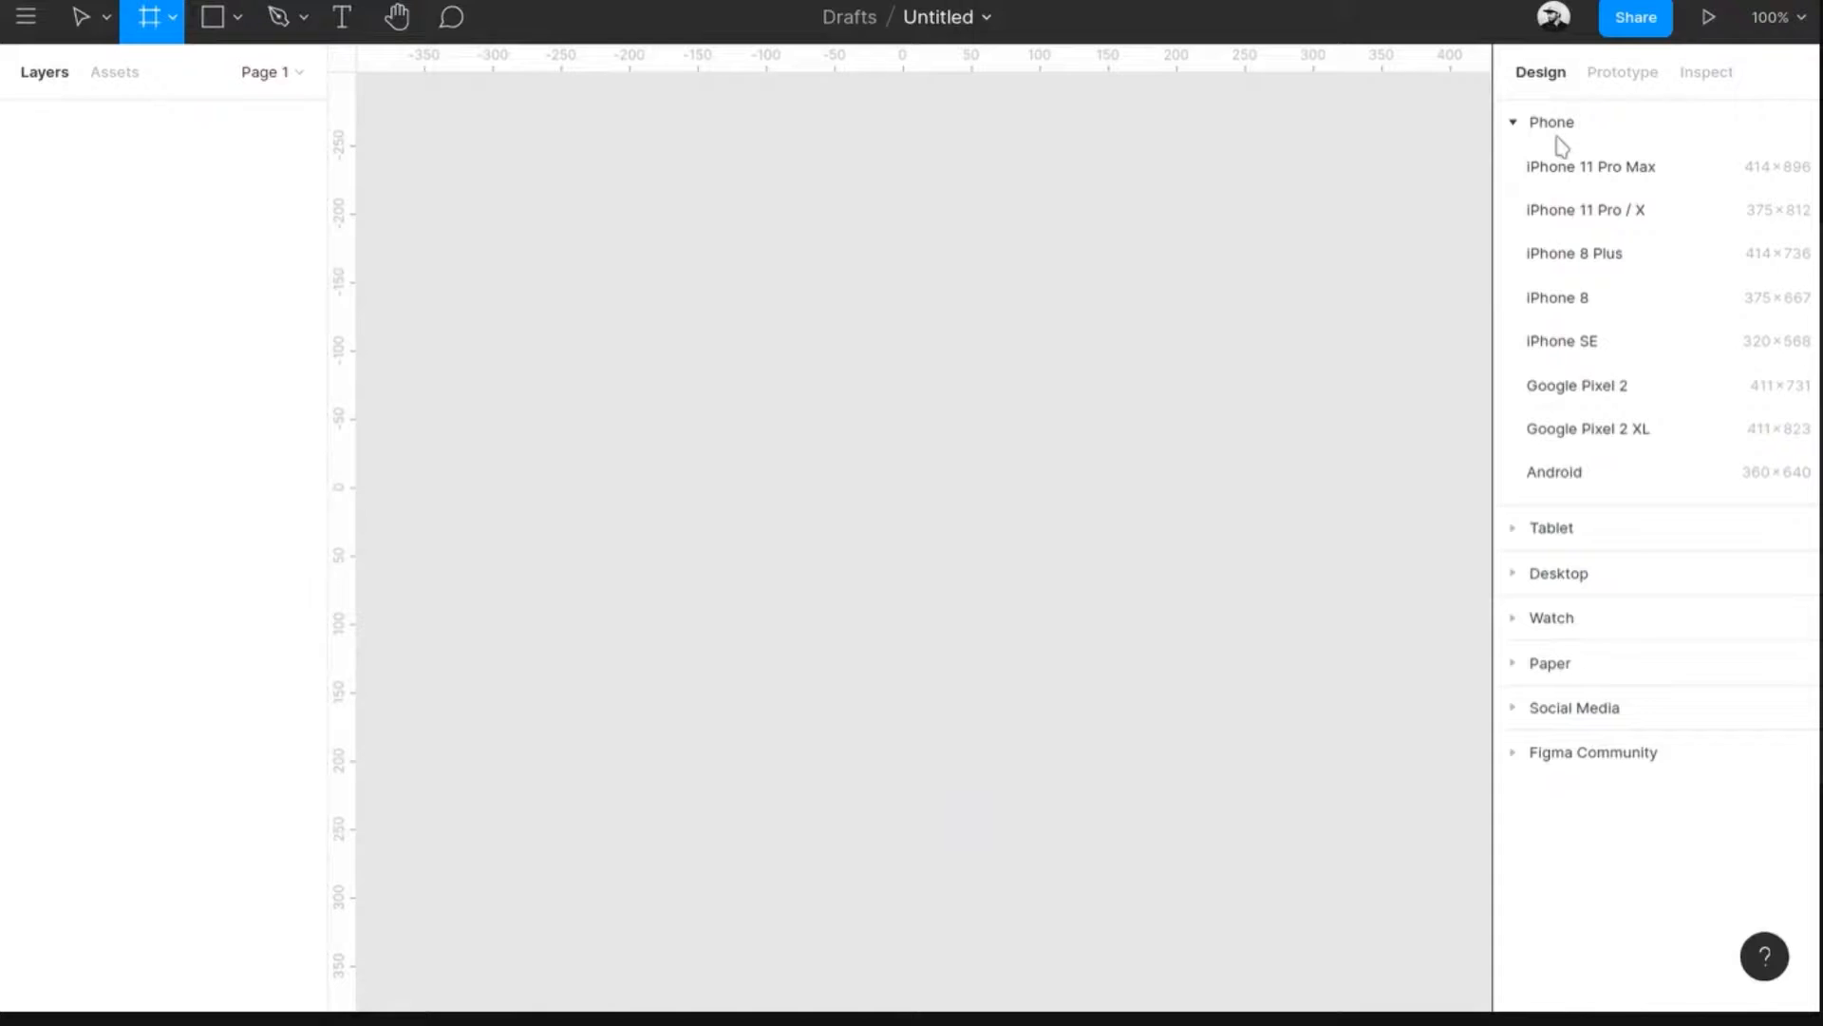
{"action": "left_click", "coordinate": [1551, 131]}
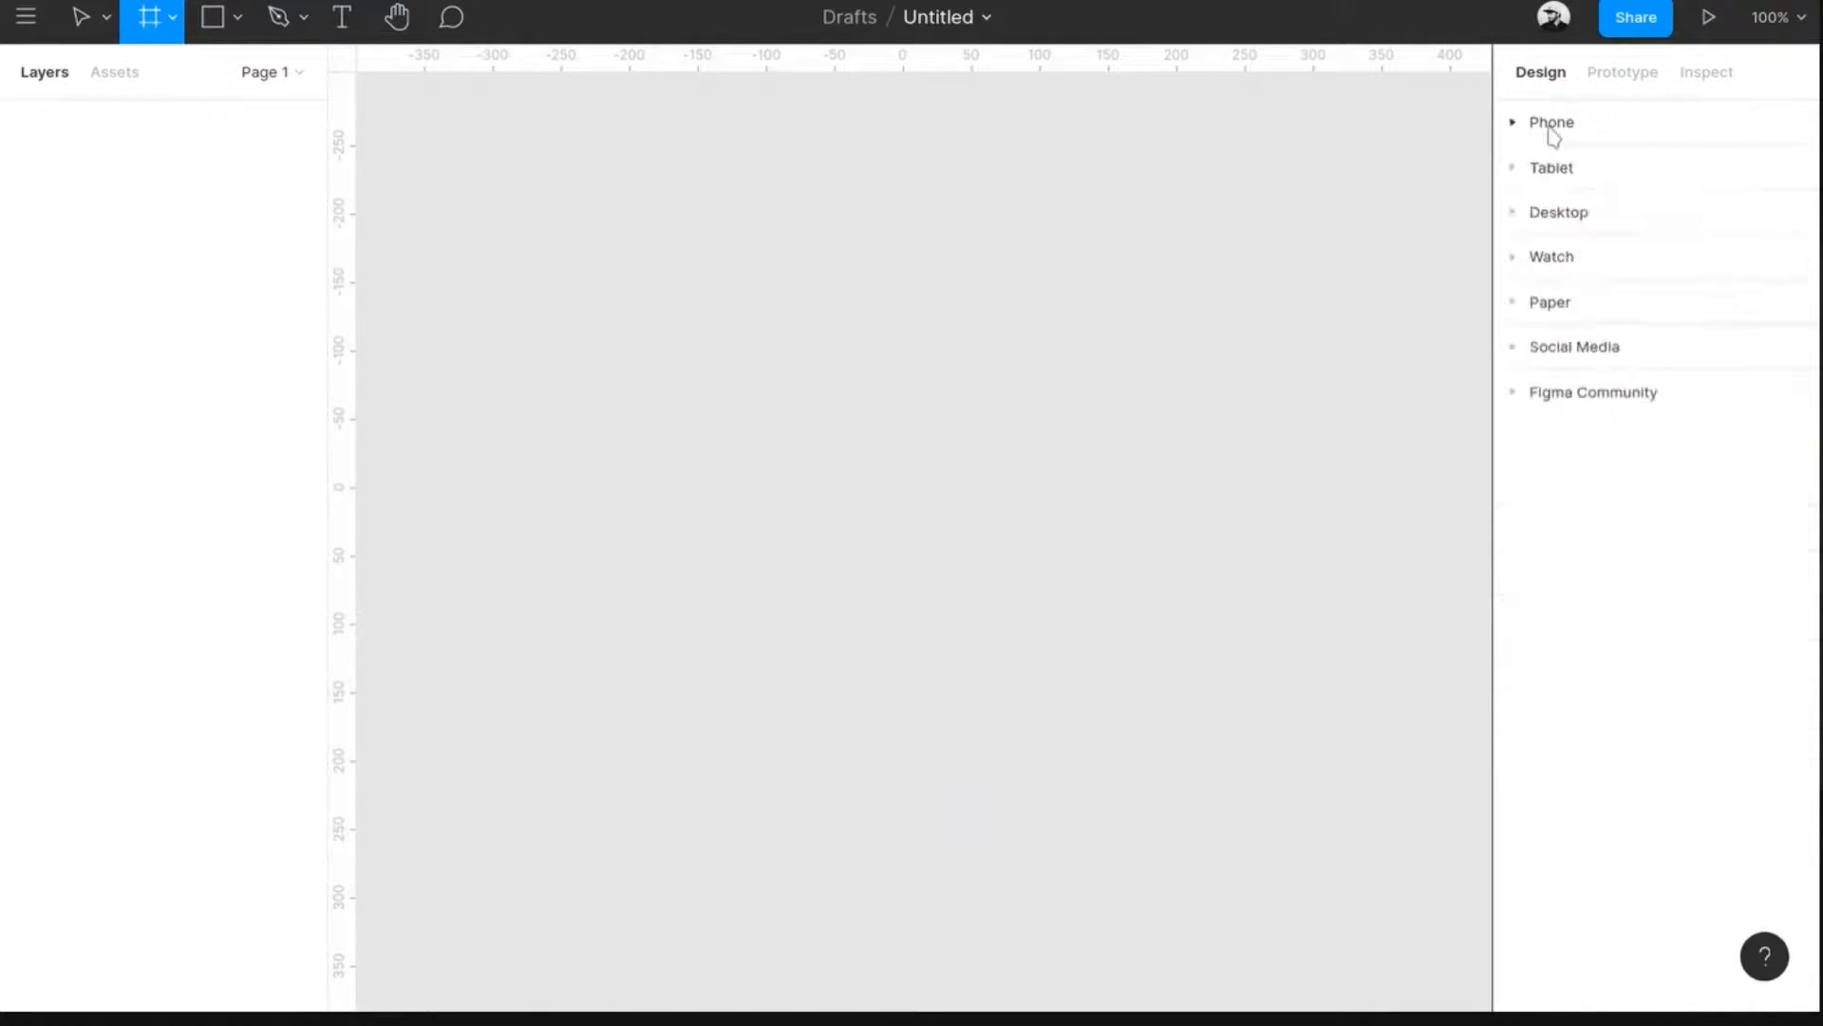
{"action": "left_click", "coordinate": [1548, 173]}
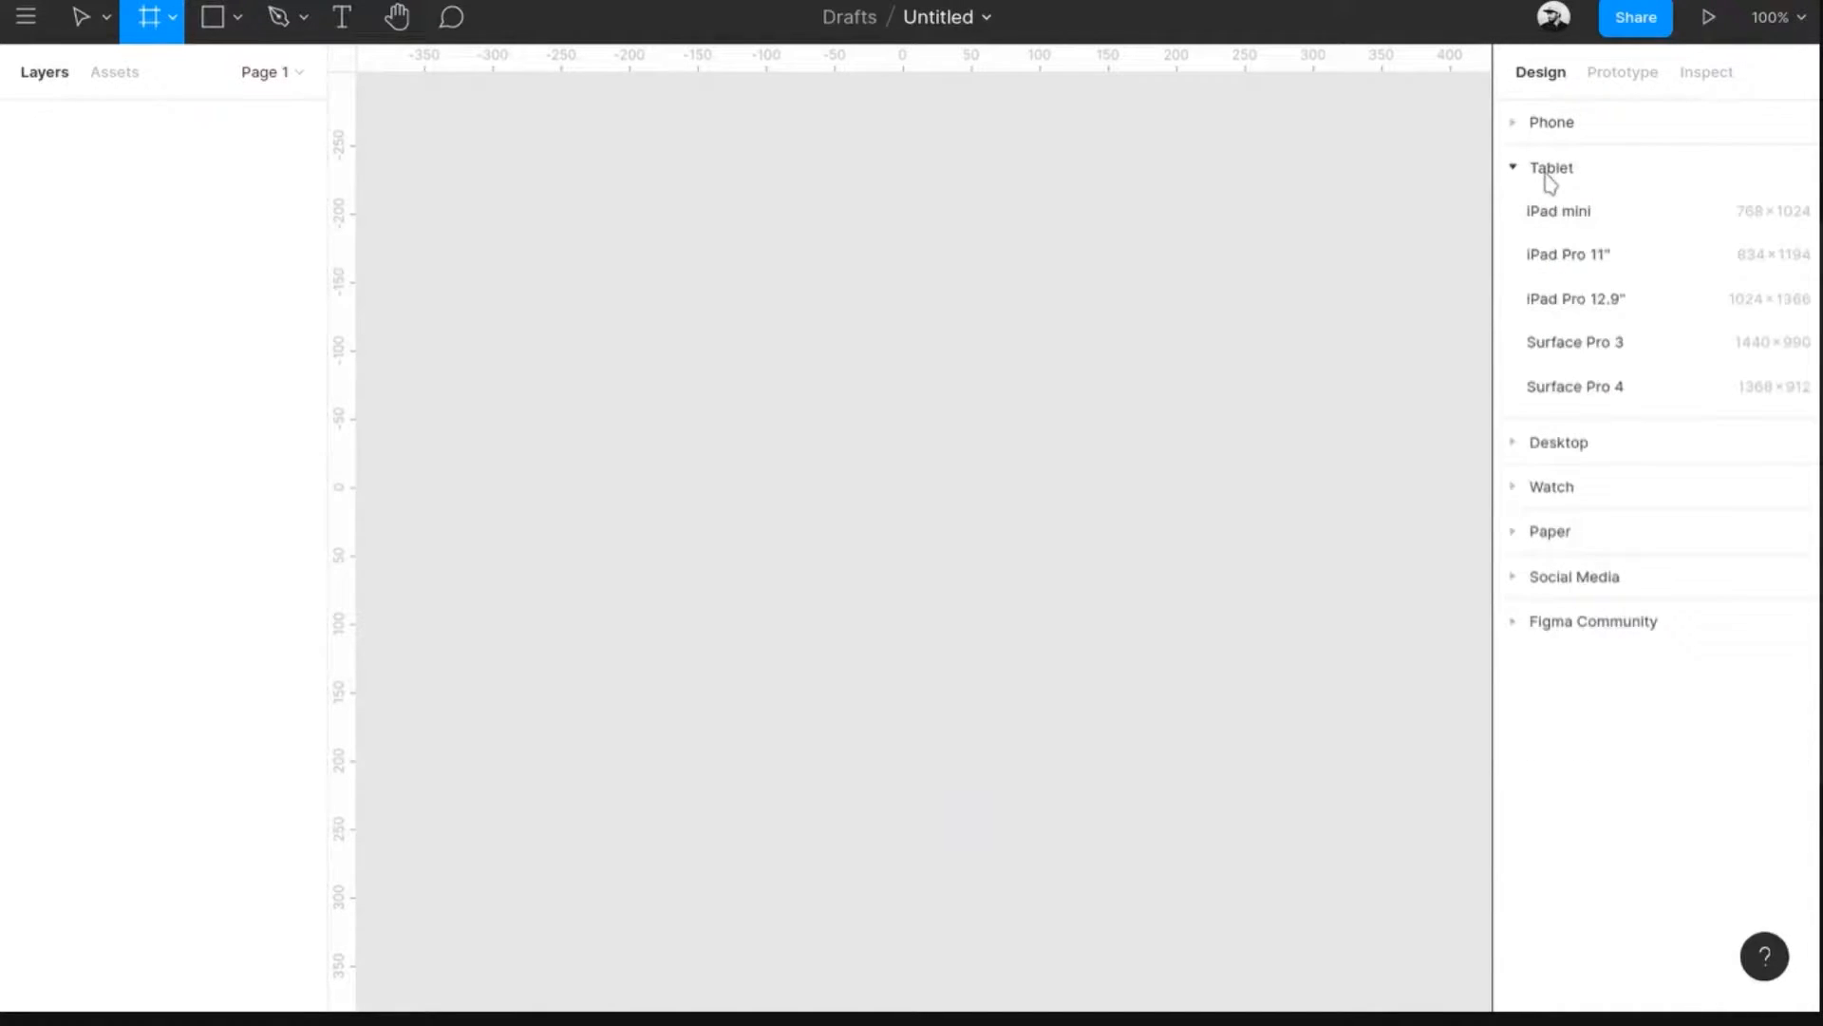
{"action": "left_click", "coordinate": [1552, 169]}
{"action": "left_click", "coordinate": [1566, 228]}
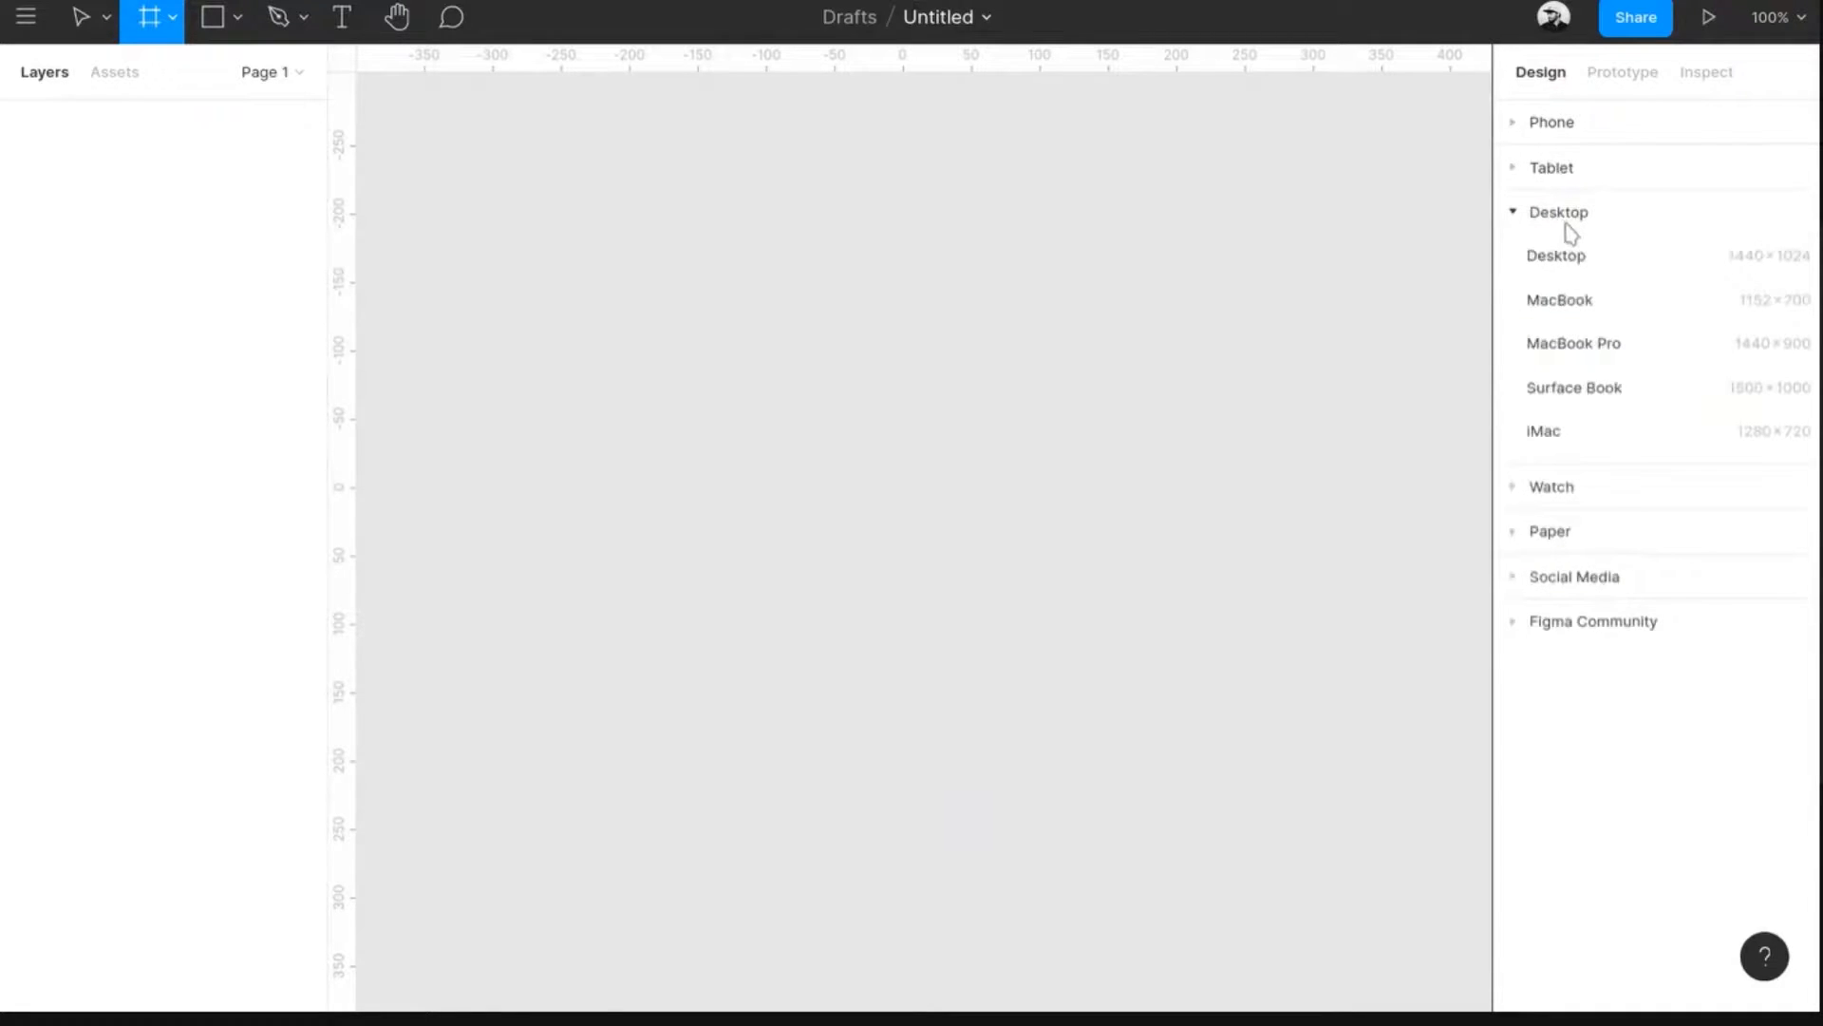
{"action": "left_click", "coordinate": [1548, 209]}
{"action": "left_click", "coordinate": [1582, 259]}
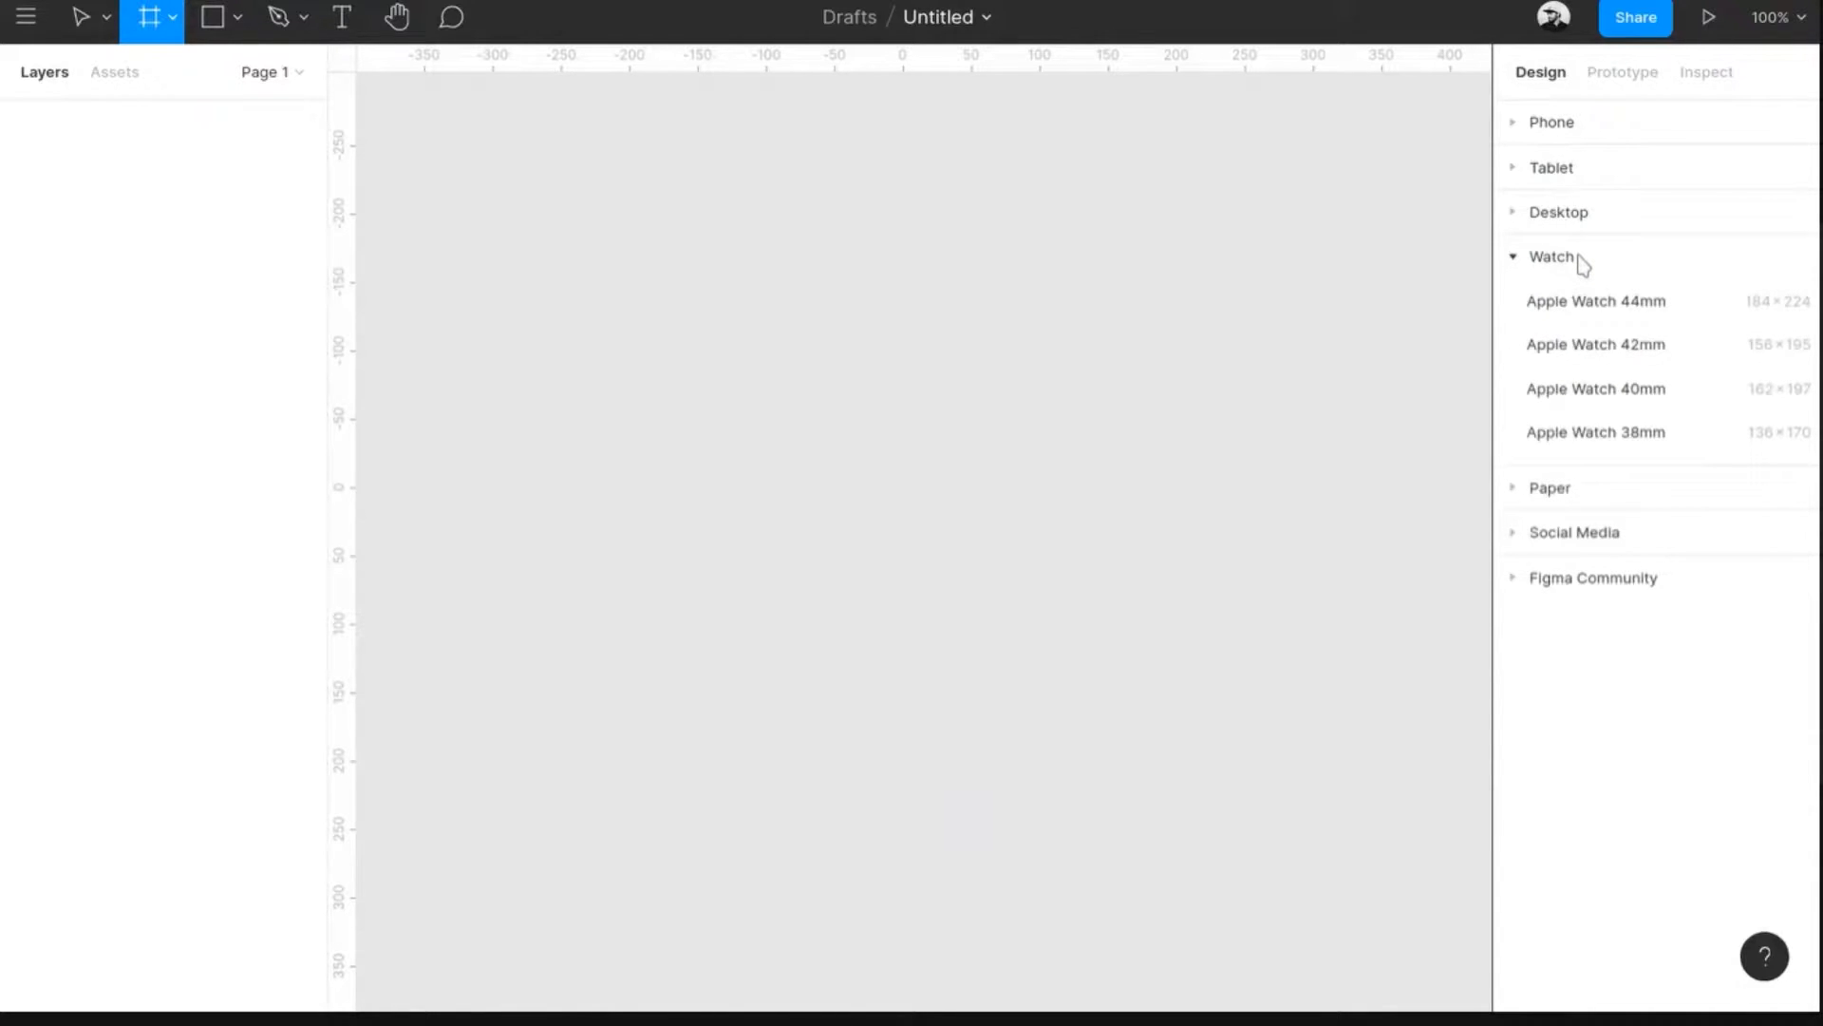
{"action": "left_click", "coordinate": [1581, 264]}
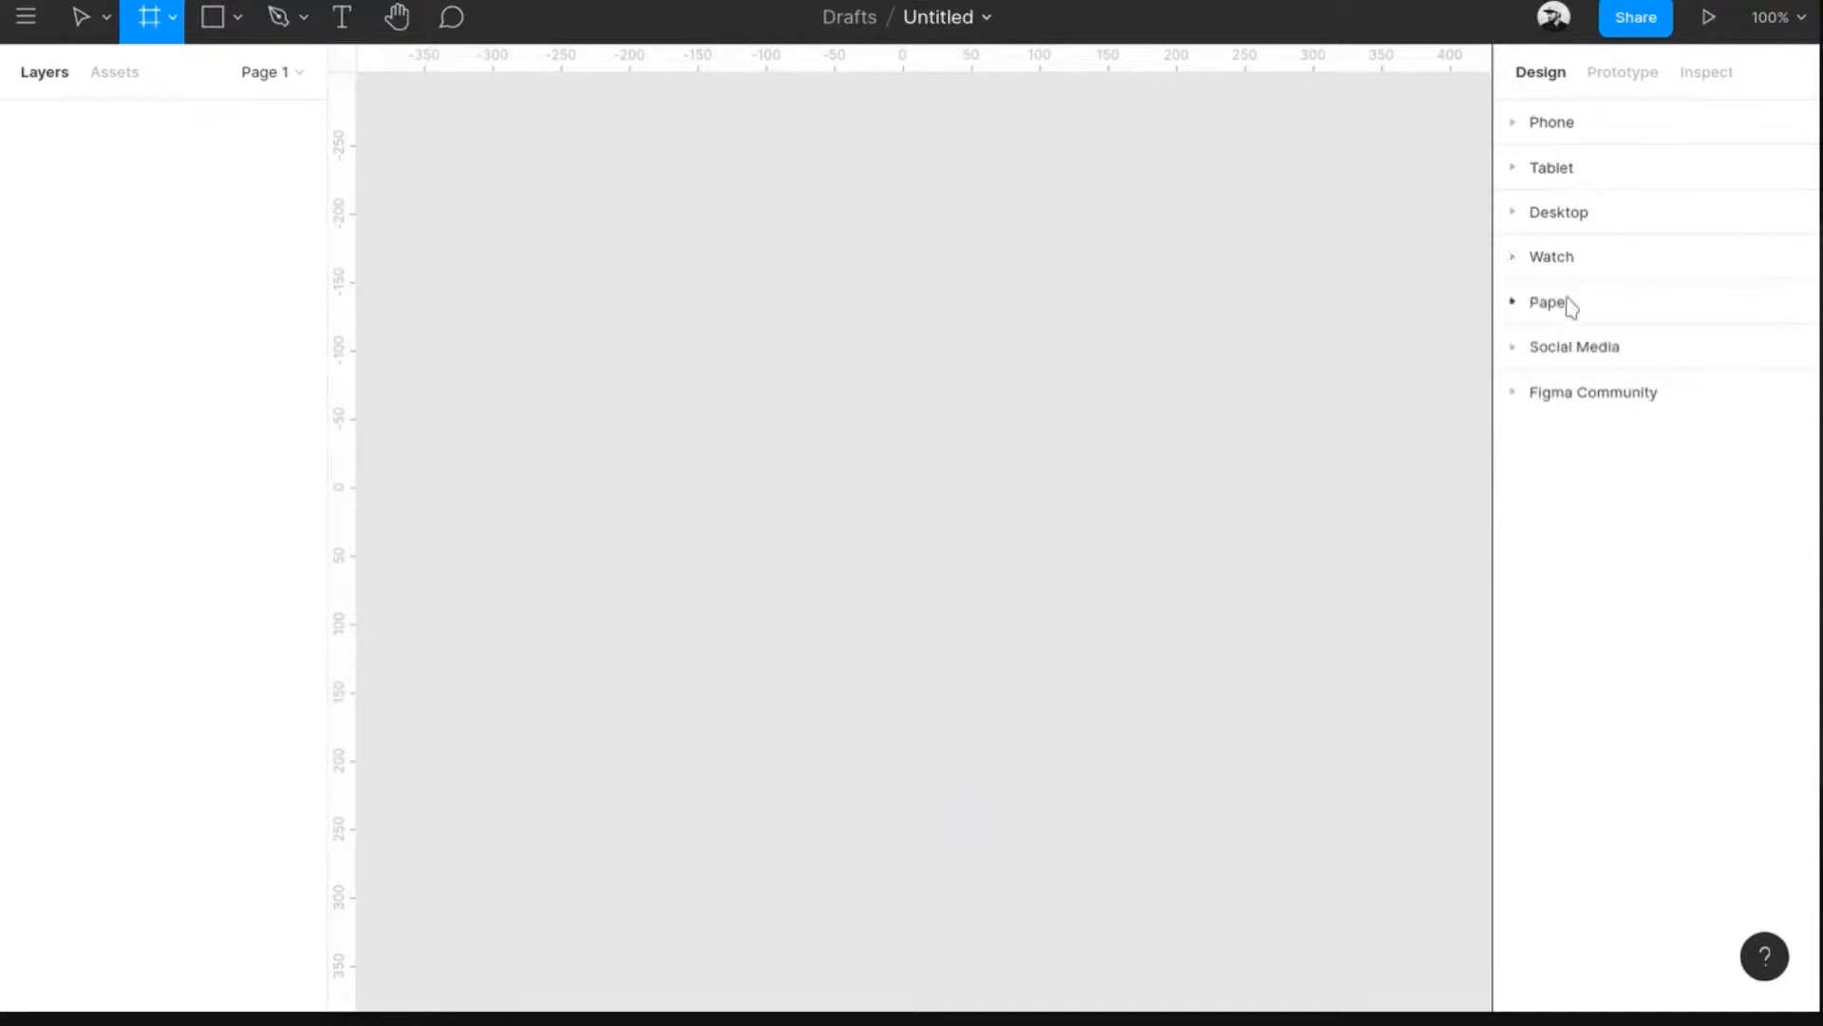
{"action": "left_click", "coordinate": [1567, 305]}
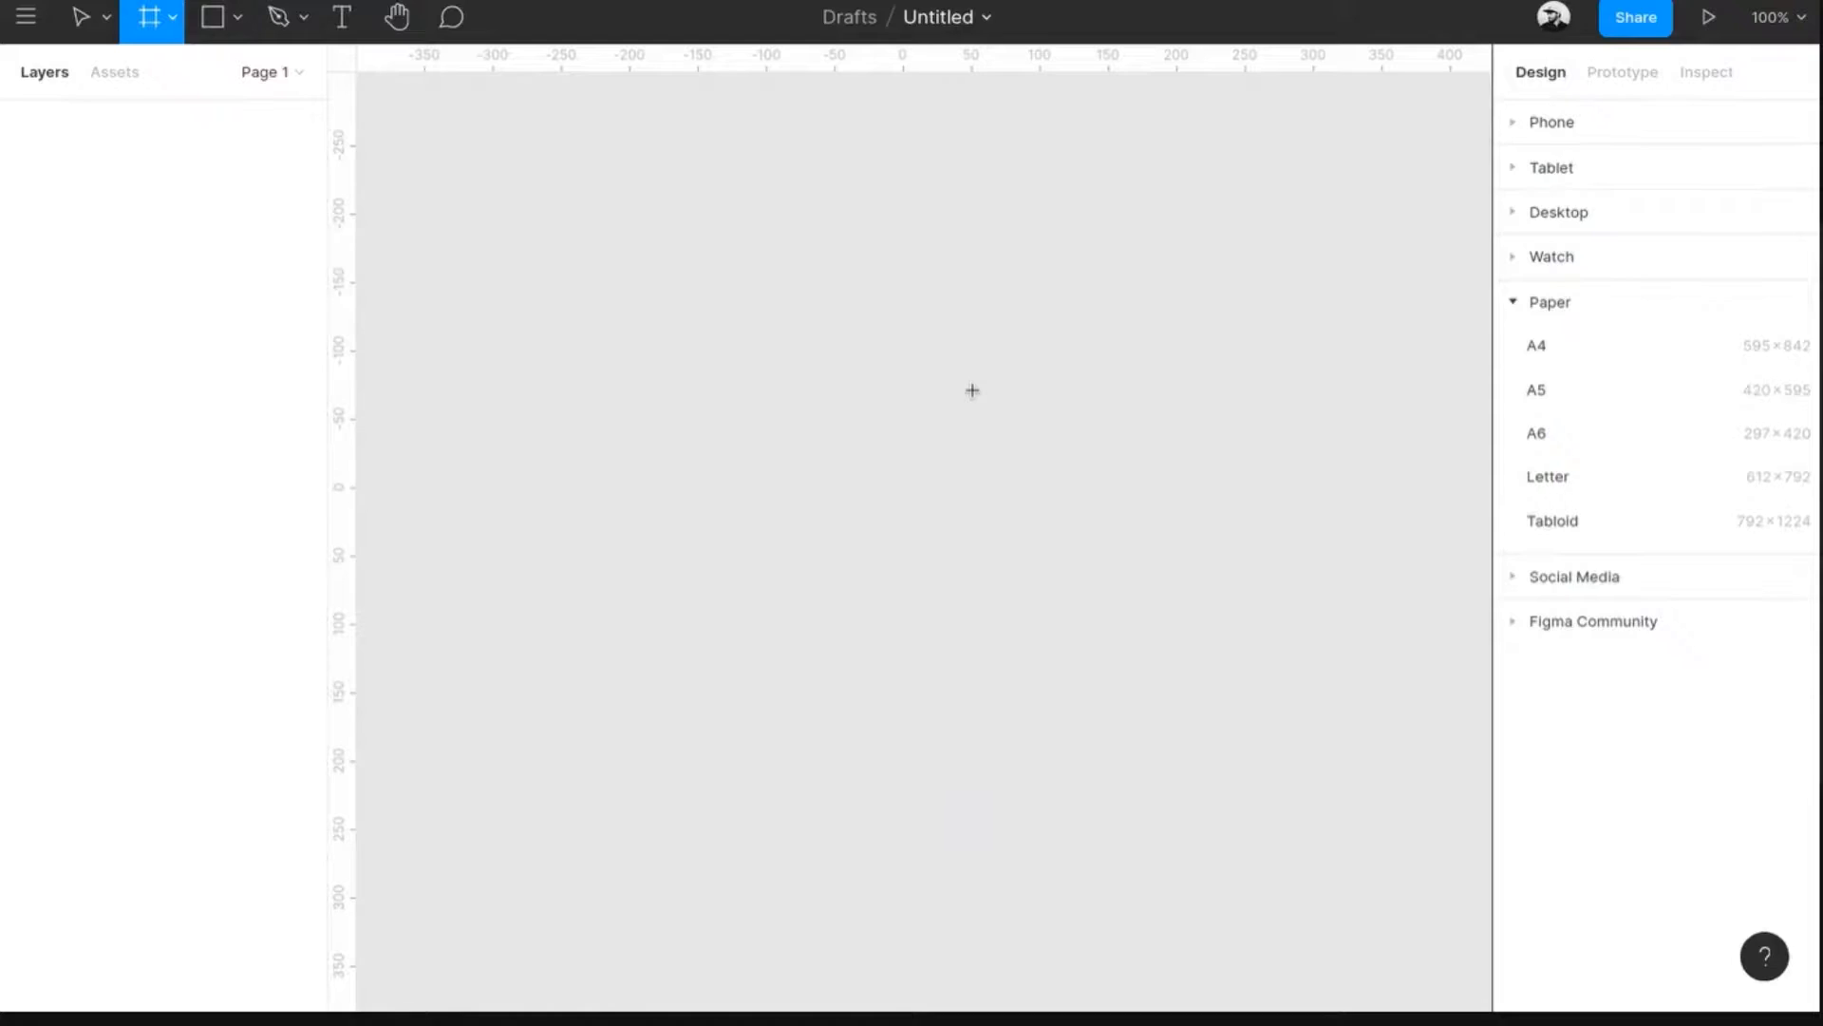
- Switch to the Figma Workshop slide show and view the workshop contents and "Before we start..." slides
{"action": "key", "text": "ctrl+Tab"}
{"action": "key", "text": "Left"}
{"action": "key", "text": "Left"}
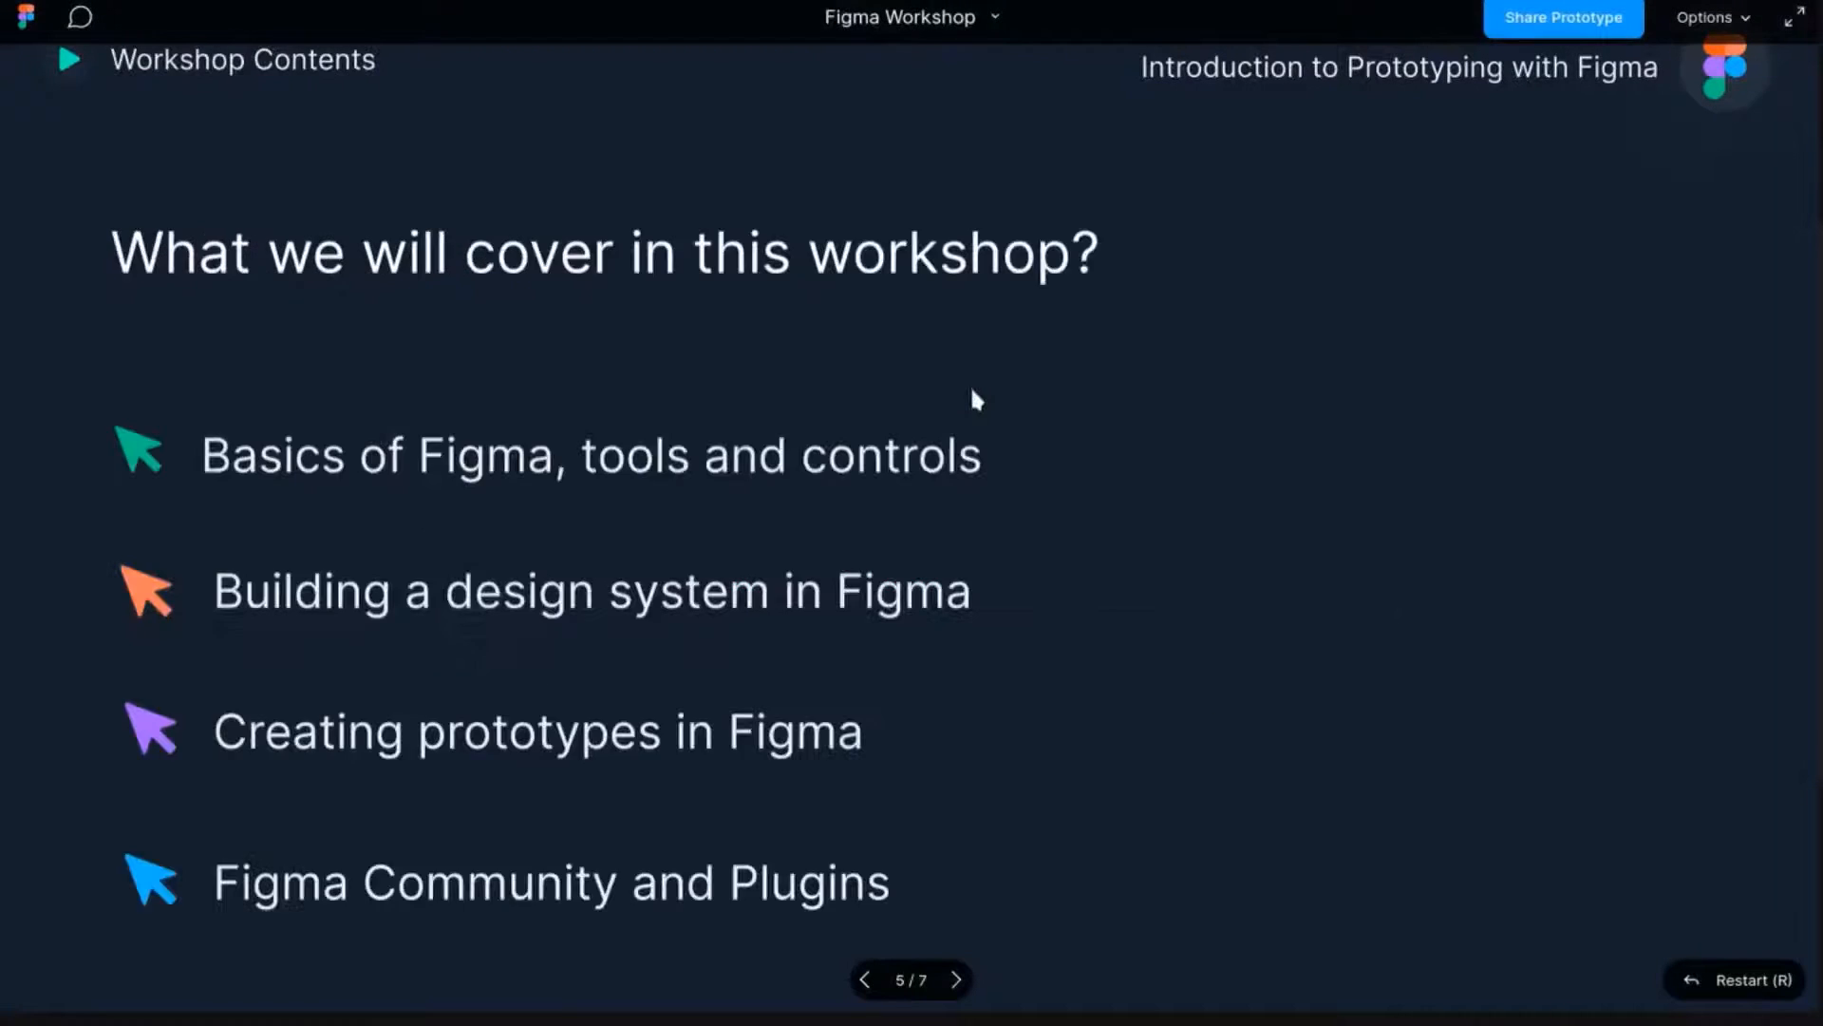
{"action": "key", "text": "Right"}
{"action": "key", "text": "Right"}
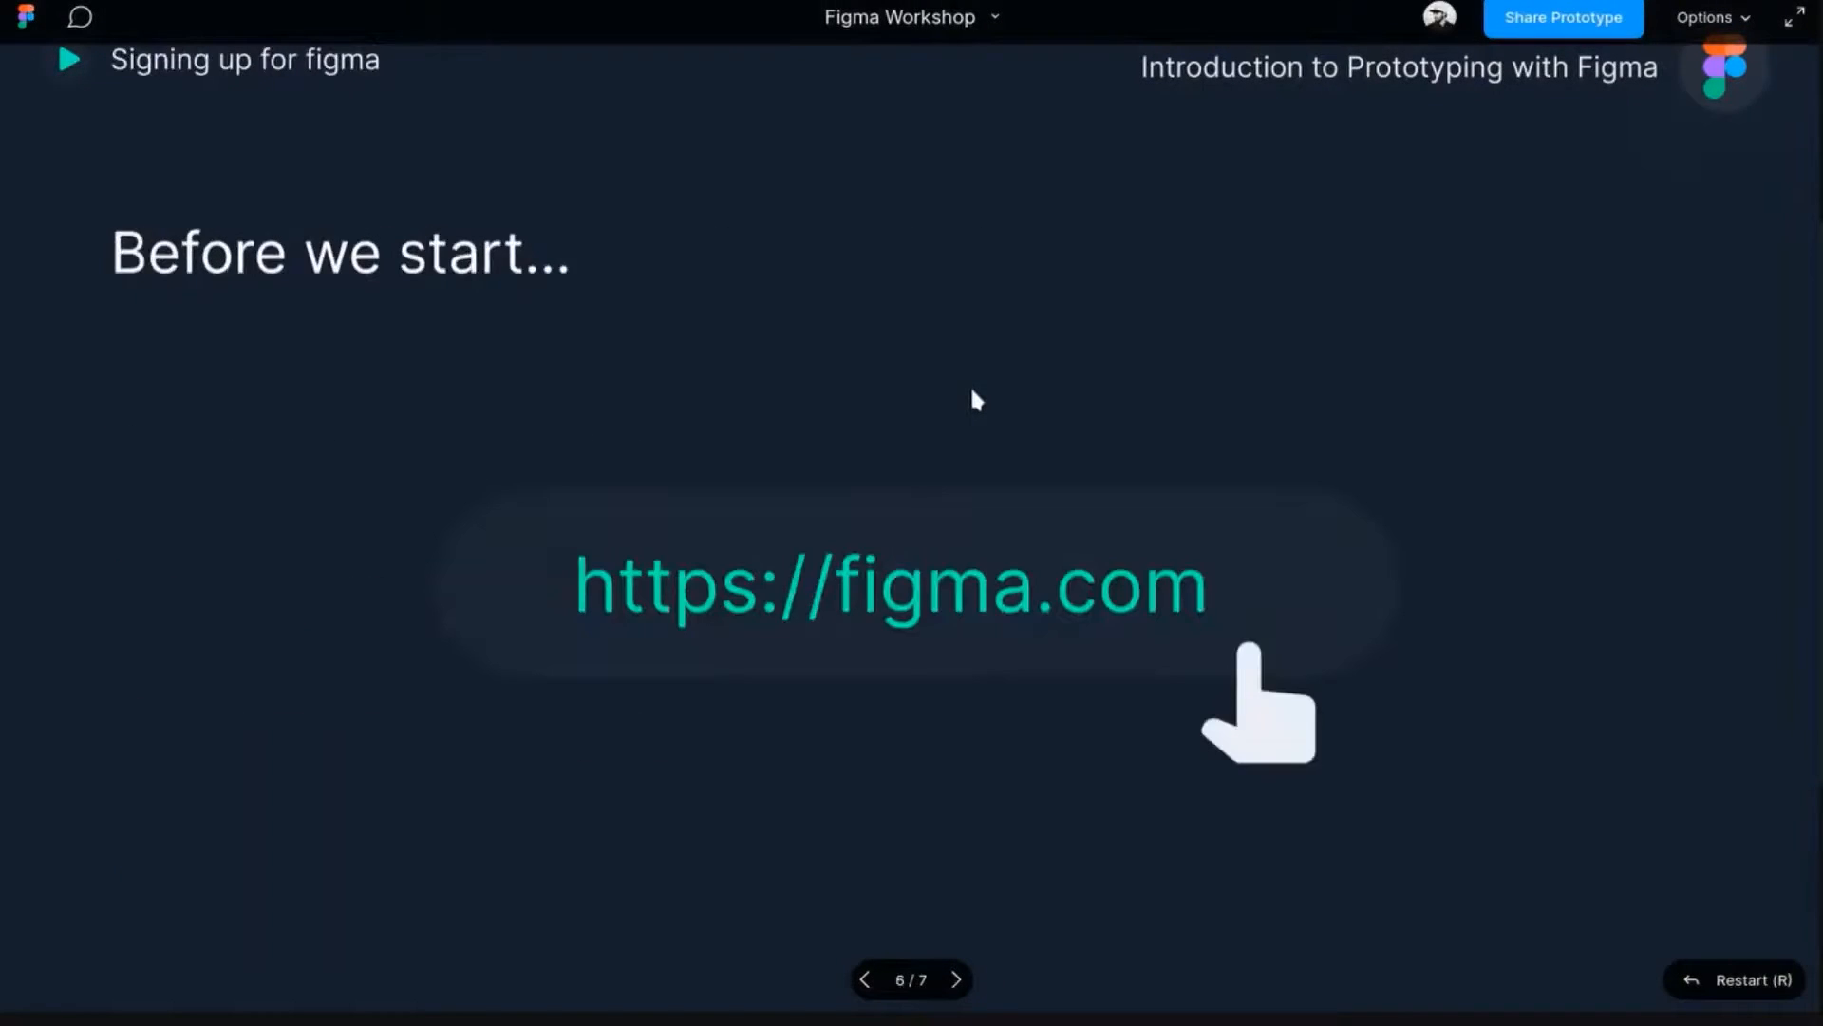
- Return to the Untitled draft and examine the Frame tool's Social Media size presets
{"action": "key", "text": "ctrl+Tab"}
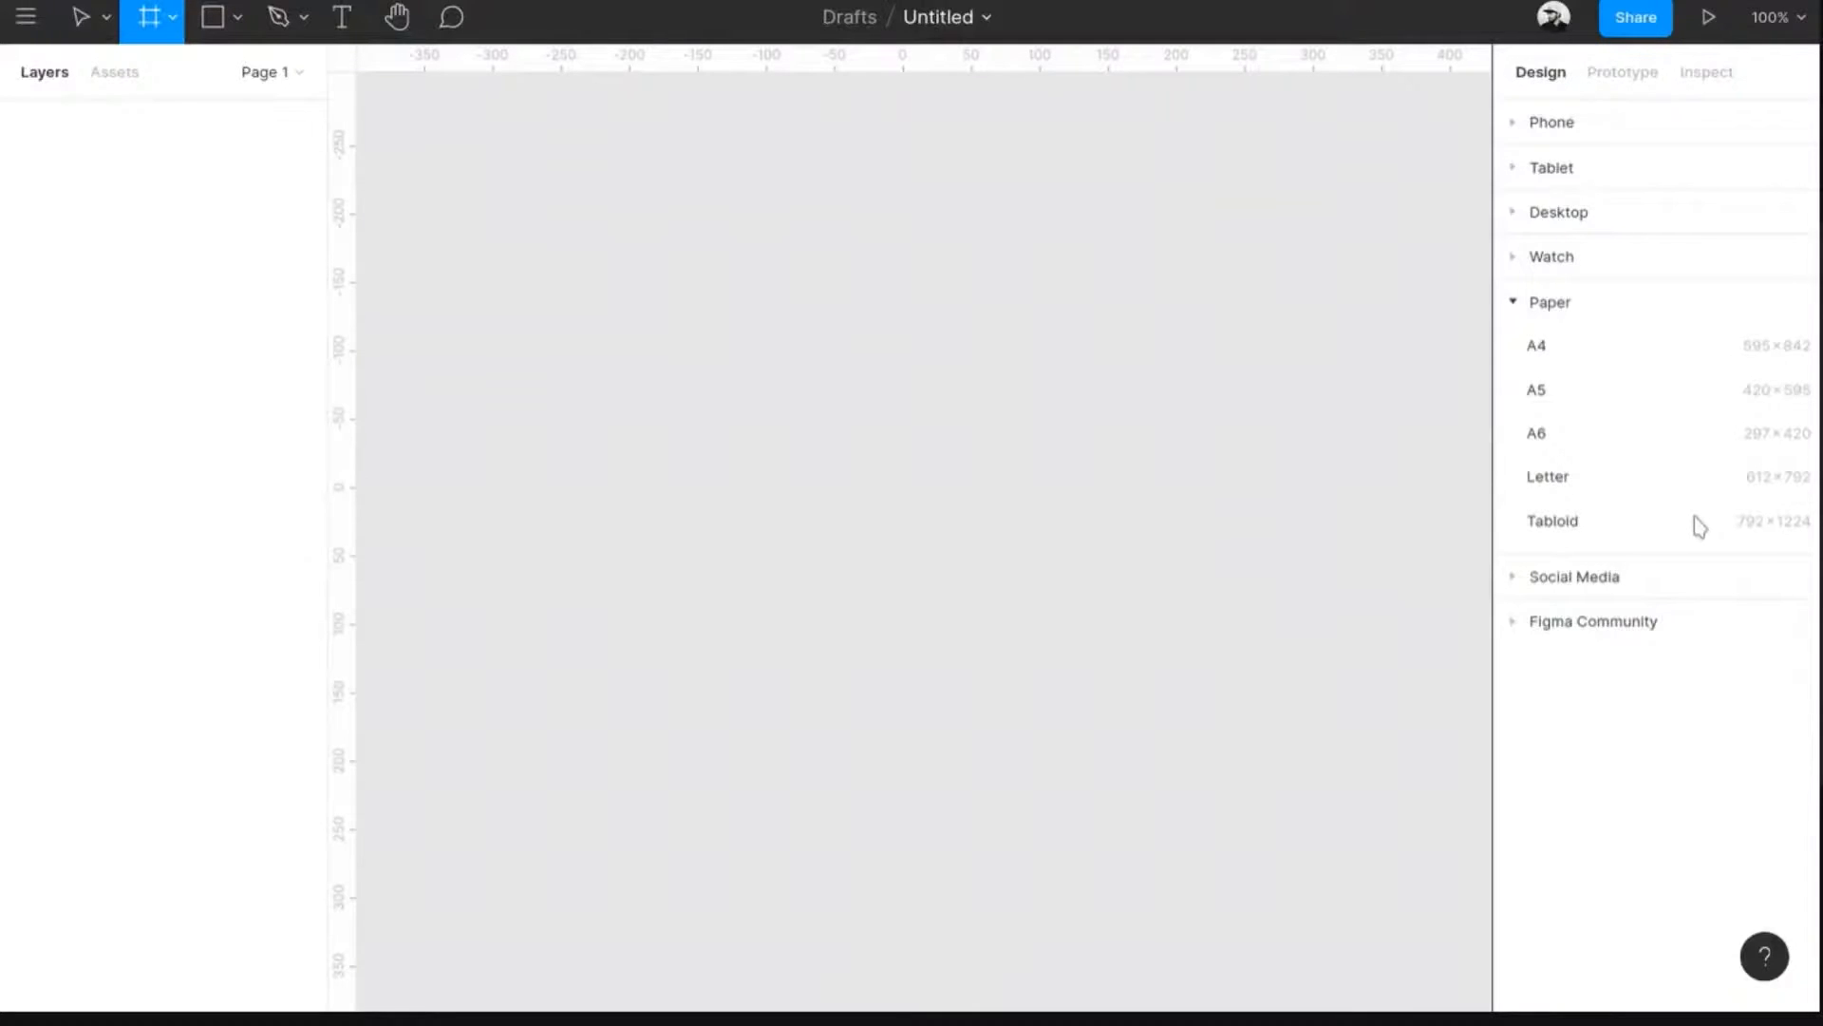
{"action": "left_click", "coordinate": [1634, 590]}
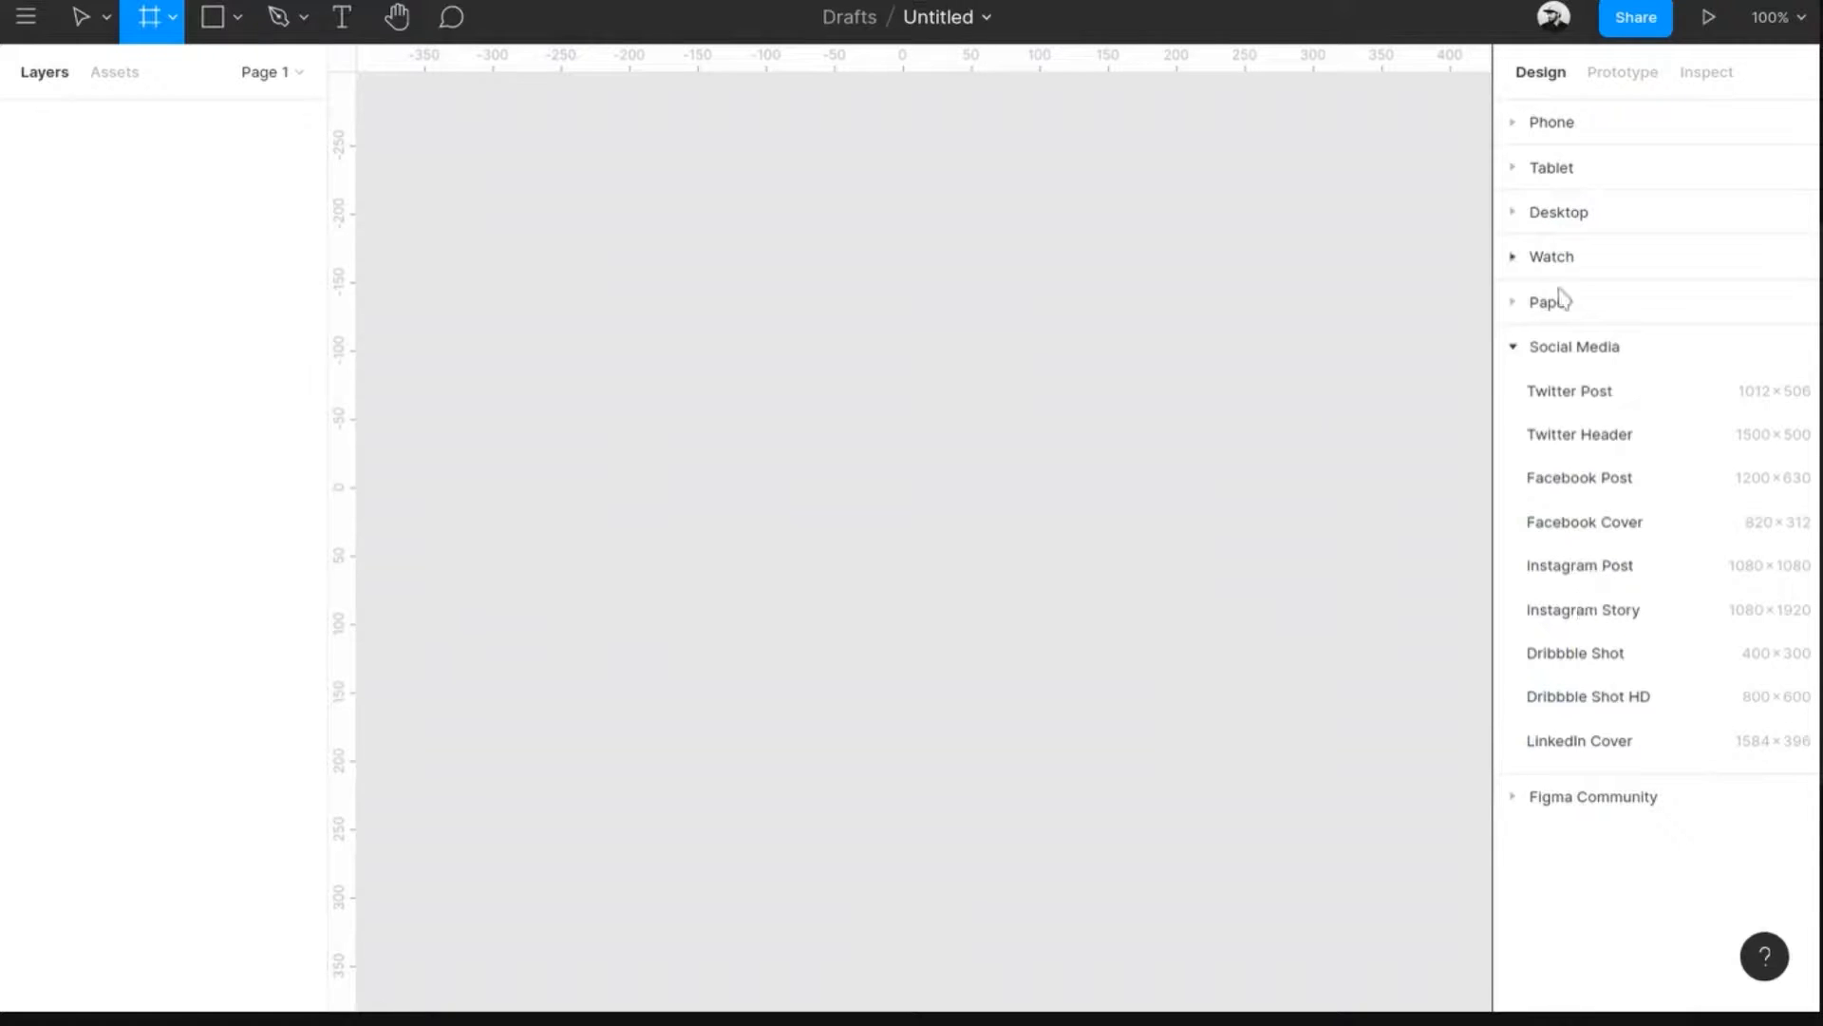
{"action": "left_click", "coordinate": [1512, 347]}
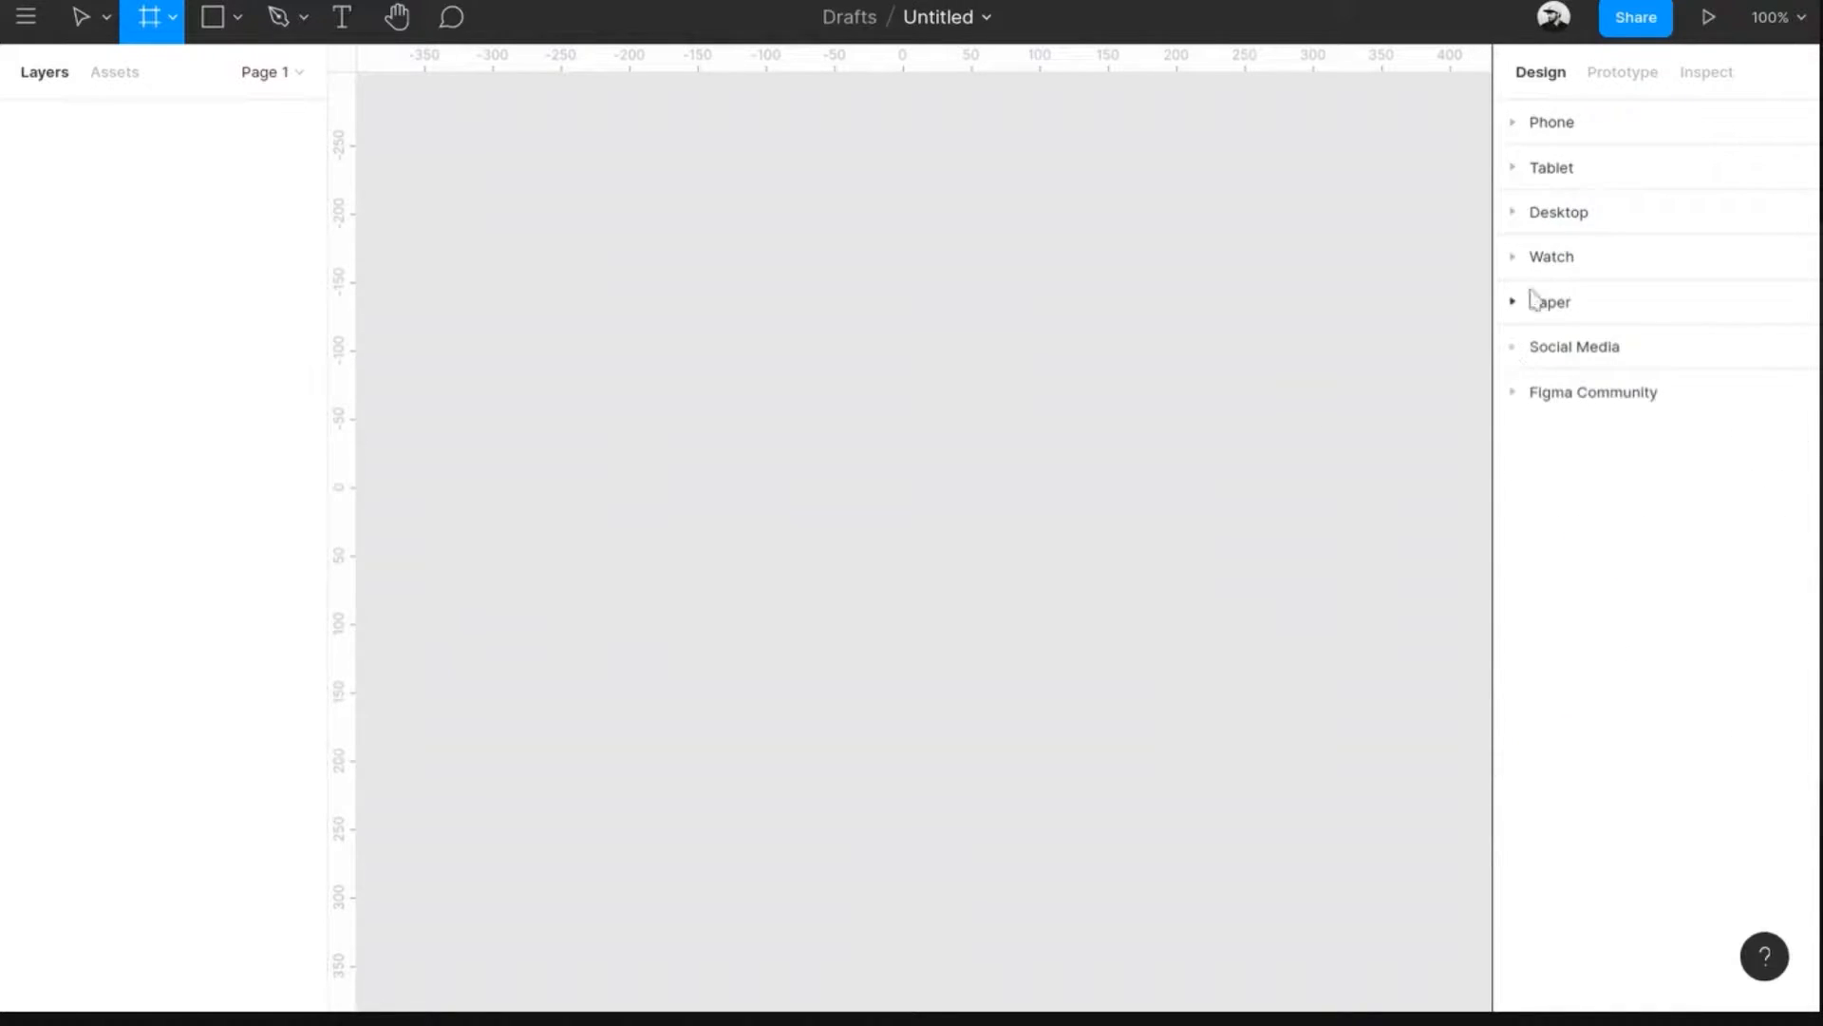
- Place a Google Pixel 2 phone preset frame on the canvas and delete it
{"action": "left_click", "coordinate": [1546, 131]}
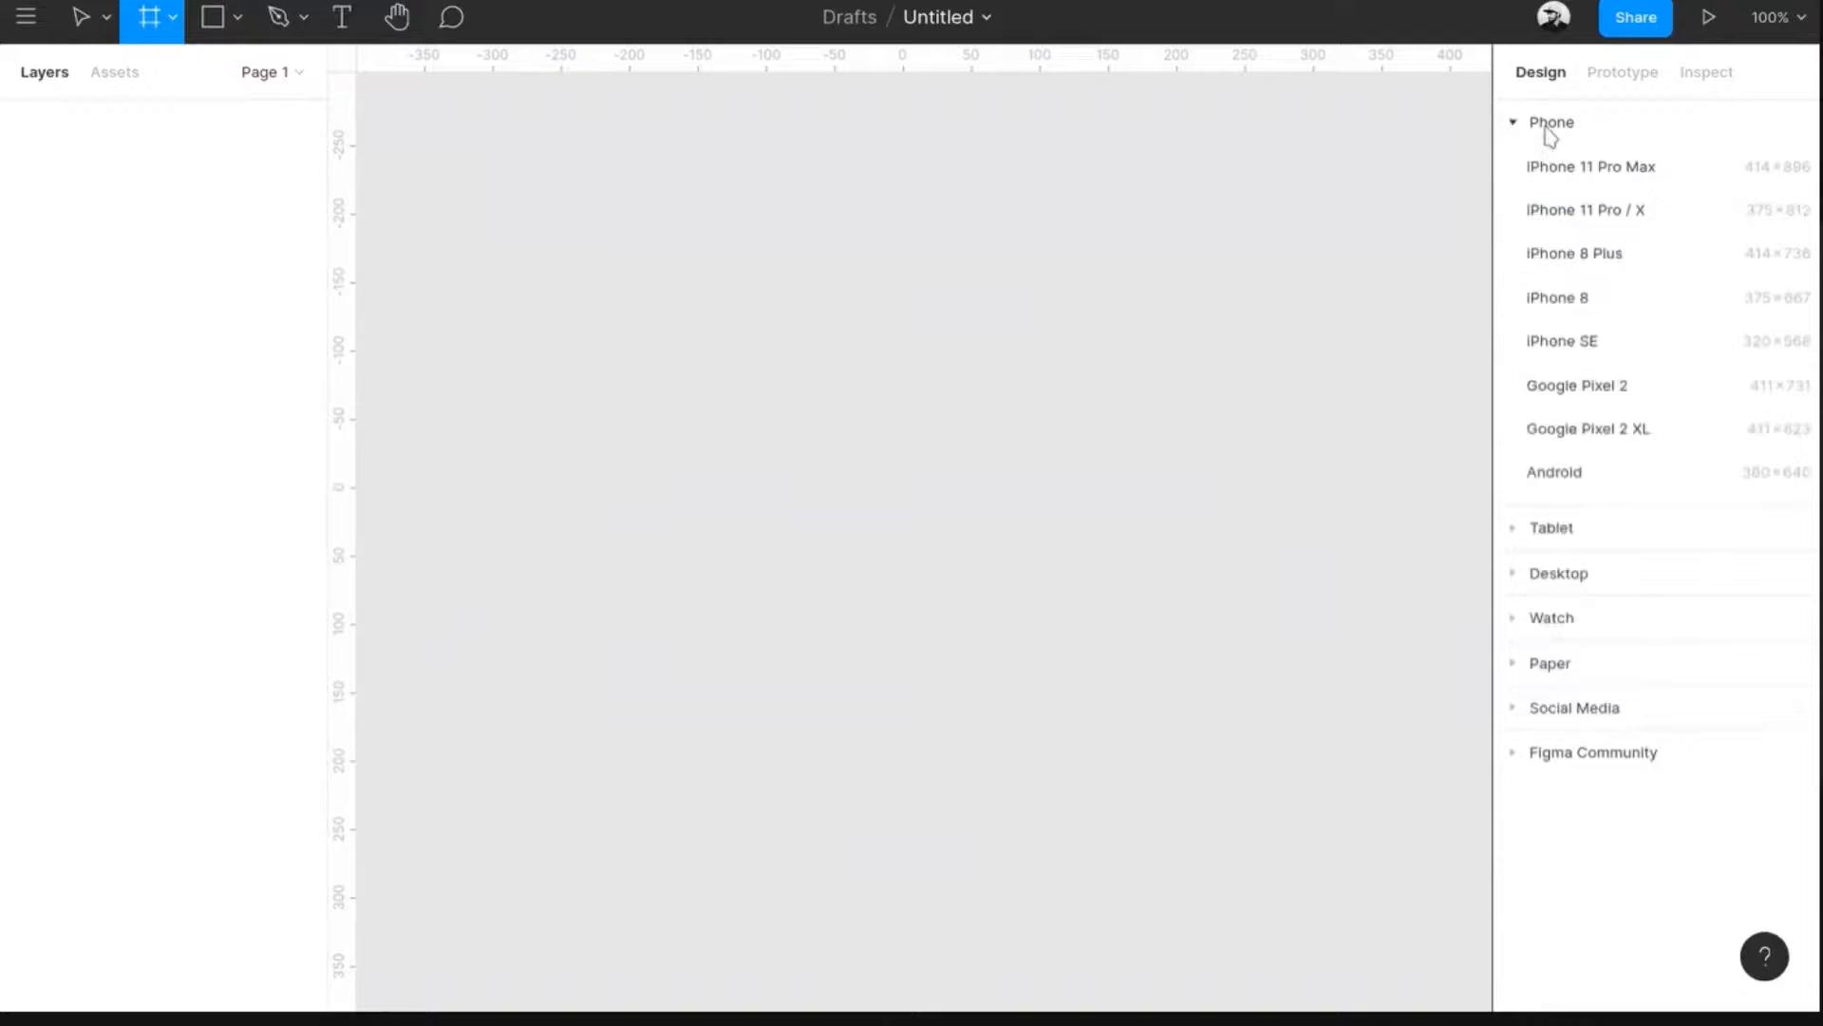
{"action": "left_click", "coordinate": [1569, 389]}
{"action": "left_click", "coordinate": [1192, 375]}
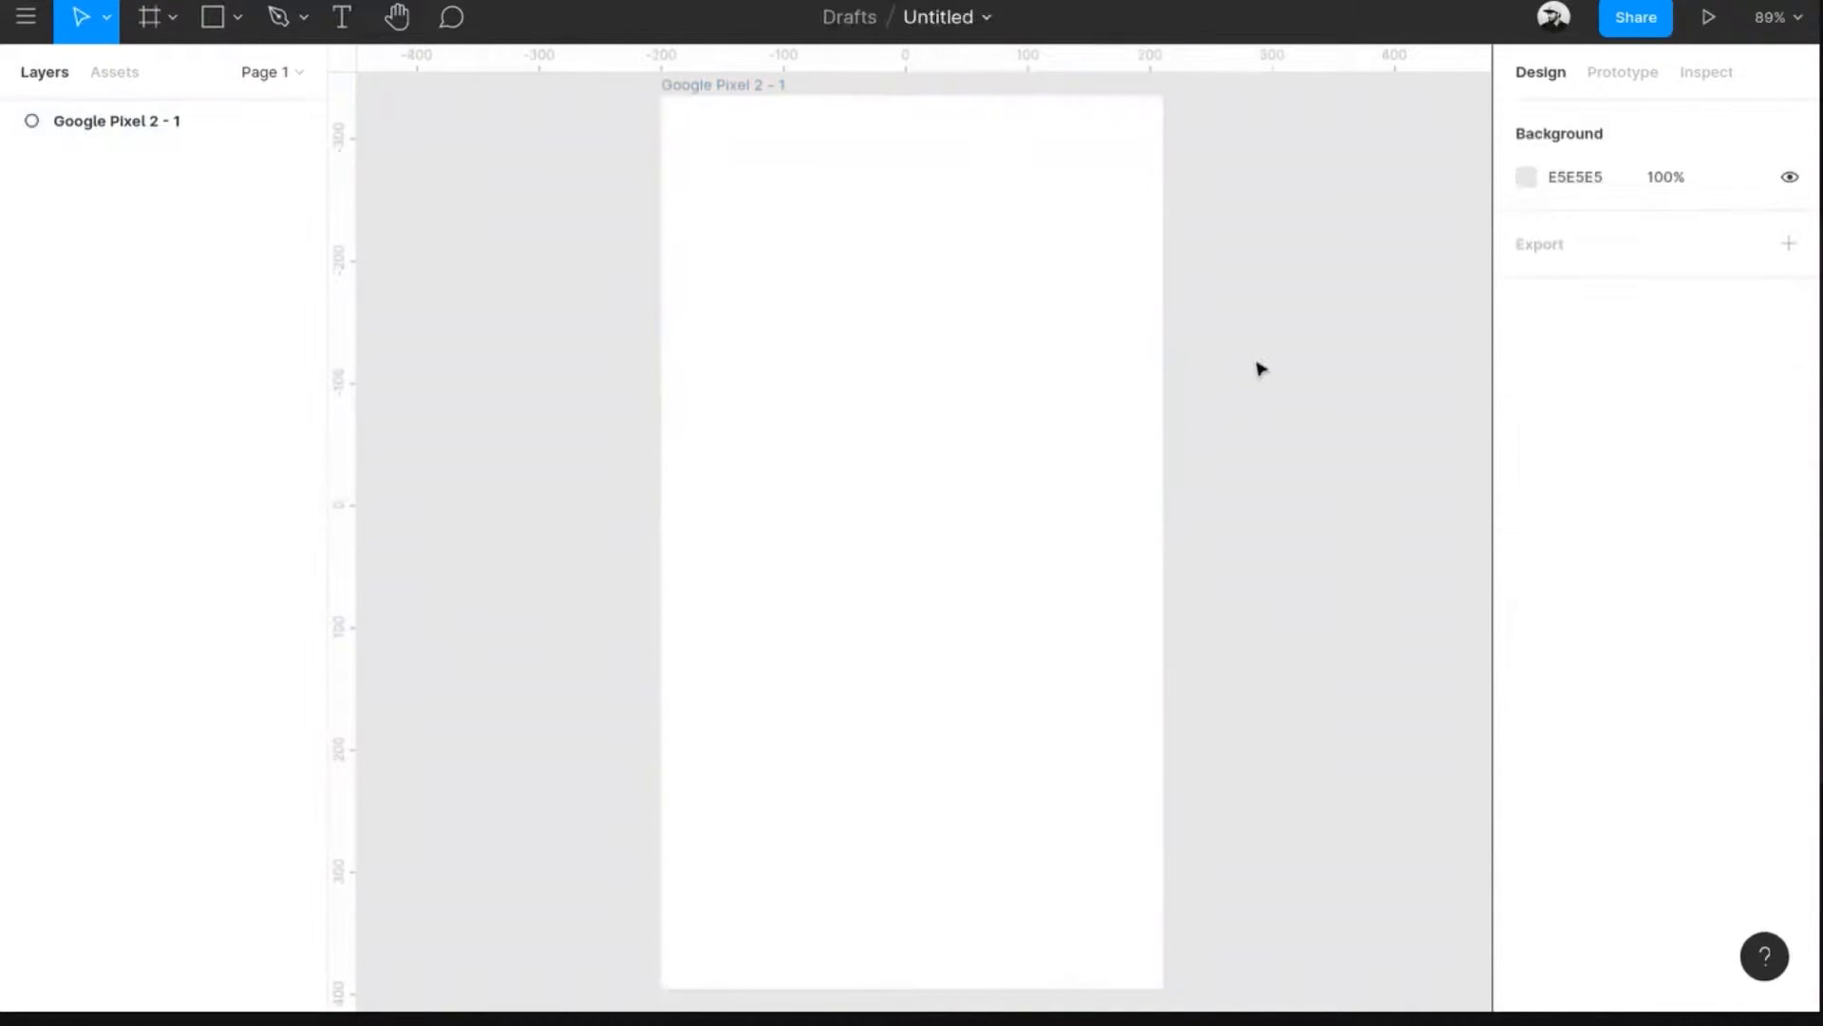
{"action": "scroll", "coordinate": [864, 472], "scroll_direction": "down", "scroll_amount": 2}
{"action": "scroll", "coordinate": [867, 472], "scroll_direction": "down", "scroll_amount": 1}
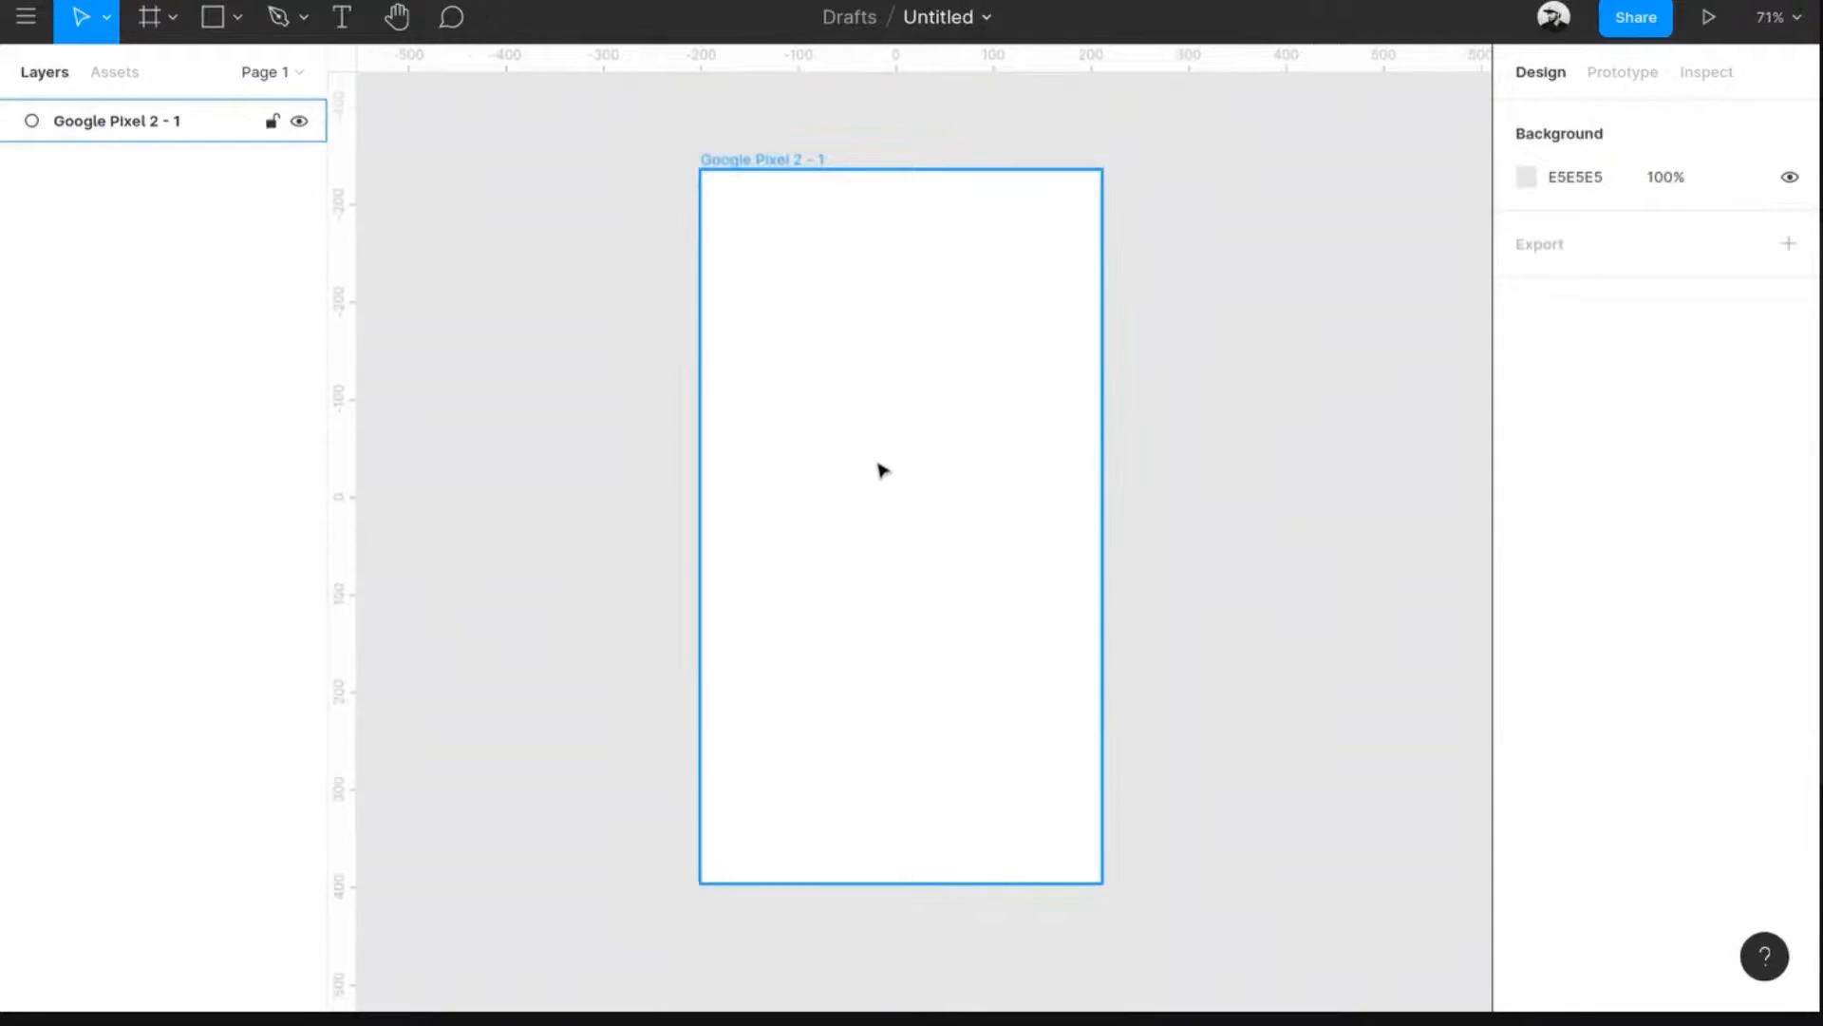
{"action": "left_click", "coordinate": [861, 457]}
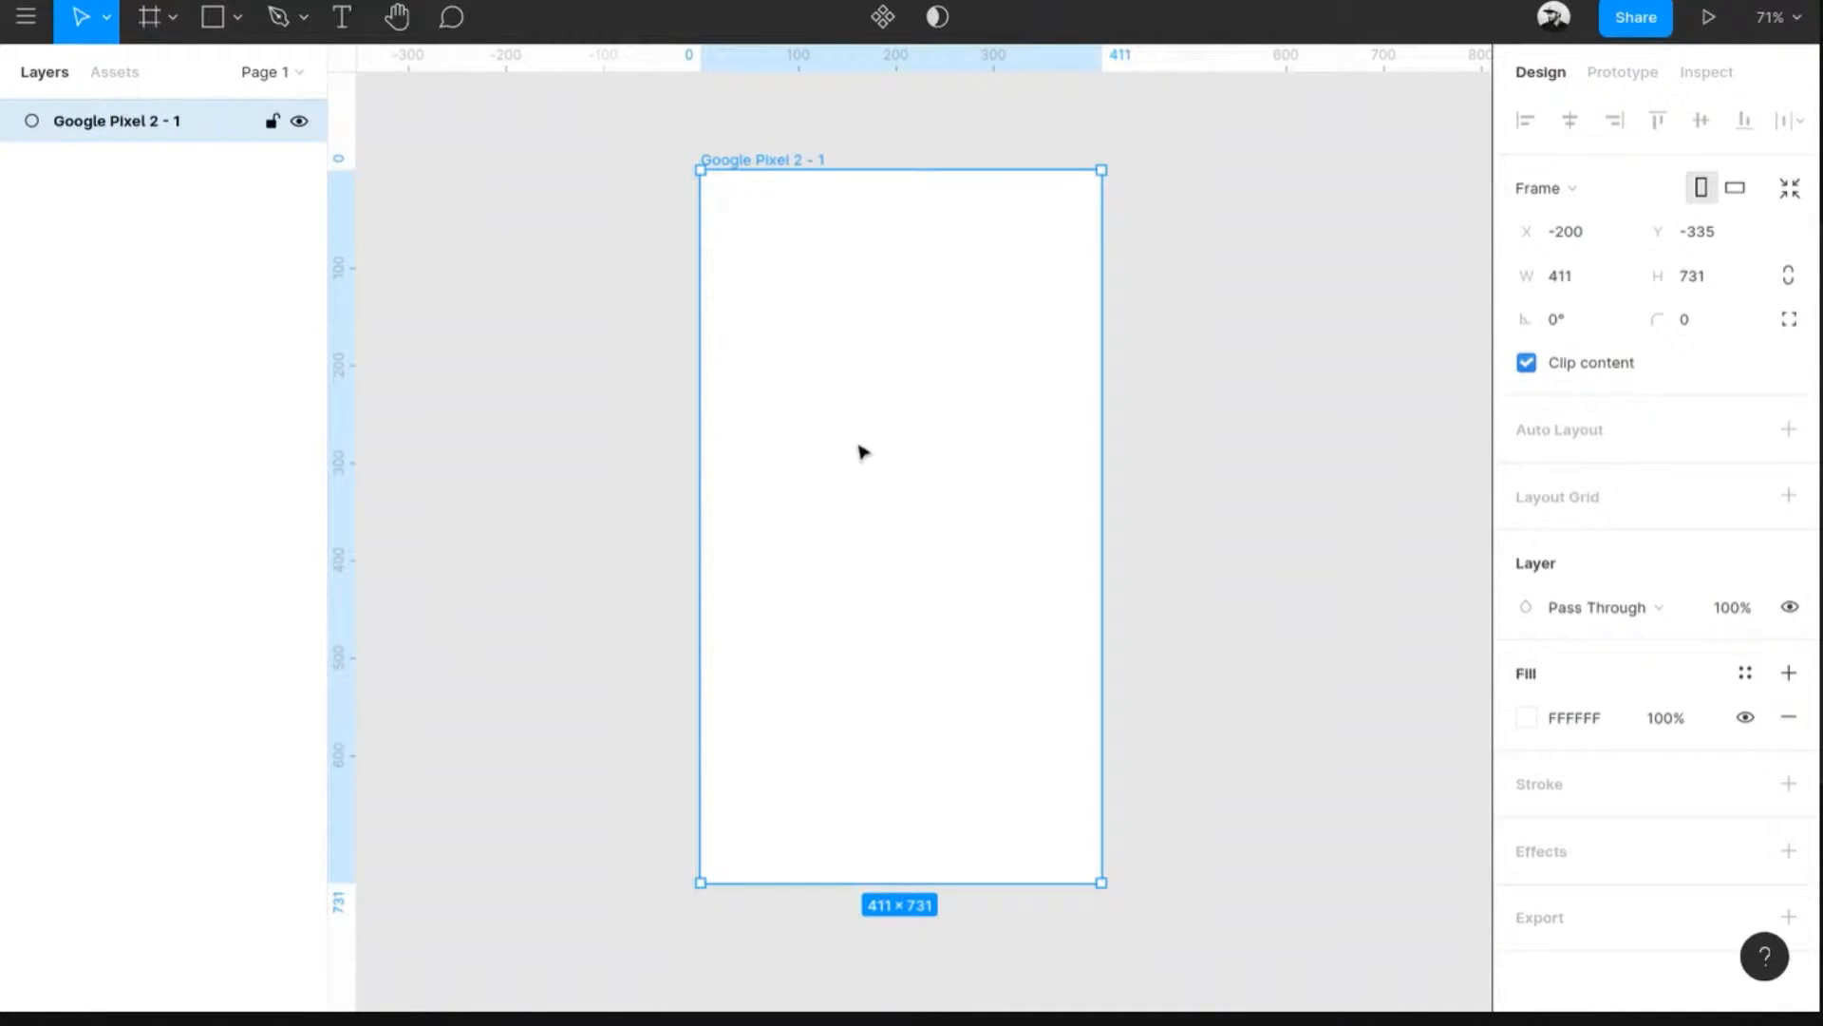
{"action": "key", "text": "Delete"}
- Draw a custom frame of about 822 × 759 and move it to about X -385, Y -355
{"action": "left_click", "coordinate": [173, 19]}
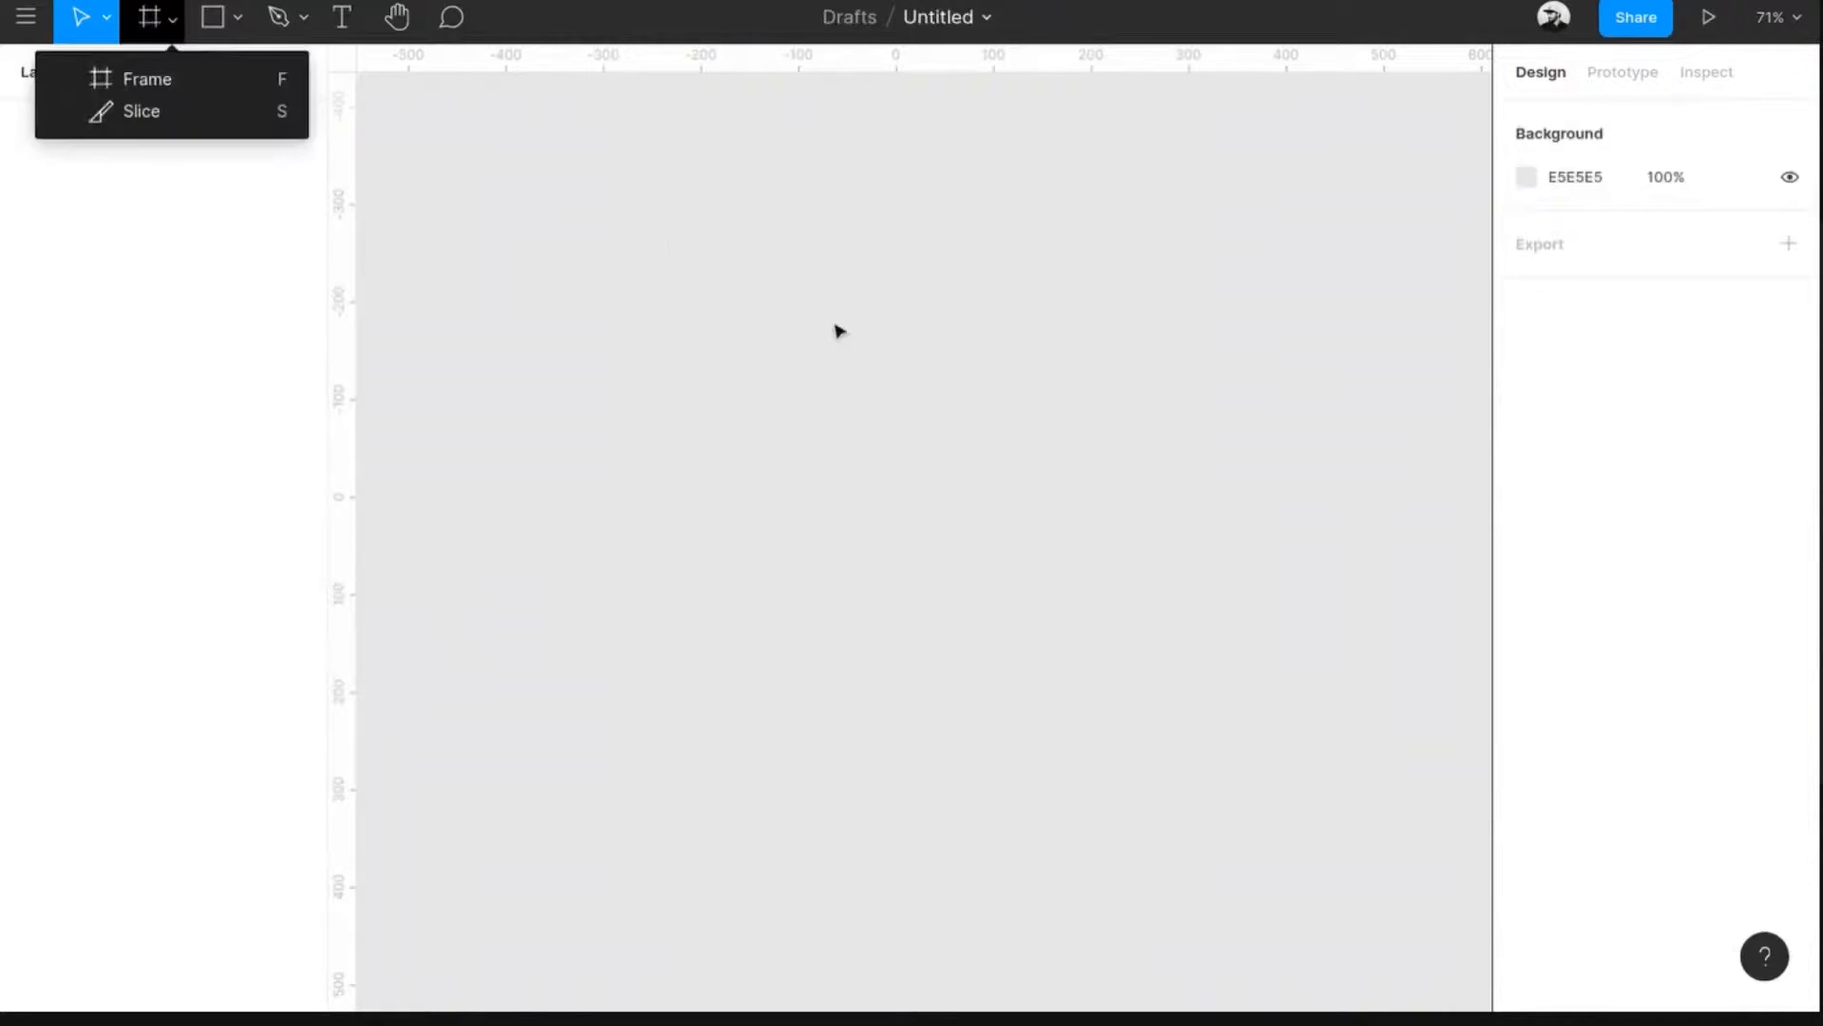
{"action": "left_click", "coordinate": [171, 82]}
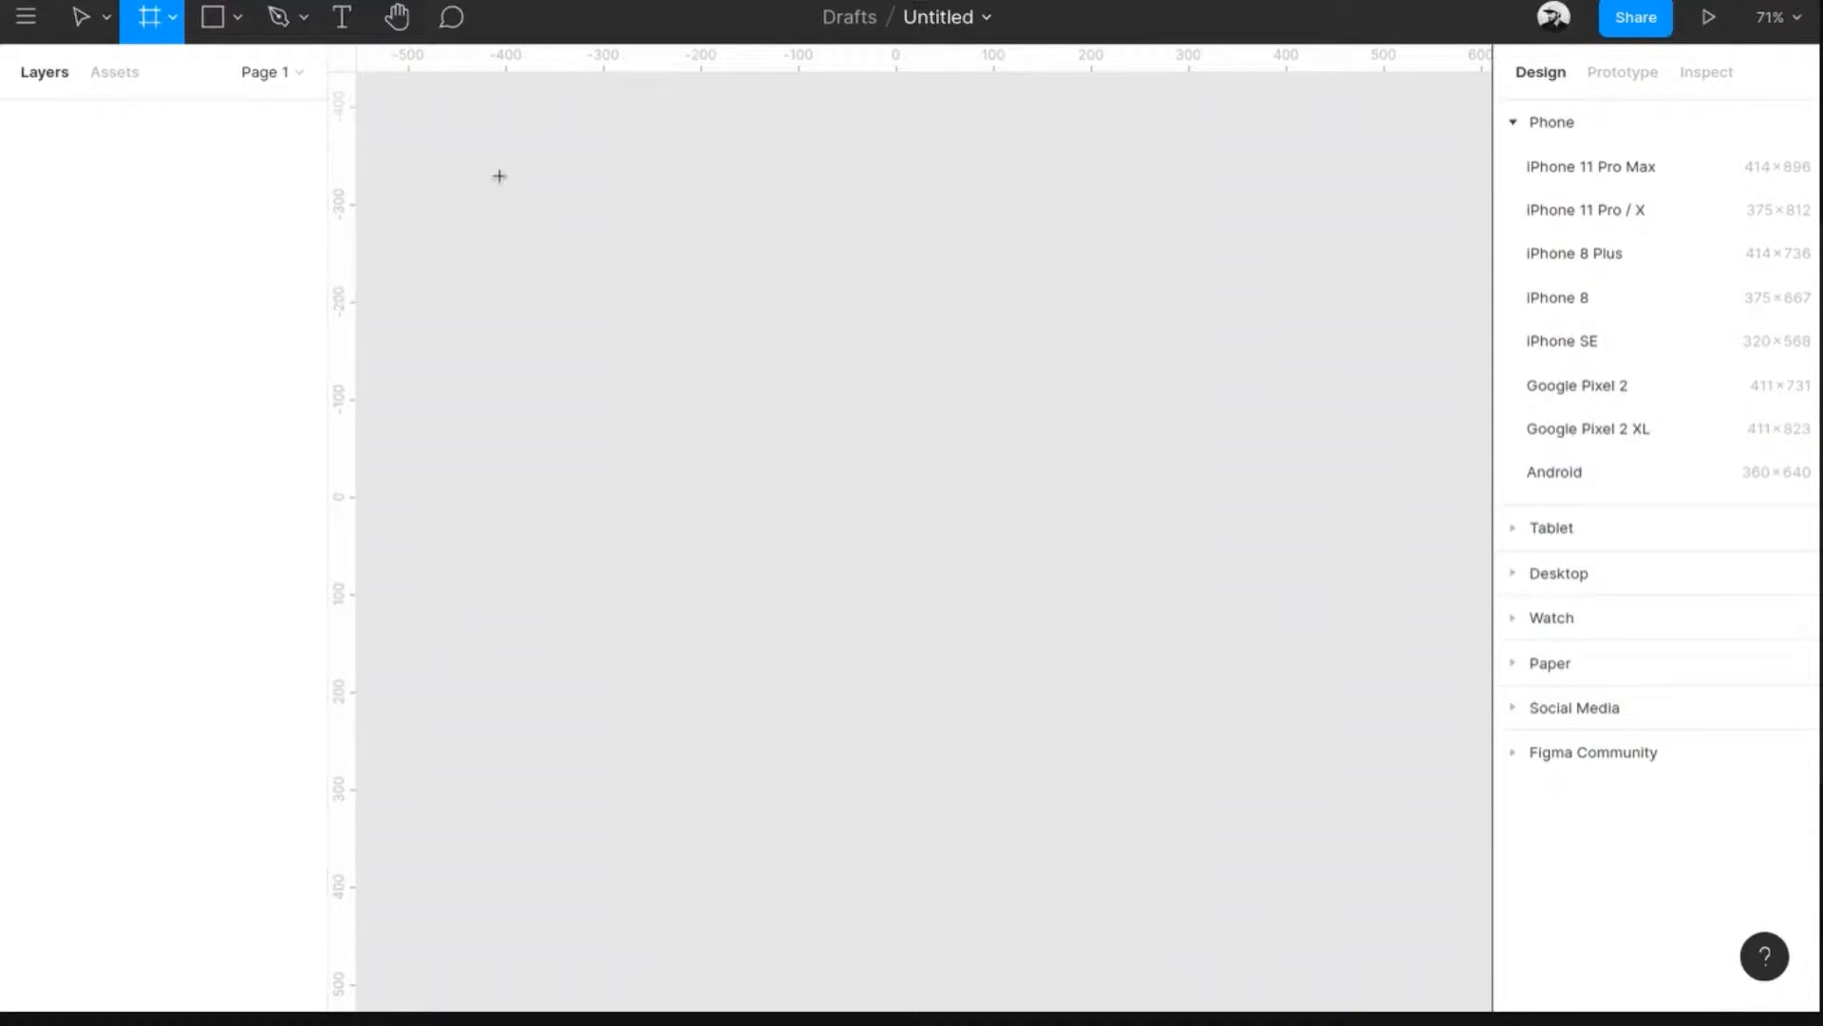
{"action": "left_click_drag", "start_coordinate": [498, 174], "coordinate": [1300, 914]}
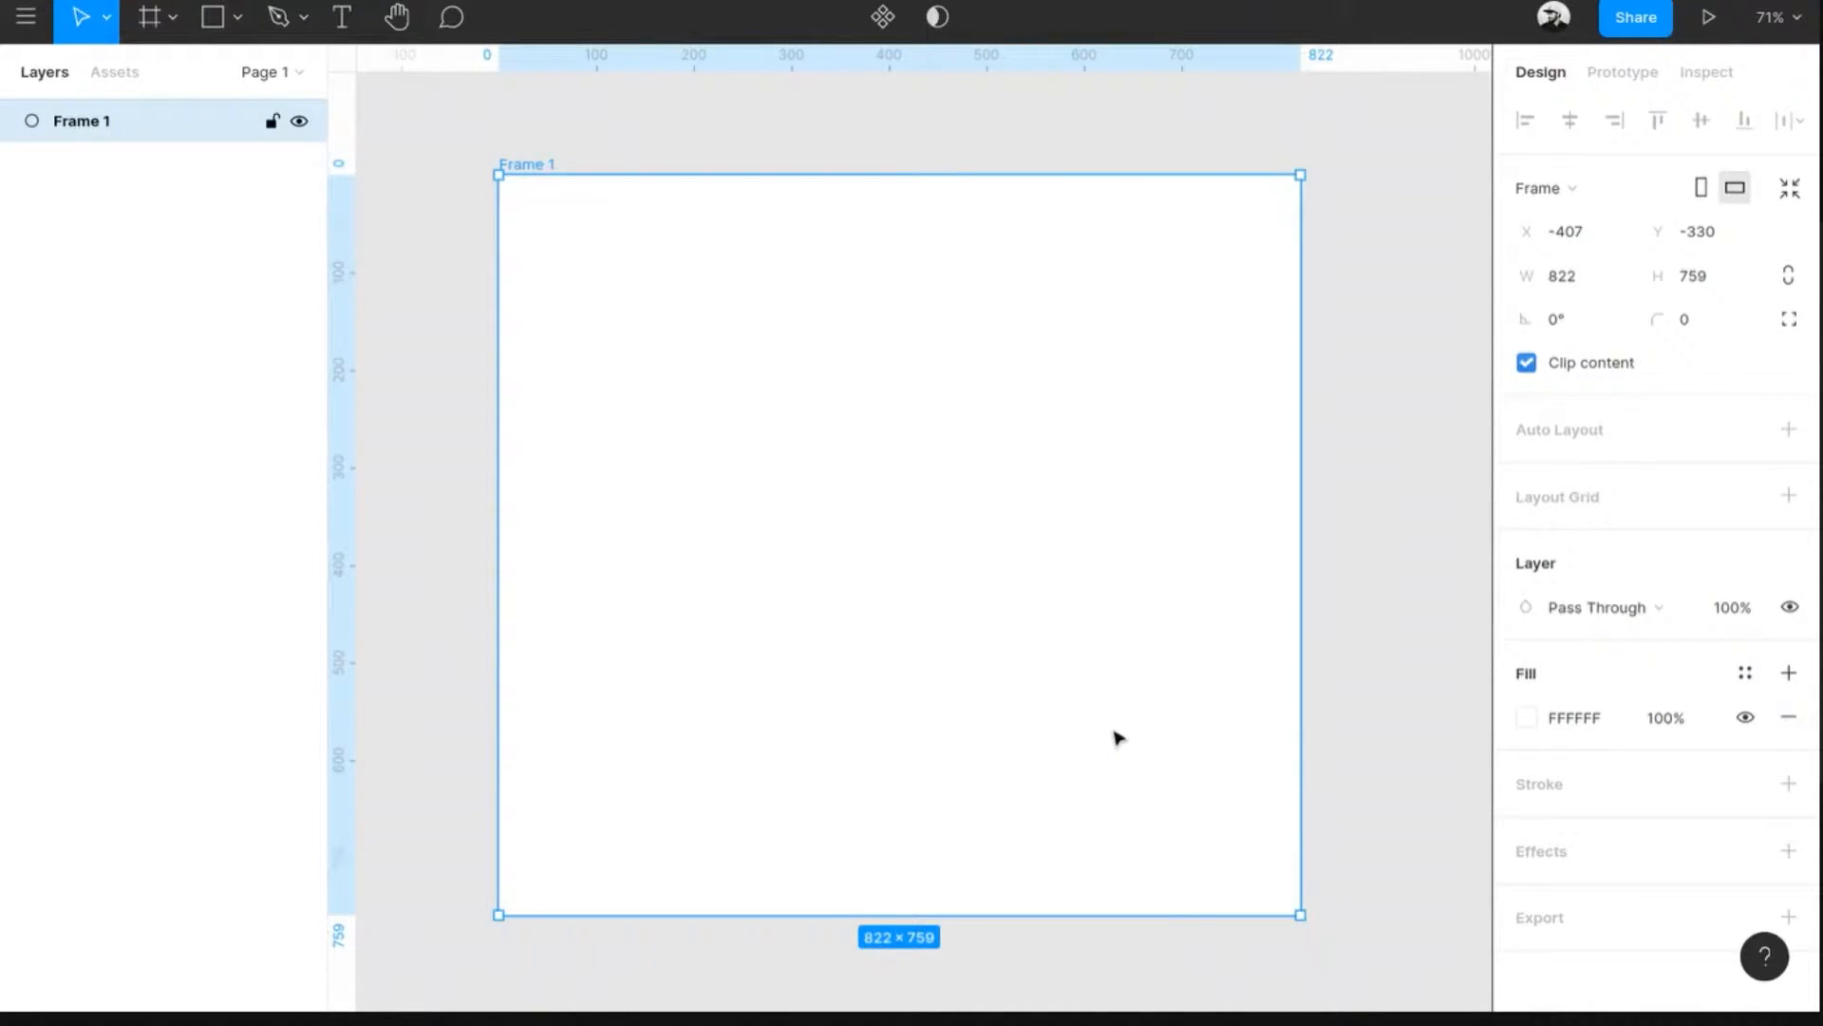
{"action": "mouse_move", "coordinate": [814, 654]}
{"action": "left_mouse_down"}
{"action": "mouse_move", "coordinate": [867, 627]}
{"action": "mouse_move", "coordinate": [833, 631]}
{"action": "left_mouse_up"}
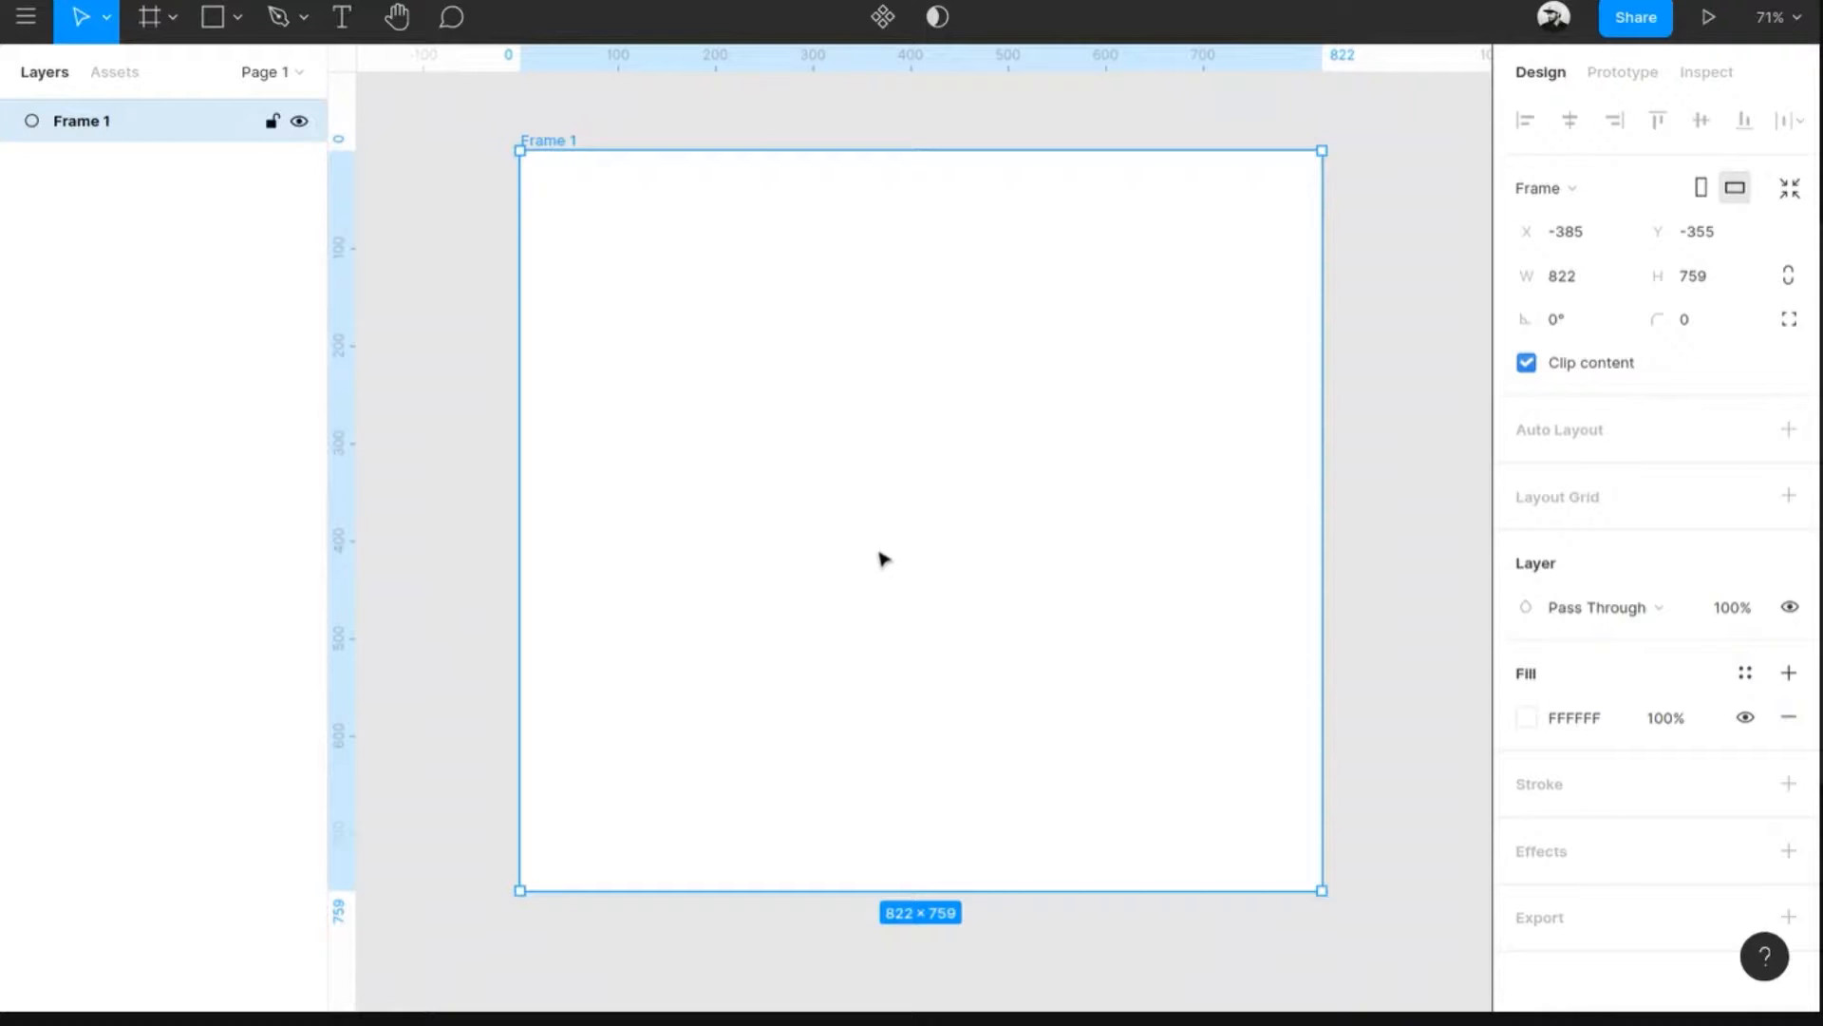
{"action": "scroll", "coordinate": [910, 522], "scroll_direction": "down", "scroll_amount": 2}
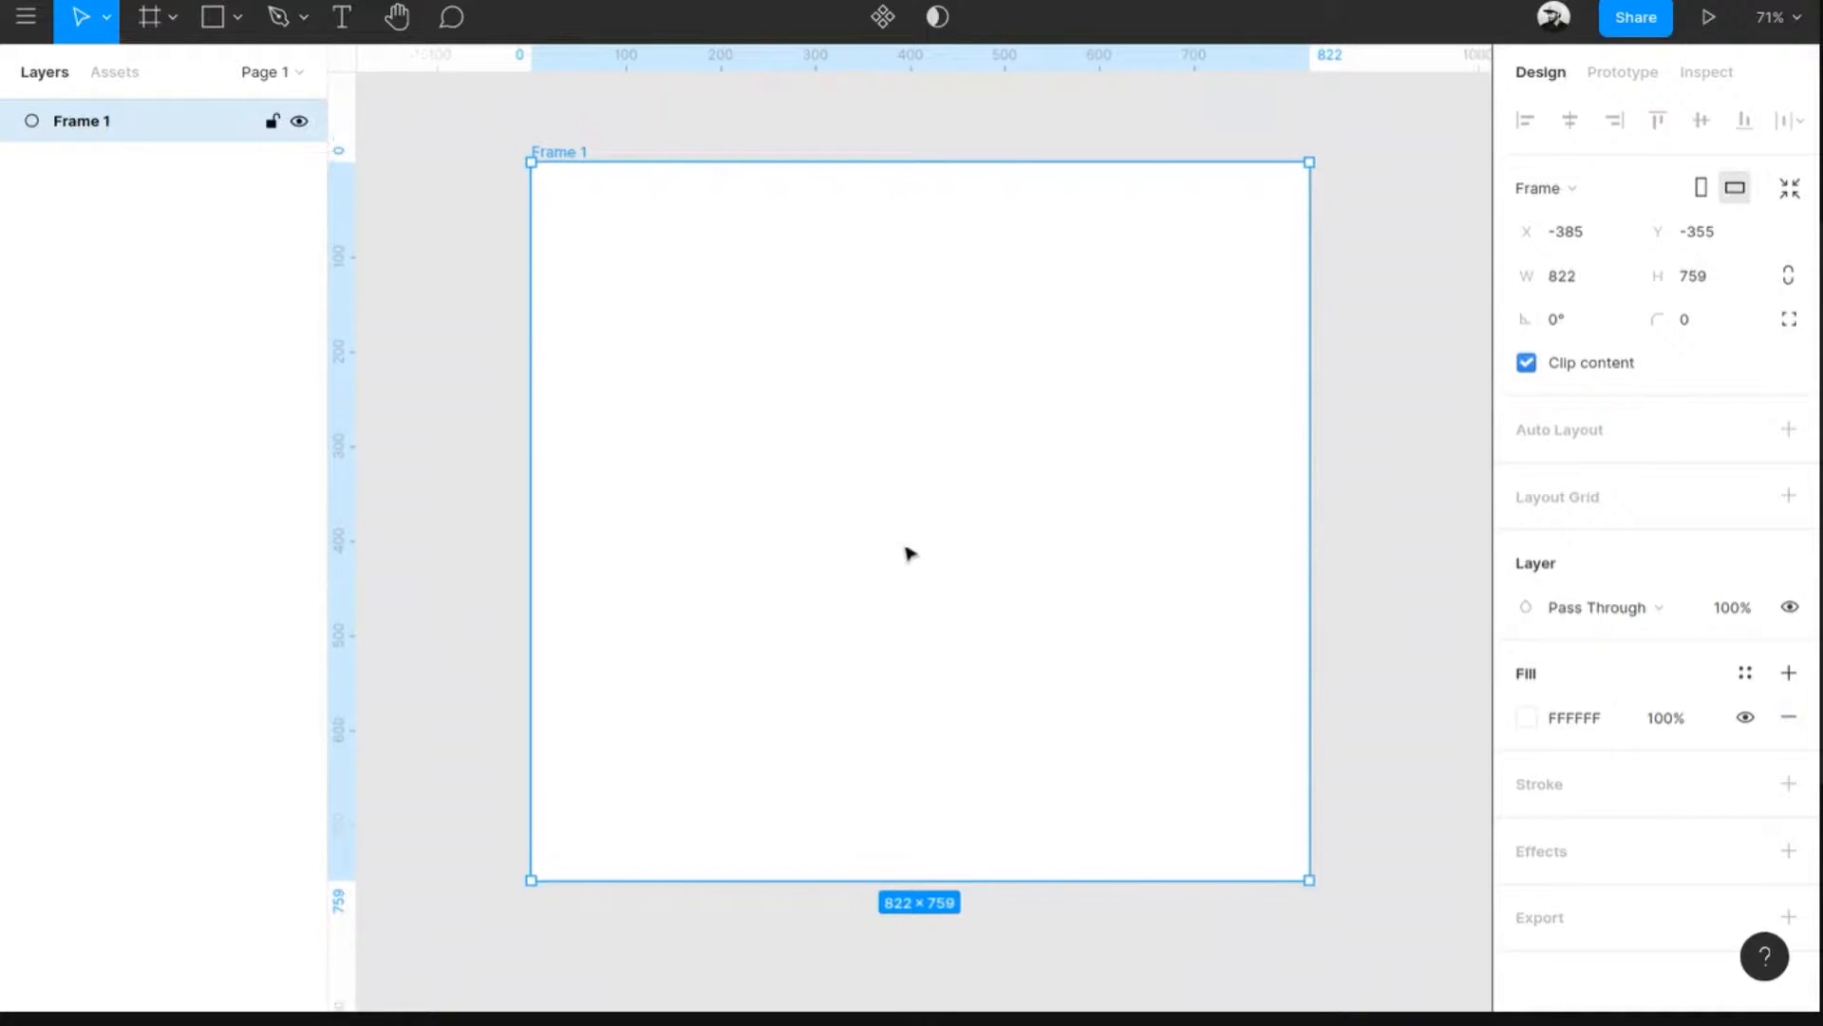
{"action": "scroll", "coordinate": [904, 550], "scroll_direction": "up", "scroll_amount": 1}
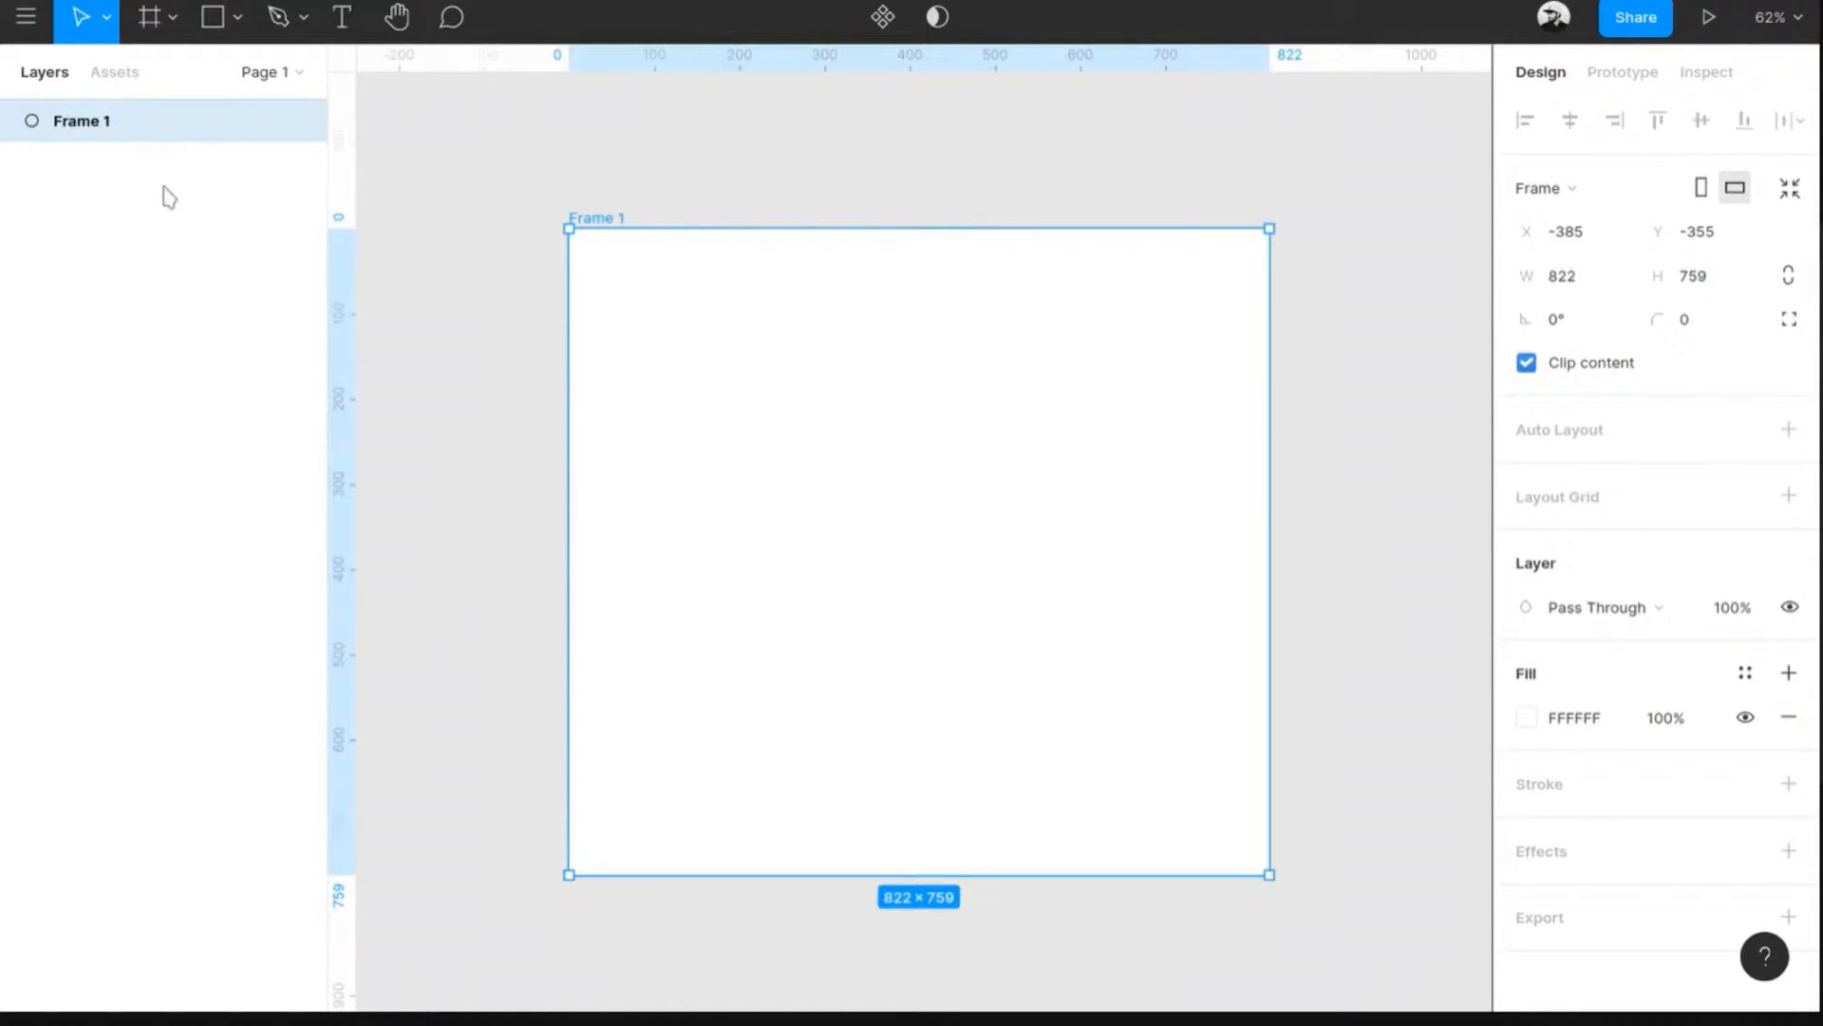
- Disable the Personal Colors, Locale.ai Colors and Storyof.me Colors libraries for this file
{"action": "left_click", "coordinate": [103, 74]}
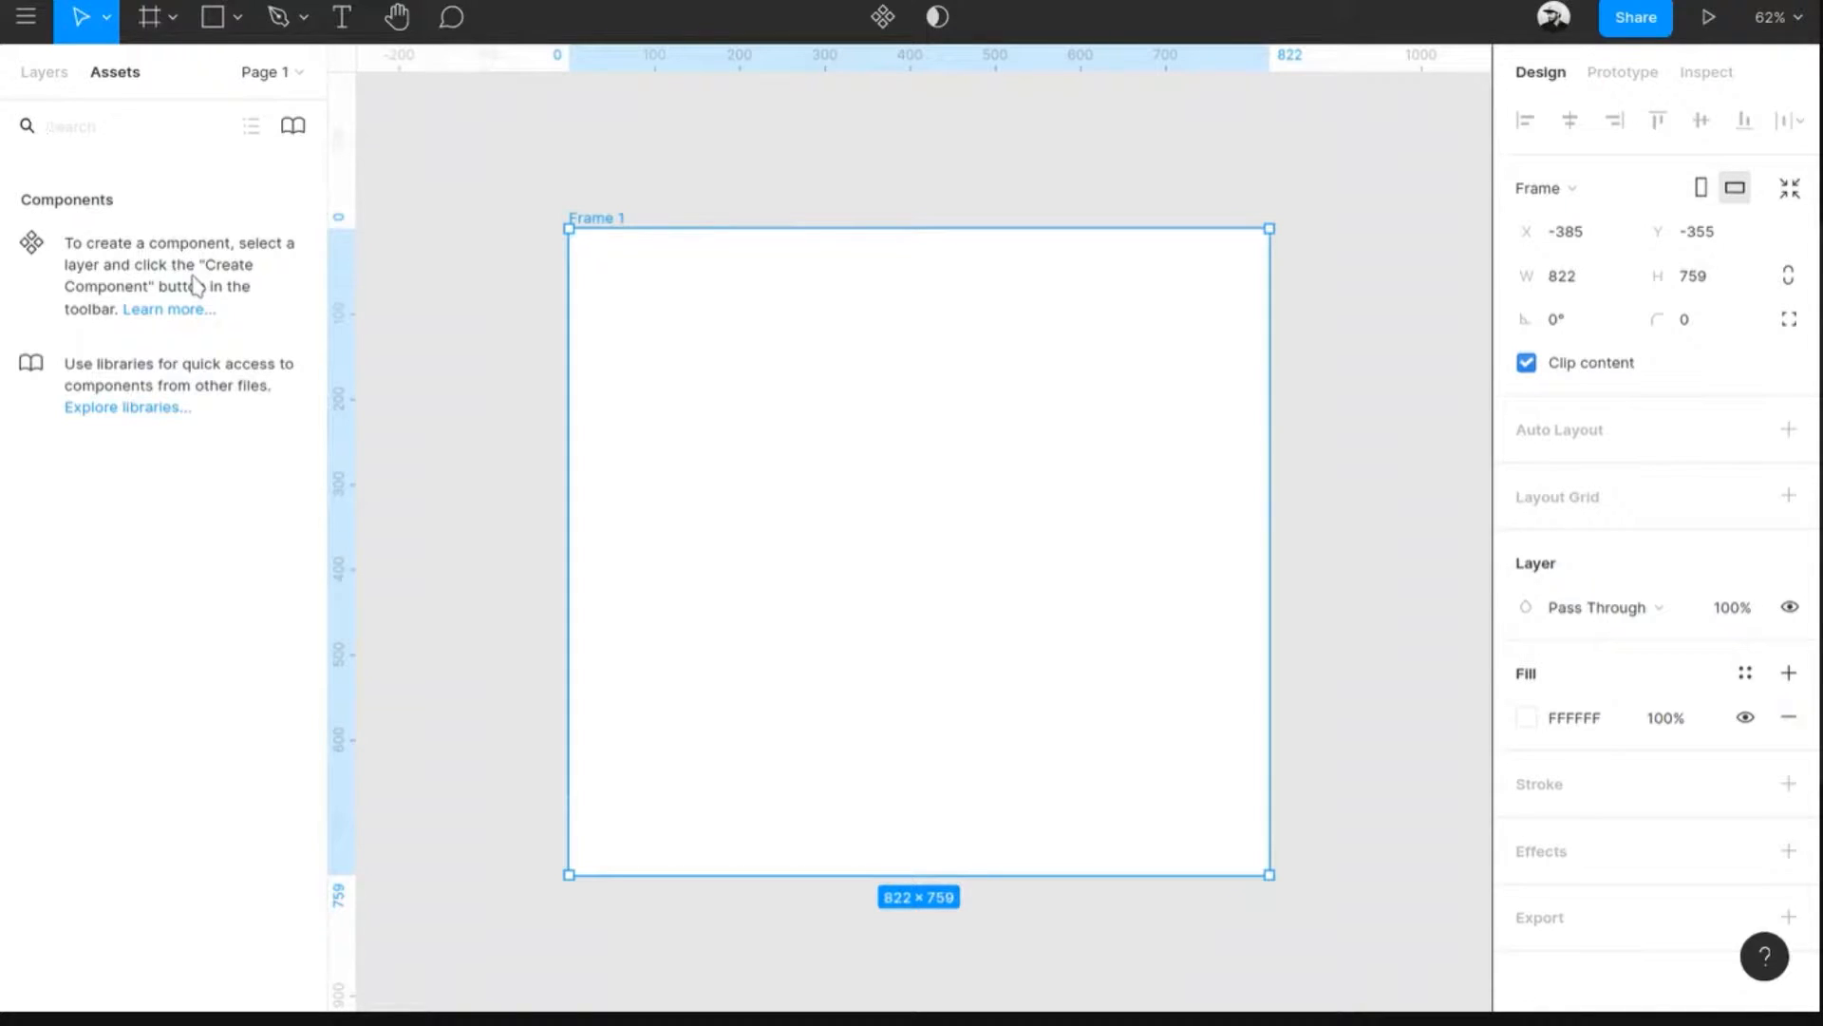
{"action": "left_click", "coordinate": [137, 112]}
{"action": "left_click", "coordinate": [292, 131]}
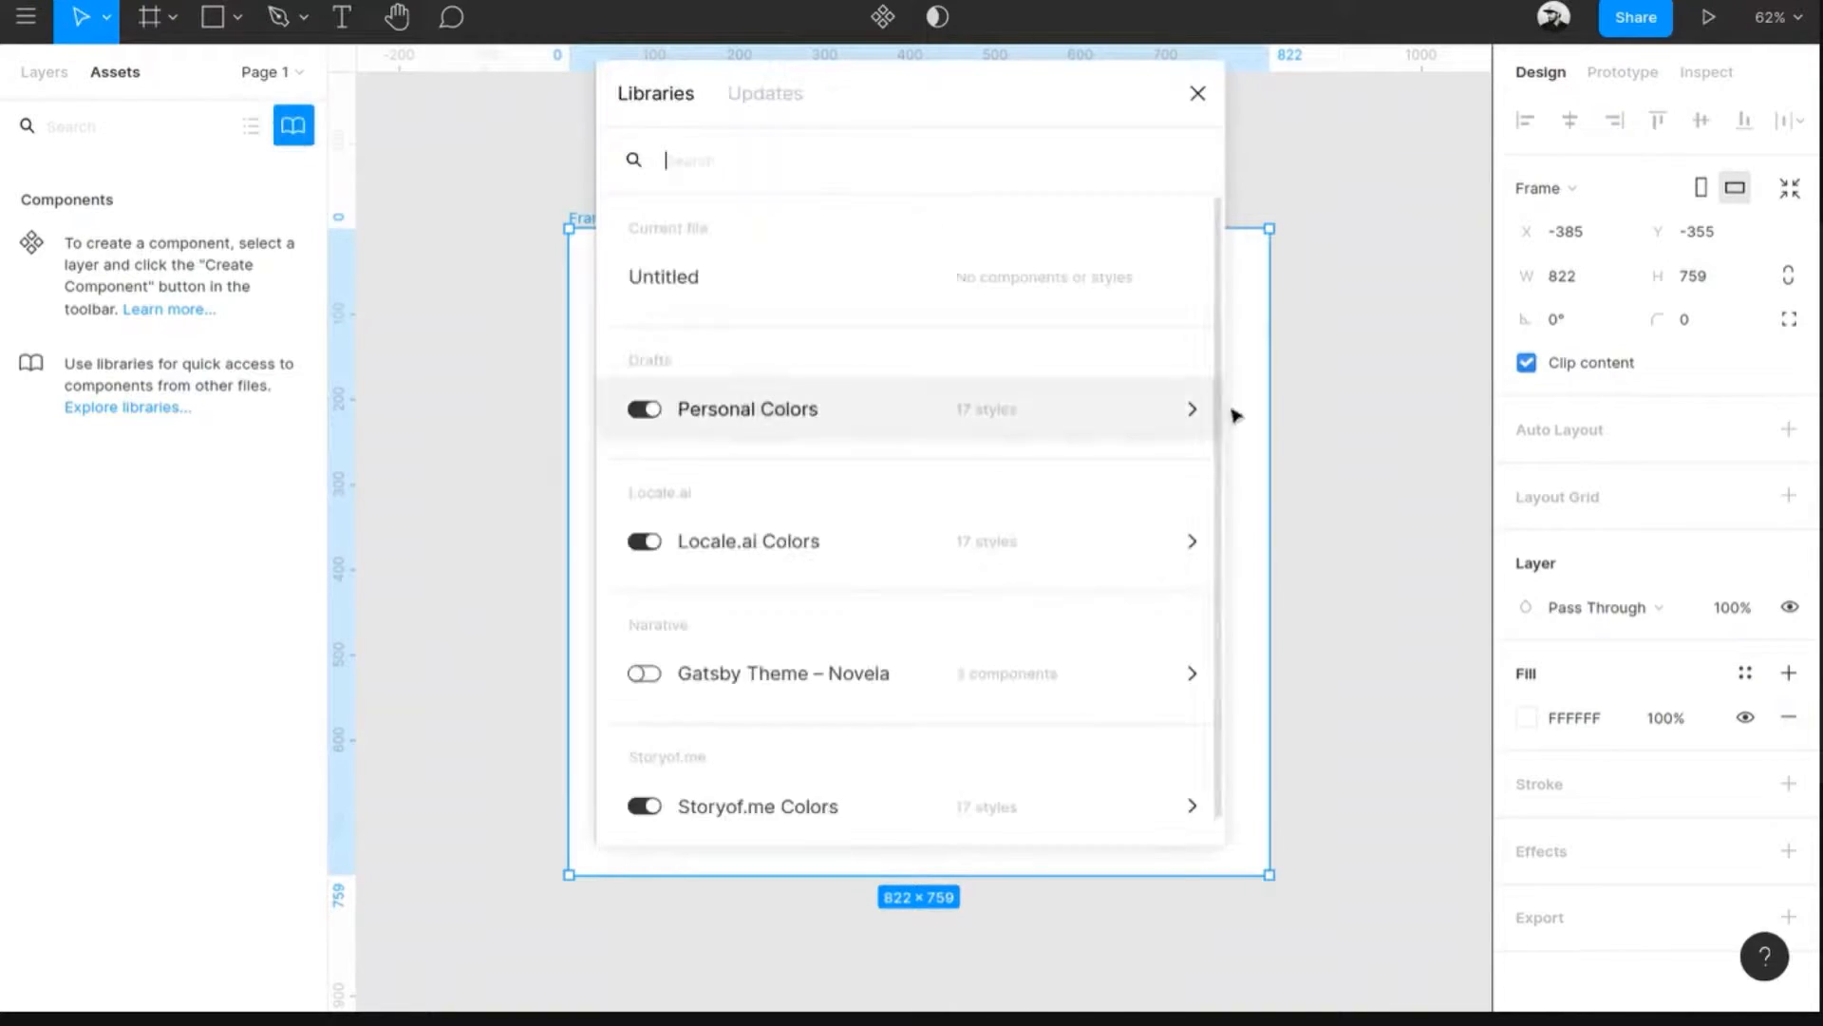
{"action": "scroll", "coordinate": [794, 360], "scroll_direction": "down", "scroll_amount": 1}
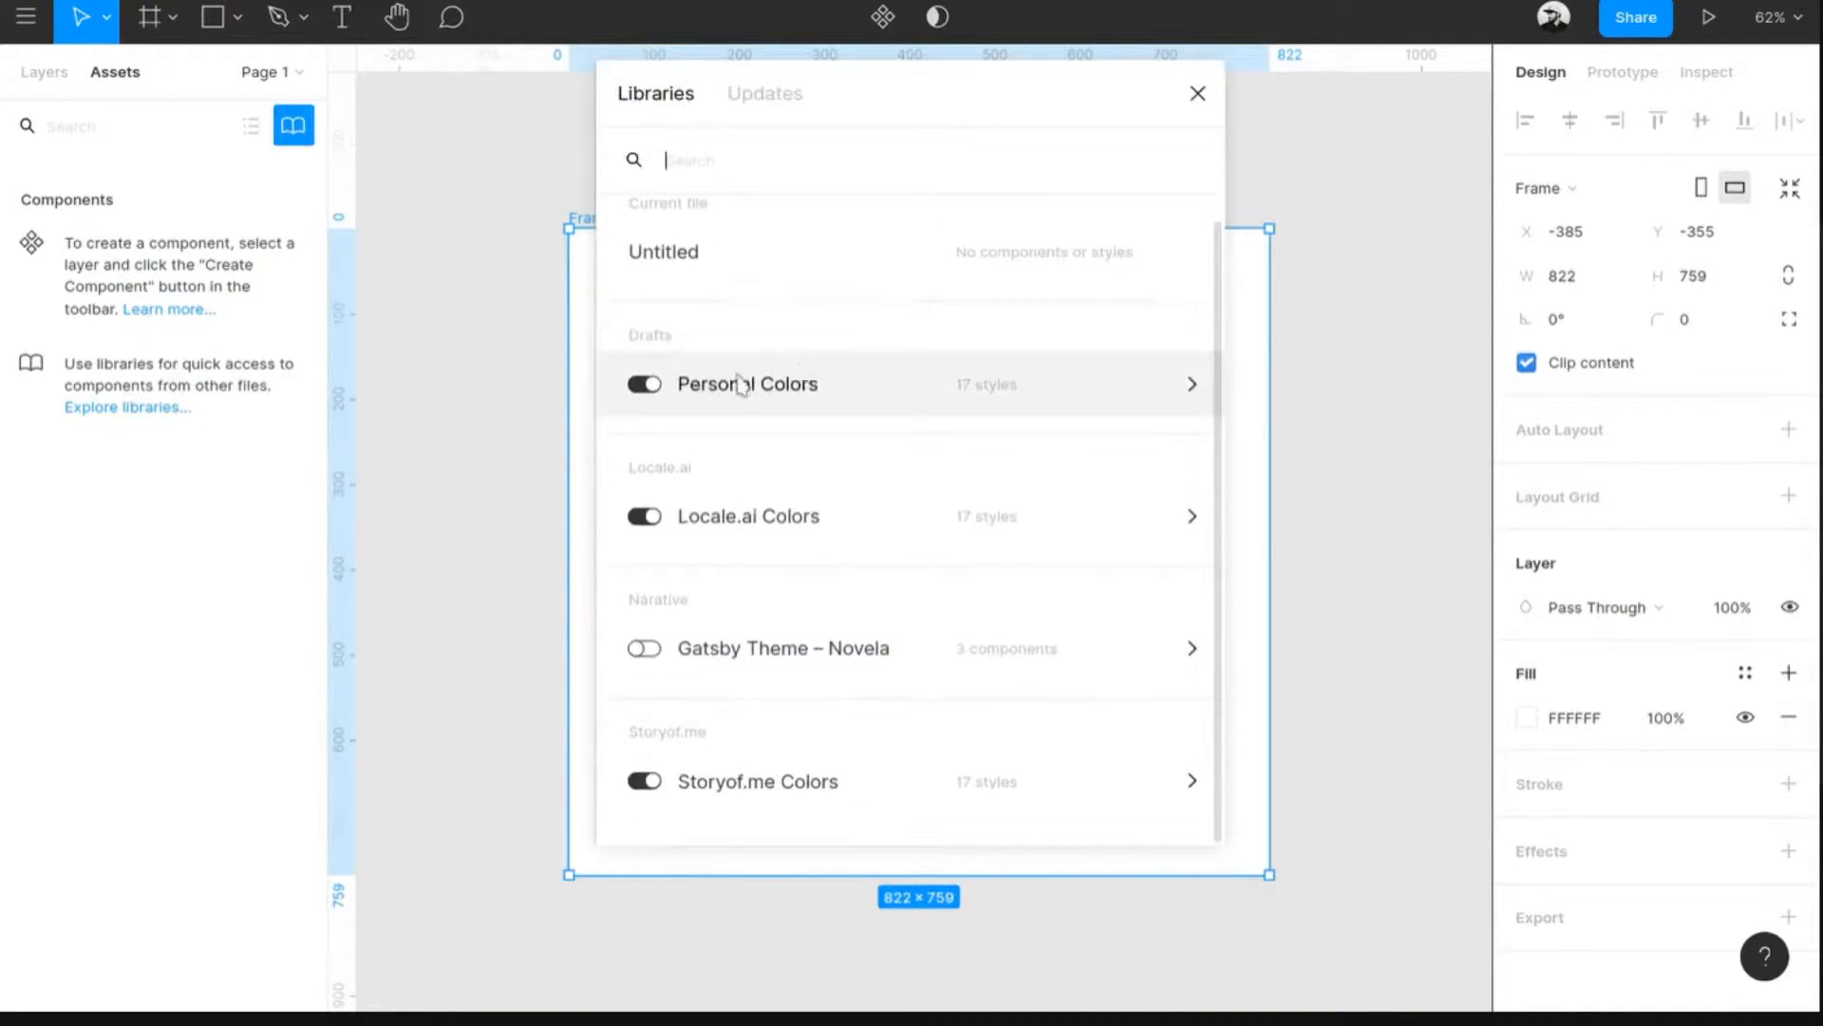
{"action": "left_click", "coordinate": [644, 384]}
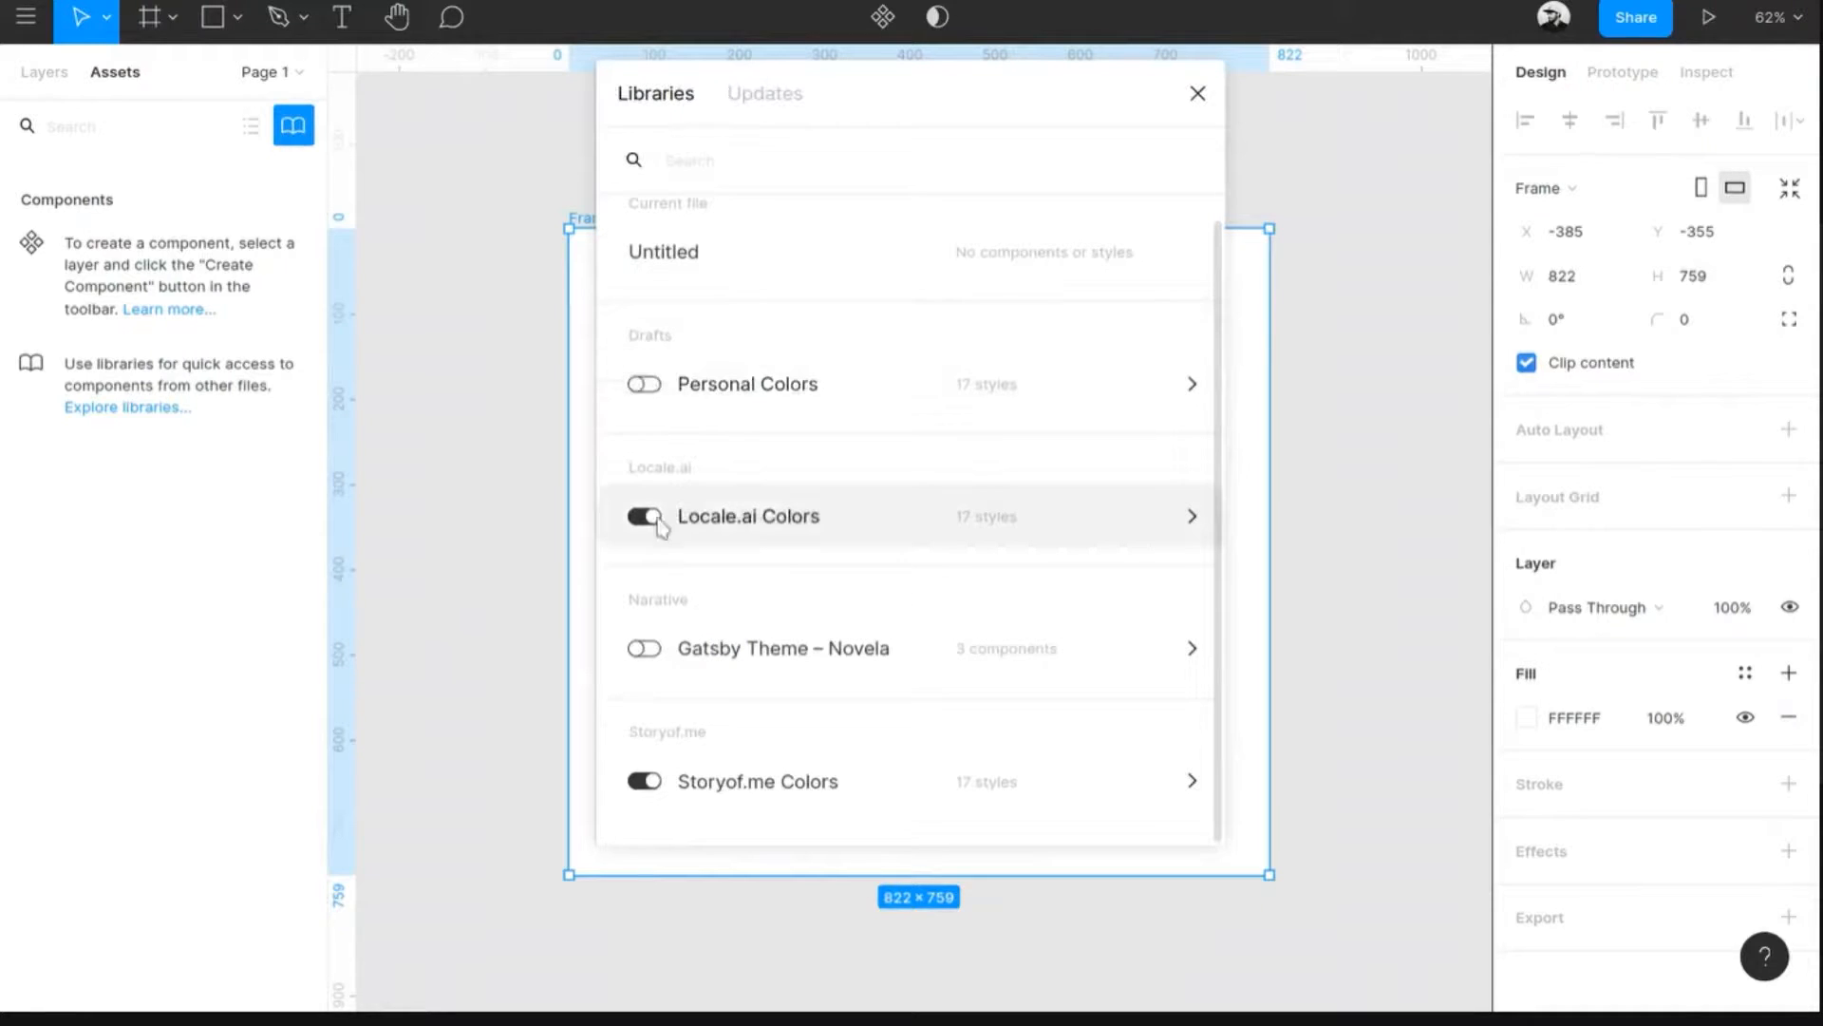
{"action": "left_click", "coordinate": [644, 516]}
{"action": "left_click", "coordinate": [645, 779]}
{"action": "scroll", "coordinate": [745, 374], "scroll_direction": "up", "scroll_amount": 1}
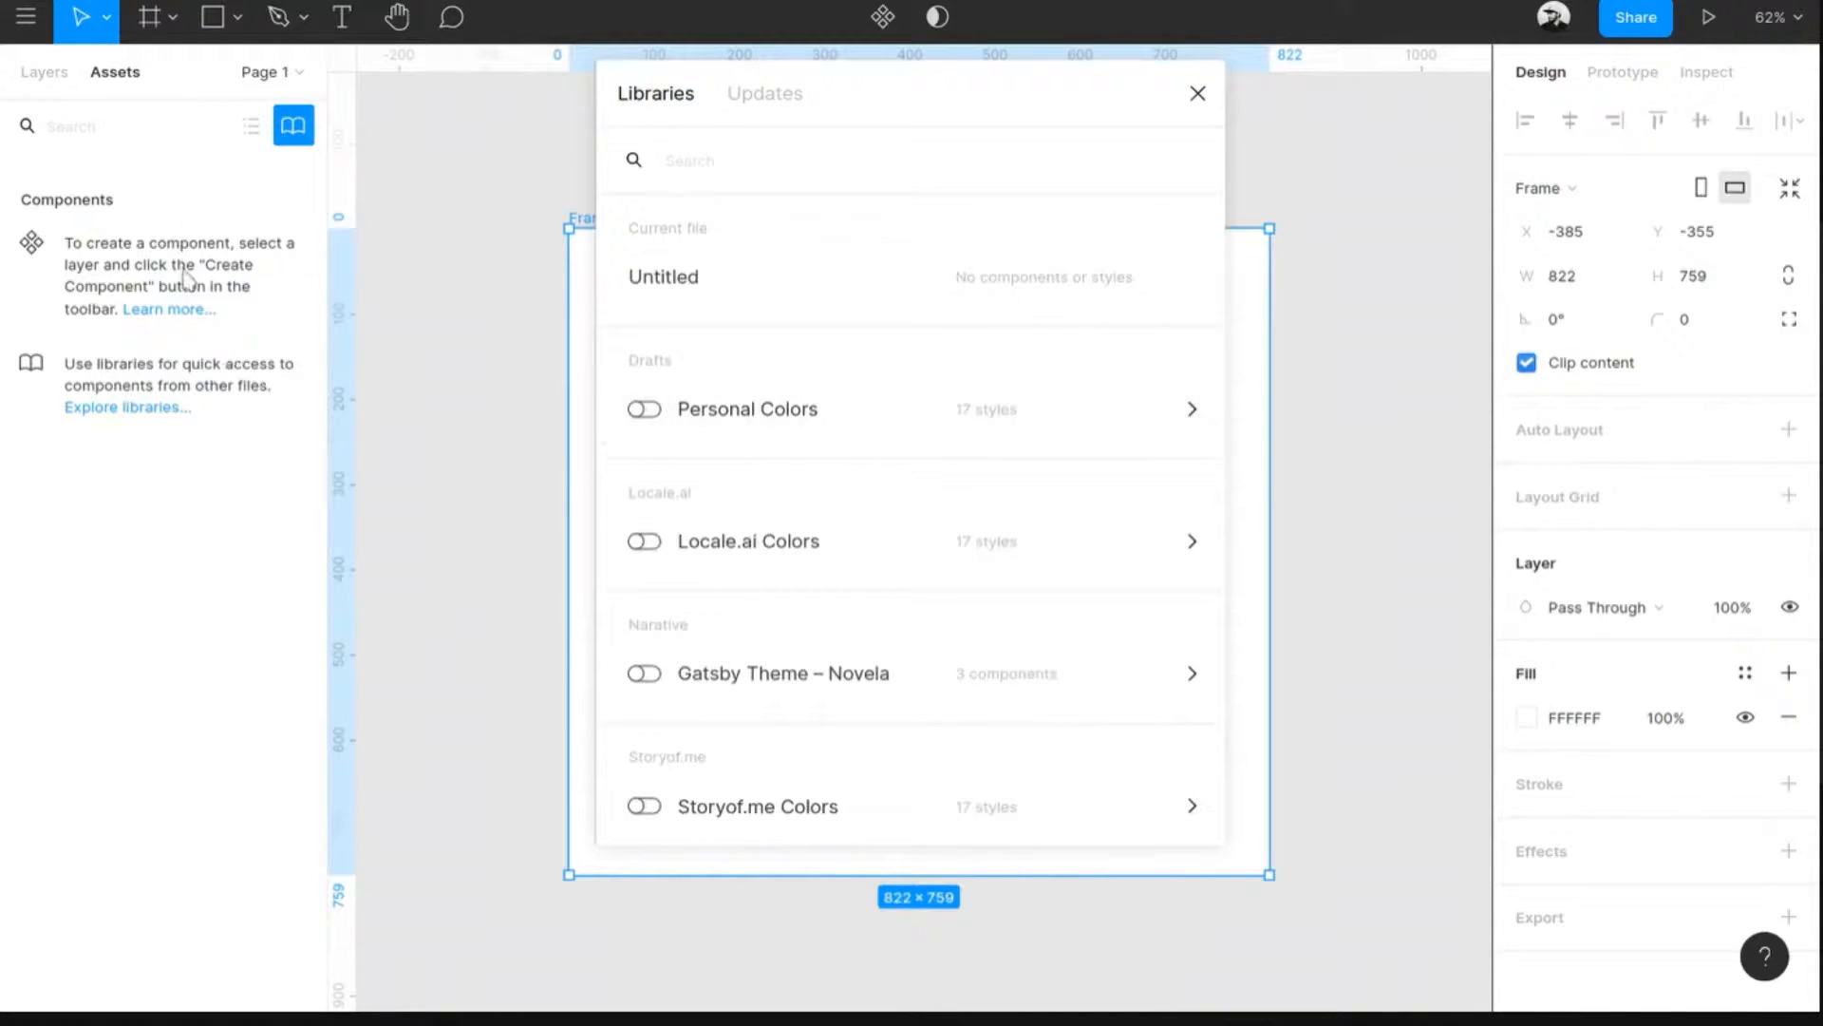
{"action": "left_click", "coordinate": [1200, 92]}
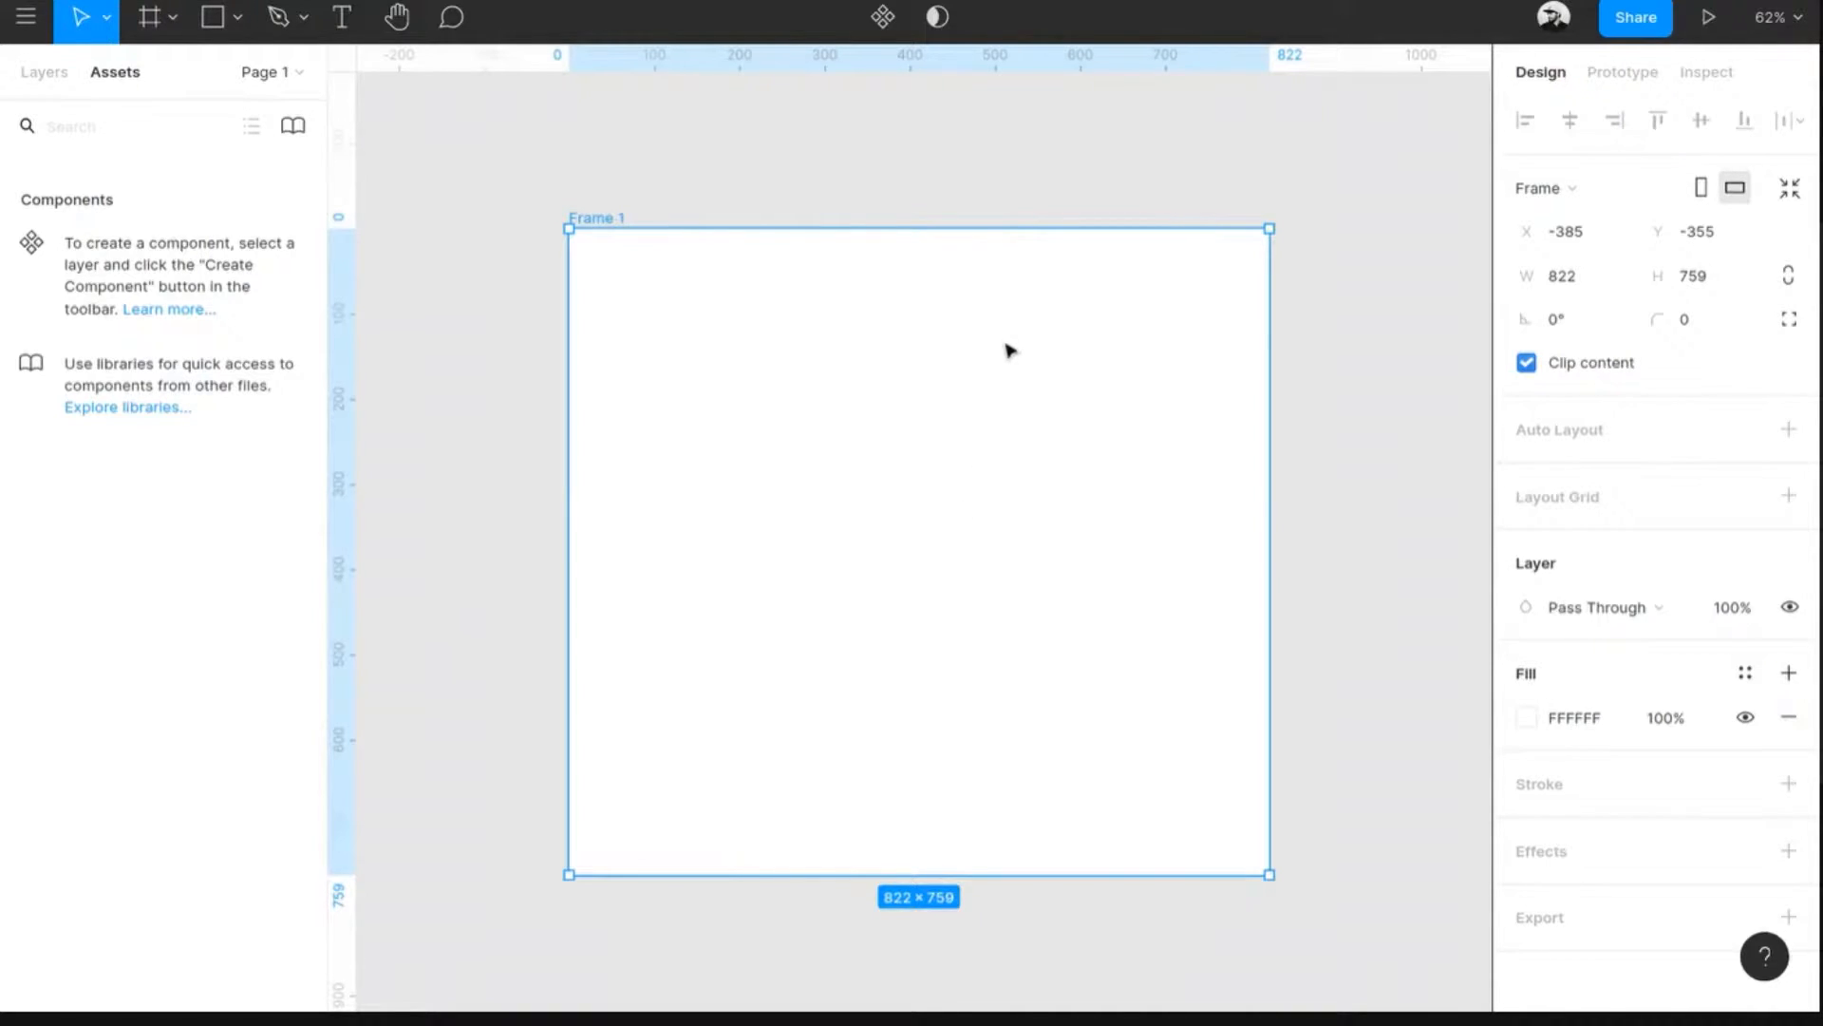
- Scale the frame proportionally to about 695 × 642 with the Scale tool and delete it
{"action": "left_click_drag", "start_coordinate": [981, 541], "coordinate": [928, 468]}
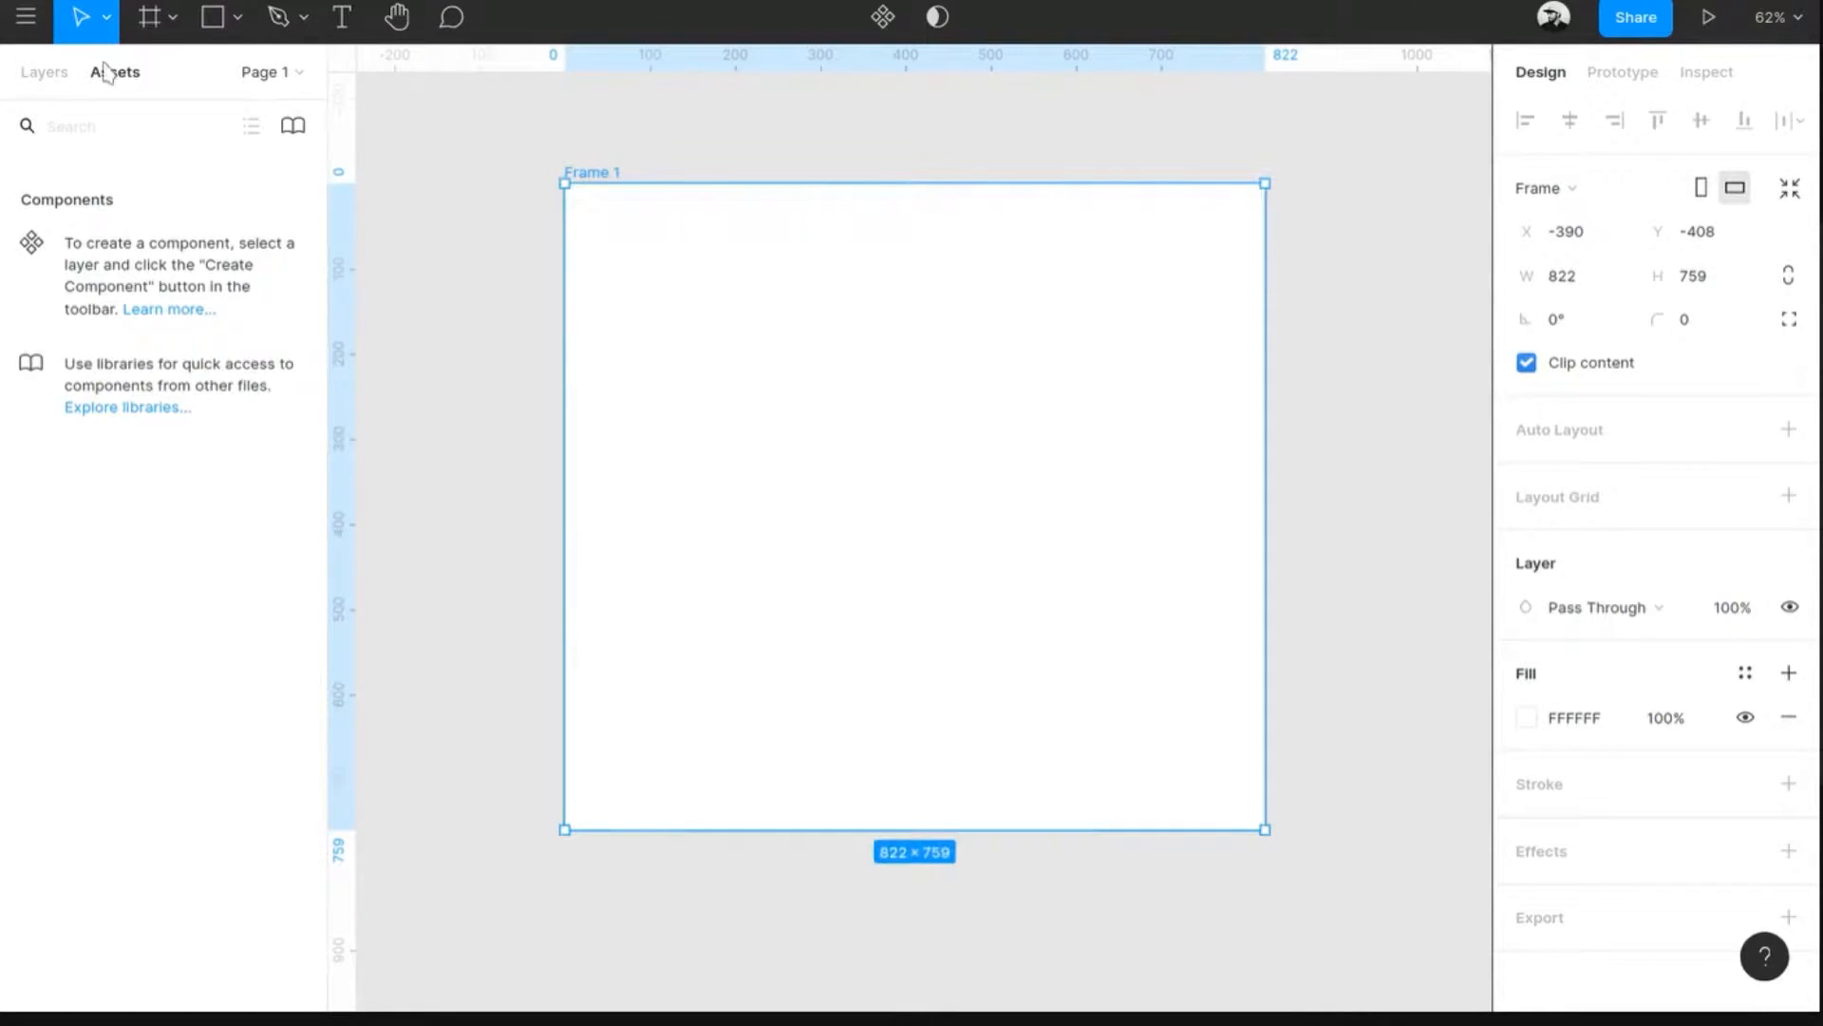
{"action": "left_click", "coordinate": [109, 32]}
{"action": "left_click", "coordinate": [114, 109]}
{"action": "left_click_drag", "start_coordinate": [562, 481], "coordinate": [673, 532]}
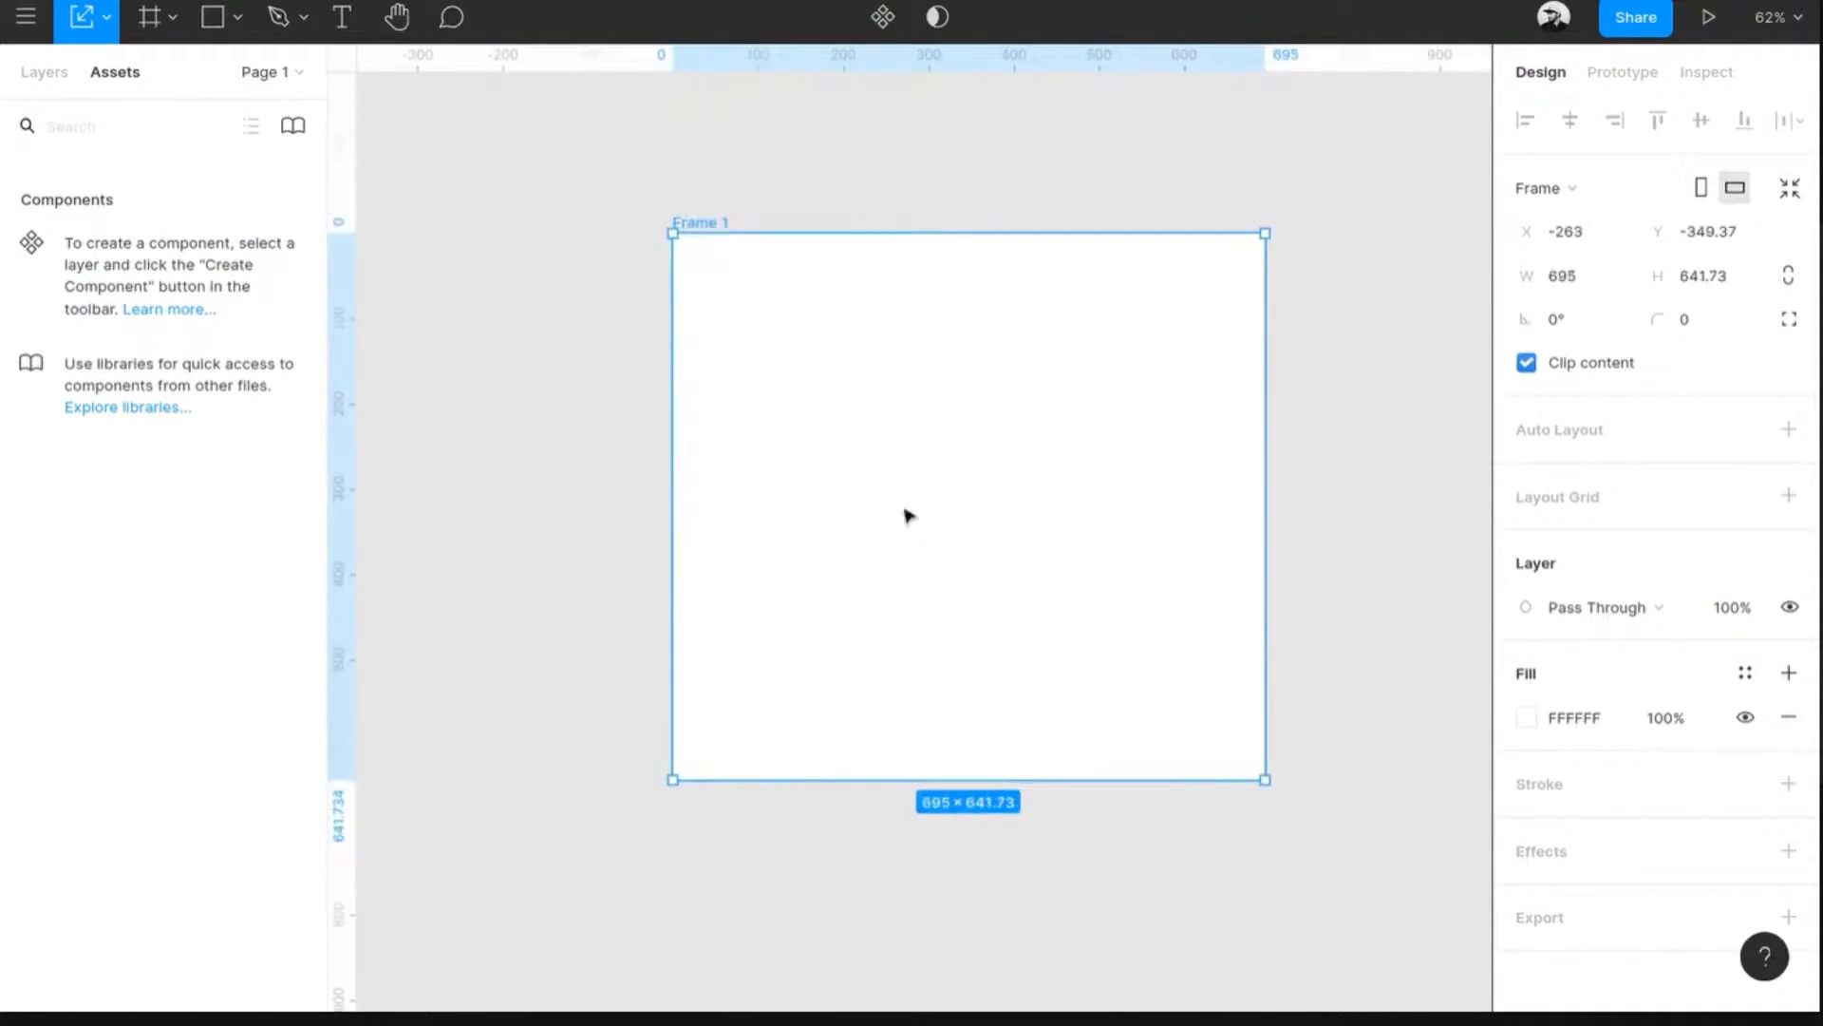
{"action": "left_click", "coordinate": [107, 17]}
{"action": "left_click", "coordinate": [103, 76]}
{"action": "key", "text": "Delete"}
- Draw a square frame of about 222 × 222 on the empty canvas
{"action": "key", "text": "f"}
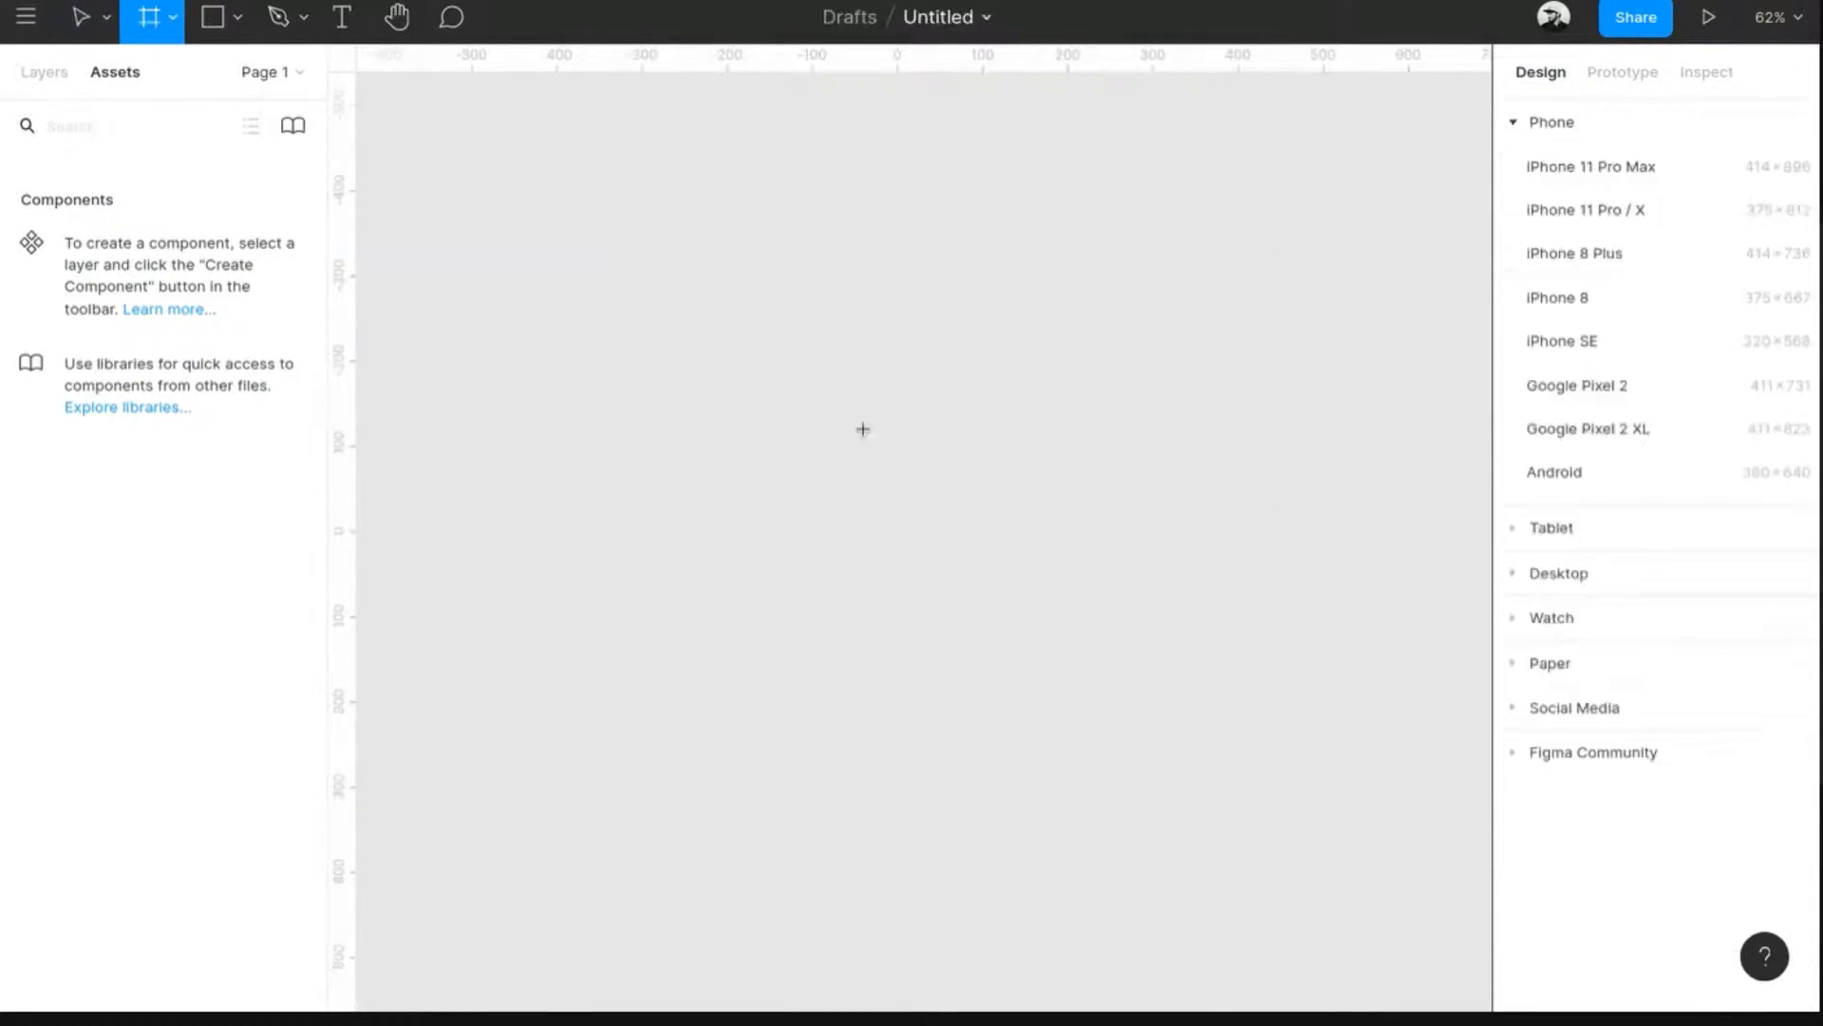
{"action": "left_click_drag", "start_coordinate": [542, 209], "coordinate": [660, 334]}
{"action": "left_click_drag", "start_coordinate": [572, 242], "coordinate": [645, 385]}
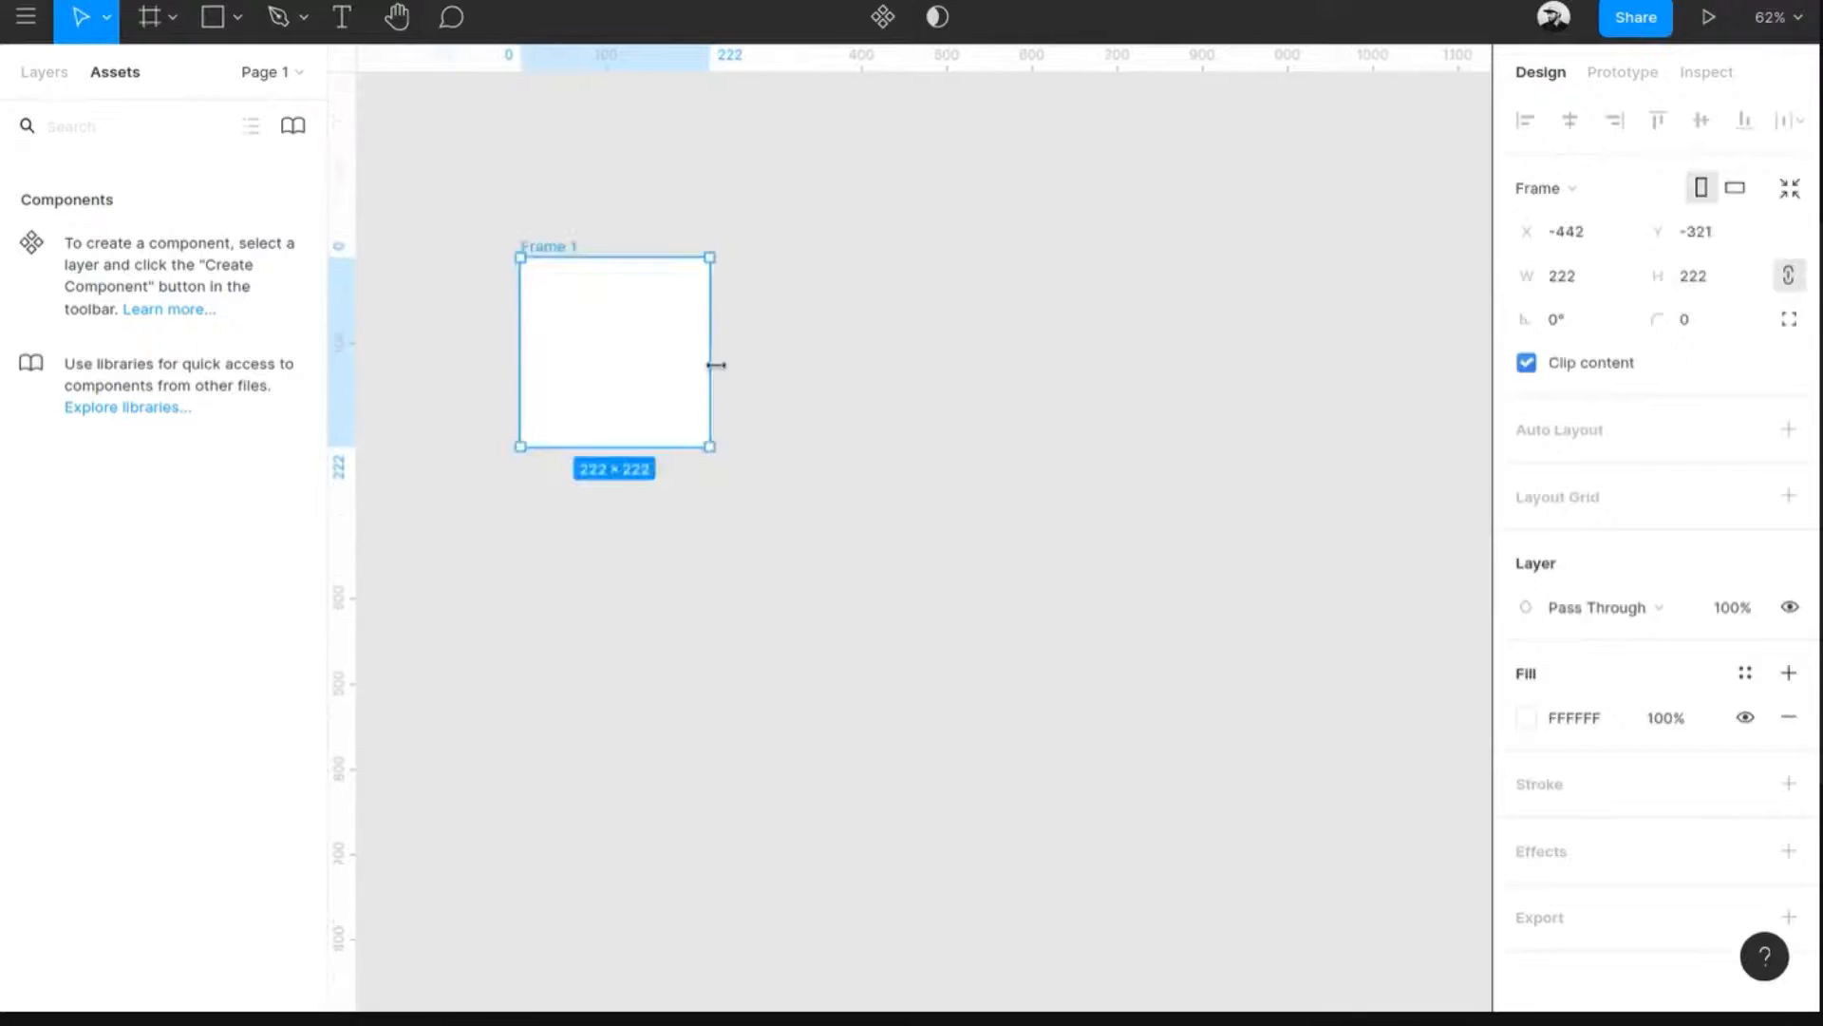
- Draw an unconstrained frame of about 443 × 363 beside the square frame and delete it
{"action": "key", "text": "f"}
{"action": "left_click_drag", "start_coordinate": [795, 280], "coordinate": [1176, 595]}
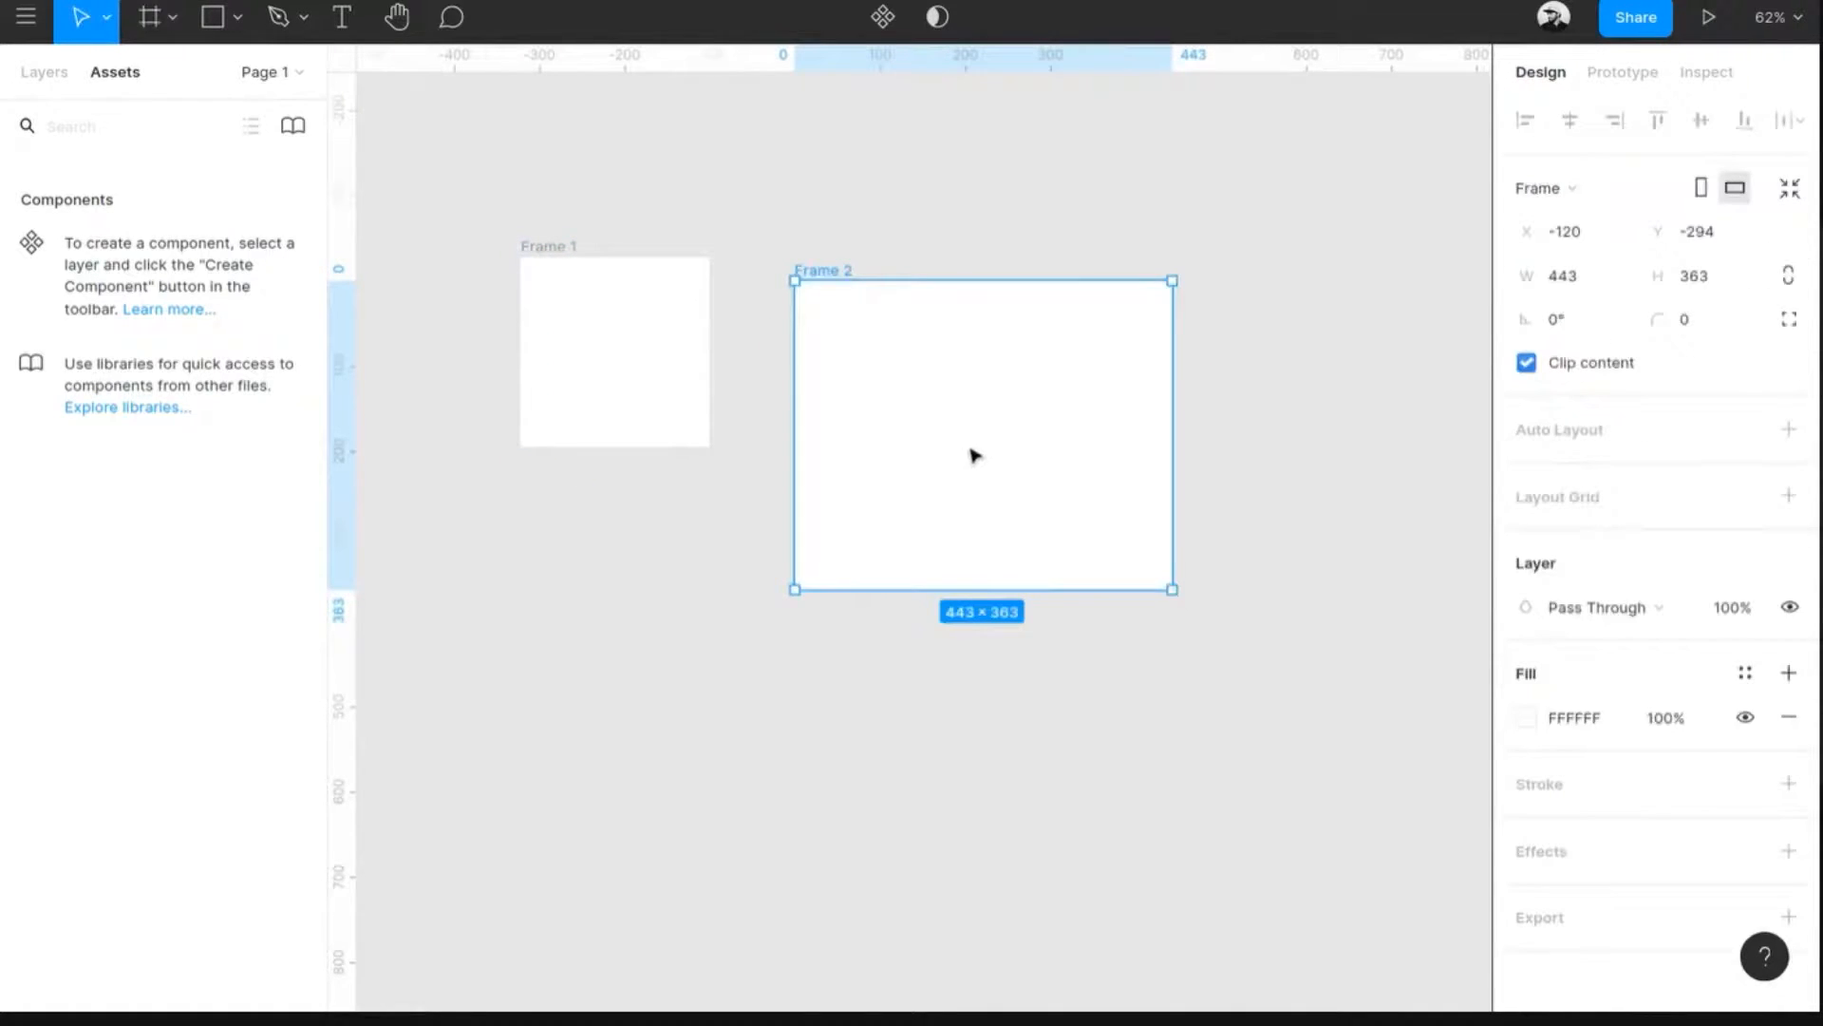
{"action": "key", "text": "Delete"}
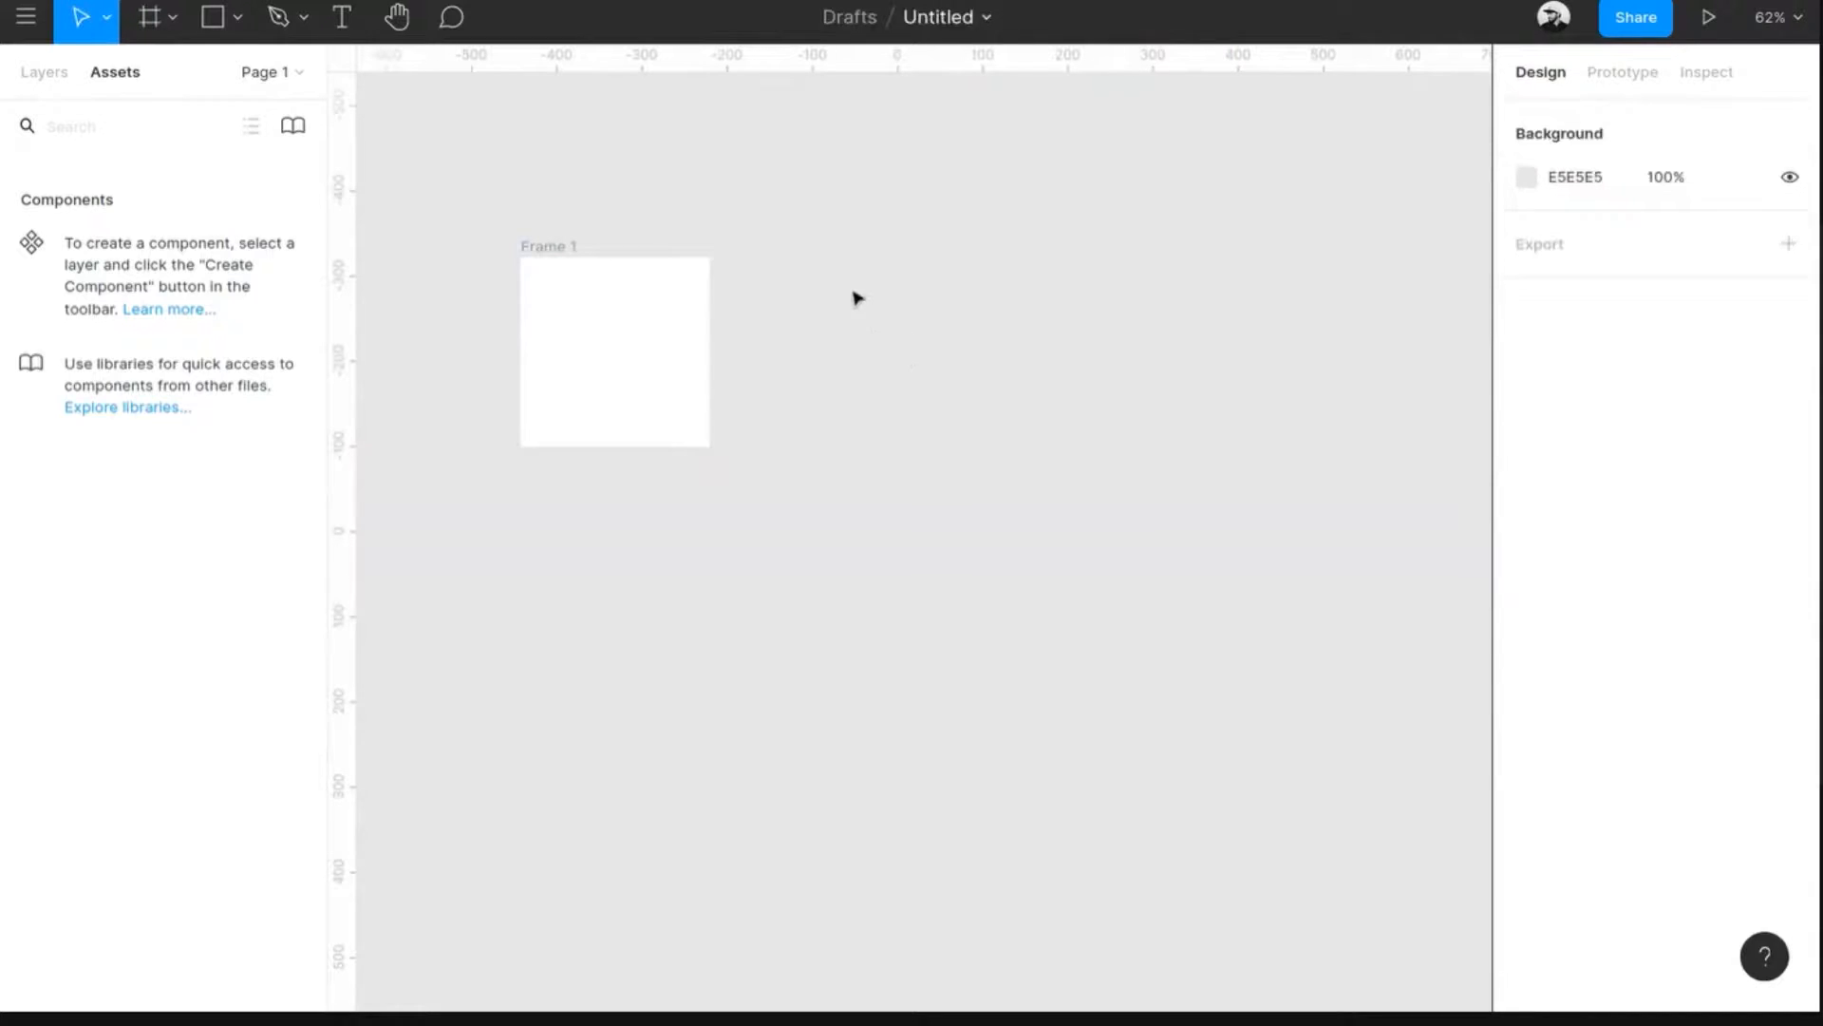
- Draw a second square frame of about 224 × 224 beside the first and delete both frames
{"action": "key", "text": "f"}
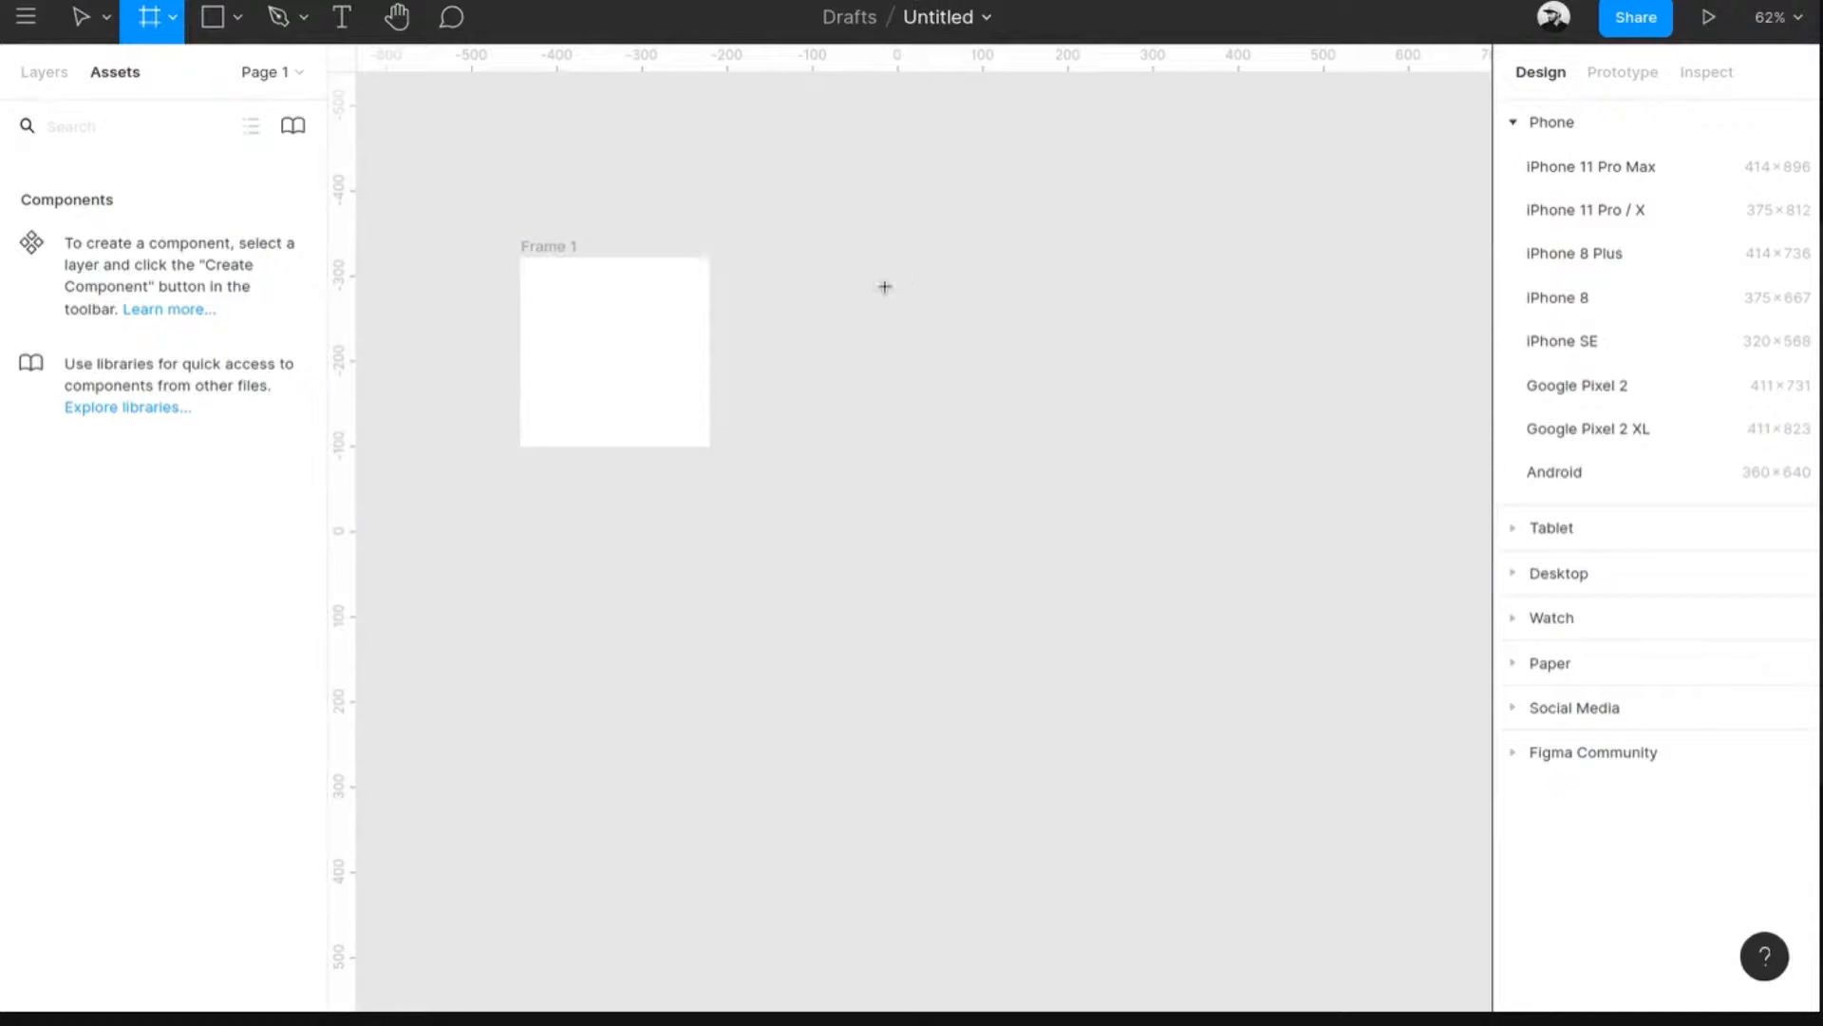
{"action": "left_click_drag", "start_coordinate": [885, 287], "coordinate": [820, 315]}
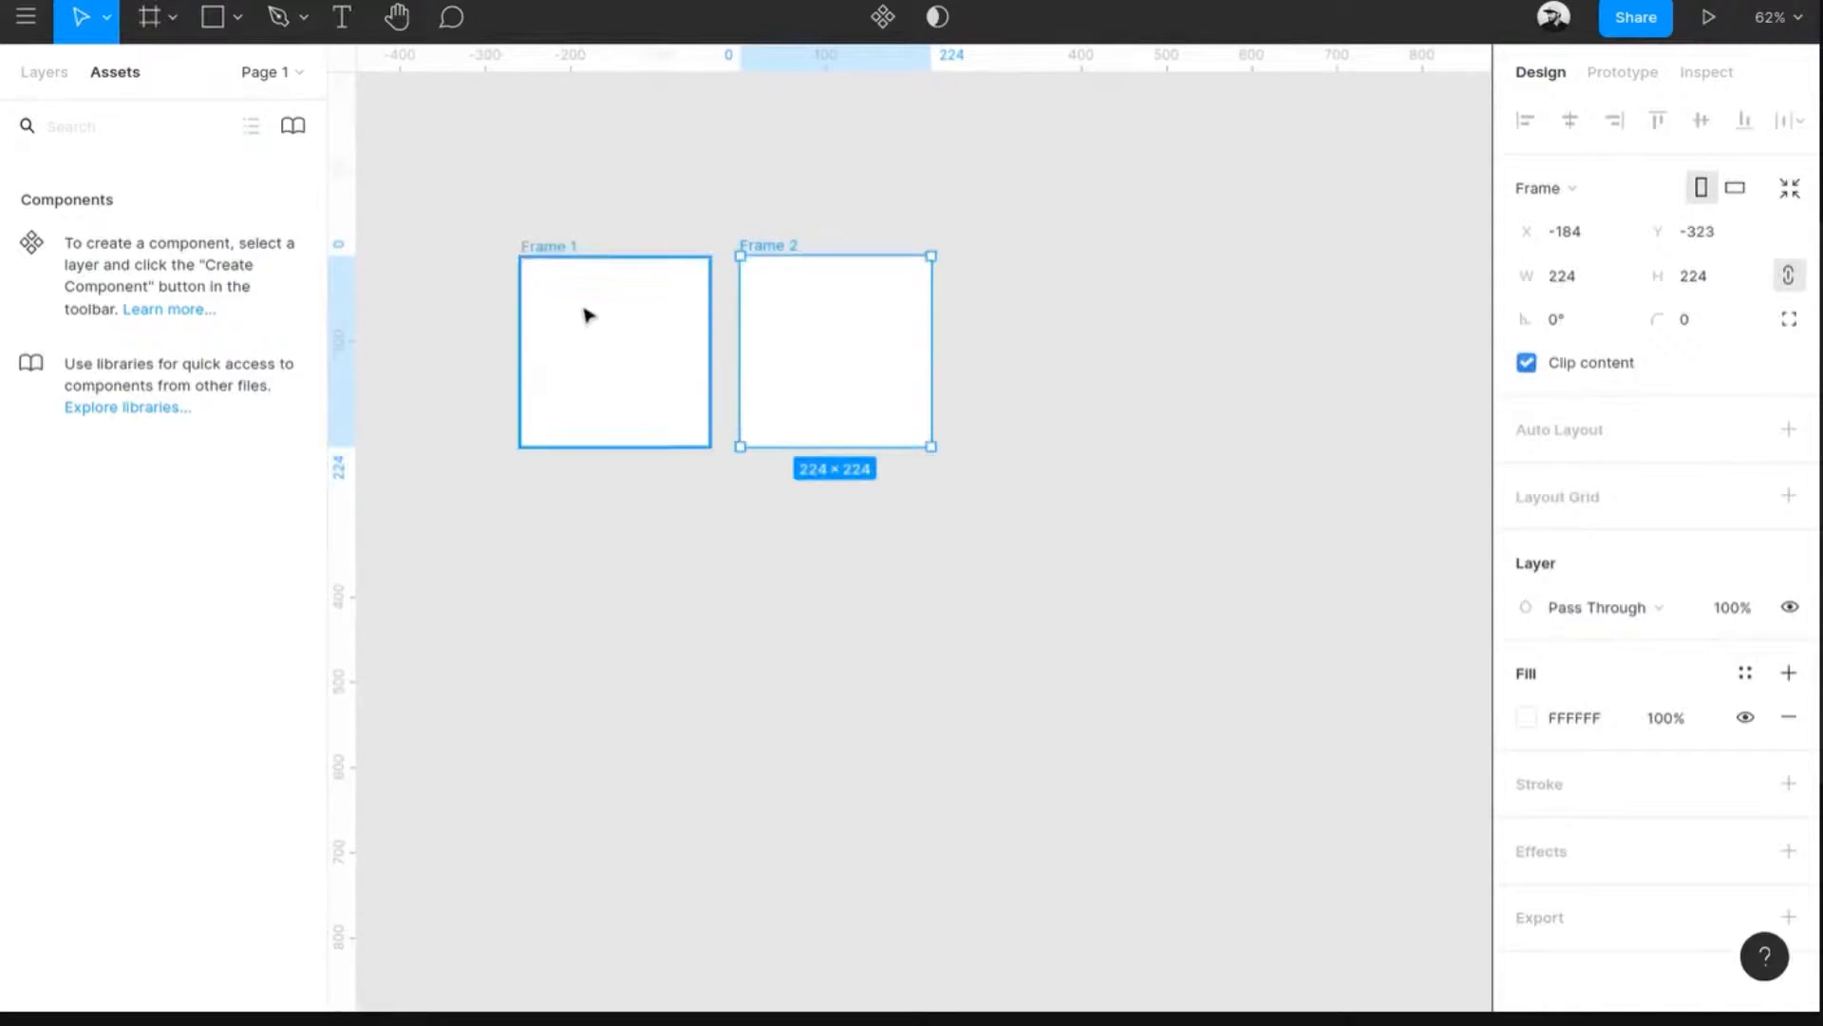
{"action": "left_click", "coordinate": [672, 344]}
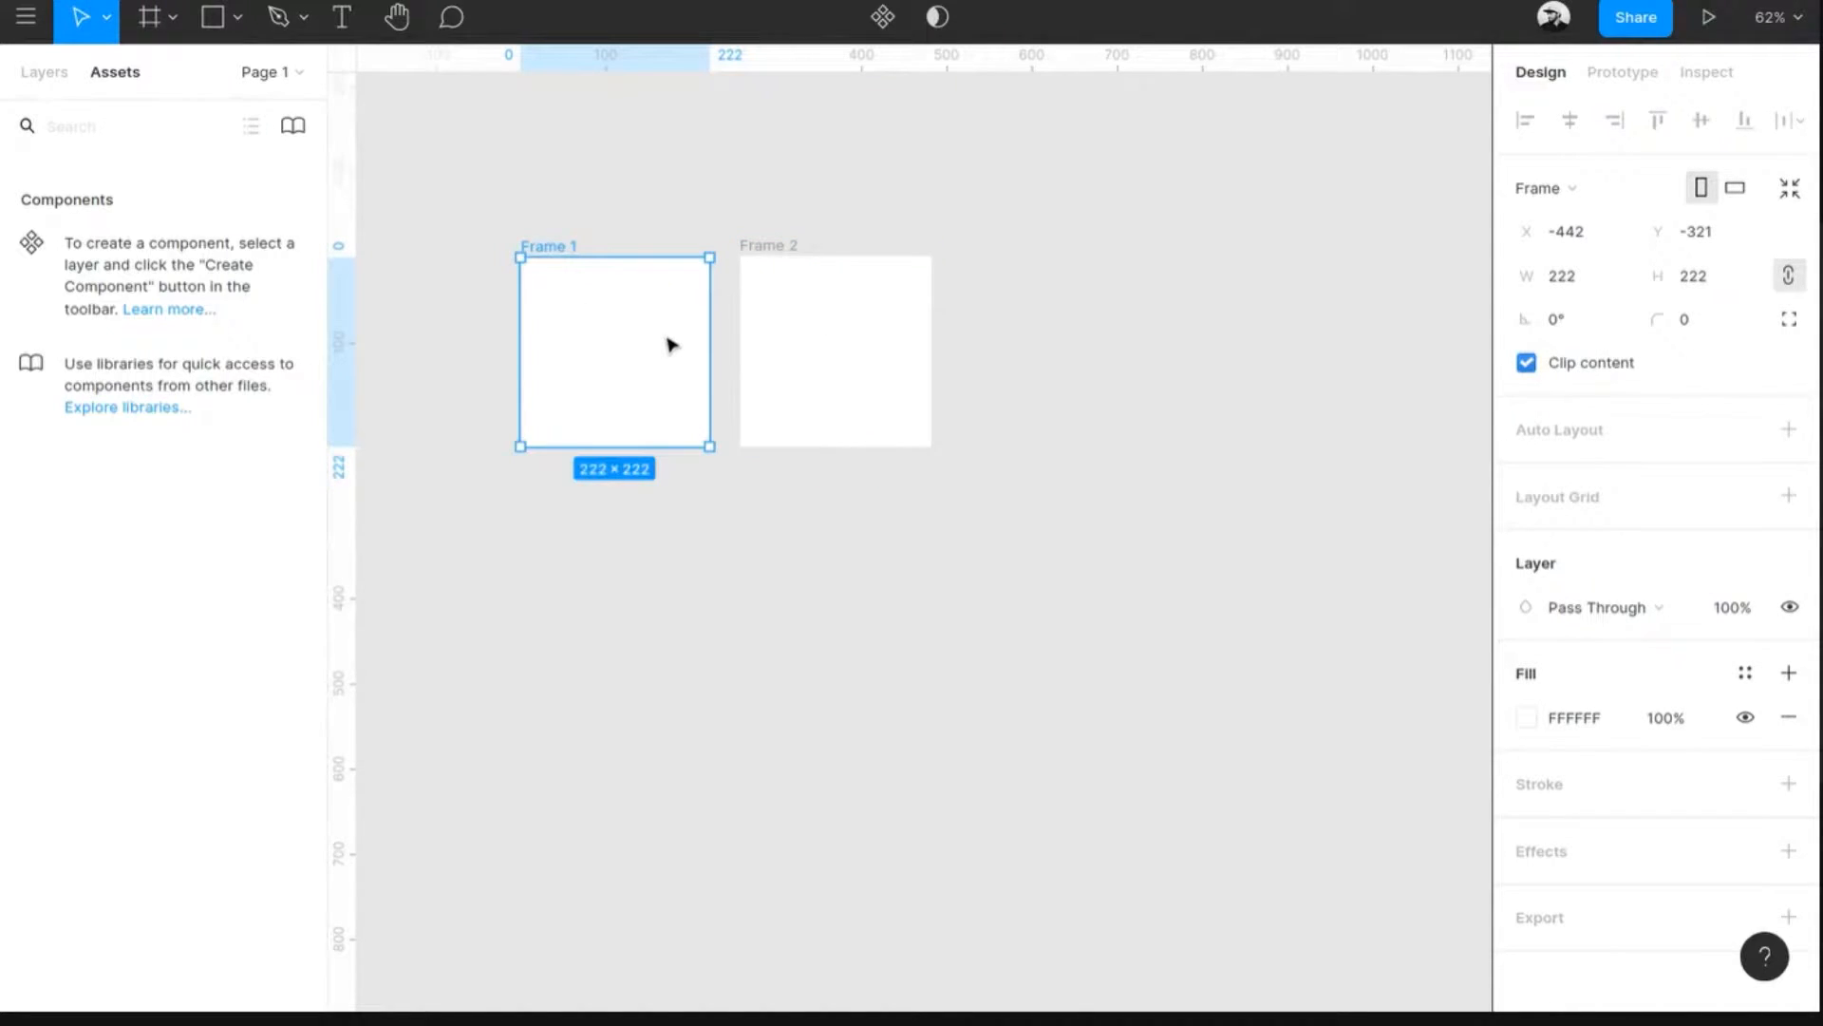
{"action": "key", "text": "Delete"}
{"action": "left_click", "coordinate": [825, 341]}
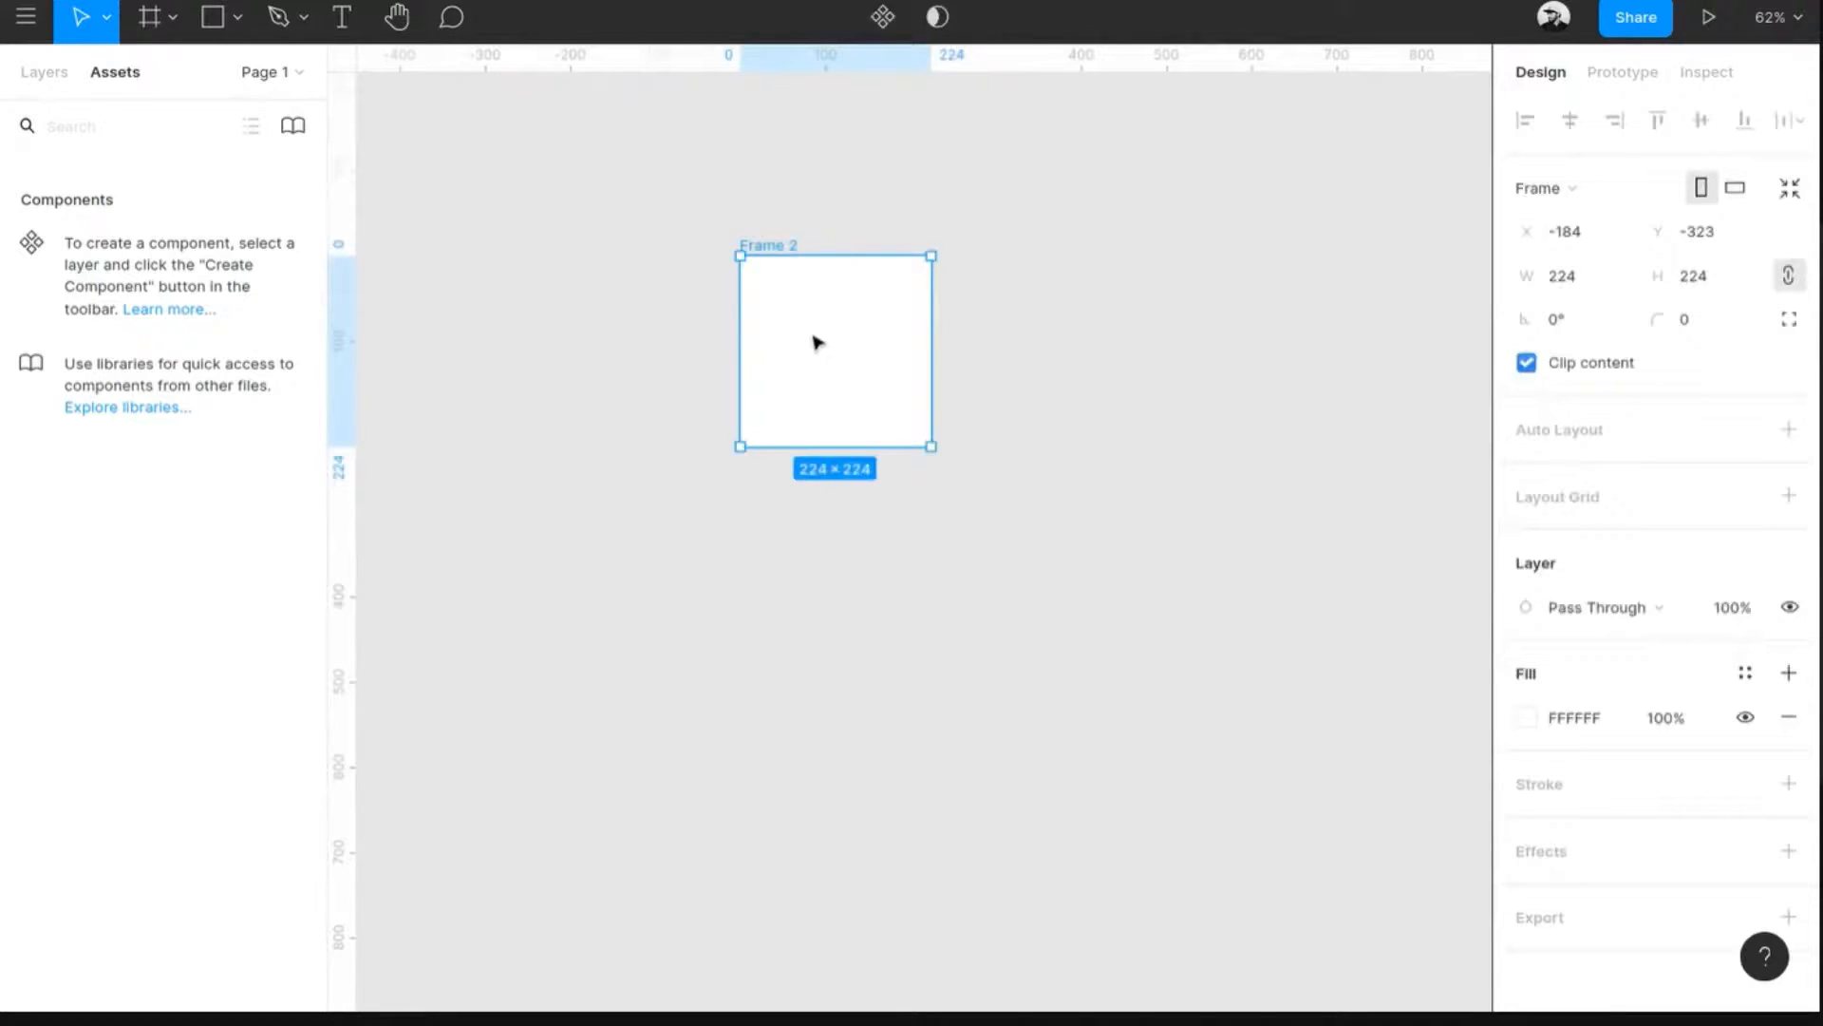
{"action": "key", "text": "Delete"}
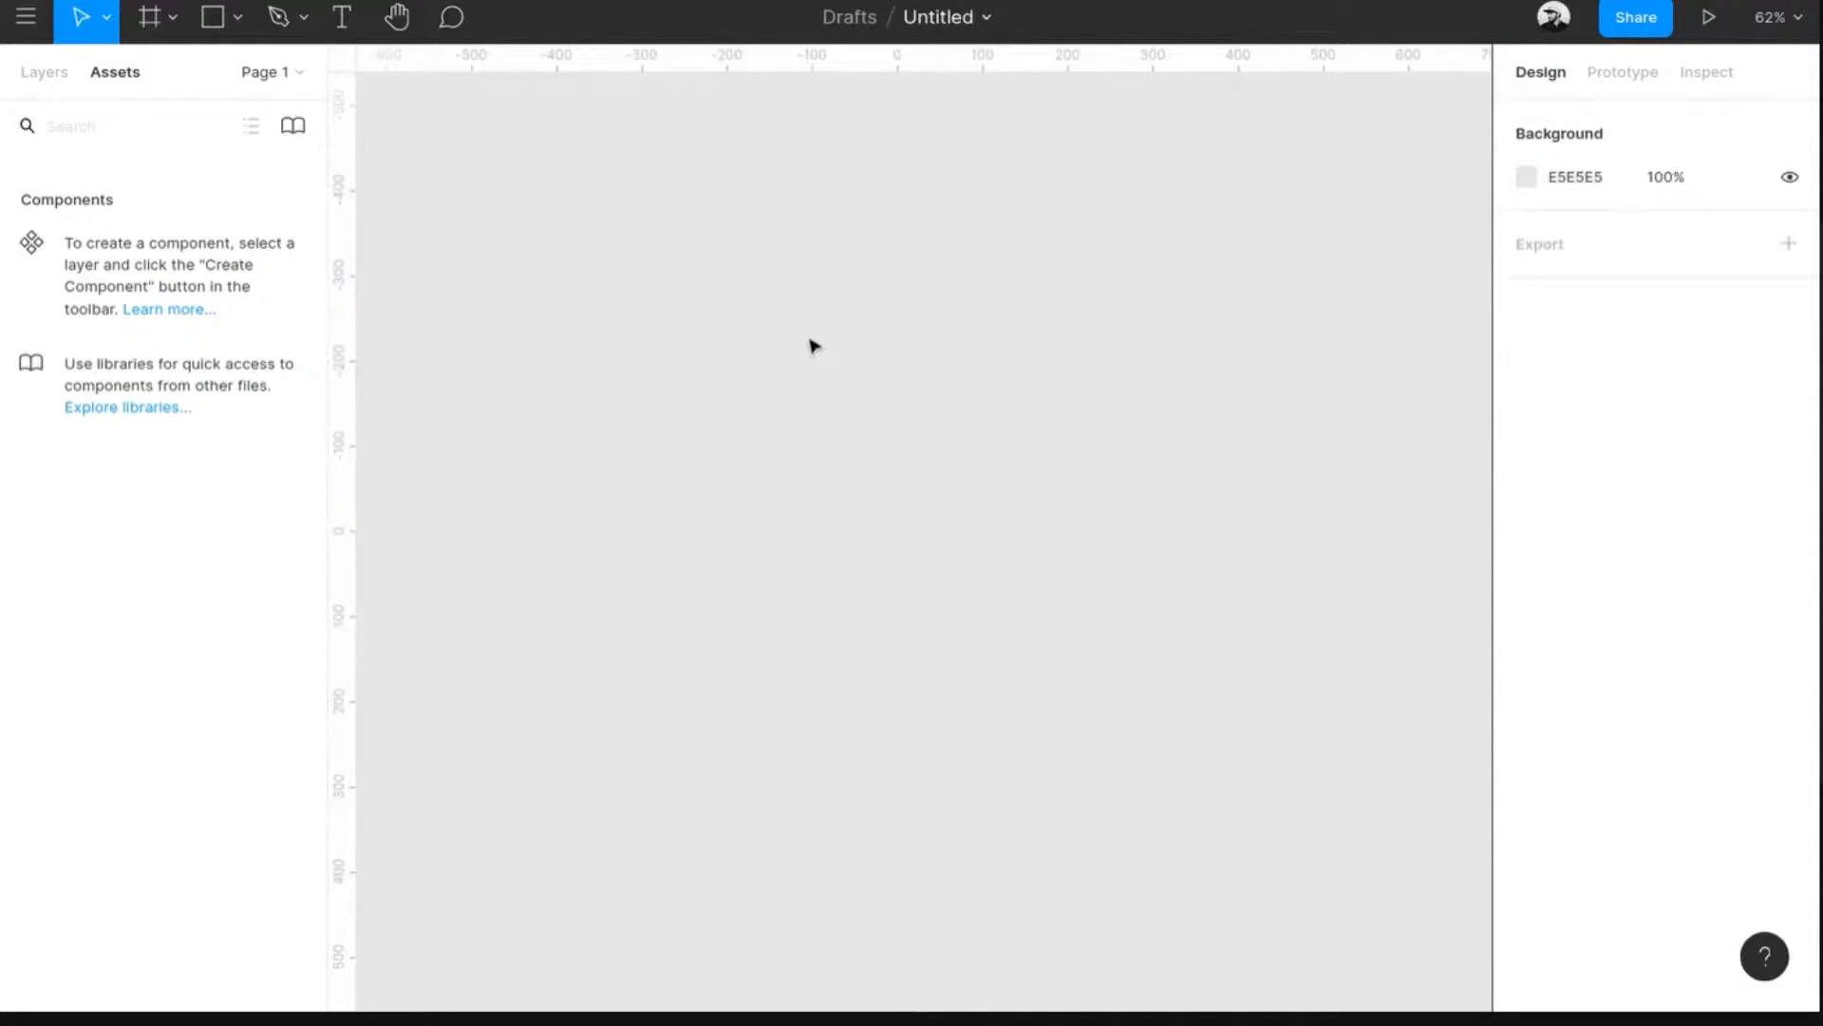
- Review the available frame and shape tools and activate the Rectangle tool
{"action": "left_click", "coordinate": [179, 15]}
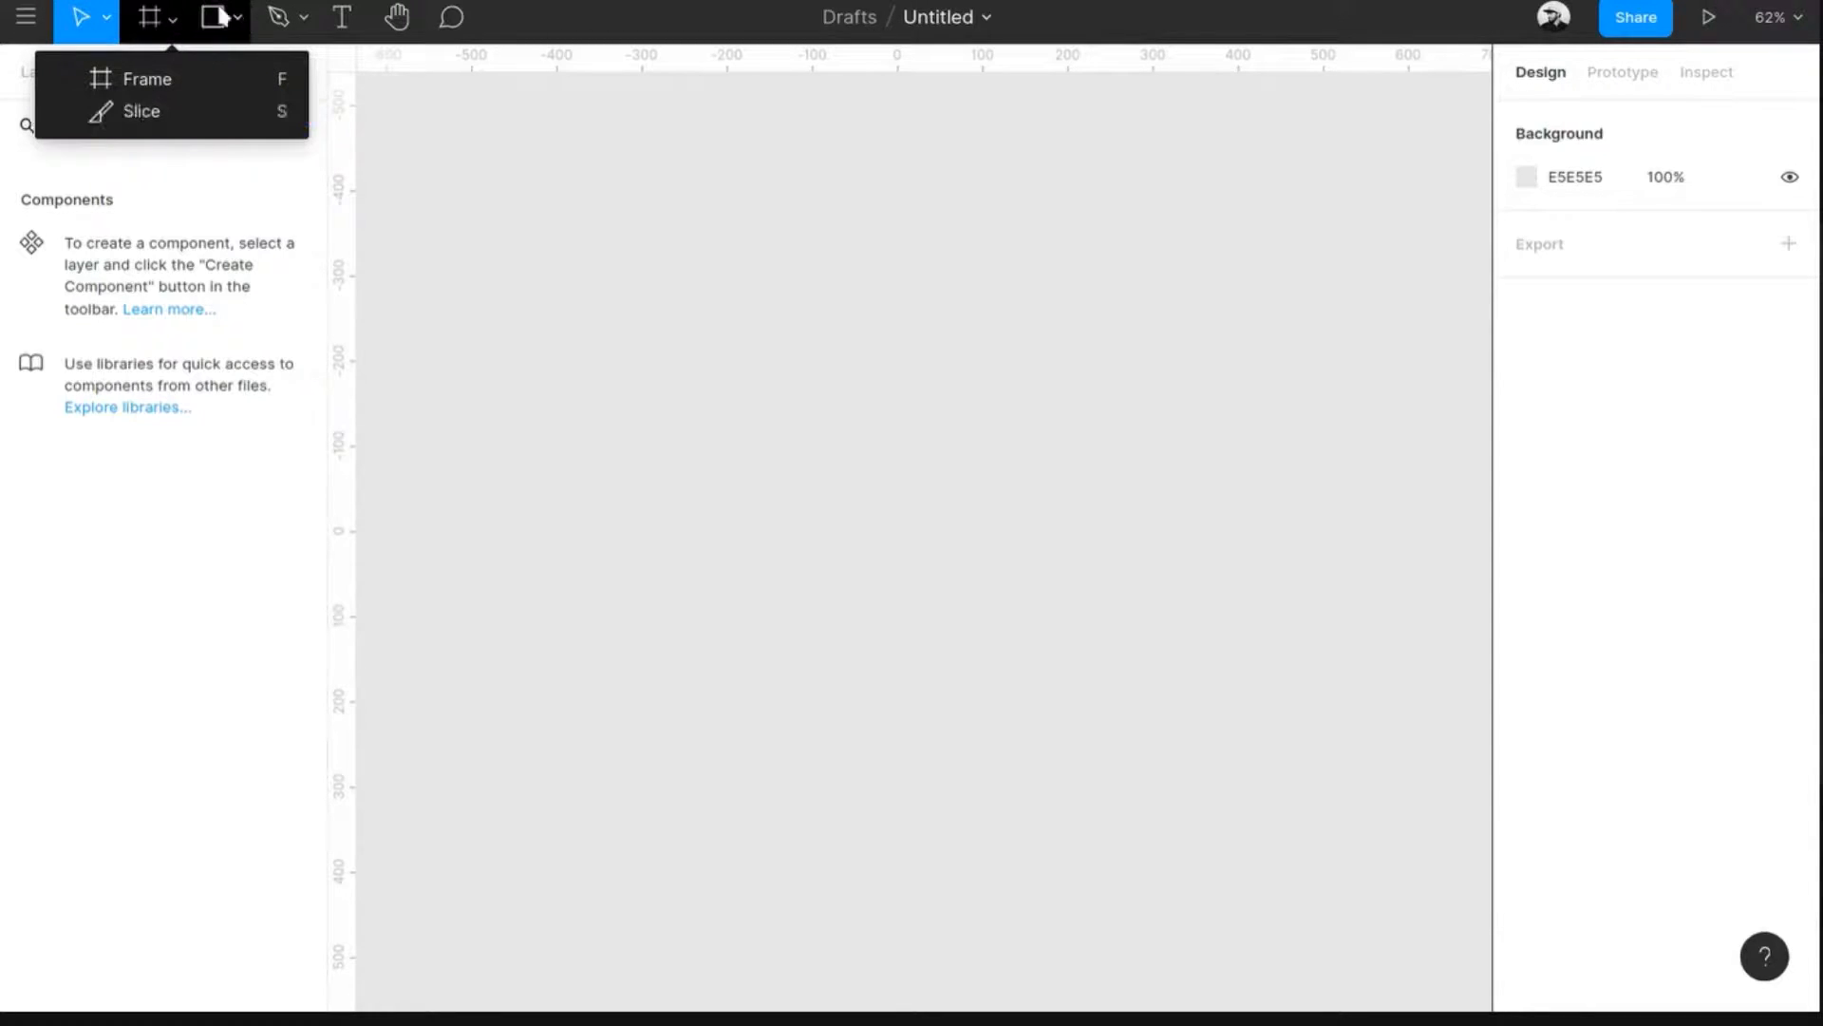
{"action": "left_click", "coordinate": [242, 21]}
{"action": "left_click", "coordinate": [242, 24]}
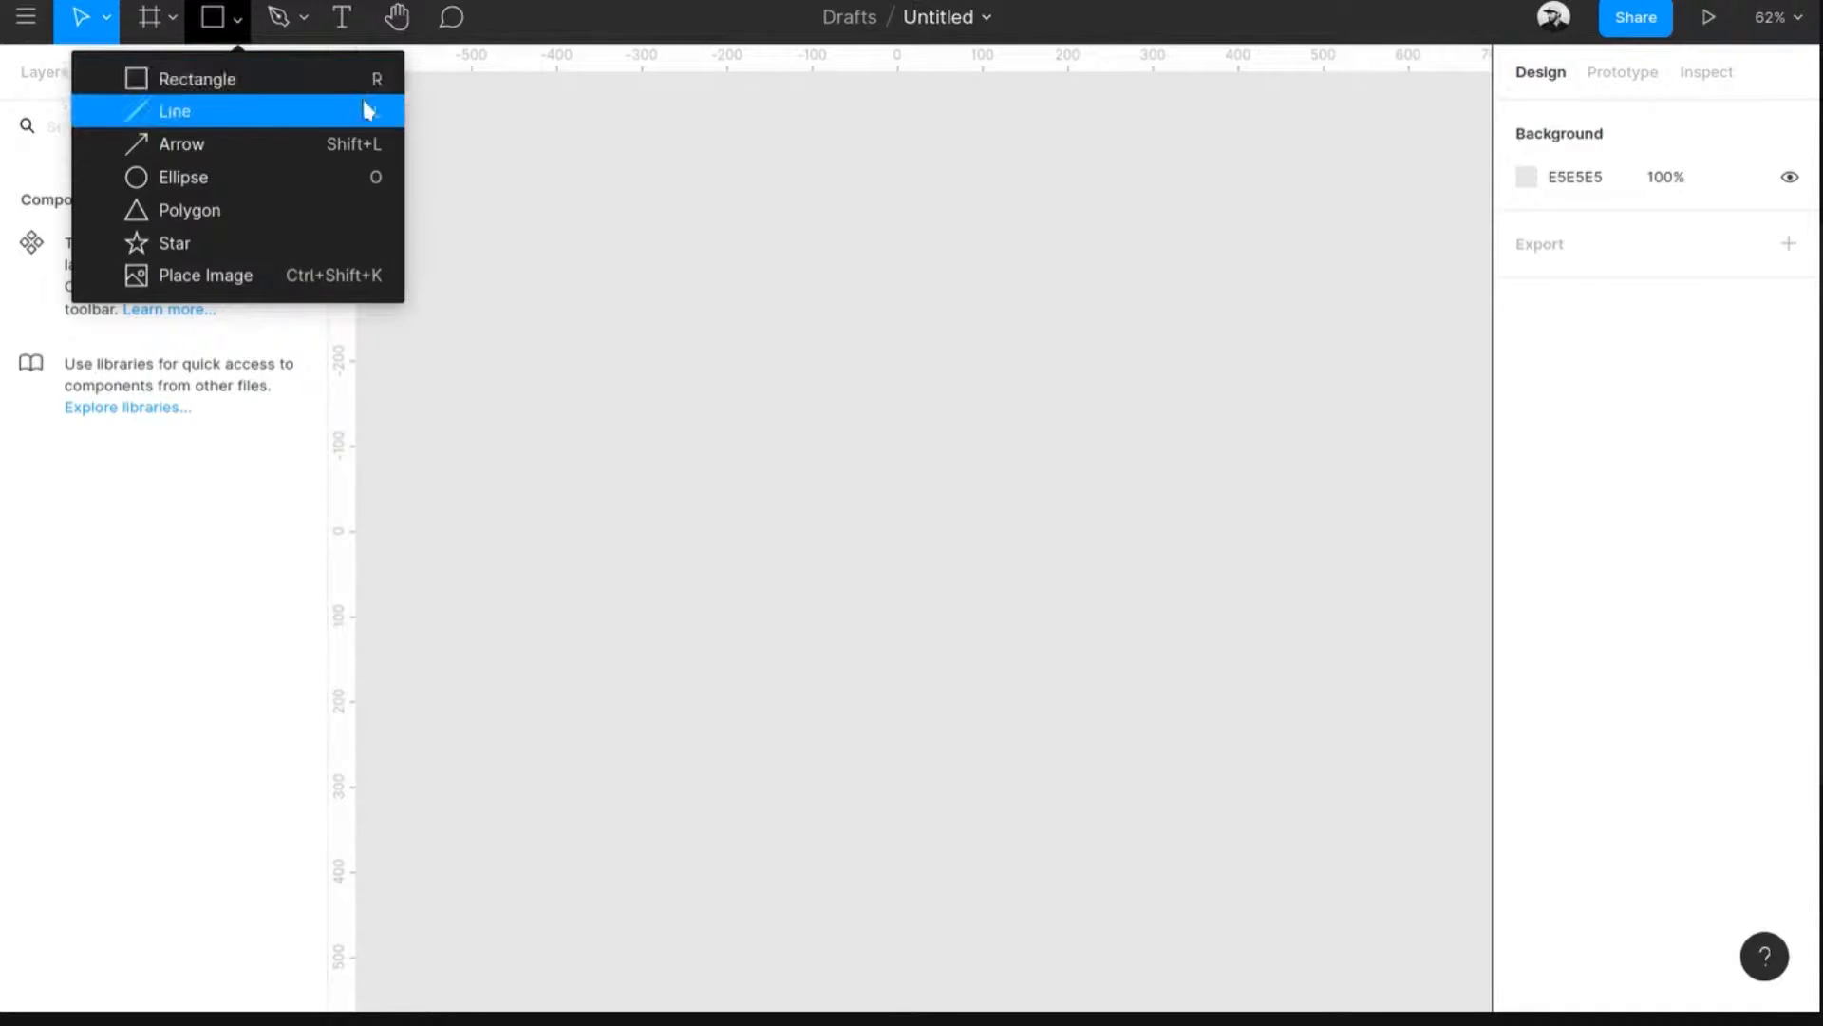
{"action": "left_click", "coordinate": [297, 83]}
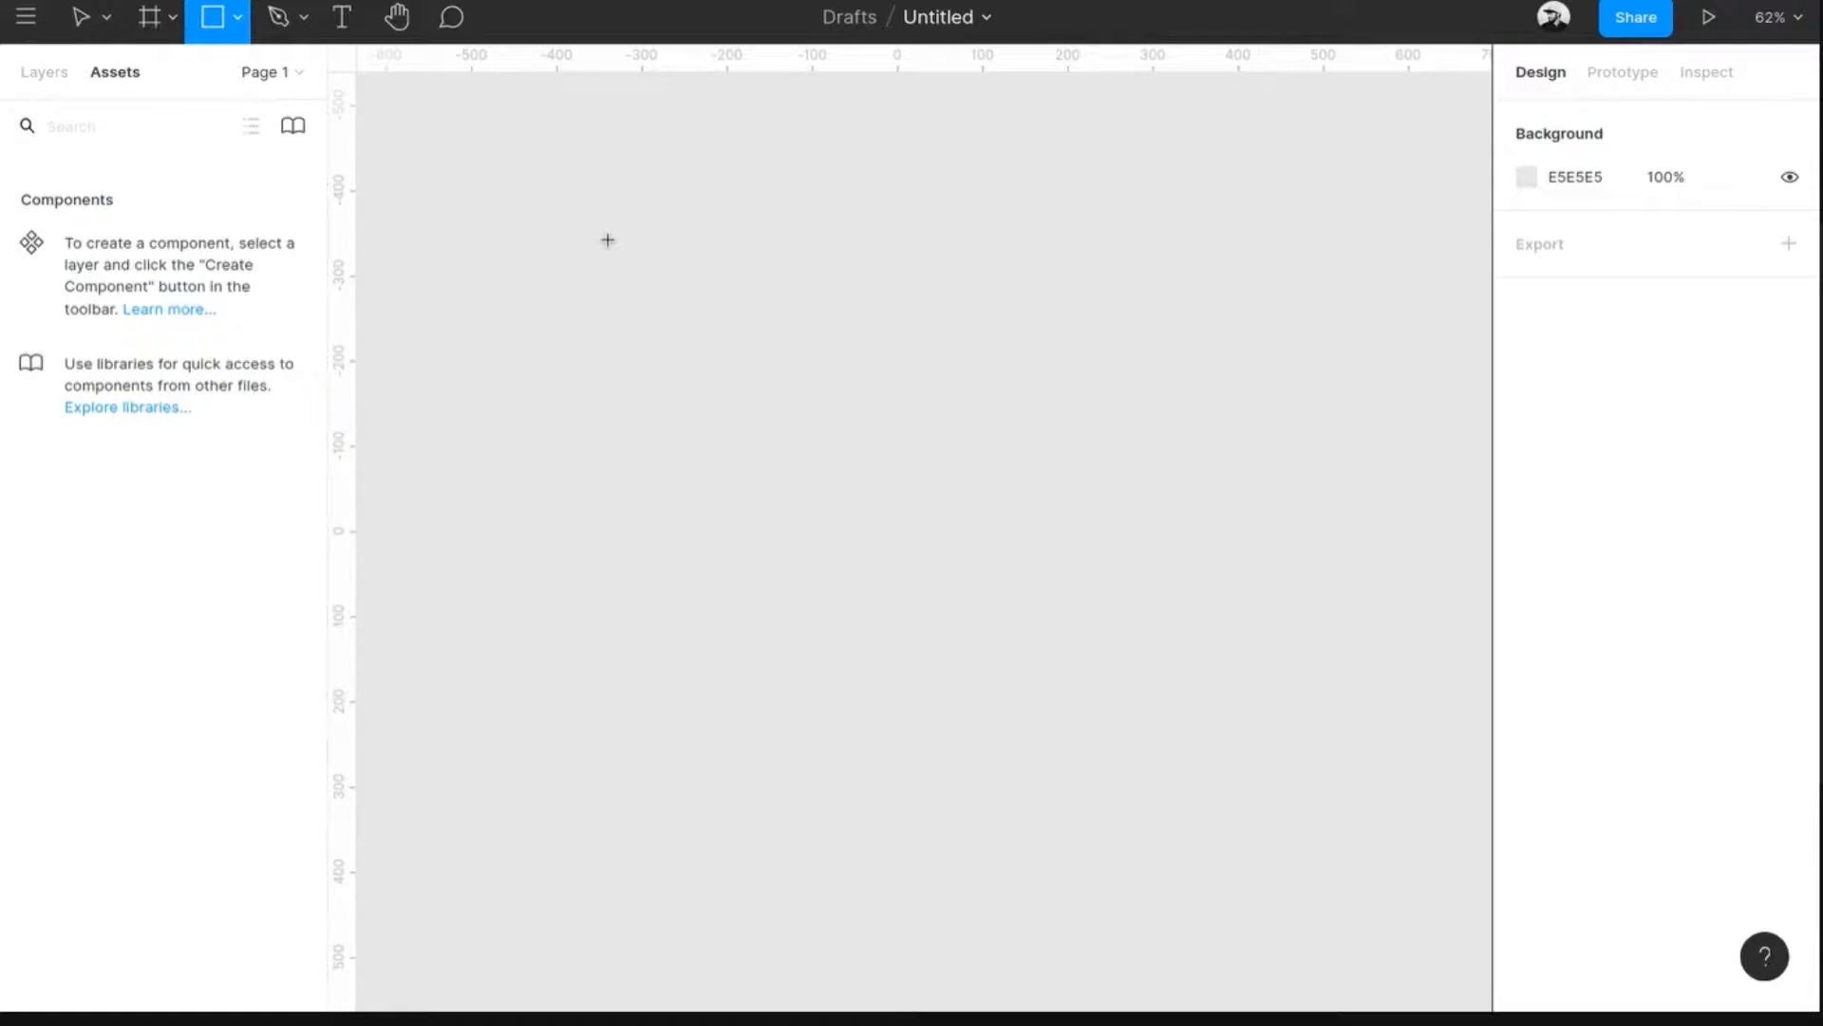
- Draw a large landscape frame of about 1284 × 878 on the canvas with the Frame tool
{"action": "left_click", "coordinate": [150, 17]}
{"action": "left_click_drag", "start_coordinate": [560, 195], "coordinate": [1272, 892]}
{"action": "left_click_drag", "start_coordinate": [1415, 988], "coordinate": [1363, 803]}
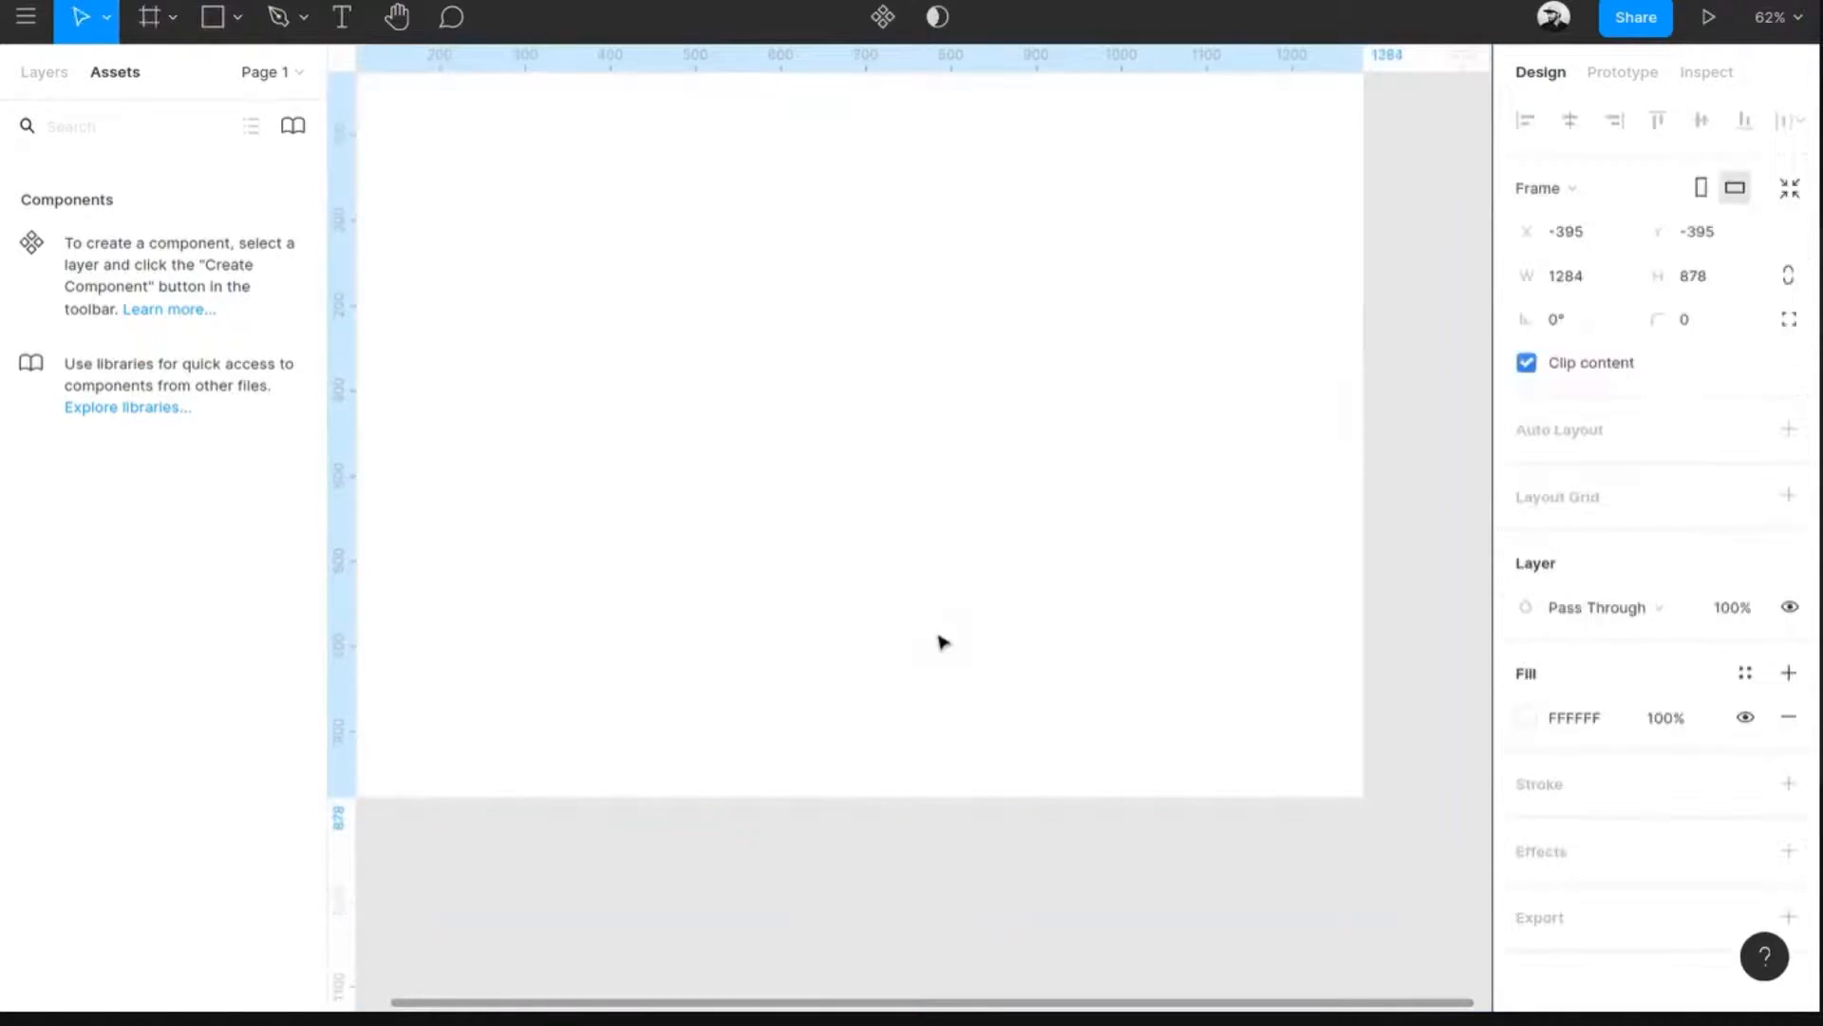
{"action": "scroll", "coordinate": [888, 593], "scroll_direction": "up", "scroll_amount": 2}
{"action": "right_click", "coordinate": [911, 674], "text": "super"}
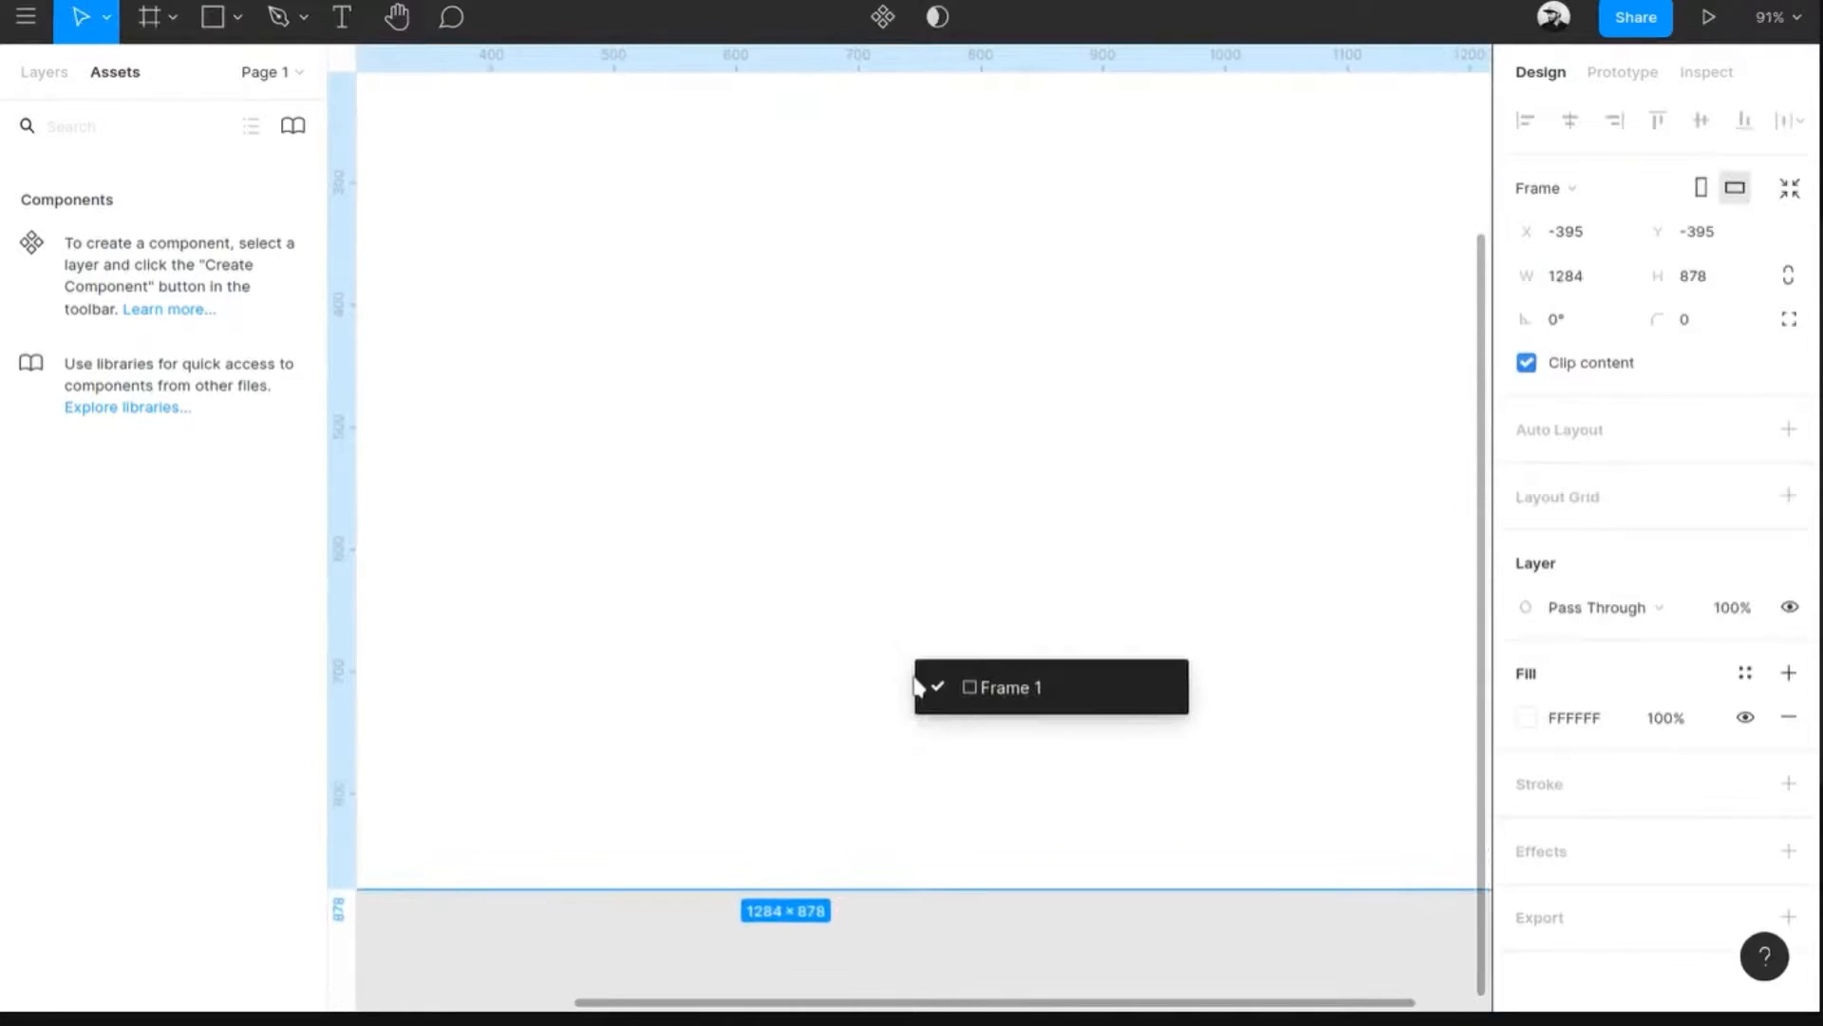
- Draw a rectangle of about 588 × 592 inside the large landscape frame, reposition it slightly and delete it
{"action": "scroll", "coordinate": [896, 617], "scroll_direction": "down", "scroll_amount": 5}
{"action": "scroll", "coordinate": [806, 525], "scroll_direction": "left", "scroll_amount": 3}
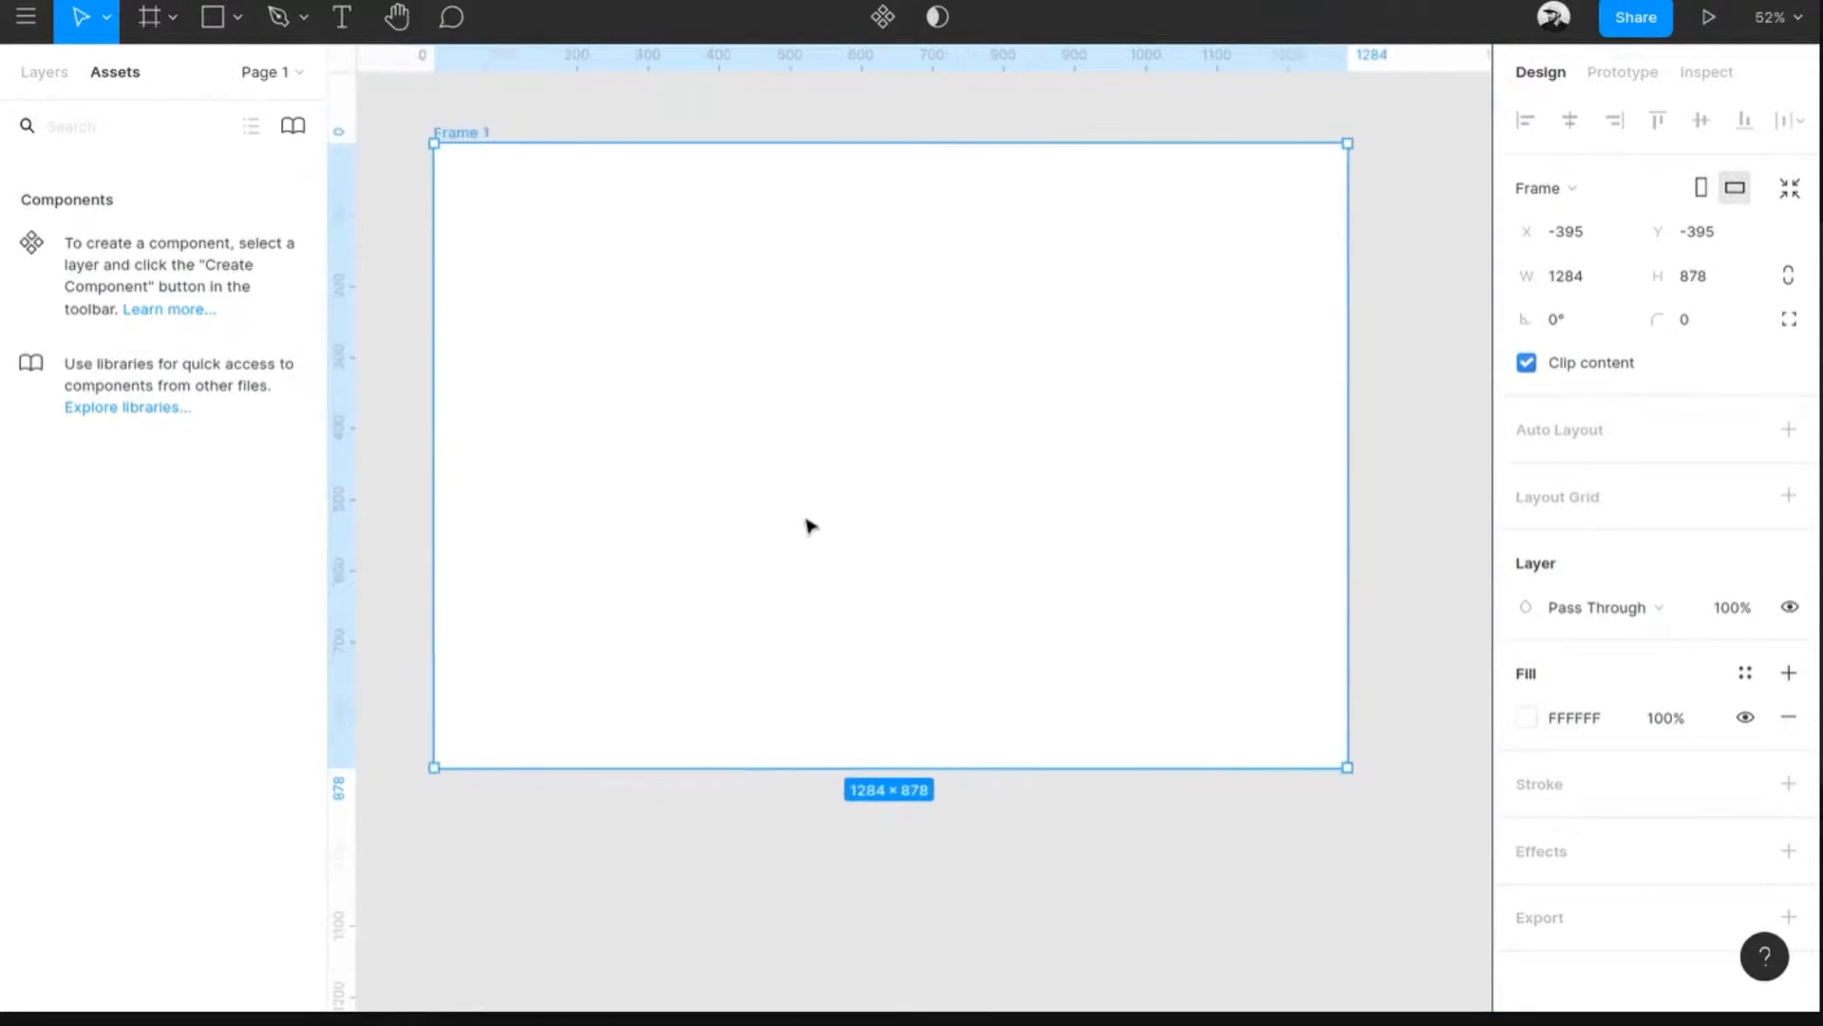
{"action": "left_click", "coordinate": [212, 17]}
{"action": "left_click_drag", "start_coordinate": [632, 214], "coordinate": [1051, 635]}
{"action": "left_click_drag", "start_coordinate": [782, 411], "coordinate": [755, 432]}
{"action": "mouse_move", "coordinate": [785, 277]}
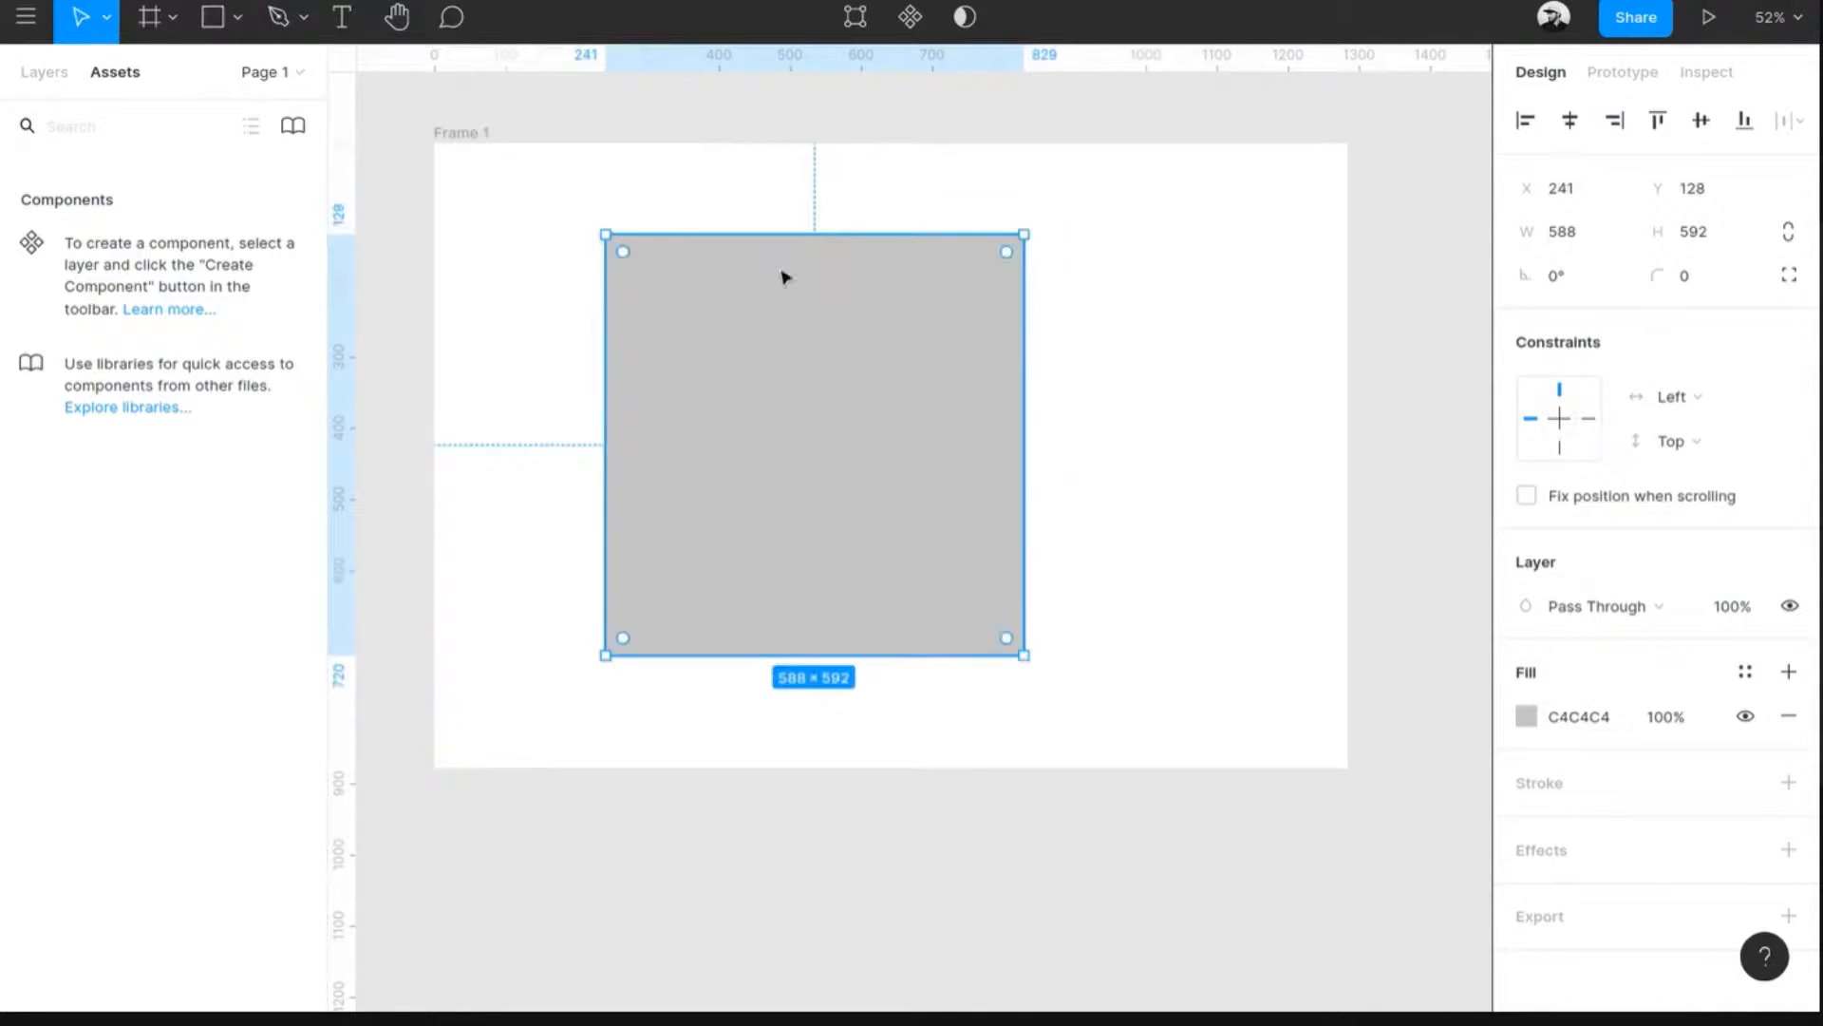
{"action": "key", "text": "Delete"}
- Draw a diagonal line about 863 long, descending across the upper half of the frame, and delete it
{"action": "left_click", "coordinate": [238, 17]}
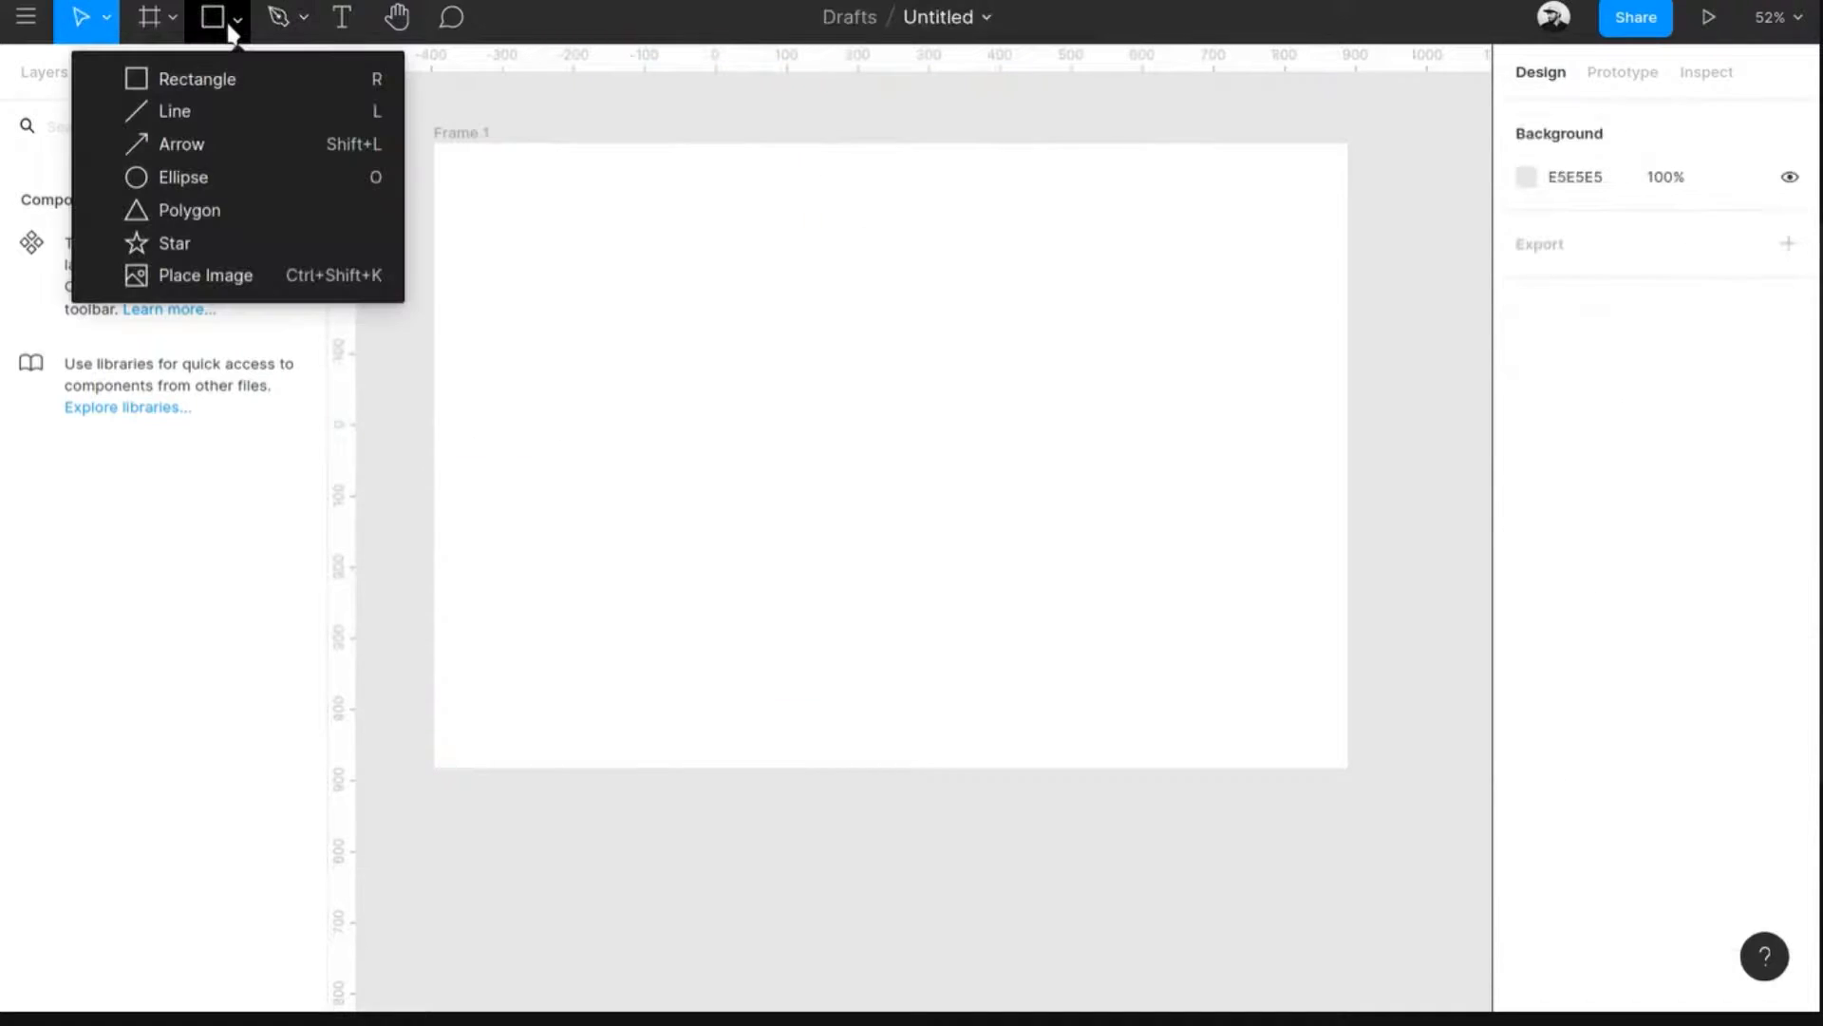
{"action": "left_click", "coordinate": [233, 112]}
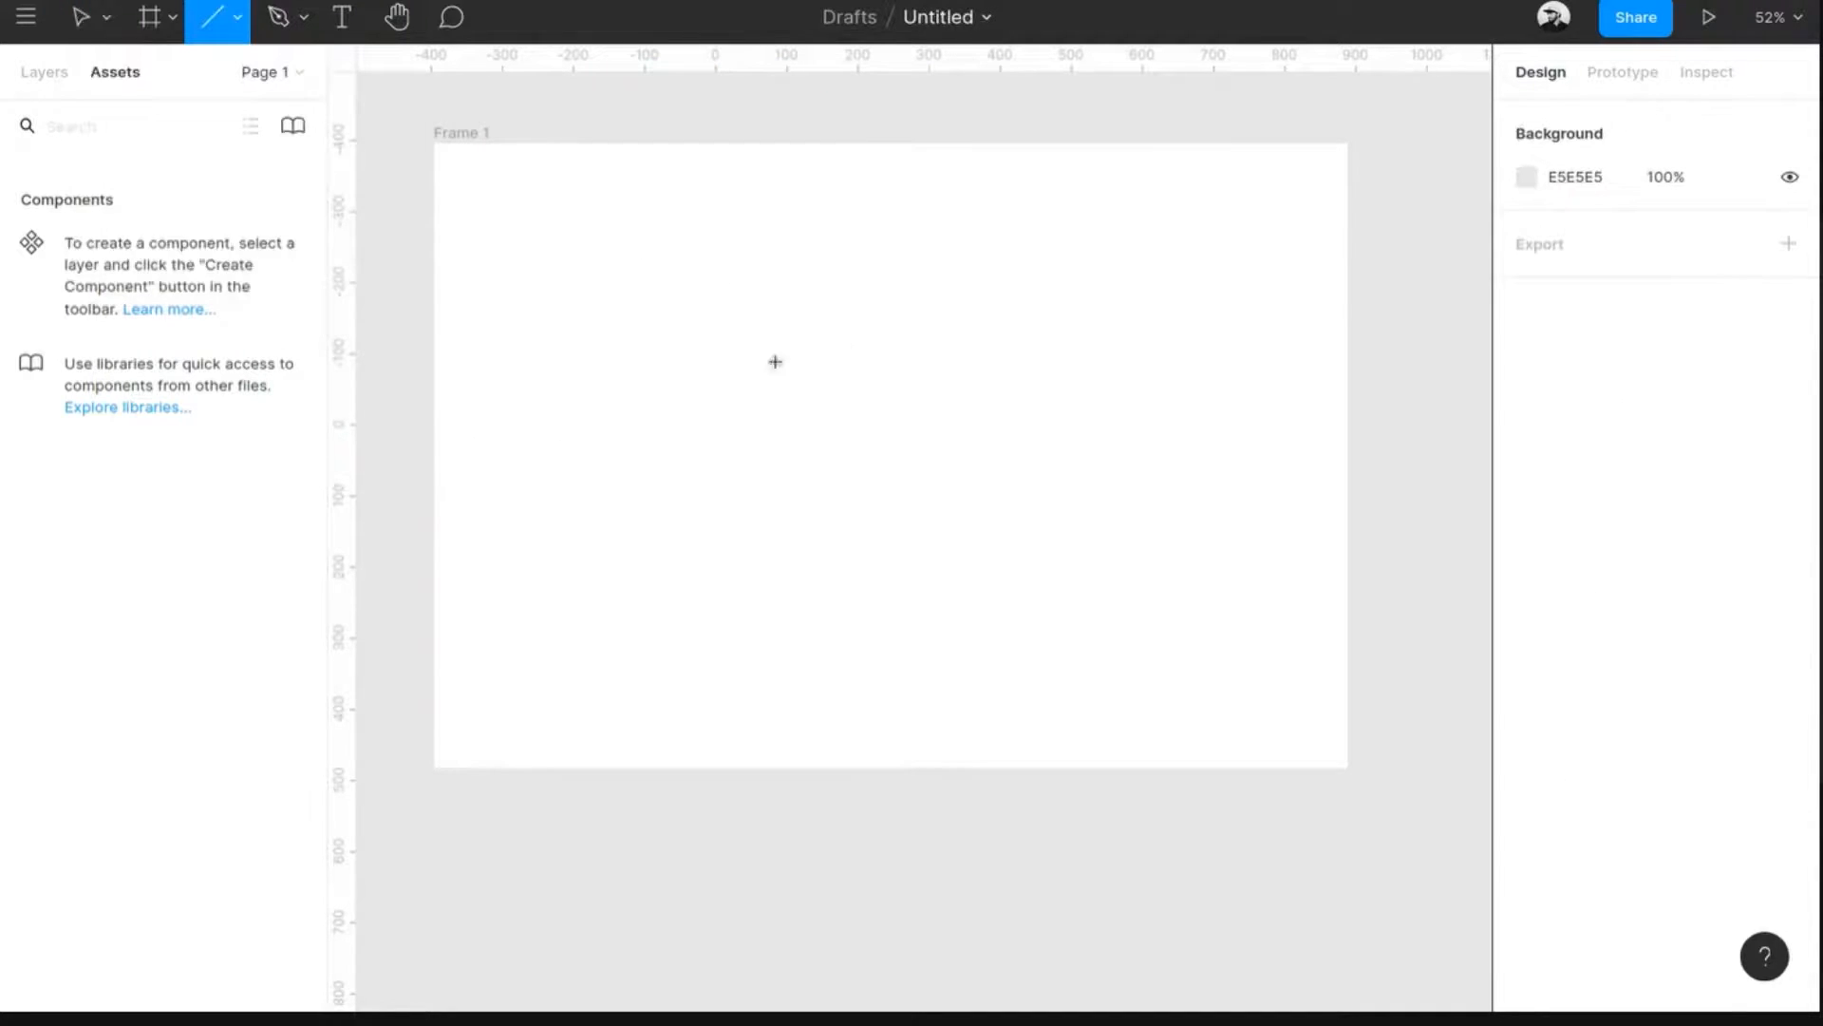
{"action": "left_click_drag", "start_coordinate": [617, 286], "coordinate": [1206, 462]}
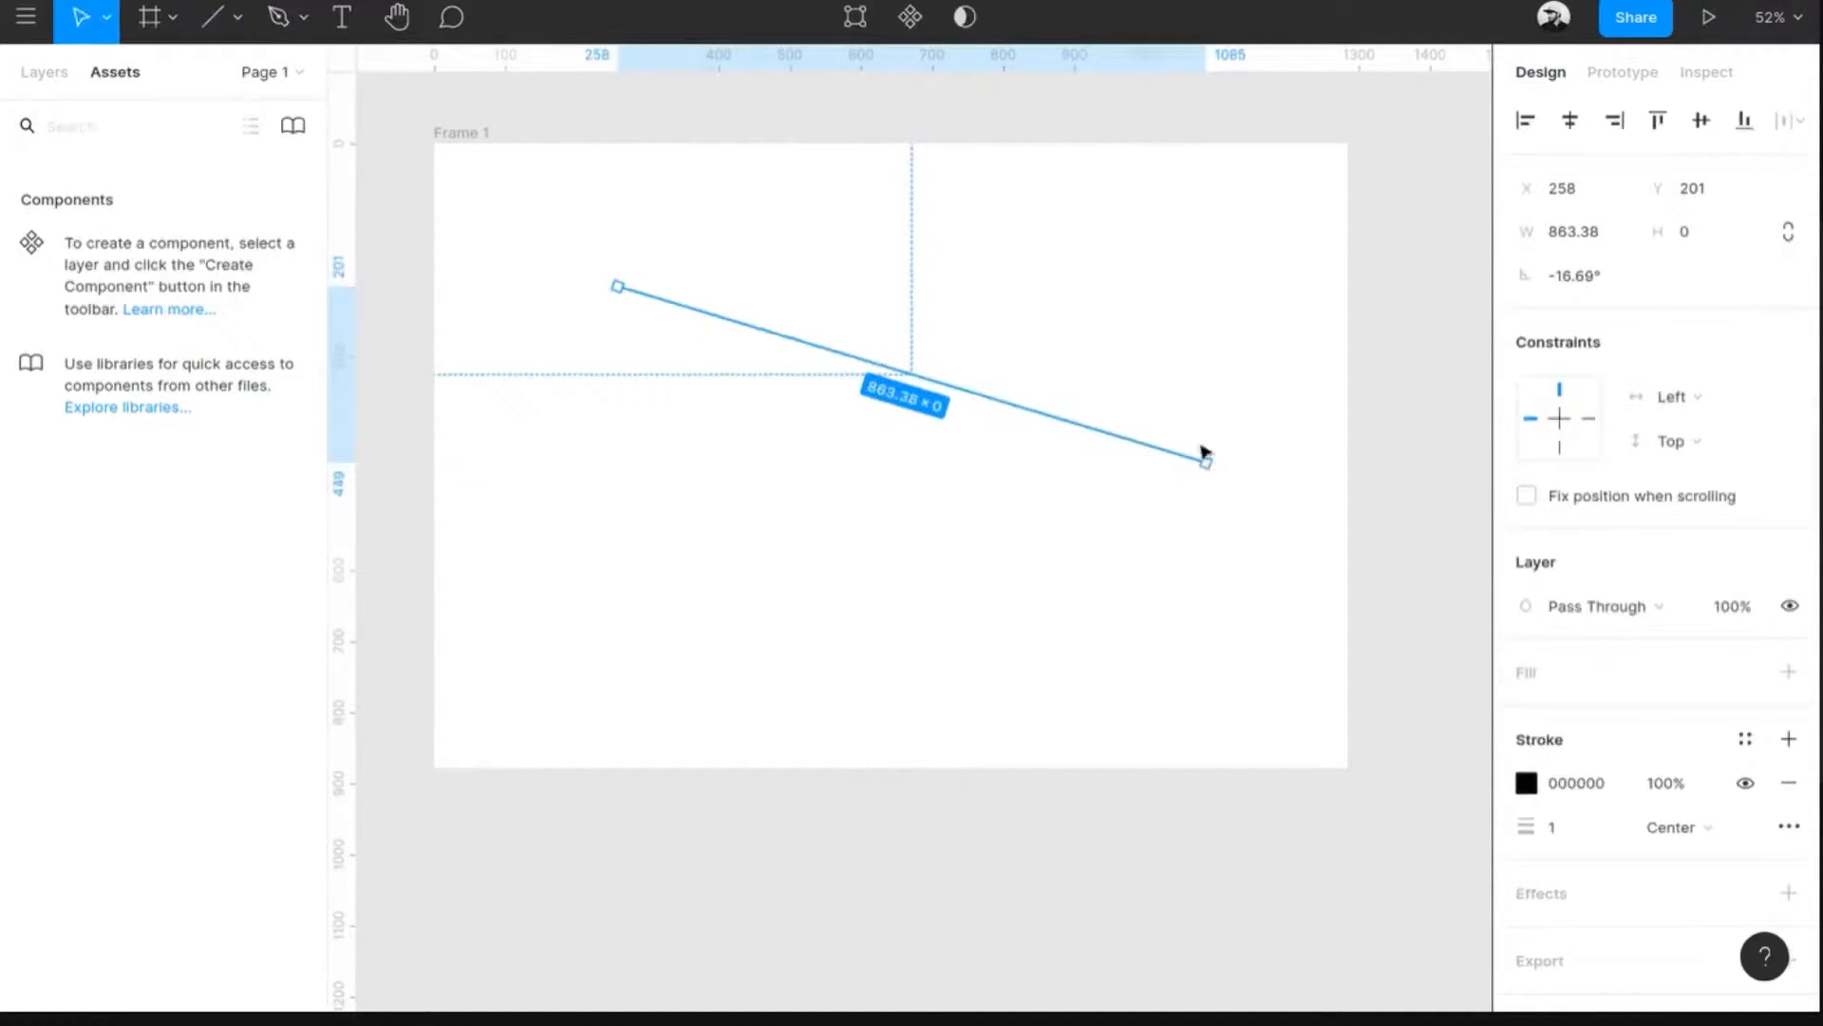
{"action": "key", "text": "Delete"}
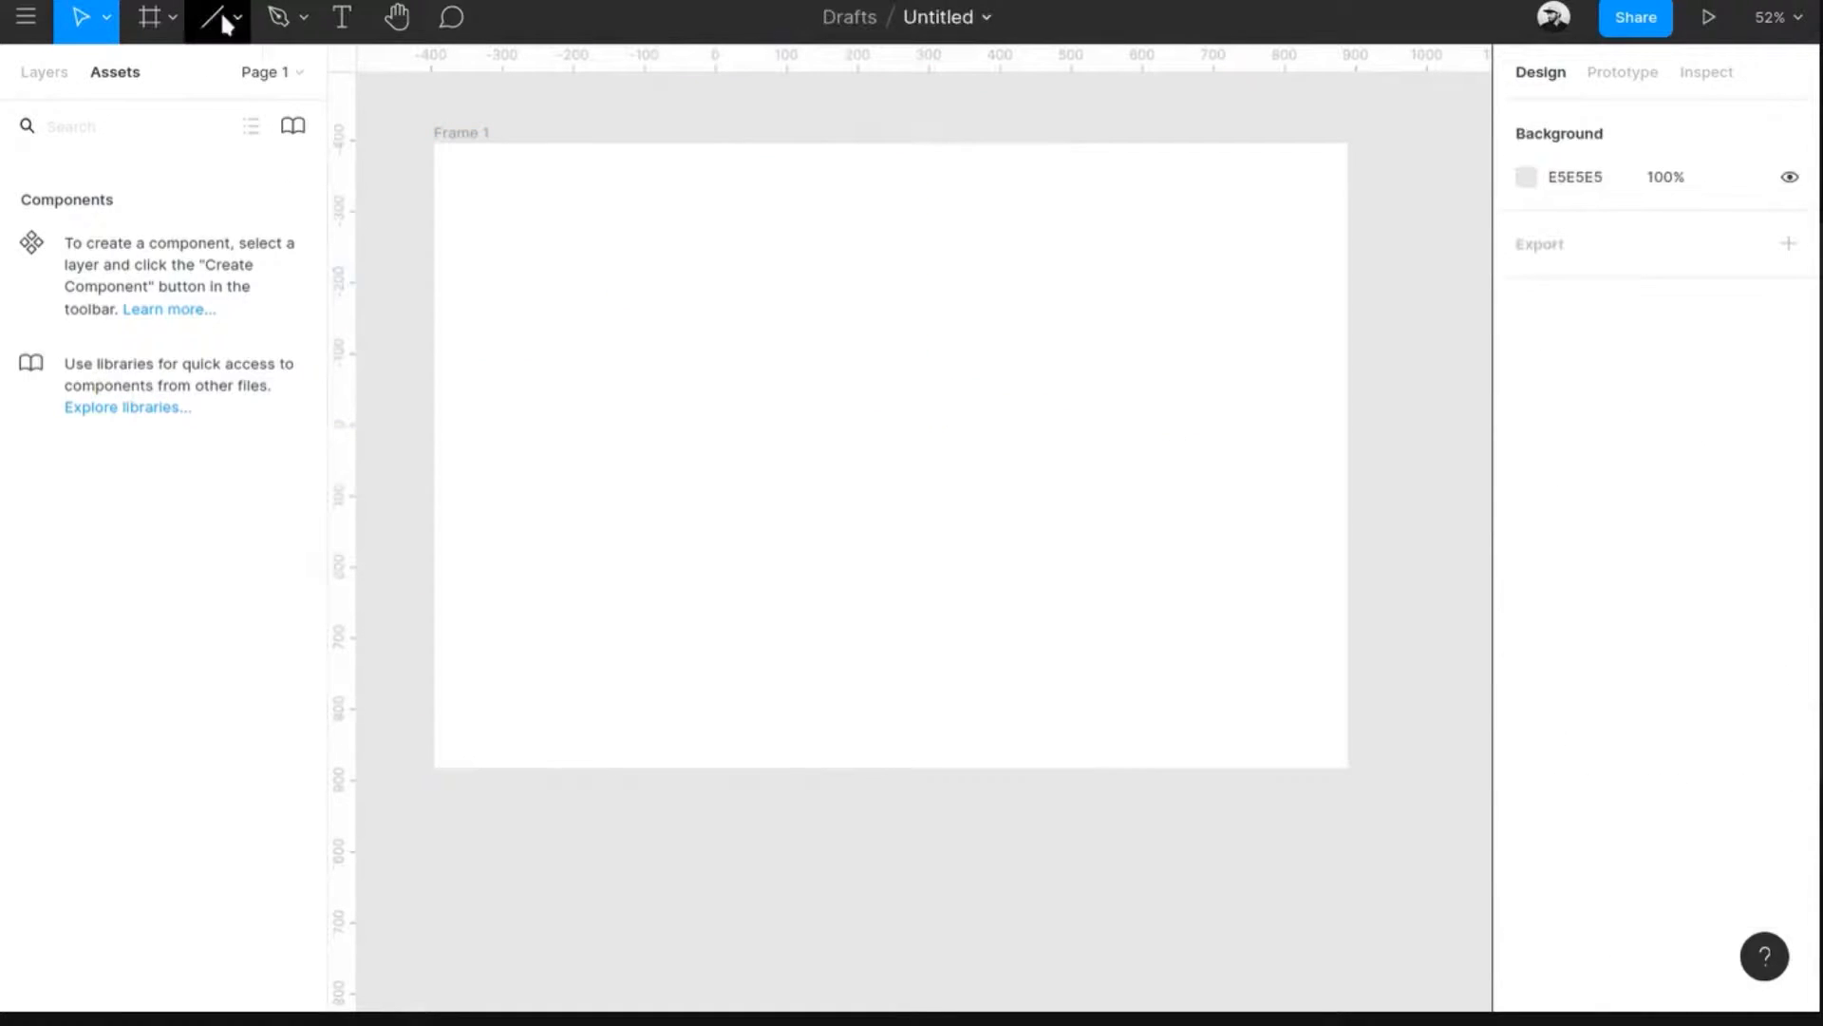
- Draw a circle of about 178 × 178 with the Ellipse tool and place it near the centre of the frame
{"action": "left_click", "coordinate": [236, 18]}
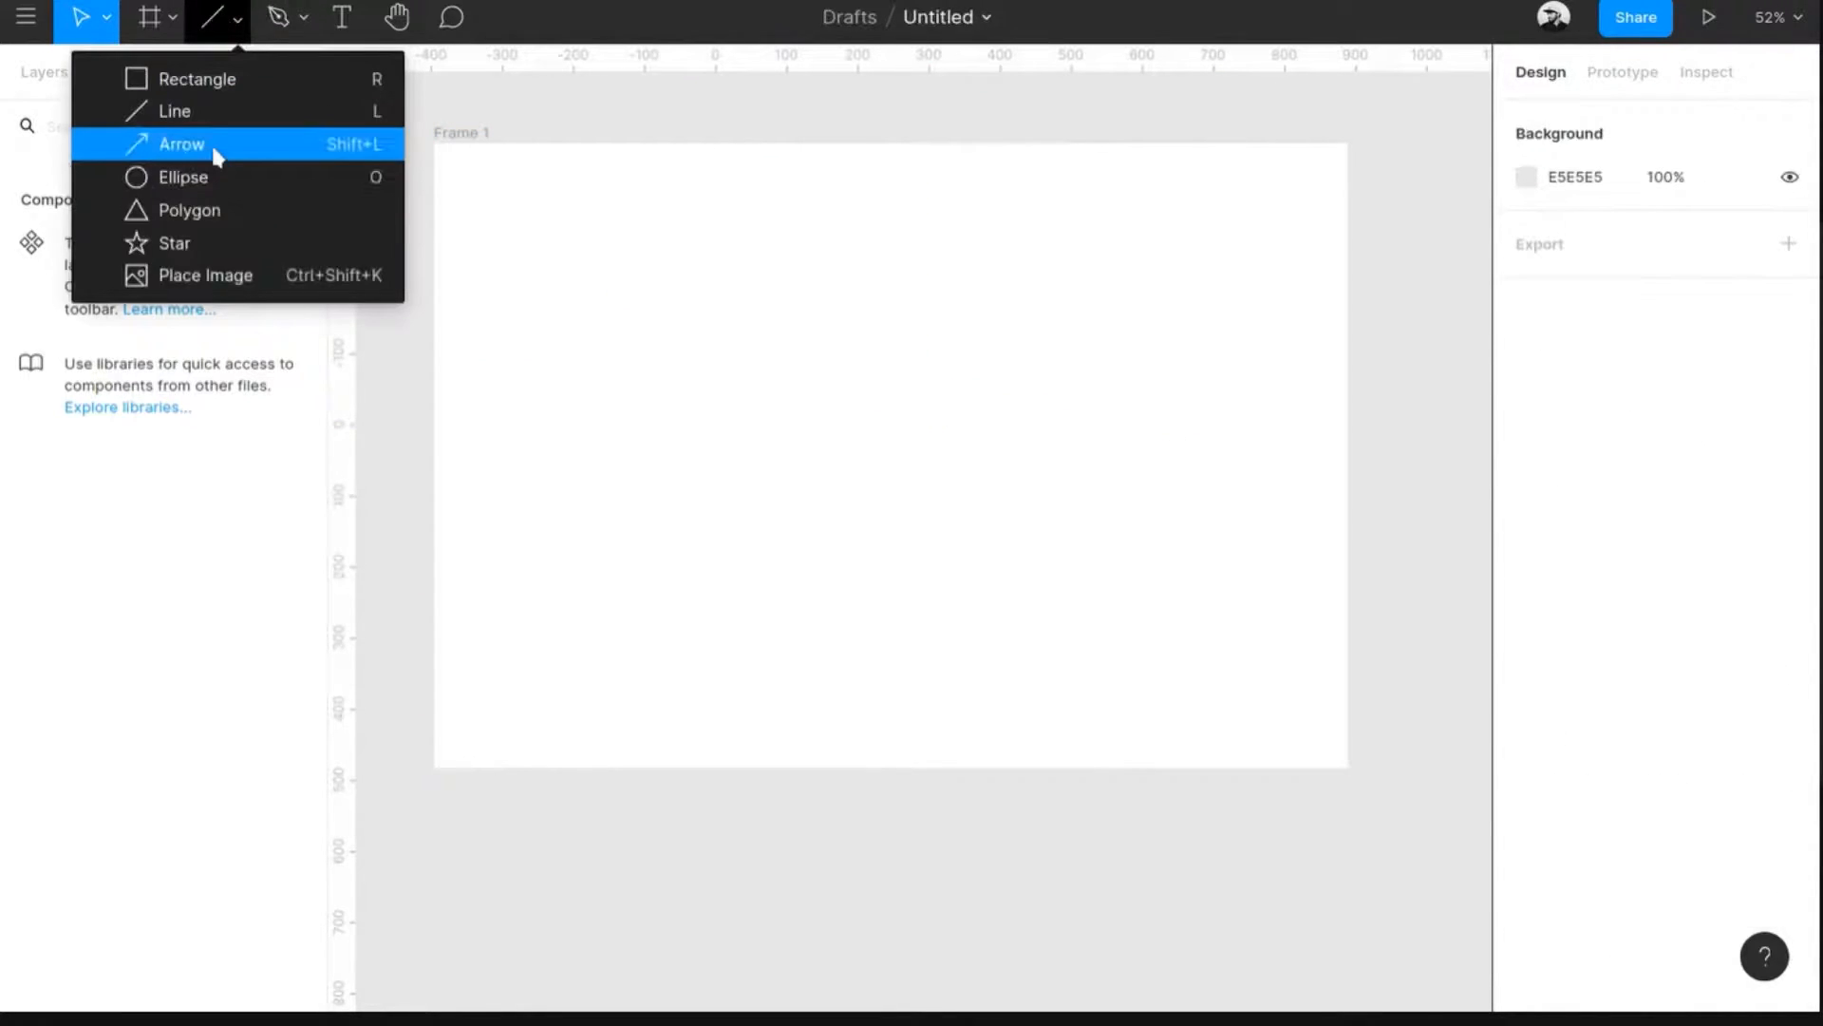
{"action": "left_click", "coordinate": [215, 176]}
{"action": "left_click_drag", "start_coordinate": [762, 242], "coordinate": [826, 305]}
{"action": "left_click_drag", "start_coordinate": [744, 236], "coordinate": [899, 423]}
- Review the remaining shape tools and the Pen and Pencil options, leaving the Pen tool active
{"action": "left_click", "coordinate": [238, 18]}
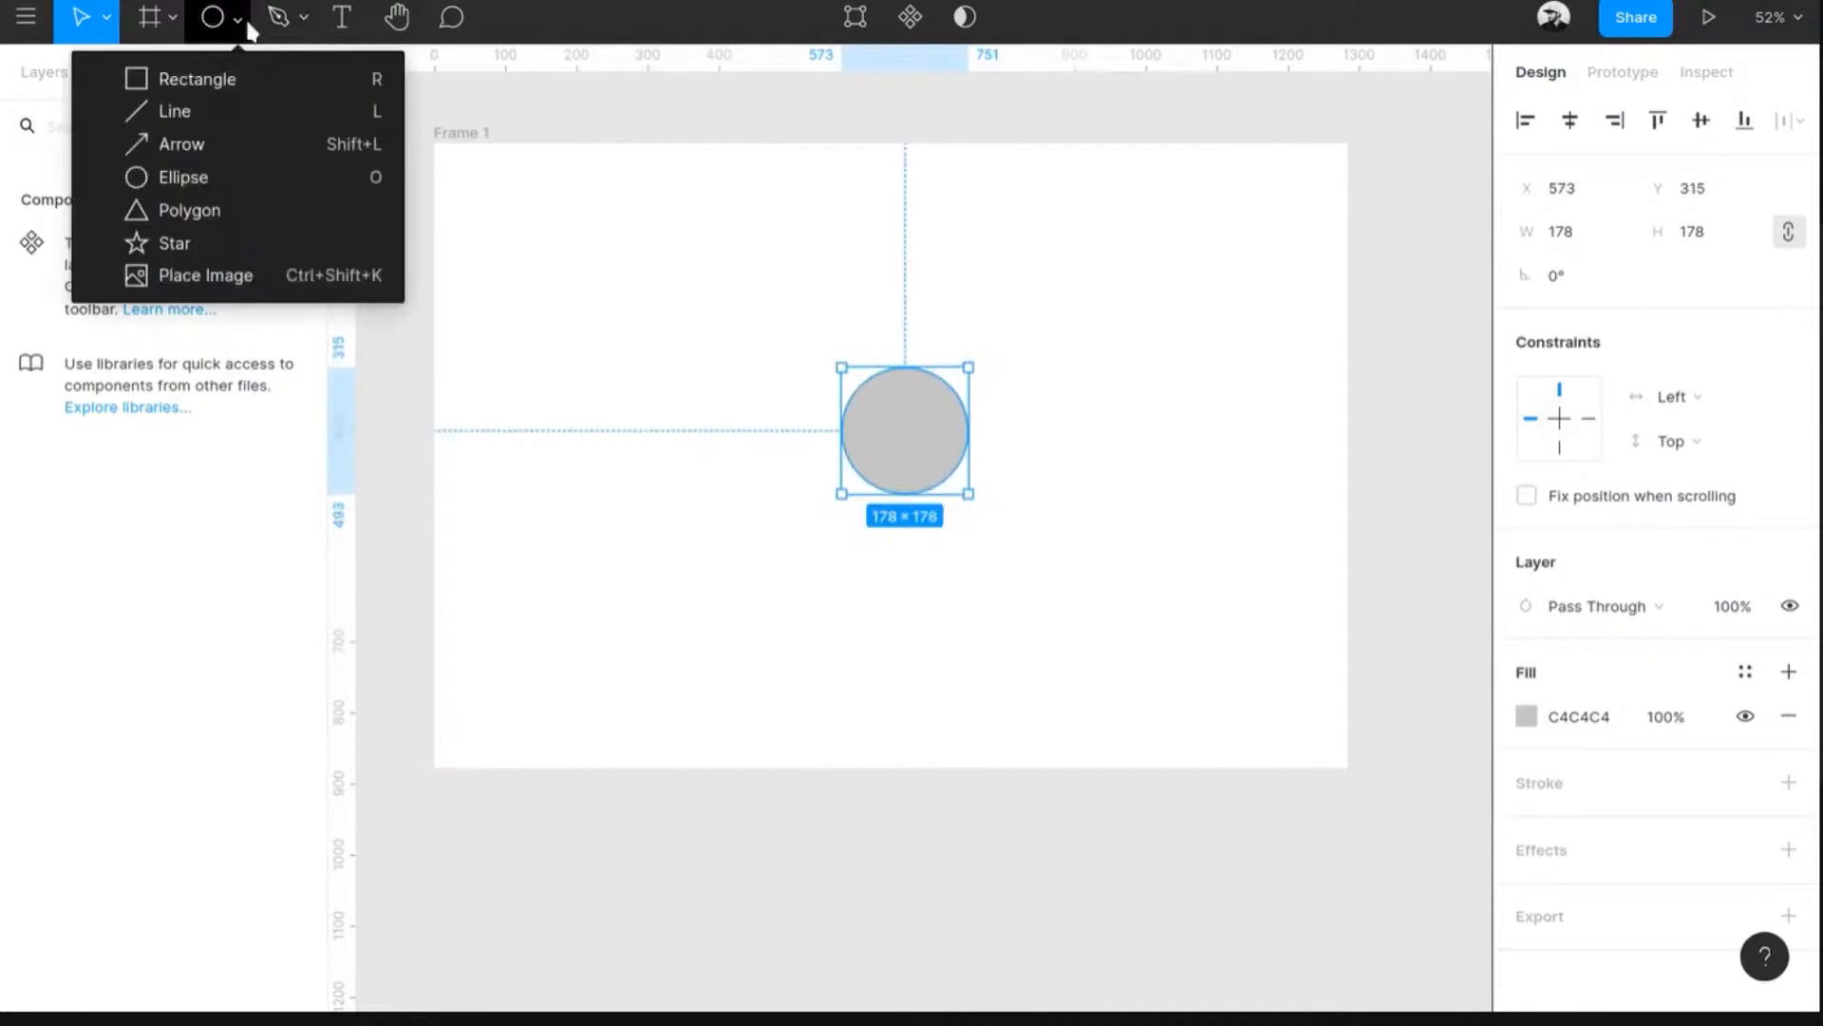
{"action": "left_click", "coordinate": [223, 287]}
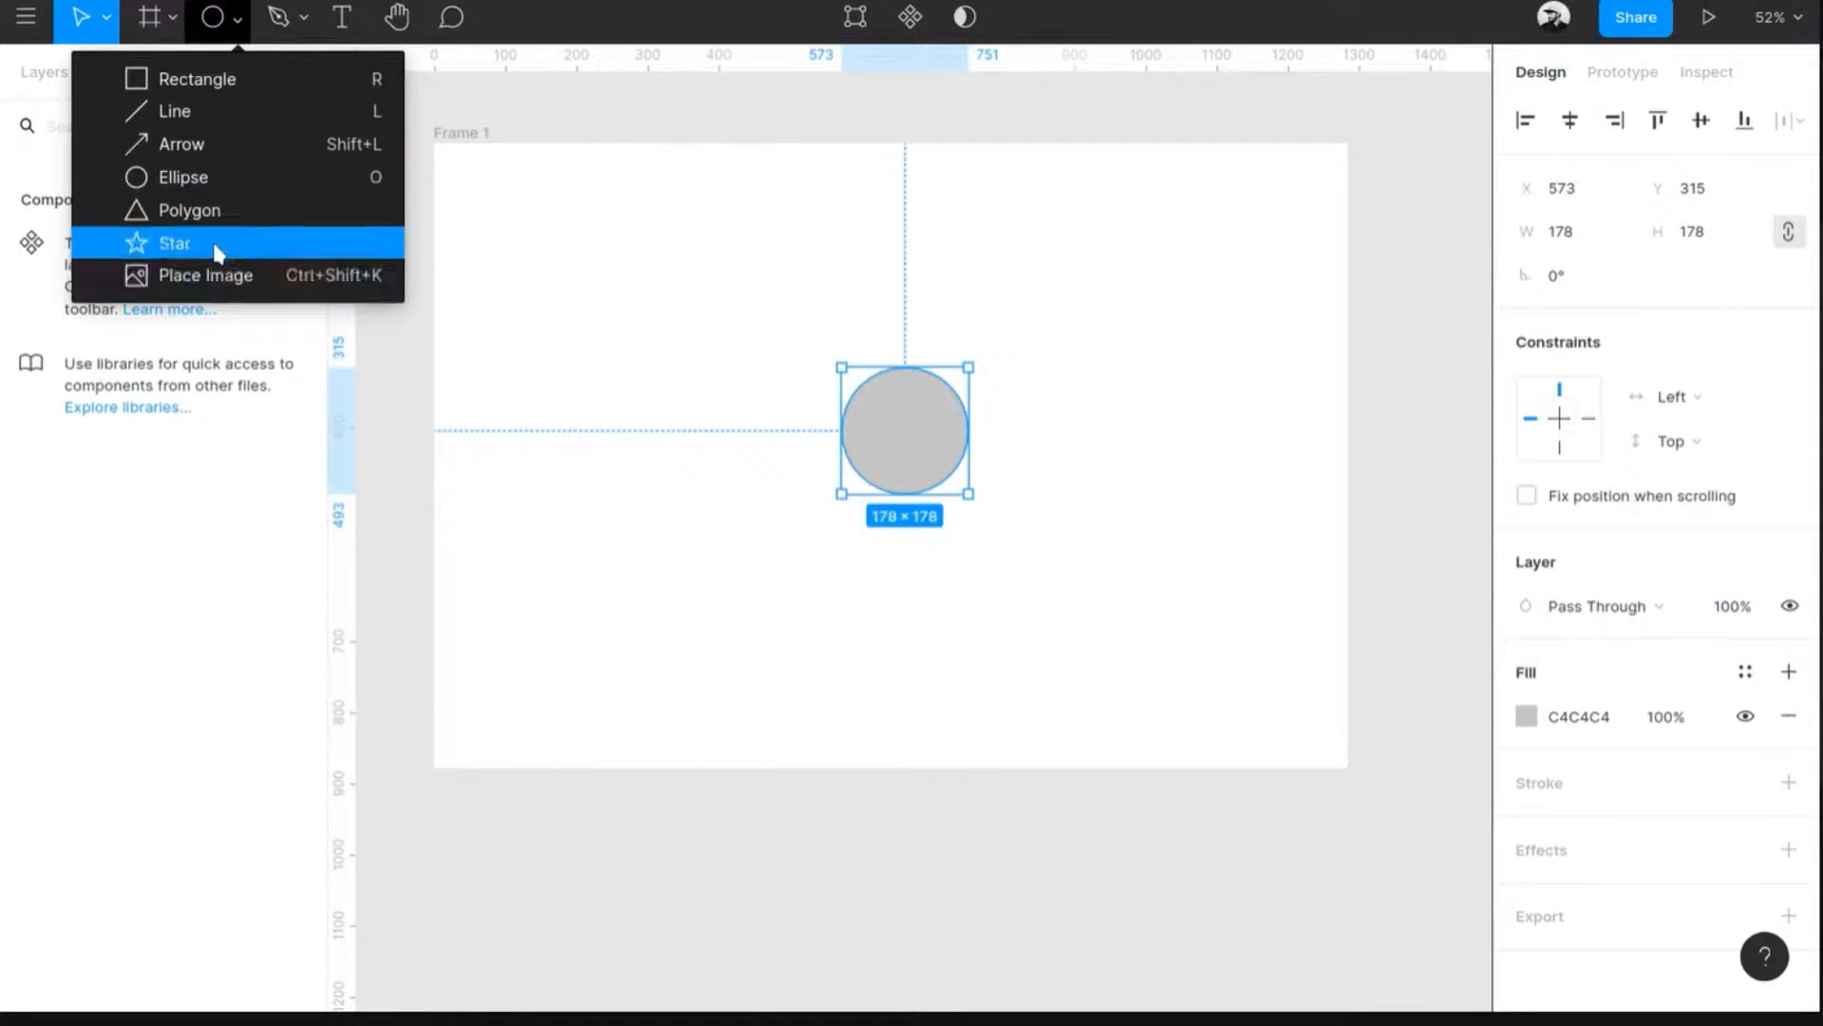
{"action": "left_click", "coordinate": [274, 24]}
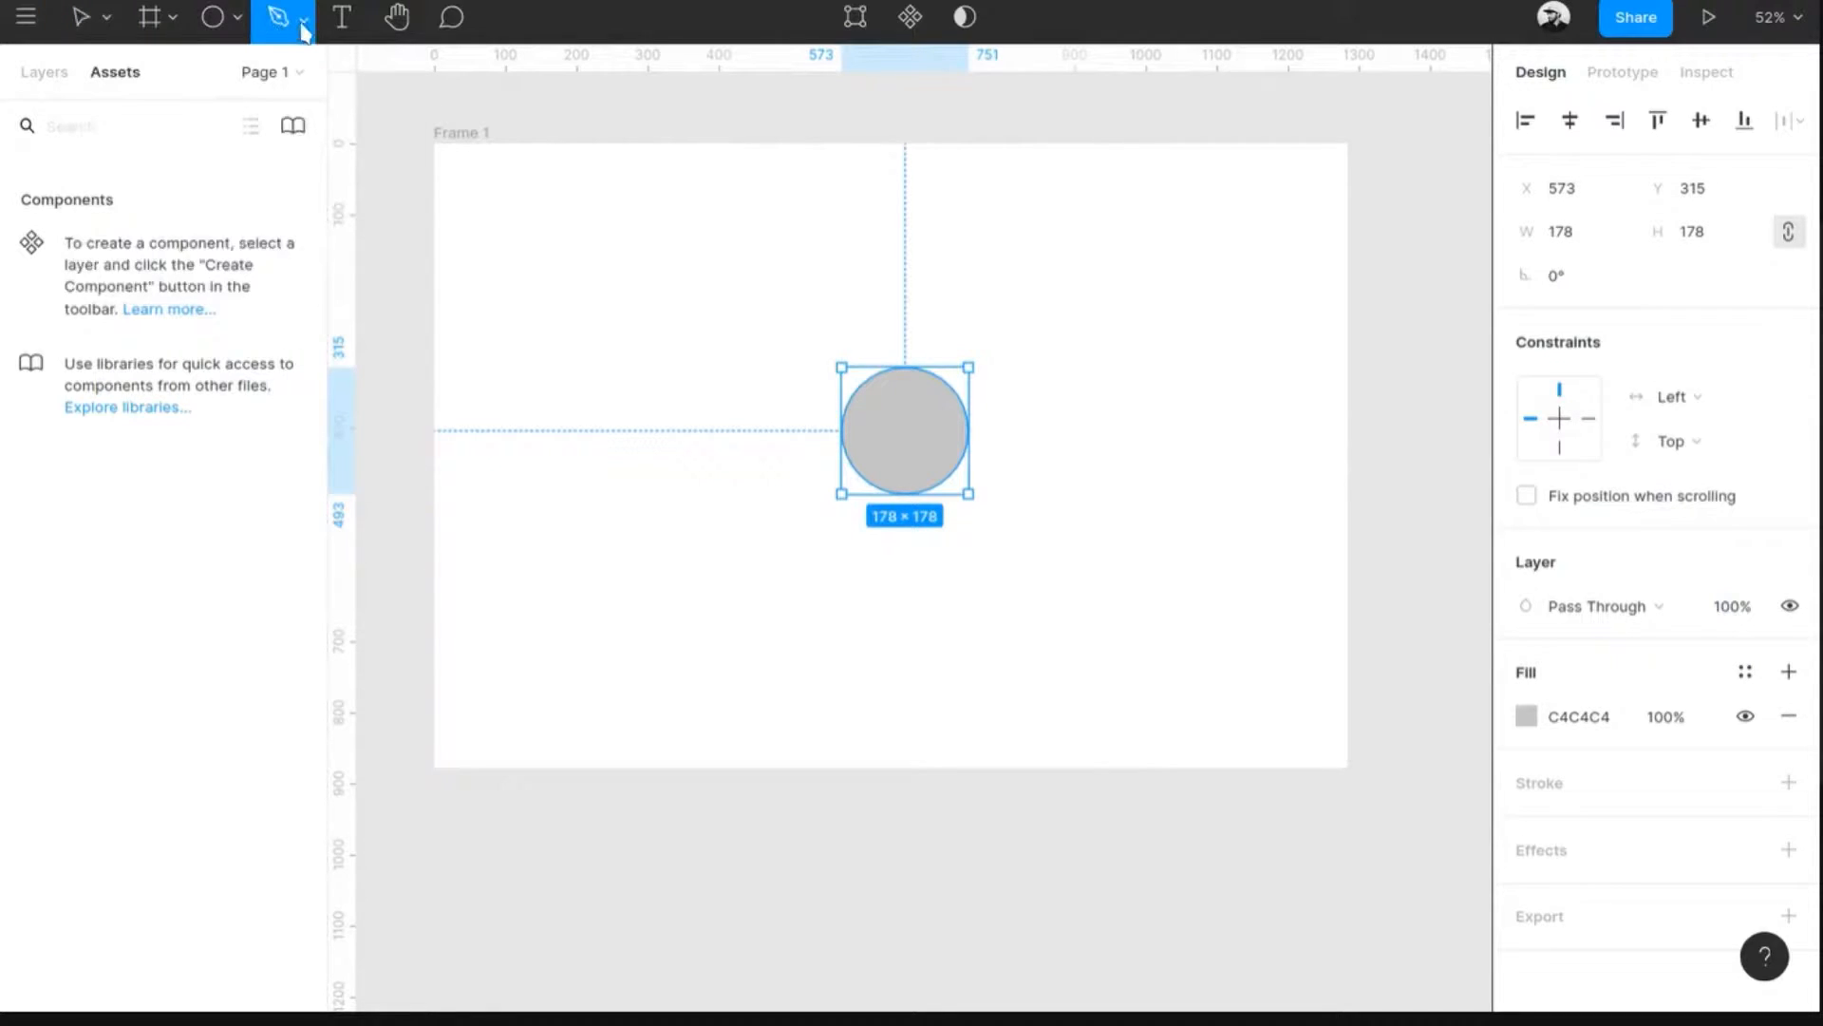
{"action": "left_click", "coordinate": [304, 21]}
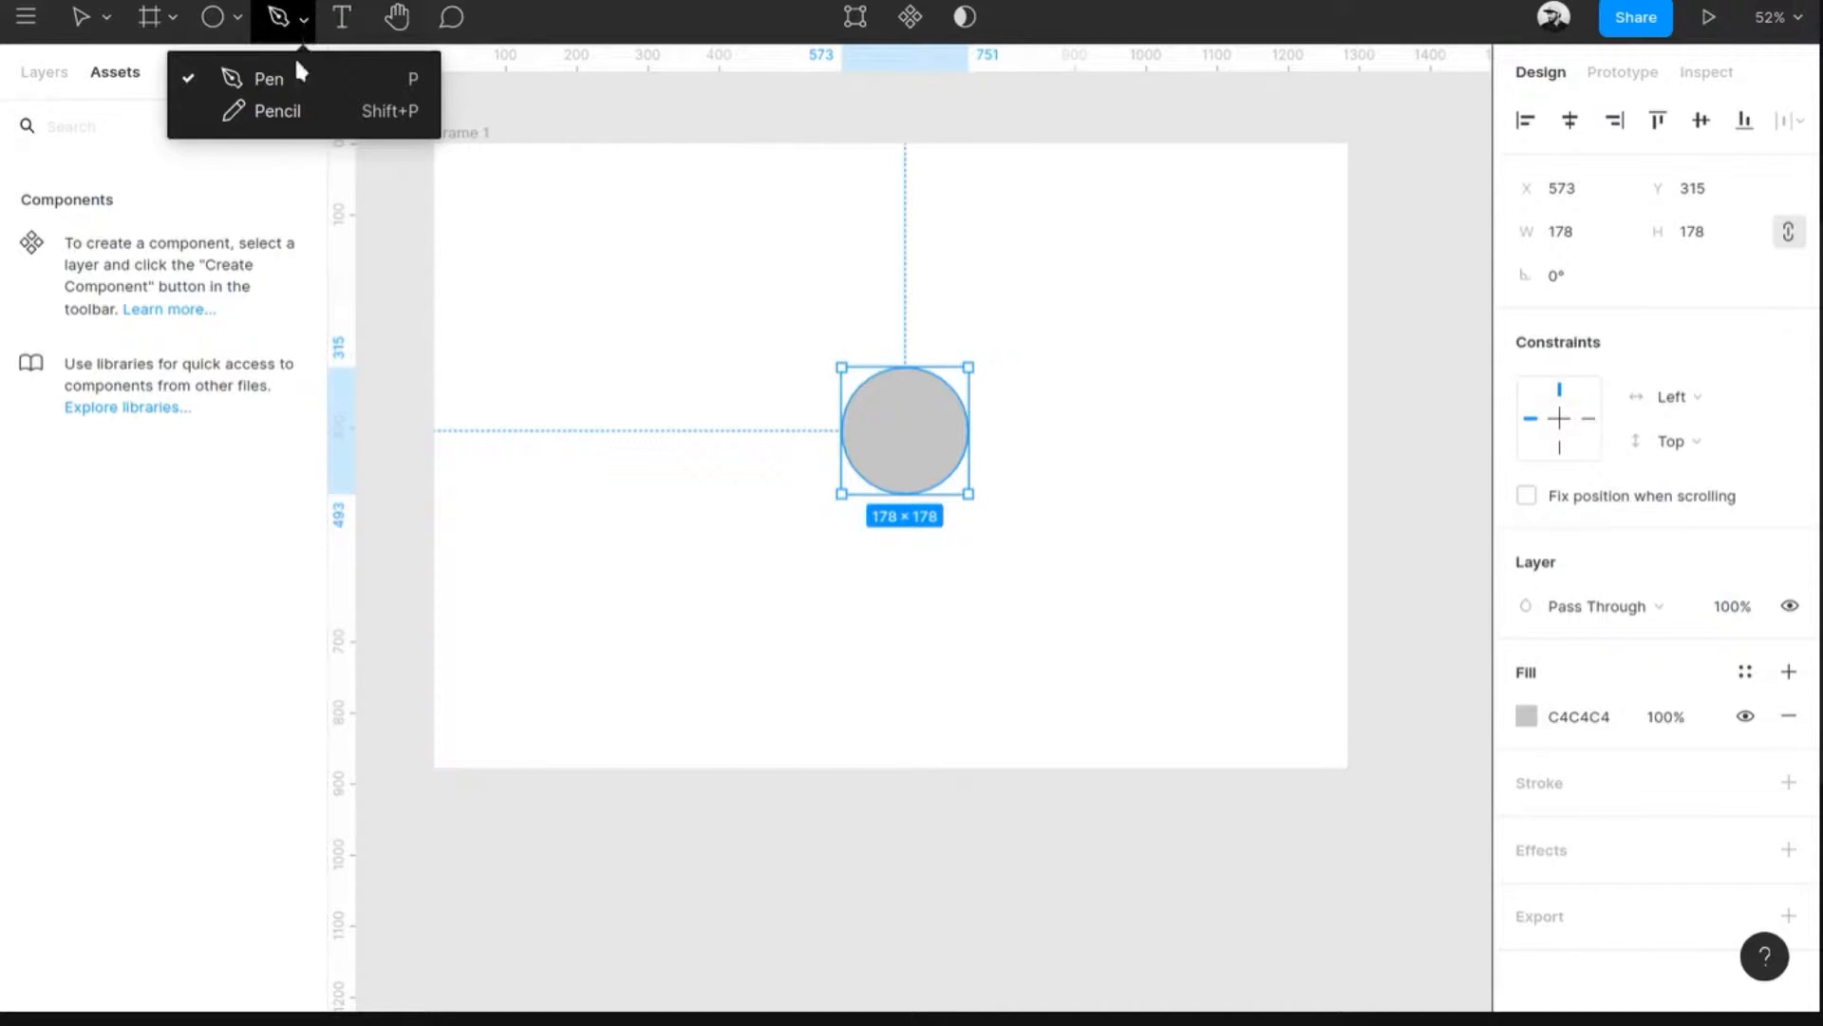
{"action": "left_click", "coordinate": [300, 26]}
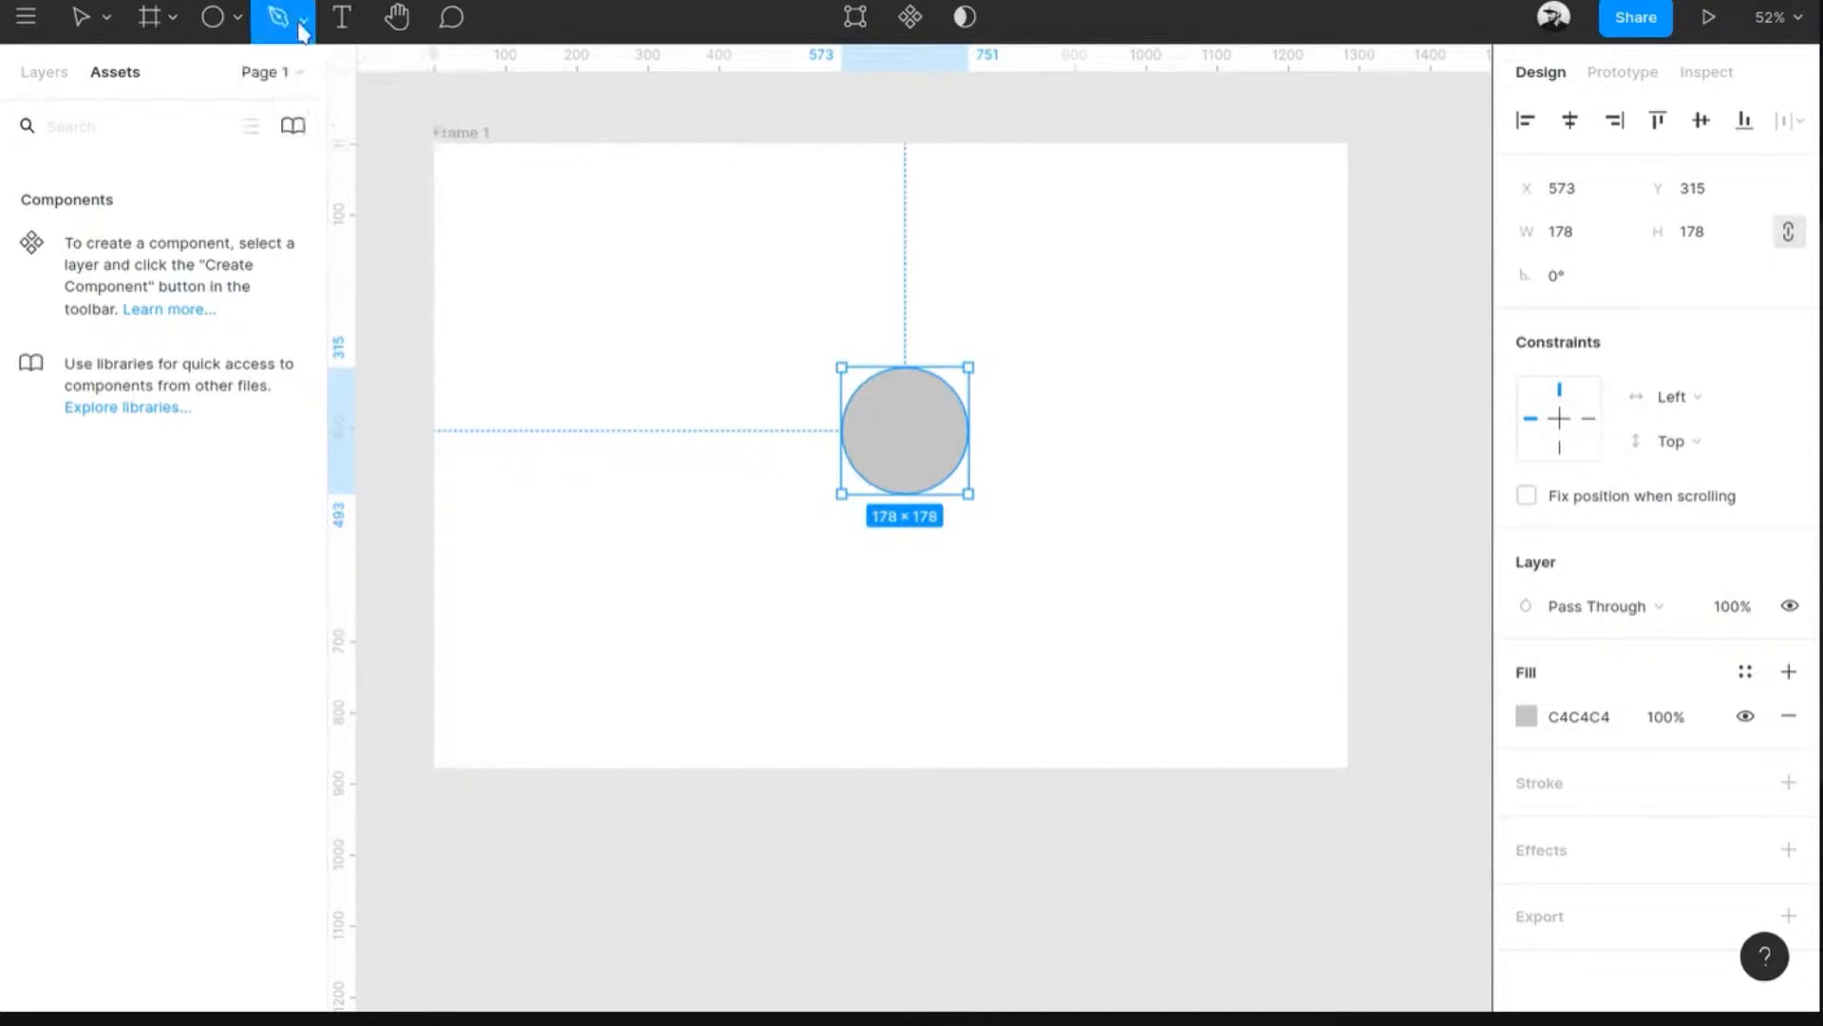
- Draw a closed, wavy four-point vector path below the circle with curved segments using the Pen tool
{"action": "left_click", "coordinate": [638, 395]}
{"action": "left_click", "coordinate": [612, 549]}
{"action": "left_click_drag", "start_coordinate": [864, 567], "coordinate": [962, 771]}
{"action": "left_click_drag", "start_coordinate": [1125, 529], "coordinate": [1131, 532]}
{"action": "left_click_drag", "start_coordinate": [1252, 668], "coordinate": [1042, 809]}
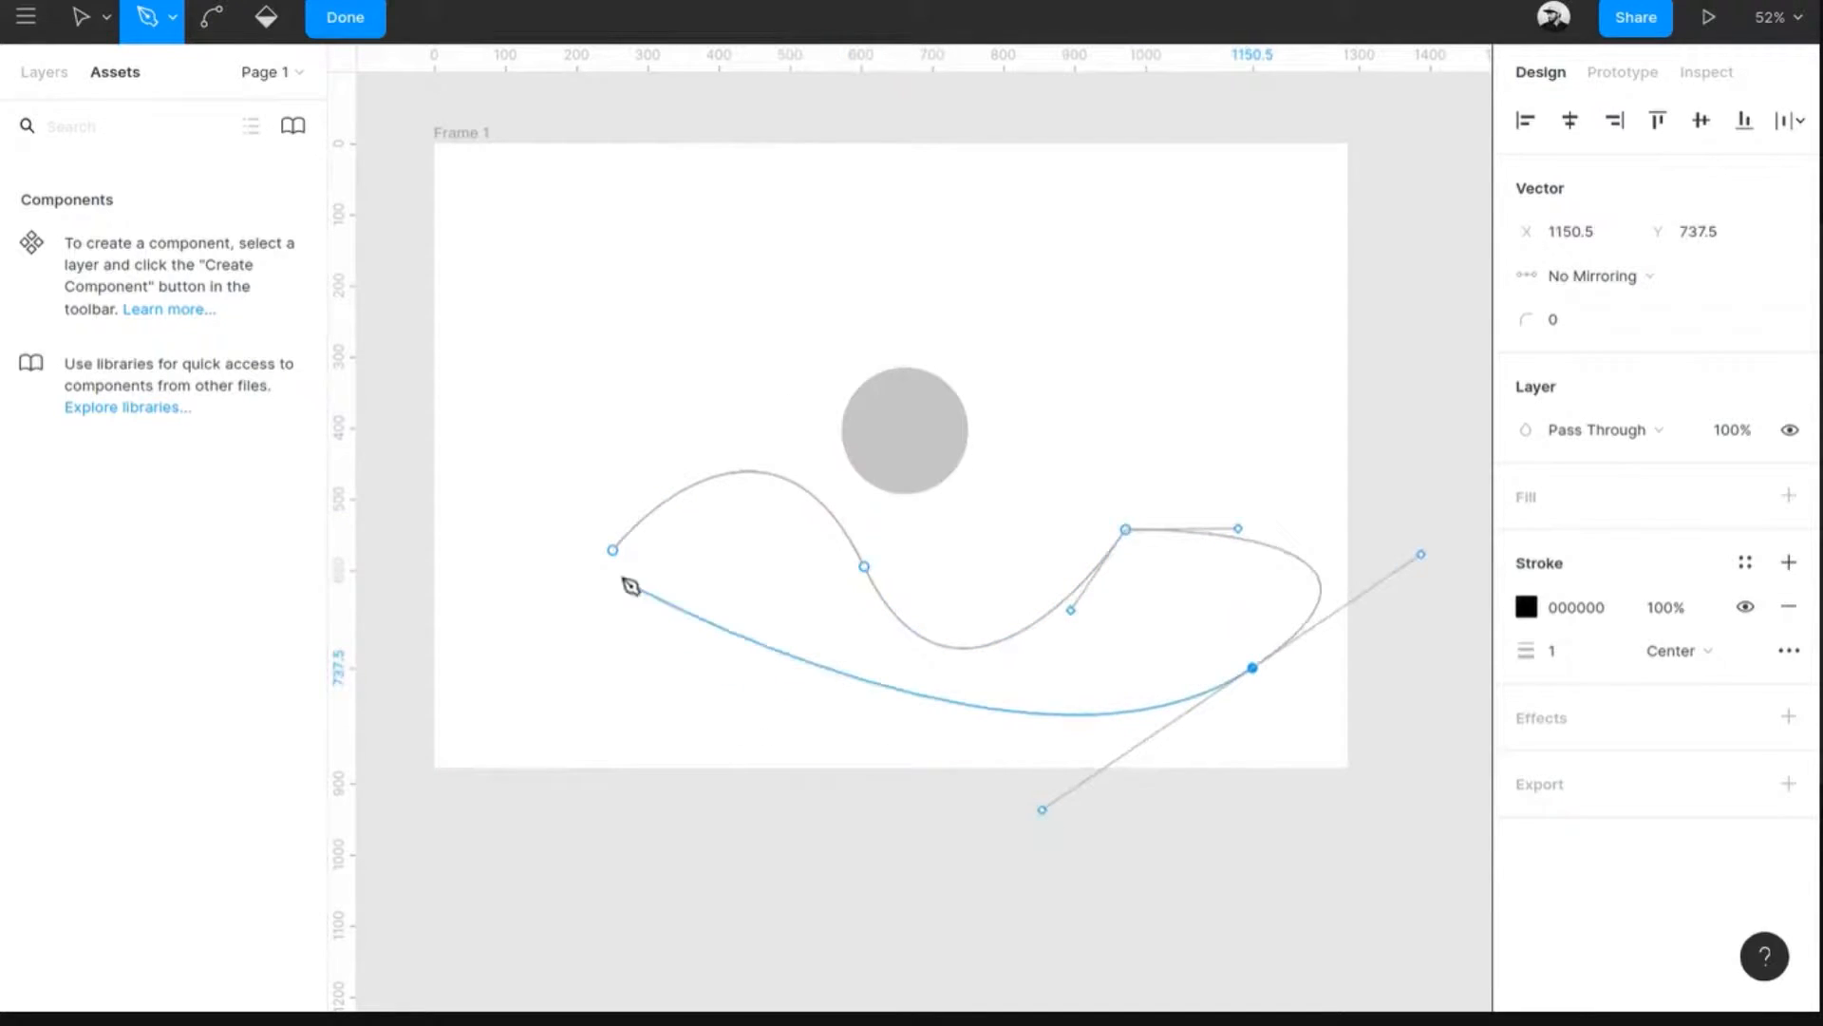
{"action": "left_click", "coordinate": [613, 552]}
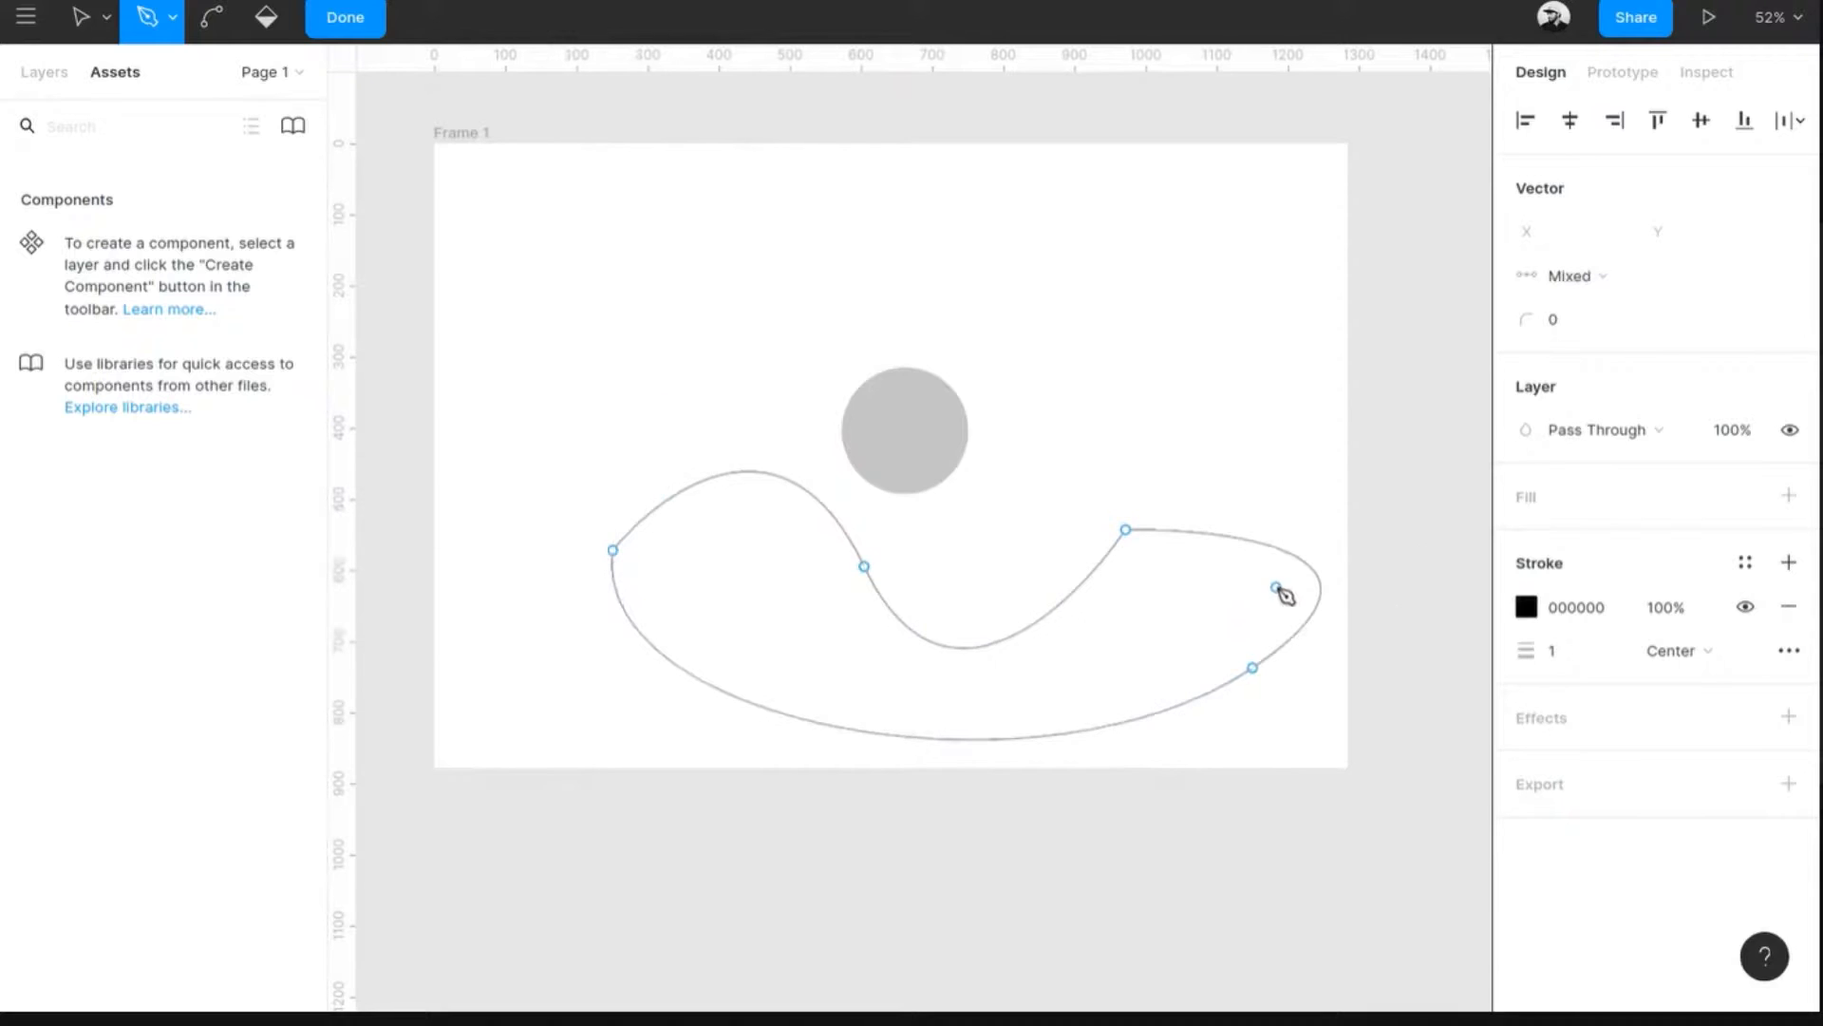
- Move the path's second anchor point to about X 683.5, Y 583.5 and extend its upper handle to about X 322, Y 224
{"action": "left_click", "coordinate": [864, 565]}
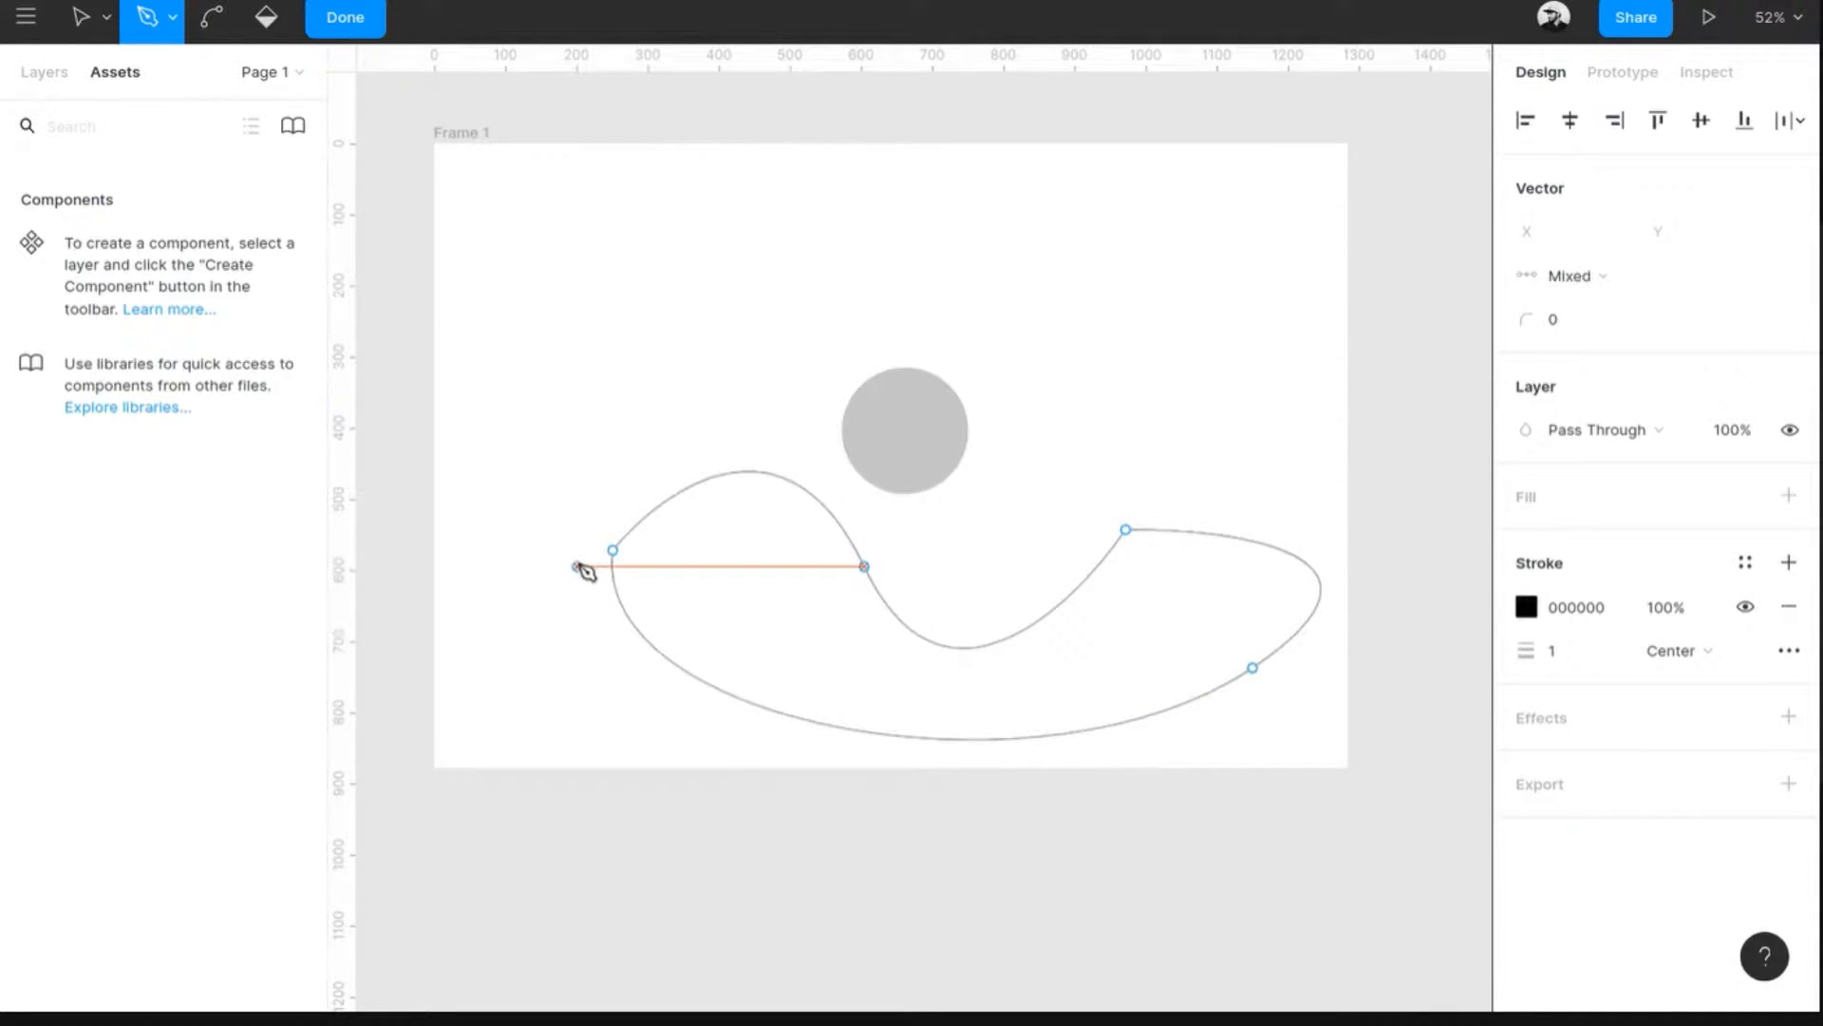
{"action": "key", "text": "Escape"}
{"action": "left_click", "coordinate": [613, 551]}
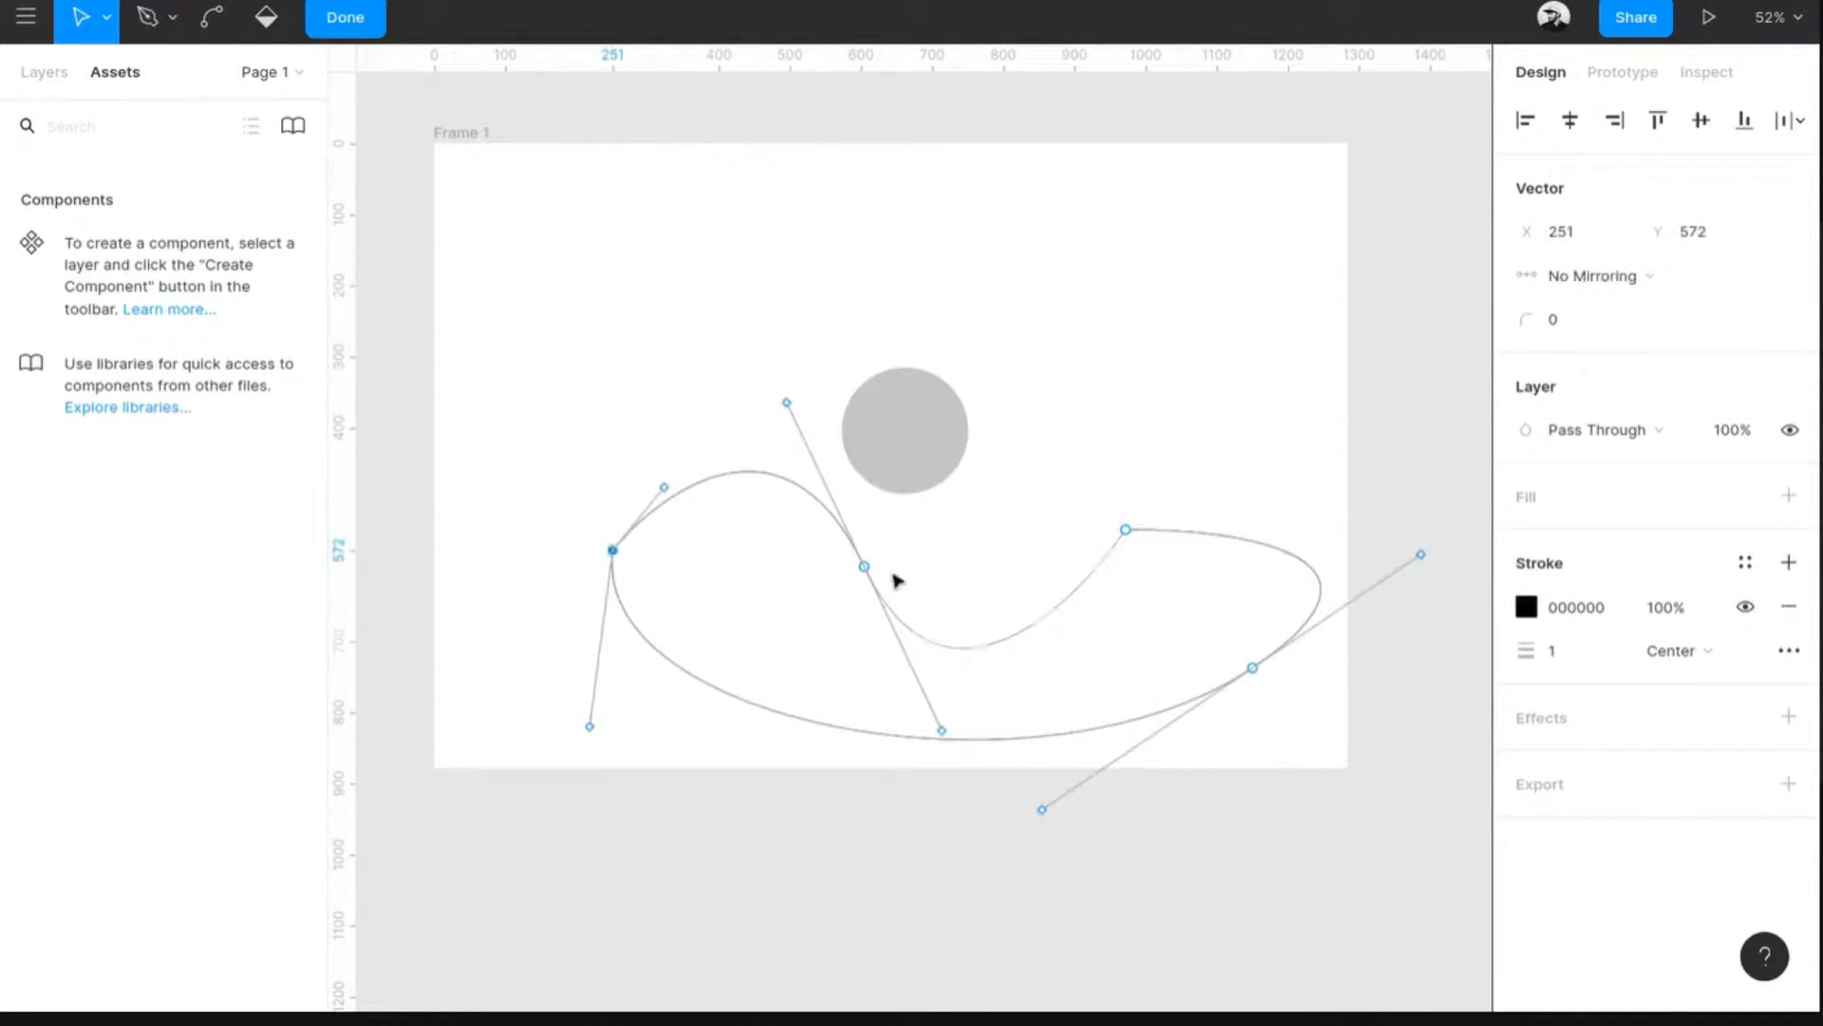
{"action": "left_click_drag", "start_coordinate": [866, 570], "coordinate": [927, 568]}
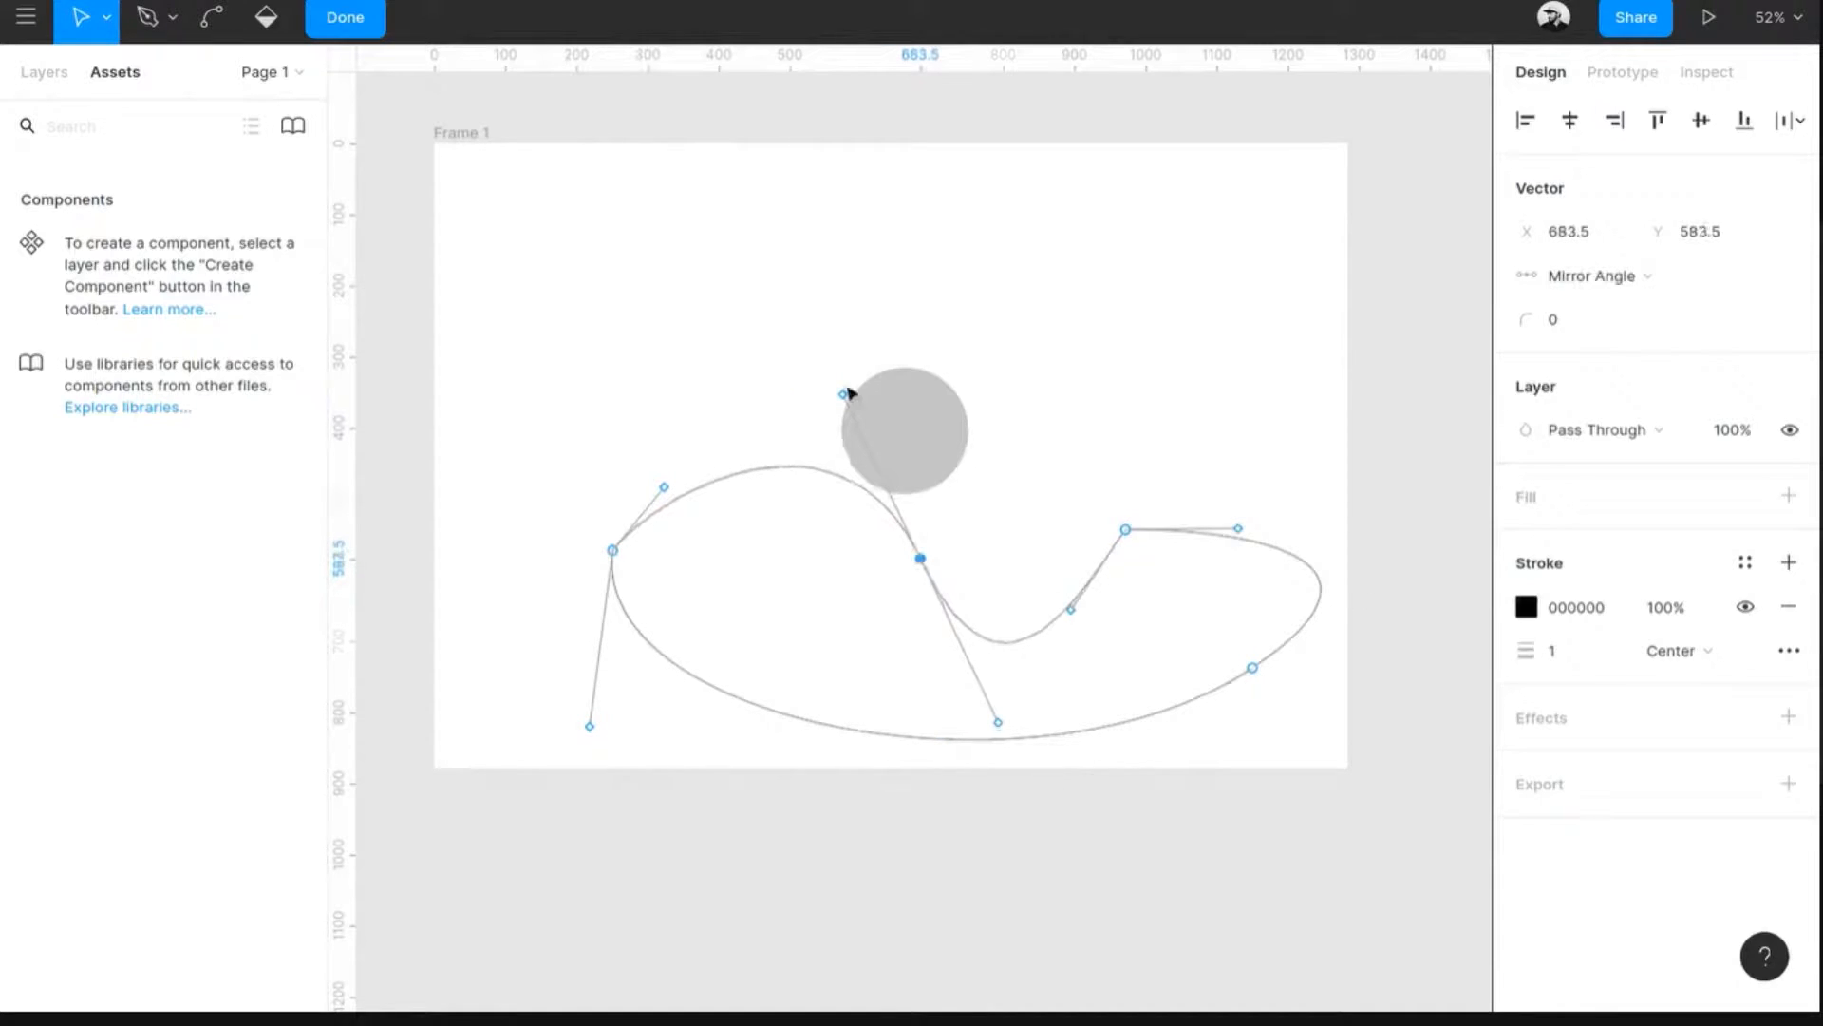
{"action": "left_click_drag", "start_coordinate": [843, 396], "coordinate": [663, 302]}
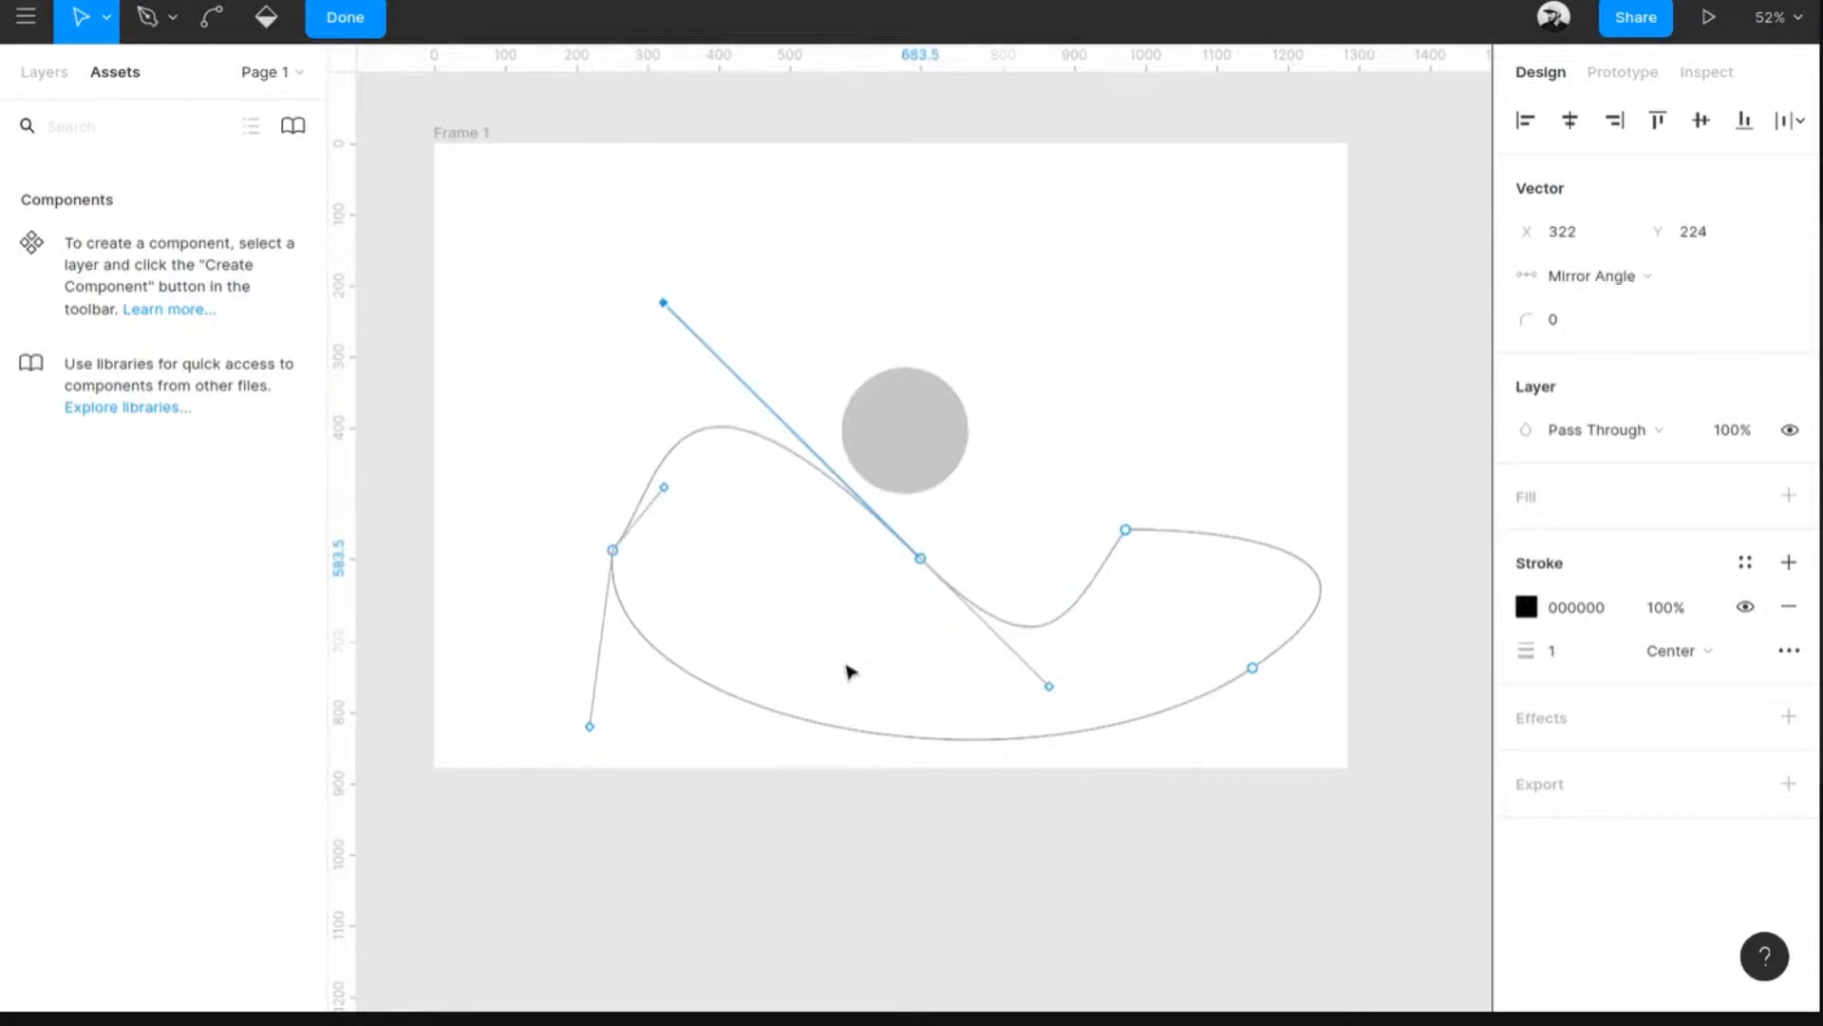
- Try the Bend tool on the path's curved segments, then finish vector editing and delete the path
{"action": "left_click", "coordinate": [210, 14]}
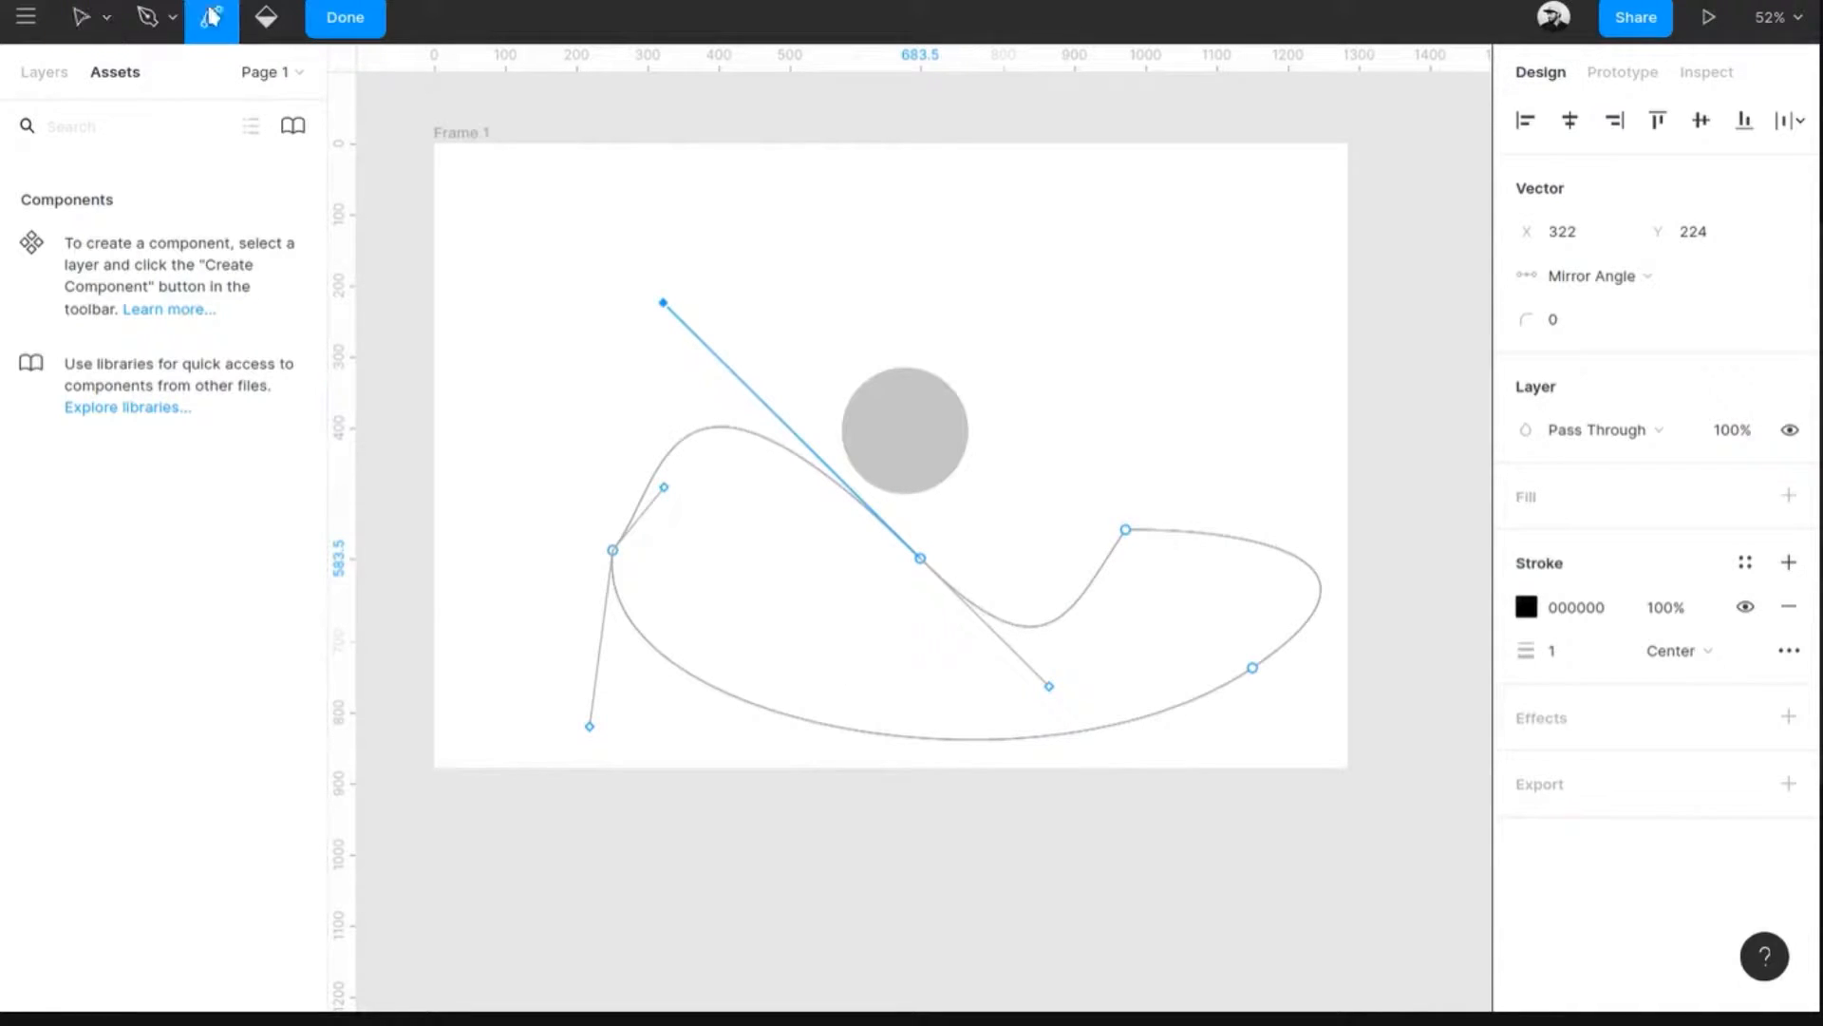
{"action": "left_click", "coordinate": [714, 429]}
{"action": "left_click", "coordinate": [1103, 583]}
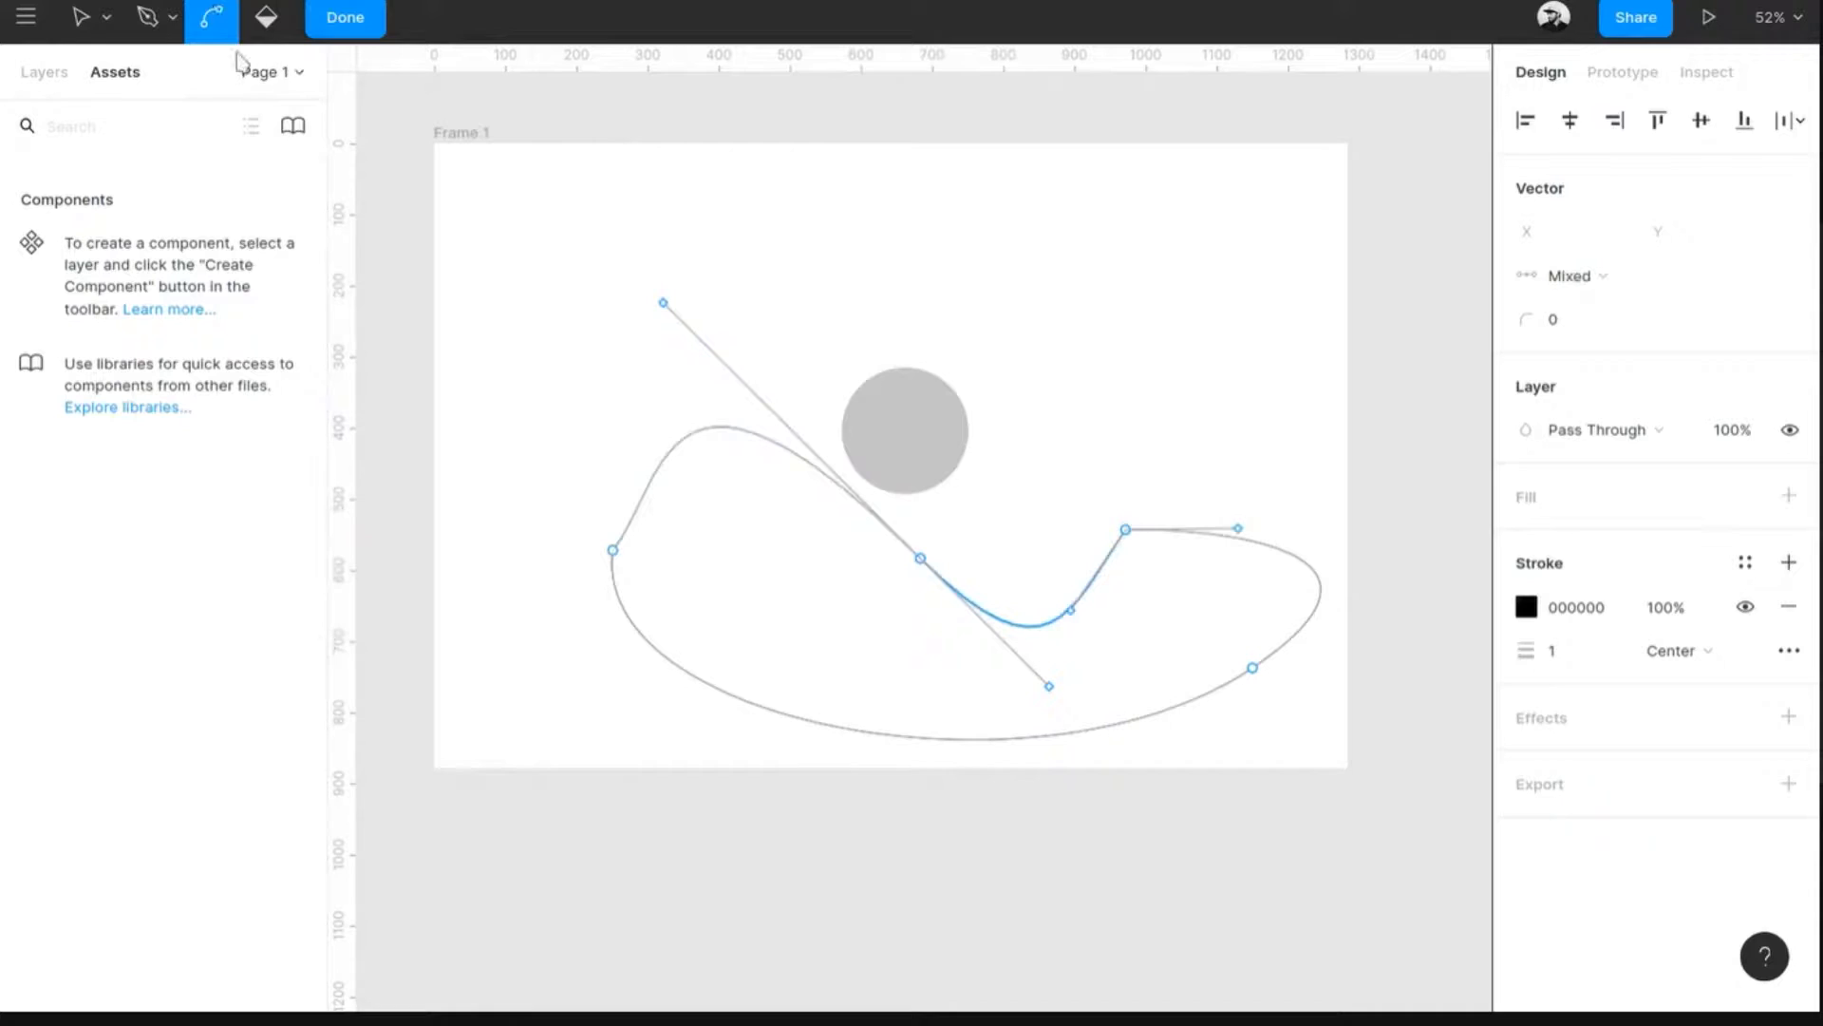
{"action": "left_click", "coordinate": [744, 414]}
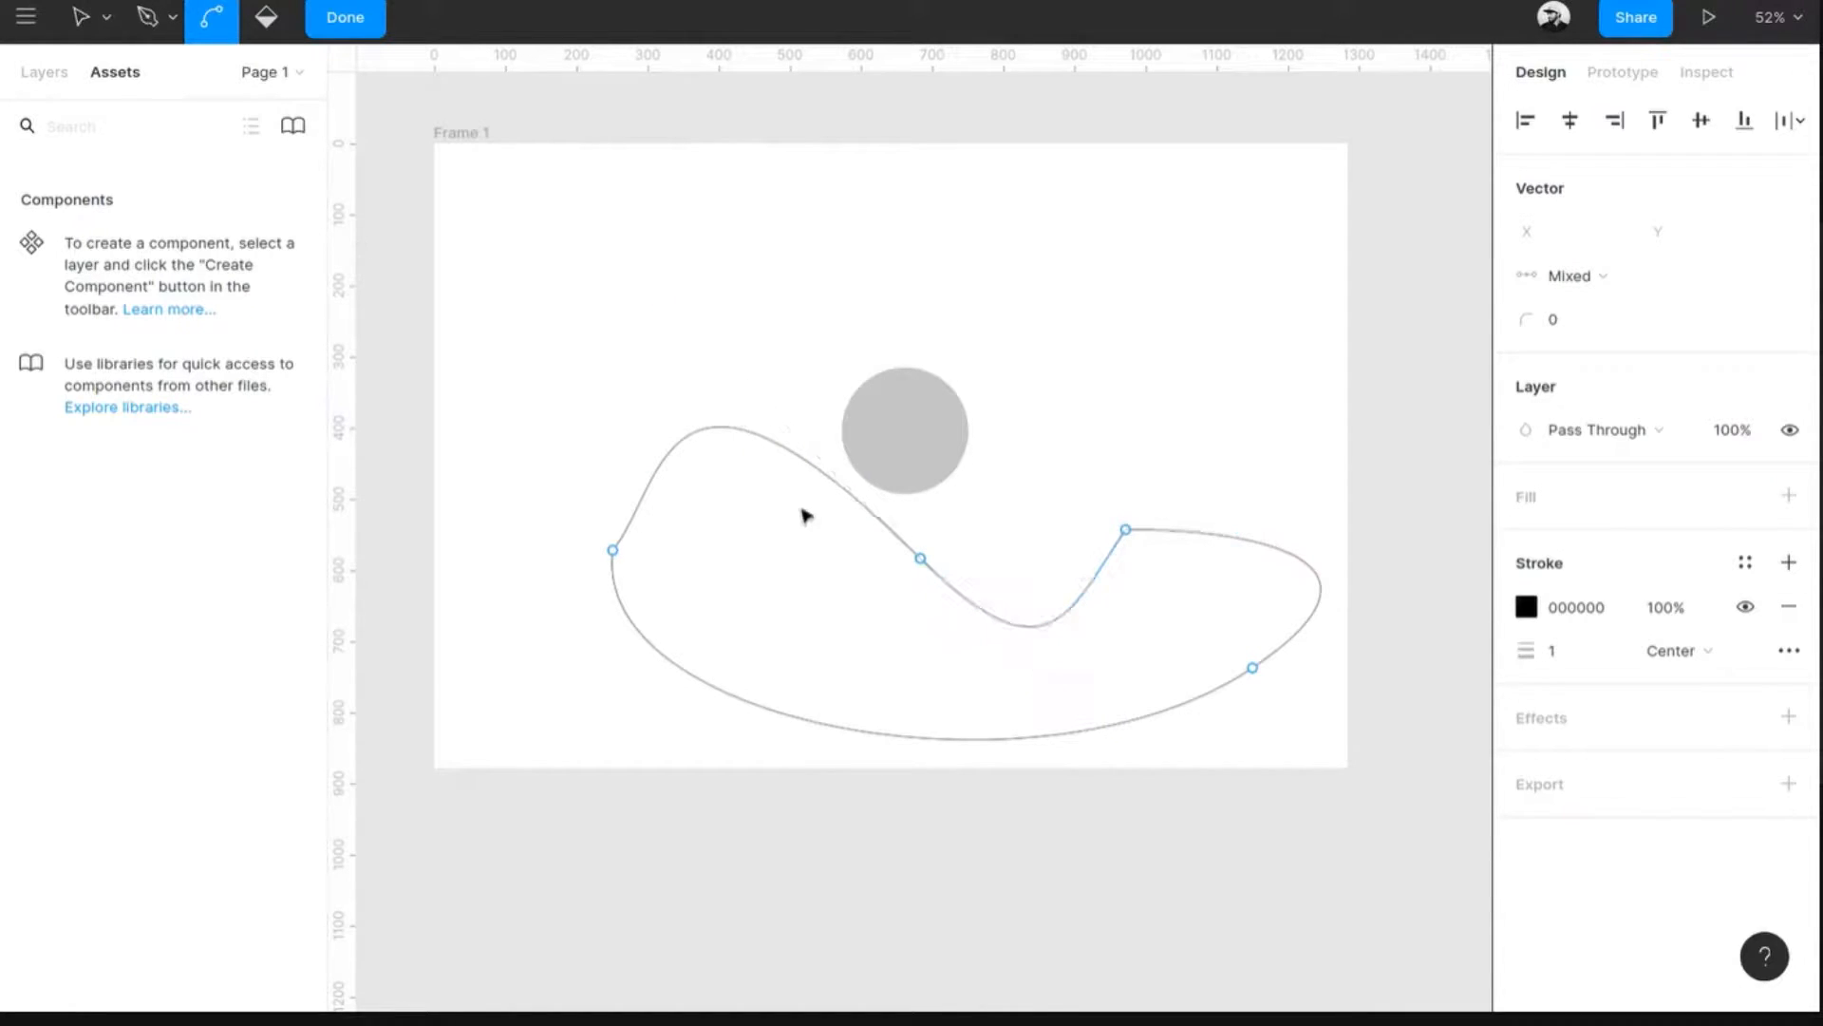
{"action": "key", "text": "Escape"}
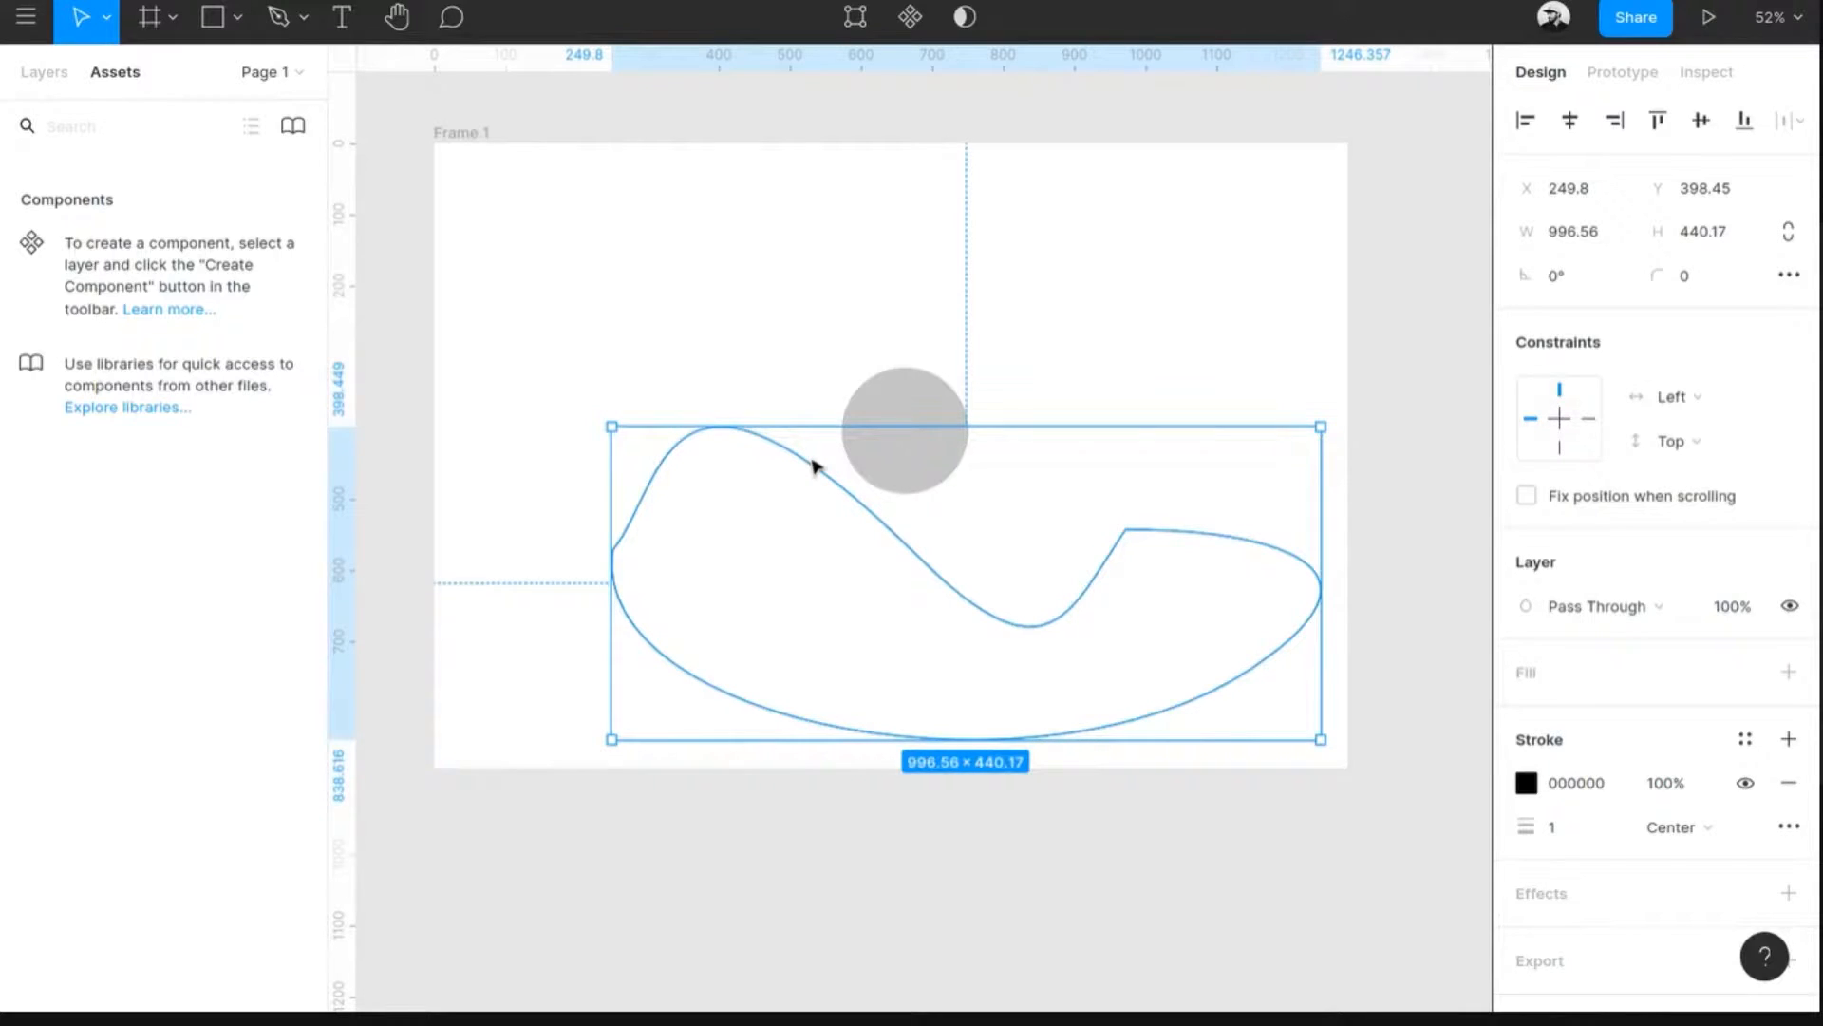
{"action": "key", "text": "Delete"}
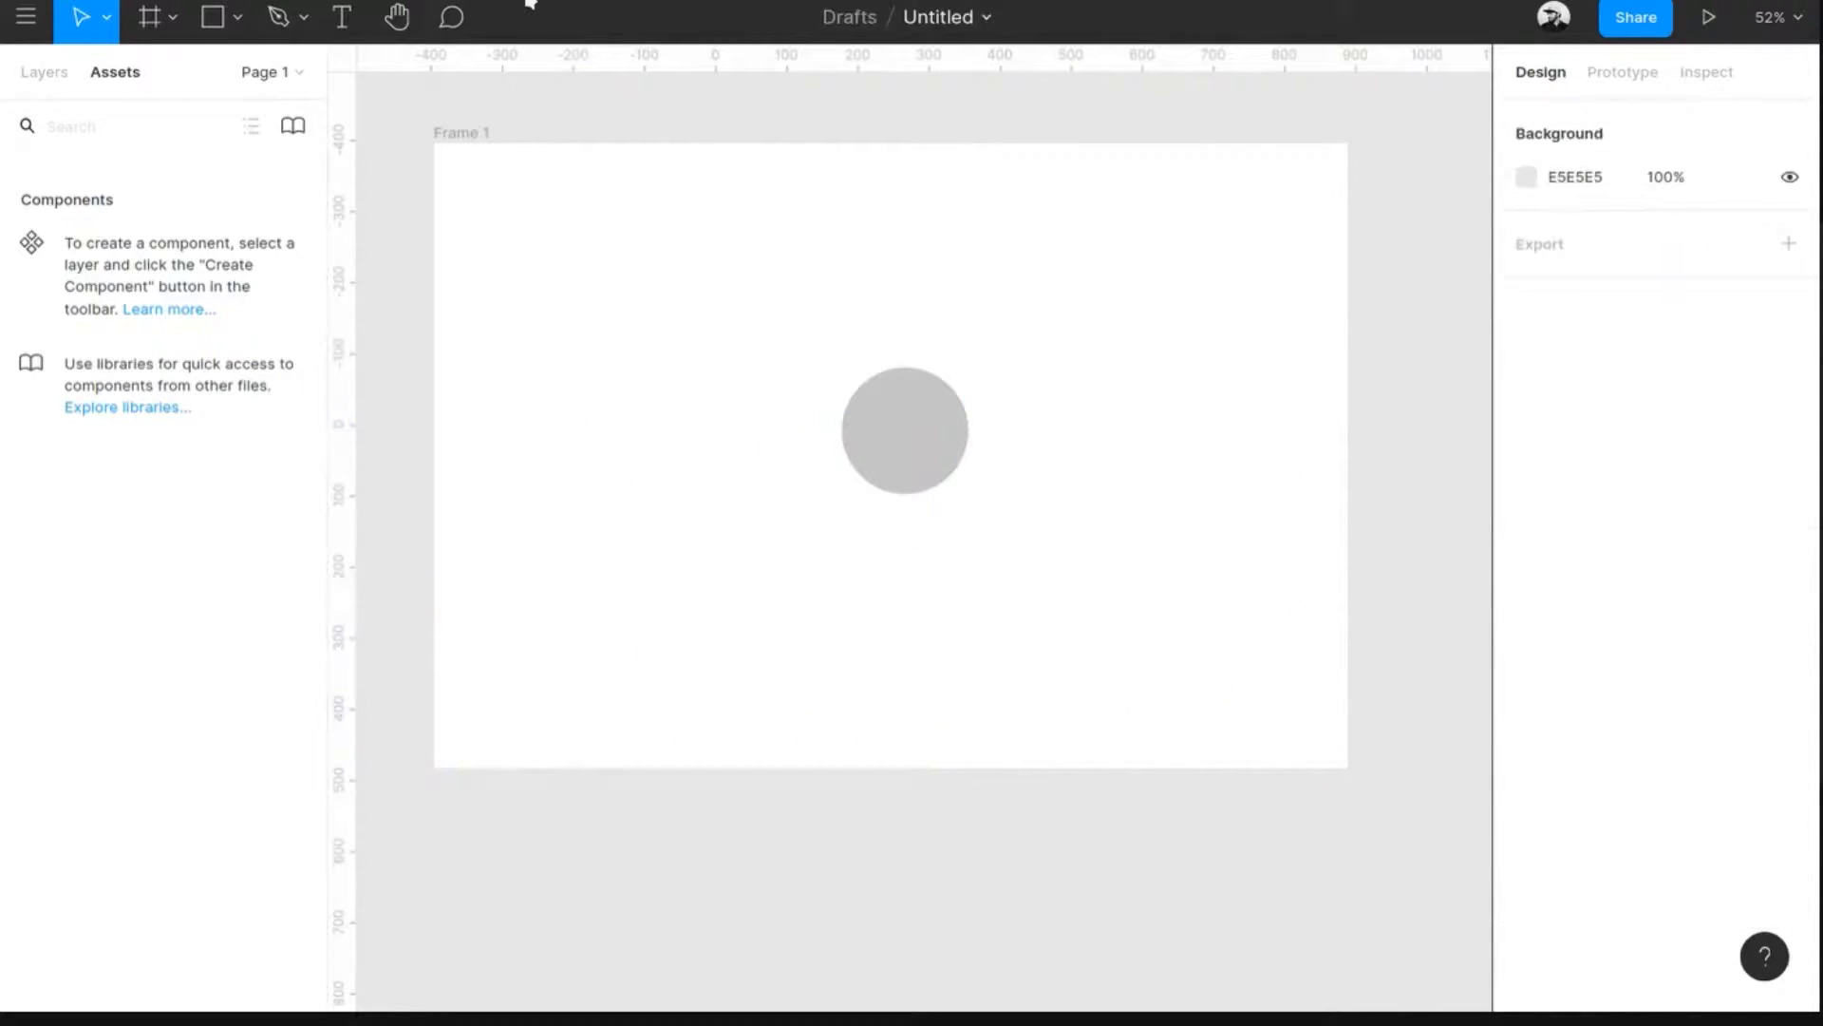
- Try to open the site bezier.ac in a new browser tab
{"action": "mouse_move", "coordinate": [533, 6]}
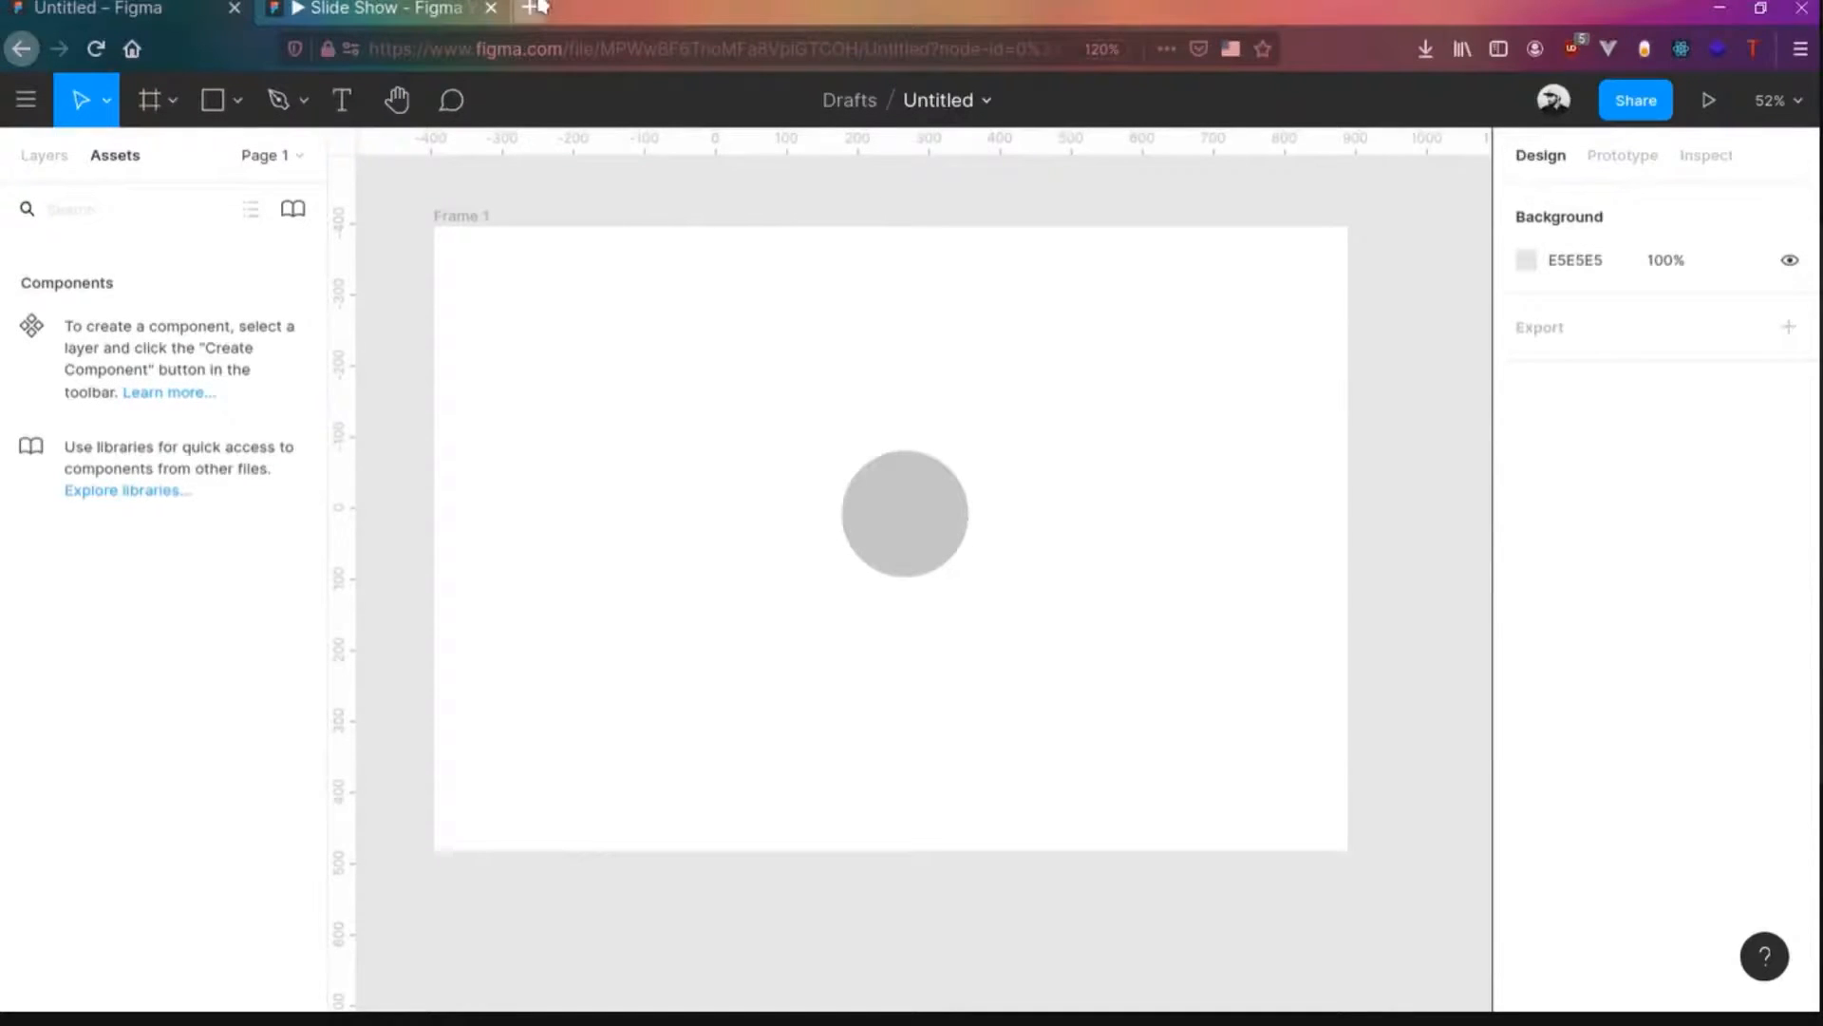
{"action": "left_click", "coordinate": [530, 8]}
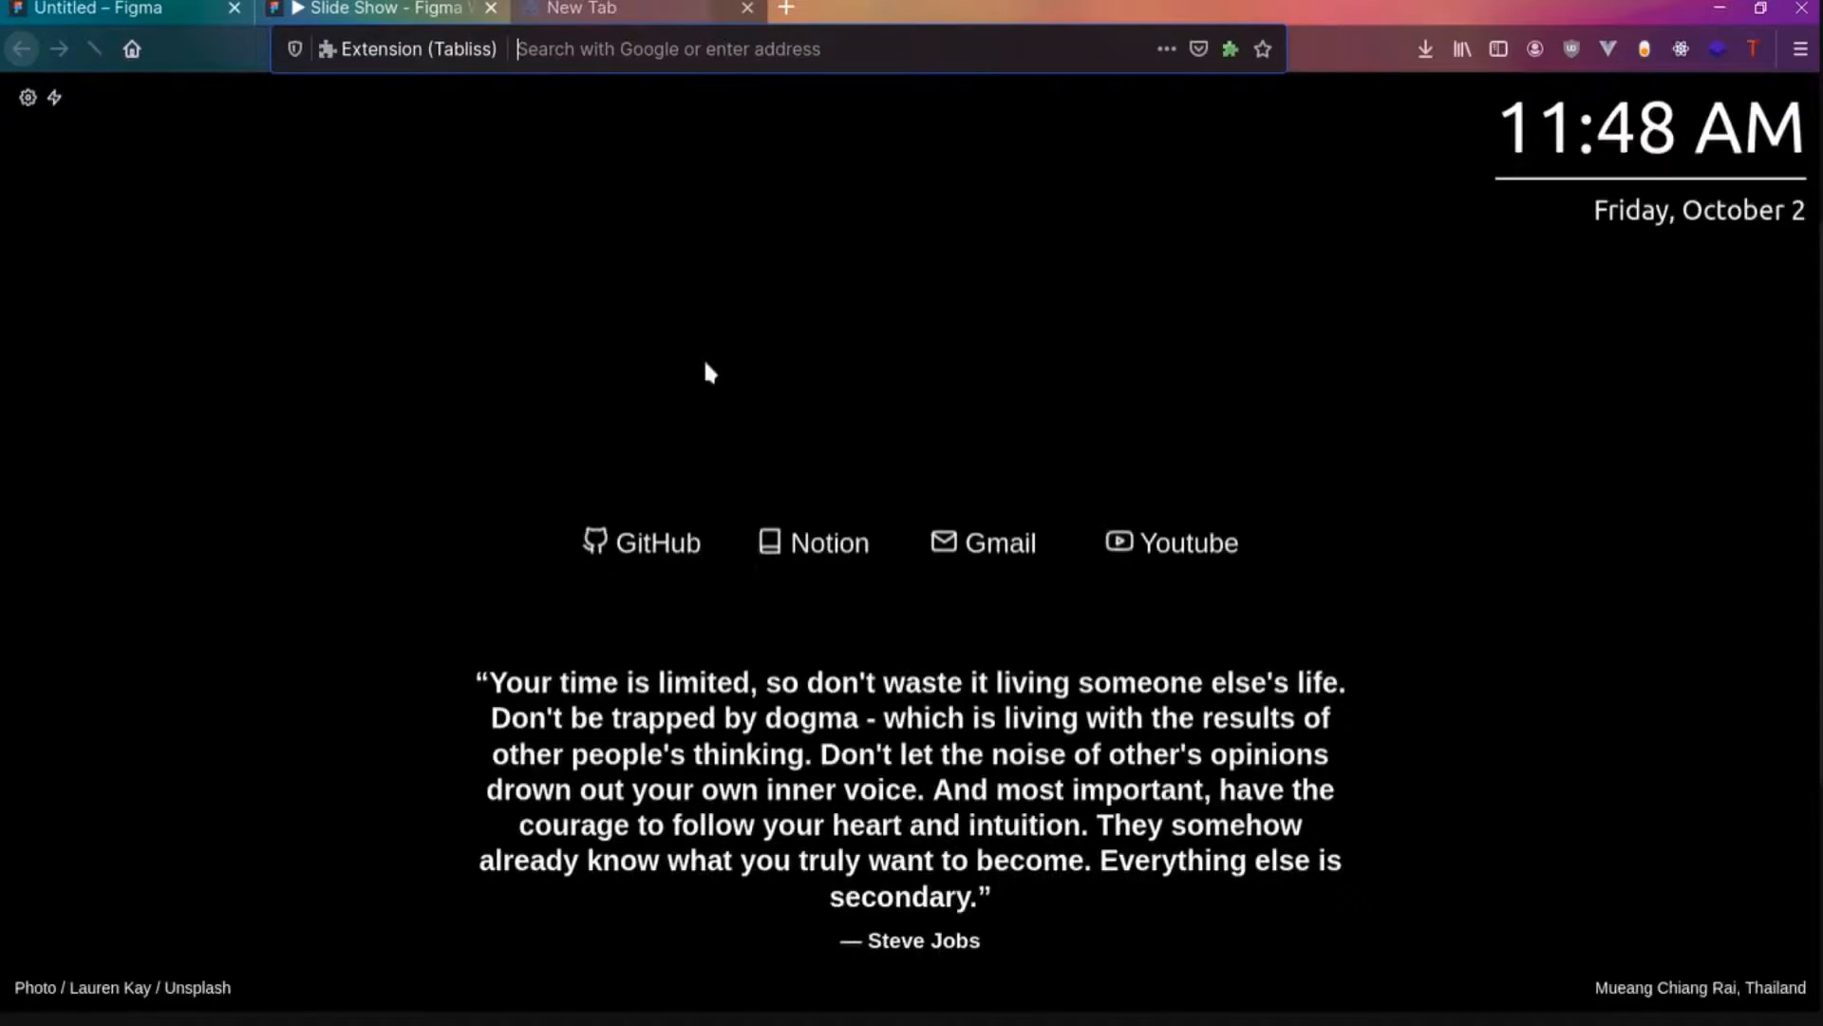
{"action": "type", "text": "bezier.ac"}
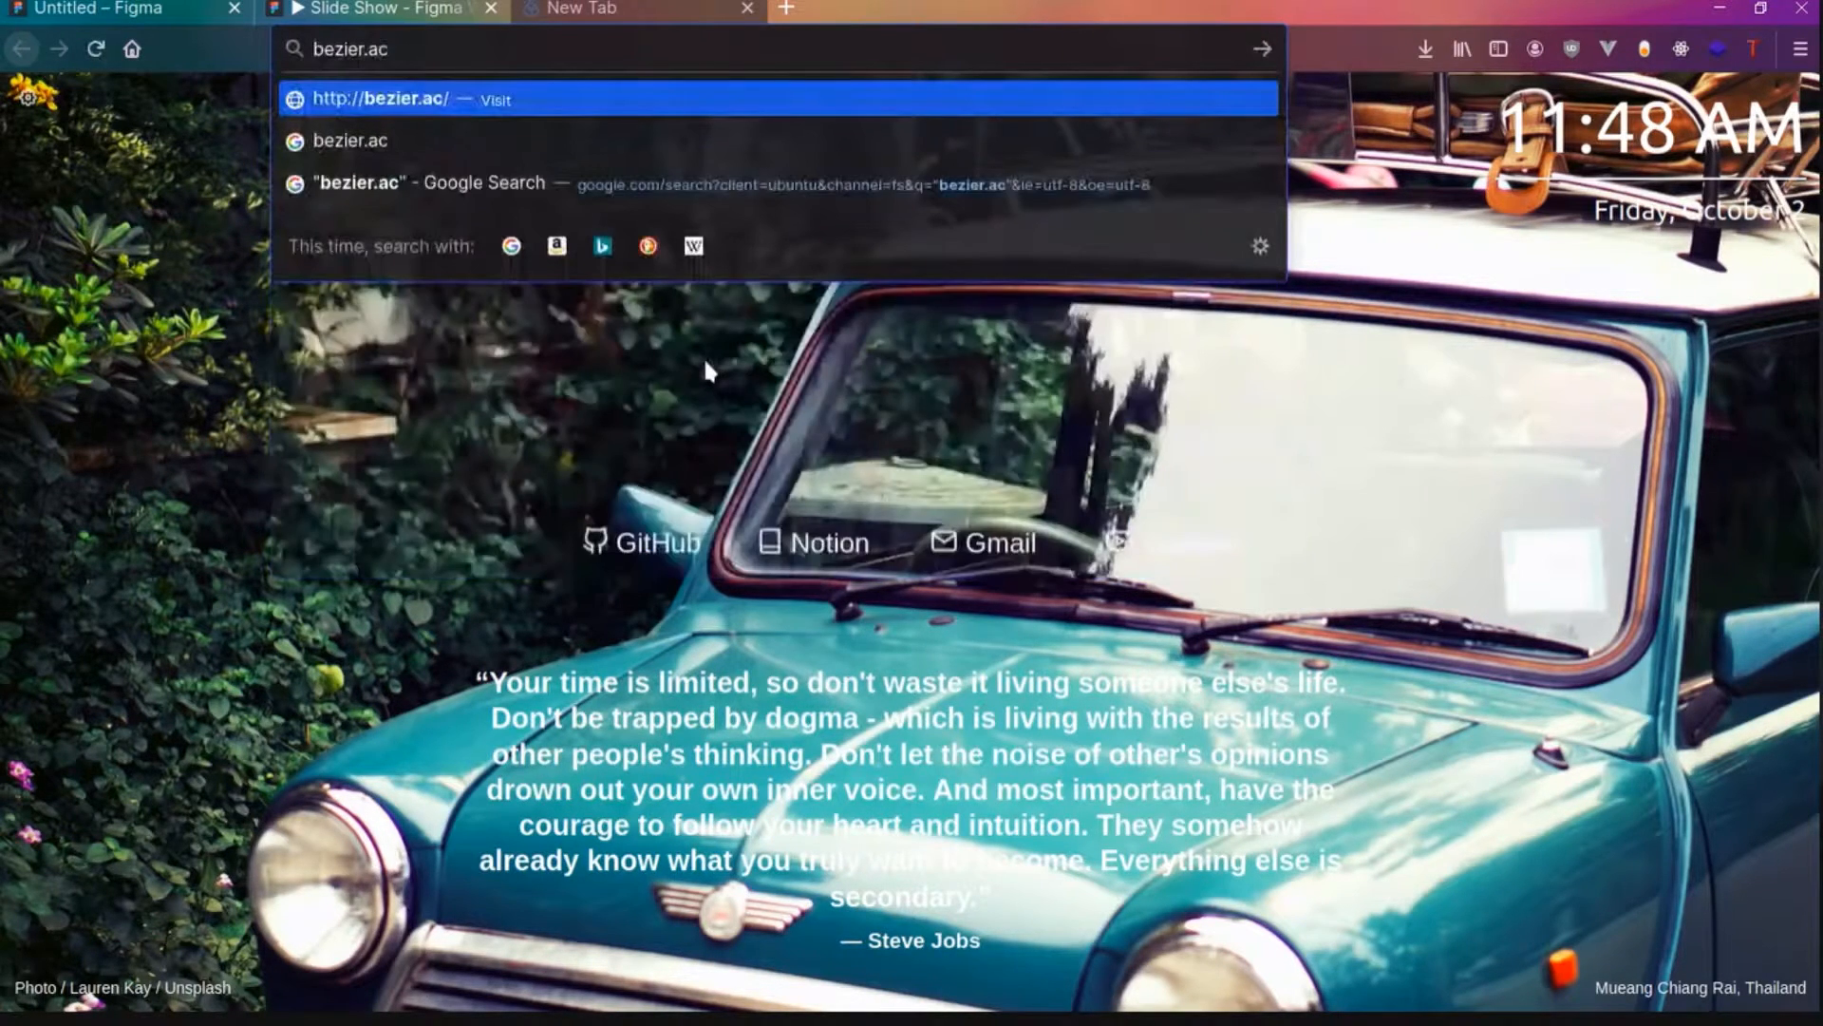
{"action": "key", "text": "Return"}
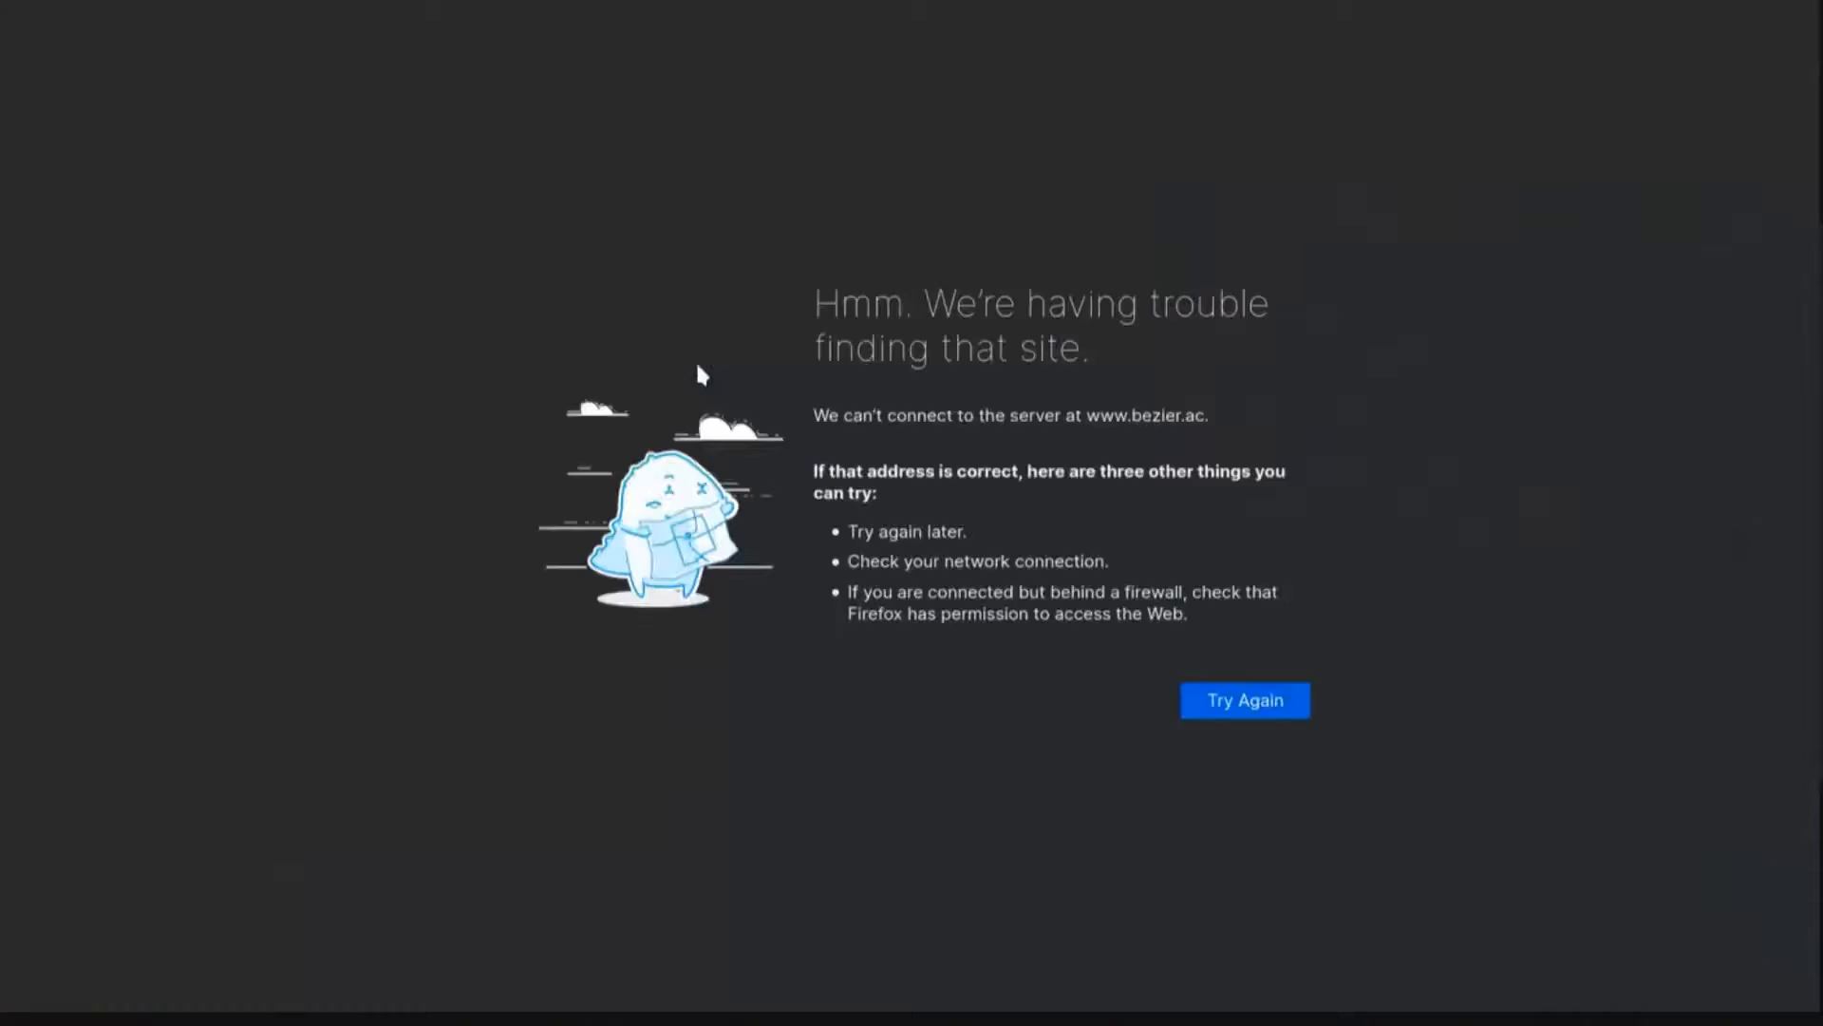
- Find The Bézier Game through a Google search for "bezeir ac" and select its address, bezier.method.ac
{"action": "left_click", "coordinate": [484, 48]}
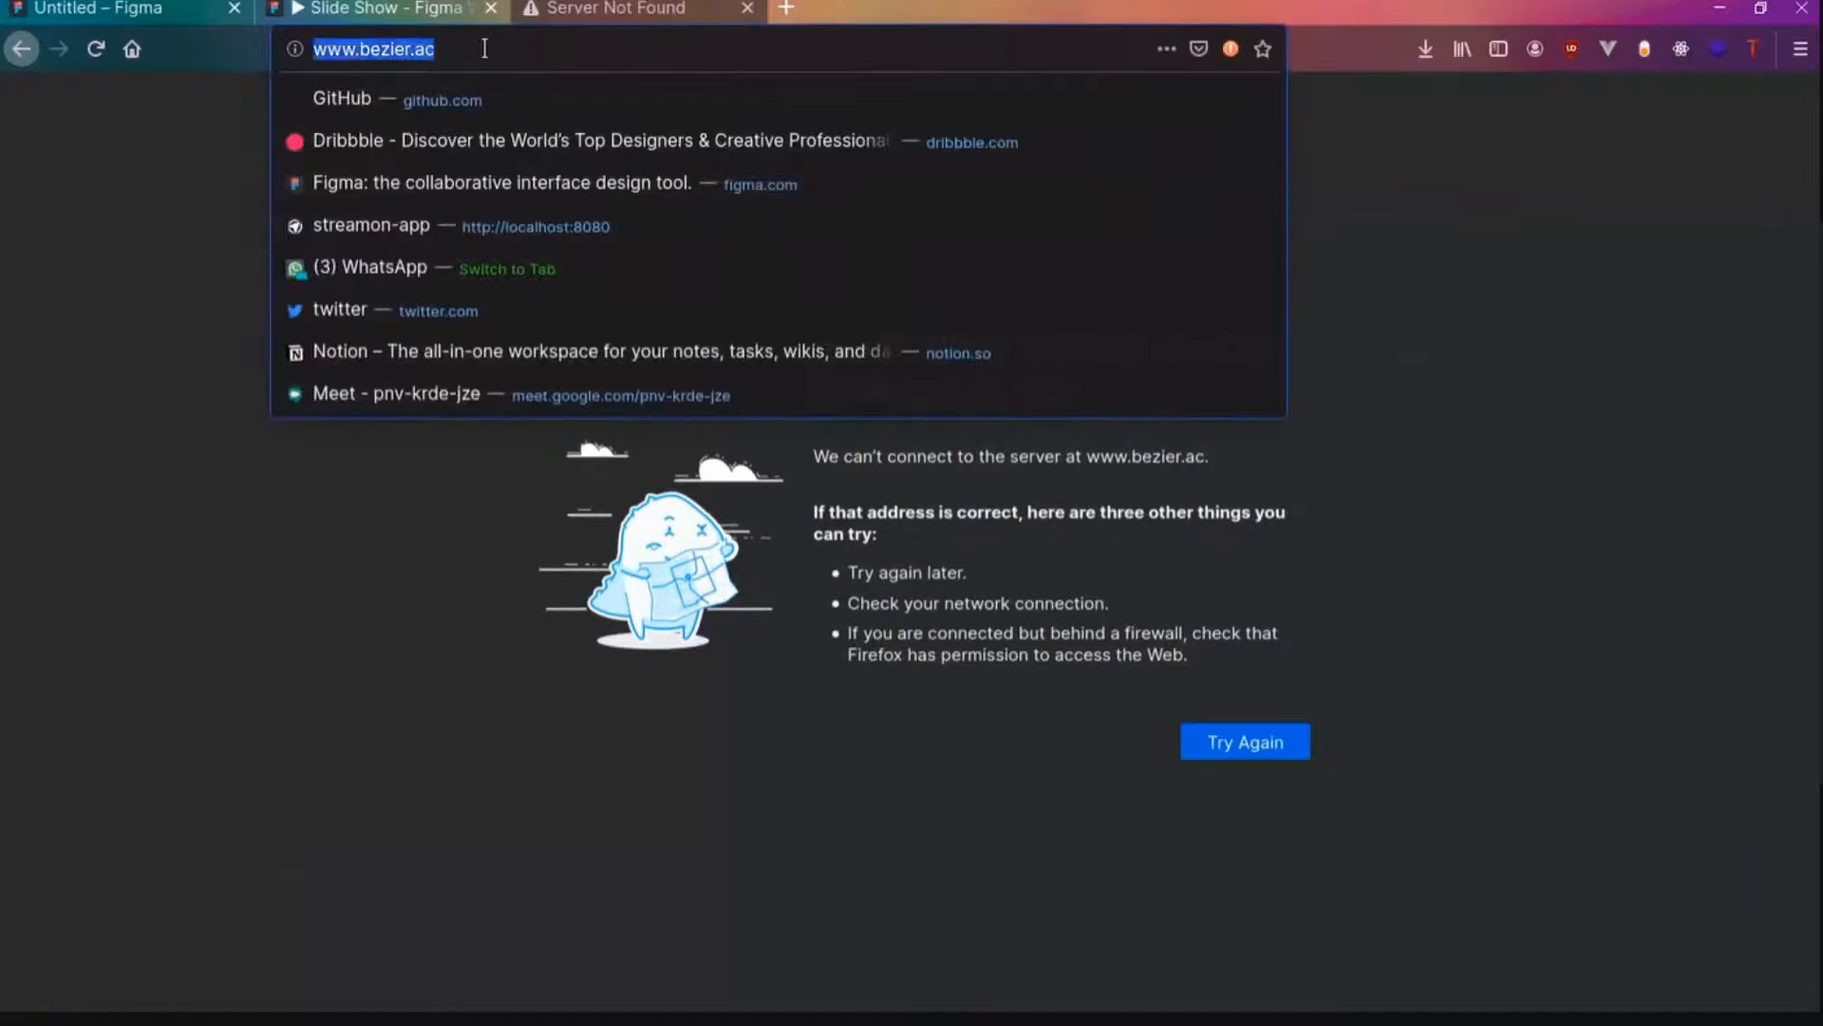
{"action": "type", "text": "google.com/"}
{"action": "key", "text": "Return"}
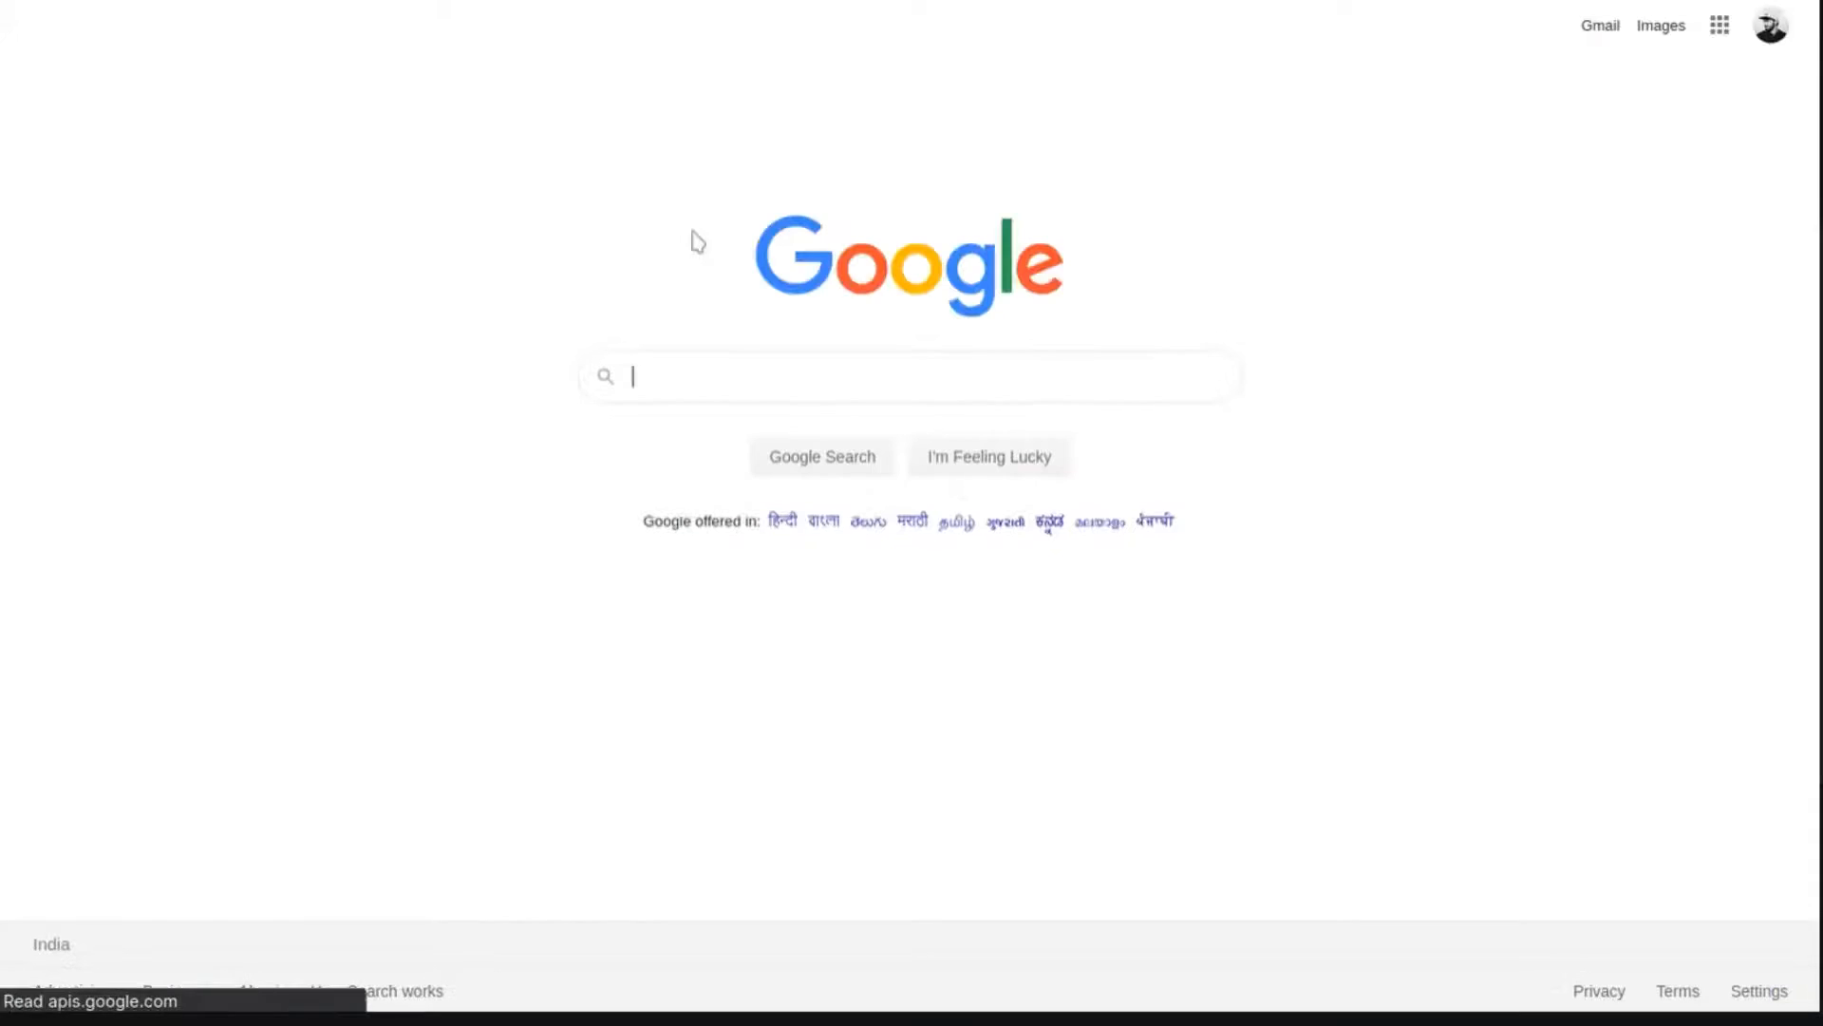
{"action": "type", "text": "bezeir ac"}
{"action": "key", "text": "Return"}
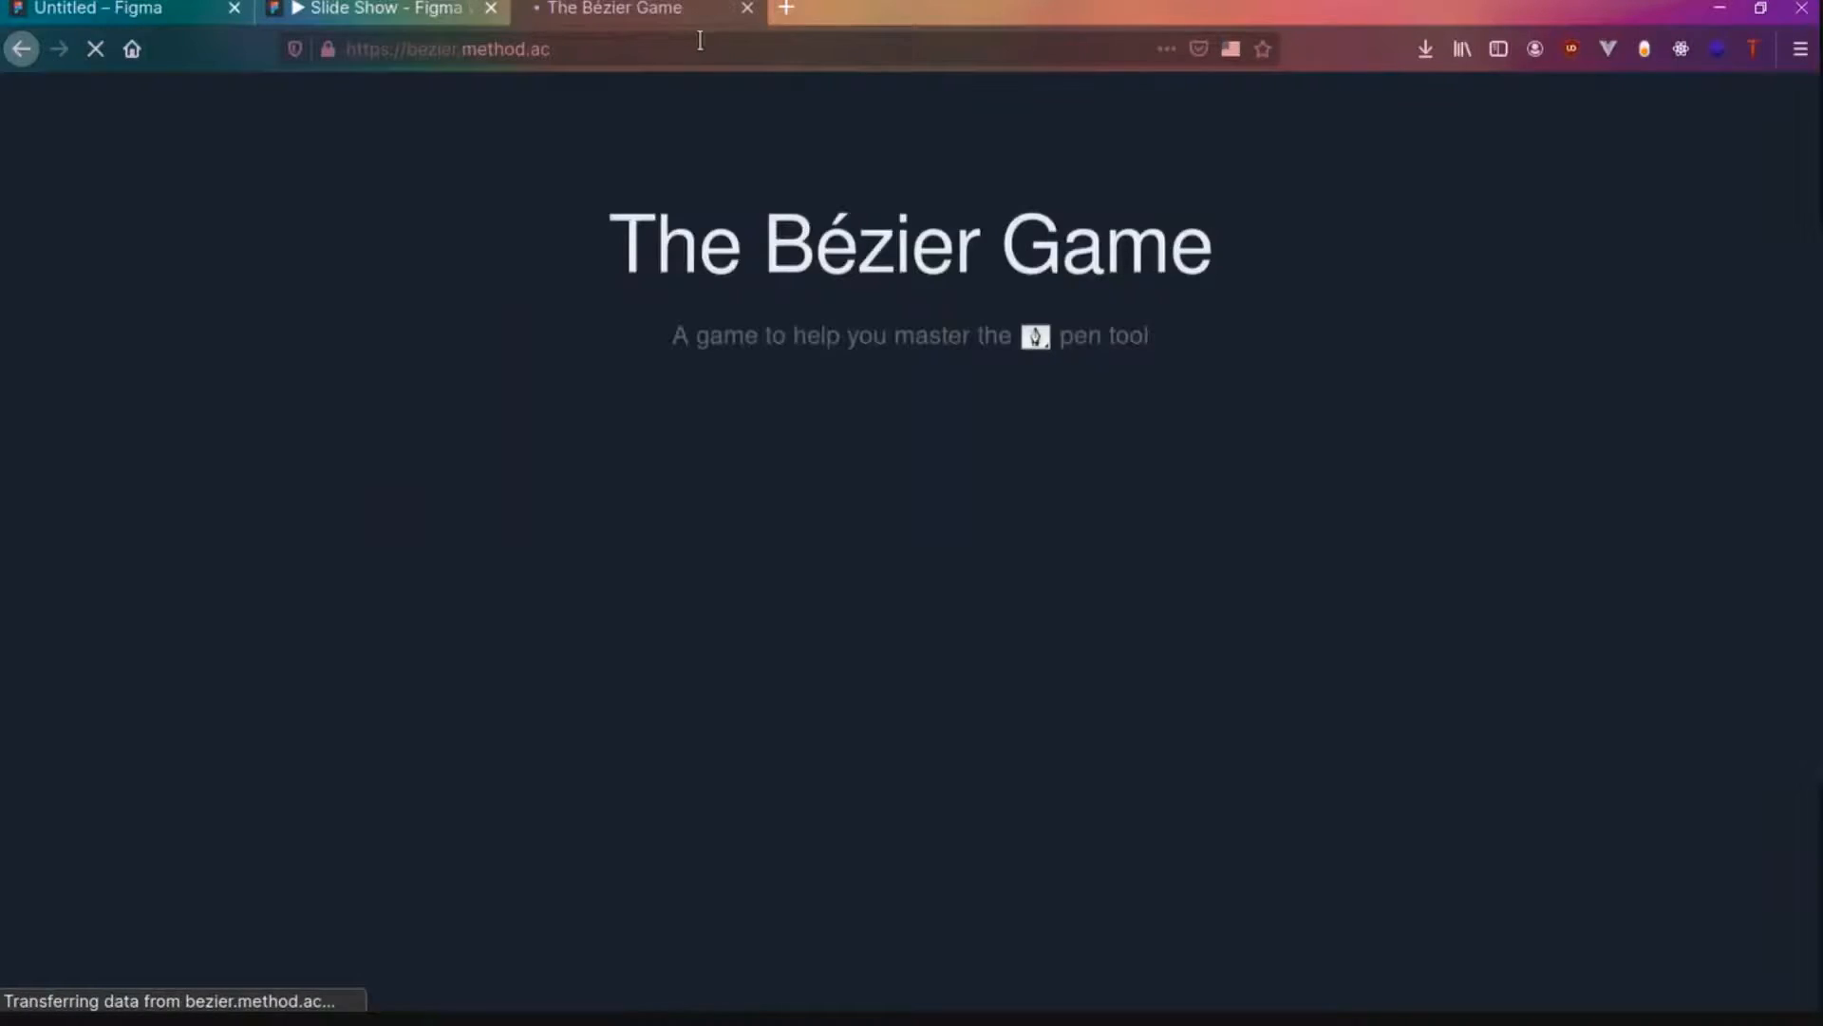
{"action": "left_click", "coordinate": [700, 40]}
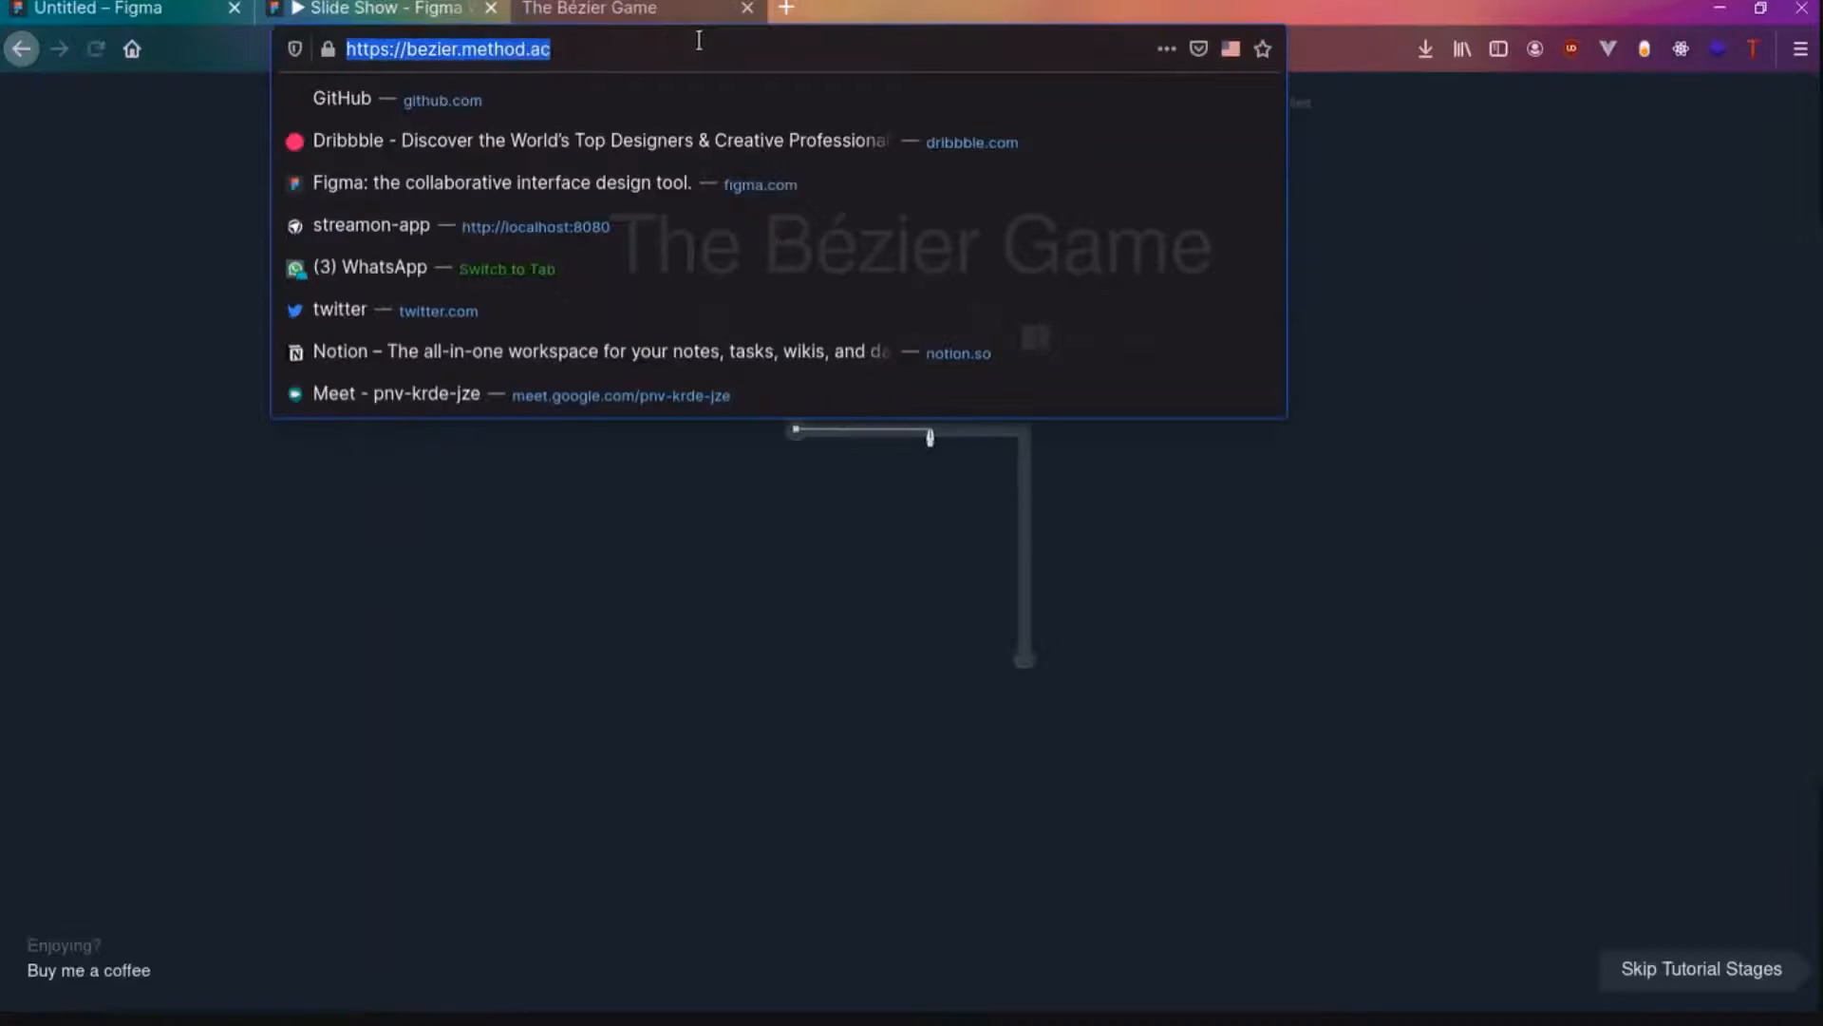
{"action": "key", "text": "alt+Tab"}
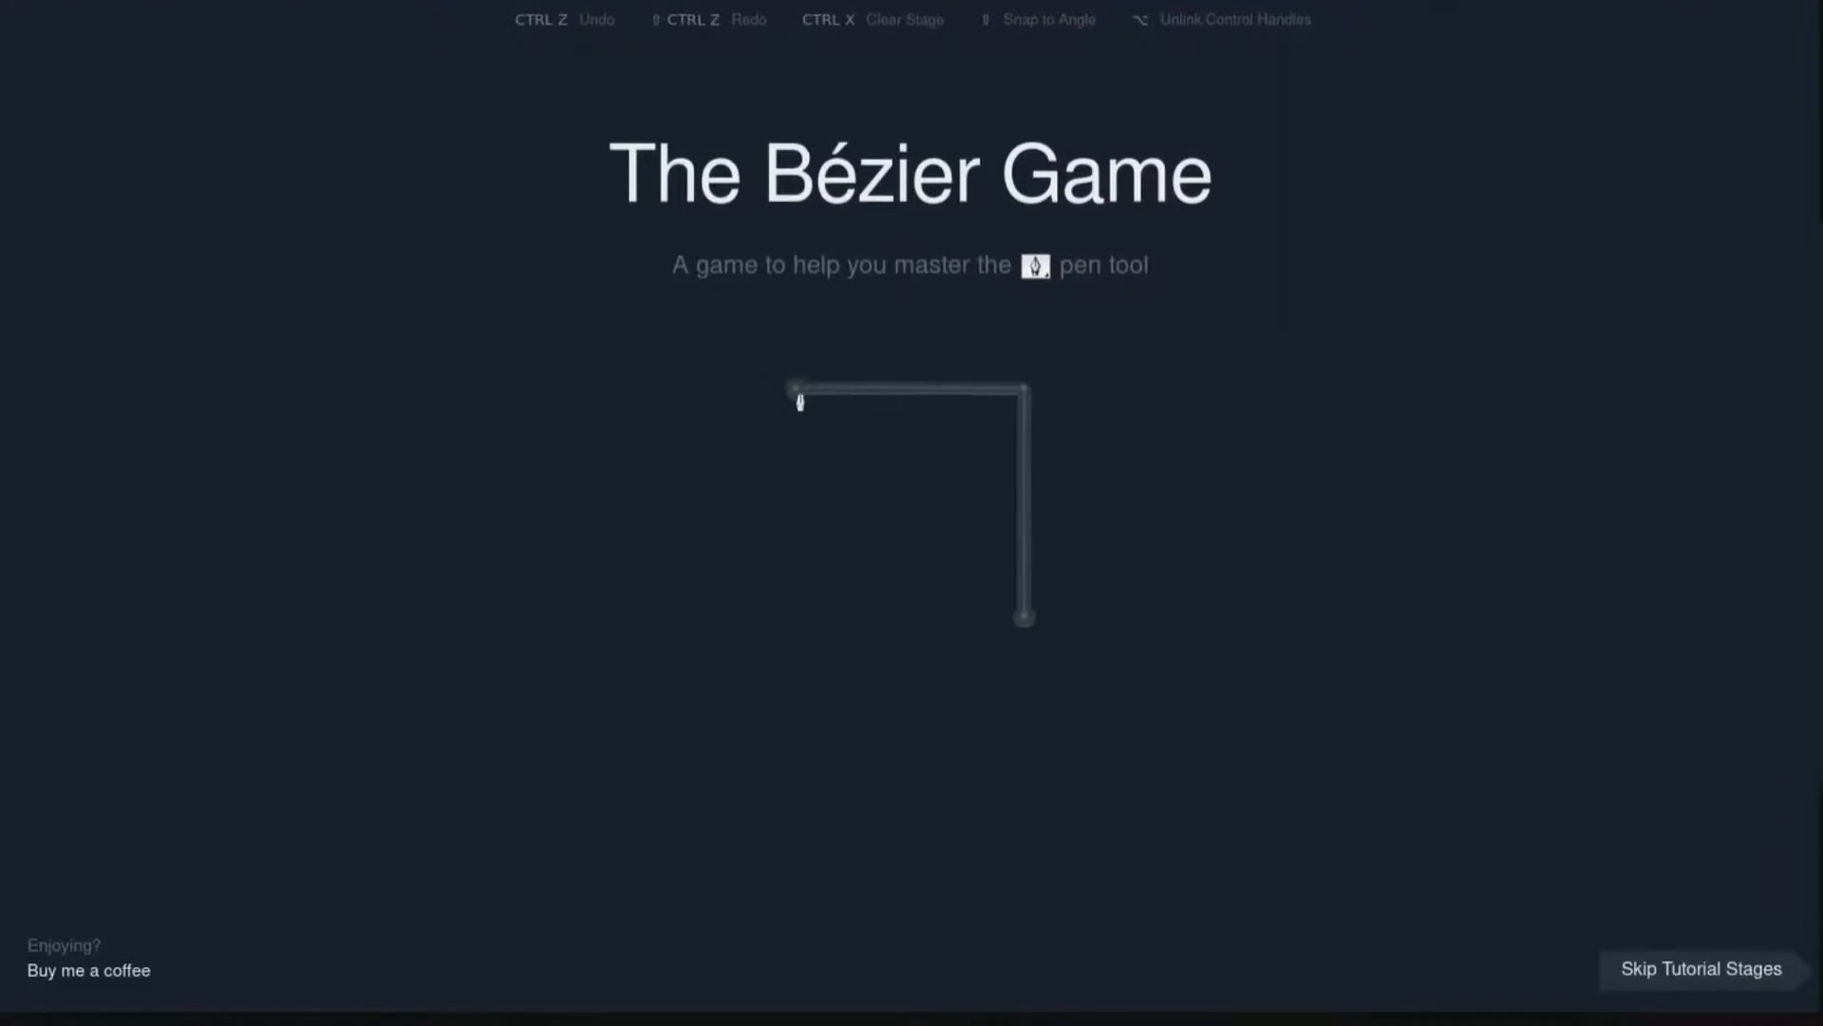
- Complete the game's first stage by tracing the right-angled path with three points, and close the game to return to the Figma draft
{"action": "left_click", "coordinate": [798, 389]}
{"action": "left_click", "coordinate": [1025, 388]}
{"action": "left_click", "coordinate": [1024, 618]}
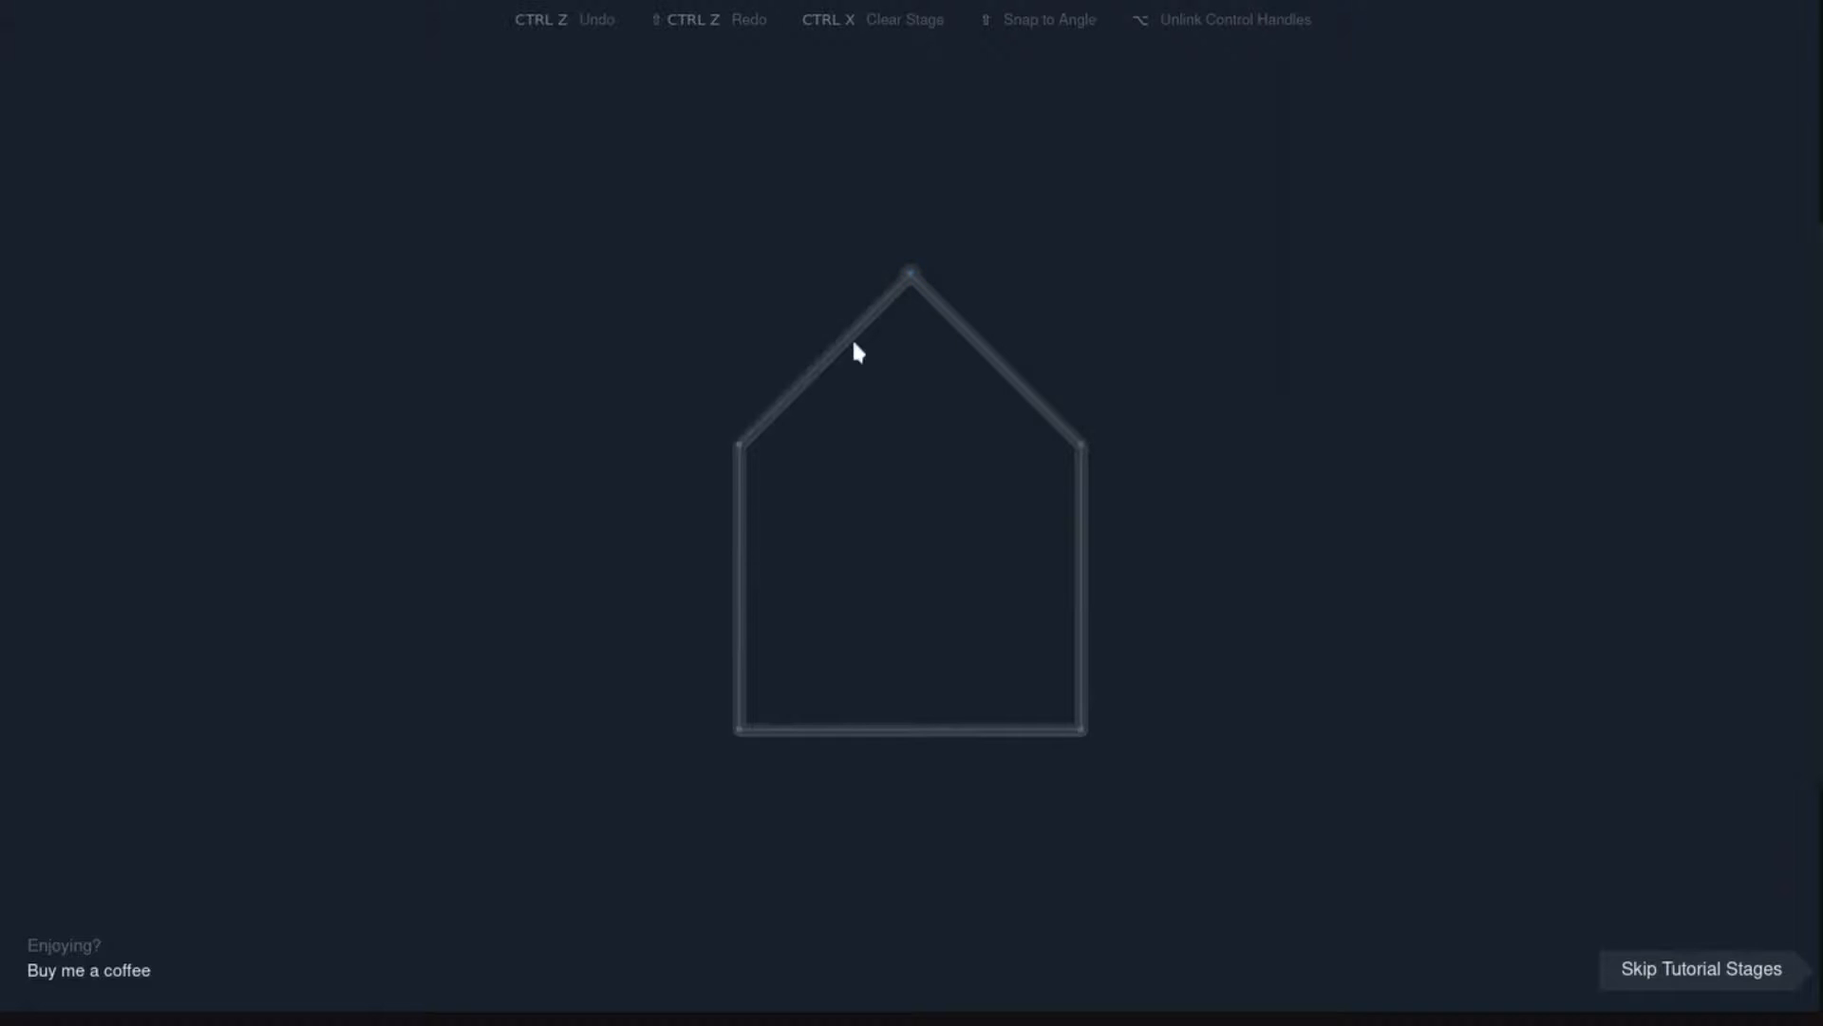
{"action": "mouse_move", "coordinate": [842, 5]}
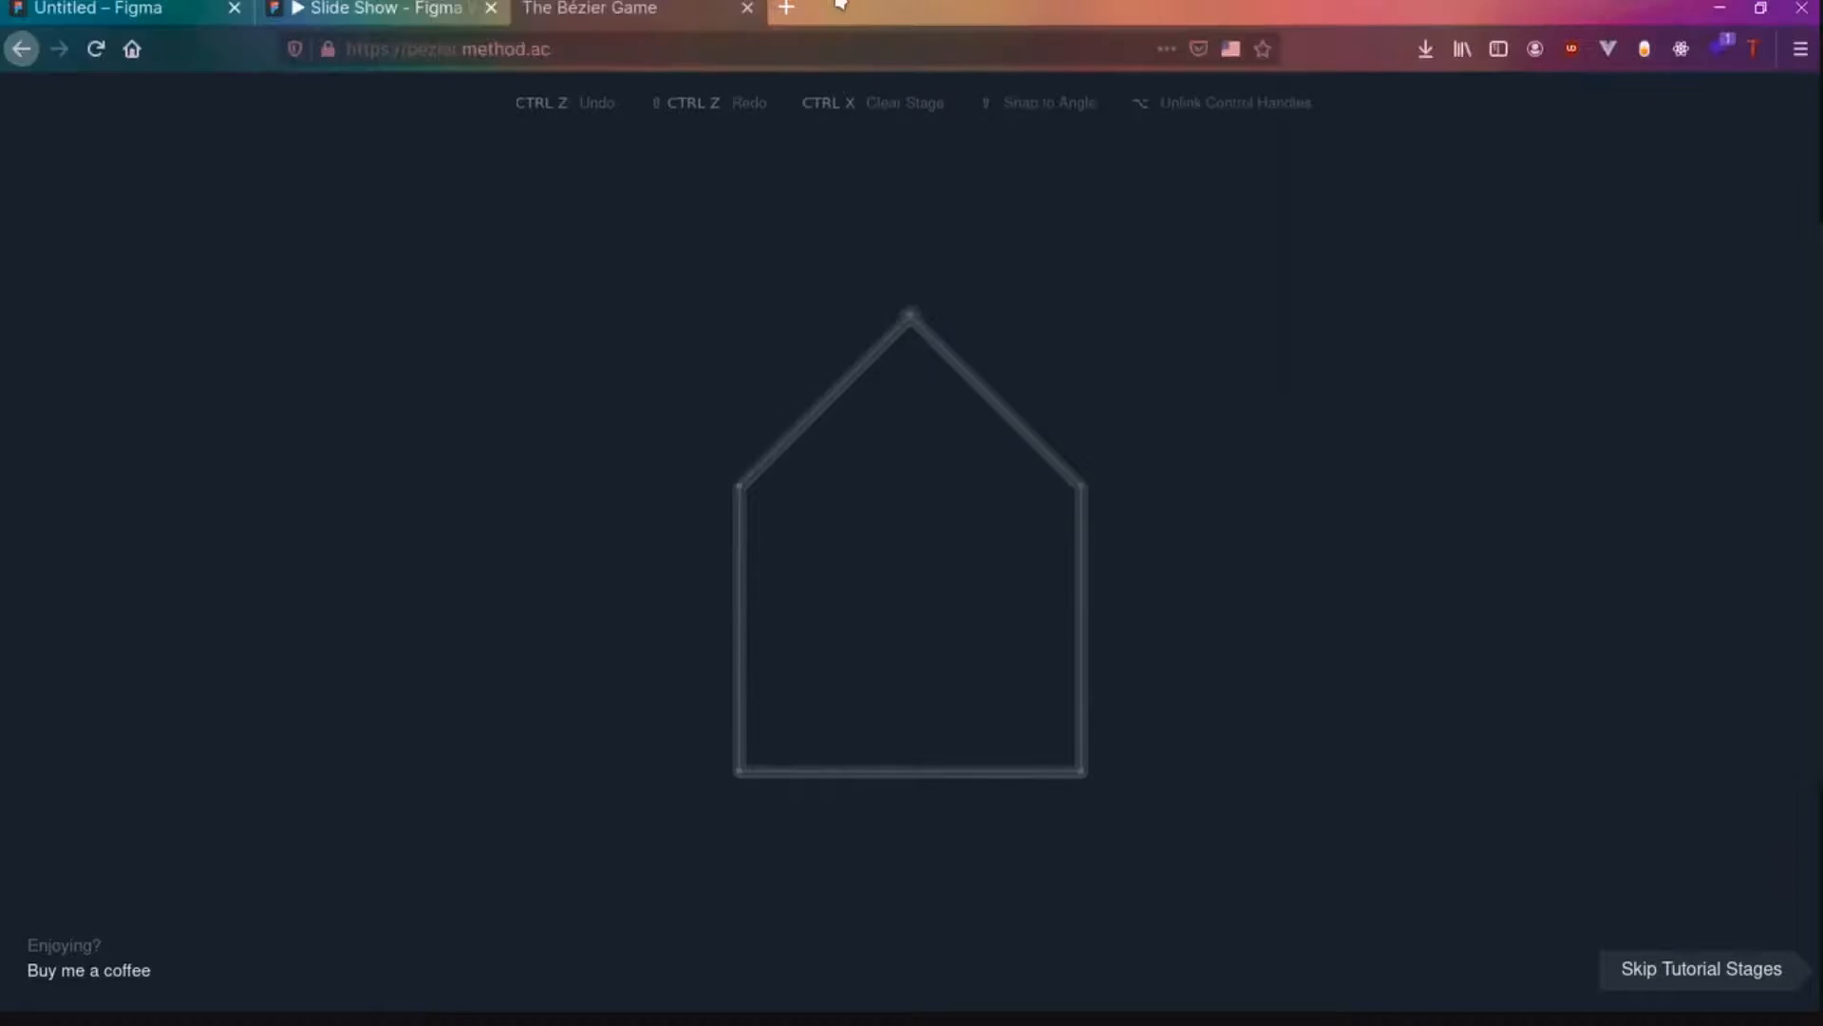
{"action": "left_click", "coordinate": [749, 8]}
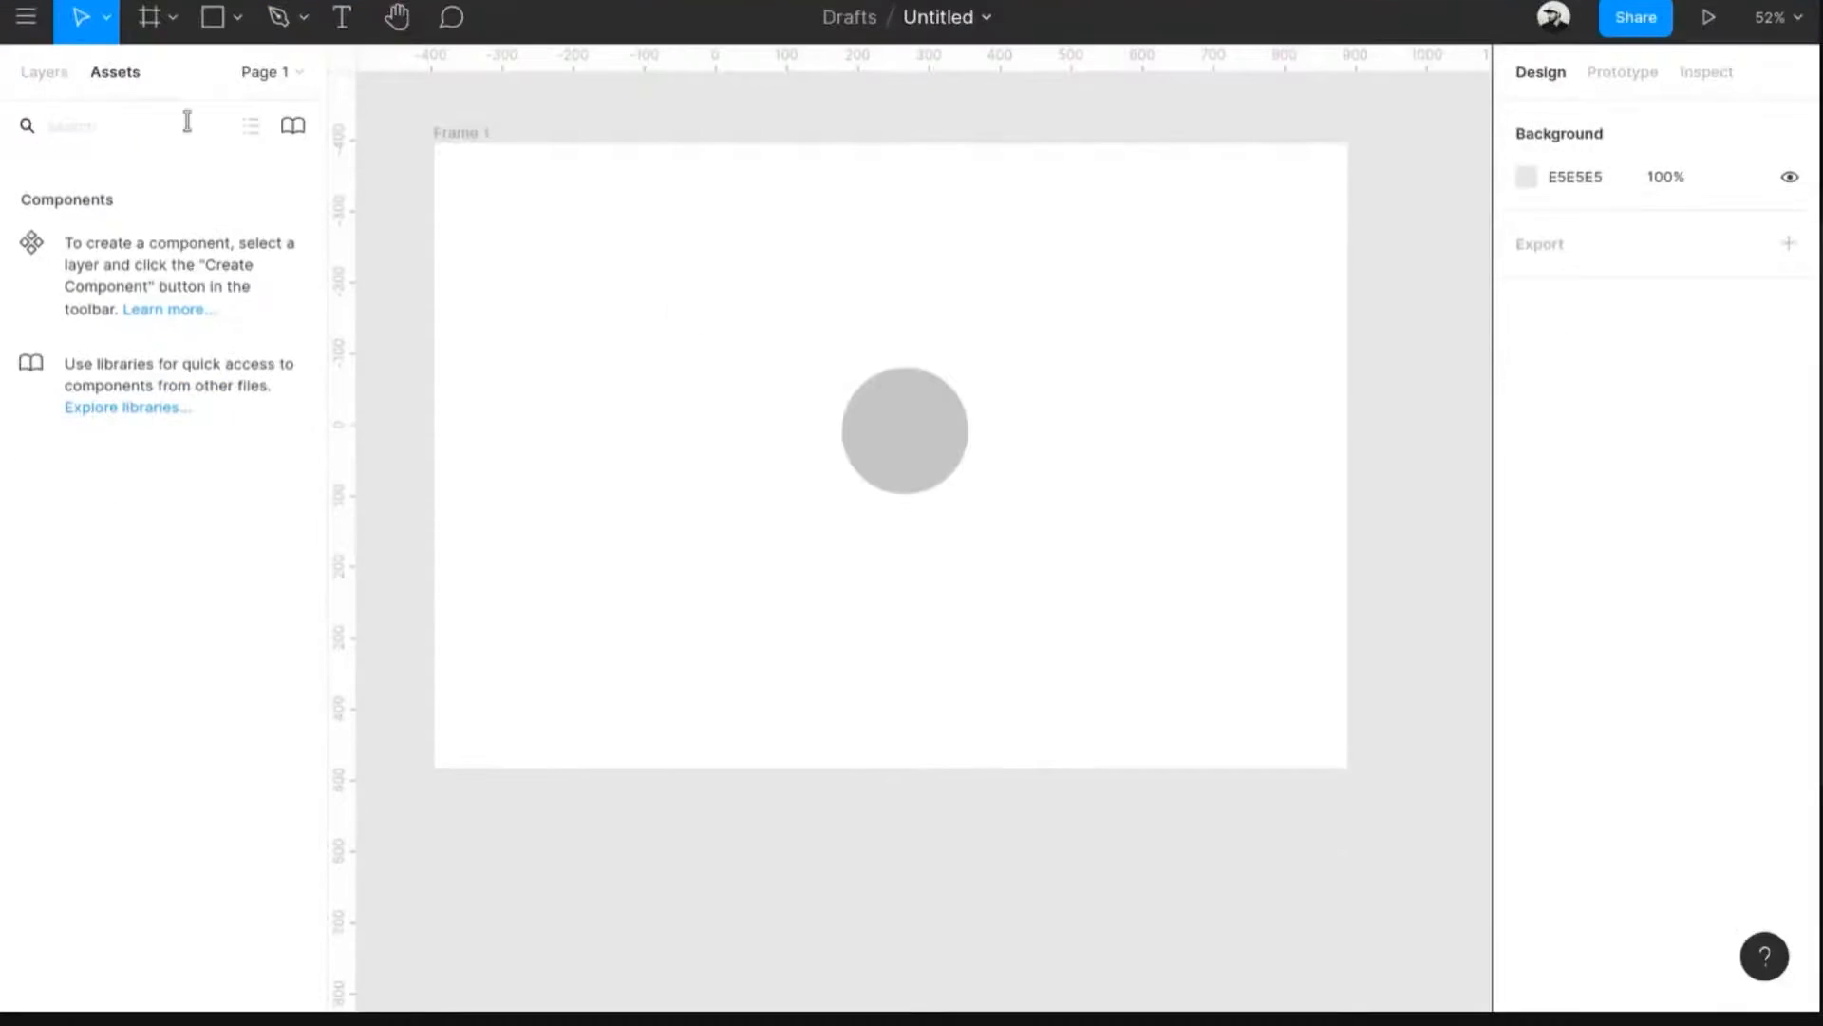
- Draw a freehand curve with the Pencil tool in the frame beside the circle and delete it
{"action": "left_click", "coordinate": [294, 21]}
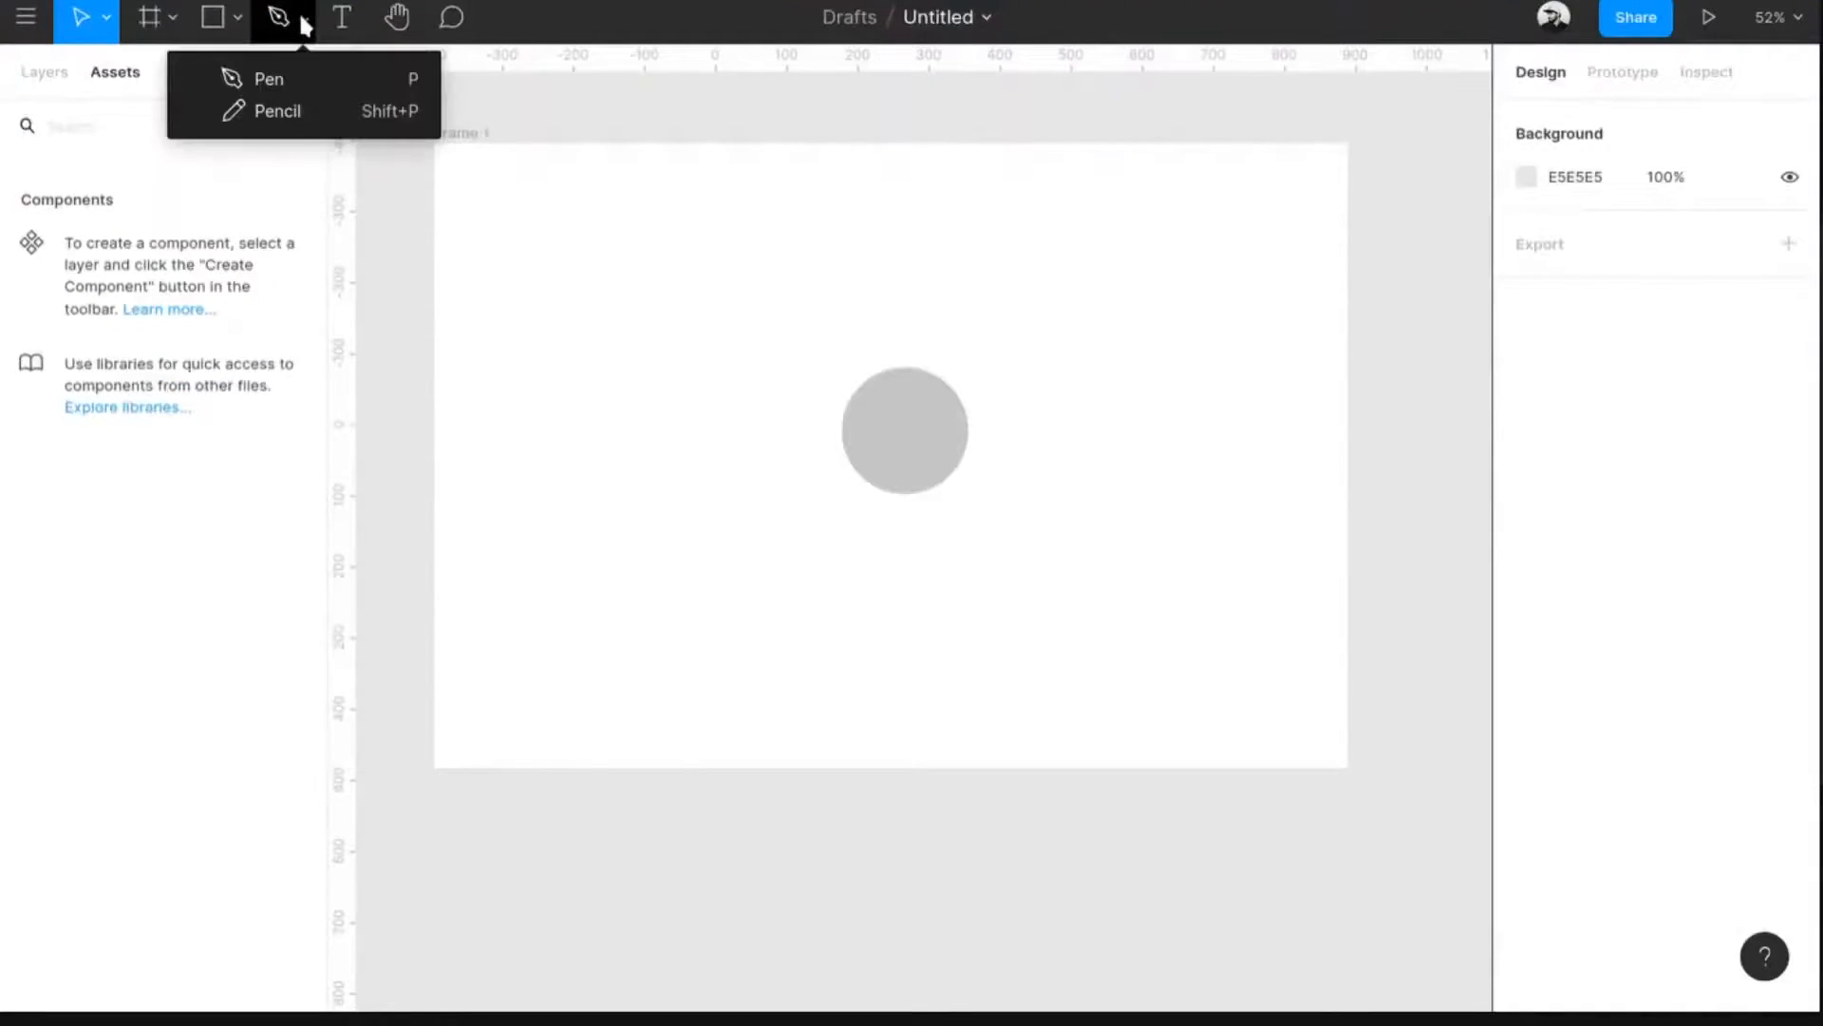
{"action": "left_click", "coordinate": [300, 116]}
{"action": "mouse_move", "coordinate": [557, 276]}
{"action": "left_mouse_down"}
{"action": "mouse_move", "coordinate": [827, 457]}
{"action": "mouse_move", "coordinate": [714, 376]}
{"action": "left_mouse_up"}
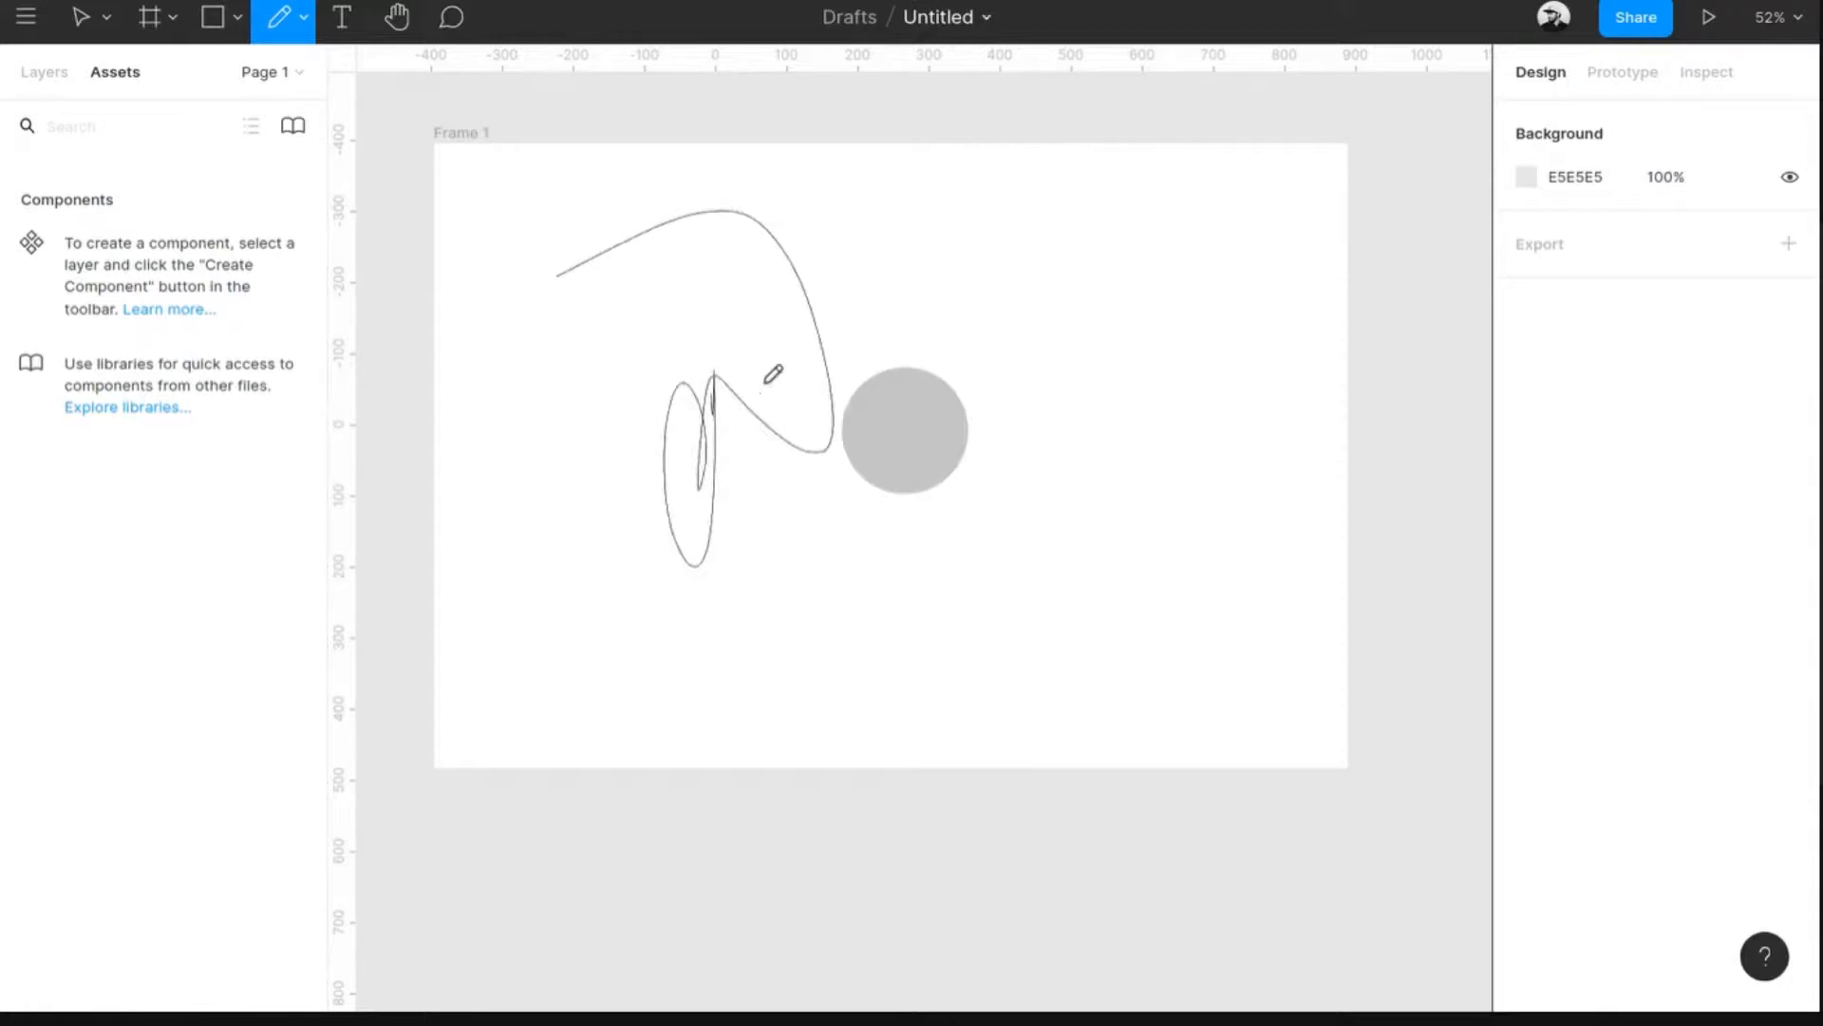
{"action": "key", "text": "Escape"}
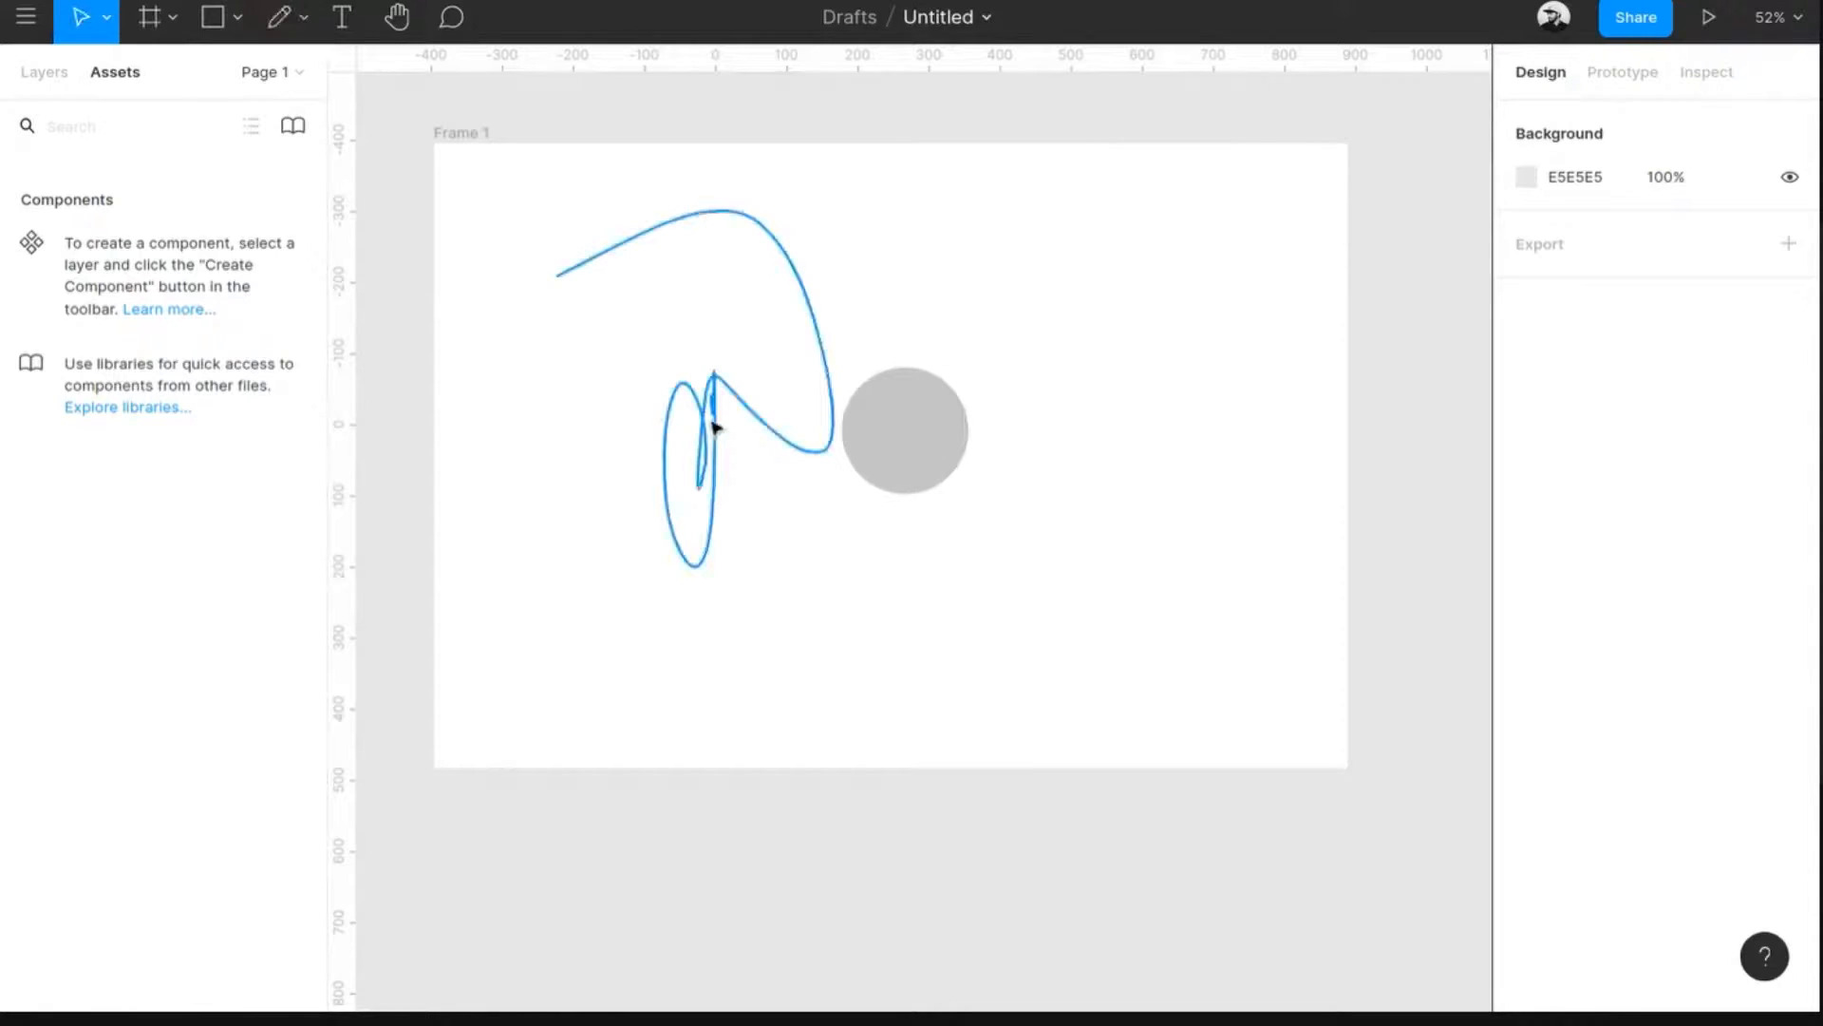
{"action": "key", "text": "Delete"}
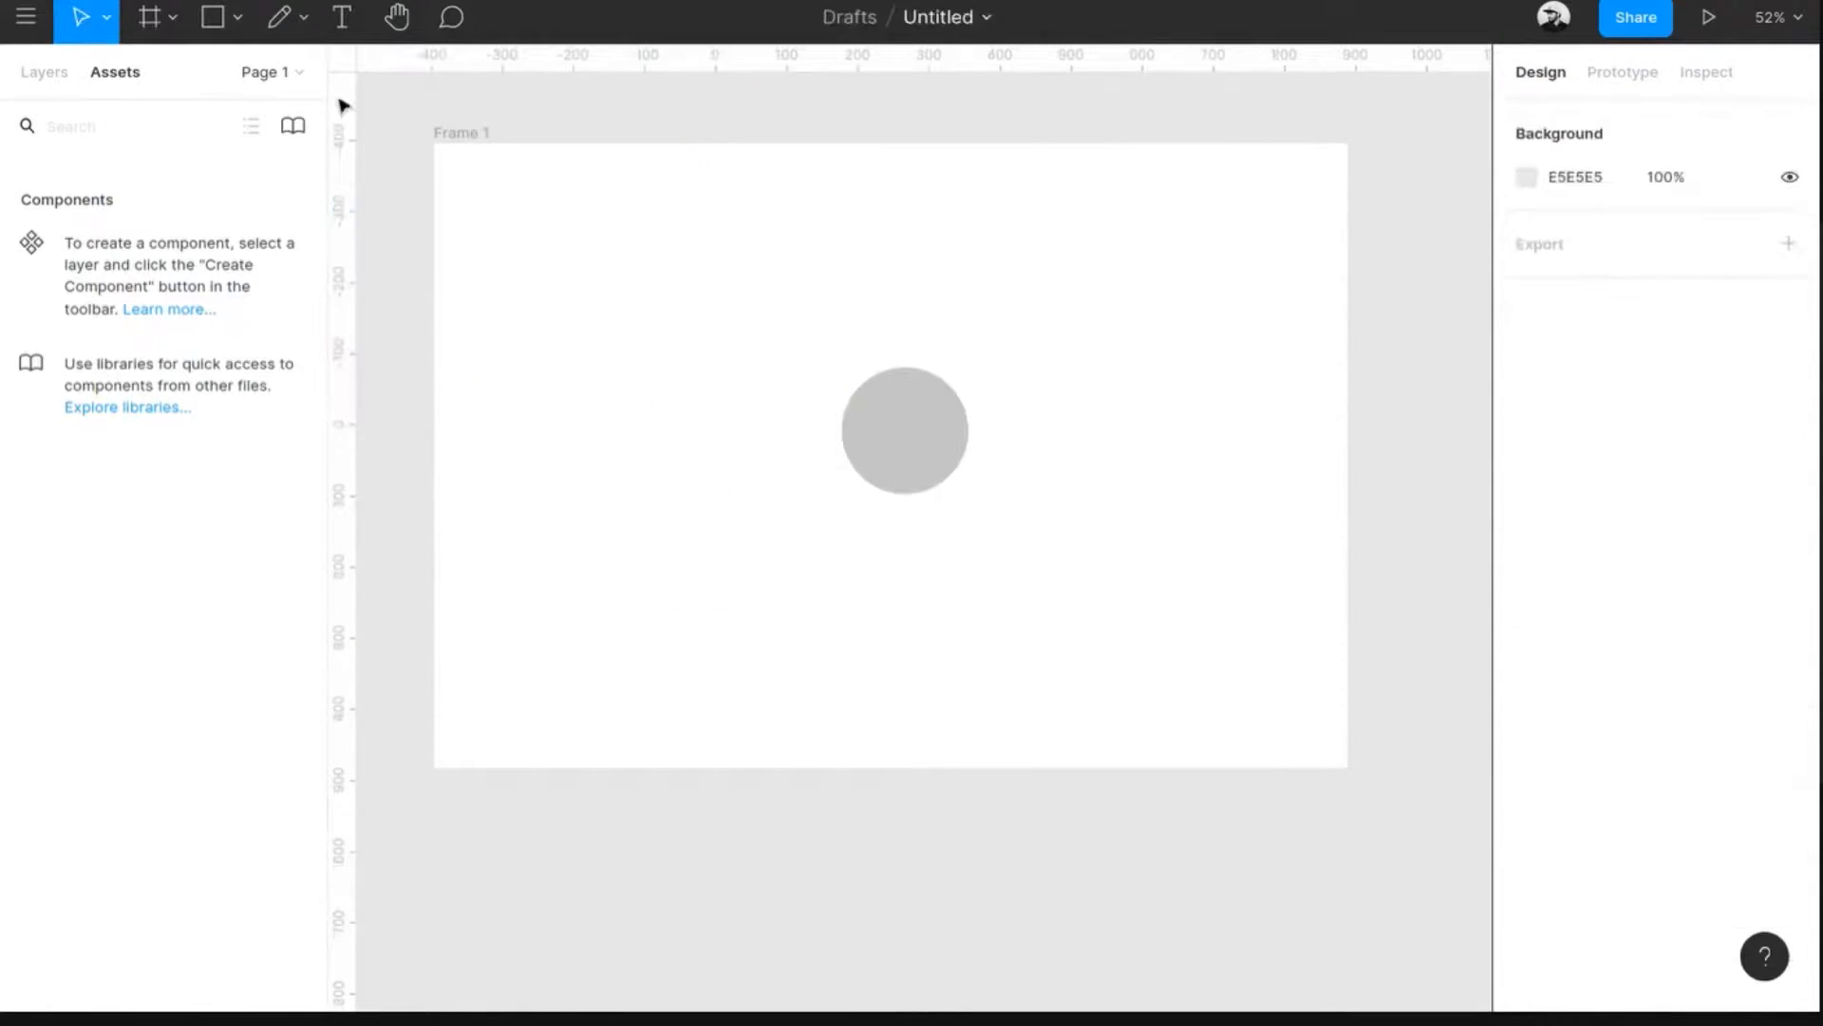
- Add a text layer reading "sdsdsds" above the circle, select its text for editing, and delete the layer
{"action": "left_click", "coordinate": [340, 21]}
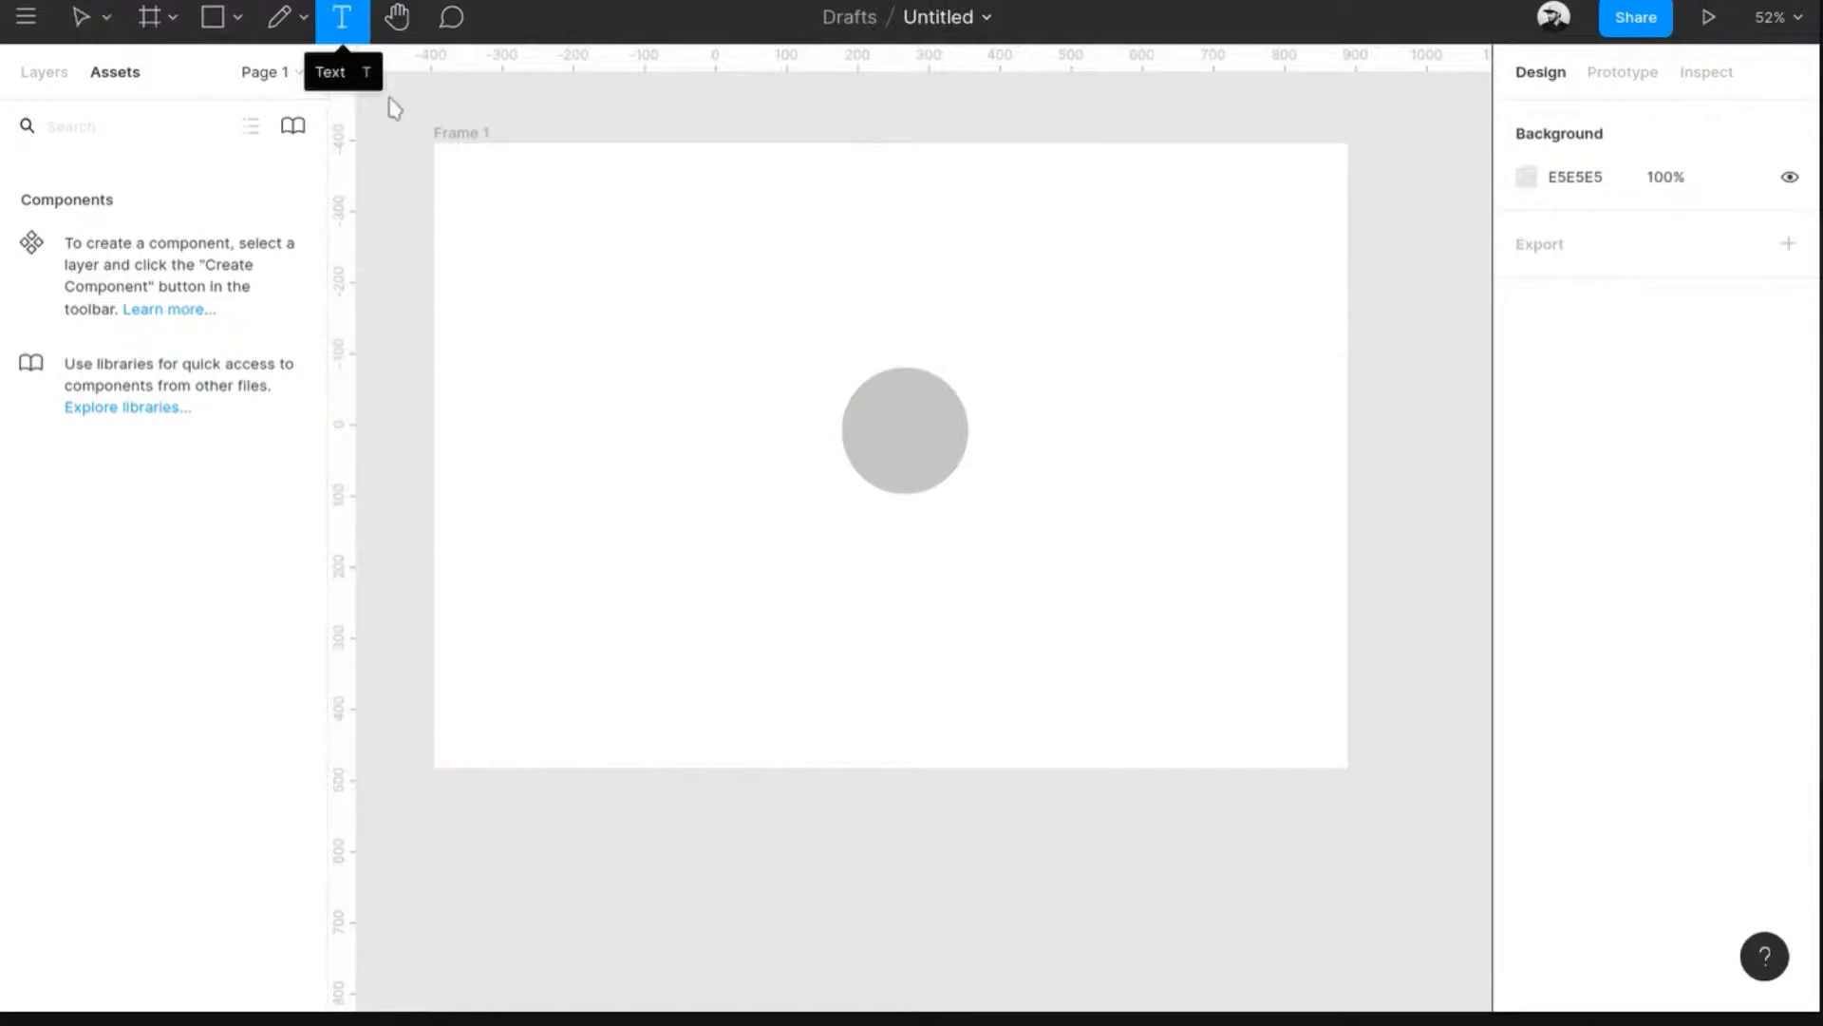
{"action": "left_click", "coordinate": [630, 276]}
{"action": "type", "text": "Sdsdsds"}
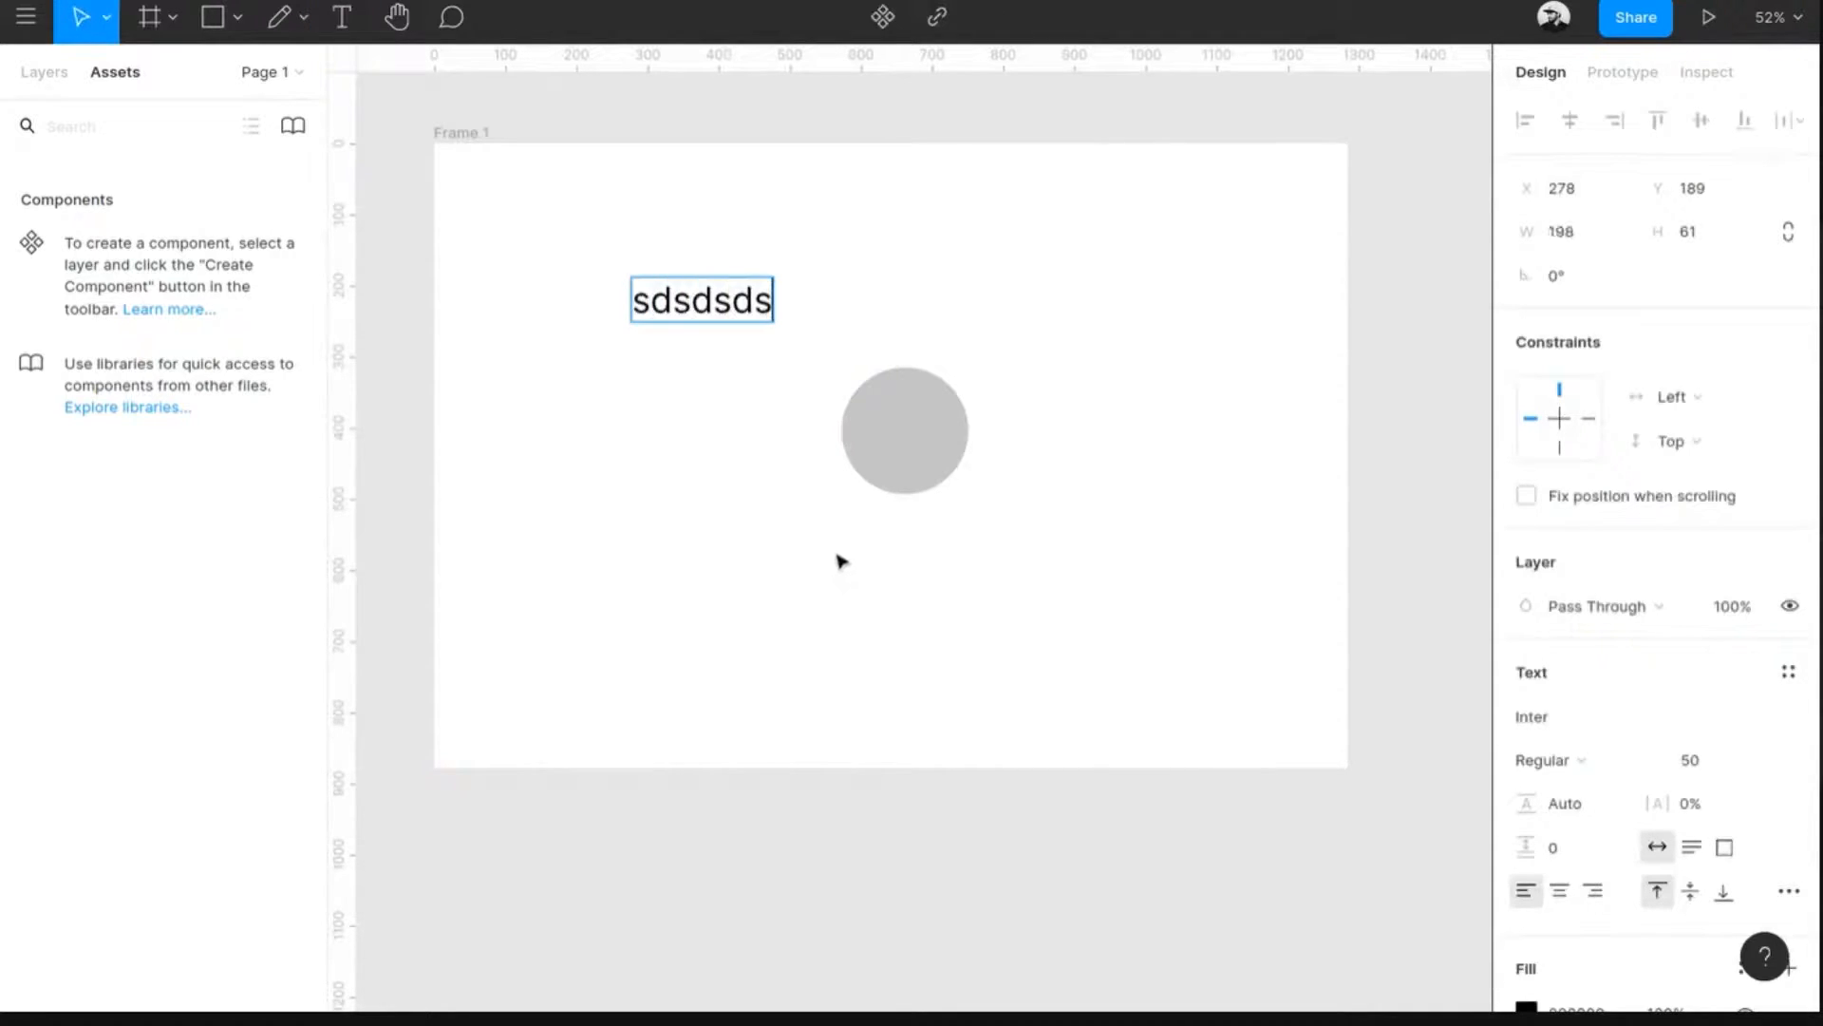
{"action": "double_click", "coordinate": [708, 309]}
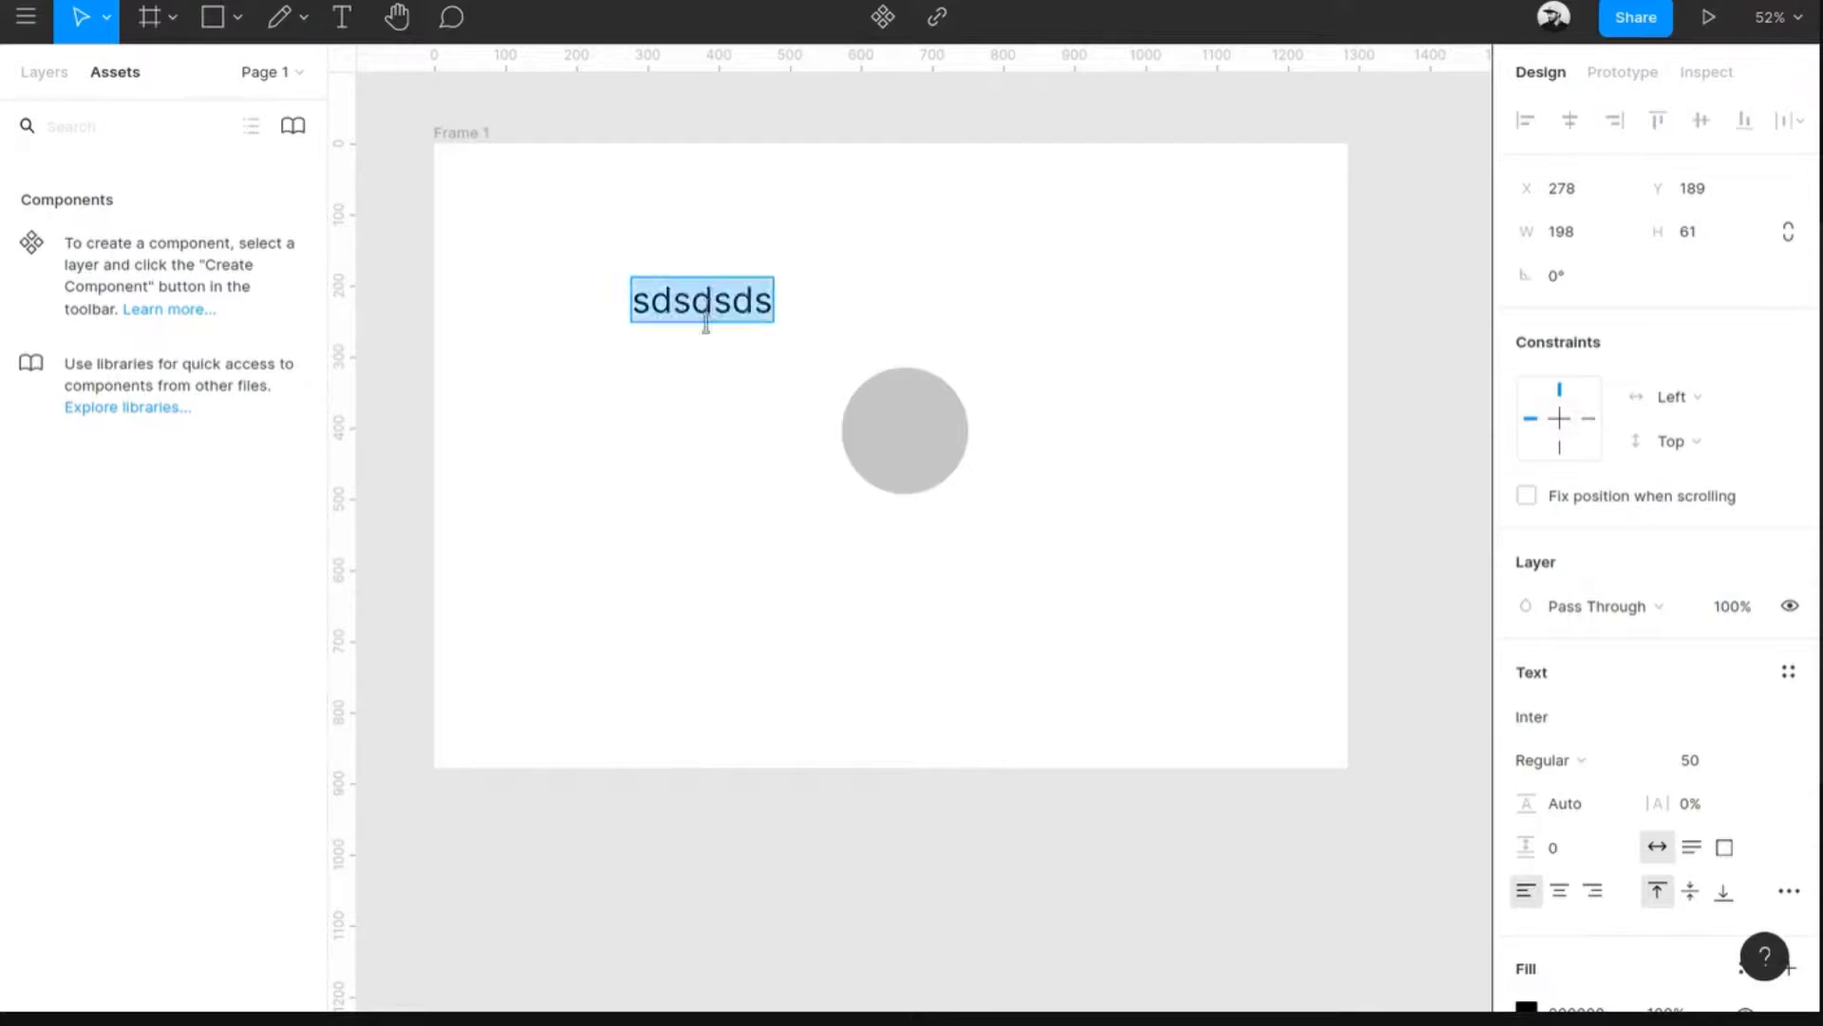
{"action": "key", "text": "Escape"}
{"action": "key", "text": "Delete"}
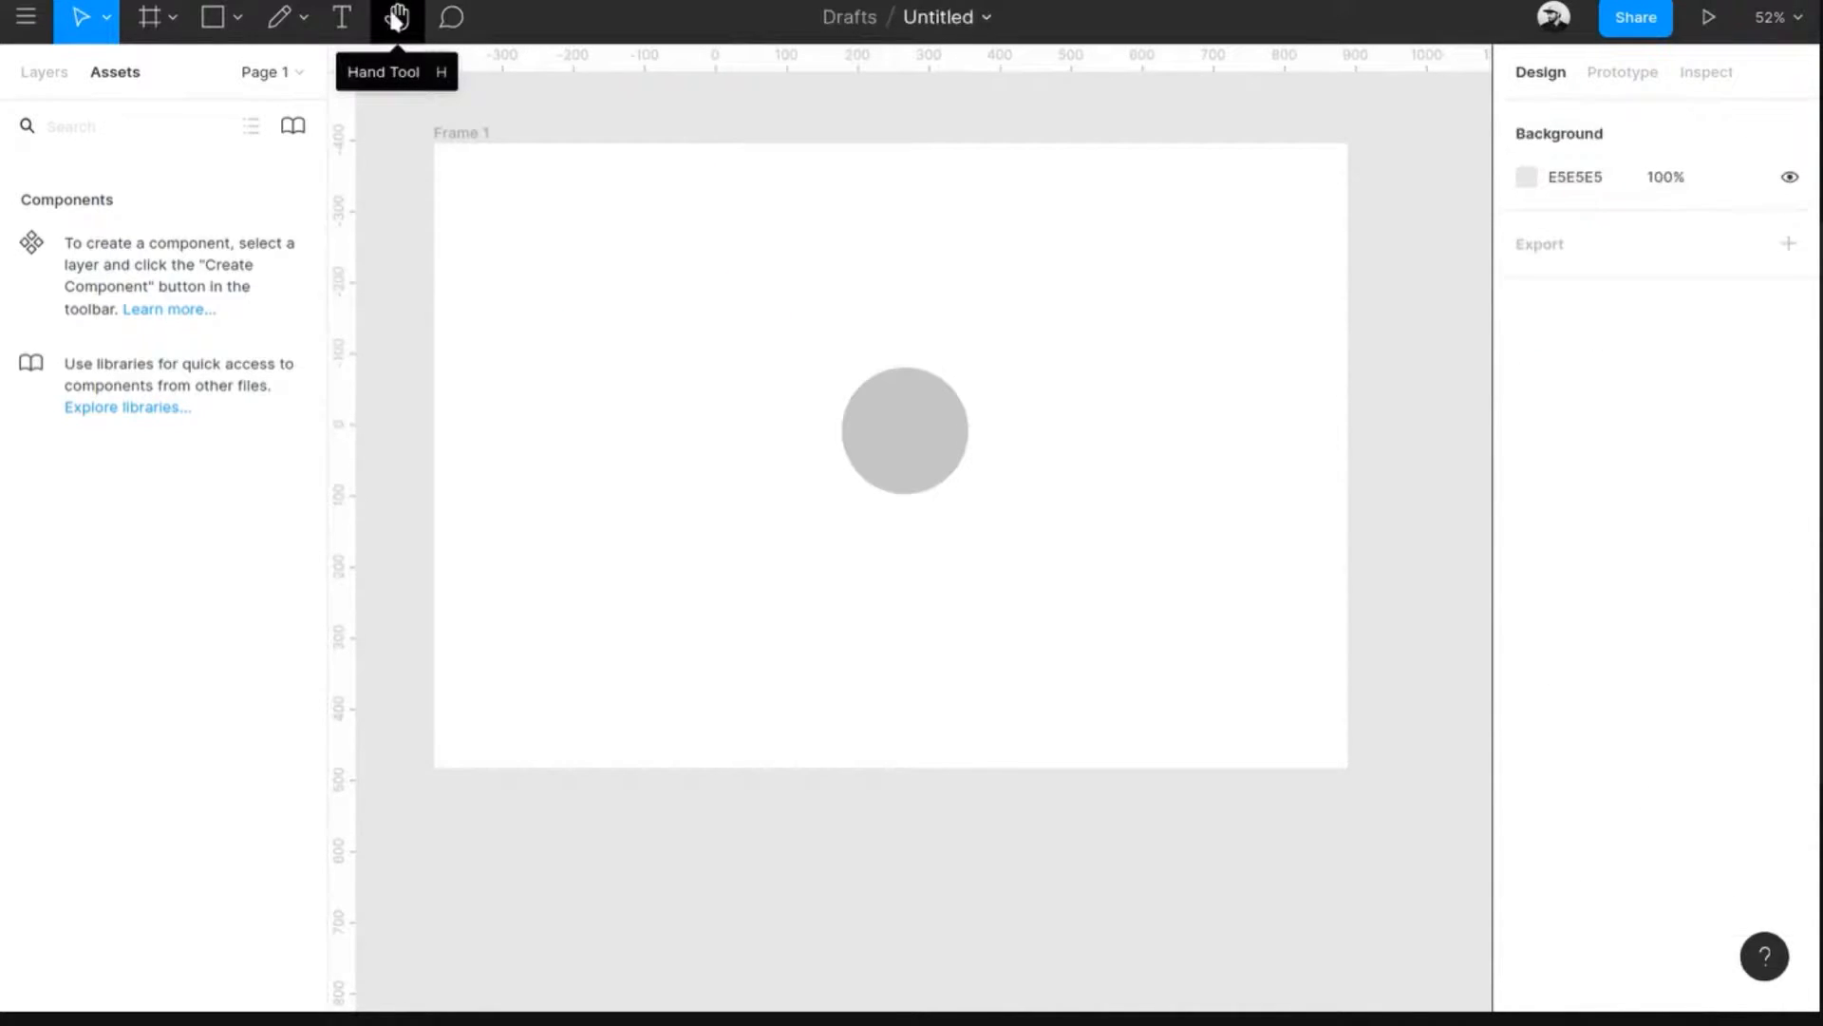
- Pan the canvas with the Hand tool, and move the circle to about X 517, Y 350 in the frame
{"action": "left_click", "coordinate": [397, 17]}
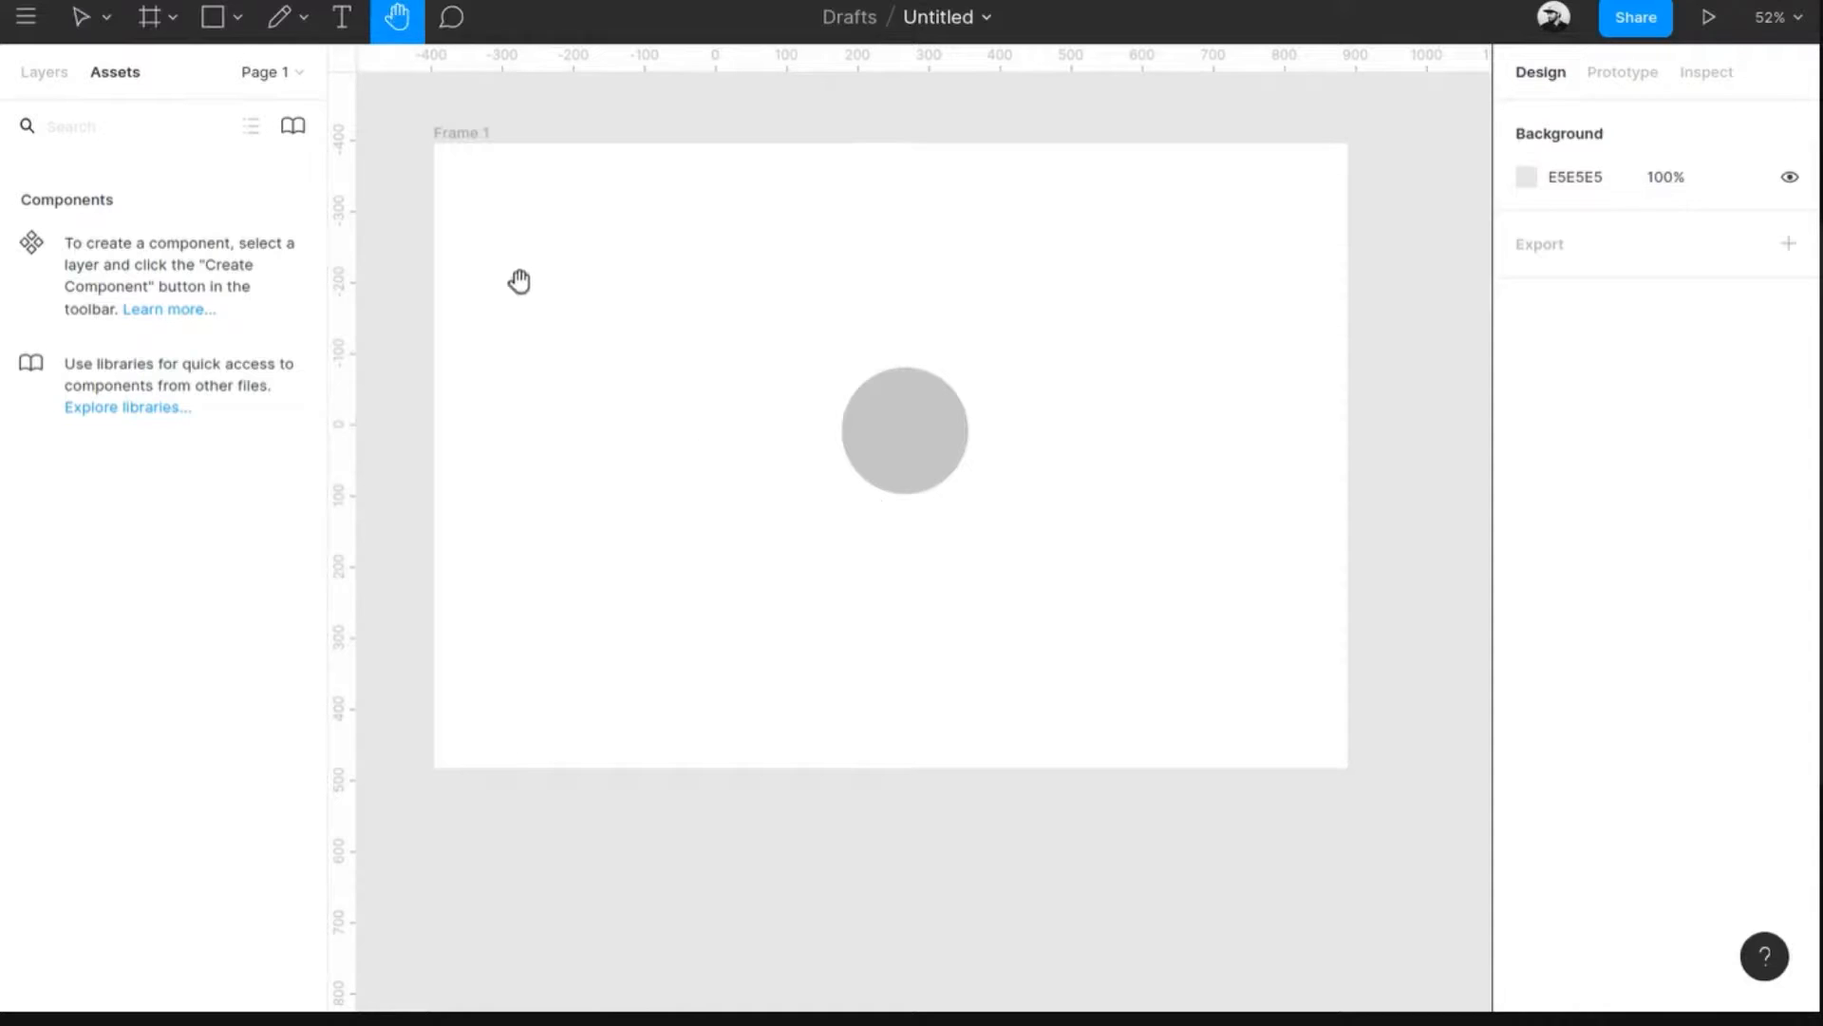
{"action": "left_click_drag", "start_coordinate": [571, 345], "coordinate": [533, 308]}
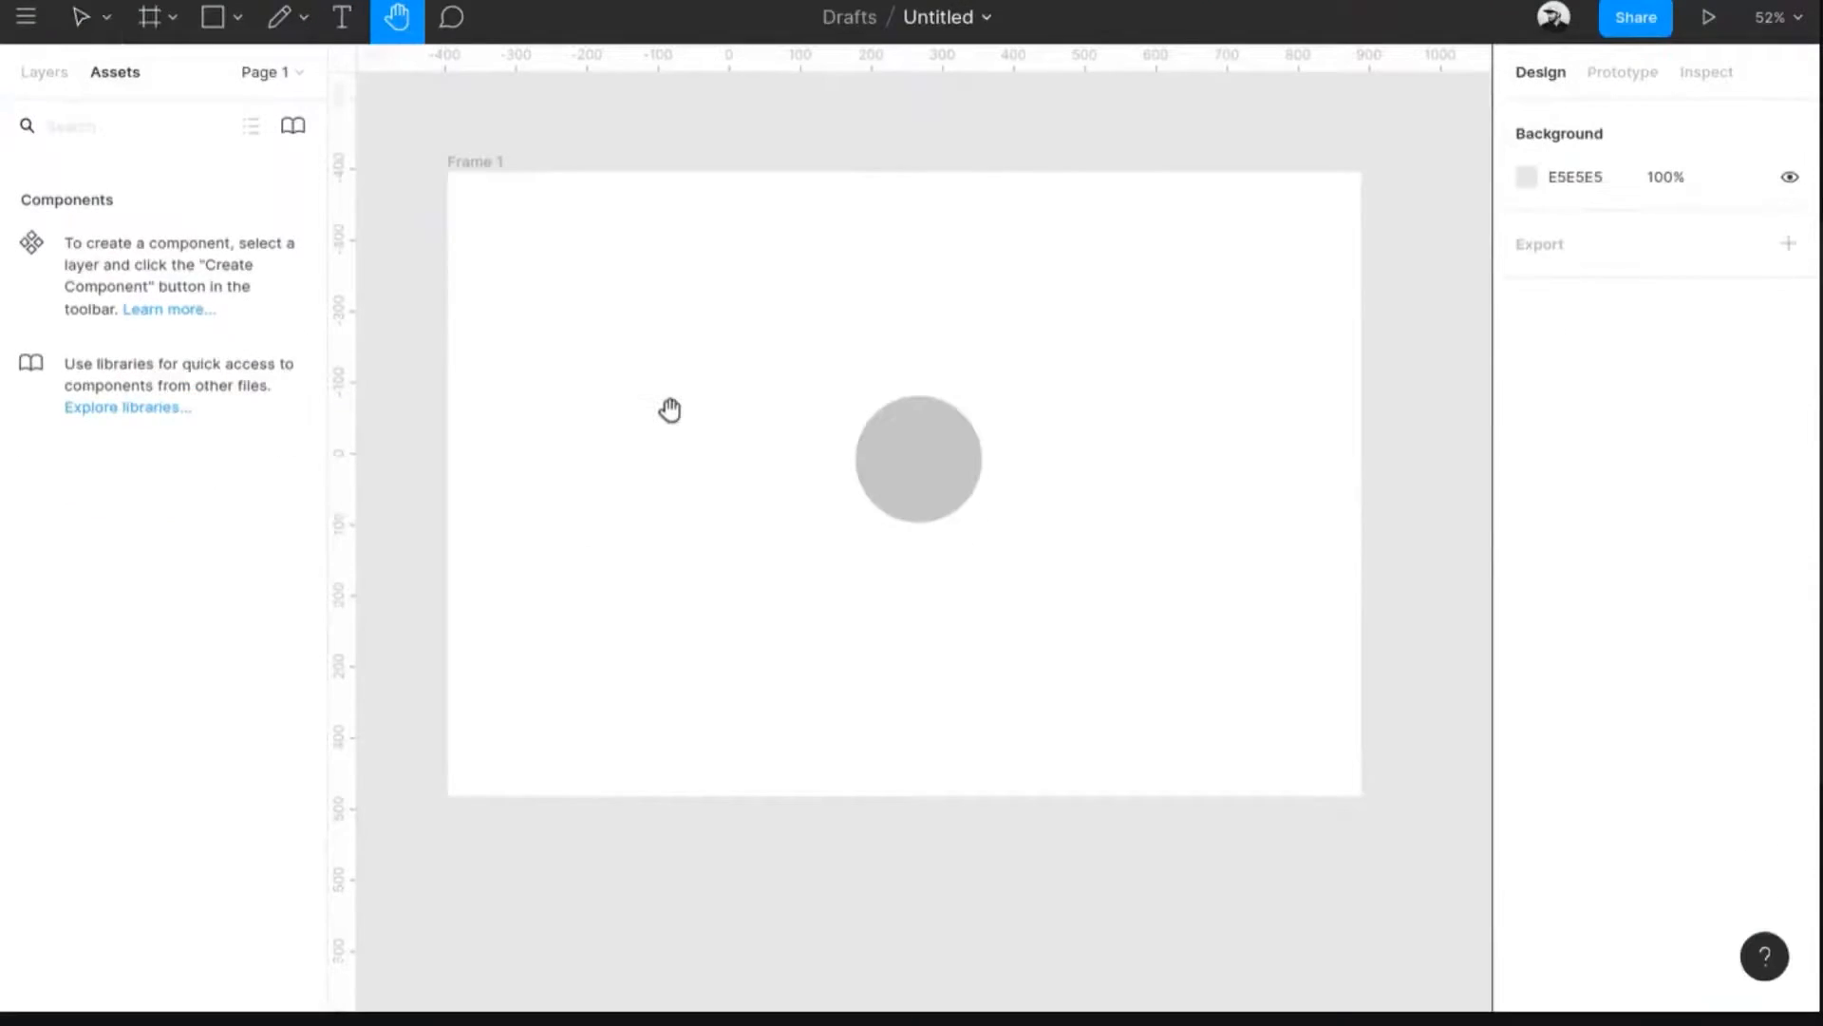
{"action": "key", "text": "v"}
{"action": "left_click_drag", "start_coordinate": [932, 439], "coordinate": [892, 464]}
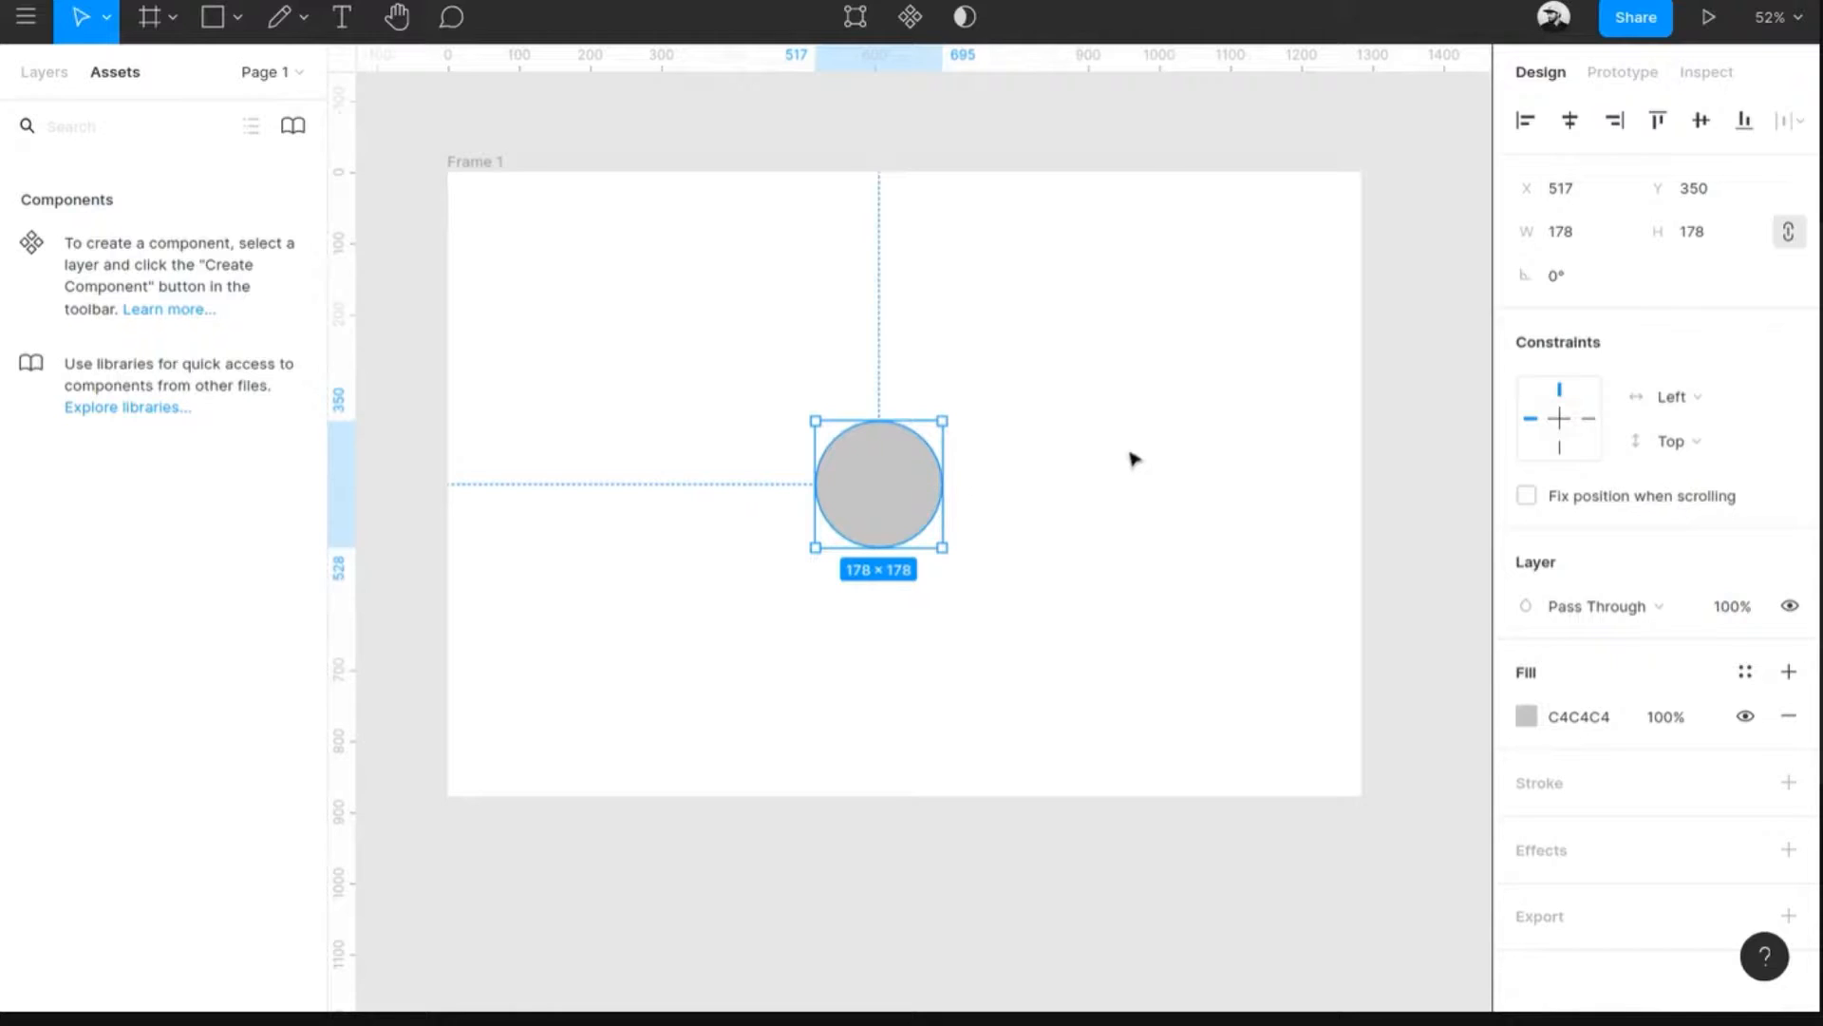
- Look around the frame by panning the canvas in different directions, both without and with the Hand tool
{"action": "scroll", "coordinate": [1134, 461], "scroll_direction": "down", "scroll_amount": 1}
{"action": "scroll", "coordinate": [1135, 461], "scroll_direction": "up", "scroll_amount": 2}
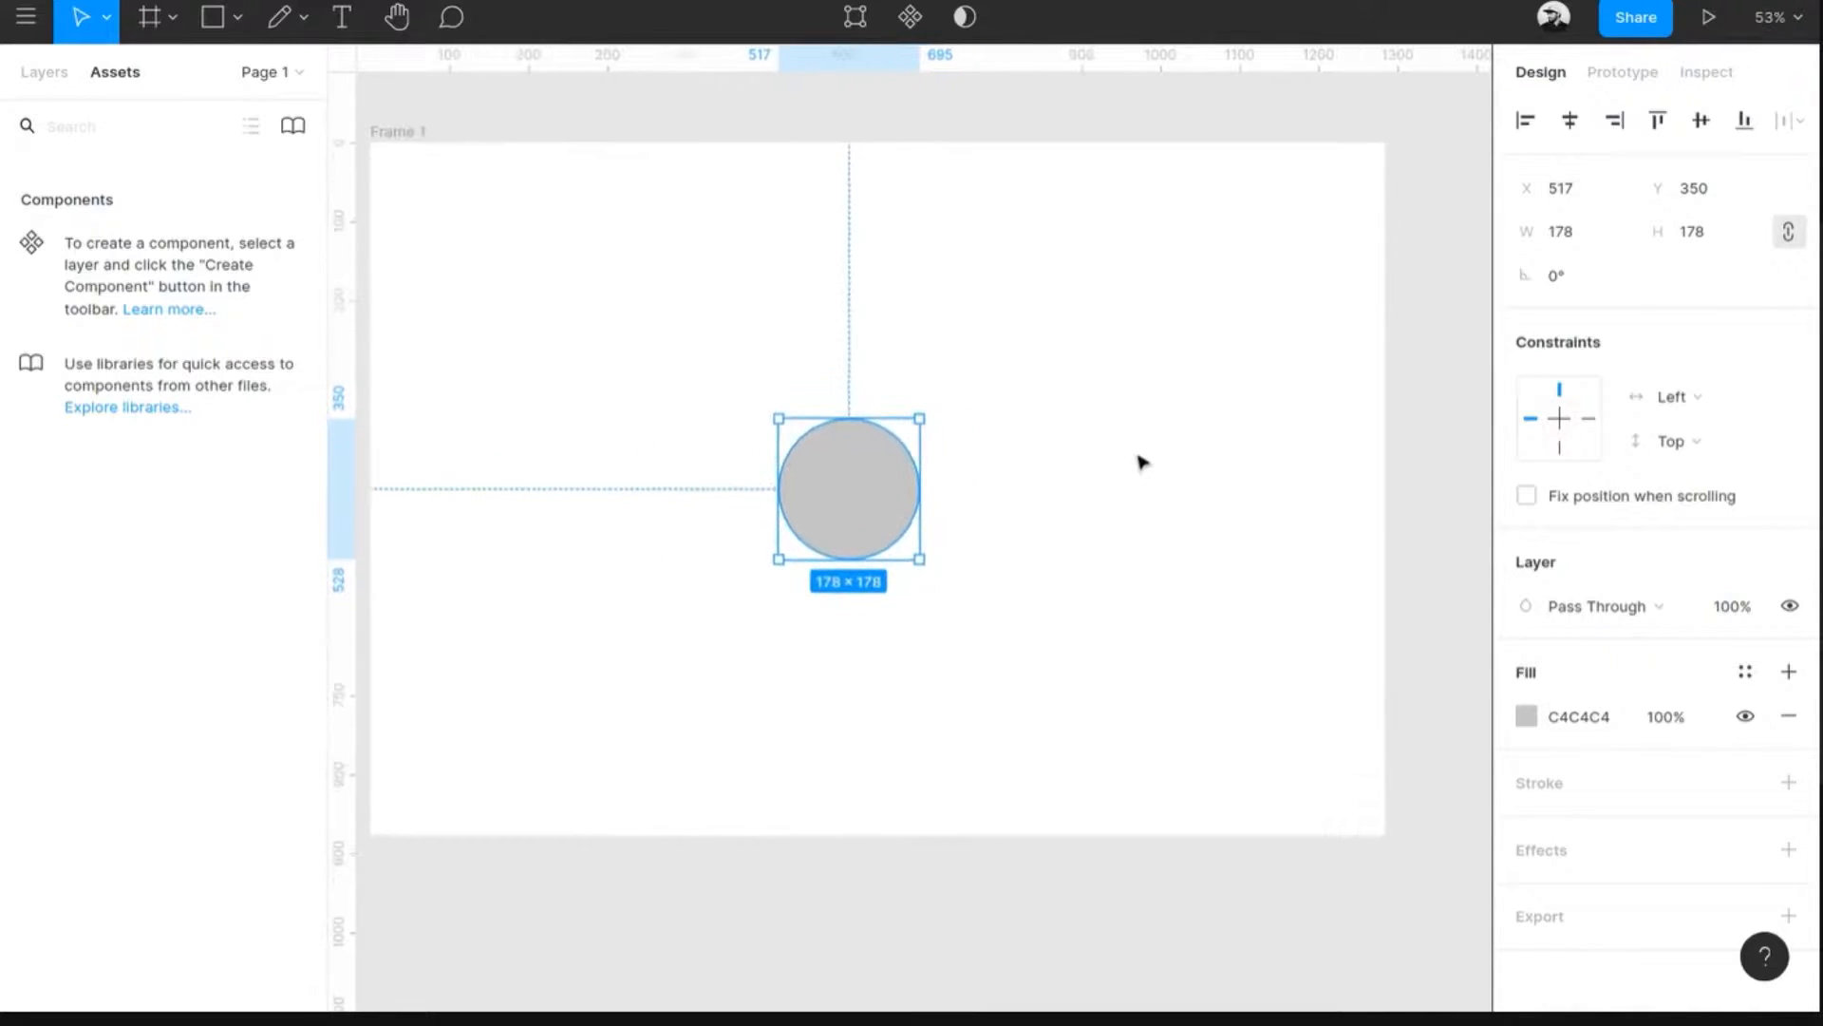
{"action": "scroll", "coordinate": [991, 457], "scroll_direction": "right", "scroll_amount": 2}
{"action": "scroll", "coordinate": [992, 457], "scroll_direction": "left", "scroll_amount": 3}
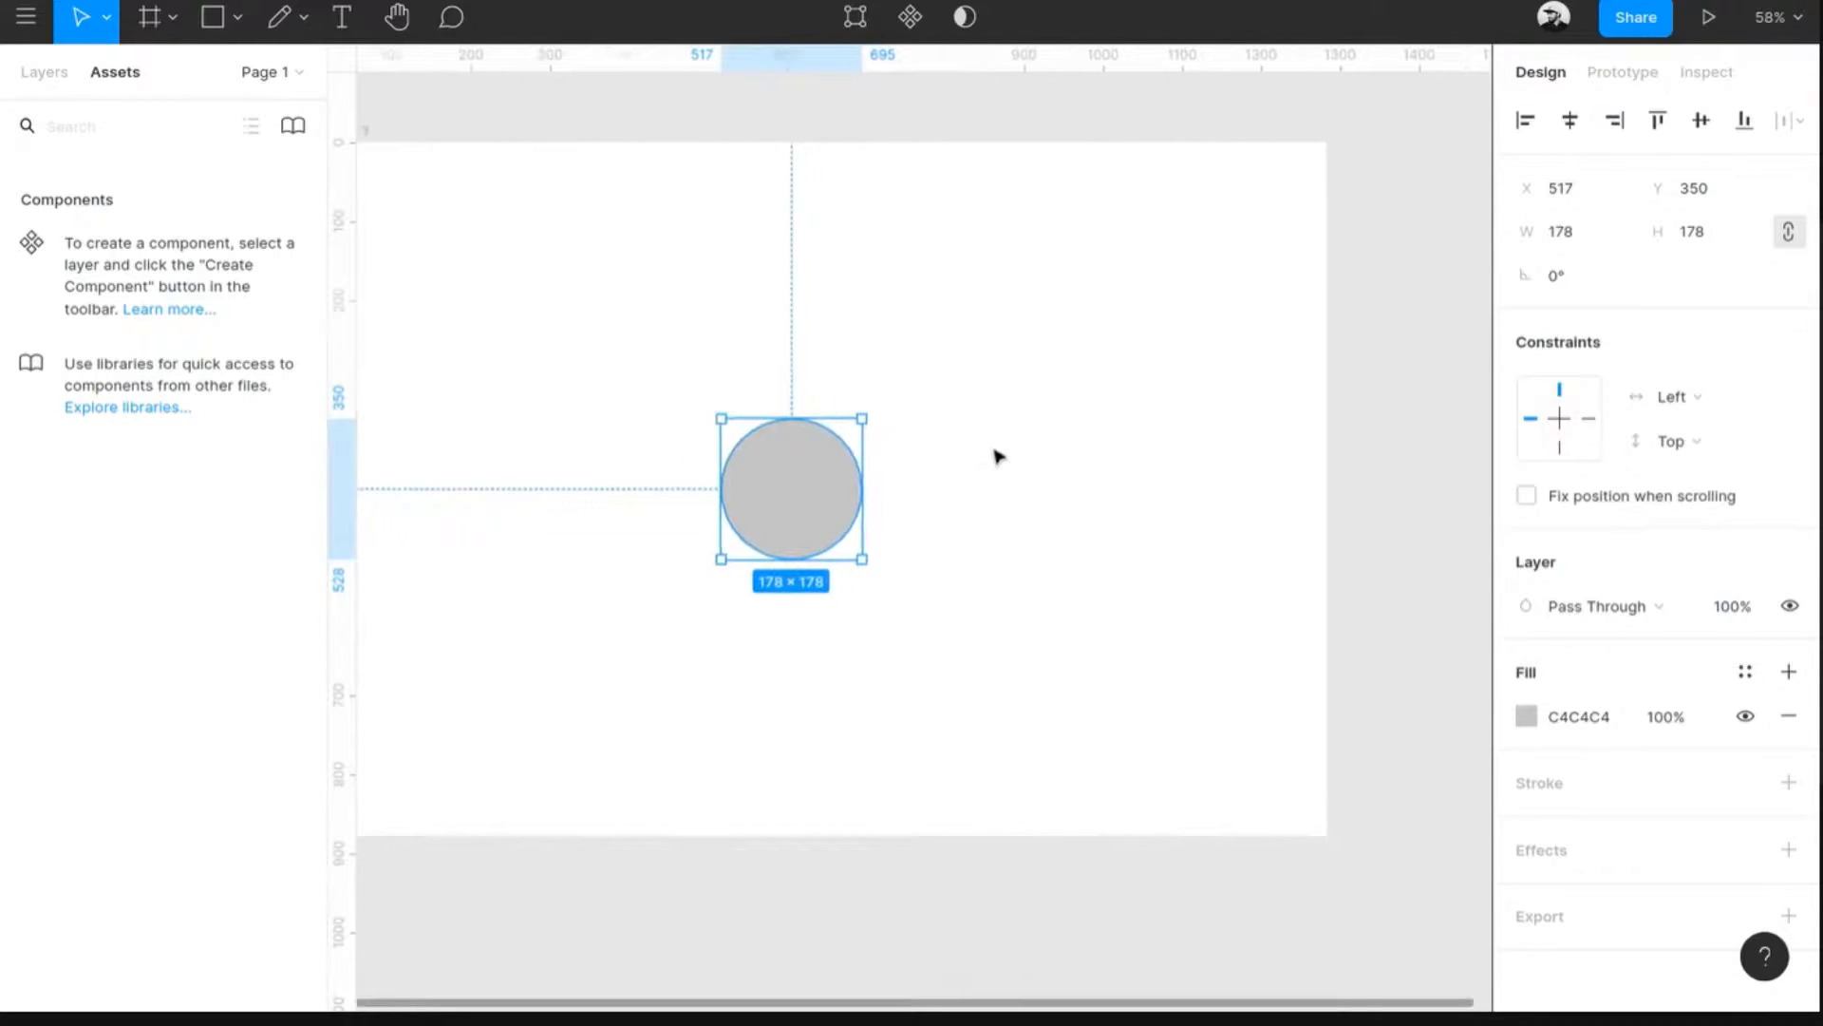
{"action": "scroll", "coordinate": [1002, 465], "scroll_direction": "left", "scroll_amount": 3}
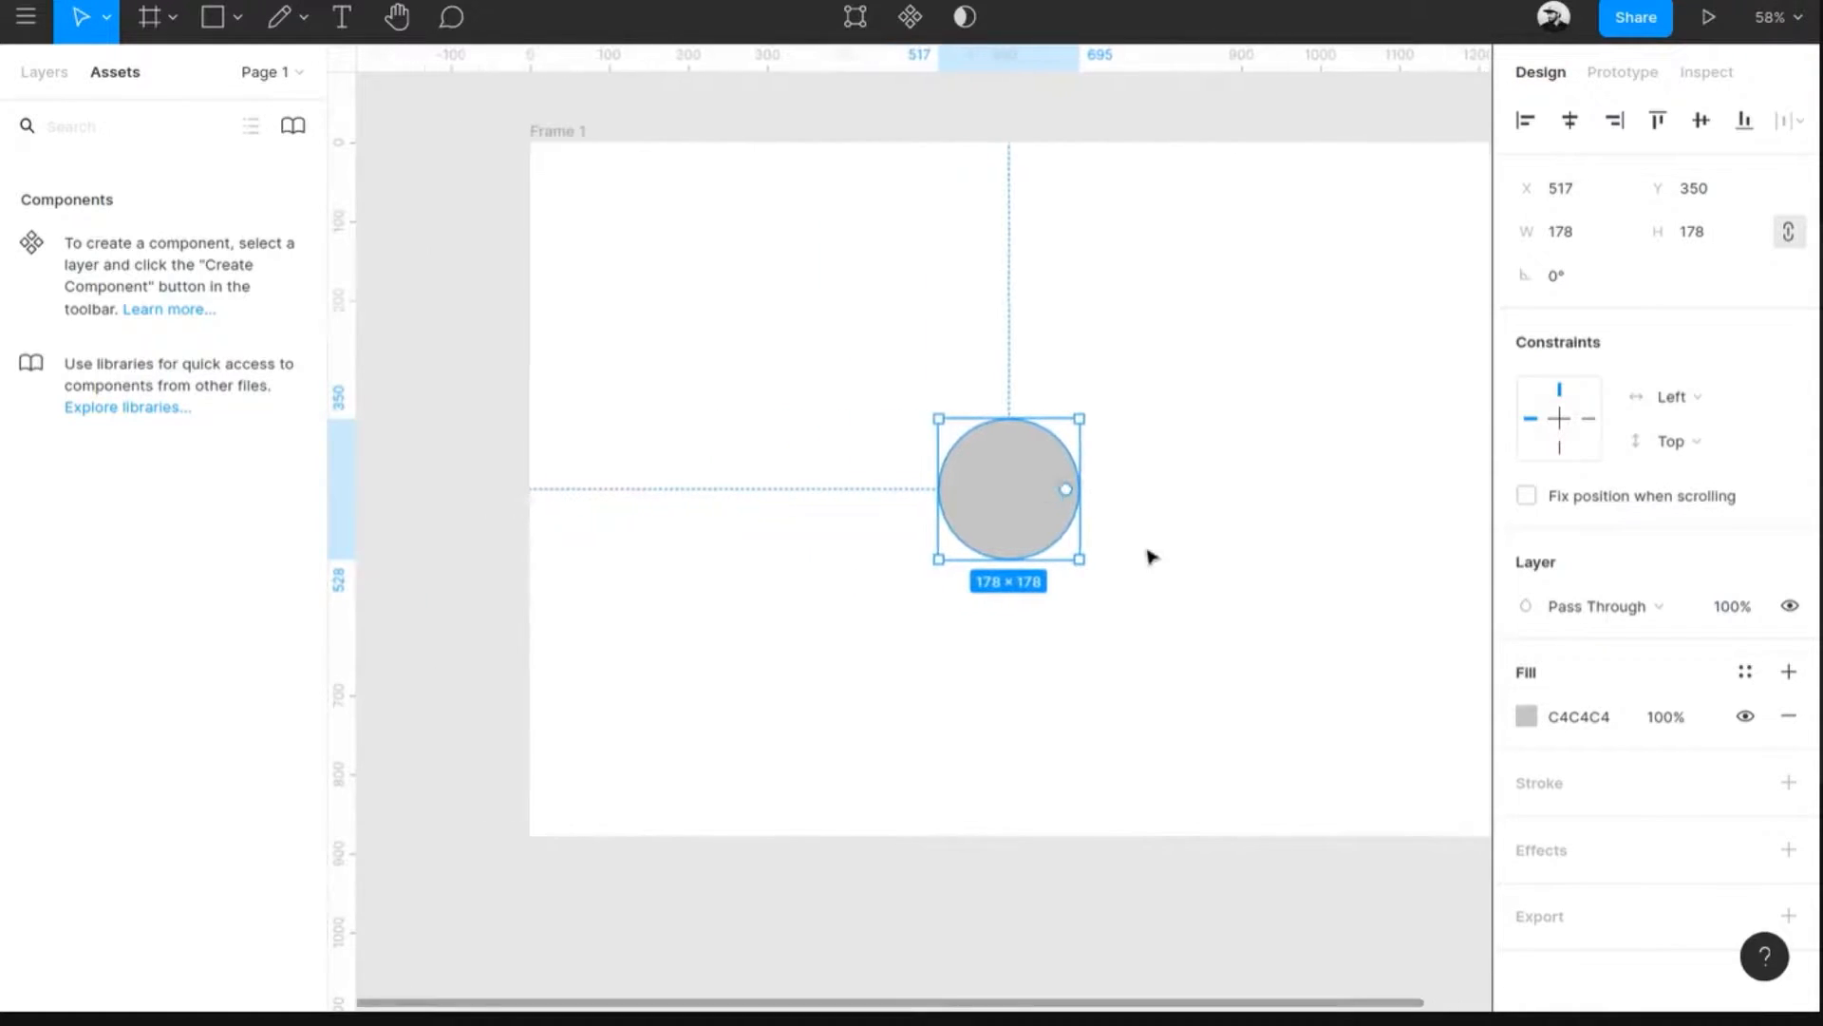
{"action": "scroll", "coordinate": [1204, 537], "scroll_direction": "up", "scroll_amount": 1}
{"action": "scroll", "coordinate": [1192, 570], "scroll_direction": "down", "scroll_amount": 1}
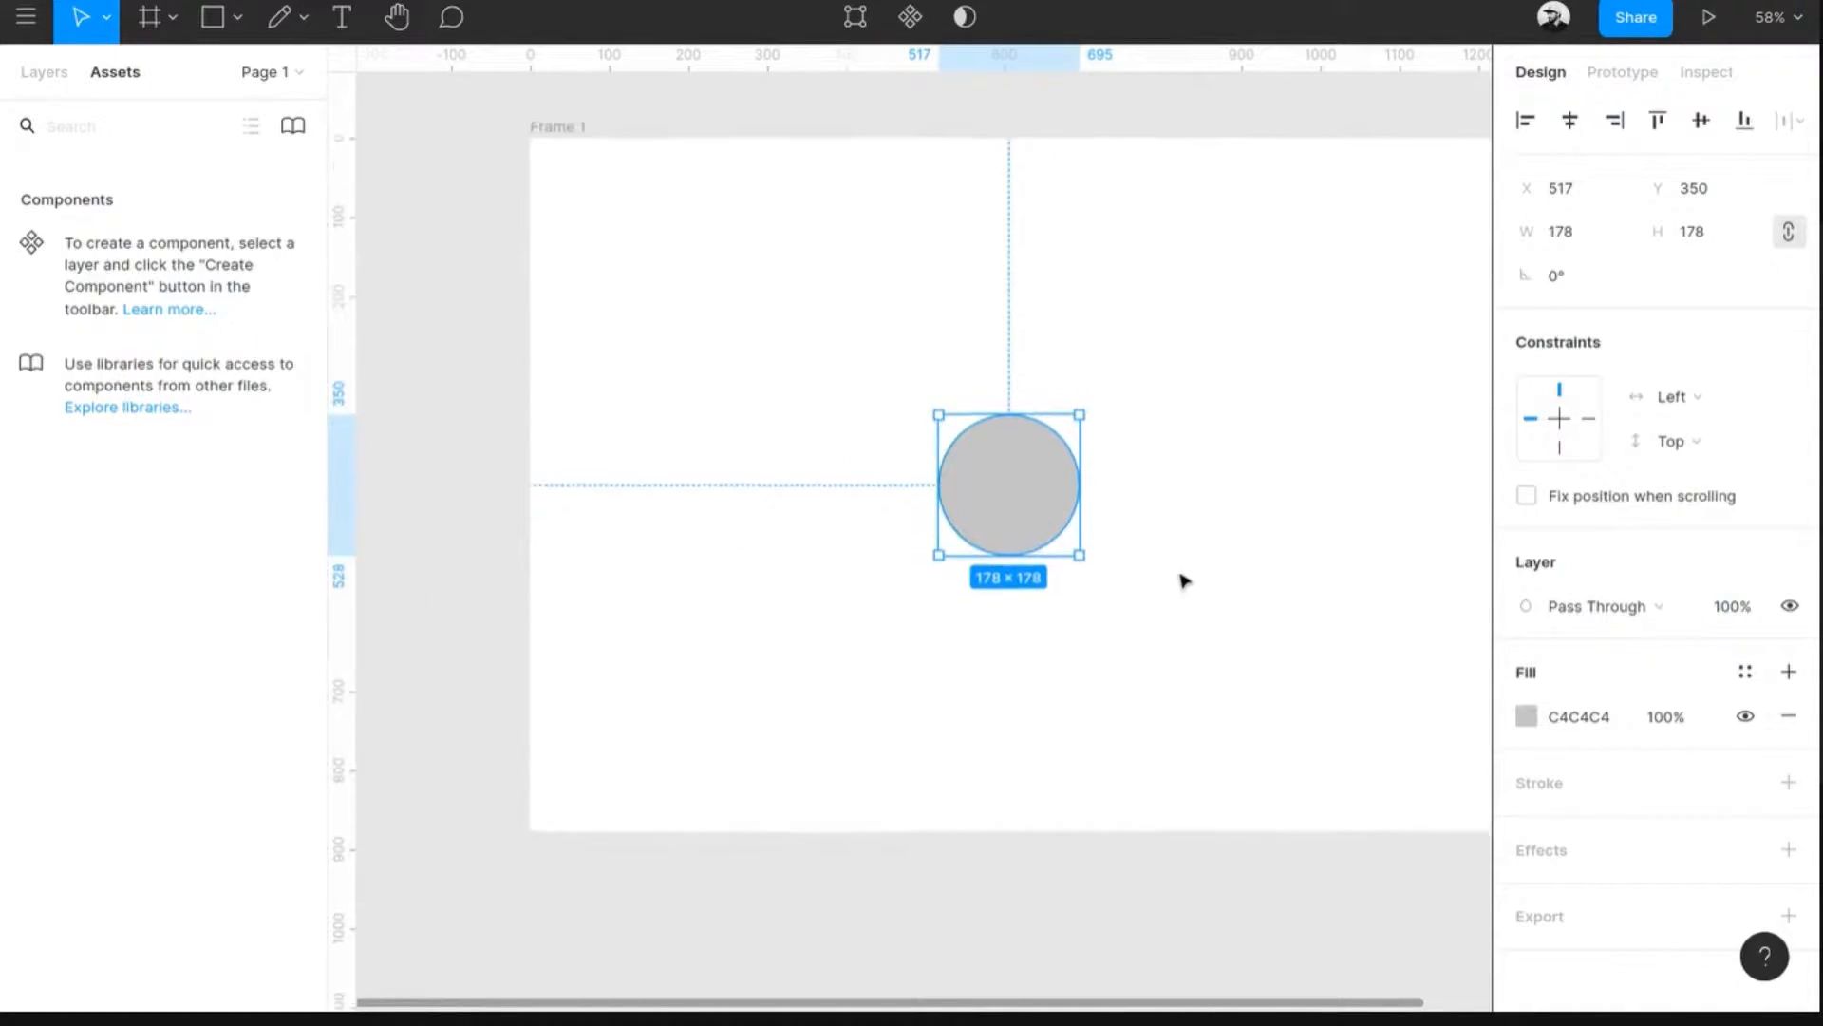
{"action": "left_click", "coordinate": [1067, 704]}
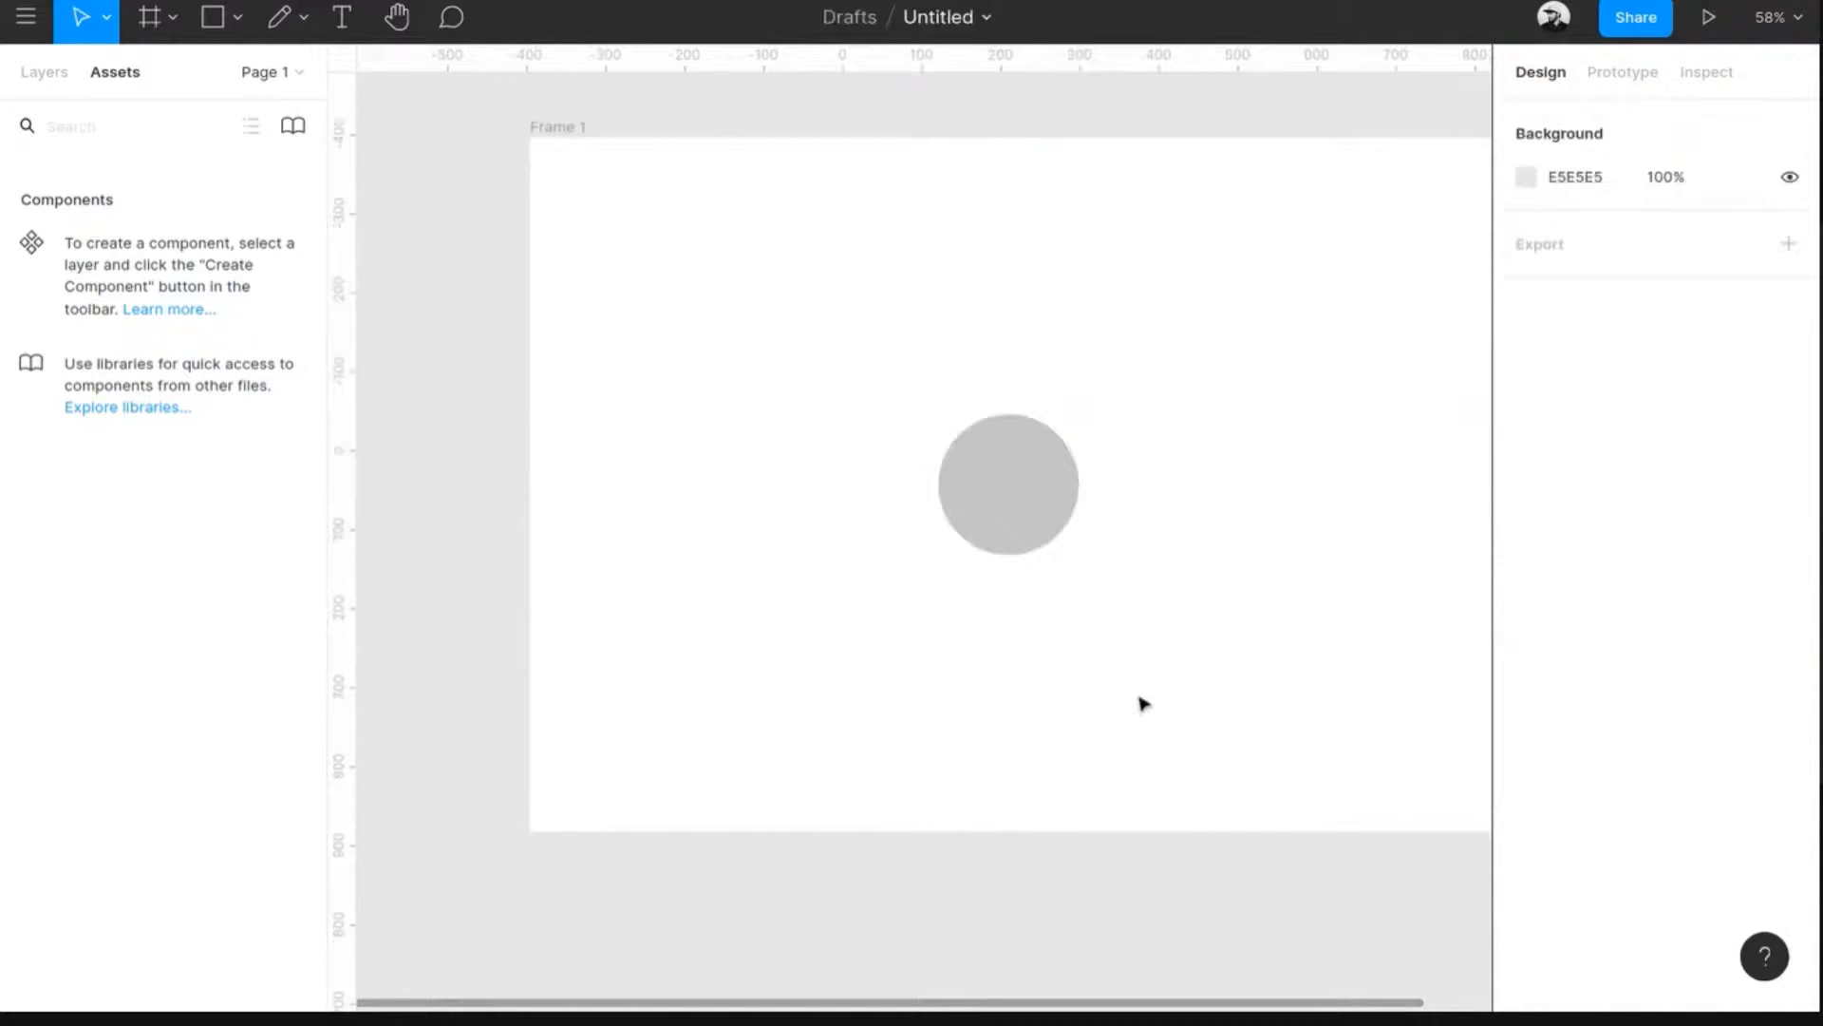
{"action": "scroll", "coordinate": [1143, 699], "scroll_direction": "right", "scroll_amount": 3}
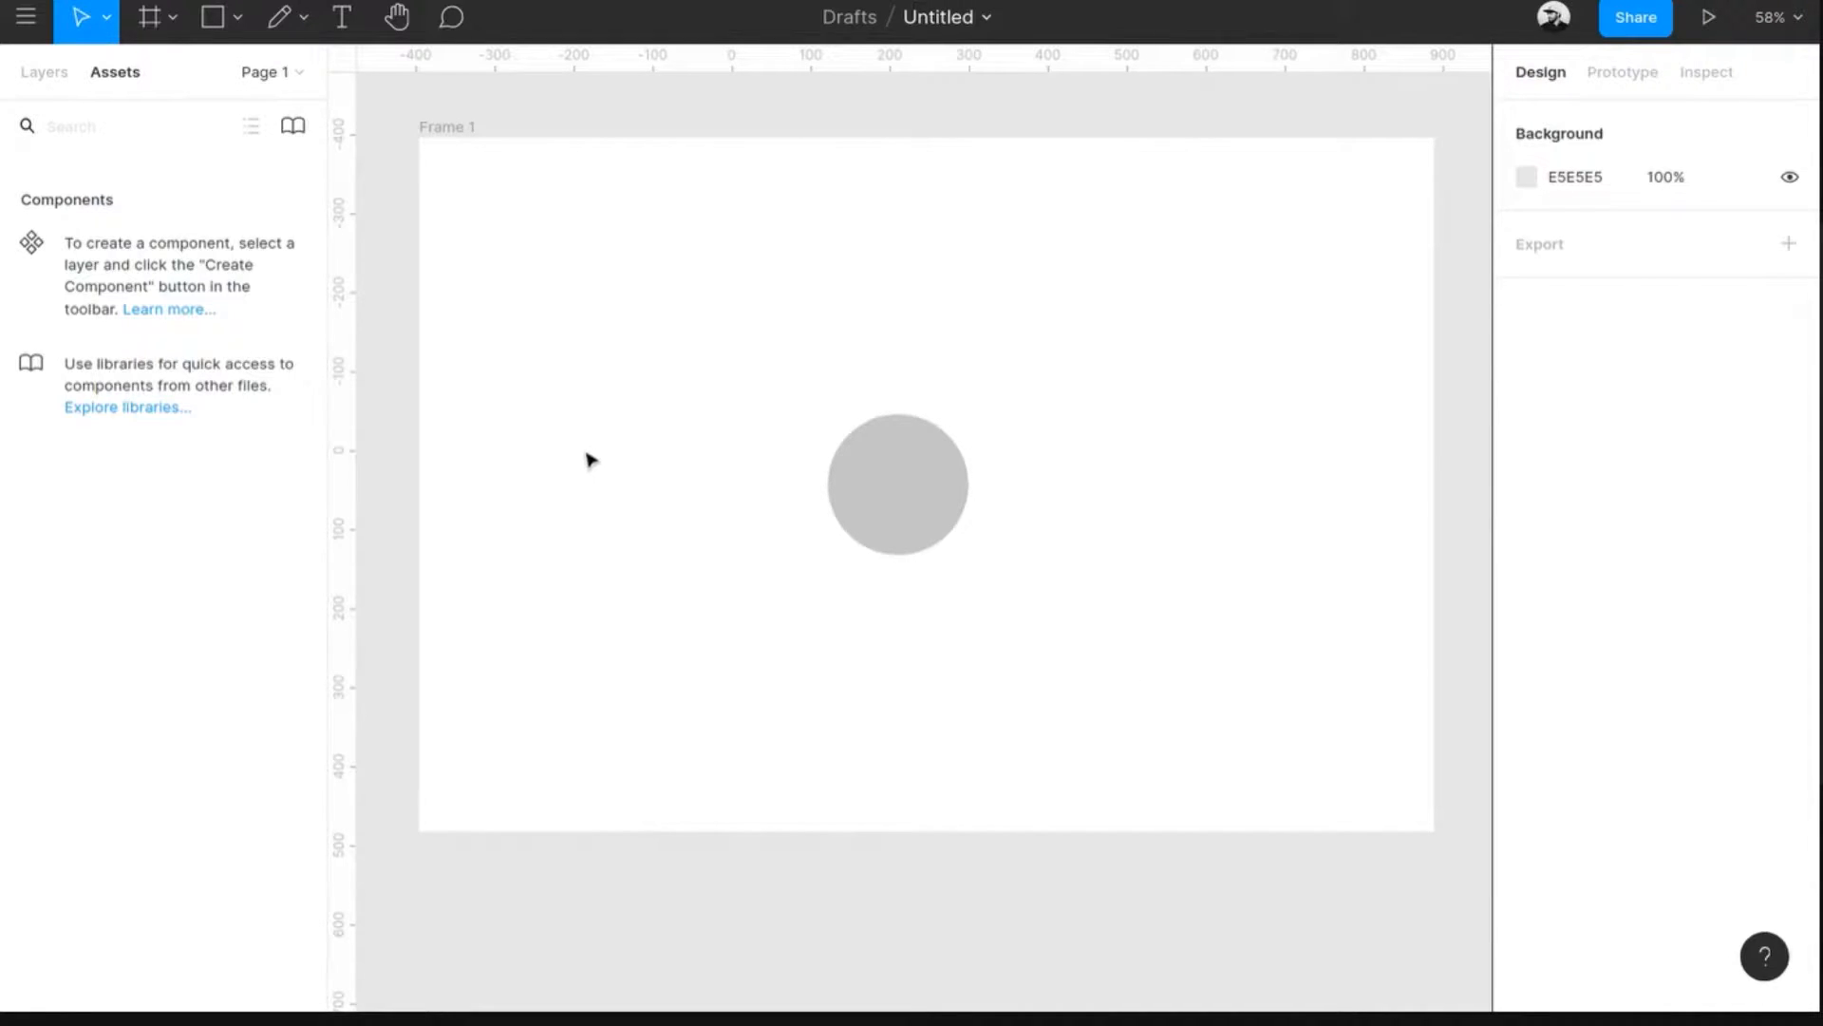
{"action": "key", "text": "h"}
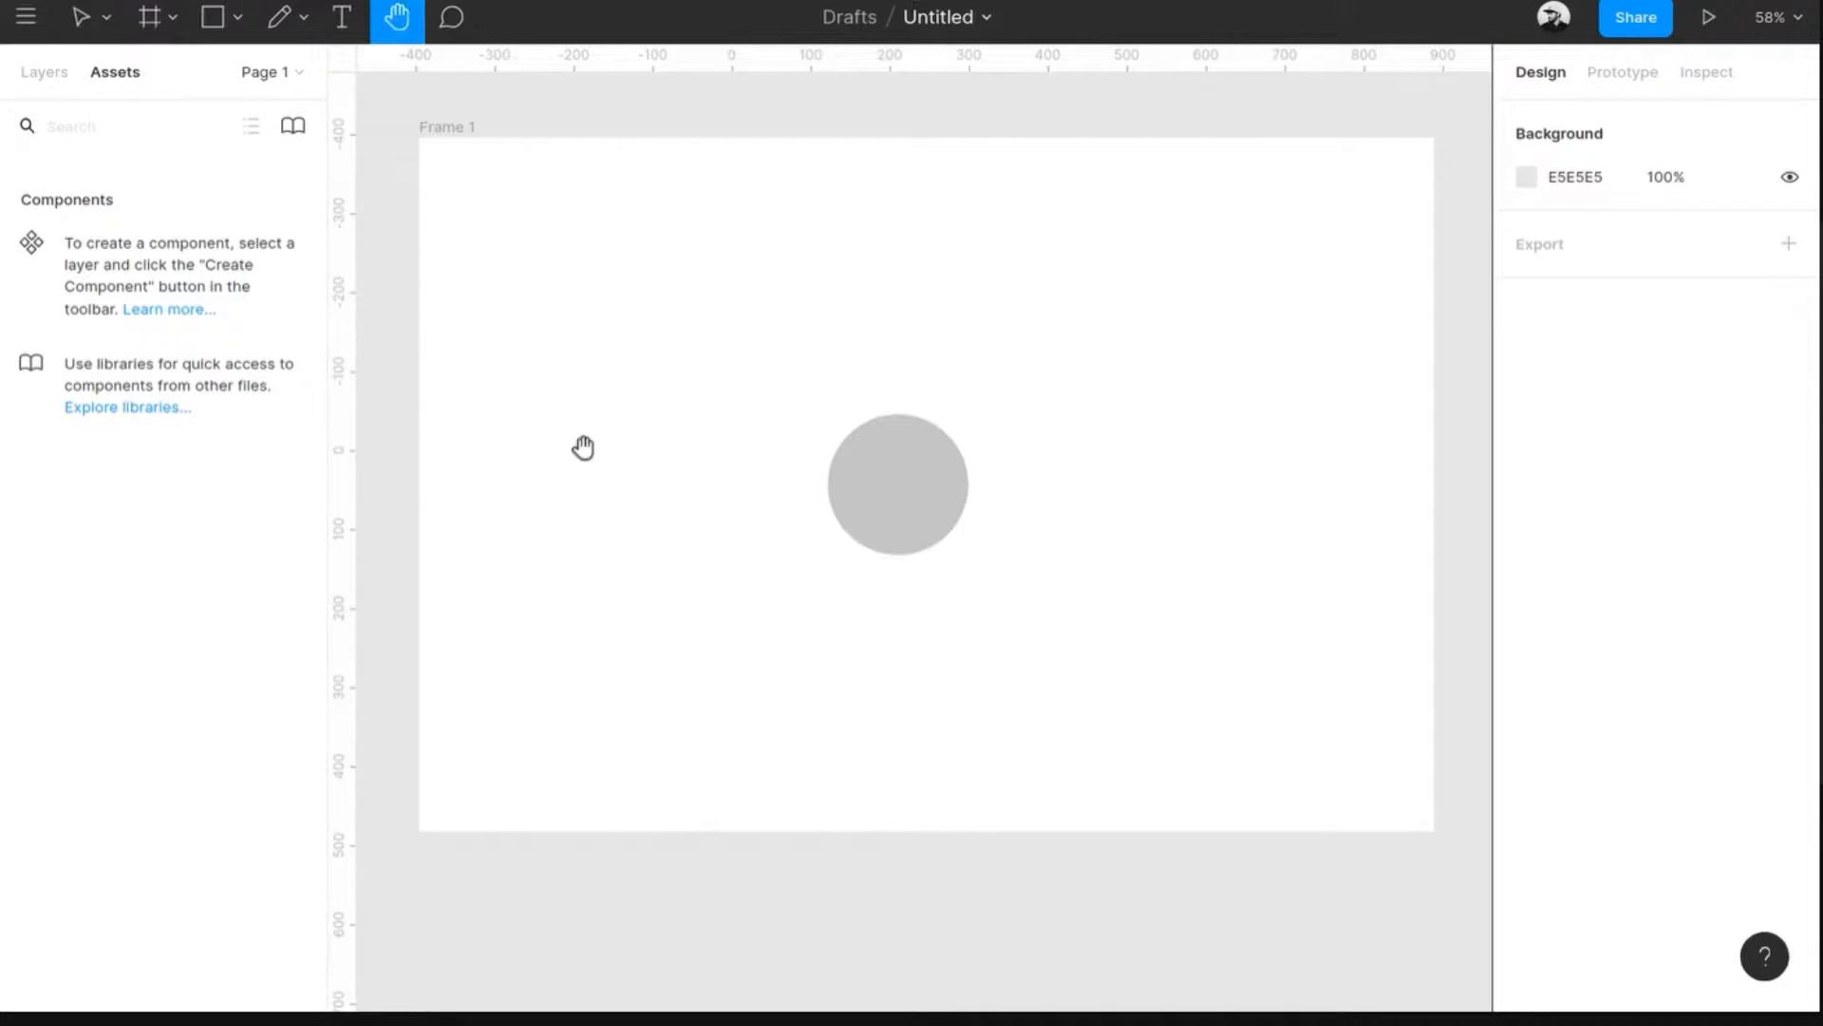
{"action": "left_click_drag", "start_coordinate": [1006, 452], "coordinate": [1108, 540]}
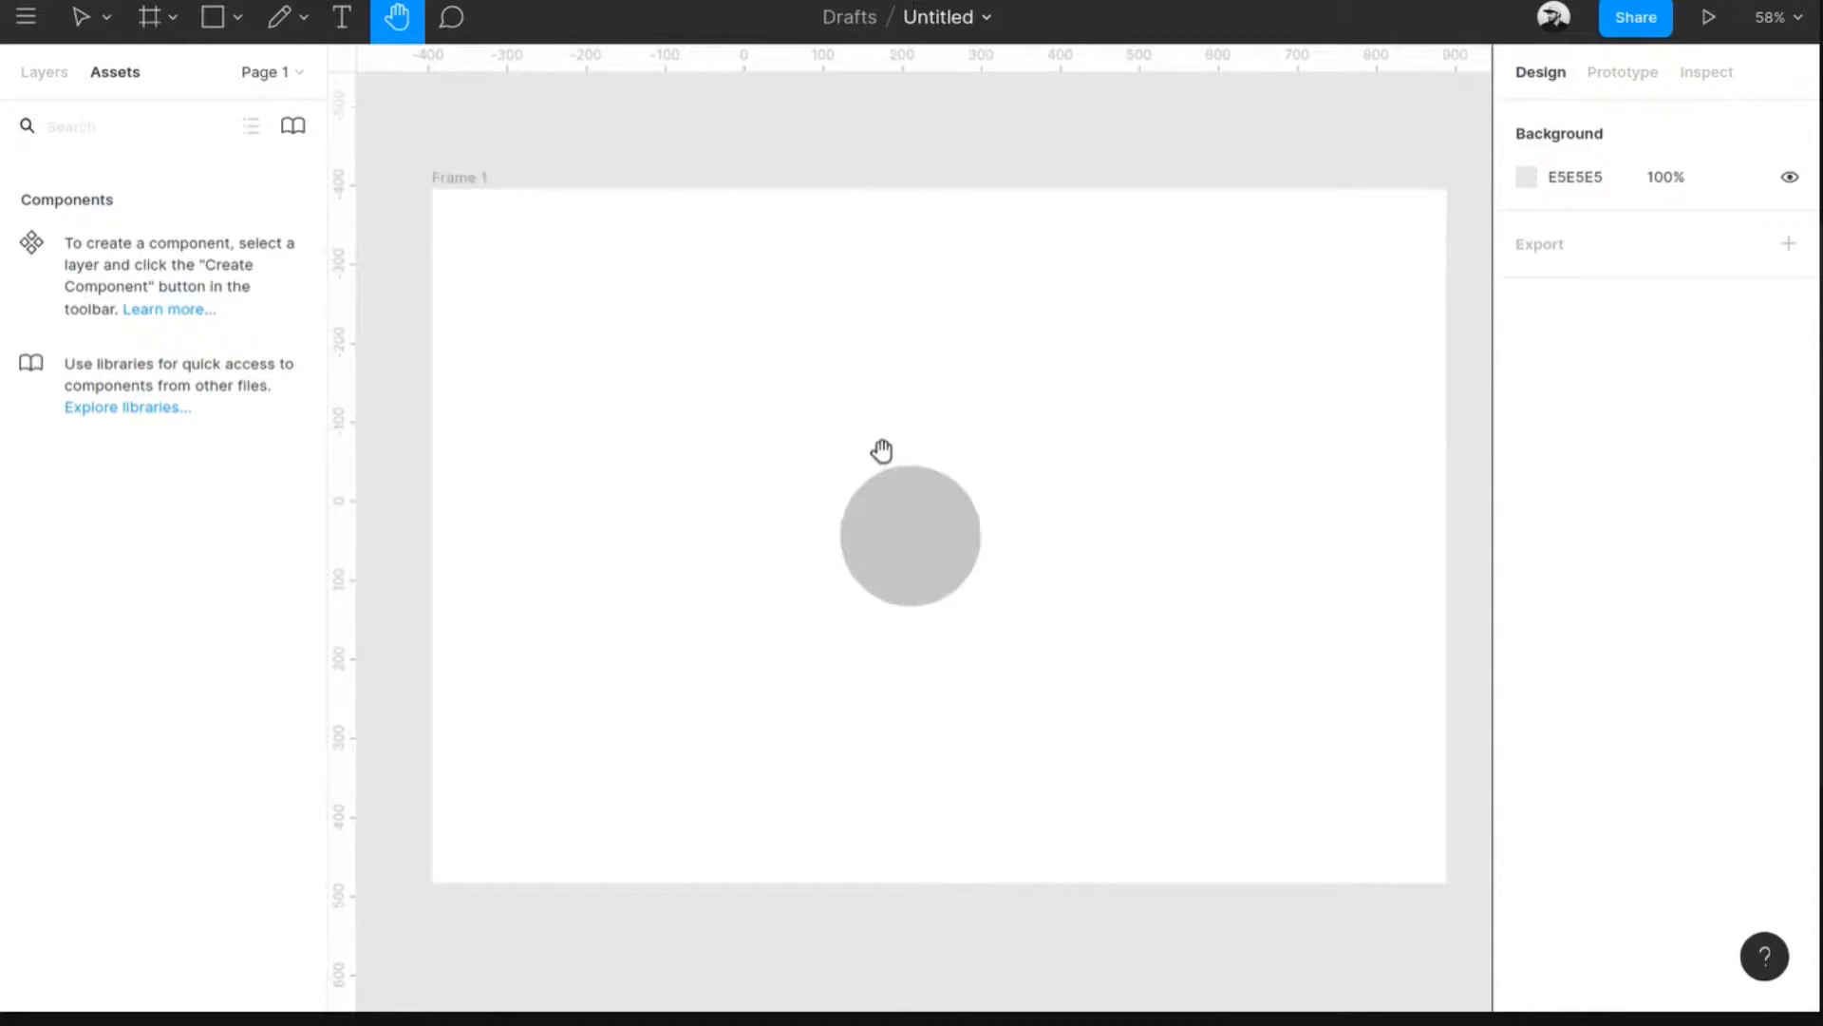
- Inspect the layer list for the circle, selecting Frame 1 and its nested Ellipse 1 in turn
{"action": "key", "text": "v"}
{"action": "left_click", "coordinate": [915, 567]}
{"action": "left_click", "coordinate": [918, 568]}
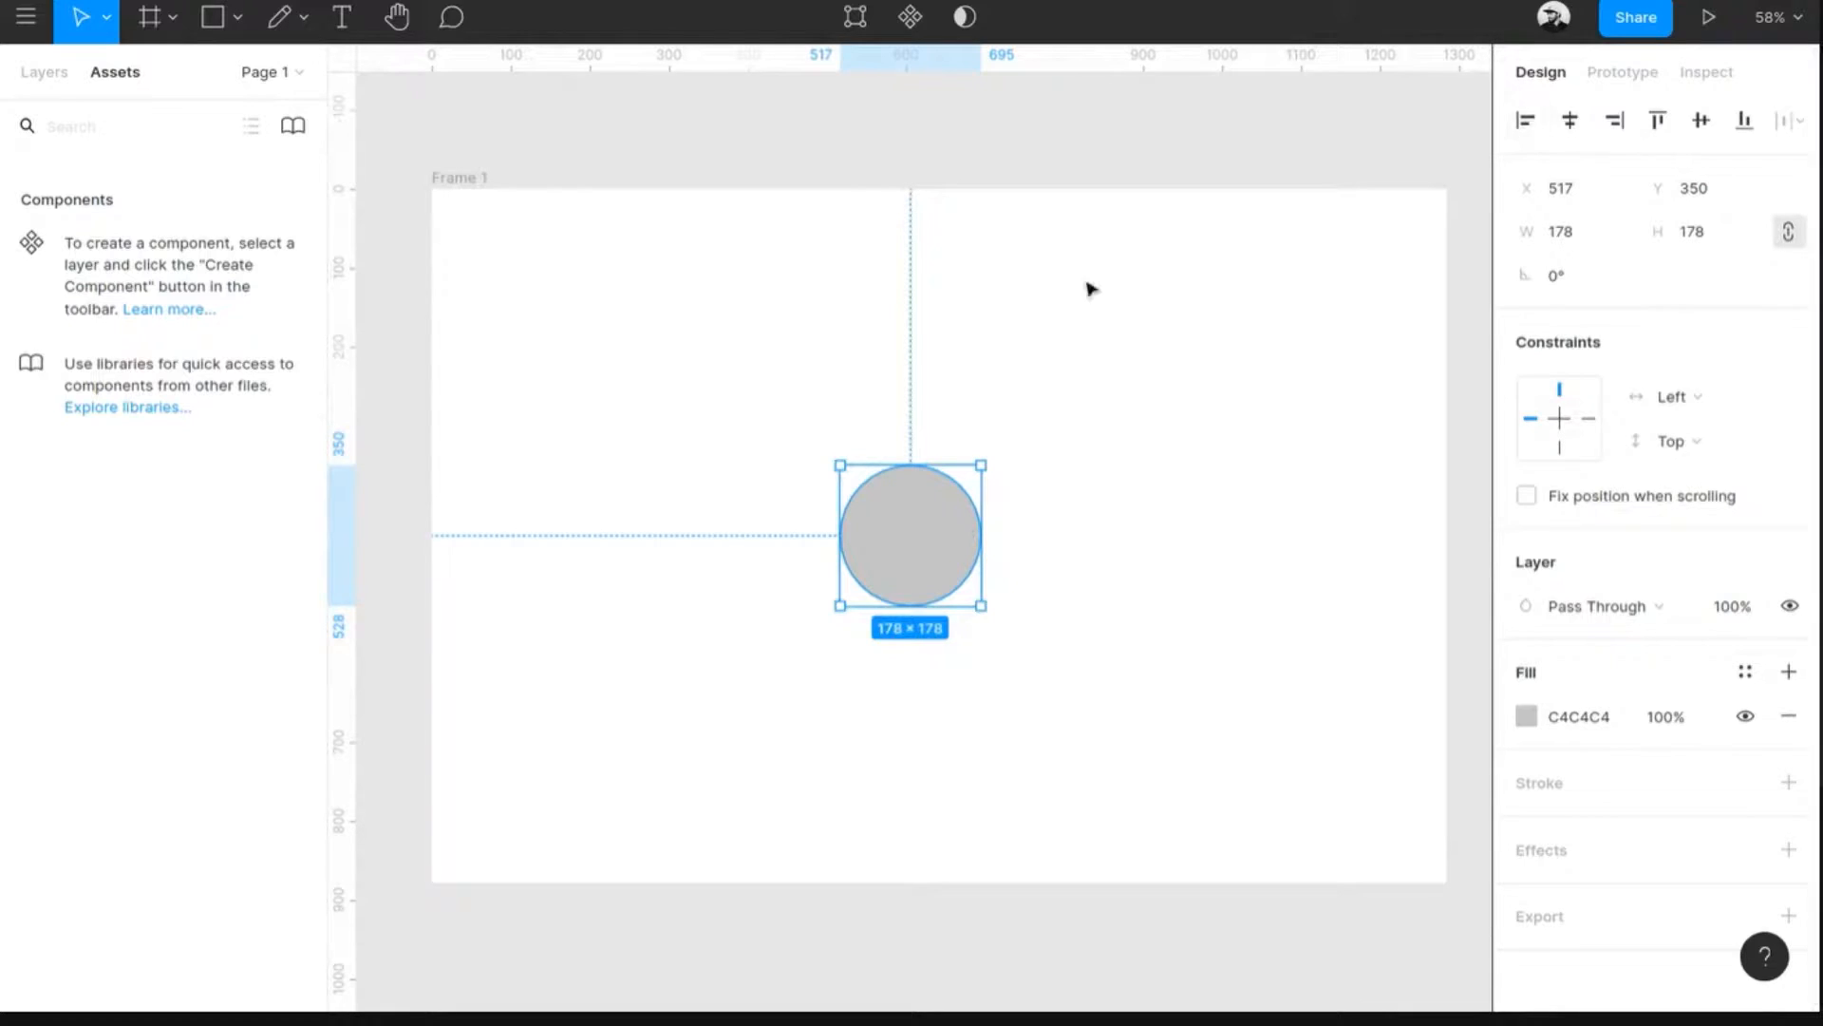
{"action": "left_click", "coordinate": [50, 84]}
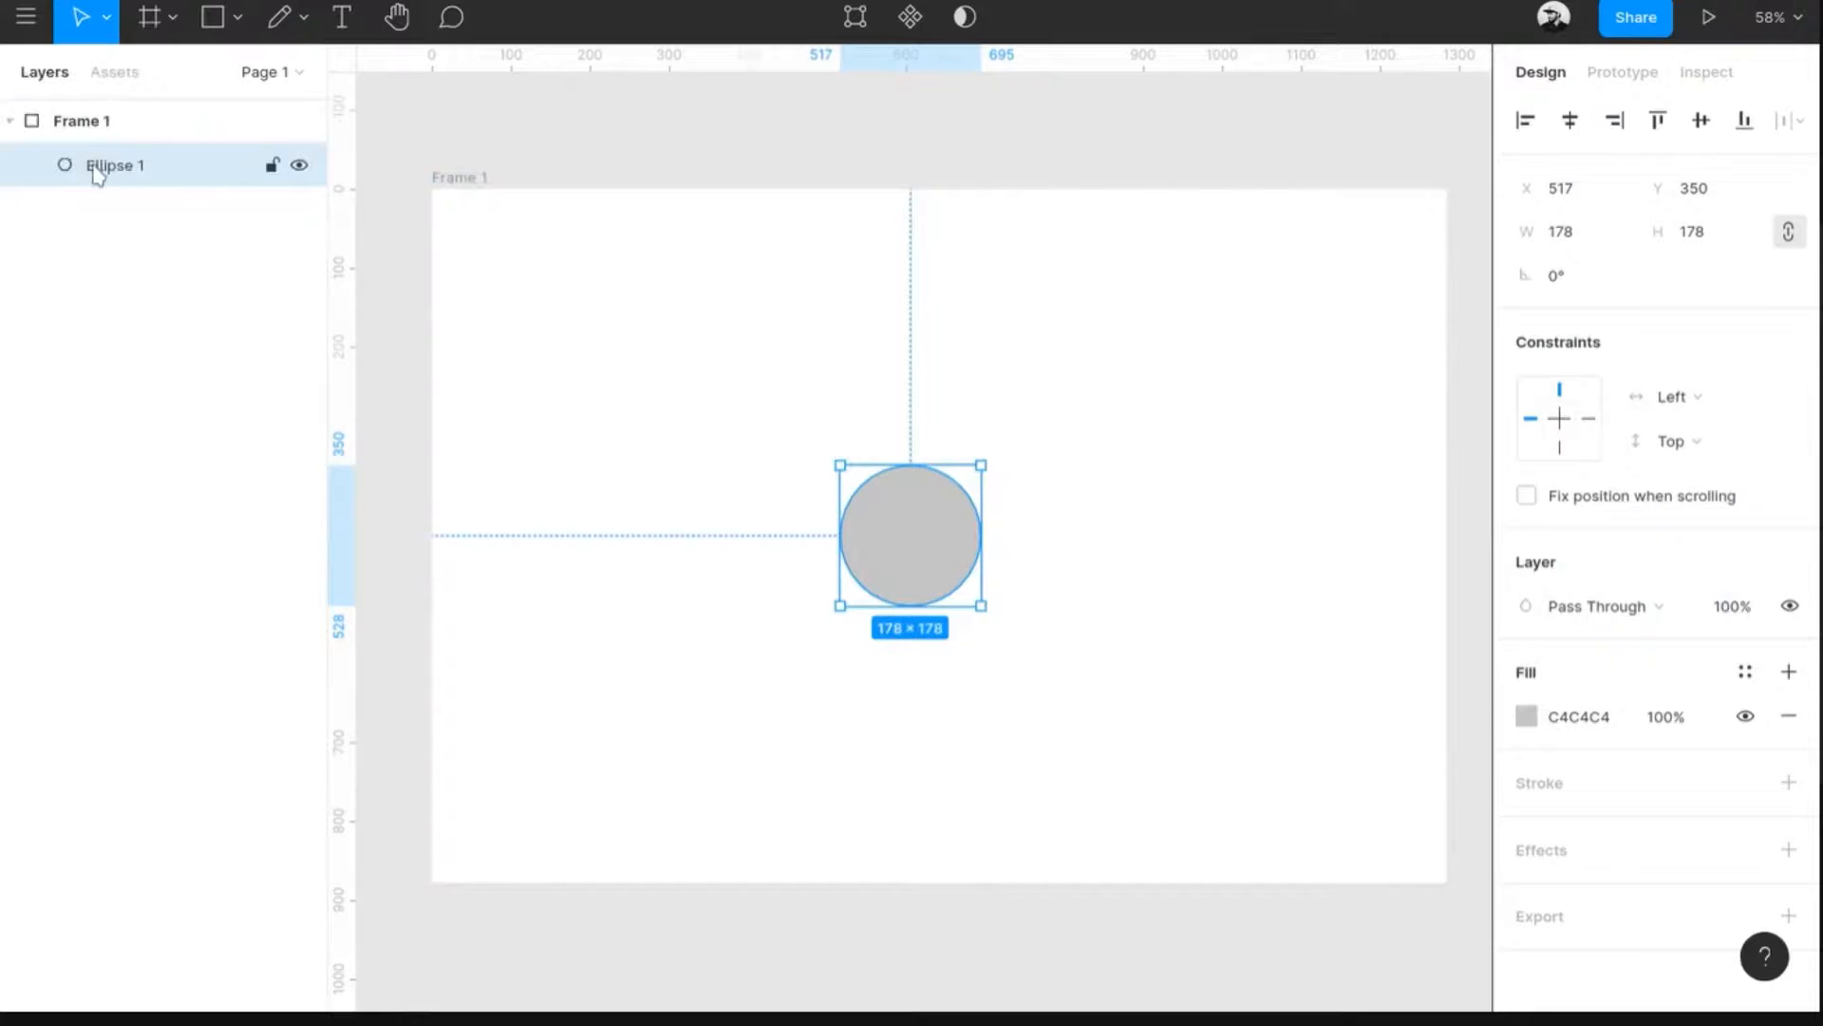
{"action": "left_click", "coordinate": [97, 132]}
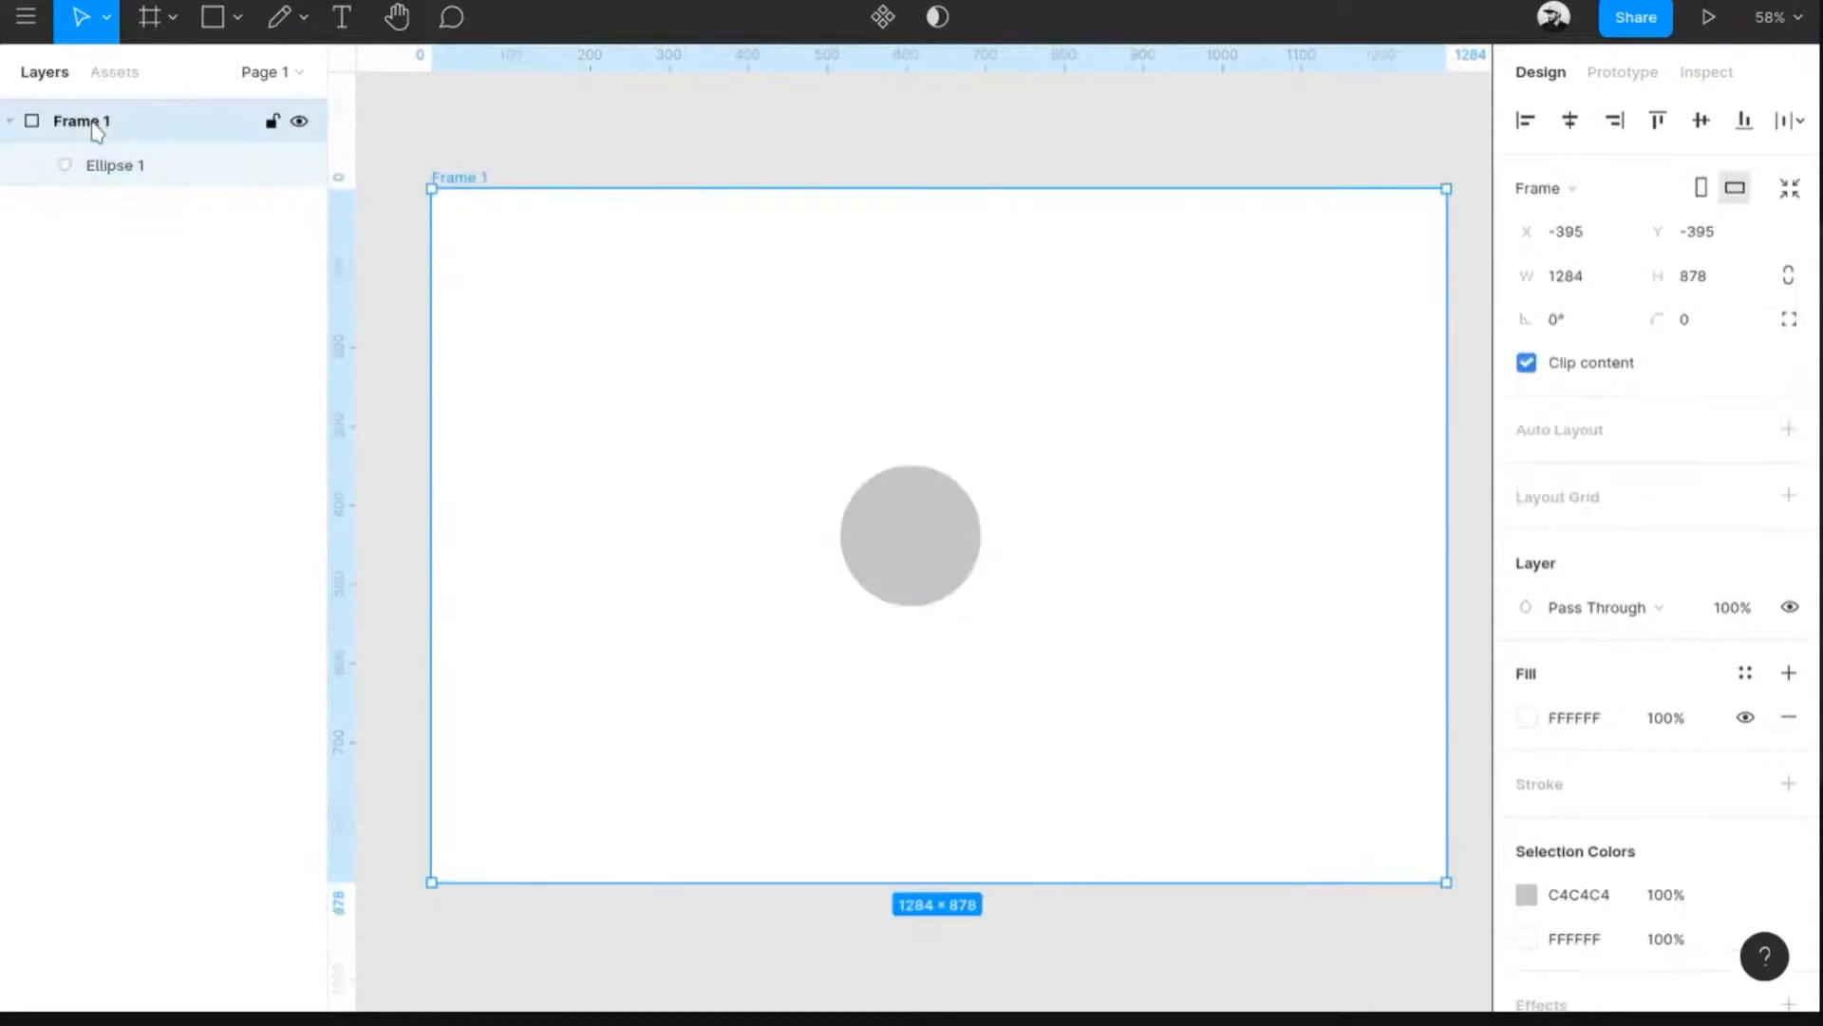
{"action": "left_click", "coordinate": [112, 171]}
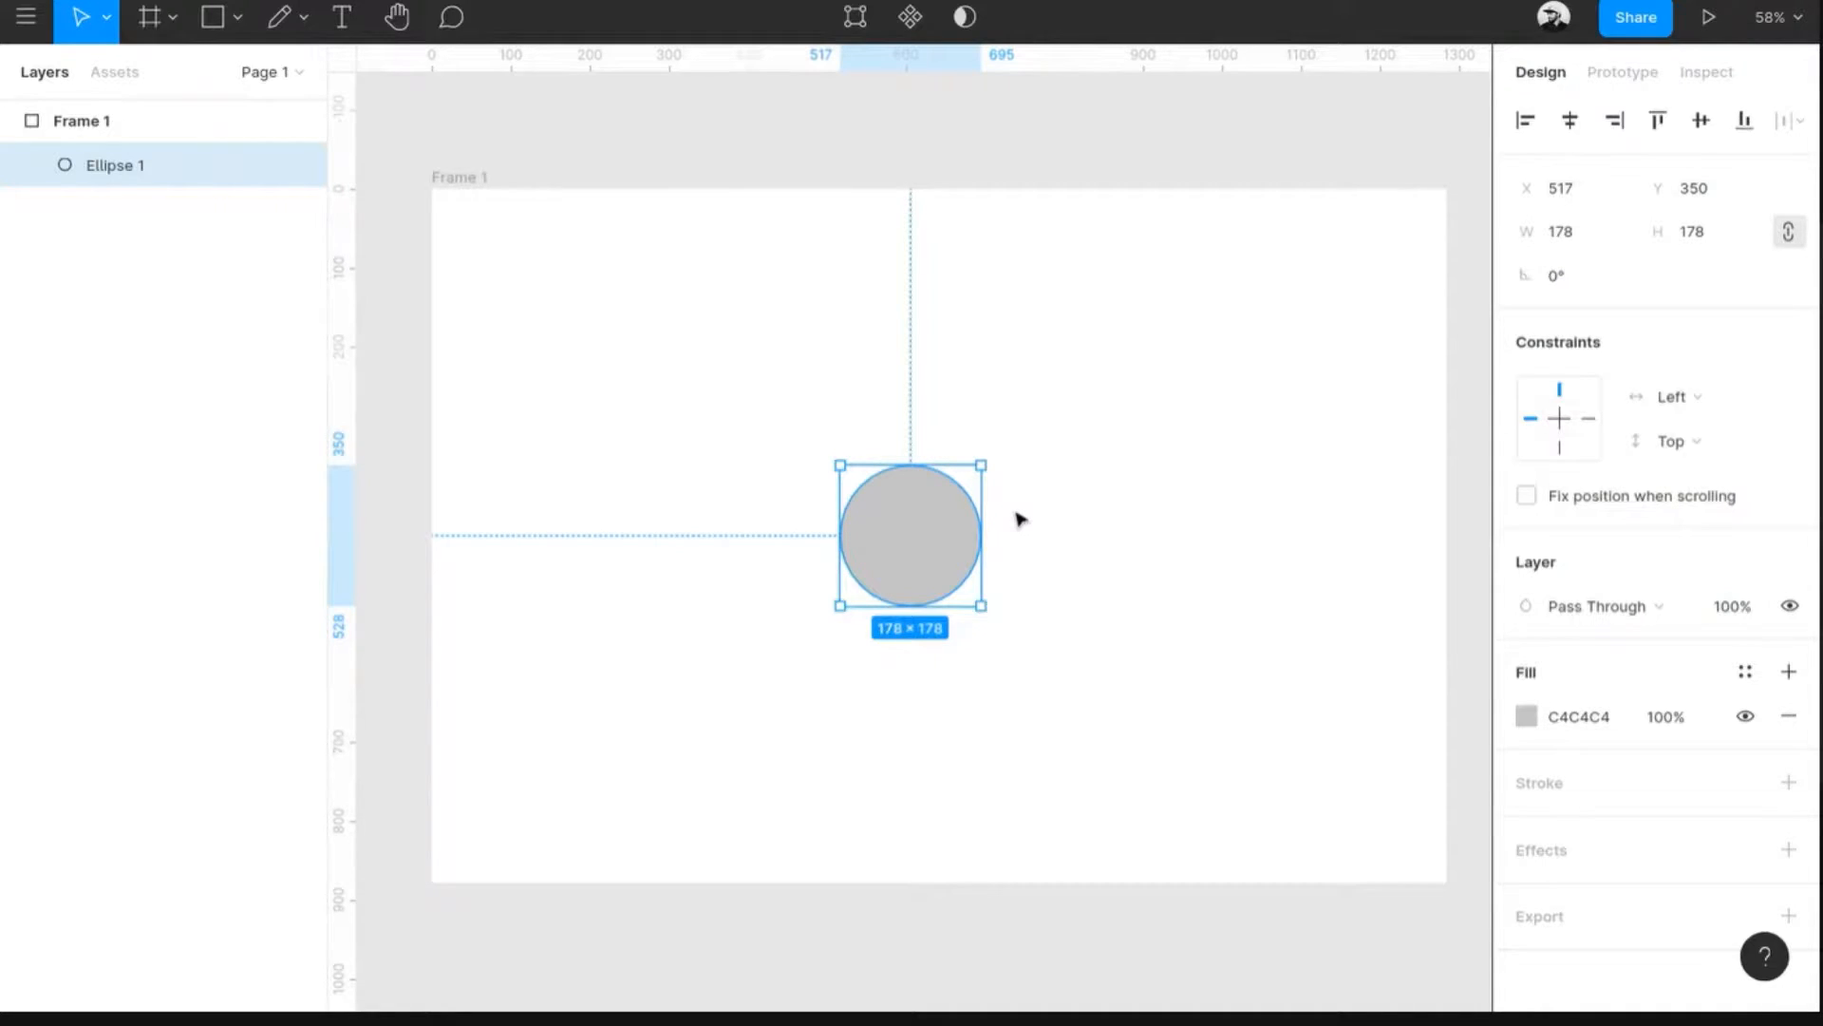
- Try the six alignments on the circle within the frame: left, horizontal centers, right, top, vertical centers and bottom
{"action": "left_click", "coordinate": [1526, 122]}
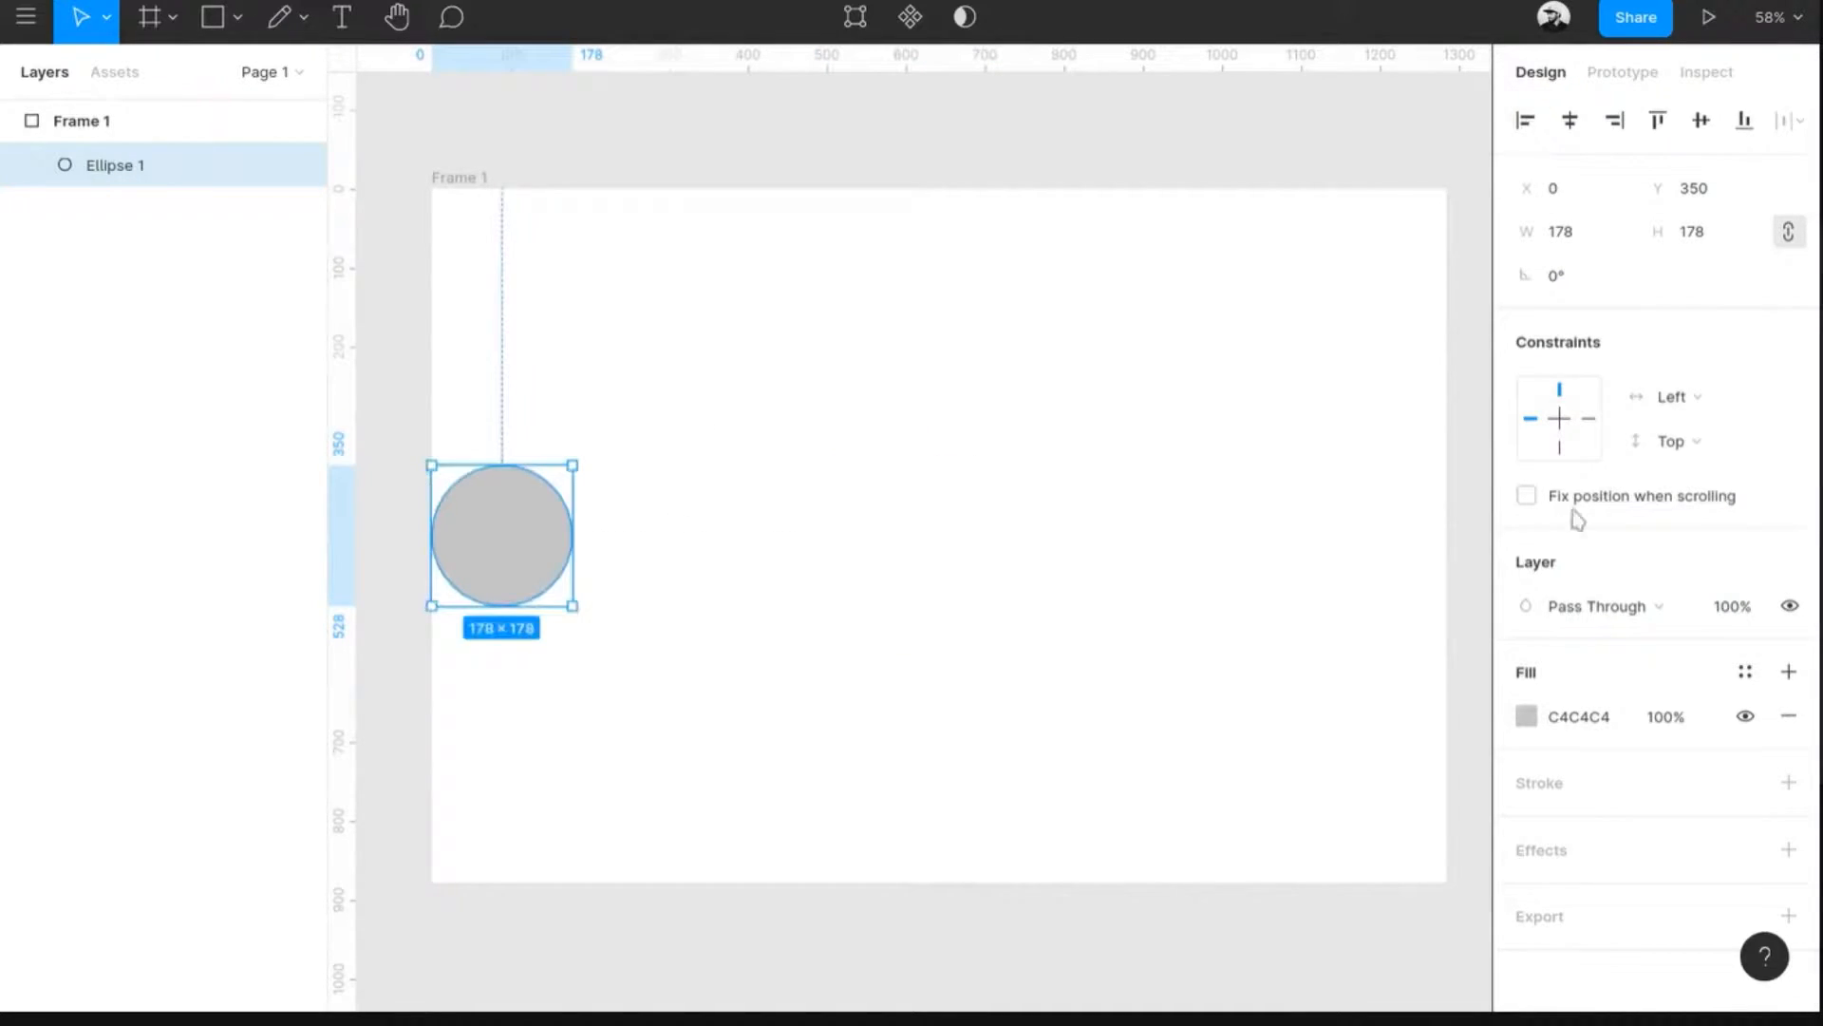
{"action": "left_click", "coordinate": [1571, 122]}
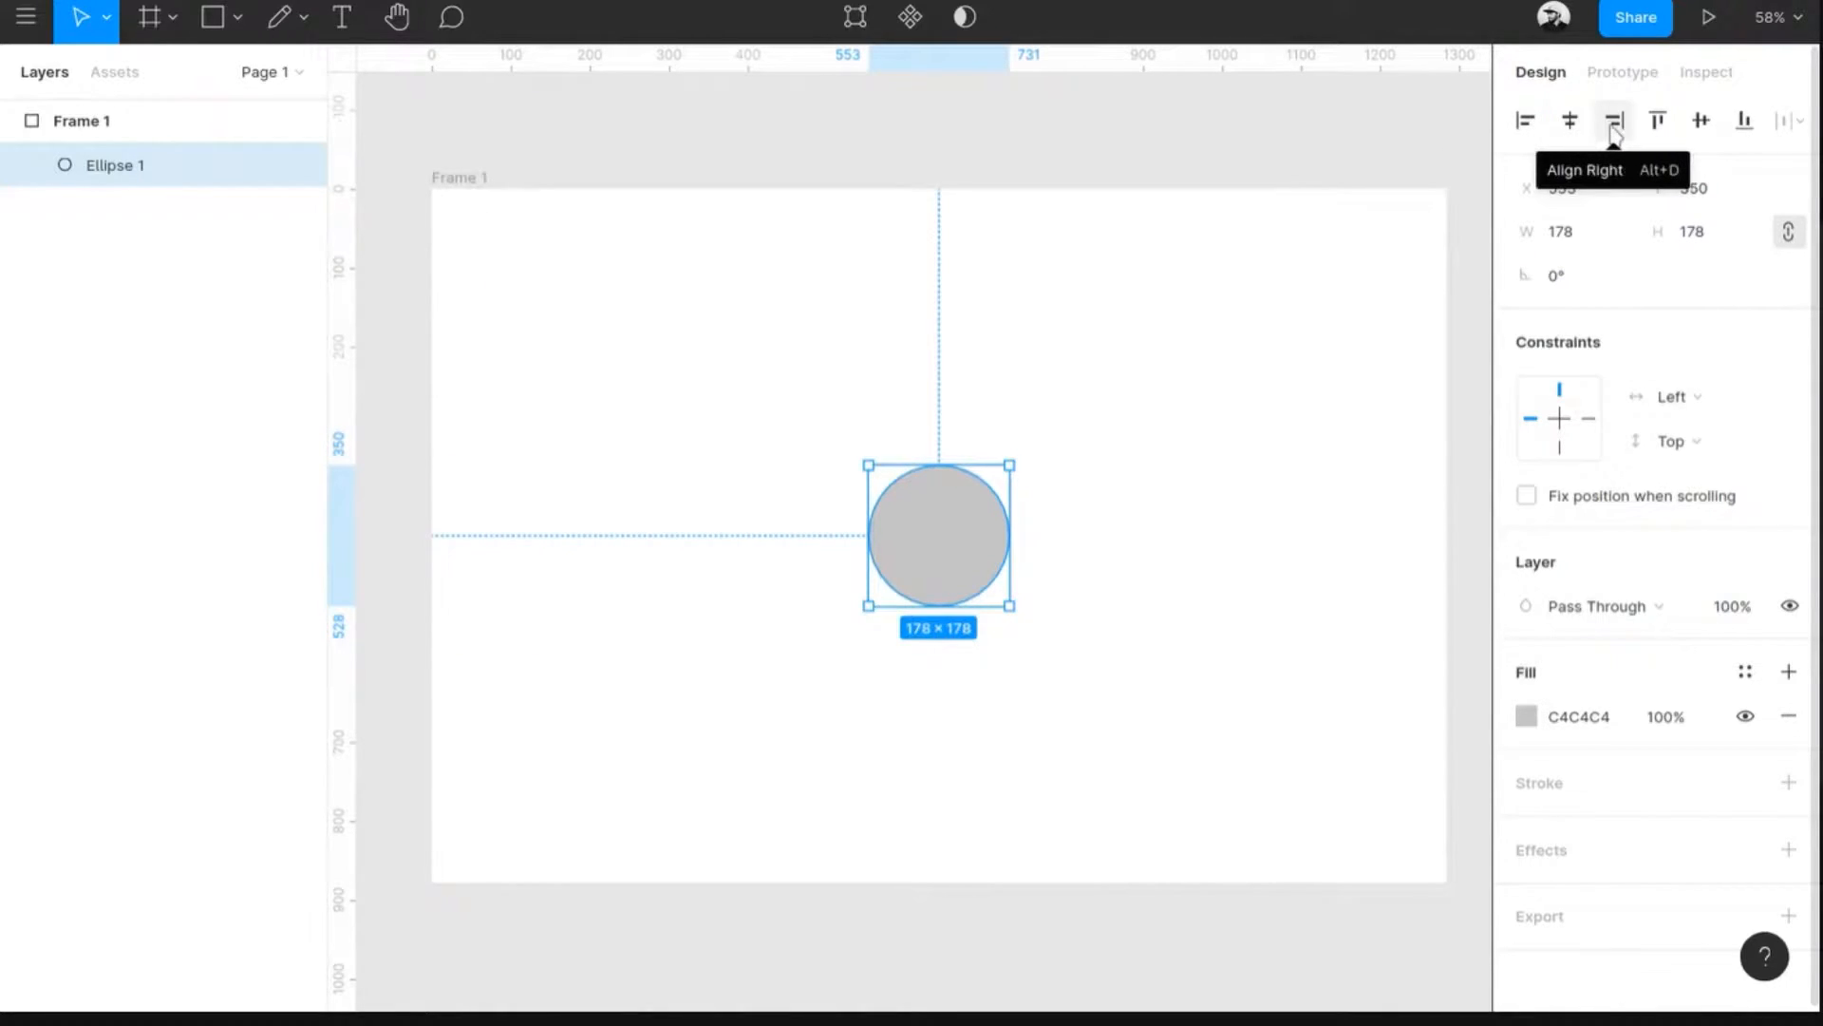
{"action": "left_click", "coordinate": [1612, 125]}
{"action": "left_click", "coordinate": [1655, 125]}
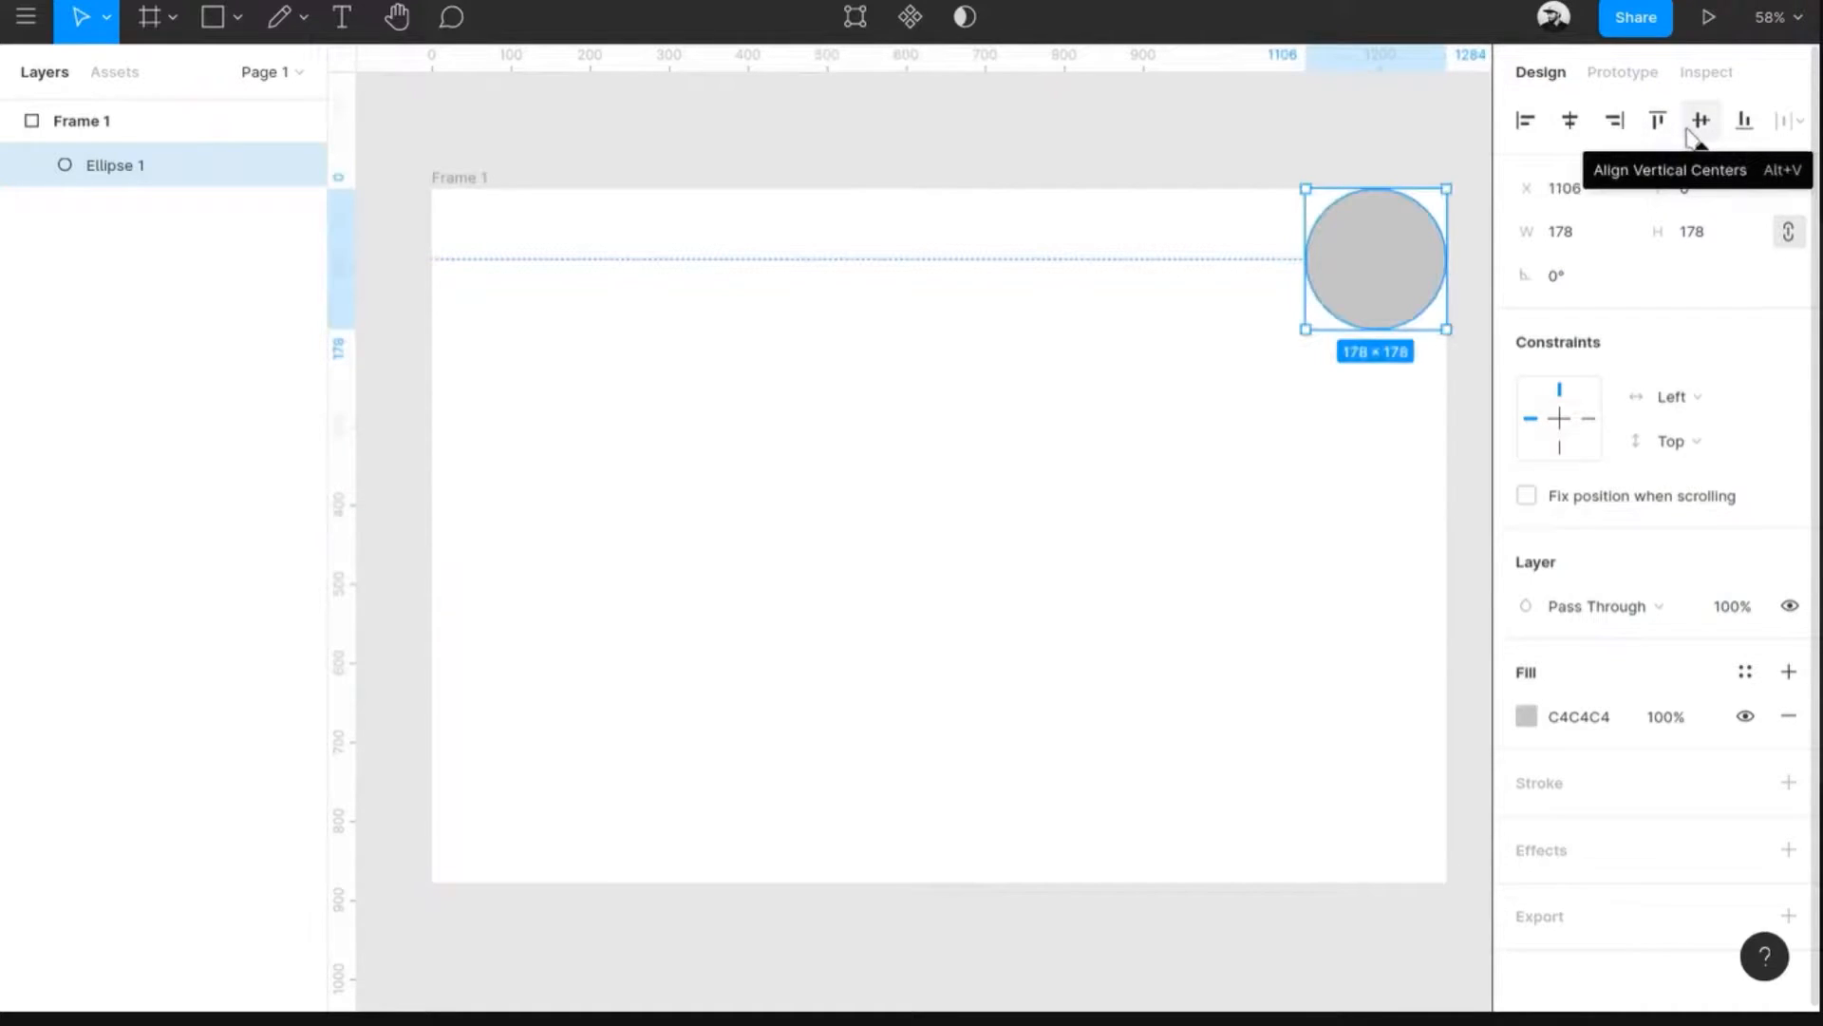
{"action": "left_click", "coordinate": [1696, 125]}
{"action": "left_click", "coordinate": [1742, 125]}
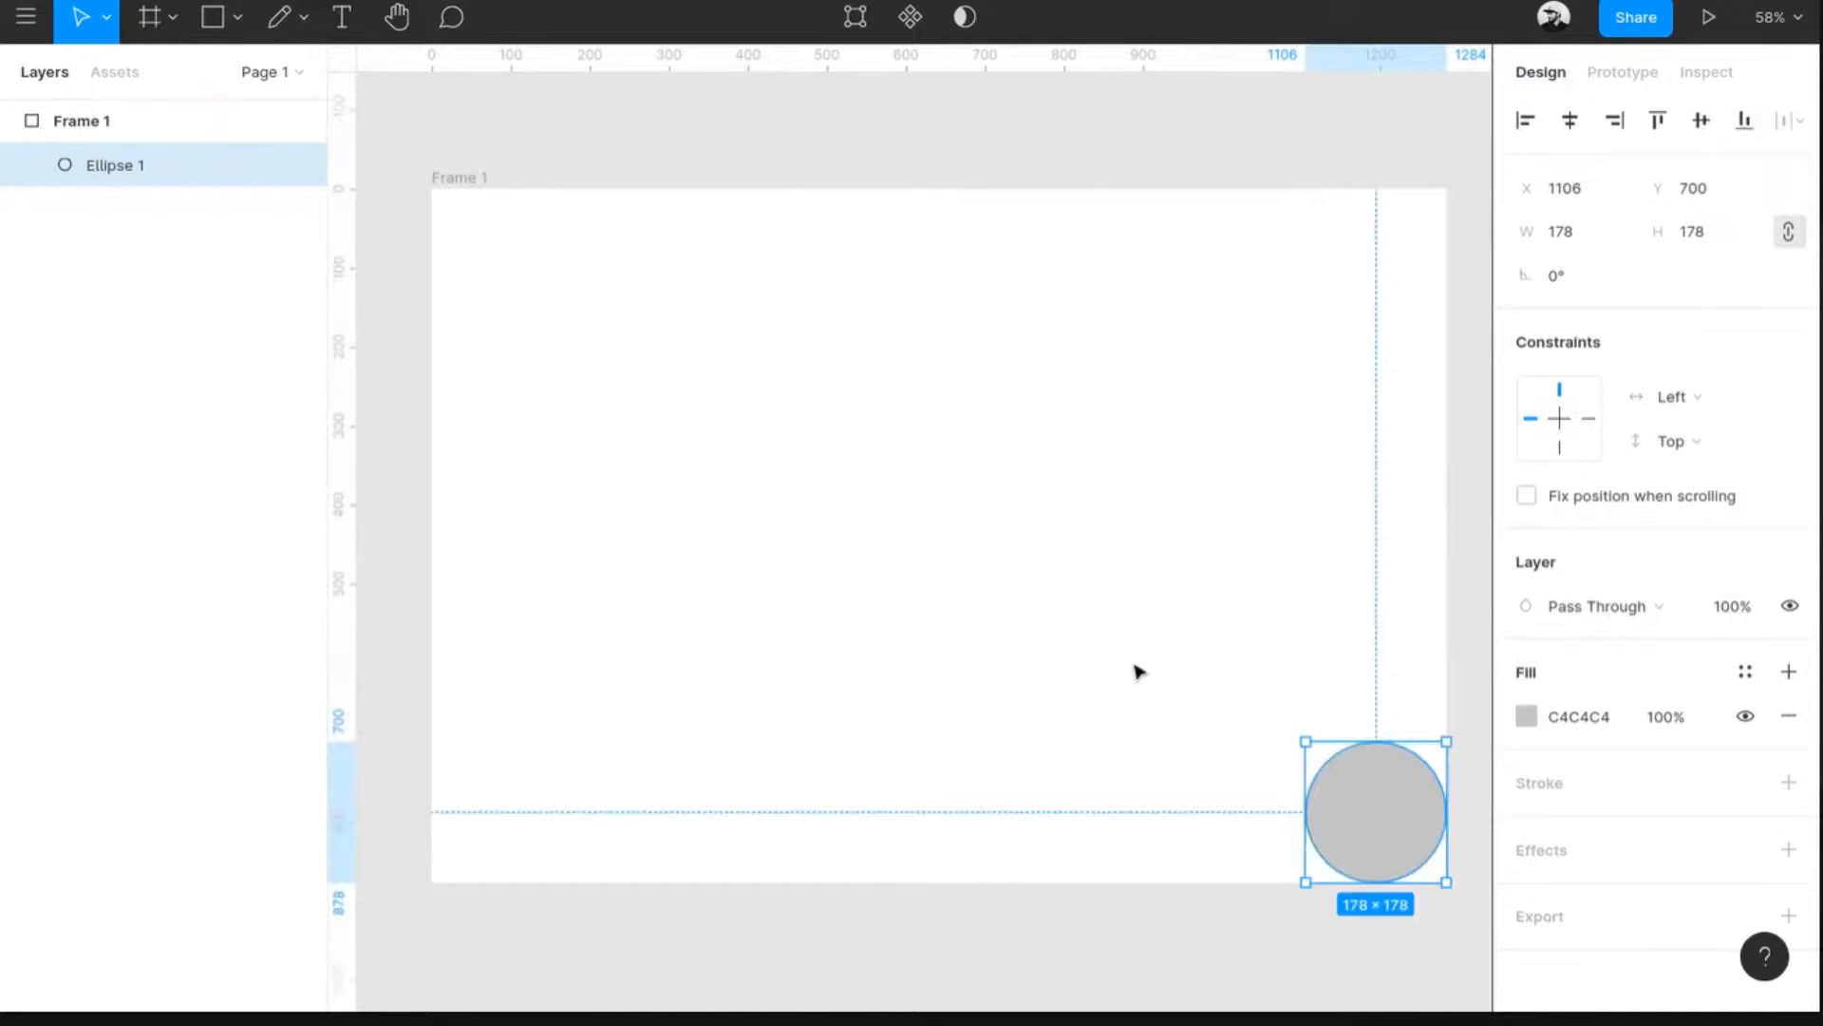
- Move the circle to about X 28, Y 626, and align it to the frame's horizontal and vertical centers
{"action": "left_click_drag", "start_coordinate": [1395, 810], "coordinate": [546, 753]}
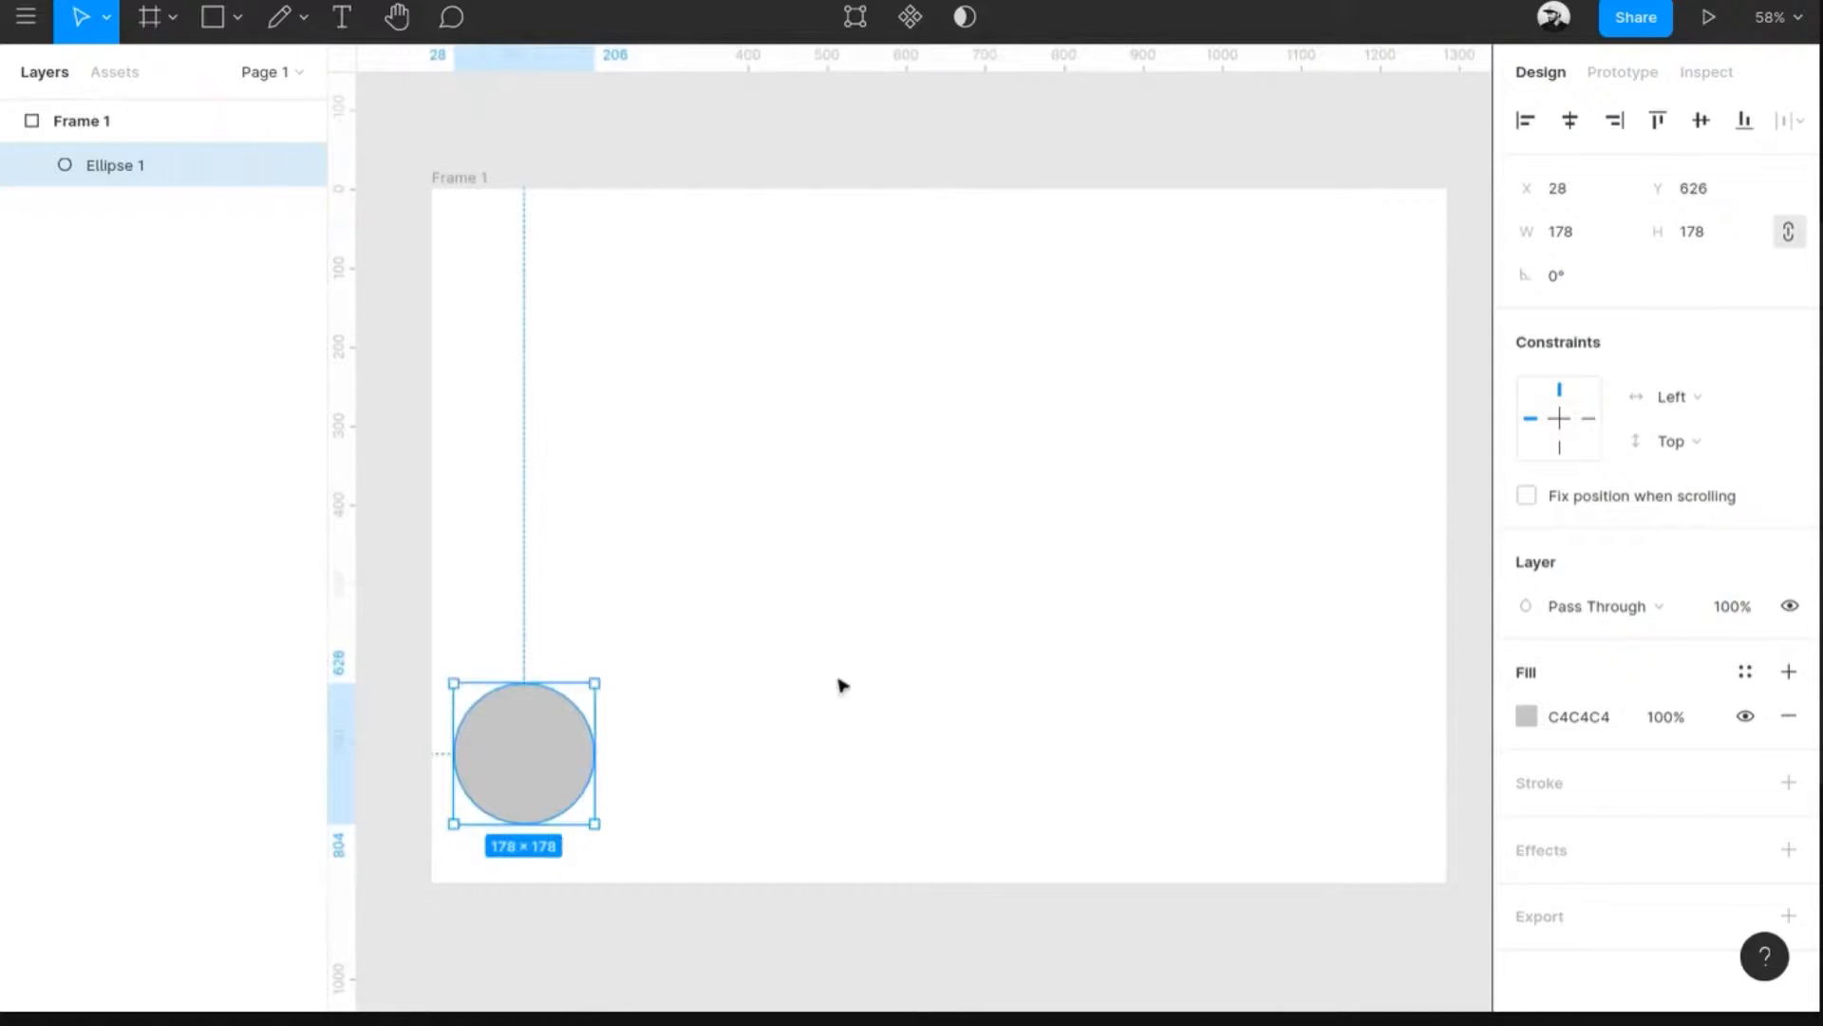
{"action": "left_click", "coordinate": [1569, 121]}
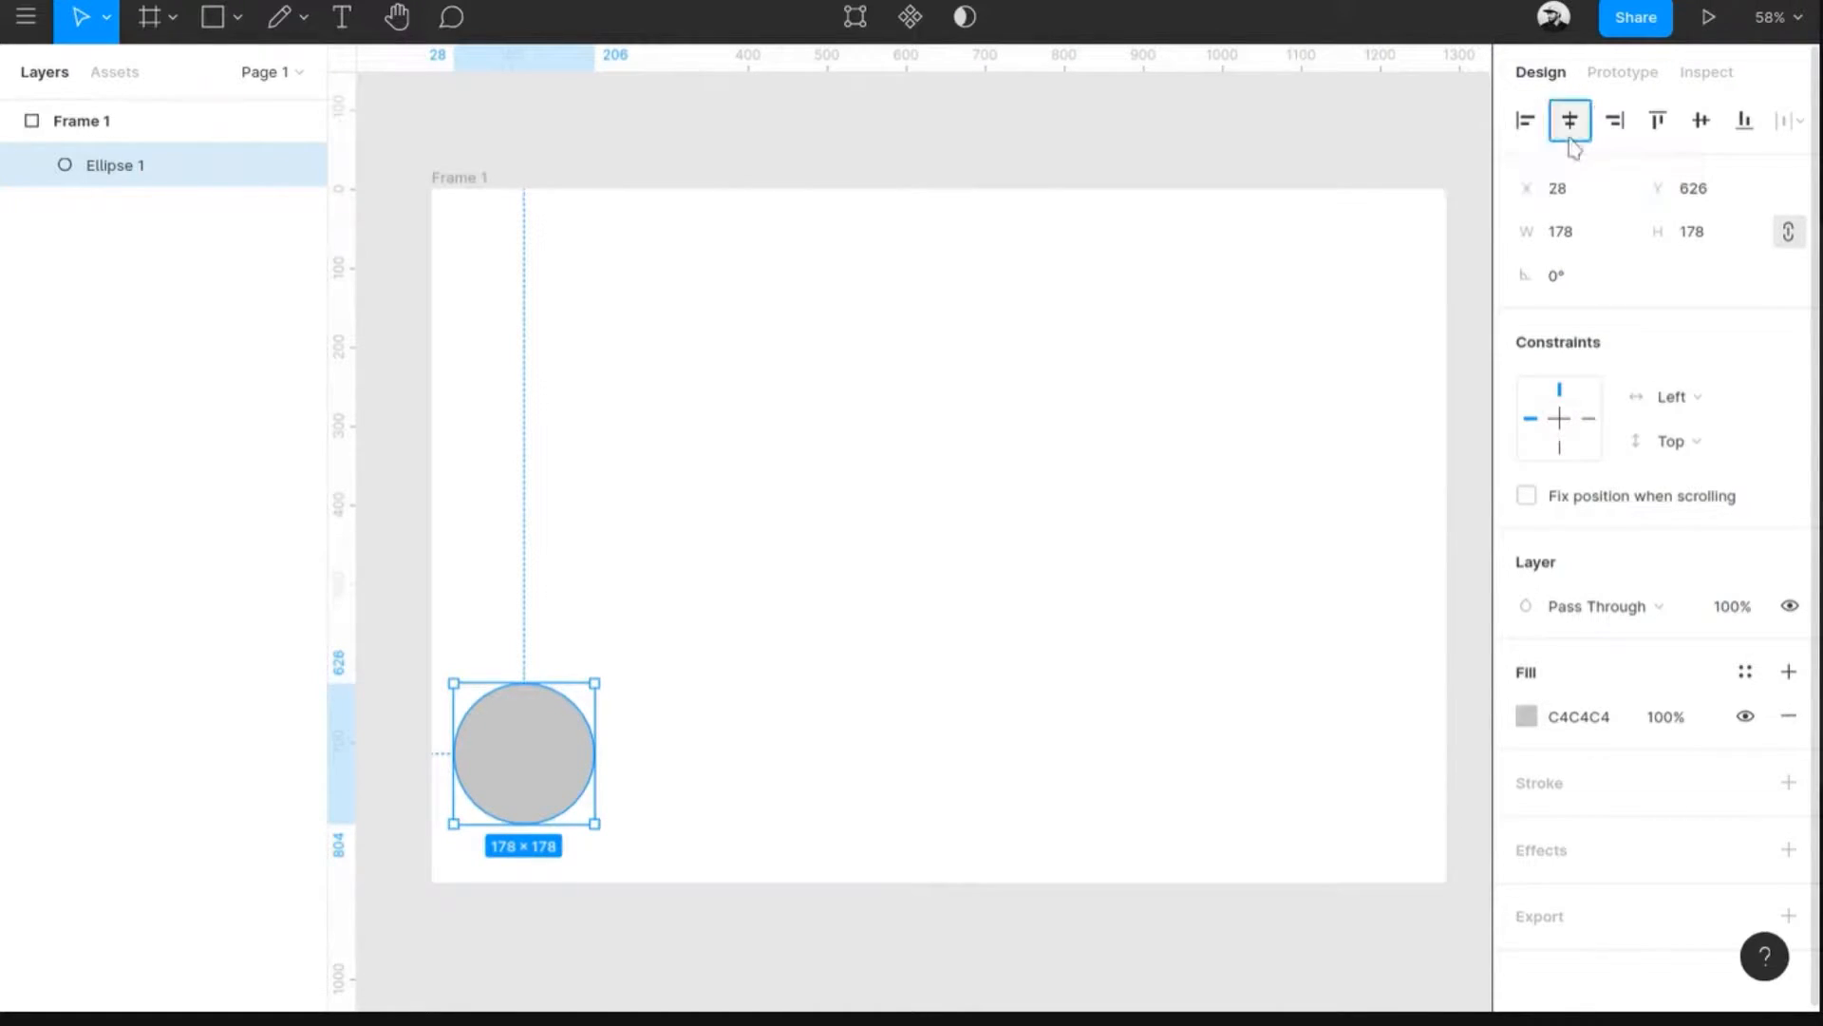
{"action": "left_click", "coordinate": [1702, 121]}
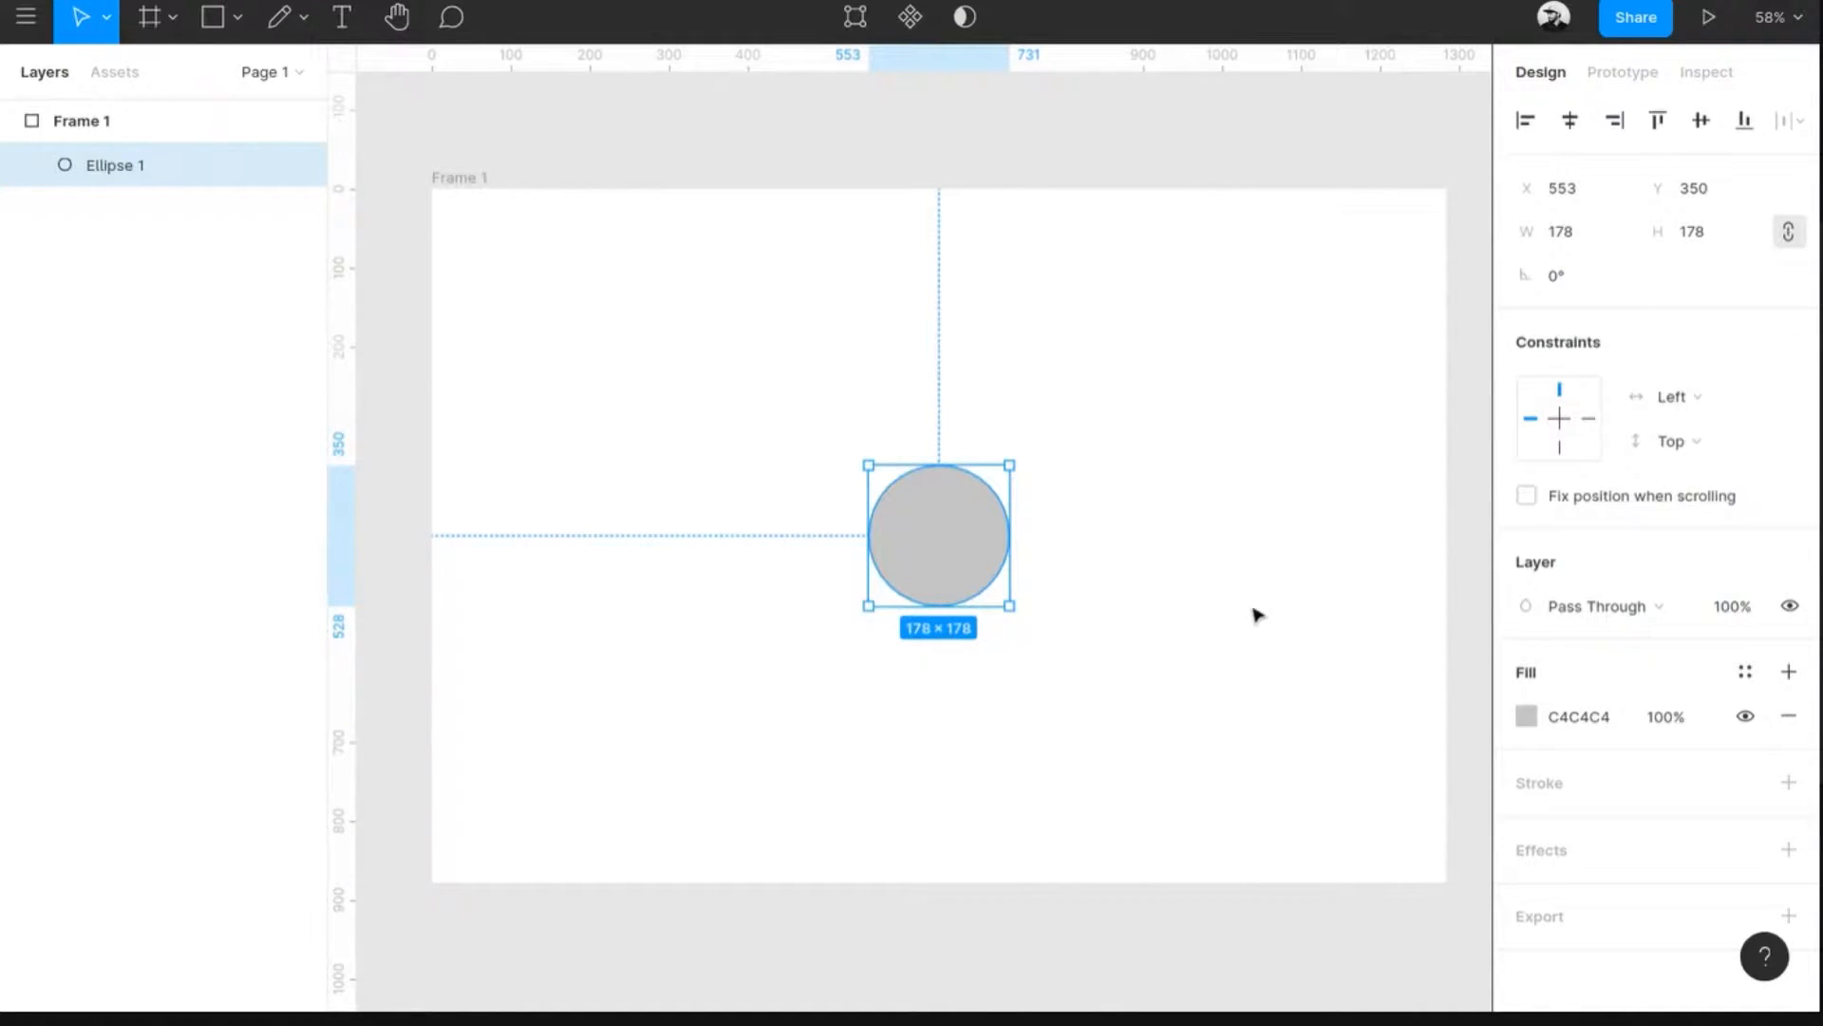
- Move the circle off the frame's center to about X 473, Y 296, and keep it selected
{"action": "left_click", "coordinate": [1256, 615]}
{"action": "left_click_drag", "start_coordinate": [949, 570], "coordinate": [875, 528]}
{"action": "left_click", "coordinate": [894, 627]}
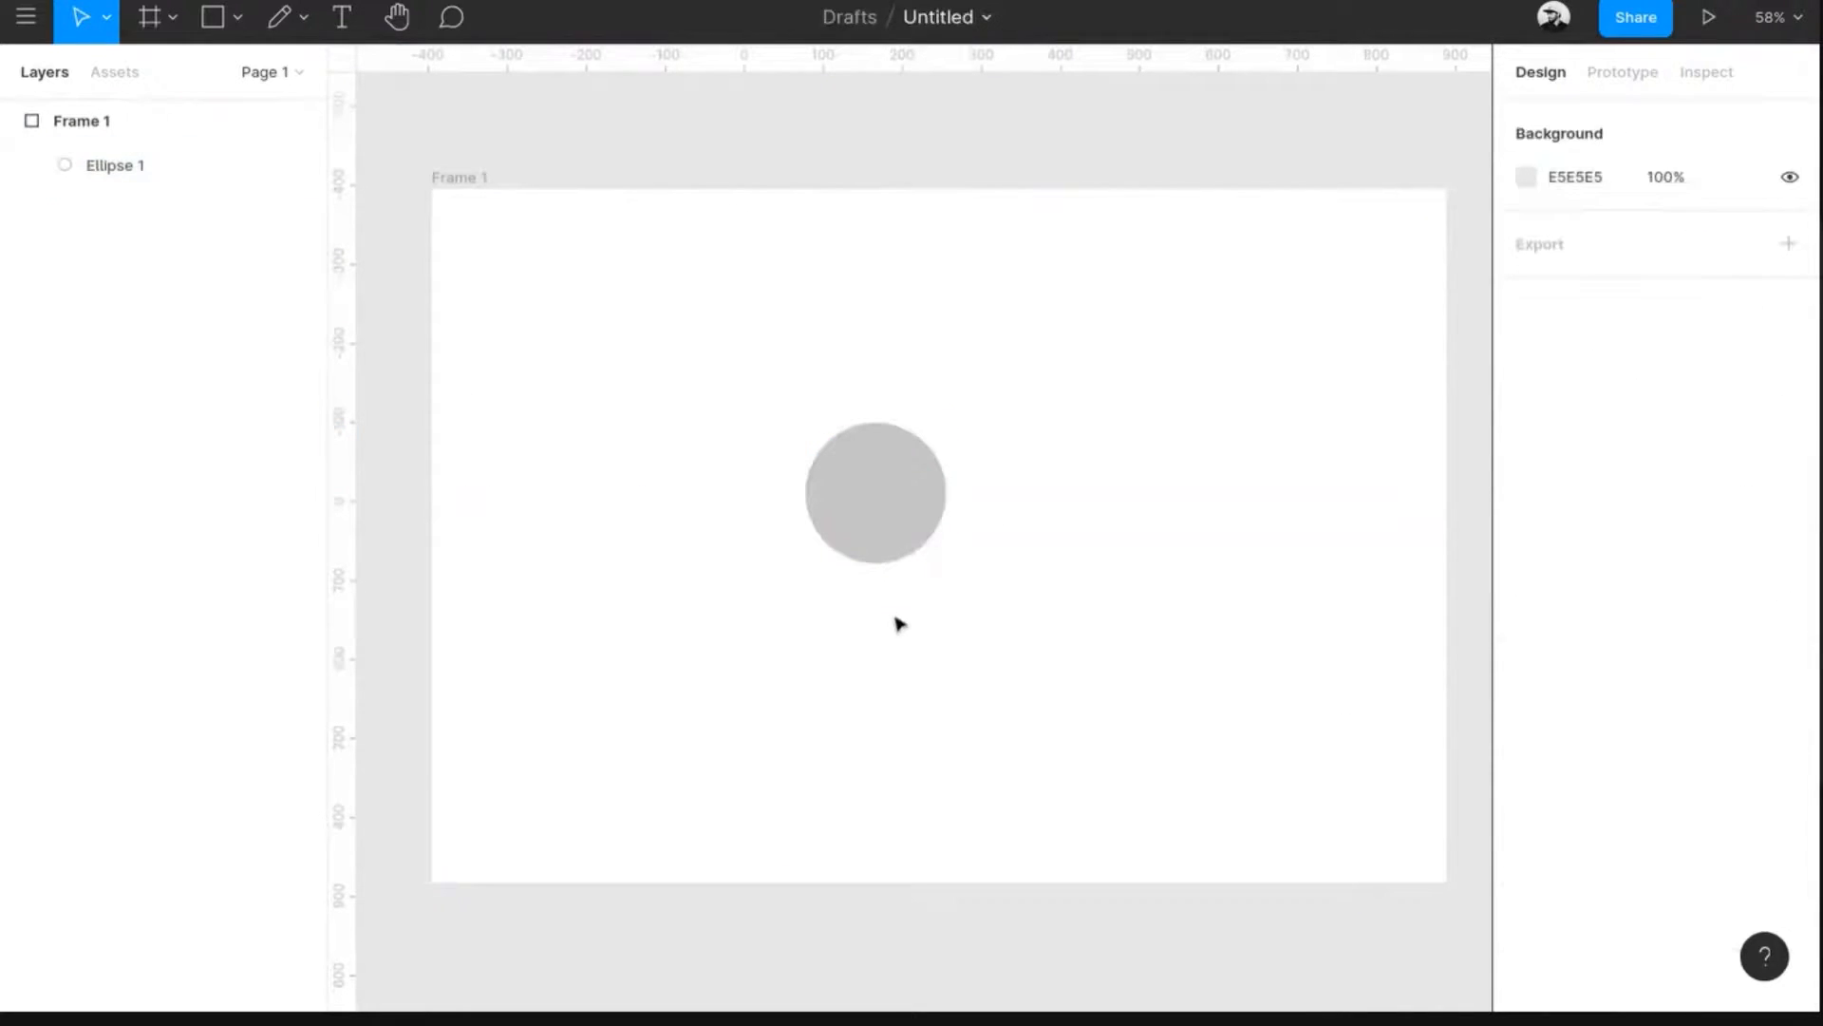
{"action": "left_click", "coordinate": [898, 505]}
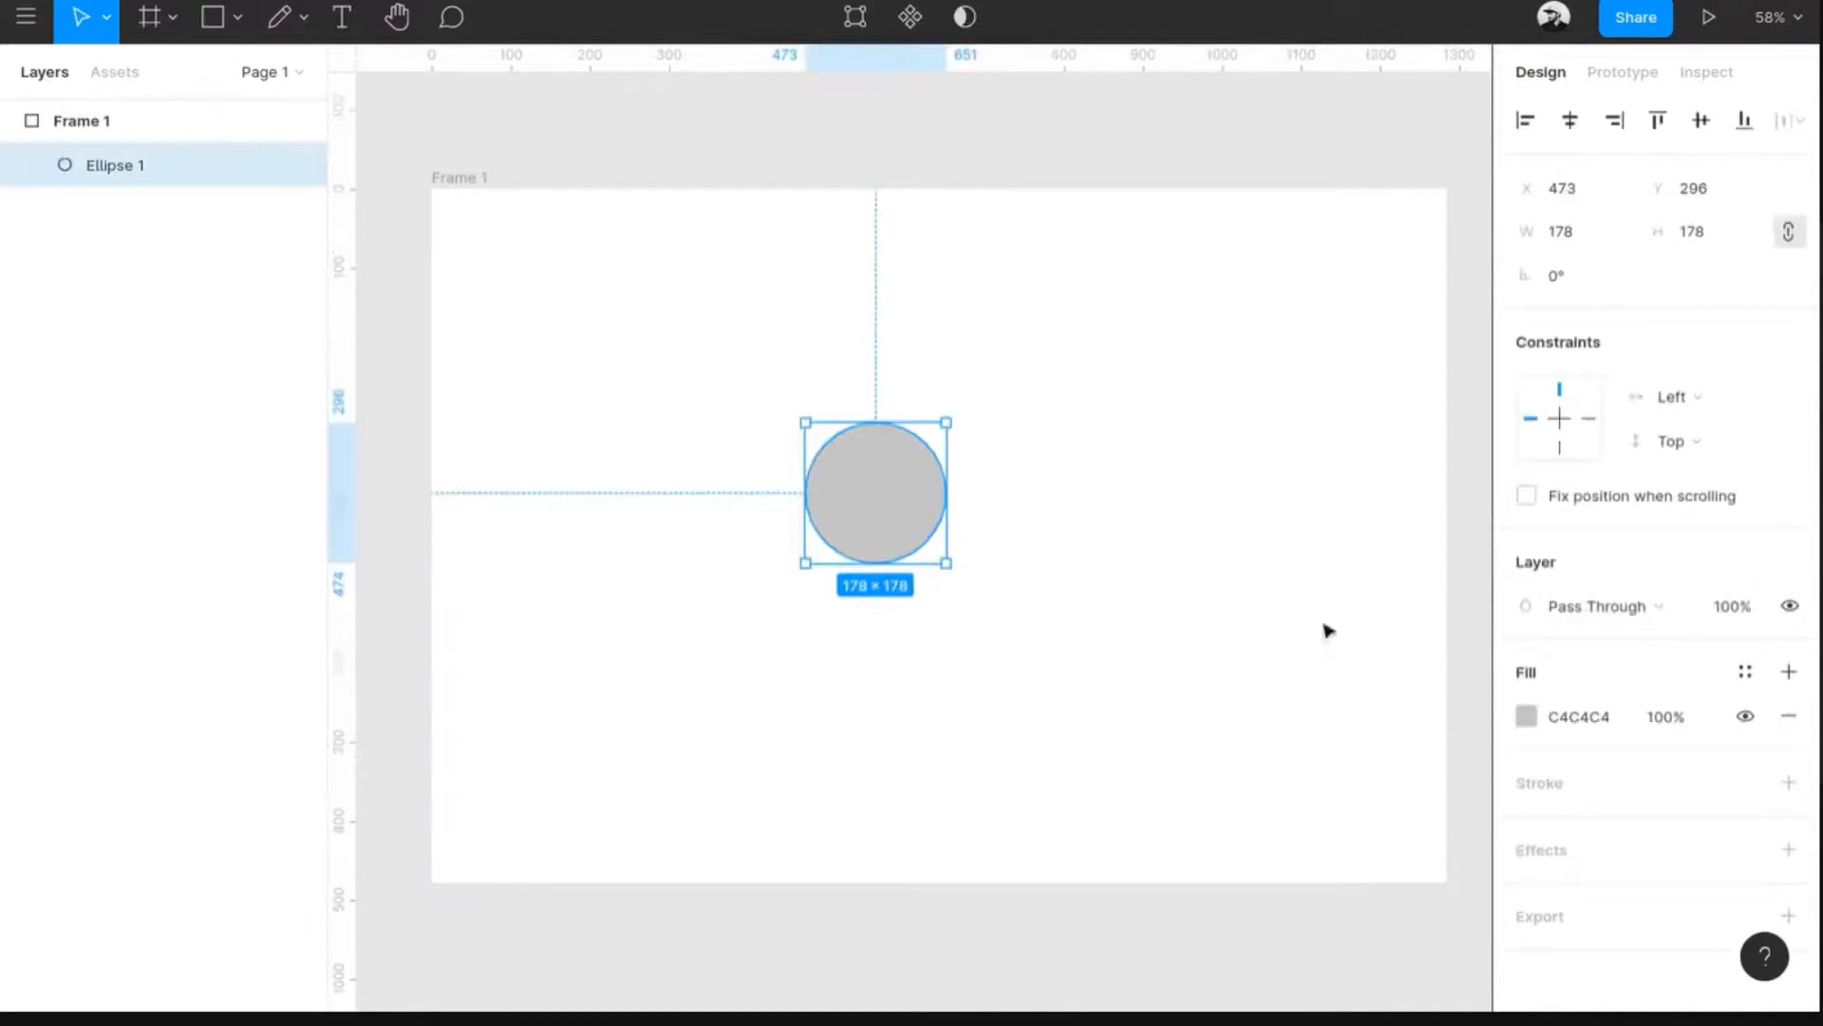
- Draw a second circle about 133 × 133 beside the grey one and fill it with red DB1E1E
{"action": "key", "text": "o"}
{"action": "left_click_drag", "start_coordinate": [1054, 458], "coordinate": [1160, 563]}
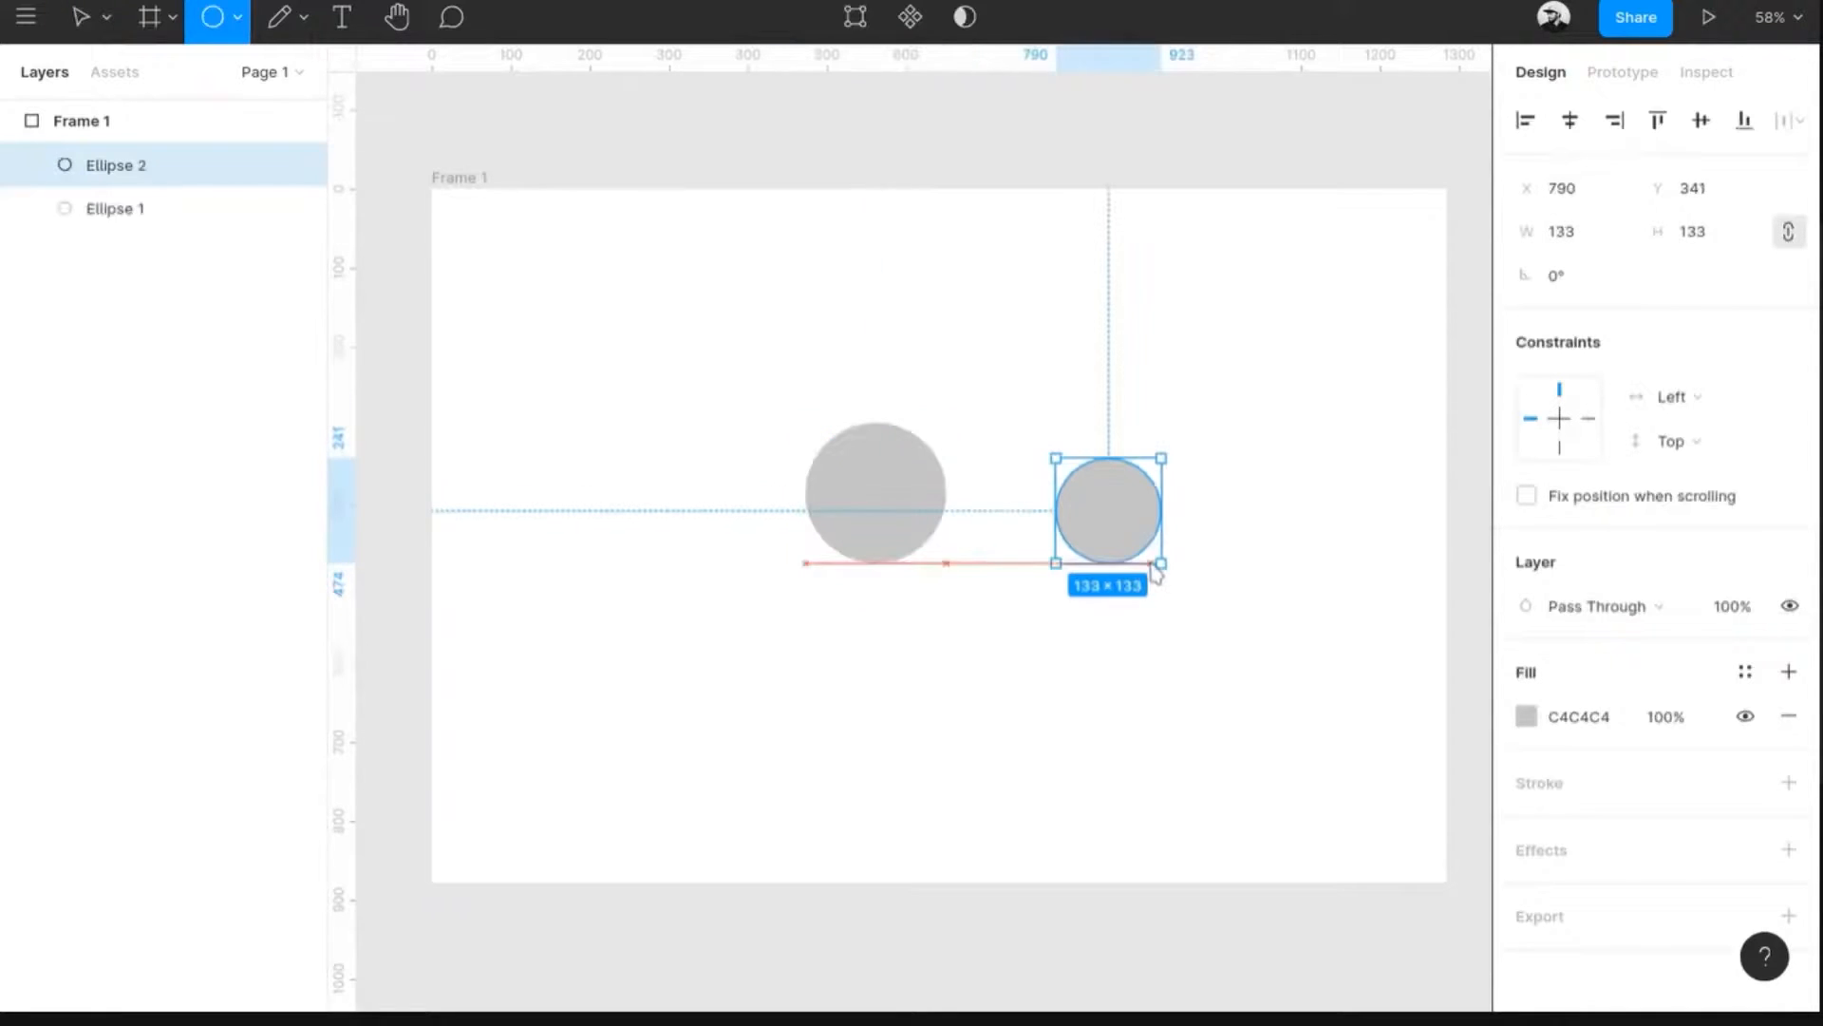
{"action": "left_click", "coordinate": [1528, 718]}
{"action": "left_click", "coordinate": [1392, 447]}
{"action": "left_click", "coordinate": [1302, 529]}
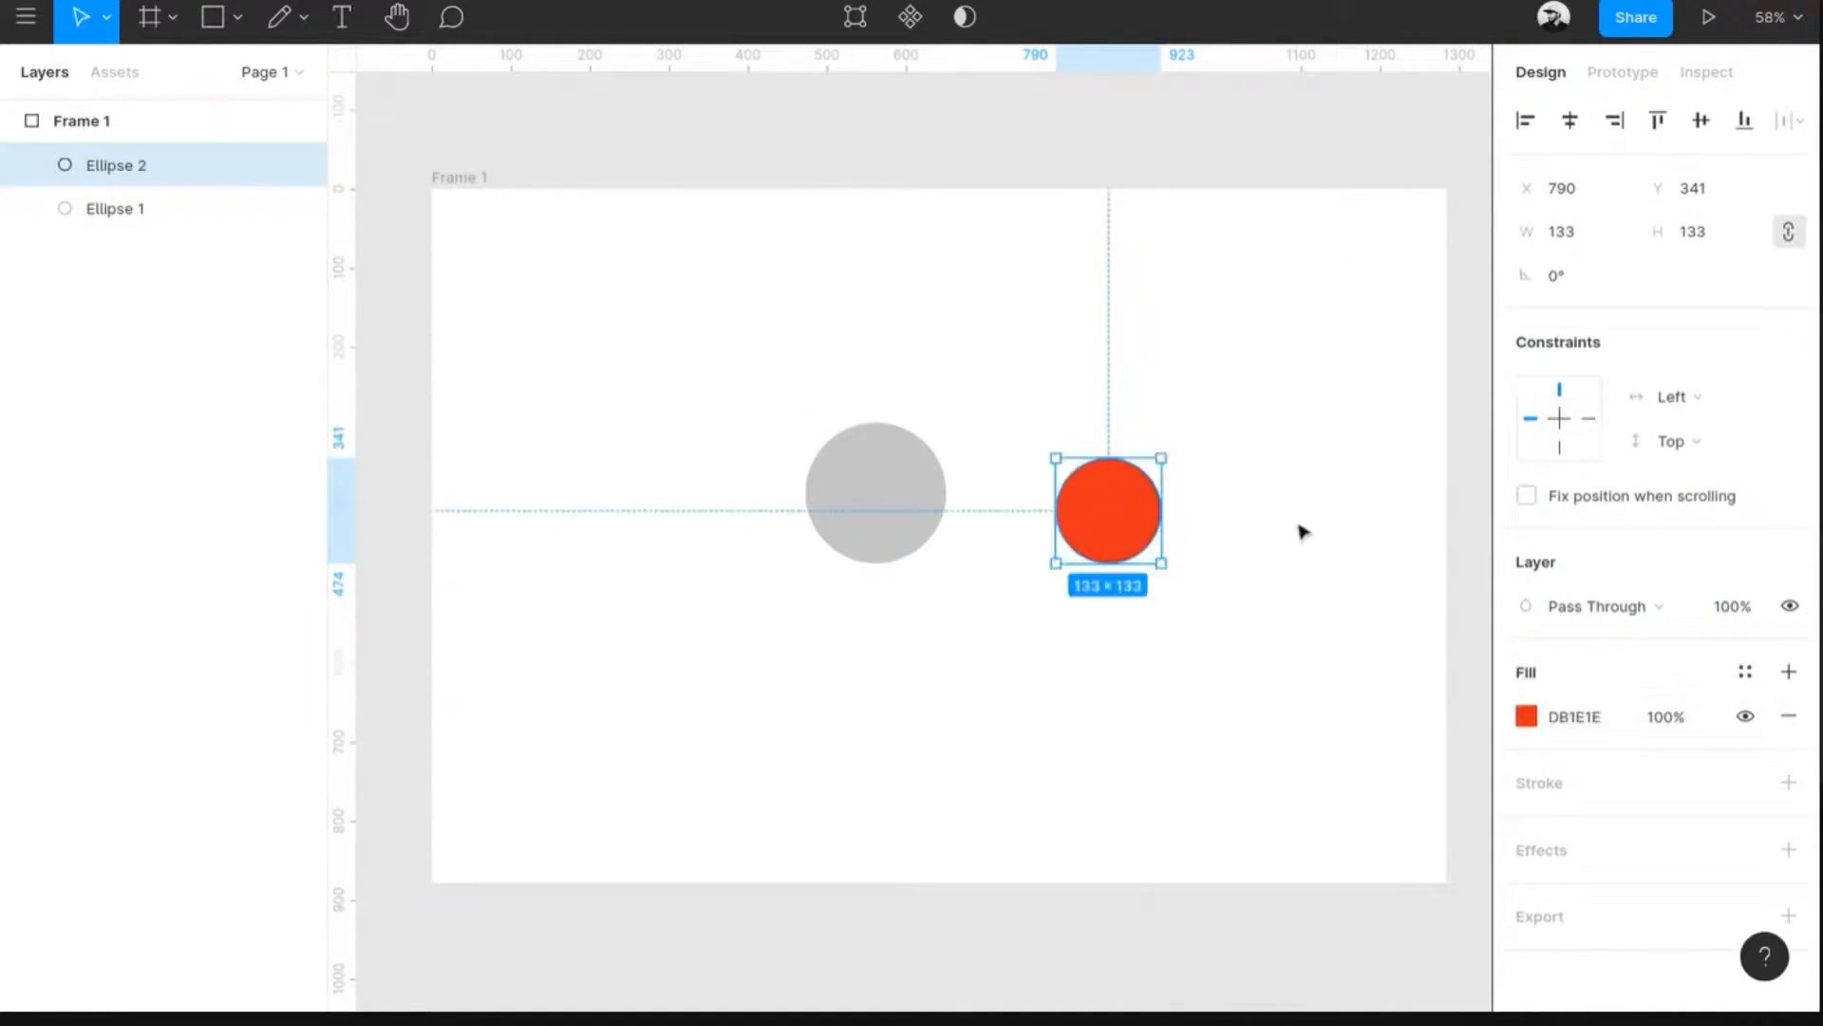
- Move the red circle onto the grey circle's center, at about X 495, Y 319, and select the grey circle
{"action": "left_click", "coordinate": [910, 510], "text": "shift"}
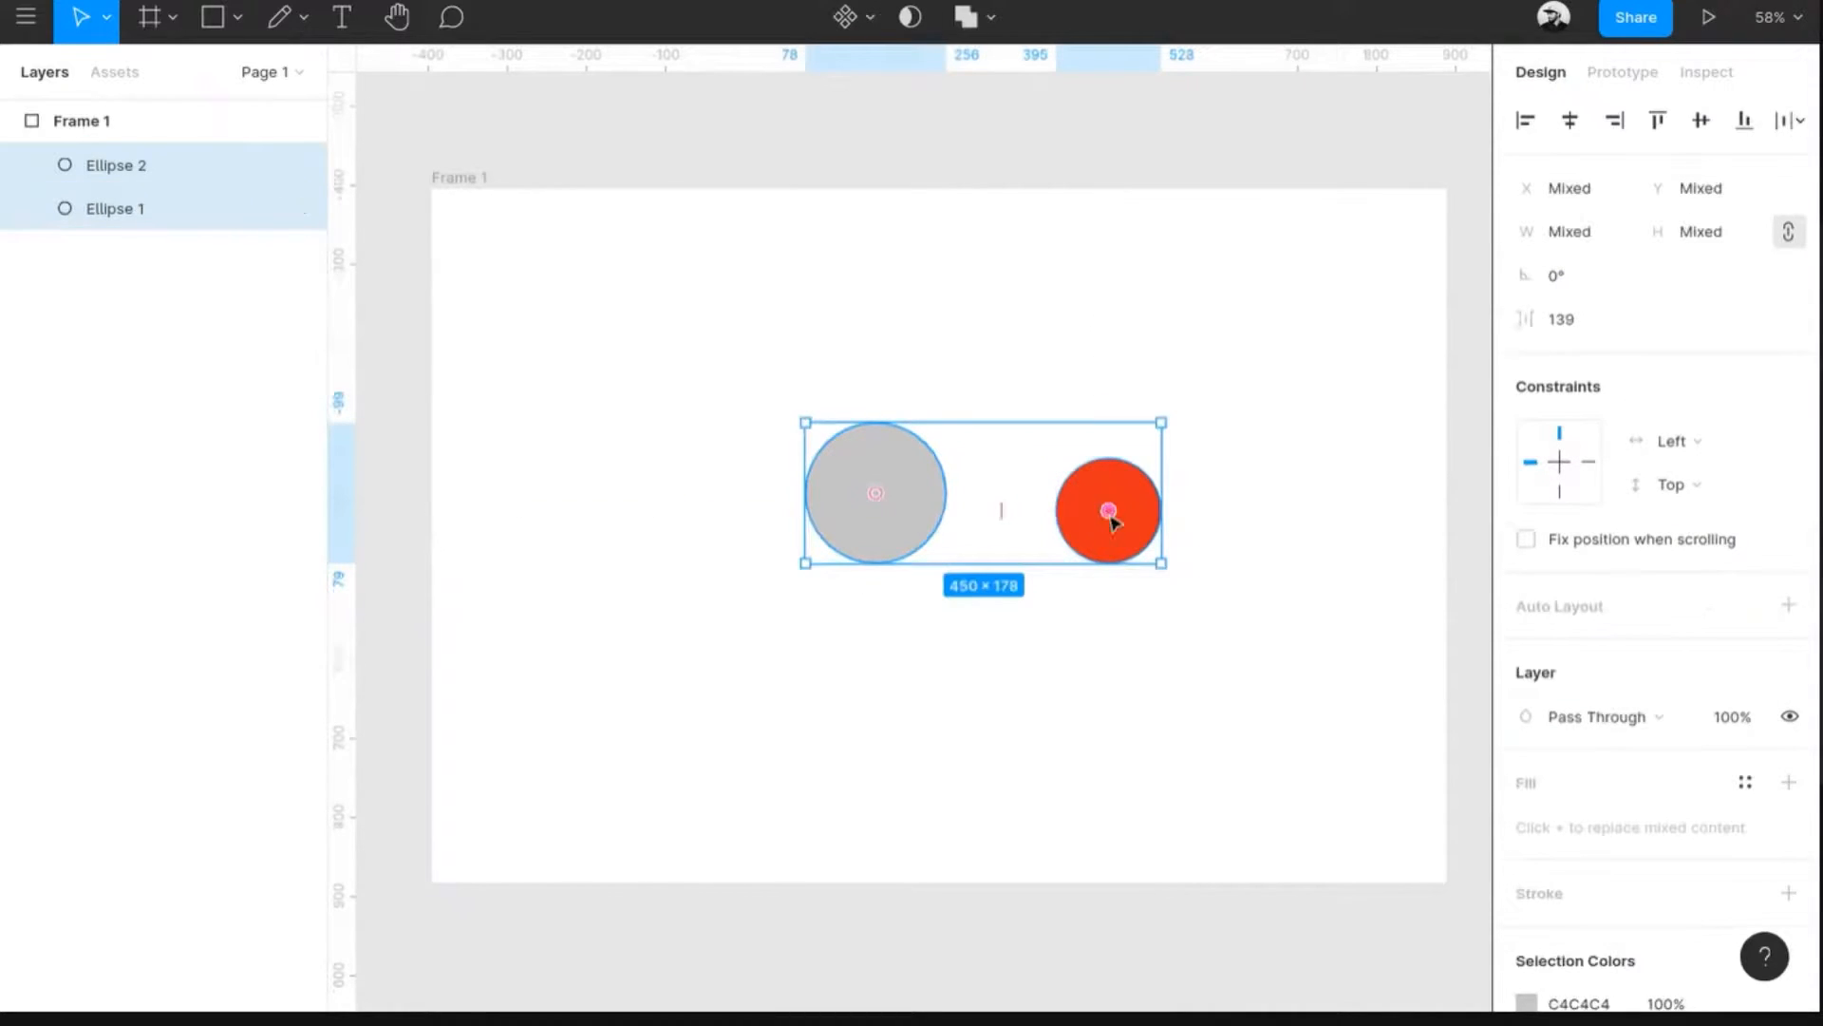
{"action": "left_click", "coordinate": [1111, 547]}
{"action": "left_click_drag", "start_coordinate": [1119, 546], "coordinate": [886, 523]}
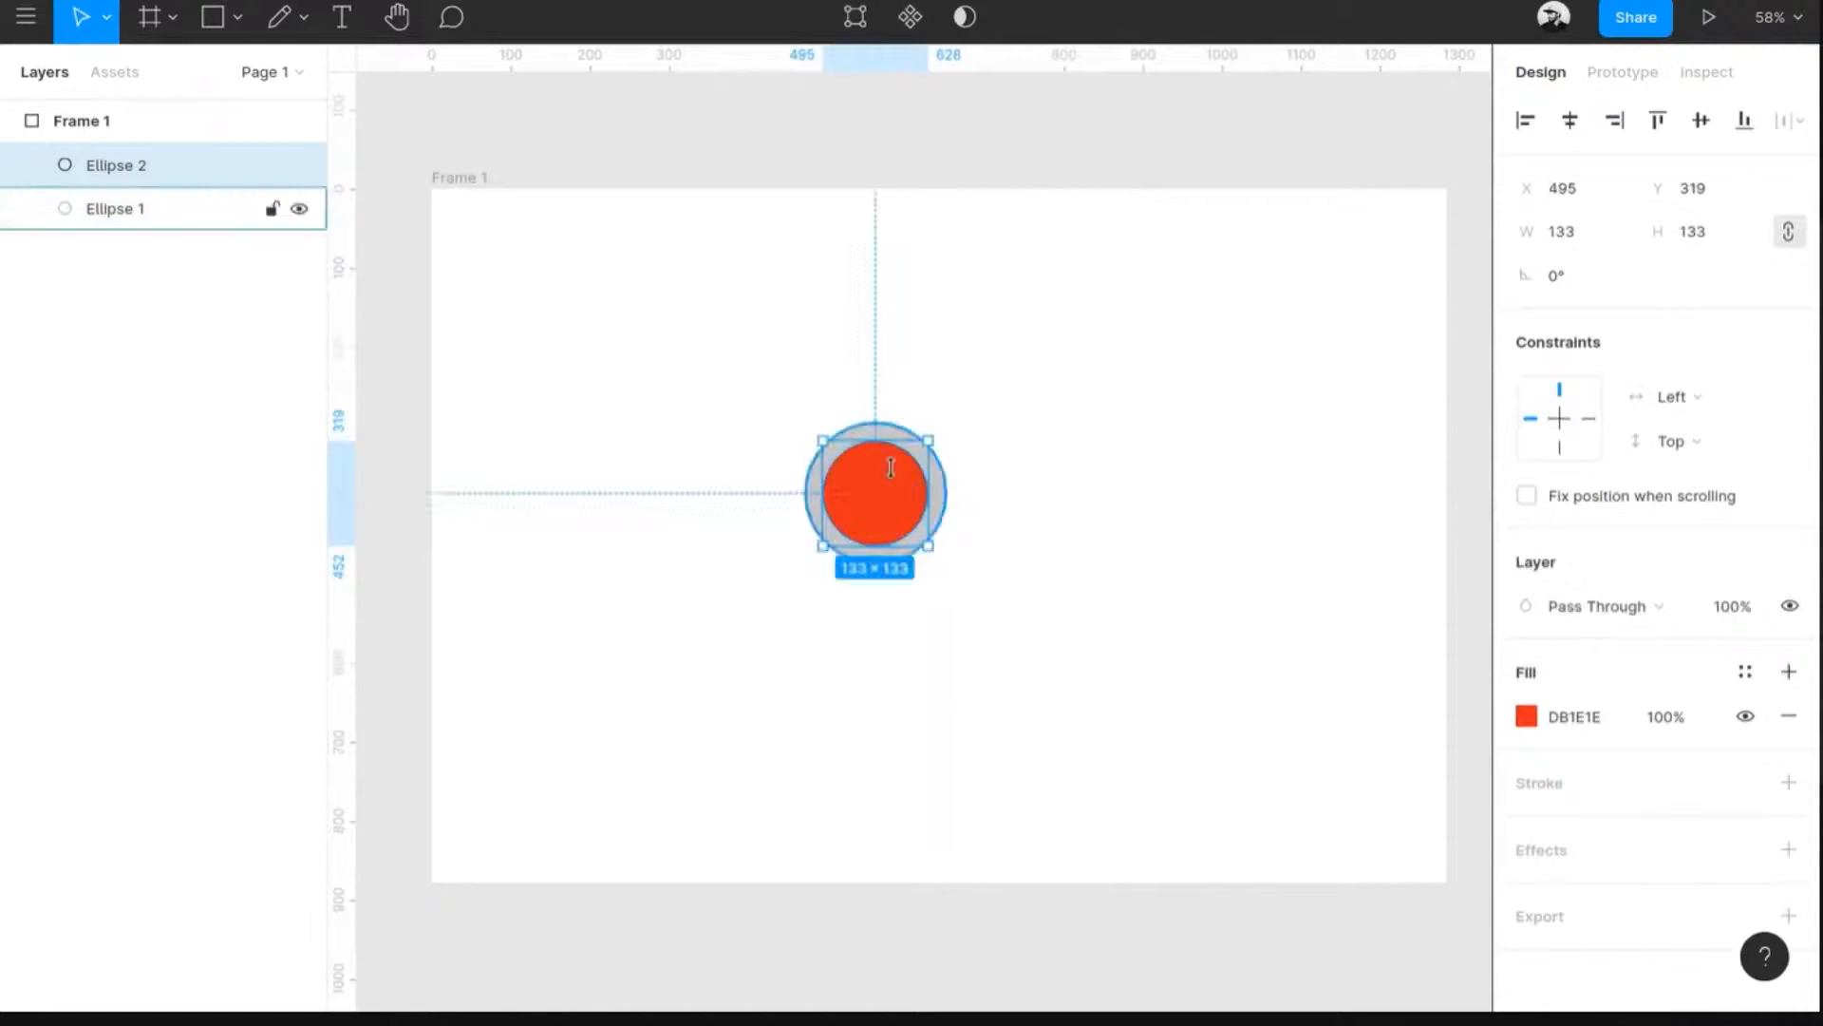
{"action": "left_click", "coordinate": [936, 493]}
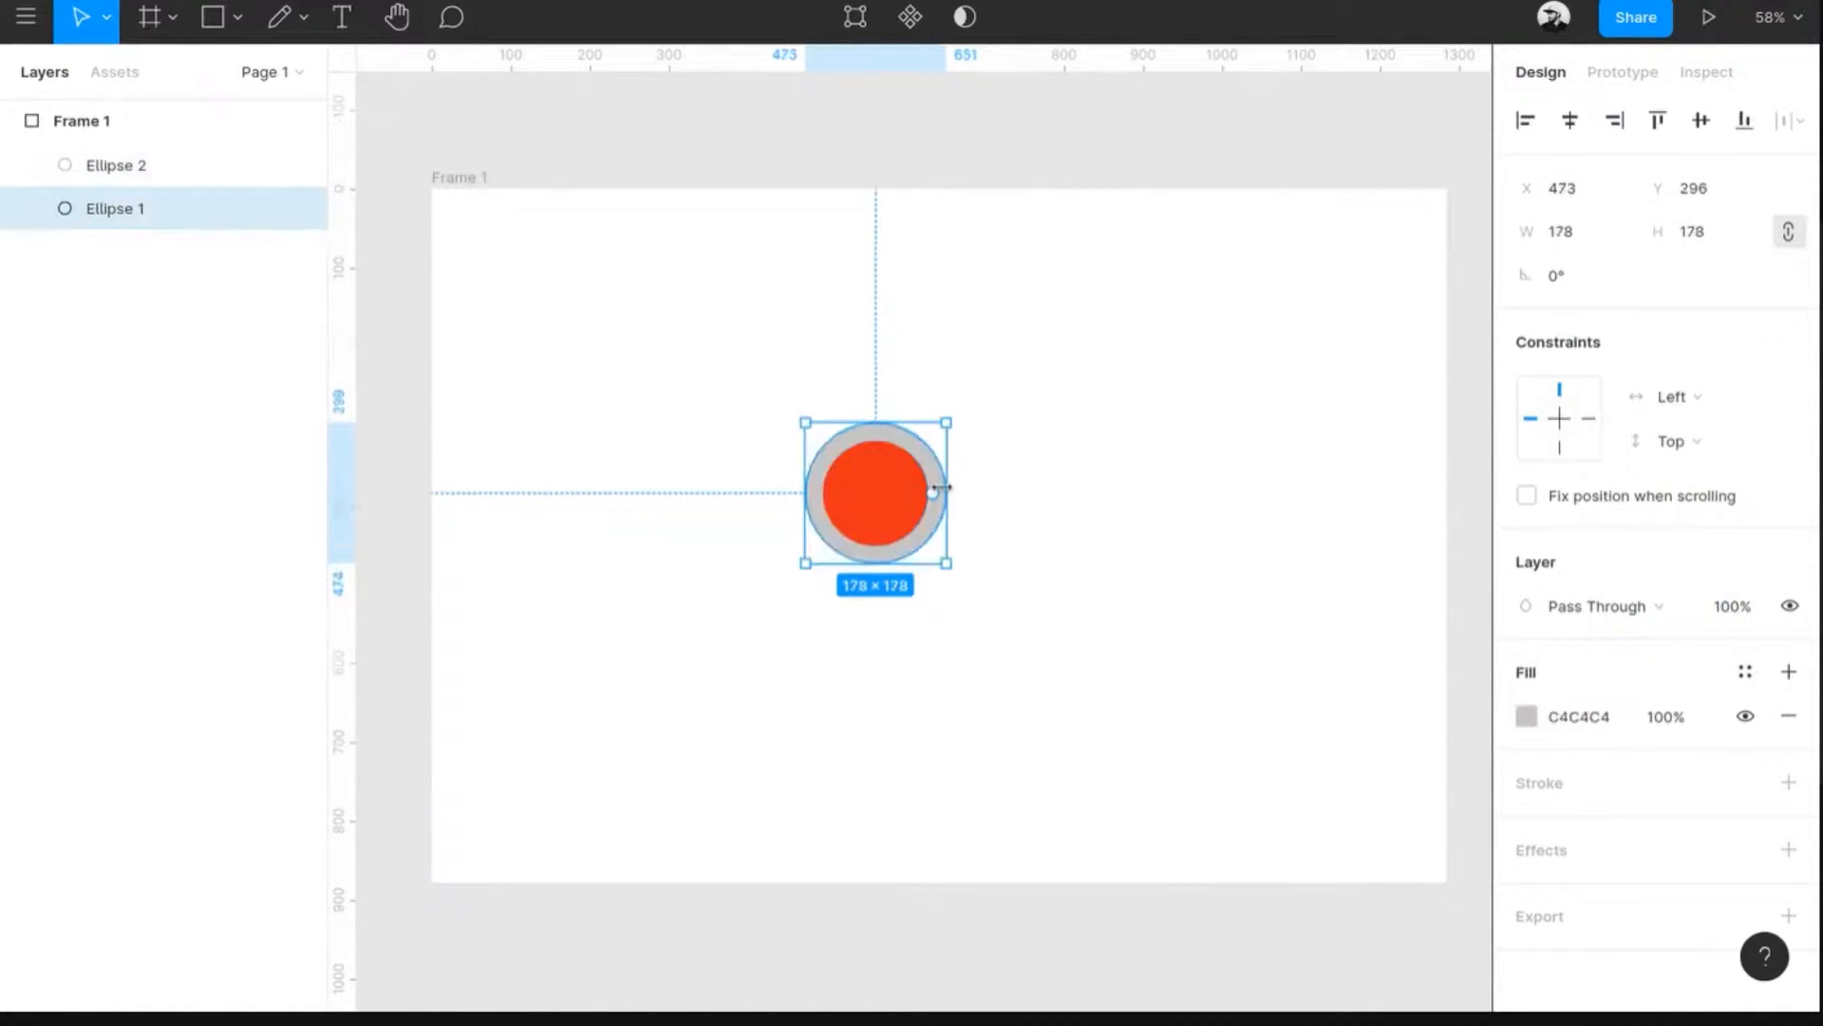
- Shift the red circle partly off the grey one and add a third circle about 80 × 80 below, filled with blue 1E97DB
{"action": "left_click", "coordinate": [877, 513]}
{"action": "left_click_drag", "start_coordinate": [877, 513], "coordinate": [893, 676]}
{"action": "left_click", "coordinate": [1526, 717]}
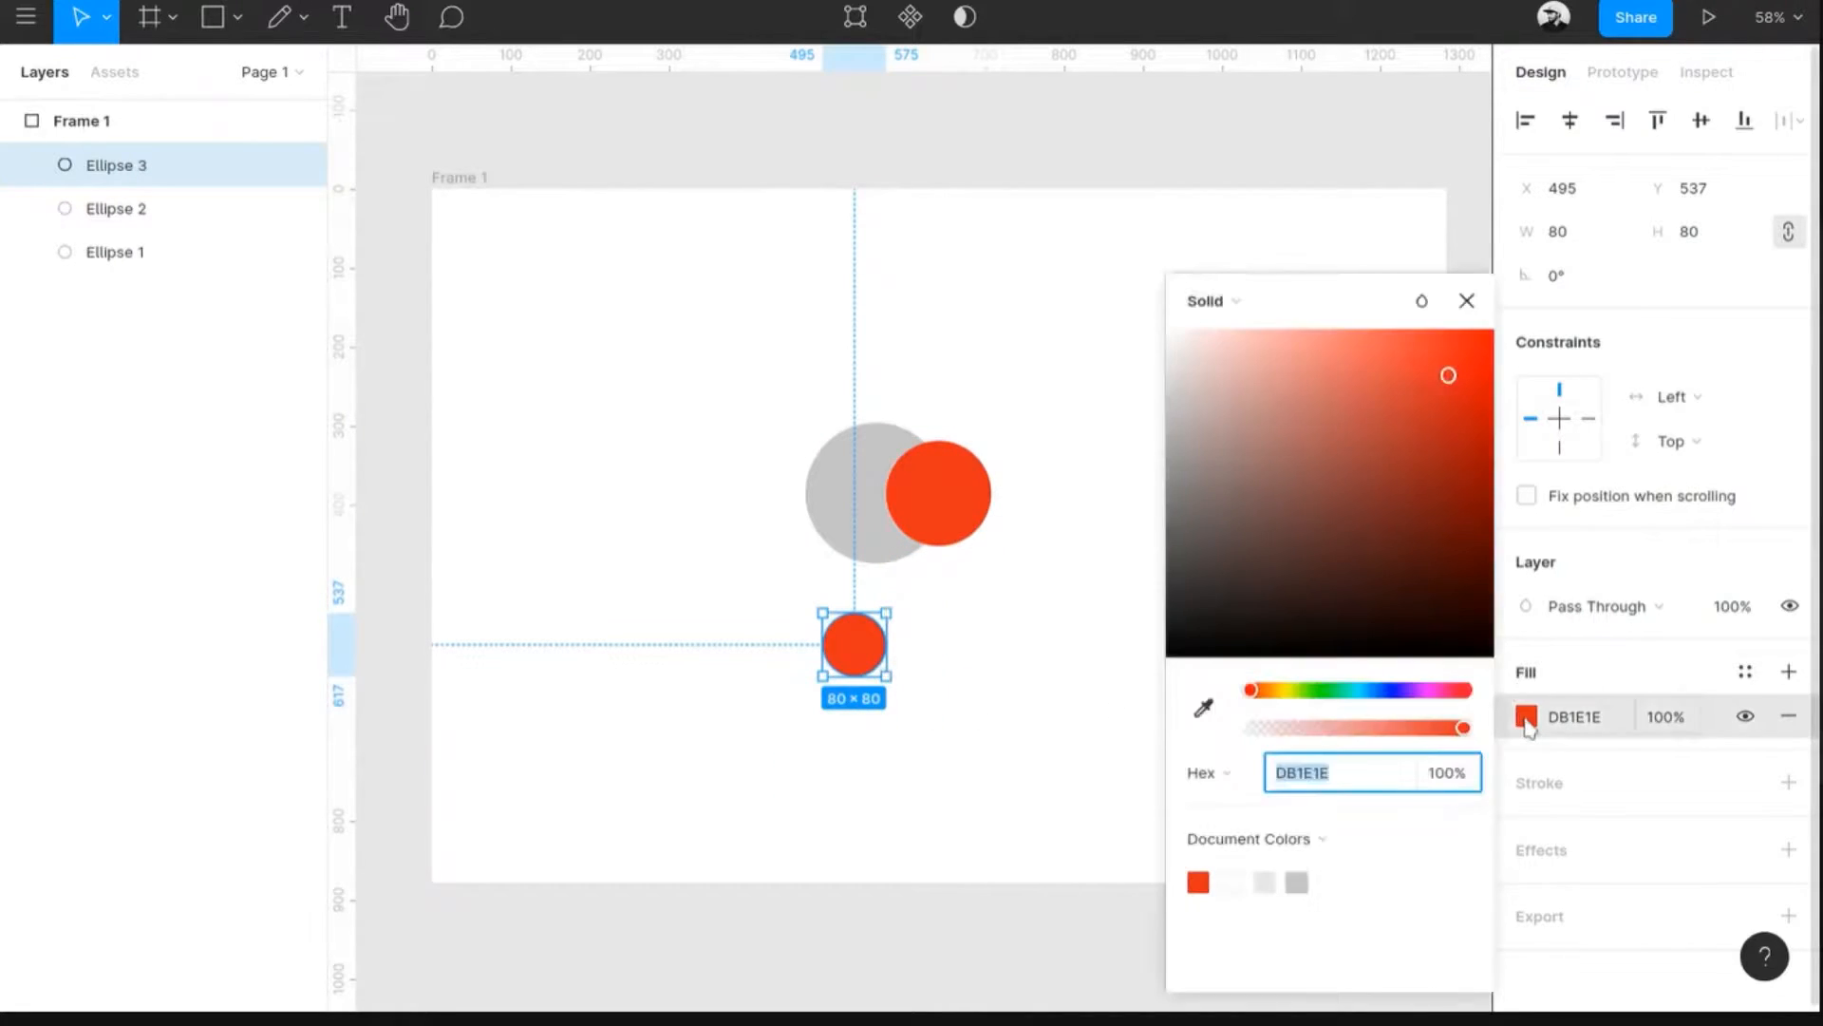
{"action": "left_click", "coordinate": [1371, 690]}
{"action": "left_click", "coordinate": [1012, 622]}
- Align the grey, red and blue circles to one another on their horizontal and vertical centers
{"action": "left_click_drag", "start_coordinate": [718, 372], "coordinate": [1004, 757]}
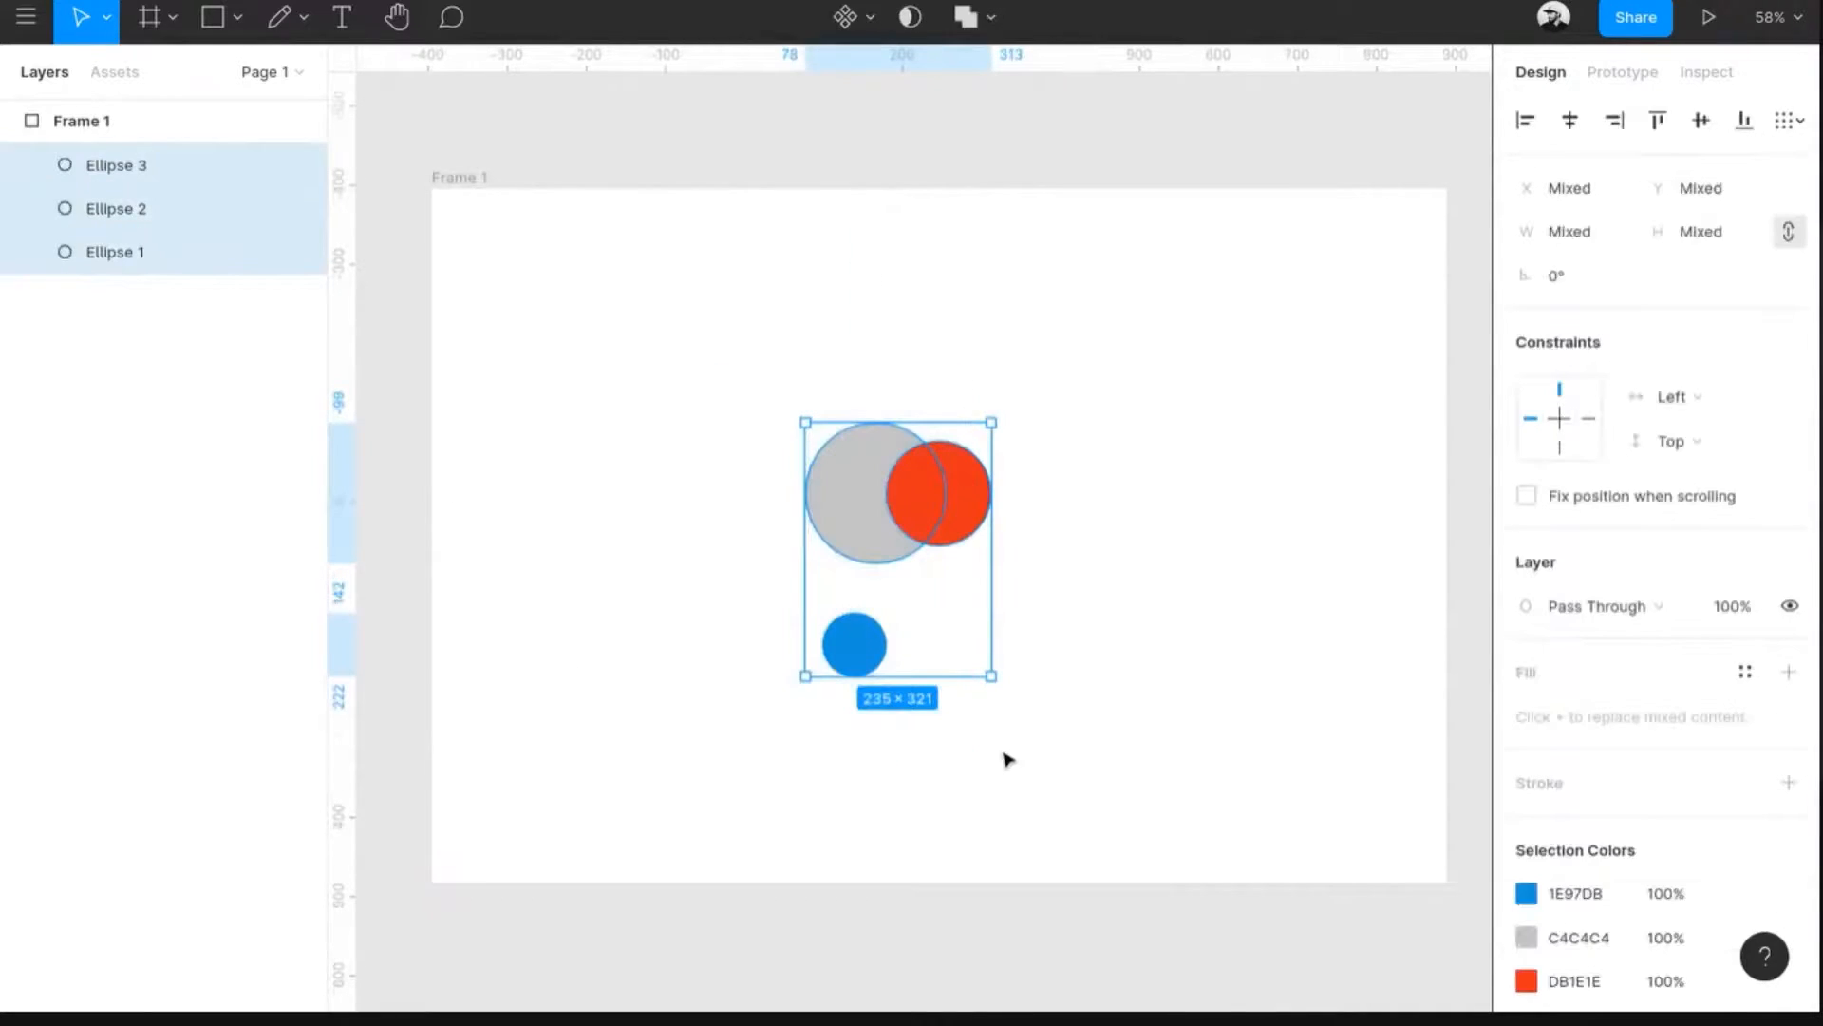
{"action": "left_click", "coordinate": [1572, 133]}
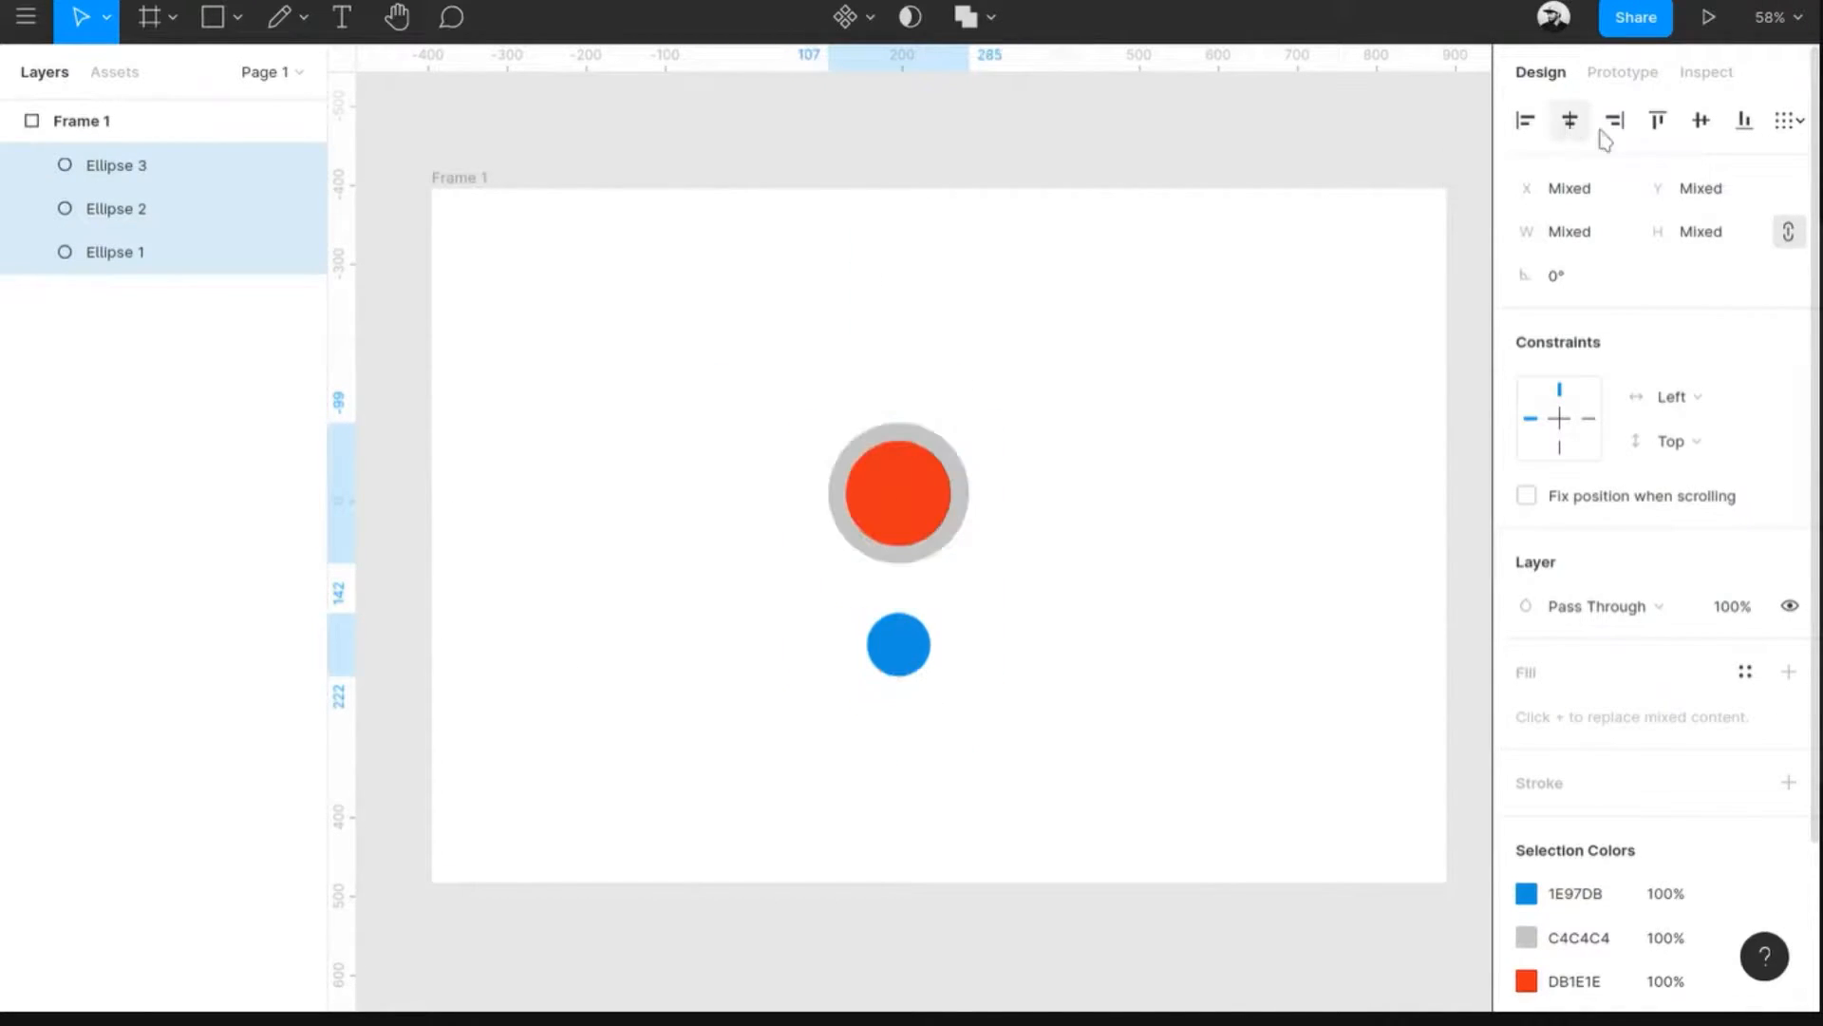
{"action": "left_click", "coordinate": [1705, 134]}
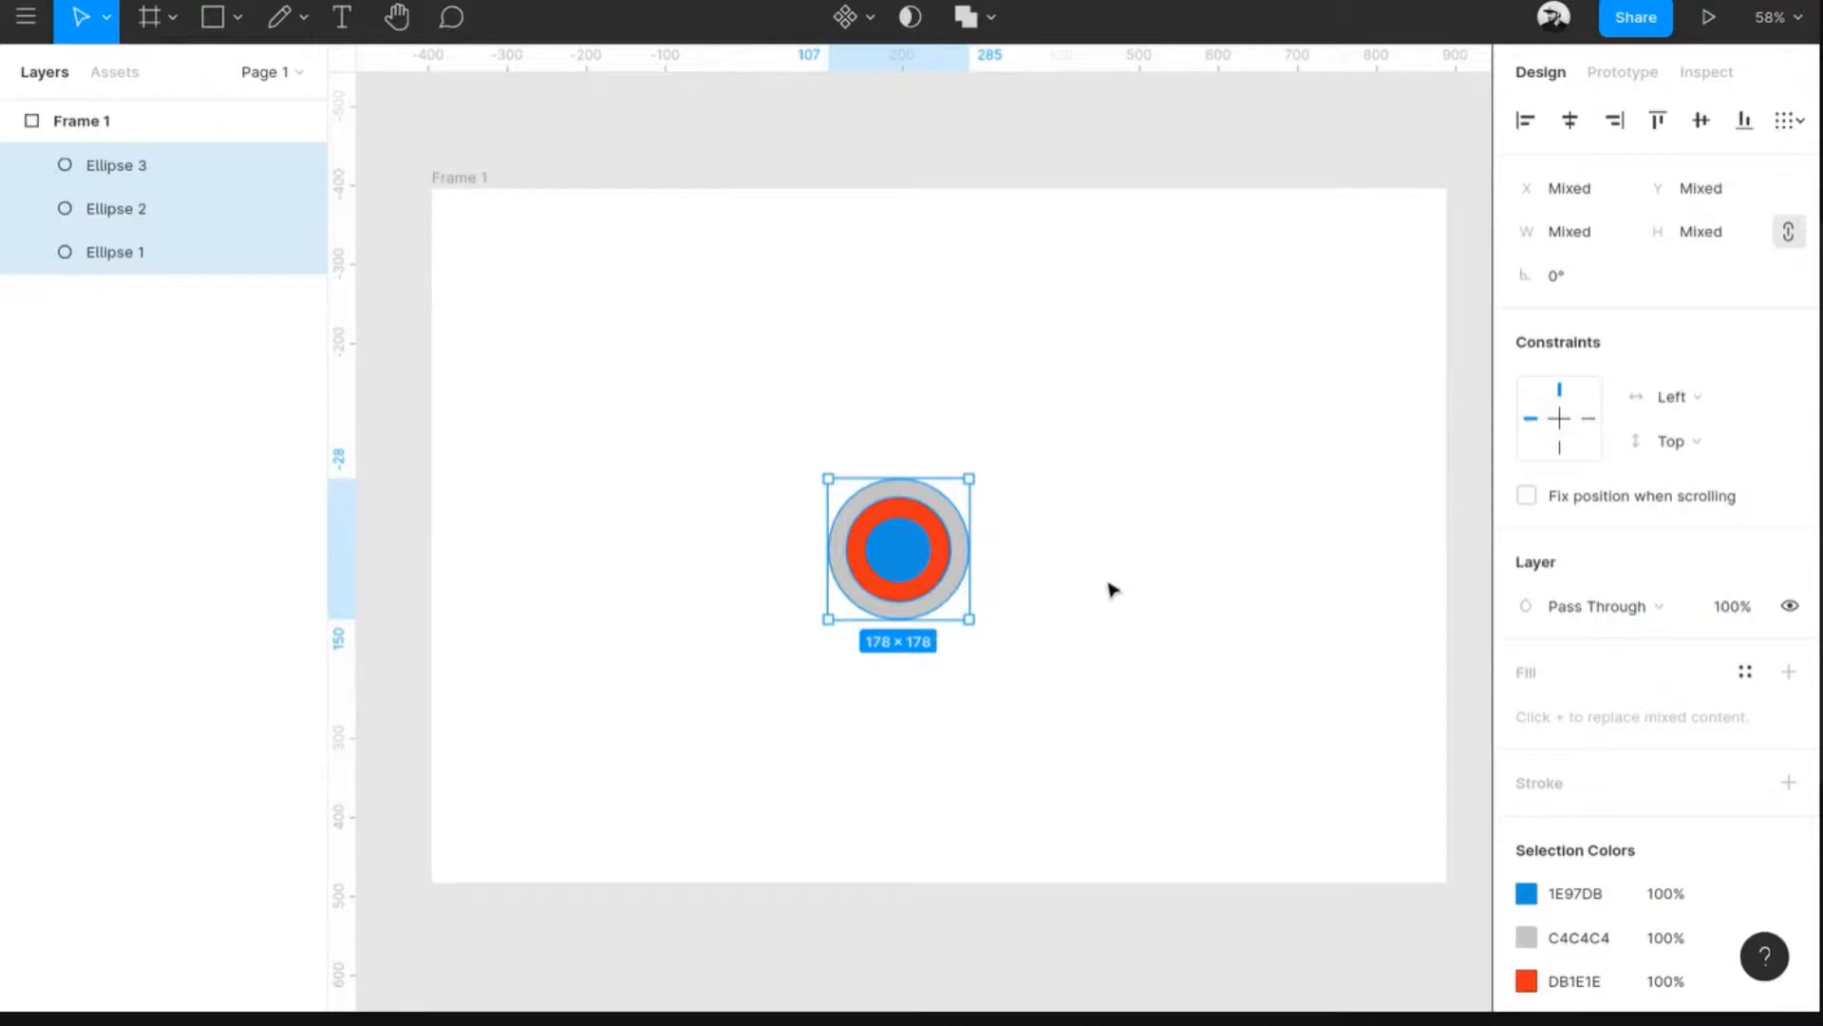
{"action": "mouse_move", "coordinate": [962, 580]}
{"action": "left_click", "coordinate": [1055, 527]}
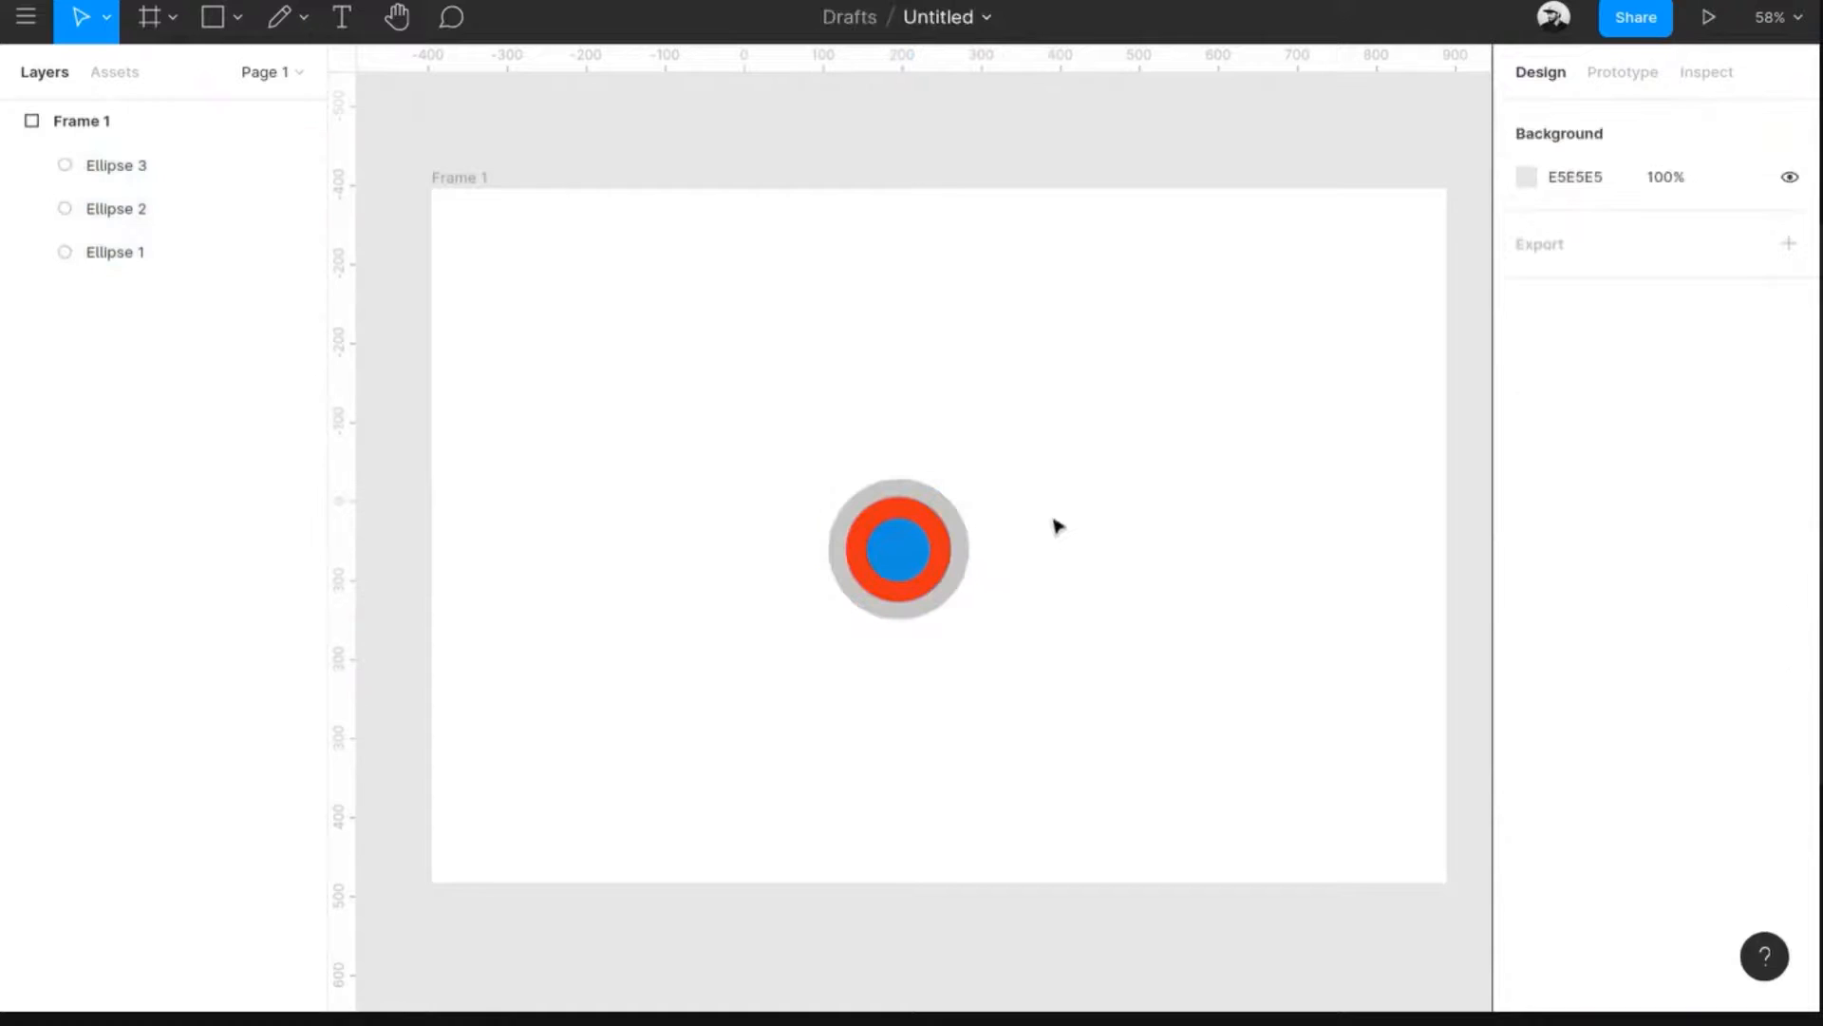
- Try aligning only the grey circle to the frame's left edge, right edge and horizontal center, and return it to X 502
{"action": "left_click", "coordinate": [971, 557]}
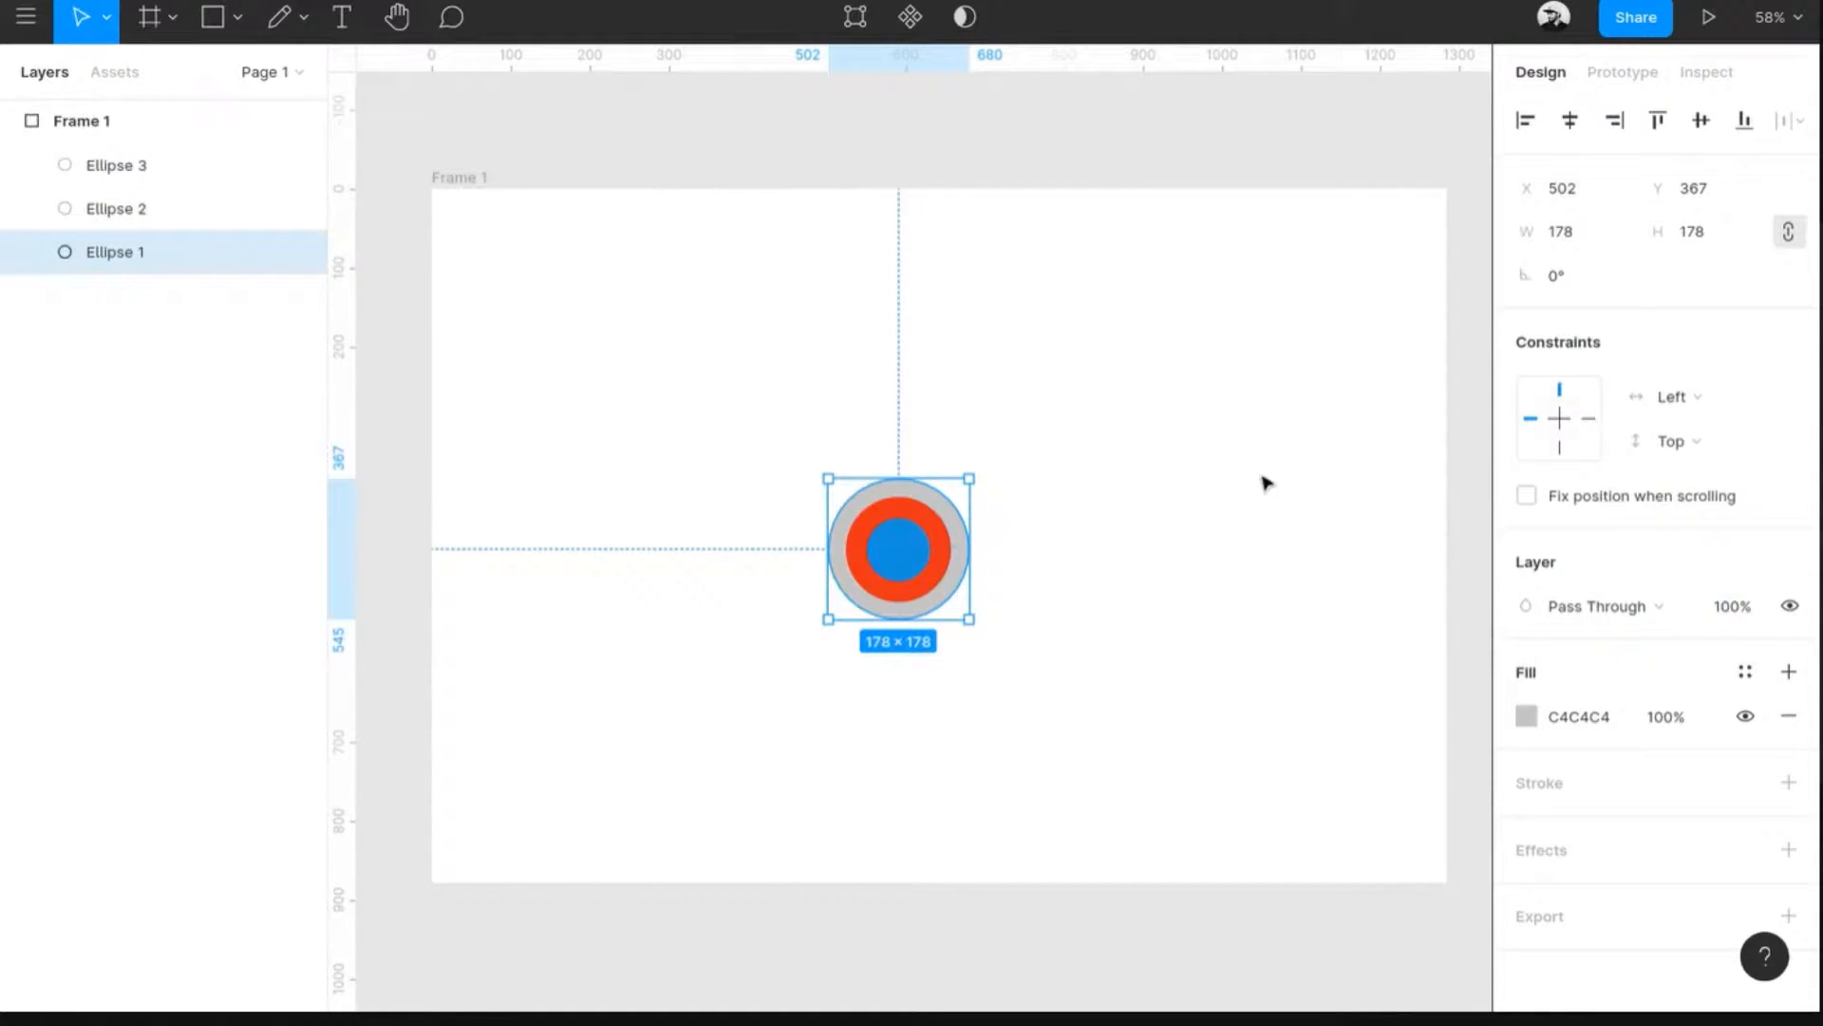
{"action": "left_click", "coordinate": [1526, 119]}
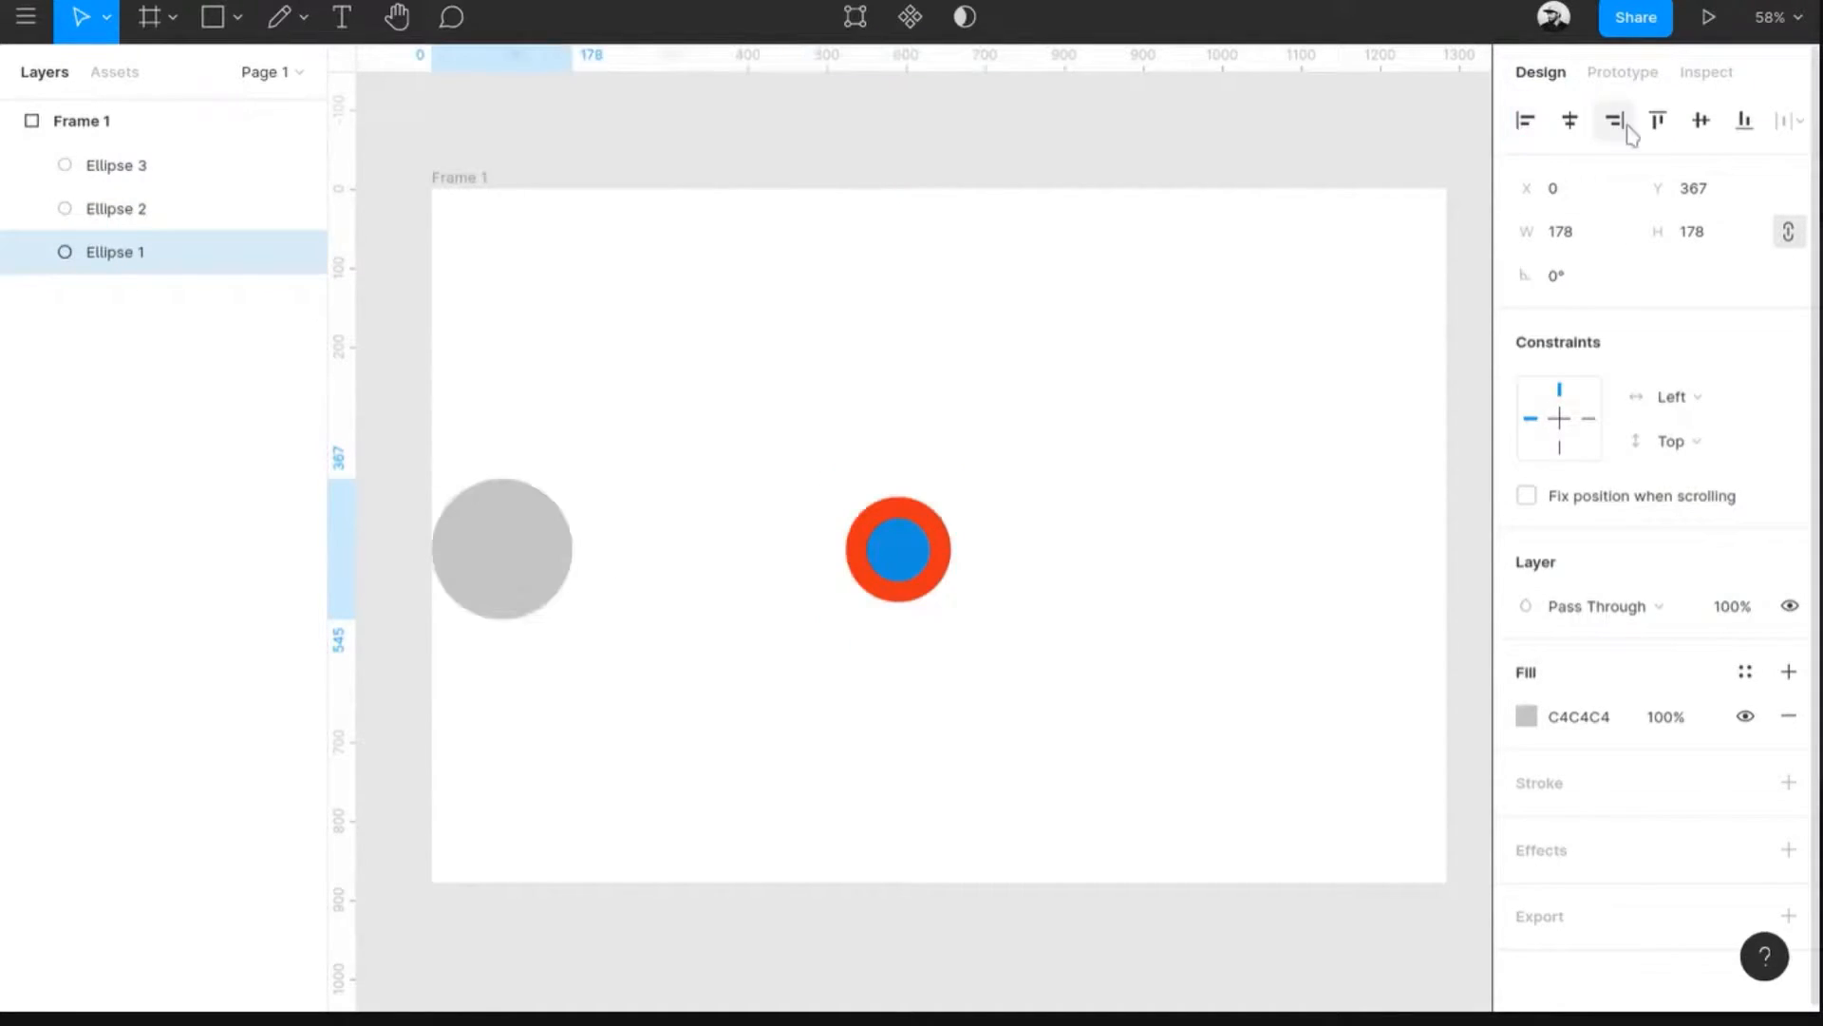
{"action": "left_click", "coordinate": [1614, 119]}
{"action": "left_click", "coordinate": [1569, 120]}
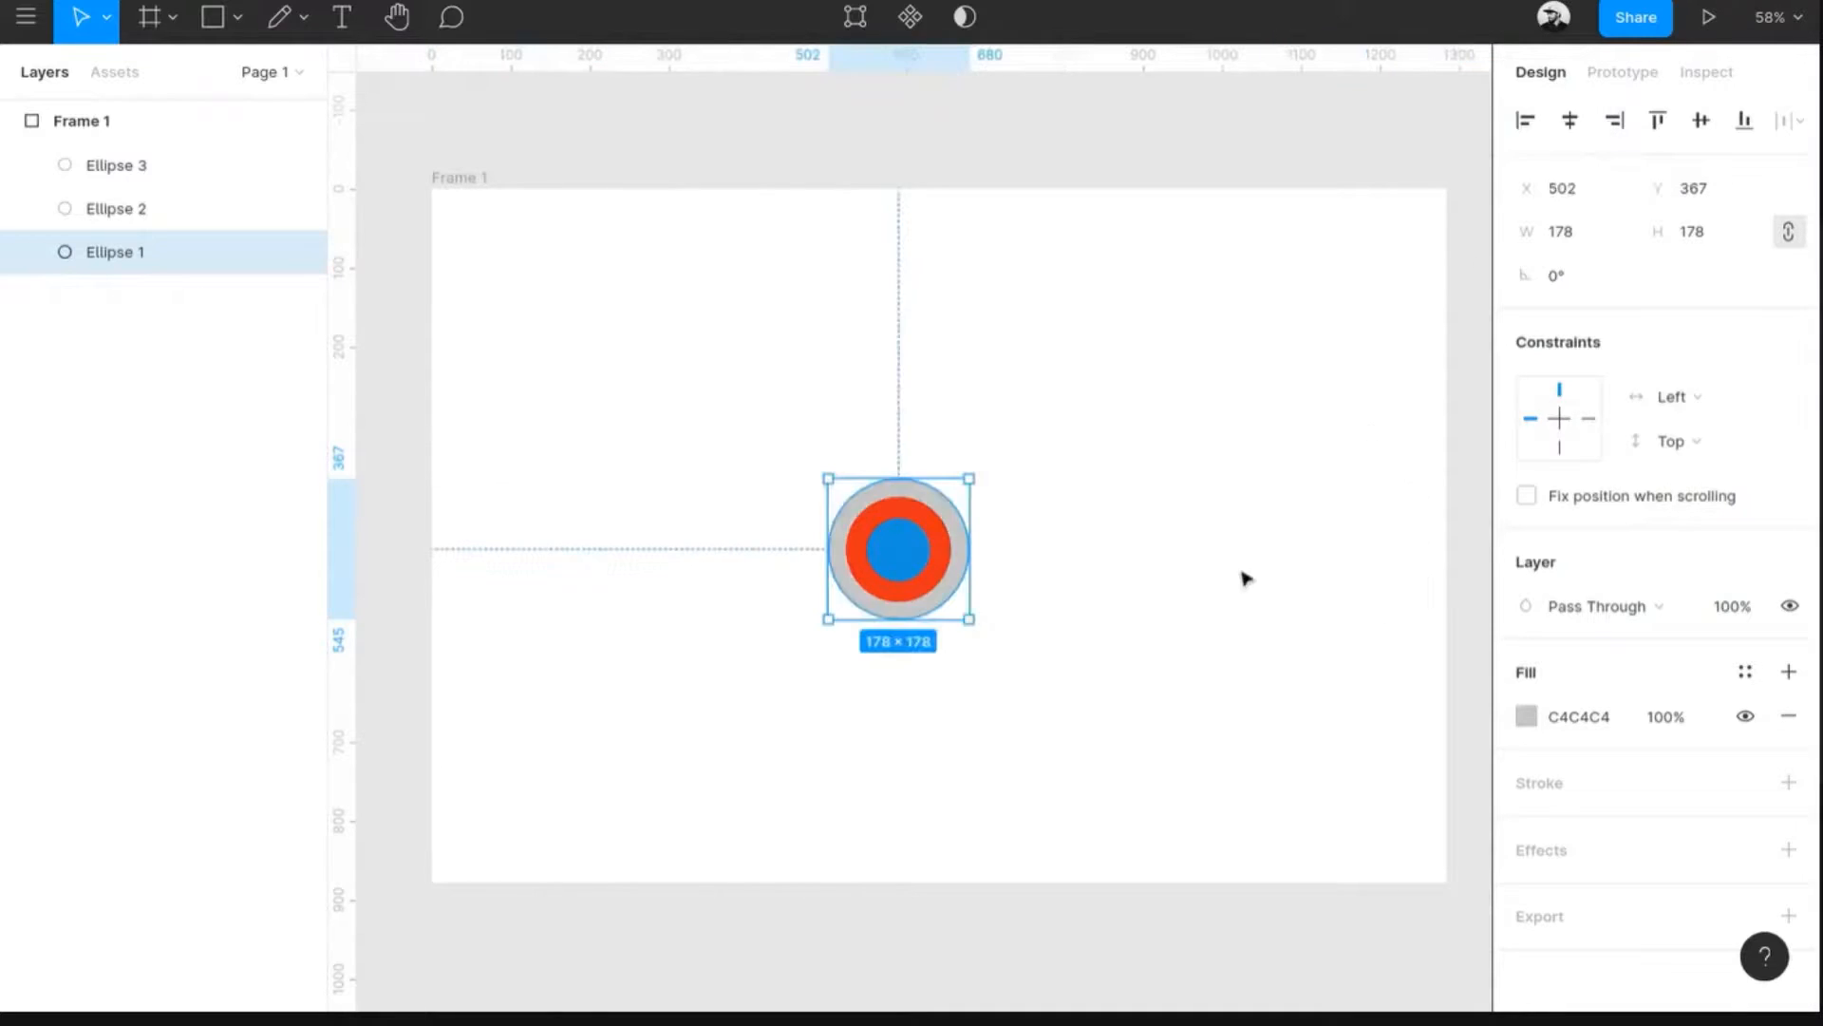
{"action": "left_click", "coordinate": [1140, 452]}
- Move the blue circle out of the stack and re-align all three circles on their horizontal and vertical centers
{"action": "left_click", "coordinate": [917, 561]}
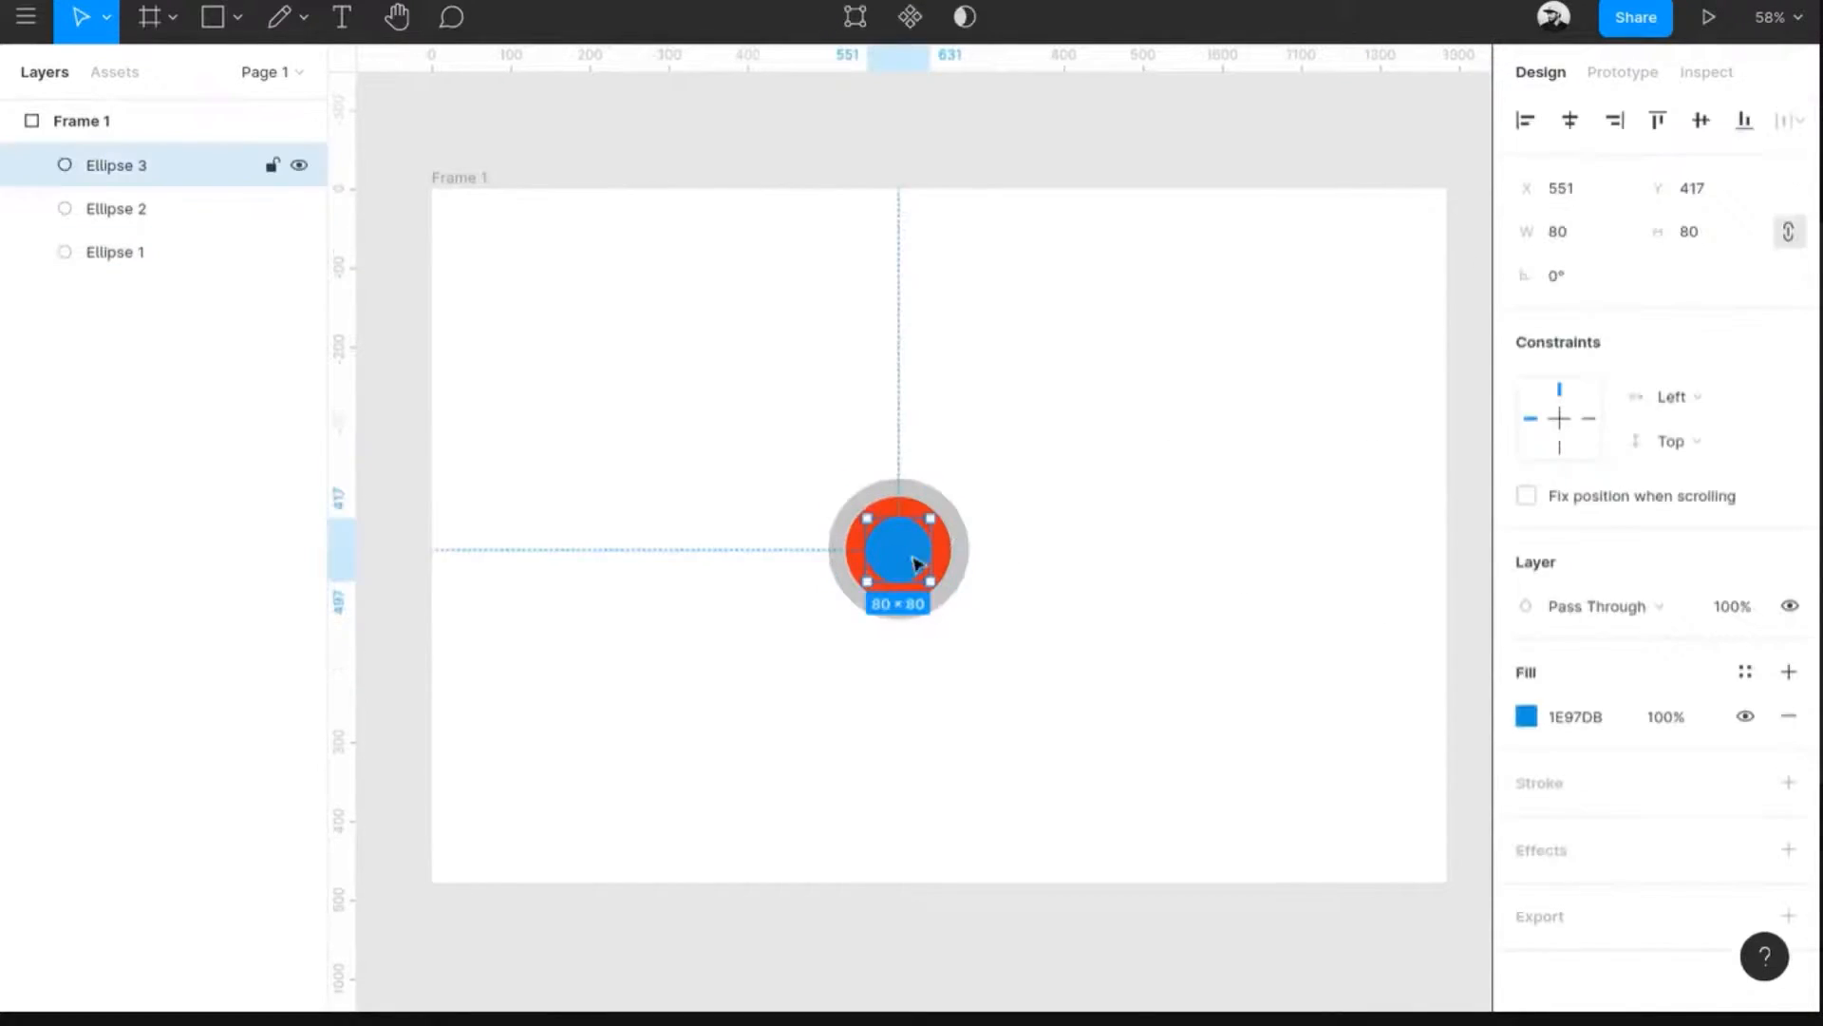
{"action": "left_click_drag", "start_coordinate": [916, 561], "coordinate": [1112, 581]}
{"action": "left_click_drag", "start_coordinate": [774, 456], "coordinate": [1267, 727]}
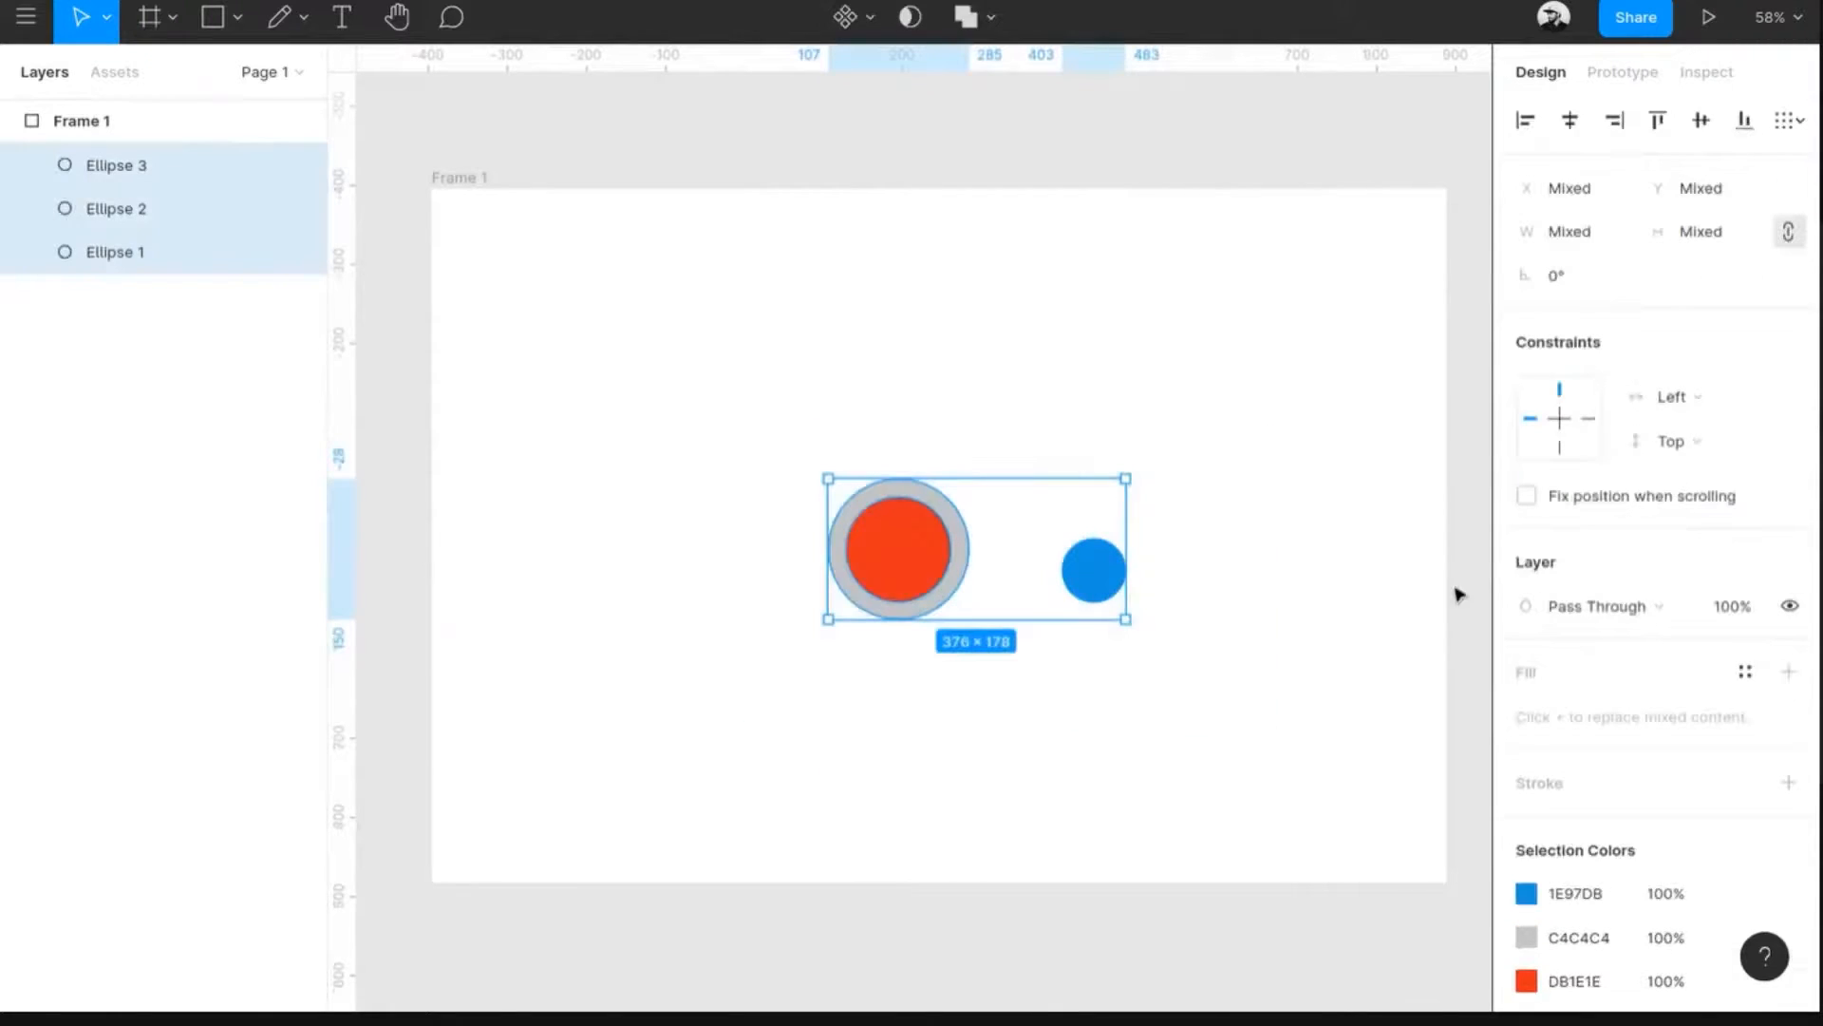
{"action": "left_click", "coordinate": [1569, 120]}
{"action": "left_click", "coordinate": [1702, 121]}
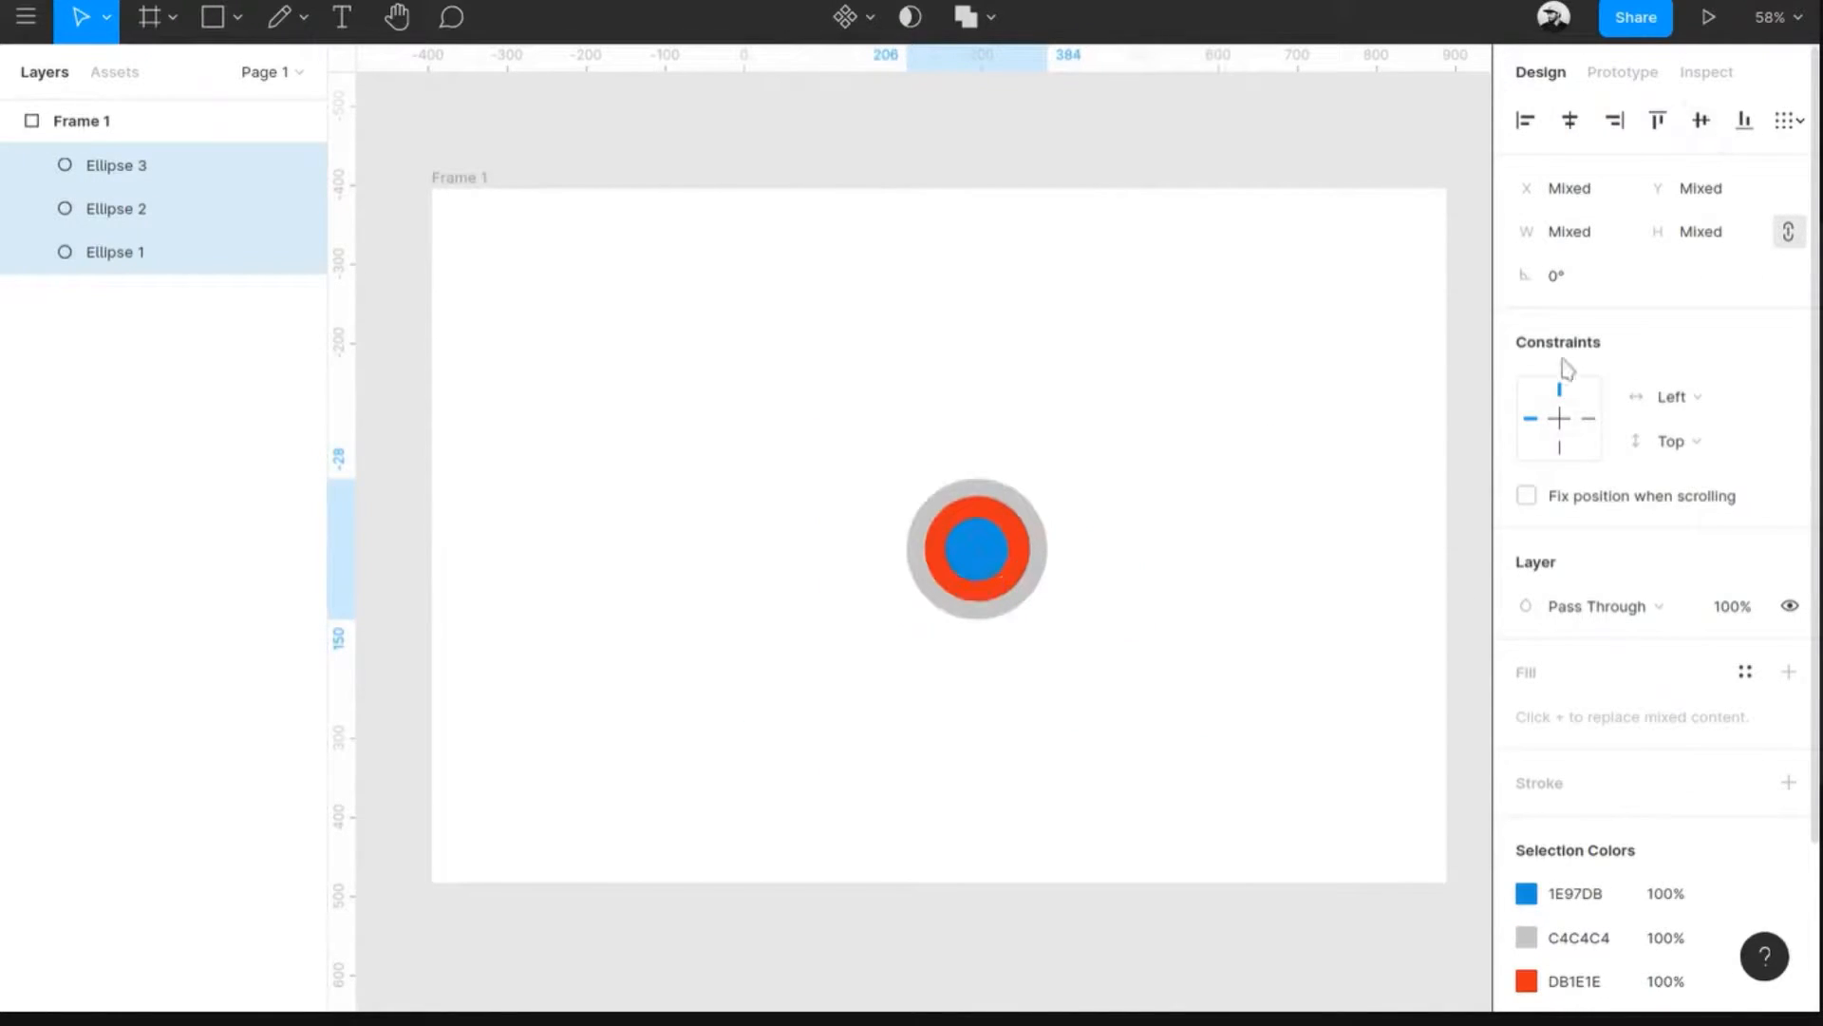
{"action": "left_click", "coordinate": [1271, 623]}
- Delete the blue and red circles and move the grey circle to about X 208, Y 102
{"action": "left_click", "coordinate": [986, 558]}
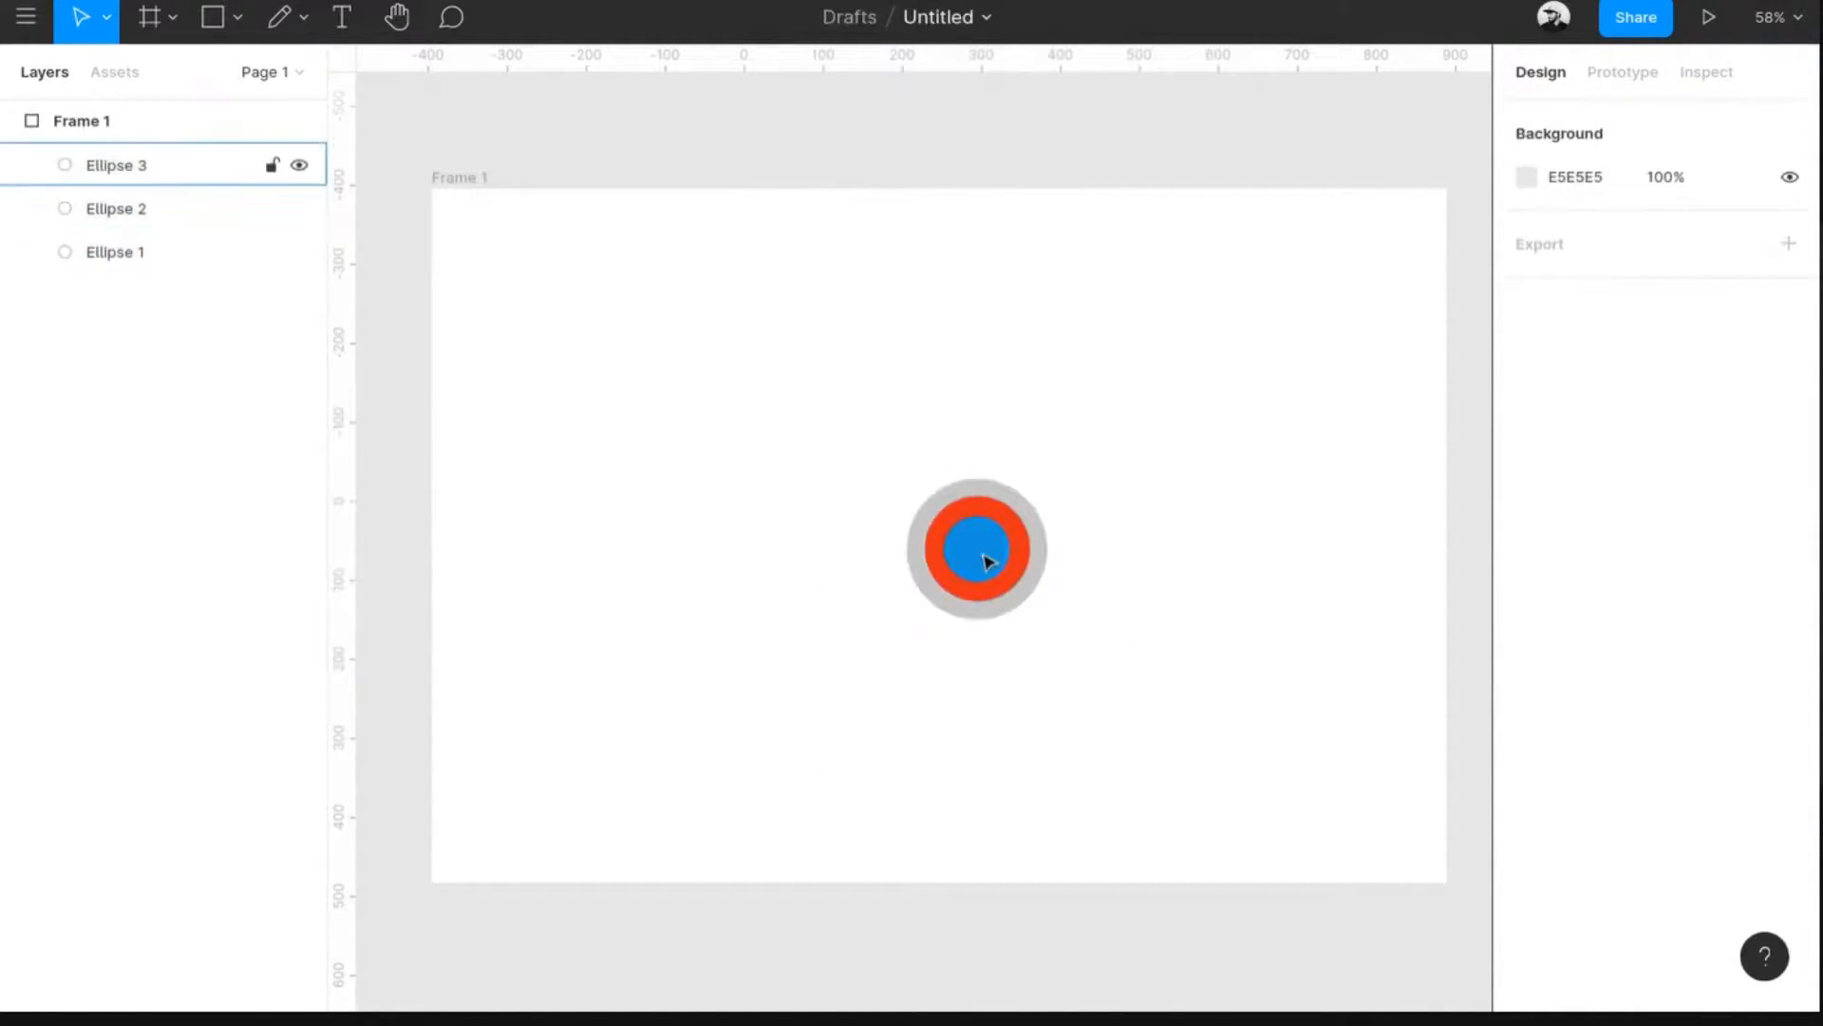
{"action": "key", "text": "Delete"}
{"action": "left_click", "coordinate": [1015, 550]}
{"action": "key", "text": "Delete"}
{"action": "left_click", "coordinate": [982, 566]}
{"action": "left_click_drag", "start_coordinate": [978, 581], "coordinate": [698, 351]}
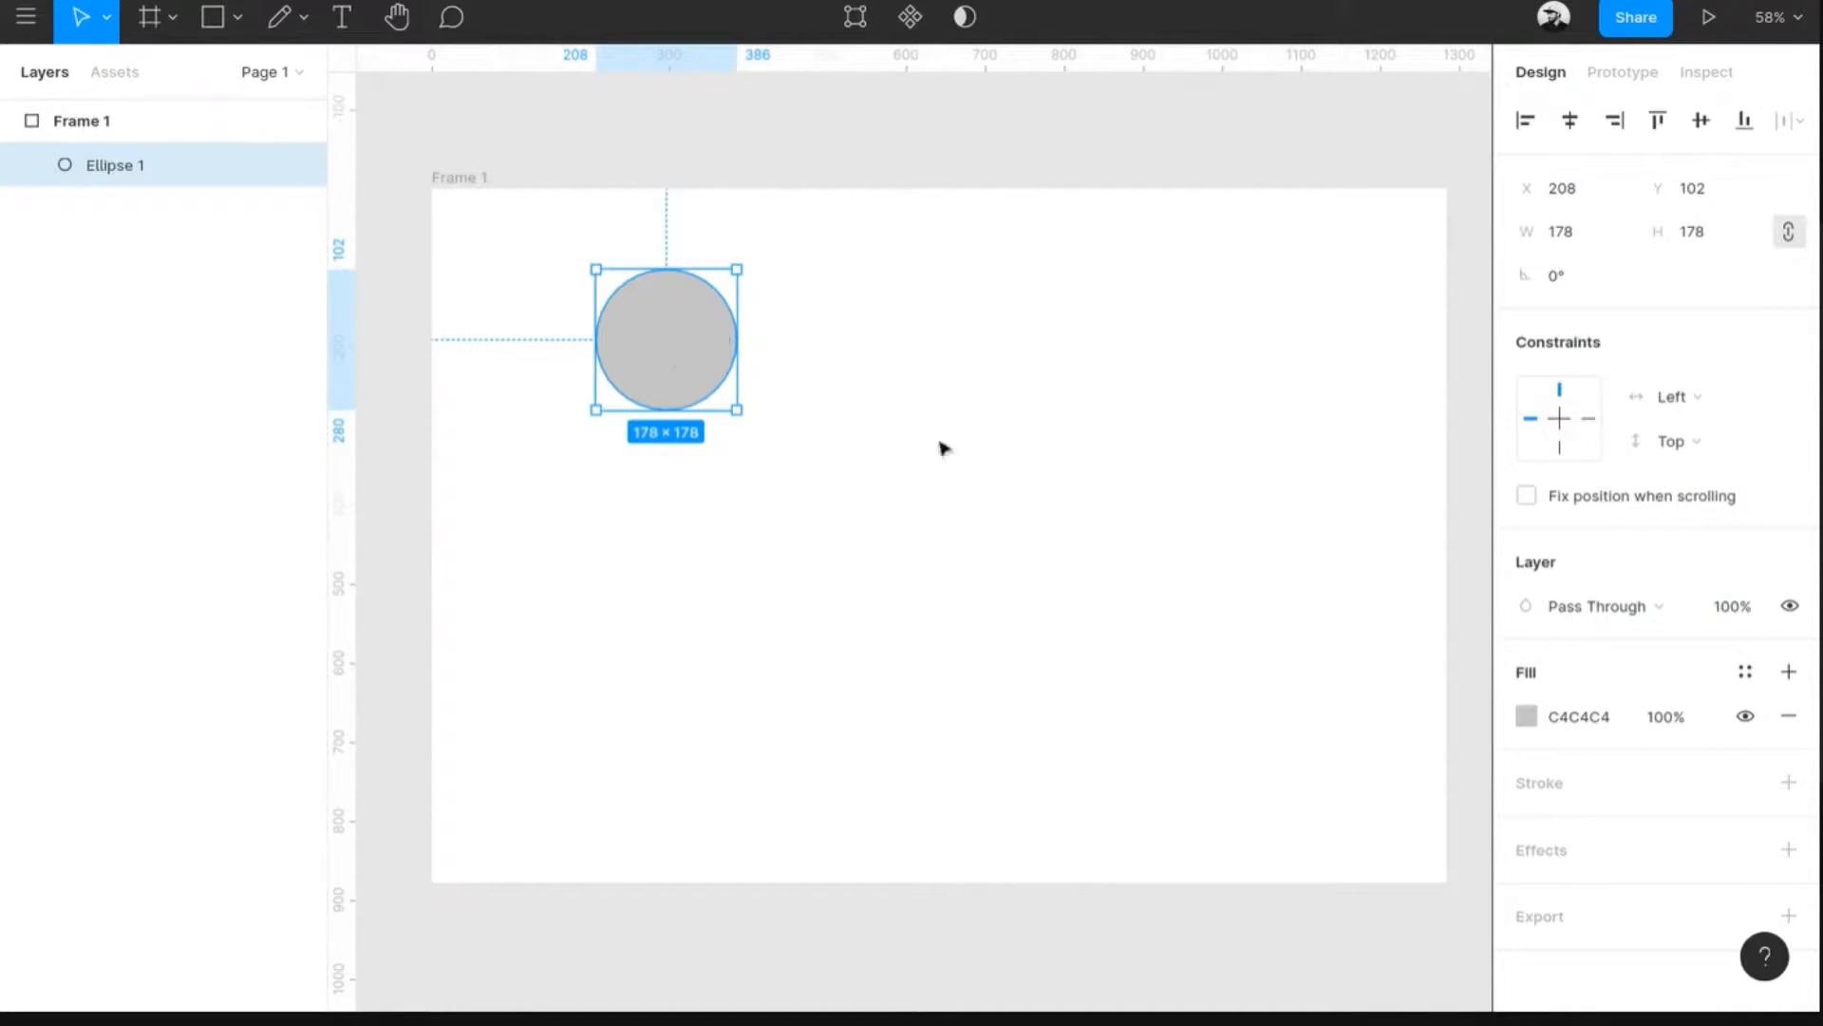
- Paste a copy of the grey circle, place it at about X 719, Y 112, and delete it
{"action": "key", "text": "ctrl+v"}
{"action": "left_click_drag", "start_coordinate": [681, 349], "coordinate": [1073, 361]}
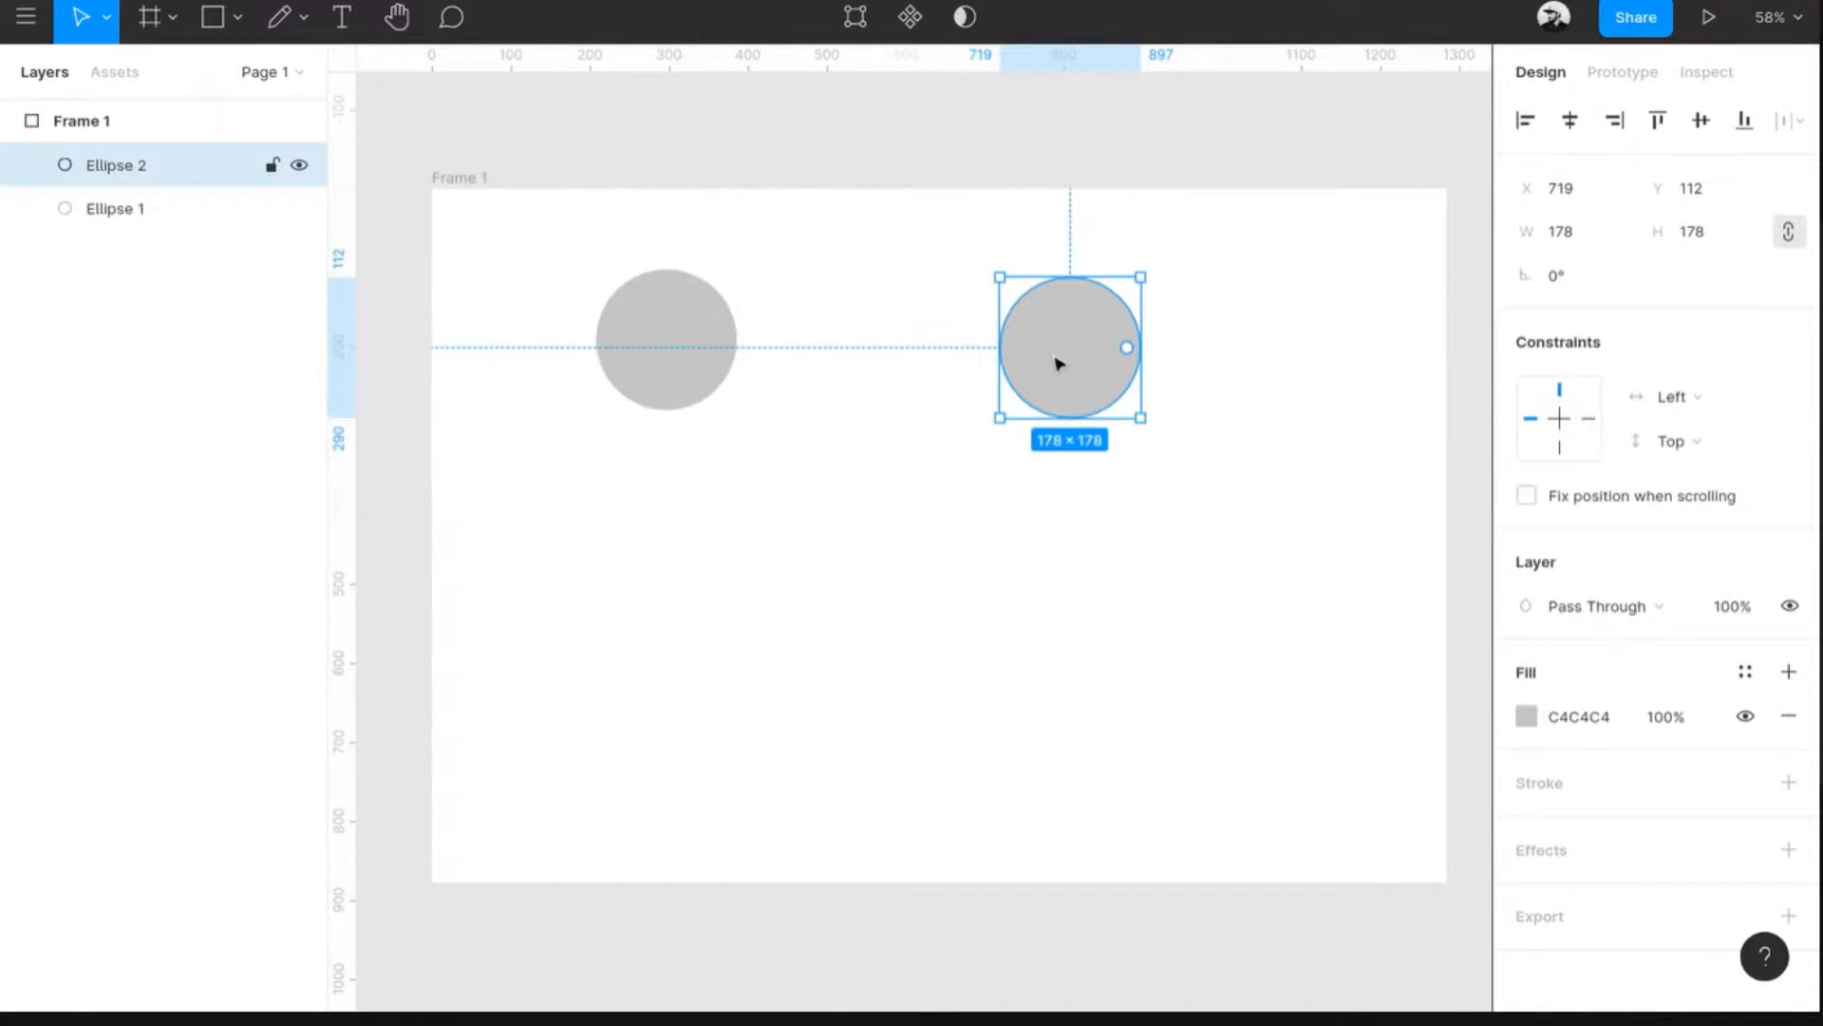
{"action": "key", "text": "Delete"}
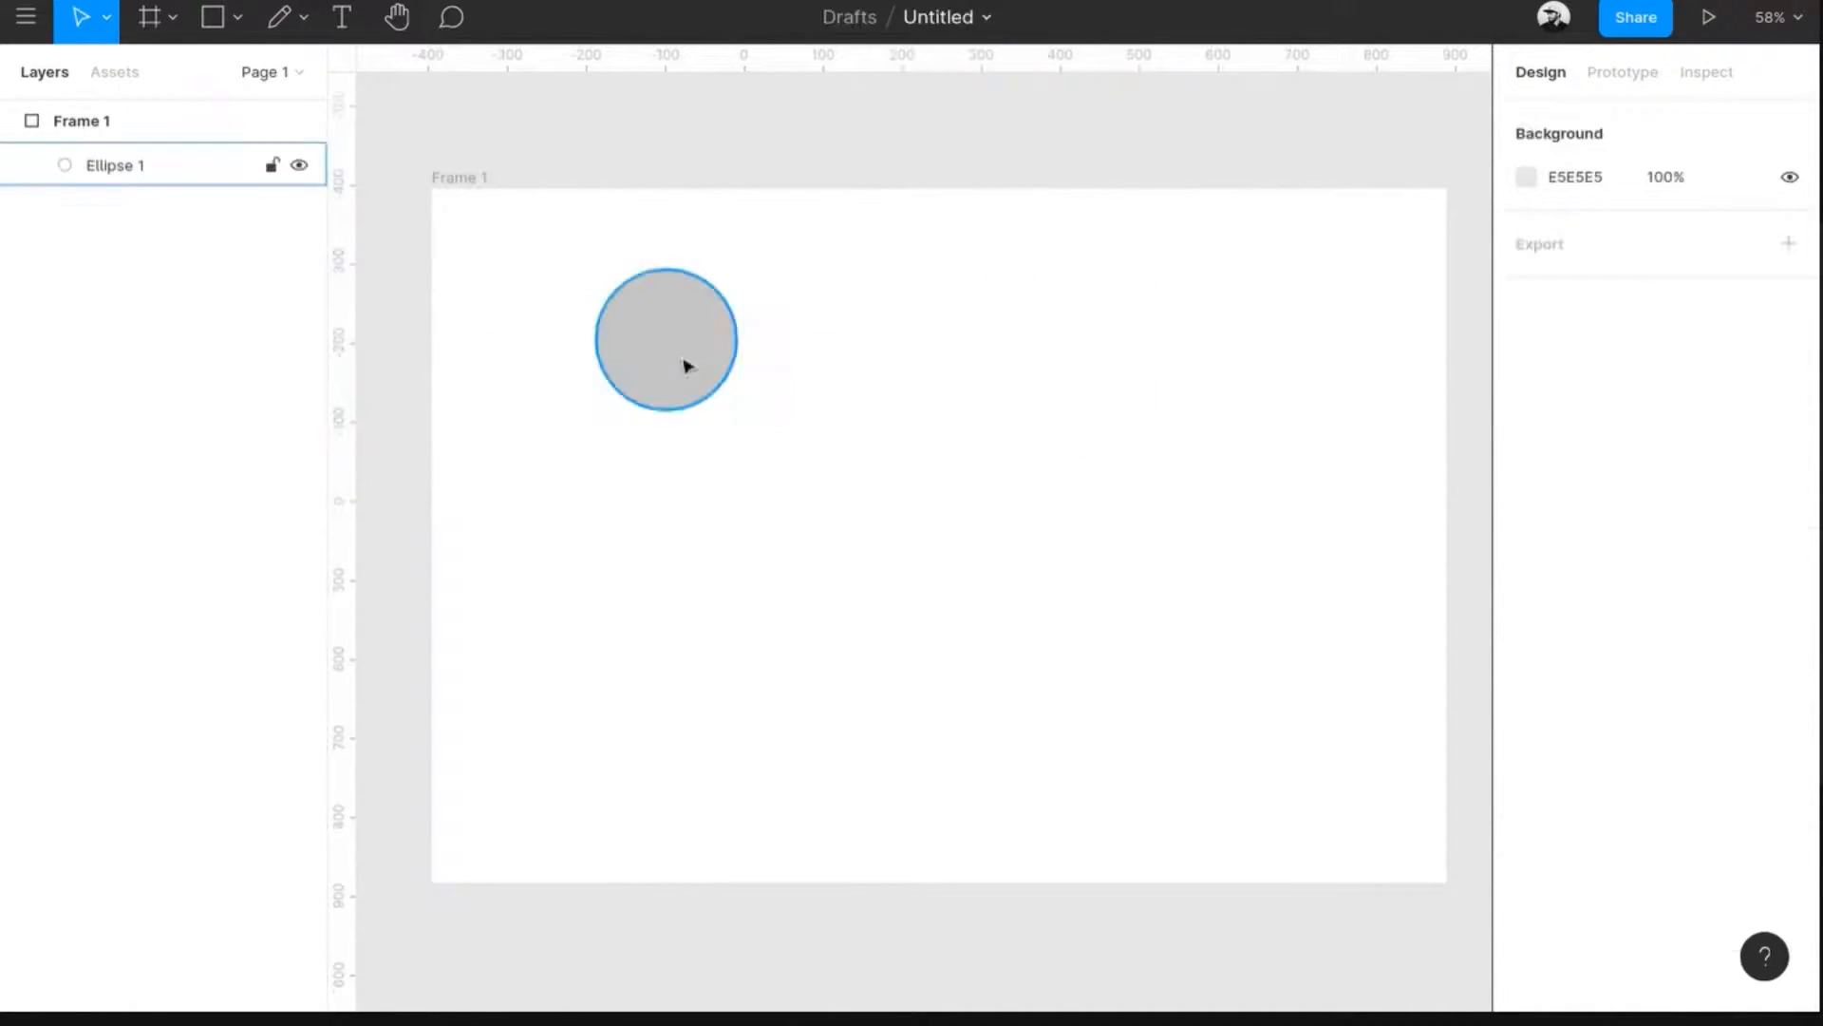
- Make a copy with Duplicate selection, place it at about X 642, Y 147, and delete it
{"action": "left_click", "coordinate": [684, 362]}
{"action": "key", "text": "ctrl+d"}
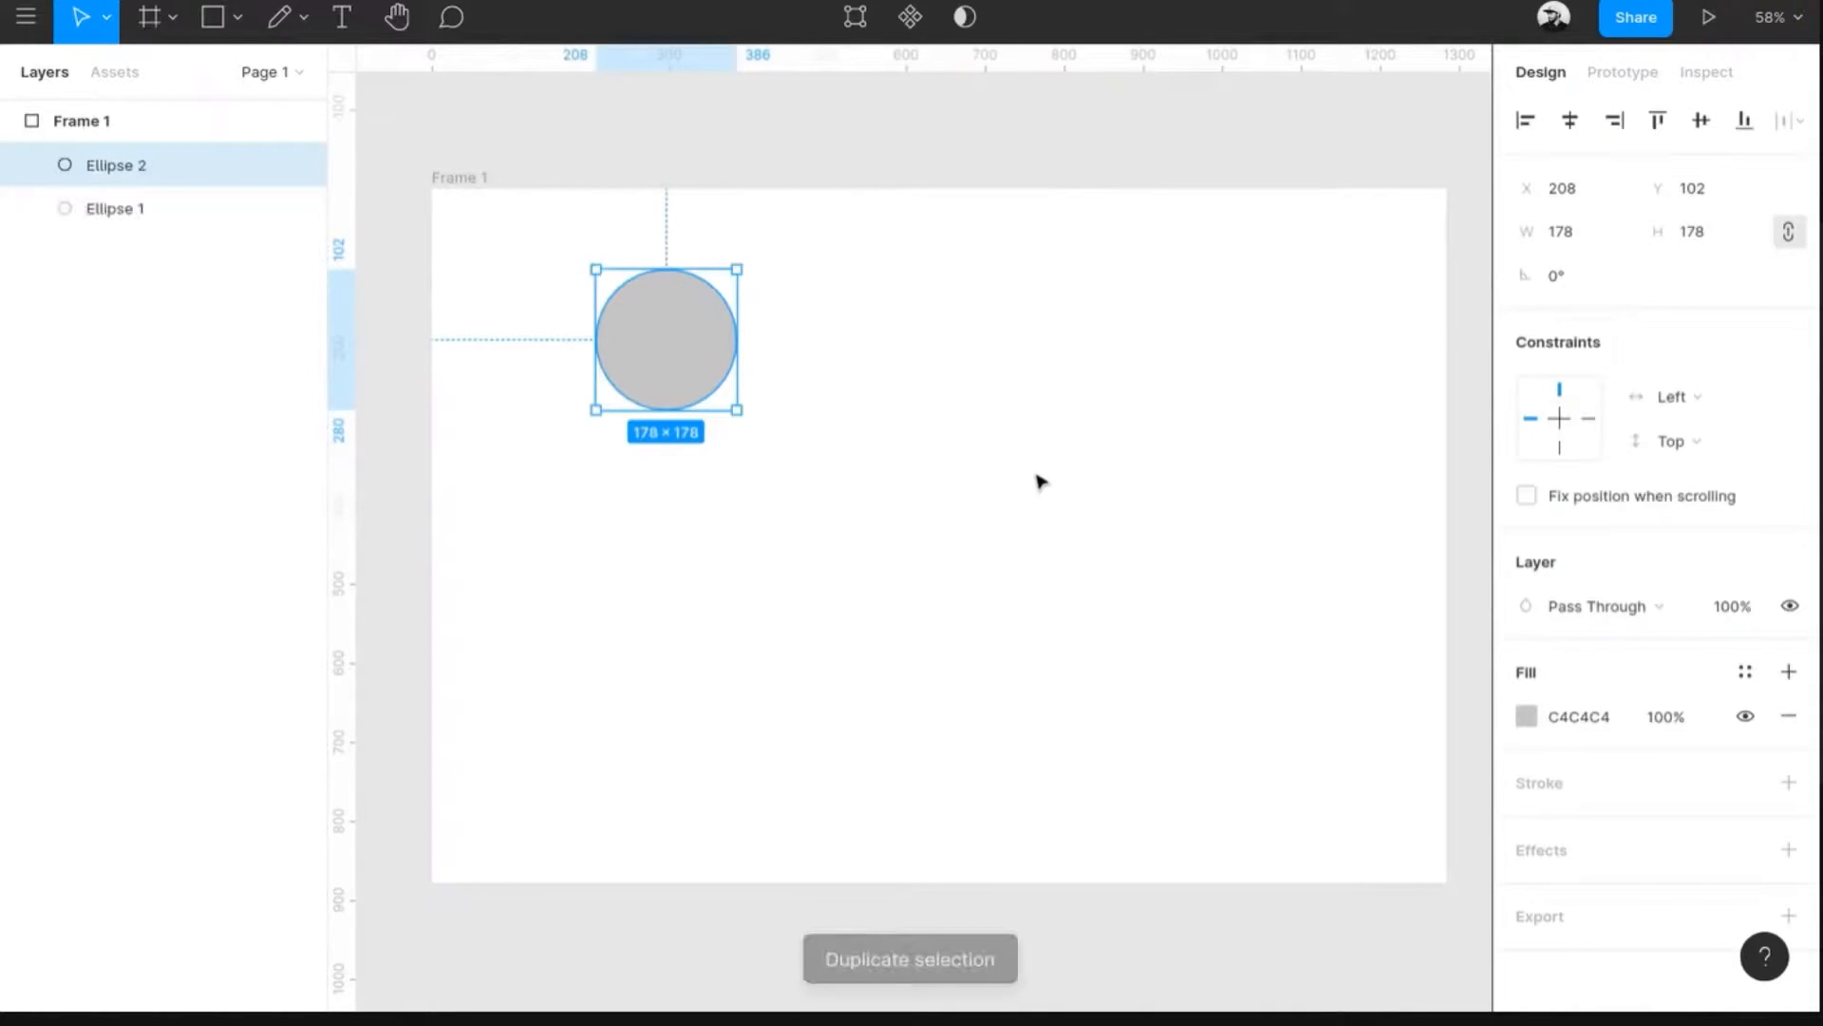
{"action": "left_click_drag", "start_coordinate": [684, 351], "coordinate": [1006, 380]}
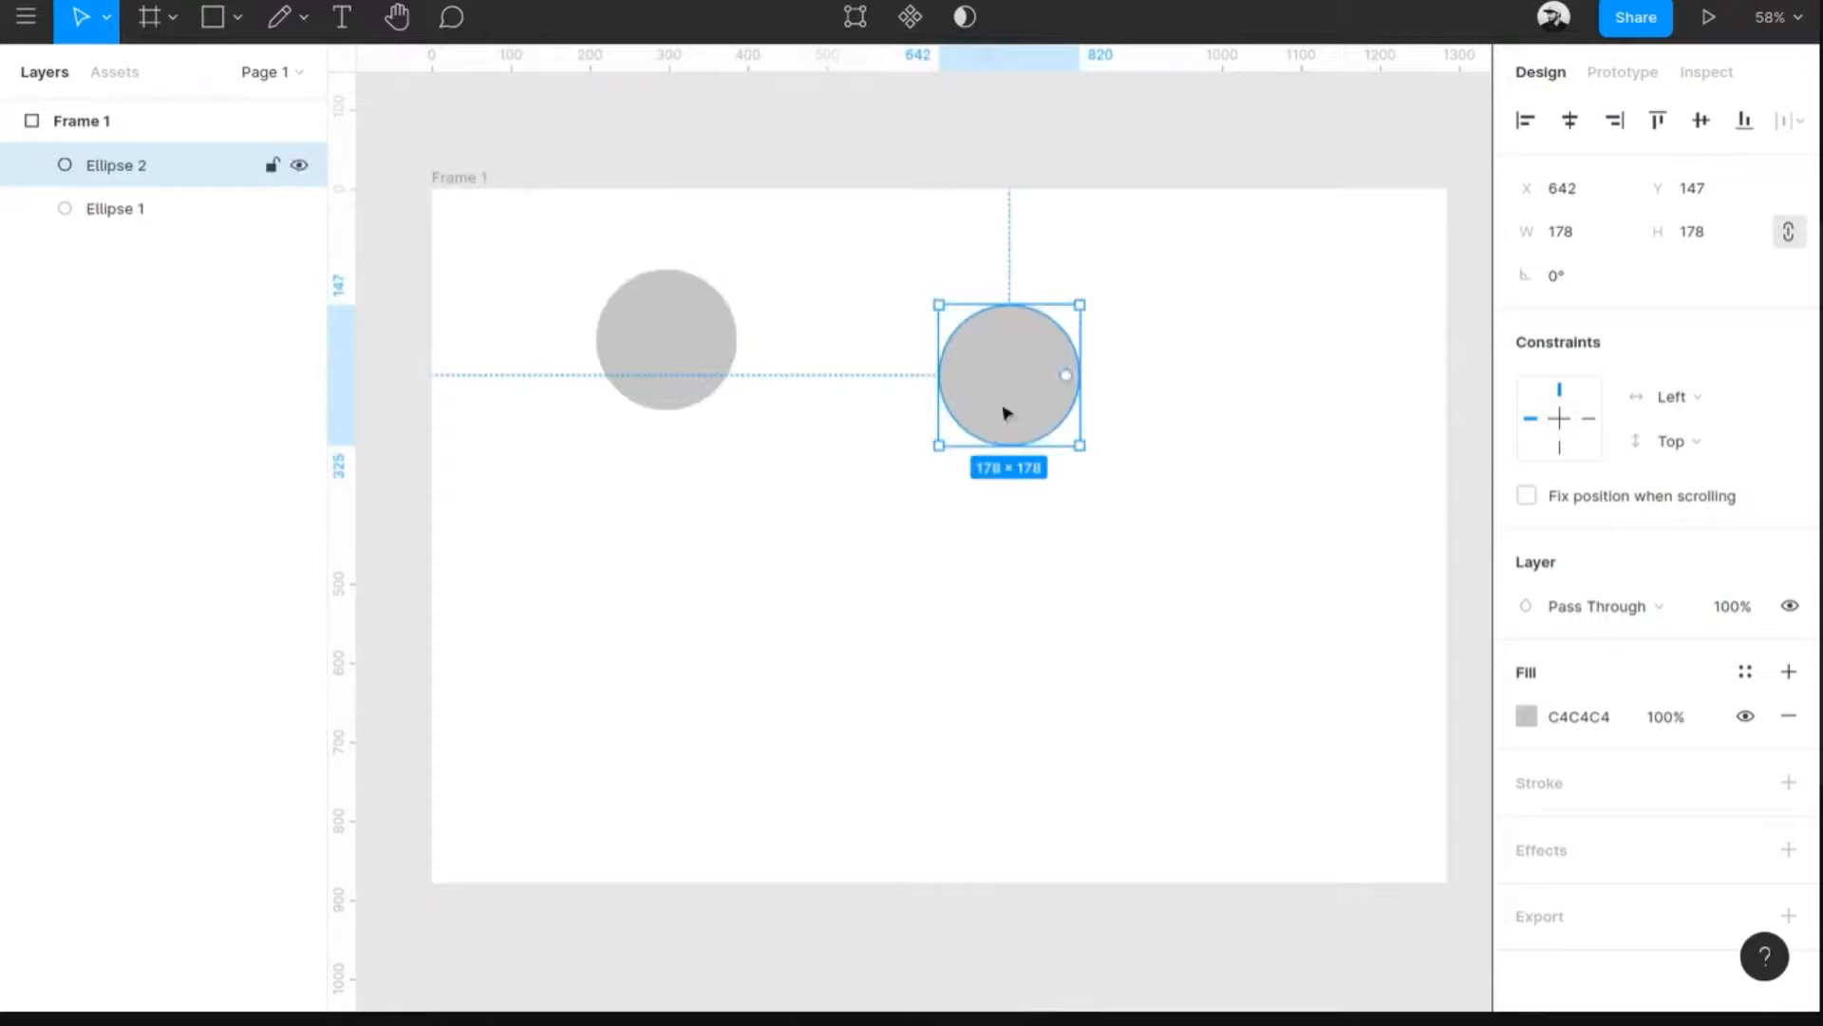
{"action": "key", "text": "Delete"}
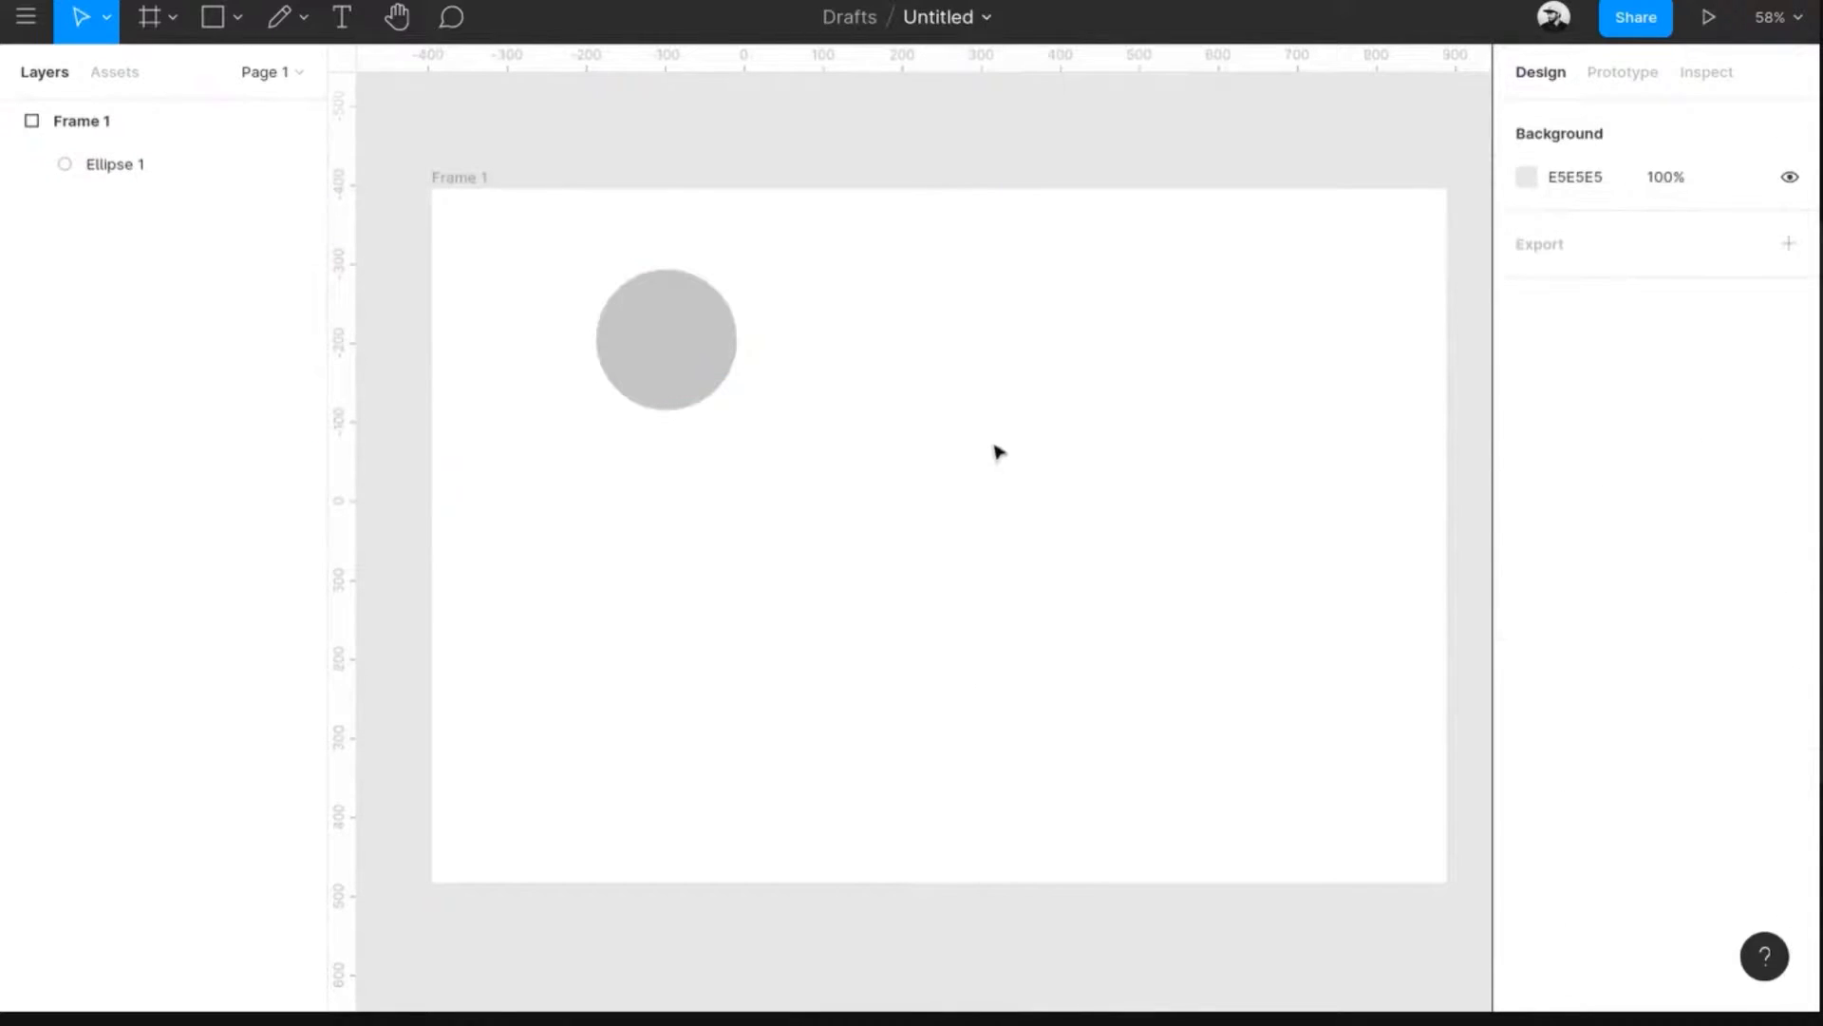
- Pull a copy straight off the grey circle to about X 686, Y 173, select each circle's layer, and delete the copy
{"action": "left_click", "coordinate": [681, 353]}
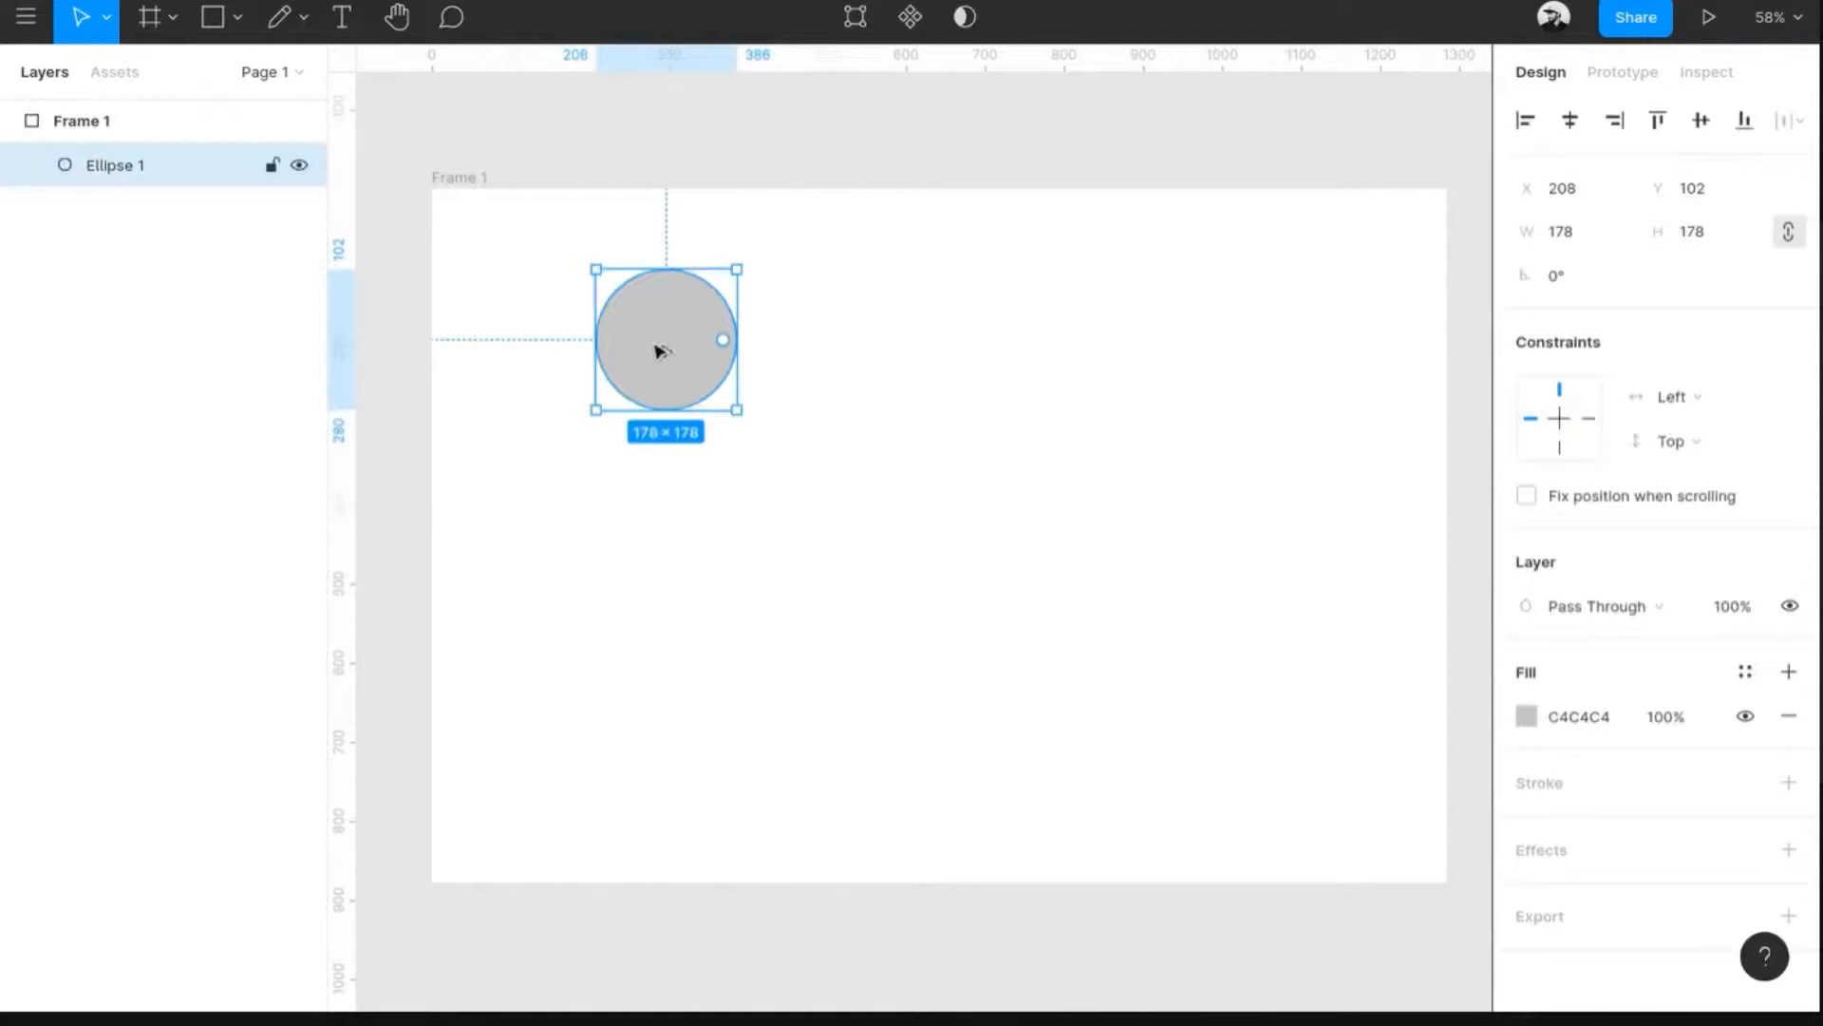
{"action": "key", "text": "alt"}
{"action": "left_click_drag", "start_coordinate": [652, 348], "coordinate": [1029, 405]}
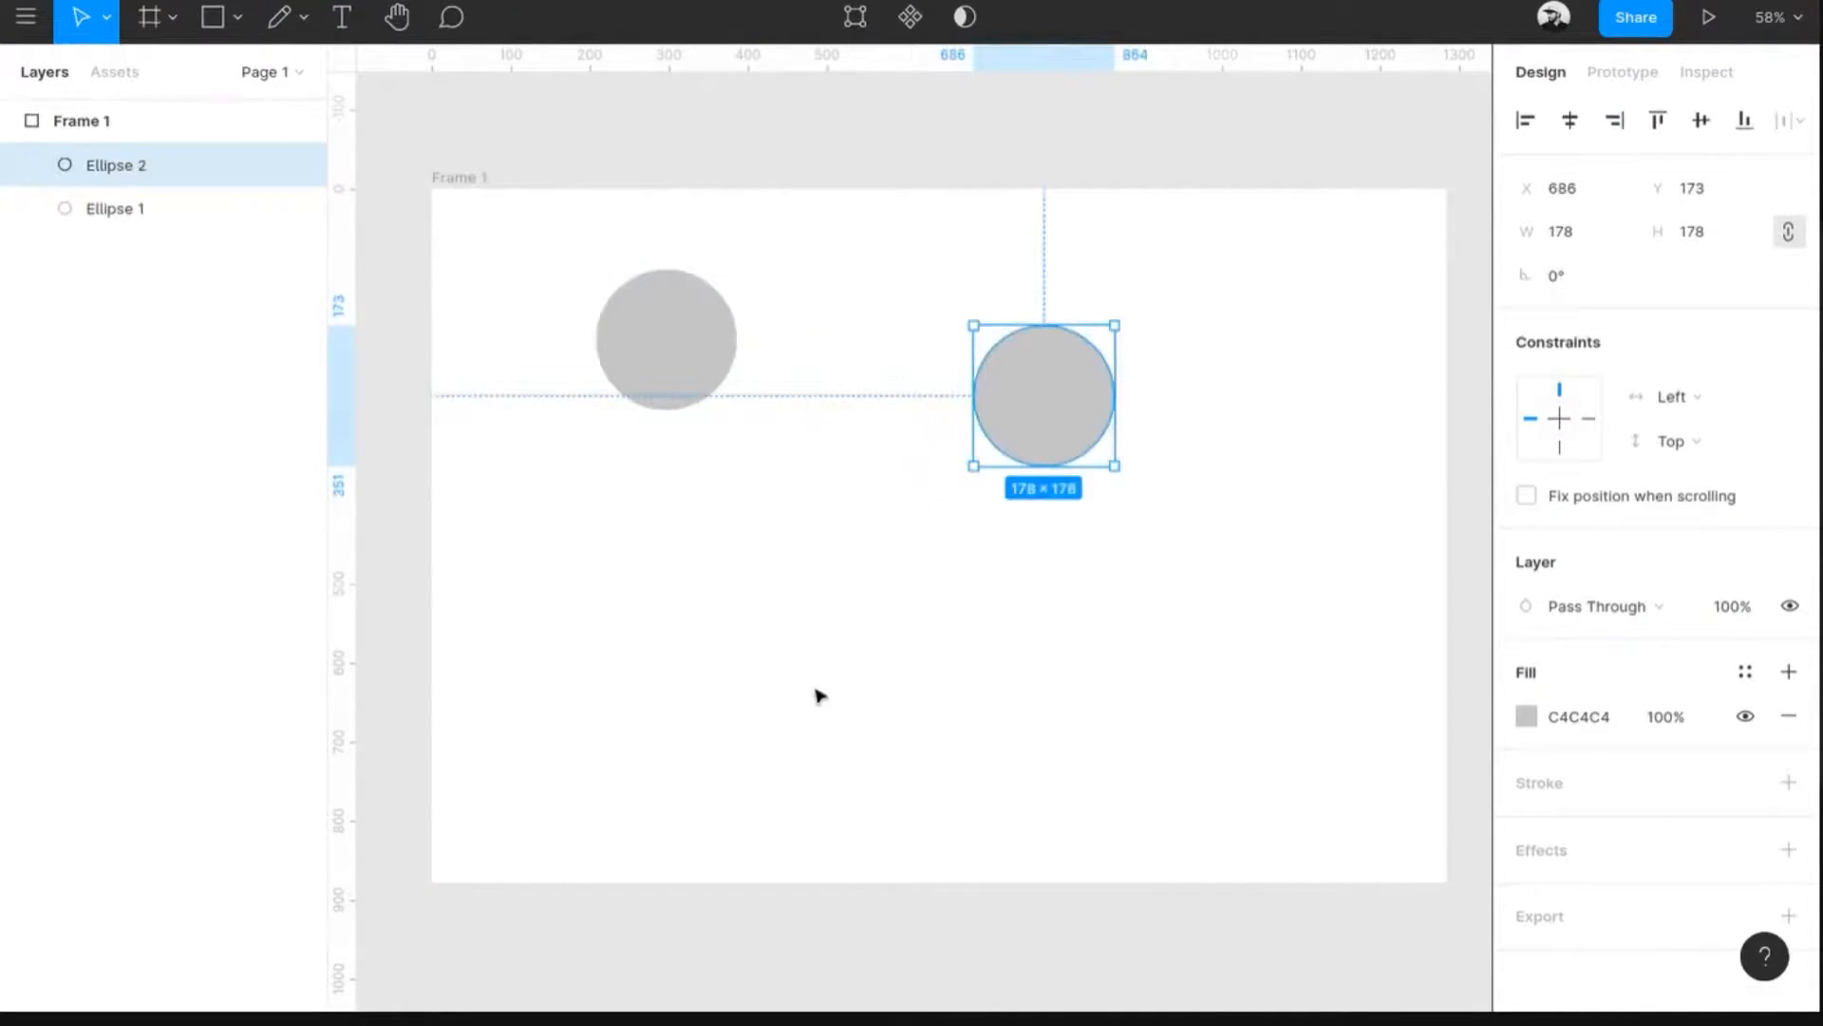
{"action": "left_click", "coordinate": [160, 208]}
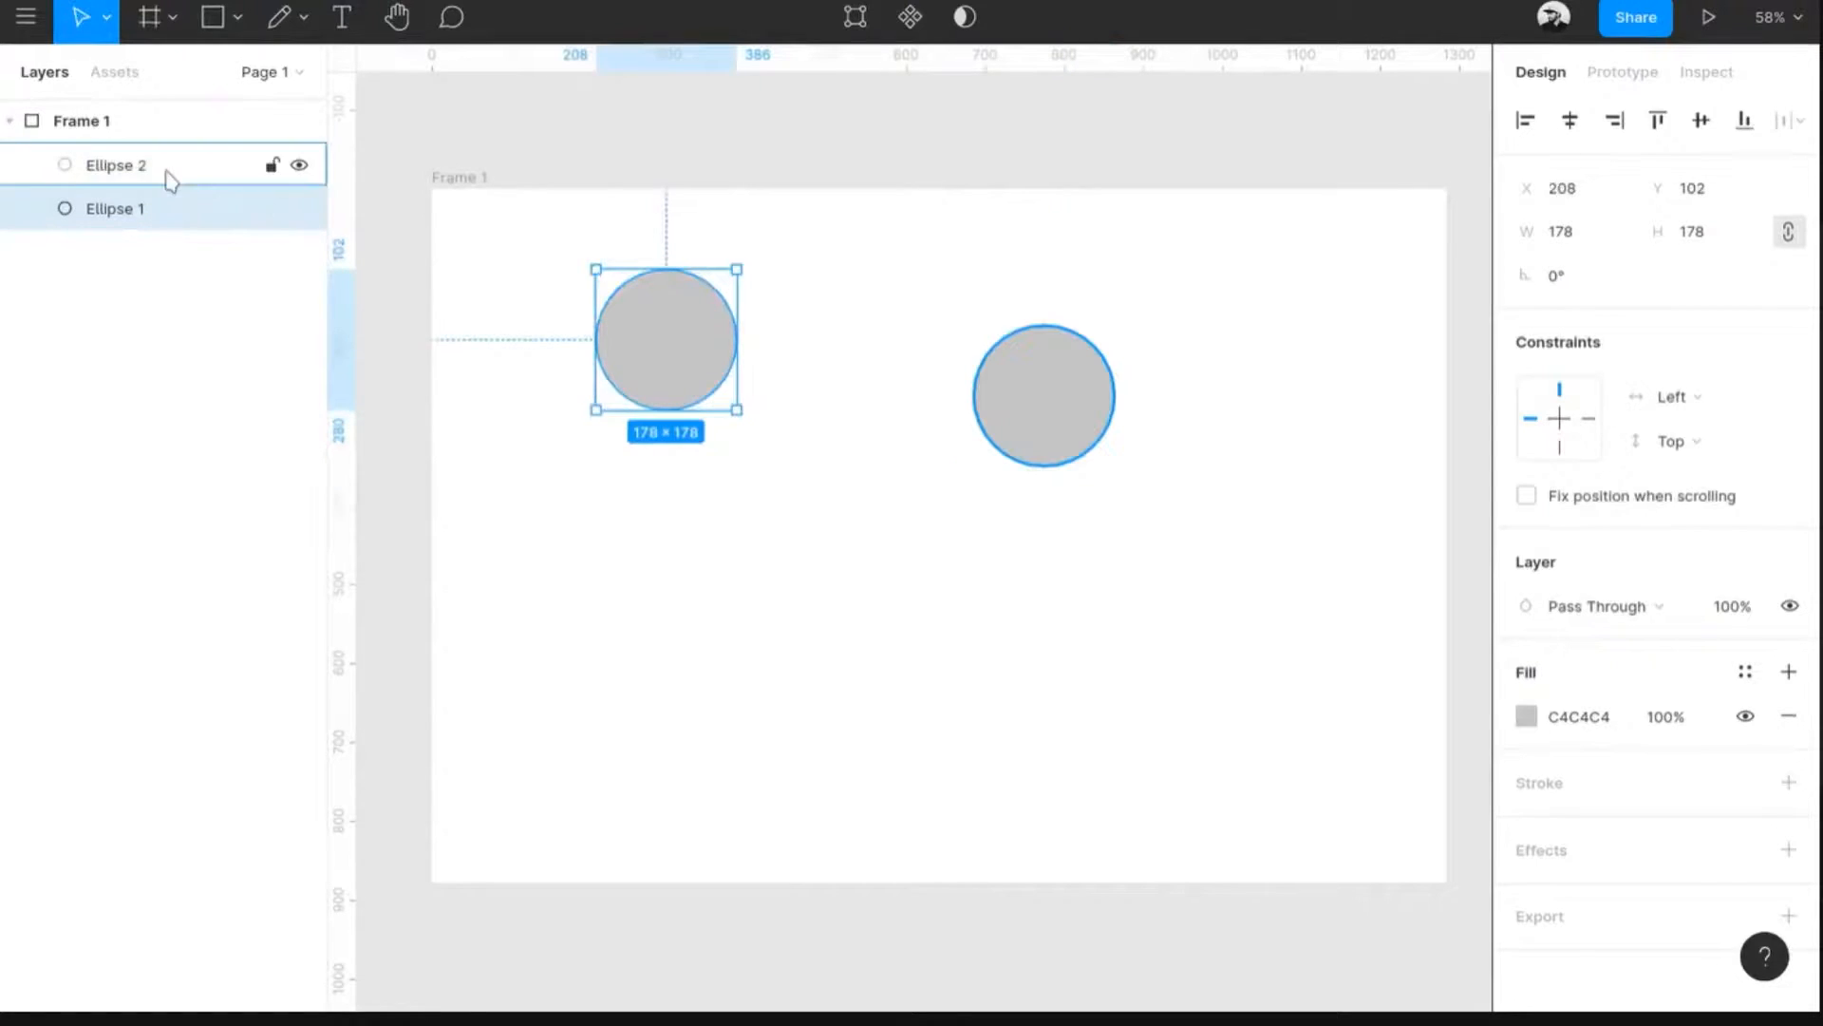
{"action": "left_click", "coordinate": [169, 180]}
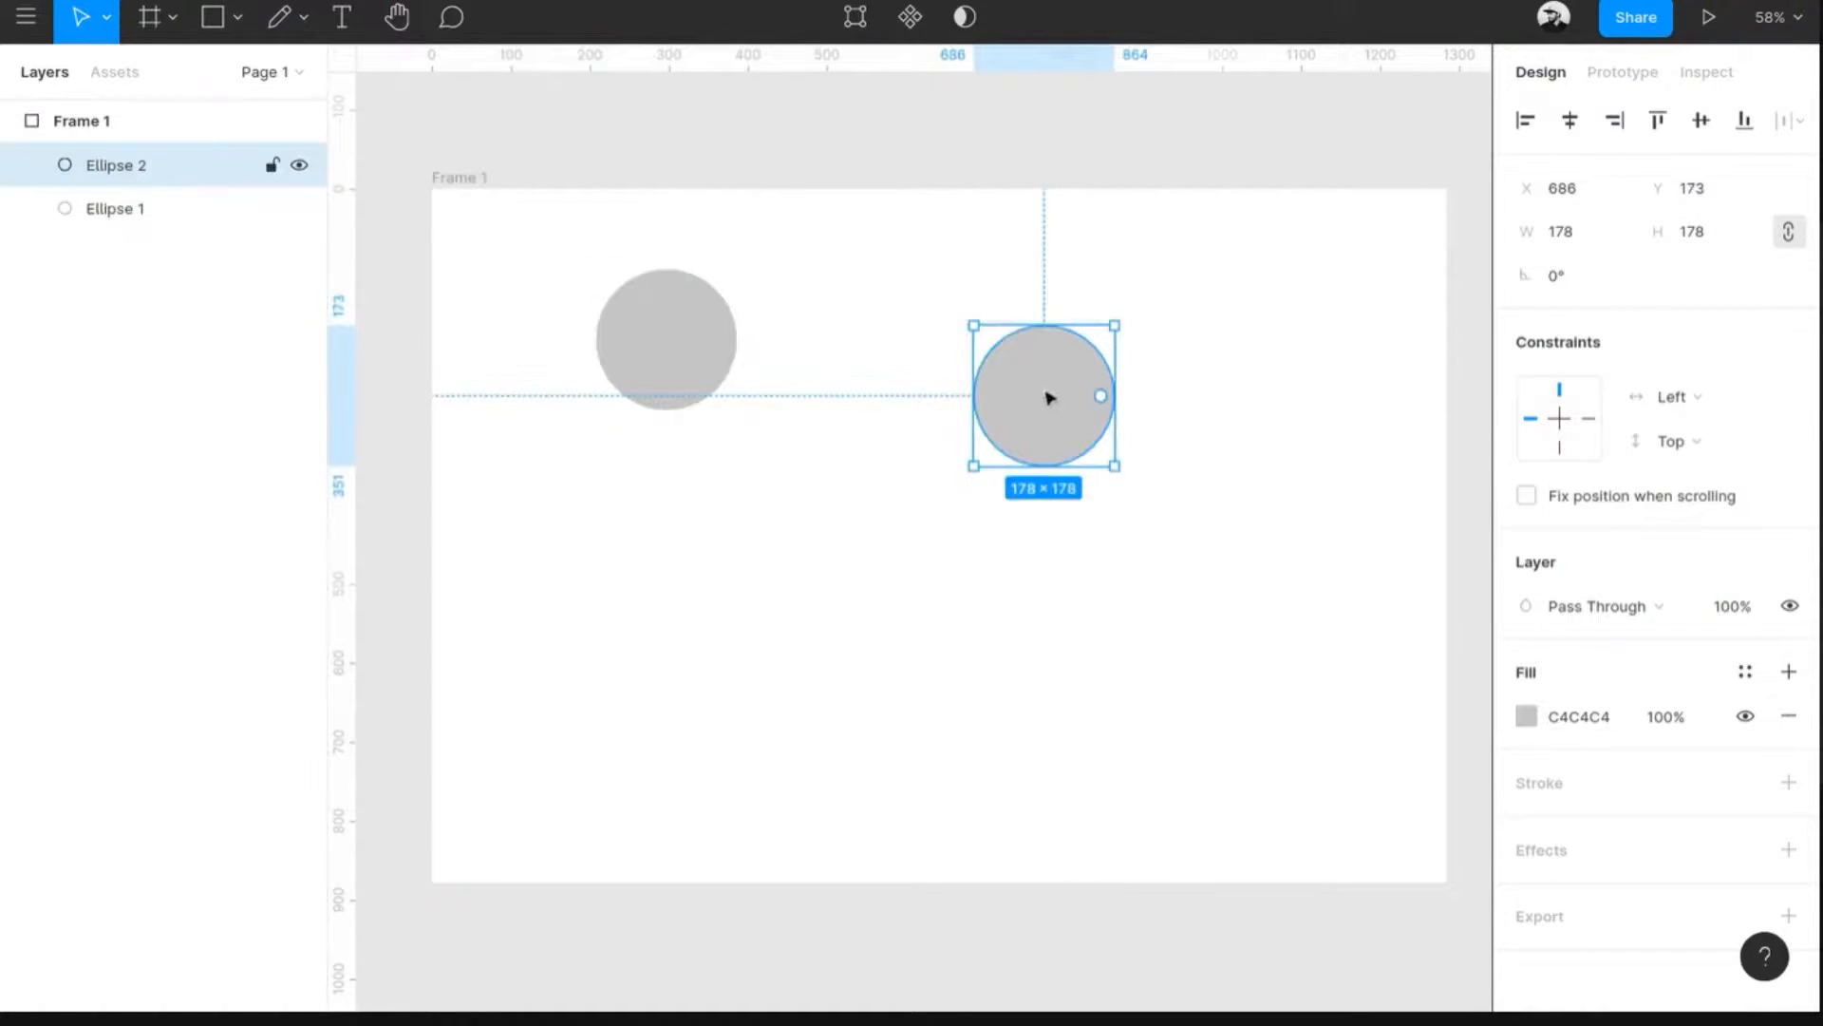
{"action": "key", "text": "Delete"}
- Move the grey circle to the frame's center, at X 553, Y 367, and look at its X and Y position fields
{"action": "left_click", "coordinate": [684, 354]}
{"action": "left_click_drag", "start_coordinate": [684, 355], "coordinate": [993, 551]}
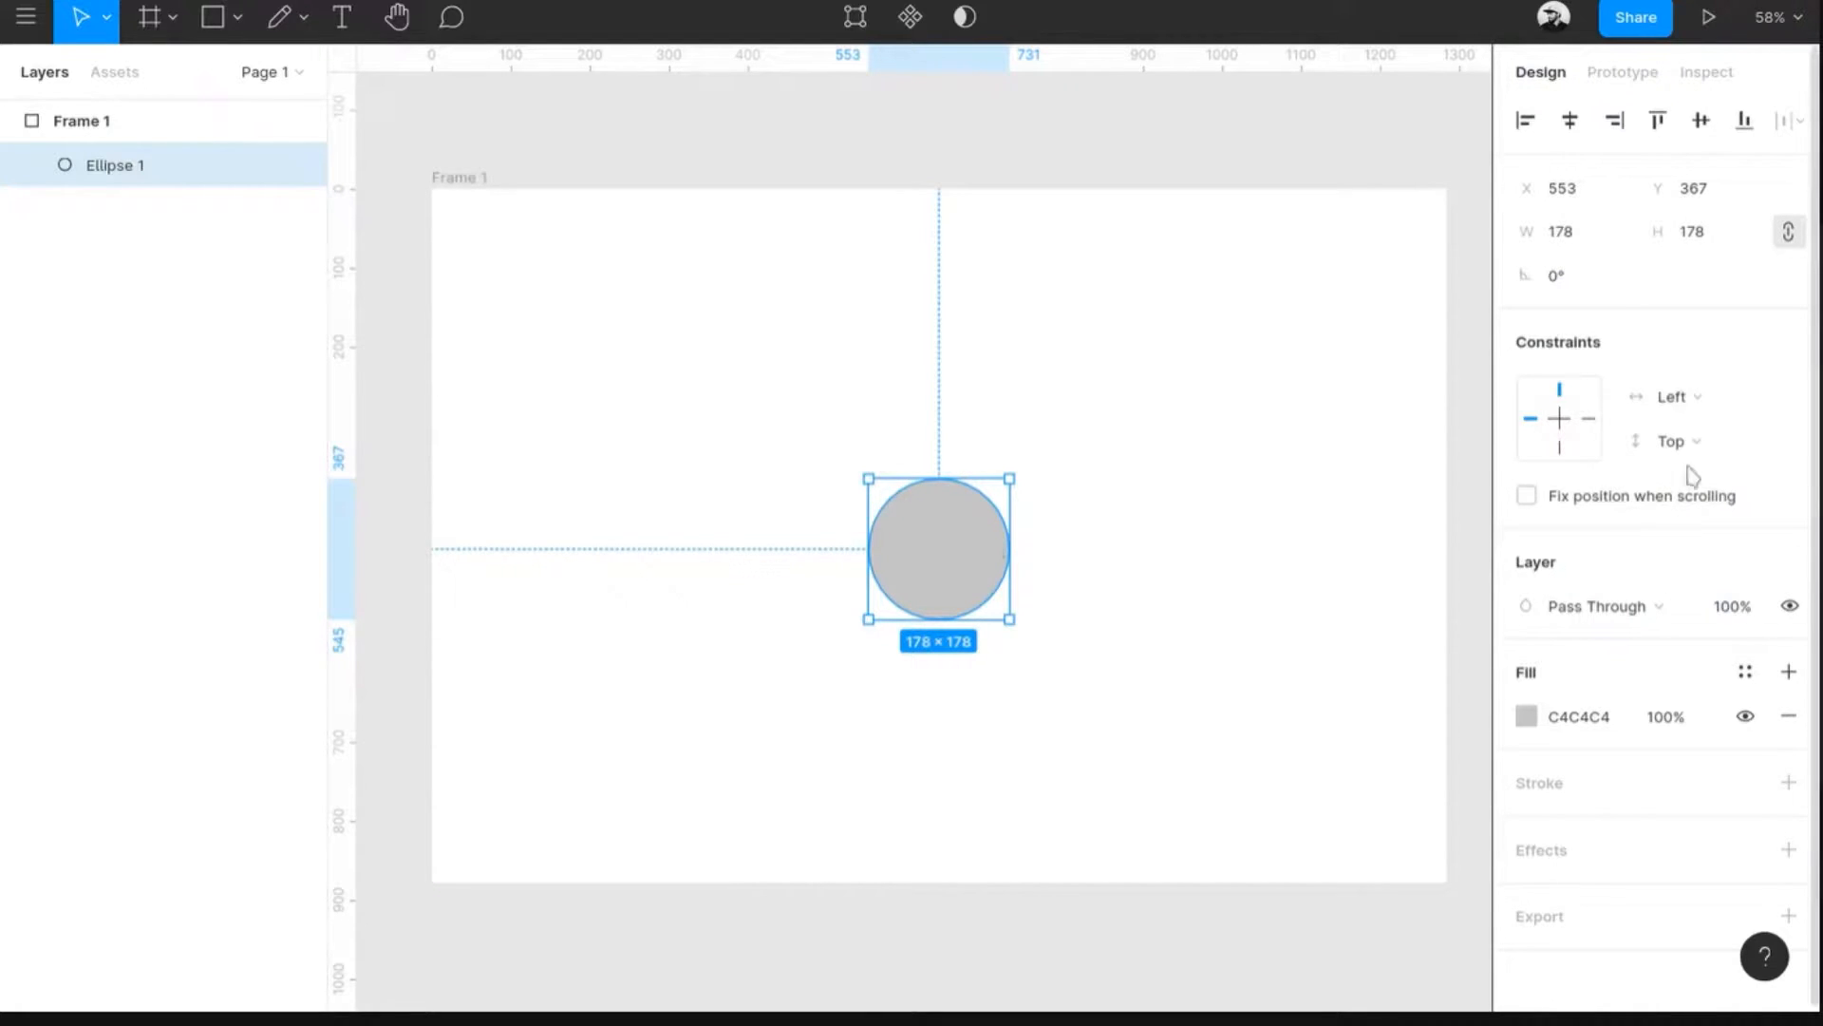
{"action": "left_click", "coordinate": [1565, 195]}
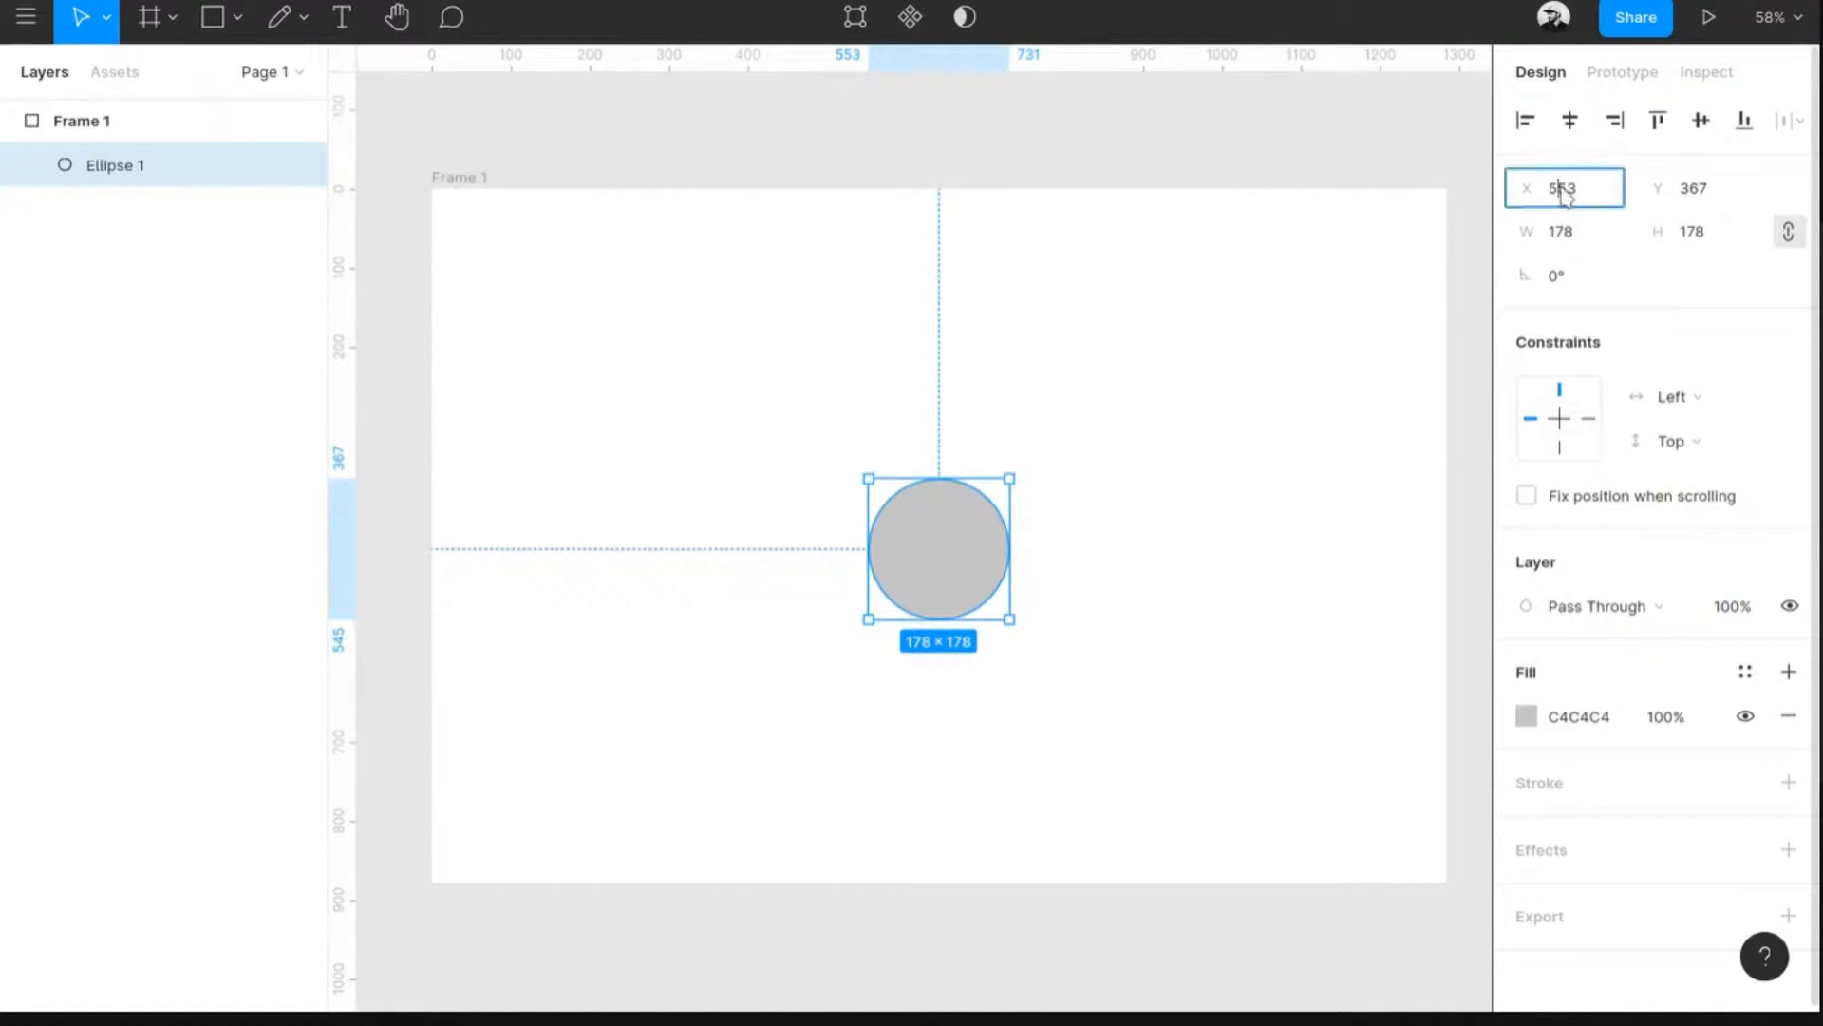
{"action": "left_click", "coordinate": [1717, 190]}
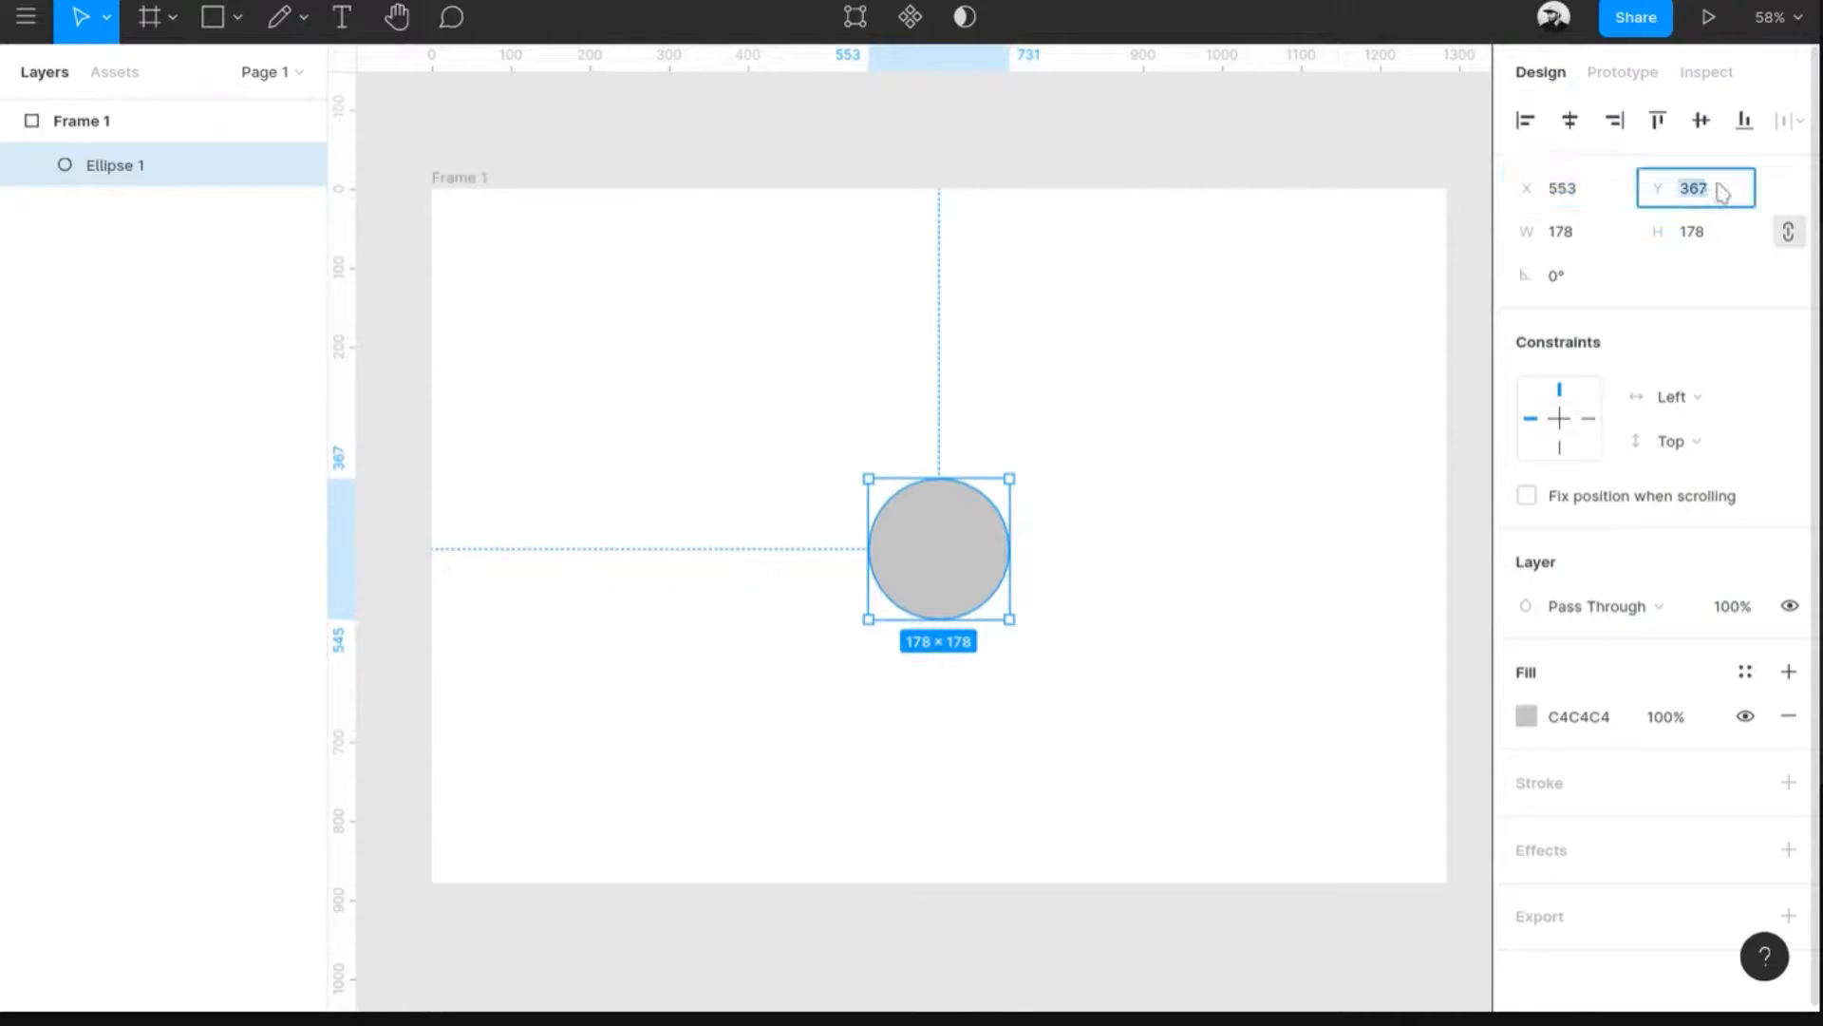
{"action": "left_click", "coordinate": [636, 311]}
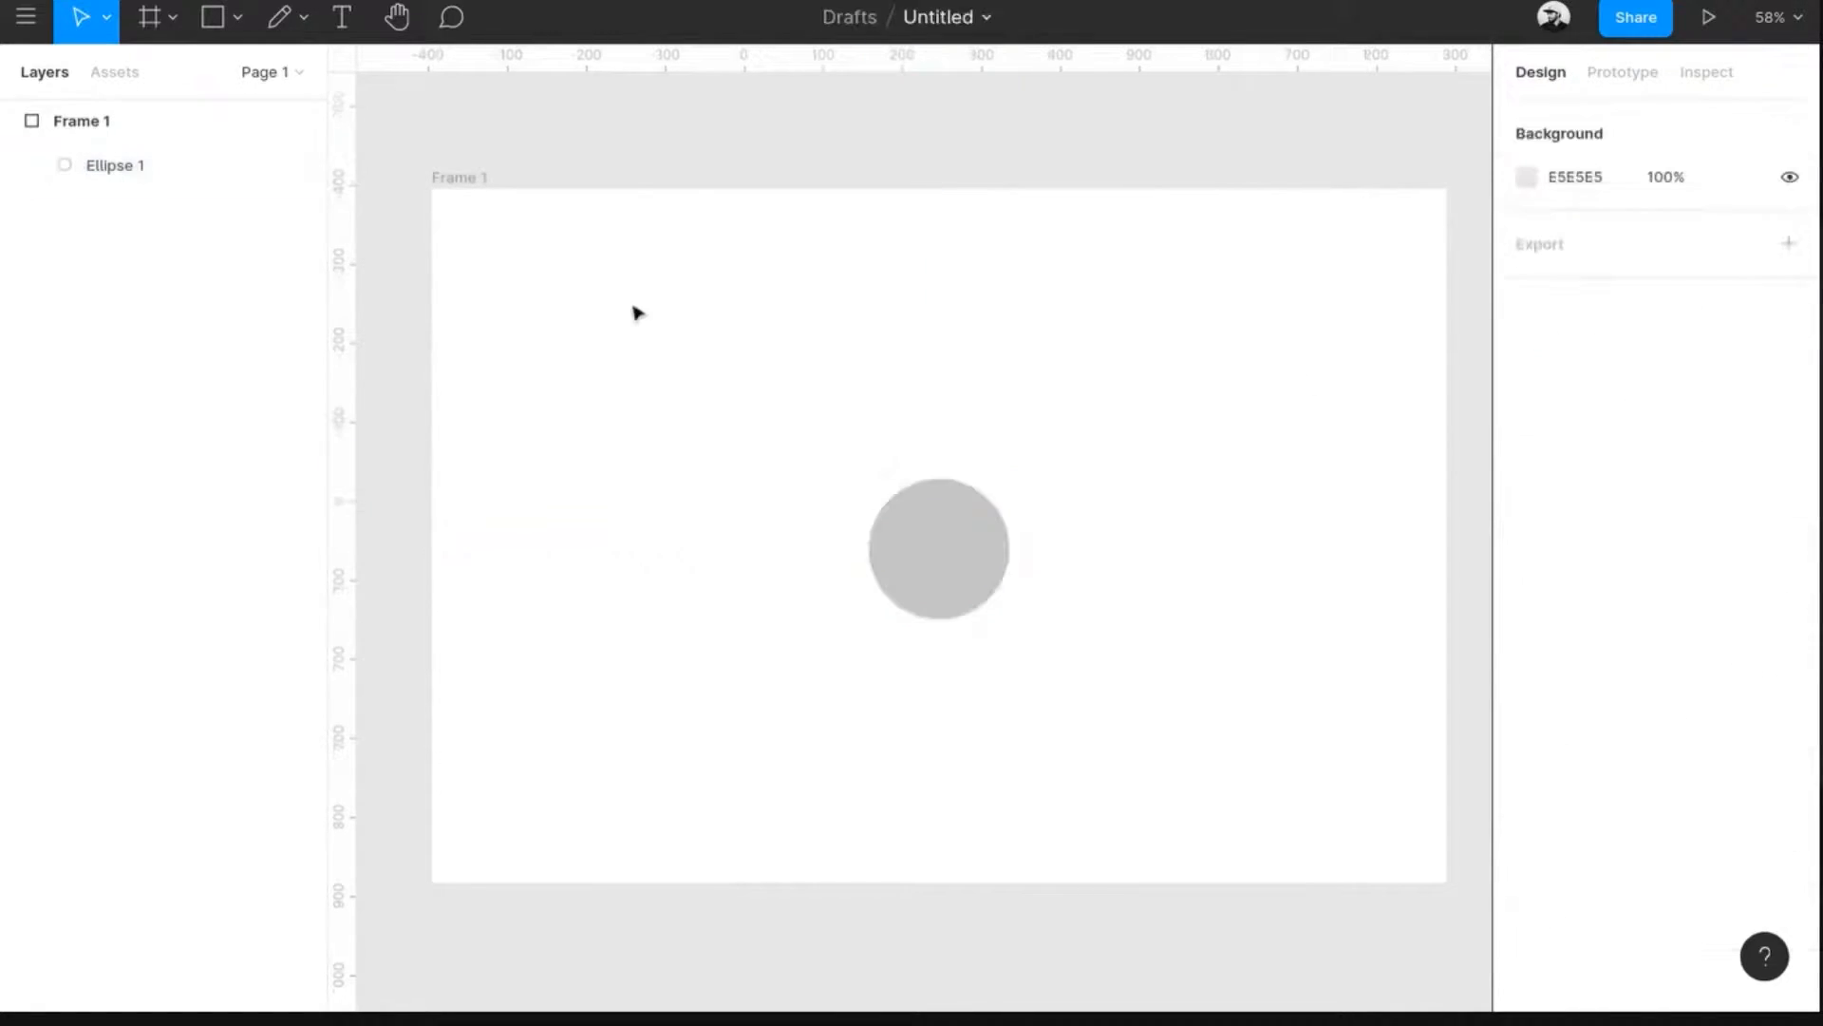
- Set the grey circle's position to X 0, Y 0
{"action": "left_click", "coordinate": [992, 551]}
{"action": "left_click", "coordinate": [1584, 204]}
{"action": "type", "text": "0"}
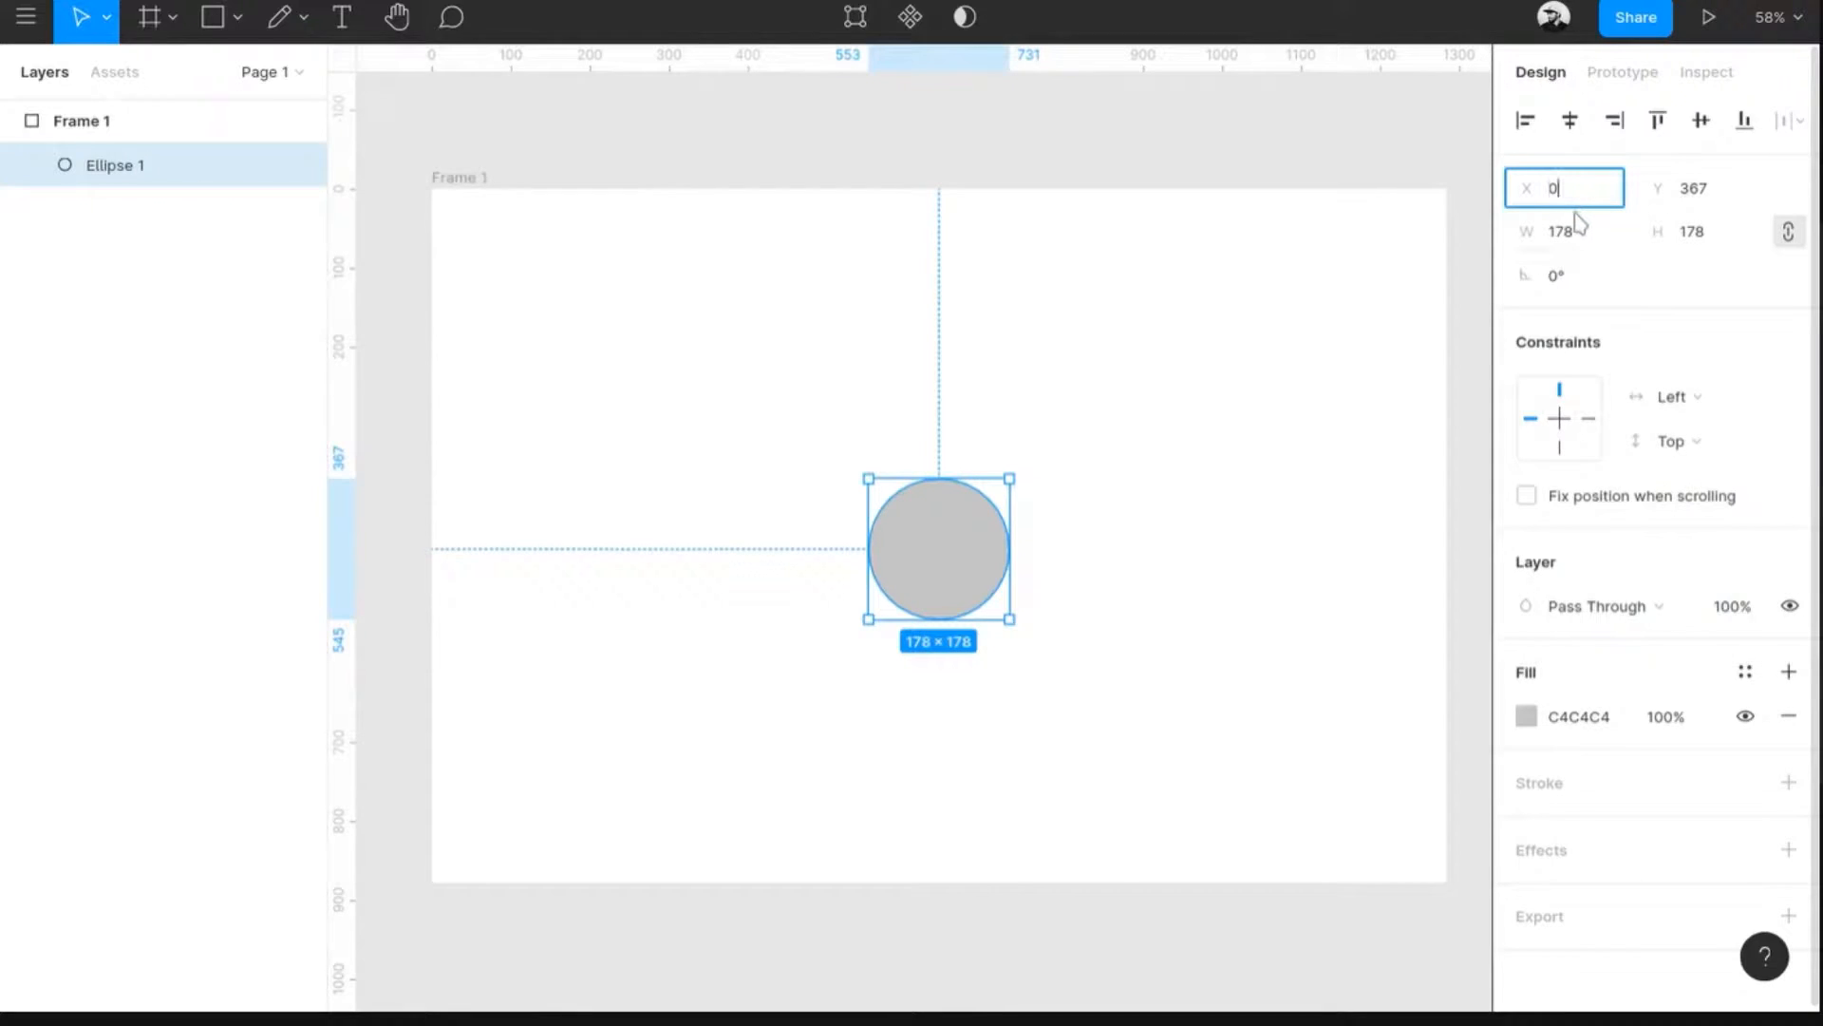
{"action": "key", "text": "Tab"}
{"action": "type", "text": "0"}
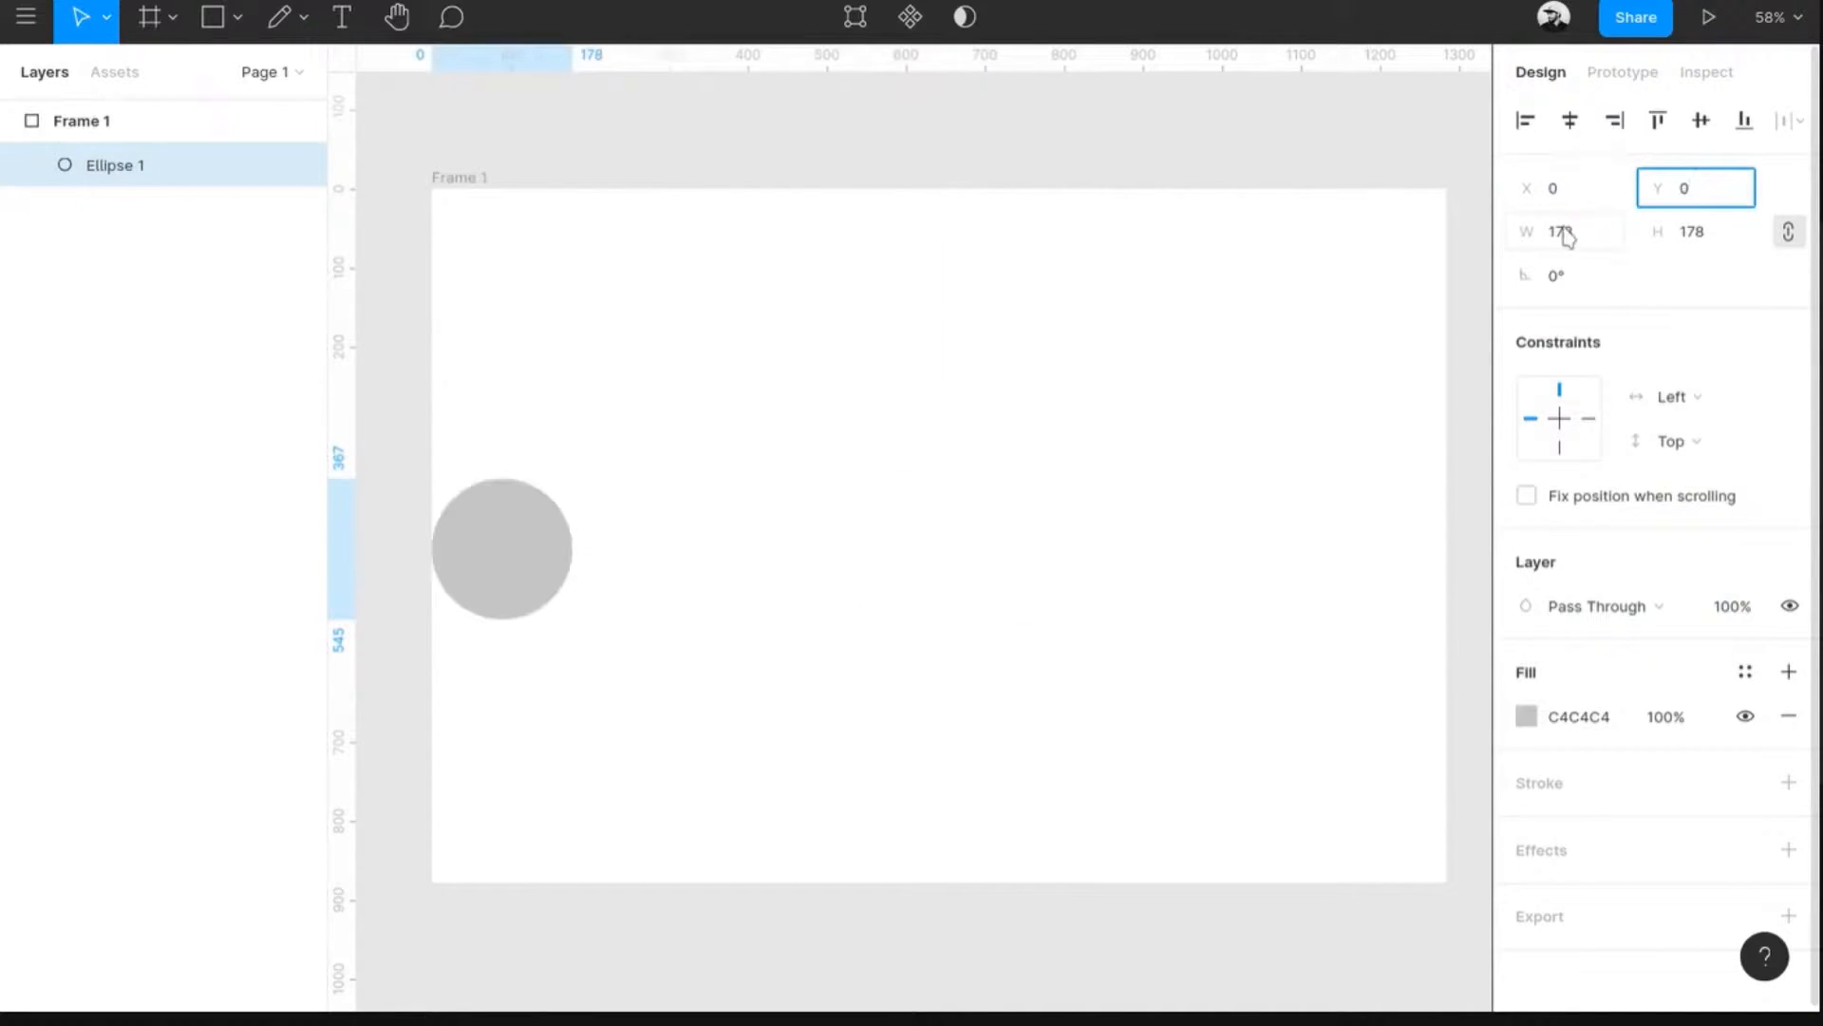
{"action": "key", "text": "Tab"}
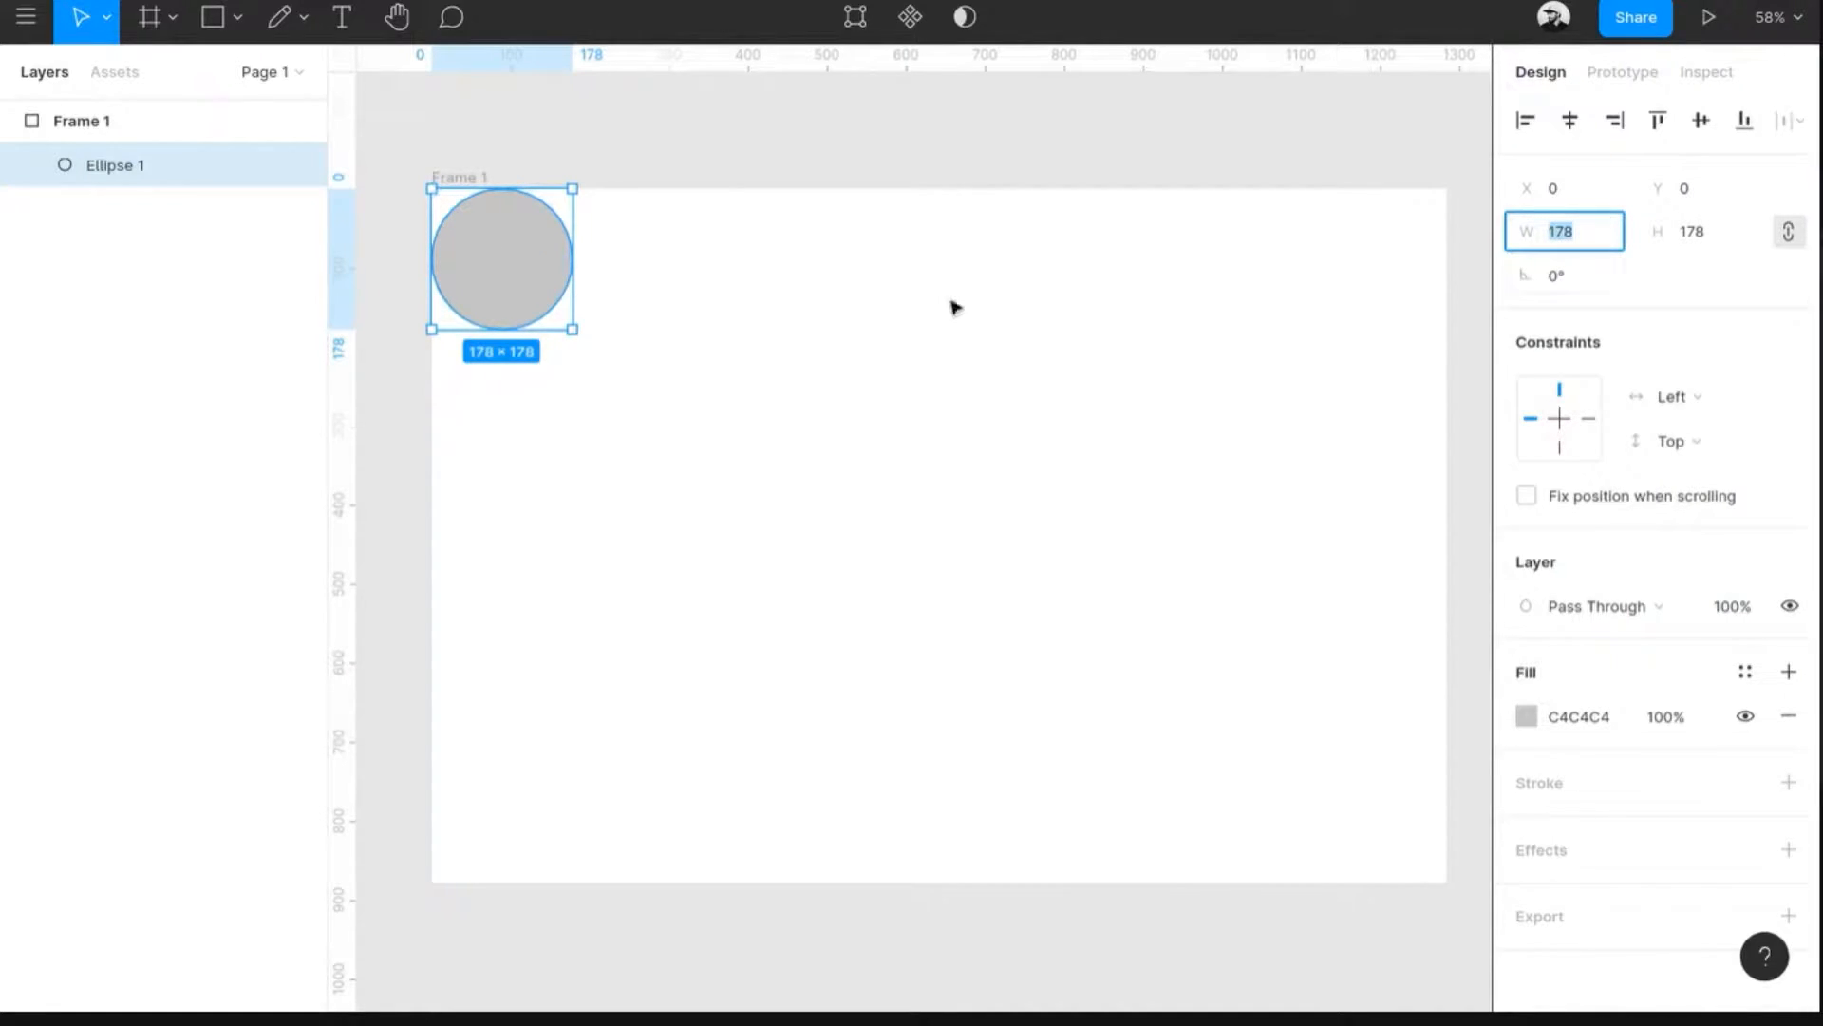
{"action": "left_click", "coordinate": [447, 529]}
- Move the grey circle to about X 517, Y 299, and set its height to 300 with proportions constrained
{"action": "left_click", "coordinate": [554, 258]}
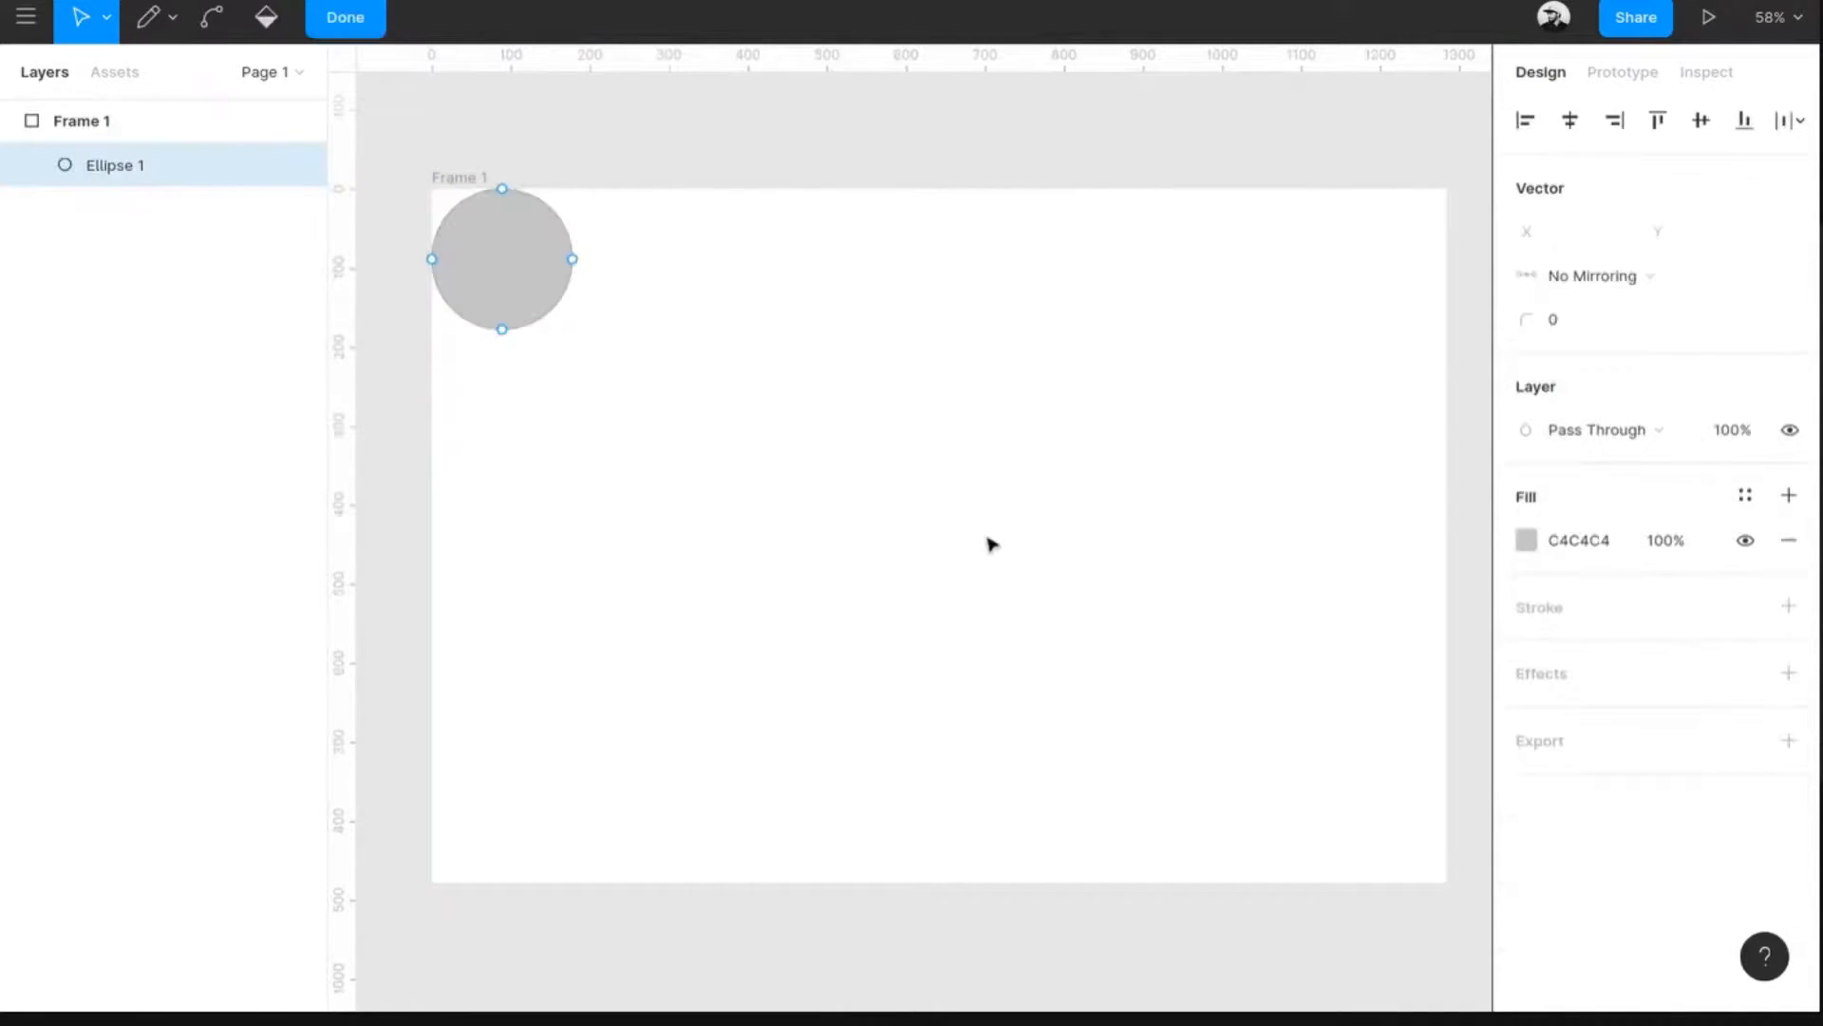
{"action": "key", "text": "Escape"}
{"action": "left_click", "coordinate": [509, 269]}
{"action": "left_click_drag", "start_coordinate": [509, 269], "coordinate": [919, 504]}
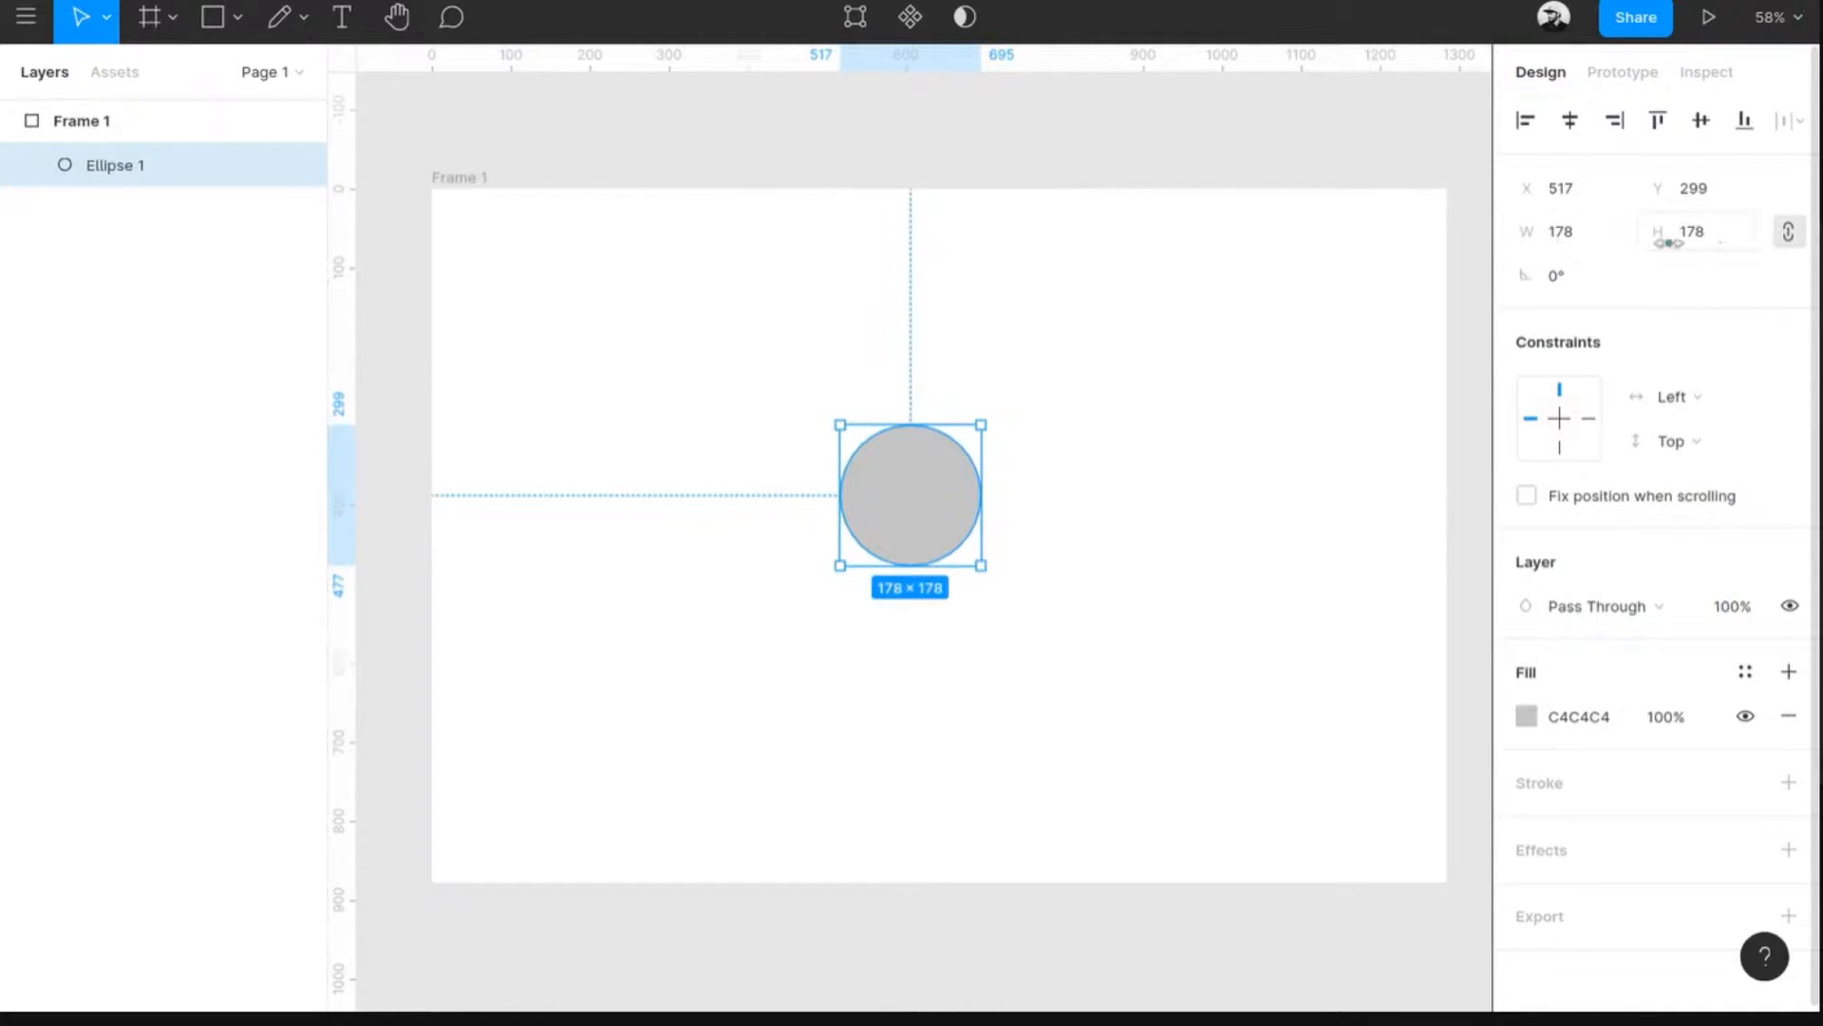
{"action": "left_click", "coordinate": [1716, 250]}
{"action": "type", "text": "300"}
{"action": "key", "text": "Return"}
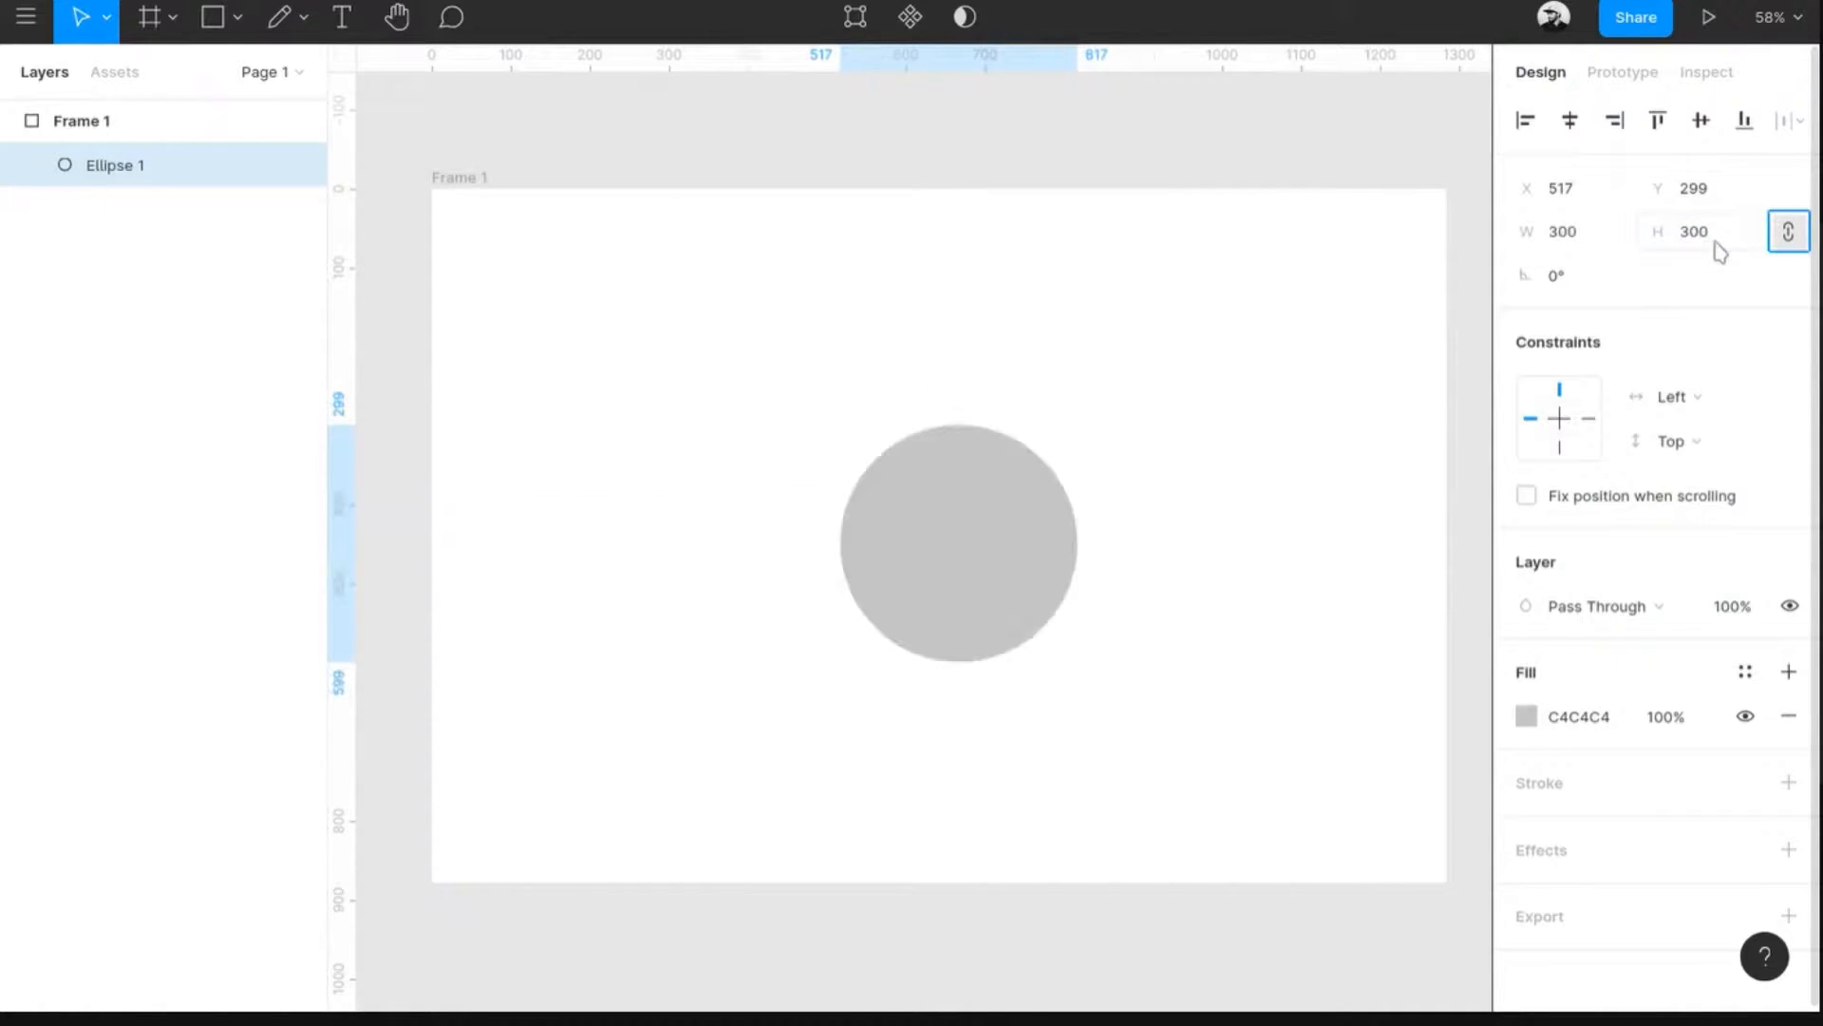
- Set the circle's width to 500 with proportions constrained, and move it to about X 403, Y 167
{"action": "left_click", "coordinate": [1787, 281]}
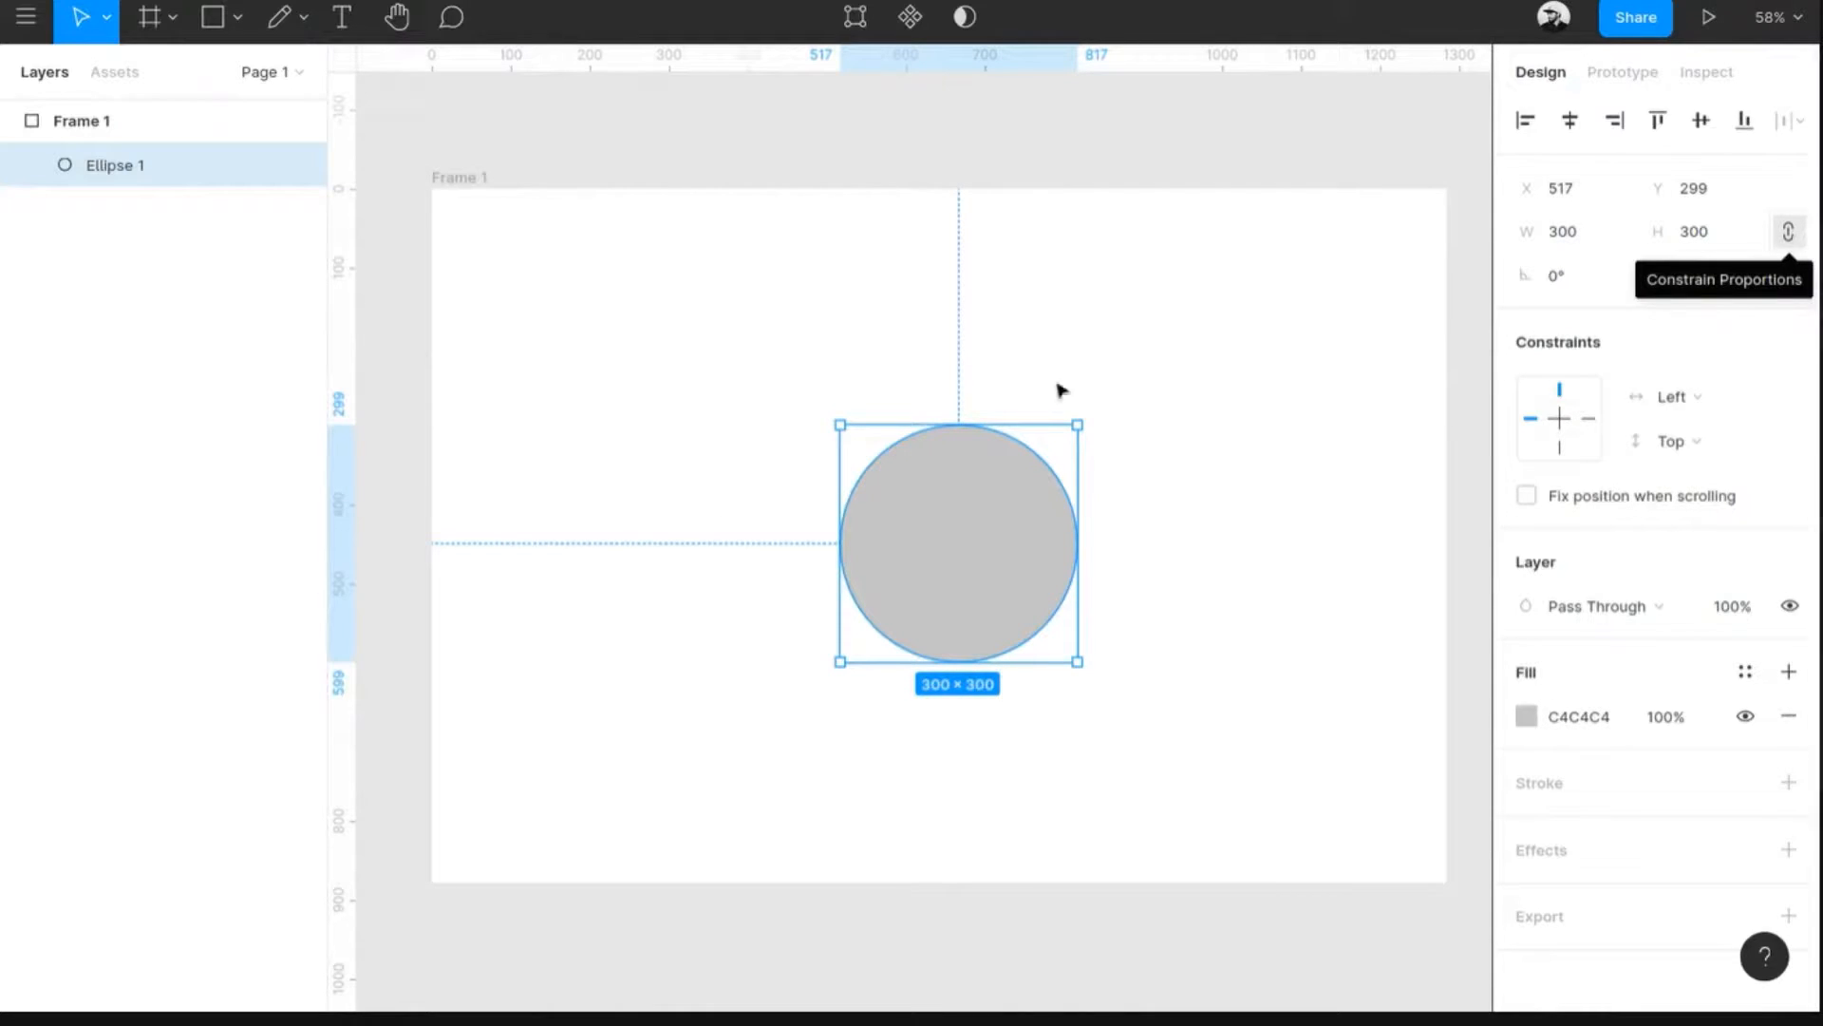
{"action": "left_click", "coordinate": [1568, 234]}
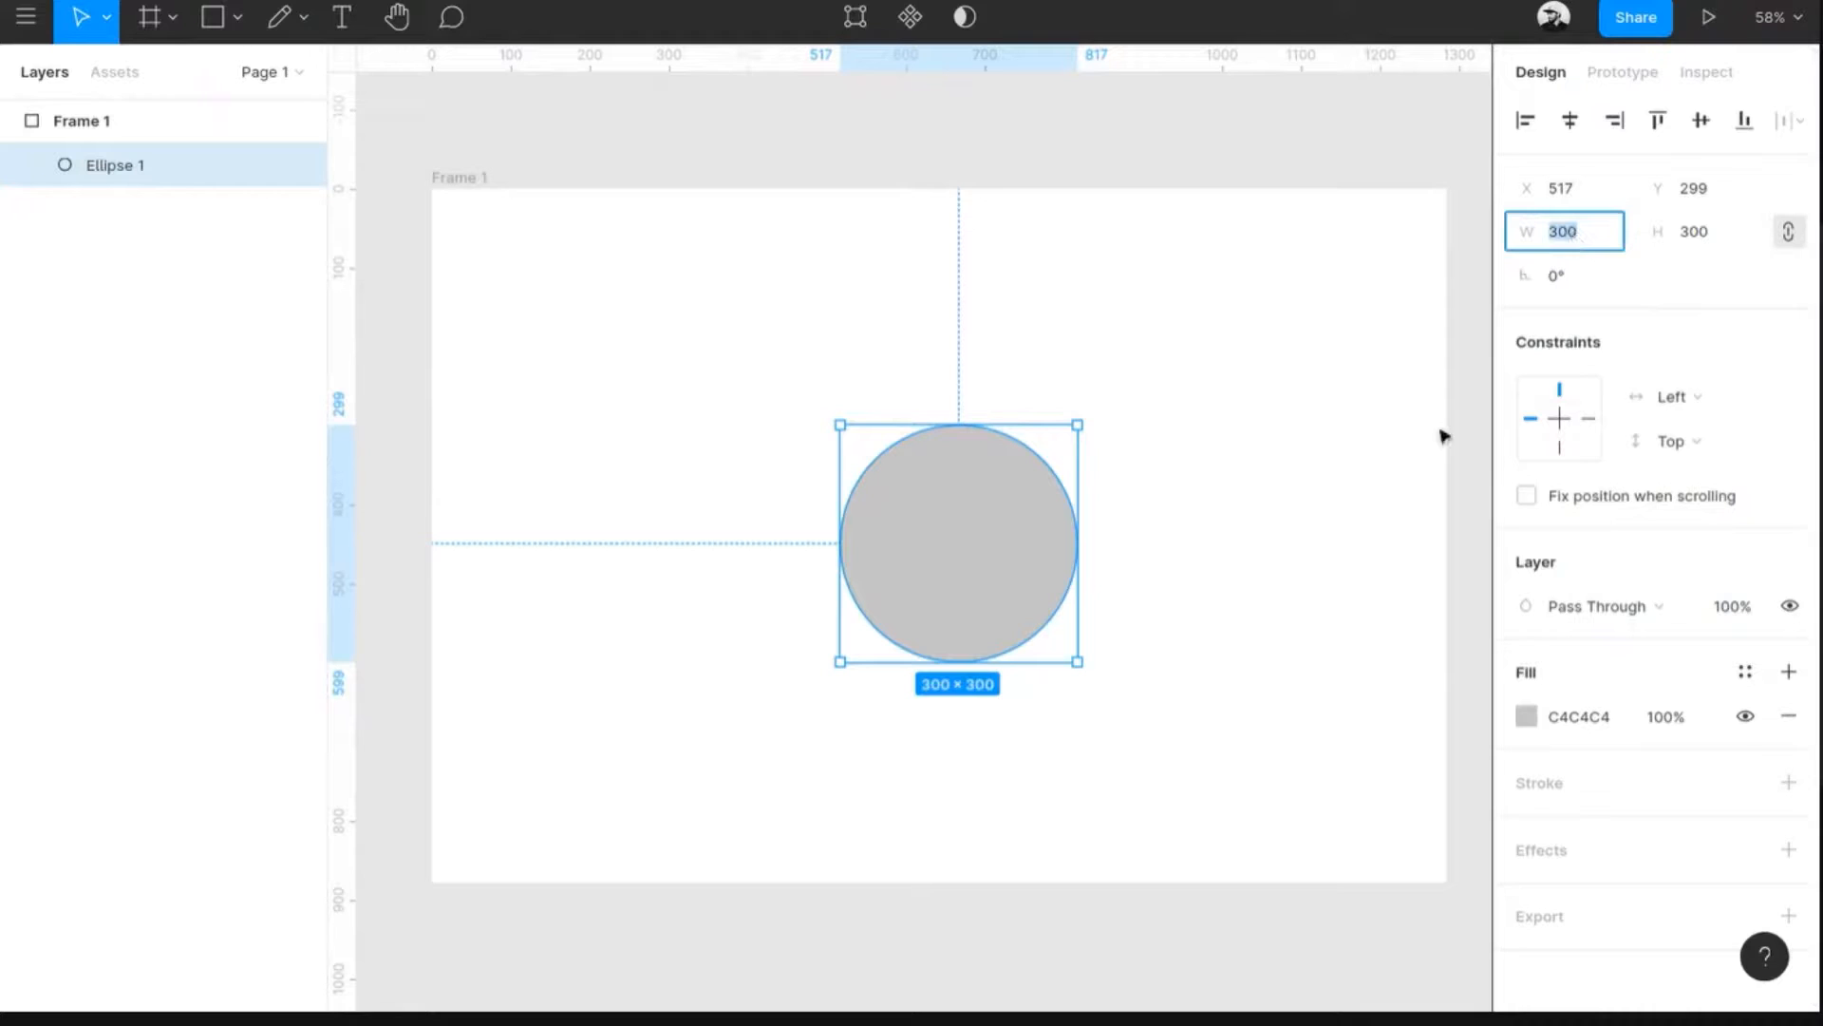
{"action": "type", "text": "500"}
{"action": "key", "text": "Tab"}
{"action": "left_click", "coordinate": [1019, 627]}
{"action": "left_click_drag", "start_coordinate": [1019, 627], "coordinate": [929, 522]}
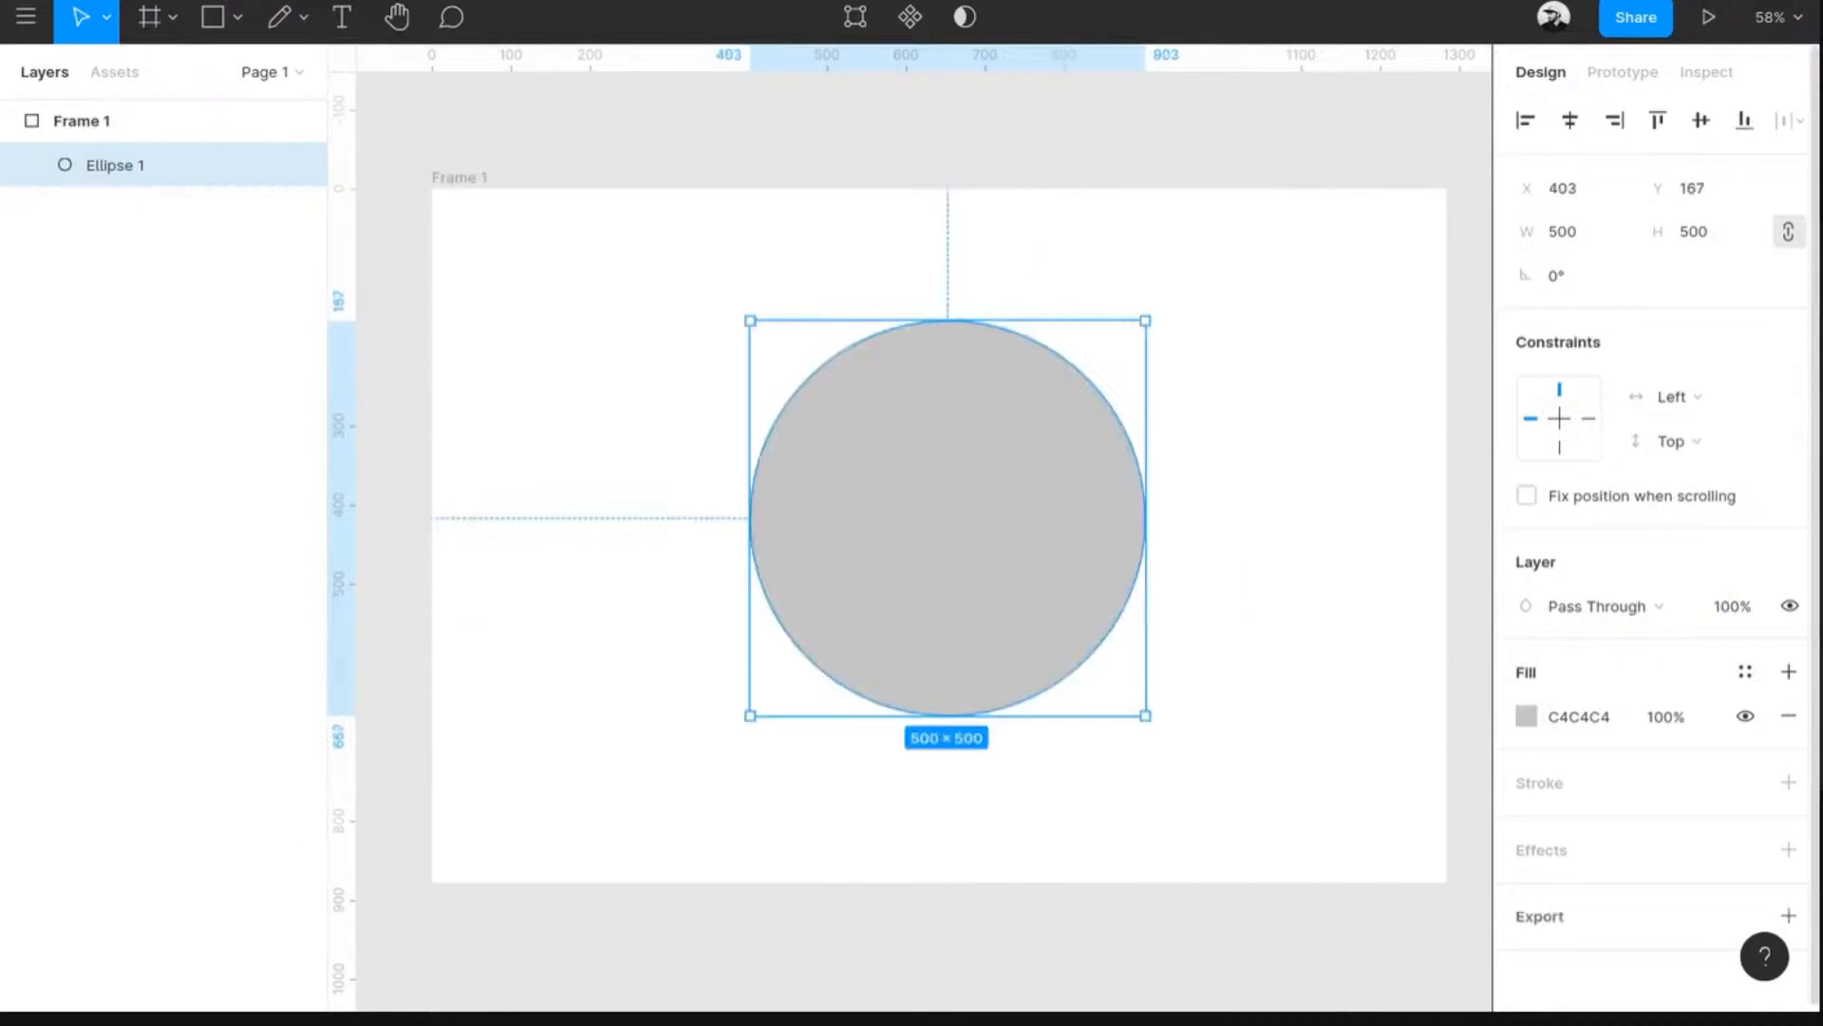
{"action": "left_click", "coordinate": [1278, 513]}
- Try a height of 300 on the circle with proportions unconstrained, and undo the change
{"action": "left_click", "coordinate": [834, 639]}
{"action": "left_click", "coordinate": [1686, 248]}
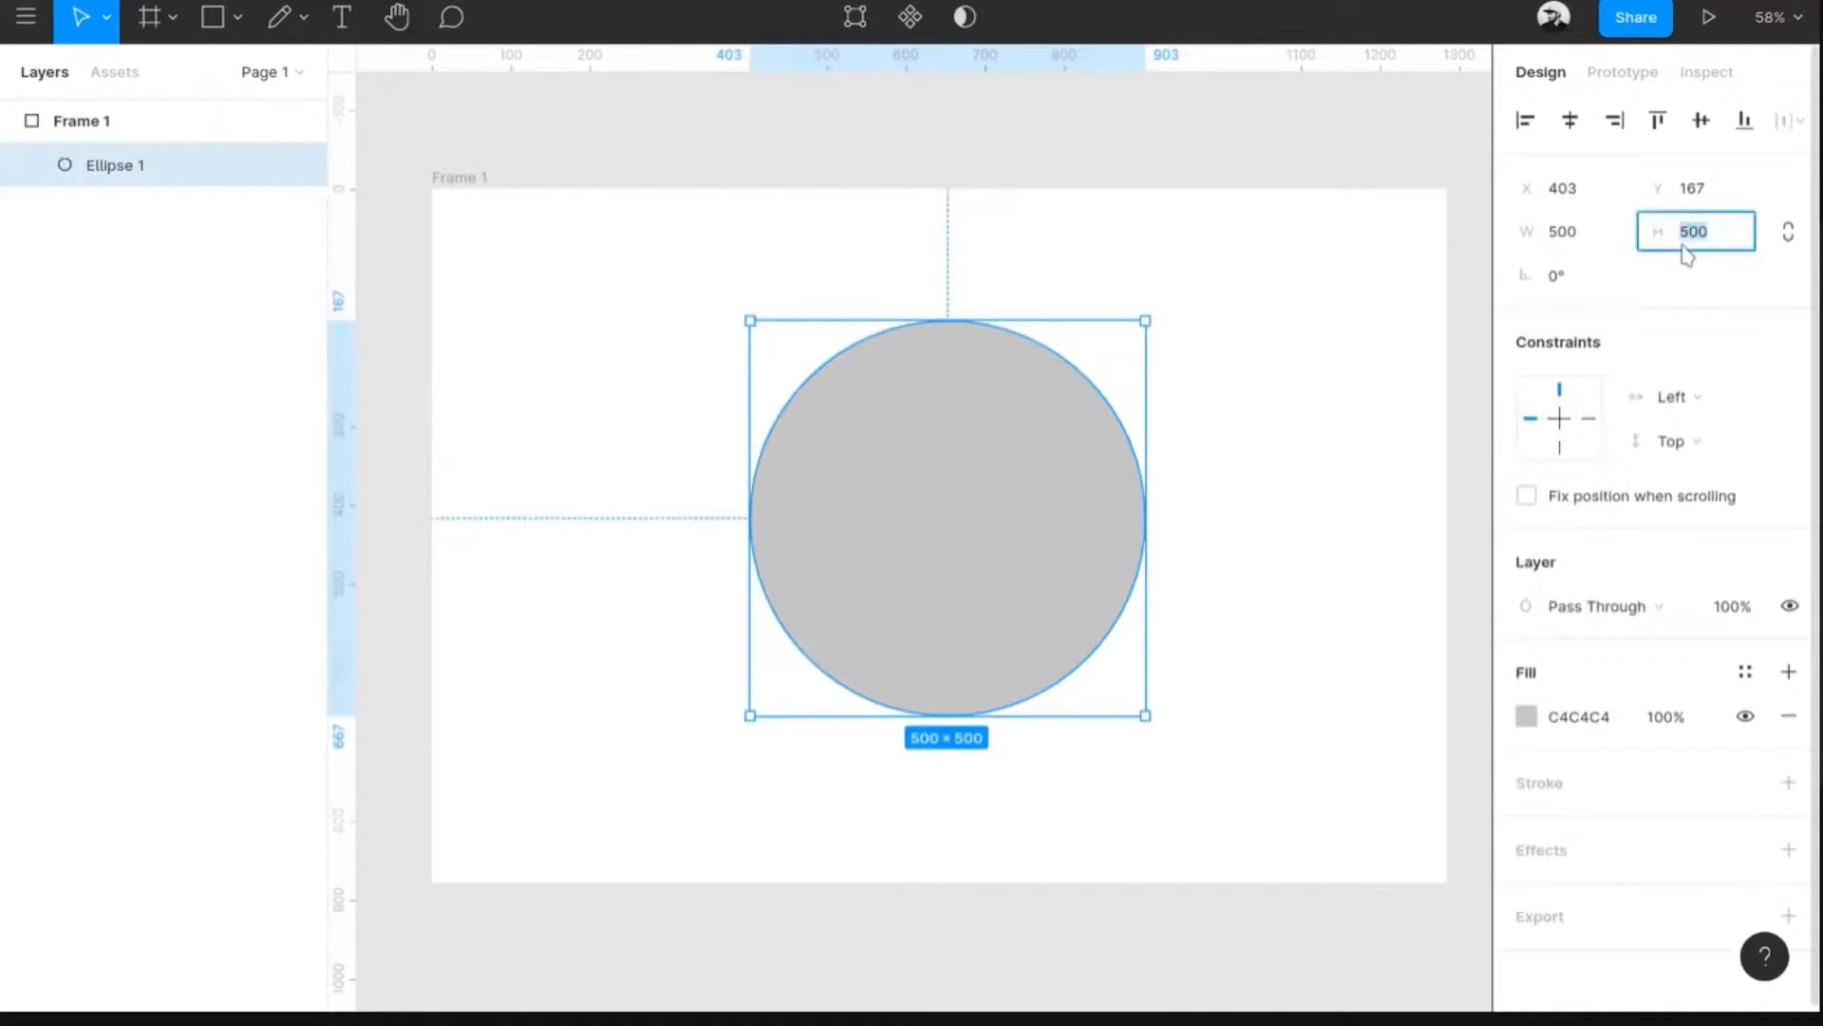
{"action": "type", "text": "3"}
{"action": "key", "text": "Tab"}
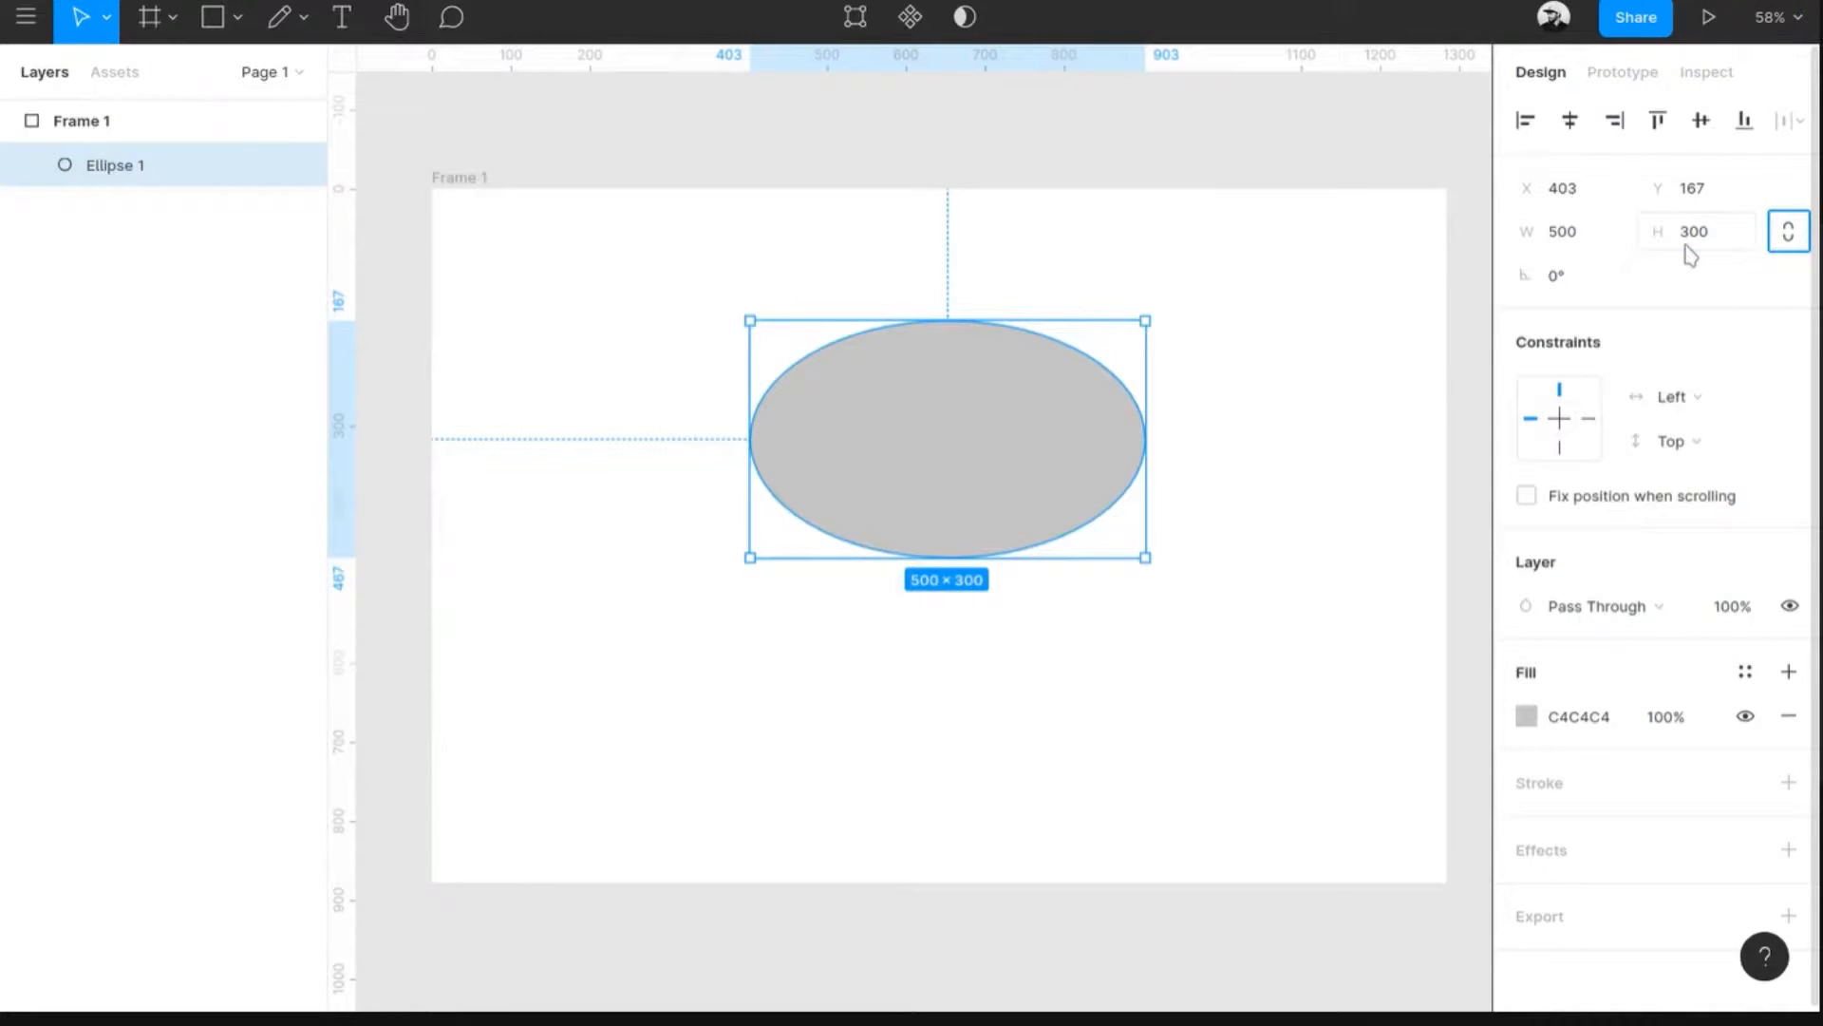
{"action": "left_click", "coordinate": [1354, 433]}
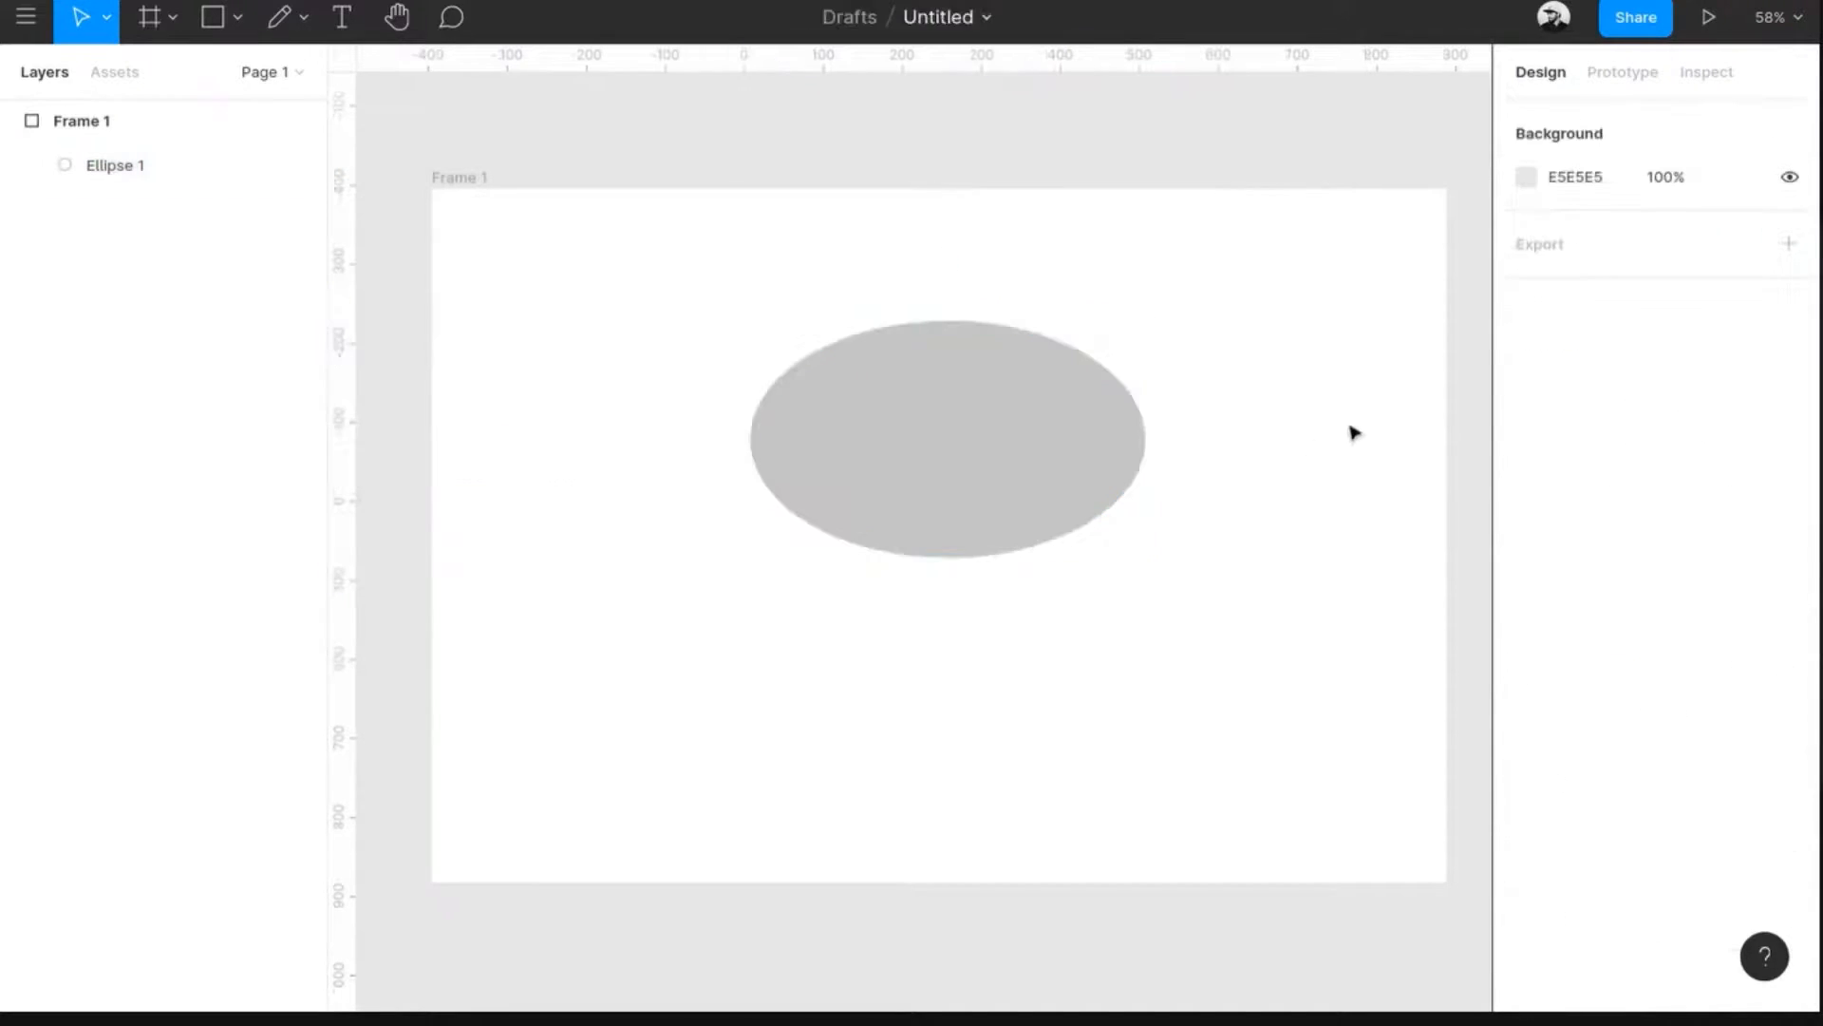
{"action": "key", "text": "ctrl+z"}
{"action": "key", "text": "ctrl+z"}
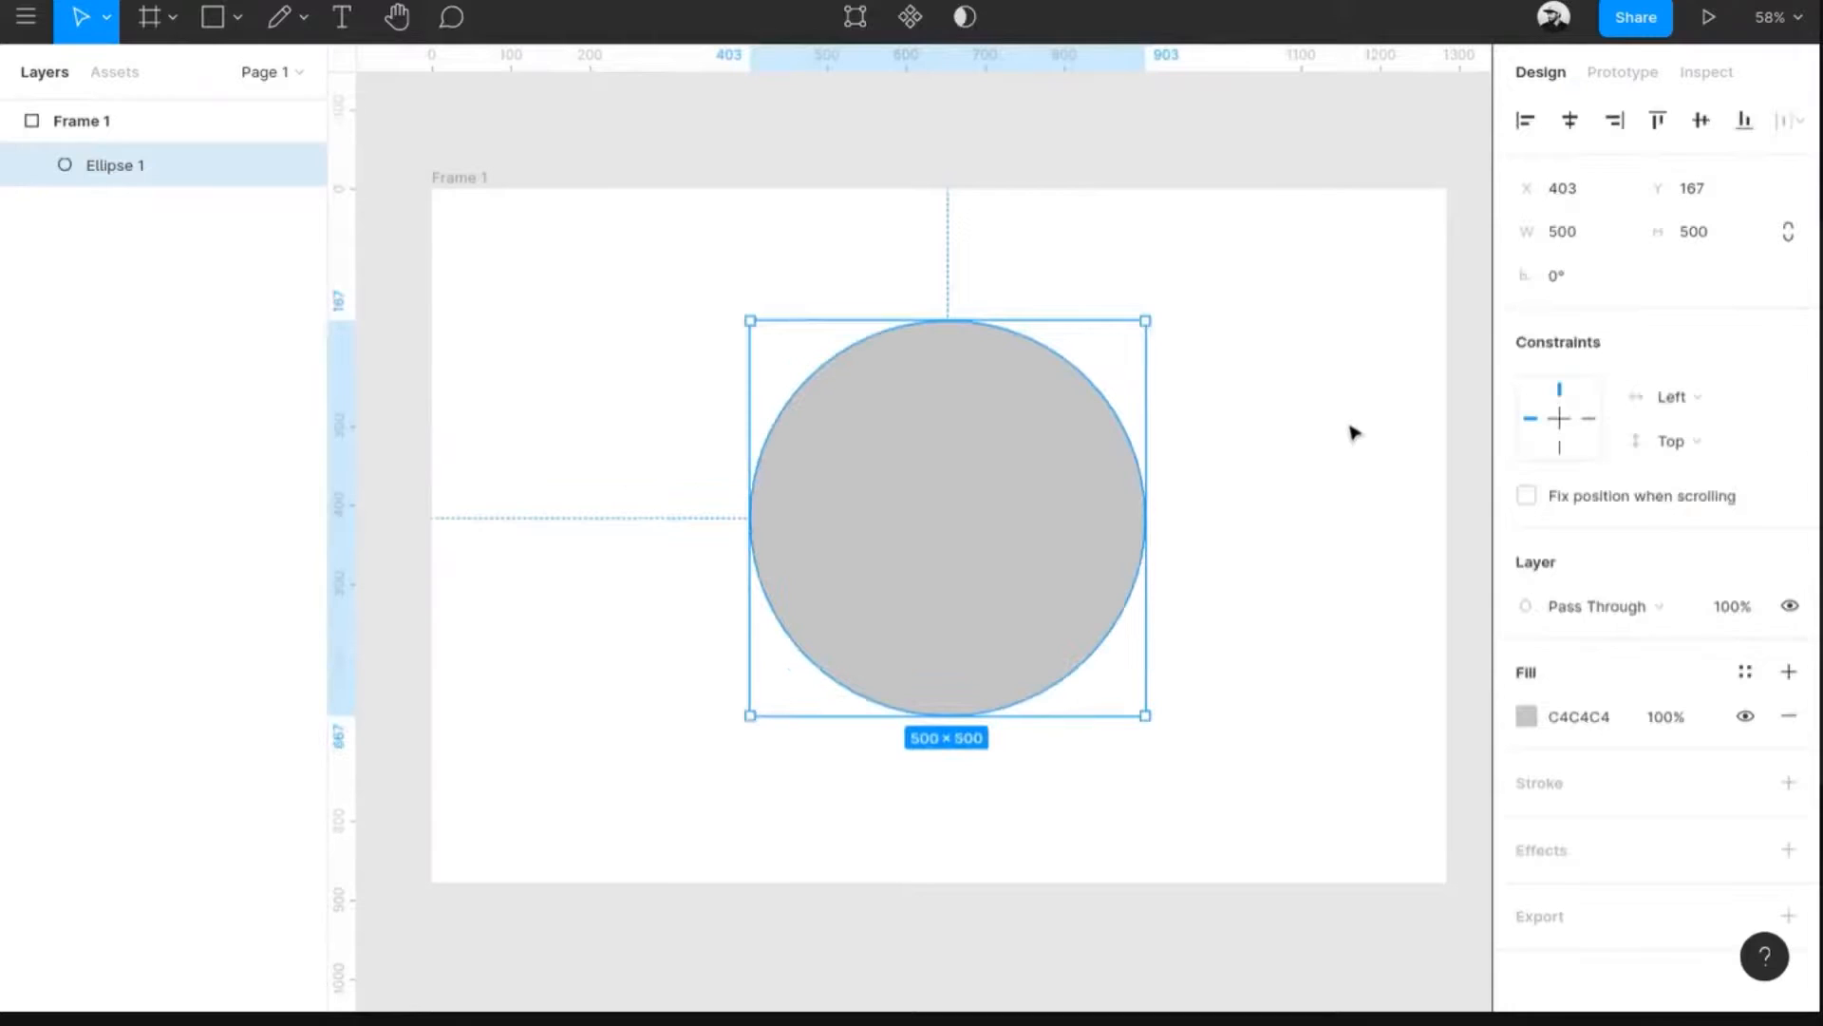
- Try rotating the circle to 45°, and undo the rotation
{"action": "left_click", "coordinate": [1592, 276]}
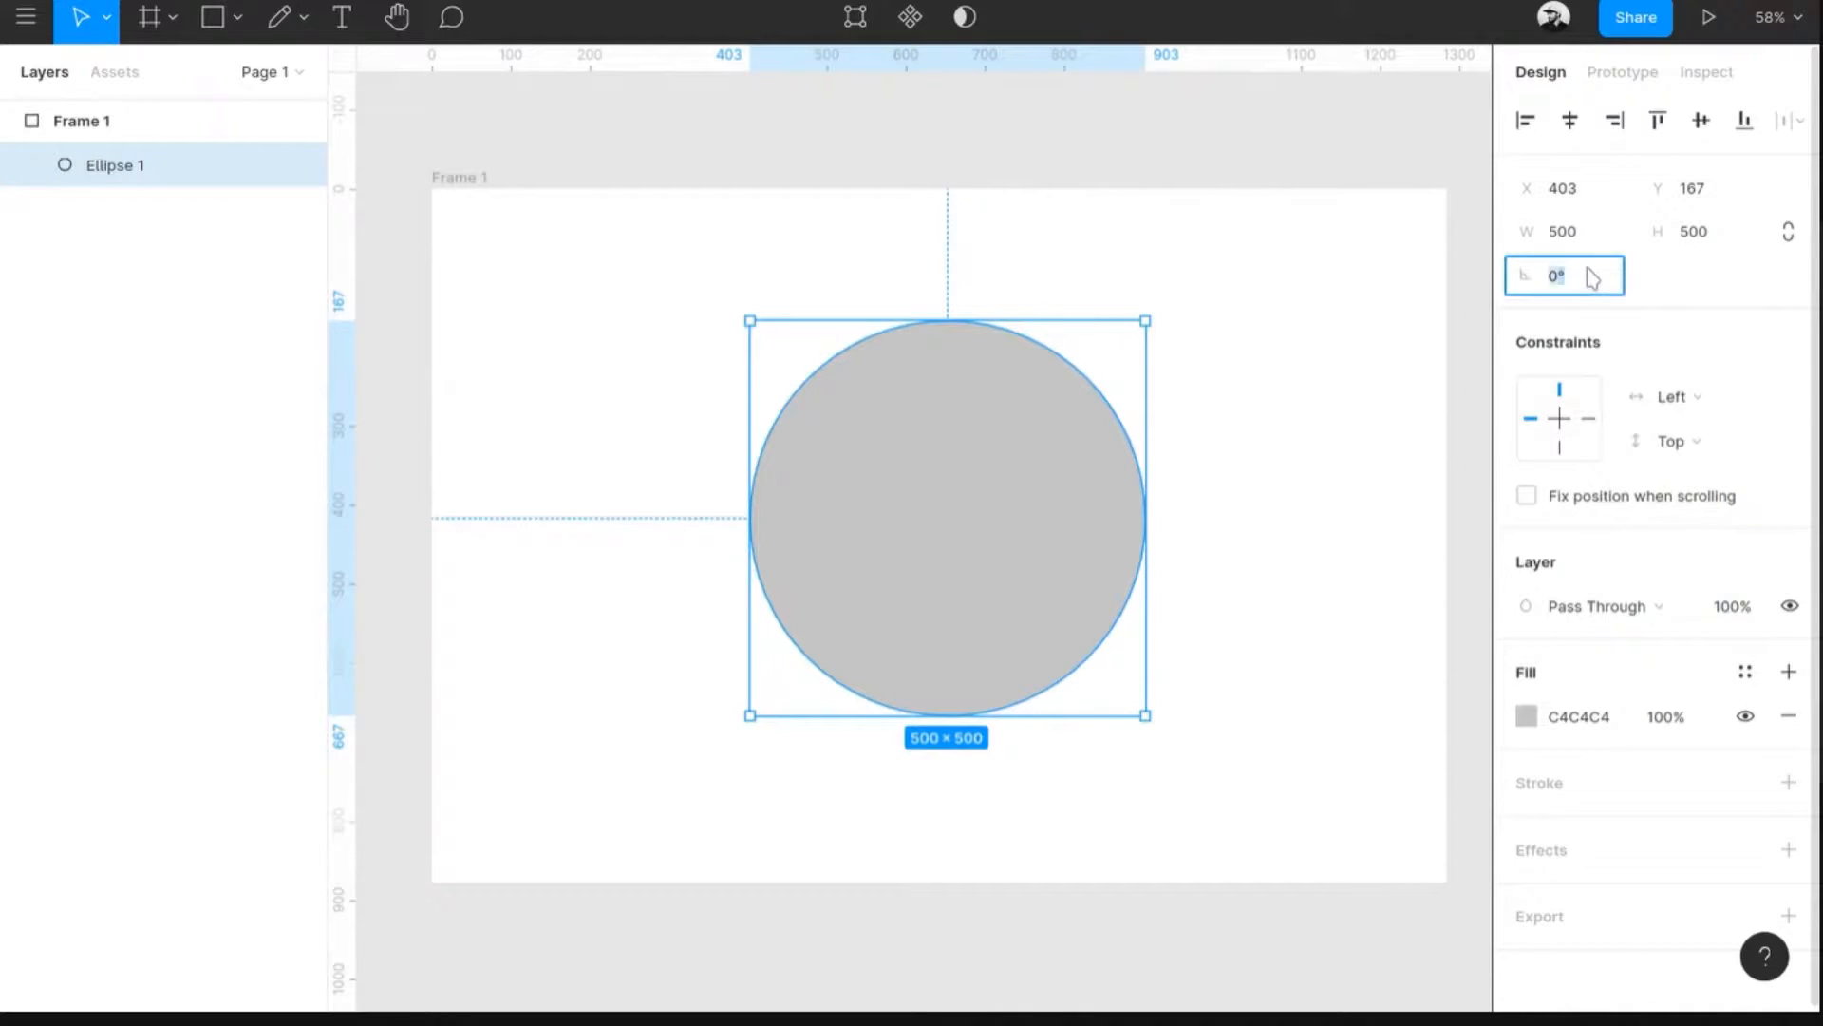
{"action": "type", "text": "45"}
{"action": "key", "text": "Tab"}
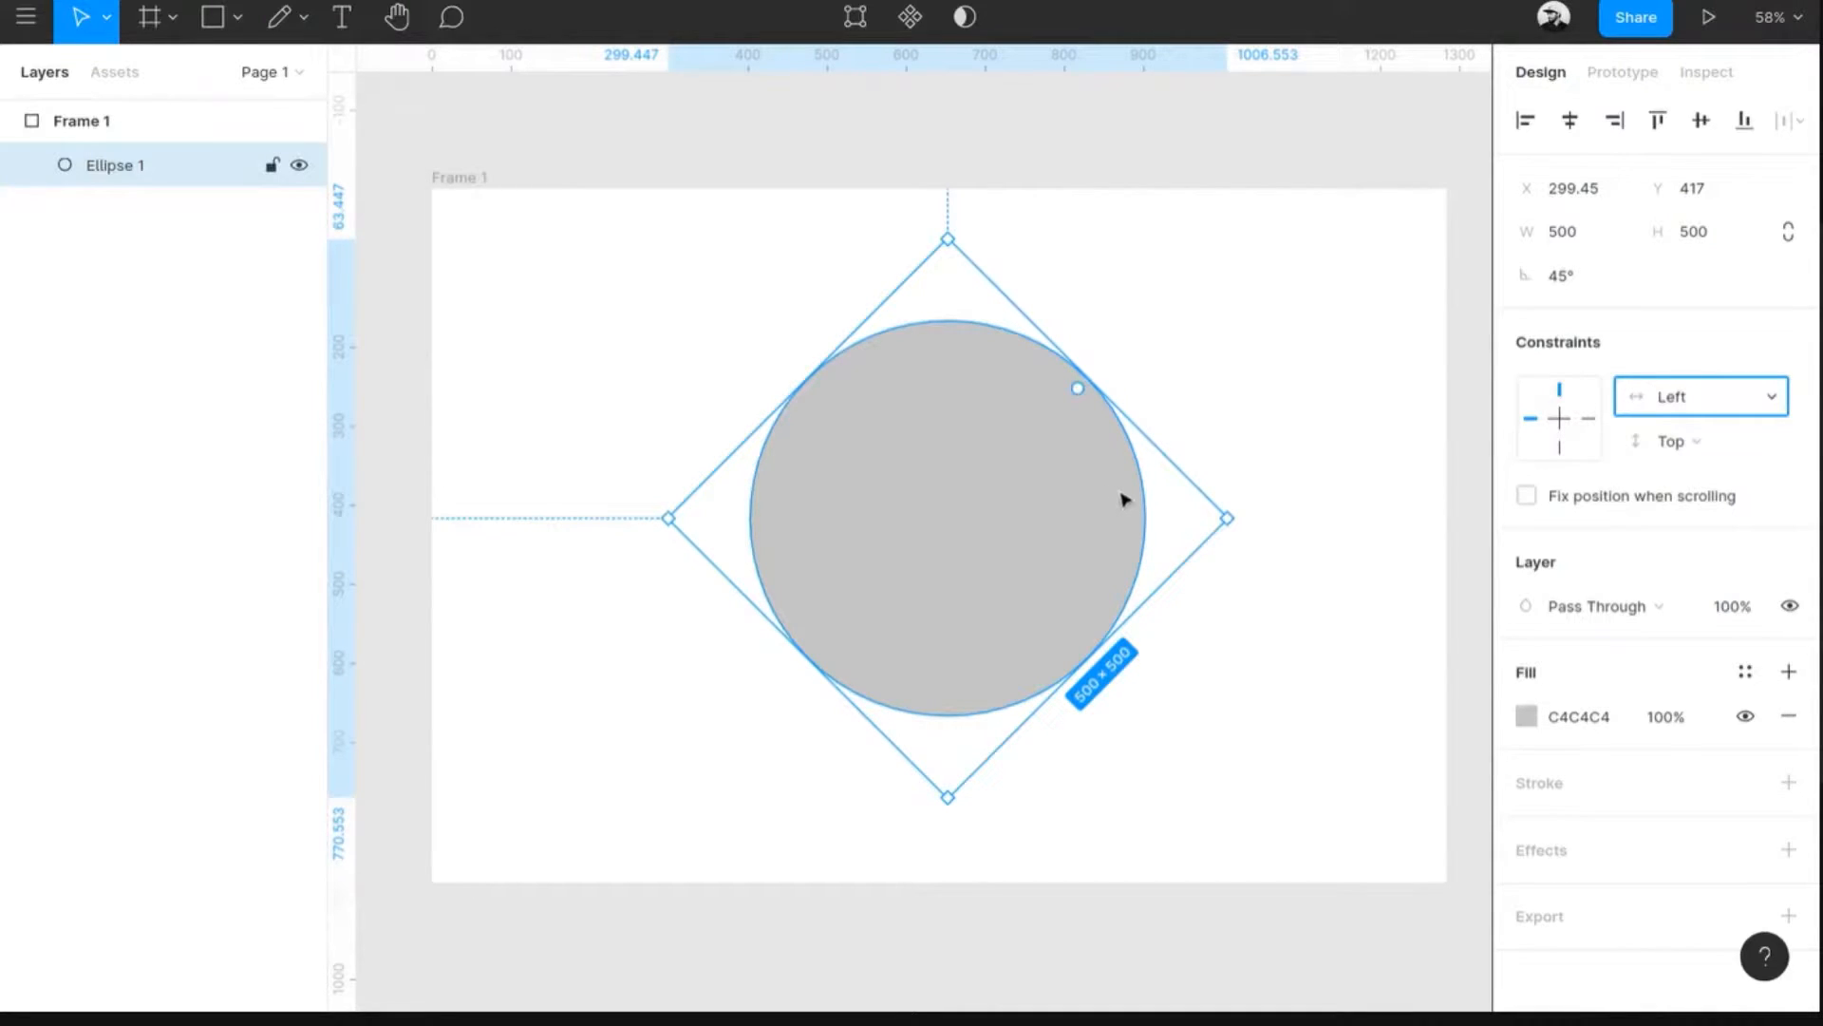
{"action": "key", "text": "ctrl+z"}
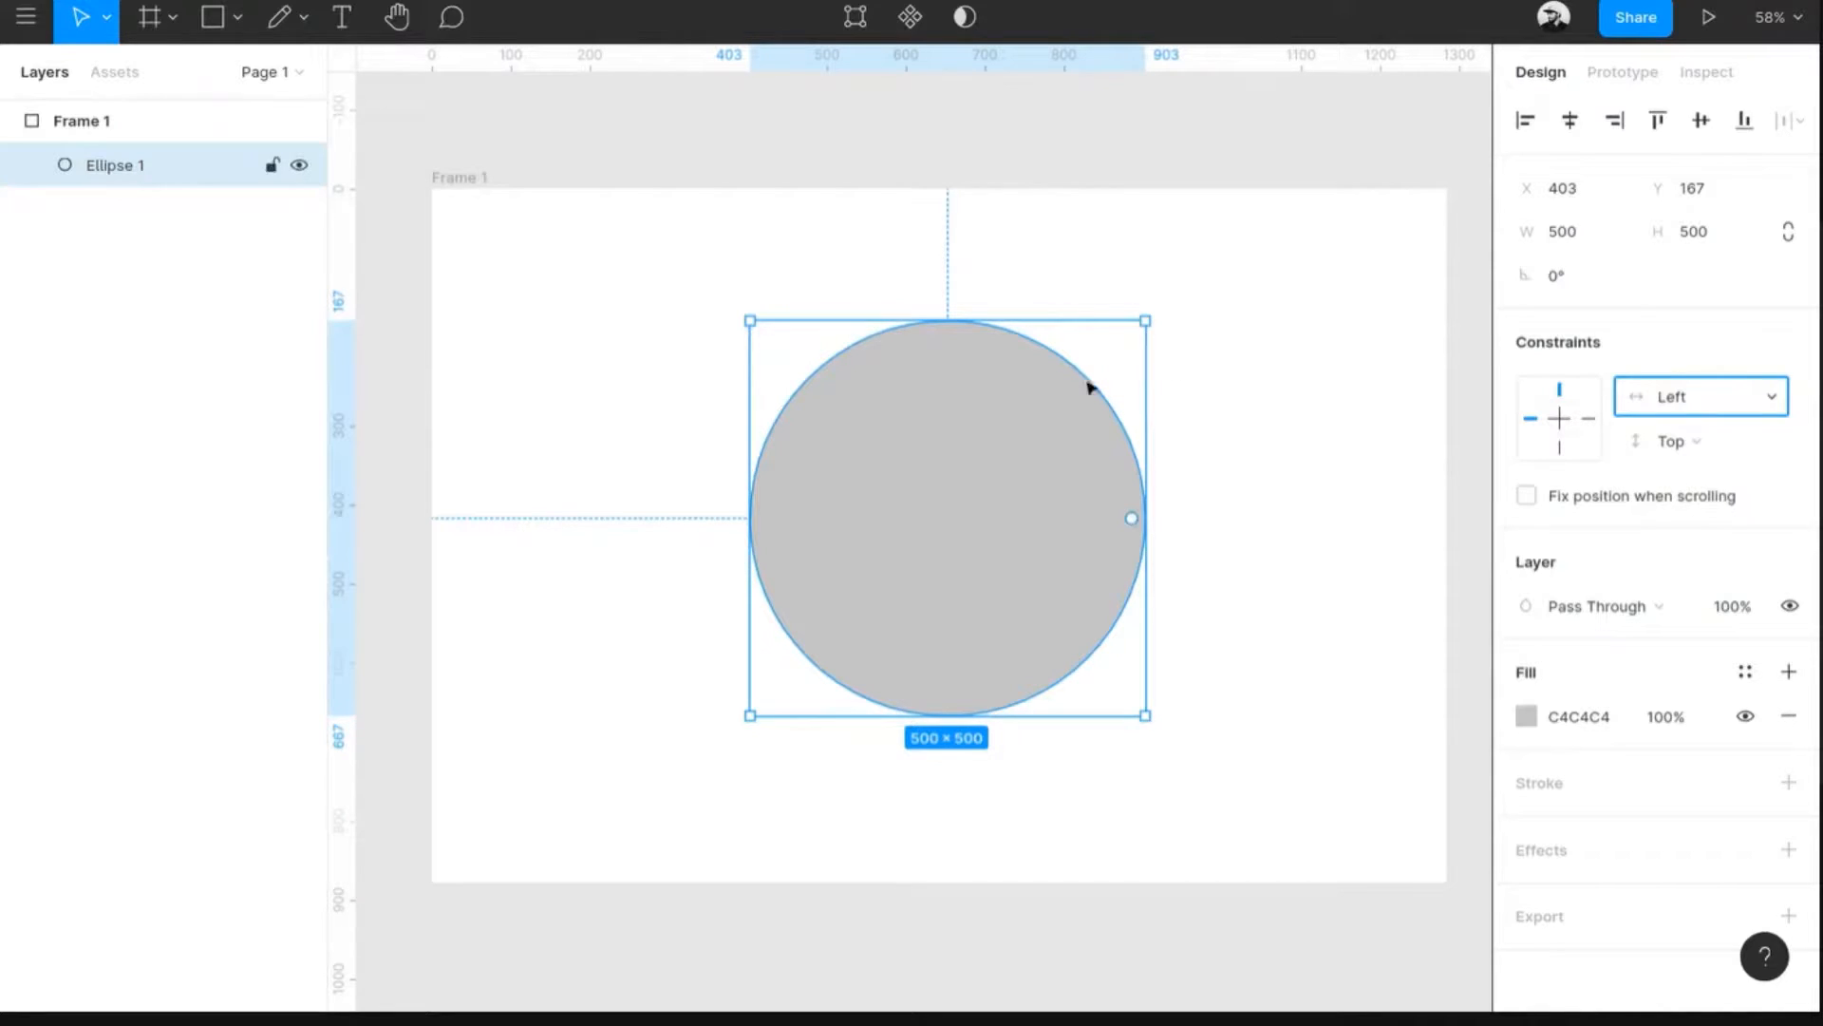
- Try rotating the circle freehand from its upper-right corner, and undo the rotation
{"action": "left_click", "coordinate": [1177, 316]}
{"action": "left_click", "coordinate": [977, 529]}
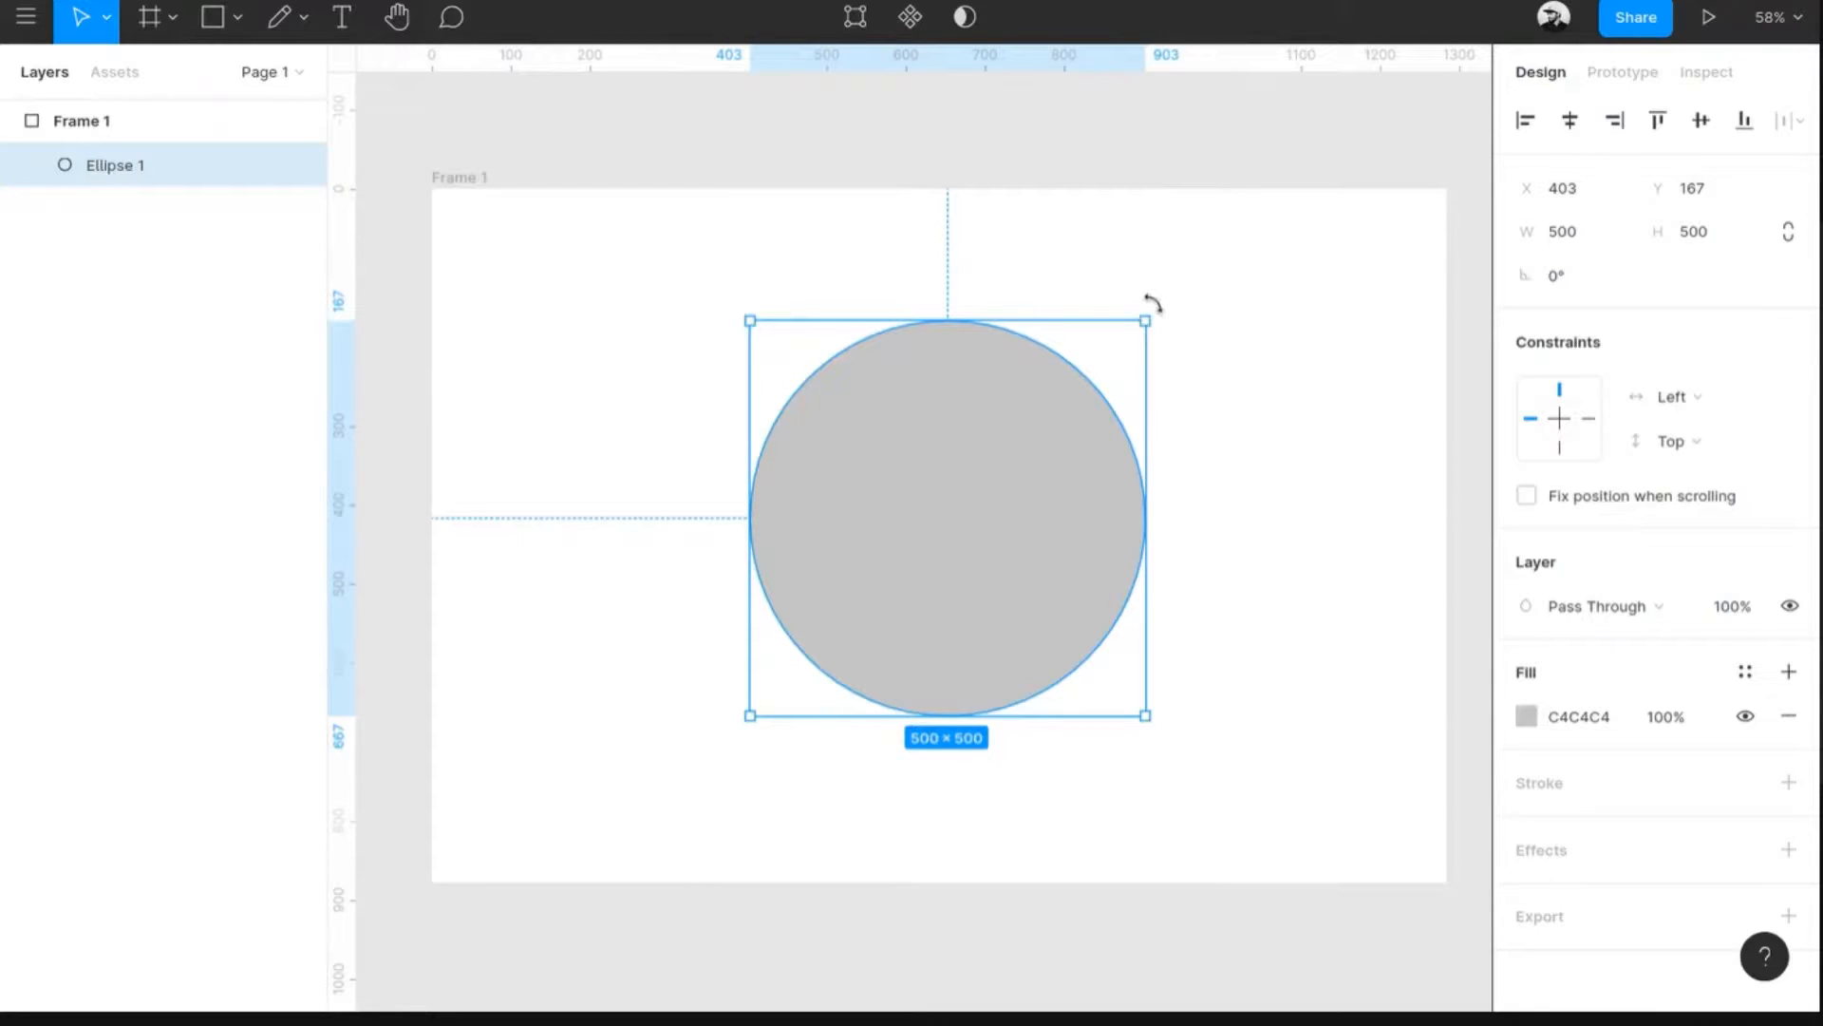
{"action": "left_click_drag", "start_coordinate": [1152, 302], "coordinate": [1091, 306]}
{"action": "key", "text": "ctrl+z"}
- Delete the circle and draw a rectangle about 624 × 455 in the middle of the frame
{"action": "key", "text": "Delete"}
{"action": "left_click", "coordinate": [215, 17]}
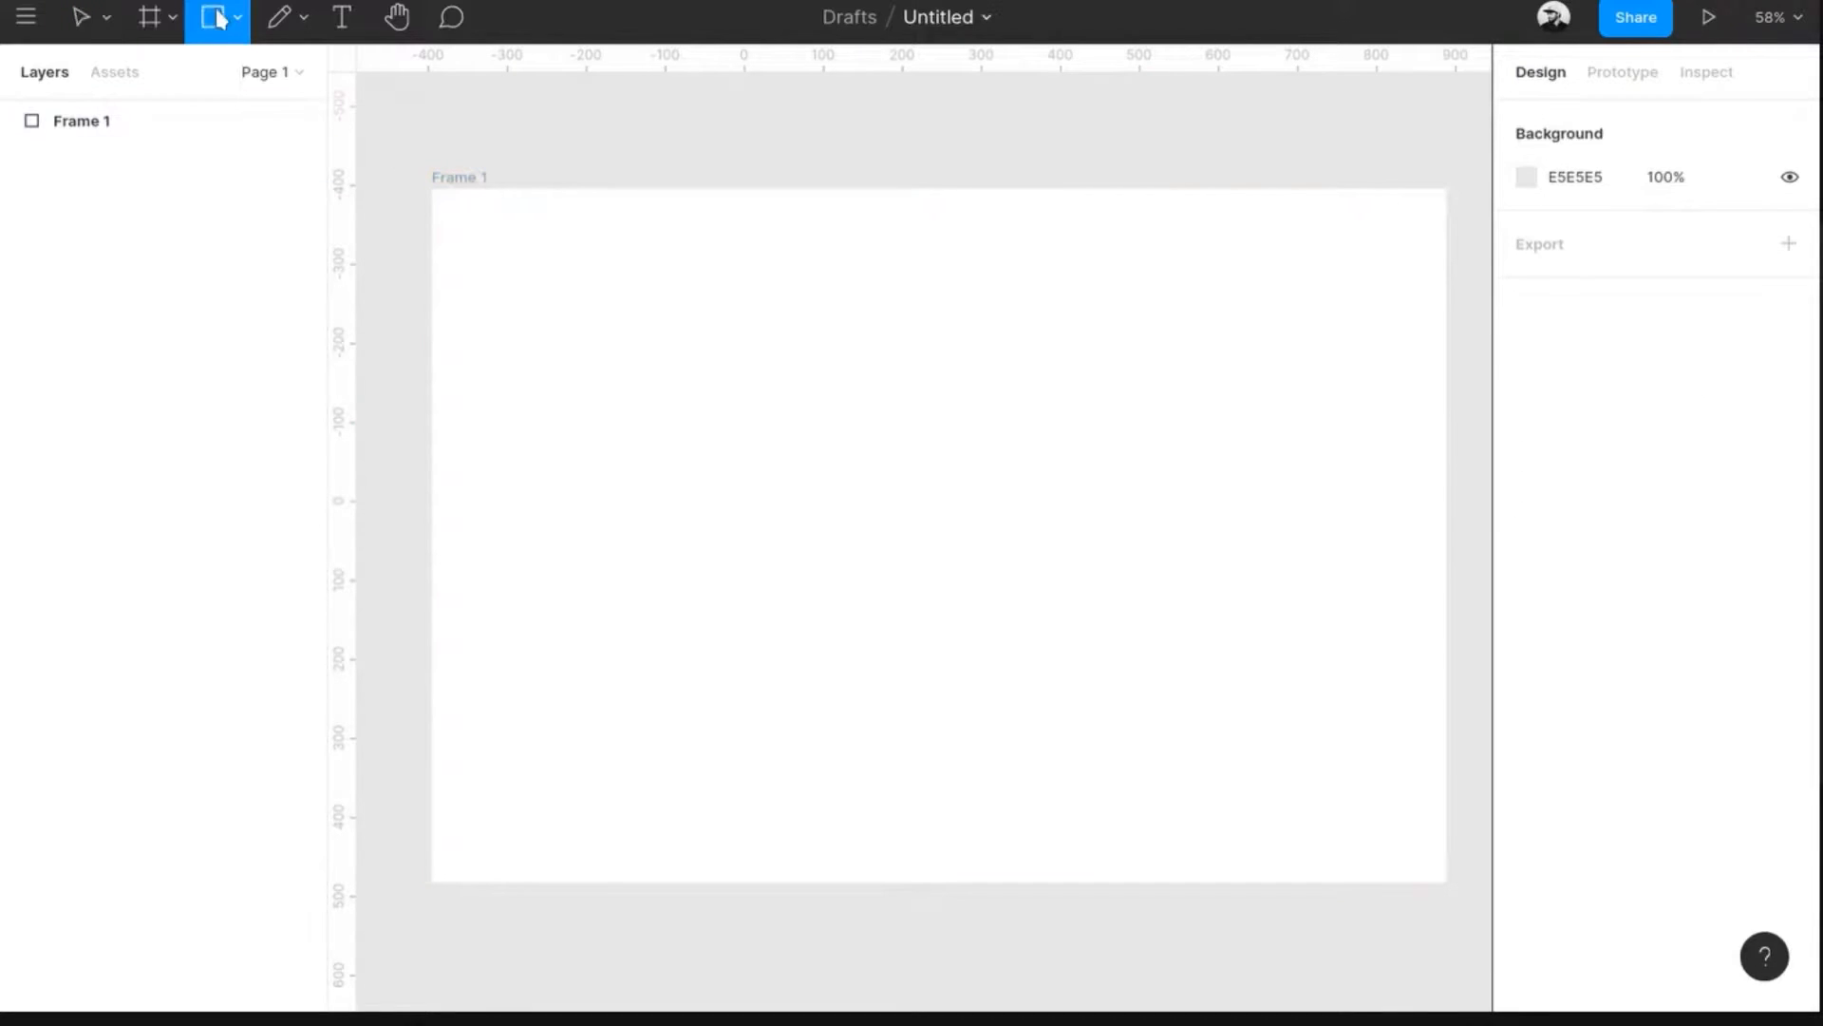
{"action": "left_click_drag", "start_coordinate": [705, 350], "coordinate": [1200, 708]}
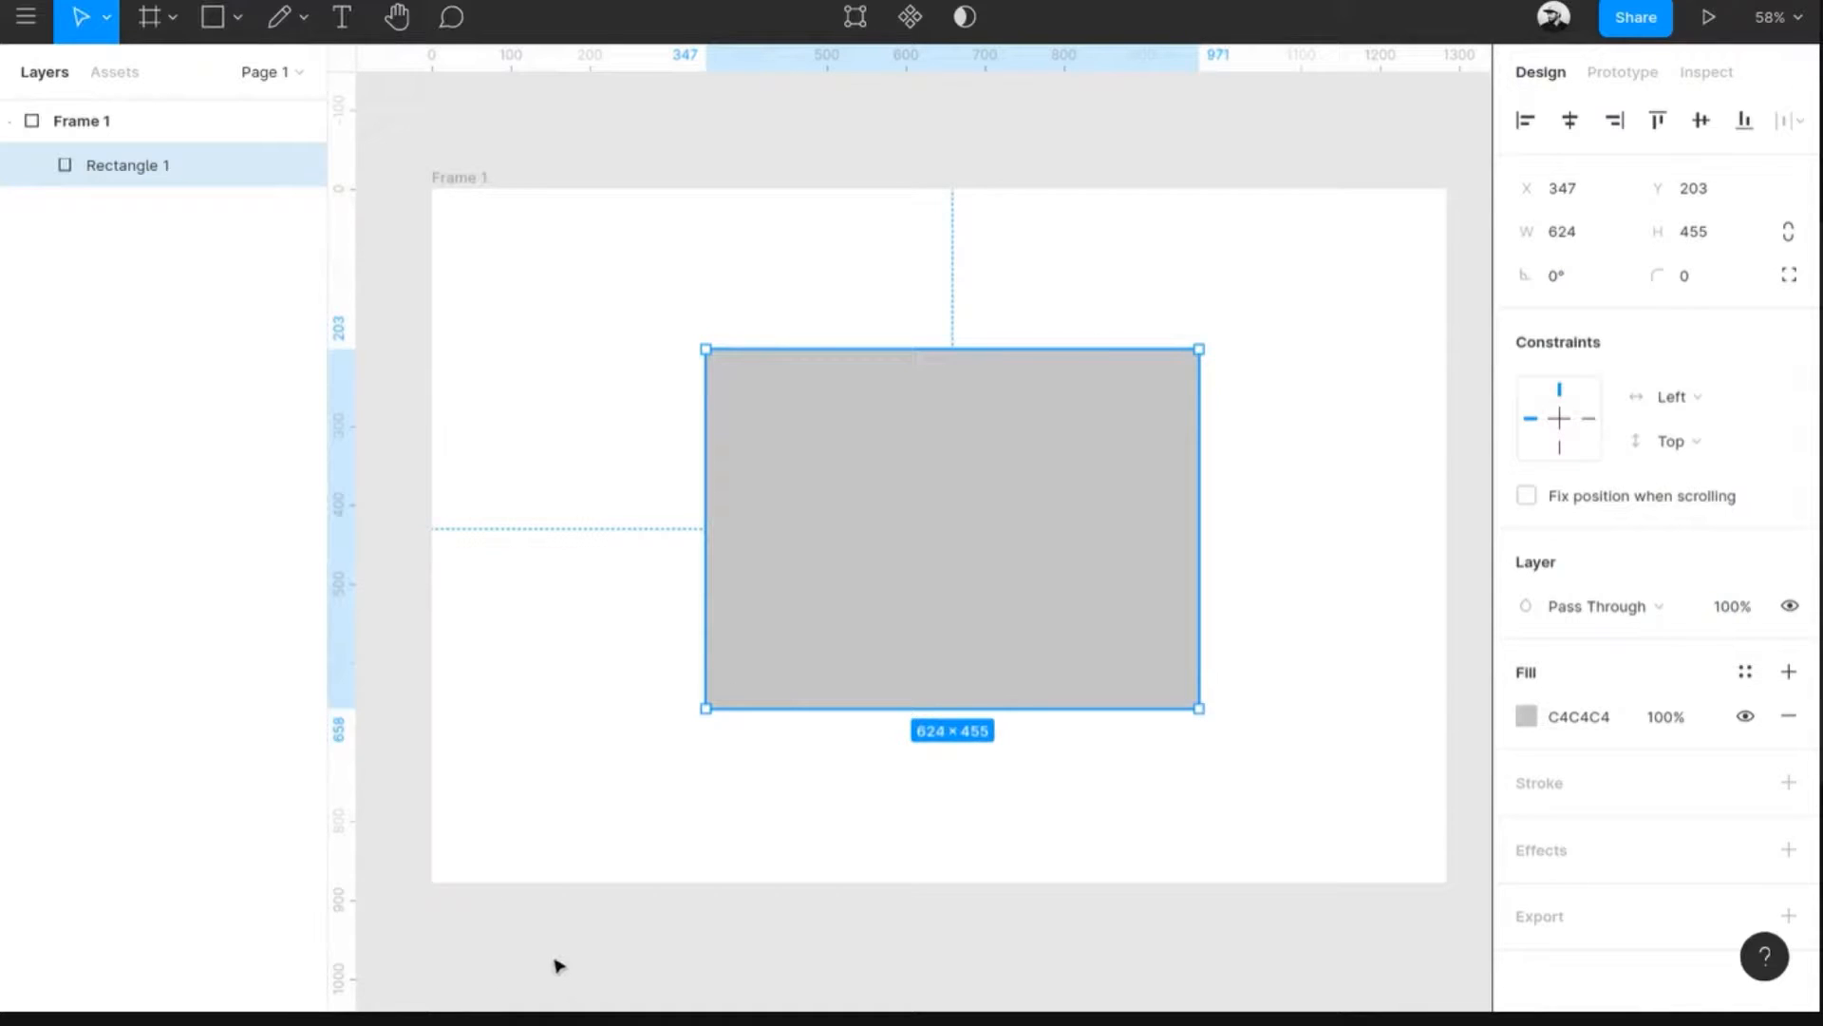
- Set the rectangle's corner radius to 40, and bring it back to 0 with the on-canvas radius handle
{"action": "left_click", "coordinate": [1705, 284]}
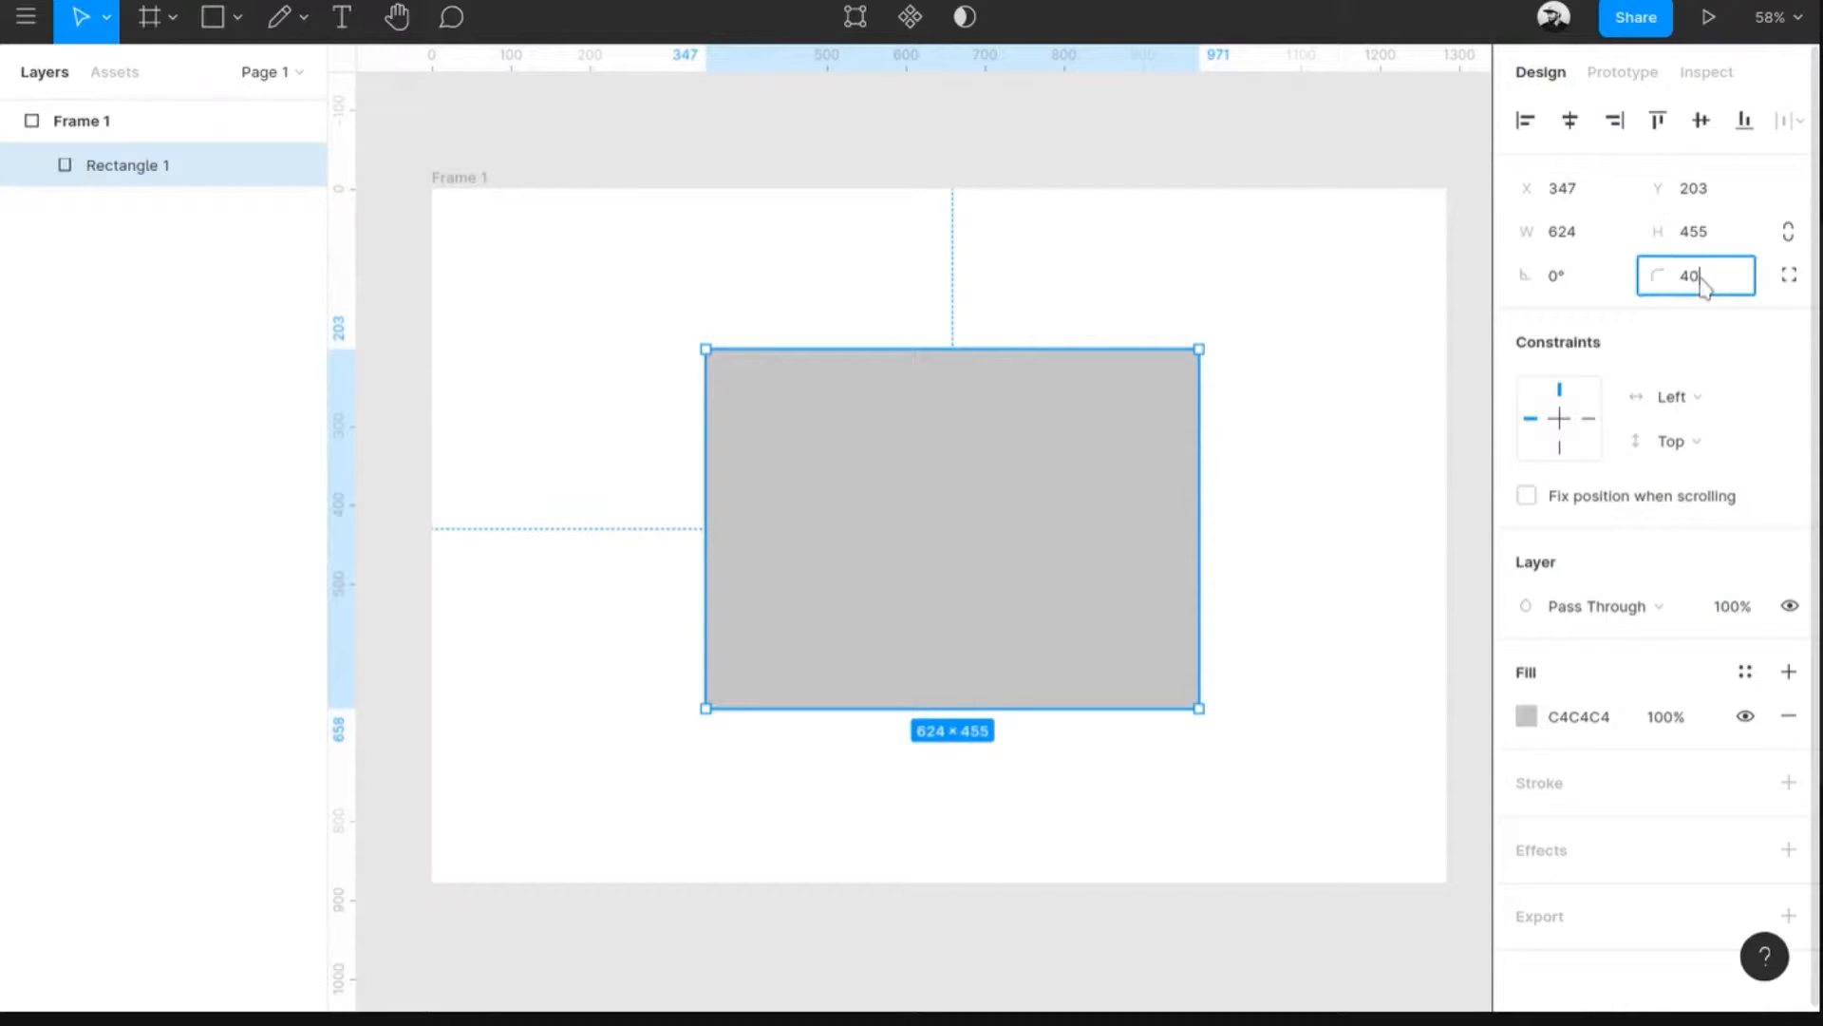
{"action": "key", "text": "Tab"}
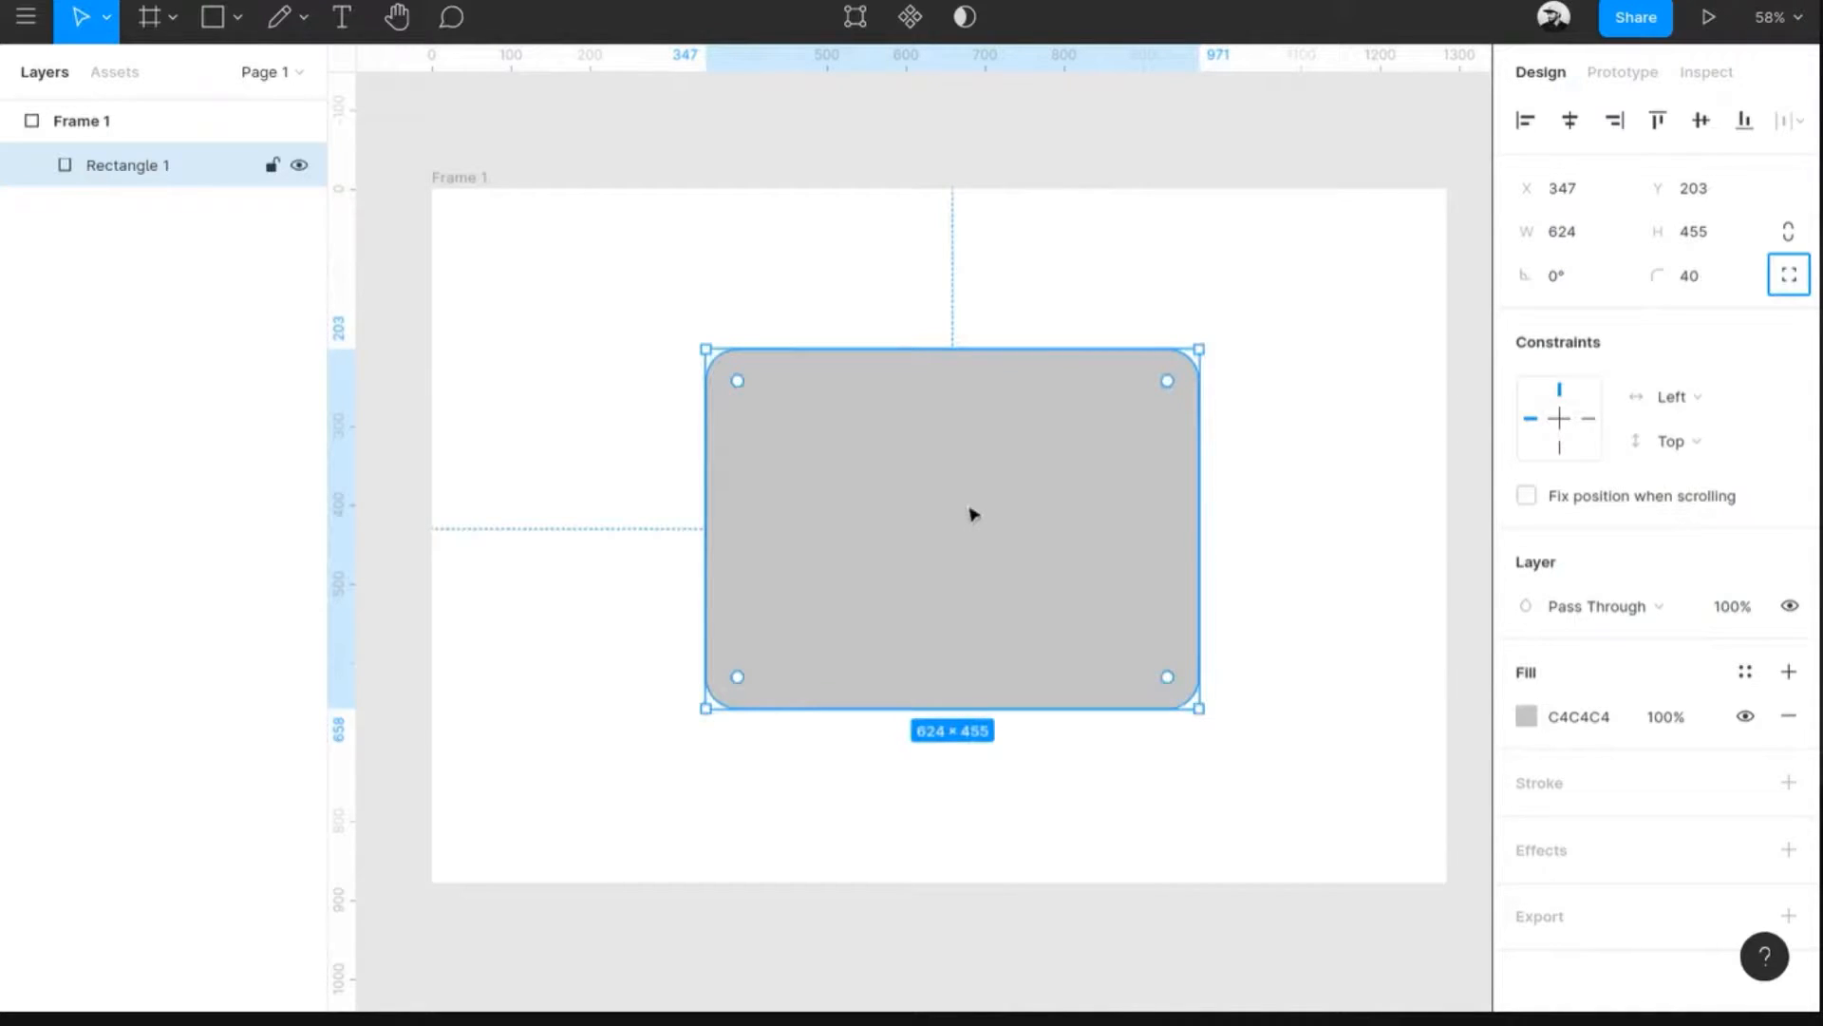
{"action": "left_click", "coordinate": [1257, 512]}
{"action": "left_click", "coordinate": [774, 416]}
{"action": "left_click_drag", "start_coordinate": [738, 382], "coordinate": [614, 285]}
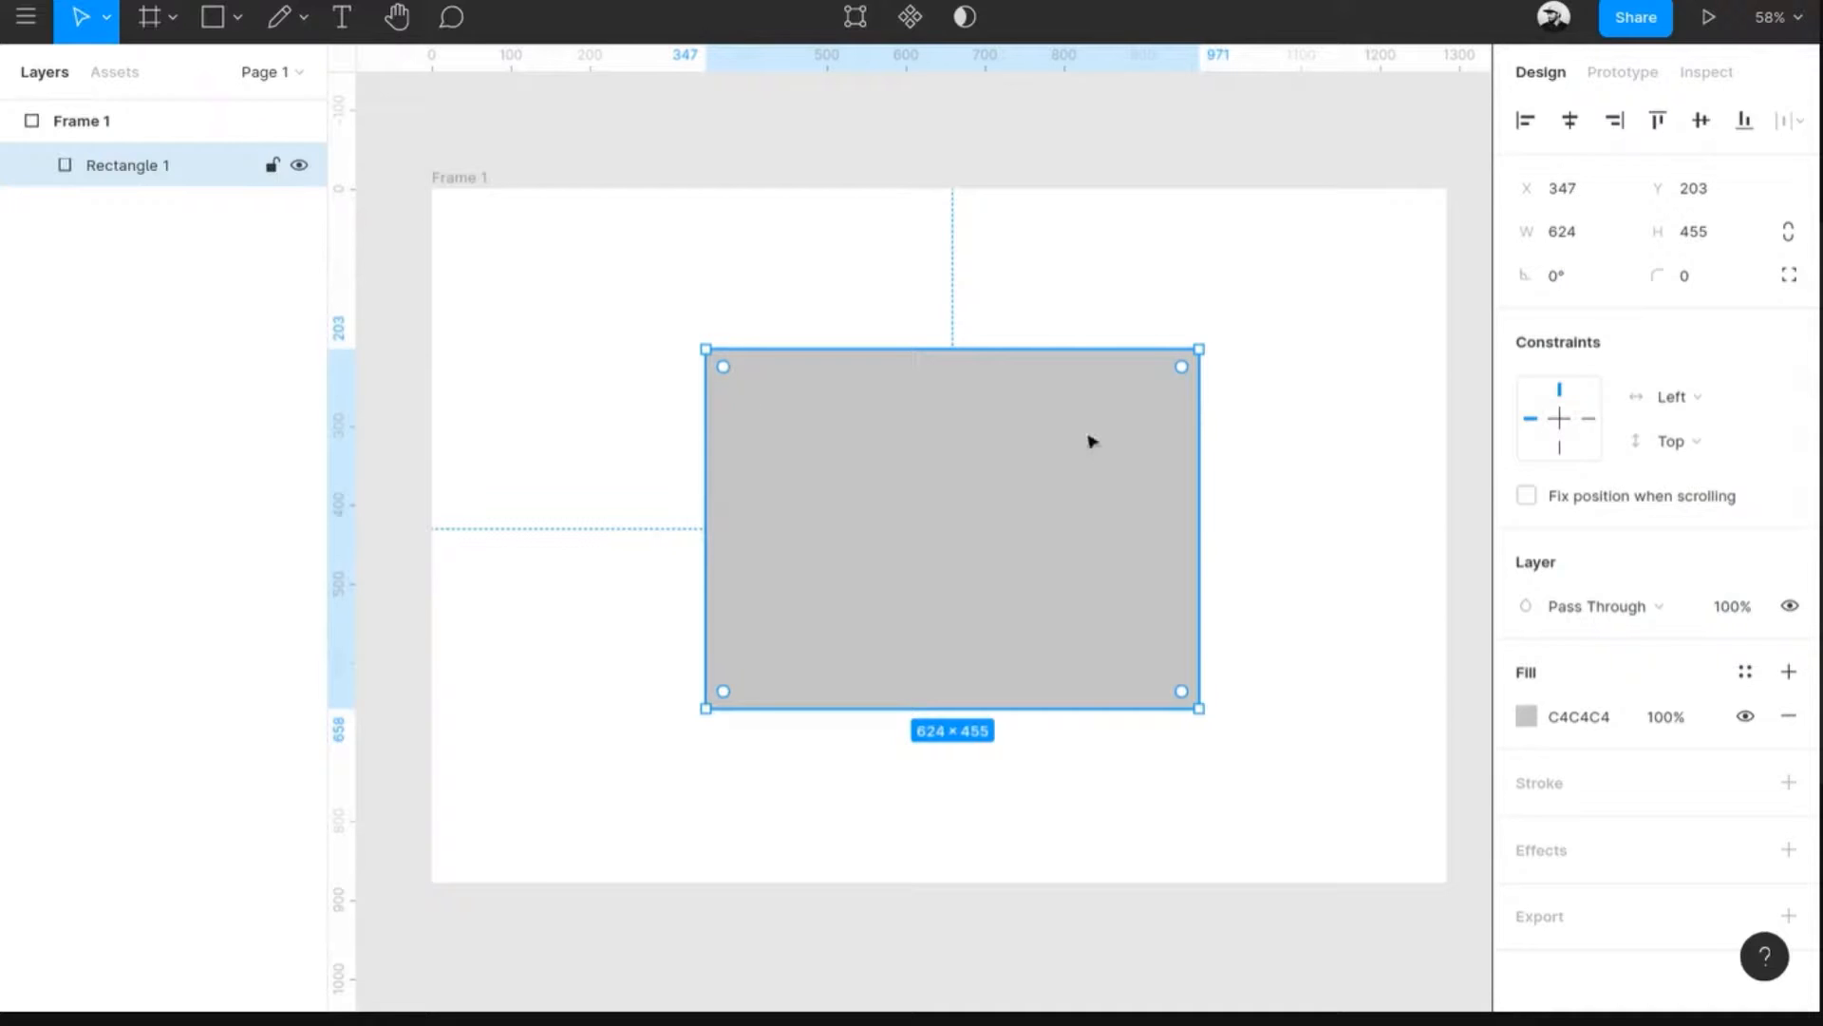
- Enable independent corners on the rectangle, try a radius of 100 on its top-left corner, and undo that radius
{"action": "left_click", "coordinate": [1787, 277]}
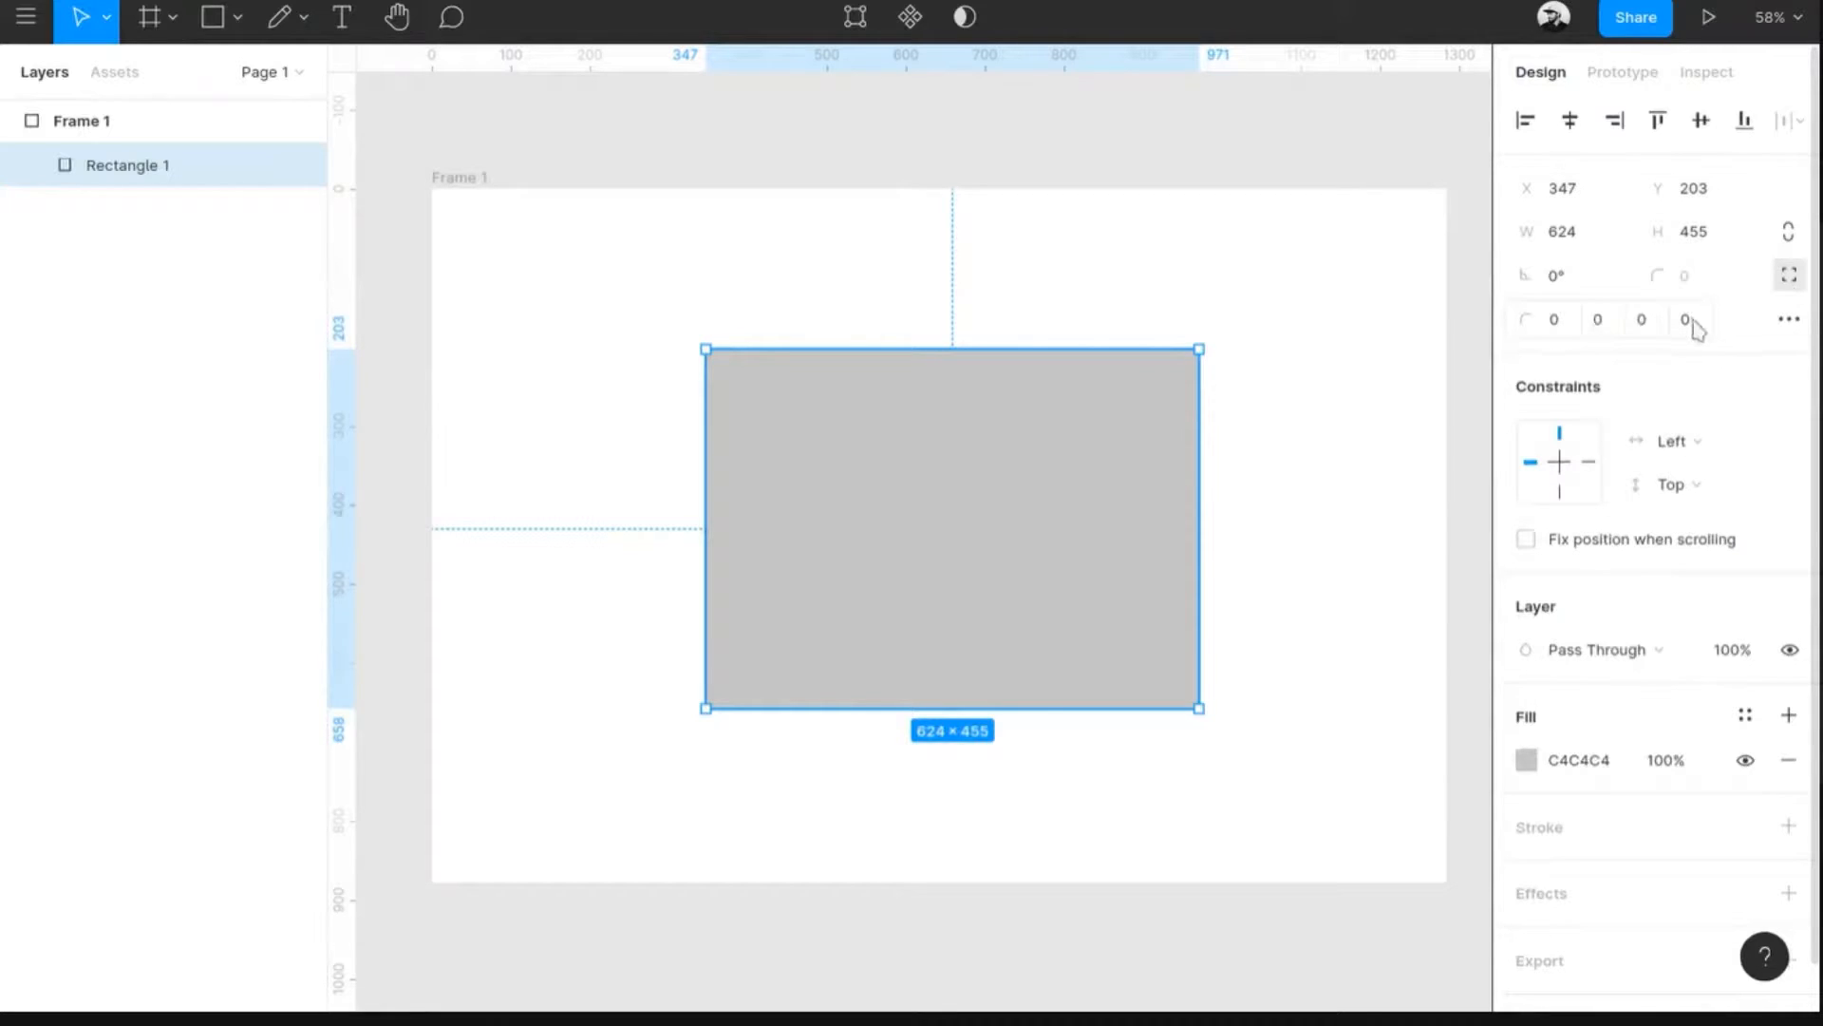
{"action": "left_click", "coordinate": [1560, 328]}
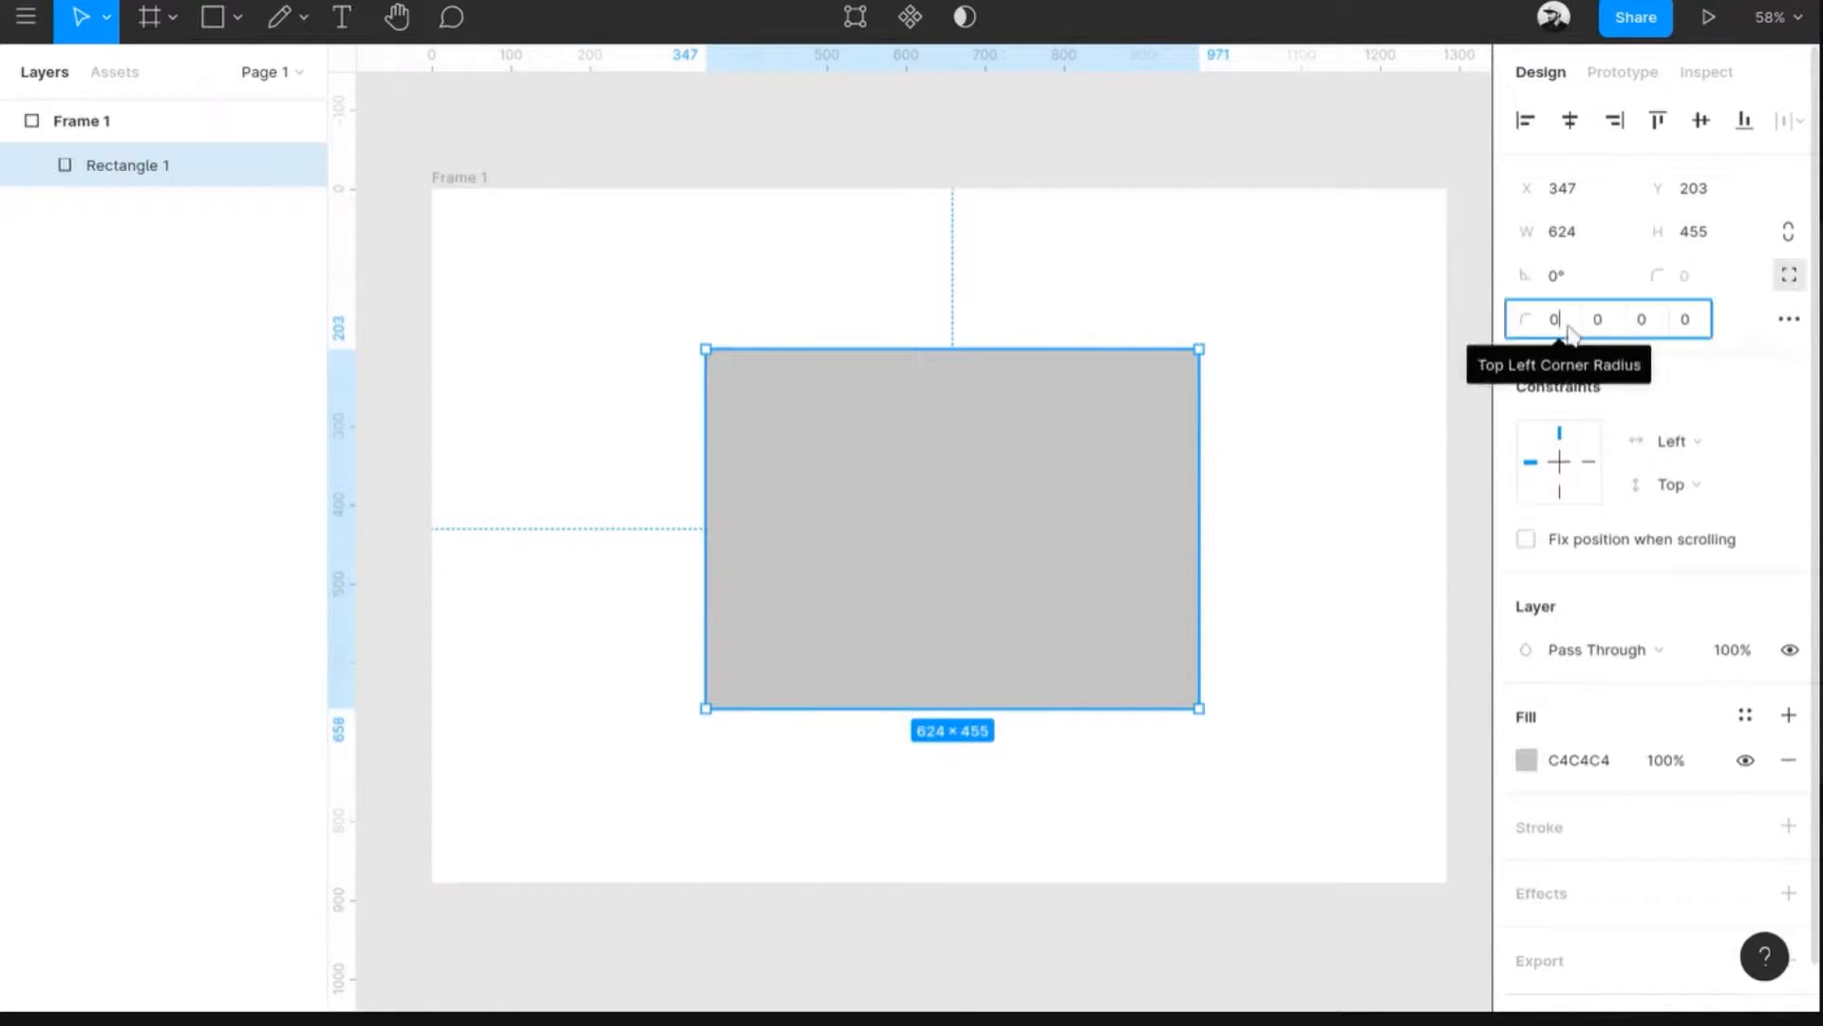
{"action": "type", "text": "100"}
{"action": "key", "text": "Tab"}
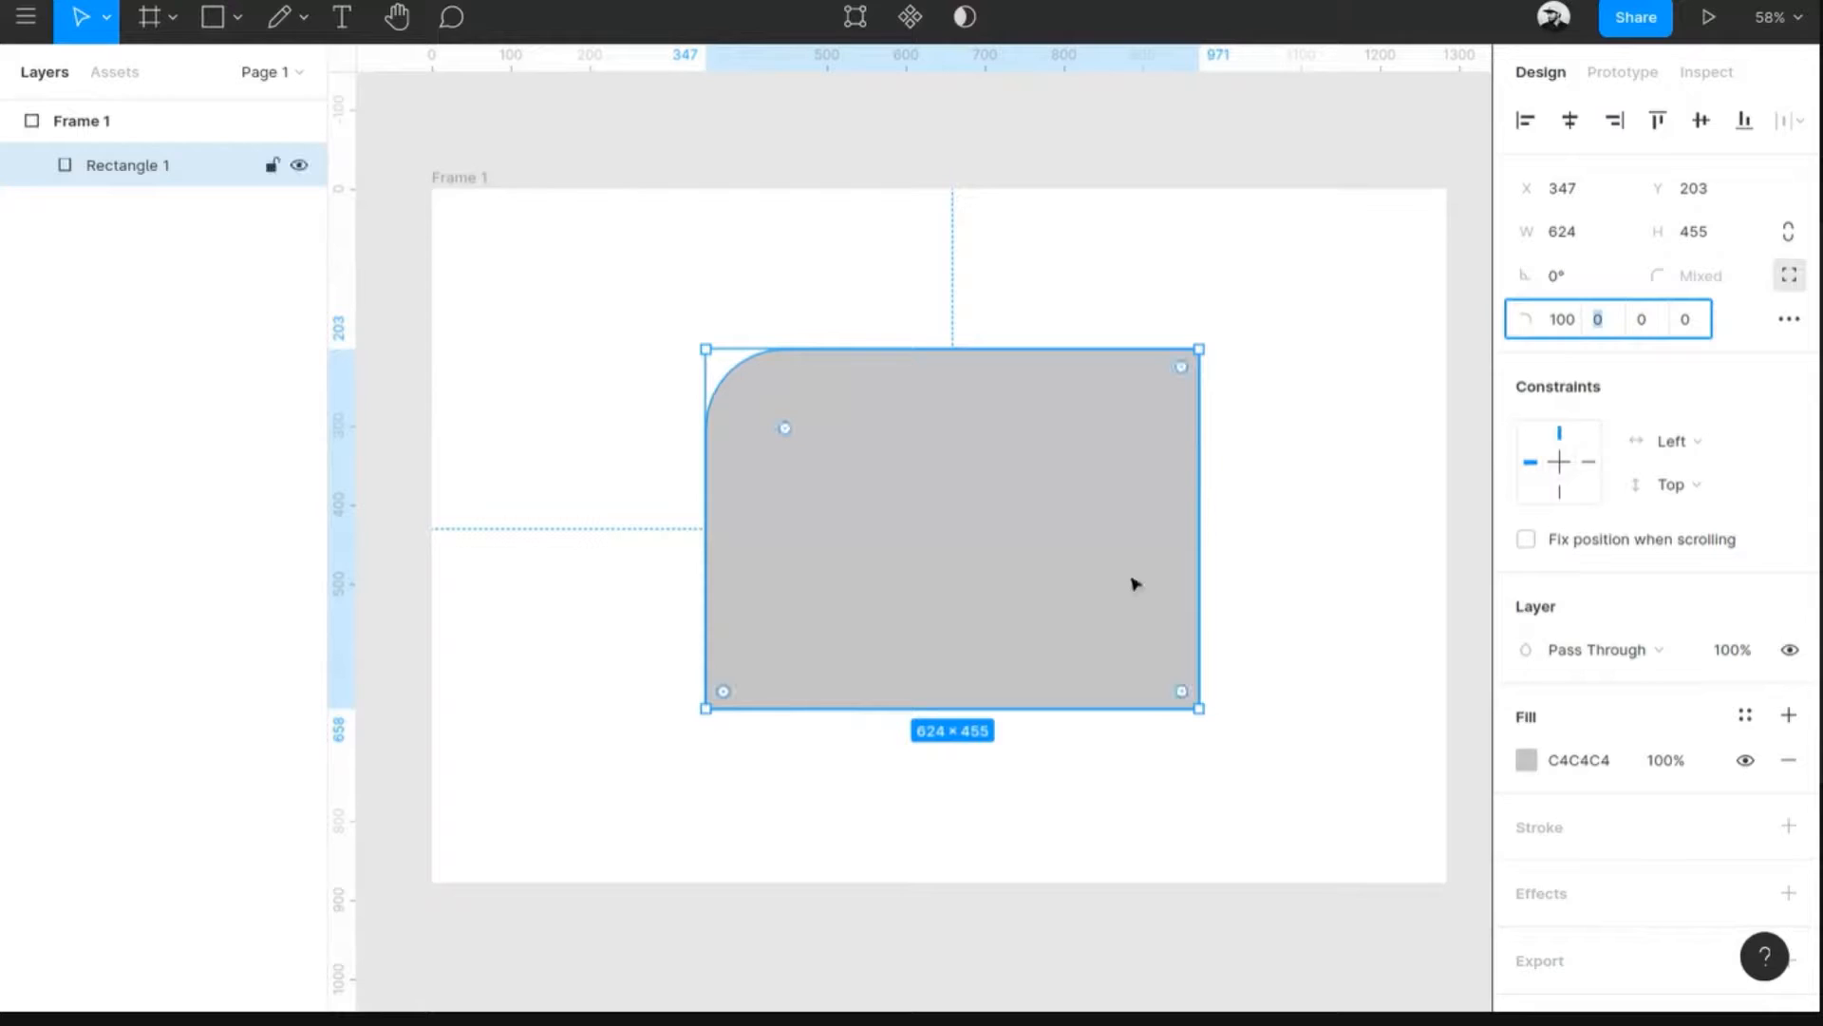
{"action": "key", "text": "ctrl+z"}
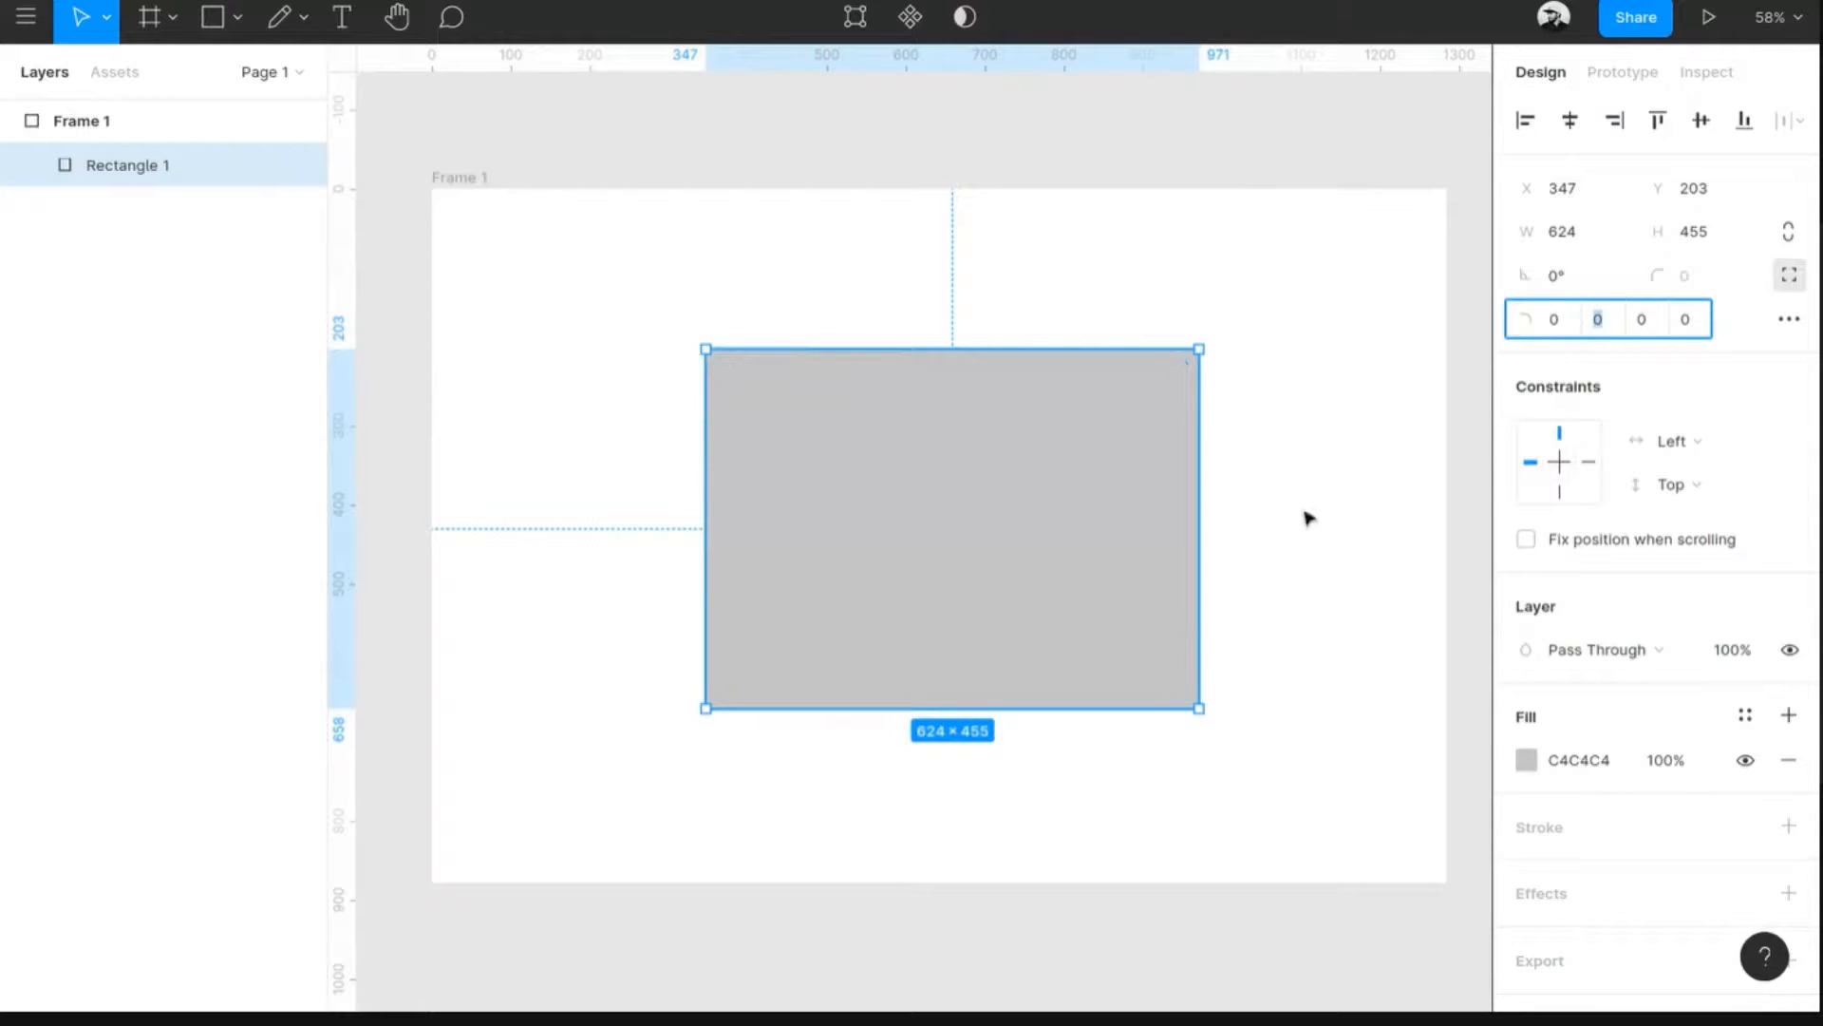
- Try the radius handle on the rectangle's upper-right corner with independent corners on, and try it again with them turned off
{"action": "left_click", "coordinate": [1340, 486]}
{"action": "left_click", "coordinate": [1116, 427]}
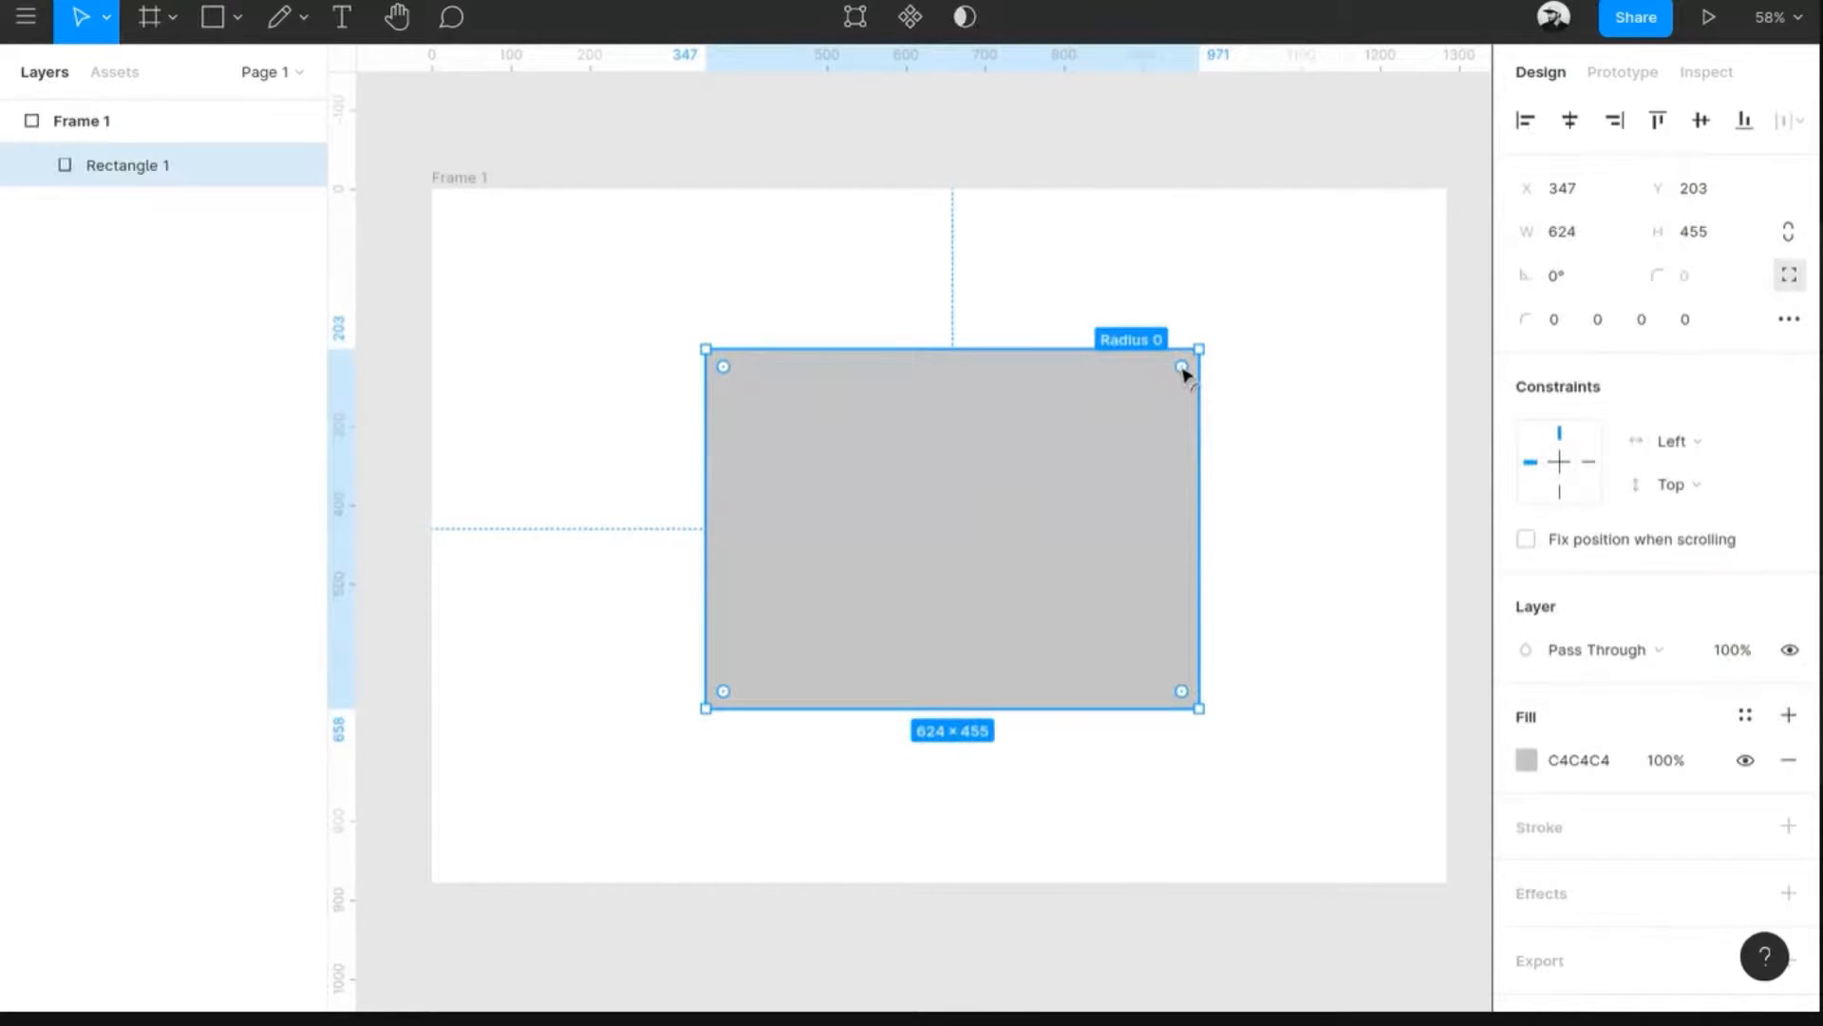
{"action": "mouse_move", "coordinate": [1177, 379]}
{"action": "left_mouse_down"}
{"action": "mouse_move", "coordinate": [1001, 578]}
{"action": "mouse_move", "coordinate": [1193, 350]}
{"action": "left_mouse_up"}
{"action": "left_click", "coordinate": [1789, 275]}
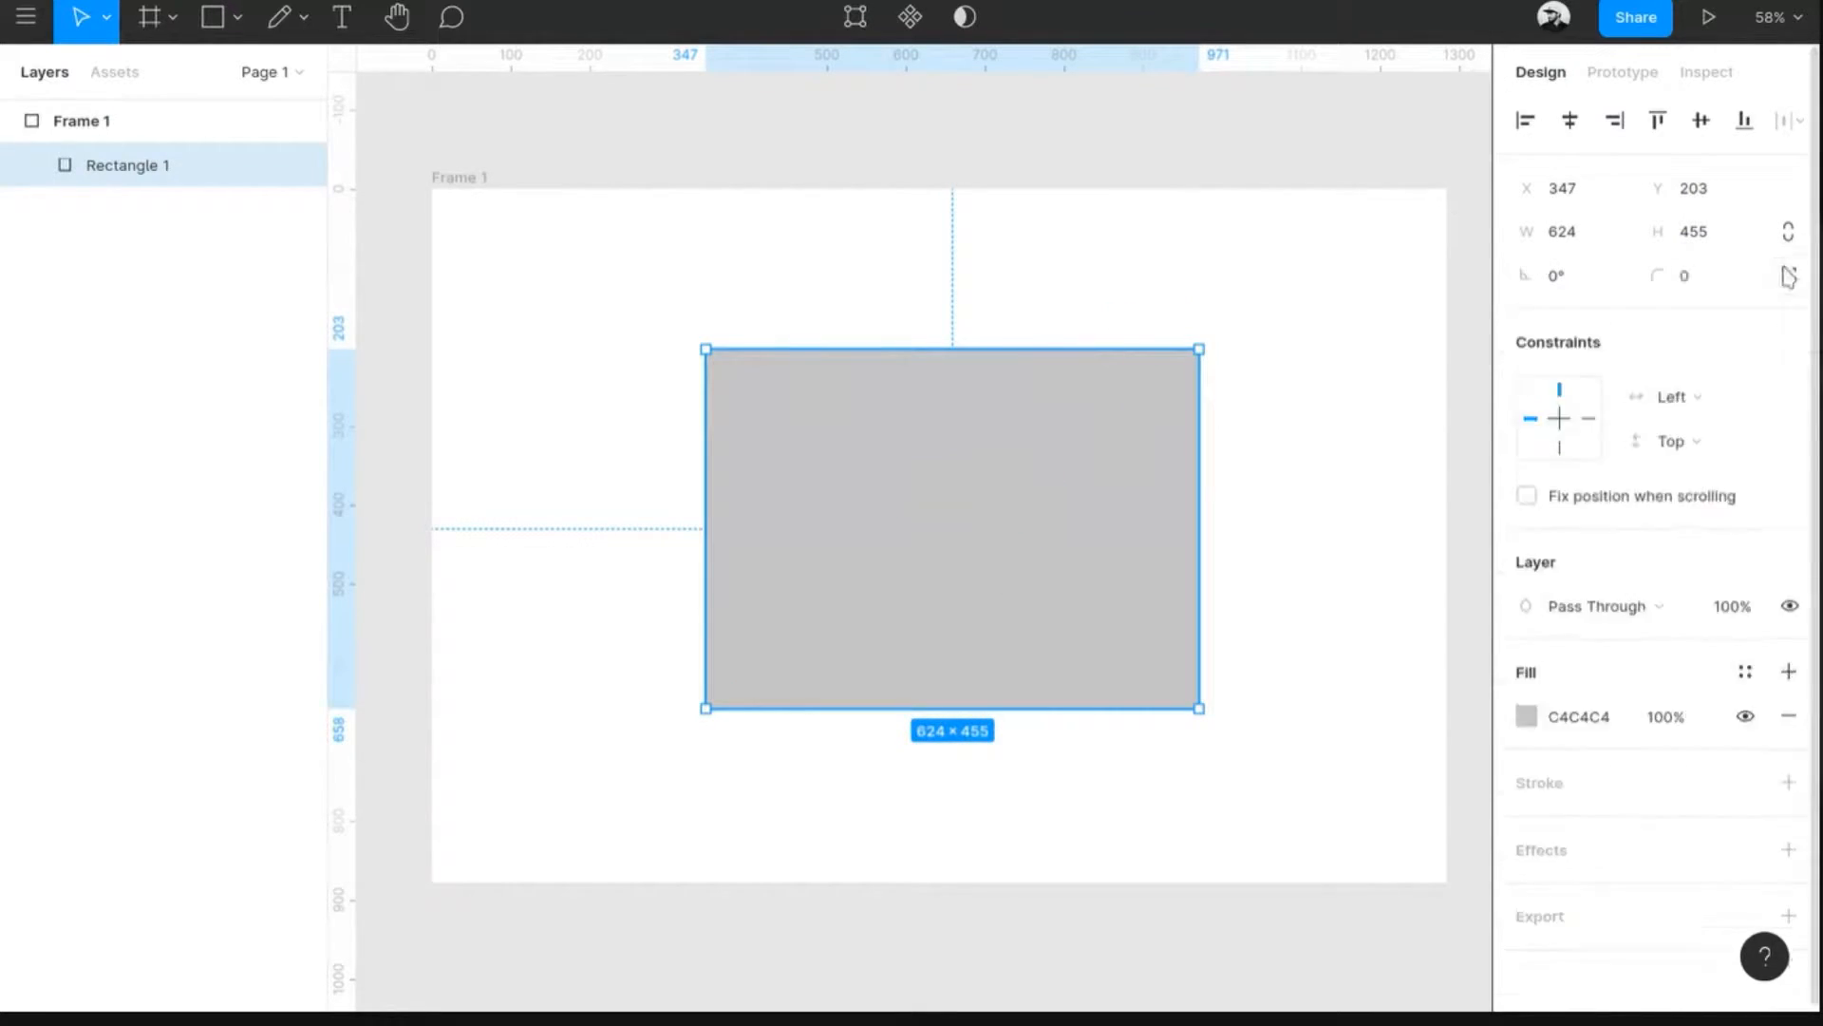
{"action": "left_click_drag", "start_coordinate": [1175, 384], "coordinate": [1212, 355]}
- Select the grey rectangle and delete it from the frame
{"action": "left_click", "coordinate": [1360, 500]}
{"action": "left_click", "coordinate": [920, 540]}
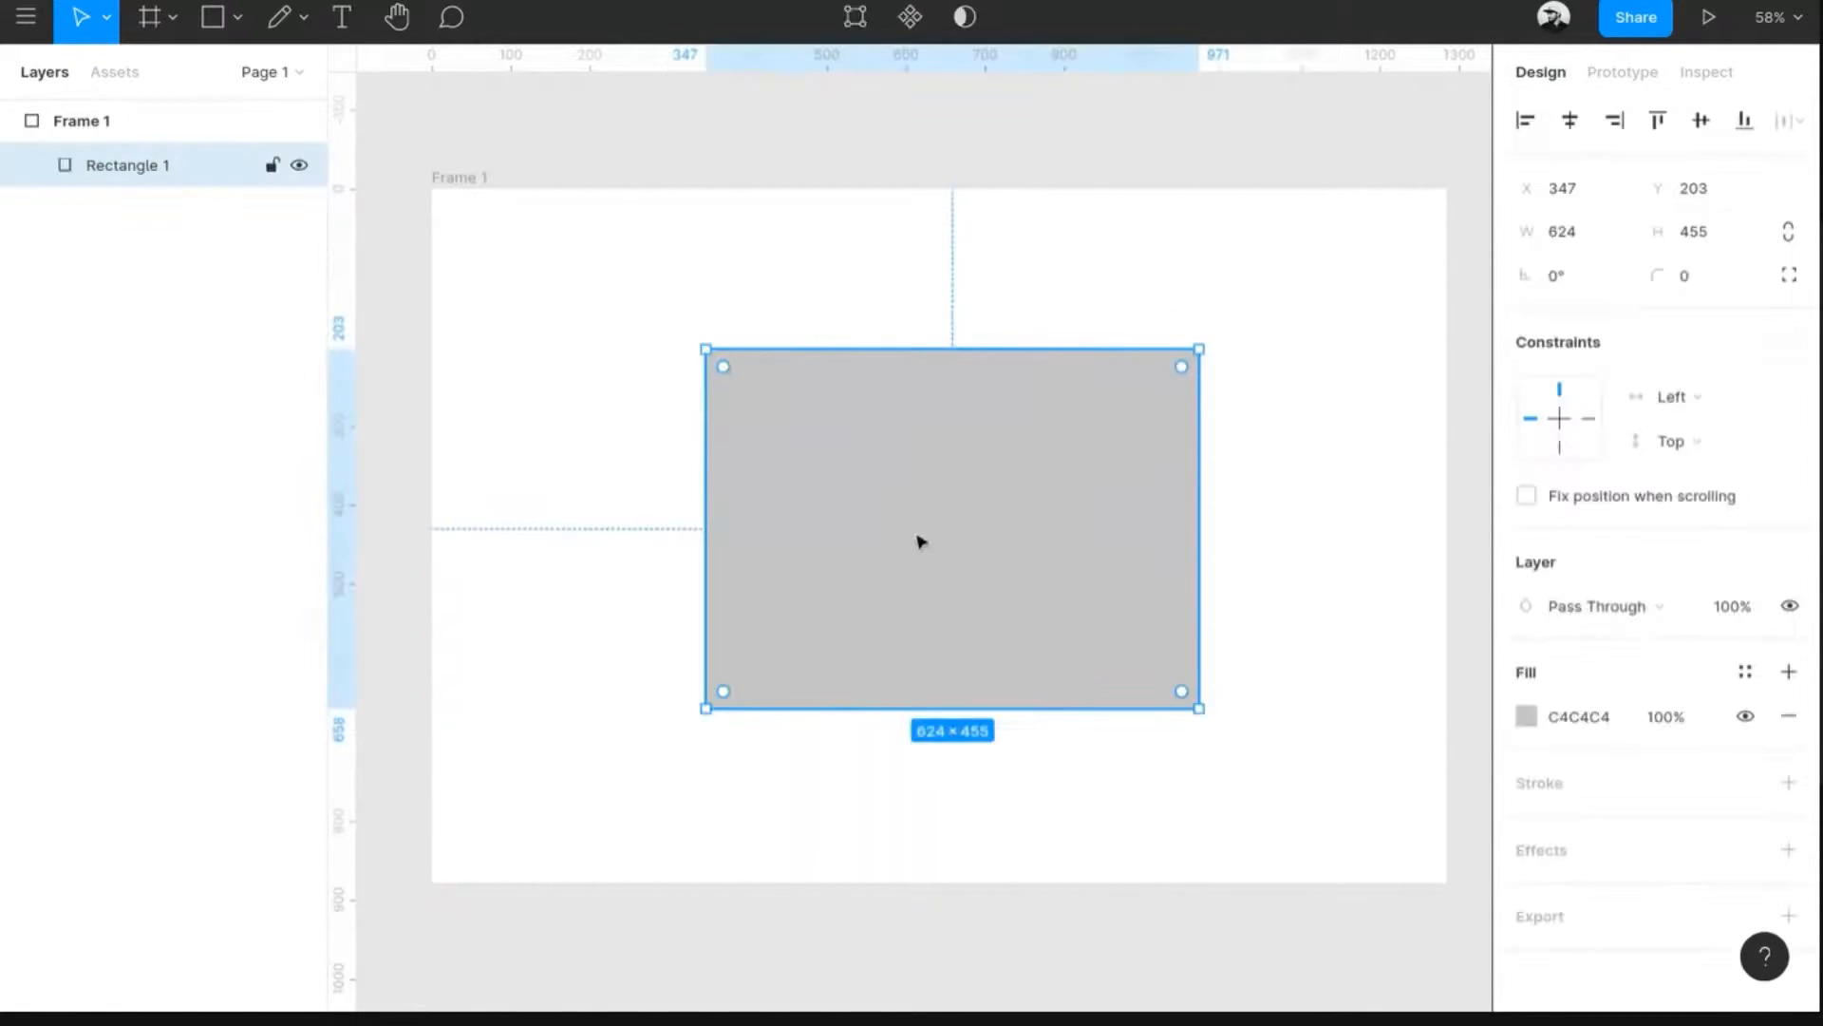
{"action": "key", "text": "Delete"}
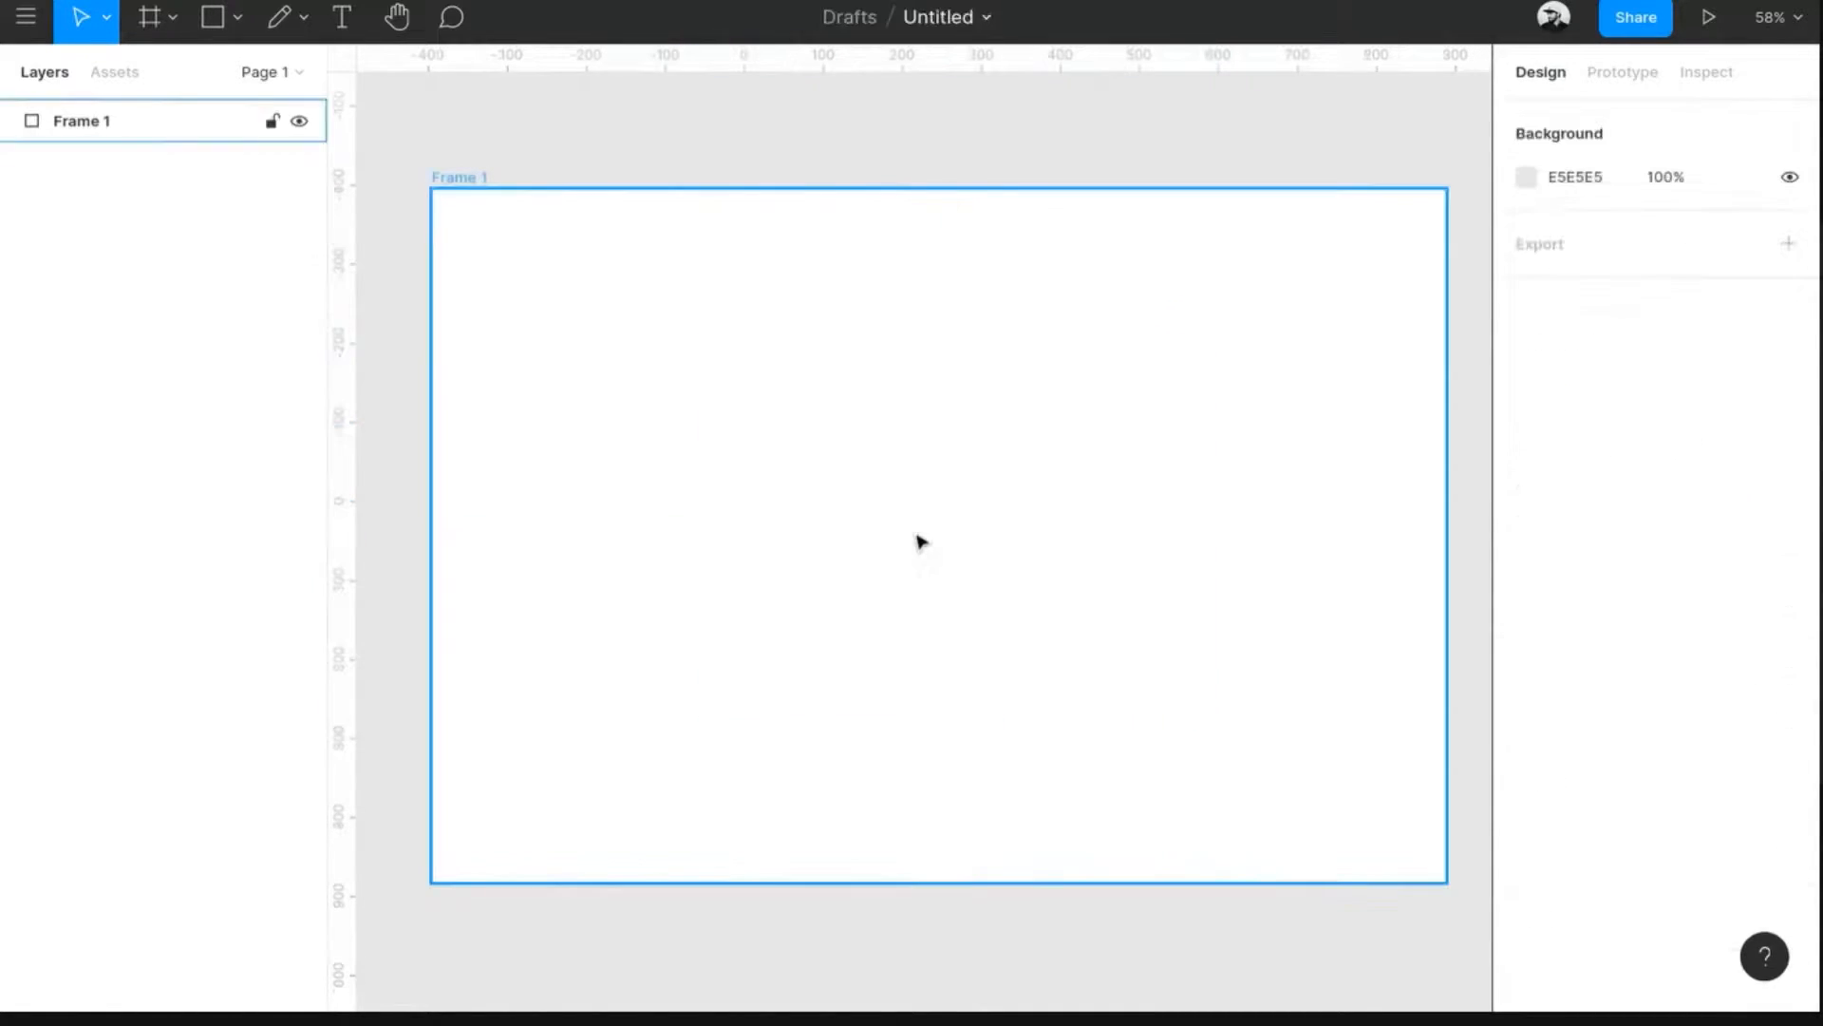
- Draw a circle about 465 × 465 in the empty frame and move it to about X 409, Y 193
{"action": "key", "text": "o"}
{"action": "left_click_drag", "start_coordinate": [792, 330], "coordinate": [1160, 696]}
{"action": "left_click_drag", "start_coordinate": [957, 558], "coordinate": [923, 568]}
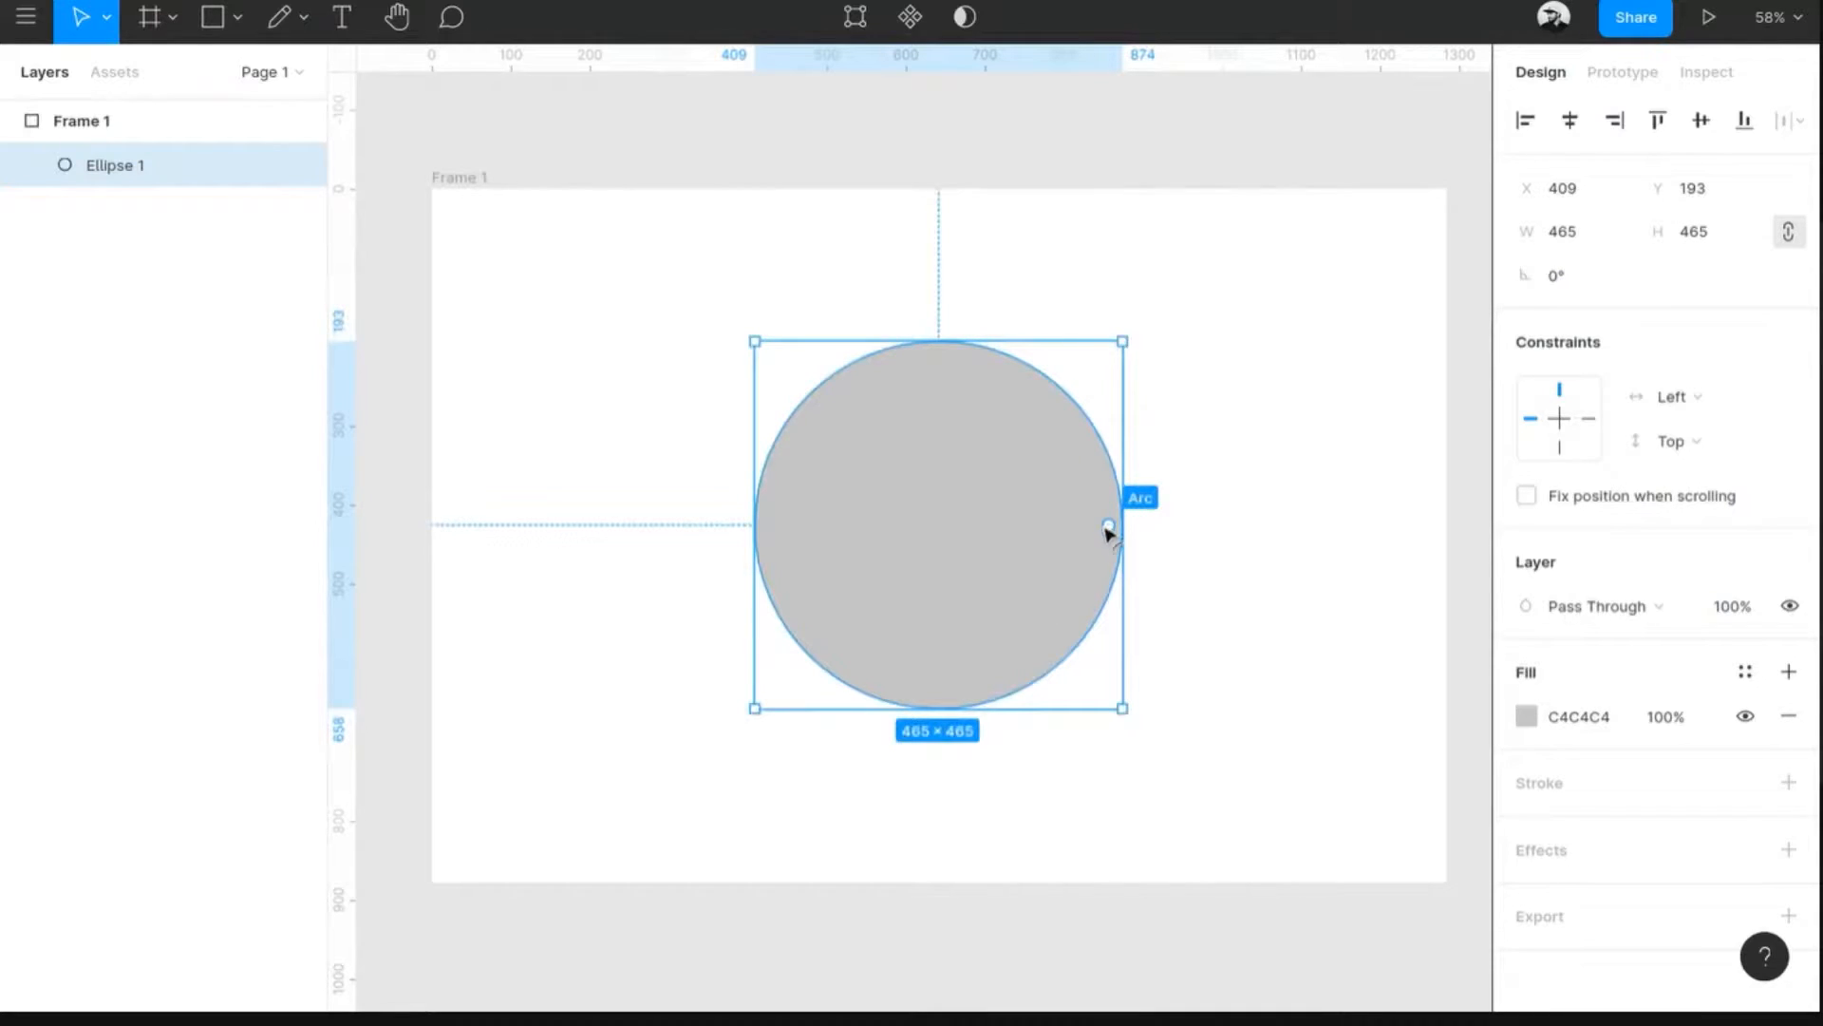
- Open the circle into an arc with a sweep of about 88.62%, and hollow it into a ring with a ratio of about 62.75%
{"action": "left_click_drag", "start_coordinate": [1108, 530], "coordinate": [1026, 463]}
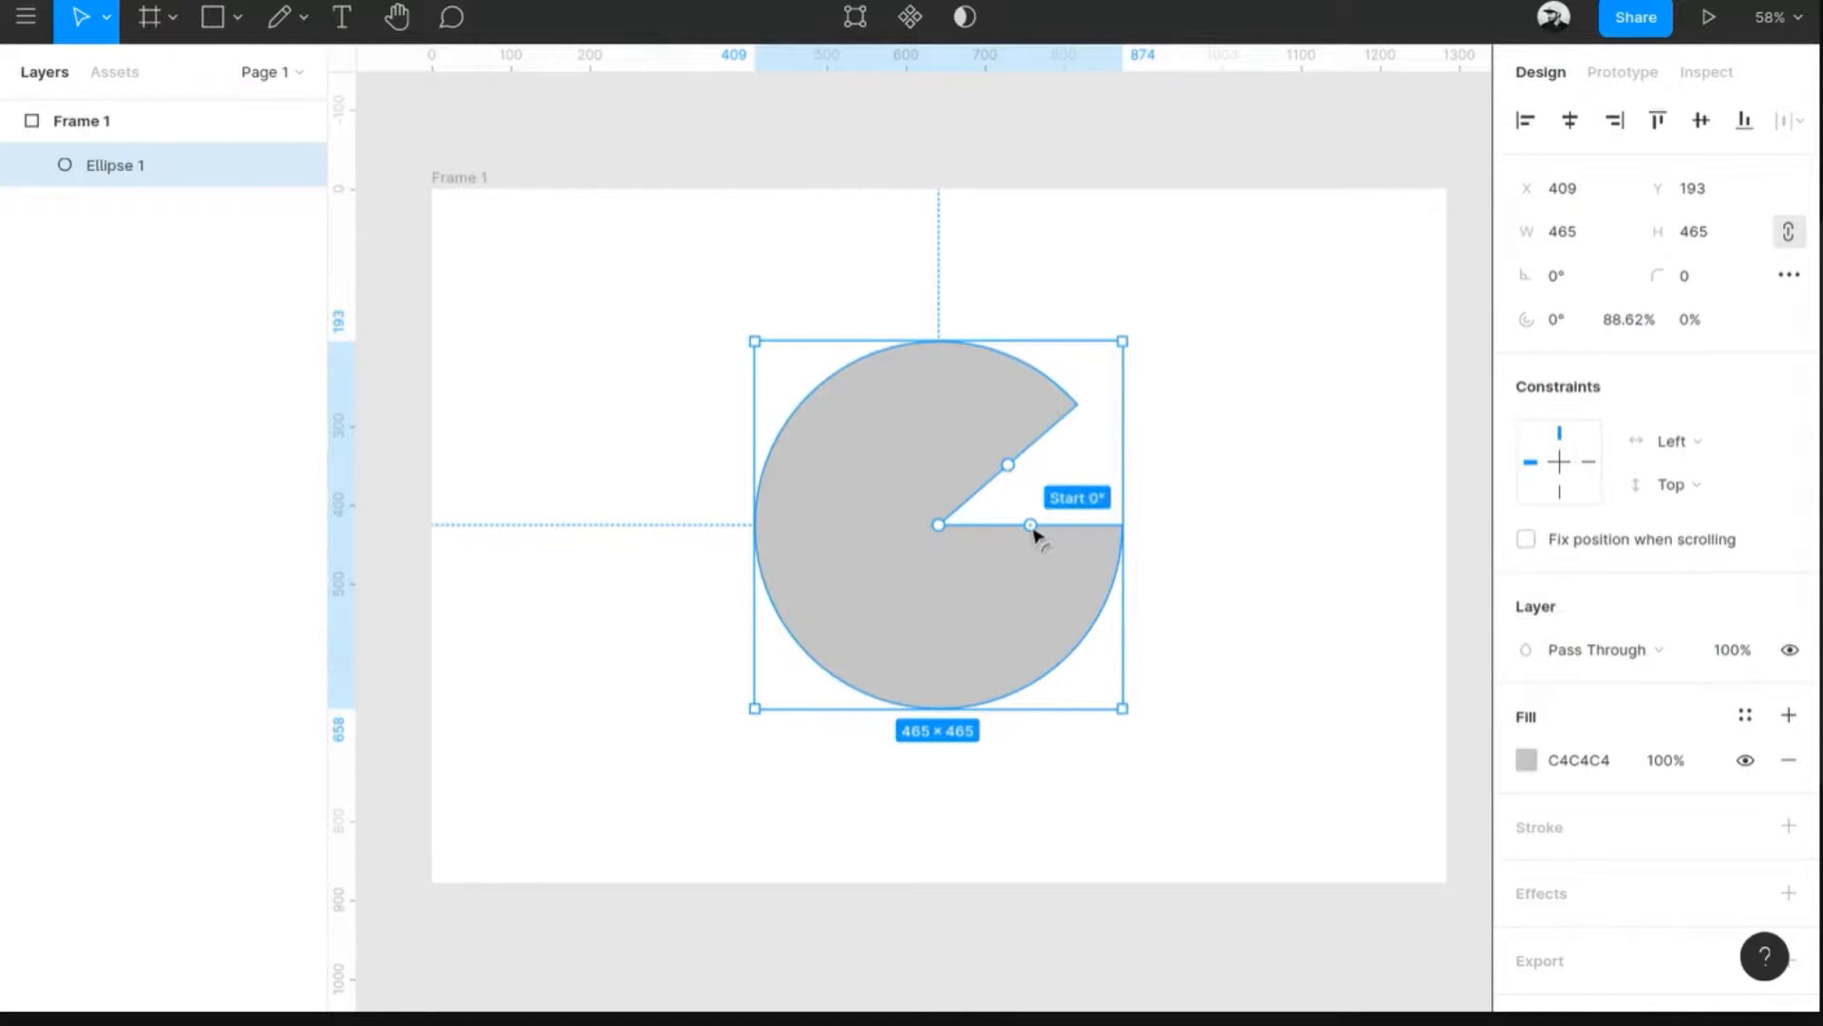
{"action": "left_click_drag", "start_coordinate": [1013, 532], "coordinate": [866, 638]}
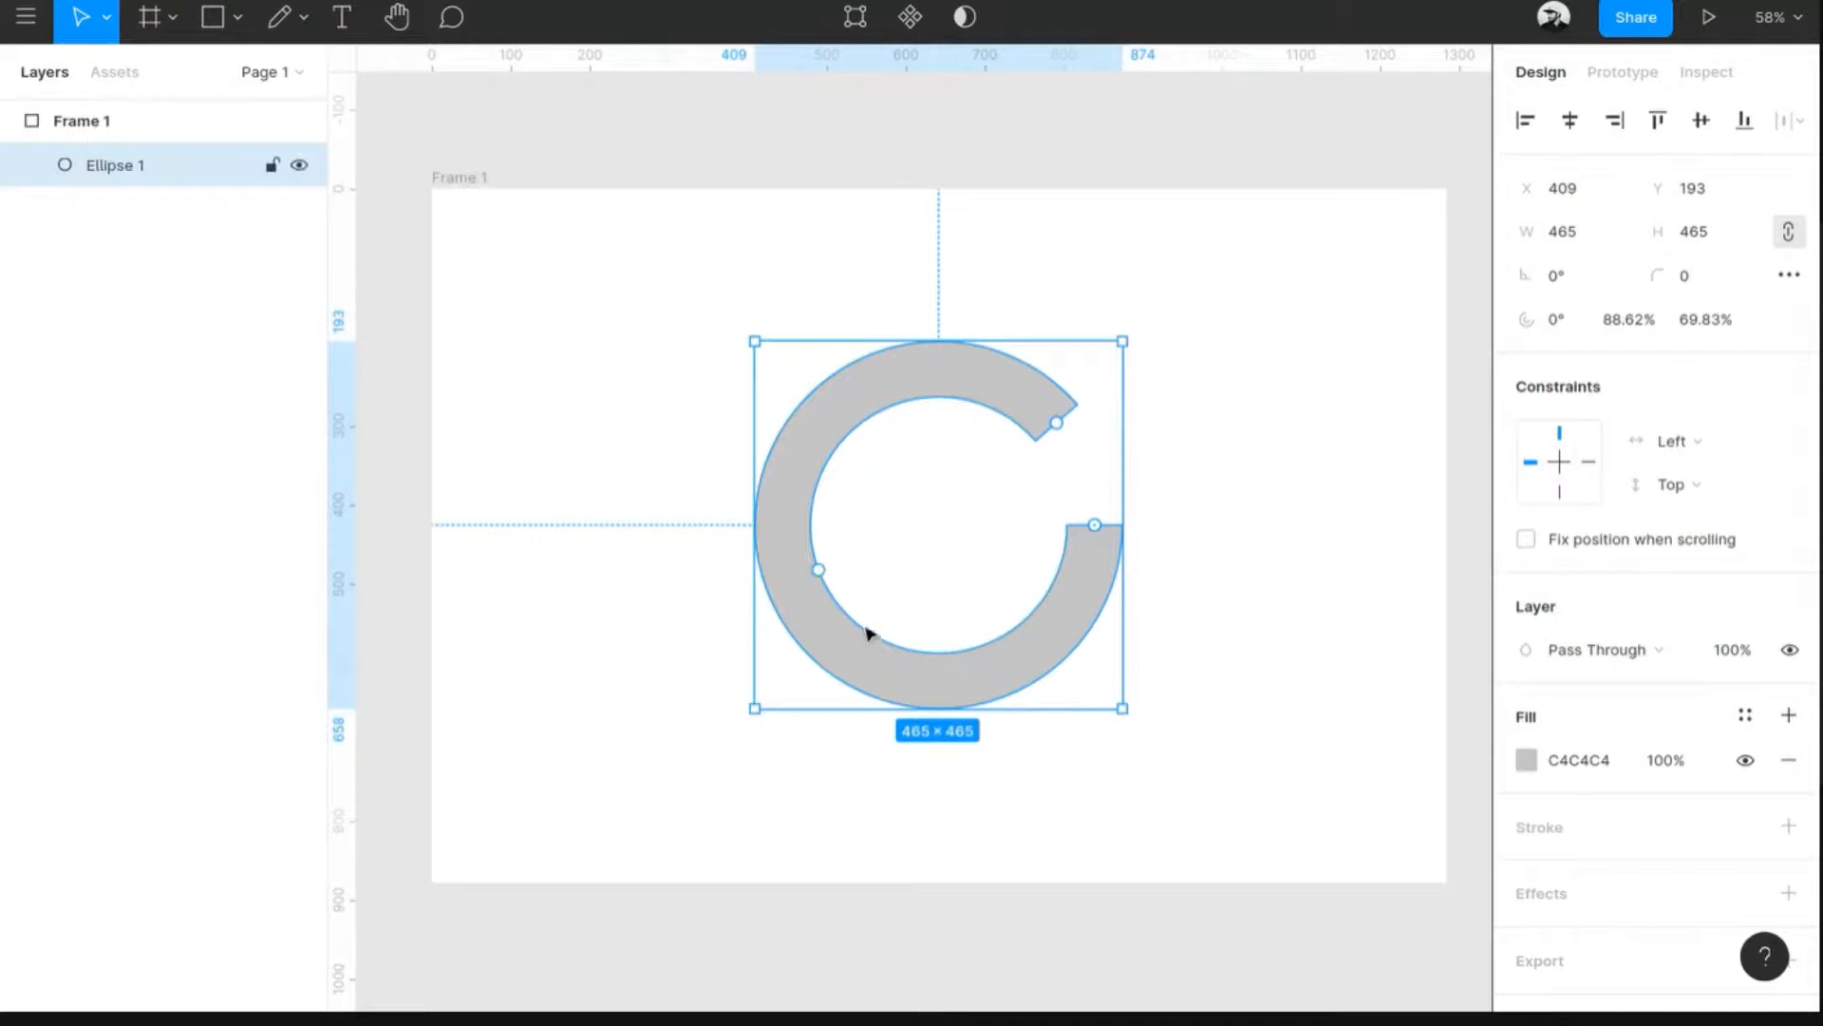
{"action": "left_click_drag", "start_coordinate": [823, 572], "coordinate": [869, 615]}
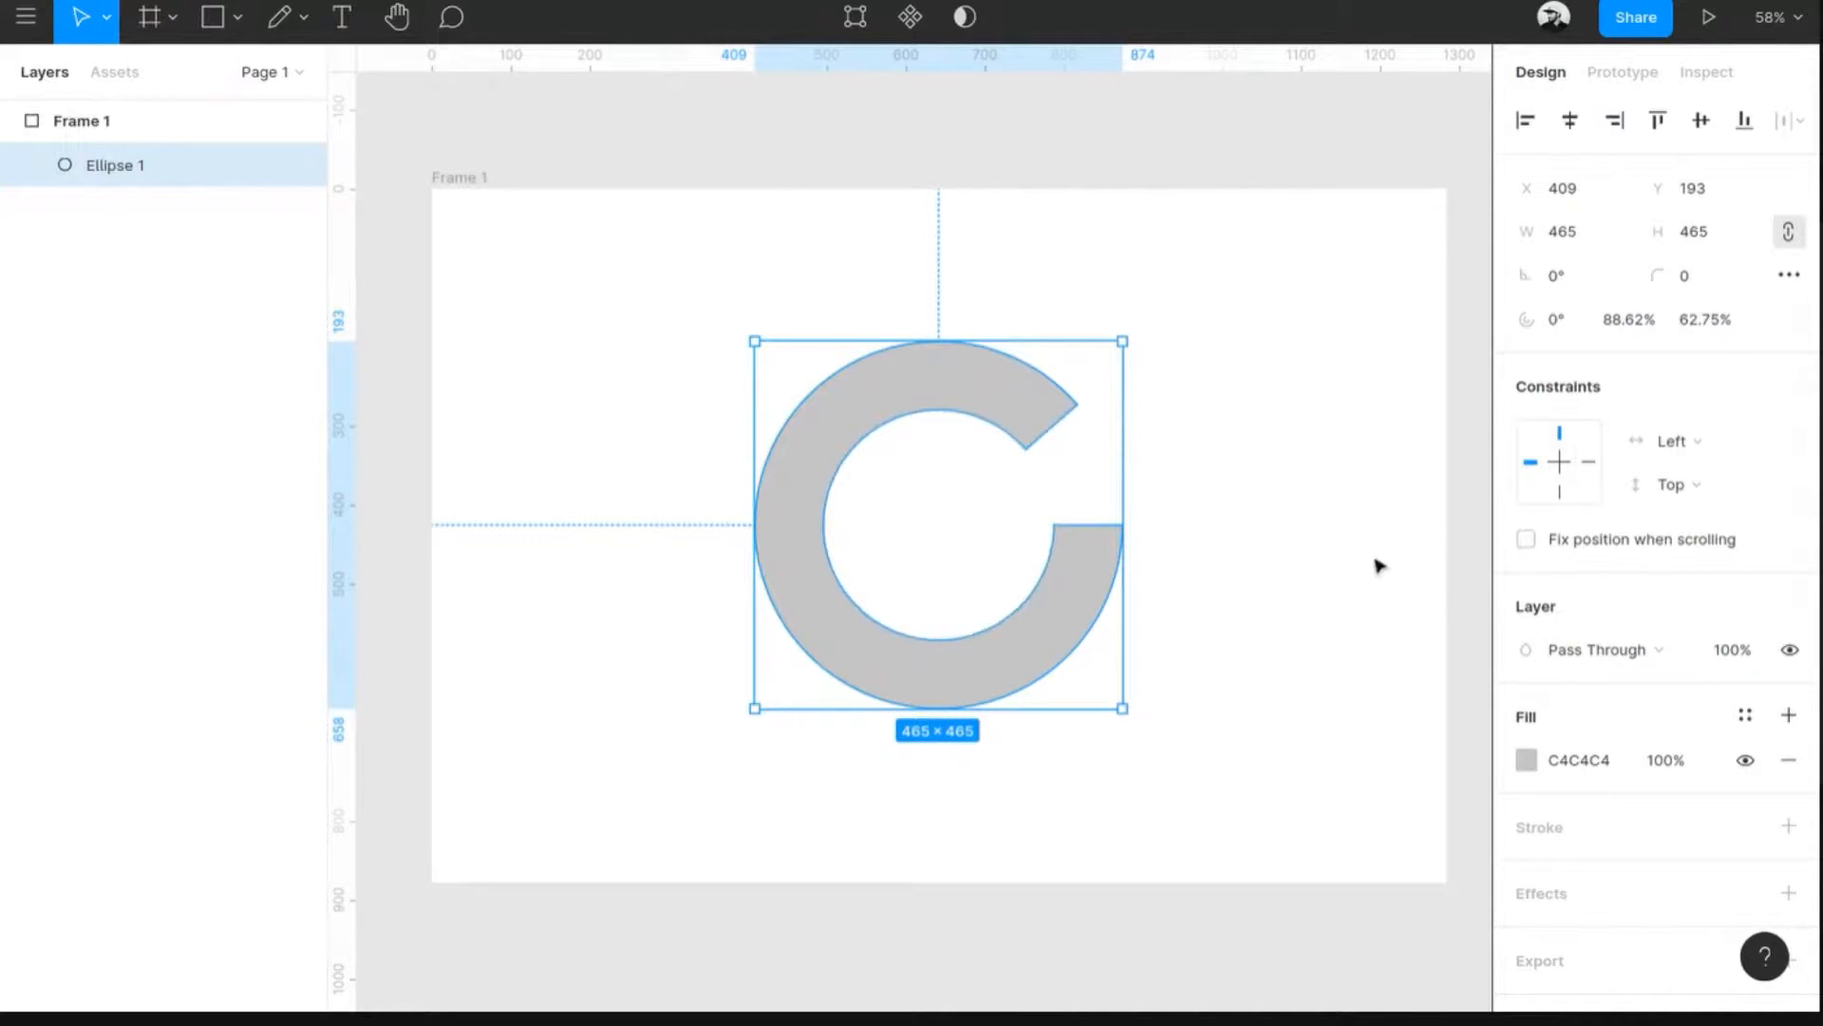
- Select the open ring and delete it from the frame
{"action": "left_click", "coordinate": [1346, 568]}
{"action": "left_click", "coordinate": [1034, 621]}
{"action": "key", "text": "Delete"}
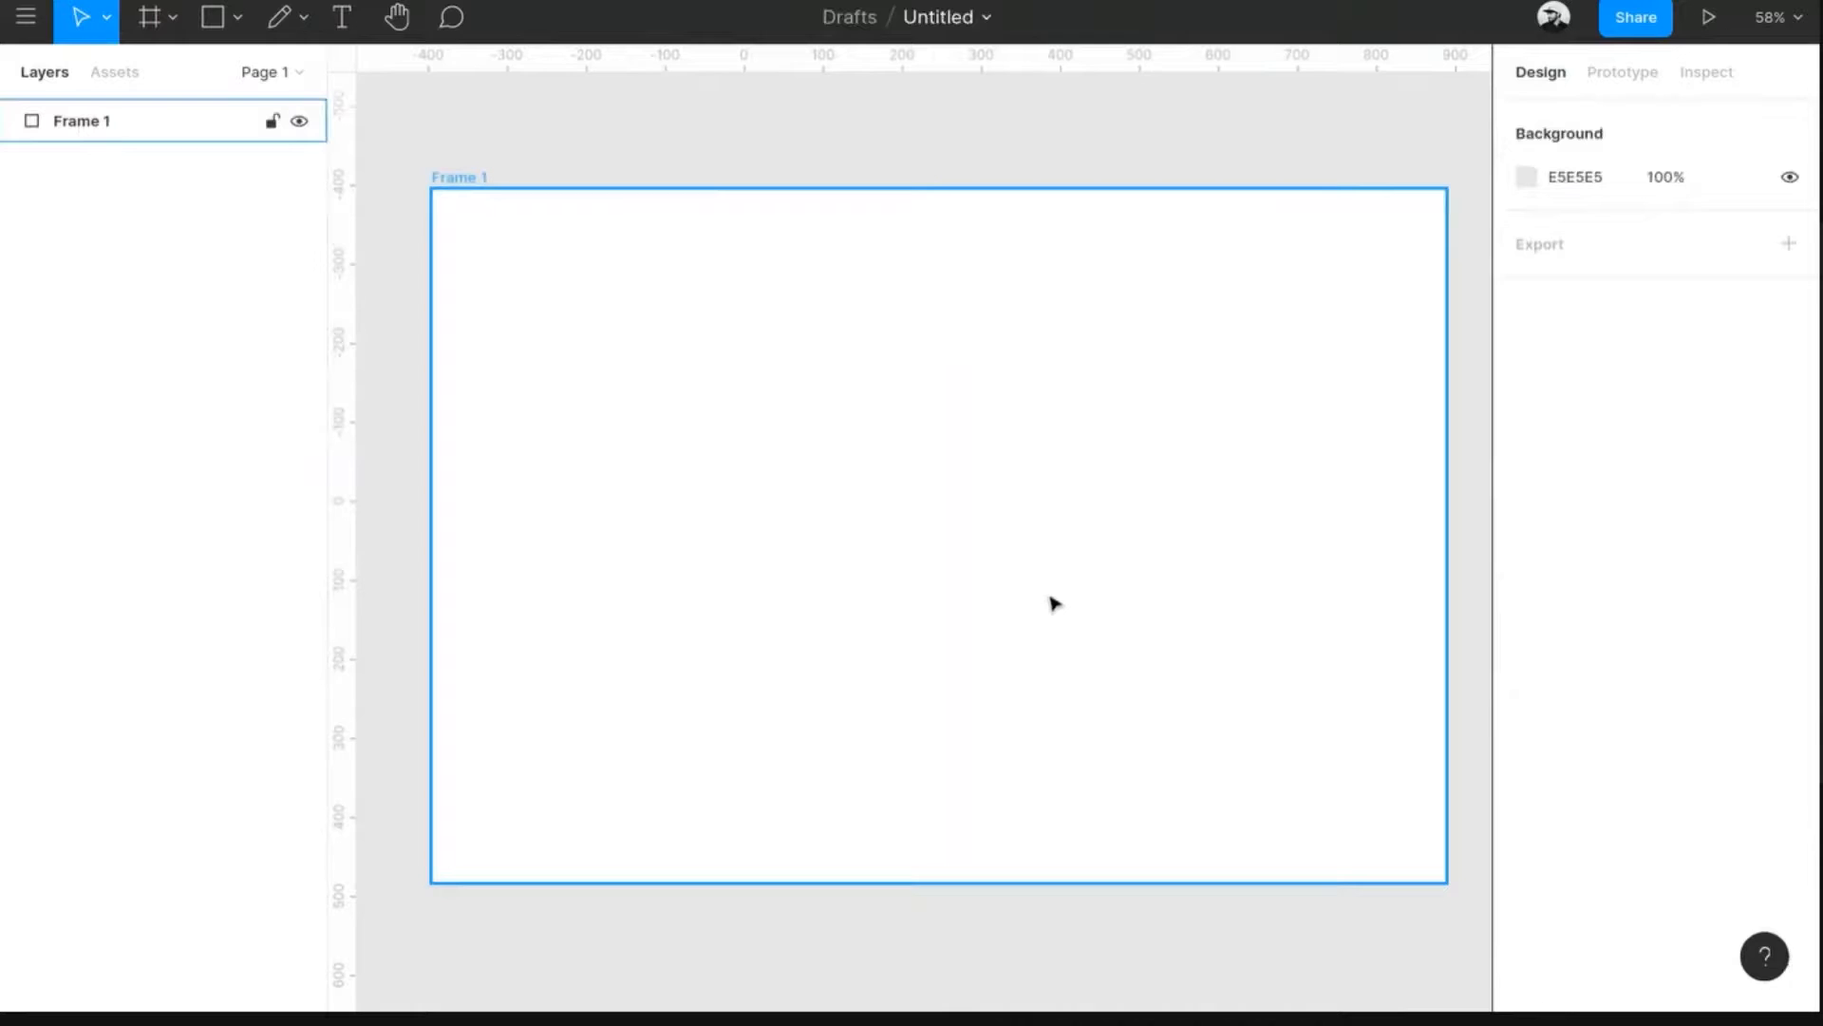
- Place a 100 × 100 polygon in the frame at about X 333, Y 205
{"action": "left_click", "coordinate": [239, 23]}
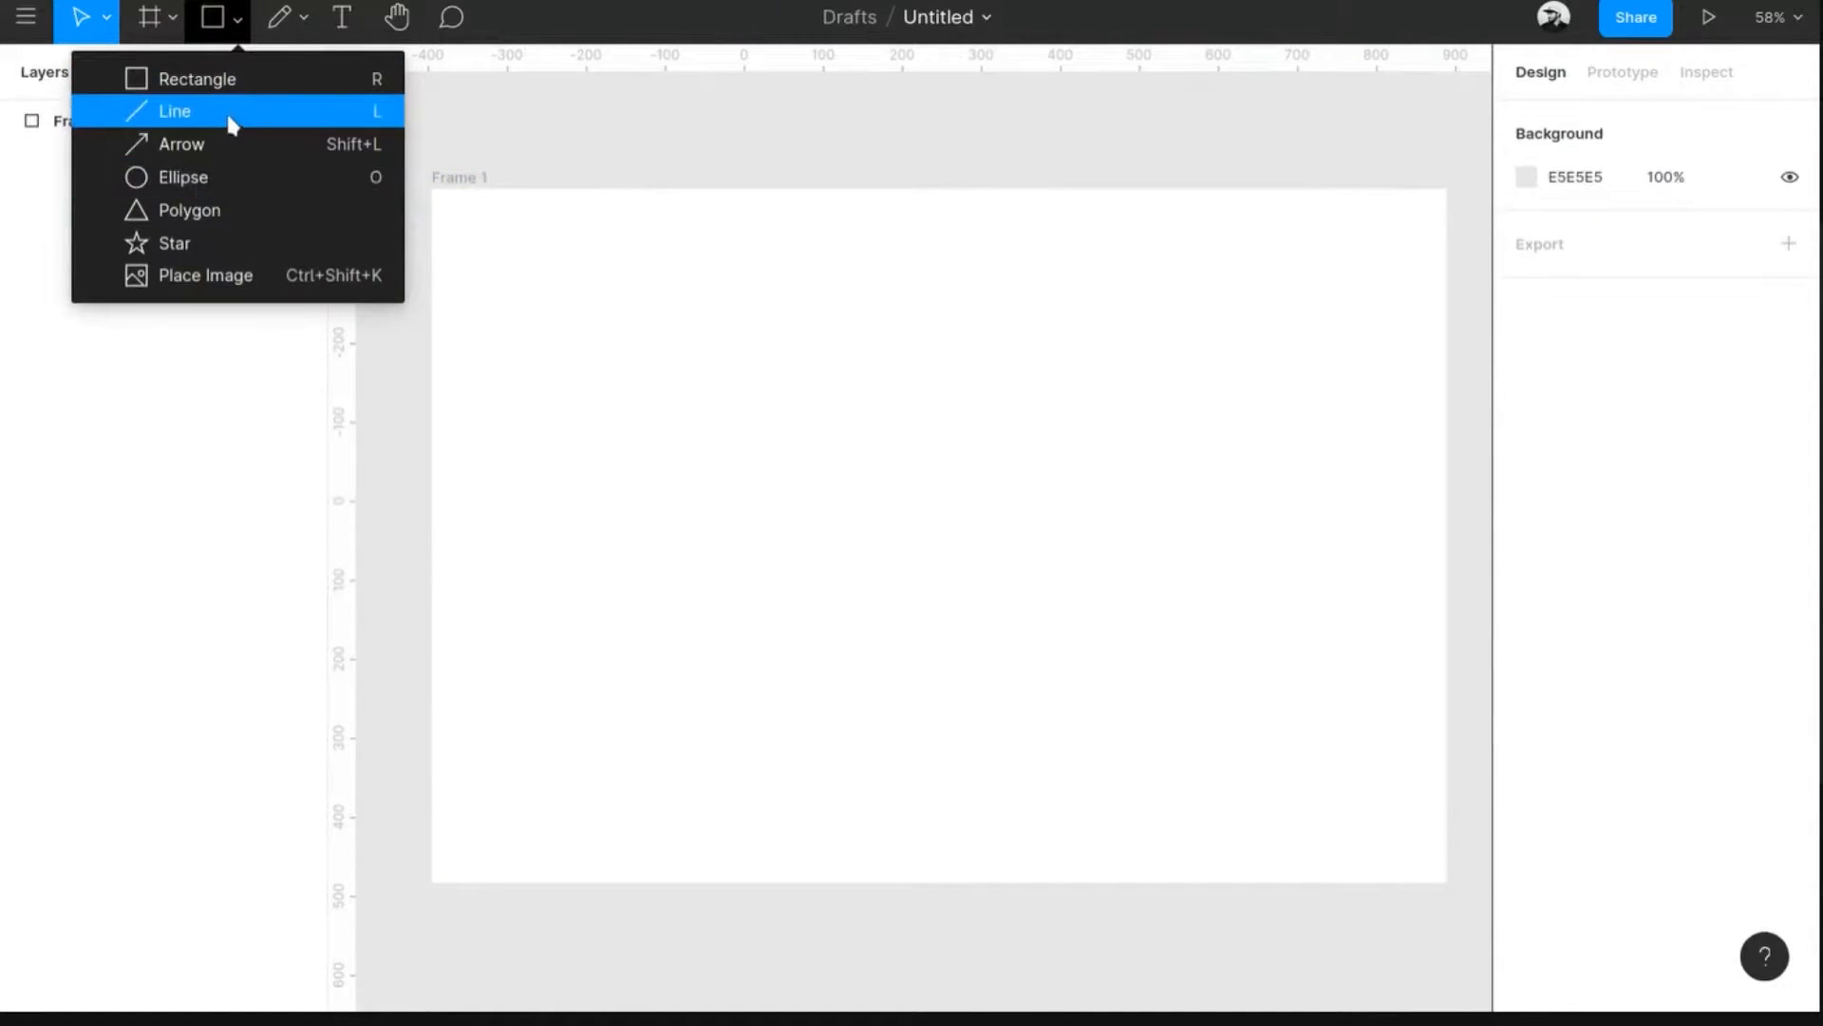
{"action": "left_click", "coordinate": [233, 215]}
{"action": "left_click", "coordinate": [733, 390]}
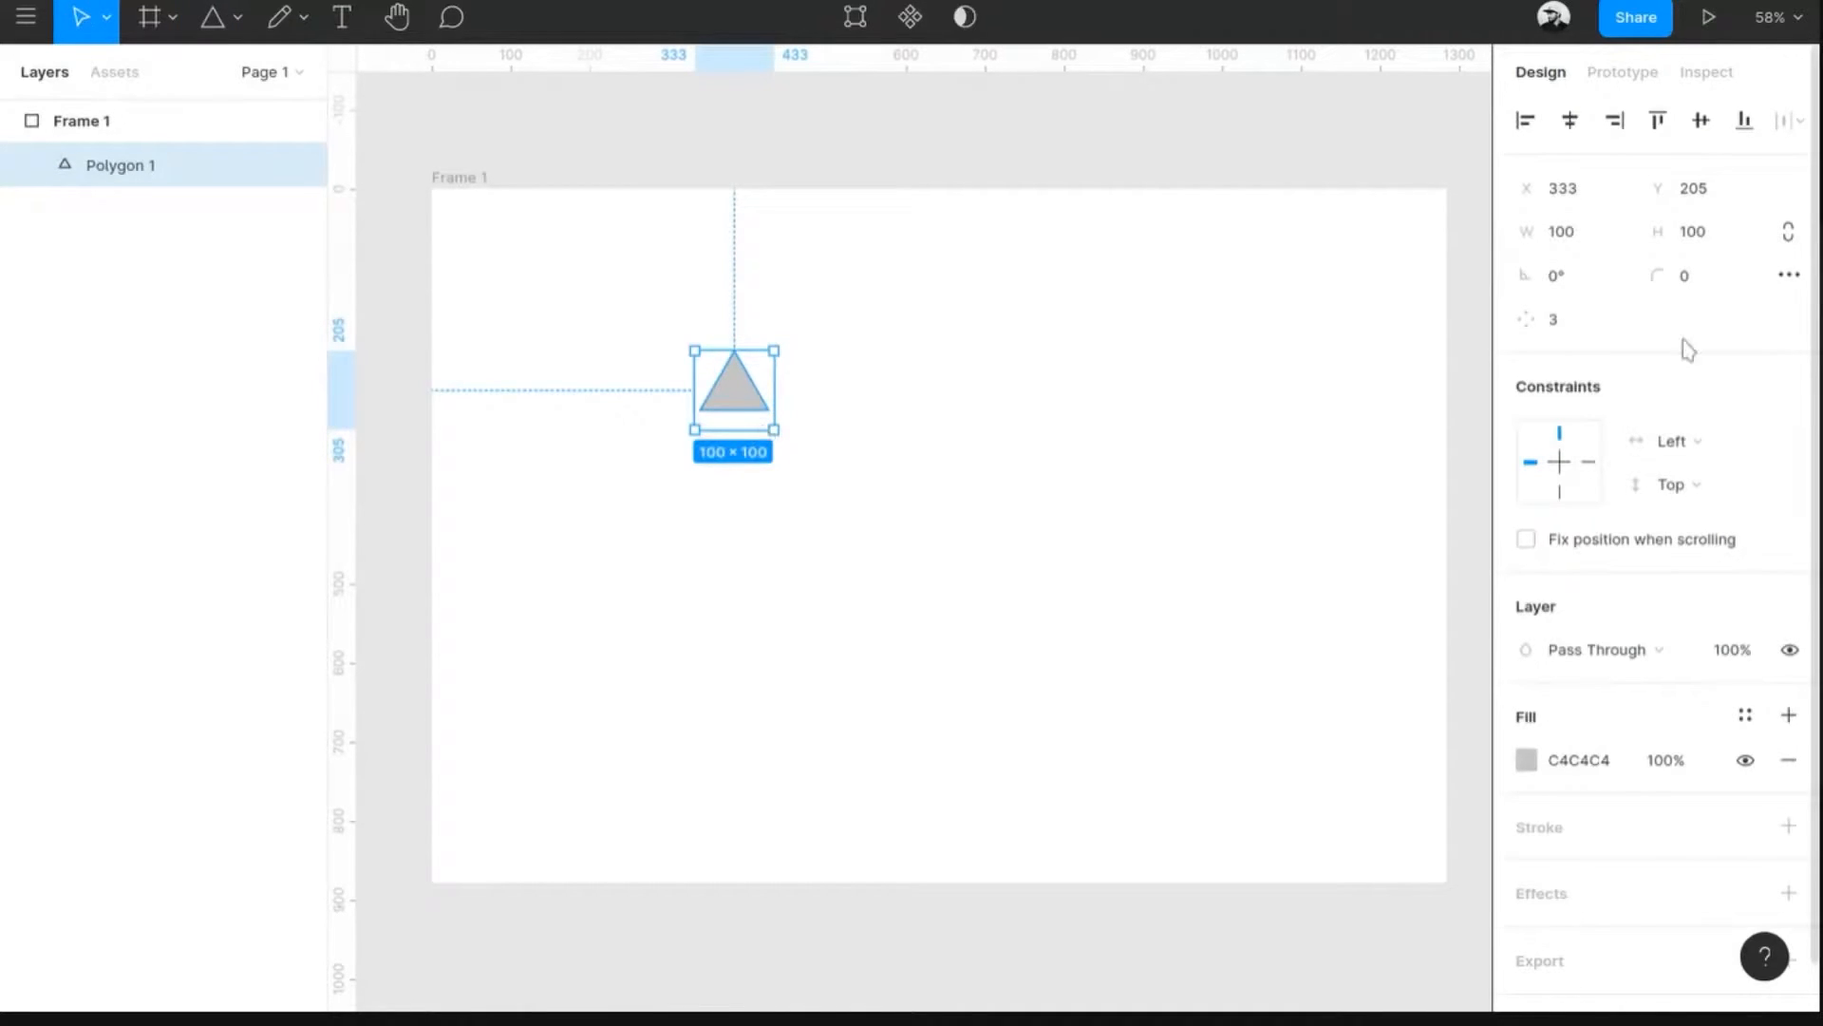
- Set the polygon's side count to 5, and delete the pentagon from the frame
{"action": "left_click", "coordinate": [1569, 323]}
{"action": "type", "text": "5"}
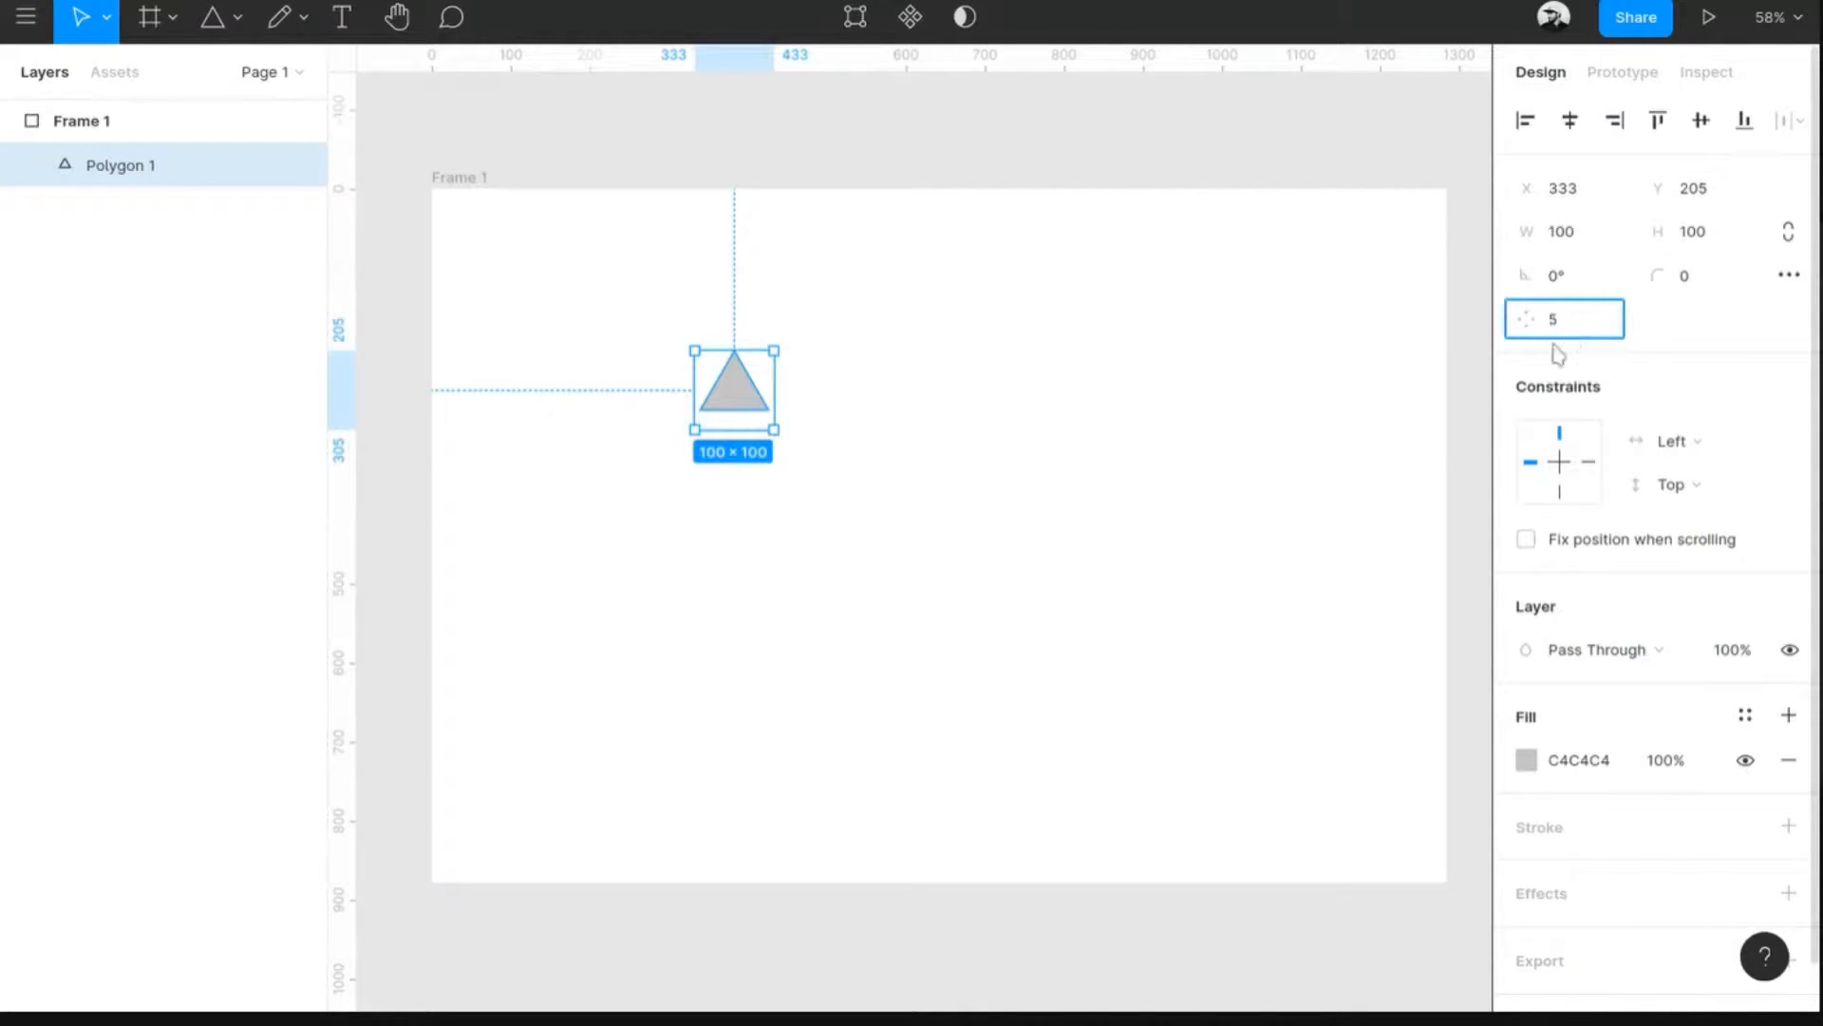
{"action": "key", "text": "Tab"}
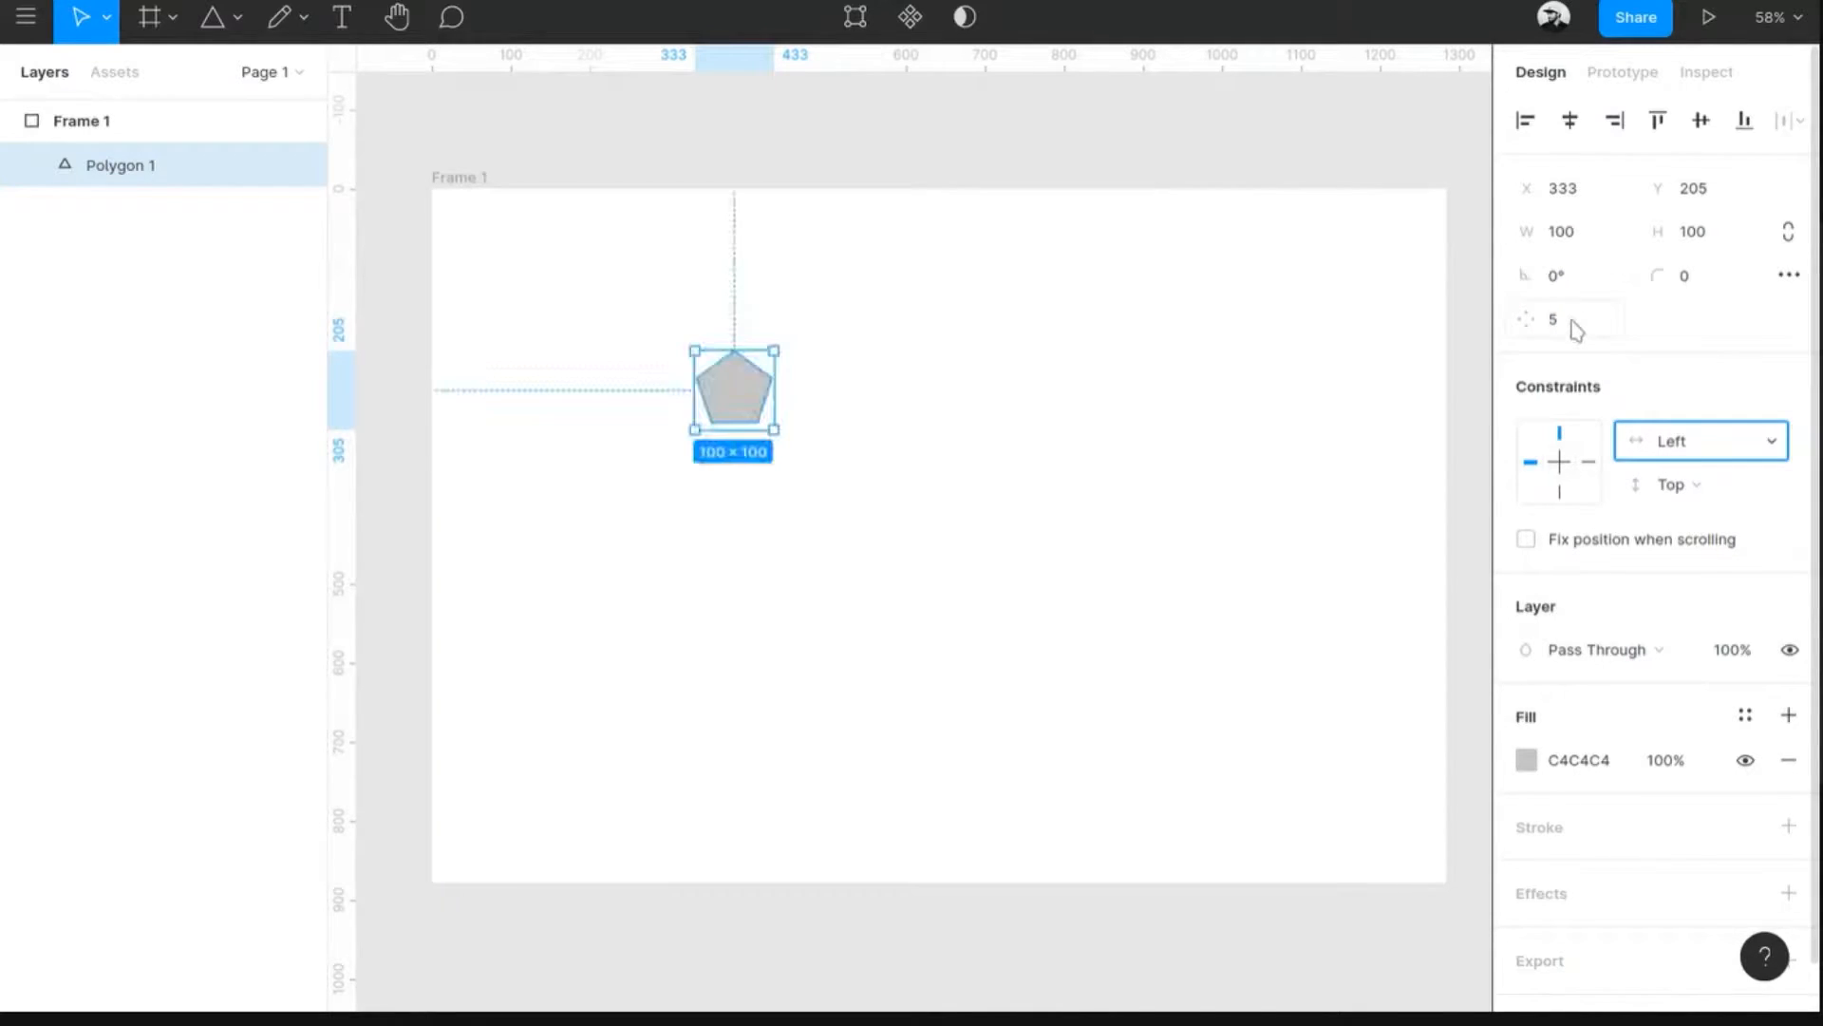
{"action": "left_click", "coordinate": [954, 439]}
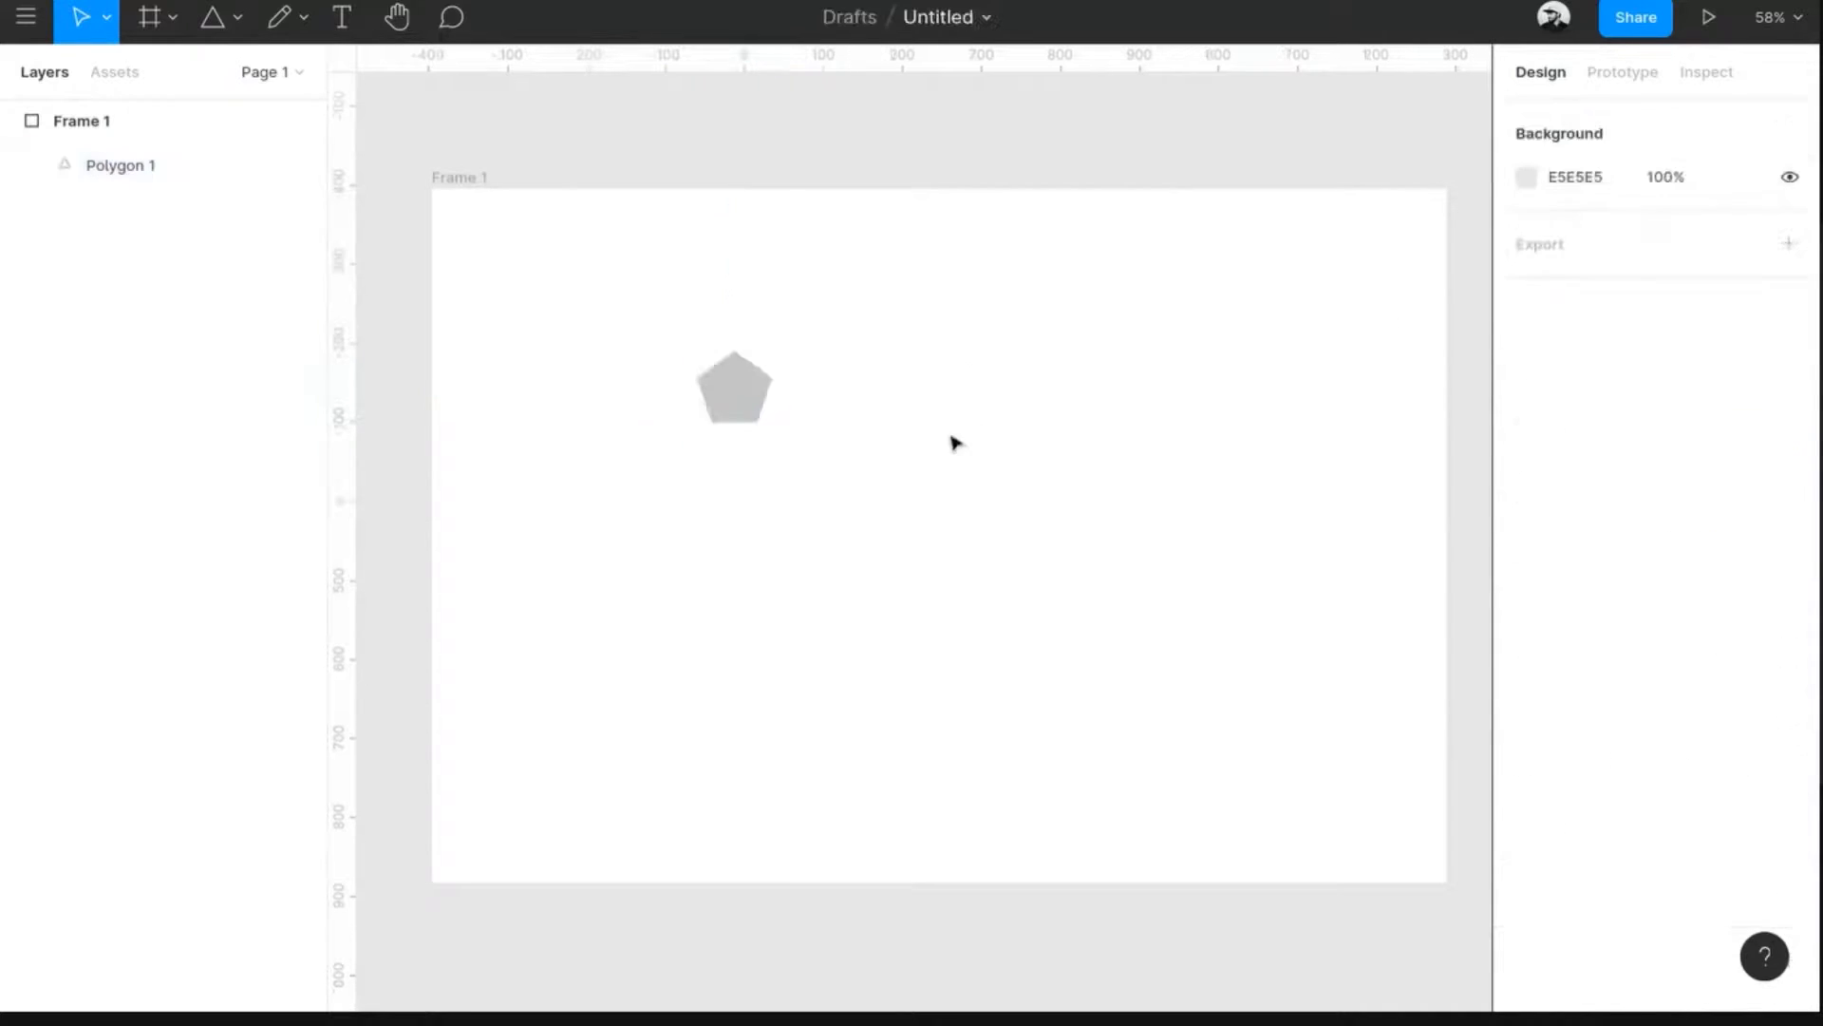
{"action": "left_click", "coordinate": [755, 412]}
{"action": "key", "text": "Delete"}
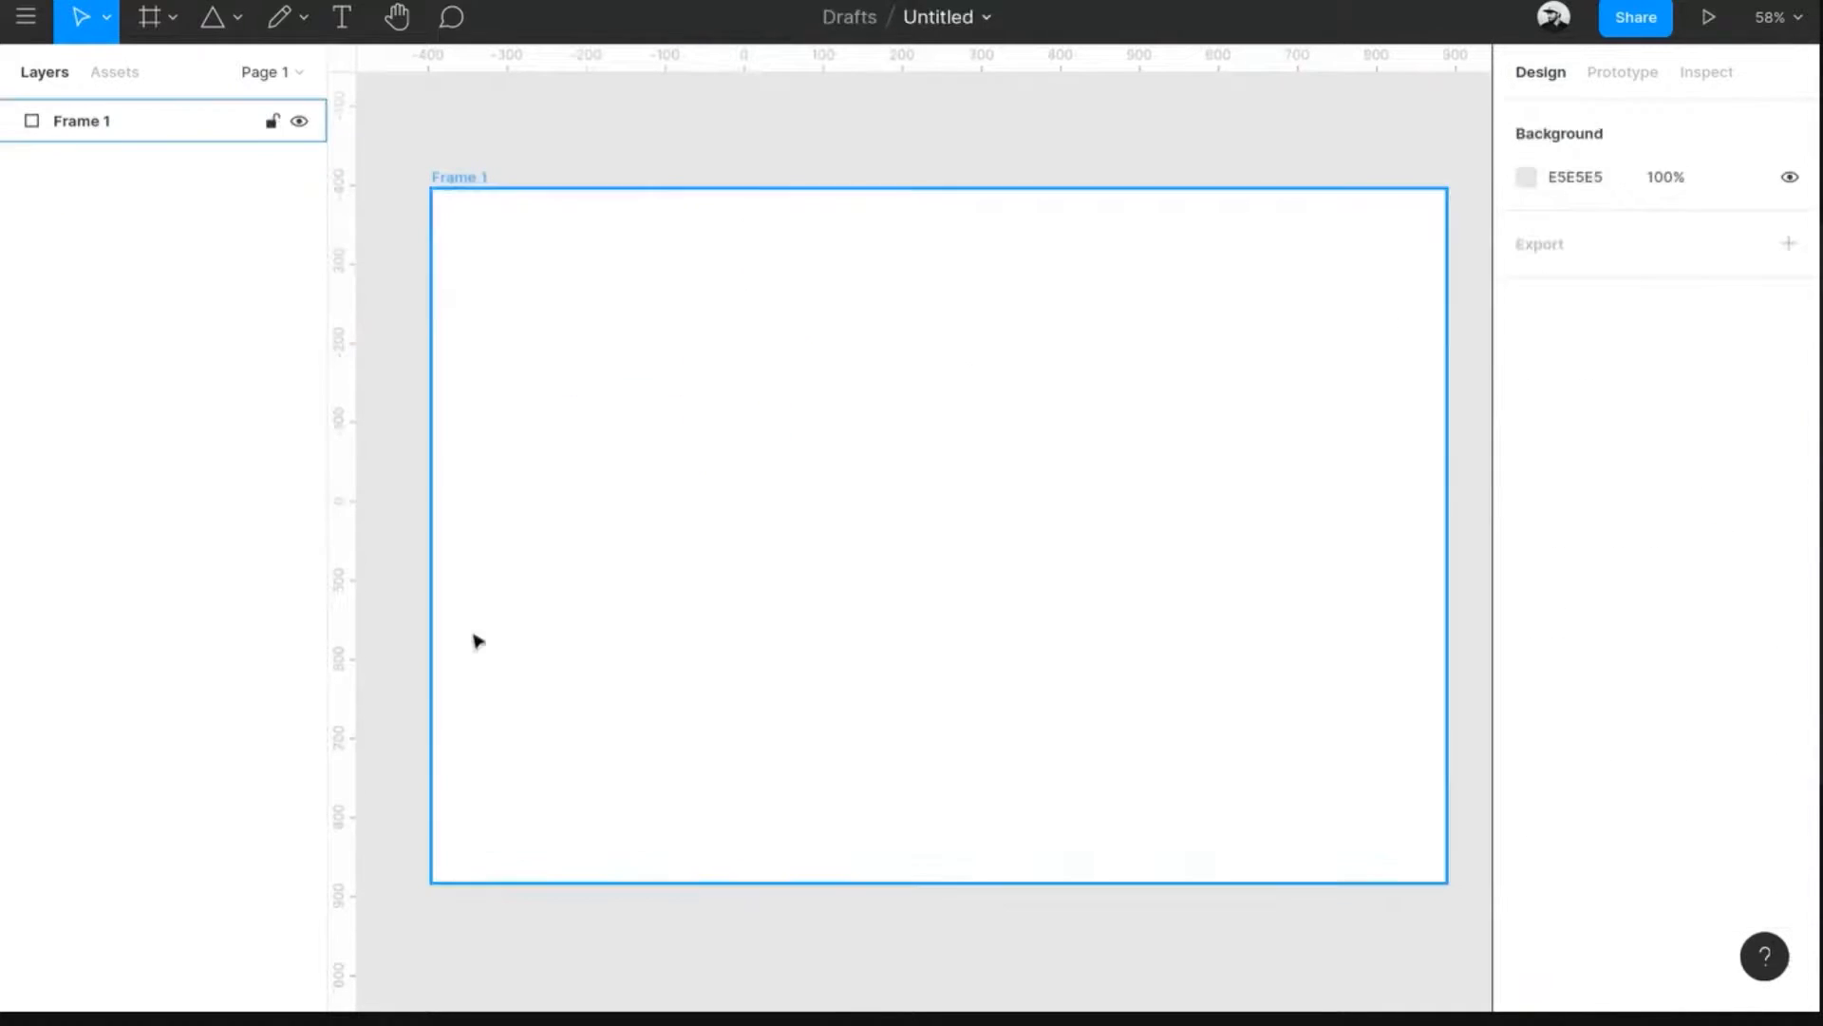
- Draw a 466 × 466 square in the frame at about X 409, Y 191
{"action": "left_click", "coordinate": [240, 17]}
{"action": "left_click", "coordinate": [226, 77]}
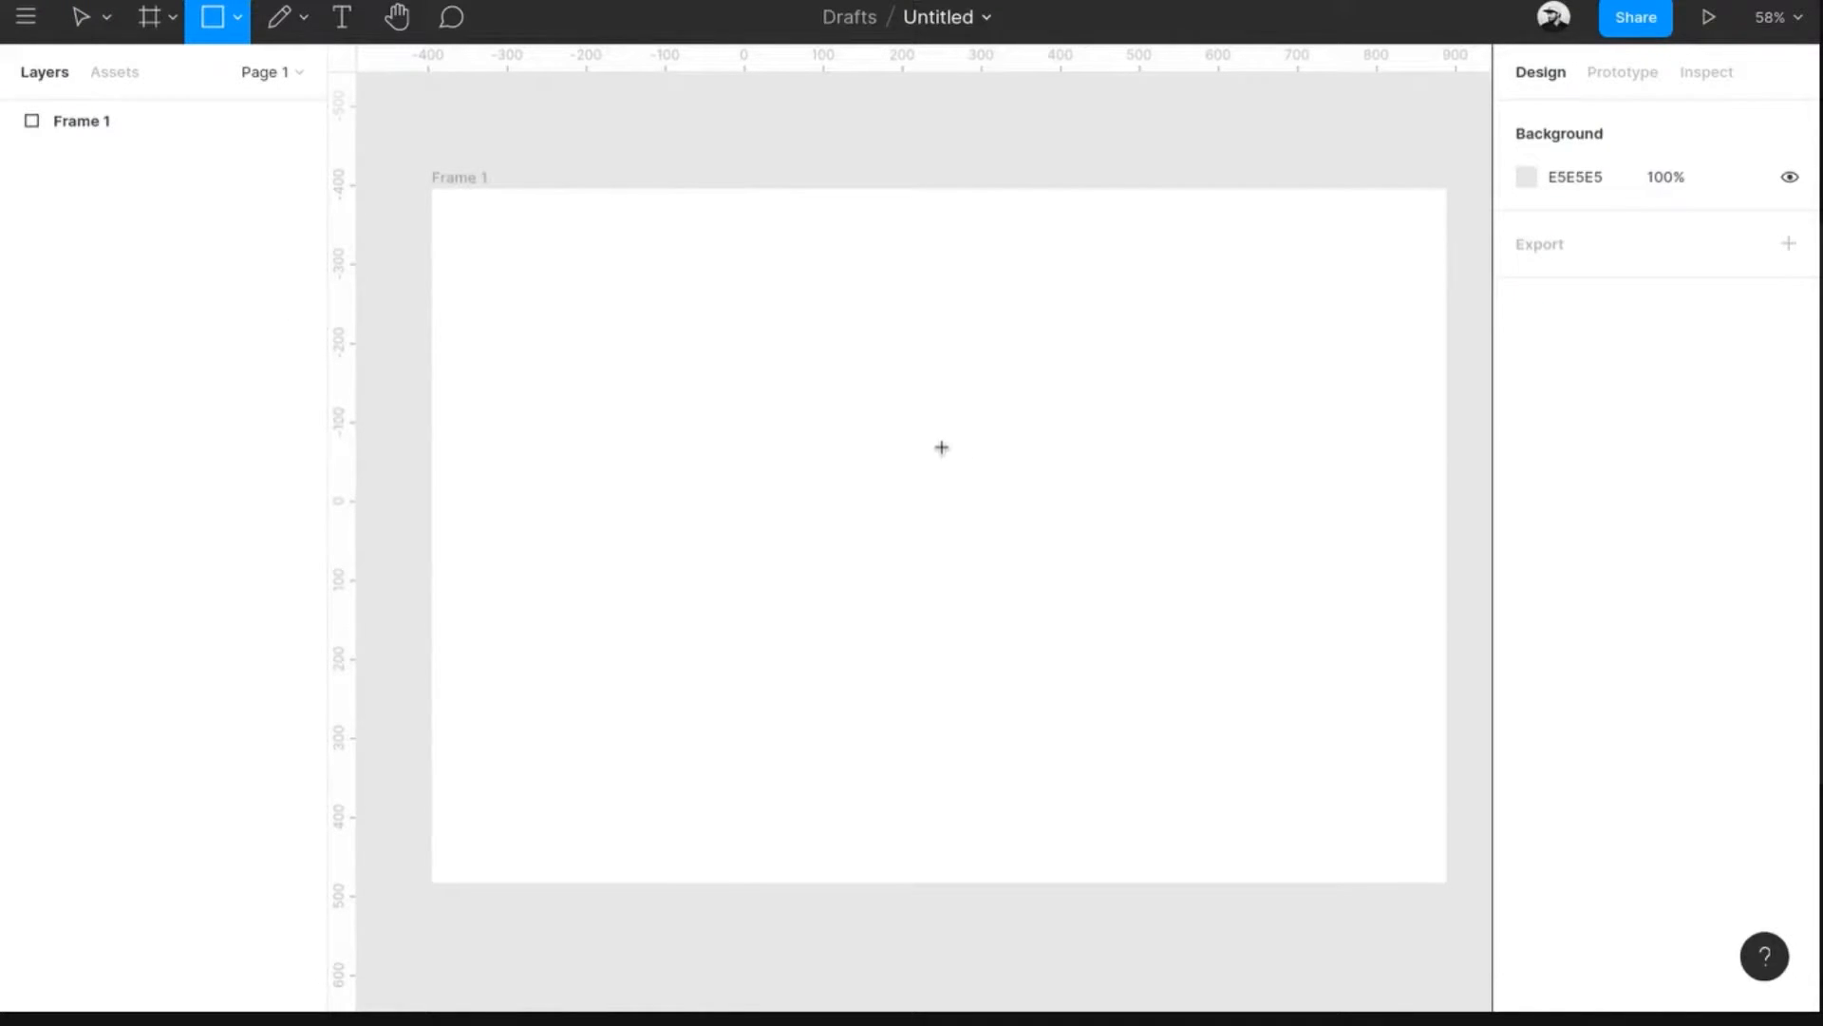
{"action": "mouse_move", "coordinate": [728, 361]}
{"action": "left_mouse_down"}
{"action": "mouse_move", "coordinate": [1066, 623]}
{"action": "mouse_move", "coordinate": [1096, 627]}
{"action": "mouse_move", "coordinate": [973, 576]}
{"action": "left_mouse_up"}
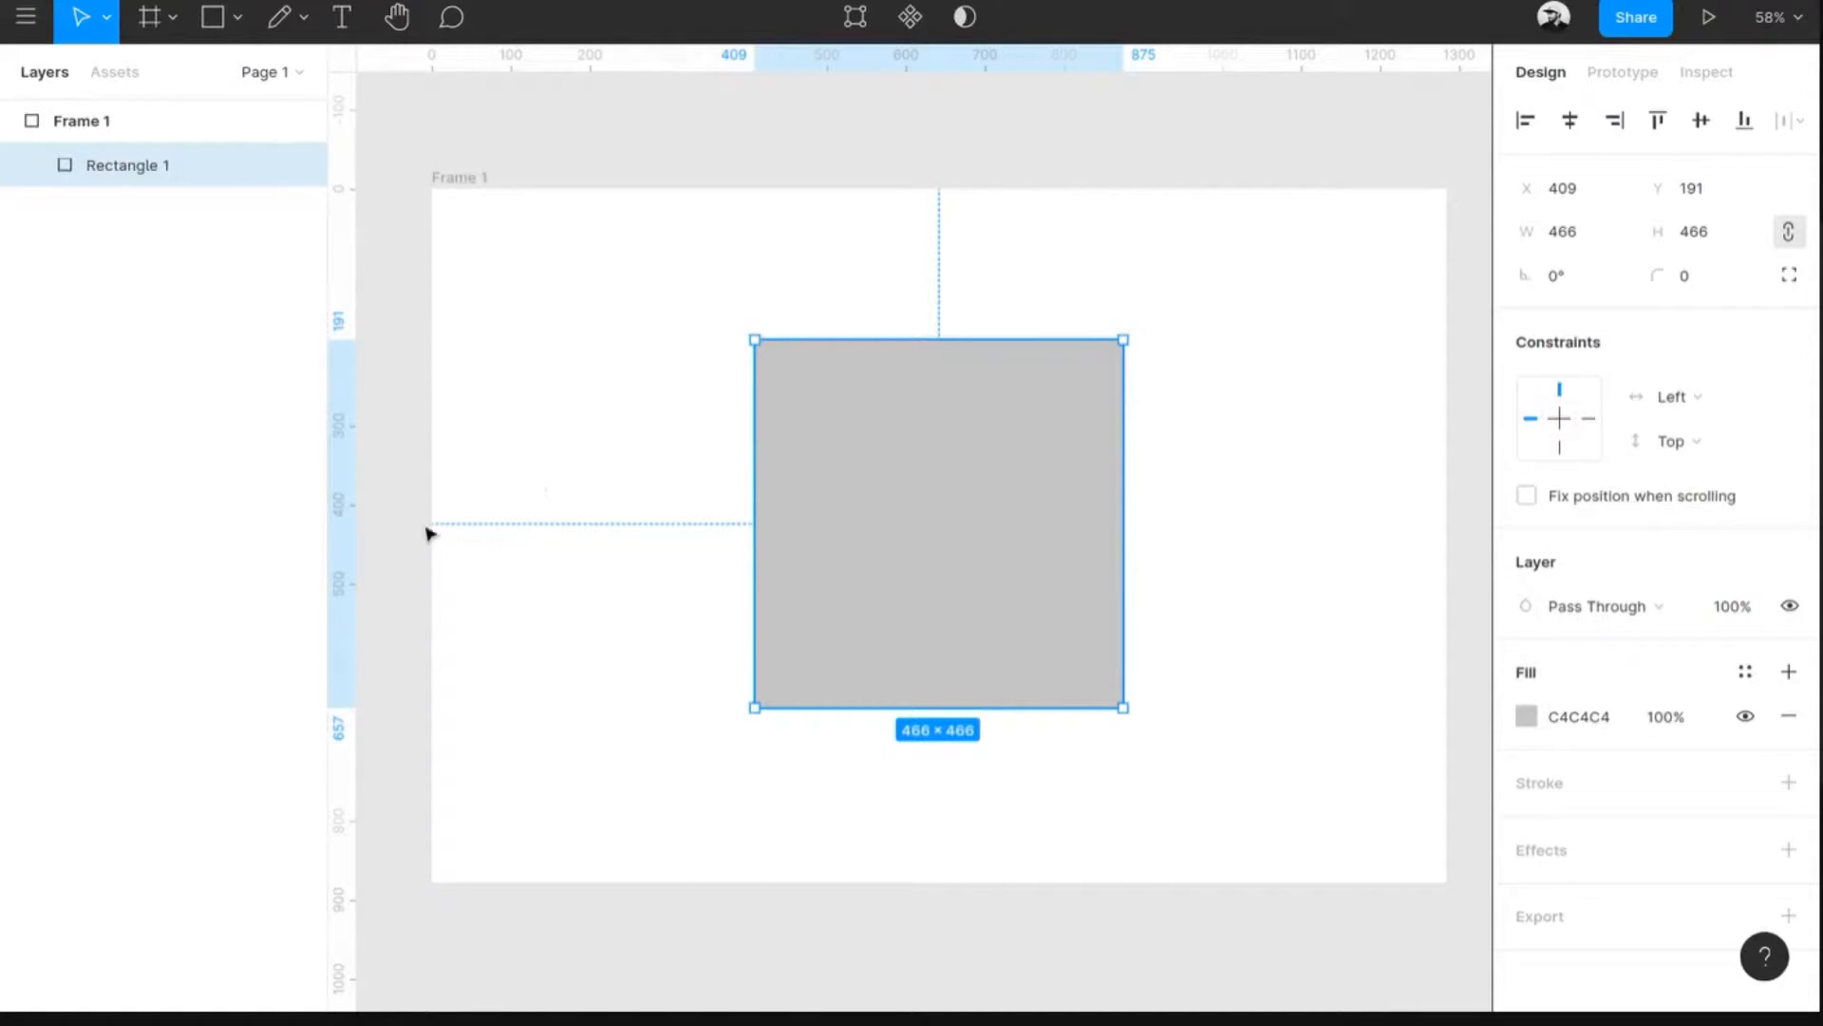
- Resize the frame from its lower-right corner to about 1233 × 1034
{"action": "left_click", "coordinate": [57, 120]}
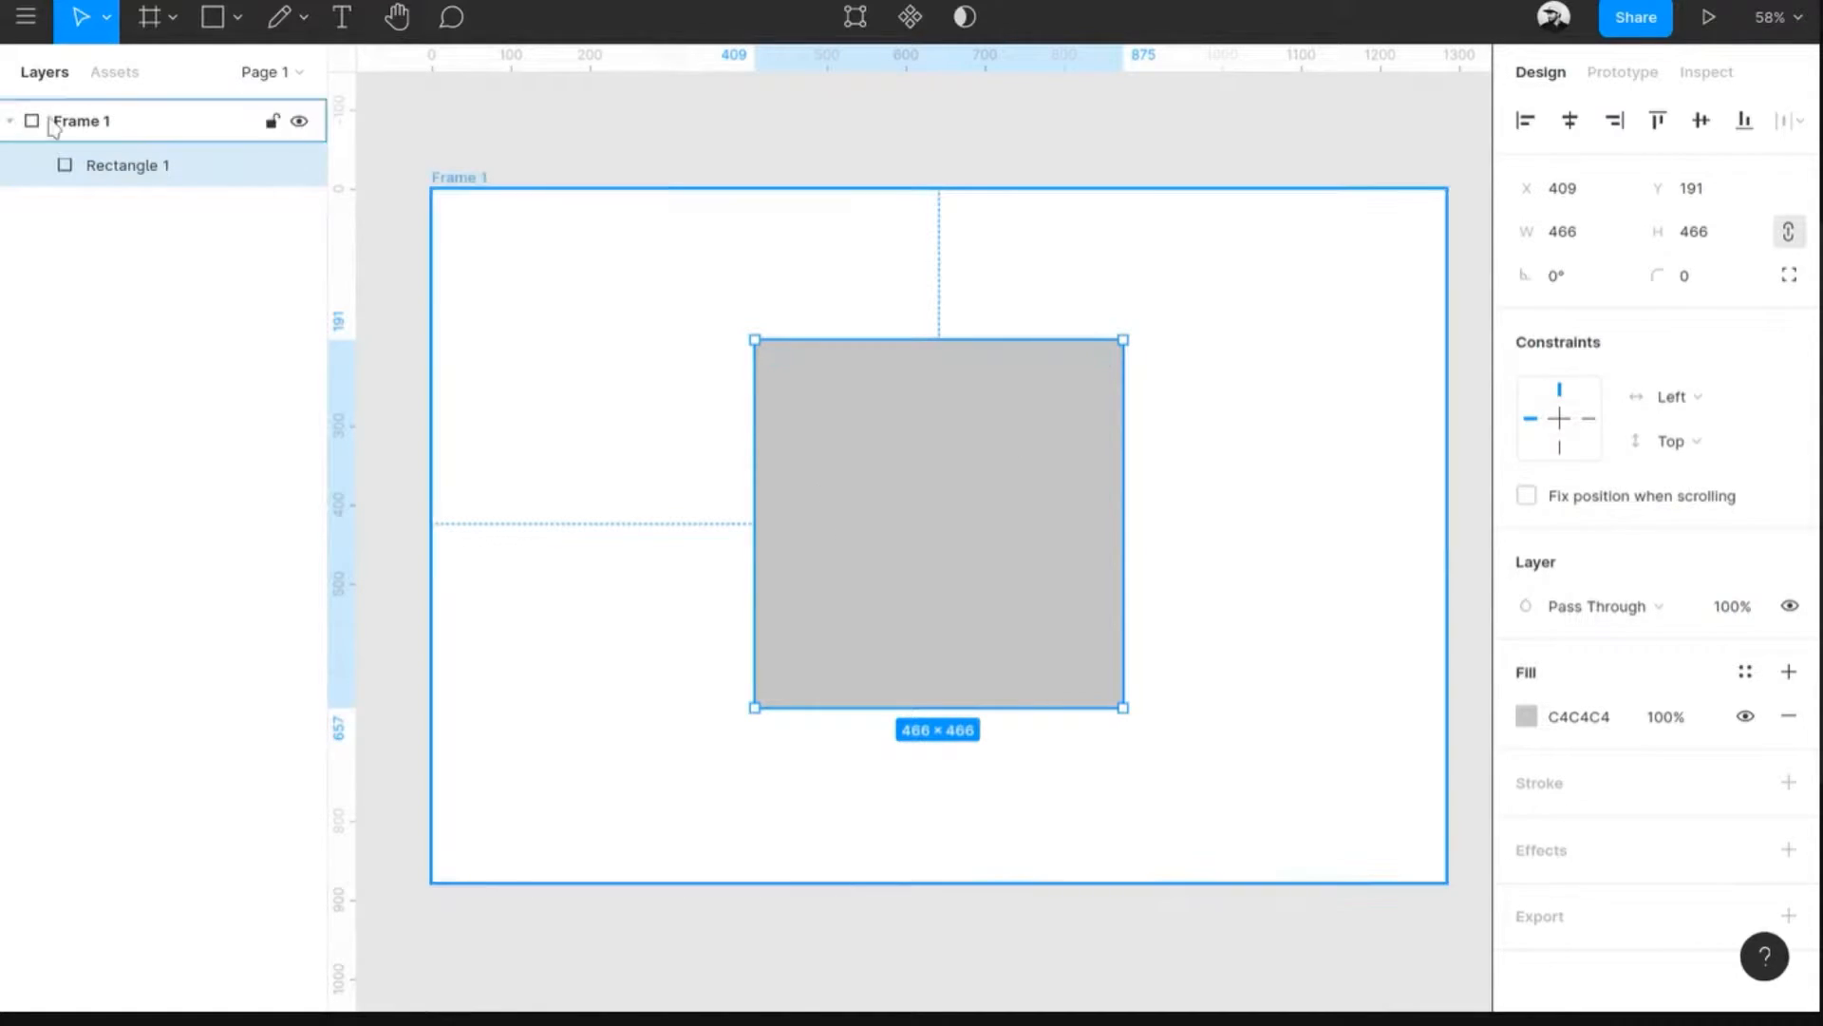
{"action": "left_click_drag", "start_coordinate": [1450, 883], "coordinate": [1351, 777]}
{"action": "scroll", "coordinate": [1023, 442], "scroll_direction": "up", "scroll_amount": 1}
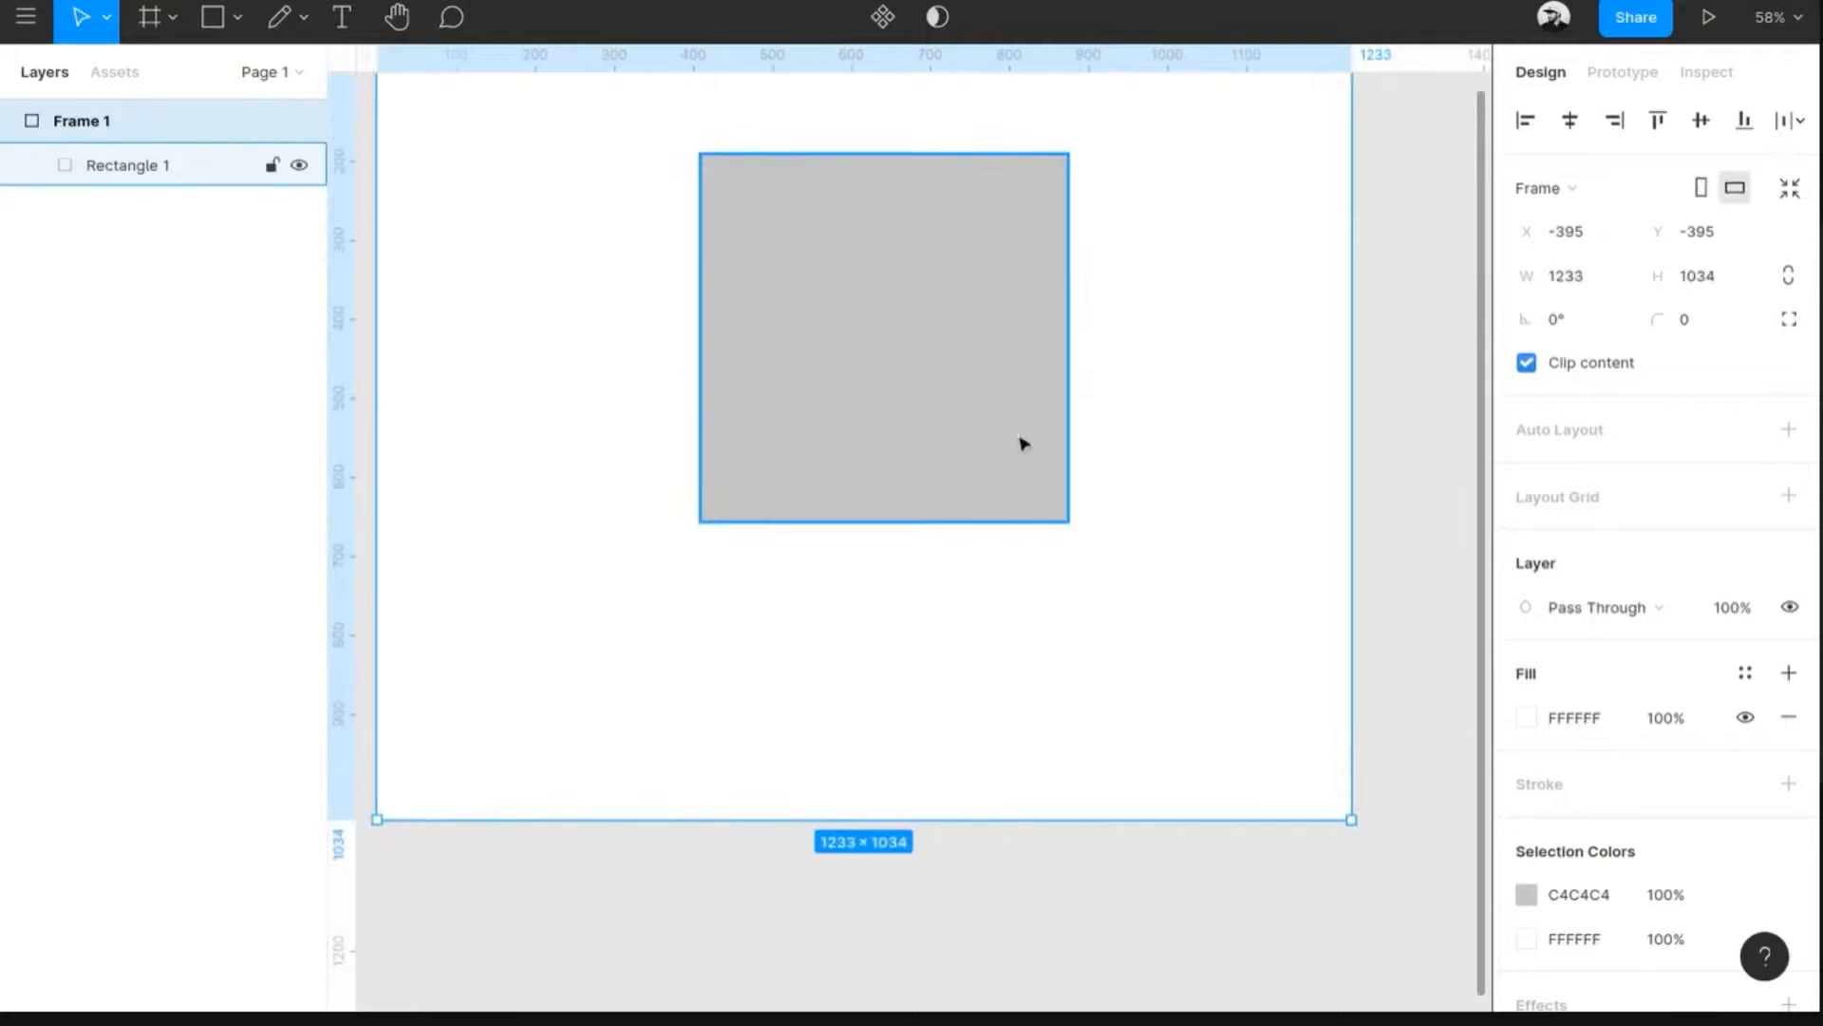
- Try shrinking the frame from its upper-left corner, check the square's constraints, and undo that resize
{"action": "scroll", "coordinate": [1023, 443], "scroll_direction": "up", "scroll_amount": 3}
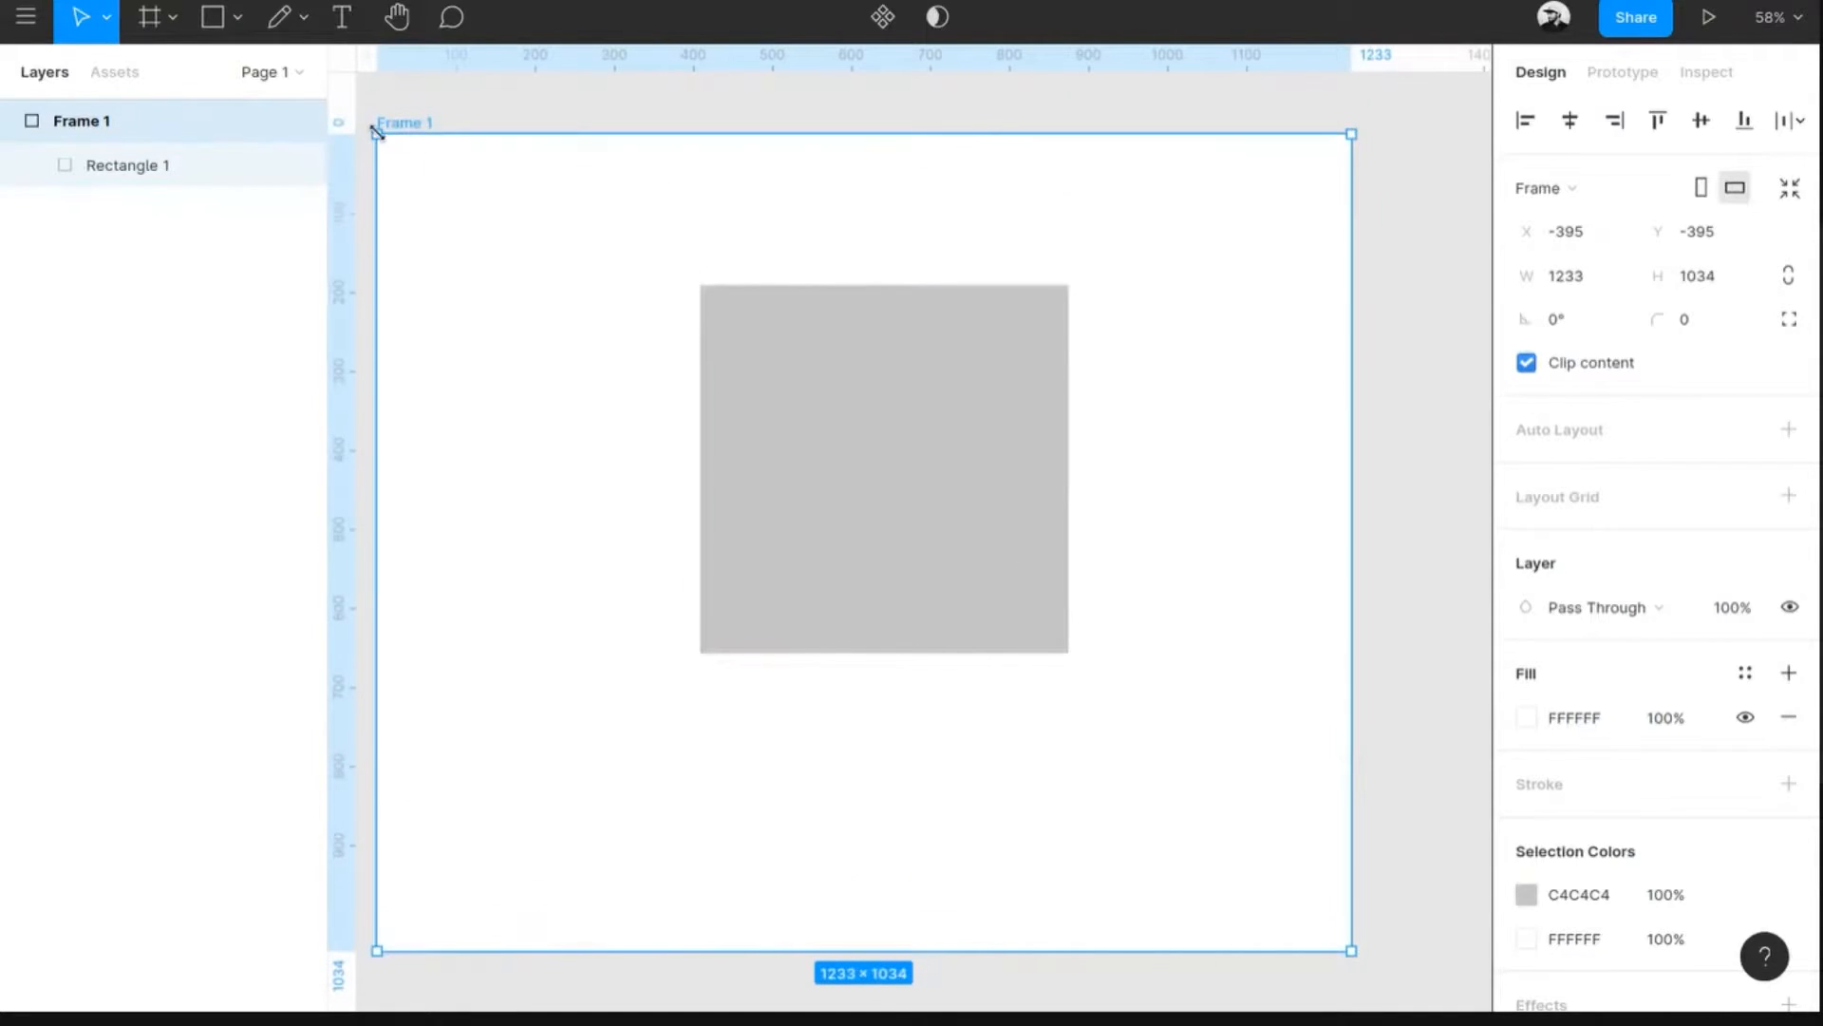
{"action": "left_click_drag", "start_coordinate": [375, 136], "coordinate": [599, 360]}
{"action": "left_click", "coordinate": [988, 698]}
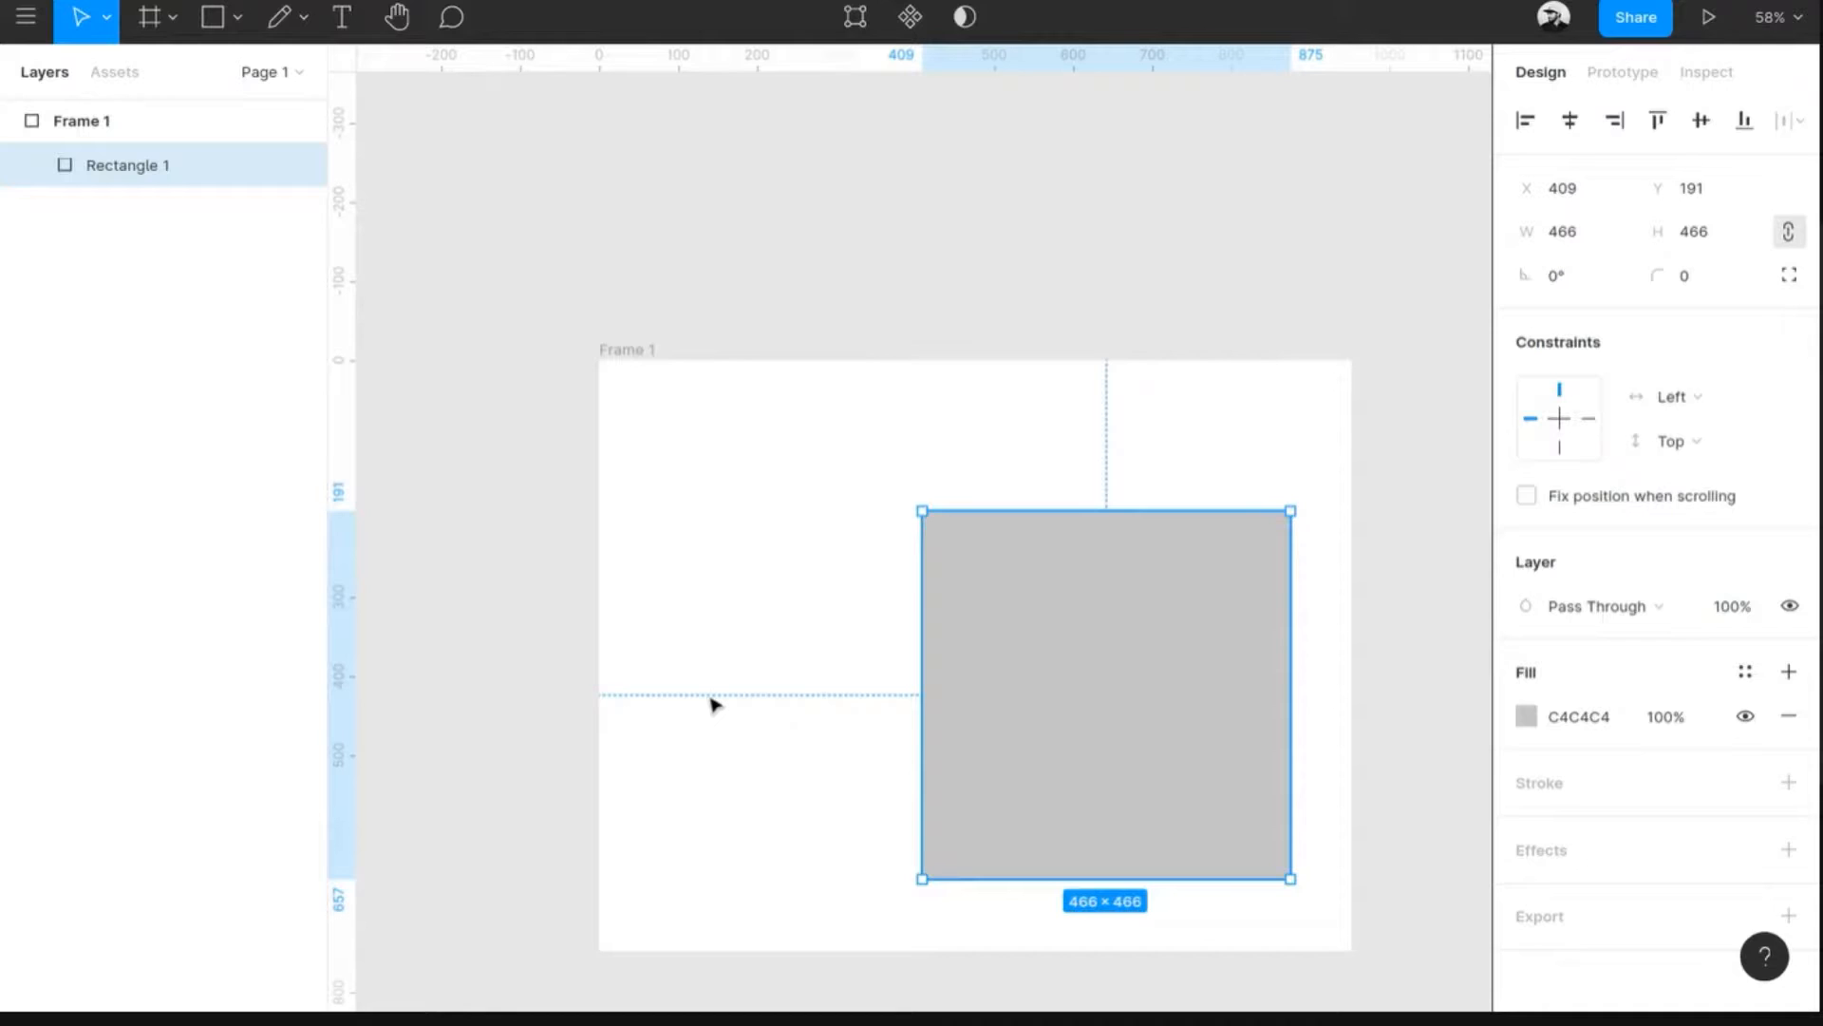
{"action": "key", "text": "ctrl+z"}
{"action": "key", "text": "ctrl+z"}
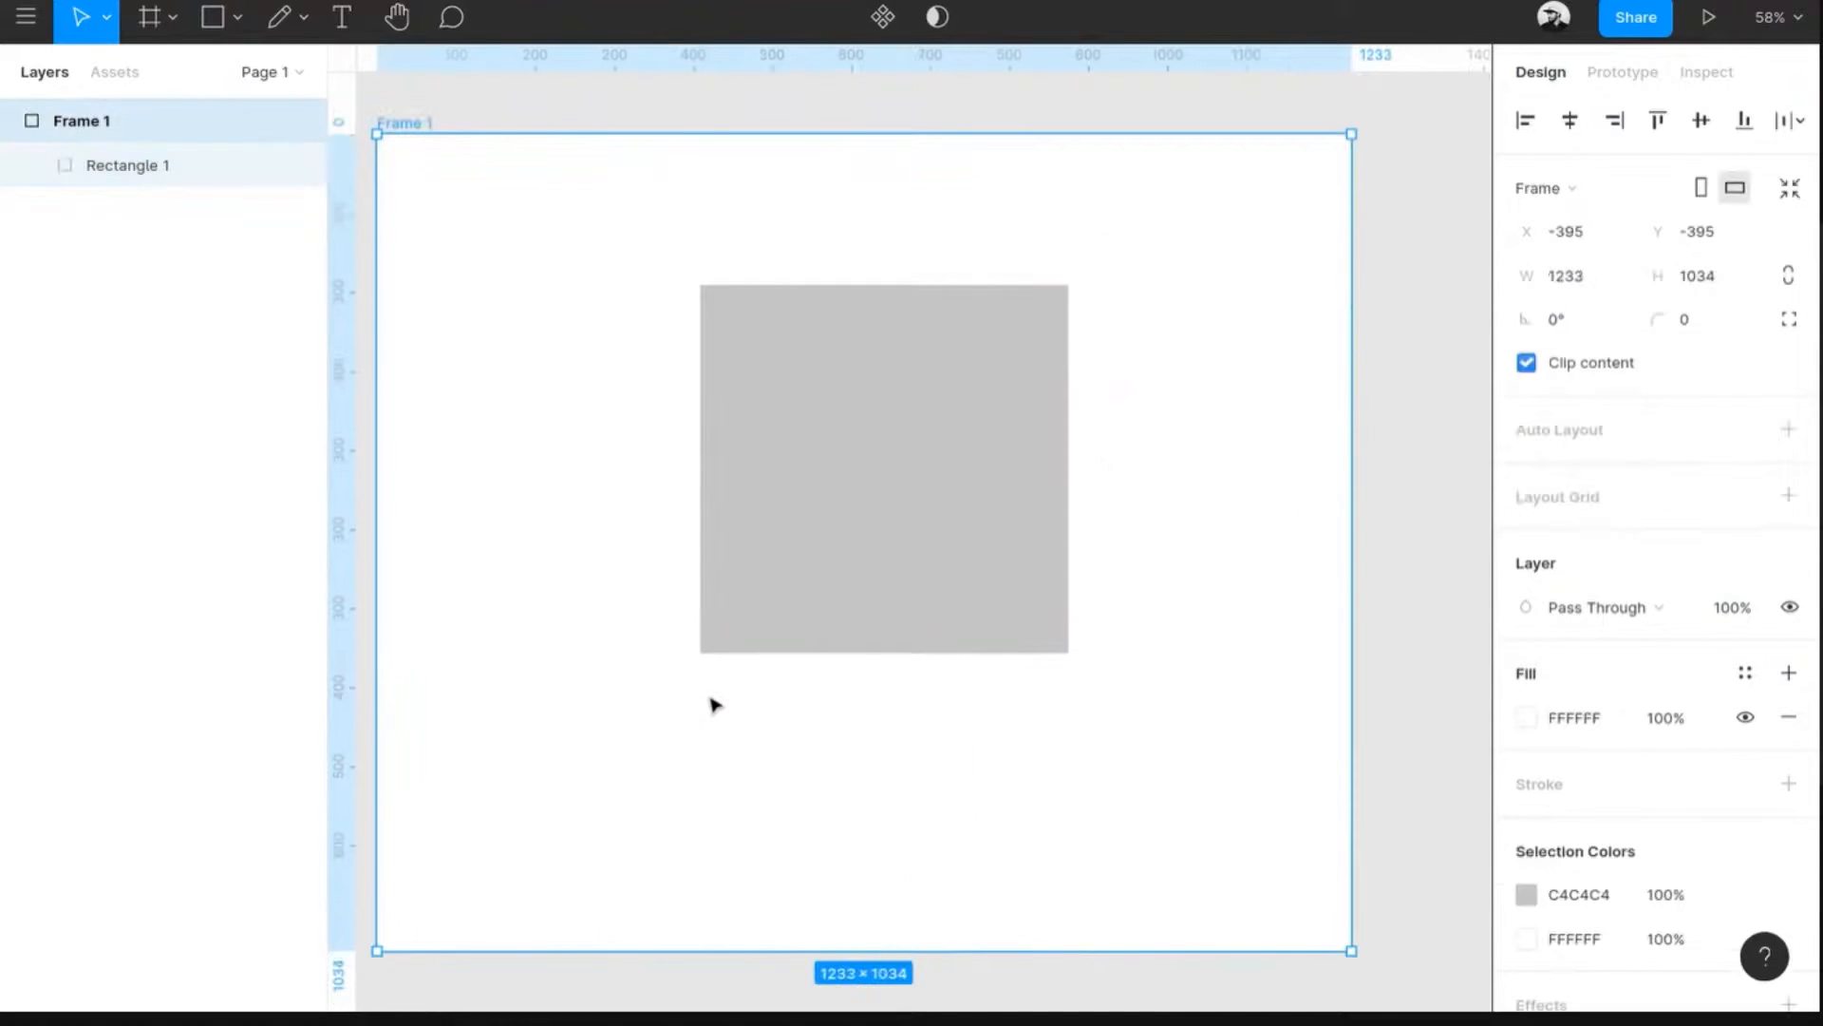
- Delete the square and its frame so that the canvas is empty
{"action": "left_click", "coordinate": [970, 435]}
{"action": "key", "text": "Delete"}
{"action": "left_click", "coordinate": [805, 561]}
{"action": "key", "text": "Delete"}
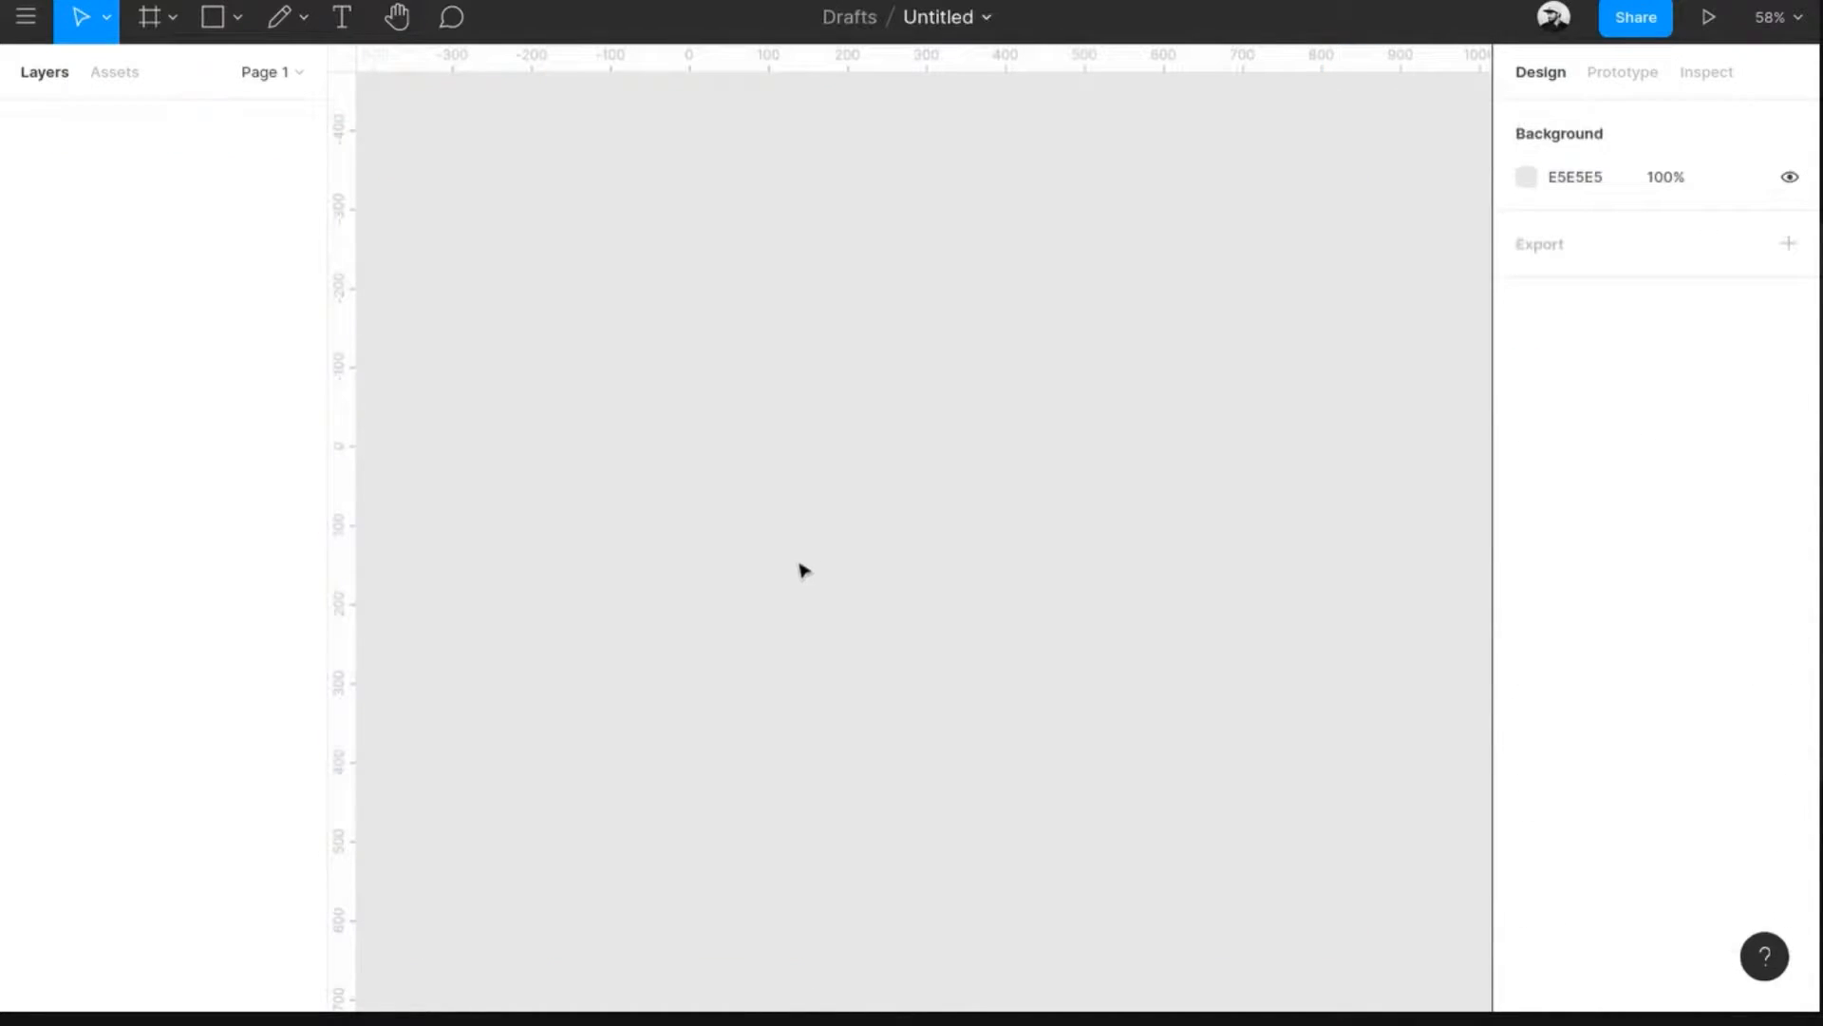
- Create a new frame from the Google Pixel 2 XL phone preset
{"action": "key", "text": "f"}
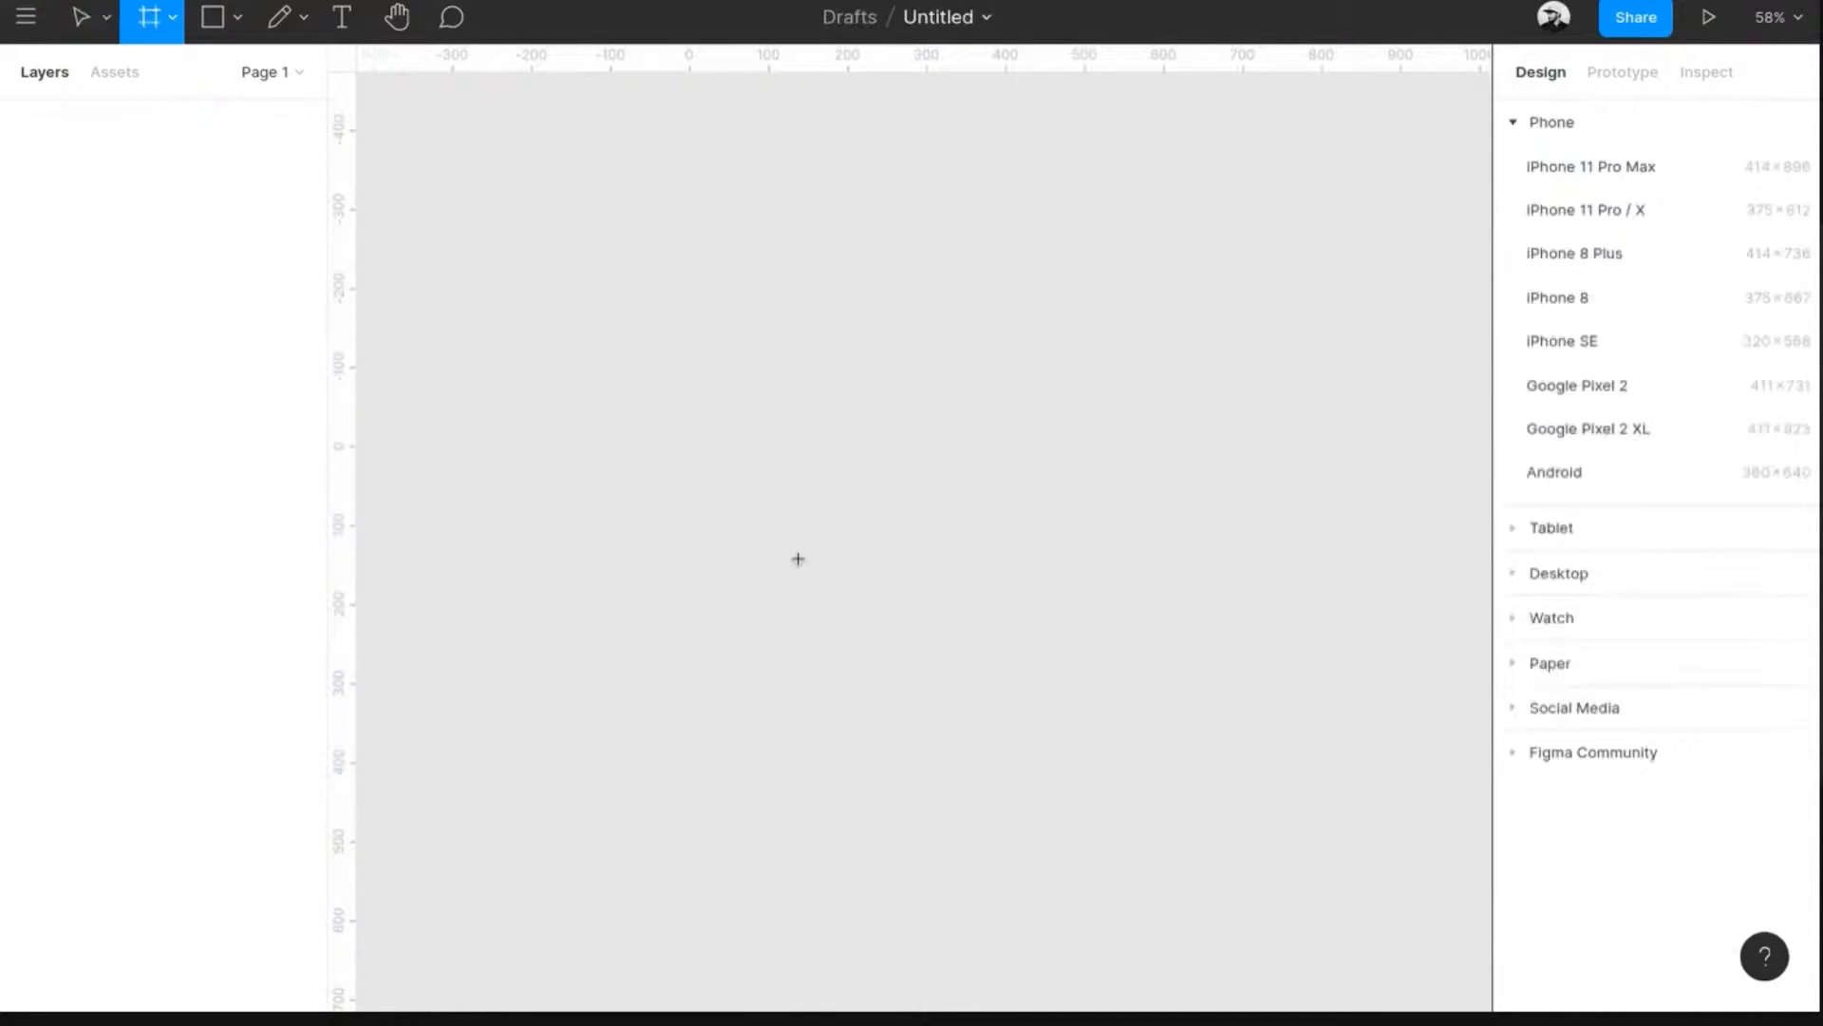
{"action": "left_click", "coordinate": [1572, 435]}
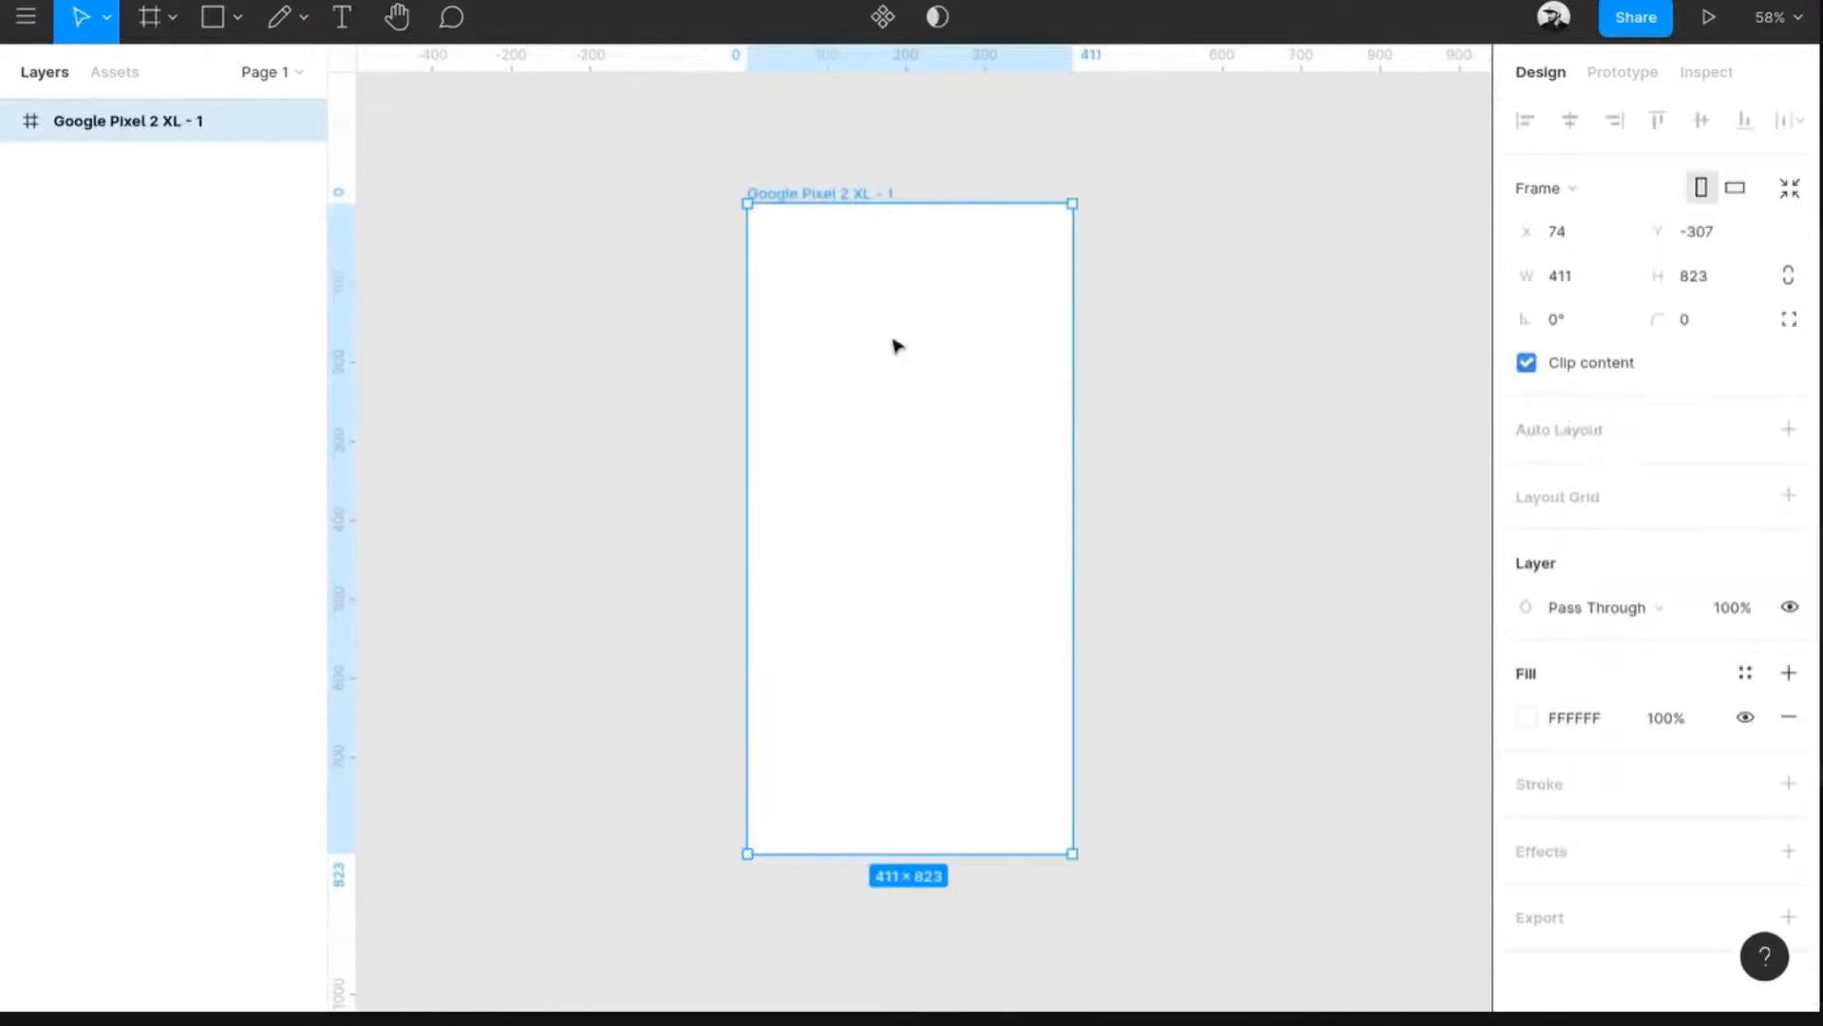
{"action": "left_click", "coordinate": [1099, 310]}
- Draw a full-width header rectangle of about 411 × 77 along the top of the phone frame
{"action": "scroll", "coordinate": [913, 287], "scroll_direction": "up", "scroll_amount": 3}
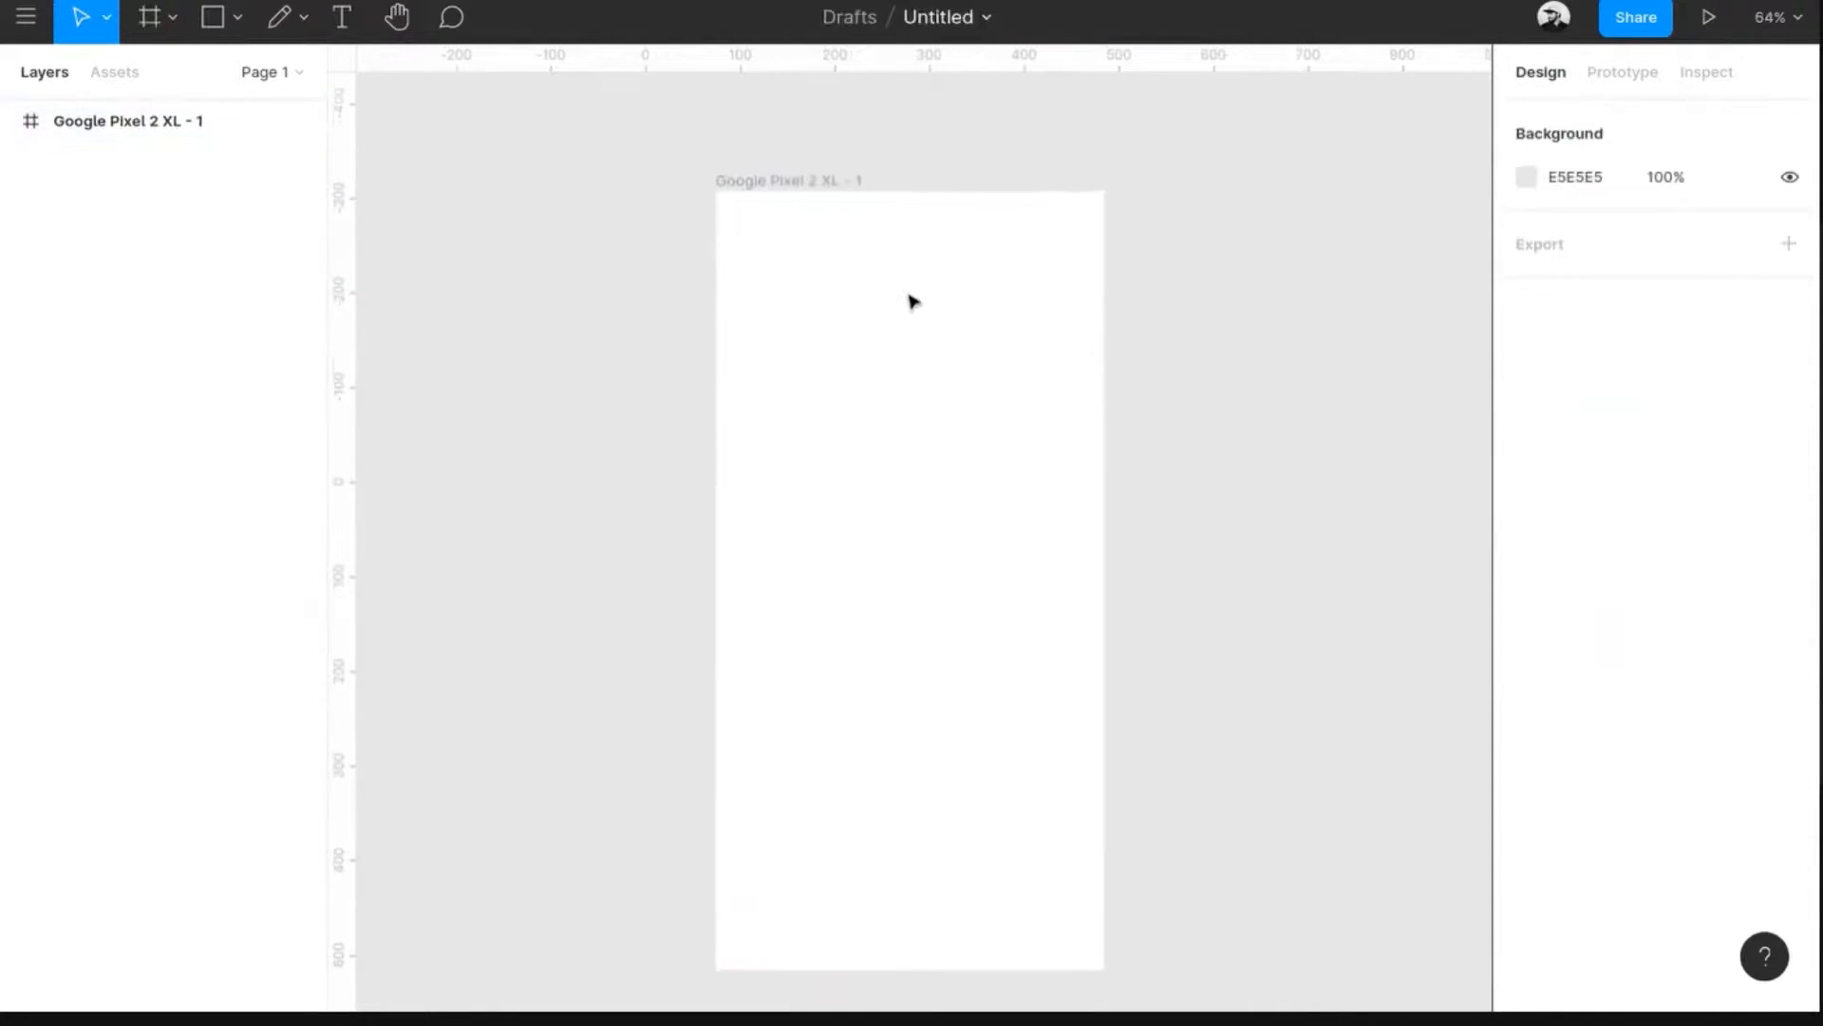
{"action": "key", "text": "r"}
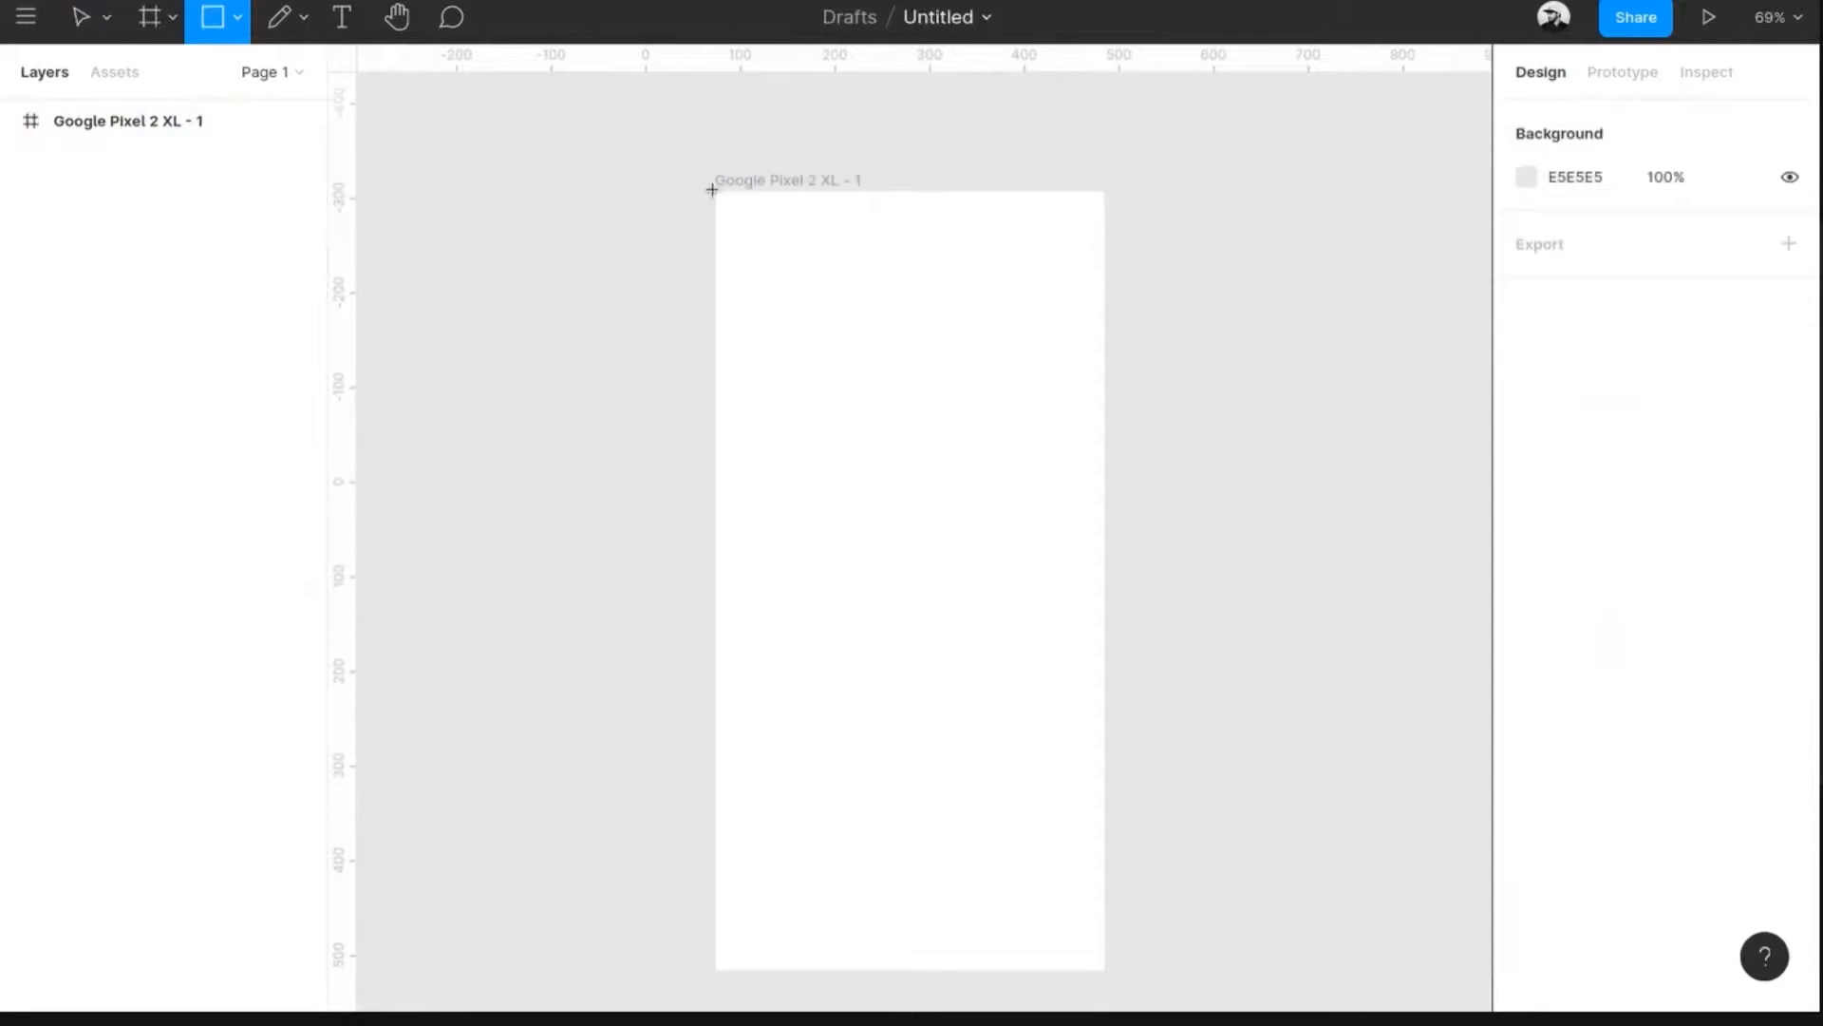
{"action": "left_click_drag", "start_coordinate": [727, 211], "coordinate": [1105, 264]}
{"action": "scroll", "coordinate": [1168, 522], "scroll_direction": "down", "scroll_amount": 1}
{"action": "left_click", "coordinate": [1170, 568]}
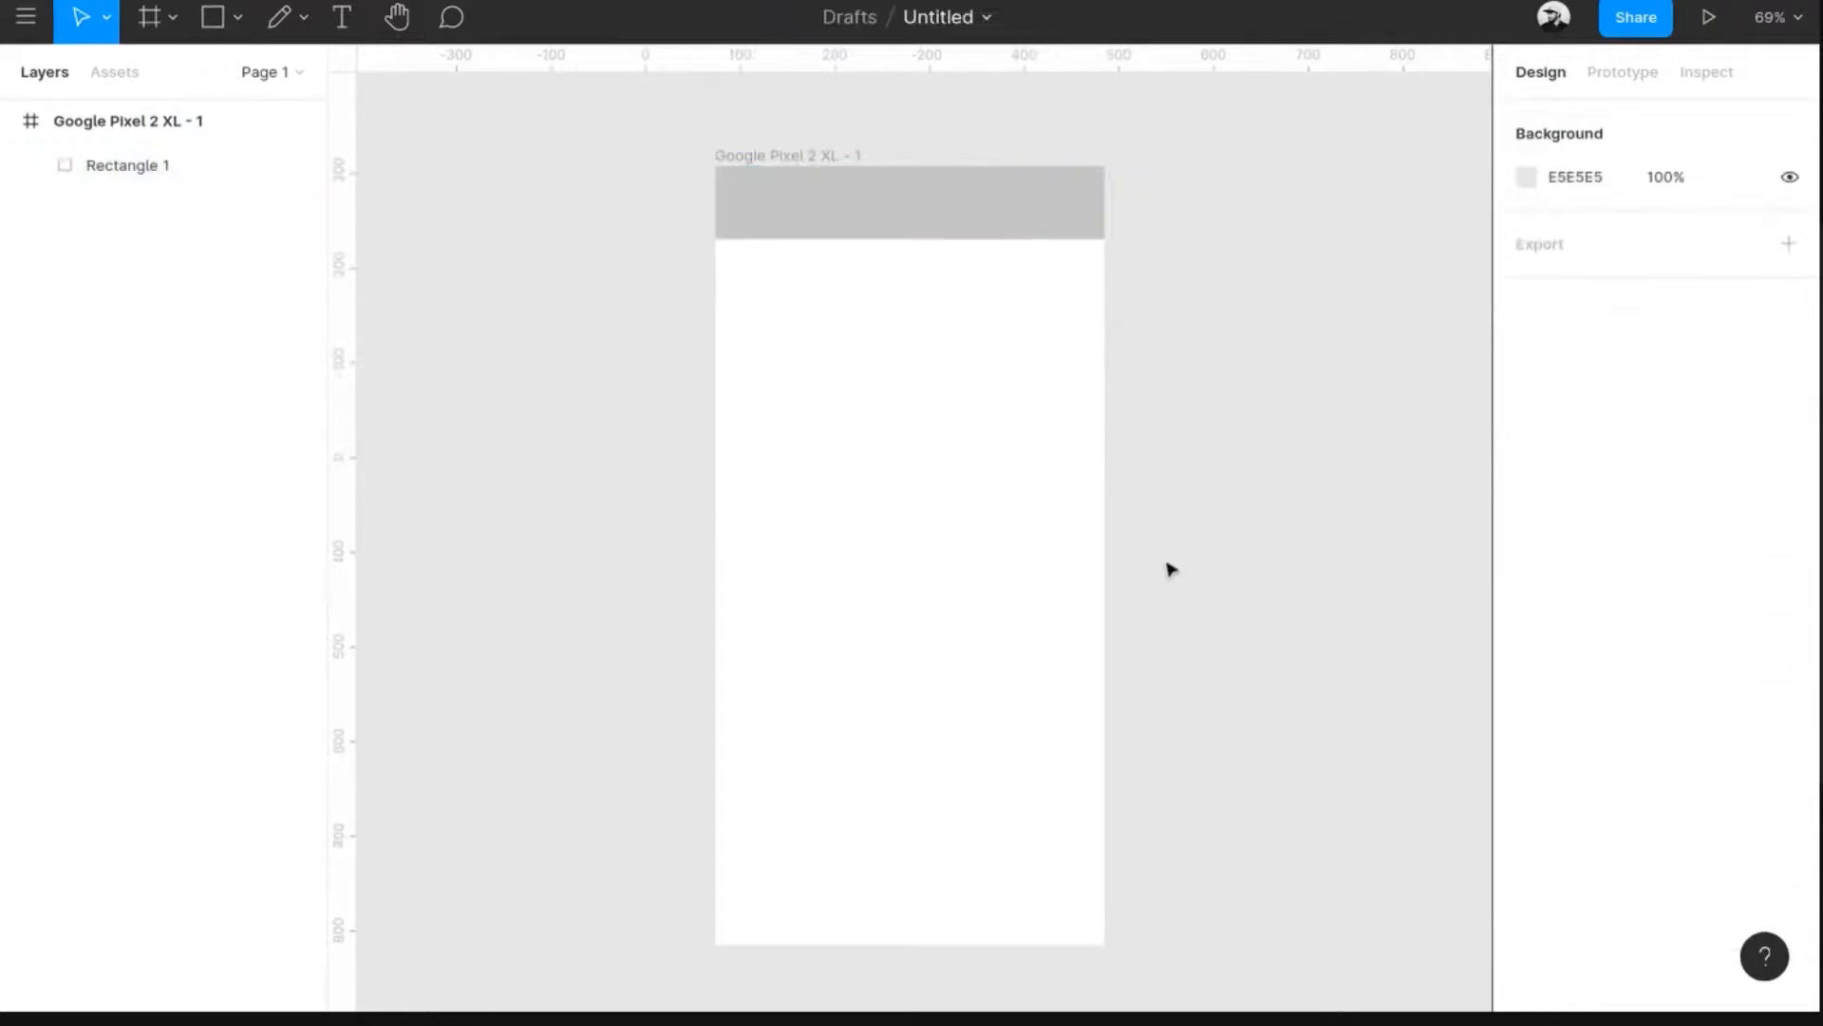
- Draw a 90 × 90 circle near the phone frame's lower-right corner at about X 306, Y 713
{"action": "key", "text": "o"}
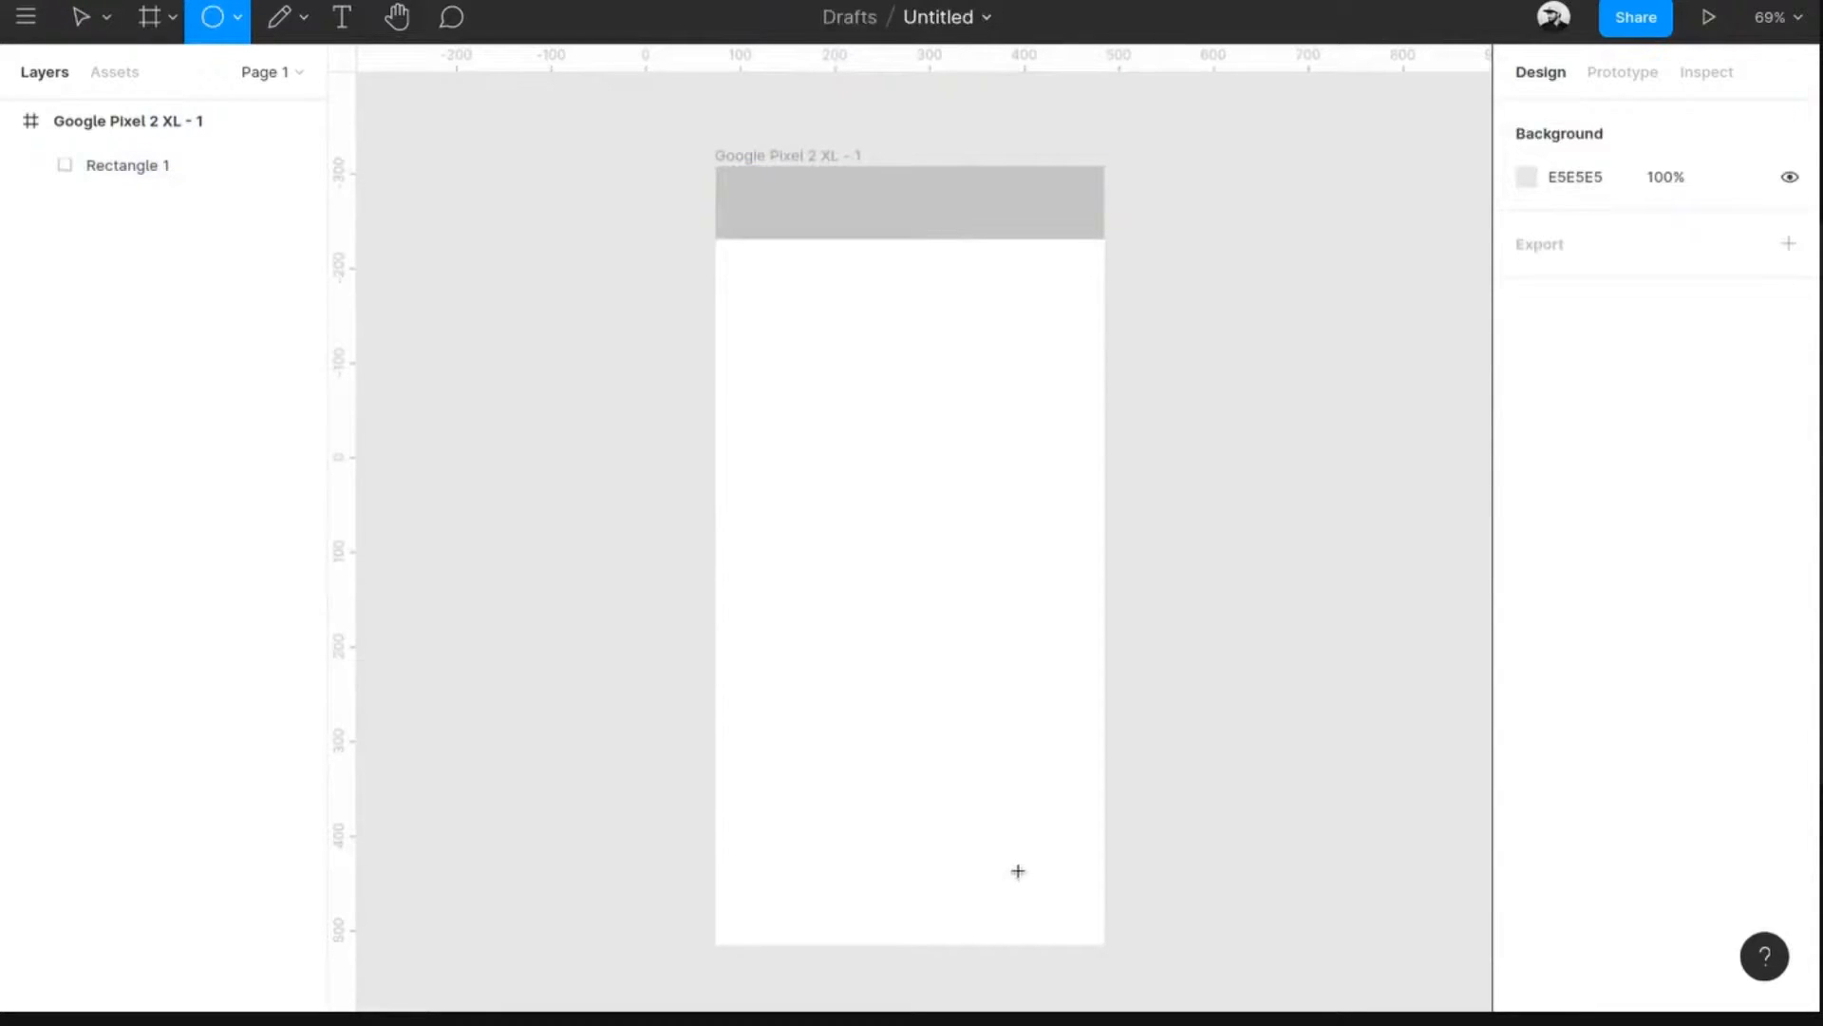
{"action": "left_click_drag", "start_coordinate": [1006, 842], "coordinate": [1090, 926]}
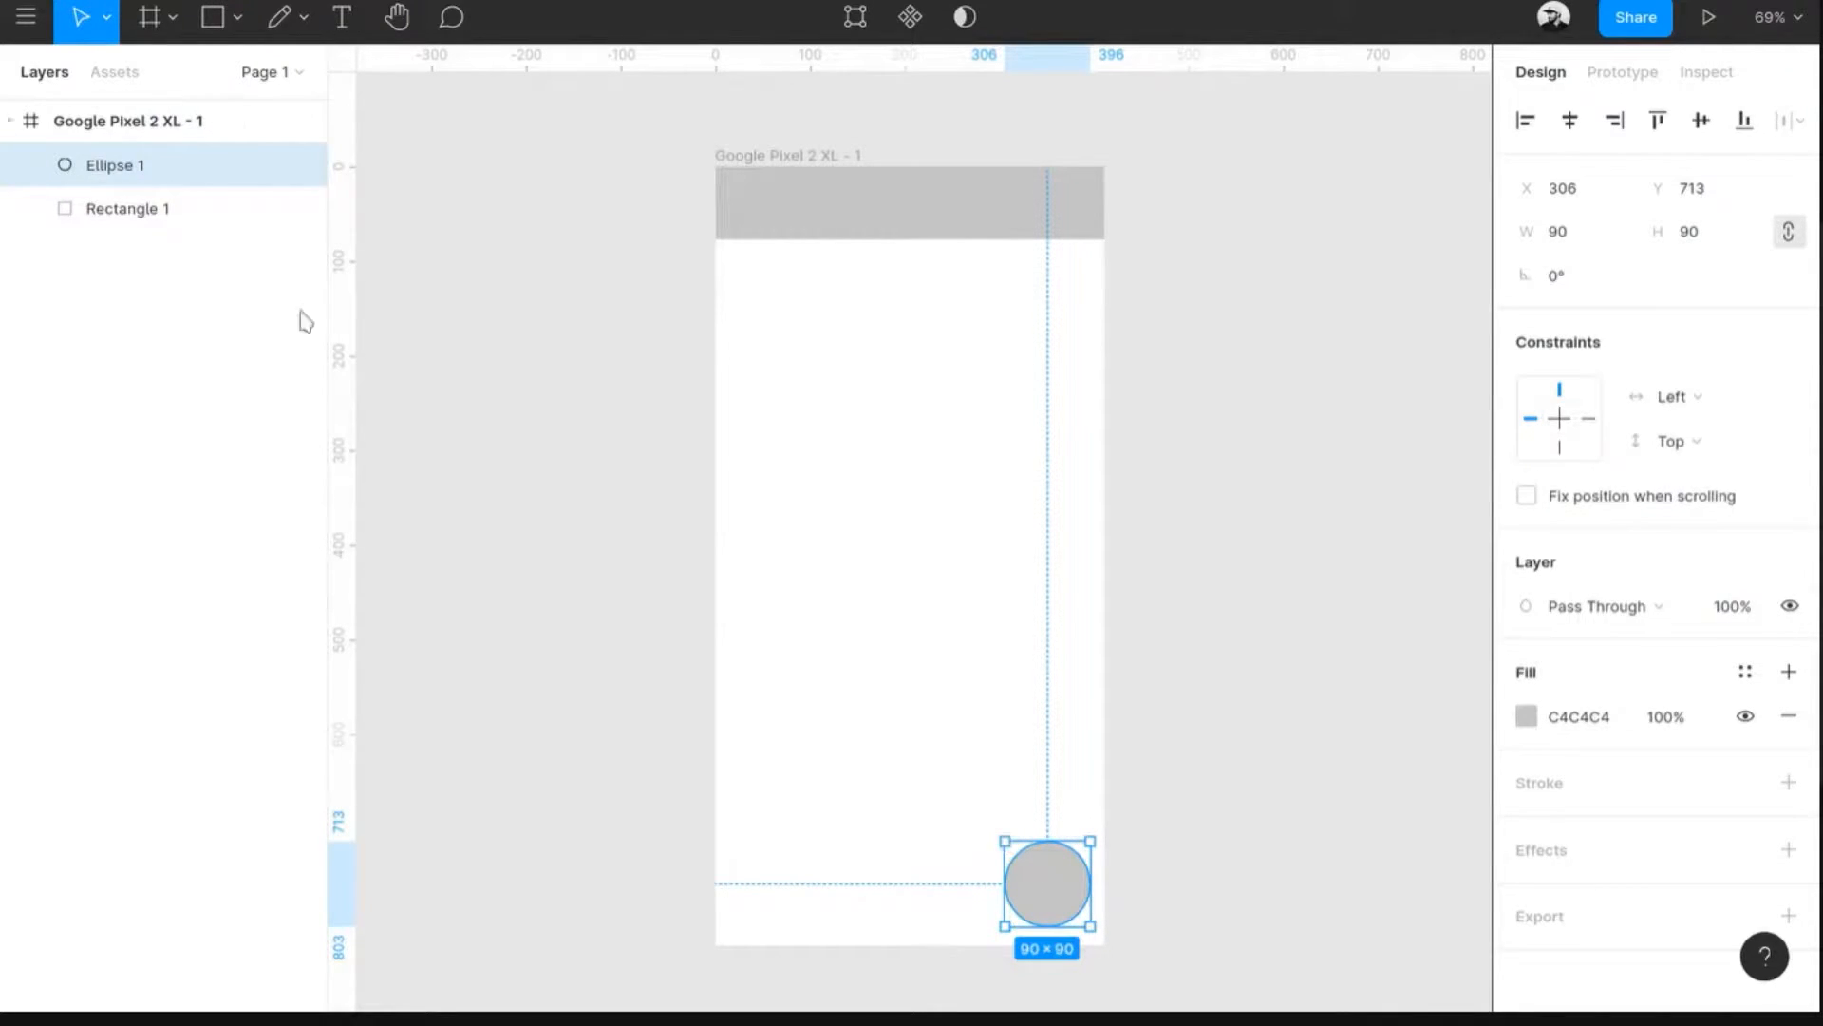
{"action": "left_click", "coordinate": [239, 27]}
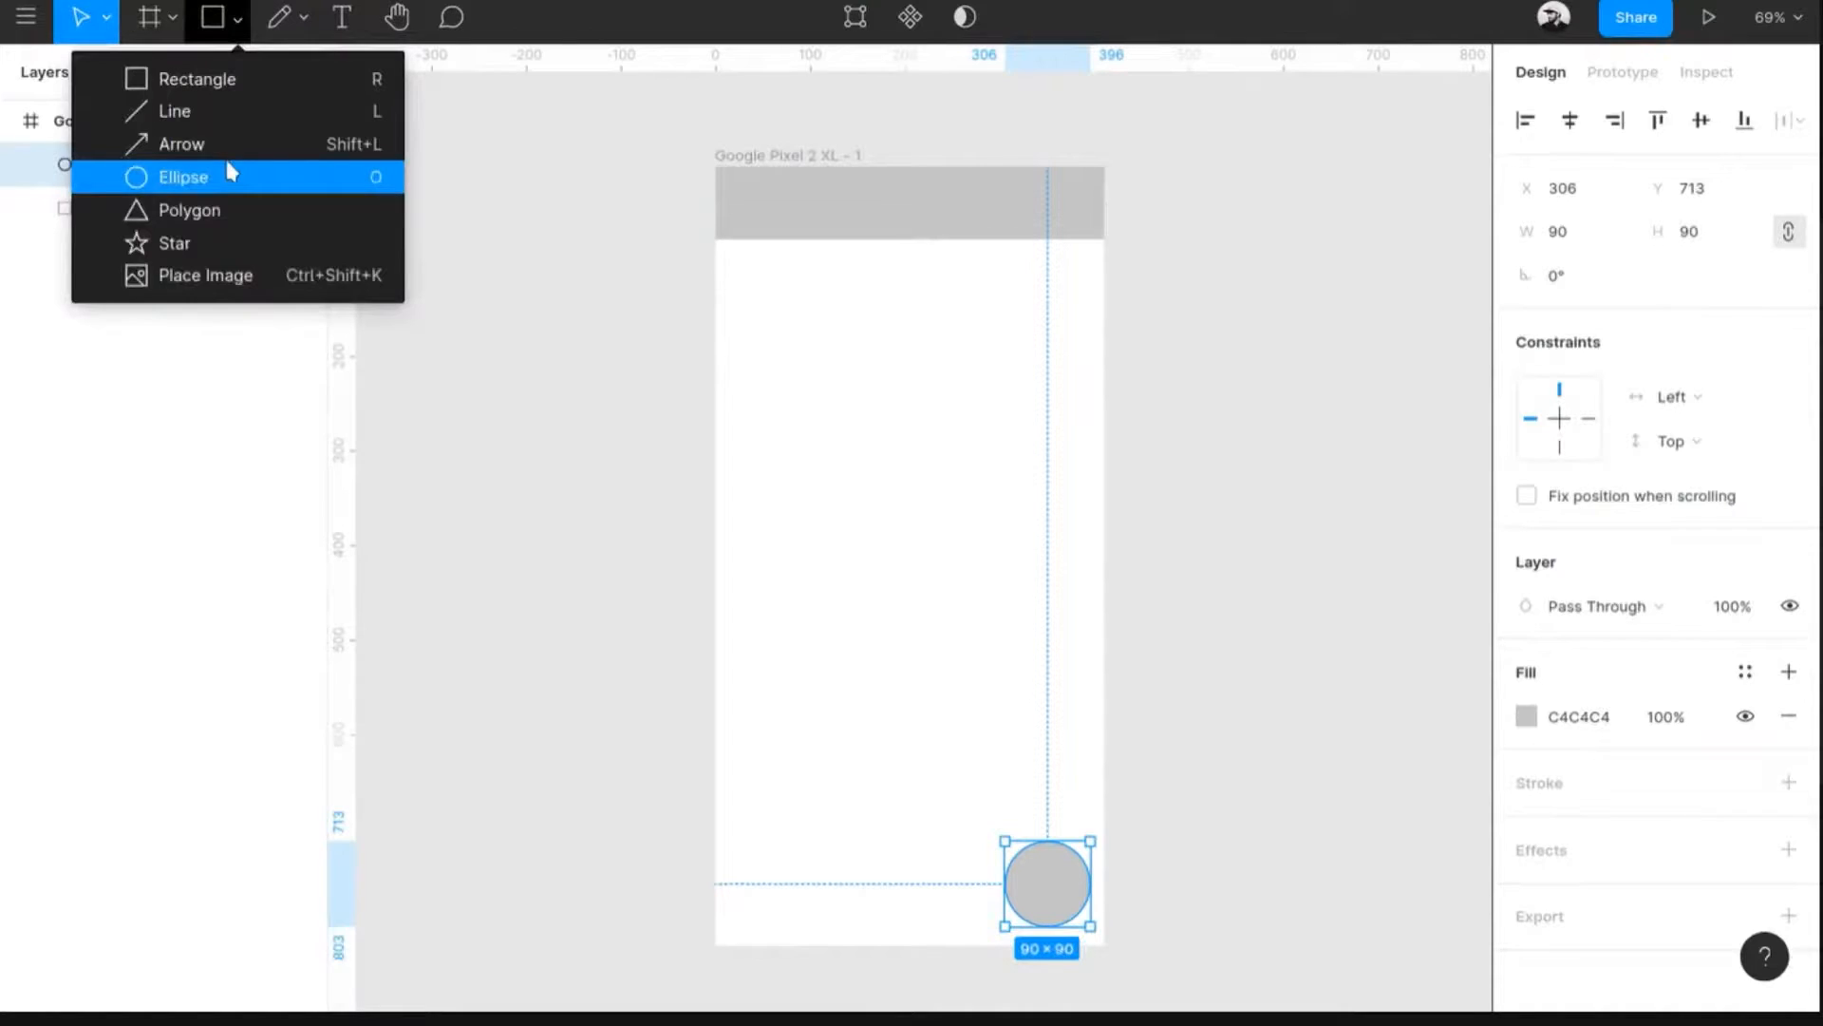
{"action": "left_click", "coordinate": [781, 452]}
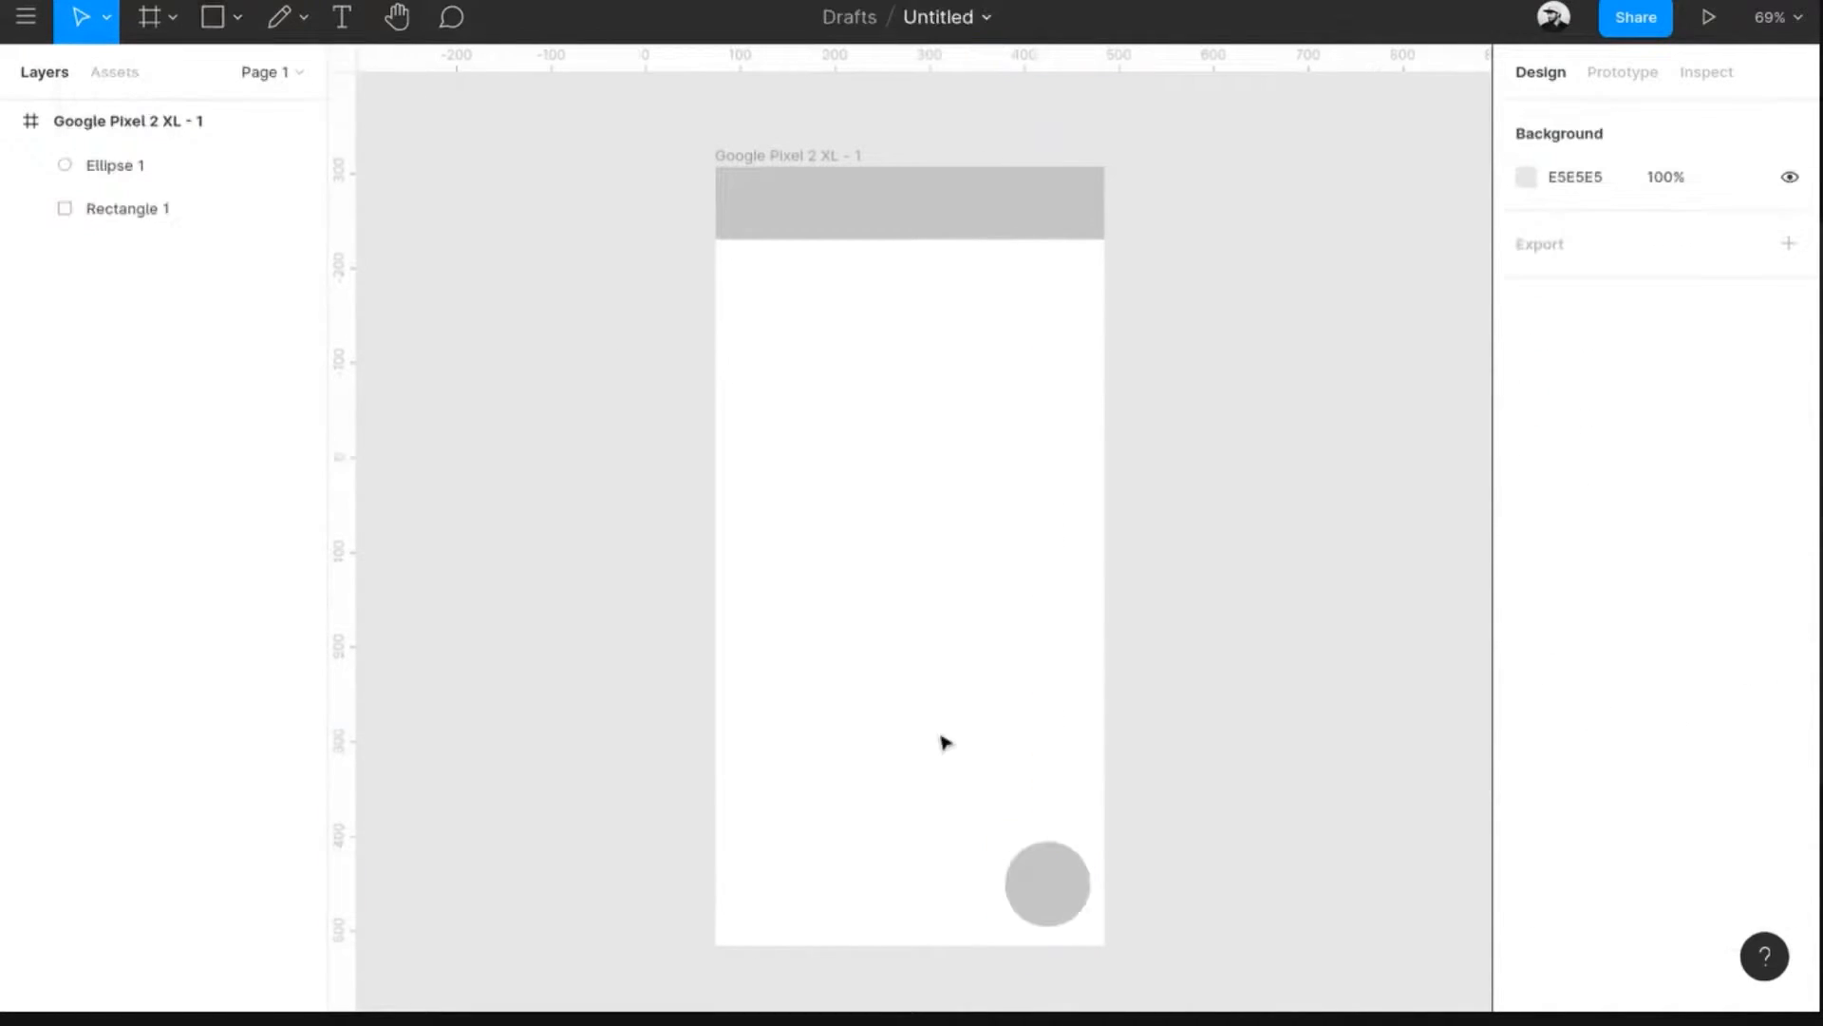
- Change the header rectangle's fill to blue 2065EB
{"action": "left_click", "coordinate": [902, 221]}
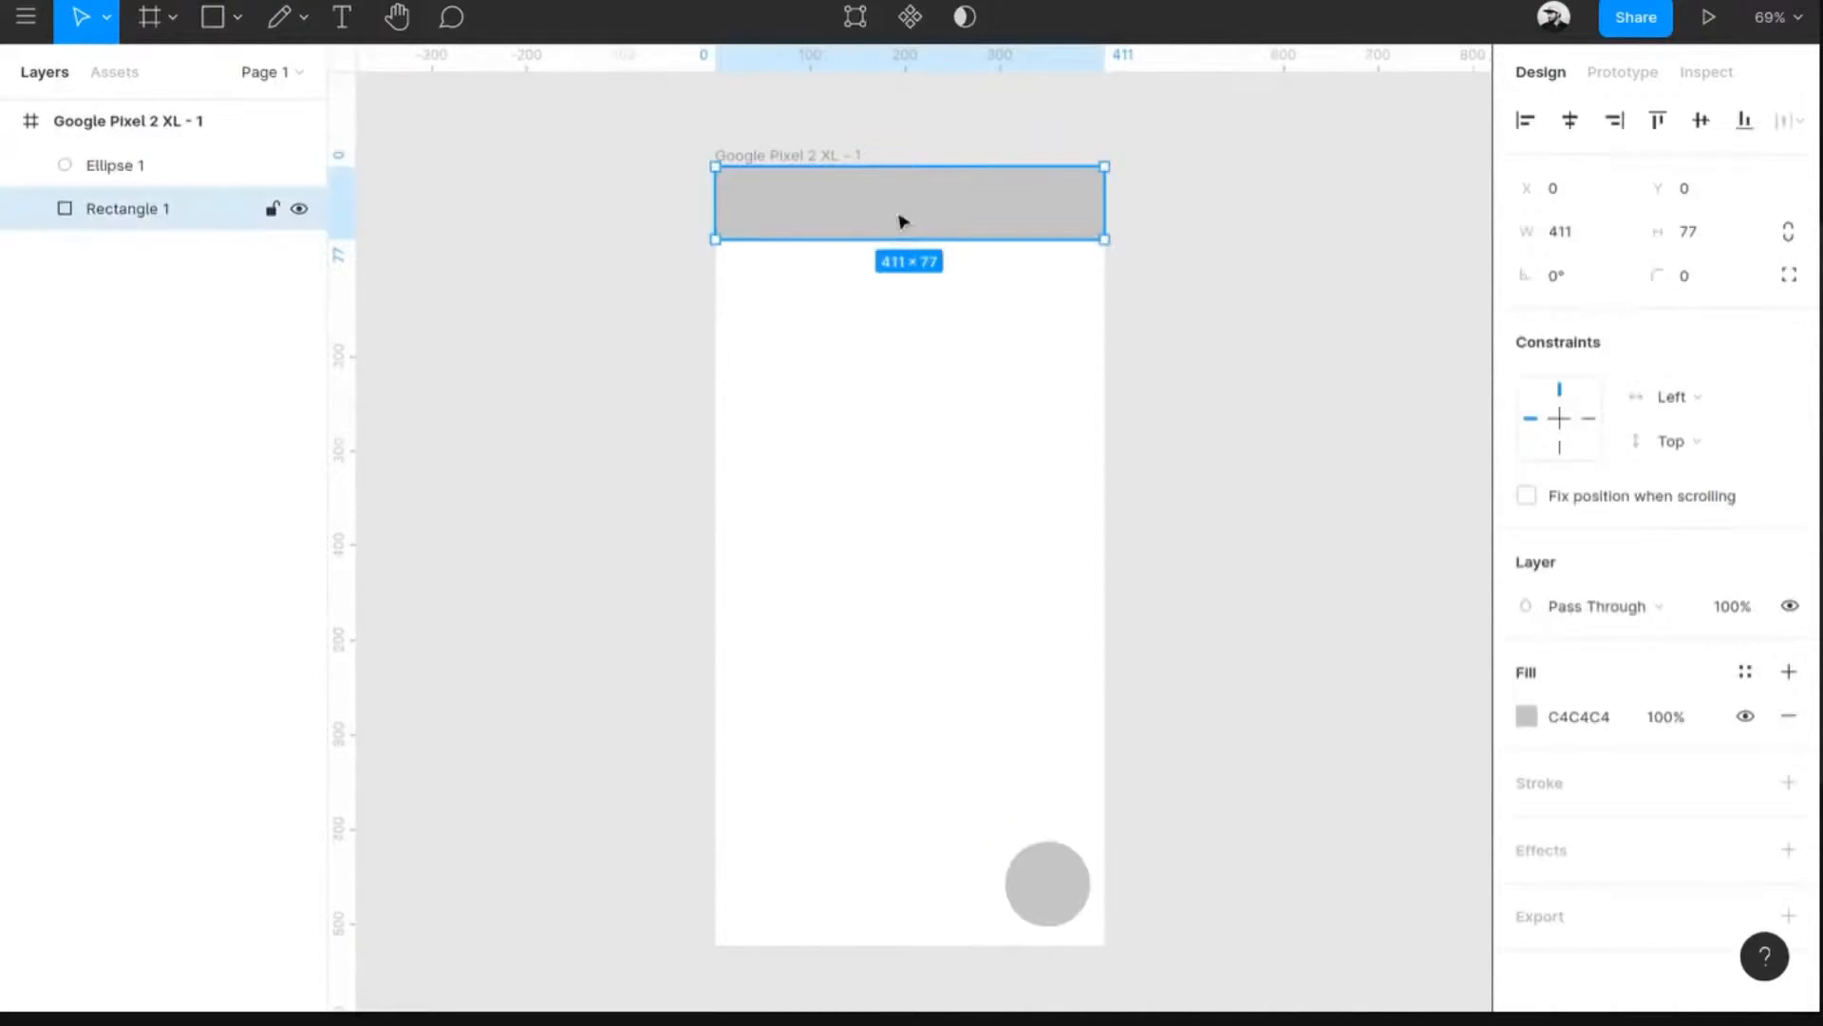
{"action": "left_click", "coordinate": [1528, 720]}
{"action": "left_click", "coordinate": [1448, 367]}
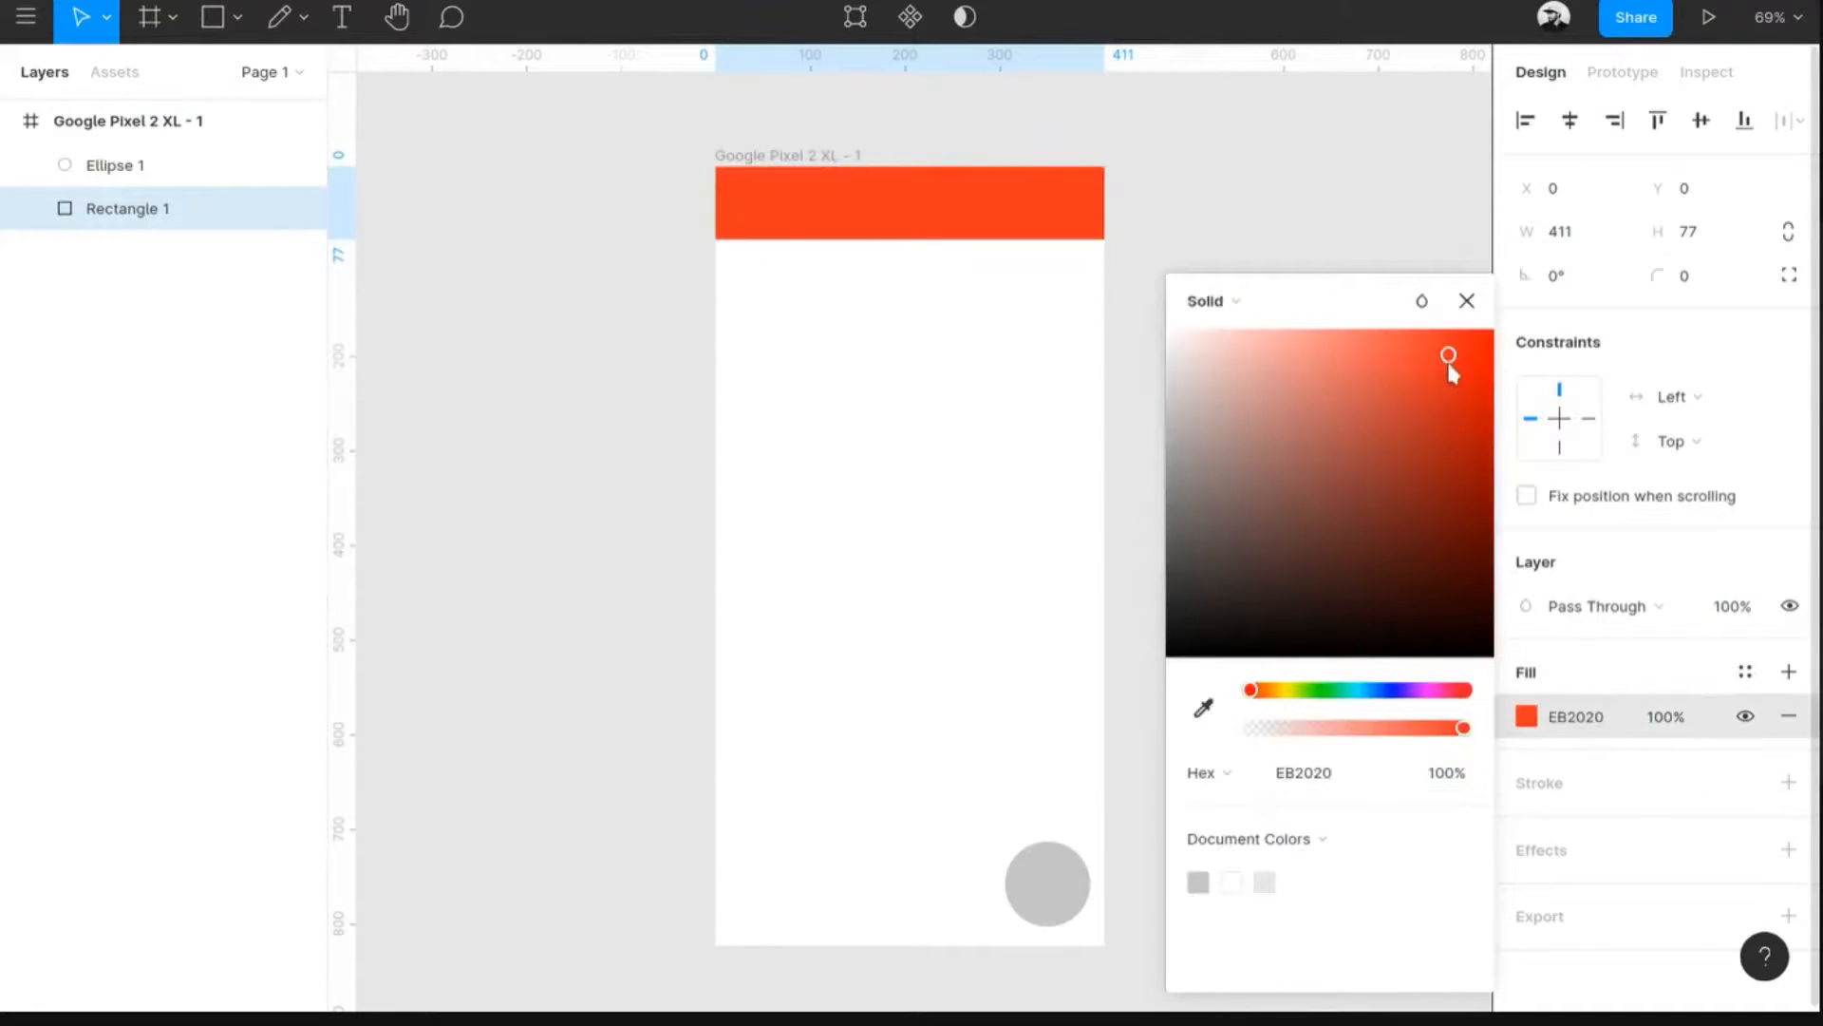
{"action": "left_click", "coordinate": [1380, 691]}
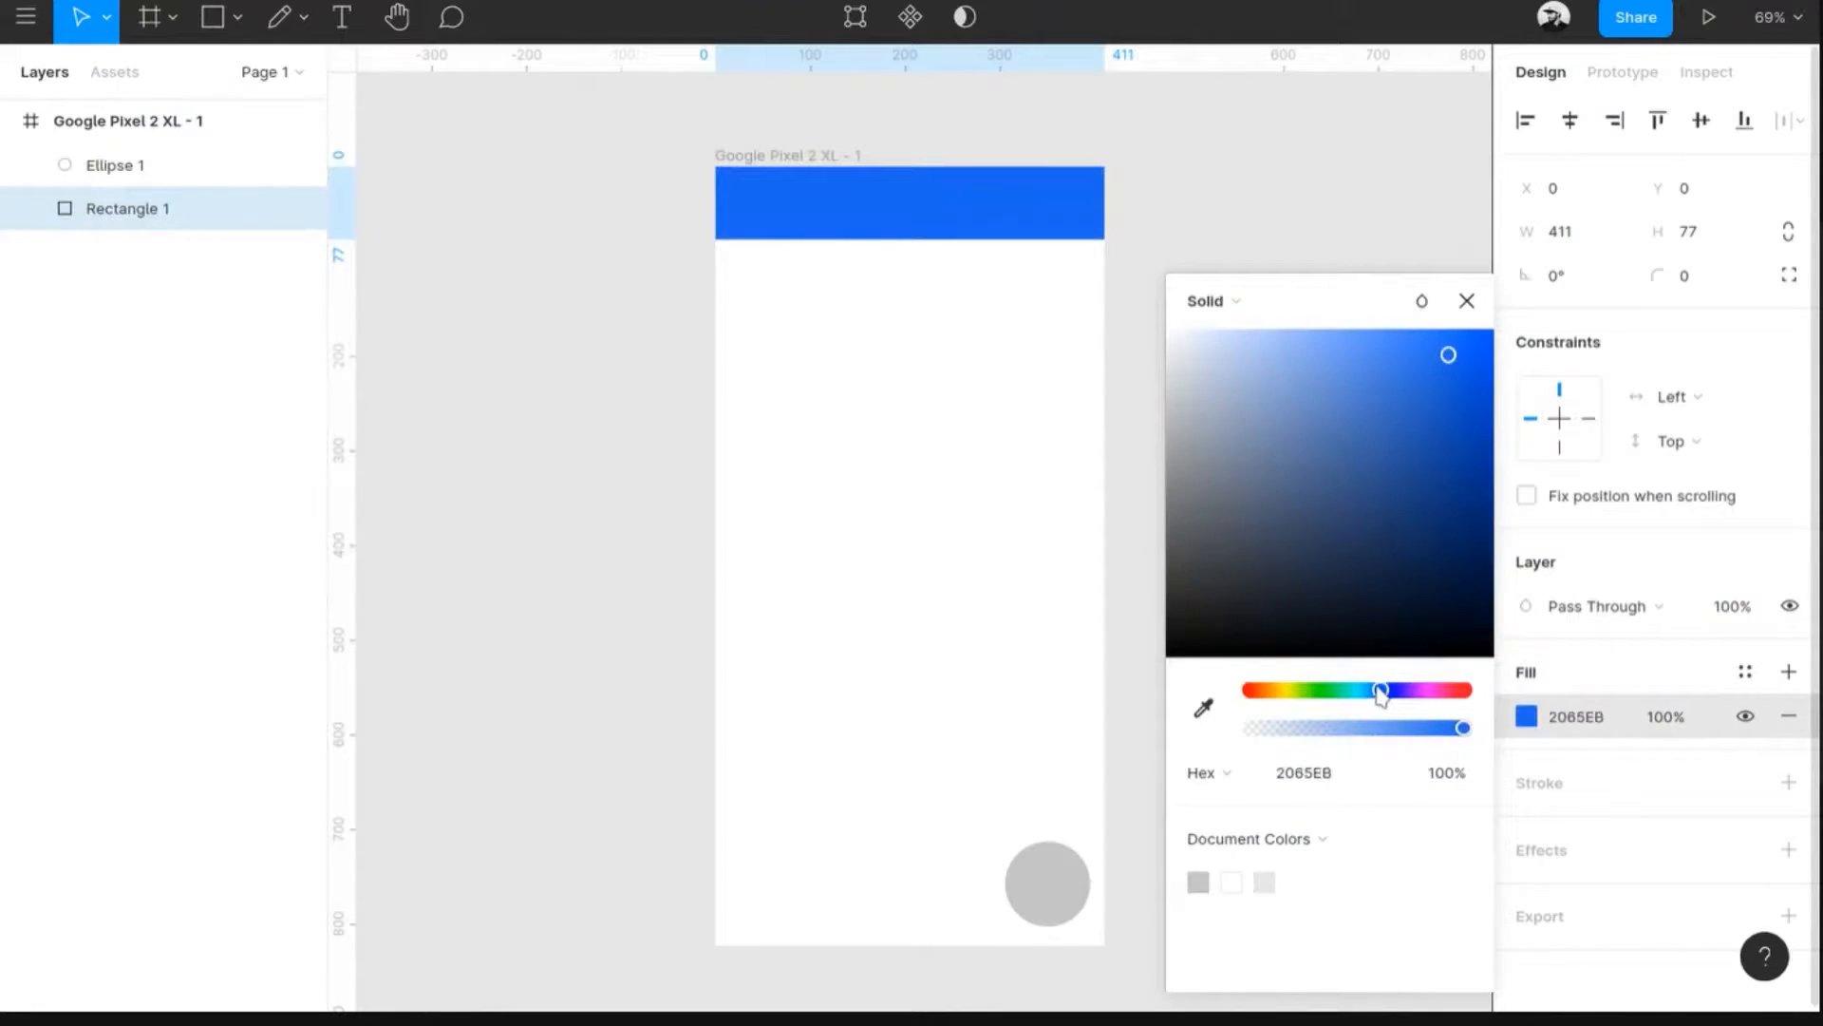
- Change the circle's fill to orange F94E18 and clear the selection
{"action": "left_click", "coordinate": [1052, 910]}
{"action": "left_click", "coordinate": [1526, 717]}
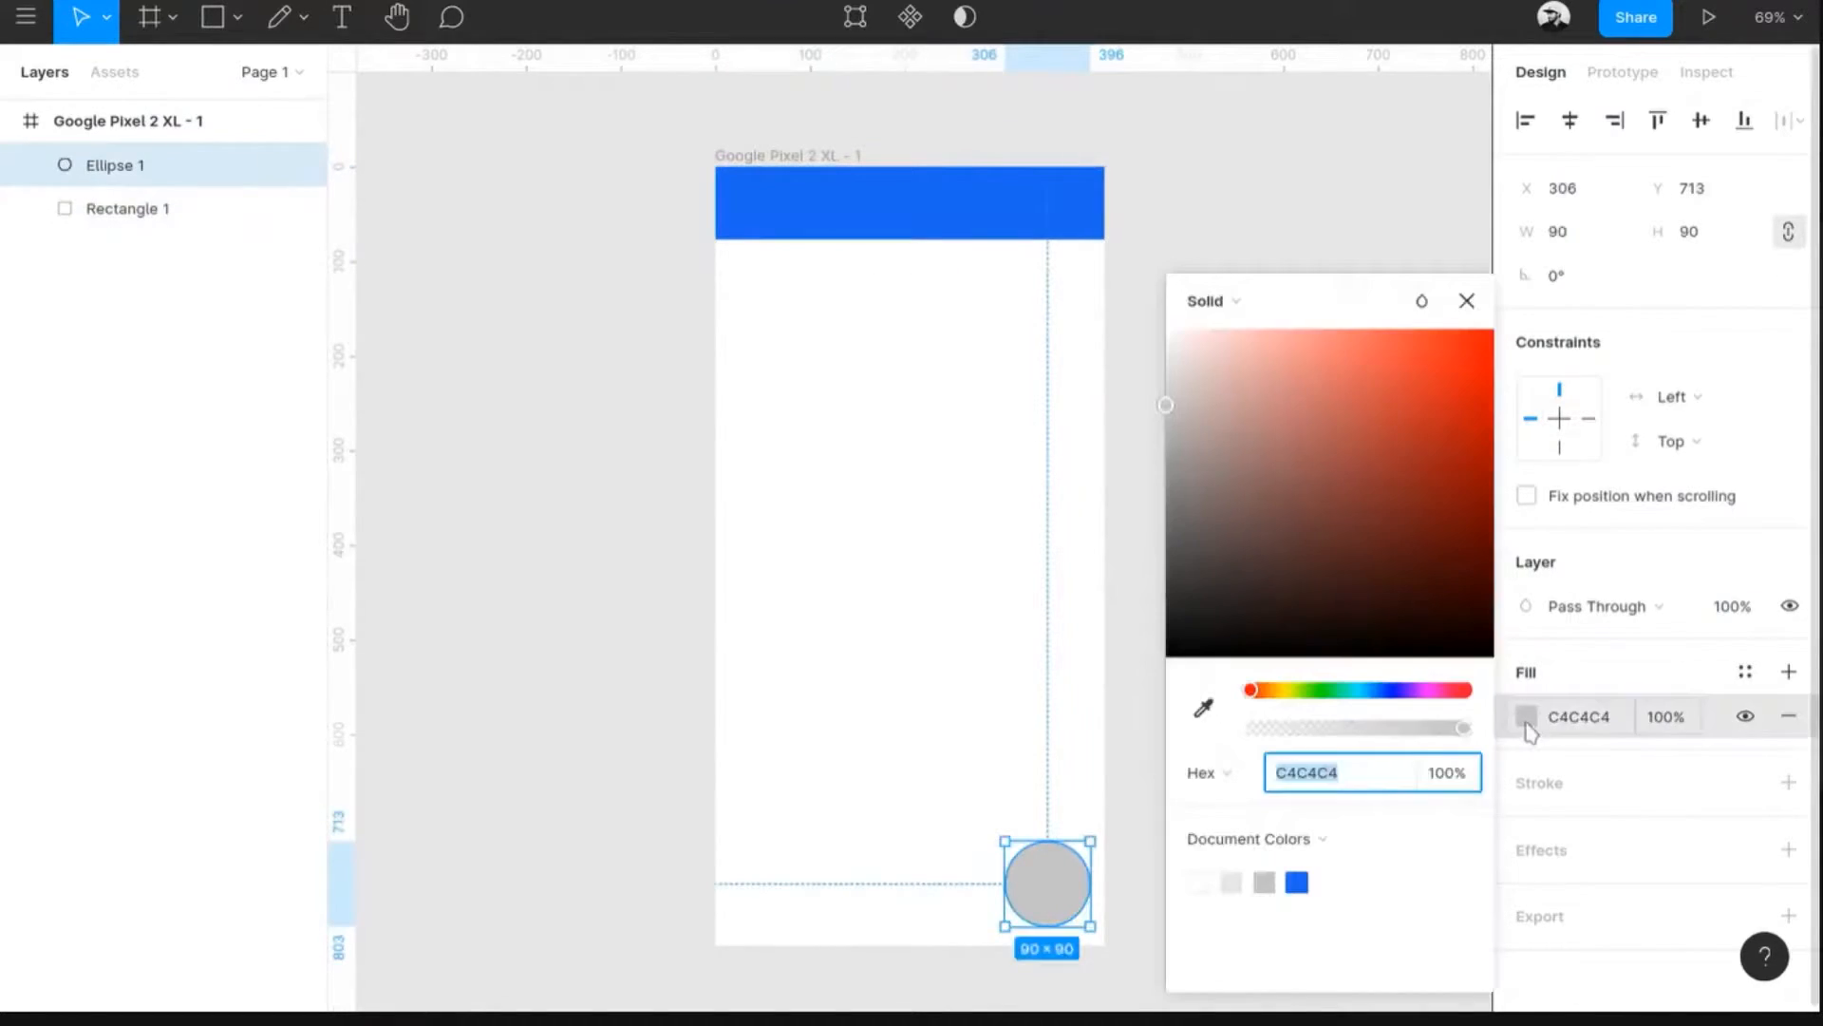
{"action": "left_click", "coordinate": [1323, 692]}
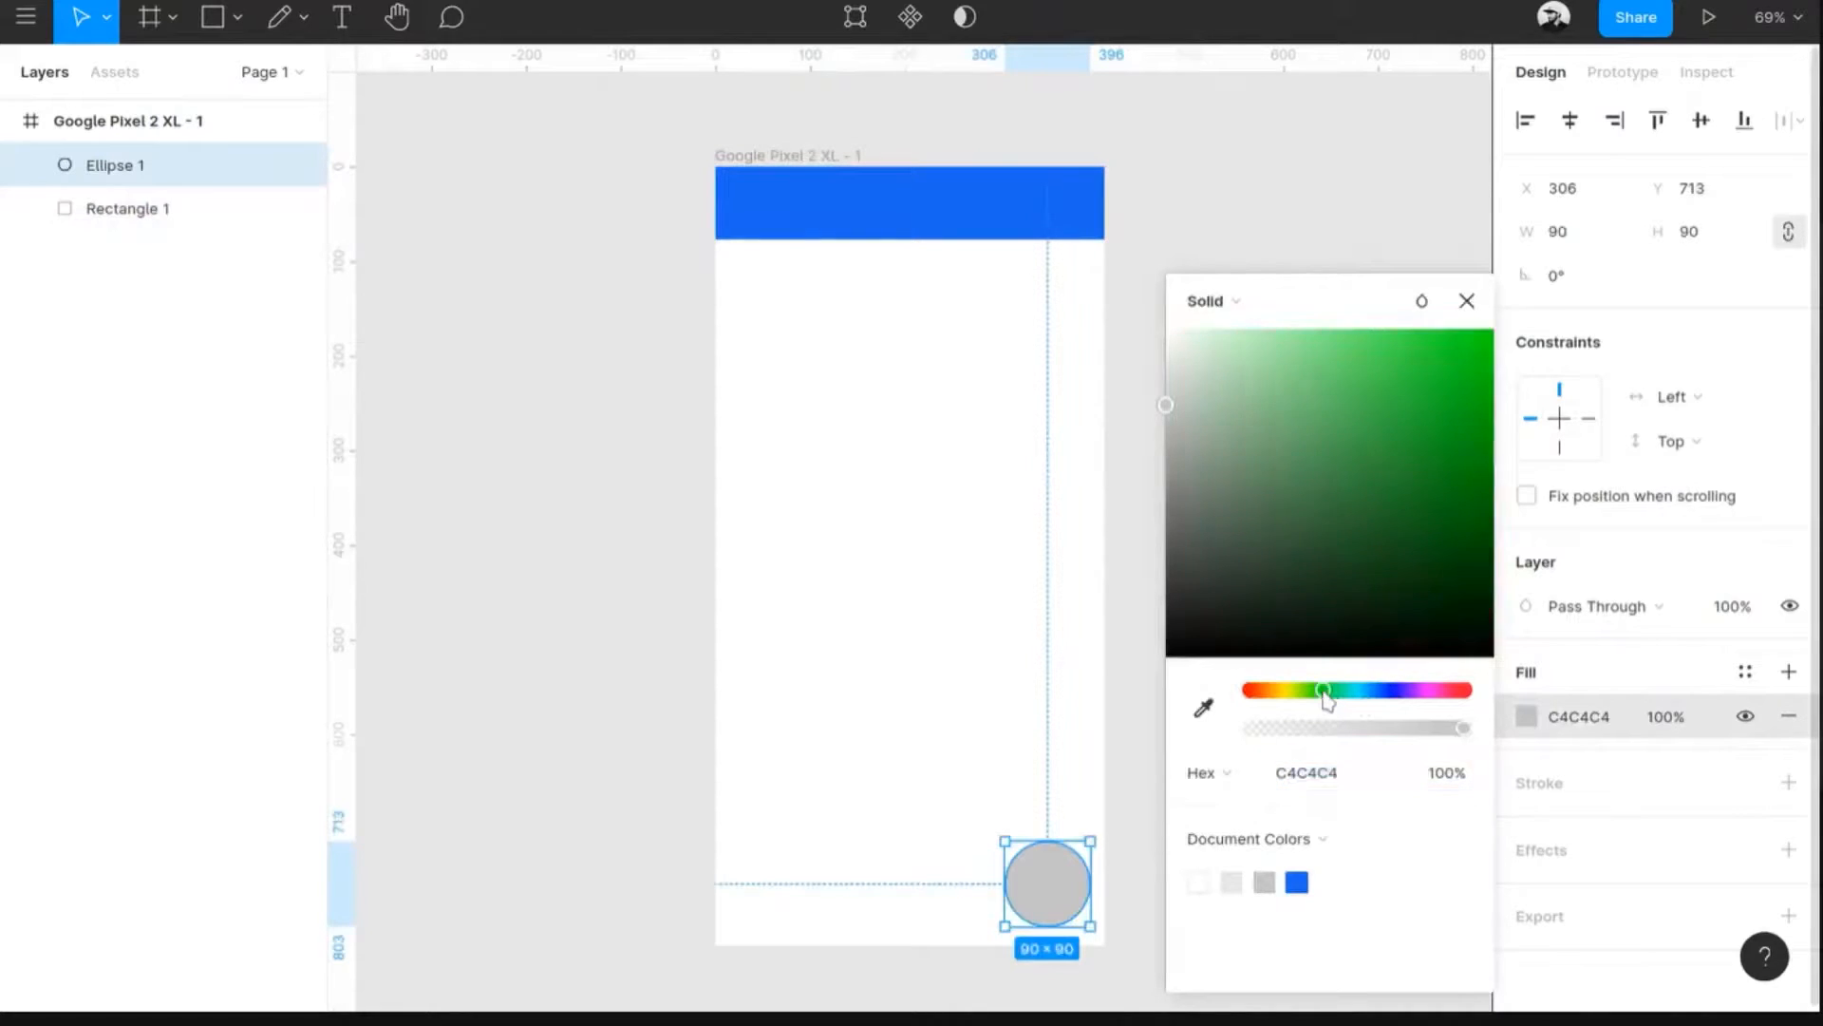
{"action": "left_click", "coordinate": [1471, 426]}
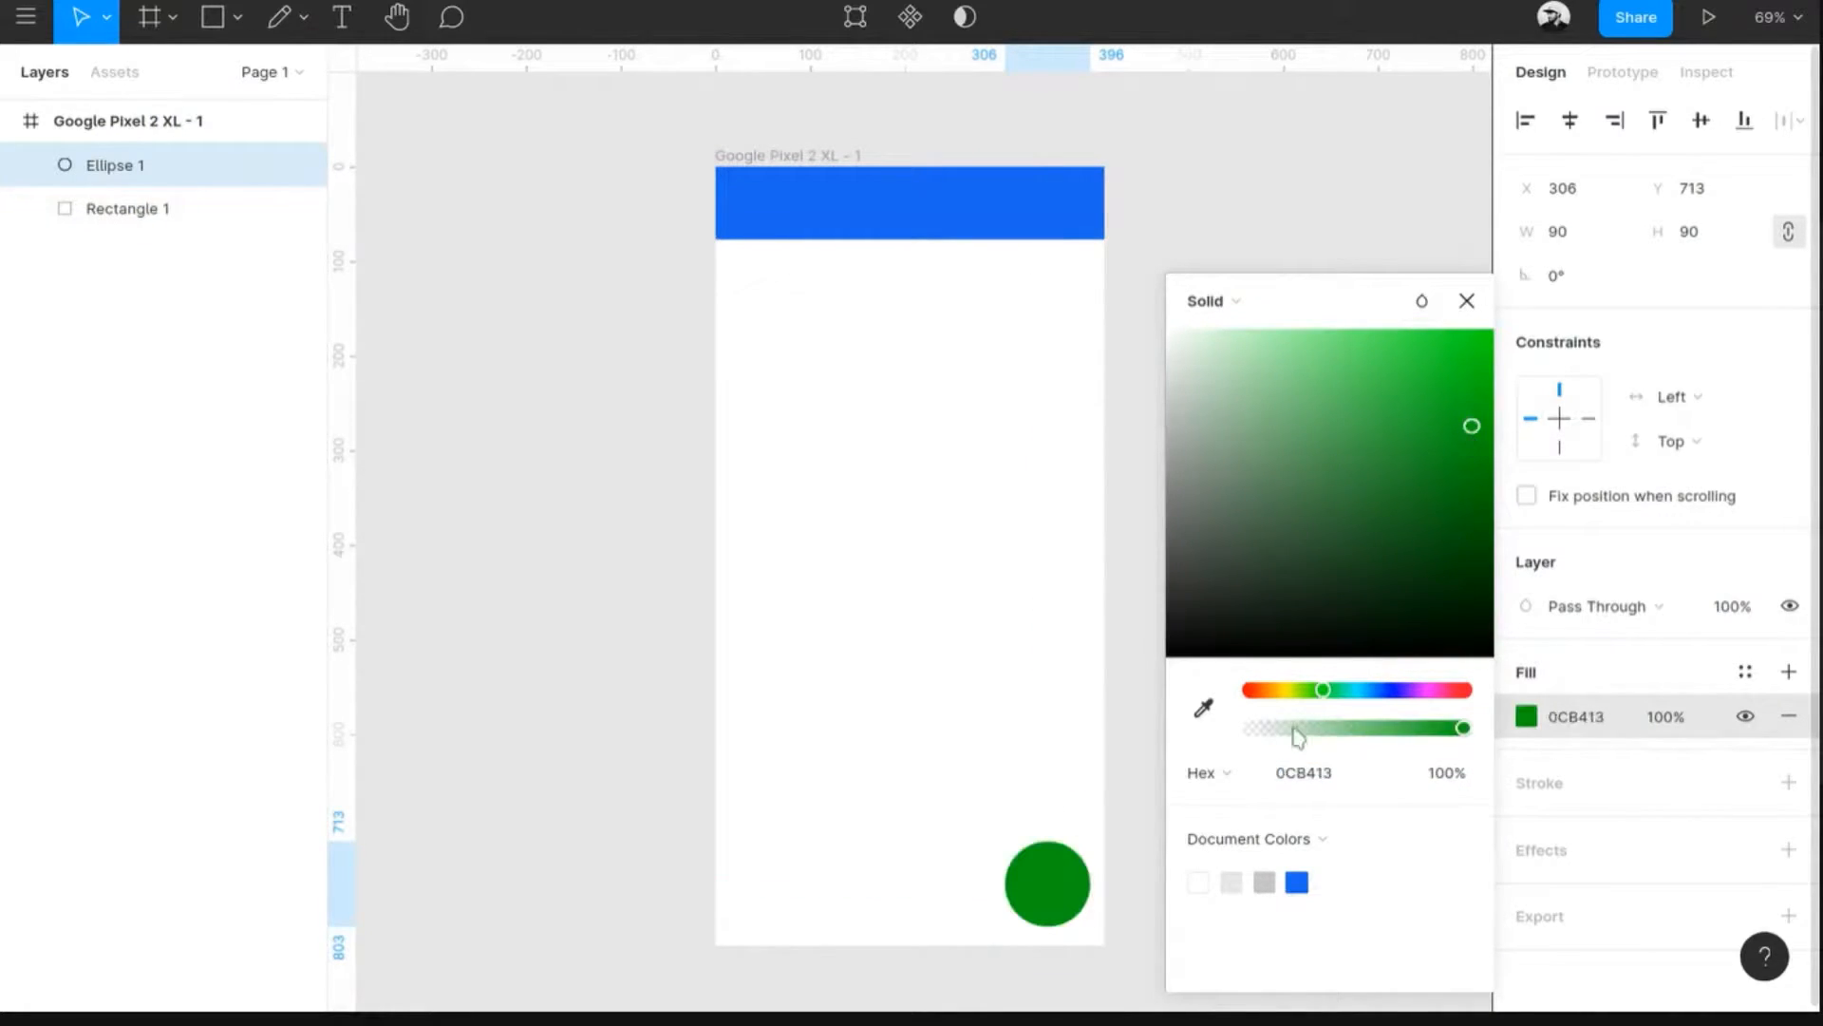
{"action": "mouse_move", "coordinate": [1273, 701]}
{"action": "left_mouse_down"}
{"action": "mouse_move", "coordinate": [1256, 702]}
{"action": "mouse_move", "coordinate": [1280, 703]}
{"action": "mouse_move", "coordinate": [1287, 609]}
{"action": "mouse_move", "coordinate": [1259, 699]}
{"action": "left_mouse_up"}
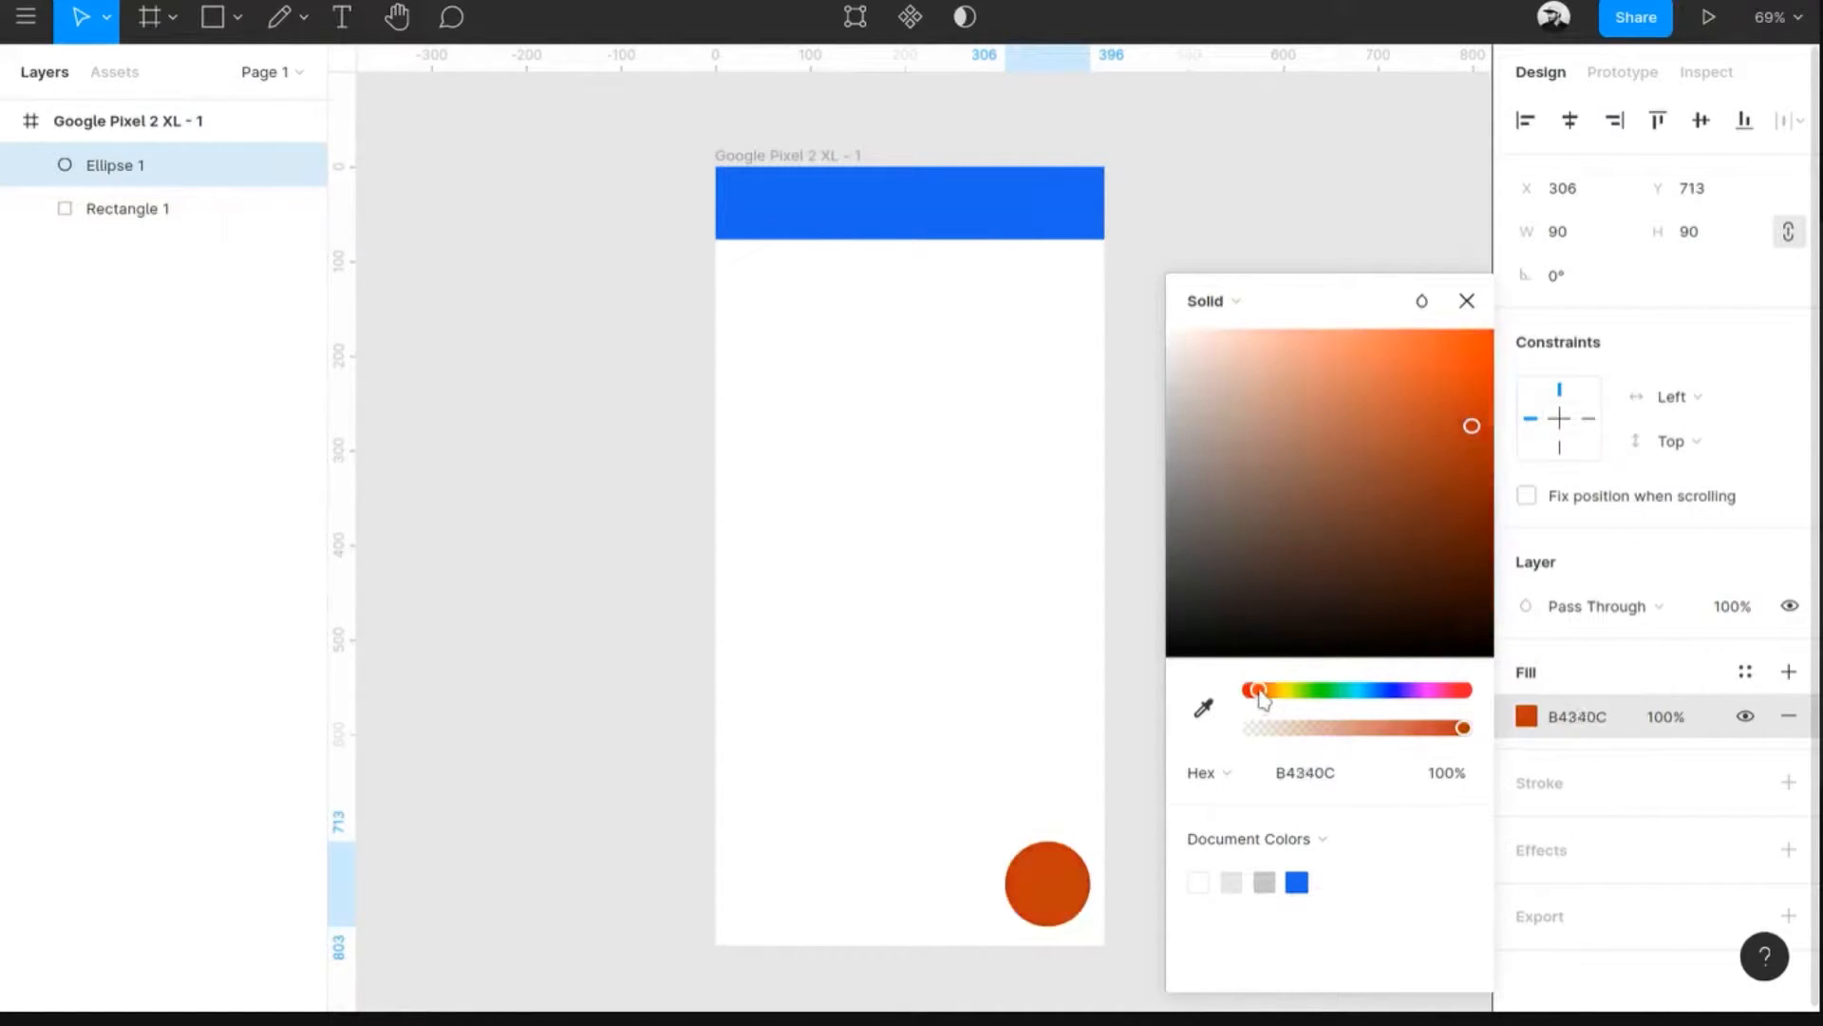
{"action": "left_click", "coordinate": [1463, 337]}
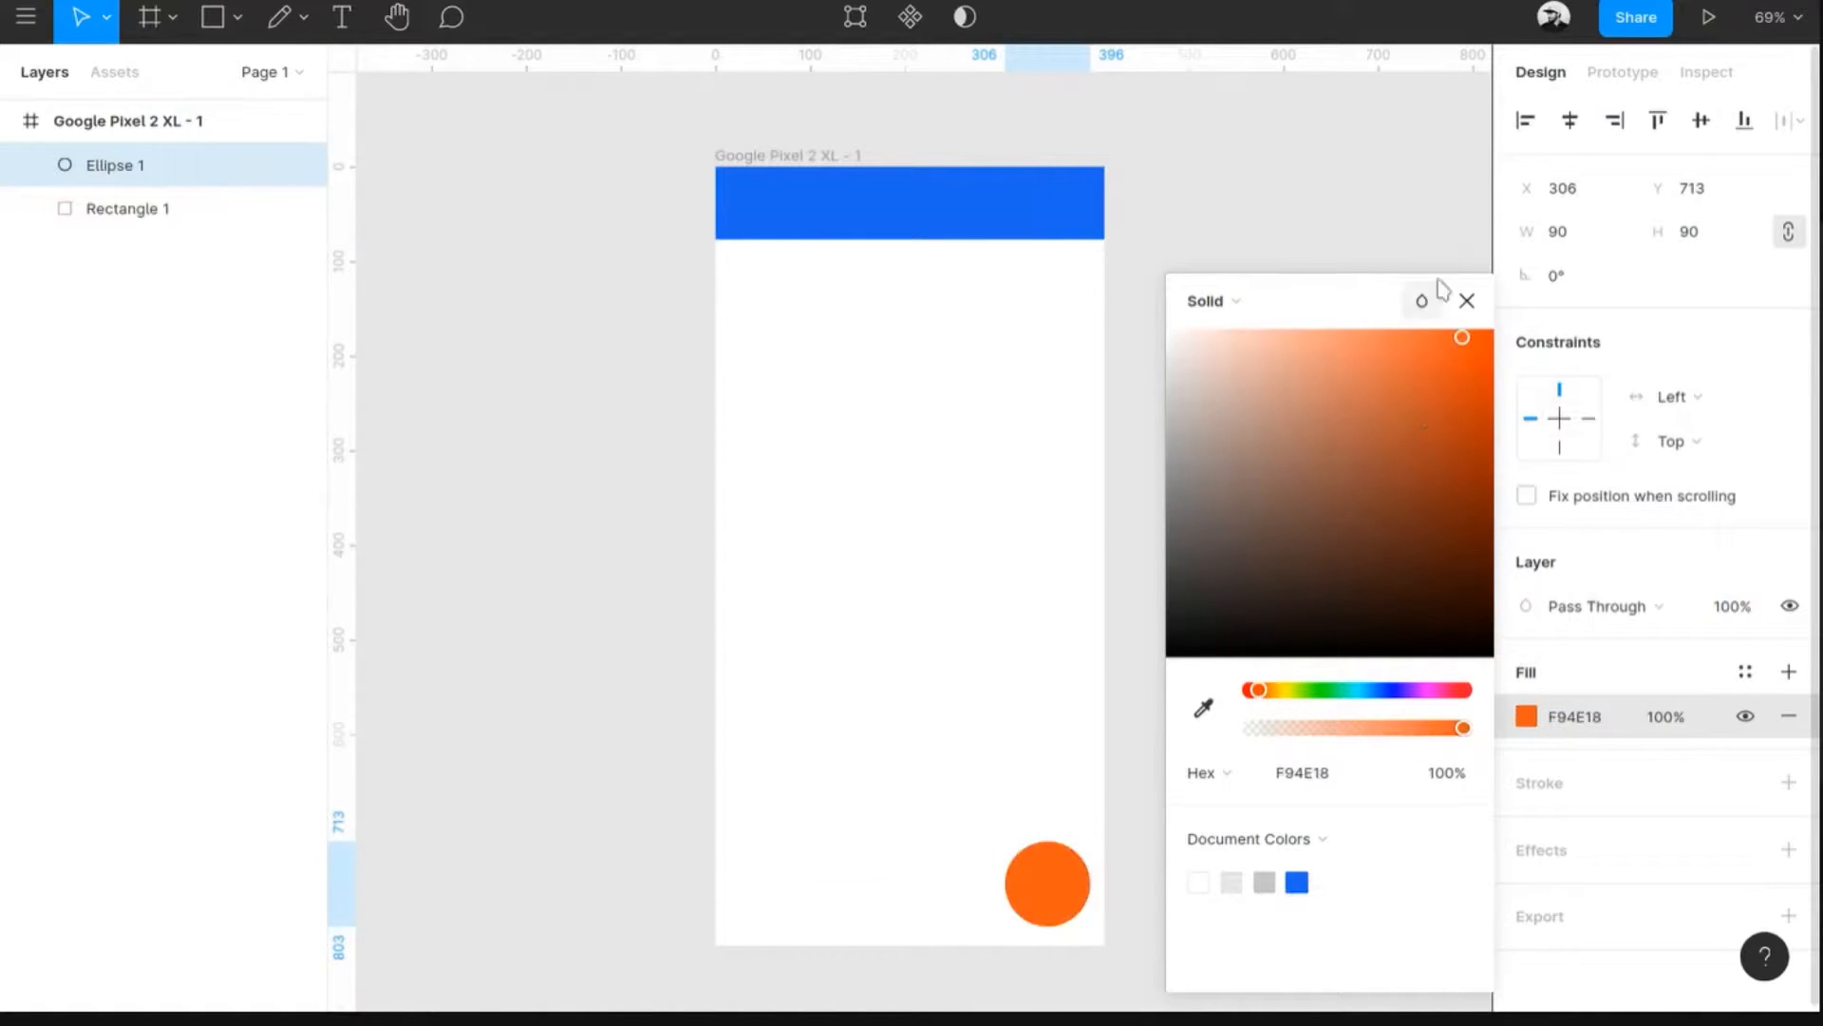
{"action": "left_click", "coordinate": [1464, 300]}
{"action": "left_click", "coordinate": [1301, 405]}
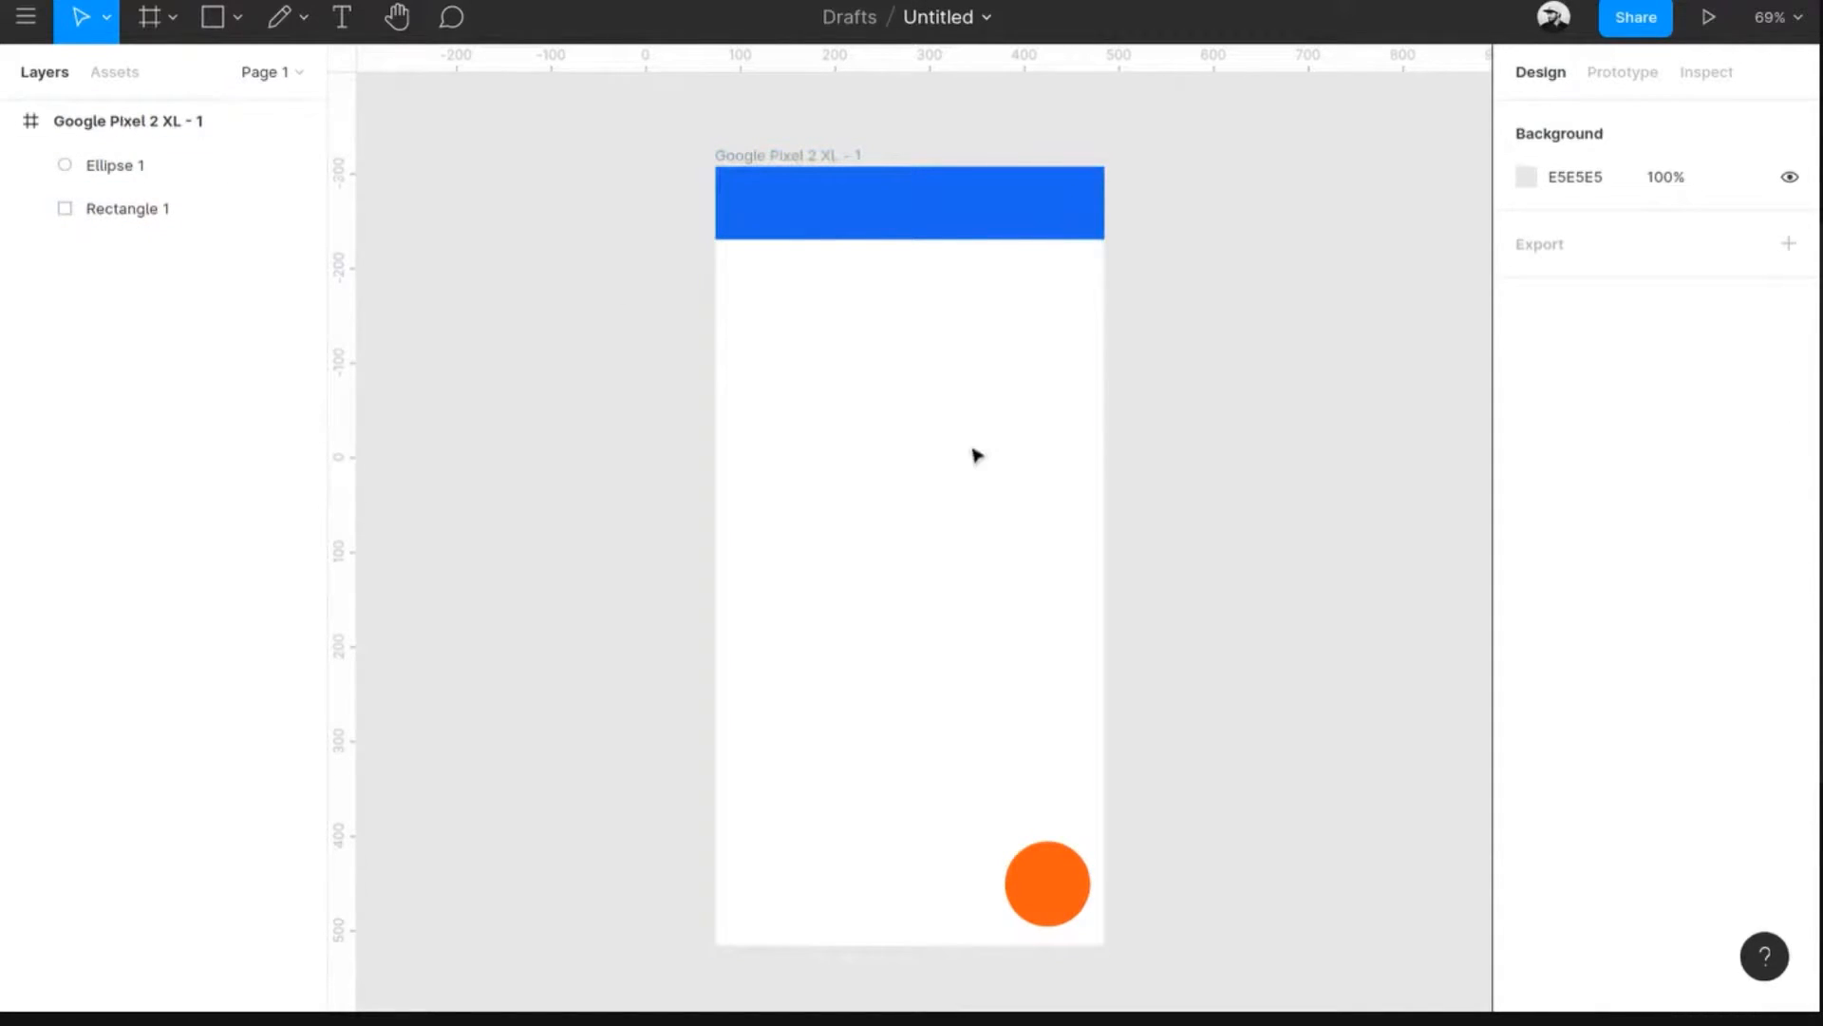
- Examine how the header and circle are nested in the phone frame, and compare their properties and constraints with the frame's
{"action": "left_click", "coordinate": [977, 232]}
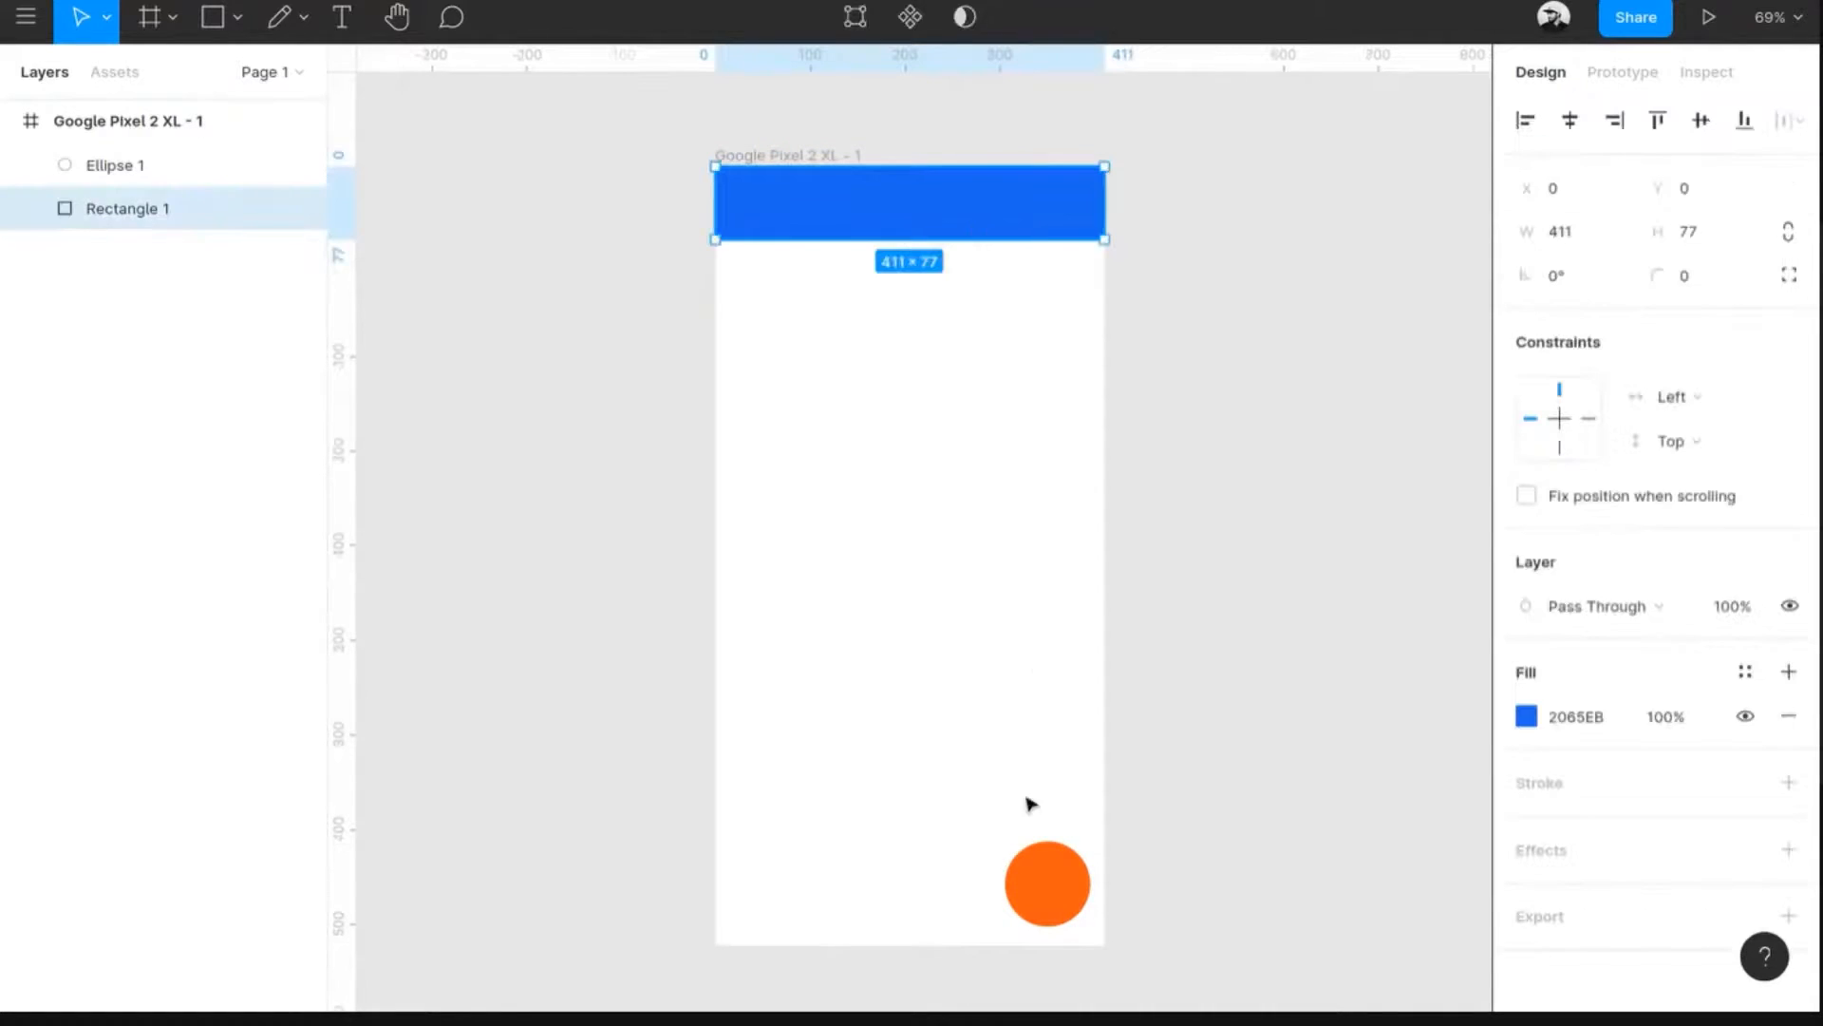
{"action": "left_click", "coordinate": [1039, 867]}
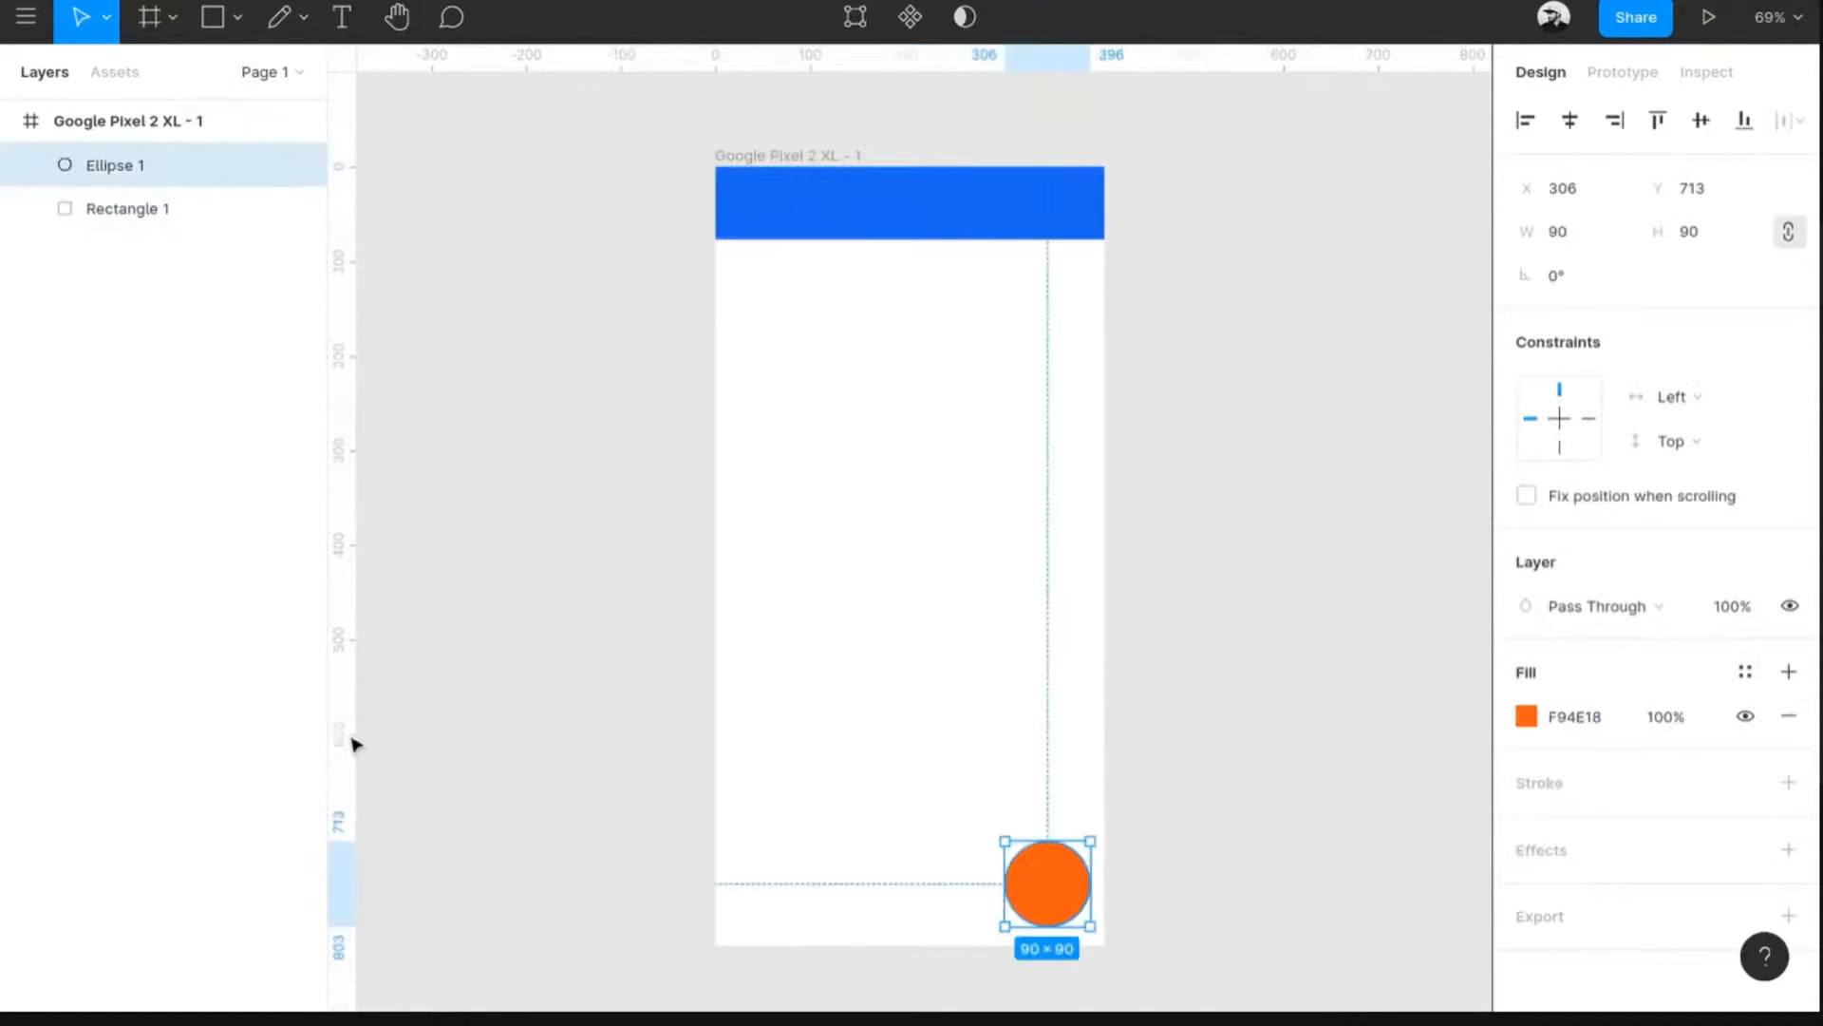
{"action": "left_click", "coordinate": [100, 215]}
{"action": "left_click", "coordinate": [145, 125]}
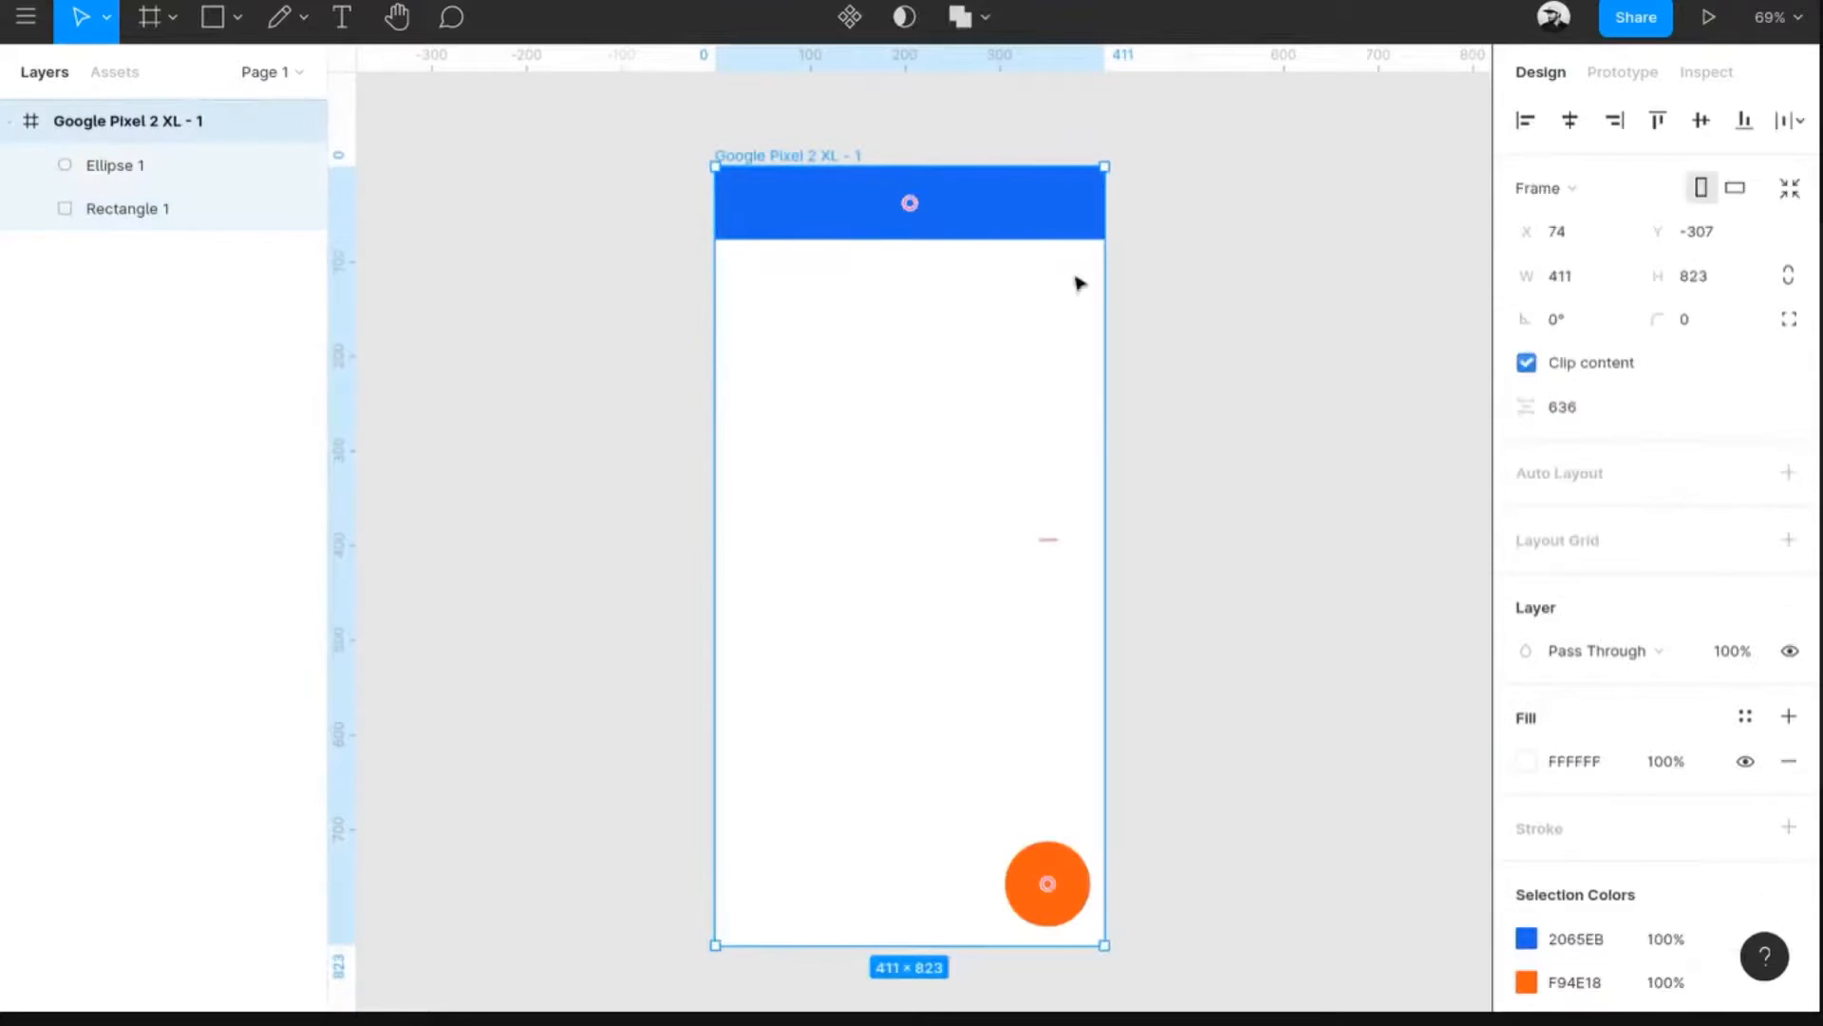
{"action": "left_click", "coordinate": [1156, 326]}
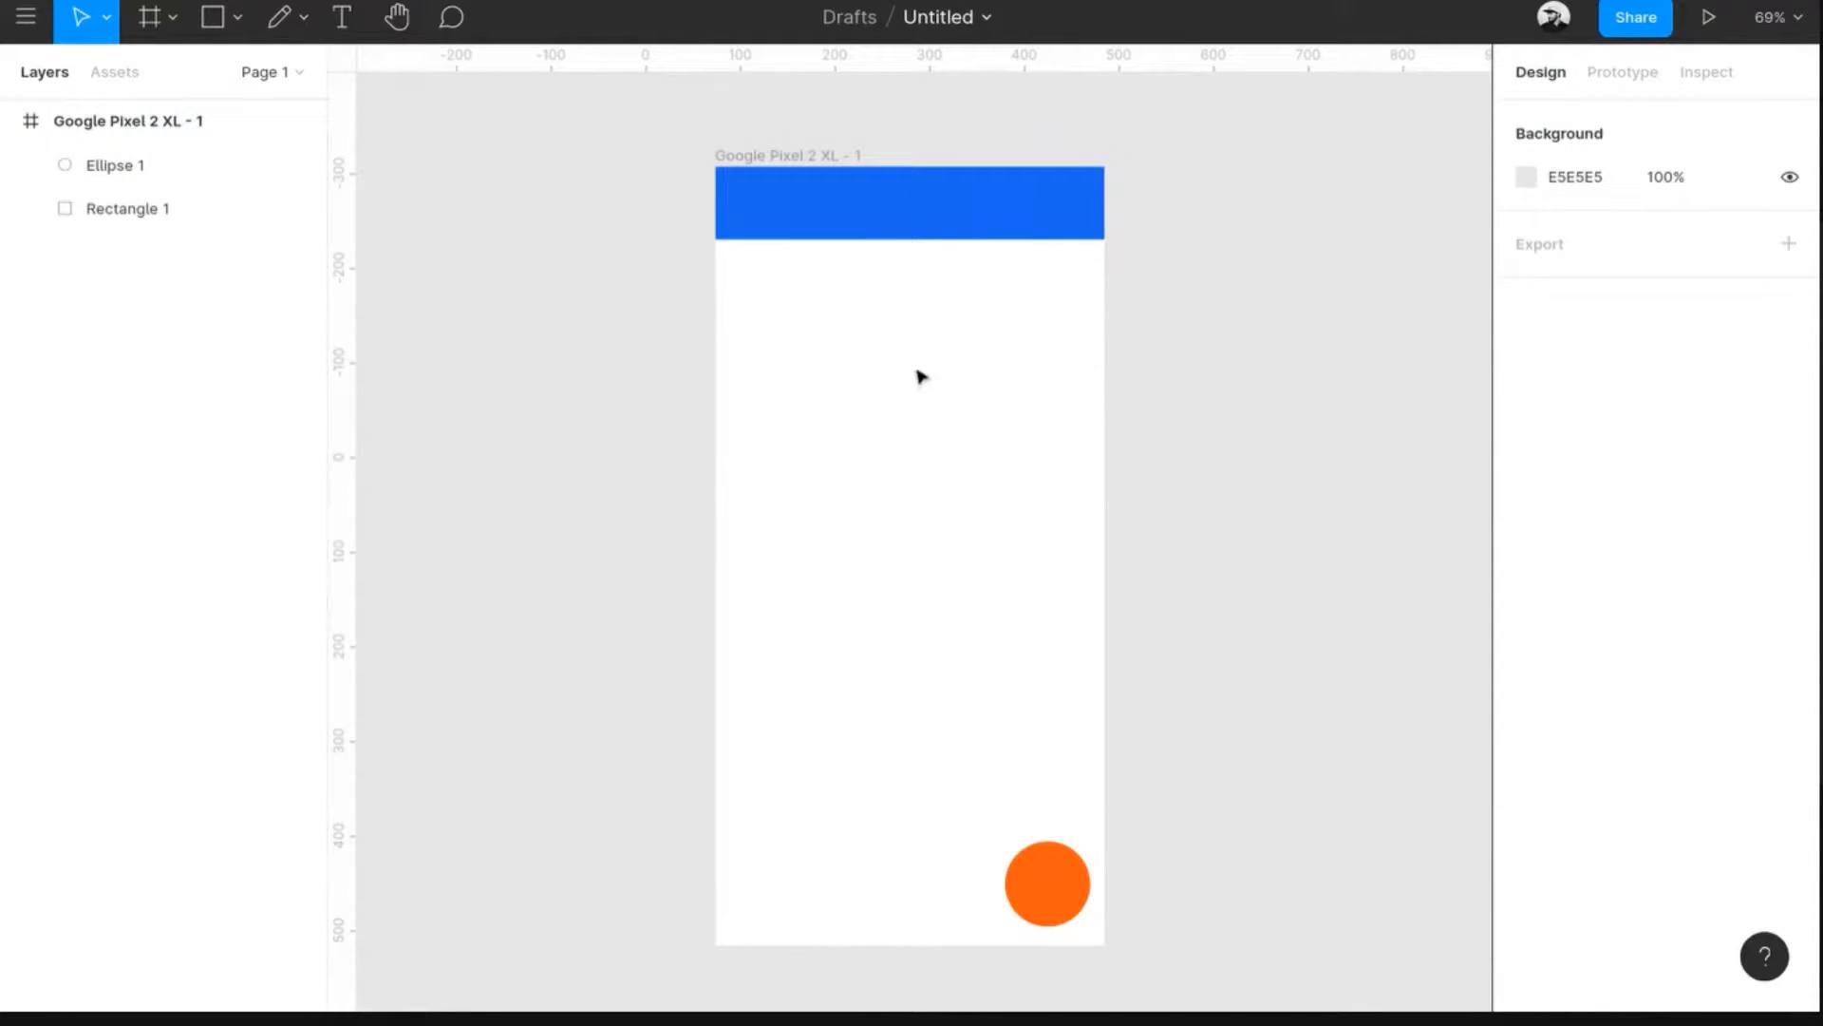
{"action": "left_click", "coordinate": [123, 123]}
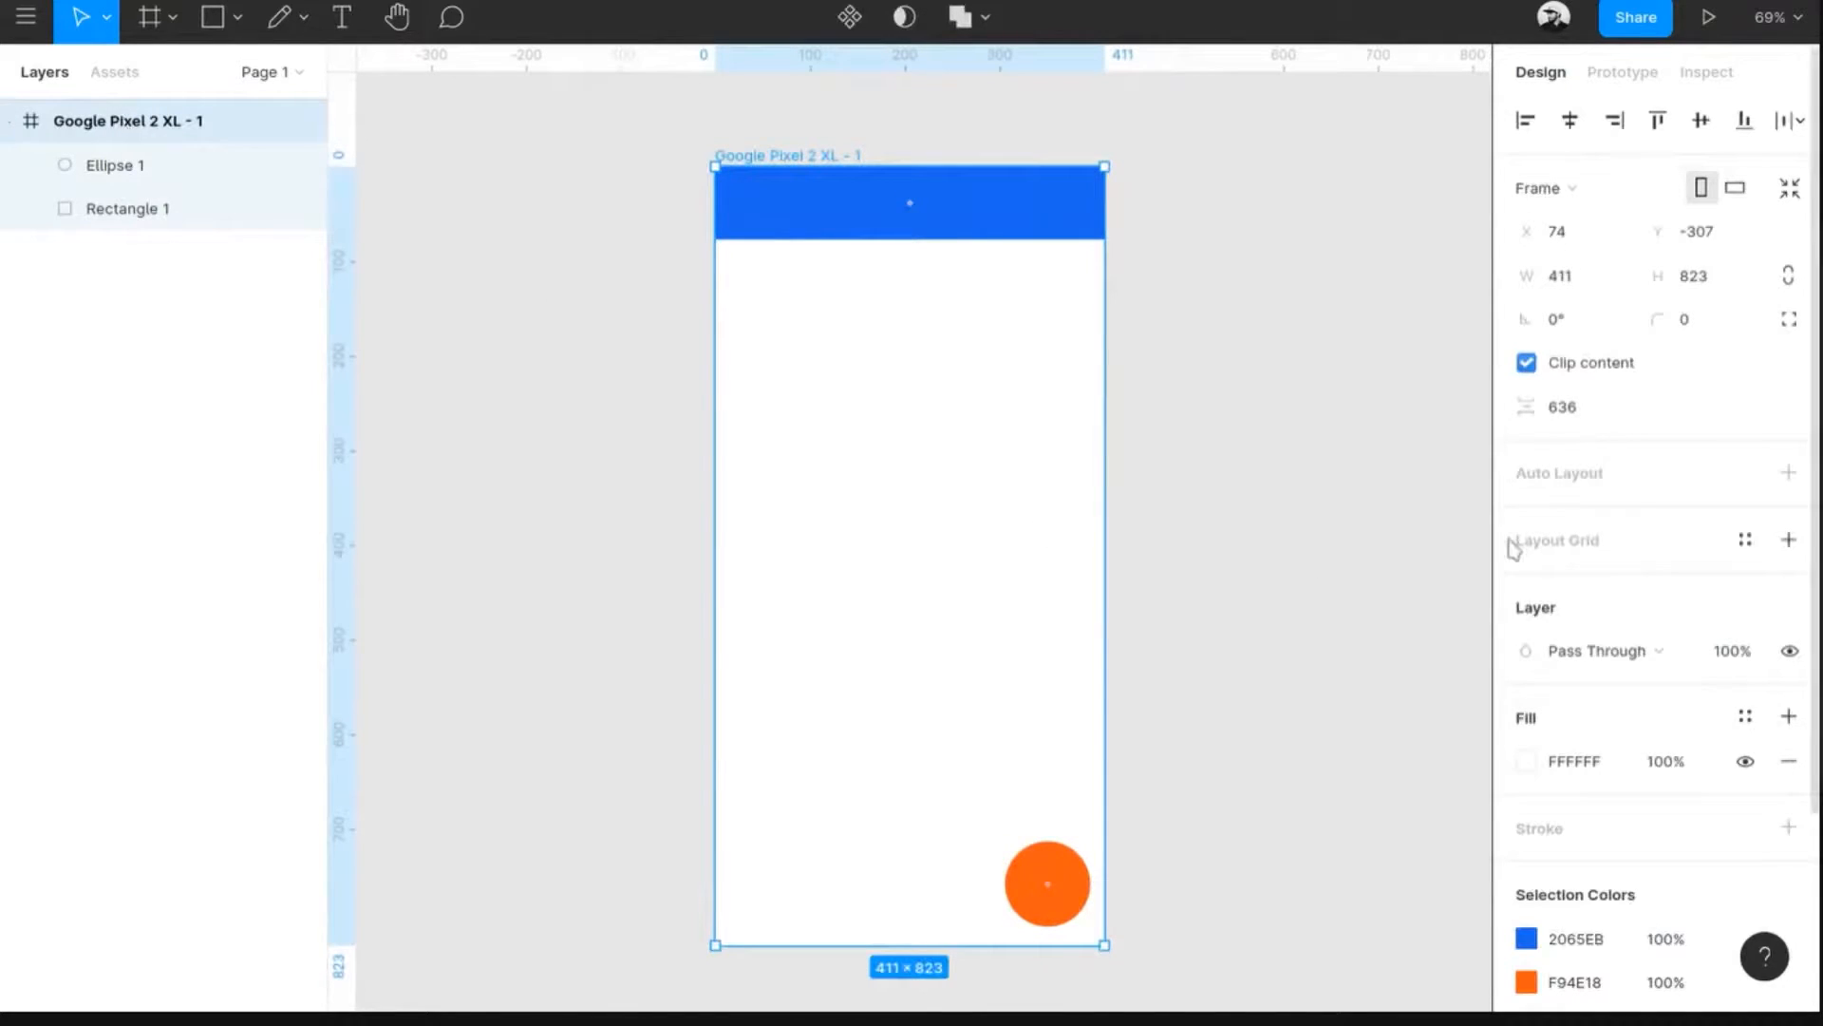
{"action": "left_click", "coordinate": [1067, 883]}
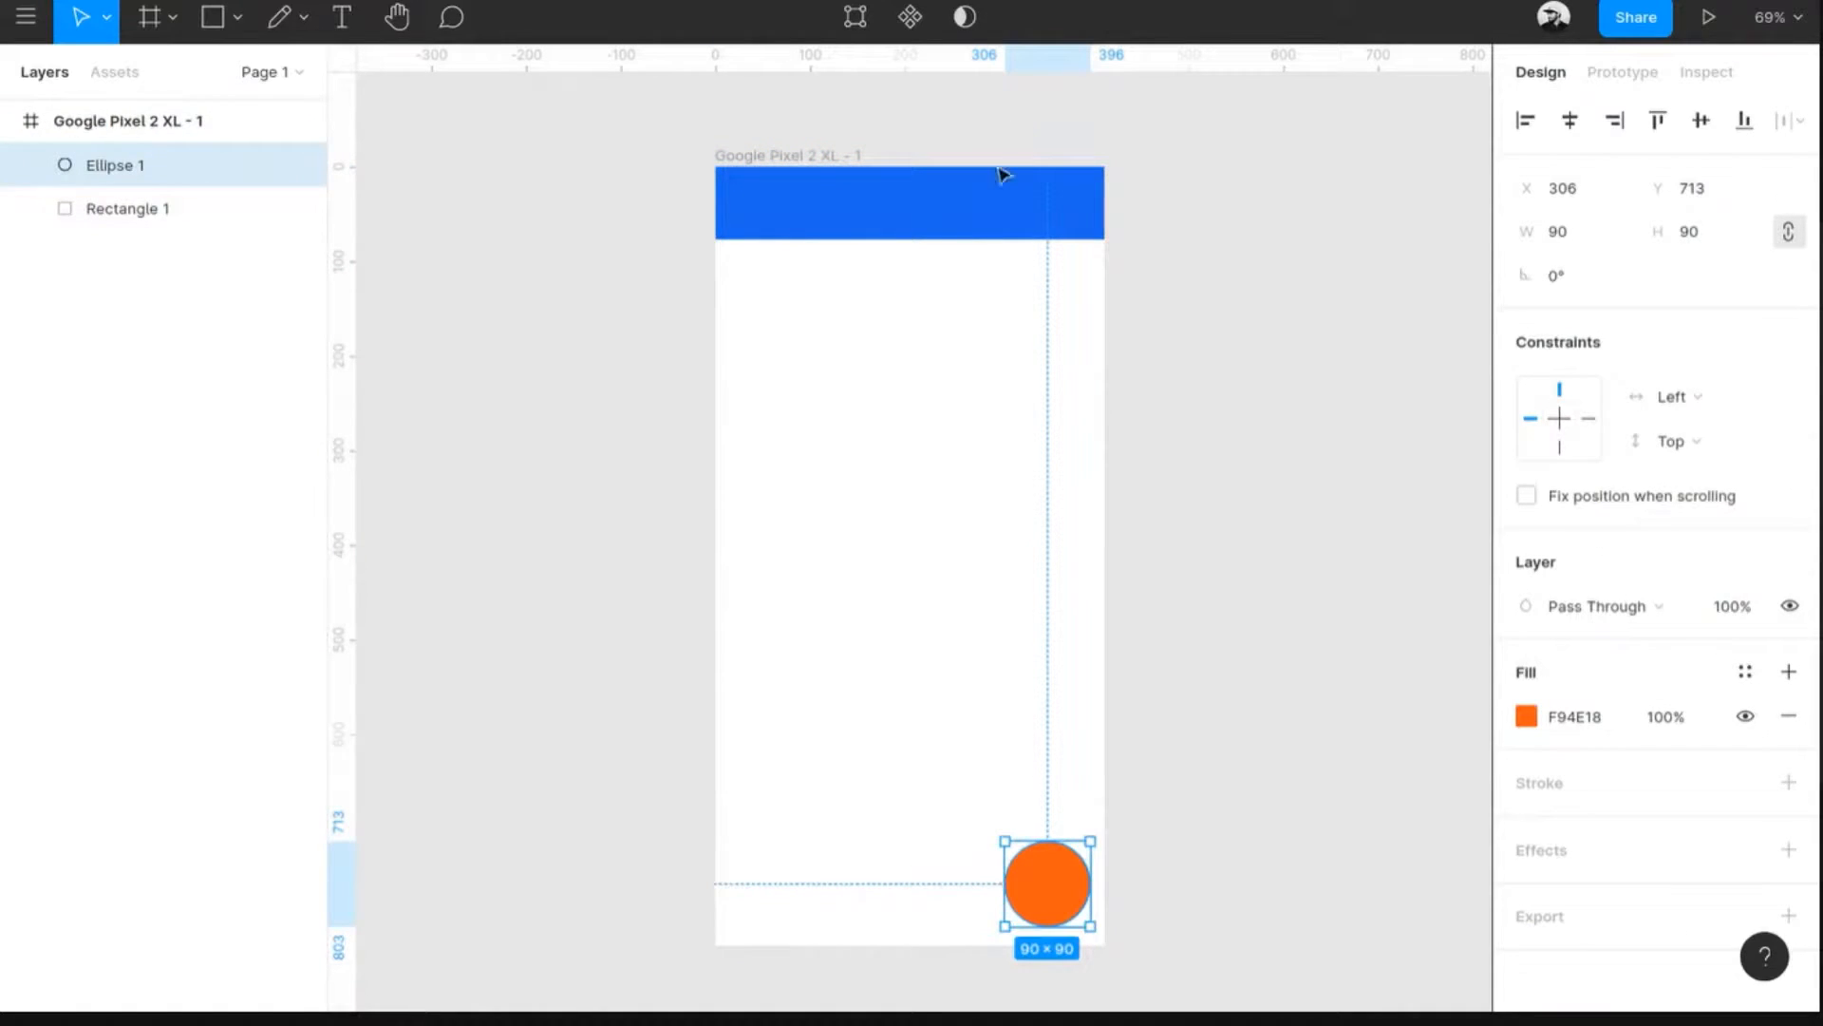
{"action": "left_click", "coordinate": [950, 230]}
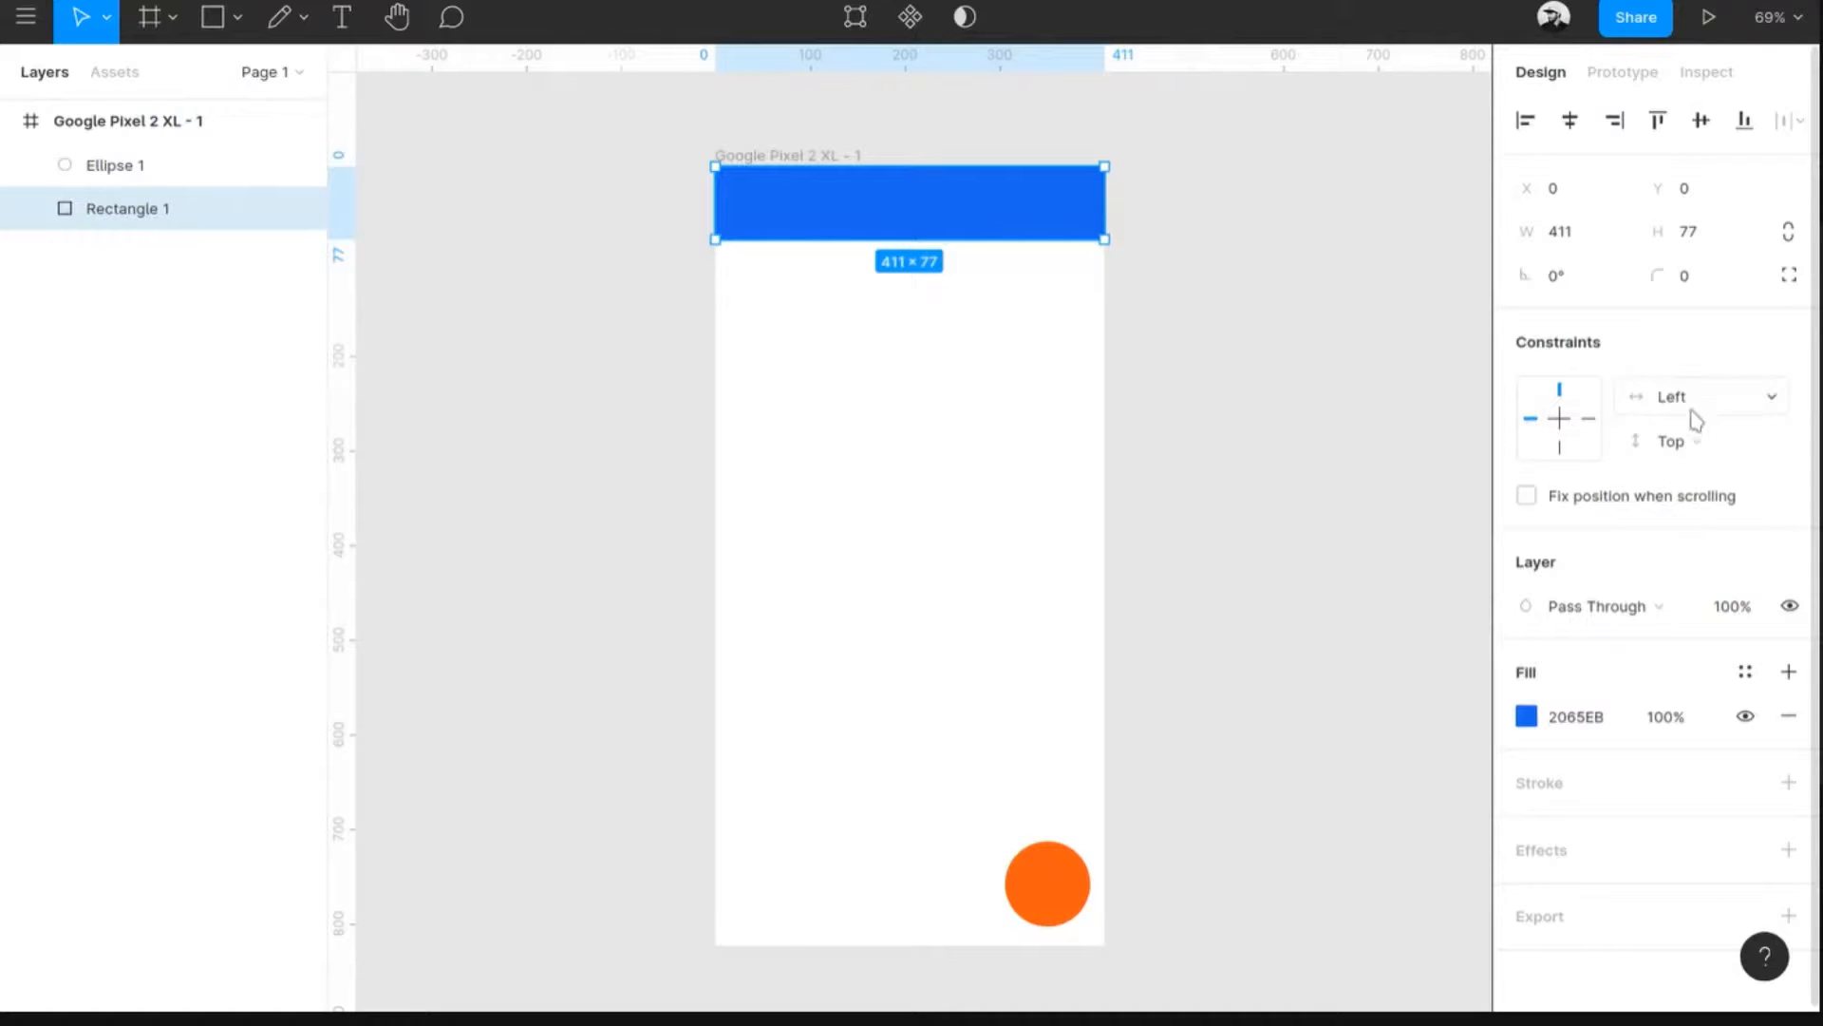
- Collapse the phone frame's child layers in the layer list and select the whole frame
{"action": "left_click", "coordinate": [1005, 447]}
{"action": "left_click", "coordinate": [9, 121]}
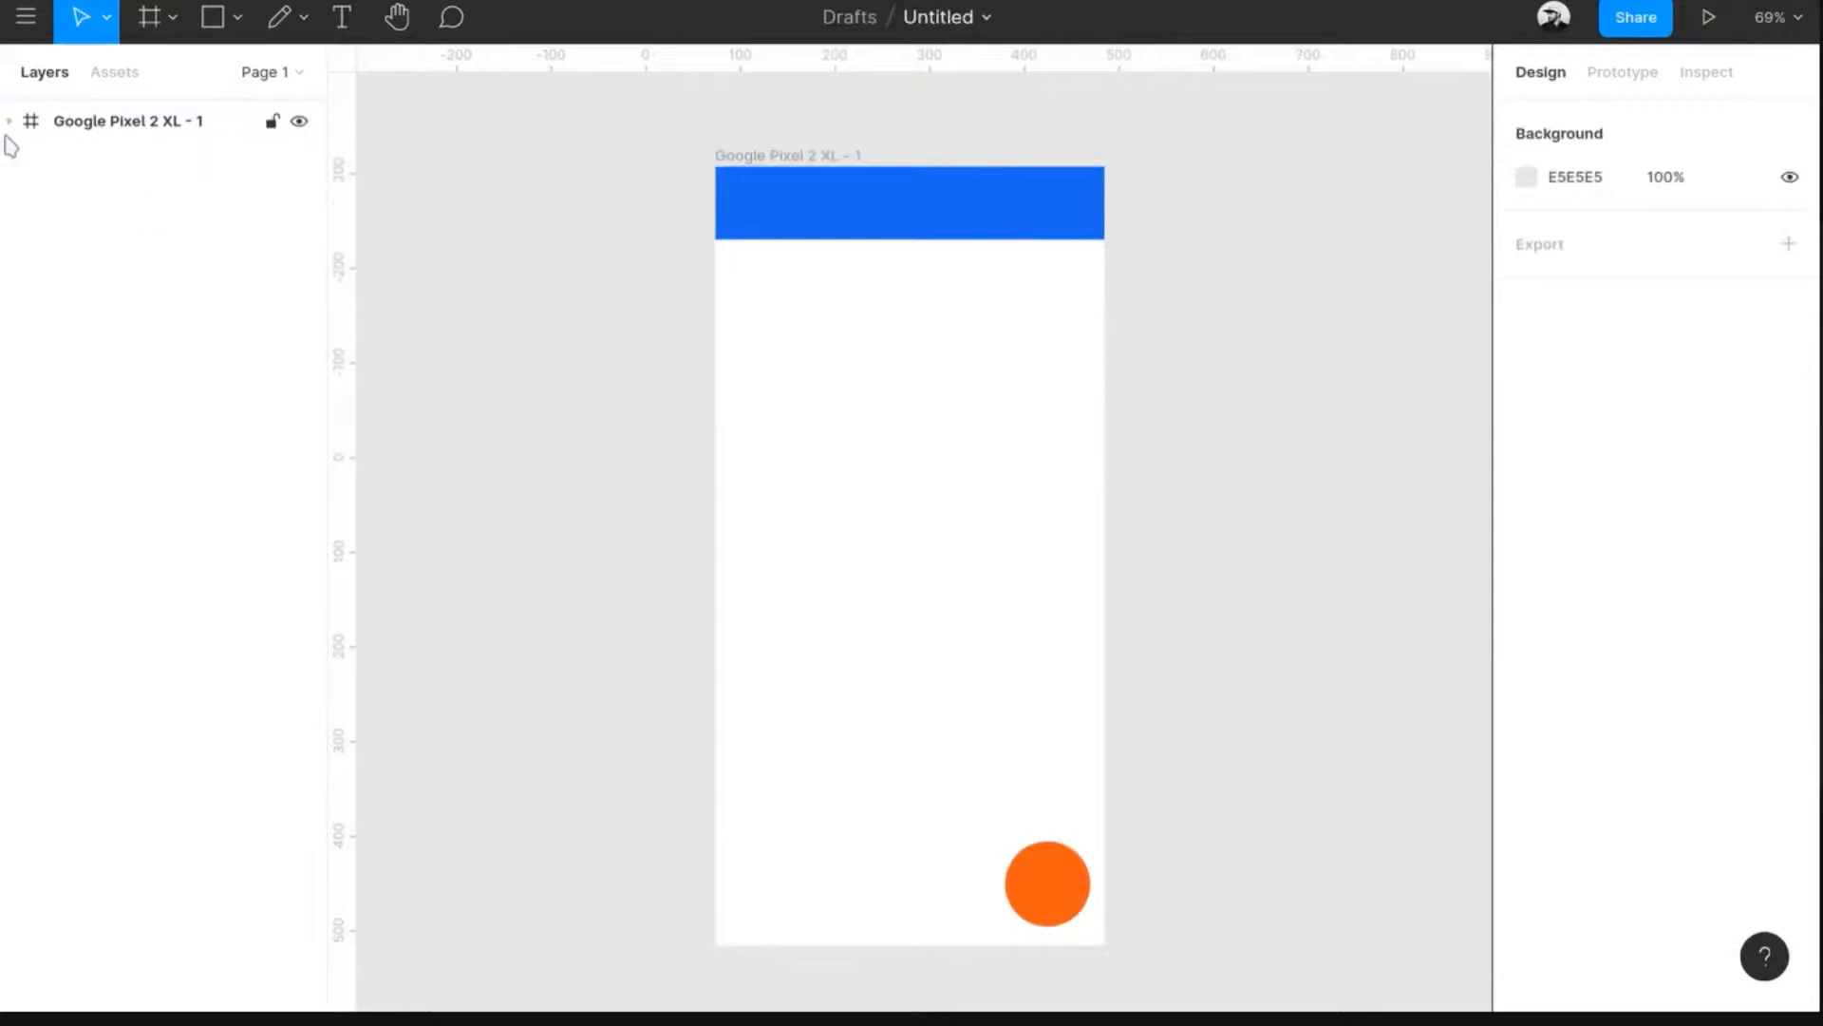
{"action": "left_click", "coordinate": [131, 139]}
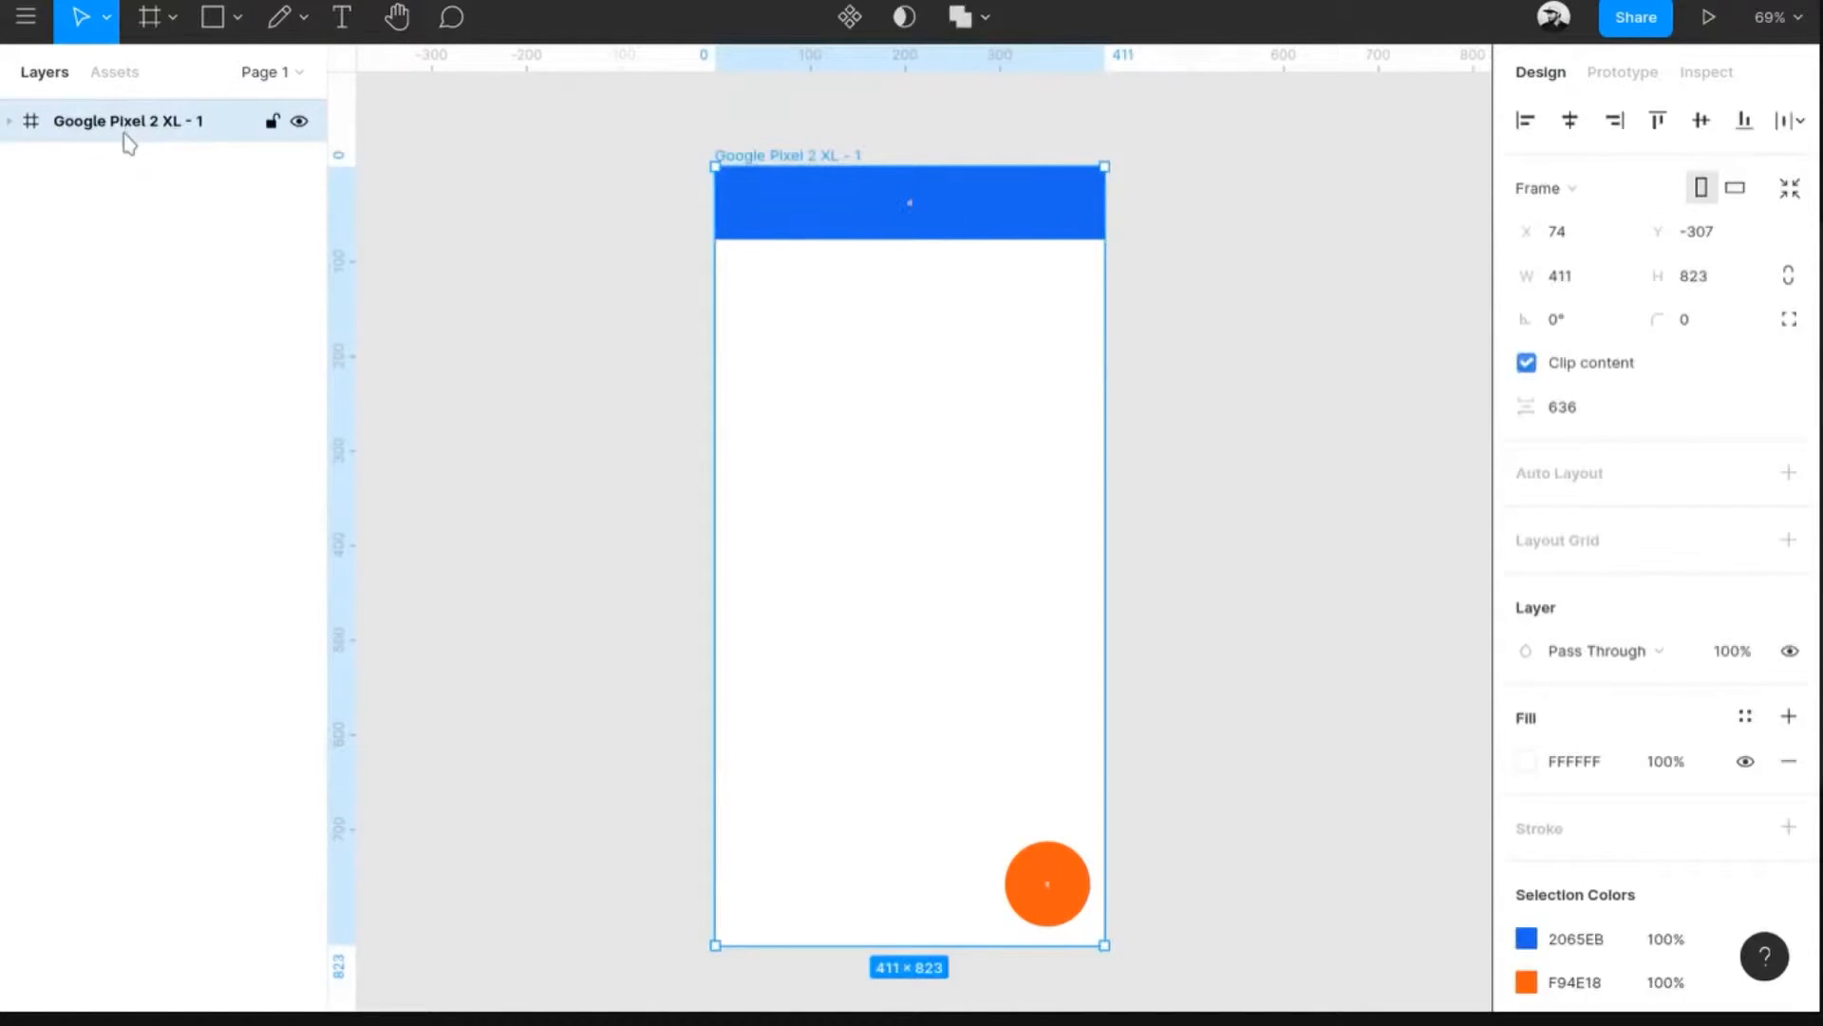
- Duplicate the phone frame and enlarge the copy to about 787 × 1059, then clear the selection
{"action": "key", "text": "ctrl+d"}
{"action": "scroll", "coordinate": [1170, 523], "scroll_direction": "down", "scroll_amount": 3}
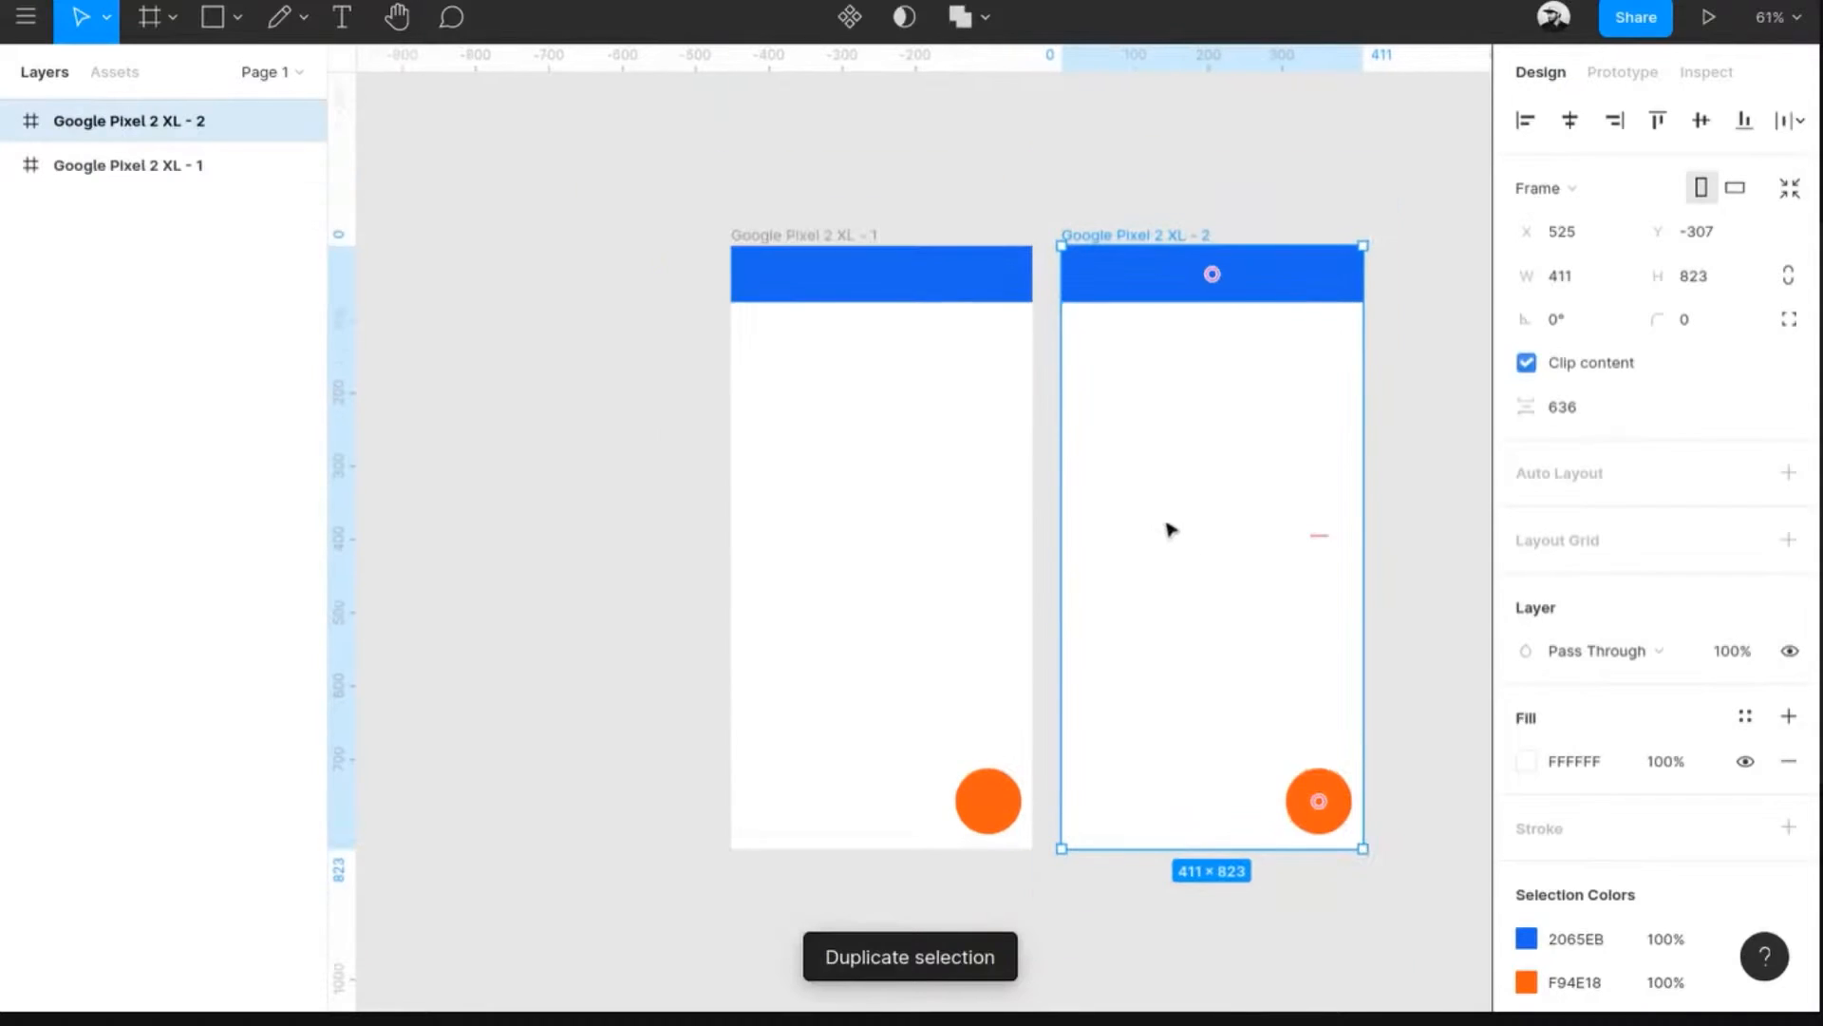
{"action": "scroll", "coordinate": [732, 707], "scroll_direction": "right", "scroll_amount": 3}
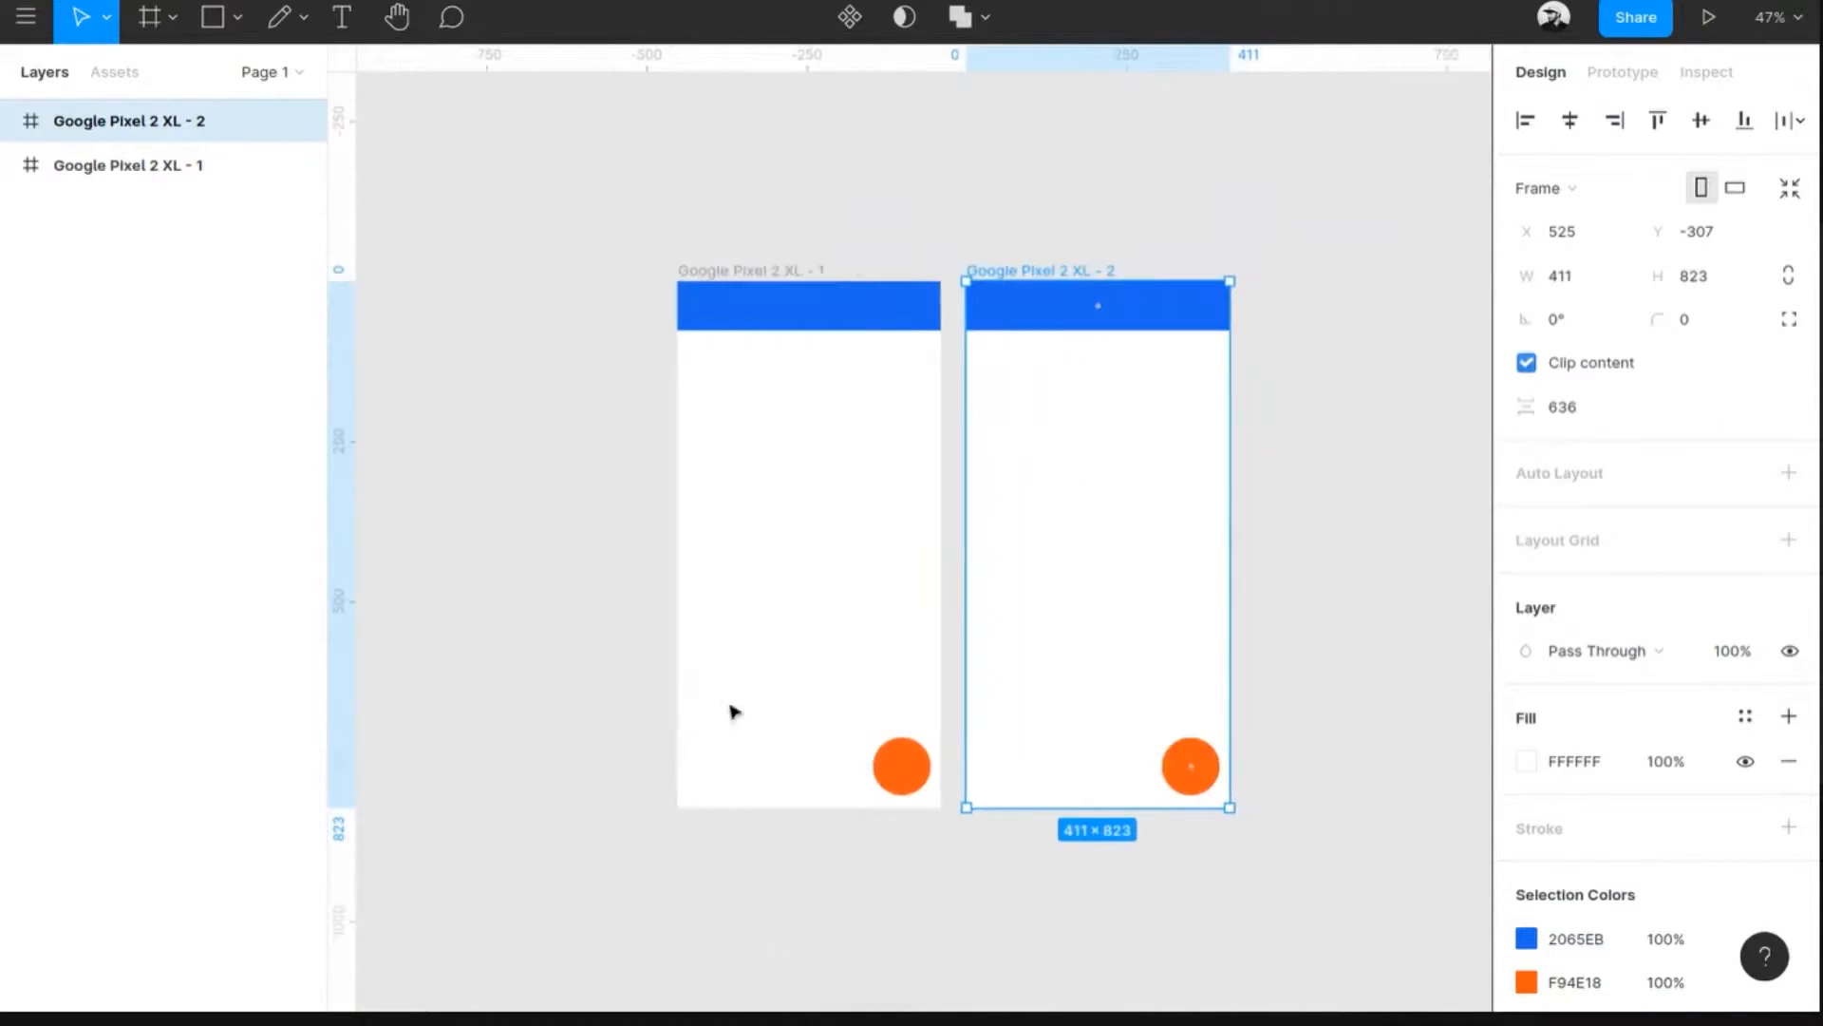
{"action": "scroll", "coordinate": [732, 719], "scroll_direction": "right", "scroll_amount": 1}
{"action": "left_click_drag", "start_coordinate": [1164, 805], "coordinate": [1405, 959]}
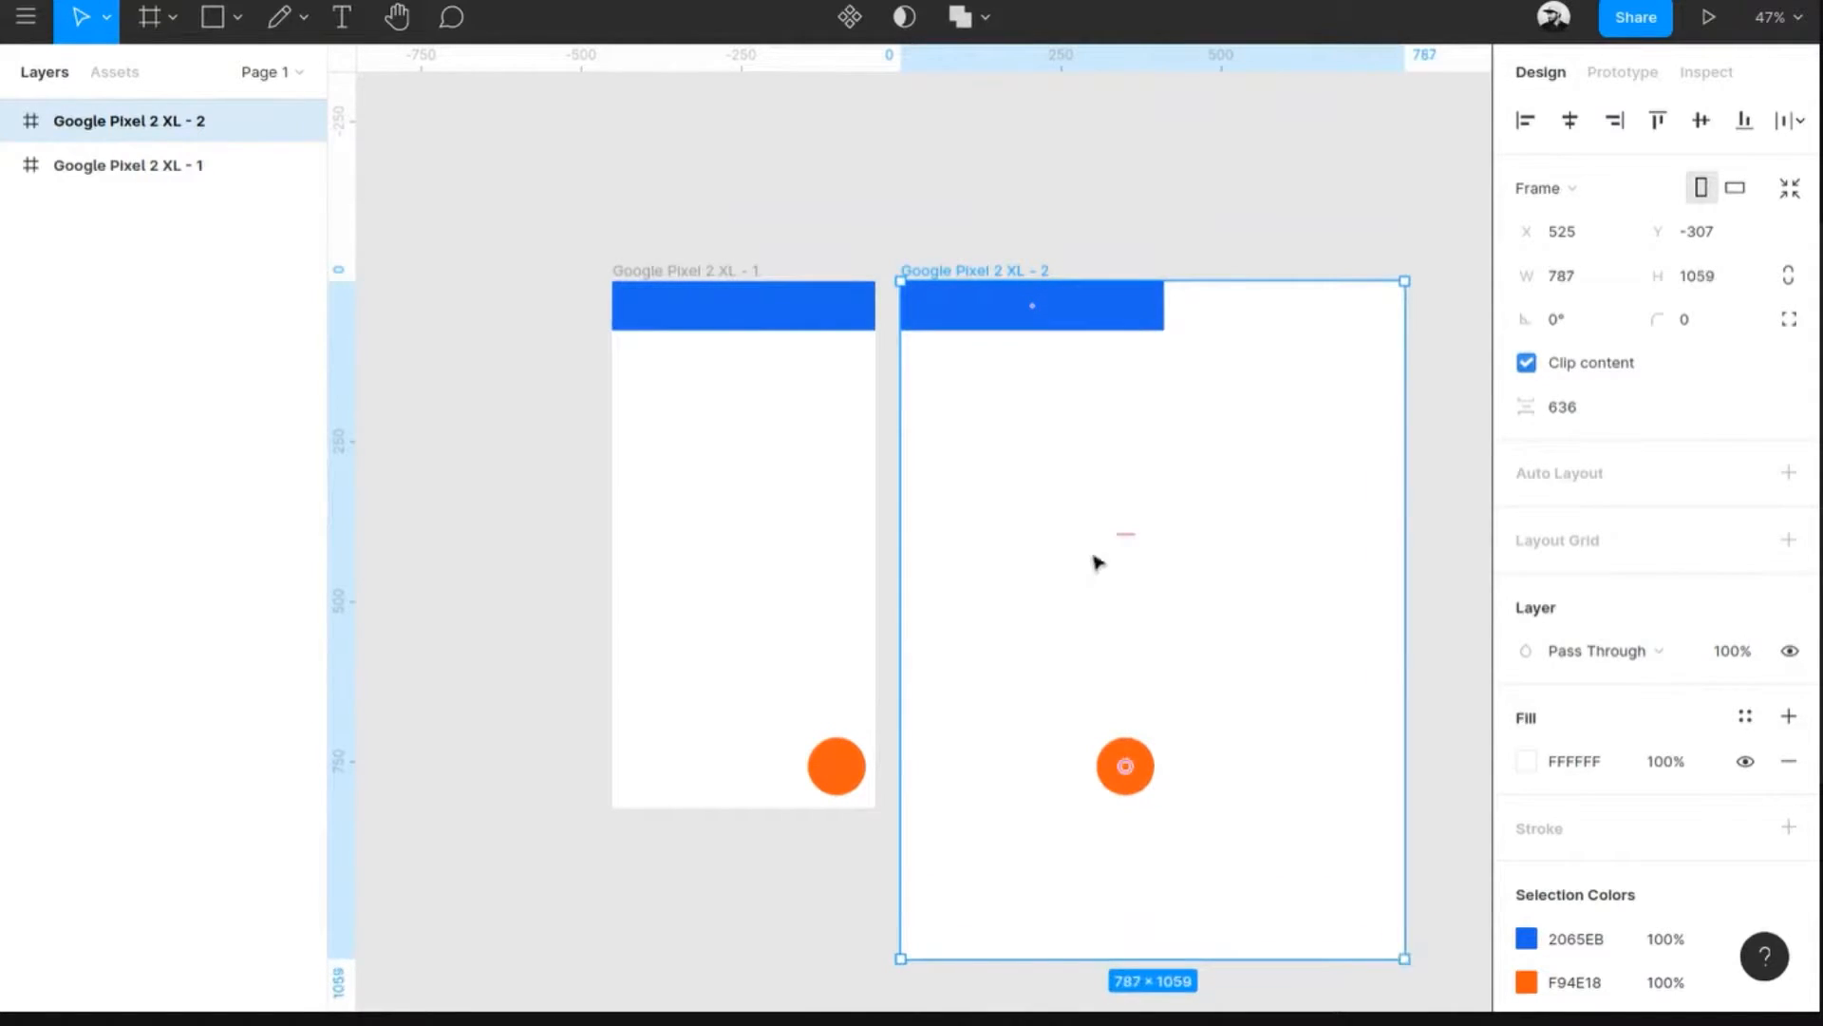
{"action": "left_click", "coordinate": [1221, 190]}
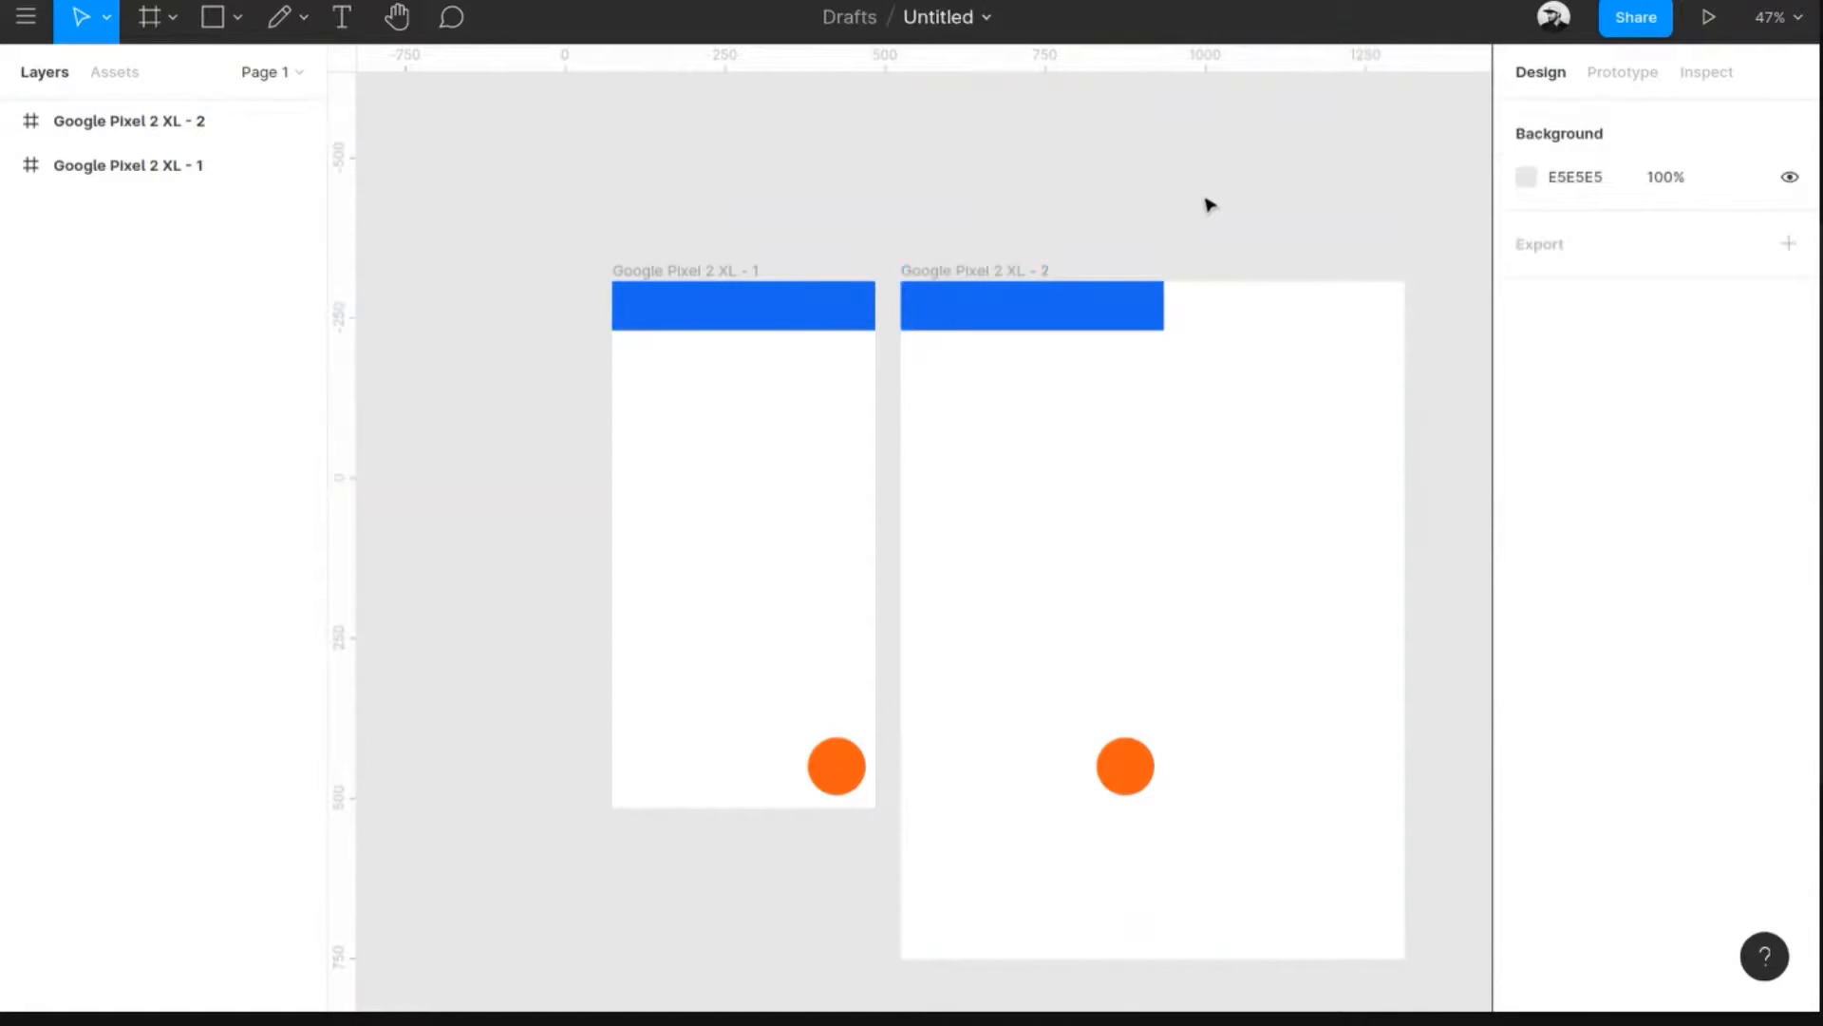
- Rename the enlarged copy of the phone frame as tablet and deselect it
{"action": "left_click", "coordinate": [156, 124]}
{"action": "double_click", "coordinate": [155, 126]}
{"action": "type", "text": "tablet"}
{"action": "key", "text": "Return"}
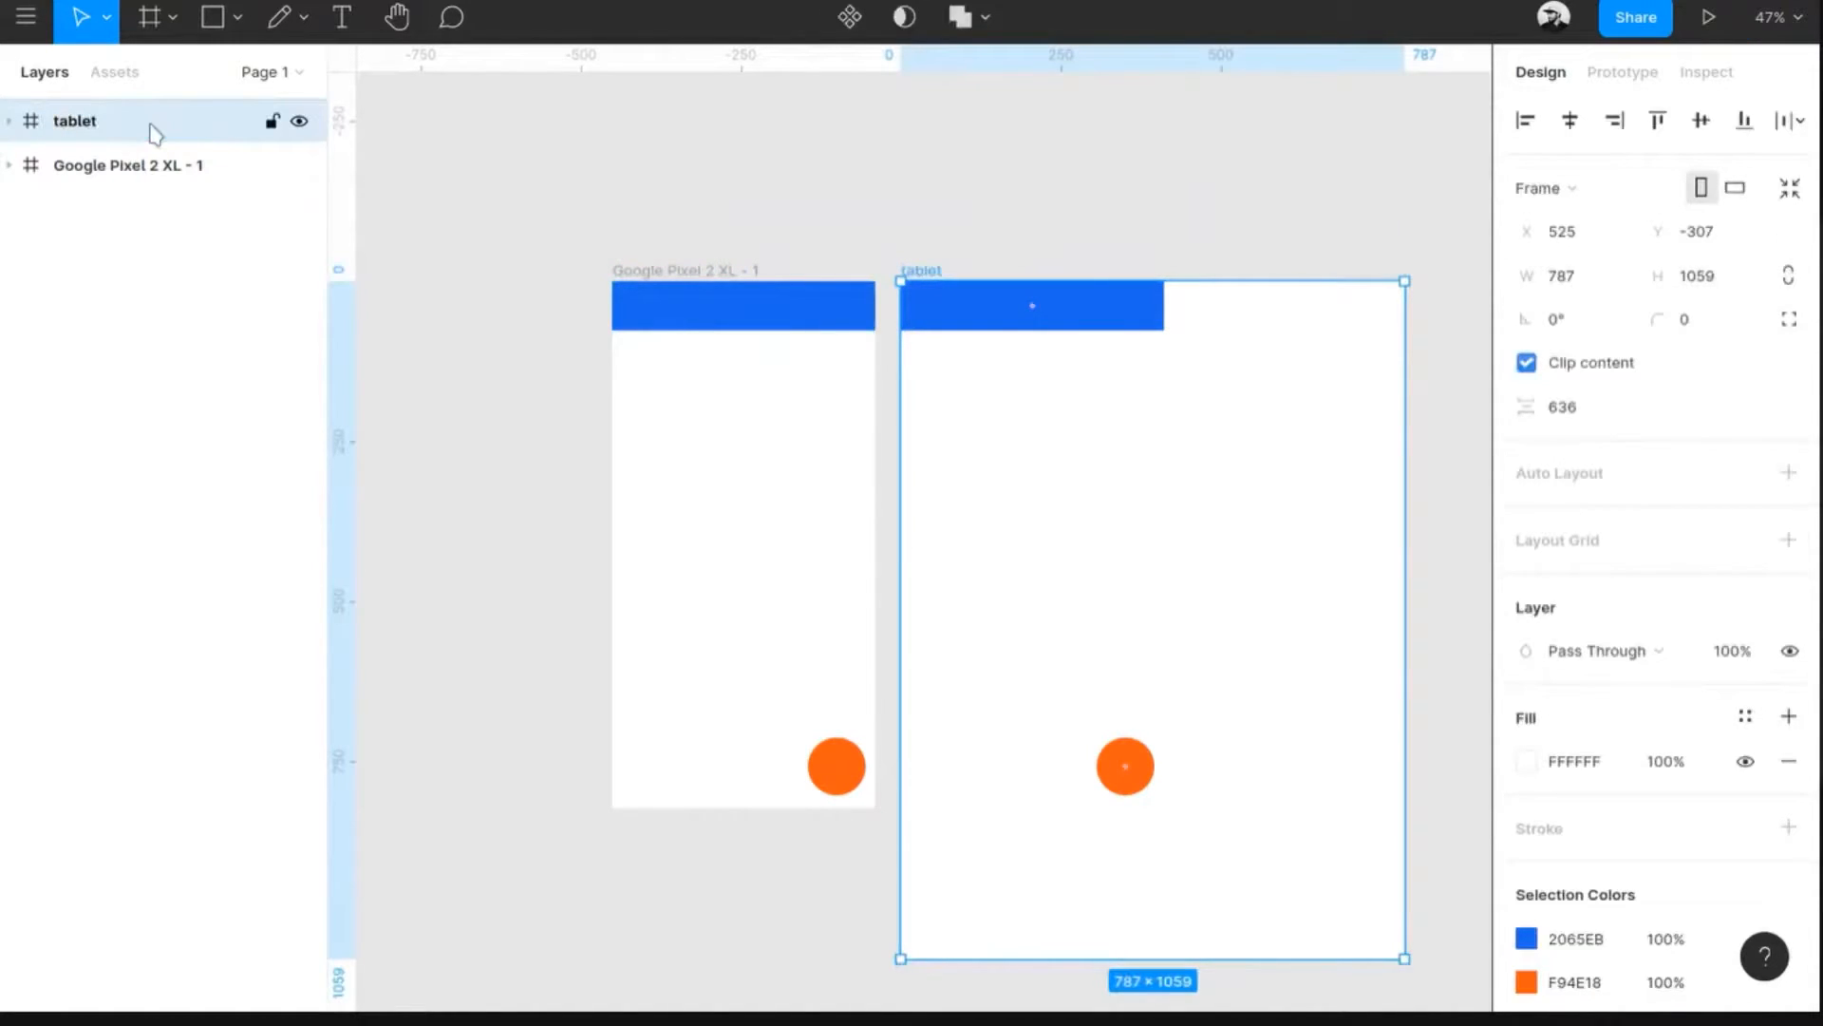
{"action": "left_click", "coordinate": [1093, 234]}
- Check the constraints of the tablet frame's header rectangle and delete the whole tablet frame
{"action": "left_click", "coordinate": [999, 325]}
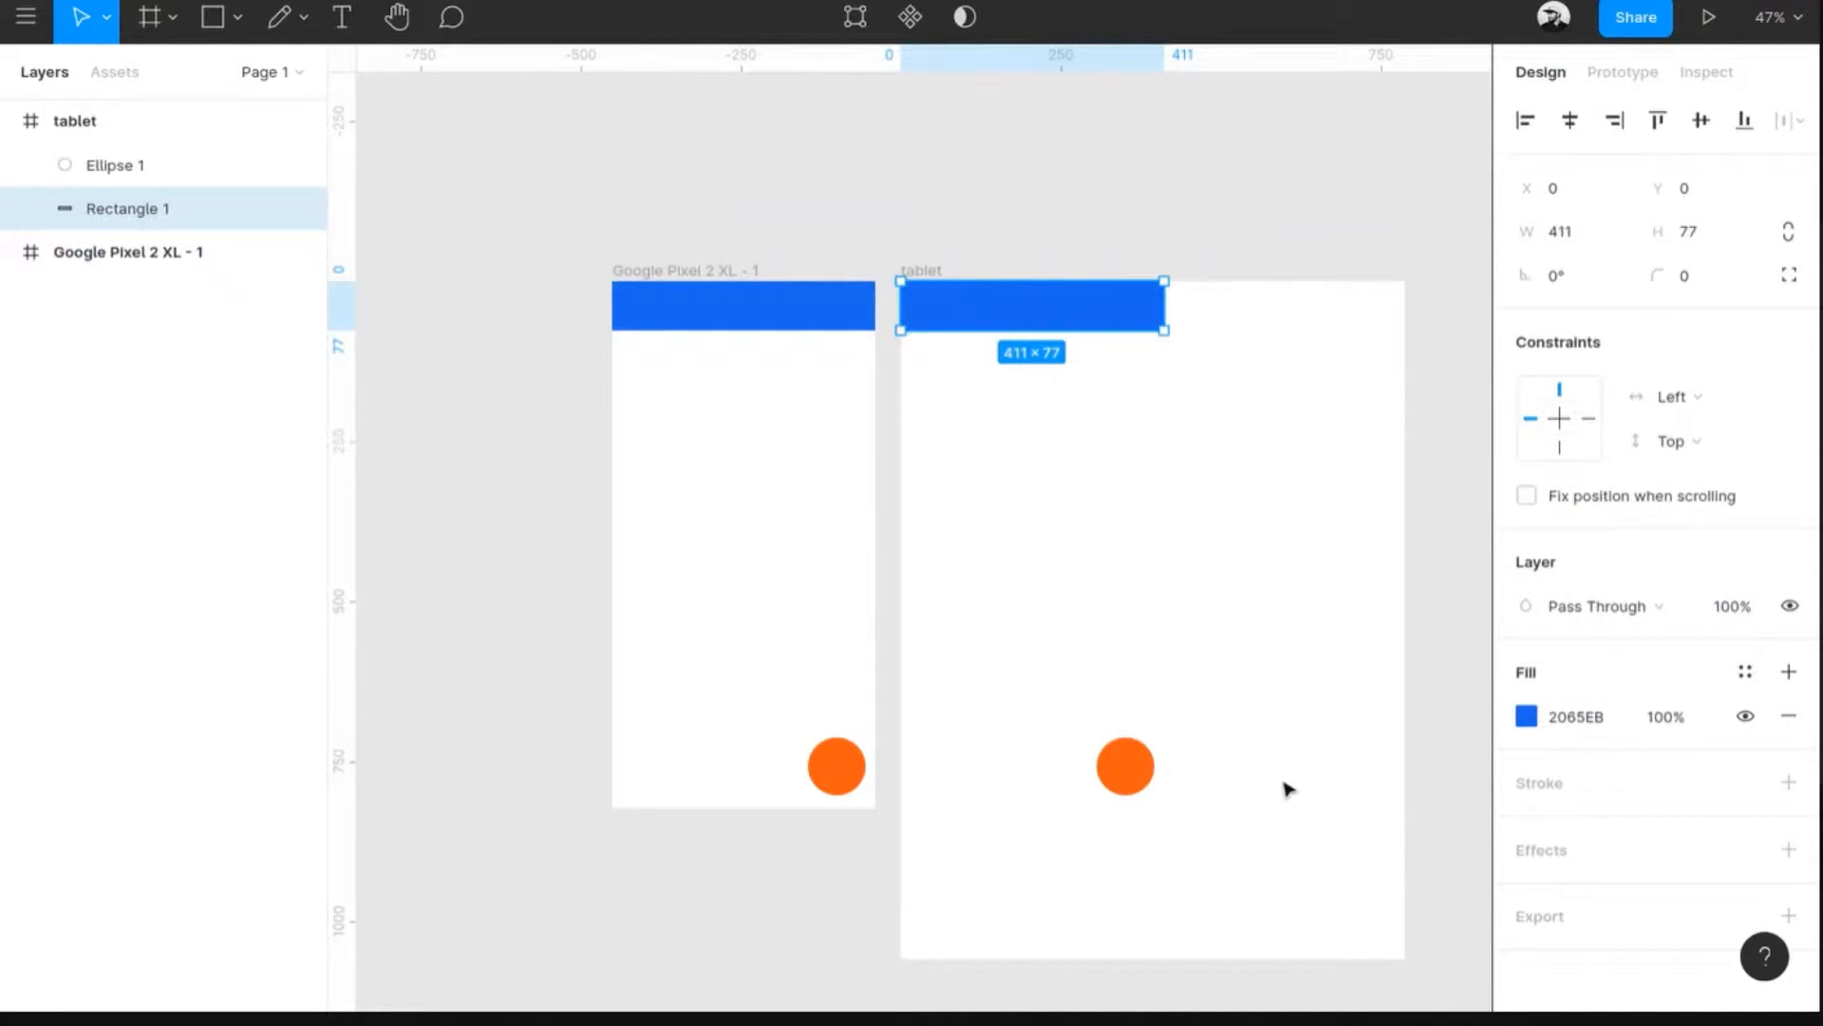
{"action": "left_click", "coordinate": [1232, 200]}
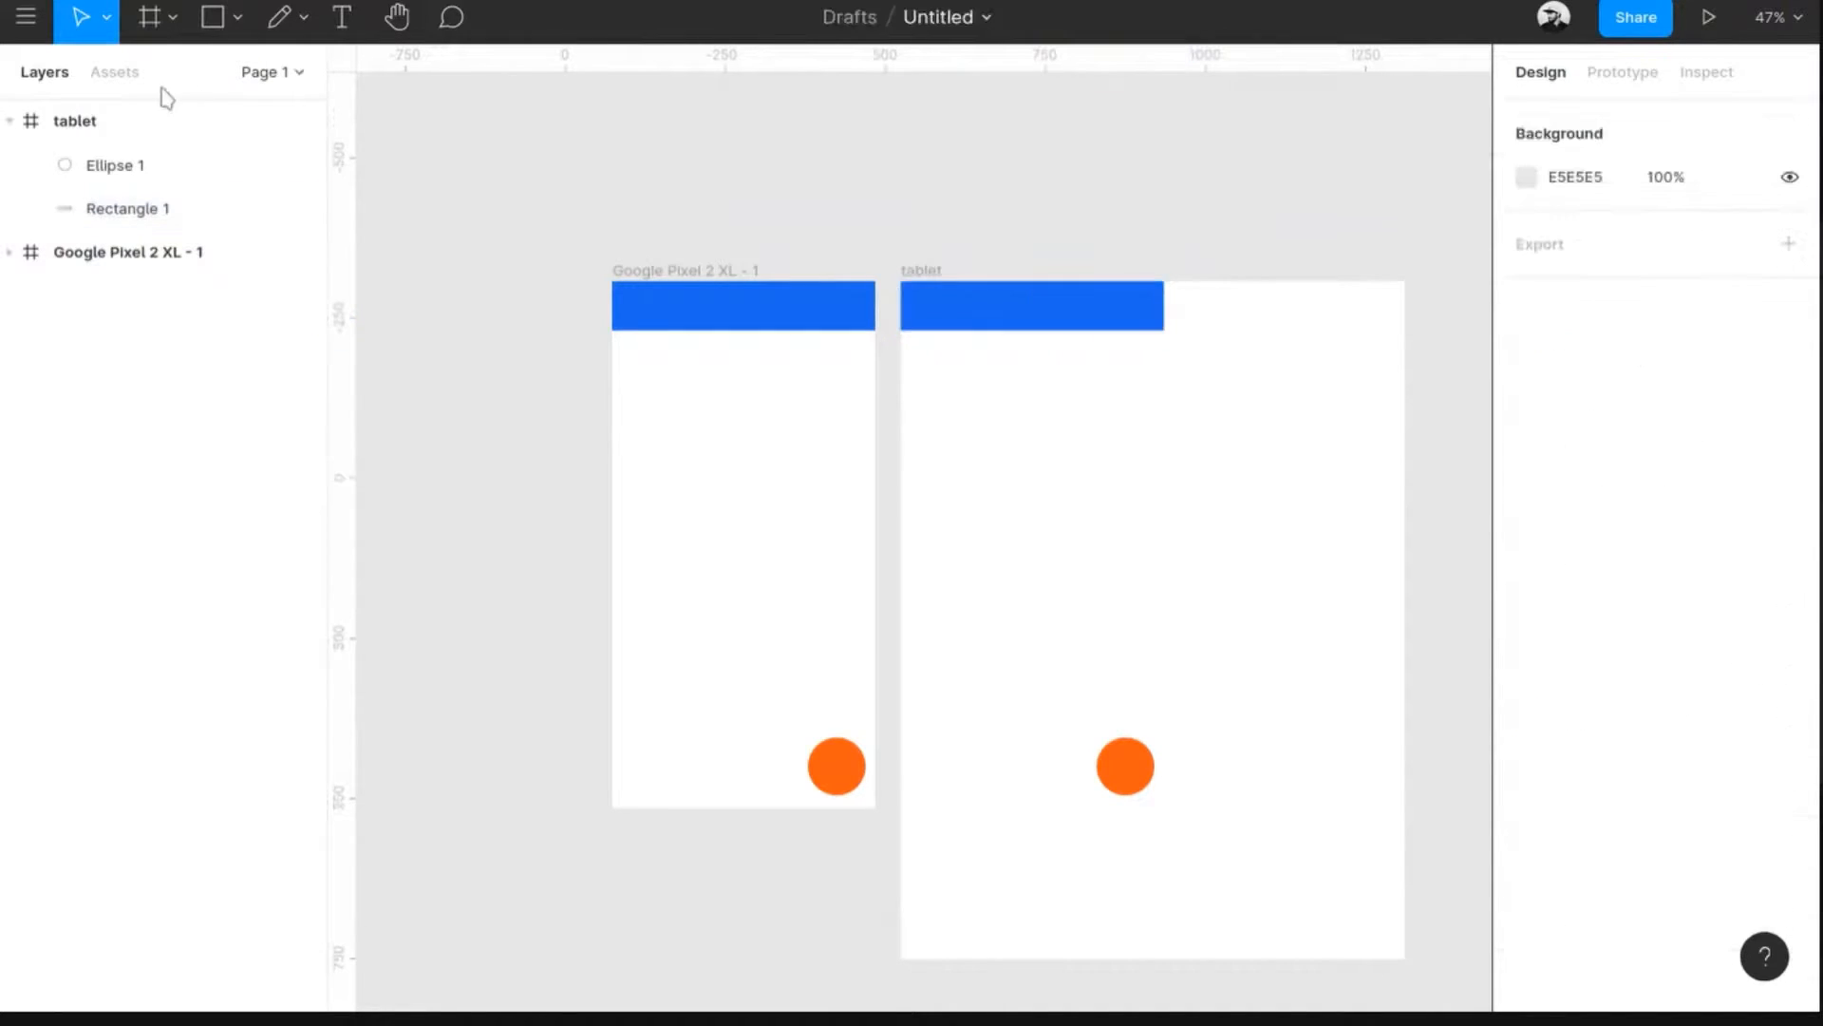
{"action": "left_click", "coordinate": [158, 135]}
{"action": "key", "text": "Delete"}
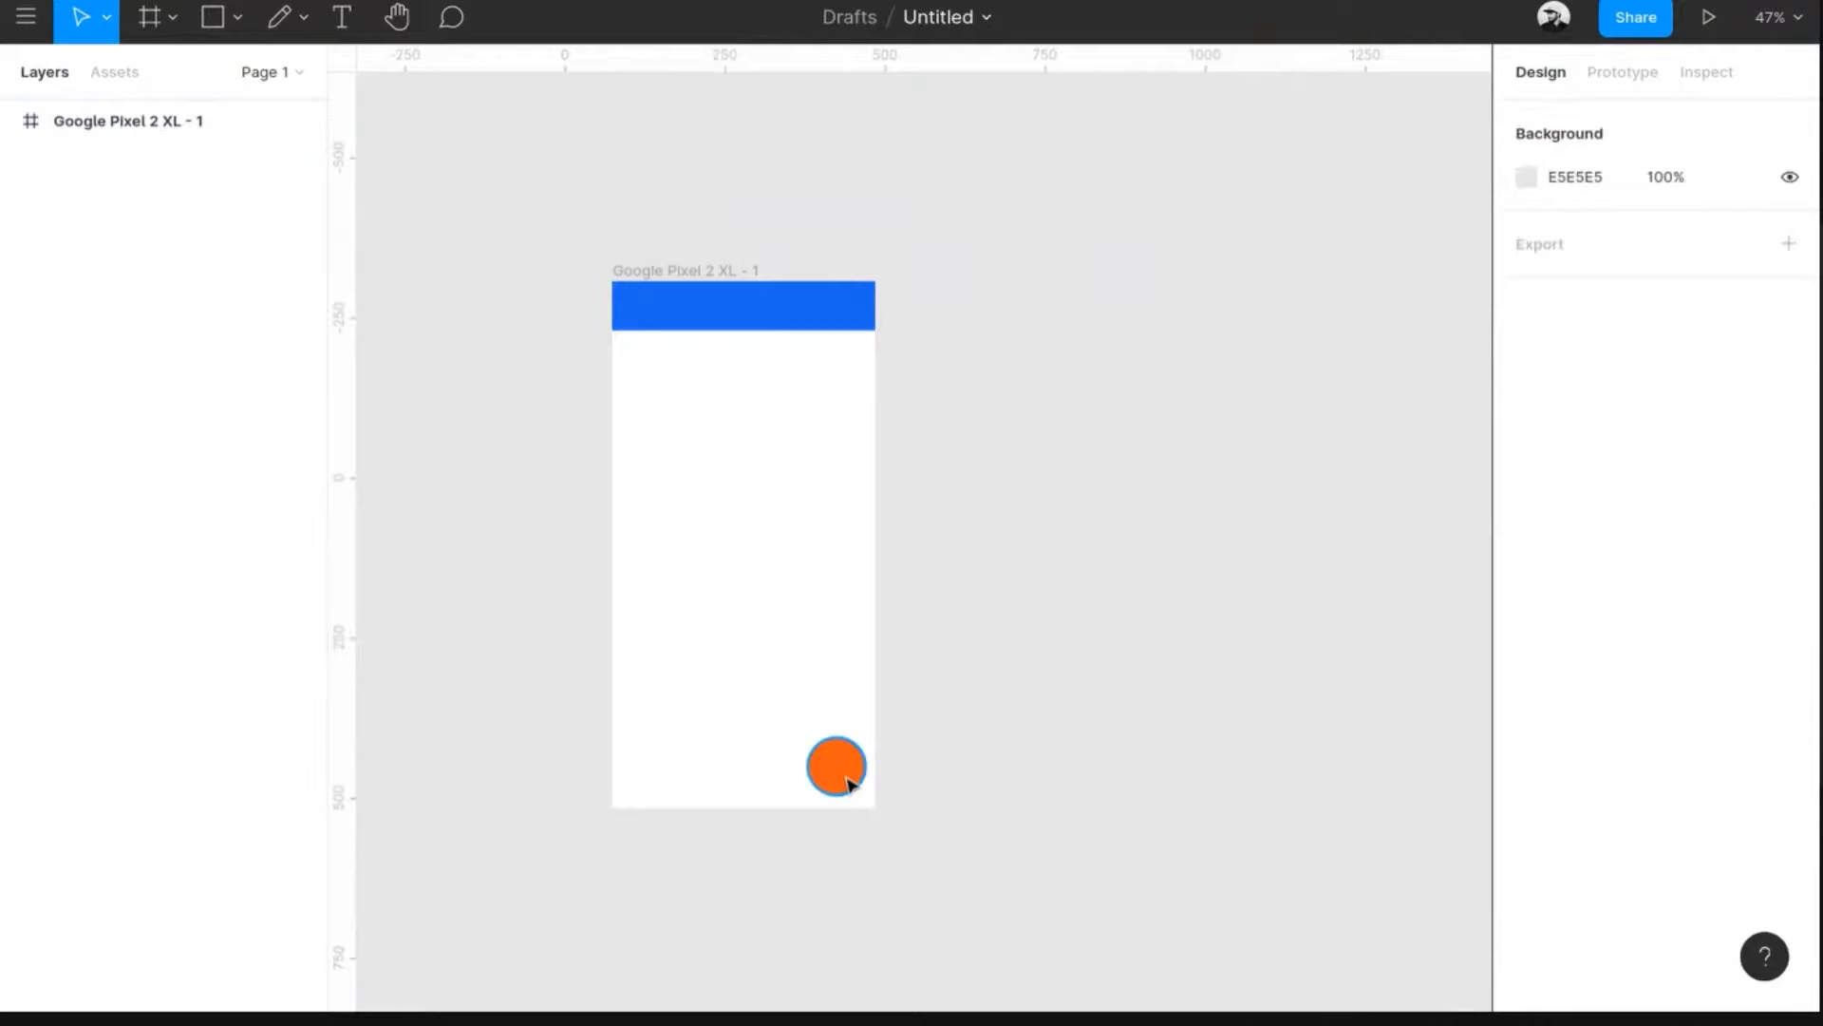
- Set the orange circle's constraints to Right and Bottom, inspect its constraint guides up close, and clear the selection
{"action": "left_click", "coordinate": [852, 782]}
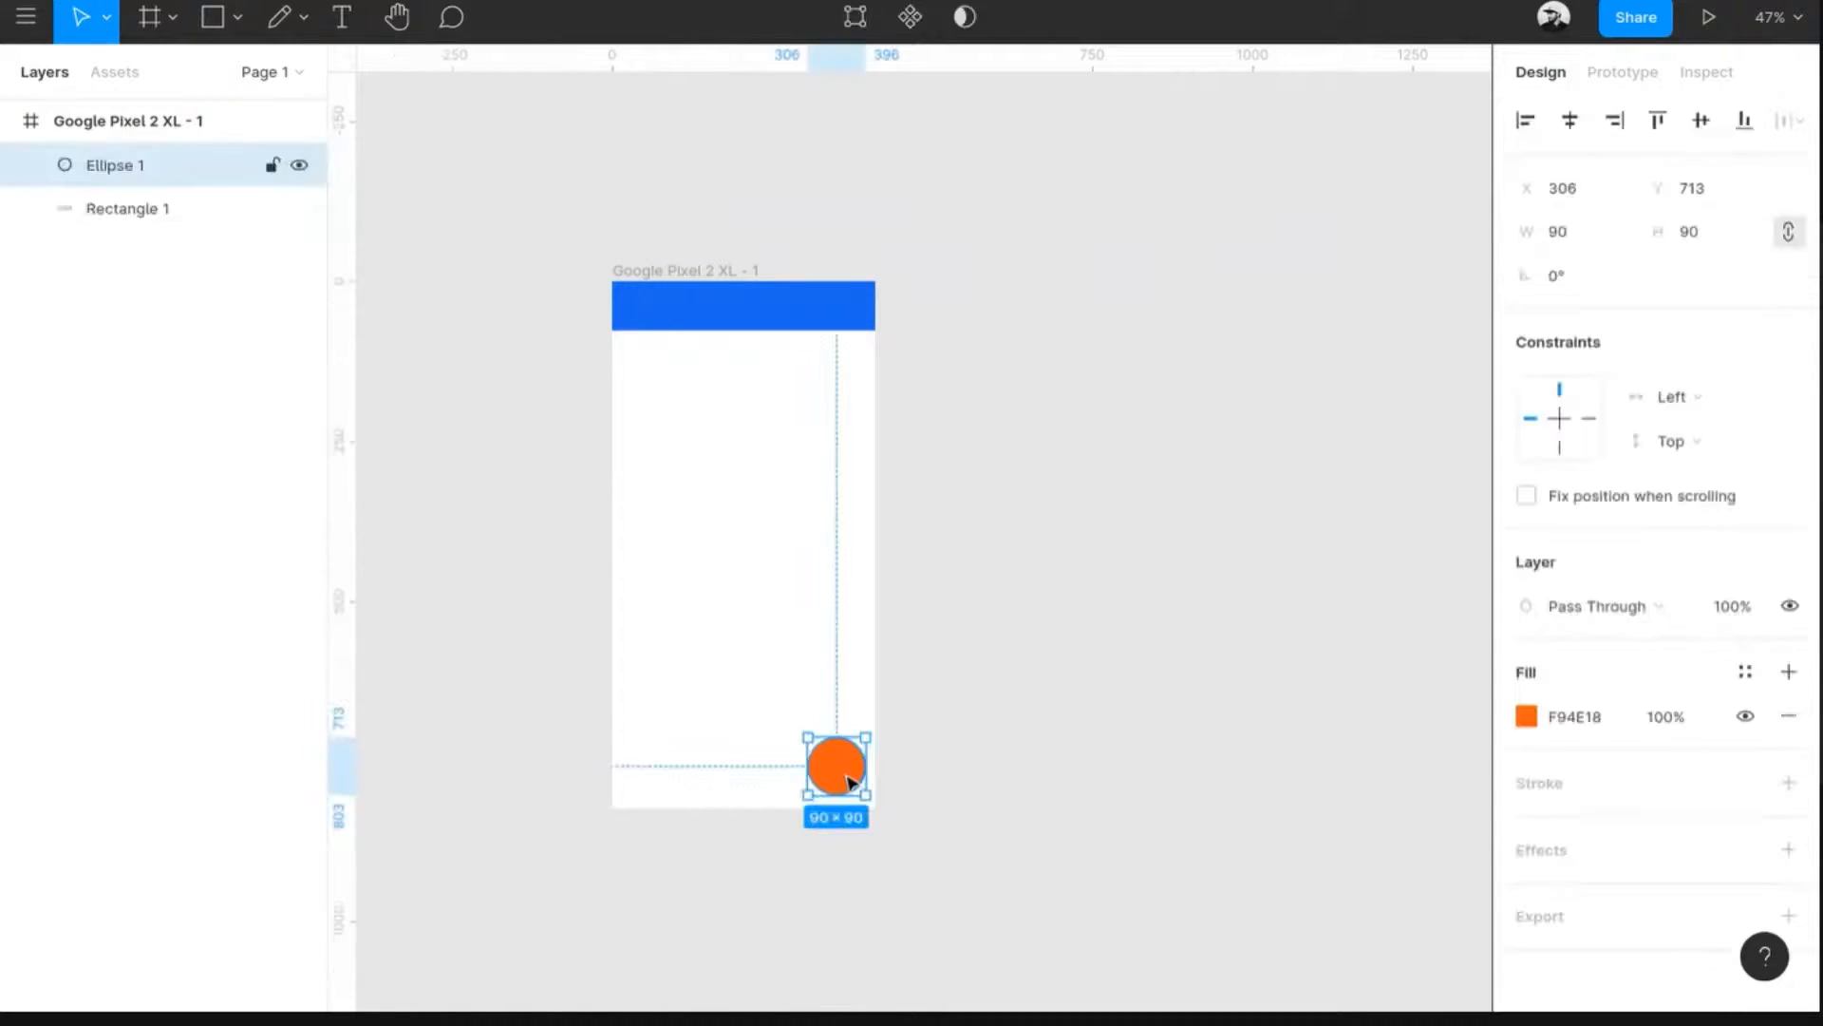
{"action": "left_click", "coordinate": [1672, 410]}
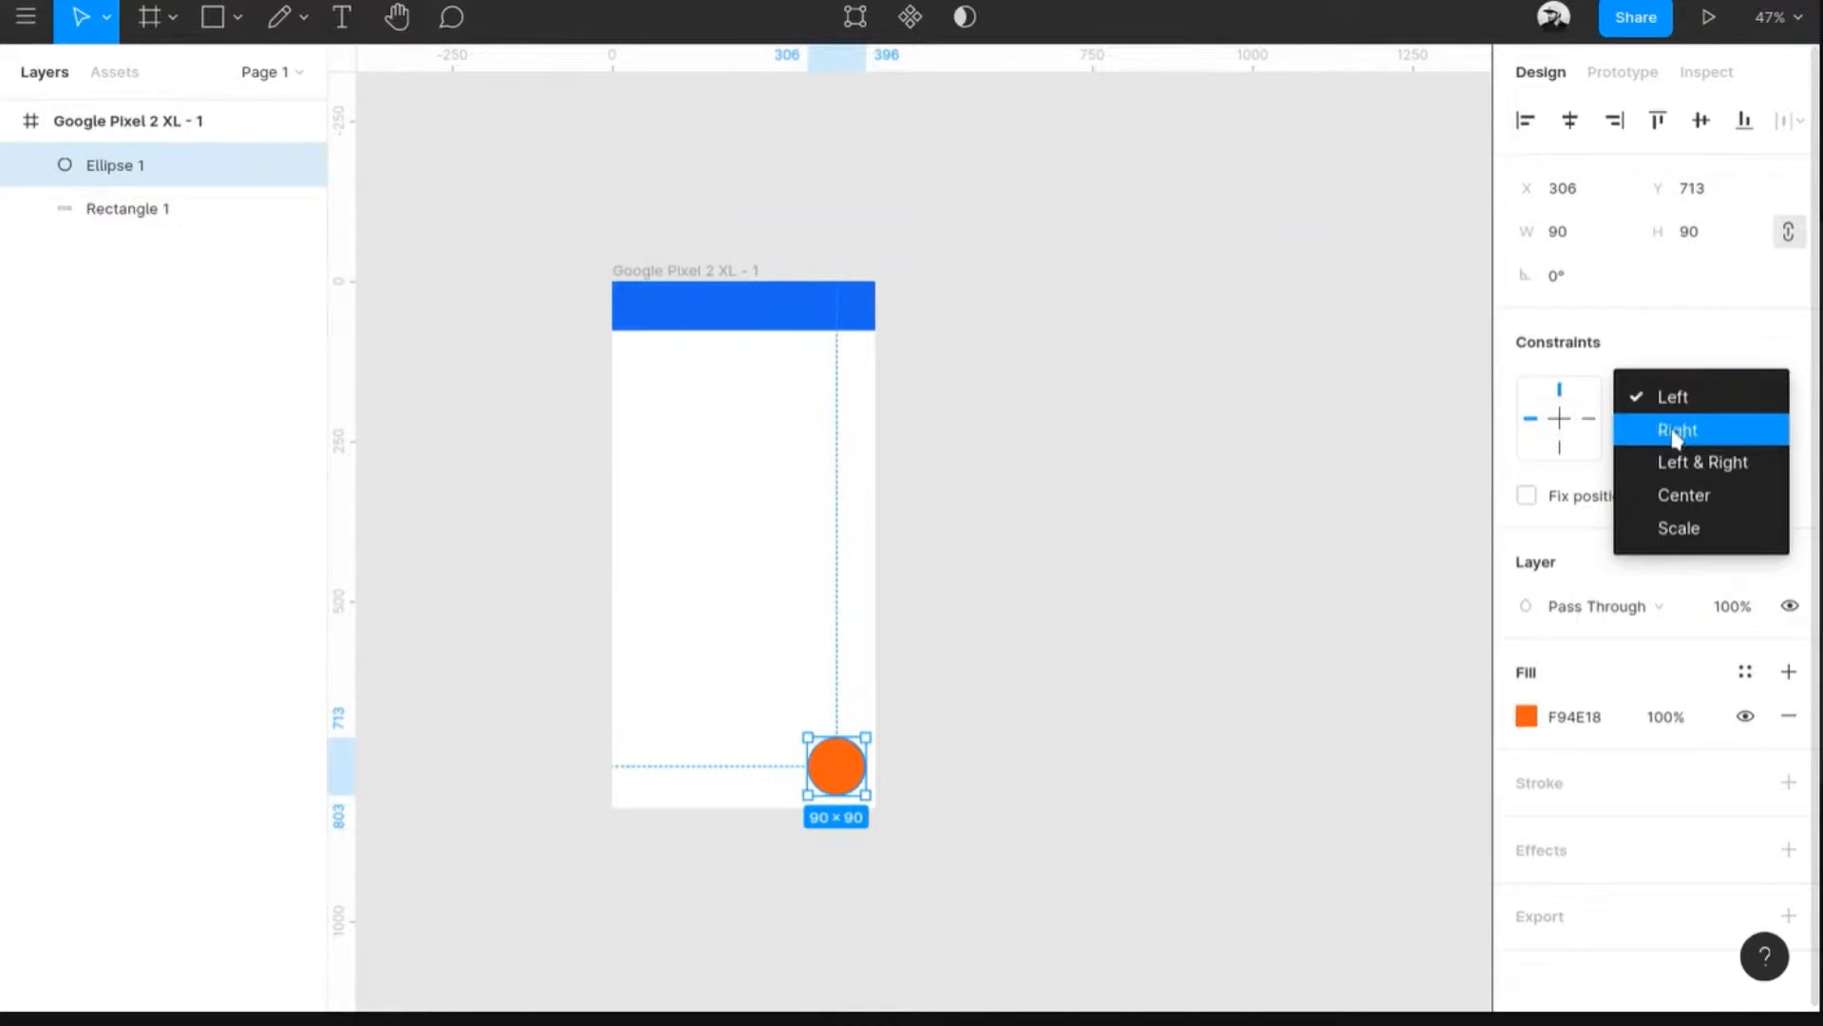
{"action": "left_click", "coordinate": [1677, 433]}
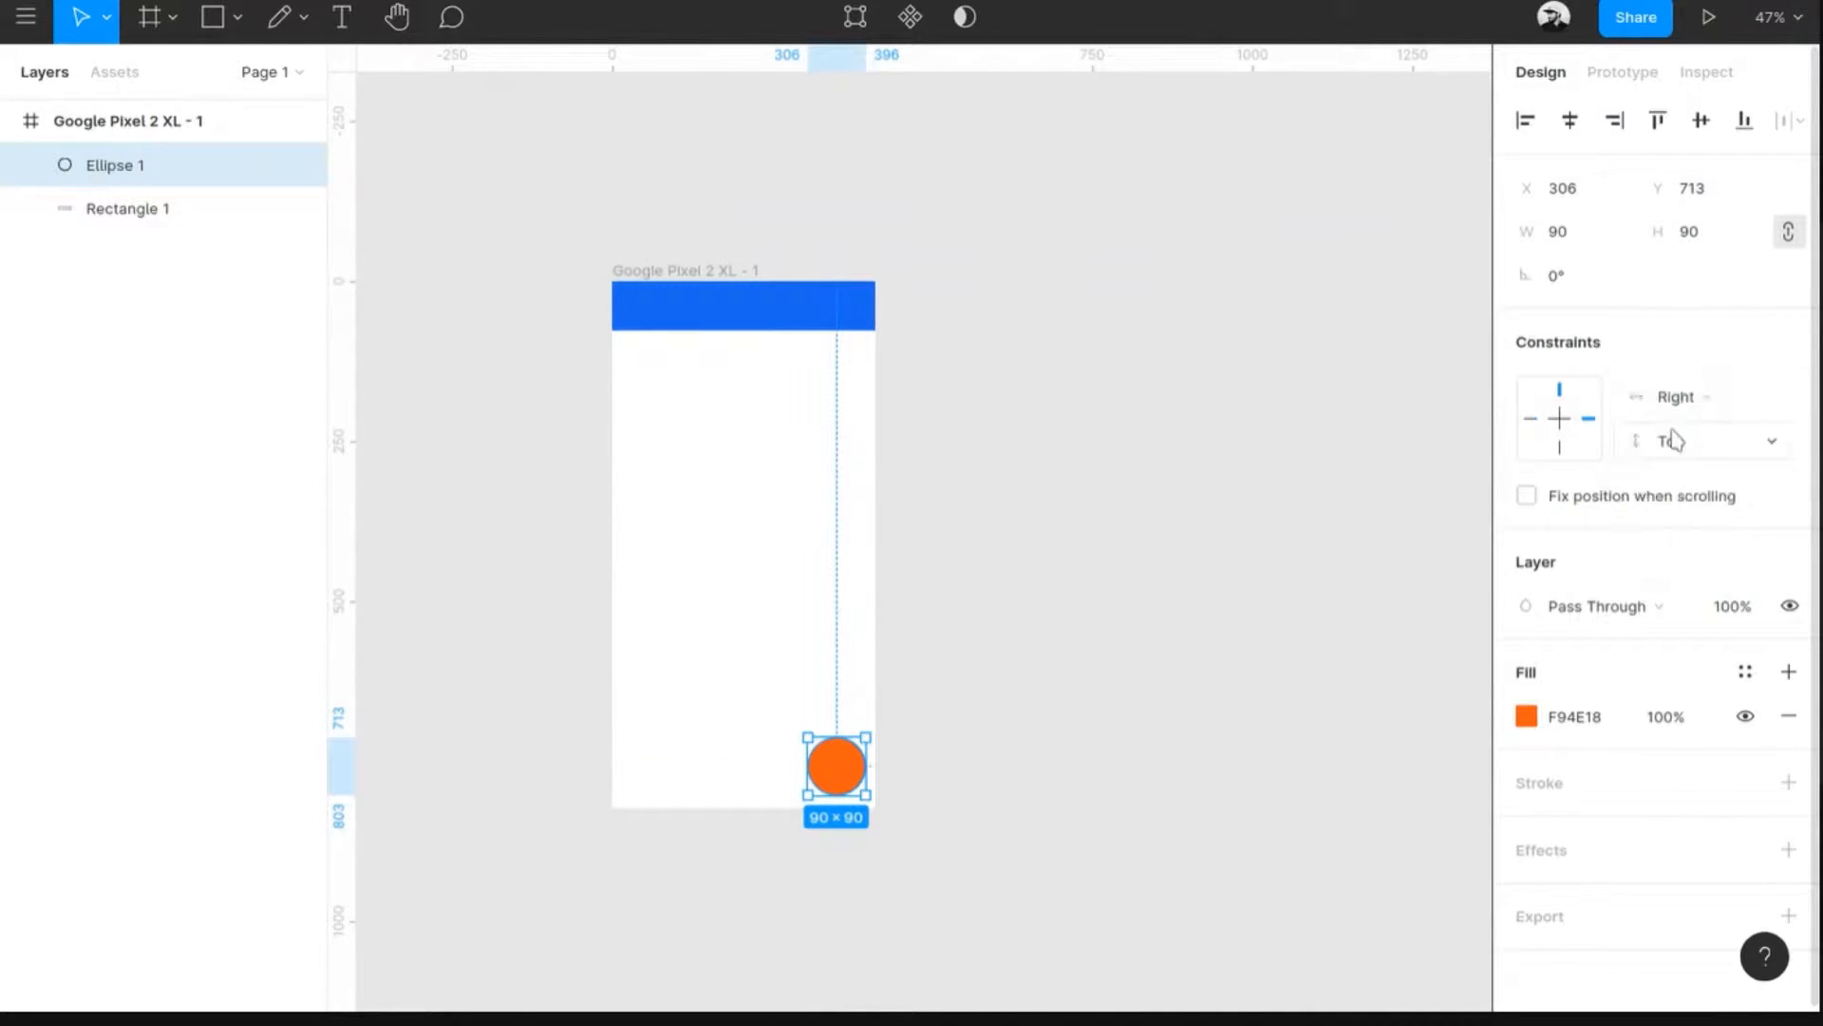
{"action": "left_click", "coordinate": [1721, 447]}
{"action": "left_click", "coordinate": [1713, 473]}
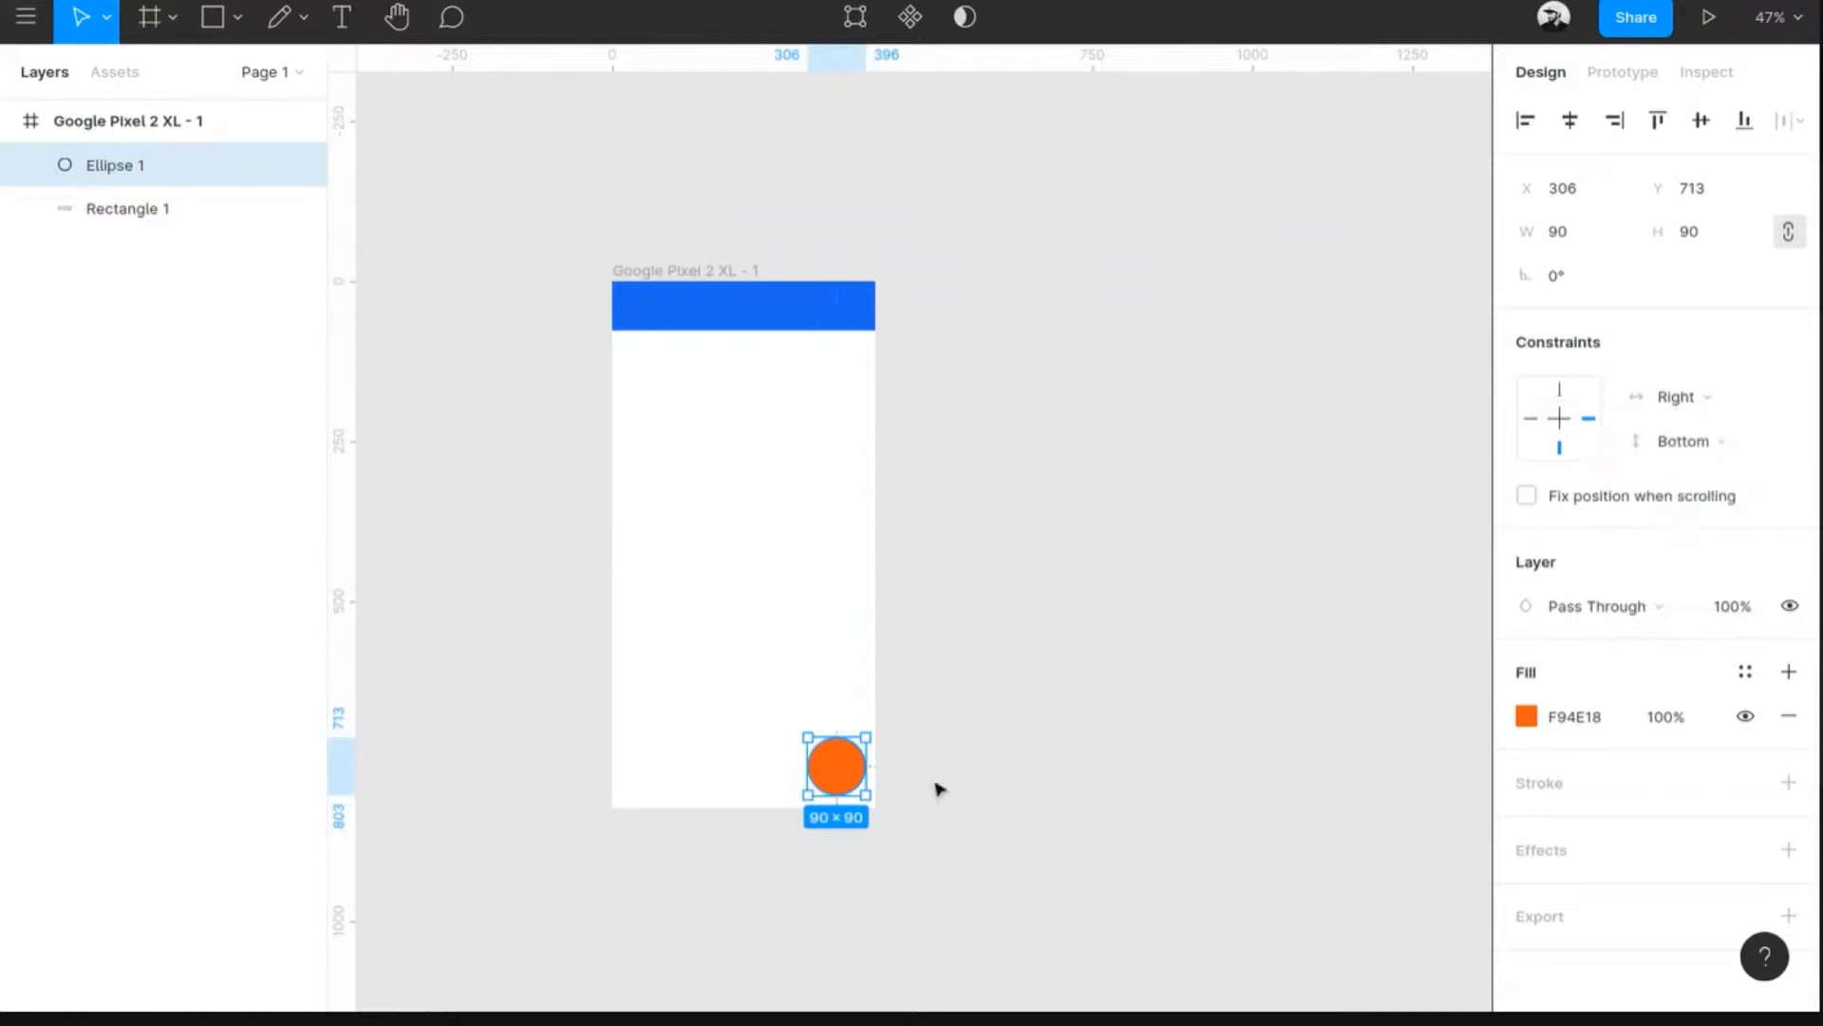
{"action": "scroll", "coordinate": [835, 807], "scroll_direction": "up", "scroll_amount": 6}
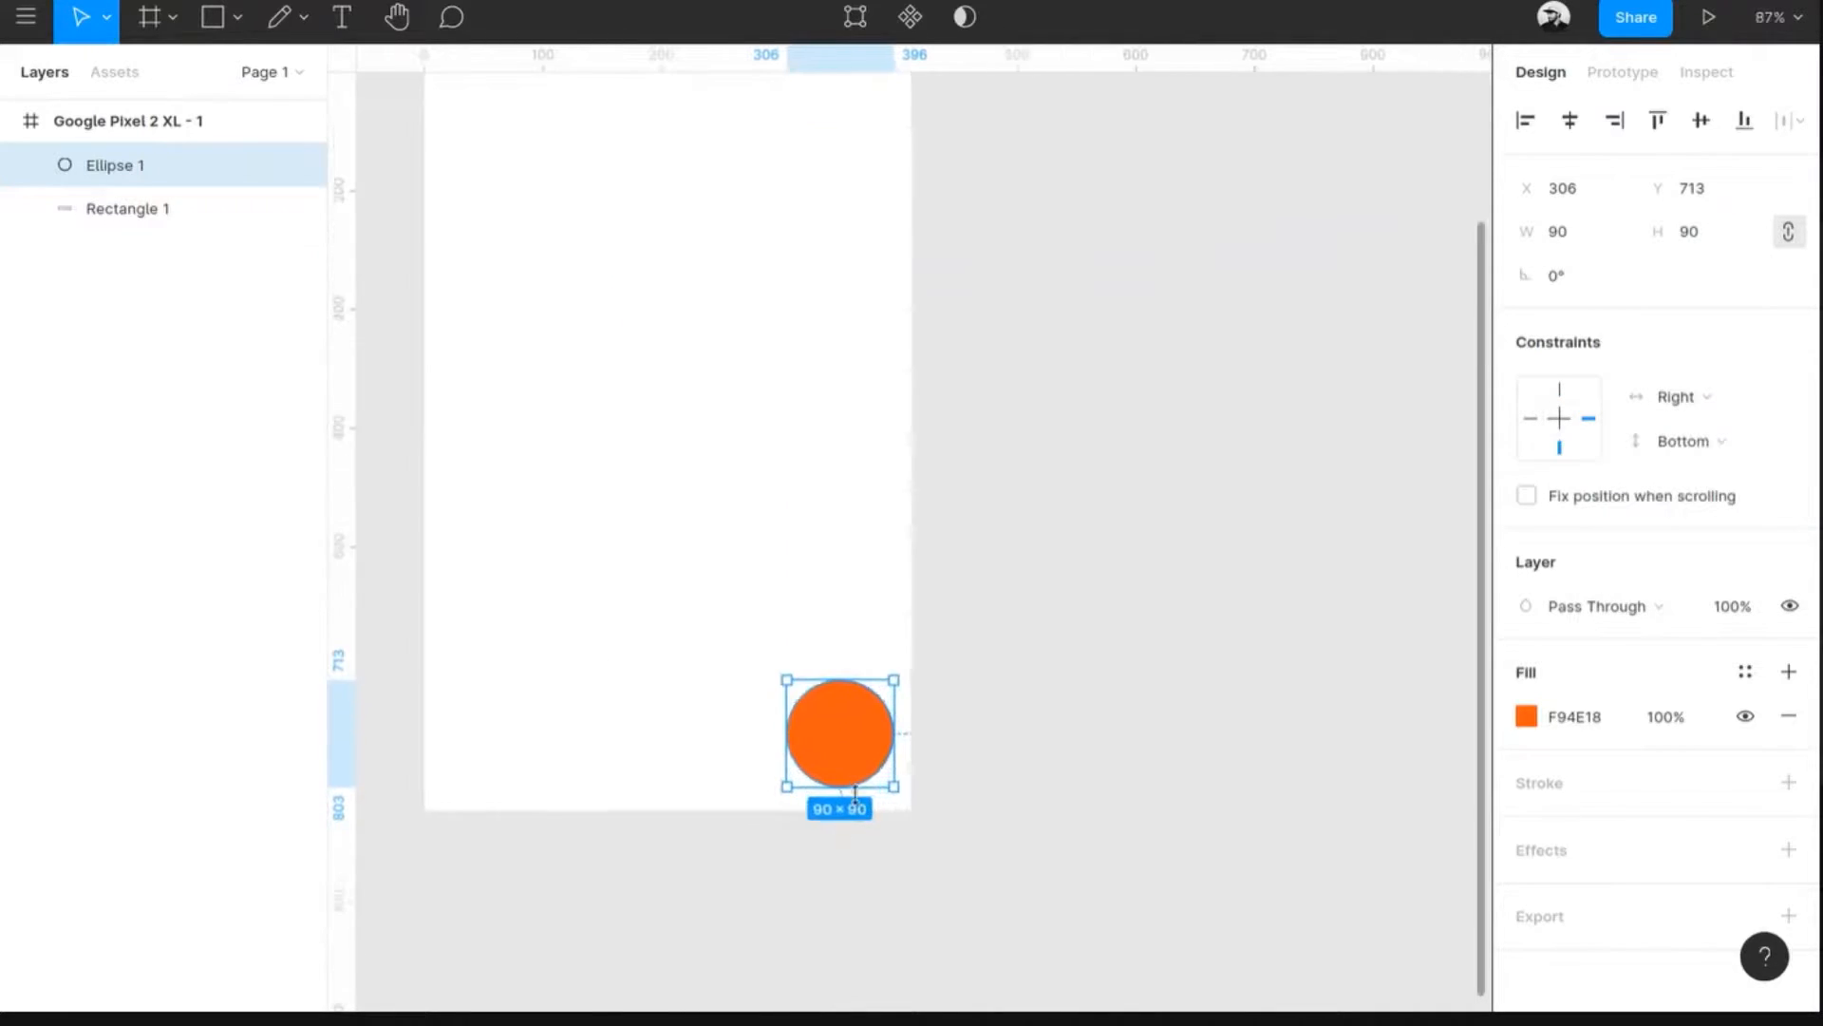
{"action": "scroll", "coordinate": [855, 791], "scroll_direction": "up", "scroll_amount": 6}
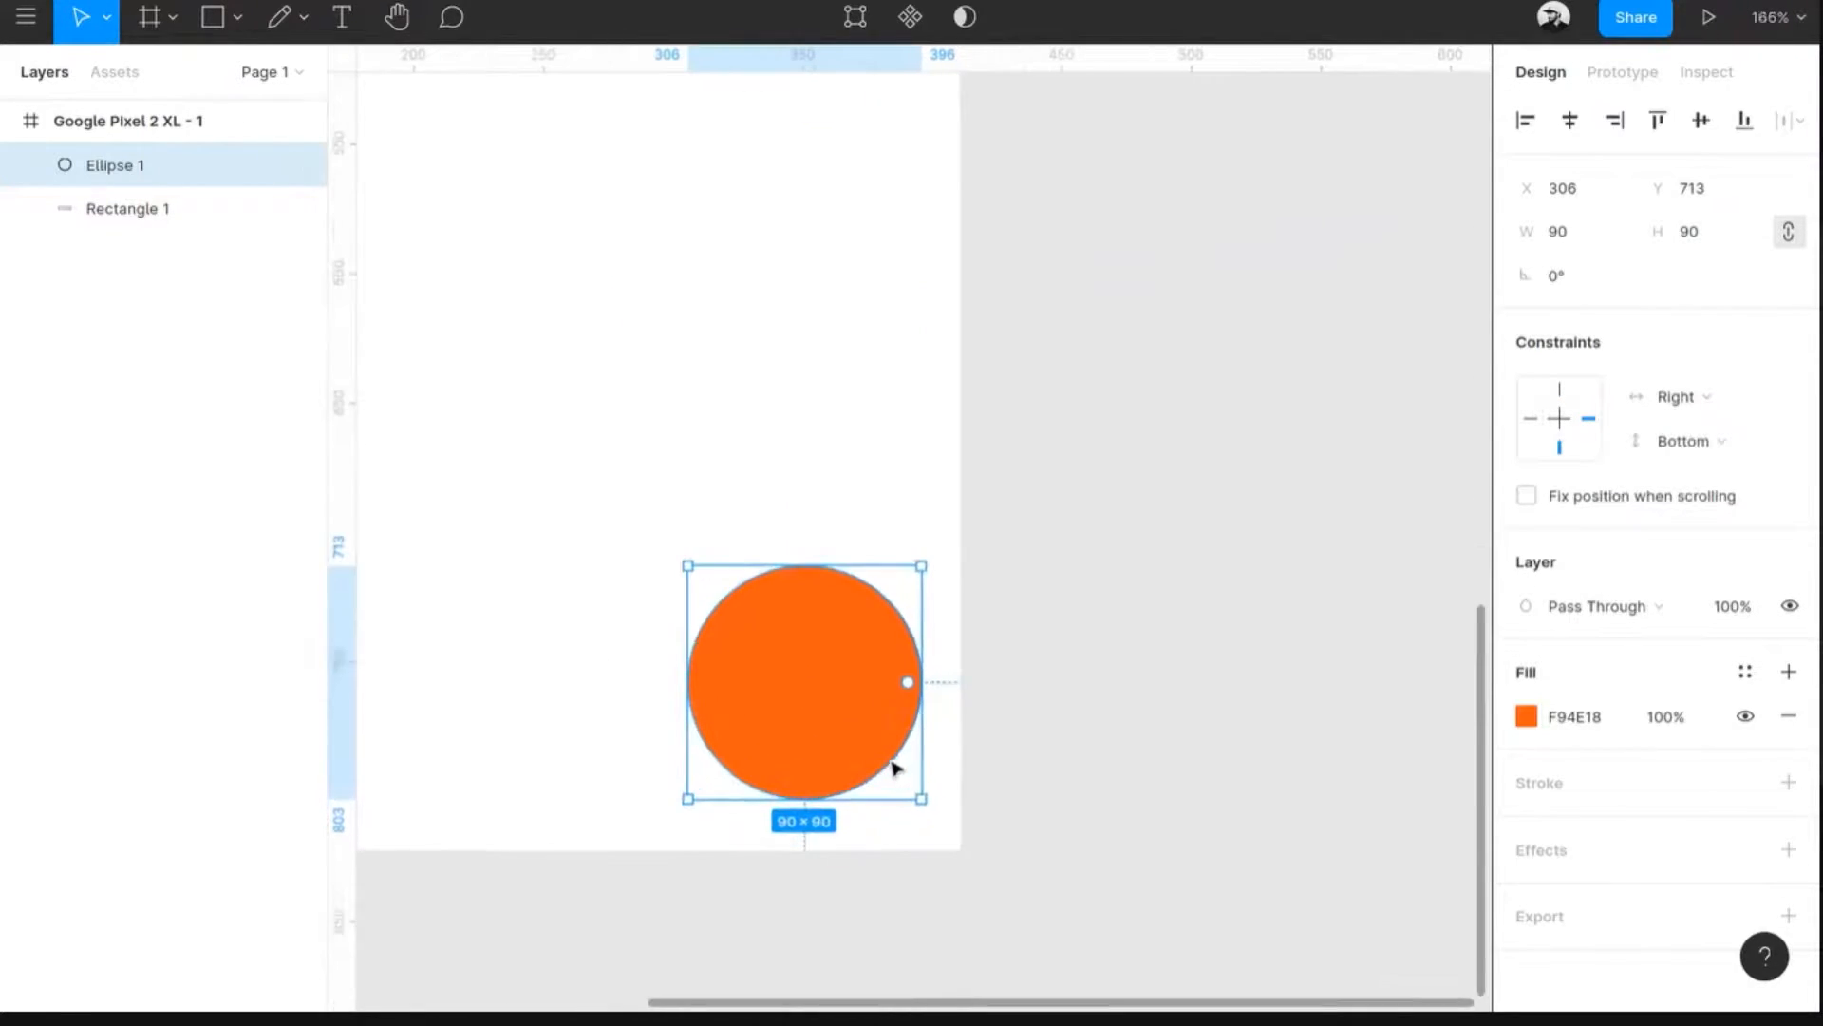
{"action": "left_click", "coordinate": [813, 859]}
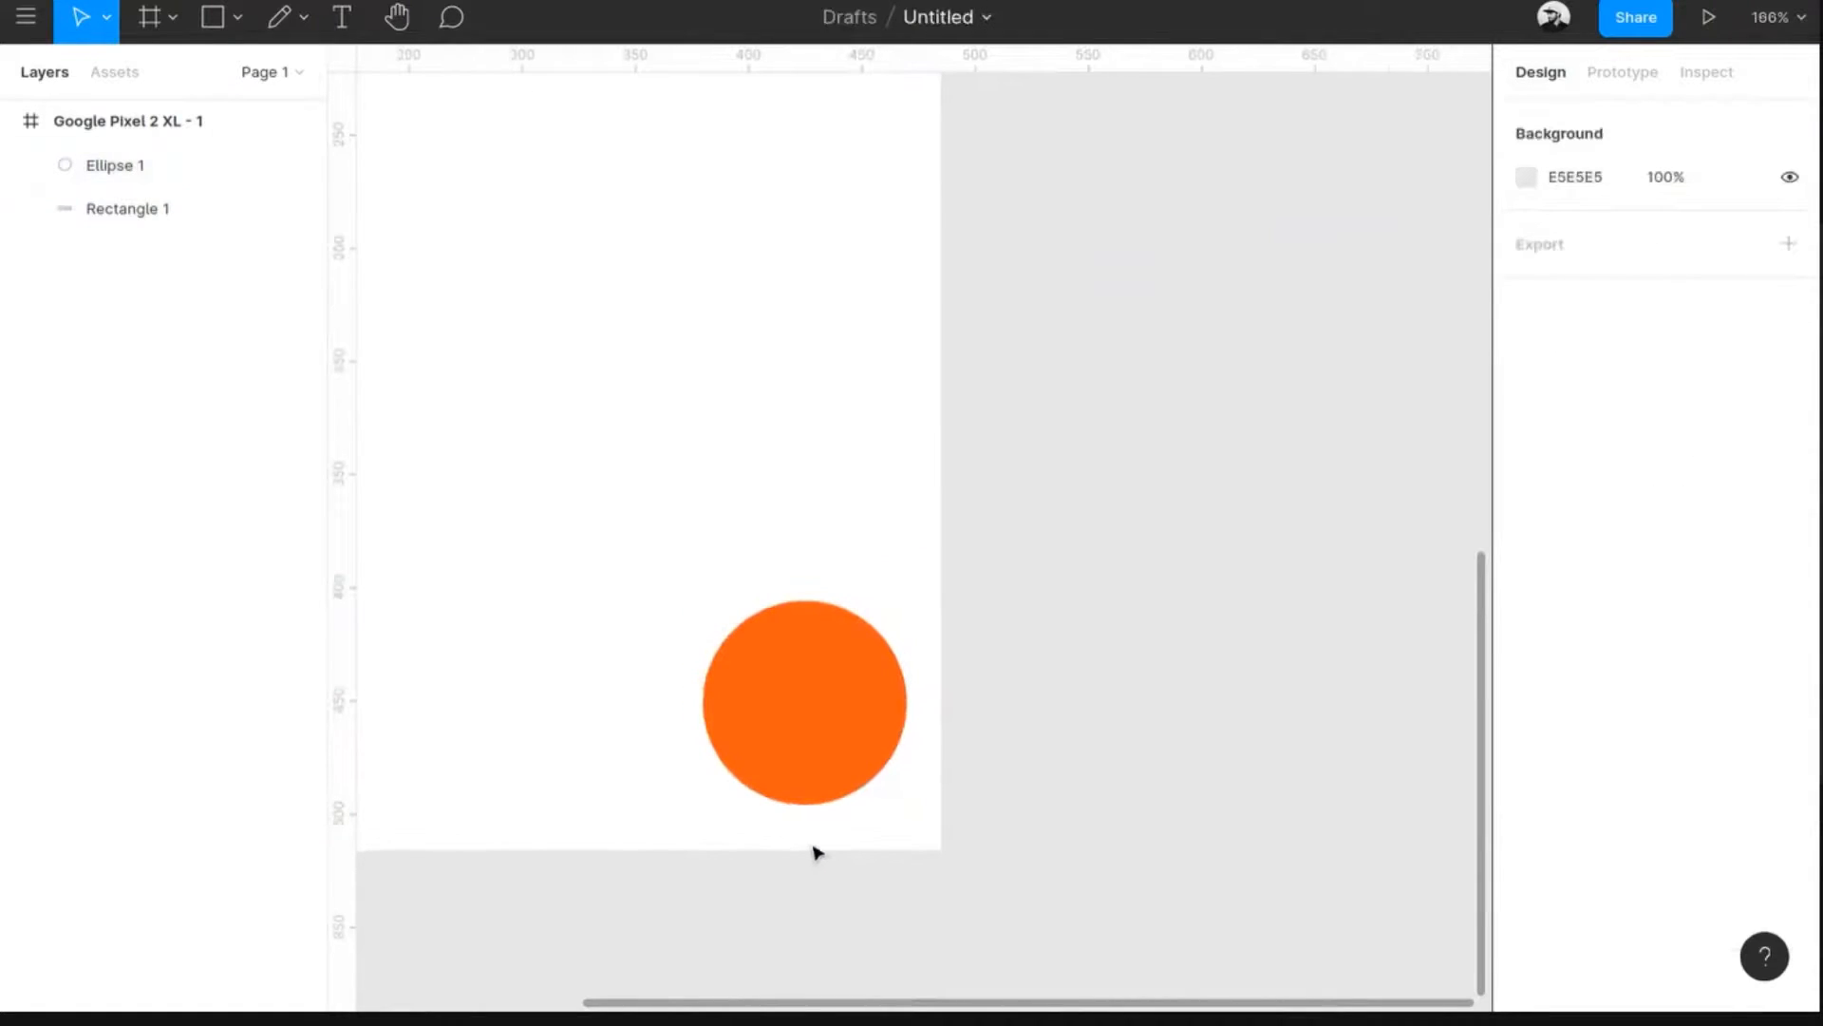
- Test the circle's constraints by resizing the phone frame to about 682 × 814, select the header to check it, and undo the resize
{"action": "scroll", "coordinate": [815, 852], "scroll_direction": "down", "scroll_amount": 6}
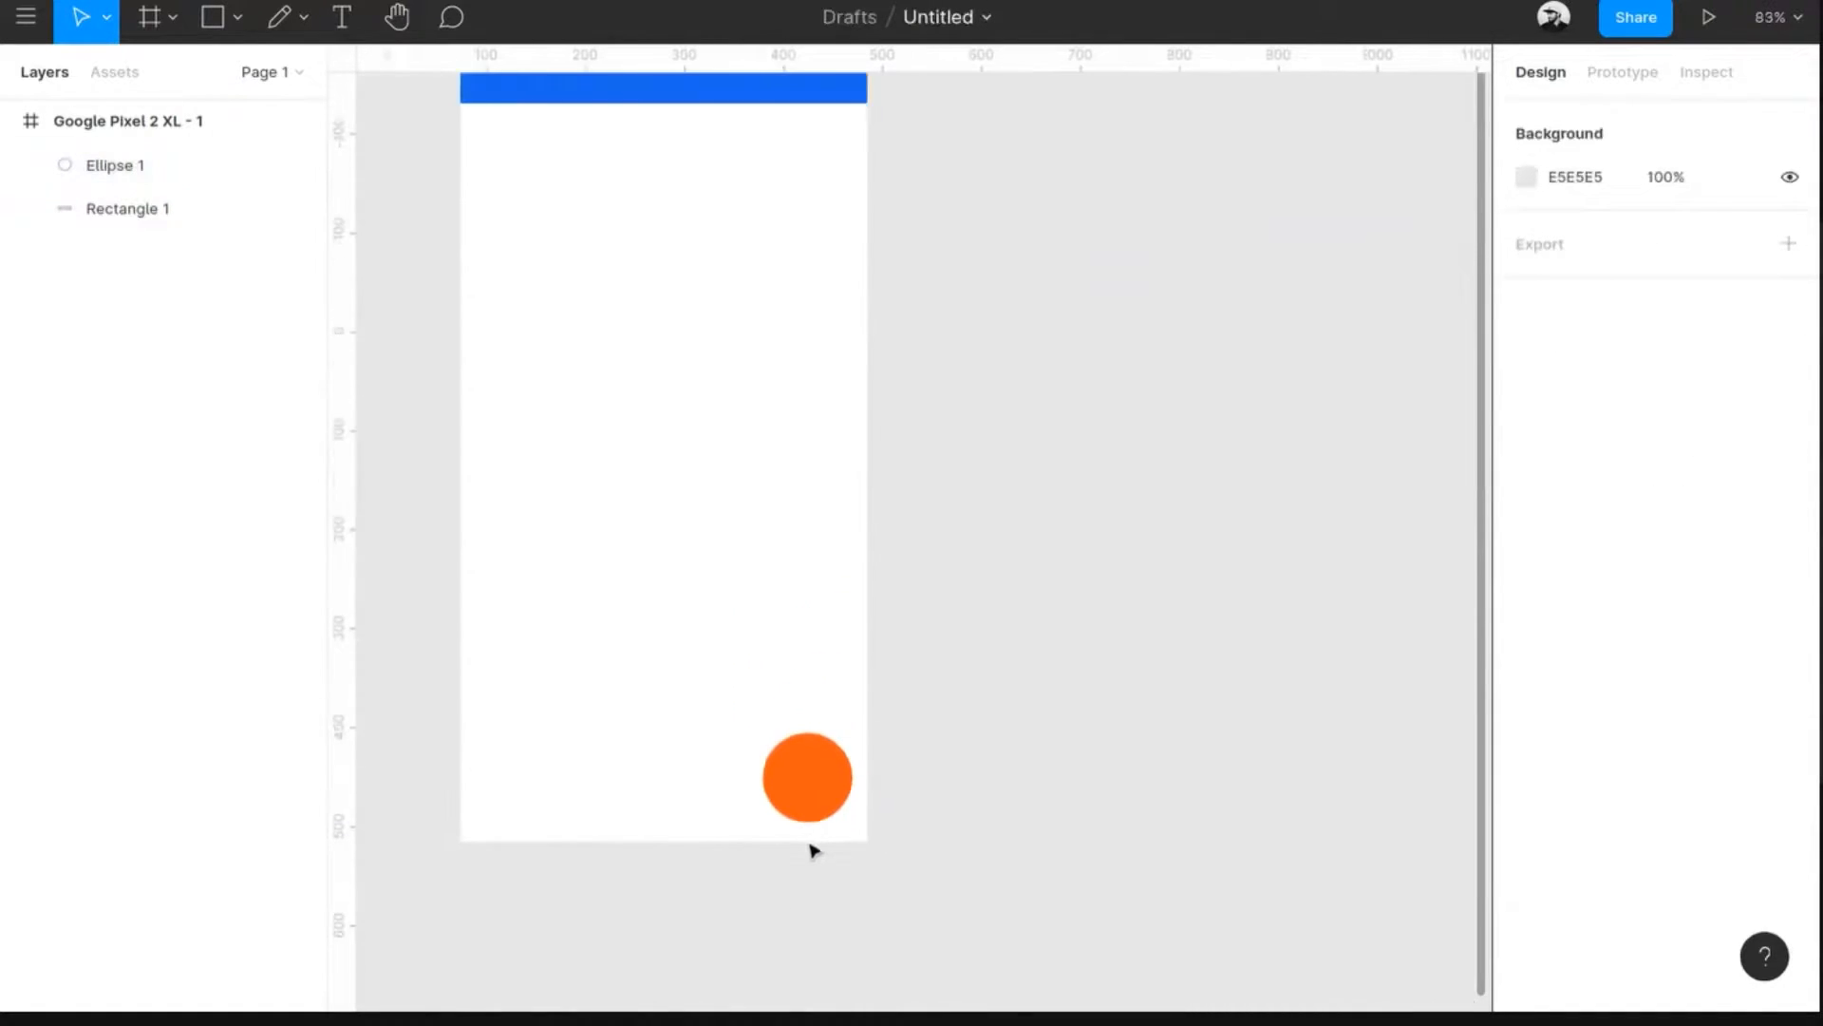
{"action": "scroll", "coordinate": [813, 851], "scroll_direction": "down", "scroll_amount": 4}
{"action": "left_click", "coordinate": [195, 122]}
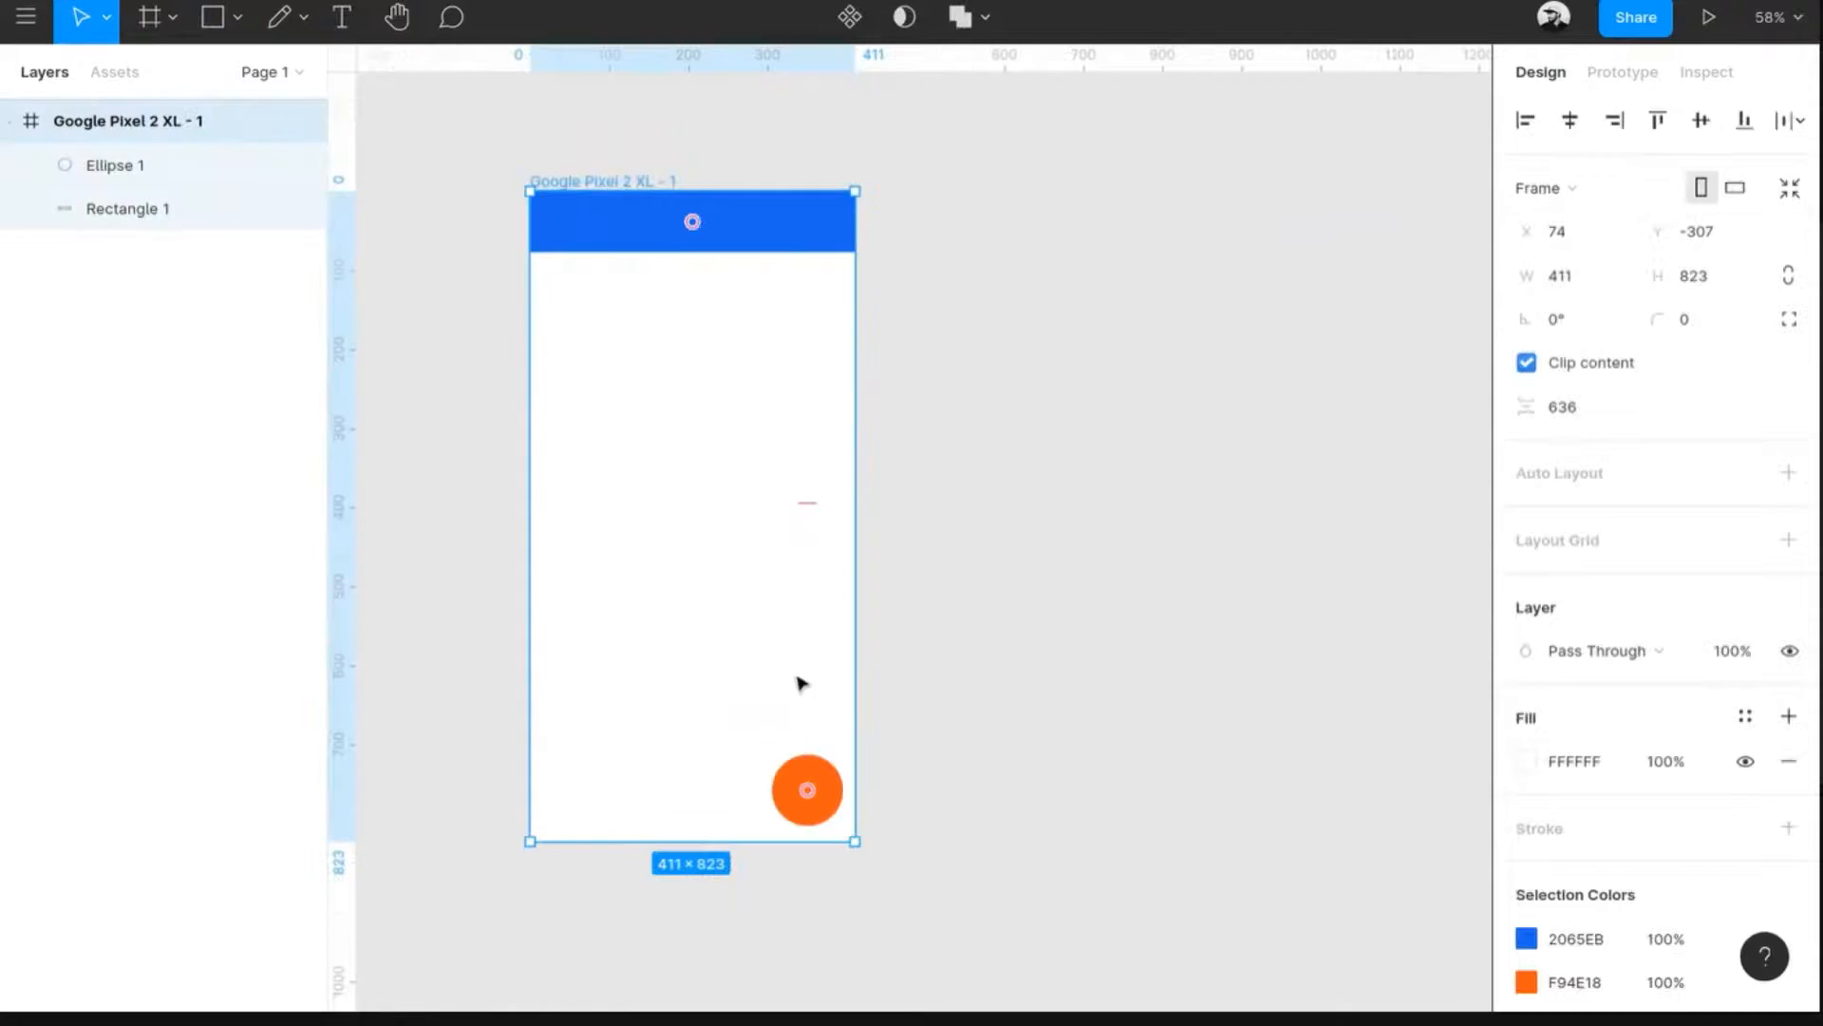
{"action": "left_click_drag", "start_coordinate": [854, 840], "coordinate": [1068, 834]}
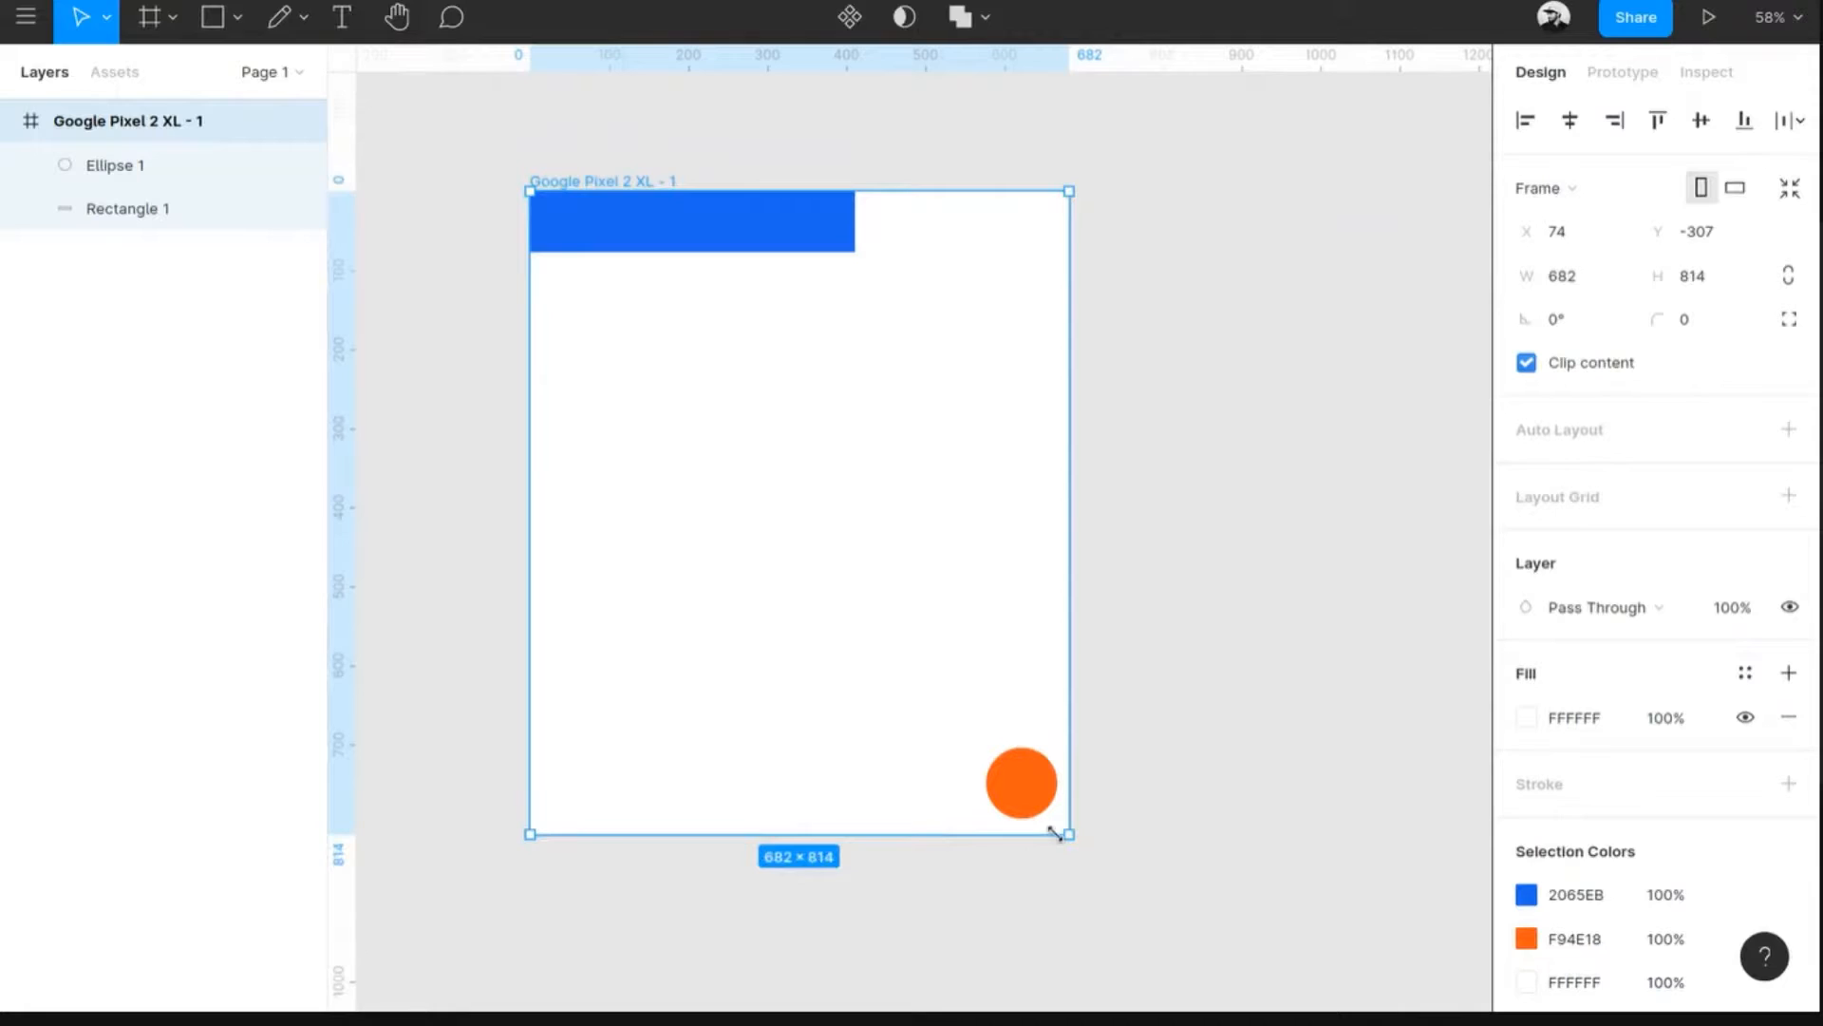
{"action": "left_click", "coordinate": [748, 223]}
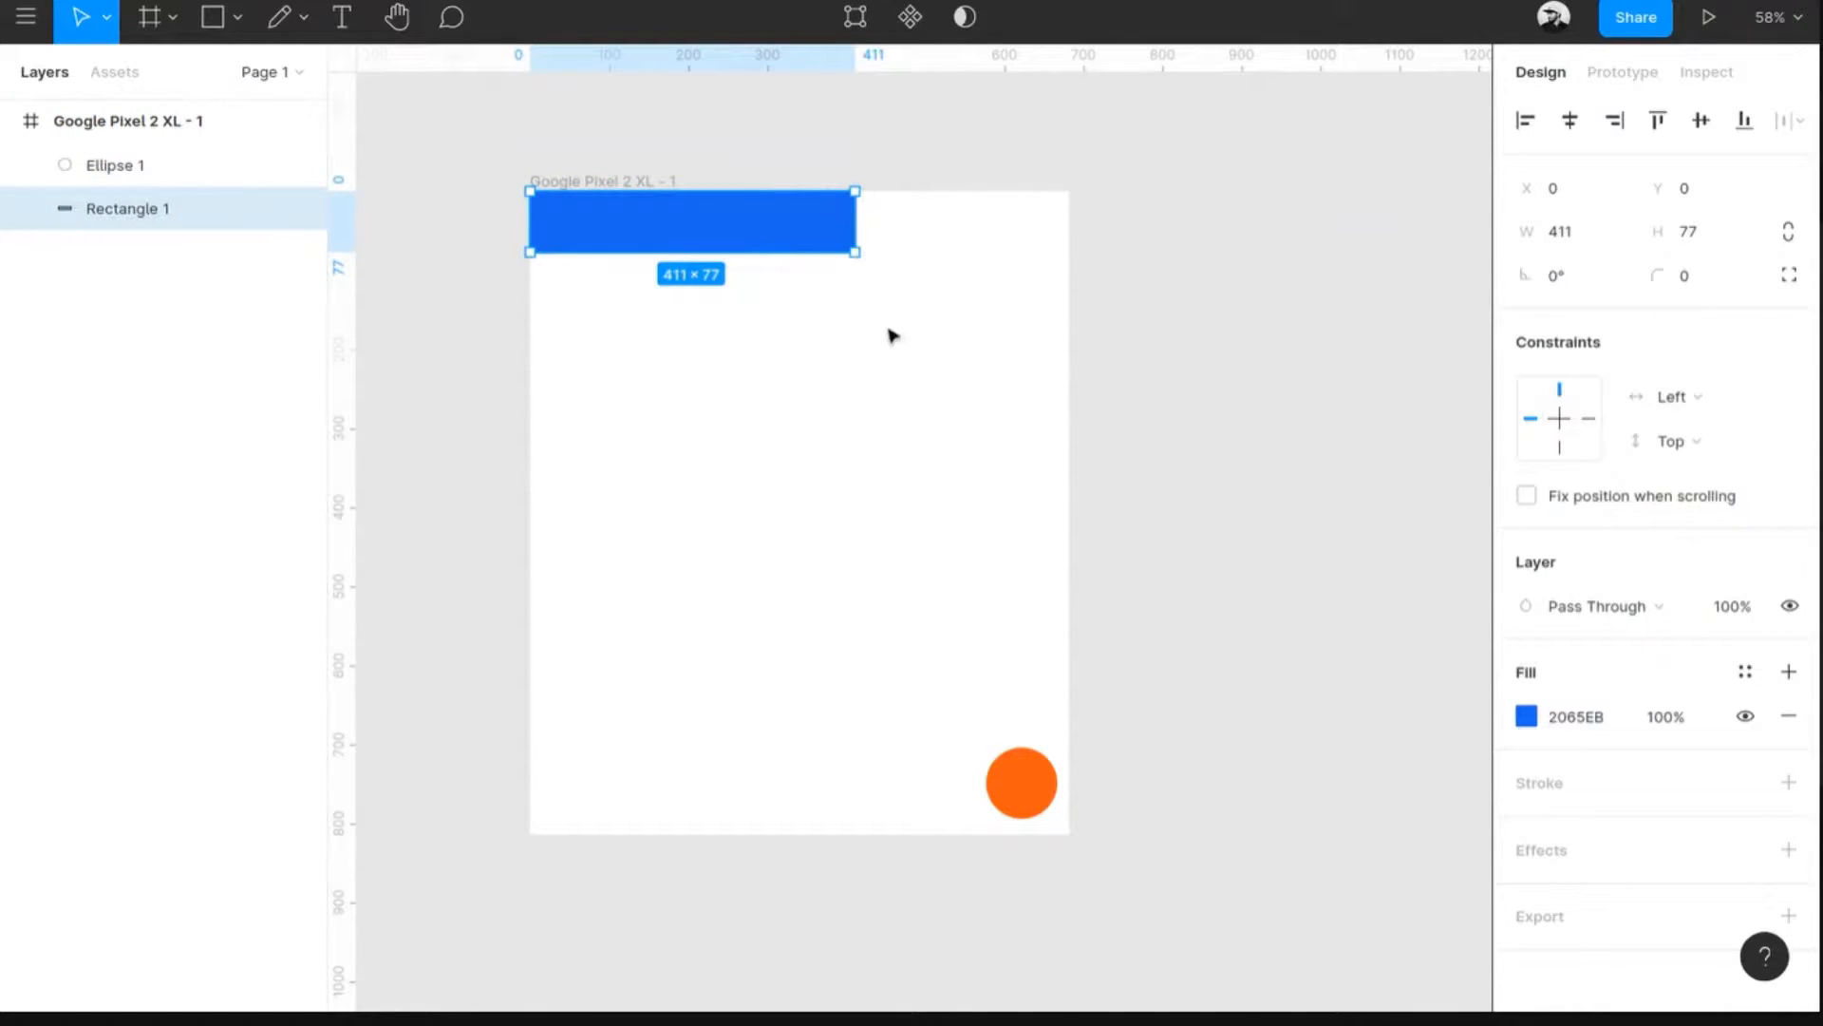
{"action": "key", "text": "ctrl+z"}
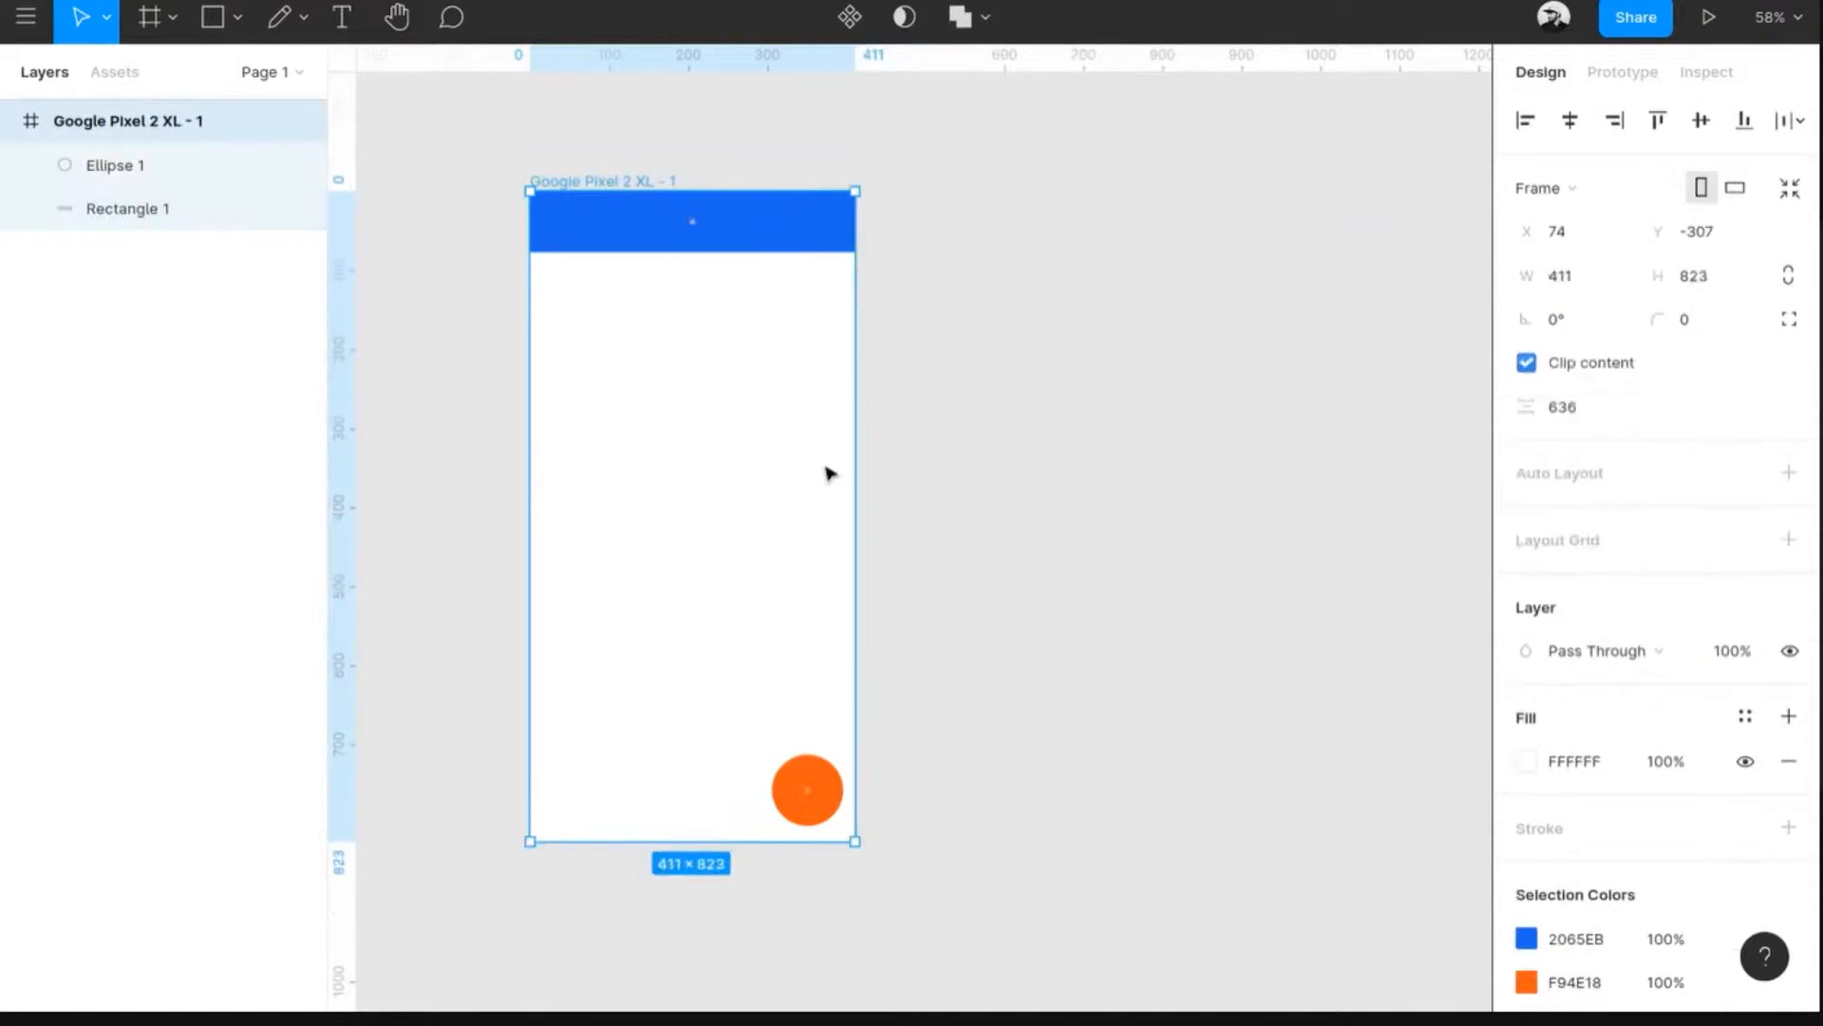
- Set the header rectangle's horizontal constraint to Scale and its vertical constraint to Top
{"action": "left_click", "coordinate": [654, 227]}
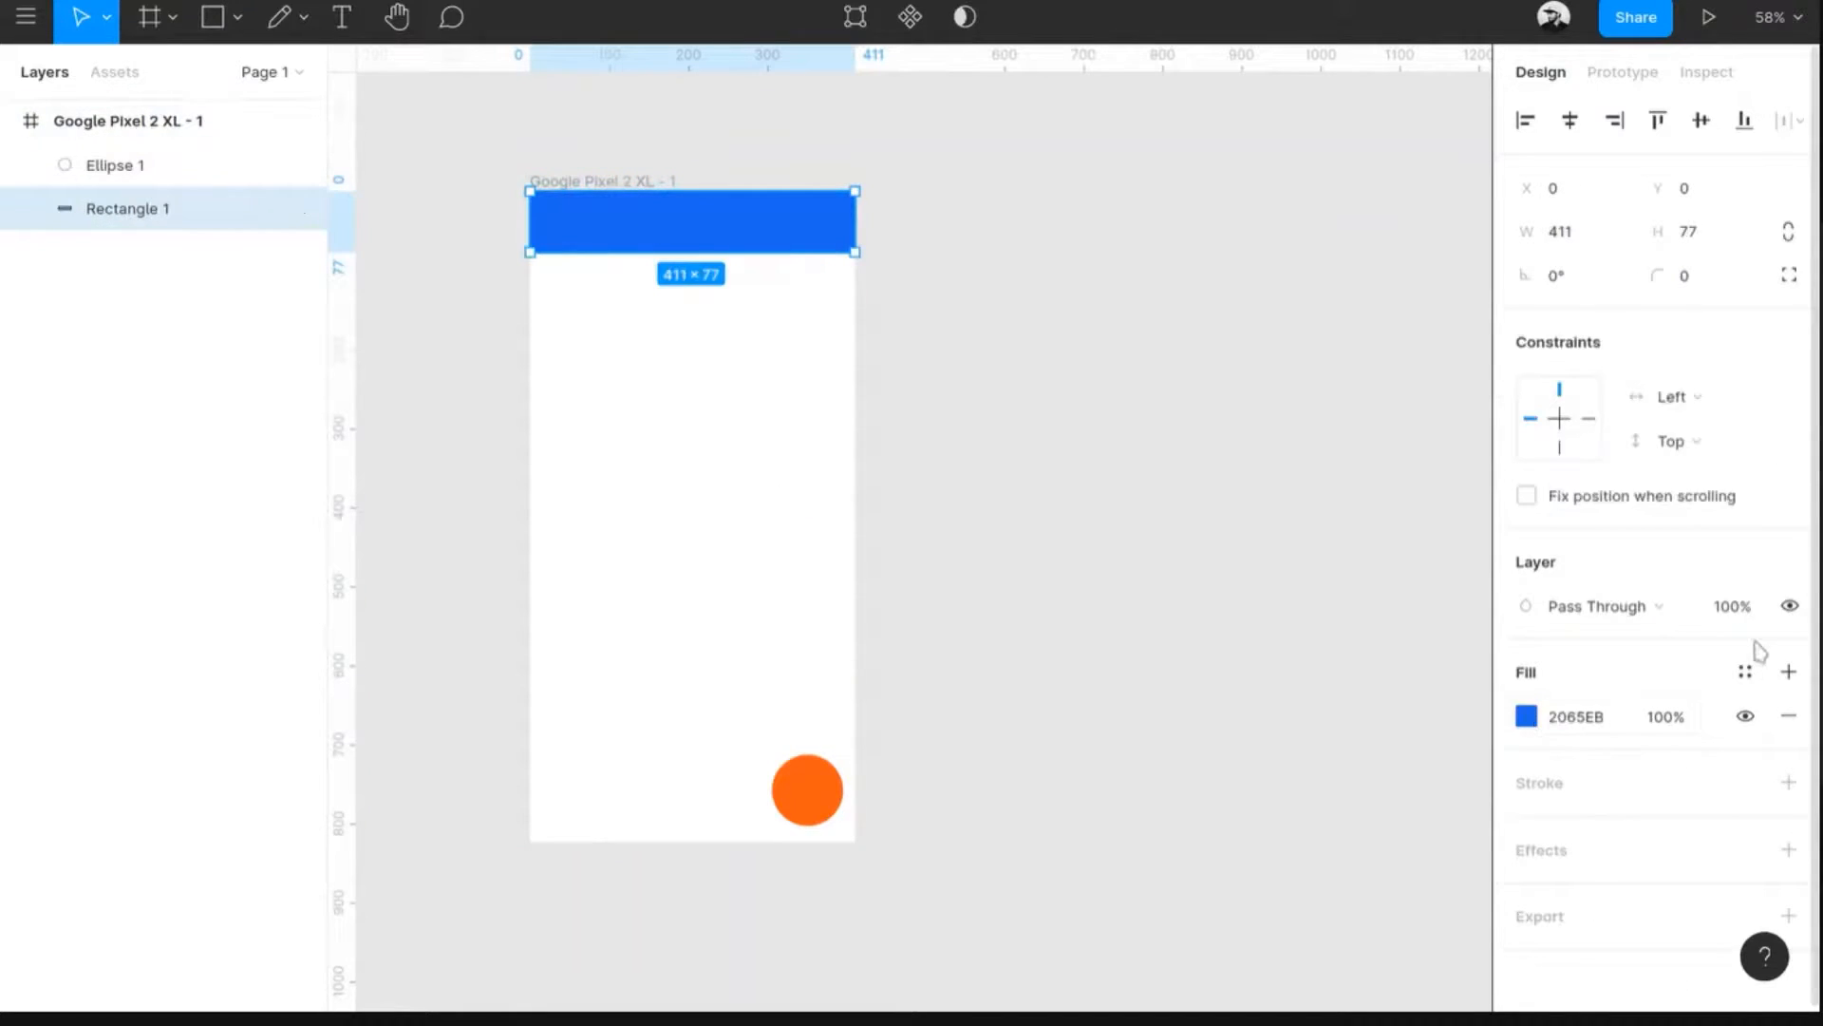
{"action": "left_click", "coordinate": [1679, 411]}
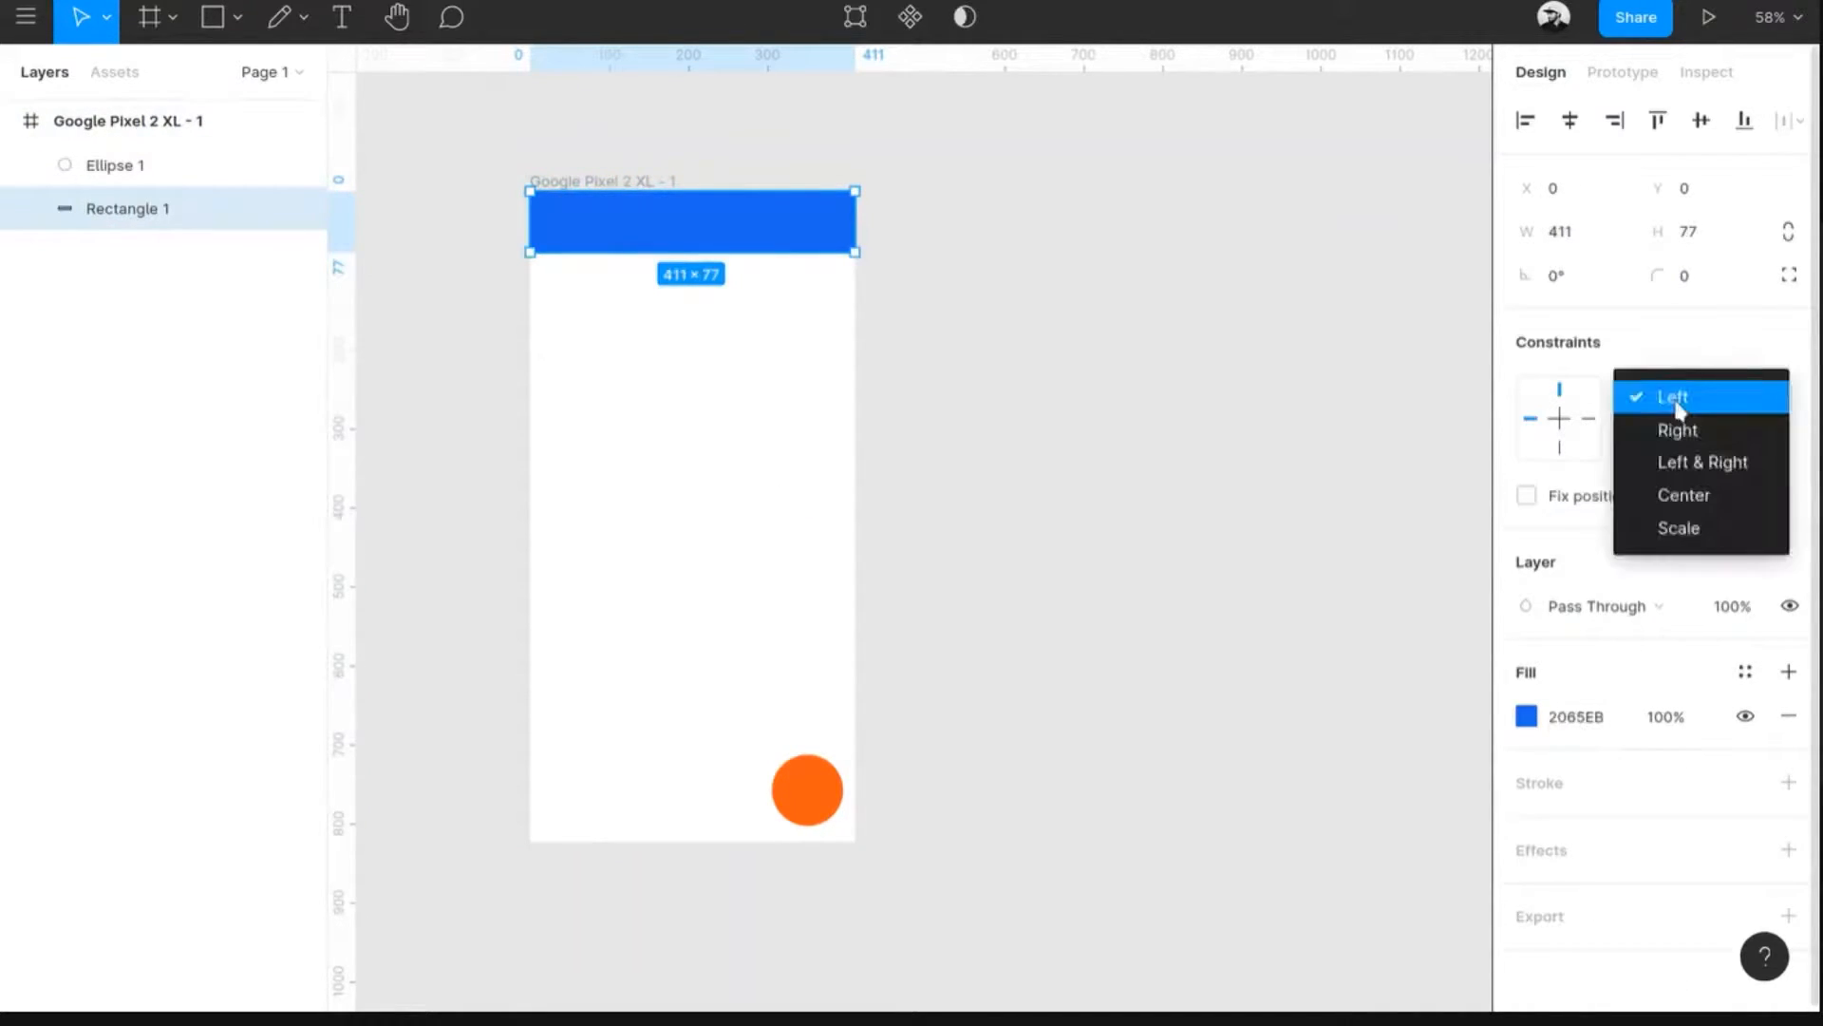
{"action": "left_click", "coordinate": [1679, 528]}
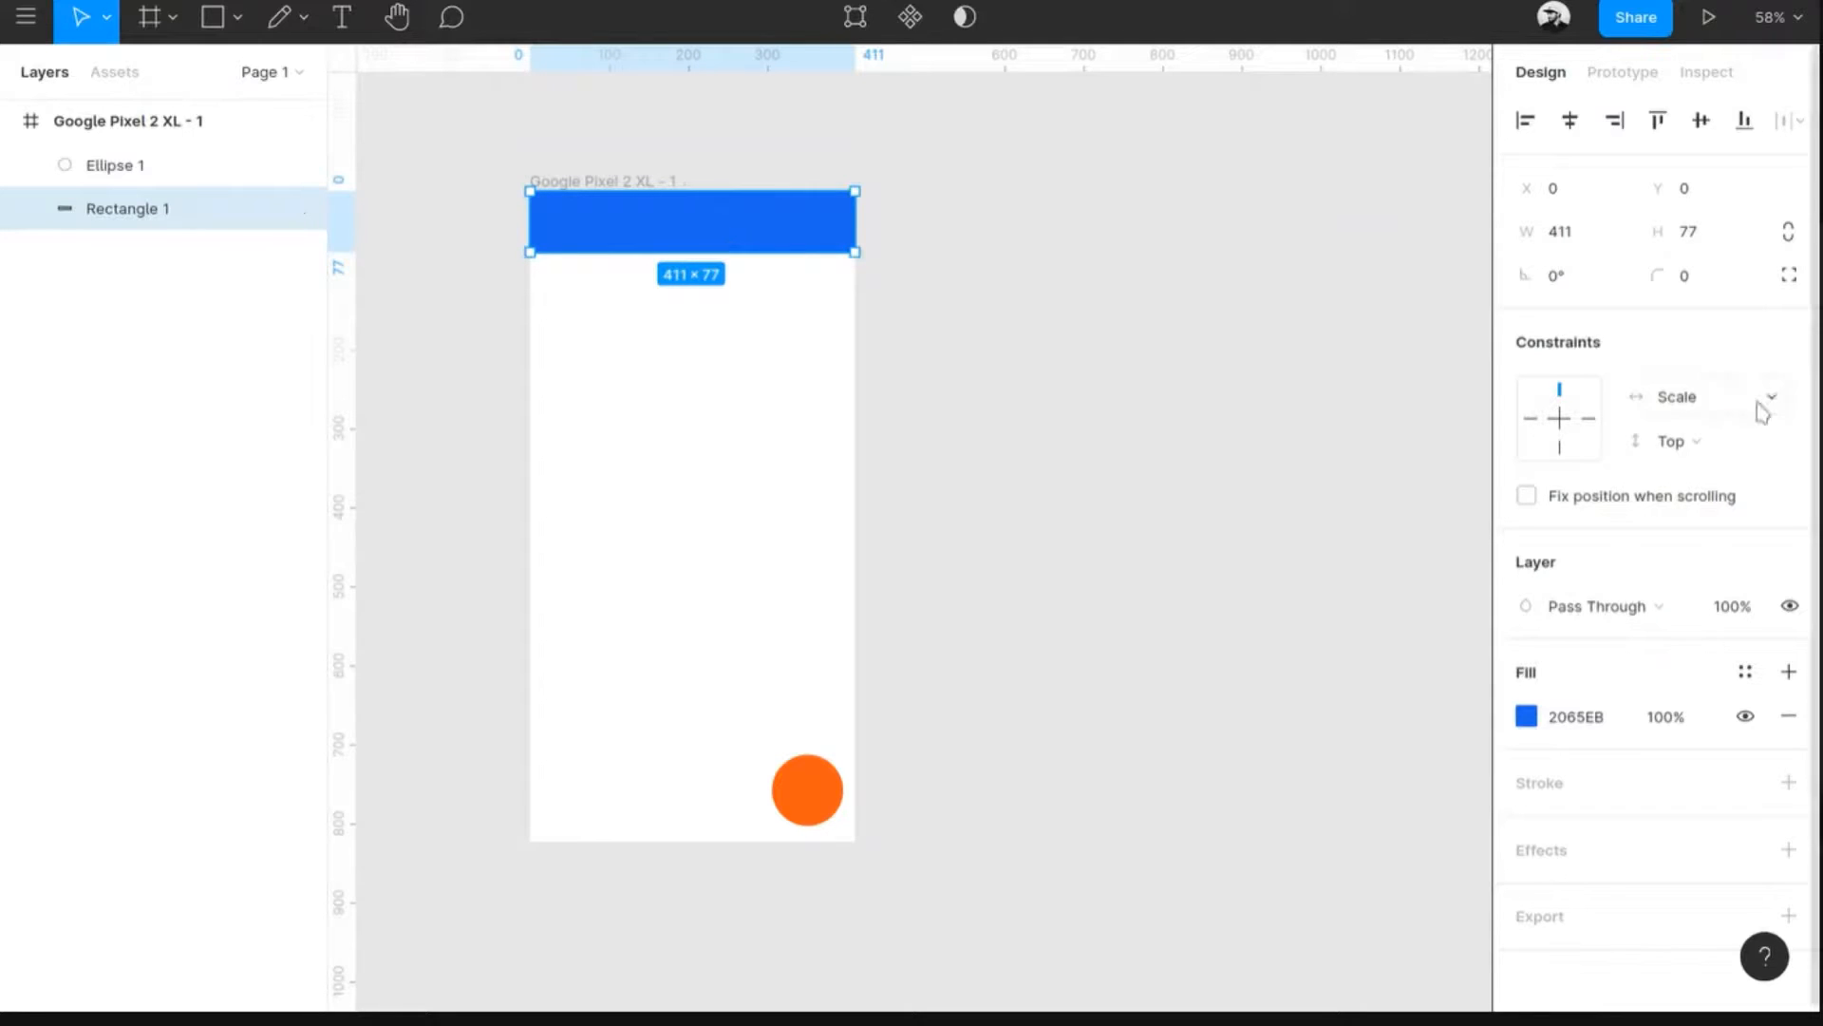
{"action": "left_click", "coordinate": [1687, 446]}
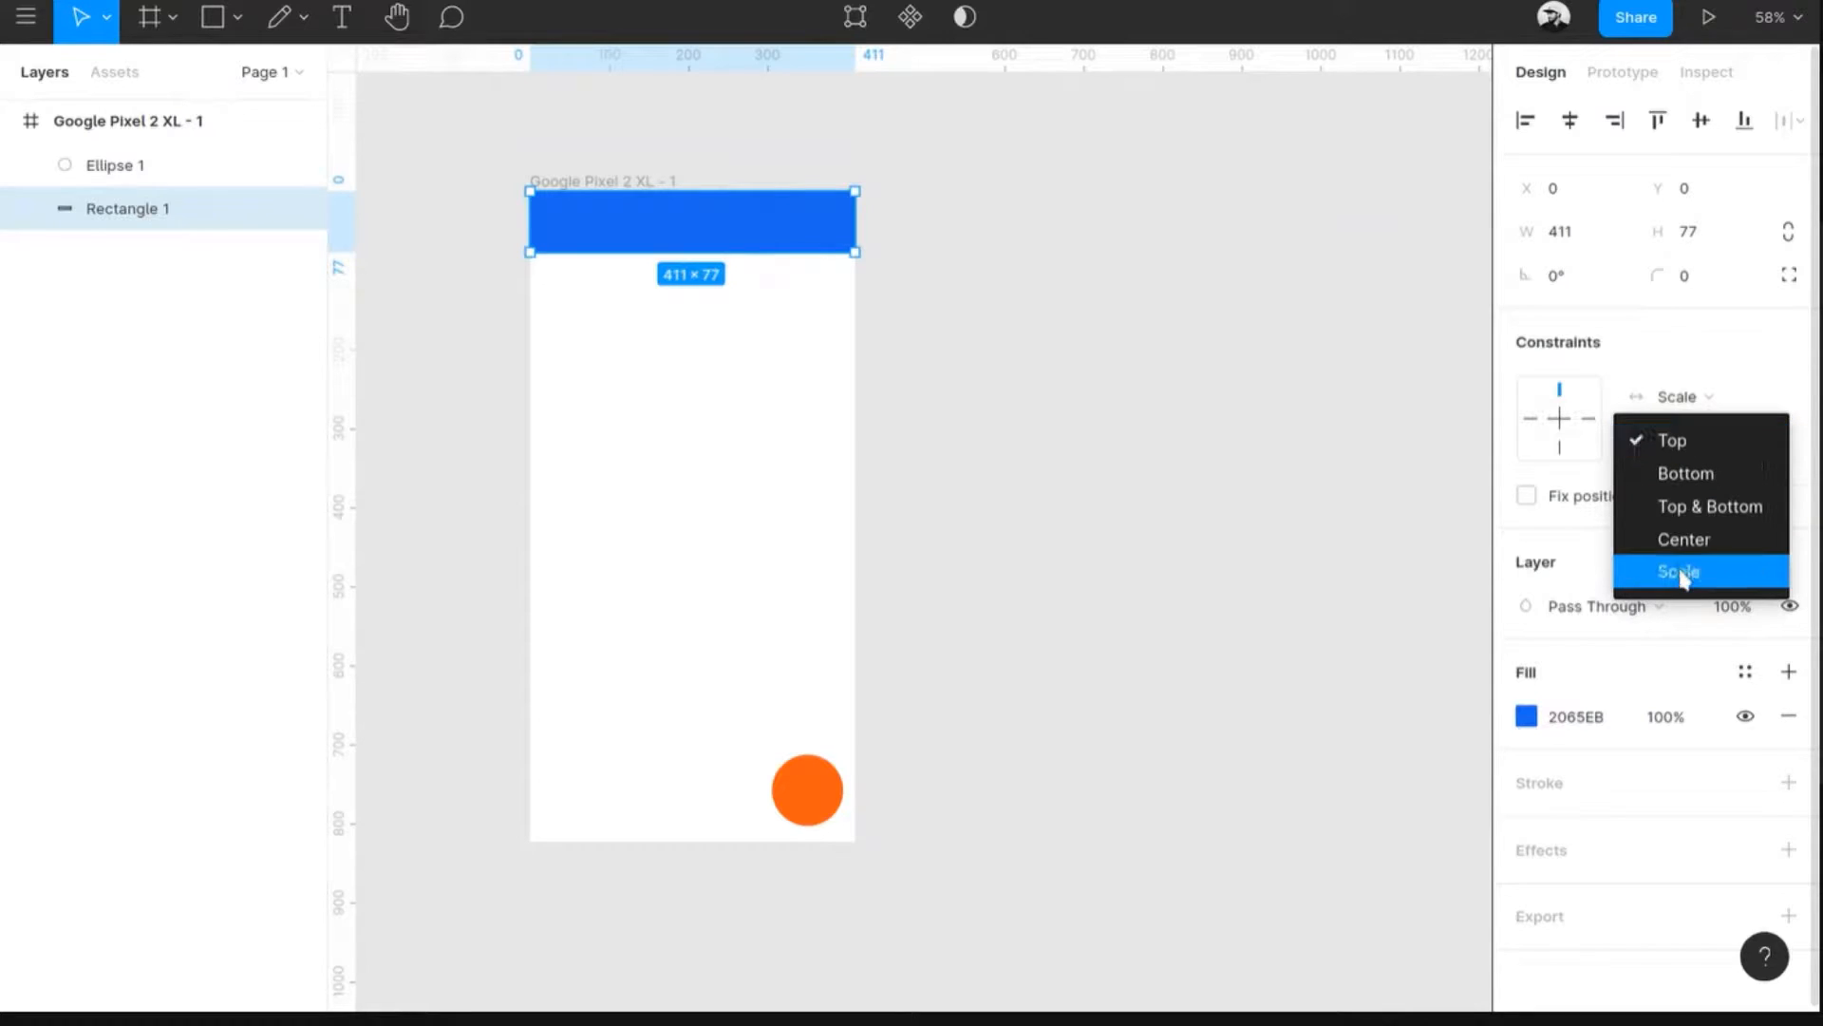
{"action": "left_click", "coordinate": [1682, 452]}
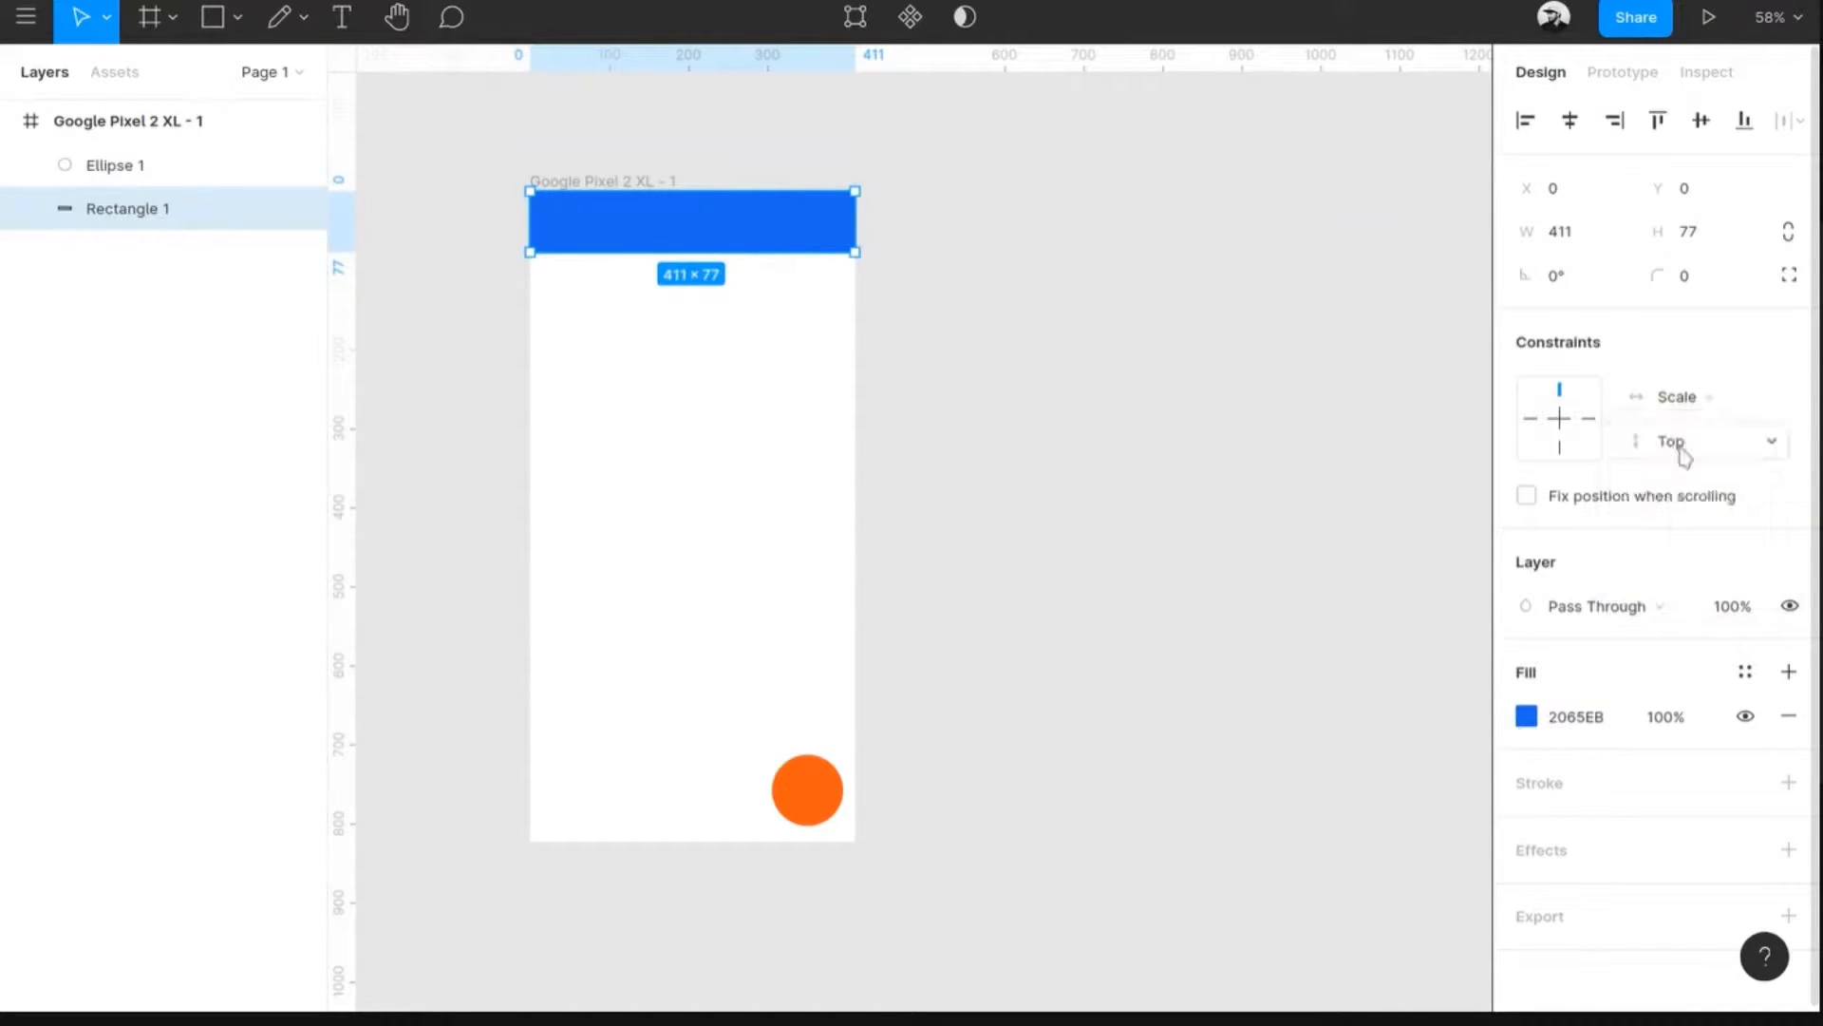
- Test the header's scaling by resizing the phone frame to about 913 × 840, and undo the resize
{"action": "left_click", "coordinate": [171, 120]}
{"action": "left_click_drag", "start_coordinate": [855, 843], "coordinate": [1250, 851]}
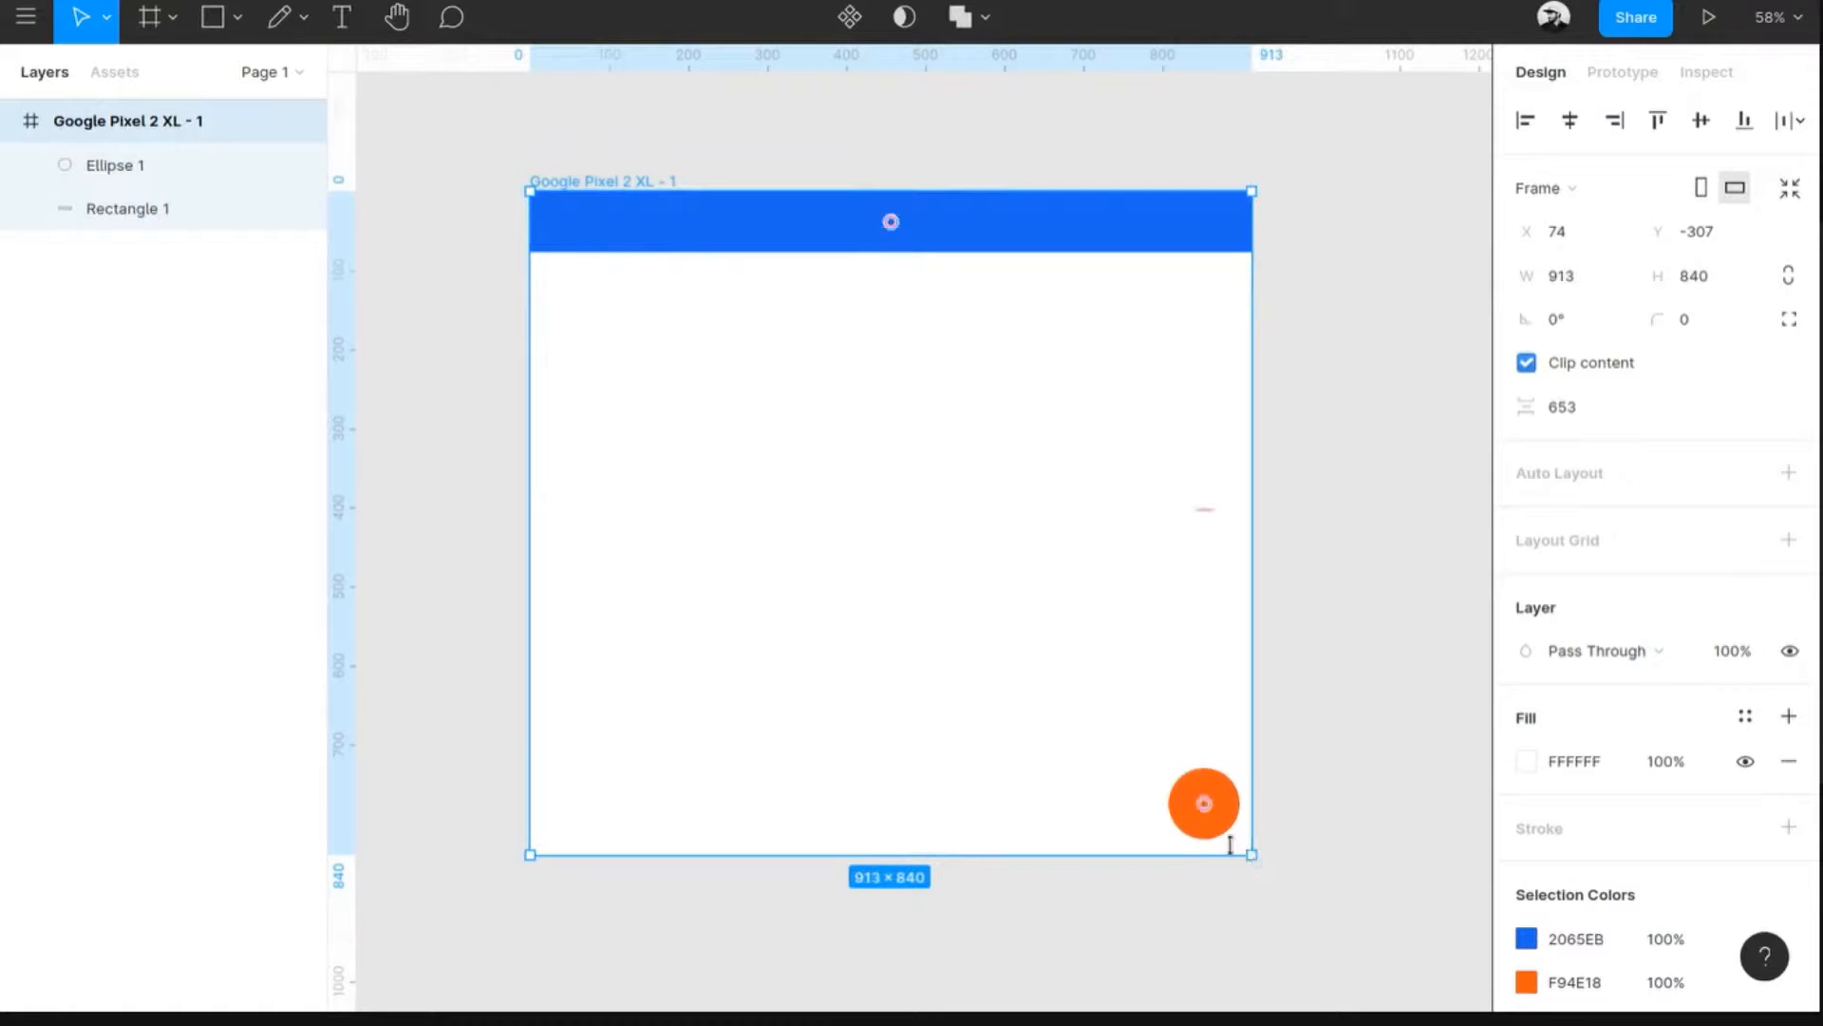
{"action": "key", "text": "ctrl+z"}
- Move the orange circle to the phone screen's lower centre, at about X 161, Y 694
{"action": "left_click", "coordinate": [826, 791]}
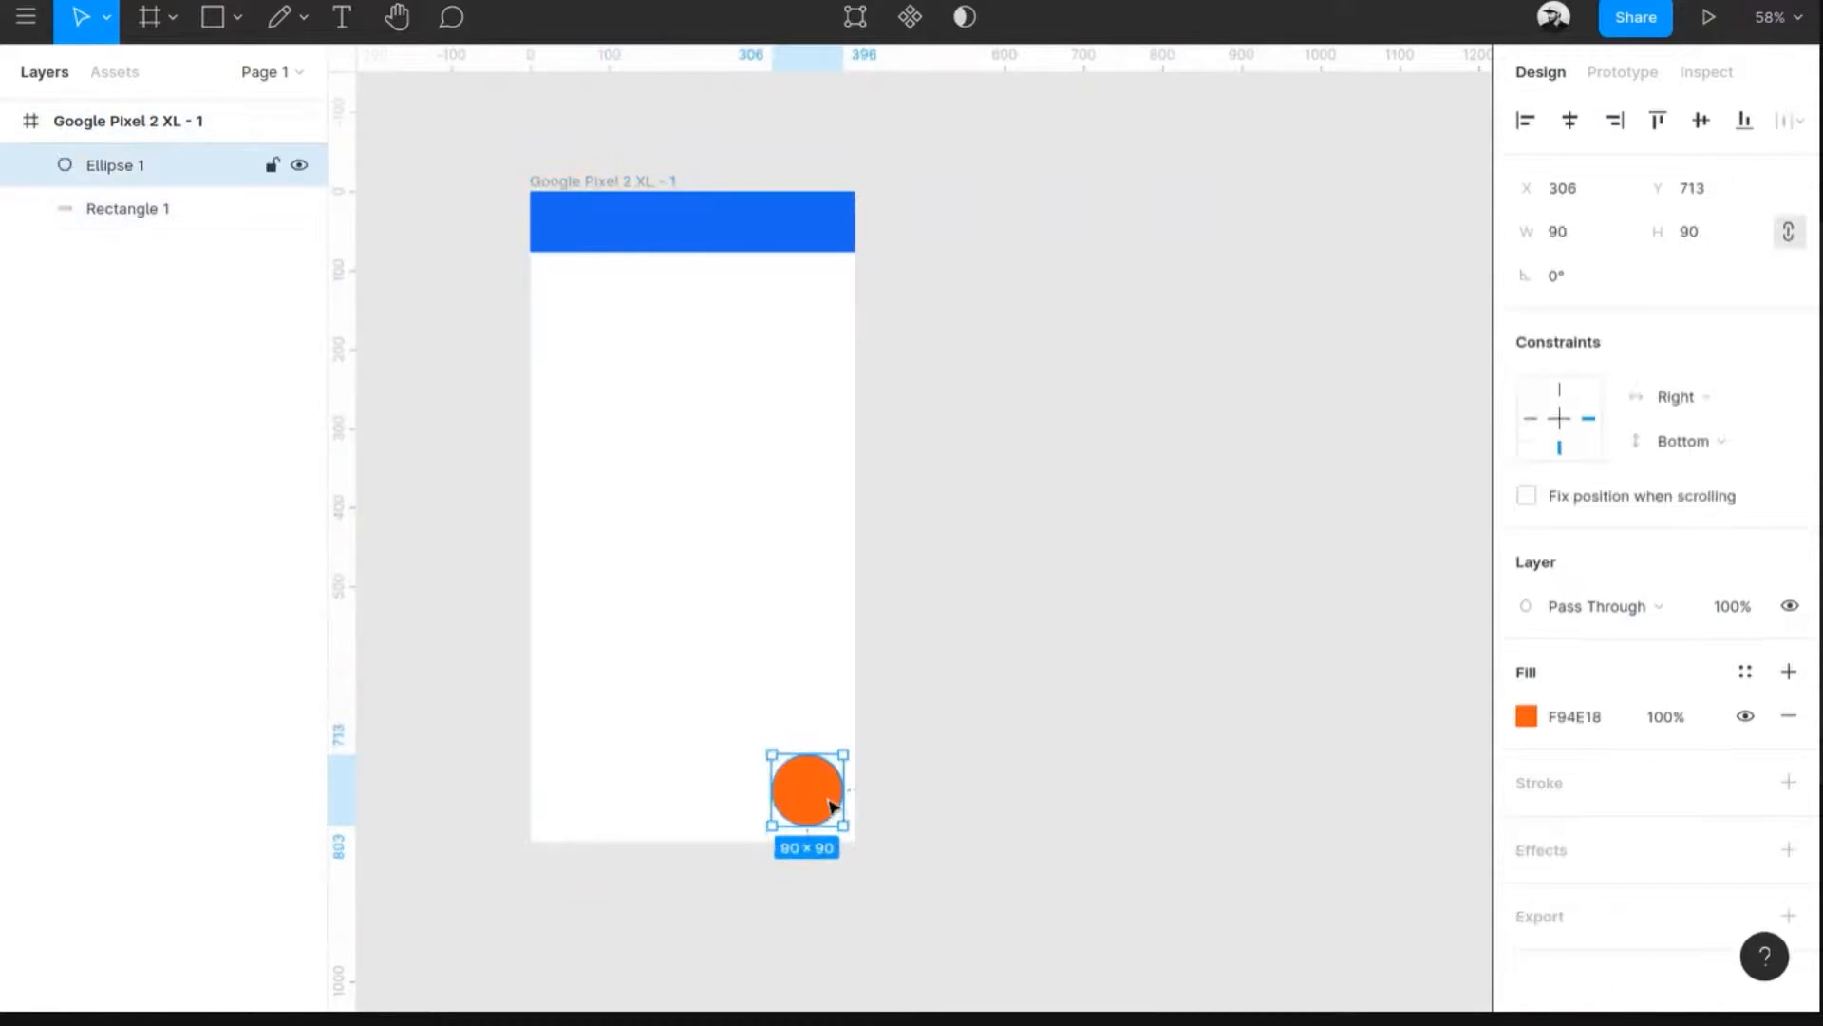
{"action": "left_click_drag", "start_coordinate": [817, 797], "coordinate": [712, 784]}
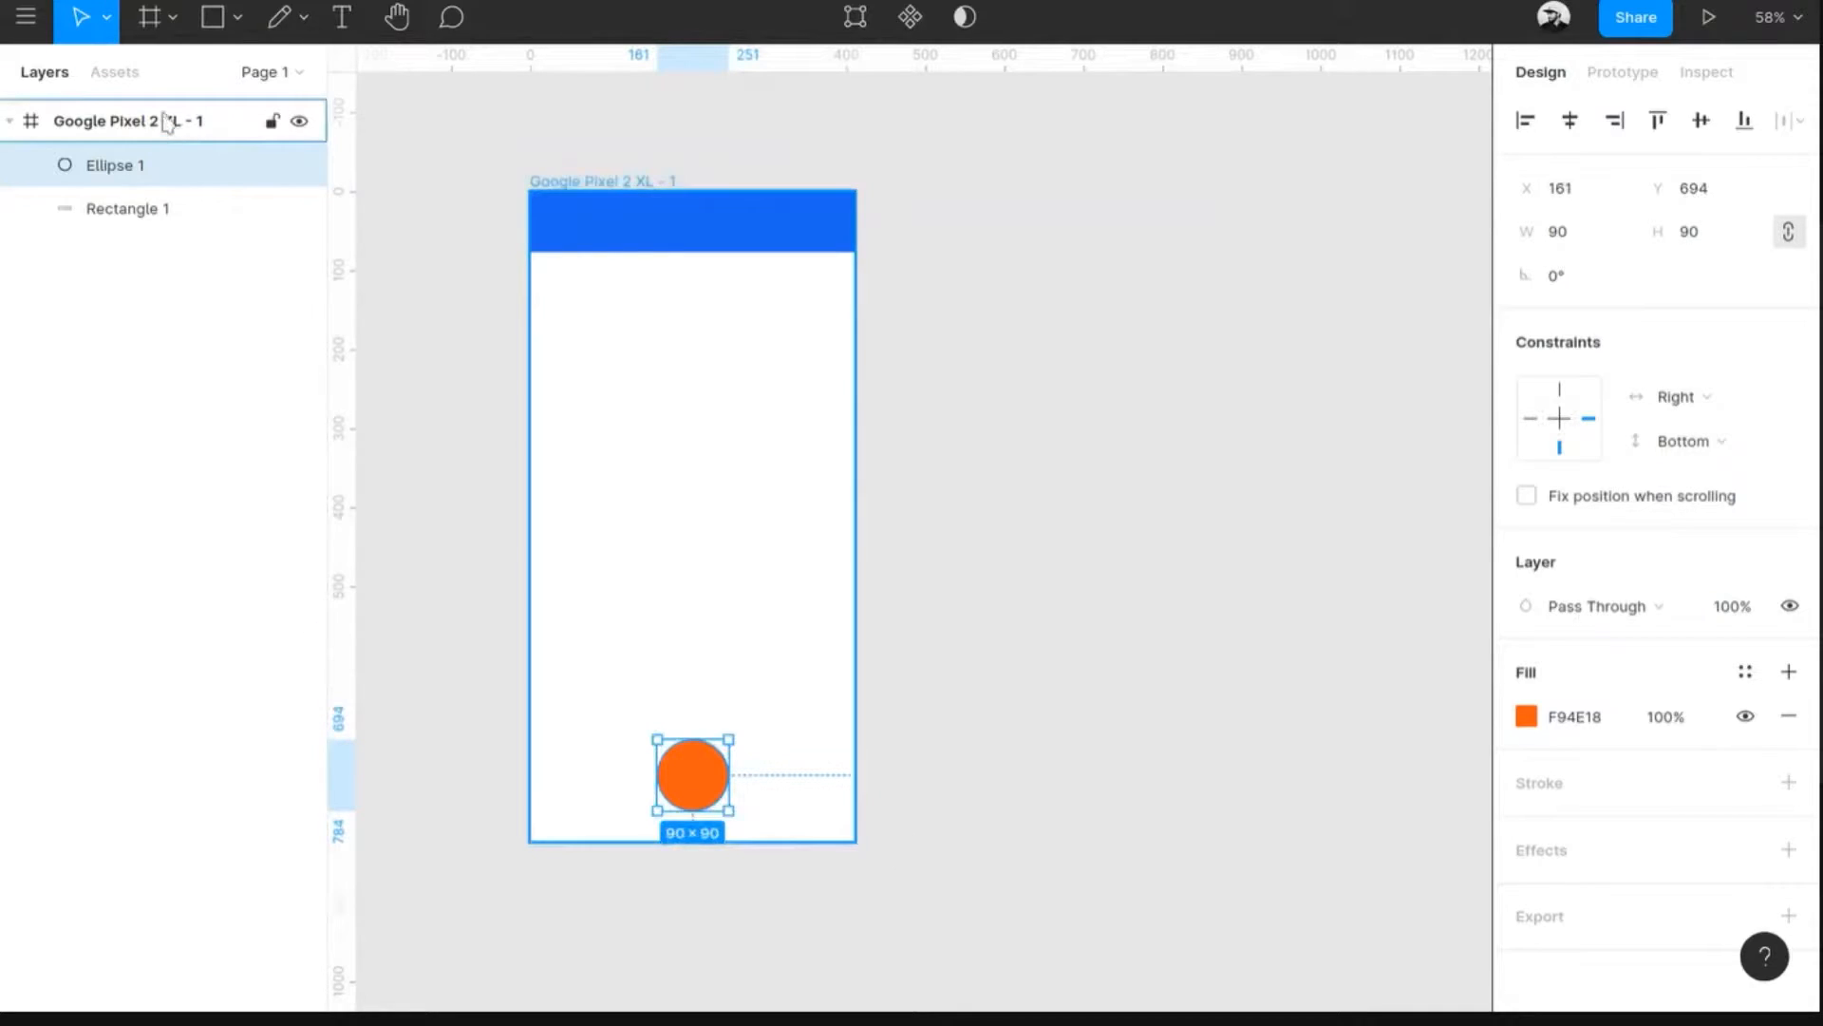
- Test how the centred circle moves by resizing the phone frame to about 840 × 935, and undo the resize
{"action": "left_click", "coordinate": [165, 125]}
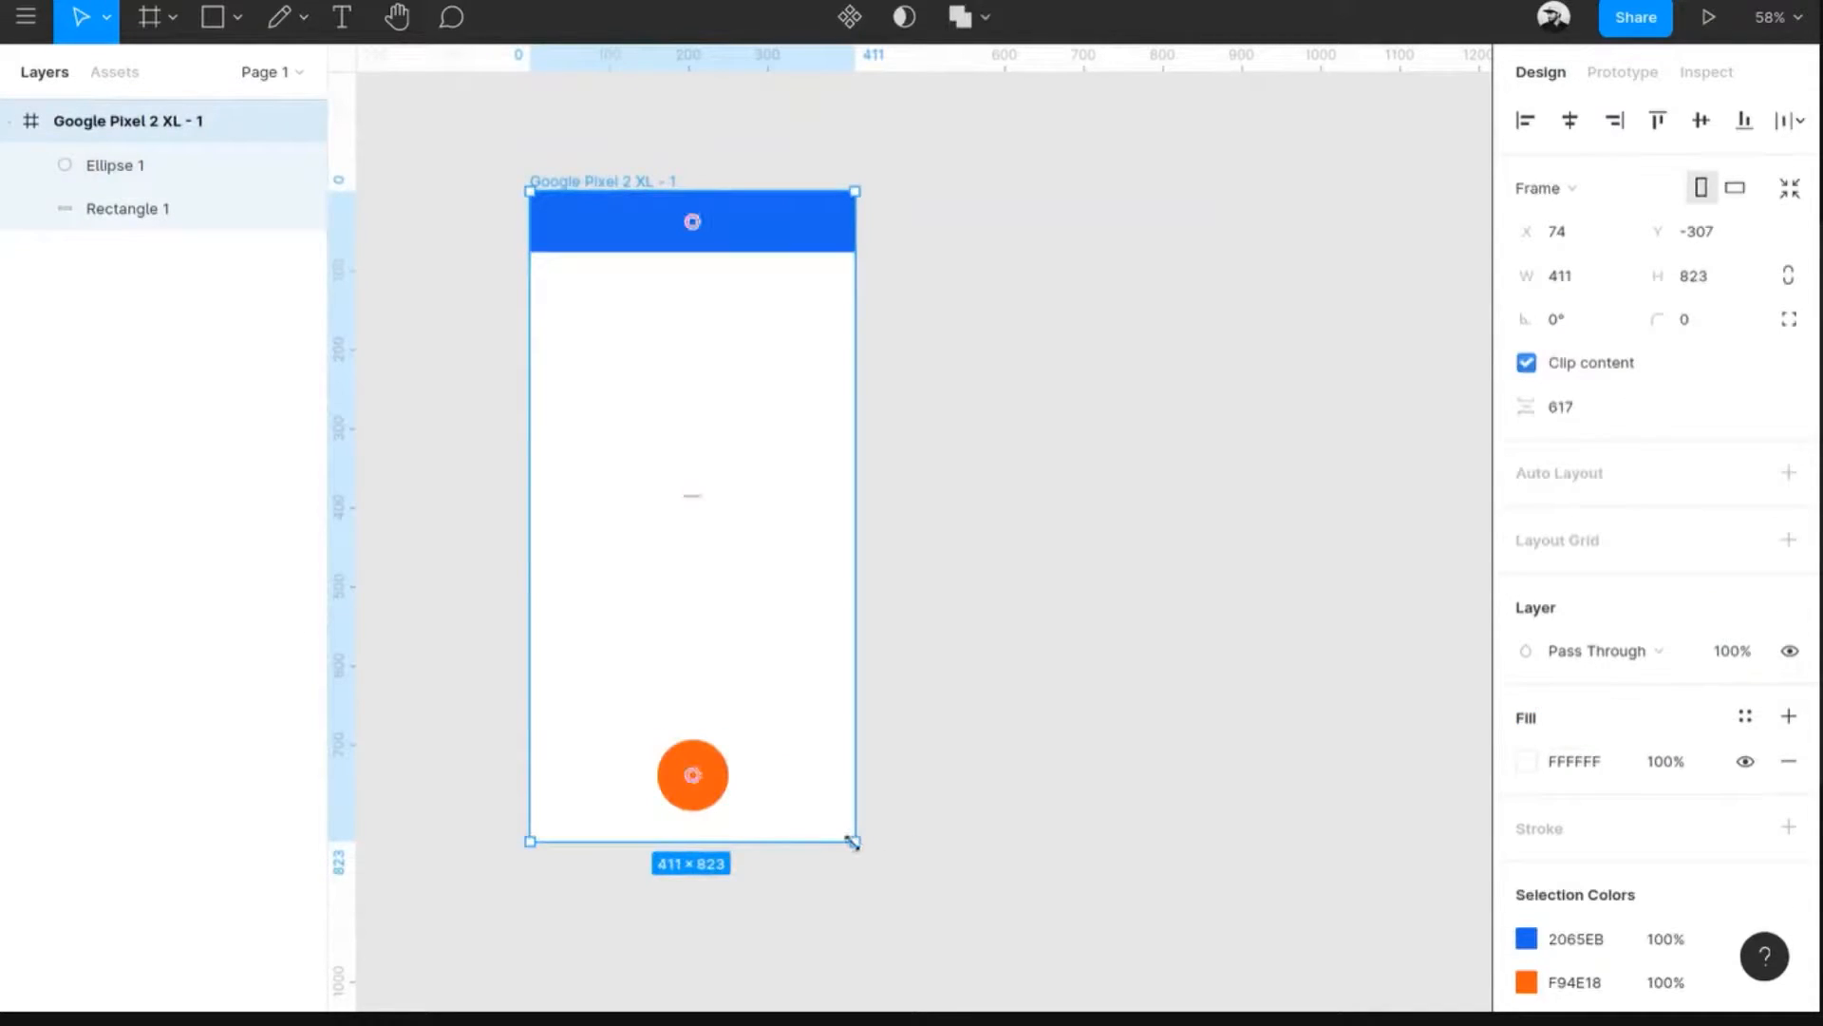
{"action": "left_click_drag", "start_coordinate": [853, 841], "coordinate": [1195, 931]}
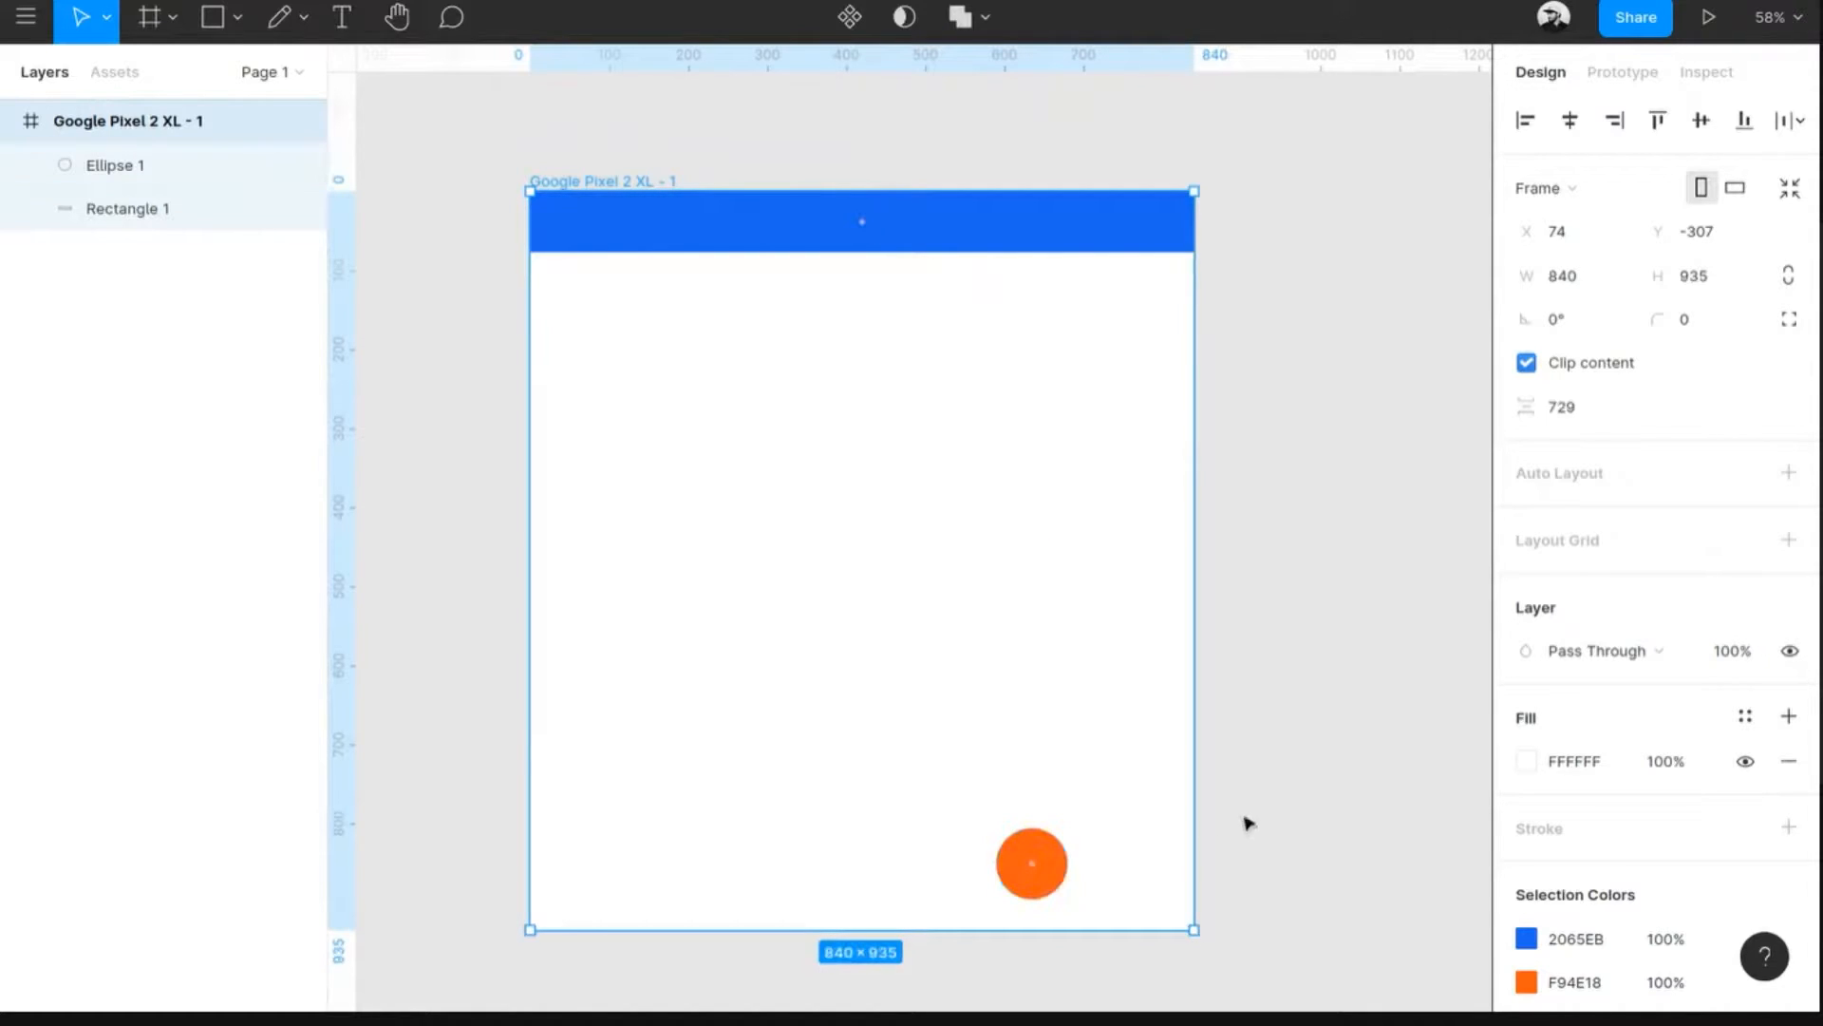
{"action": "key", "text": "ctrl+z"}
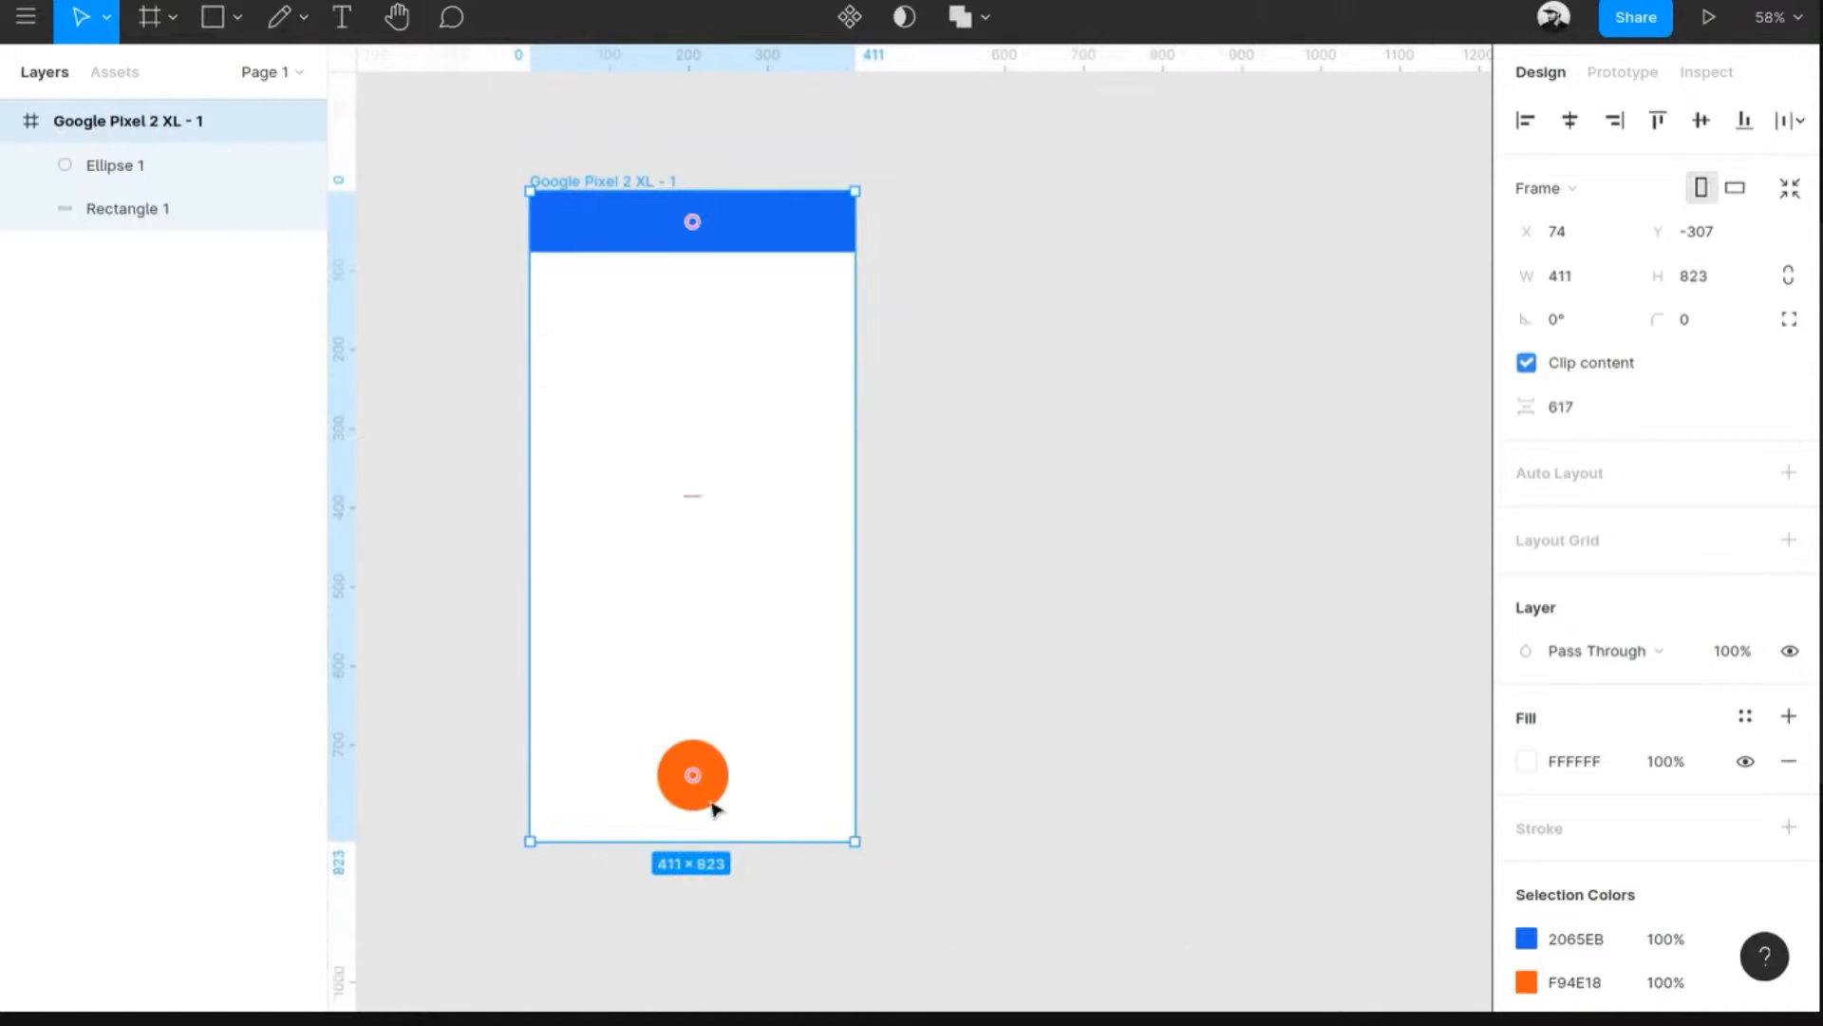
- Set the orange circle's horizontal constraint to Center and select the whole phone frame
{"action": "left_click", "coordinate": [714, 800]}
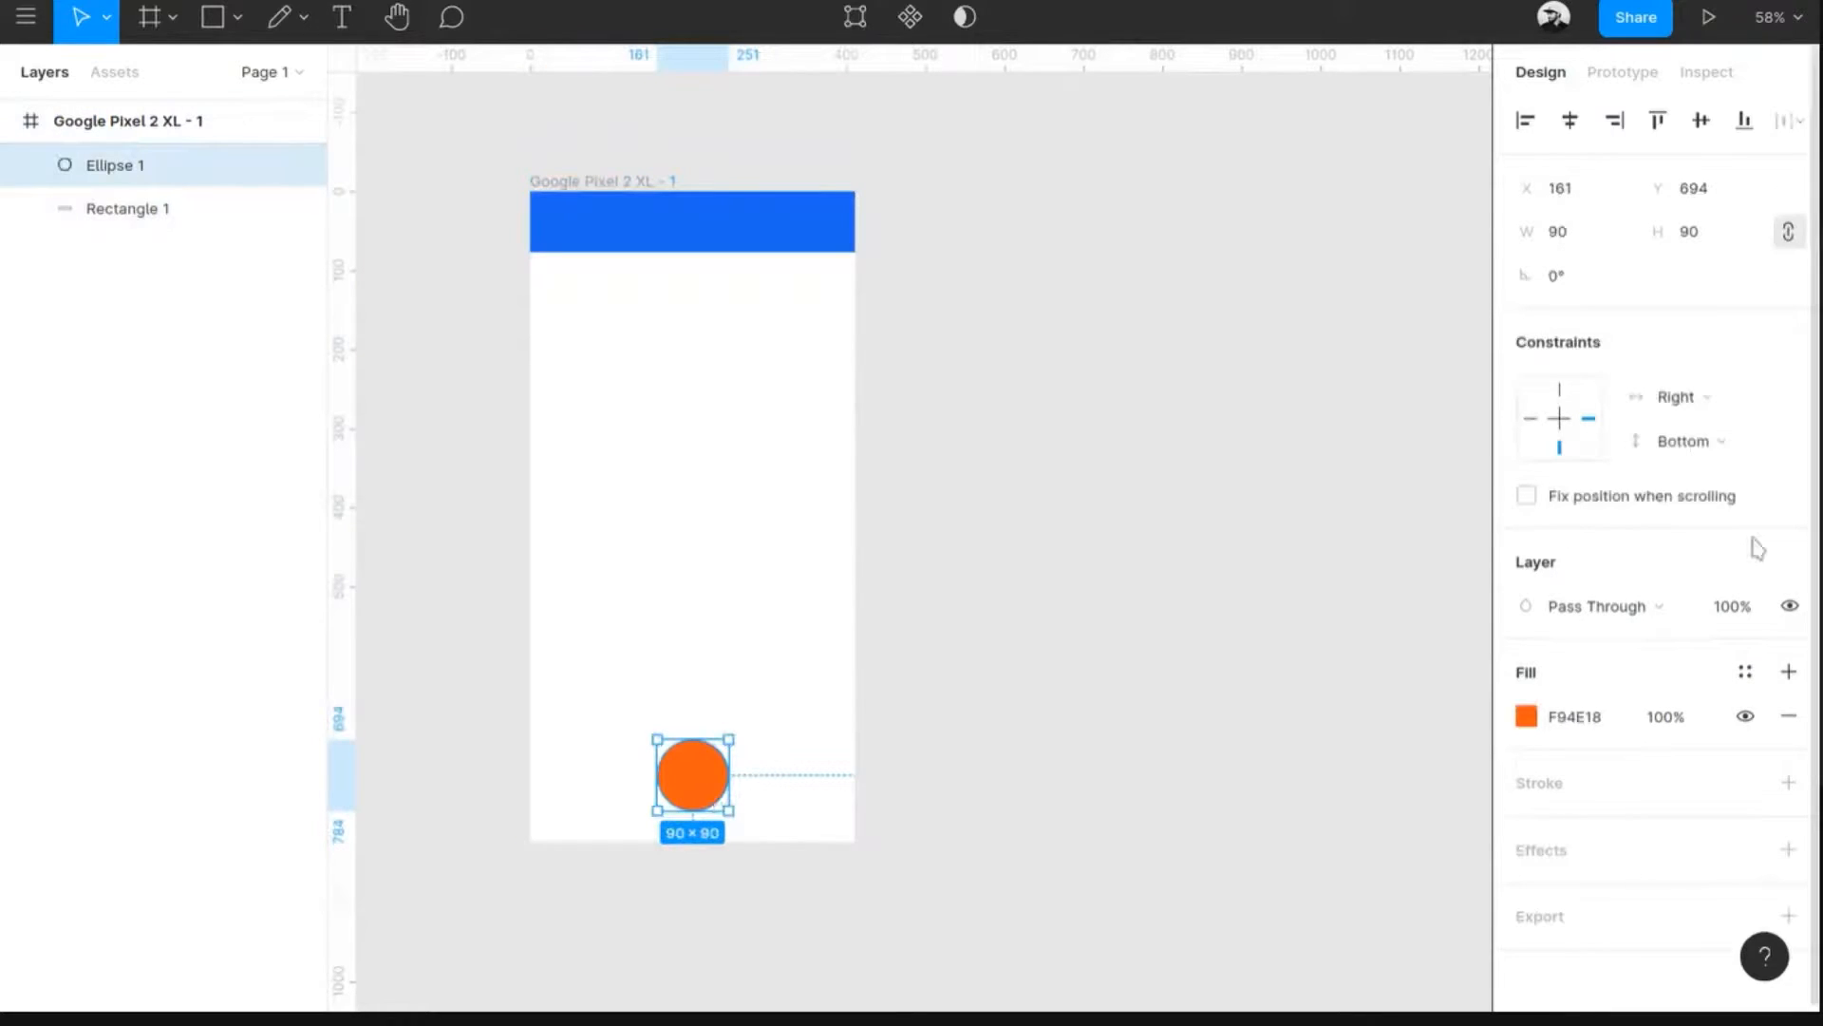
{"action": "left_click", "coordinate": [1679, 399]}
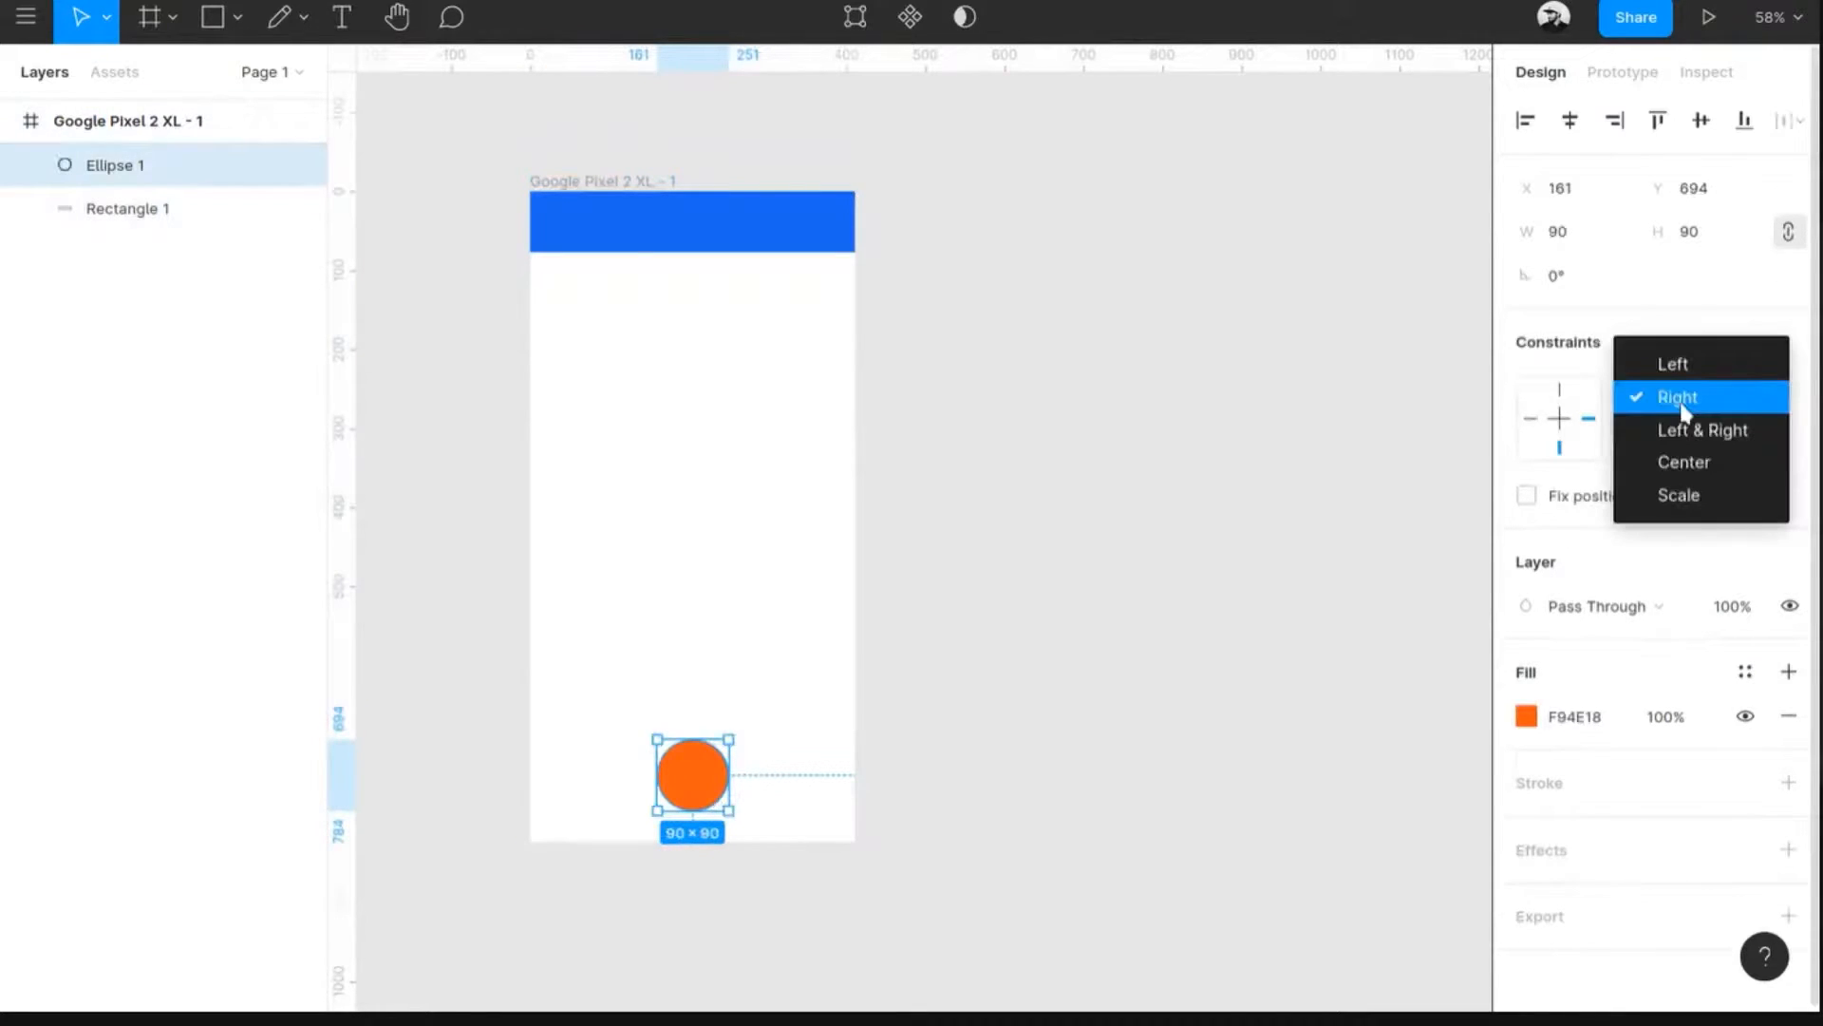
{"action": "left_click", "coordinate": [1681, 462]}
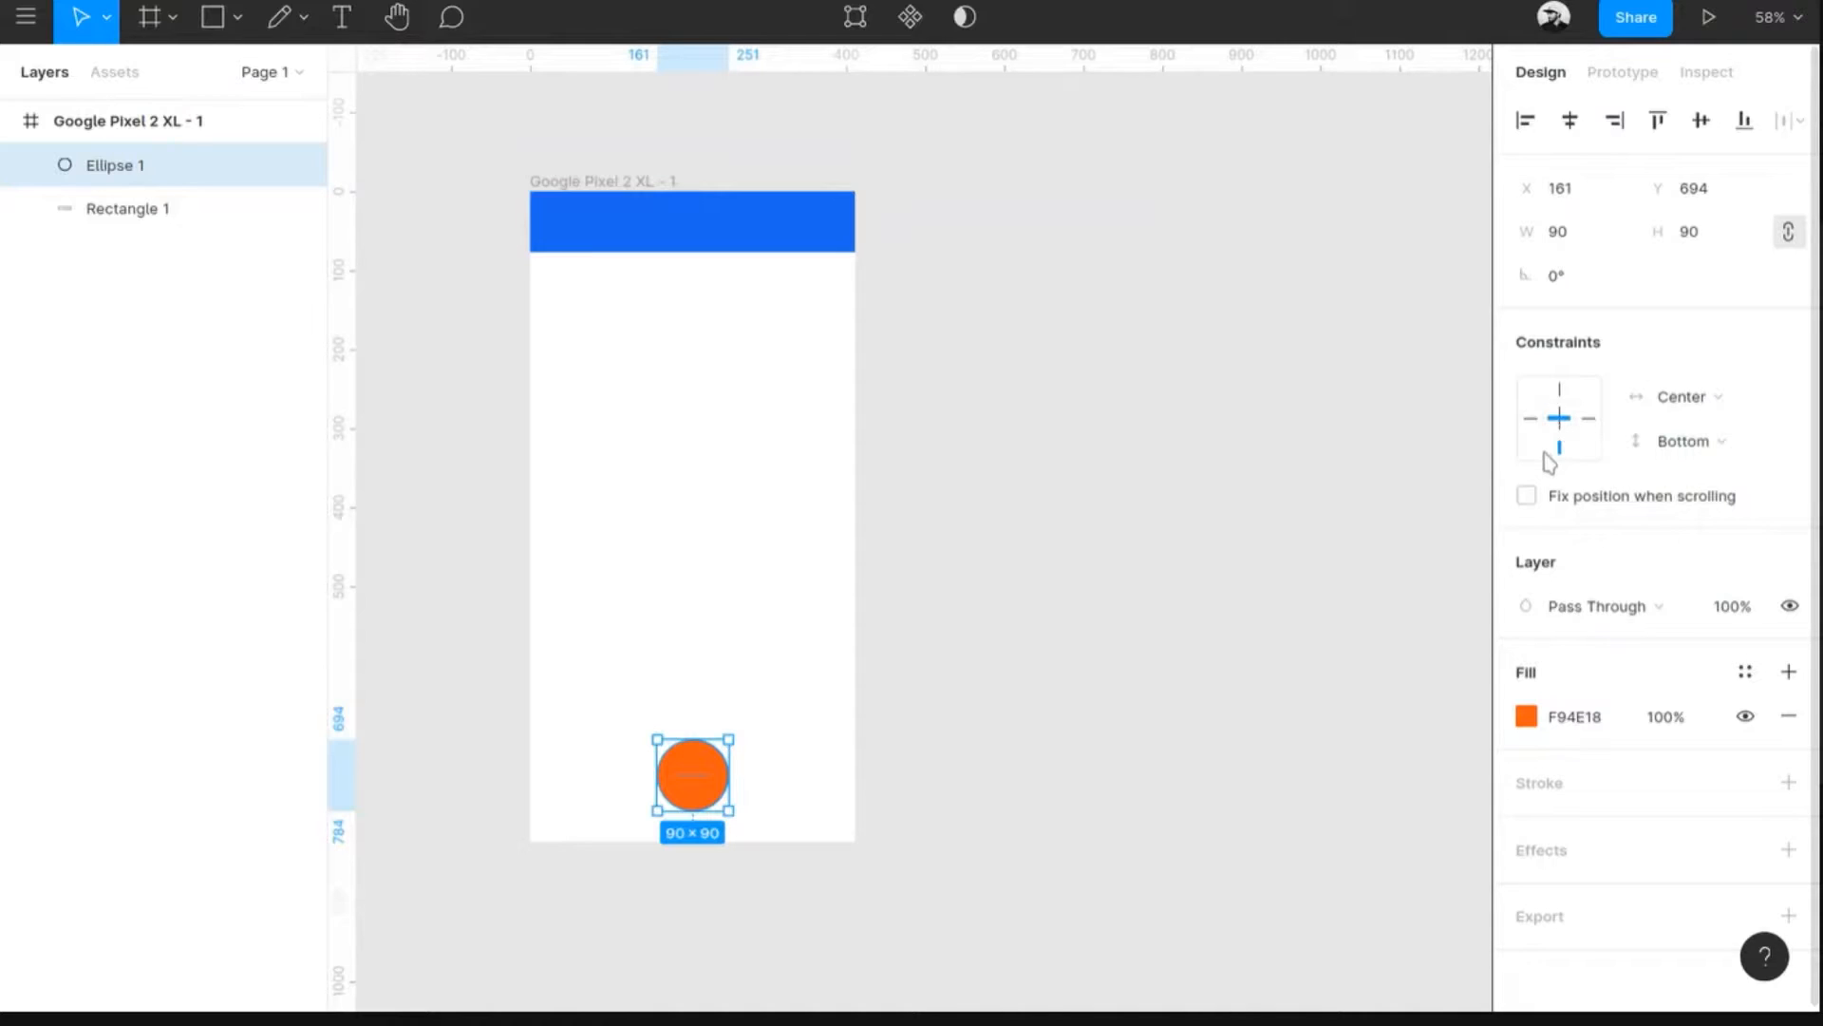
{"action": "left_click", "coordinate": [114, 126]}
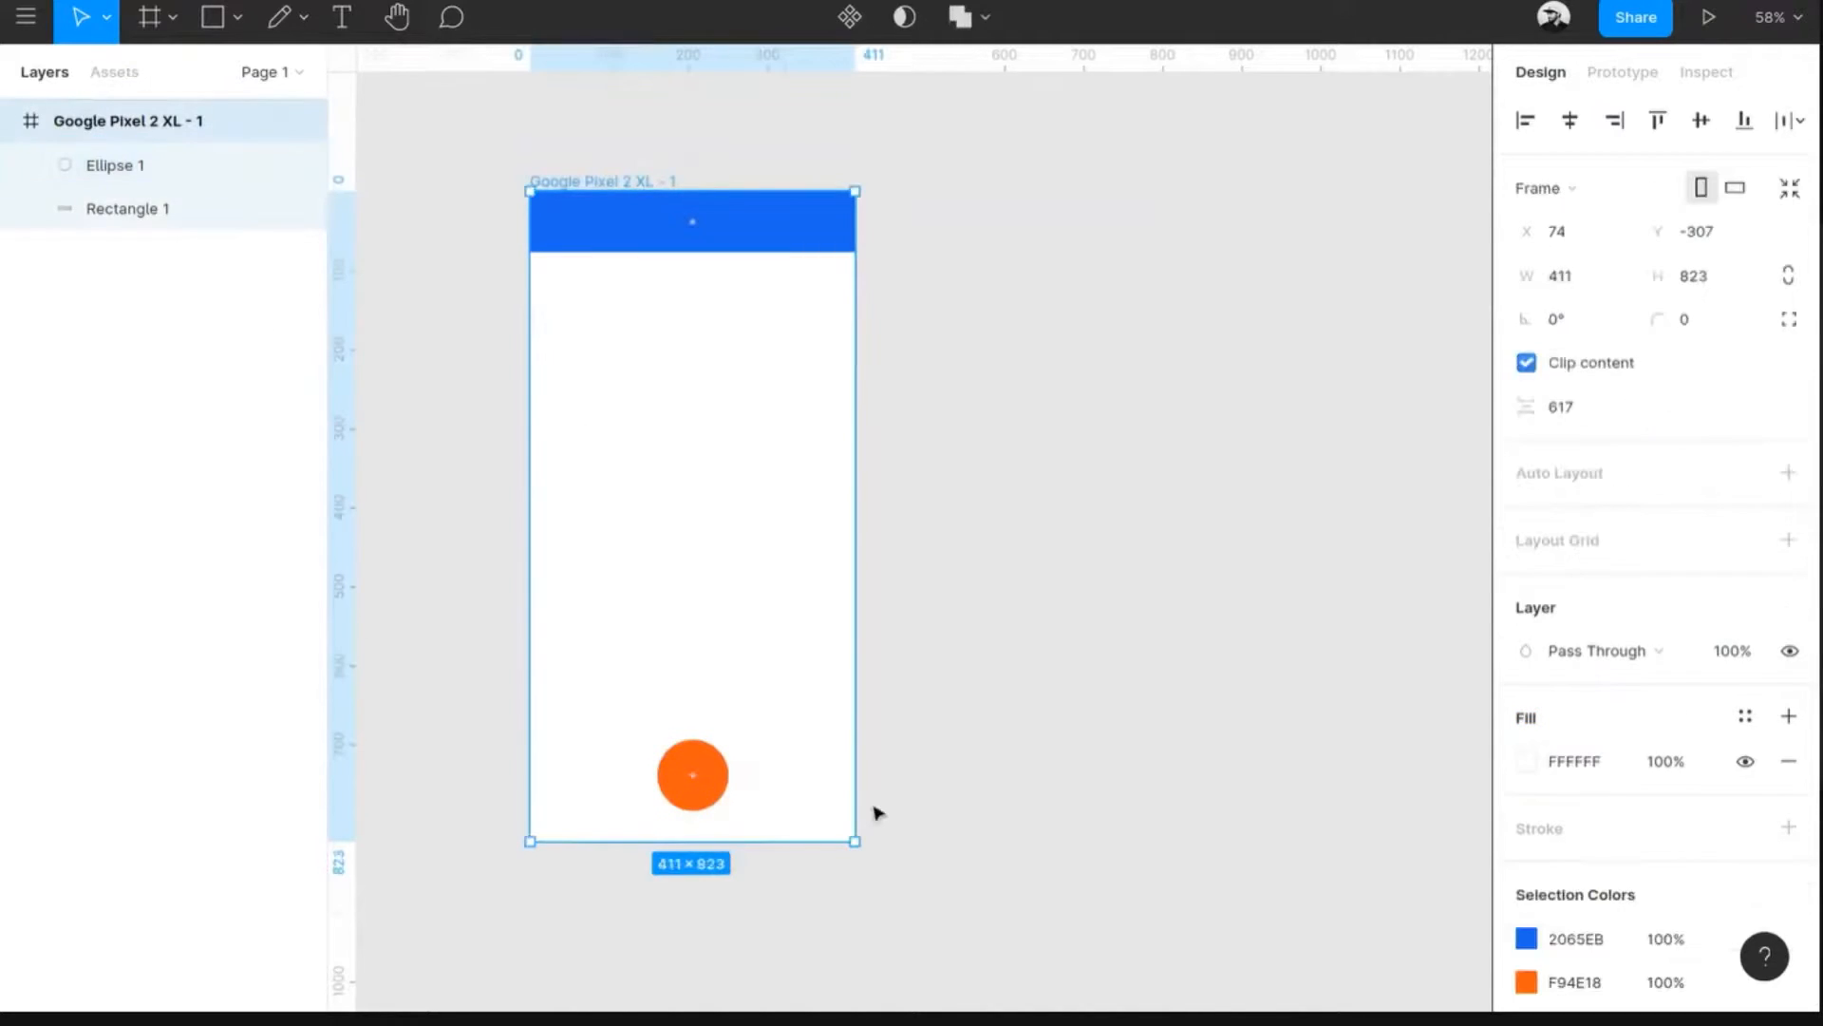
- Test the circle's Center constraint by resizing the phone frame to about 604 × 784, and undo the resize
{"action": "left_click_drag", "start_coordinate": [854, 841], "coordinate": [1007, 810]}
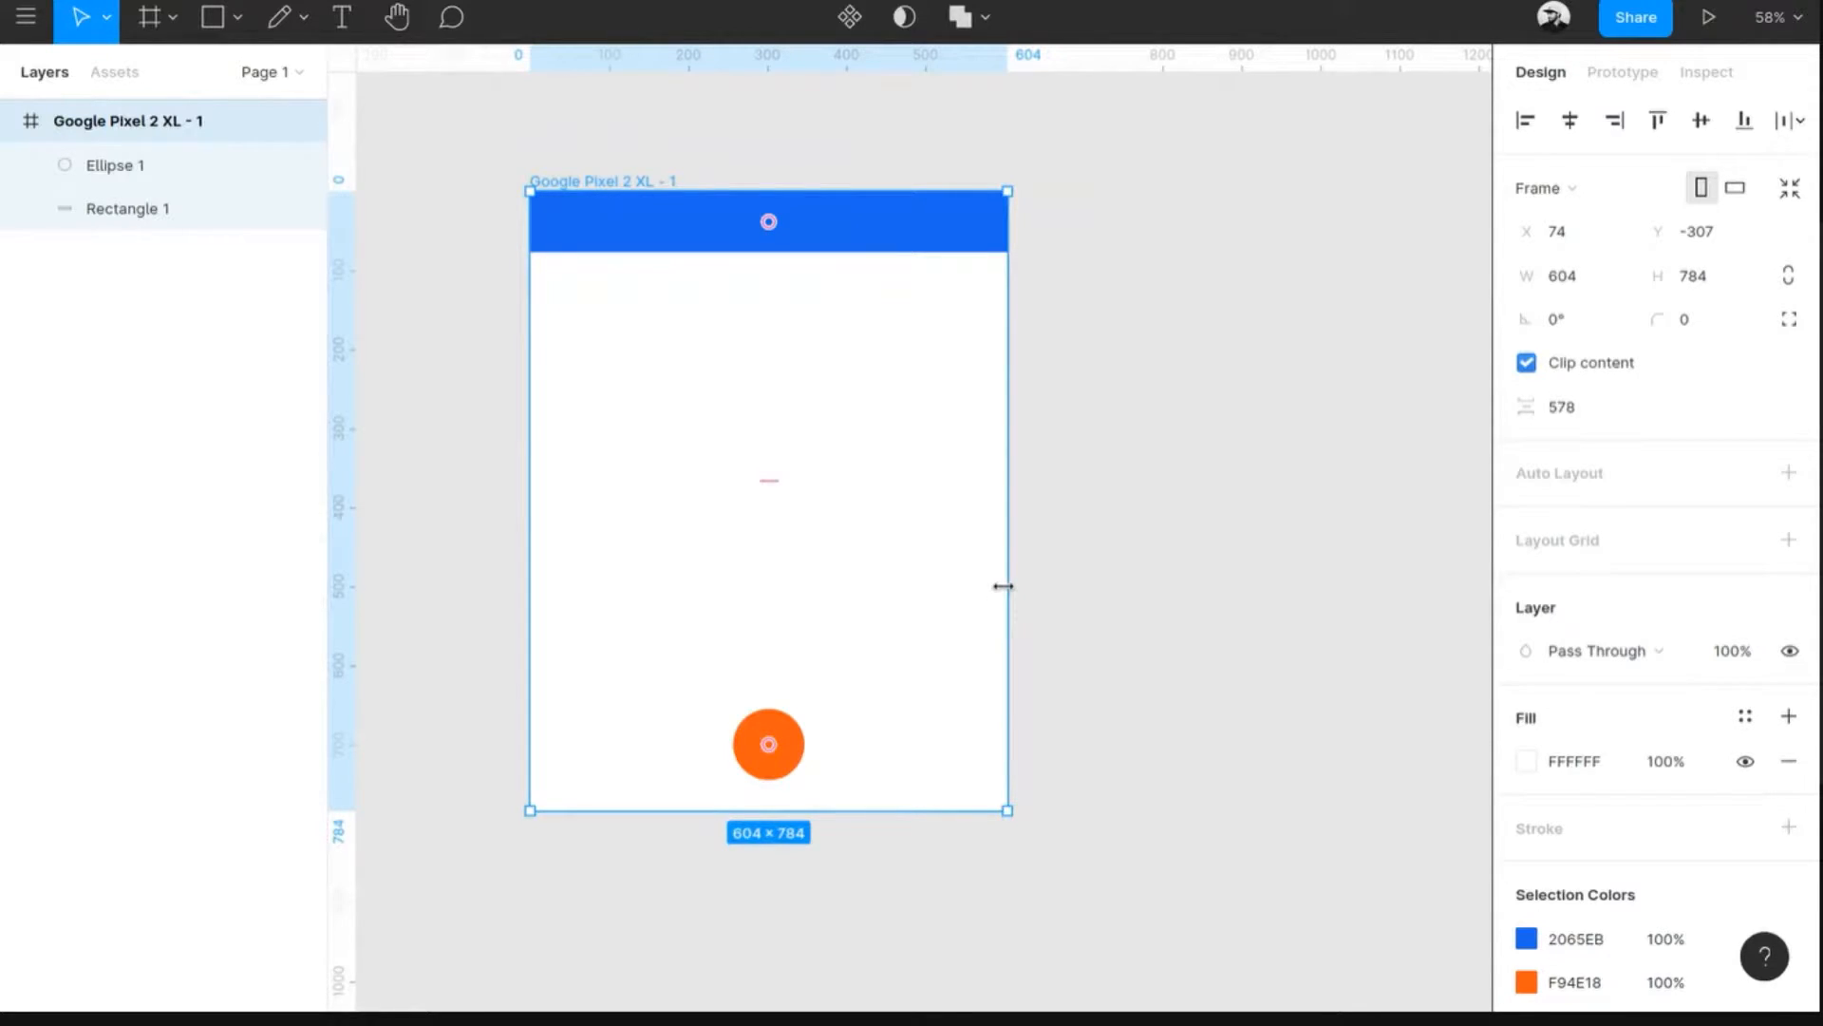
{"action": "key", "text": "ctrl+z"}
- View the explanation of the blue header's option to fix its position when scrolling
{"action": "left_click", "coordinate": [627, 243]}
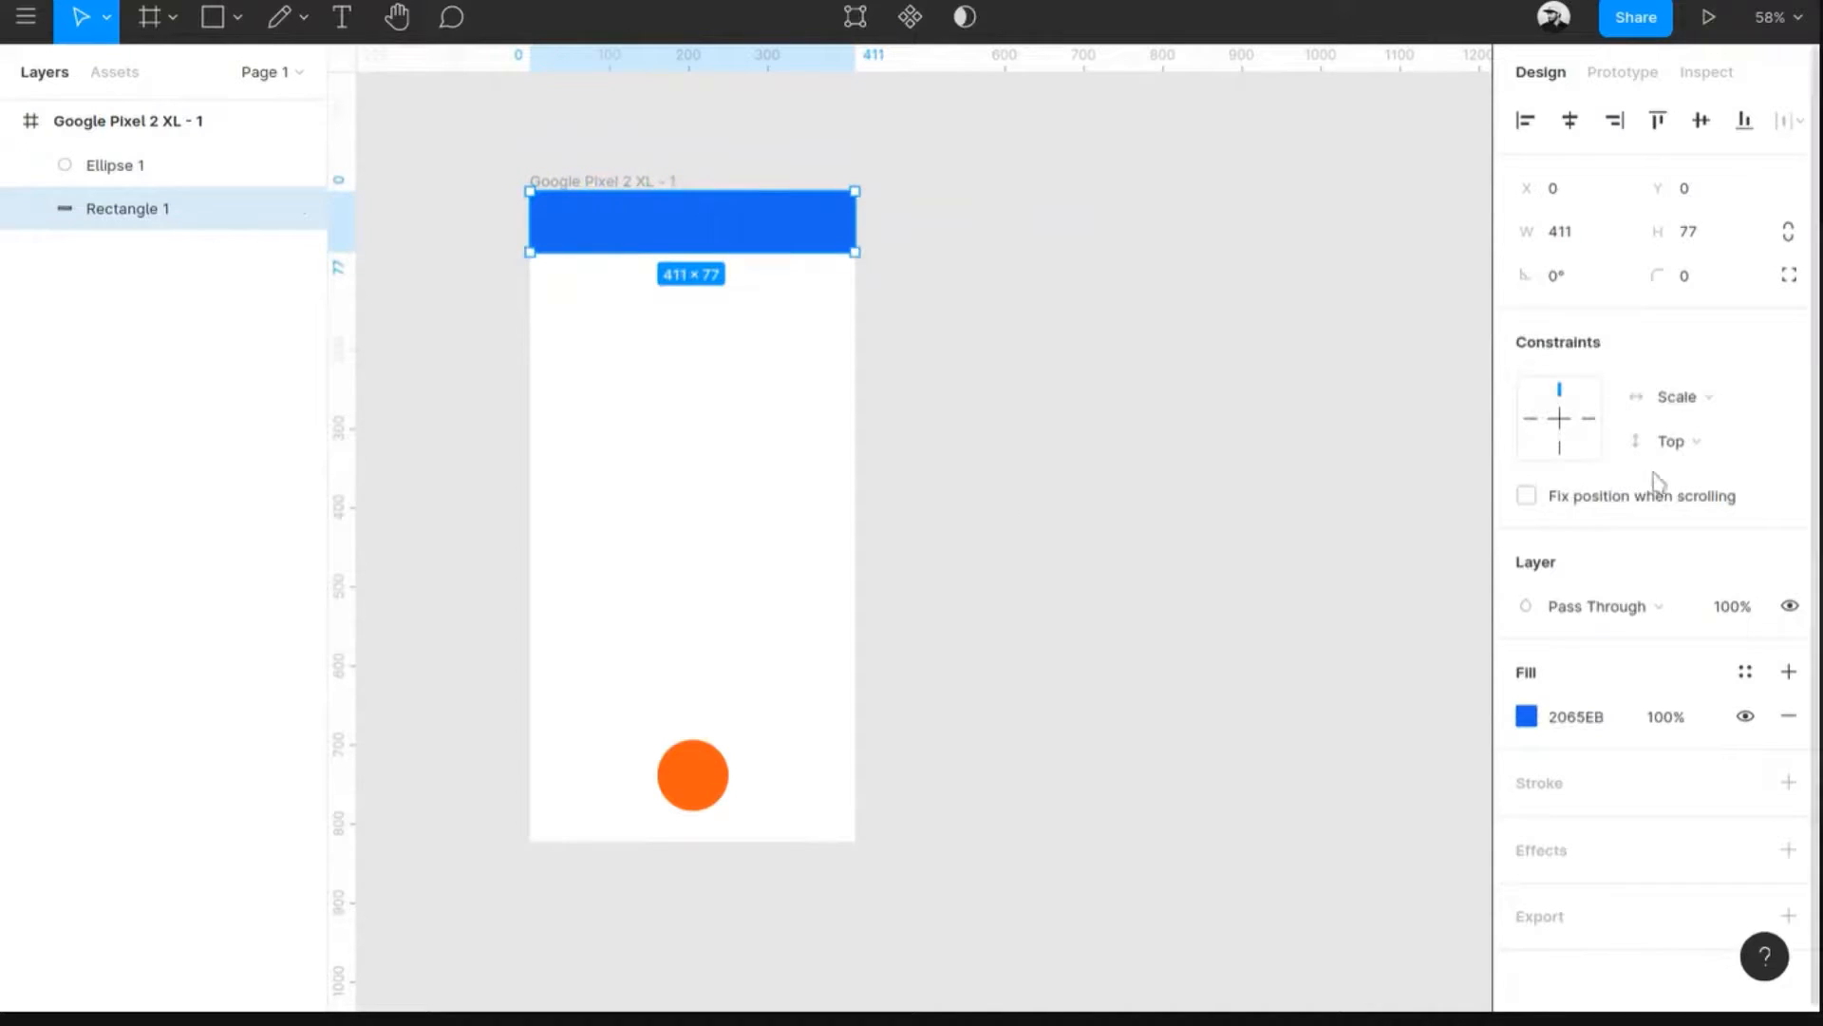
{"action": "mouse_move", "coordinate": [1648, 510]}
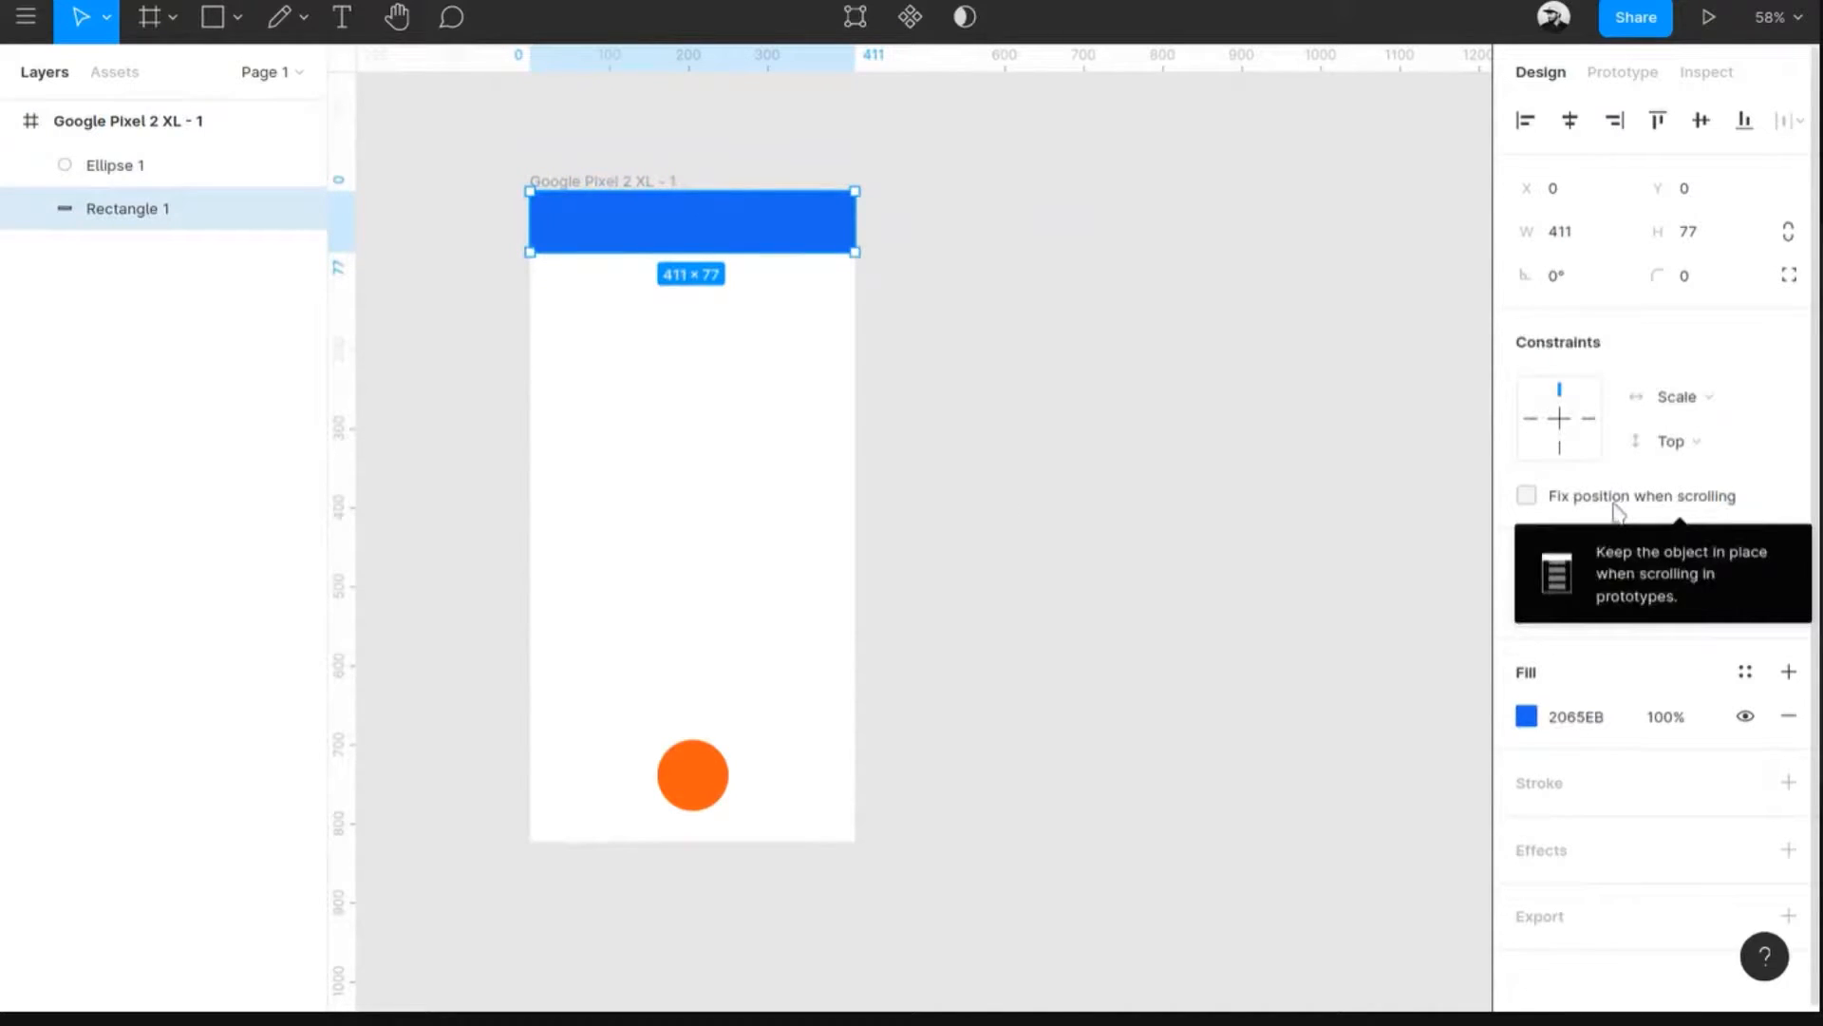
{"action": "left_click", "coordinate": [1343, 533]}
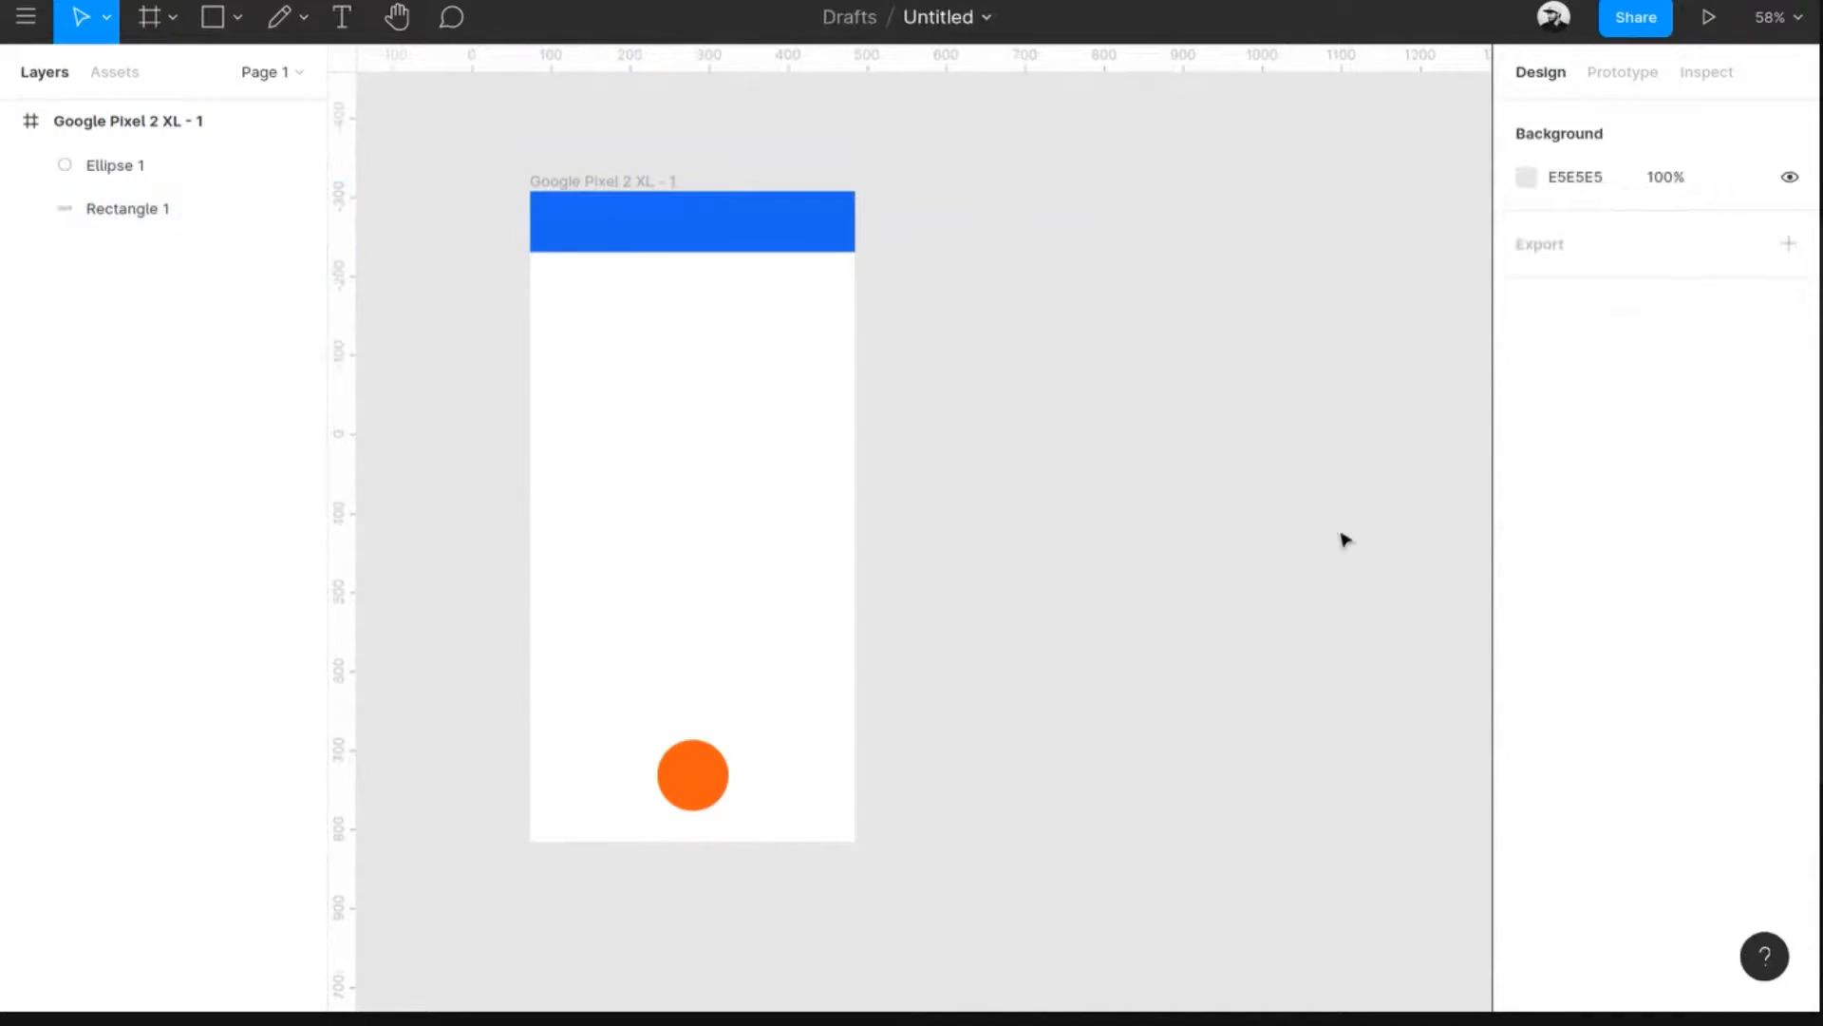
- Set the blue header's layer blend mode to Darken
{"action": "left_click", "coordinate": [689, 234]}
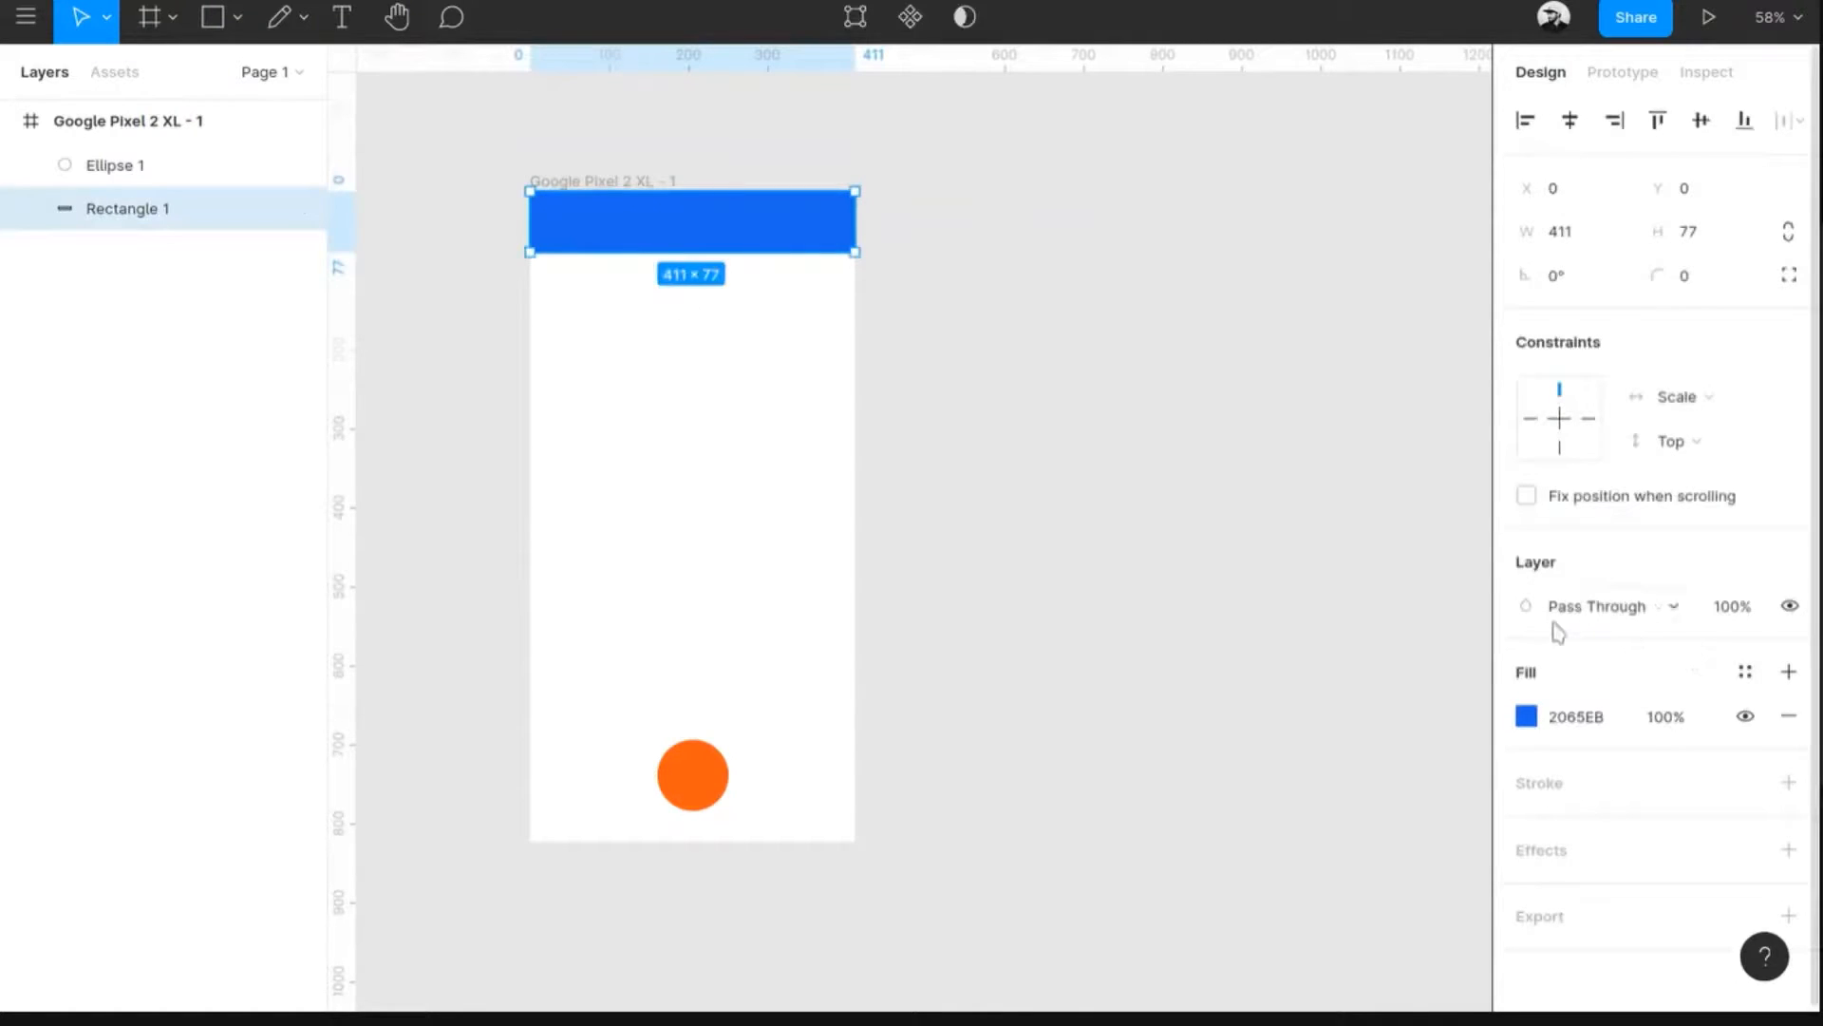
{"action": "left_click", "coordinate": [1622, 617]}
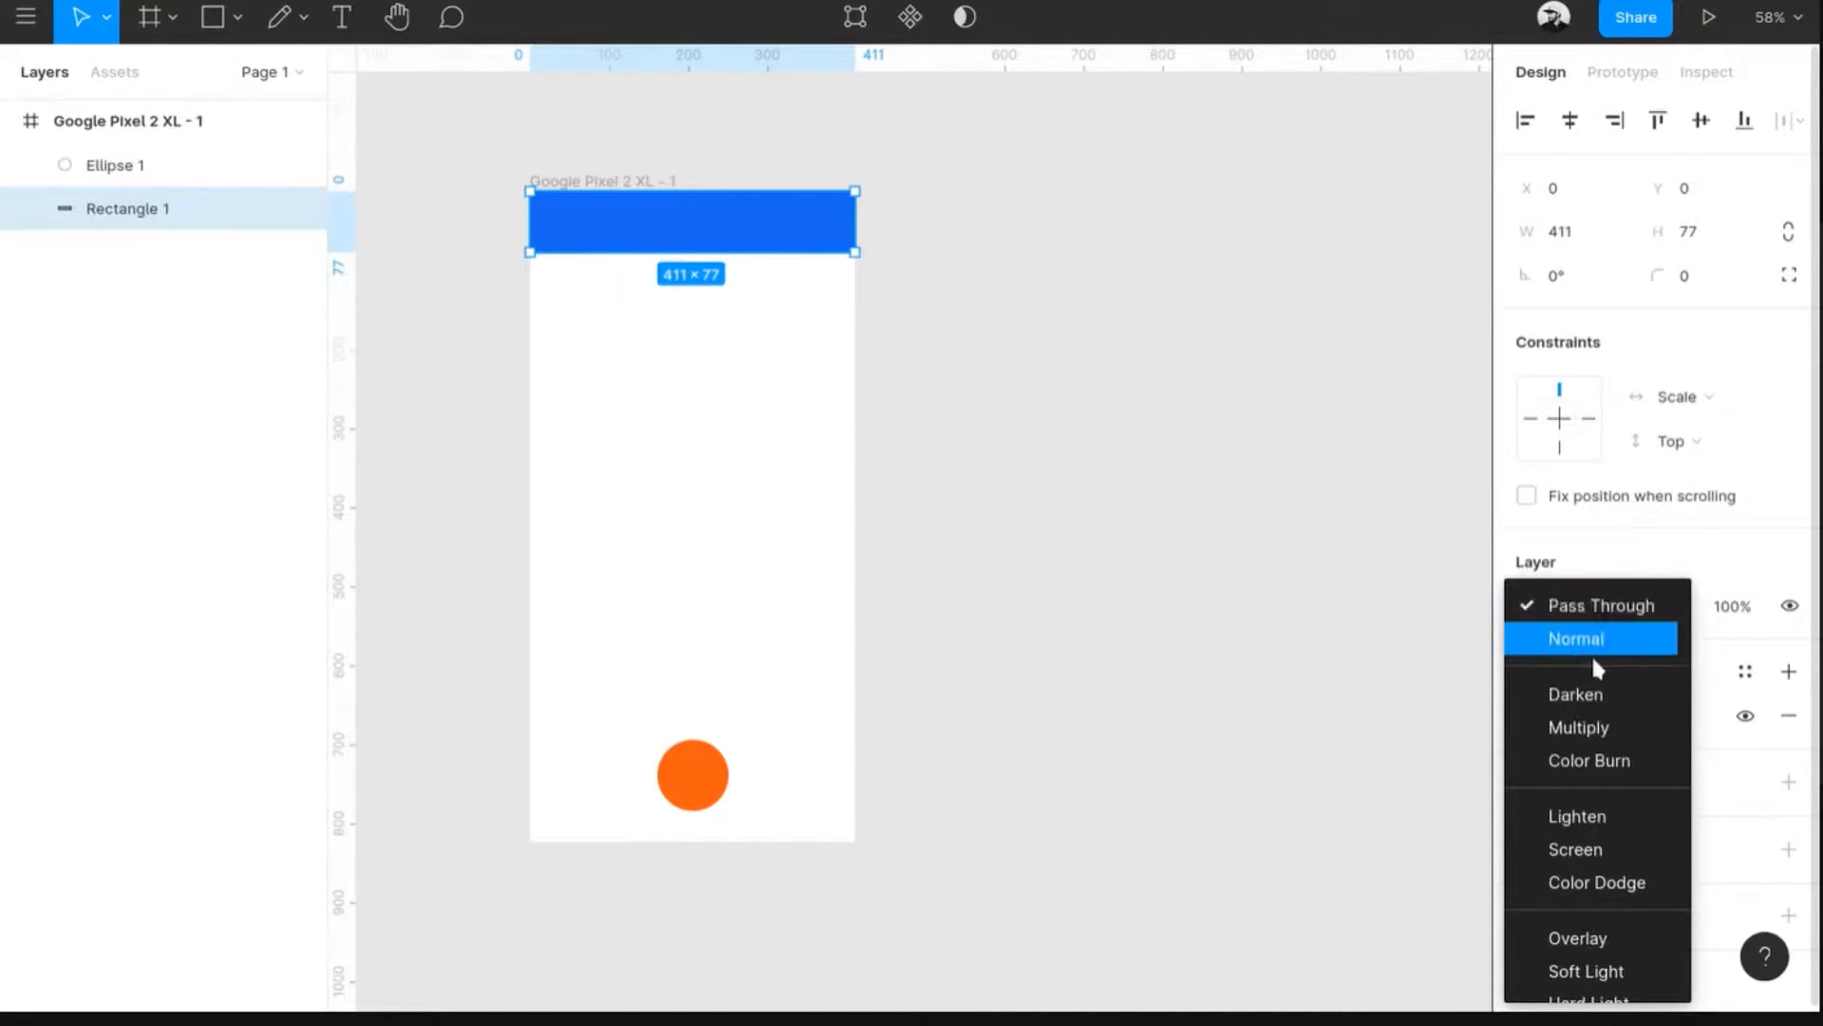
{"action": "left_click", "coordinate": [1594, 697]}
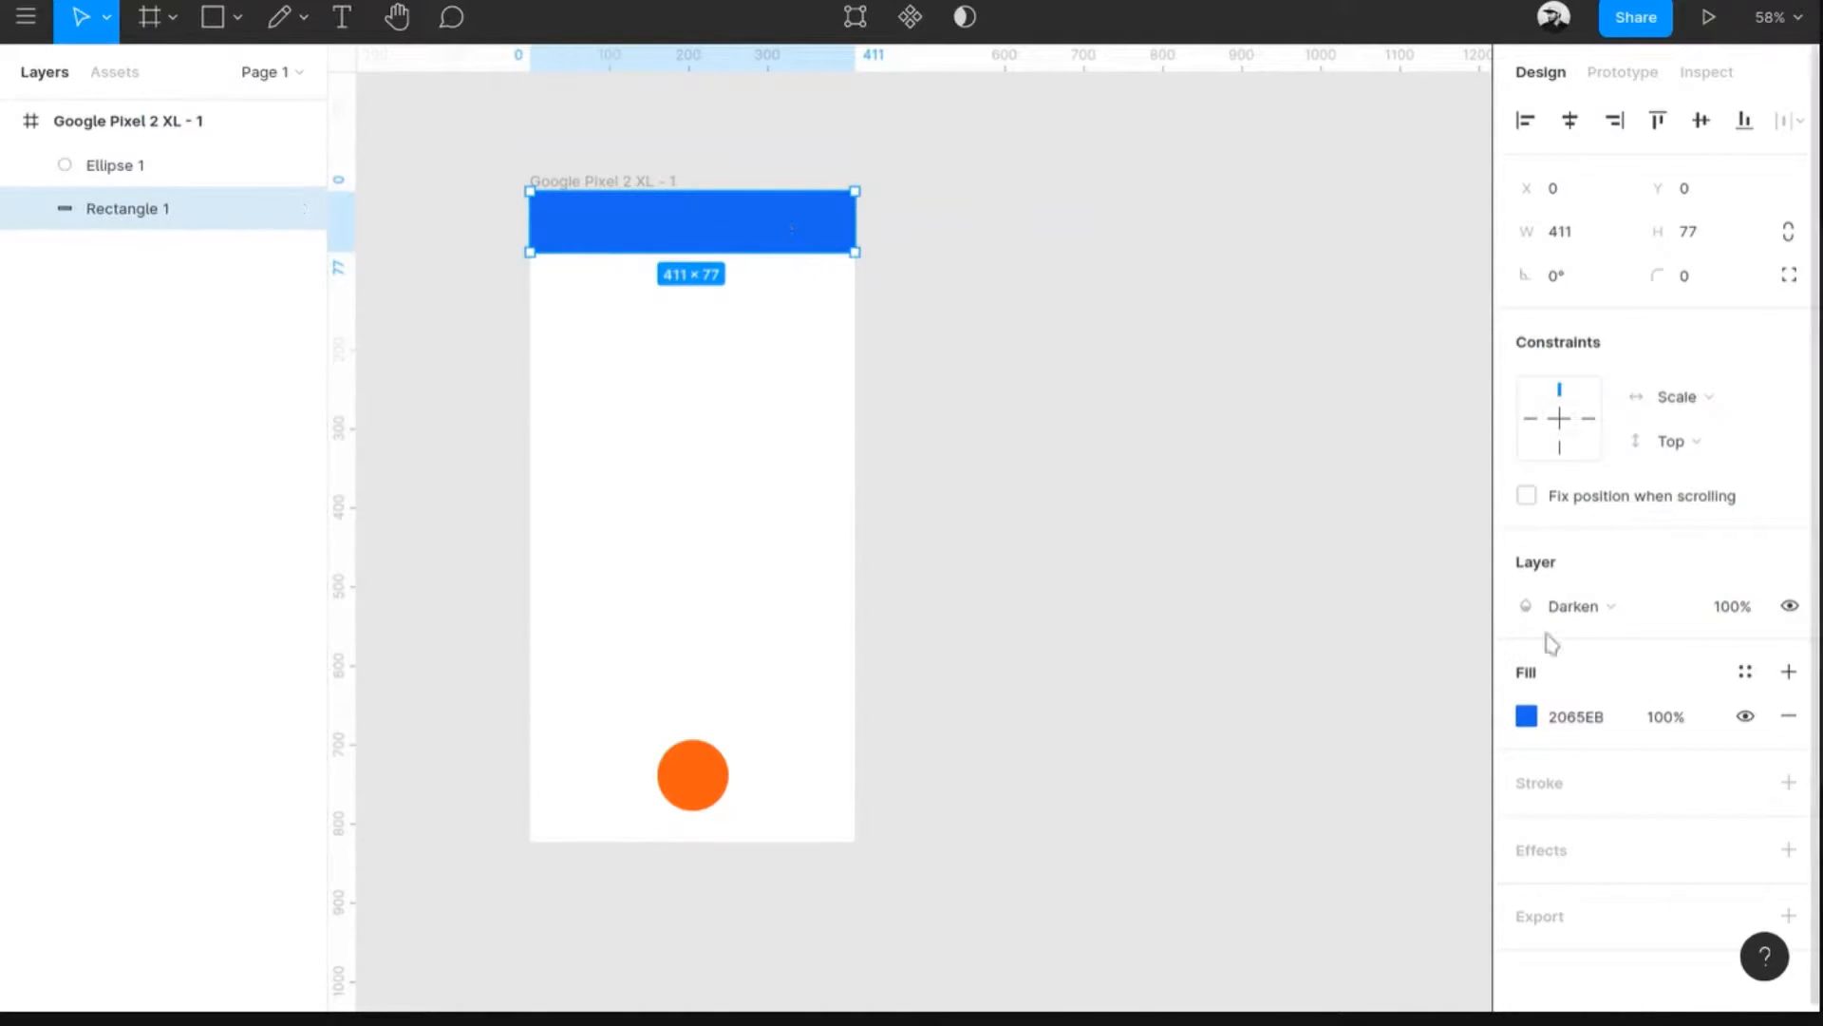
{"action": "left_click", "coordinate": [1579, 612]}
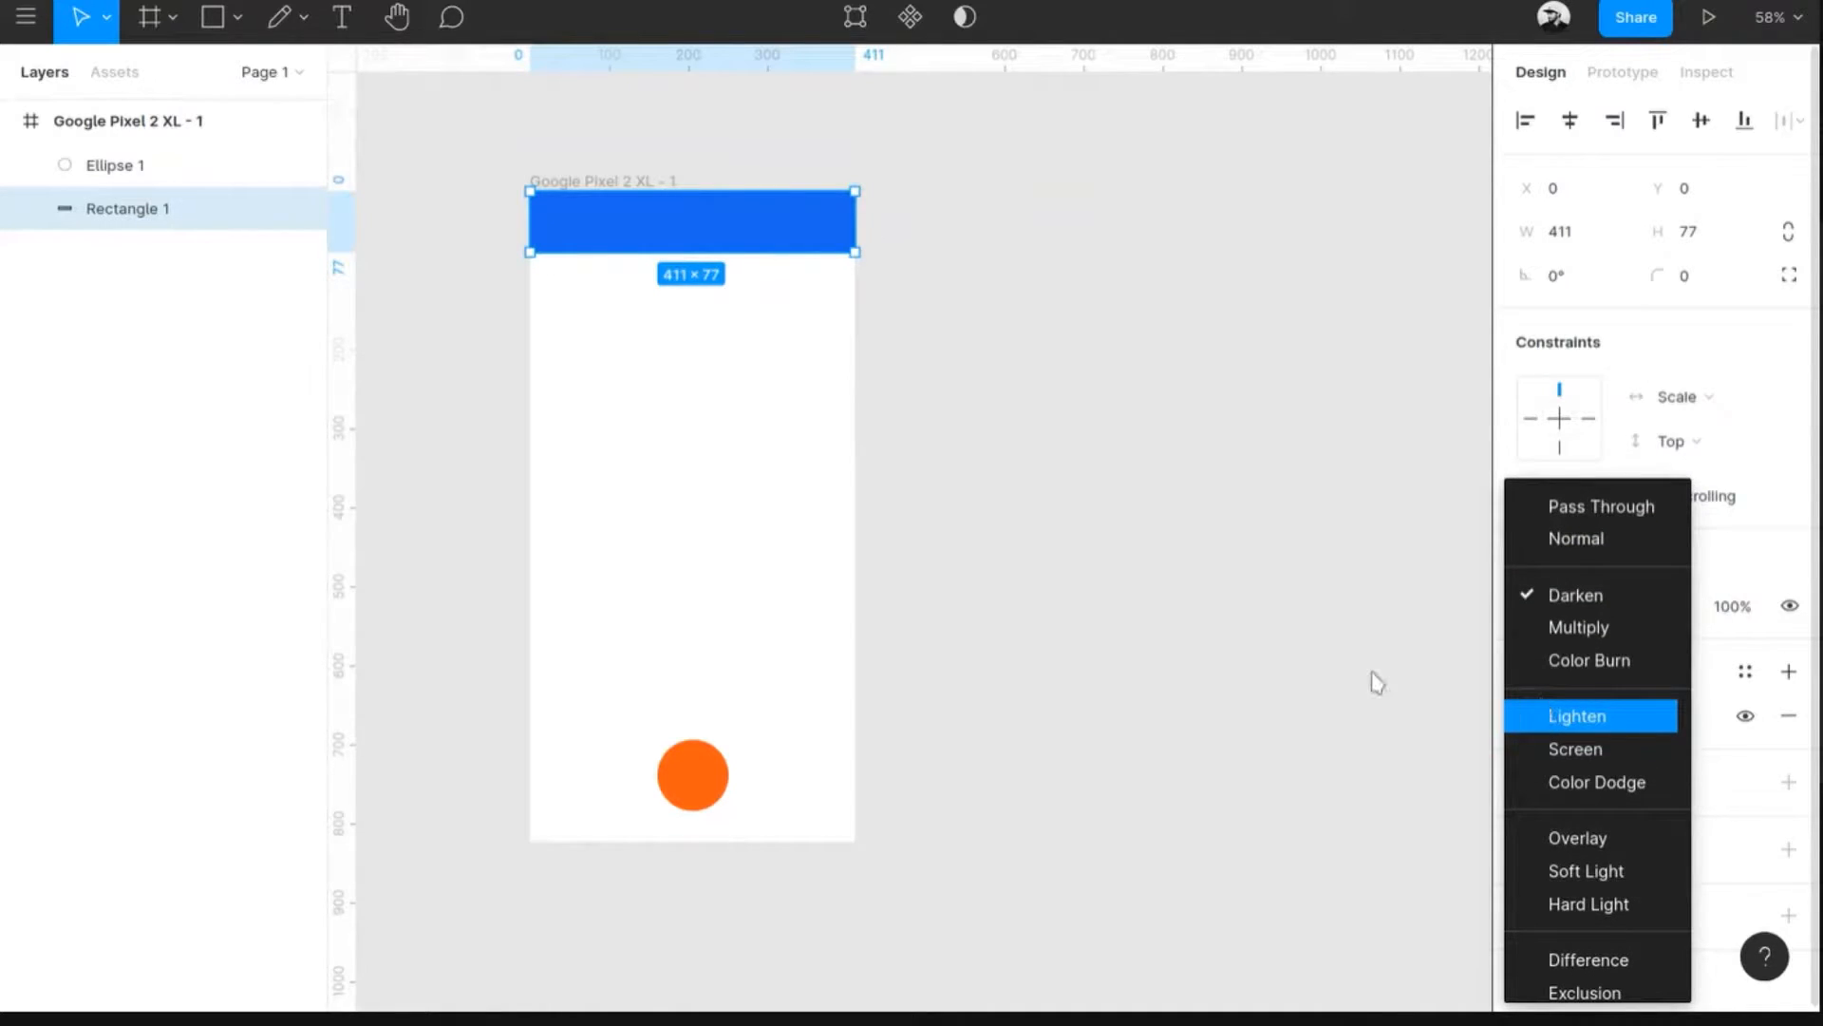
{"action": "left_click", "coordinate": [1306, 642]}
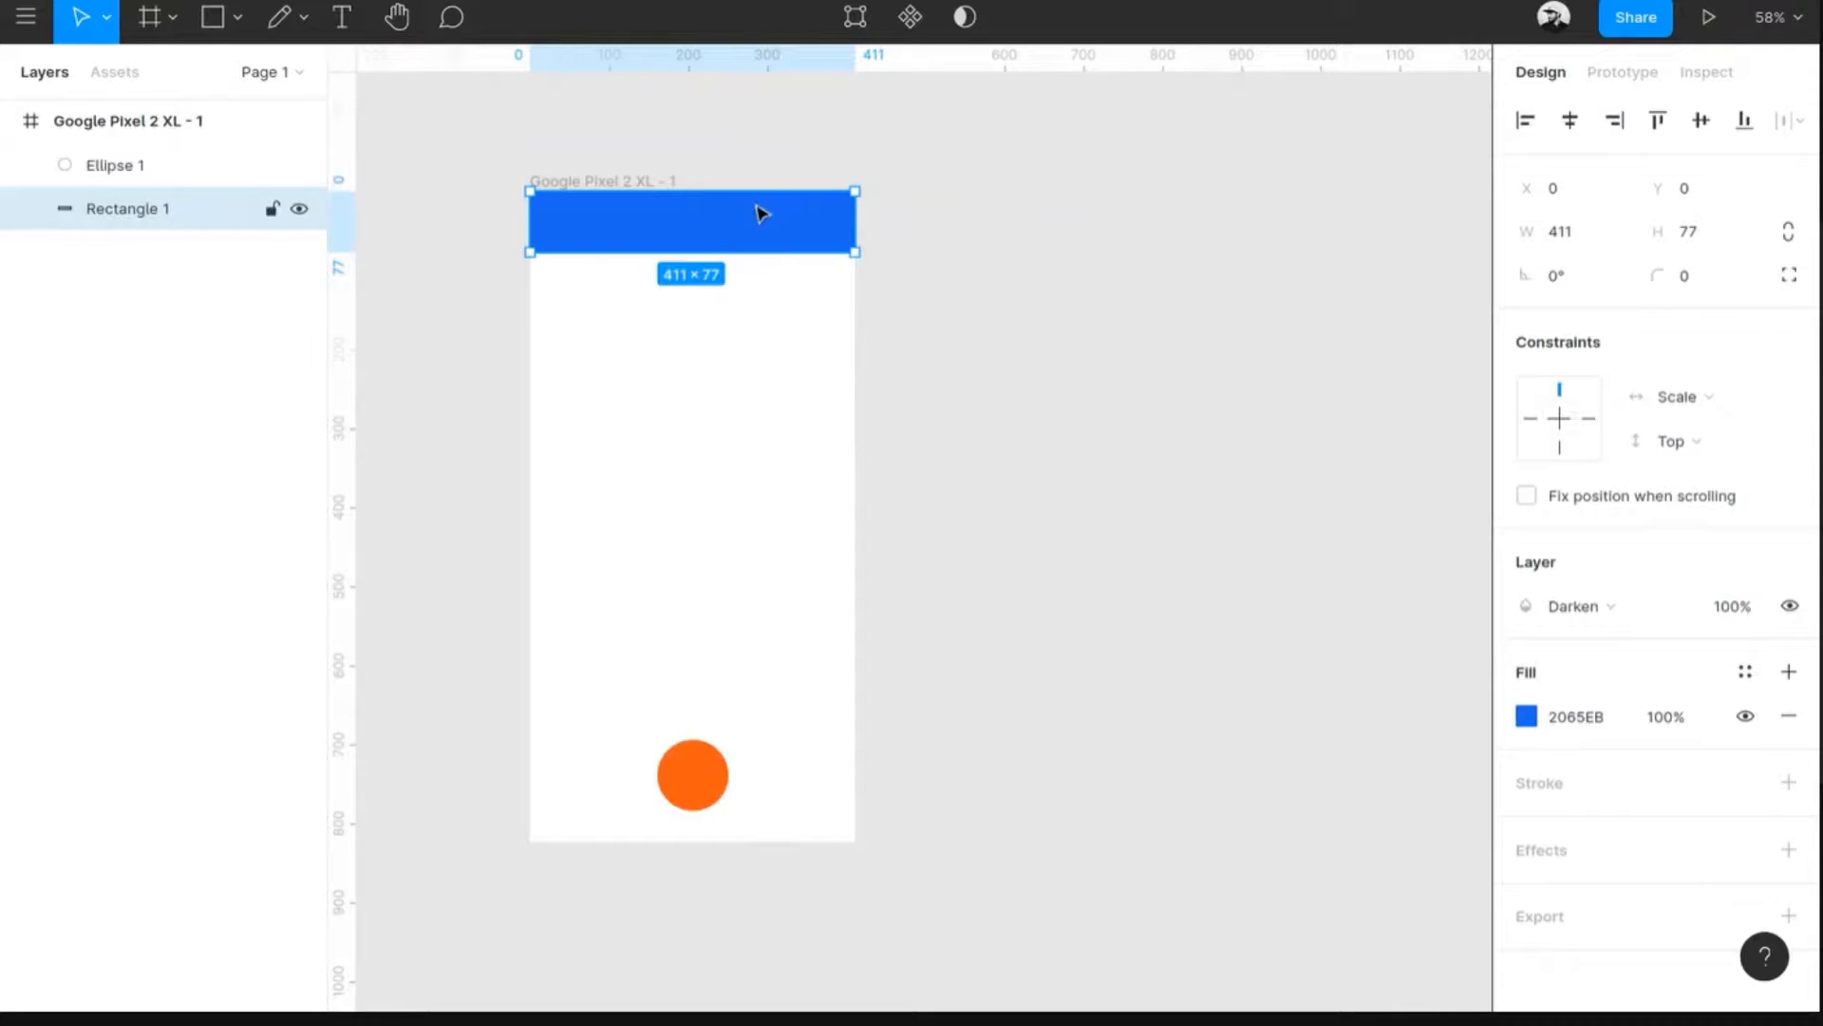
- Try the Difference blend mode on the header, undo it, and deselect the header
{"action": "left_click", "coordinate": [1605, 610]}
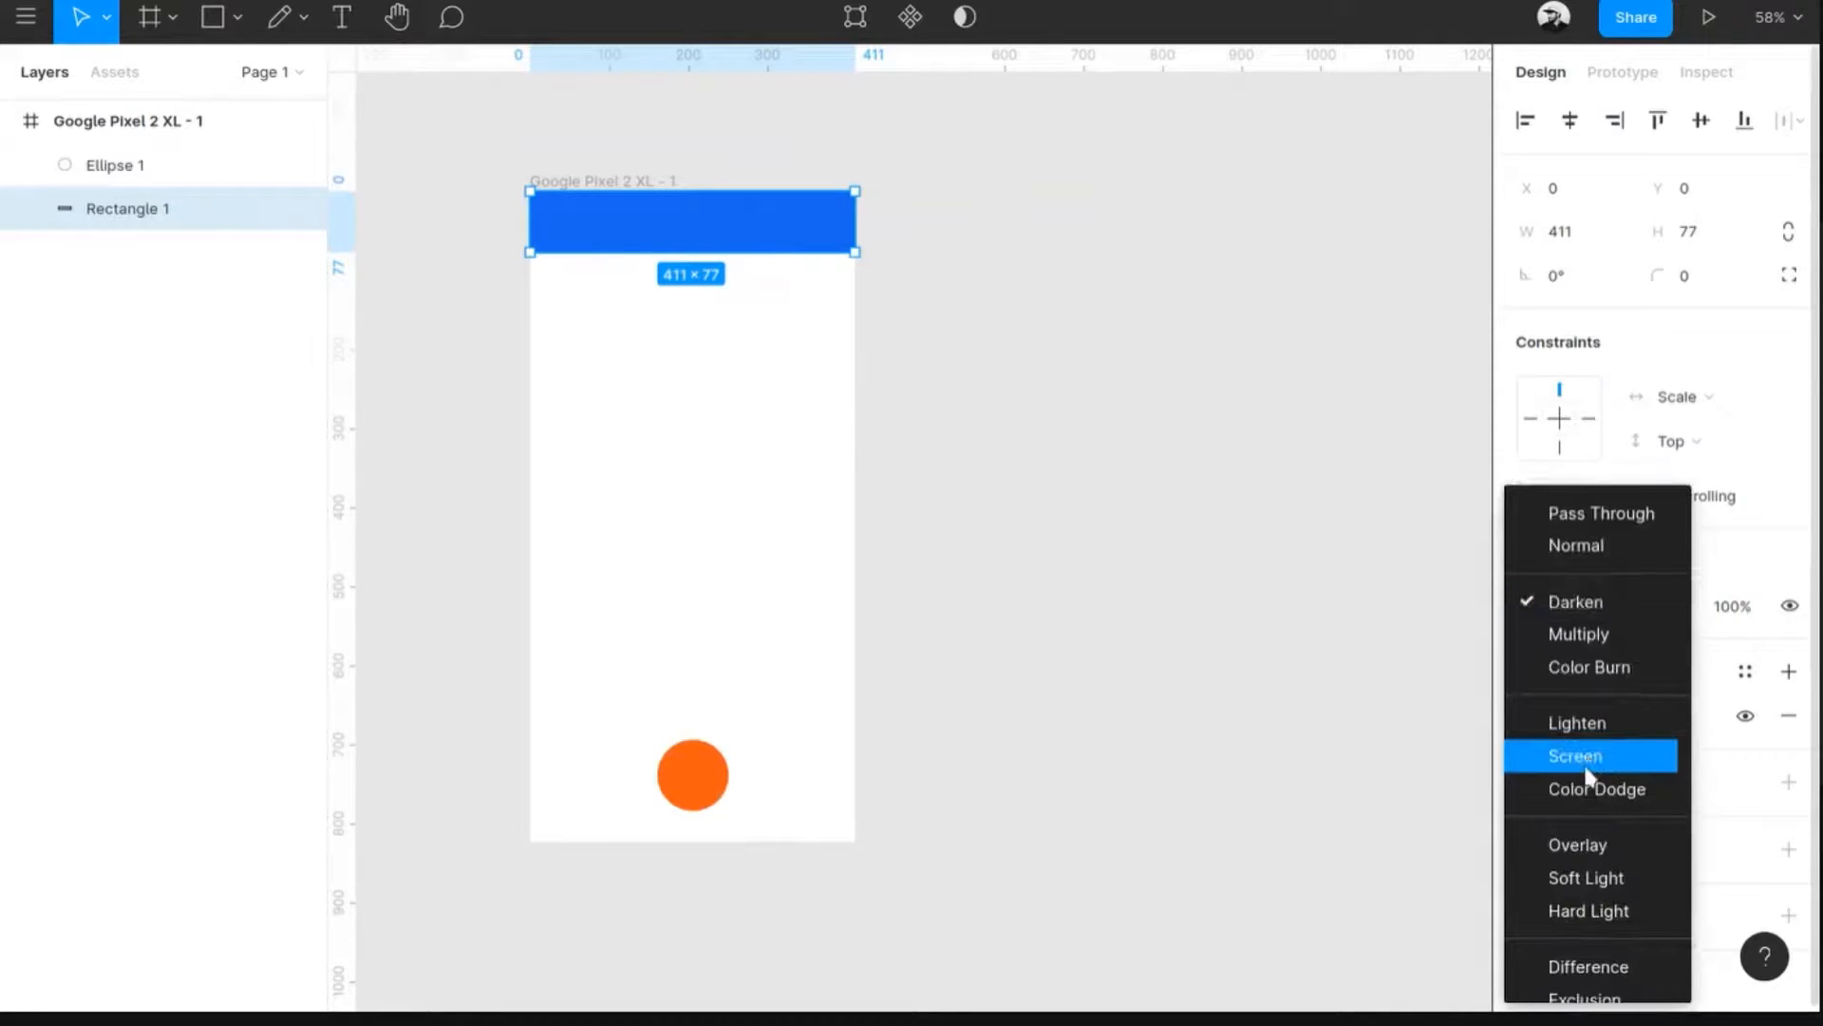
{"action": "left_click", "coordinate": [1588, 964]}
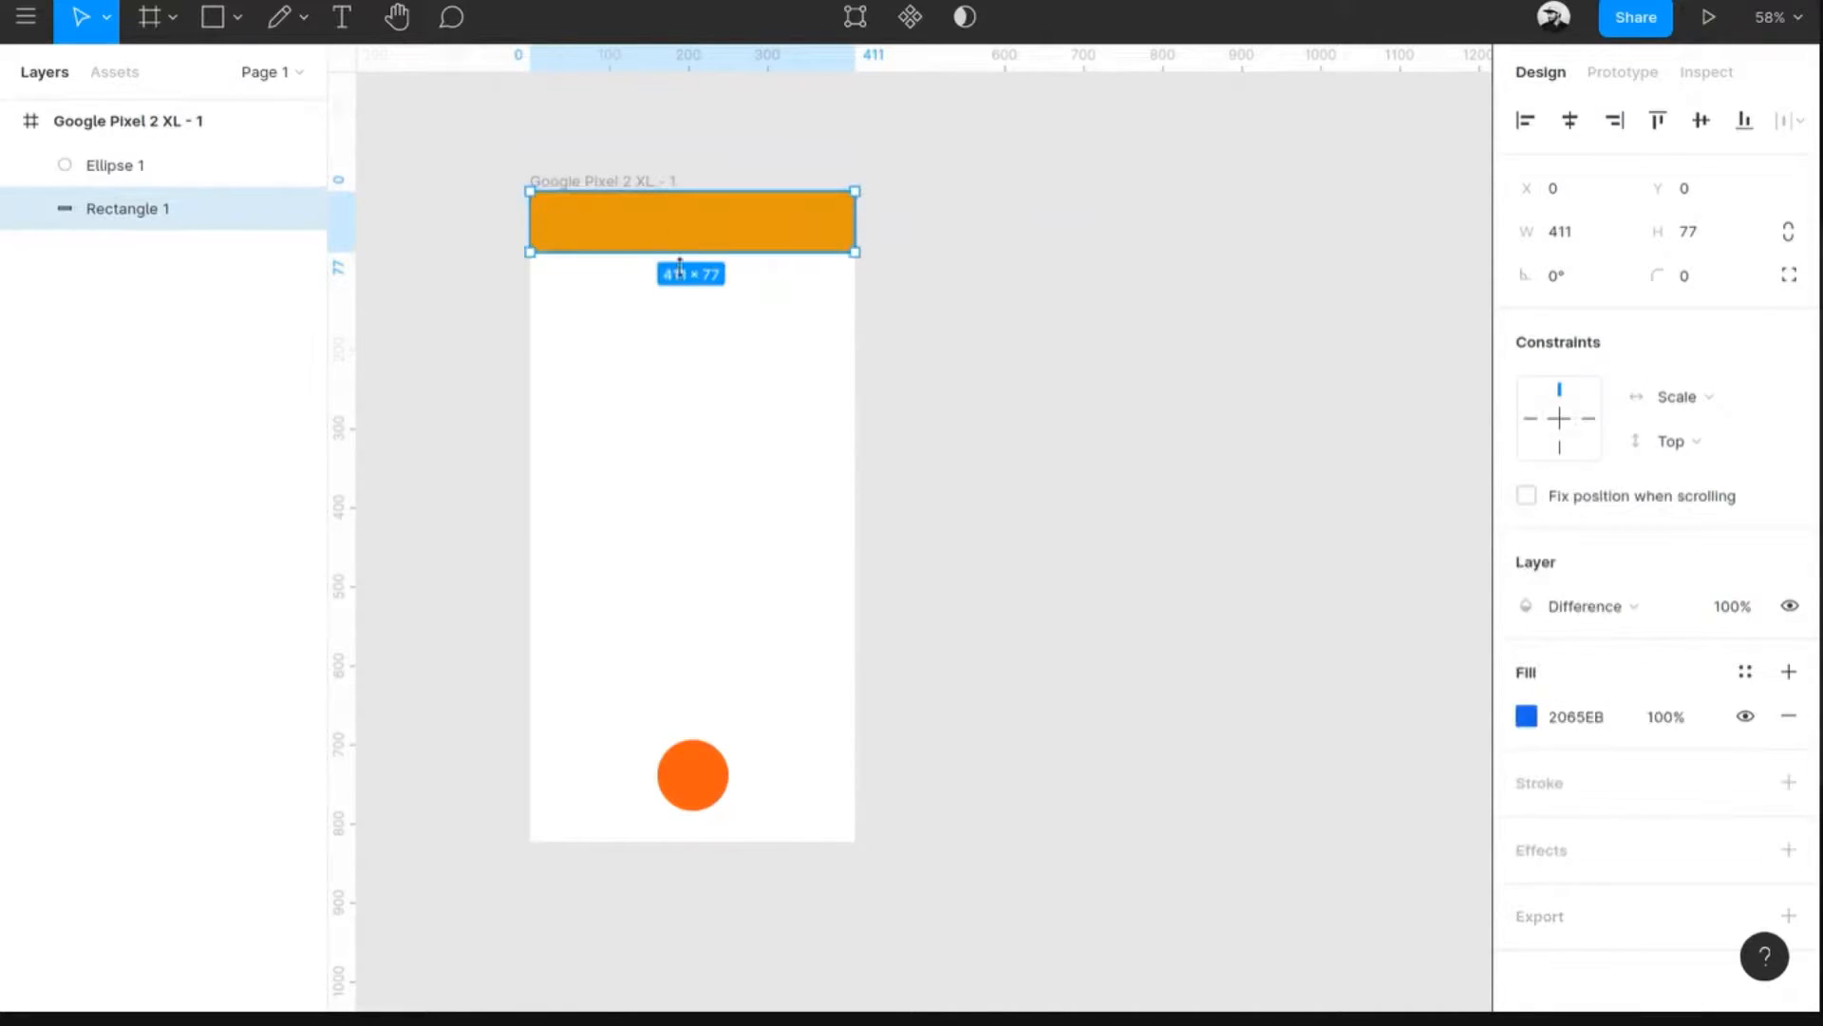
{"action": "key", "text": "ctrl+z"}
{"action": "left_click", "coordinate": [1094, 525]}
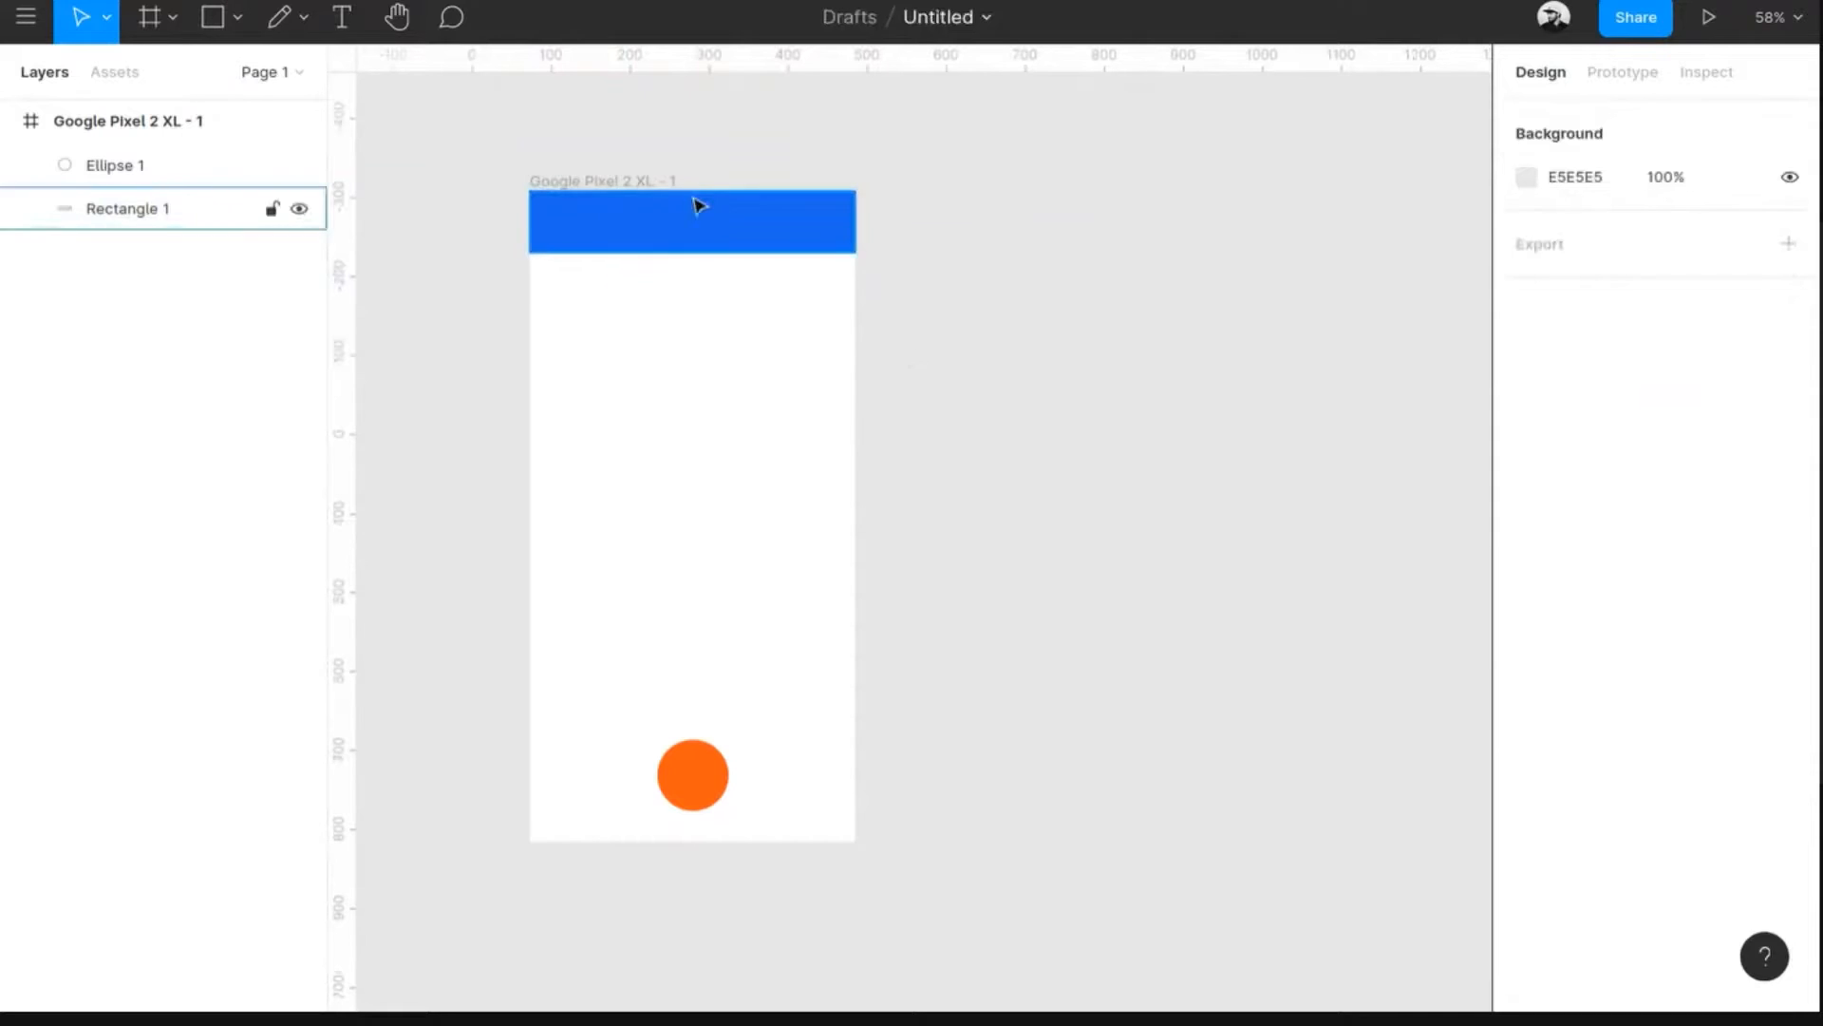
- Recolour the orange circle's solid fill to bright blue 1A48EA
{"action": "left_click", "coordinate": [705, 229]}
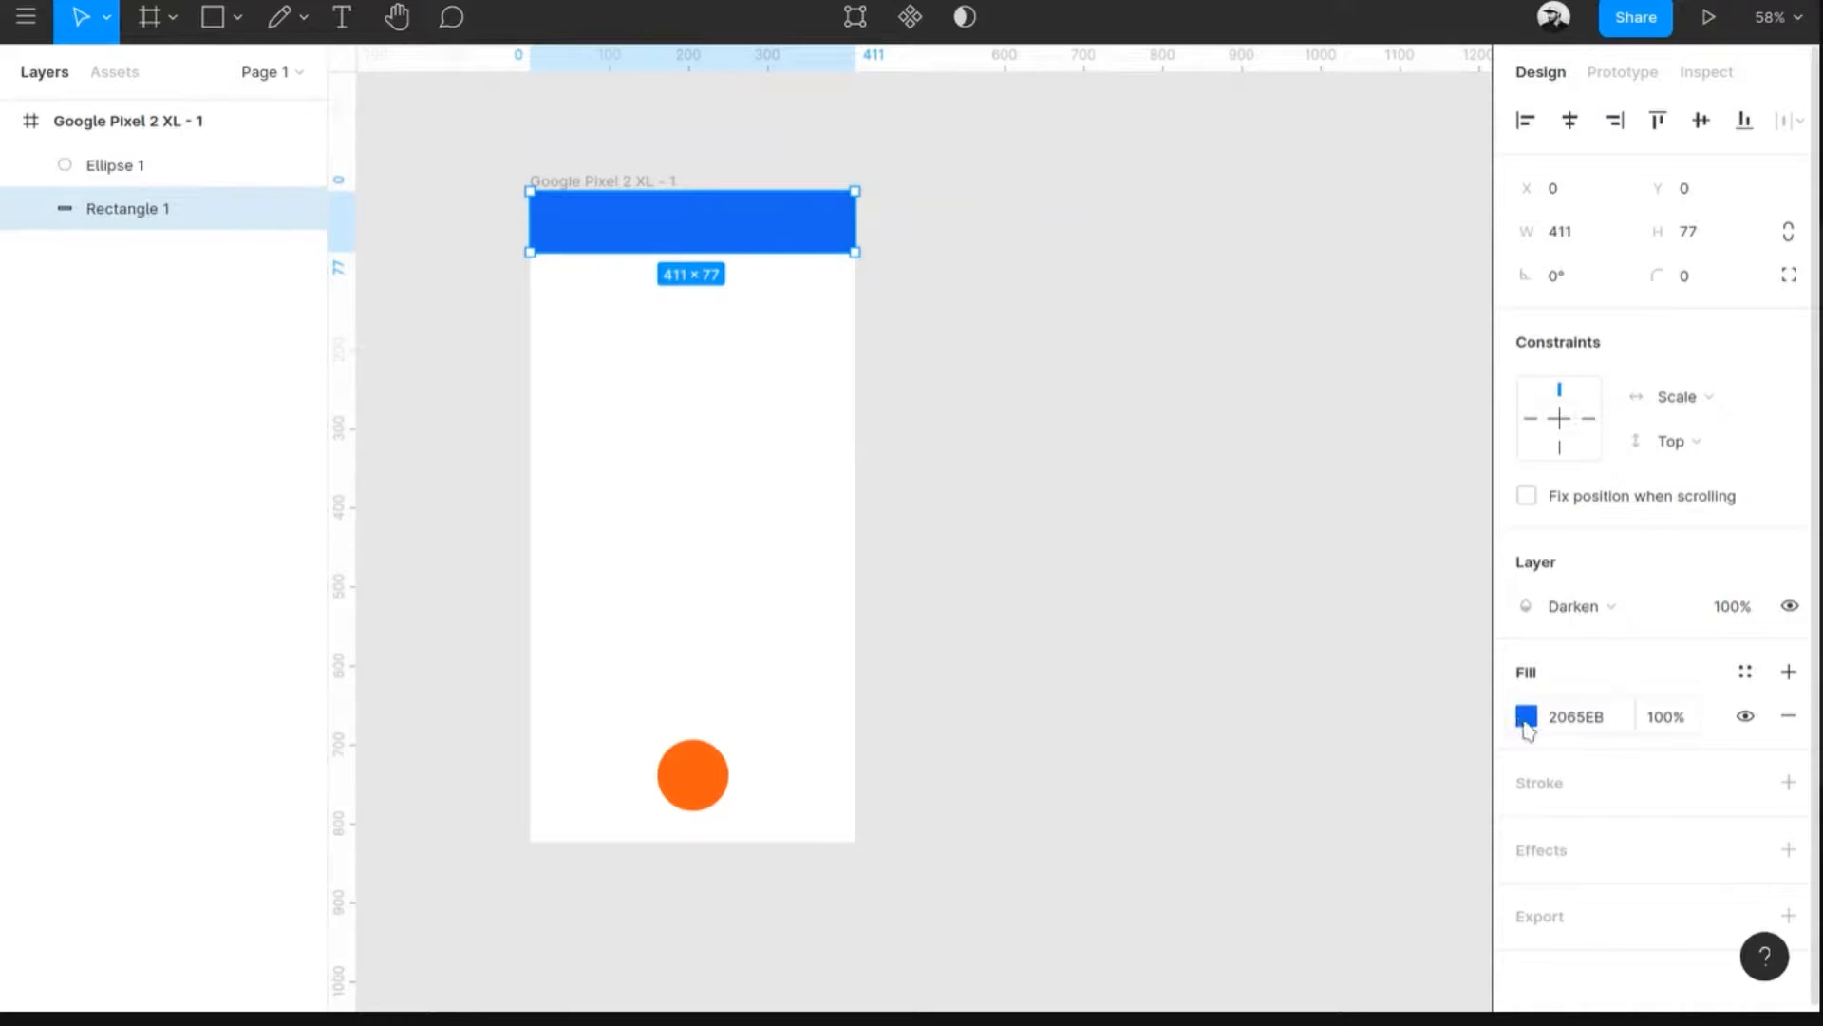
{"action": "left_click", "coordinate": [702, 777]}
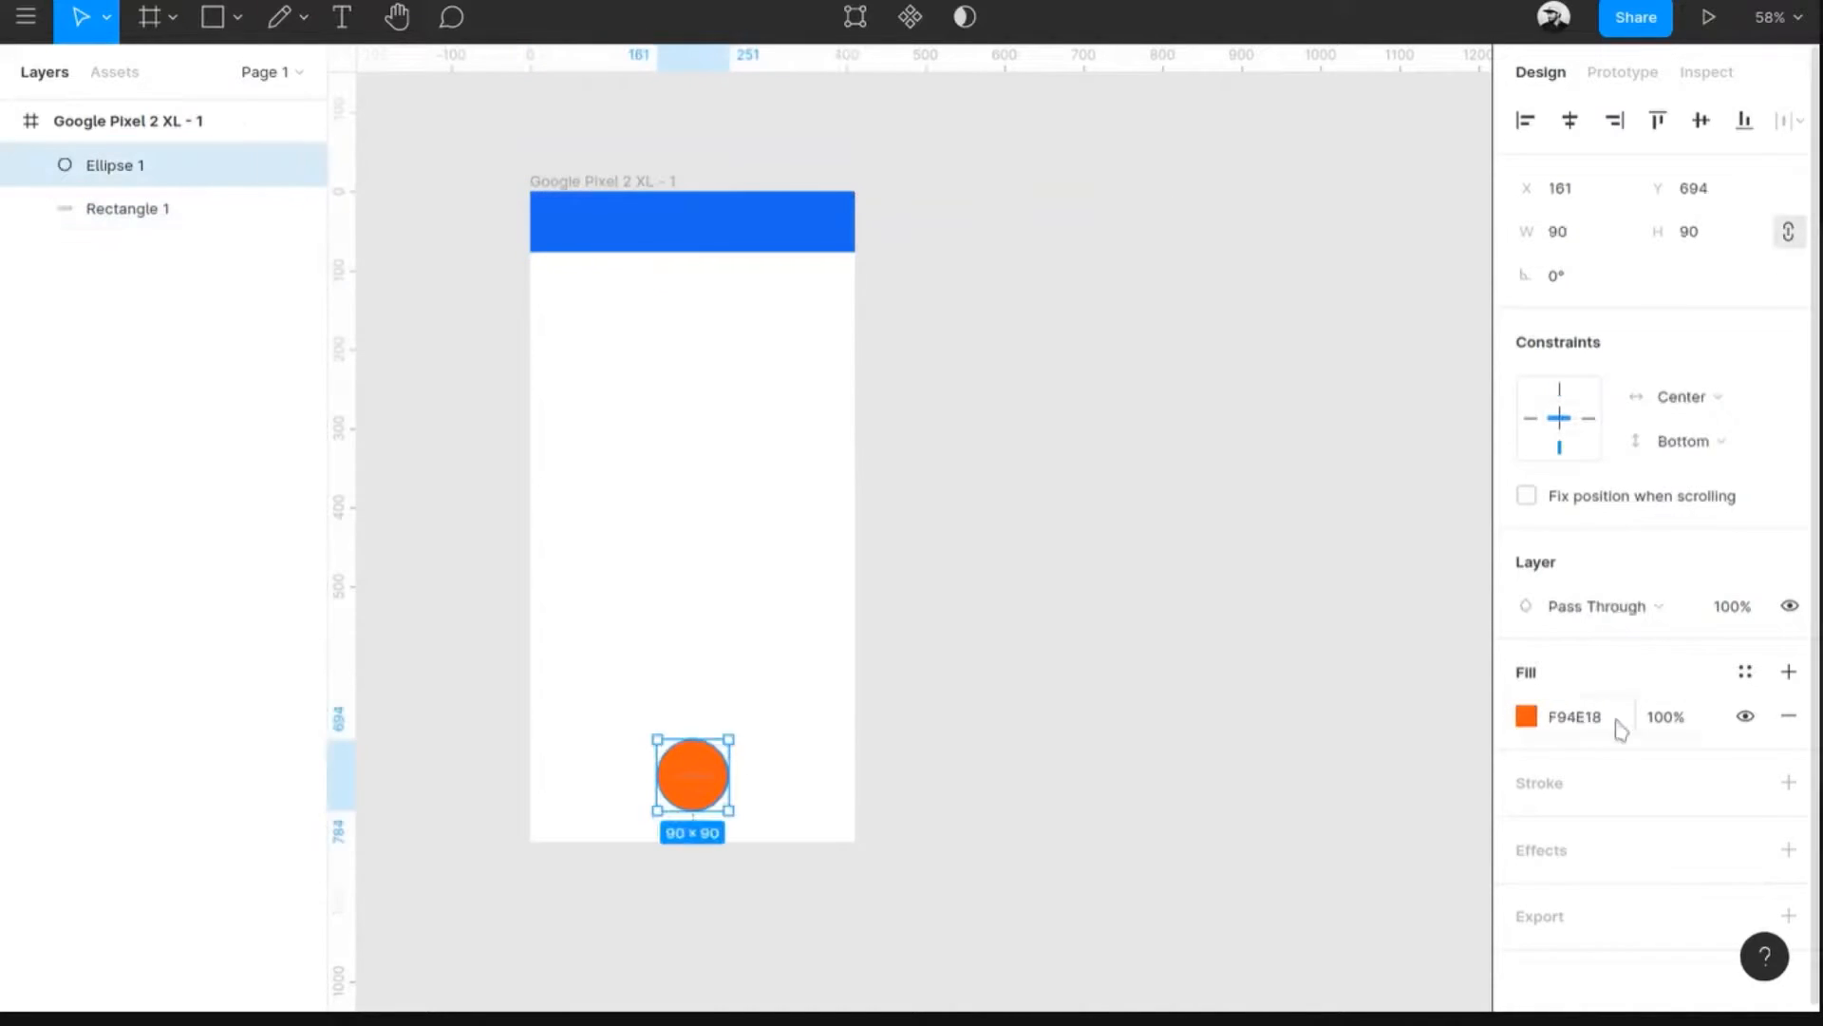
{"action": "left_click", "coordinate": [1526, 717]}
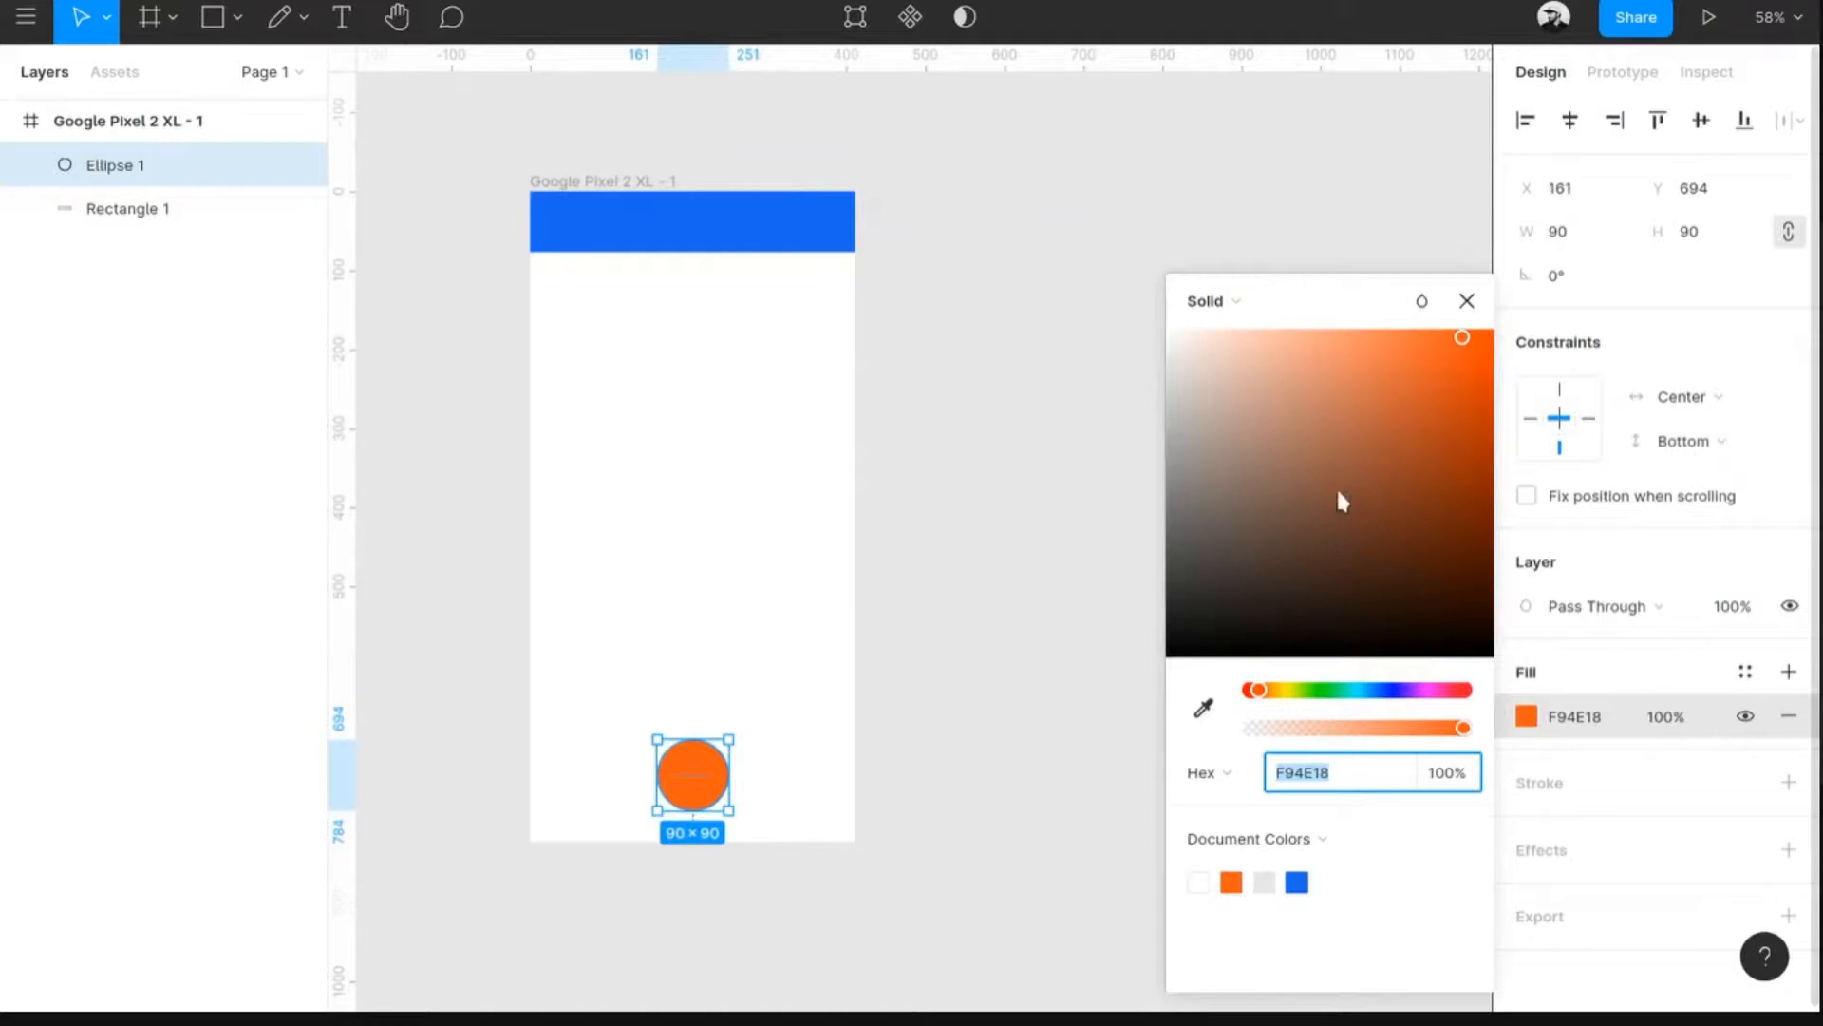
{"action": "mouse_move", "coordinate": [1445, 418]}
{"action": "left_mouse_down"}
{"action": "mouse_move", "coordinate": [1410, 466]}
{"action": "mouse_move", "coordinate": [1301, 493]}
{"action": "mouse_move", "coordinate": [1396, 427]}
{"action": "left_mouse_up"}
{"action": "left_click_drag", "start_coordinate": [1261, 696], "coordinate": [1386, 690]}
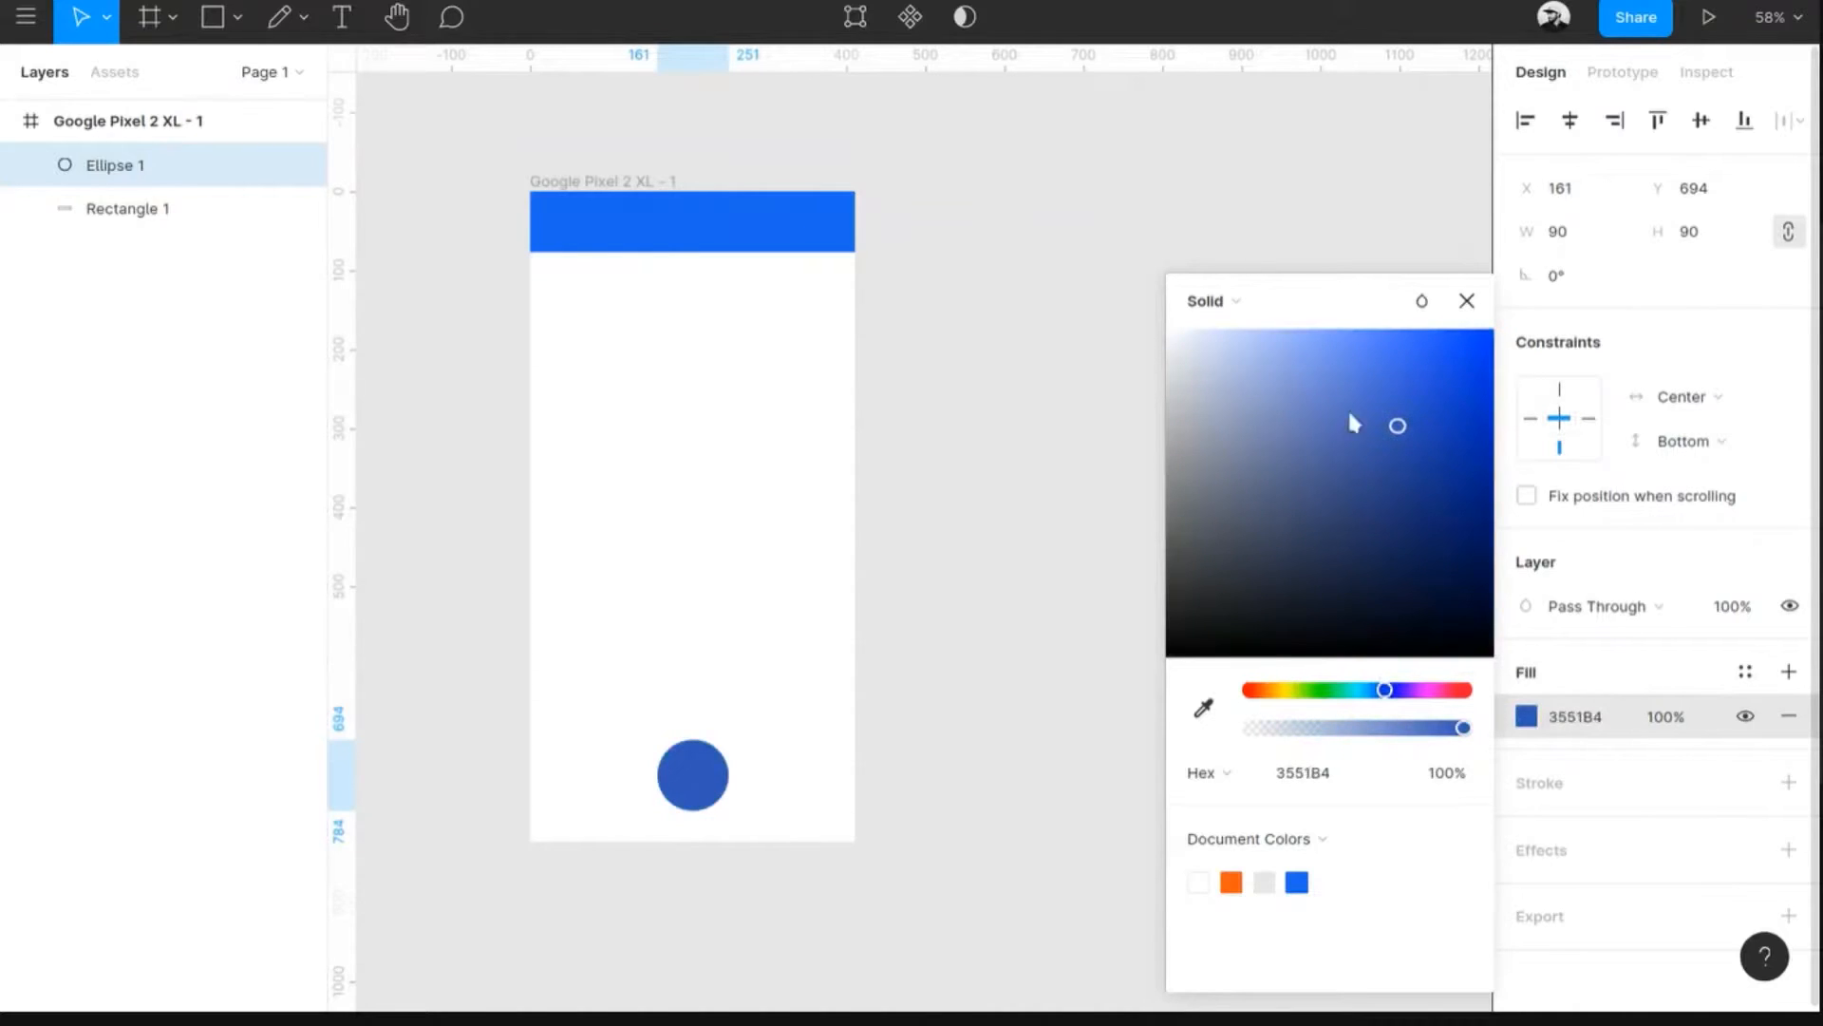
{"action": "left_click", "coordinate": [1454, 345]}
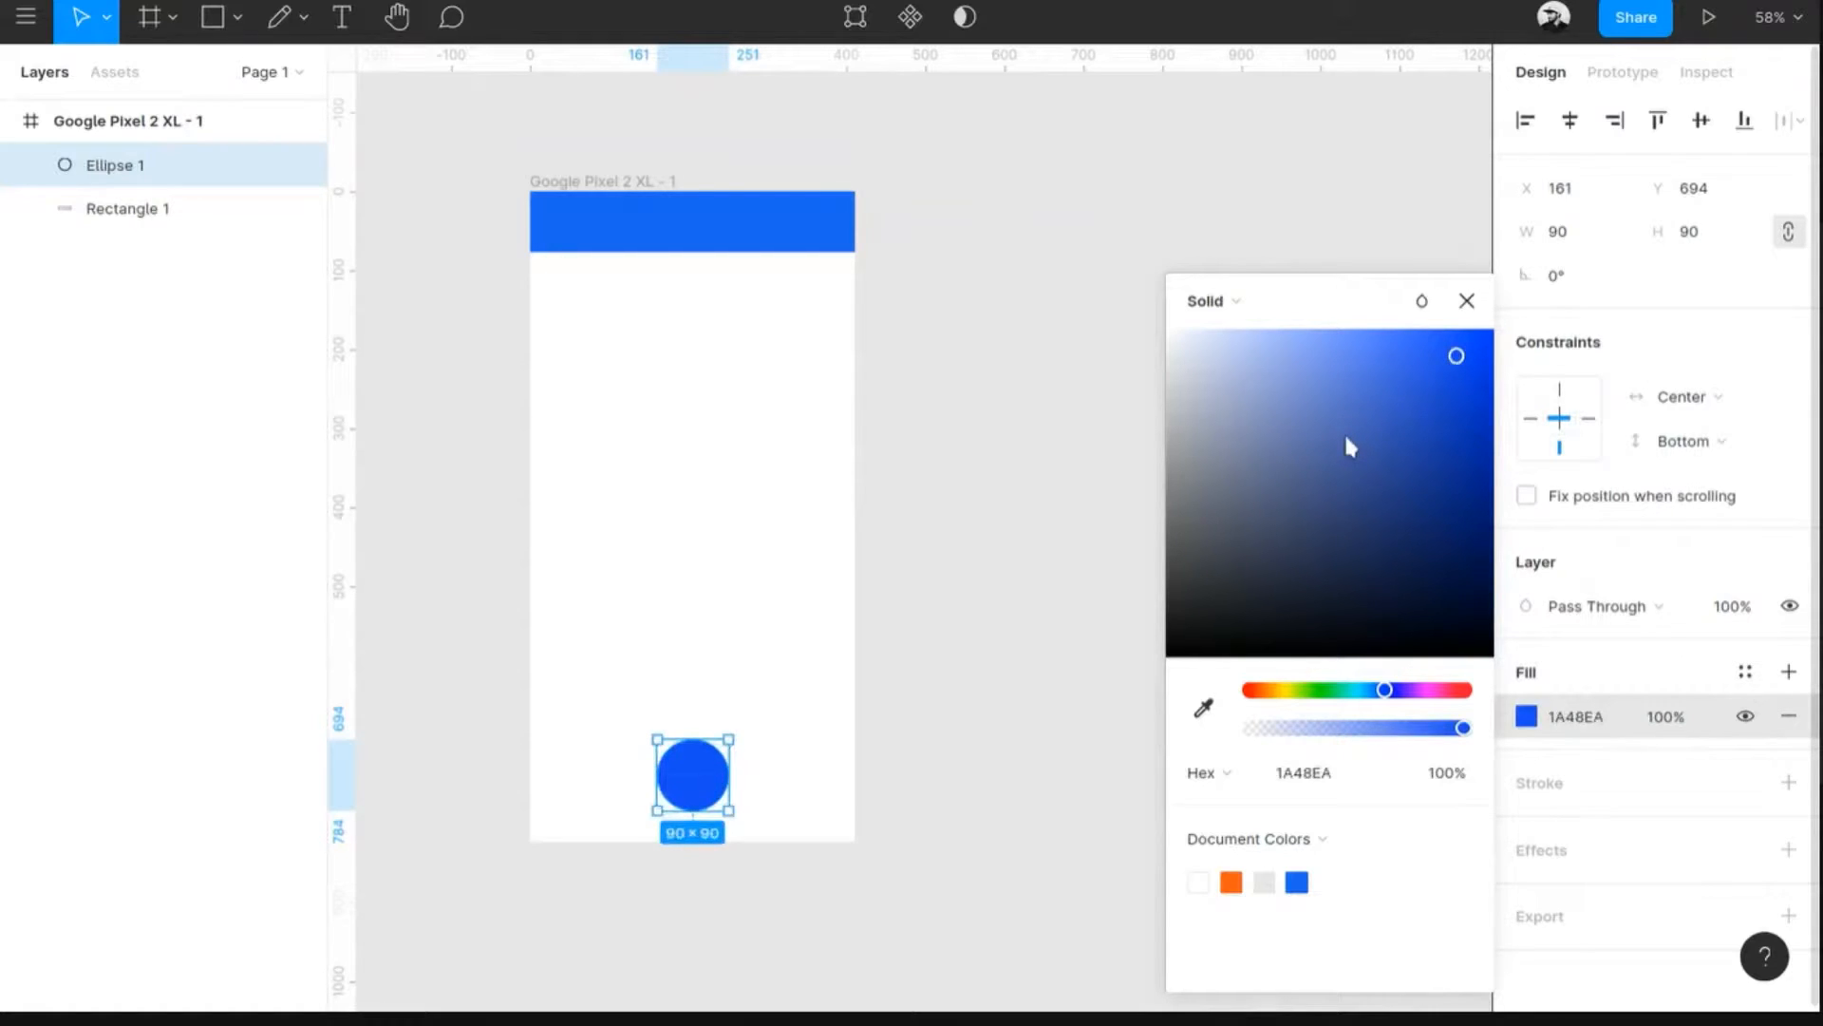
- Shift the circle's fill hue from blue through magenta, ending on purple B41AEA
{"action": "scroll", "coordinate": [1346, 437], "scroll_direction": "down", "scroll_amount": 4}
{"action": "scroll", "coordinate": [1350, 446], "scroll_direction": "down", "scroll_amount": 3}
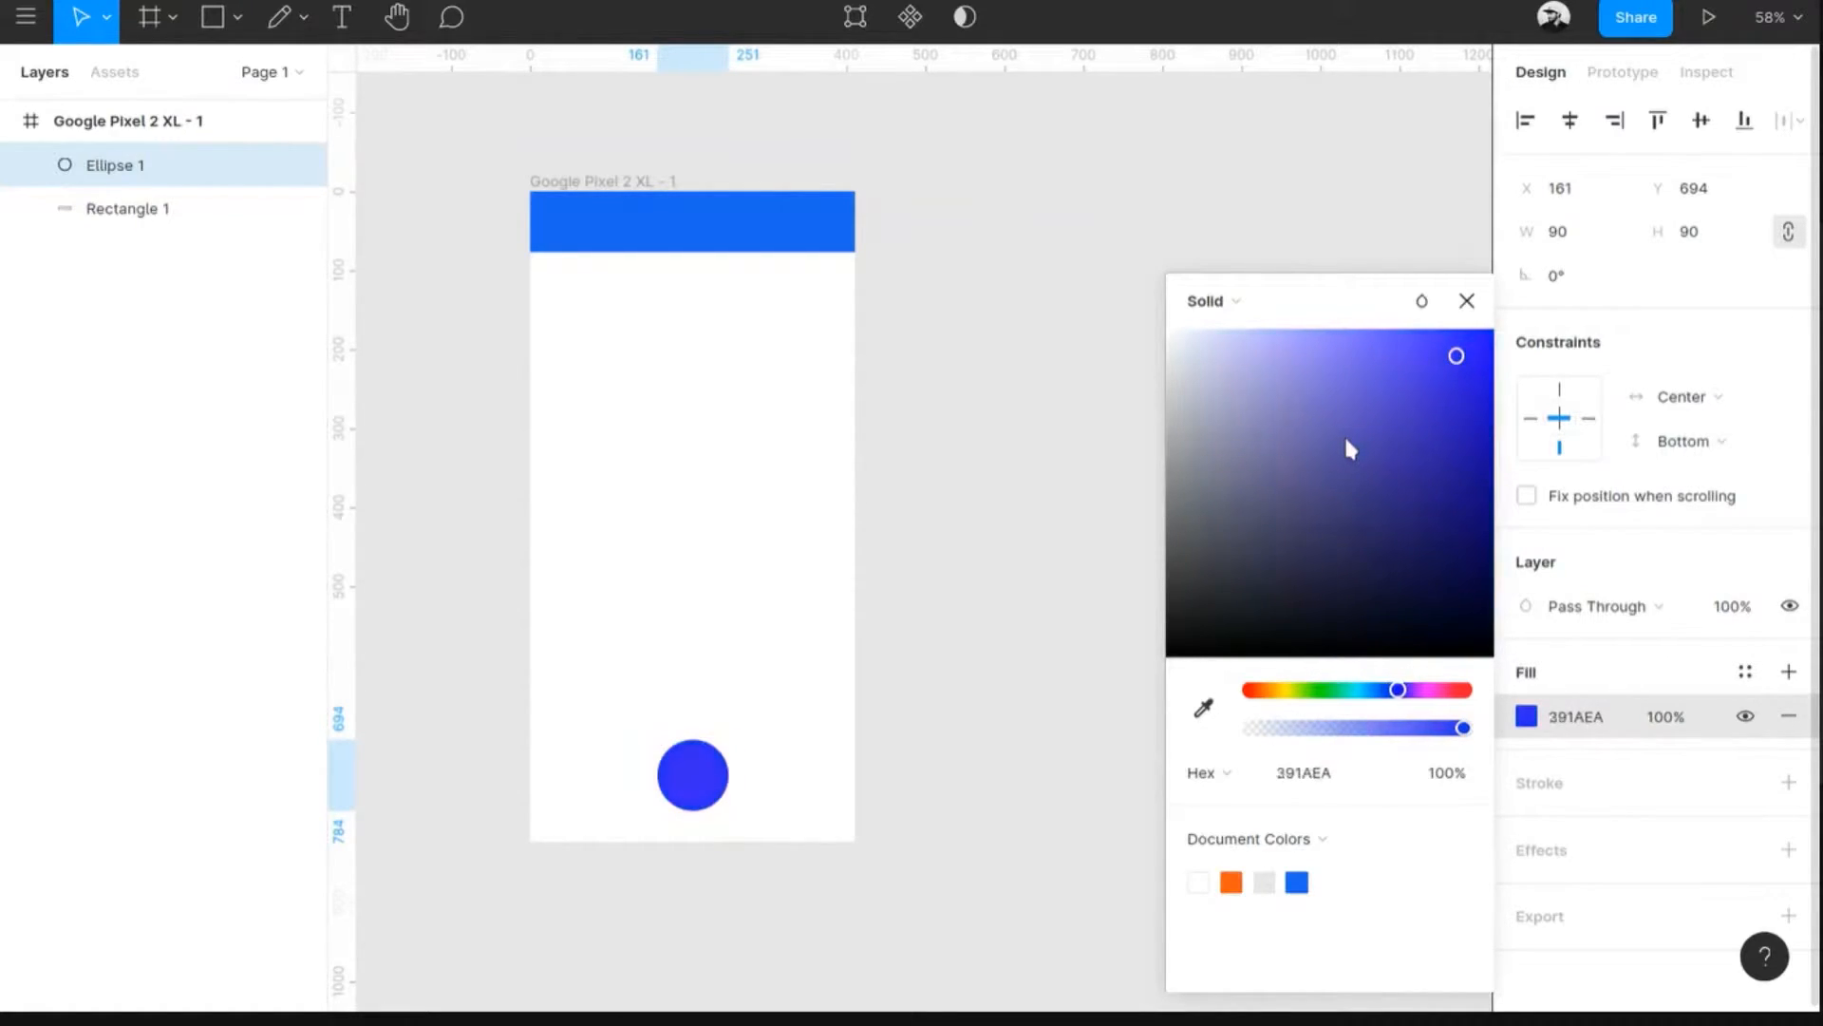
{"action": "scroll", "coordinate": [1392, 541], "scroll_direction": "down", "scroll_amount": 5}
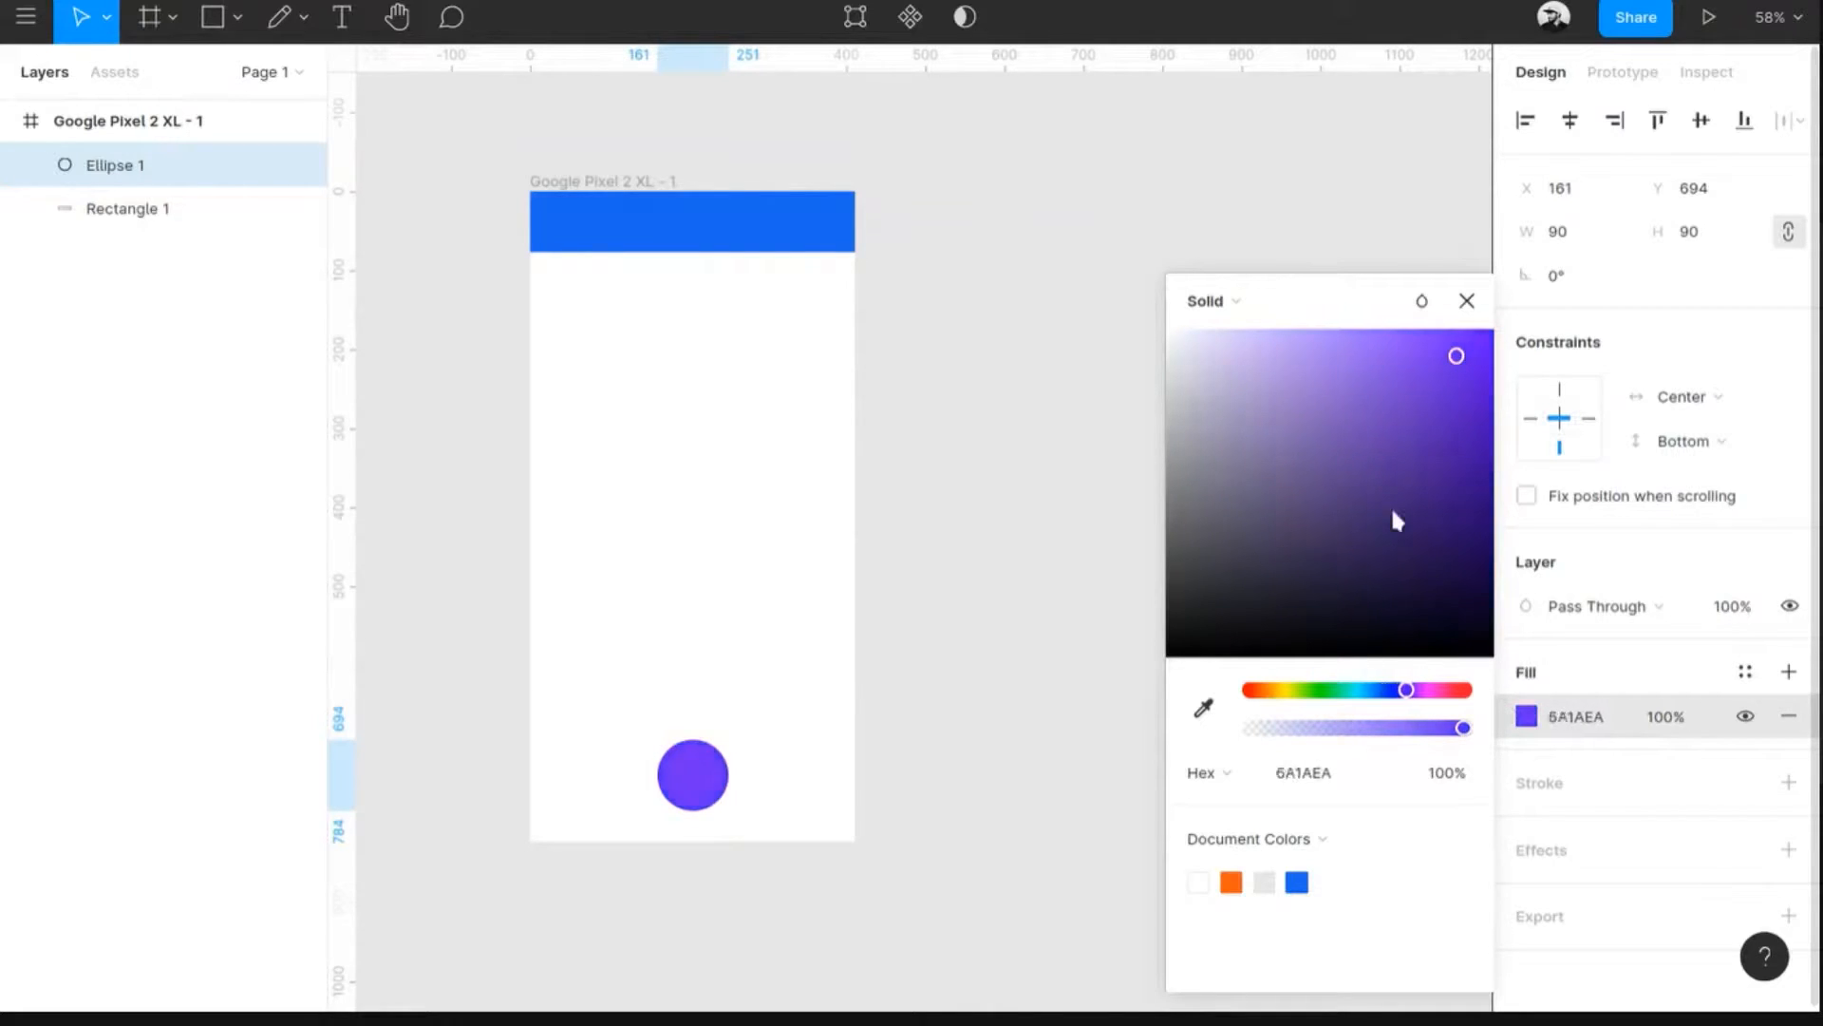
{"action": "scroll", "coordinate": [1422, 513], "scroll_direction": "down", "scroll_amount": 5}
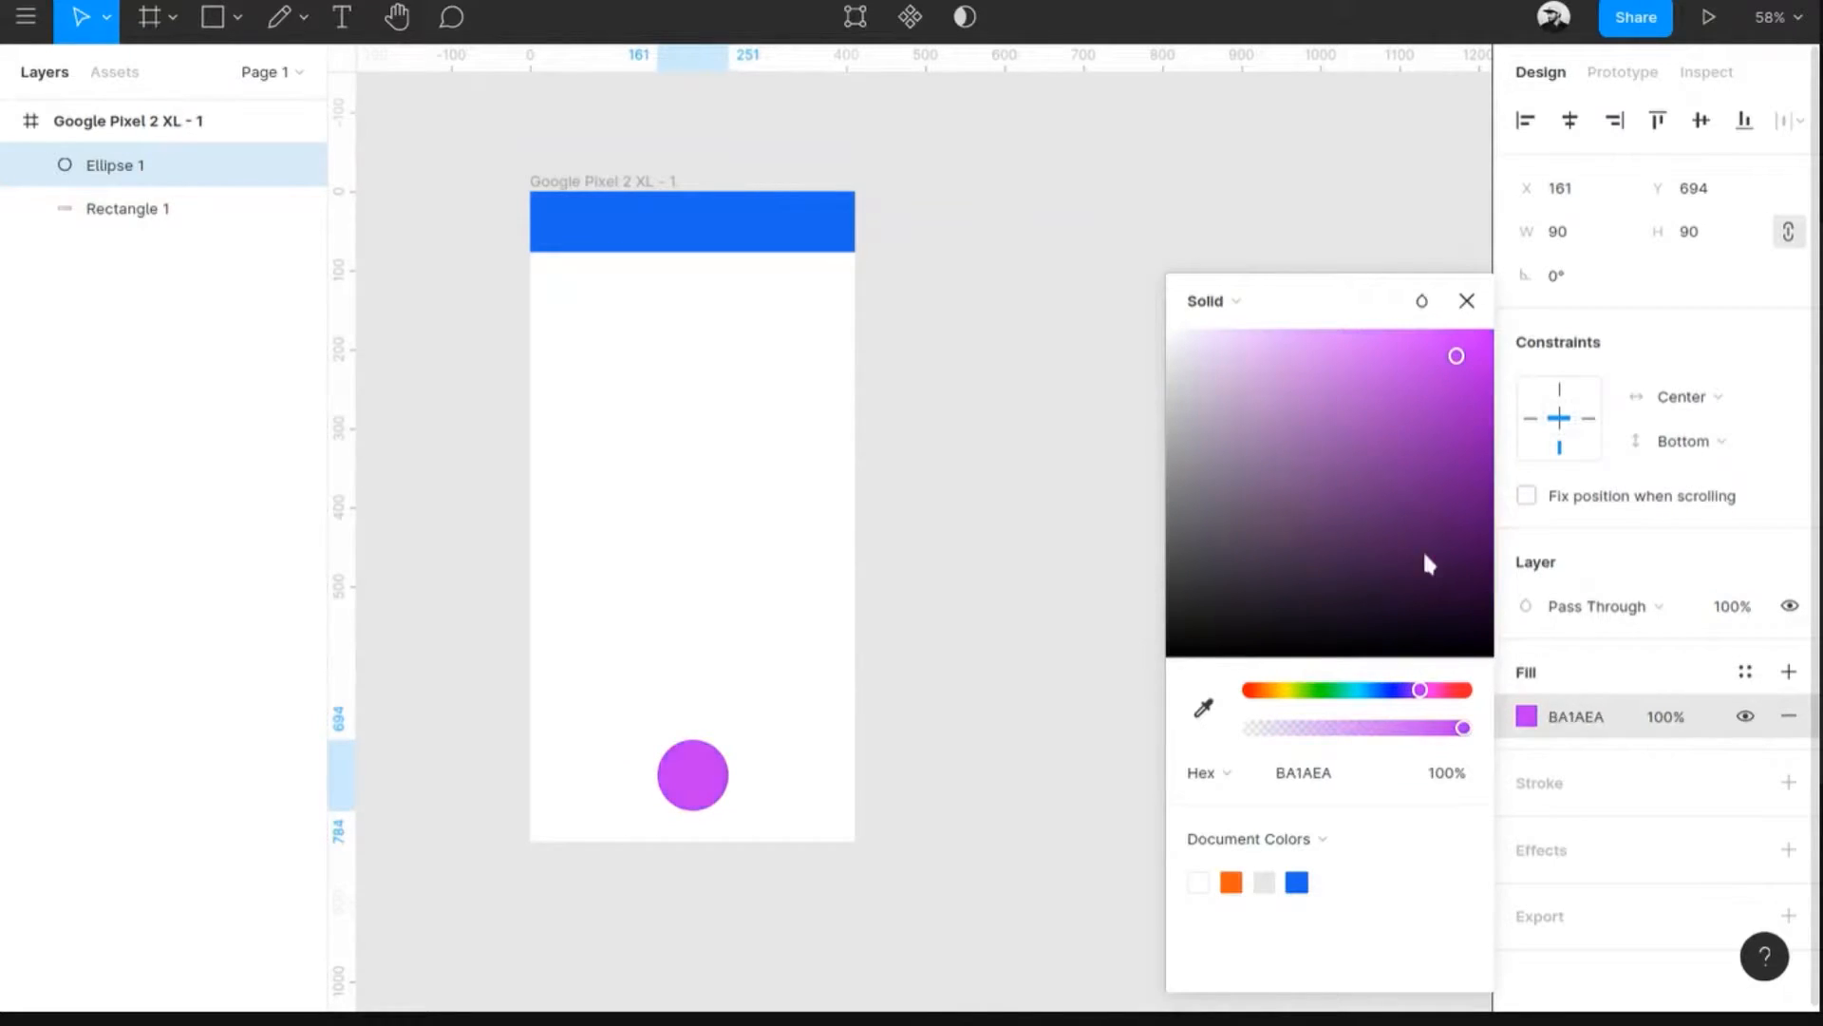
{"action": "scroll", "coordinate": [1377, 450], "scroll_direction": "up", "scroll_amount": 4}
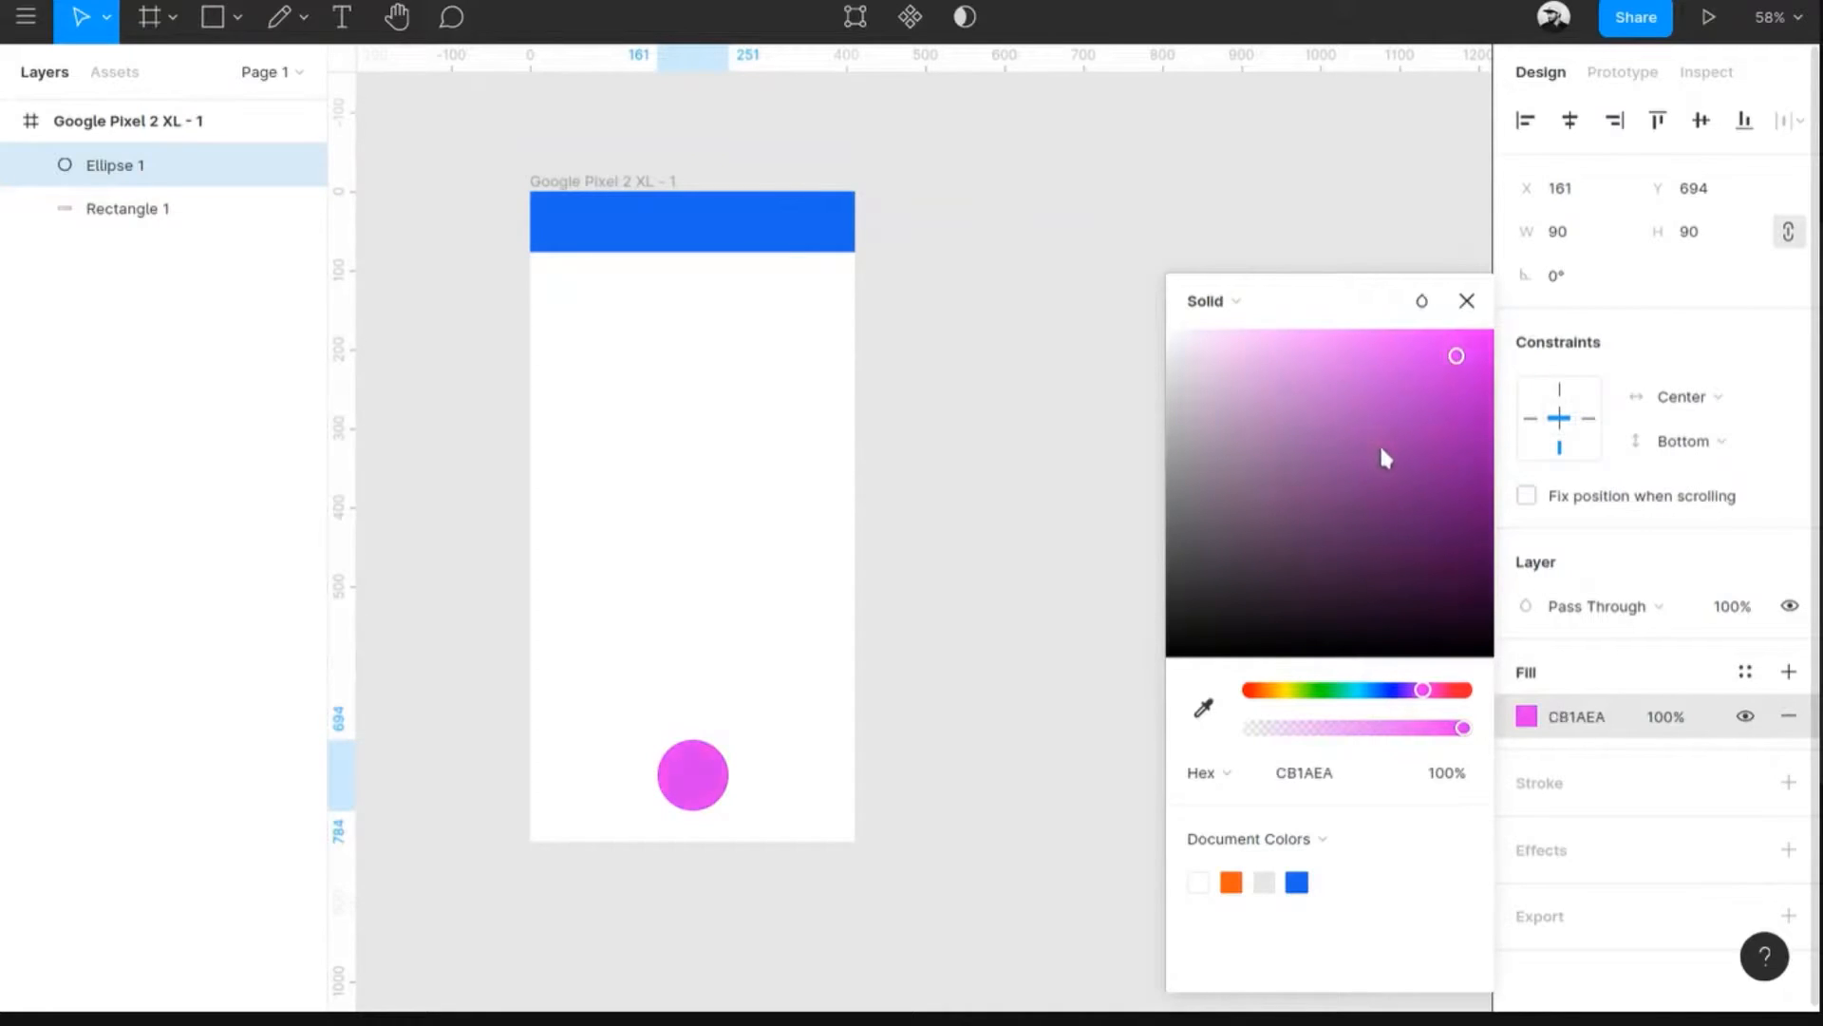
{"action": "left_click_drag", "start_coordinate": [1421, 689], "coordinate": [1523, 740]}
{"action": "left_click", "coordinate": [1395, 729]}
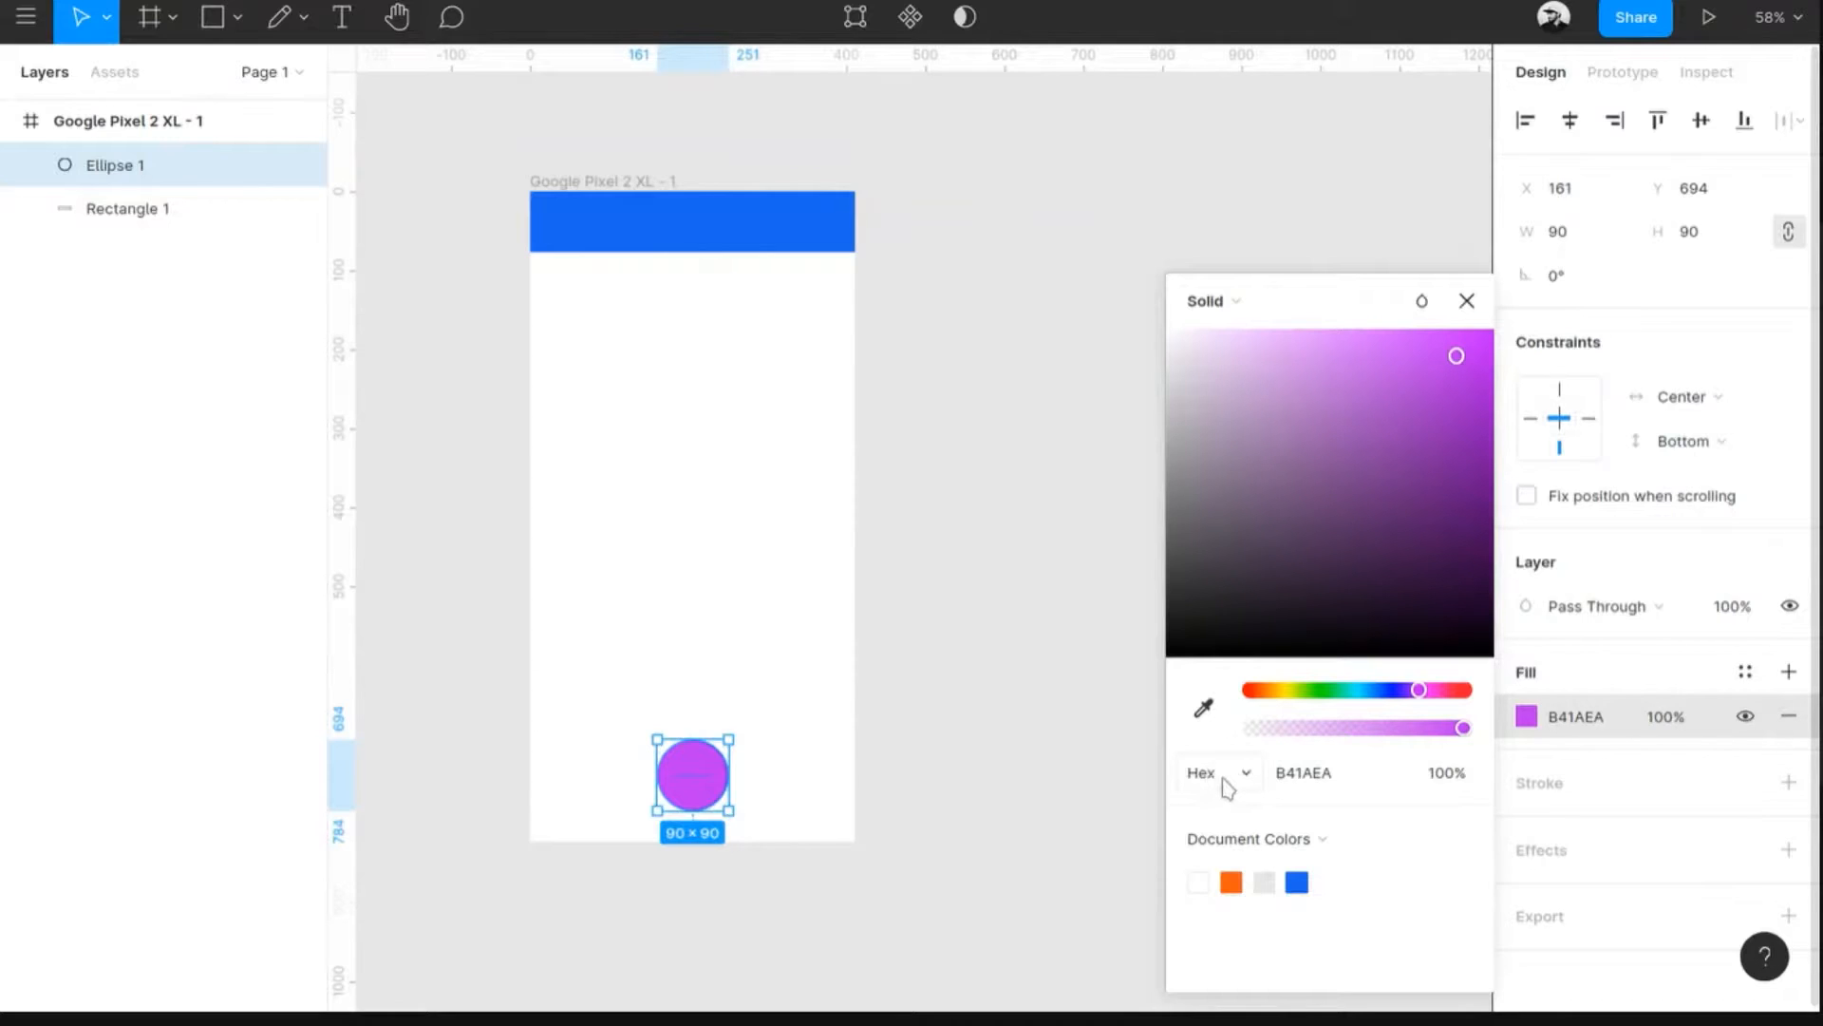
- Show the circle's fill colour value in CSS format, and switch the format back to Hex
{"action": "left_click", "coordinate": [1228, 788]}
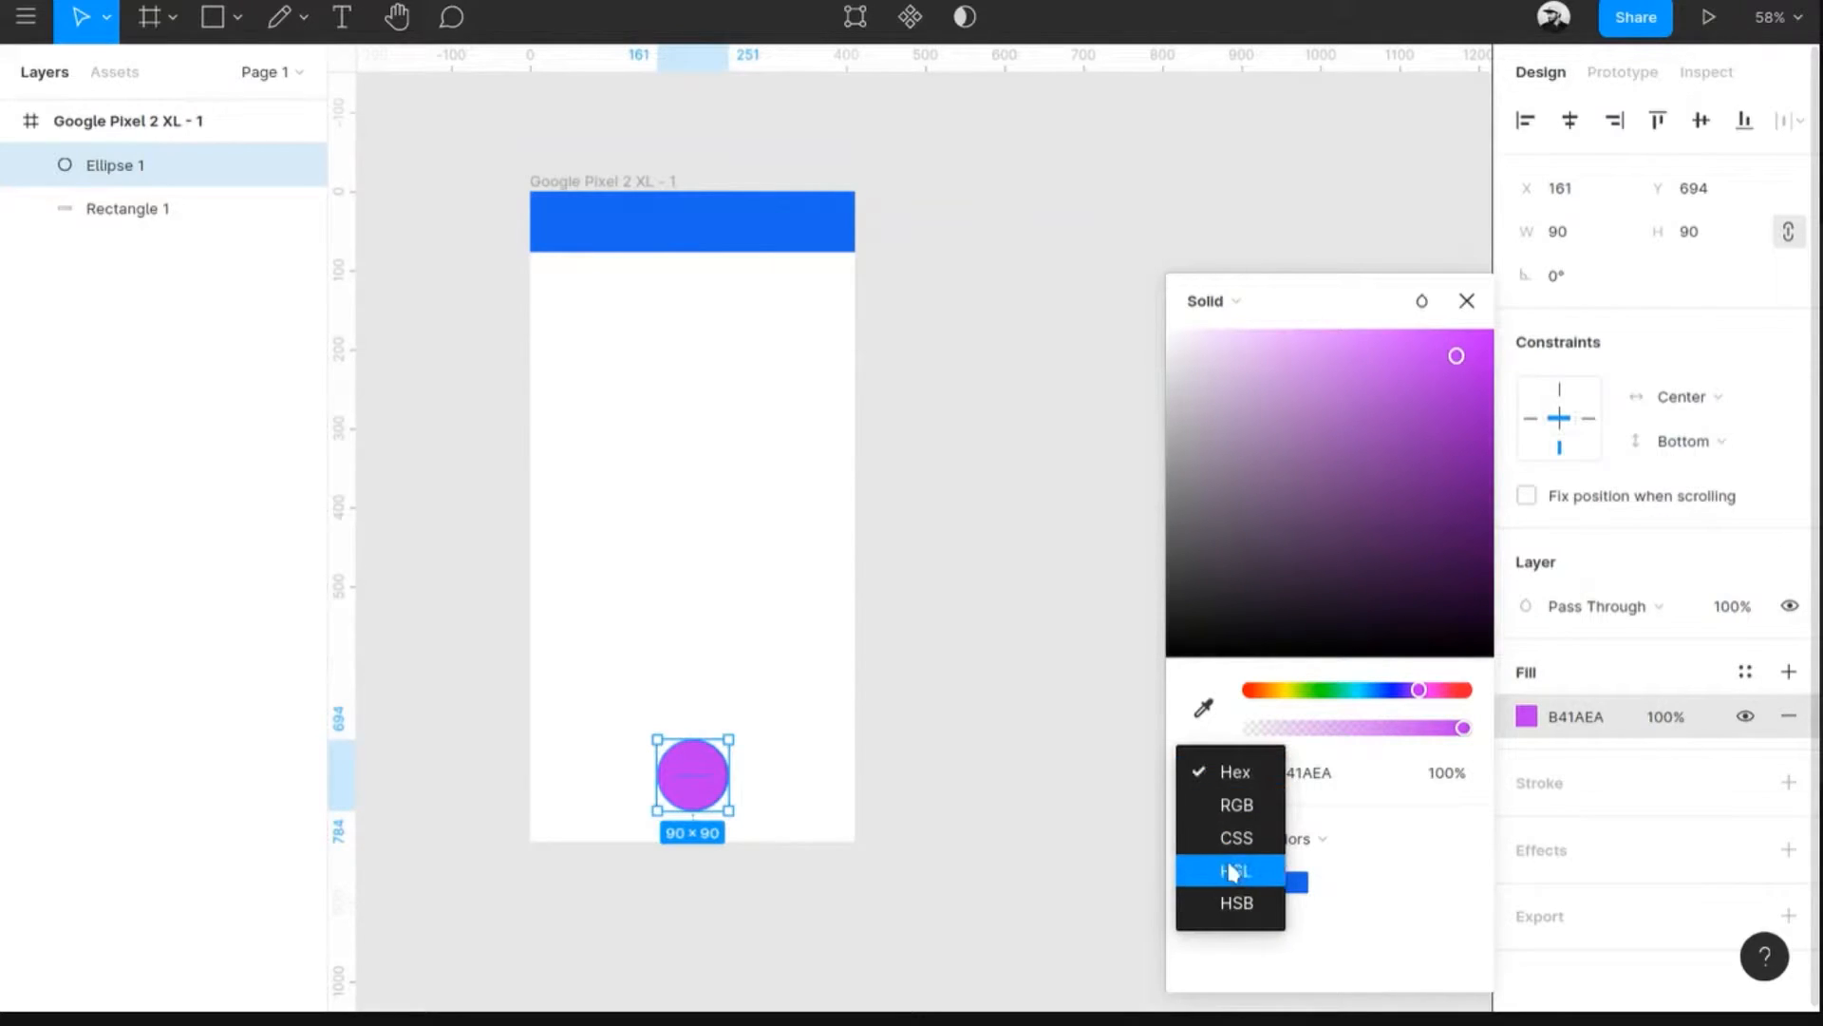
{"action": "left_click", "coordinate": [1225, 836]}
{"action": "left_click", "coordinate": [1451, 774]}
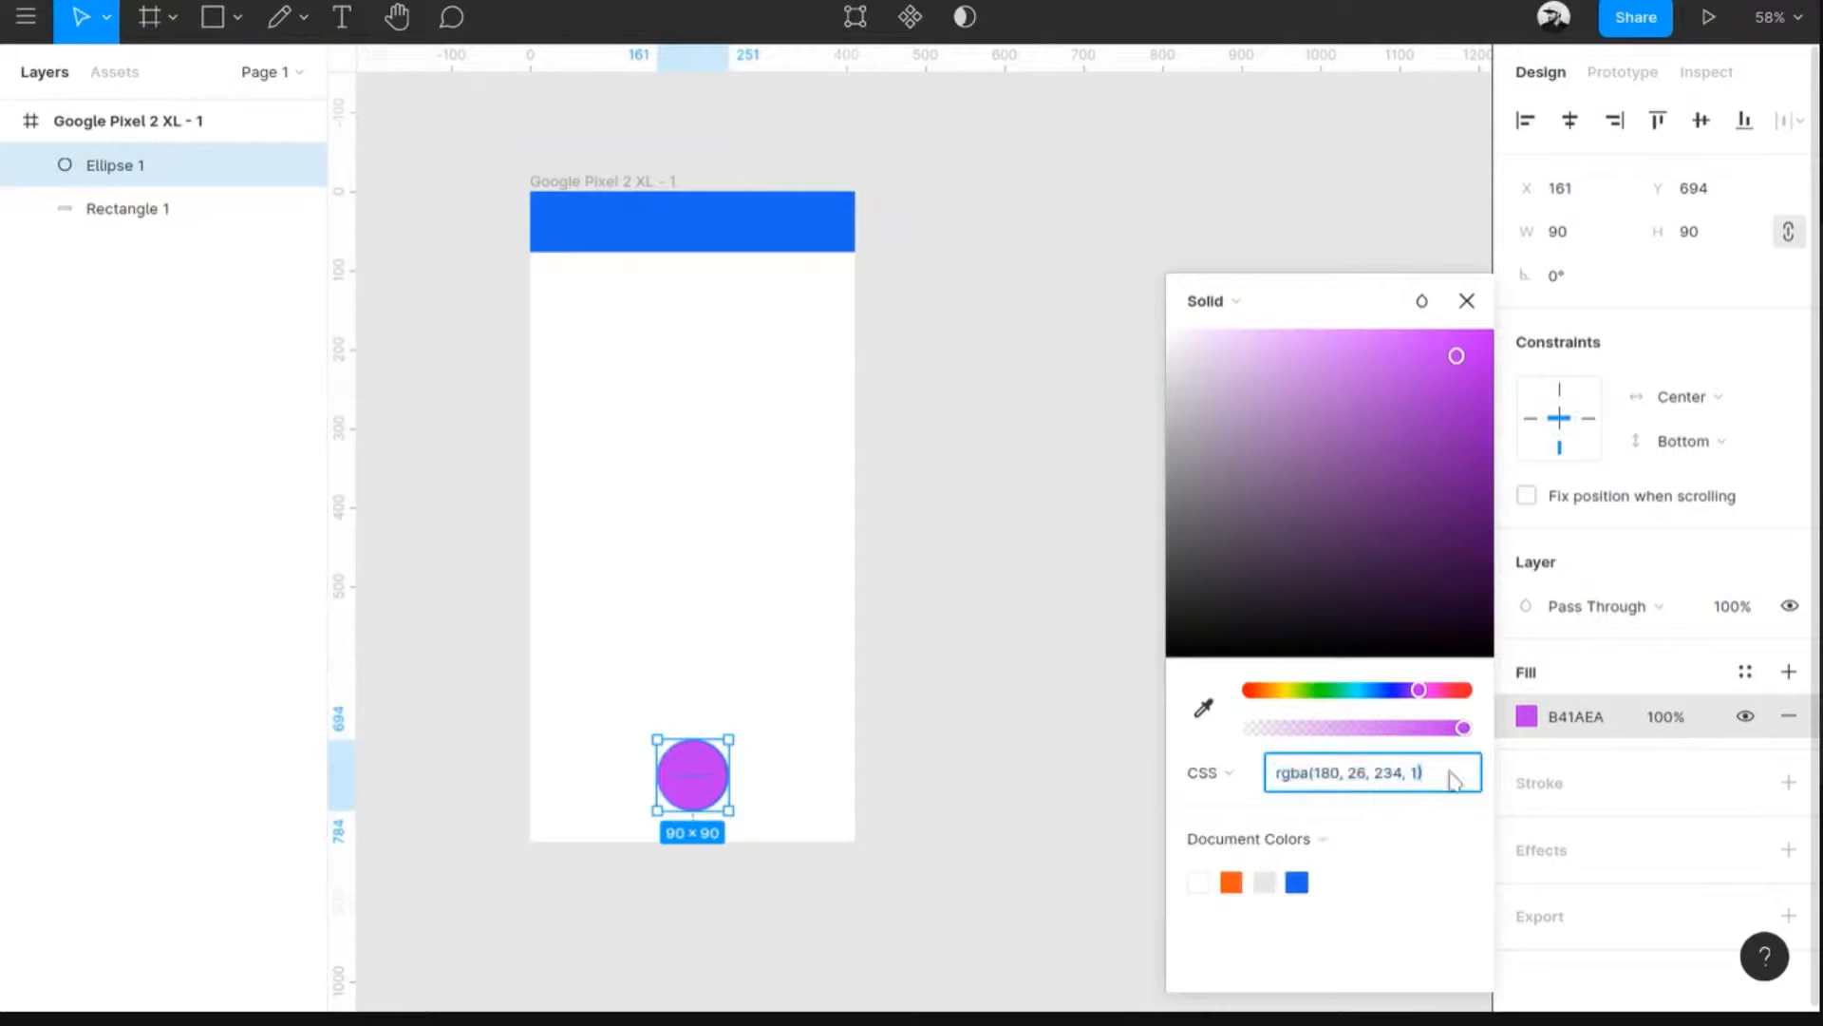
{"action": "left_click", "coordinate": [1239, 771]}
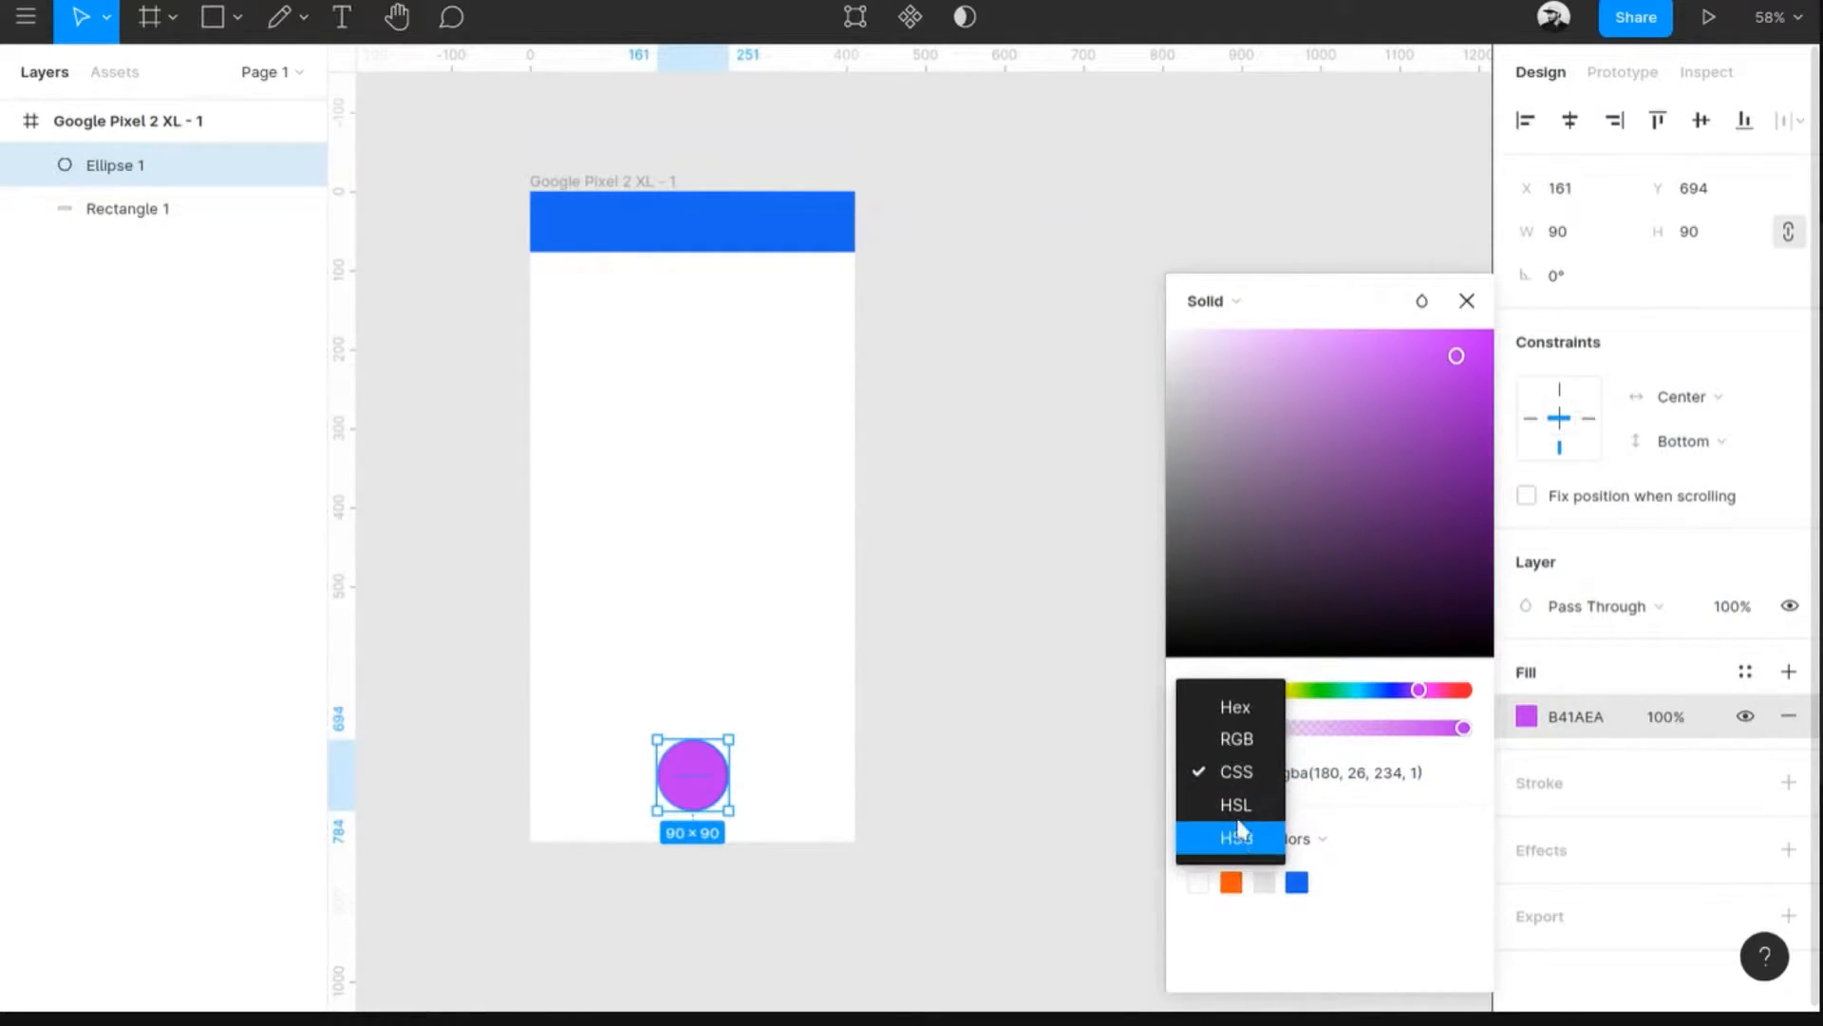
{"action": "left_click", "coordinate": [1235, 719]}
{"action": "left_click", "coordinate": [1401, 887]}
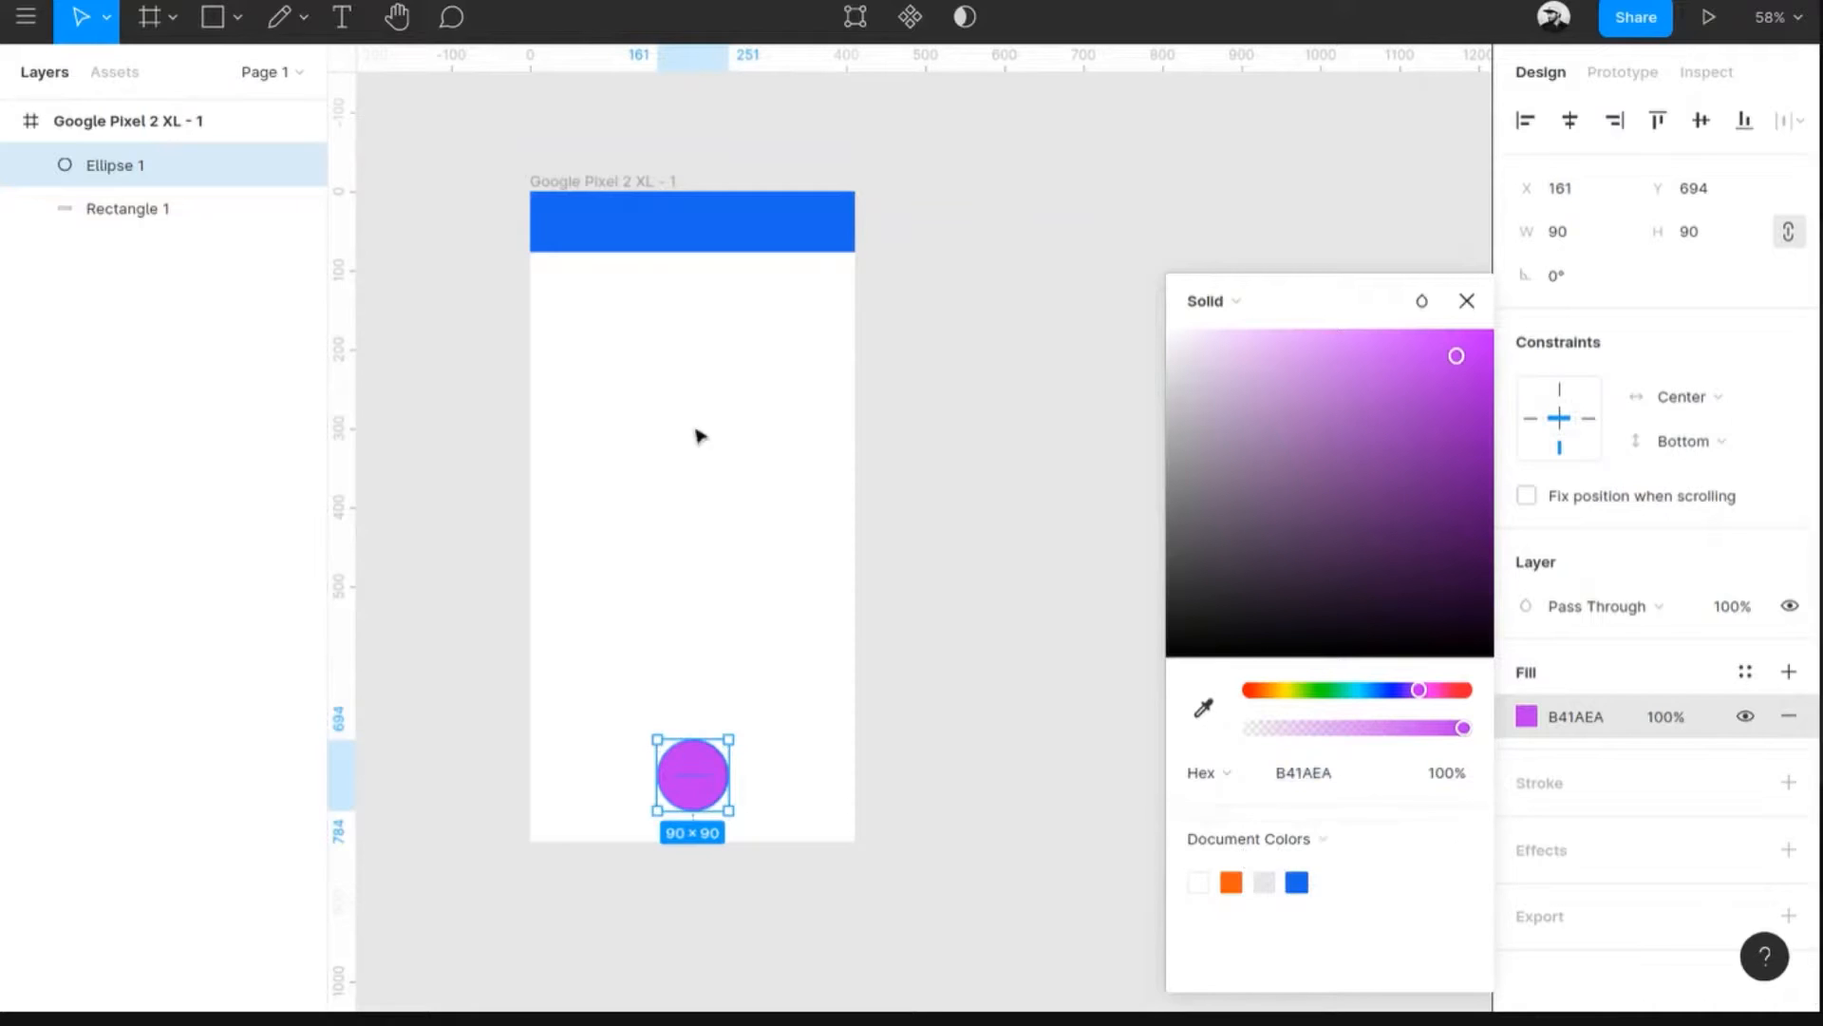
- Give the circle the document blue 2065EB and turn its fill into a linear gradient running diagonally across it
{"action": "left_click", "coordinate": [1234, 878]}
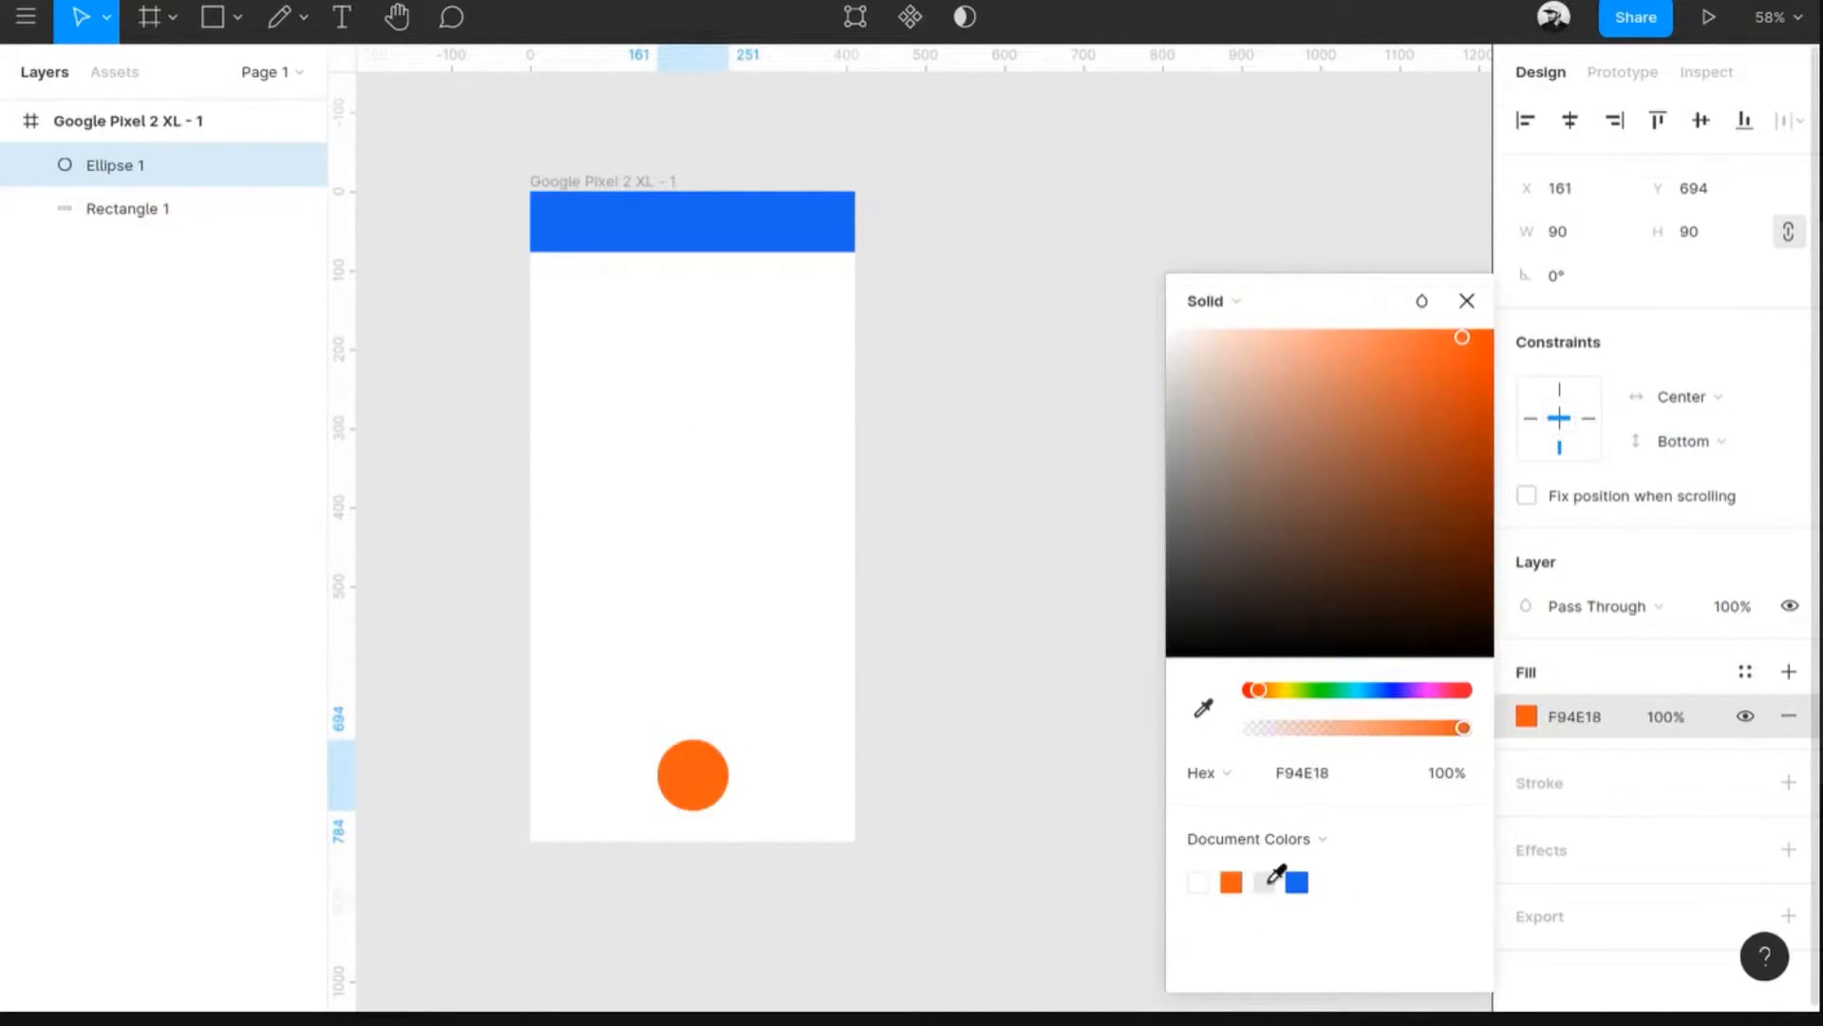
{"action": "left_click", "coordinate": [1299, 882]}
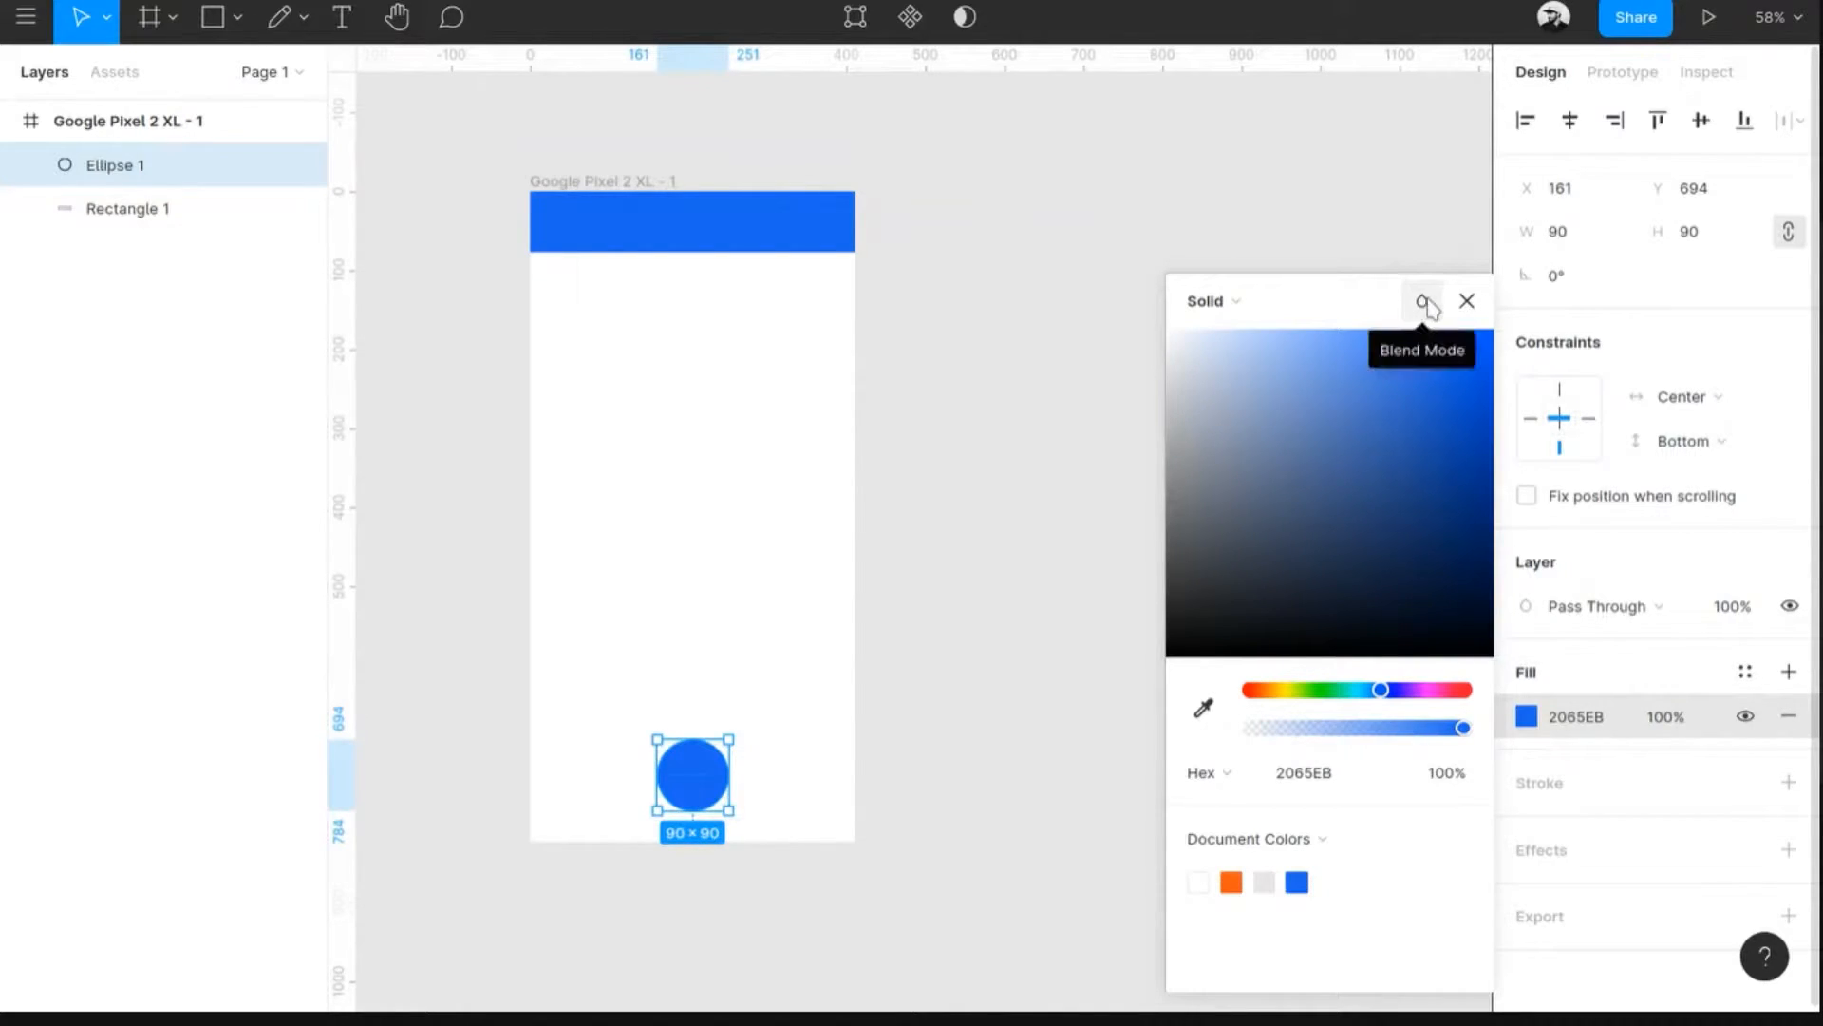
{"action": "left_click", "coordinate": [1237, 321]}
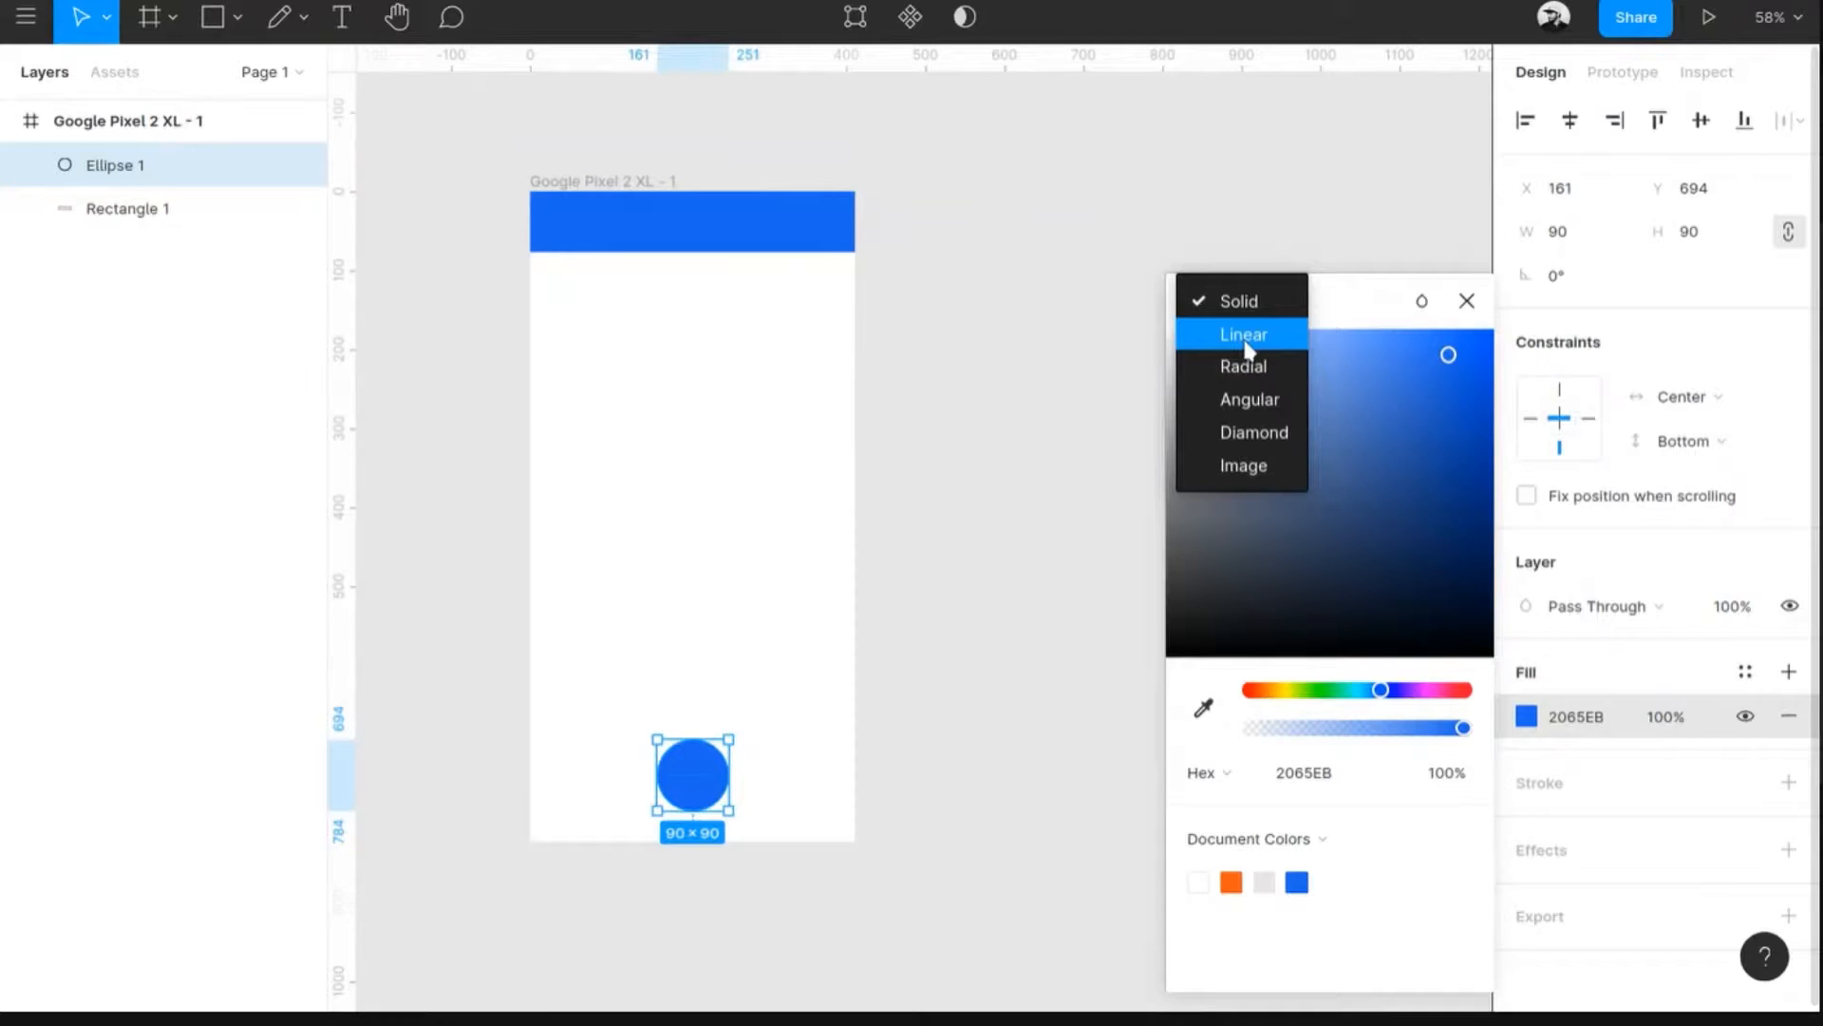
{"action": "left_click", "coordinate": [1245, 341]}
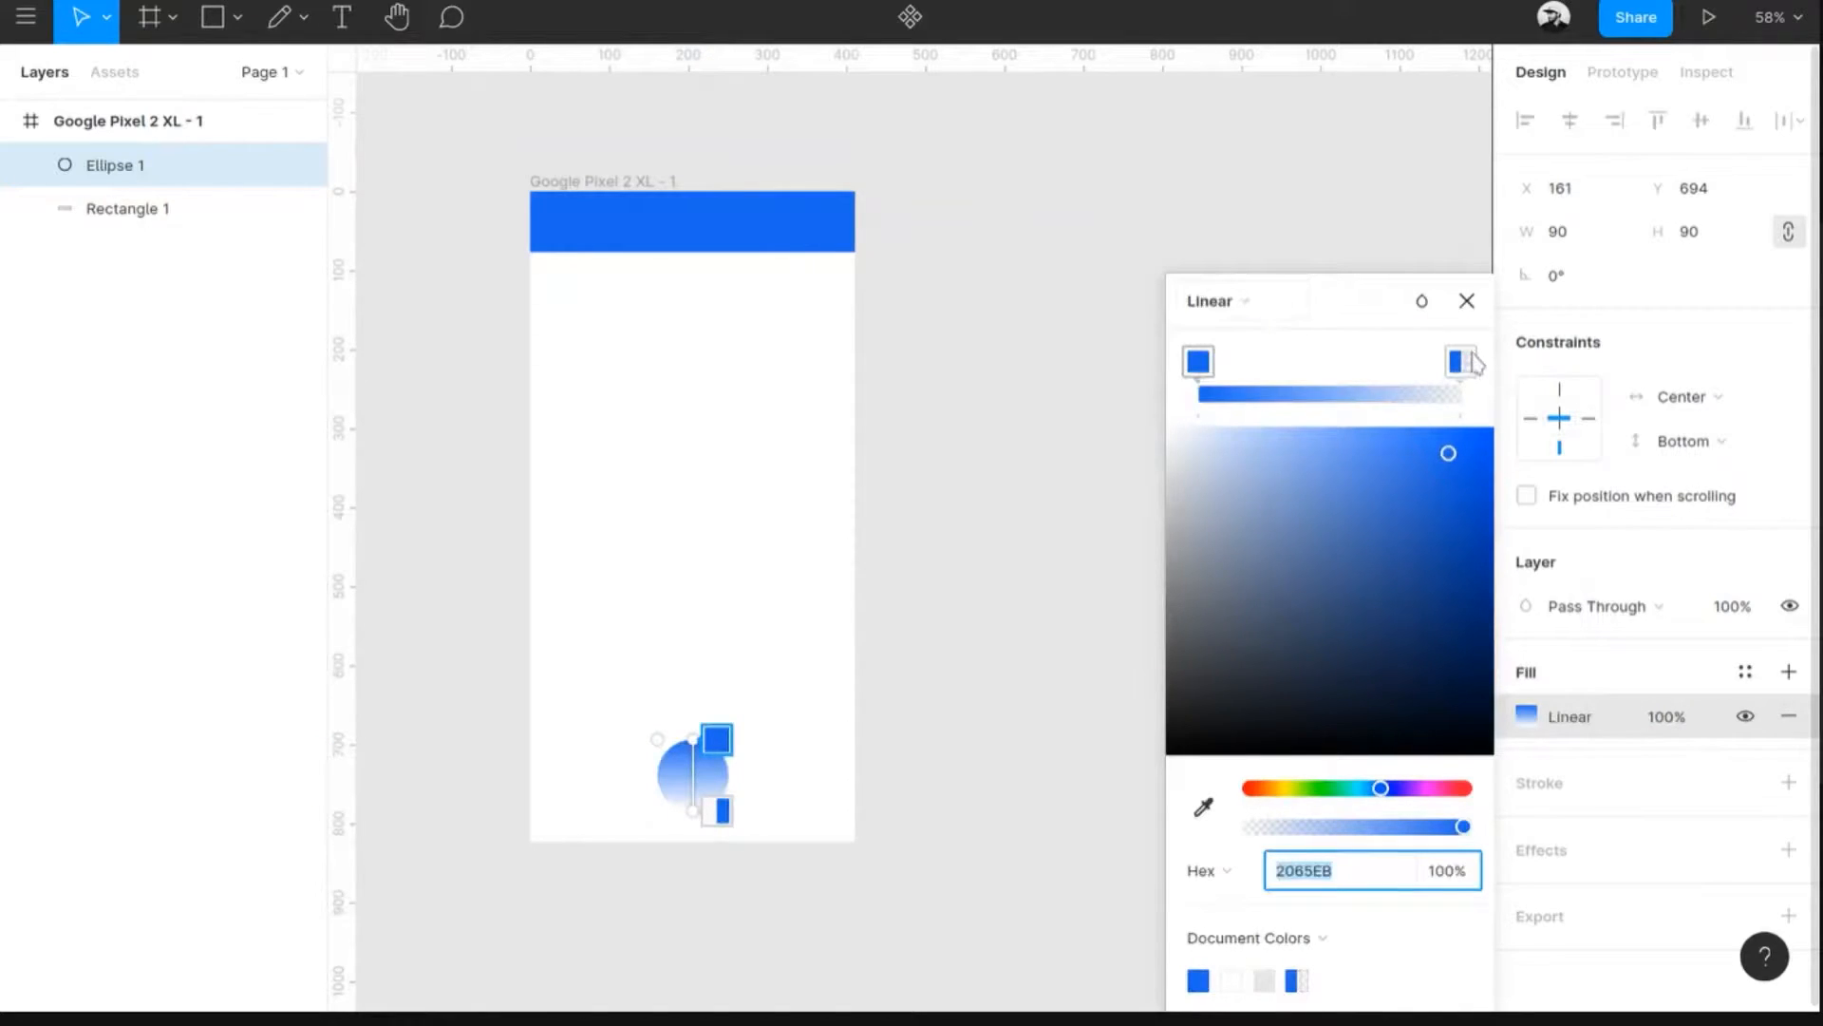
{"action": "mouse_move", "coordinate": [695, 741]}
{"action": "left_mouse_down"}
{"action": "mouse_move", "coordinate": [618, 639]}
{"action": "mouse_move", "coordinate": [672, 739]}
{"action": "left_mouse_up"}
{"action": "left_click_drag", "start_coordinate": [695, 812], "coordinate": [741, 810]}
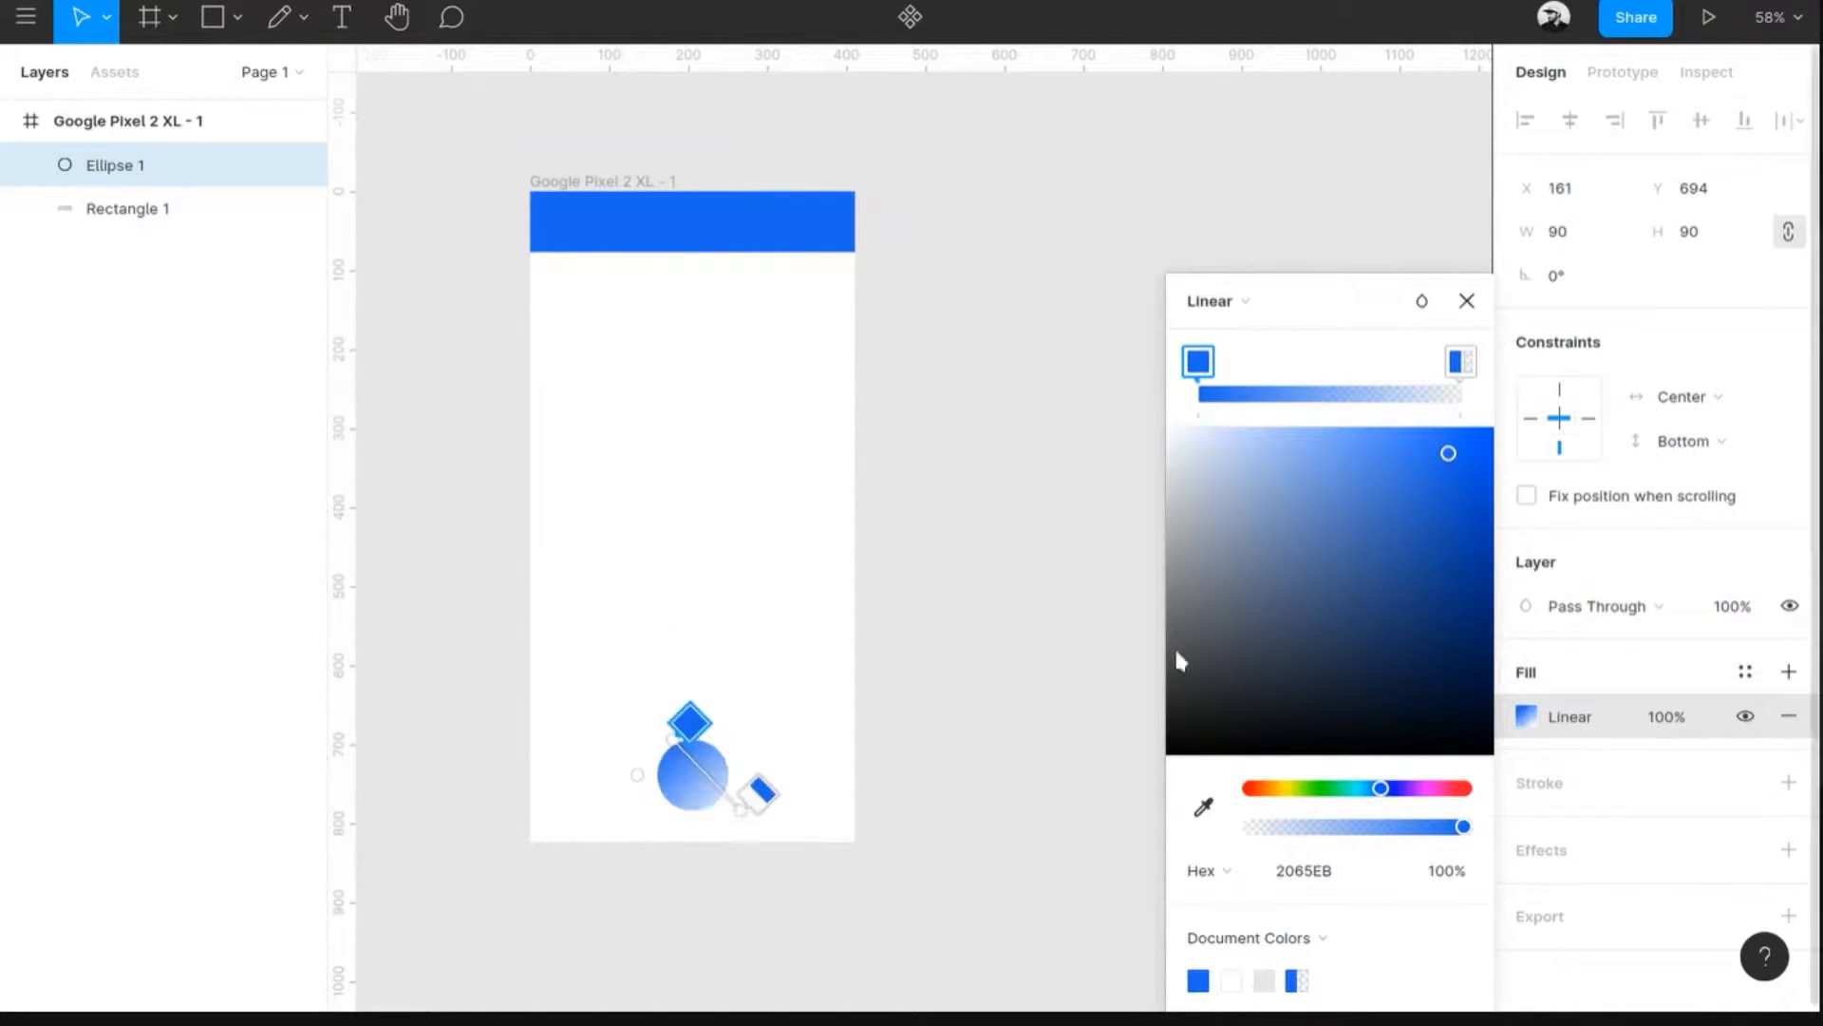
- Darken the gradient's blue start stop and make its end stop a fully opaque dark red, 821212
{"action": "left_click", "coordinate": [1445, 528]}
{"action": "left_click", "coordinate": [1461, 360]}
{"action": "left_click", "coordinate": [1448, 588]}
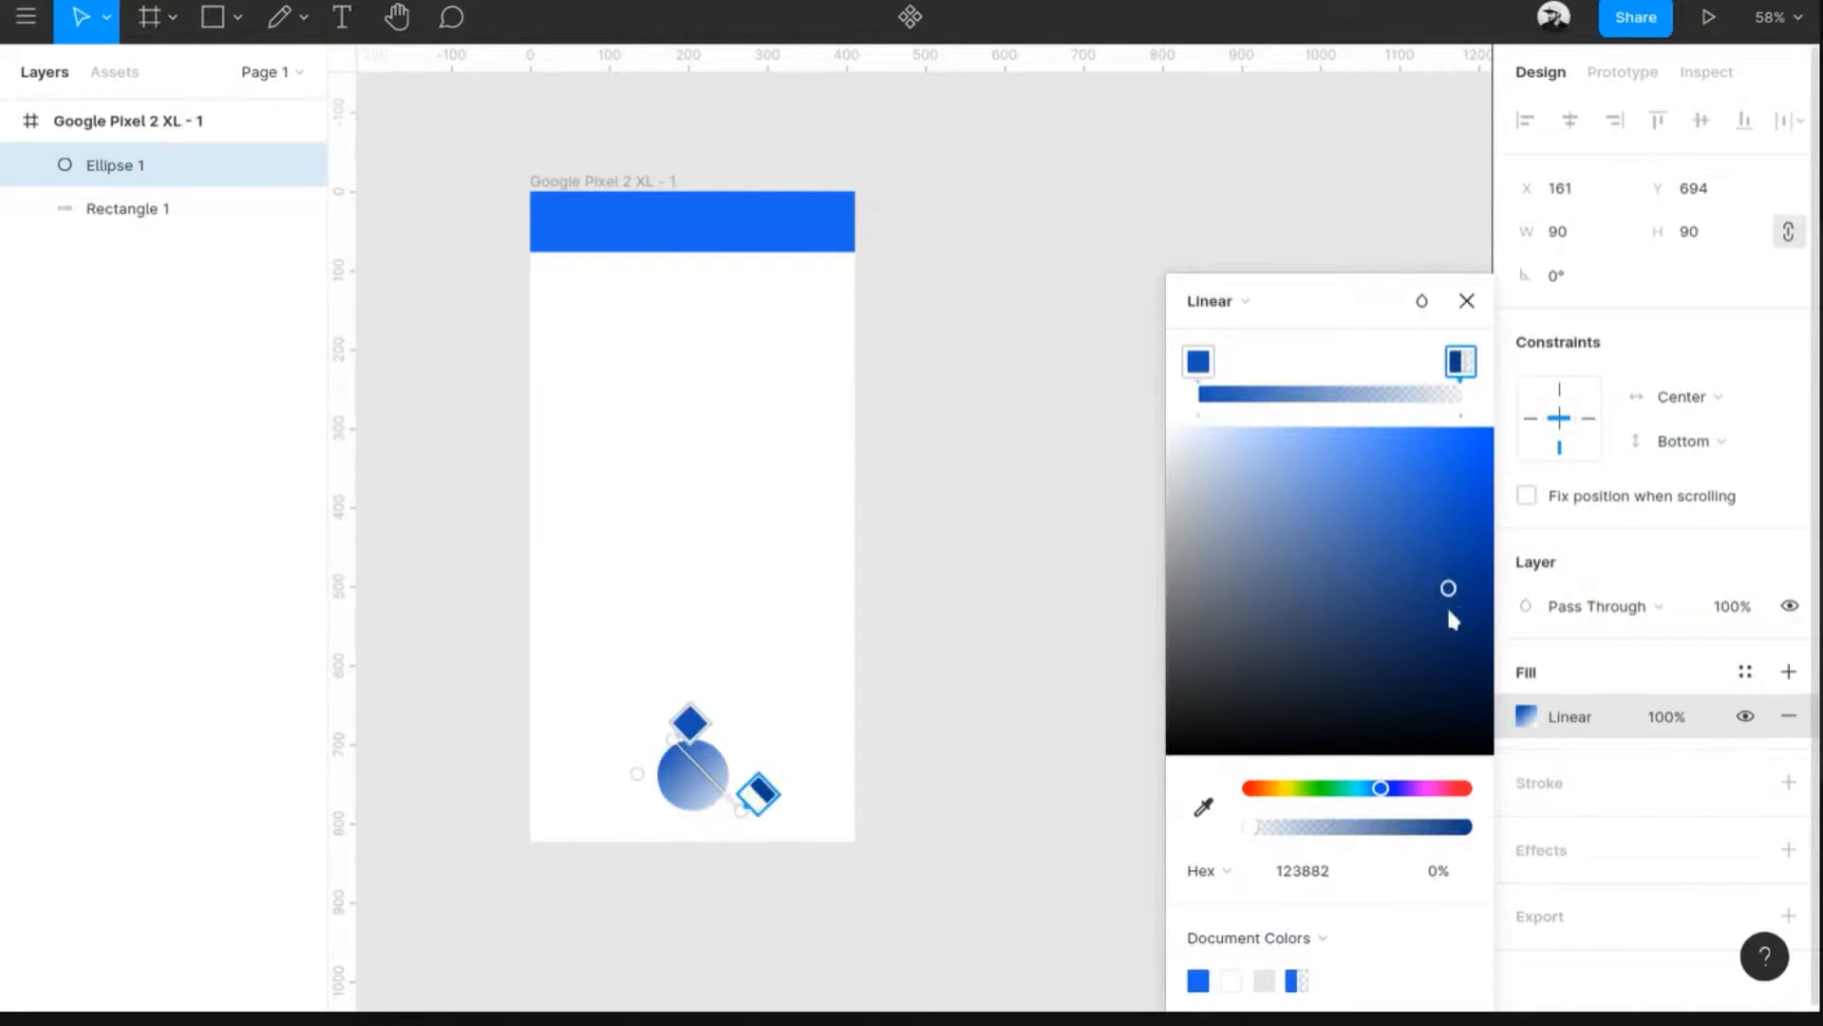
{"action": "left_click", "coordinate": [1468, 788]}
{"action": "left_click", "coordinate": [1430, 827]}
{"action": "left_click", "coordinate": [1460, 828]}
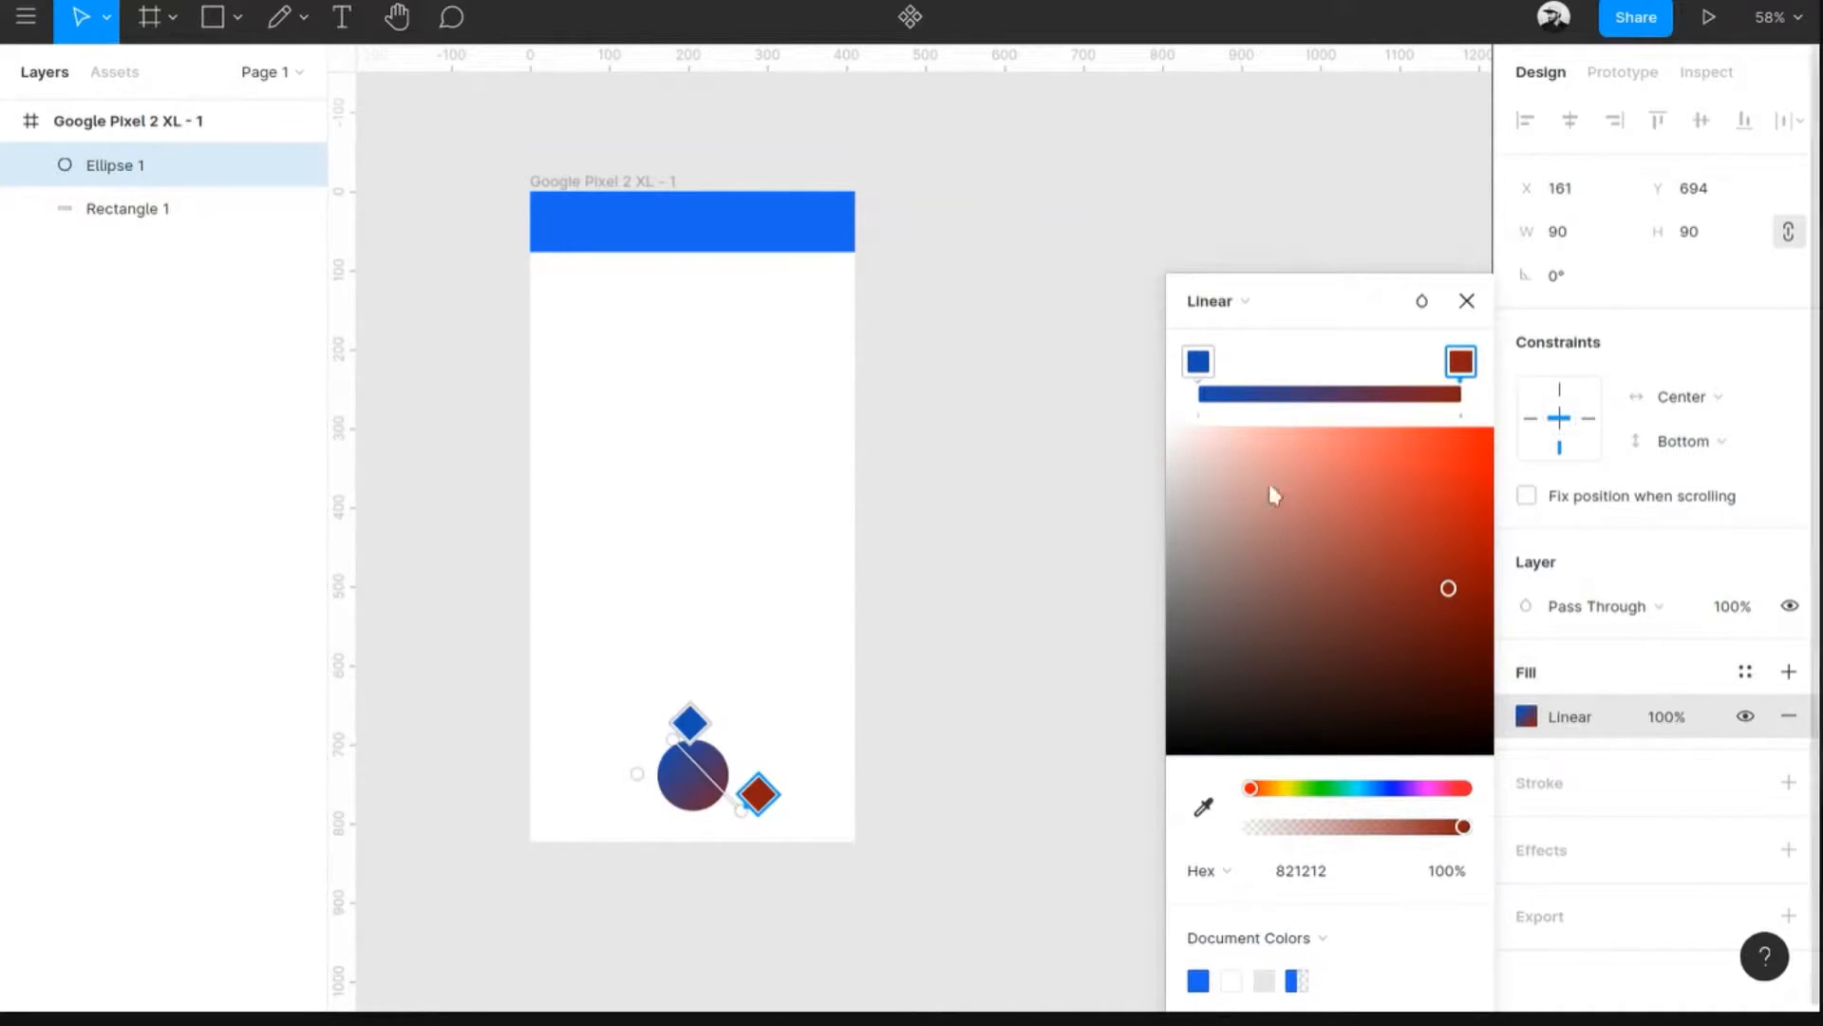
- Add two intermediate colour stops to the circle's gradient, one near its middle and one between it and the red end
{"action": "left_click", "coordinate": [1320, 394]}
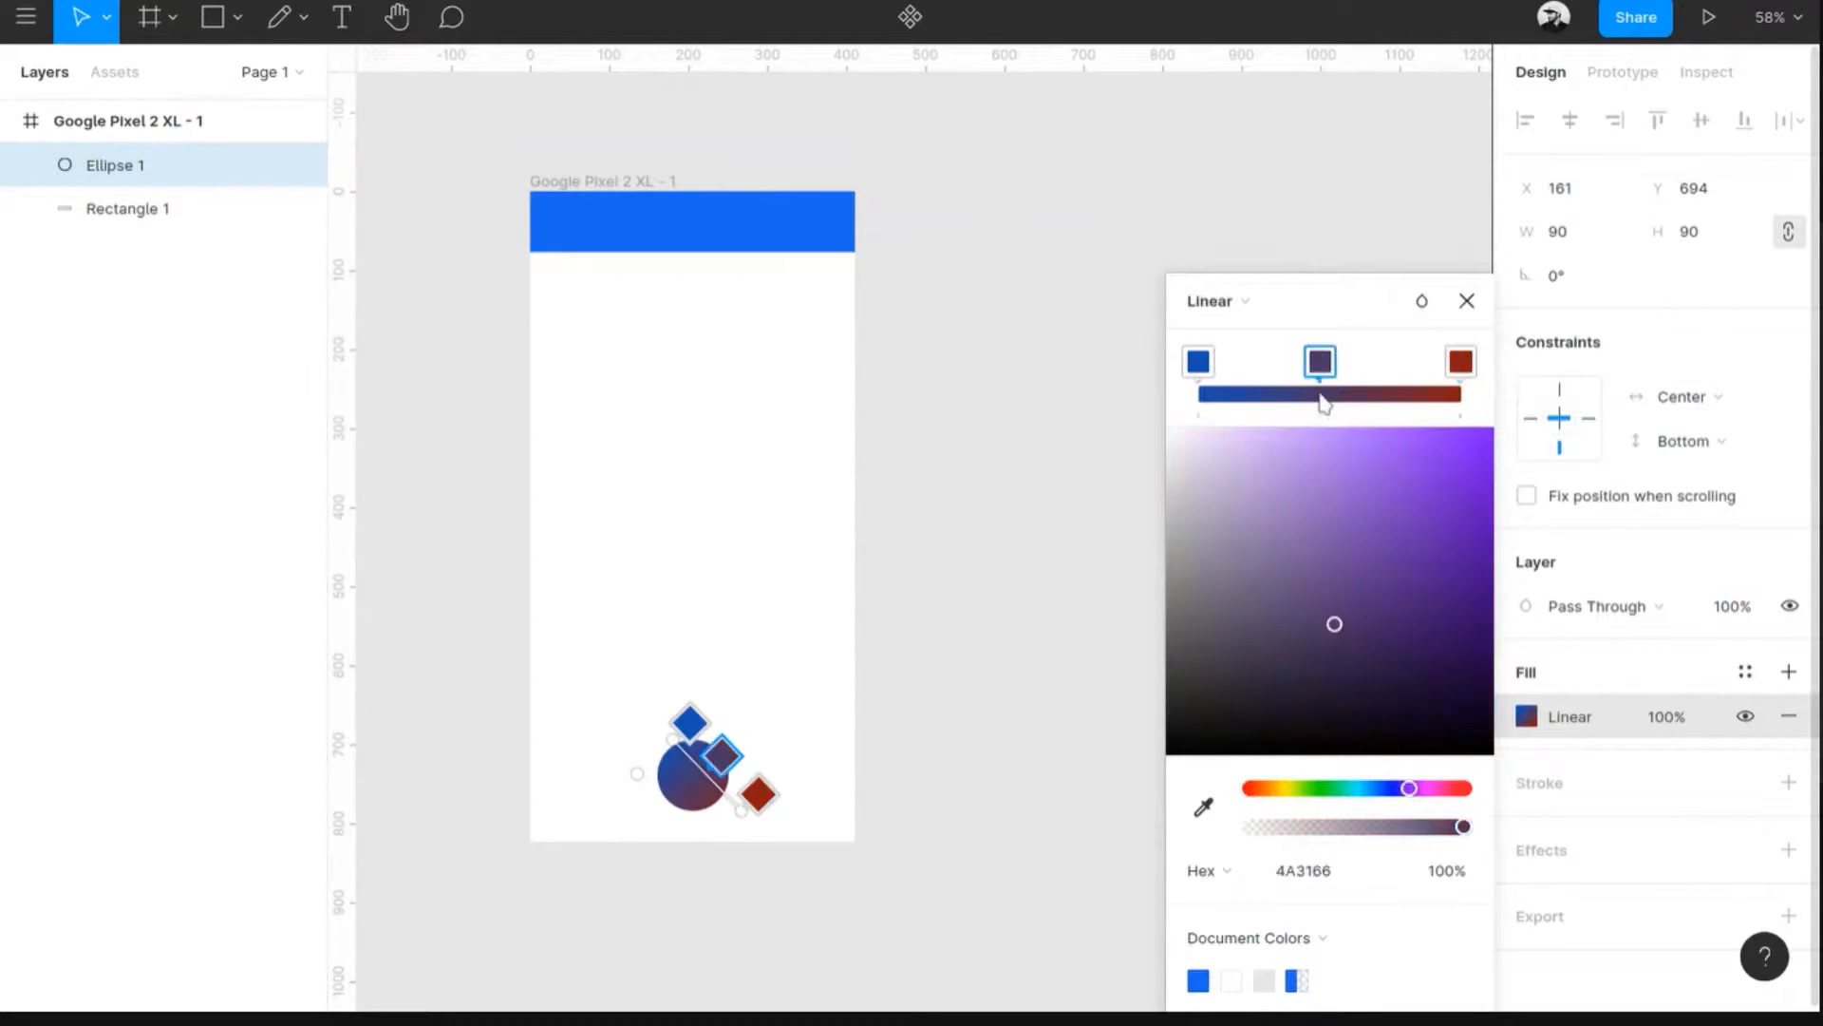
{"action": "left_click", "coordinate": [1391, 397]}
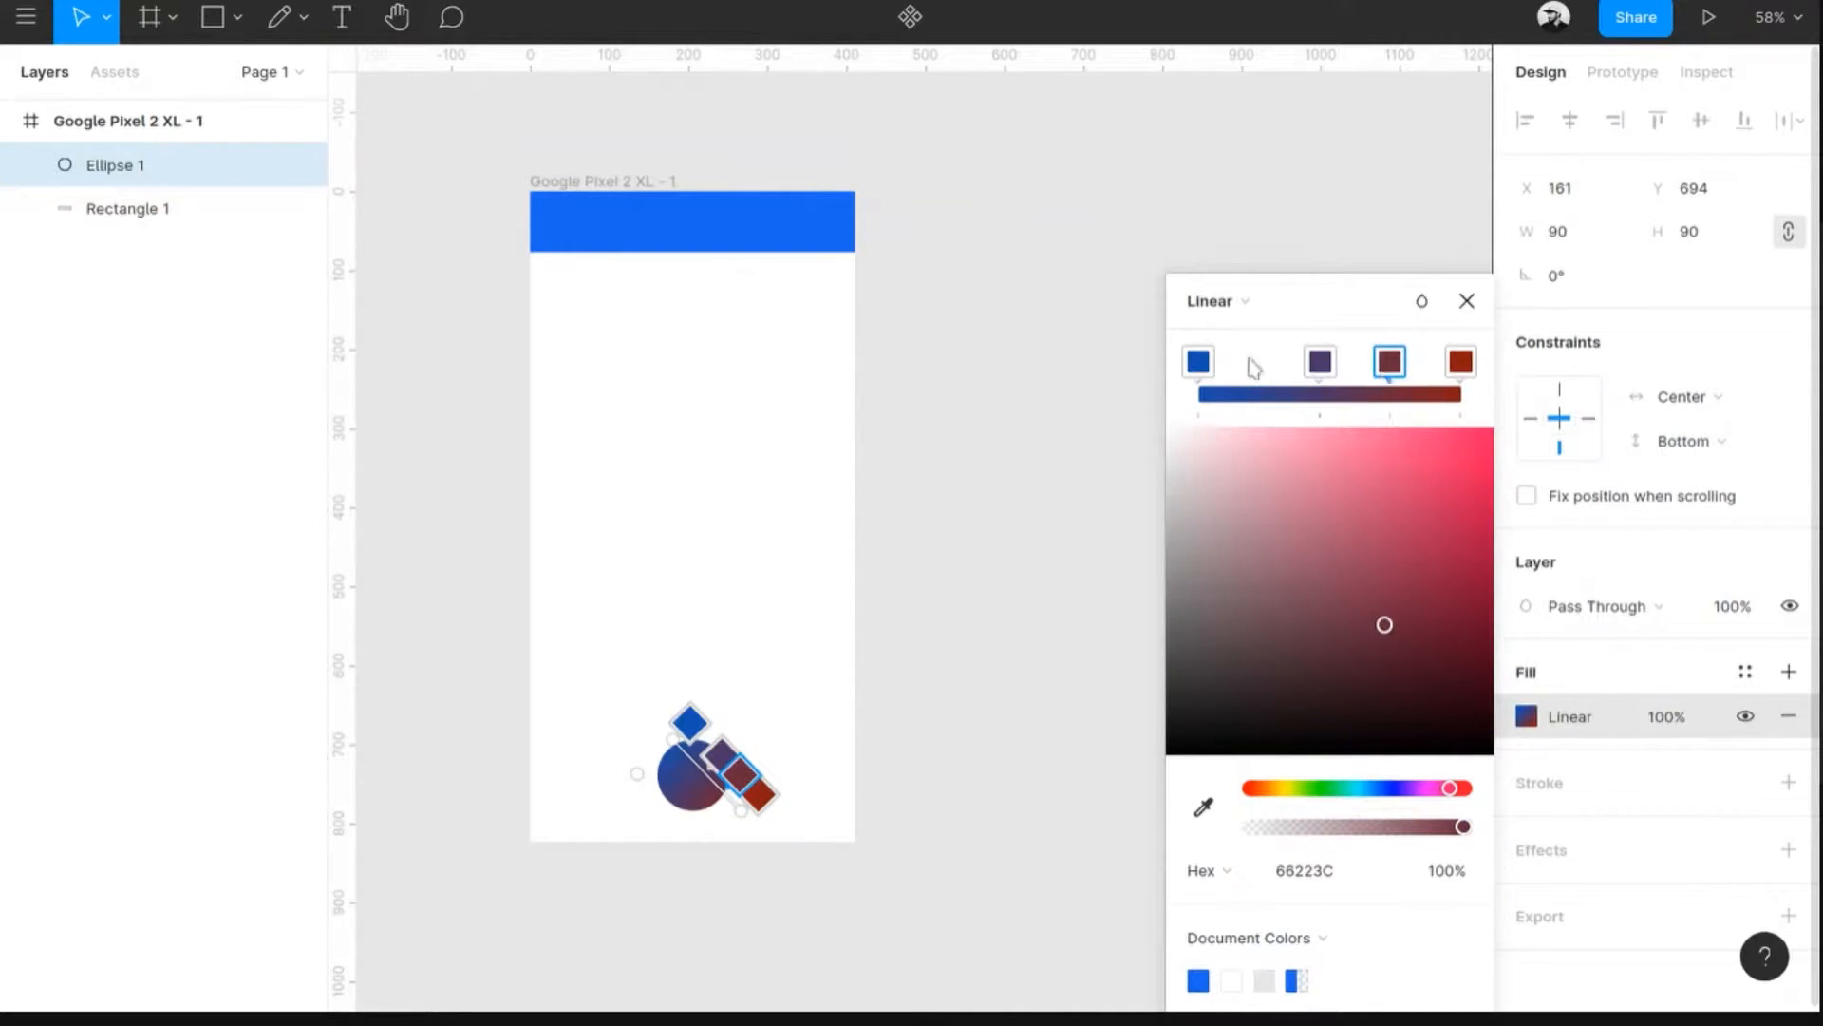
- Delete both intermediate colour stops from the circle's linear gradient and shift the blue start stop's hue to 1A42AE
{"action": "left_click", "coordinate": [1320, 362]}
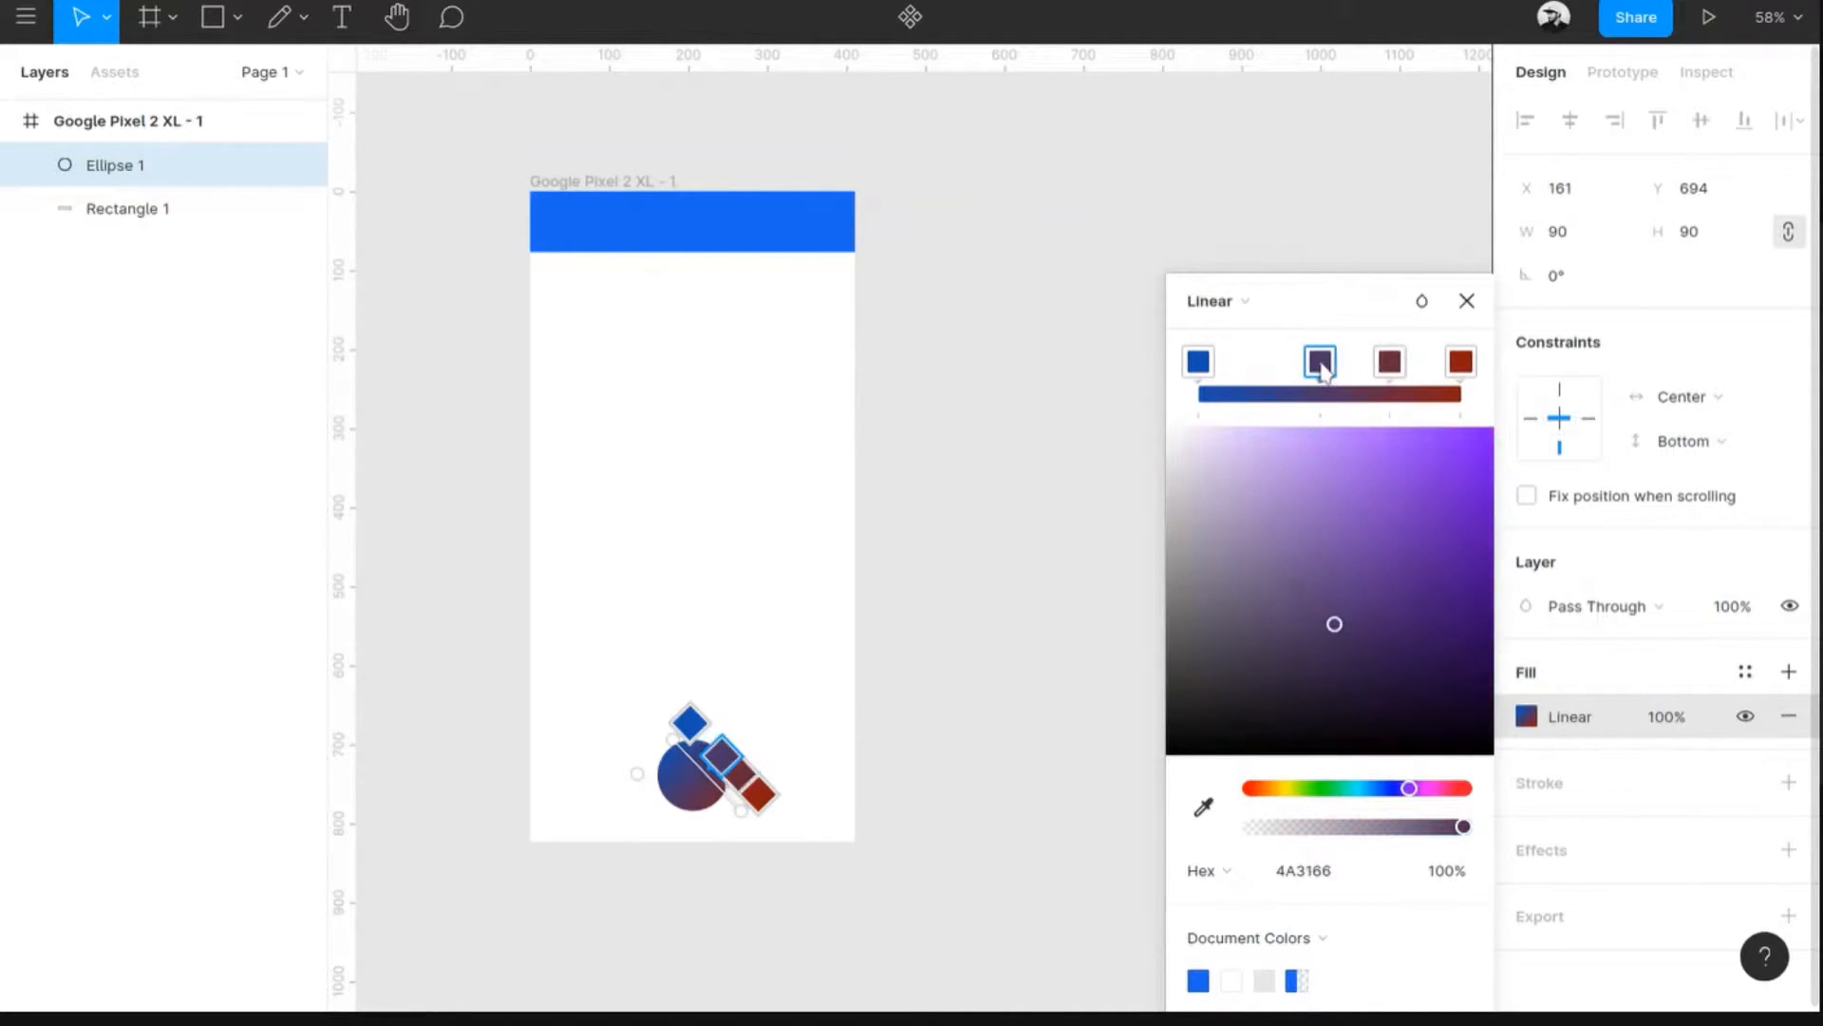
{"action": "key", "text": "Delete"}
{"action": "left_click", "coordinate": [1389, 362]}
{"action": "key", "text": "Delete"}
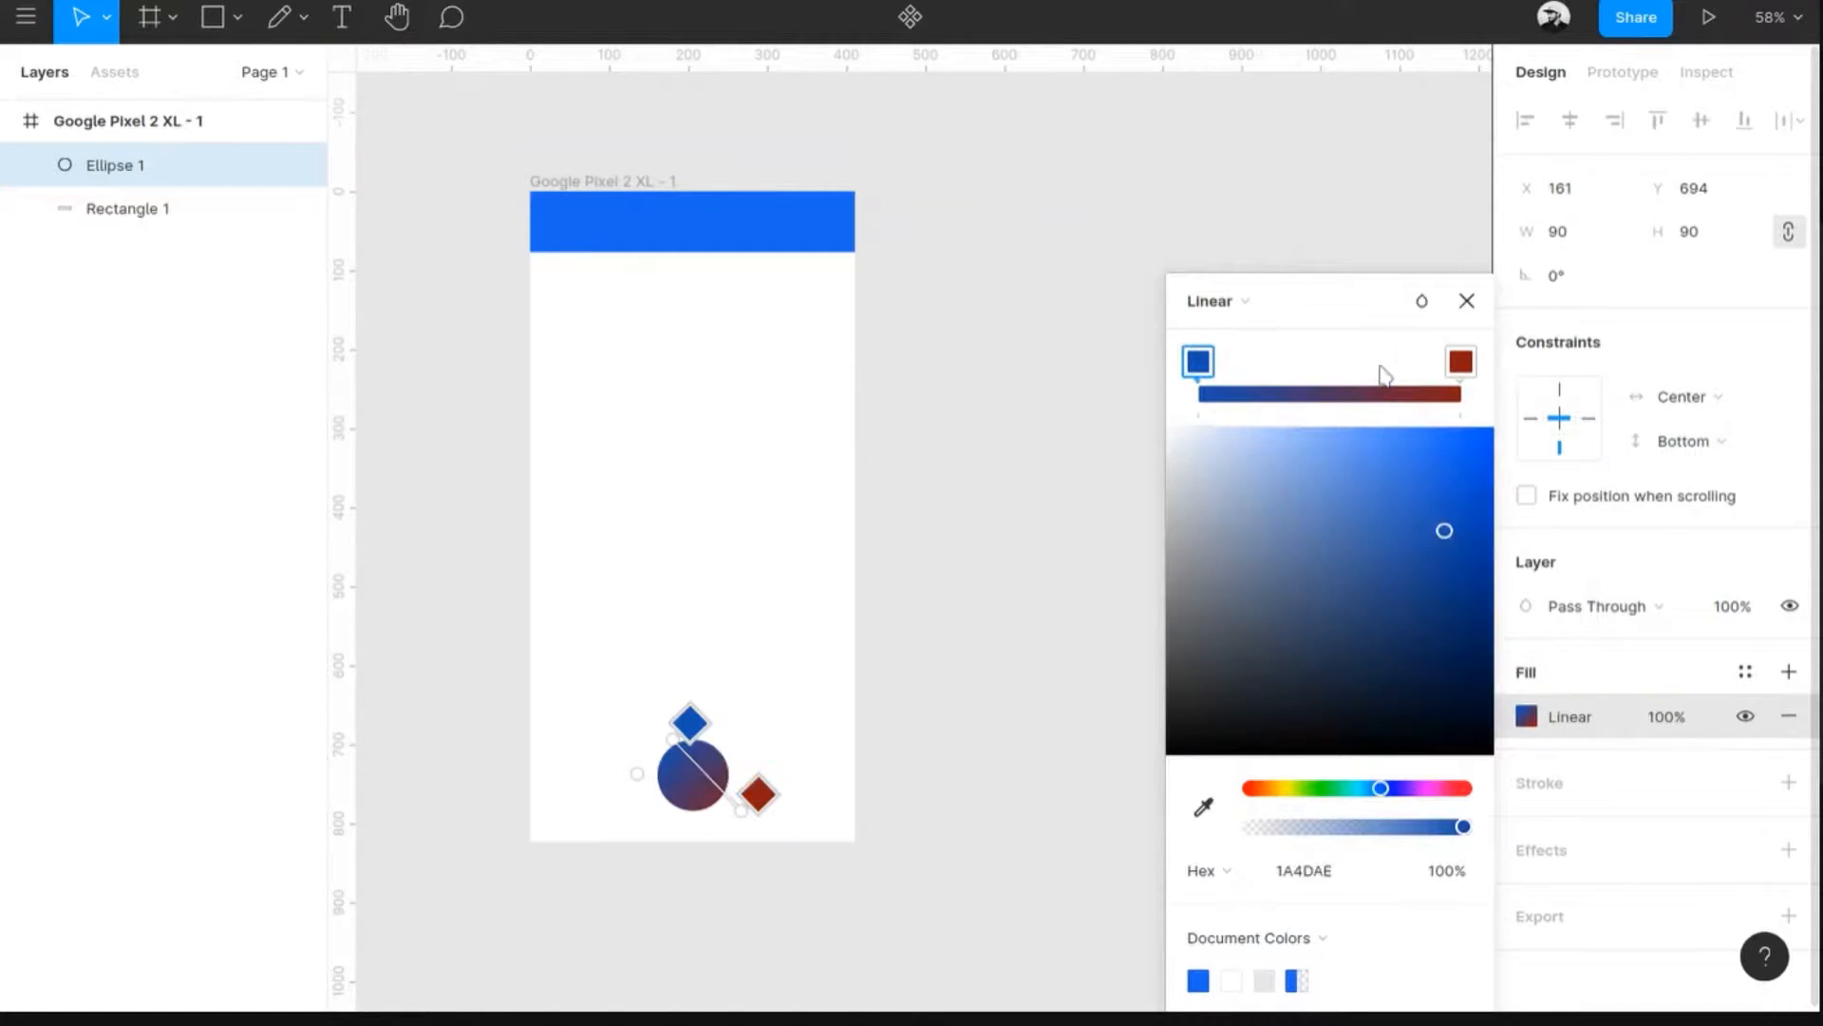
{"action": "left_click", "coordinate": [1382, 788]}
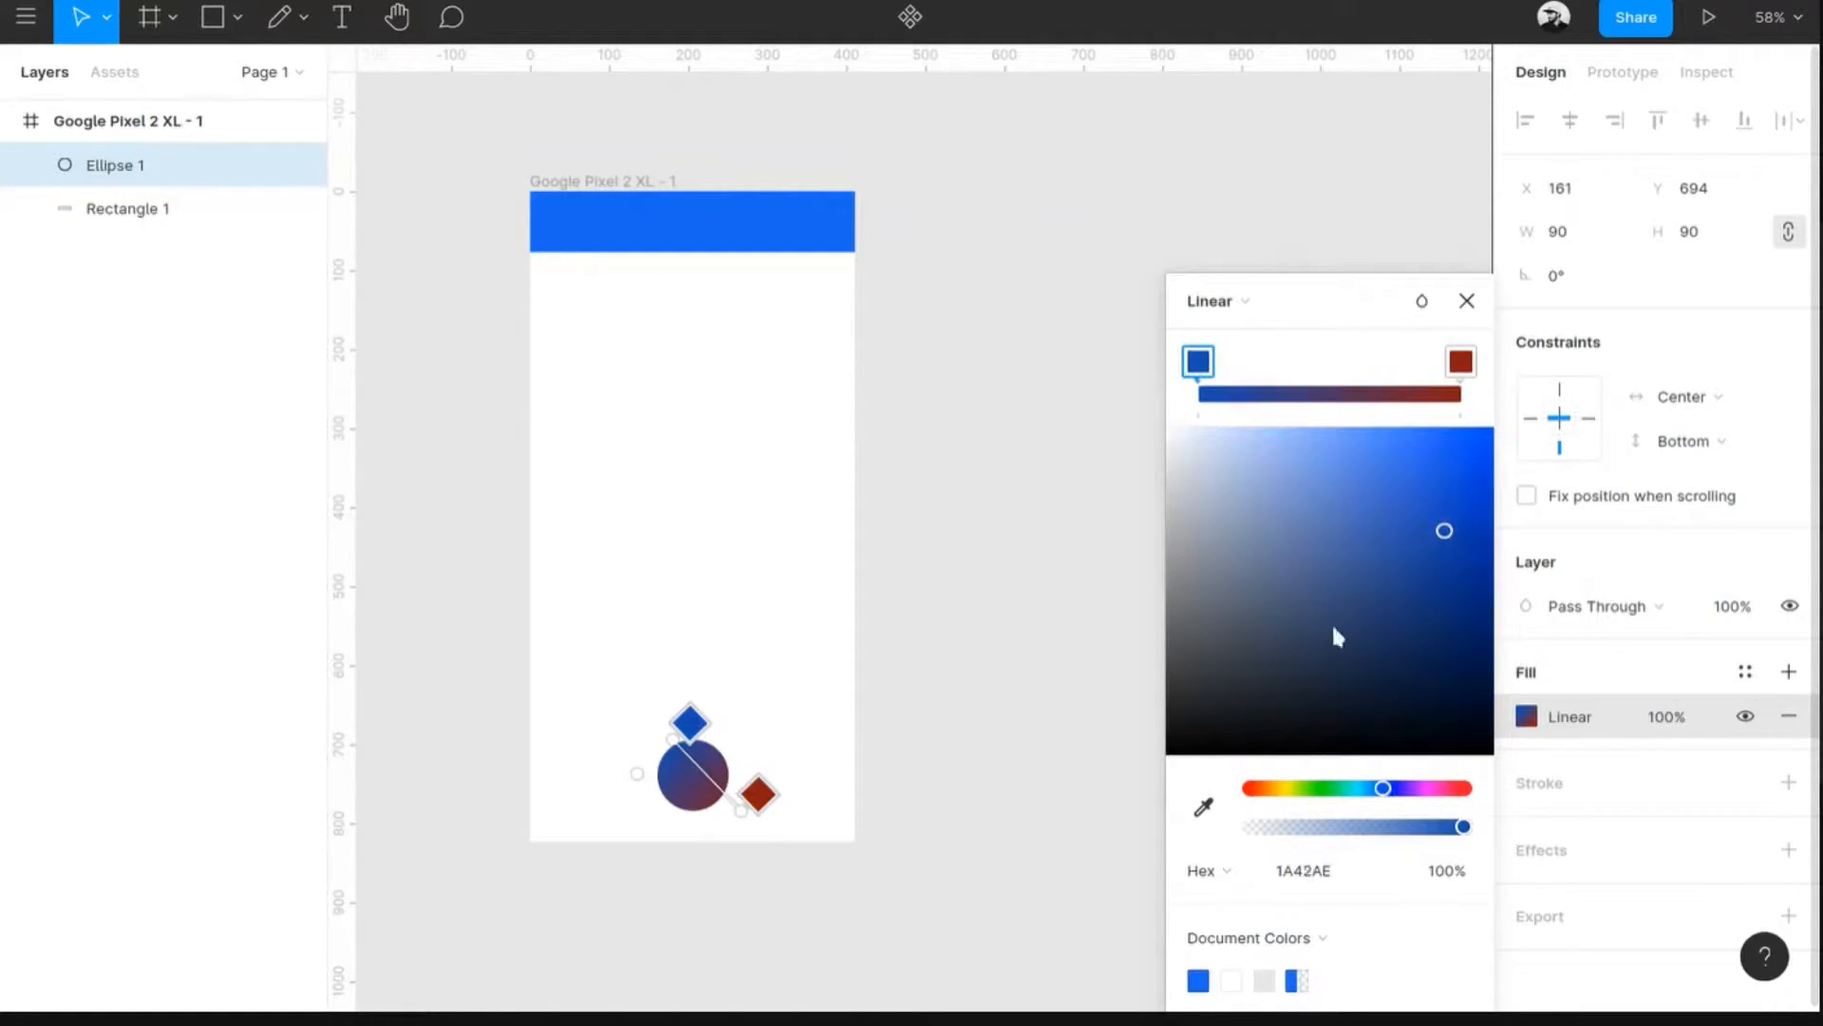
- Change the circle's fill to a radial gradient and pull the gradient's end handle slightly outward
{"action": "left_click", "coordinate": [1235, 300]}
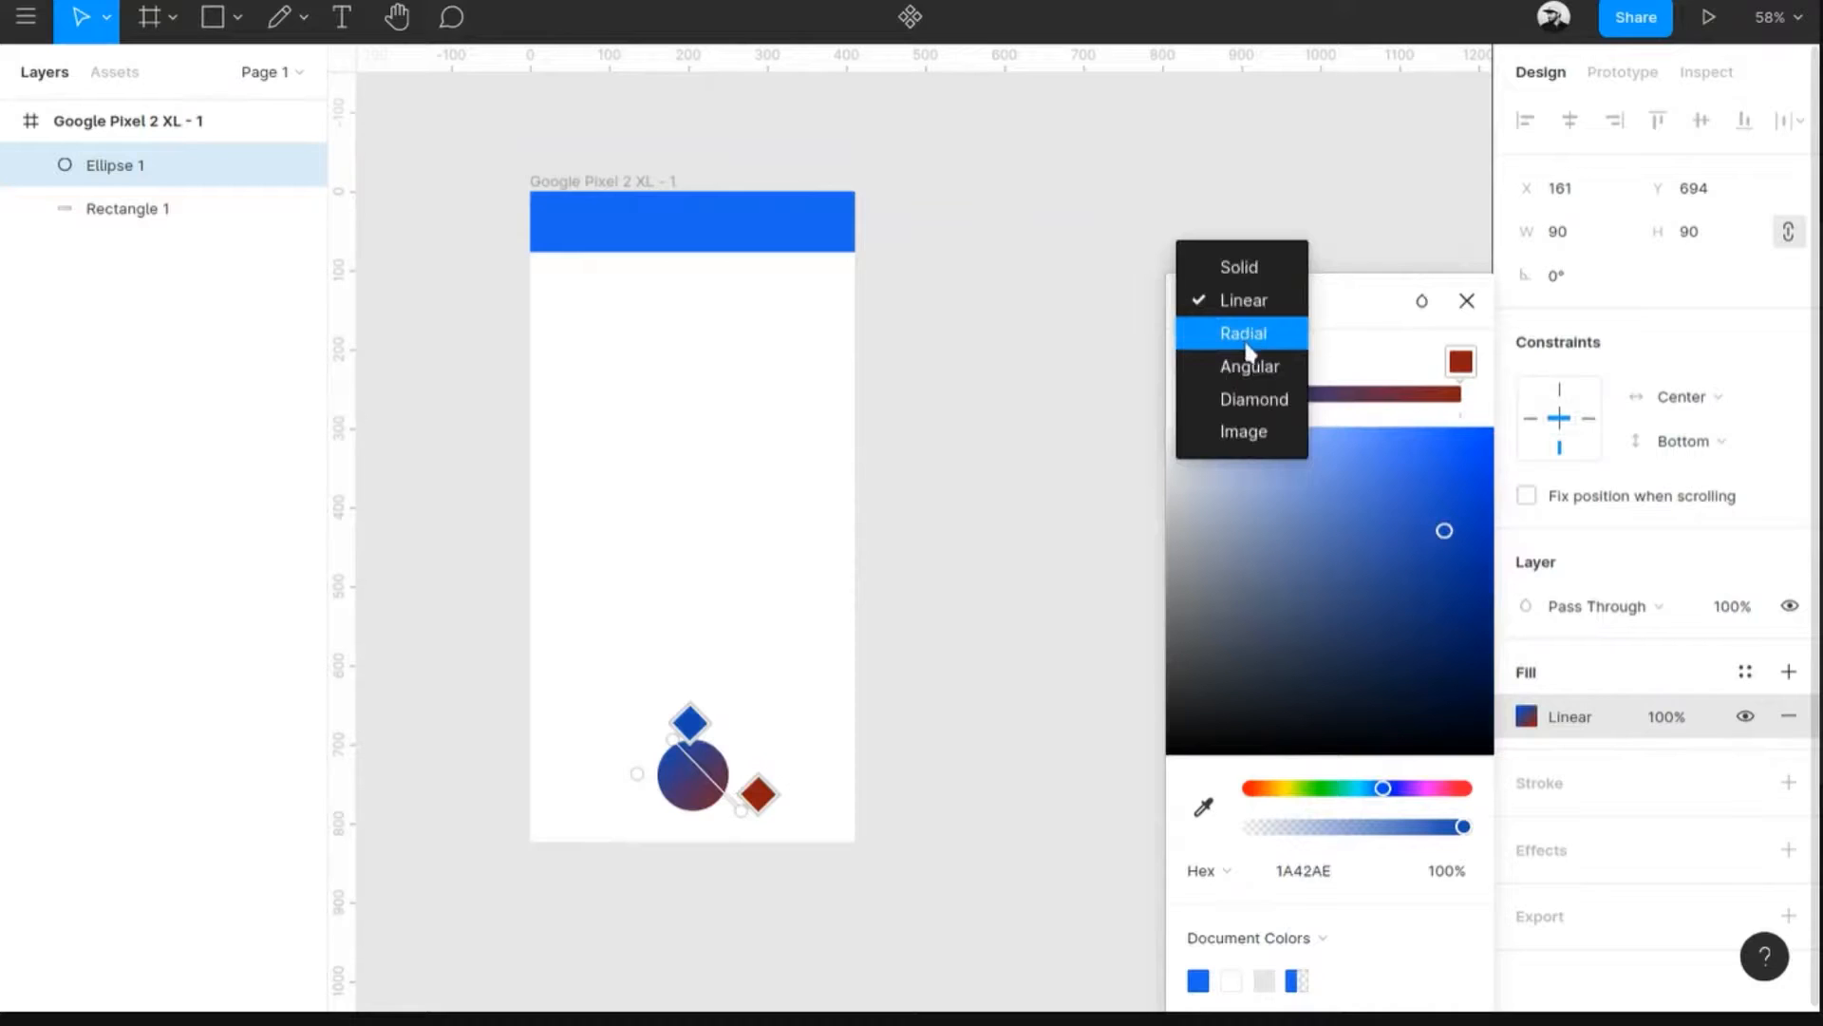
{"action": "left_click", "coordinate": [1245, 334]}
{"action": "mouse_move", "coordinate": [737, 803]}
{"action": "left_mouse_down"}
{"action": "mouse_move", "coordinate": [774, 794]}
{"action": "mouse_move", "coordinate": [750, 813]}
{"action": "left_mouse_up"}
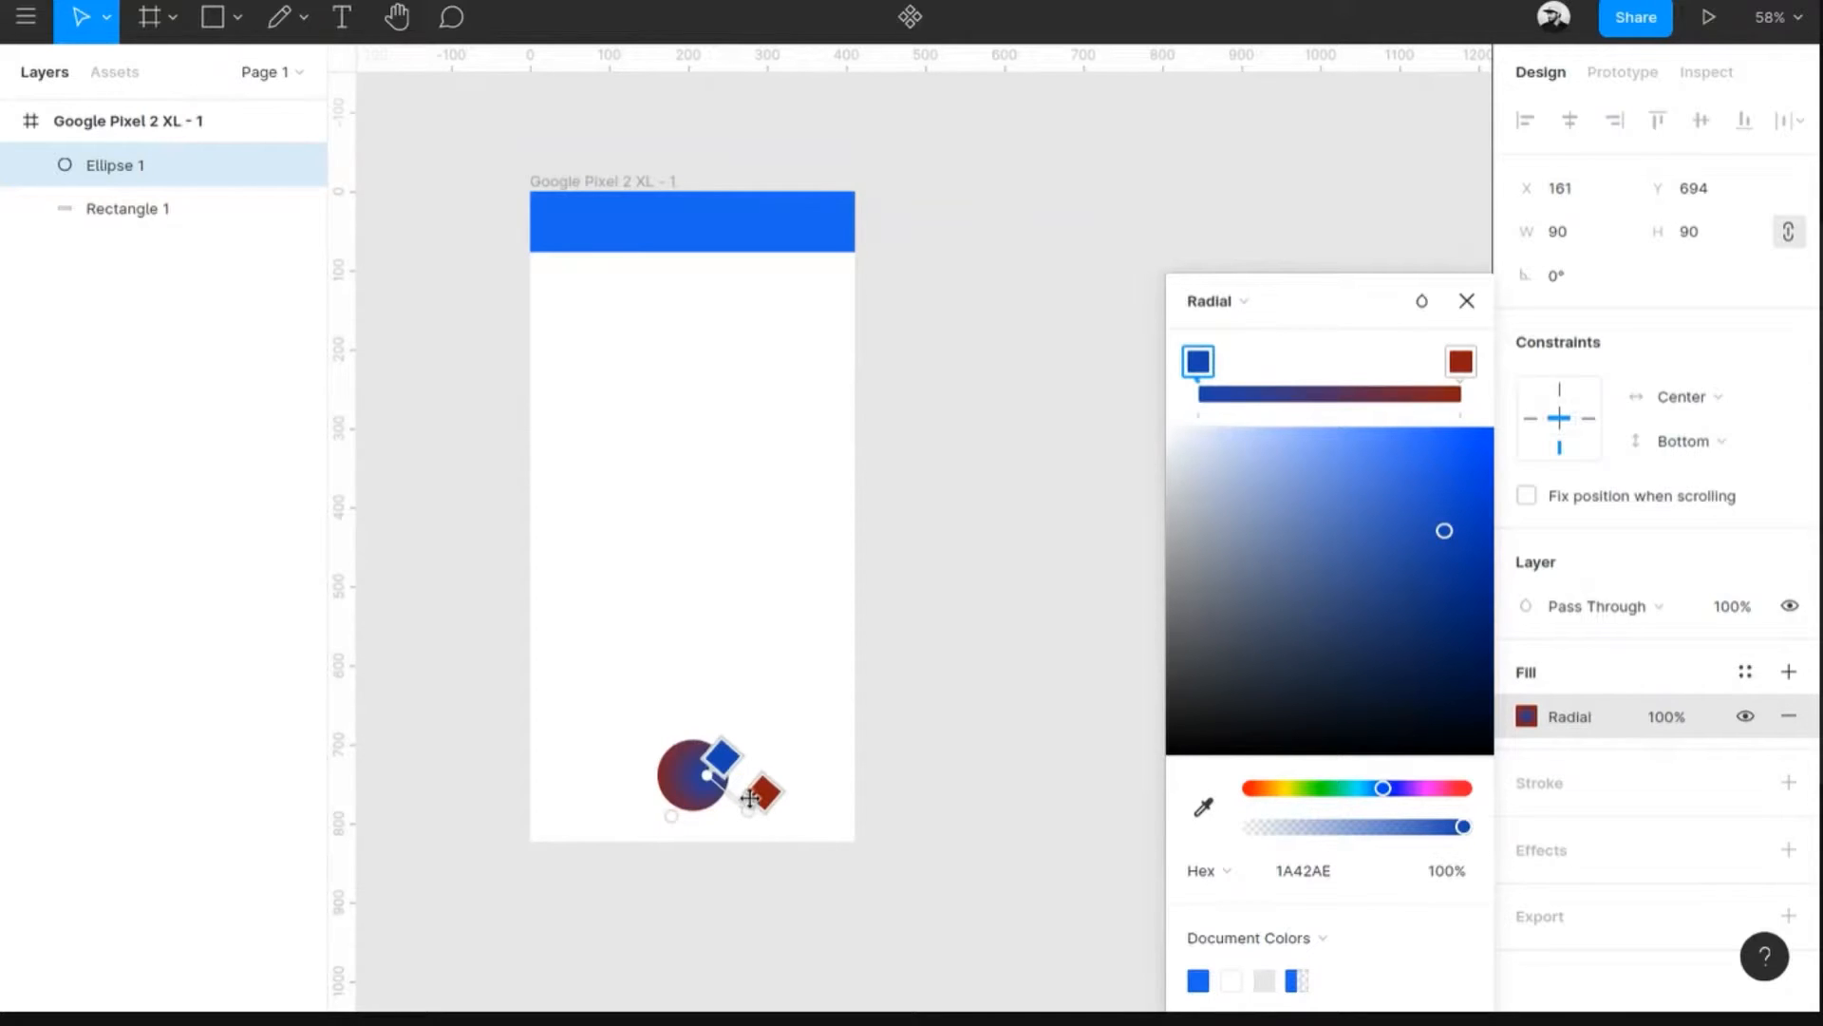
{"action": "left_click", "coordinate": [1208, 301]}
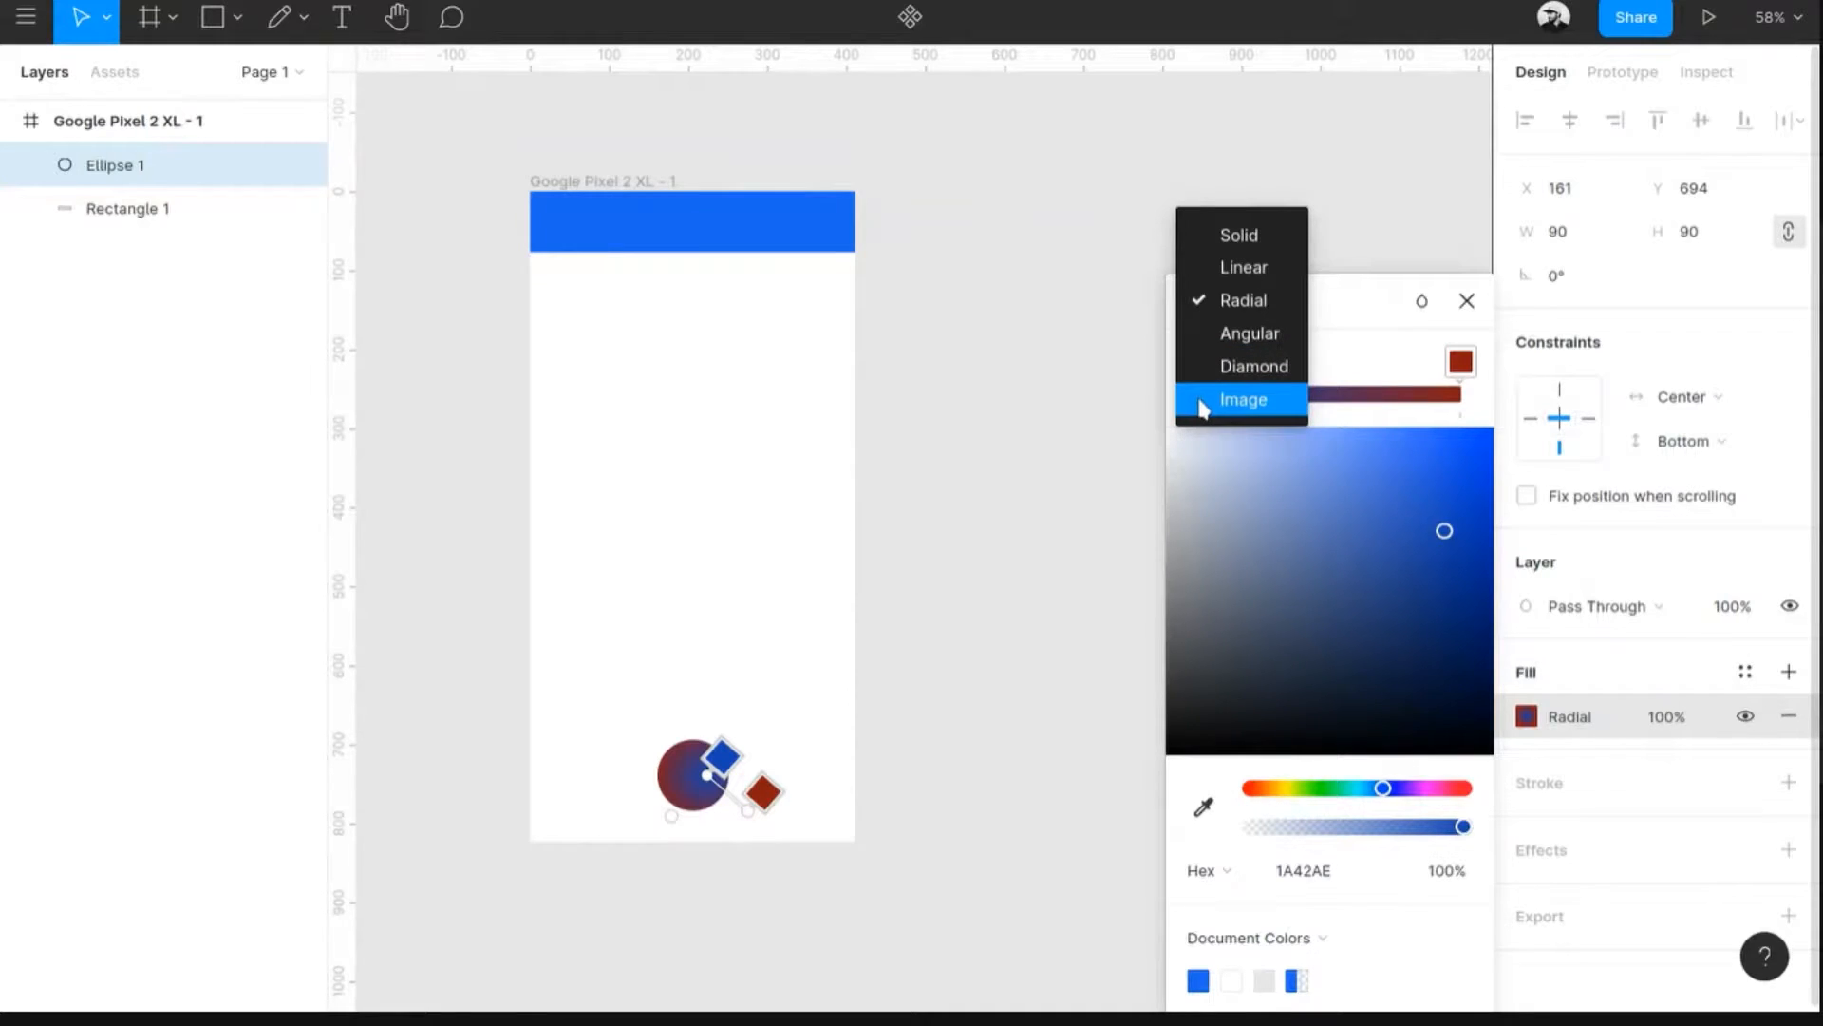
{"action": "left_click", "coordinate": [813, 705]}
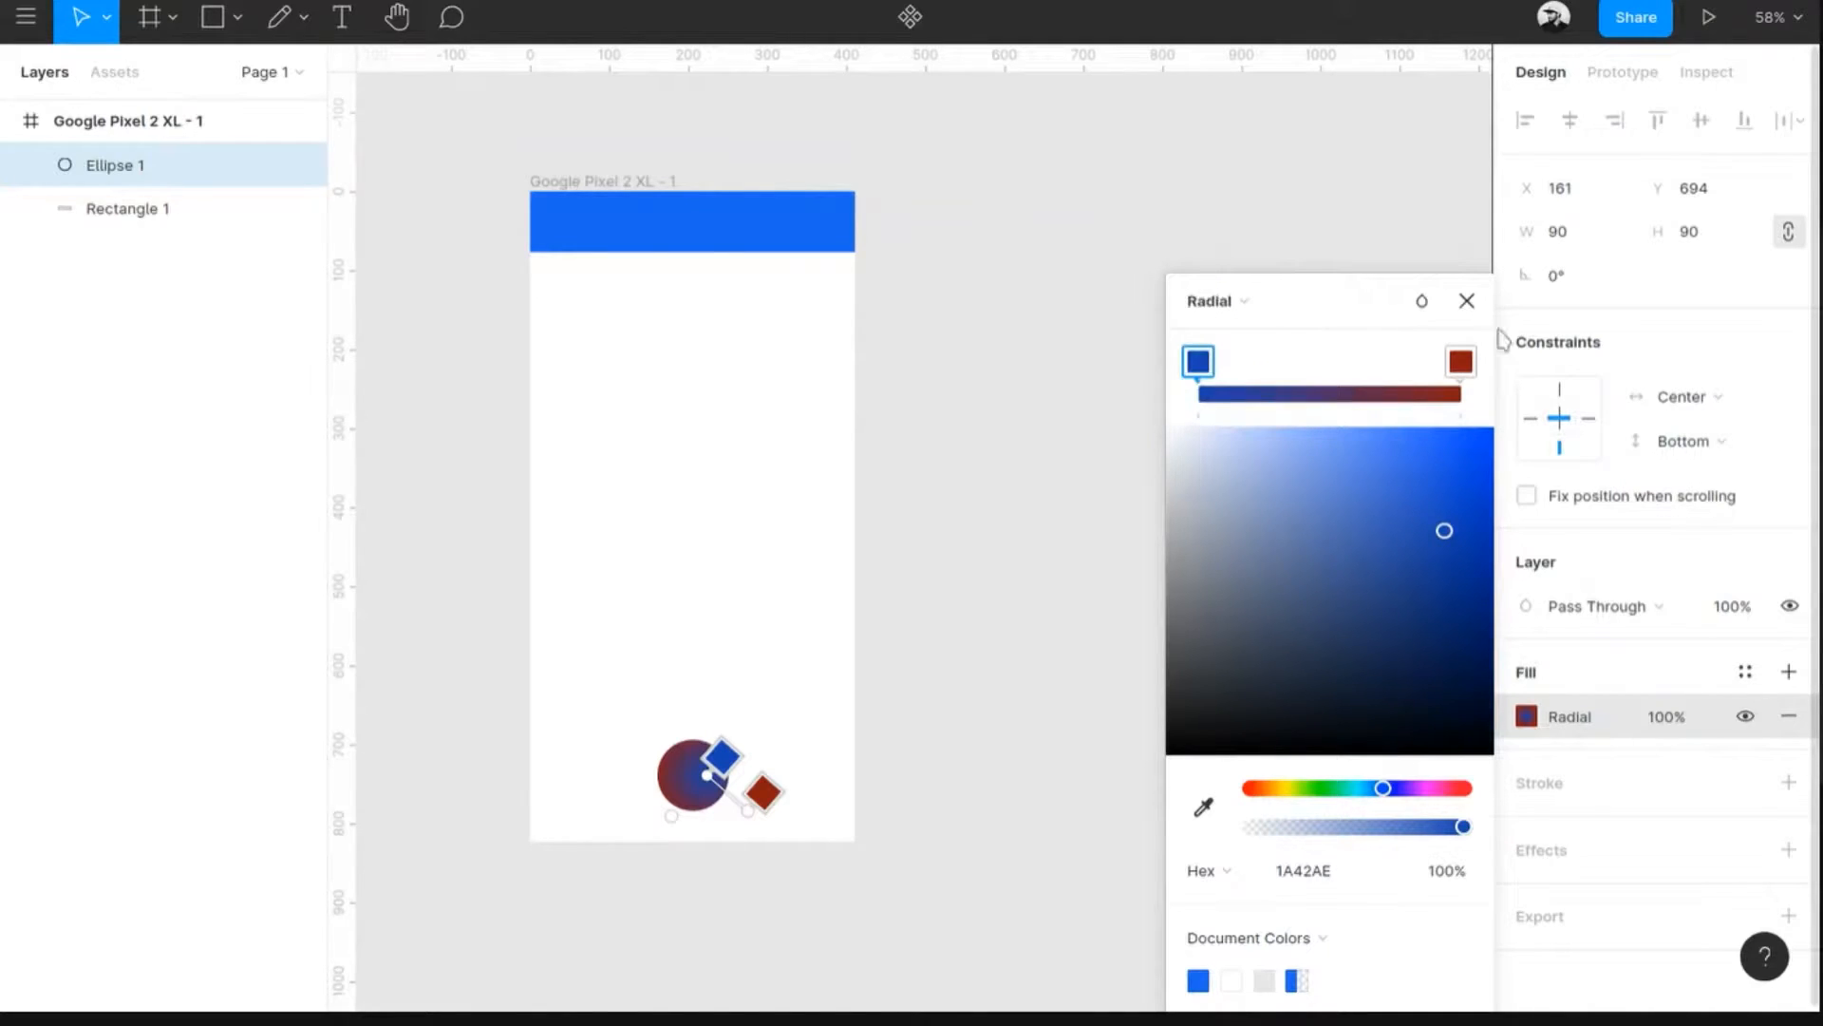
{"action": "left_click", "coordinate": [1467, 301]}
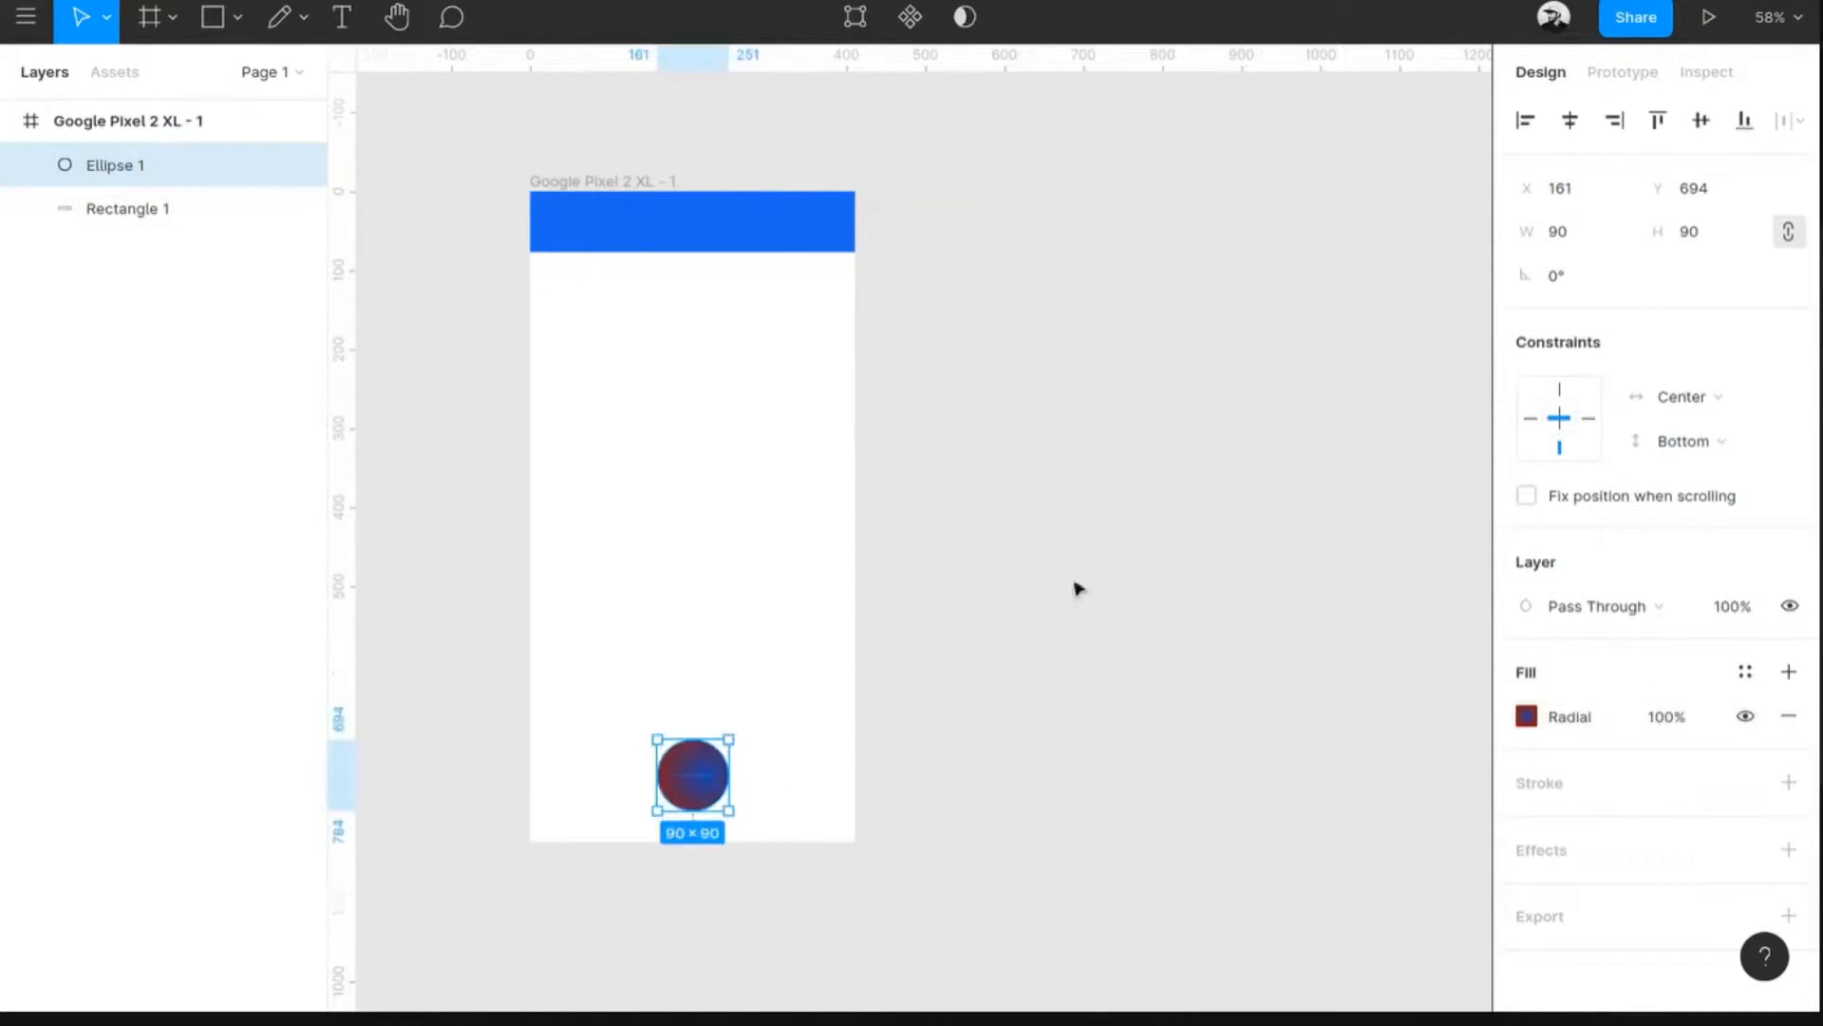
- Turn the circle's fill into a solid orange, EF9A19
{"action": "left_click", "coordinate": [1526, 716]}
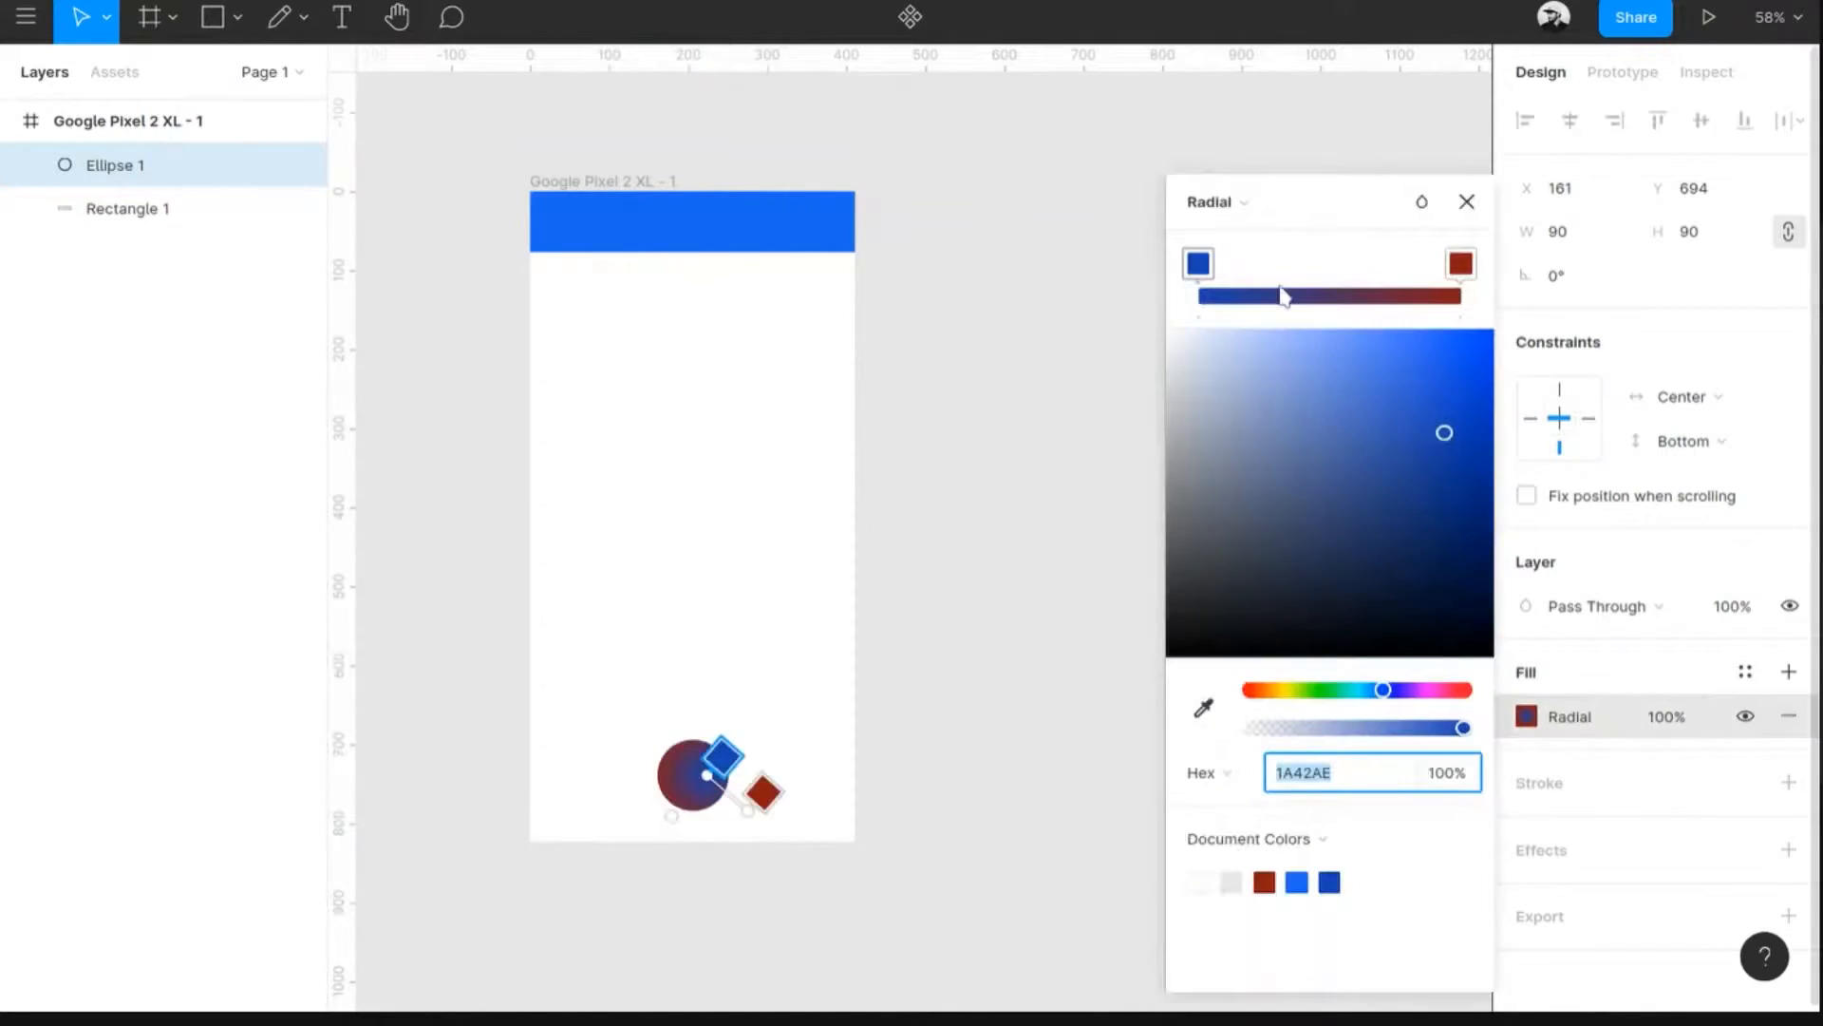
{"action": "left_click", "coordinate": [1248, 220]}
{"action": "left_click", "coordinate": [1233, 134]}
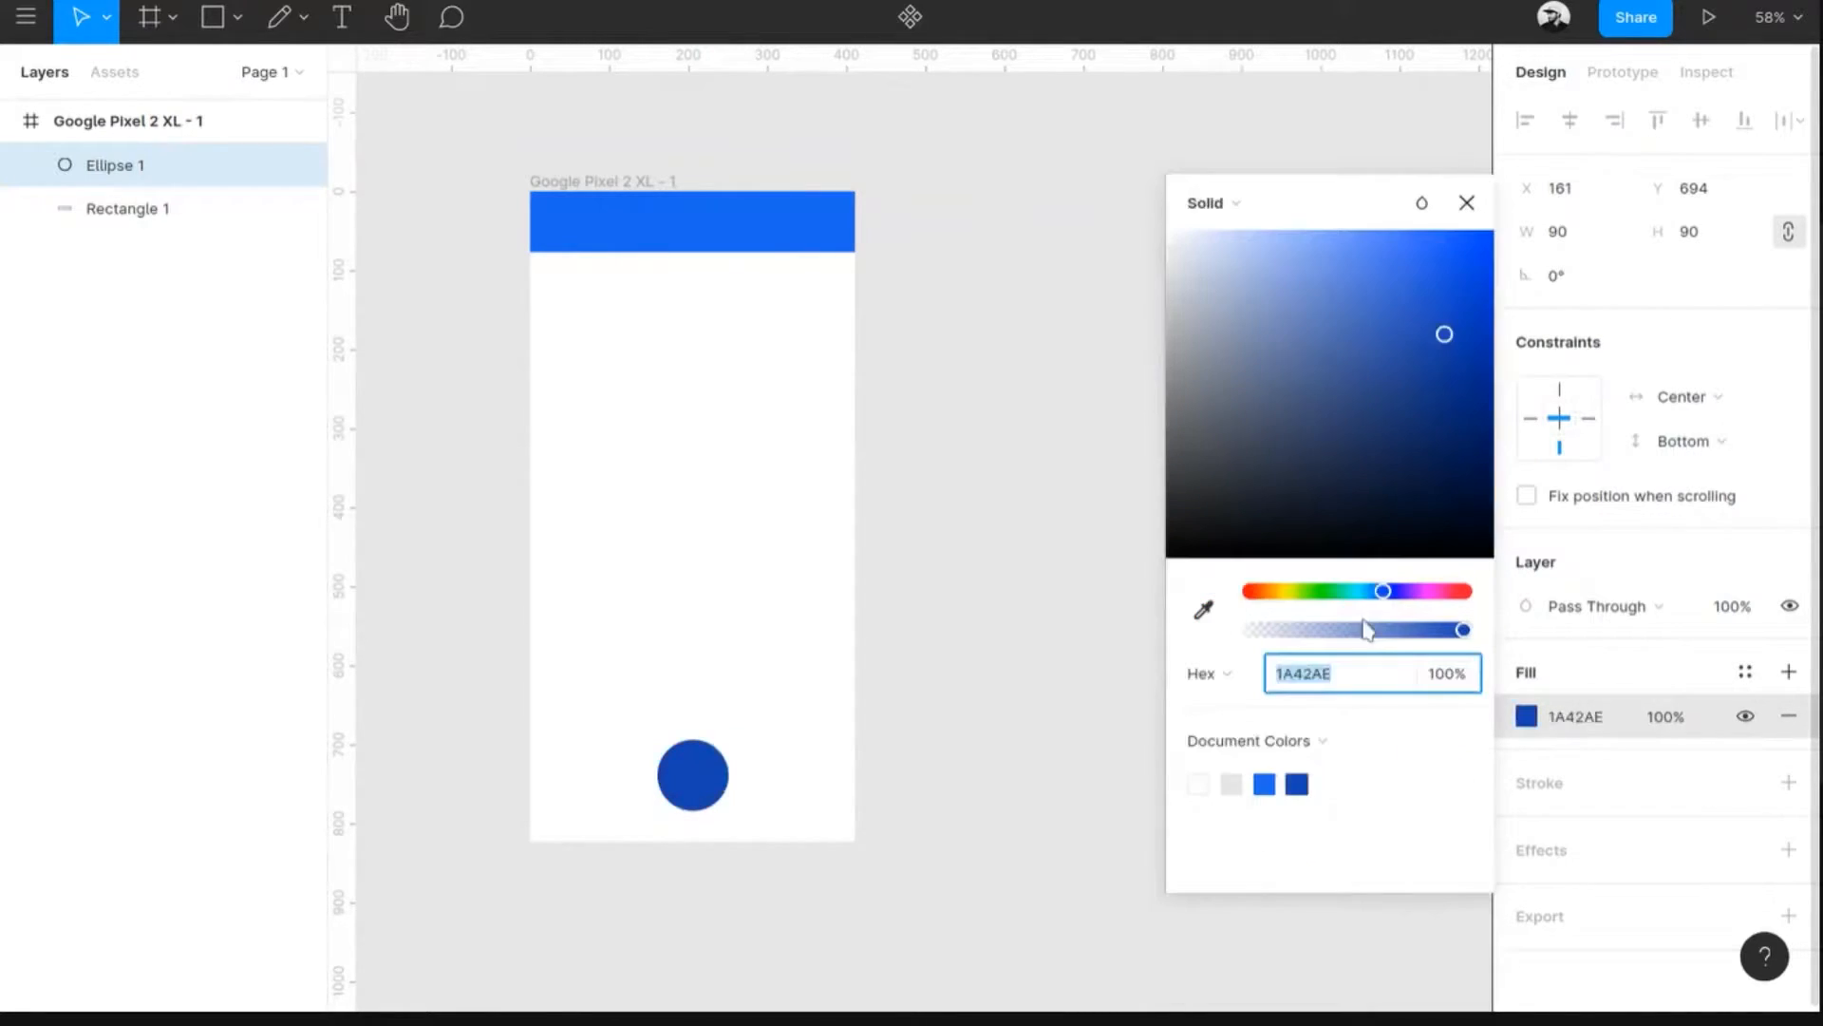
{"action": "left_click", "coordinate": [1272, 592]}
{"action": "left_click_drag", "start_coordinate": [1457, 327], "coordinate": [1460, 250]}
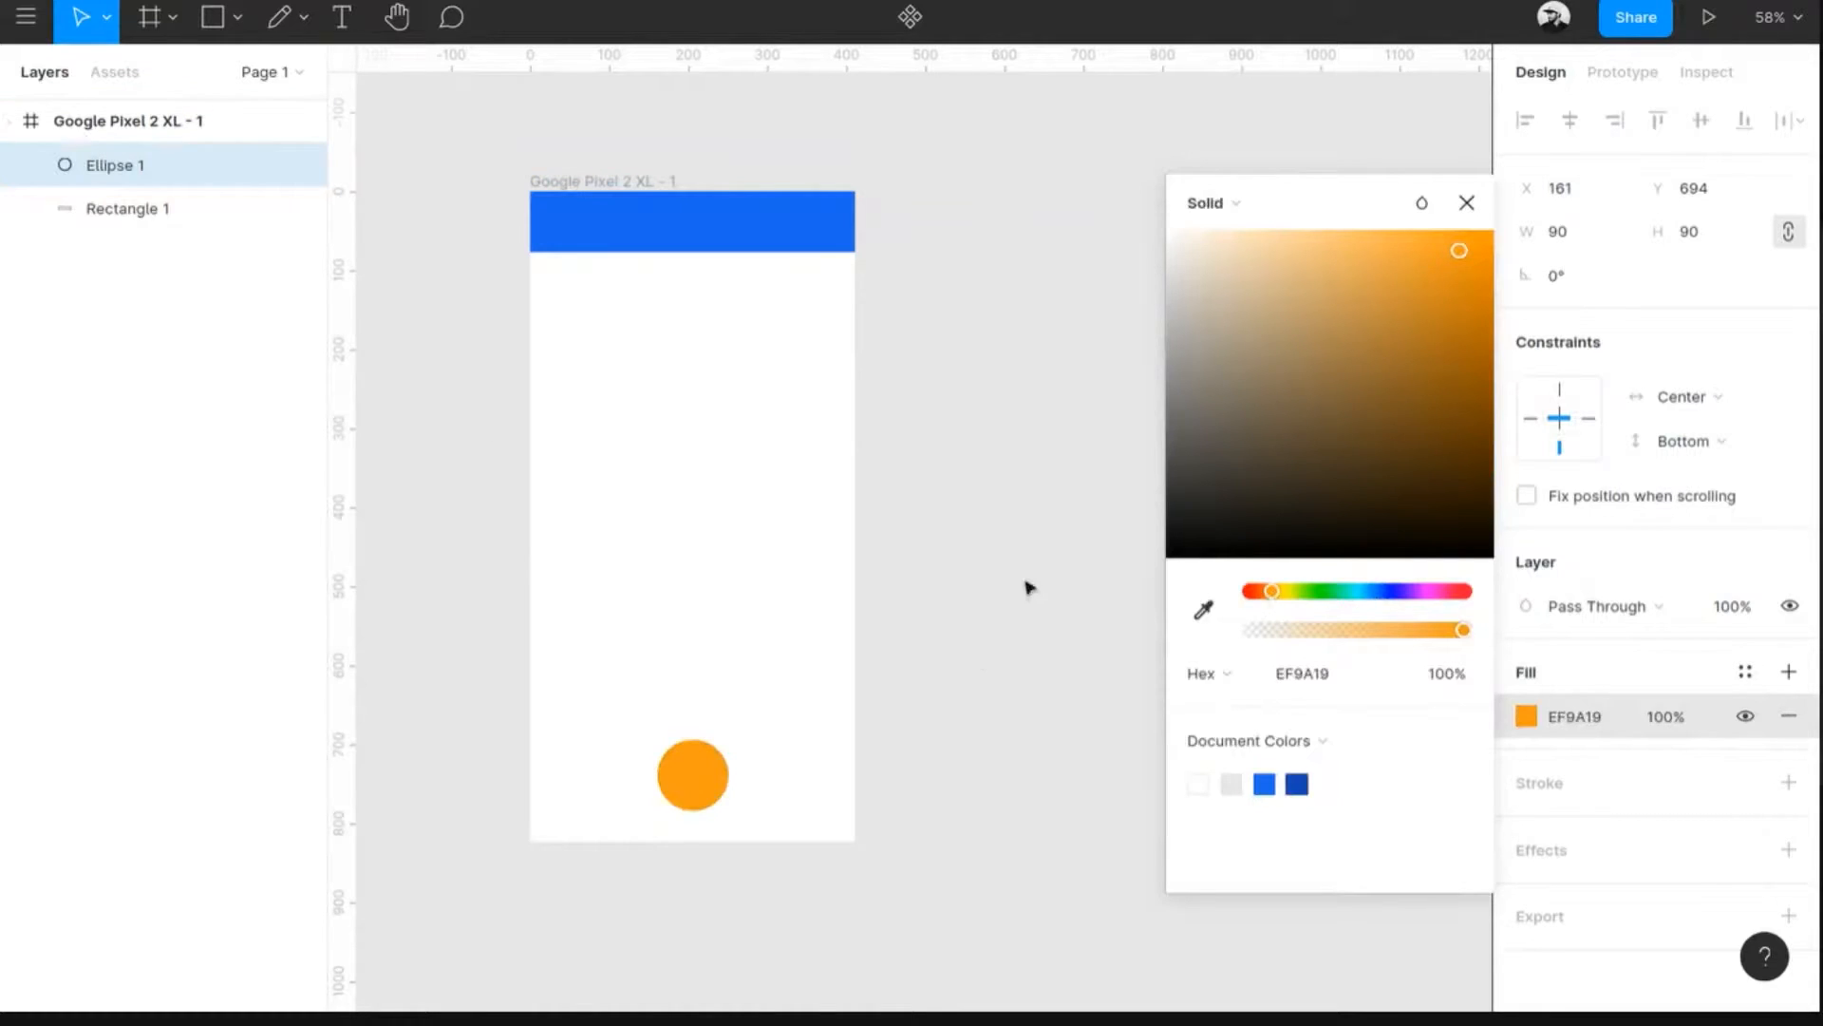
{"action": "left_click", "coordinate": [1468, 211]}
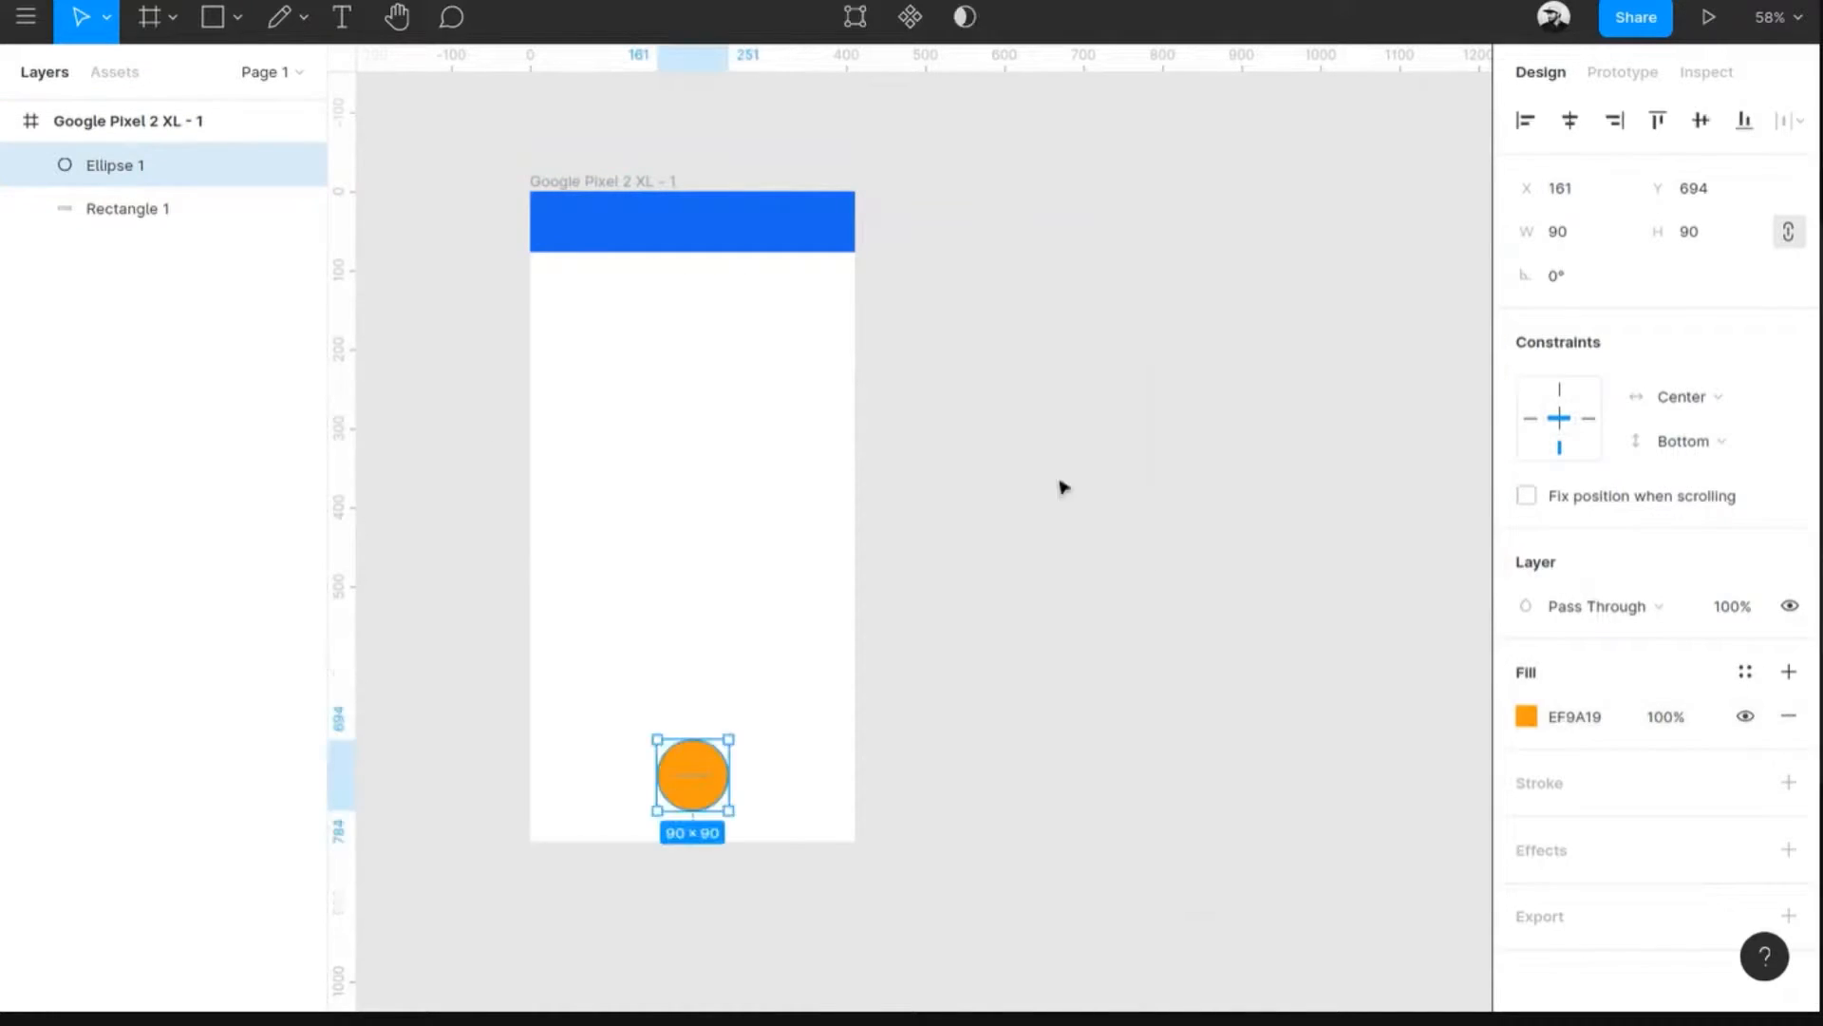
- Add a stroke to the orange circle and colour it red, D83B3B
{"action": "left_click", "coordinate": [1028, 490]}
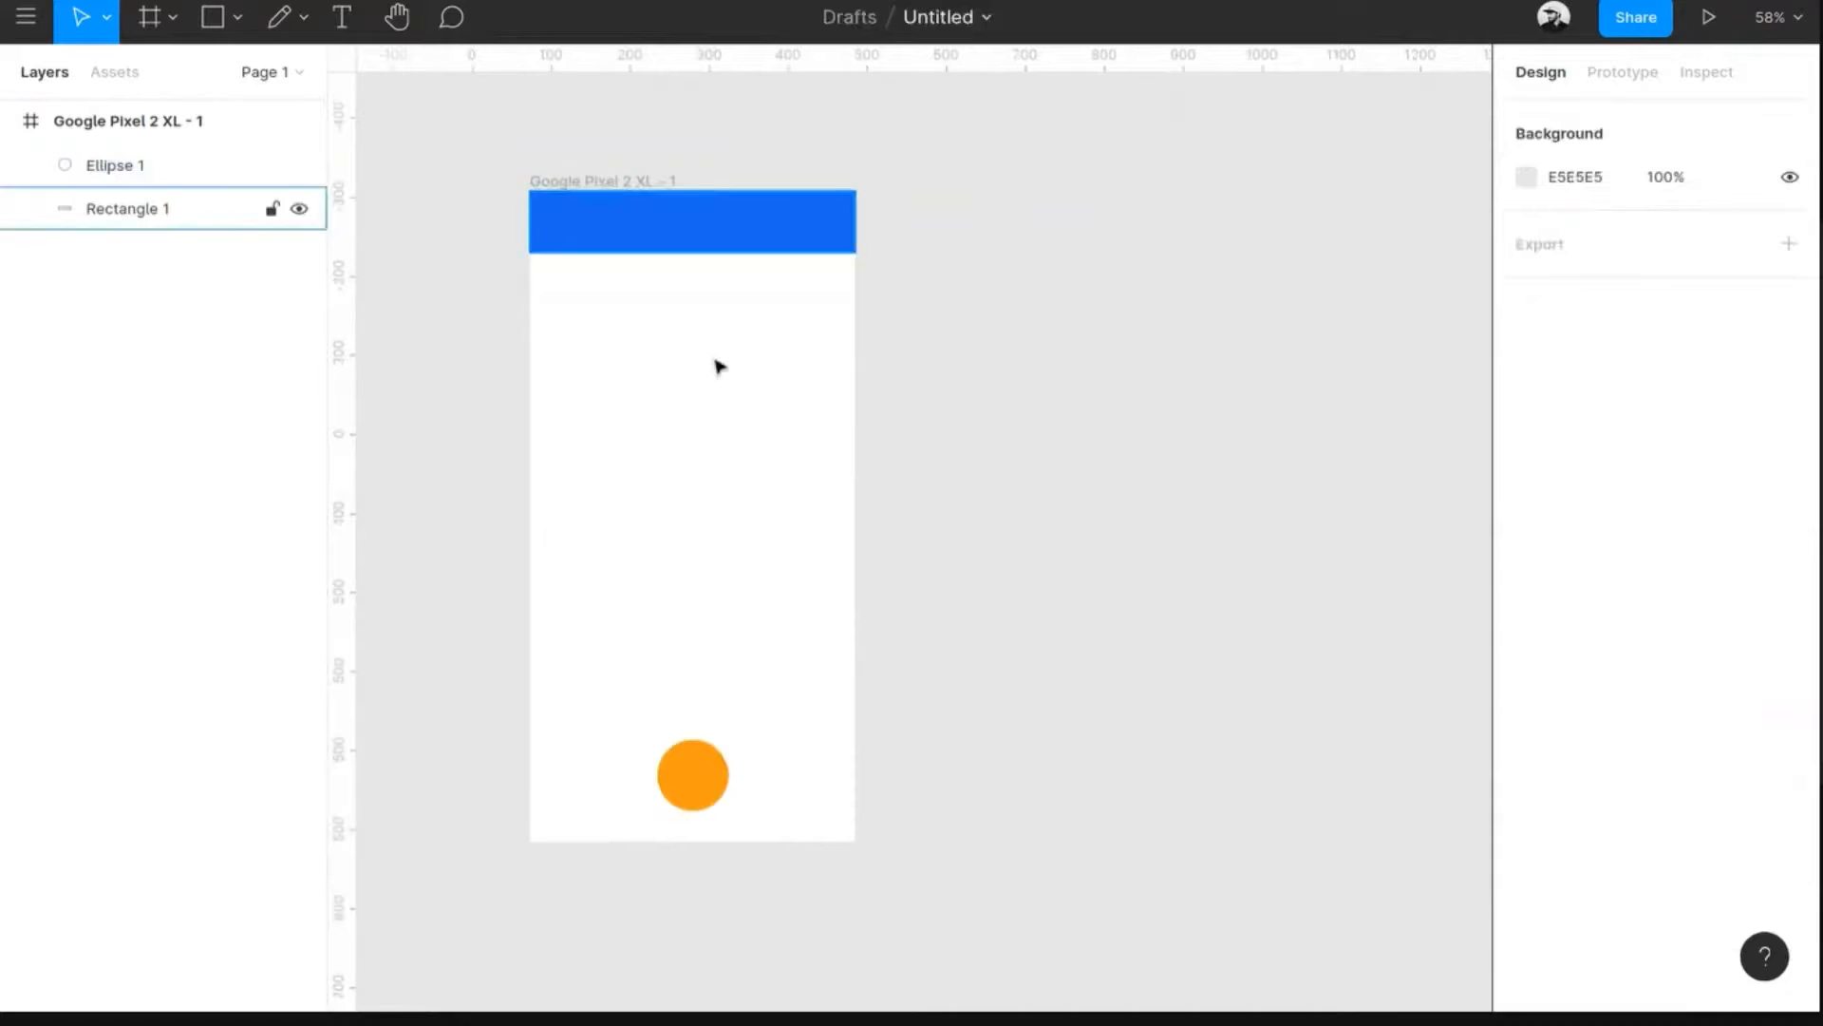
{"action": "double_click", "coordinate": [31, 124]}
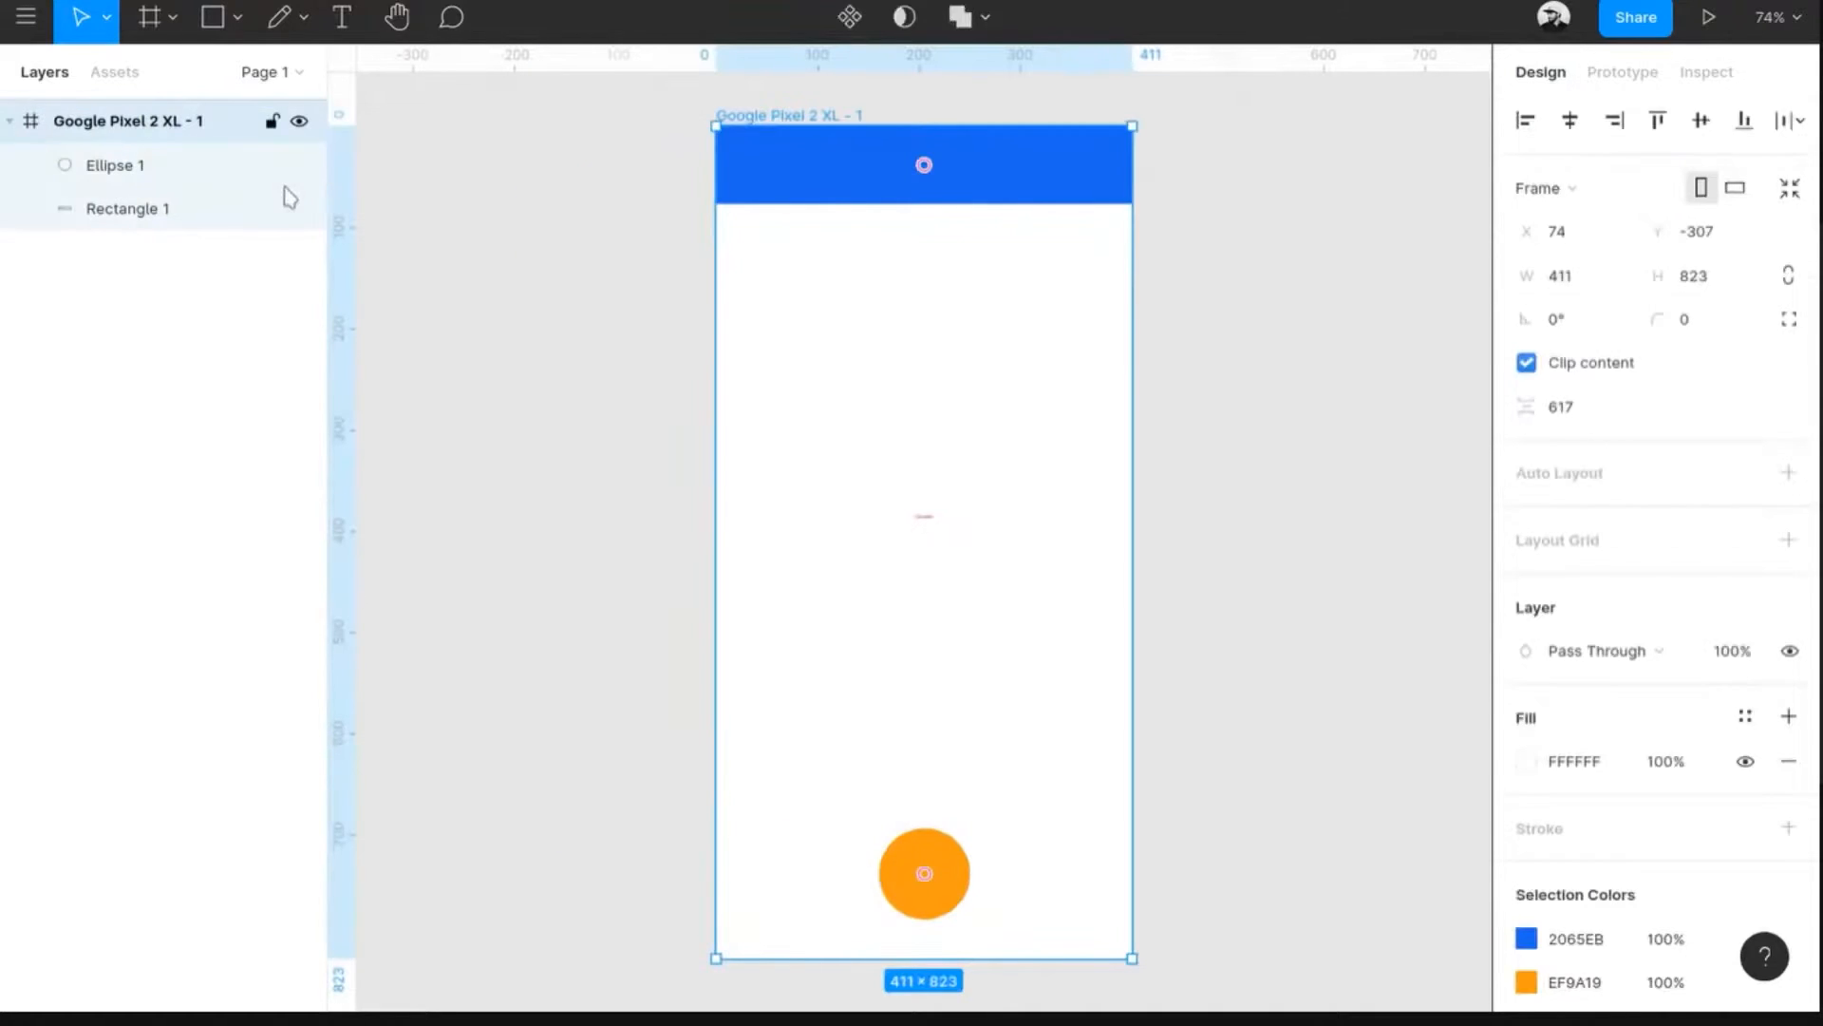
{"action": "left_click", "coordinate": [1225, 455]}
{"action": "left_click", "coordinate": [917, 895]}
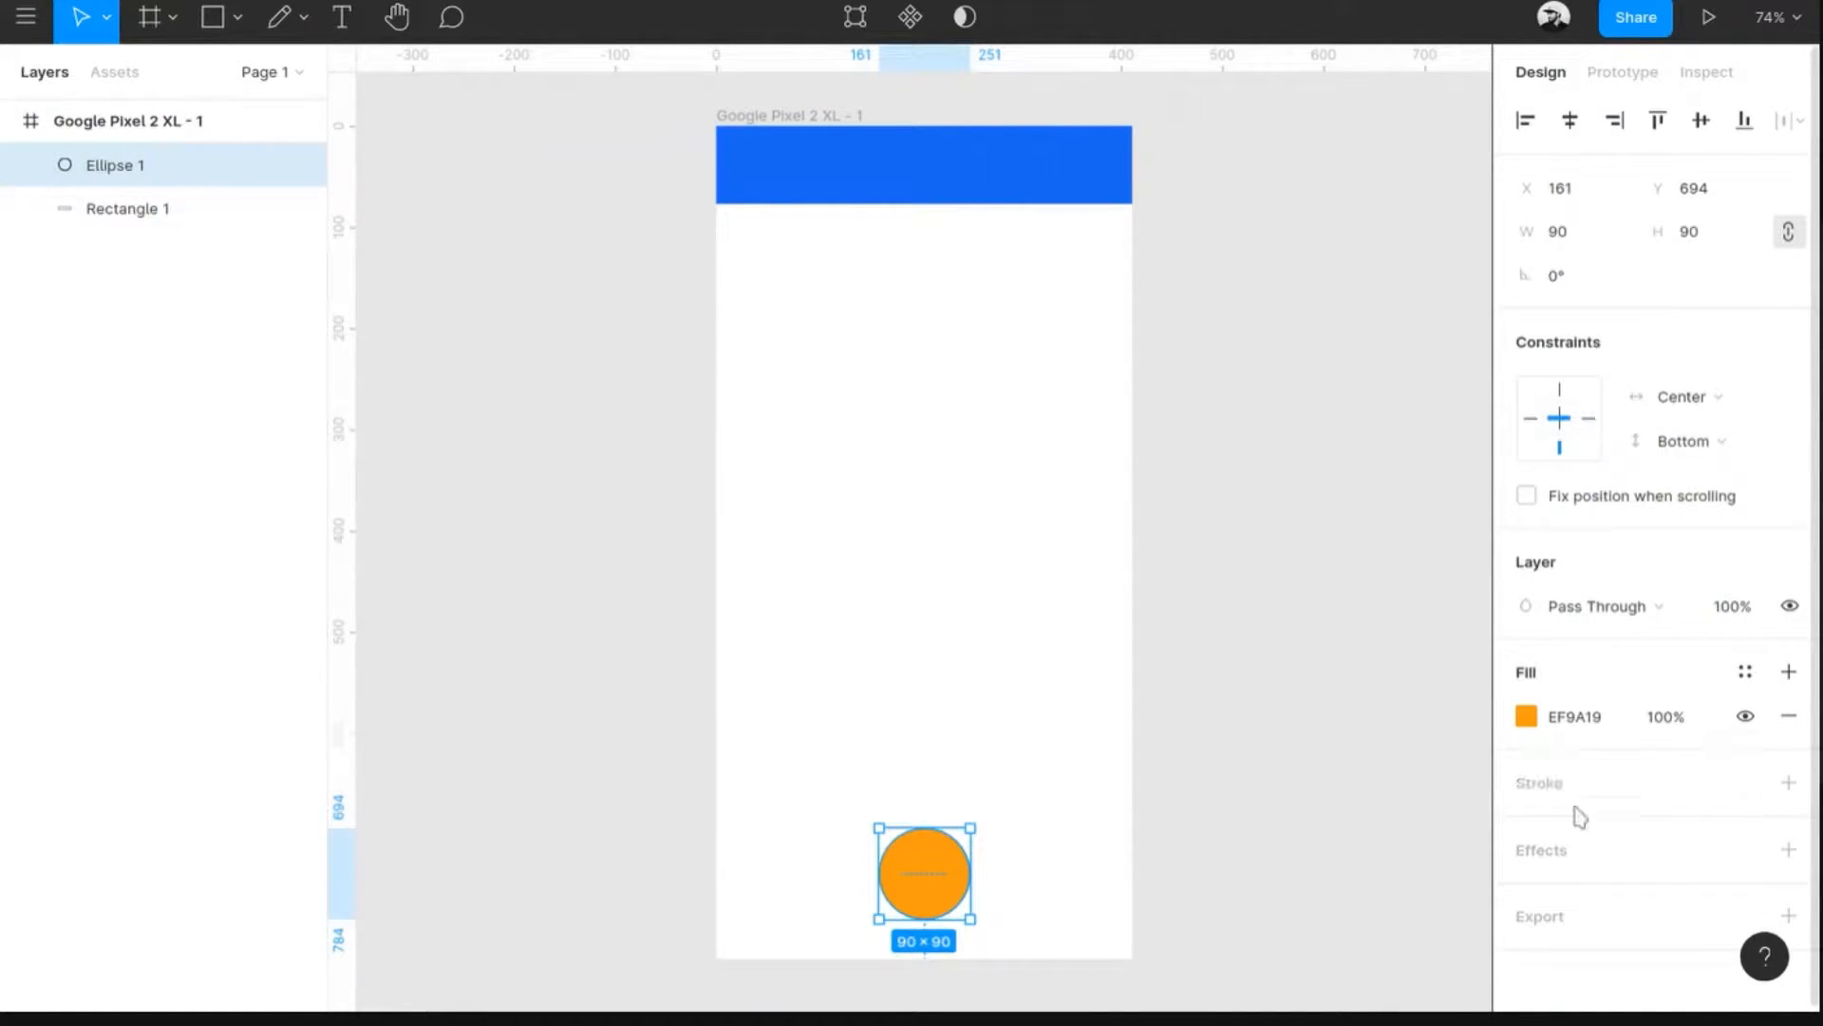
{"action": "left_click", "coordinate": [1789, 783]}
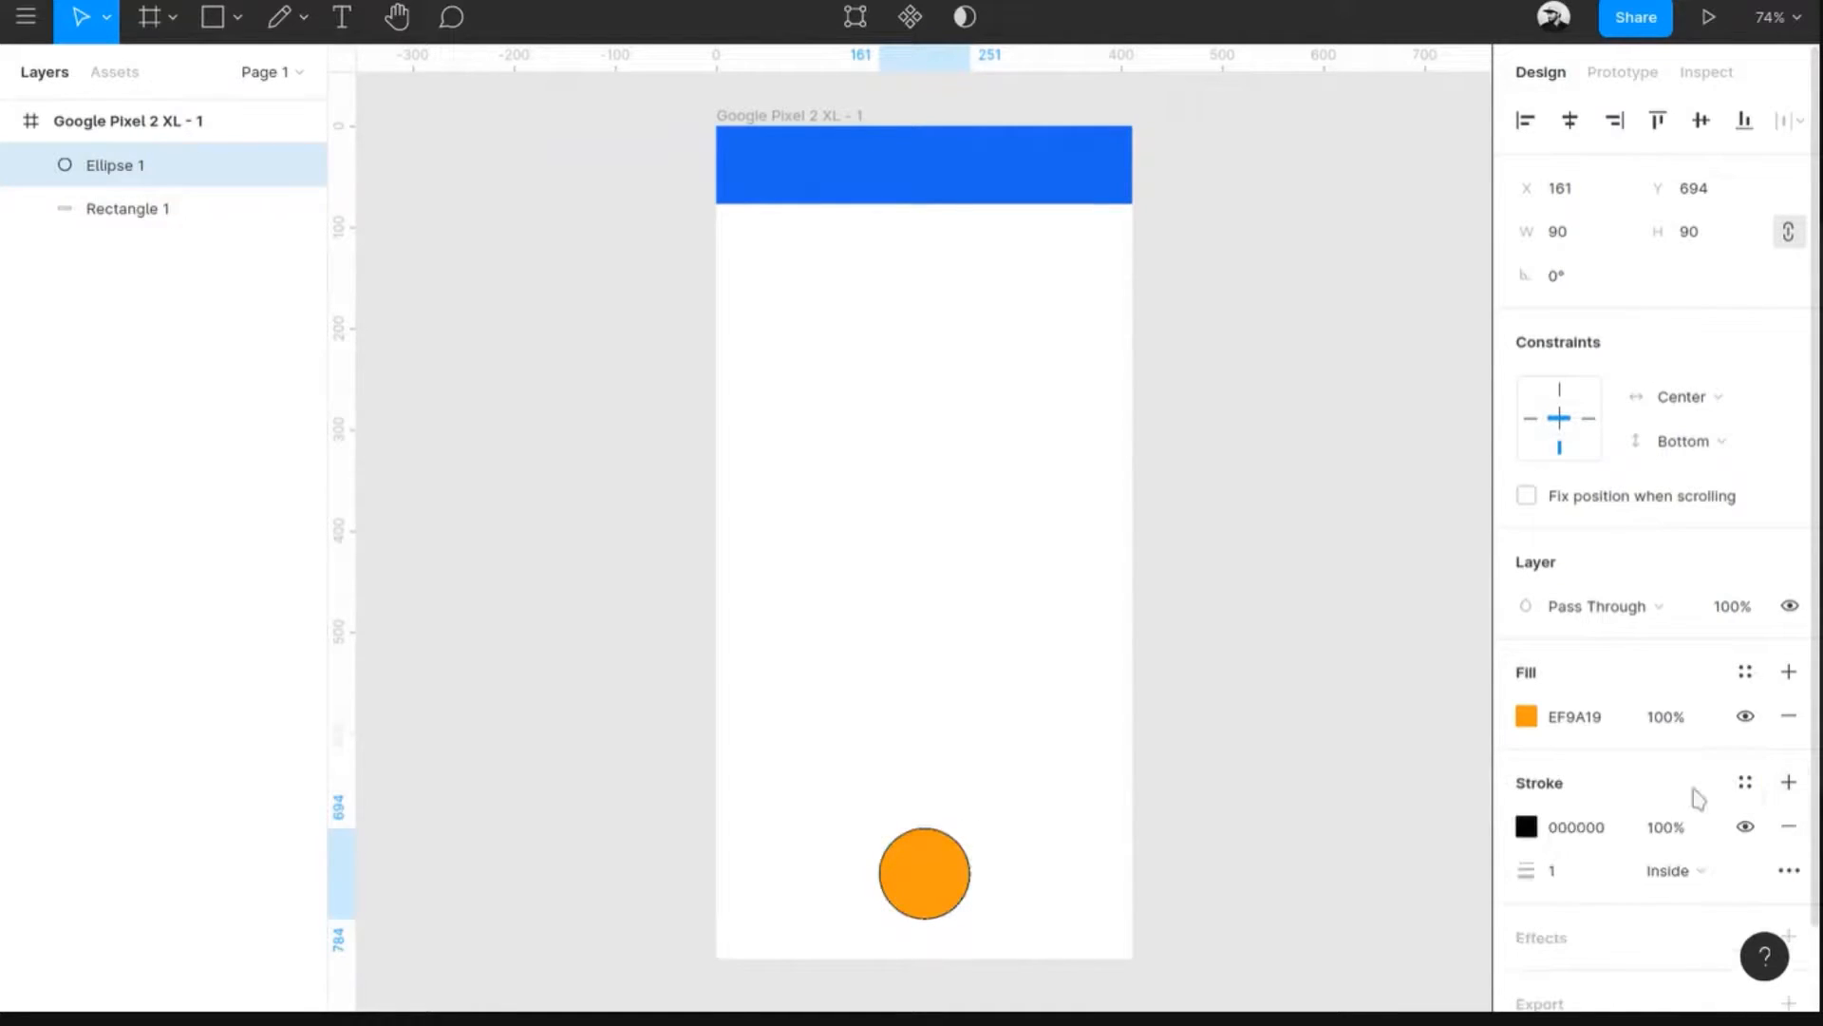
{"action": "scroll", "coordinate": [1690, 798], "scroll_direction": "down", "scroll_amount": 1}
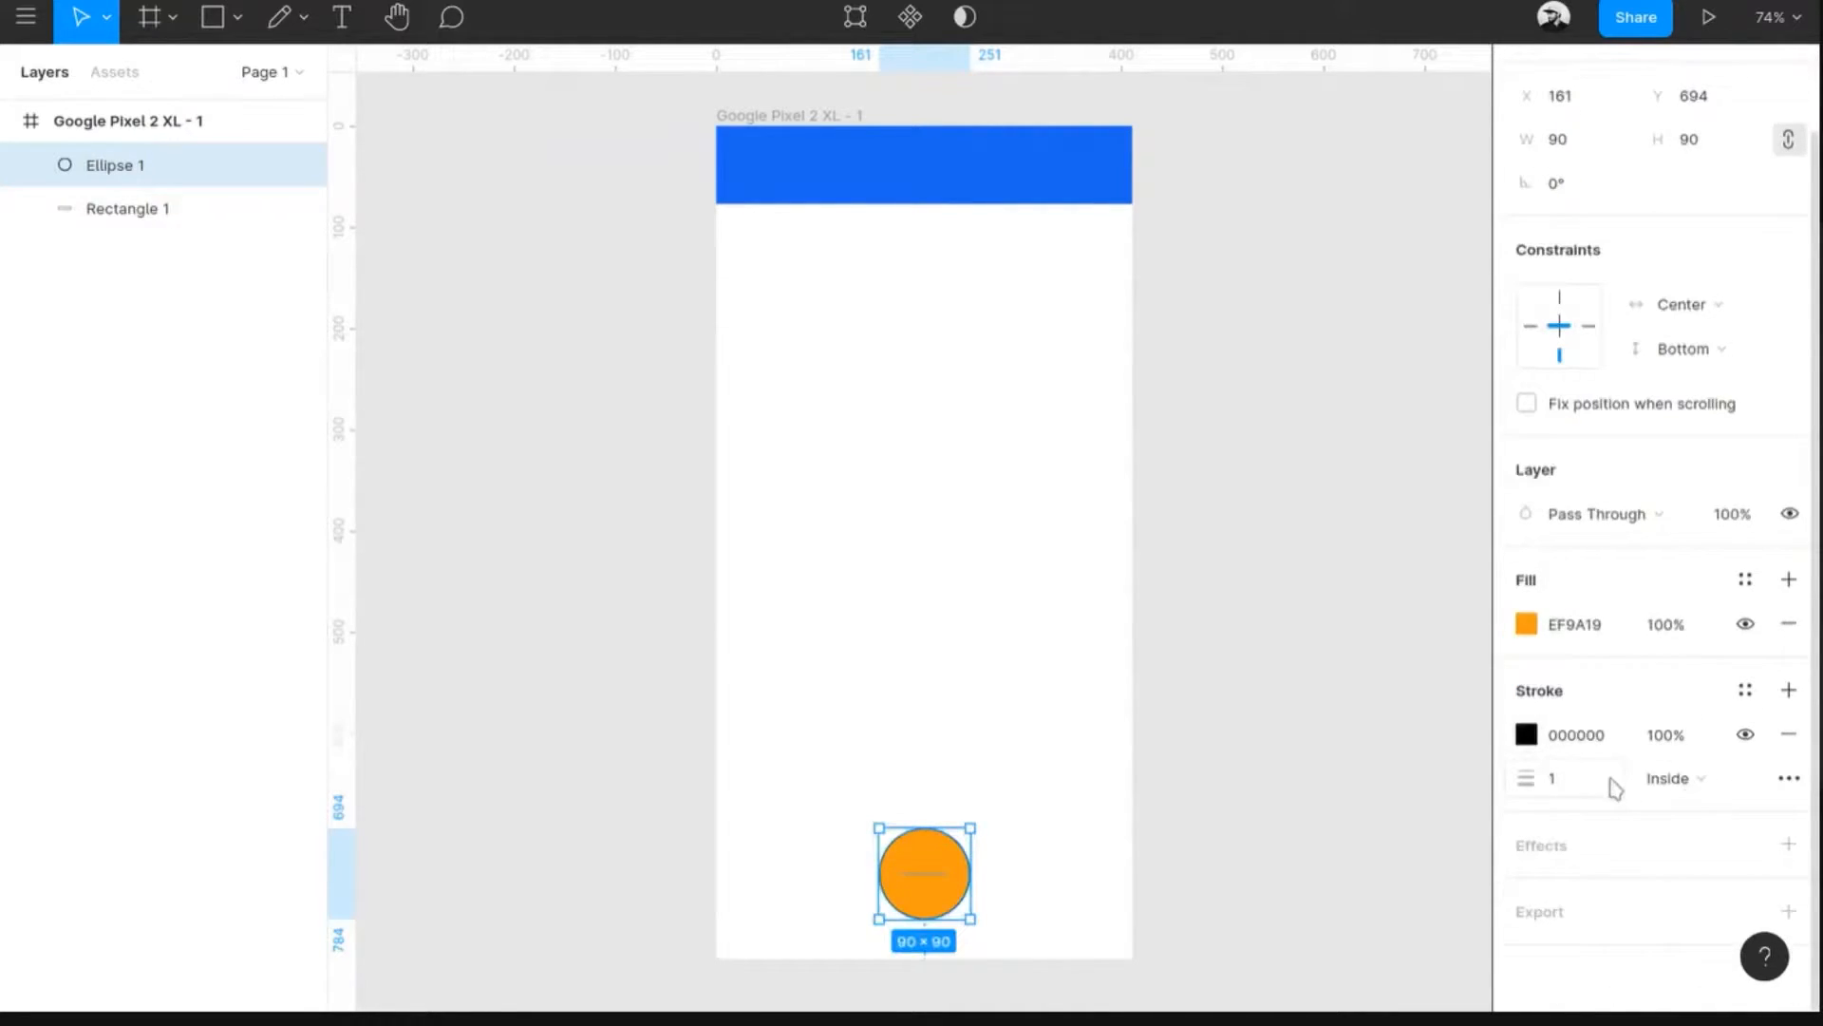
{"action": "left_click", "coordinate": [1526, 737]}
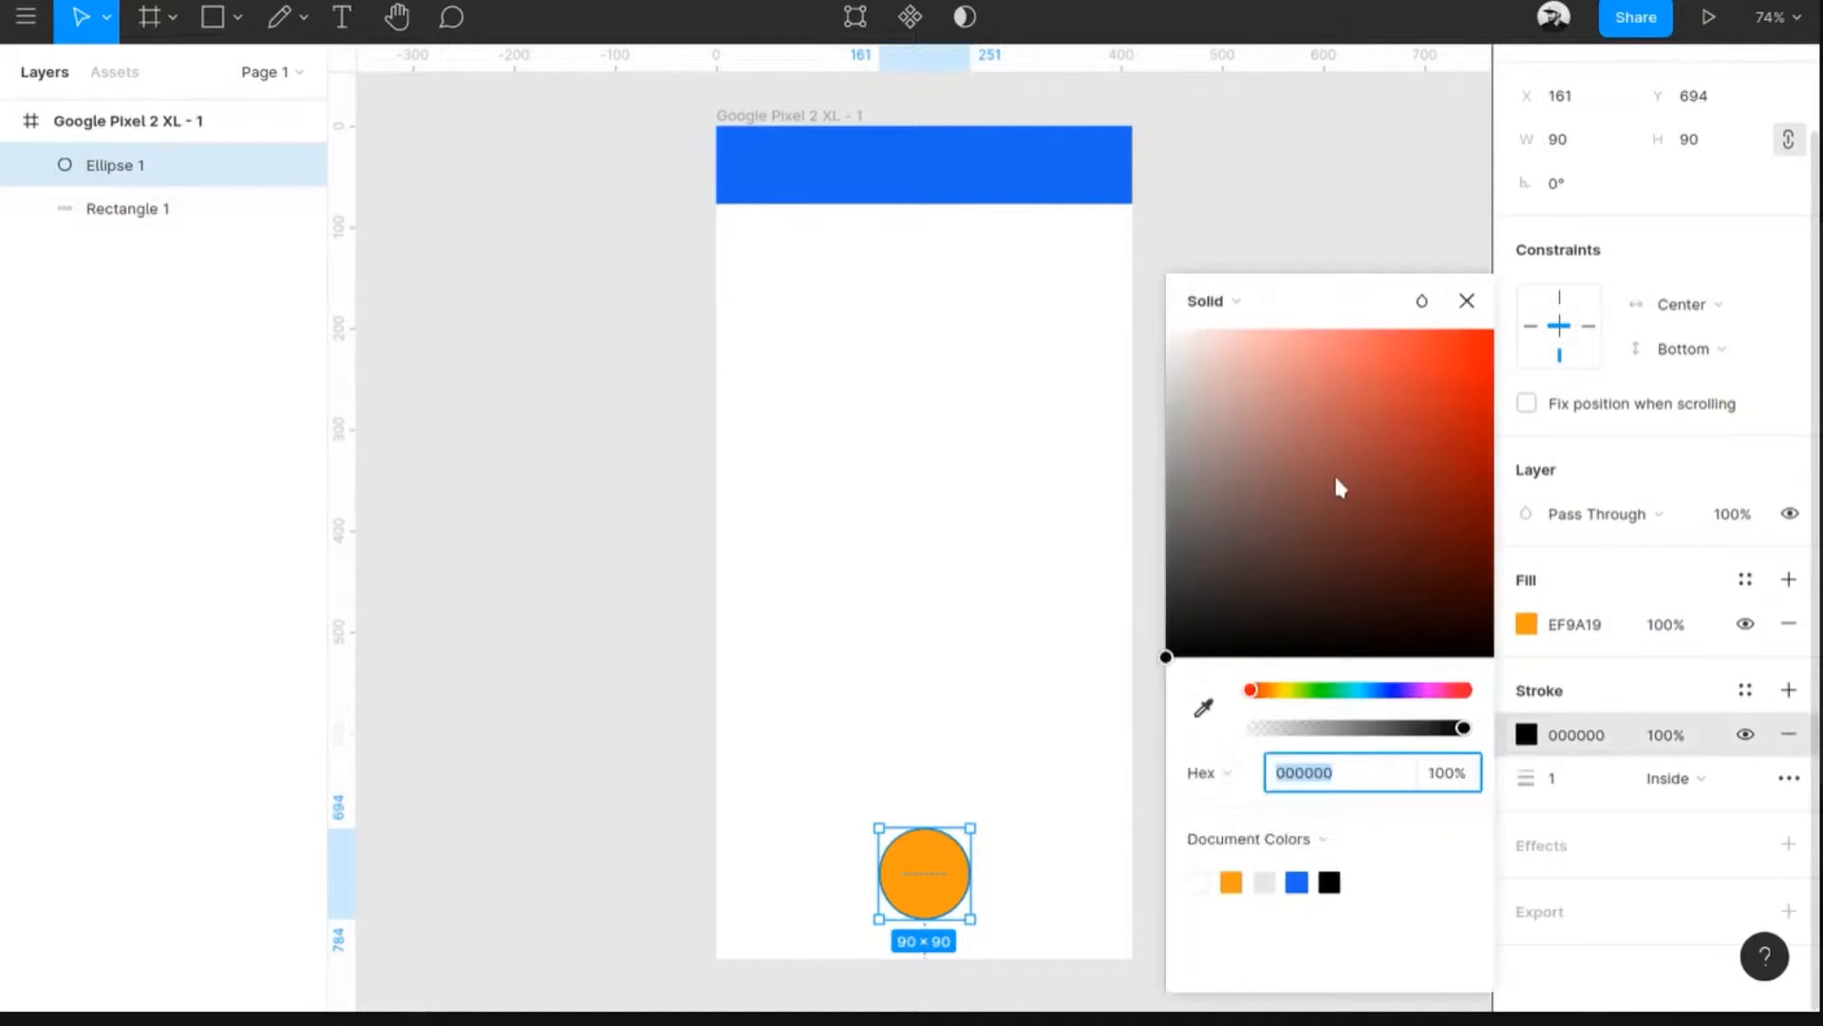
{"action": "left_click", "coordinate": [1404, 381]}
- Set the circle's stroke width to 5 and keep its alignment on Inside
{"action": "left_click", "coordinate": [1588, 788]}
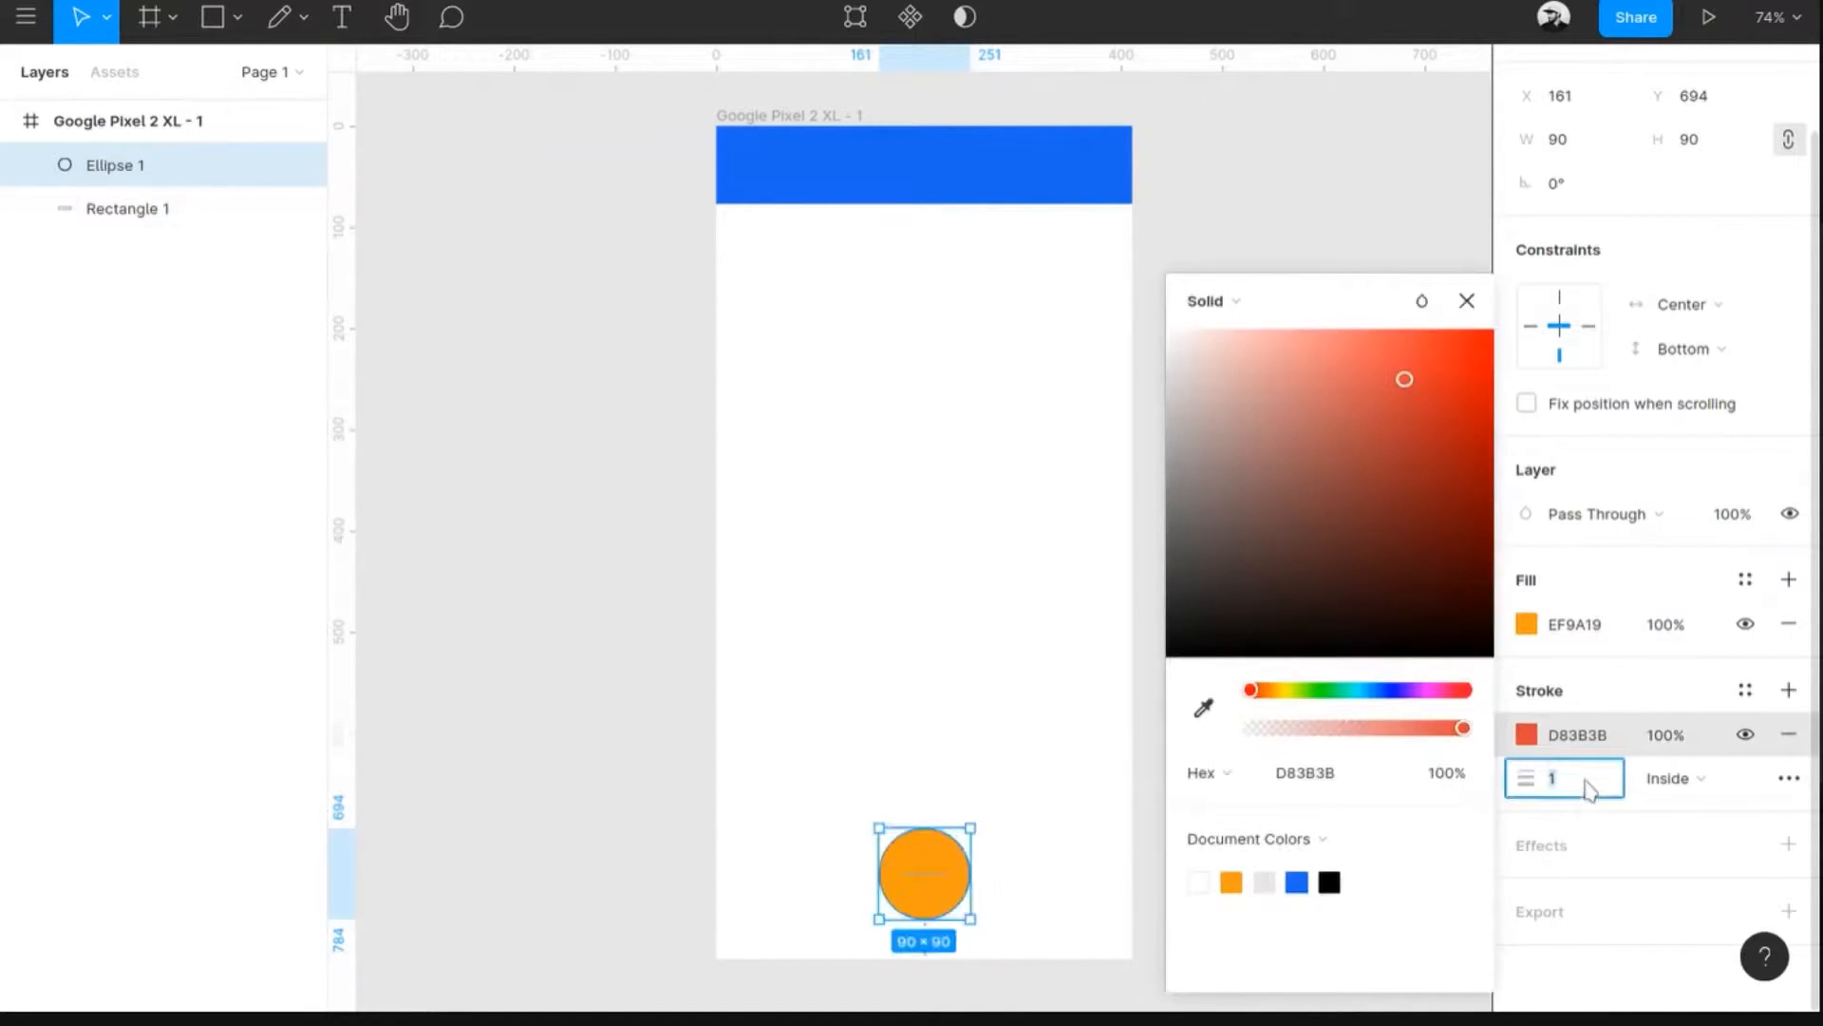
{"action": "left_click", "coordinate": [1663, 737]}
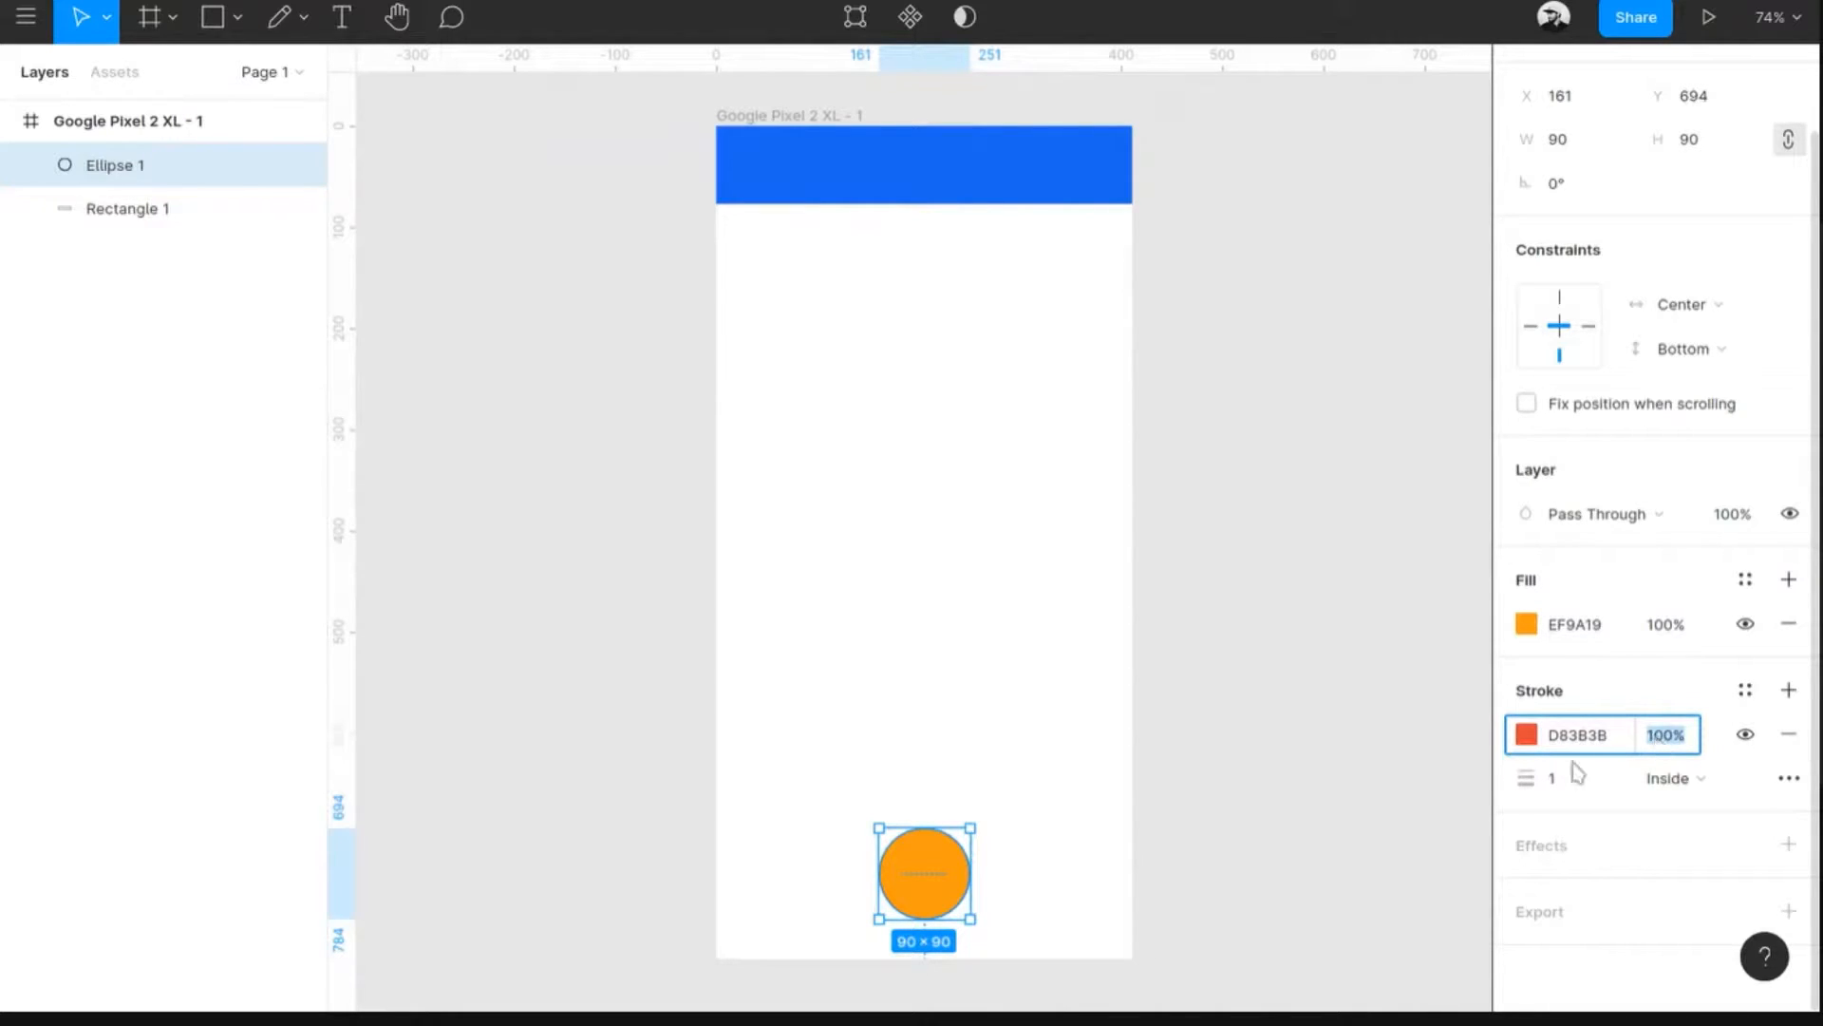
{"action": "left_click", "coordinate": [1553, 778]}
{"action": "left_click_drag", "start_coordinate": [1526, 778], "coordinate": [1547, 788]}
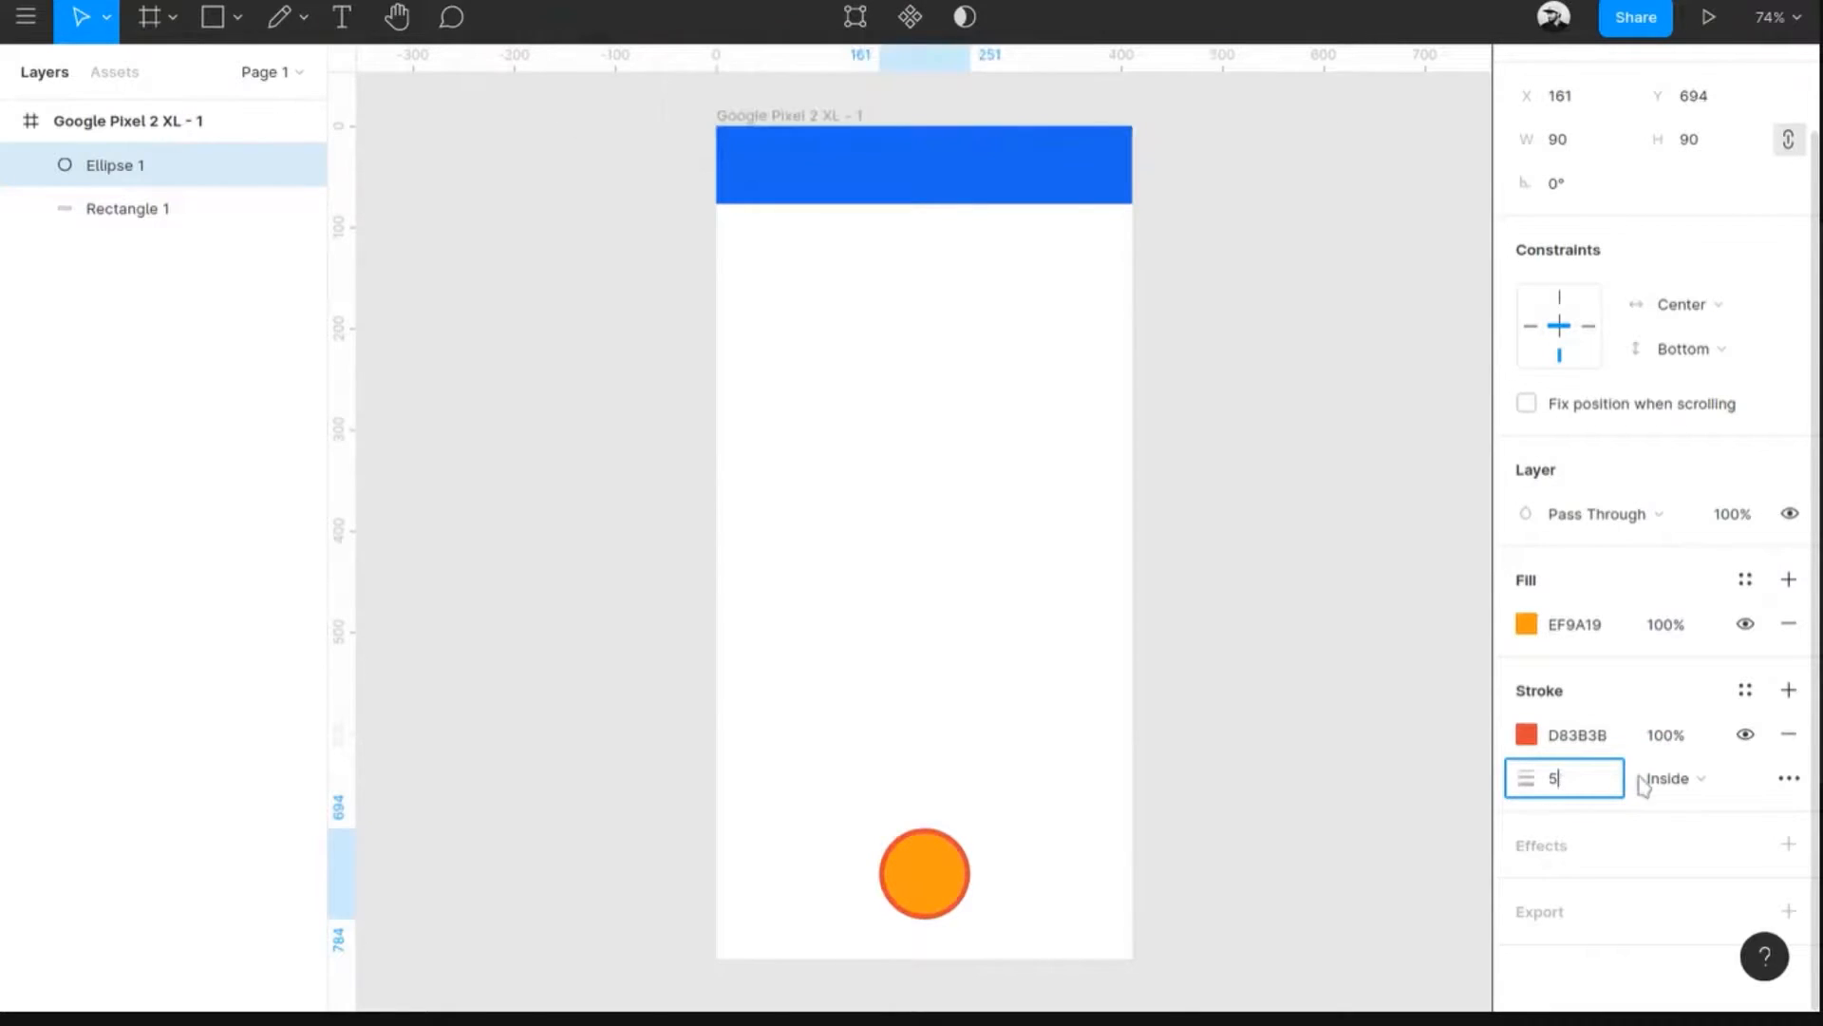
{"action": "left_click", "coordinate": [1679, 788]}
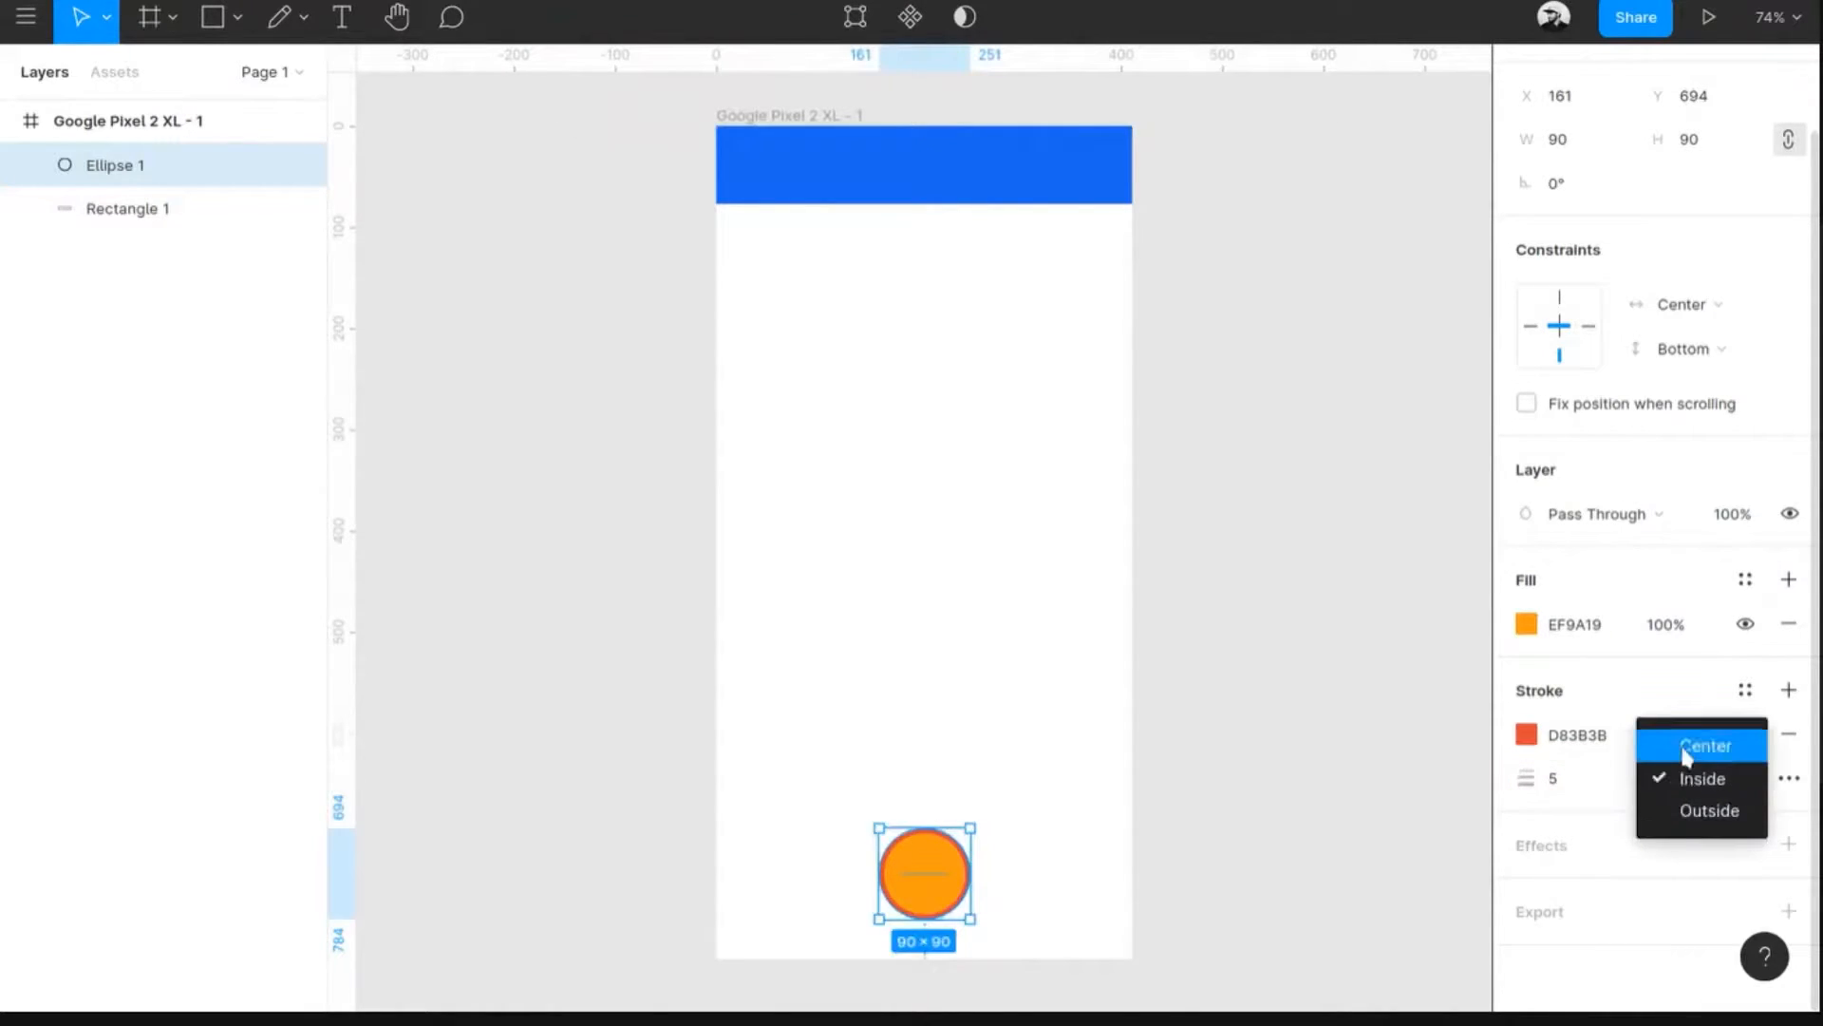
{"action": "left_click", "coordinate": [1604, 830]}
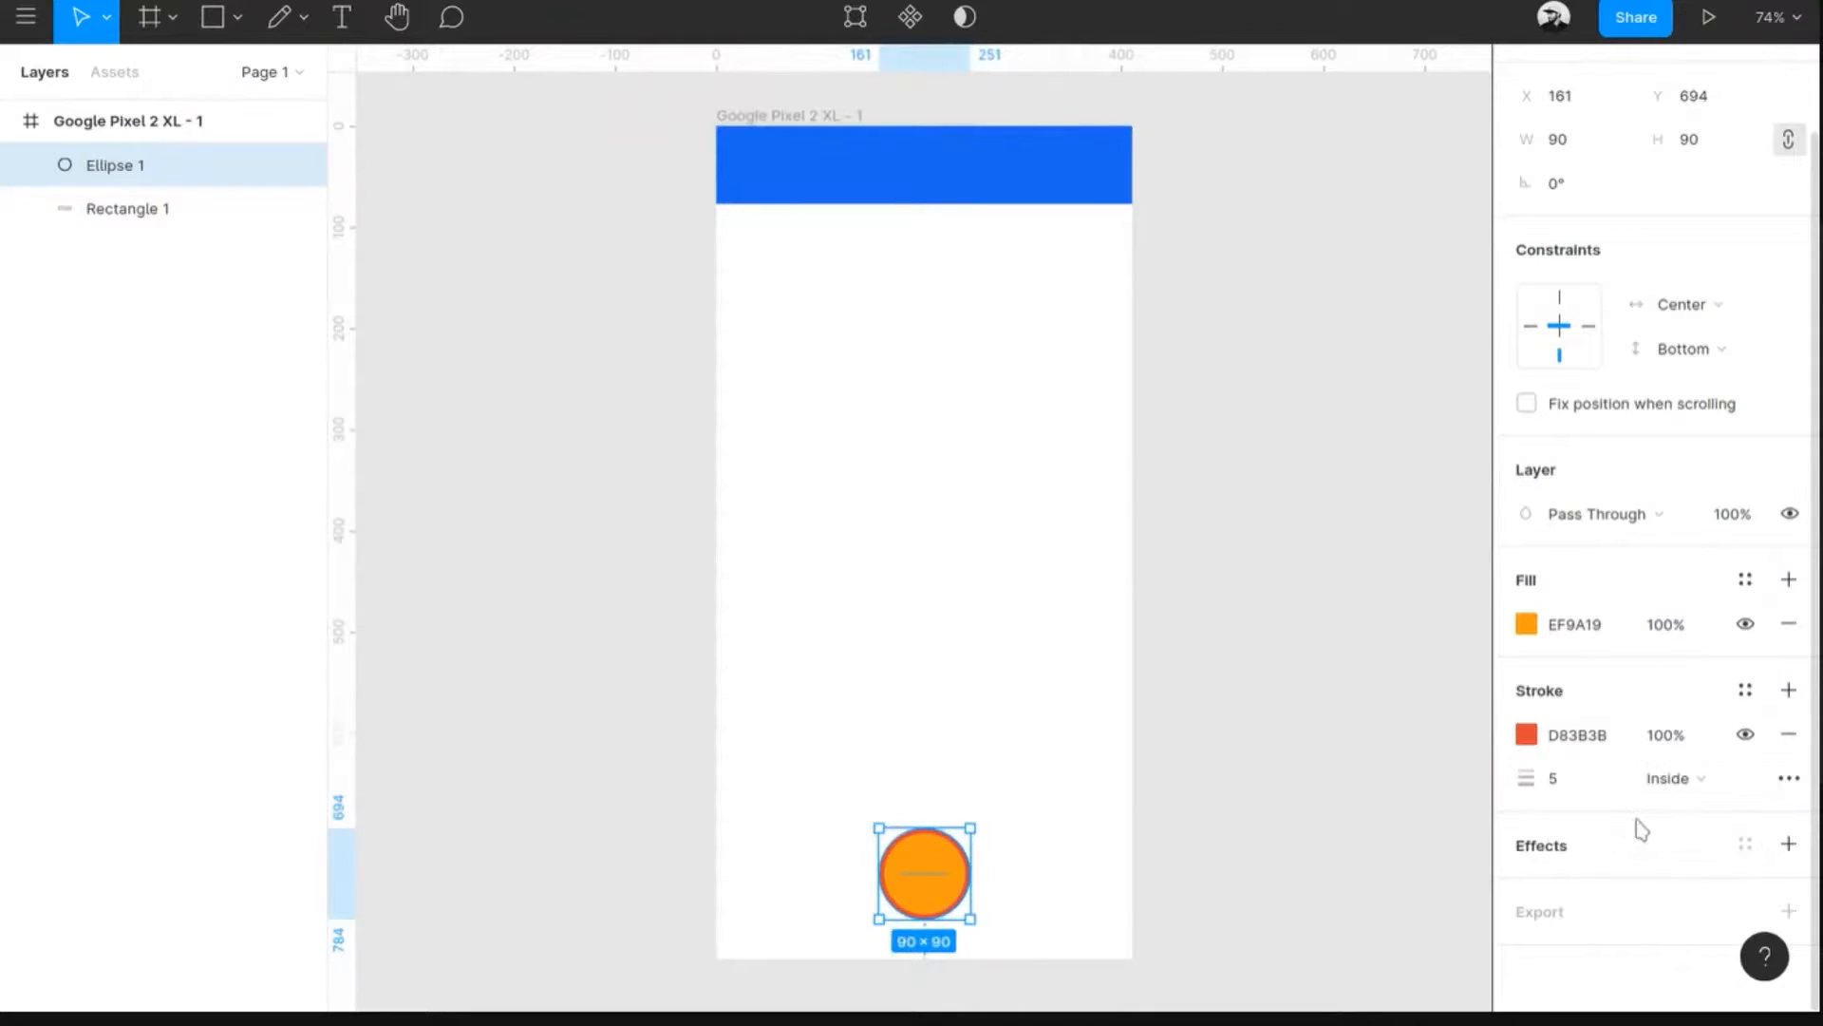
- Examine the cap and join options in the circle's advanced stroke settings
{"action": "left_click", "coordinate": [1787, 781]}
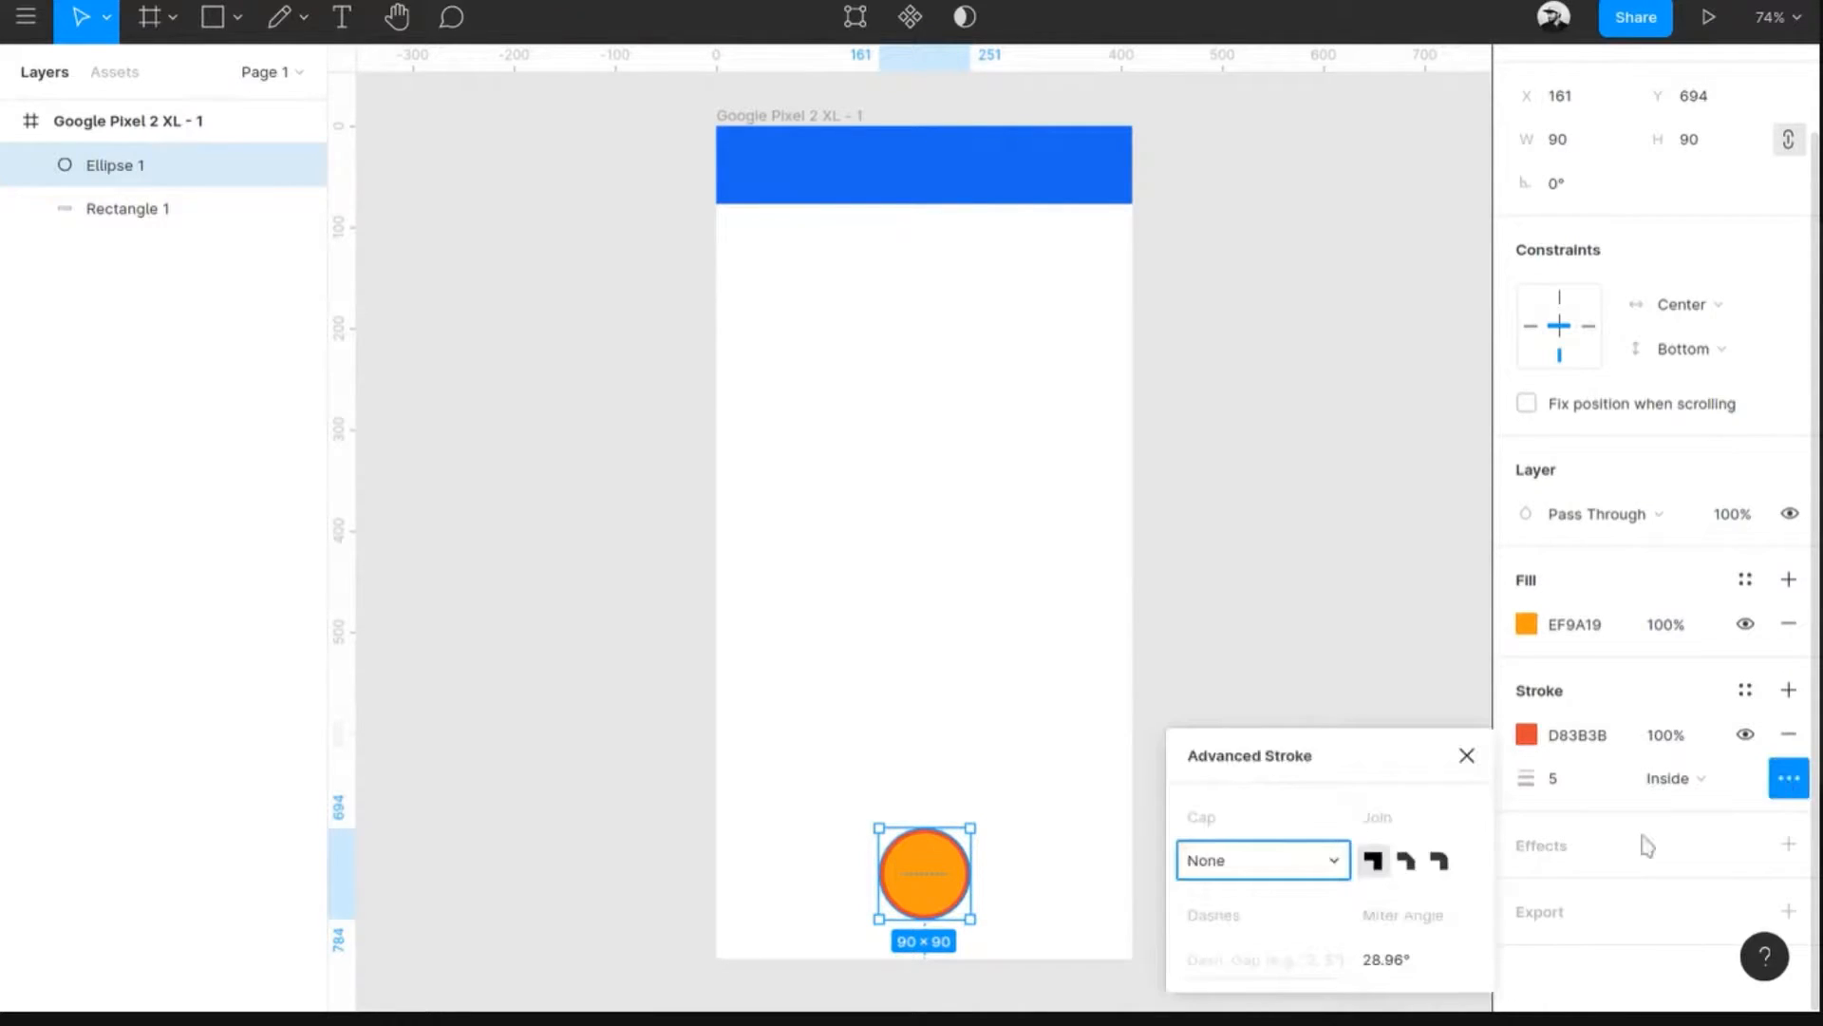
{"action": "left_click", "coordinate": [1239, 866]}
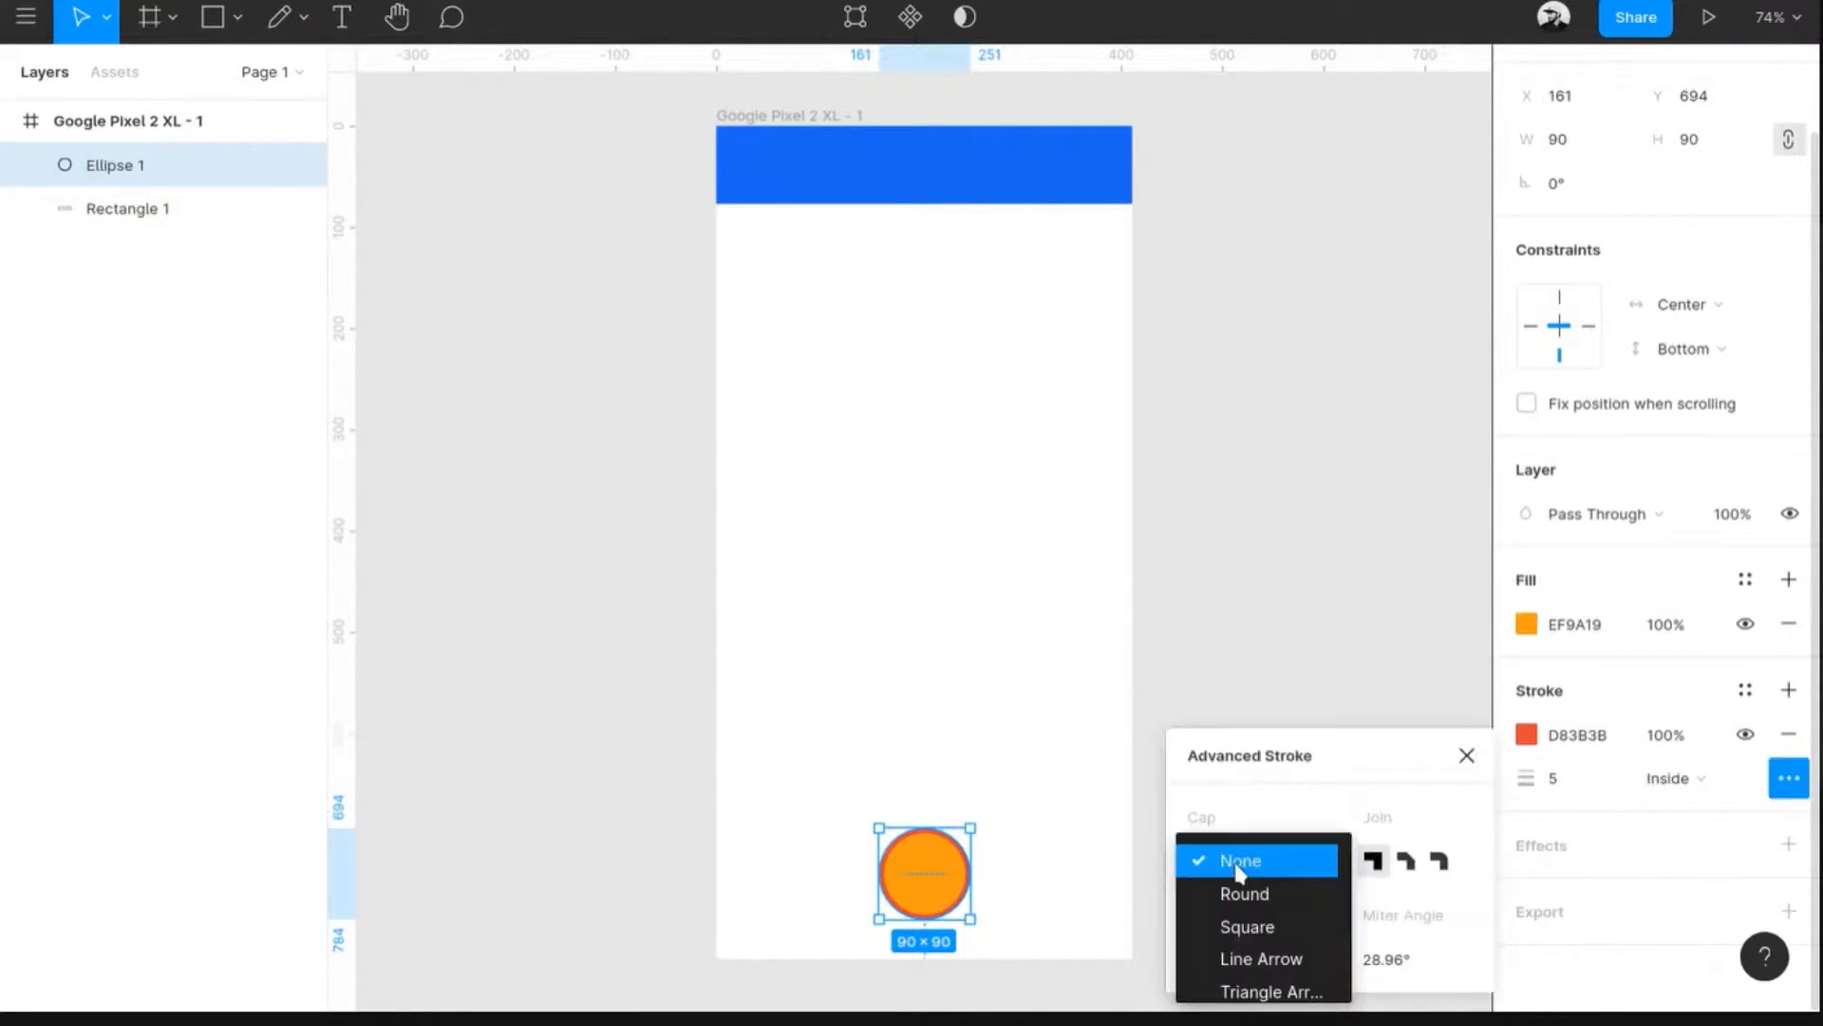
{"action": "left_click", "coordinate": [1333, 814]}
{"action": "left_click", "coordinate": [1269, 866]}
{"action": "left_click", "coordinate": [1395, 786]}
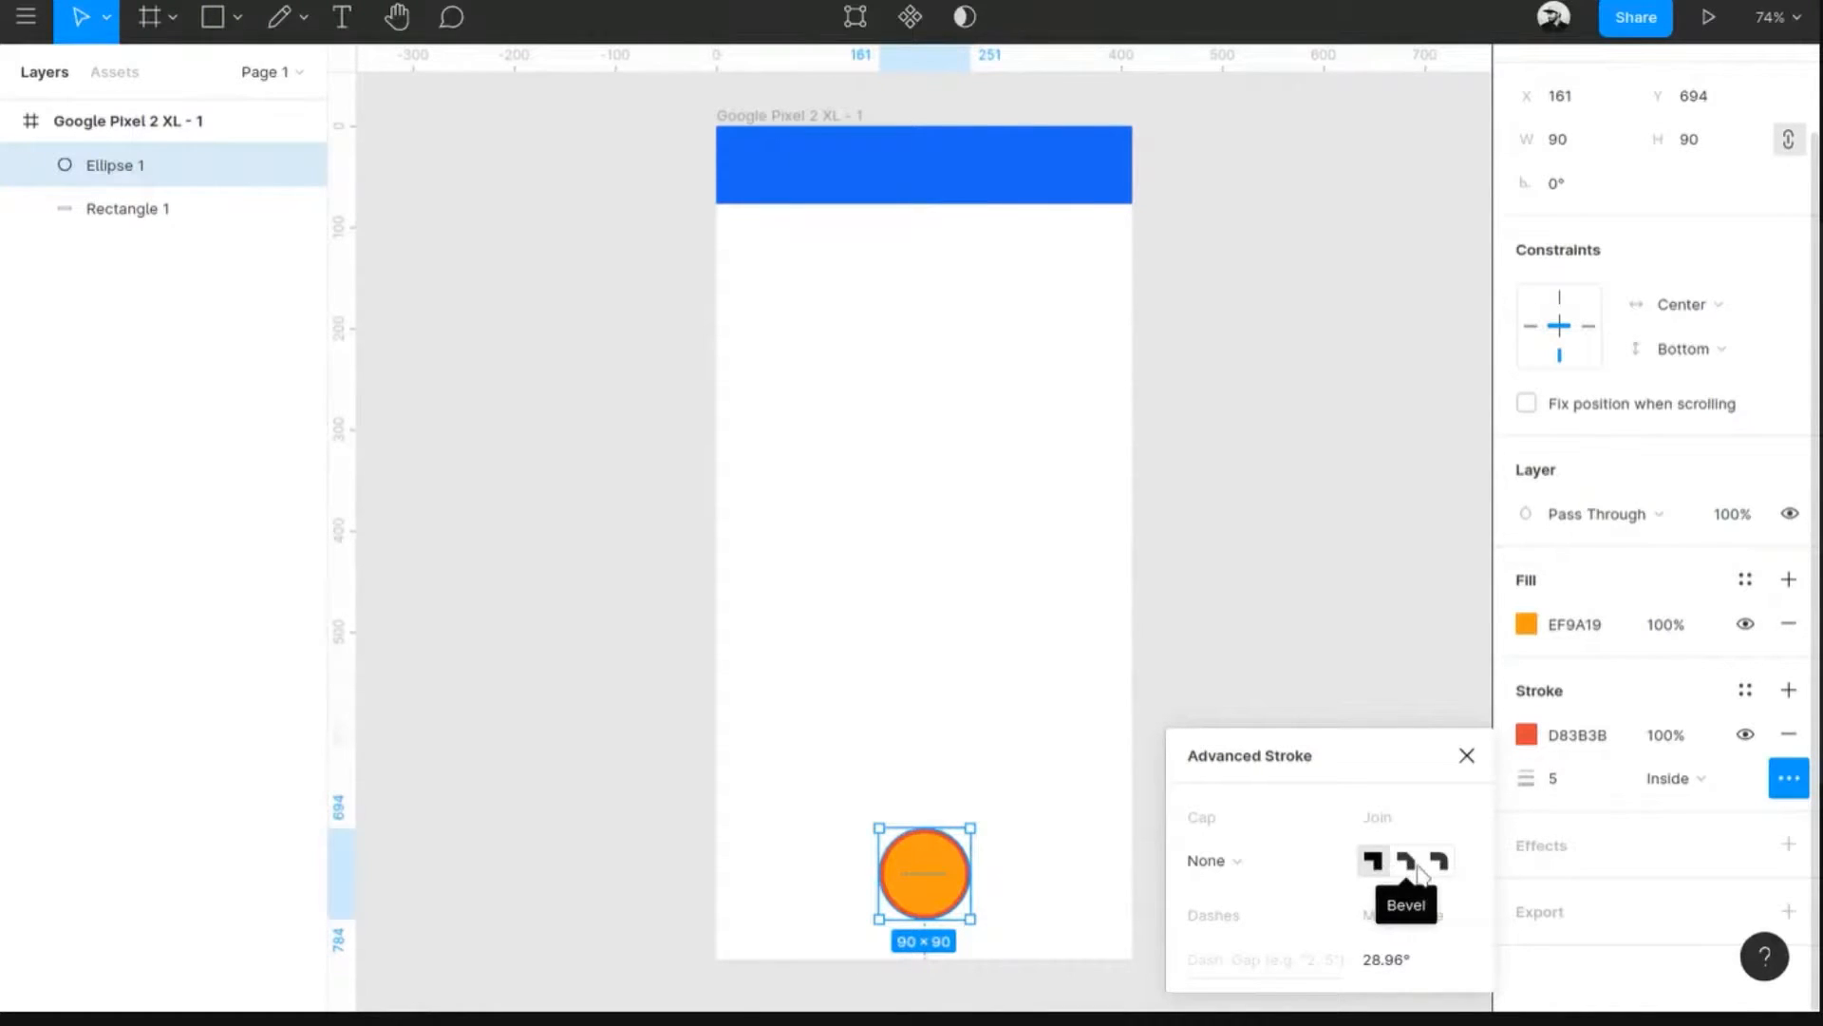
- Give the circle's stroke a dash pattern of 10
{"action": "left_click", "coordinate": [1238, 959]}
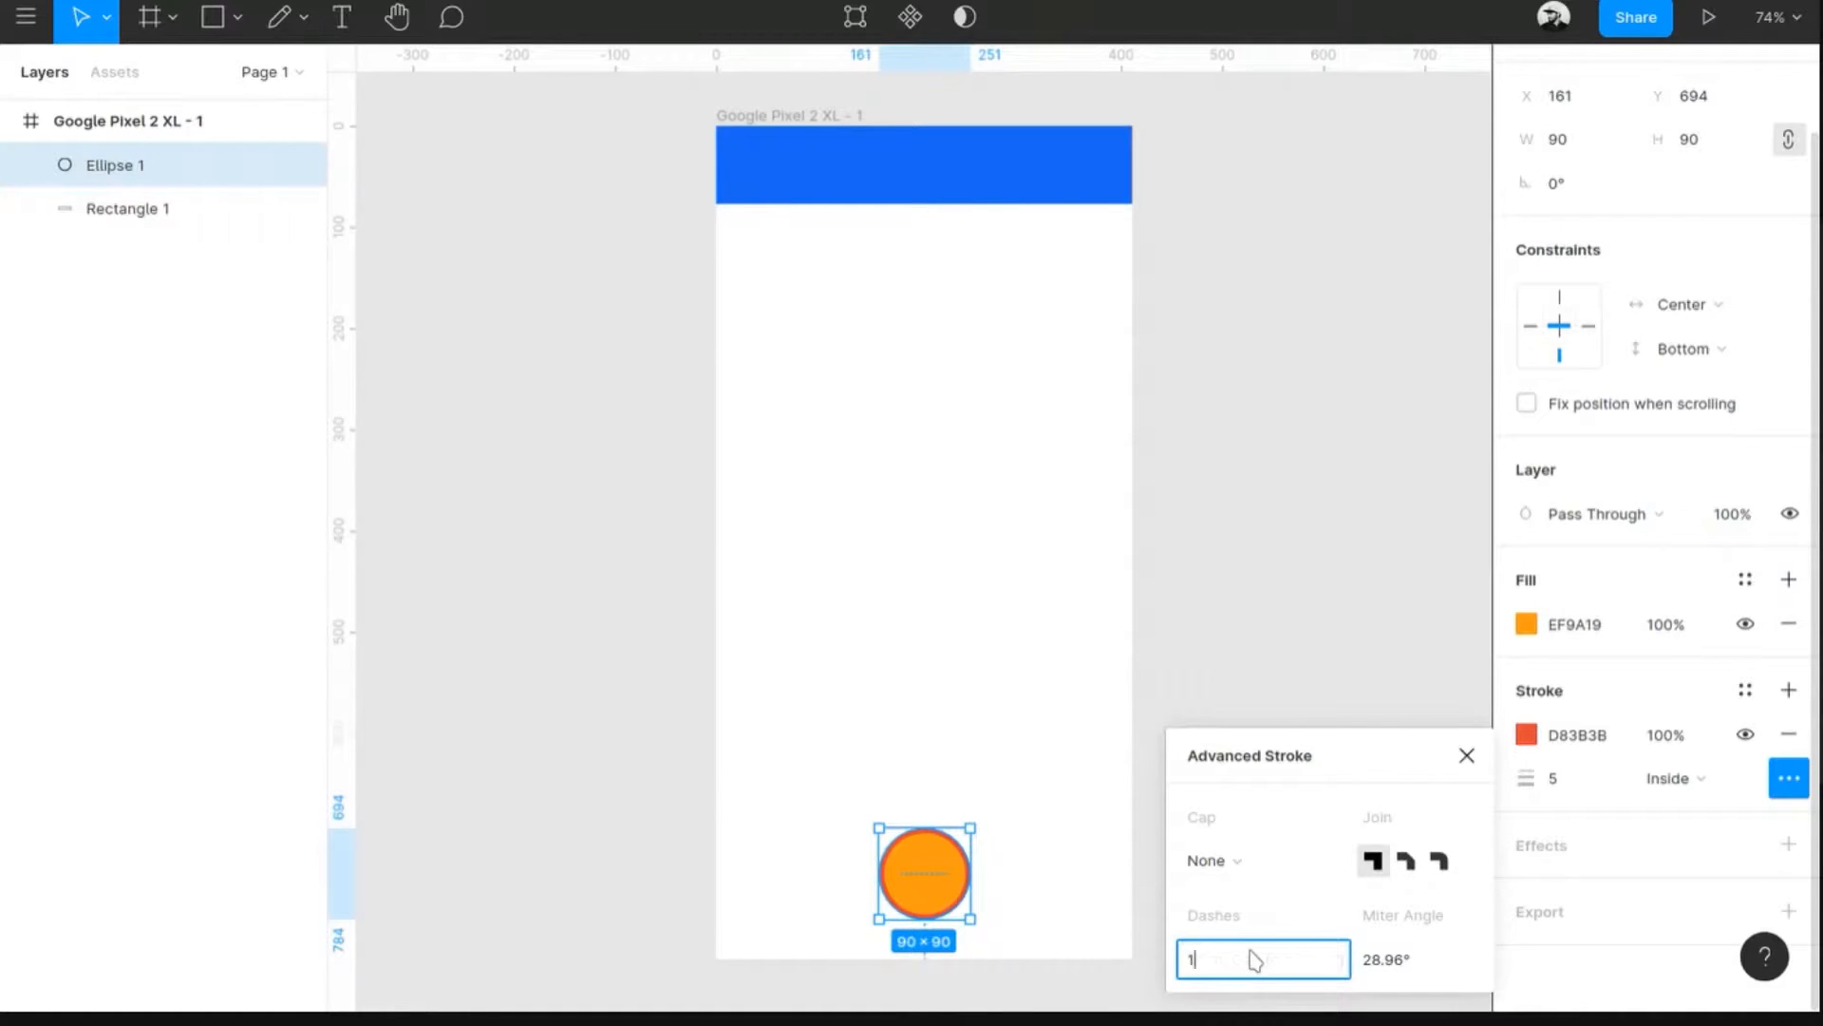
{"action": "type", "text": "10"}
{"action": "key", "text": "Tab"}
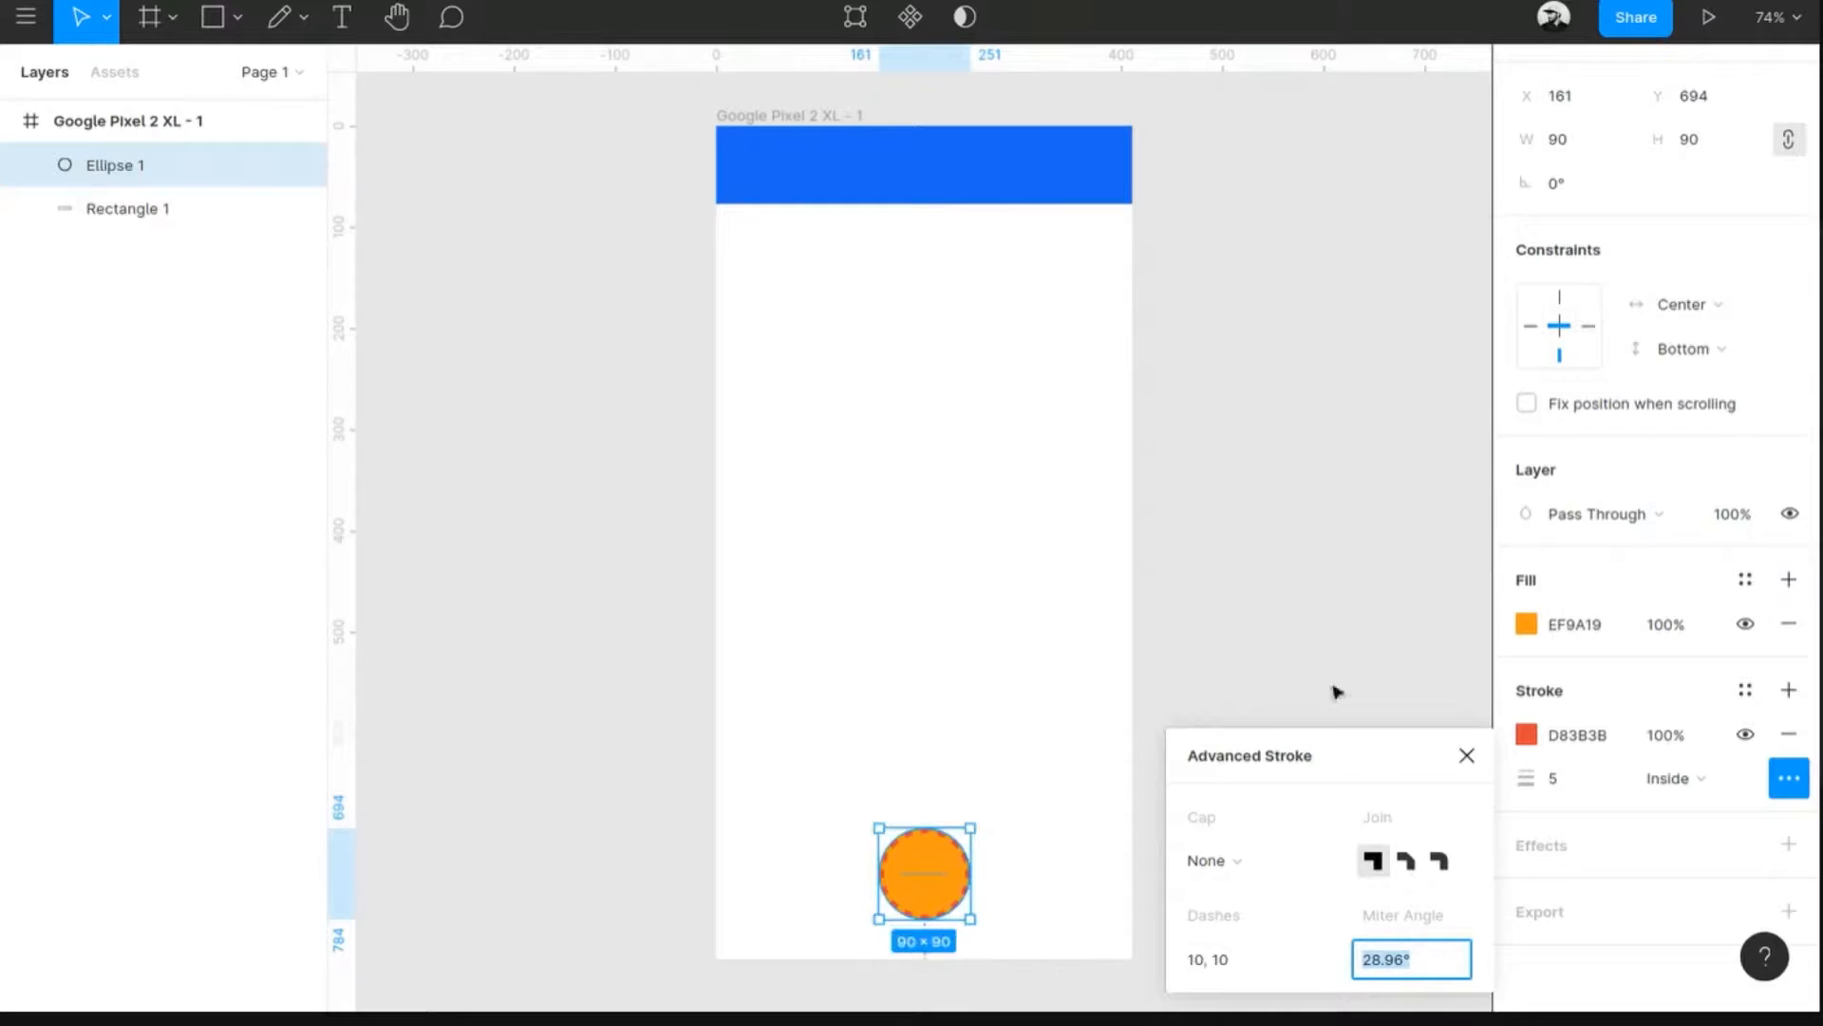
- Leave the advanced stroke settings and remove the stroke from the circle
{"action": "left_click", "coordinate": [1466, 756]}
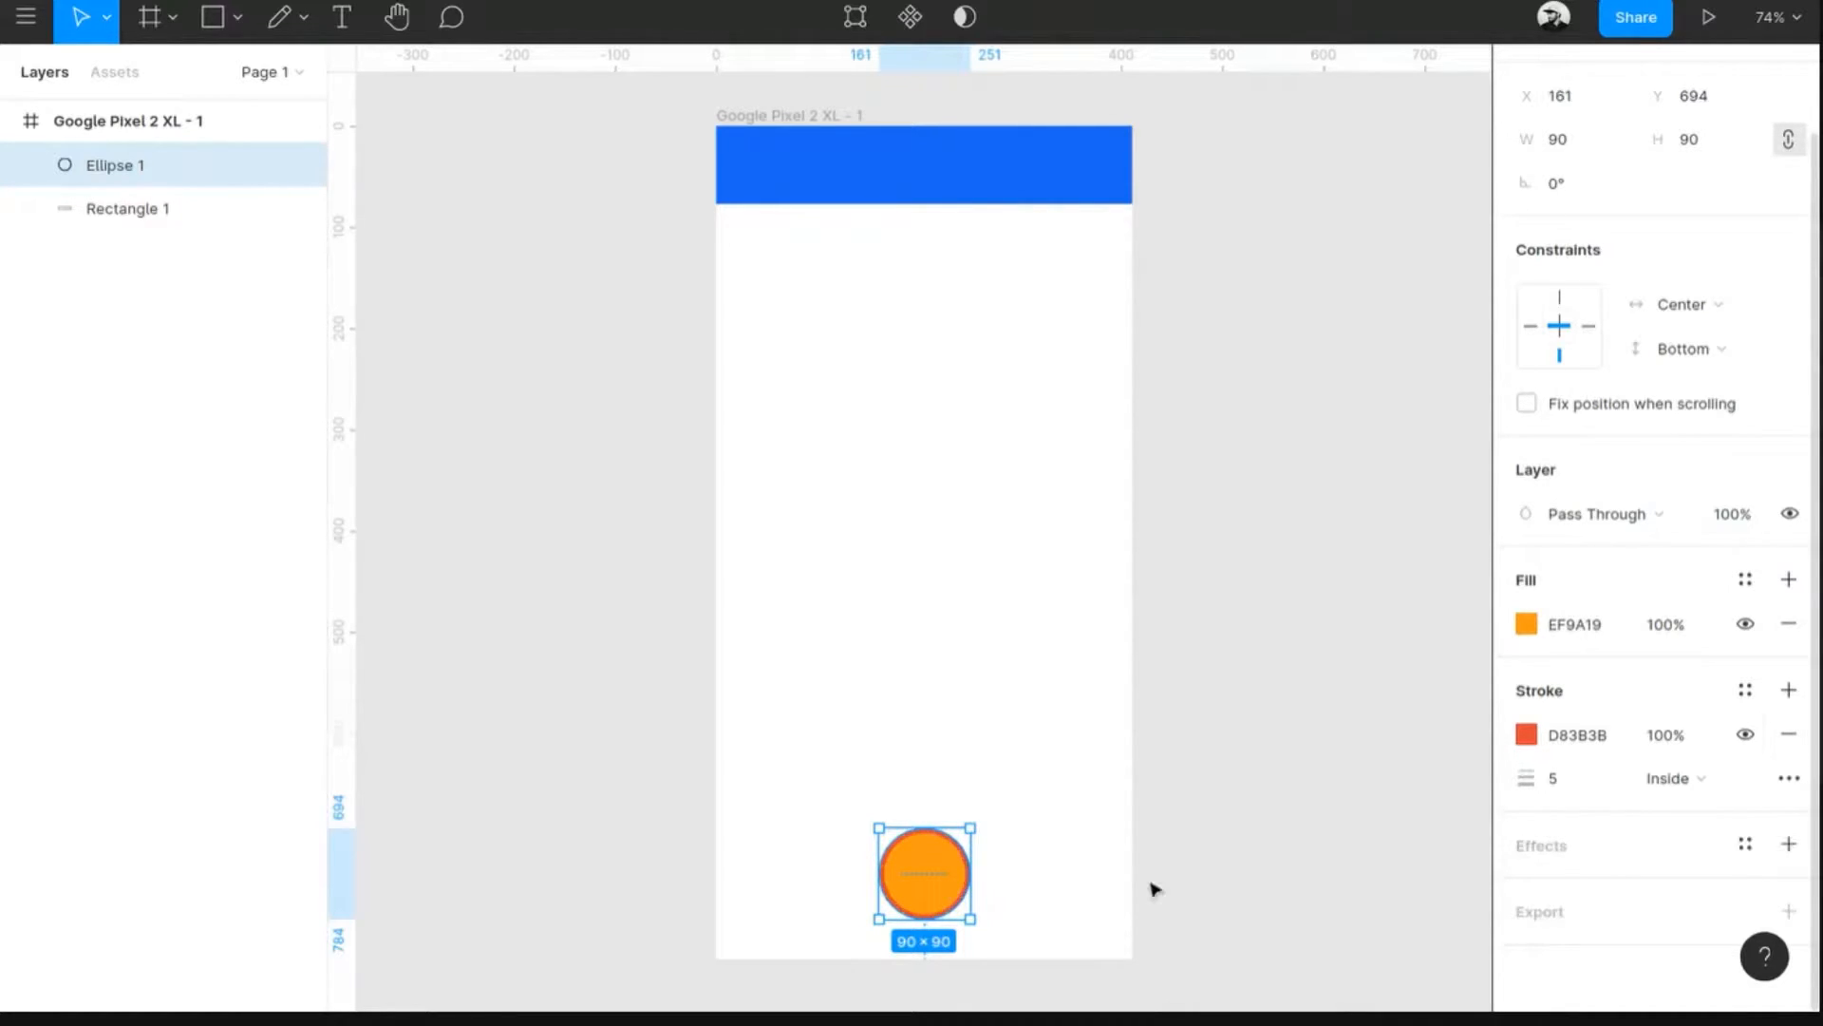
{"action": "left_click", "coordinate": [1788, 735]}
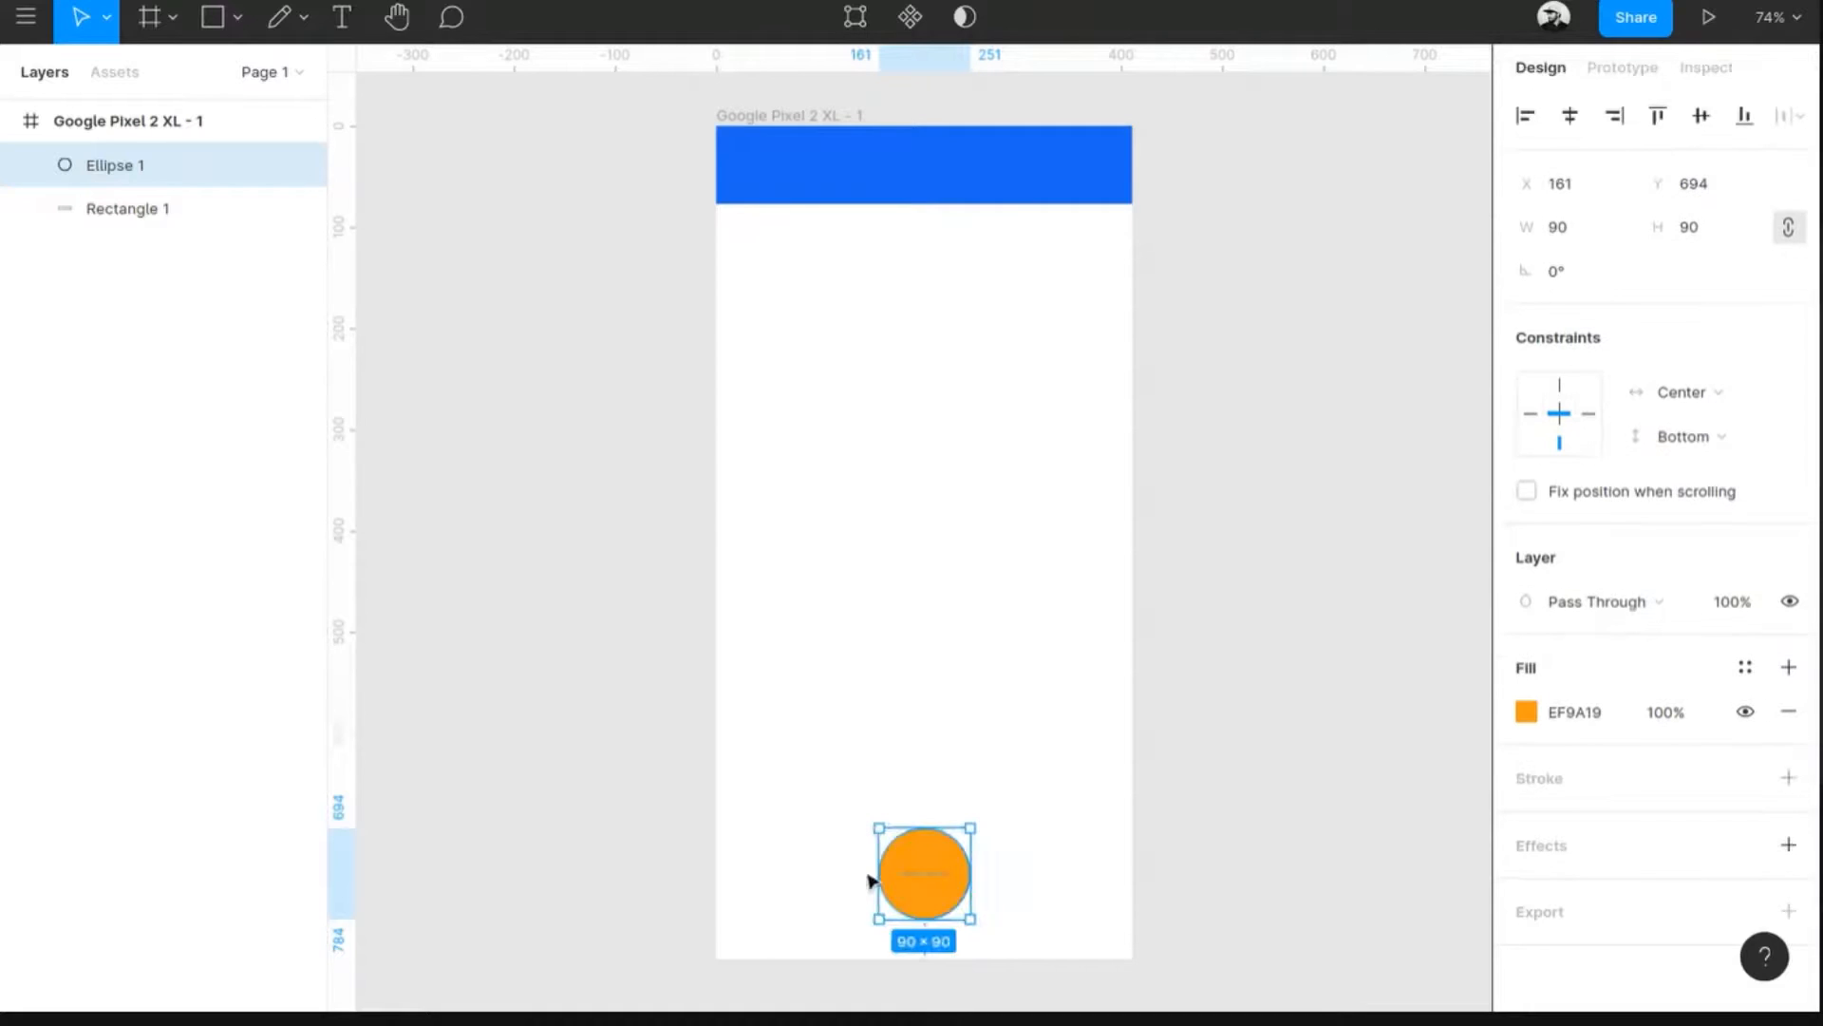
- Move the orange circle straight up to Y 610 and add a Drop Shadow effect to it
{"action": "scroll", "coordinate": [889, 860], "scroll_direction": "up", "scroll_amount": 5}
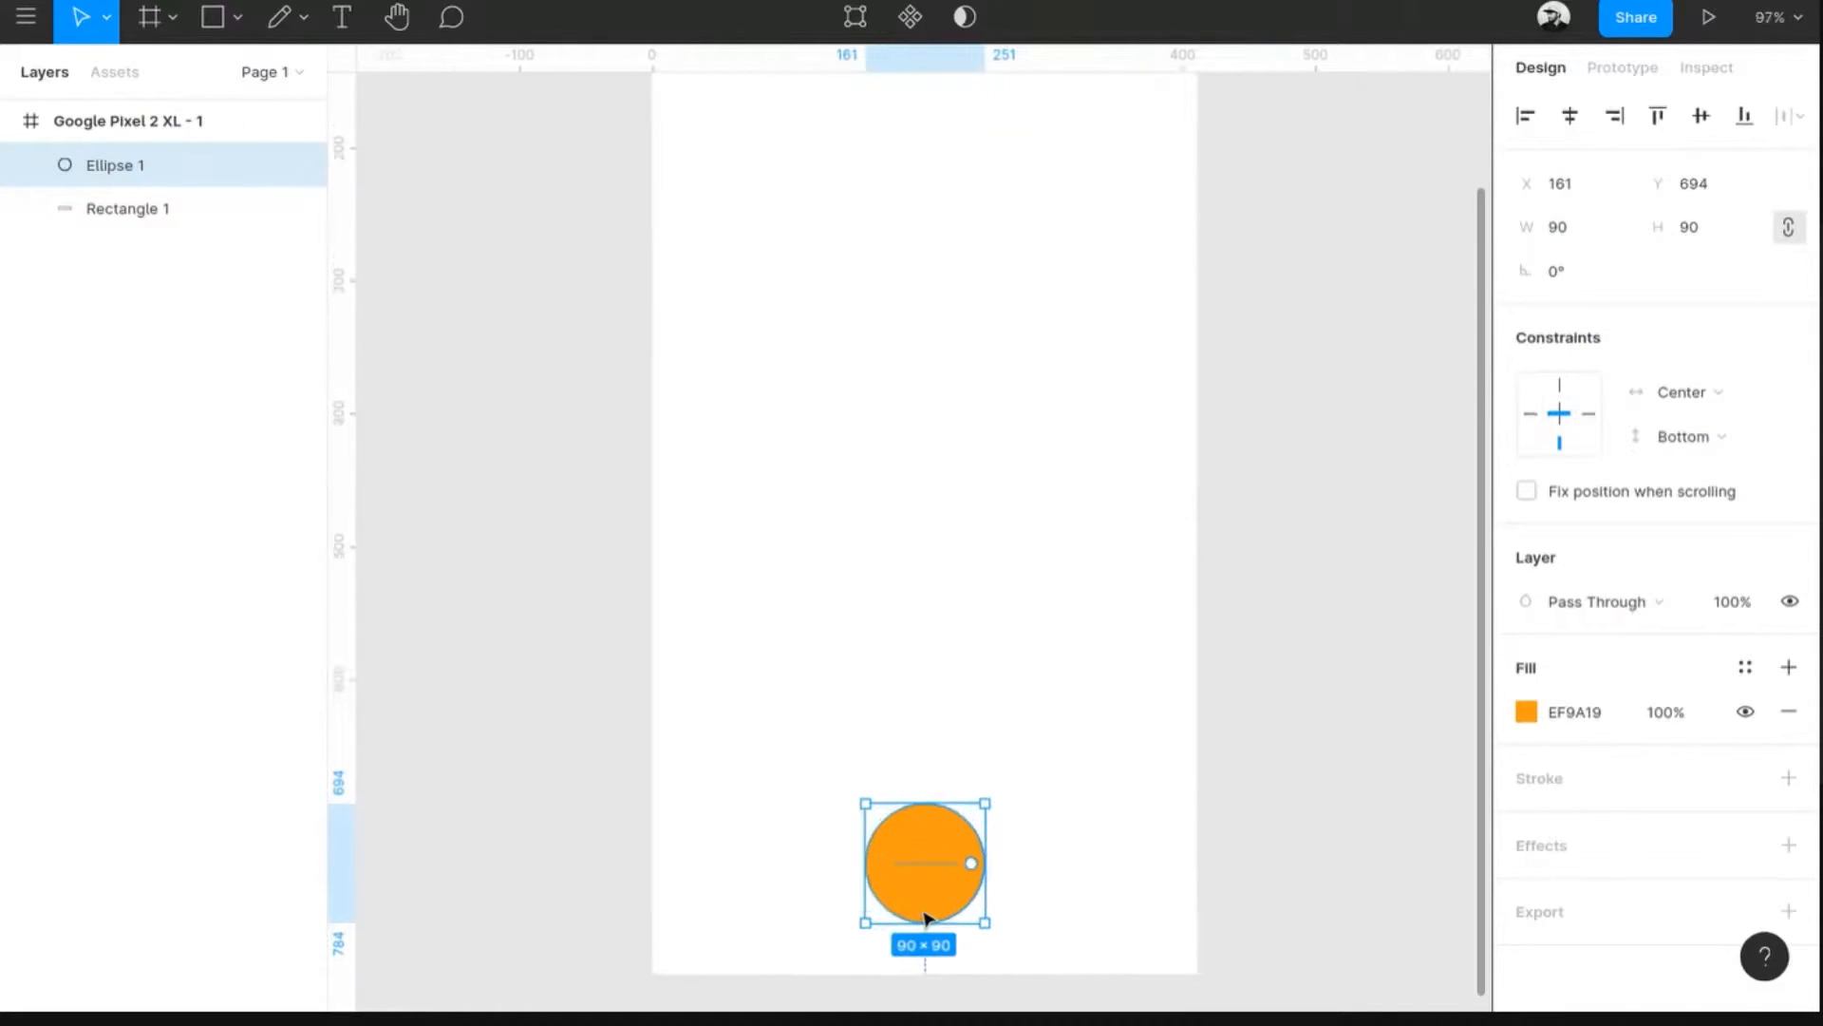
{"action": "scroll", "coordinate": [926, 917], "scroll_direction": "up", "scroll_amount": 3}
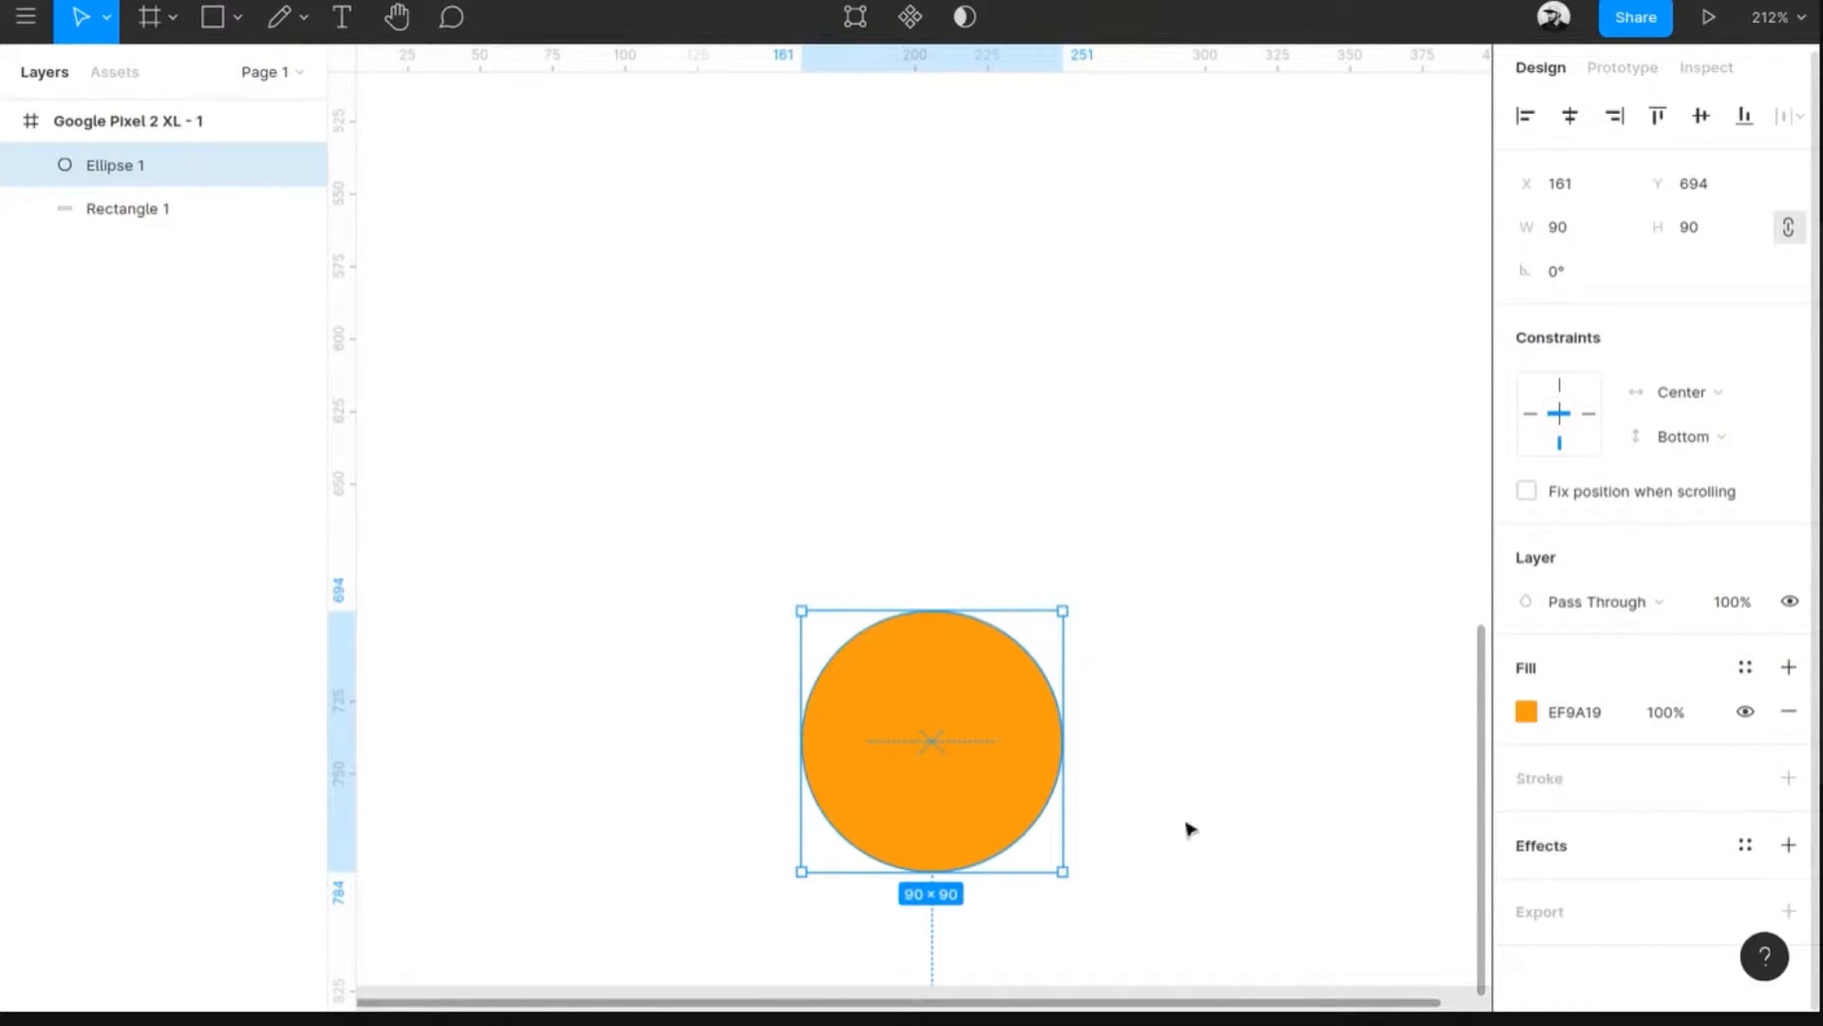
{"action": "left_click_drag", "start_coordinate": [949, 786], "coordinate": [957, 543]}
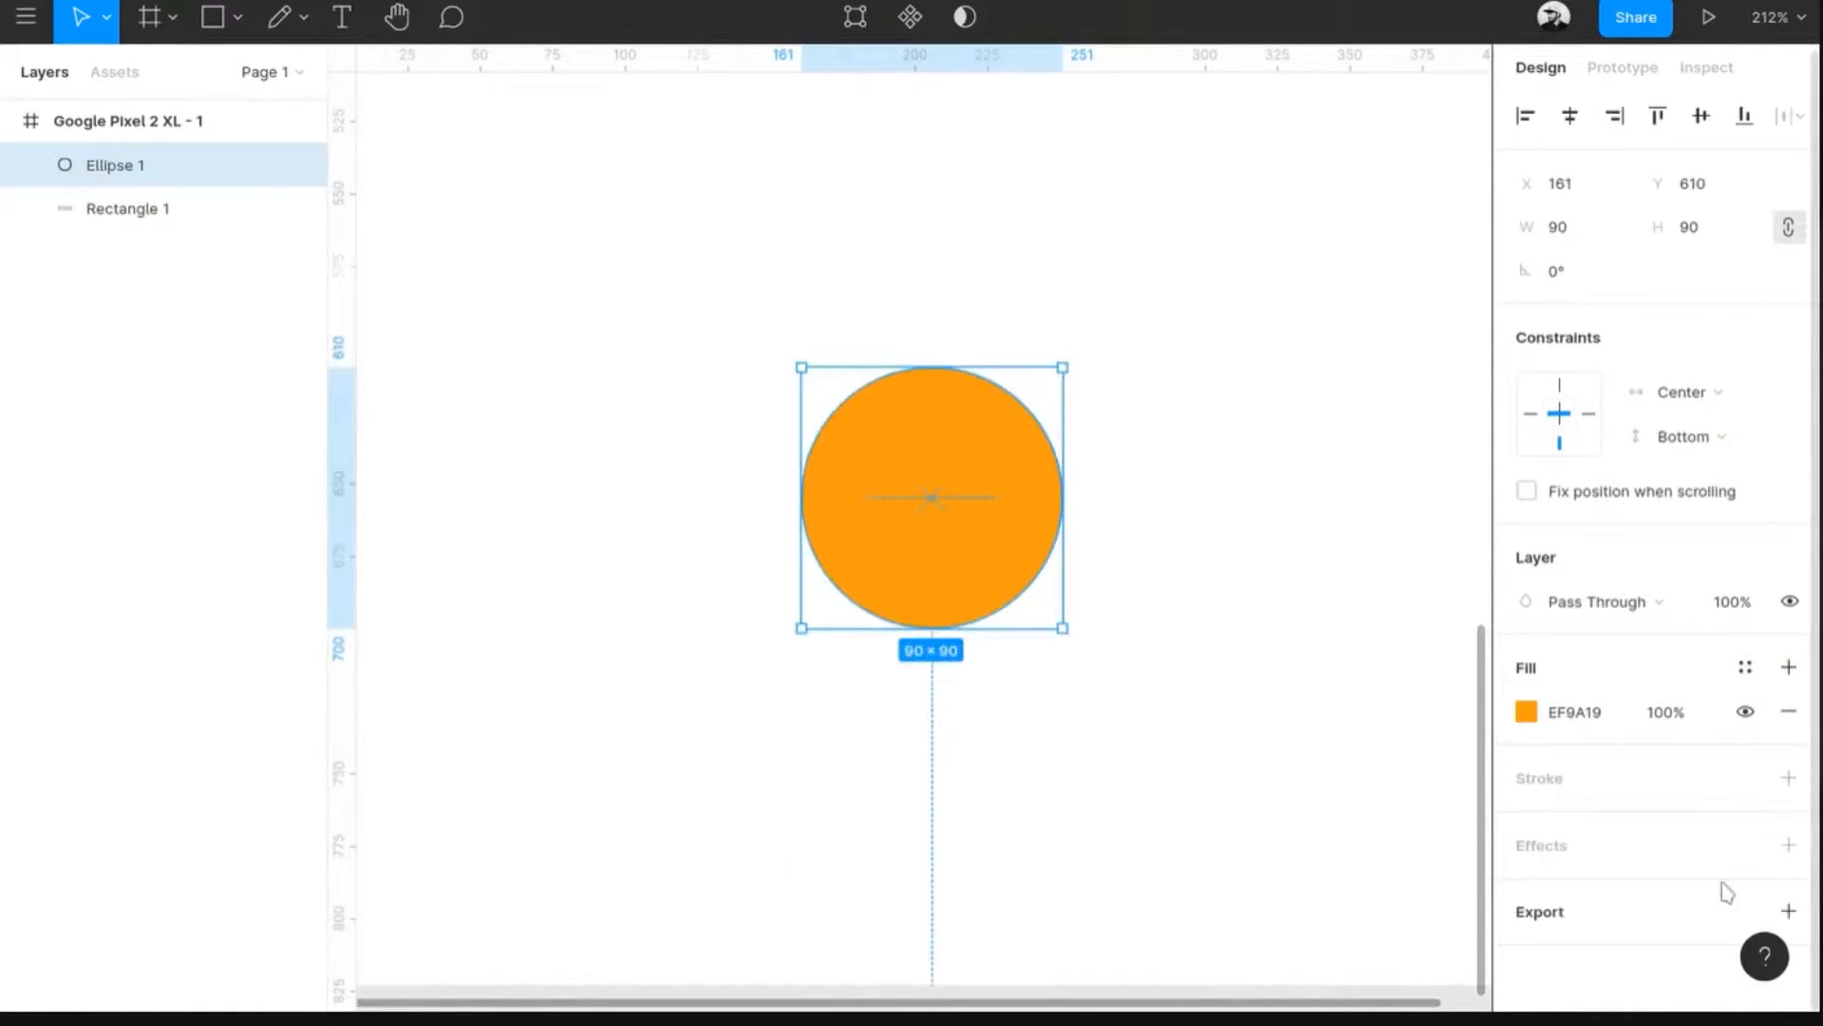
{"action": "left_click", "coordinate": [1789, 844]}
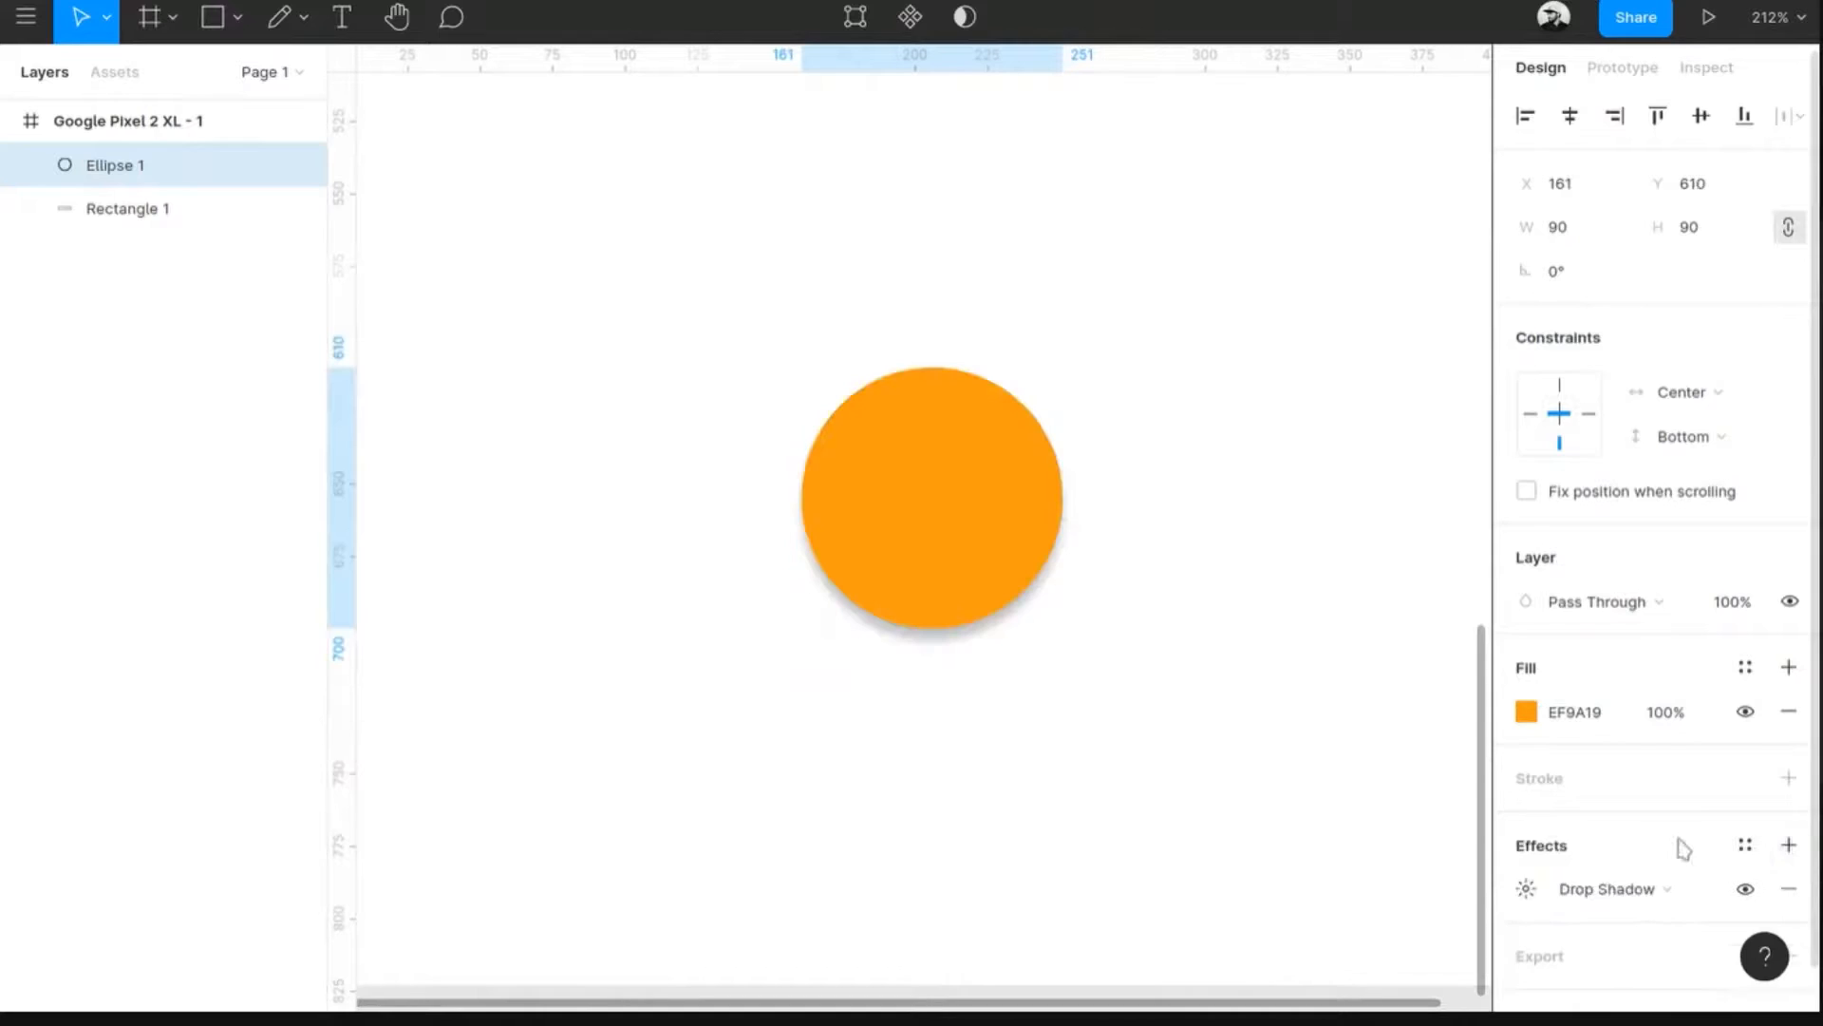
{"action": "scroll", "coordinate": [1678, 845], "scroll_direction": "down", "scroll_amount": 1}
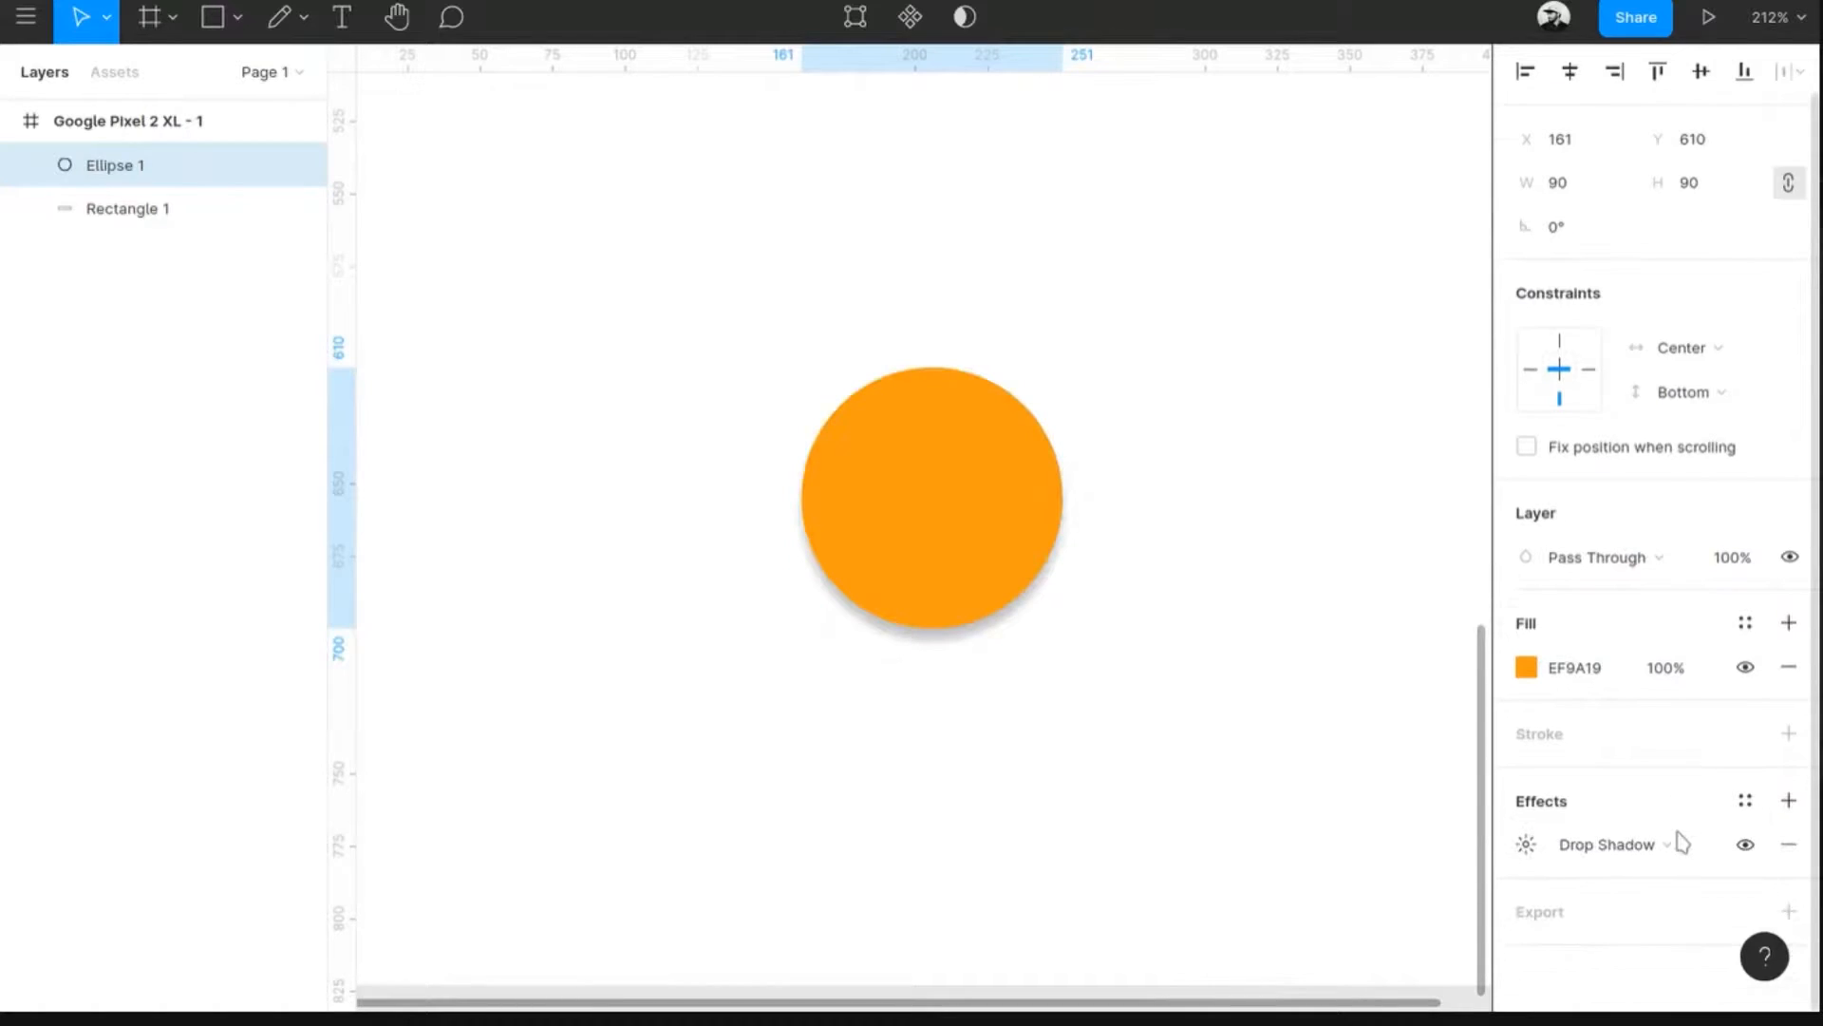
- Try Inner Shadow, Layer Blur and Background Blur as the circle's effect type, and return it to Drop Shadow
{"action": "left_click", "coordinate": [1616, 865]}
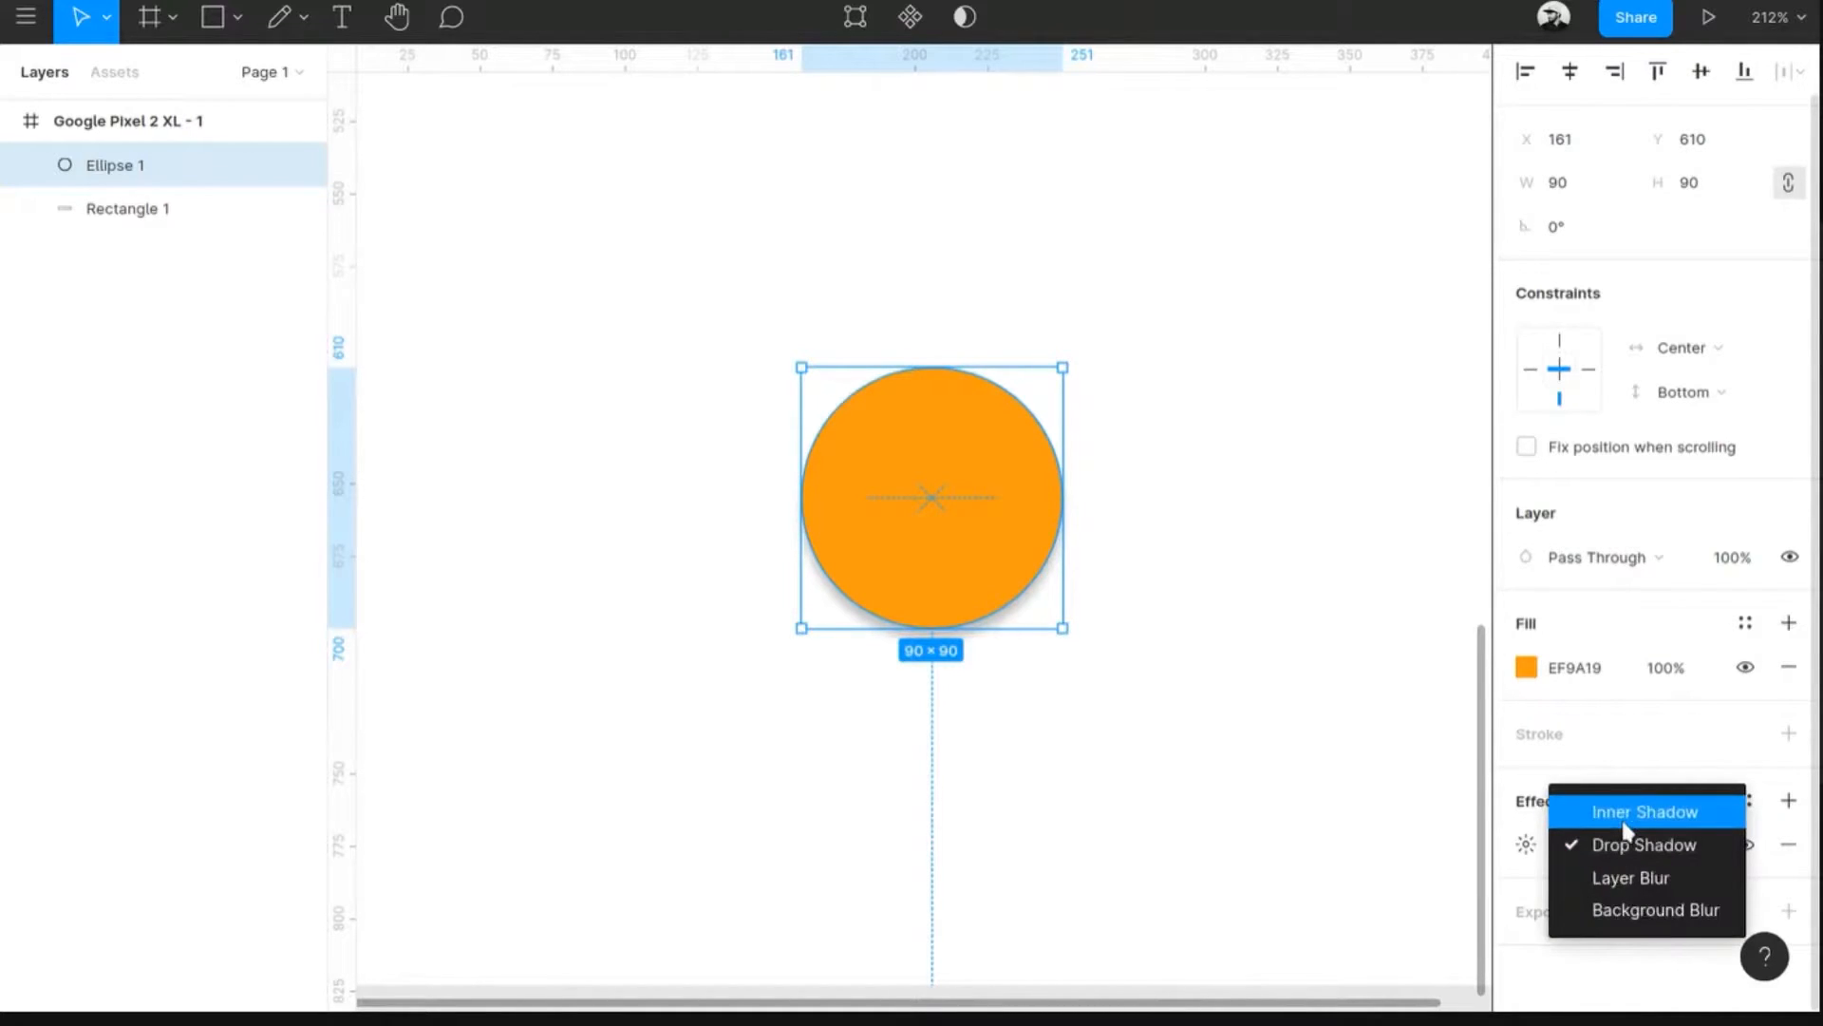
{"action": "left_click", "coordinate": [1627, 816]}
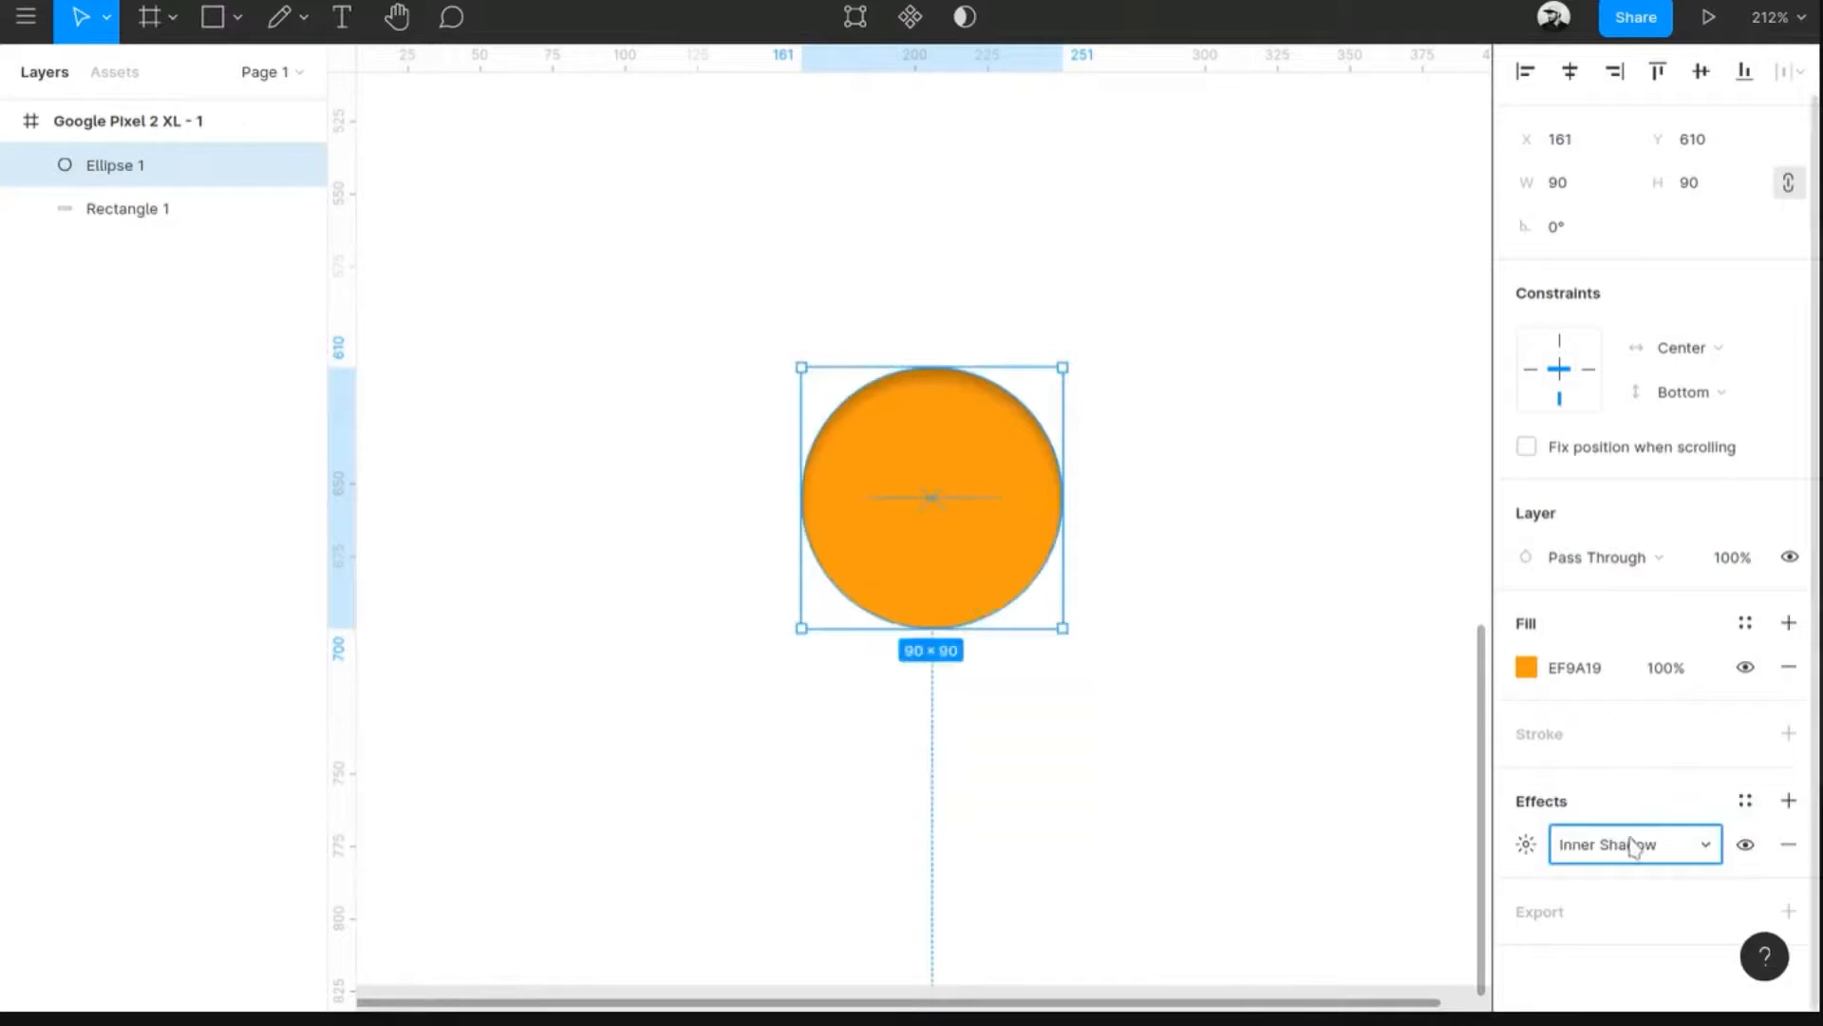
{"action": "left_click", "coordinate": [1627, 853]}
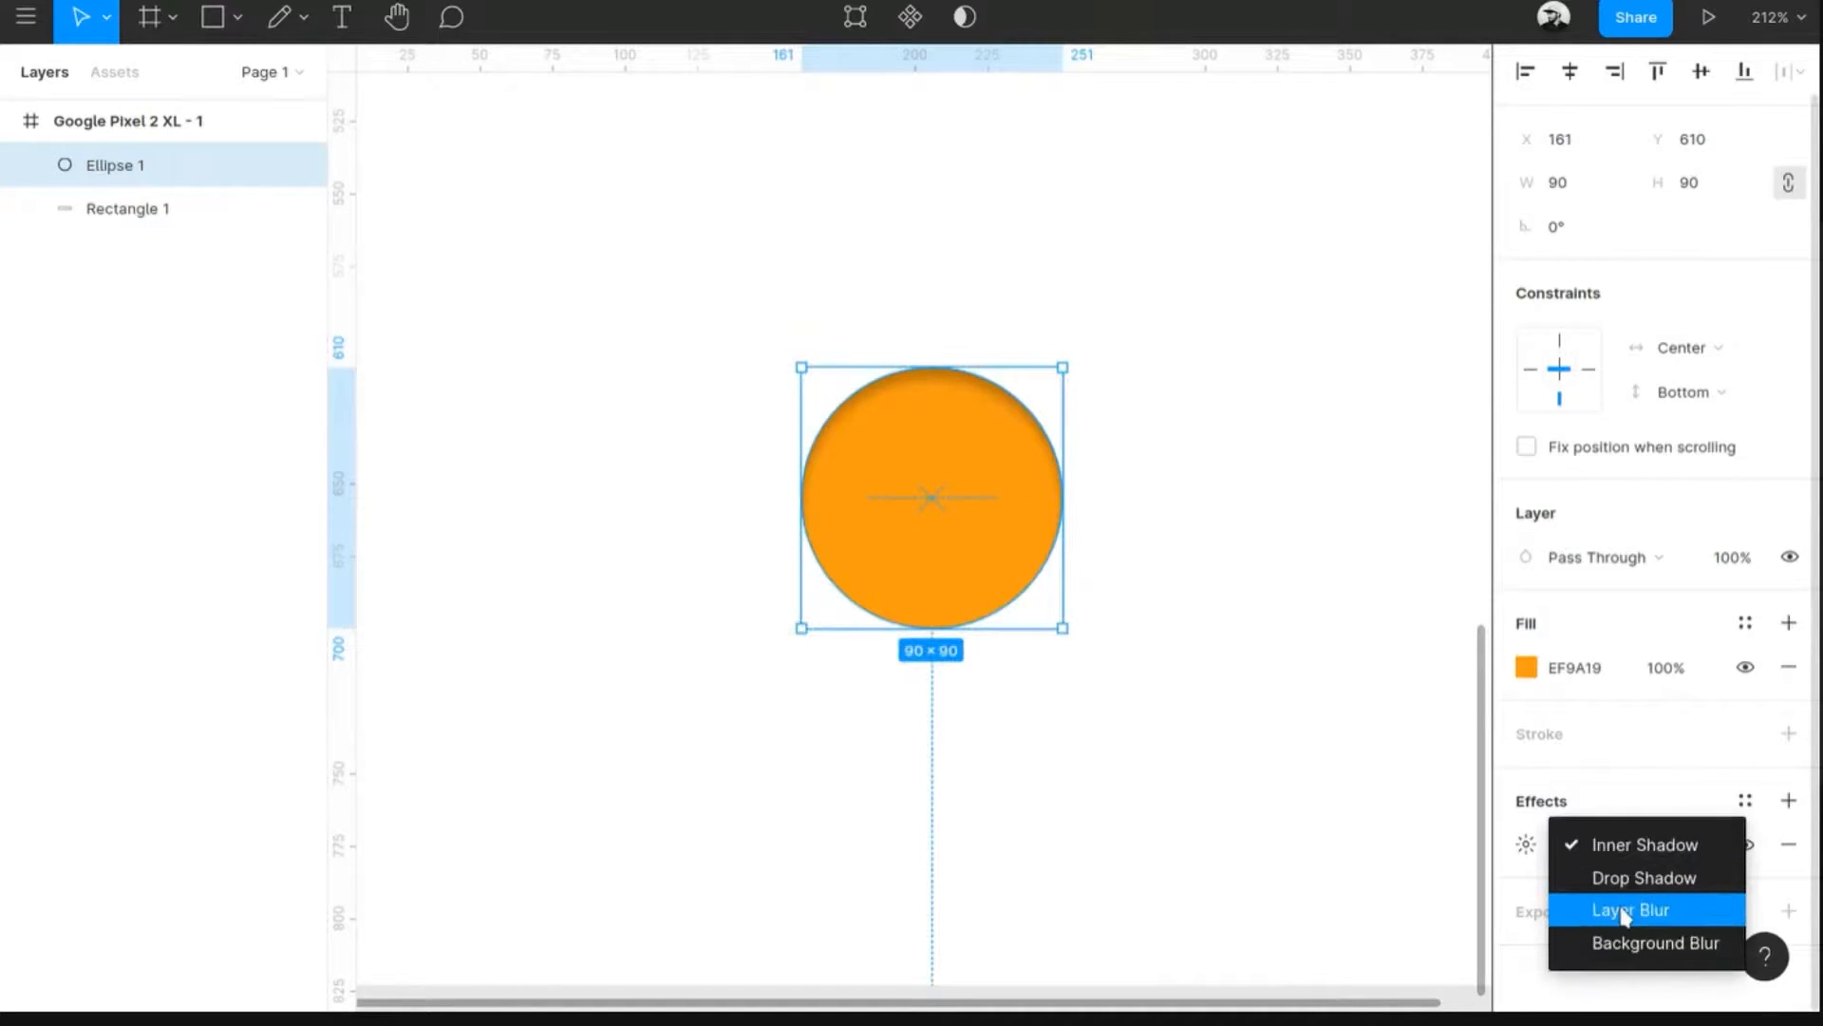
{"action": "left_click", "coordinate": [1627, 909]}
{"action": "left_click", "coordinate": [1624, 846]}
{"action": "left_click", "coordinate": [1628, 877]}
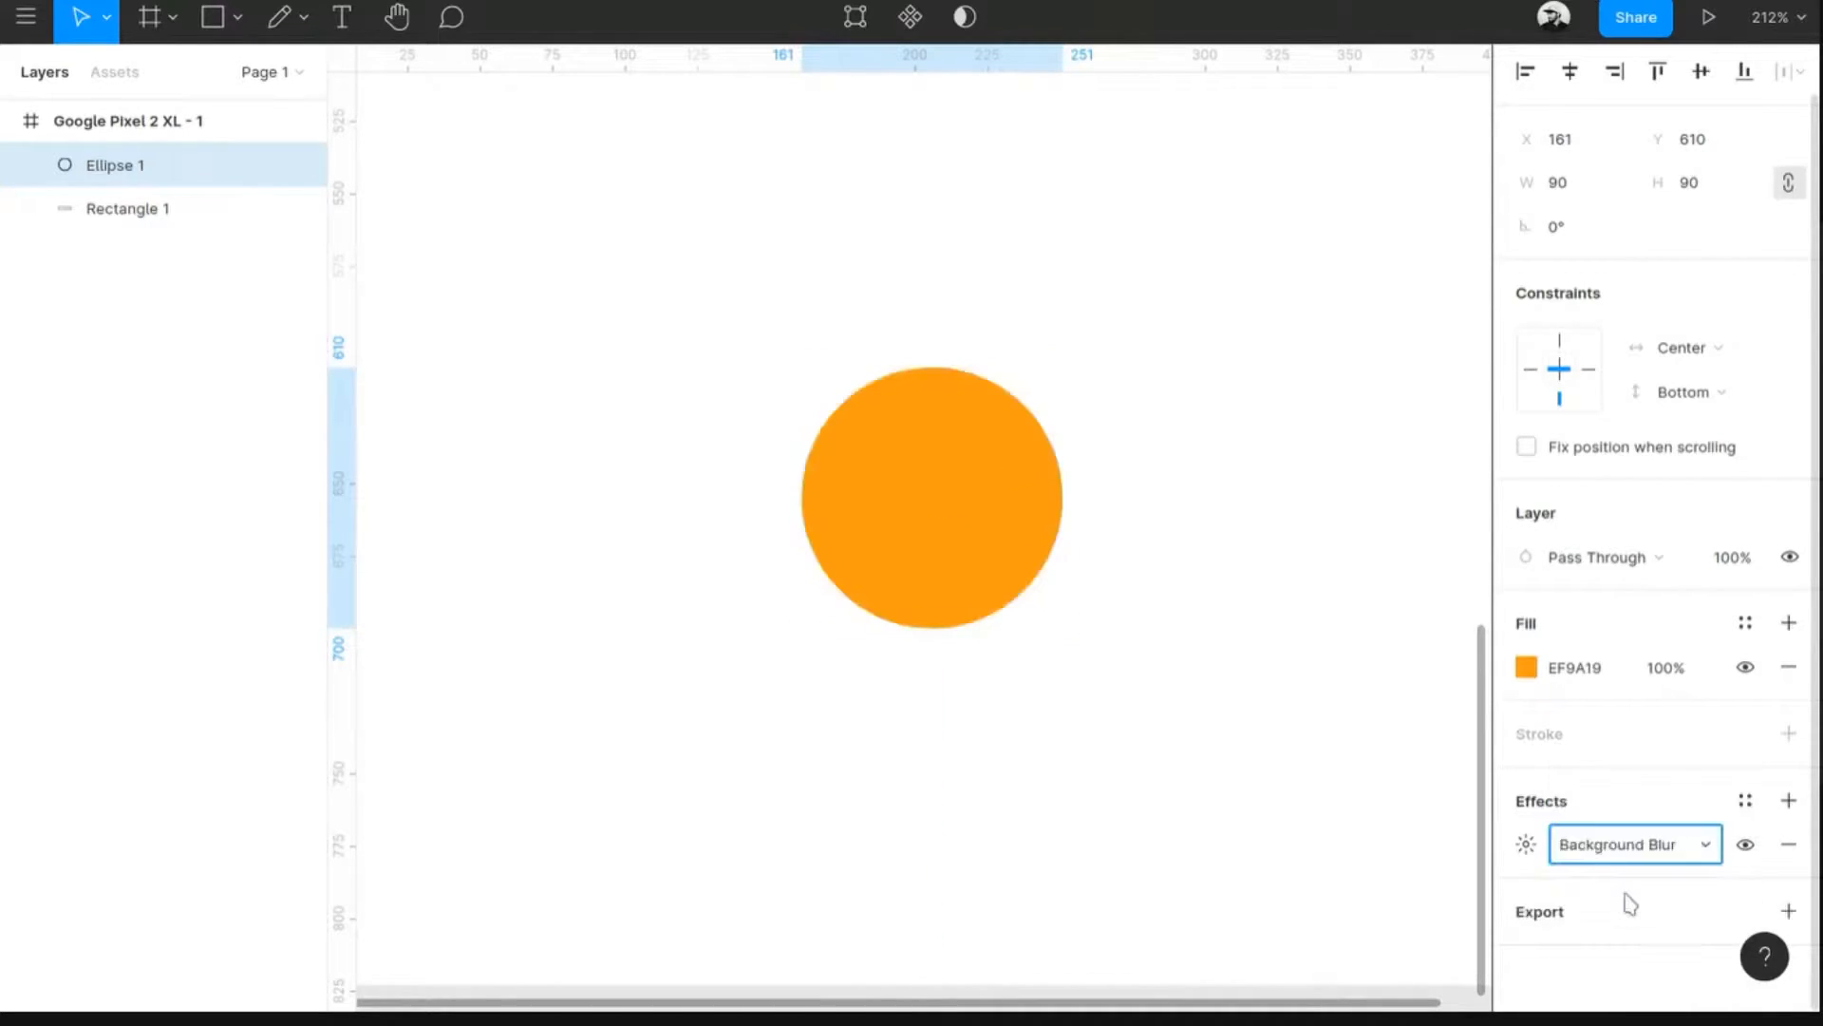
{"action": "left_click", "coordinate": [1629, 849]}
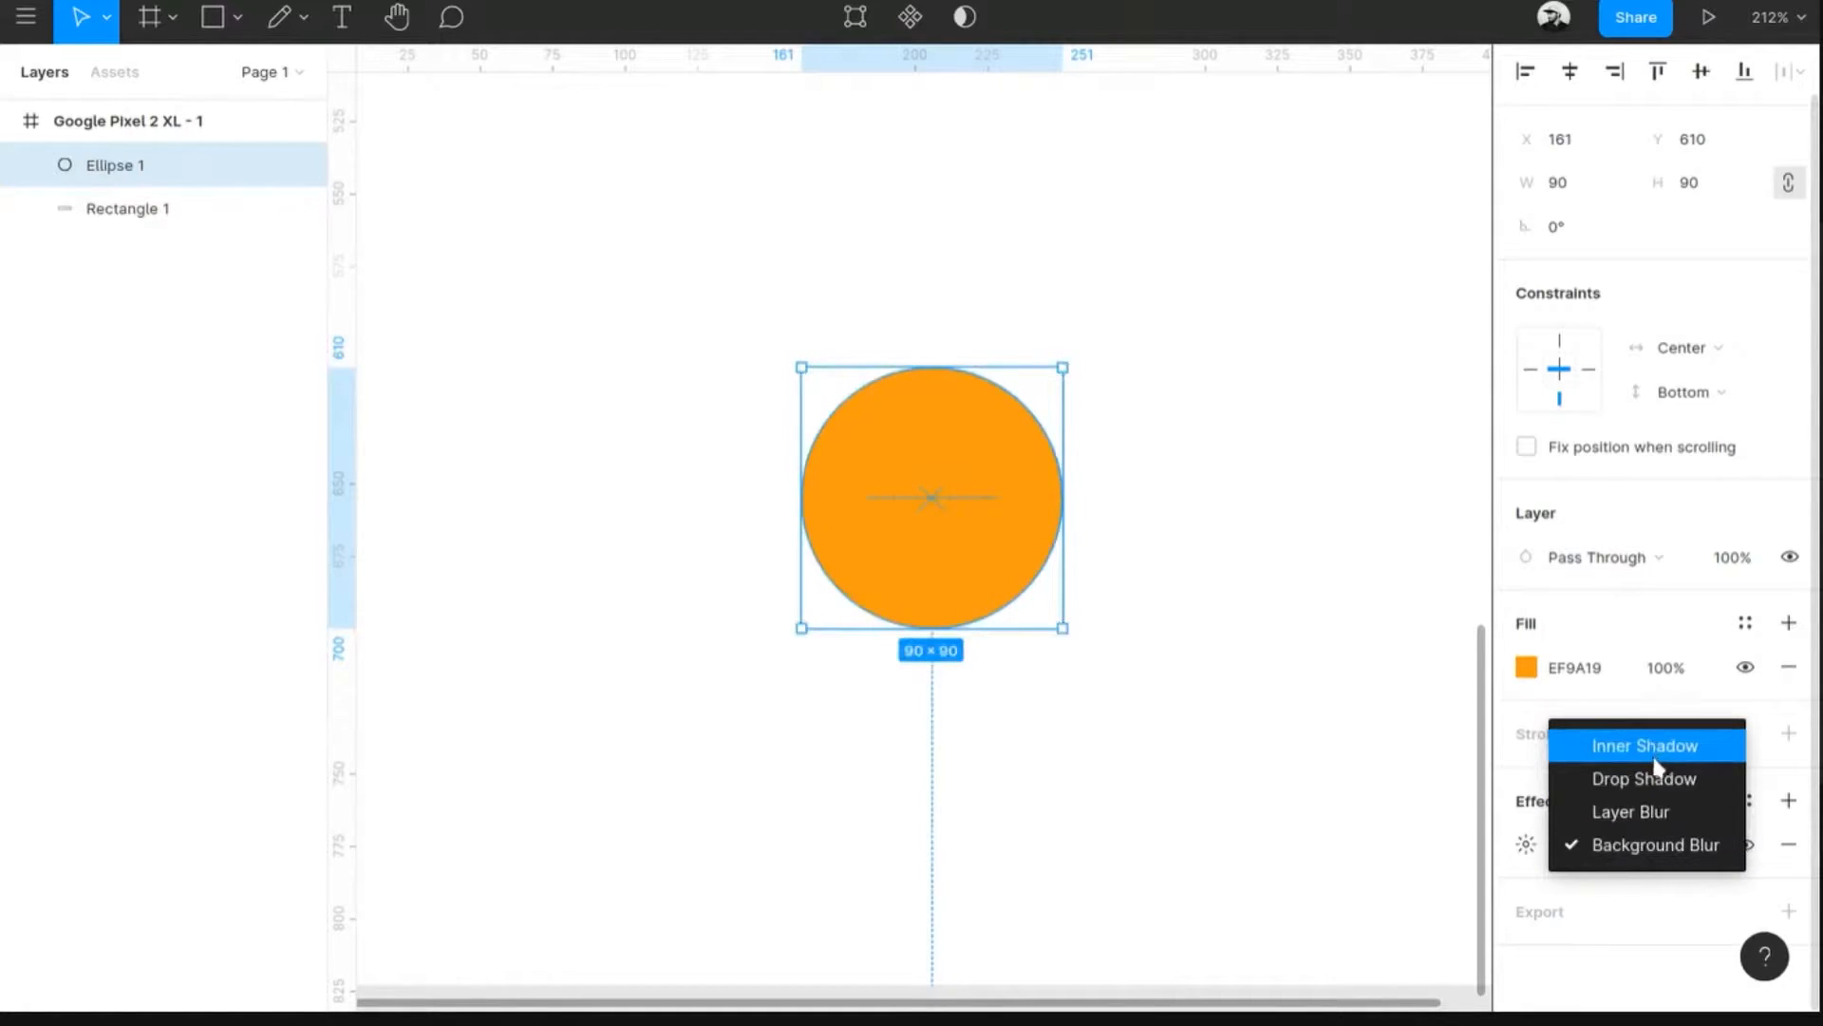
{"action": "left_click", "coordinate": [1654, 760]}
{"action": "left_click", "coordinate": [1626, 849]}
{"action": "left_click", "coordinate": [1628, 877]}
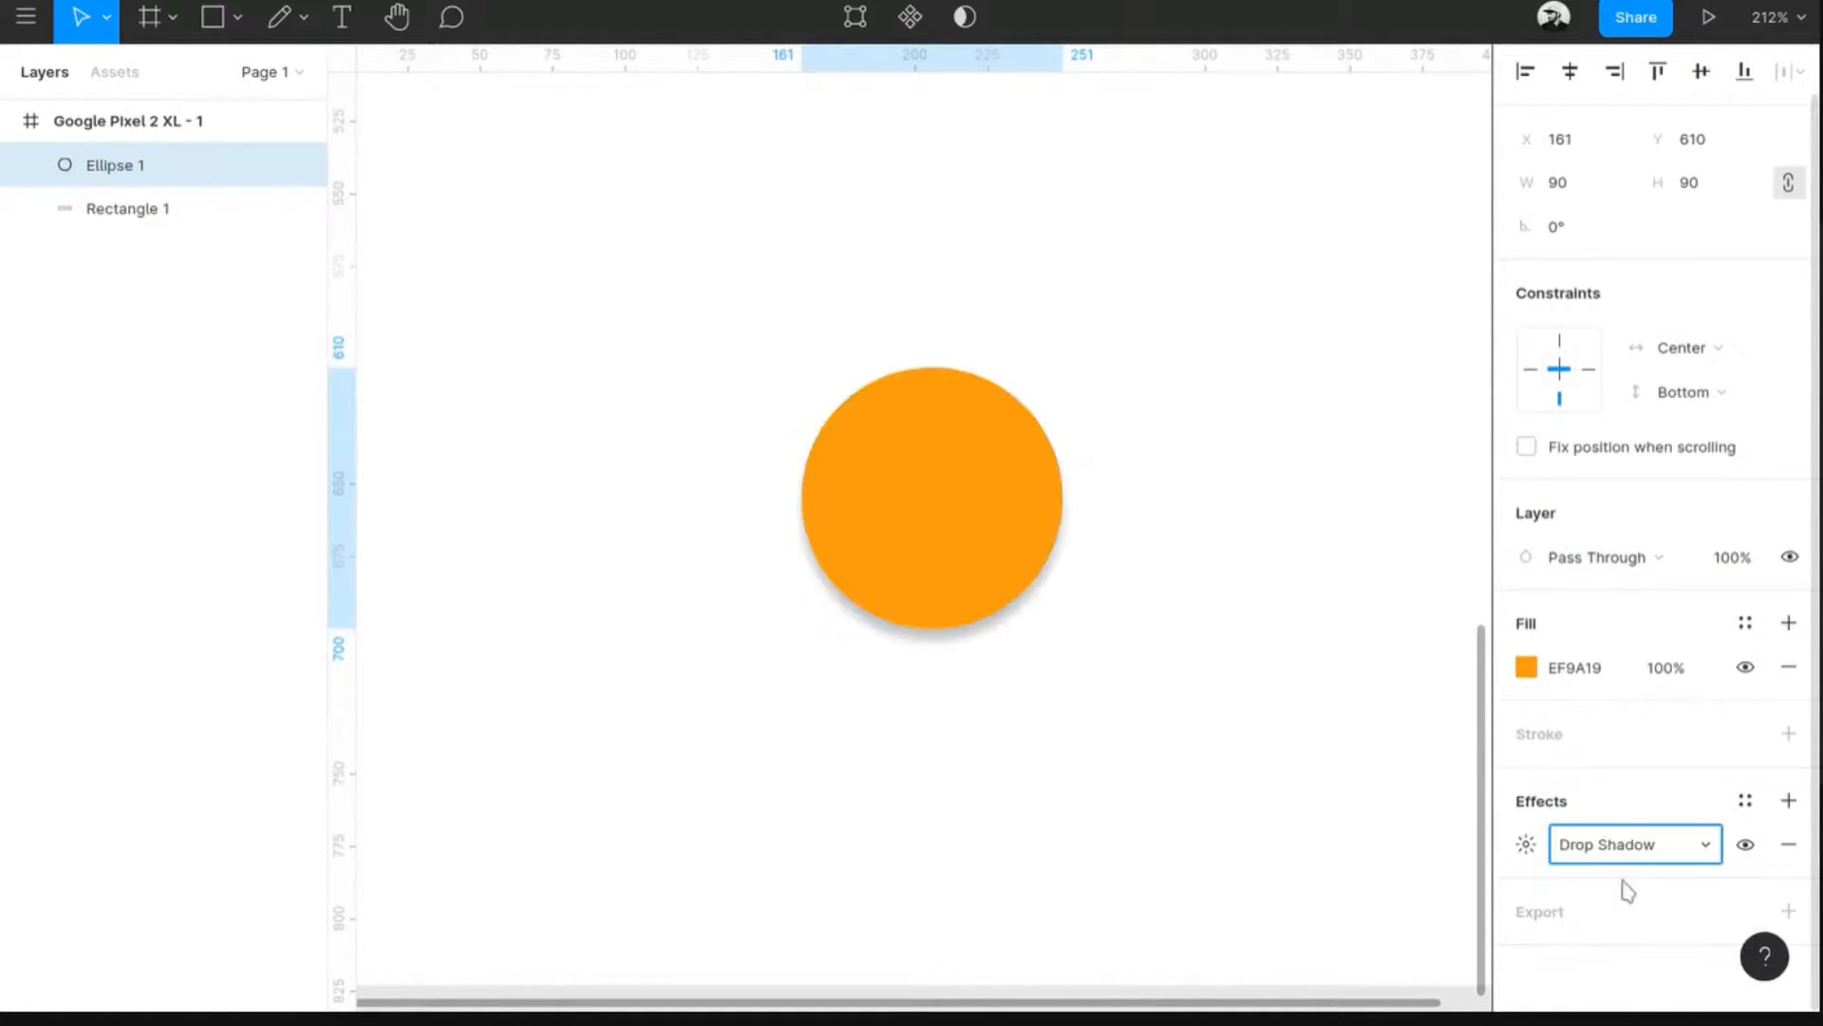
- Set the circle's drop shadow to a Y offset of 40 and a blur of 40
{"action": "left_click", "coordinate": [1526, 845]}
{"action": "left_click_drag", "start_coordinate": [1343, 810], "coordinate": [1311, 294]}
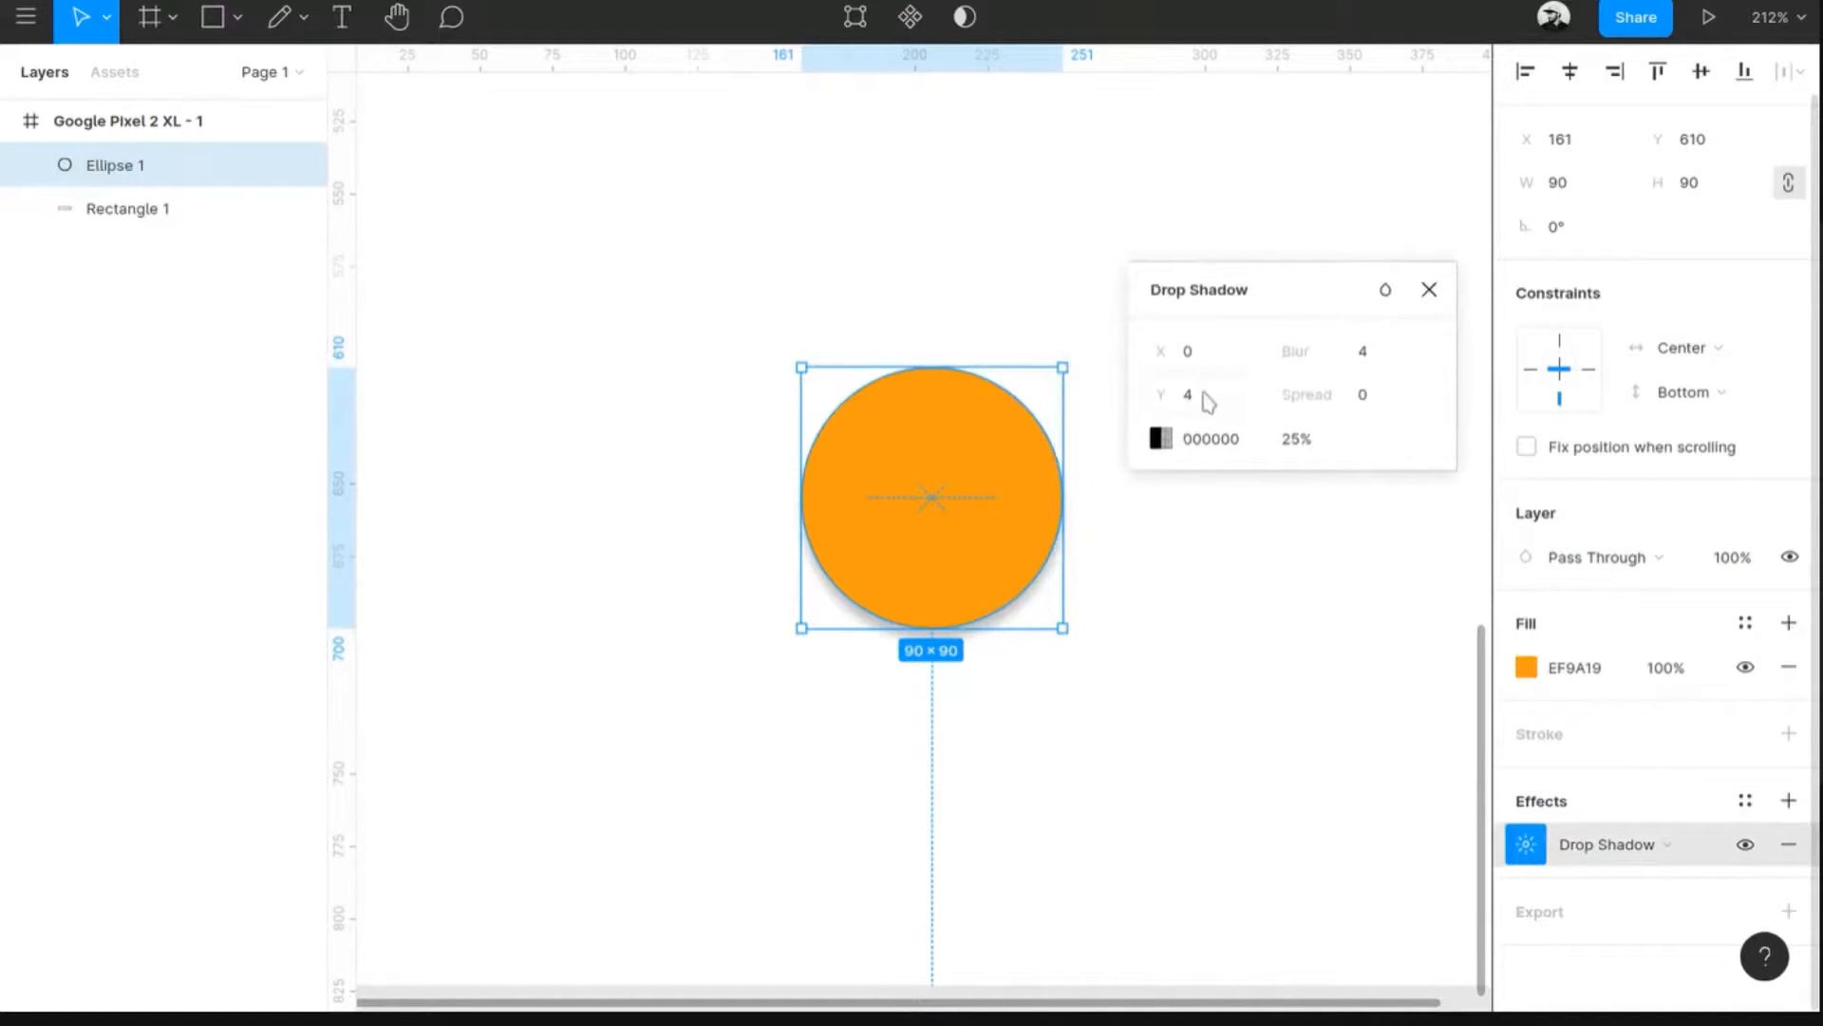
{"action": "left_click", "coordinate": [1209, 403]}
{"action": "left_click", "coordinate": [1203, 402]}
{"action": "type", "text": "0"}
{"action": "key", "text": "Tab"}
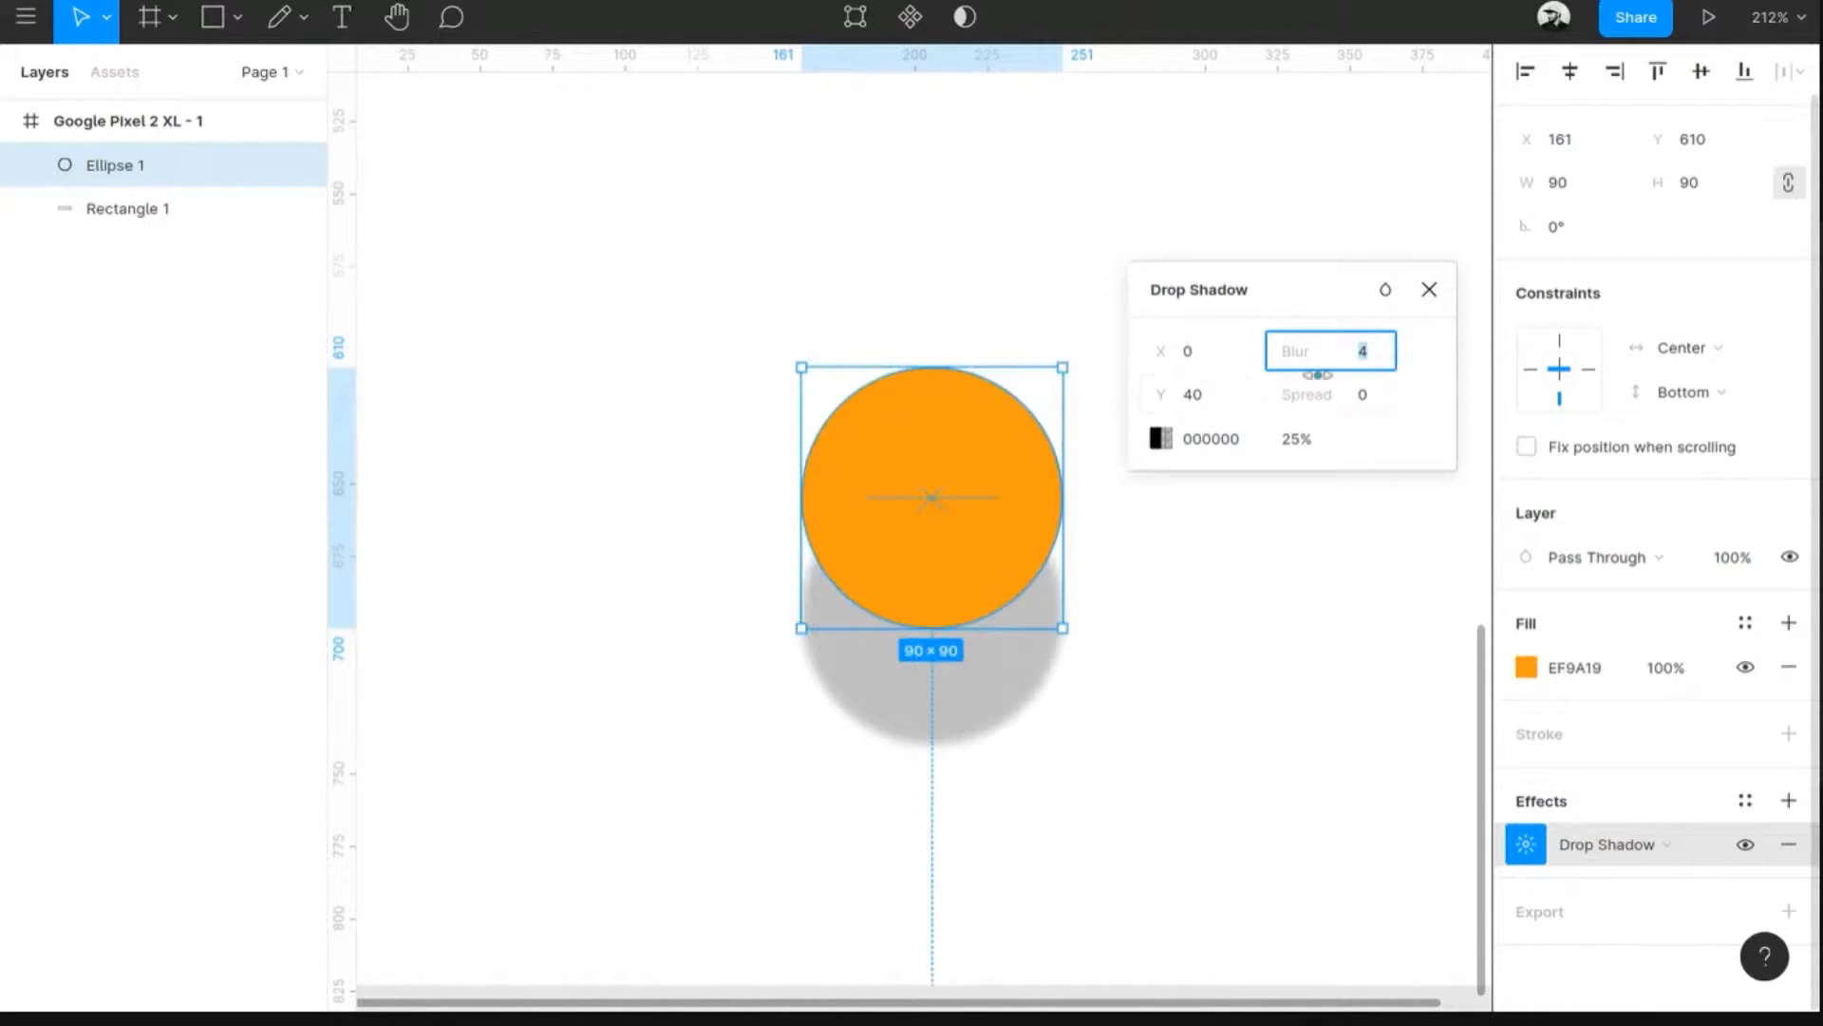
{"action": "type", "text": "40"}
{"action": "key", "text": "Tab"}
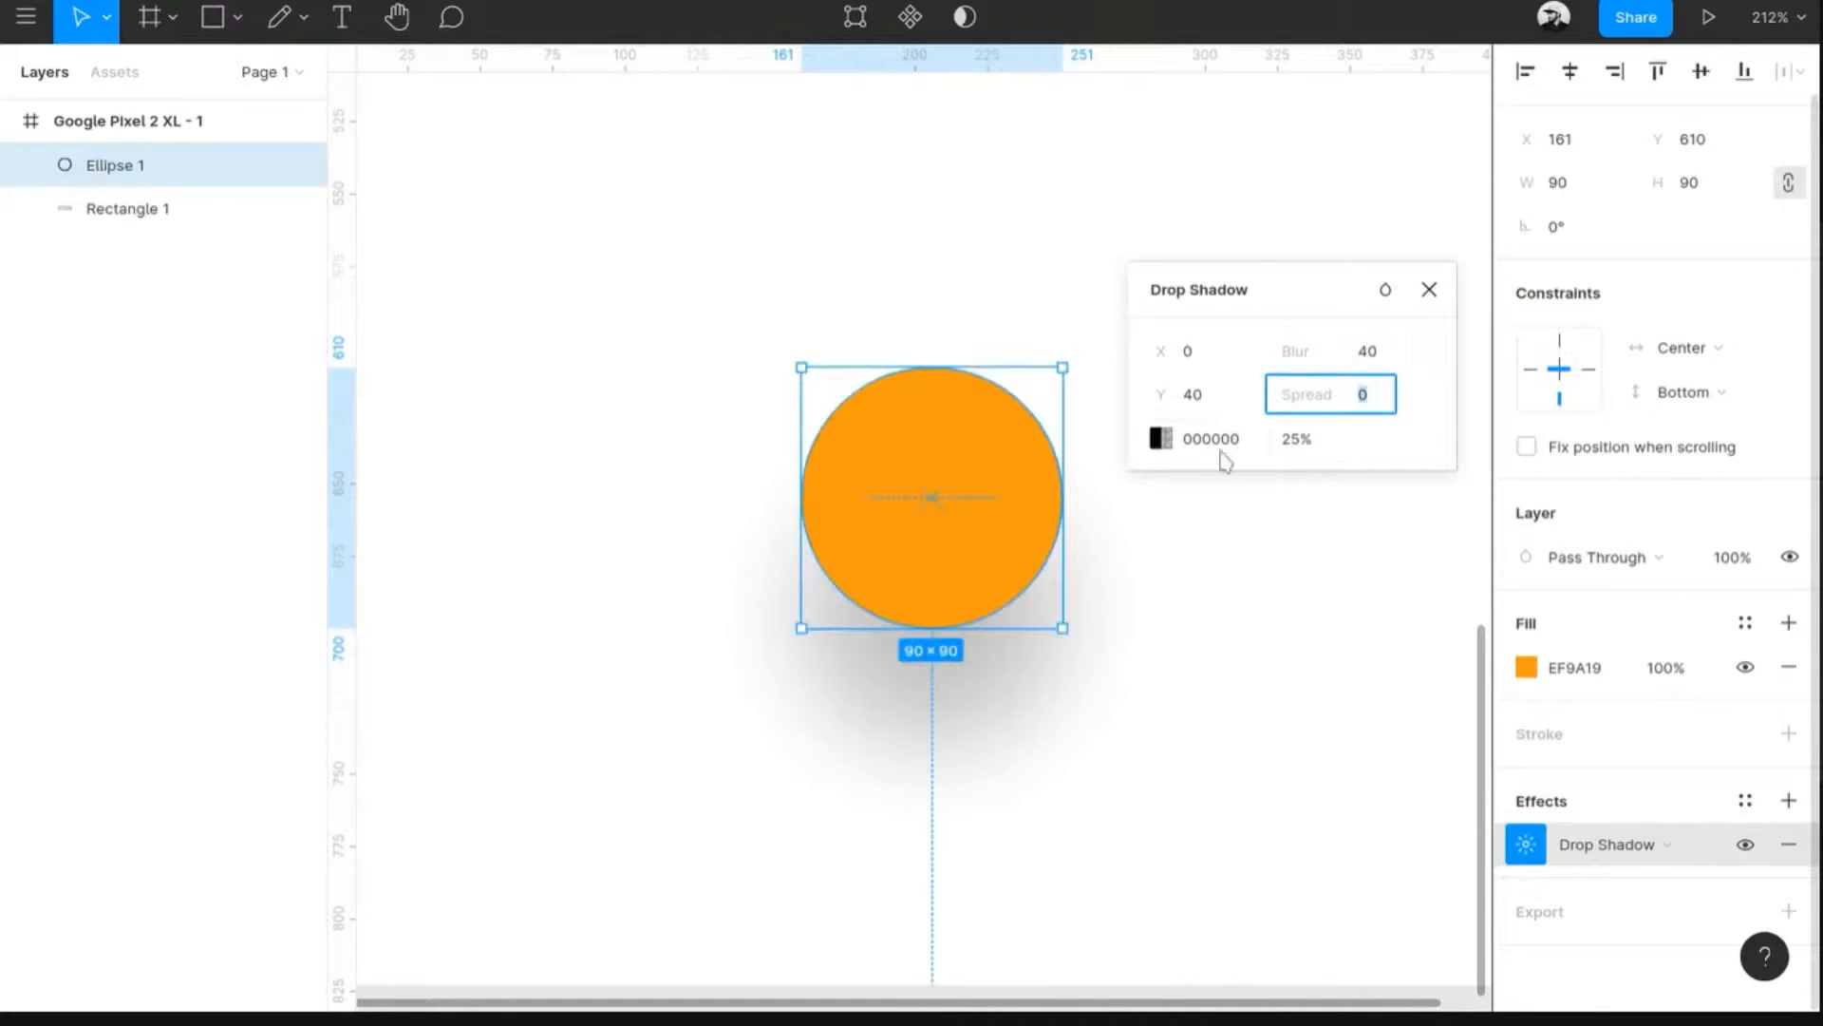
- Change the drop shadow's color to blue 1B83E4
{"action": "left_click", "coordinate": [1162, 438]}
{"action": "left_click_drag", "start_coordinate": [968, 289], "coordinate": [1459, 227]}
{"action": "left_click", "coordinate": [1490, 617]}
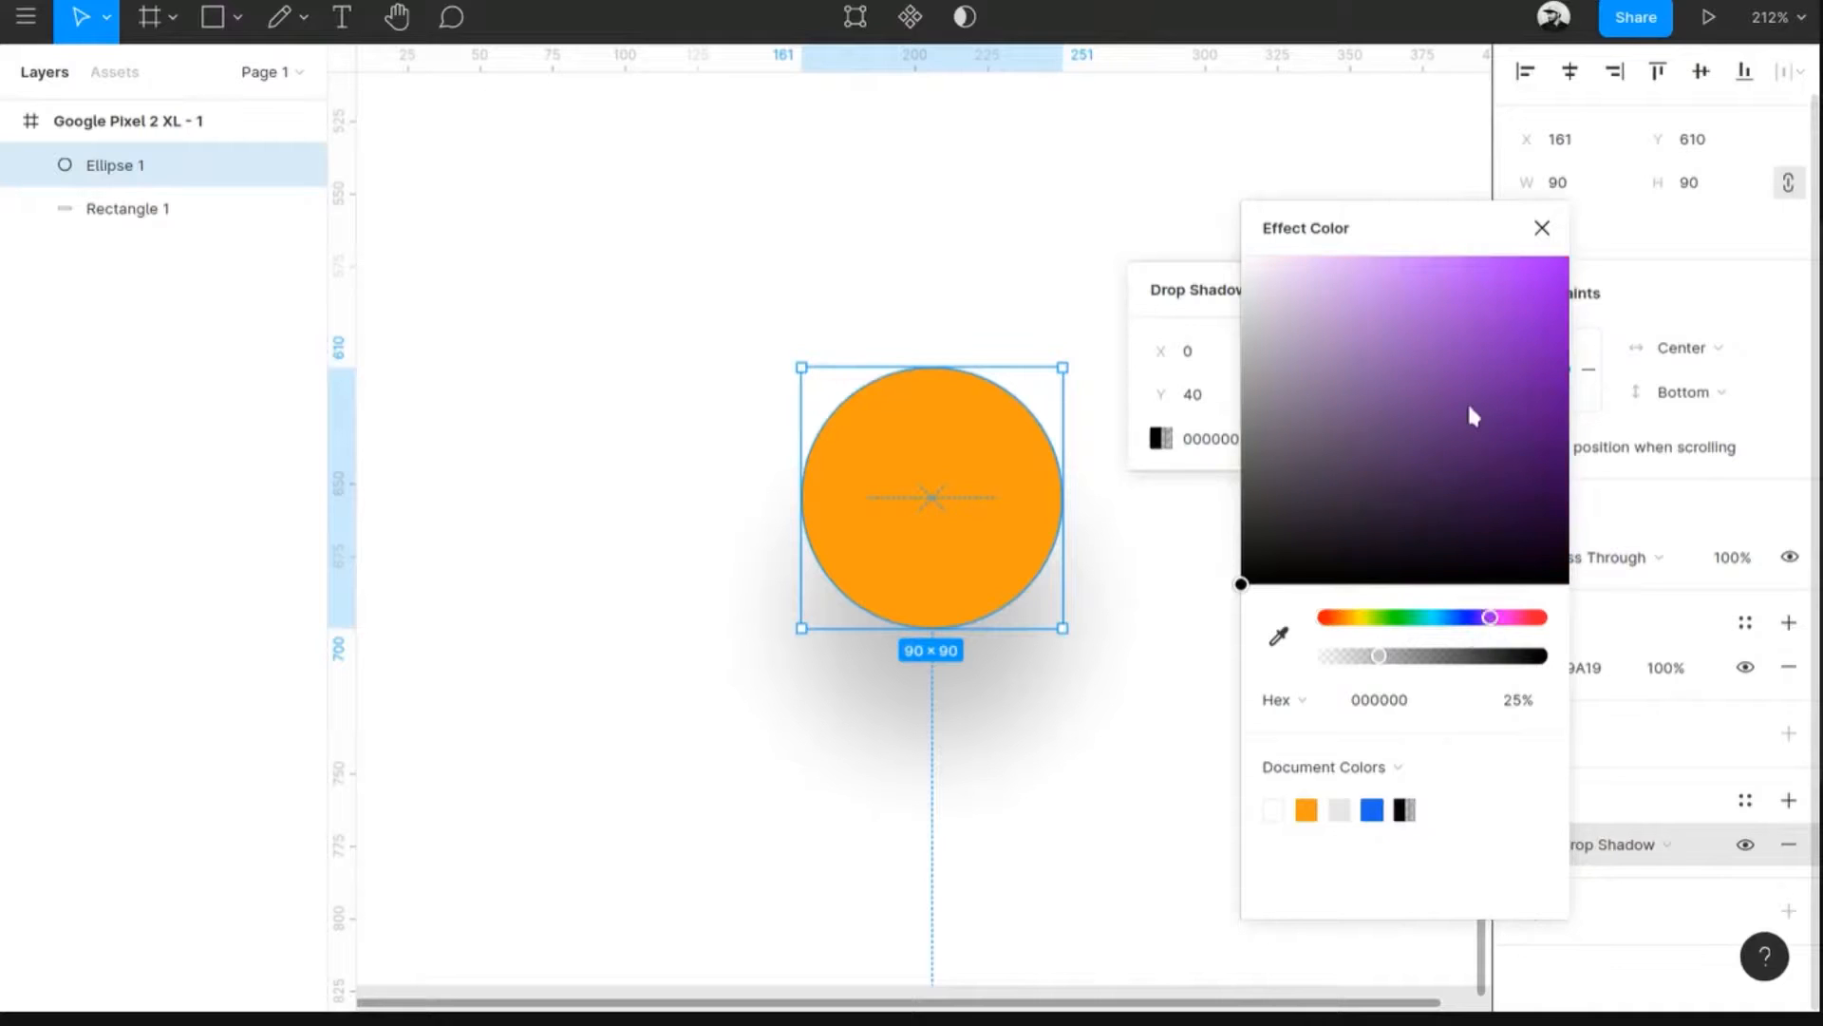
{"action": "left_click", "coordinate": [1531, 292]}
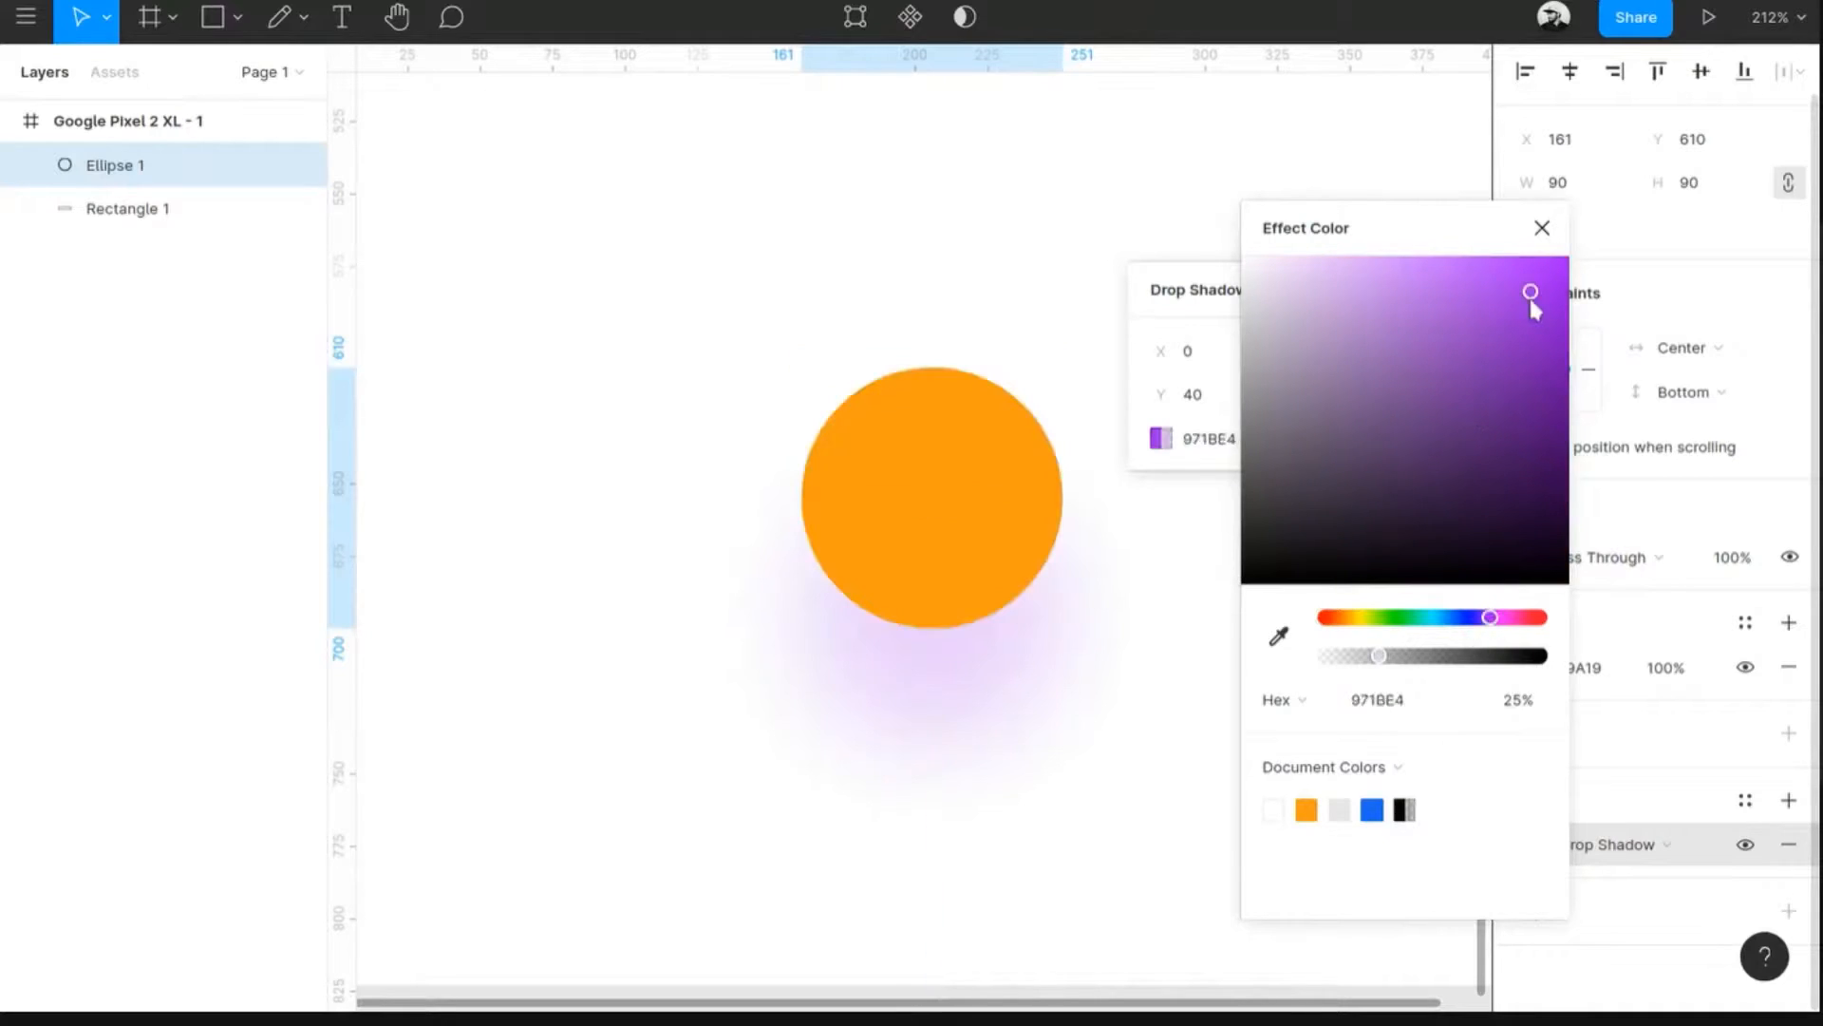
{"action": "left_click", "coordinate": [1451, 618]}
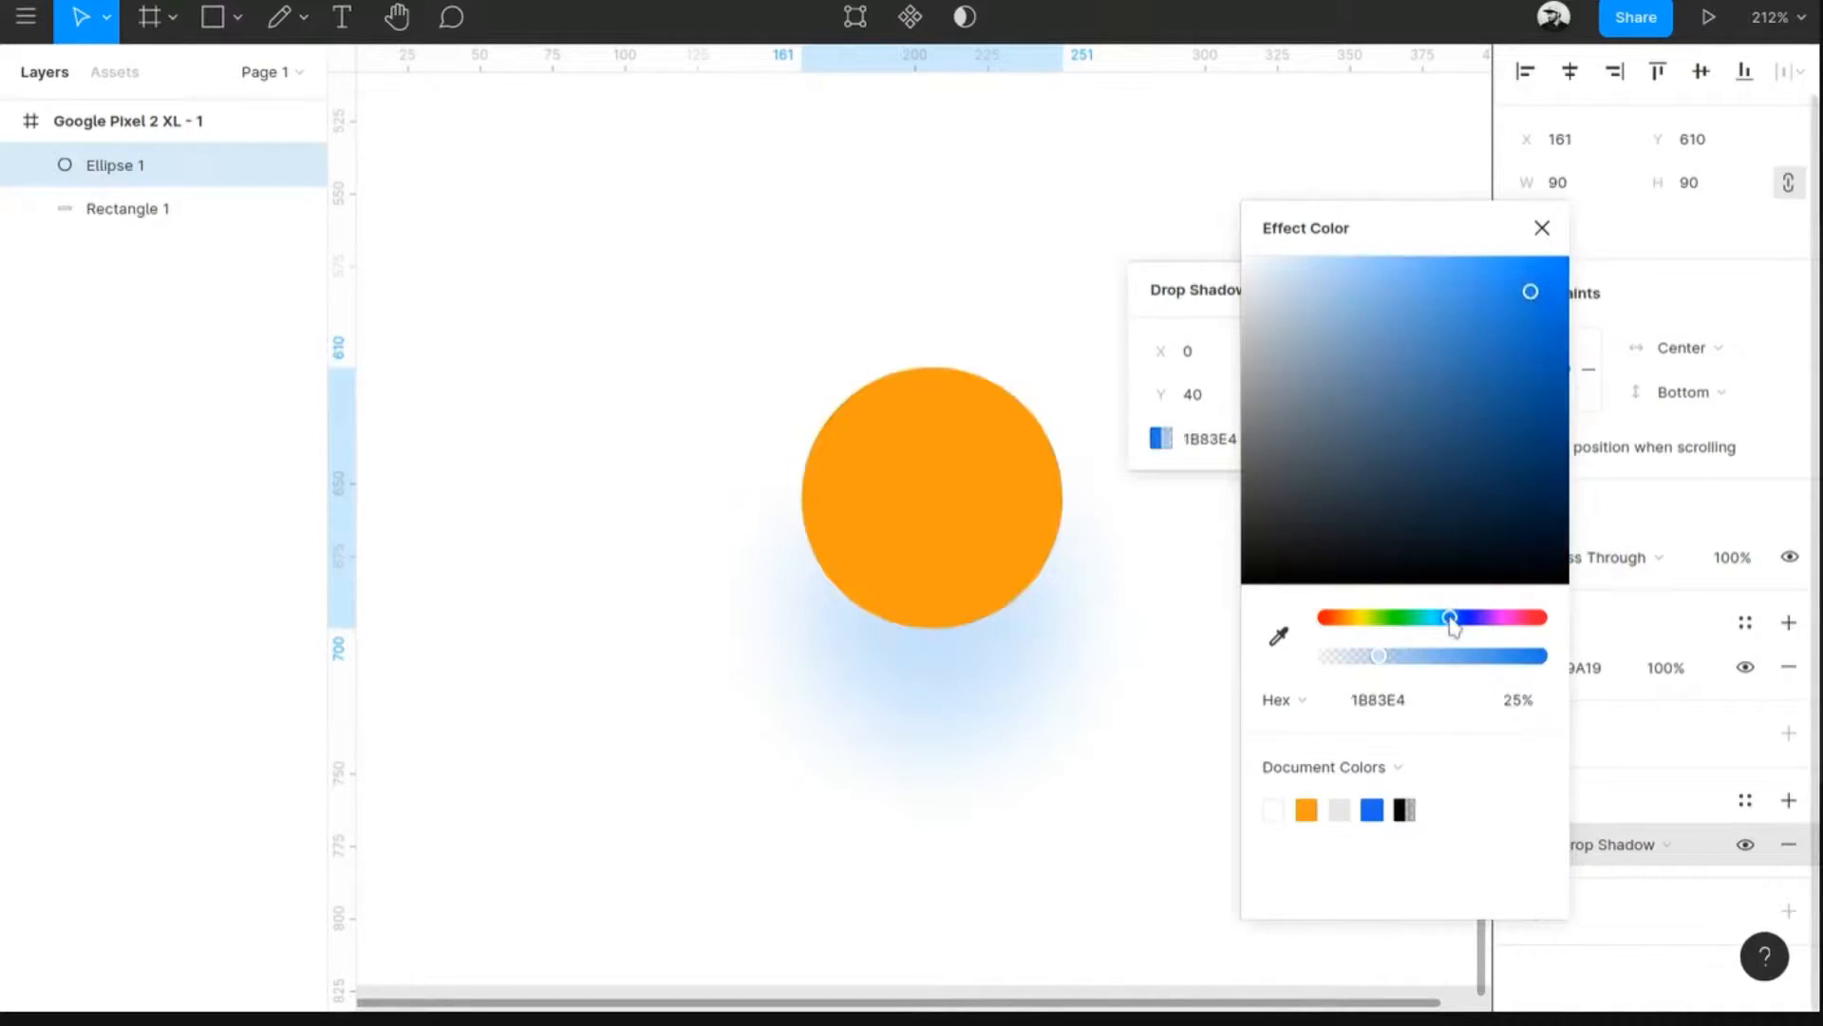
{"action": "left_click", "coordinate": [1542, 228]}
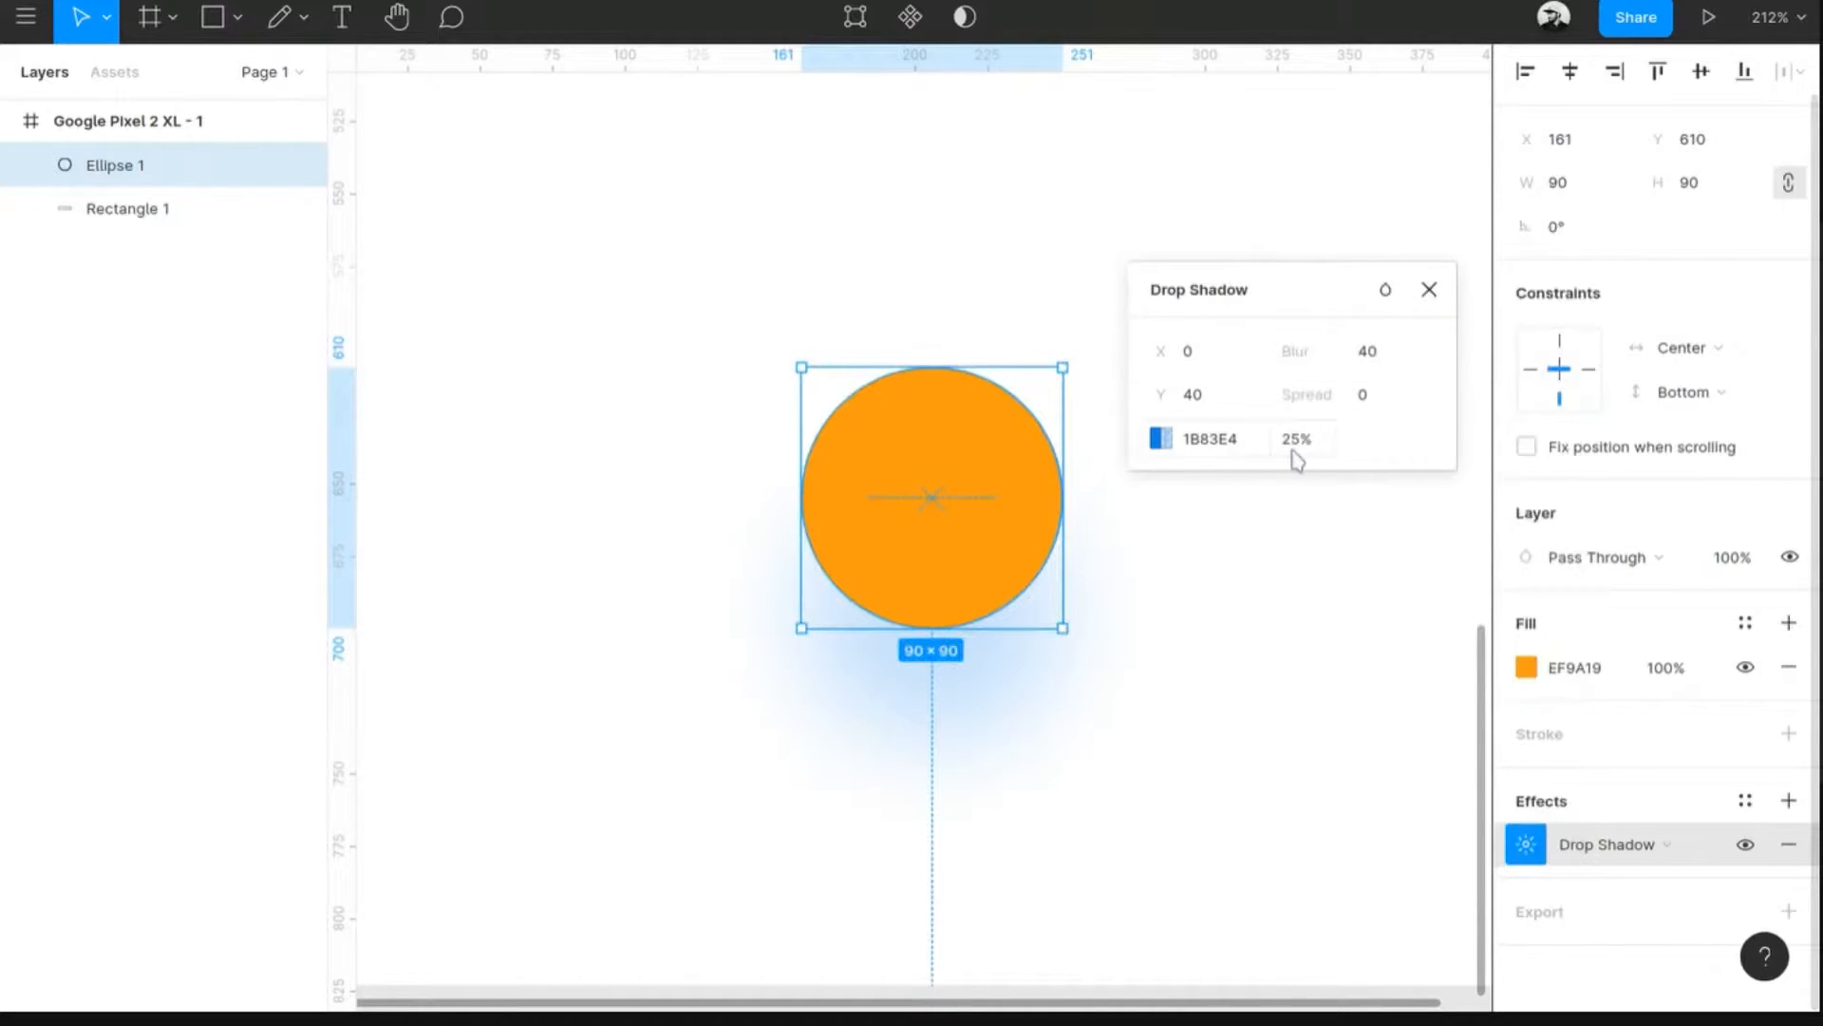
- Raise the blue drop shadow's opacity to 100% and close the shadow settings
{"action": "left_click", "coordinate": [1159, 438]}
{"action": "left_click_drag", "start_coordinate": [1012, 727], "coordinate": [1107, 737]}
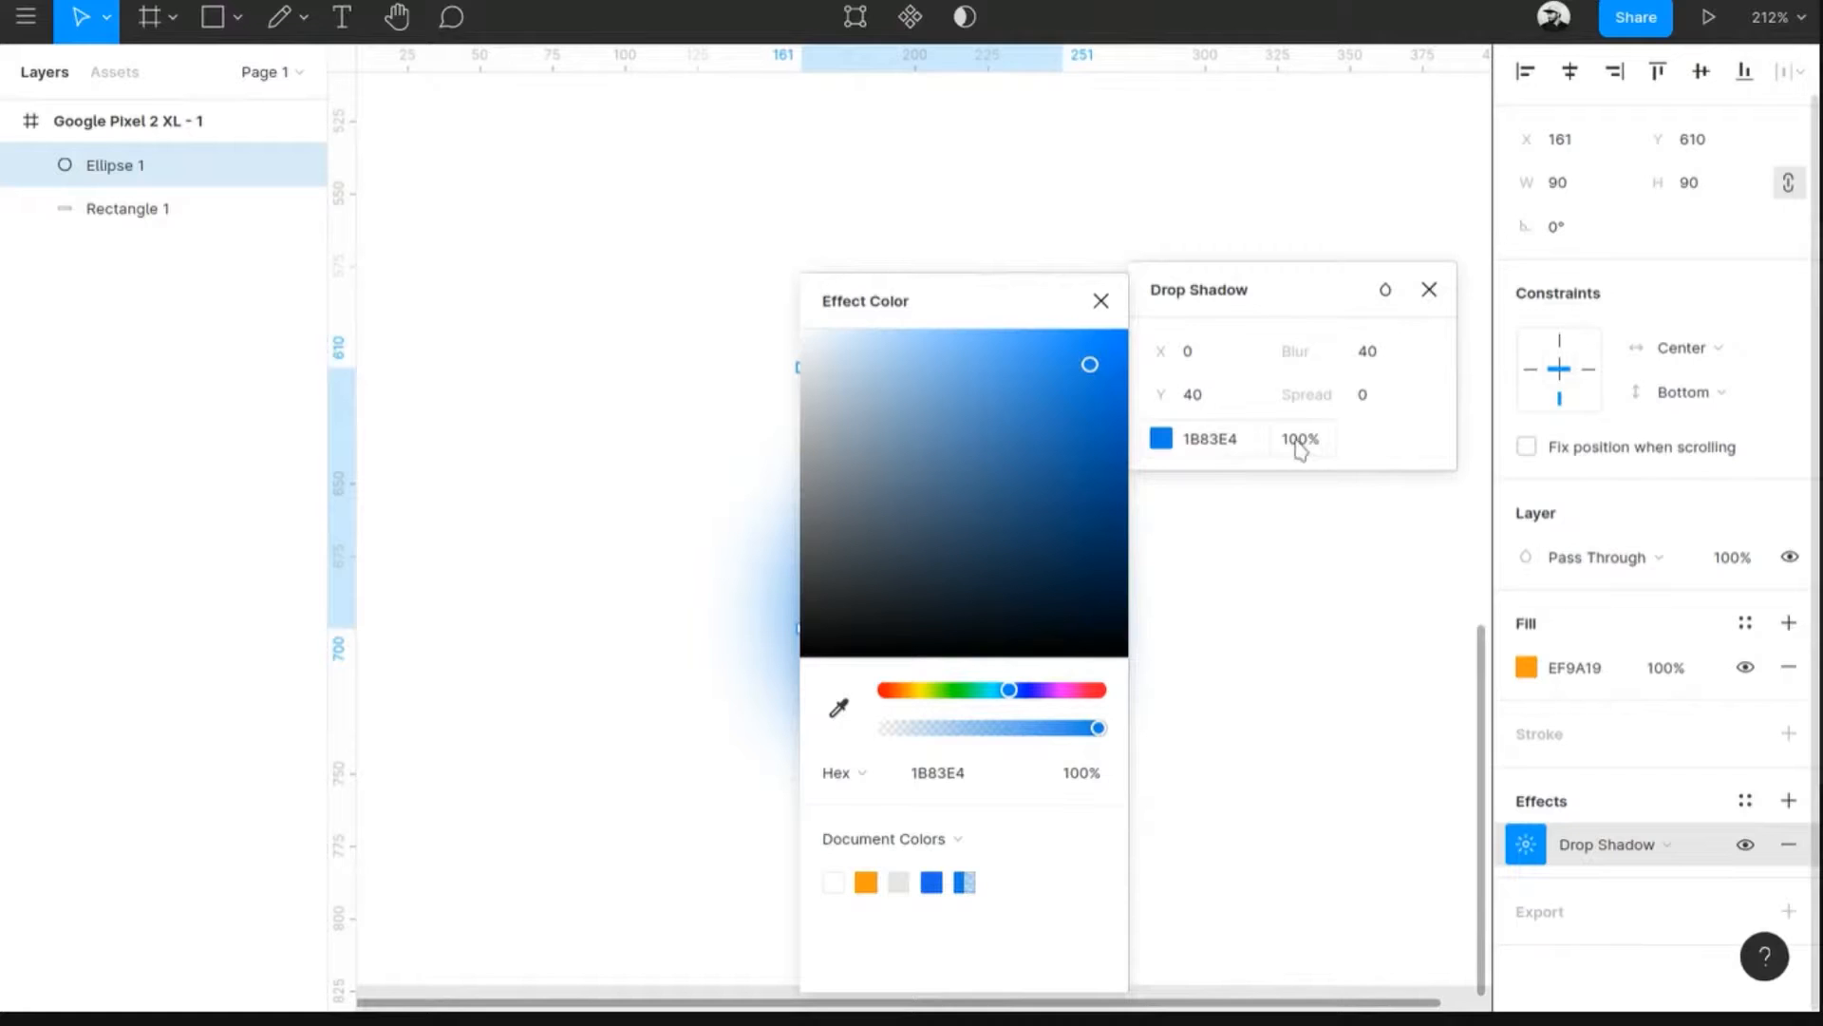
{"action": "left_click", "coordinate": [1100, 300]}
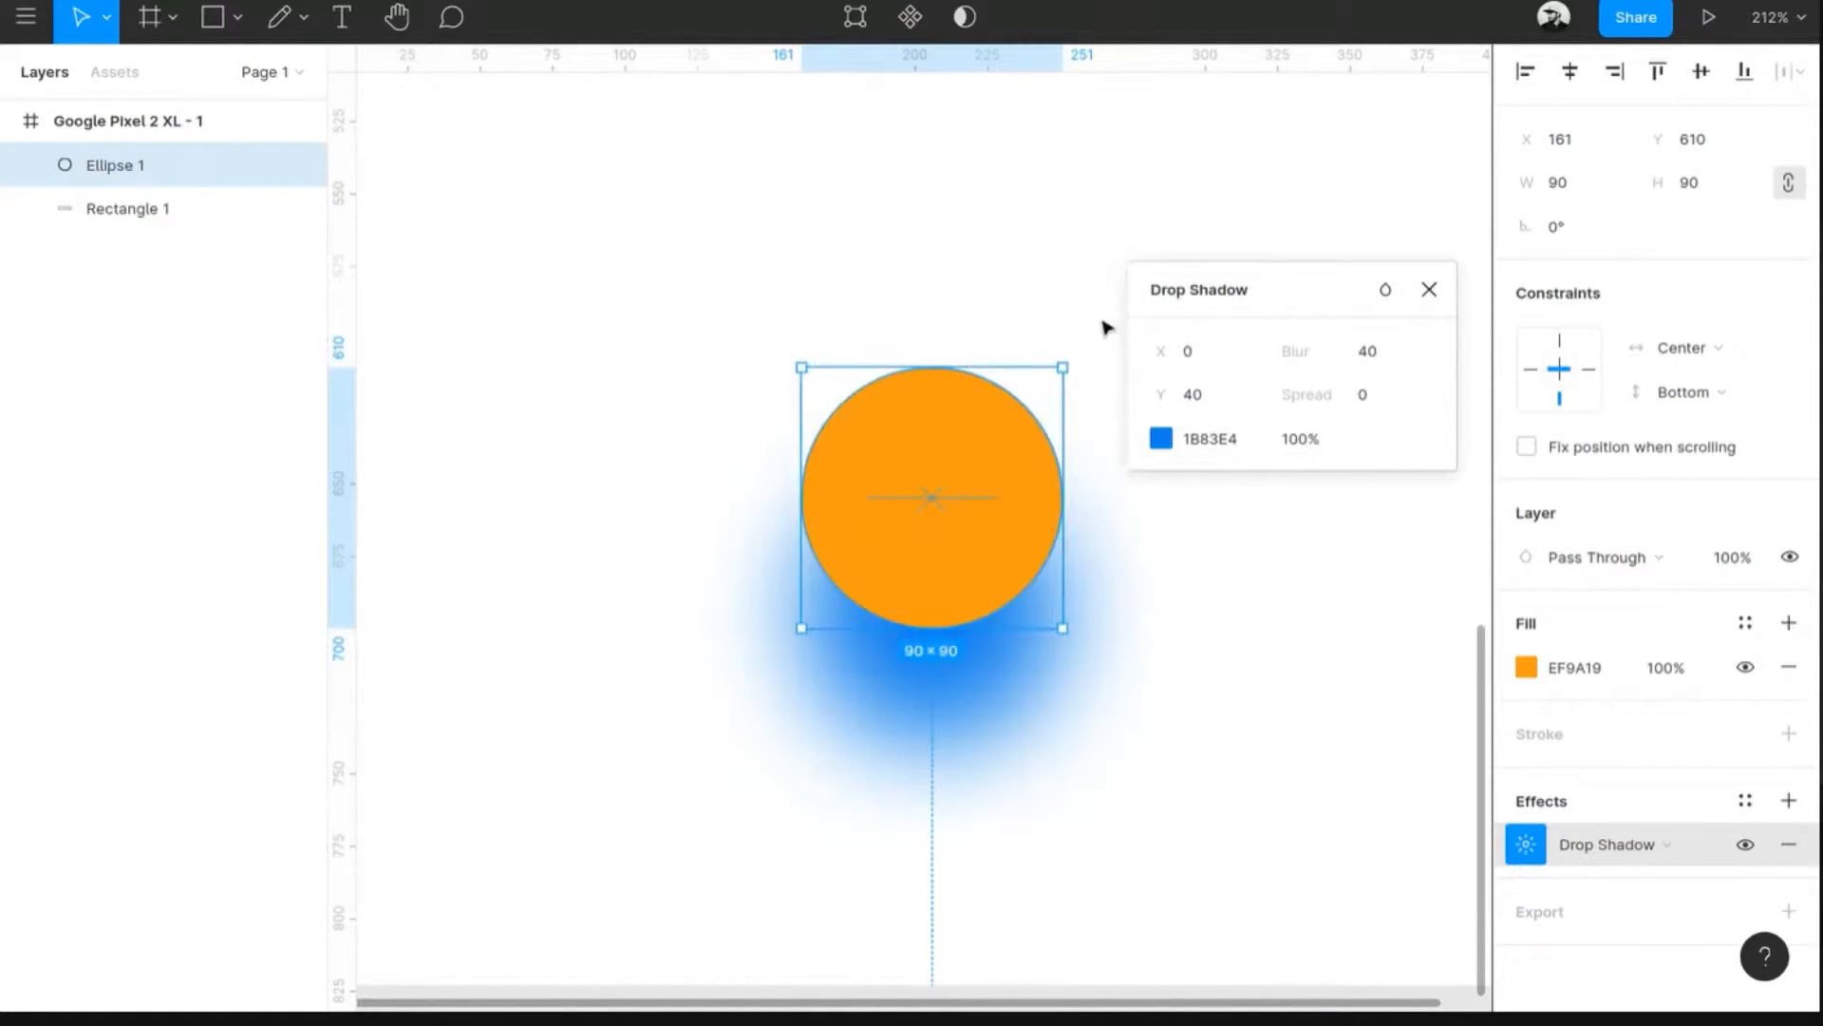
{"action": "left_click", "coordinate": [1428, 290]}
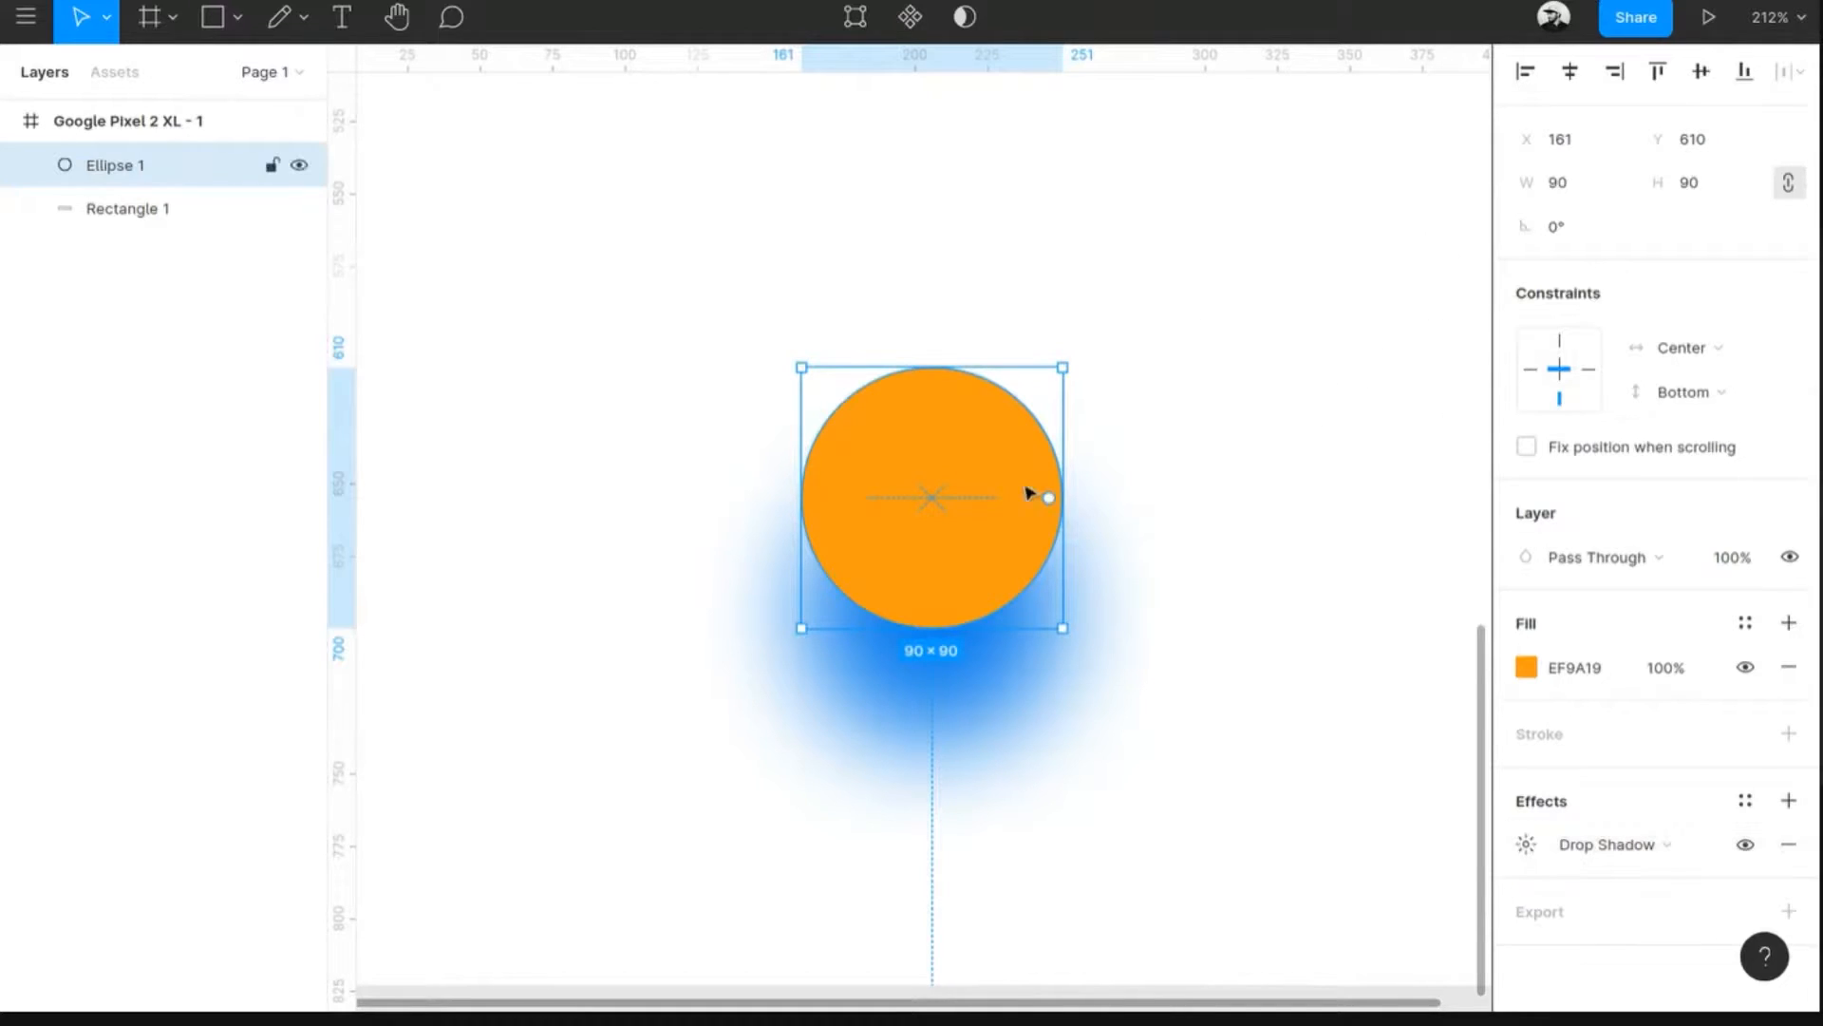
- Look over the orange circle and its drop shadow within the whole phone frame
{"action": "scroll", "coordinate": [1029, 493], "scroll_direction": "down", "scroll_amount": 5}
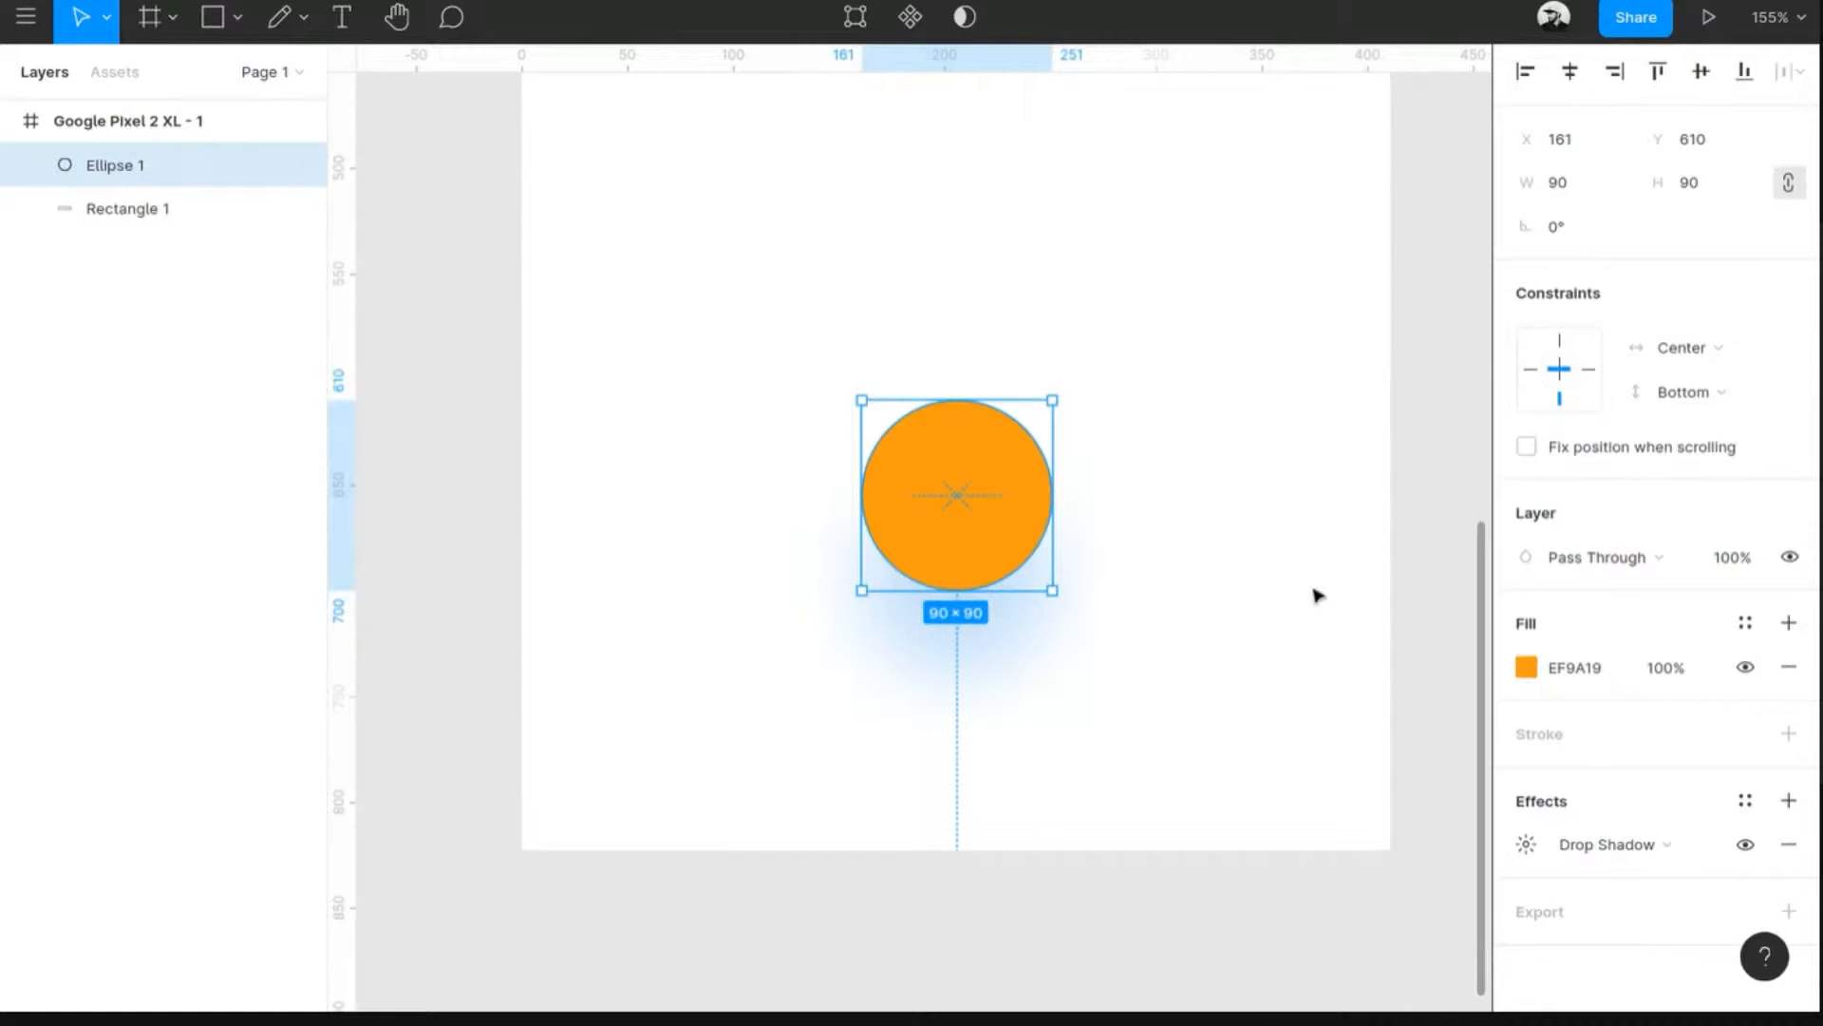
{"action": "scroll", "coordinate": [1313, 615], "scroll_direction": "up", "scroll_amount": 1}
{"action": "scroll", "coordinate": [1311, 618], "scroll_direction": "up", "scroll_amount": 1}
{"action": "scroll", "coordinate": [1312, 622], "scroll_direction": "down", "scroll_amount": 3}
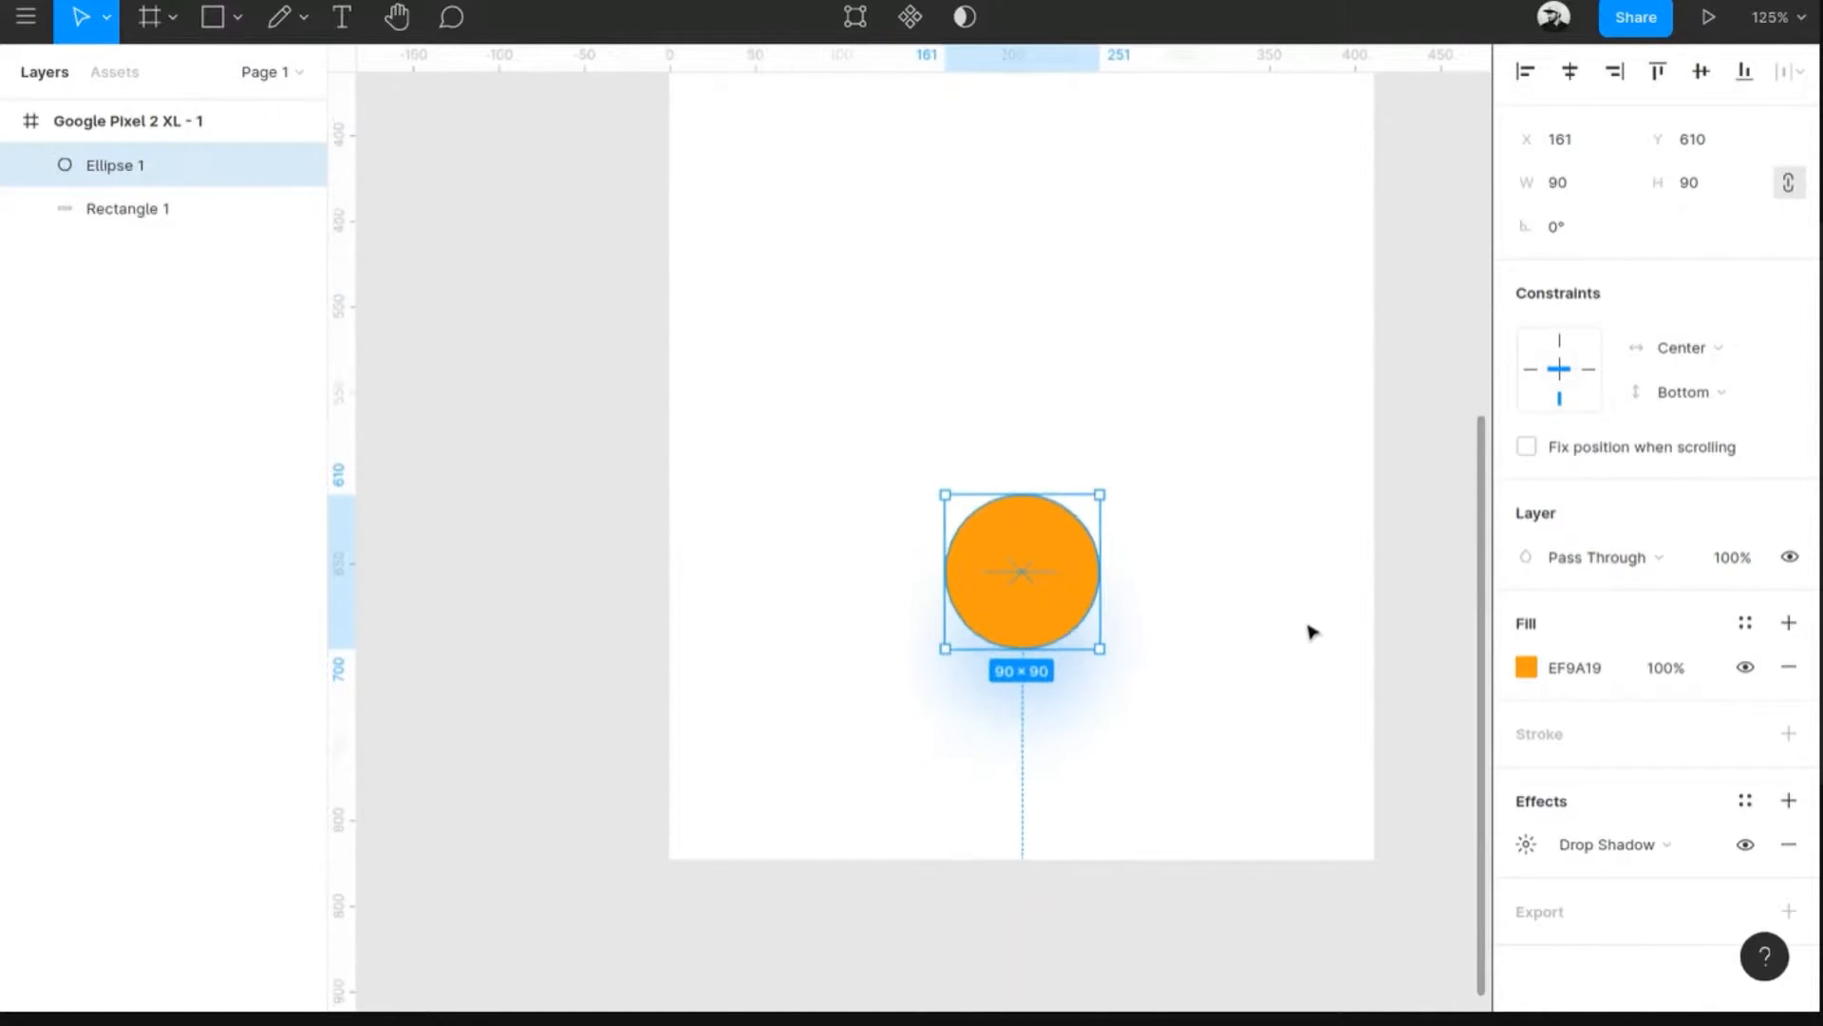
{"action": "scroll", "coordinate": [1311, 630], "scroll_direction": "up", "scroll_amount": 1}
{"action": "scroll", "coordinate": [1310, 631], "scroll_direction": "up", "scroll_amount": 3}
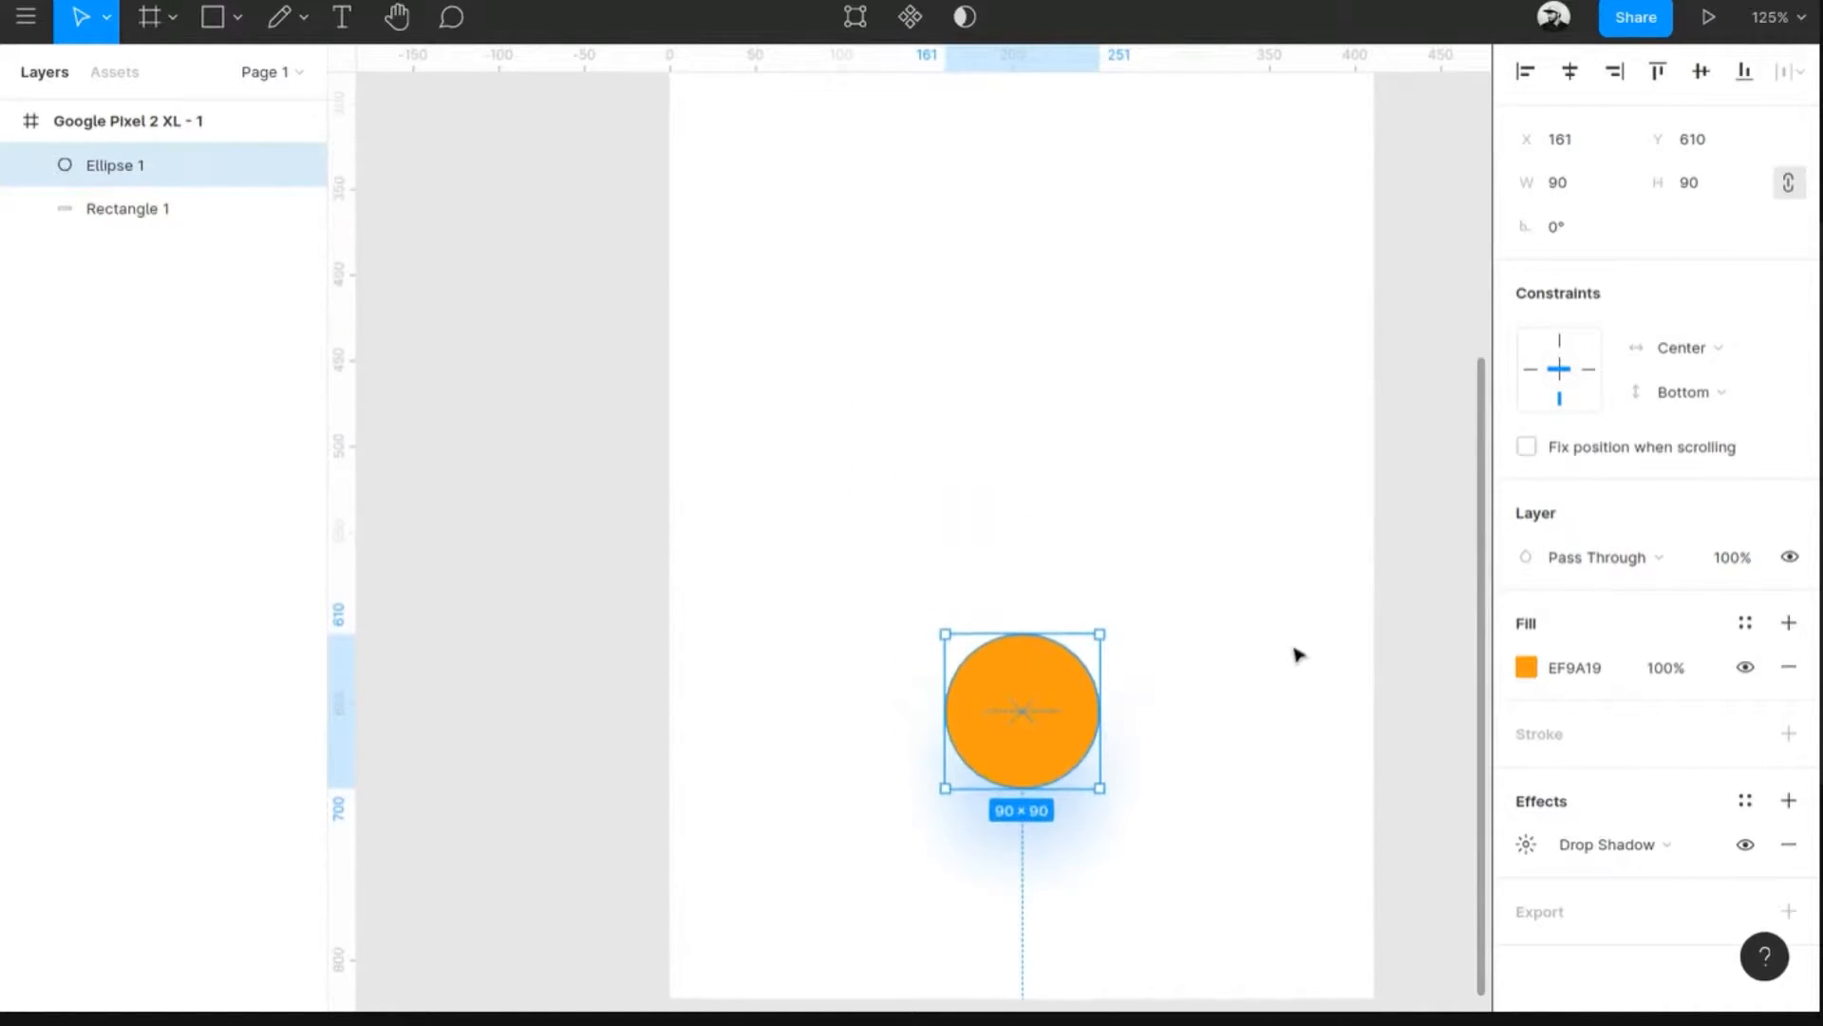
{"action": "scroll", "coordinate": [1294, 655], "scroll_direction": "down", "scroll_amount": 1}
{"action": "scroll", "coordinate": [1294, 658], "scroll_direction": "down", "scroll_amount": 1}
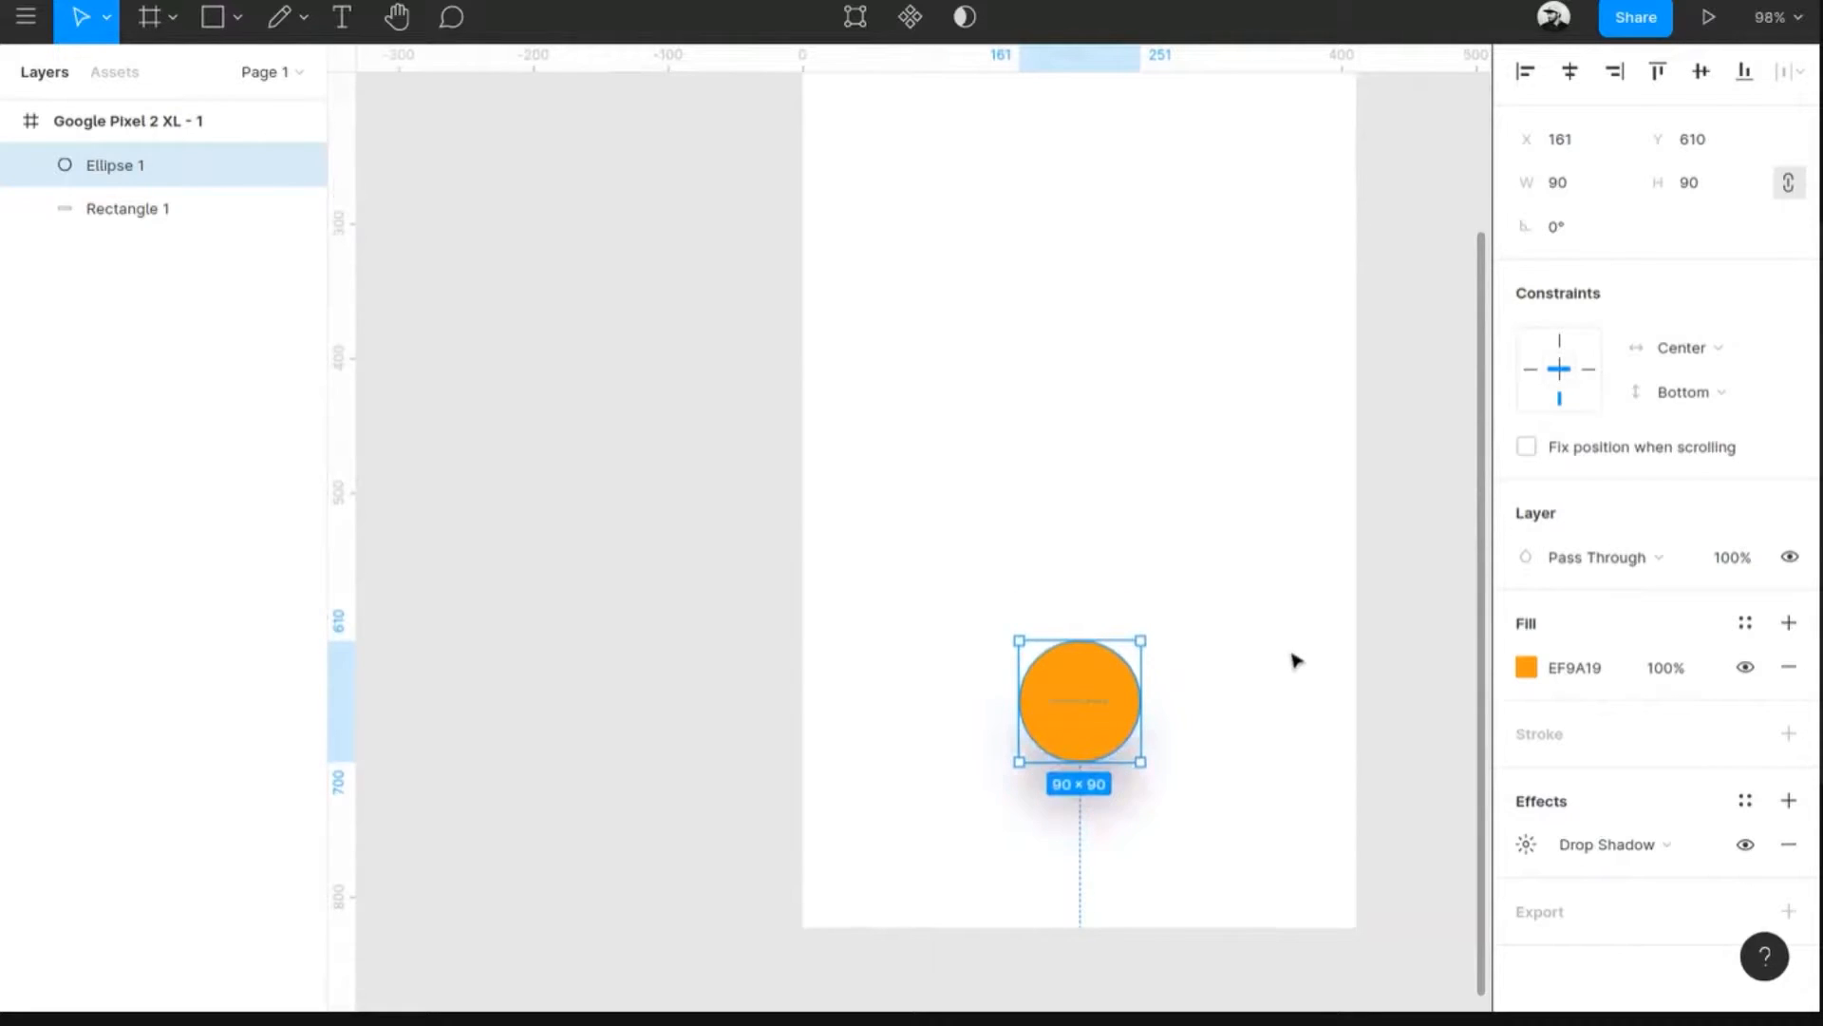
{"action": "scroll", "coordinate": [1252, 694], "scroll_direction": "down", "scroll_amount": 1}
{"action": "scroll", "coordinate": [1249, 694], "scroll_direction": "down", "scroll_amount": 3}
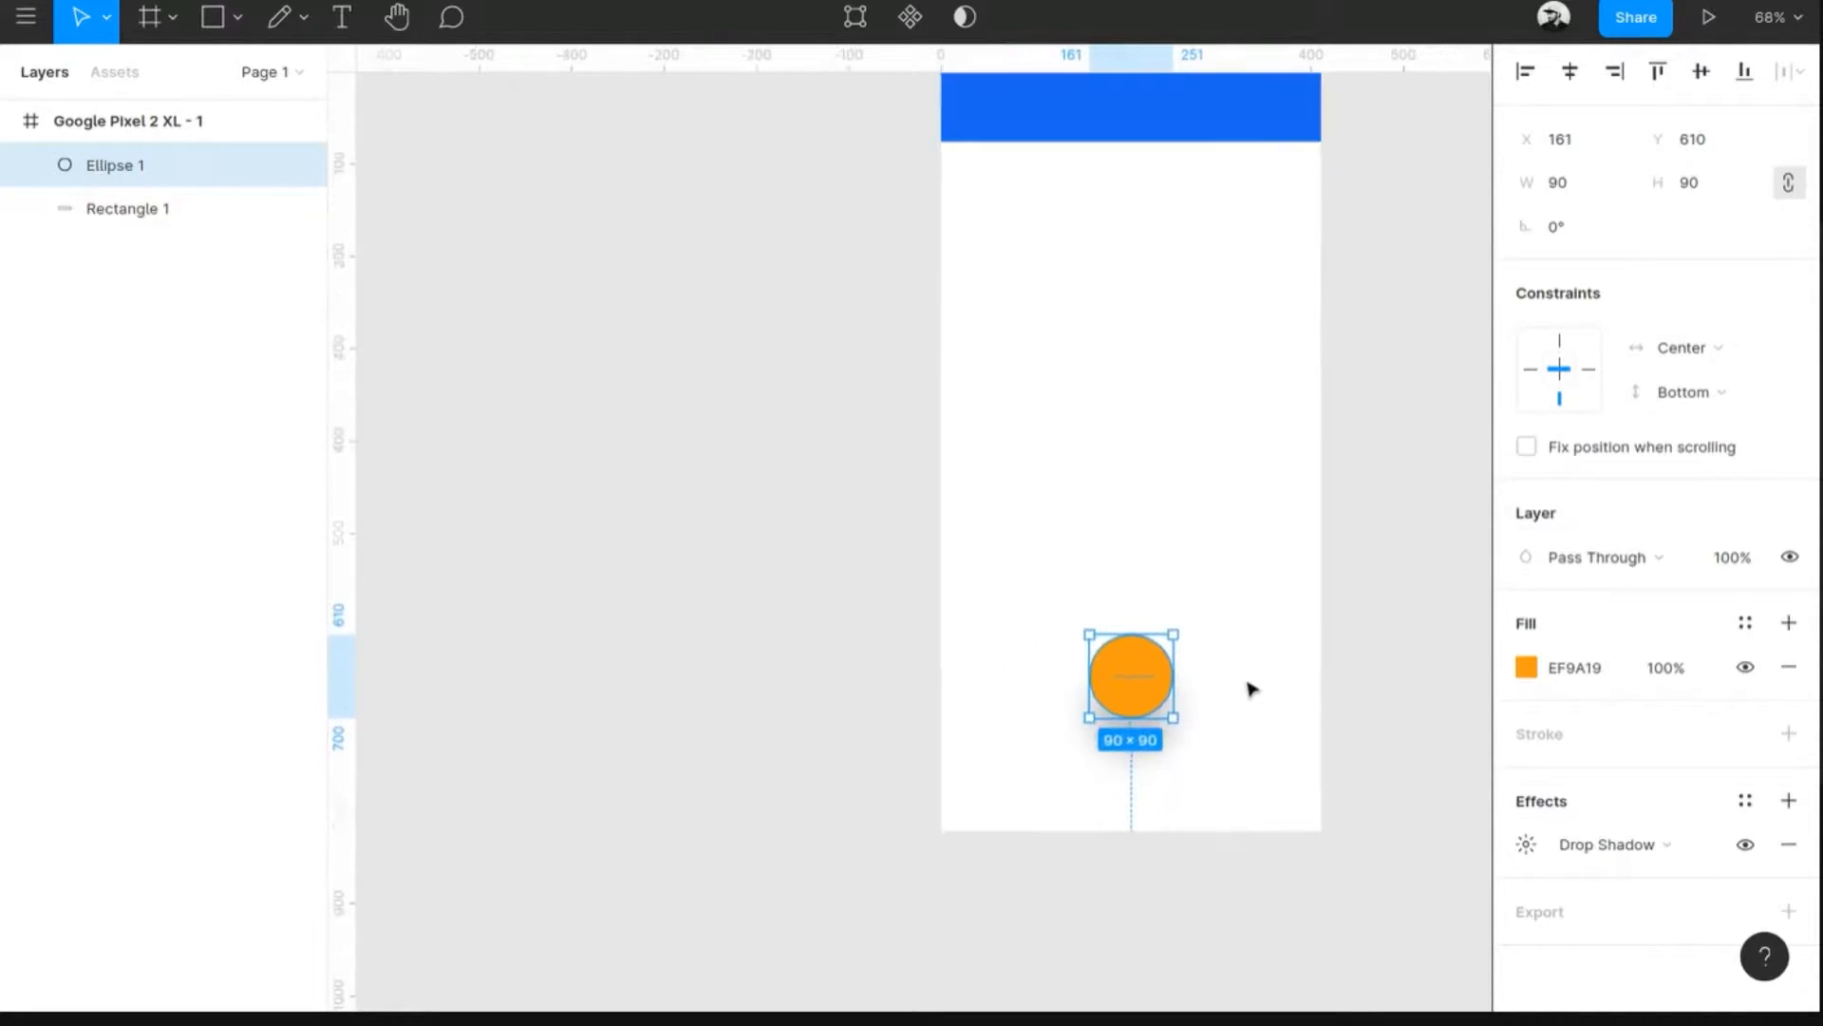
{"action": "scroll", "coordinate": [1263, 698], "scroll_direction": "up", "scroll_amount": 1}
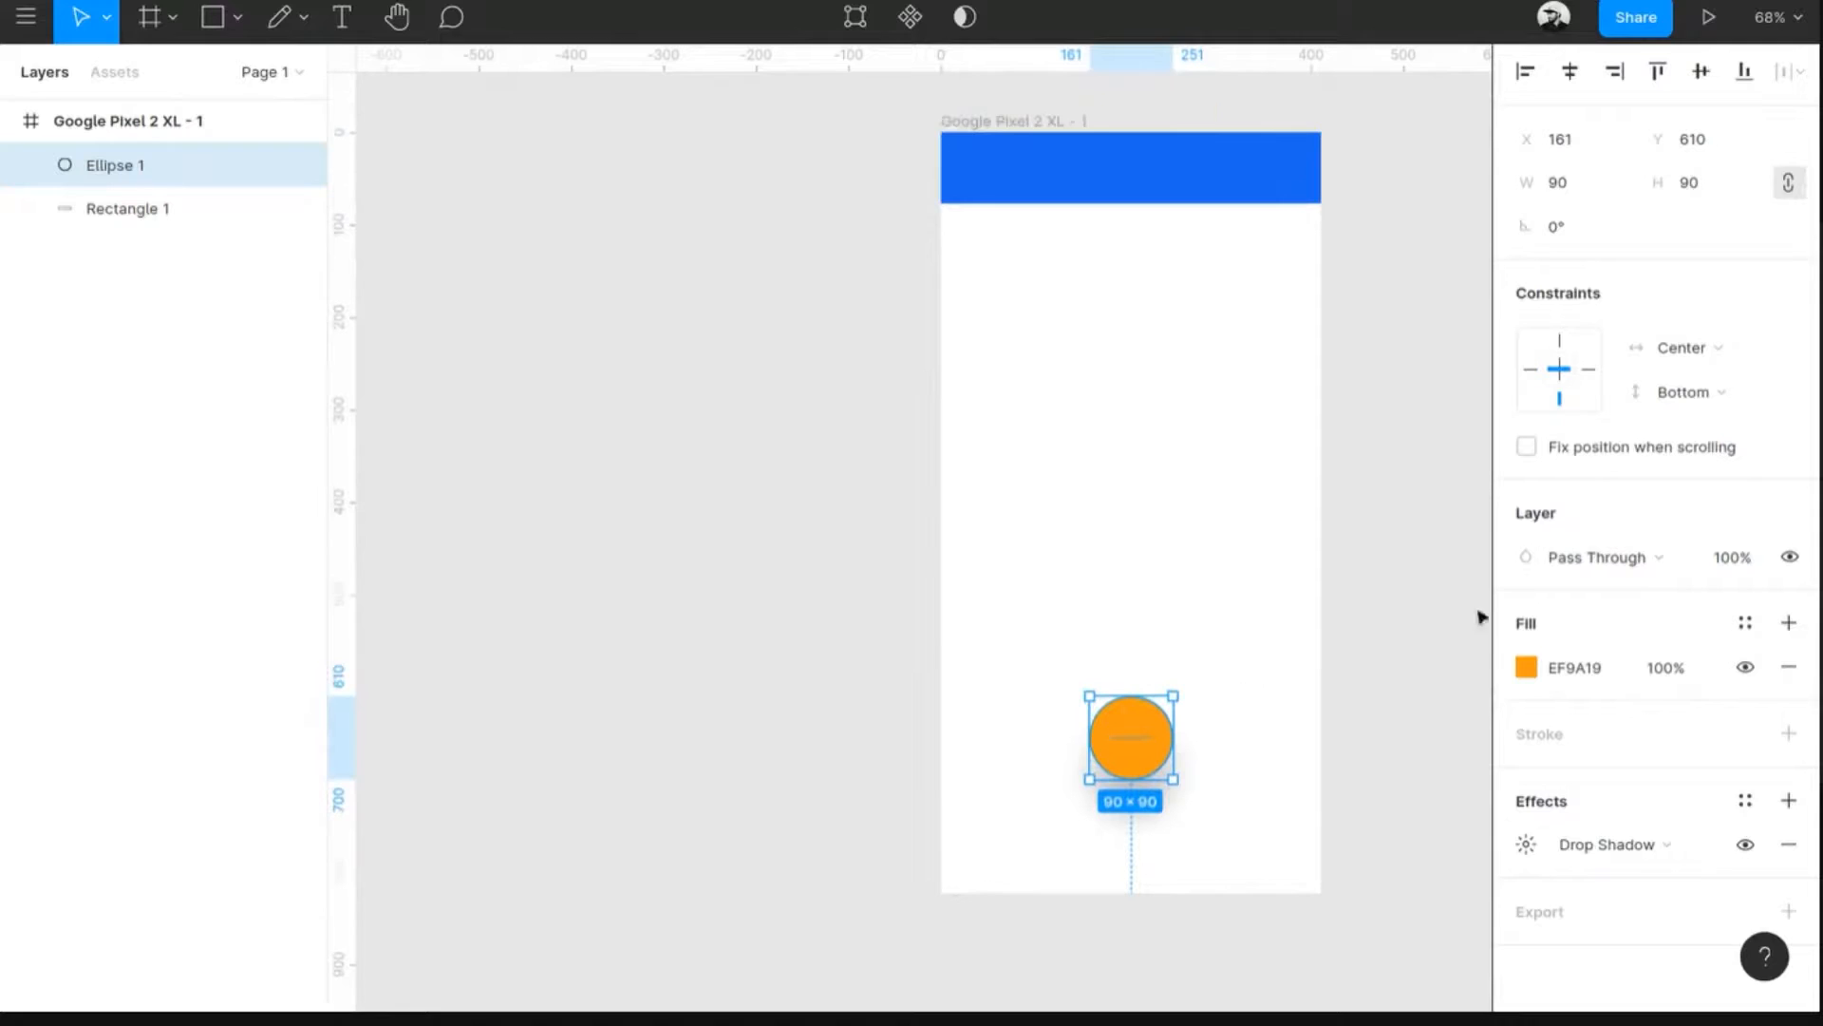
- Add an export setting to the blue header rectangle and expand its export preview
{"action": "left_click", "coordinate": [1116, 166]}
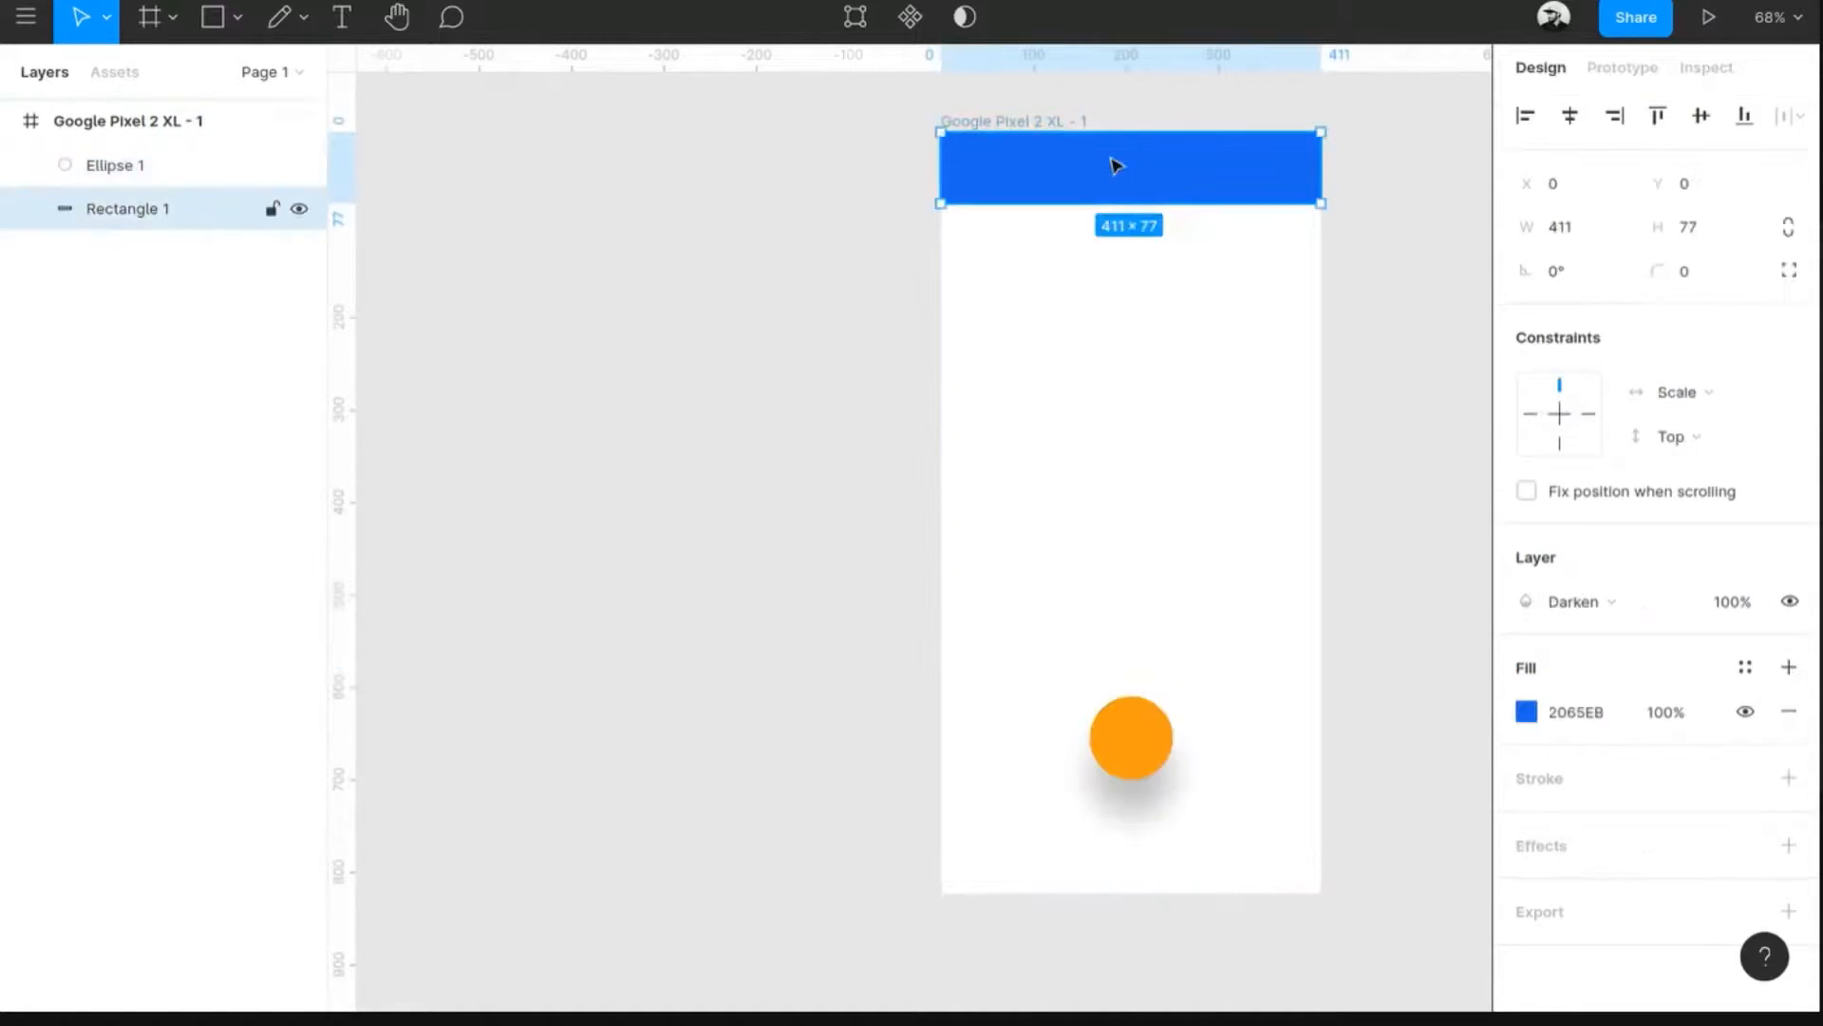
{"action": "left_click", "coordinate": [1787, 911]}
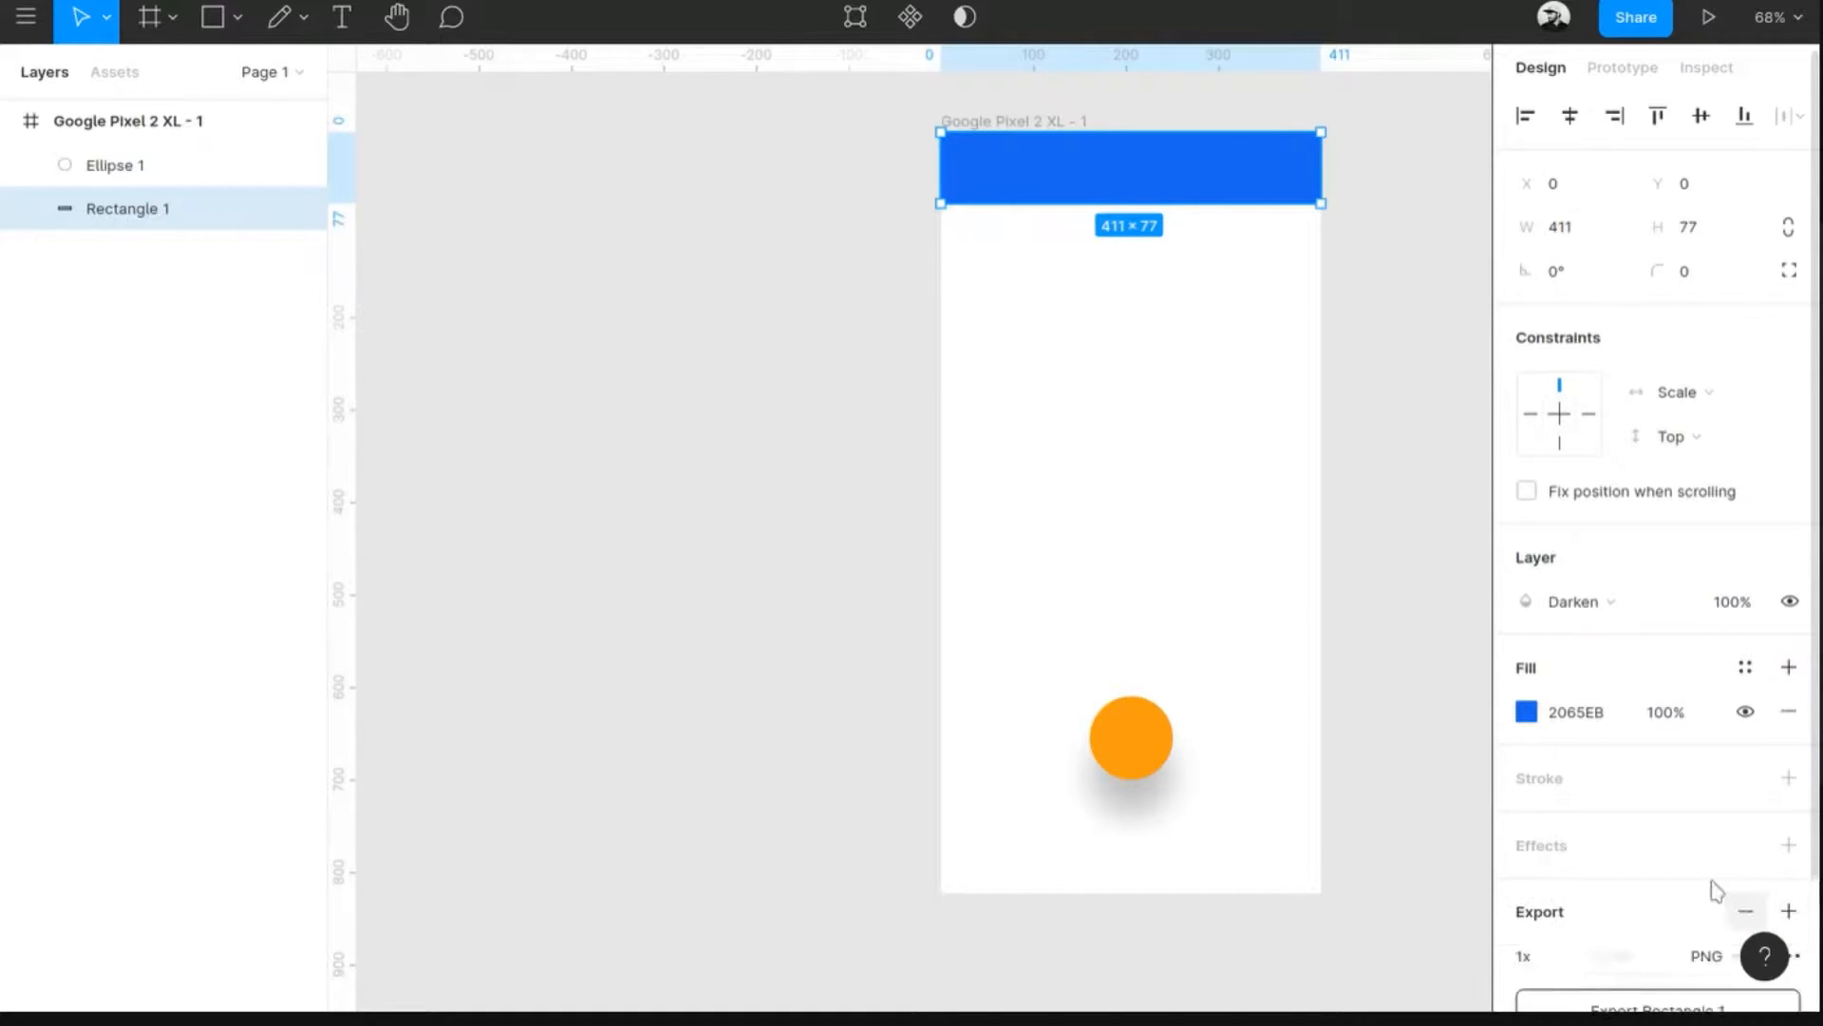
{"action": "scroll", "coordinate": [1747, 893], "scroll_direction": "down", "scroll_amount": 2}
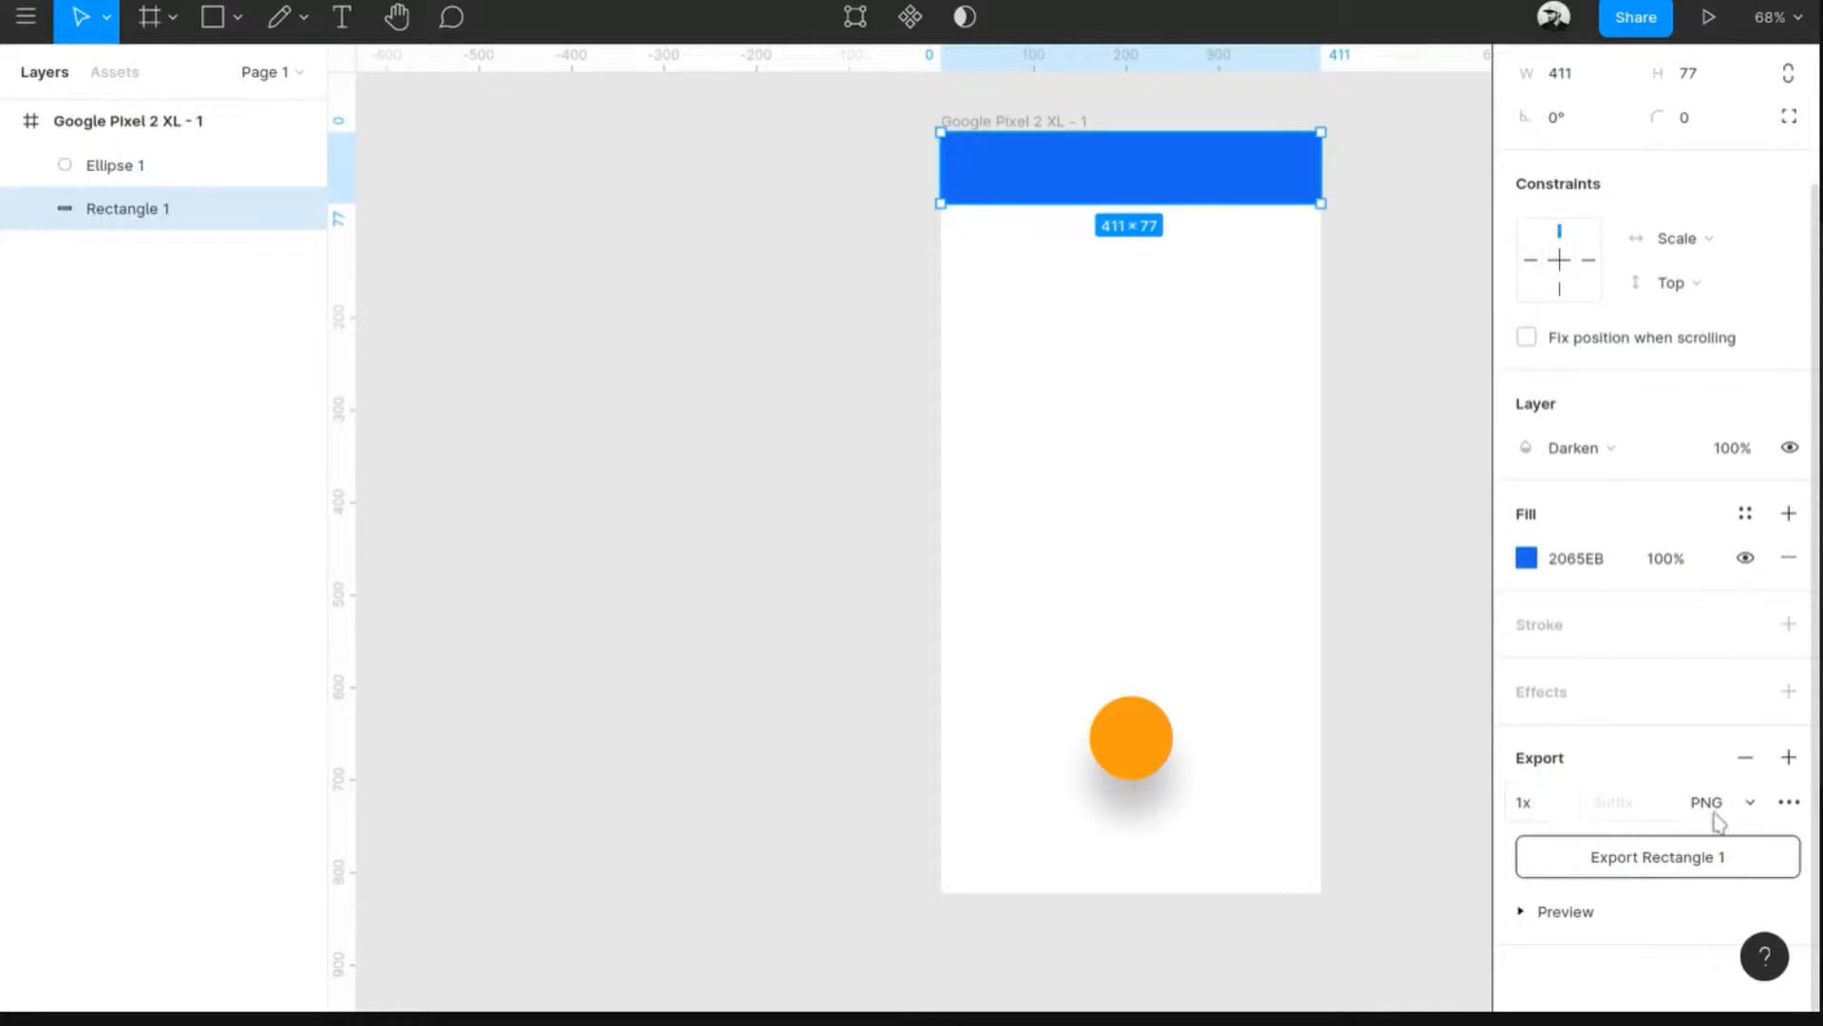
{"action": "left_click", "coordinate": [1549, 916]}
{"action": "scroll", "coordinate": [1612, 862], "scroll_direction": "down", "scroll_amount": 1}
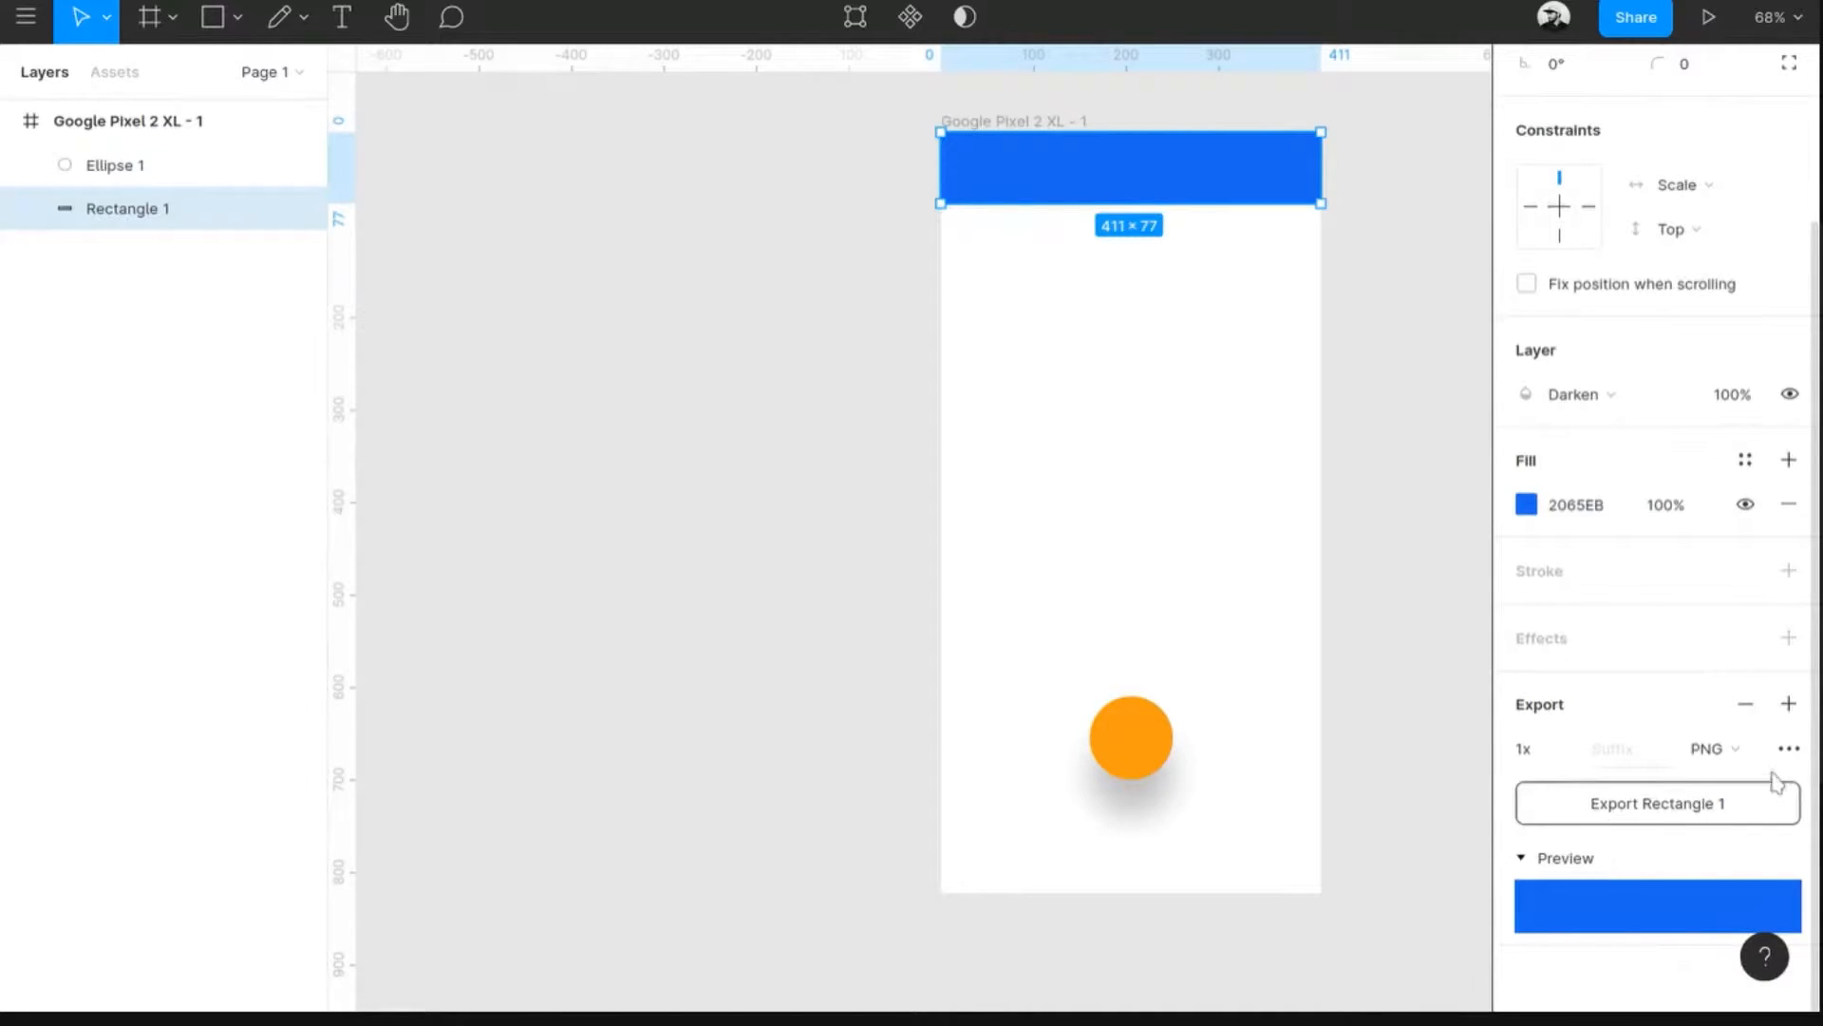
- Review the file formats and preview available for exporting the blue header rectangle
{"action": "left_click", "coordinate": [1715, 756]}
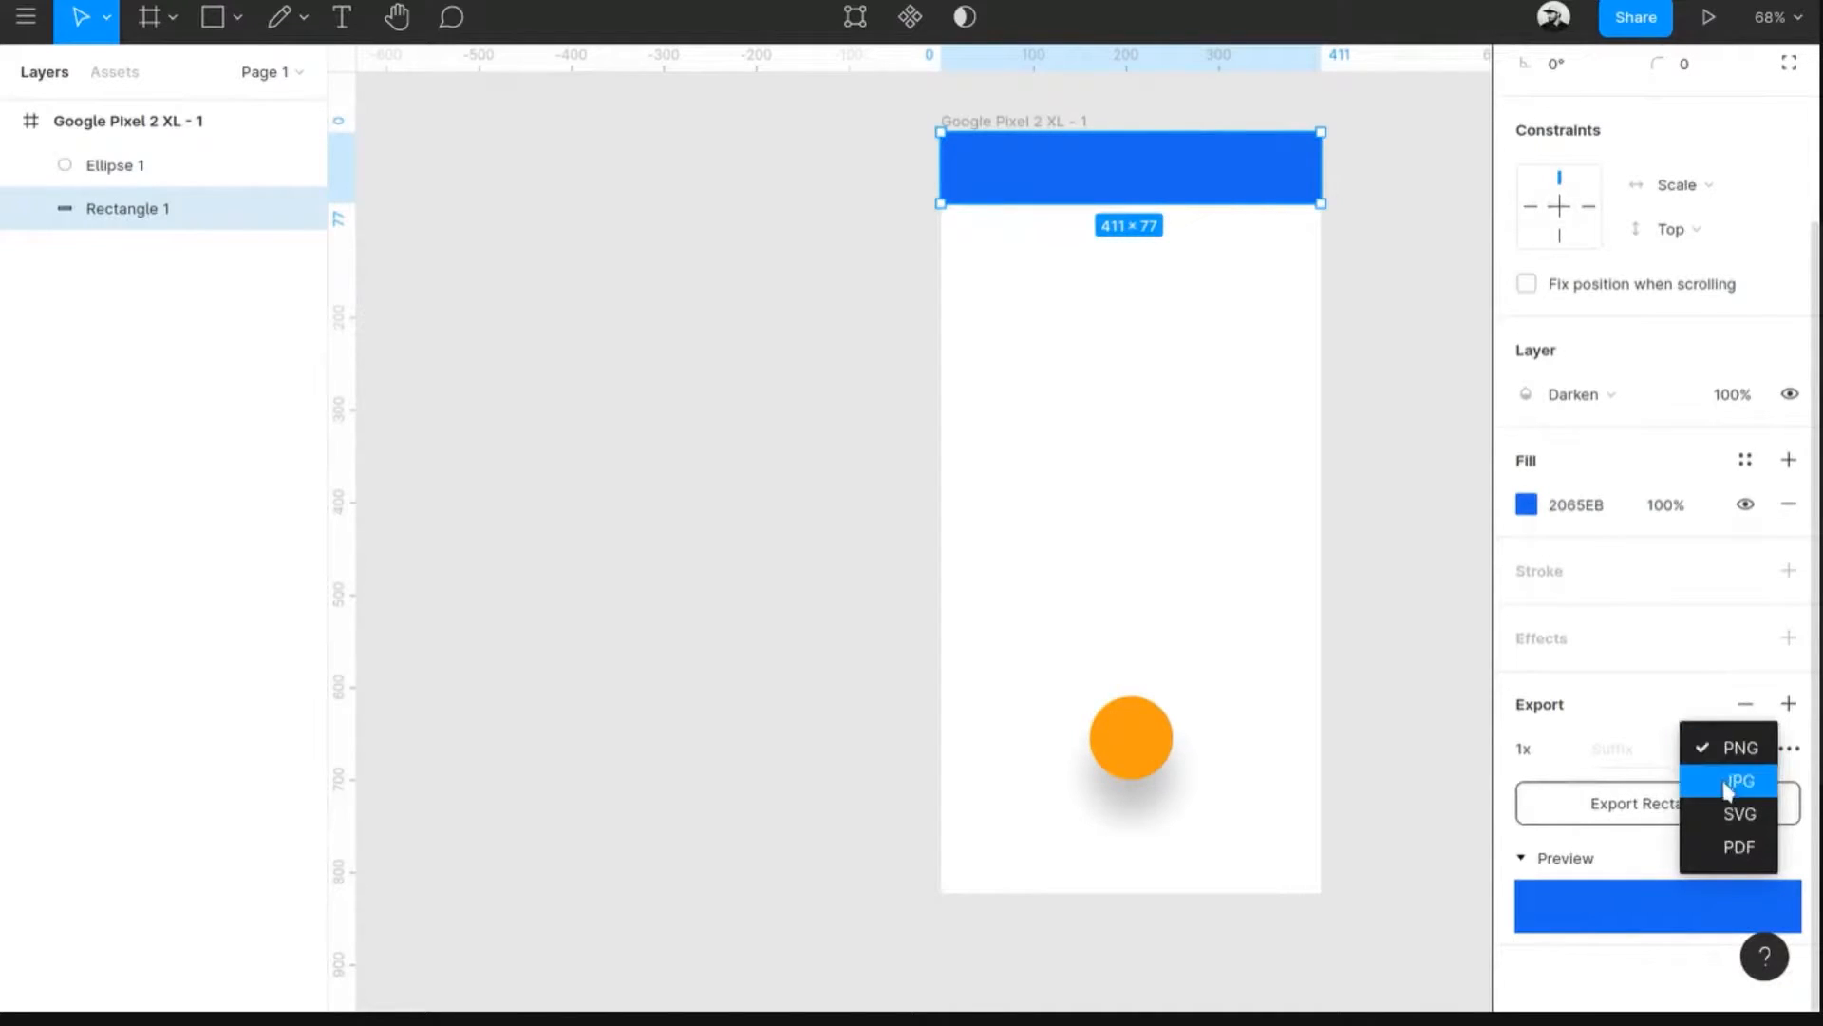
{"action": "left_click", "coordinate": [1625, 839]}
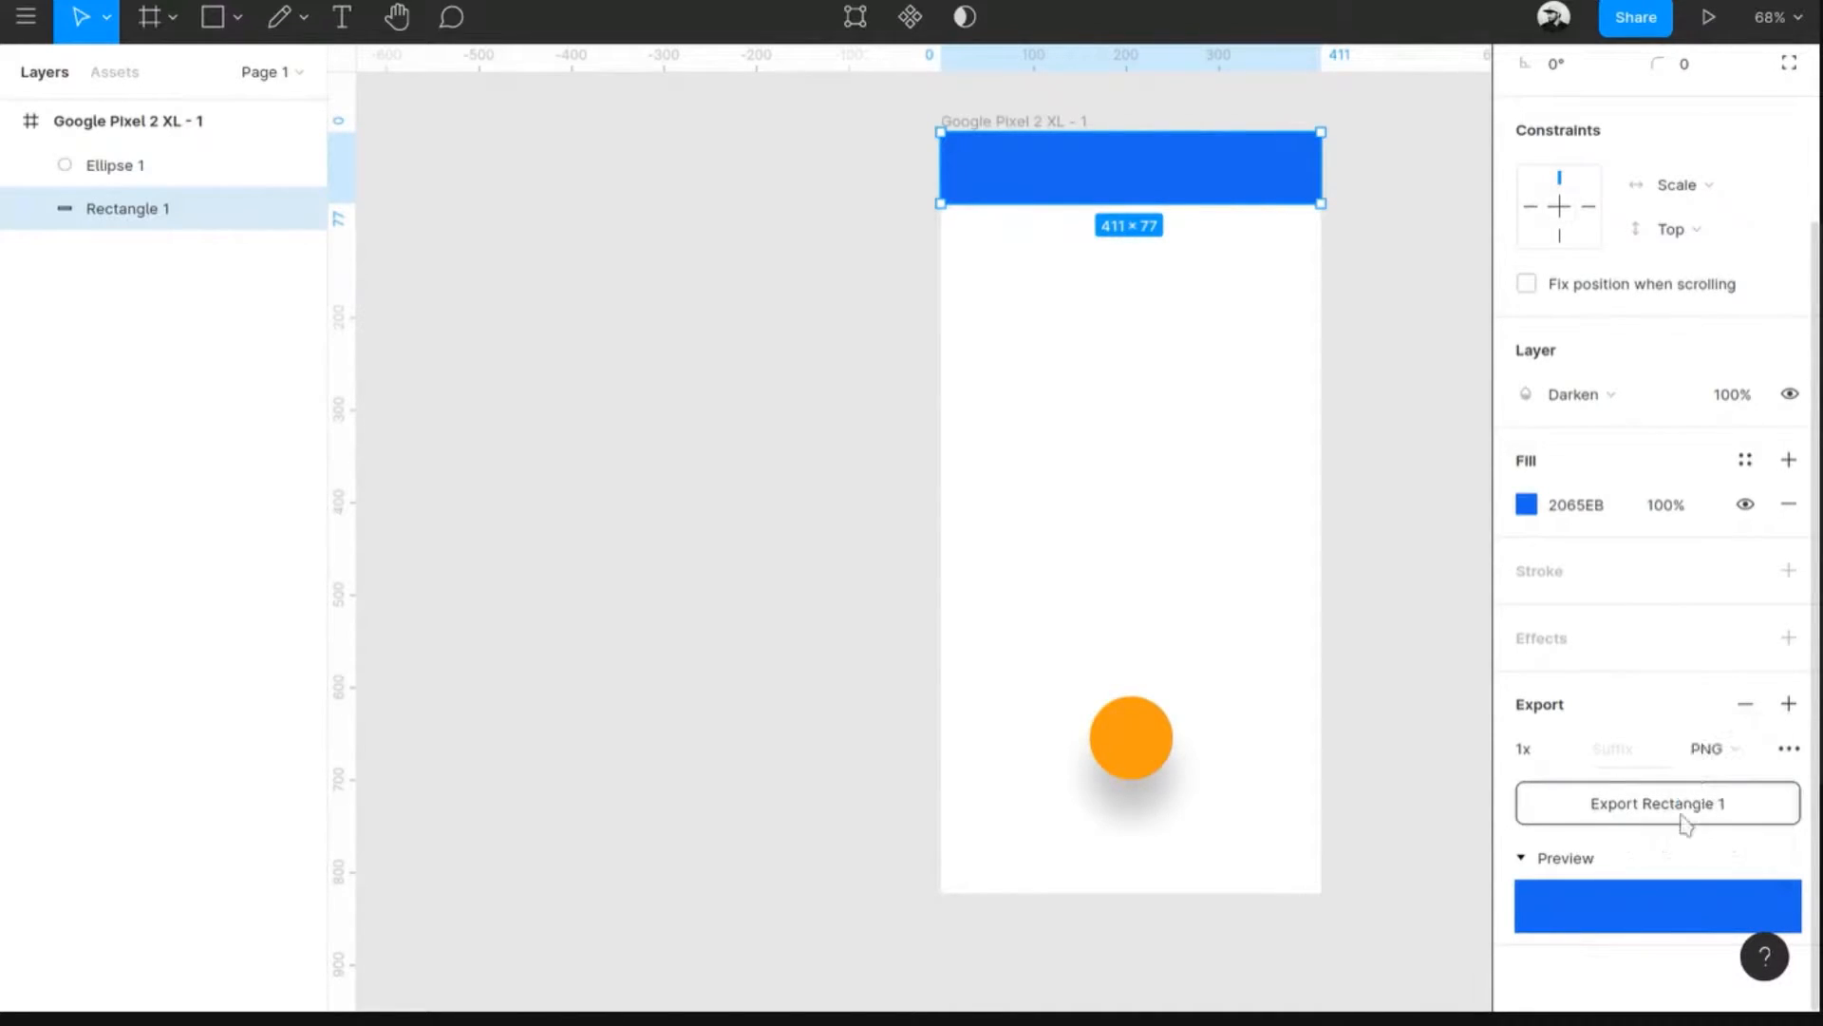
{"action": "left_click", "coordinate": [1189, 513]}
{"action": "left_click", "coordinate": [1170, 172]}
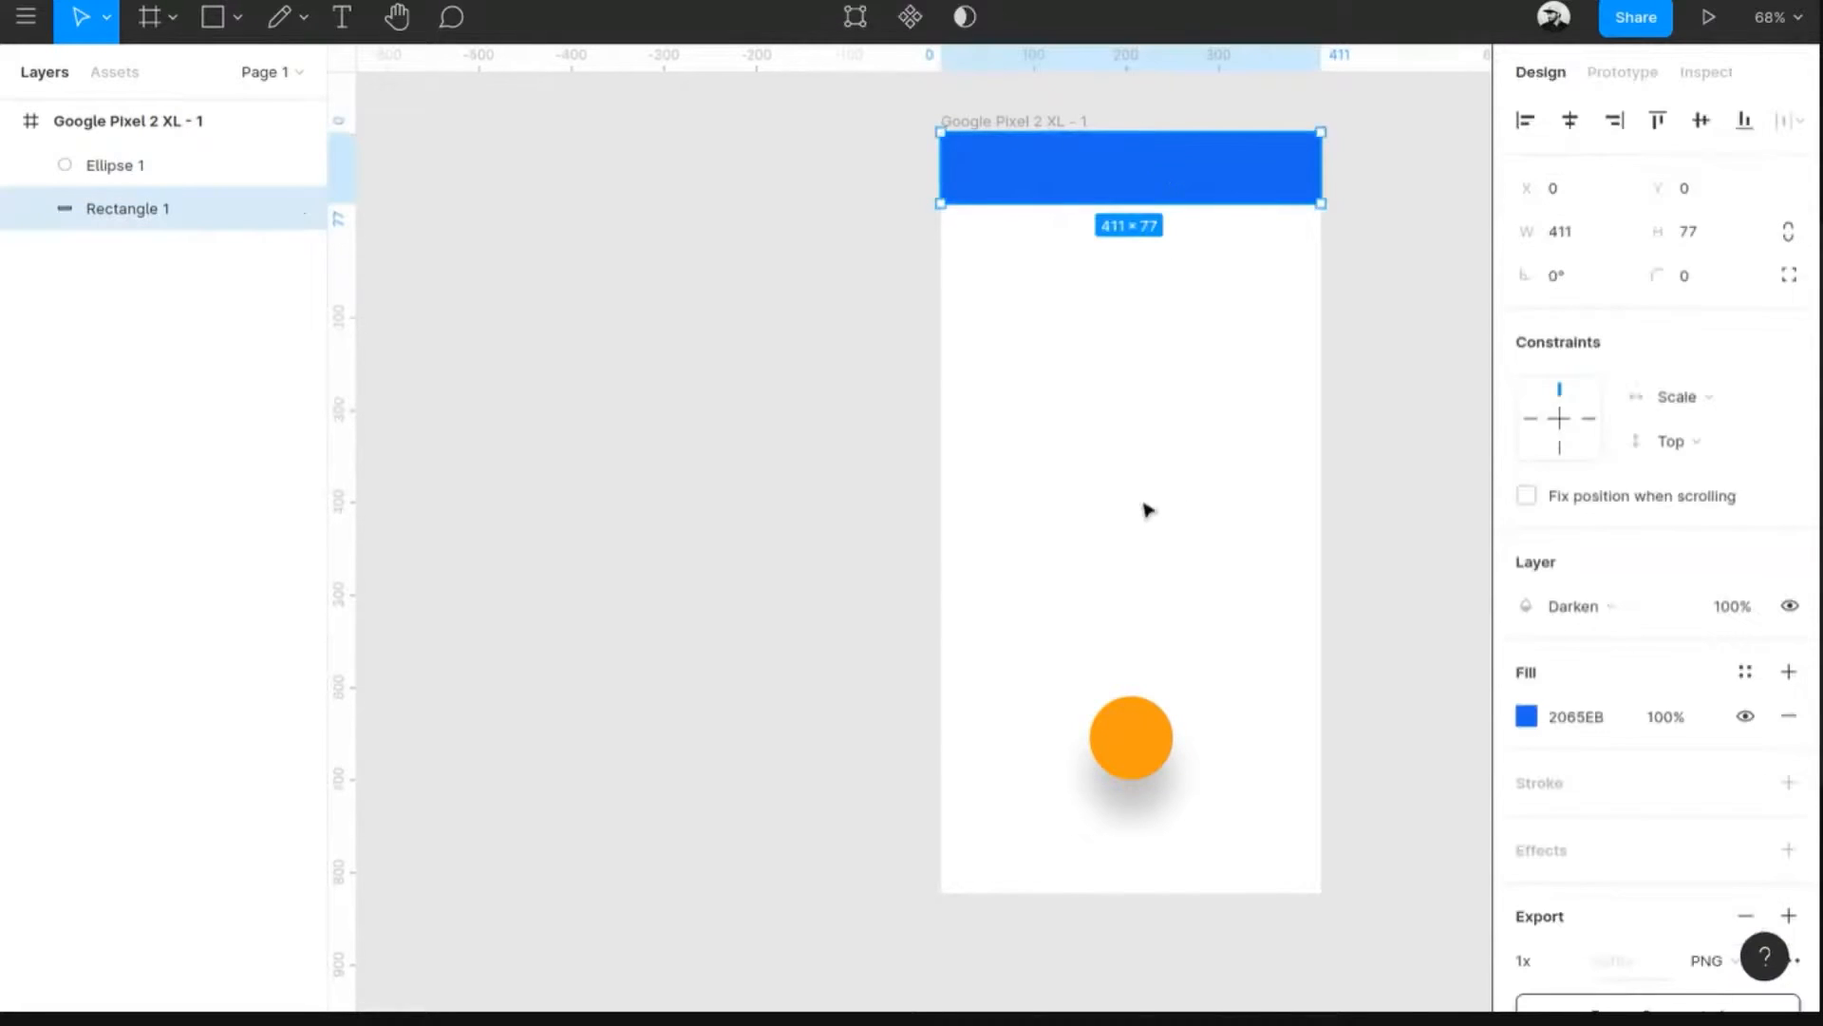
{"action": "scroll", "coordinate": [1614, 700], "scroll_direction": "down", "scroll_amount": 3}
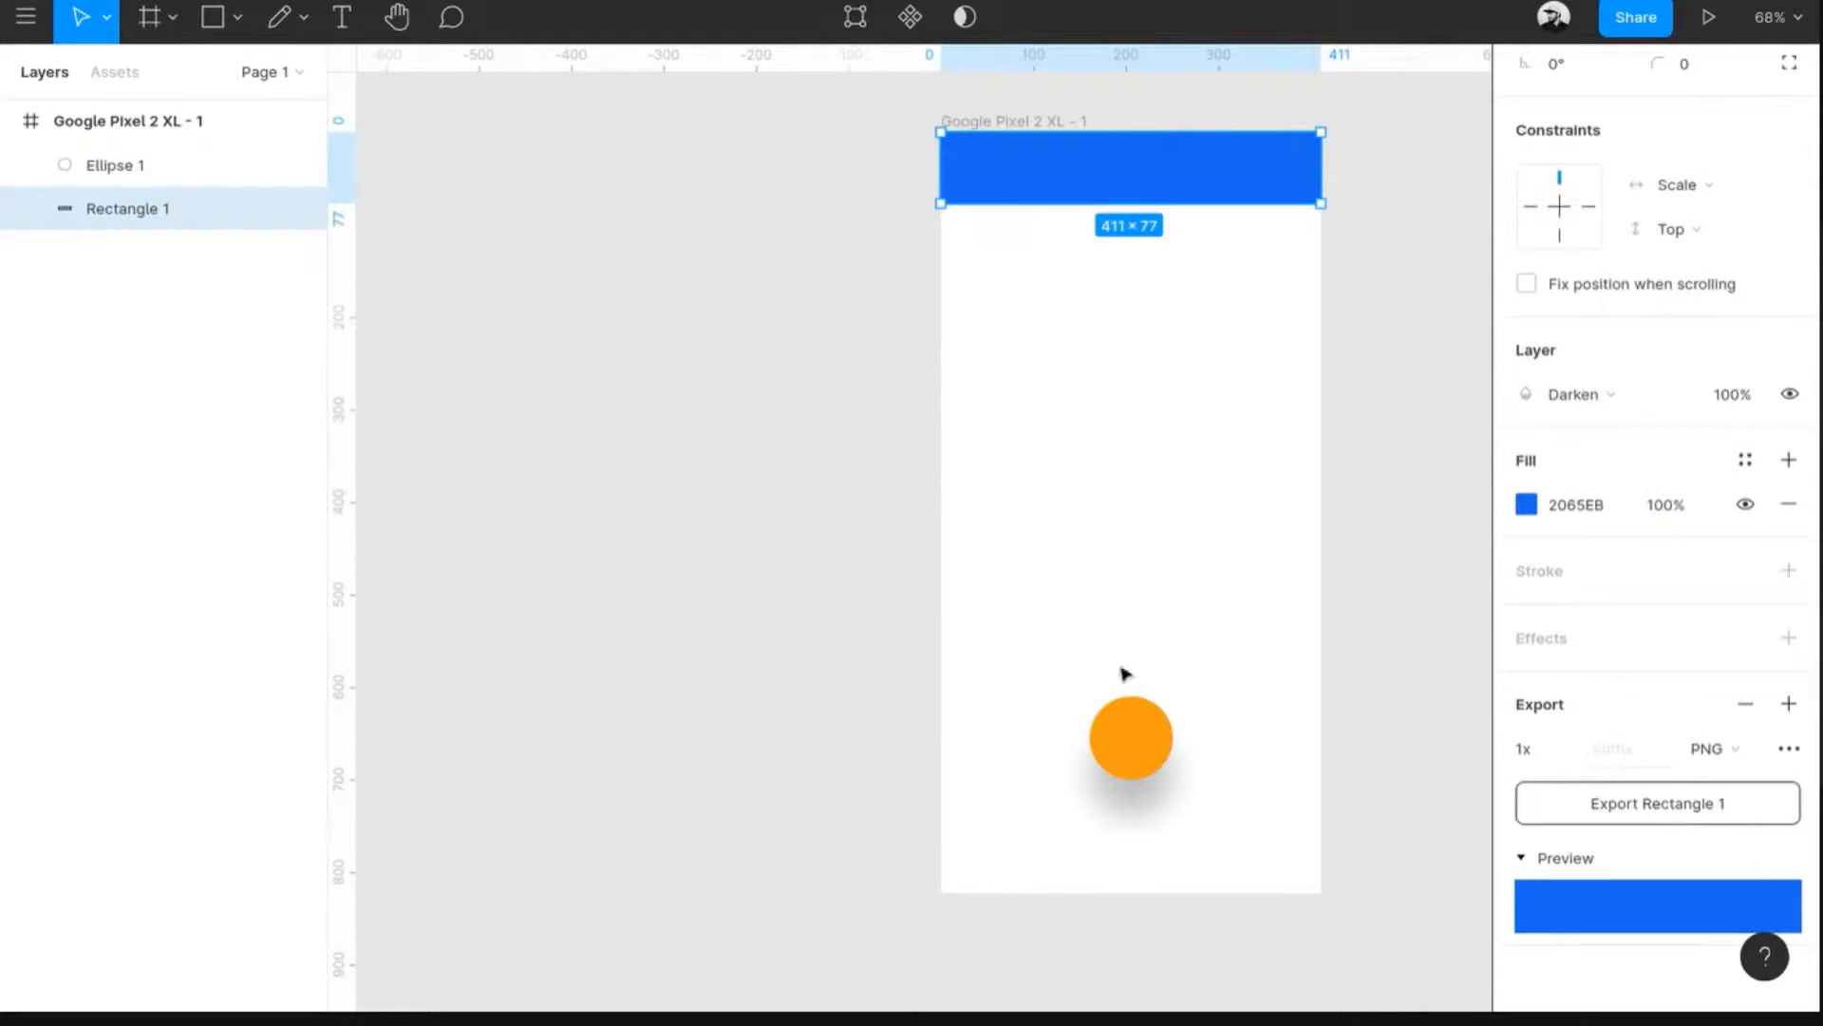
{"action": "mouse_move", "coordinate": [1445, 4]}
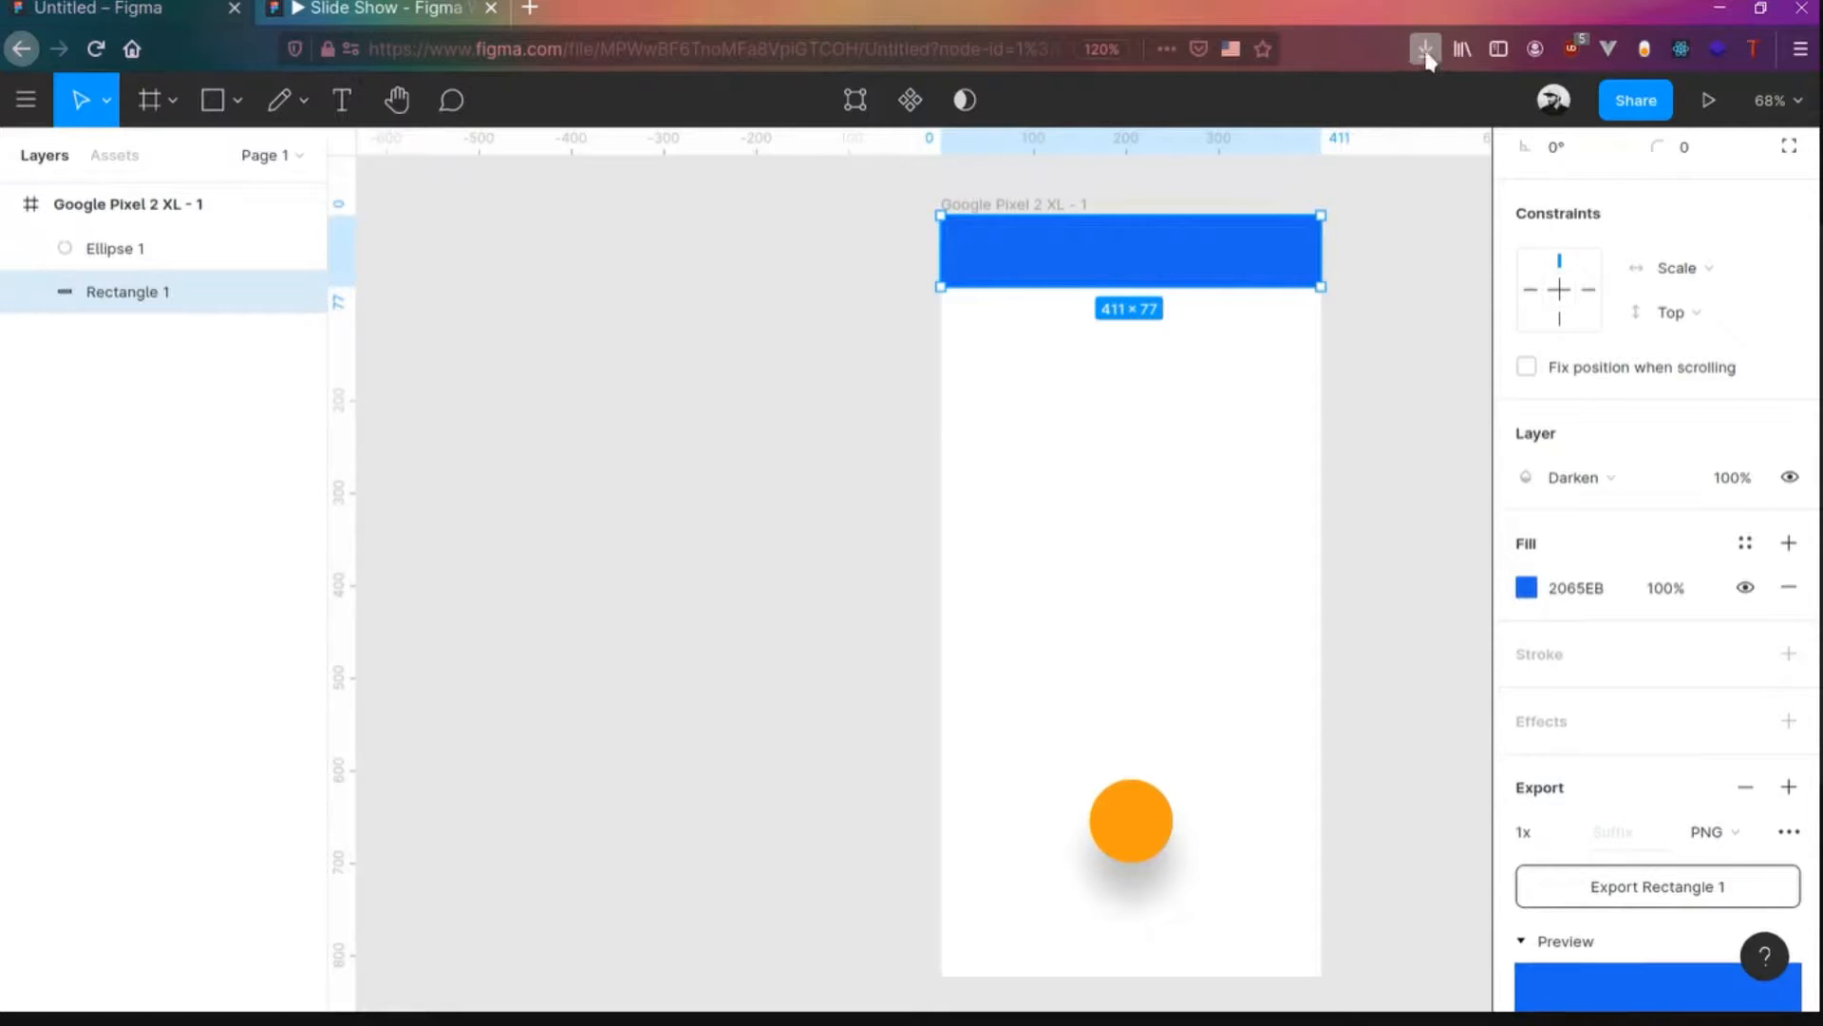
{"action": "left_click", "coordinate": [1360, 424]}
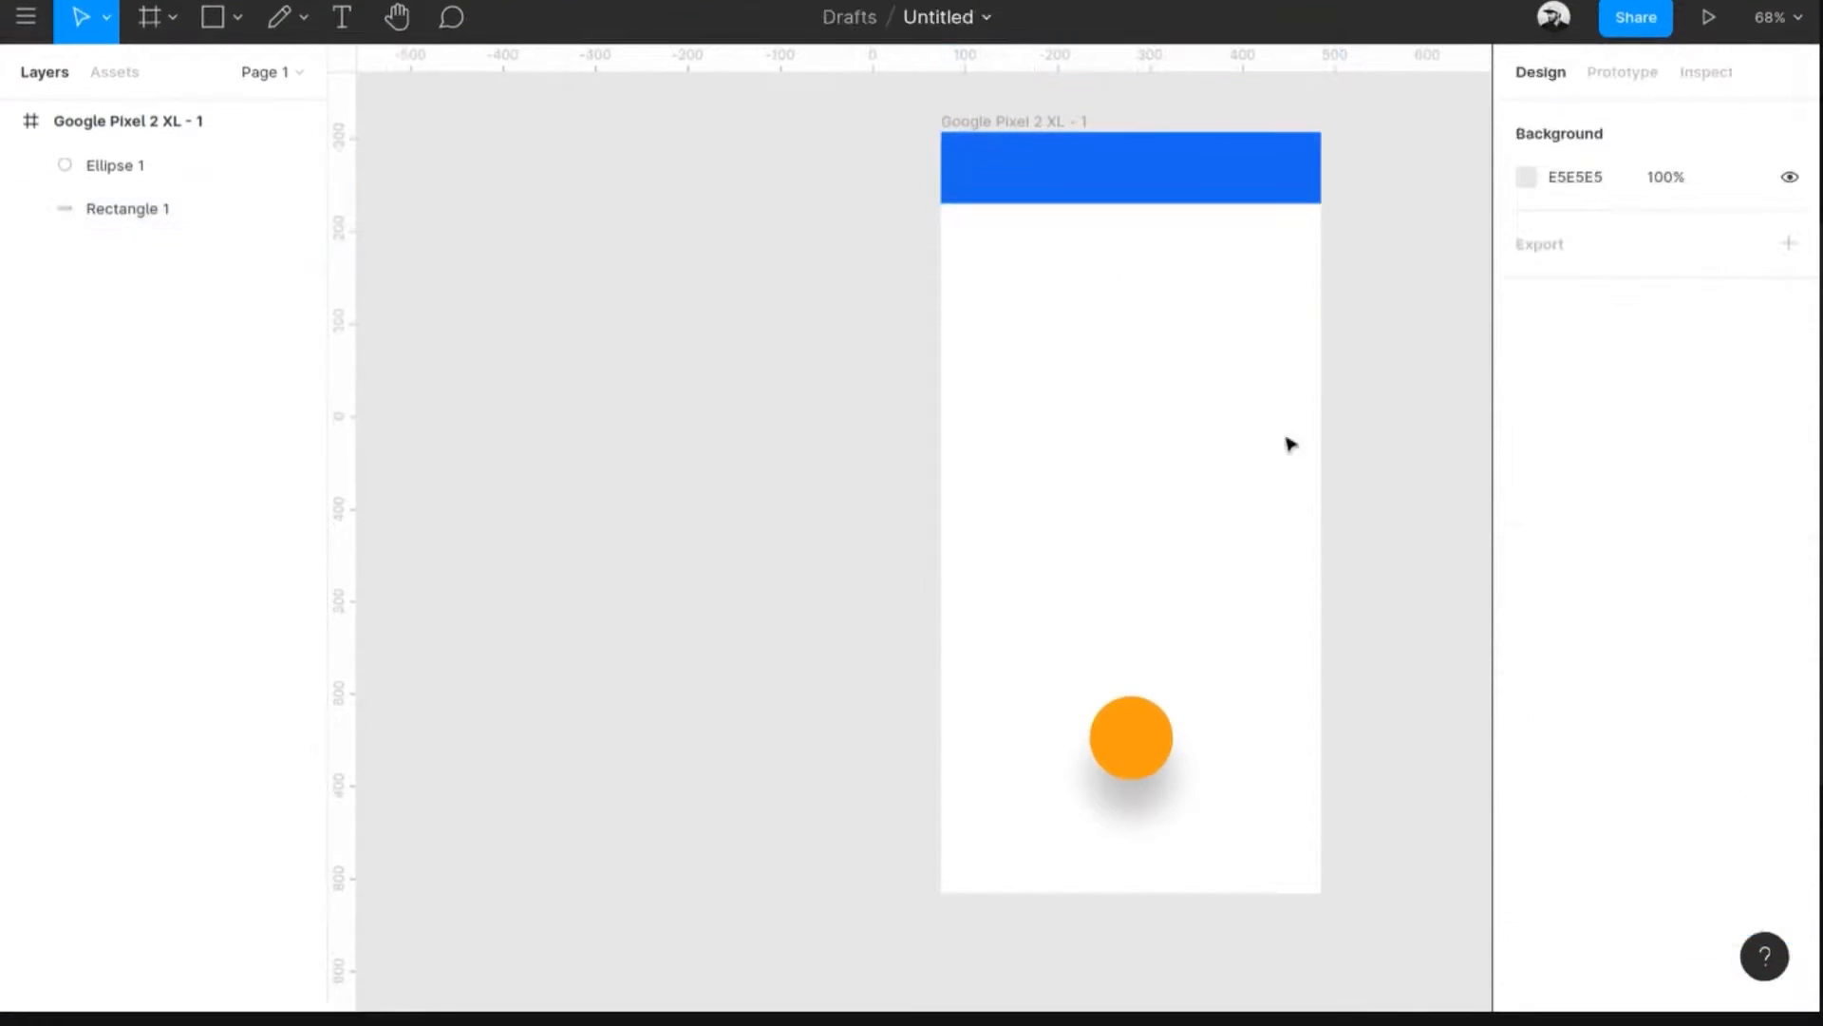
- Delete the blue header rectangle and the orange circle from the phone frame
{"action": "scroll", "coordinate": [764, 467], "scroll_direction": "down", "scroll_amount": 2}
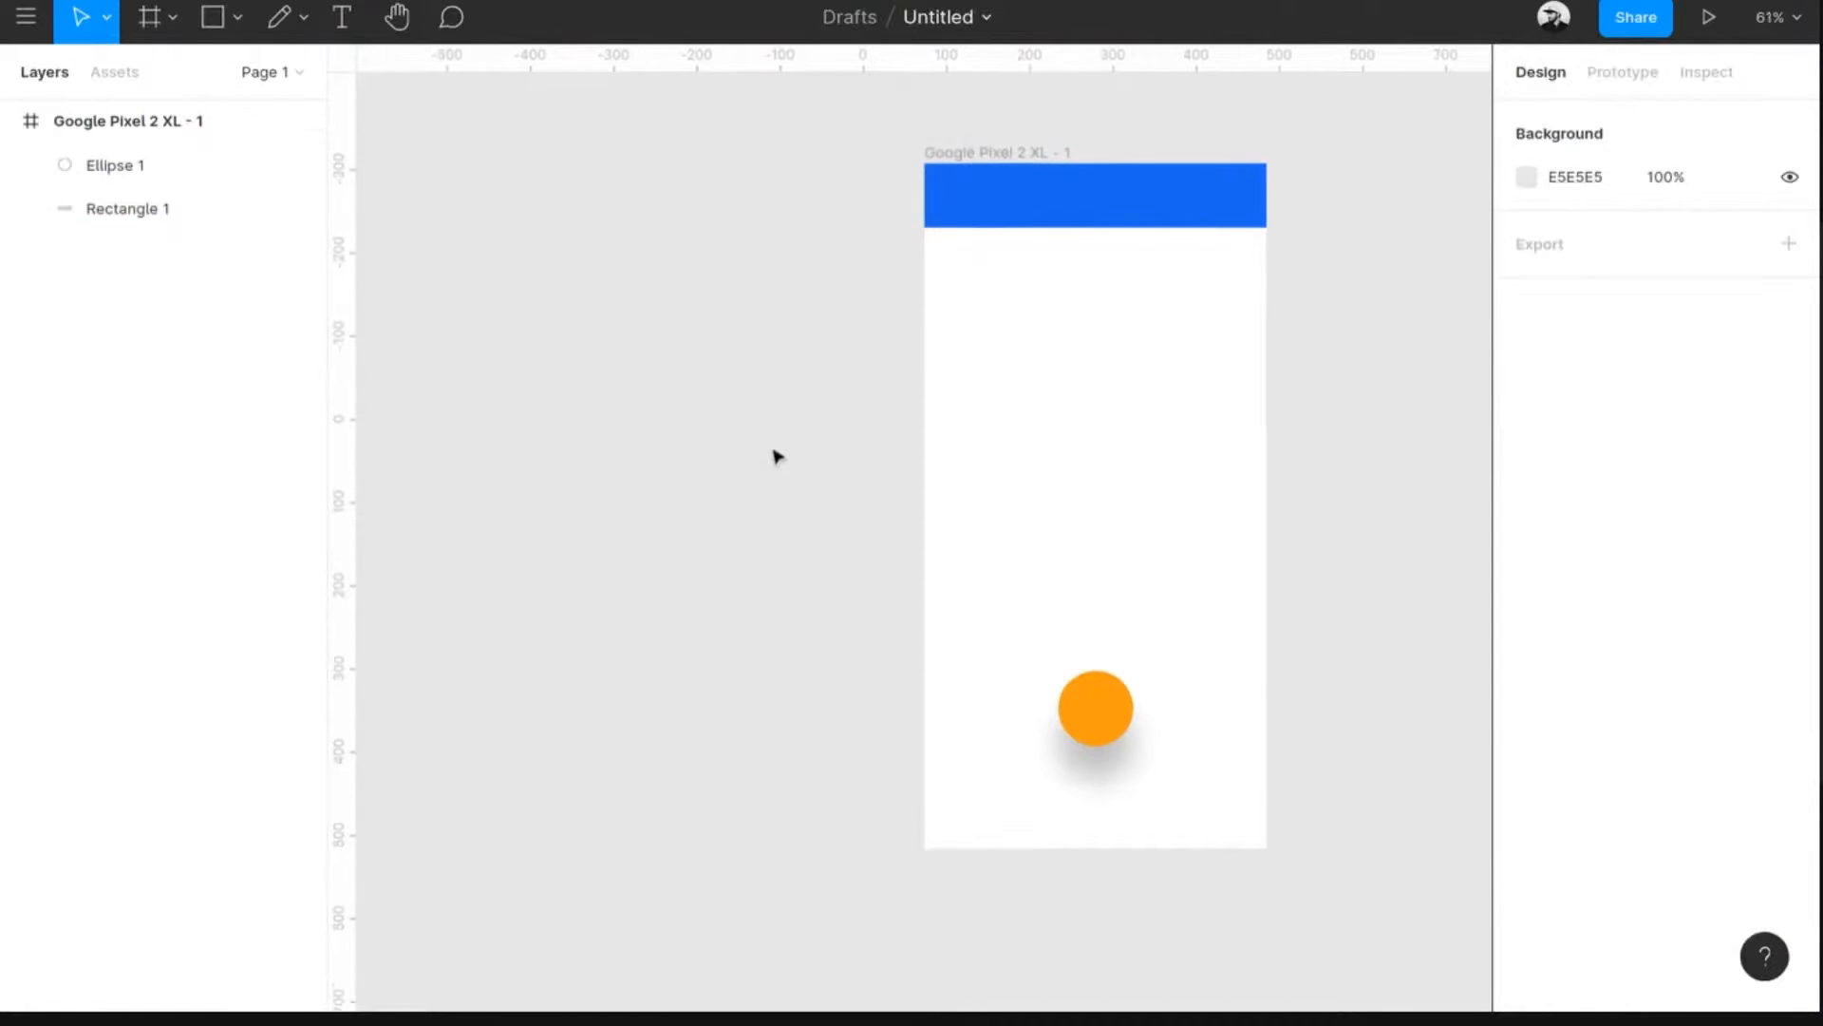
{"action": "scroll", "coordinate": [795, 481], "scroll_direction": "right", "scroll_amount": 2}
{"action": "scroll", "coordinate": [972, 484], "scroll_direction": "up", "scroll_amount": 2}
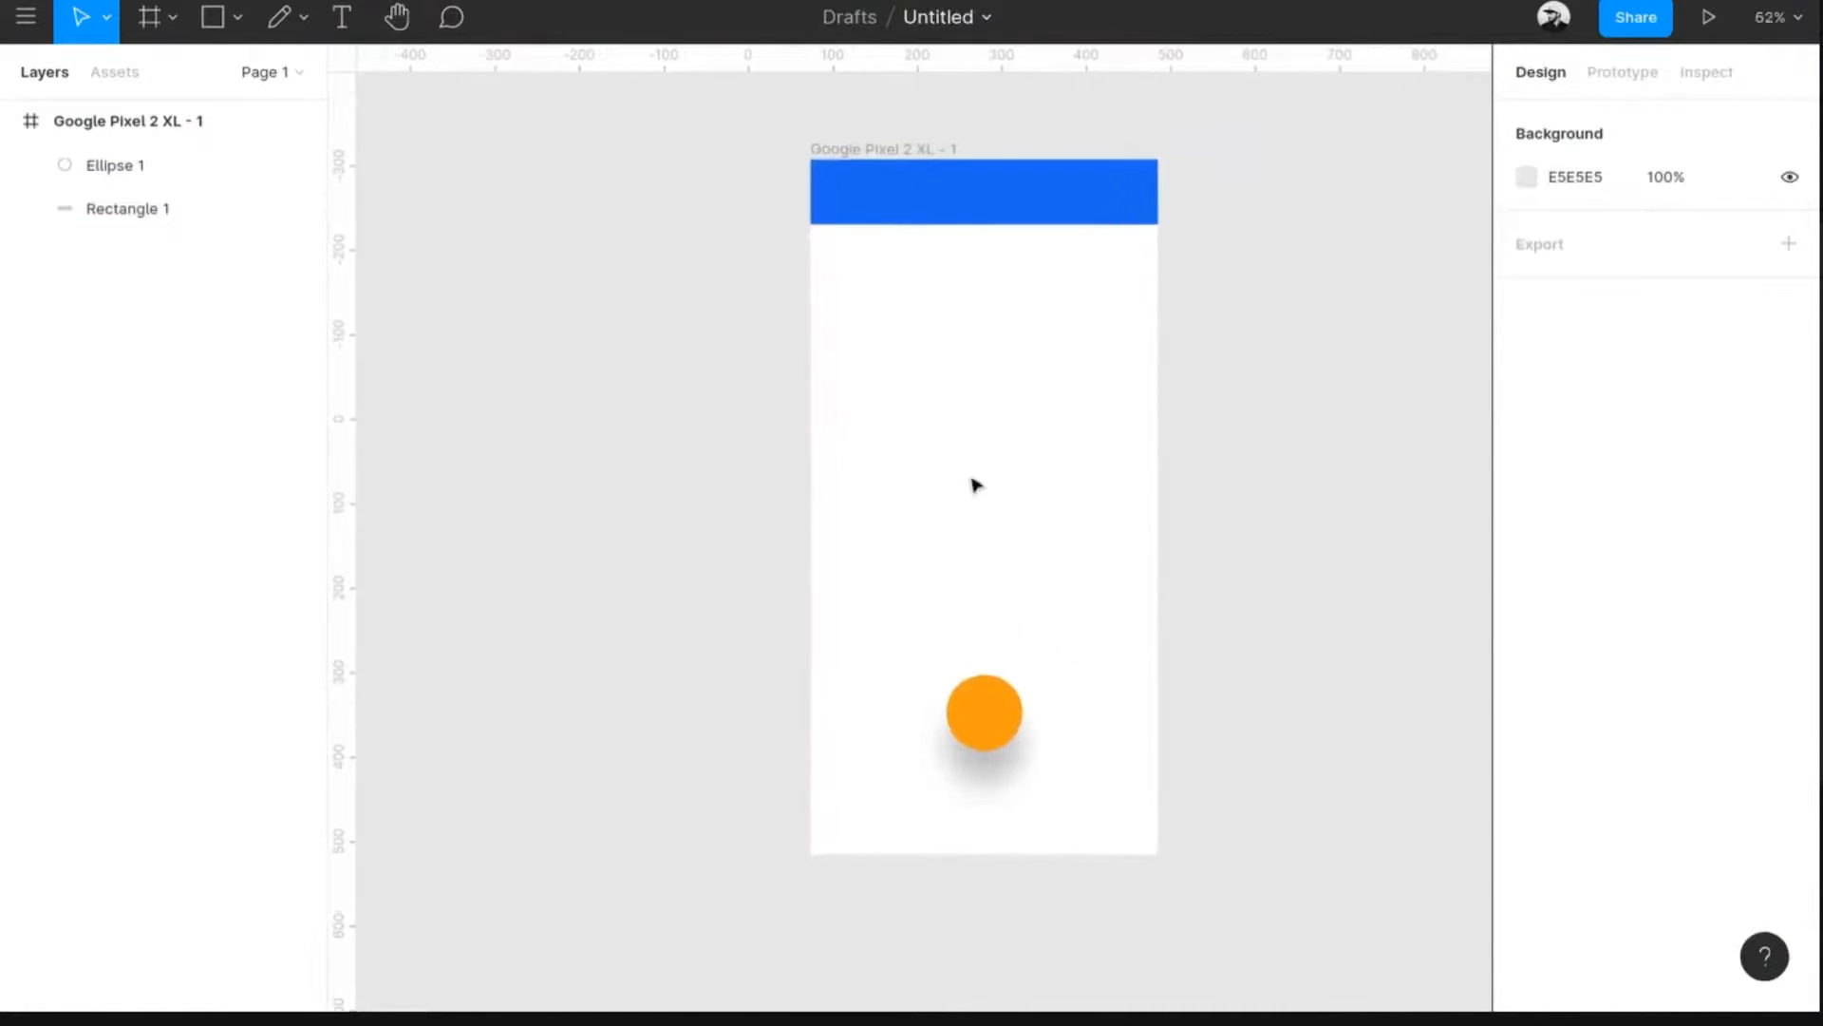
{"action": "scroll", "coordinate": [978, 467], "scroll_direction": "right", "scroll_amount": 1}
{"action": "scroll", "coordinate": [1030, 470], "scroll_direction": "up", "scroll_amount": 1}
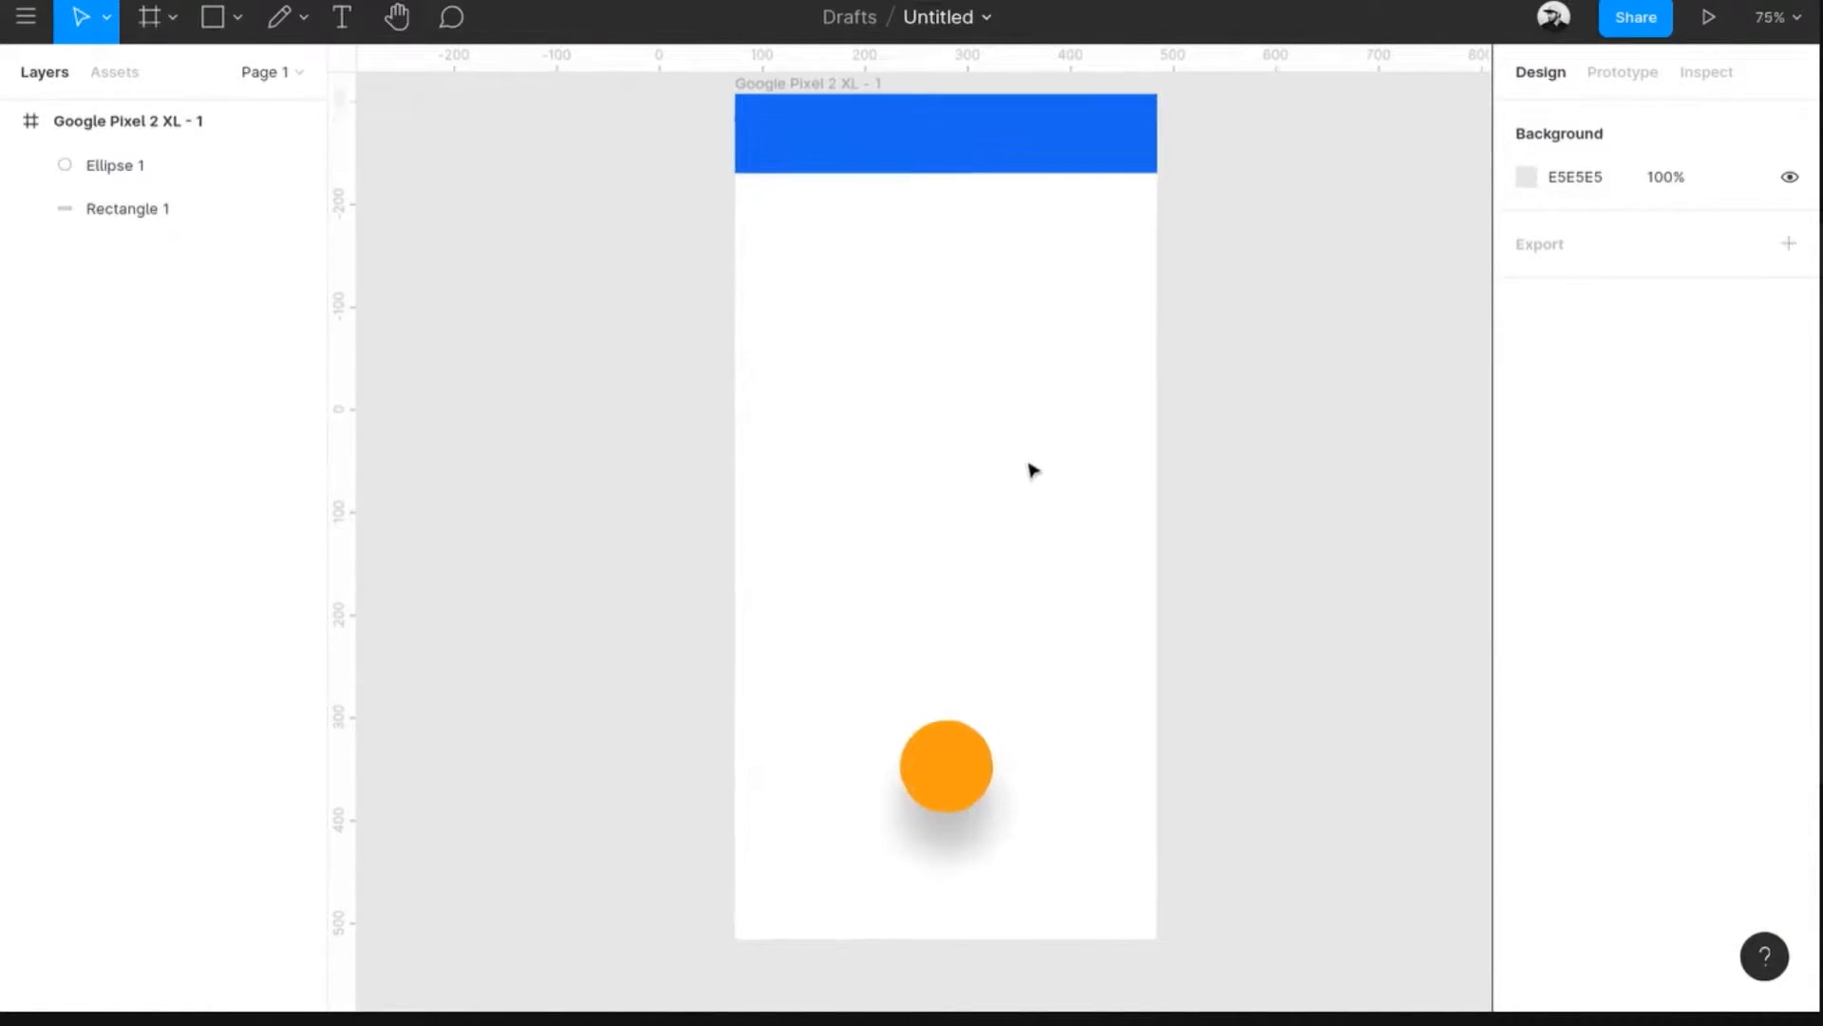
{"action": "scroll", "coordinate": [1035, 268], "scroll_direction": "up", "scroll_amount": 1}
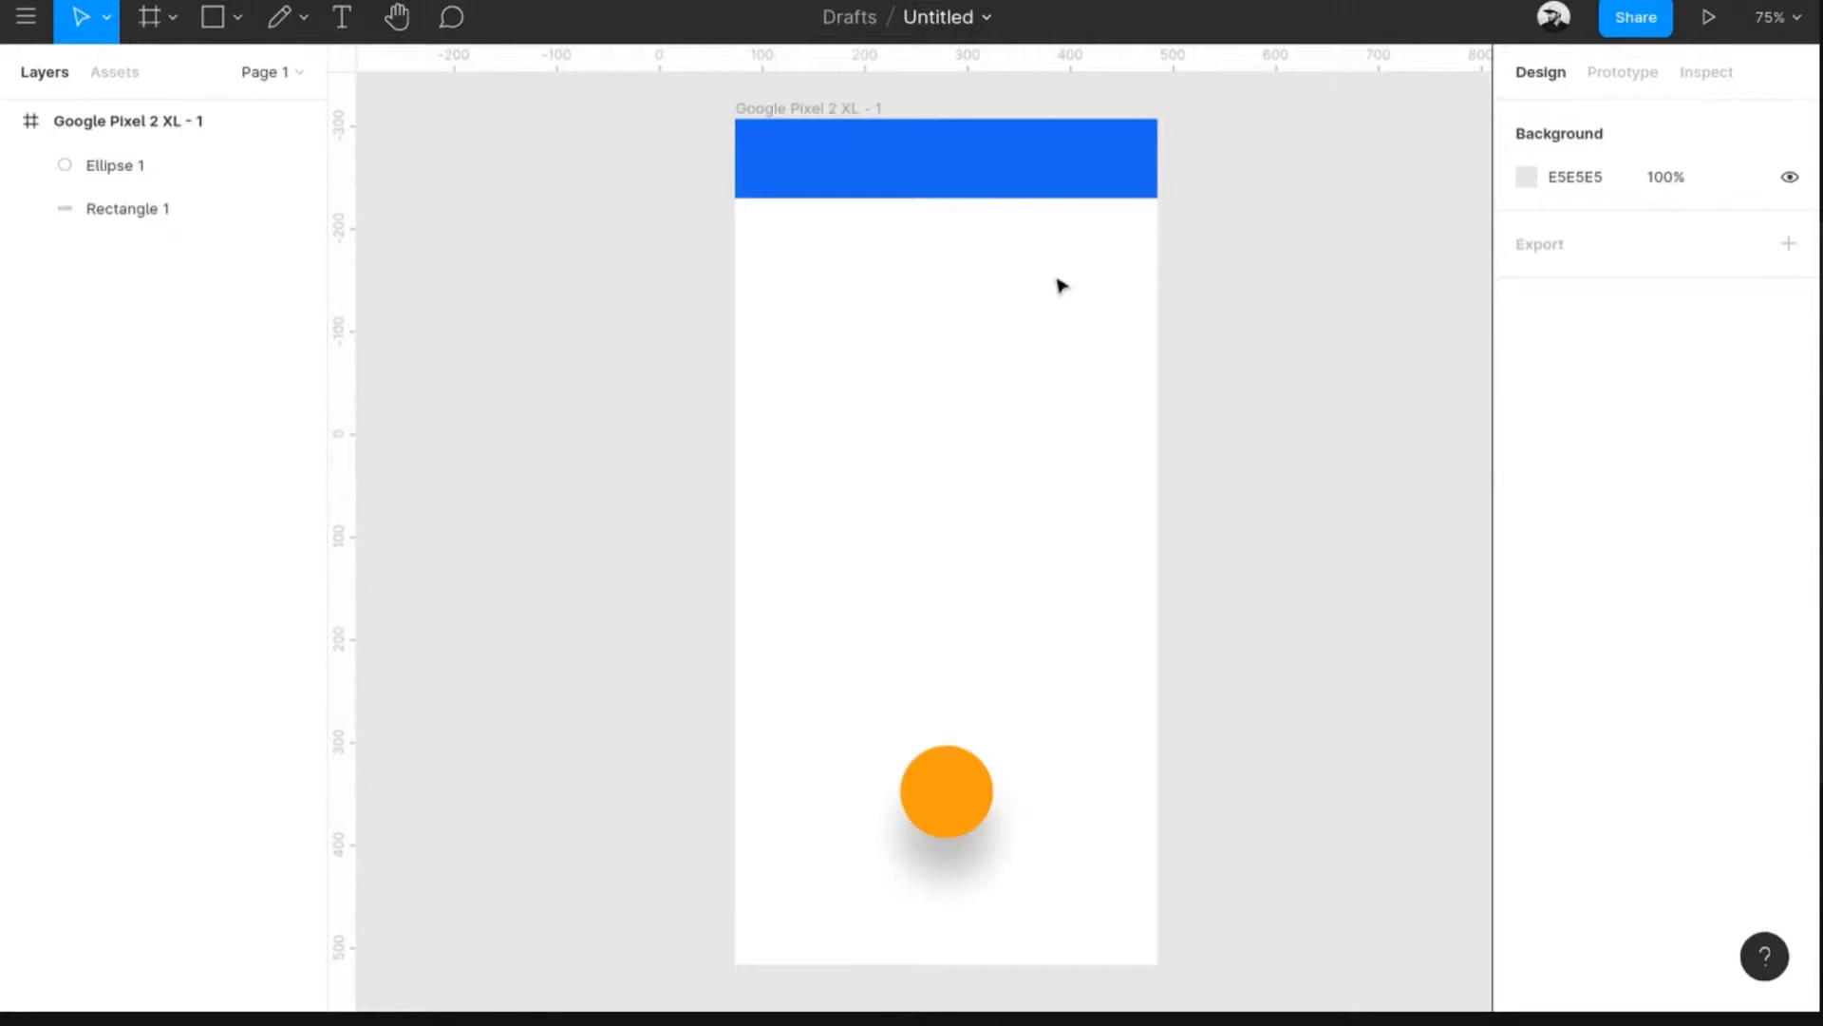
{"action": "left_click", "coordinate": [1018, 190]}
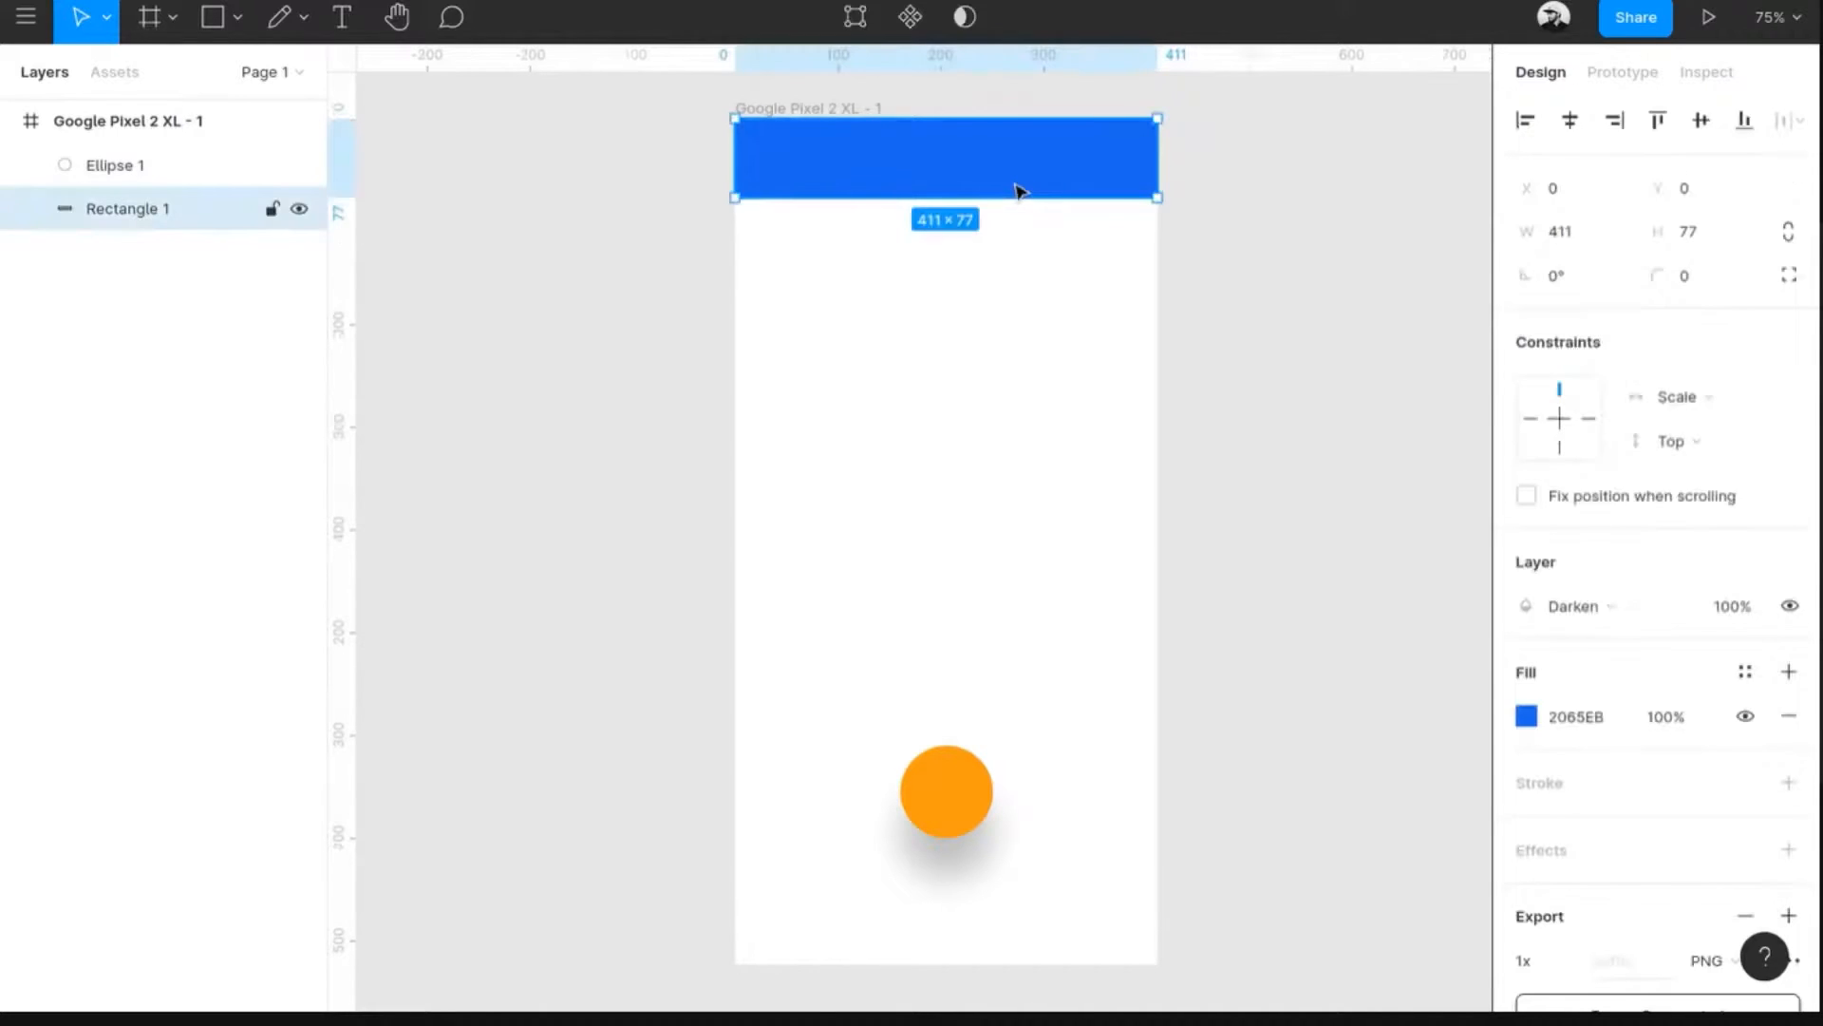
{"action": "key", "text": "Delete"}
{"action": "left_click", "coordinate": [953, 812]}
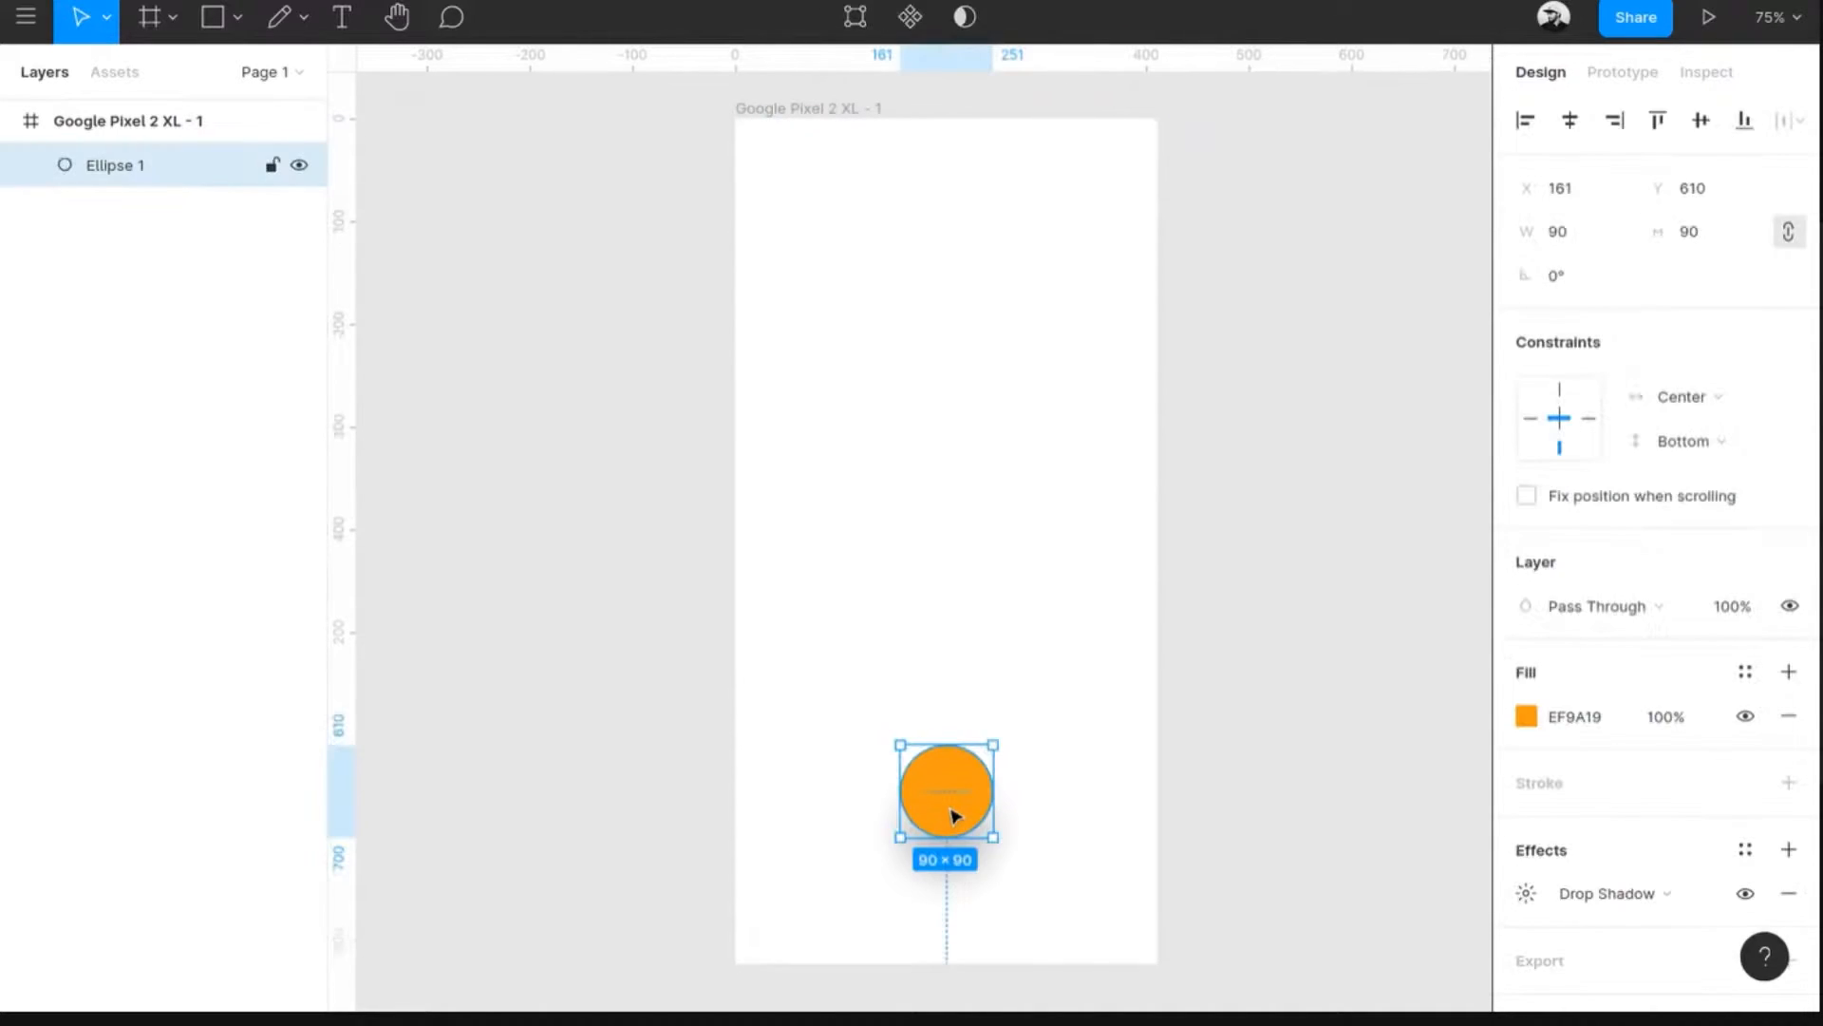
{"action": "key", "text": "Delete"}
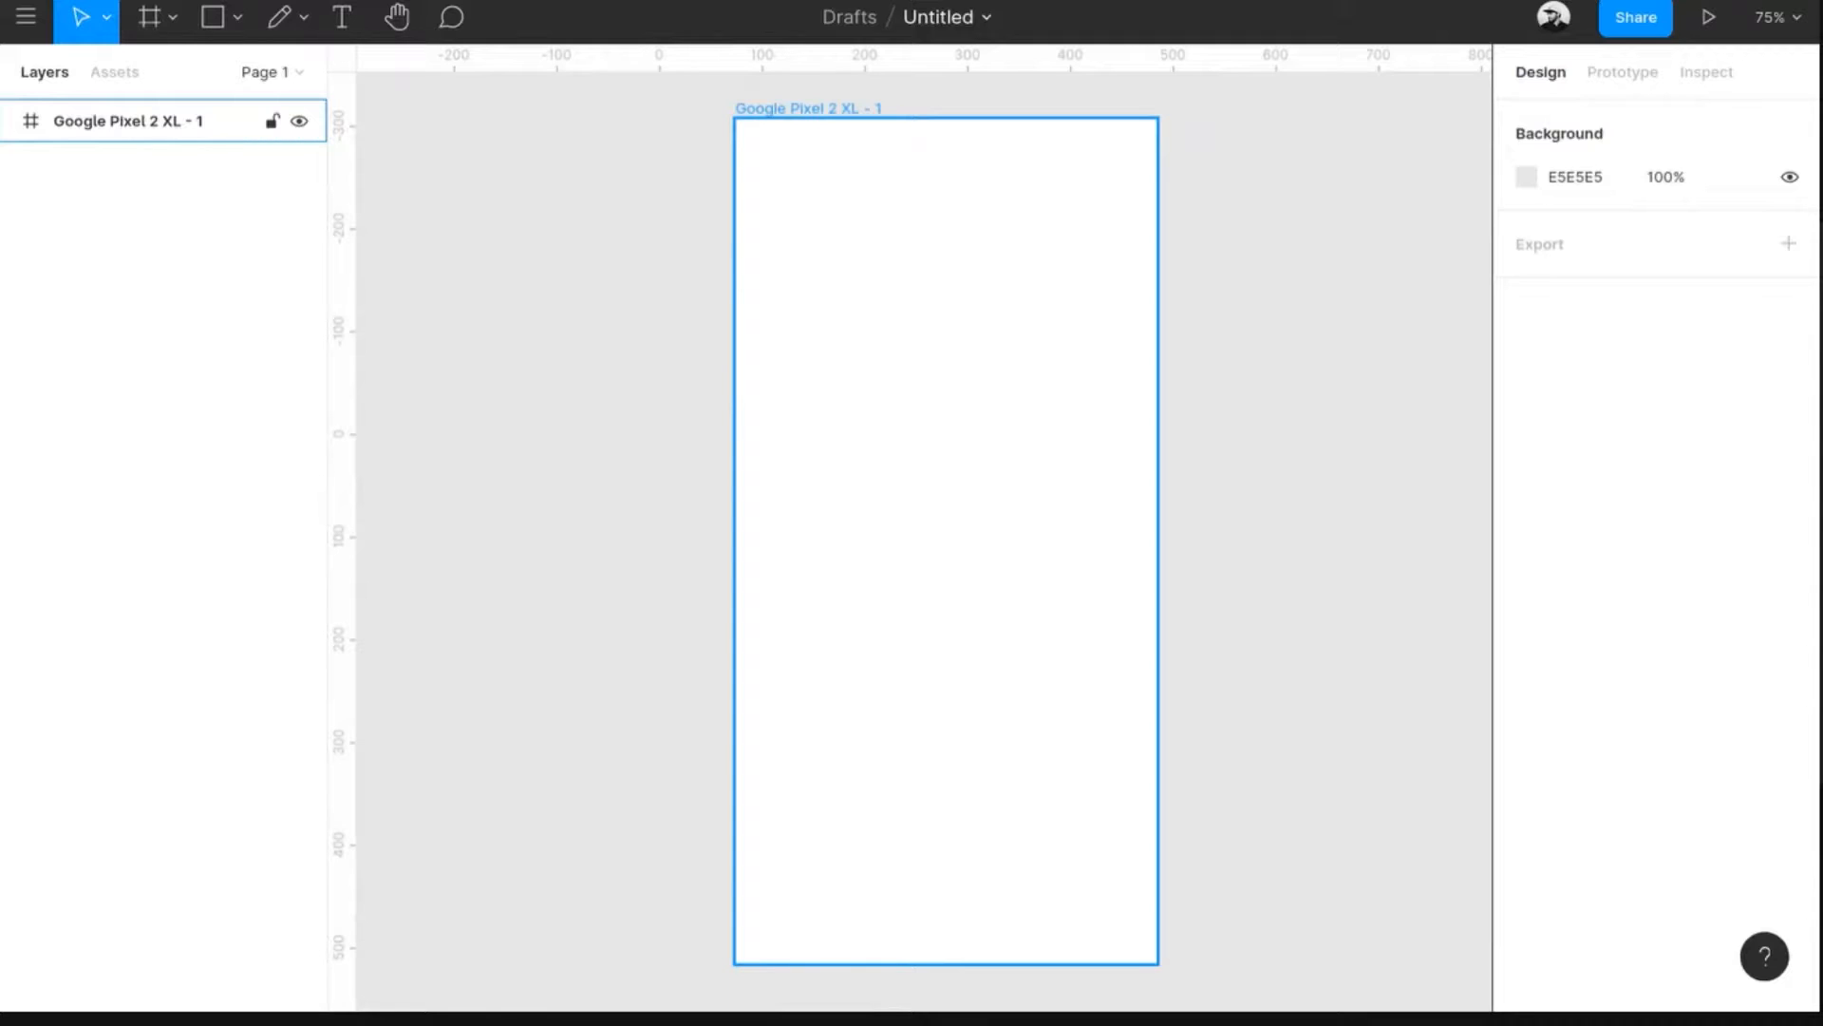
- Check the file's sharing options, including the permission choices for anyone with the link
{"action": "left_click", "coordinate": [1213, 631]}
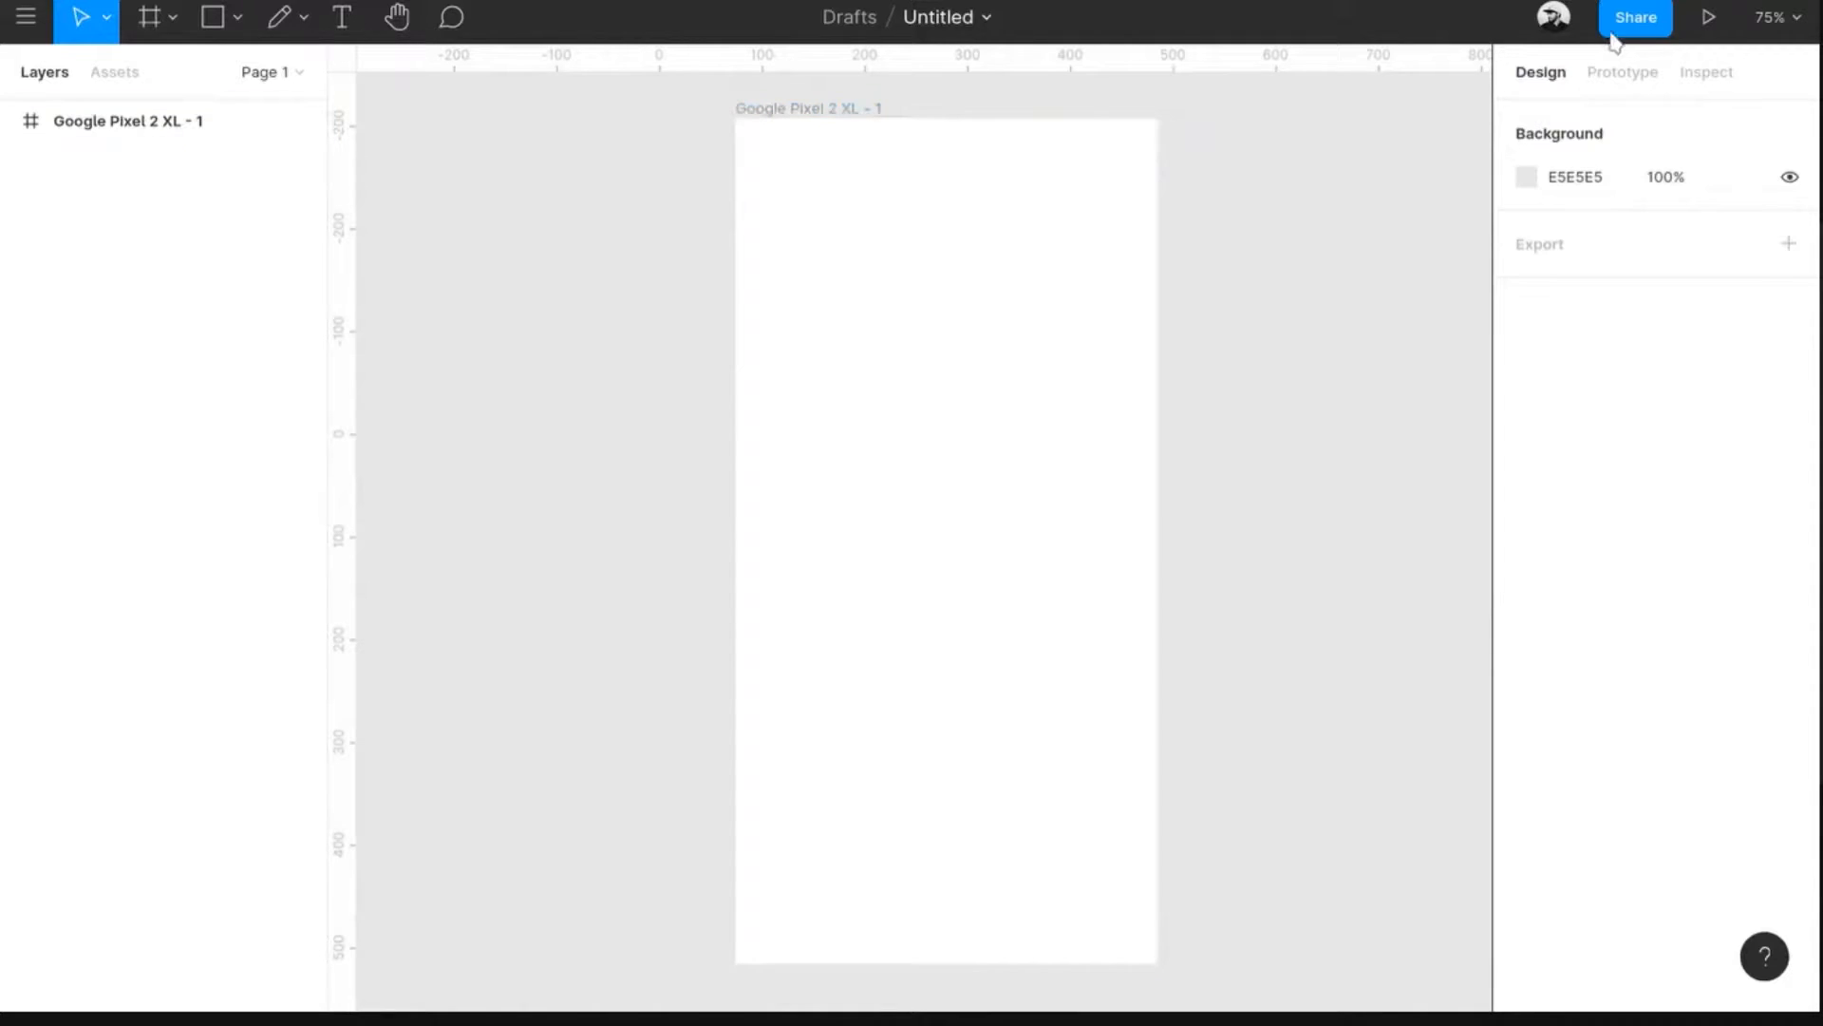
{"action": "left_click", "coordinate": [1646, 19]}
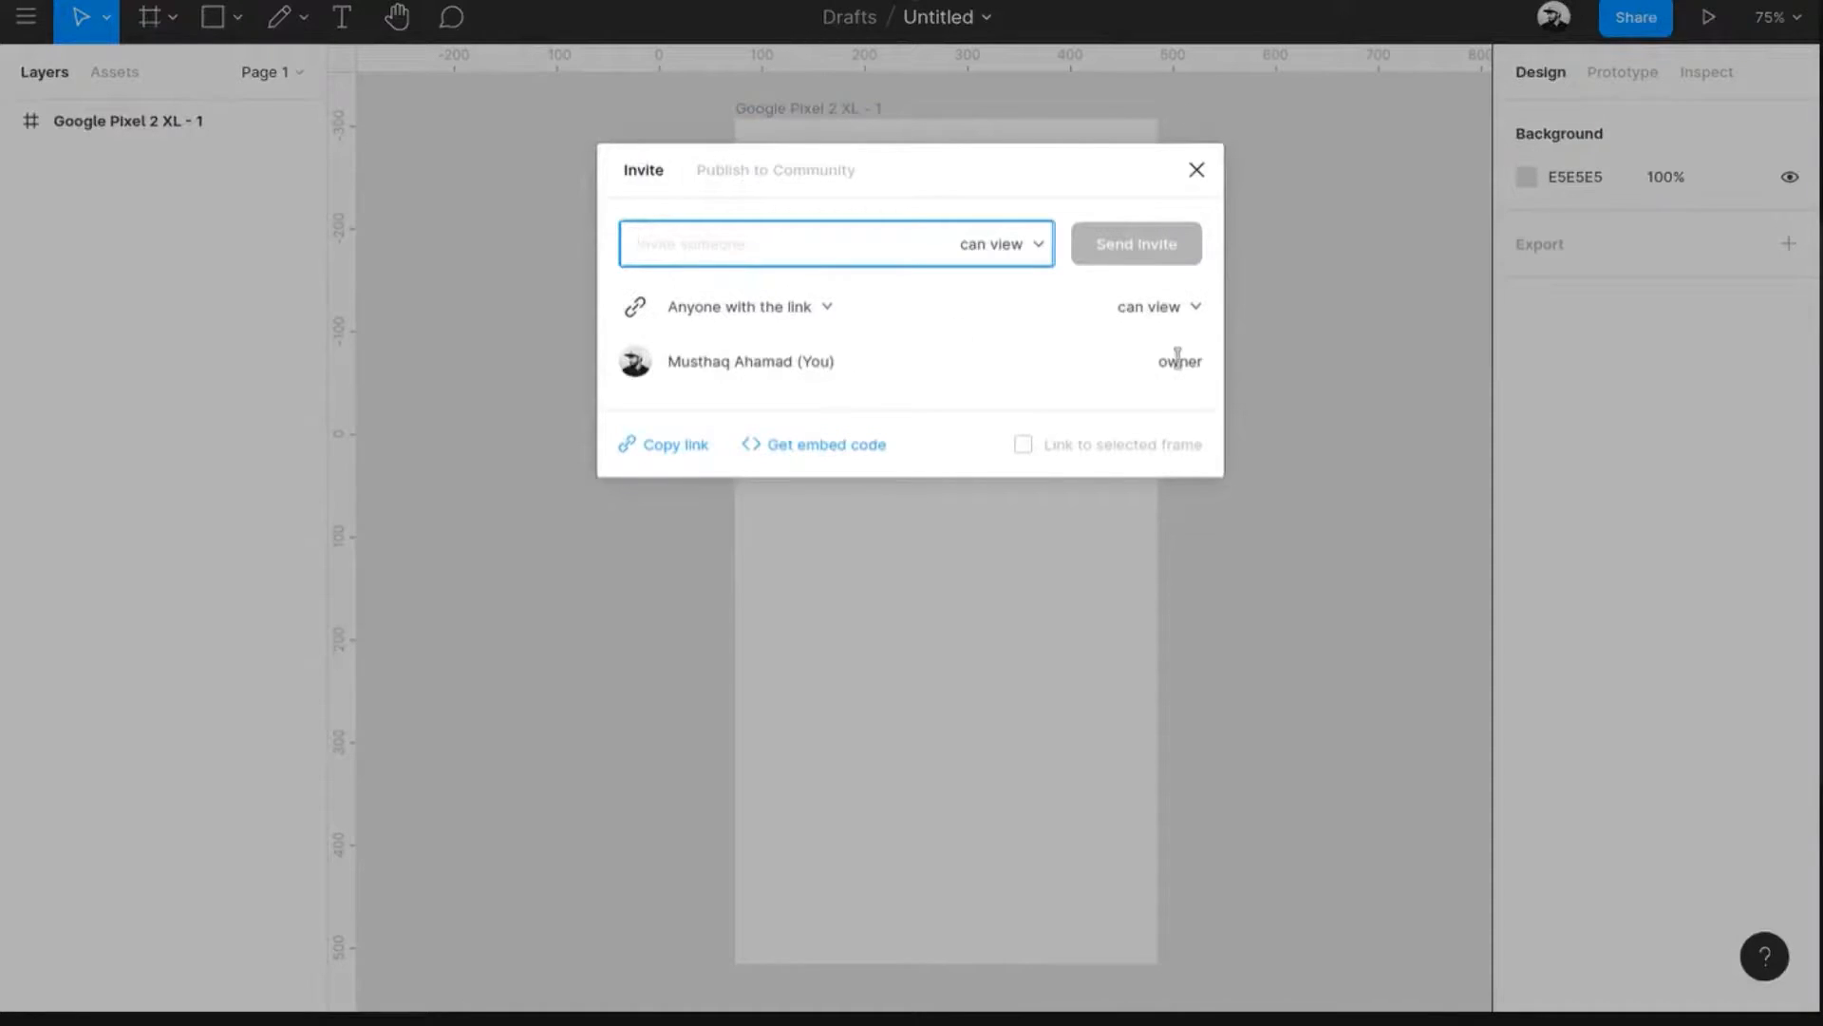
{"action": "left_click", "coordinate": [1176, 306]}
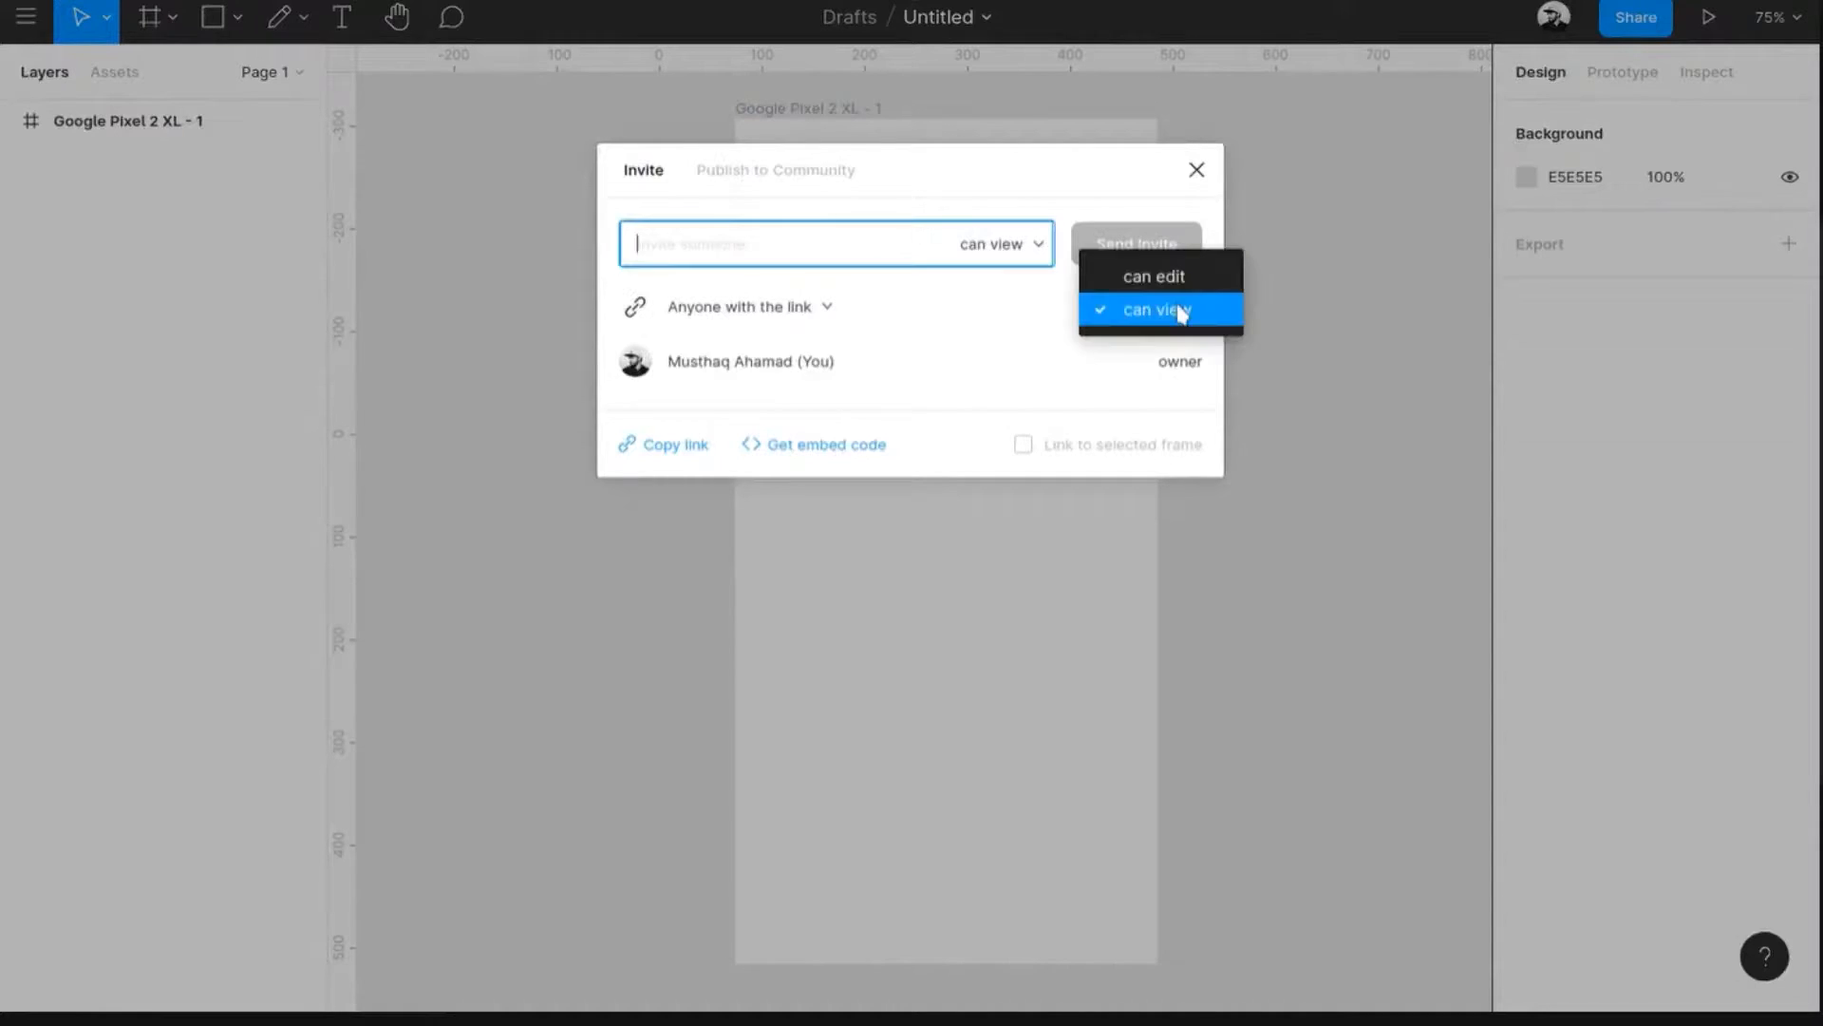
{"action": "left_click", "coordinate": [1054, 326]}
{"action": "left_click", "coordinate": [1198, 167]}
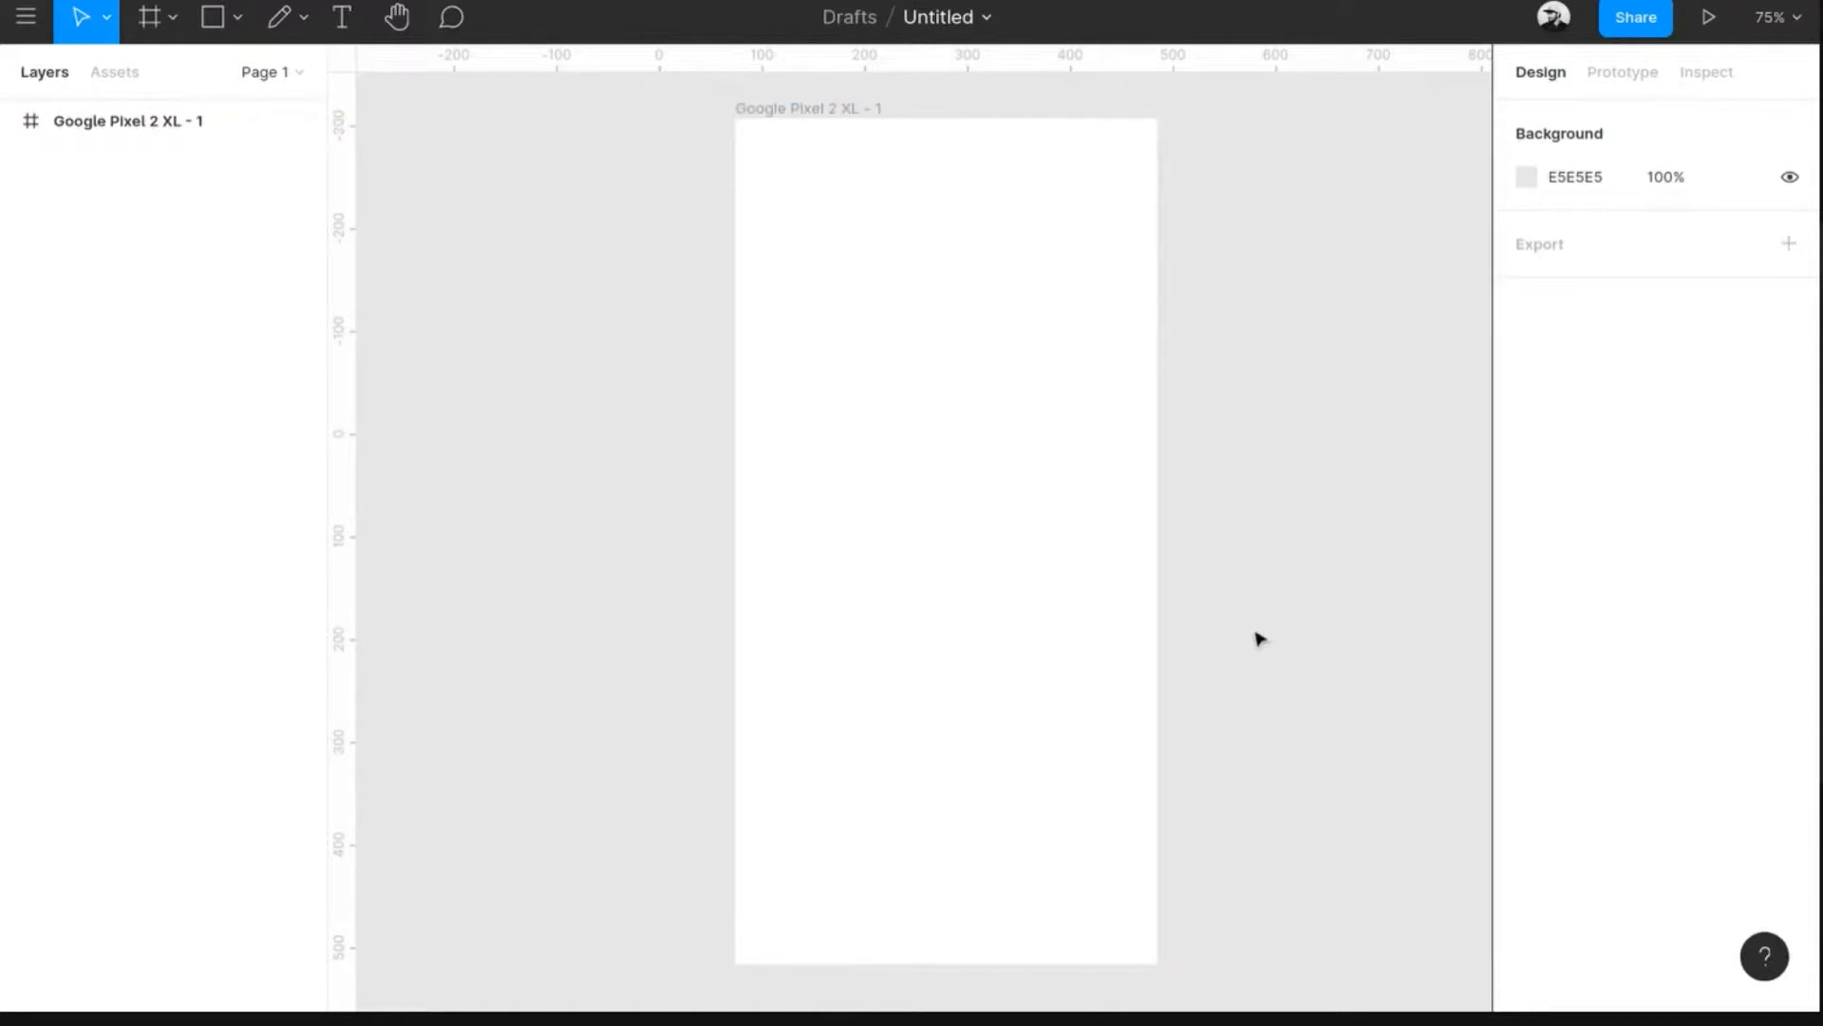
- Add a layout grid to the Google Pixel 2 XL frame and change its type to Columns
{"action": "left_click", "coordinate": [183, 124]}
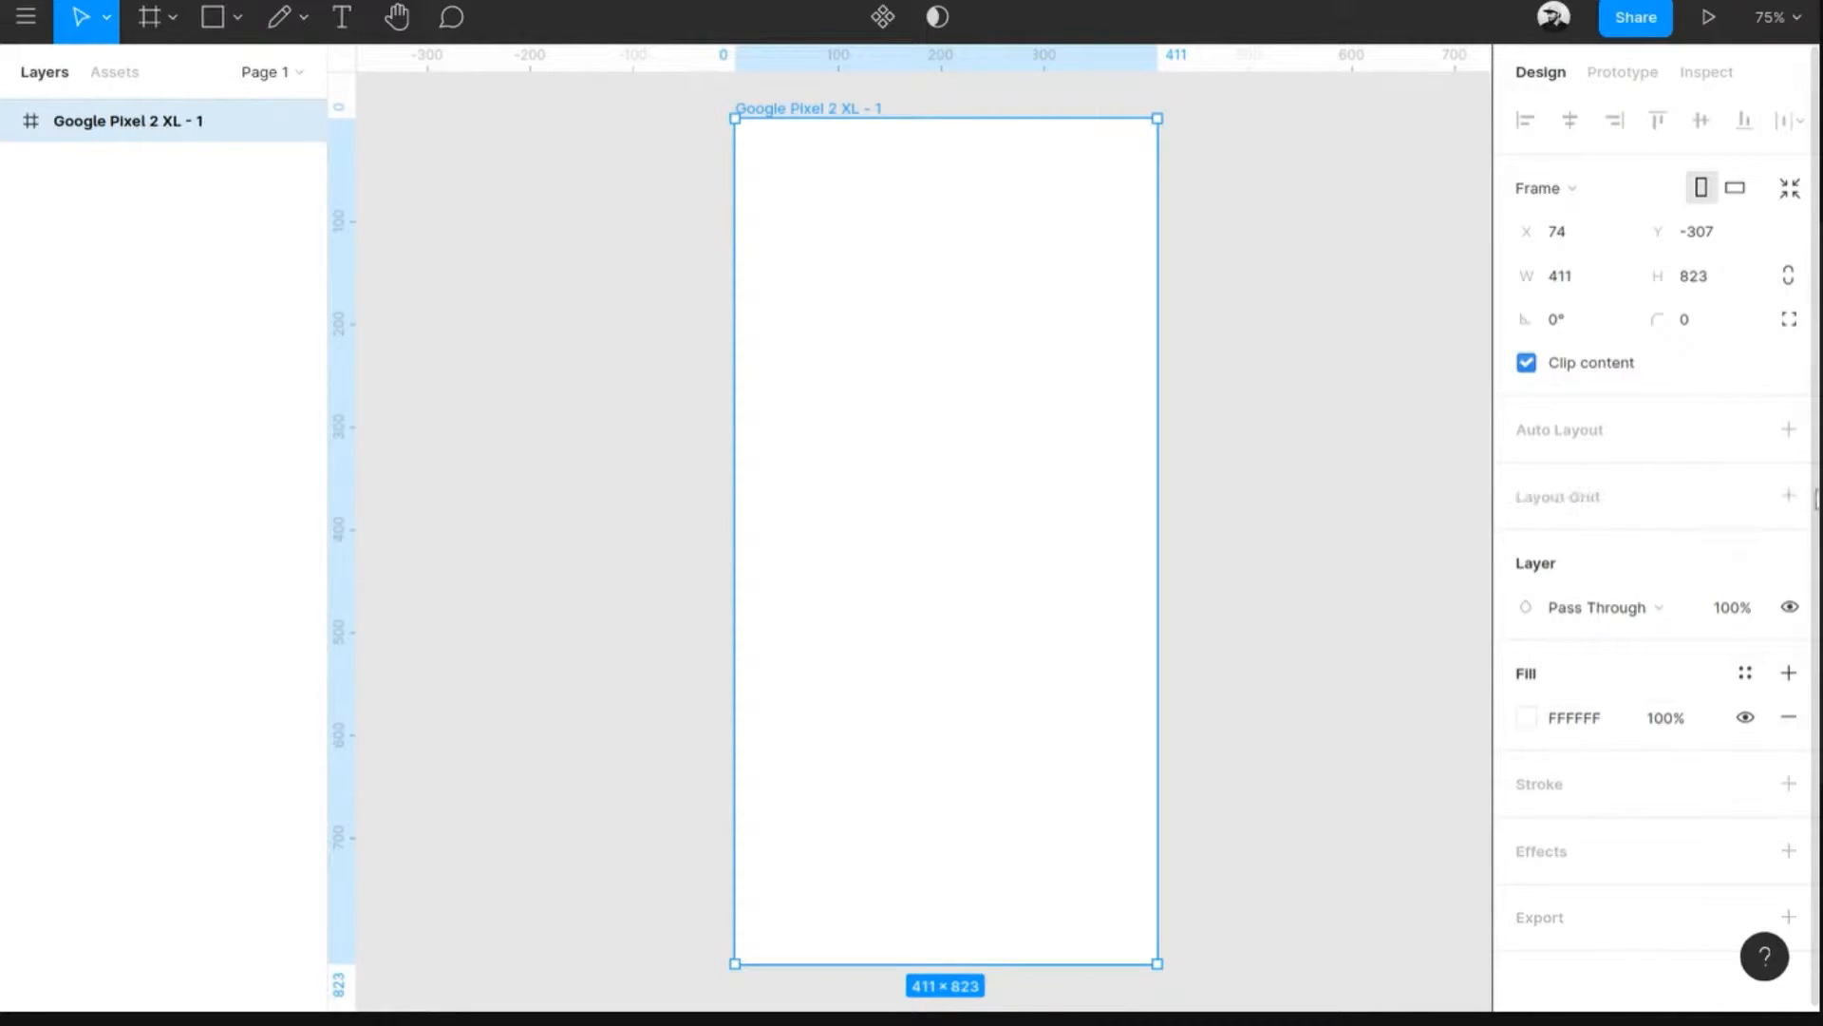
{"action": "left_click", "coordinate": [1788, 495]}
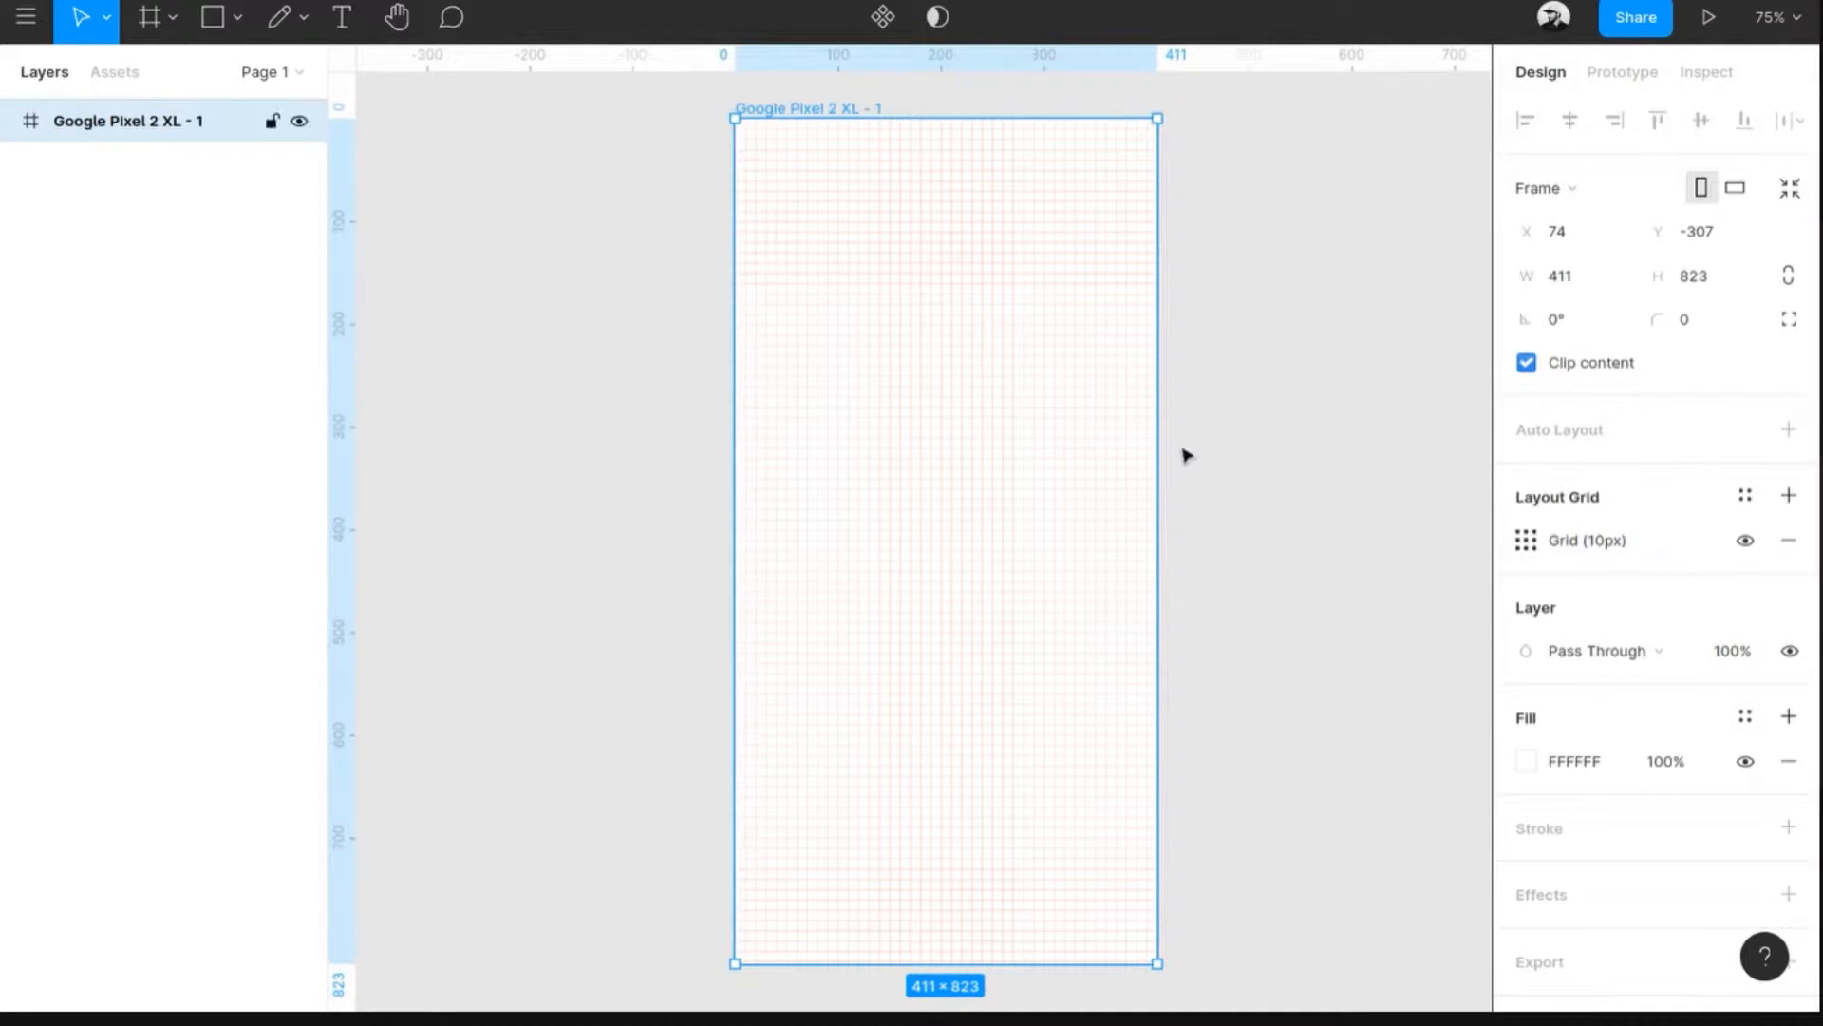
{"action": "left_click", "coordinate": [1522, 549]}
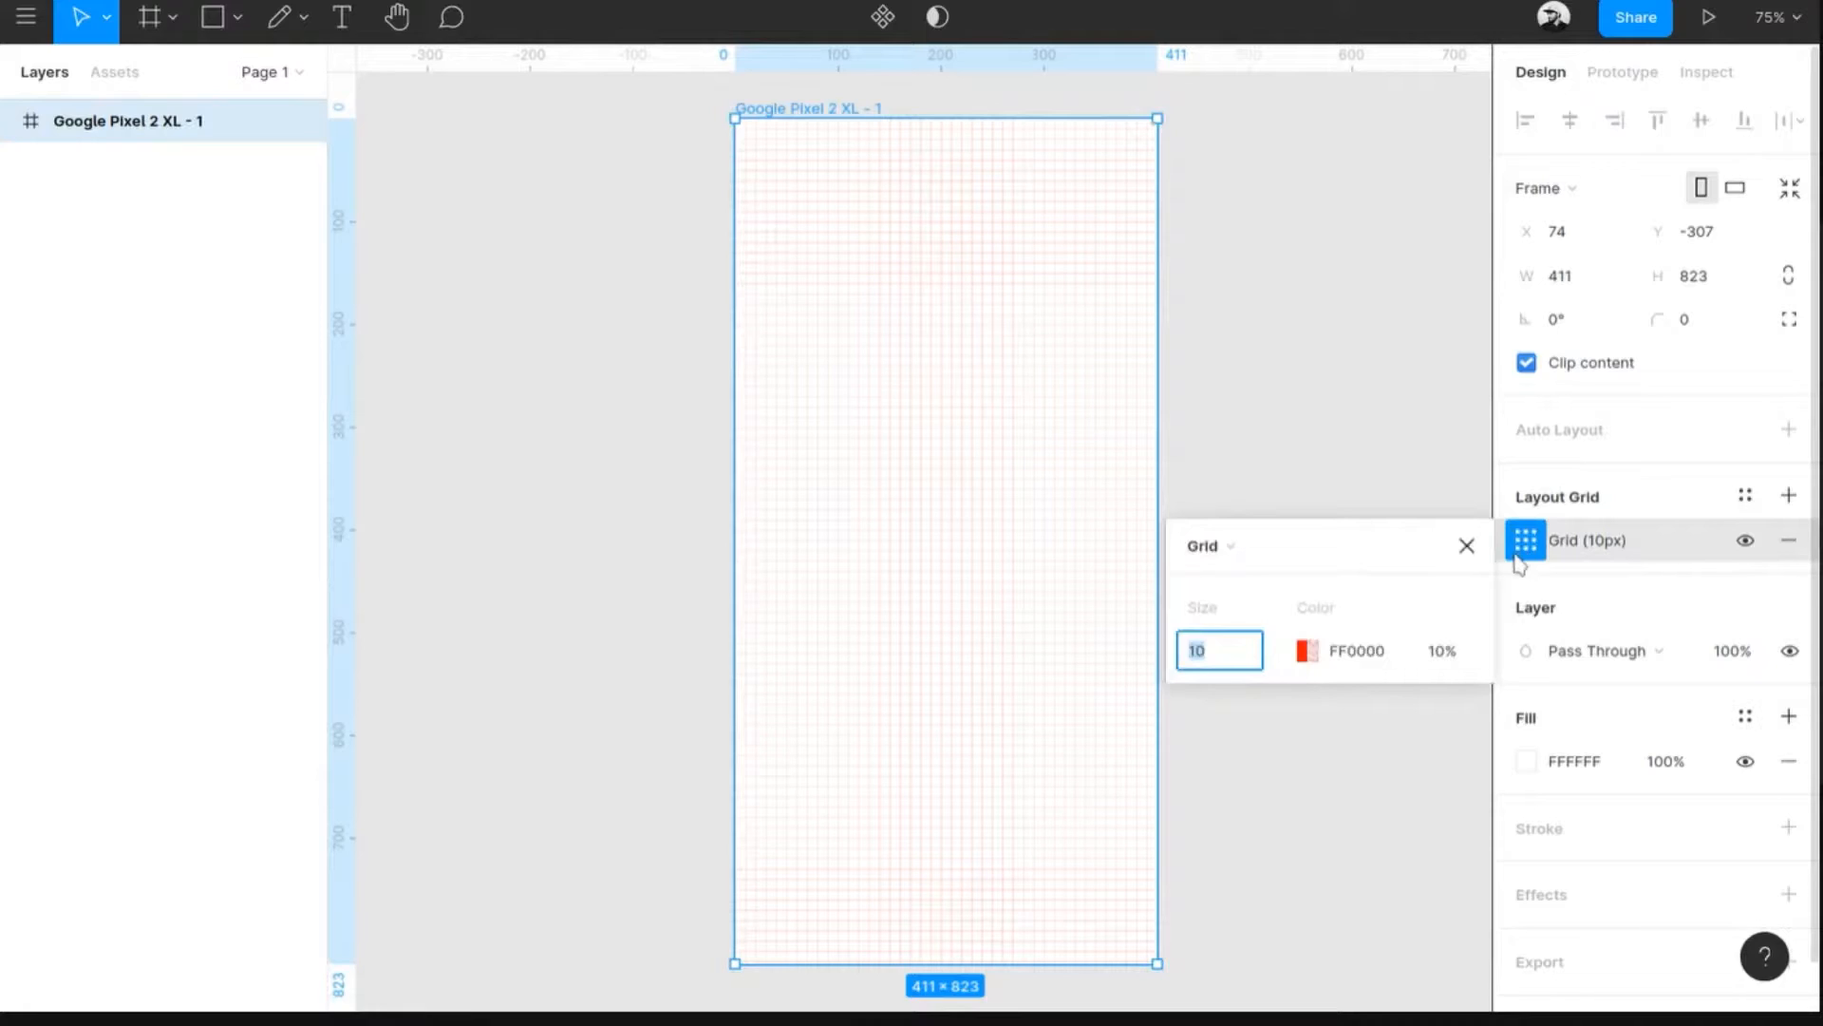
{"action": "left_click", "coordinate": [1648, 547]}
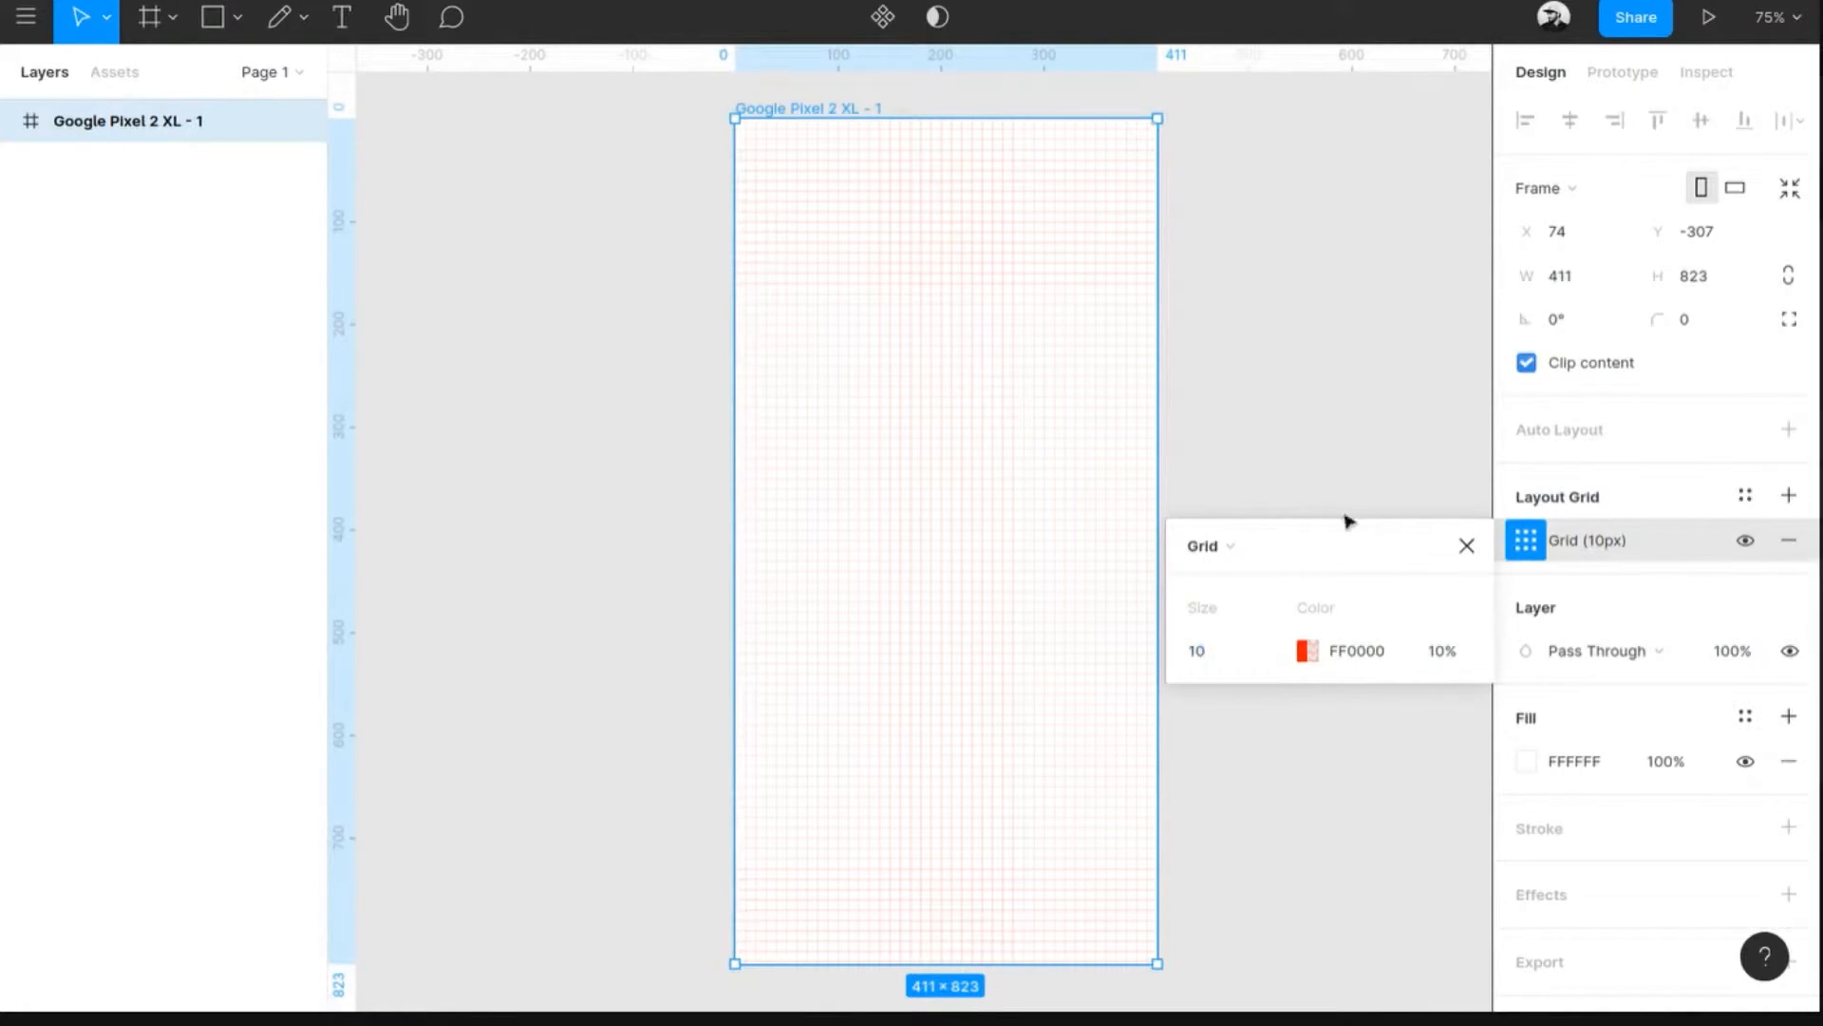
{"action": "left_click", "coordinate": [1244, 558]}
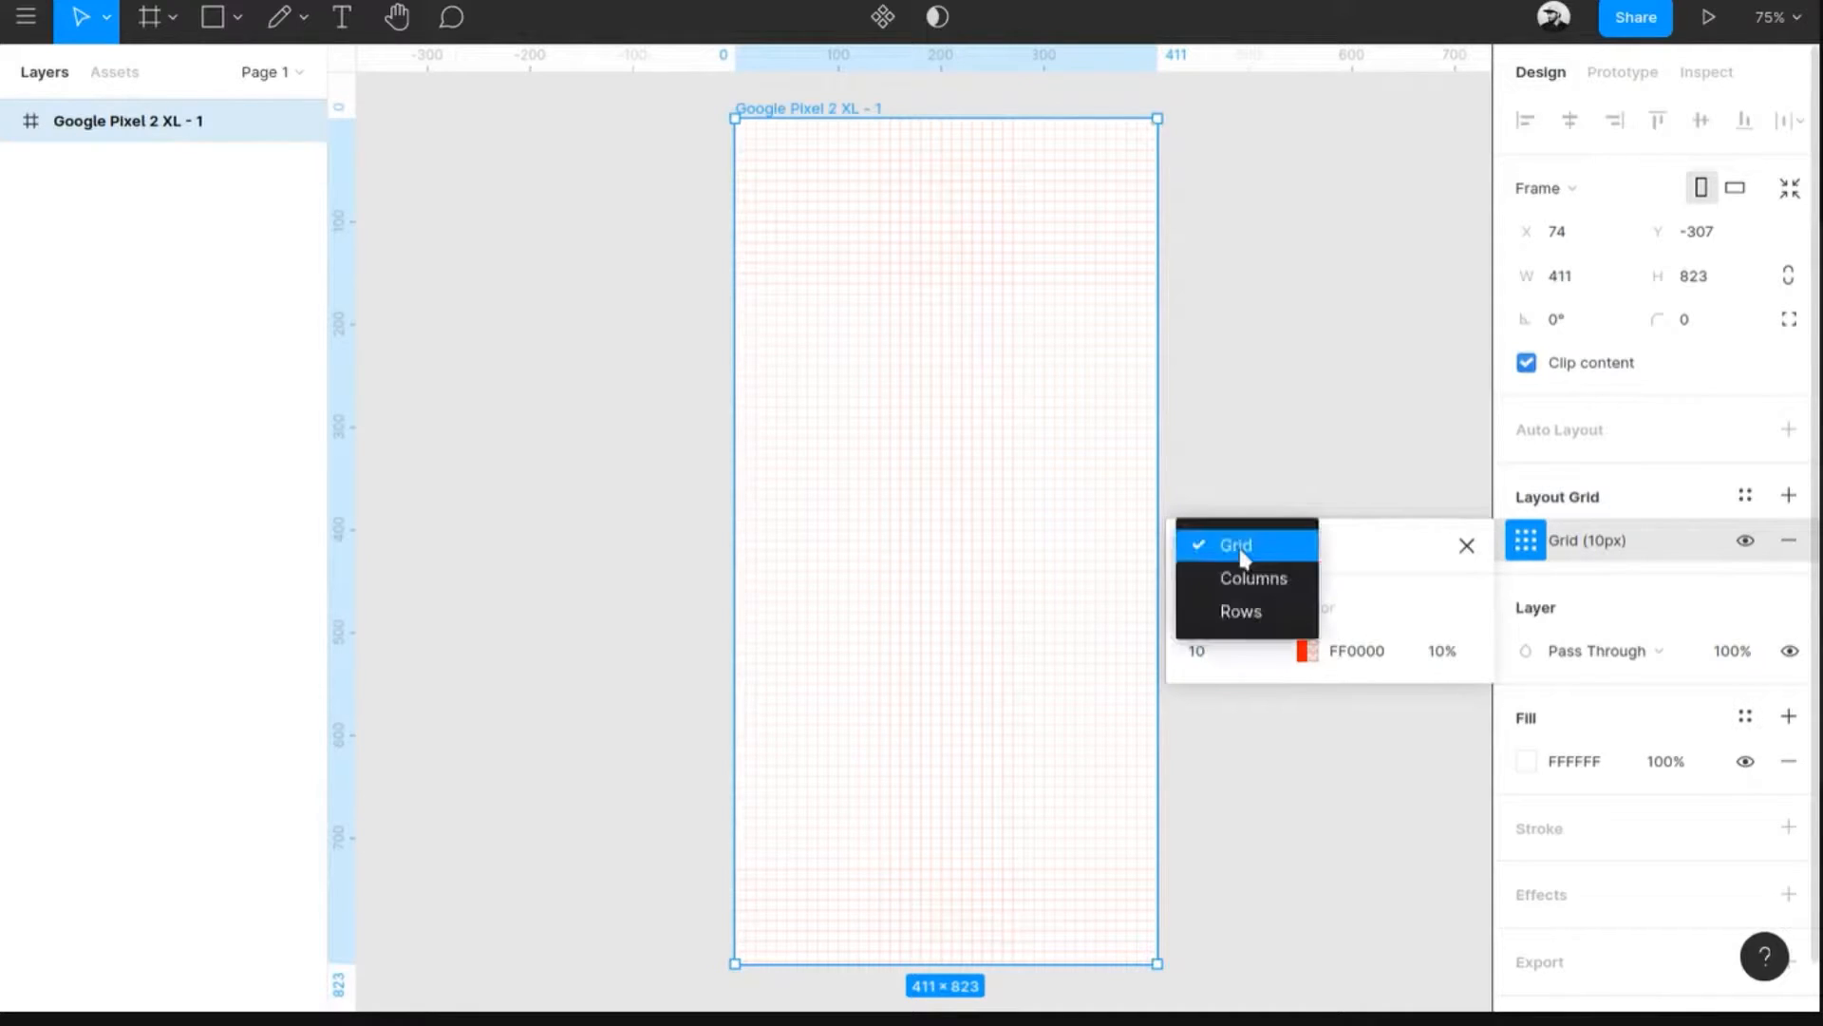
{"action": "left_click", "coordinate": [1246, 577]}
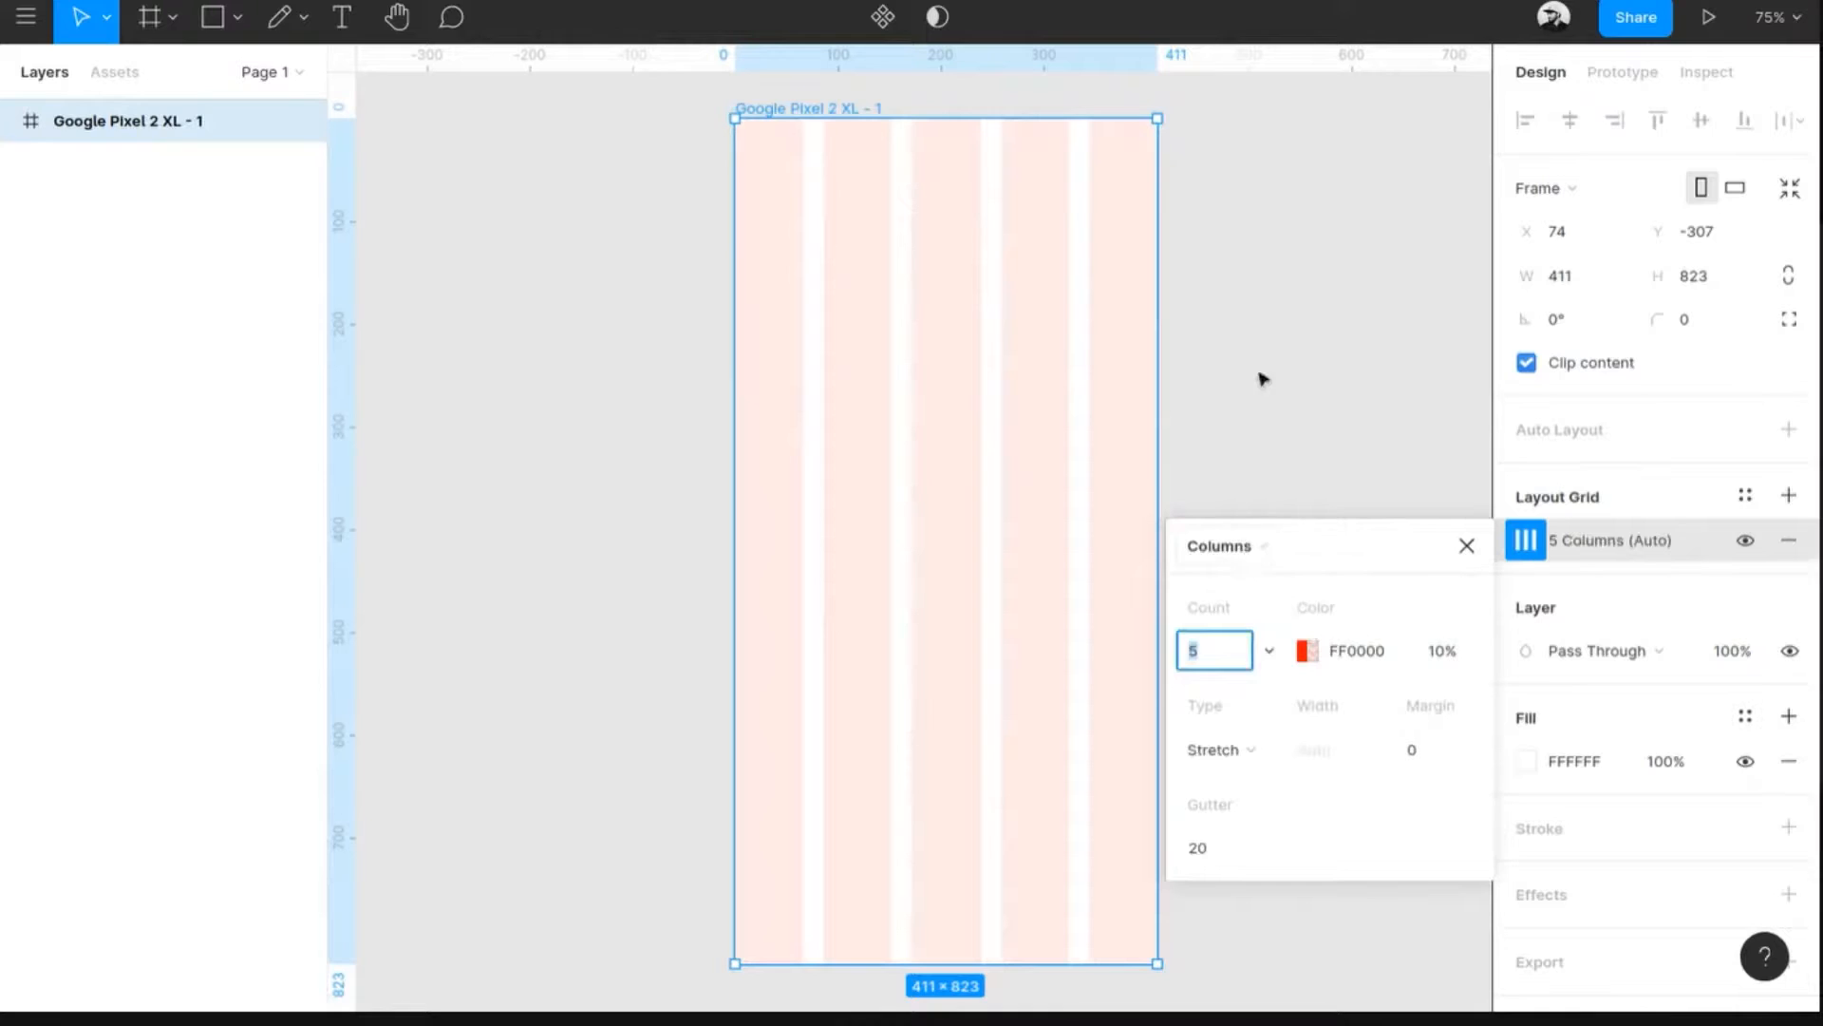
{"action": "left_click", "coordinate": [1217, 411]}
{"action": "left_click", "coordinate": [961, 371]}
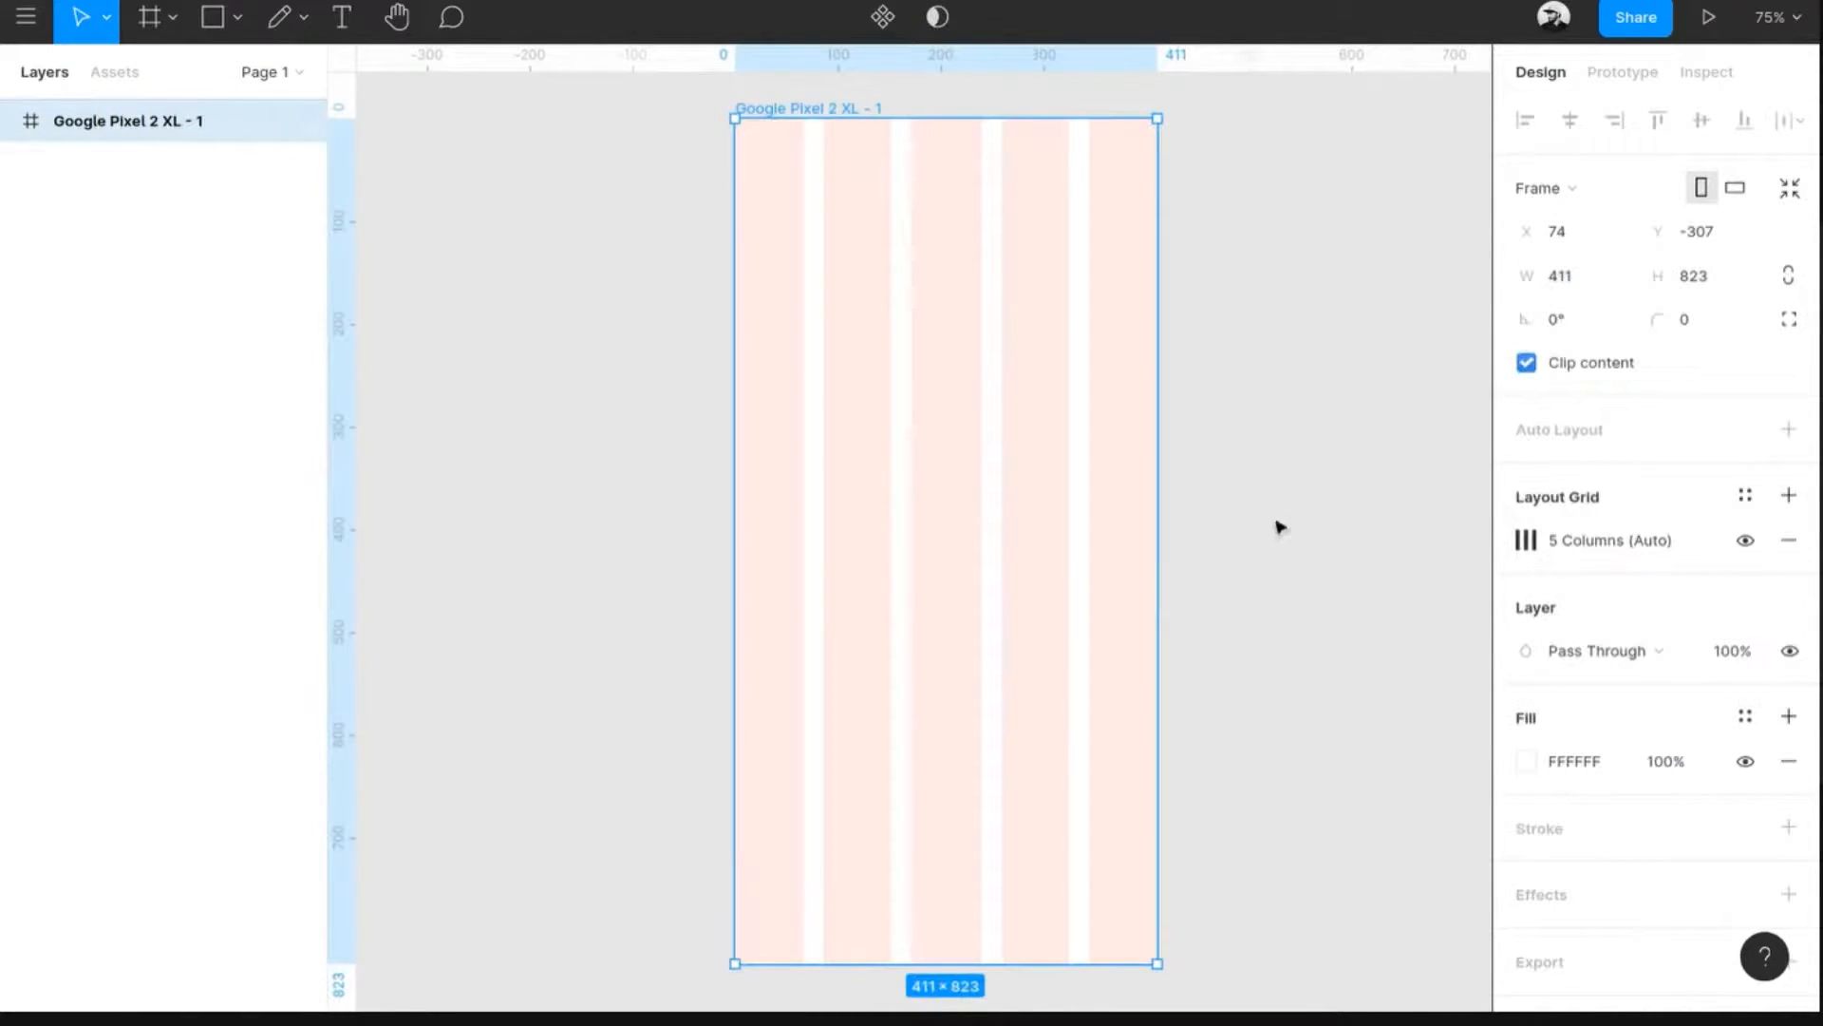
- Change the frame's layout grid type to Rows, and switch it to a uniform Grid
{"action": "left_click", "coordinate": [1529, 551]}
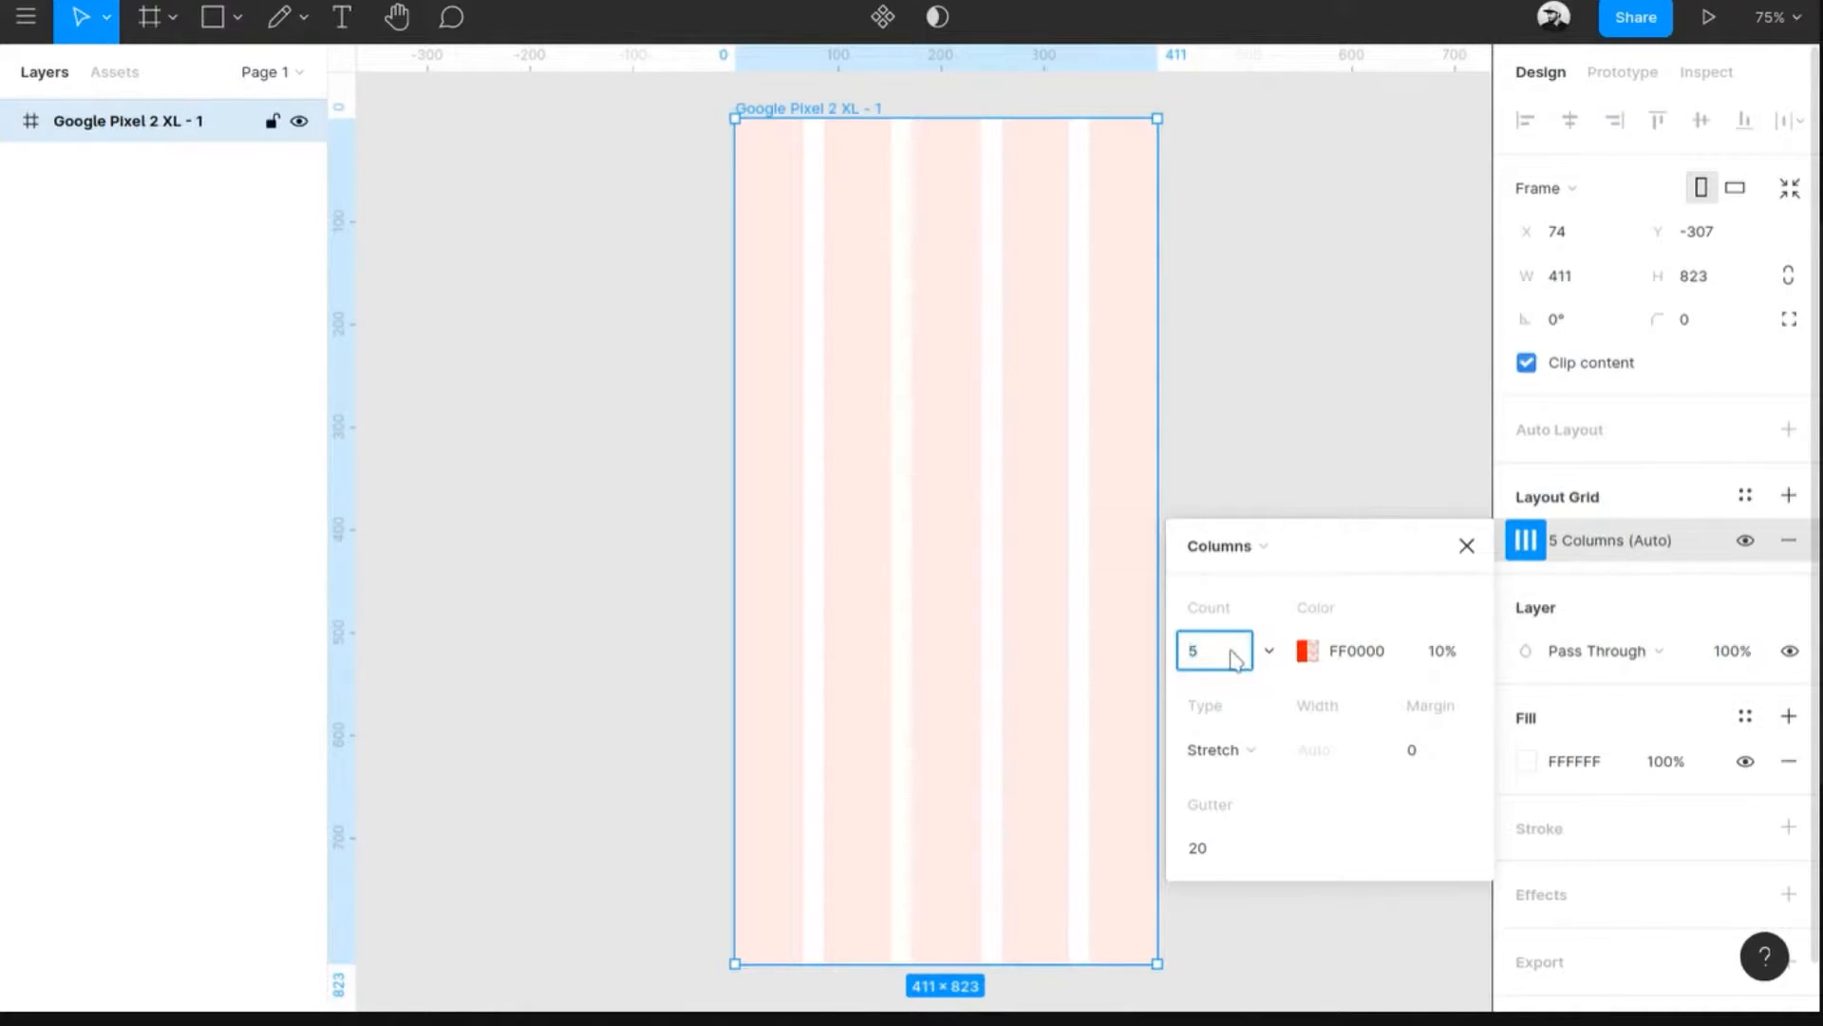
{"action": "key", "text": "Tab"}
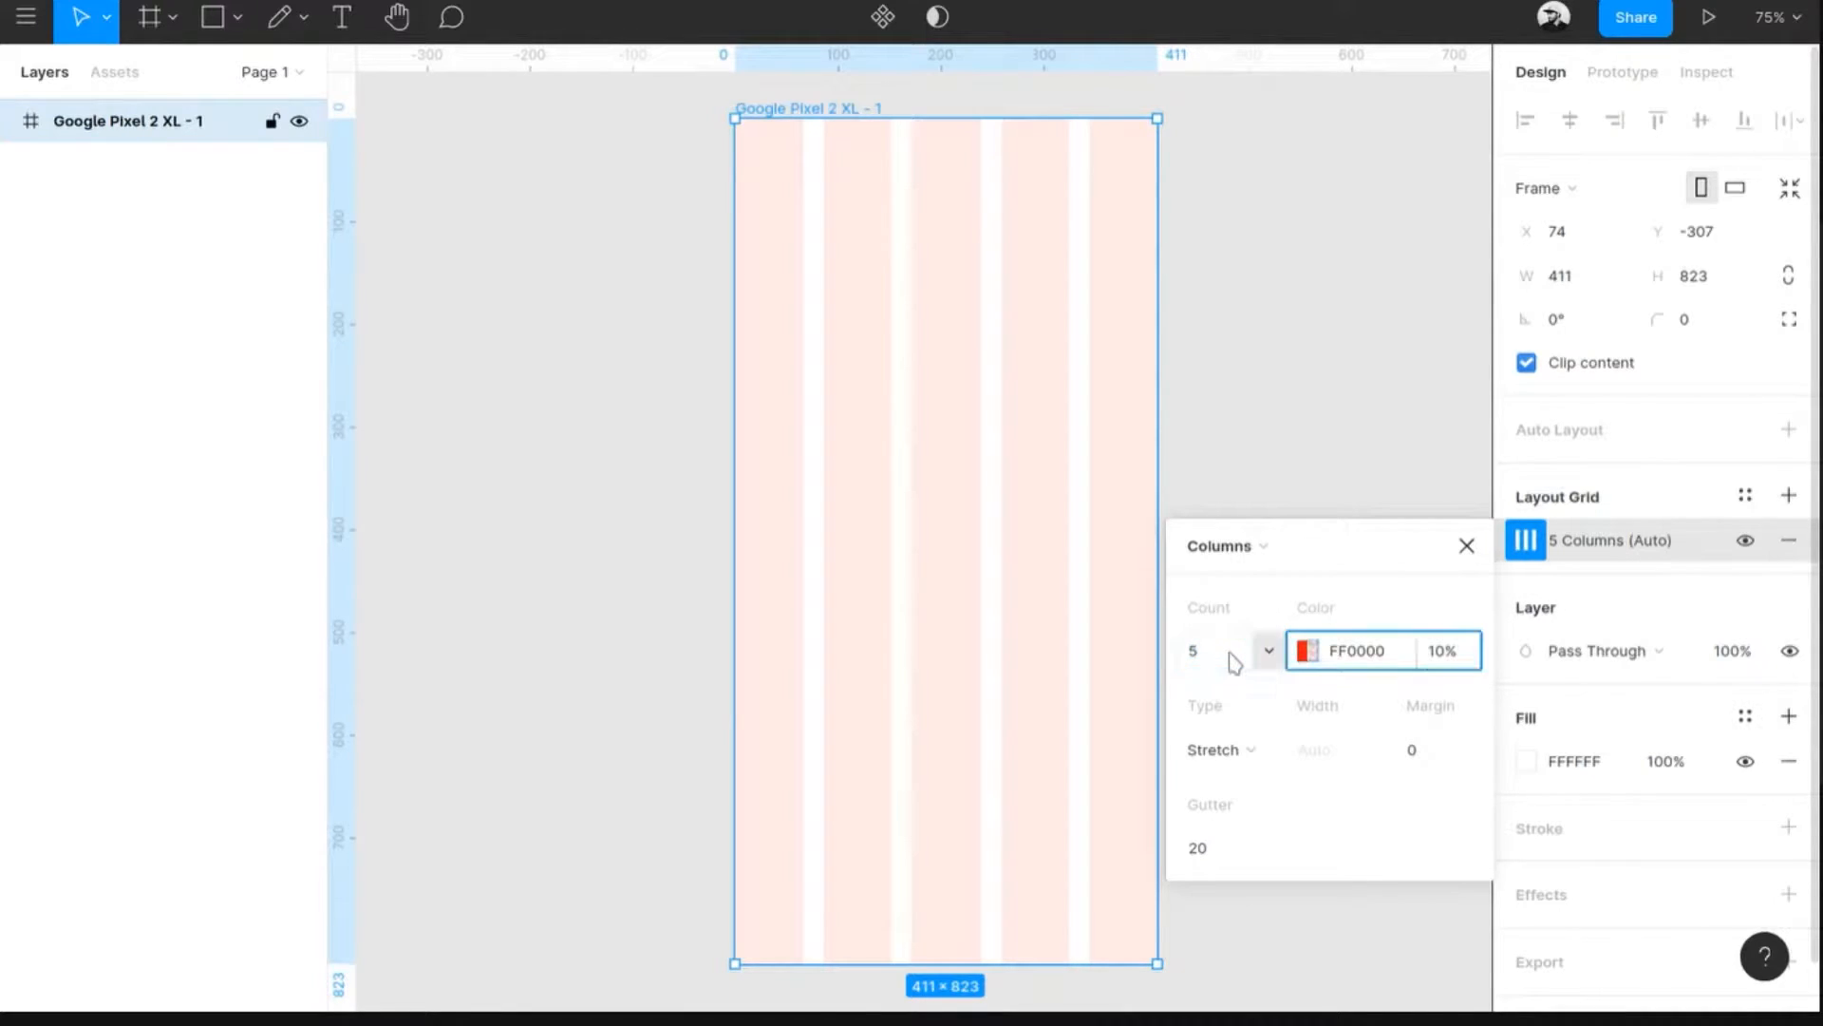
{"action": "left_click", "coordinate": [1271, 553]}
{"action": "left_click", "coordinate": [1250, 573]}
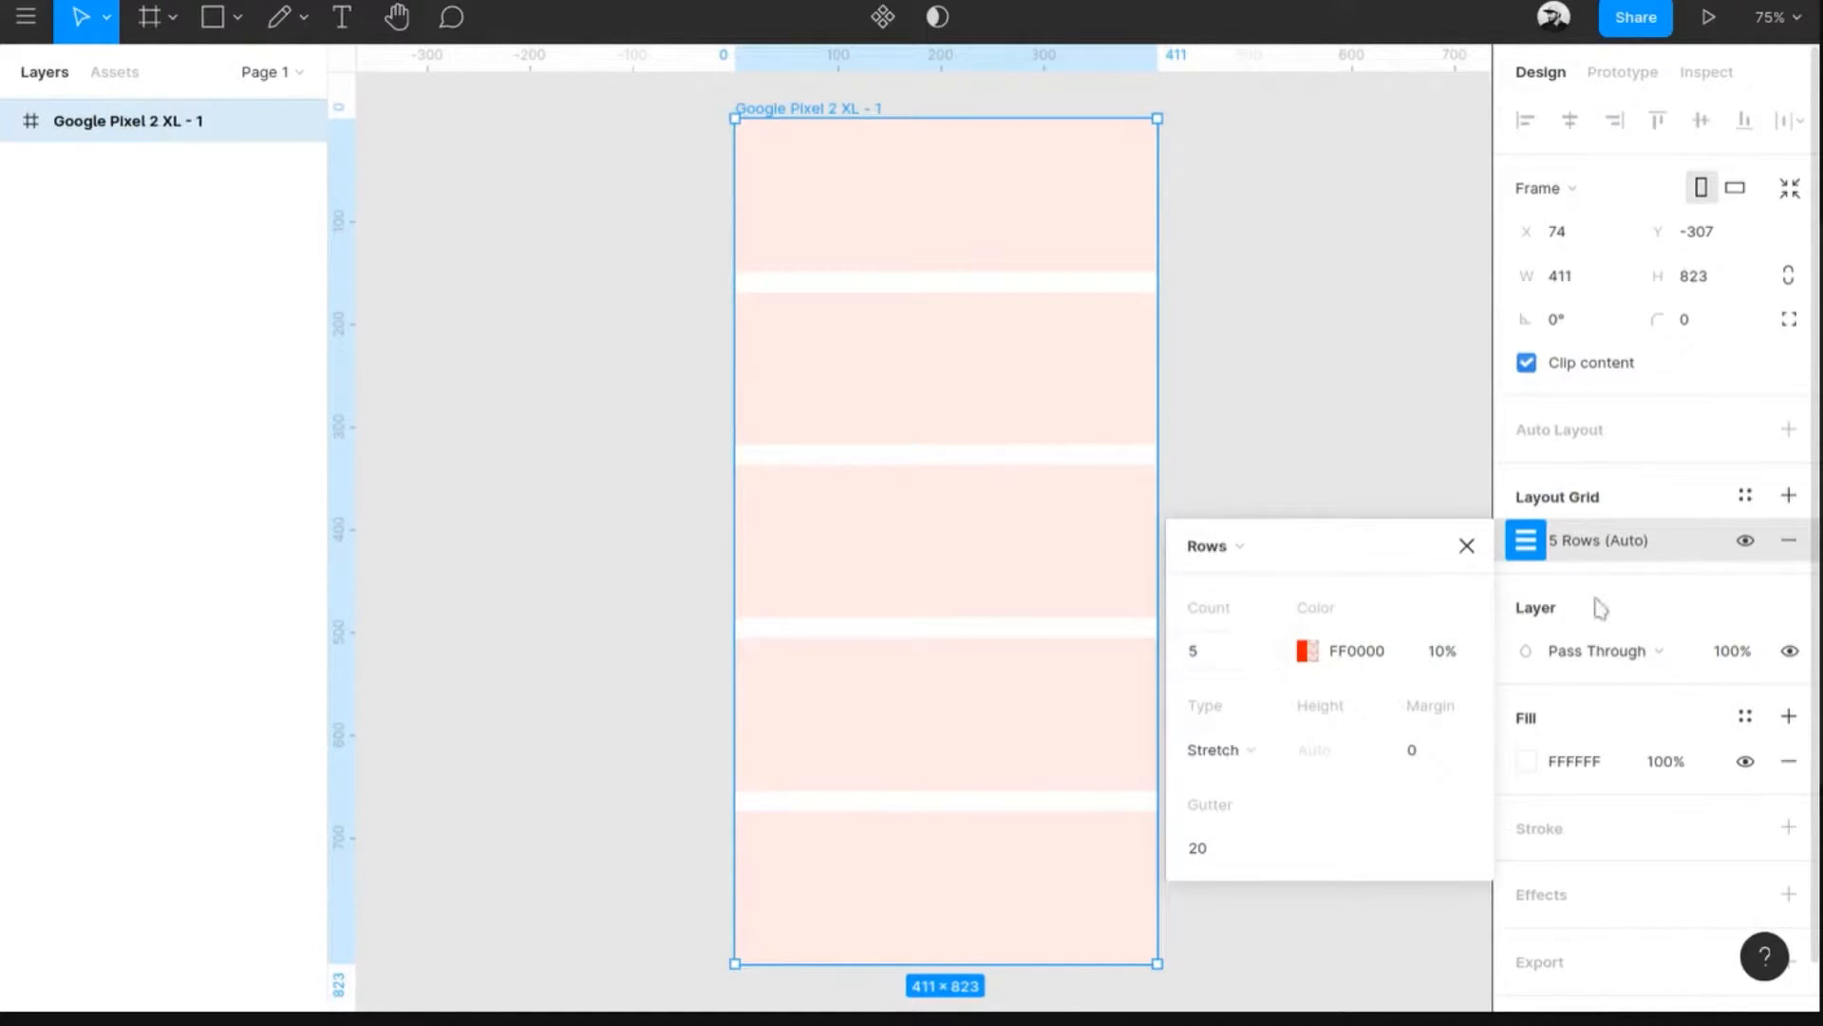
{"action": "left_click", "coordinate": [1204, 558]}
{"action": "left_click", "coordinate": [1234, 482]}
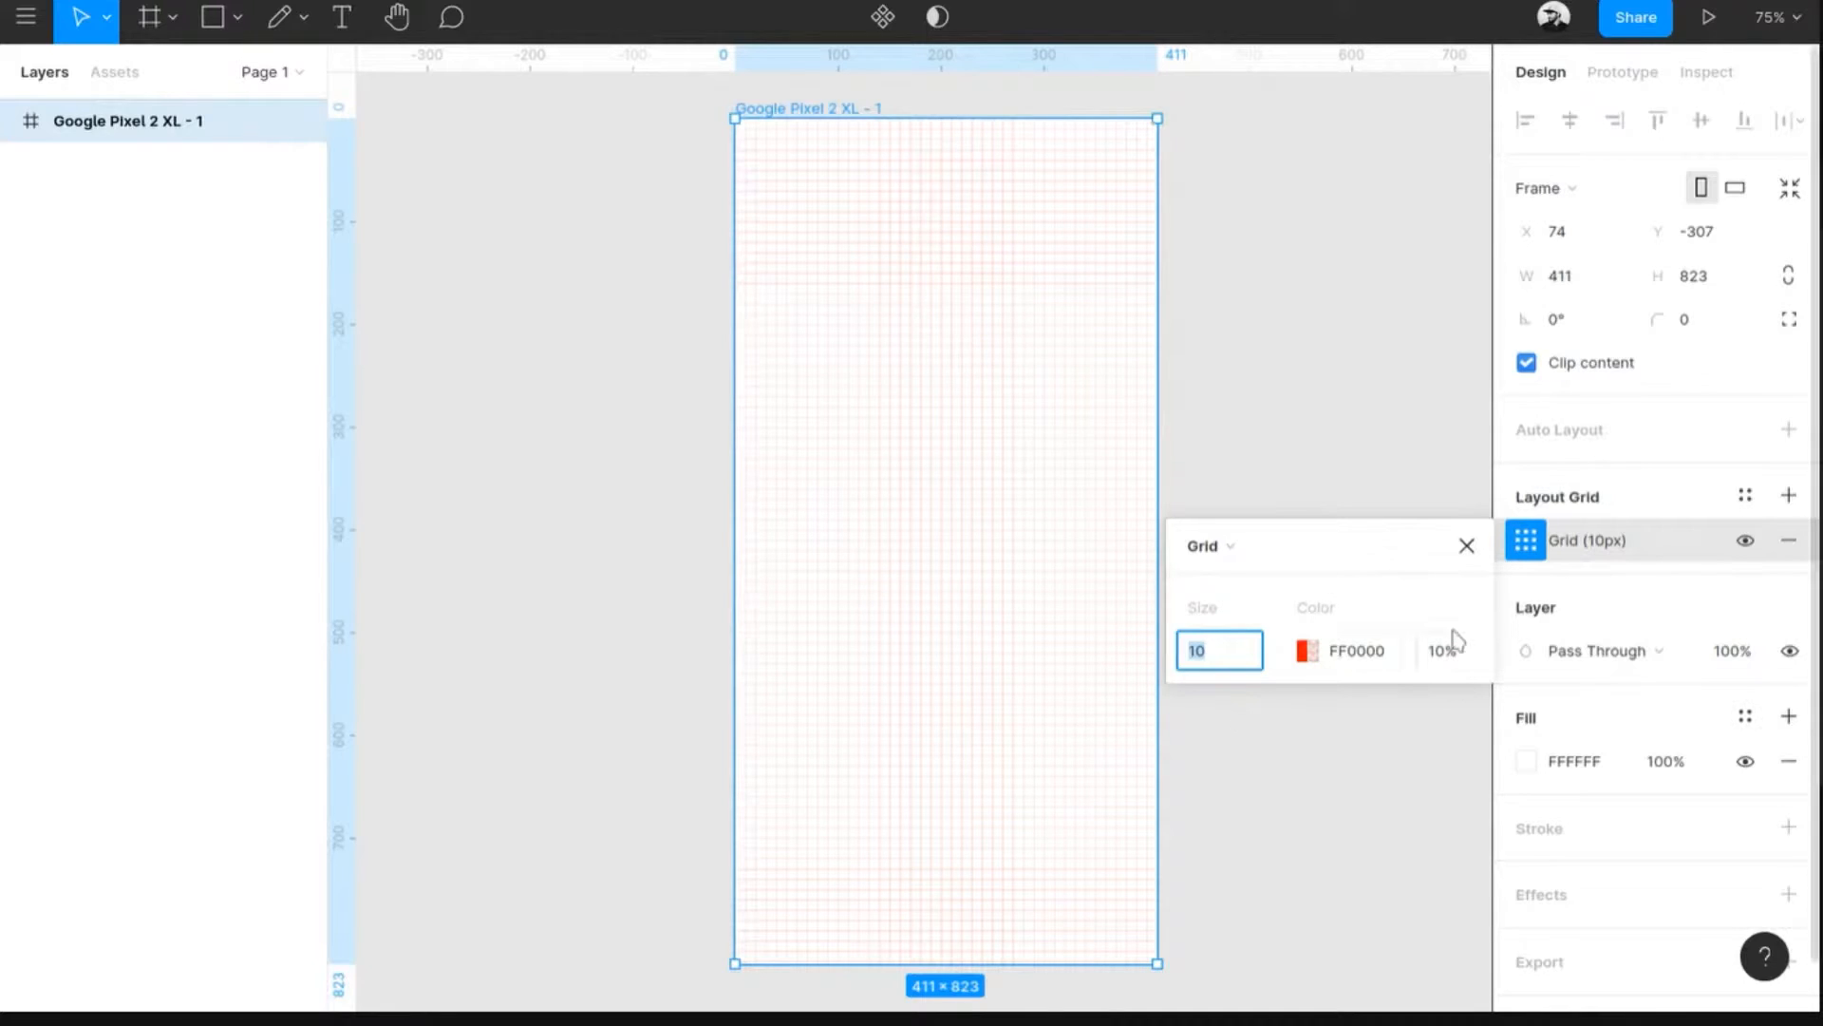
{"action": "left_click", "coordinate": [1467, 546]}
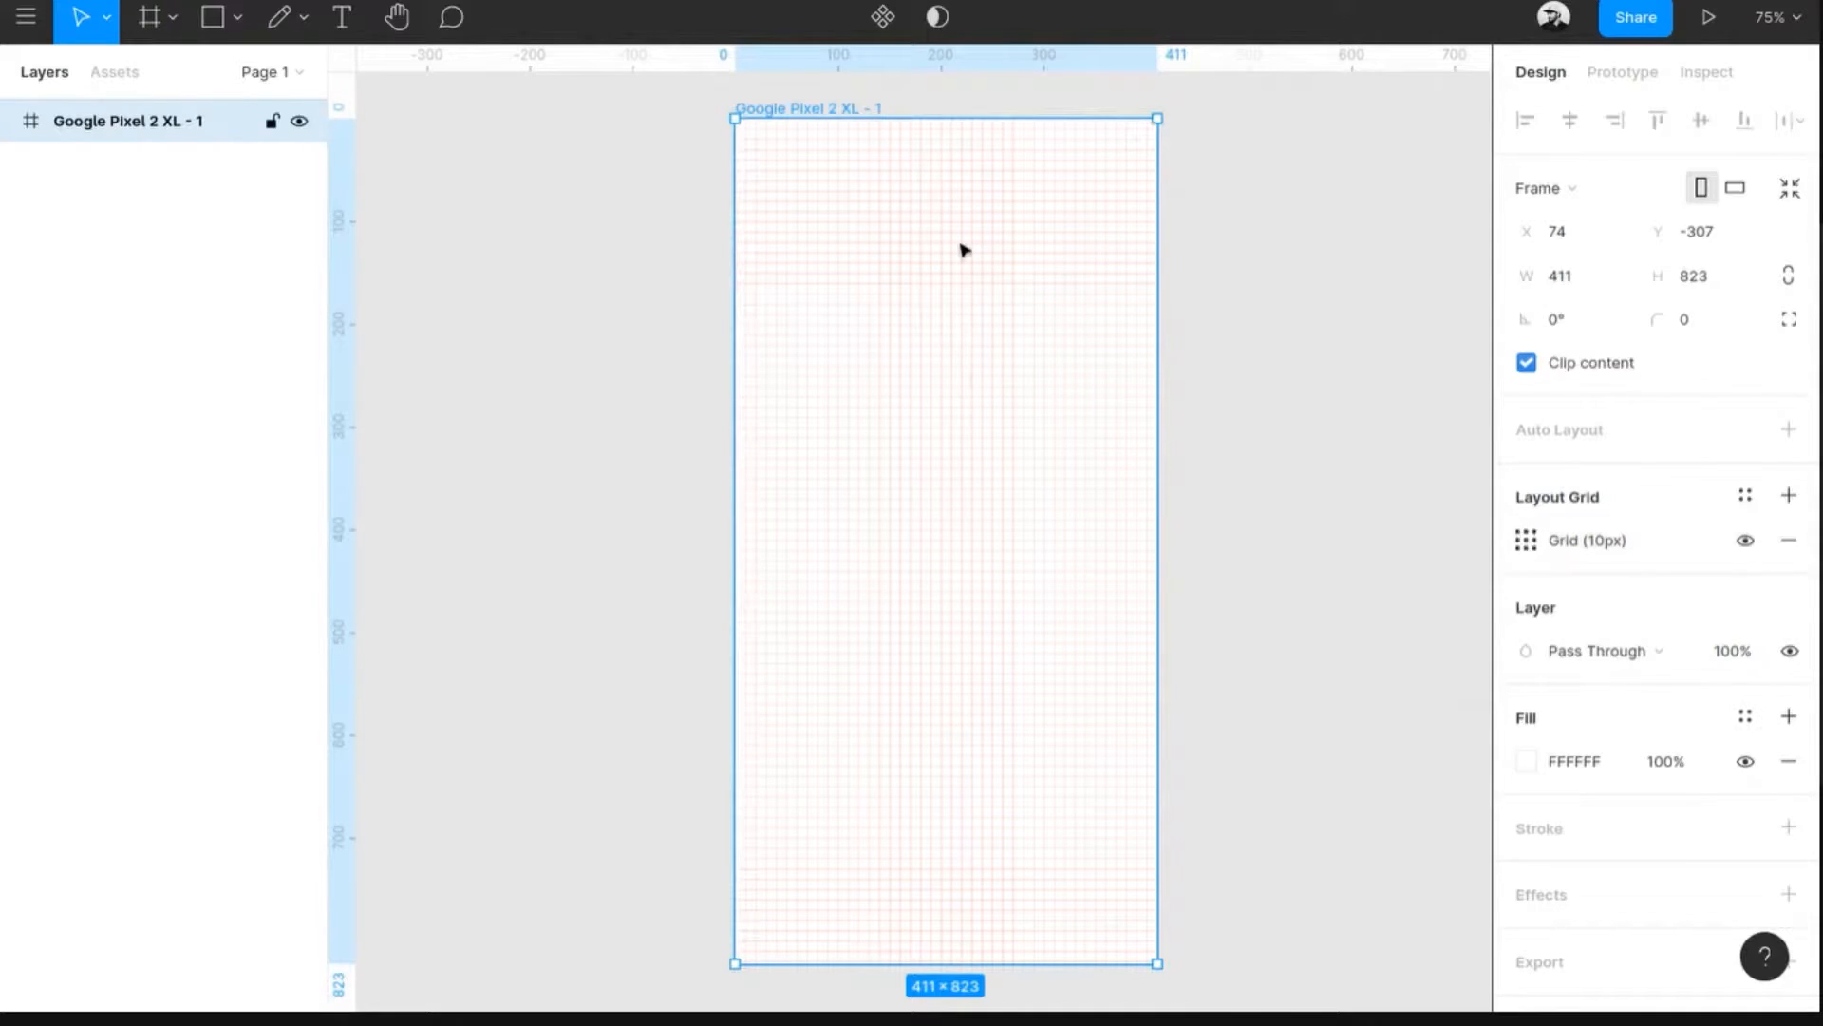
- Toggle the visibility of the frame's layout grid off and on, and remove the grid from the frame
{"action": "left_click", "coordinate": [1746, 541]}
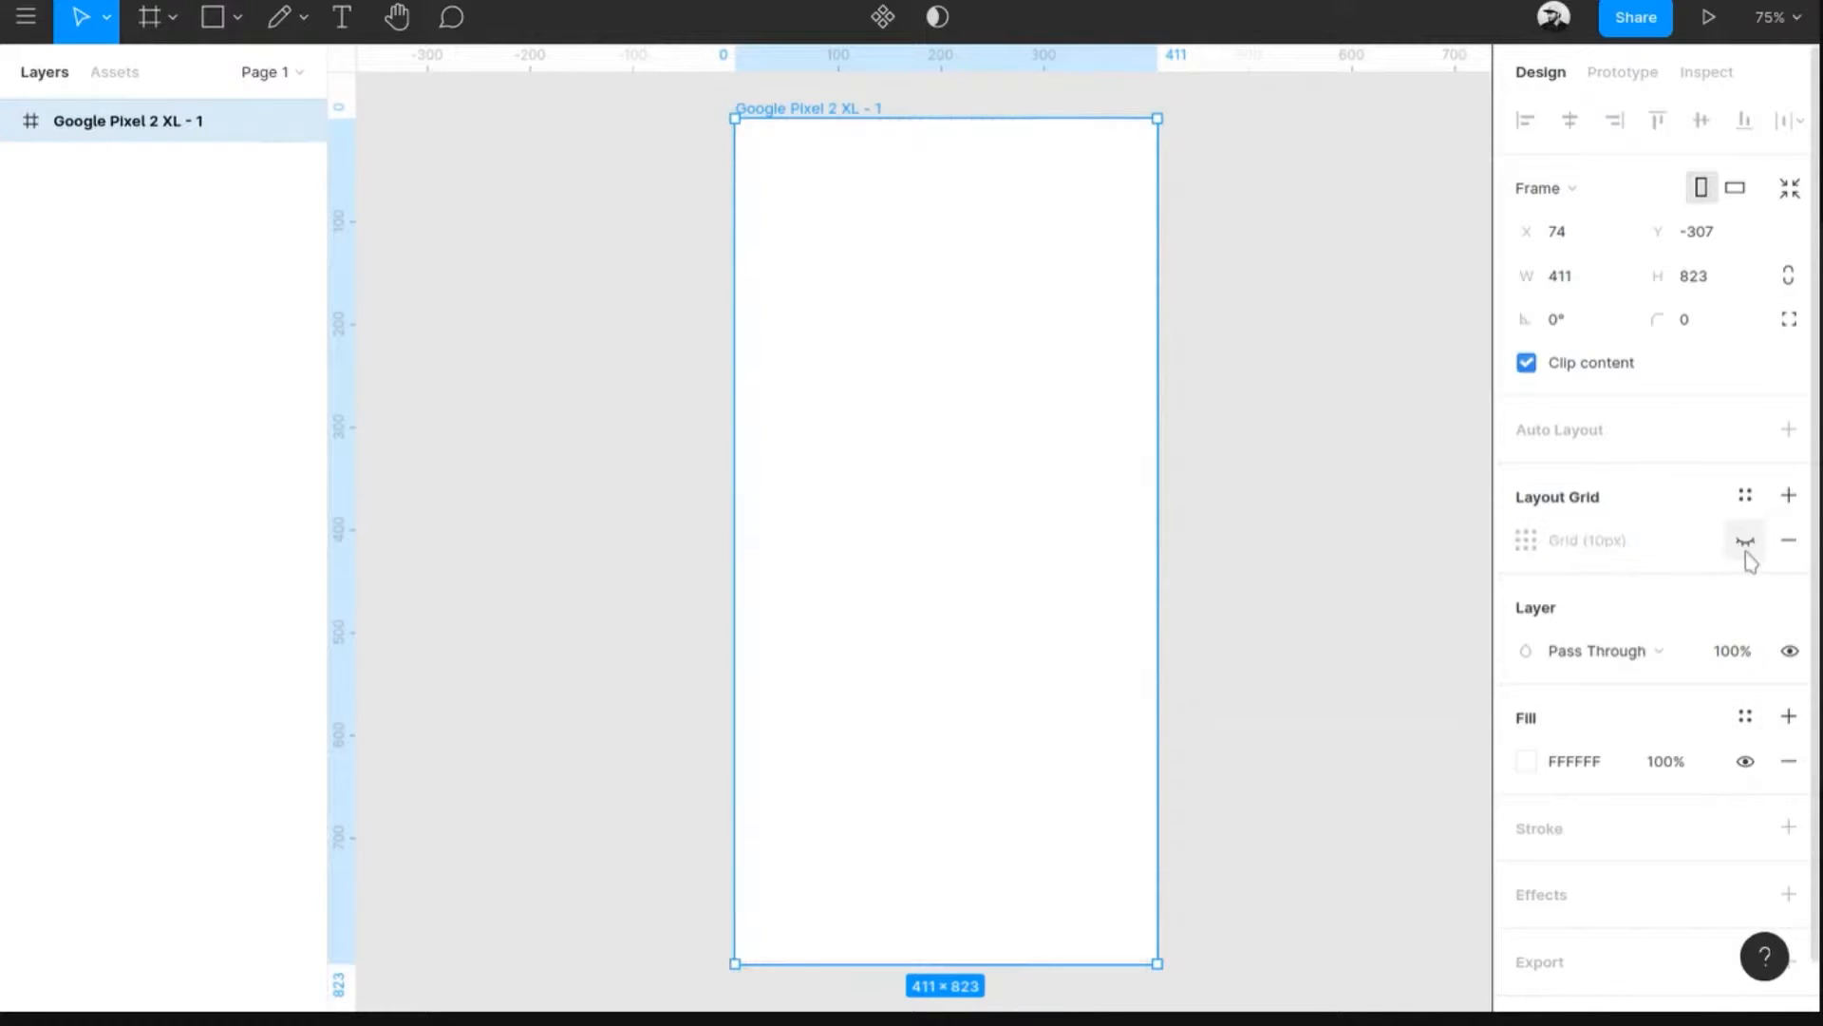
{"action": "left_click", "coordinate": [1747, 549]}
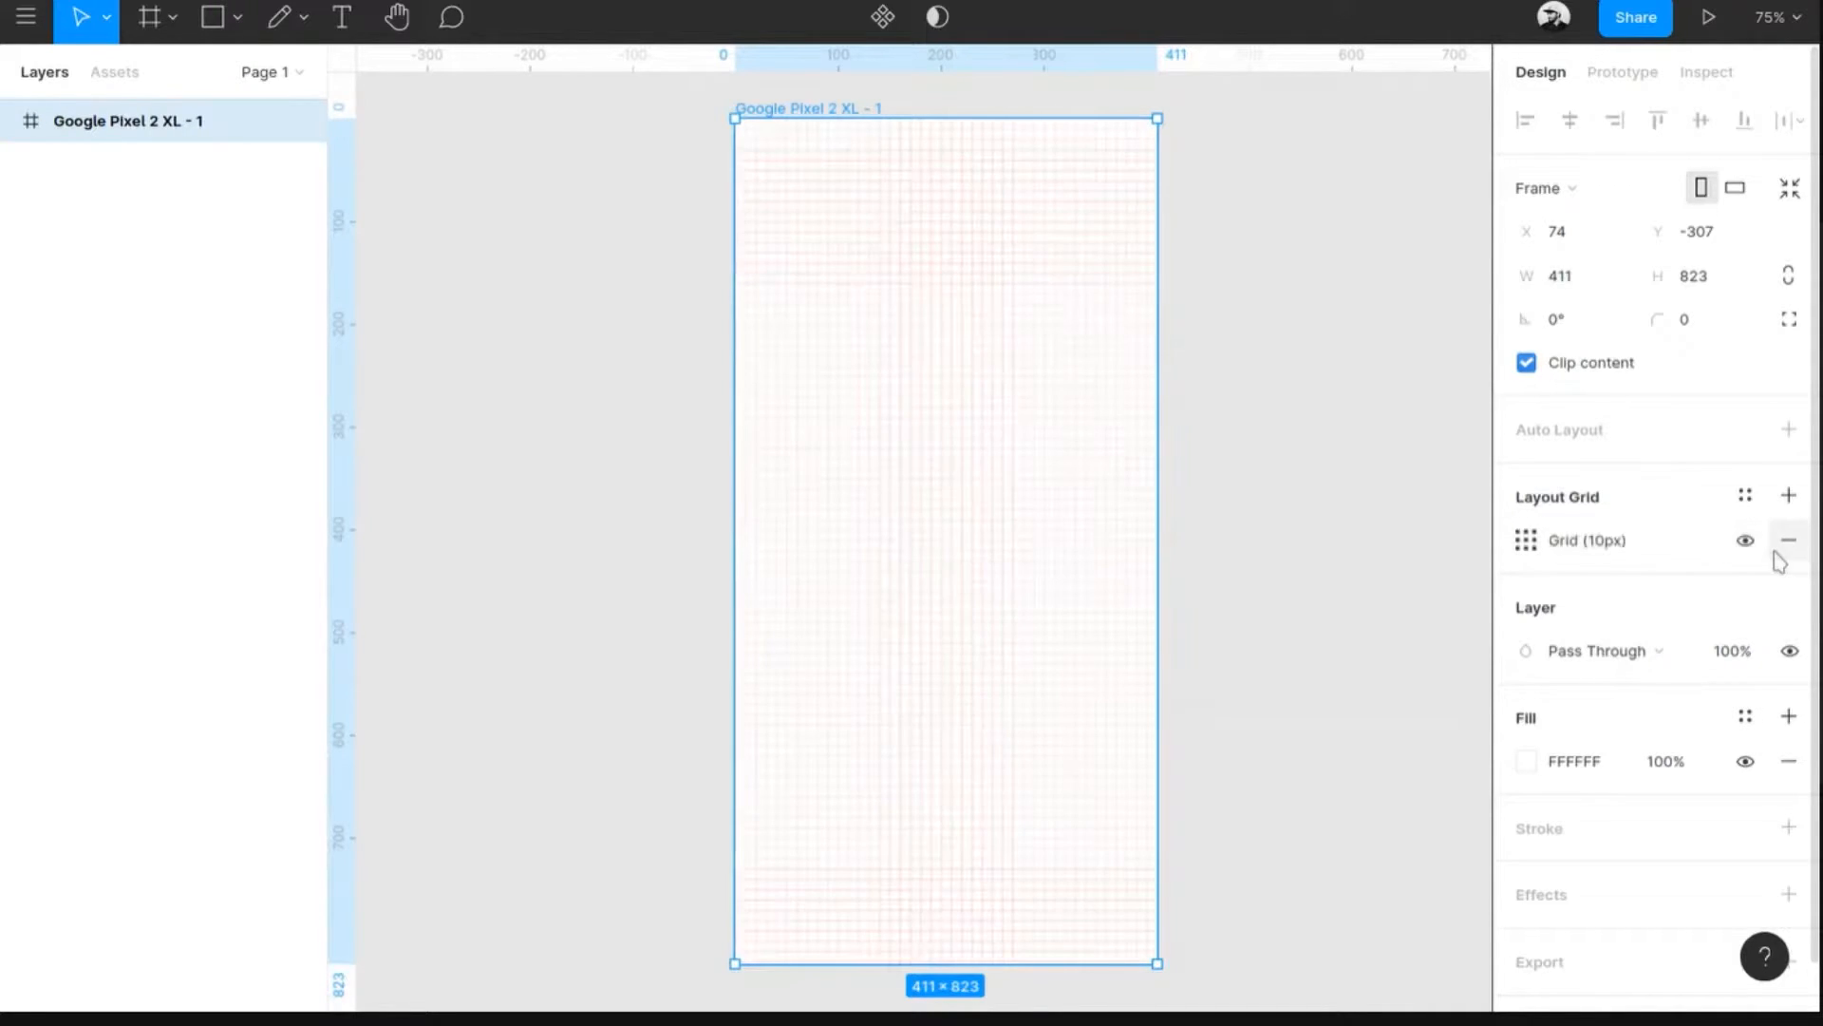
{"action": "left_click", "coordinate": [1786, 551]}
{"action": "left_click", "coordinate": [1337, 423]}
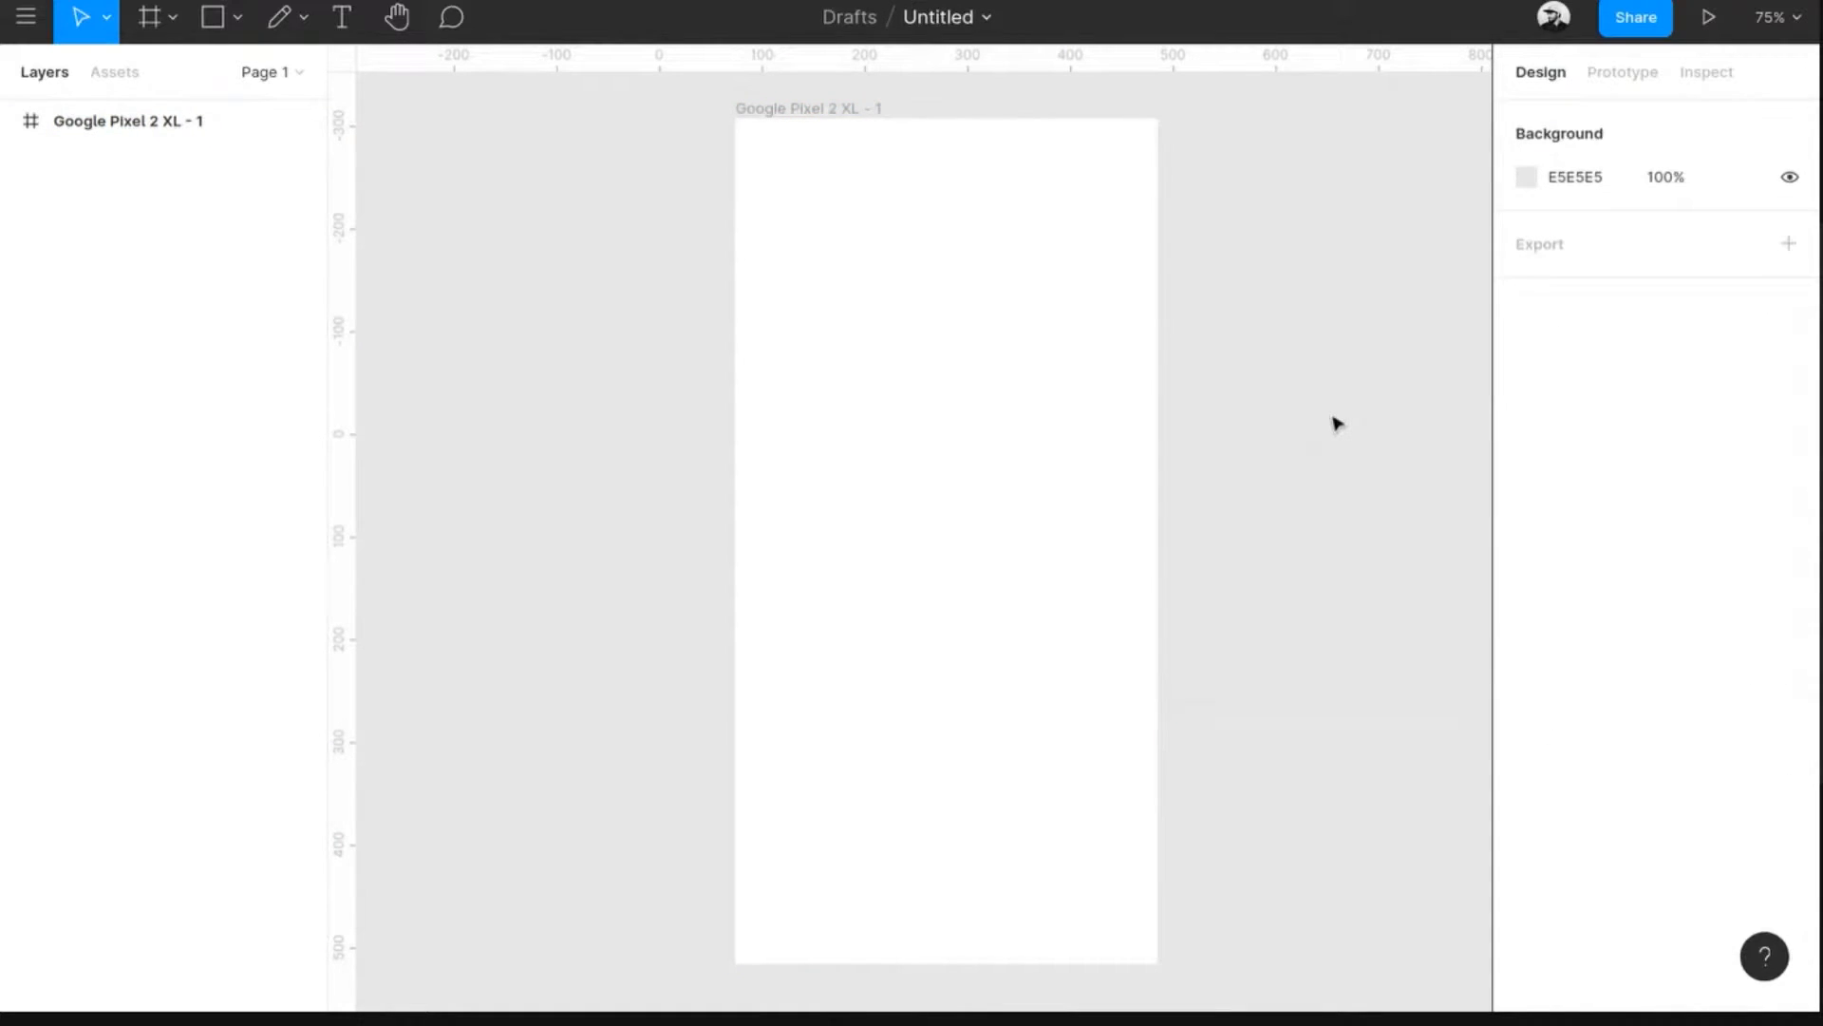
- Delete the Google Pixel 2 XL frame and draw a new landscape frame about 744 × 649 in its place
{"action": "left_click", "coordinate": [969, 486]}
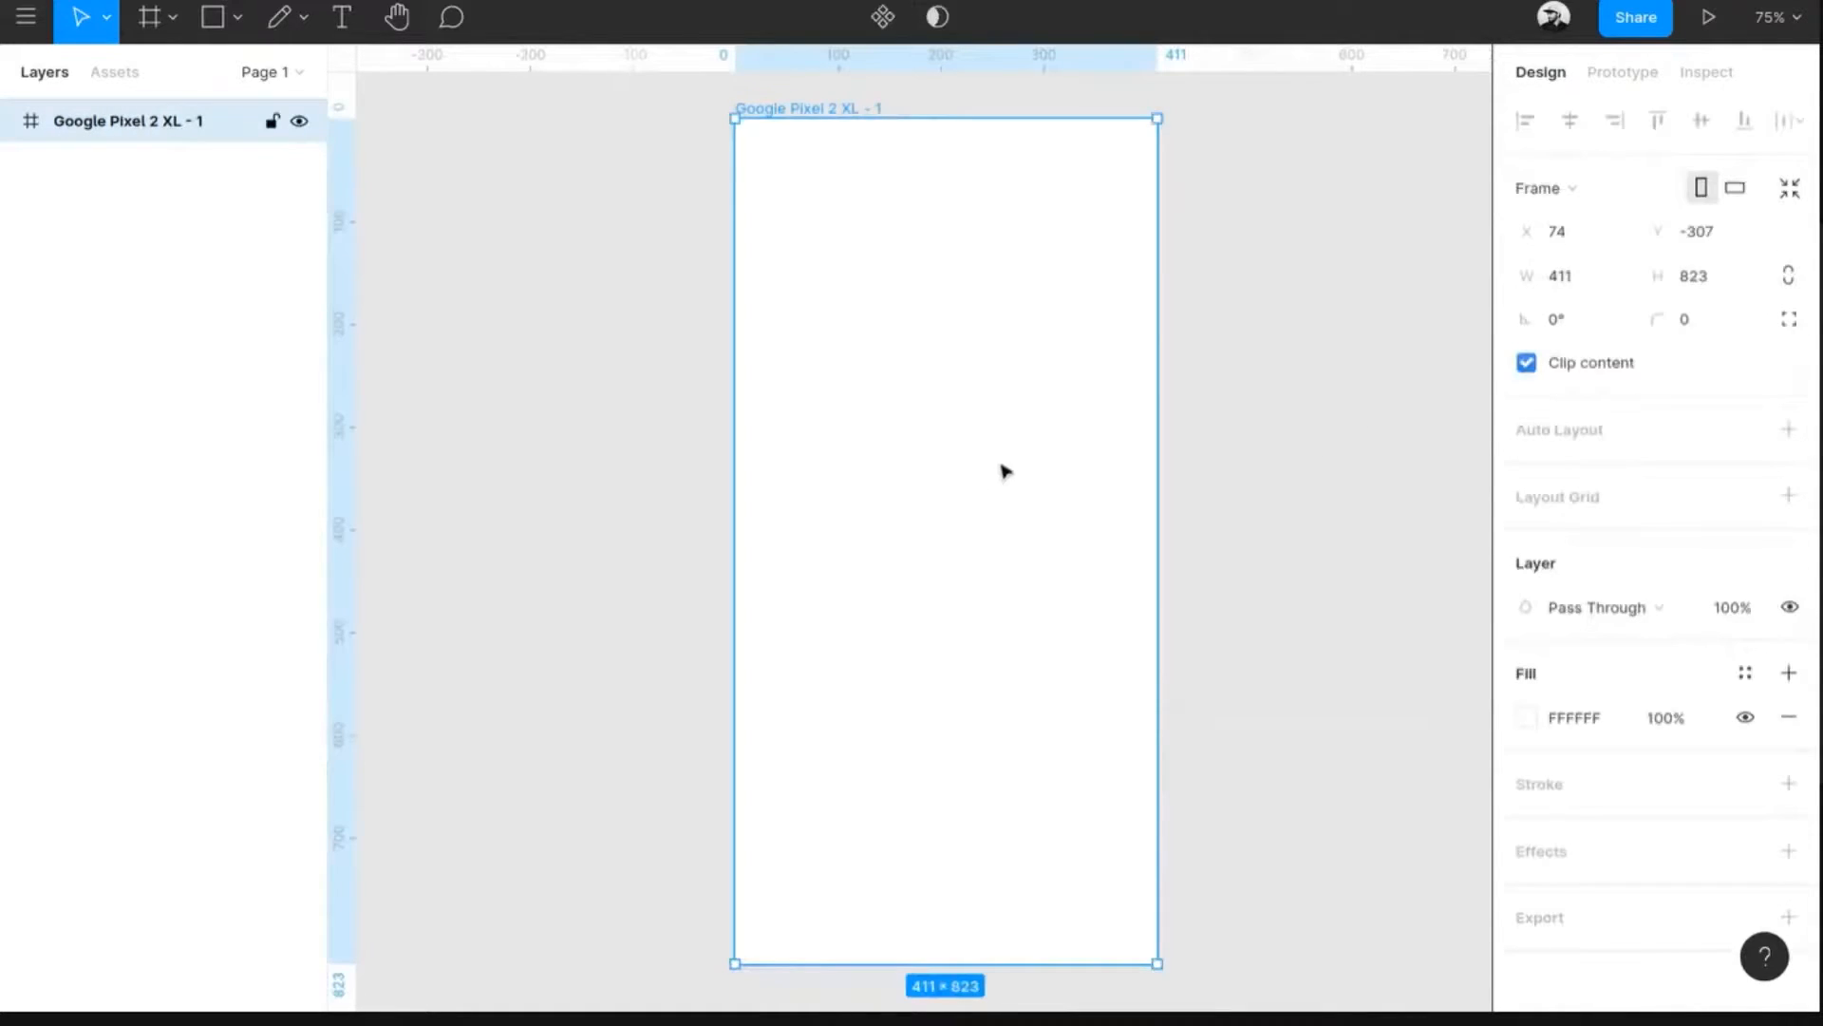
{"action": "key", "text": "Delete"}
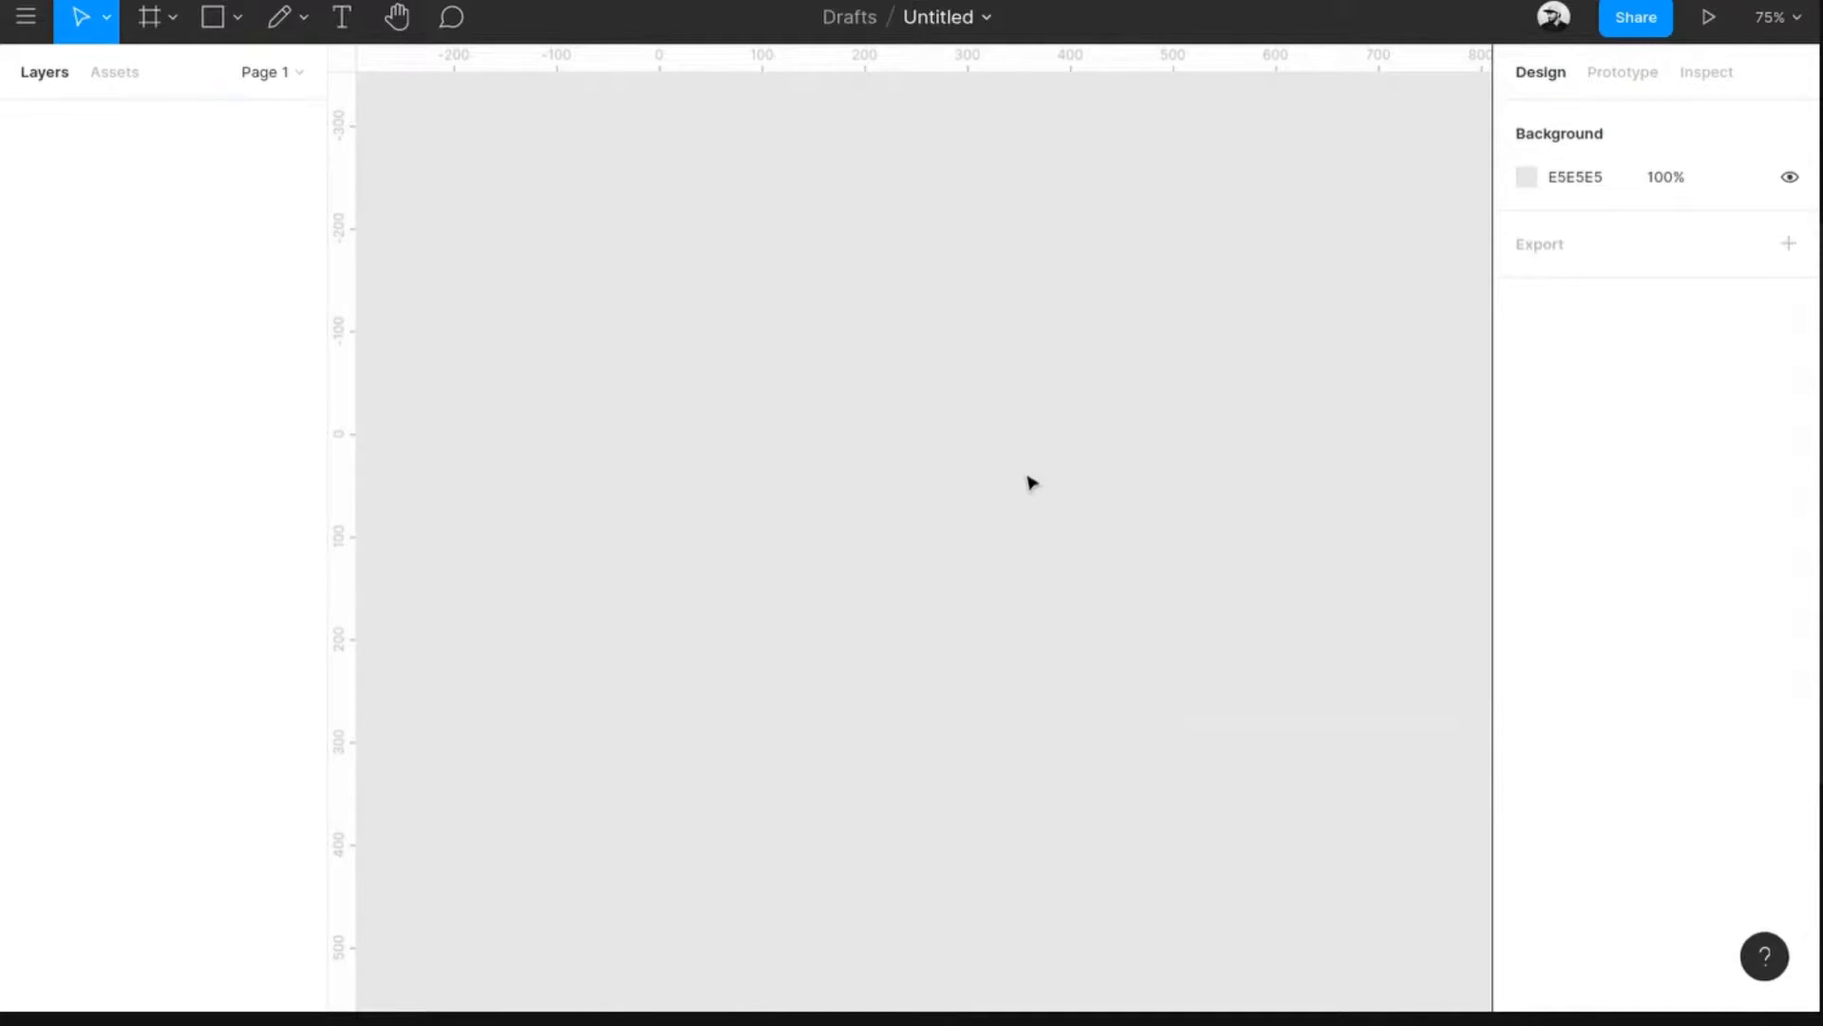
{"action": "key", "text": "f"}
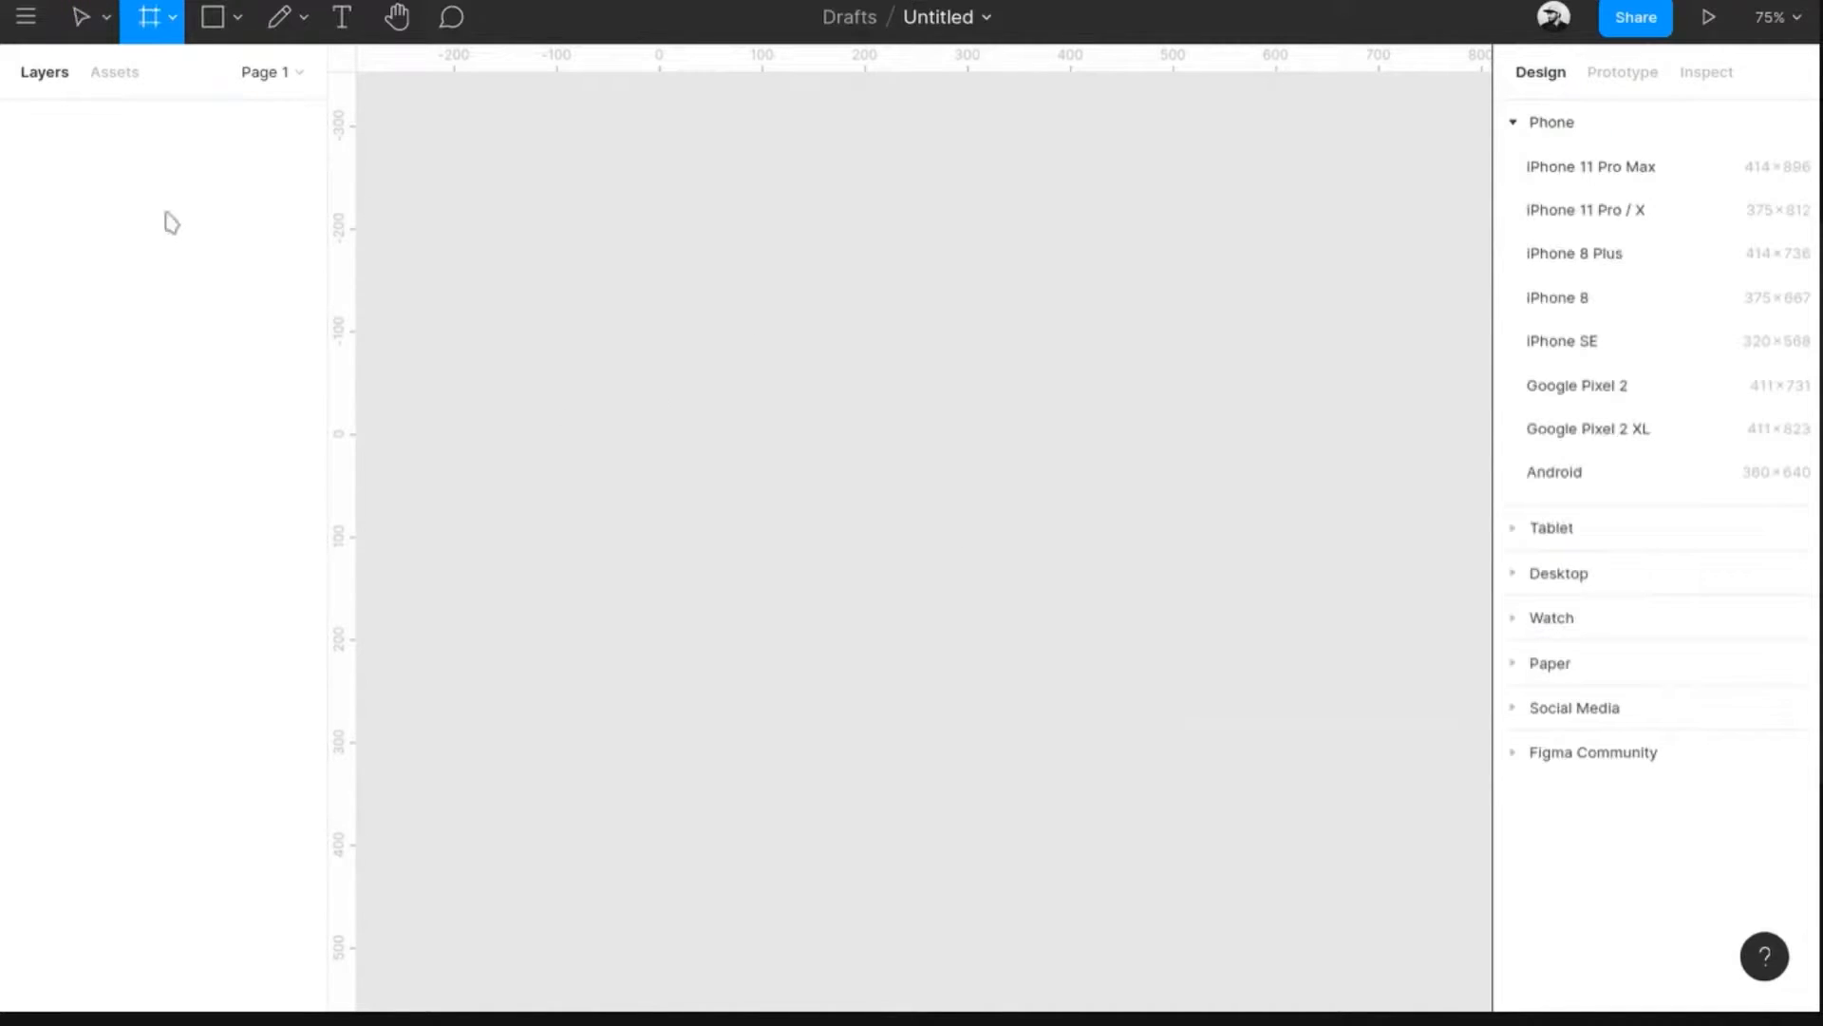
{"action": "left_click_drag", "start_coordinate": [585, 209], "coordinate": [1347, 870]}
{"action": "left_click_drag", "start_coordinate": [1018, 591], "coordinate": [1062, 607]}
- Draw a circle about 231 × 231 in the frame's upper-left area and fill it with red D61E1E
{"action": "key", "text": "o"}
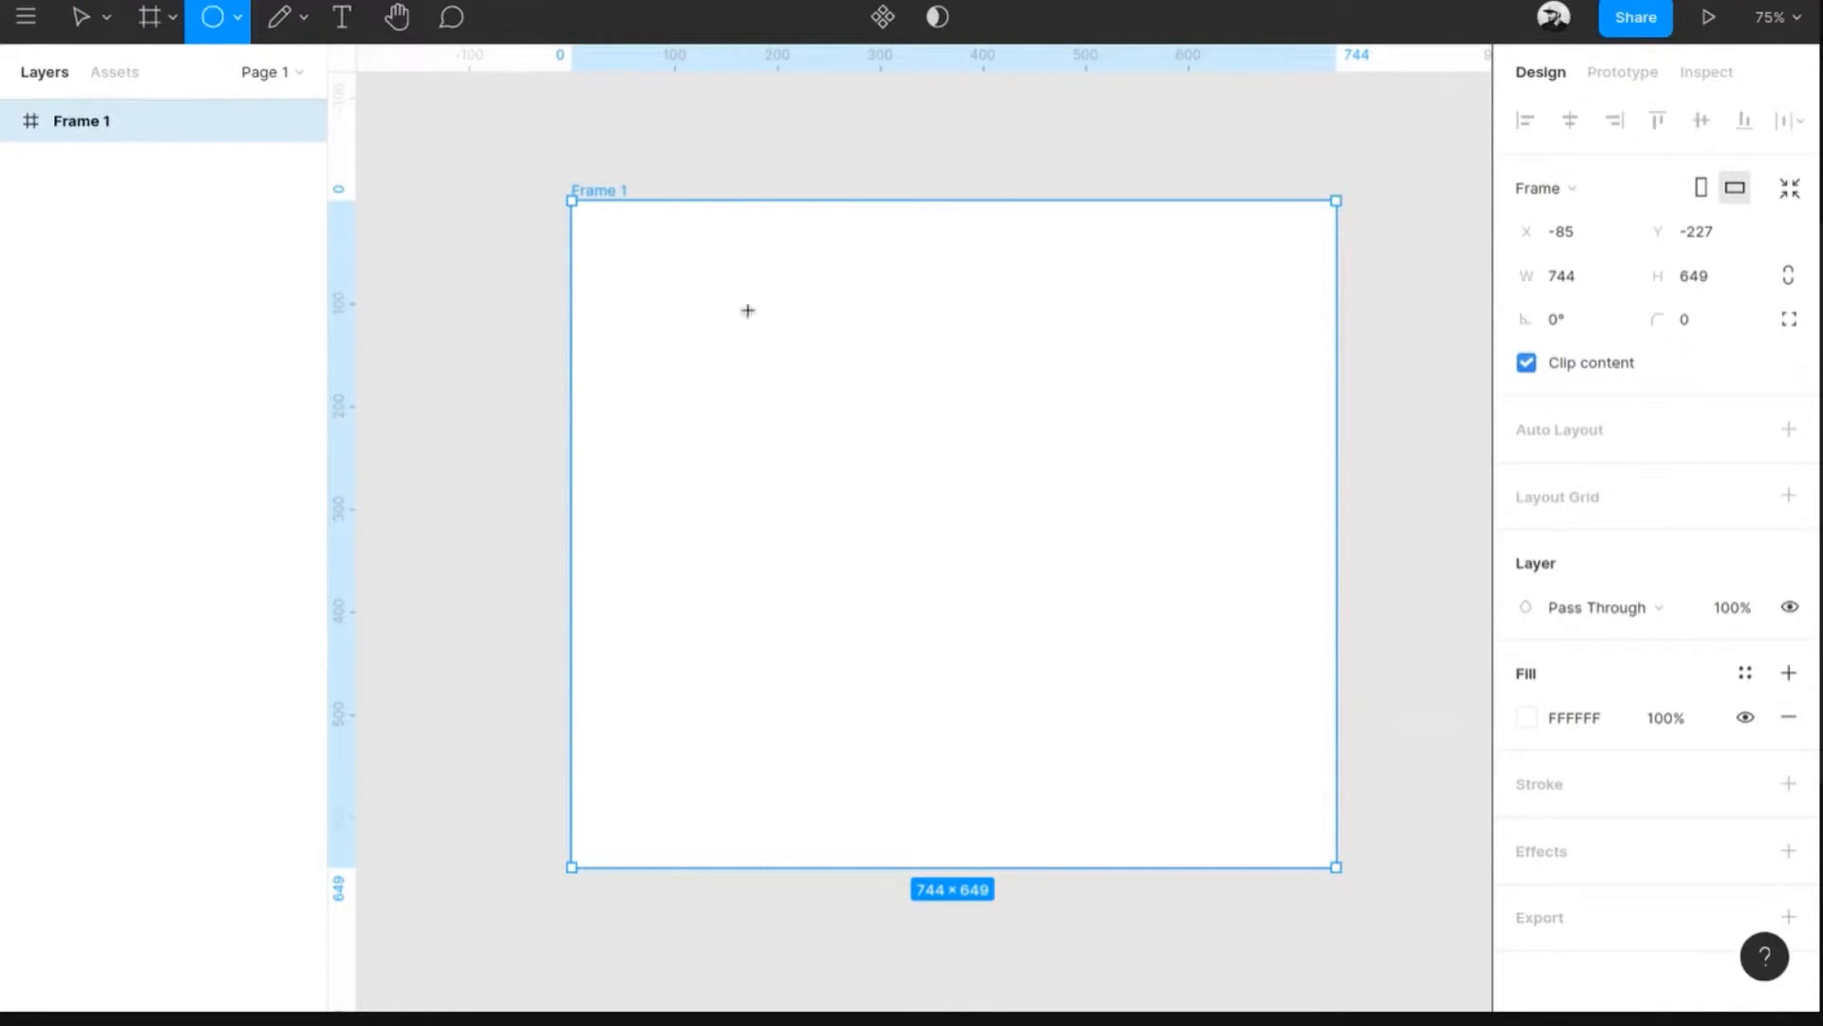
{"action": "left_click_drag", "start_coordinate": [747, 310], "coordinate": [985, 547]}
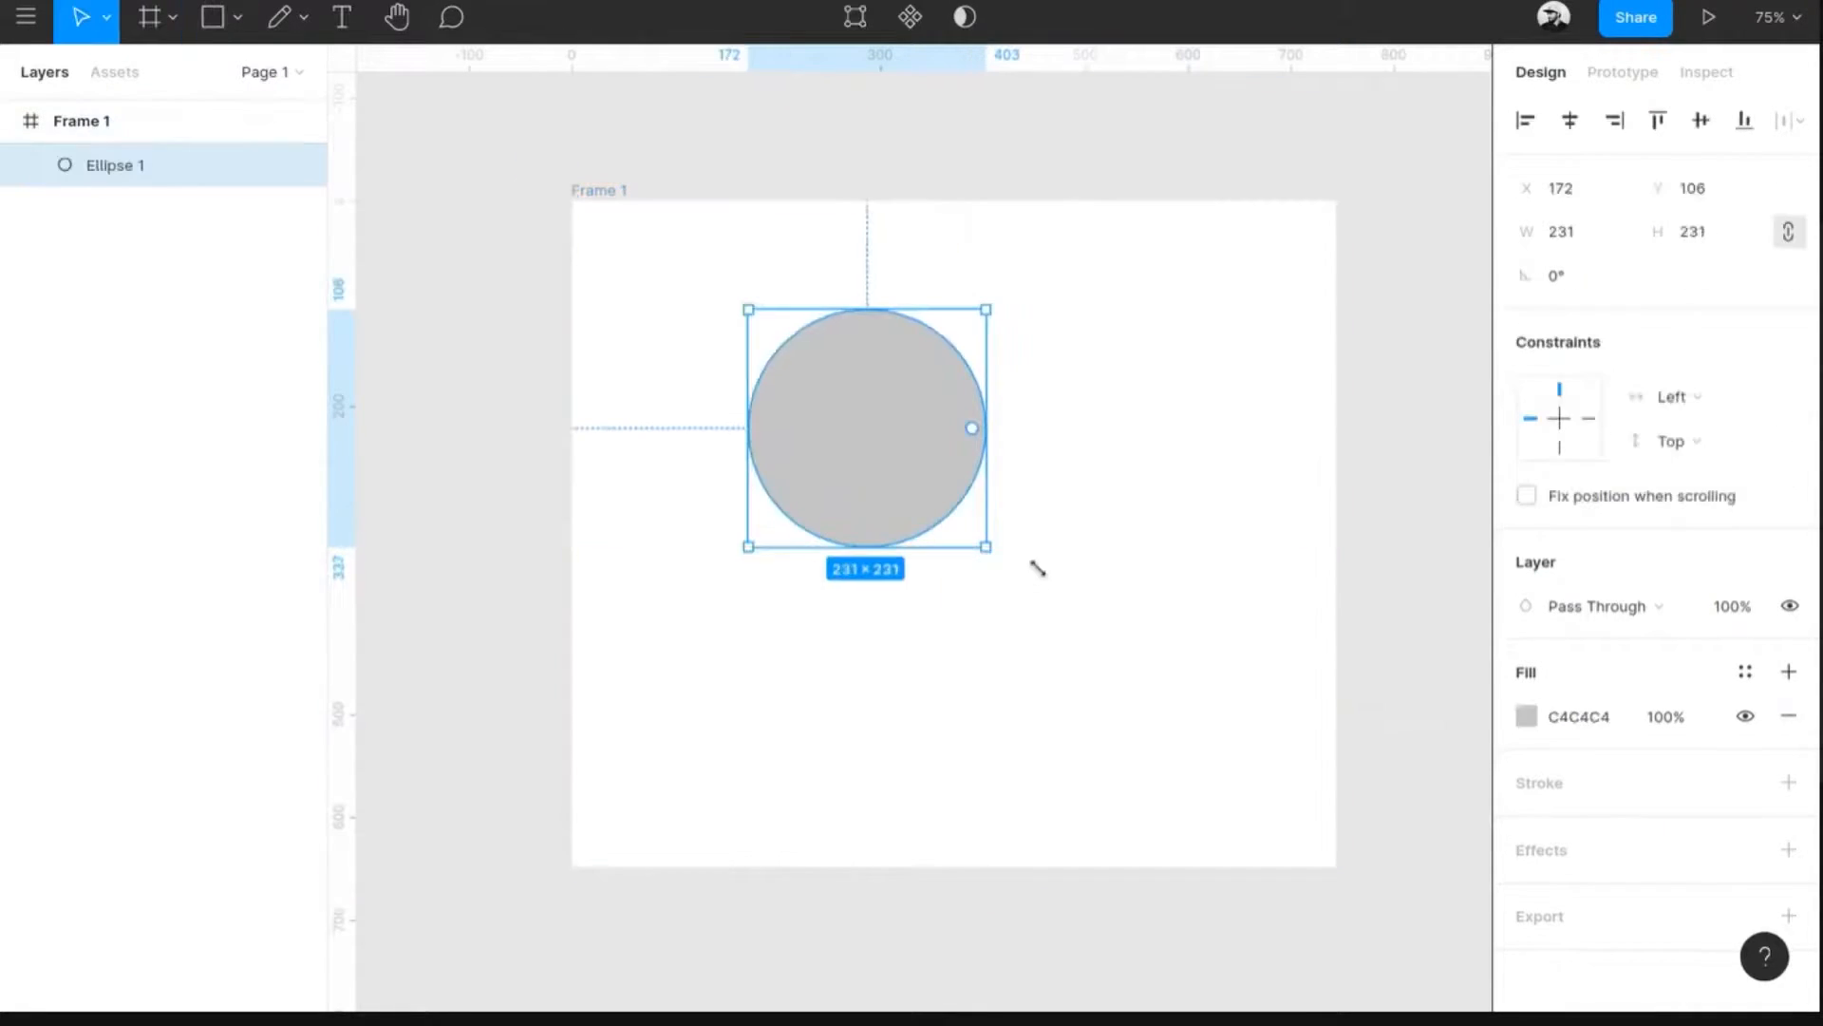
{"action": "left_click", "coordinate": [1531, 717]}
{"action": "left_click", "coordinate": [1446, 379]}
{"action": "left_click", "coordinate": [1092, 456]}
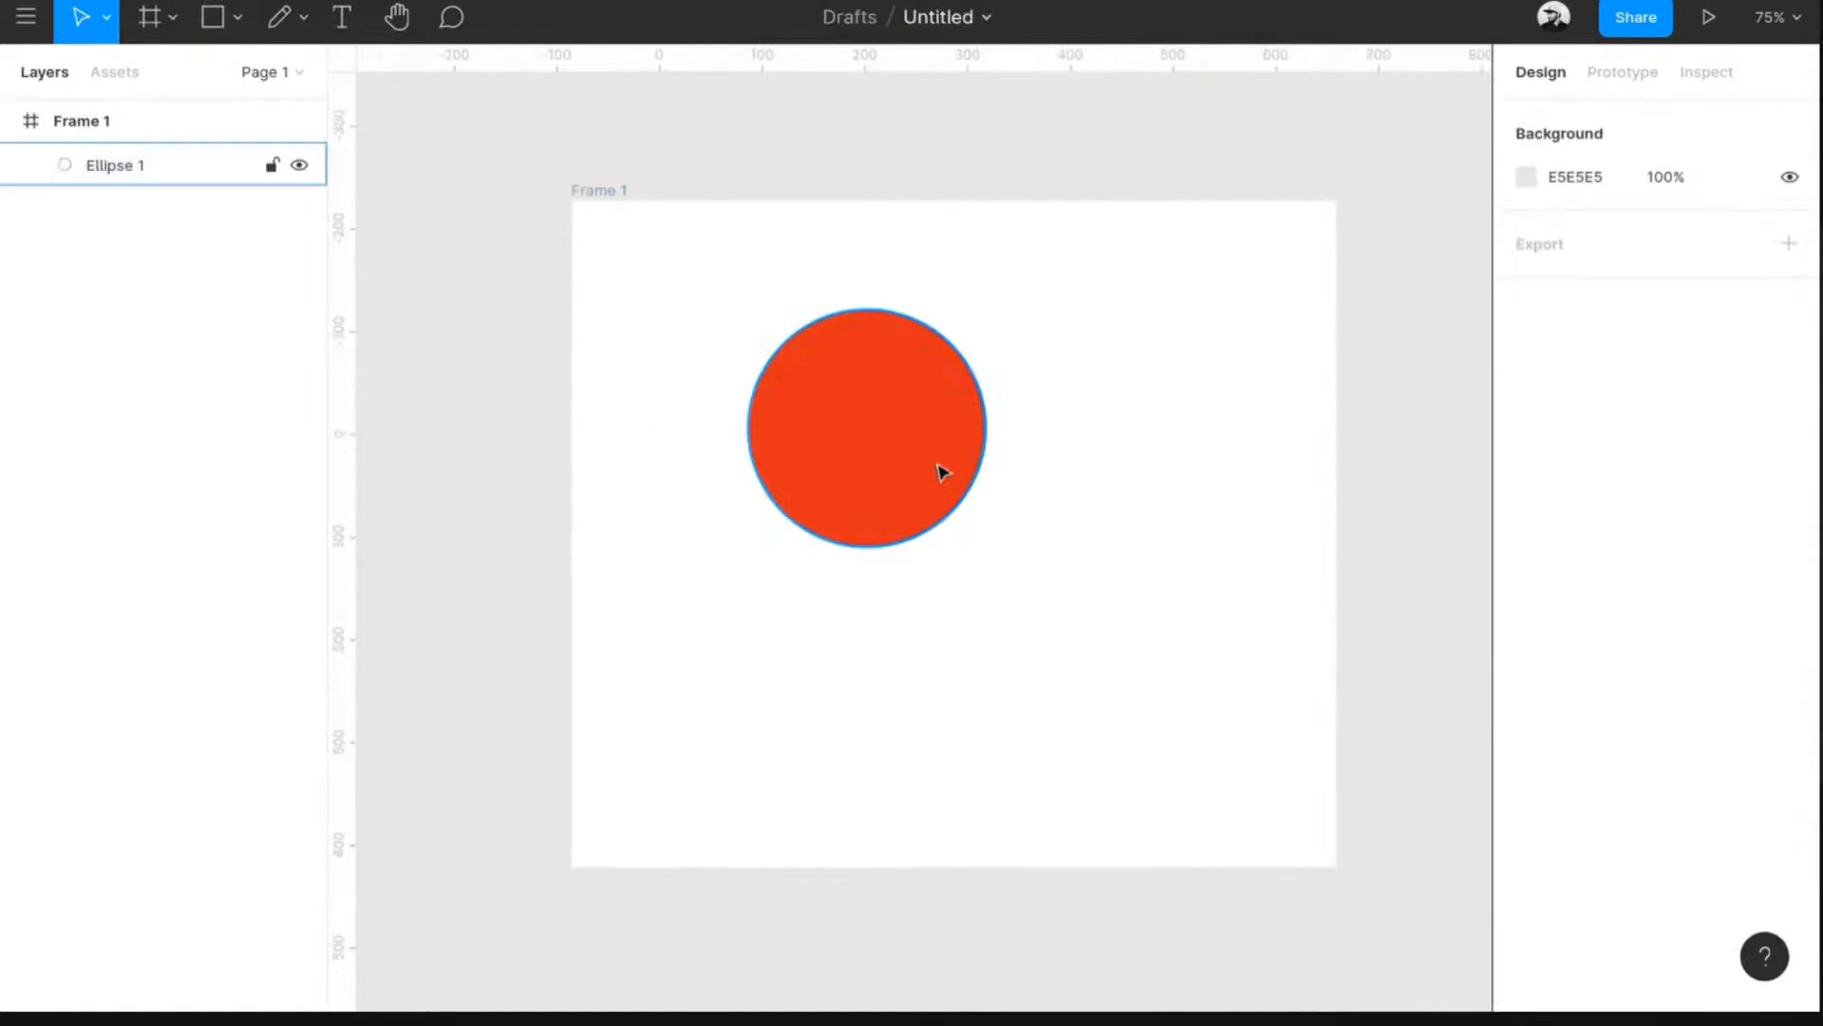
- Duplicate the red circle into the frame's lower-right area and set the copy's fill to magenta C71ED6
{"action": "left_click_drag", "start_coordinate": [927, 460], "coordinate": [1190, 715], "text": "alt"}
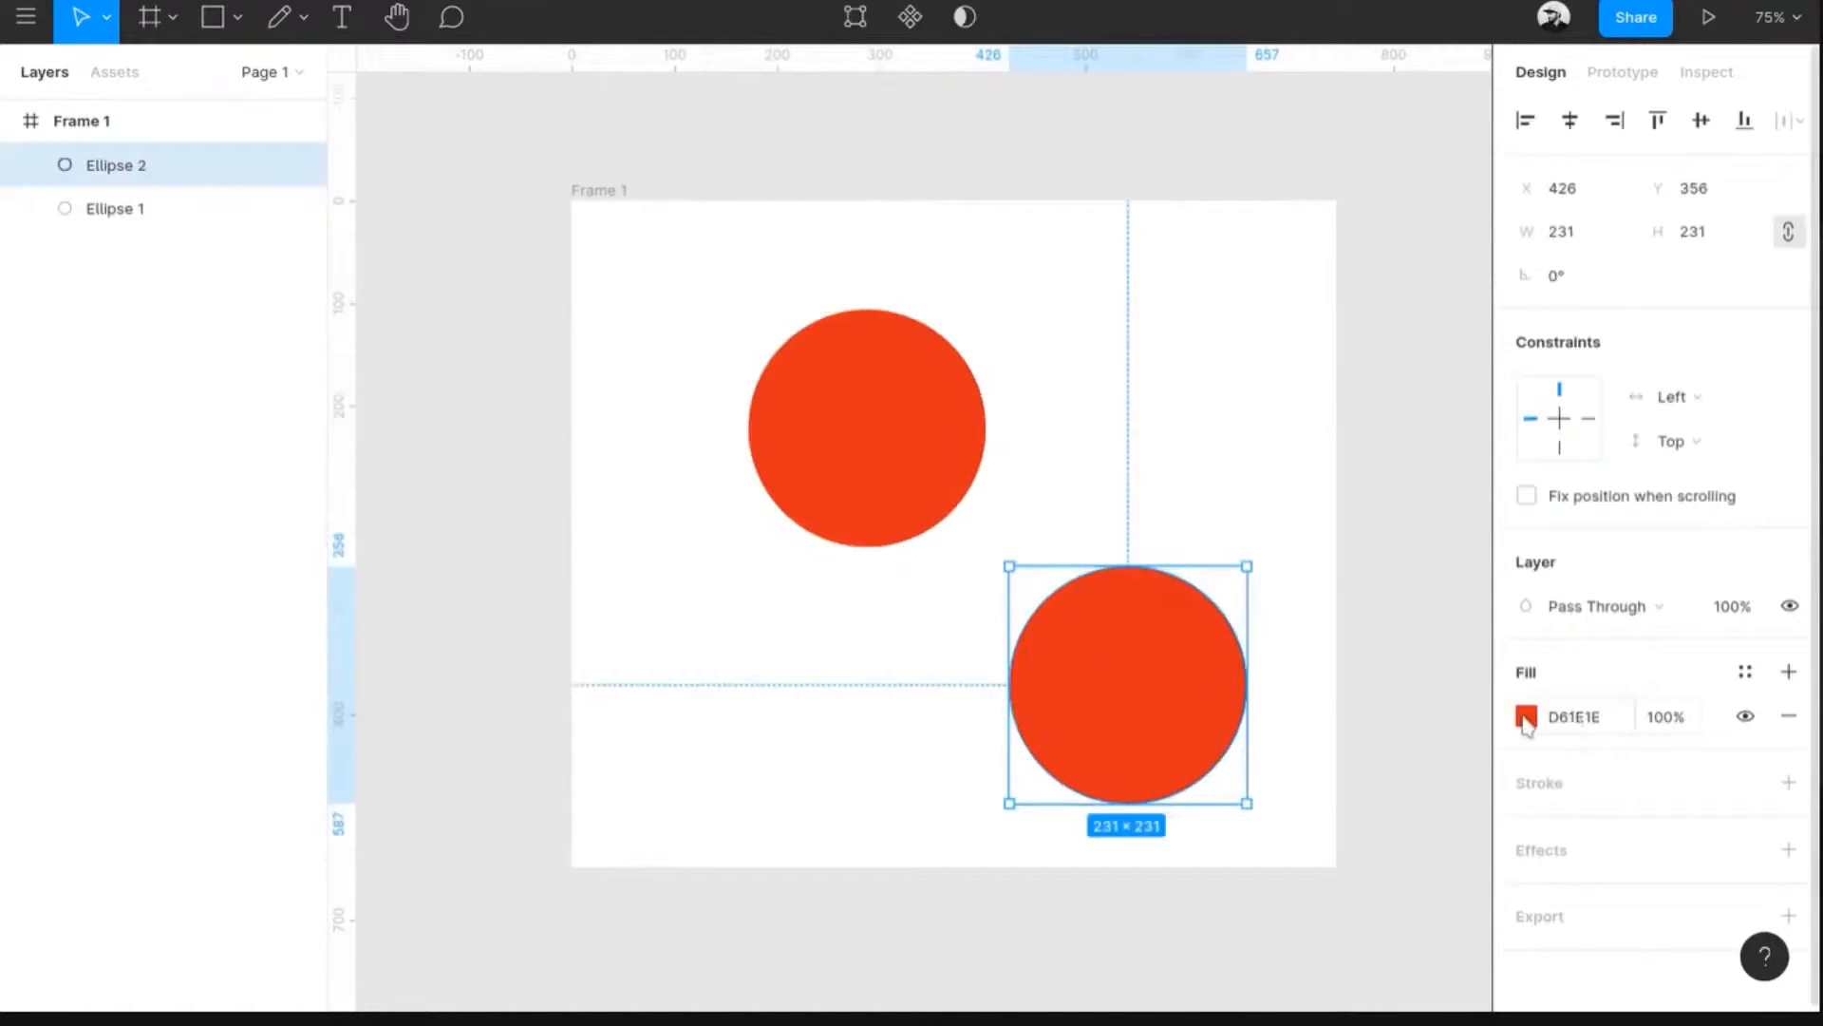
{"action": "left_click", "coordinate": [1526, 719]}
{"action": "left_click", "coordinate": [1426, 690]}
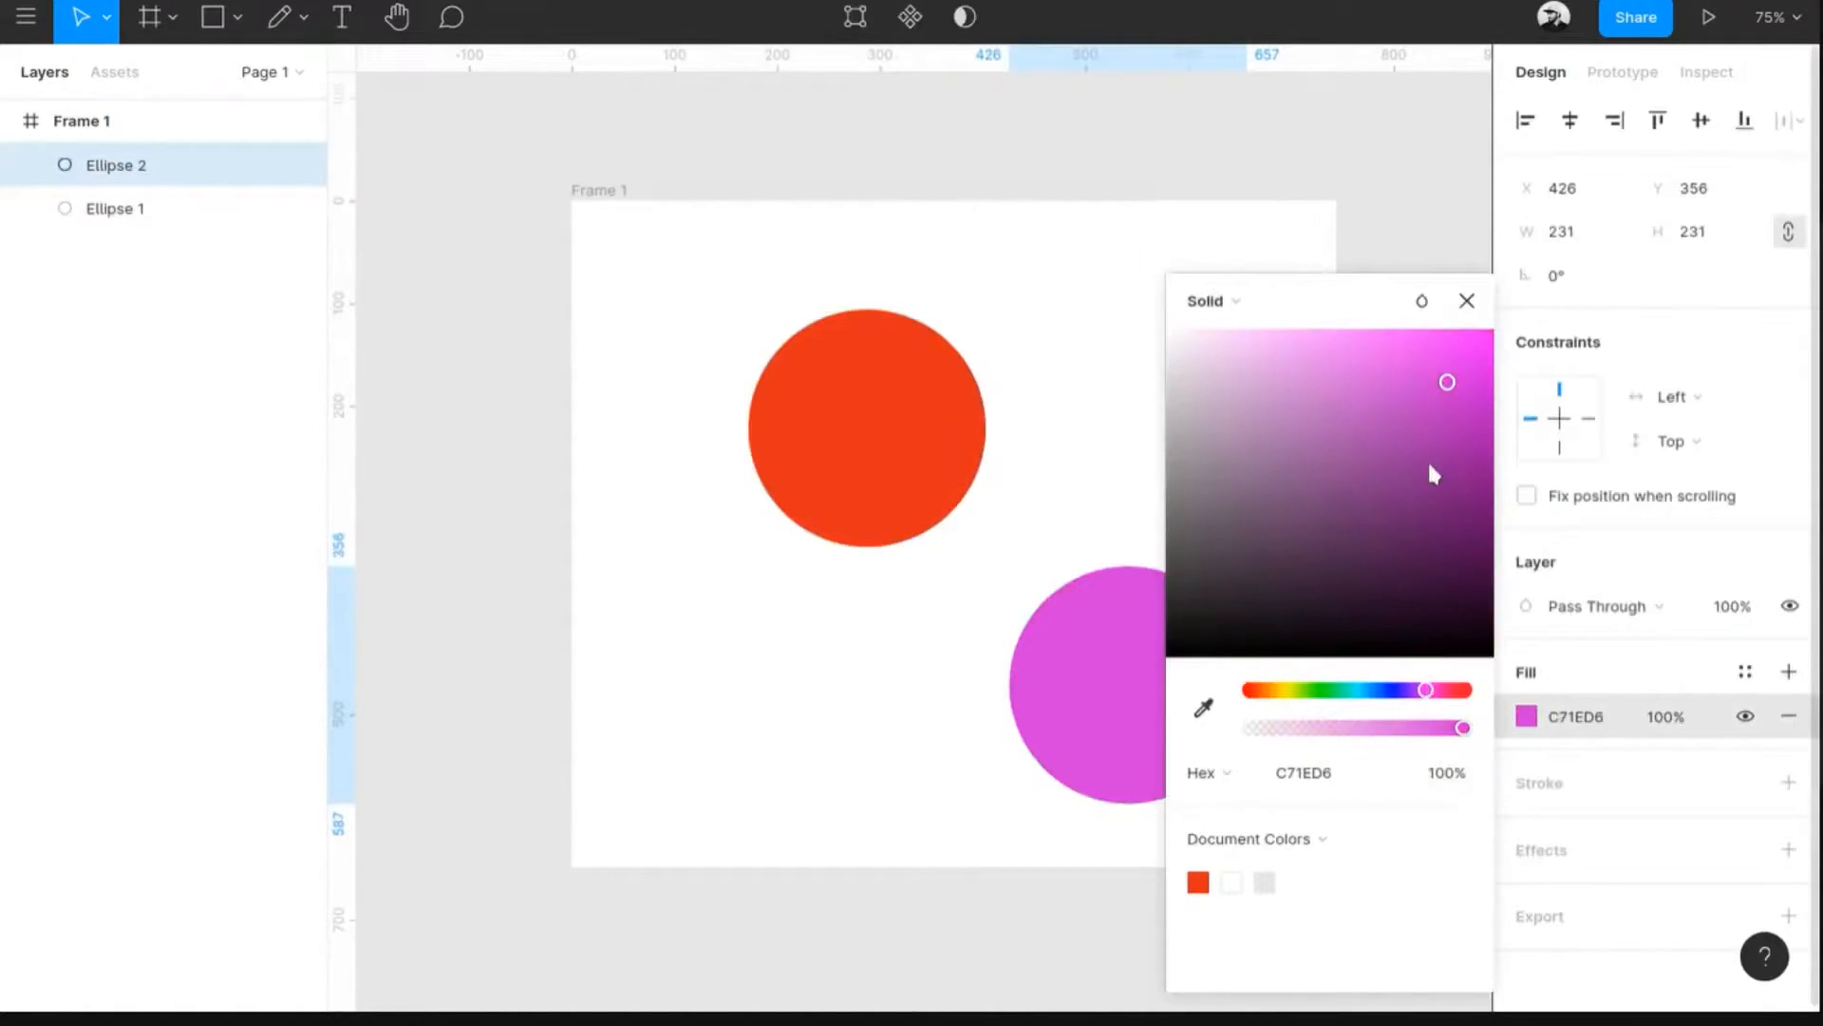
{"action": "left_click", "coordinate": [1466, 302]}
- Draw a rectangle about 129 × 108 in the frame's upper-right corner, above the magenta circle
{"action": "scroll", "coordinate": [927, 496], "scroll_direction": "down", "scroll_amount": 5}
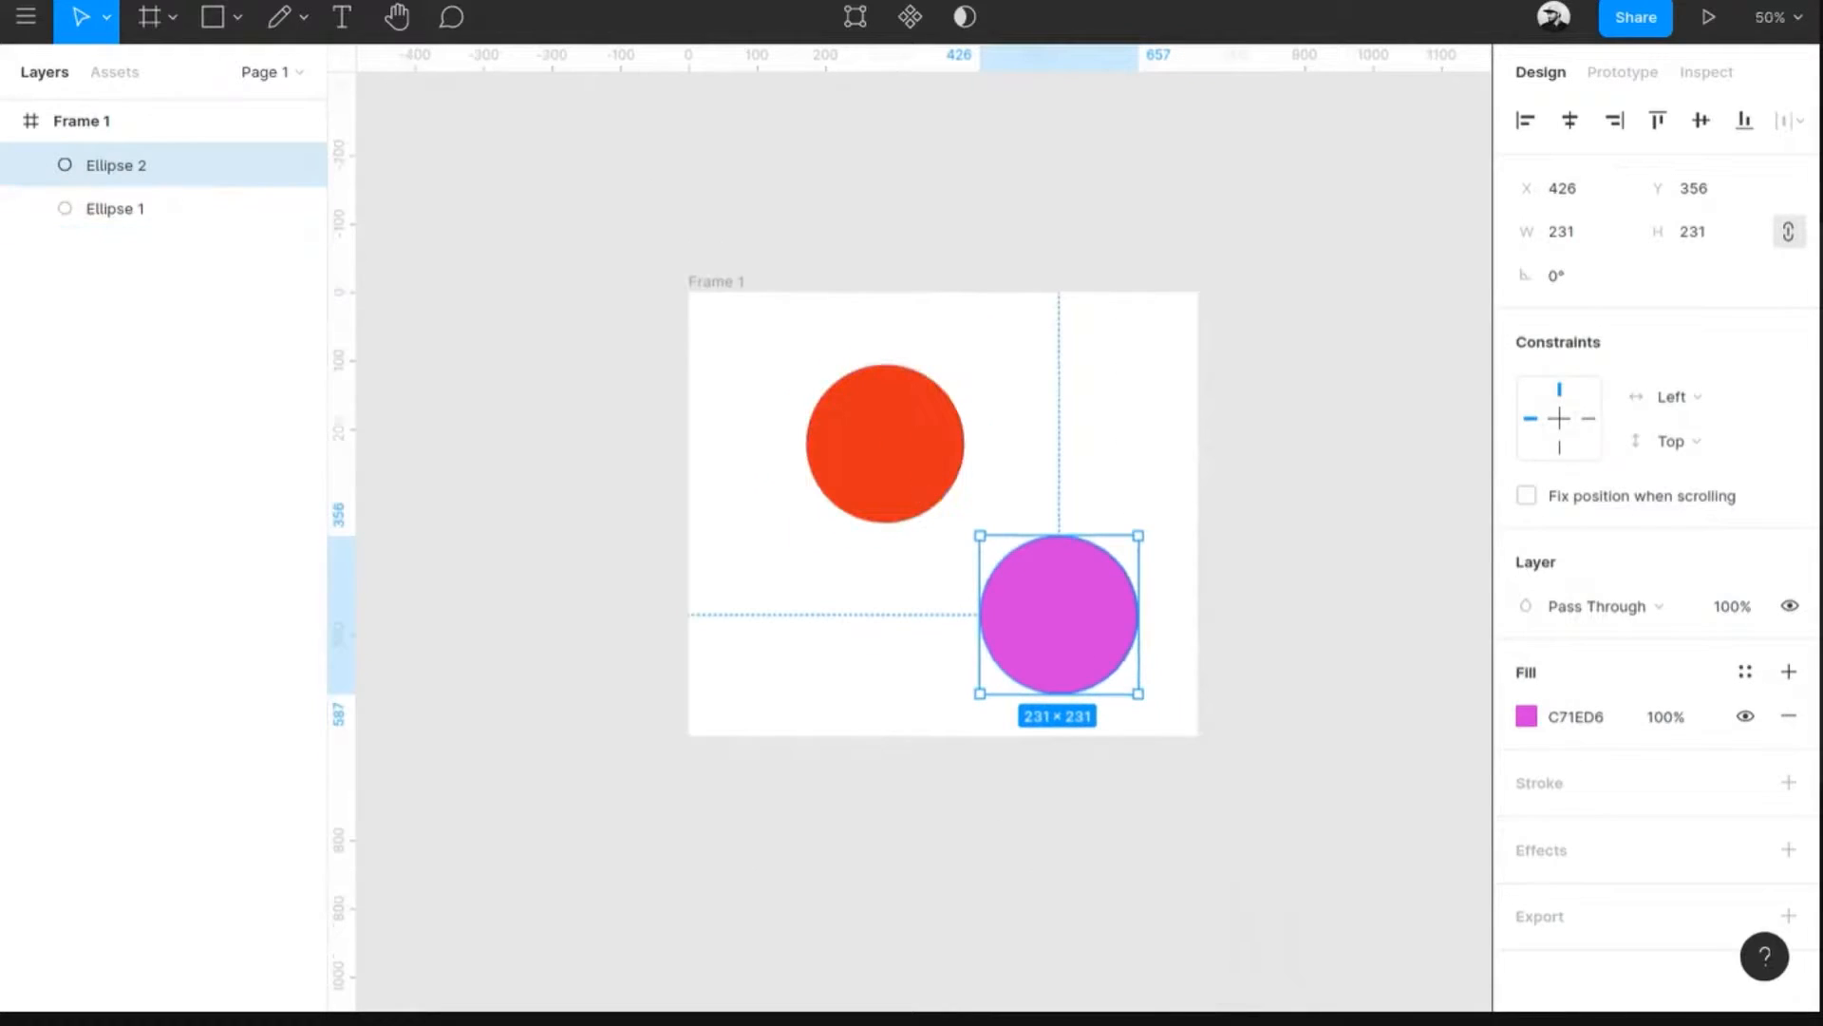
{"action": "key", "text": "r"}
{"action": "left_click_drag", "start_coordinate": [1062, 325], "coordinate": [1151, 398]}
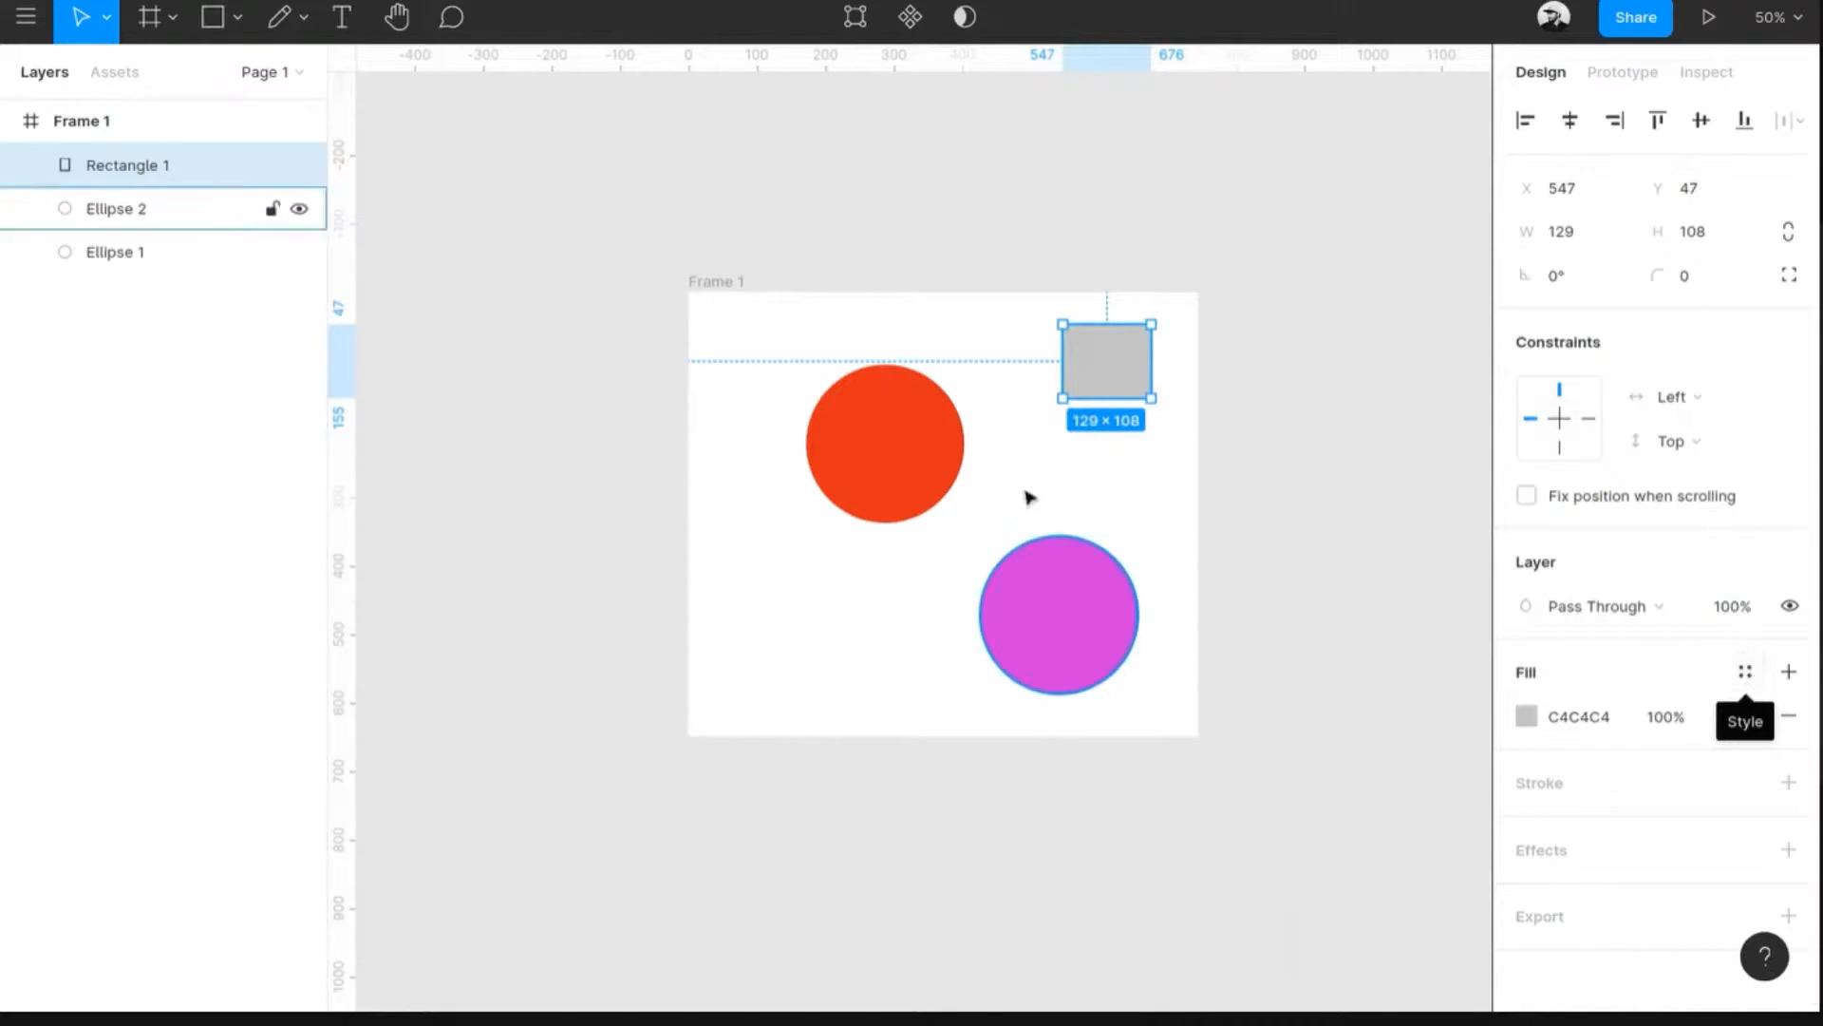
- Create a color style named "red color" from the red circle's fill
{"action": "left_click", "coordinate": [925, 485]}
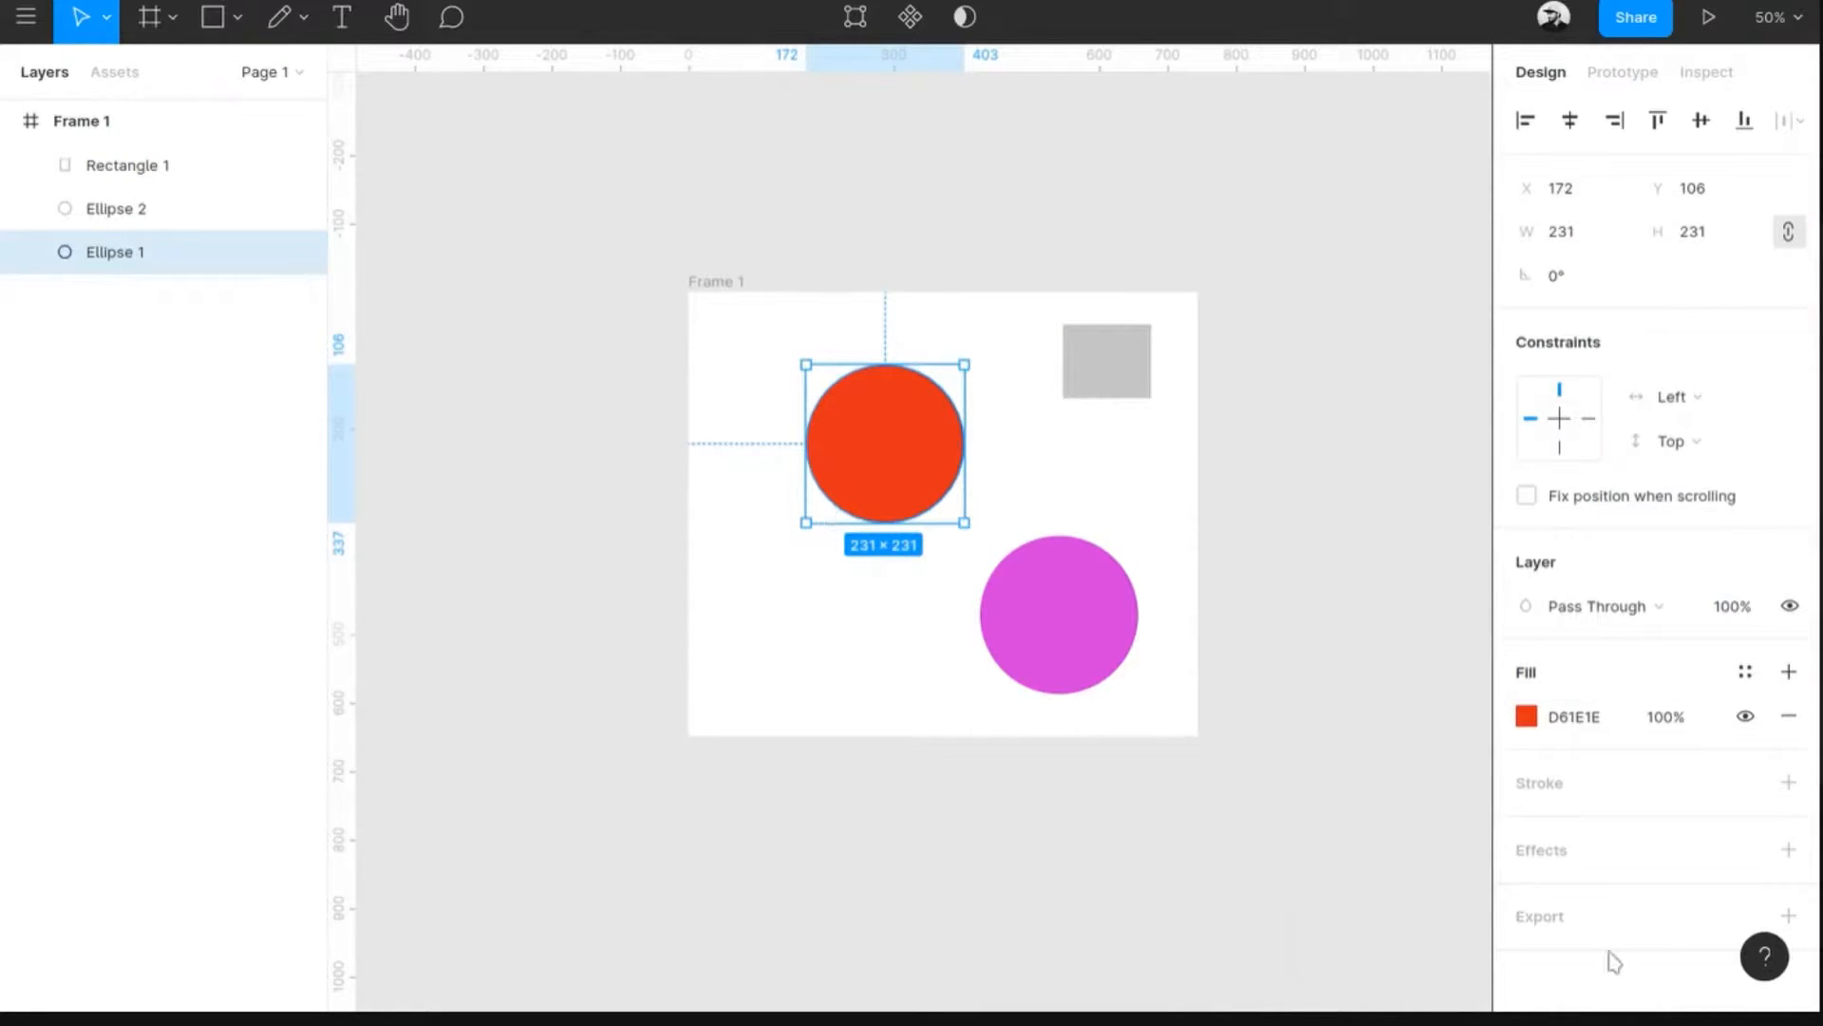
{"action": "left_click", "coordinate": [1745, 680]}
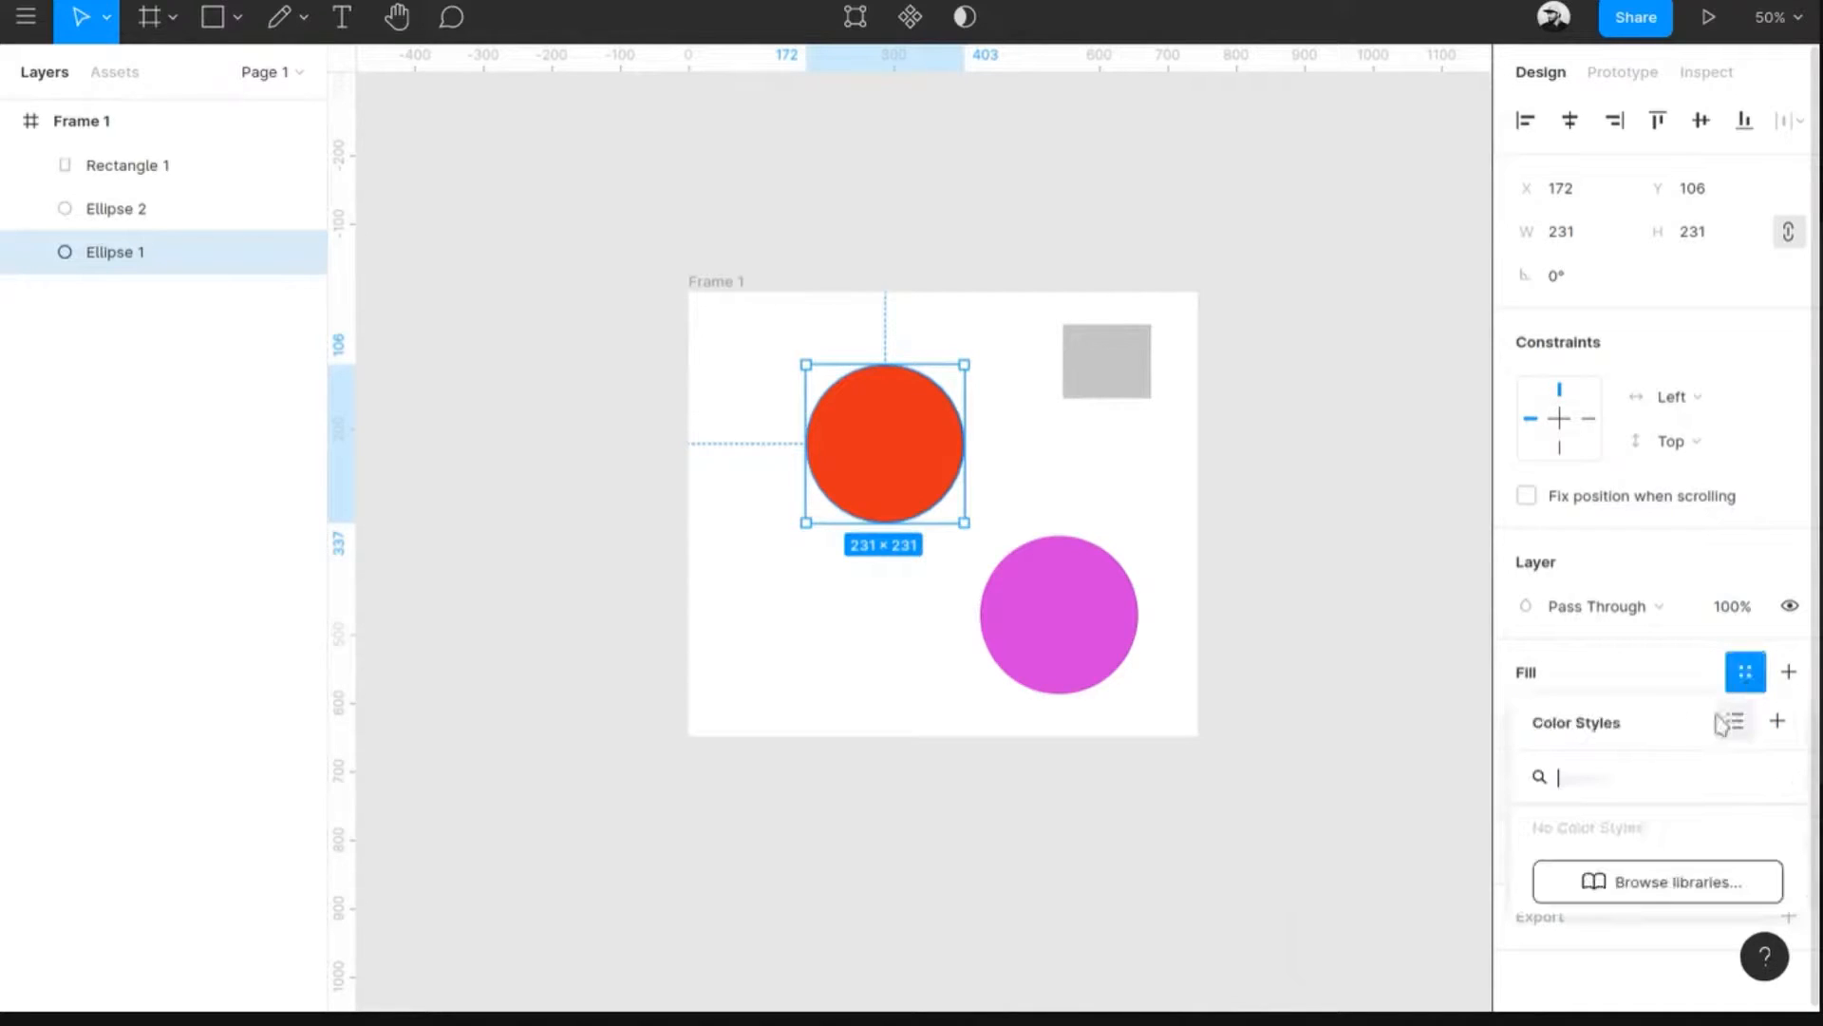
{"action": "left_click_drag", "start_coordinate": [1590, 708], "coordinate": [1295, 273]}
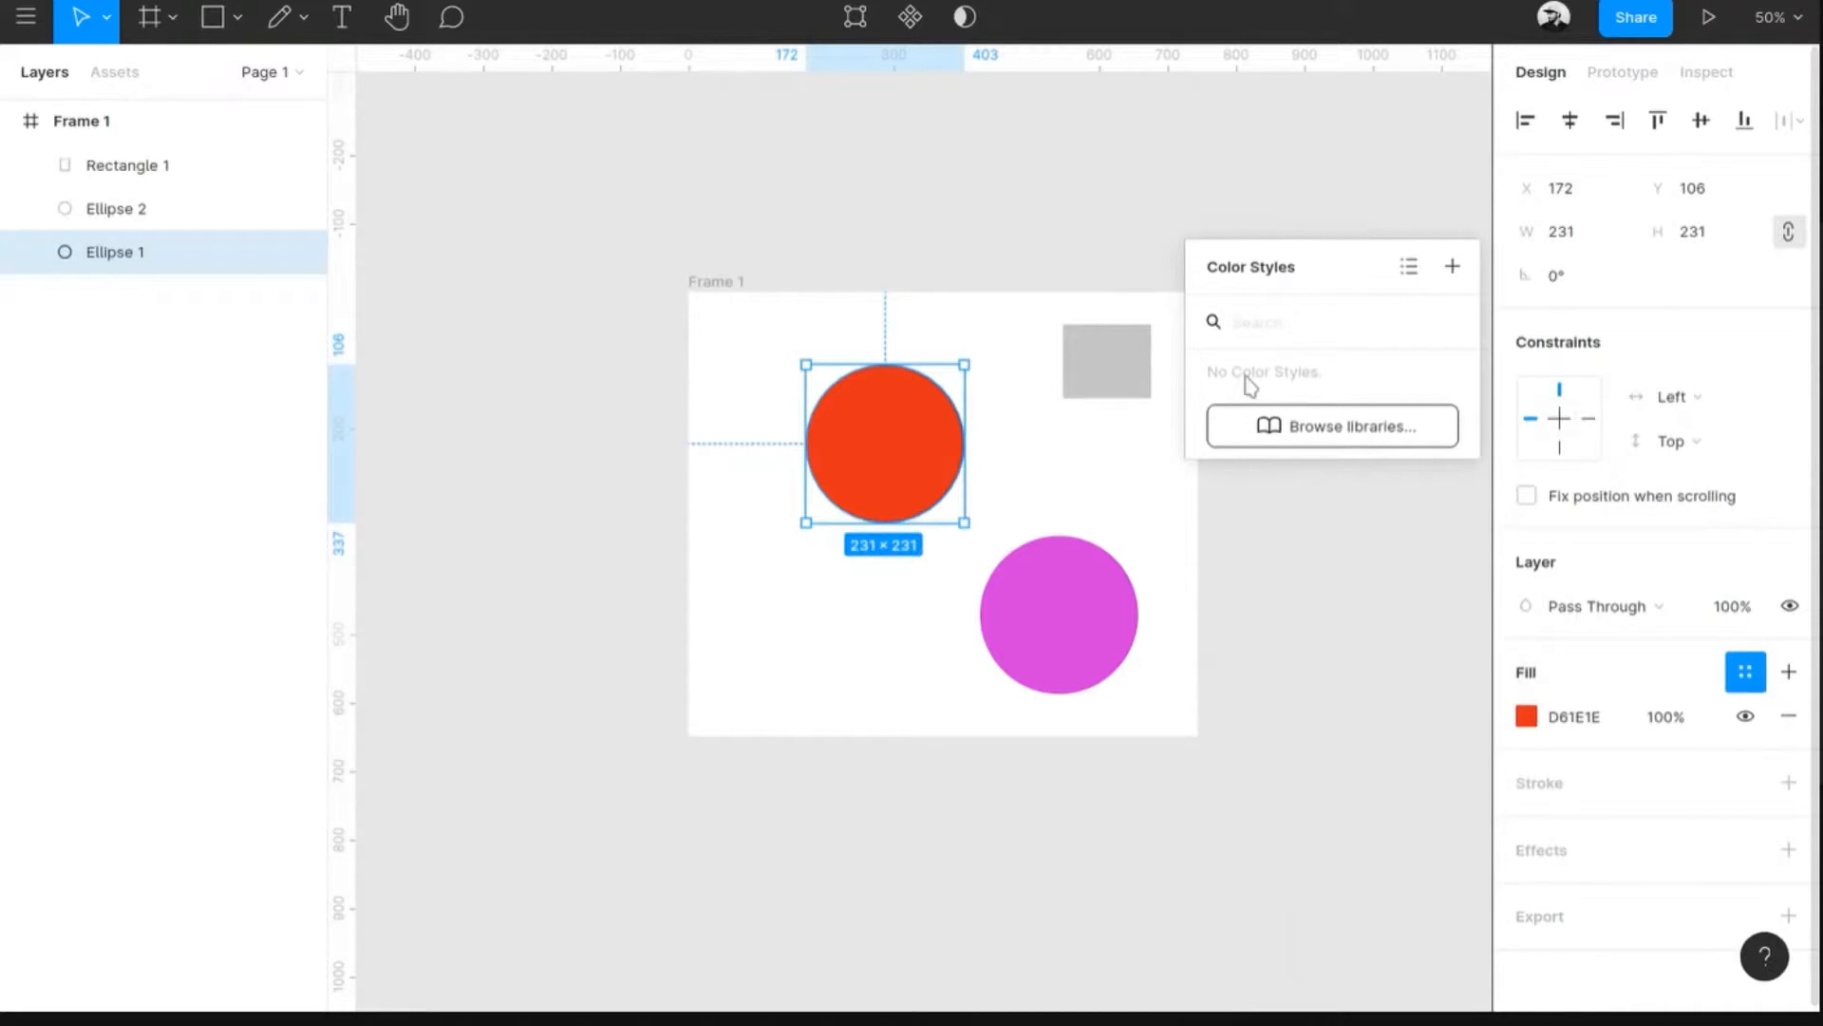
{"action": "left_click", "coordinate": [1452, 267]}
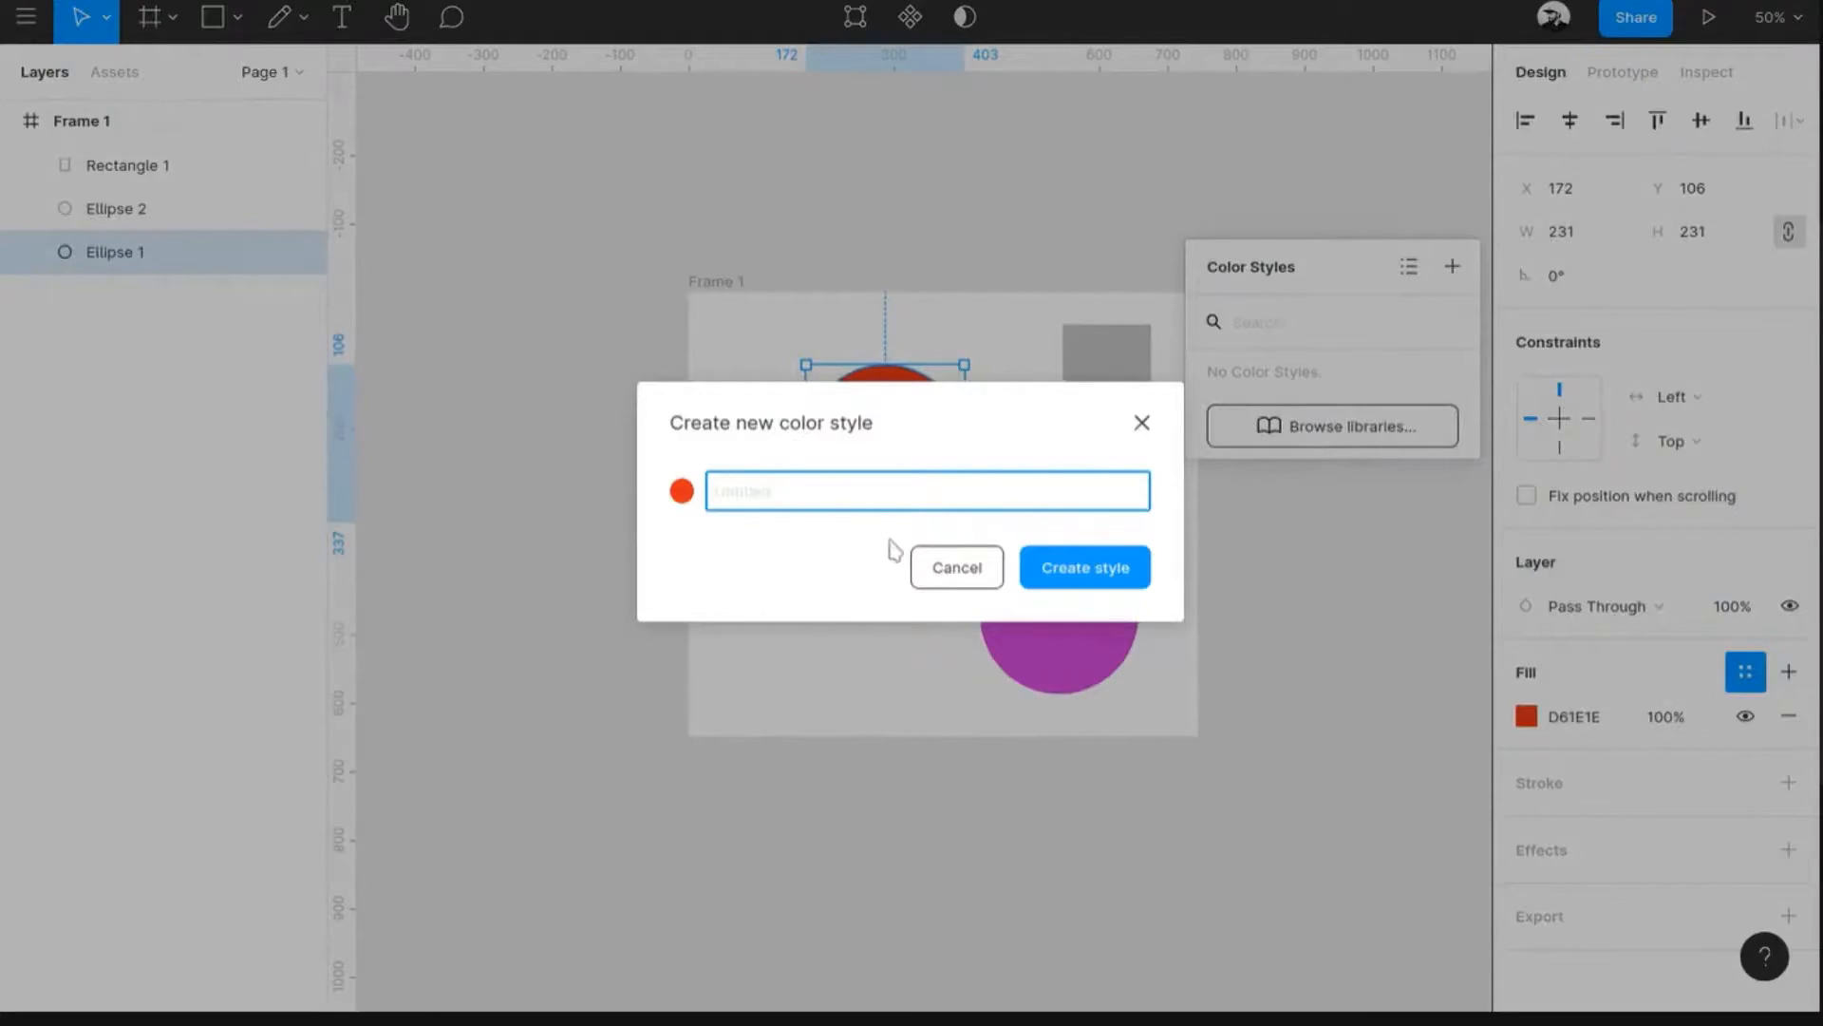
{"action": "type", "text": "red color"}
{"action": "key", "text": "Return"}
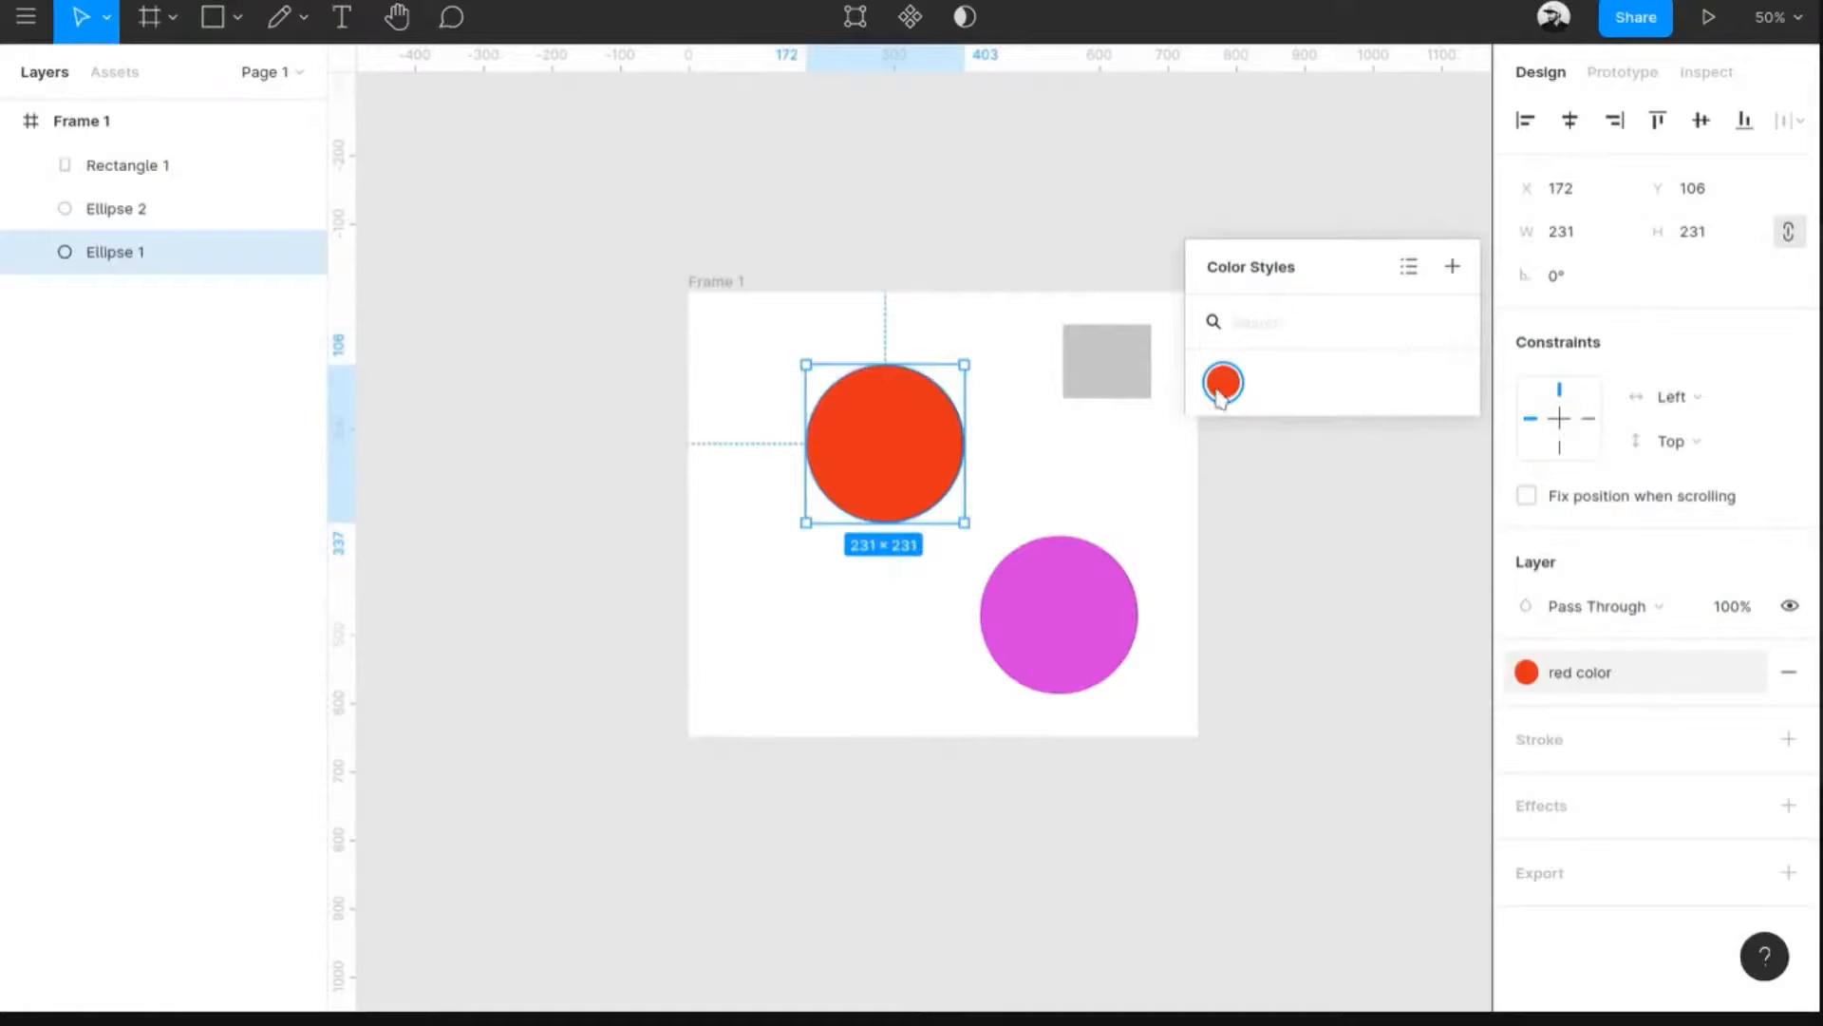
{"action": "left_click", "coordinate": [1330, 531]}
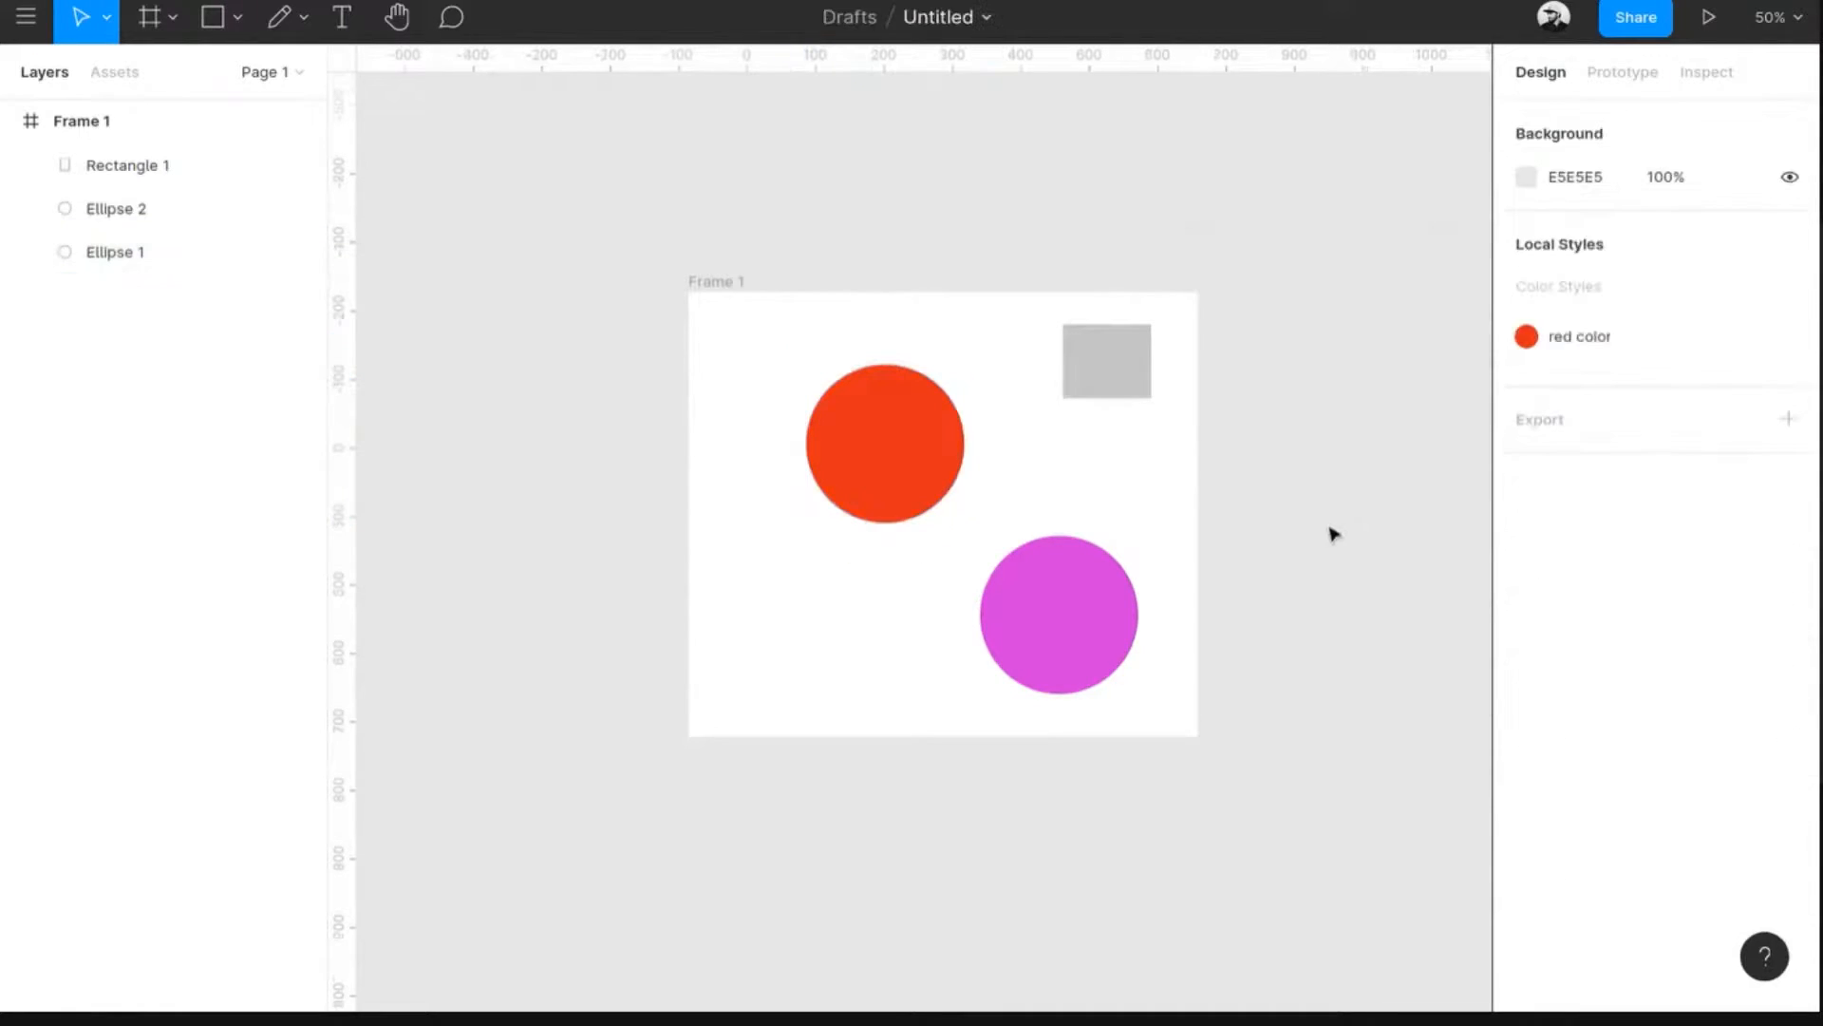
- Apply the "red color" style to the gray rectangle's fill
{"action": "left_click", "coordinate": [1094, 380]}
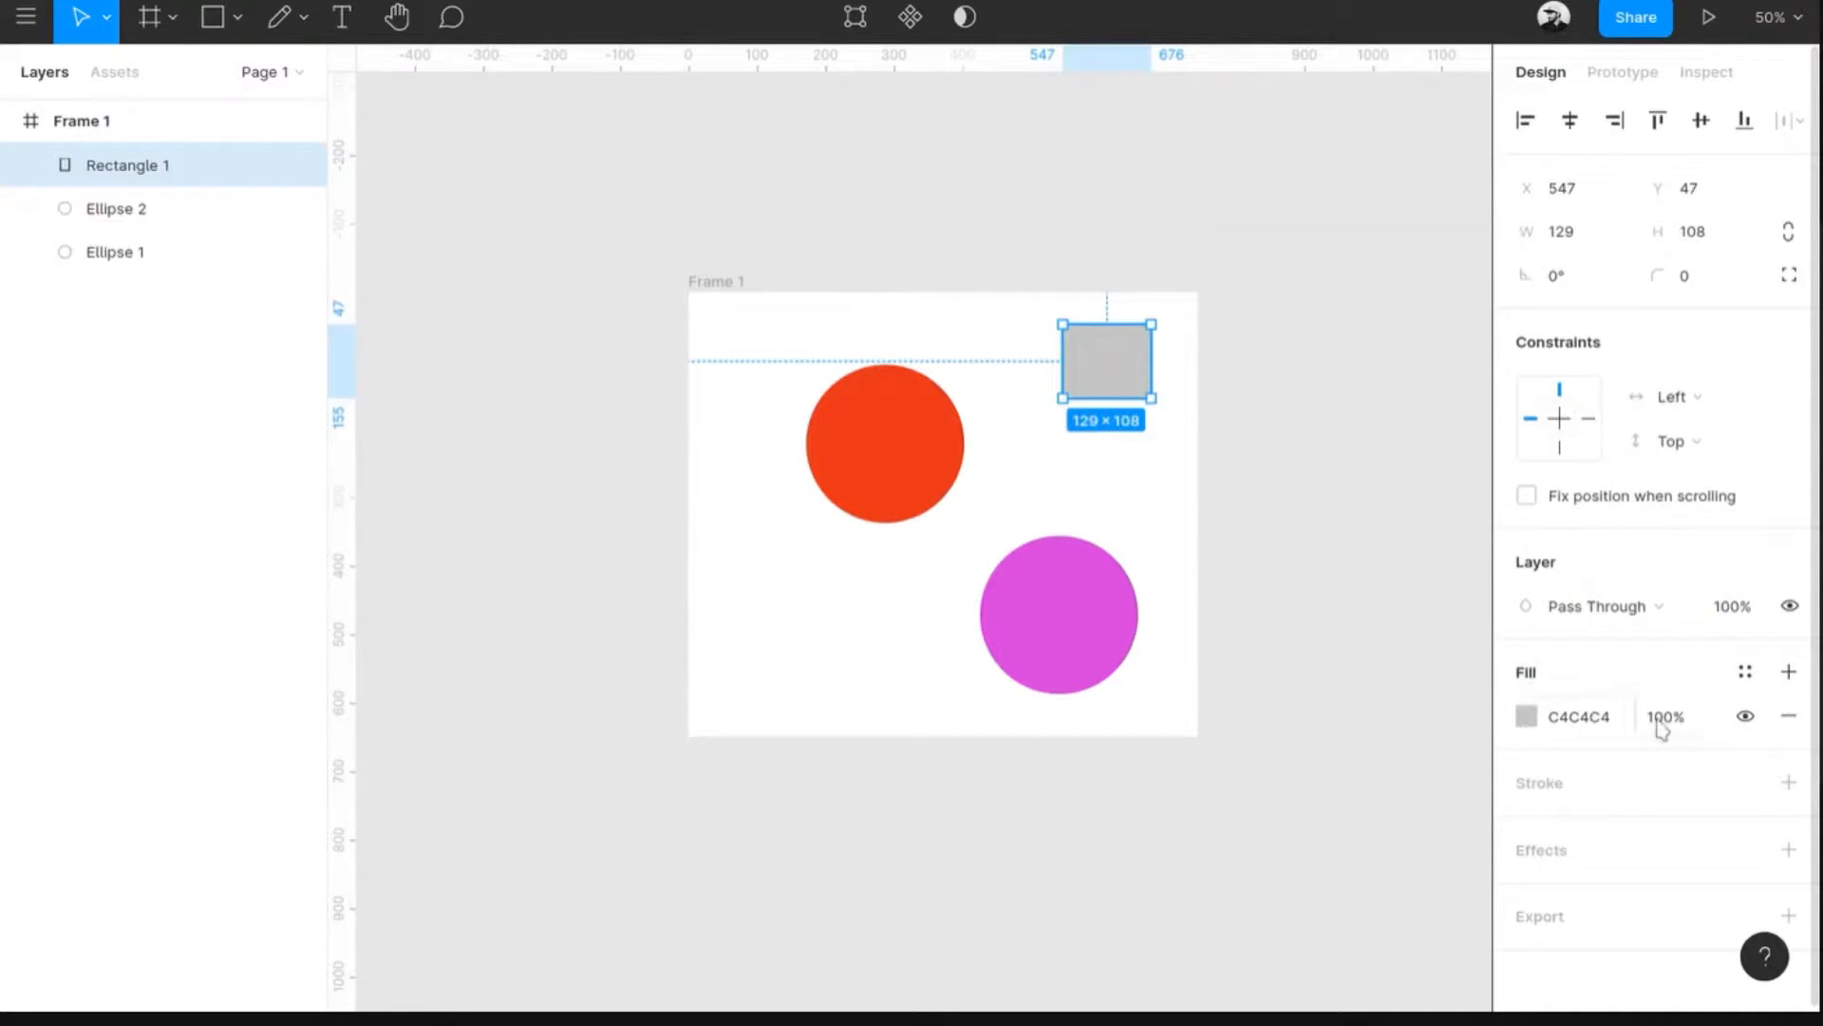
{"action": "left_click", "coordinate": [1743, 673]}
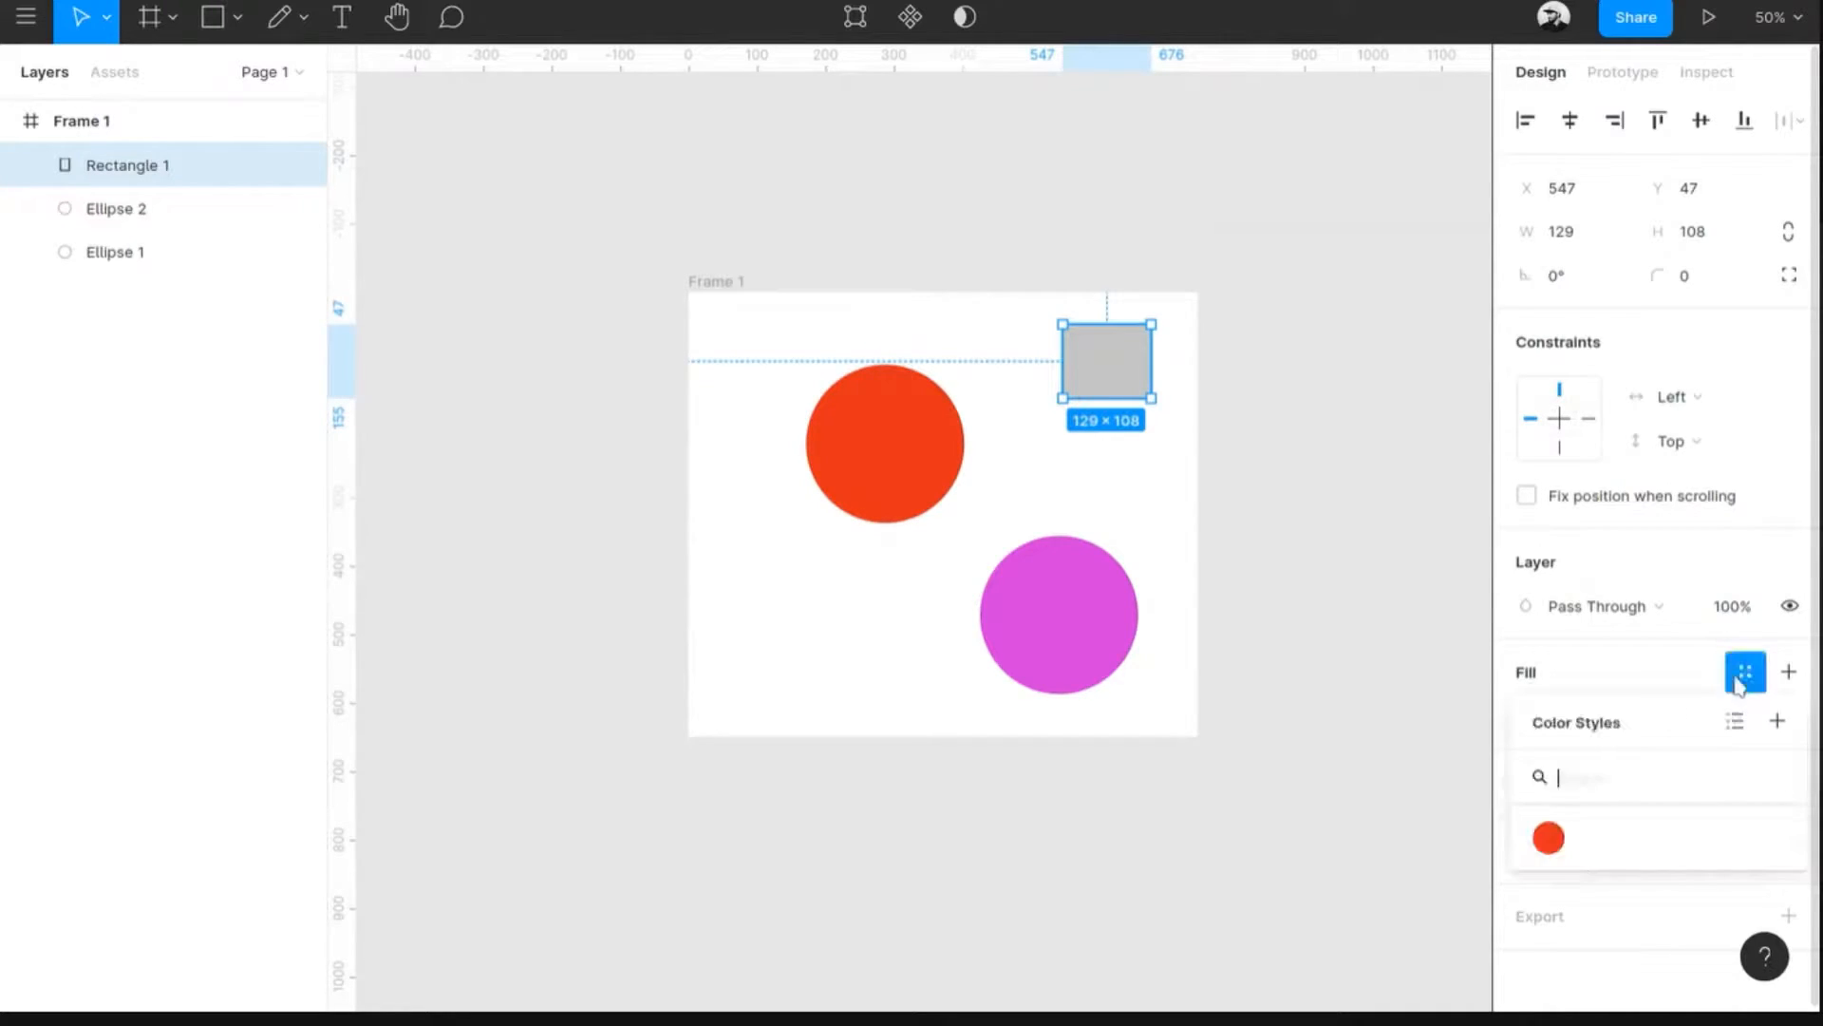
{"action": "left_click", "coordinate": [1551, 839]}
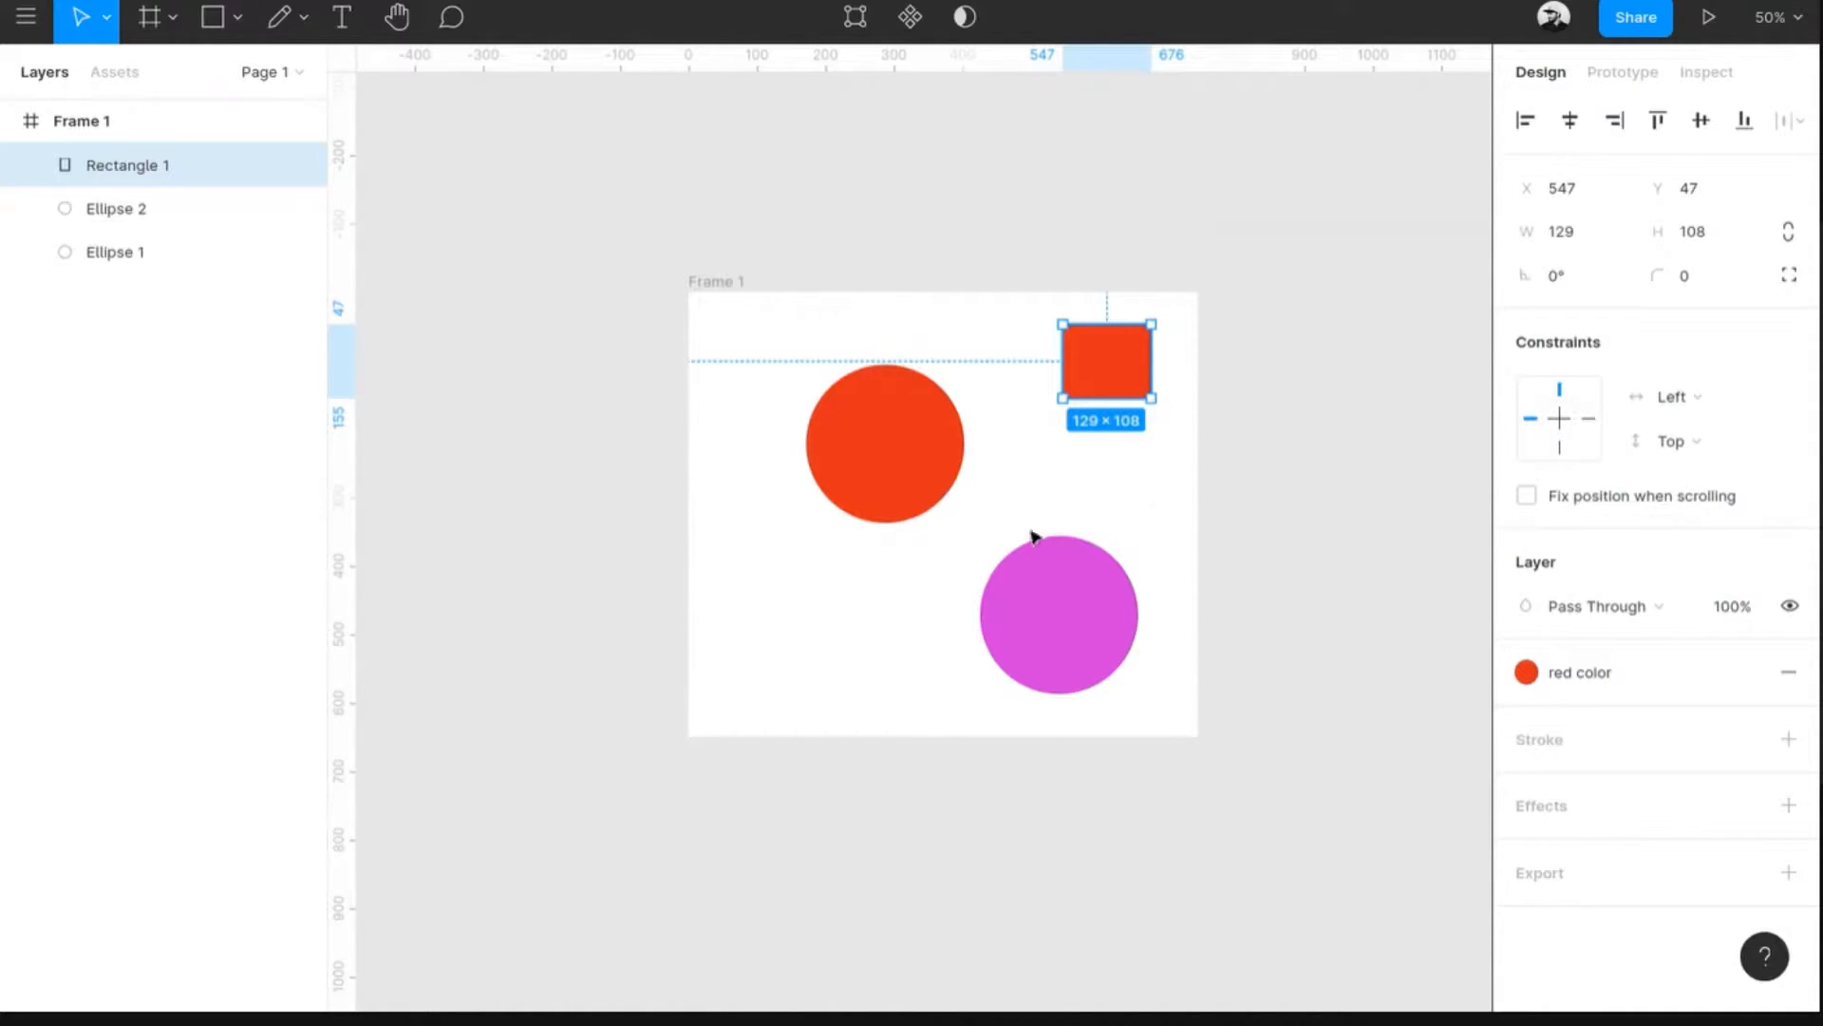
- Delete both circles and arrange the red rectangle and two copies in a column along the frame's left side
{"action": "left_click", "coordinate": [961, 462]}
{"action": "key", "text": "Delete"}
{"action": "left_click", "coordinate": [1022, 643]}
{"action": "key", "text": "Delete"}
{"action": "left_click_drag", "start_coordinate": [1120, 379], "coordinate": [770, 585]}
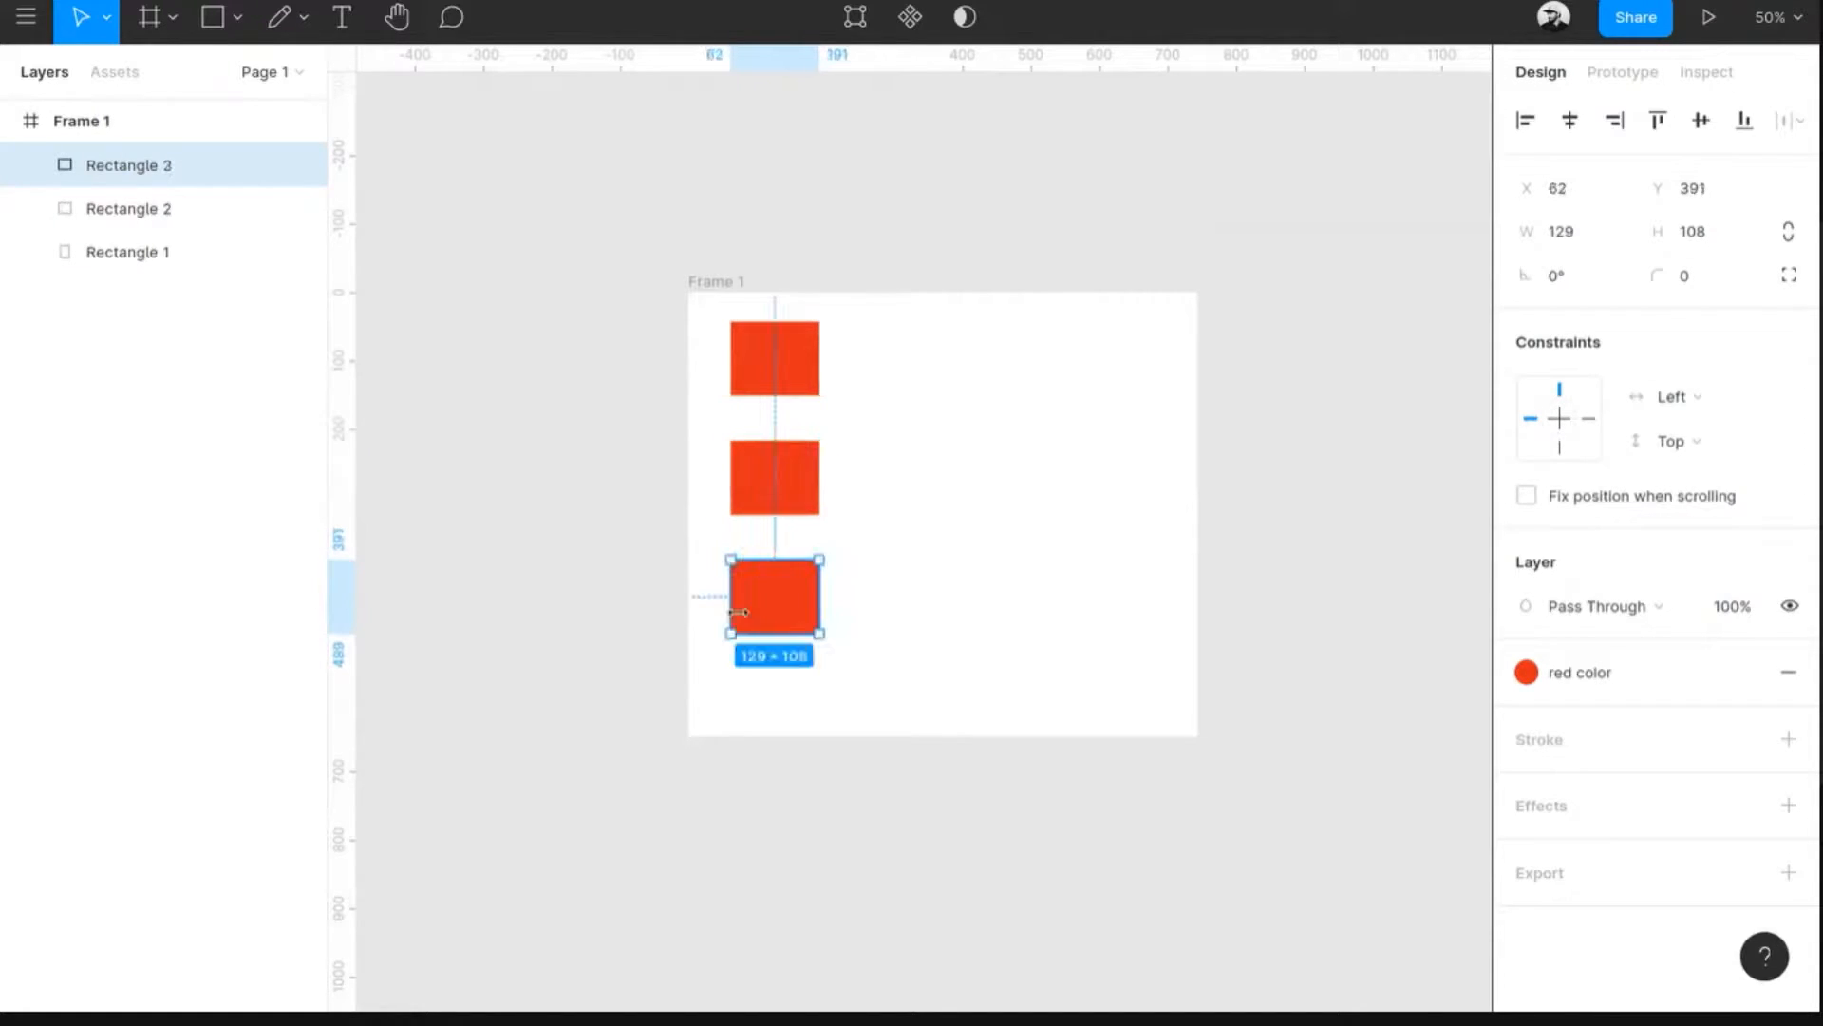
- Detach the "red color" style from the middle rectangle's fill
{"action": "left_click", "coordinate": [777, 479]}
{"action": "left_click", "coordinate": [1531, 686]}
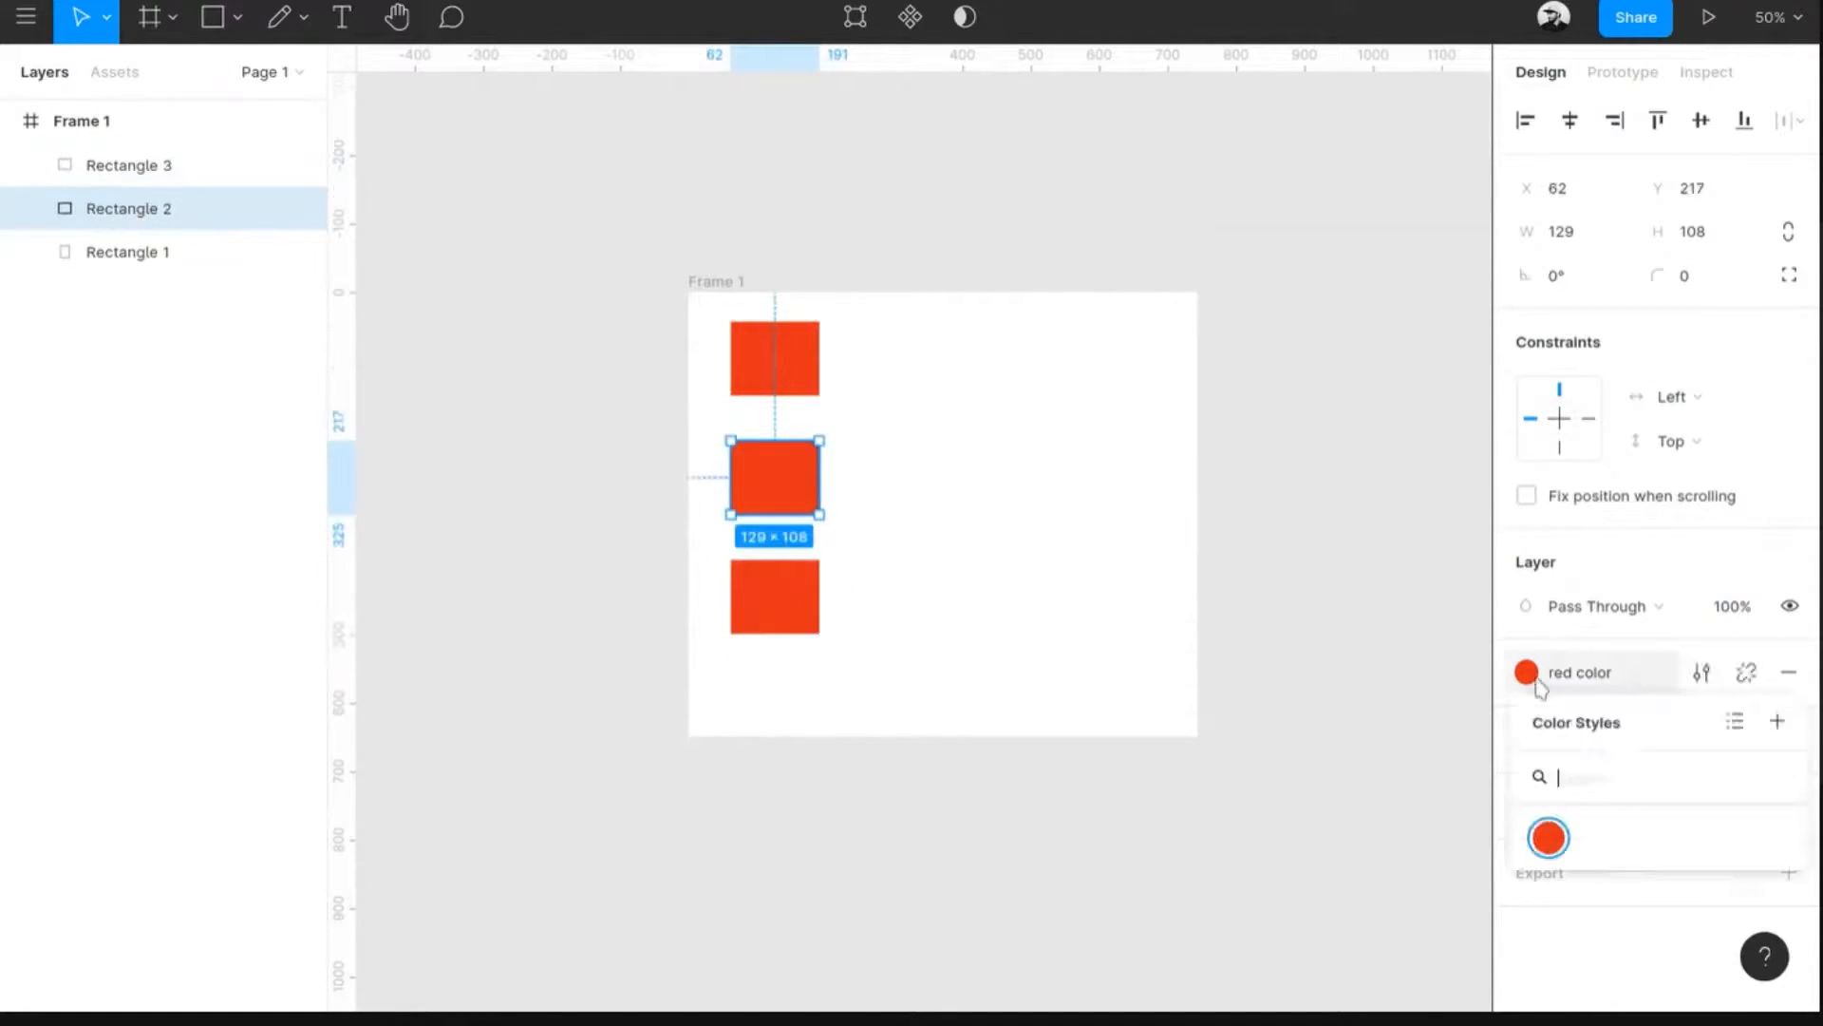
{"action": "left_click", "coordinate": [1377, 663]}
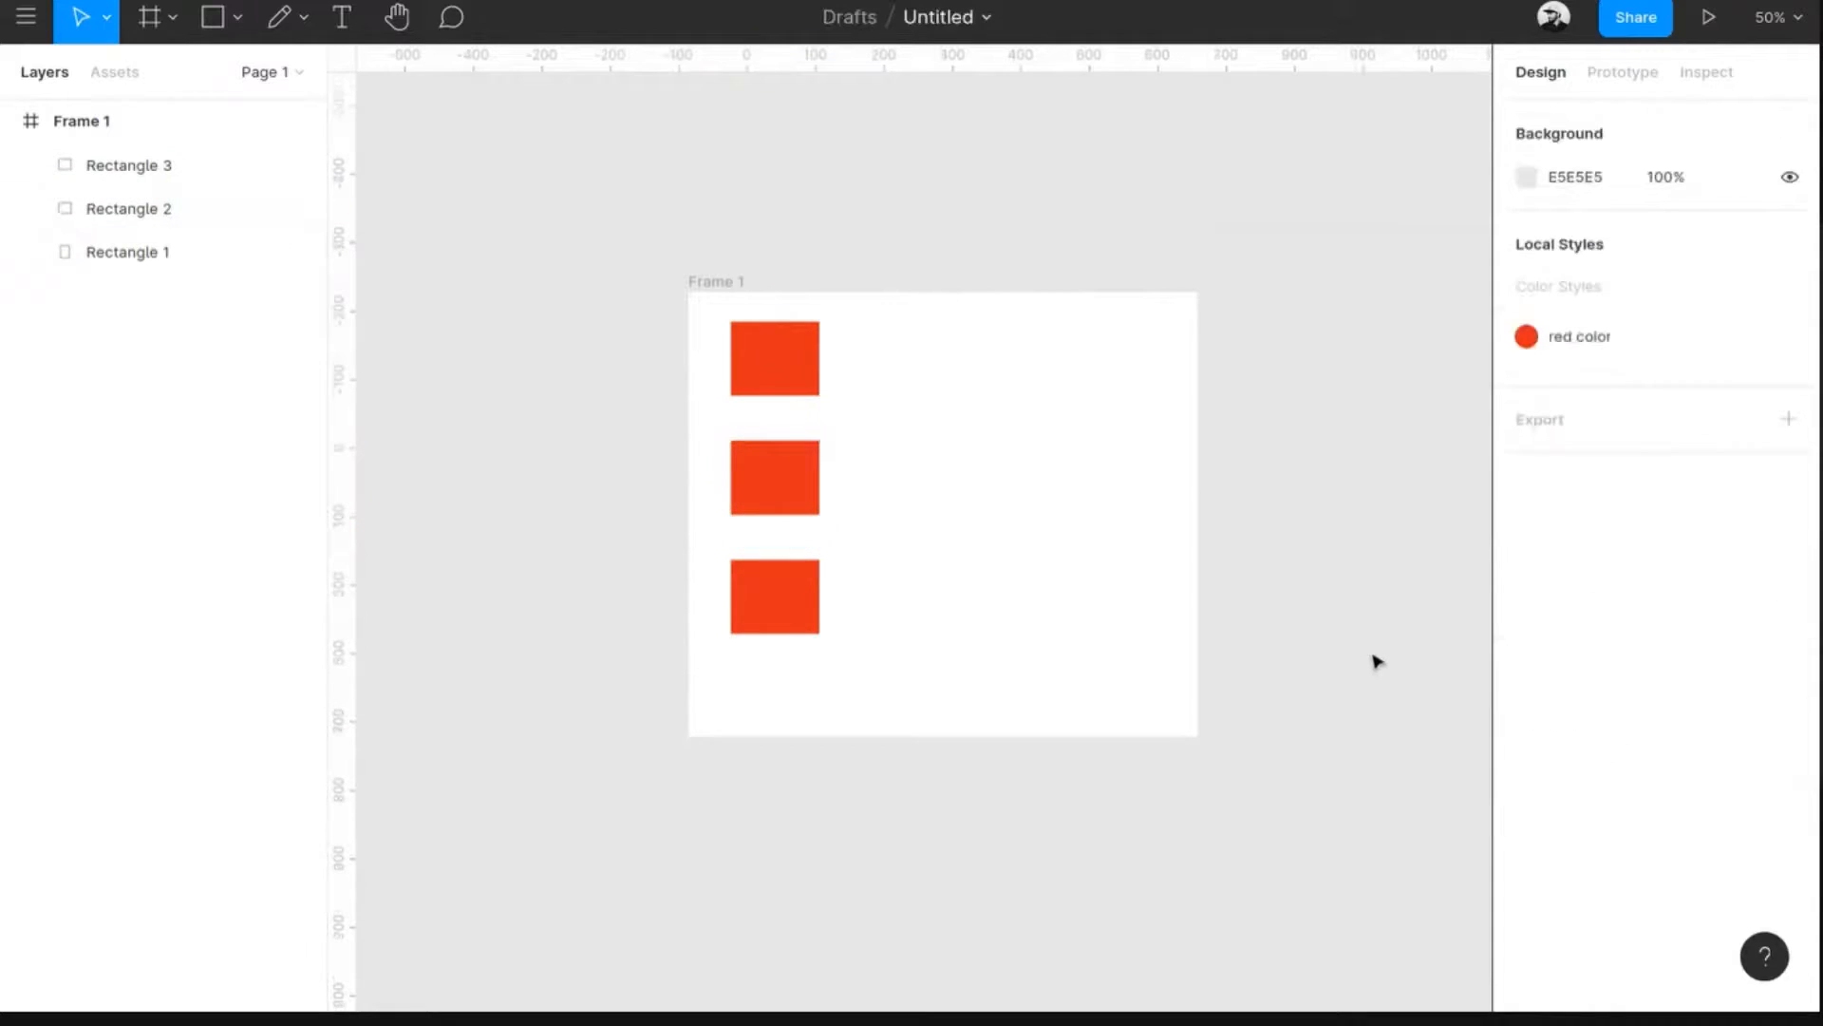
{"action": "left_click", "coordinate": [774, 502]}
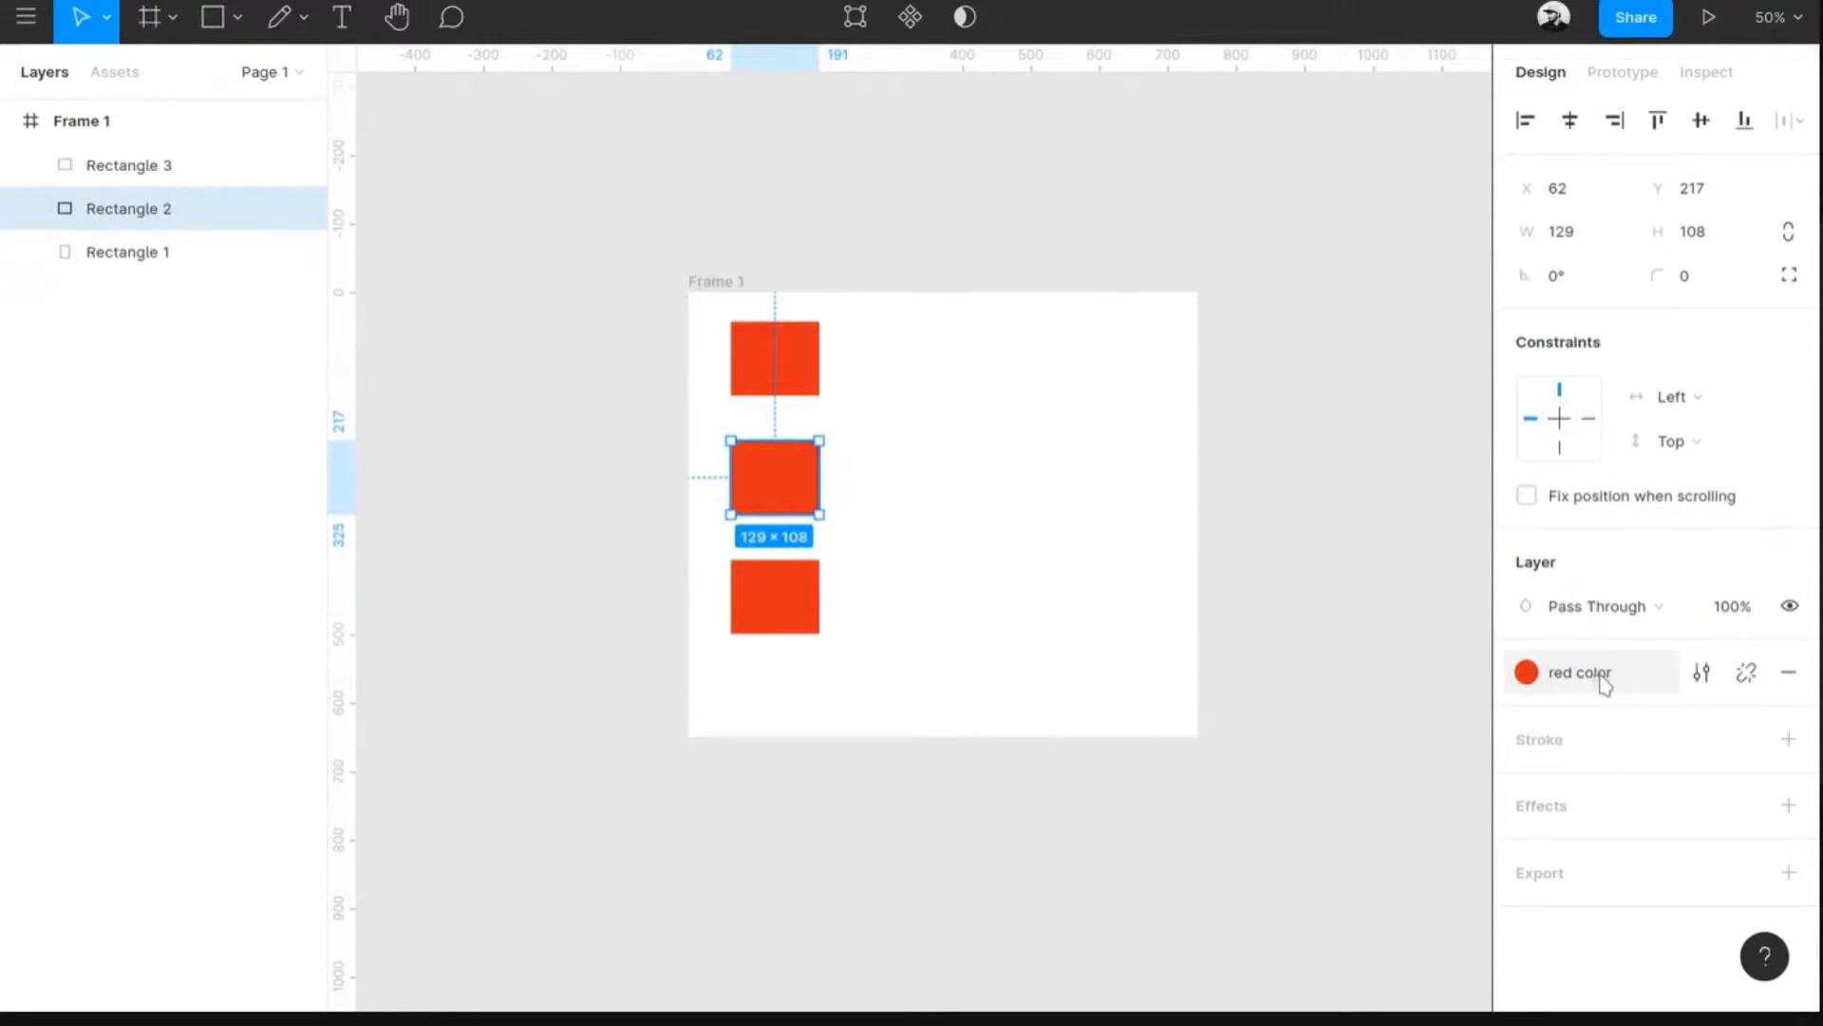
{"action": "left_click", "coordinate": [1745, 675]}
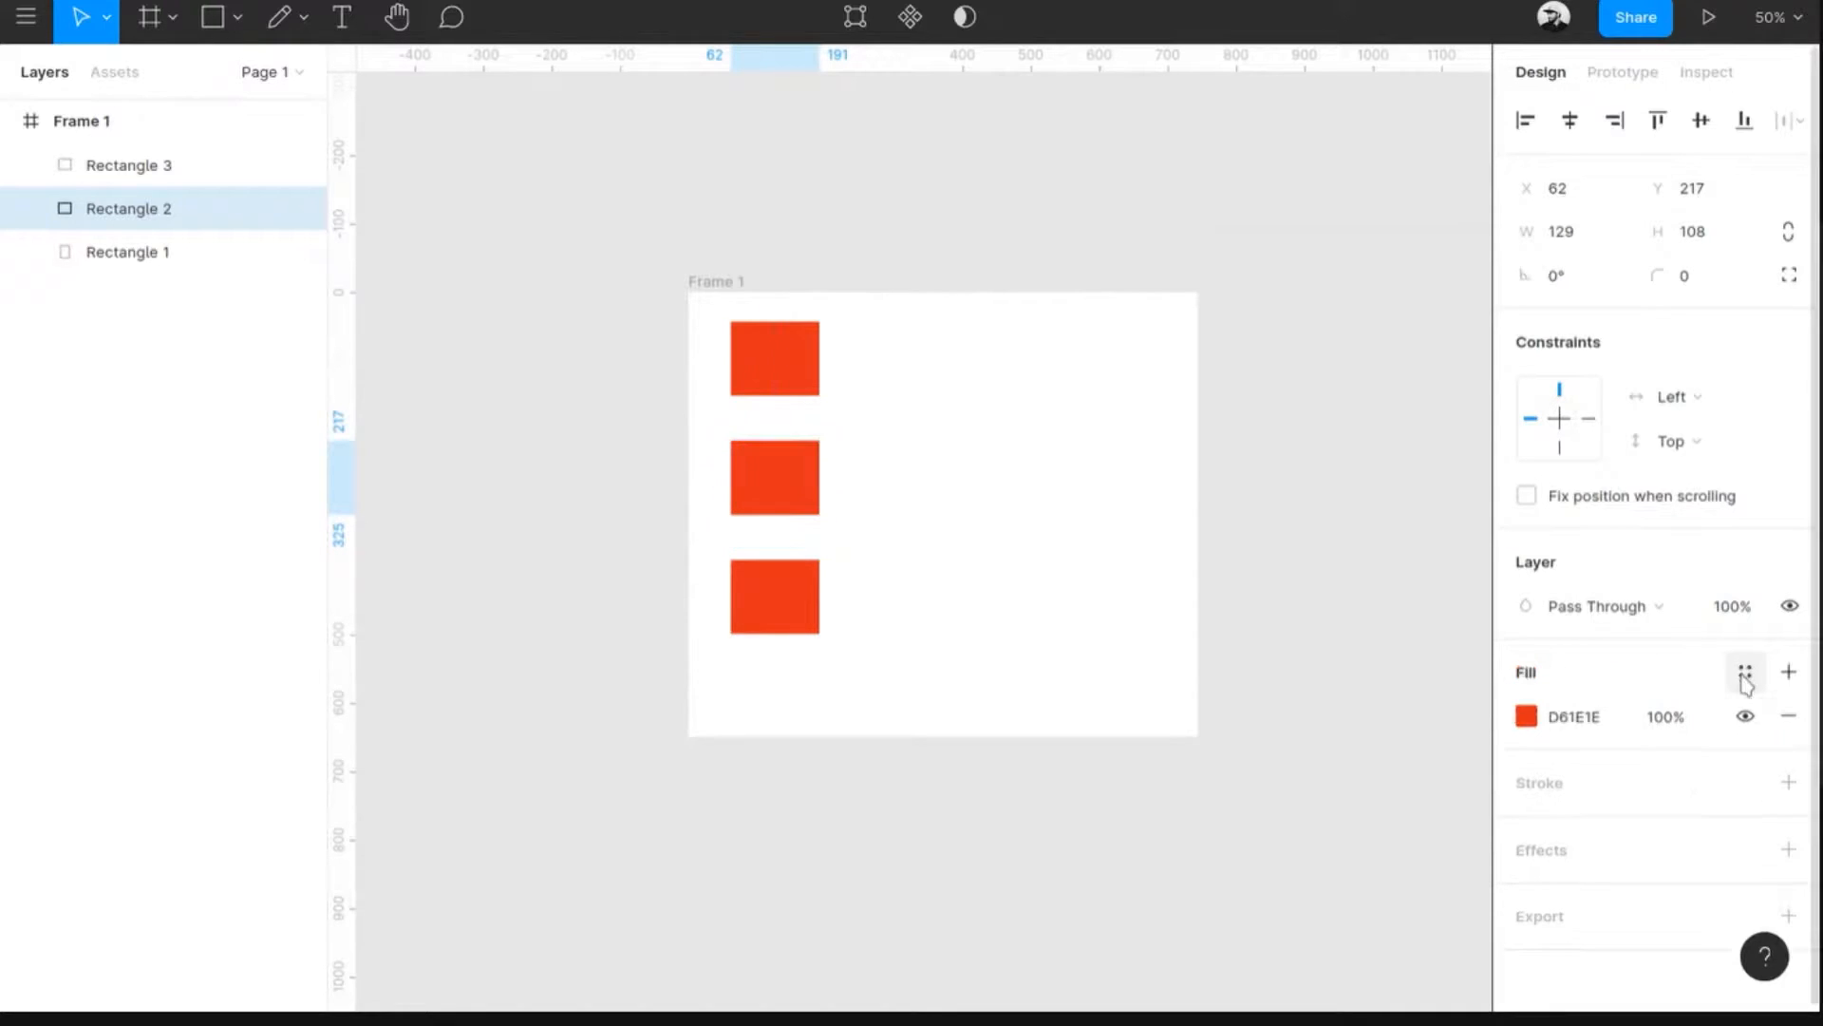
- Set the middle rectangle's fill to blue 1E26D6
{"action": "left_click", "coordinate": [1526, 719]}
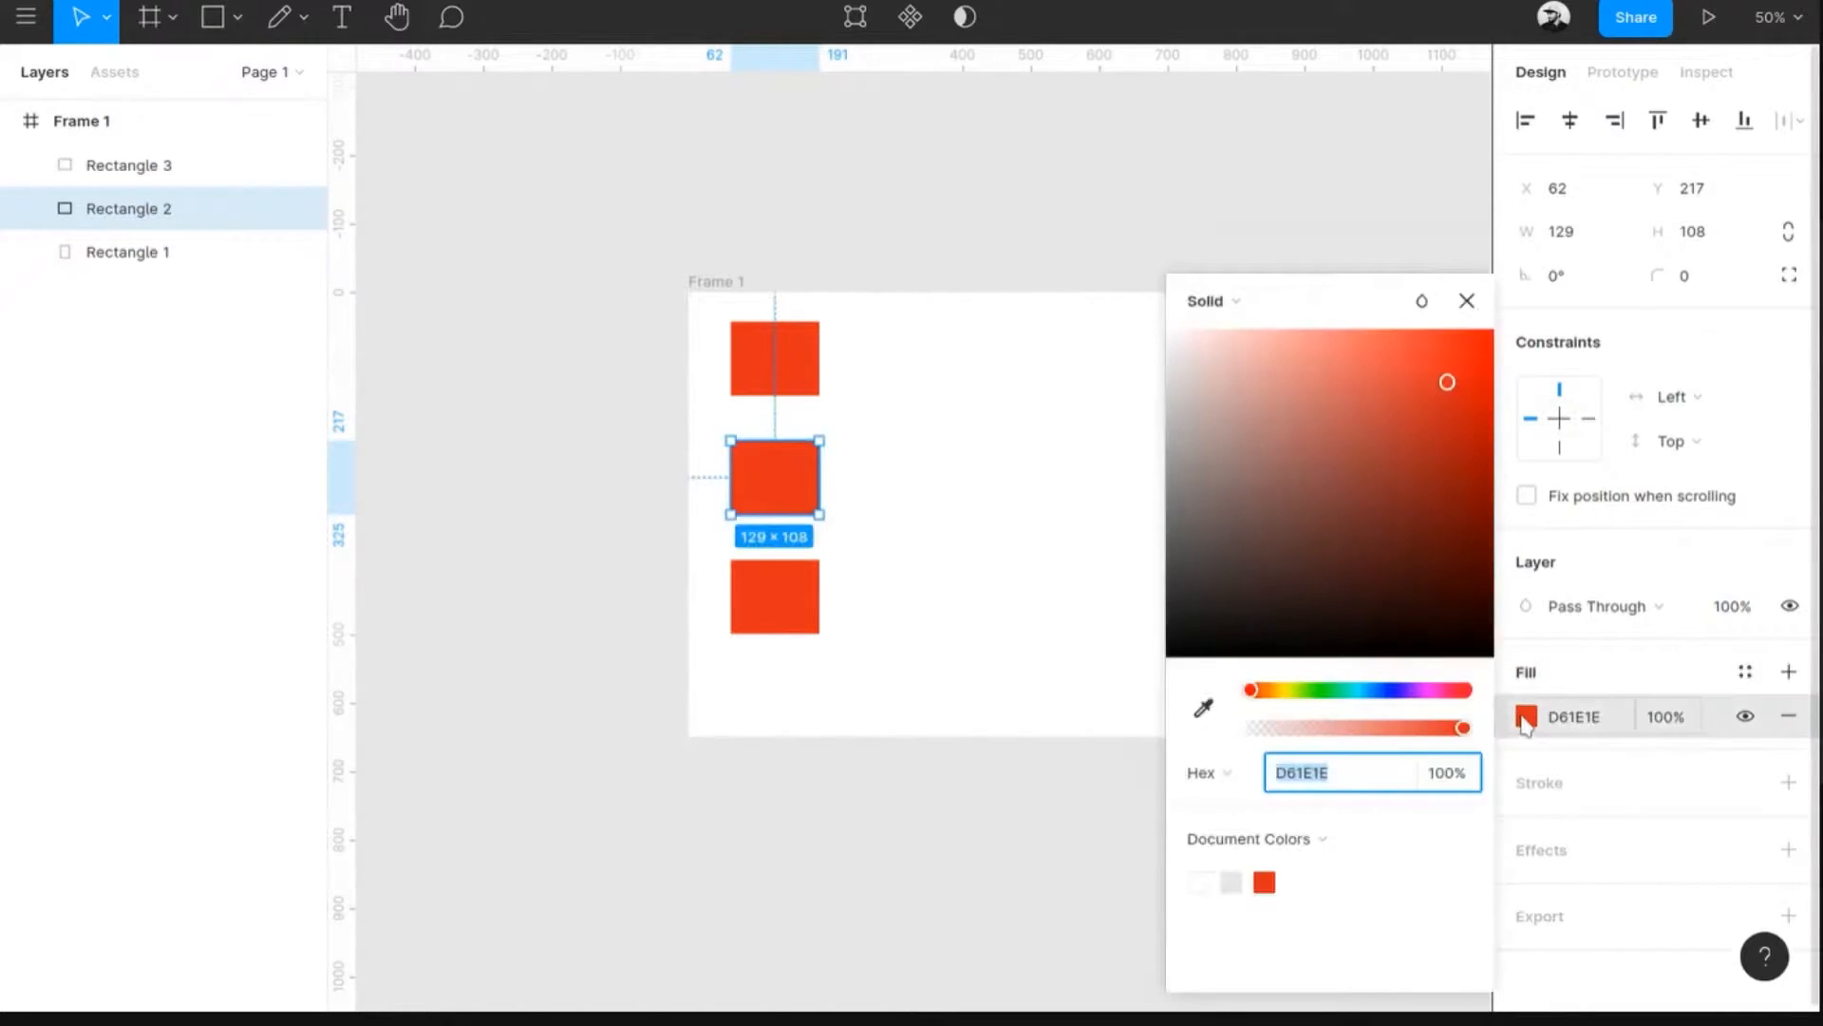
{"action": "left_click", "coordinate": [1392, 690]}
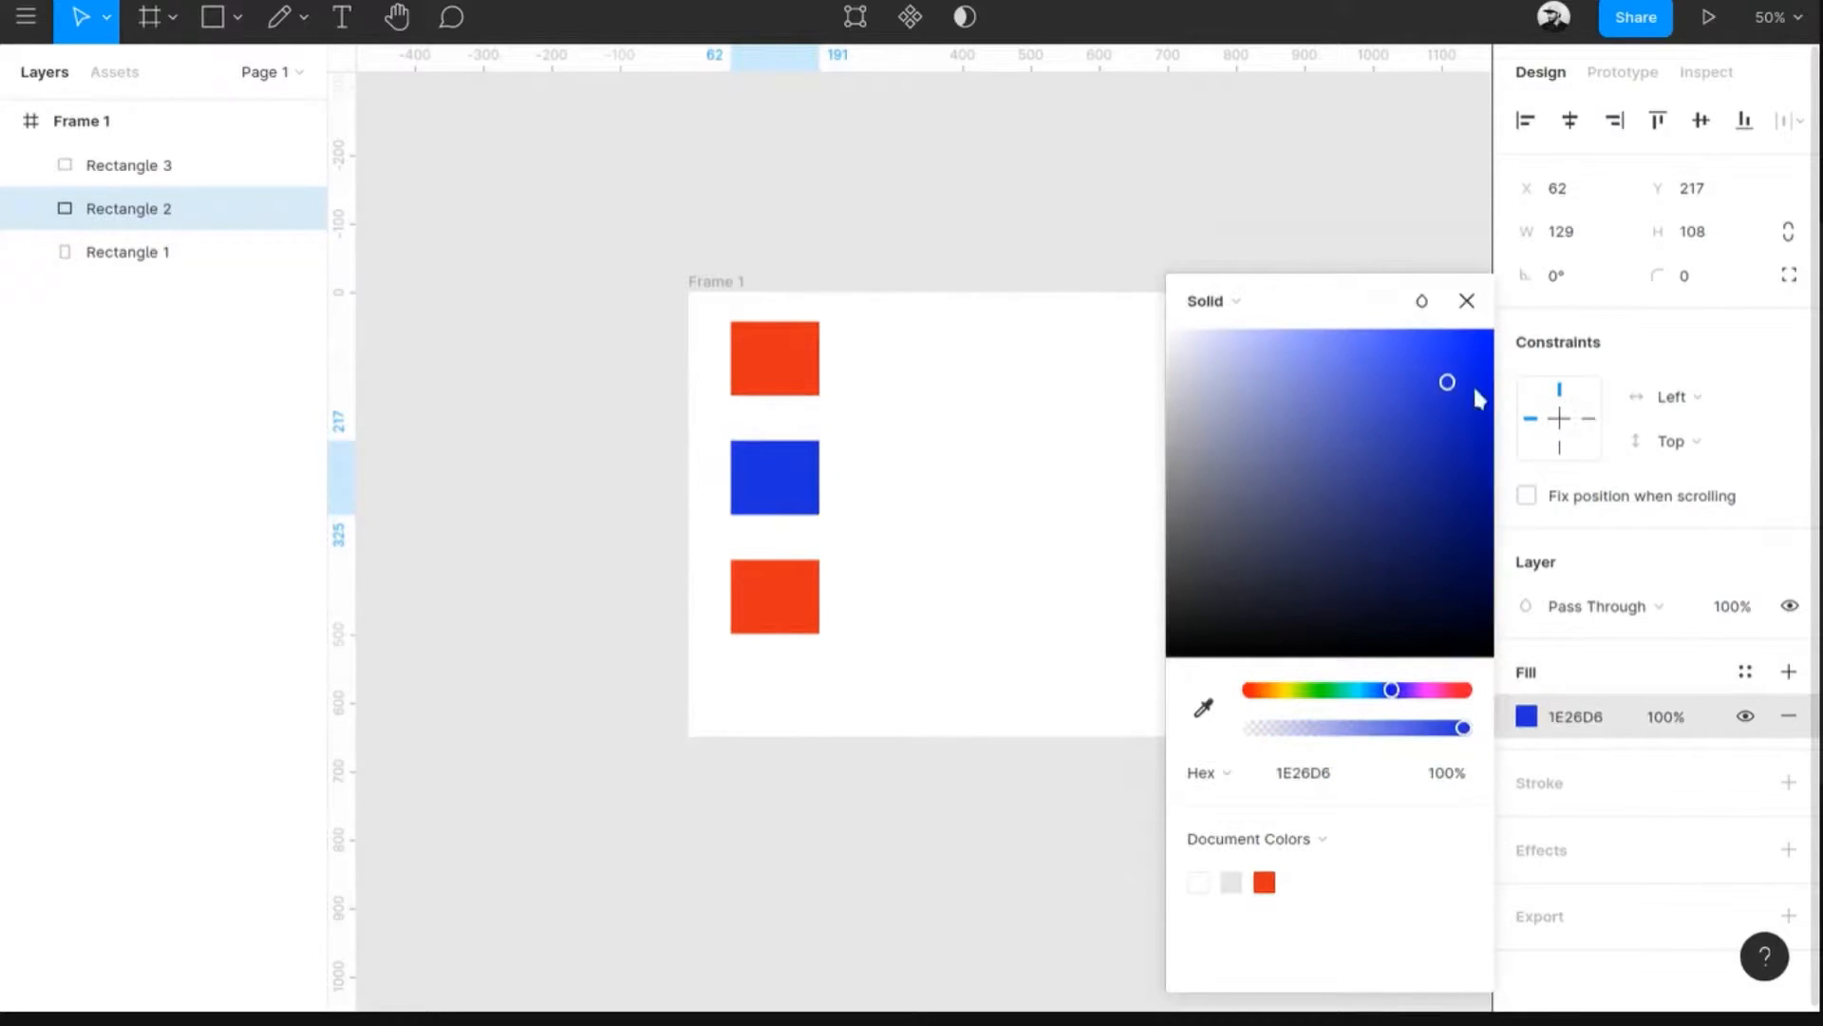
{"action": "left_click", "coordinate": [1468, 301]}
- Save the middle rectangle's blue fill as a color style named "my blur color"
{"action": "left_click", "coordinate": [1746, 671]}
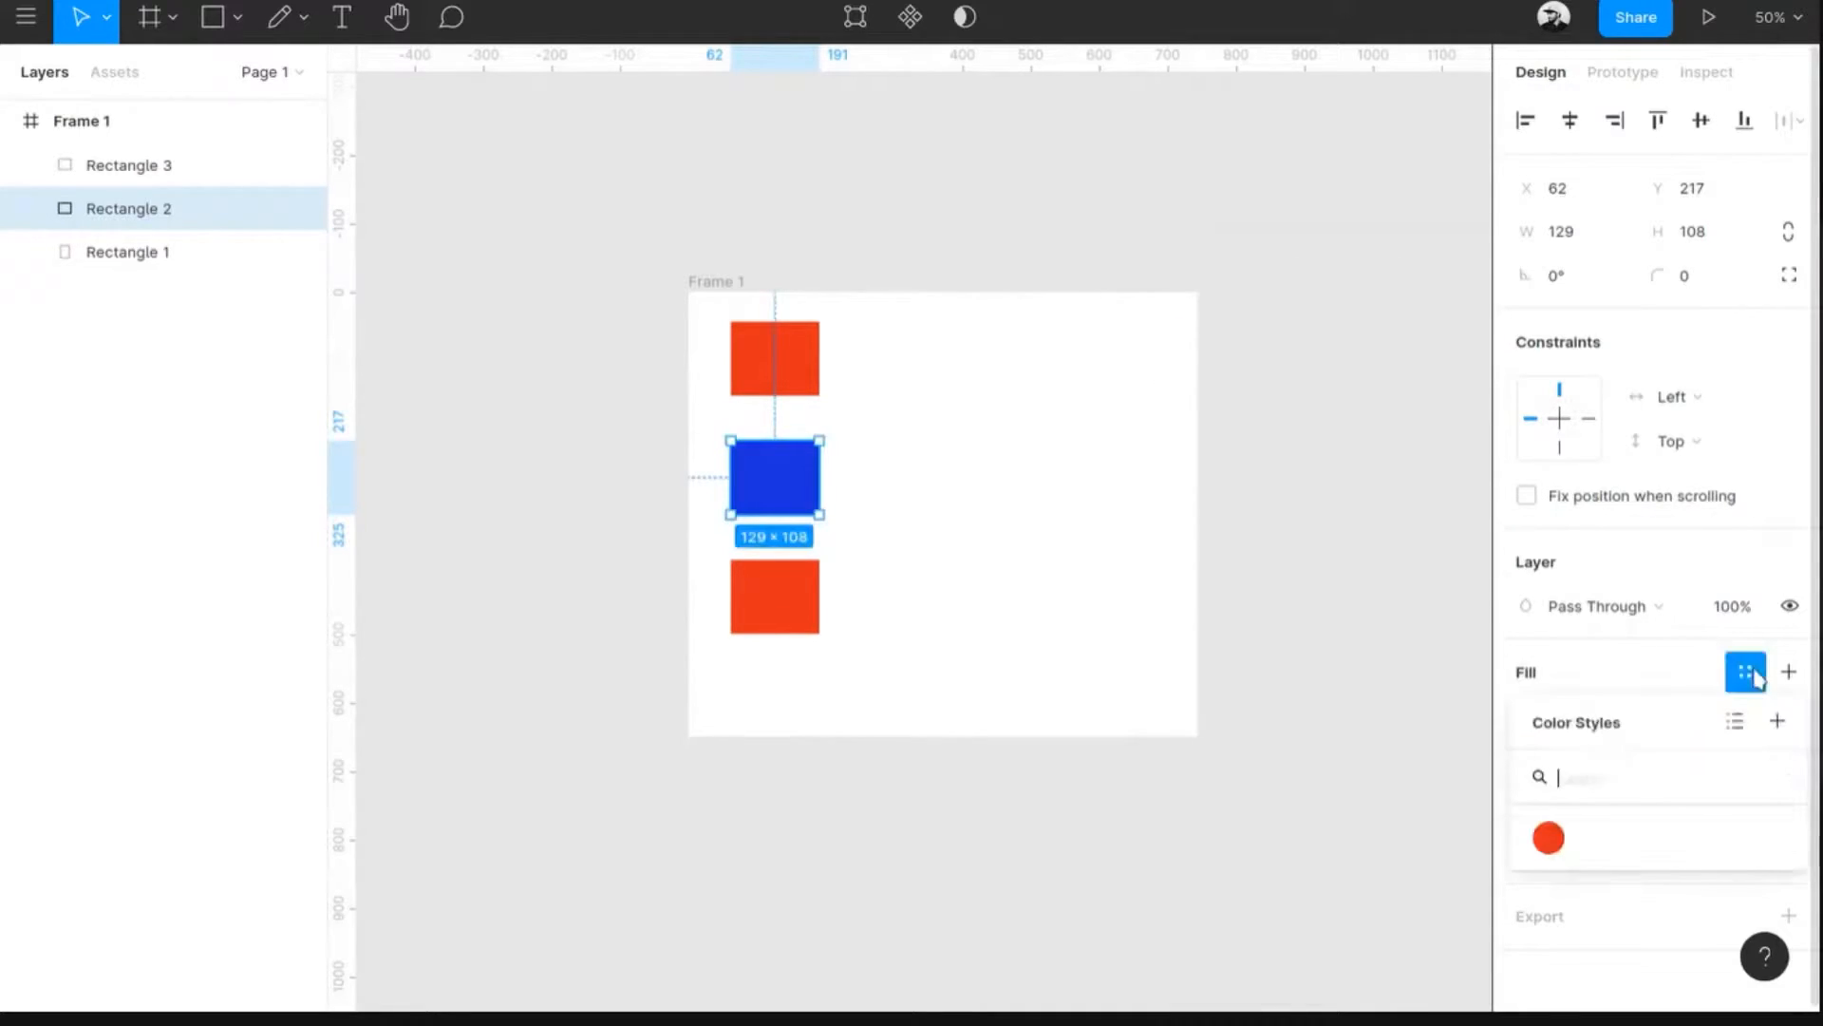
{"action": "left_click", "coordinate": [1775, 720]}
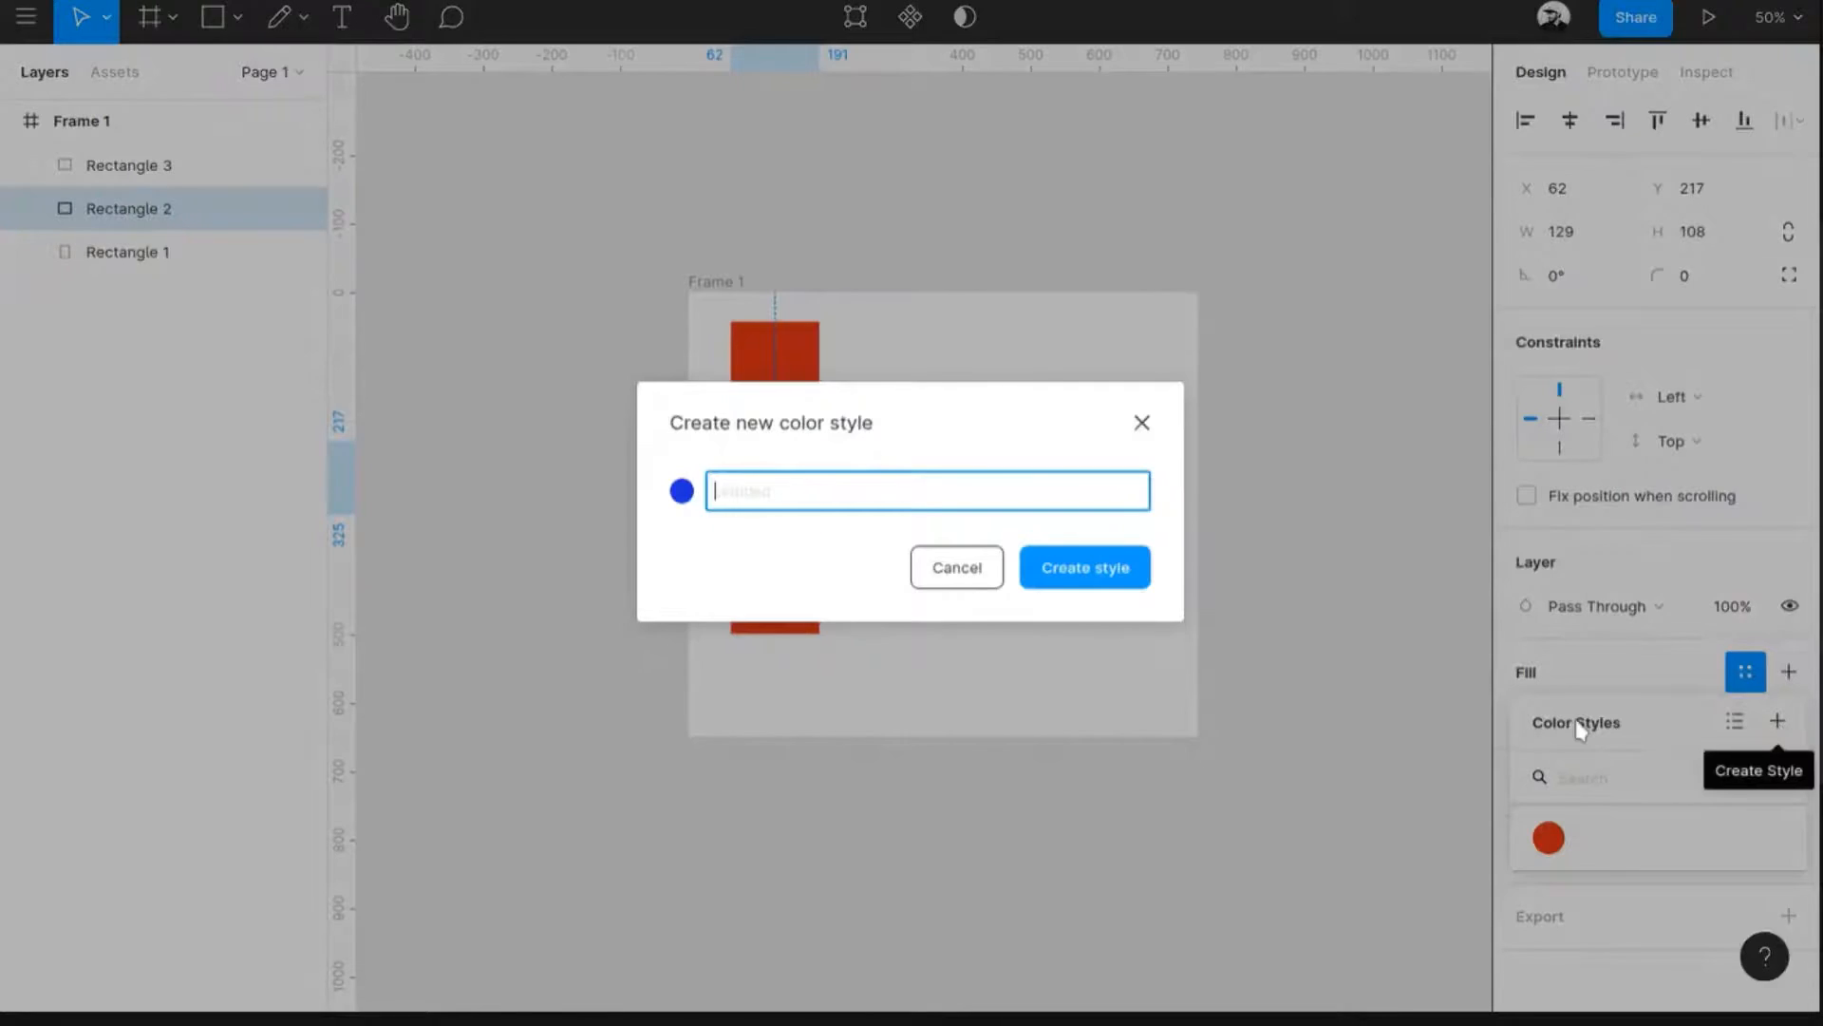
{"action": "type", "text": "my b"}
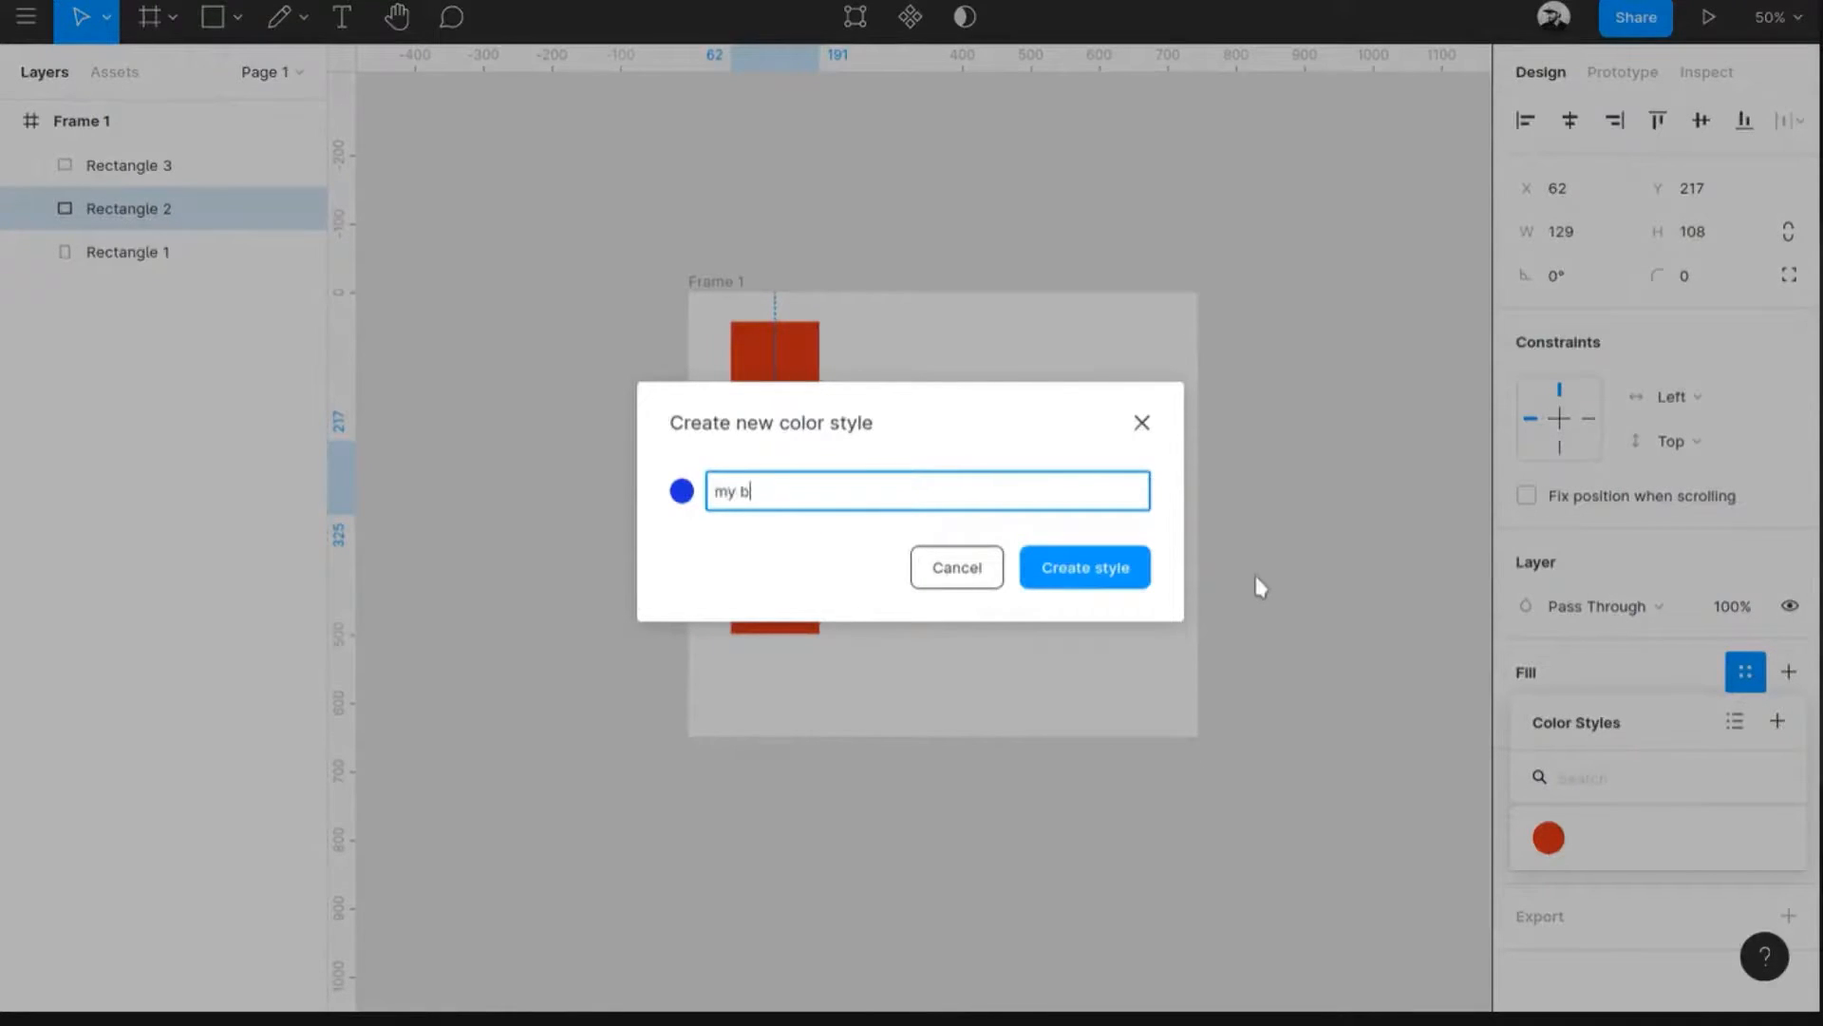
{"action": "type", "text": "lur color"}
{"action": "key", "text": "Return"}
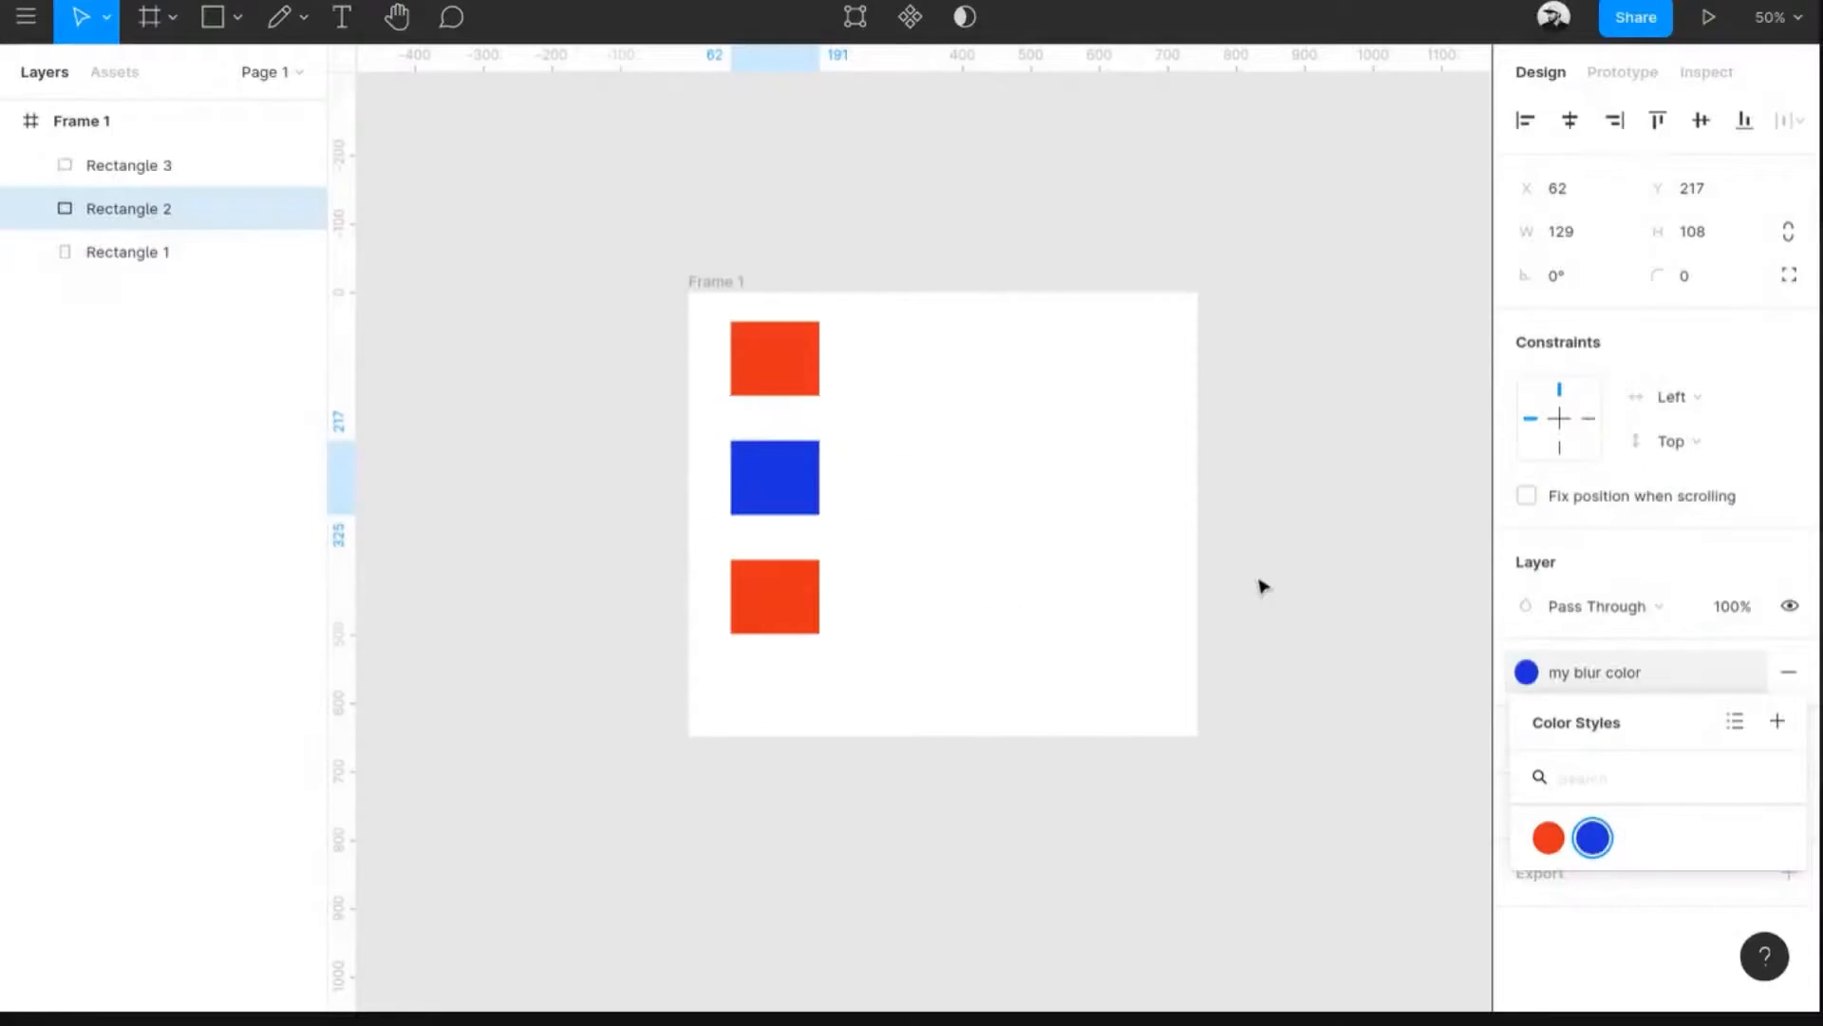
- Detach the "red color" style from the lowest rectangle and set its fill to pink D61EC3
{"action": "left_click", "coordinate": [806, 610]}
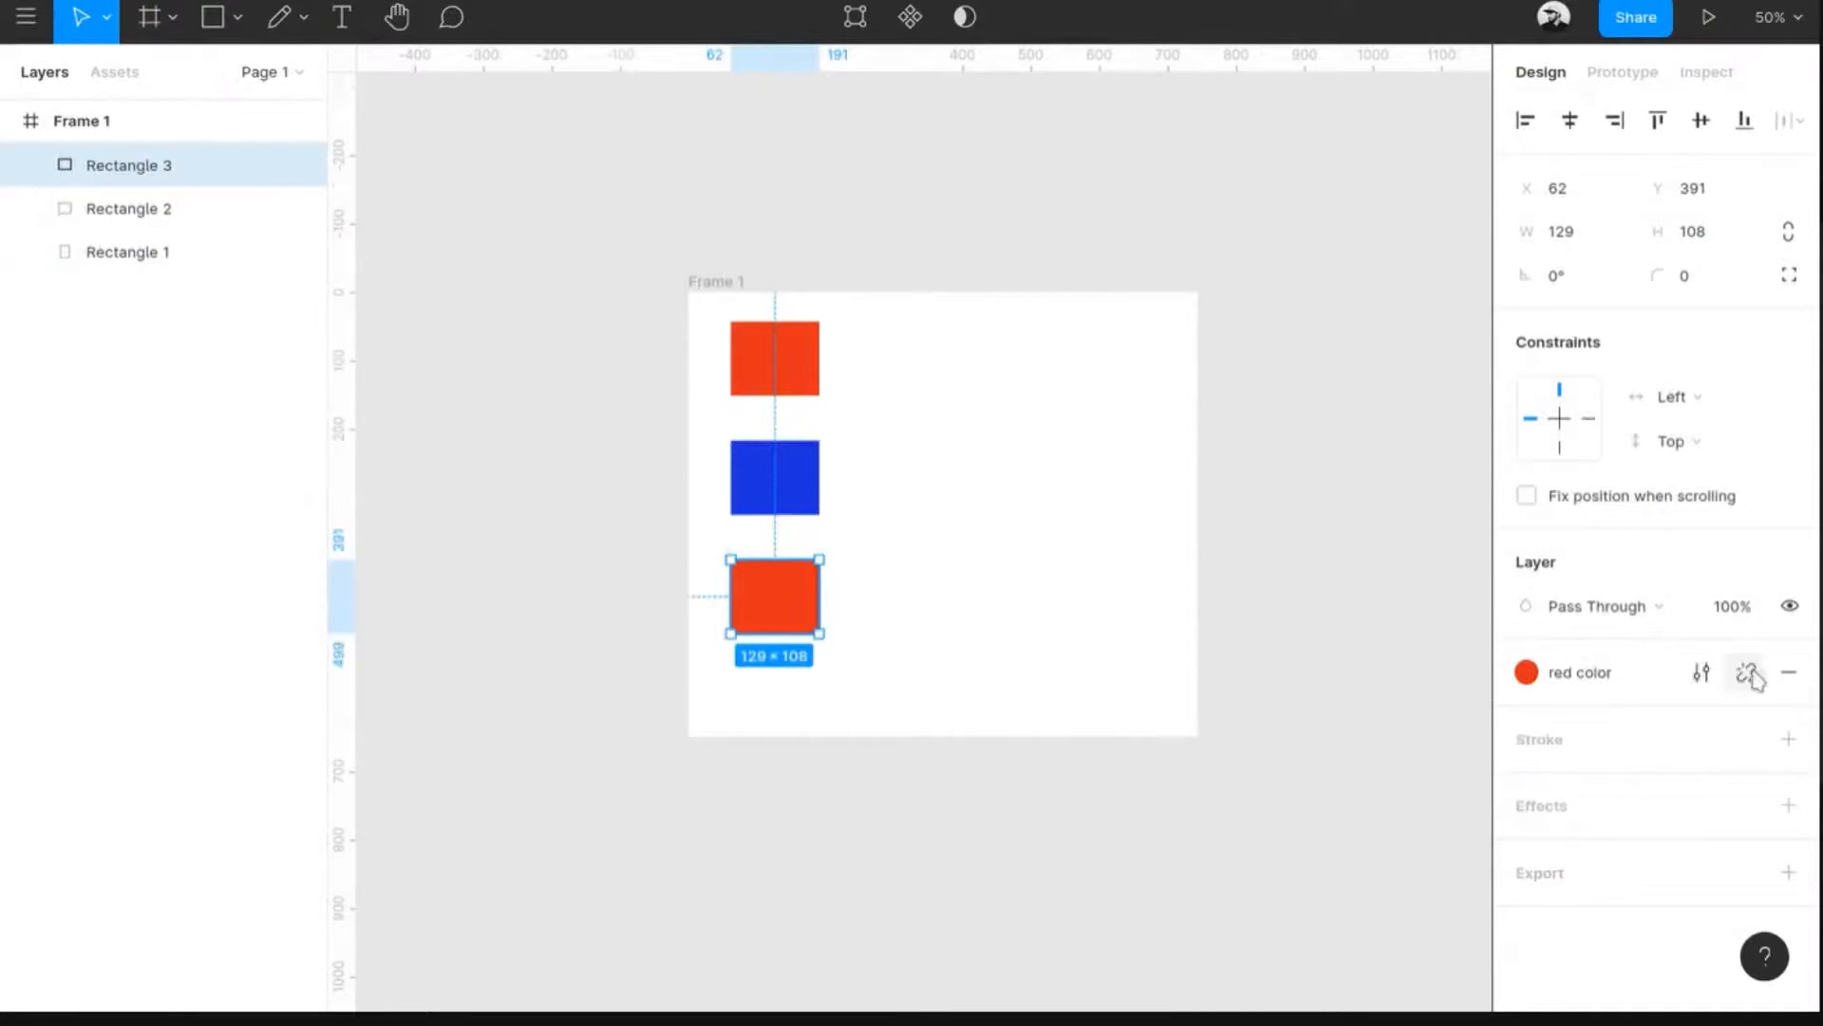
{"action": "left_click", "coordinate": [1741, 672]}
{"action": "left_click", "coordinate": [1537, 715]}
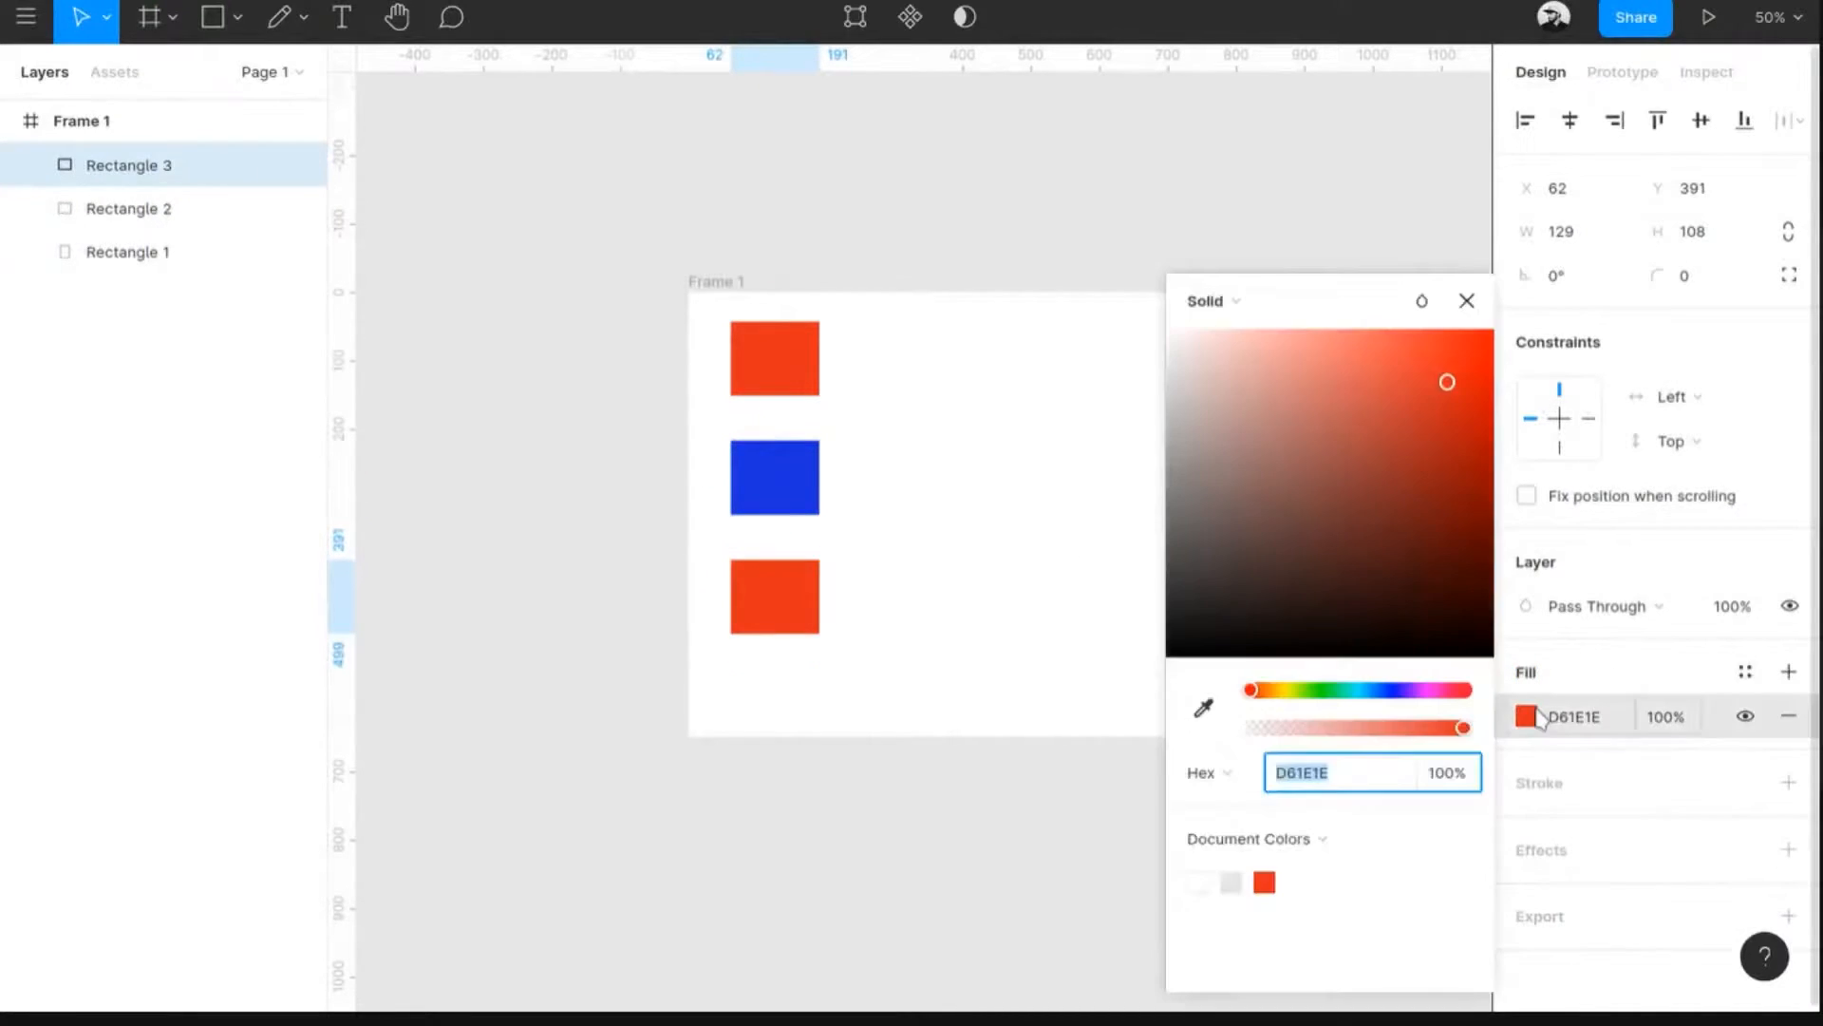
{"action": "left_click", "coordinate": [1431, 689]}
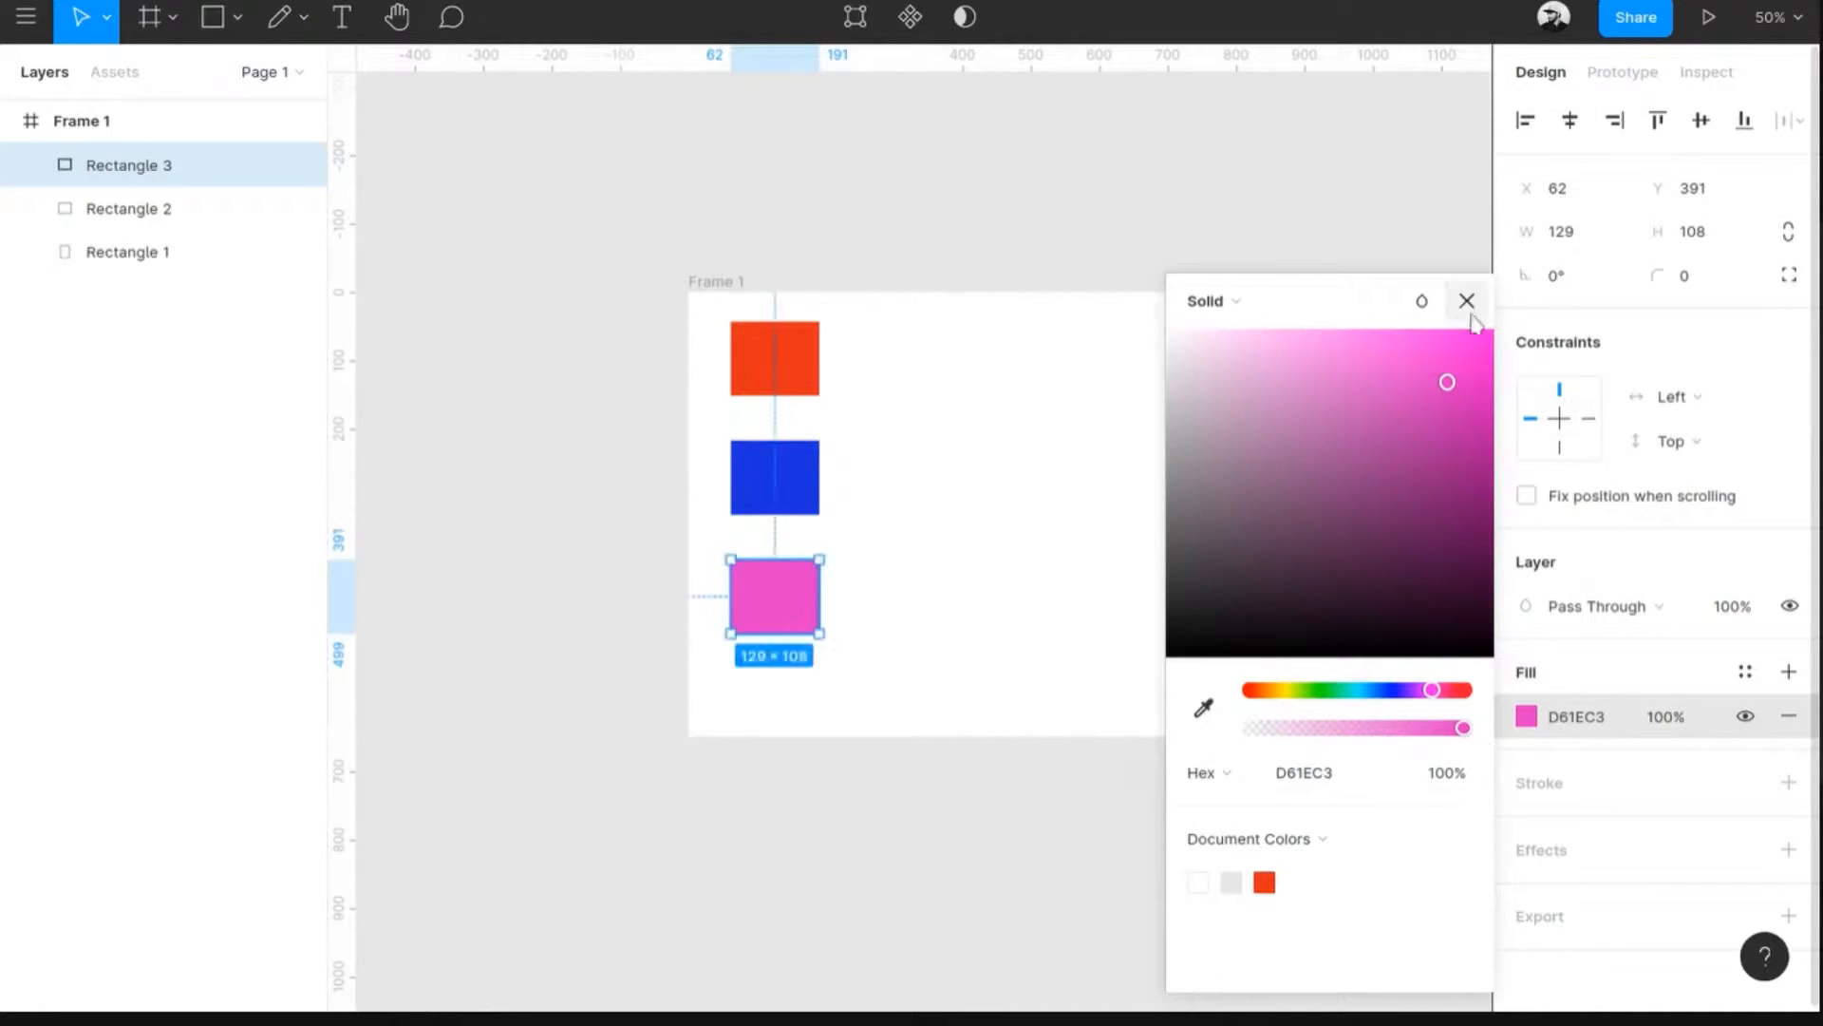
{"action": "left_click", "coordinate": [1467, 300]}
- Save the lowest rectangle's pink fill as a color style named "violet"
{"action": "left_click", "coordinate": [1744, 672]}
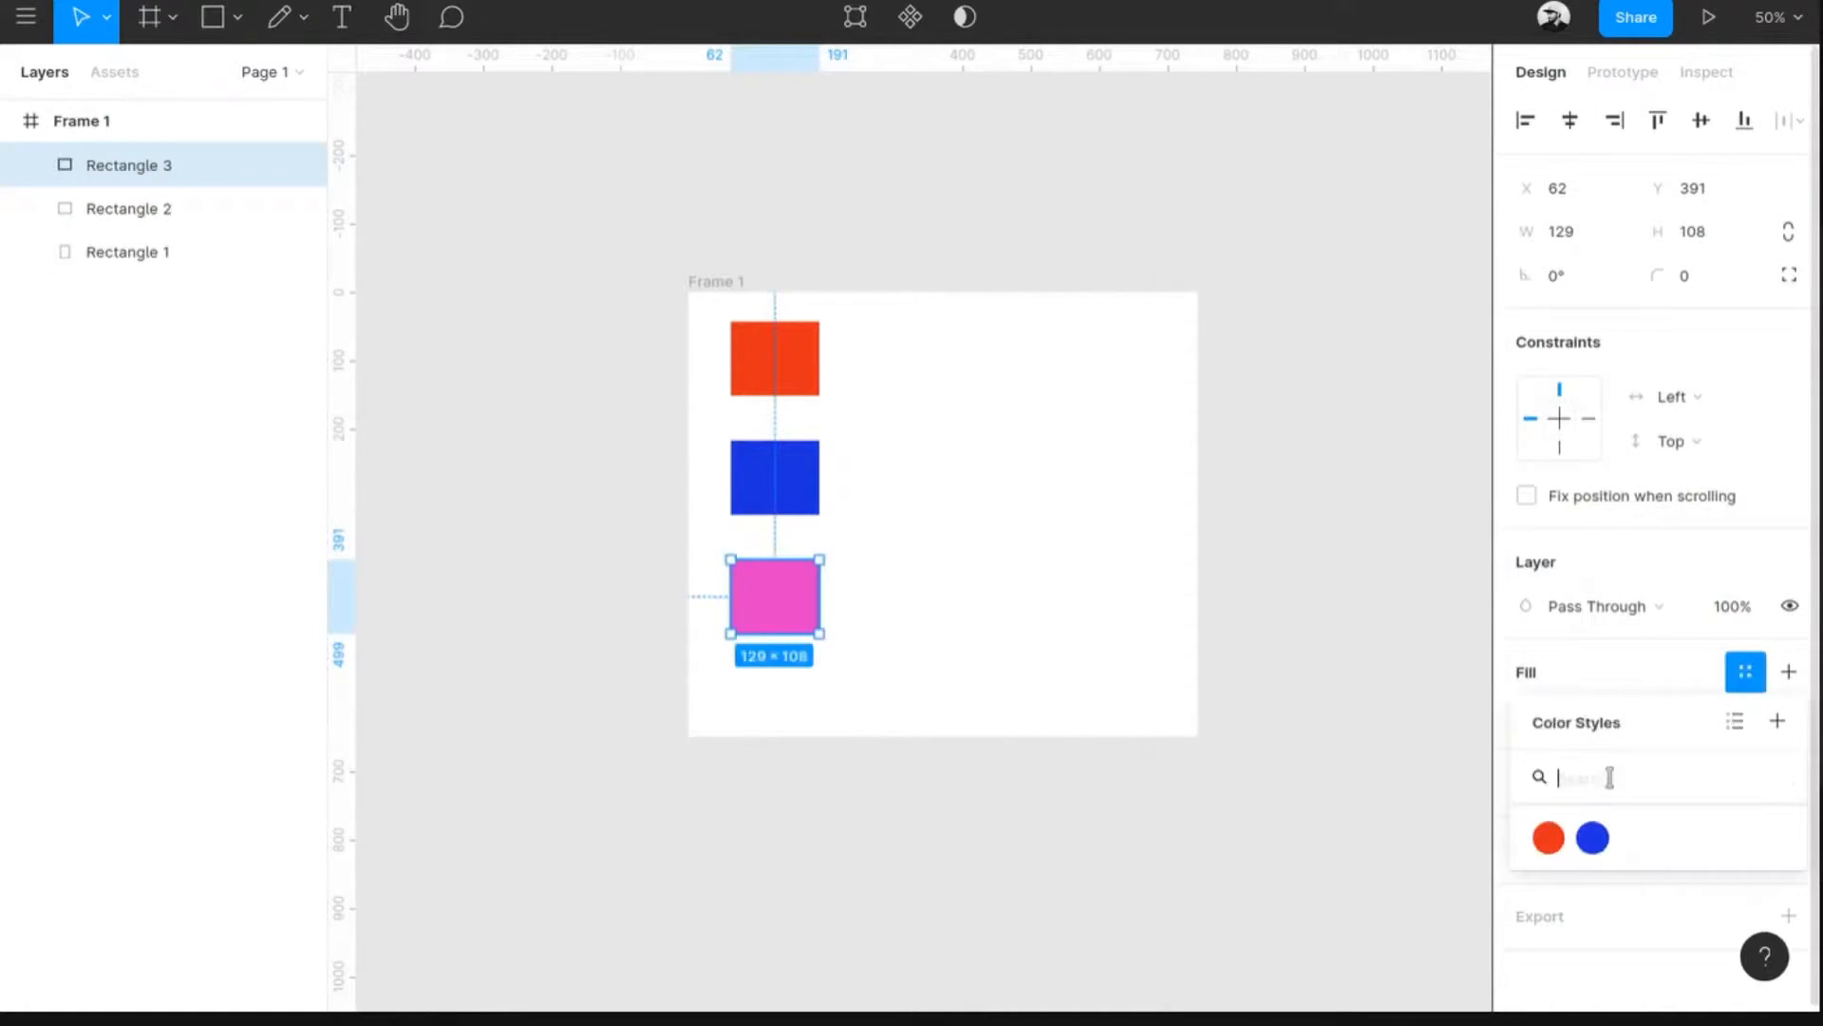
{"action": "left_click", "coordinate": [1777, 721]}
{"action": "type", "text": "vip"}
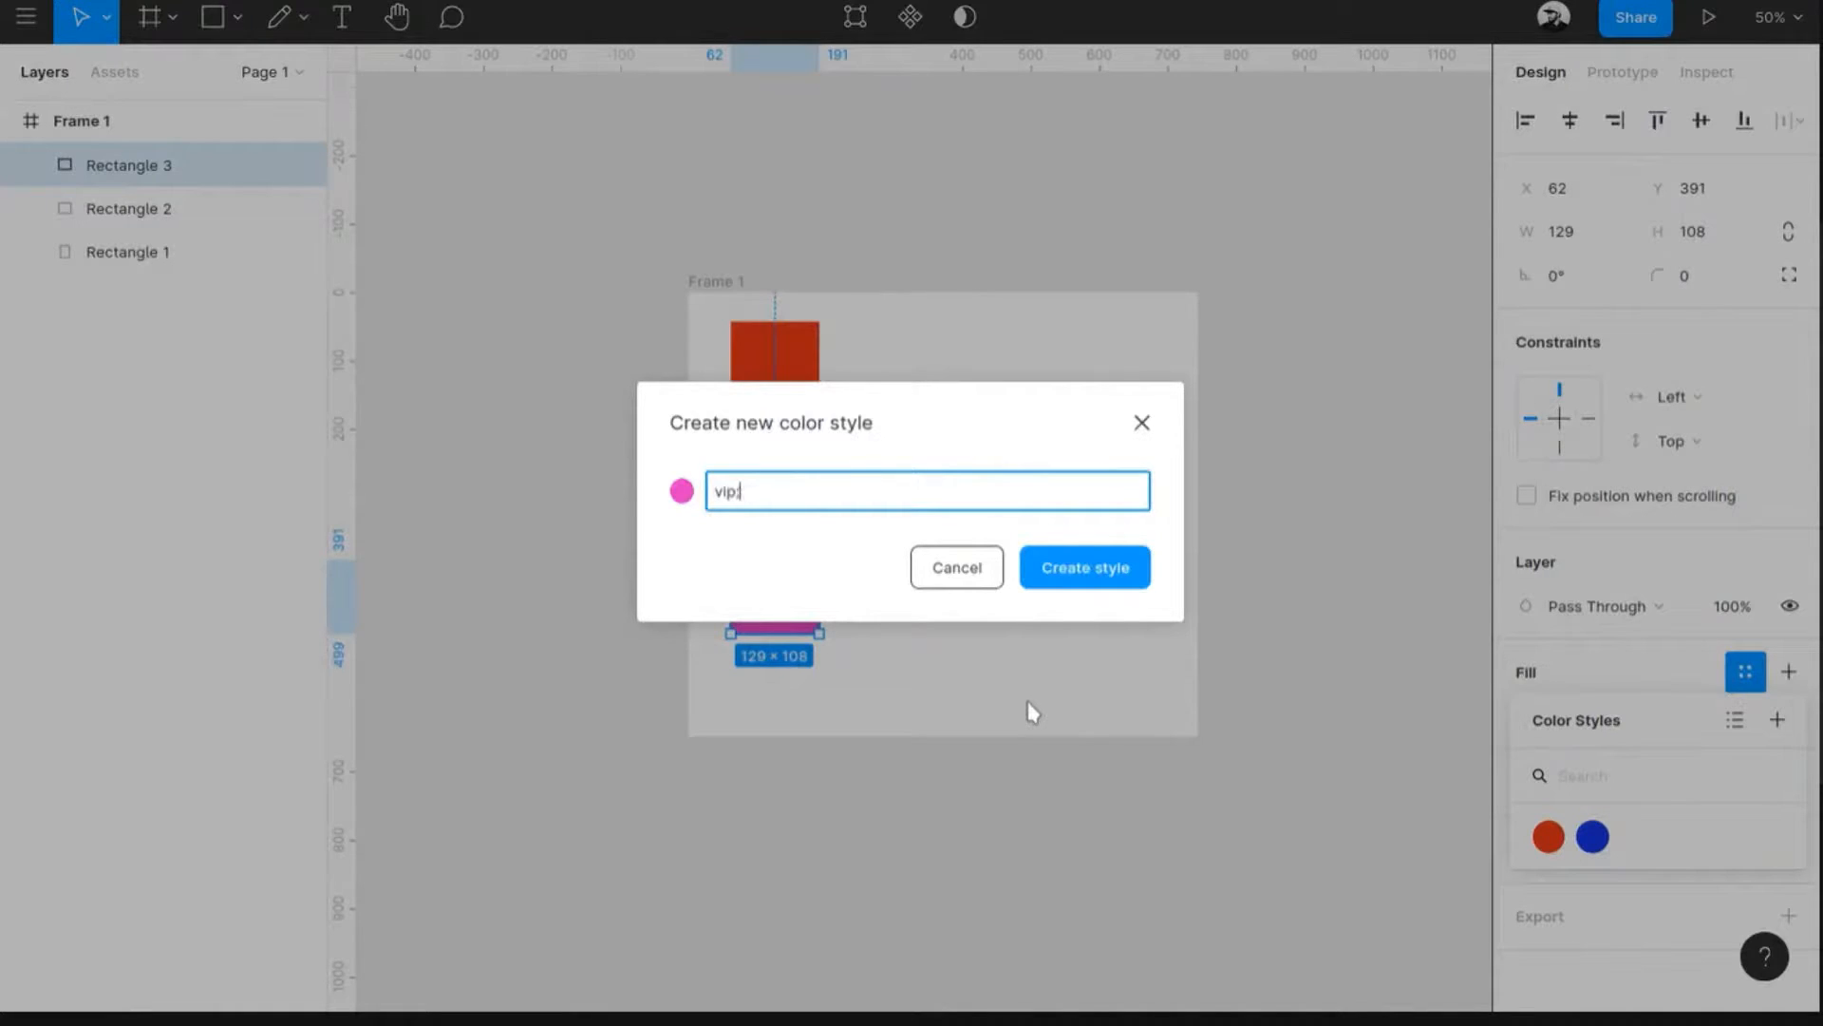
{"action": "type", "text": "olet"}
{"action": "key", "text": "Return"}
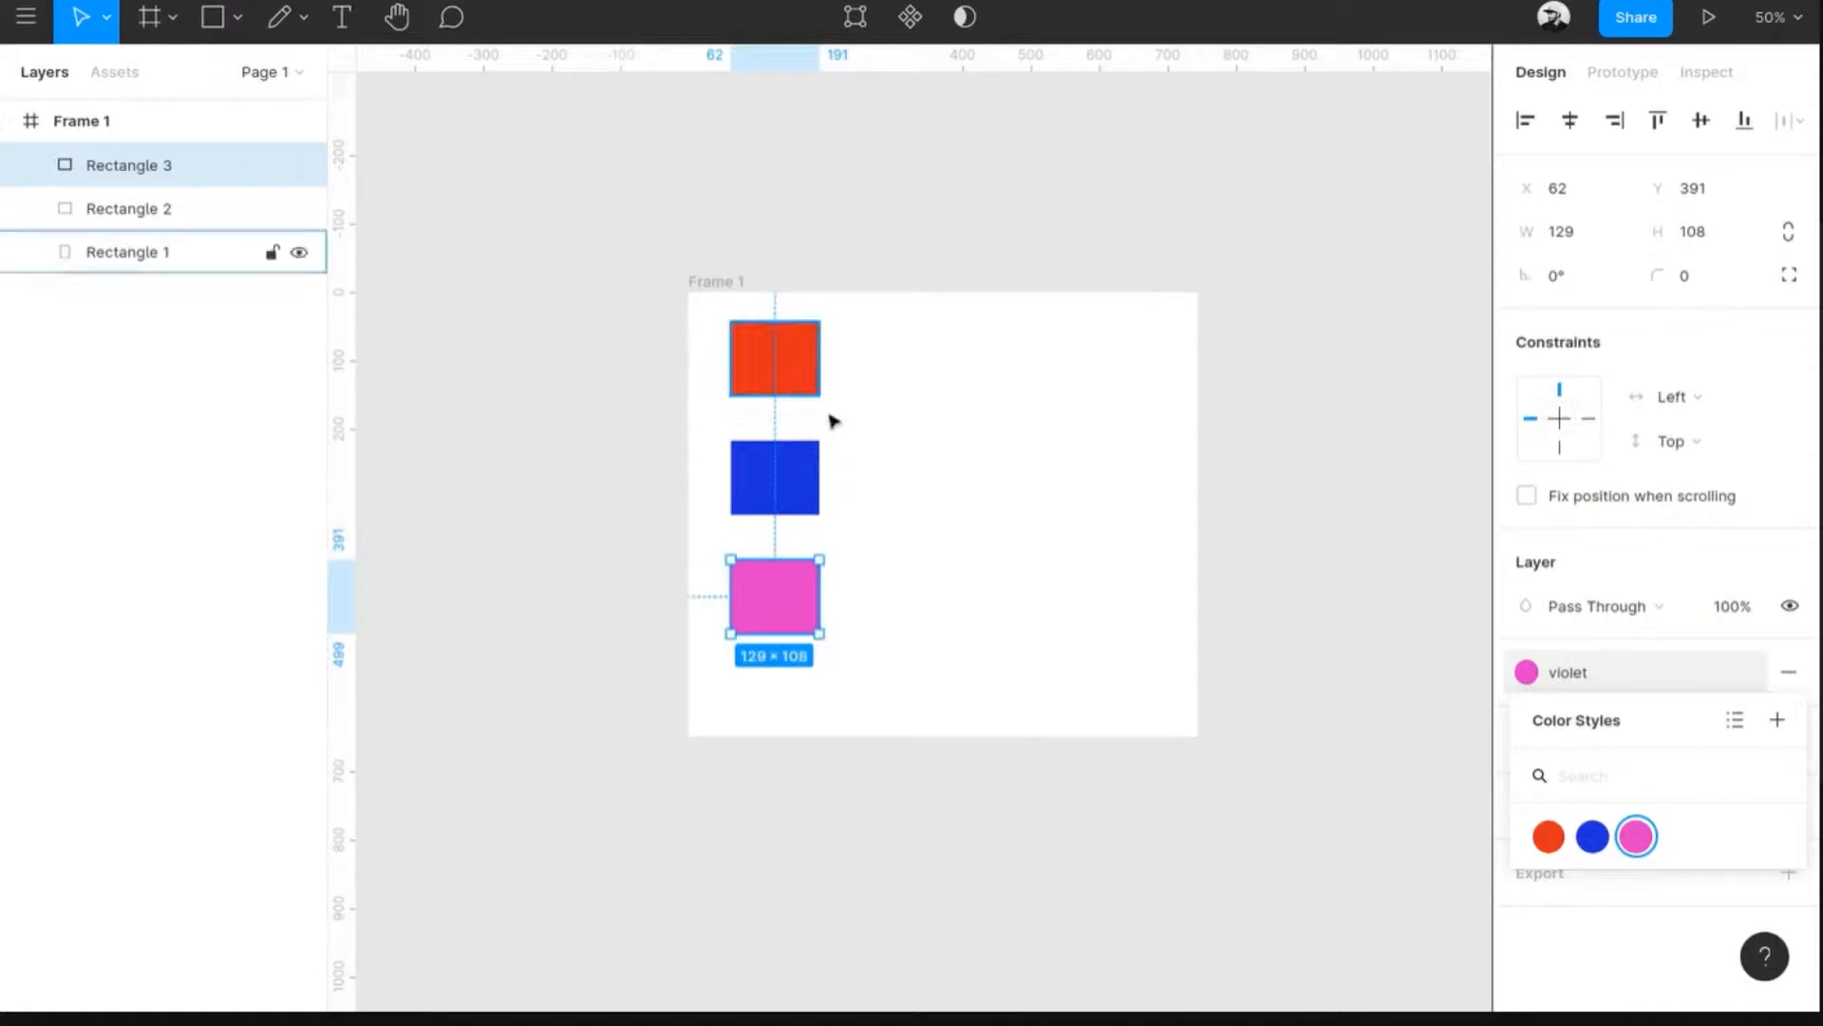
- Draw a second frame about 819 × 649 to the right of Frame 1, with a circle about 418 × 418 inside it
{"action": "scroll", "coordinate": [840, 438], "scroll_direction": "down", "scroll_amount": 3}
{"action": "scroll", "coordinate": [840, 439], "scroll_direction": "down", "scroll_amount": 1}
{"action": "scroll", "coordinate": [841, 439], "scroll_direction": "right", "scroll_amount": 1}
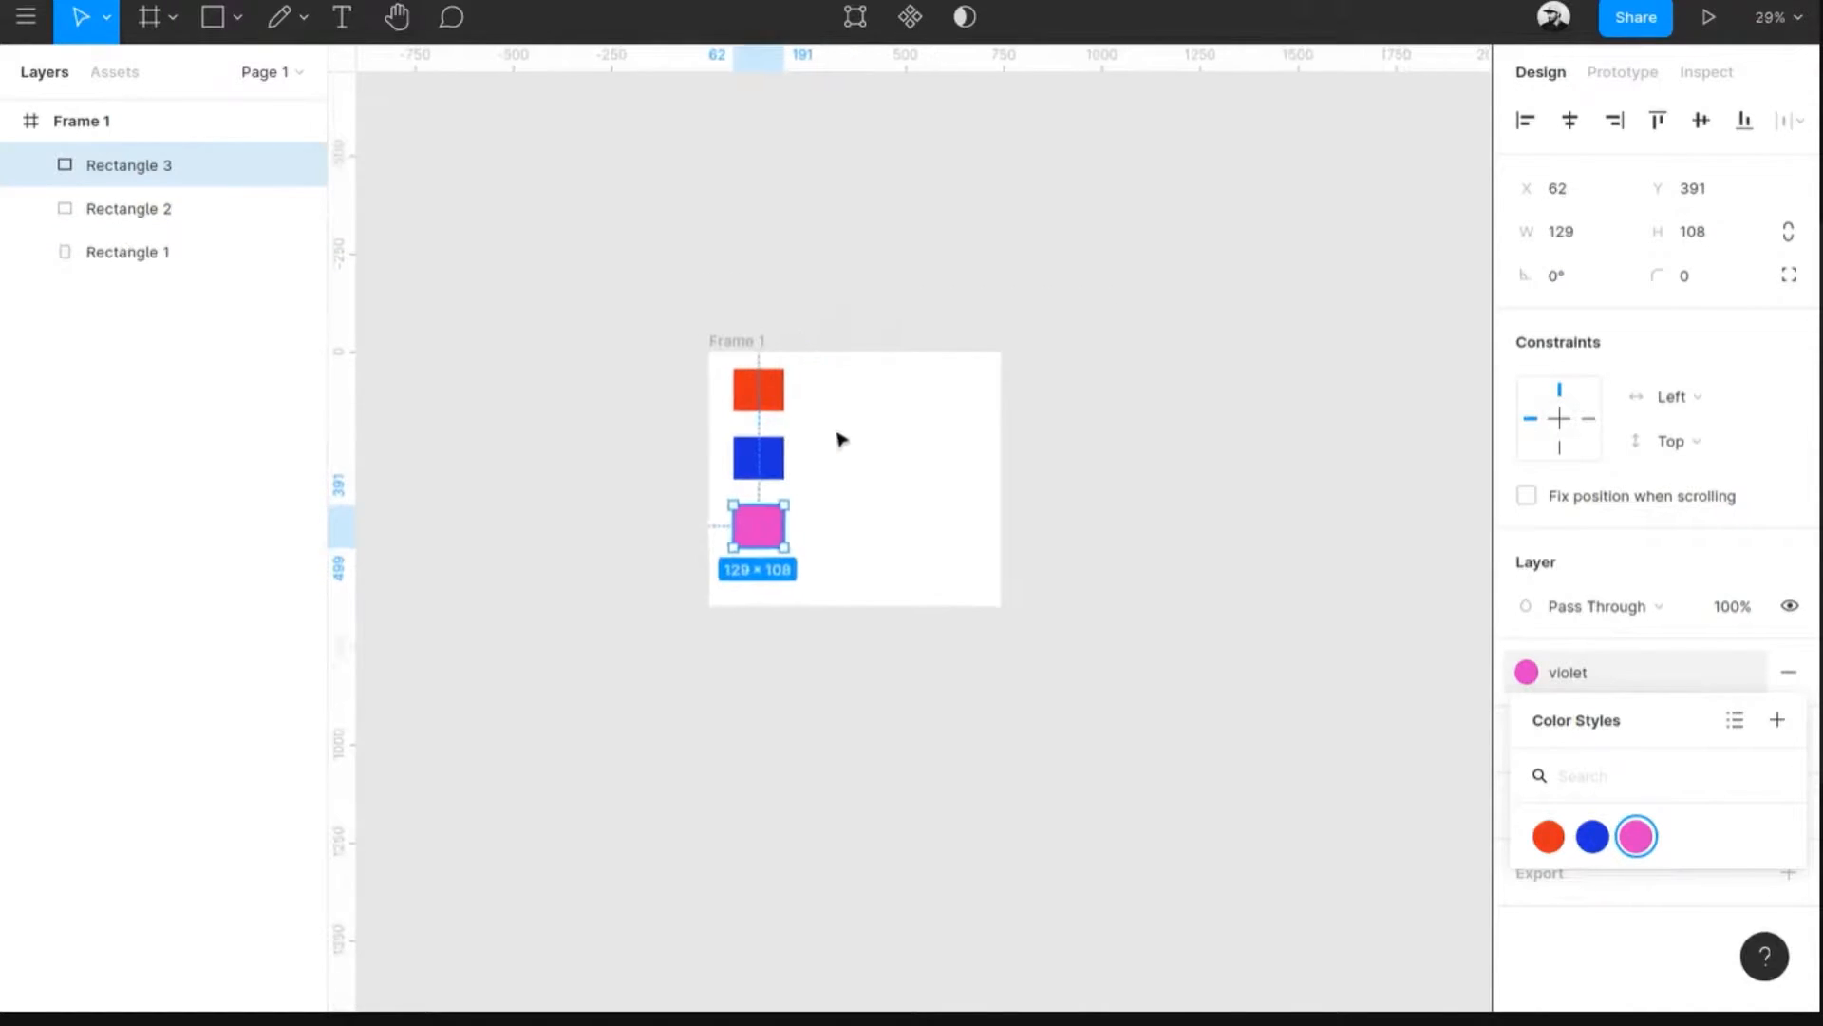
{"action": "scroll", "coordinate": [848, 445], "scroll_direction": "down", "scroll_amount": 1}
{"action": "left_click", "coordinate": [1114, 488]}
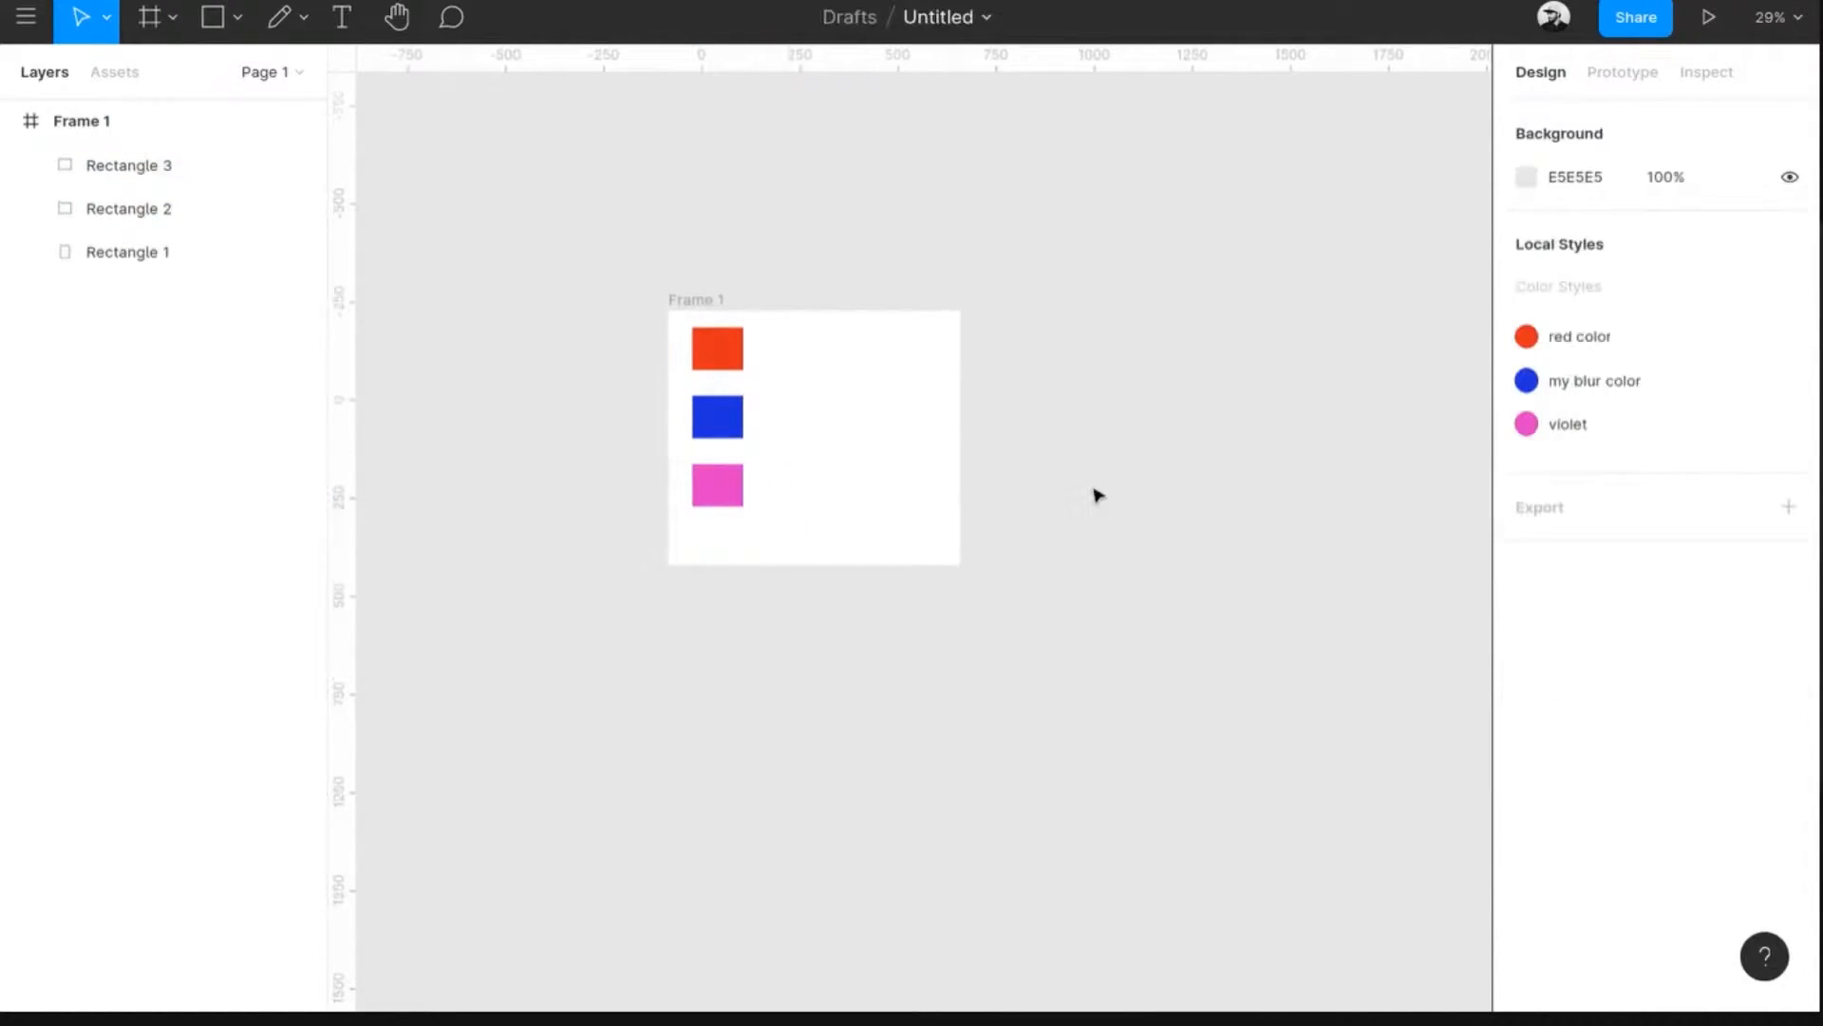
{"action": "key", "text": "f"}
{"action": "left_click_drag", "start_coordinate": [1279, 551], "coordinate": [1341, 568]}
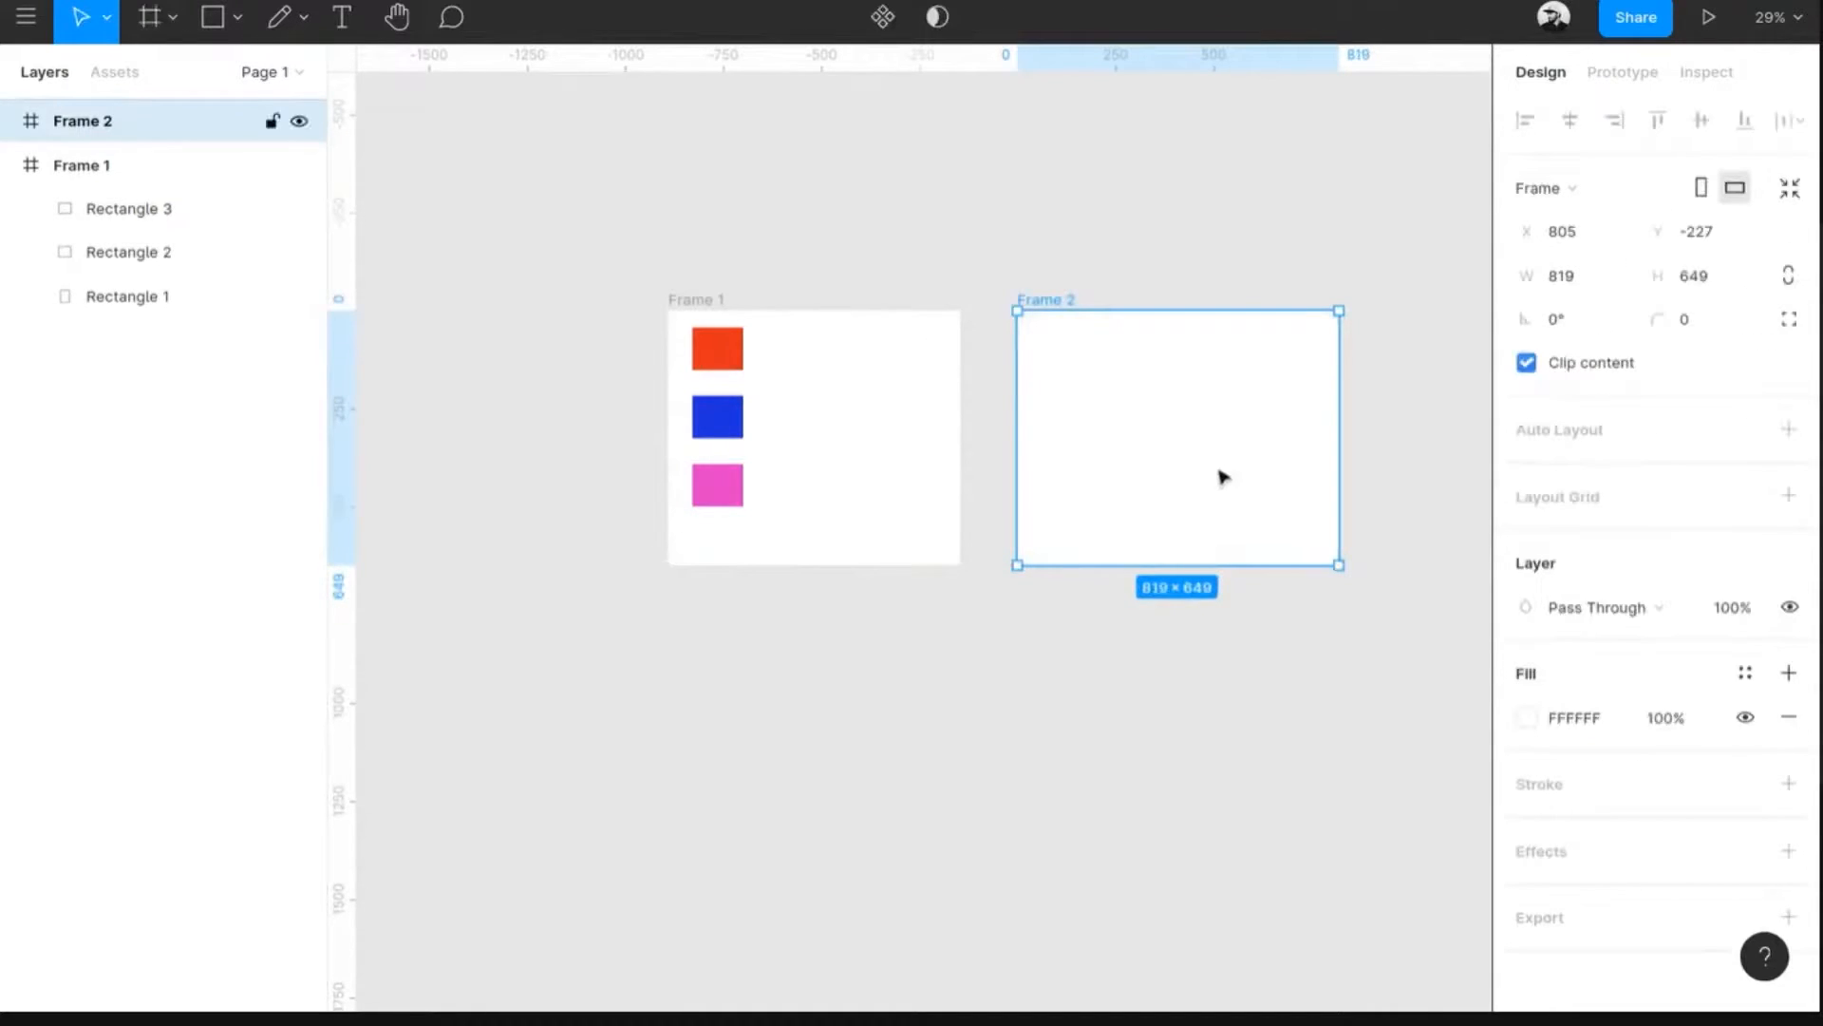
{"action": "key", "text": "o"}
{"action": "left_click_drag", "start_coordinate": [1108, 367], "coordinate": [1273, 529]}
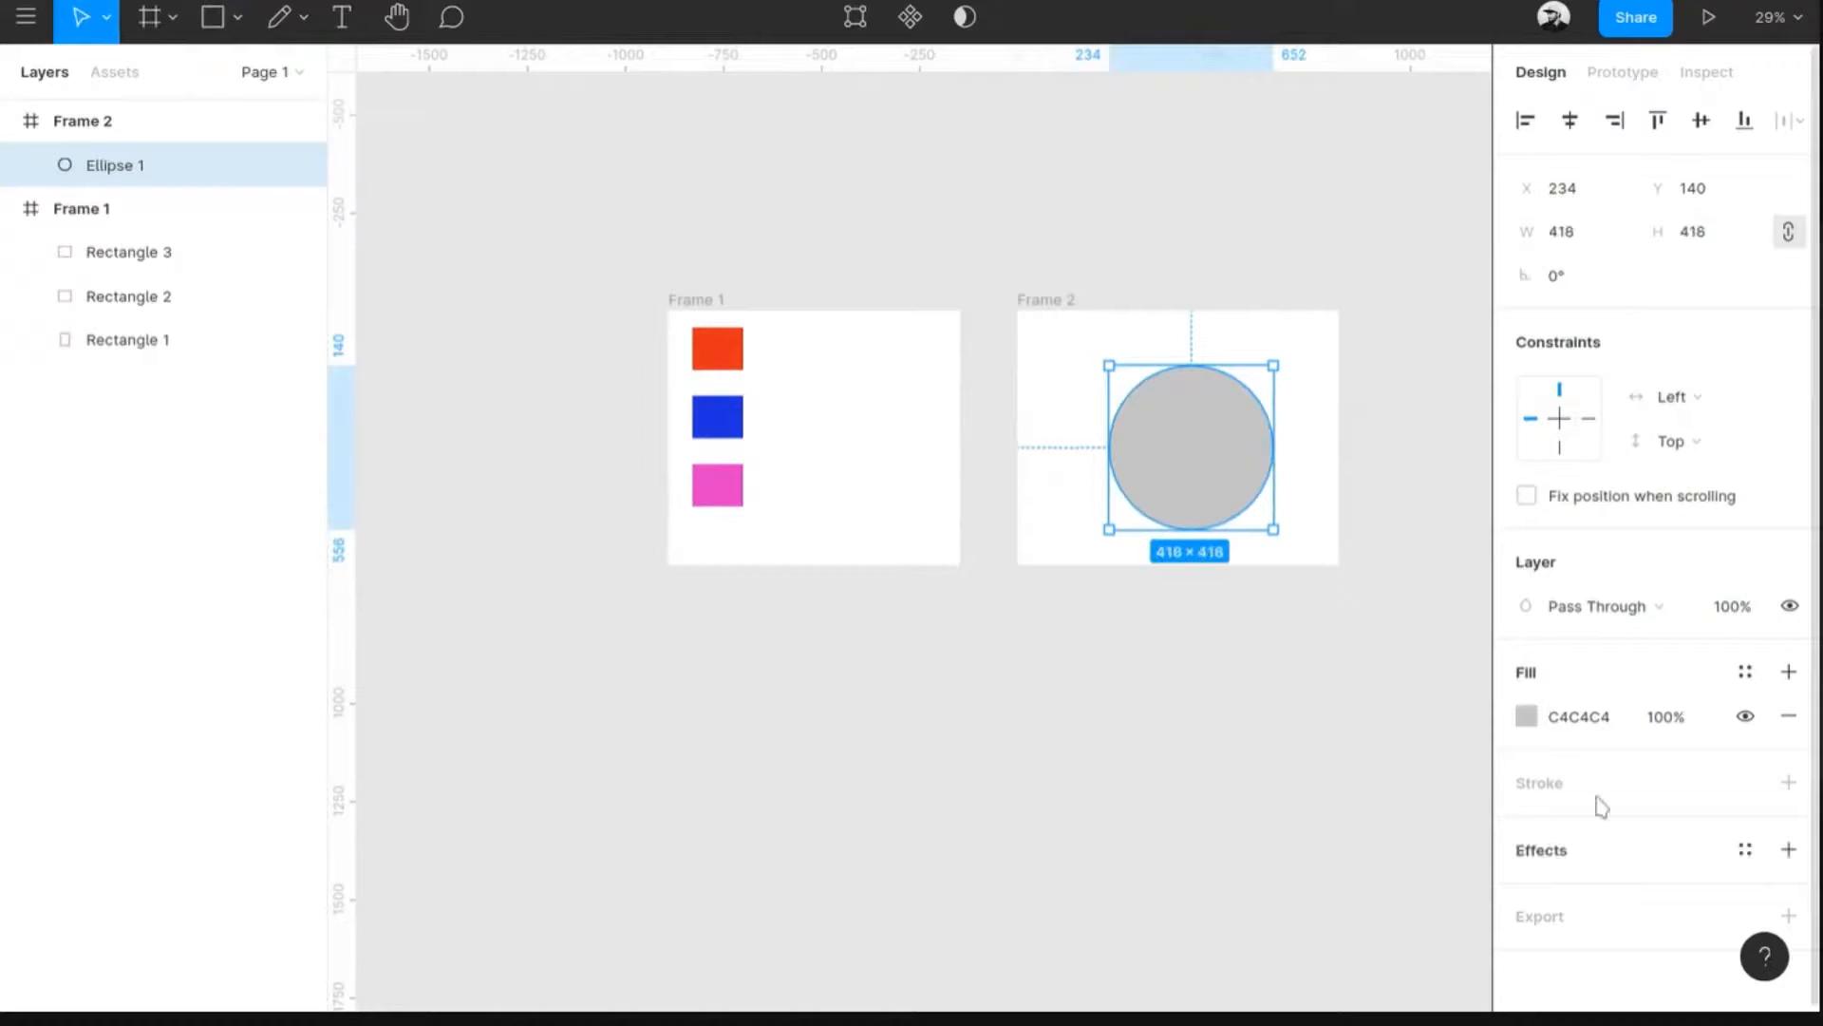
- Try the "violet" and "my blur color" styles on the circle's fill
{"action": "left_click", "coordinate": [1745, 672]}
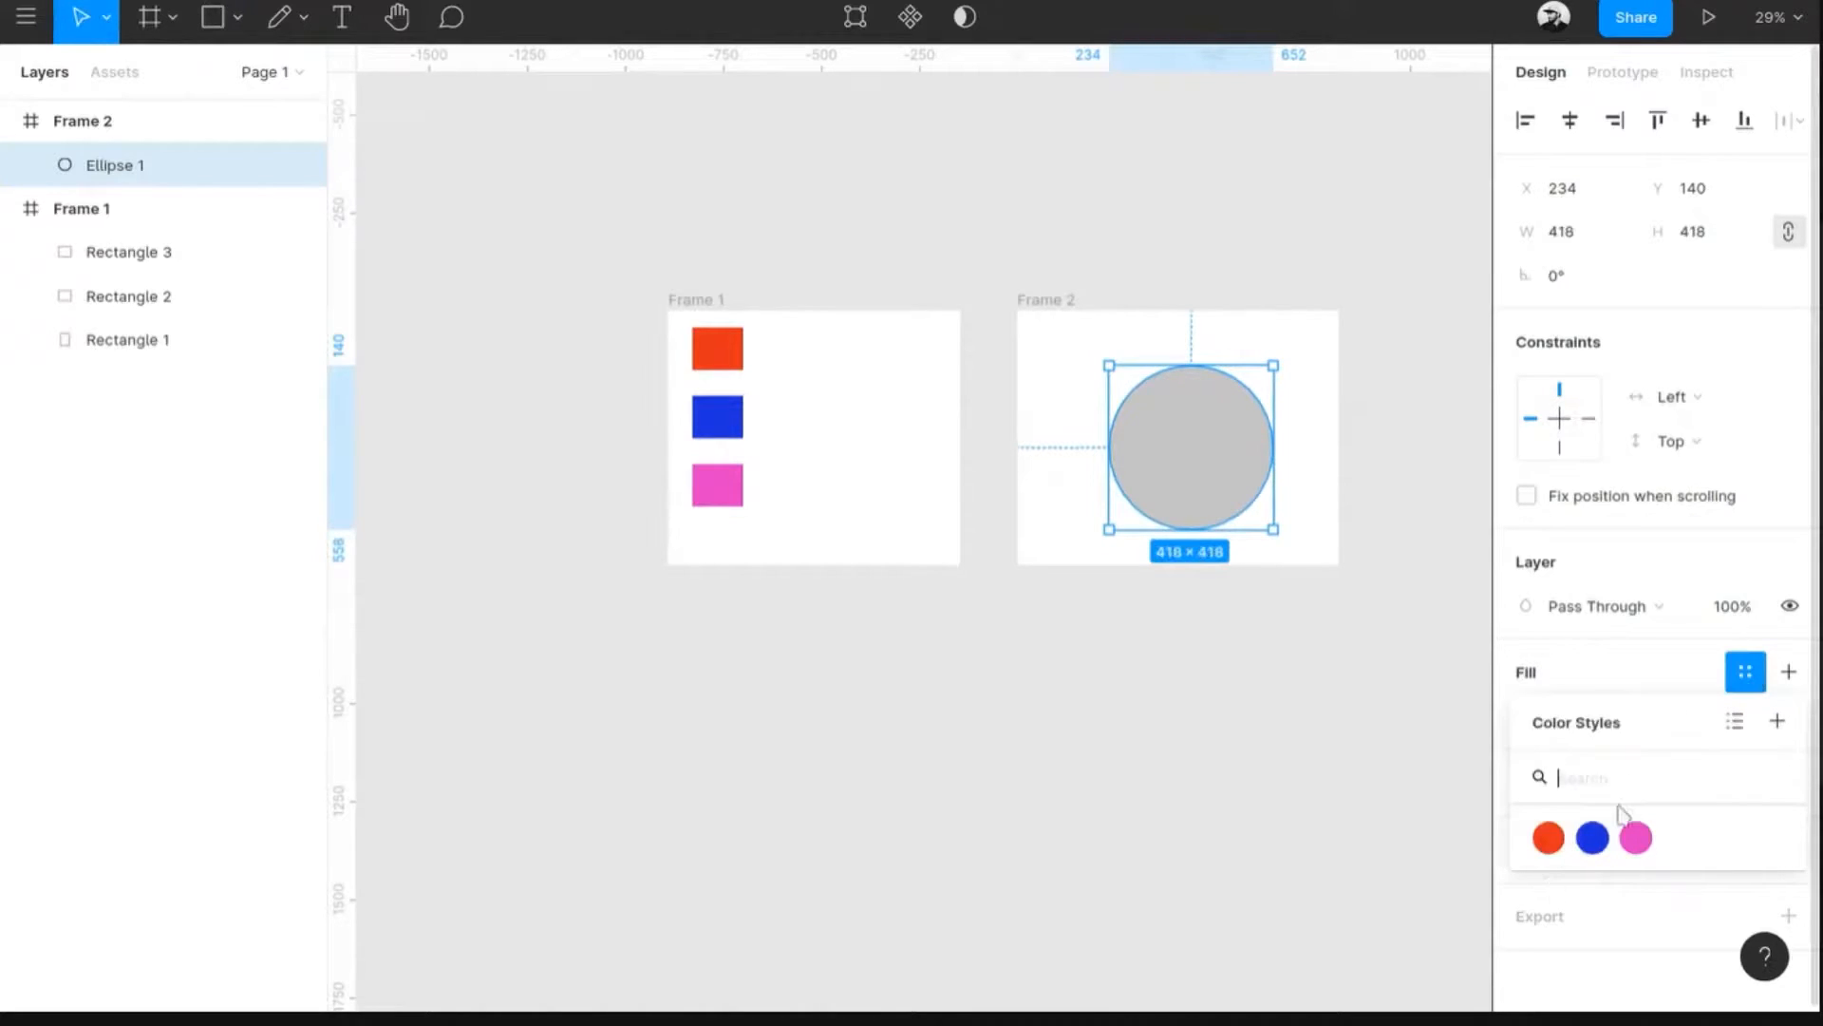
{"action": "left_click", "coordinate": [1635, 841]}
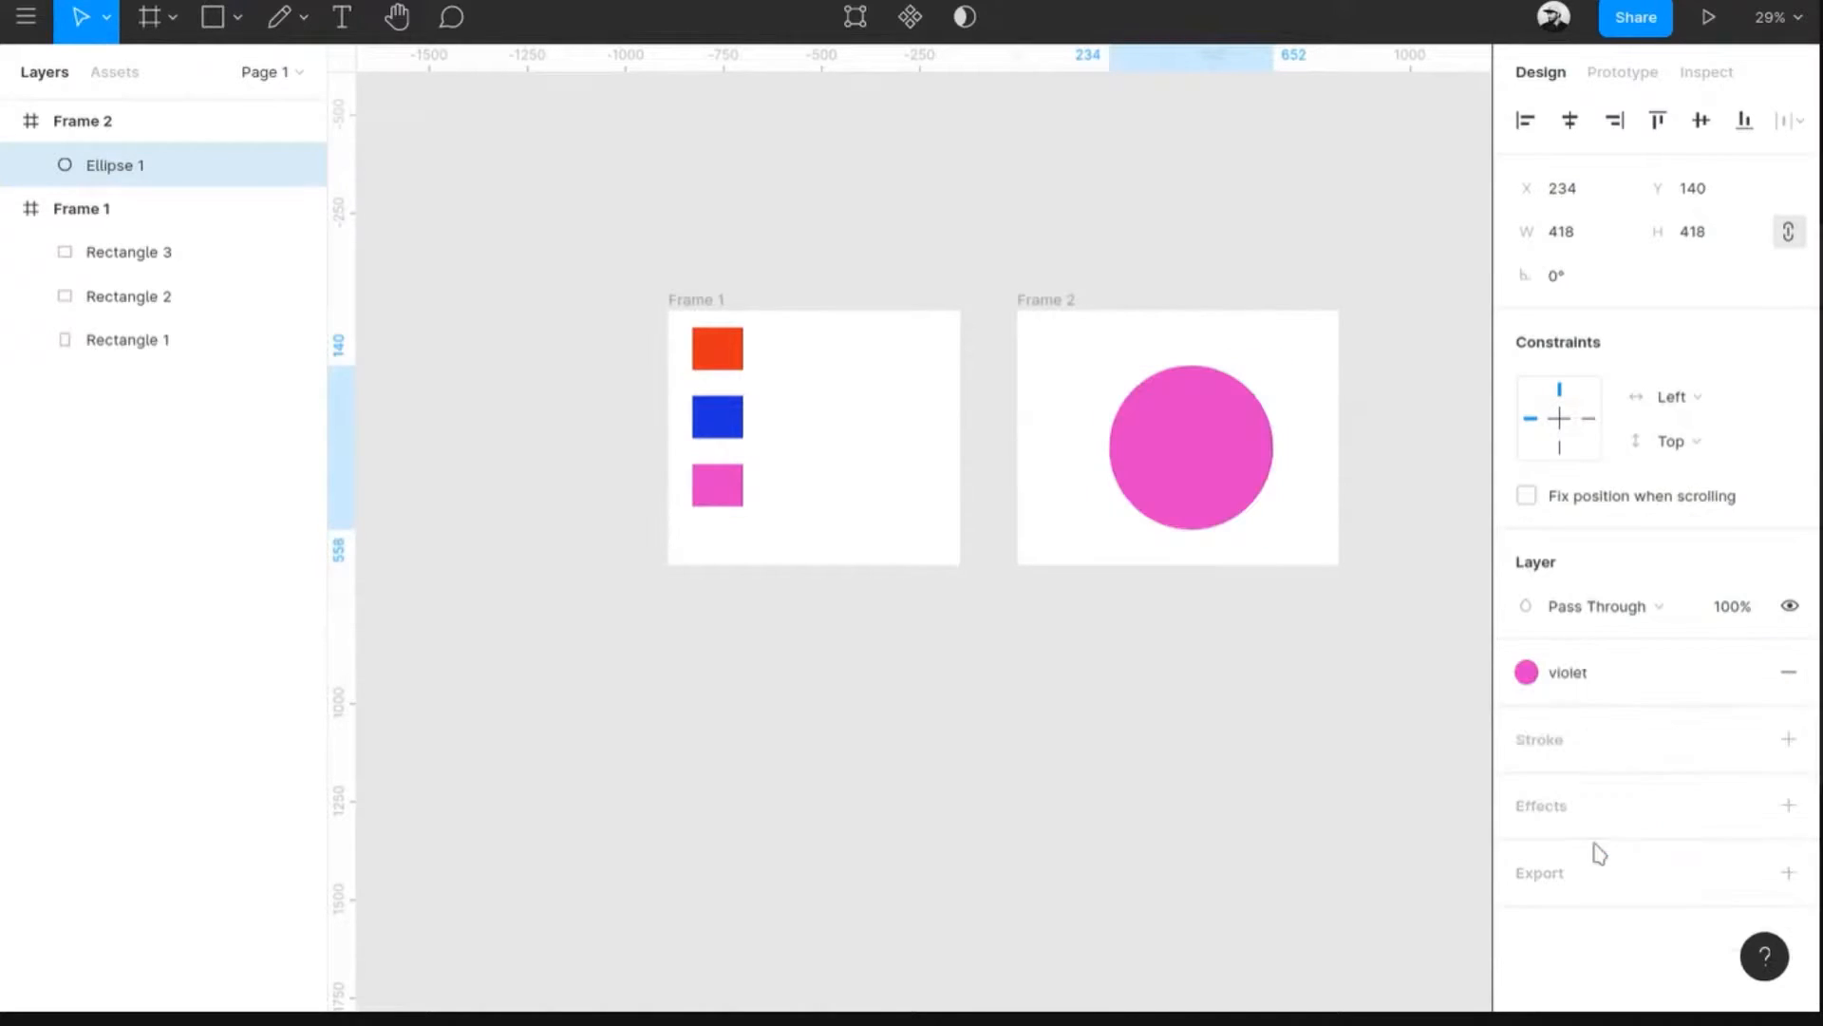
{"action": "left_click", "coordinate": [1595, 681]}
{"action": "left_click", "coordinate": [1592, 838]}
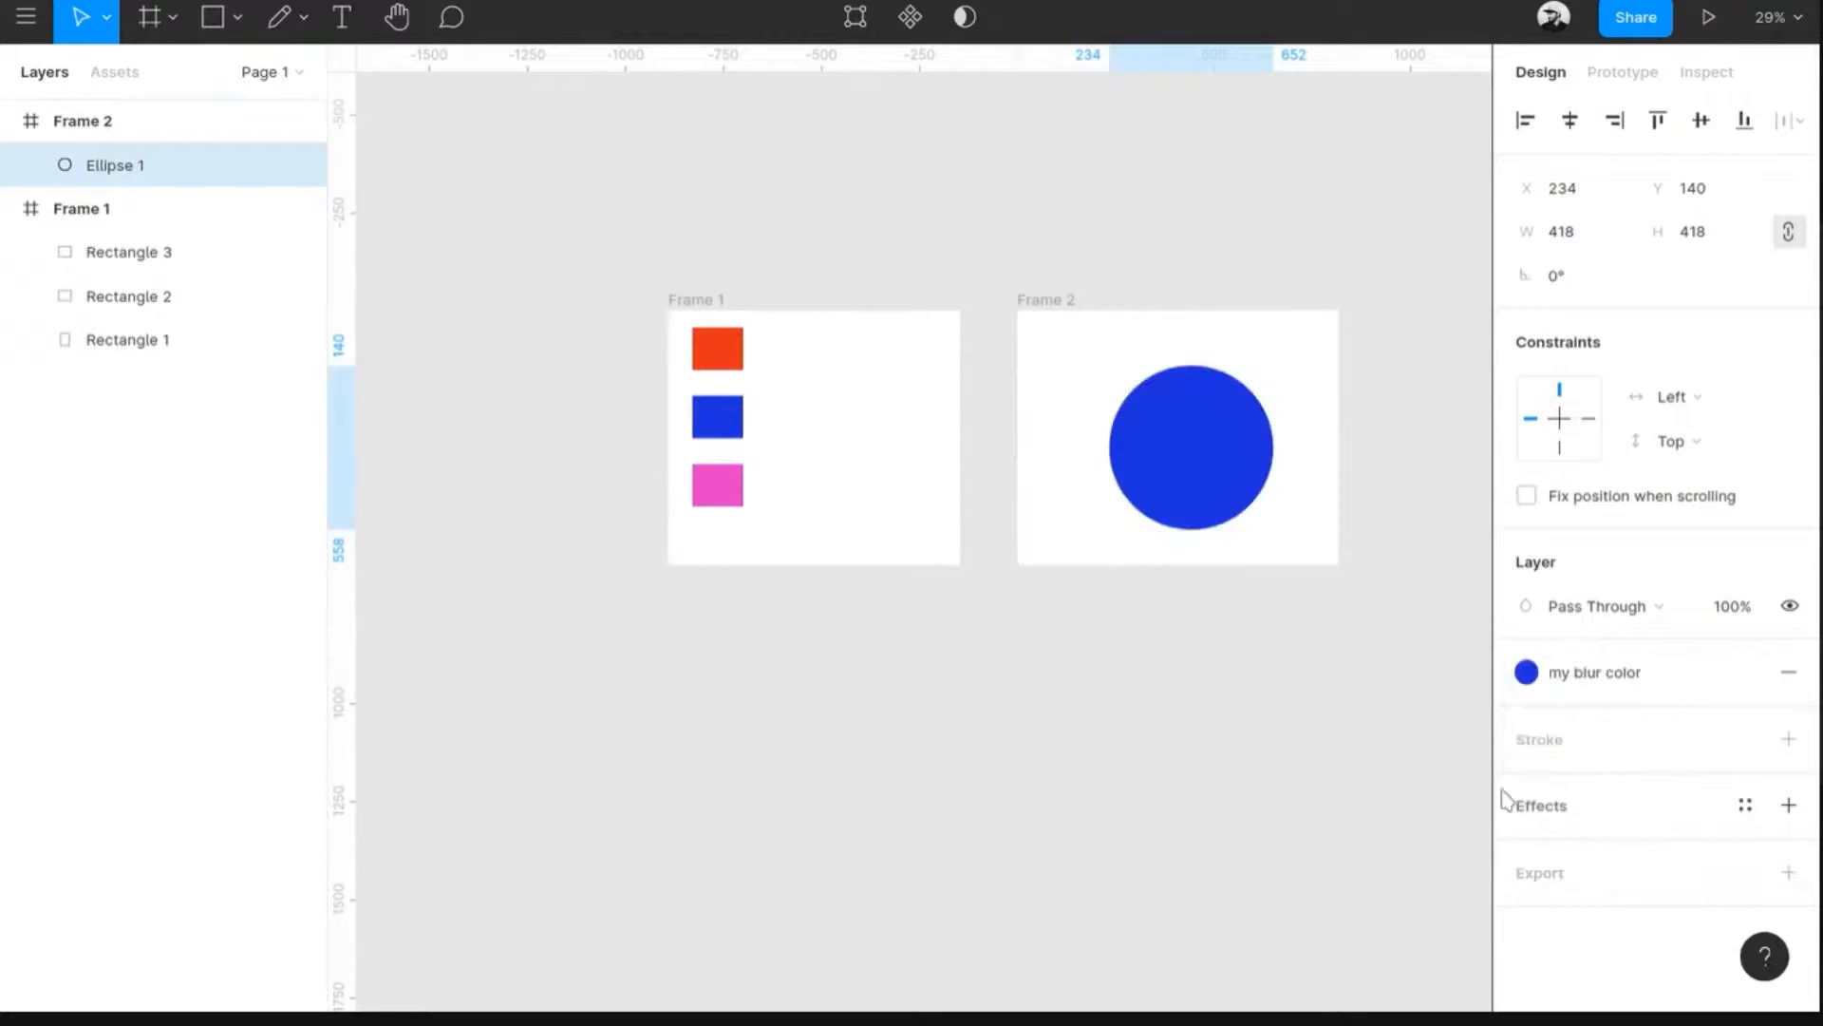
- Apply the "red color" style to the circle's fill
{"action": "left_click", "coordinate": [1567, 688]}
{"action": "left_click", "coordinate": [1549, 836]}
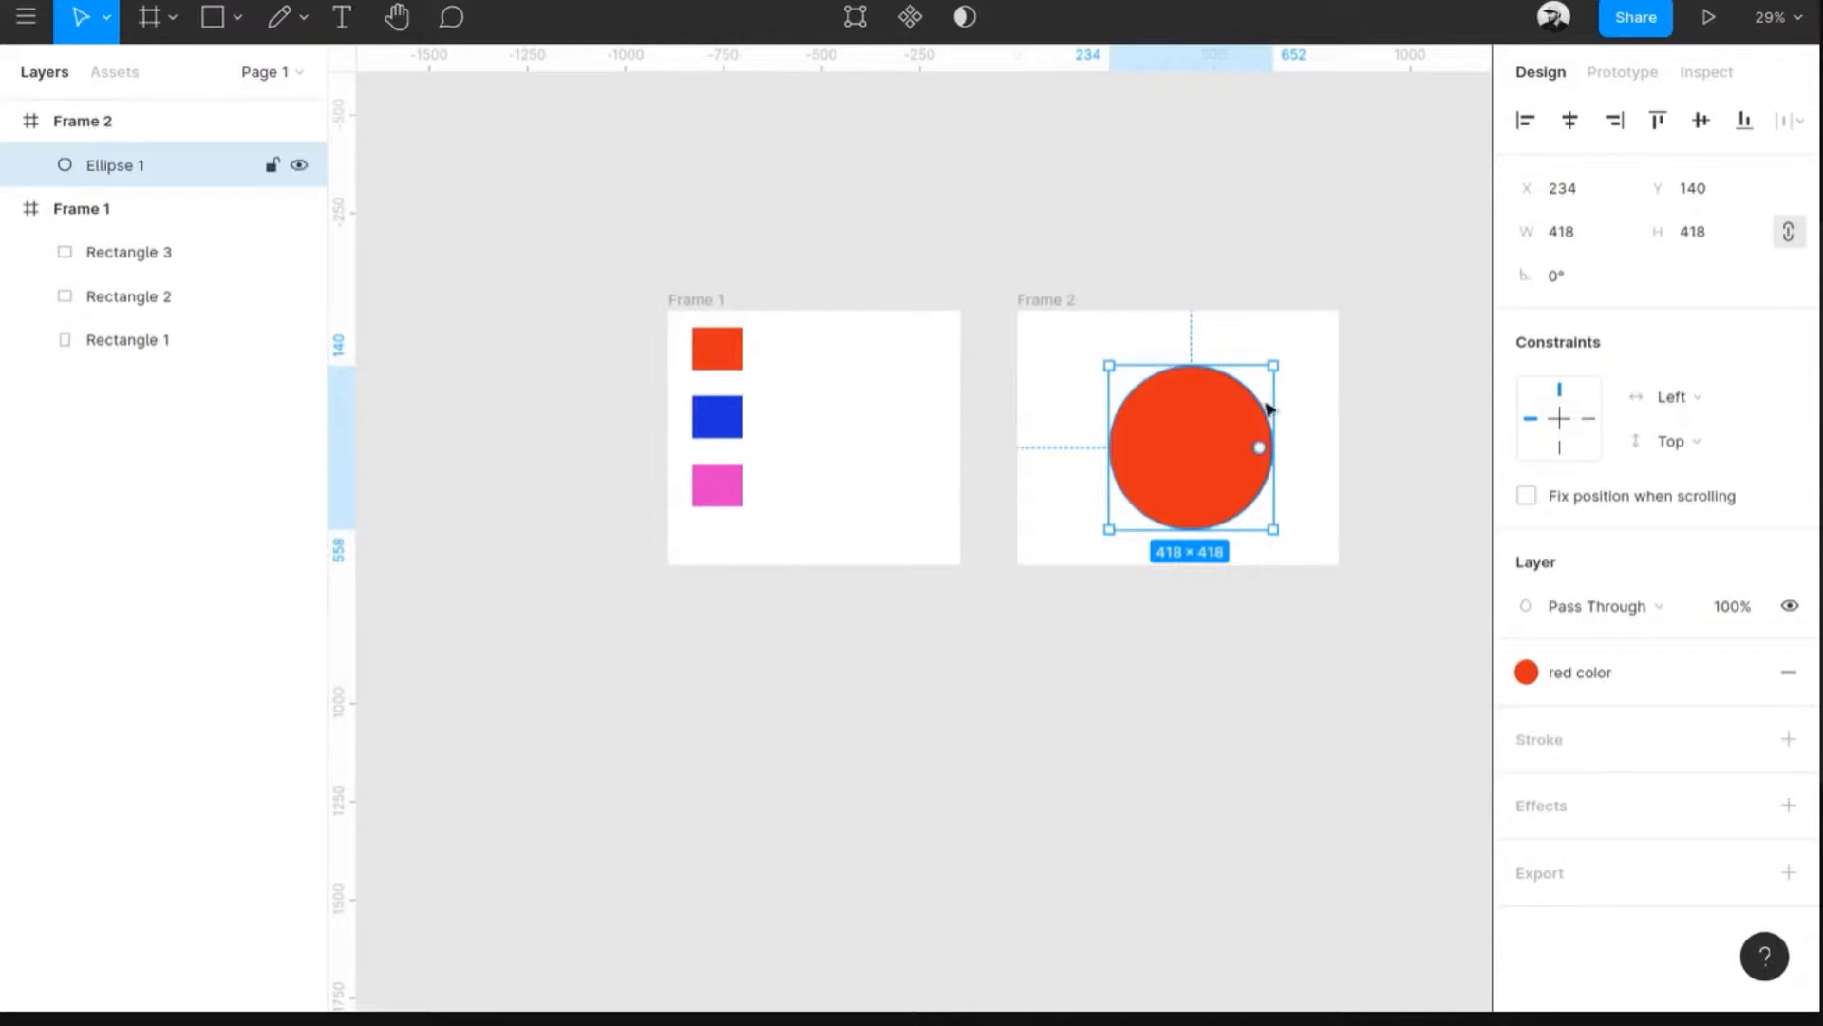
- Add a black inside stroke to the circle with a thickness of 13
{"action": "scroll", "coordinate": [1282, 409], "scroll_direction": "up", "scroll_amount": 5}
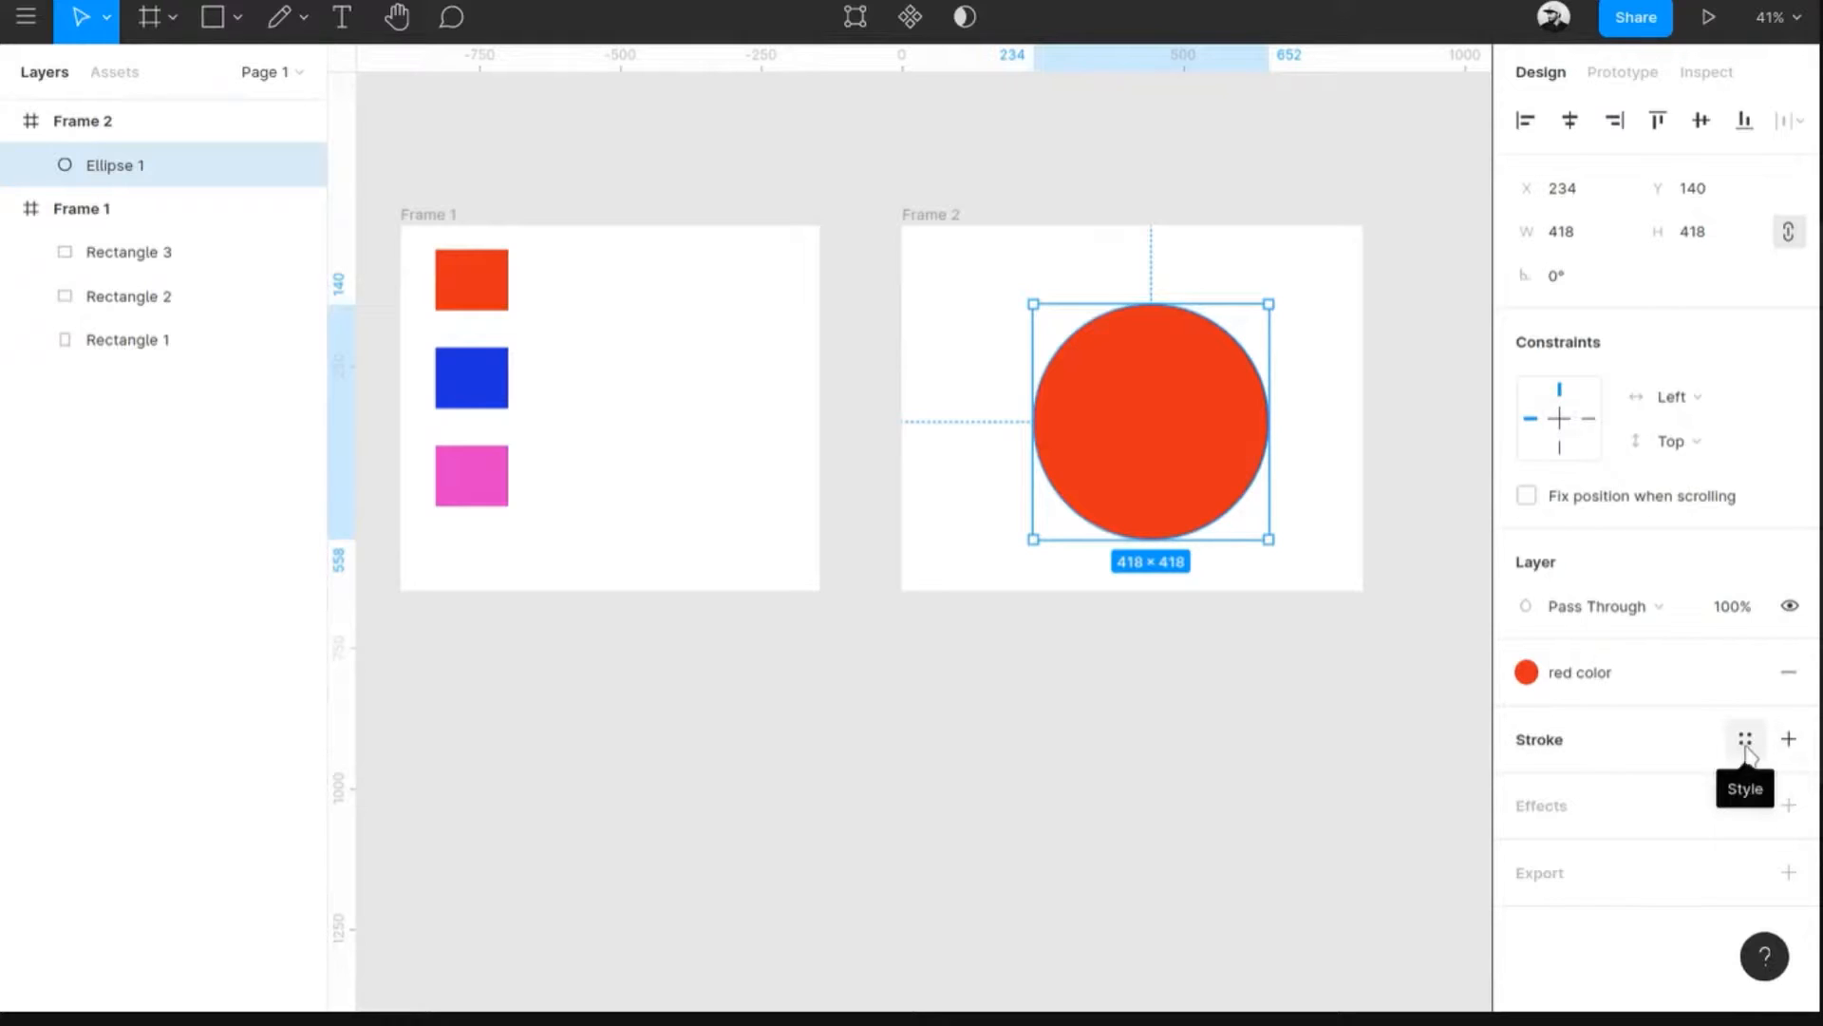
{"action": "left_click", "coordinate": [1789, 738]}
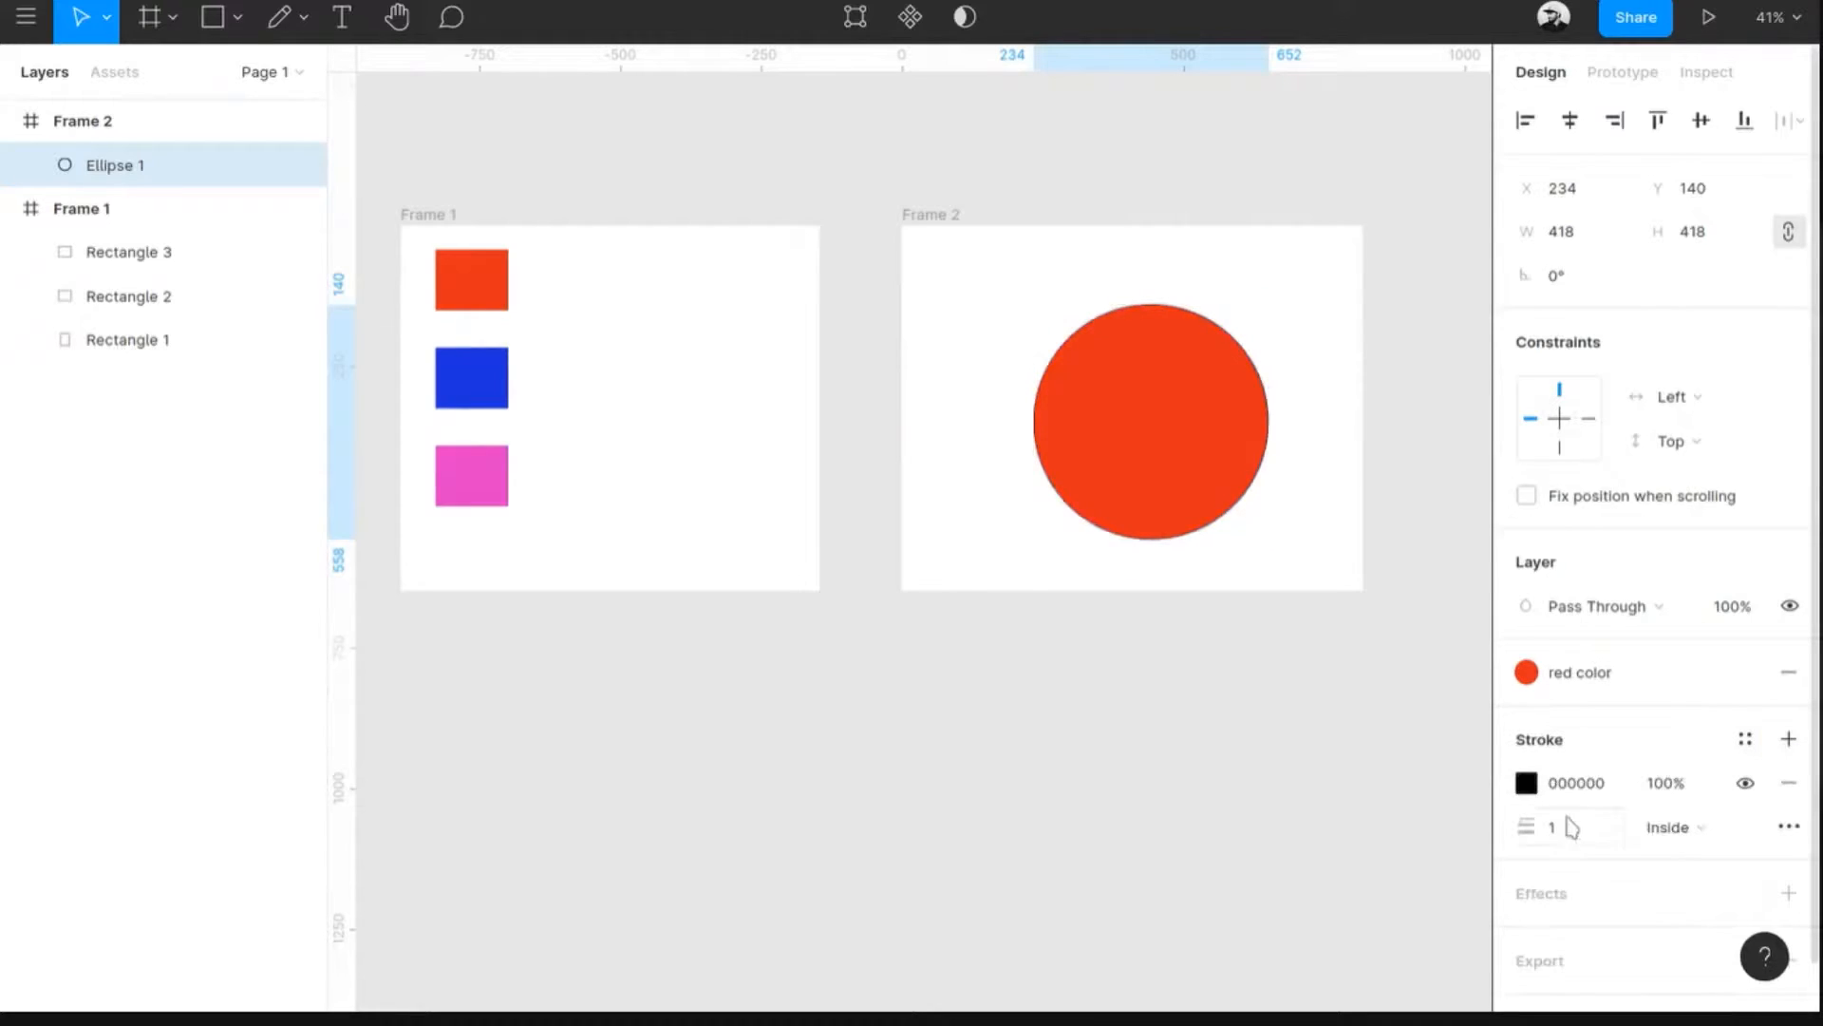
{"action": "left_click_drag", "start_coordinate": [1529, 828], "coordinate": [1565, 836]}
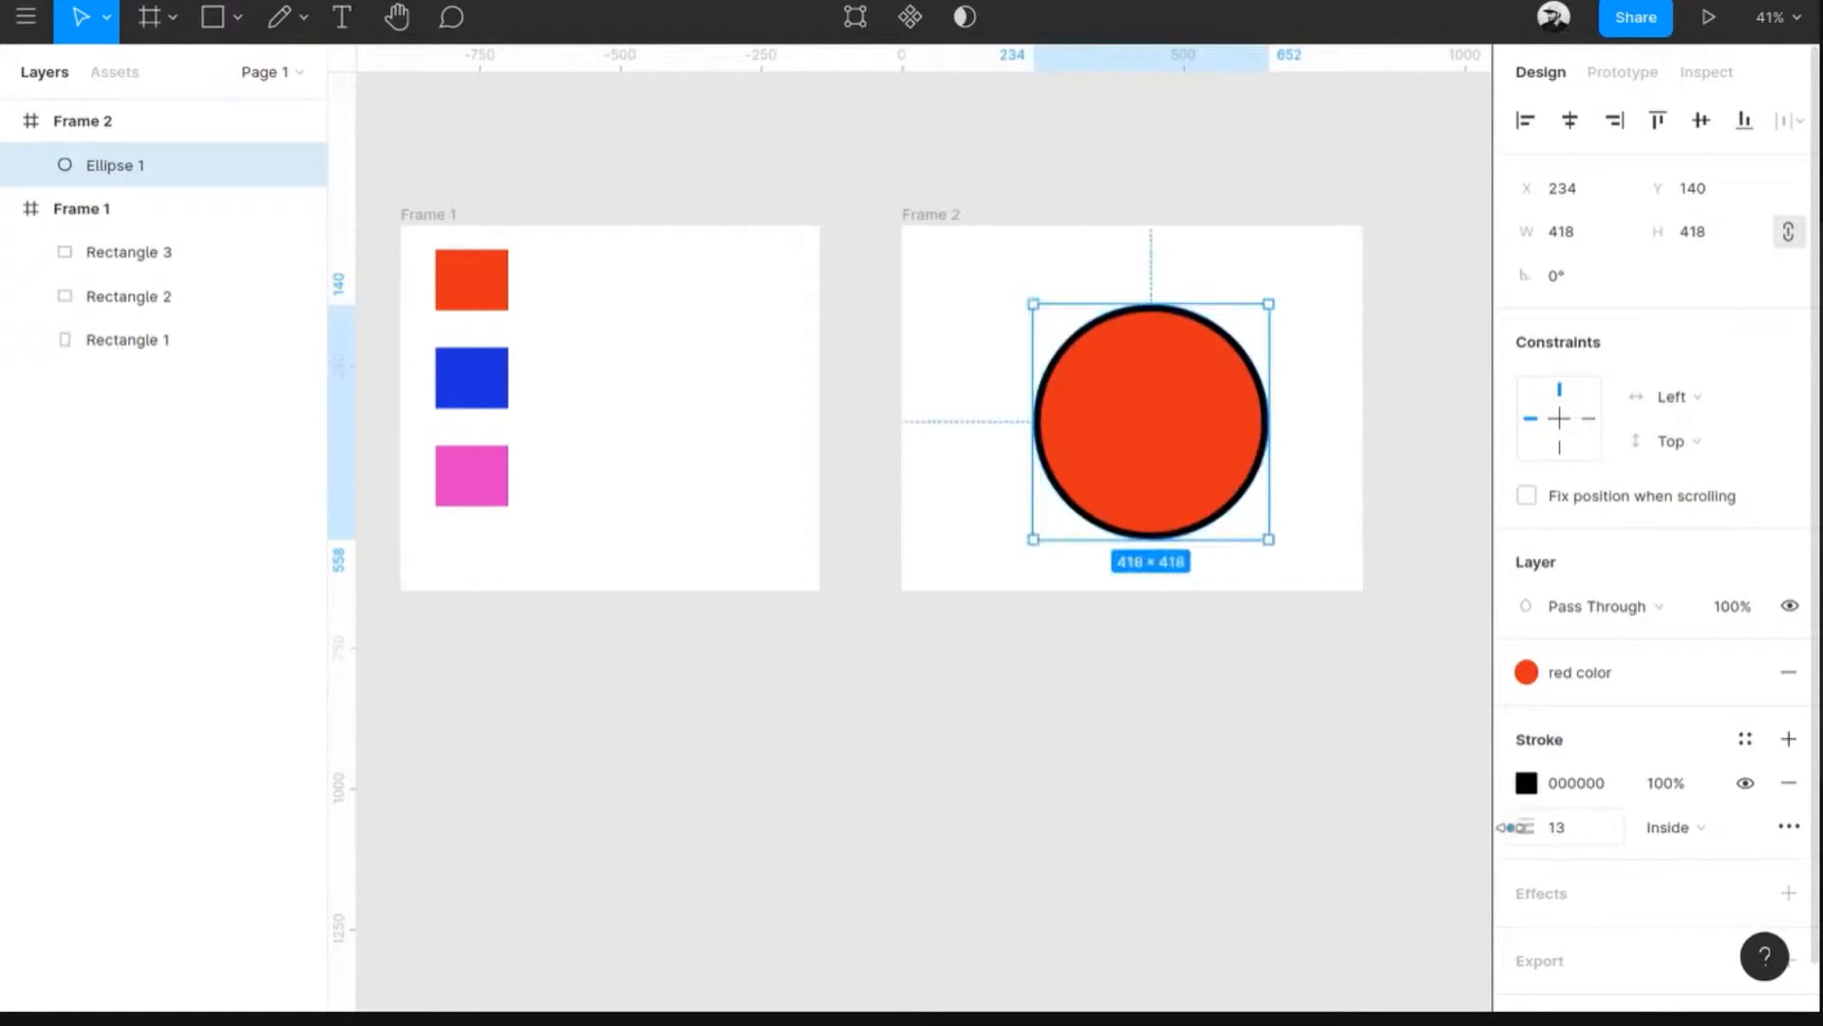
- Save the circle's black stroke color as a color style named "stroke" and deselect the circle
{"action": "left_click", "coordinate": [1745, 741]}
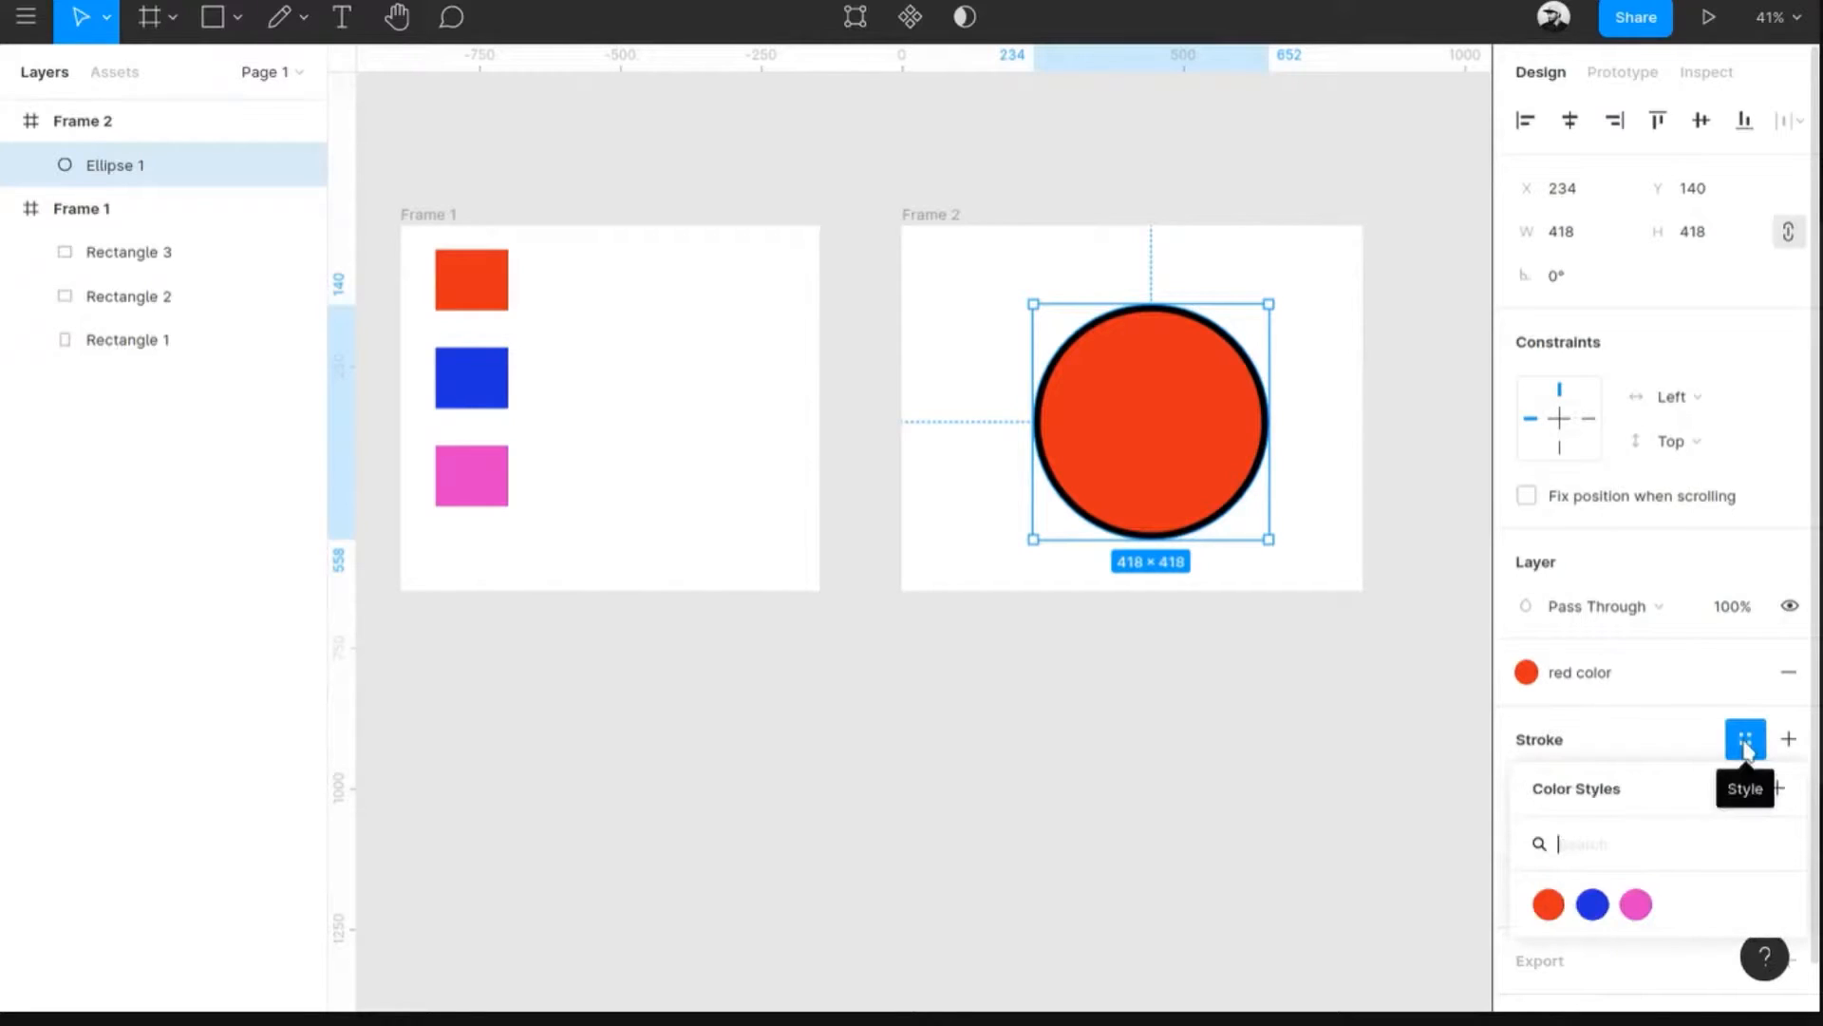
{"action": "left_click", "coordinate": [1777, 788]}
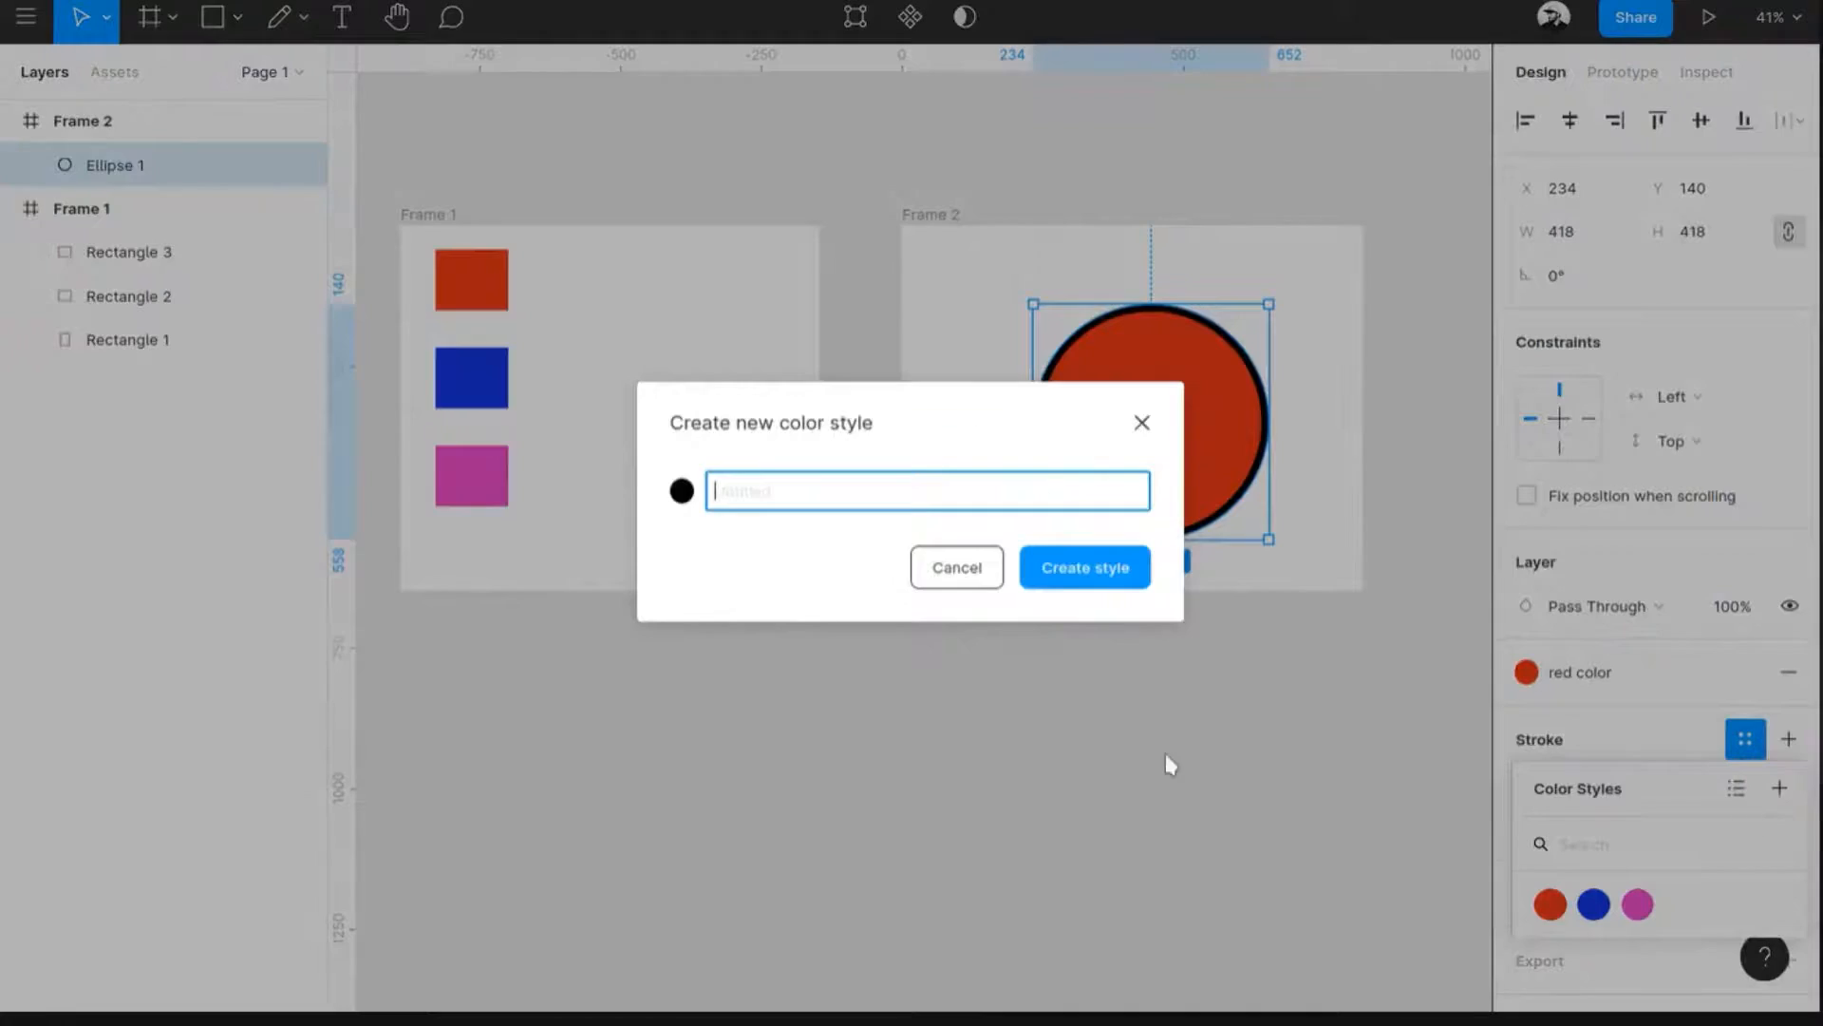
{"action": "type", "text": "s"}
{"action": "key", "text": "Return"}
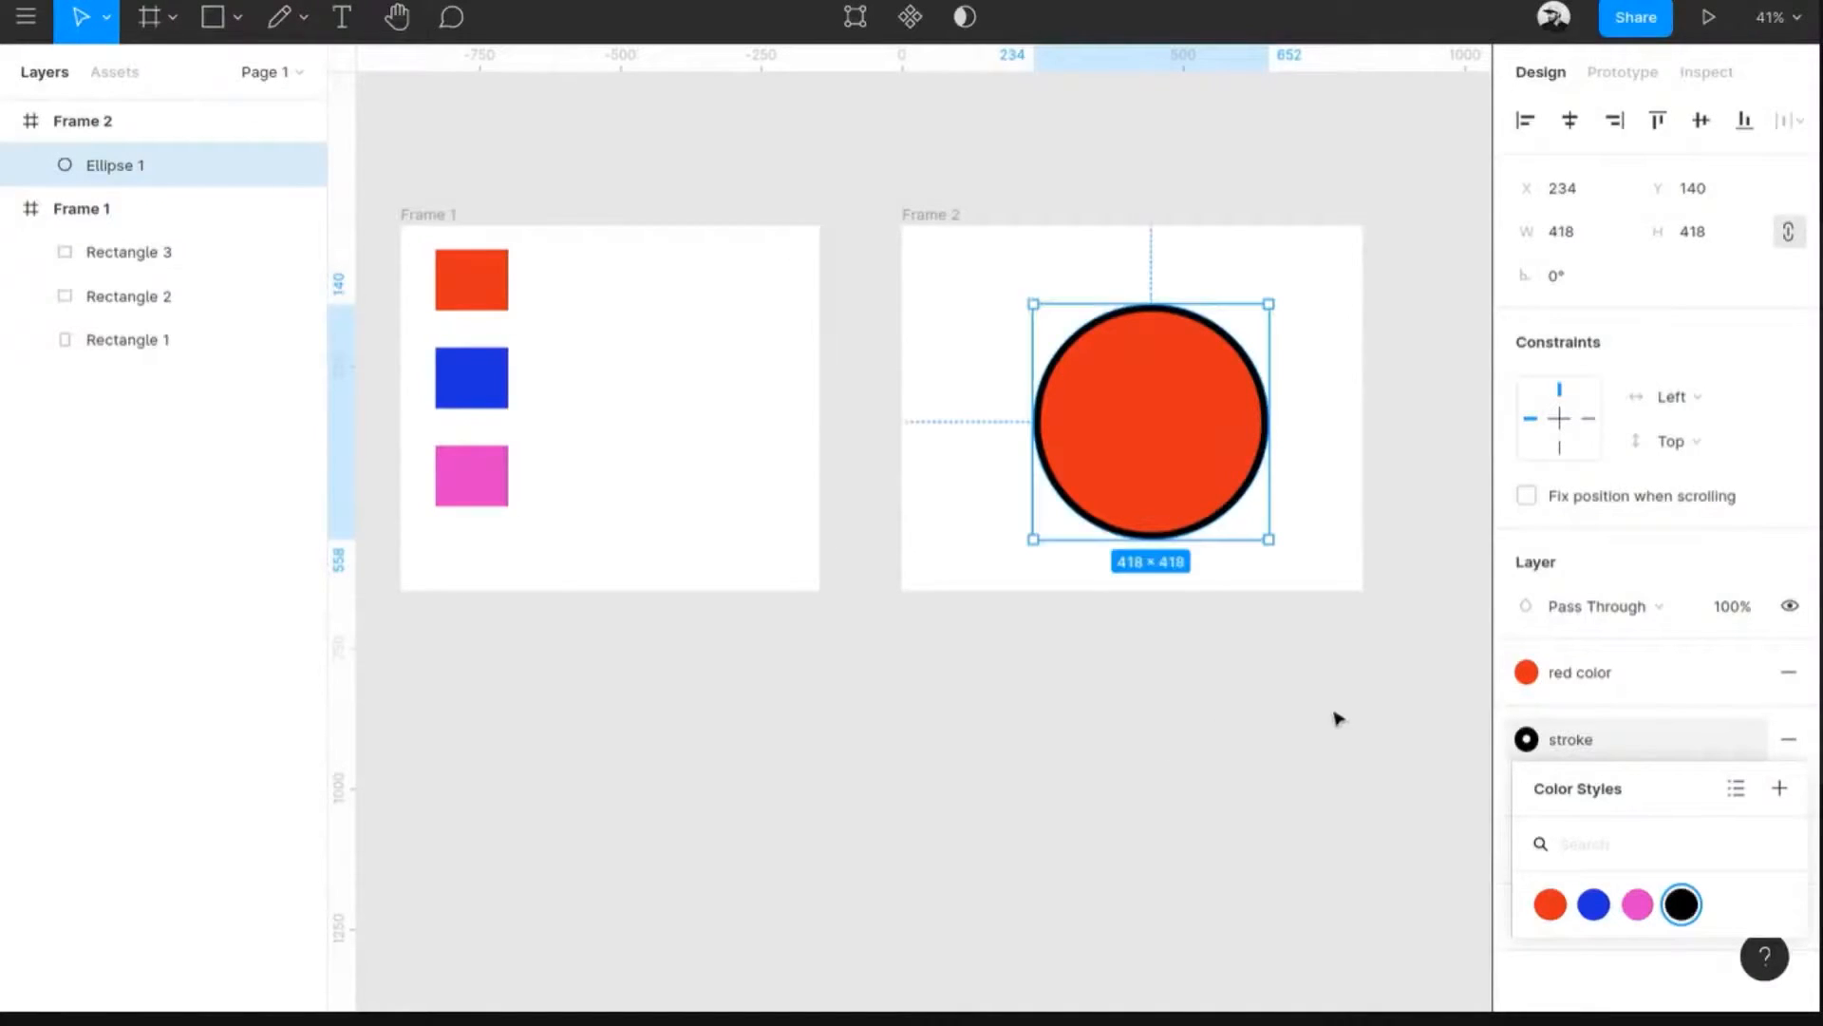
{"action": "left_click", "coordinate": [1337, 718]}
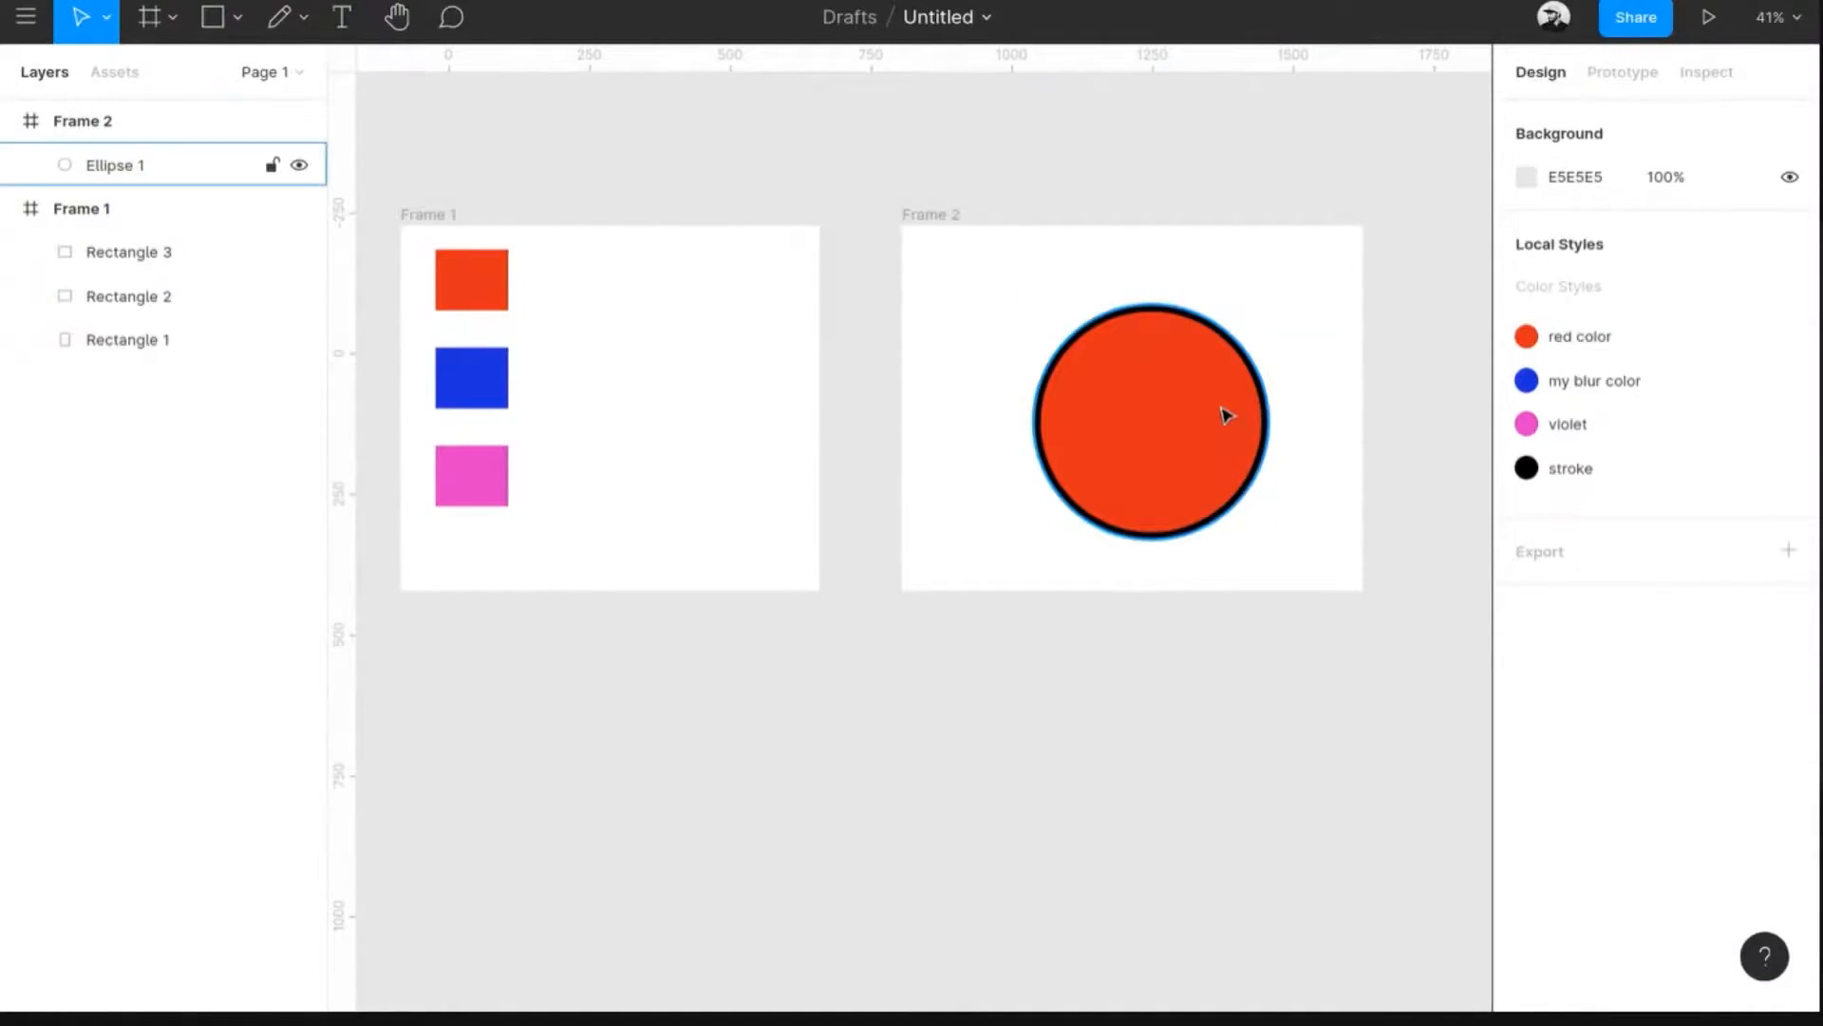
- Apply the "stroke" style to the blue rectangle's stroke and set its thickness to 9
{"action": "left_click", "coordinate": [445, 387]}
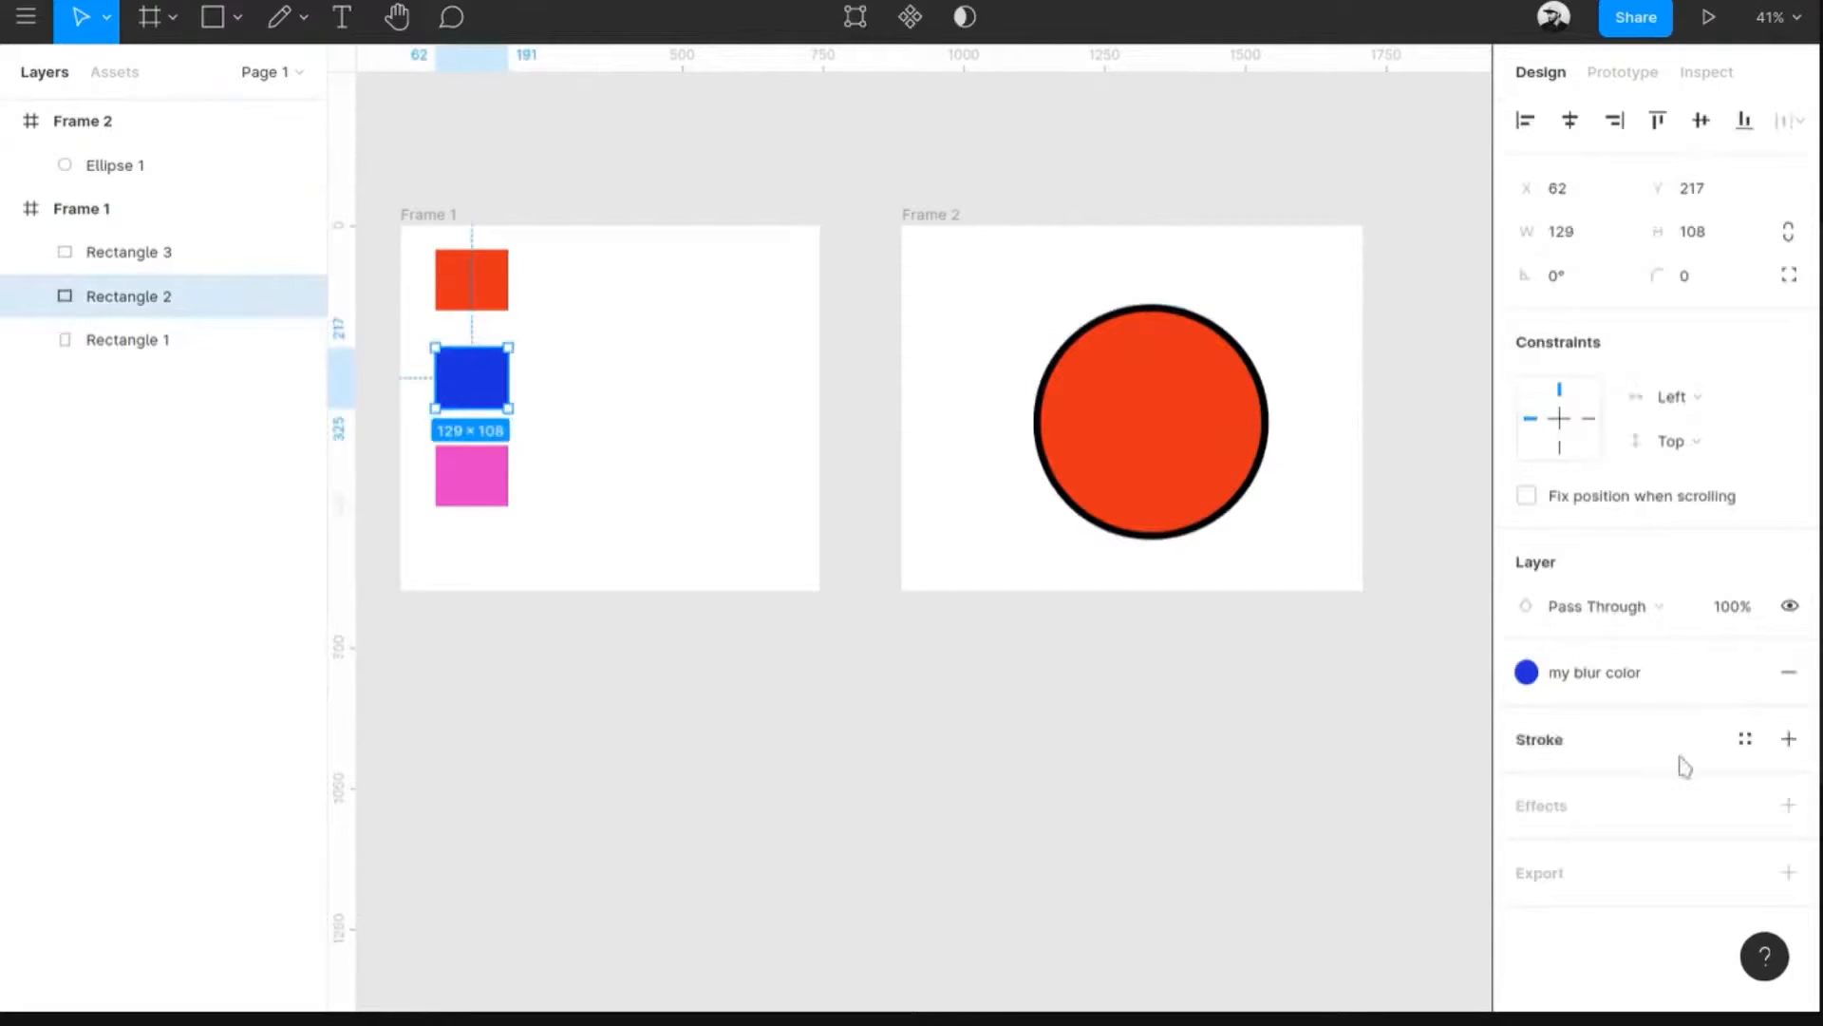
{"action": "left_click", "coordinate": [1747, 741]}
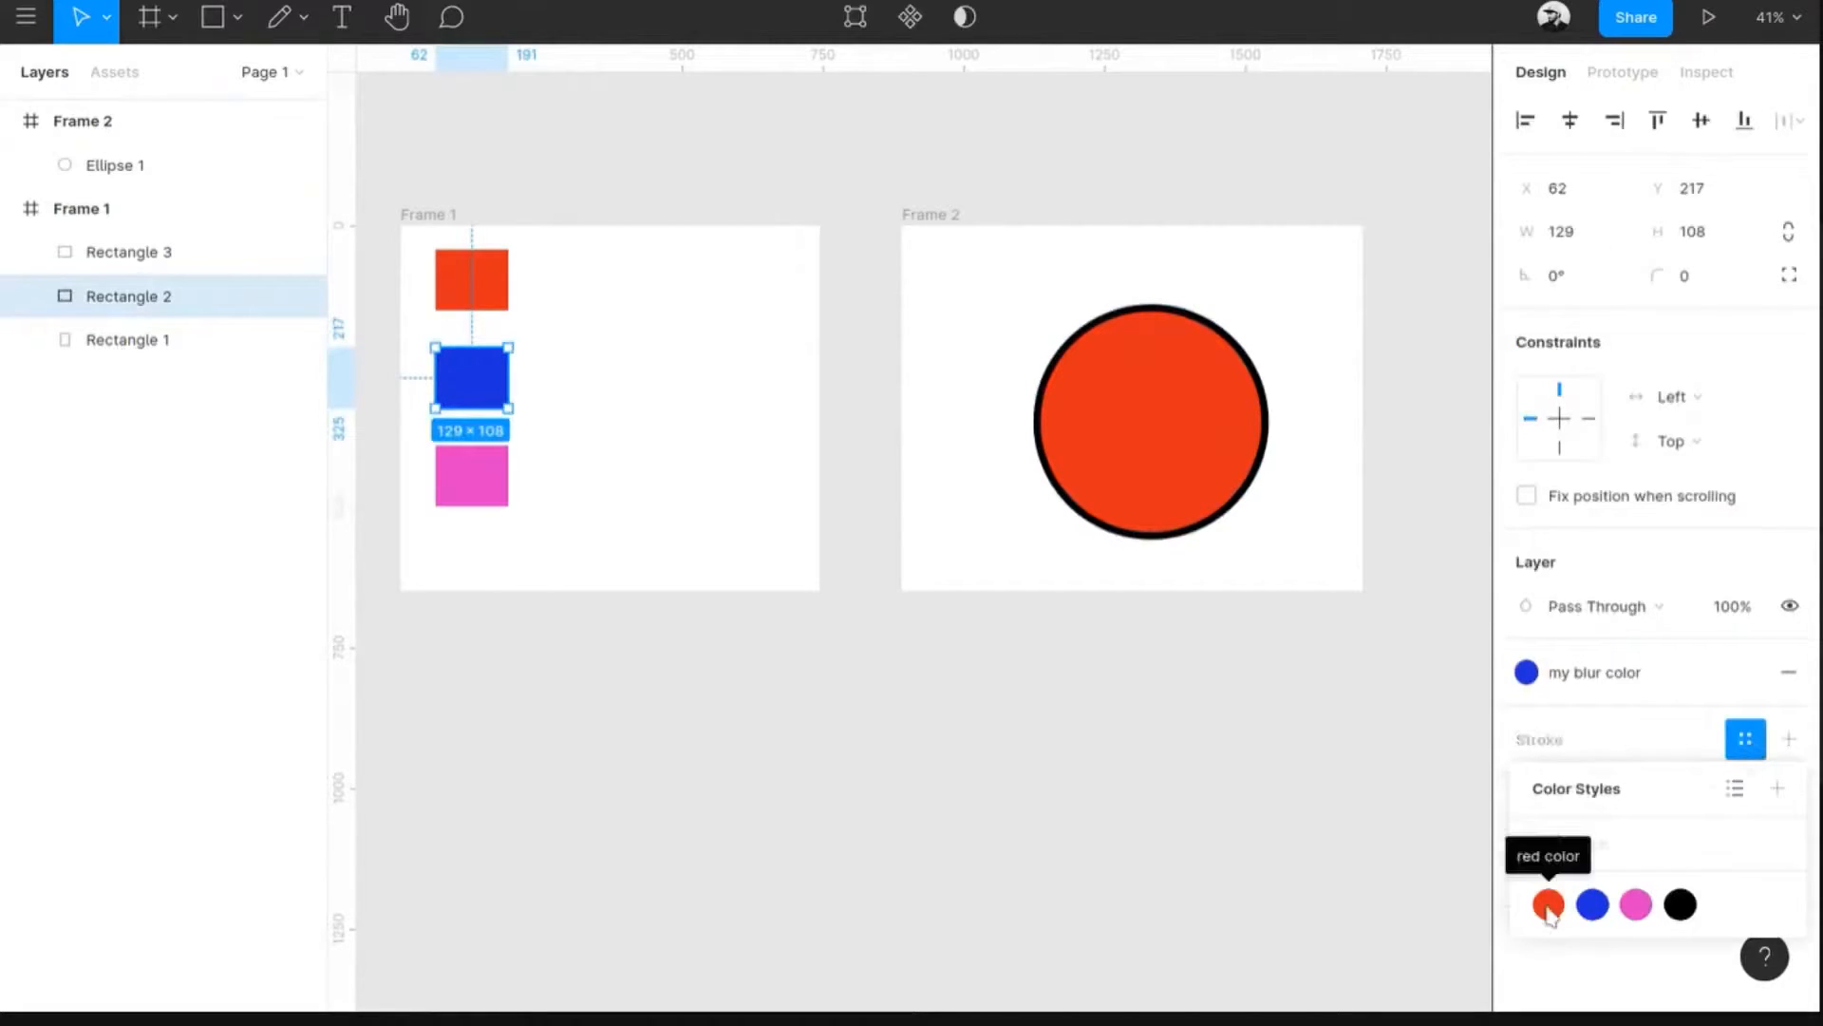
{"action": "left_click", "coordinate": [1679, 904]}
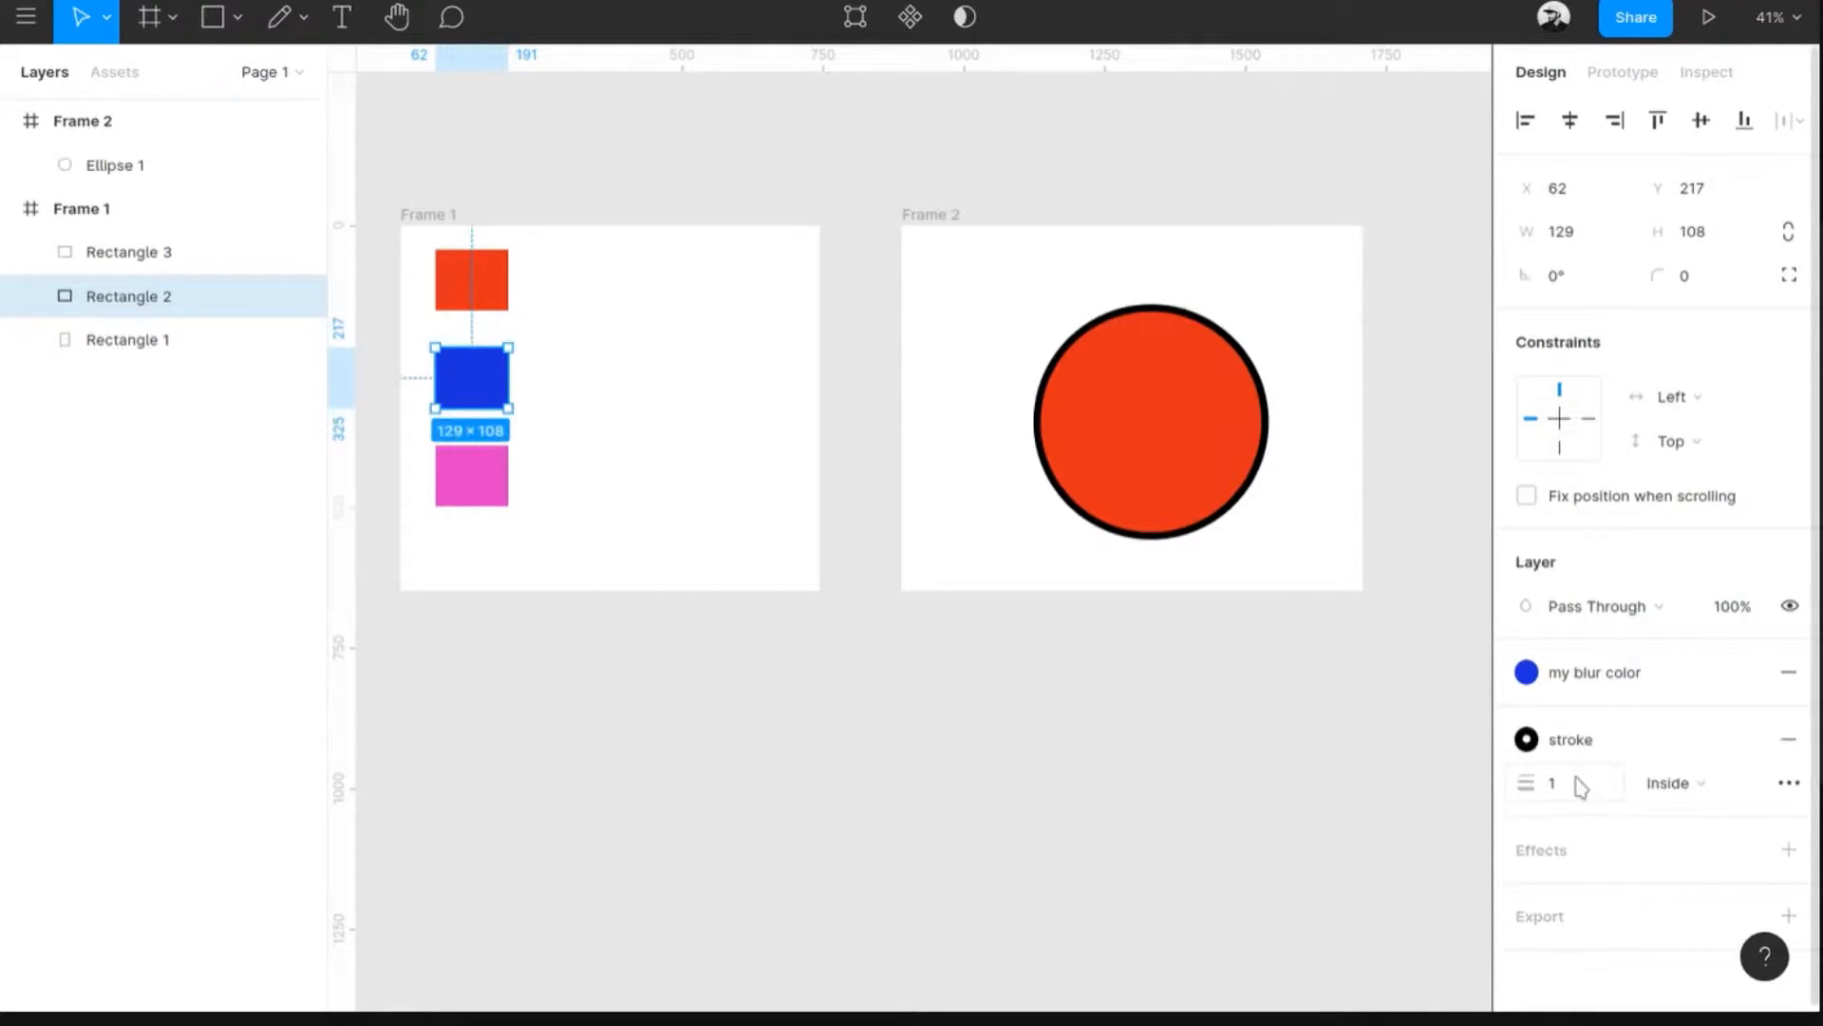
{"action": "left_click", "coordinate": [1583, 786]}
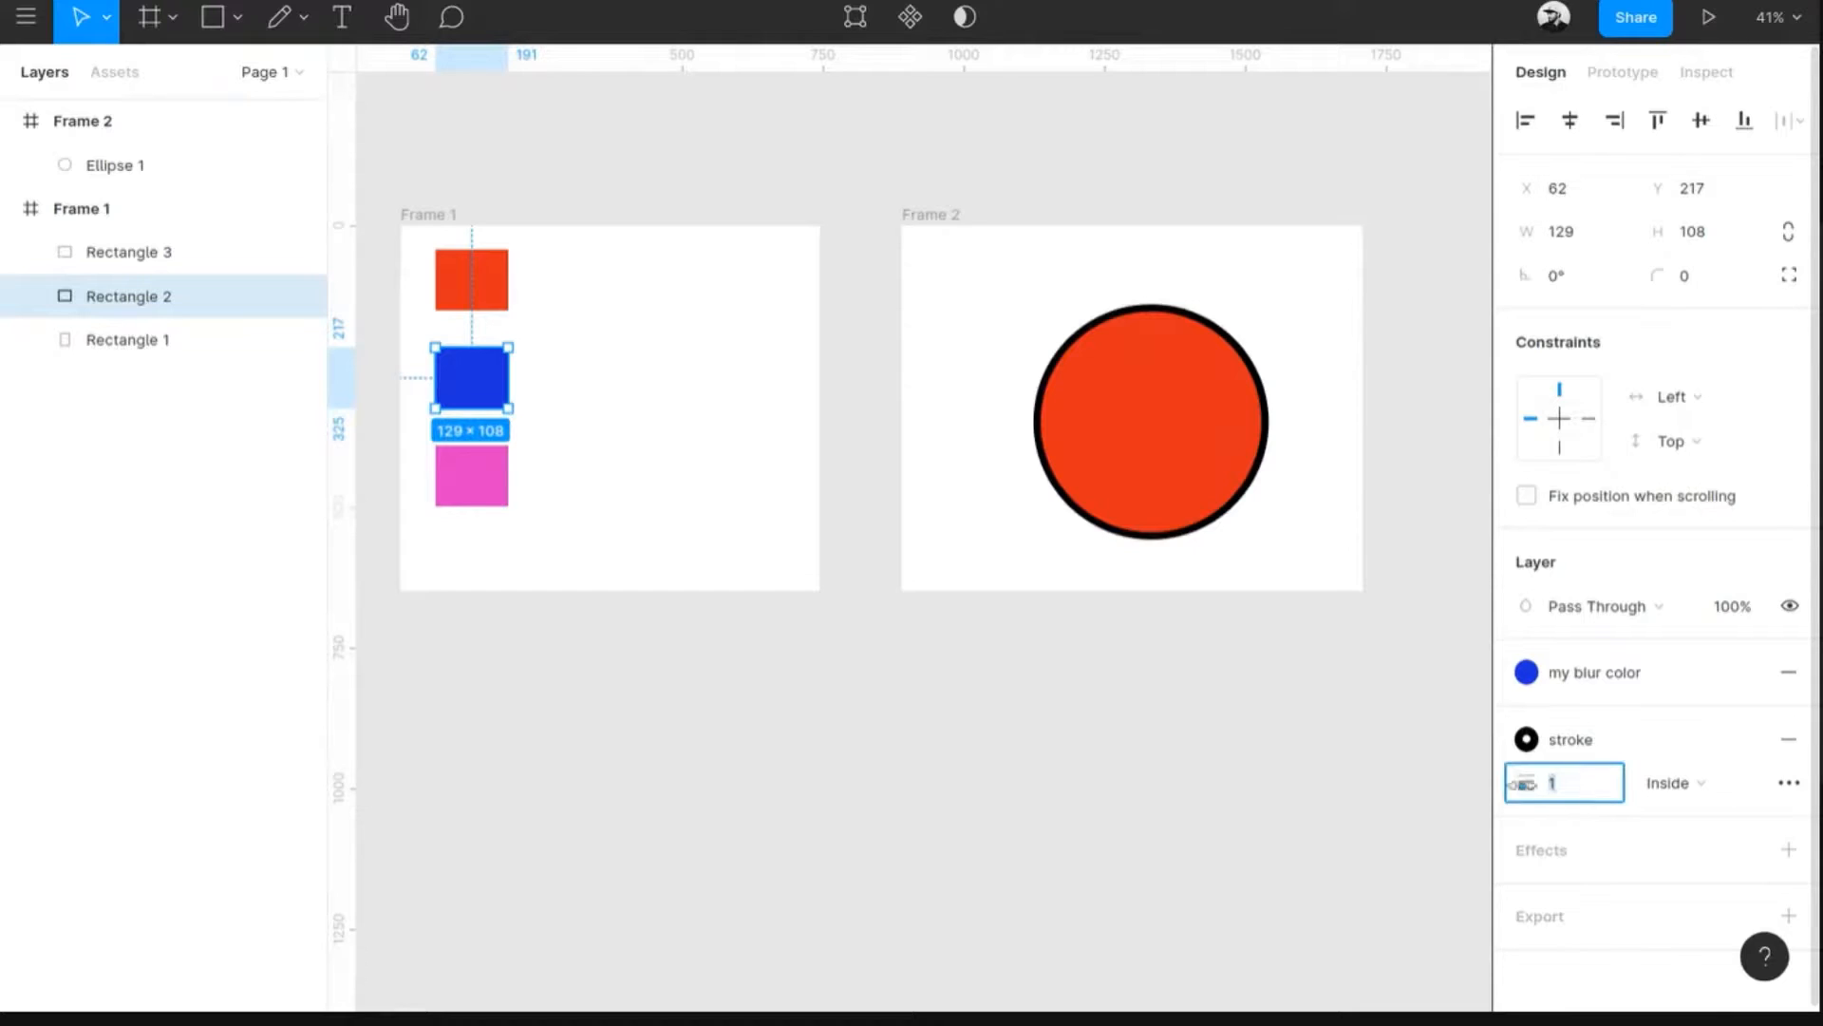
{"action": "left_click_drag", "start_coordinate": [1520, 784], "coordinate": [1519, 784]}
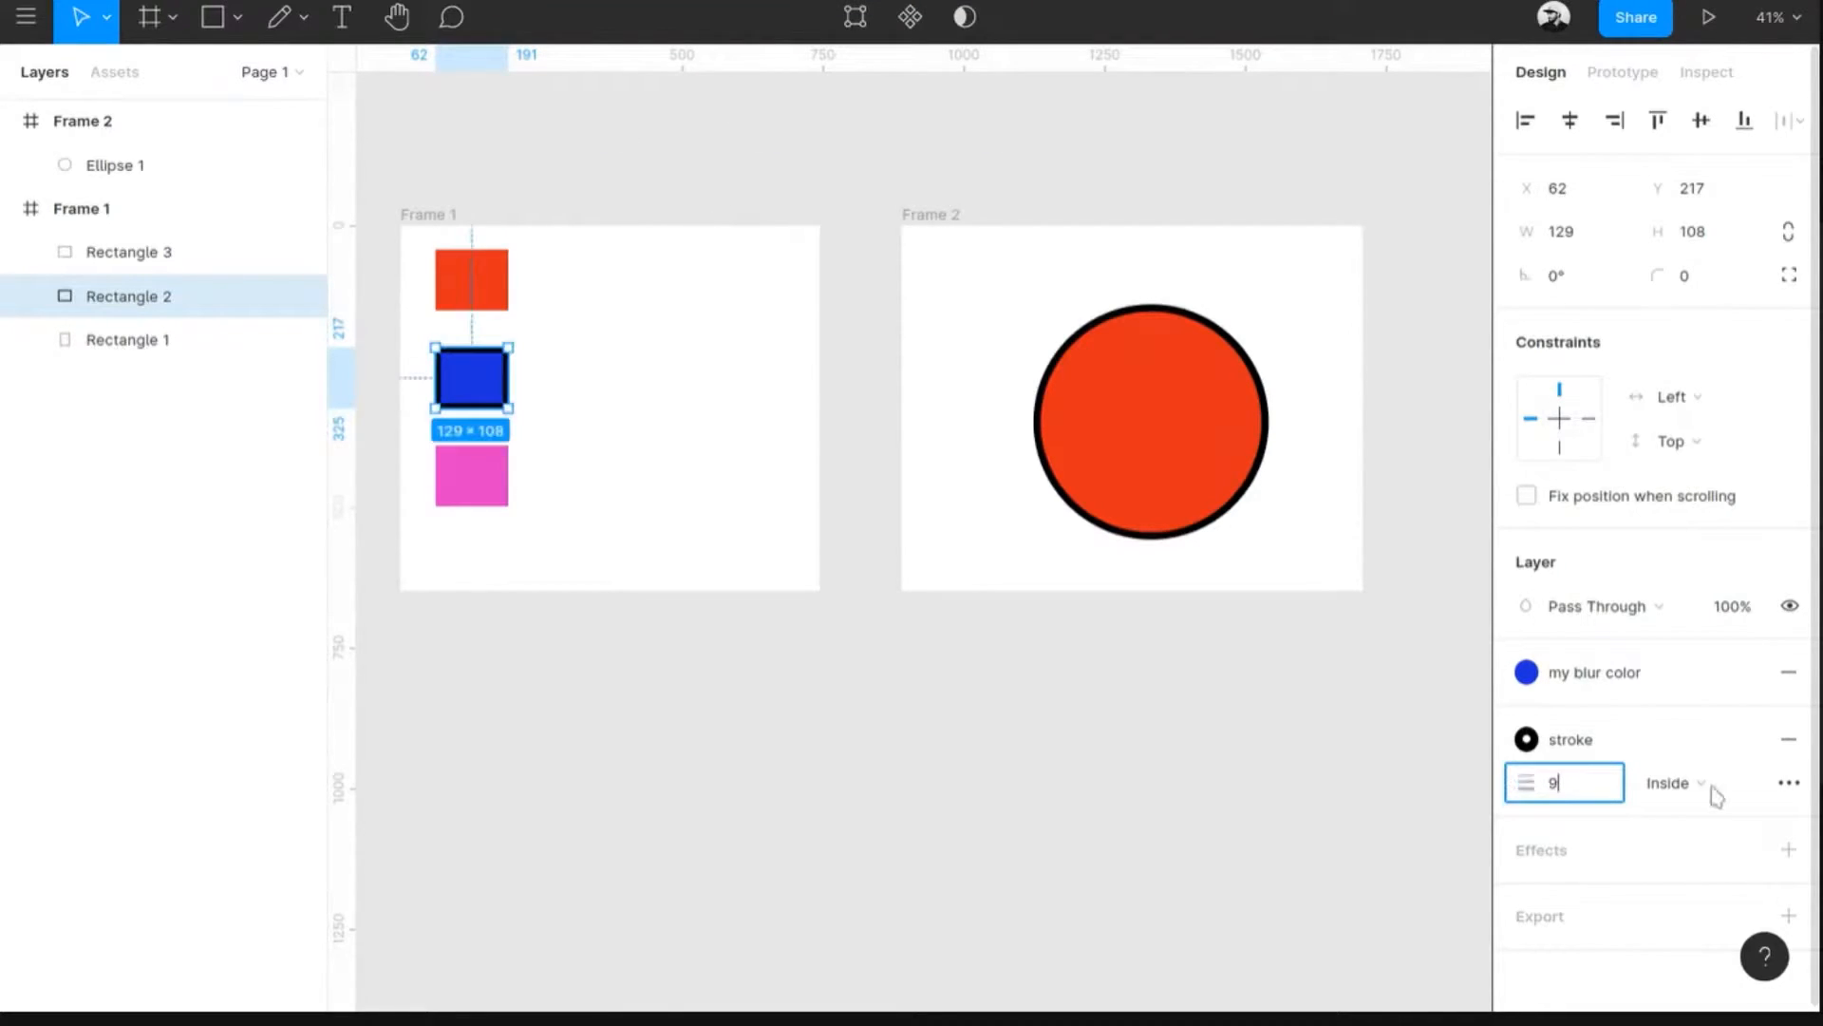
- Remove the strokes from the blue rectangle and the circle, moving the circle to about X 201, Y 89 in Frame 2
{"action": "left_click", "coordinate": [1789, 739]}
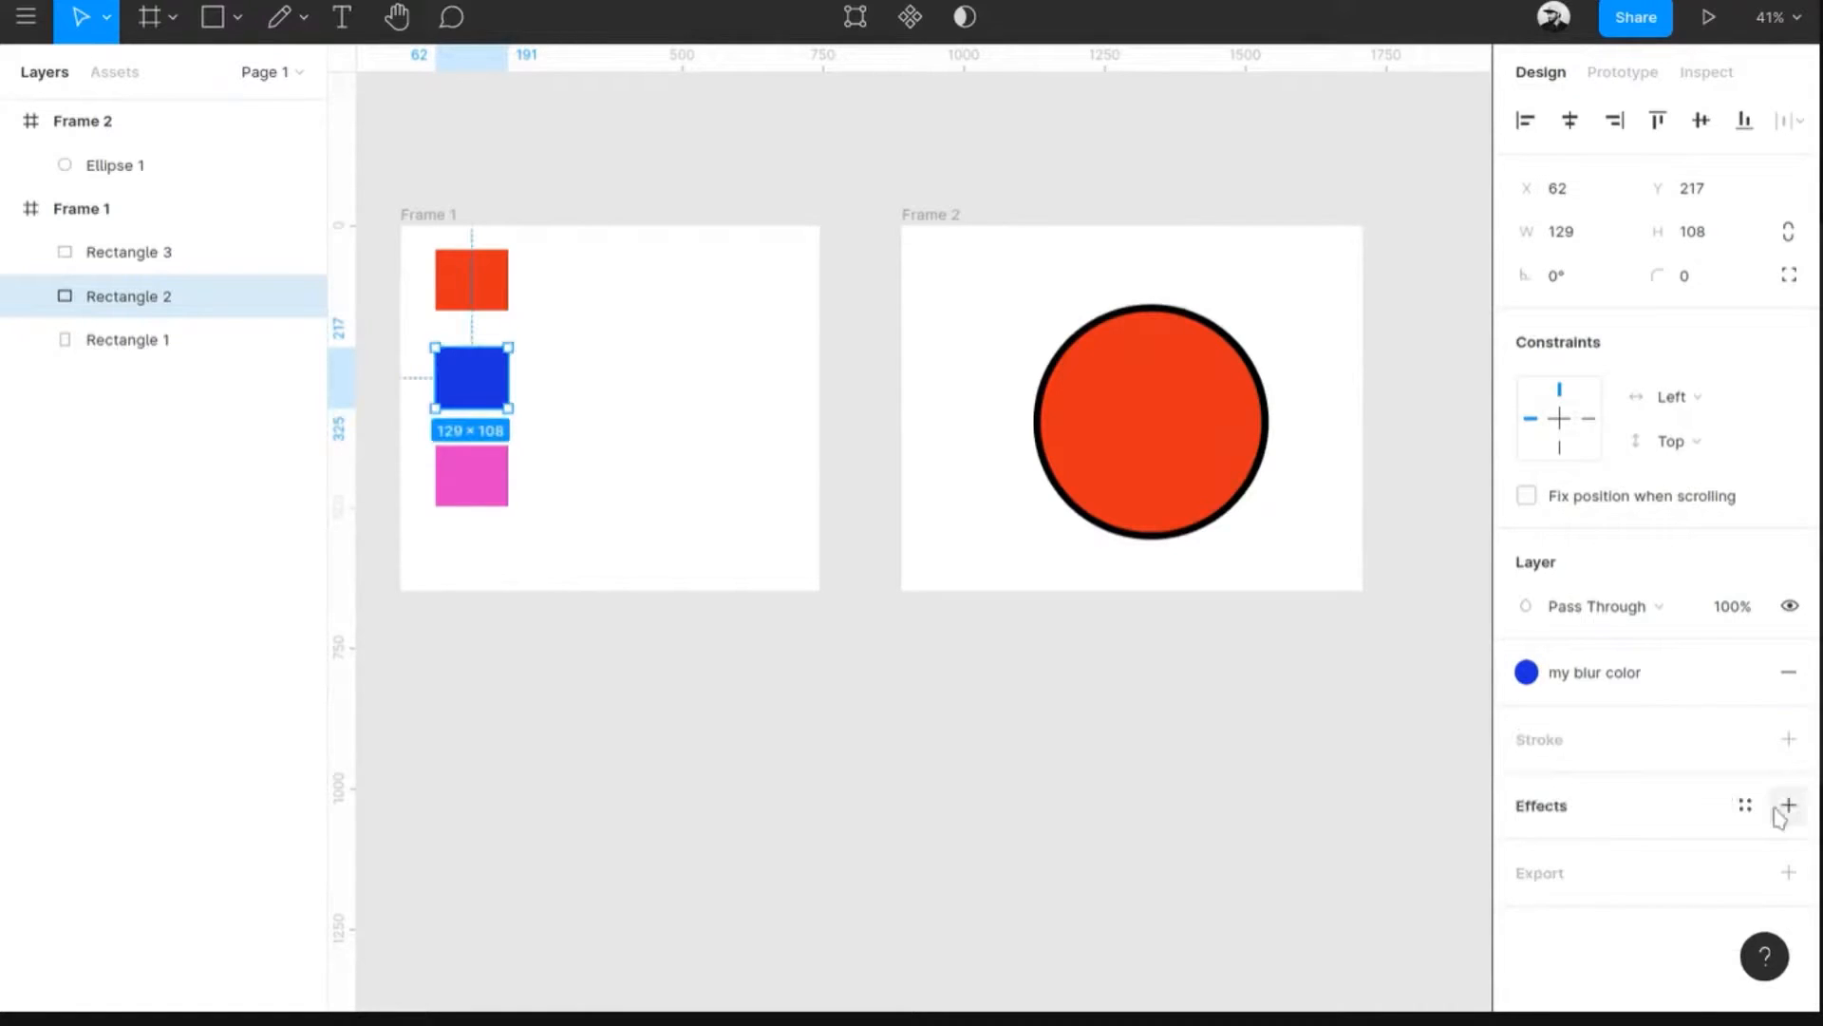
{"action": "left_click", "coordinate": [1157, 541]}
{"action": "left_click_drag", "start_coordinate": [1183, 476], "coordinate": [1164, 447]}
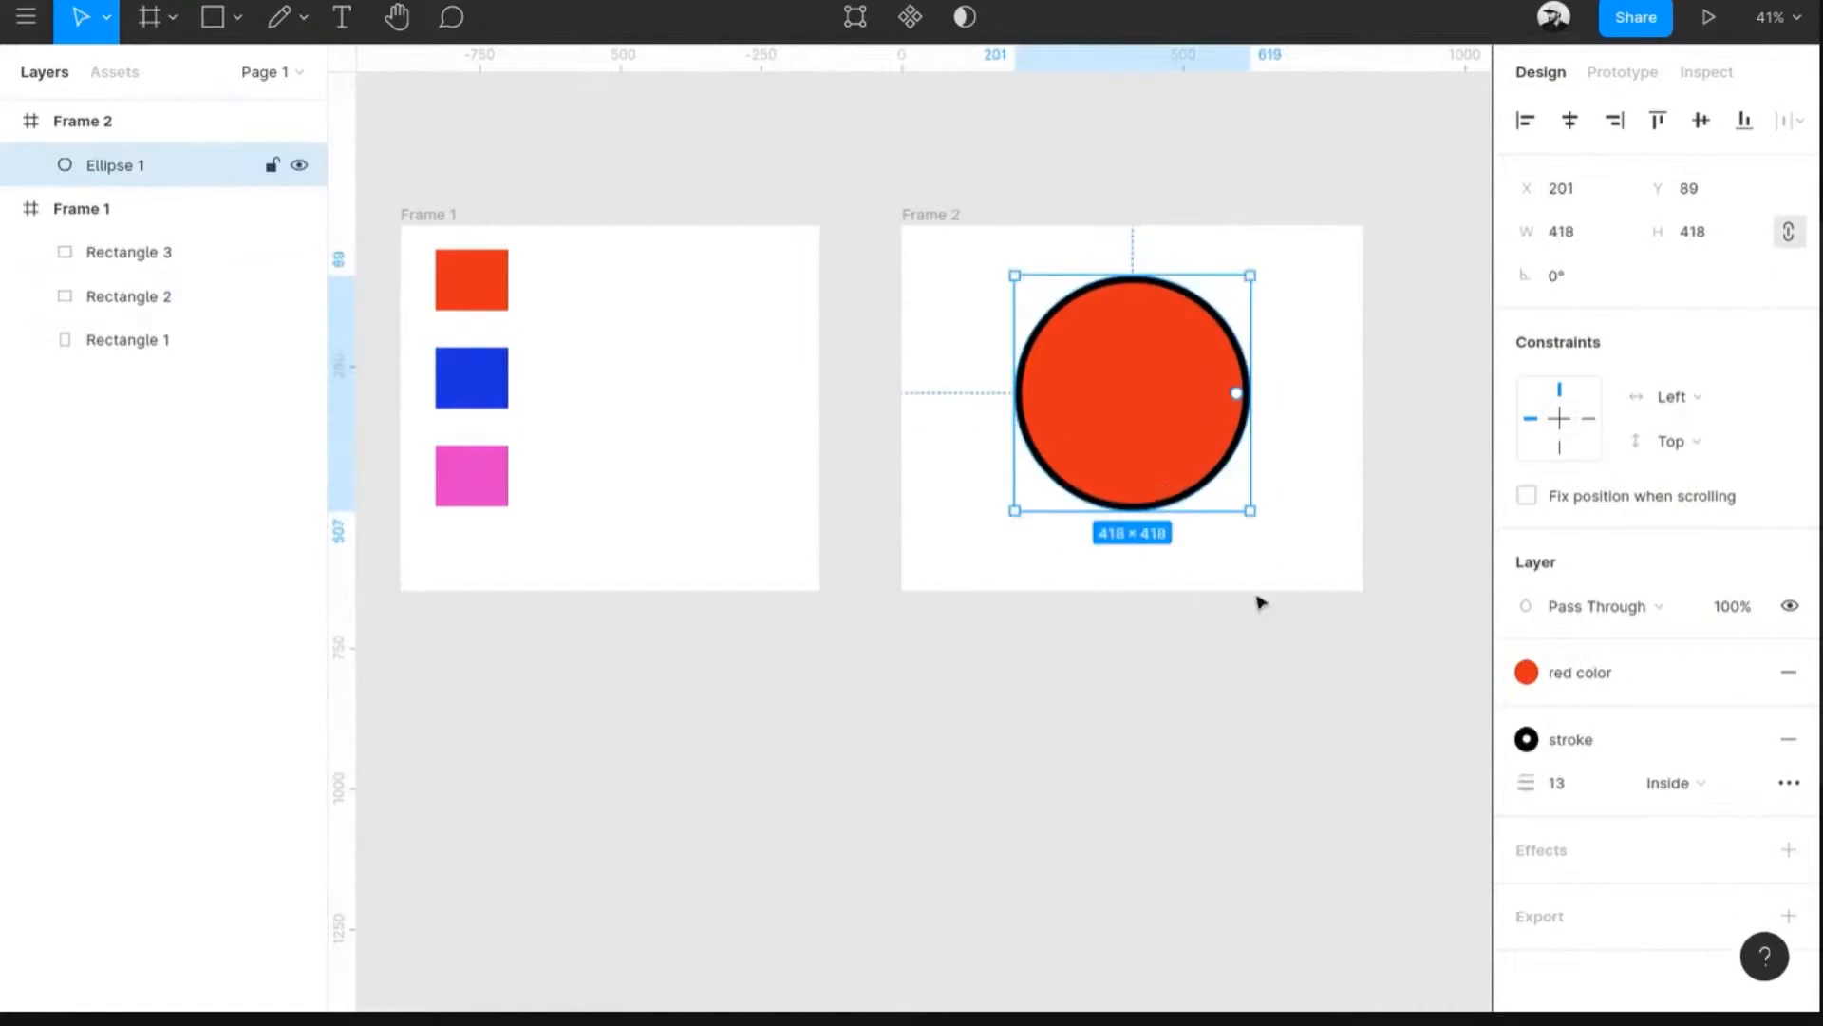
{"action": "left_click", "coordinate": [1789, 739]}
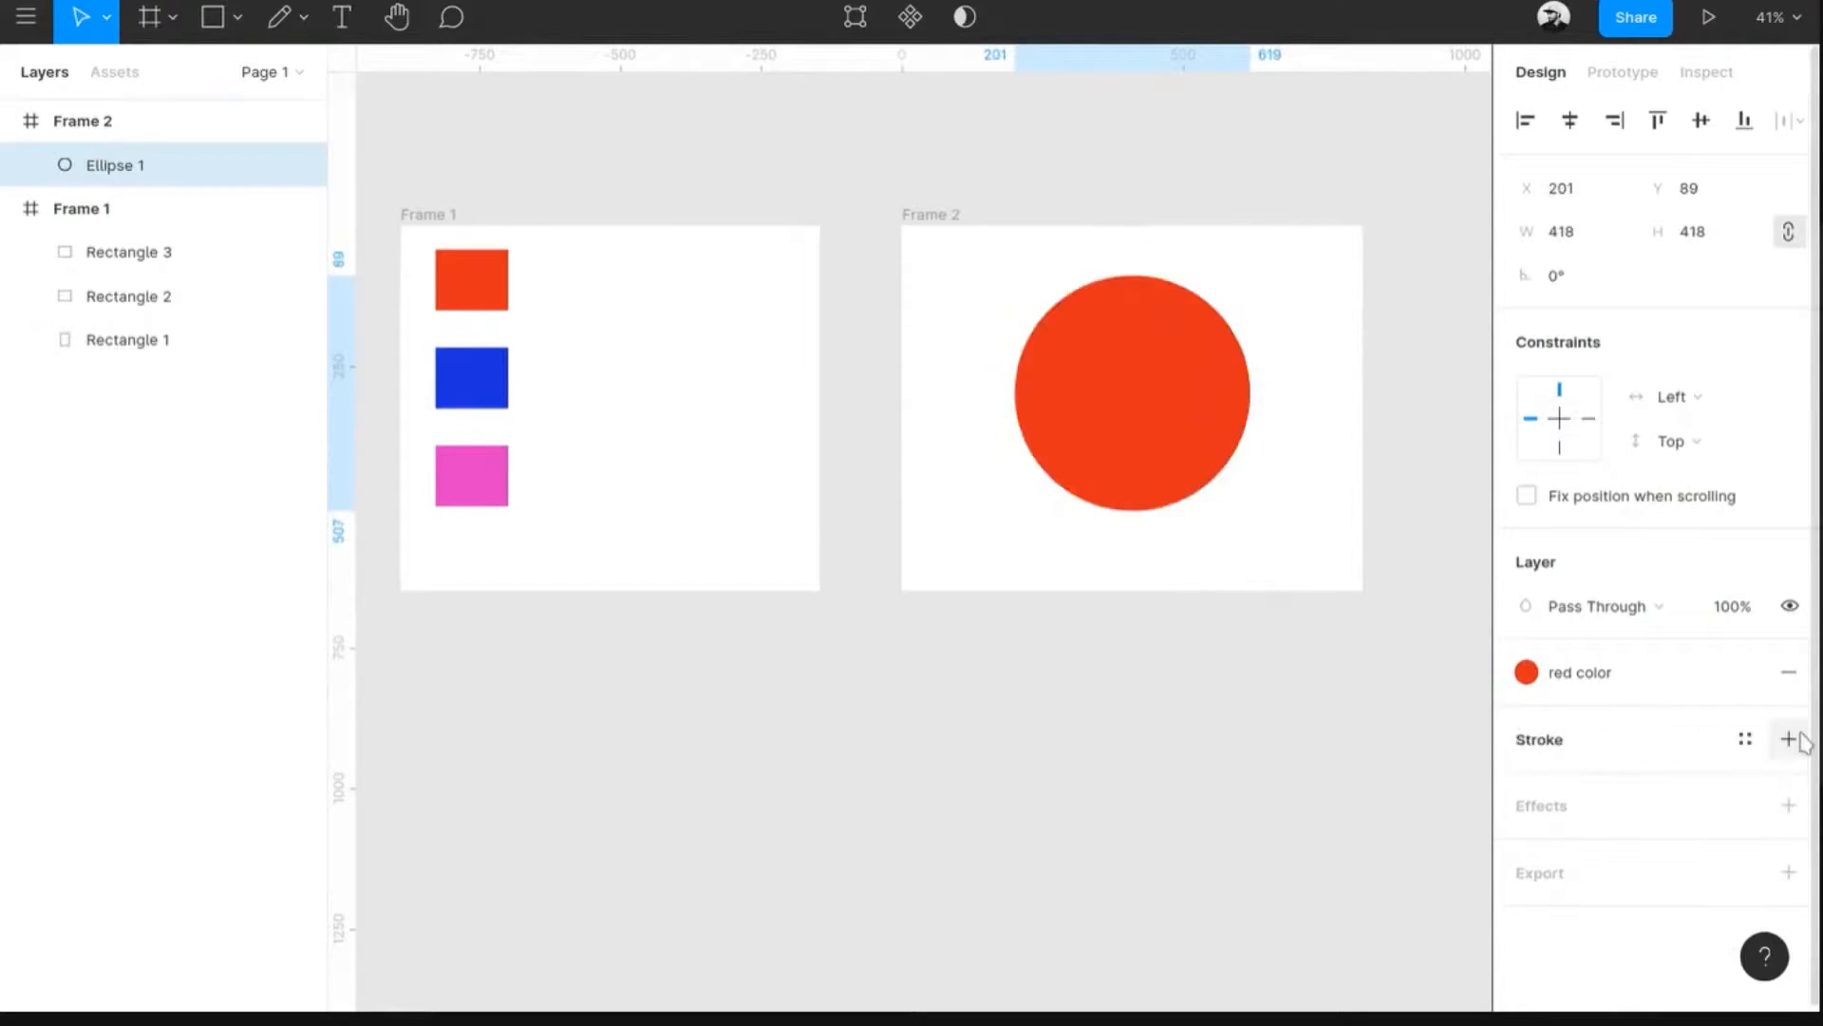
- Add a drop shadow to the red circle with a Y offset of 20 and a blur of 10
{"action": "left_click", "coordinate": [1791, 805]}
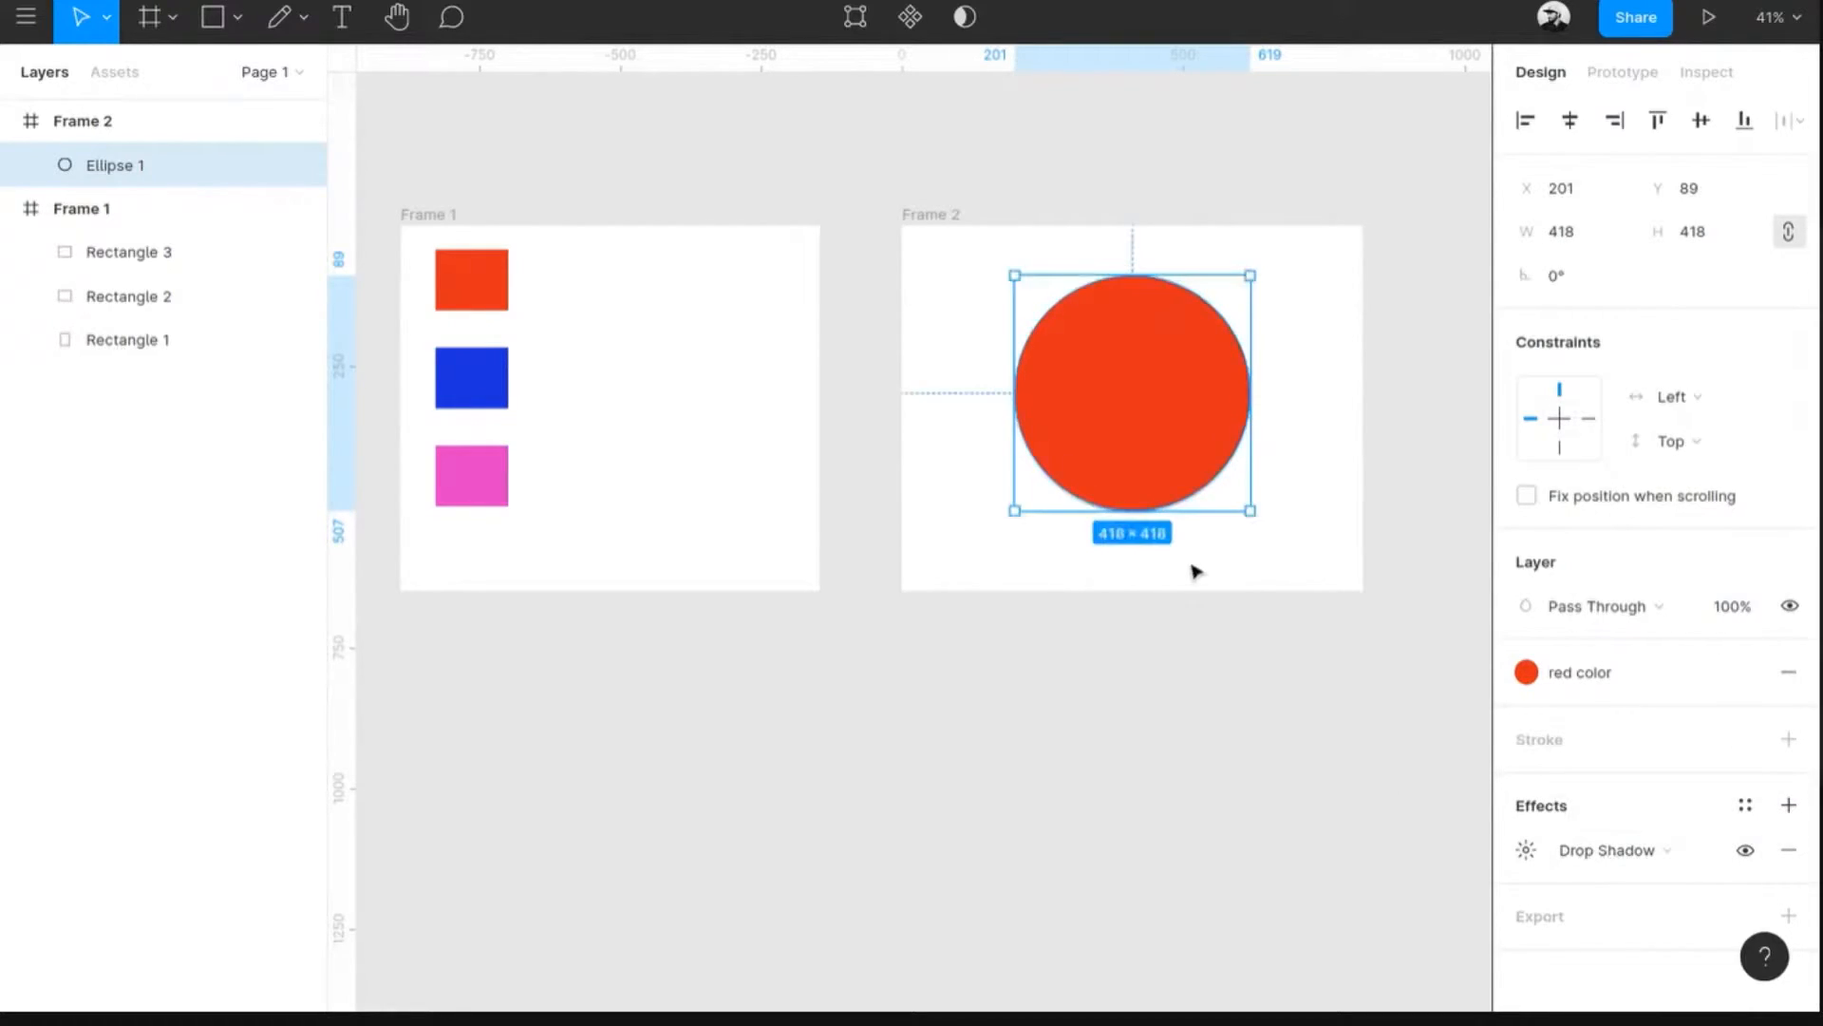
{"action": "left_click", "coordinate": [1526, 850]}
{"action": "left_click", "coordinate": [1260, 916]}
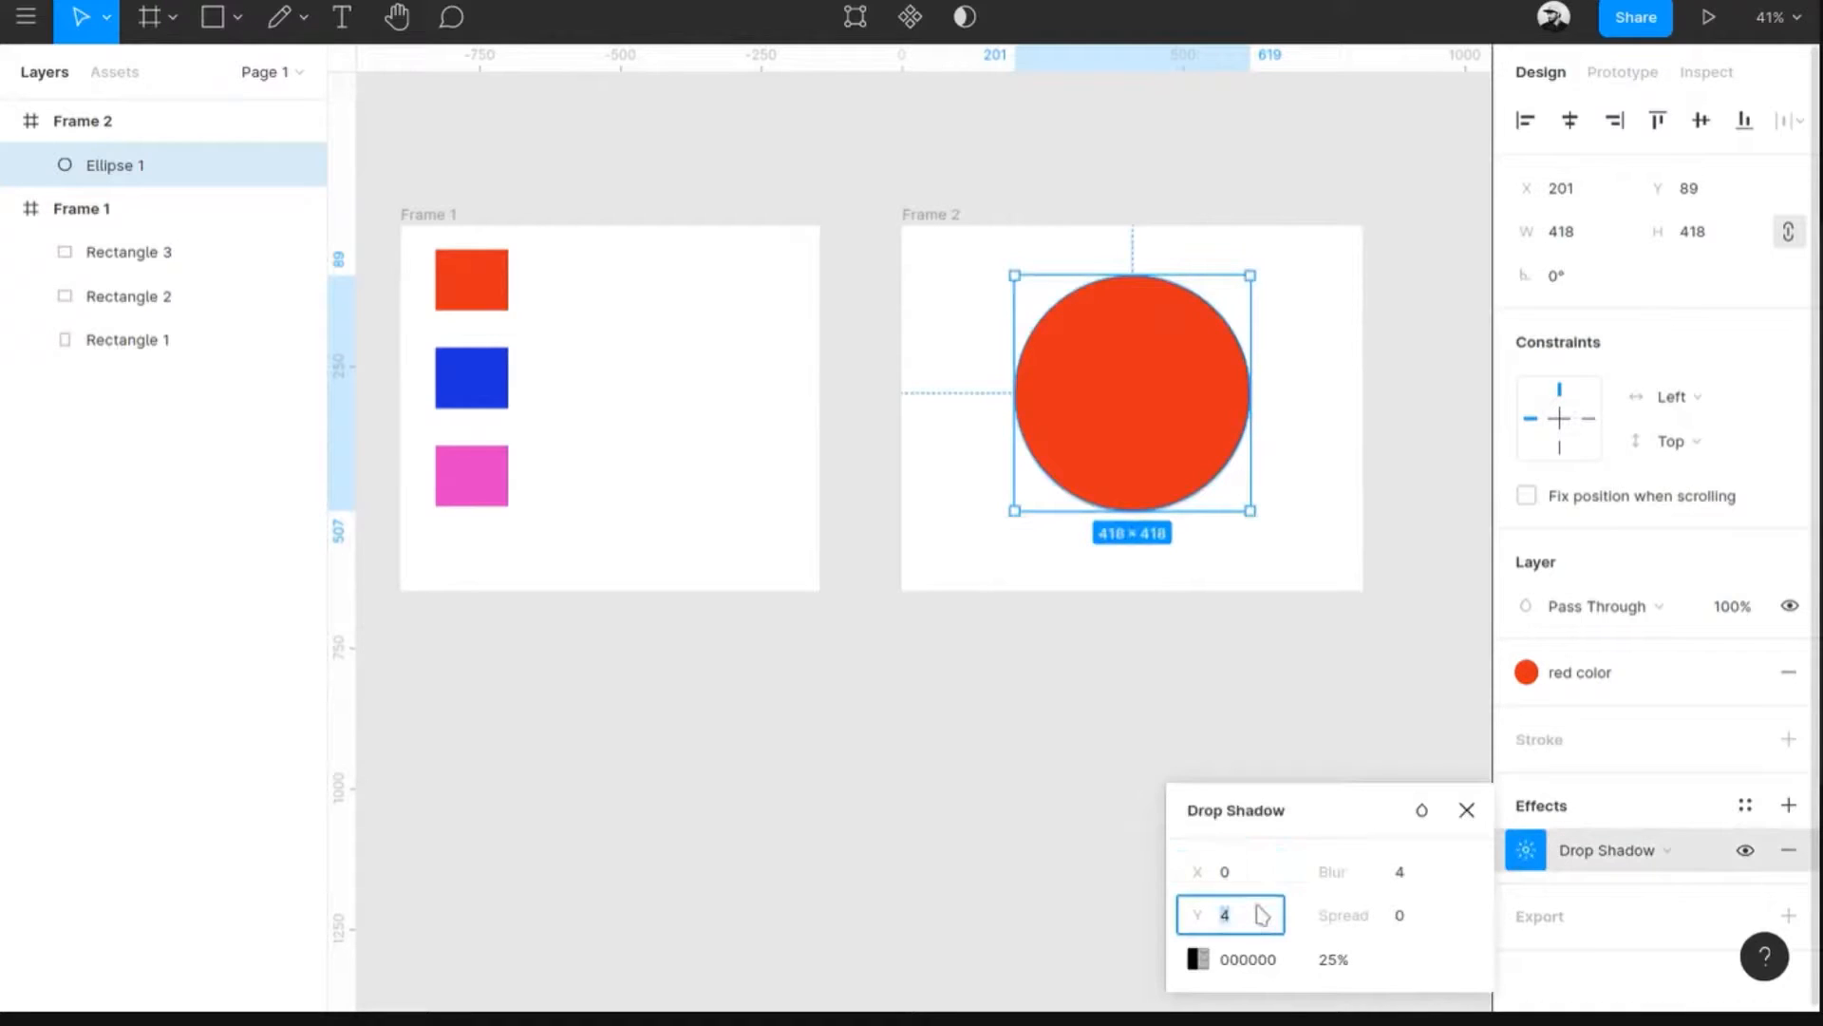
{"action": "type", "text": "20"}
{"action": "key", "text": "Tab"}
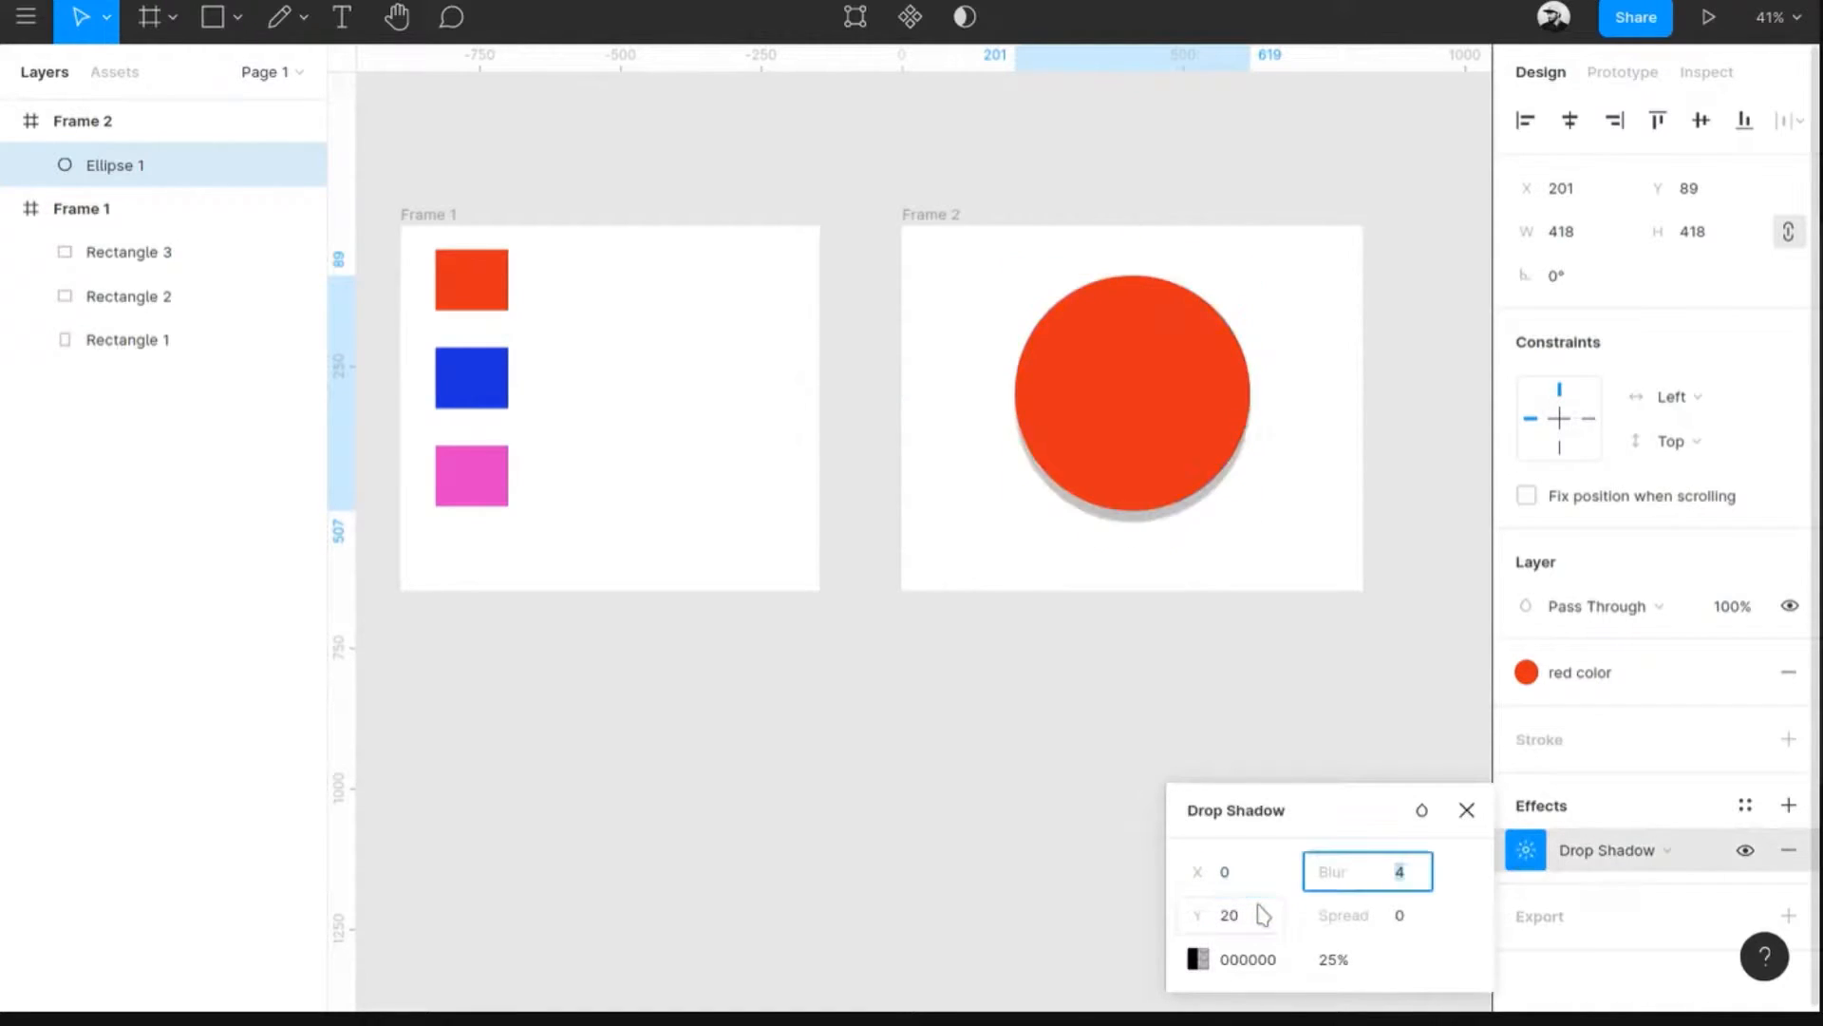
{"action": "type", "text": "10"}
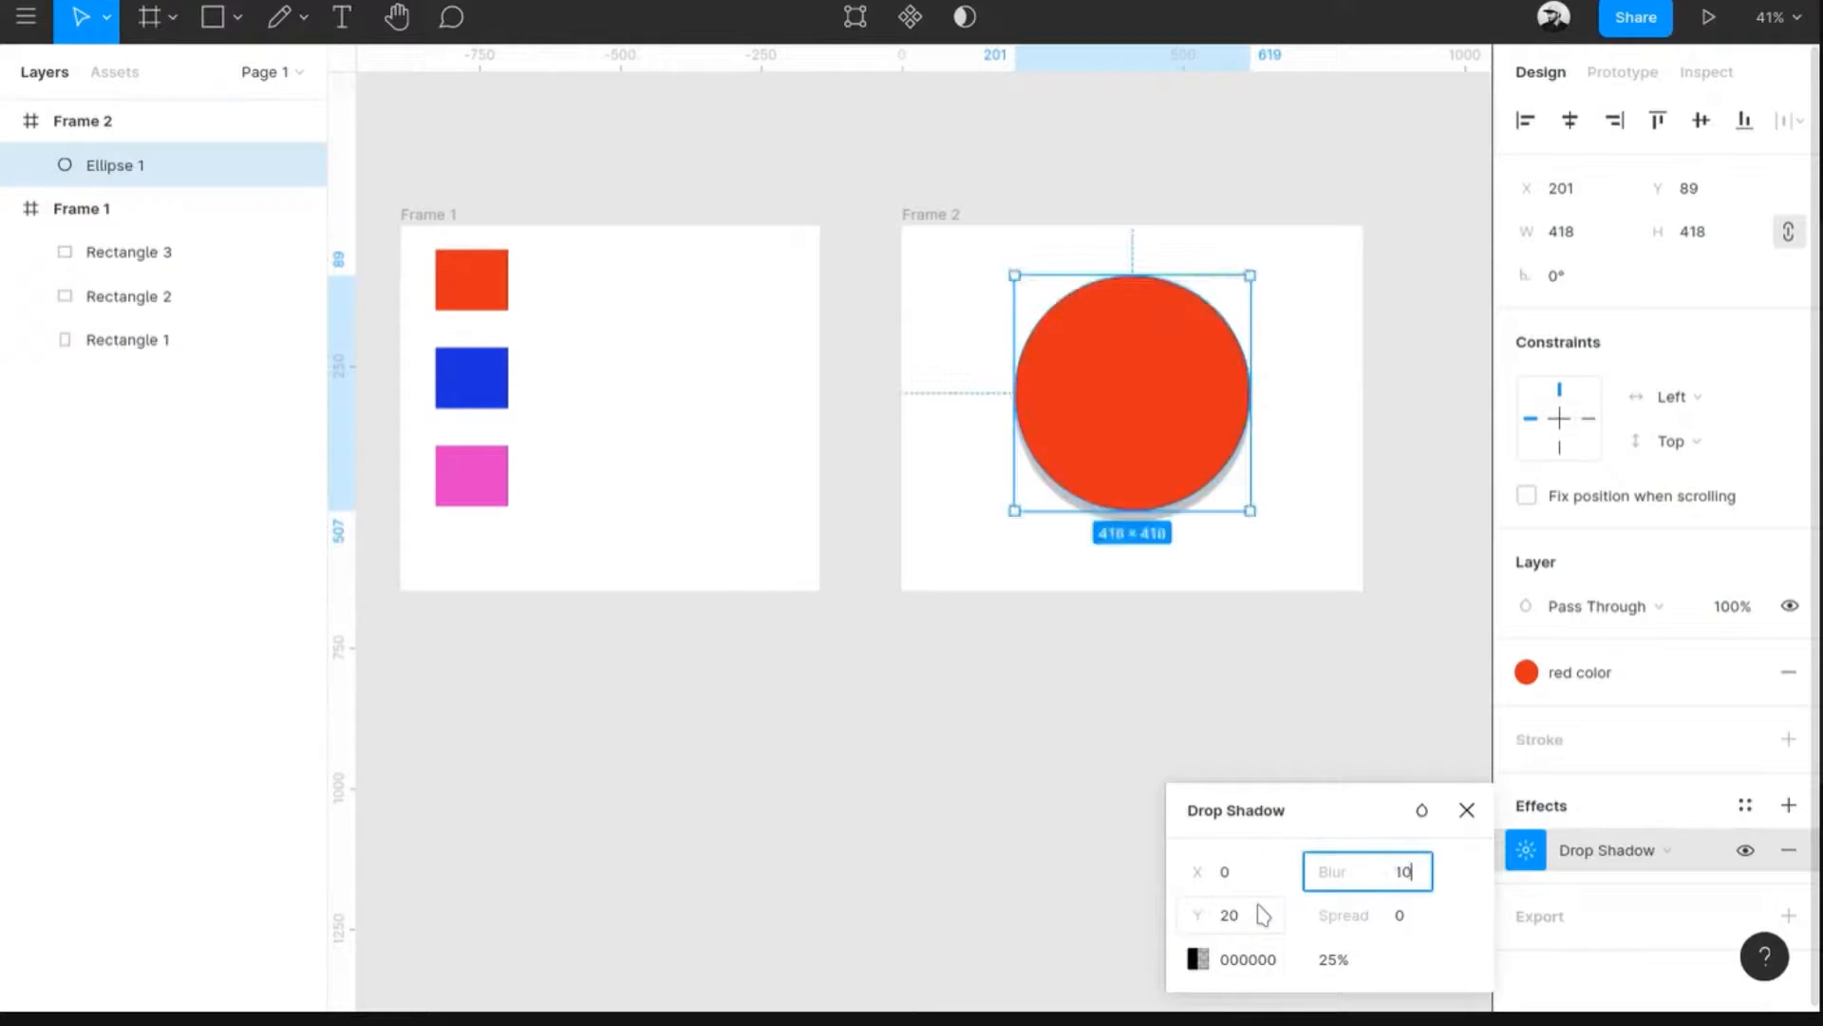
{"action": "key", "text": "Tab"}
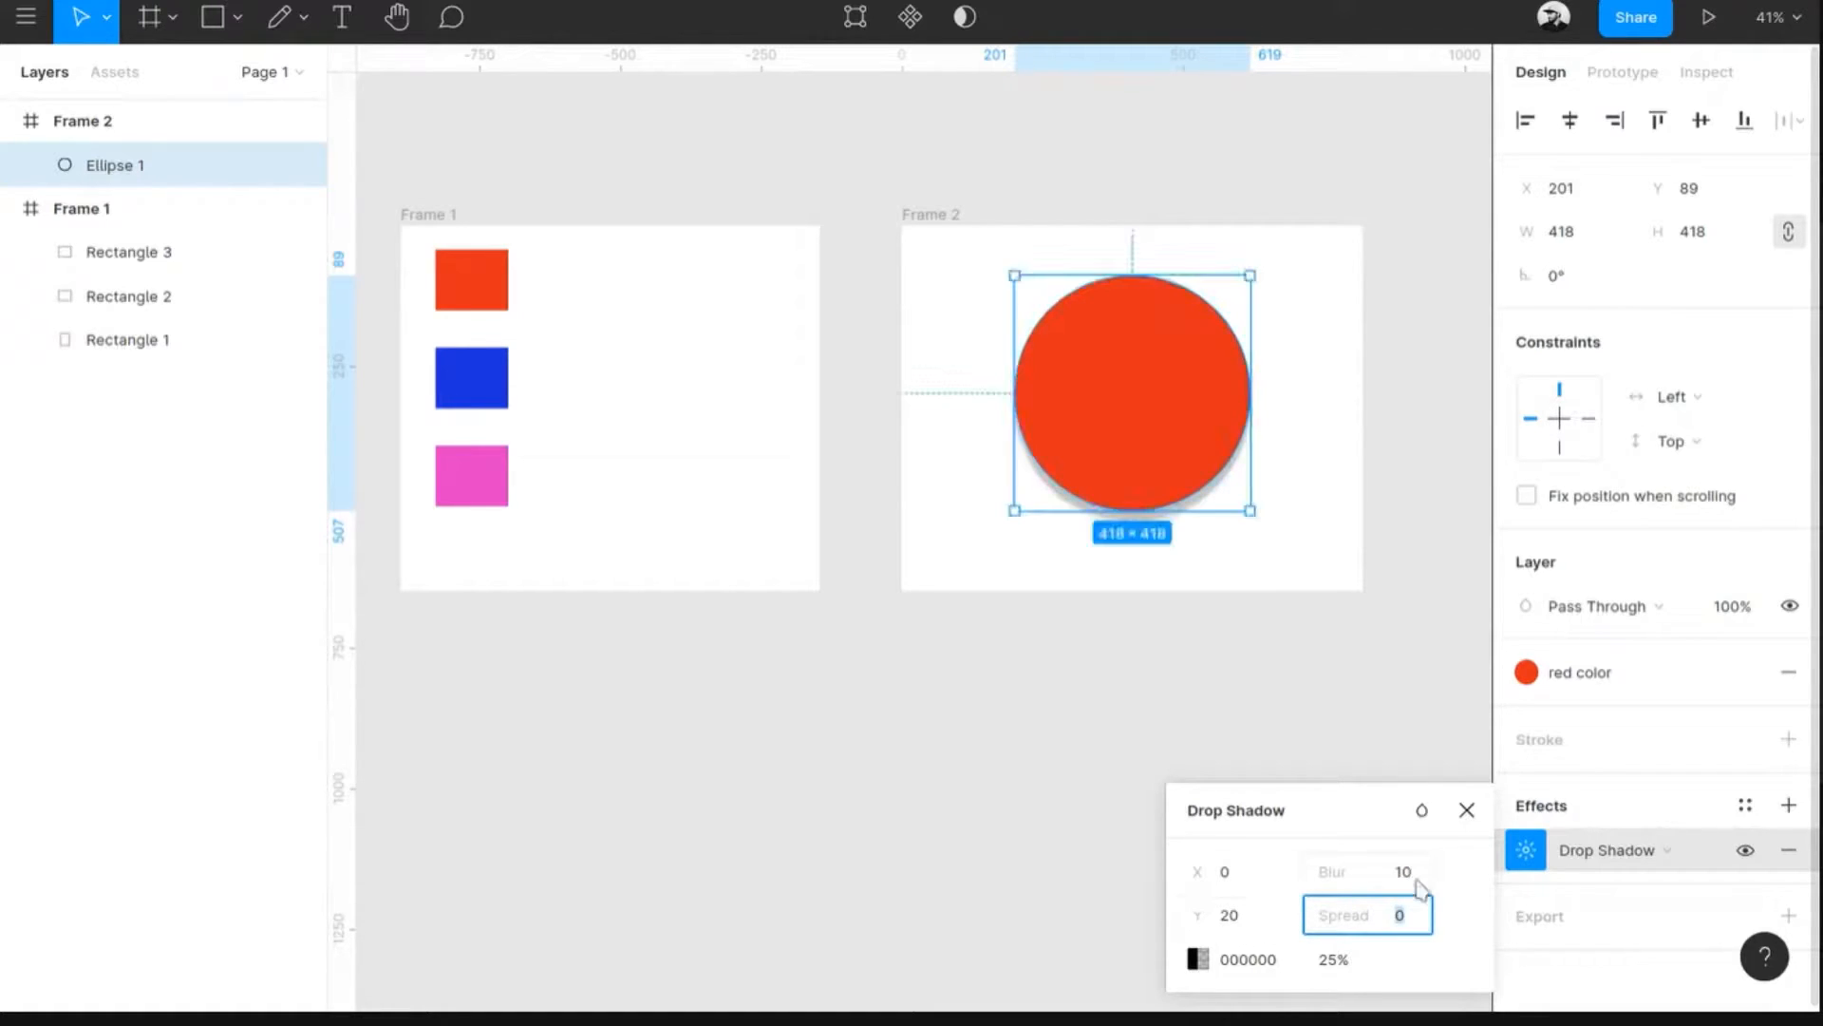
{"action": "left_click", "coordinate": [1358, 729]}
- Save the circle's drop shadow as an effect style named "shadow style" and deselect the circle
{"action": "left_click", "coordinate": [1144, 435]}
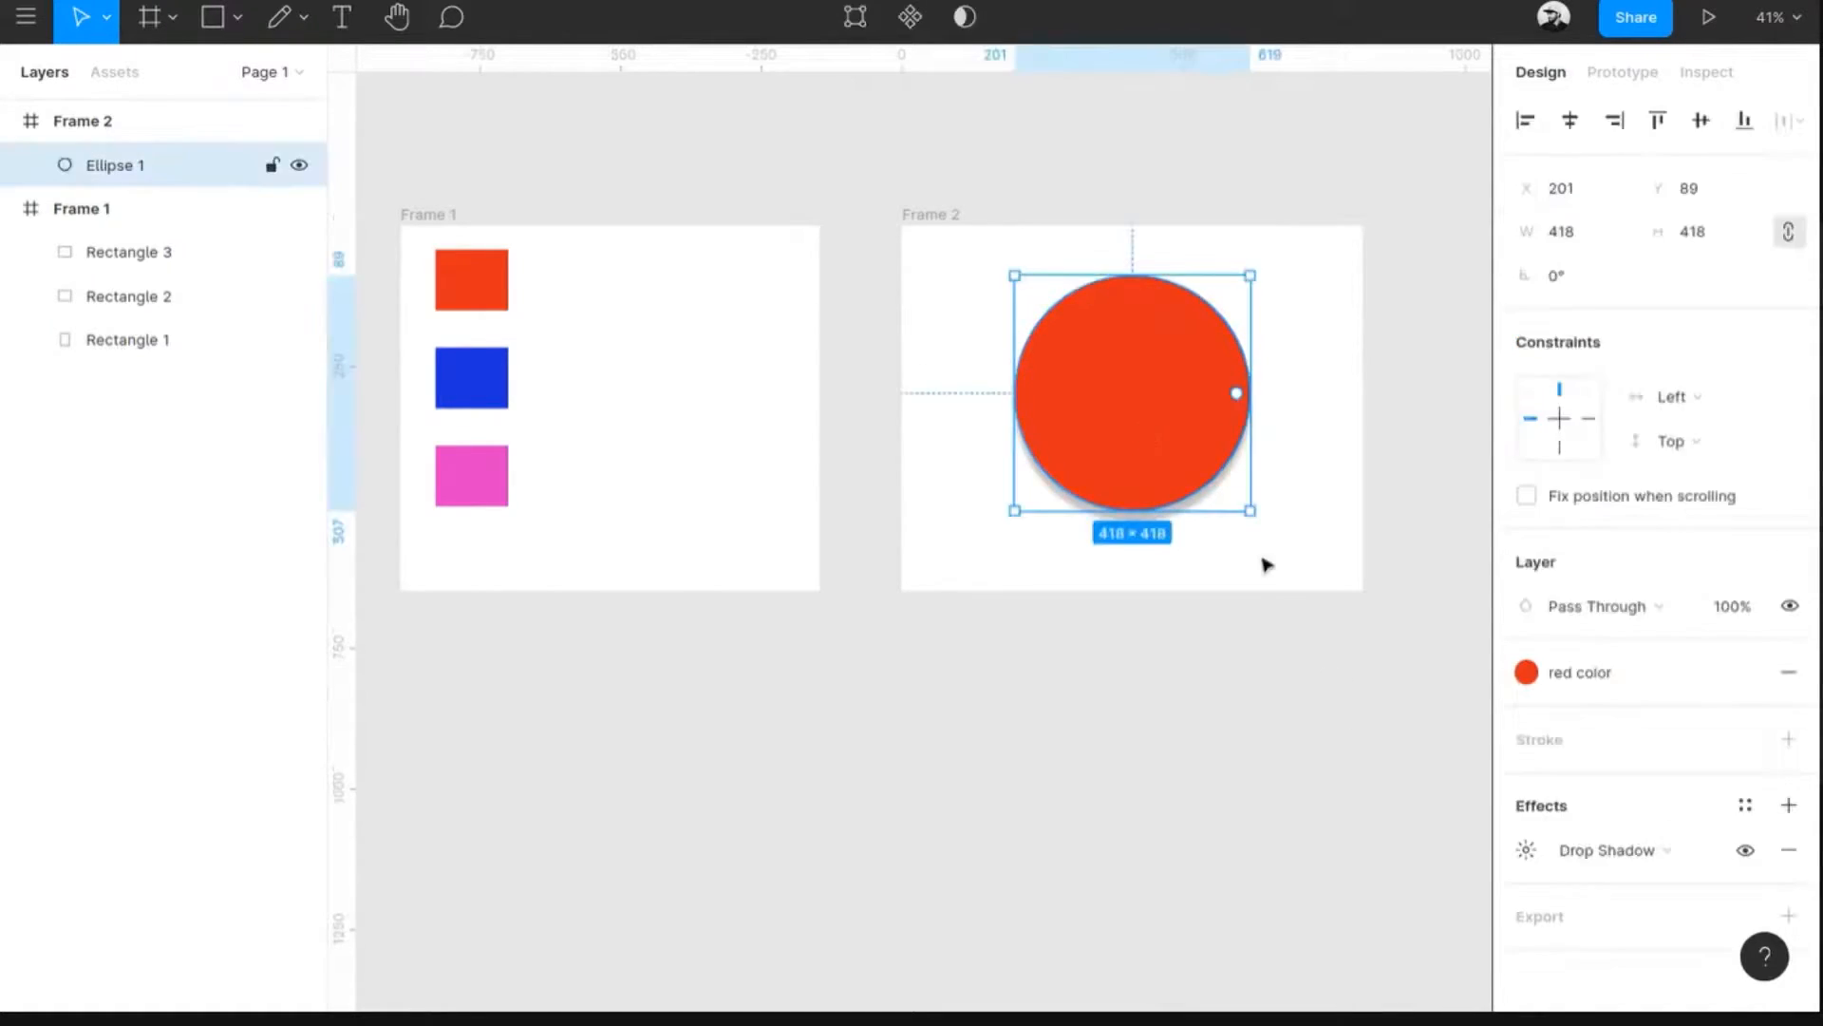
{"action": "left_click", "coordinate": [1745, 806]}
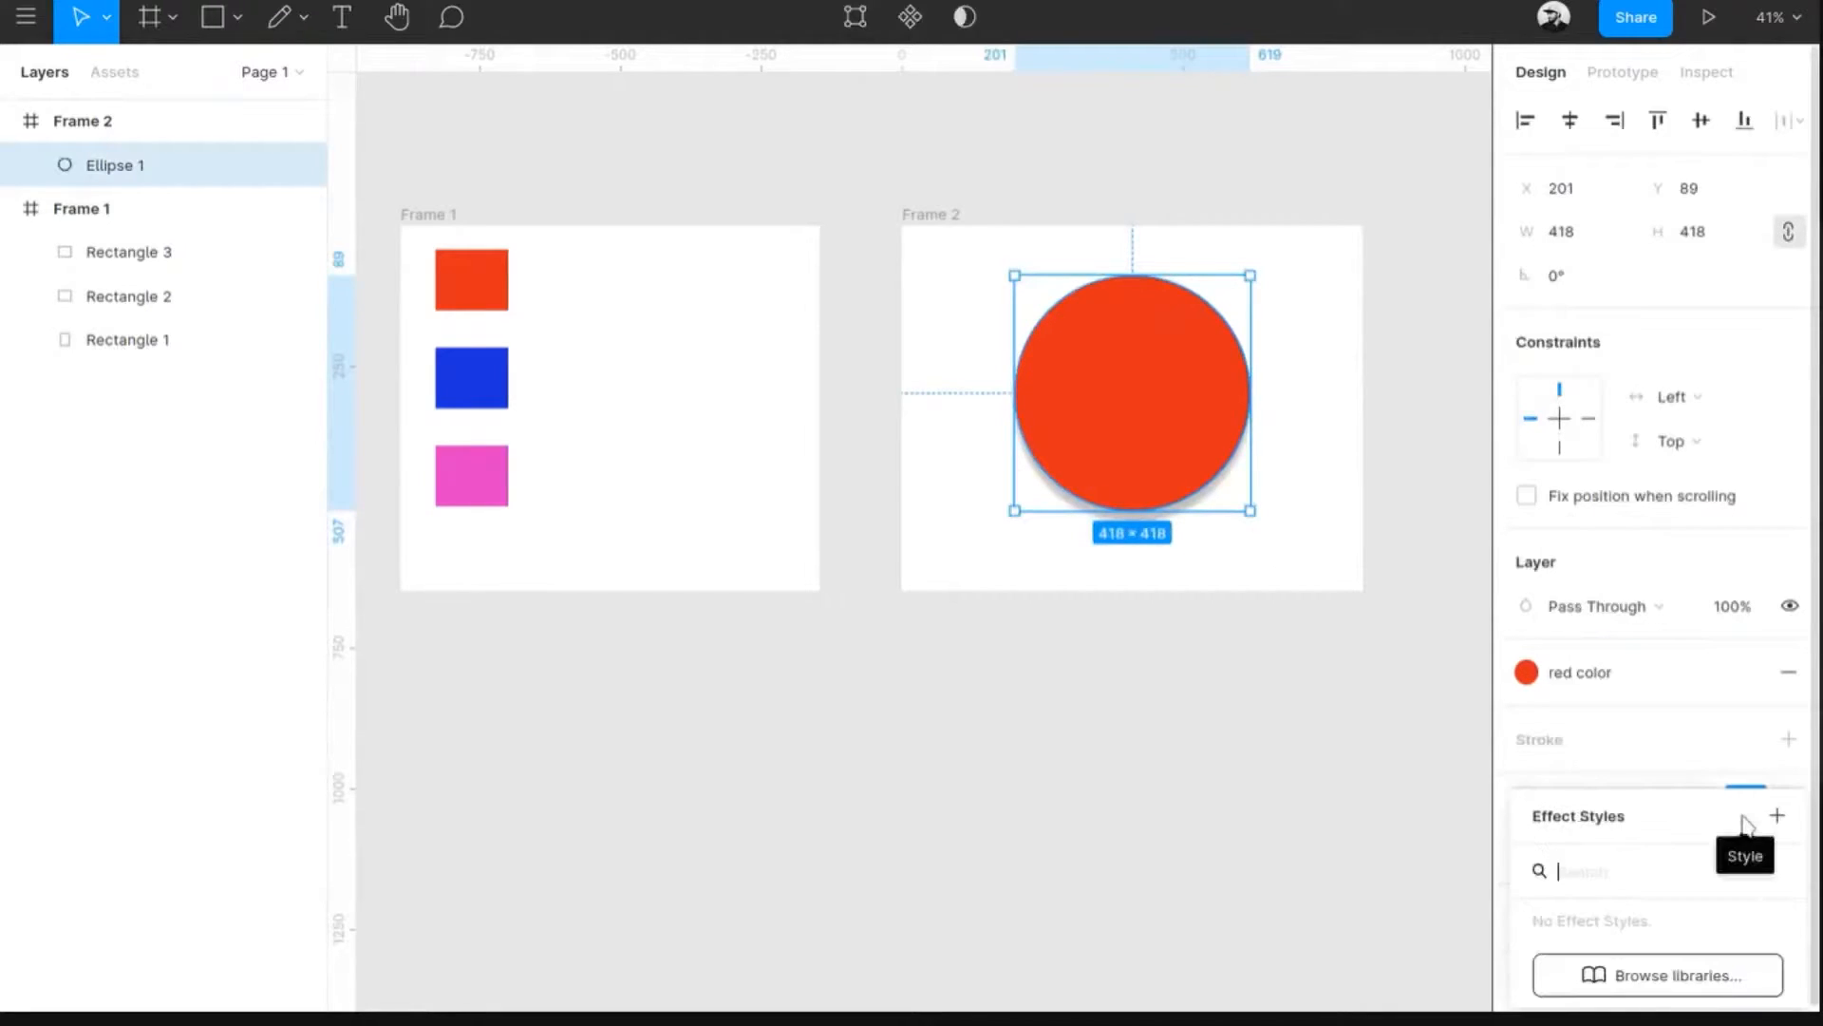
{"action": "left_click", "coordinate": [1776, 819]}
{"action": "type", "text": "shadow style"}
{"action": "left_click", "coordinate": [1078, 603]}
{"action": "left_click", "coordinate": [1190, 596]}
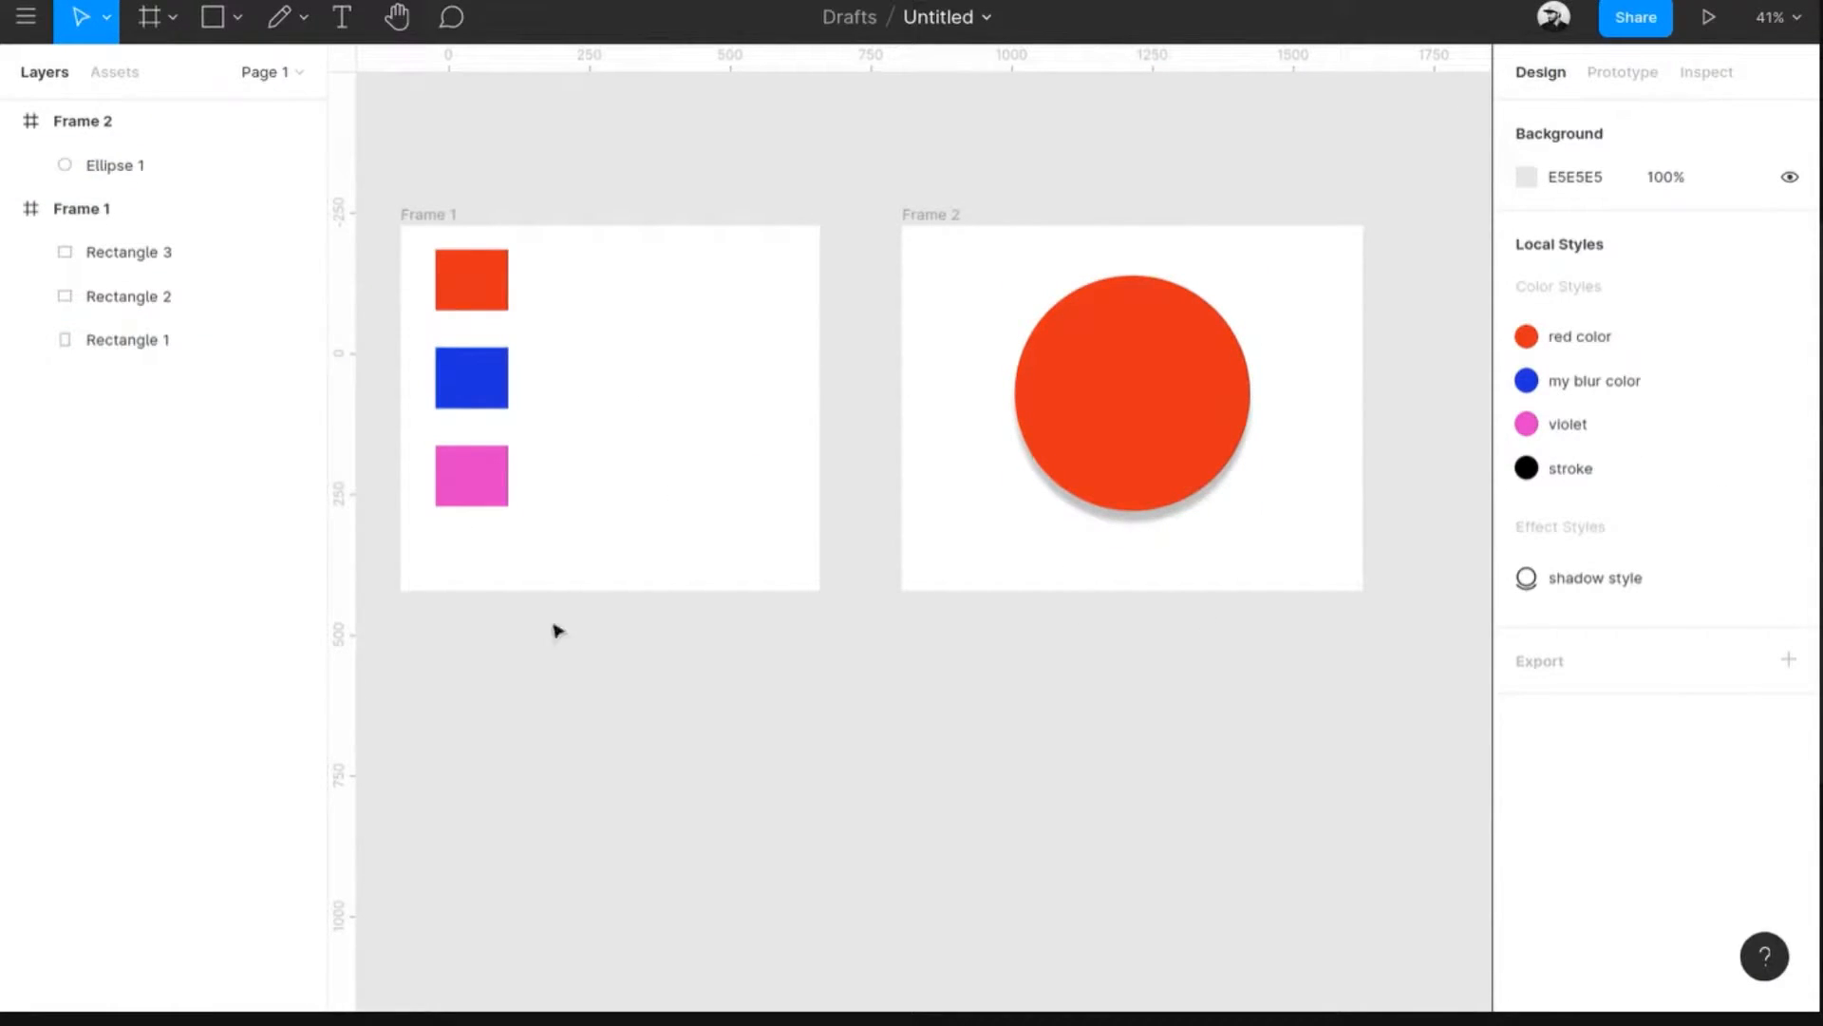
{"action": "left_click", "coordinate": [481, 374]}
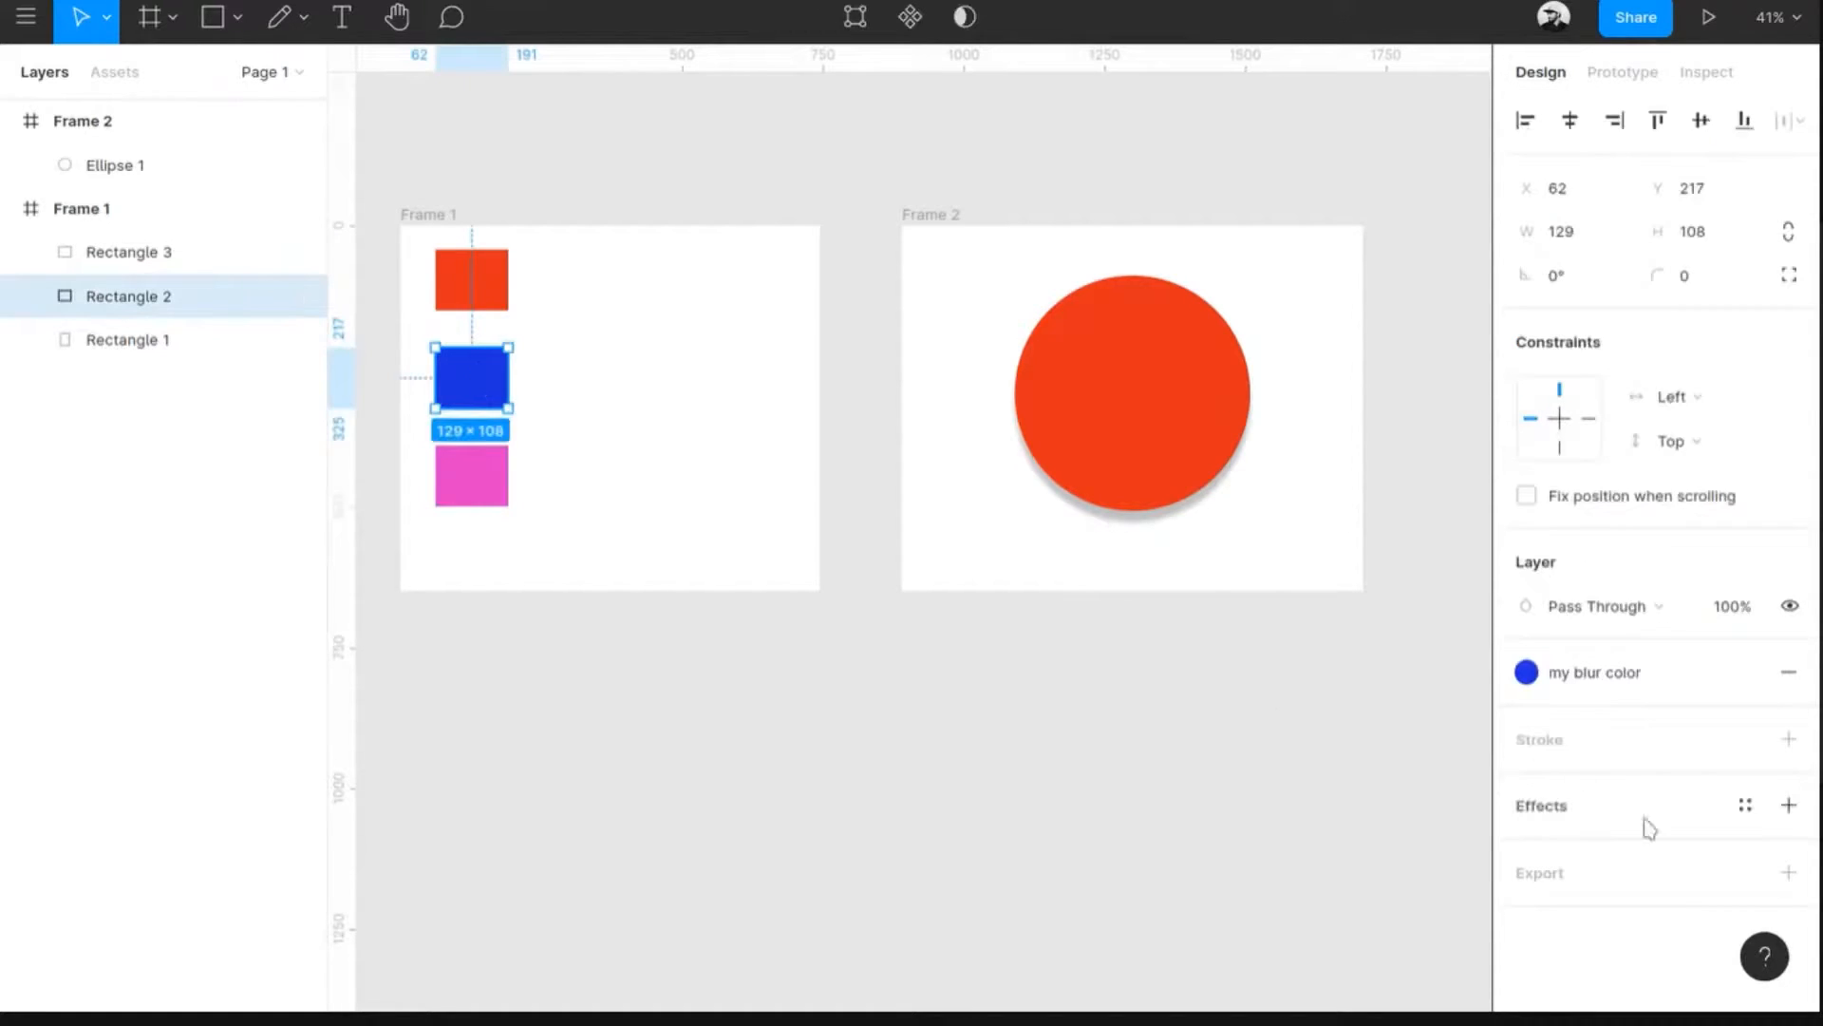
{"action": "double_click", "coordinate": [1789, 804]}
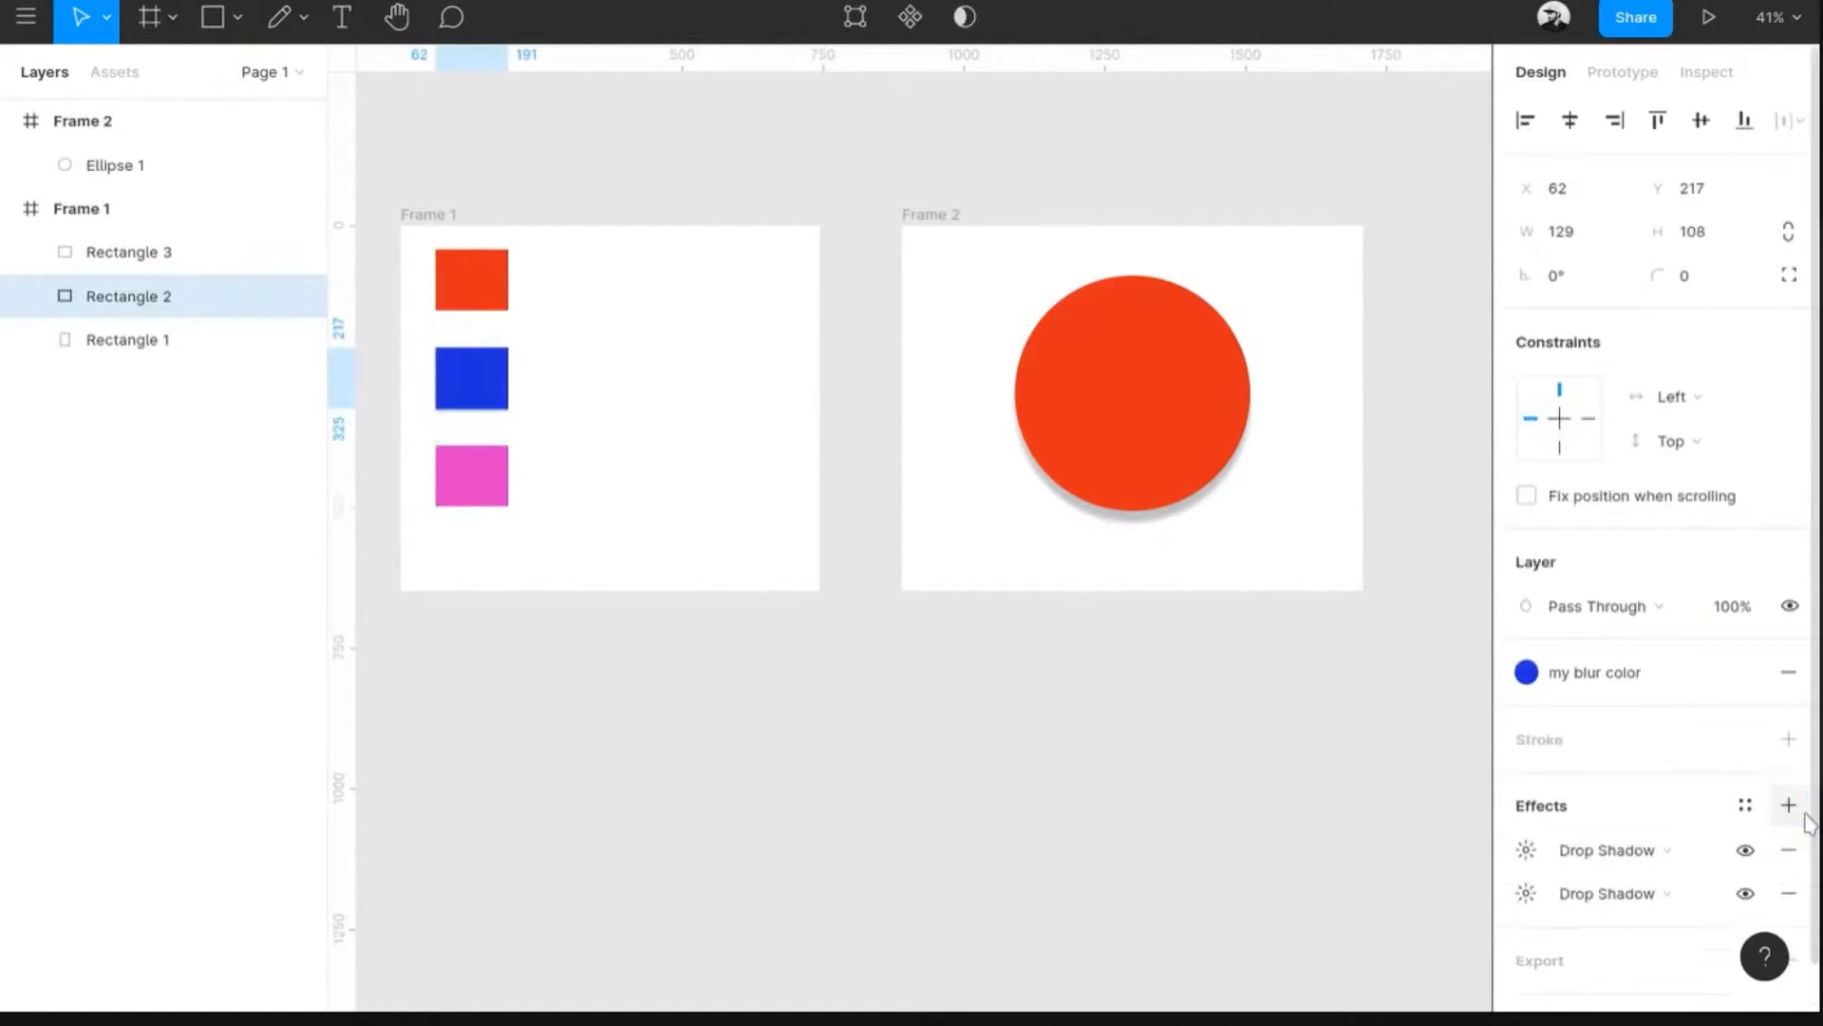
{"action": "left_click", "coordinate": [1789, 850]}
{"action": "left_click", "coordinate": [1789, 850]}
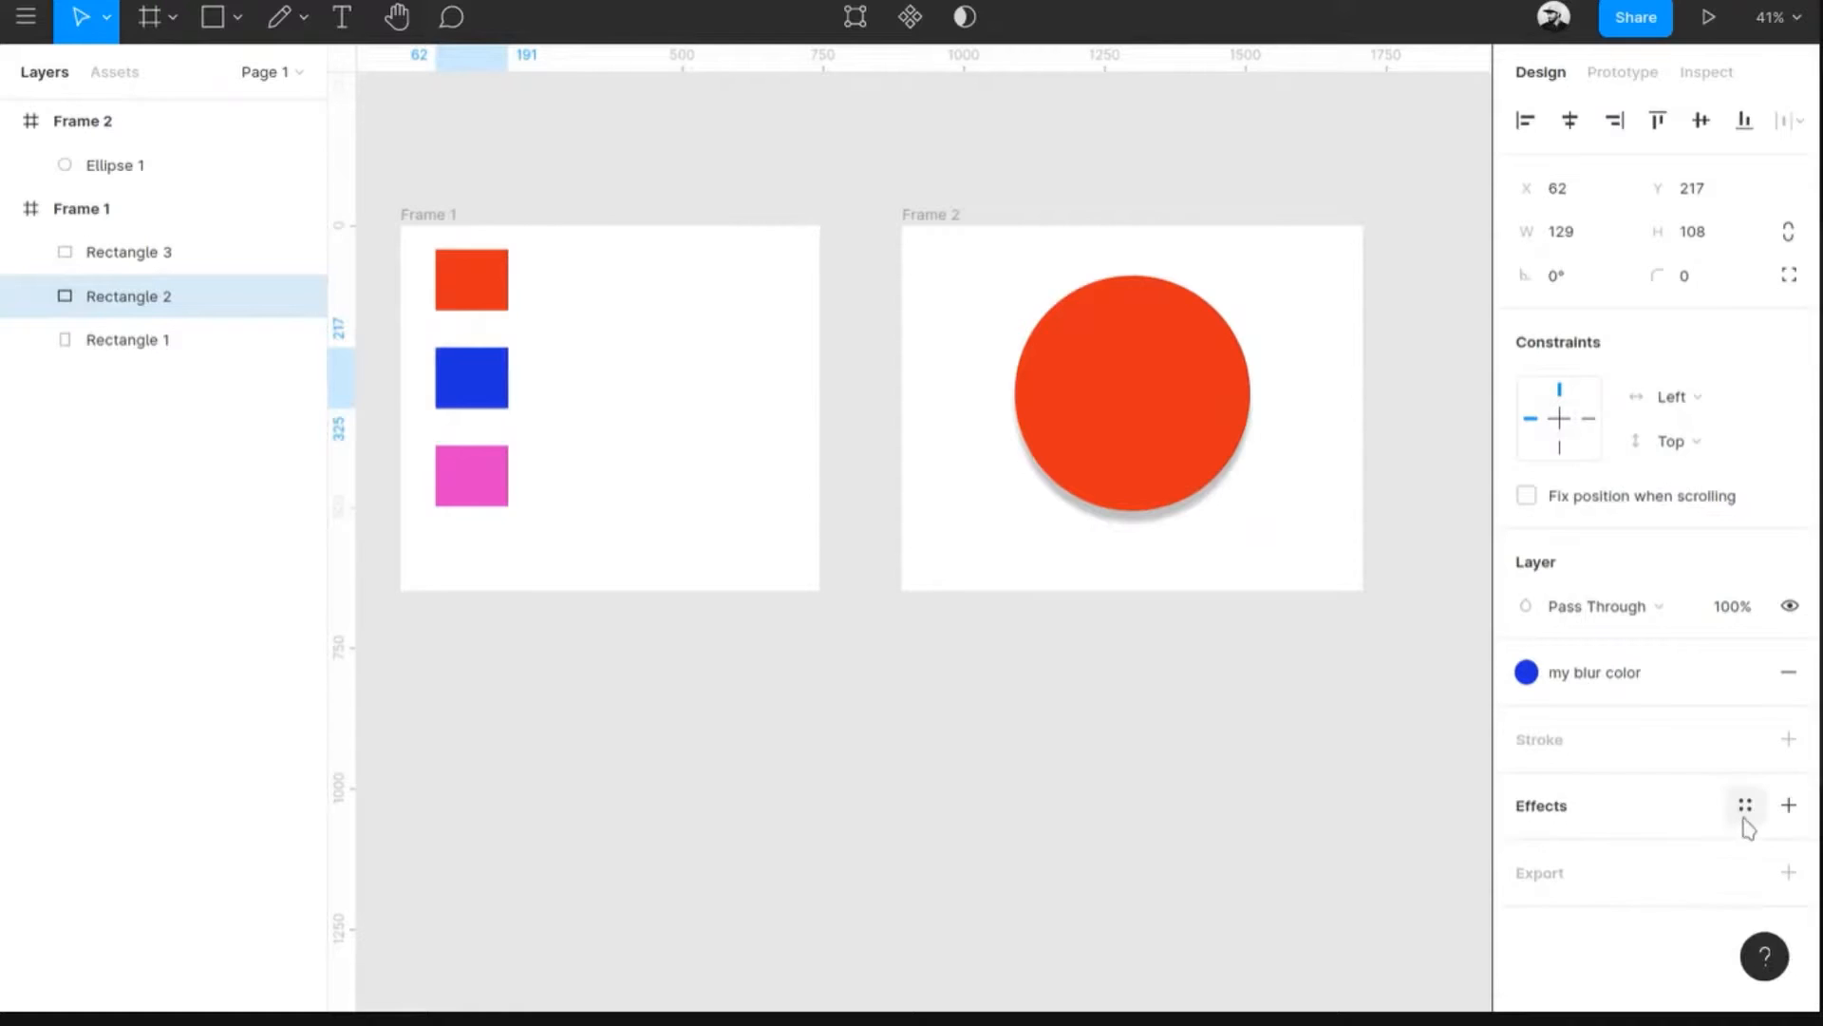
- Apply the "shadow style" effect style to the blue rectangle in Frame 1 and deselect it
{"action": "left_click", "coordinate": [1745, 807]}
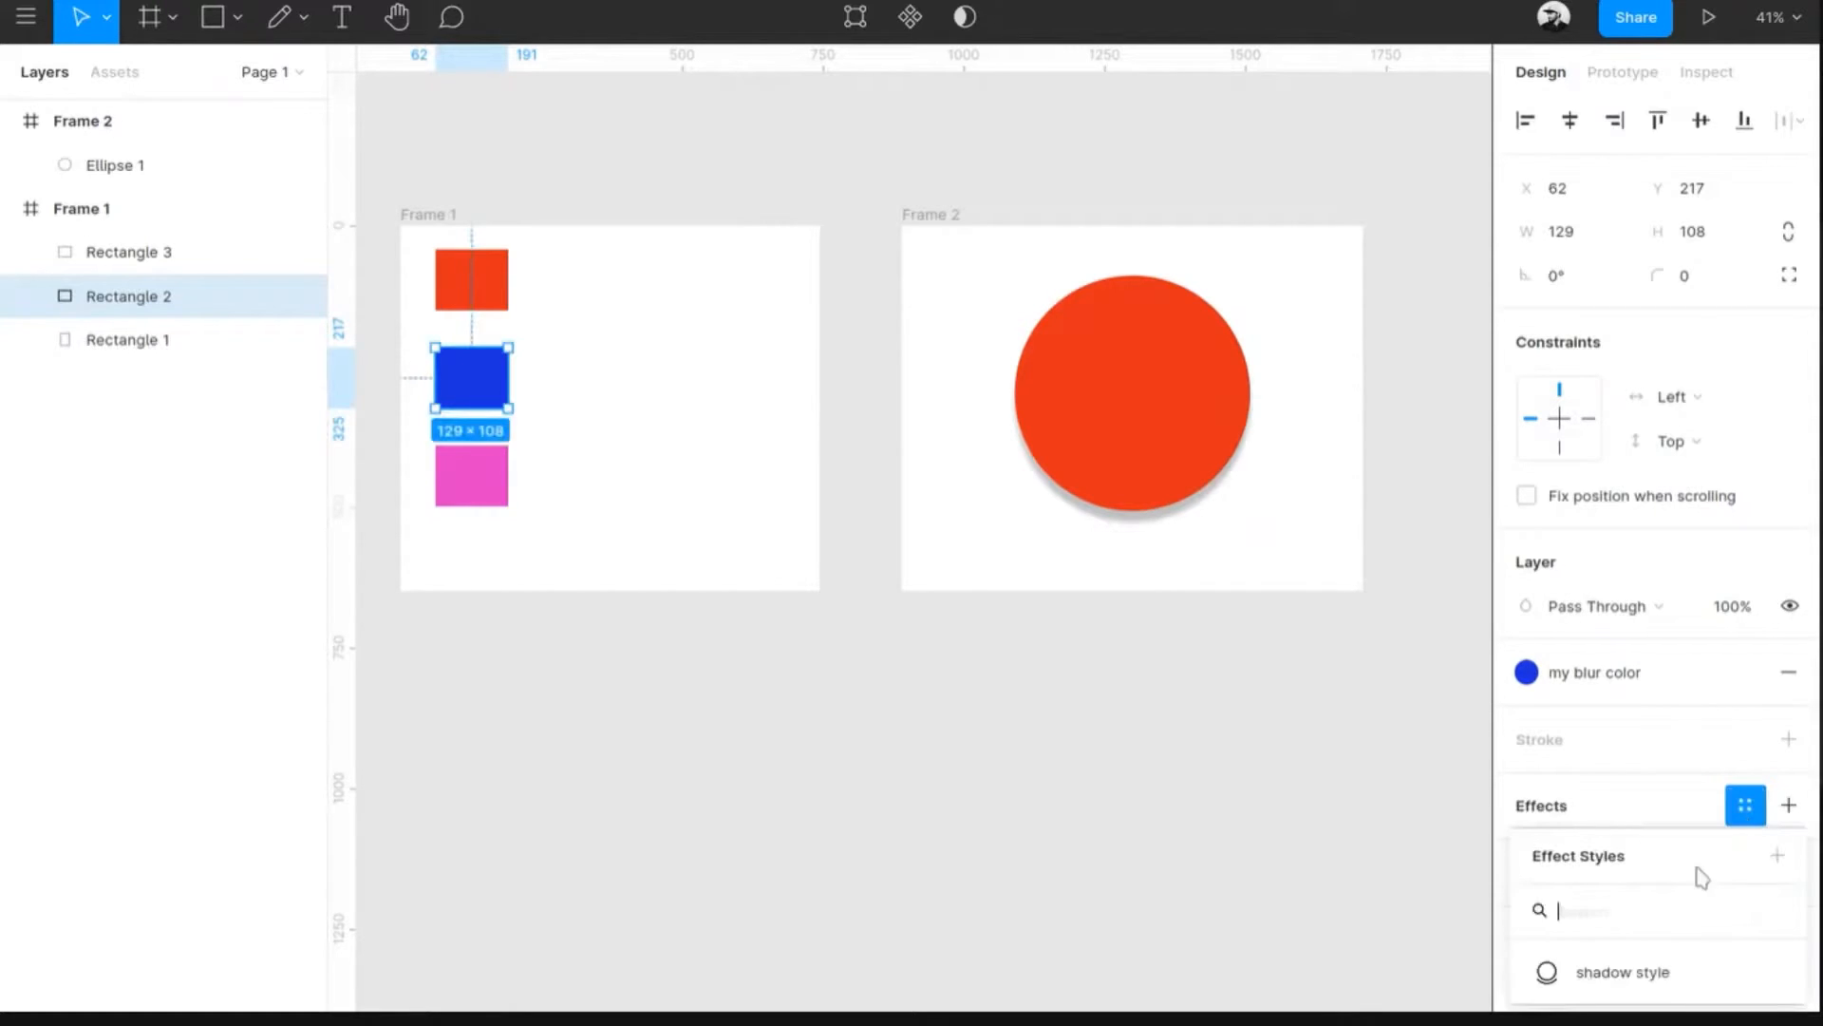
{"action": "left_click_drag", "start_coordinate": [1656, 858], "coordinate": [1395, 206]}
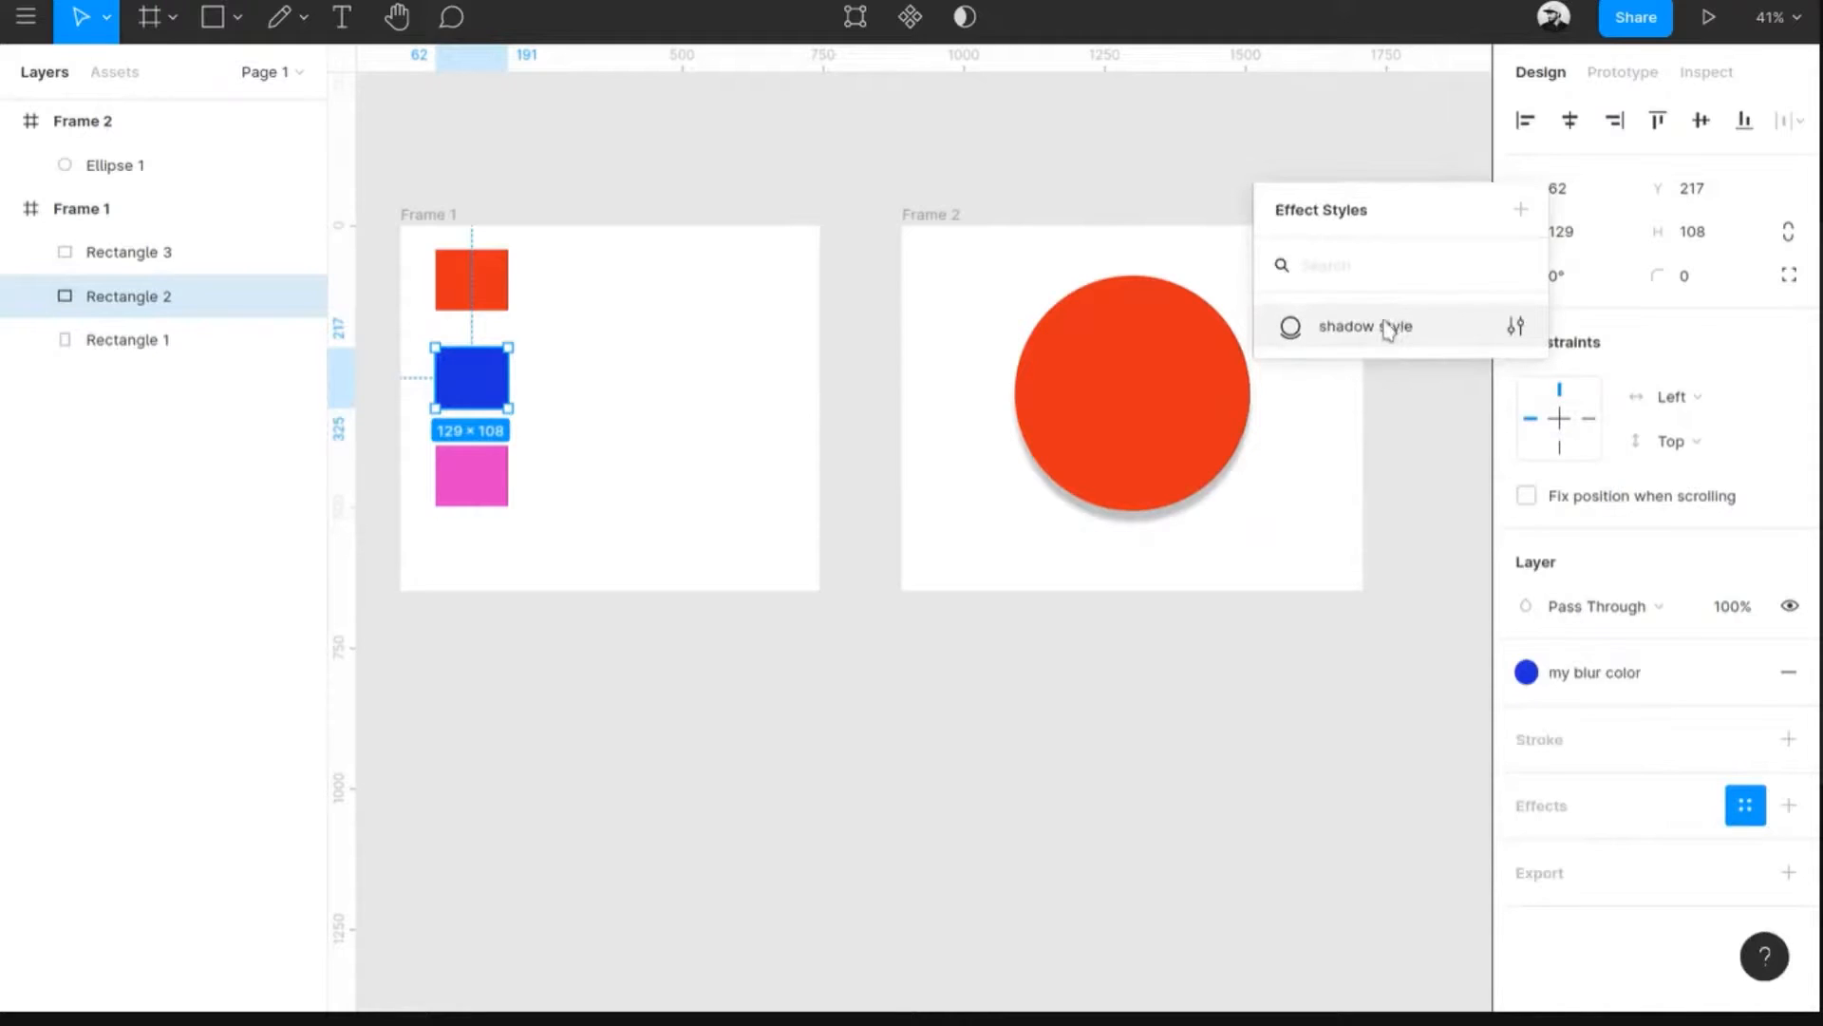
{"action": "left_click", "coordinate": [1389, 328]}
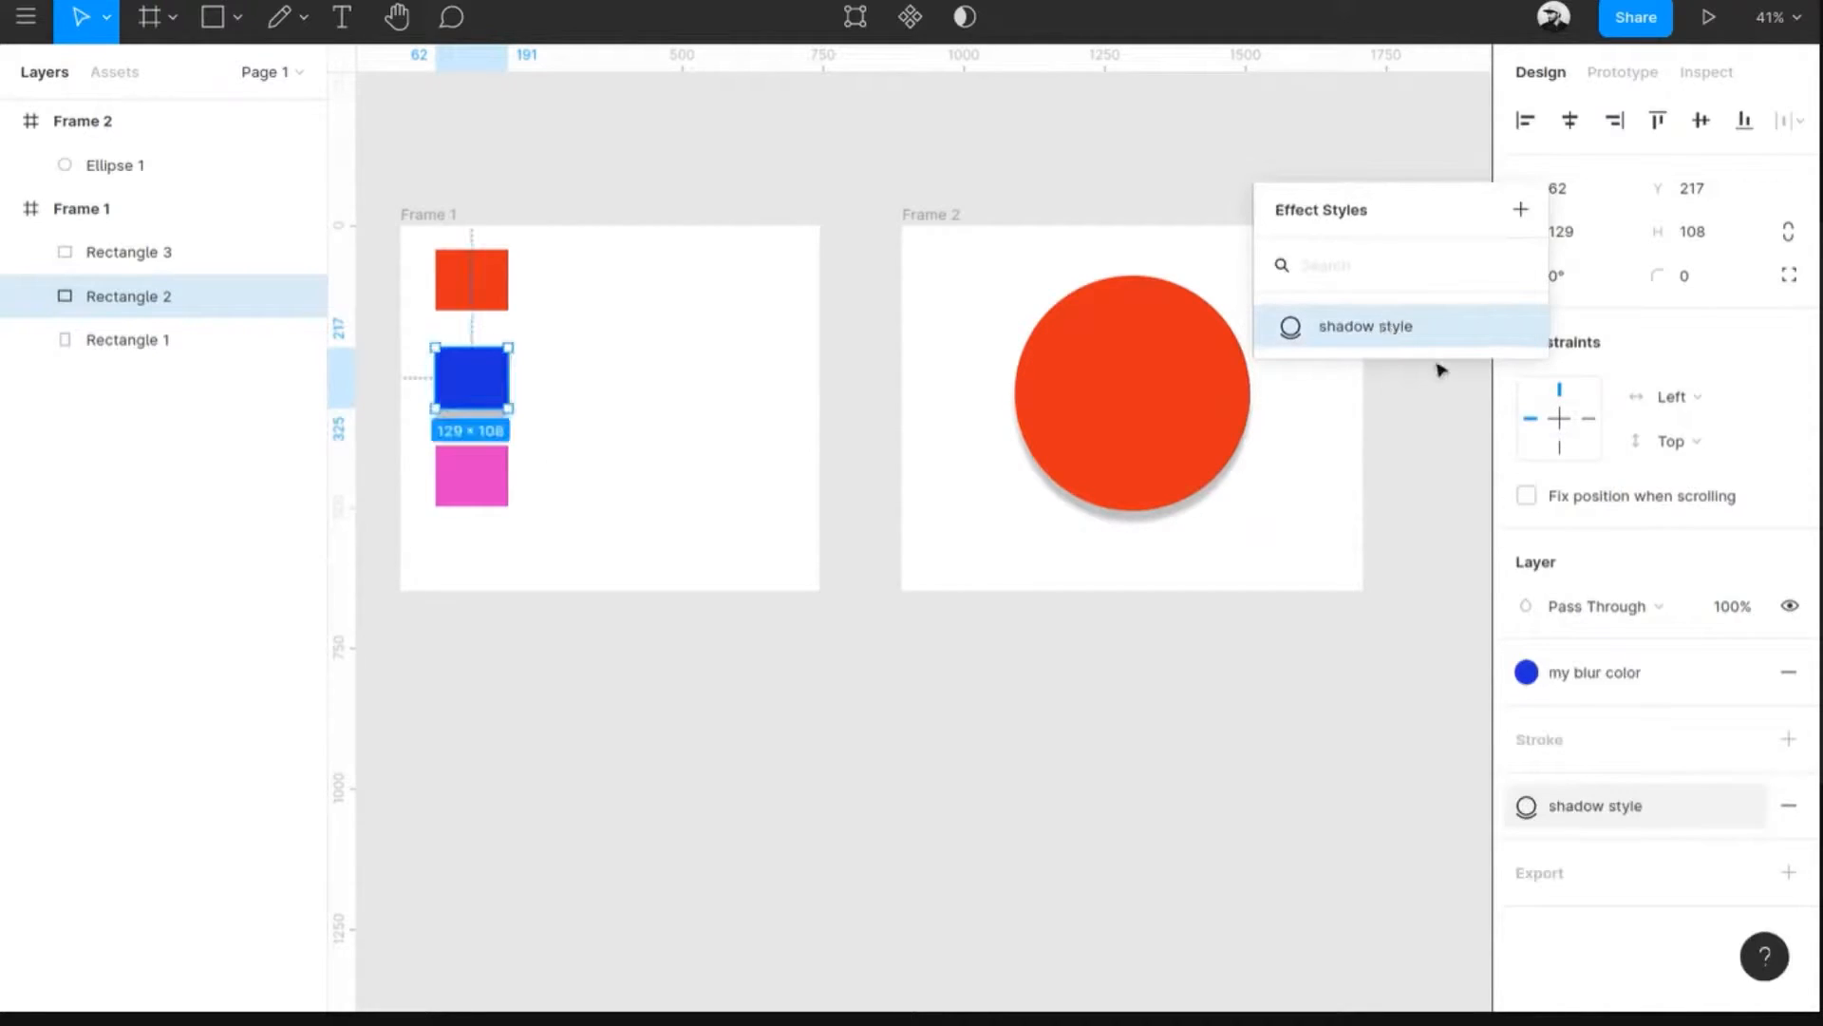
{"action": "left_click", "coordinate": [571, 412]}
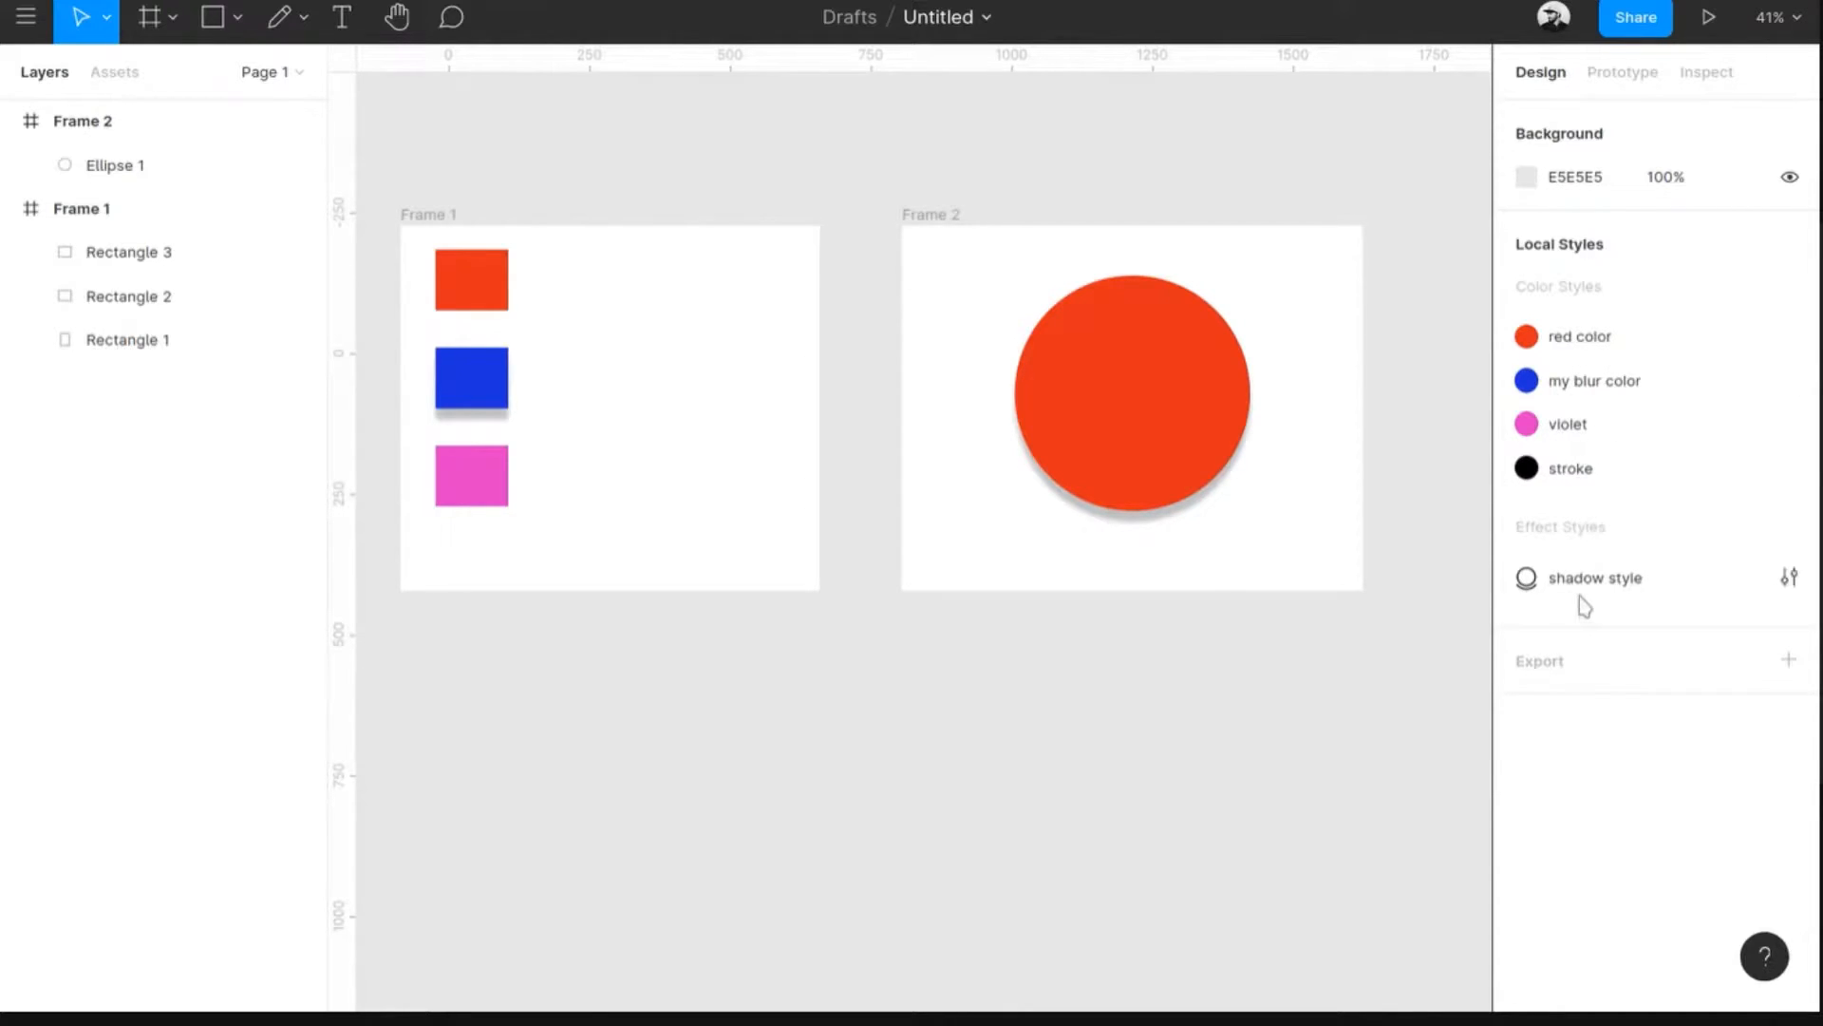
- Delete the red circle from Frame 2
{"action": "left_click", "coordinate": [1202, 386]}
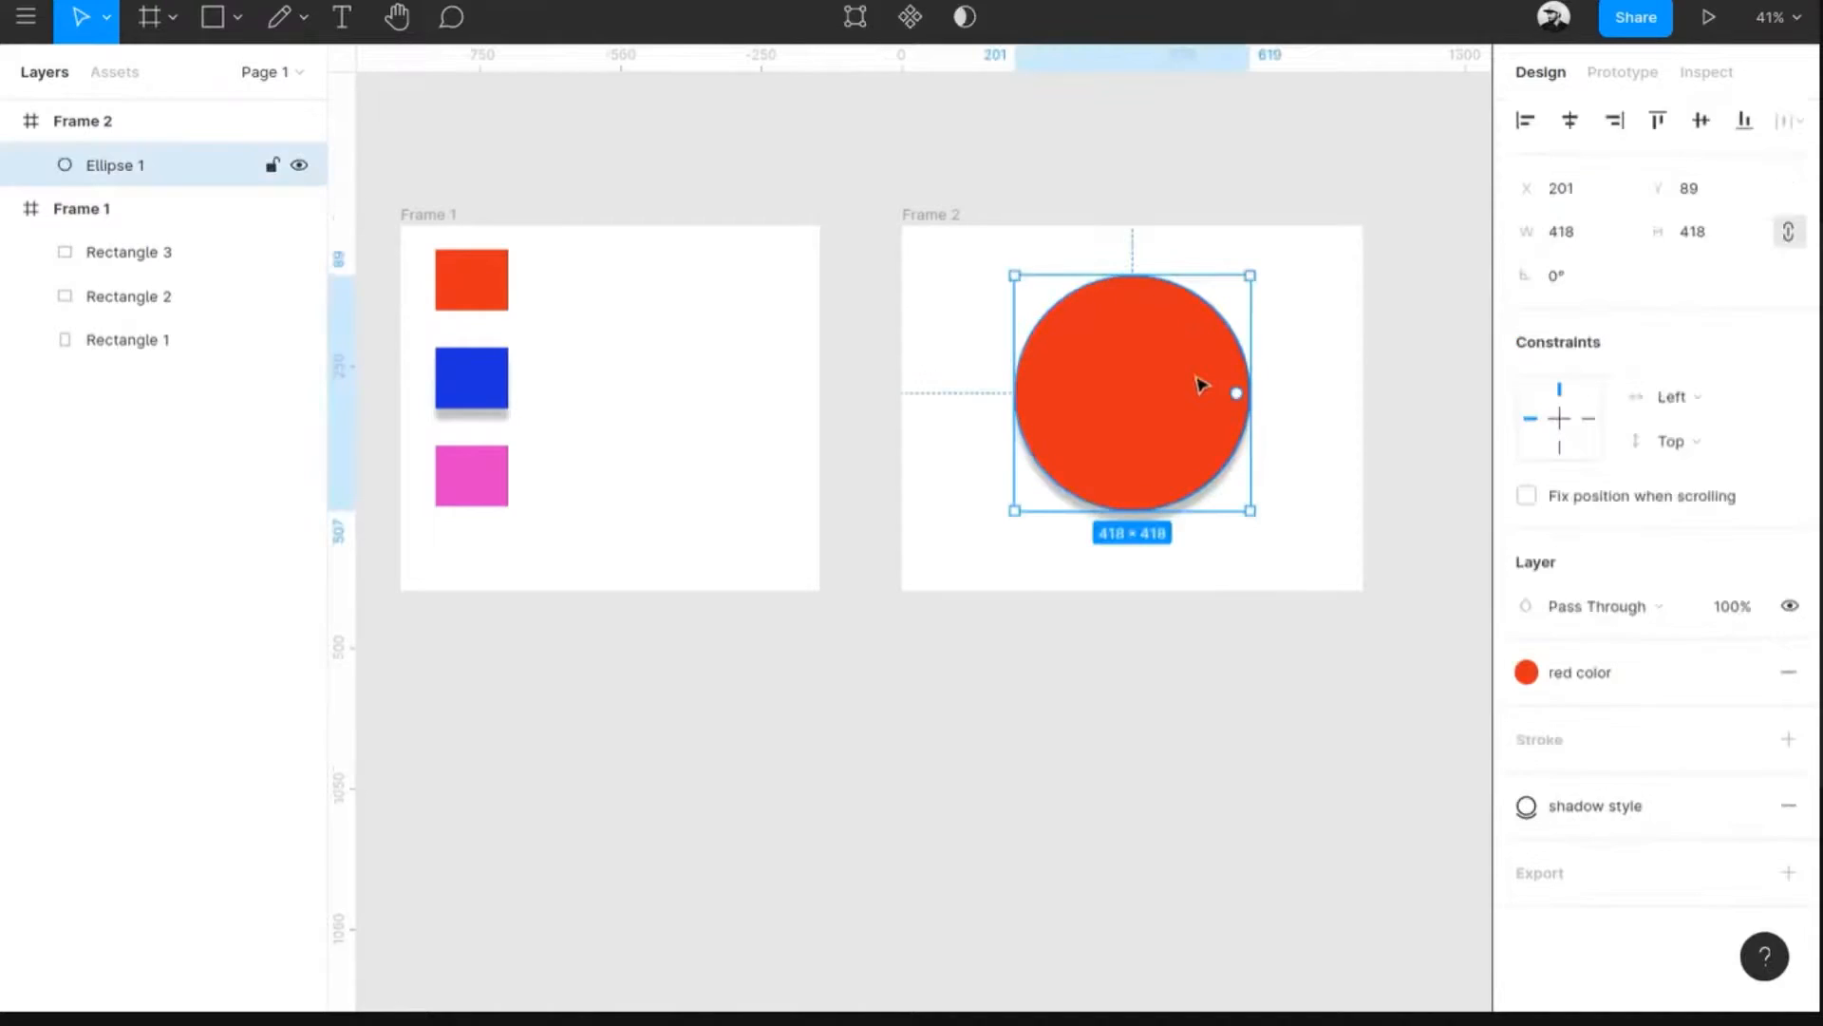
{"action": "key", "text": "Delete"}
{"action": "scroll", "coordinate": [1276, 383], "scroll_direction": "up", "scroll_amount": 3}
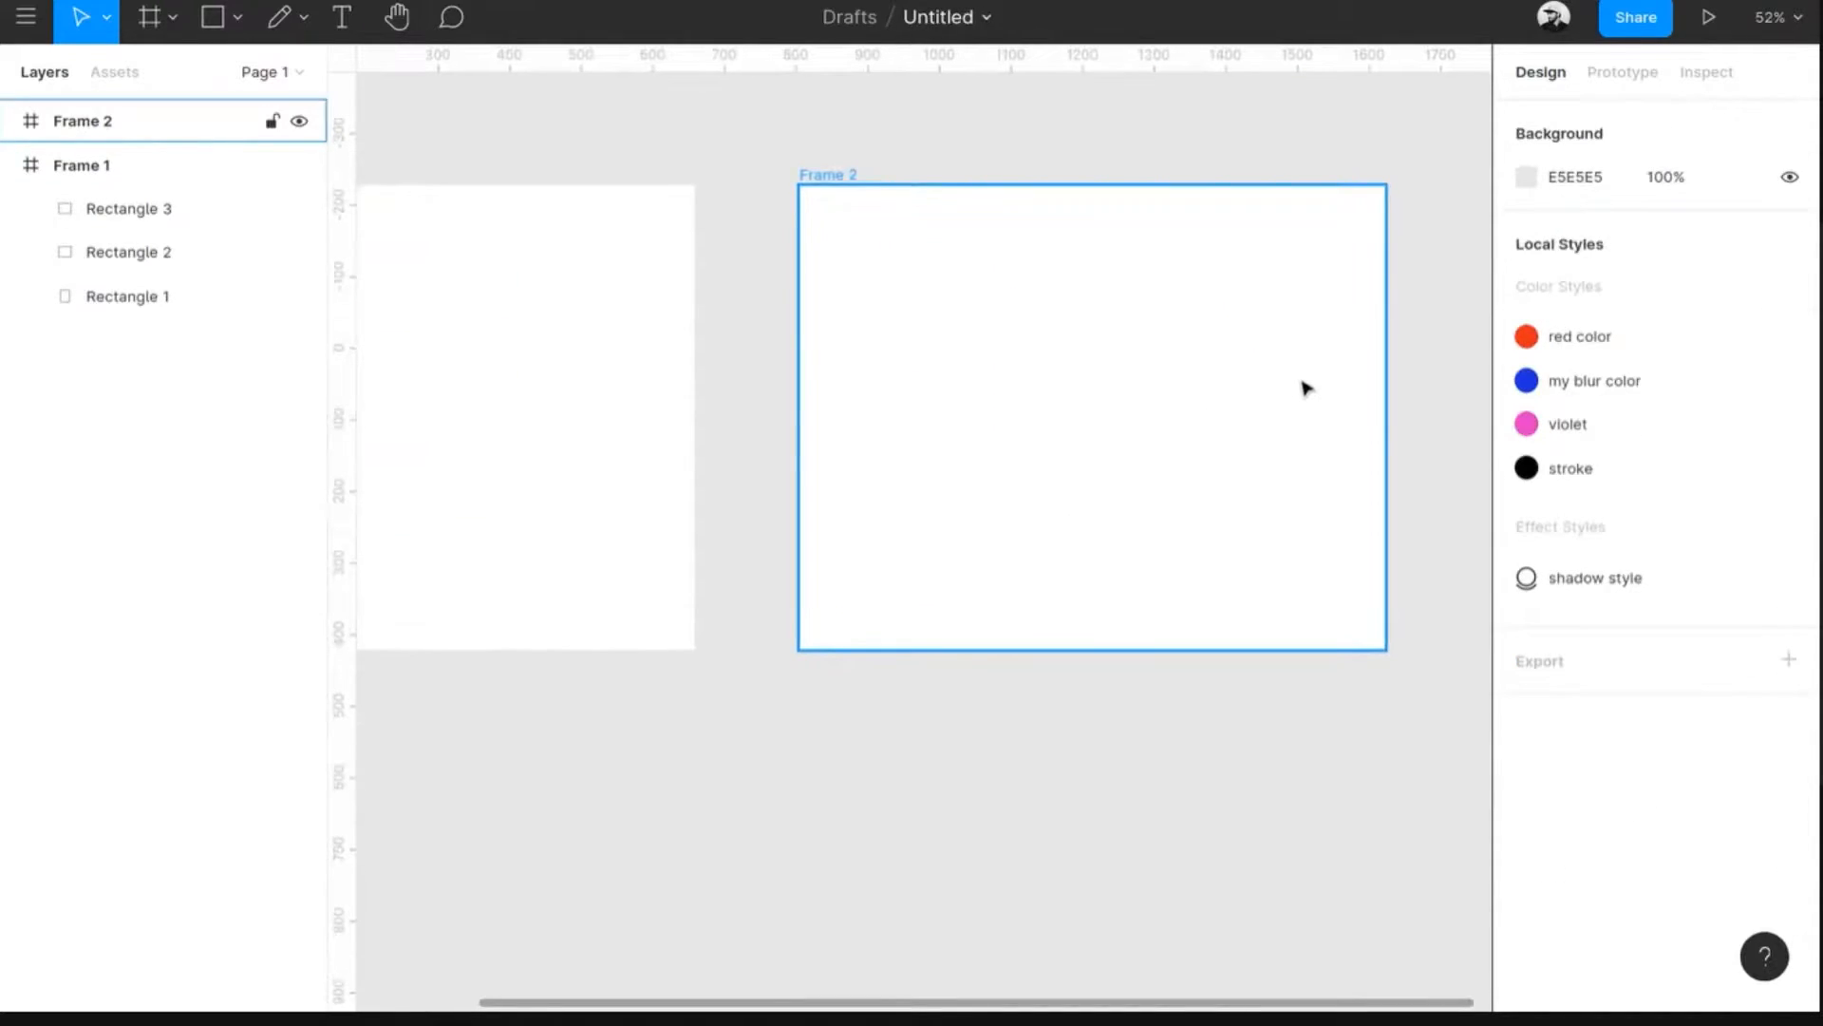
- Add the text "hskldskjdls" to Frame 2 and move it to about X 72, Y 75
{"action": "key", "text": "t"}
{"action": "left_click", "coordinate": [839, 264]}
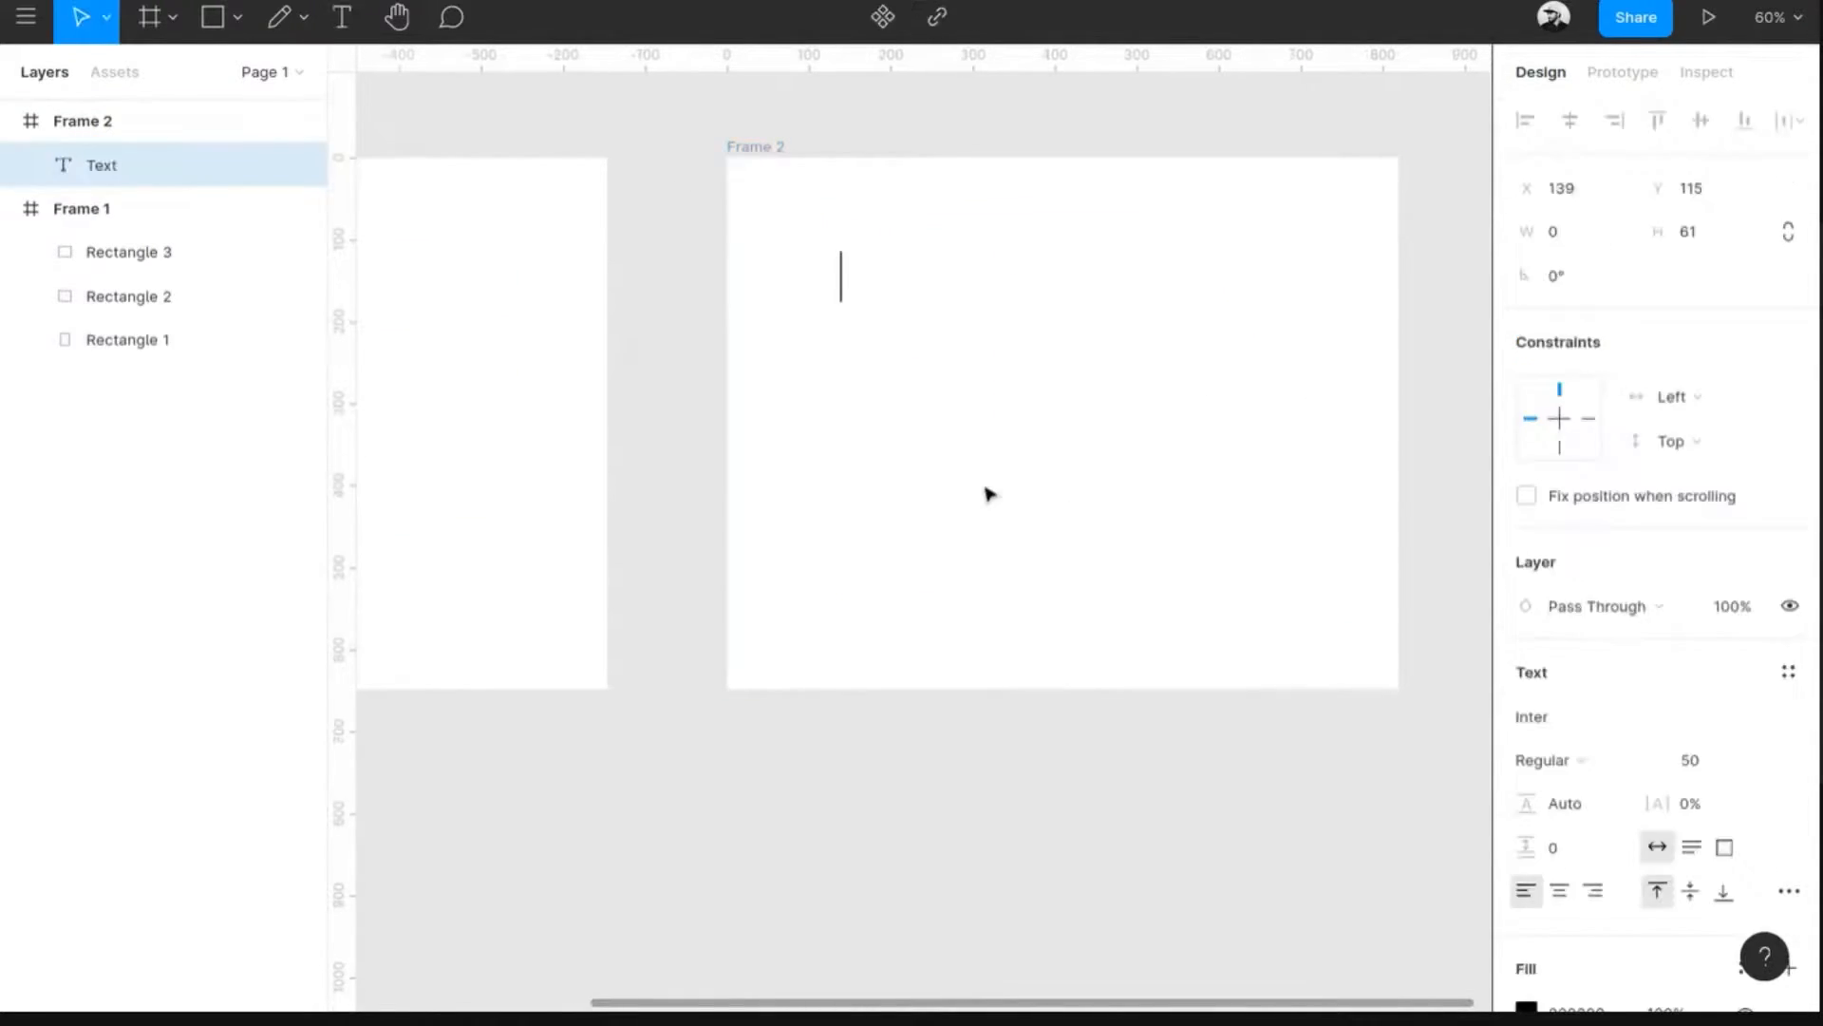
{"action": "left_click", "coordinate": [343, 19]}
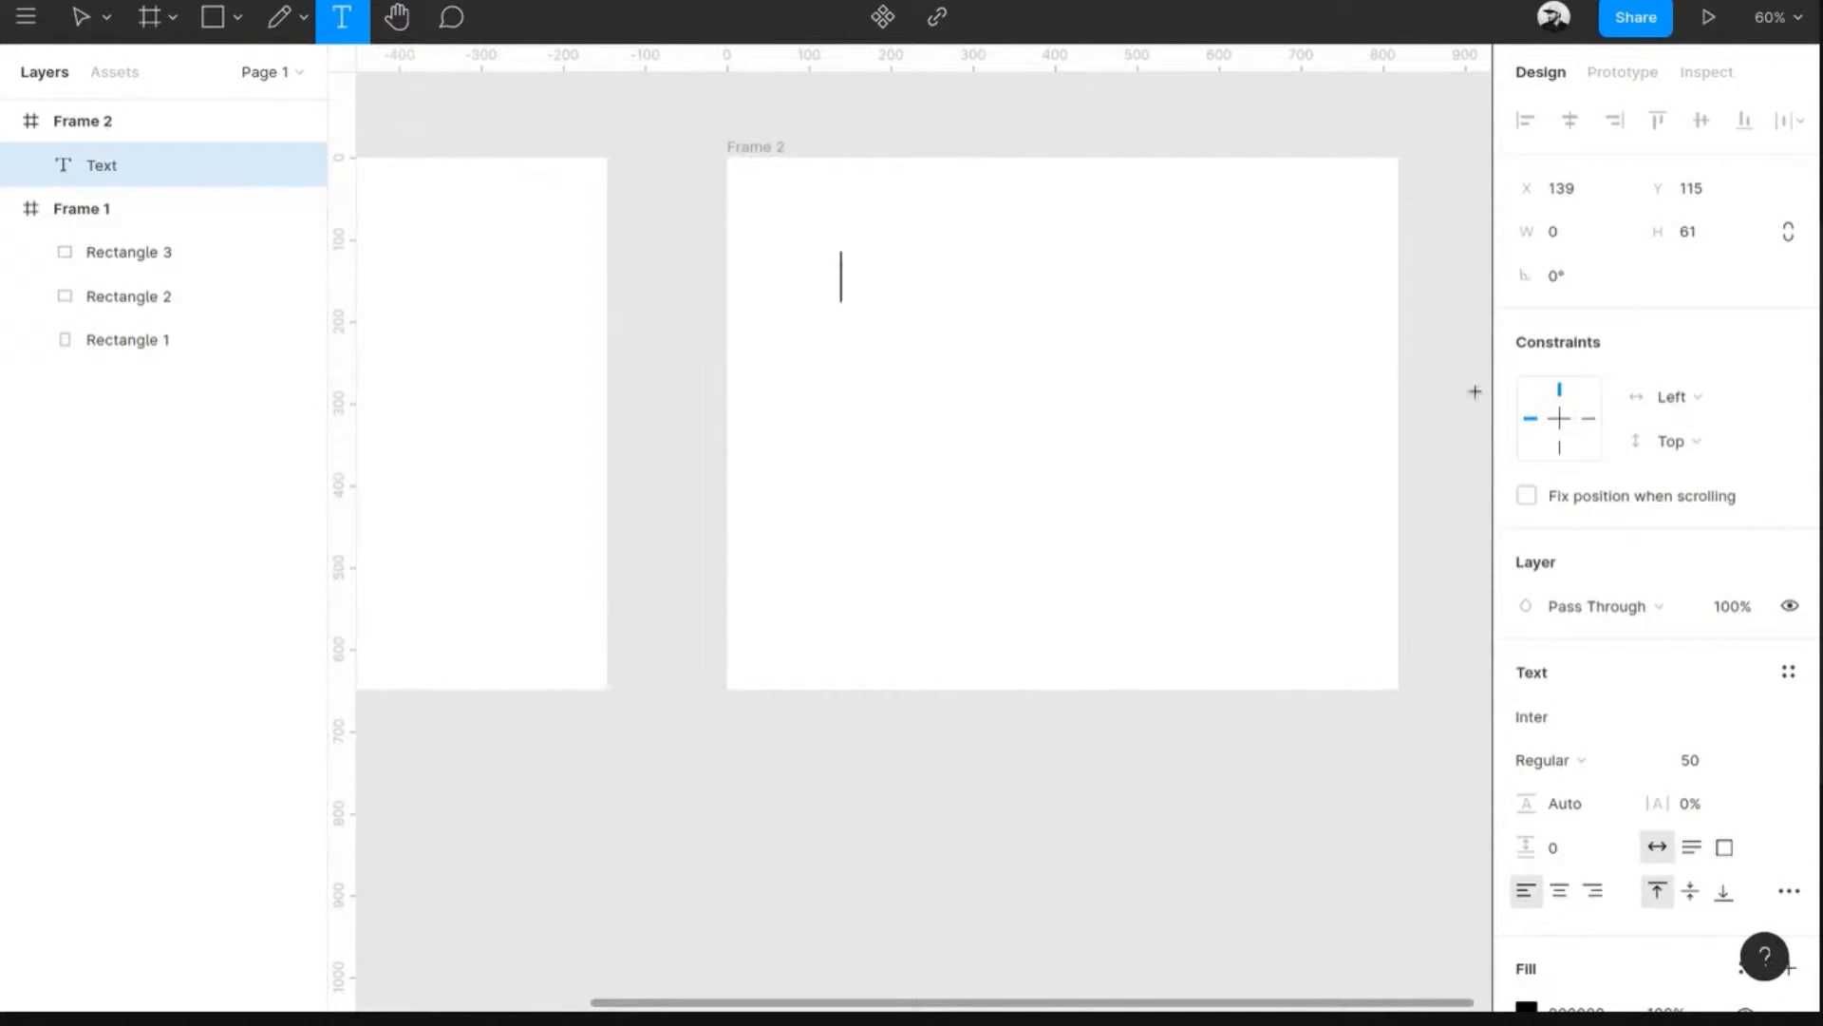
{"action": "type", "text": "hskldskjdls"}
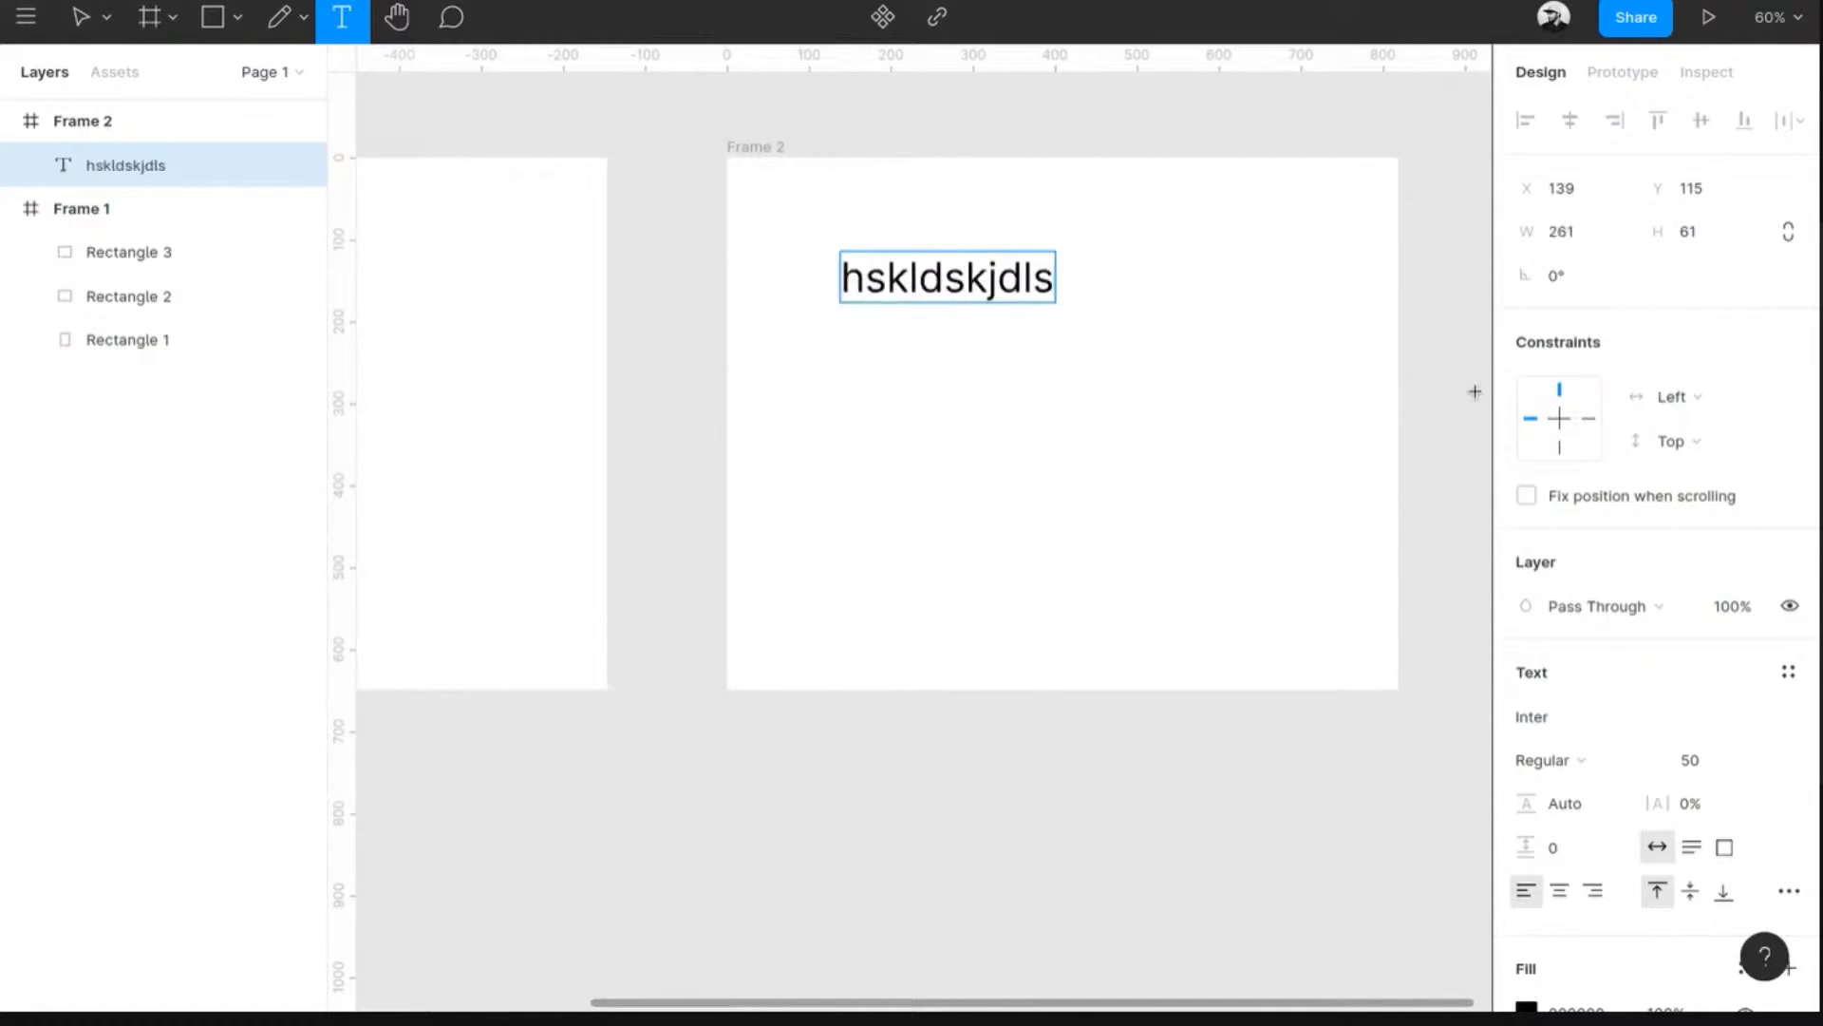
{"action": "key", "text": "Escape"}
{"action": "left_click", "coordinate": [955, 370]}
{"action": "left_click_drag", "start_coordinate": [944, 289], "coordinate": [889, 256]}
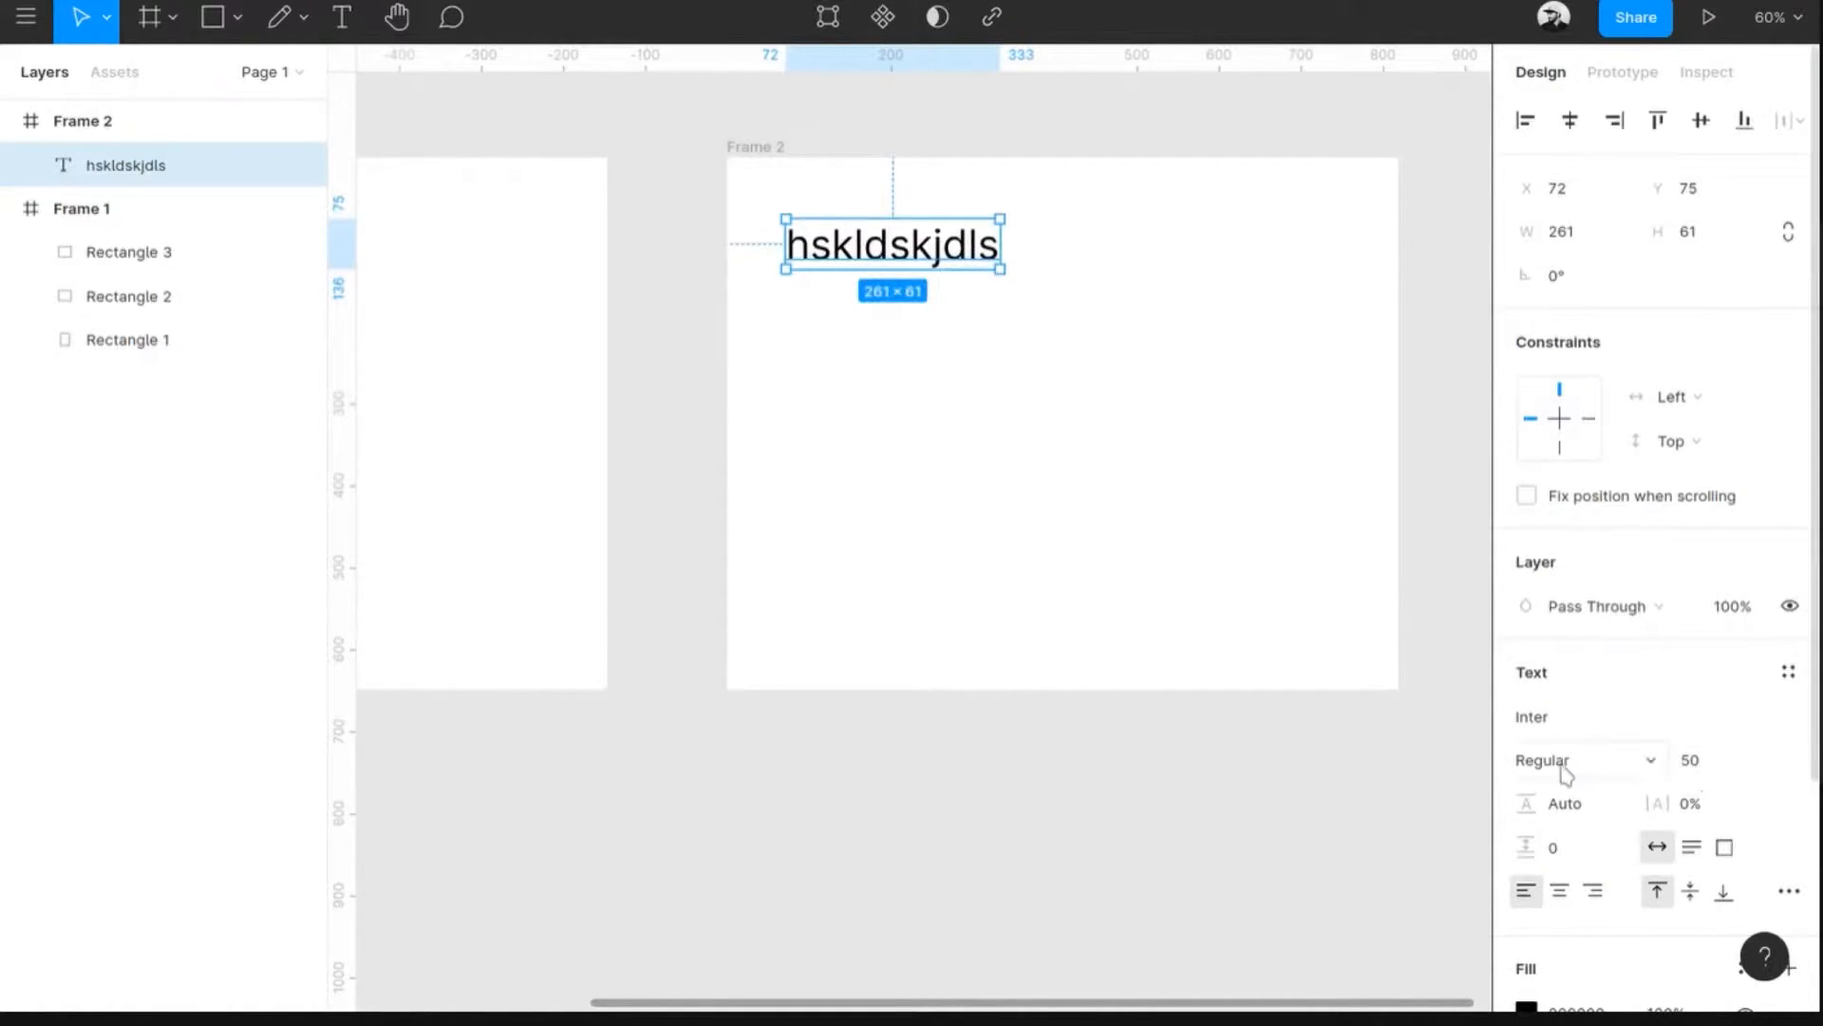
- Review the text's font weight options, keep Regular, and move the text to about X 62, Y 47
{"action": "left_click", "coordinate": [1550, 722]}
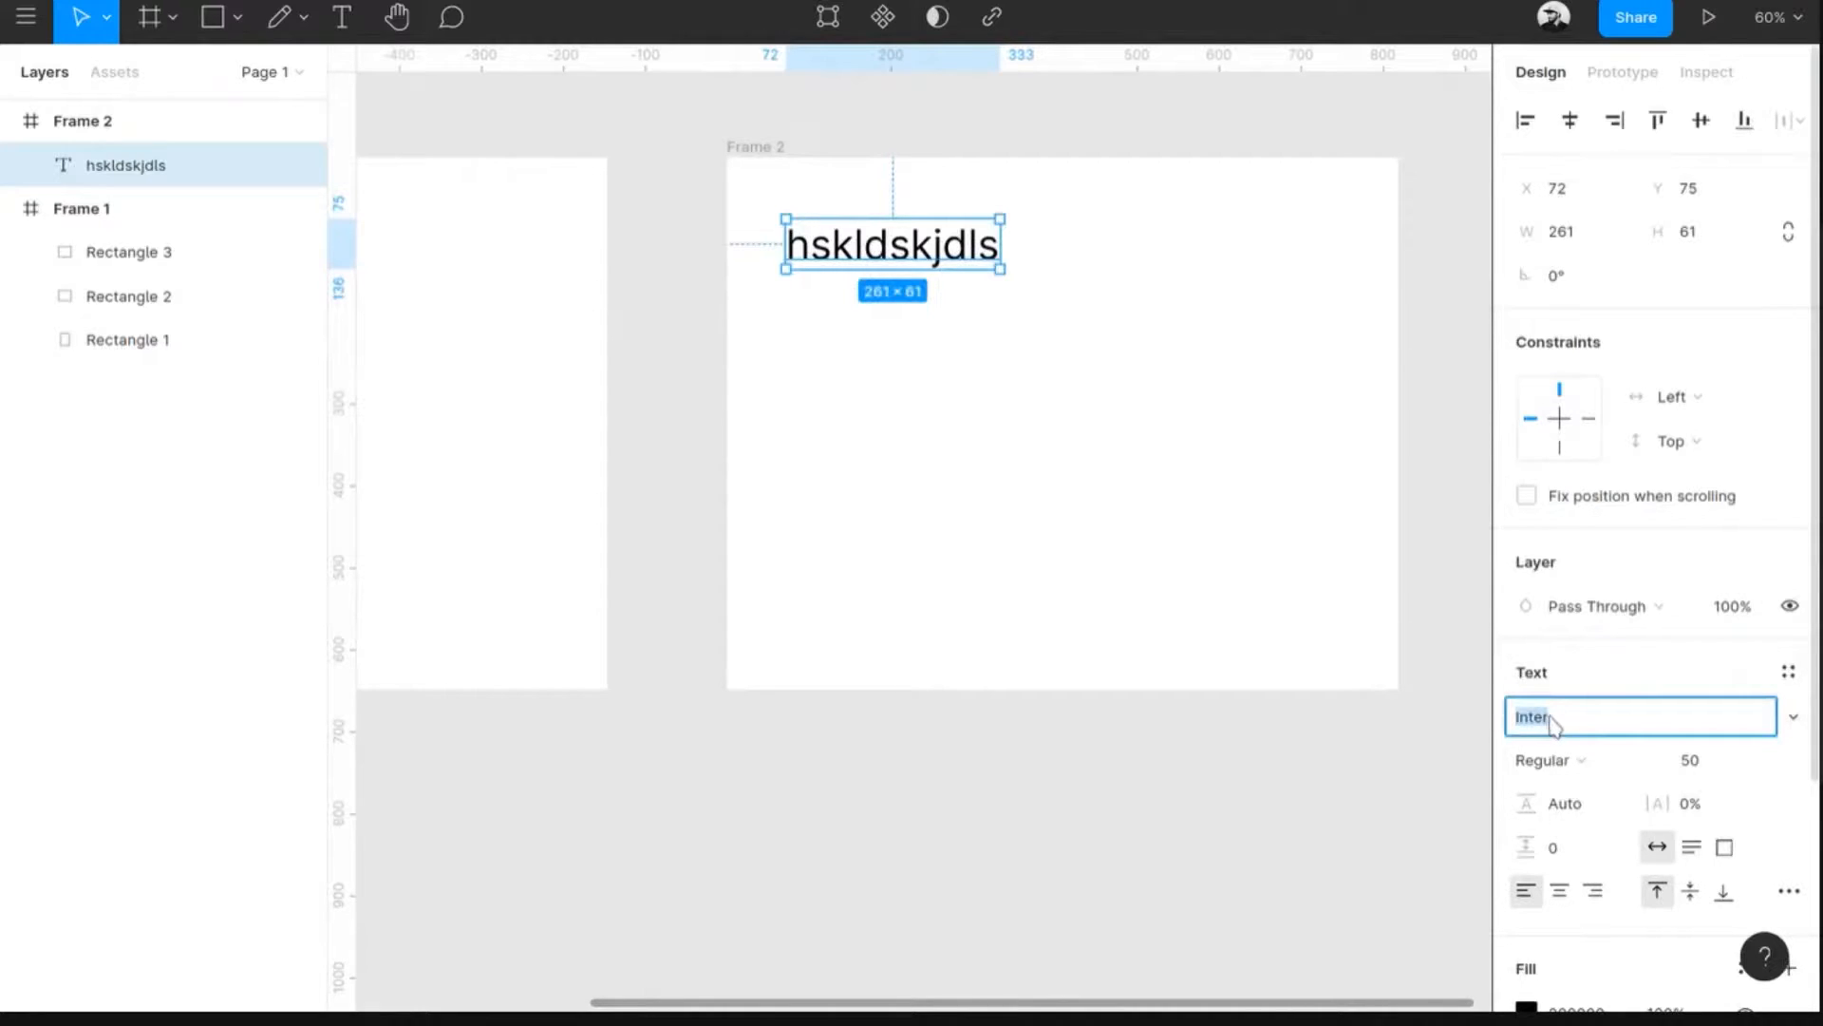
{"action": "left_click", "coordinate": [1566, 762]}
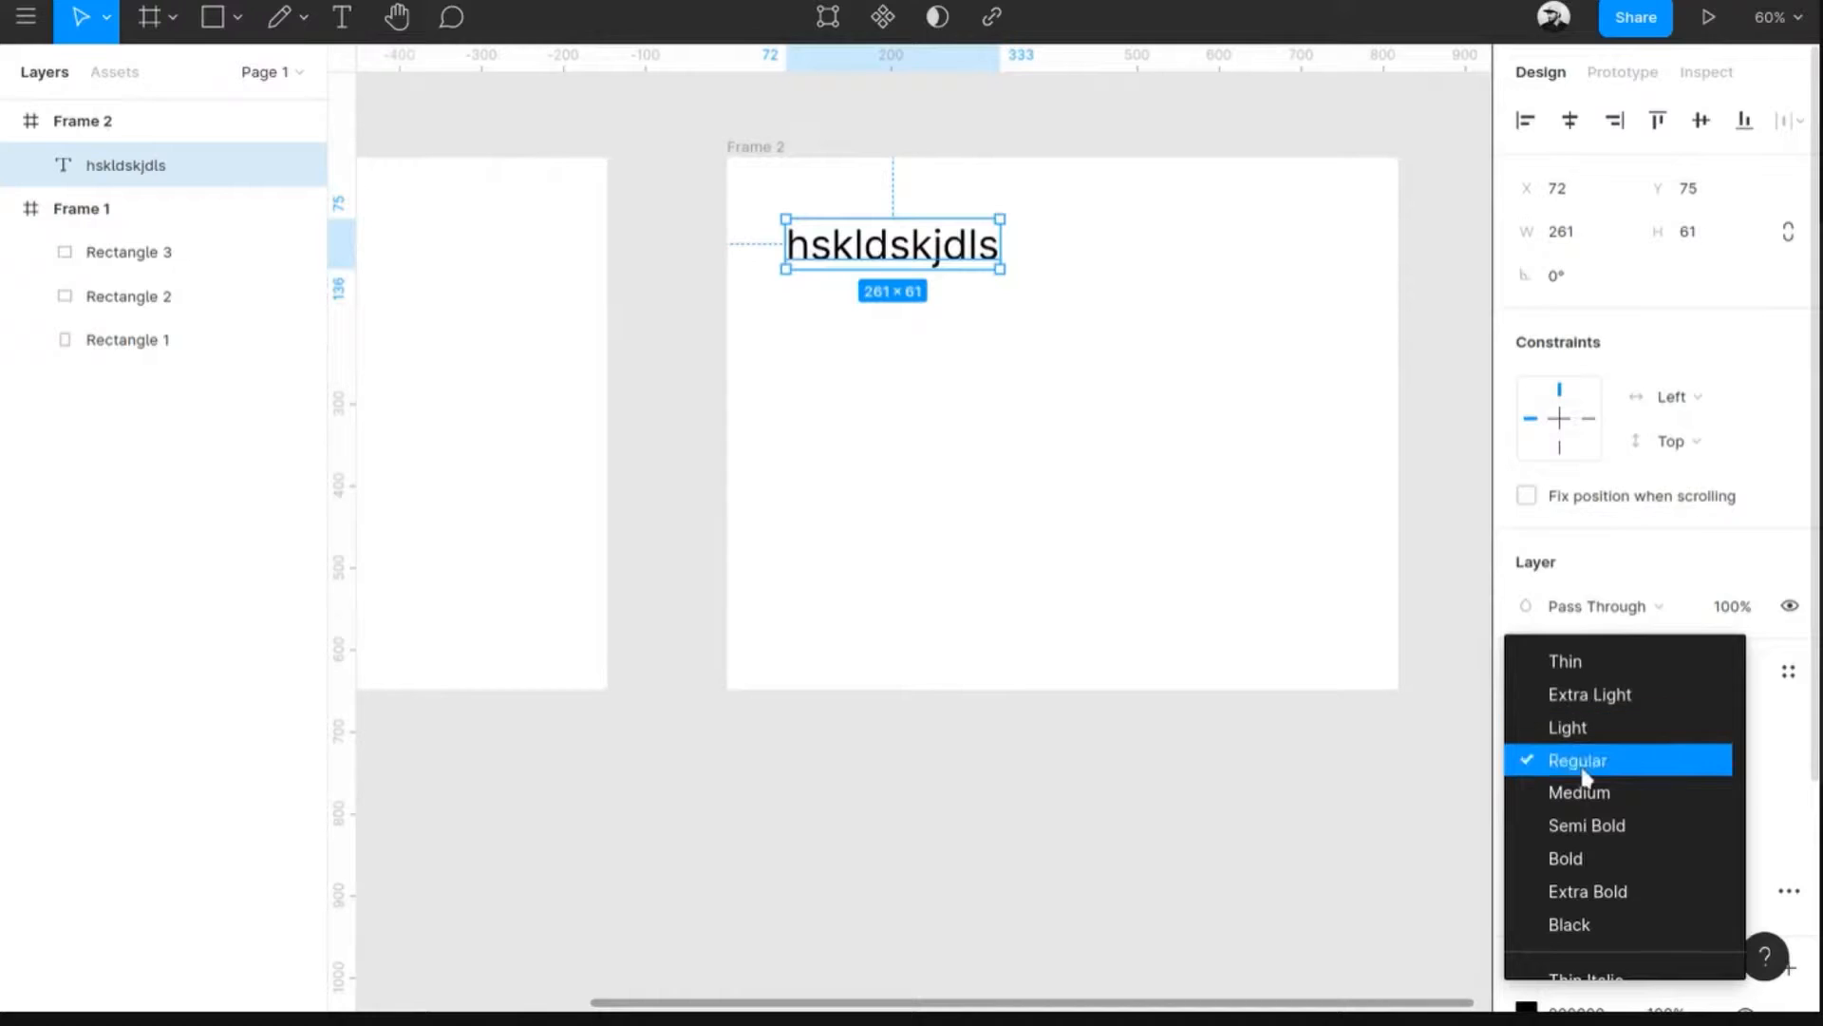
{"action": "left_click", "coordinate": [1557, 762]}
{"action": "scroll", "coordinate": [1598, 598], "scroll_direction": "down", "scroll_amount": 3}
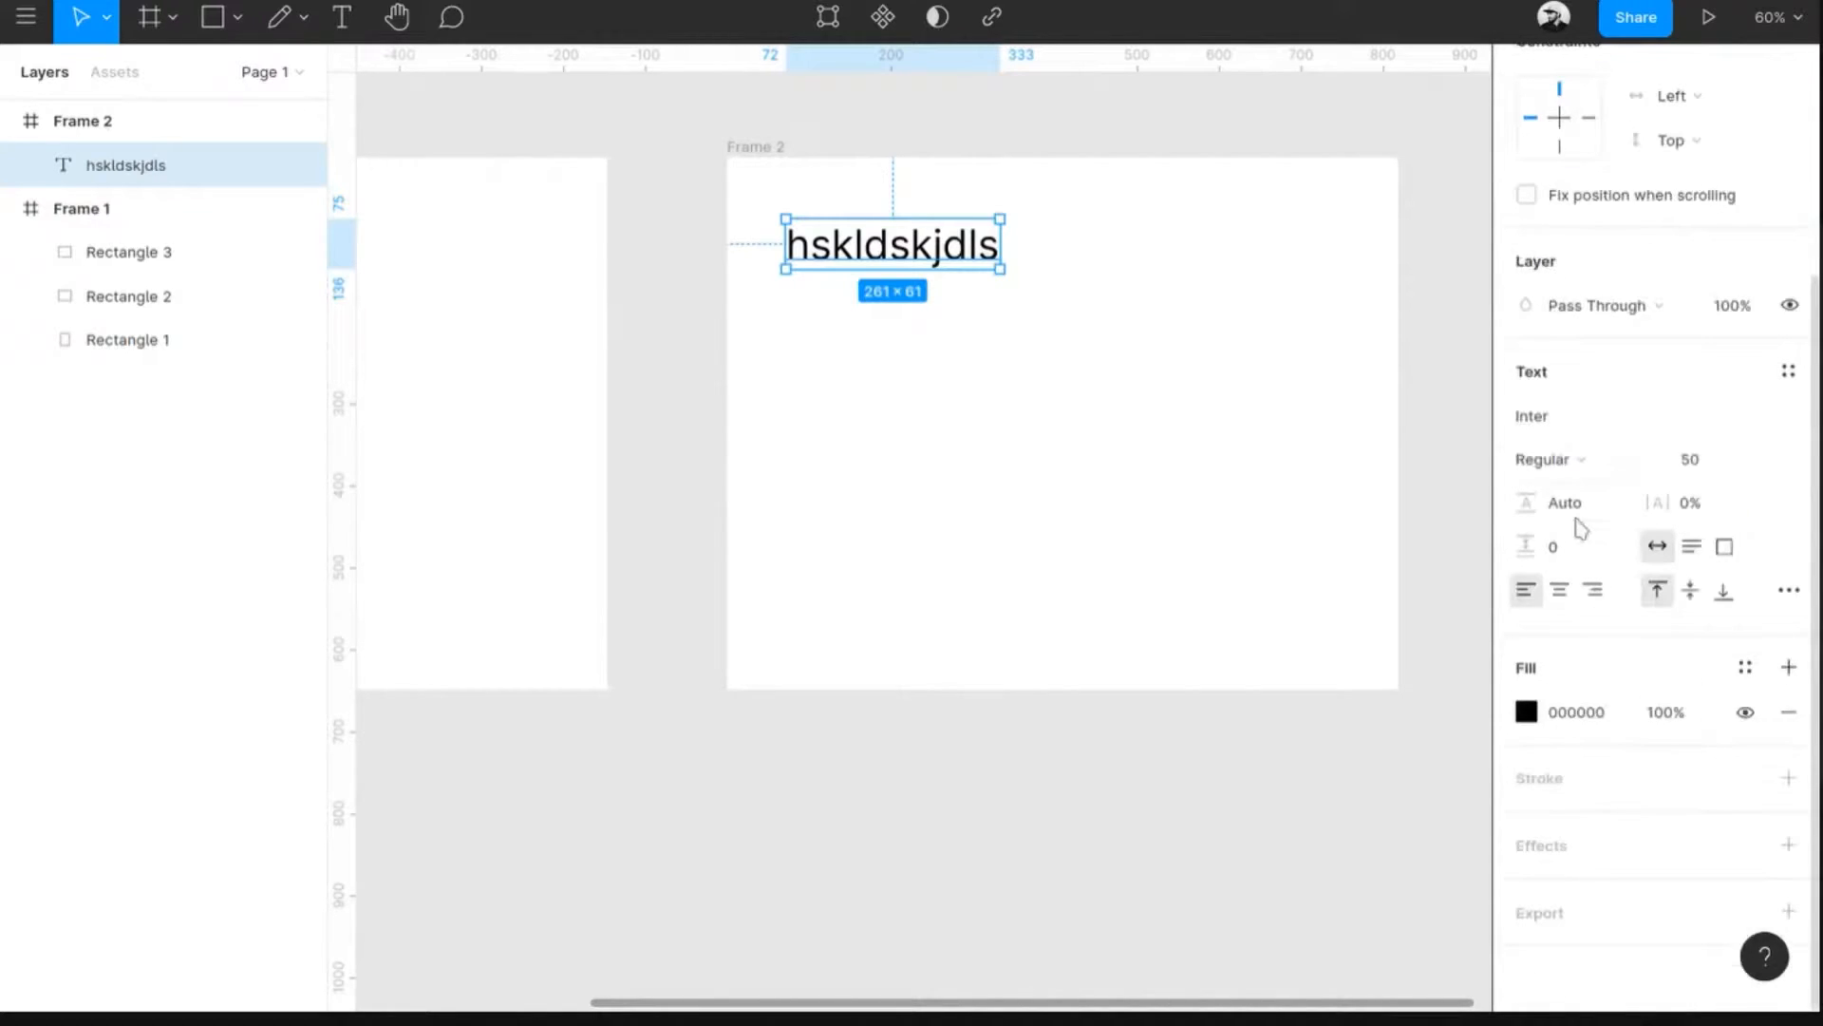
{"action": "left_click_drag", "start_coordinate": [901, 233], "coordinate": [892, 211]}
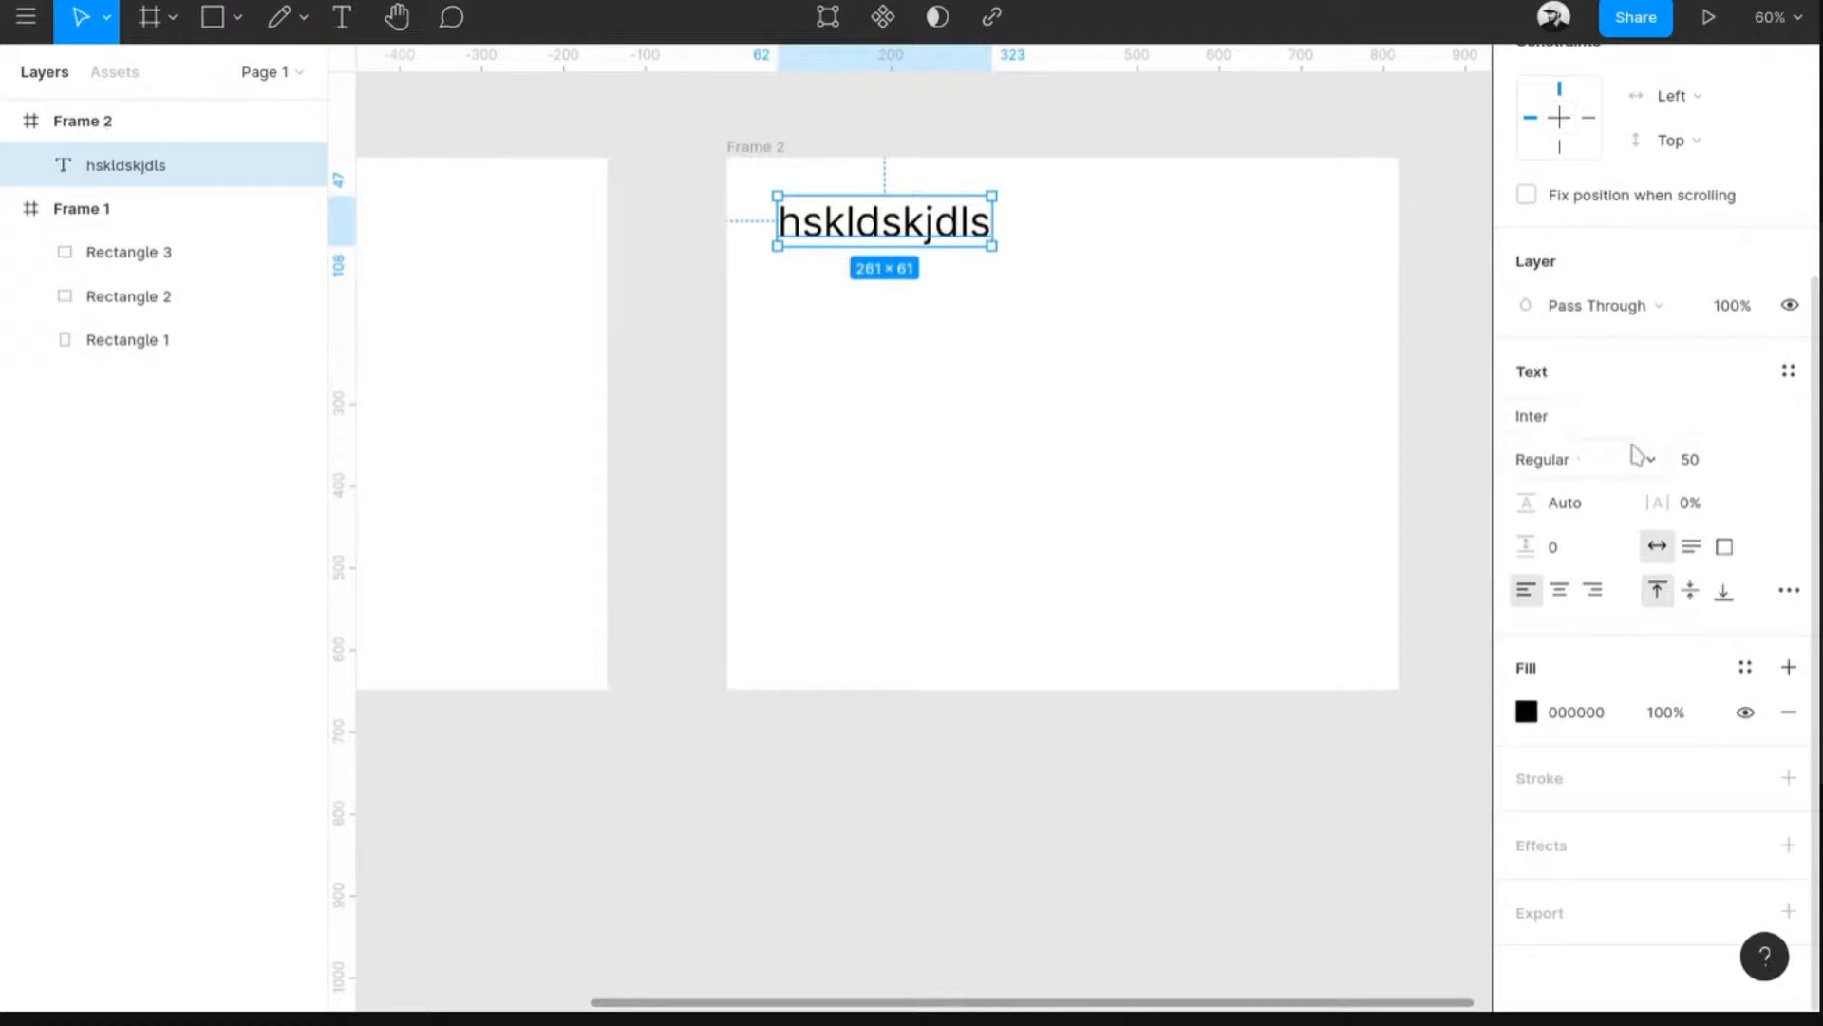
- Browse the font families available for the text and close the list without choosing another font
{"action": "left_click", "coordinate": [1795, 418]}
{"action": "scroll", "coordinate": [1639, 157], "scroll_direction": "down", "scroll_amount": 3}
{"action": "scroll", "coordinate": [1650, 191], "scroll_direction": "up", "scroll_amount": 3}
{"action": "scroll", "coordinate": [1649, 191], "scroll_direction": "up", "scroll_amount": 5}
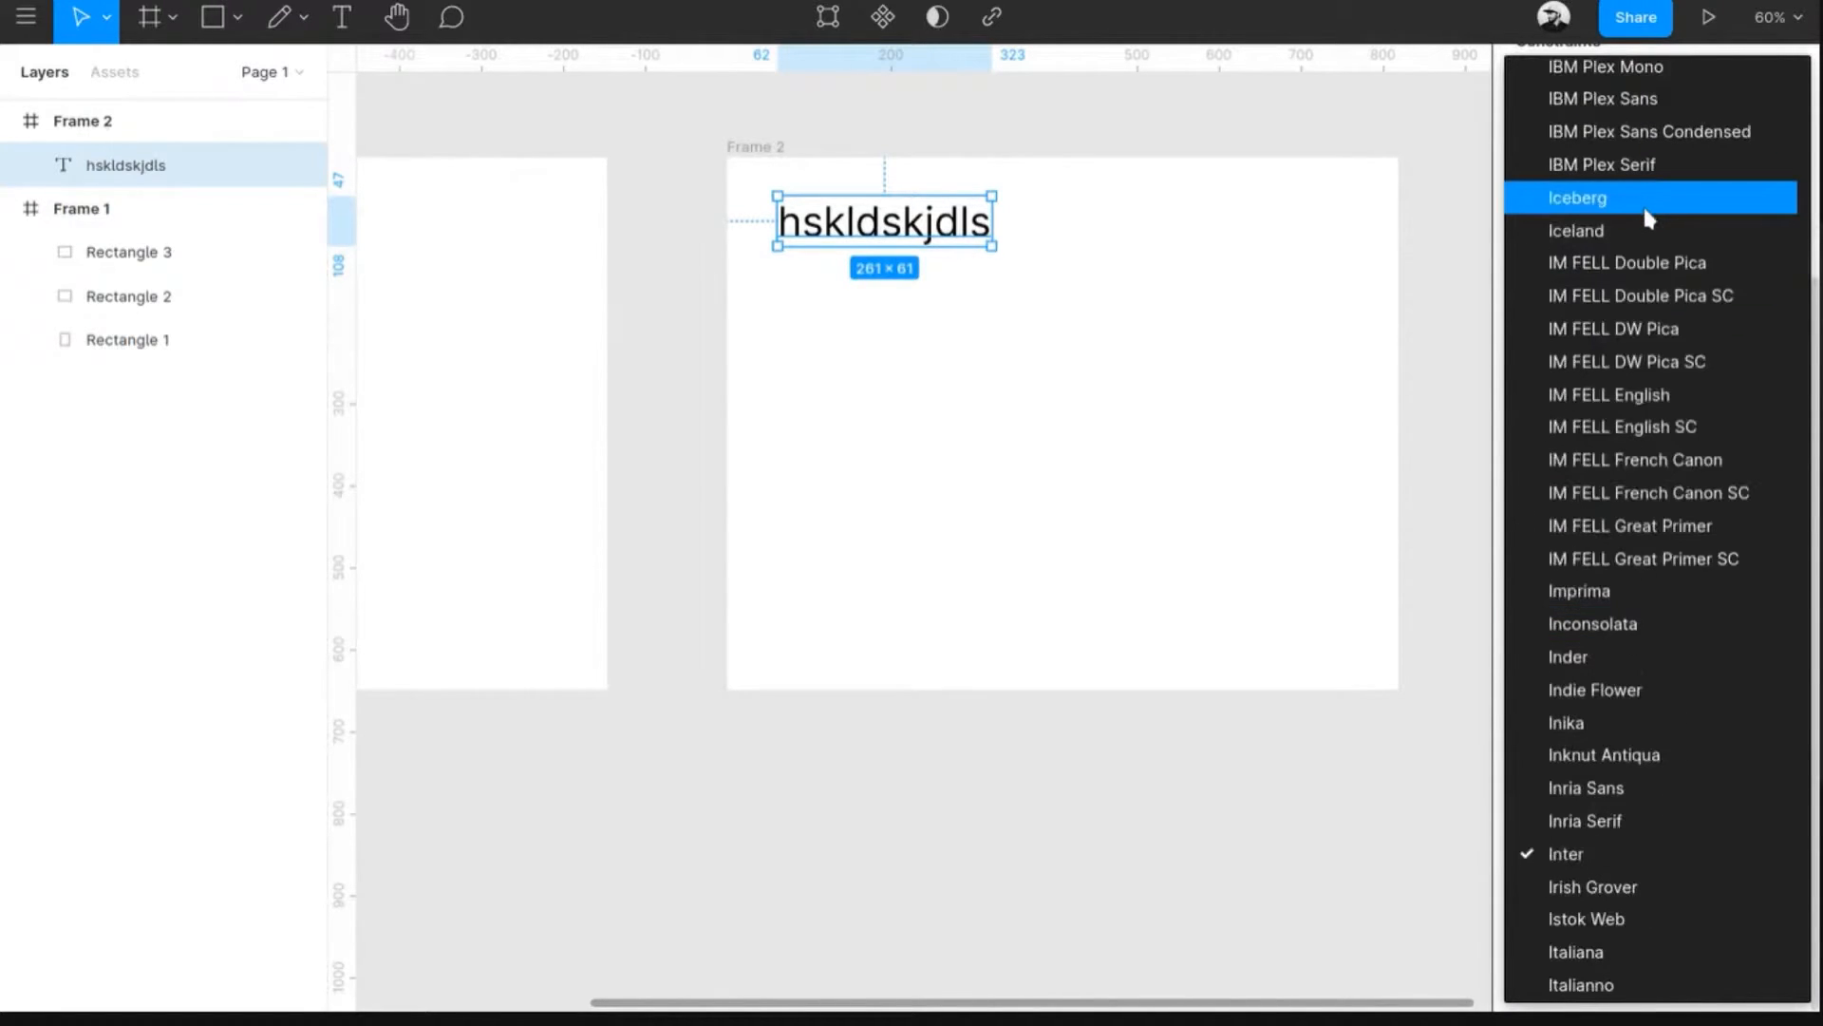
{"action": "left_click", "coordinate": [1485, 329]}
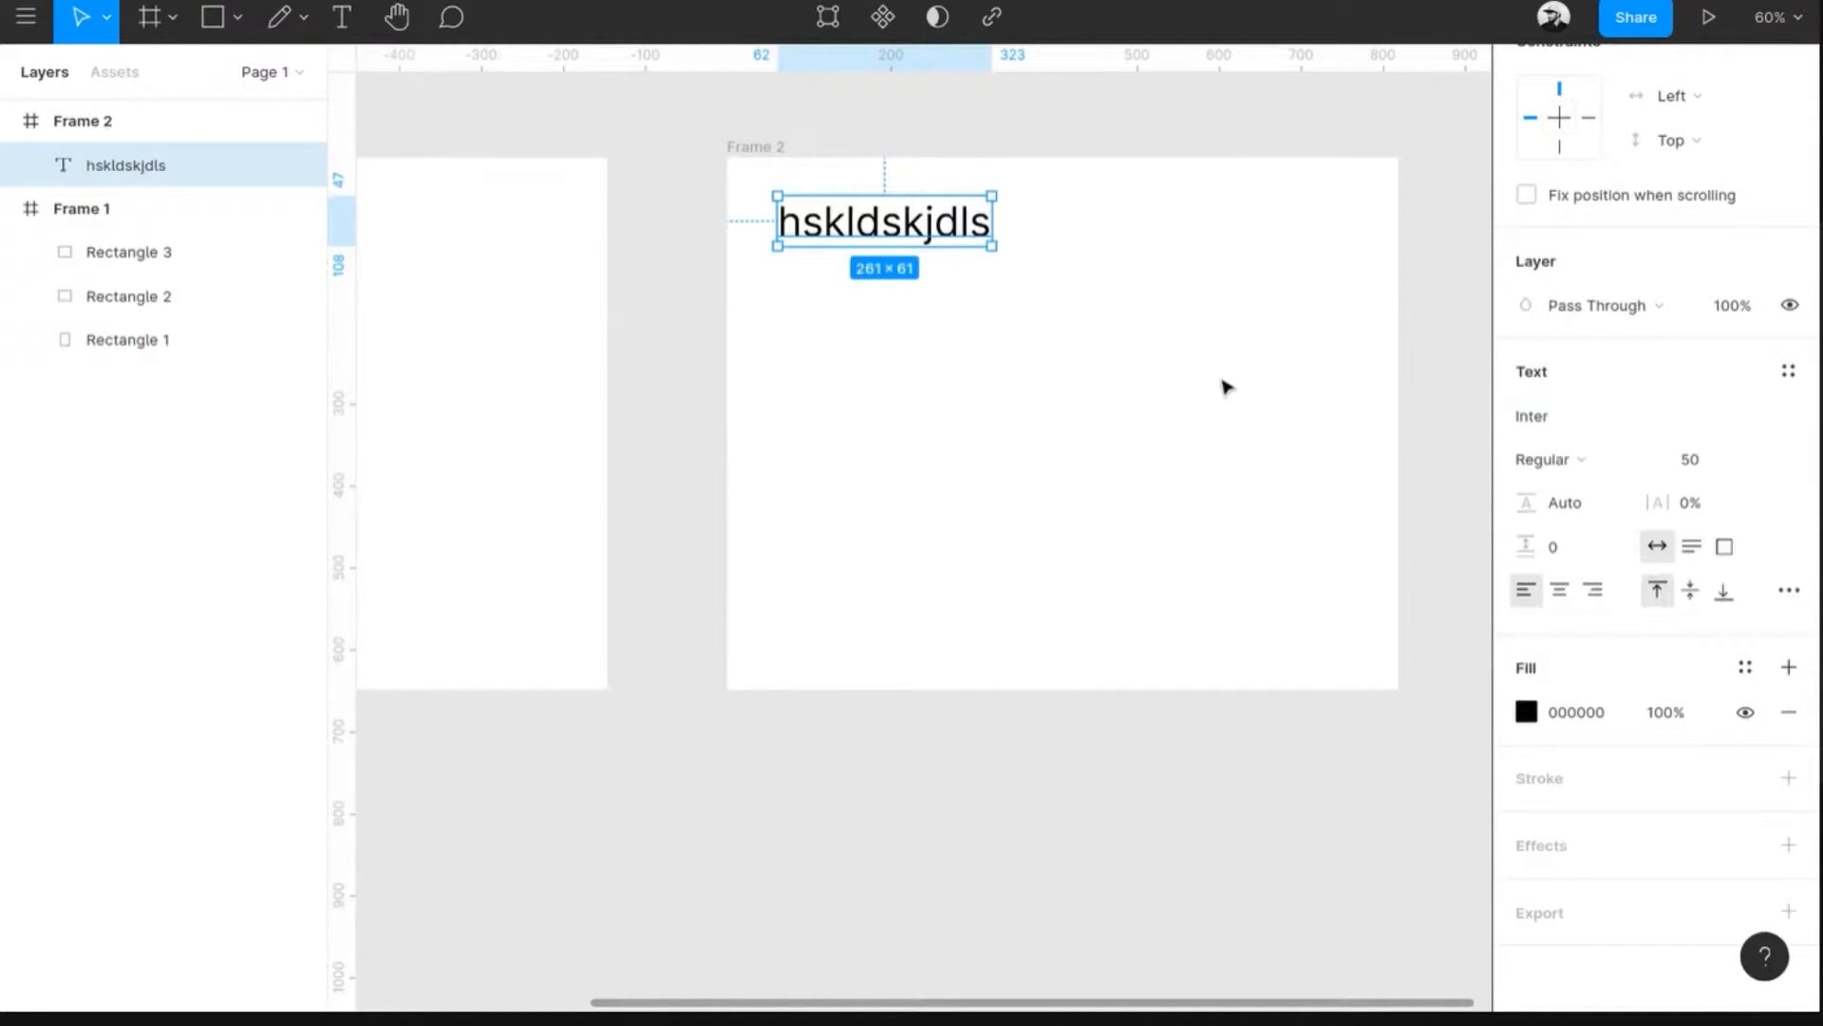
- Leave full screen and open fonts.google.com in a new browser tab
{"action": "key", "text": "F11"}
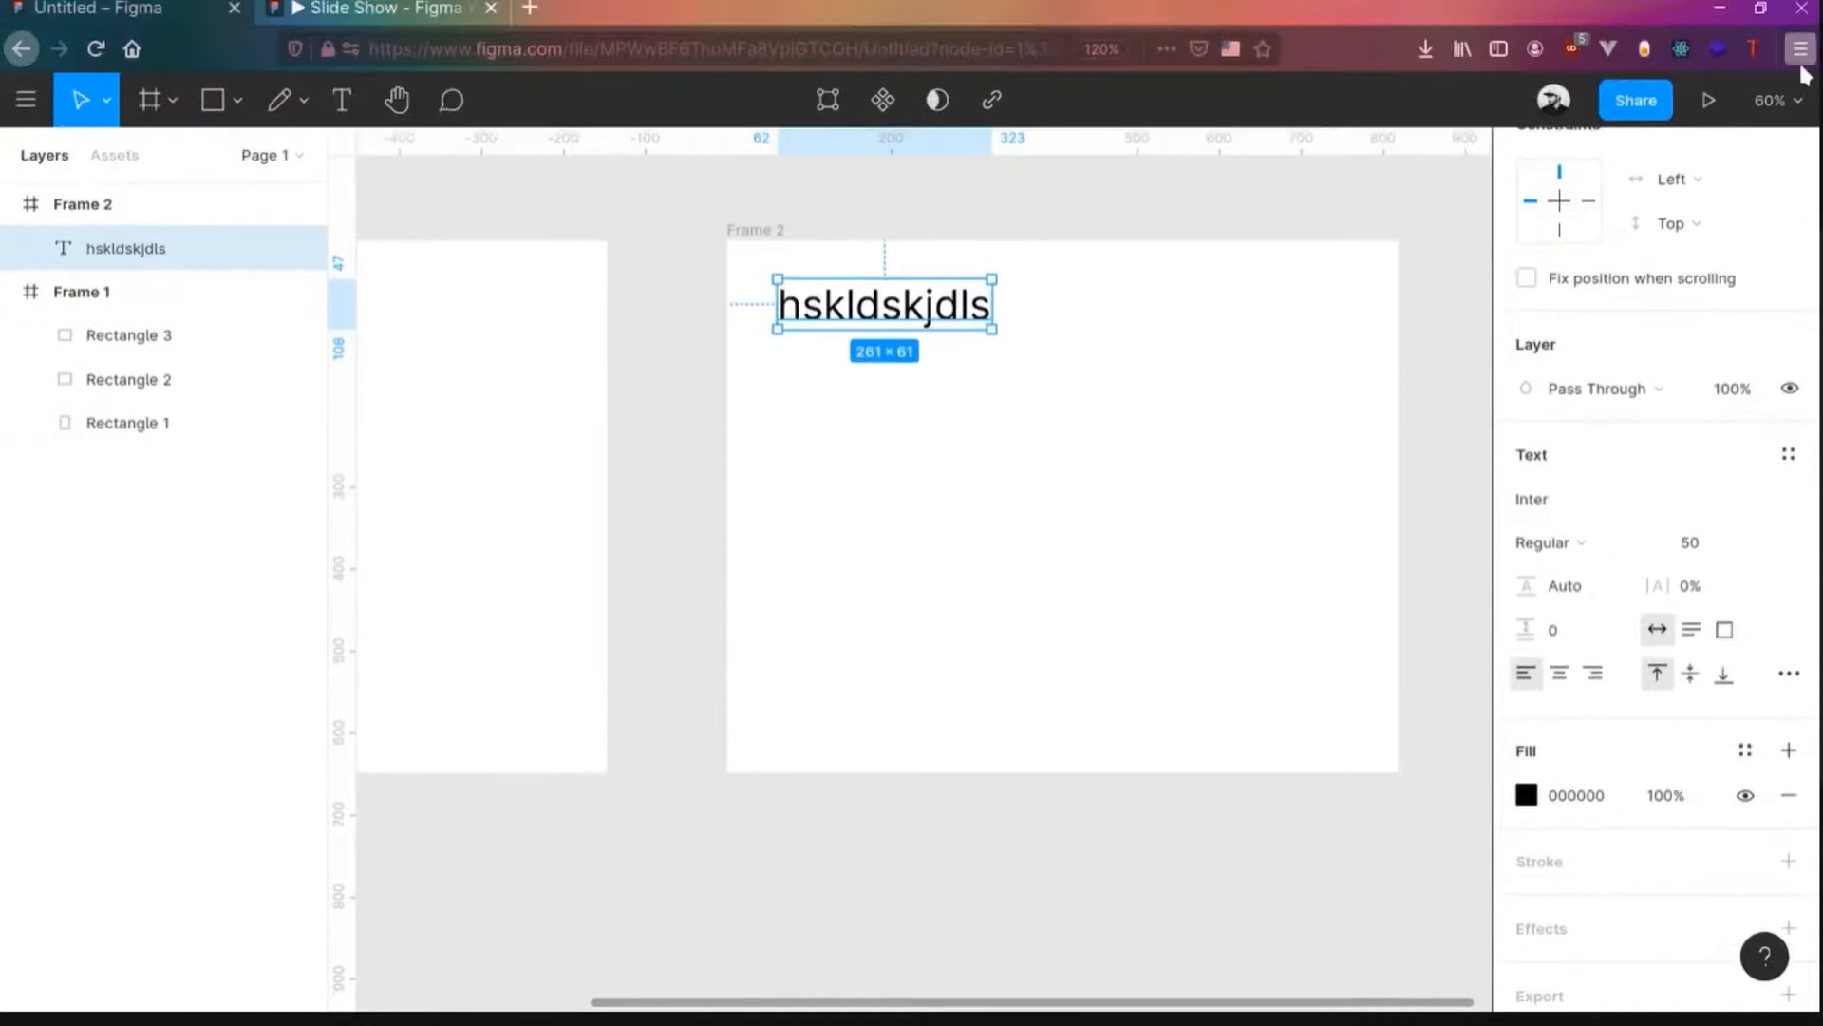
{"action": "left_click", "coordinate": [530, 9]}
{"action": "type", "text": "fonts.google.com"}
{"action": "key", "text": "Return"}
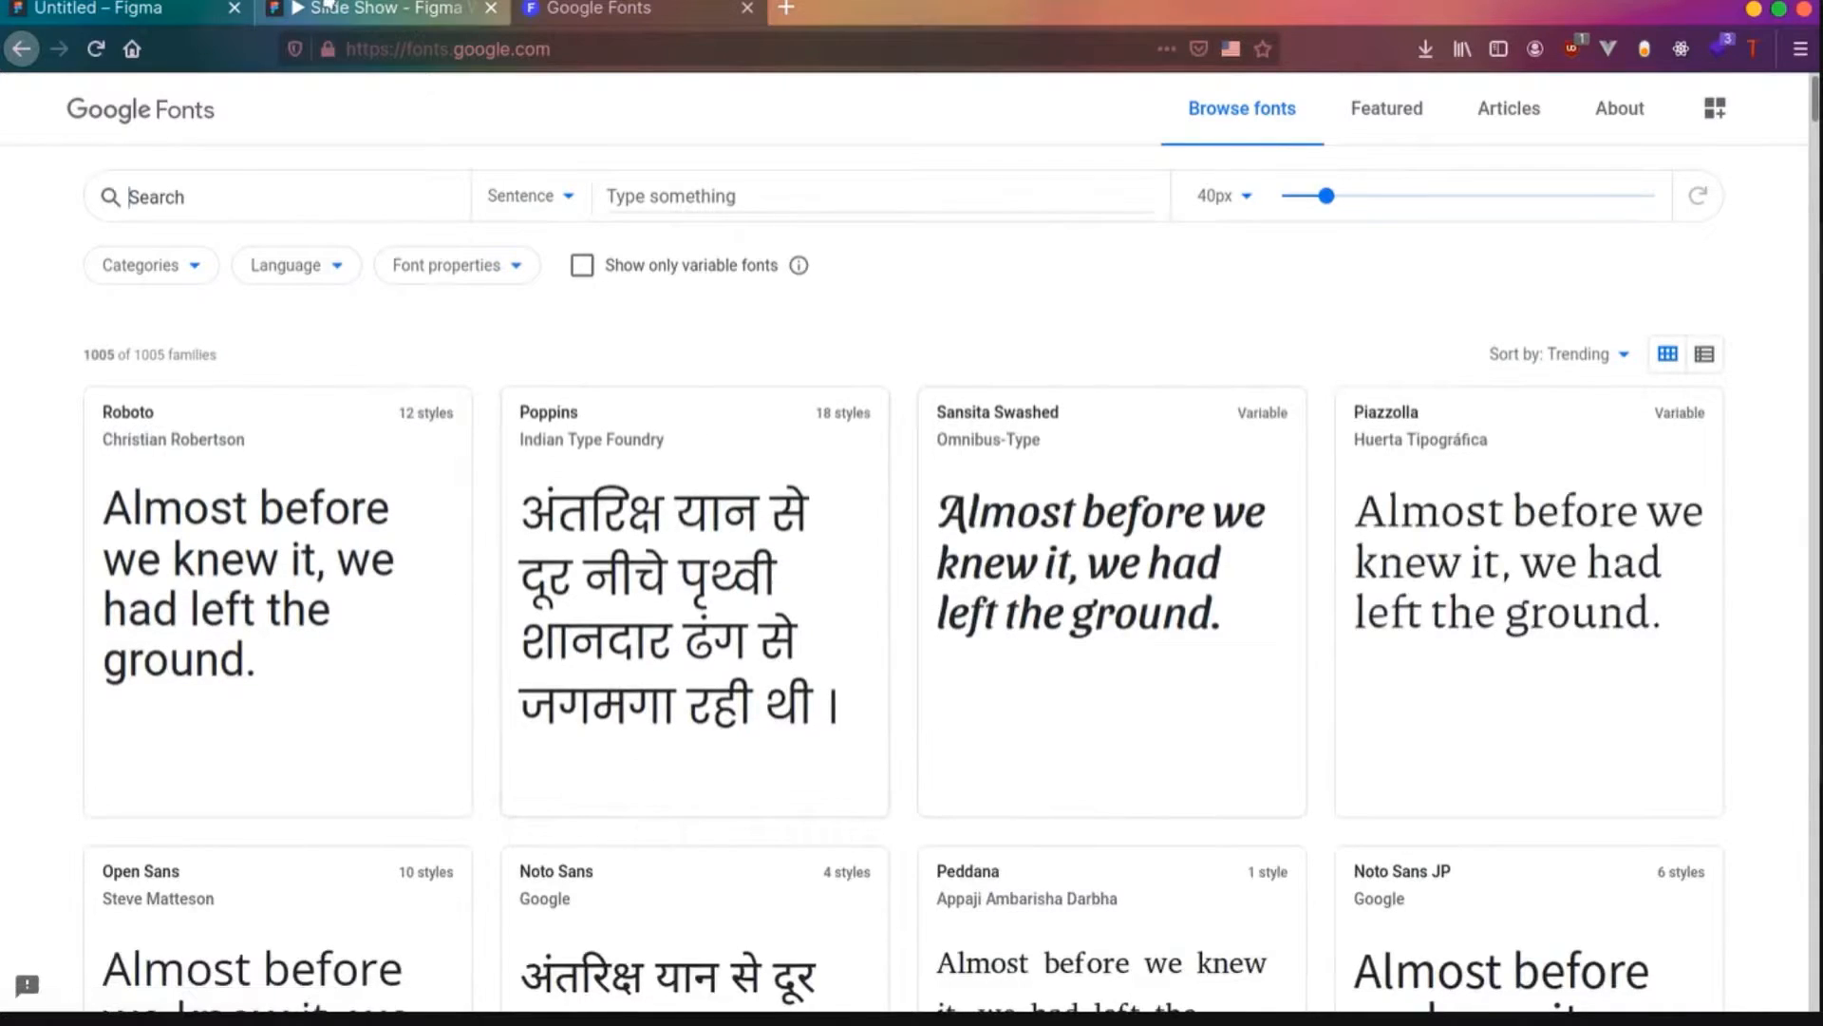
- Switch back to the untitled Figma file, browse the font families available for the selected text and close the list without choosing another
{"action": "left_click", "coordinate": [326, 7]}
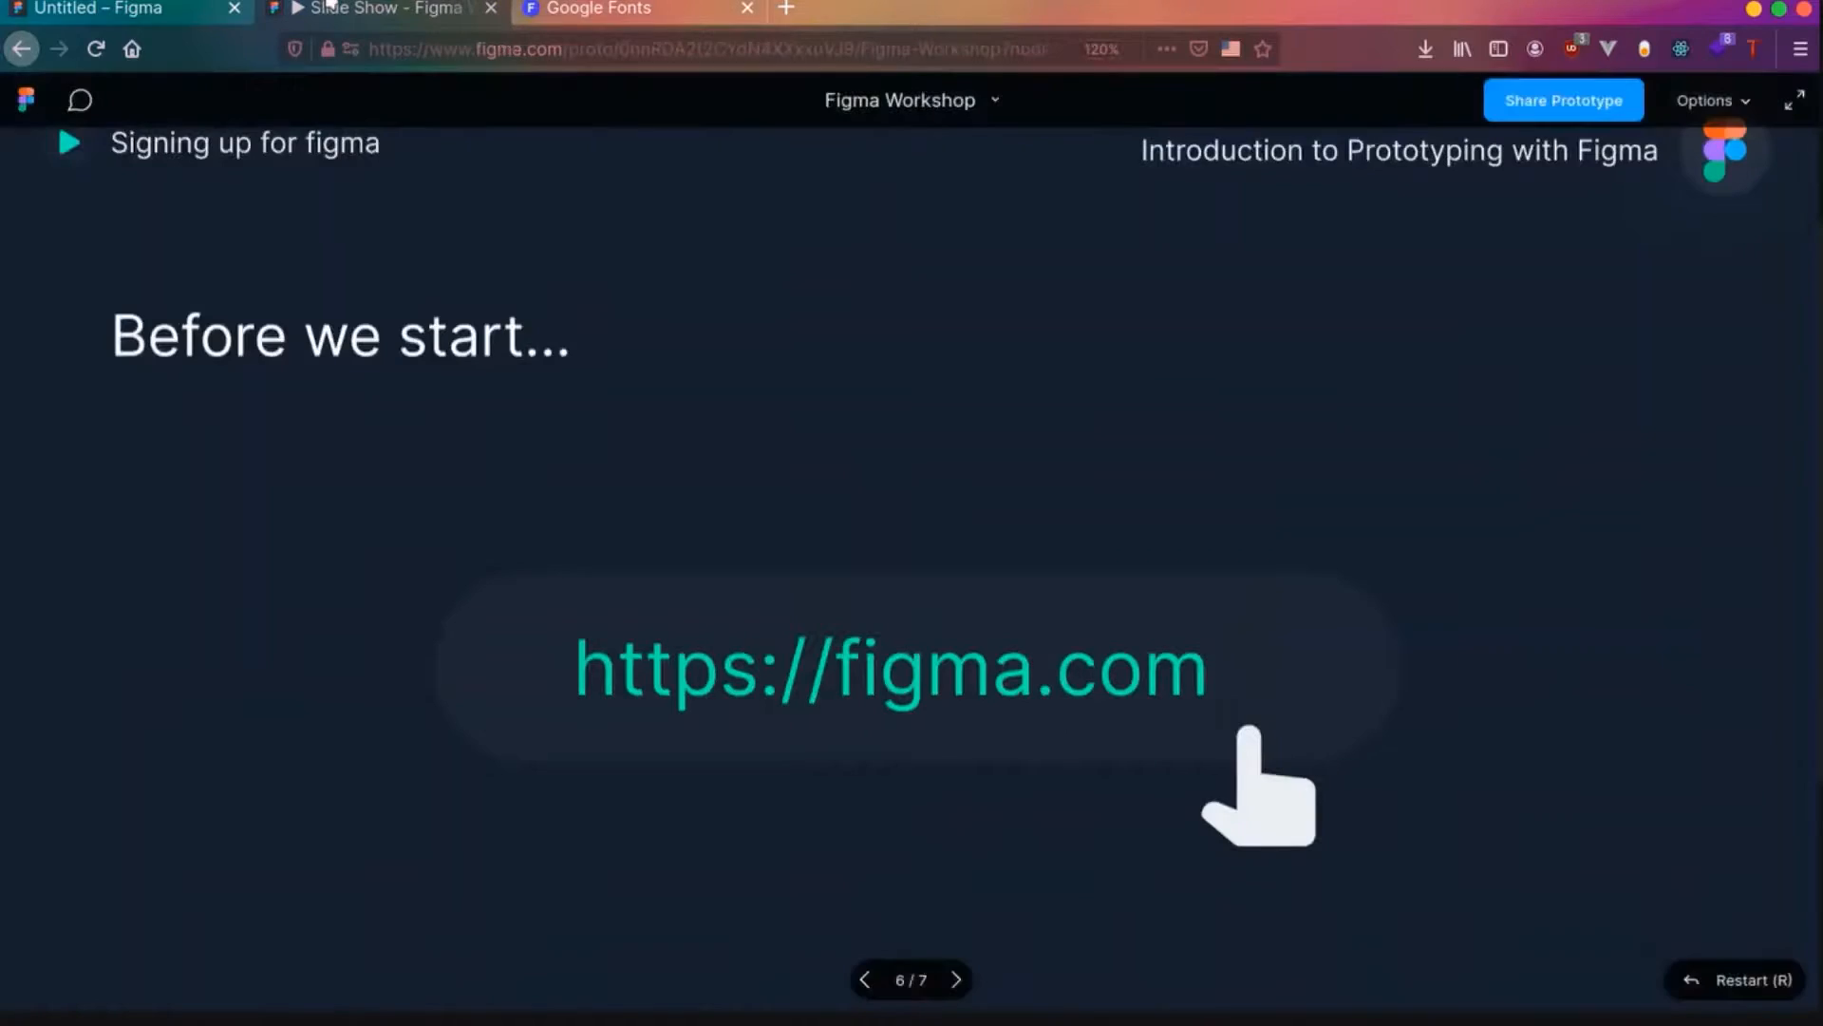
{"action": "left_click", "coordinate": [133, 7]}
{"action": "left_click", "coordinate": [1575, 500]}
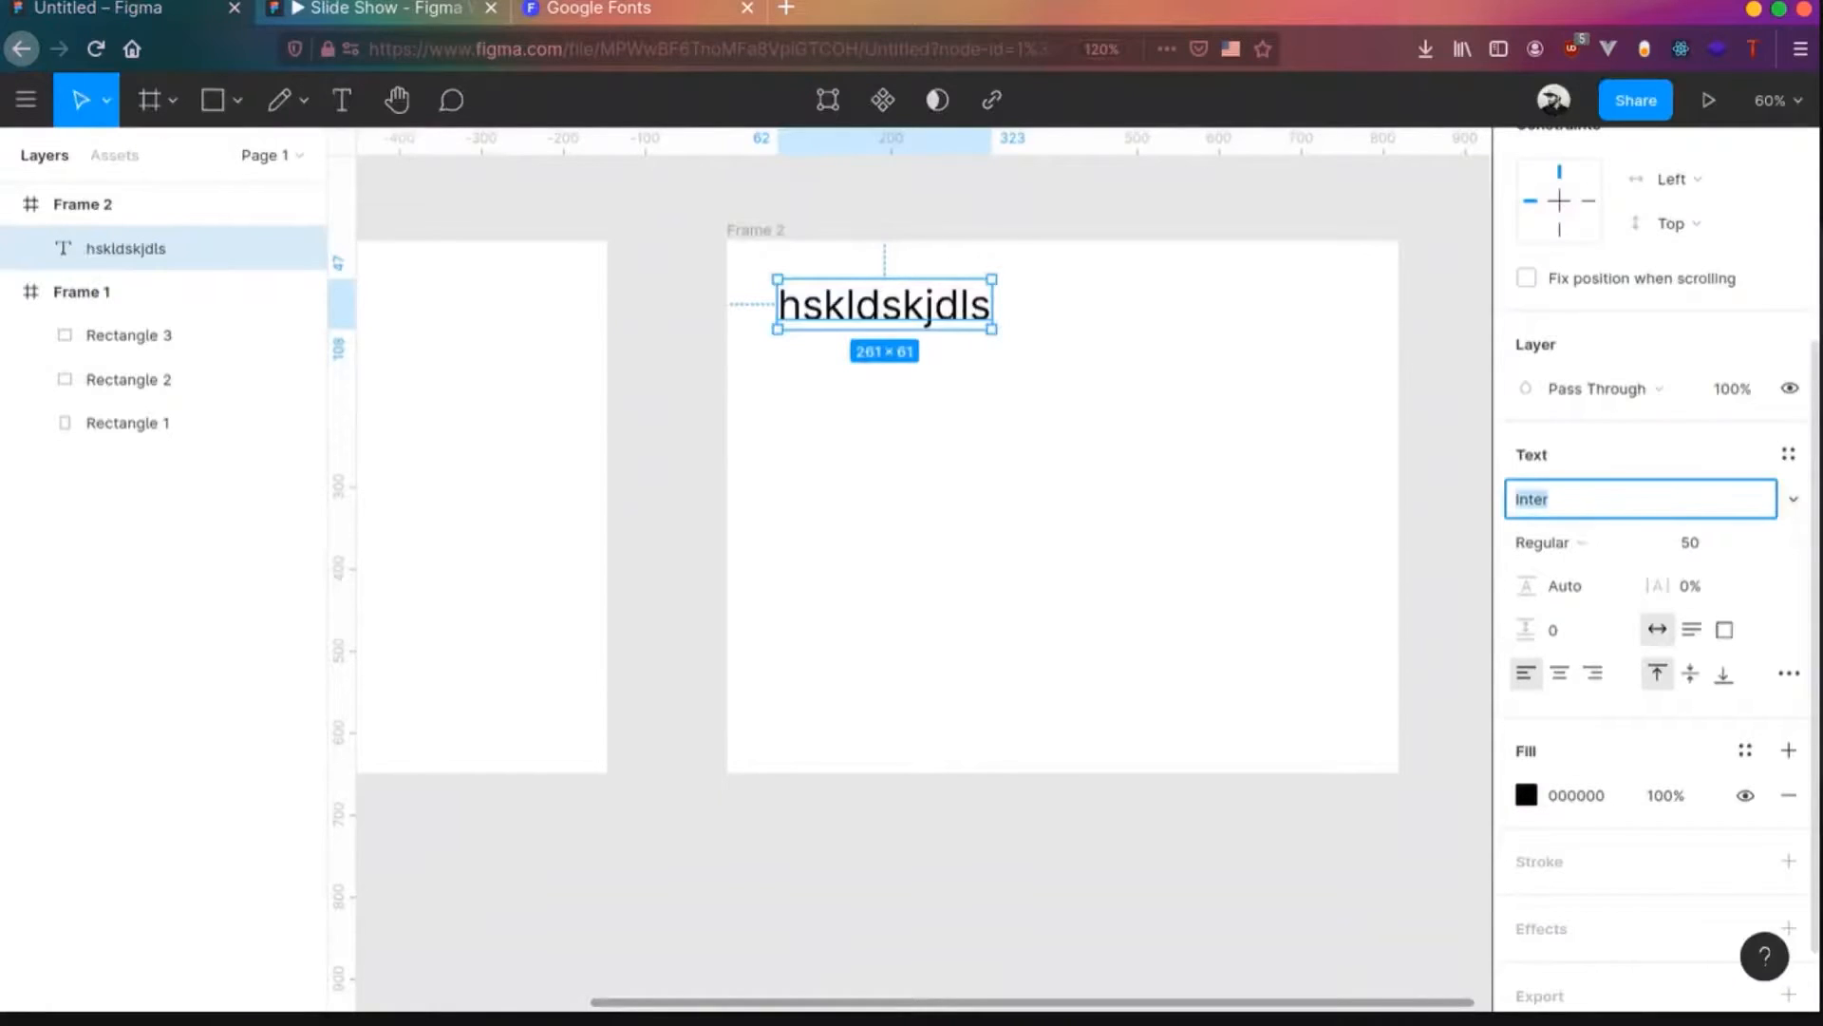
{"action": "left_click", "coordinate": [1793, 499]}
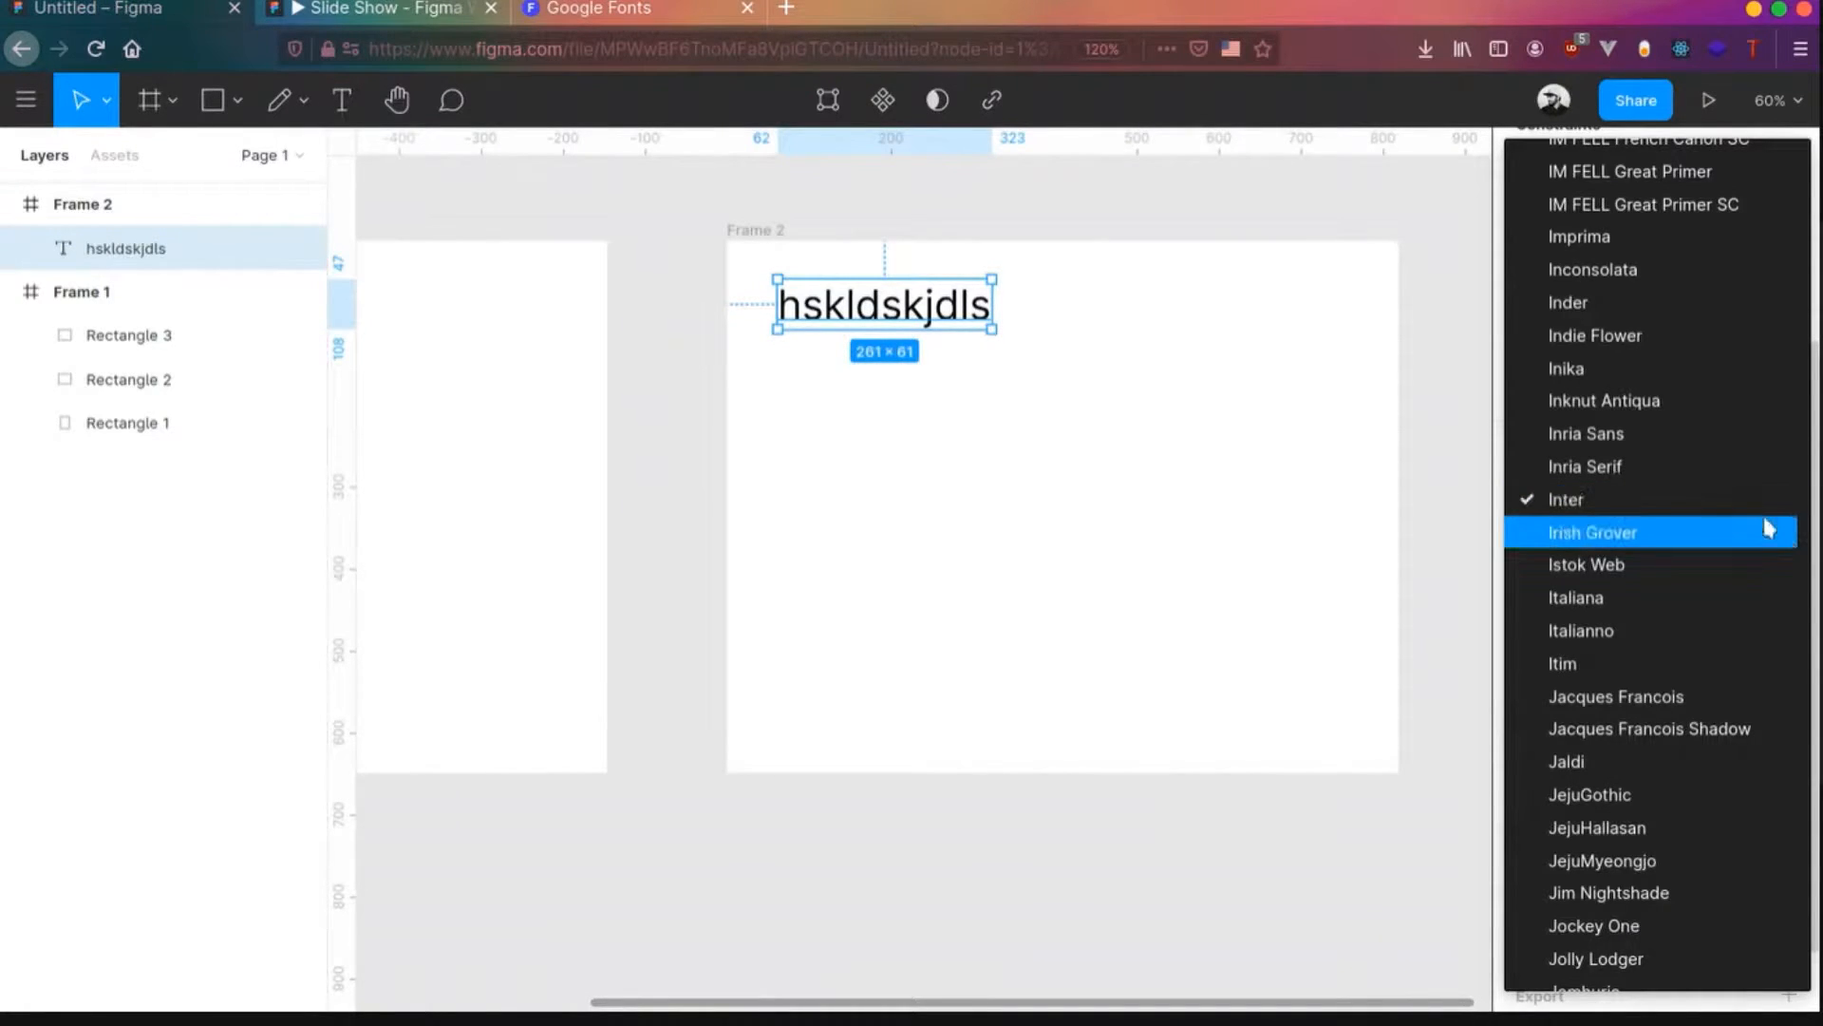
{"action": "scroll", "coordinate": [1696, 603], "scroll_direction": "up", "scroll_amount": 8}
{"action": "scroll", "coordinate": [1699, 613], "scroll_direction": "up", "scroll_amount": 8}
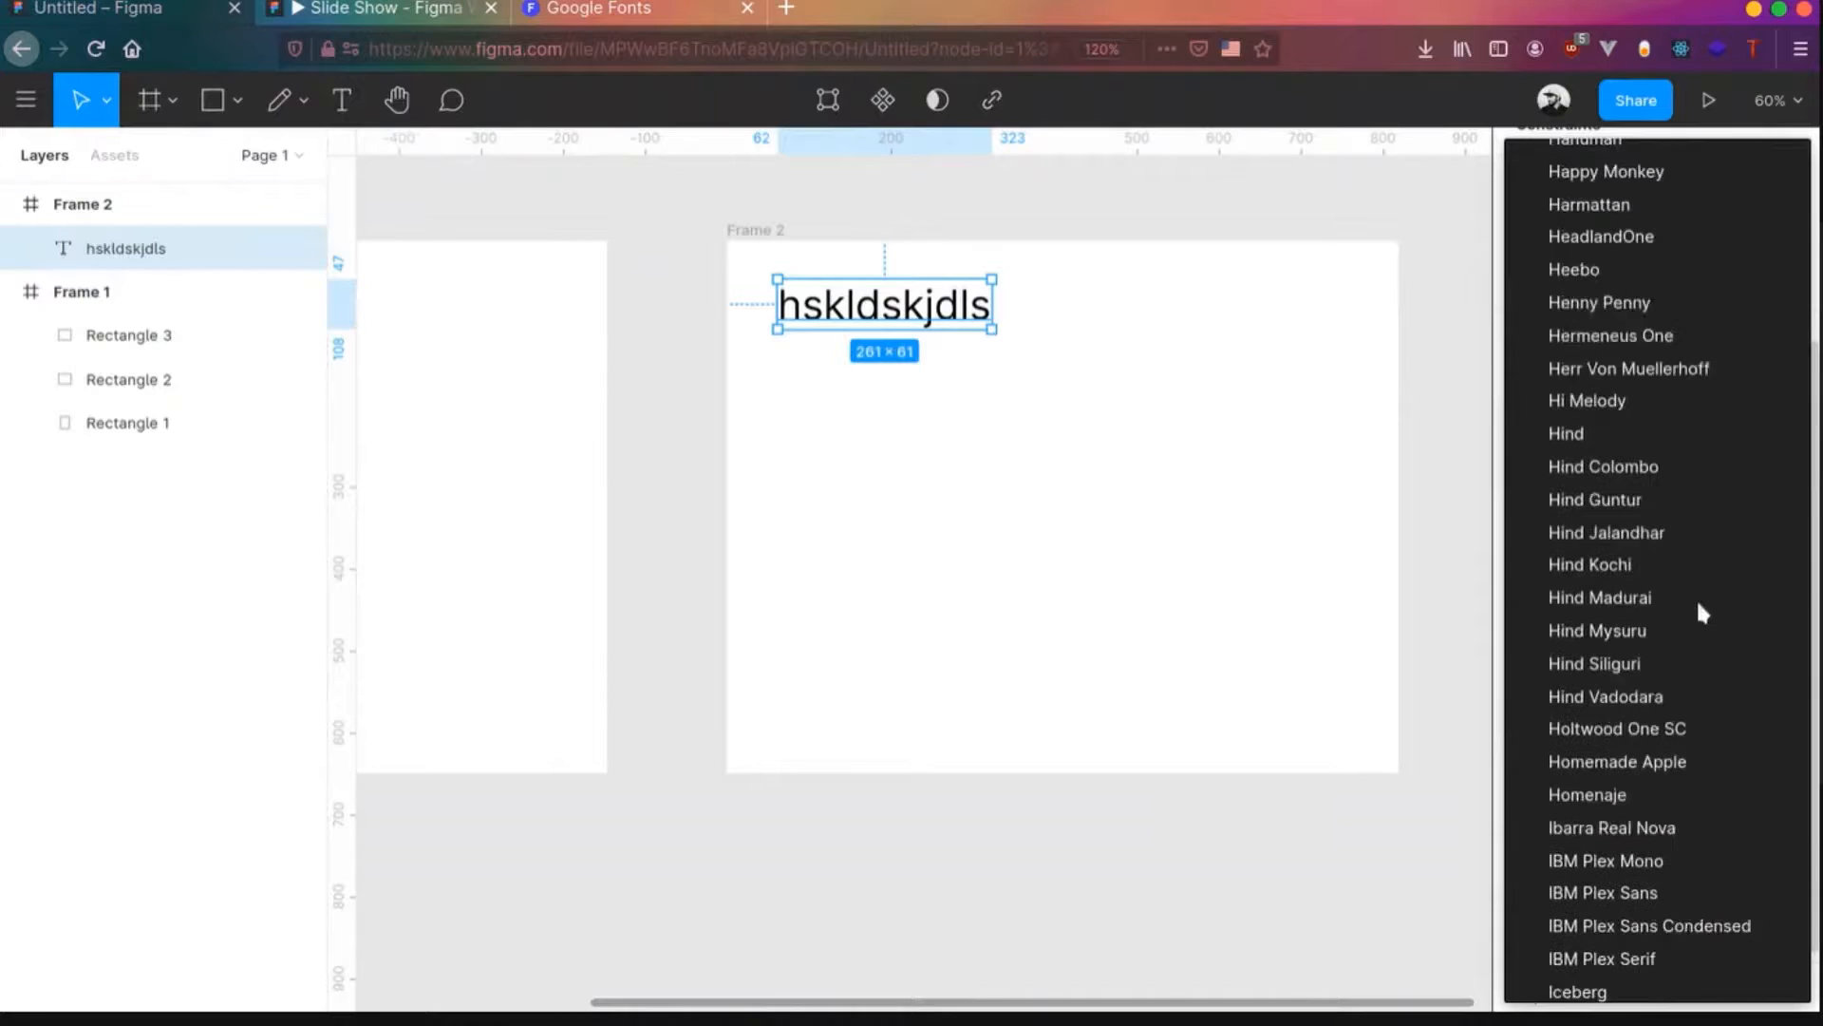
{"action": "scroll", "coordinate": [1696, 617], "scroll_direction": "down", "scroll_amount": 8}
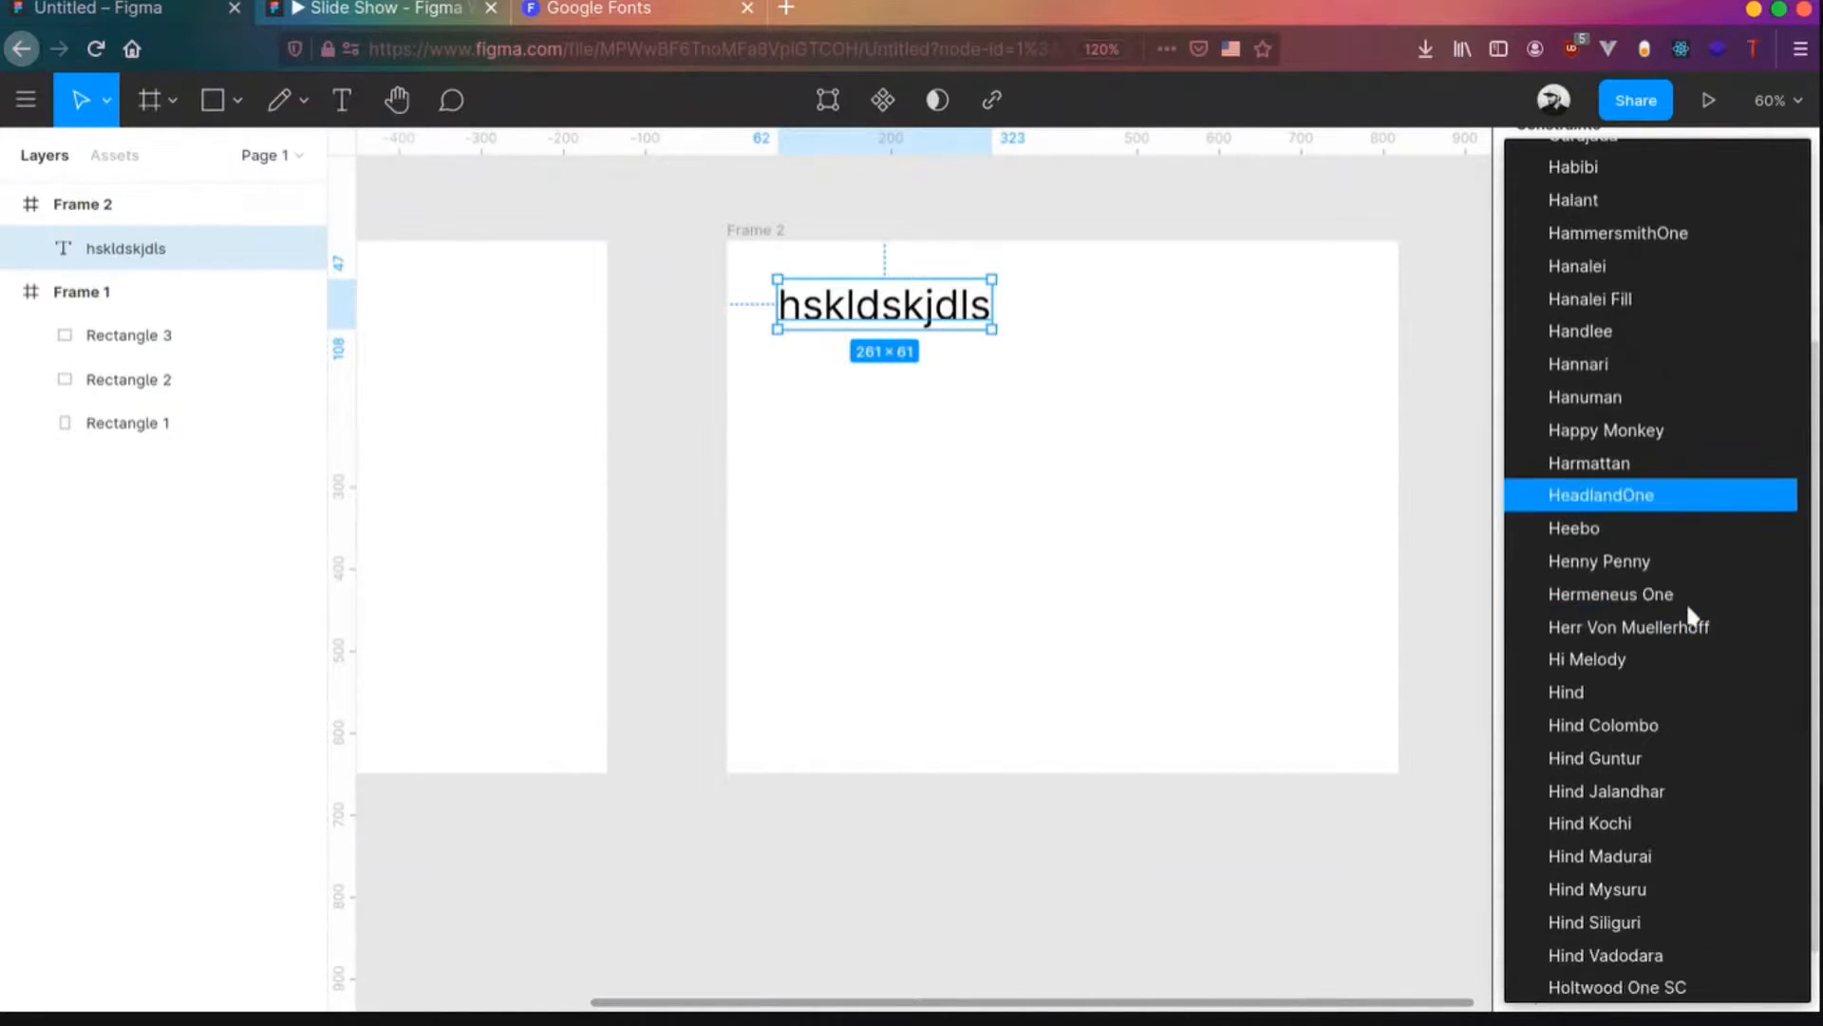
{"action": "scroll", "coordinate": [1691, 619], "scroll_direction": "down", "scroll_amount": 10}
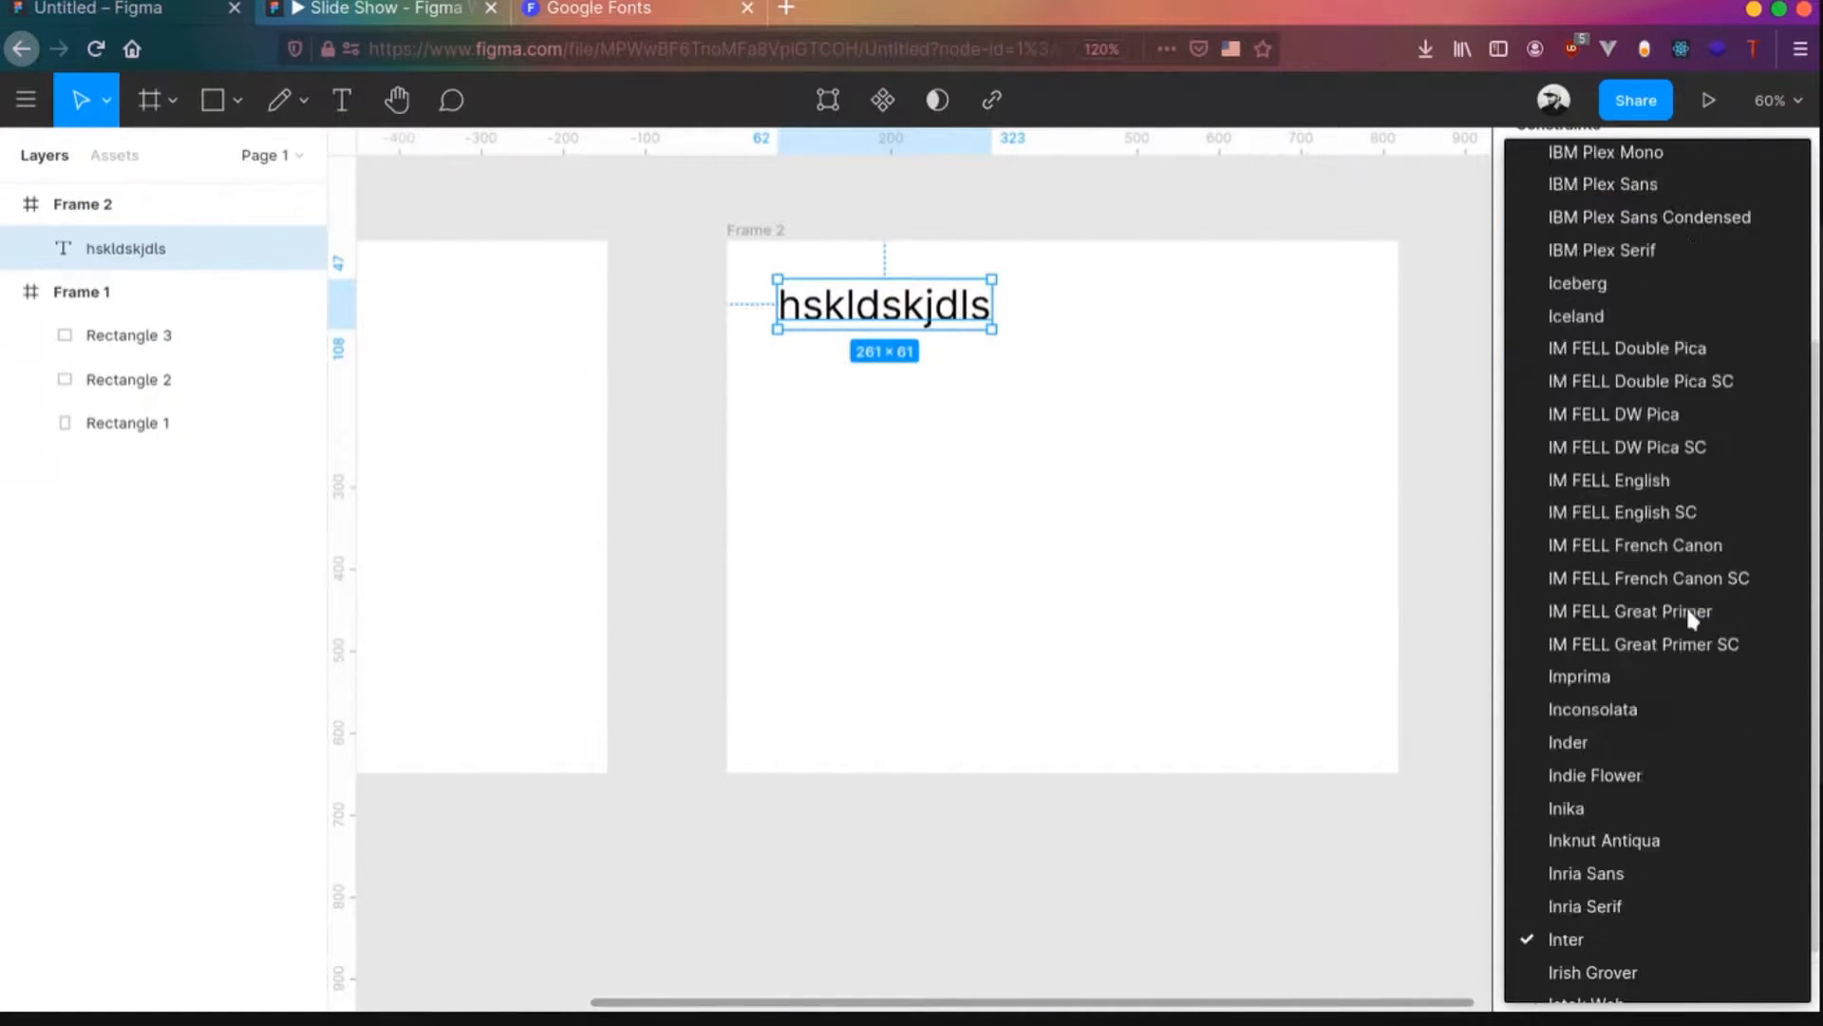
{"action": "scroll", "coordinate": [1681, 607], "scroll_direction": "down", "scroll_amount": 10}
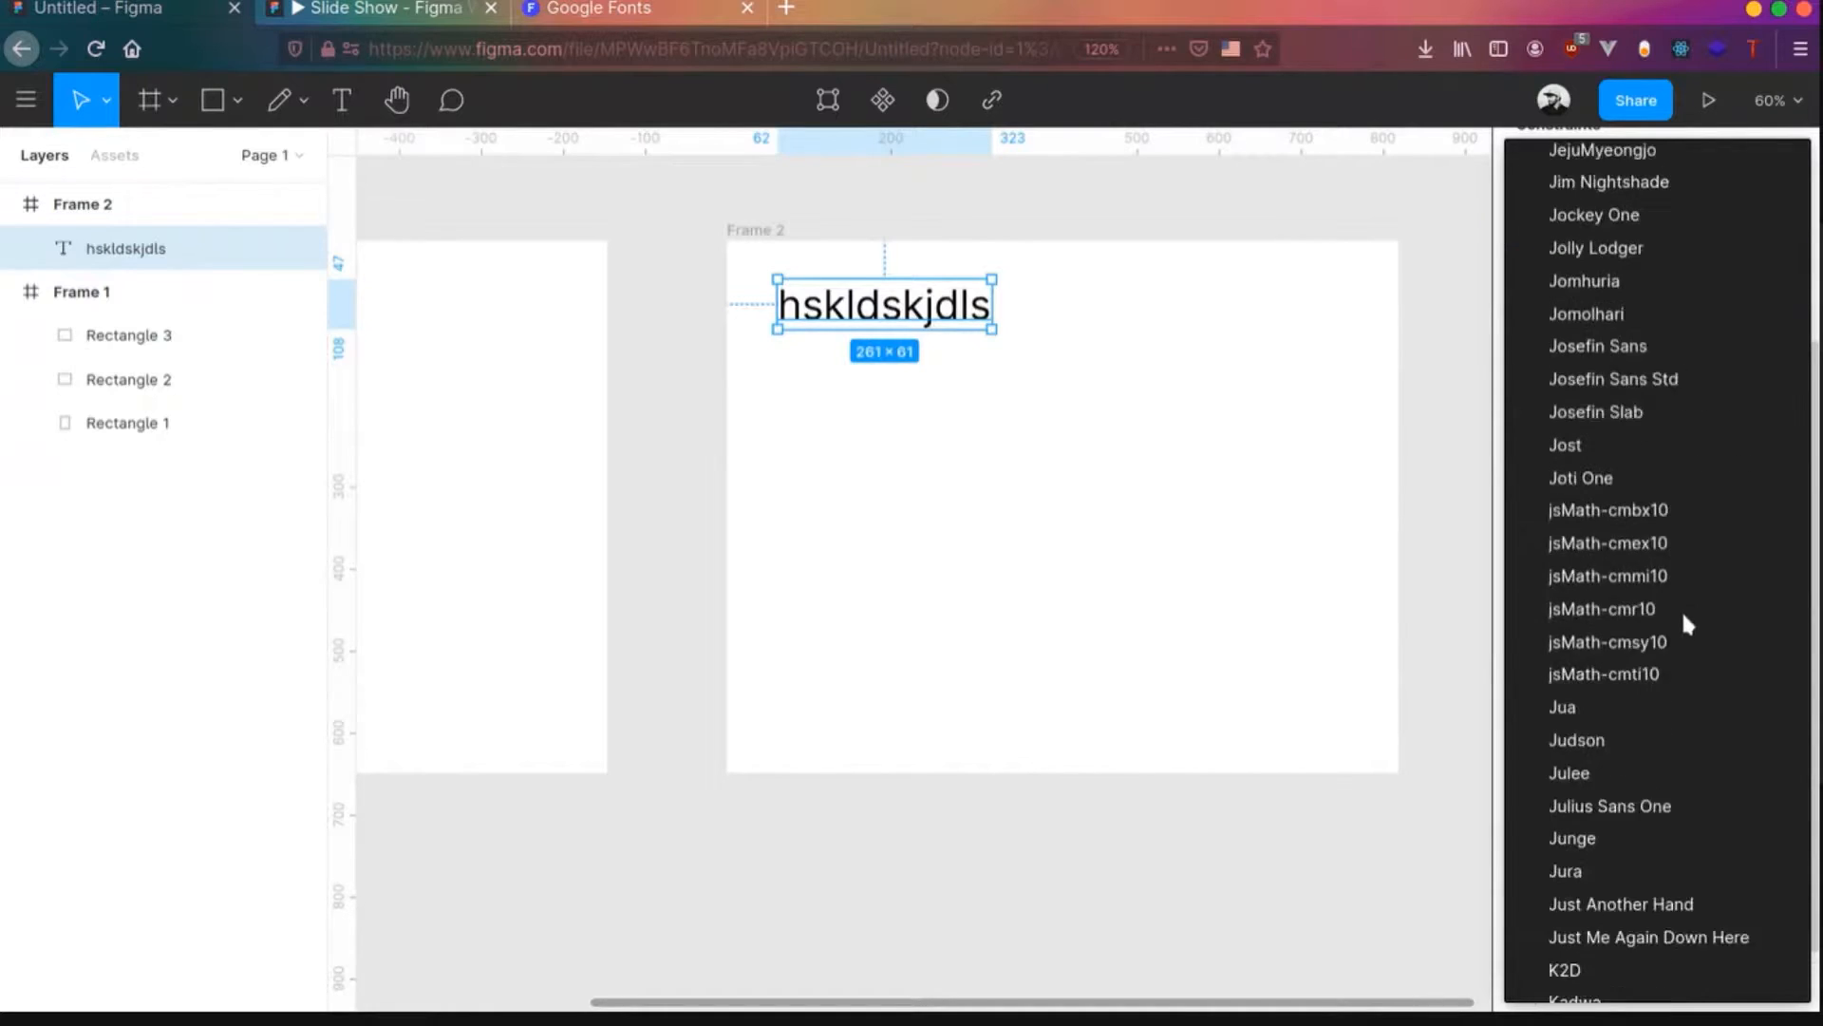
{"action": "scroll", "coordinate": [1688, 618], "scroll_direction": "down", "scroll_amount": 5}
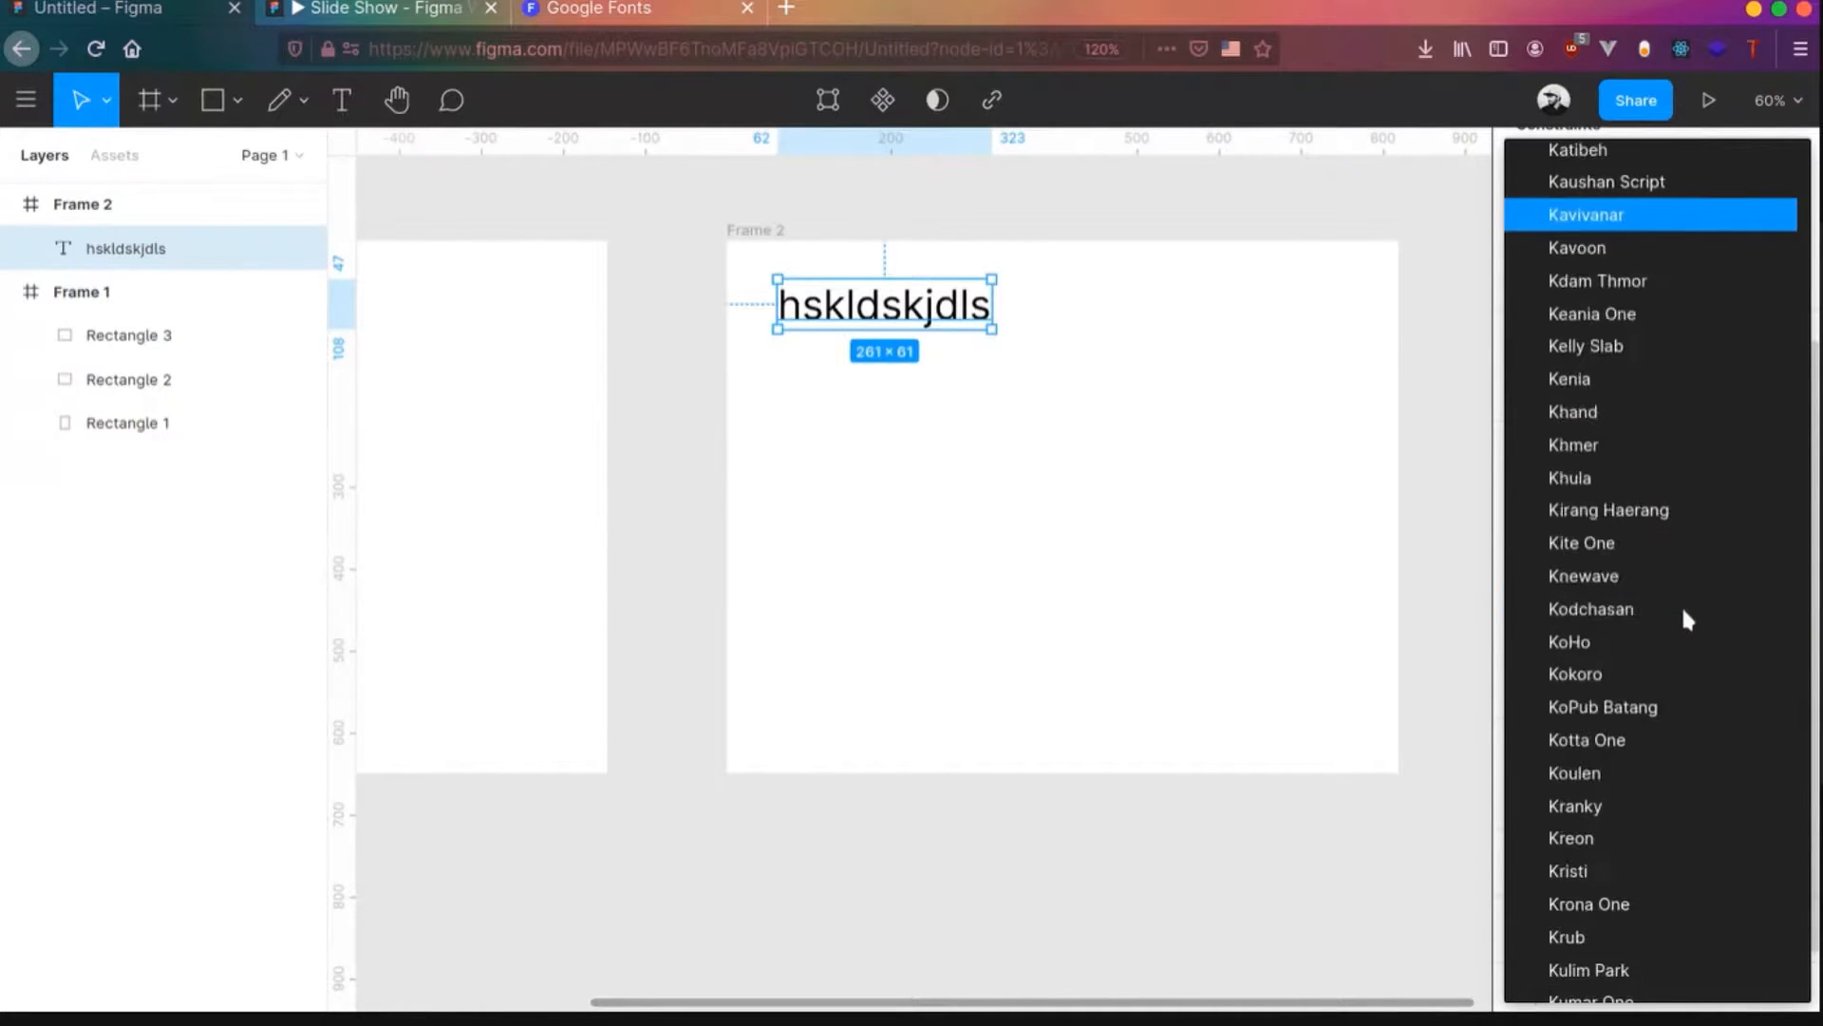
{"action": "left_click", "coordinate": [1279, 832]}
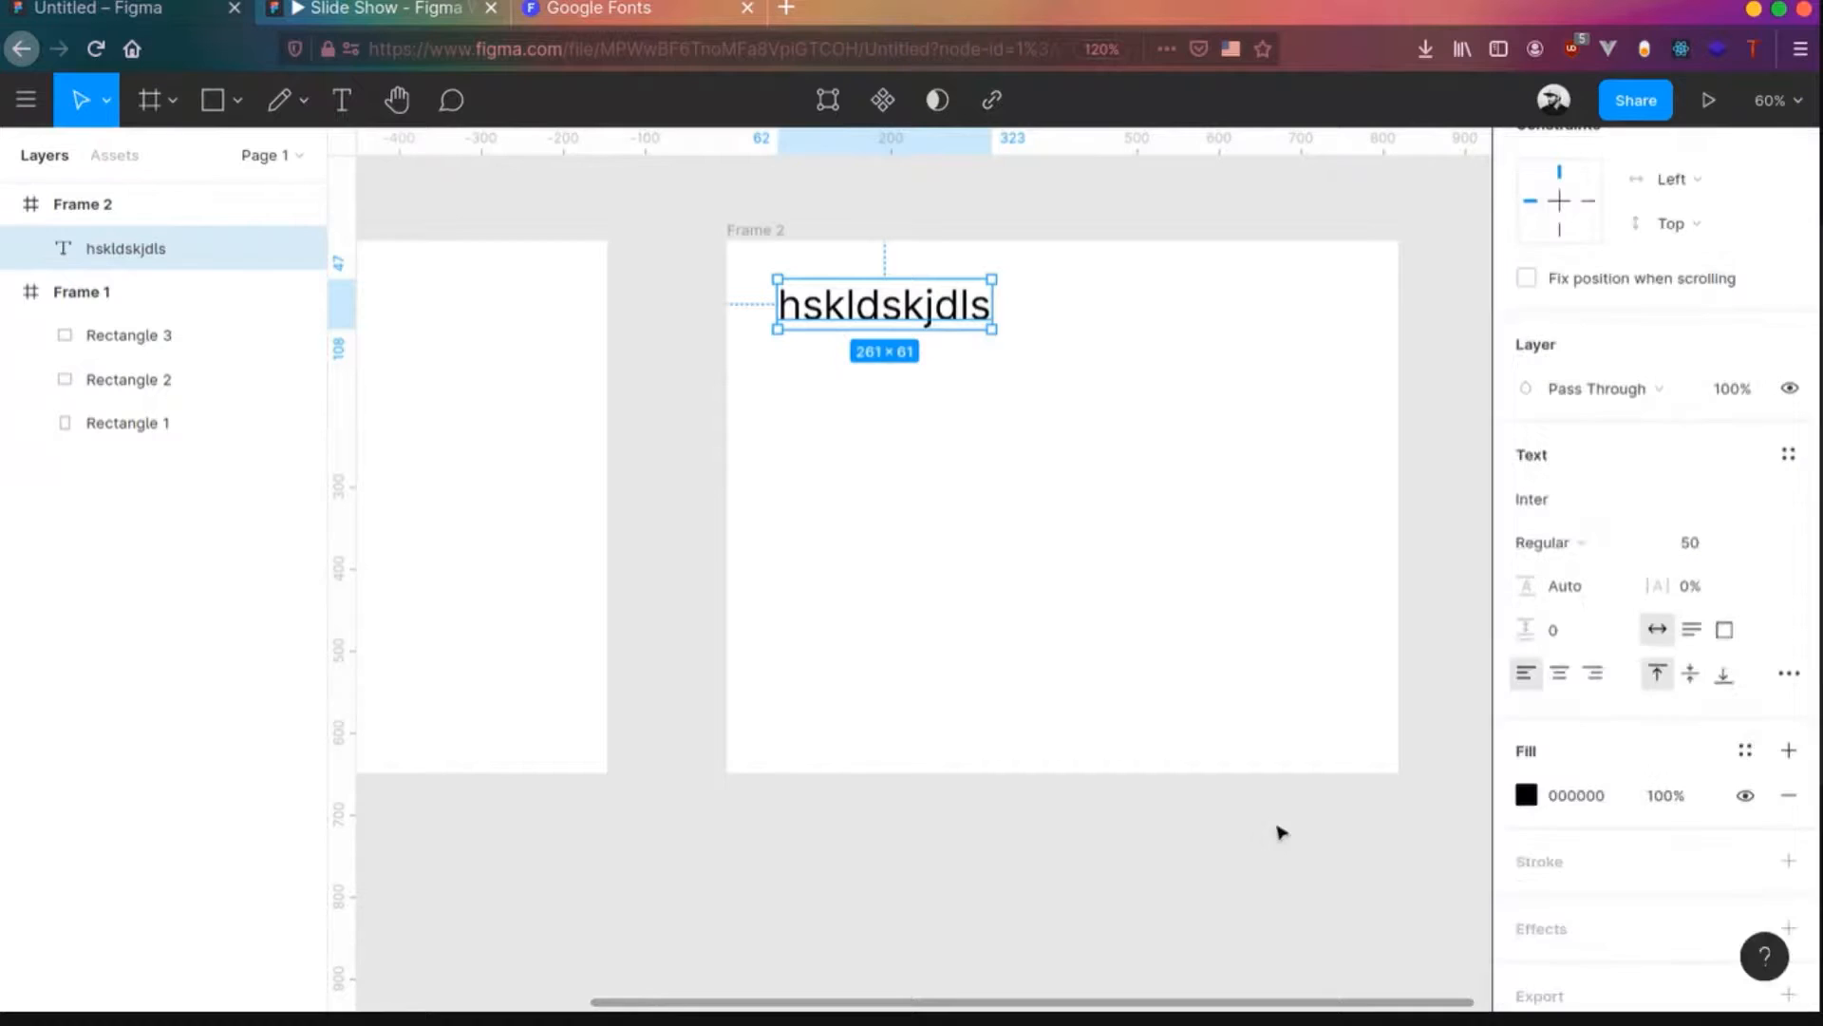
- Set the text's weight to Medium, then try a line height of 126.5% and undo that line height change
{"action": "left_click", "coordinate": [1586, 564]}
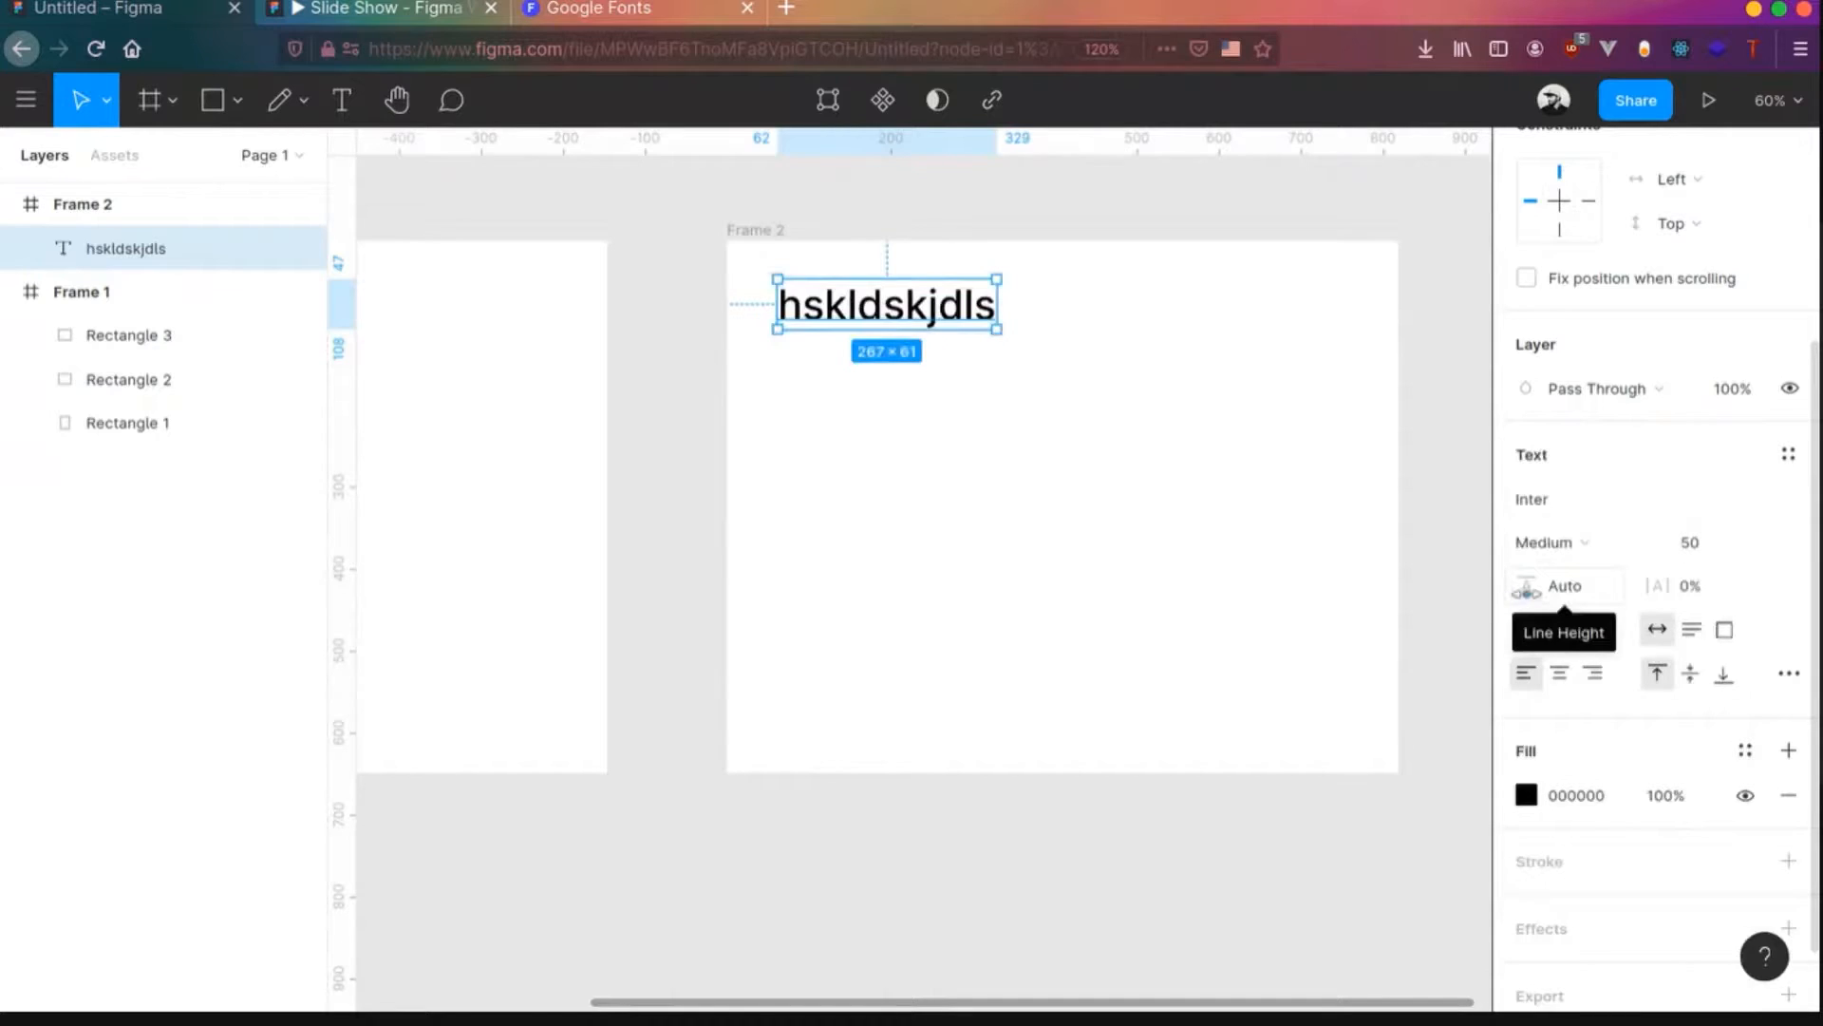
{"action": "mouse_move", "coordinate": [1526, 591]}
{"action": "left_mouse_down"}
{"action": "mouse_move", "coordinate": [1572, 590]}
{"action": "mouse_move", "coordinate": [1516, 592]}
{"action": "left_mouse_up"}
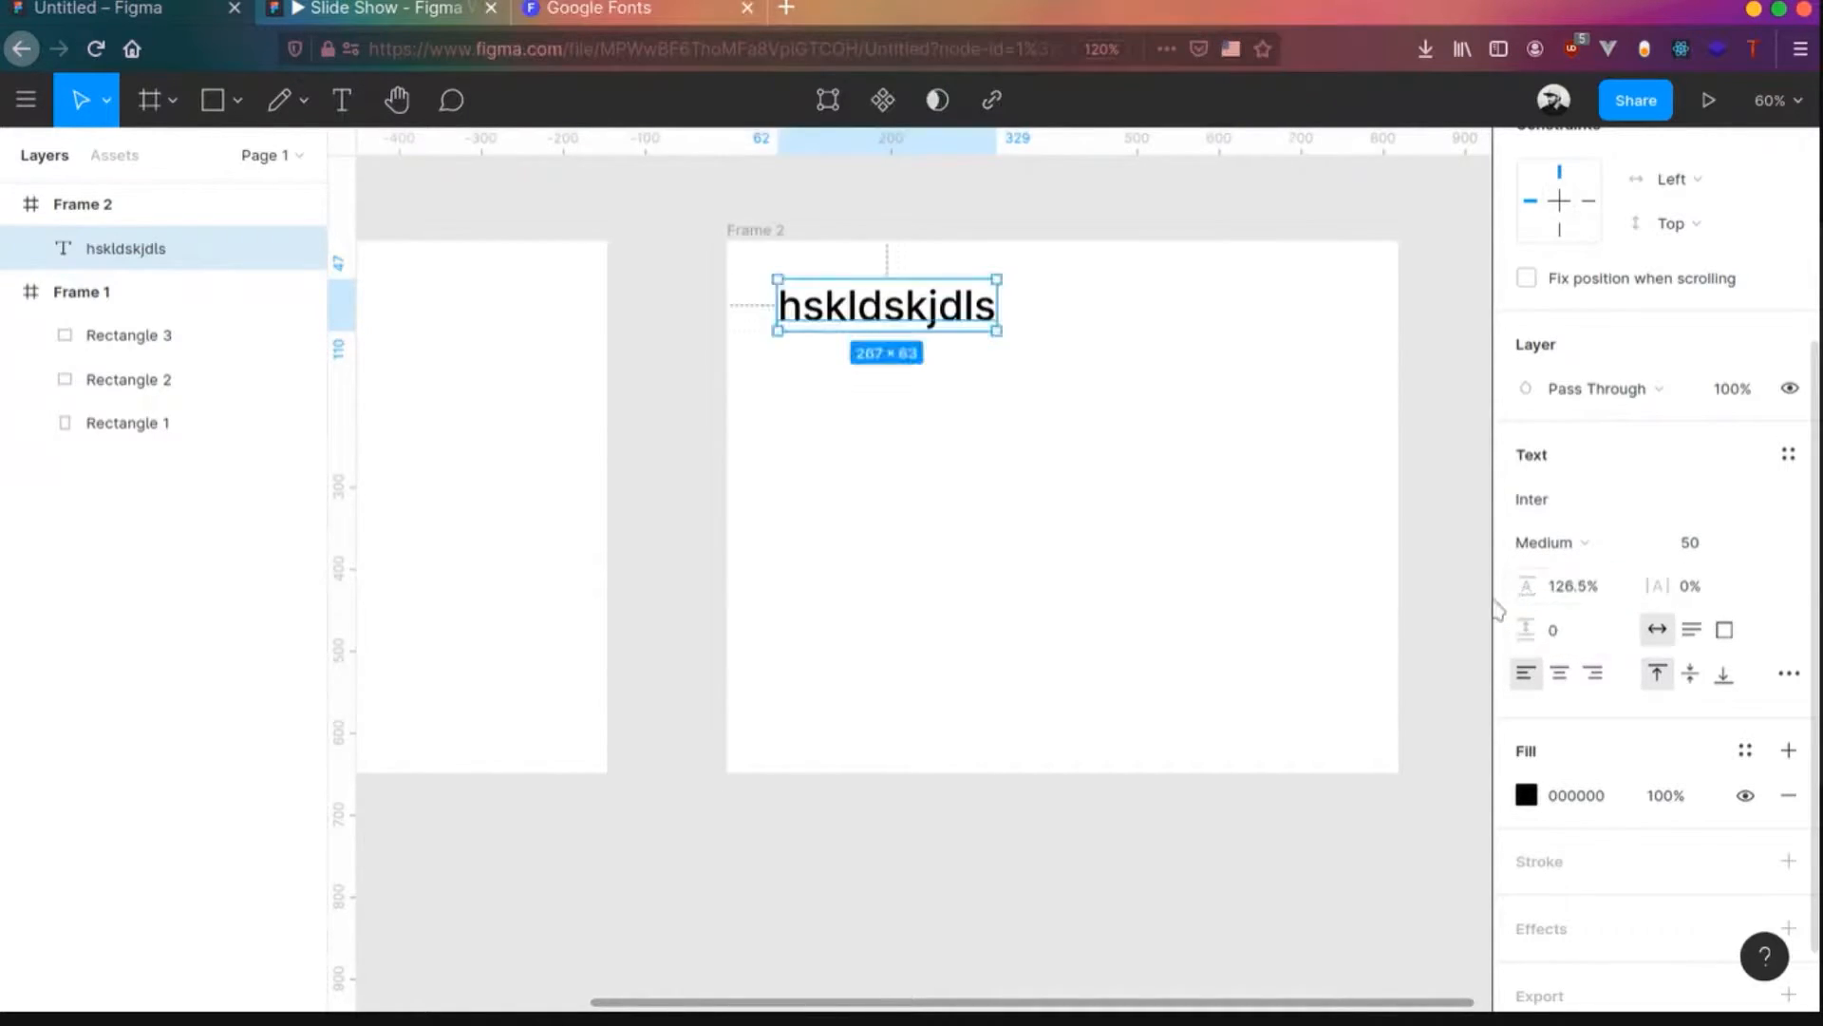
{"action": "key", "text": "ctrl+z"}
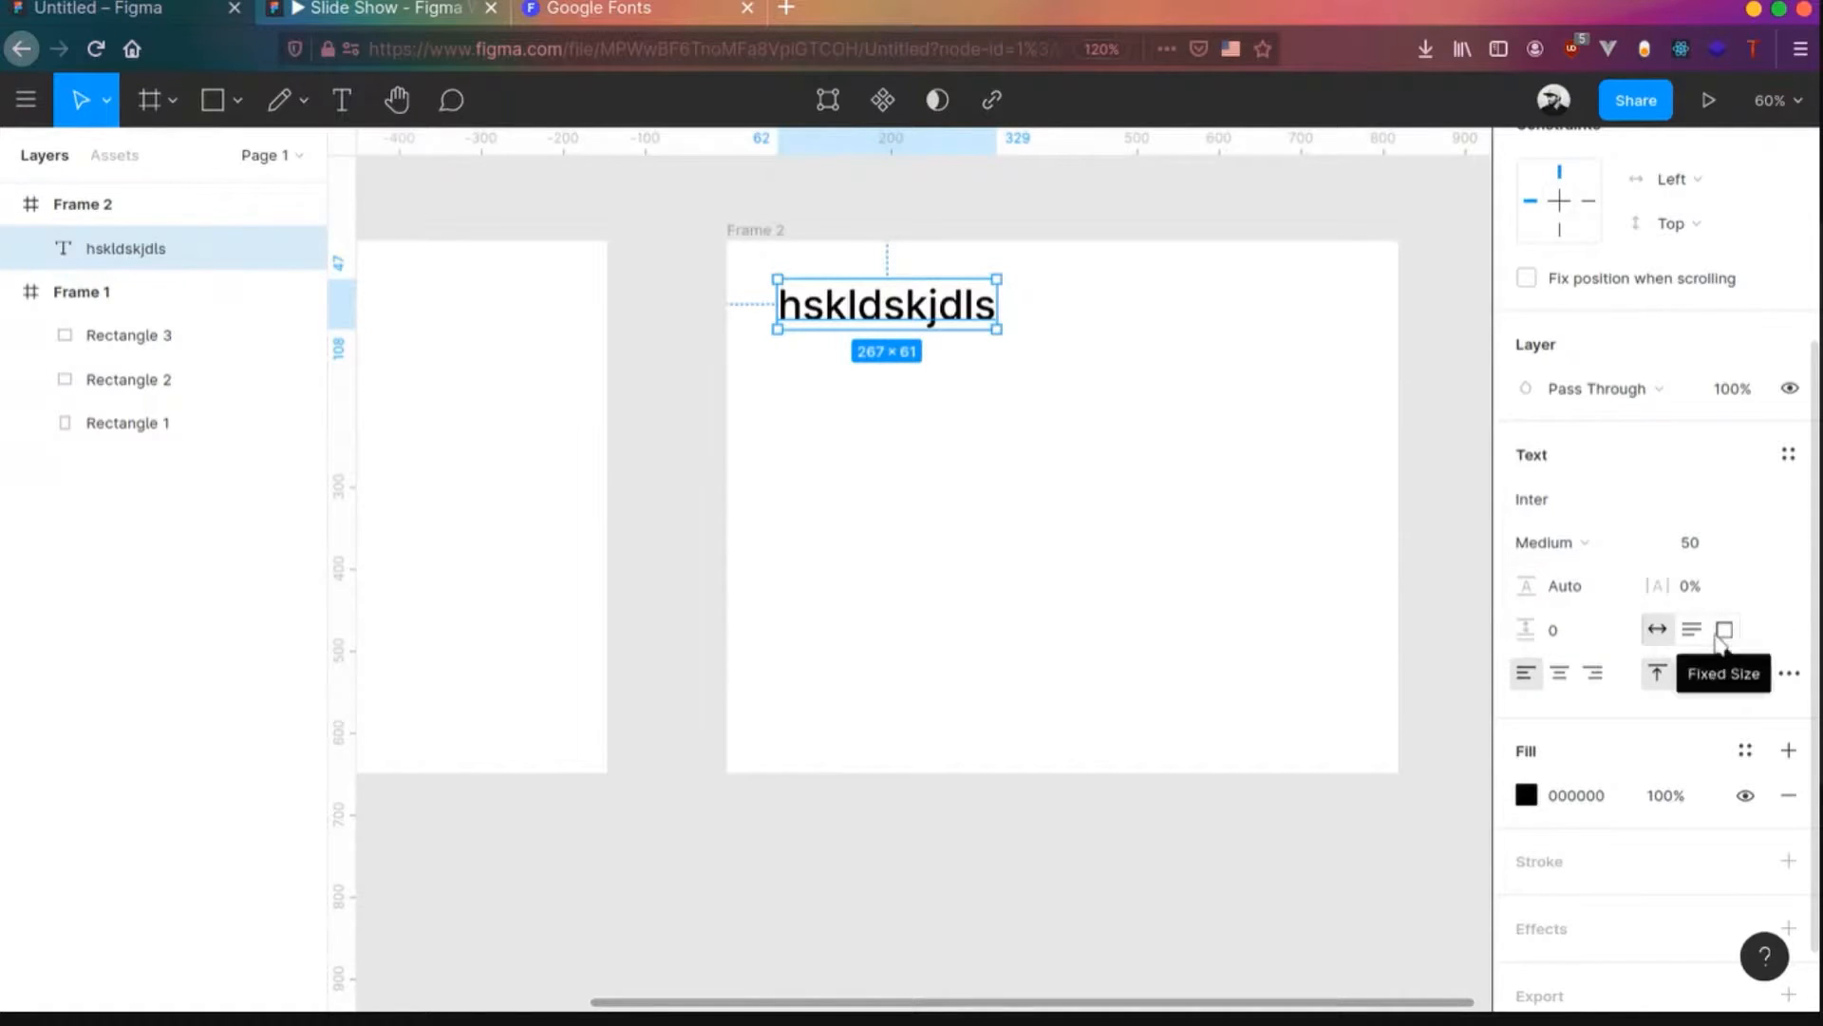
- Align the text to the right and enlarge its text box to about 678 × 173
{"action": "left_click", "coordinate": [1565, 677]}
{"action": "left_click", "coordinate": [1596, 672]}
{"action": "left_click_drag", "start_coordinate": [996, 328], "coordinate": [1334, 421]}
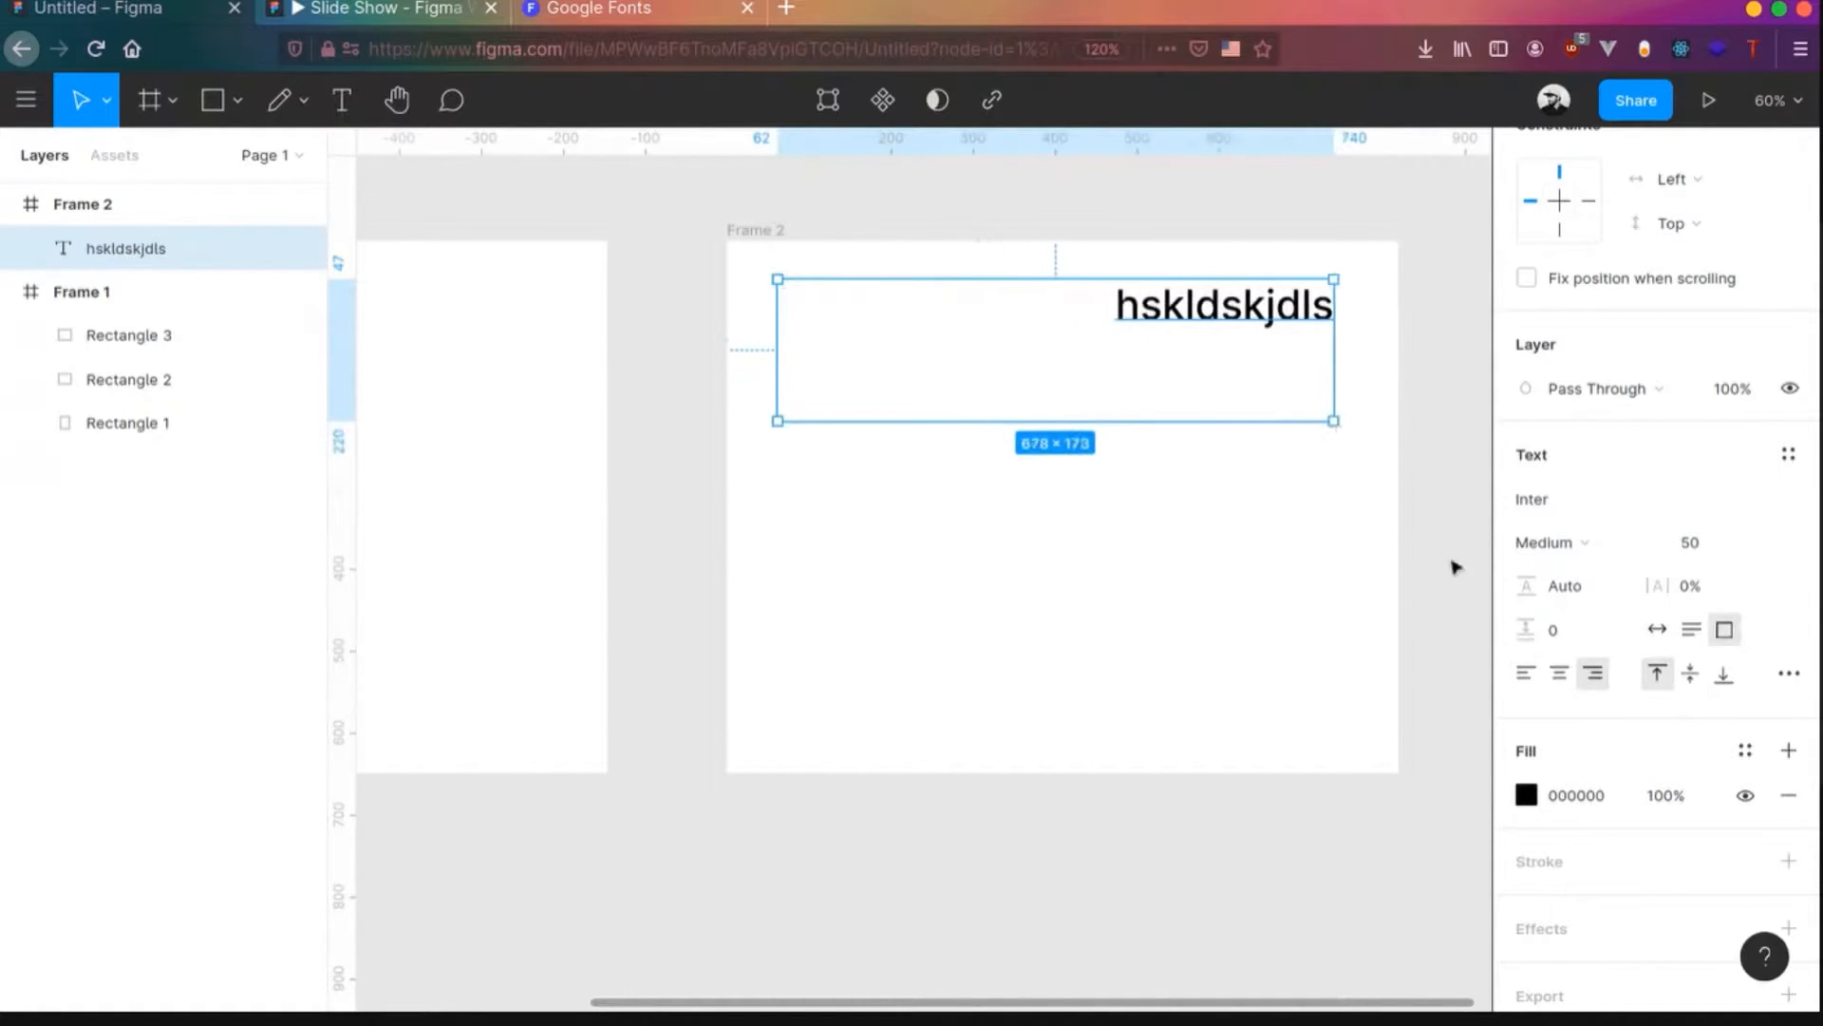
- Try left and centre text alignment, plus middle, bottom and top vertical alignment, within the enlarged text box
{"action": "left_click", "coordinate": [1526, 674]}
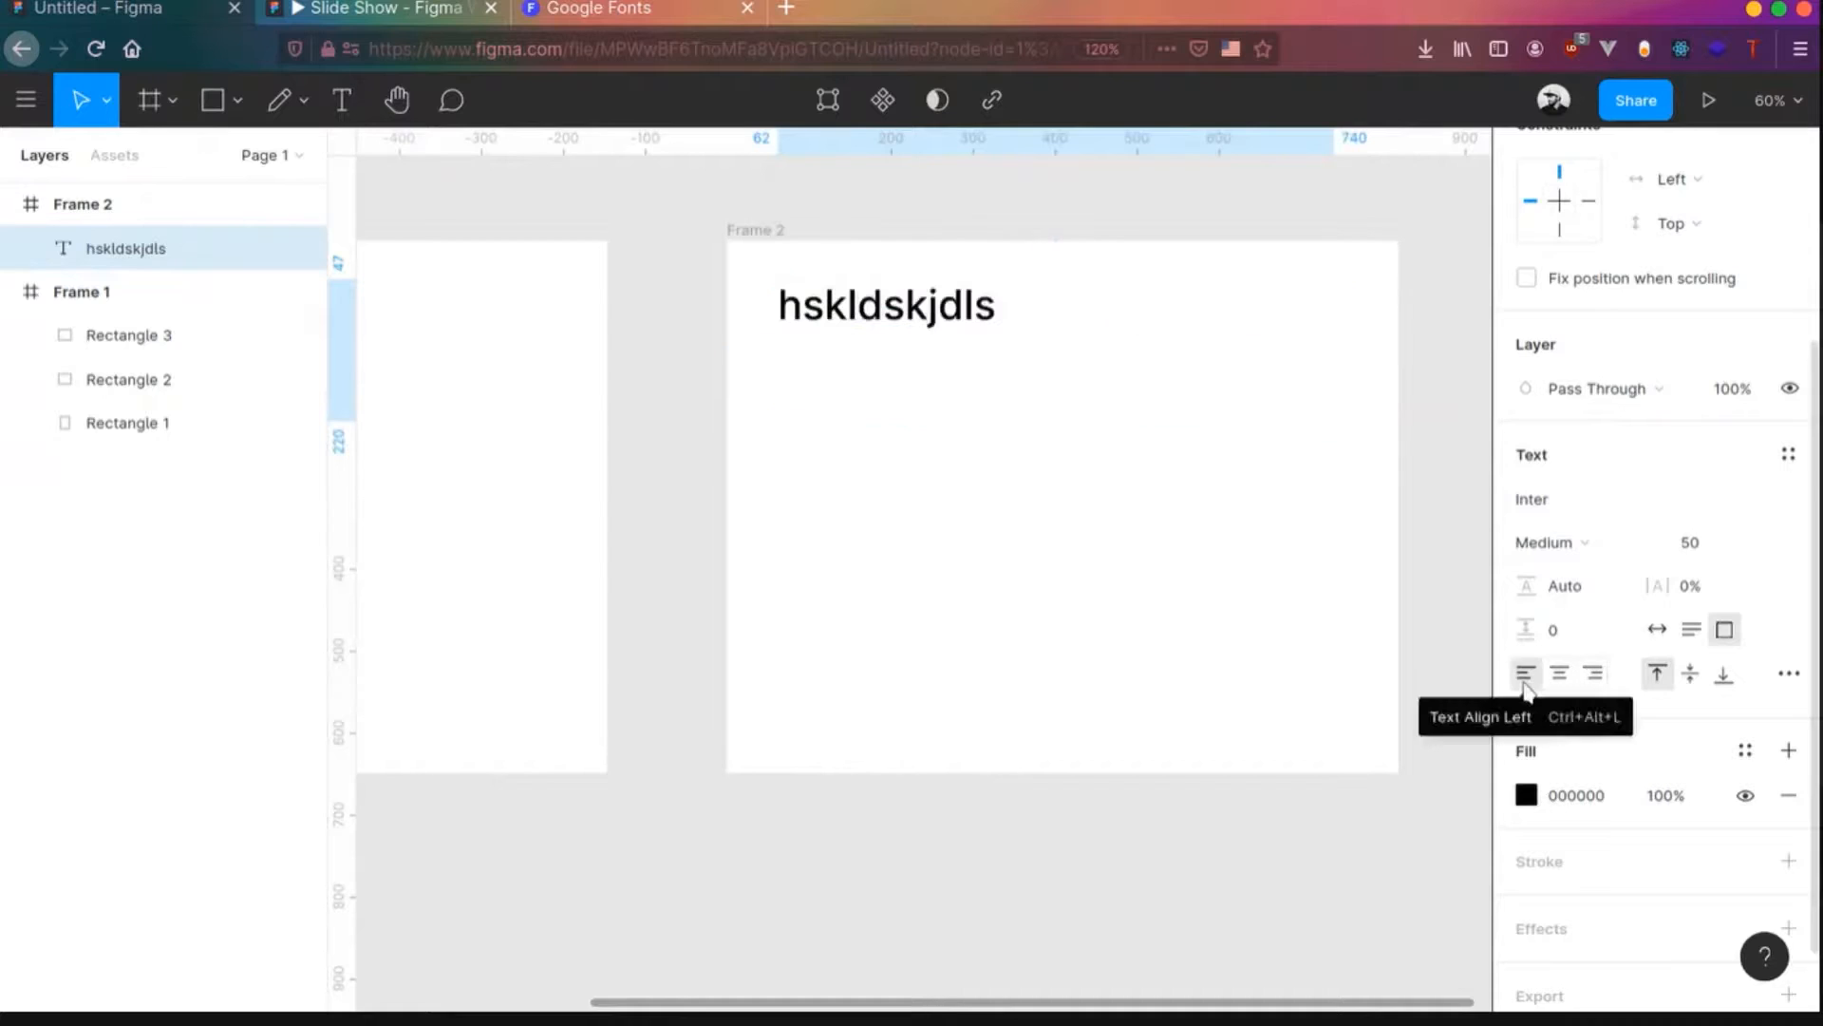
{"action": "left_click", "coordinate": [1559, 674]}
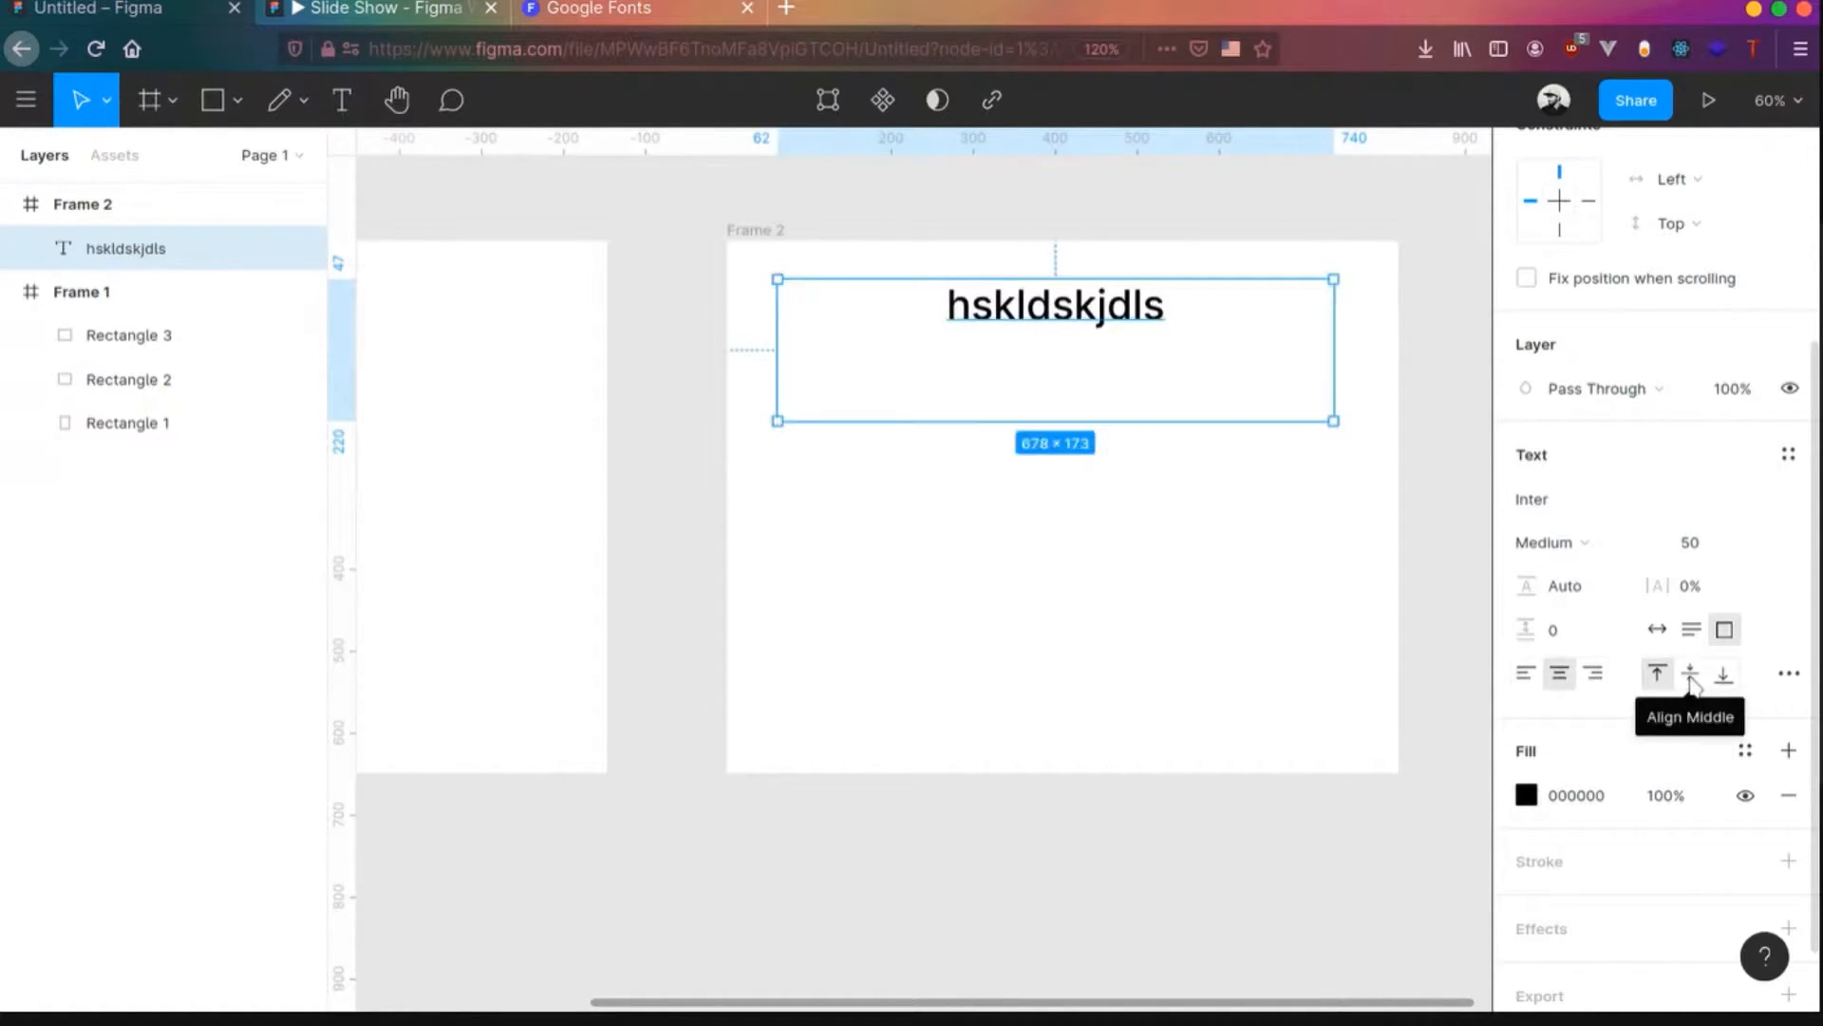
{"action": "left_click", "coordinate": [1691, 676]}
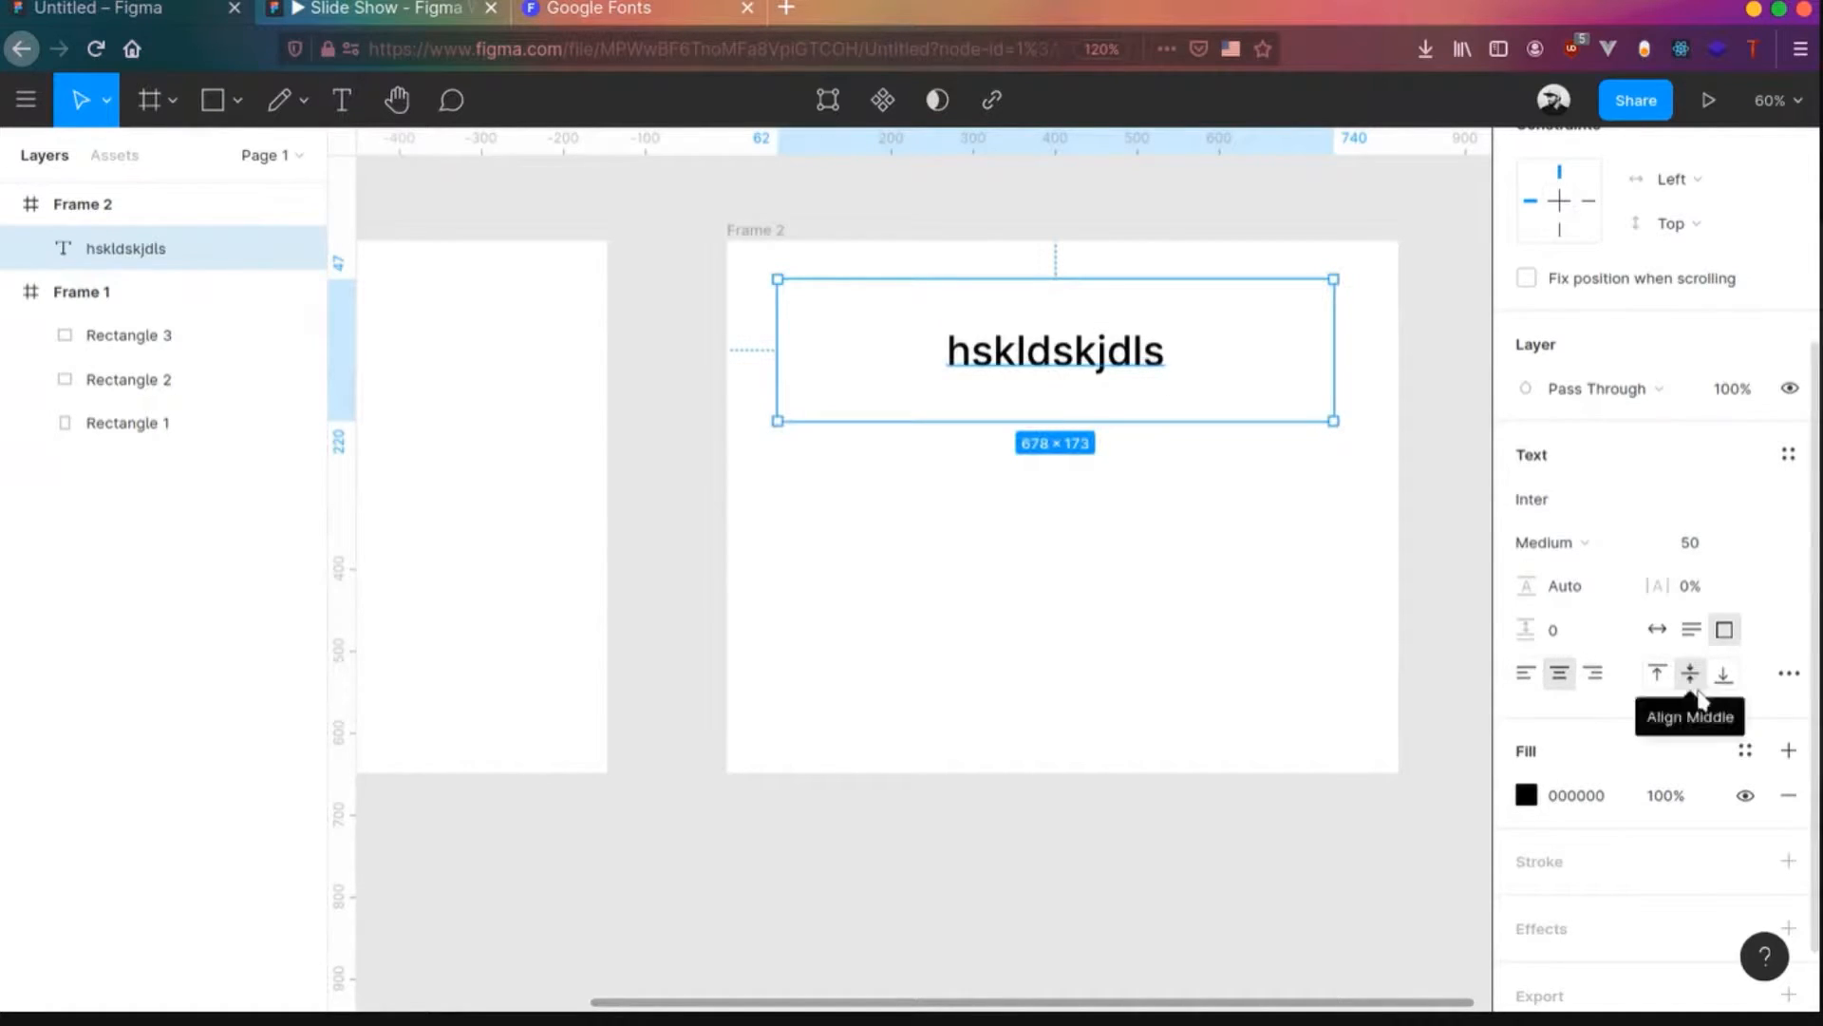
{"action": "left_click", "coordinate": [1726, 676]}
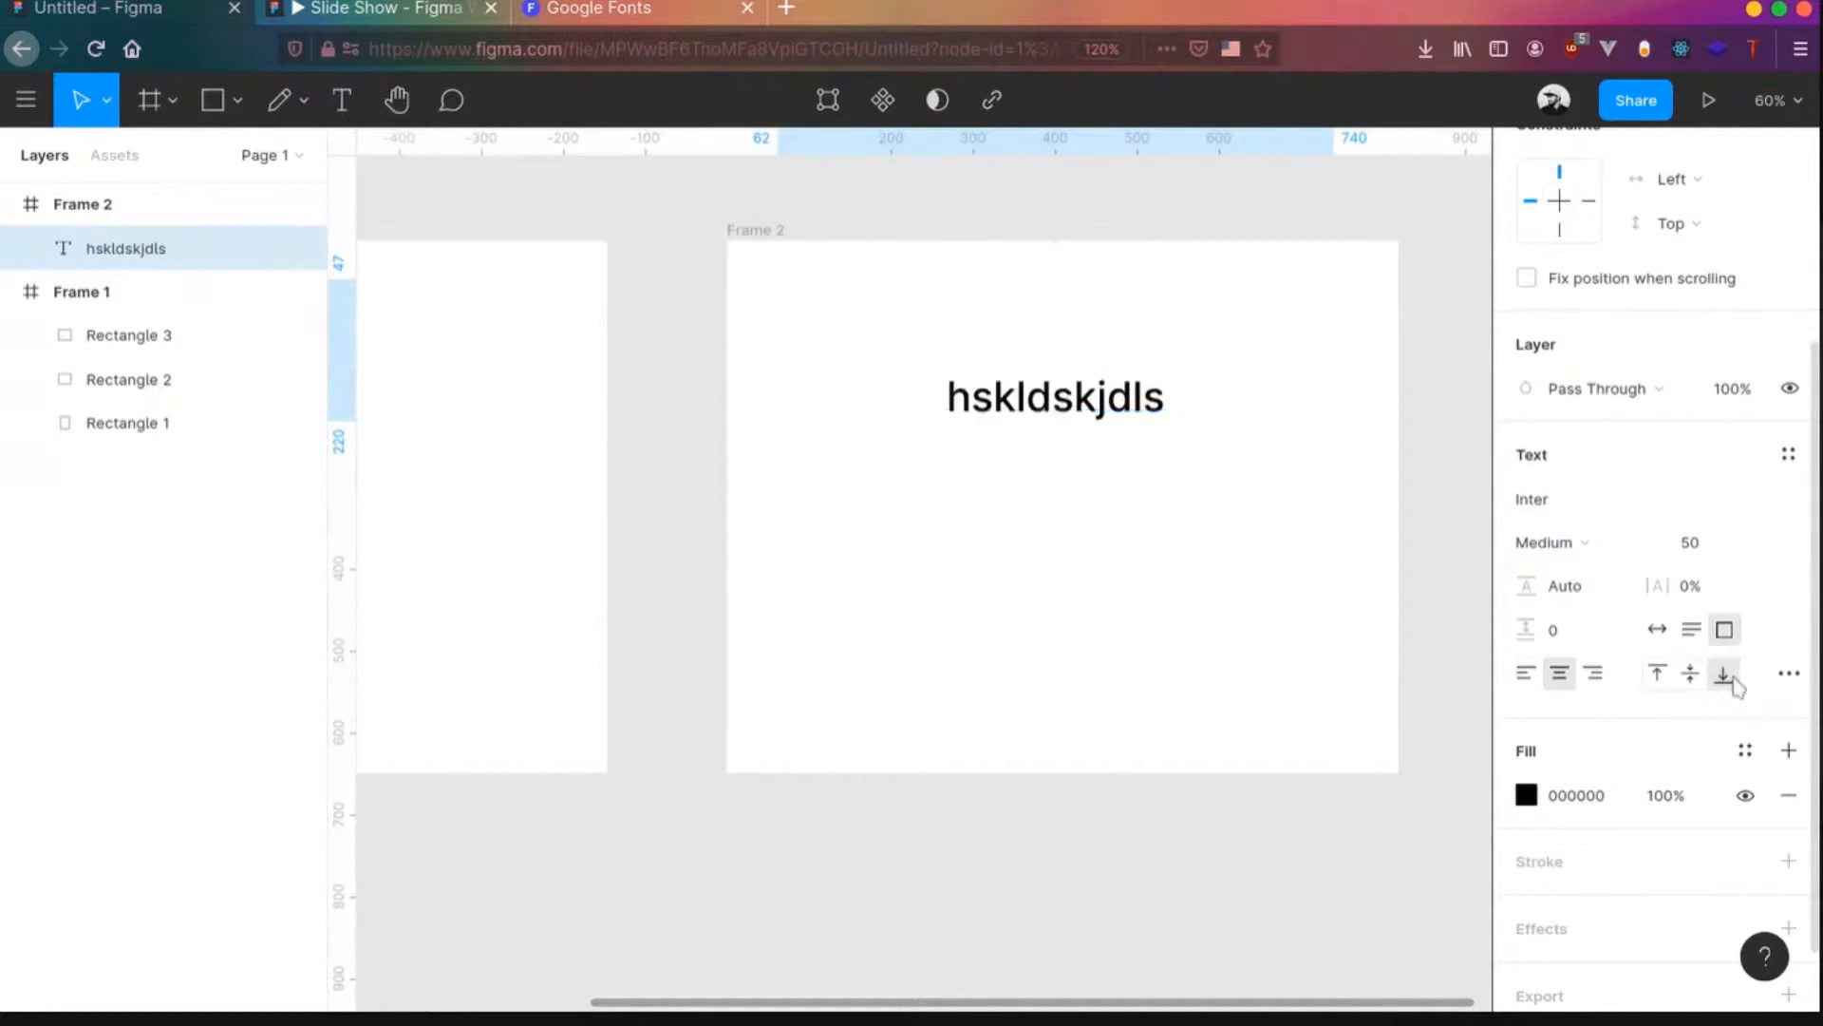
{"action": "left_click", "coordinate": [1657, 677]}
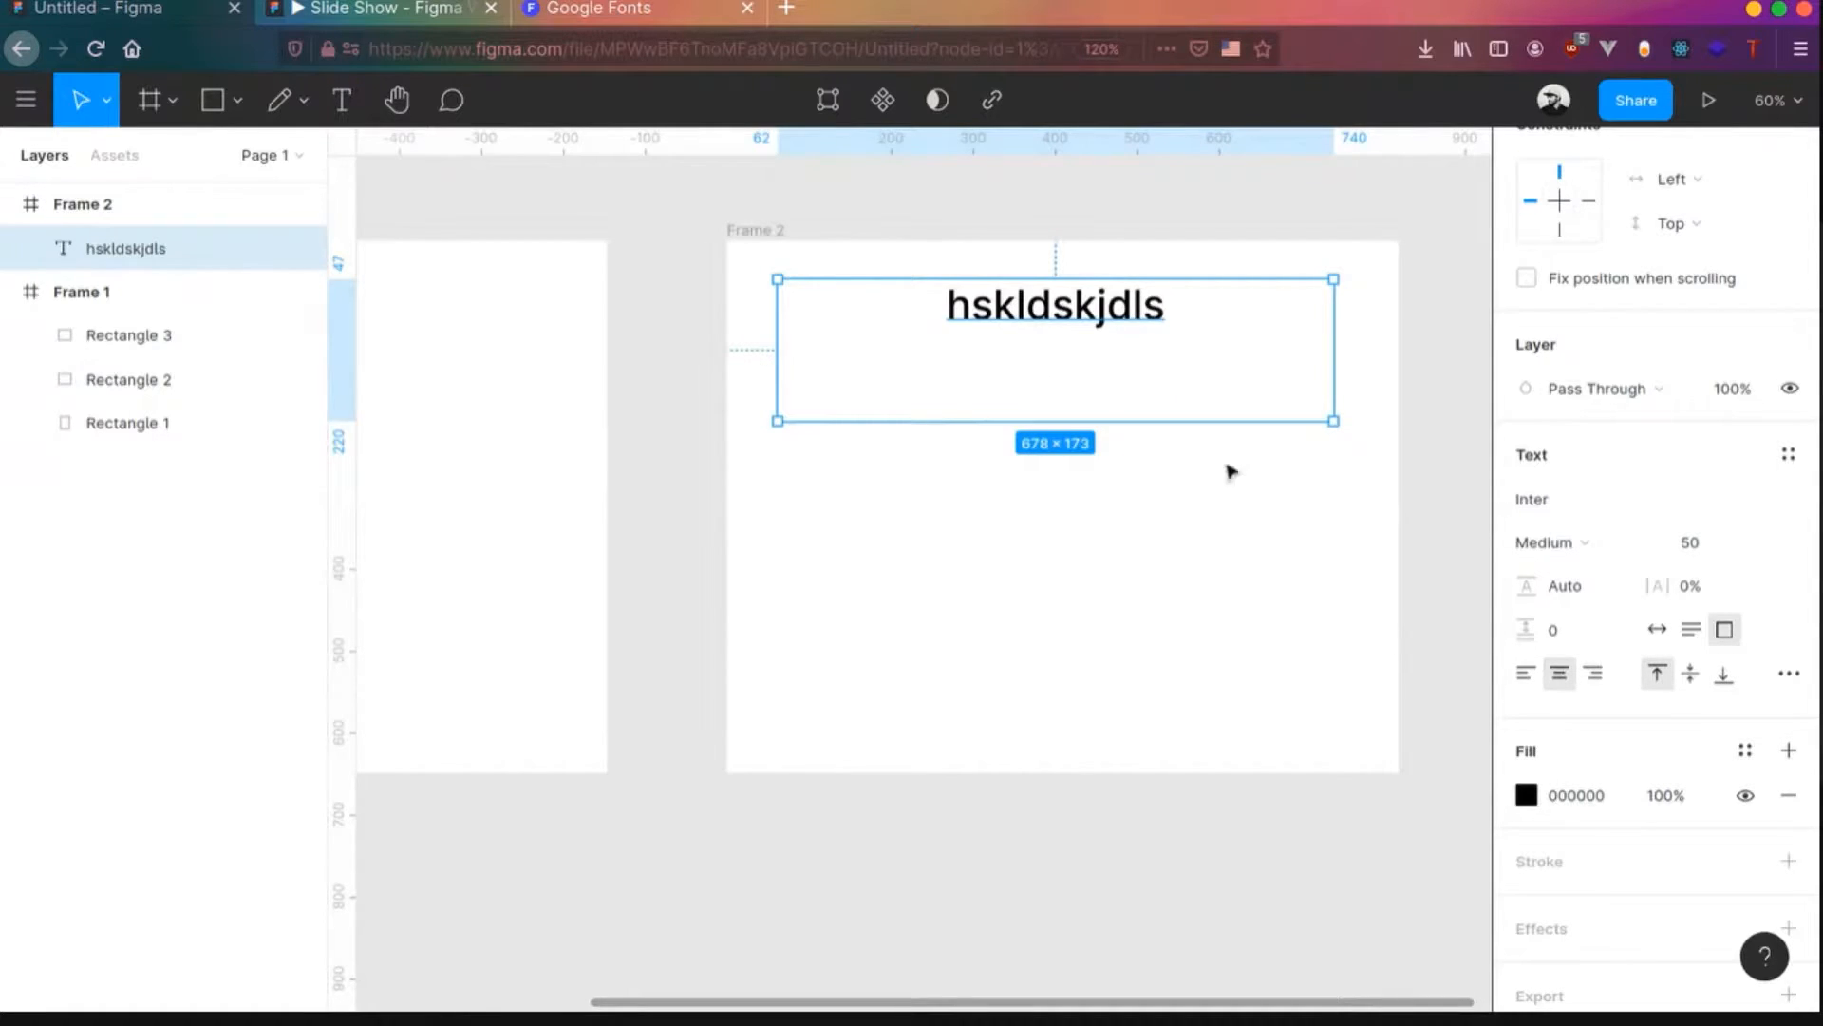
- Align the text left and shrink its text box to about 284 × 53
{"action": "left_click", "coordinate": [1524, 674]}
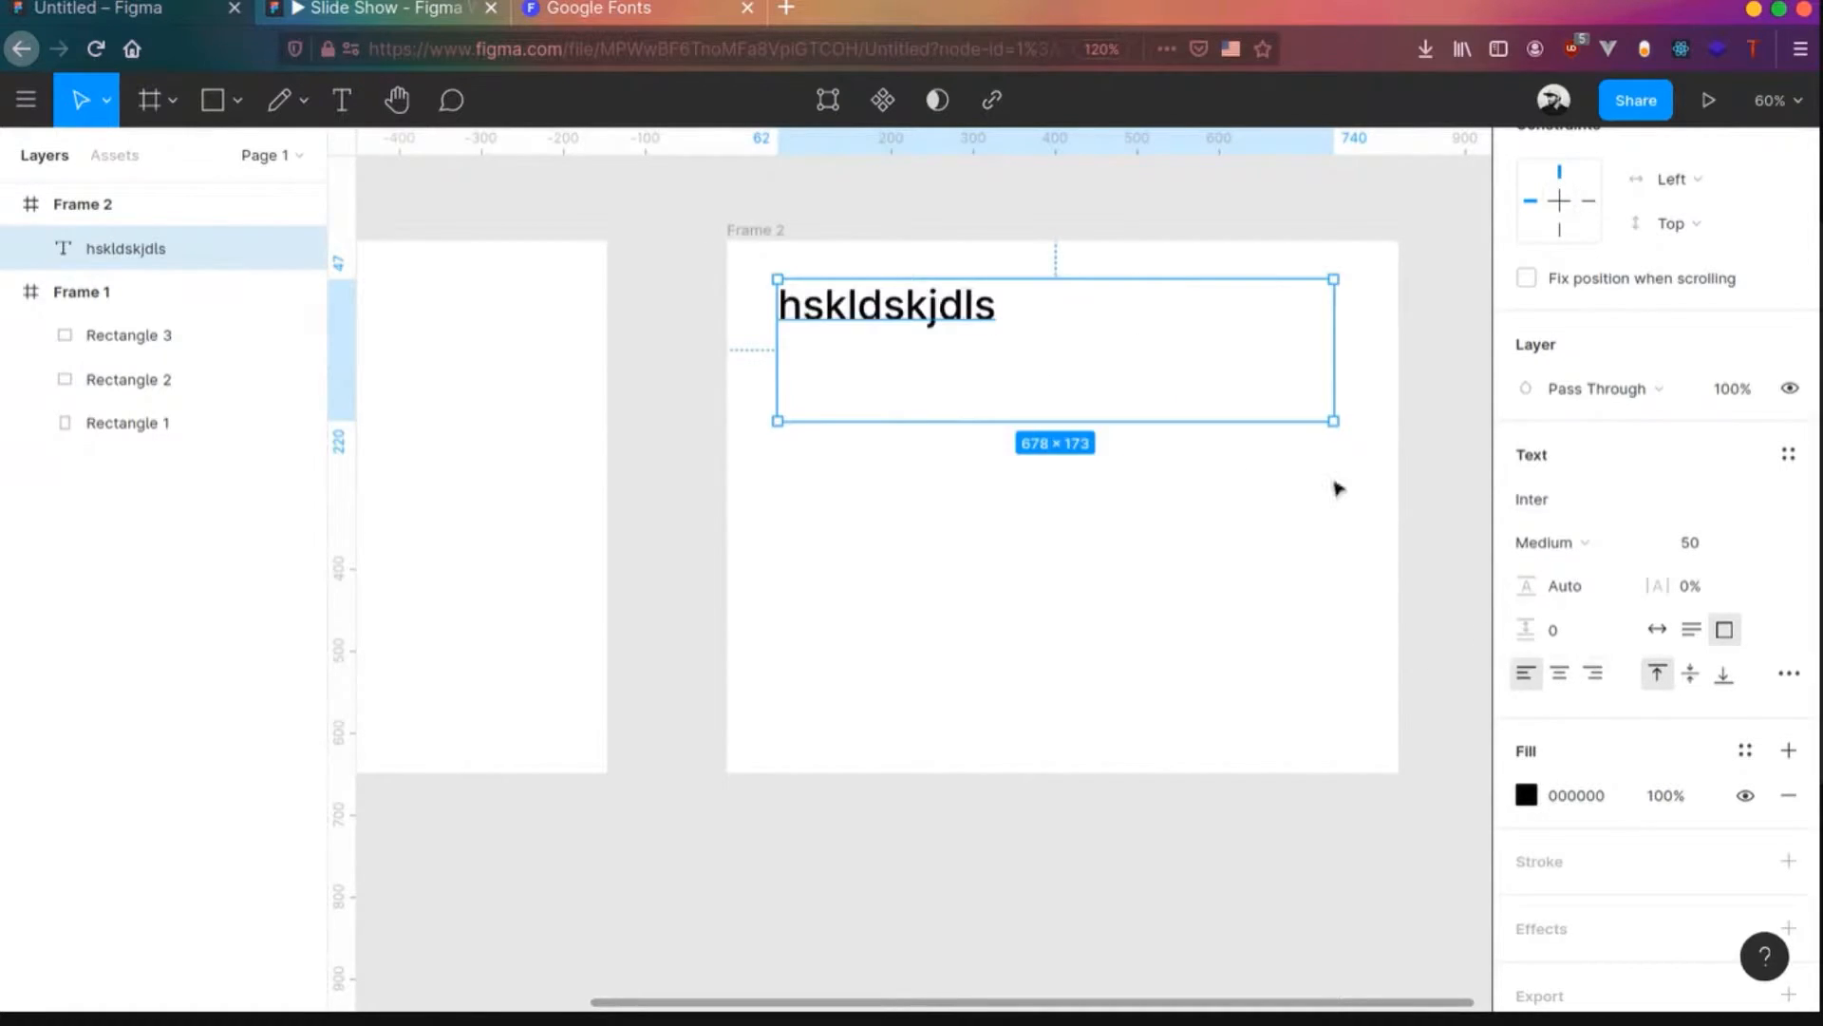
{"action": "left_click_drag", "start_coordinate": [1333, 421], "coordinate": [1010, 323]}
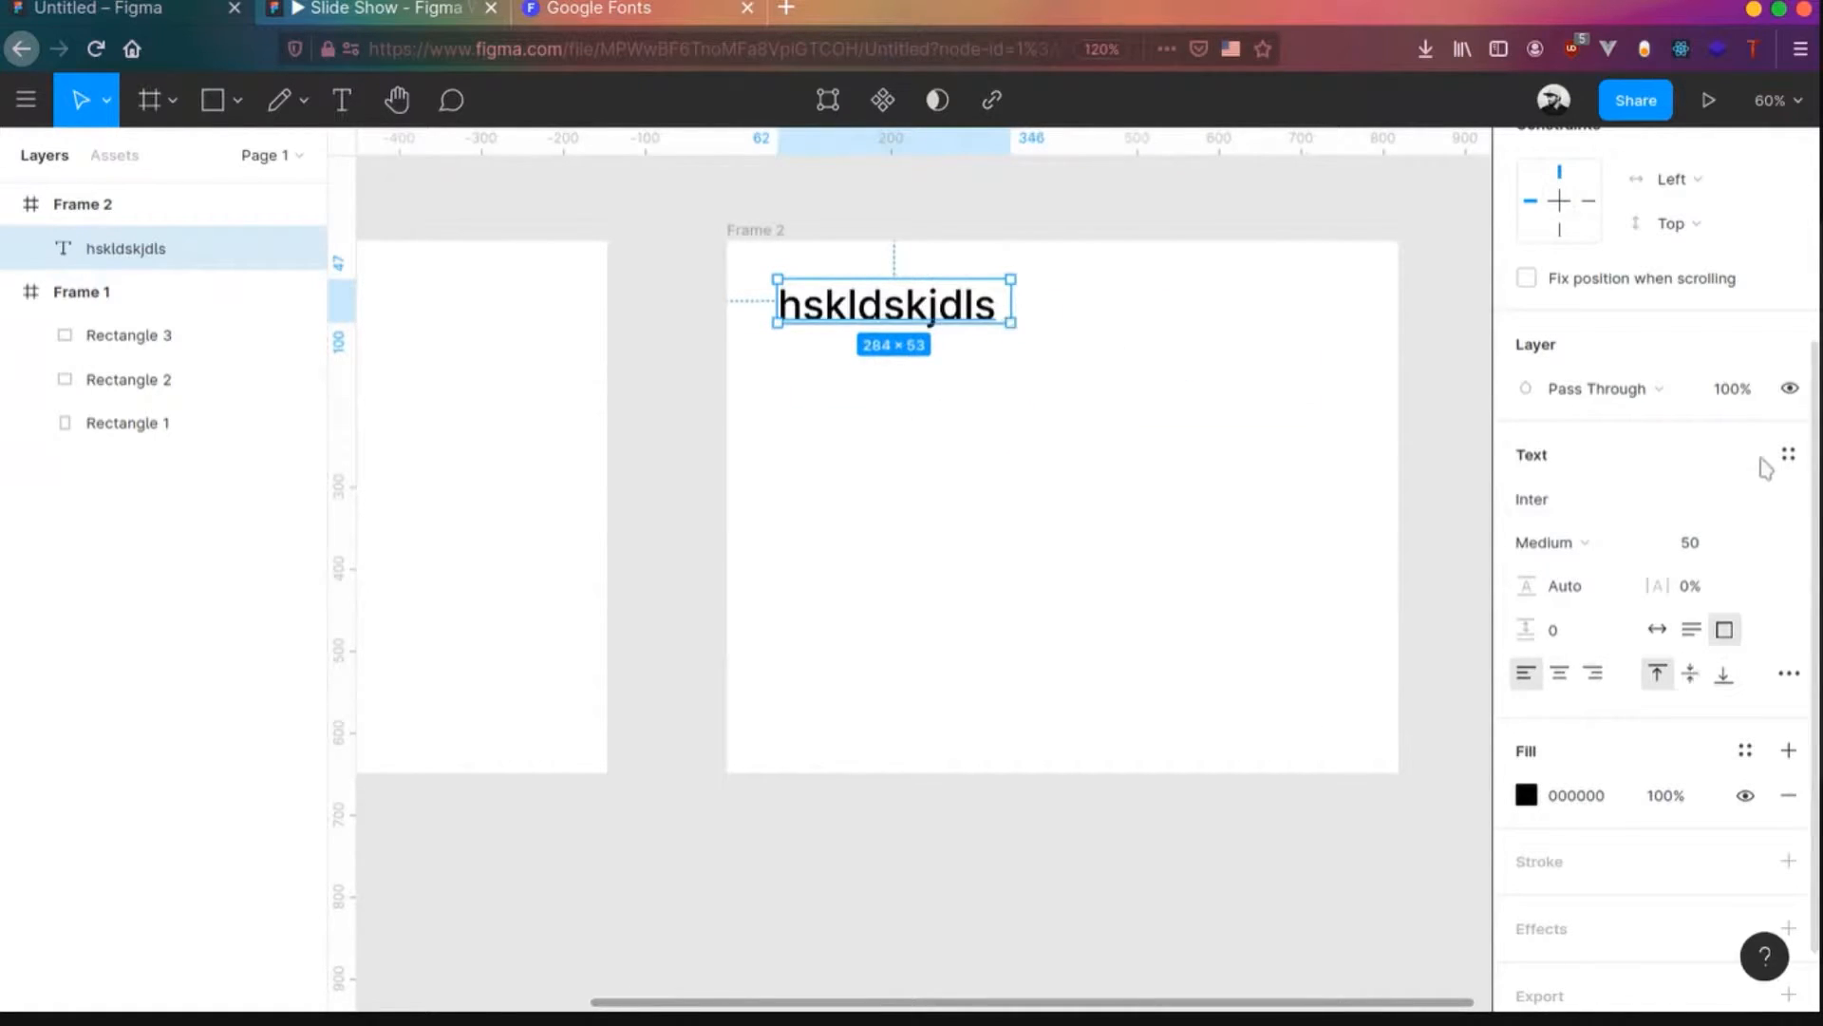
- Create a text style named "Title Style" from the selected text's settings and deselect the text
{"action": "left_click", "coordinate": [1789, 456]}
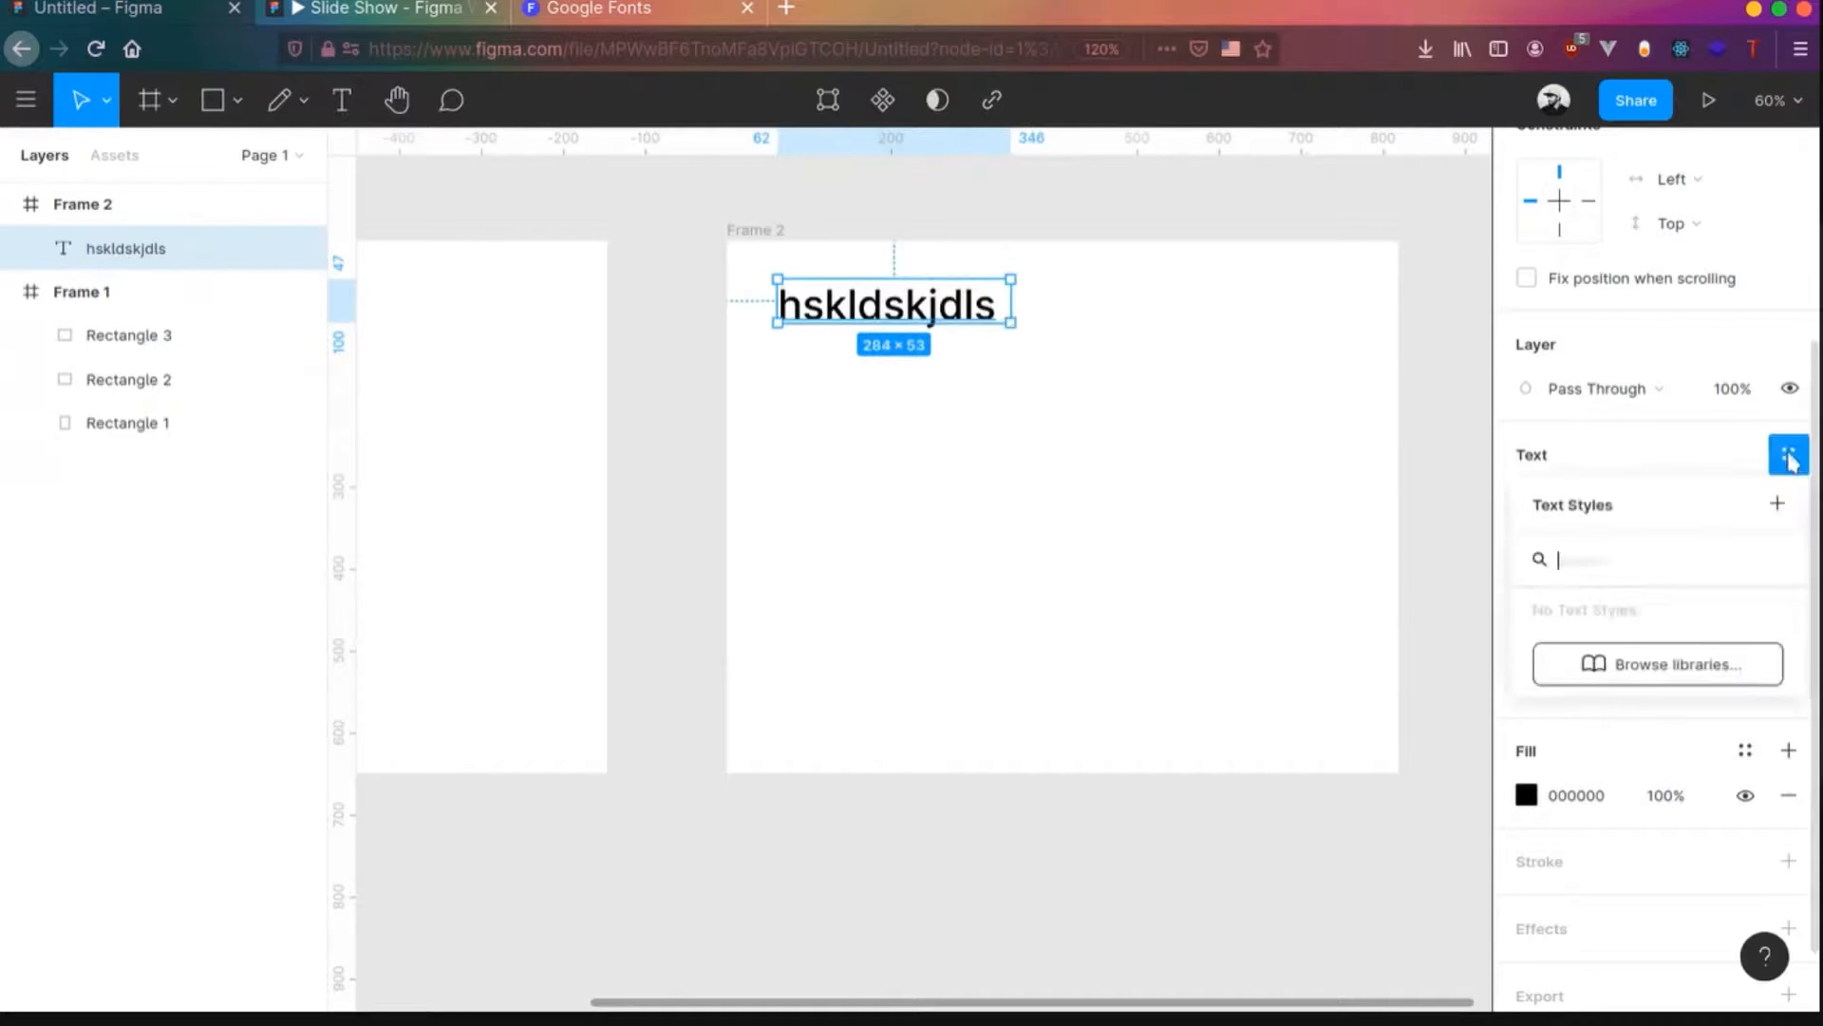
{"action": "left_click", "coordinate": [1778, 504]}
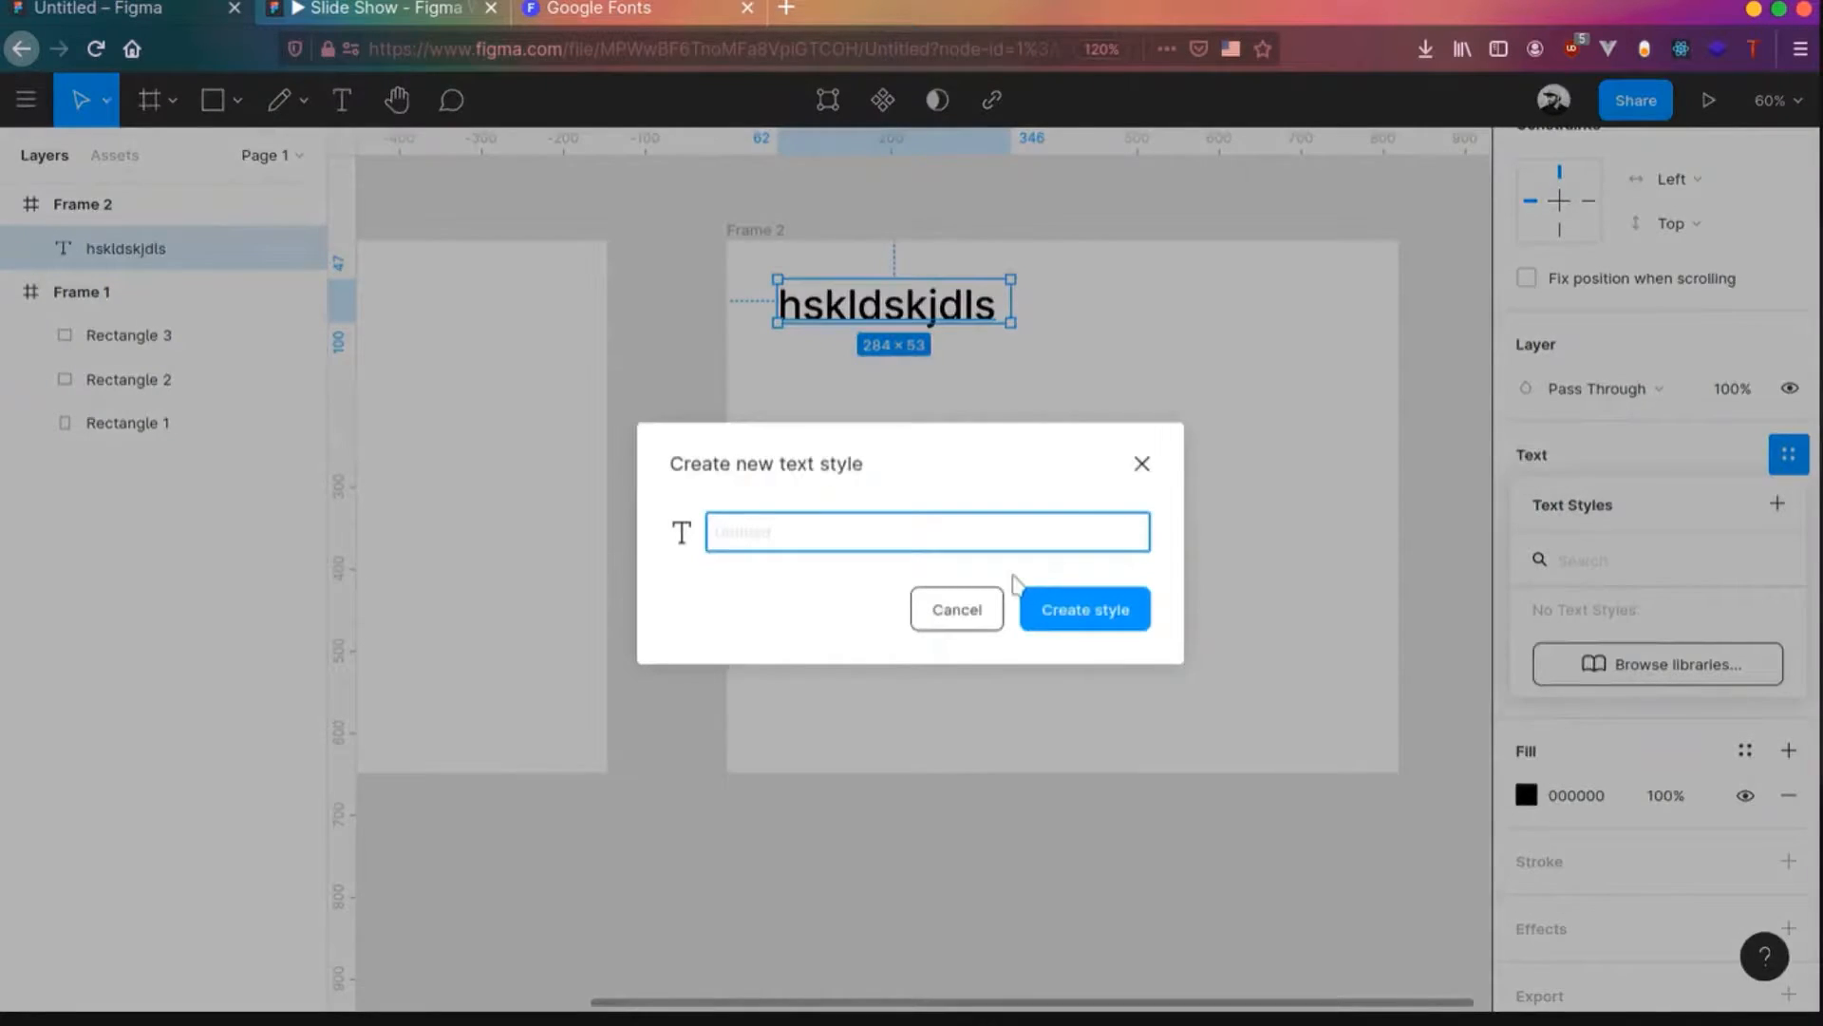
{"action": "type", "text": "Title Style"}
{"action": "key", "text": "Return"}
{"action": "left_click", "coordinate": [1124, 538]}
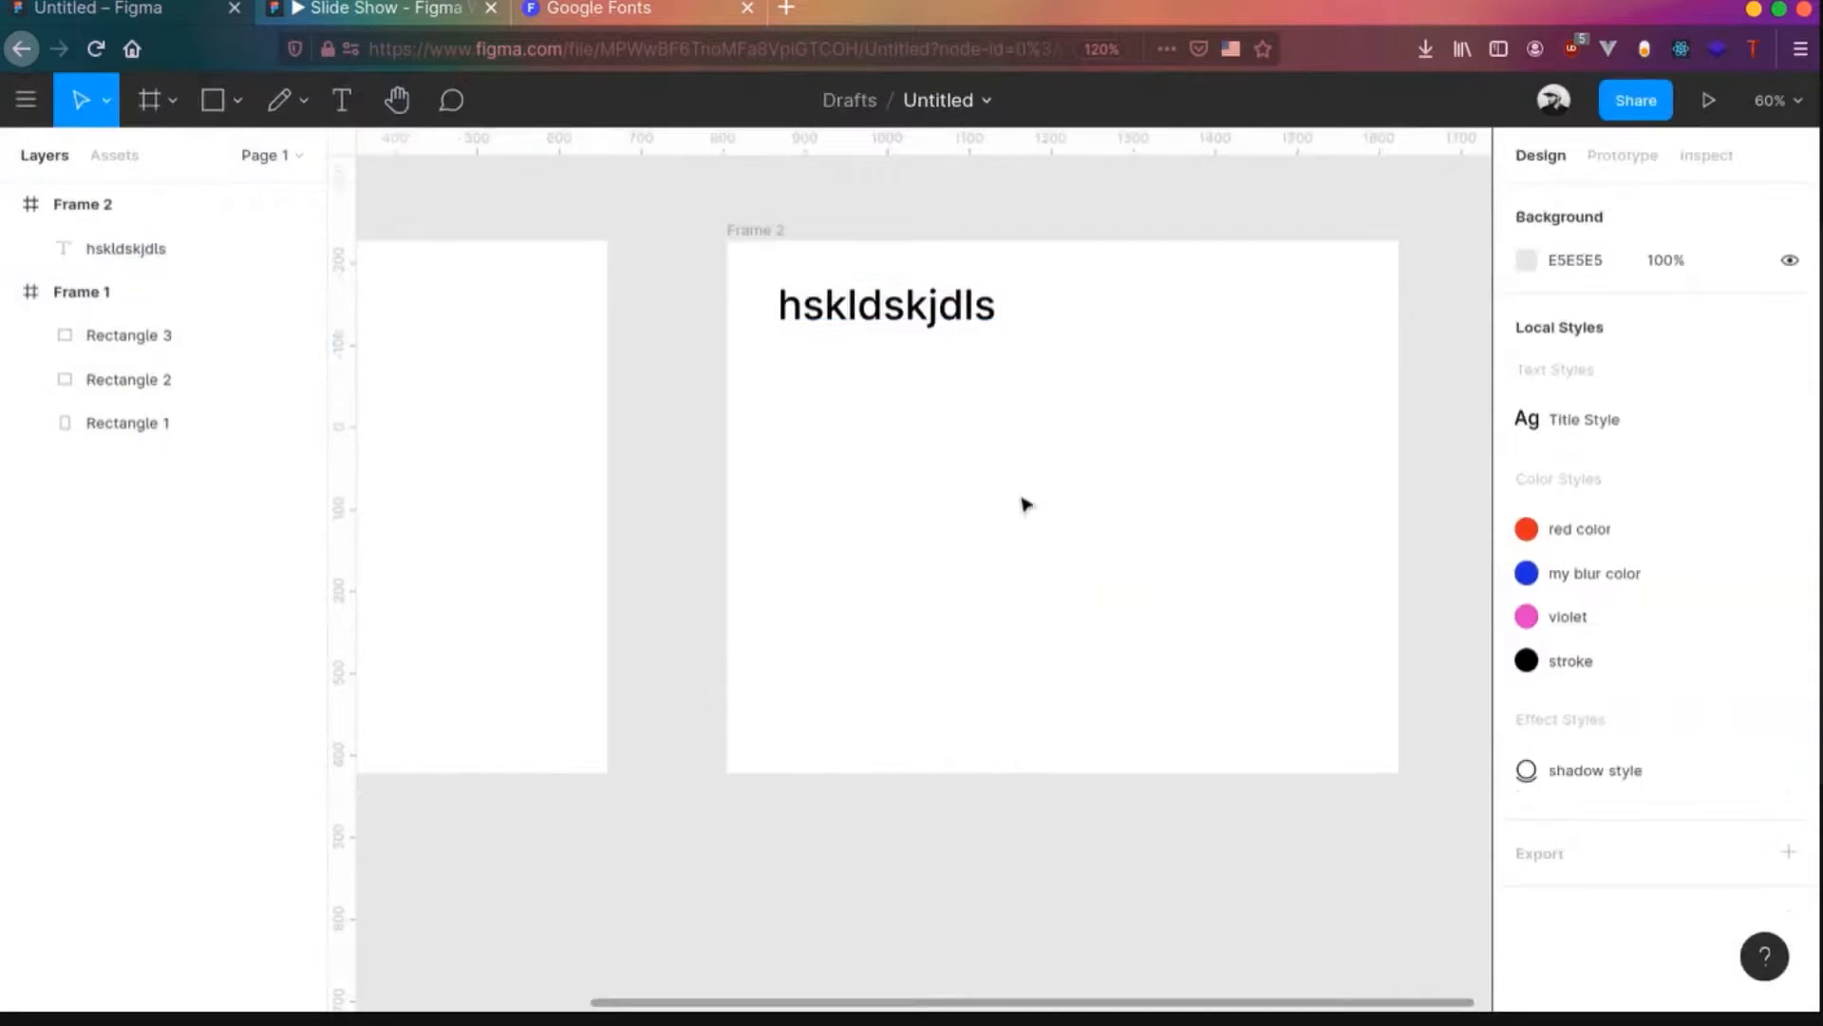
- Start a new text in Frame 2, detach it from Title Style, and set its weight to Regular and size to 30
{"action": "key", "text": "t"}
{"action": "left_click", "coordinate": [798, 436]}
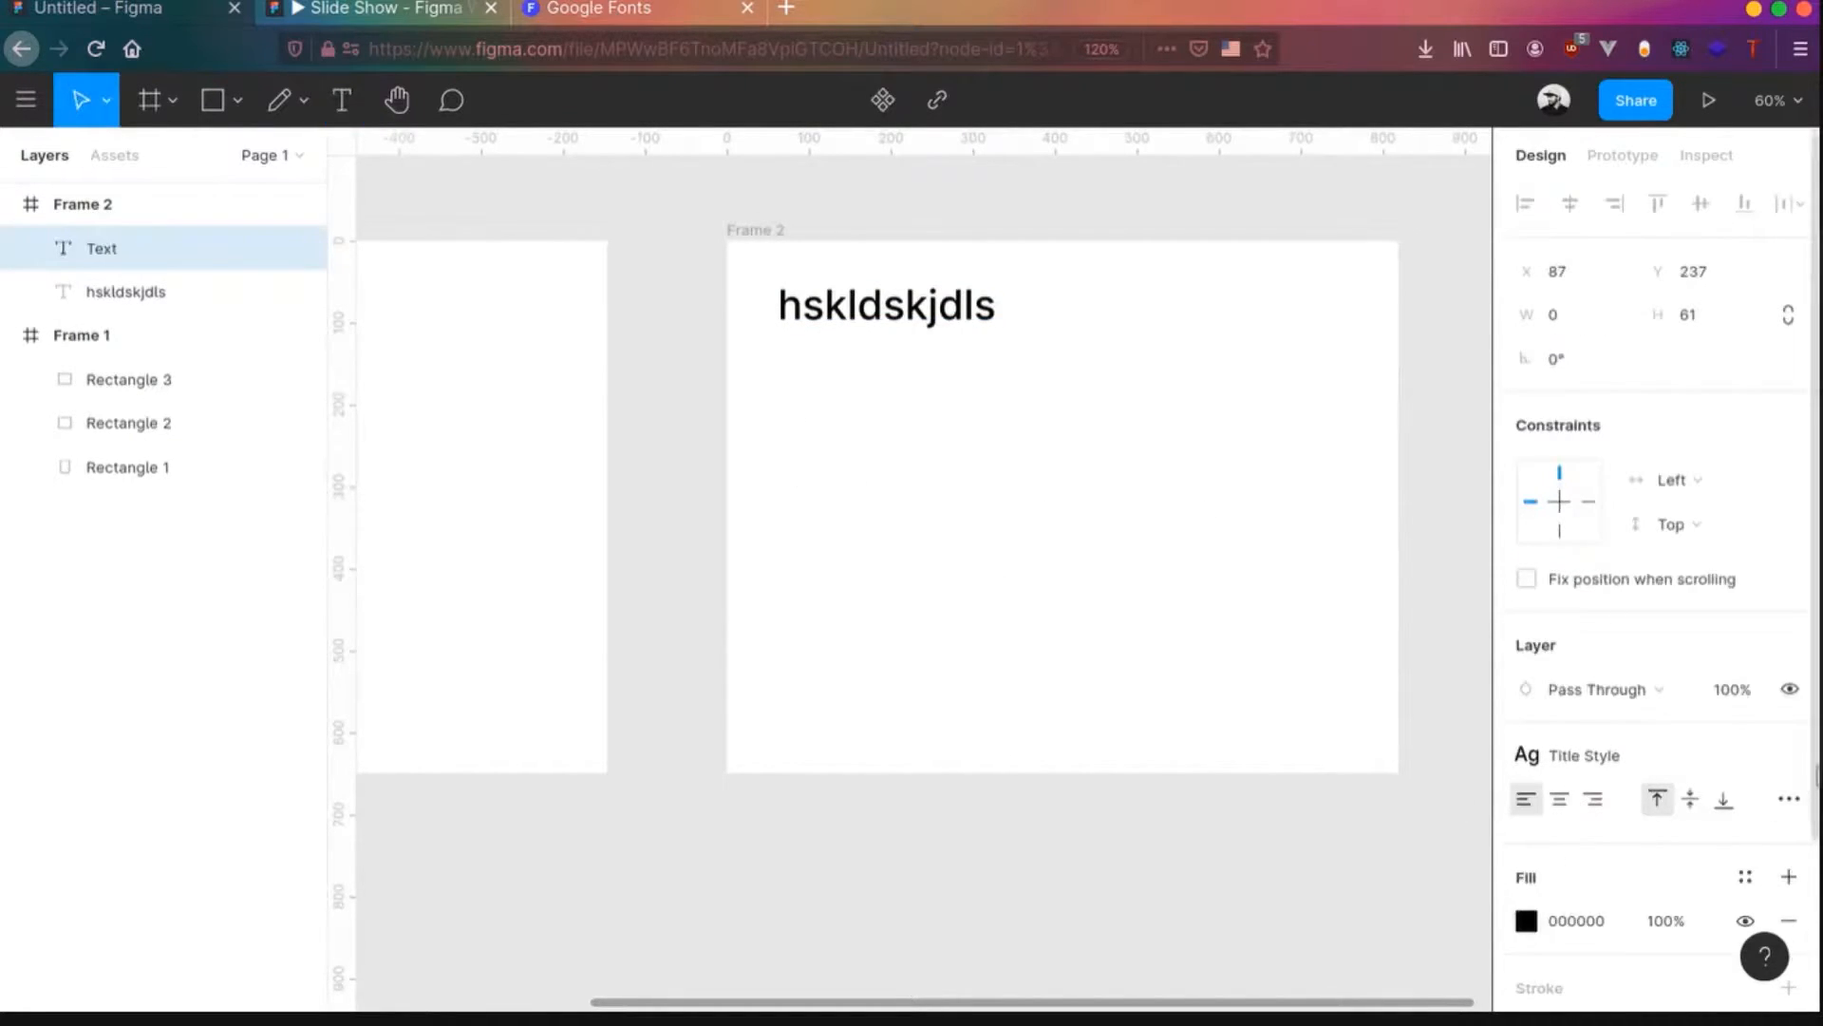
{"action": "left_click", "coordinate": [1791, 758]}
{"action": "left_click", "coordinate": [1599, 843]}
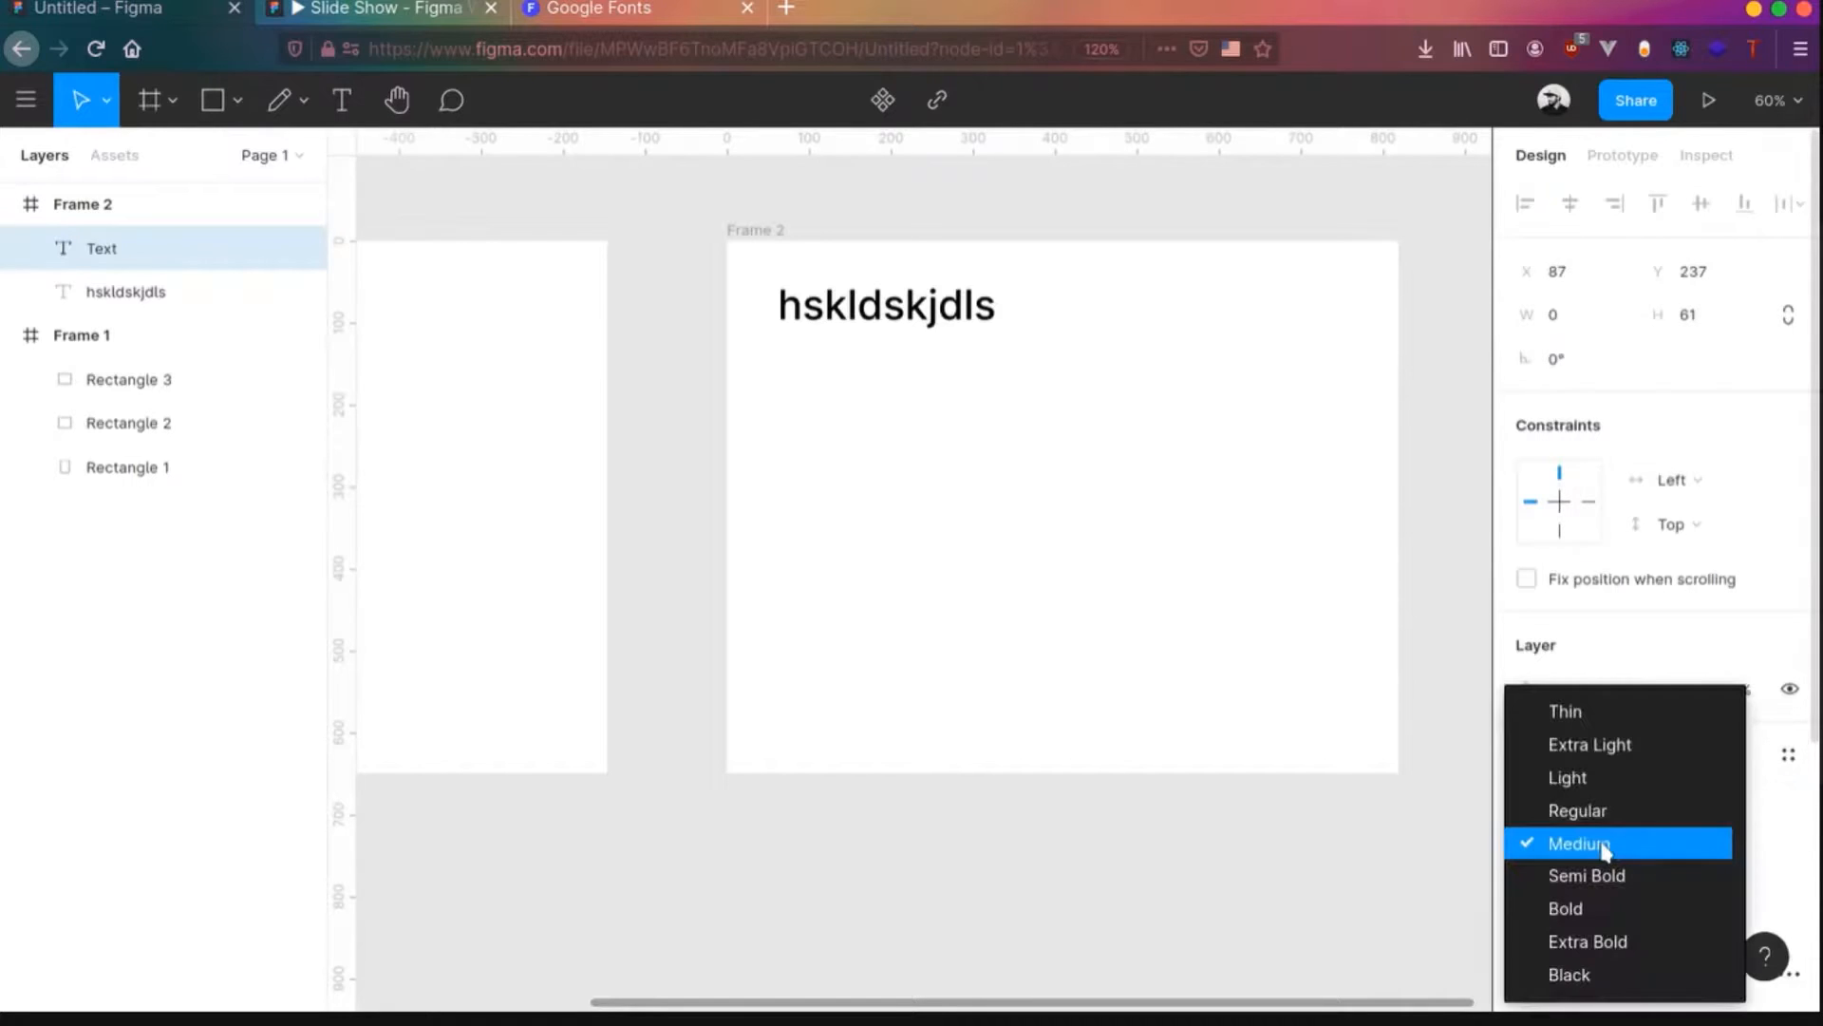
{"action": "left_click", "coordinate": [1615, 810]}
{"action": "left_click", "coordinate": [1694, 853]}
{"action": "type", "text": "30"}
{"action": "key", "text": "Tab"}
- Add the text "Hello world" below the first text in Frame 2 and move it to about X 62, Y 235
{"action": "left_click", "coordinate": [883, 464]}
{"action": "key", "text": "t"}
{"action": "left_click", "coordinate": [816, 427]}
{"action": "type", "text": "Hell"}
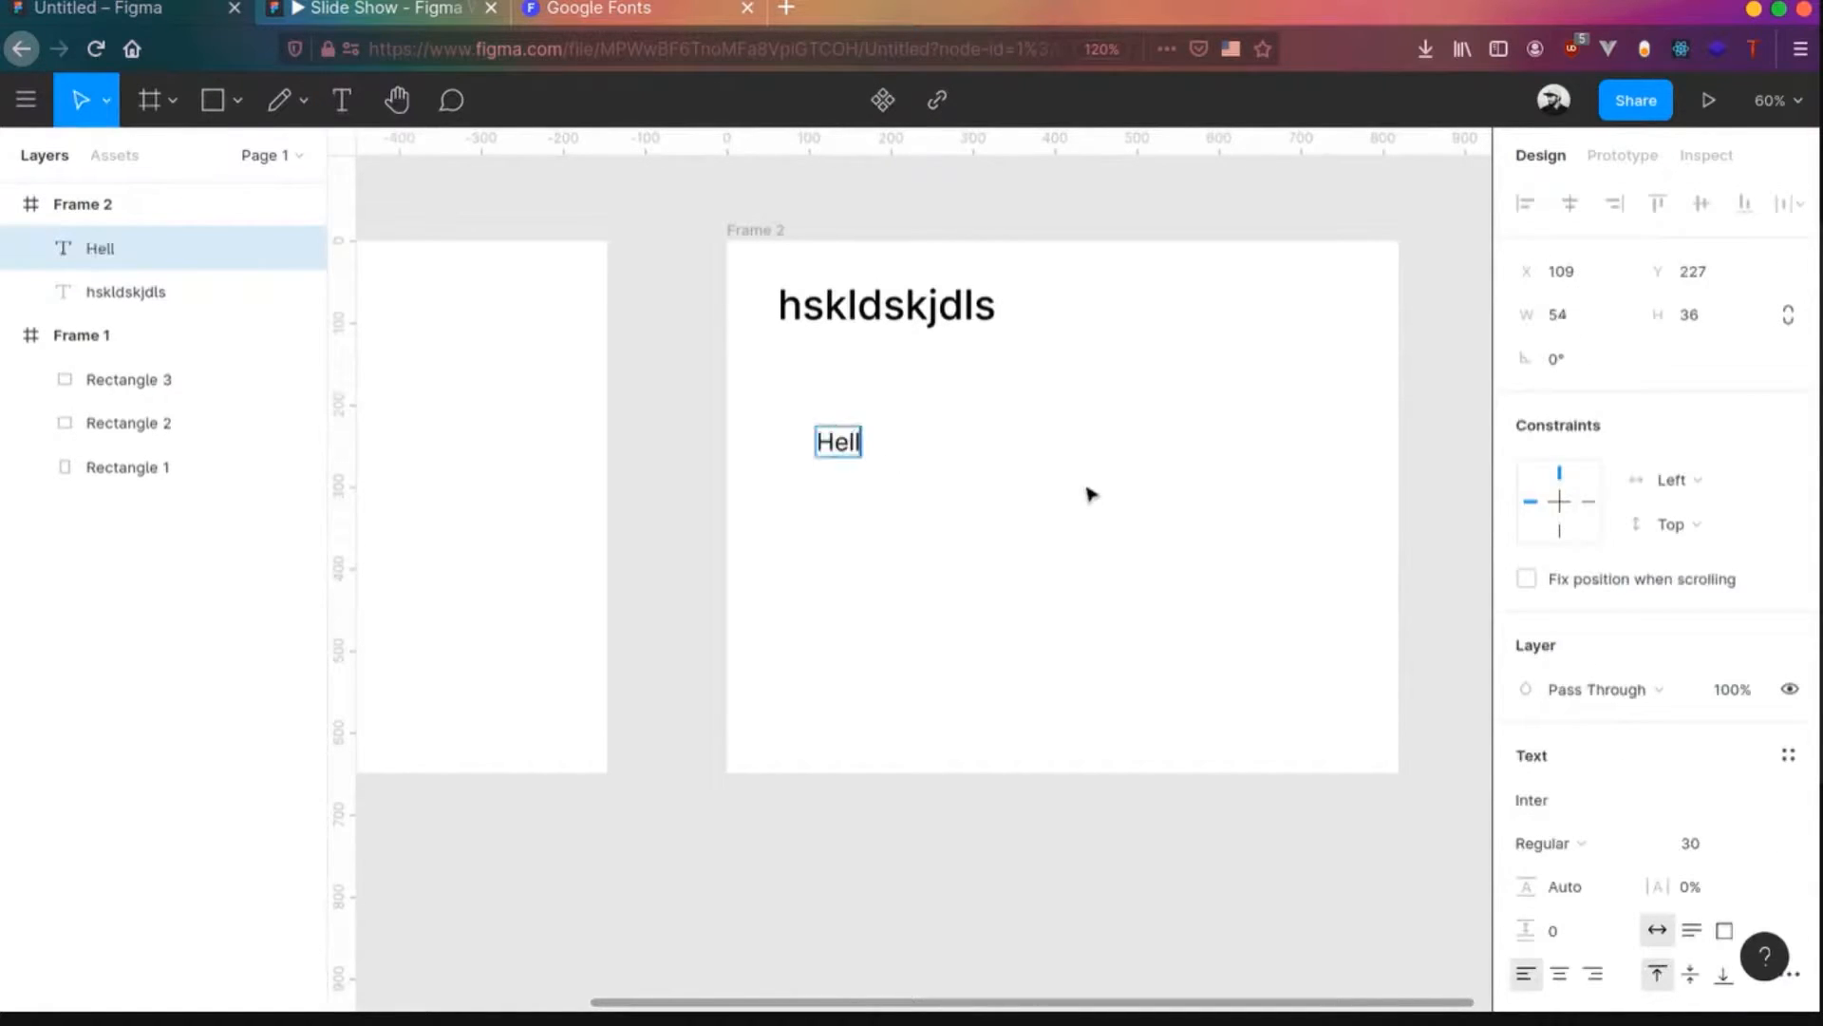
{"action": "type", "text": "o world"}
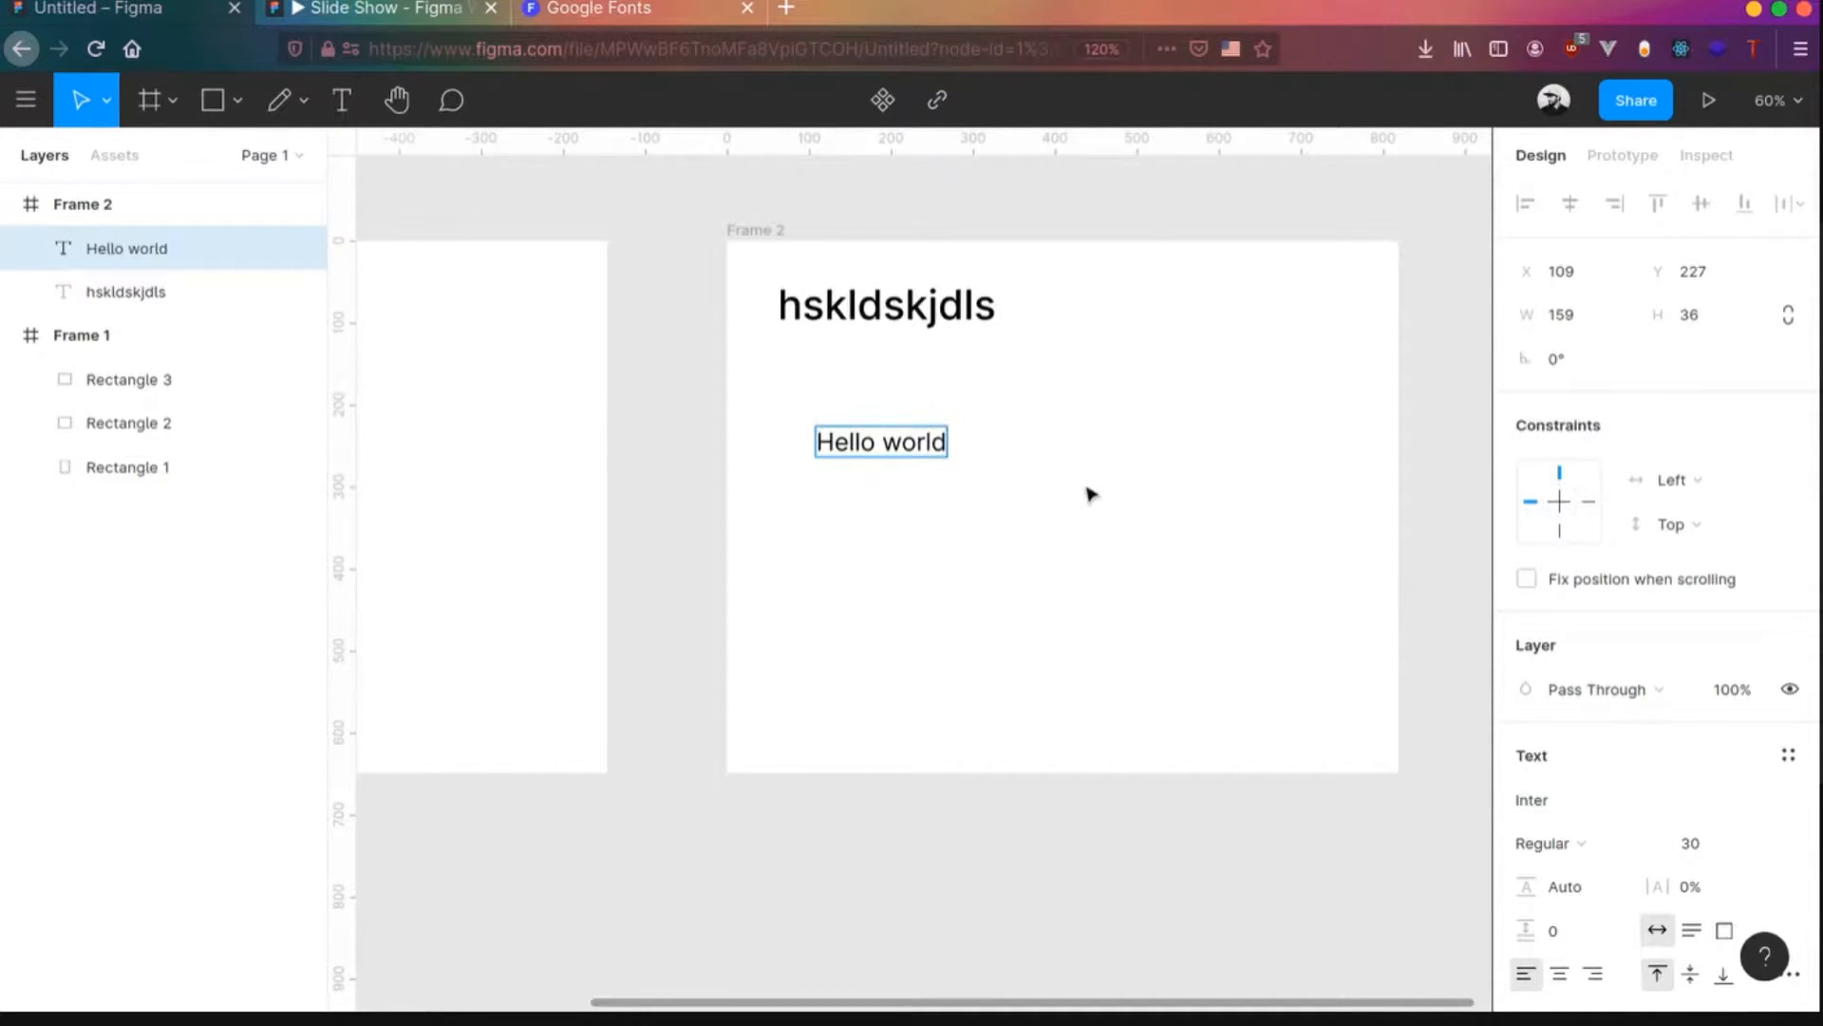
{"action": "key", "text": "Escape"}
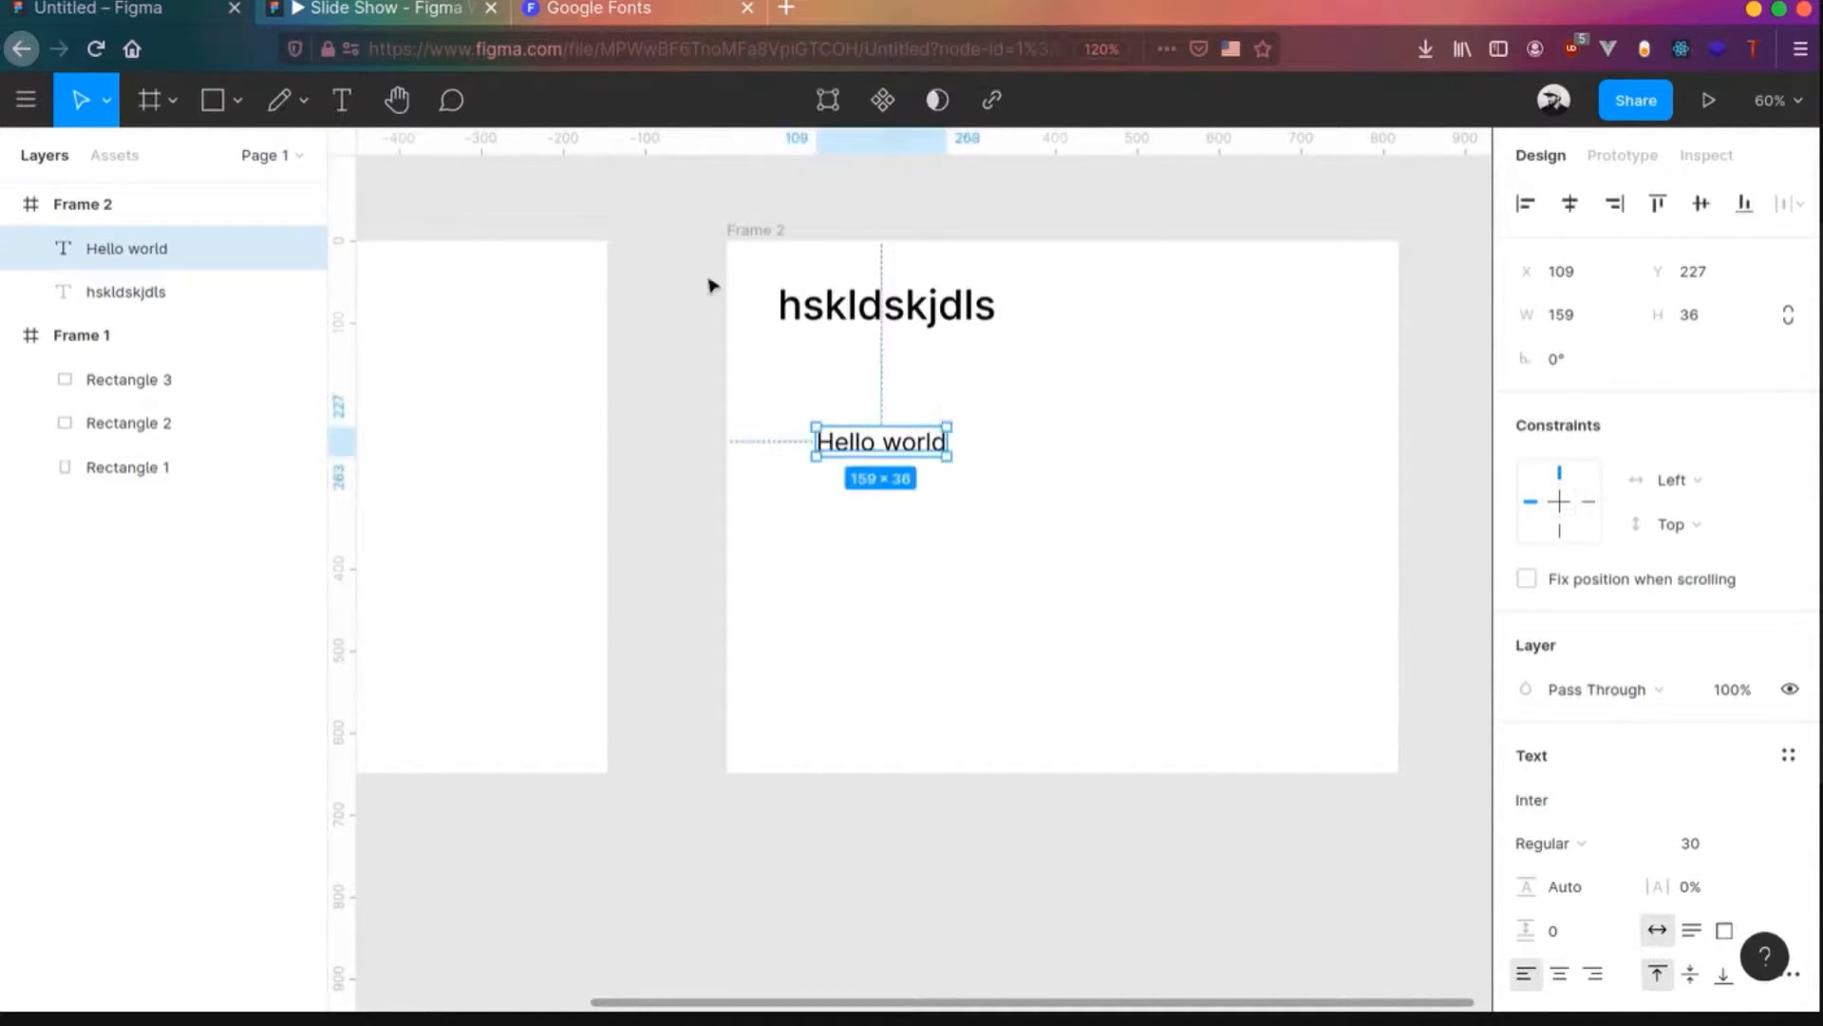
{"action": "left_click_drag", "start_coordinate": [891, 440], "coordinate": [848, 451]}
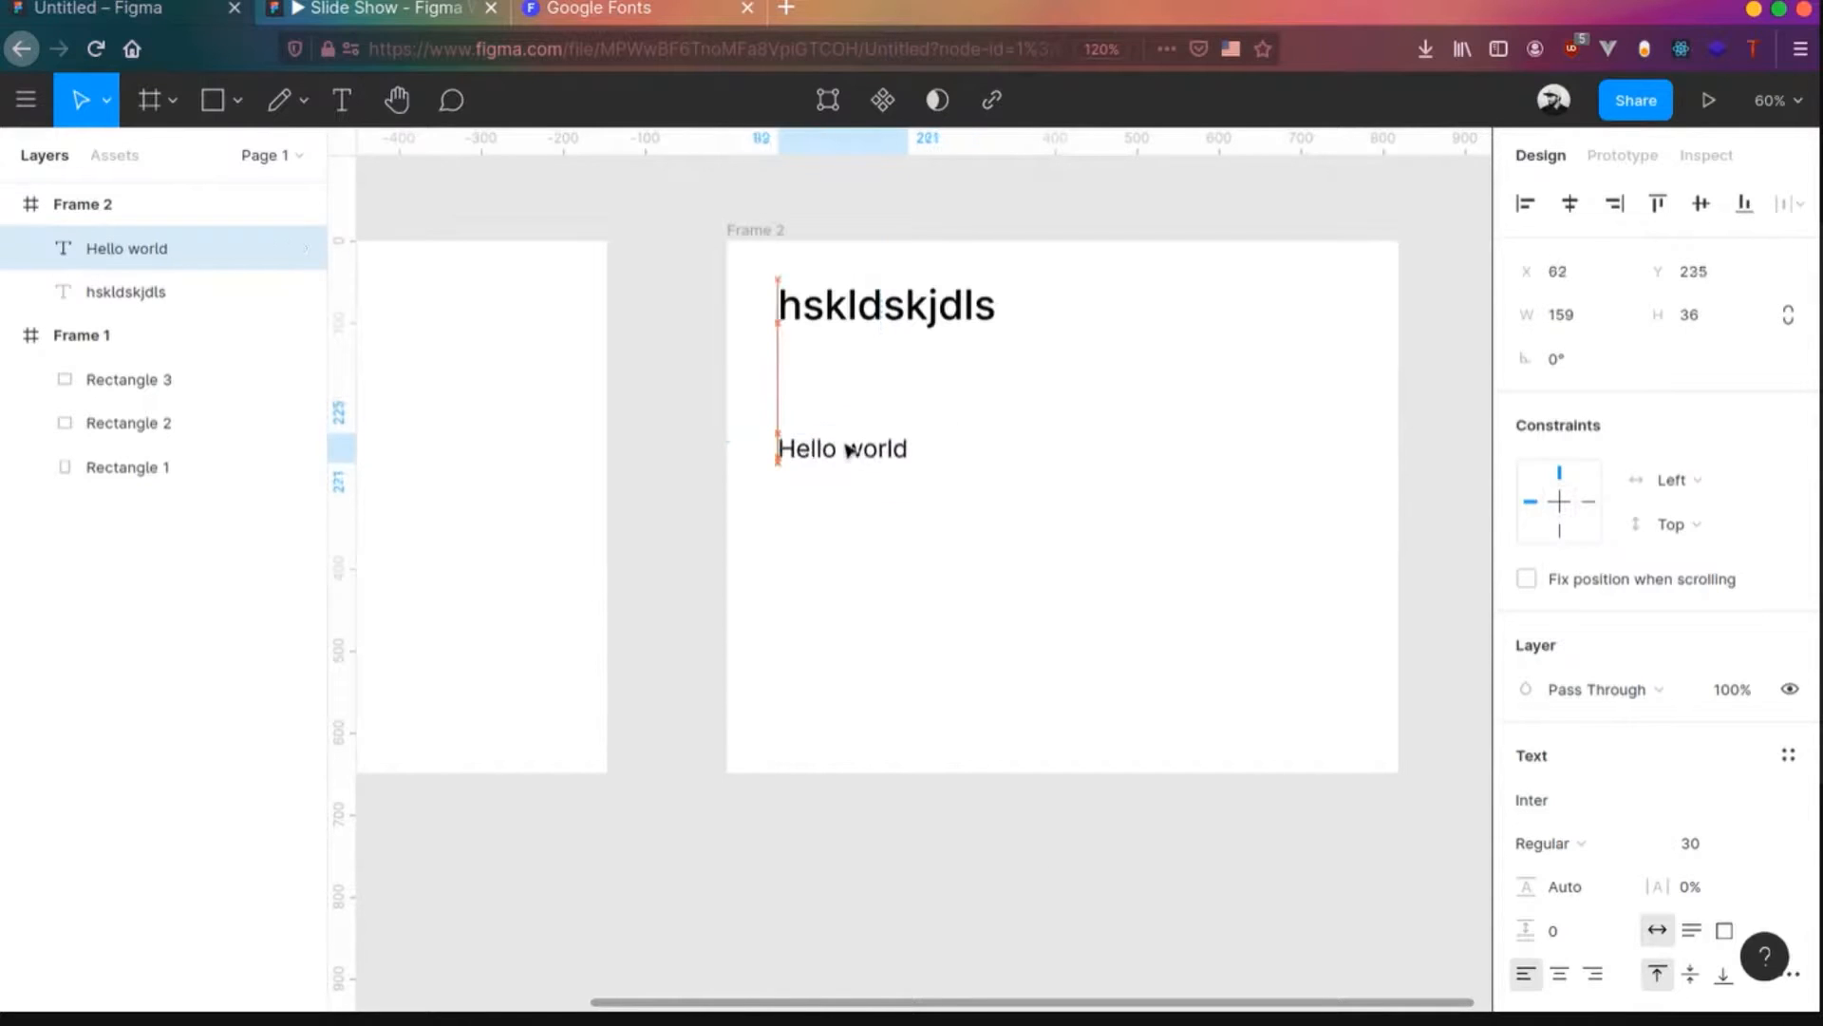
- Apply the Title Style text style to "Hello world" and deselect it
{"action": "left_click", "coordinate": [1790, 759]}
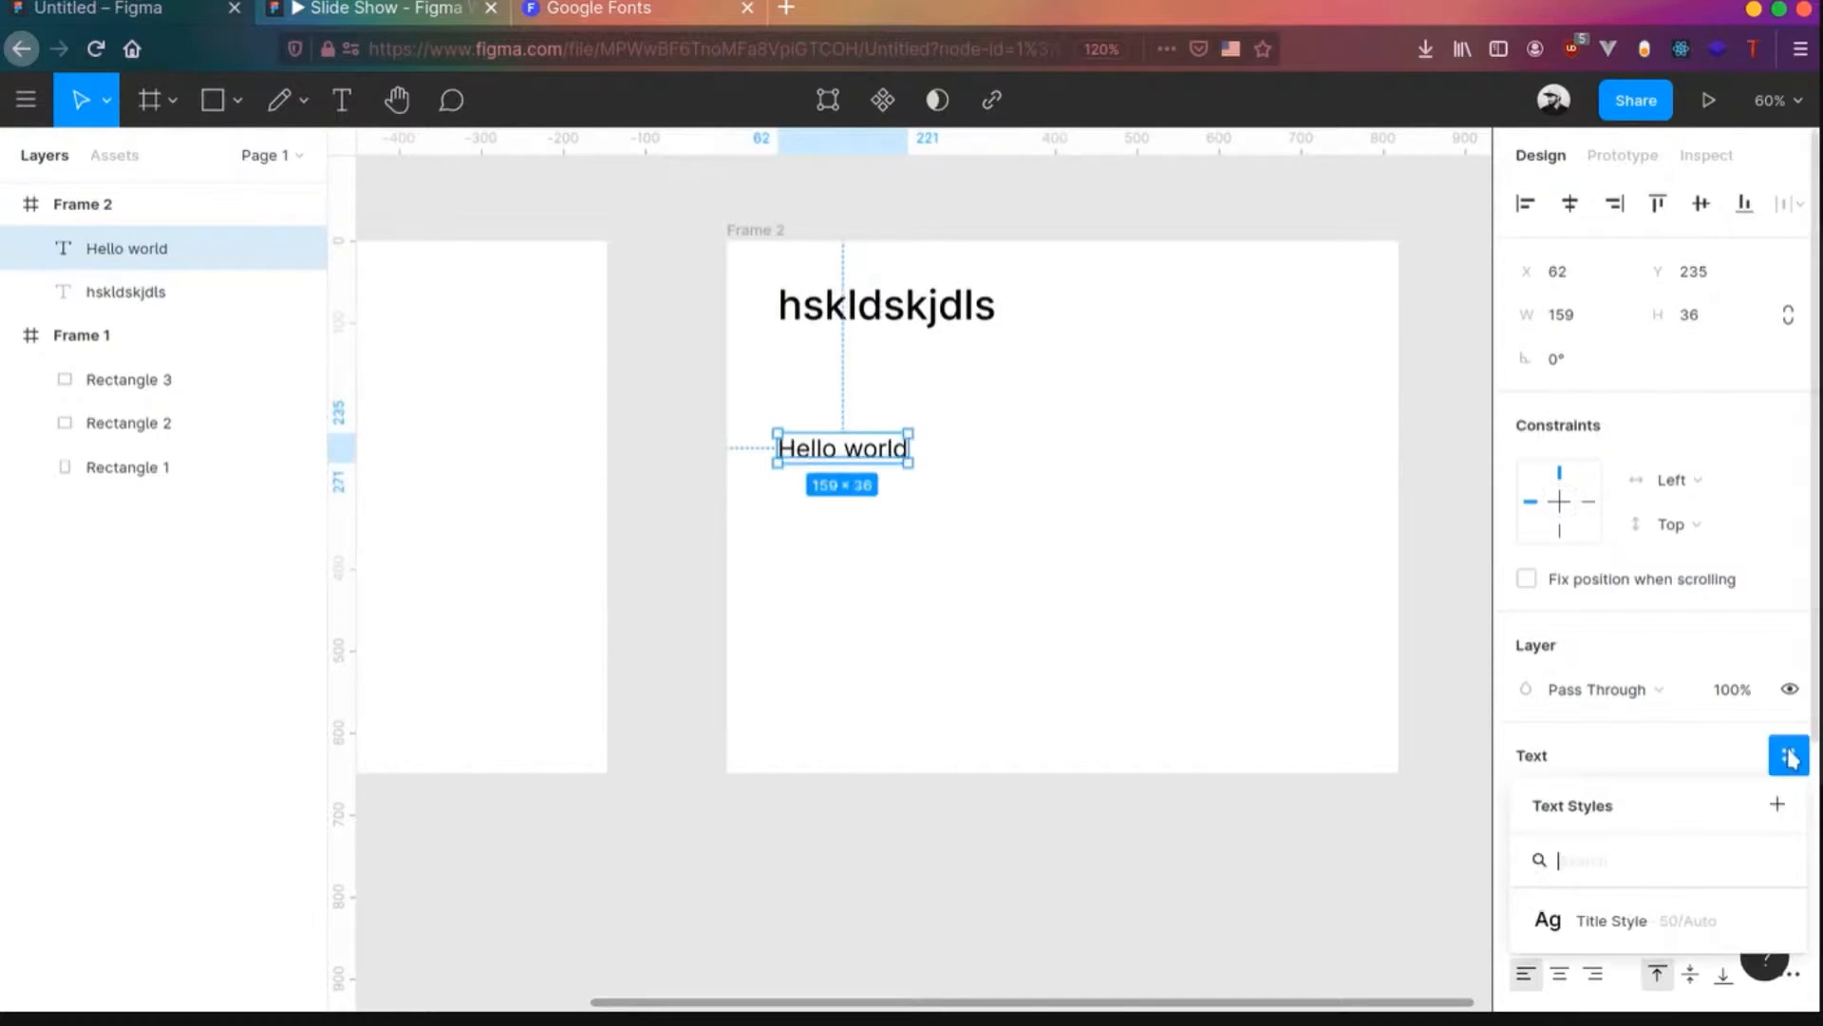
{"action": "left_click_drag", "start_coordinate": [1661, 805], "coordinate": [1229, 283]}
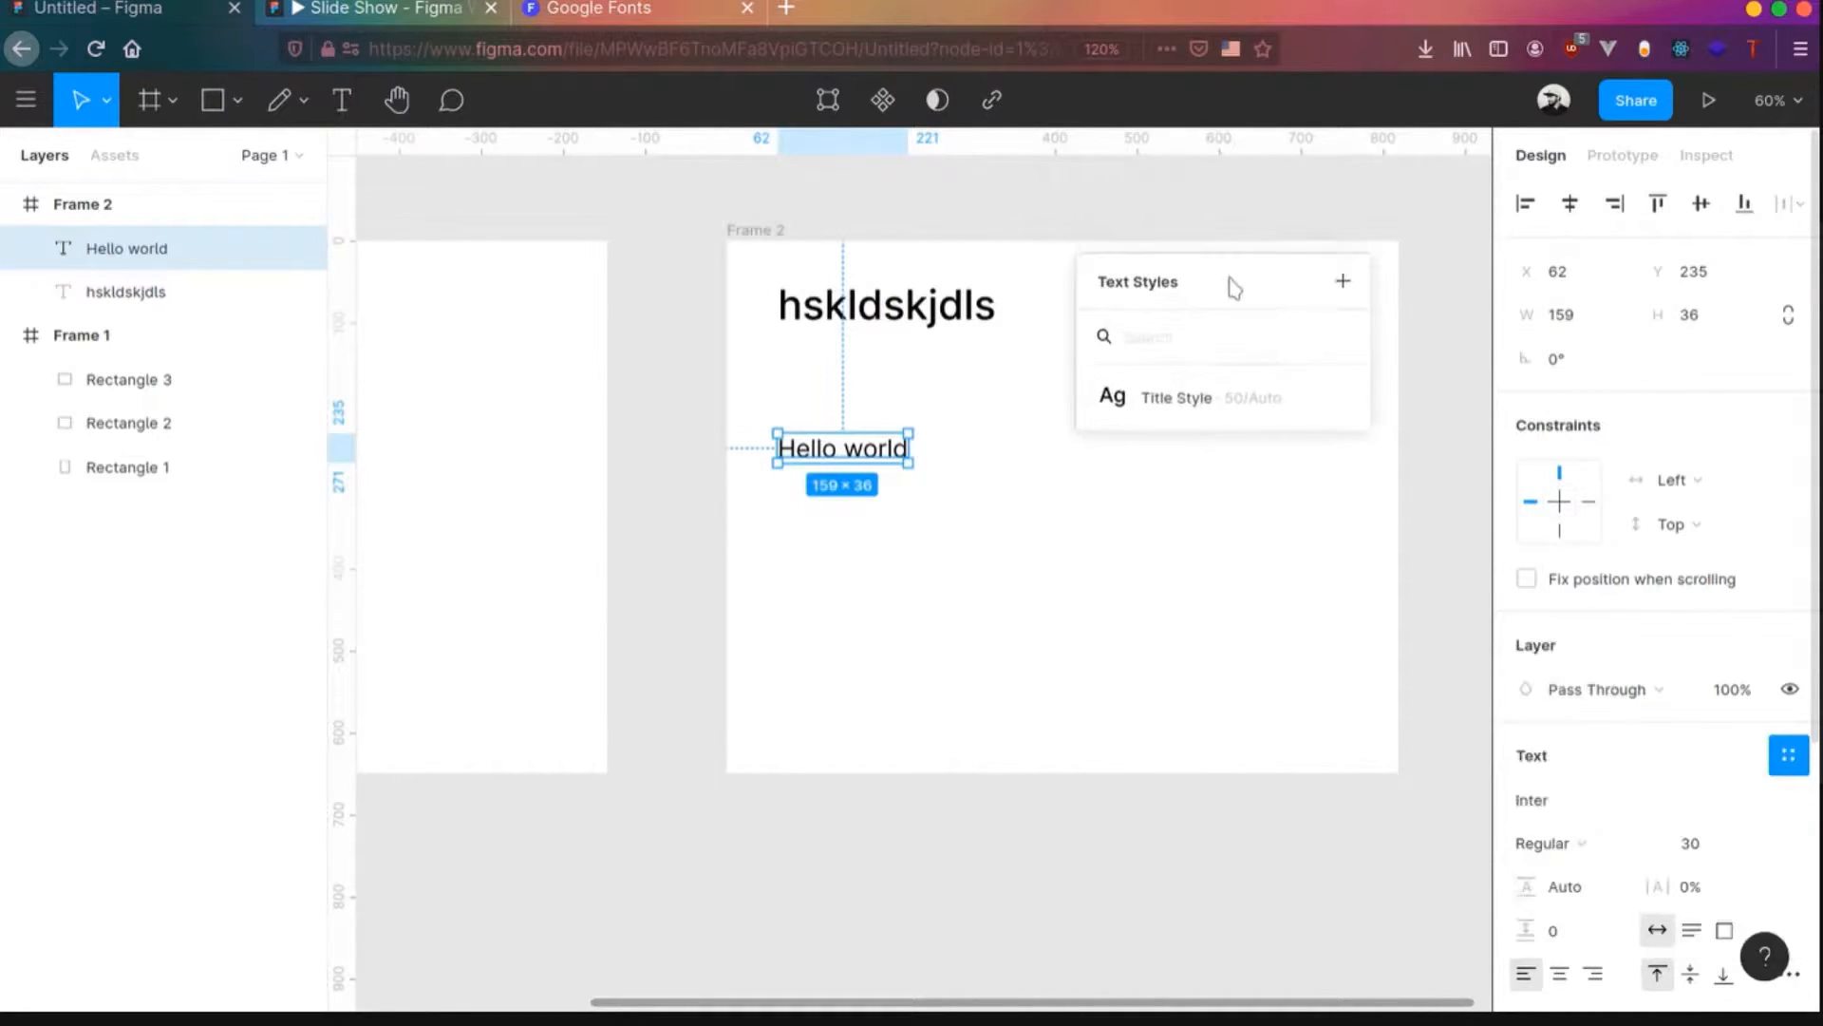
{"action": "left_click", "coordinate": [1184, 403]}
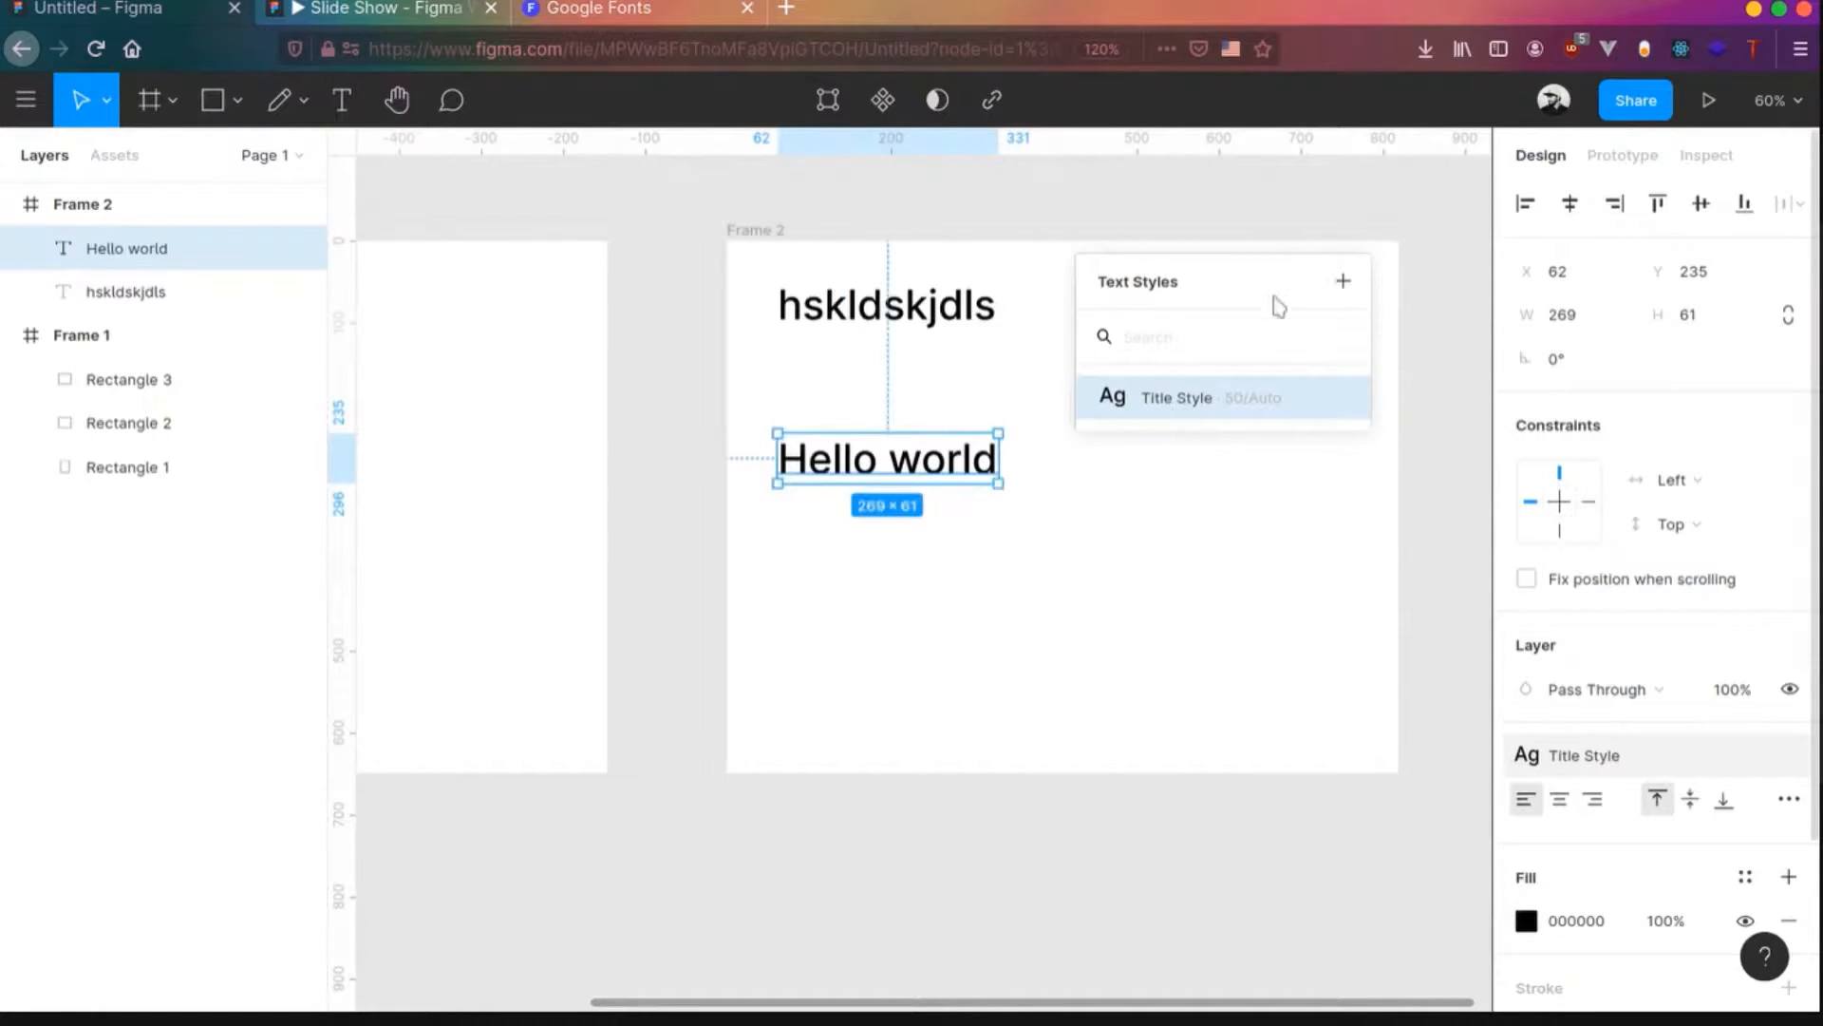
{"action": "left_click", "coordinate": [1415, 843]}
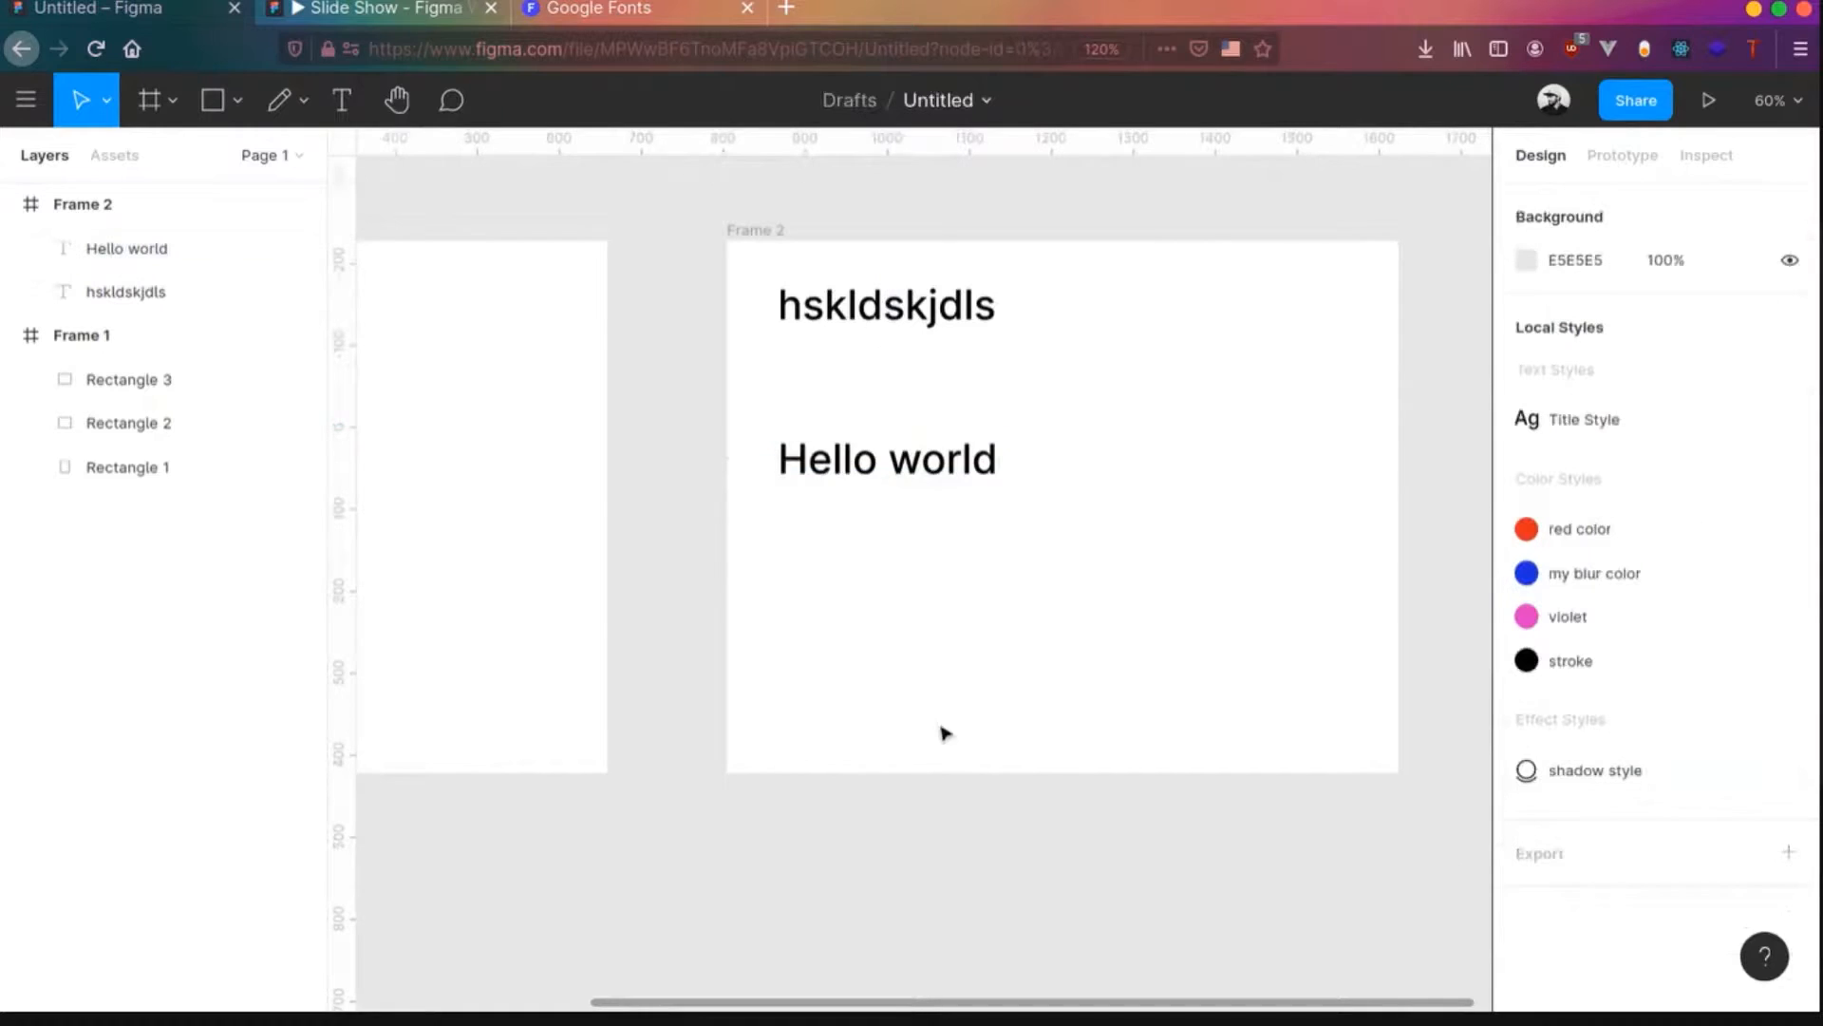
- Detach the "Hello world" text from Title Style
{"action": "left_click", "coordinate": [949, 472]}
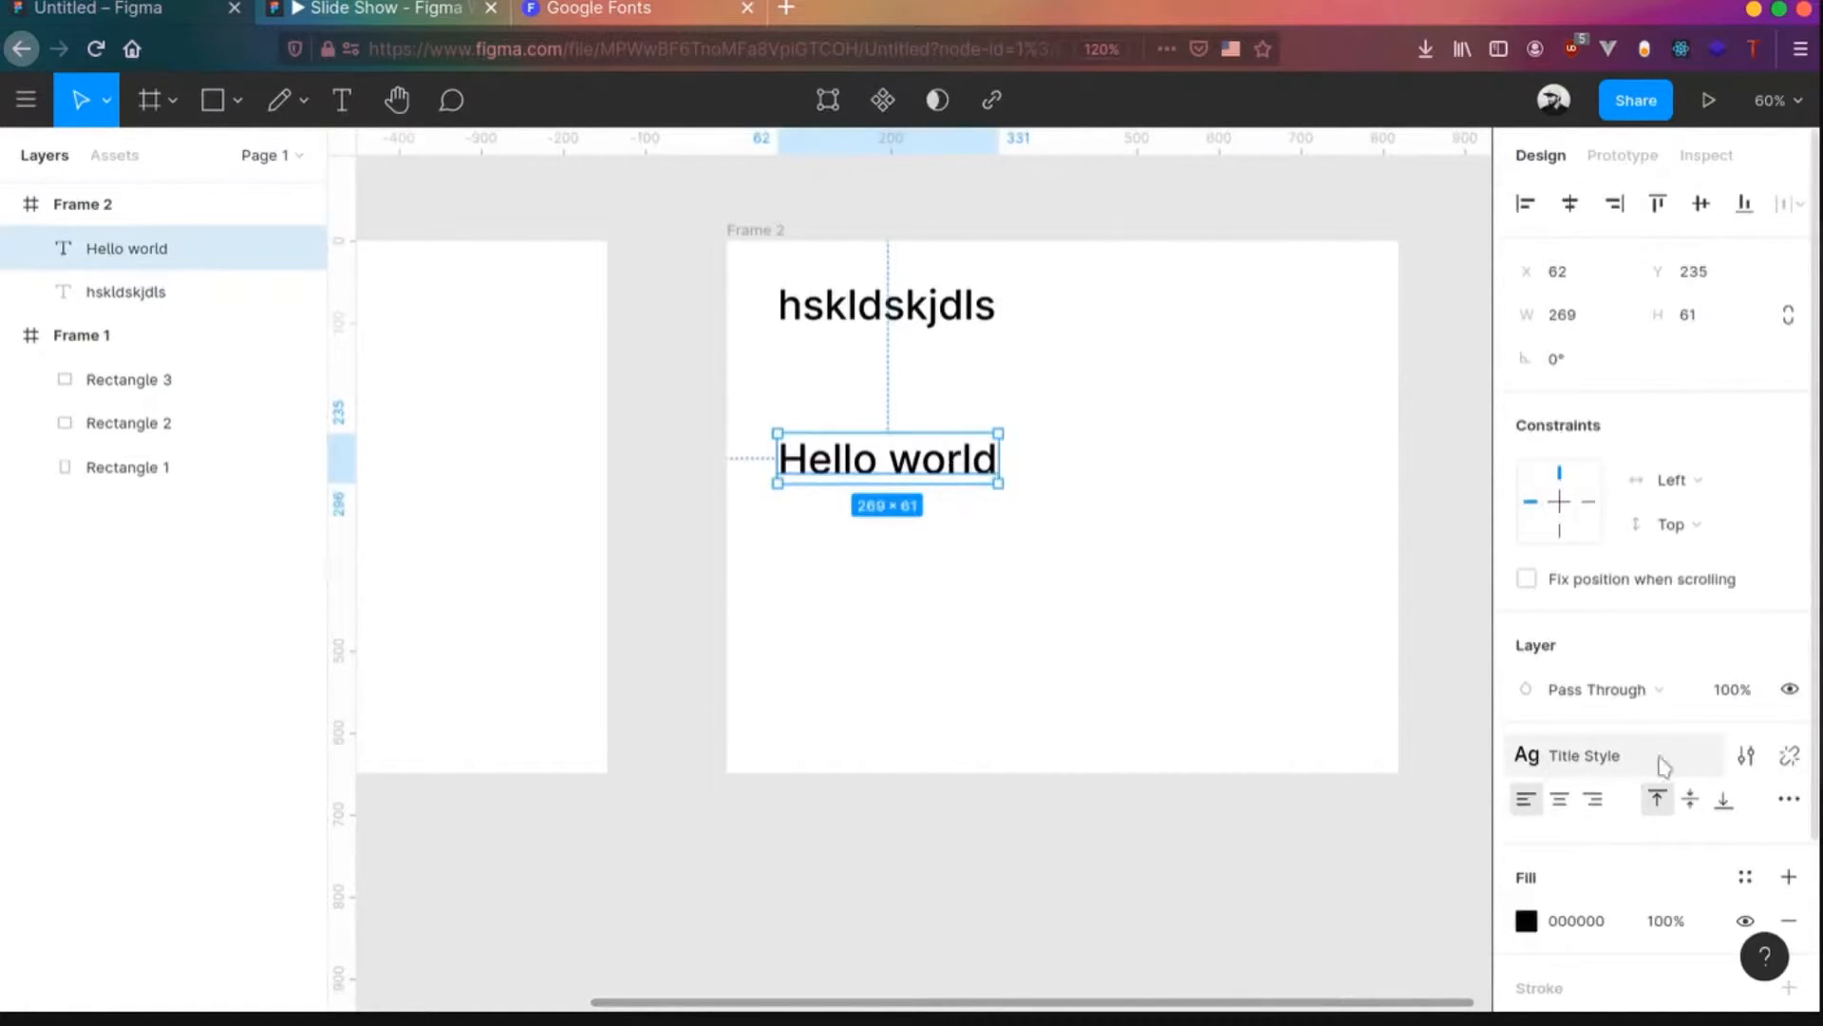
{"action": "left_click", "coordinate": [1791, 760]}
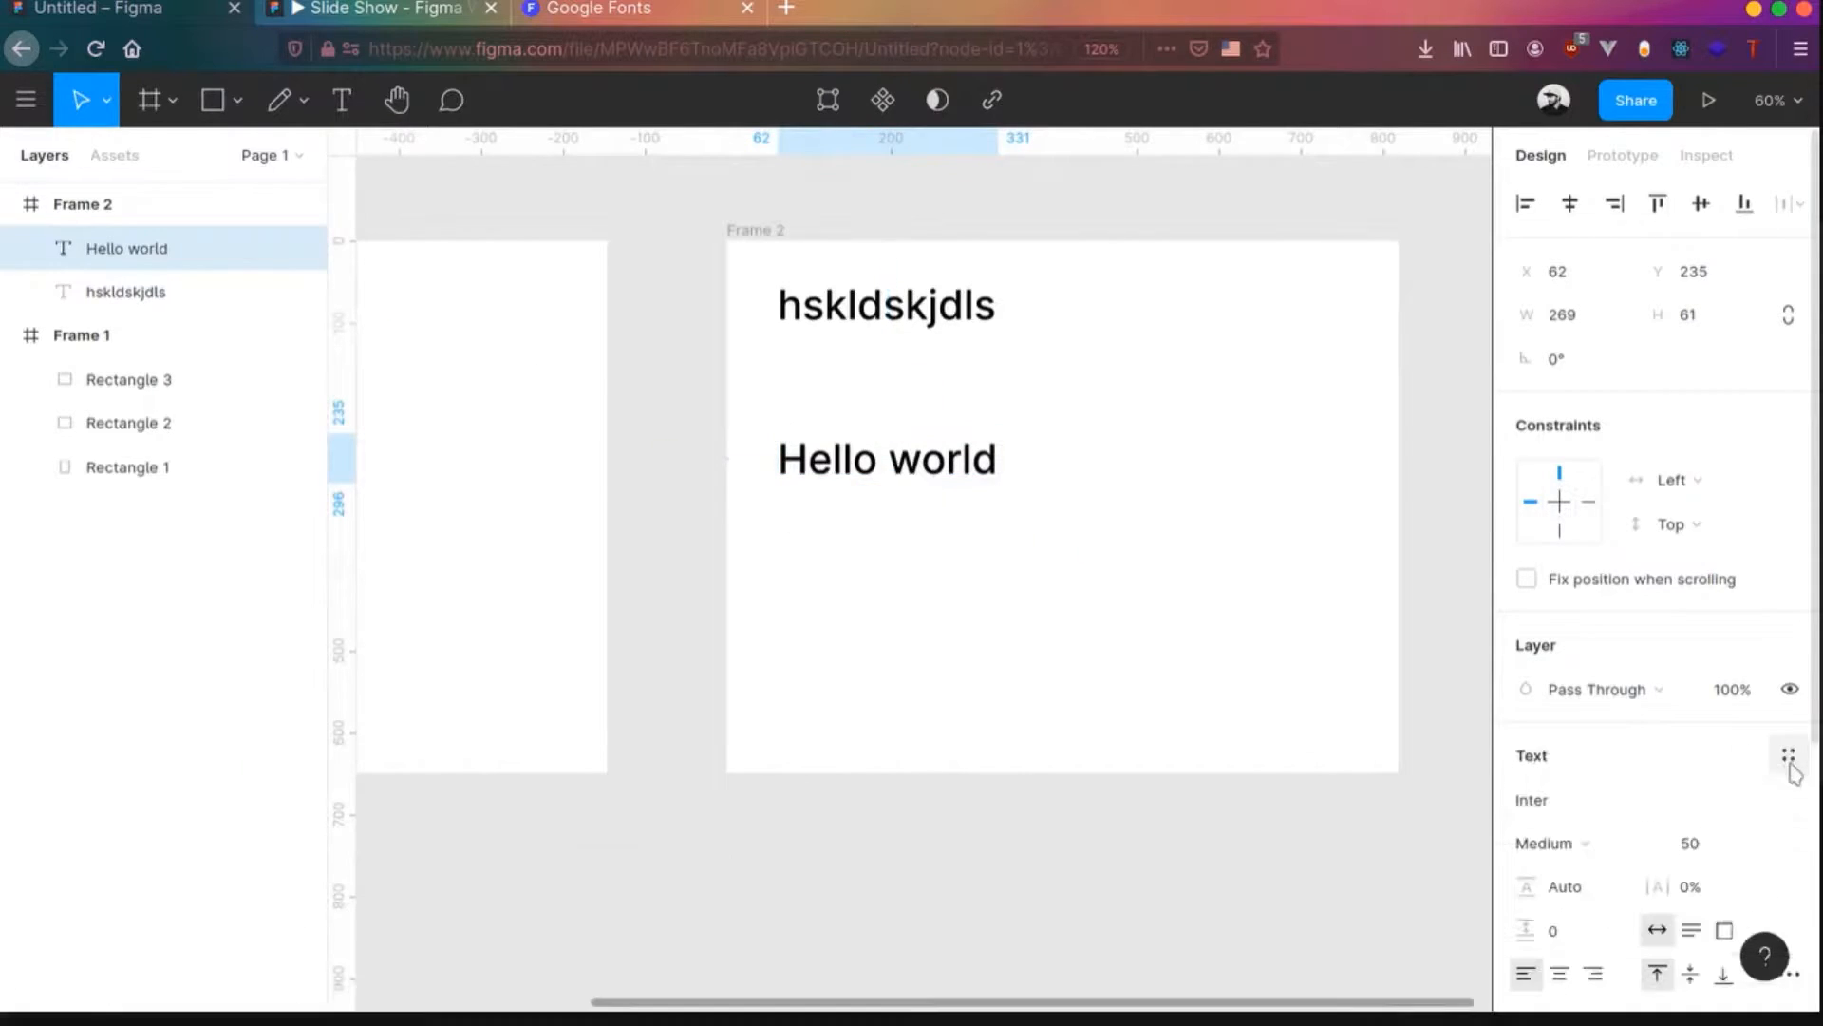
- Delete the "Hello world" and "hskldskjdls" texts from Frame 2
{"action": "left_click", "coordinate": [1582, 807]}
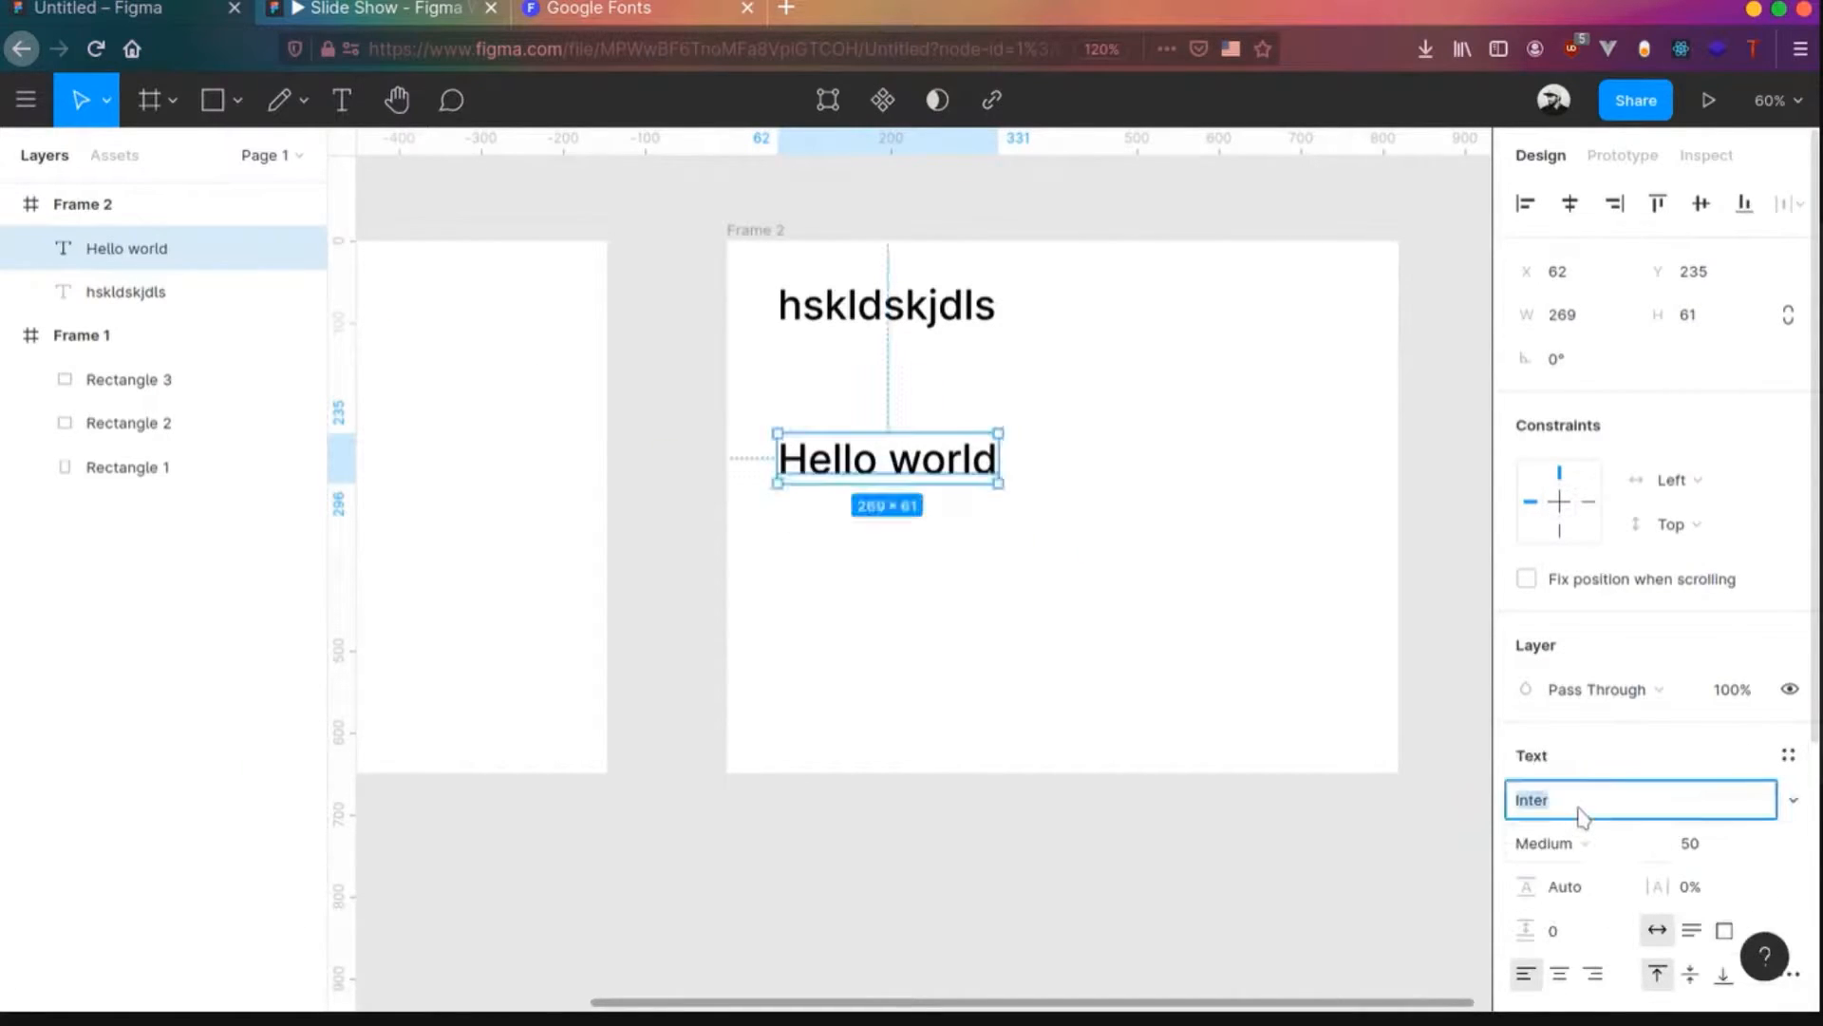
{"action": "left_click", "coordinate": [1271, 814]}
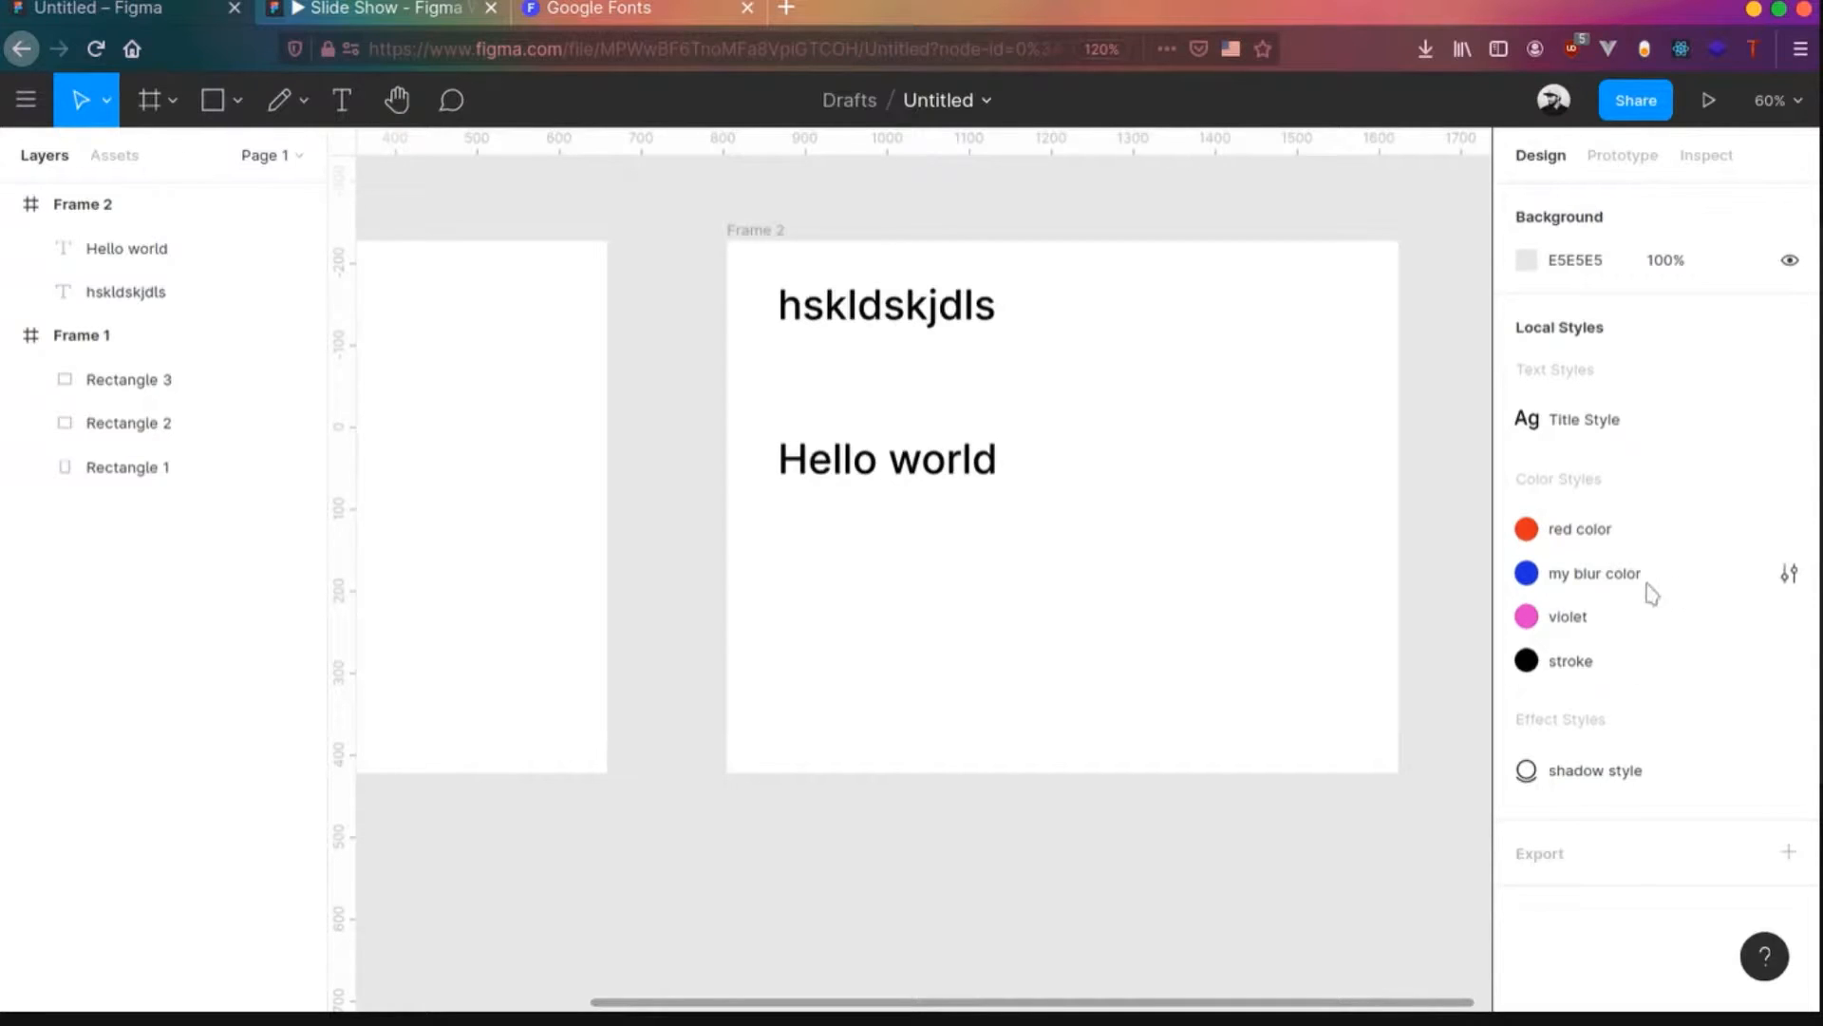
{"action": "left_click", "coordinate": [909, 483]}
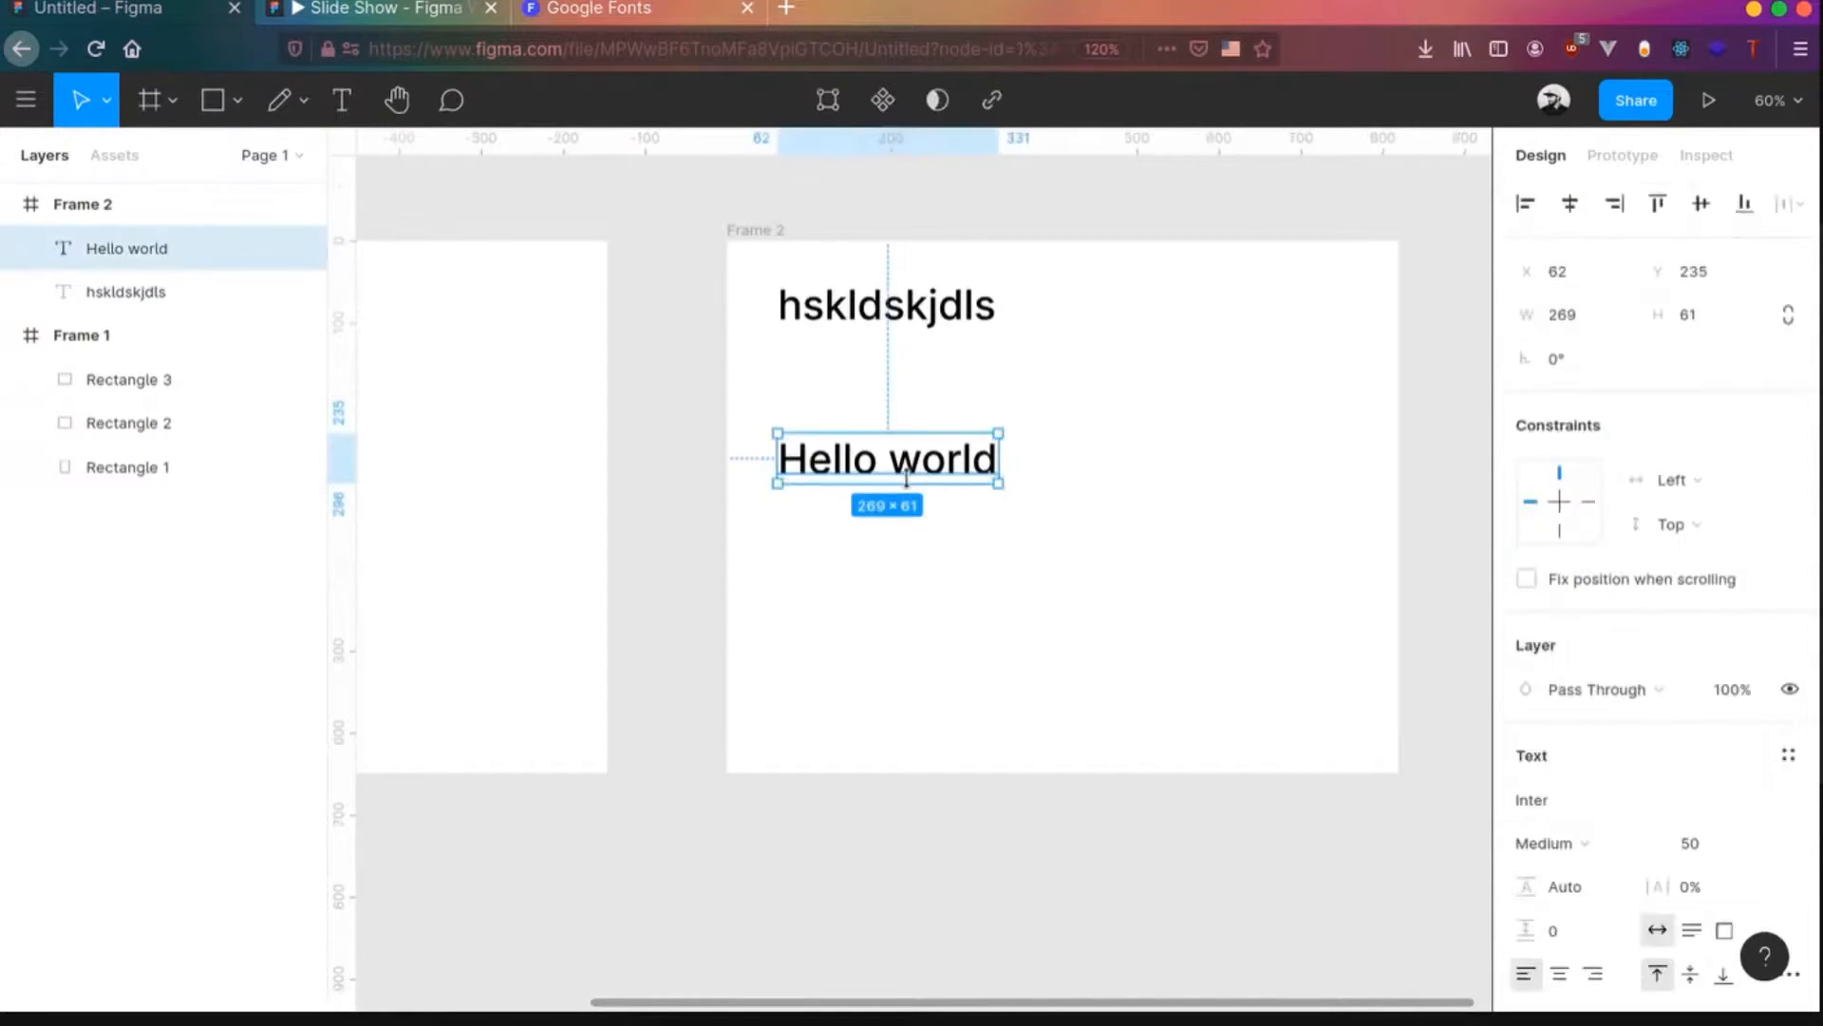
{"action": "key", "text": "Delete"}
{"action": "left_click", "coordinate": [855, 306]}
{"action": "key", "text": "Delete"}
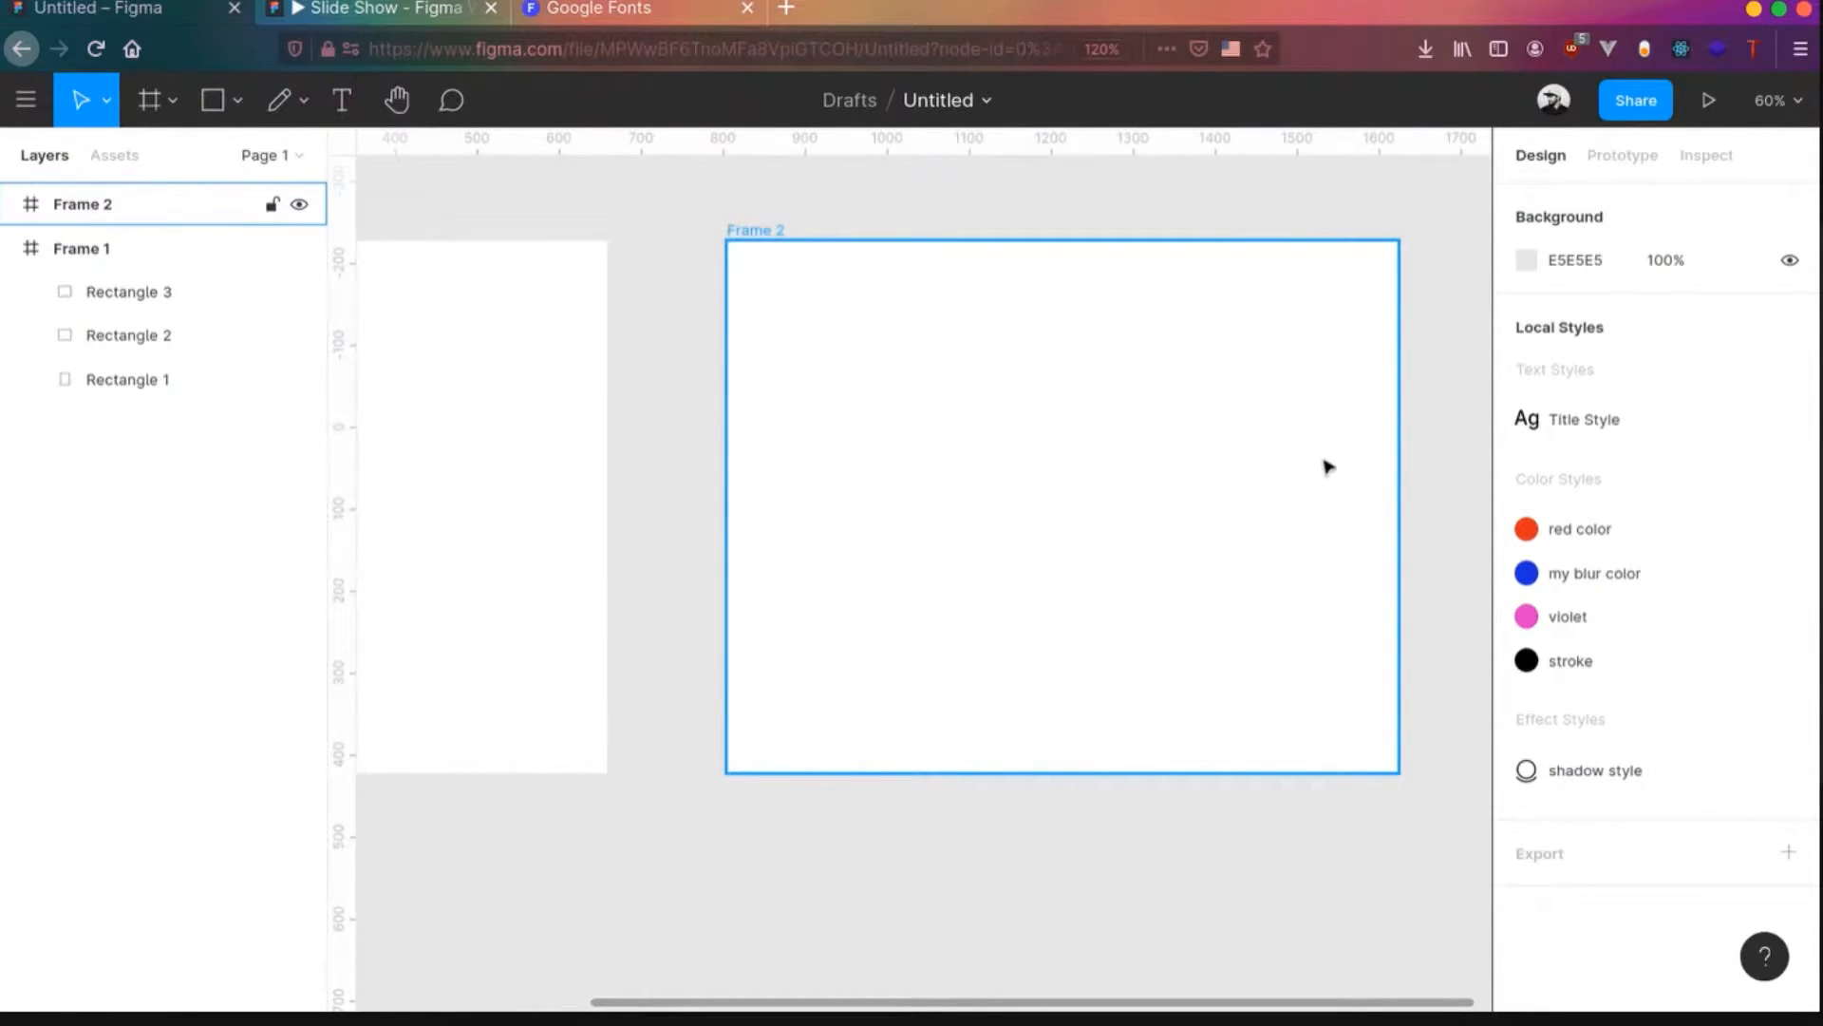
- Delete Frame 1 with its three rectangles and the empty Frame 2 from the canvas
{"action": "key", "text": "shift+1"}
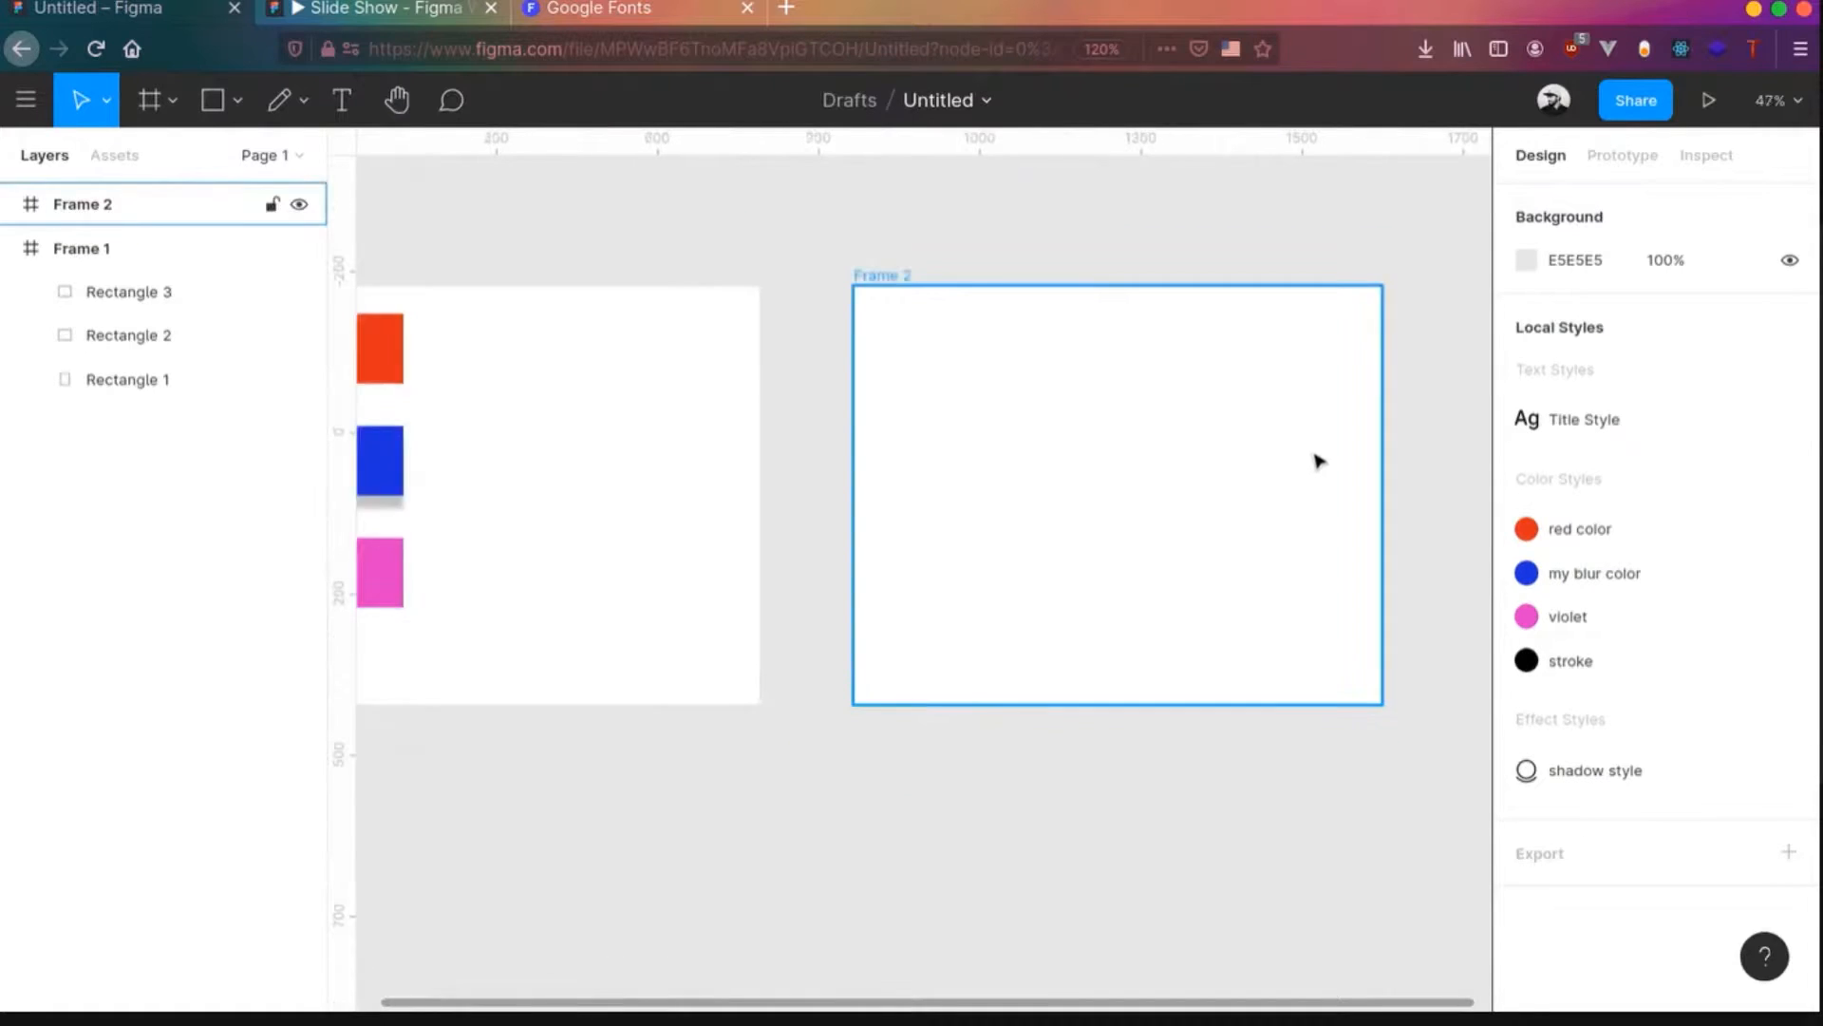
{"action": "key", "text": "Escape"}
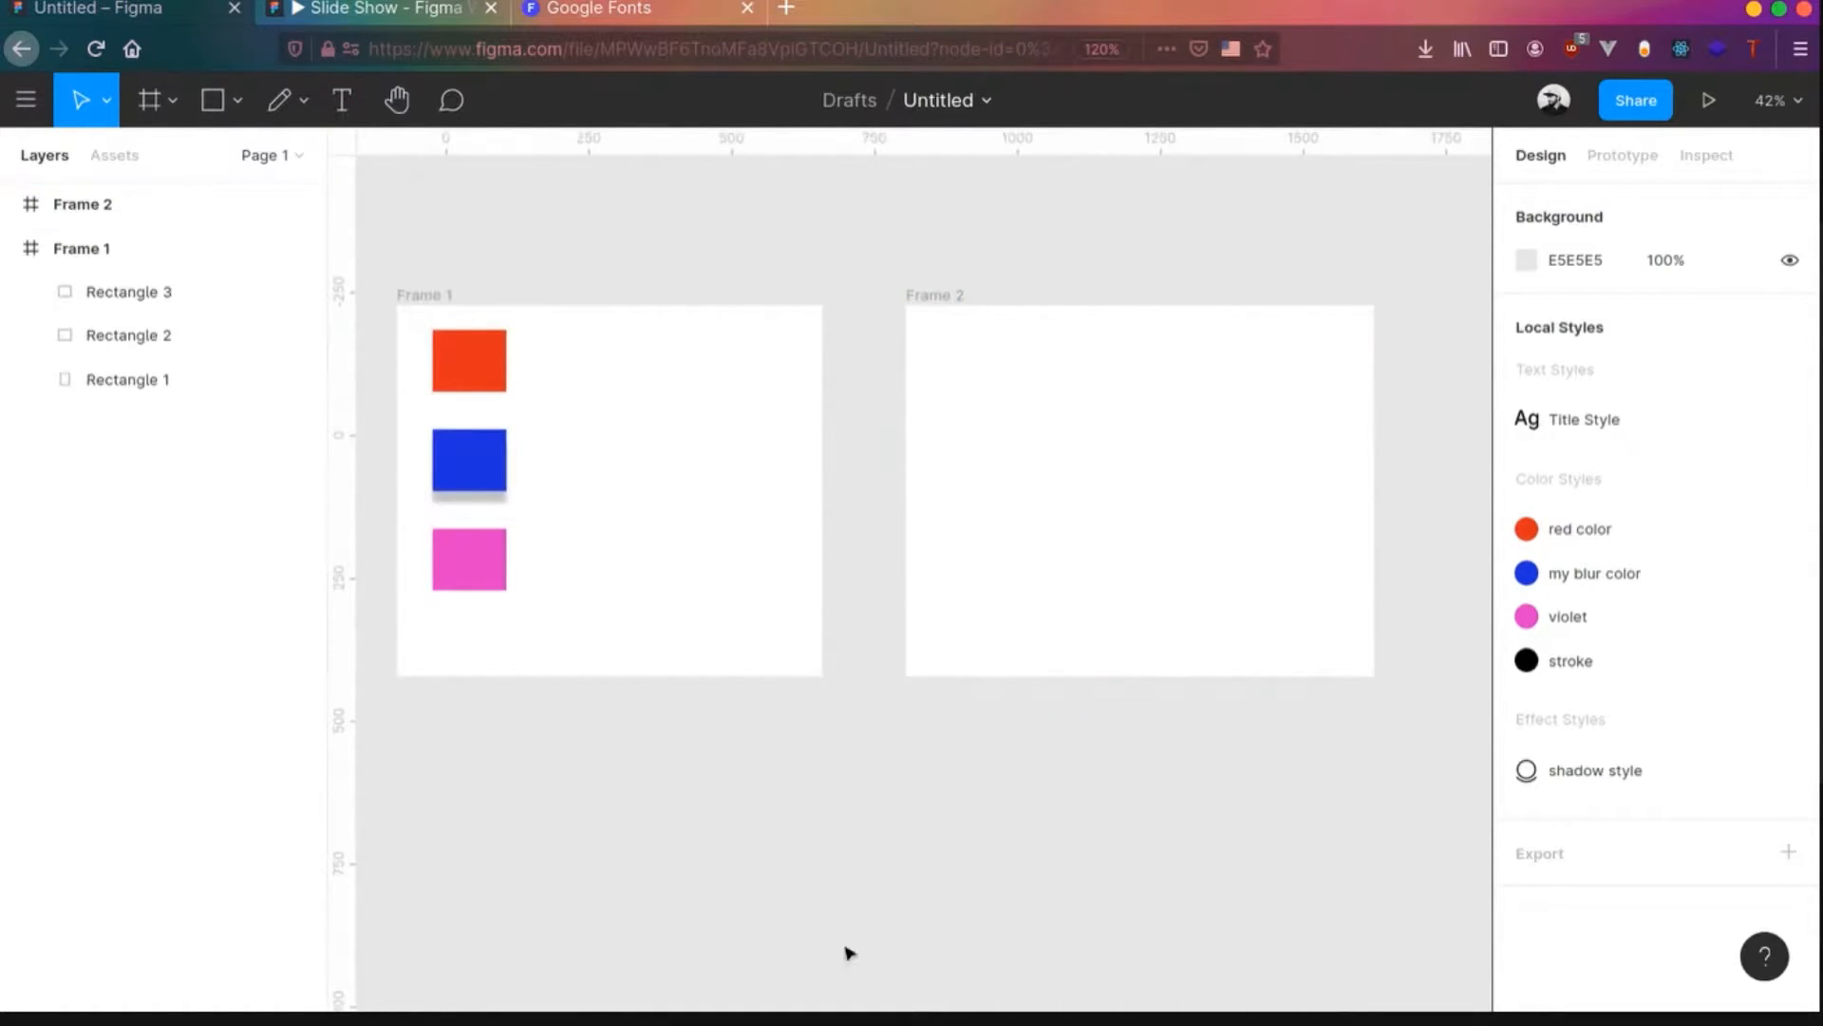
{"action": "scroll", "coordinate": [631, 554], "scroll_direction": "up", "scroll_amount": 2}
{"action": "scroll", "coordinate": [631, 558], "scroll_direction": "down", "scroll_amount": 2}
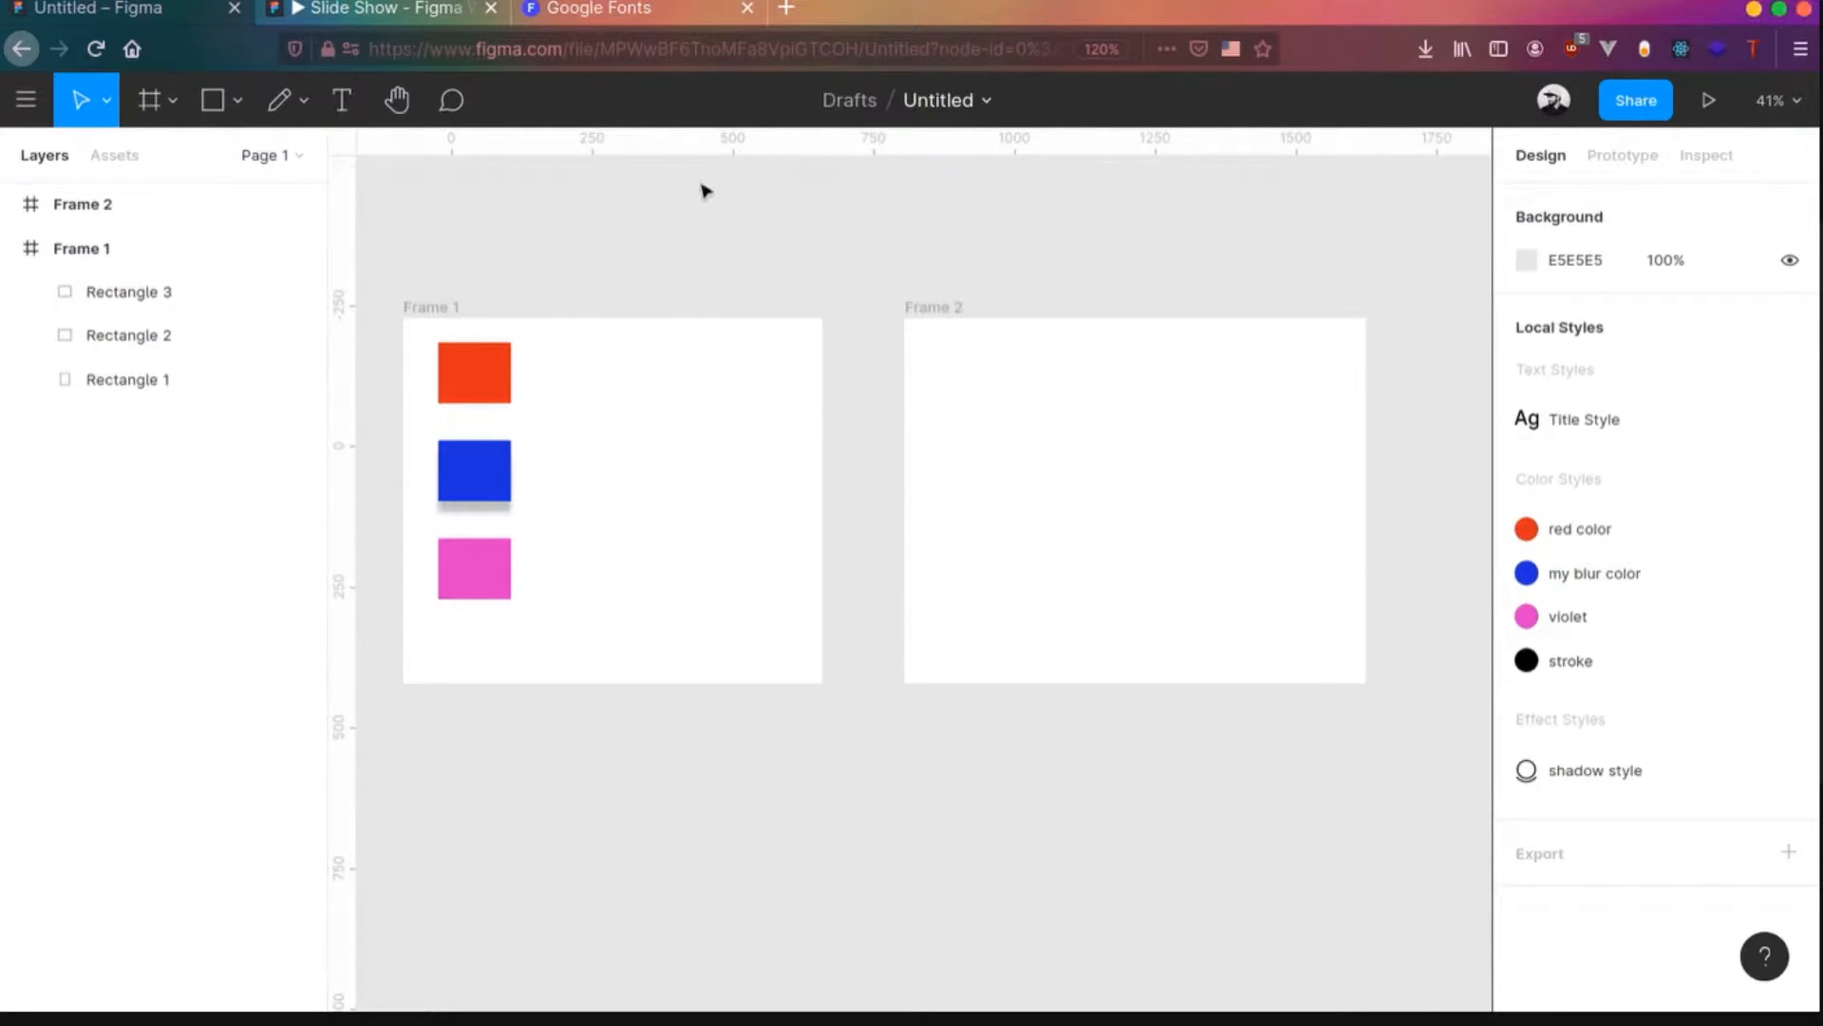
{"action": "left_click", "coordinate": [163, 248]}
{"action": "key", "text": "Delete"}
{"action": "left_click", "coordinate": [127, 224]}
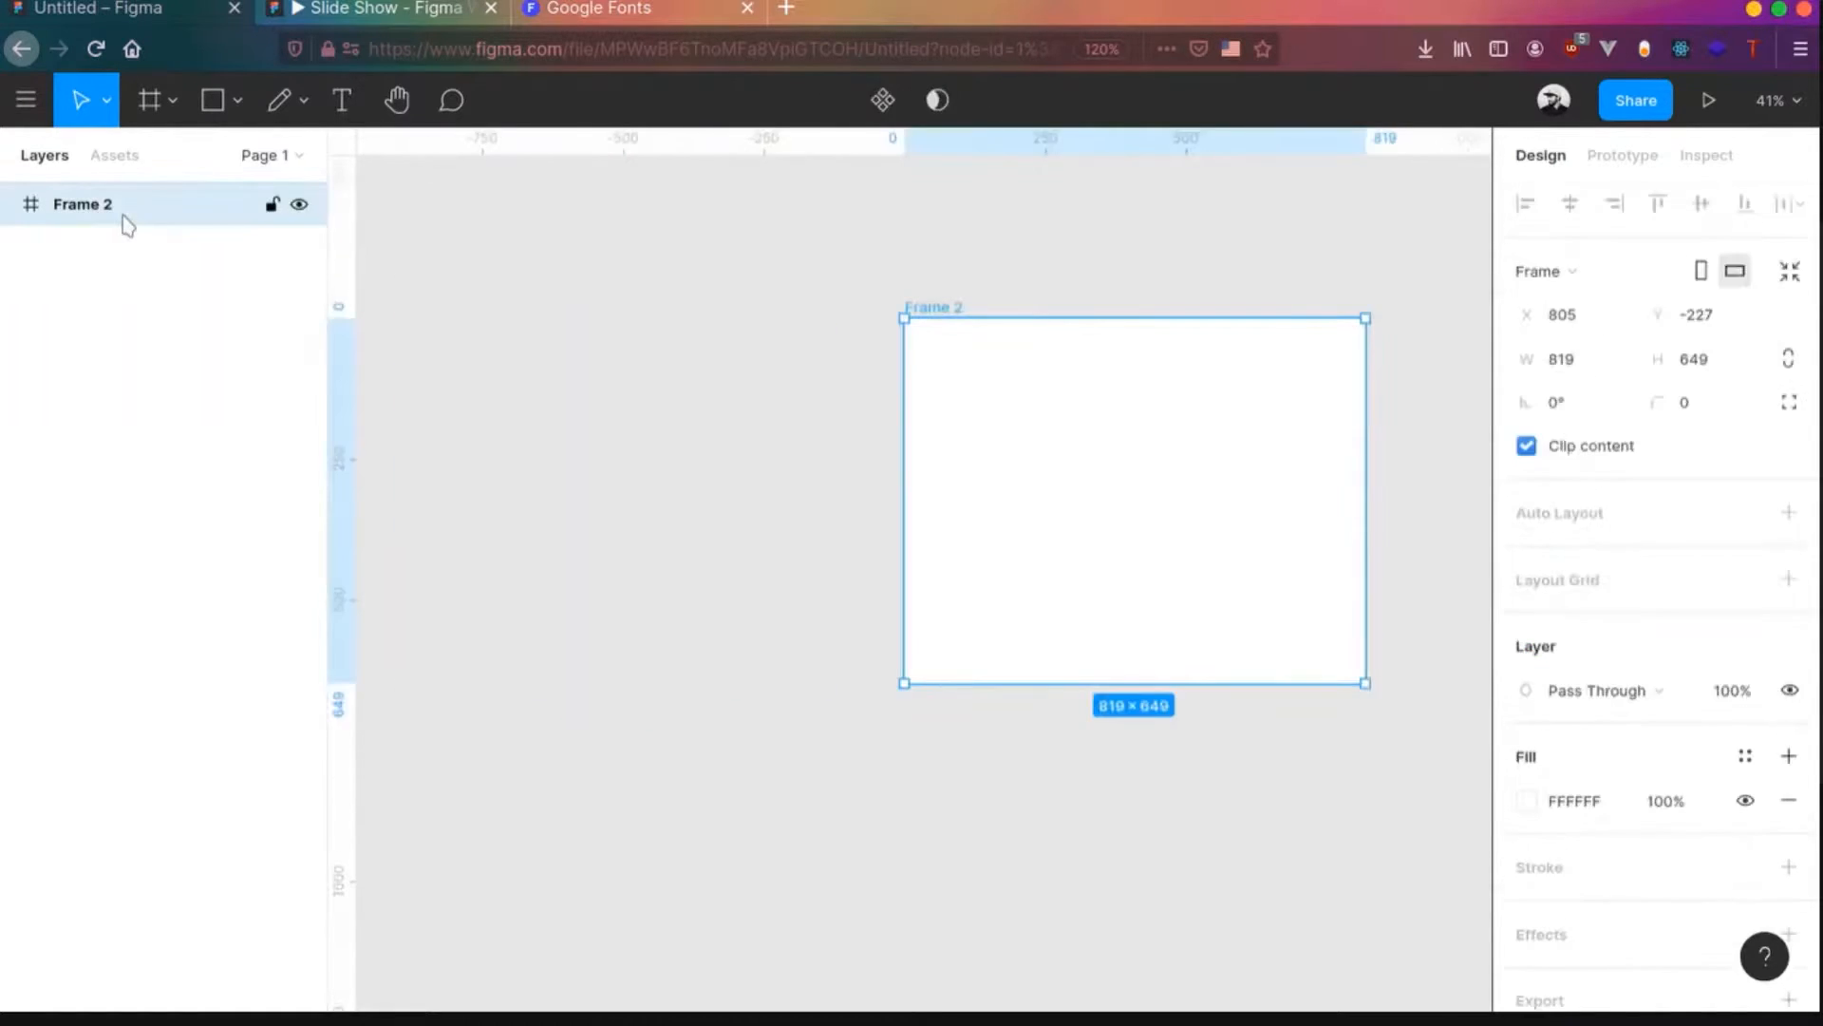
{"action": "key", "text": "Delete"}
{"action": "scroll", "coordinate": [759, 446], "scroll_direction": "up", "scroll_amount": 1}
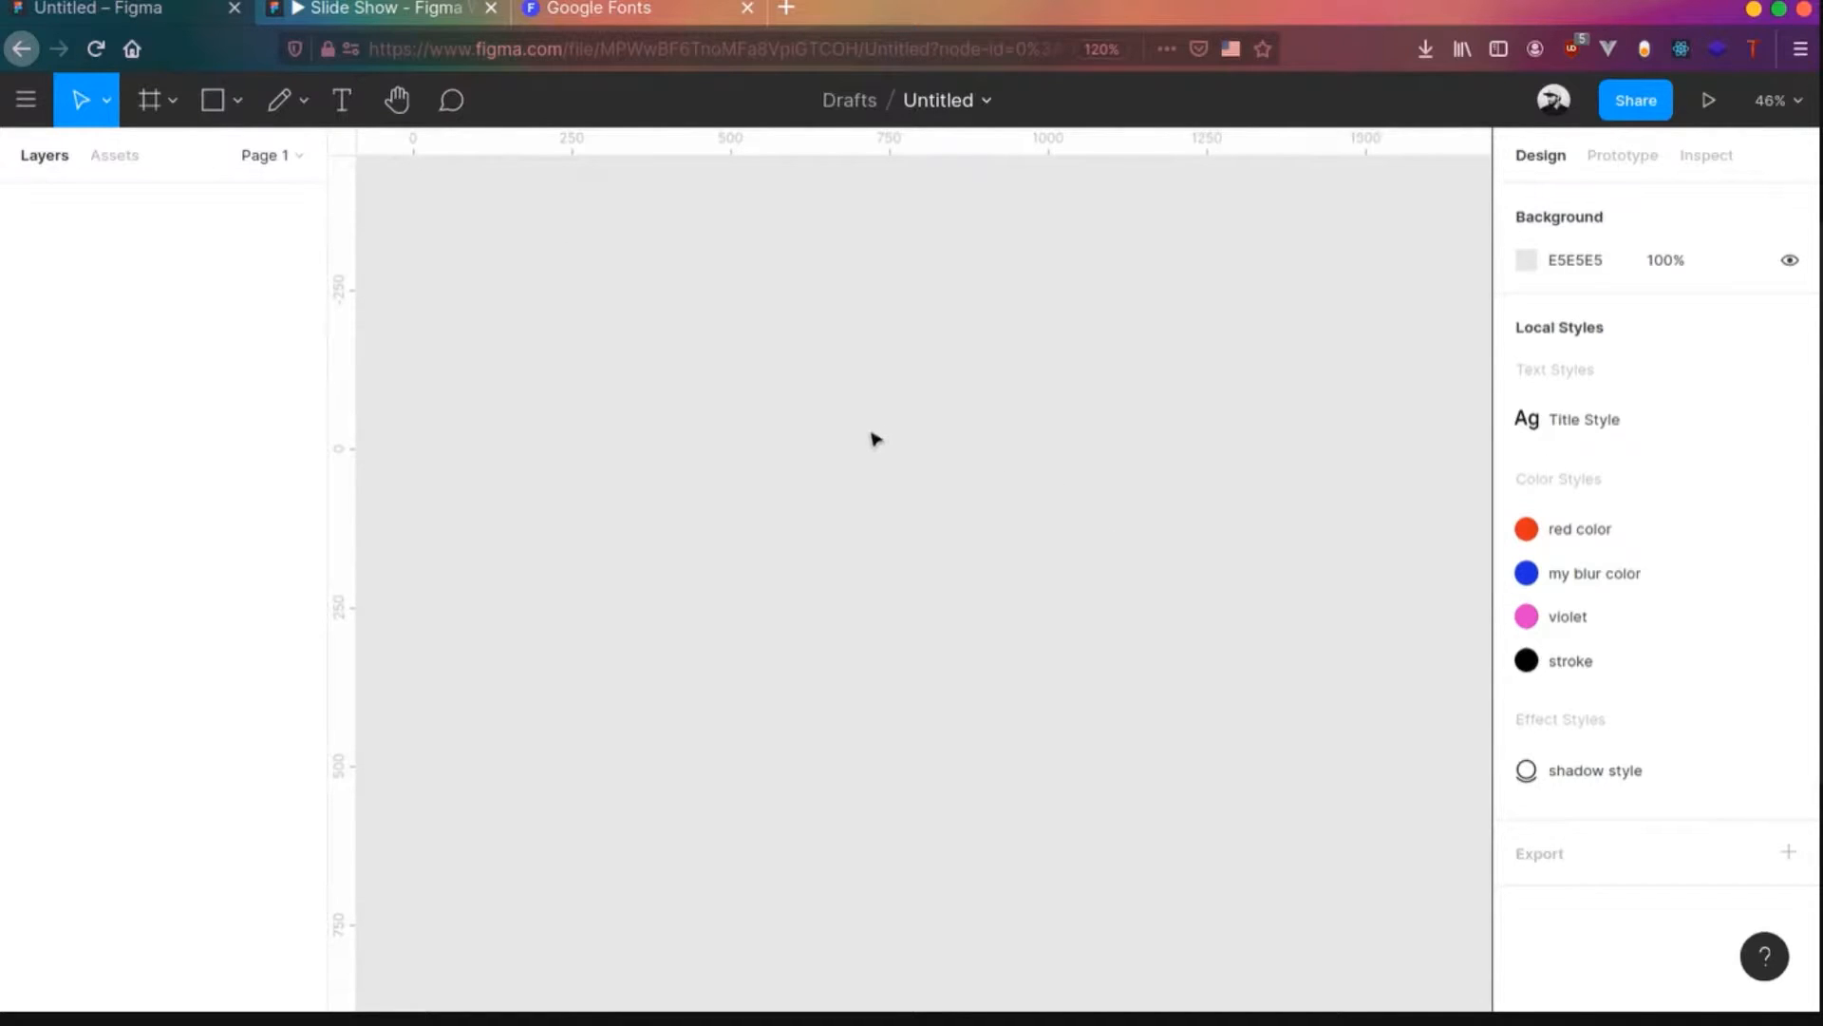
- Draw a new frame about 1271 × 982 on the empty canvas and deselect it
{"action": "left_click", "coordinate": [151, 99]}
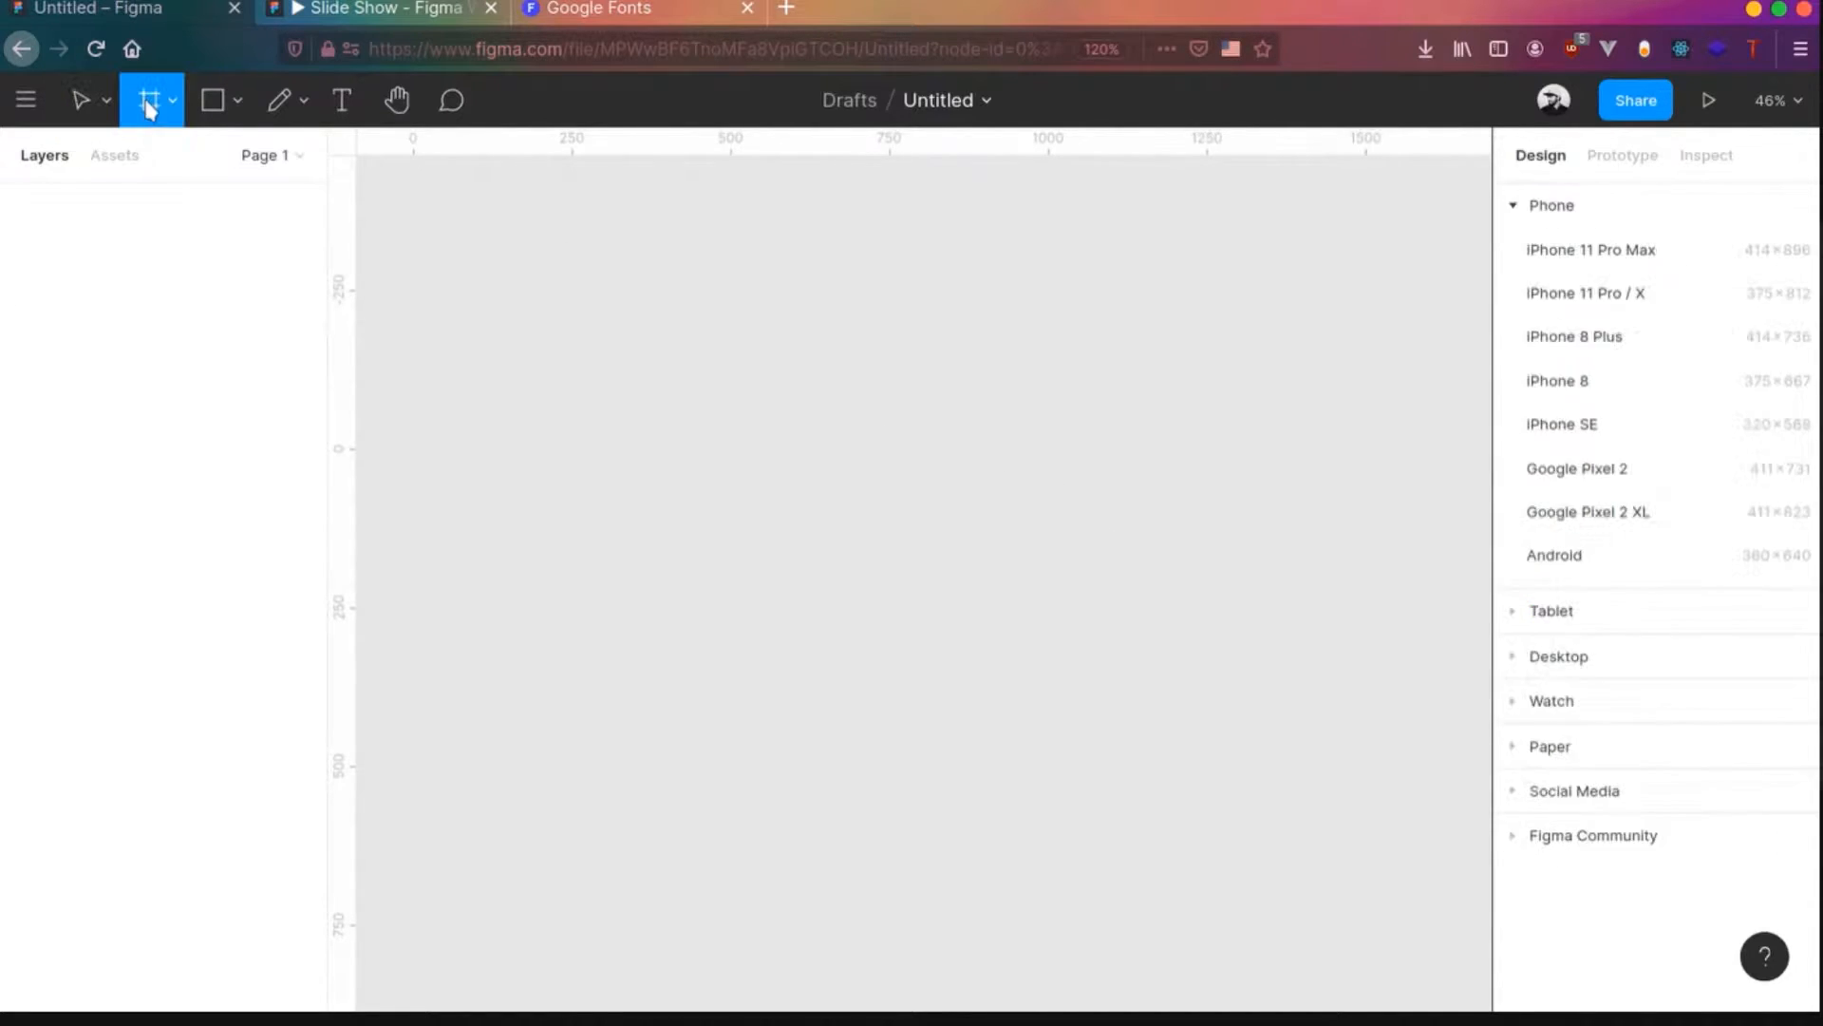
{"action": "left_click_drag", "start_coordinate": [621, 309], "coordinate": [1453, 931]}
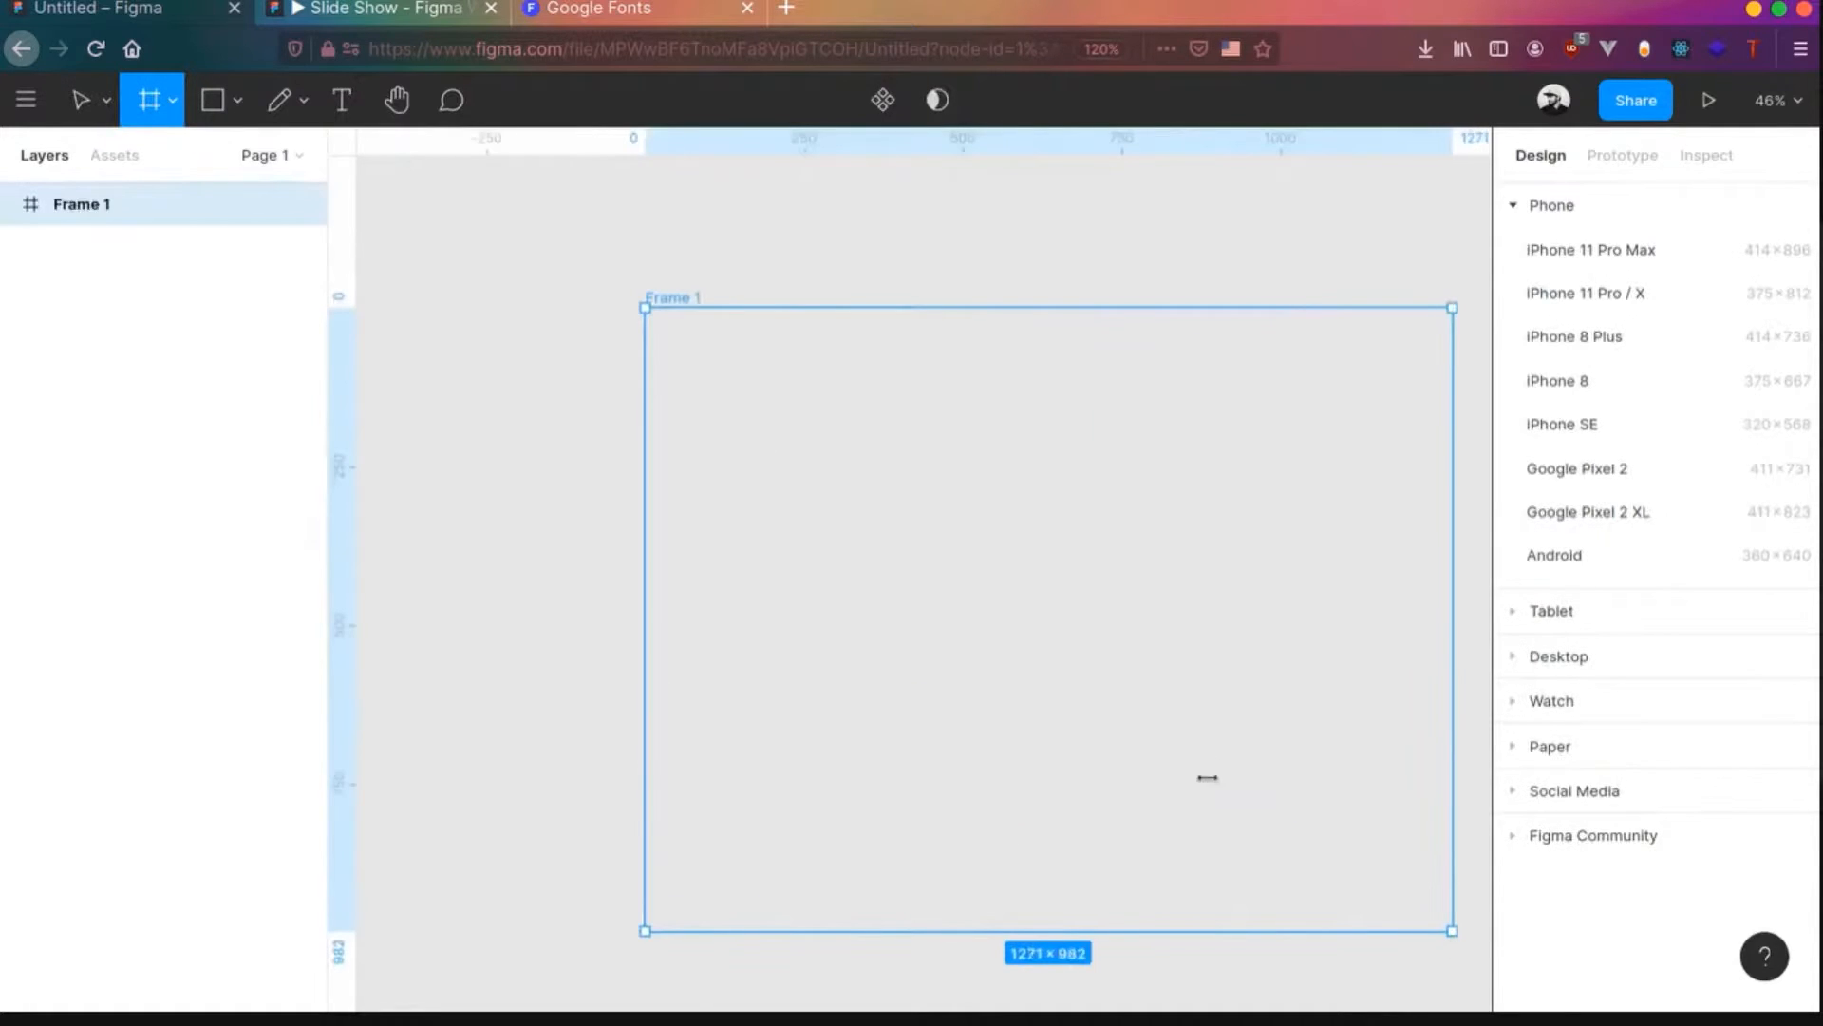
{"action": "left_click_drag", "start_coordinate": [1001, 610], "coordinate": [960, 562]}
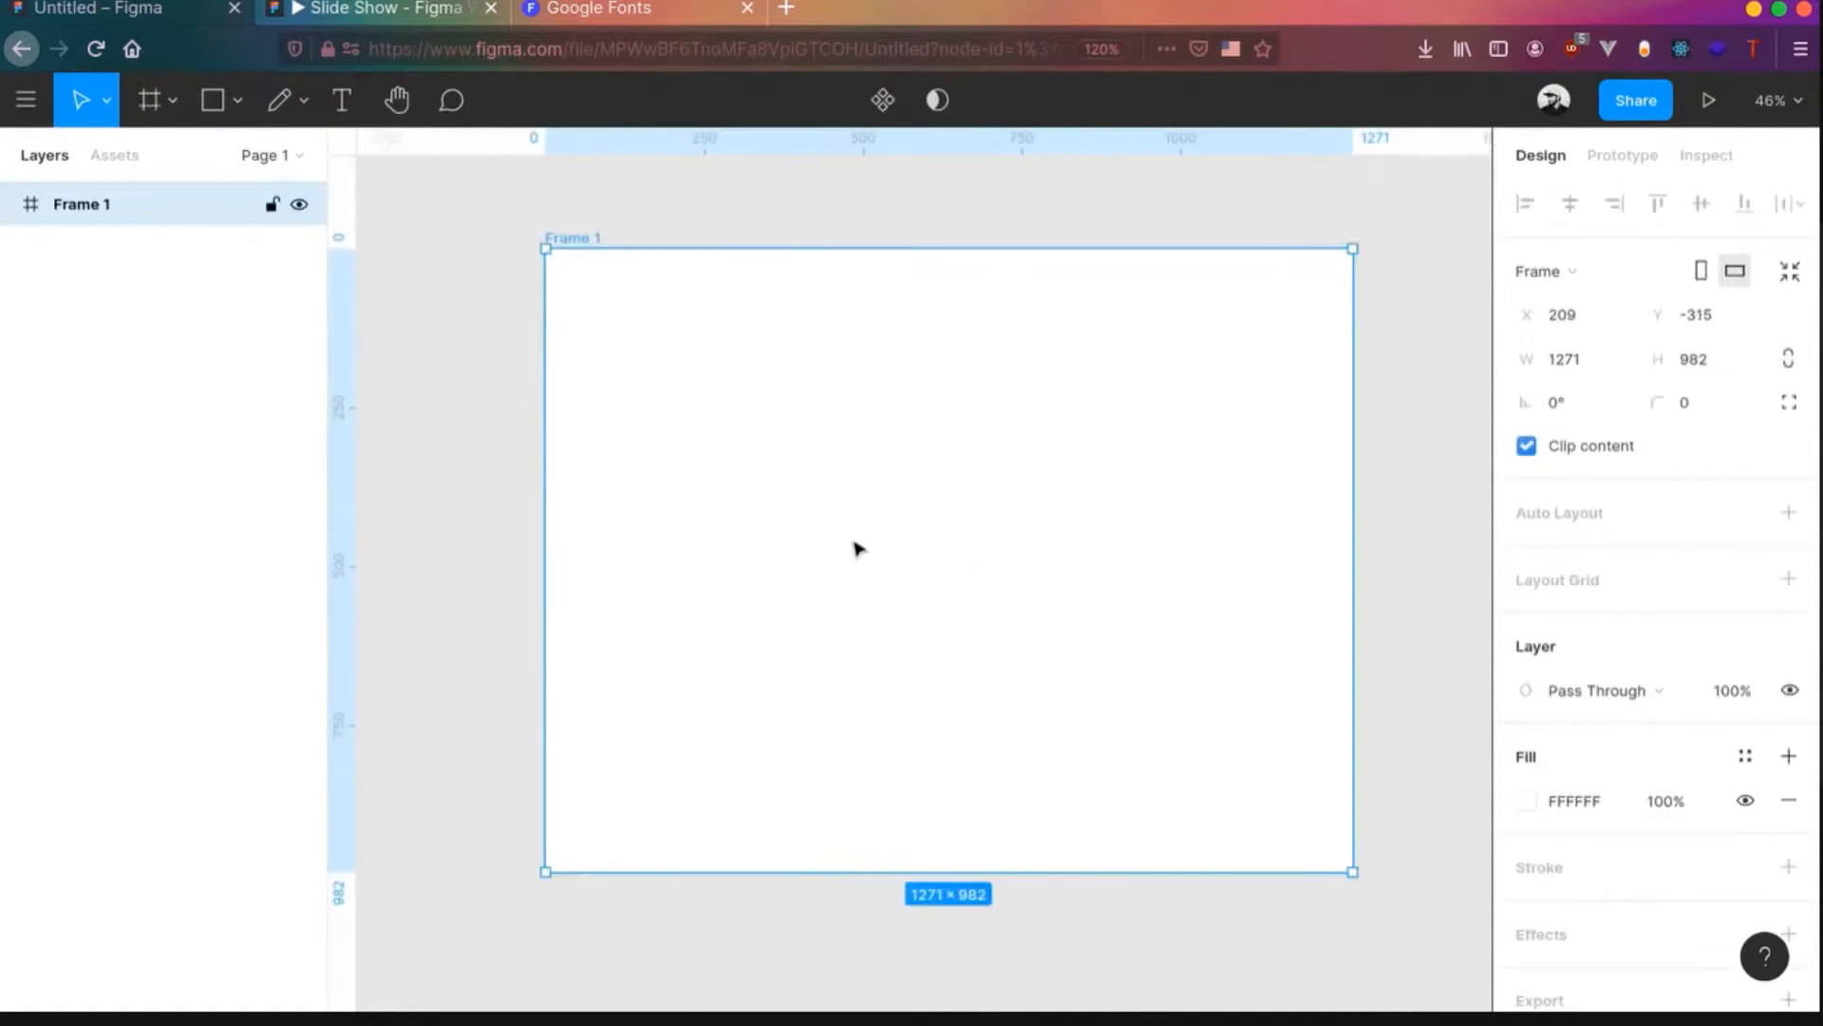
{"action": "scroll", "coordinate": [854, 541], "scroll_direction": "up", "scroll_amount": 1}
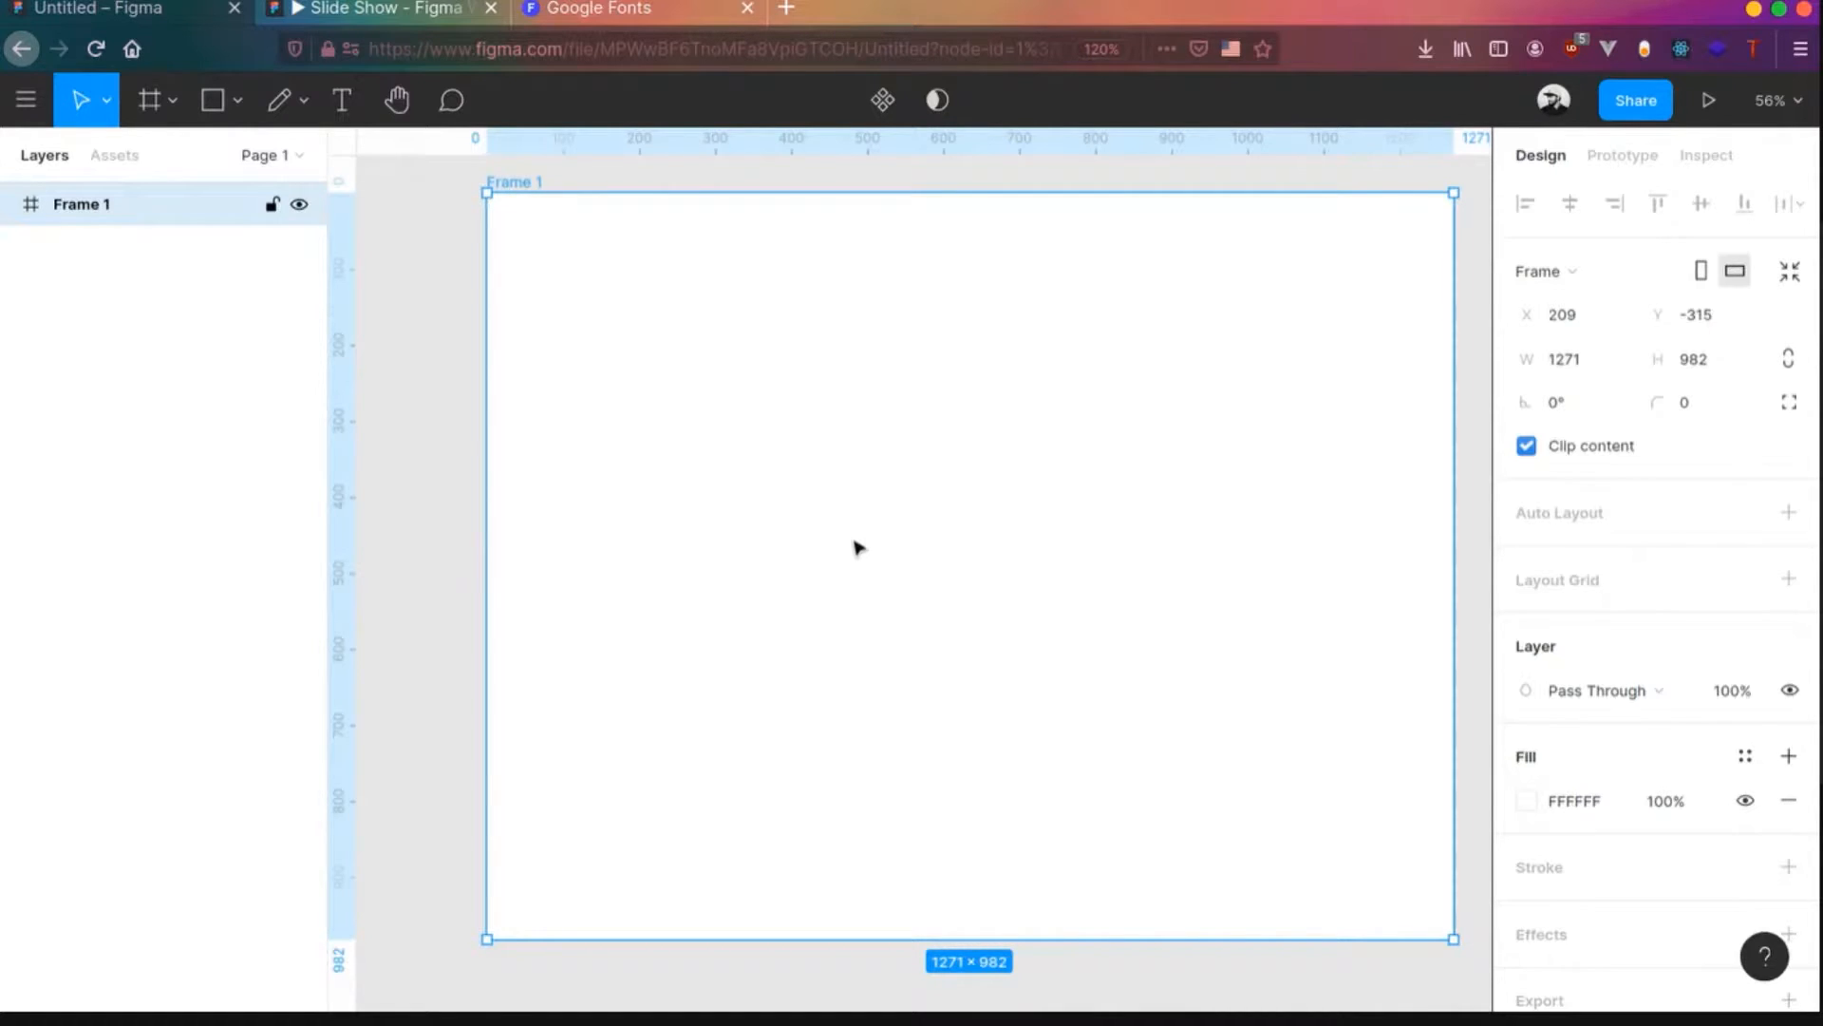
{"action": "scroll", "coordinate": [859, 556], "scroll_direction": "right", "scroll_amount": 1}
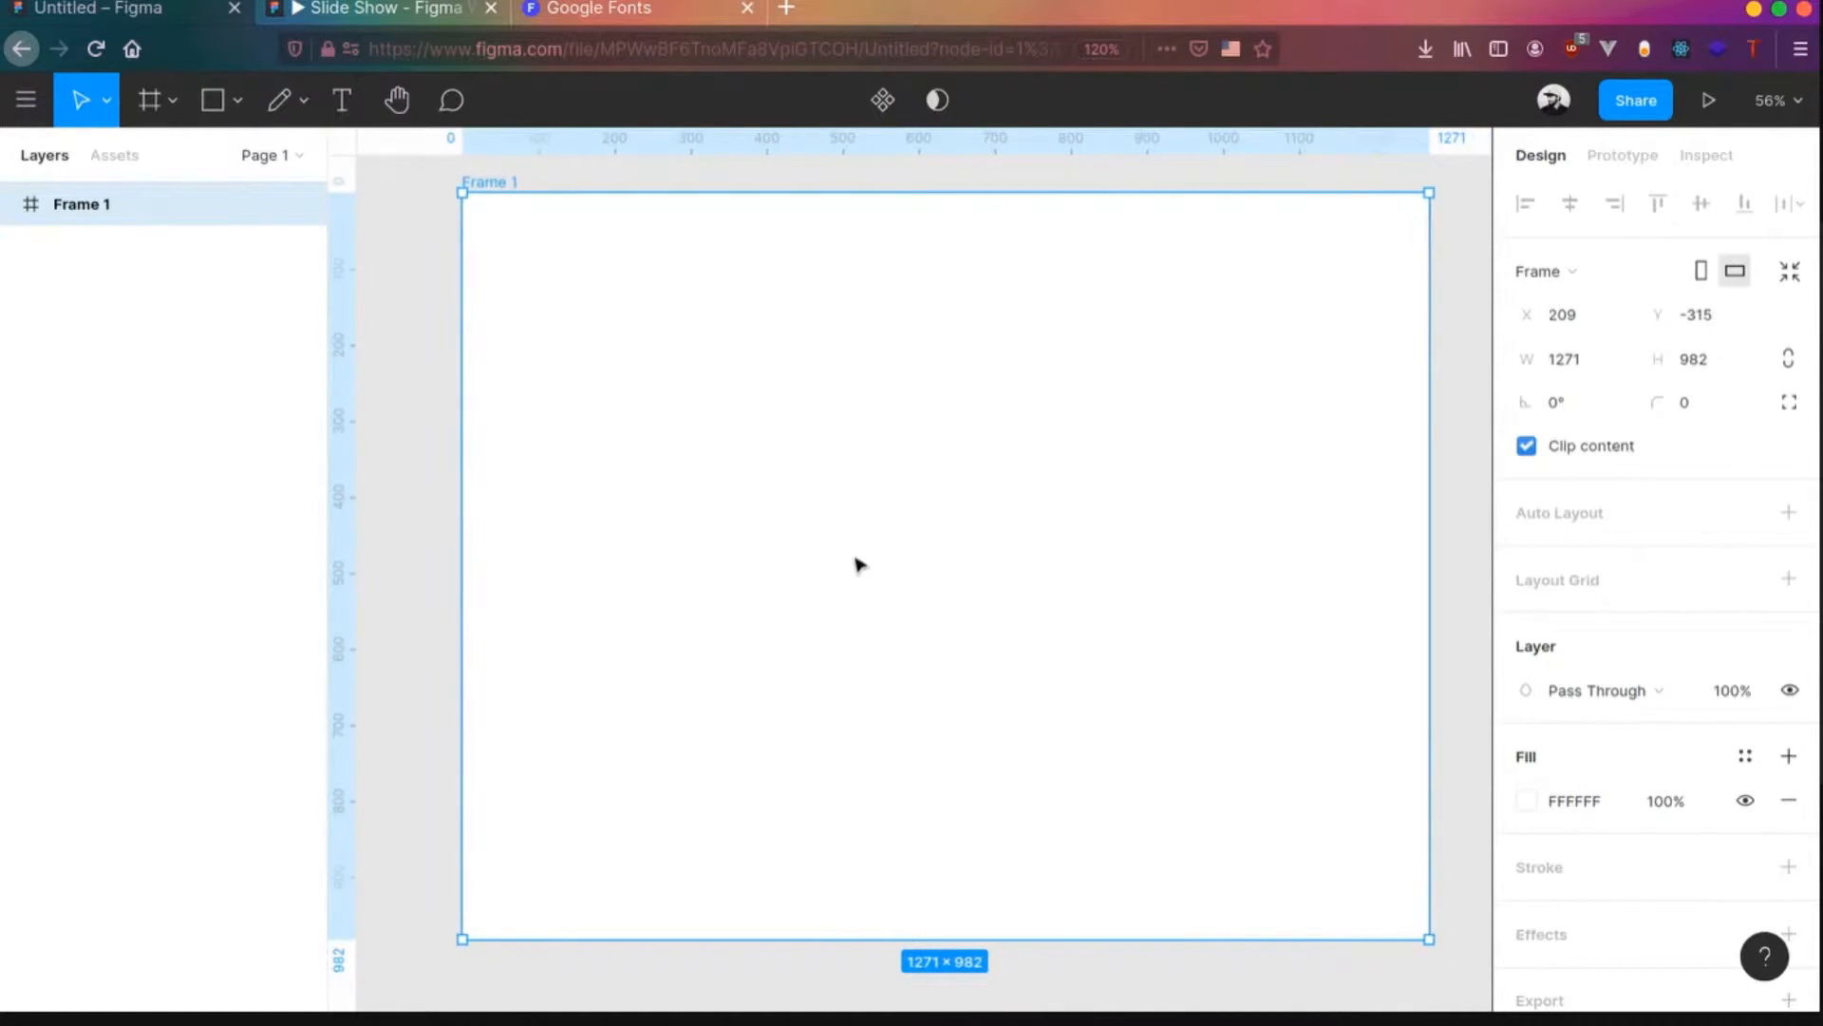
{"action": "left_click", "coordinate": [408, 498]}
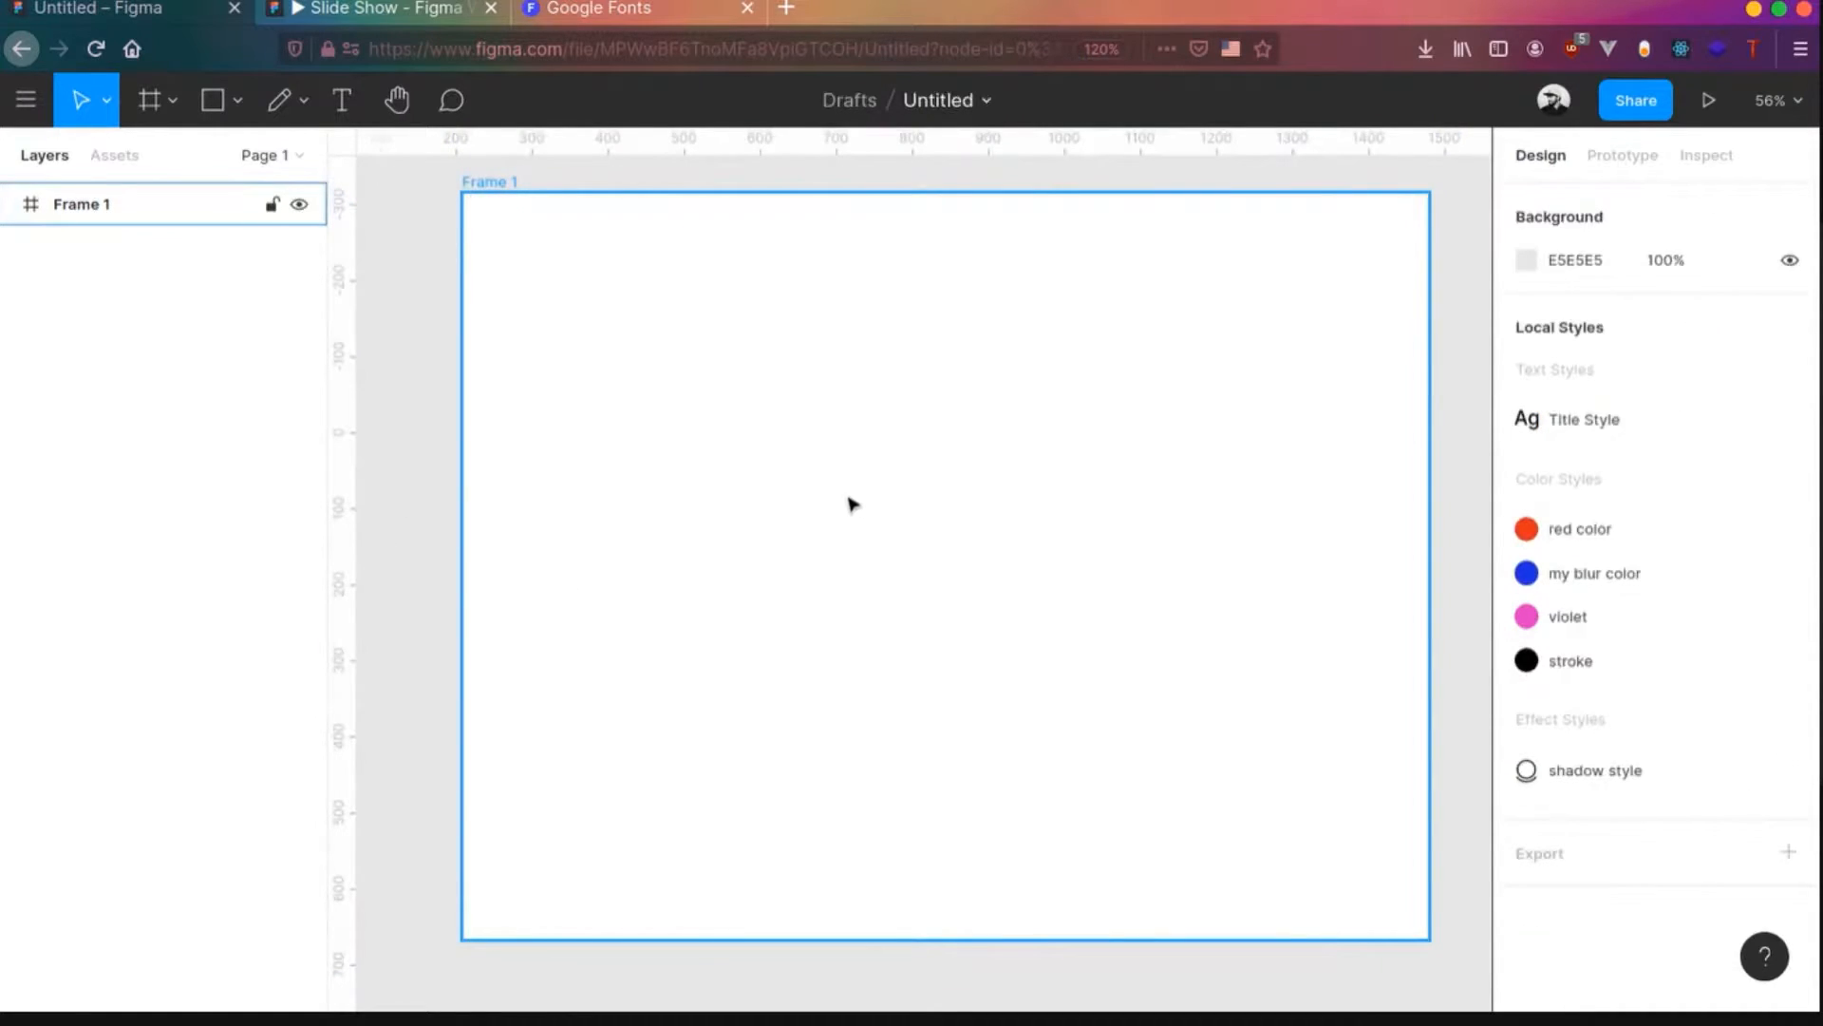
- Draw a rectangle inside Frame 1 and resize it from its upper-left corner to about 733 × 583 at X 318, Y 216
{"action": "left_click", "coordinate": [212, 100]}
{"action": "left_click_drag", "start_coordinate": [657, 327], "coordinate": [1159, 752]}
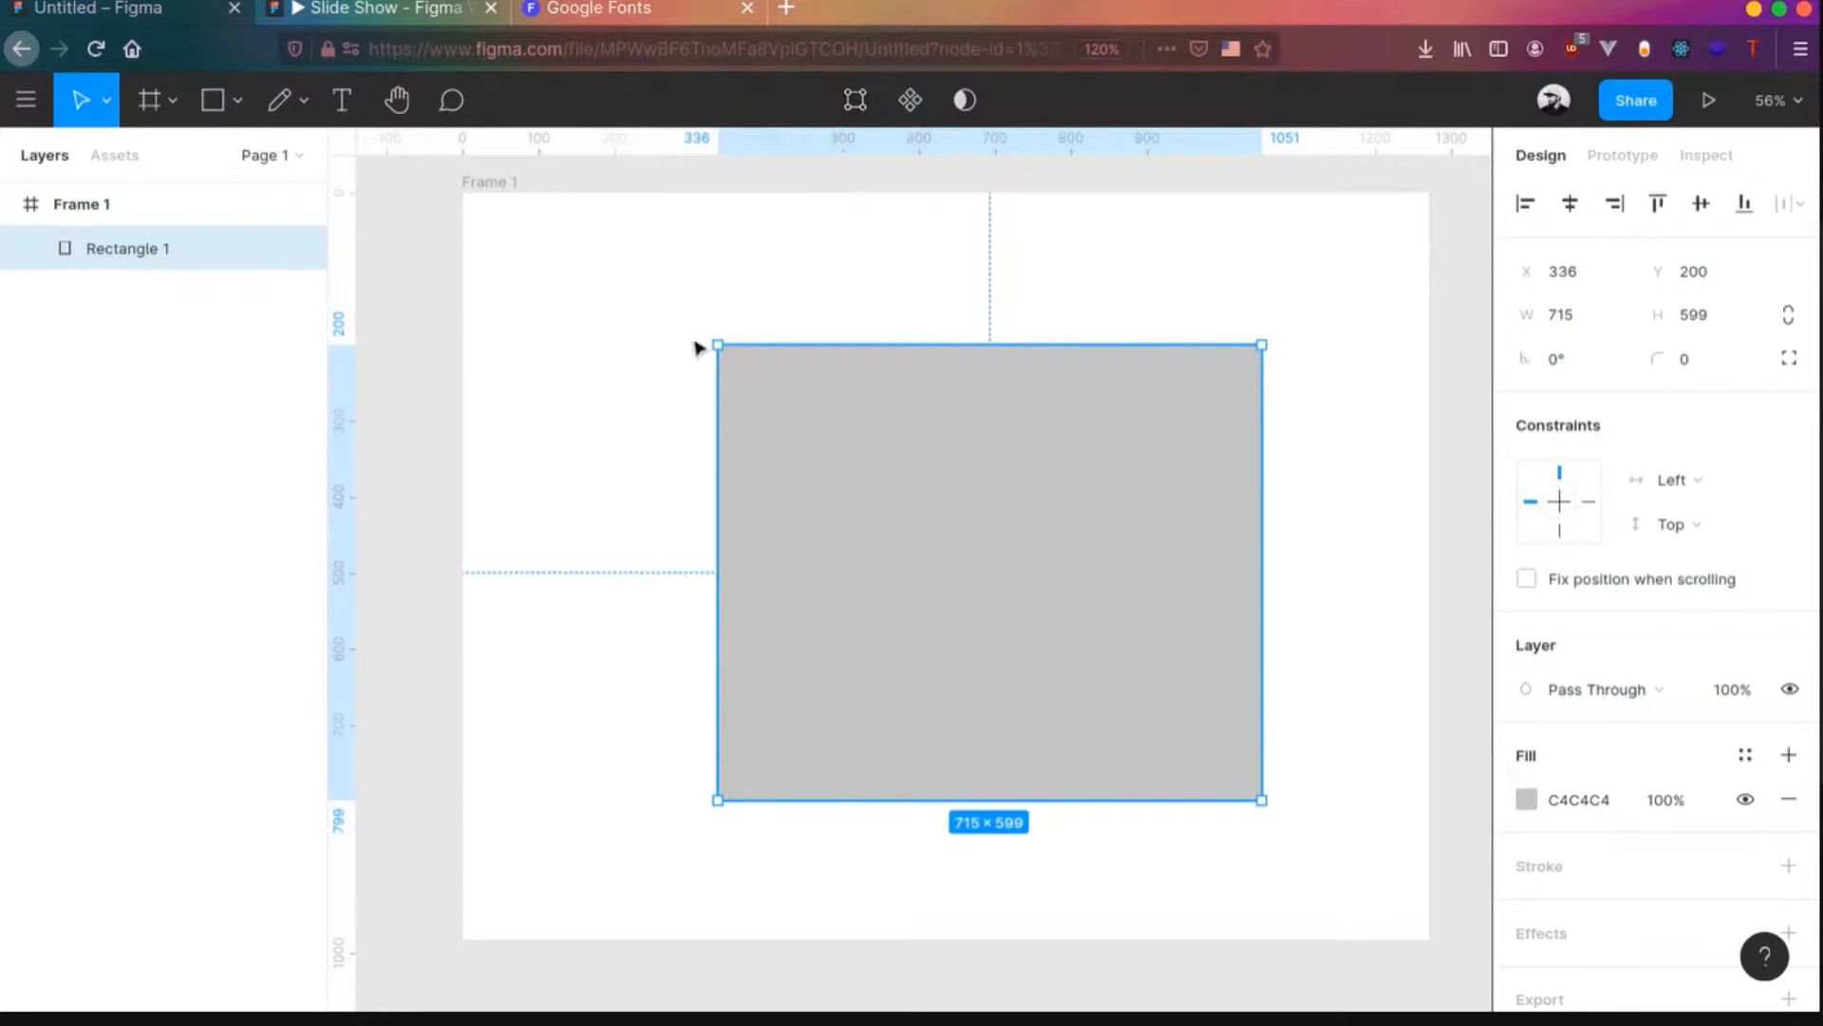
{"action": "mouse_move", "coordinate": [716, 345]}
{"action": "left_mouse_down"}
{"action": "mouse_move", "coordinate": [981, 579]}
{"action": "mouse_move", "coordinate": [807, 517]}
{"action": "mouse_move", "coordinate": [665, 299]}
{"action": "mouse_move", "coordinate": [704, 357]}
{"action": "left_mouse_up"}
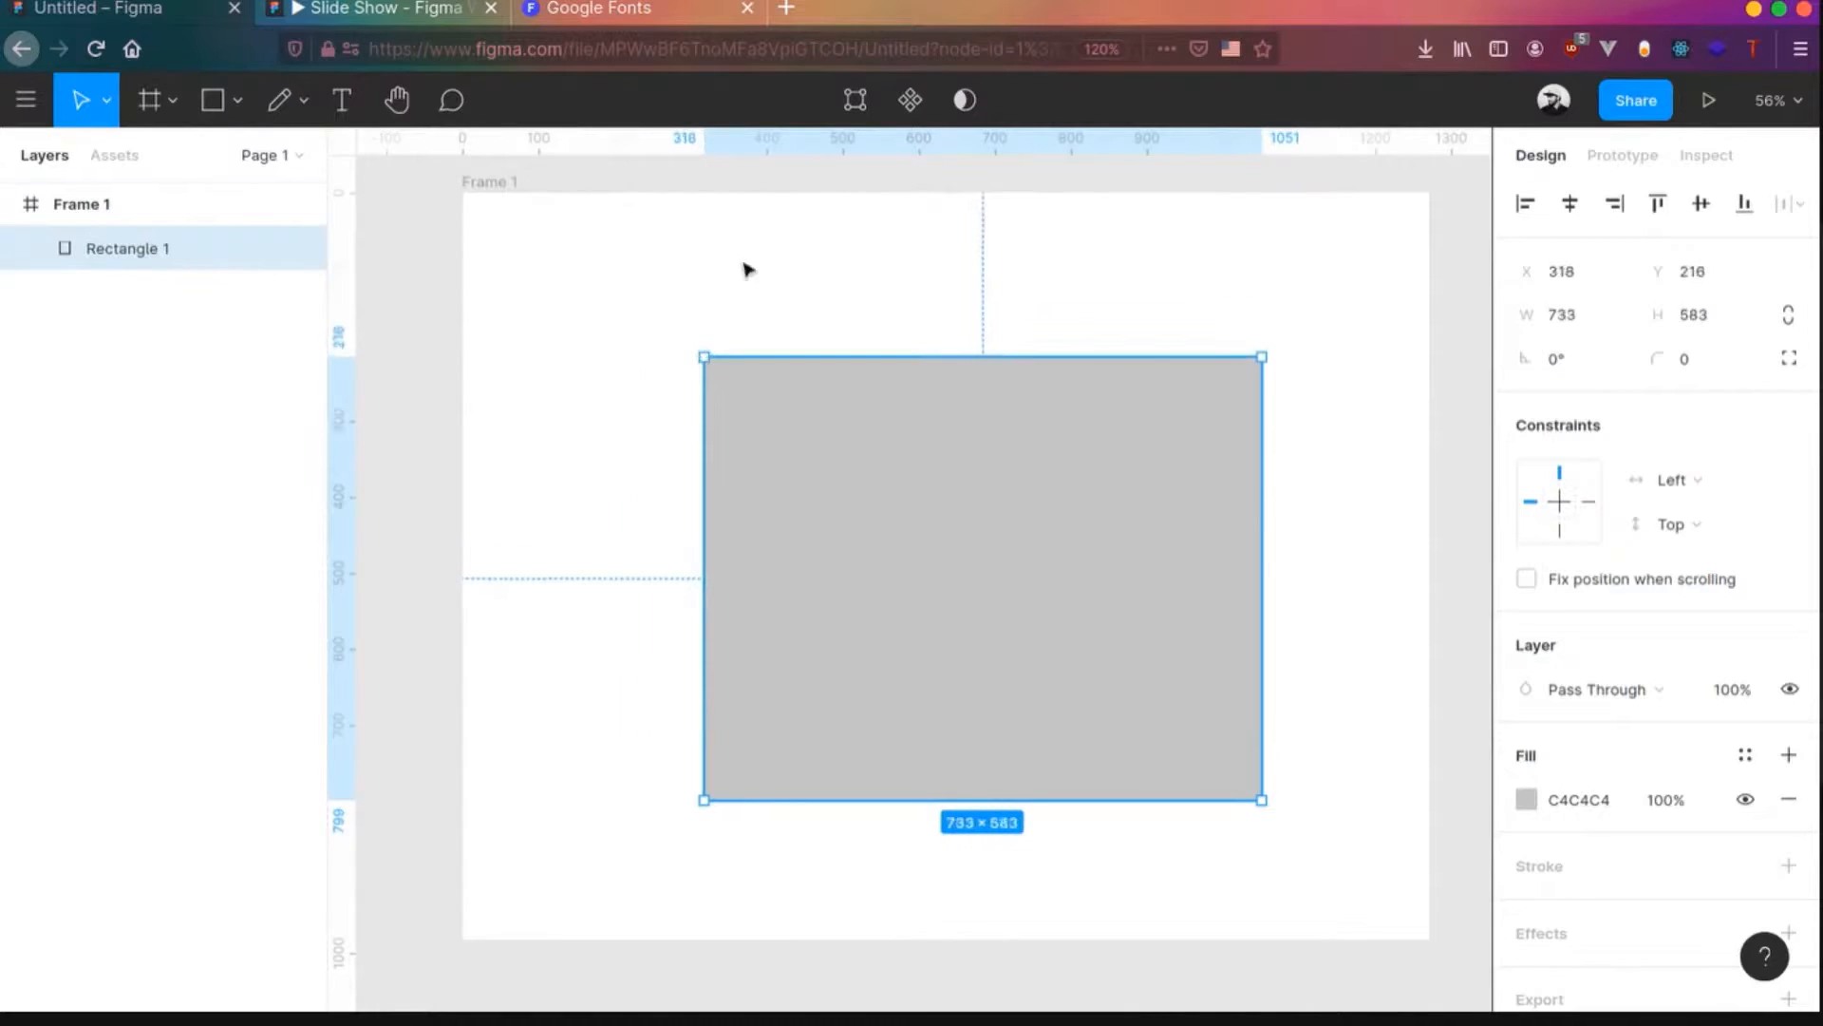
- Edit the rectangle's vector points, pull its upper-right point downward, undo the move, and leave vector editing
{"action": "left_click", "coordinate": [855, 104]}
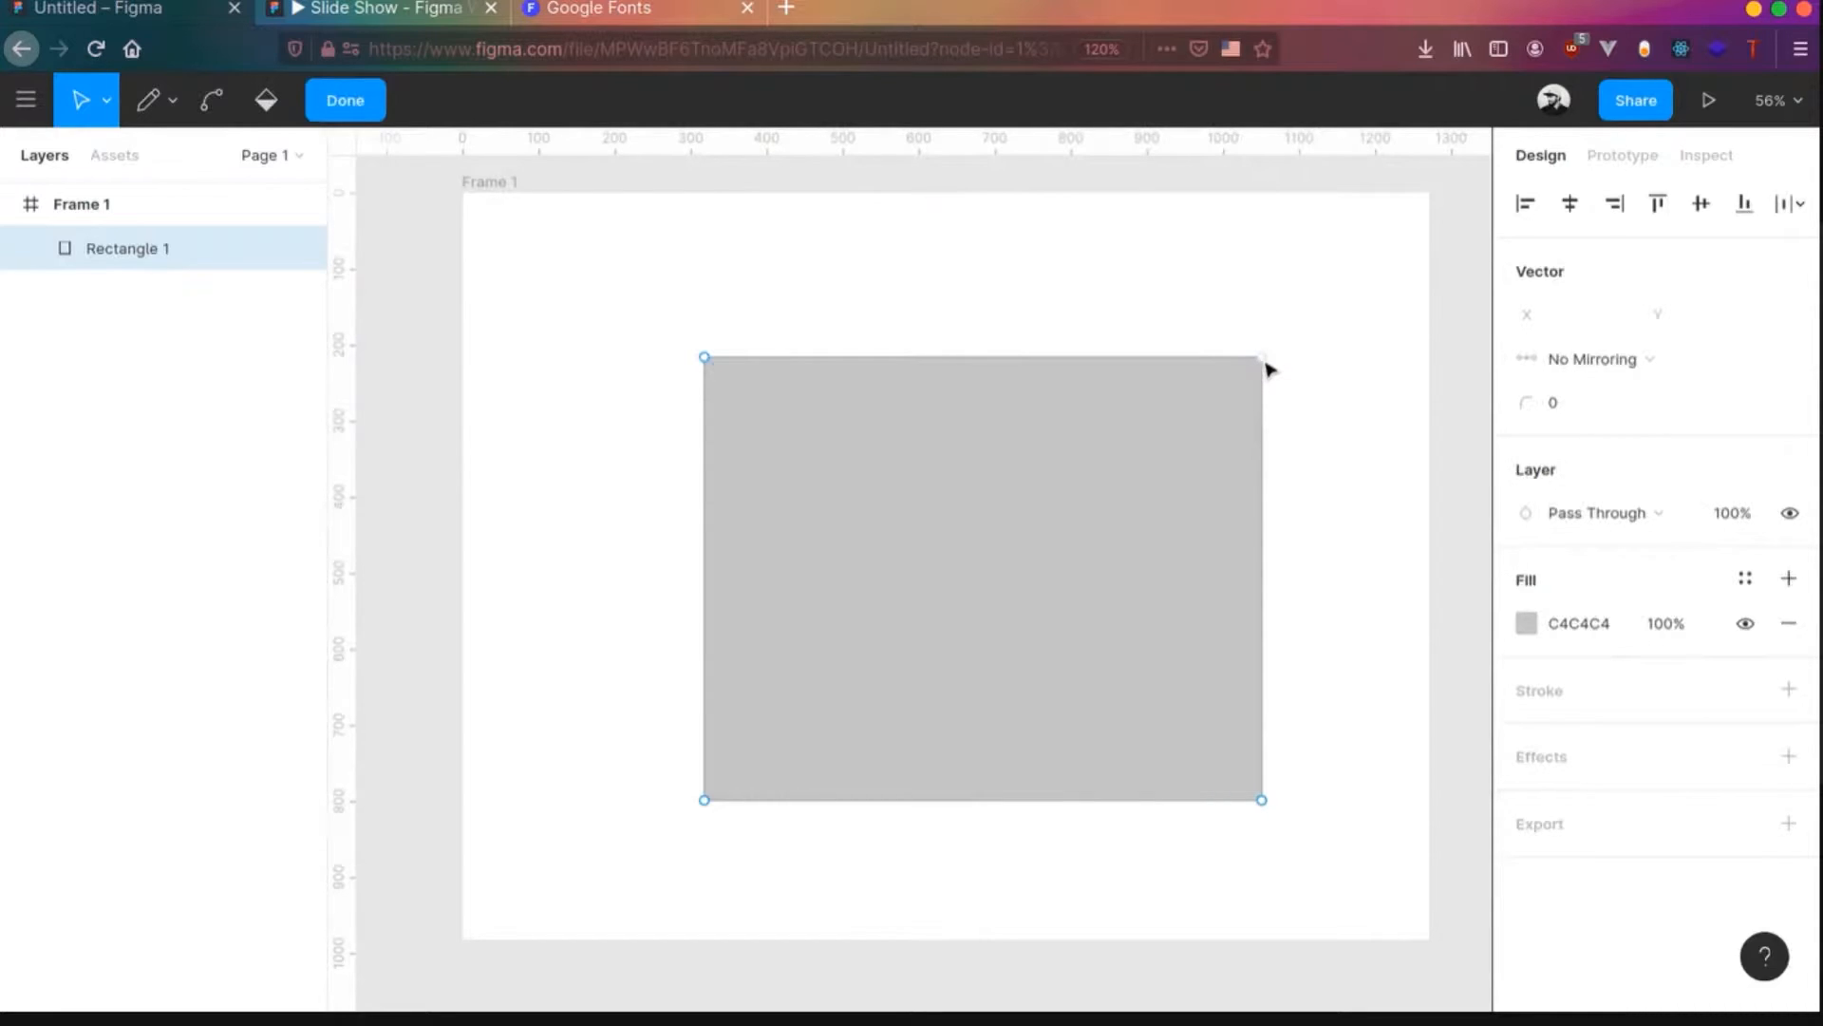
{"action": "mouse_move", "coordinate": [1265, 362]}
{"action": "left_mouse_down"}
{"action": "mouse_move", "coordinate": [1113, 590]}
{"action": "mouse_move", "coordinate": [899, 500]}
{"action": "mouse_move", "coordinate": [1087, 403]}
{"action": "mouse_move", "coordinate": [1250, 452]}
{"action": "mouse_move", "coordinate": [1265, 440]}
{"action": "left_mouse_up"}
{"action": "key", "text": "ctrl+z"}
{"action": "key", "text": "Escape"}
{"action": "key", "text": "Escape"}
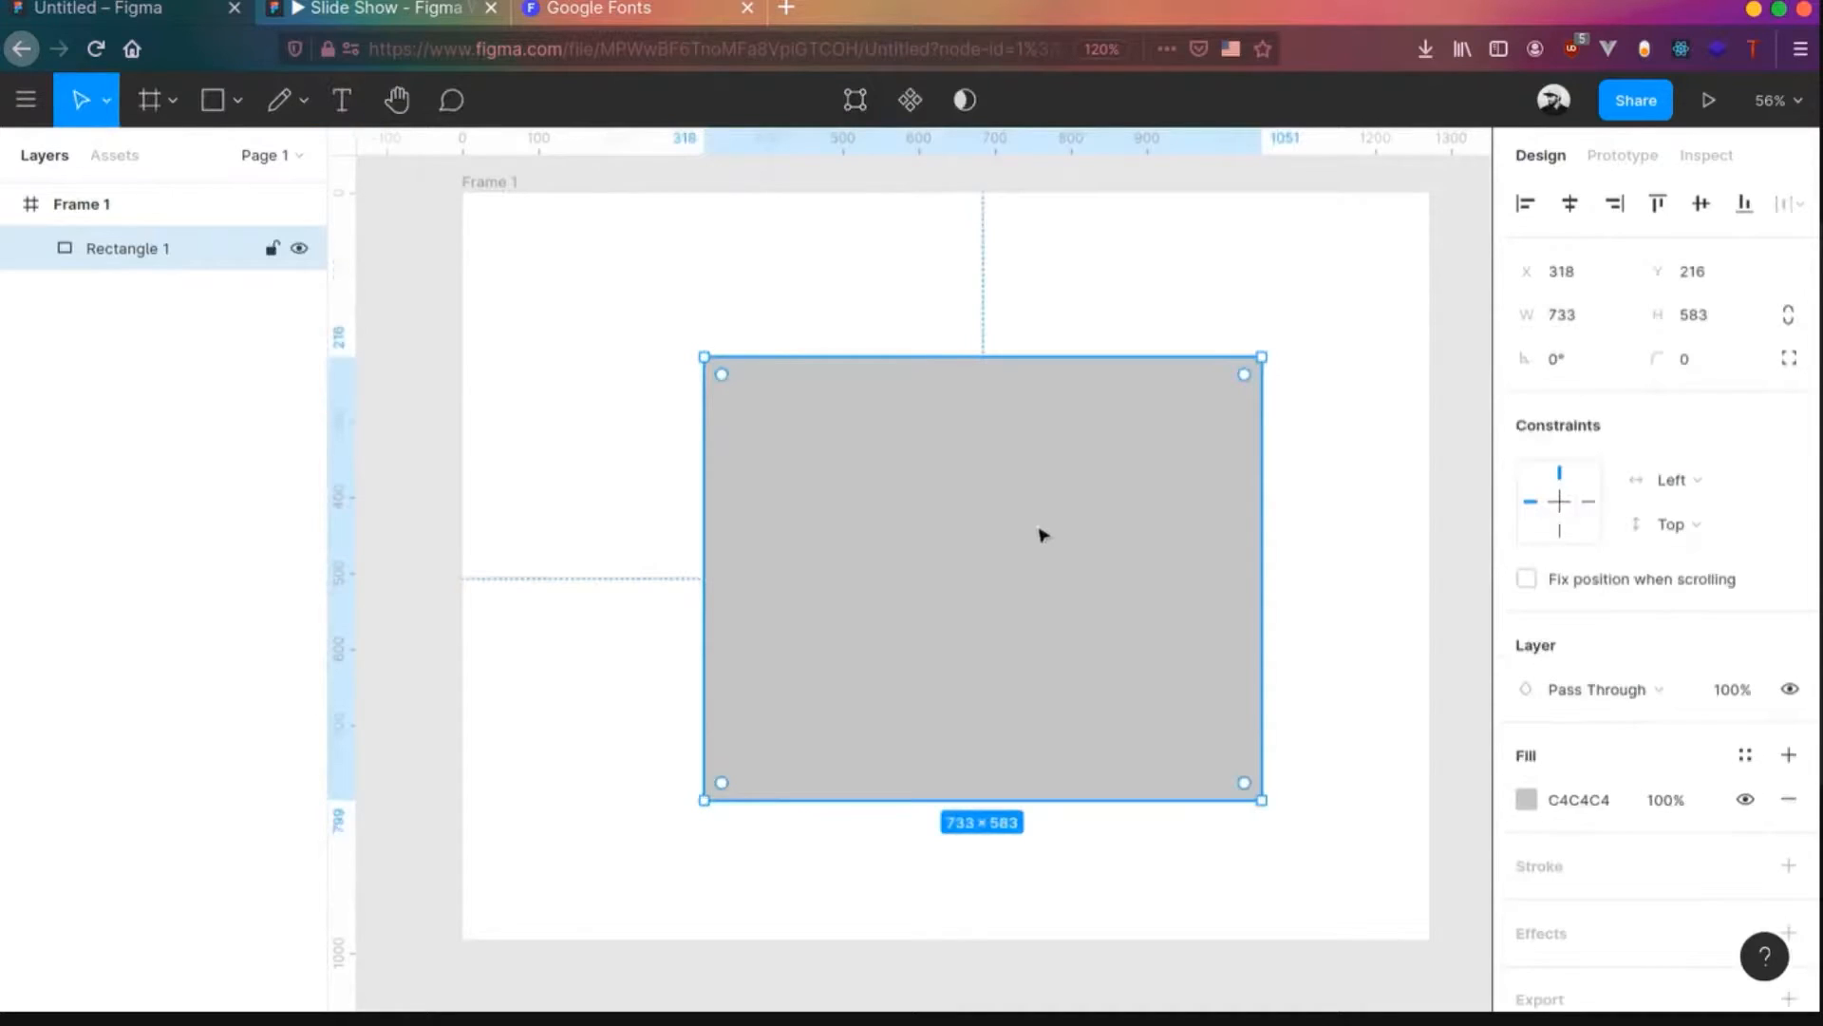
- Reopen the rectangle's vector points for editing, finish without changes, and delete the rectangle from Frame 1
{"action": "double_click", "coordinate": [1006, 558]}
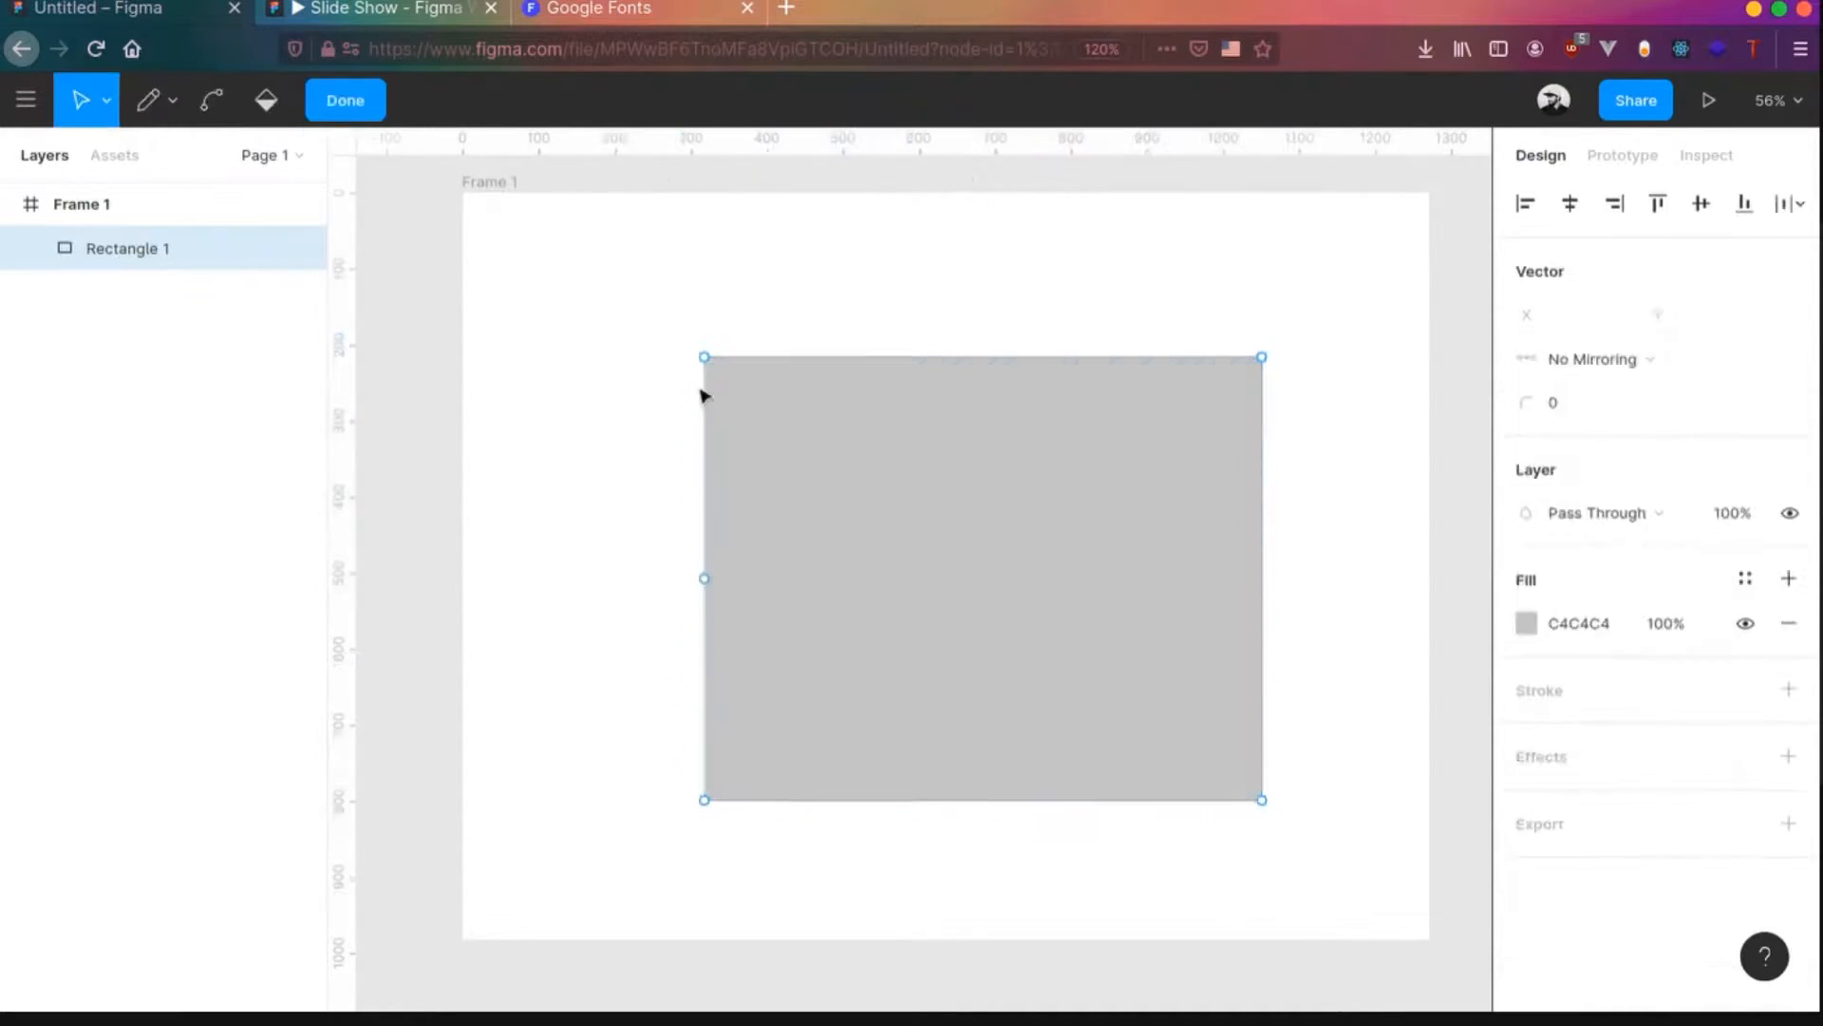
{"action": "left_click", "coordinate": [348, 103]}
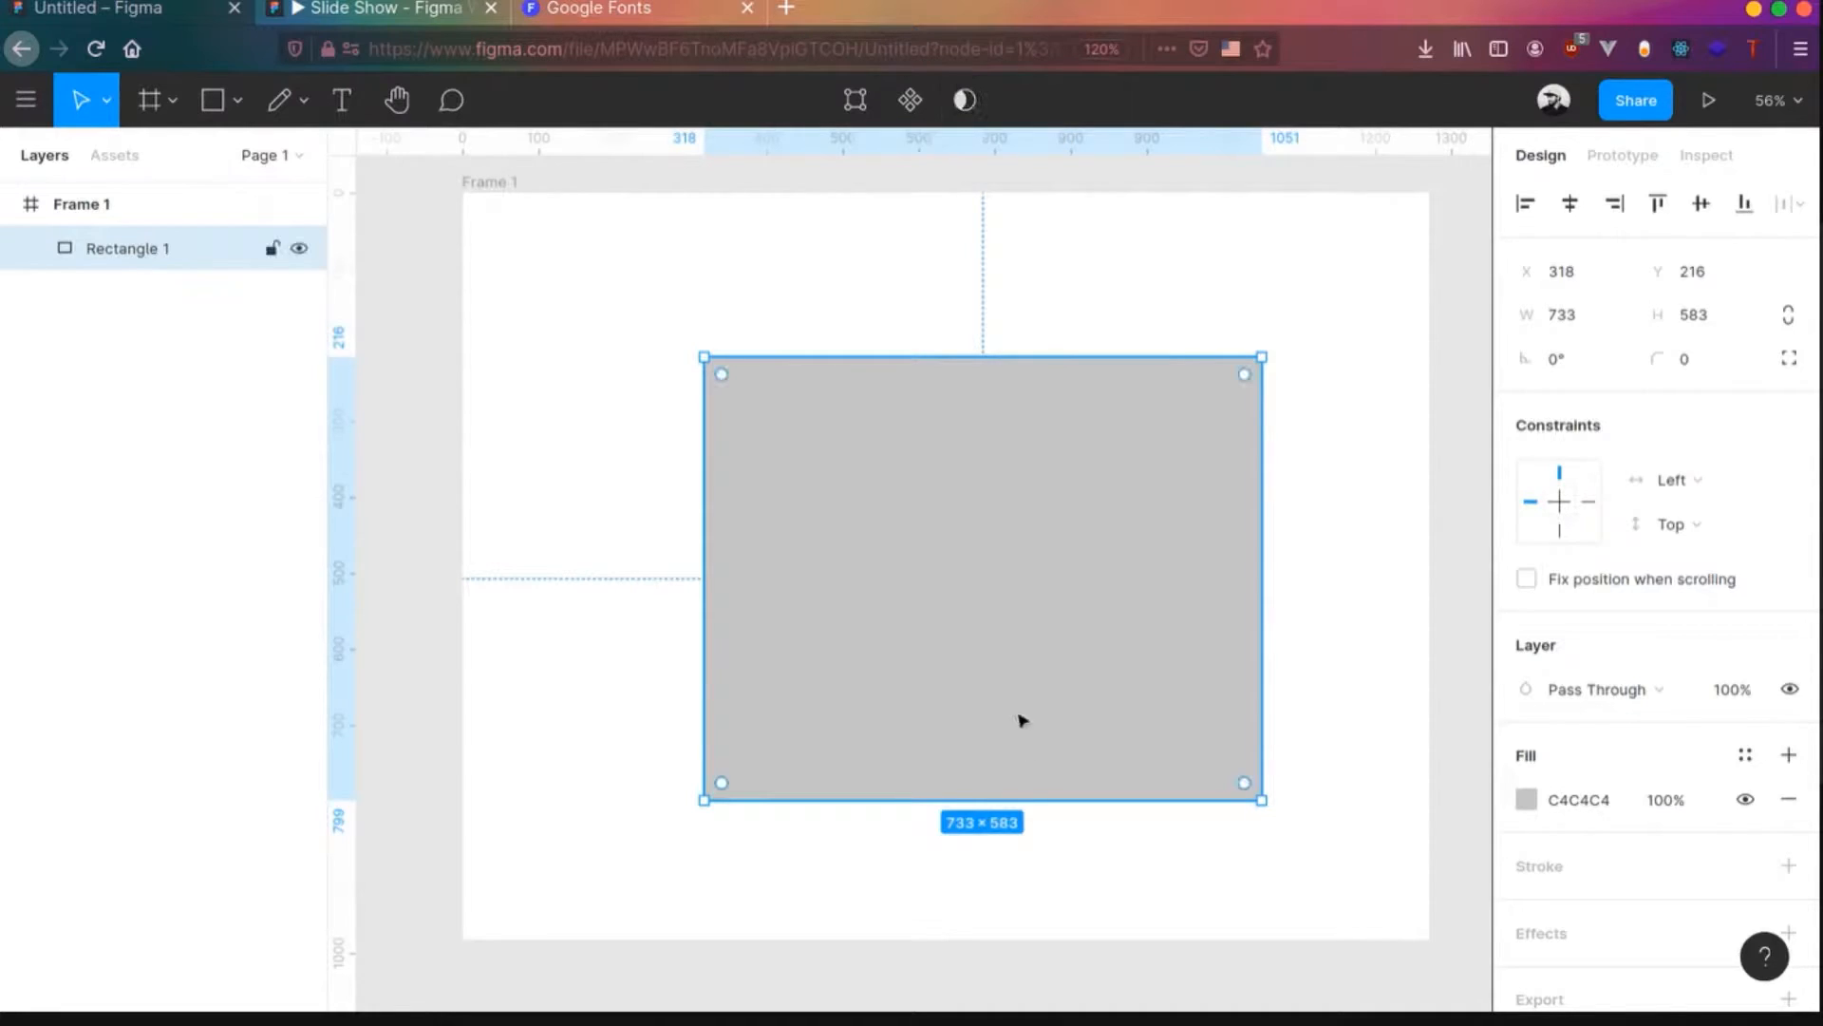
{"action": "key", "text": "Delete"}
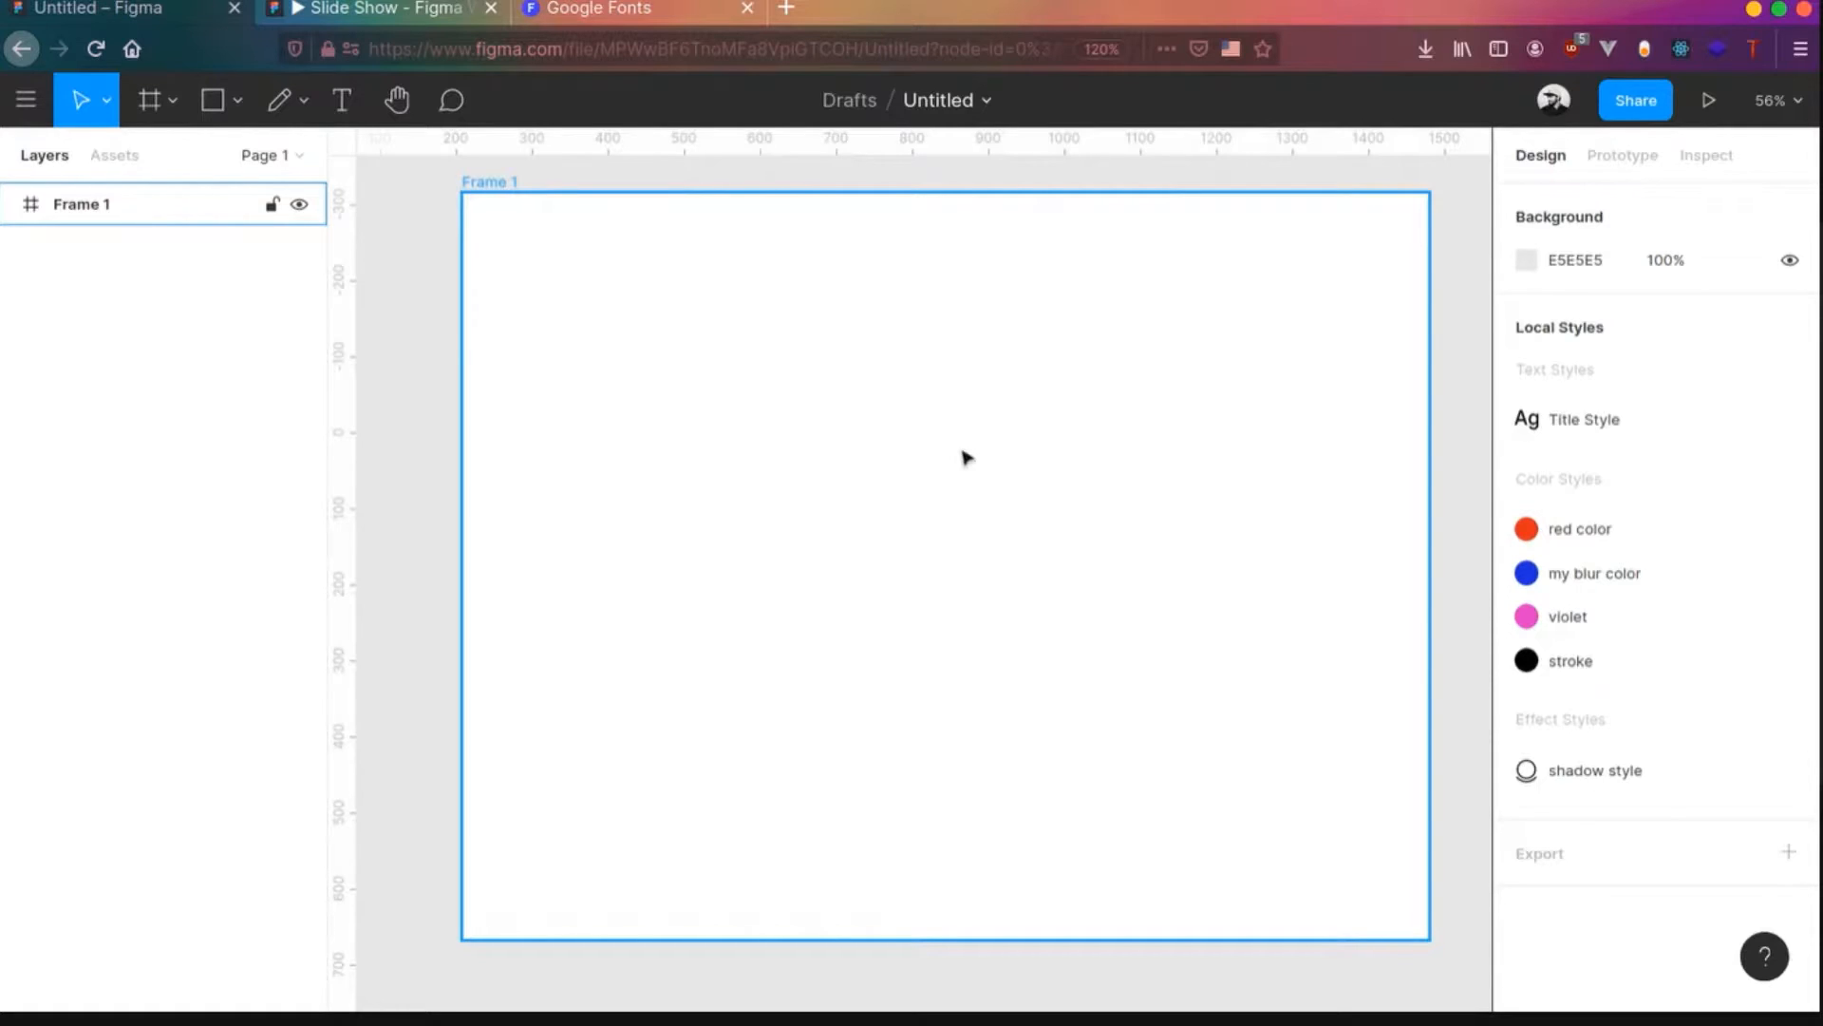
{"action": "left_click", "coordinate": [26, 100]}
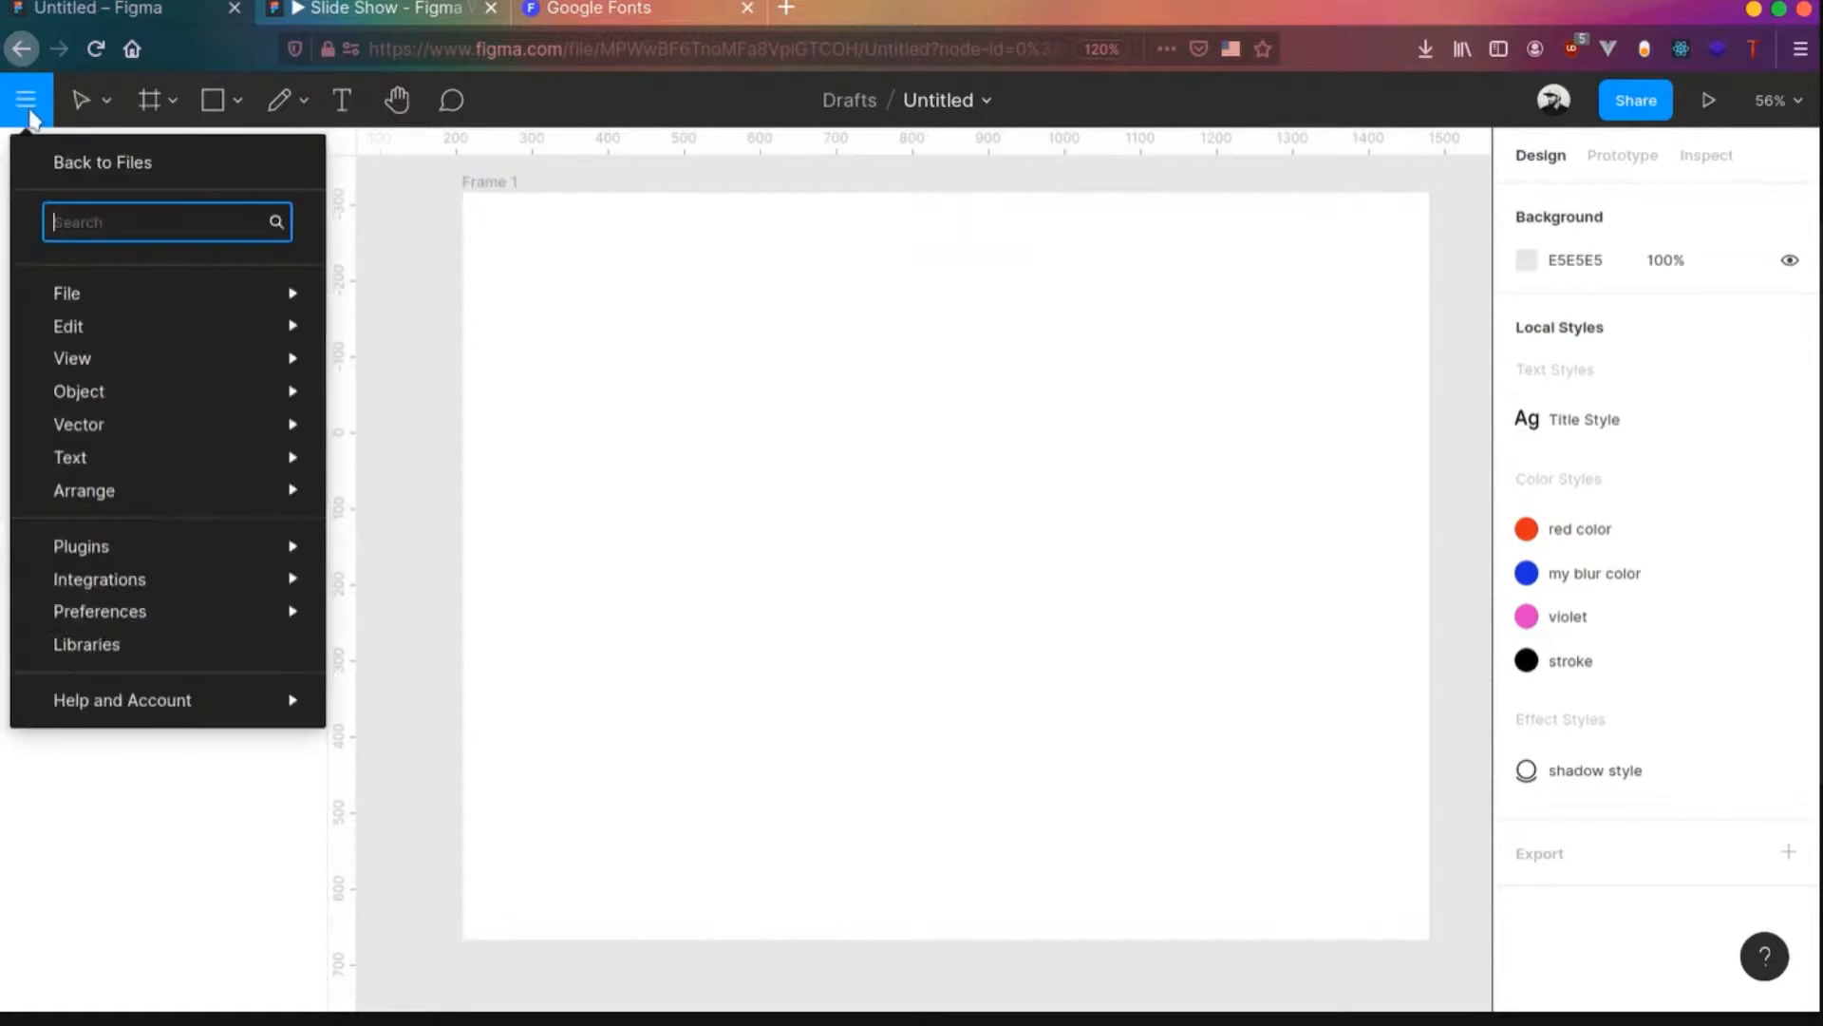
{"action": "mouse_move", "coordinate": [93, 297]}
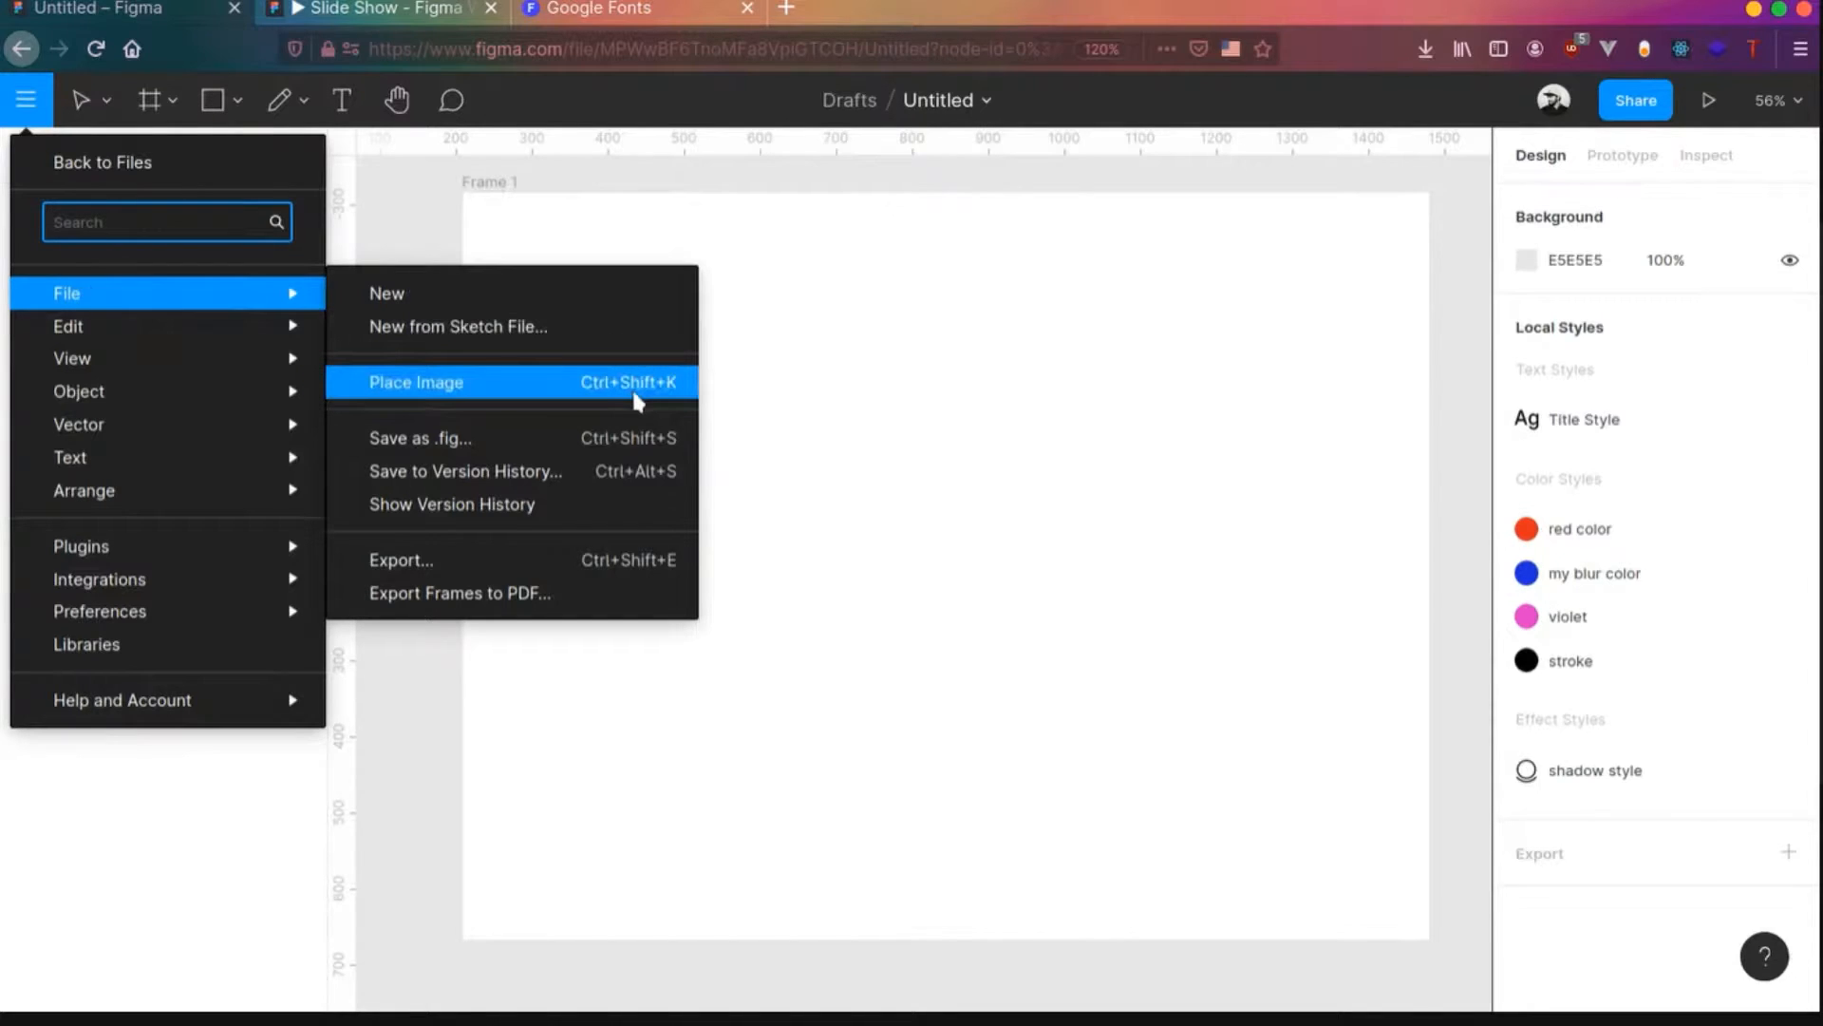
{"action": "left_click", "coordinate": [1242, 456]}
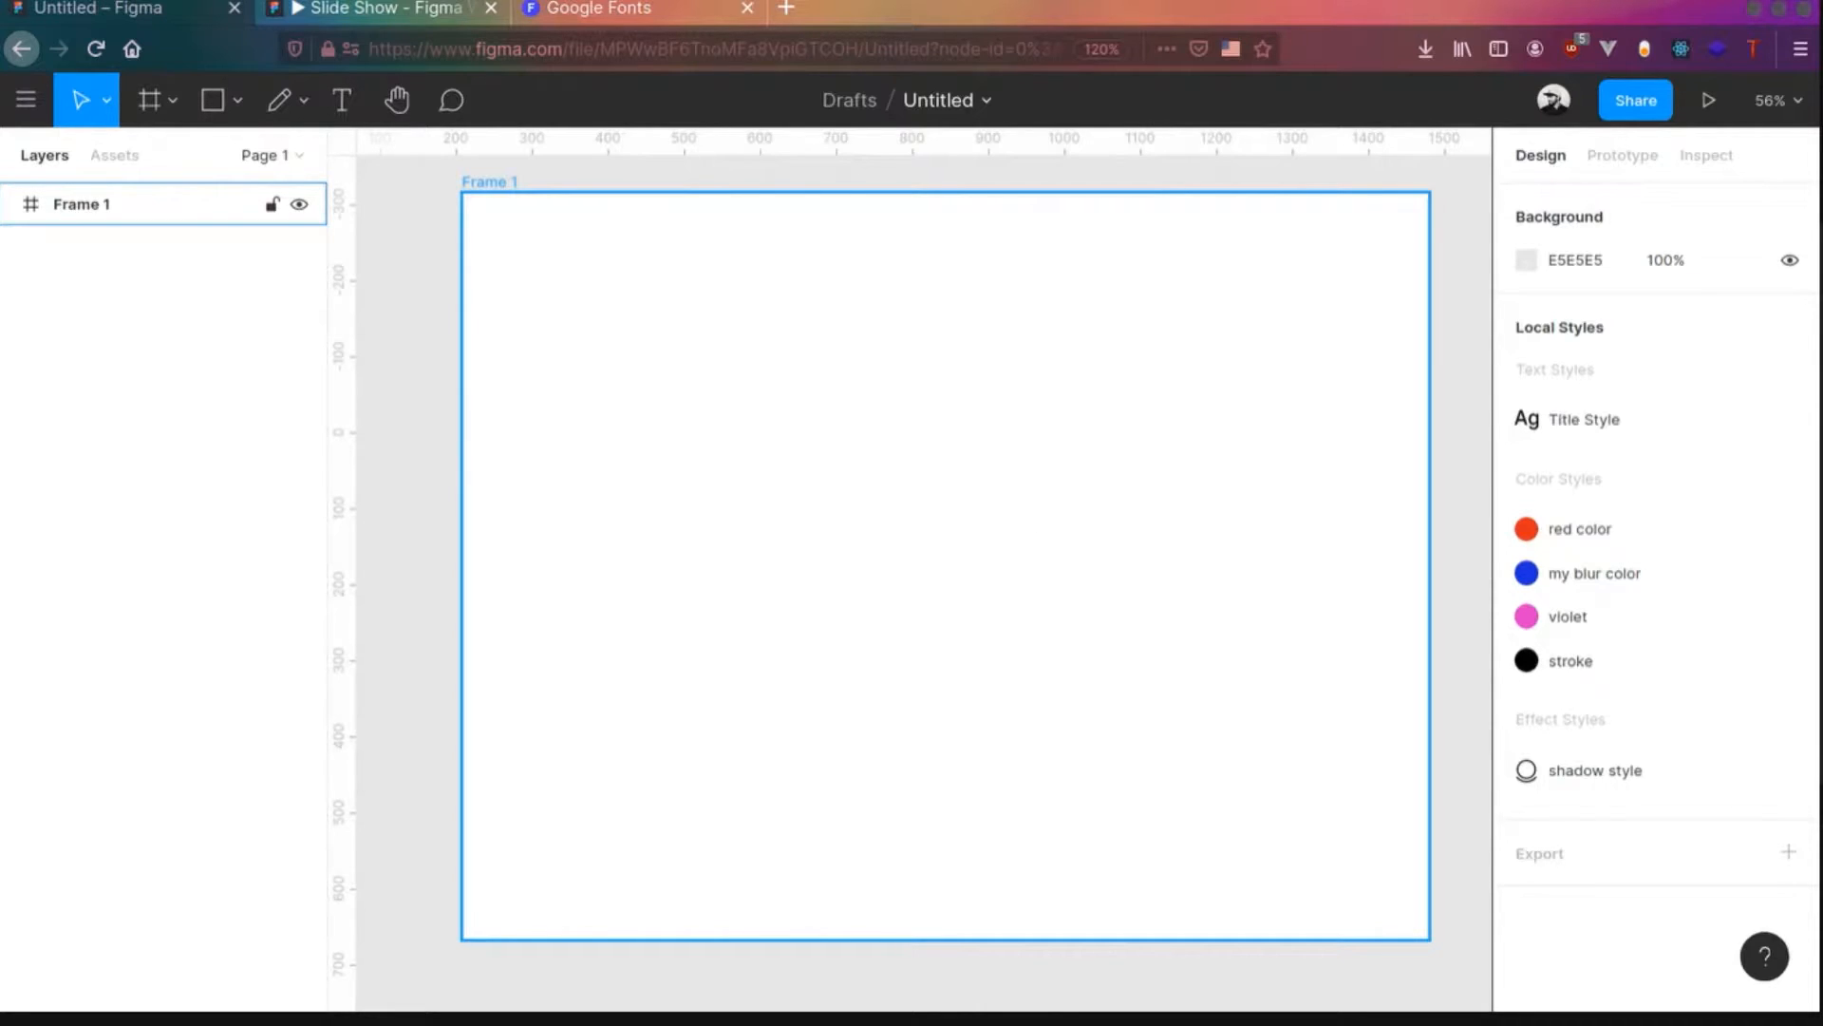
- Insert the screenshot image file into Frame 1 and move it to about X 457, Y 155
{"action": "left_click_drag", "start_coordinate": [1794, 902], "coordinate": [1241, 439]}
{"action": "left_click", "coordinate": [934, 613]}
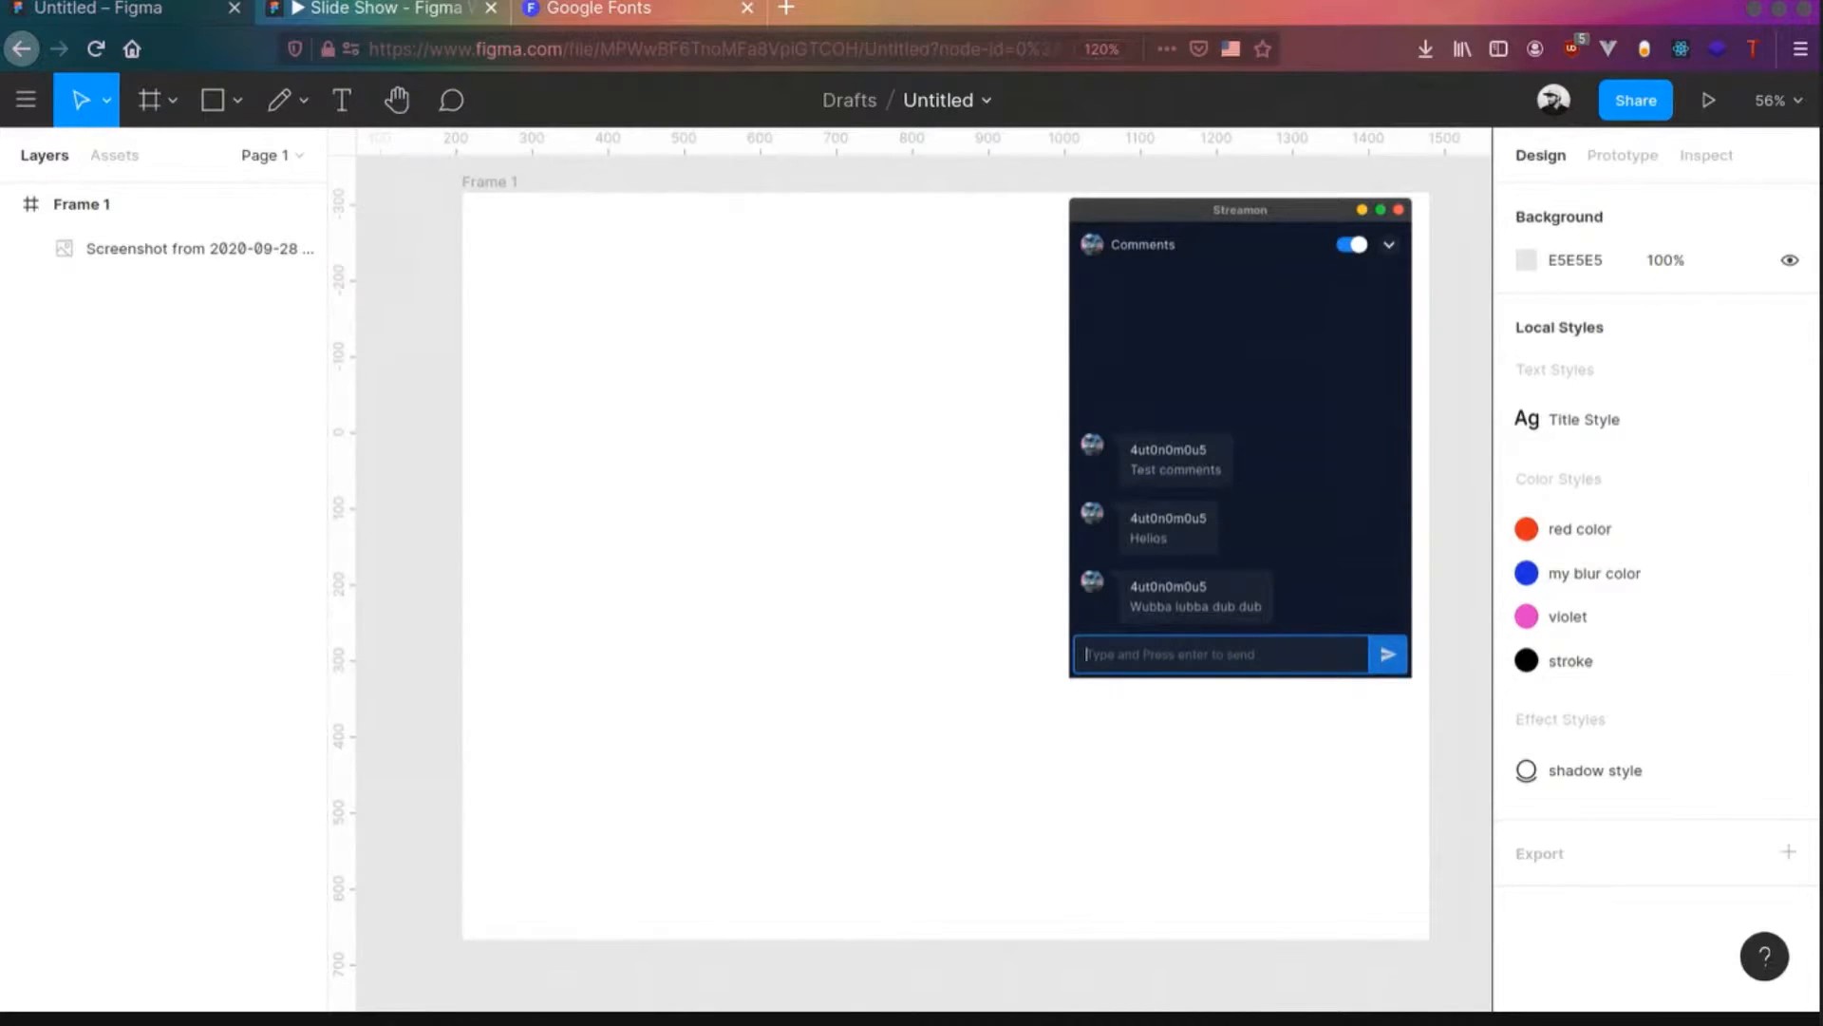
{"action": "left_click", "coordinate": [1257, 460]}
{"action": "left_click_drag", "start_coordinate": [1282, 440], "coordinate": [960, 537]}
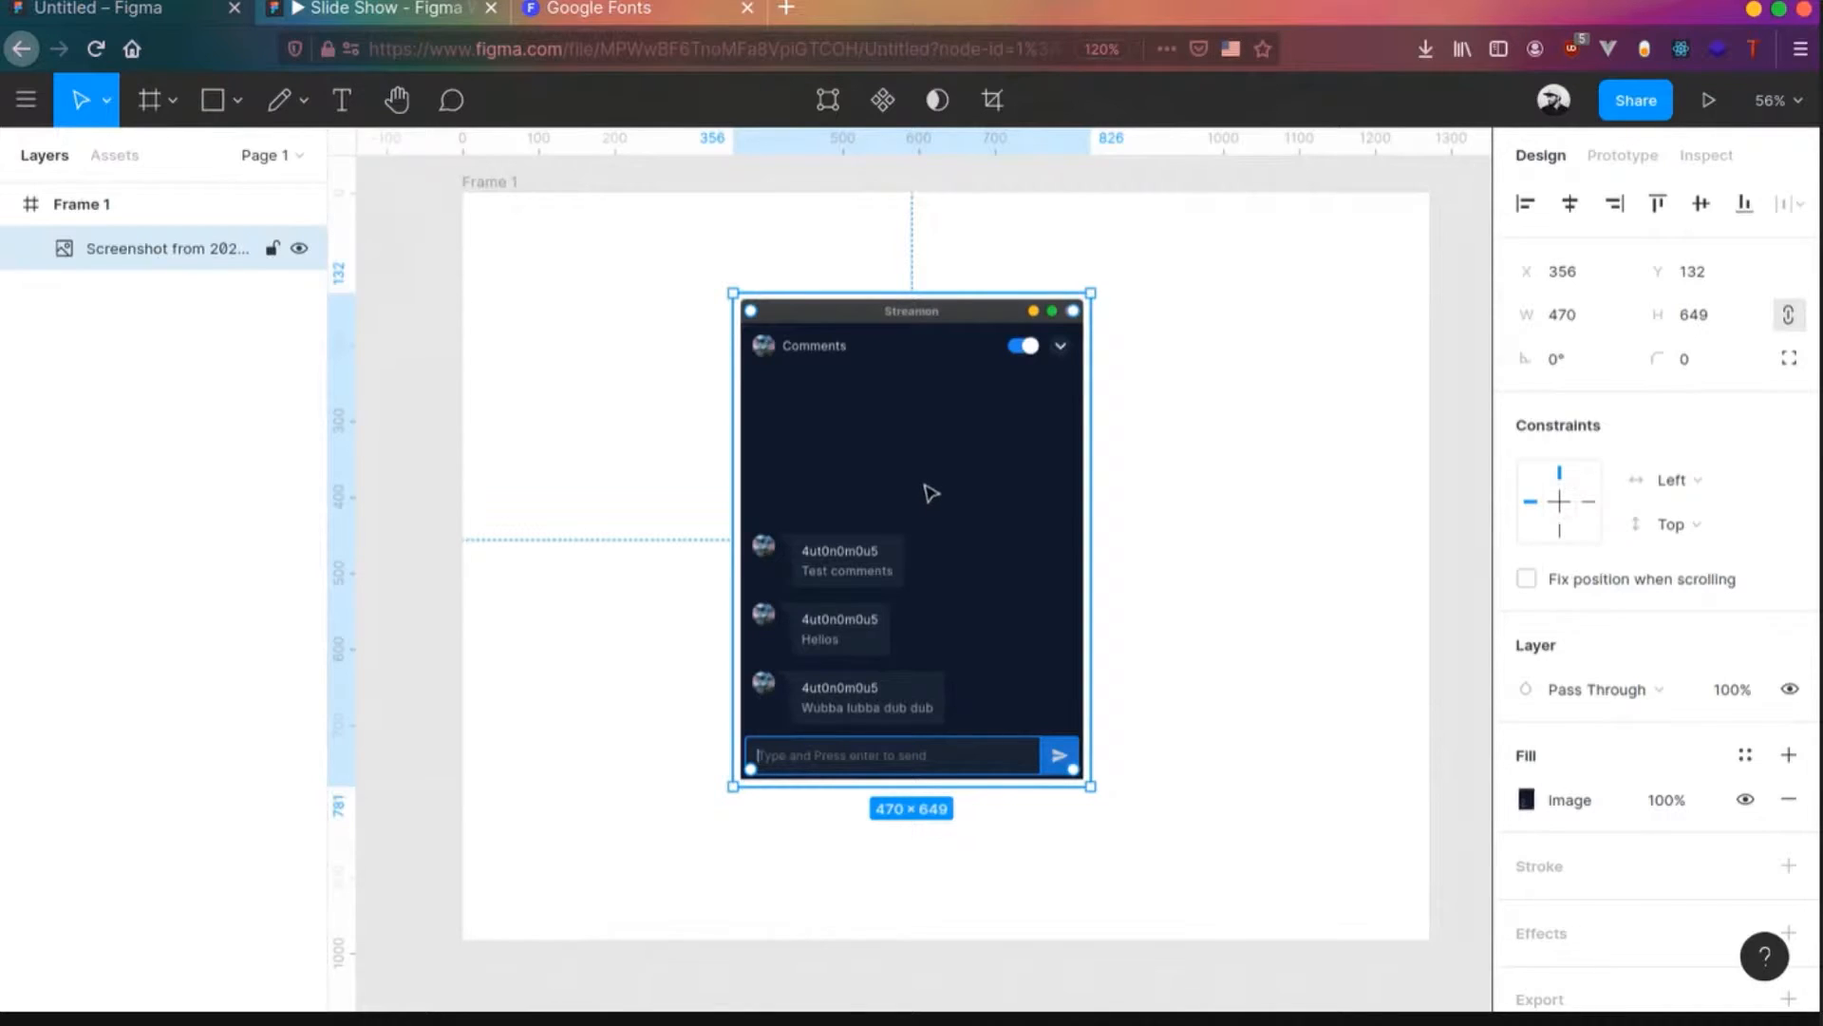
{"action": "left_click_drag", "start_coordinate": [927, 492], "coordinate": [1005, 509]}
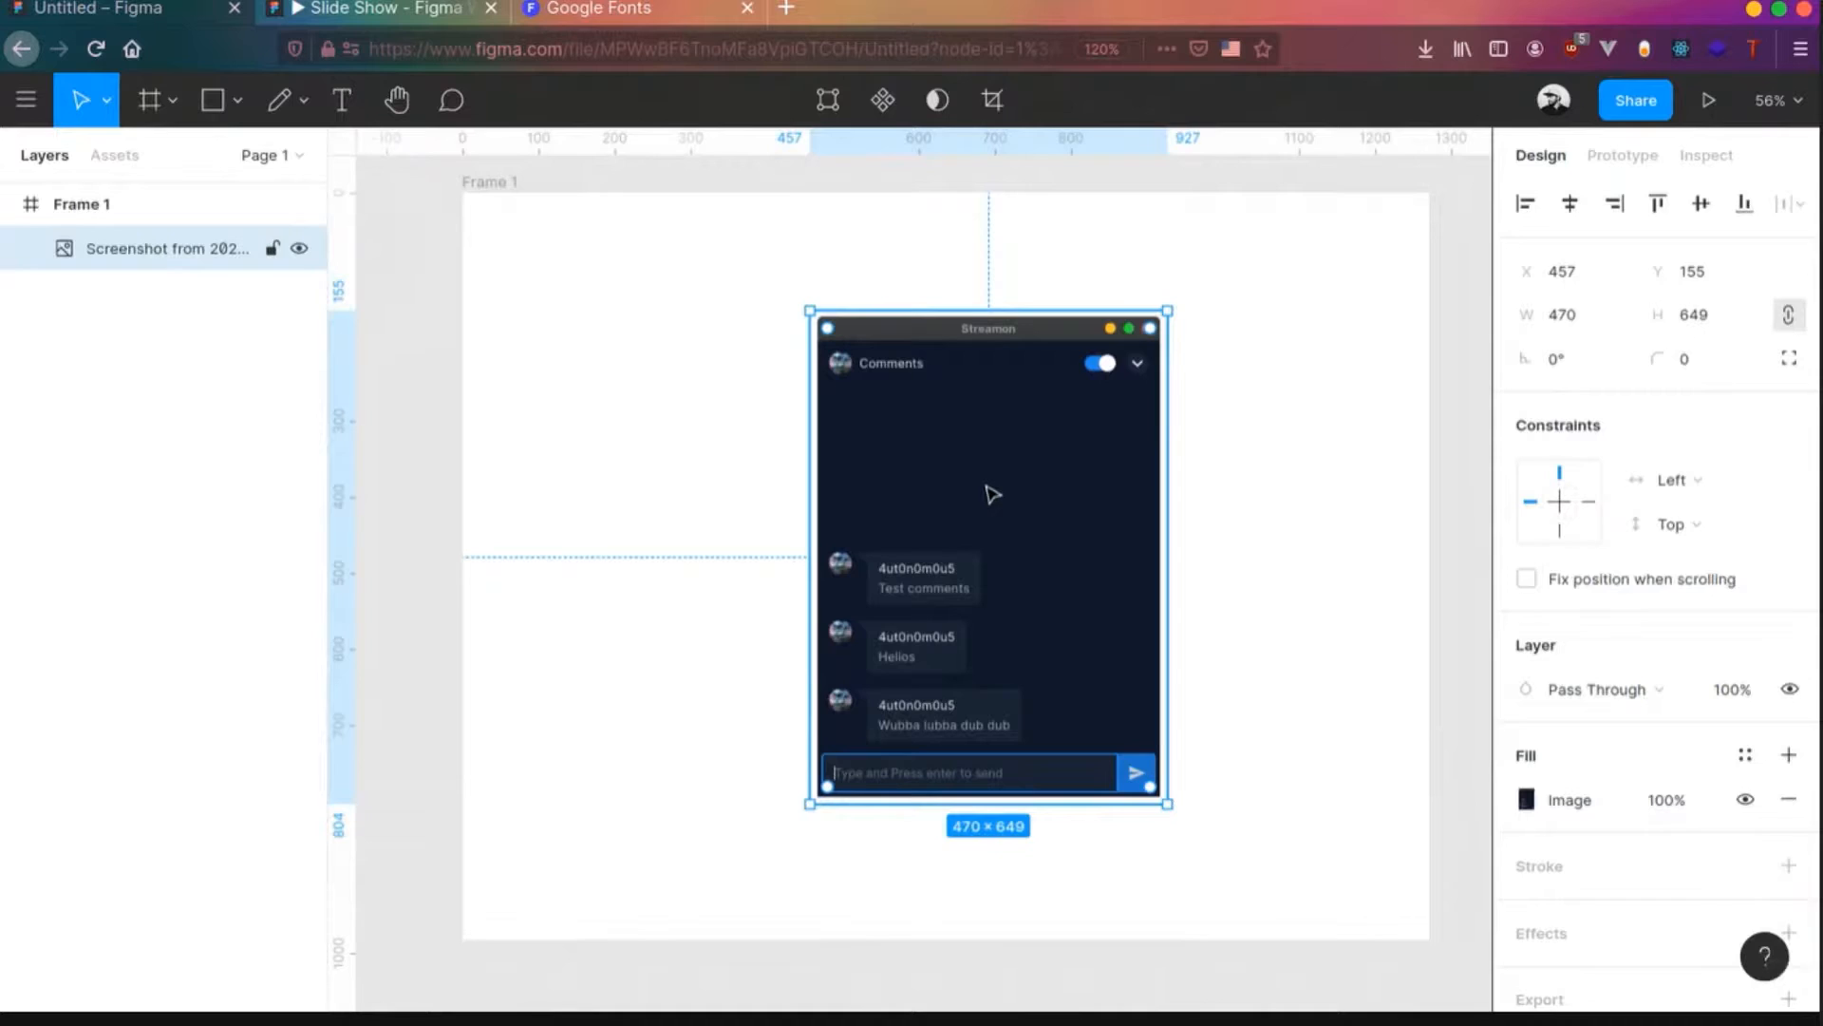
- Examine the screenshot's image fill types and adjustment options, close them, and delete the screenshot from Frame 1
{"action": "scroll", "coordinate": [1663, 729], "scroll_direction": "down", "scroll_amount": 1}
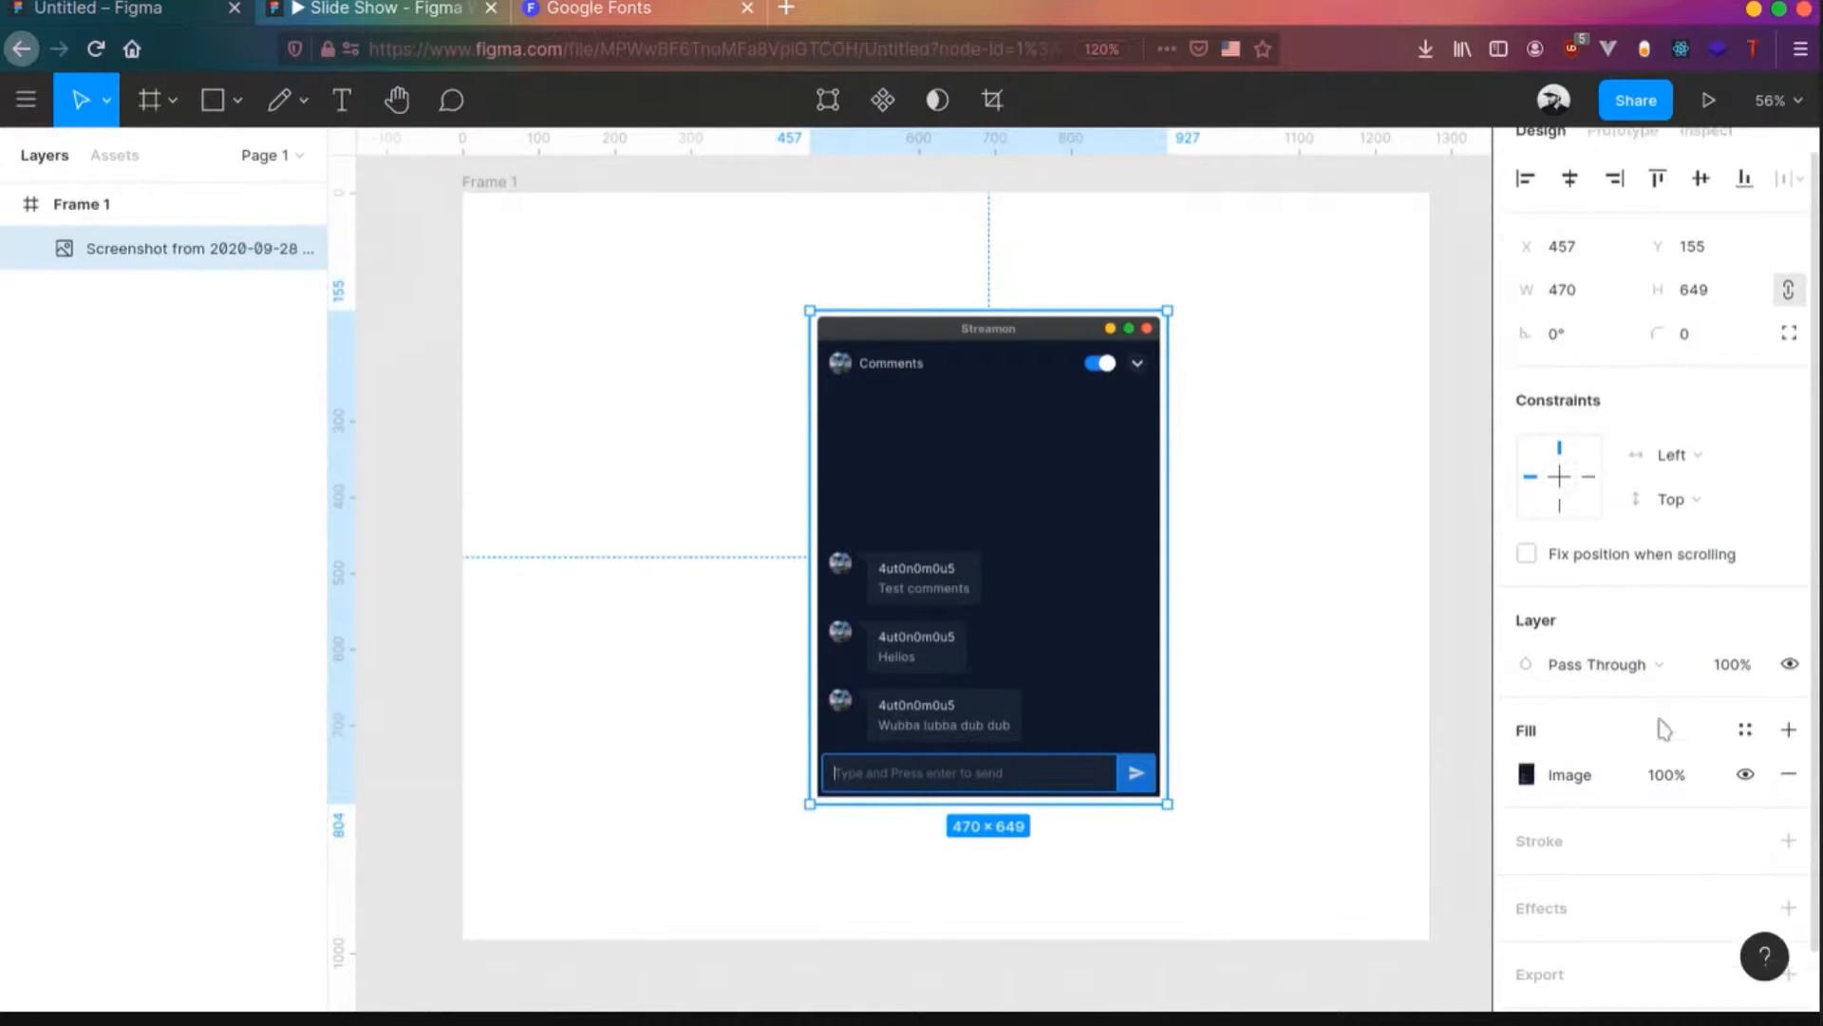
{"action": "scroll", "coordinate": [1664, 729], "scroll_direction": "down", "scroll_amount": 2}
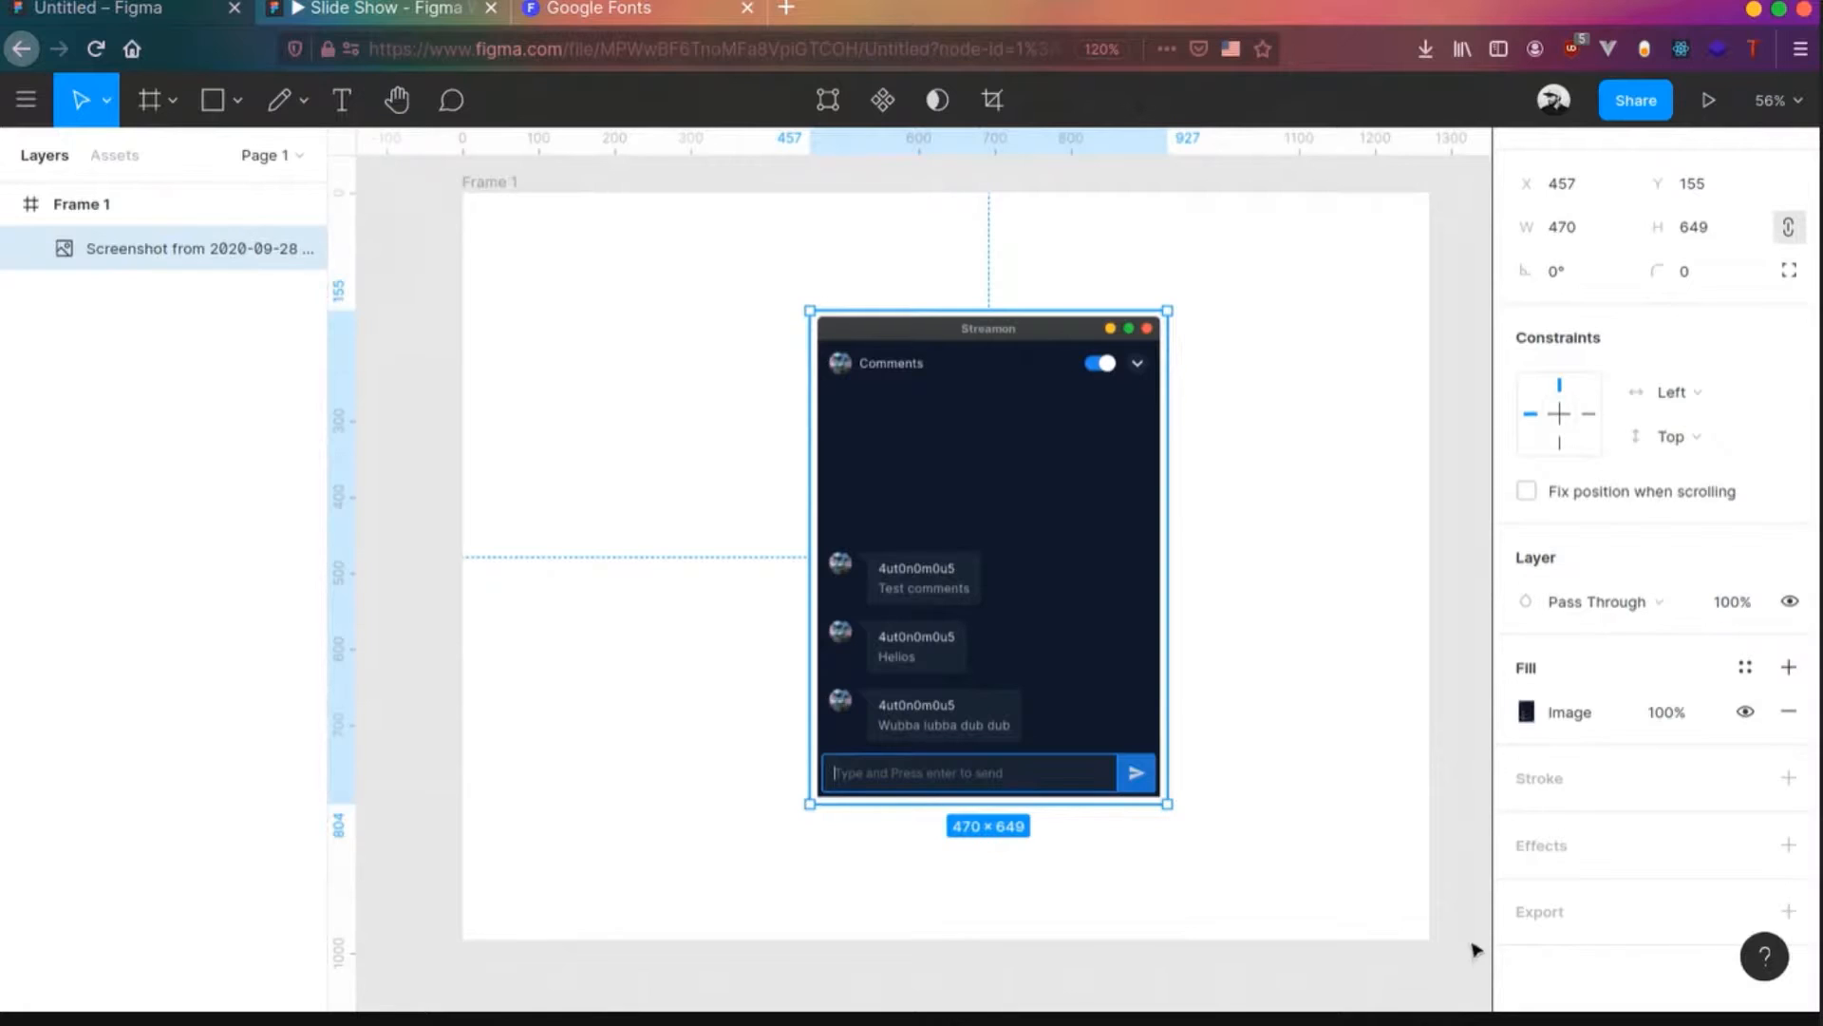
{"action": "left_click", "coordinate": [1526, 712]}
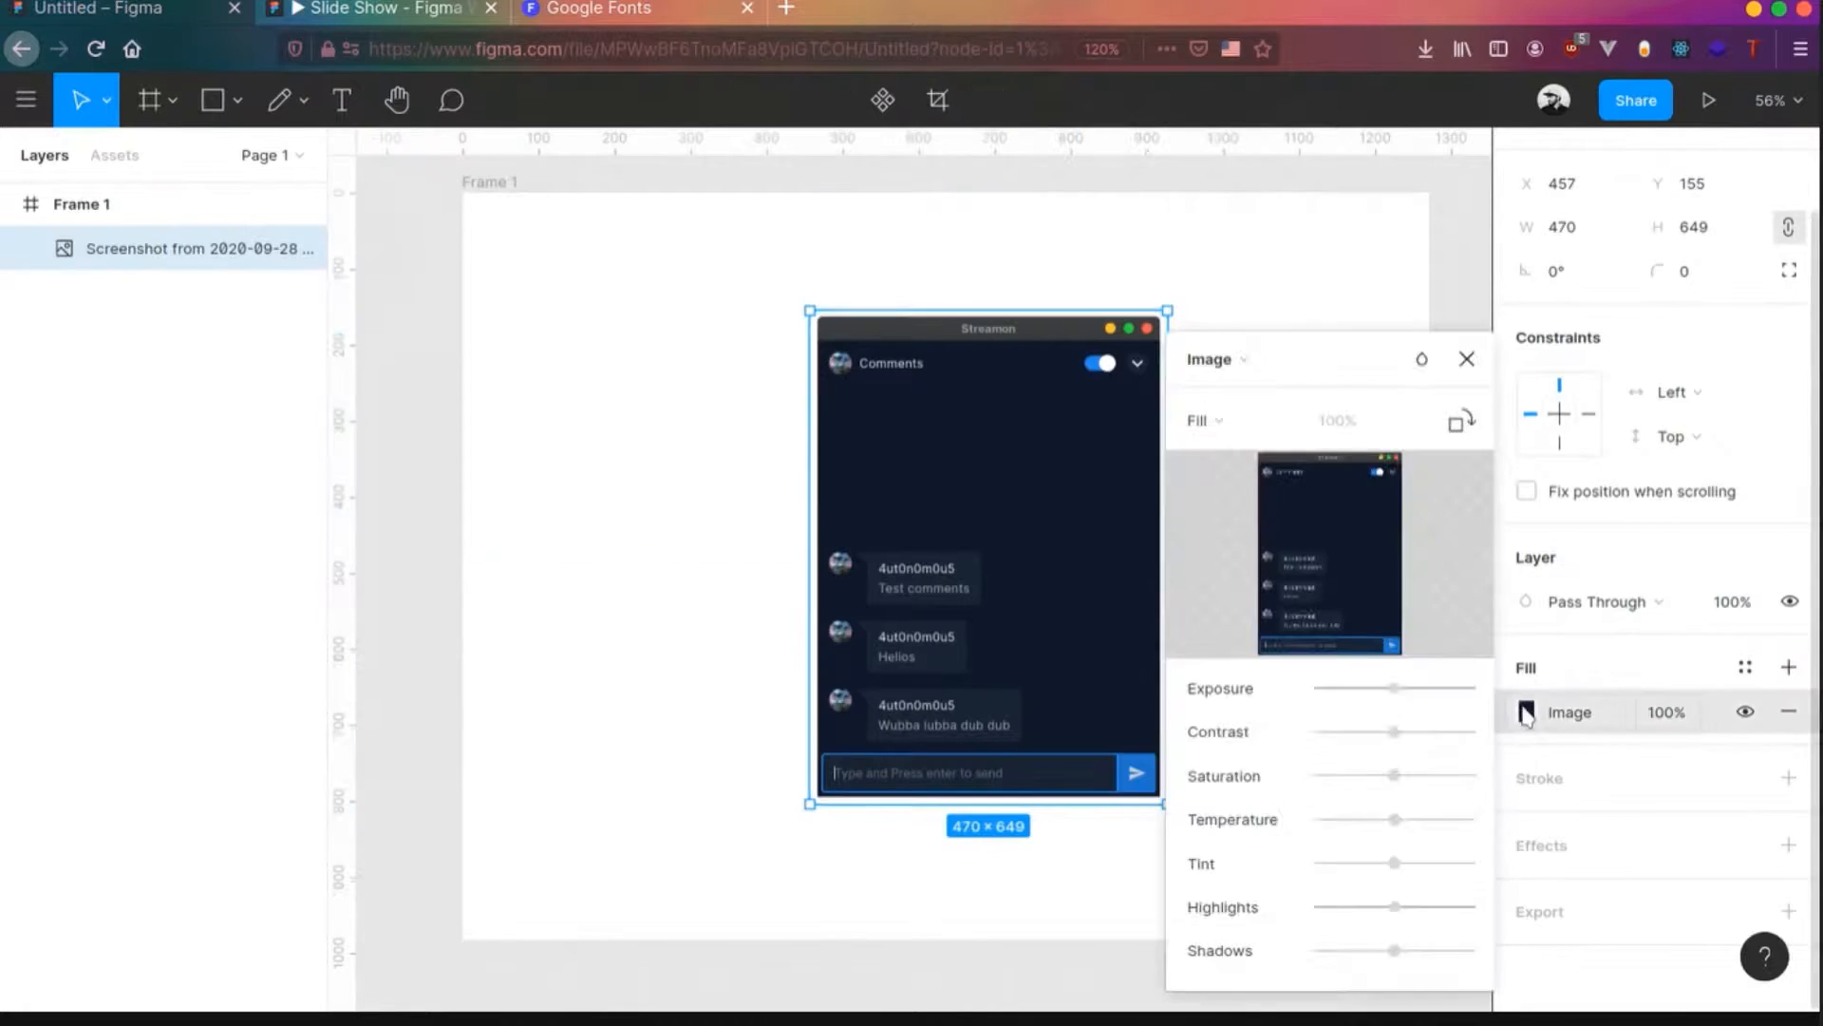
{"action": "left_click", "coordinate": [1254, 363]}
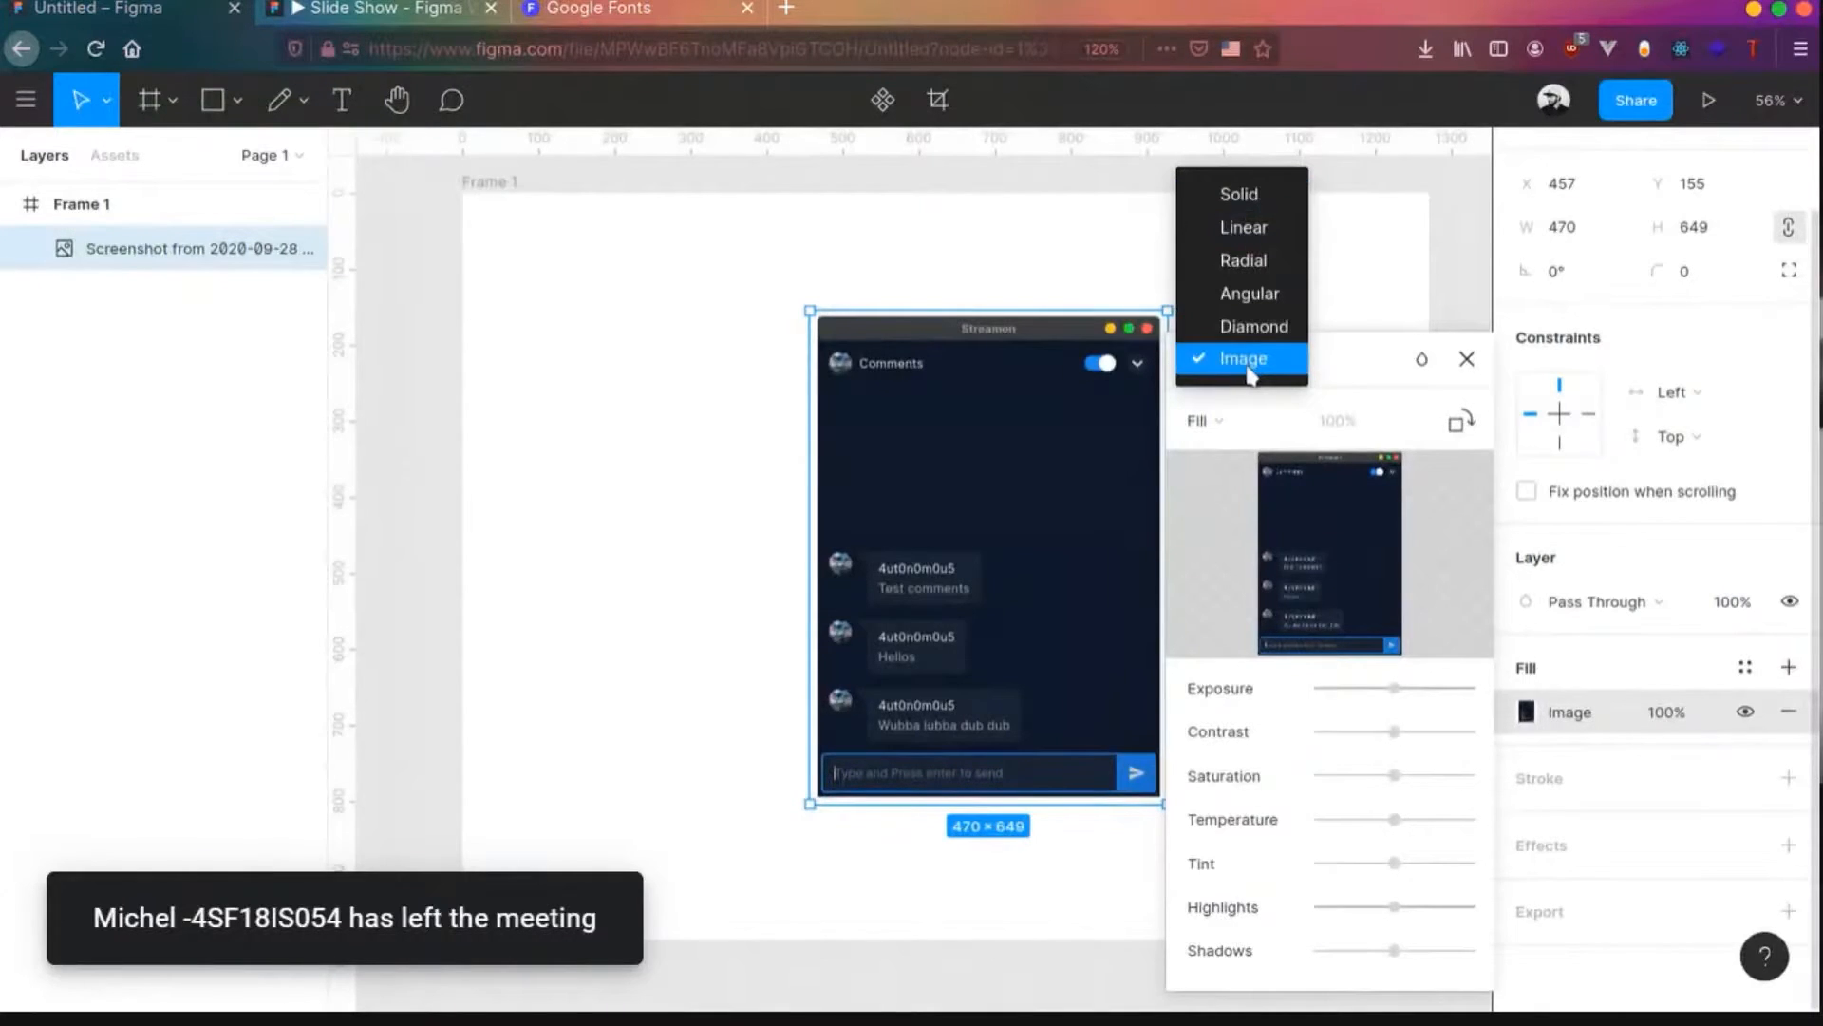
{"action": "left_click", "coordinate": [1347, 371]}
{"action": "mouse_move", "coordinate": [1348, 591]}
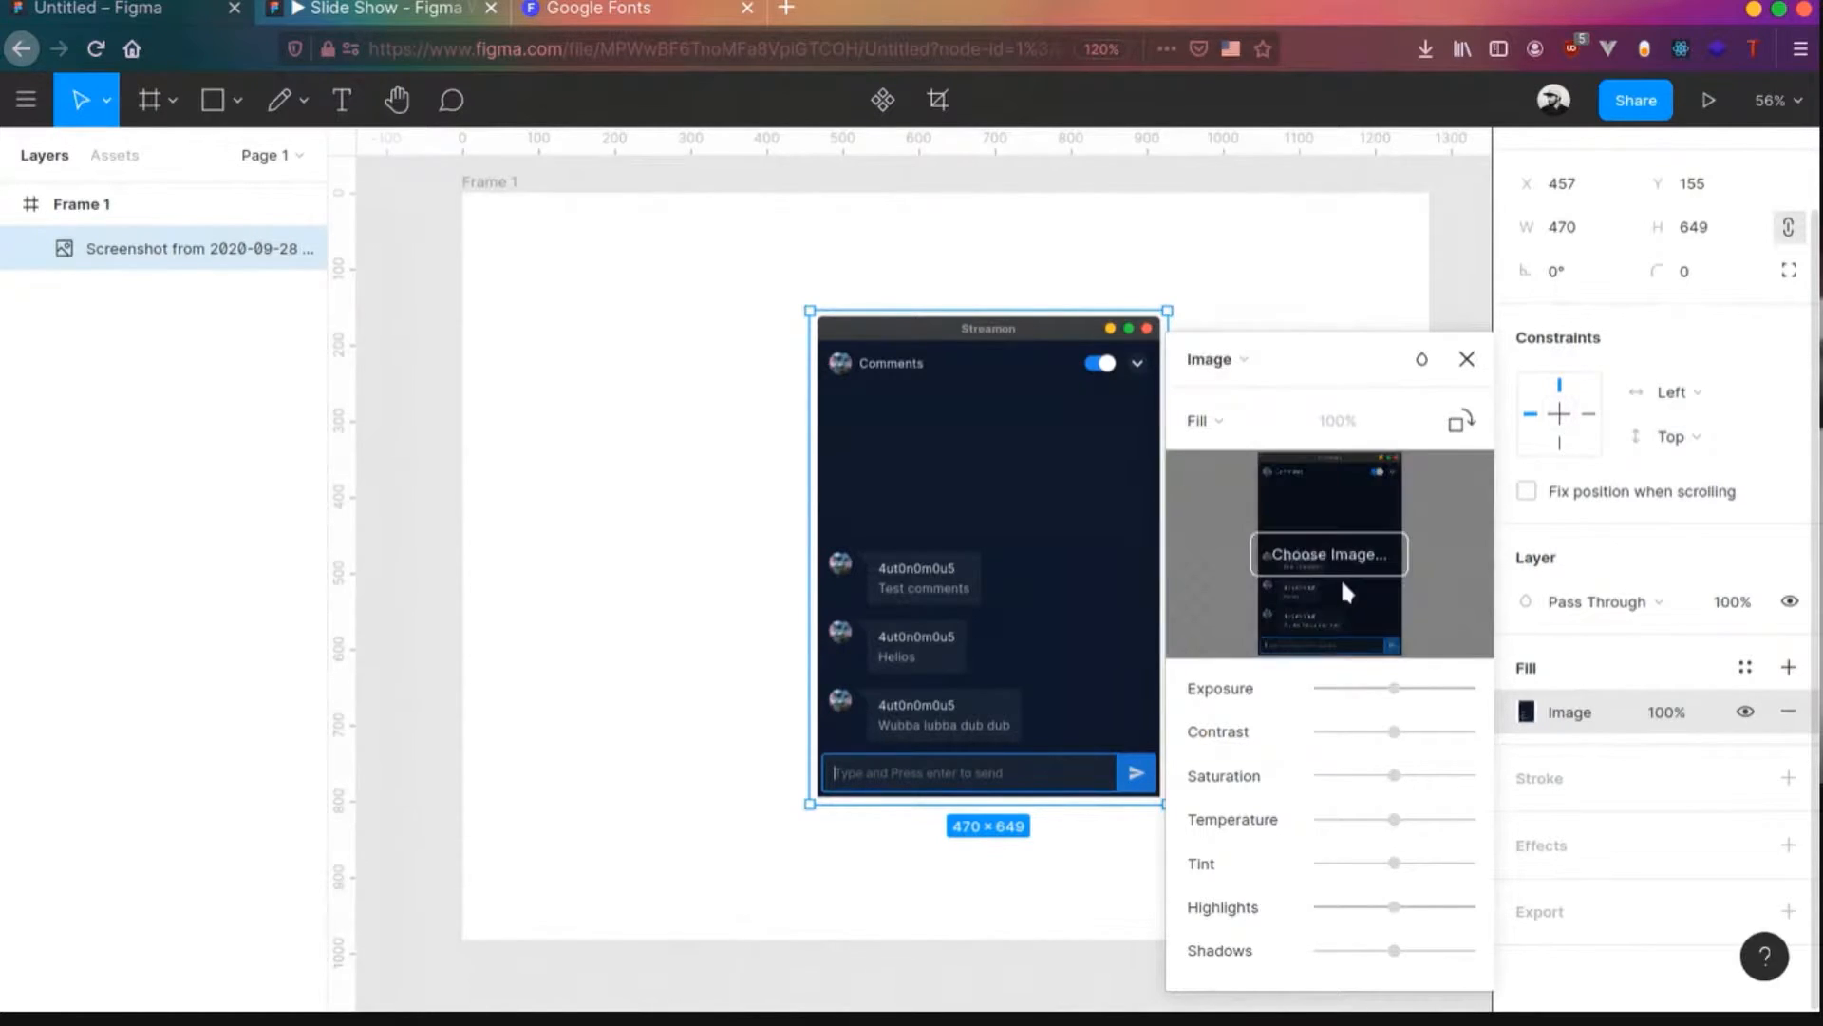
{"action": "left_click", "coordinate": [1466, 359]}
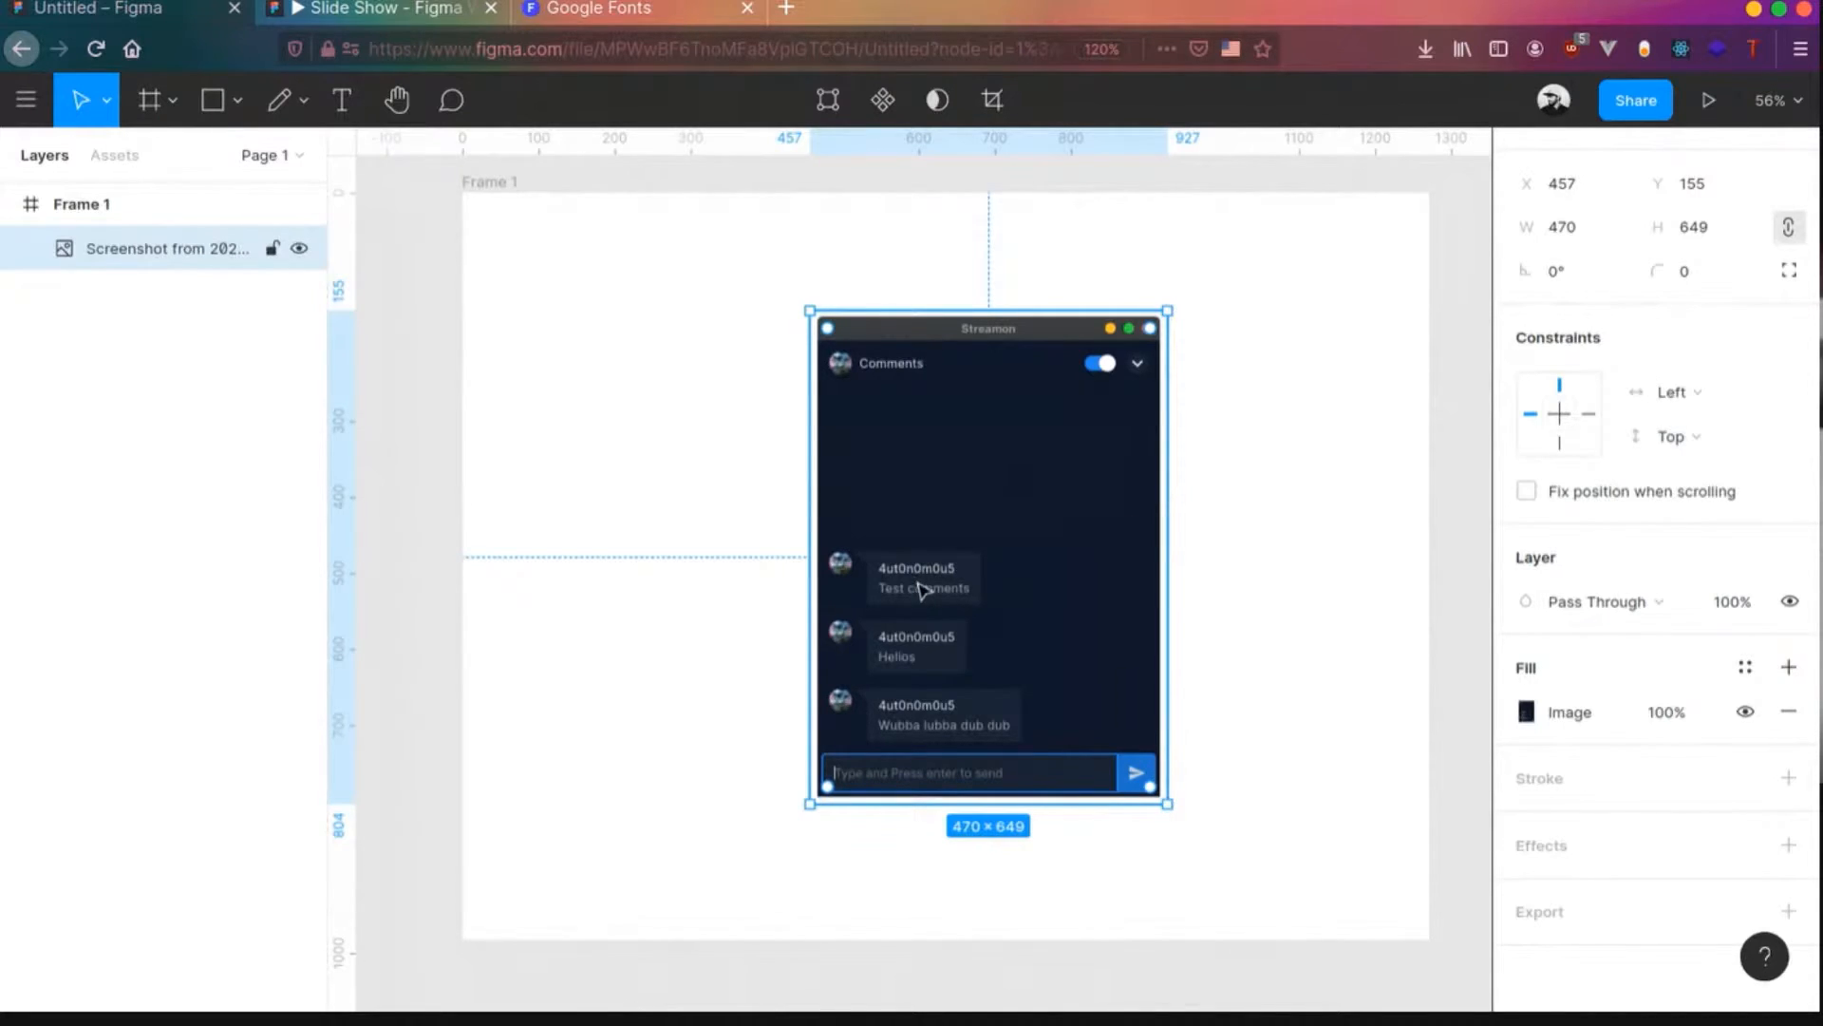
{"action": "key", "text": "Delete"}
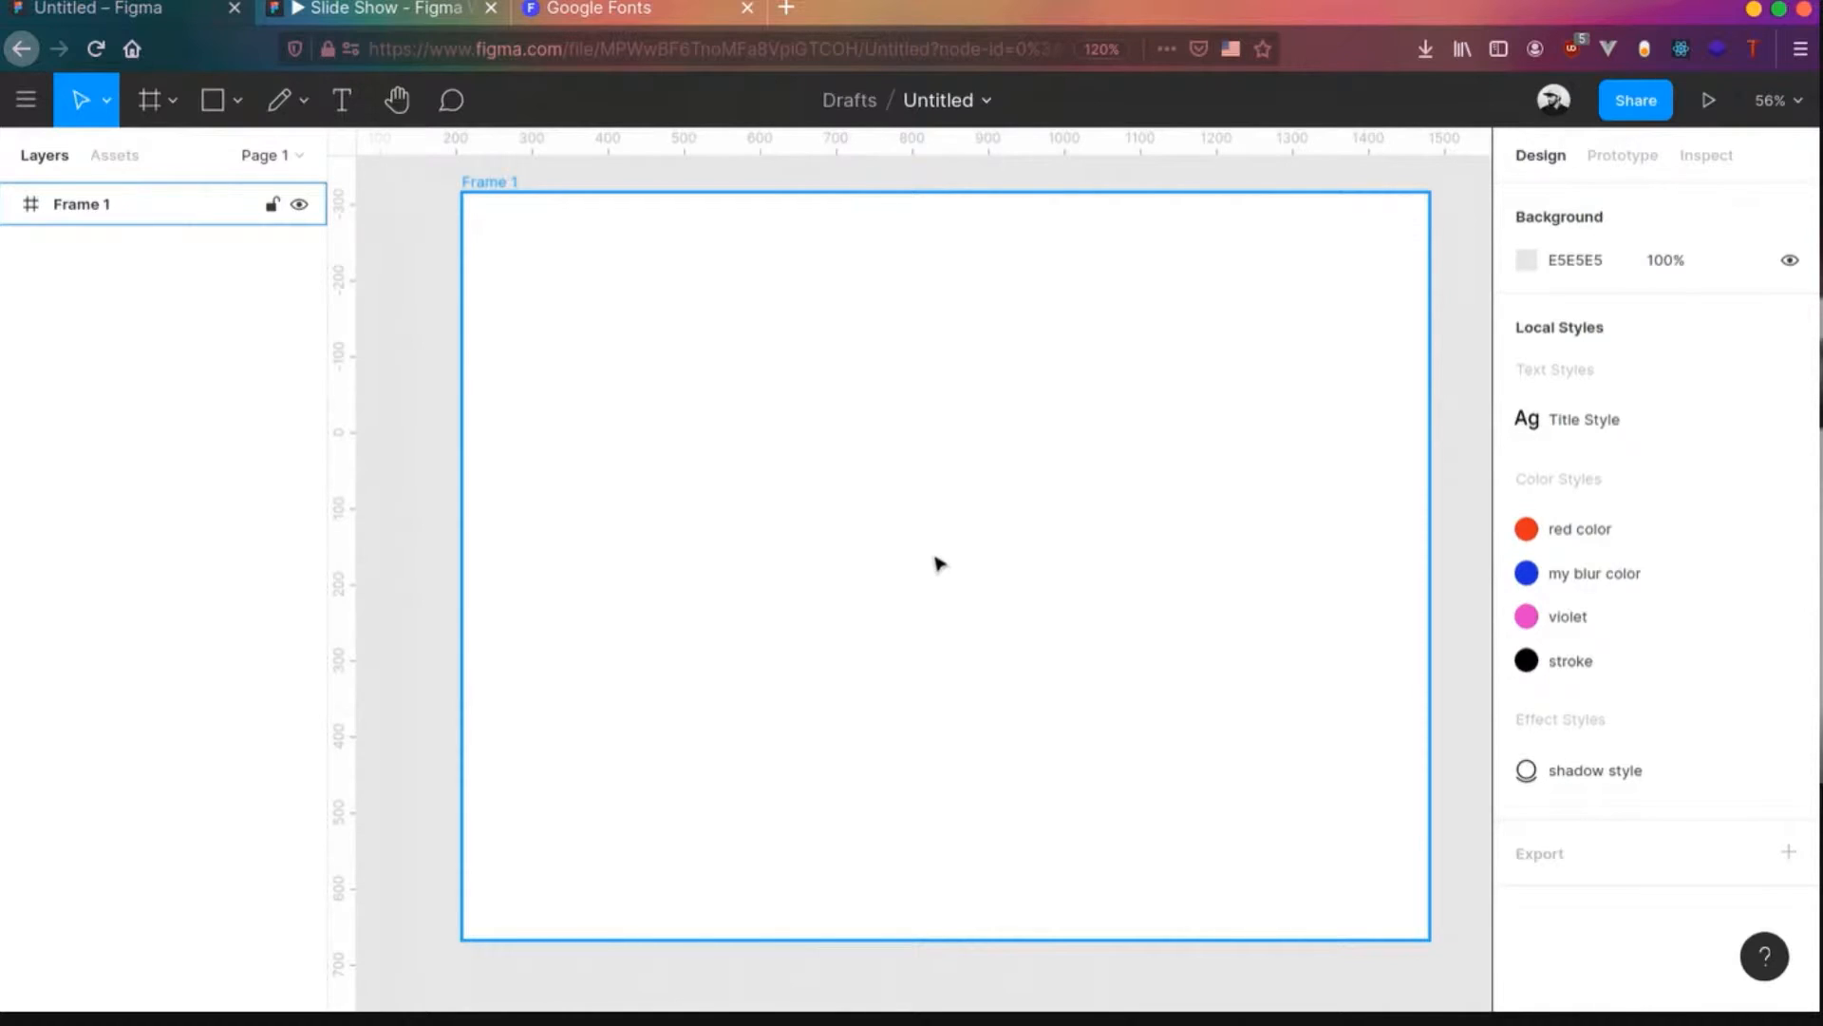
{"action": "key", "text": "r"}
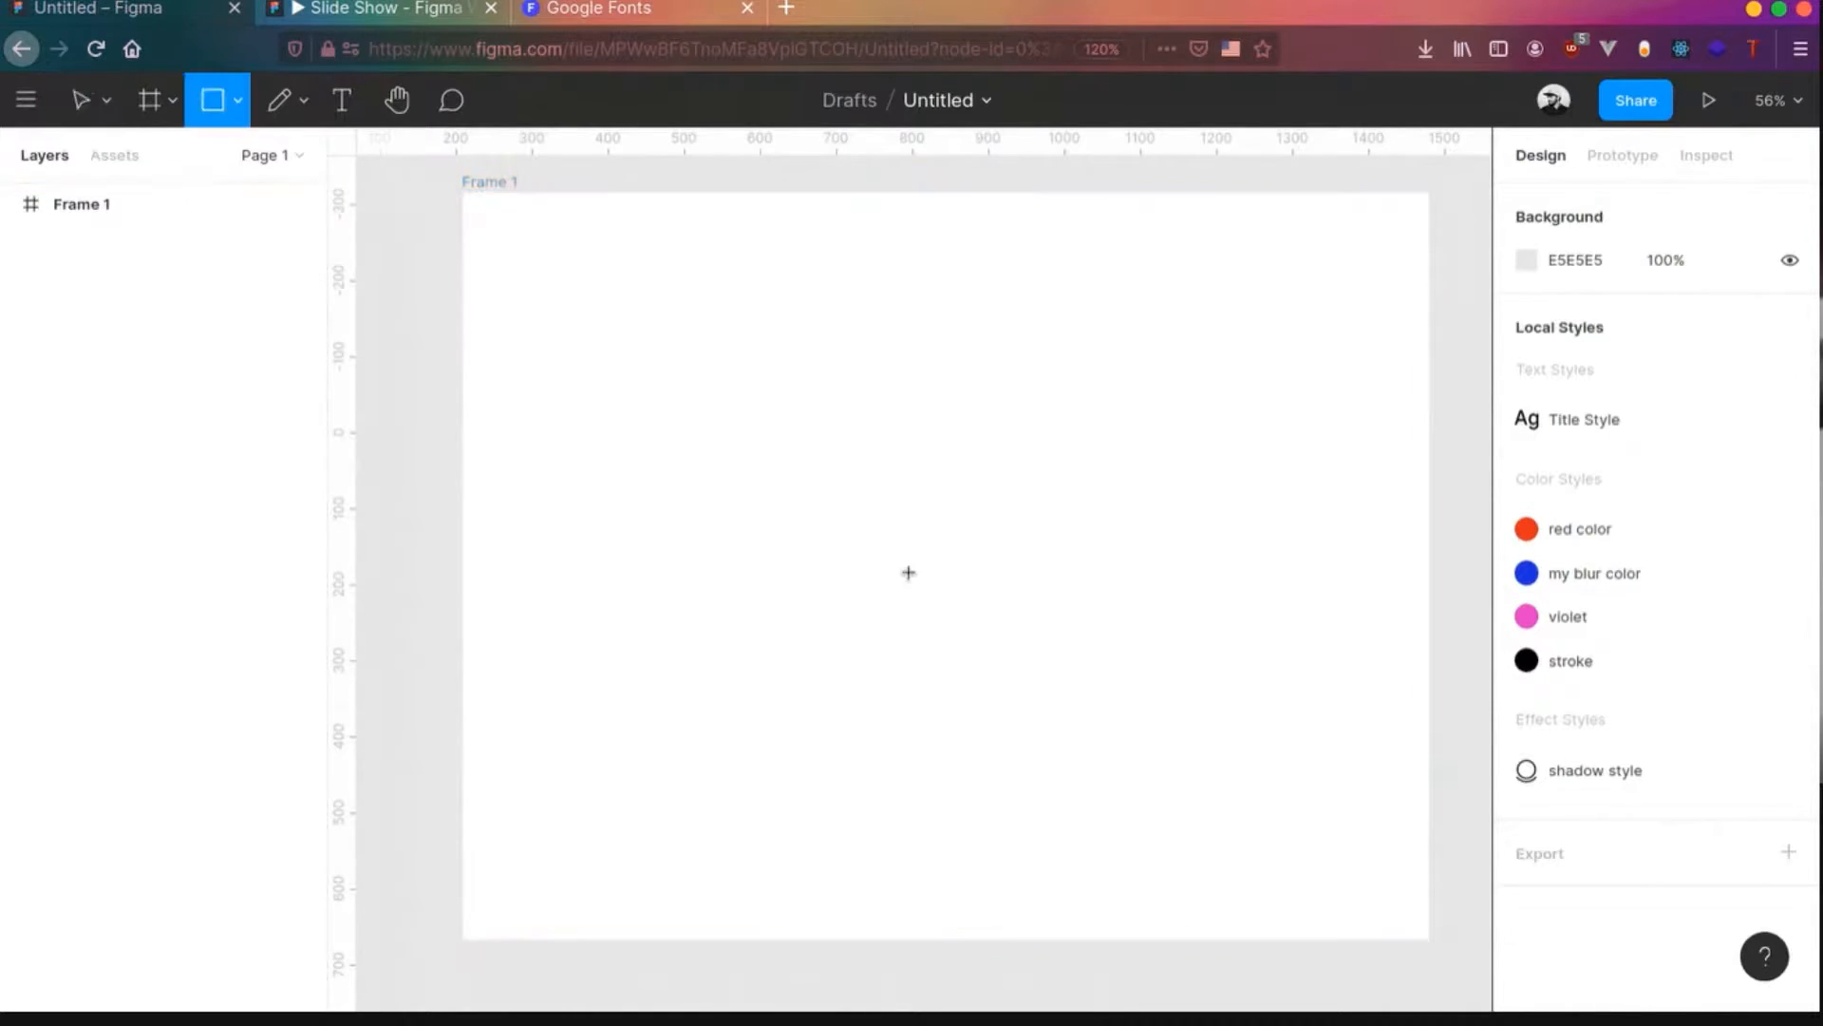
{"action": "left_click_drag", "start_coordinate": [759, 341], "coordinate": [1111, 692]}
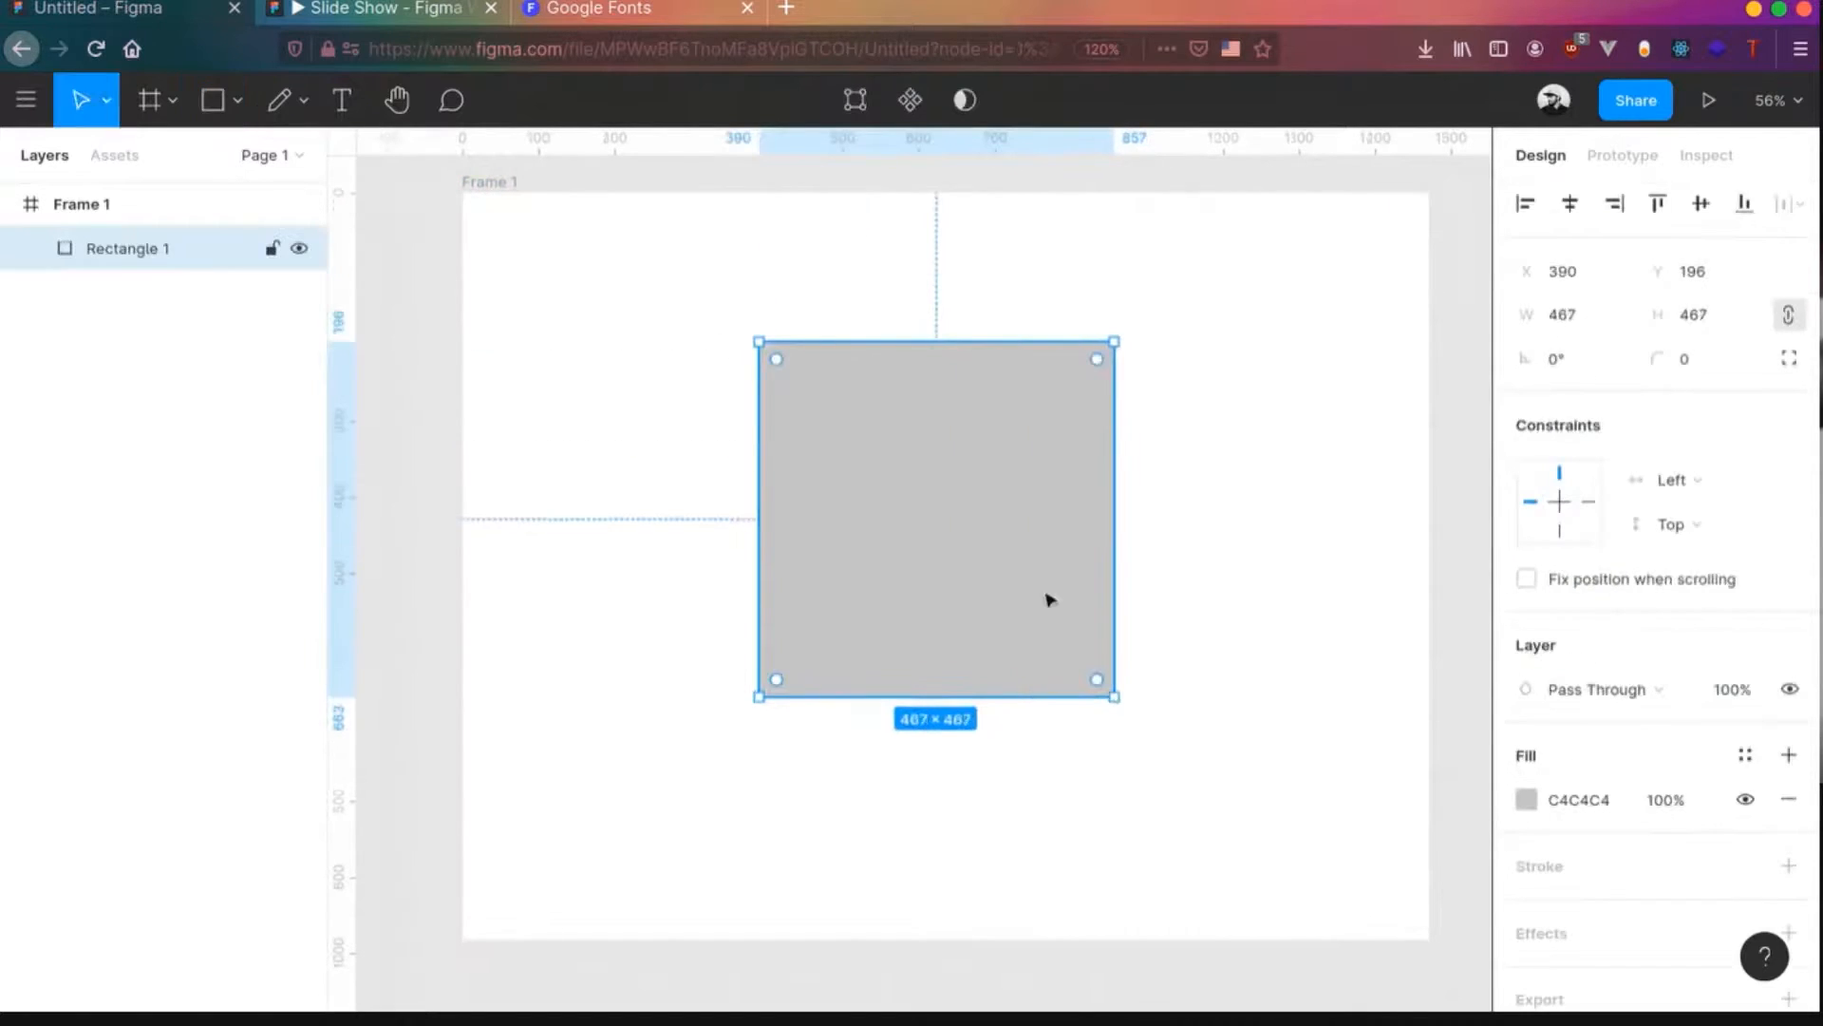
{"action": "key", "text": "Delete"}
- Draw a circle about 579 × 579 in Frame 1 and place it at about X 346, Y 186
{"action": "key", "text": "o"}
{"action": "left_click_drag", "start_coordinate": [781, 309], "coordinate": [1225, 753]}
{"action": "left_click_drag", "start_coordinate": [1071, 575], "coordinate": [1016, 596]}
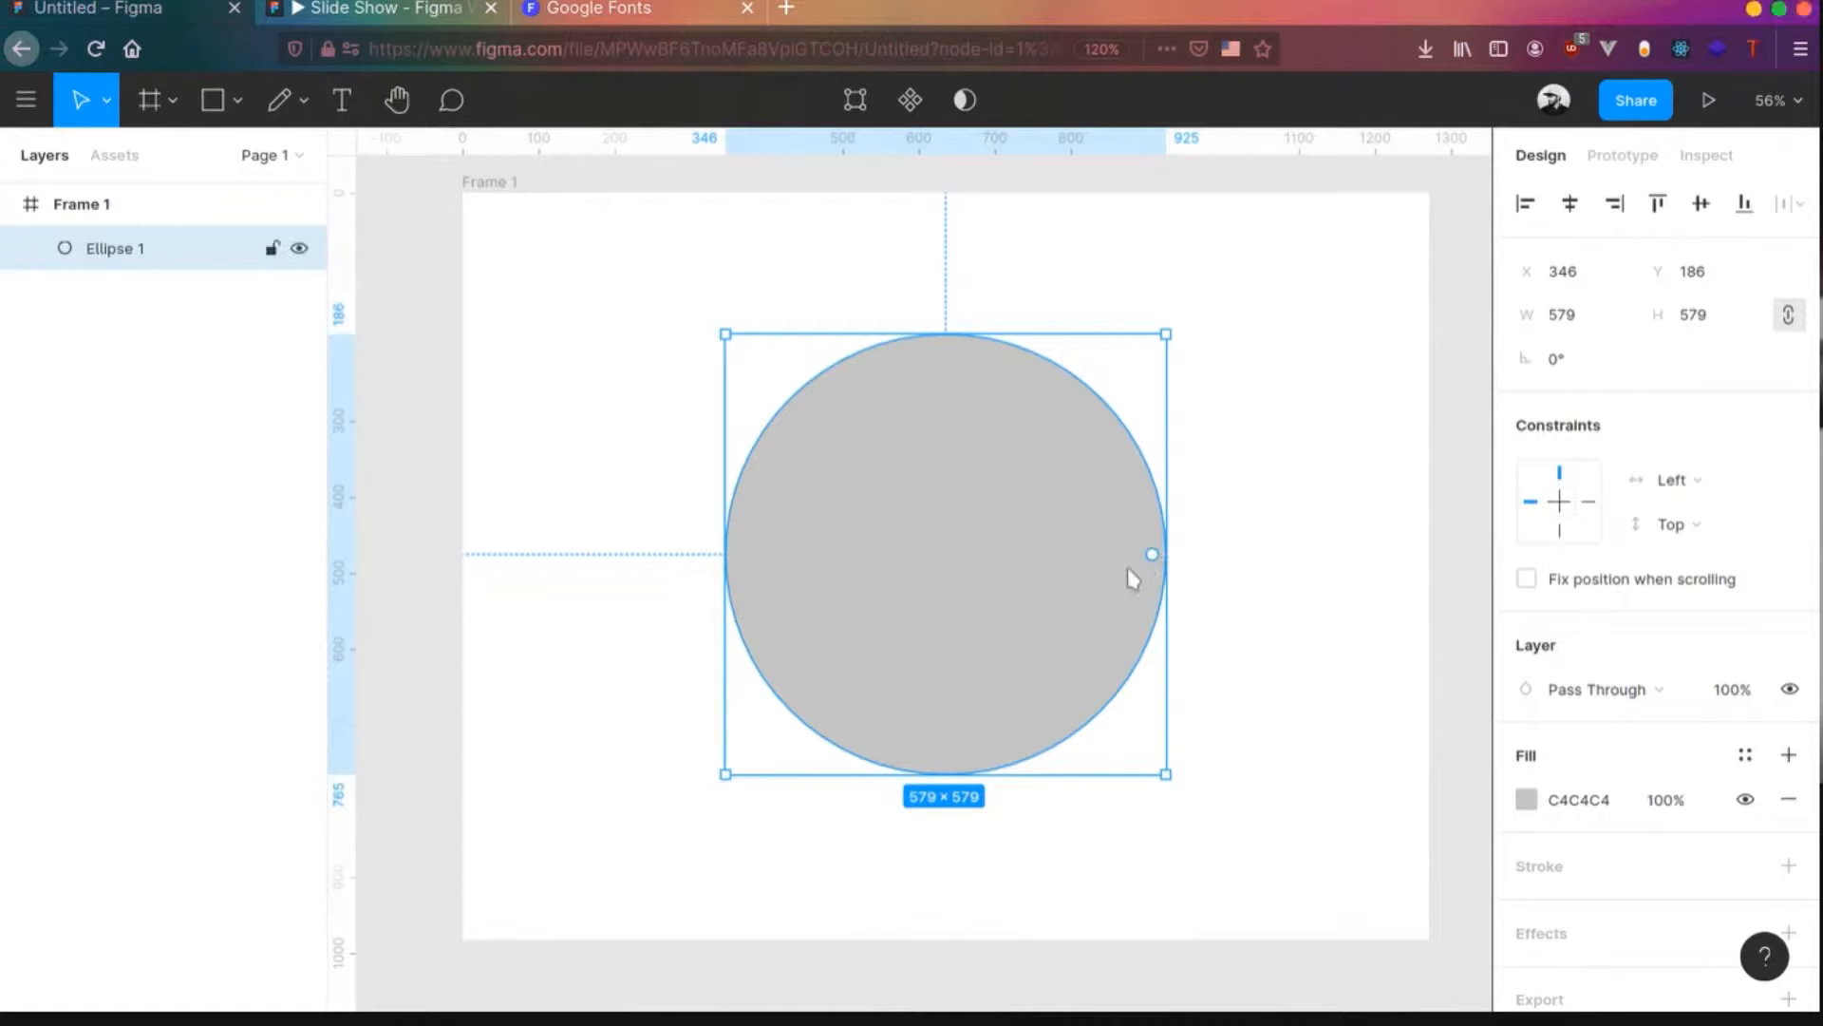
- Insert the guitar photo into Frame 1 and arrange it at about X 590, Y 156, with the circle at about X 121, Y 235
{"action": "key", "text": "alt+Tab"}
{"action": "left_click_drag", "start_coordinate": [1275, 406], "coordinate": [1275, 407]}
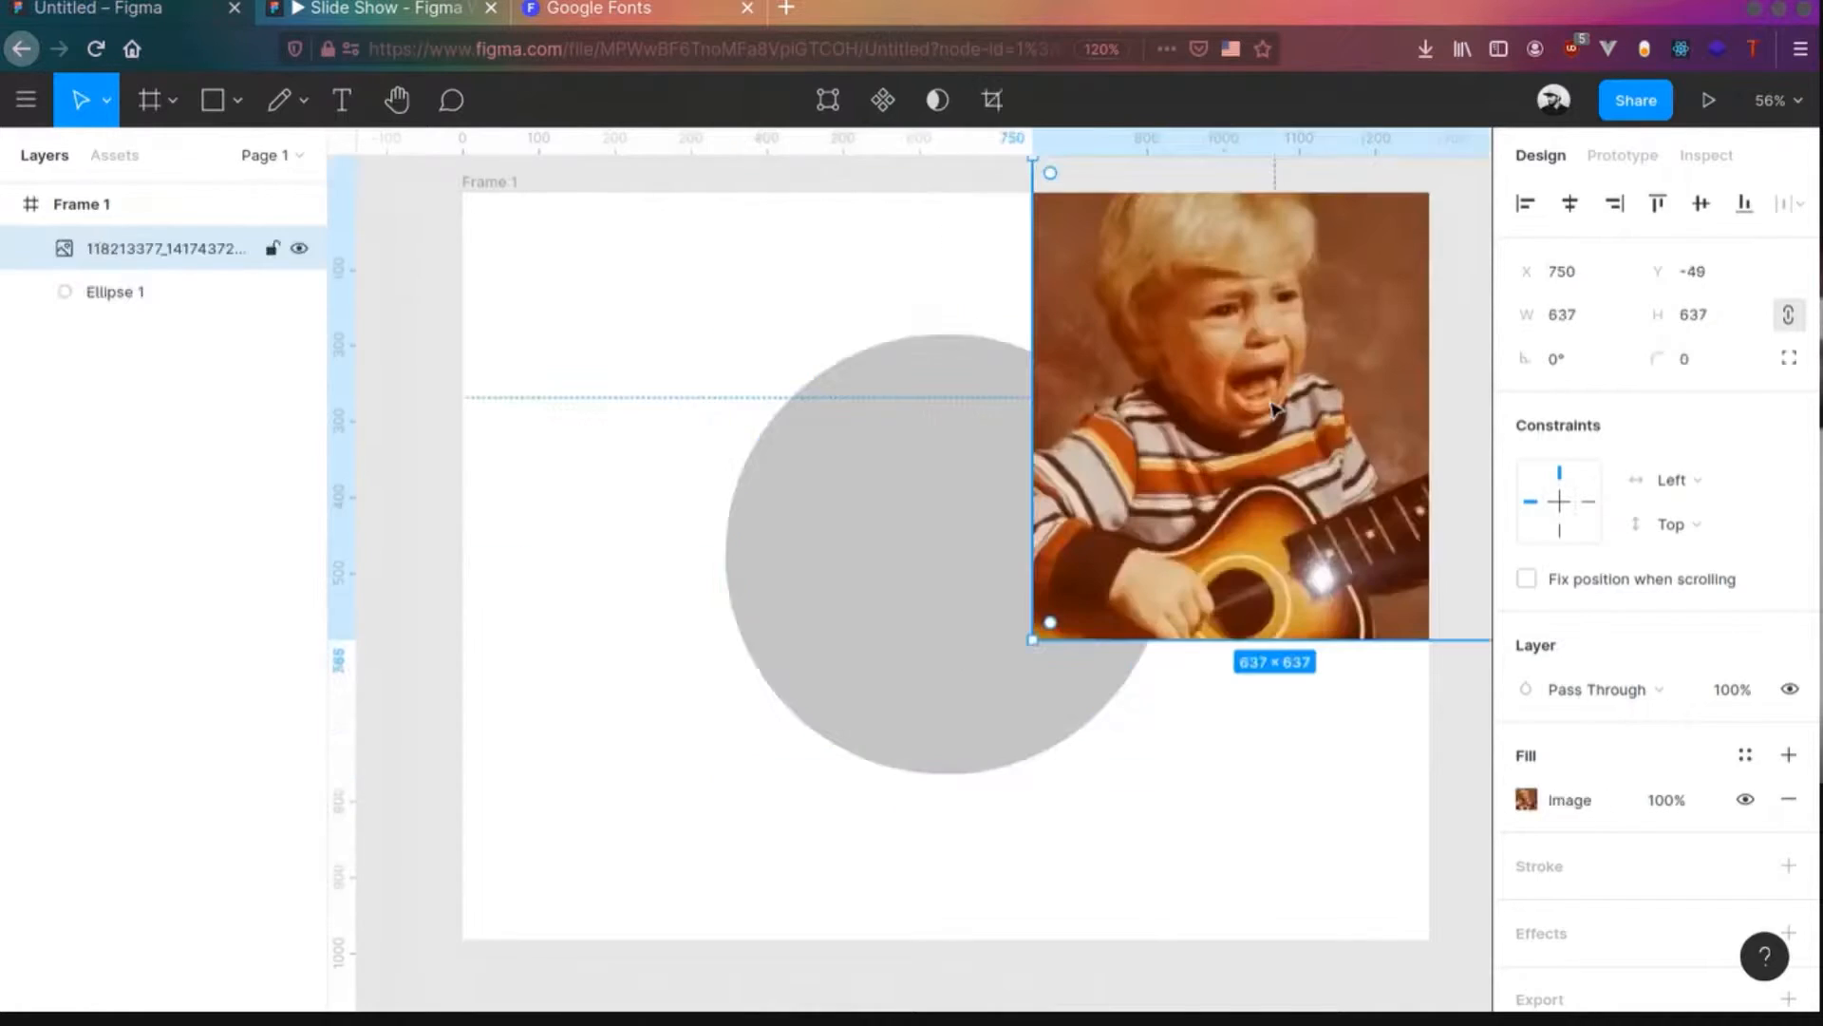
{"action": "left_click_drag", "start_coordinate": [887, 618], "coordinate": [720, 653]}
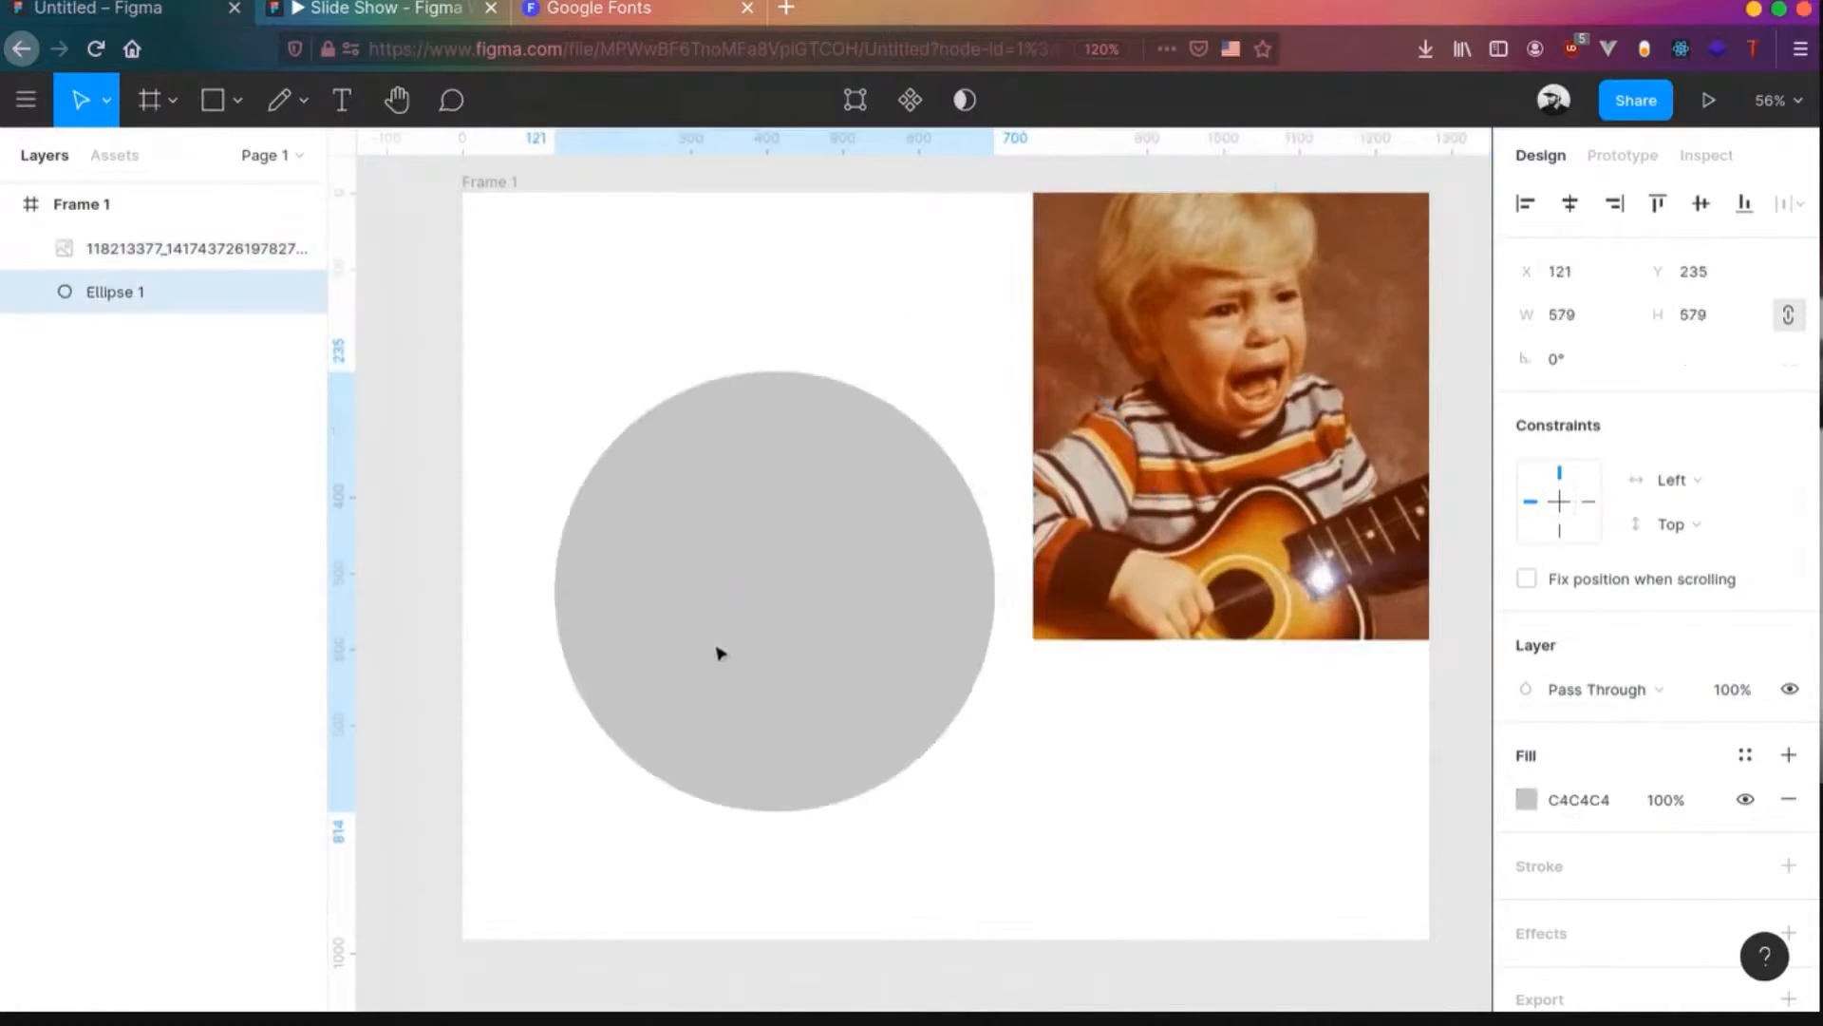
{"action": "left_click", "coordinate": [1278, 393]}
{"action": "left_click_drag", "start_coordinate": [1278, 394], "coordinate": [1056, 560]}
{"action": "left_click_drag", "start_coordinate": [956, 506], "coordinate": [1051, 509]}
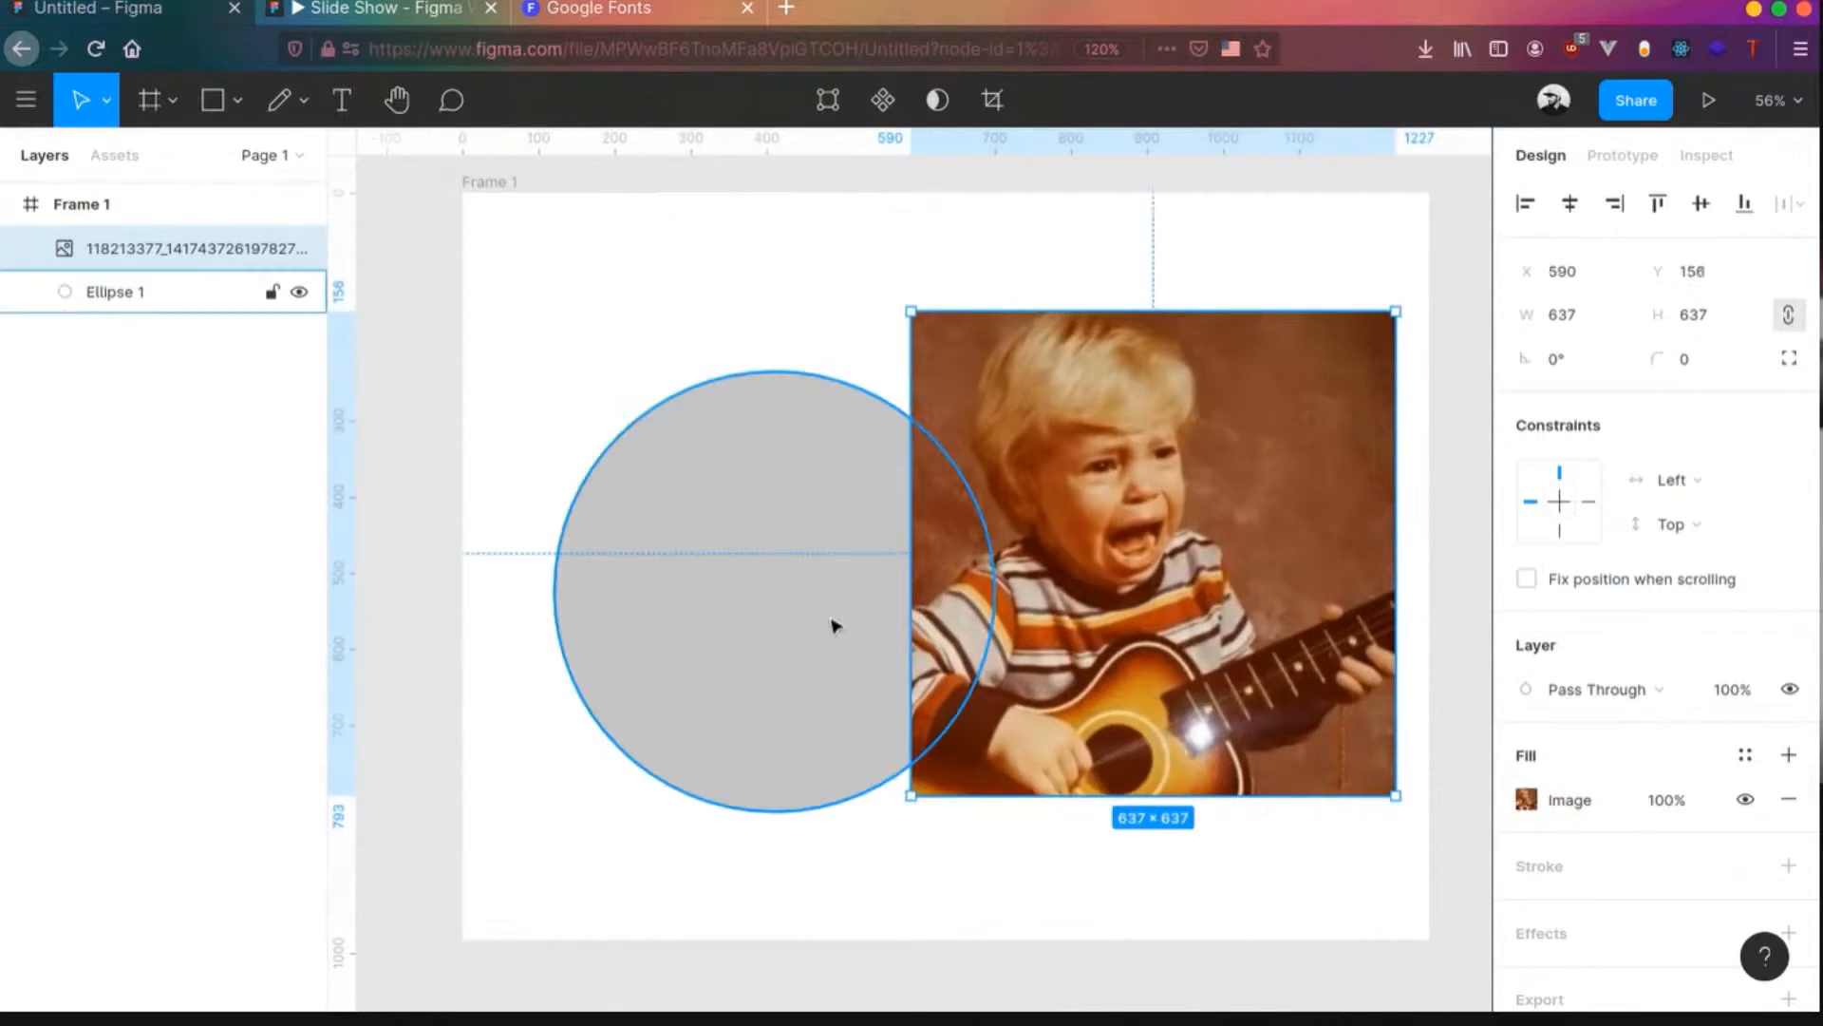
- Move the circle to about X 247, Y 185 so it overlaps the photo, and use it as a mask
{"action": "left_click", "coordinate": [664, 554]}
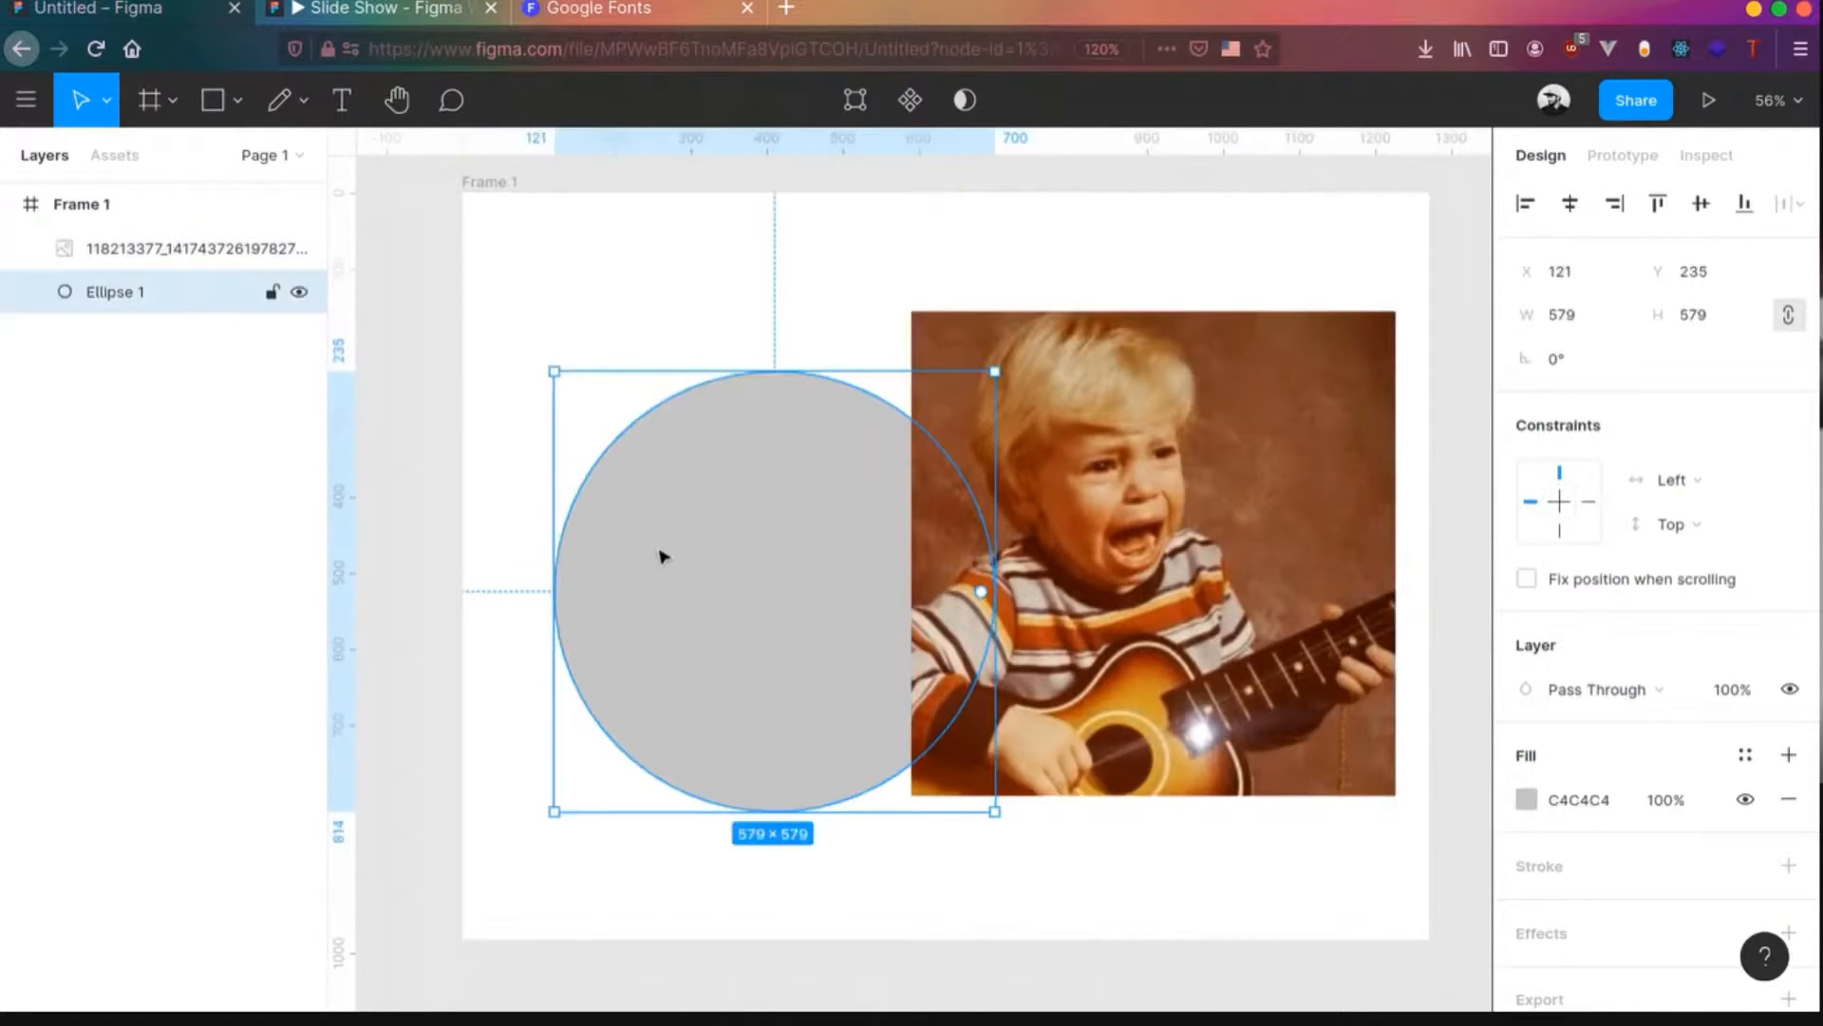
{"action": "left_click_drag", "start_coordinate": [662, 554], "coordinate": [757, 517]}
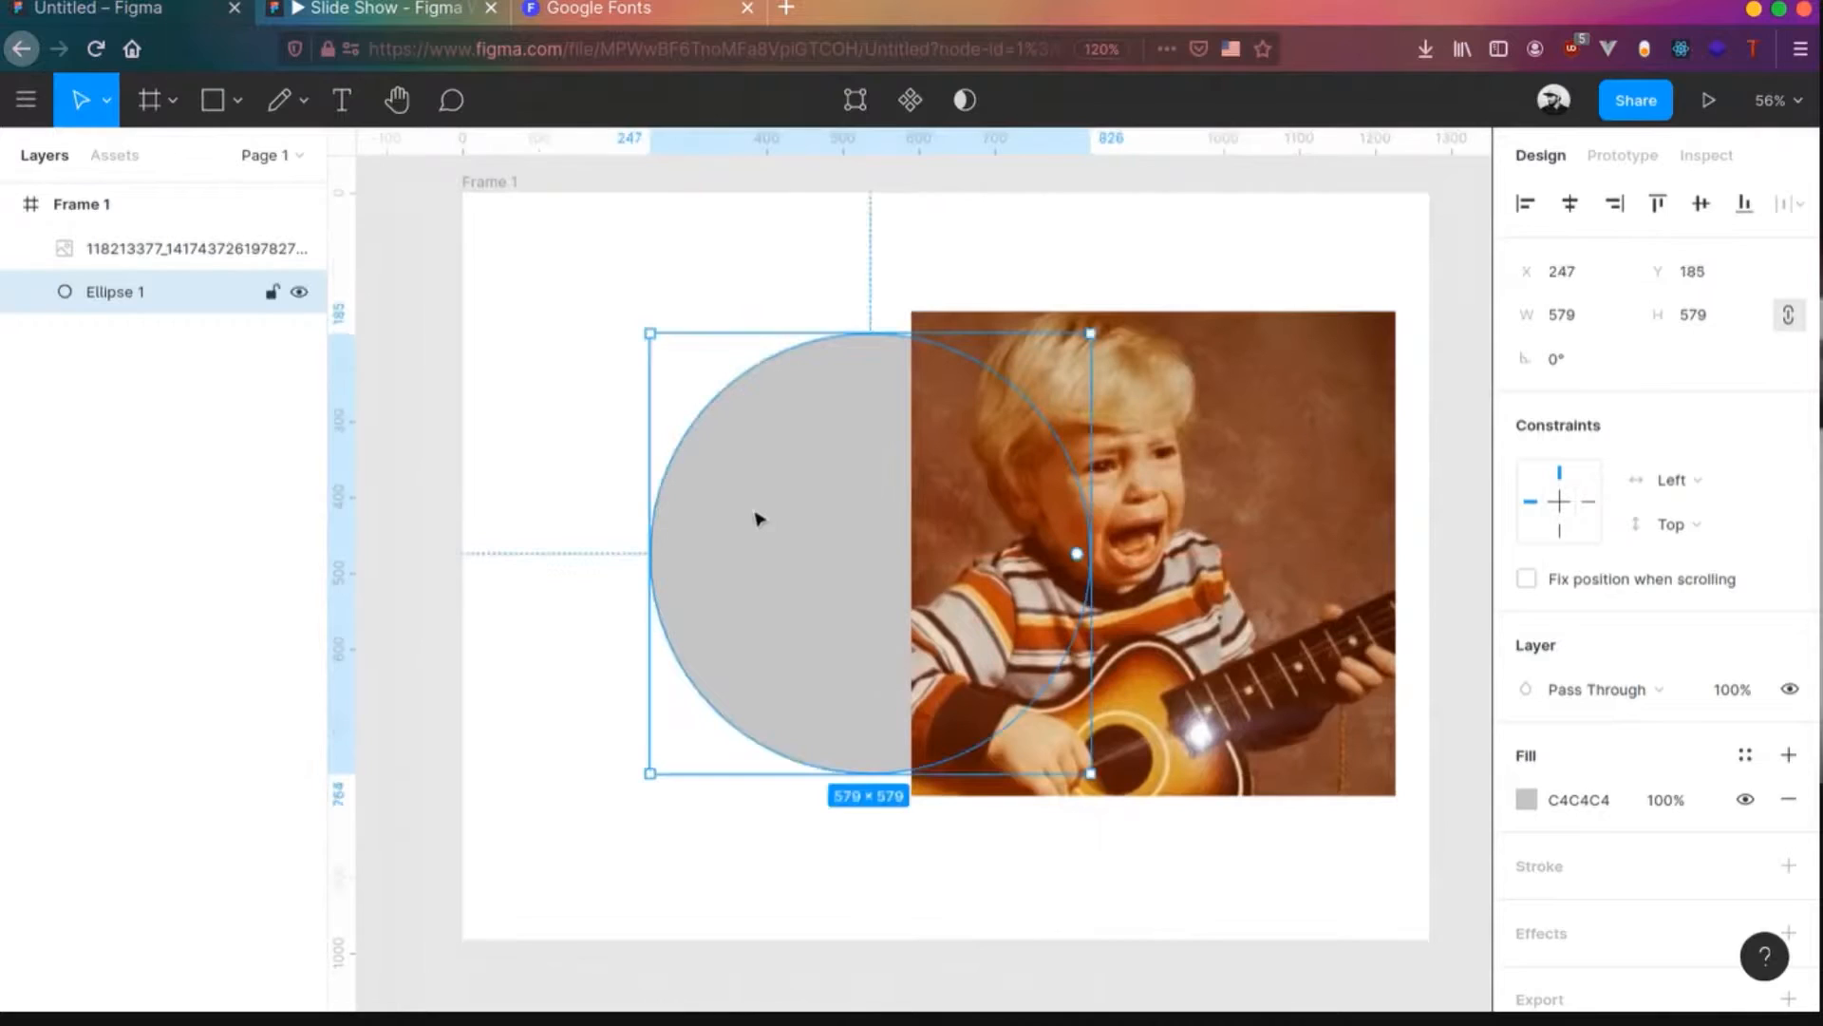
{"action": "left_click", "coordinate": [965, 102]}
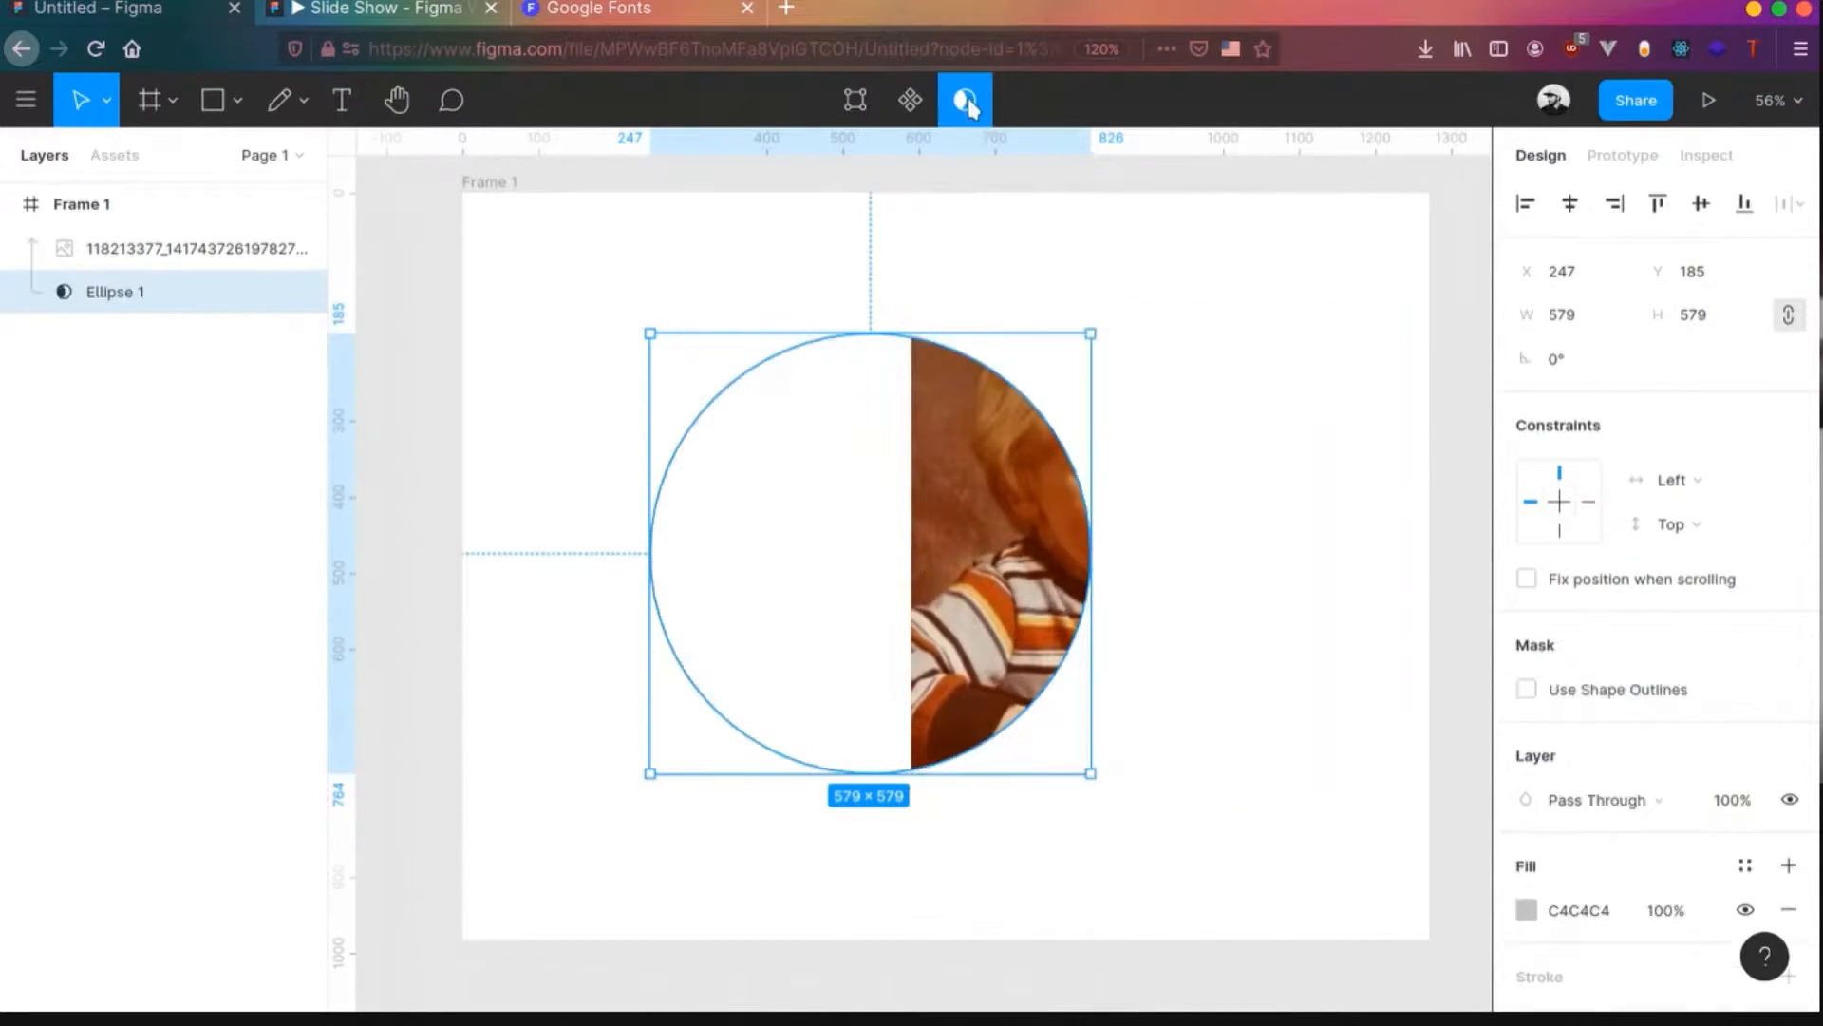
{"action": "left_click", "coordinate": [1009, 557]}
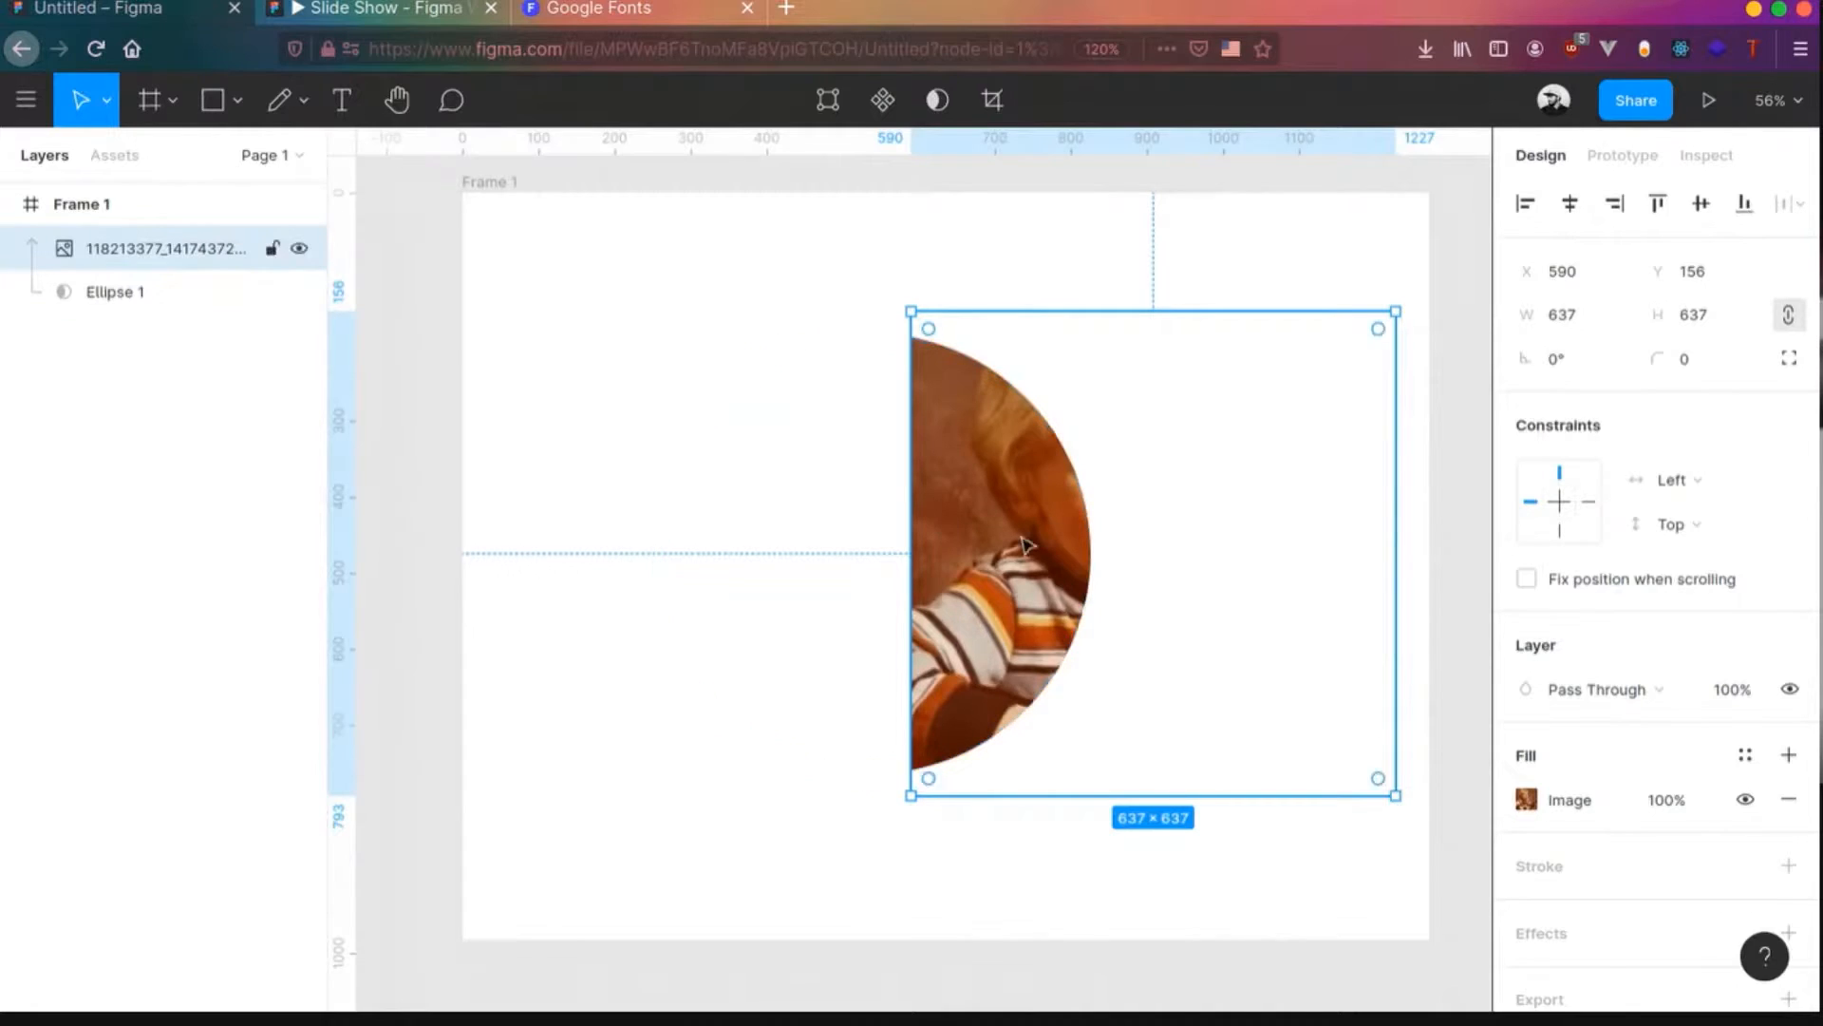
{"action": "left_click", "coordinate": [726, 541]}
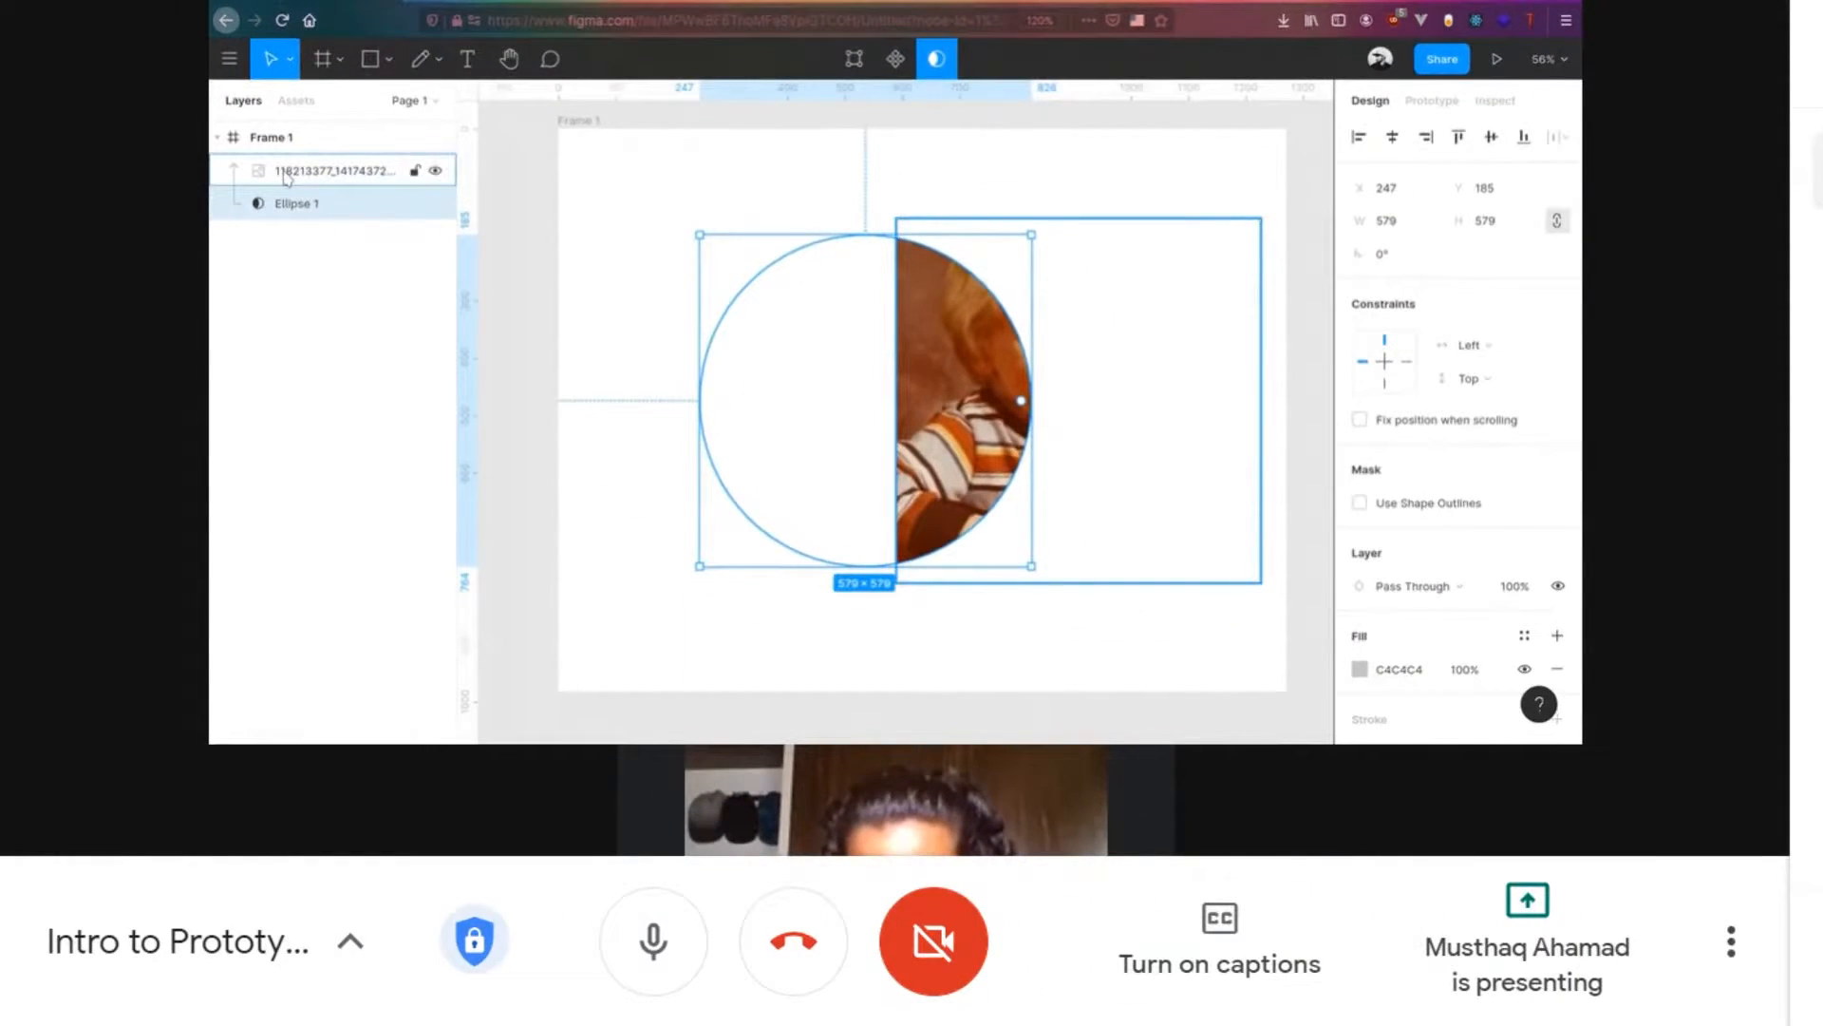
{"action": "left_click", "coordinate": [730, 220]}
- Draw a rectangle about 787 × 441 over the masked photo and inspect how the ellipse mask affects it
{"action": "key", "text": "r"}
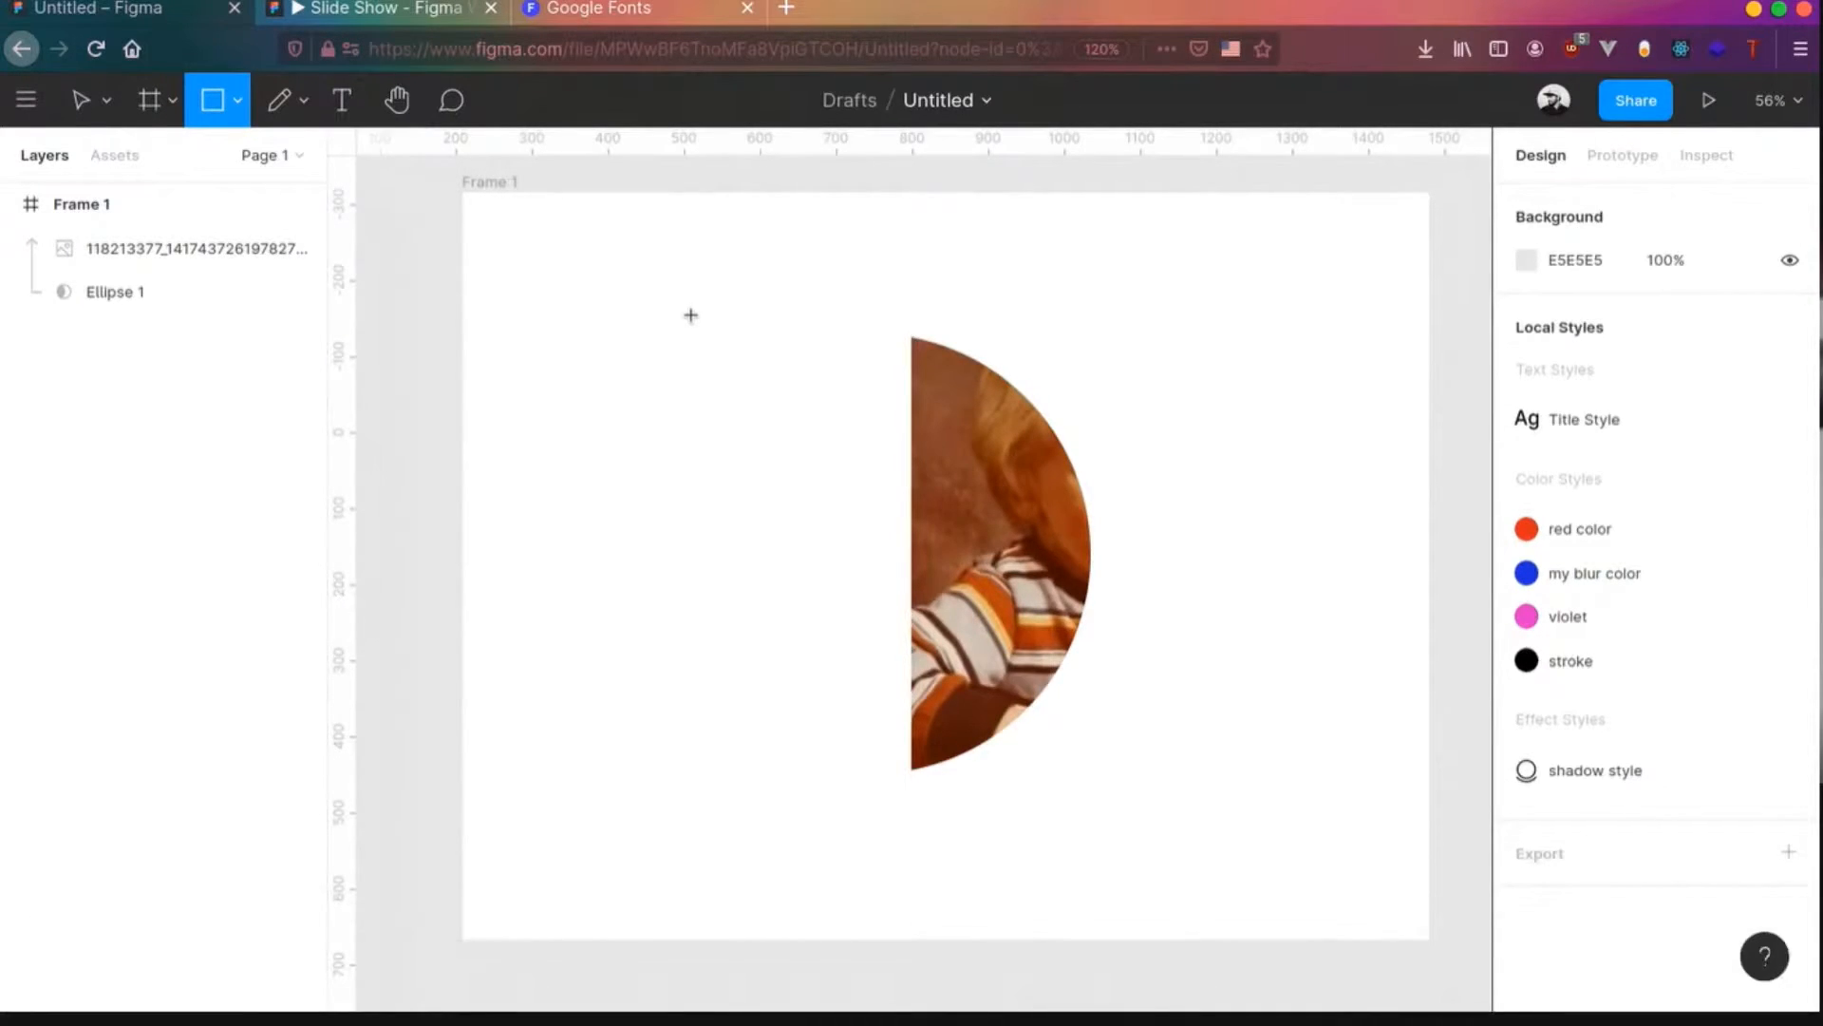
{"action": "left_click_drag", "start_coordinate": [625, 262], "coordinate": [1224, 598]}
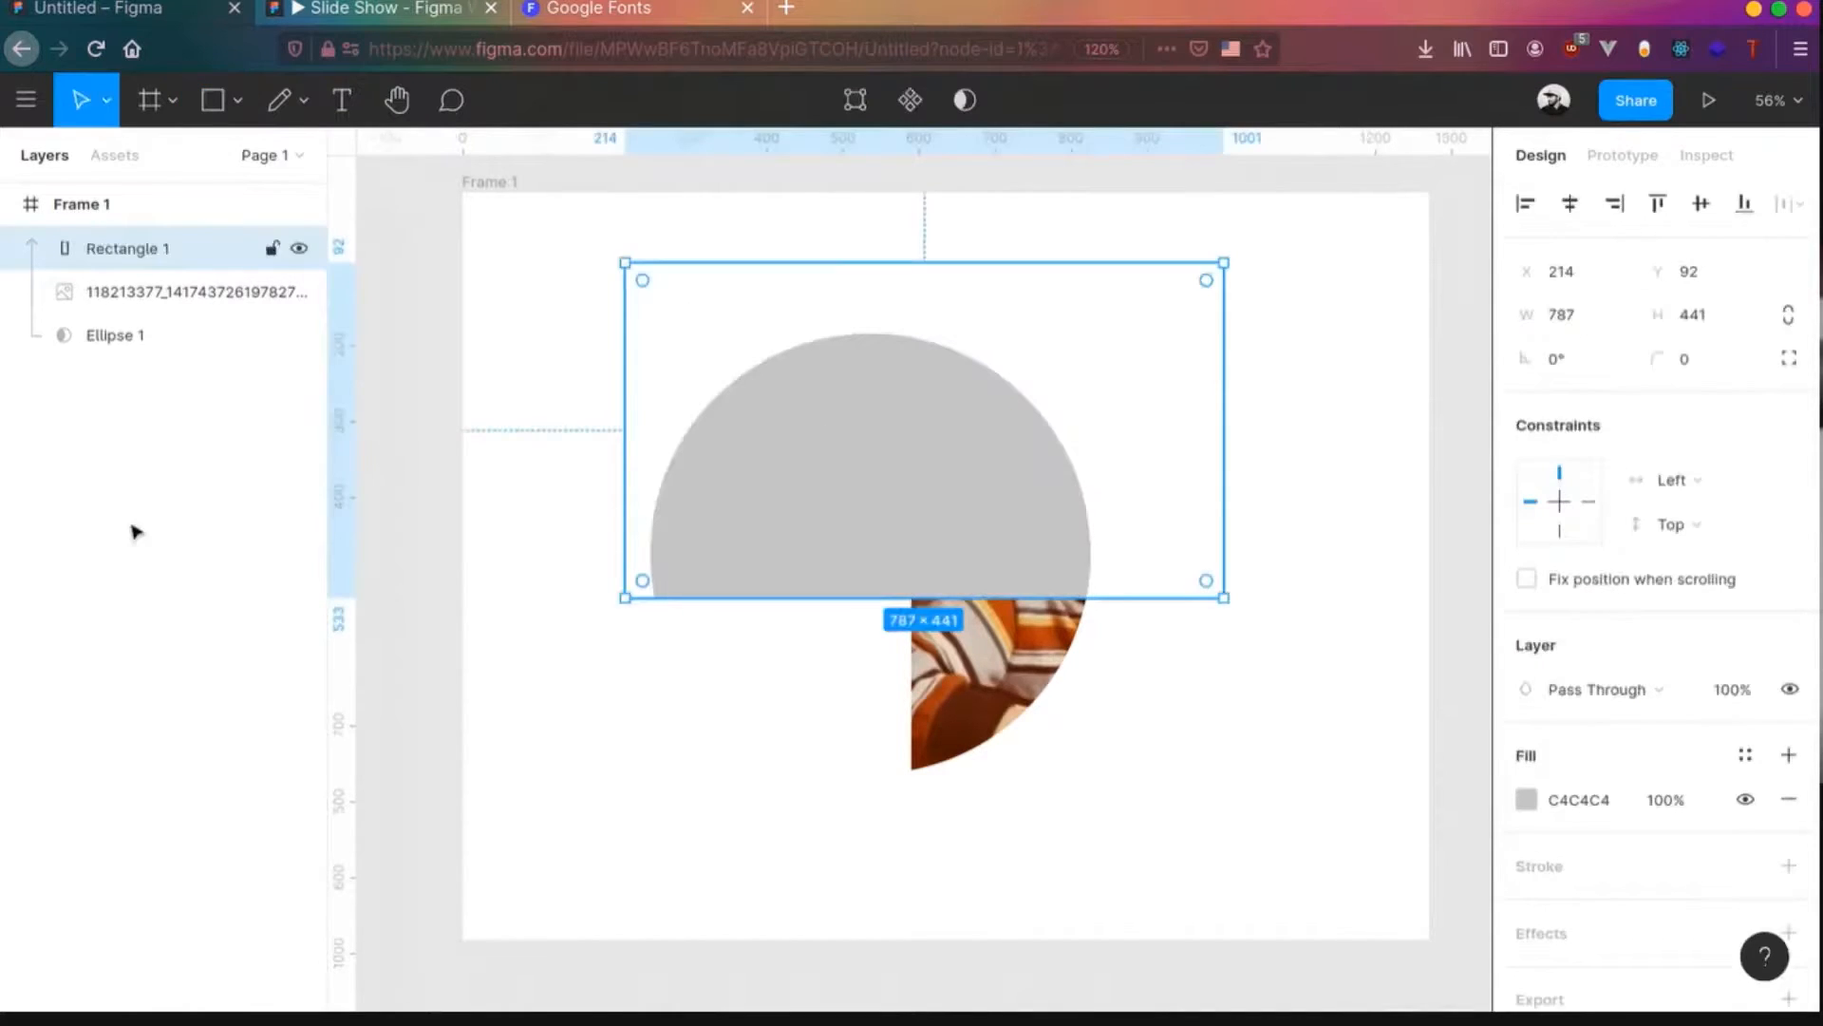
{"action": "left_click", "coordinate": [76, 353]}
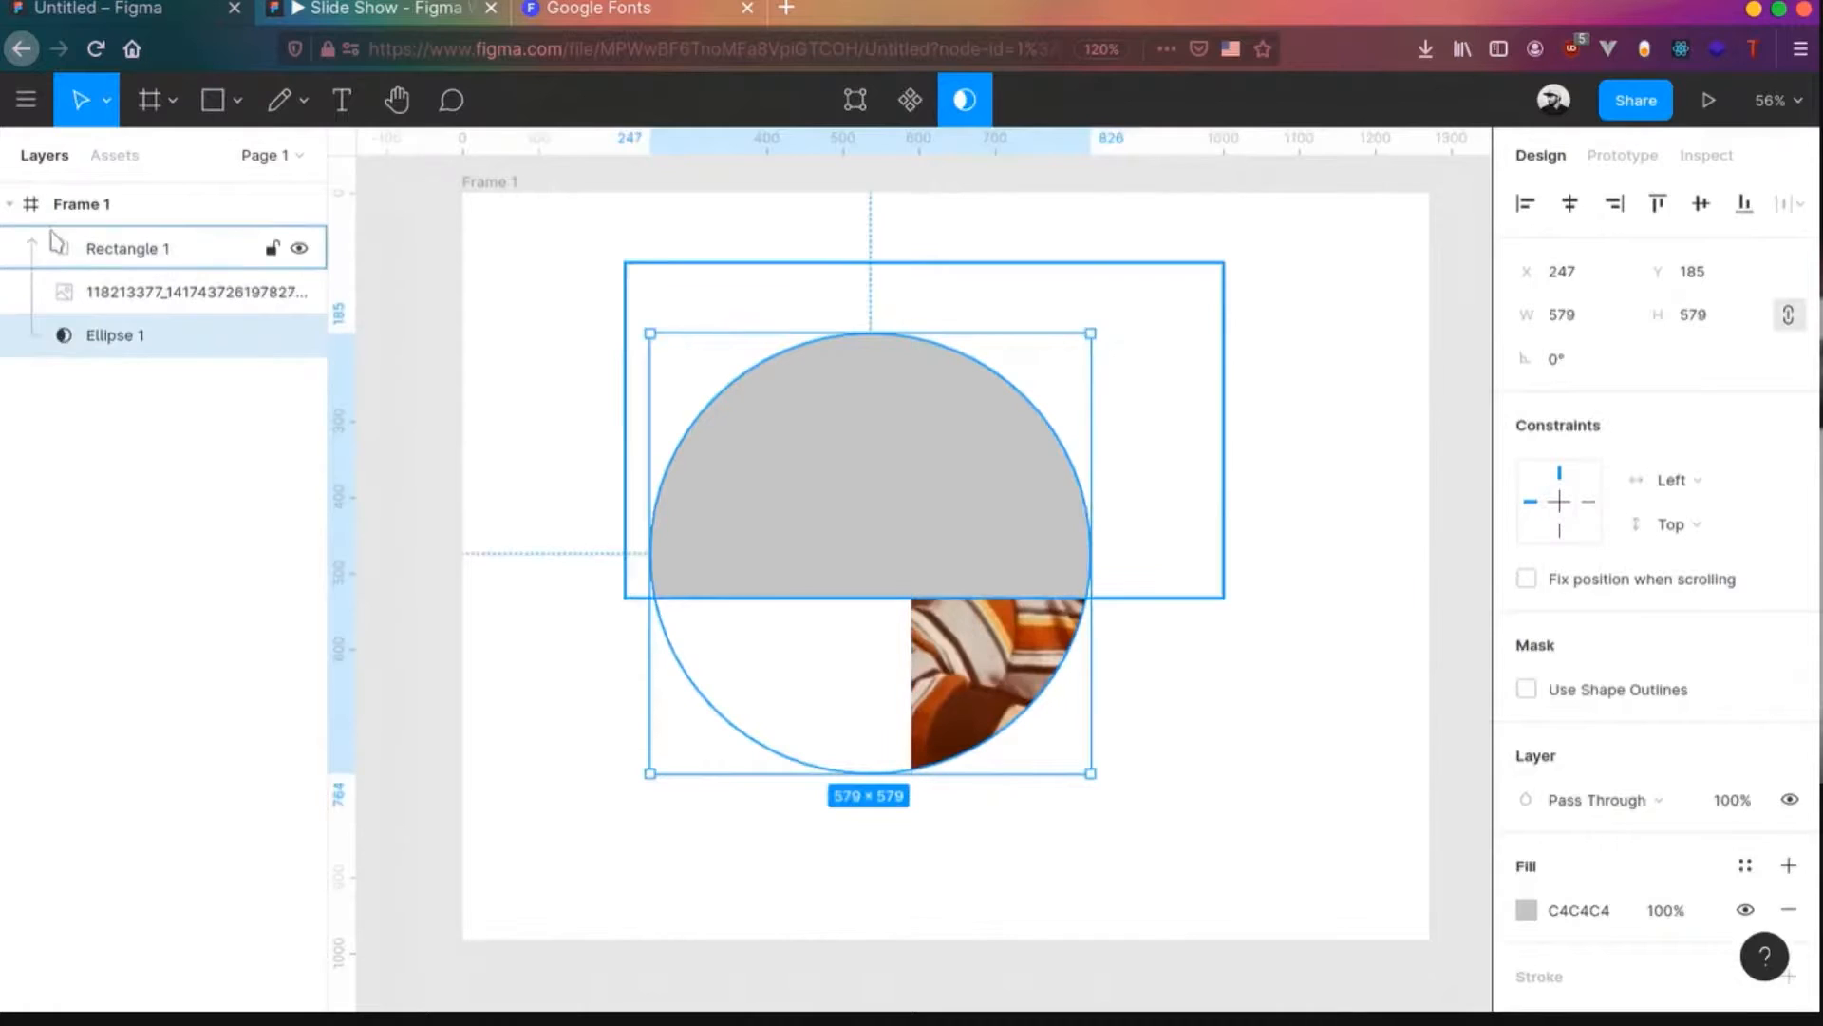
{"action": "left_click", "coordinate": [105, 255]}
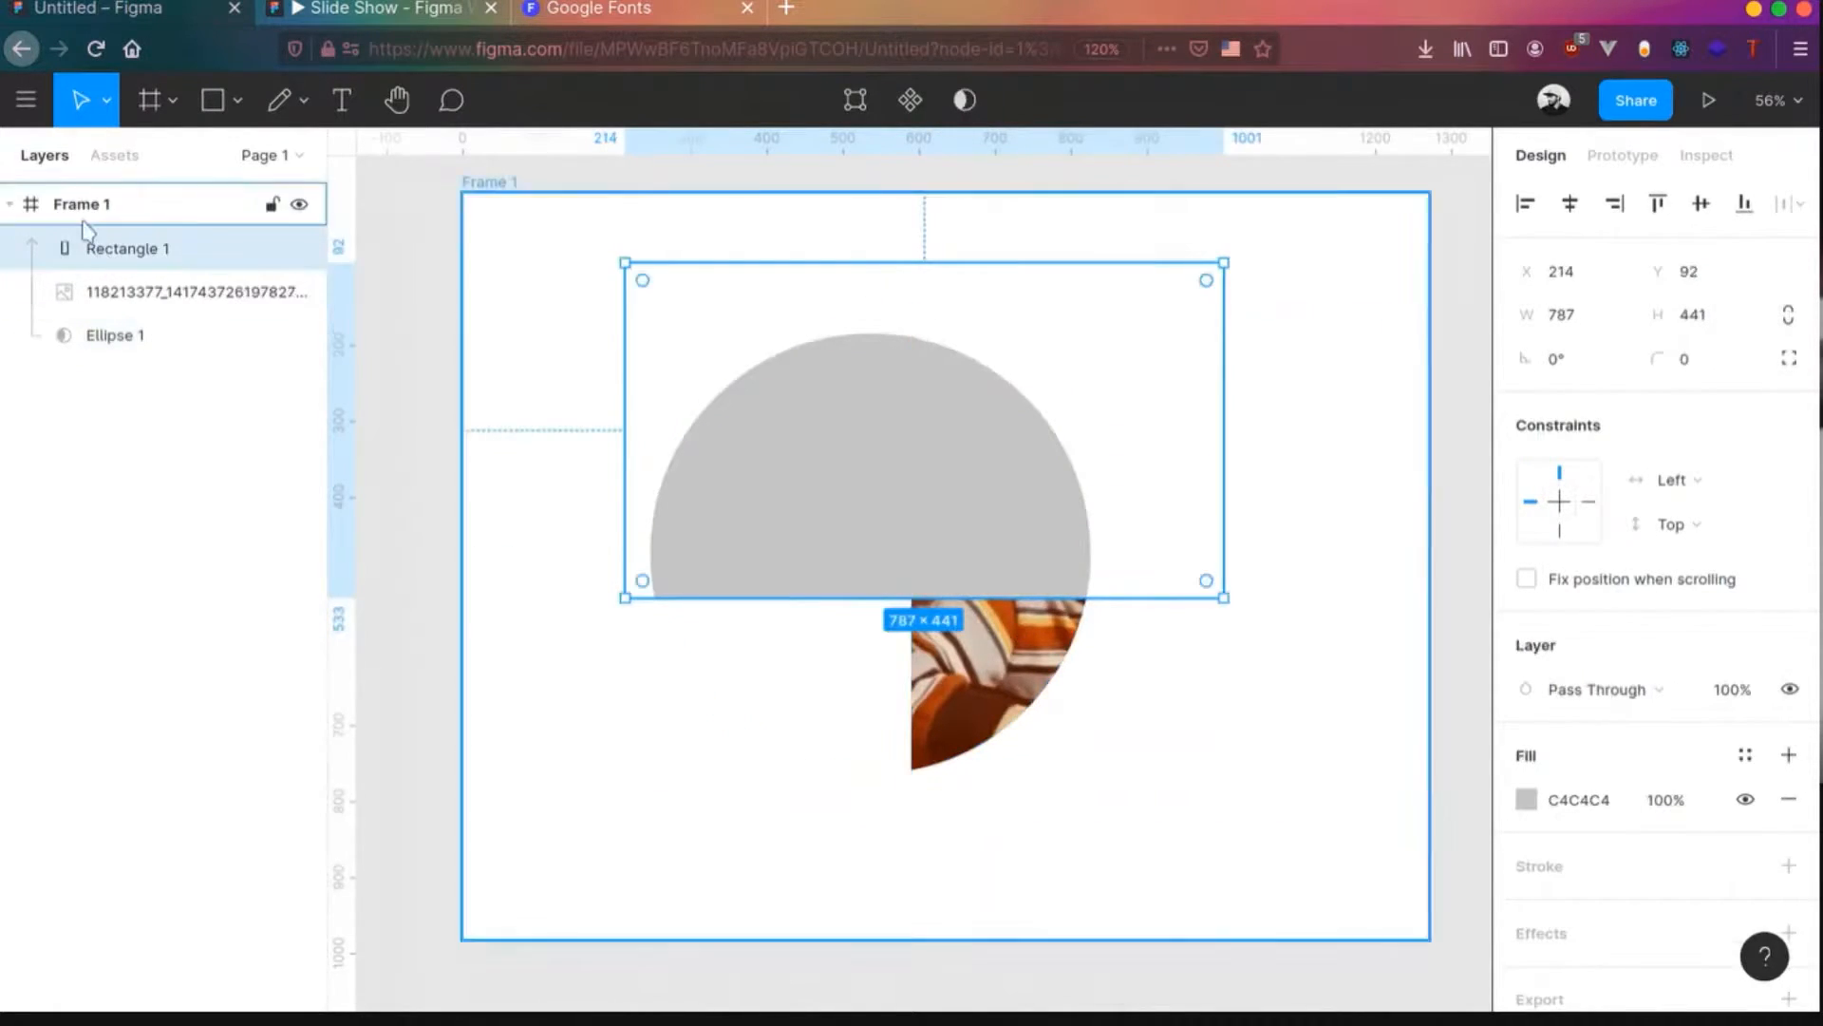
- Group the photo with the ellipse mask and expand the group to inspect the mask layer inside
{"action": "left_click", "coordinate": [100, 294]}
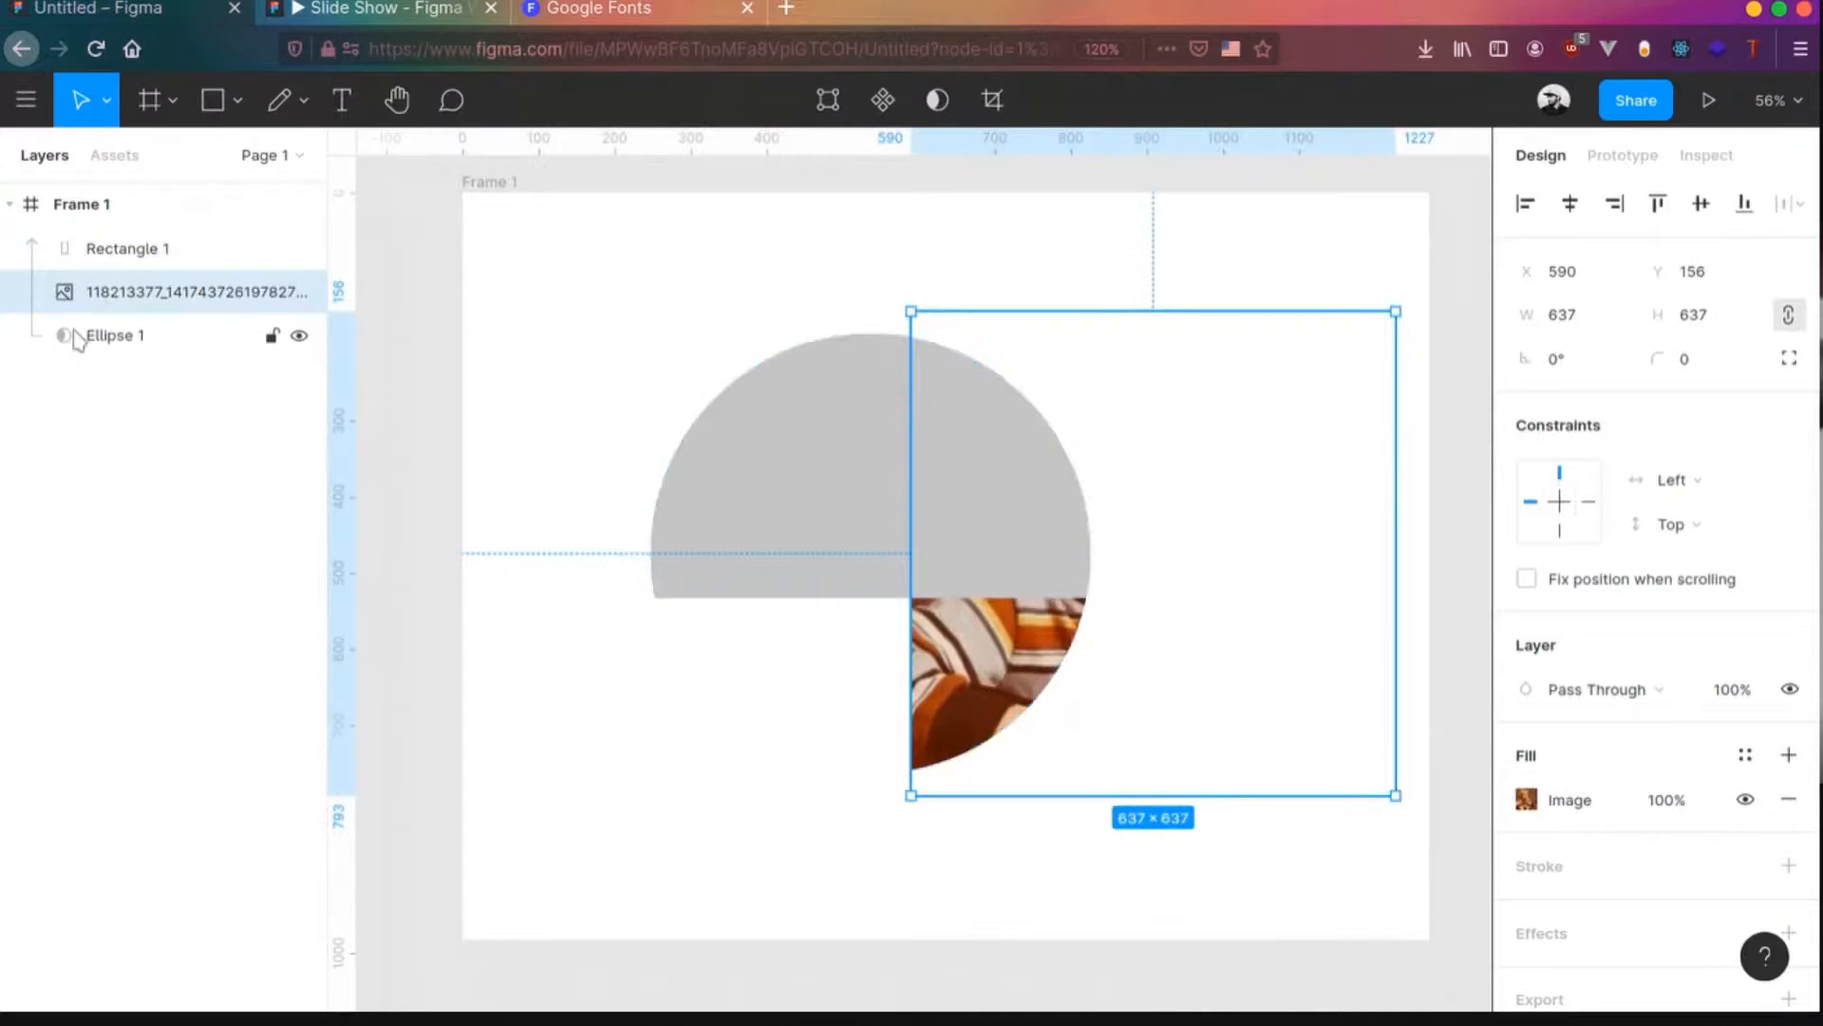
{"action": "left_click", "coordinate": [76, 339], "text": "shift"}
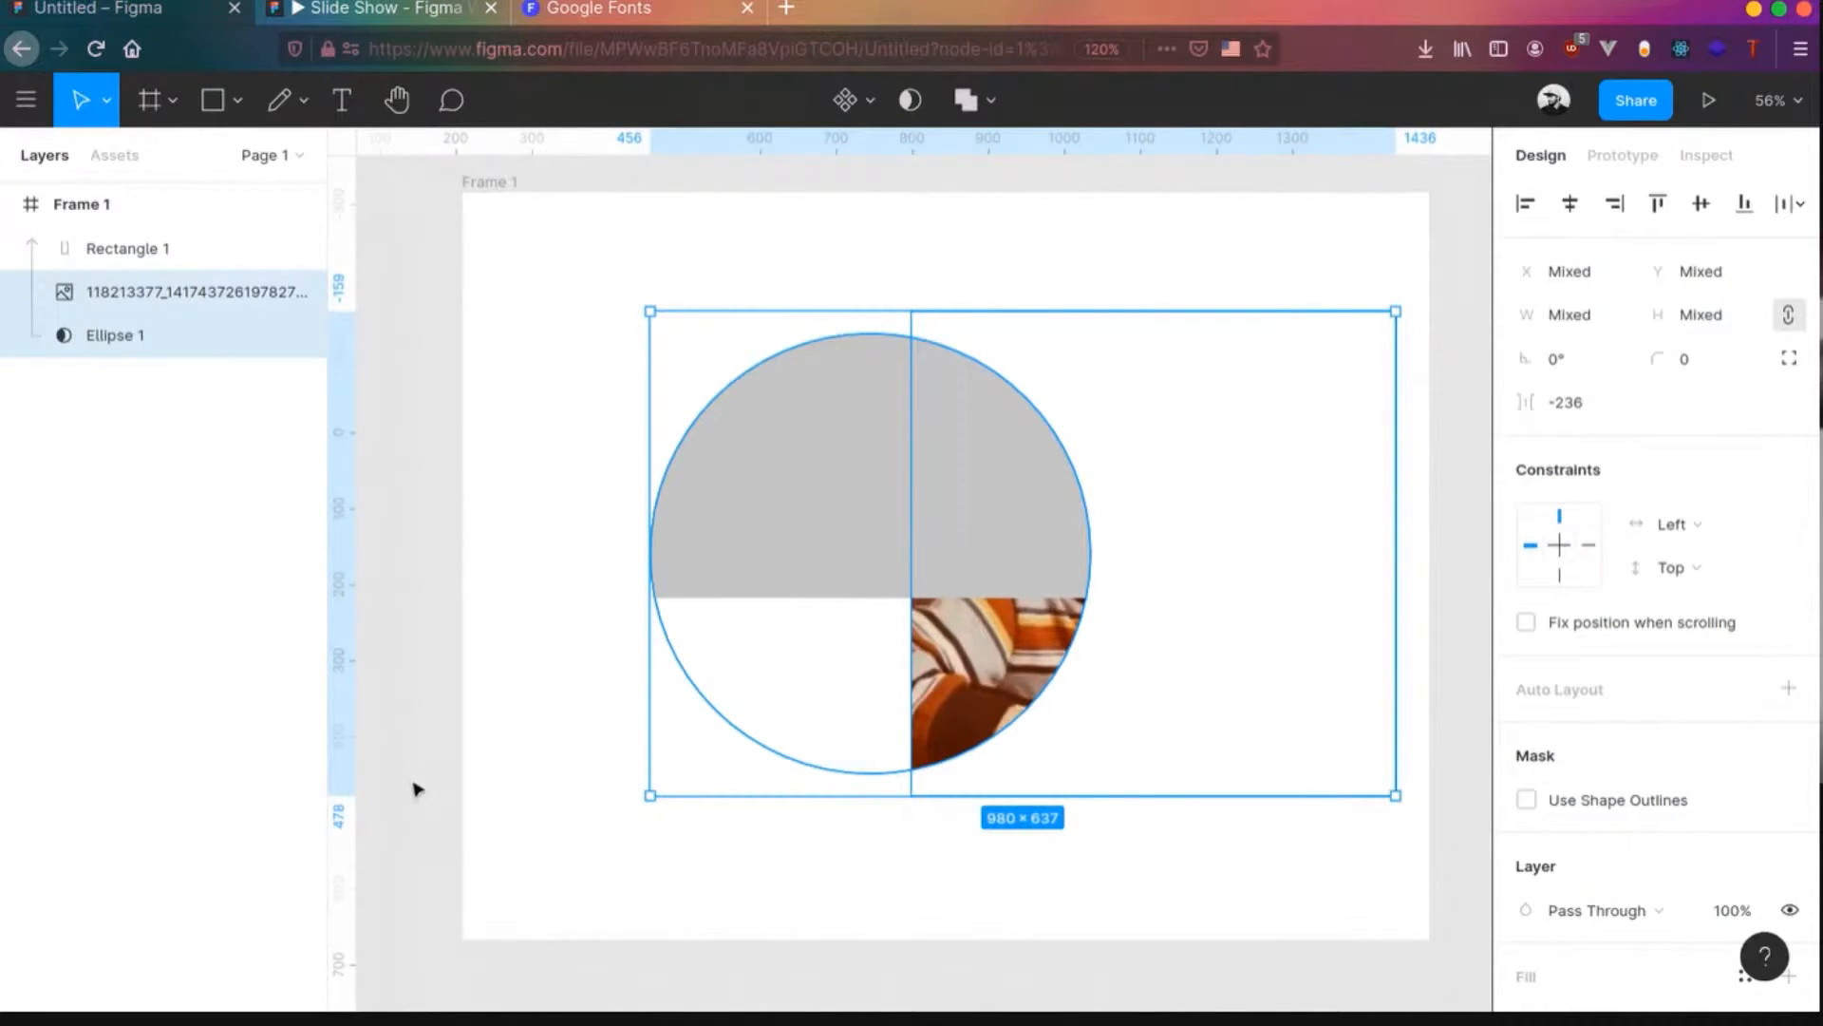
{"action": "right_click", "coordinate": [195, 334]}
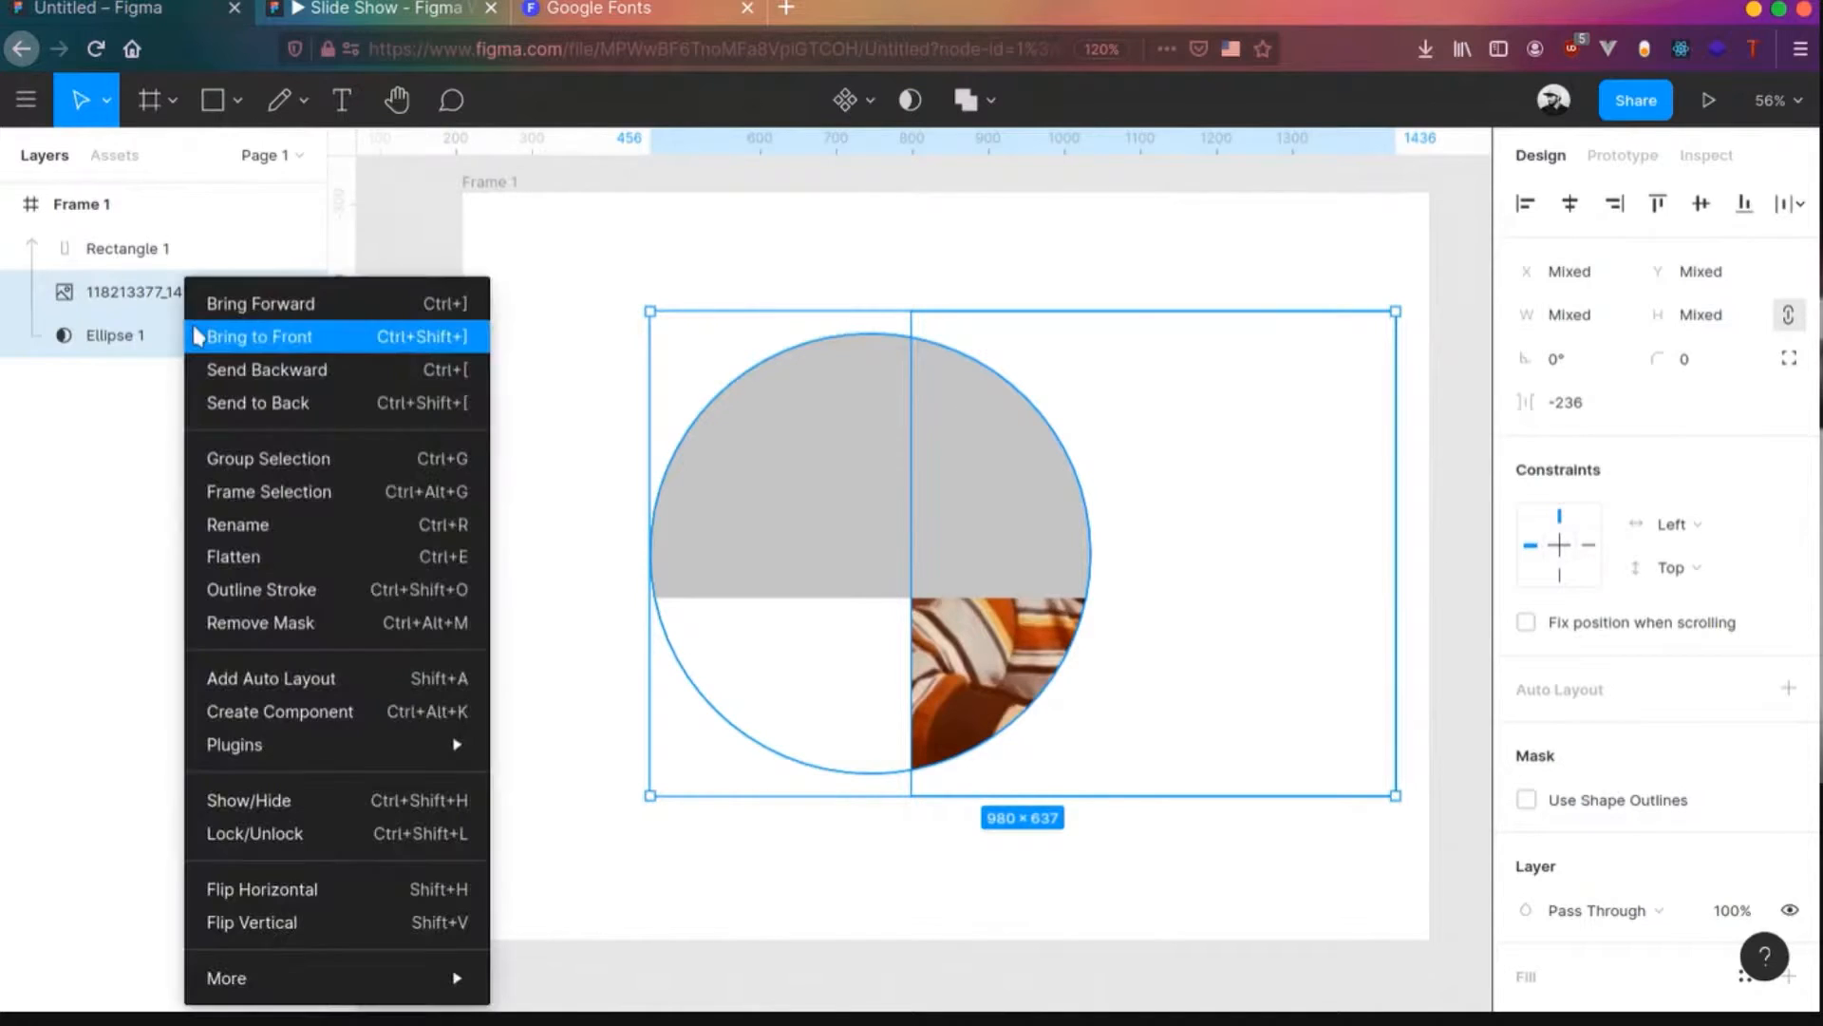
{"action": "left_click", "coordinate": [252, 461]}
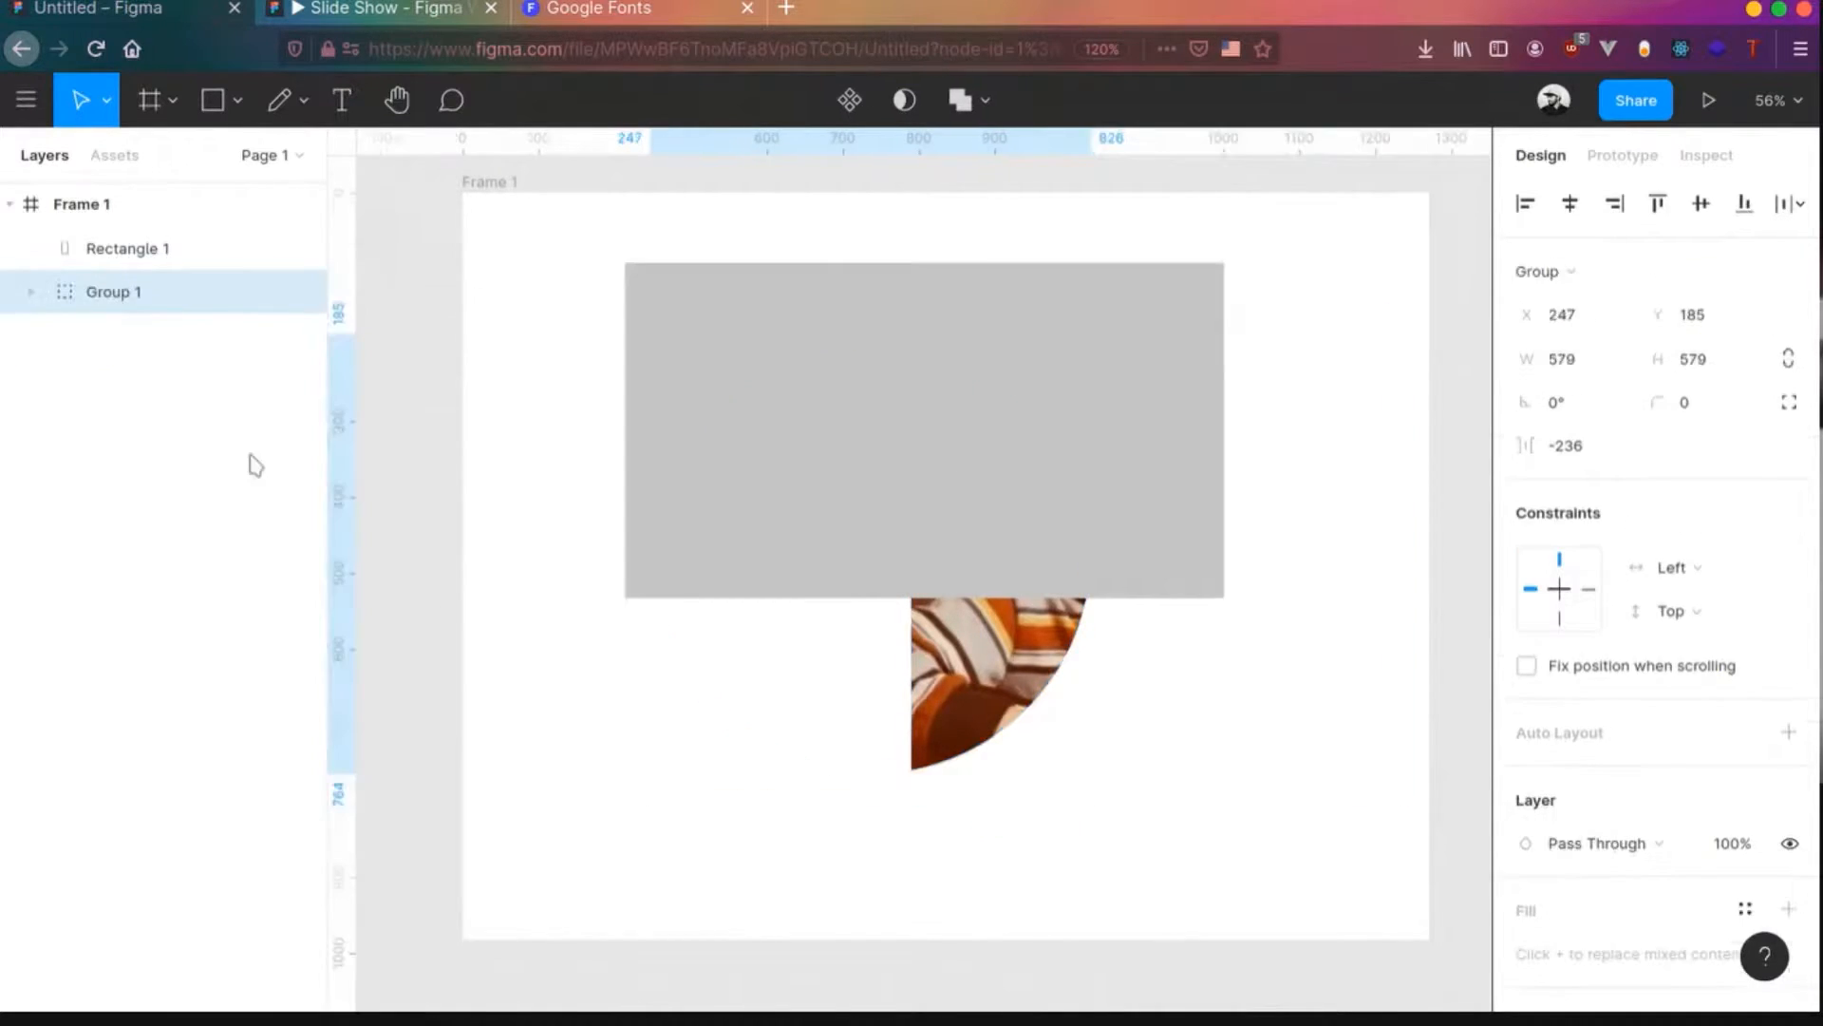
{"action": "left_click", "coordinate": [33, 292]}
{"action": "left_click", "coordinate": [152, 380]}
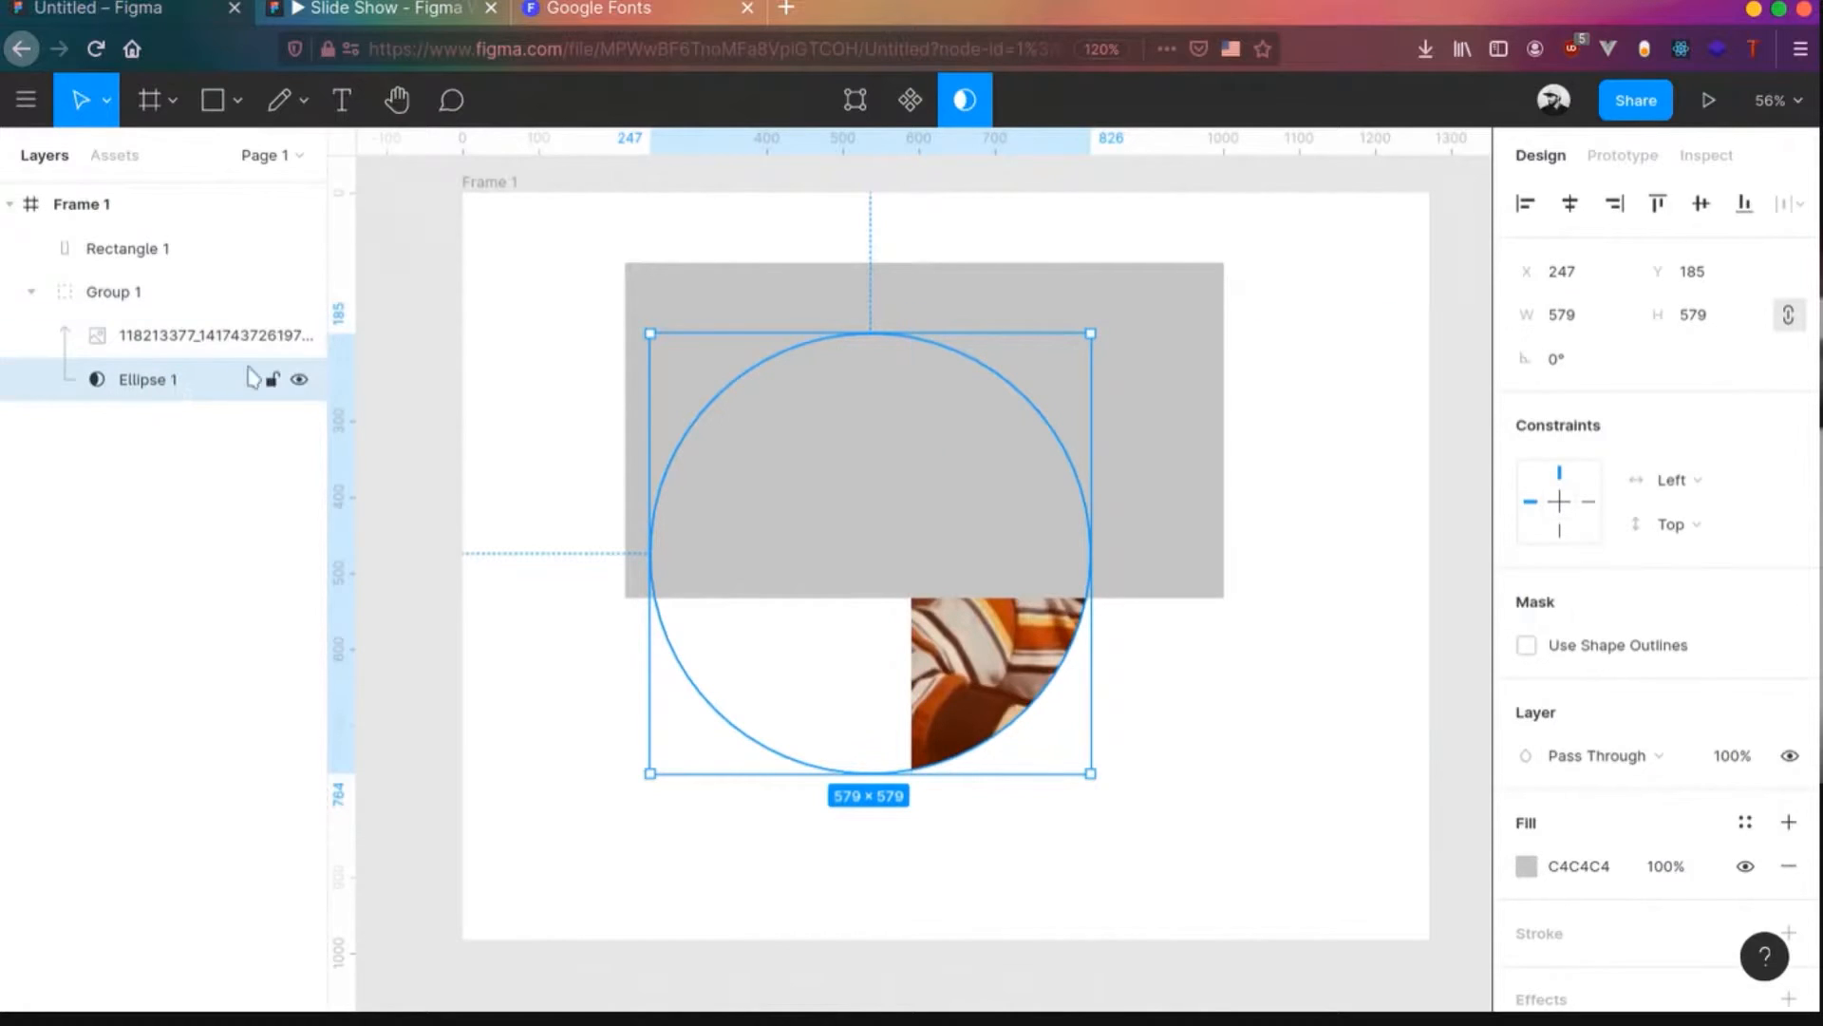
- Delete the gray rectangle and move the photo inside the circular mask to about X 234, Y 140
{"action": "left_click_drag", "start_coordinate": [1101, 413], "coordinate": [1119, 520]}
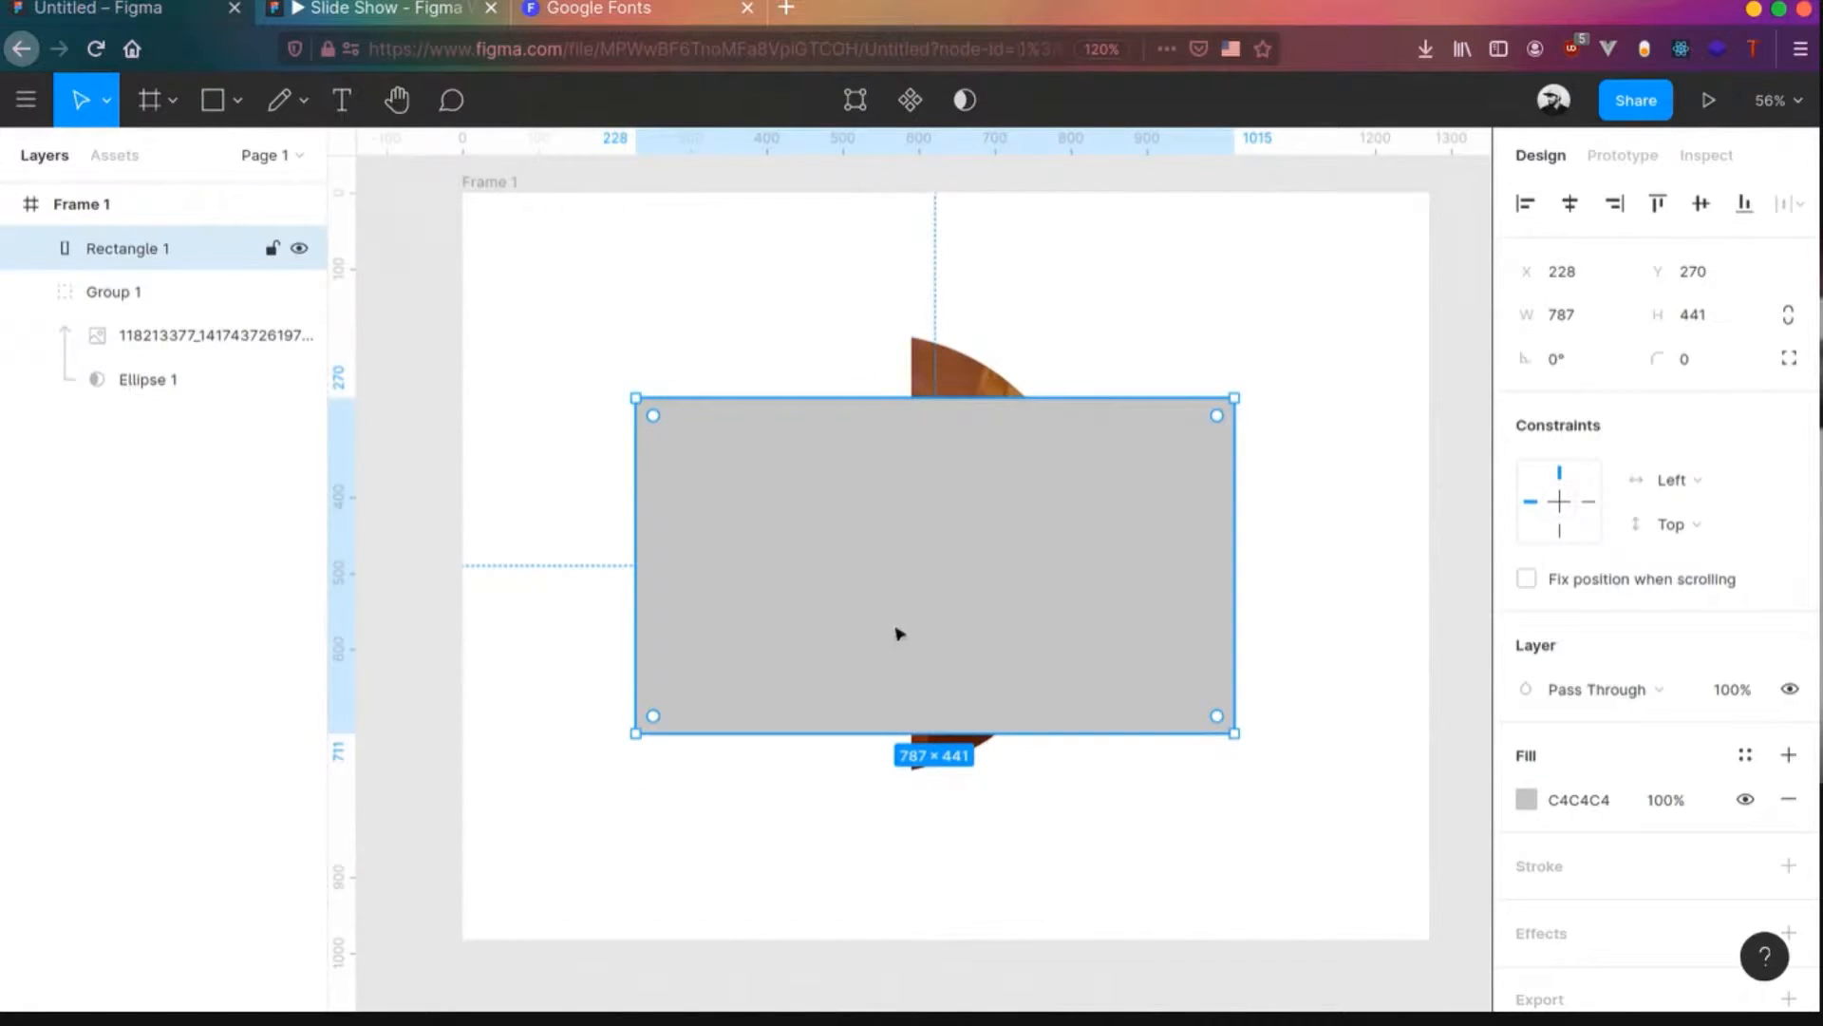
{"action": "key", "text": "Delete"}
{"action": "left_click", "coordinate": [209, 311]}
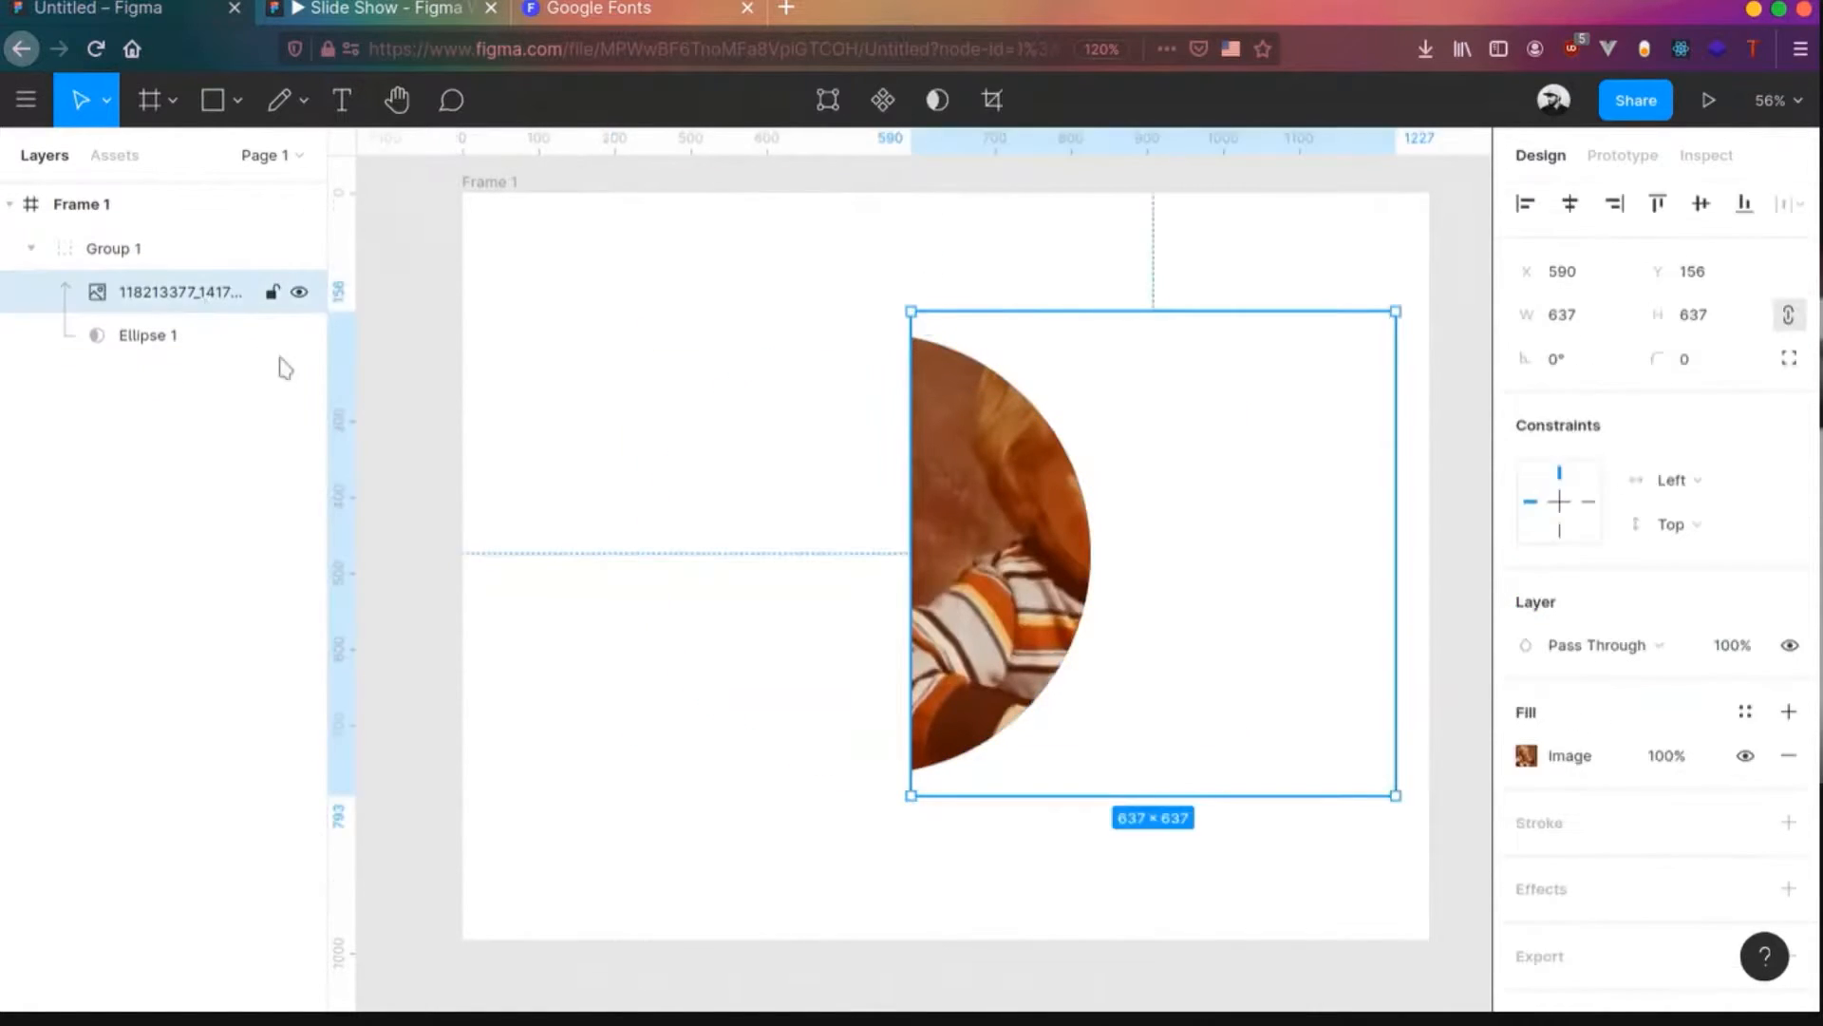
{"action": "left_click_drag", "start_coordinate": [1006, 574], "coordinate": [732, 530]}
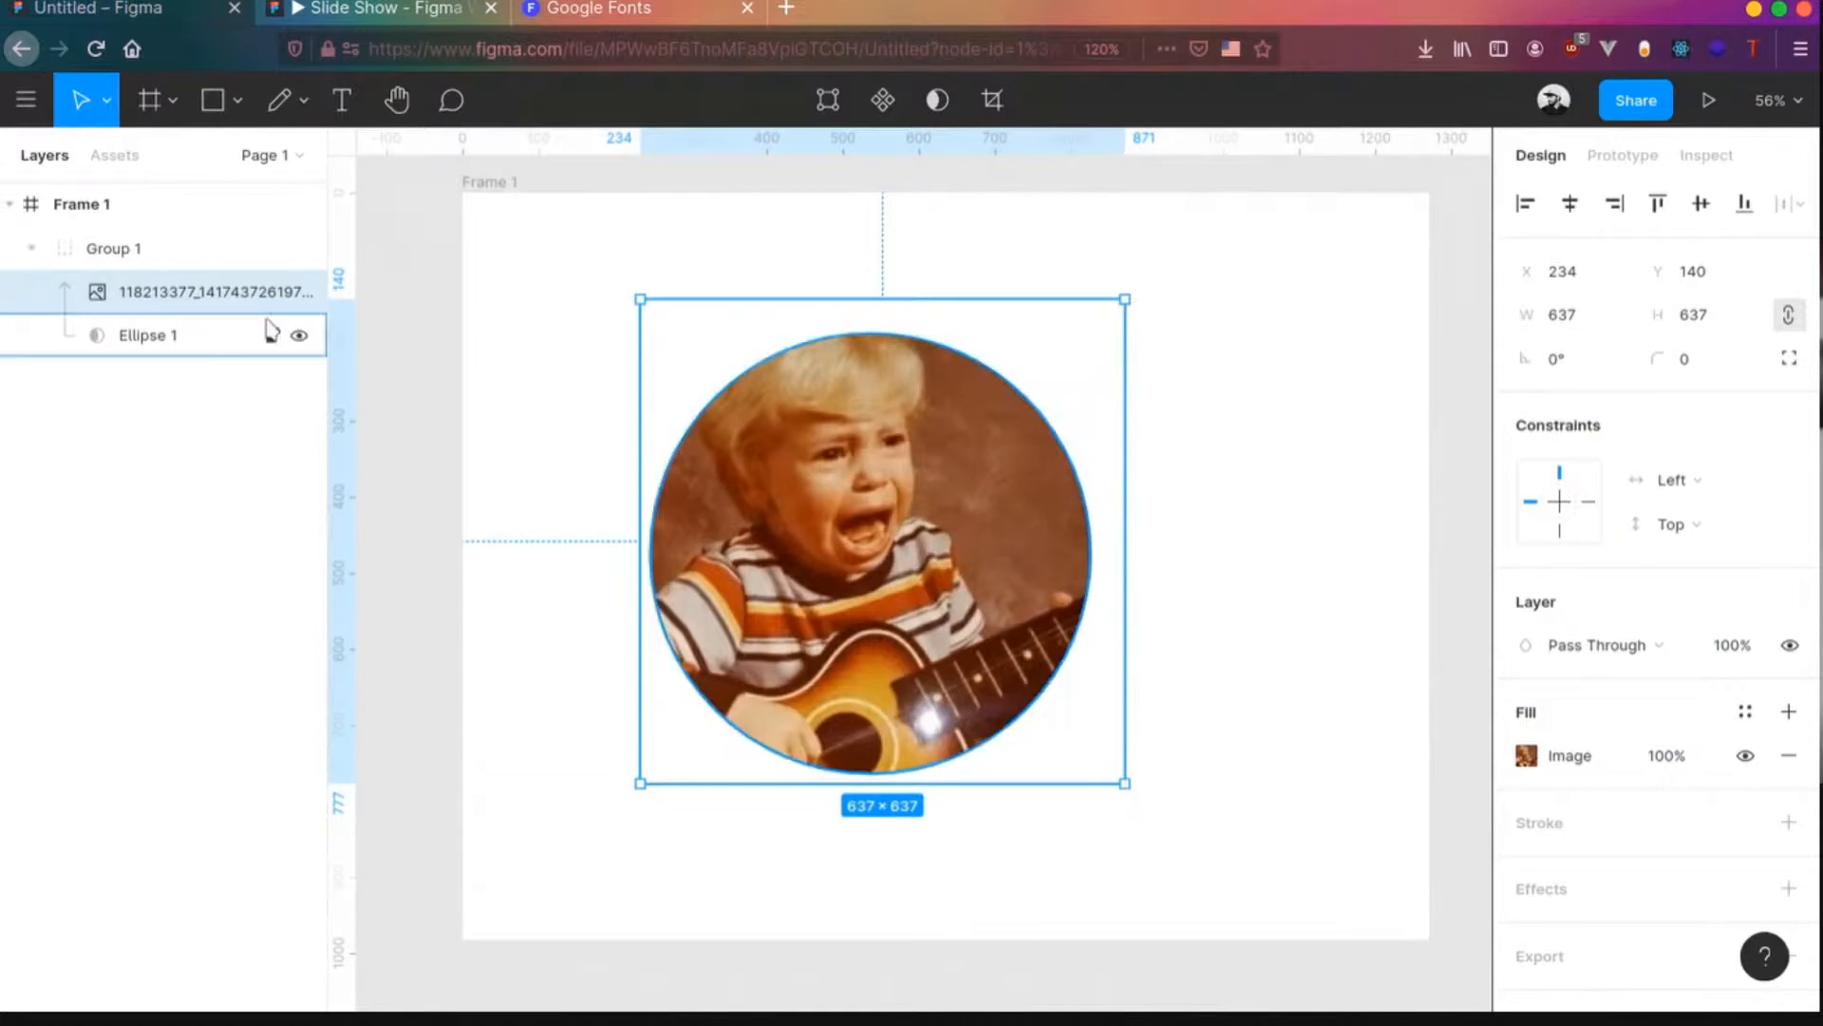
- Move the photo out of the mask group directly into Frame 1 and delete the group with the ellipse
{"action": "left_click_drag", "start_coordinate": [176, 249], "coordinate": [161, 218]}
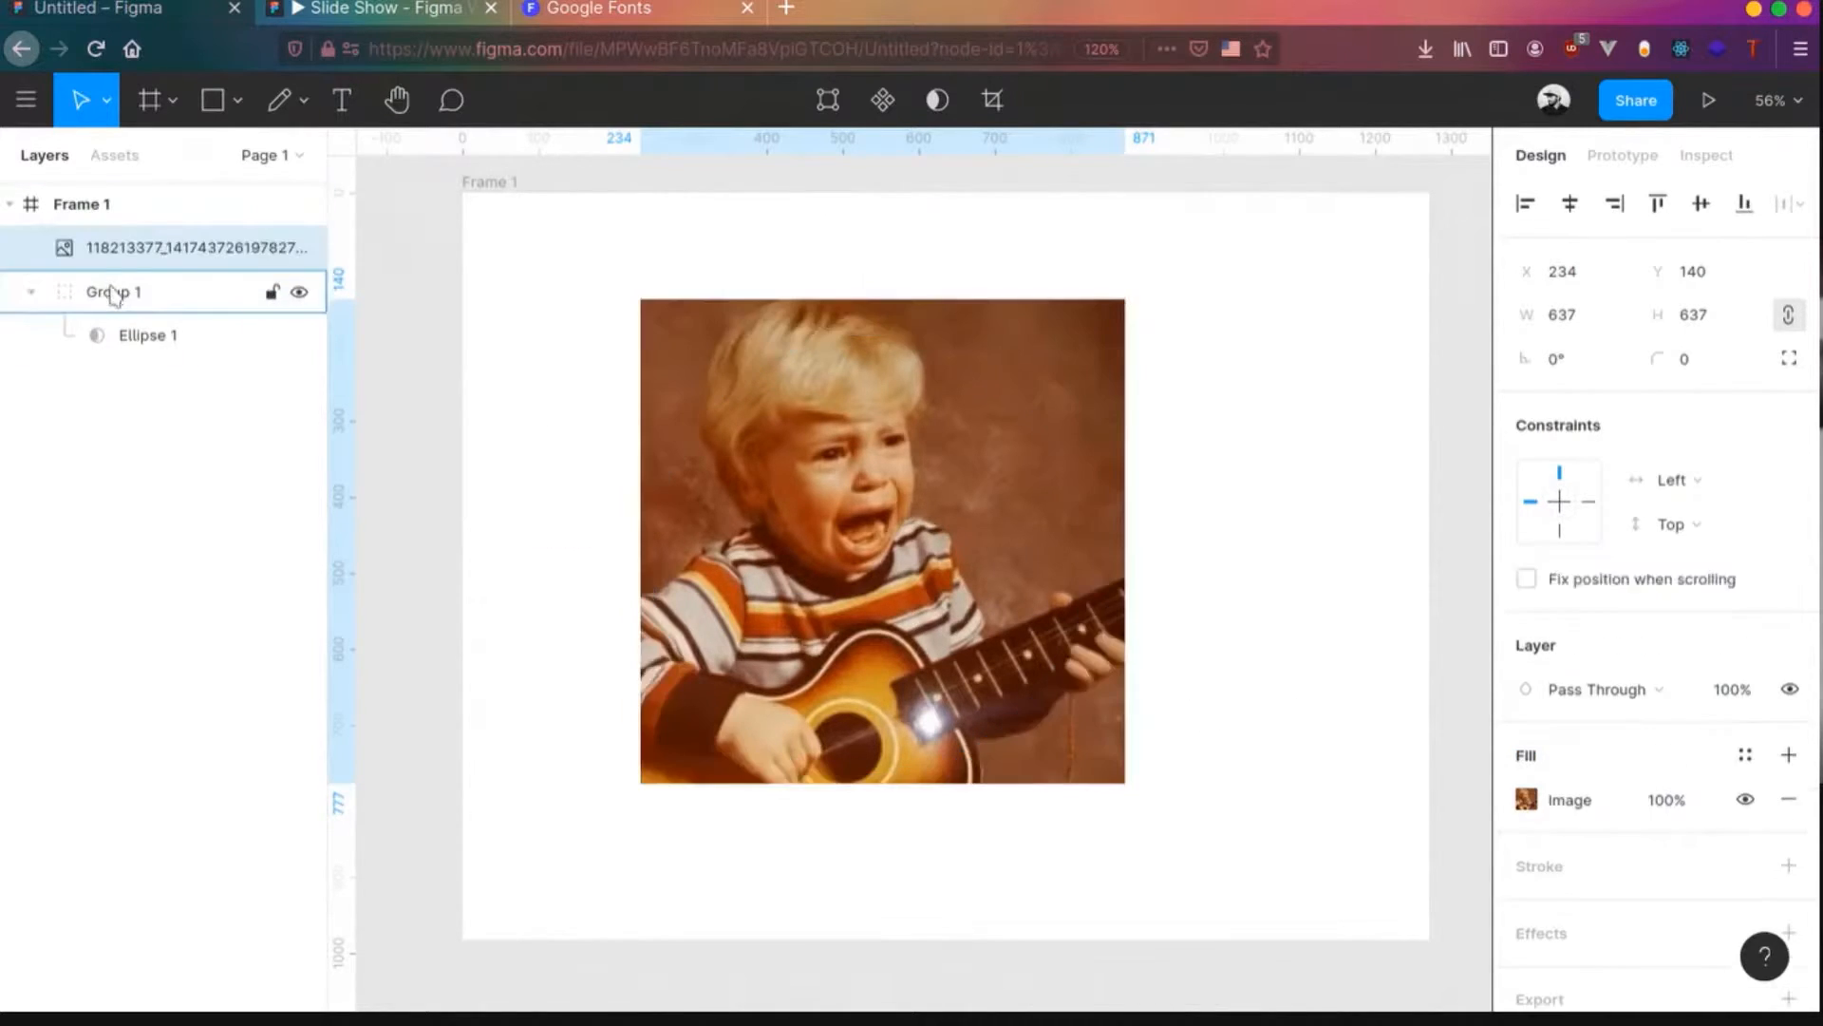
{"action": "left_click", "coordinate": [119, 292]}
{"action": "key", "text": "Delete"}
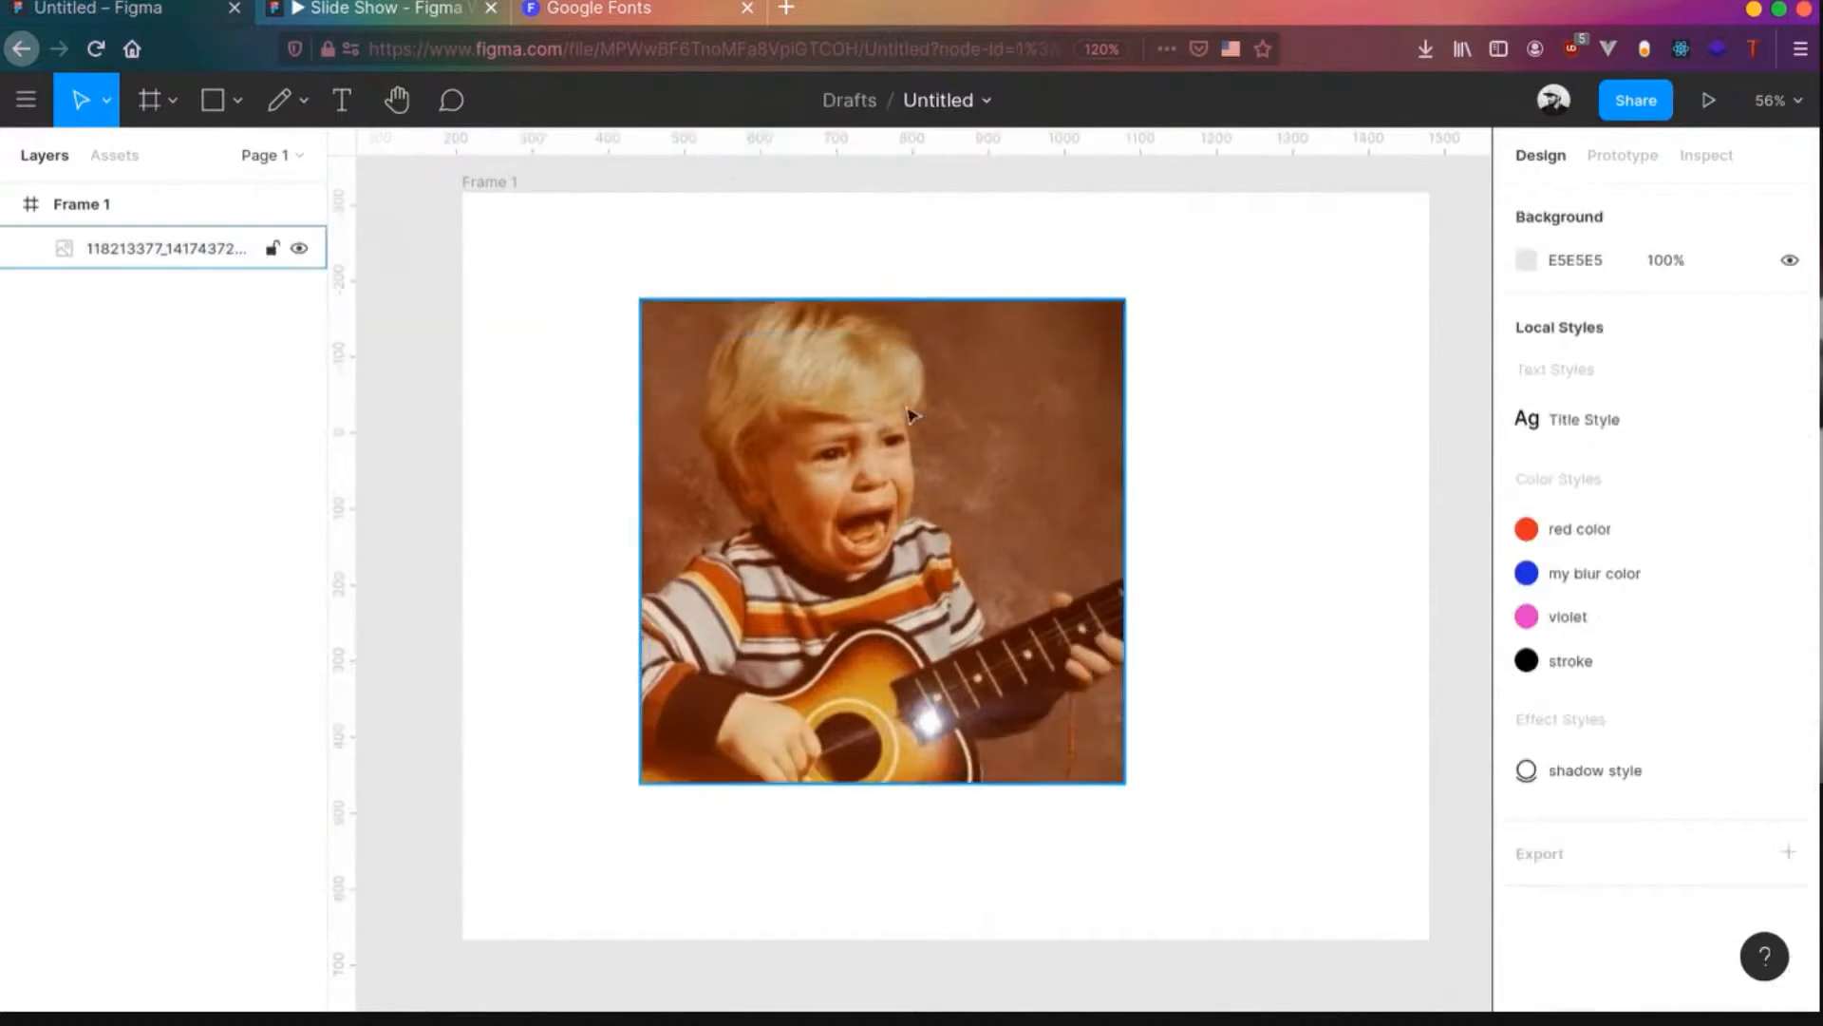
- Round the photo's corners to a radius of 318.5 to make it circular, and undo the rounding
{"action": "left_click", "coordinate": [119, 249]}
{"action": "left_click_drag", "start_coordinate": [658, 317], "coordinate": [1113, 817]}
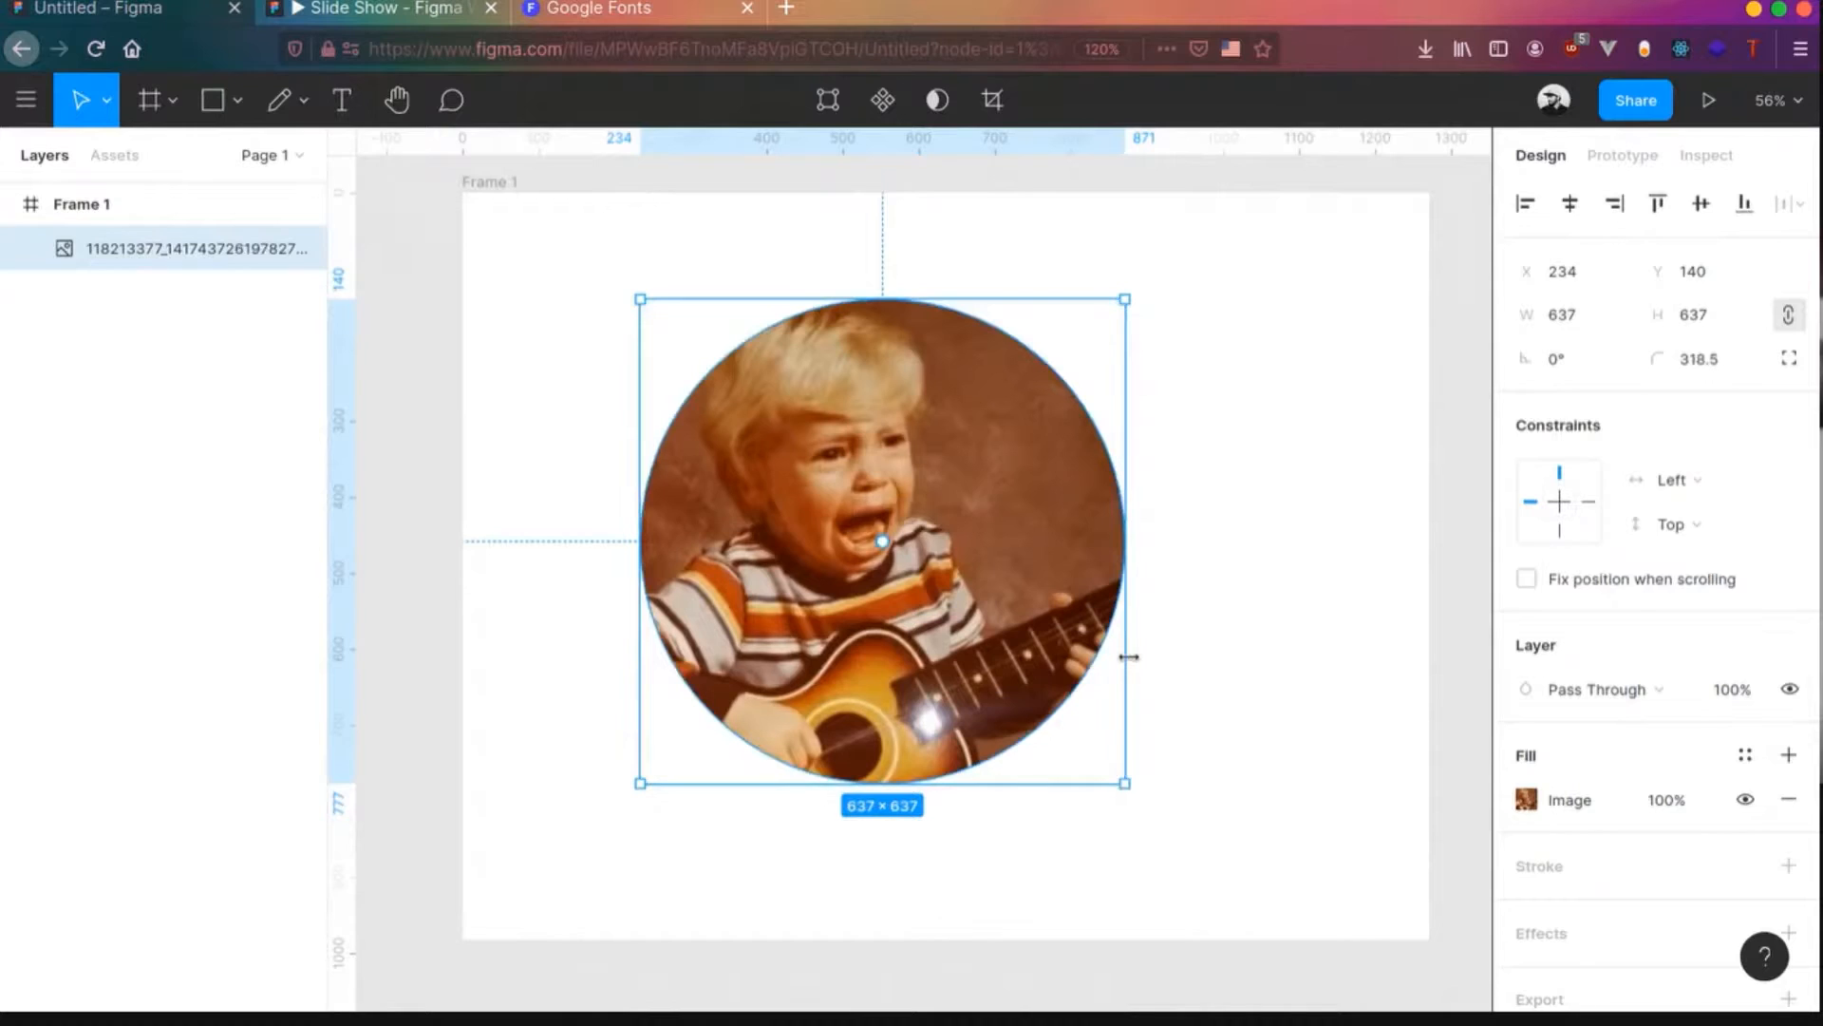
{"action": "key", "text": "ctrl+z"}
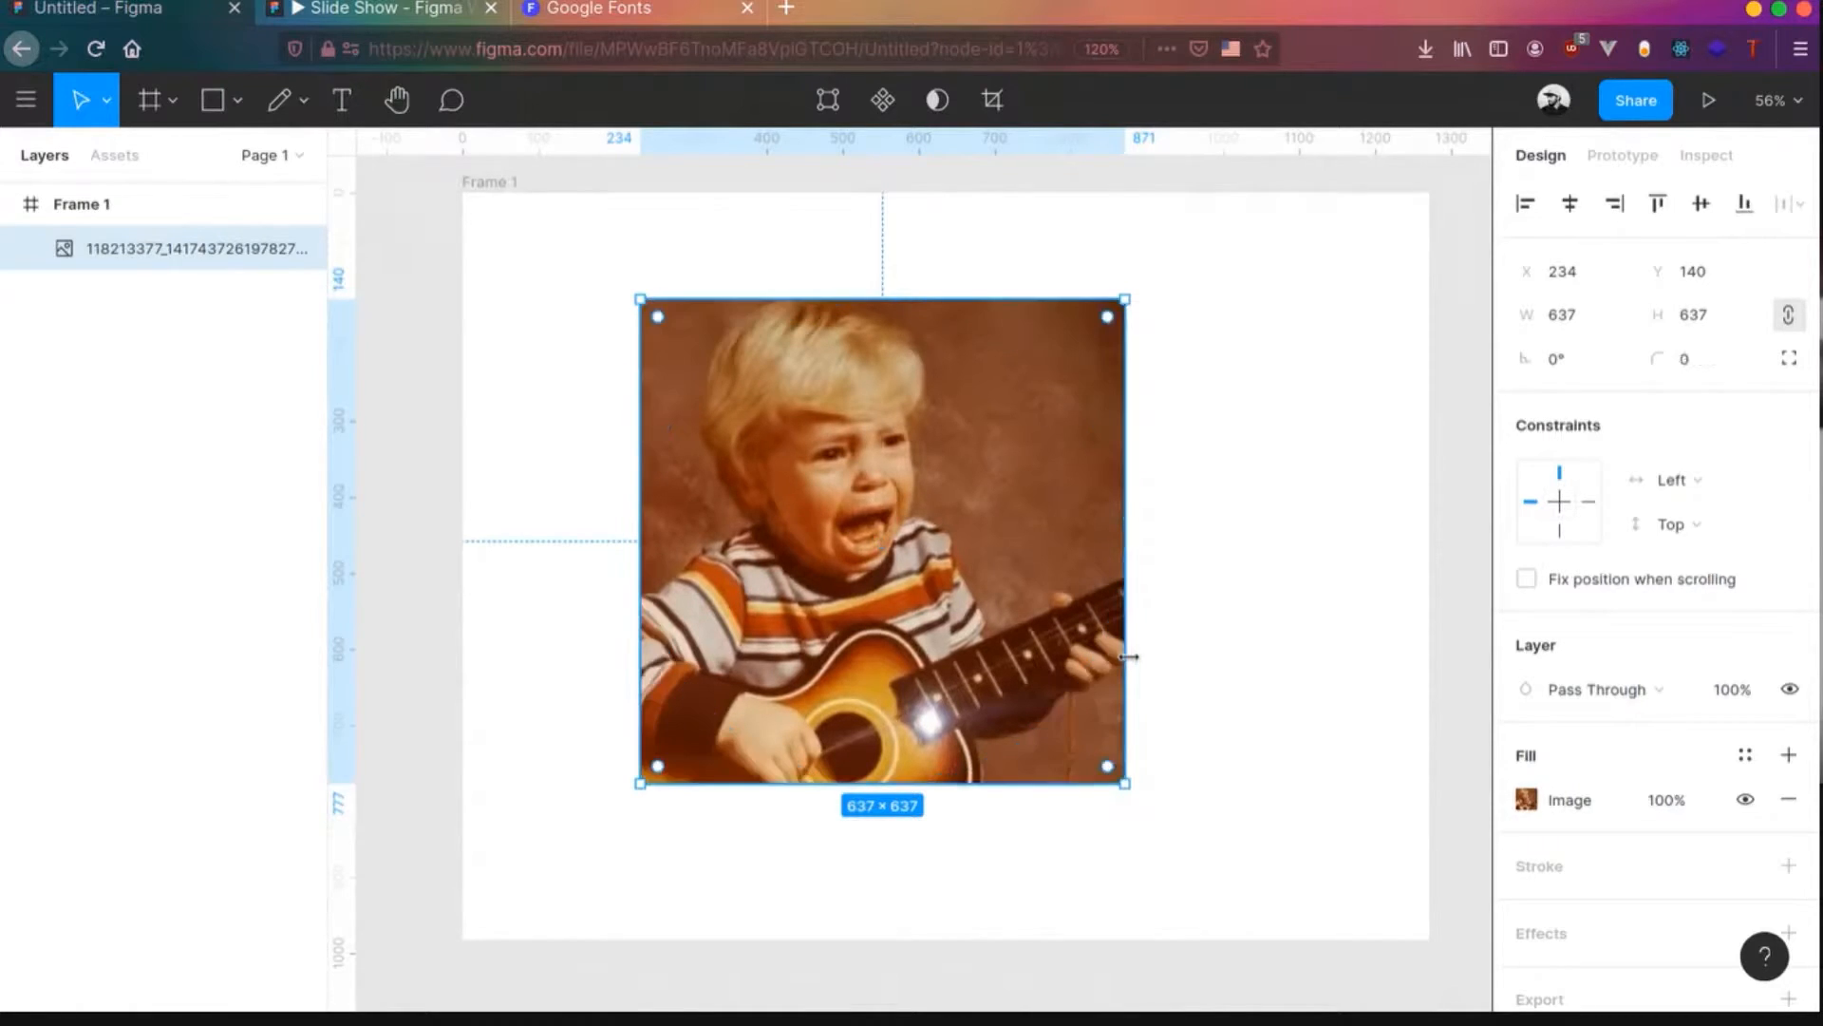
{"action": "left_click", "coordinate": [1136, 664]}
- Crop the photo from its upper-right corner to about 402 × 426, and undo the crop
{"action": "left_click", "coordinate": [854, 543]}
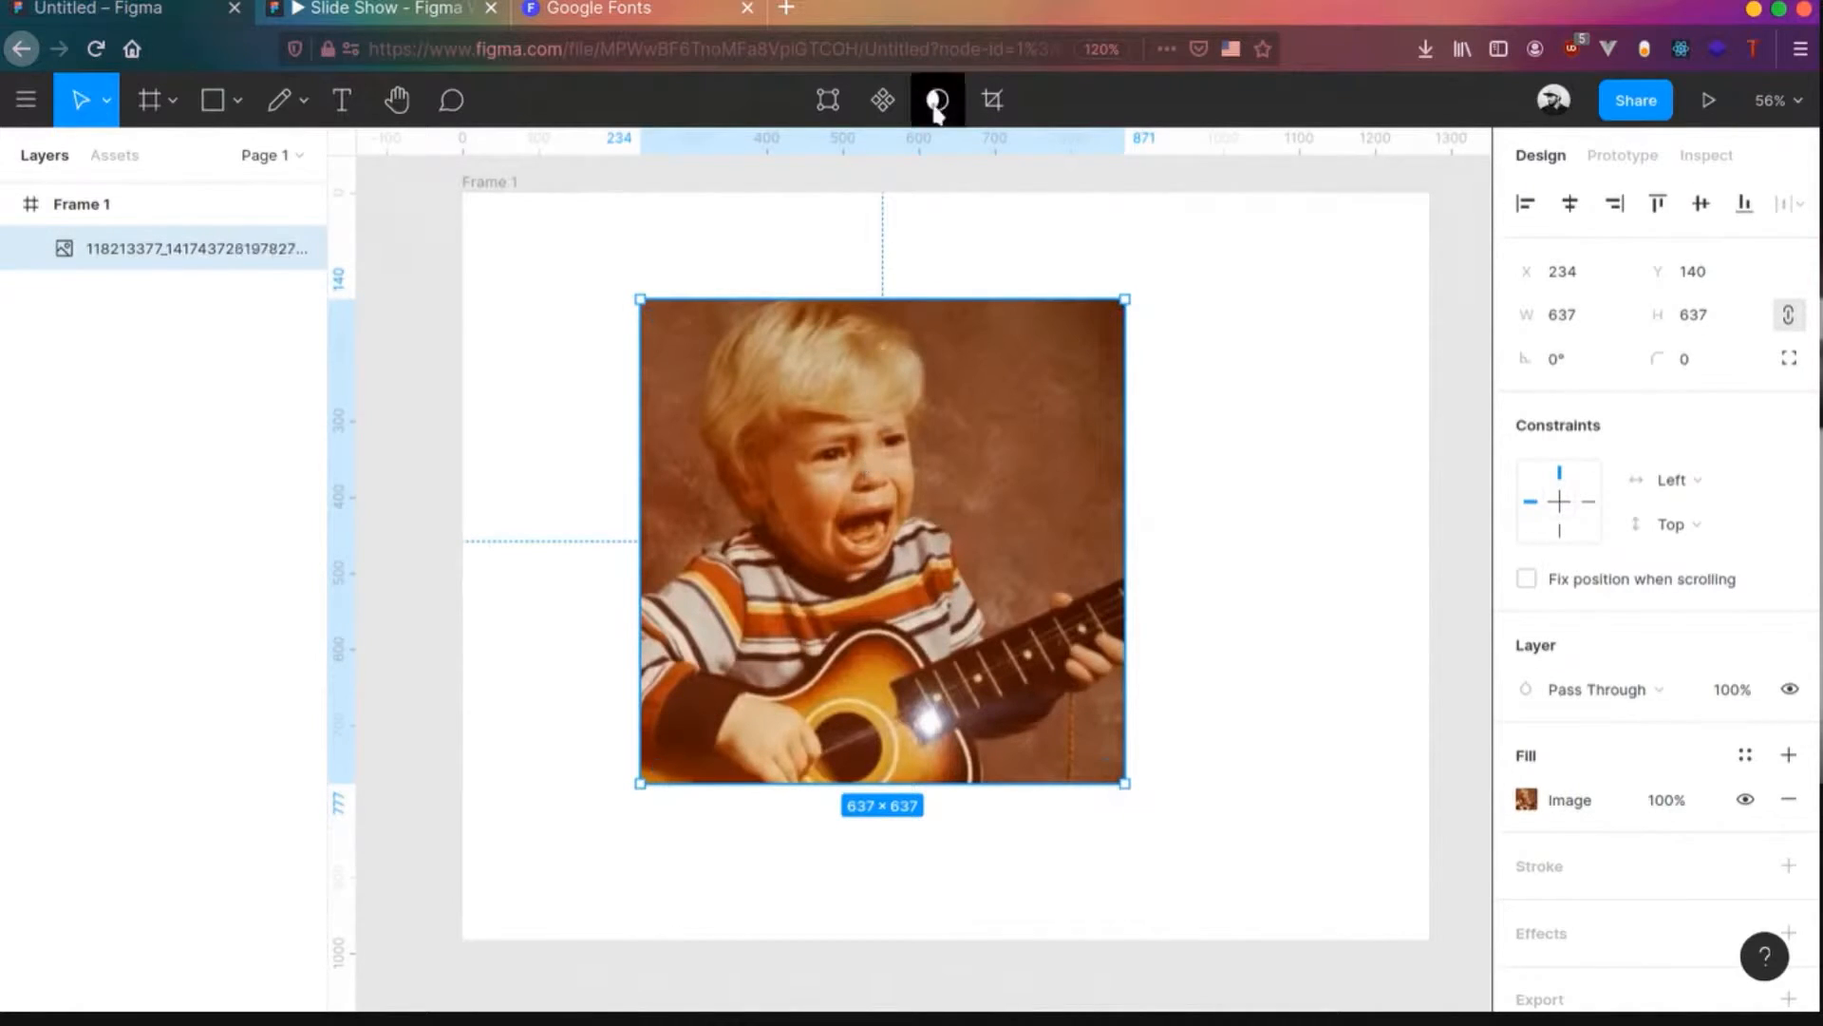
{"action": "left_click", "coordinate": [992, 100]}
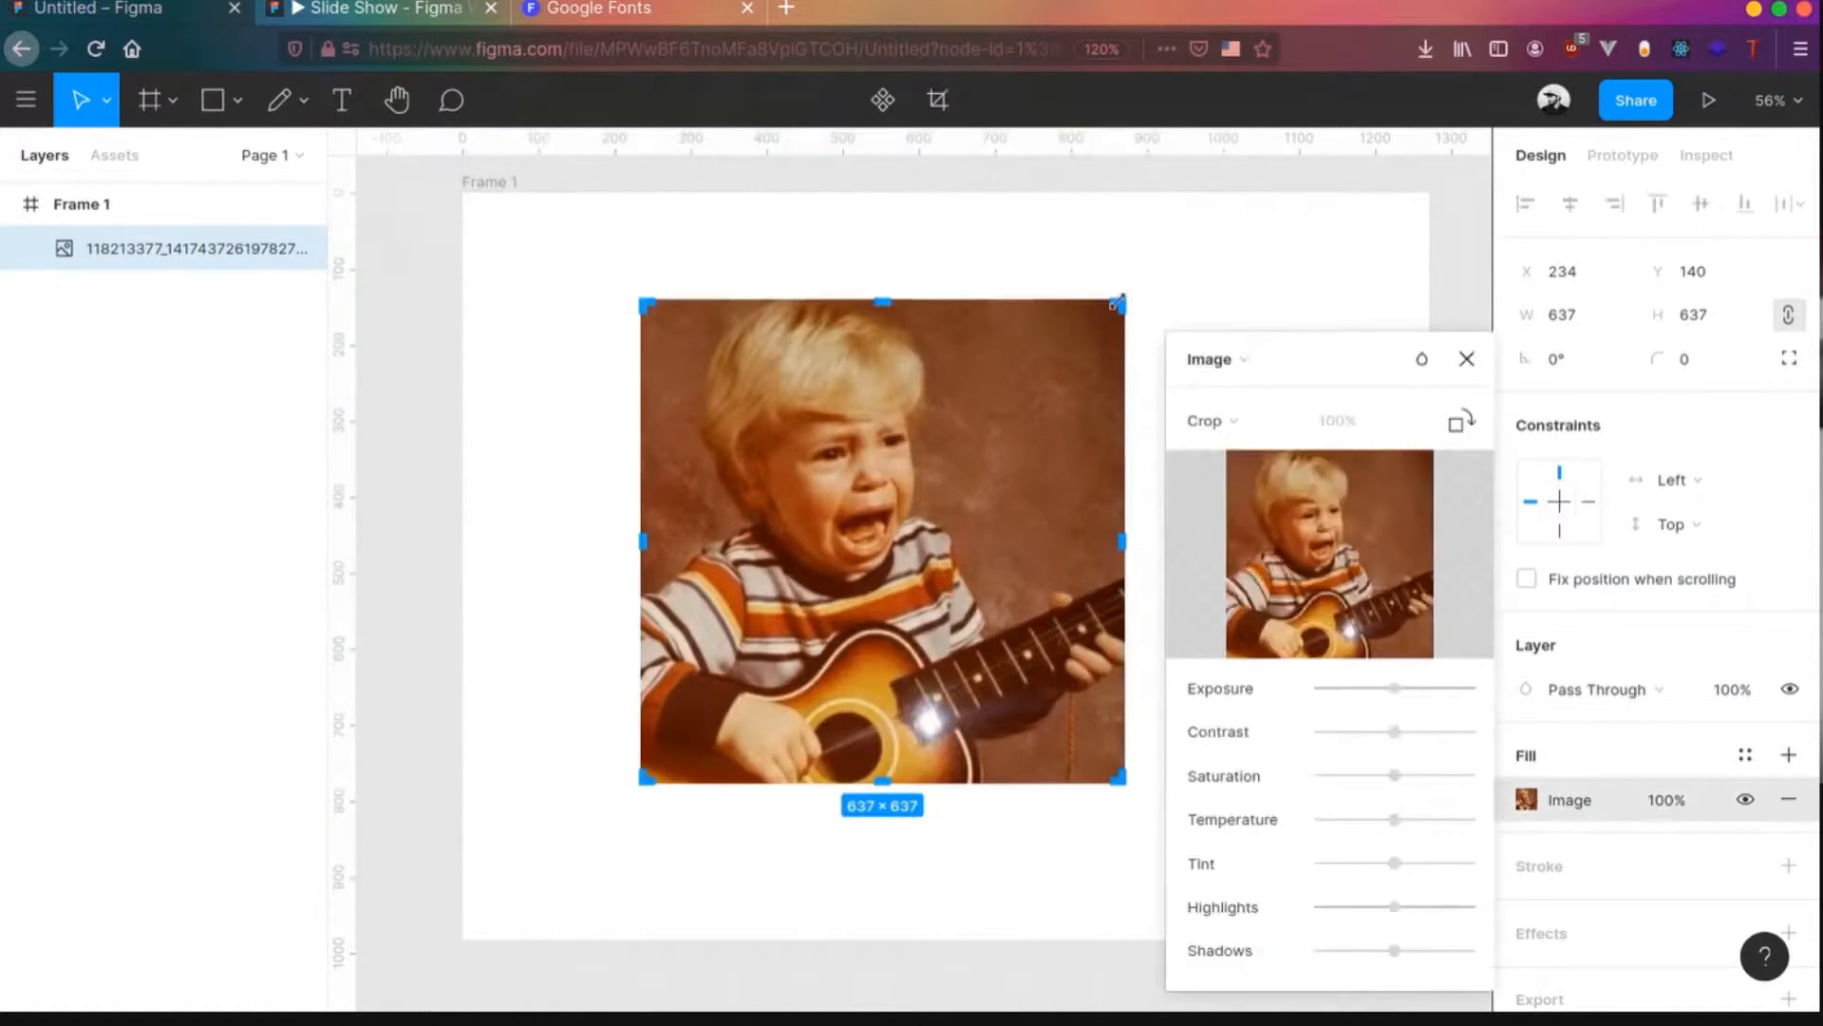
{"action": "left_click_drag", "start_coordinate": [1124, 300], "coordinate": [948, 460]}
{"action": "key", "text": "ctrl+z"}
{"action": "key", "text": "ctrl+z"}
{"action": "key", "text": "ctrl+z"}
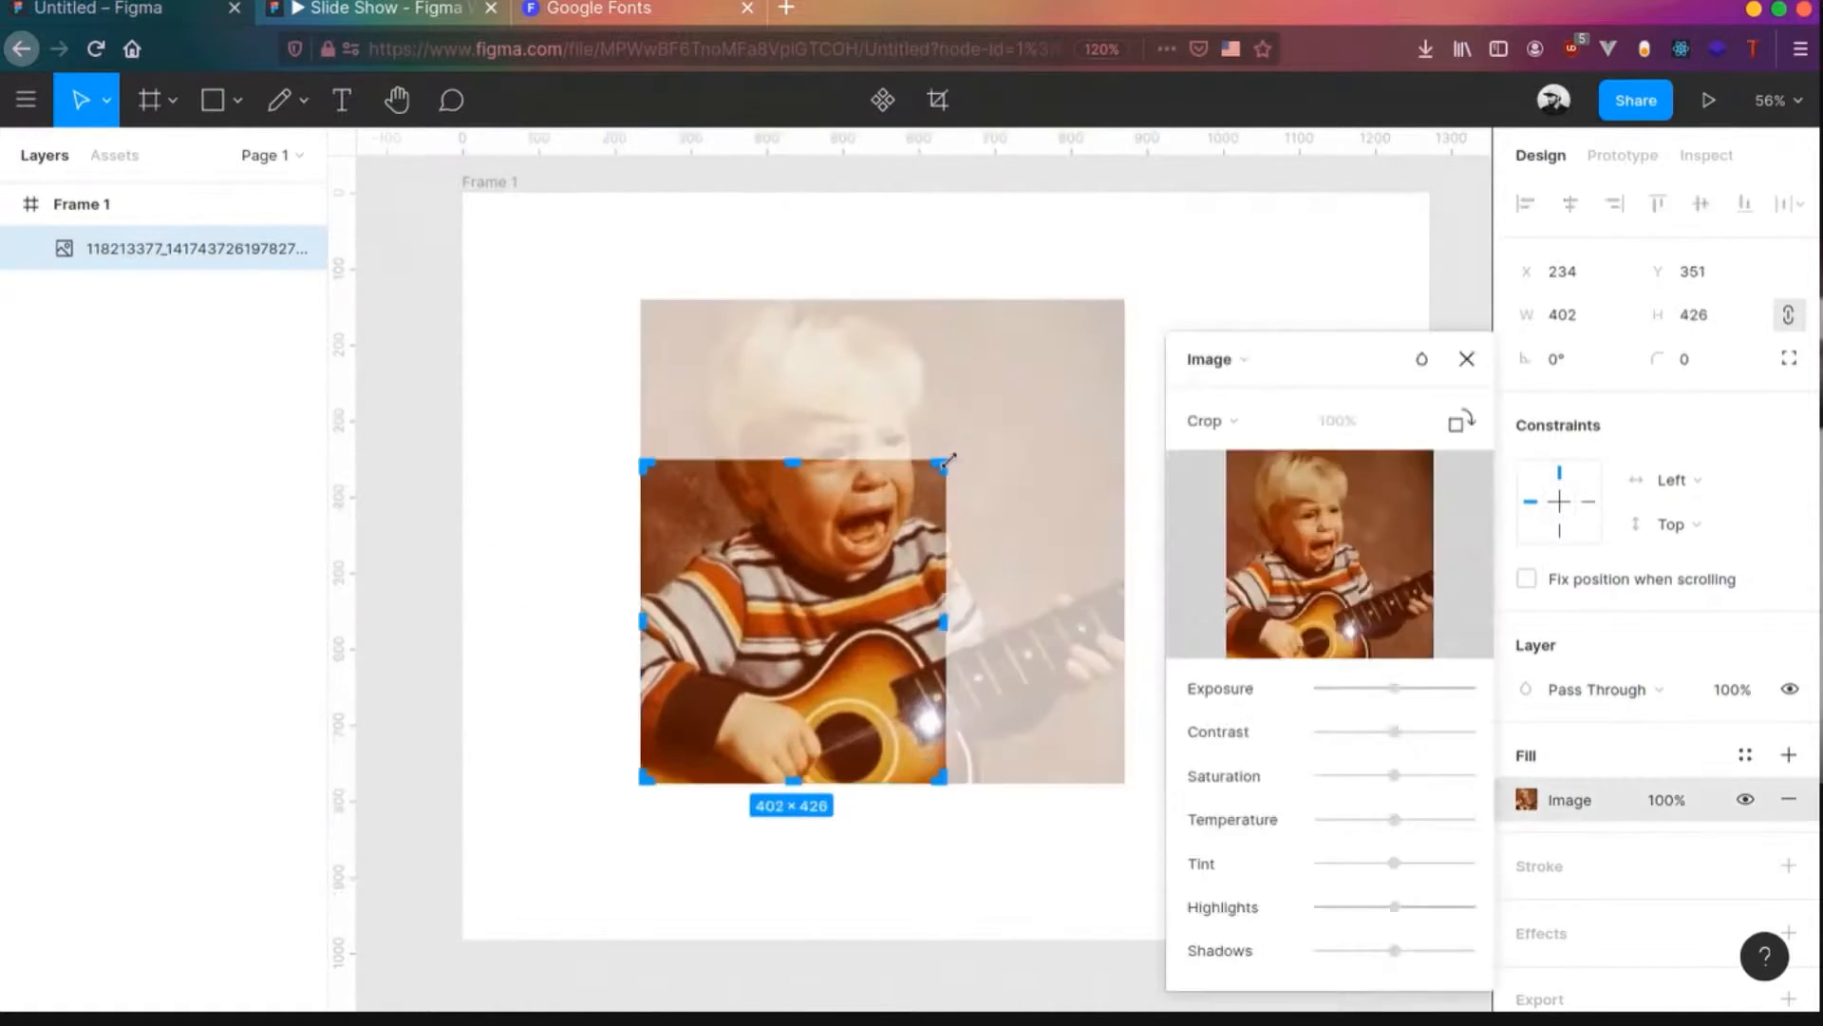
- Leave image cropping and delete the guitar photo from Frame 1
{"action": "left_click", "coordinate": [1310, 538]}
{"action": "left_click", "coordinate": [926, 525]}
{"action": "key", "text": "Delete"}
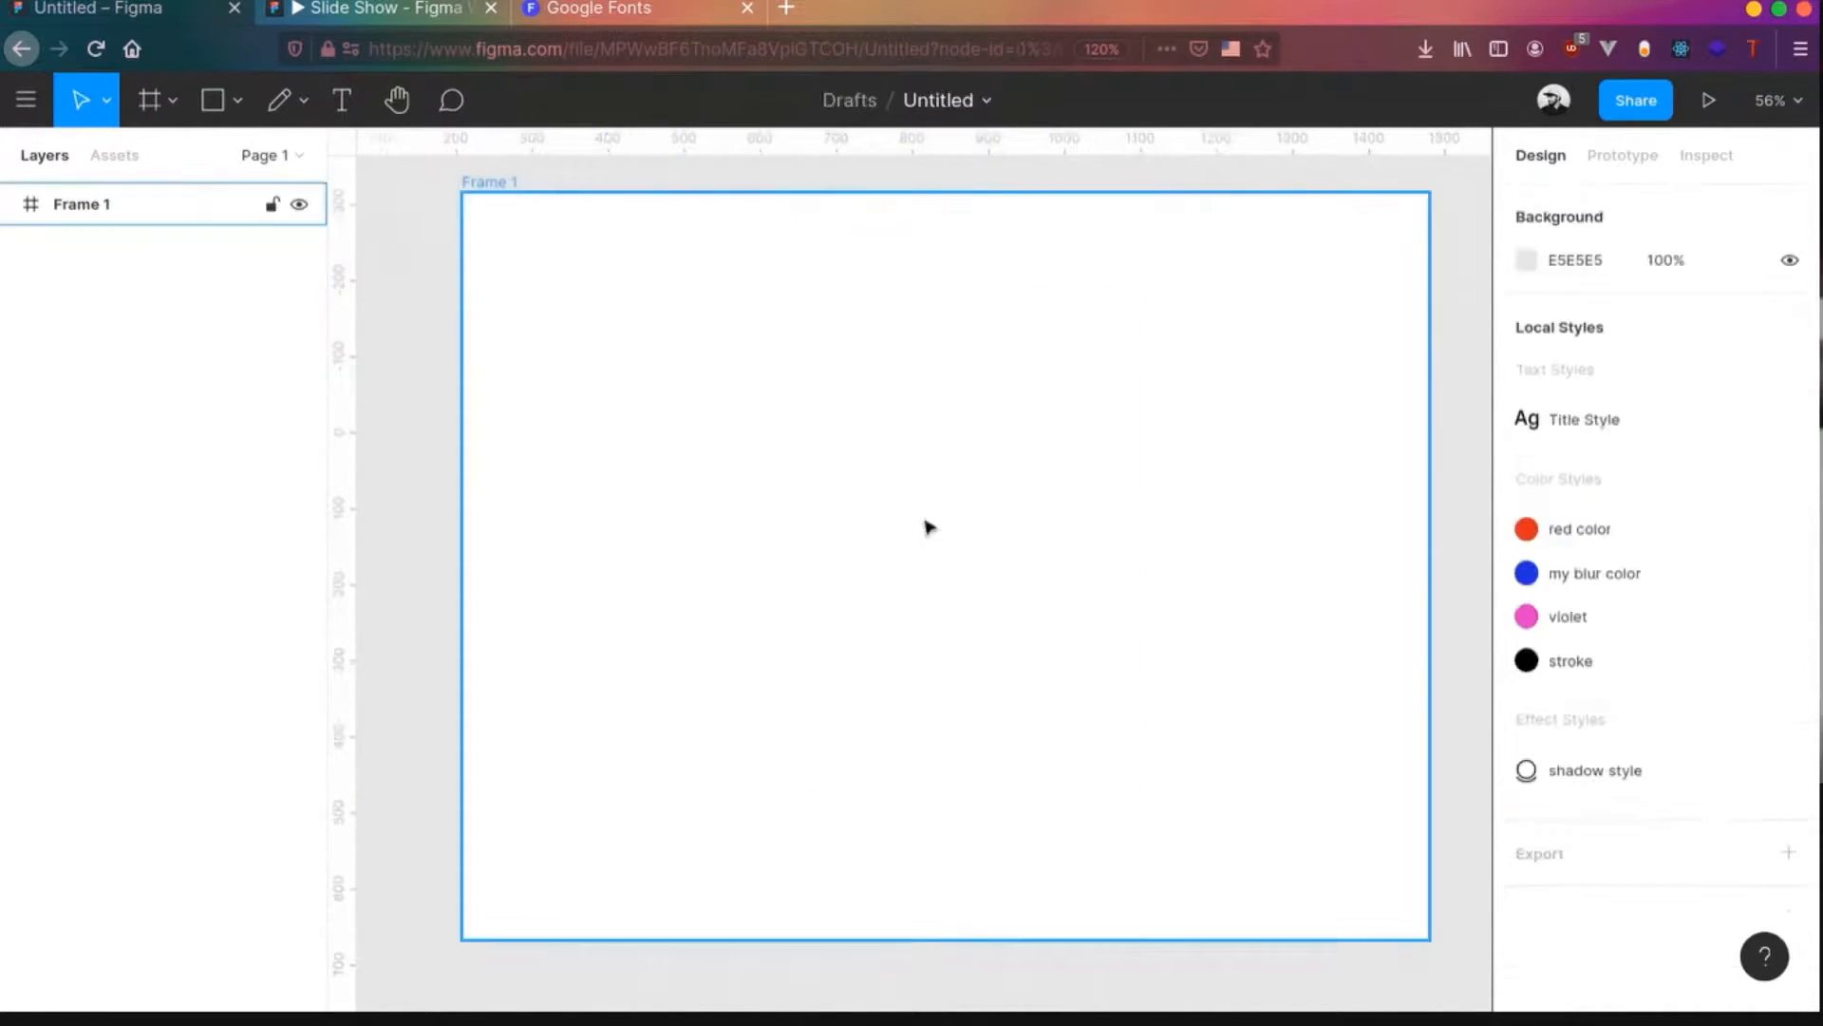
{"action": "key", "text": "r"}
{"action": "left_click_drag", "start_coordinate": [679, 342], "coordinate": [1025, 682]}
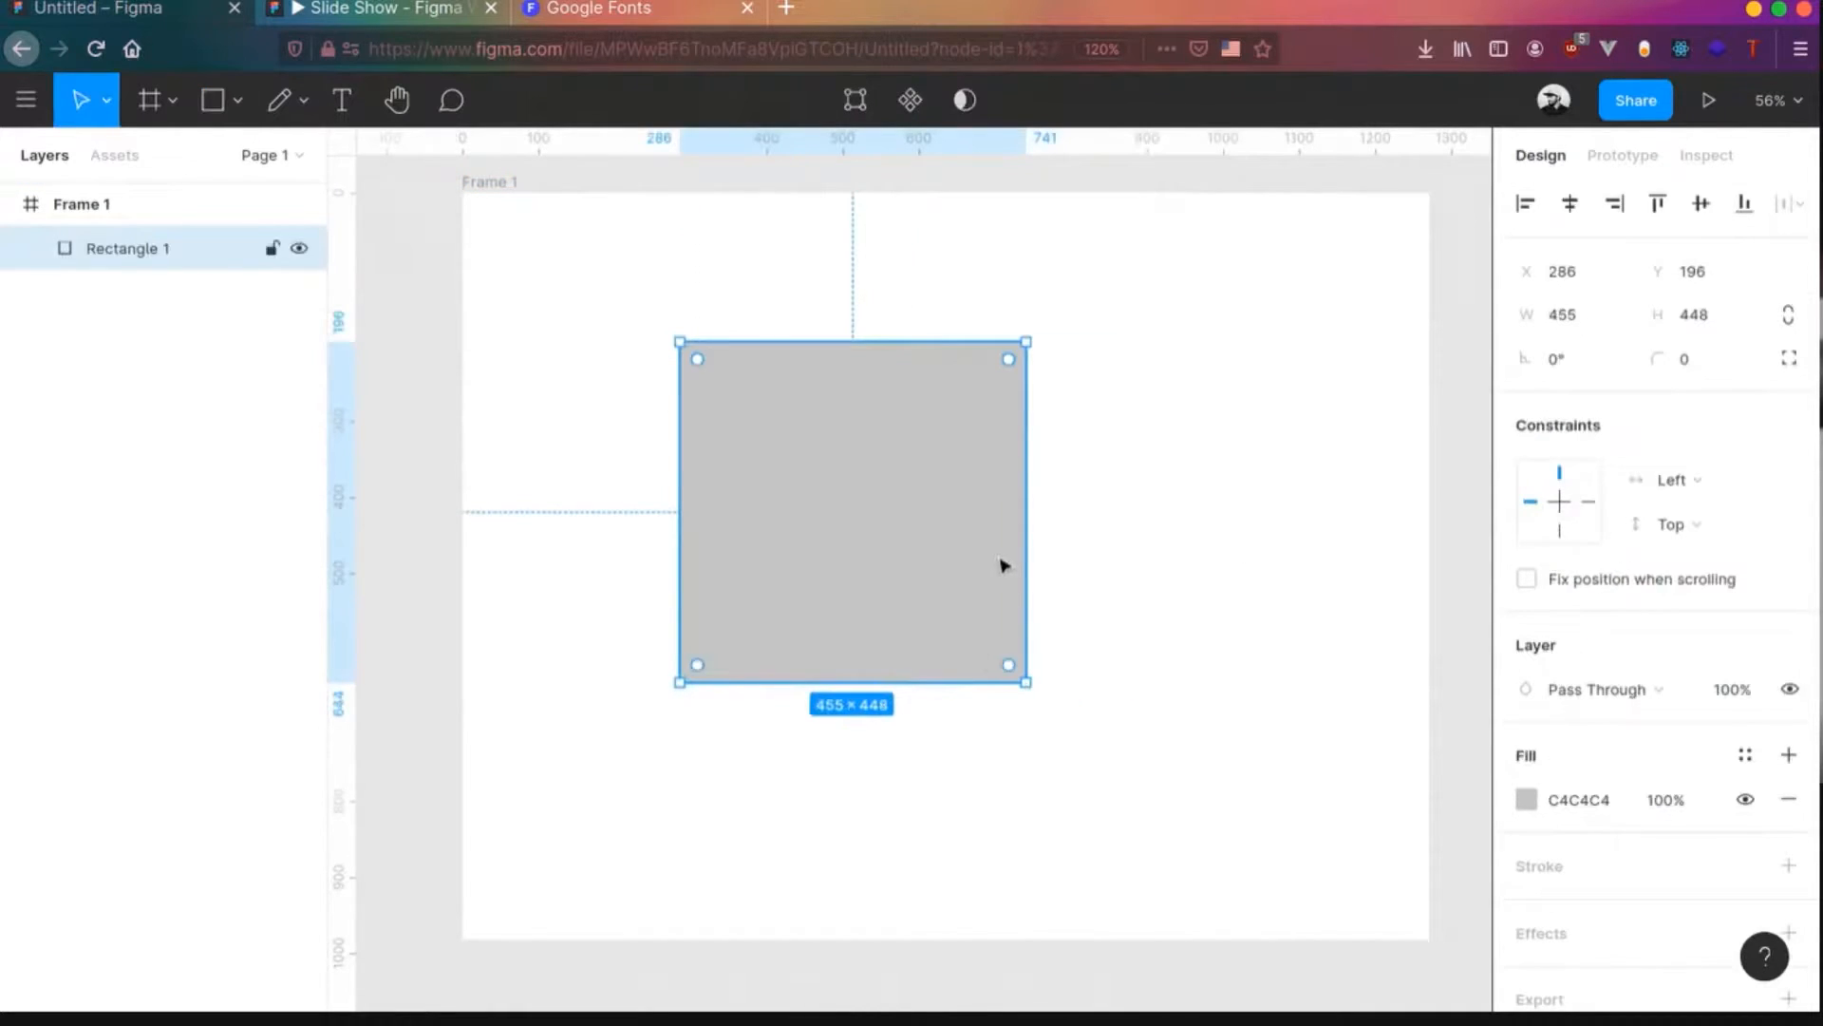
{"action": "key", "text": "r"}
{"action": "left_click_drag", "start_coordinate": [1097, 460], "coordinate": [1377, 877]}
{"action": "left_click_drag", "start_coordinate": [1263, 743], "coordinate": [1079, 684]}
{"action": "key", "text": "Delete"}
{"action": "left_click", "coordinate": [793, 632]}
{"action": "key", "text": "Delete"}
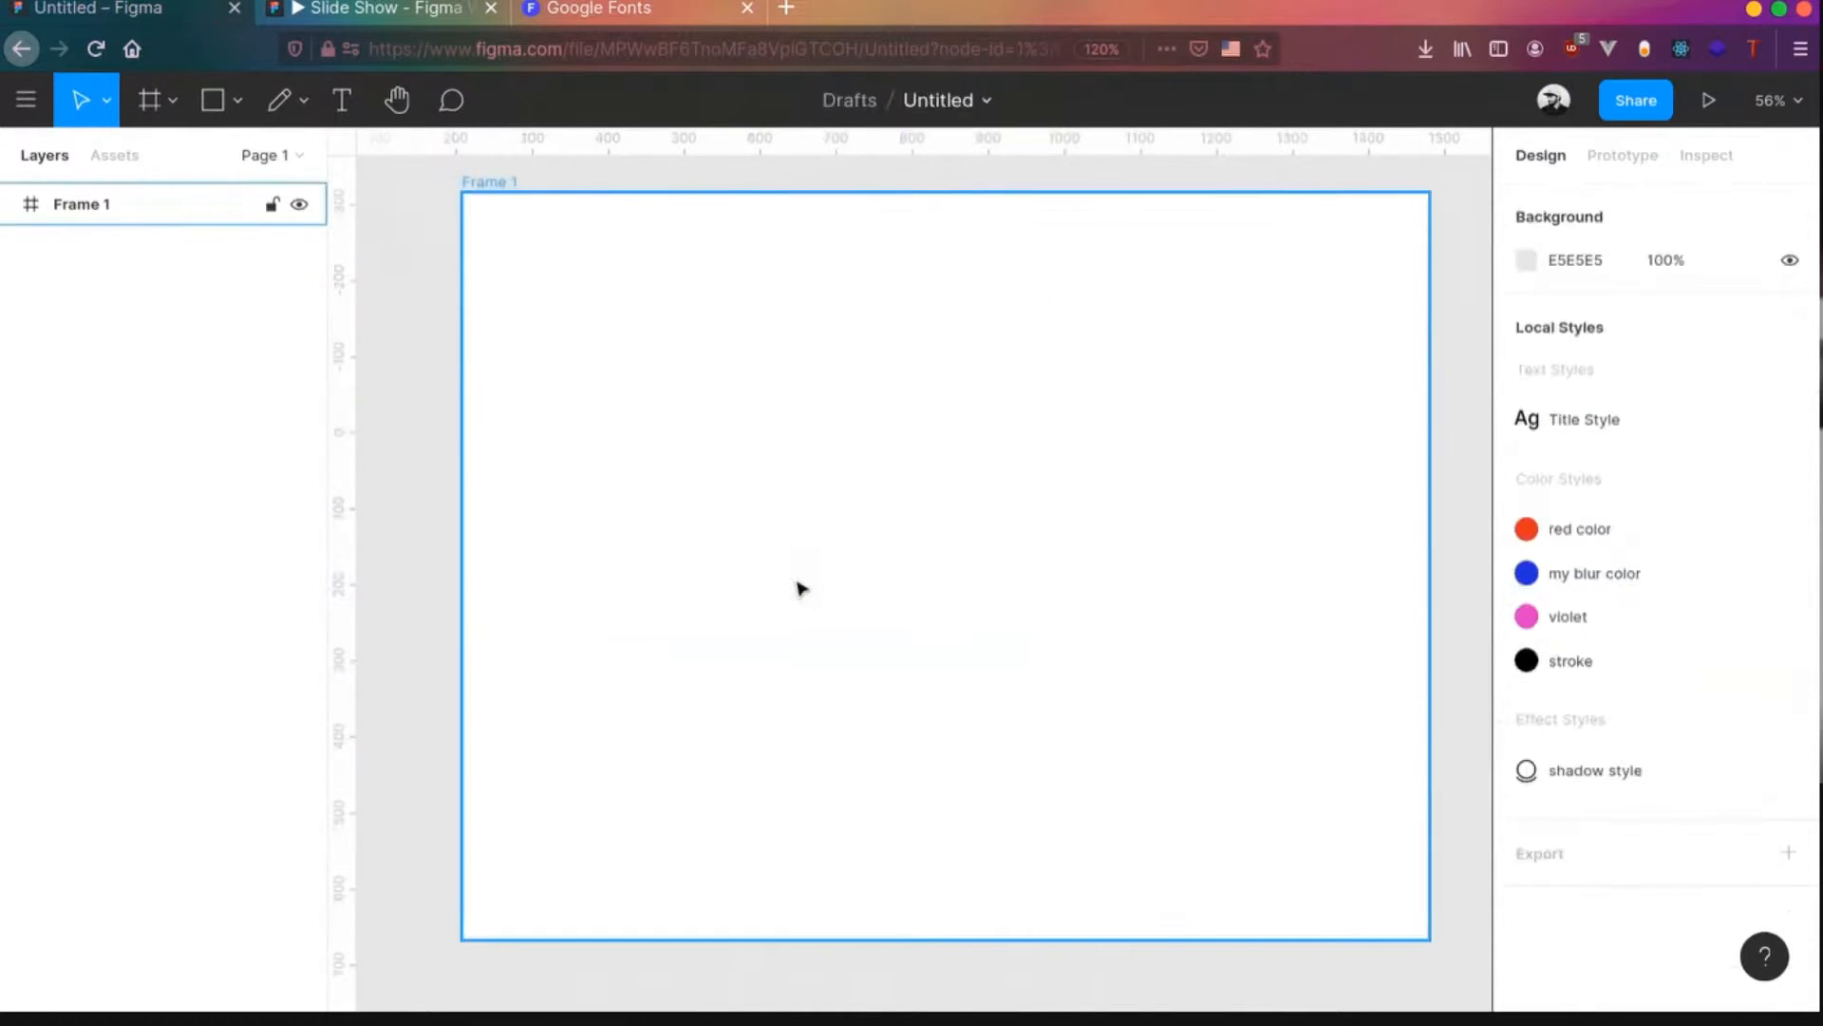
- Draw a circle about 623 × 623 in Frame 1 and place it at about X 296, Y 167
{"action": "key", "text": "o"}
{"action": "left_click_drag", "start_coordinate": [755, 367], "coordinate": [1229, 842]}
{"action": "left_click_drag", "start_coordinate": [1047, 655], "coordinate": [992, 618]}
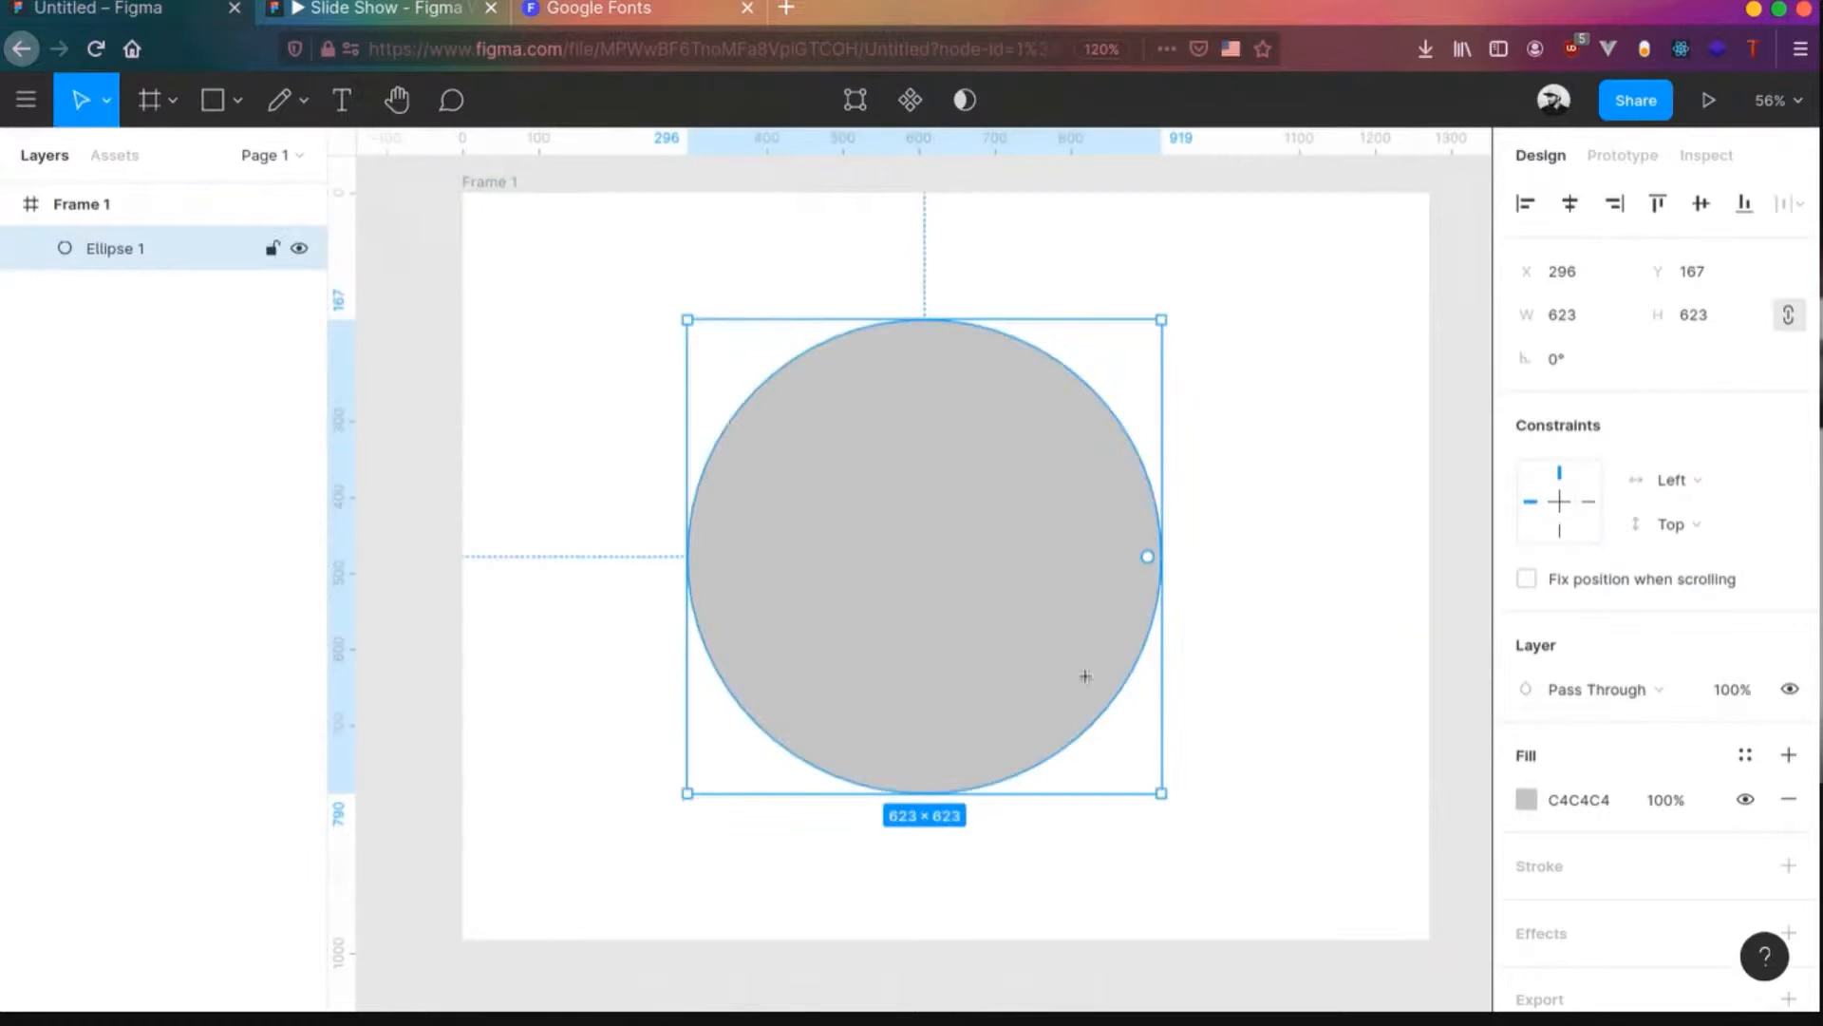
- Draw a second circle about 369 × 369 inside the large grey circle and place it at about X 435, Y 209
{"action": "key", "text": "o"}
{"action": "left_click_drag", "start_coordinate": [861, 371], "coordinate": [1143, 651]}
{"action": "left_click_drag", "start_coordinate": [1052, 574], "coordinate": [973, 535]}
- Fill the smaller circle with red F11313 and move it up to about Y 198
{"action": "left_click", "coordinate": [1525, 799]}
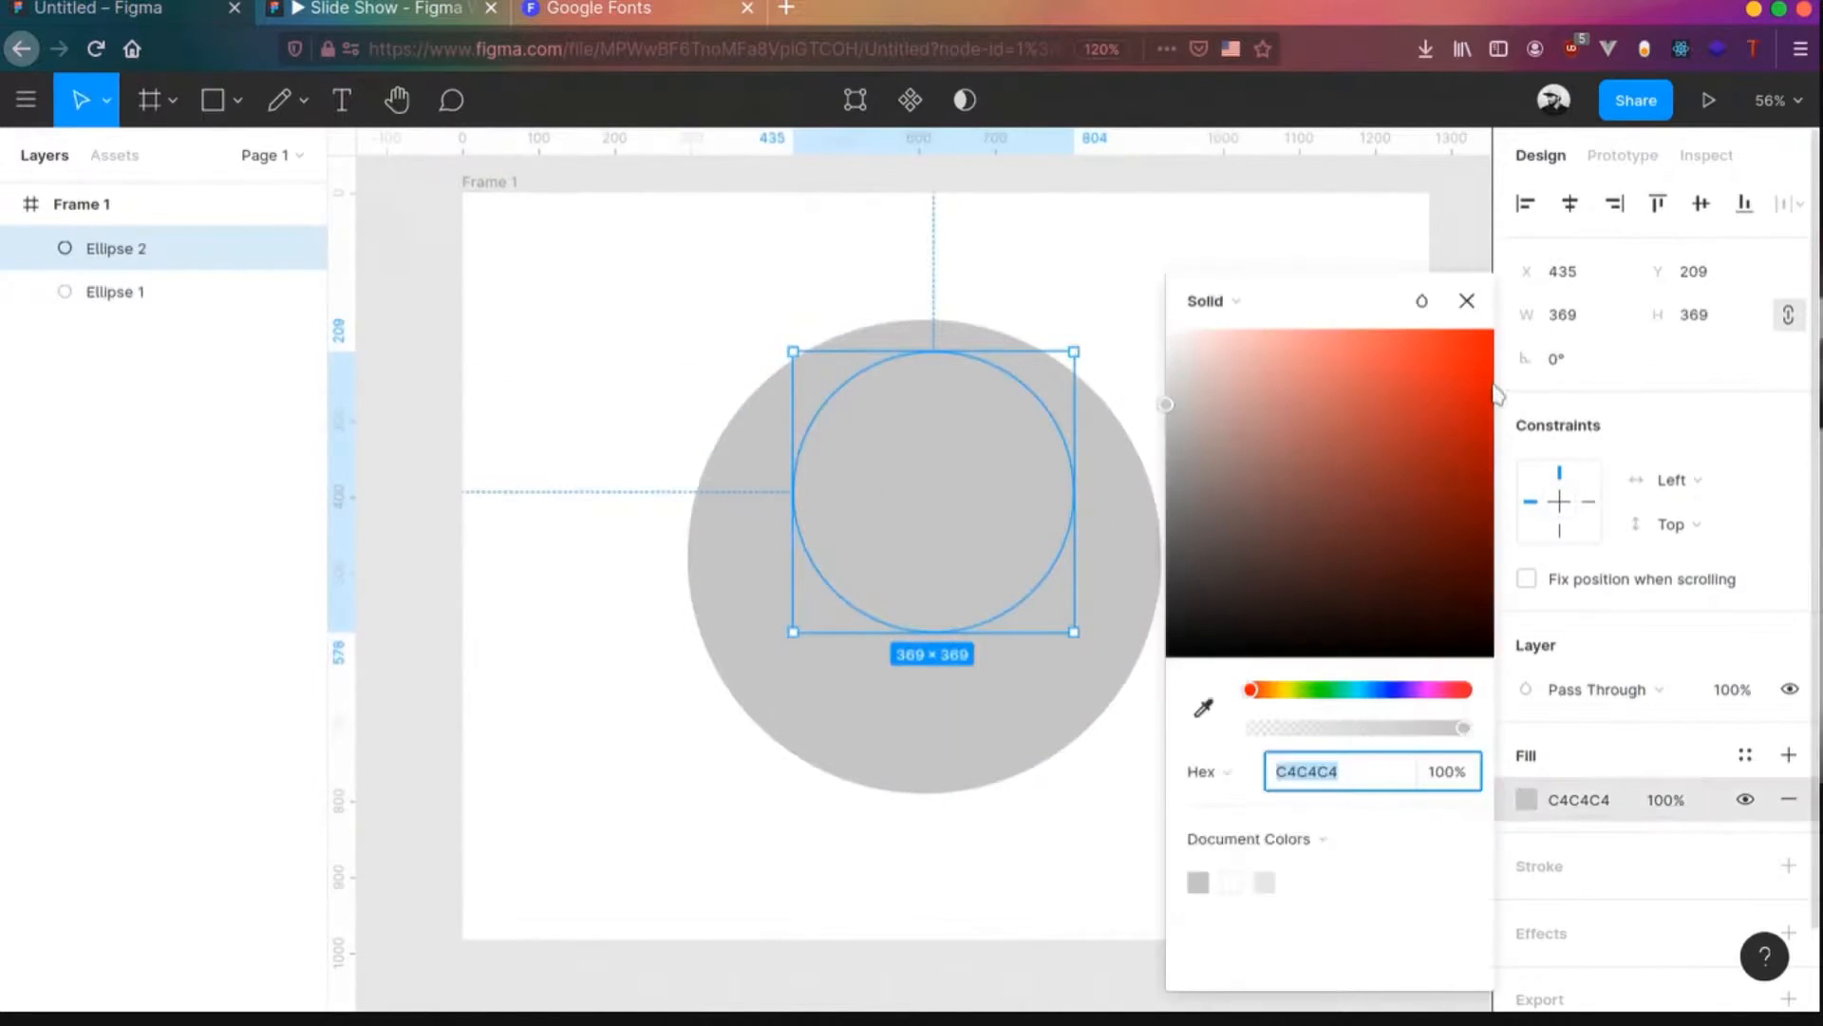
{"action": "left_click", "coordinate": [1472, 353]}
{"action": "left_click", "coordinate": [1045, 226]}
{"action": "mouse_move", "coordinate": [890, 523]}
{"action": "left_mouse_down"}
{"action": "mouse_move", "coordinate": [887, 493]}
{"action": "mouse_move", "coordinate": [886, 509]}
{"action": "left_mouse_up"}
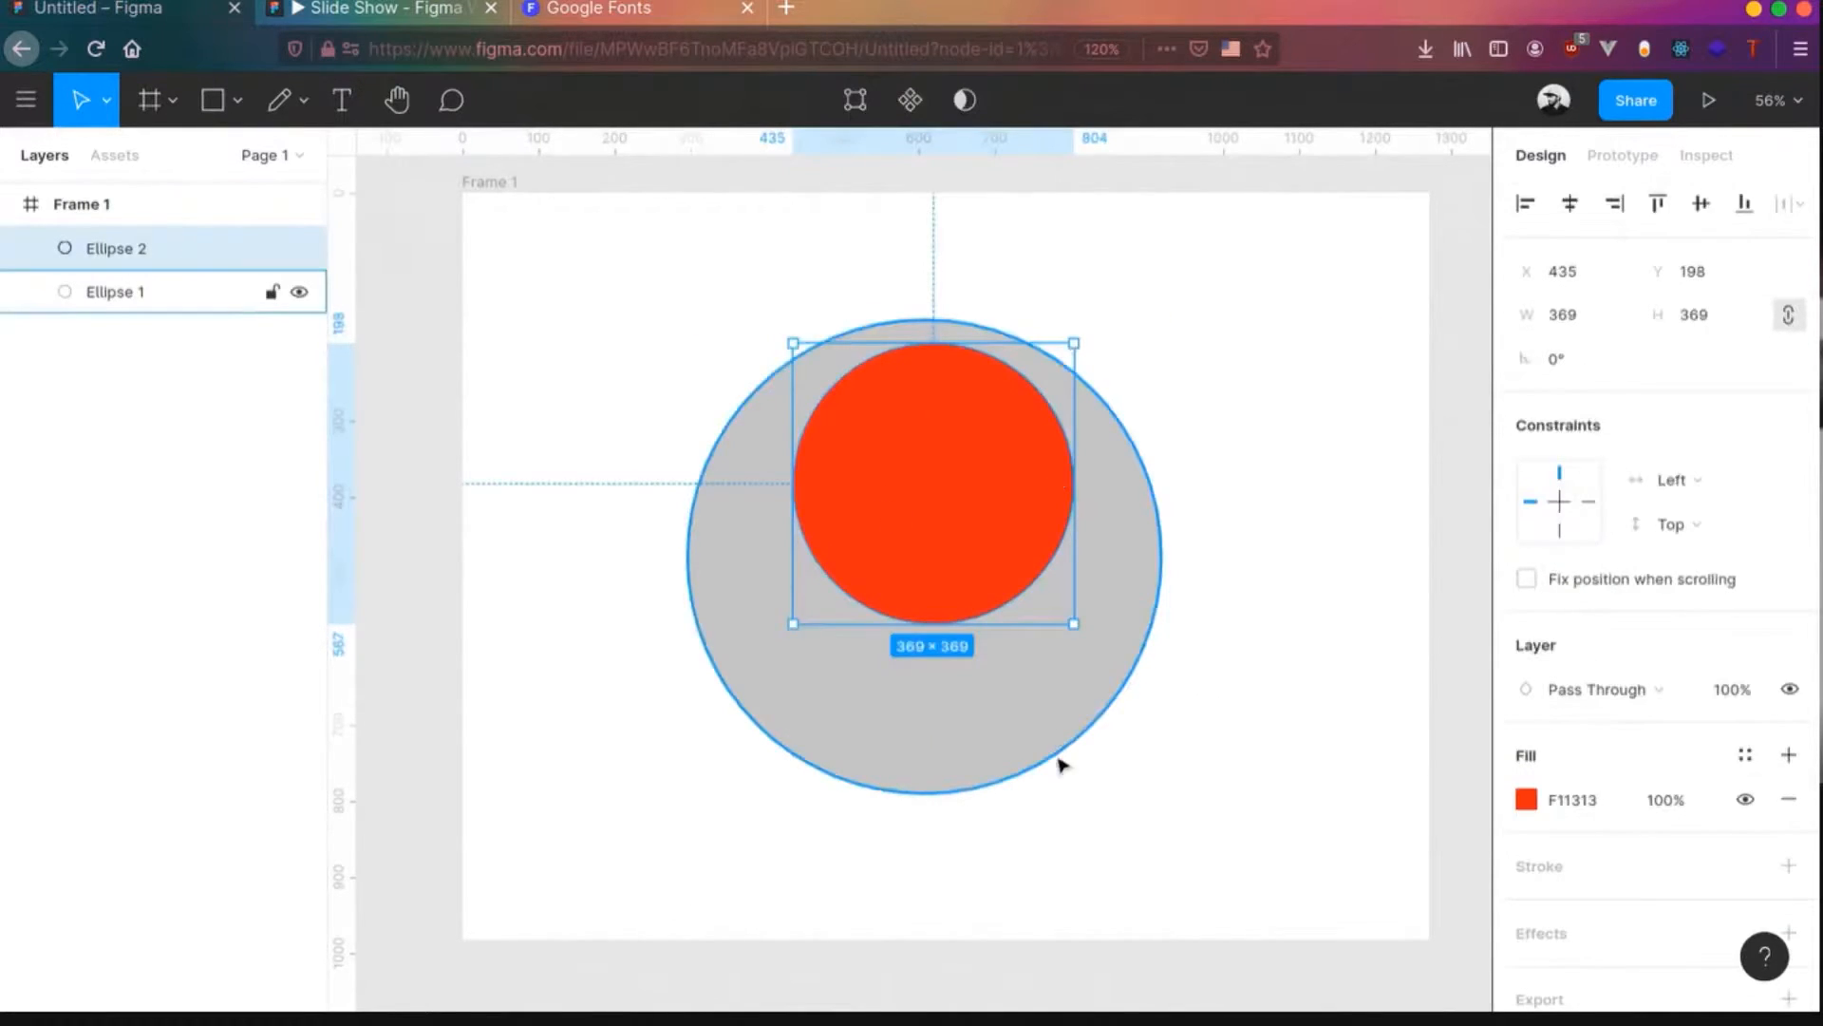
- Select the grey and red circles together and combine them with a Union
{"action": "left_click", "coordinate": [1188, 703]}
{"action": "left_click_drag", "start_coordinate": [602, 261], "coordinate": [1214, 762]}
{"action": "left_click", "coordinate": [1218, 753]}
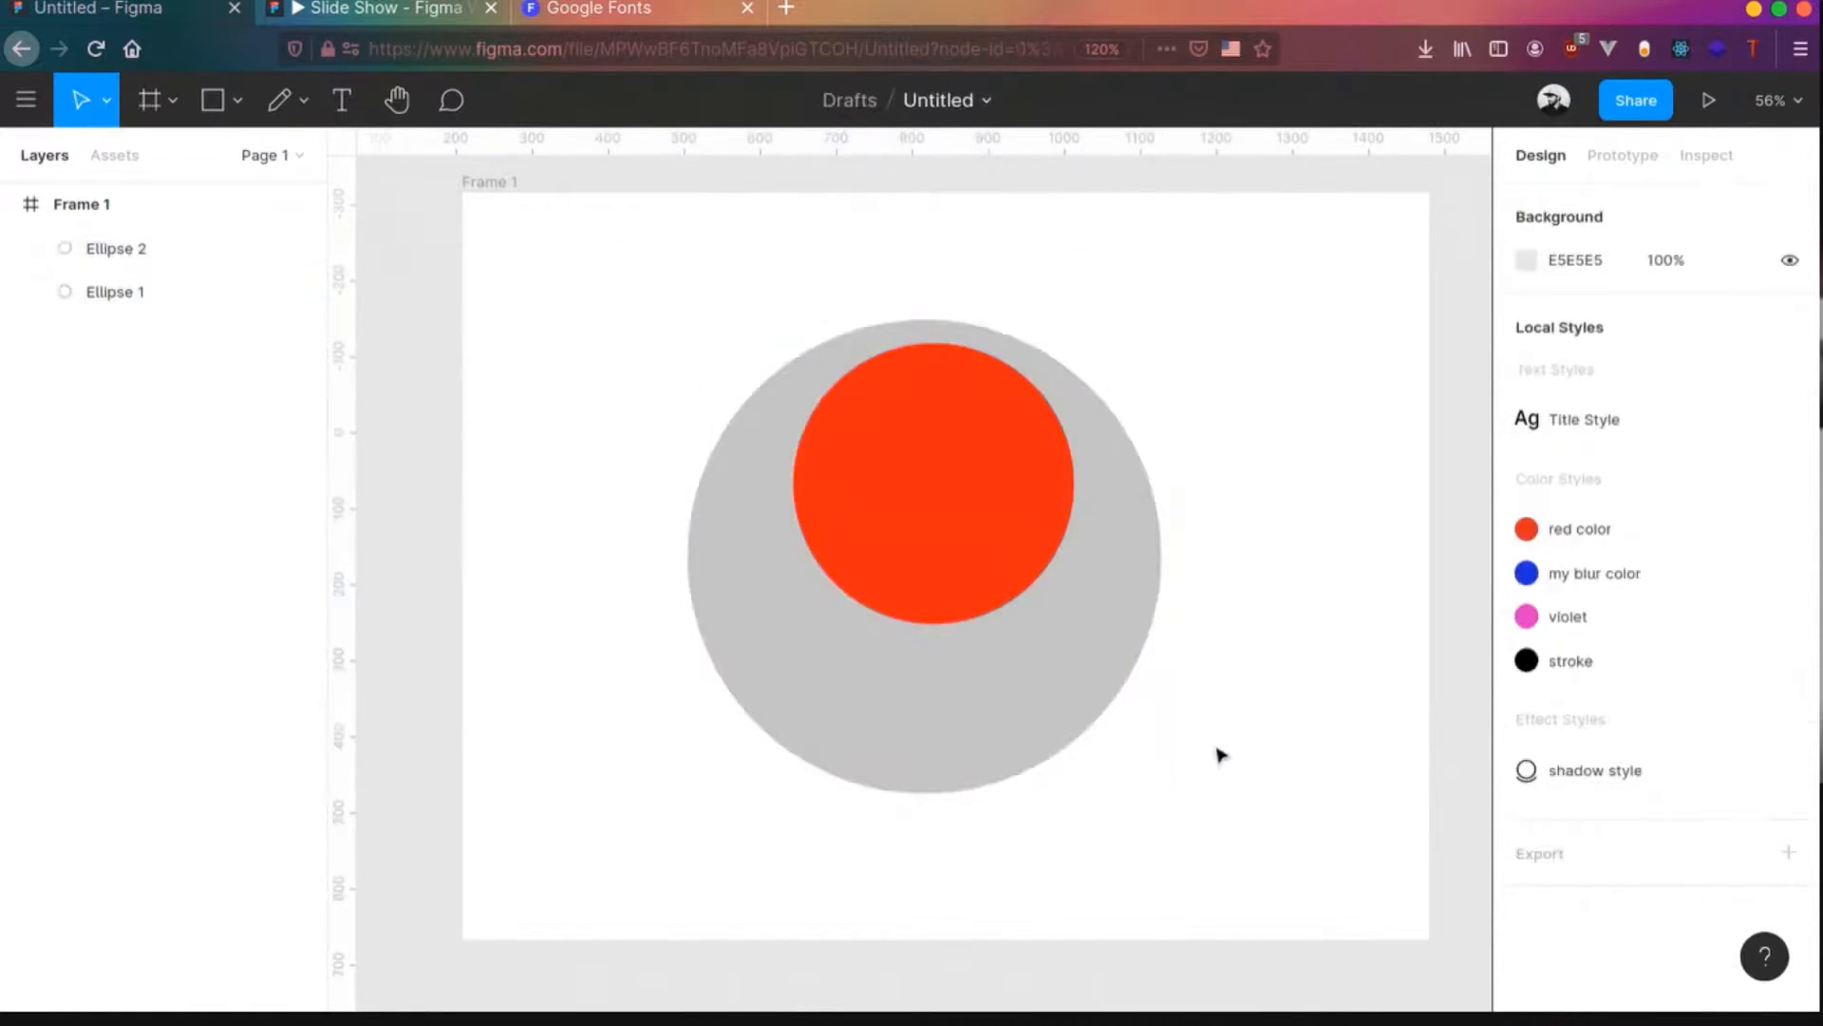
{"action": "left_click", "coordinate": [978, 690]}
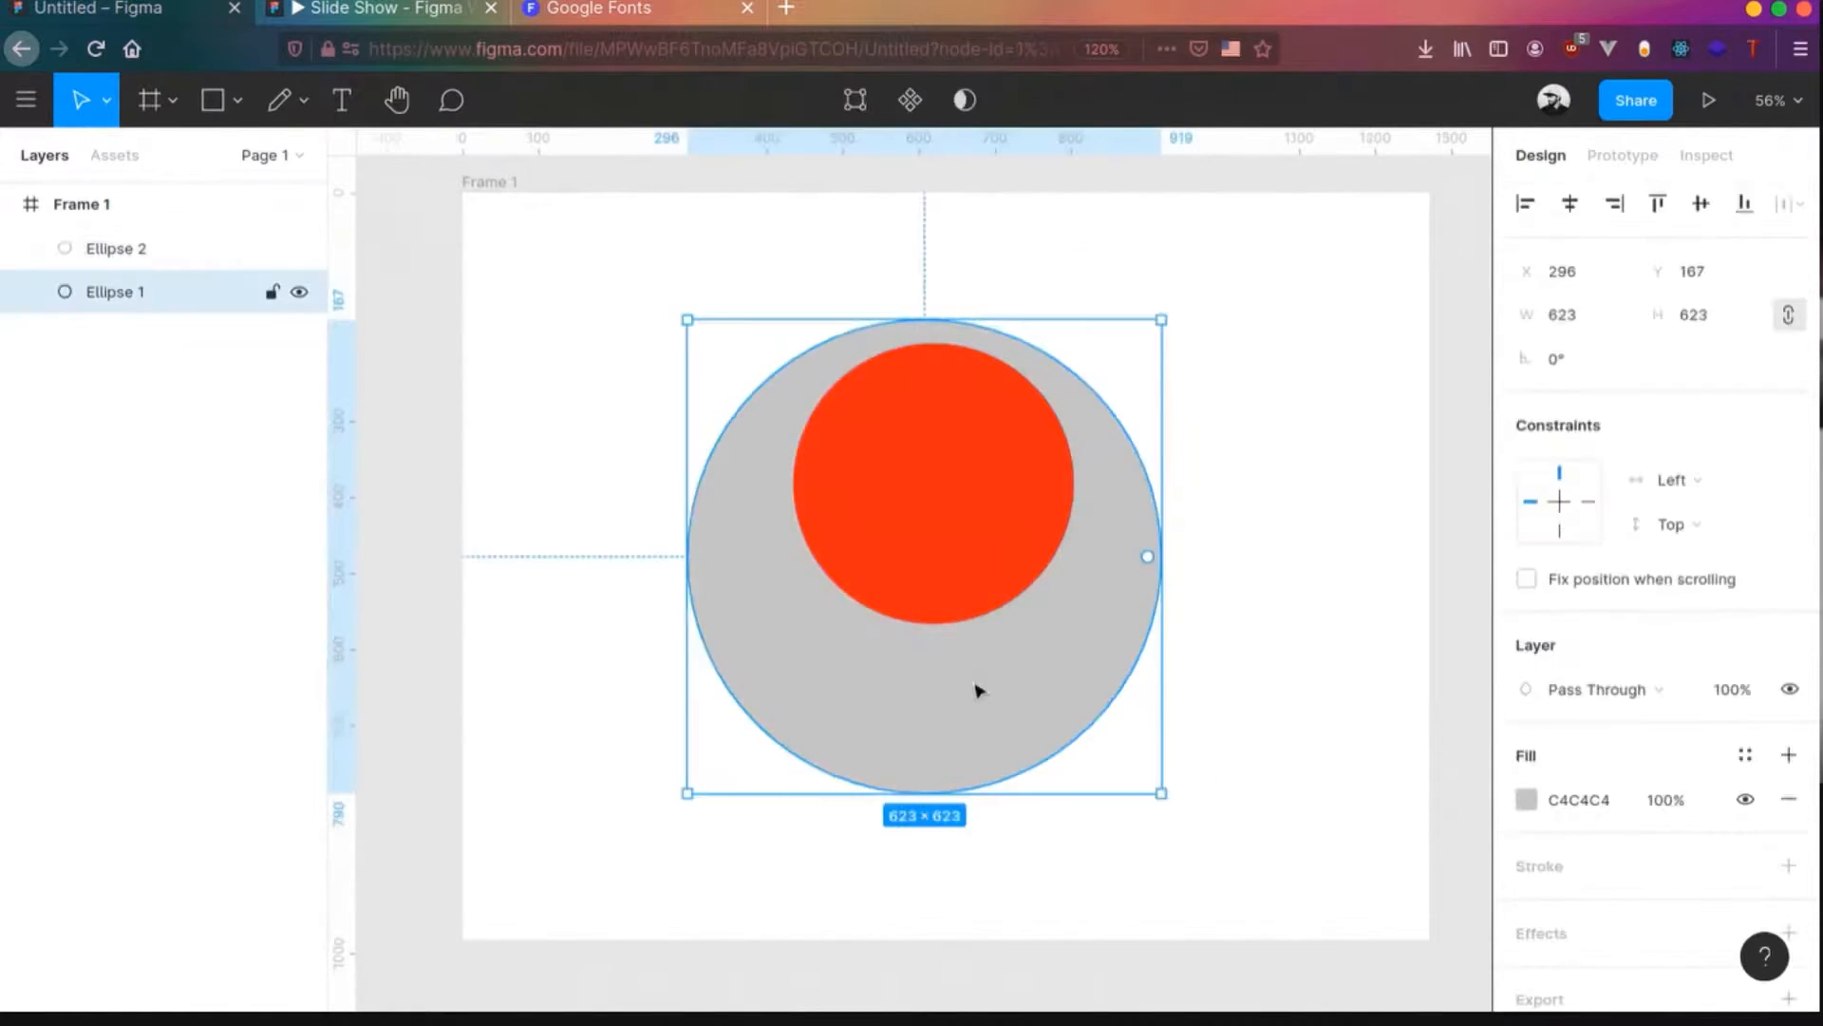
{"action": "left_click", "coordinate": [952, 496]}
{"action": "left_click", "coordinate": [1109, 598]}
{"action": "left_click", "coordinate": [928, 510], "text": "shift"}
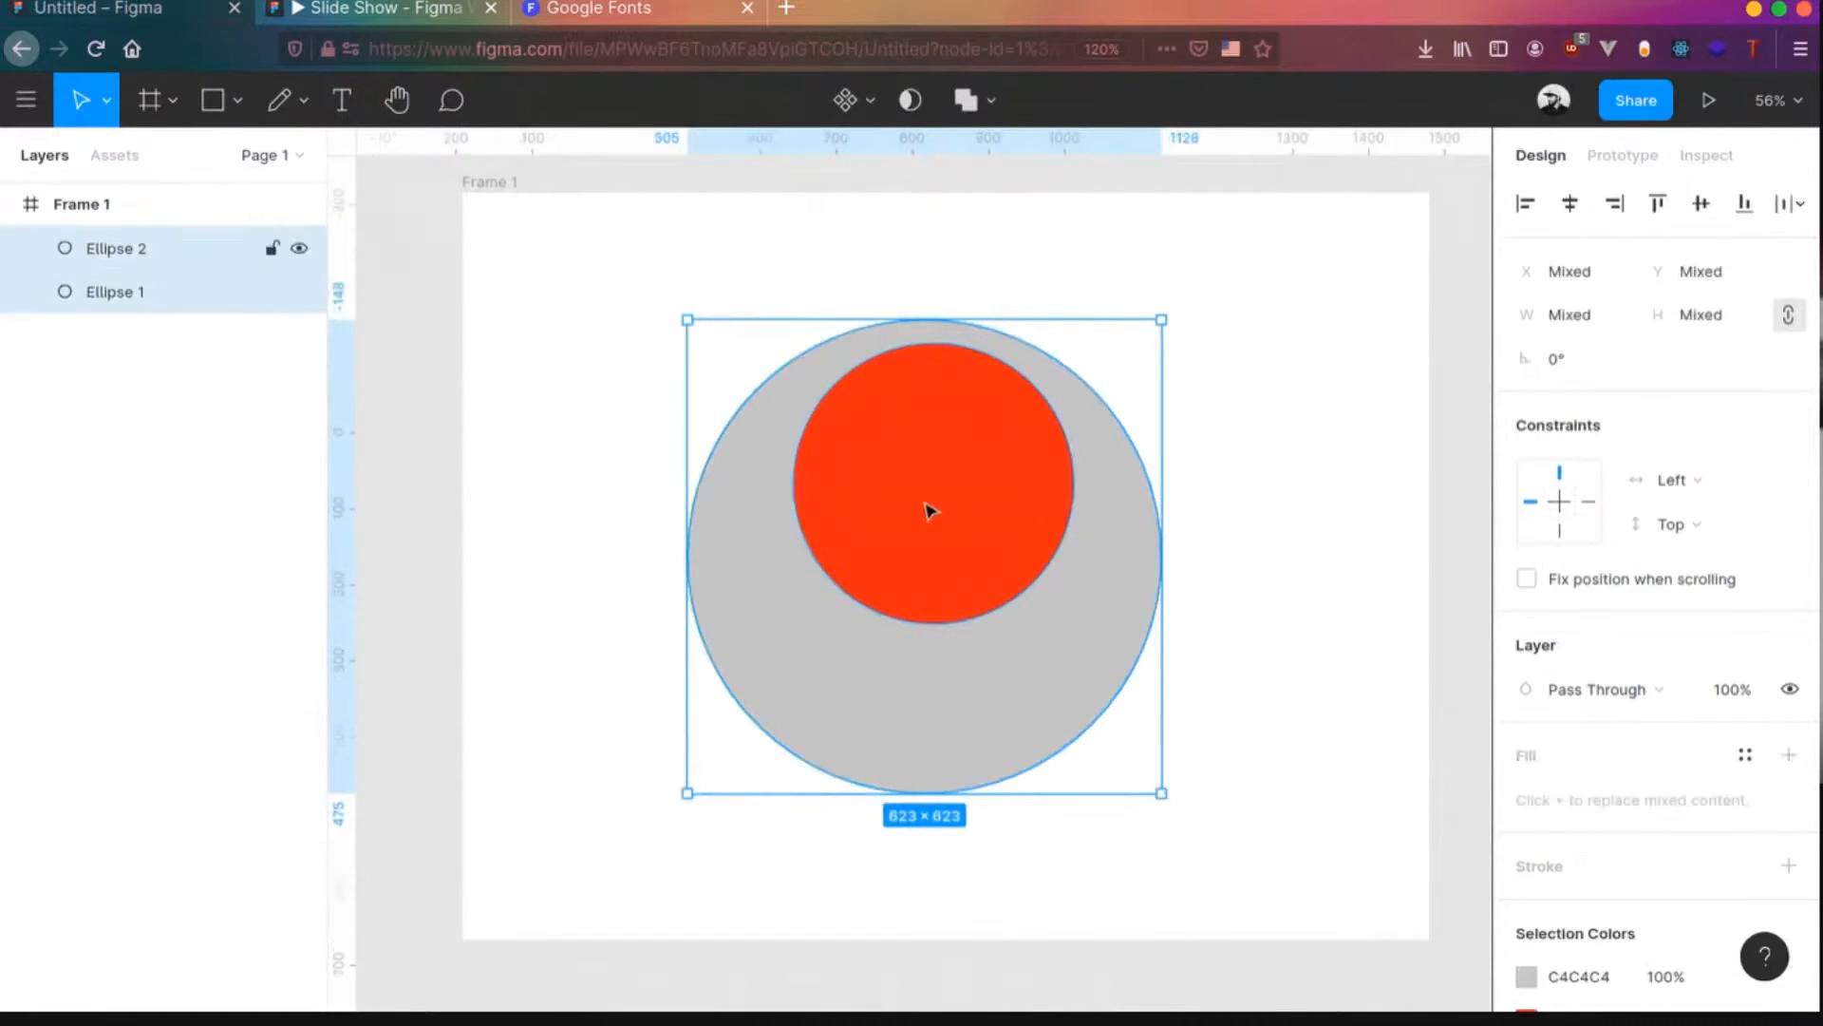
{"action": "left_click", "coordinate": [990, 106]}
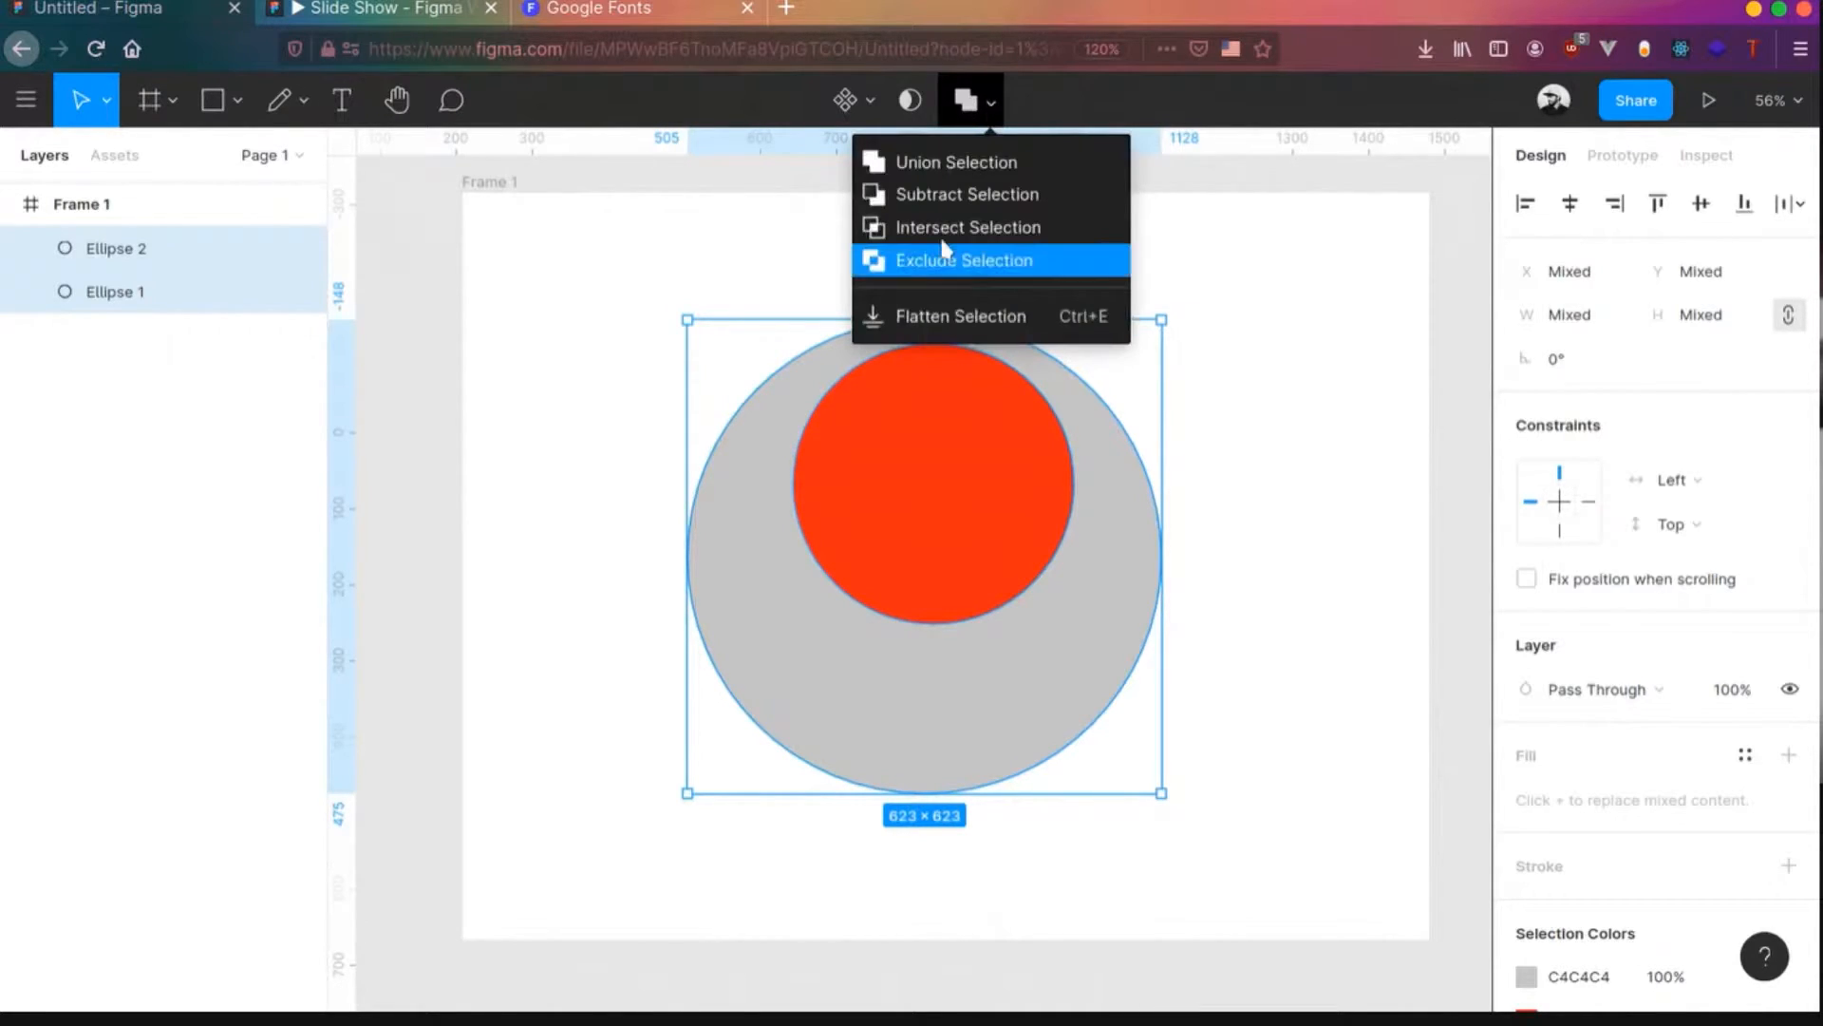
{"action": "left_click", "coordinate": [954, 169]}
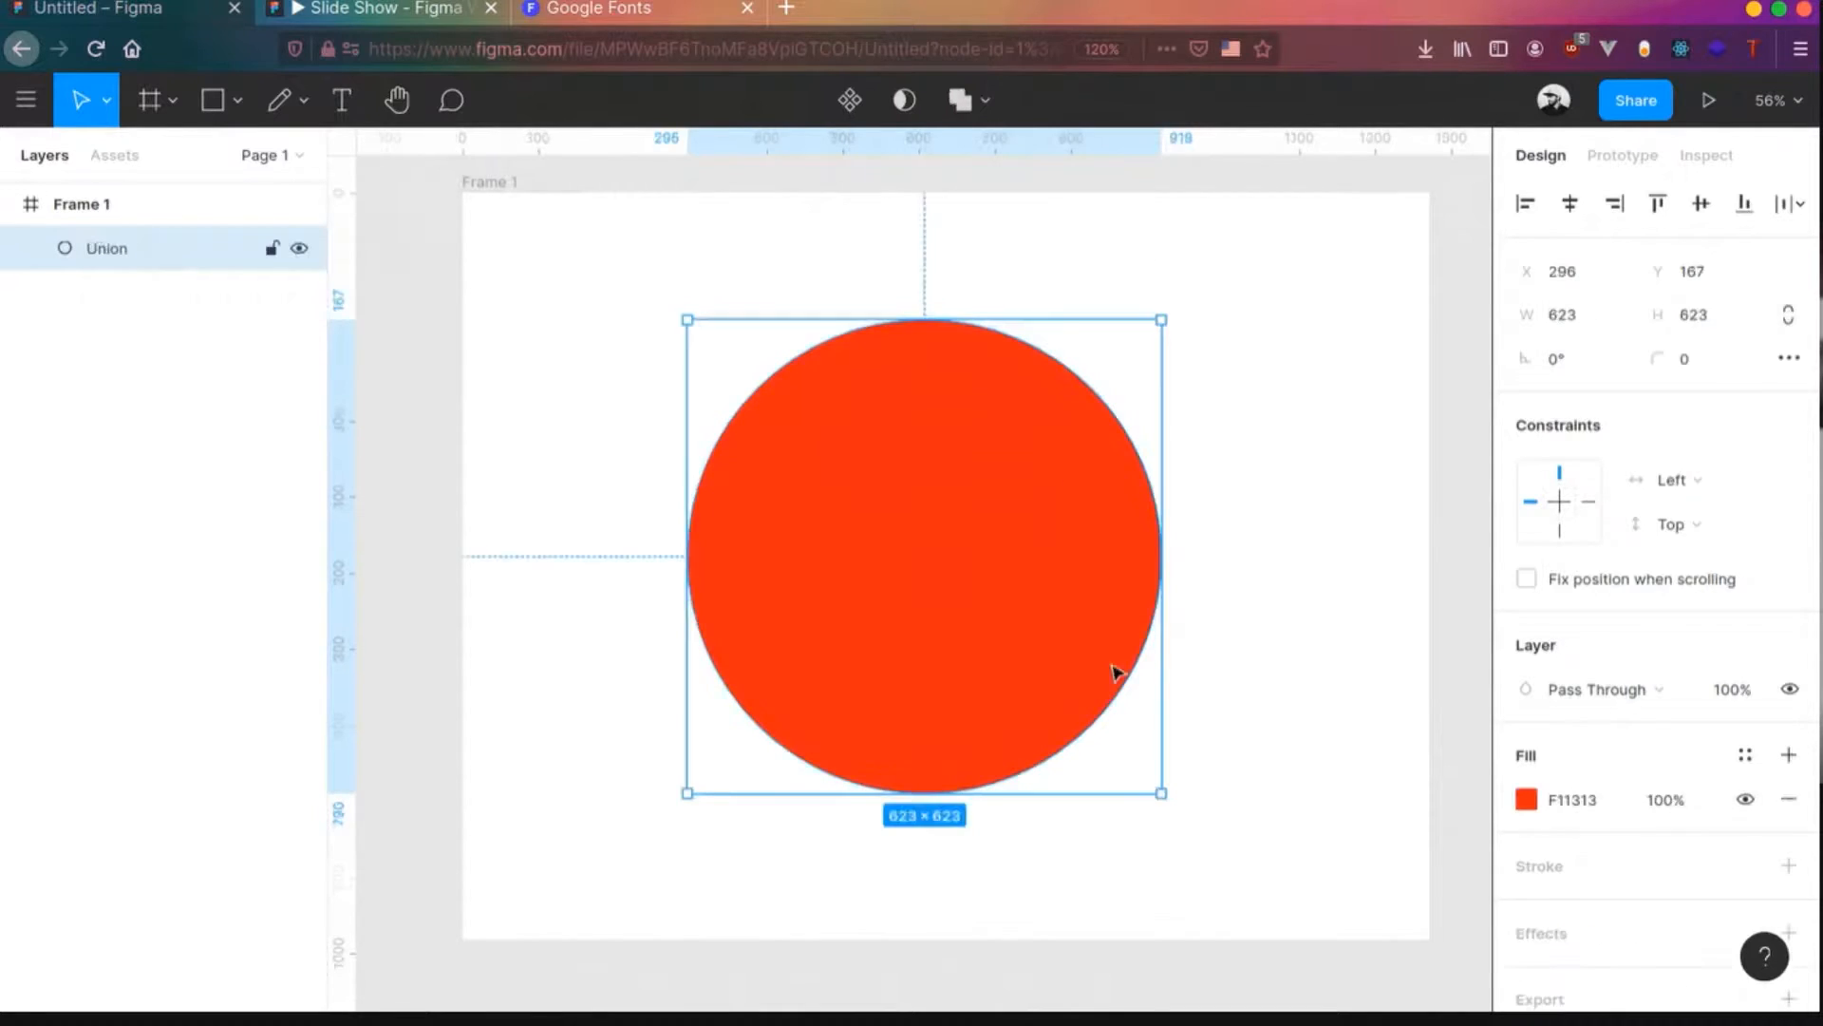
- Move the union to about X 265, Y 162 and back, checking its component layers, and ungroup it
{"action": "mouse_move", "coordinate": [927, 613]}
{"action": "left_mouse_down"}
{"action": "mouse_move", "coordinate": [1005, 664]}
{"action": "mouse_move", "coordinate": [993, 582]}
{"action": "mouse_move", "coordinate": [907, 614]}
{"action": "left_mouse_up"}
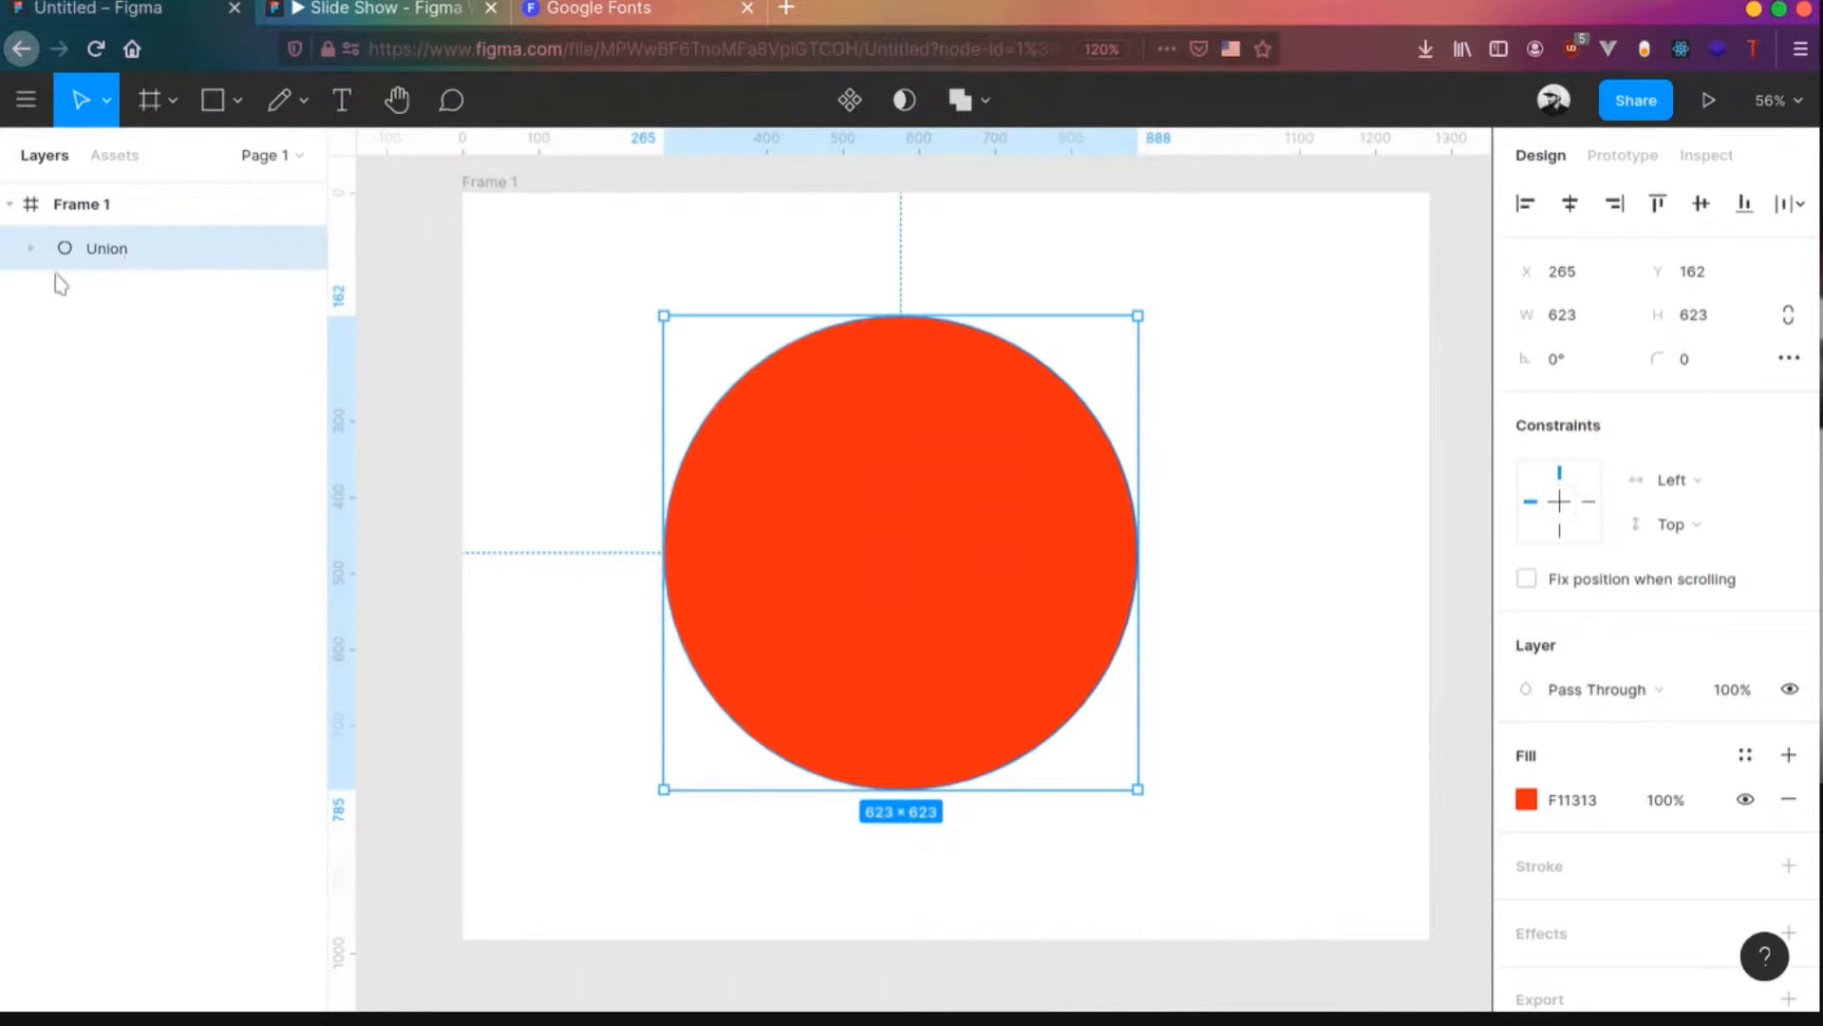
{"action": "left_click", "coordinate": [31, 249]}
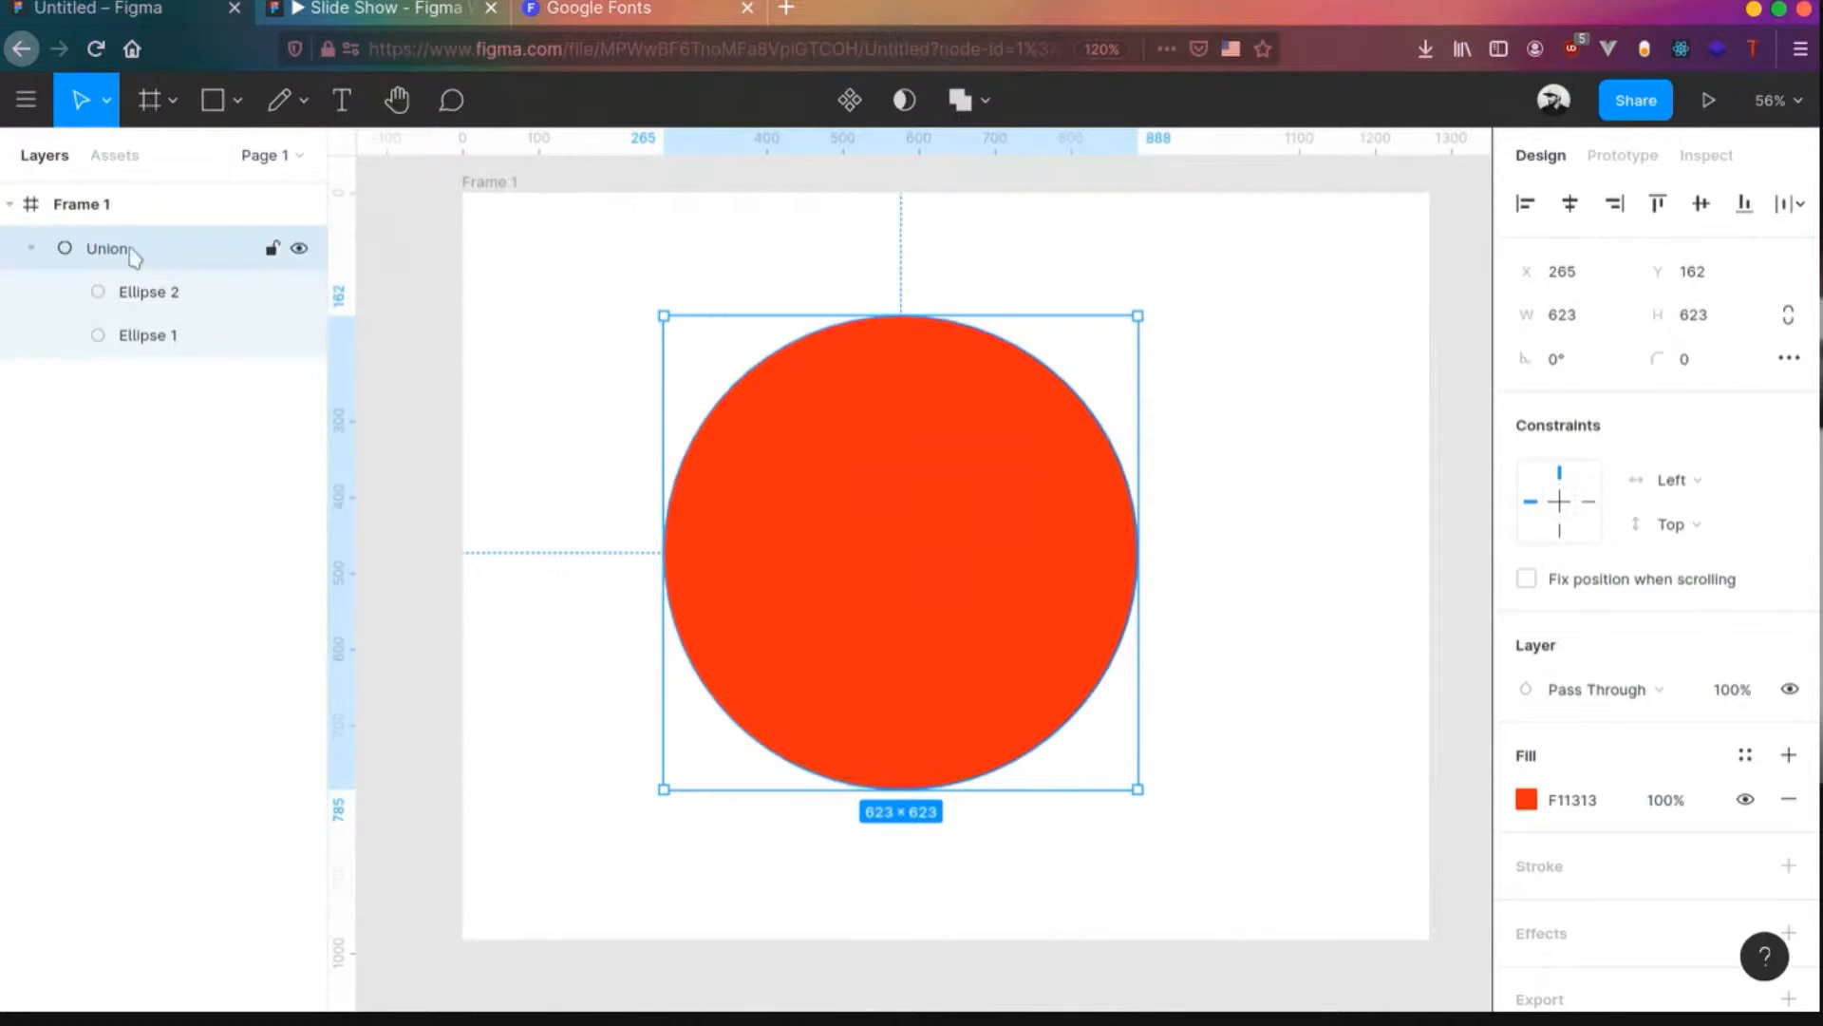
{"action": "left_click", "coordinate": [36, 249]}
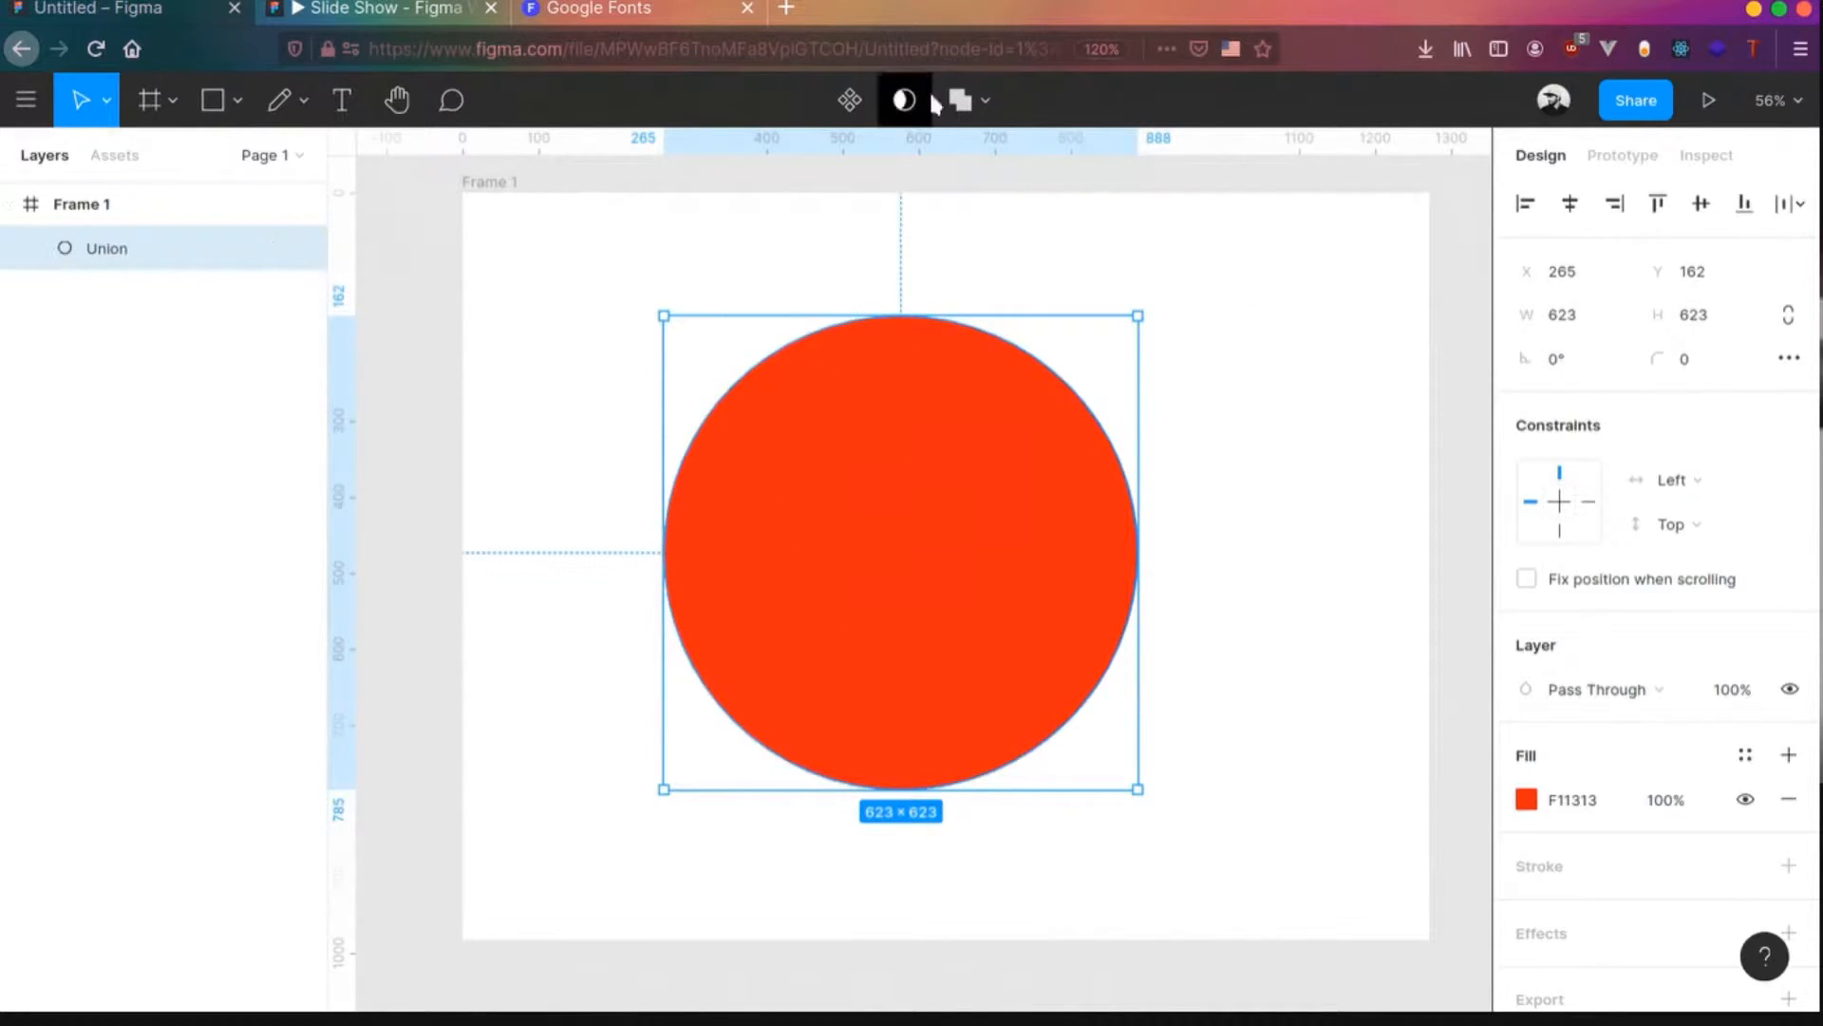
{"action": "left_click_drag", "start_coordinate": [914, 463], "coordinate": [938, 468]}
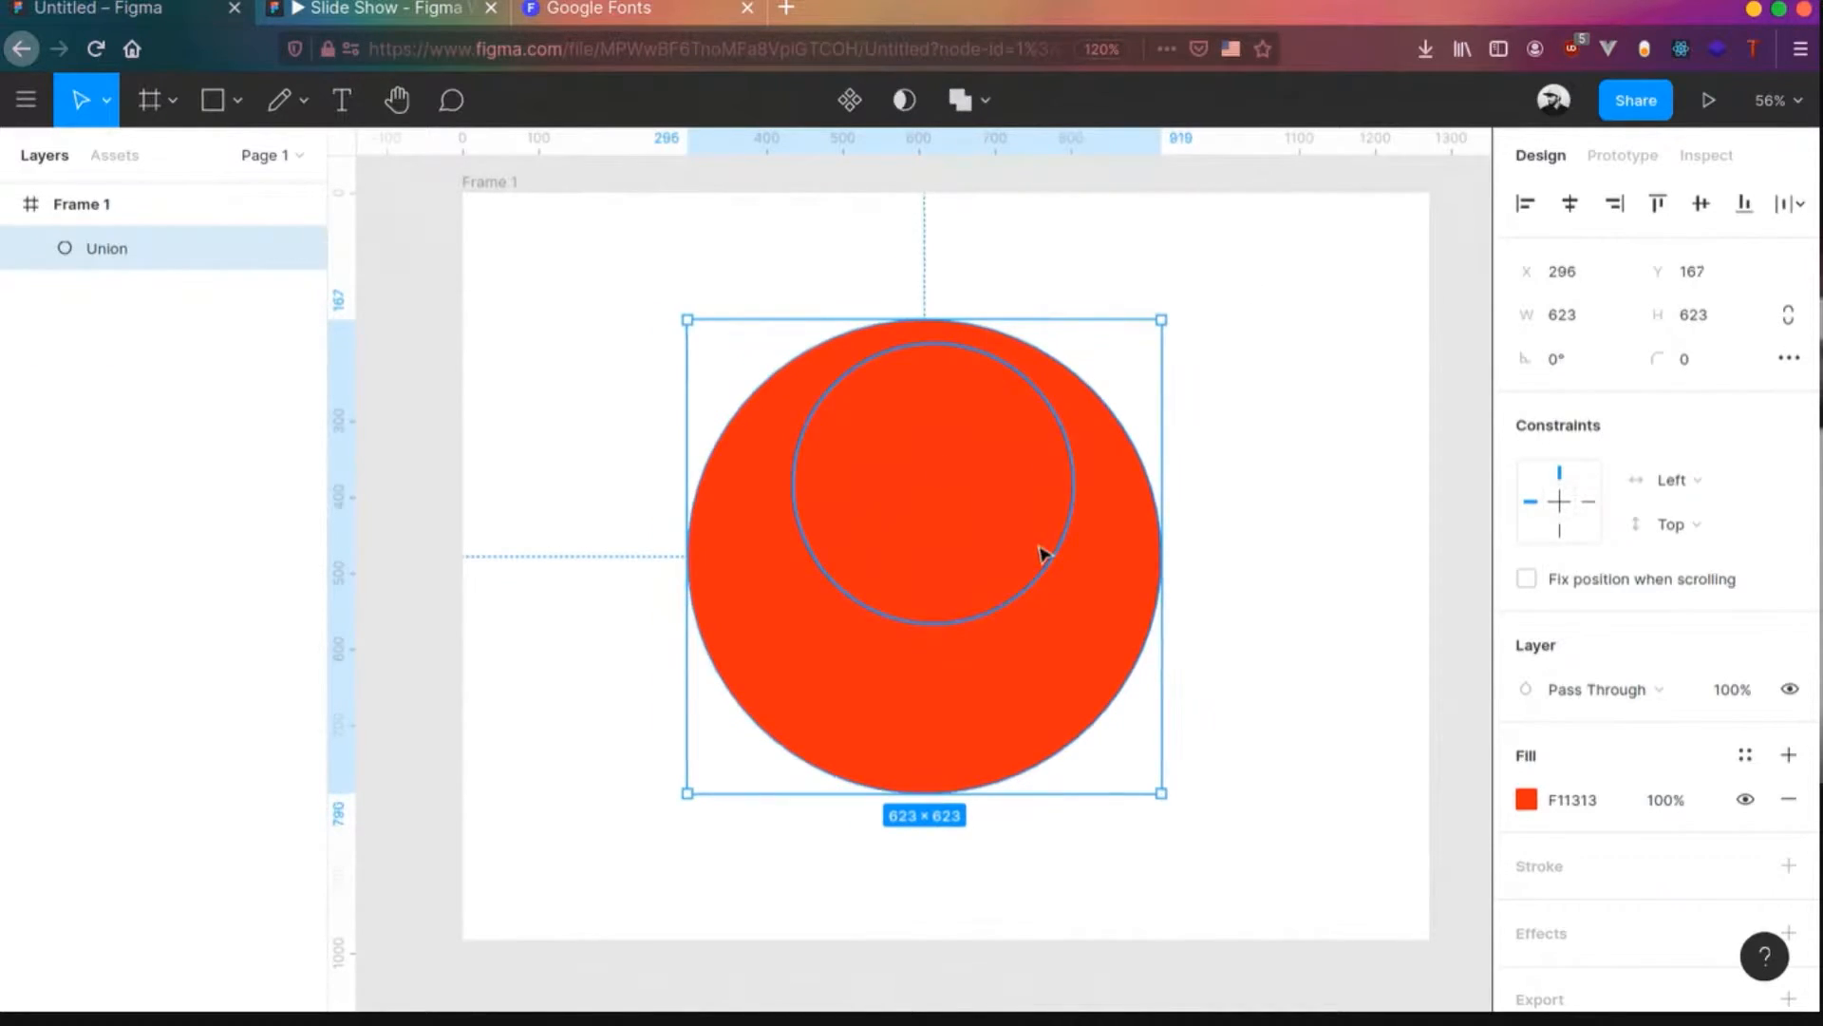
{"action": "key", "text": "ctrl+shift+g"}
- Subtract the red circle from the grey one, test-move the resulting shape, and undo the move and the subtraction
{"action": "left_click", "coordinate": [991, 112]}
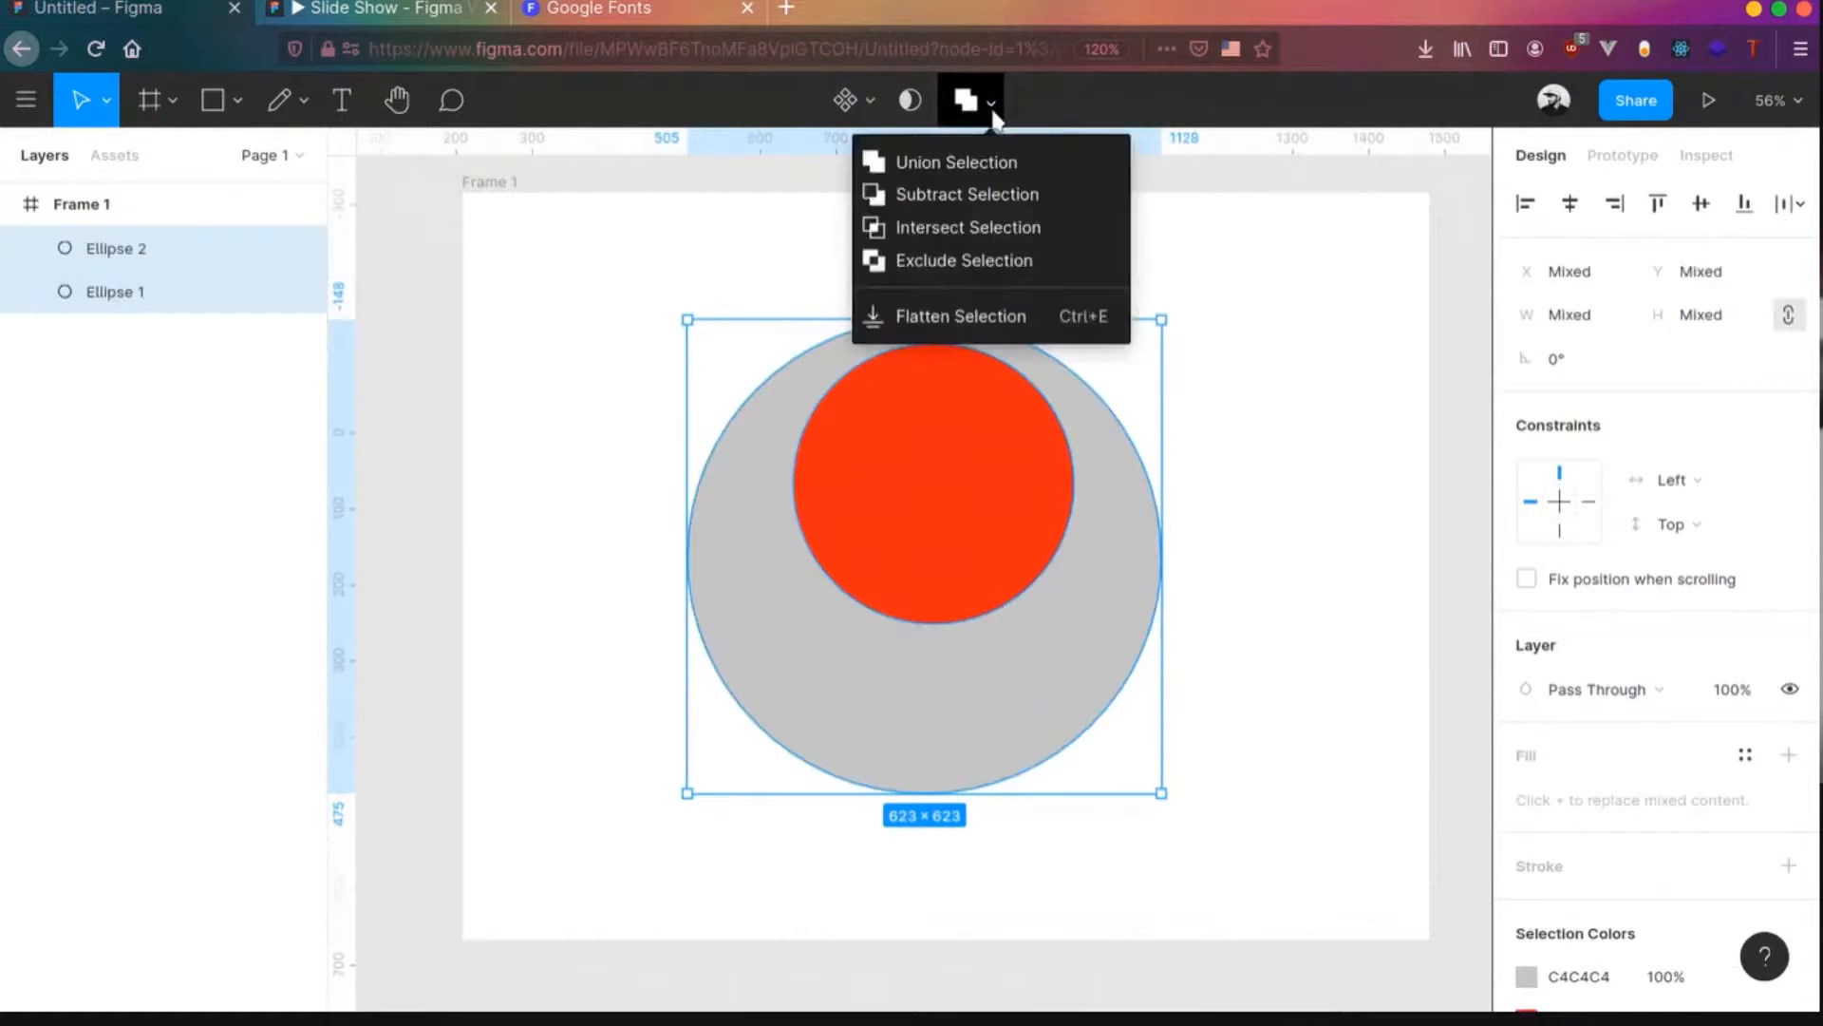
{"action": "left_click", "coordinate": [996, 199]}
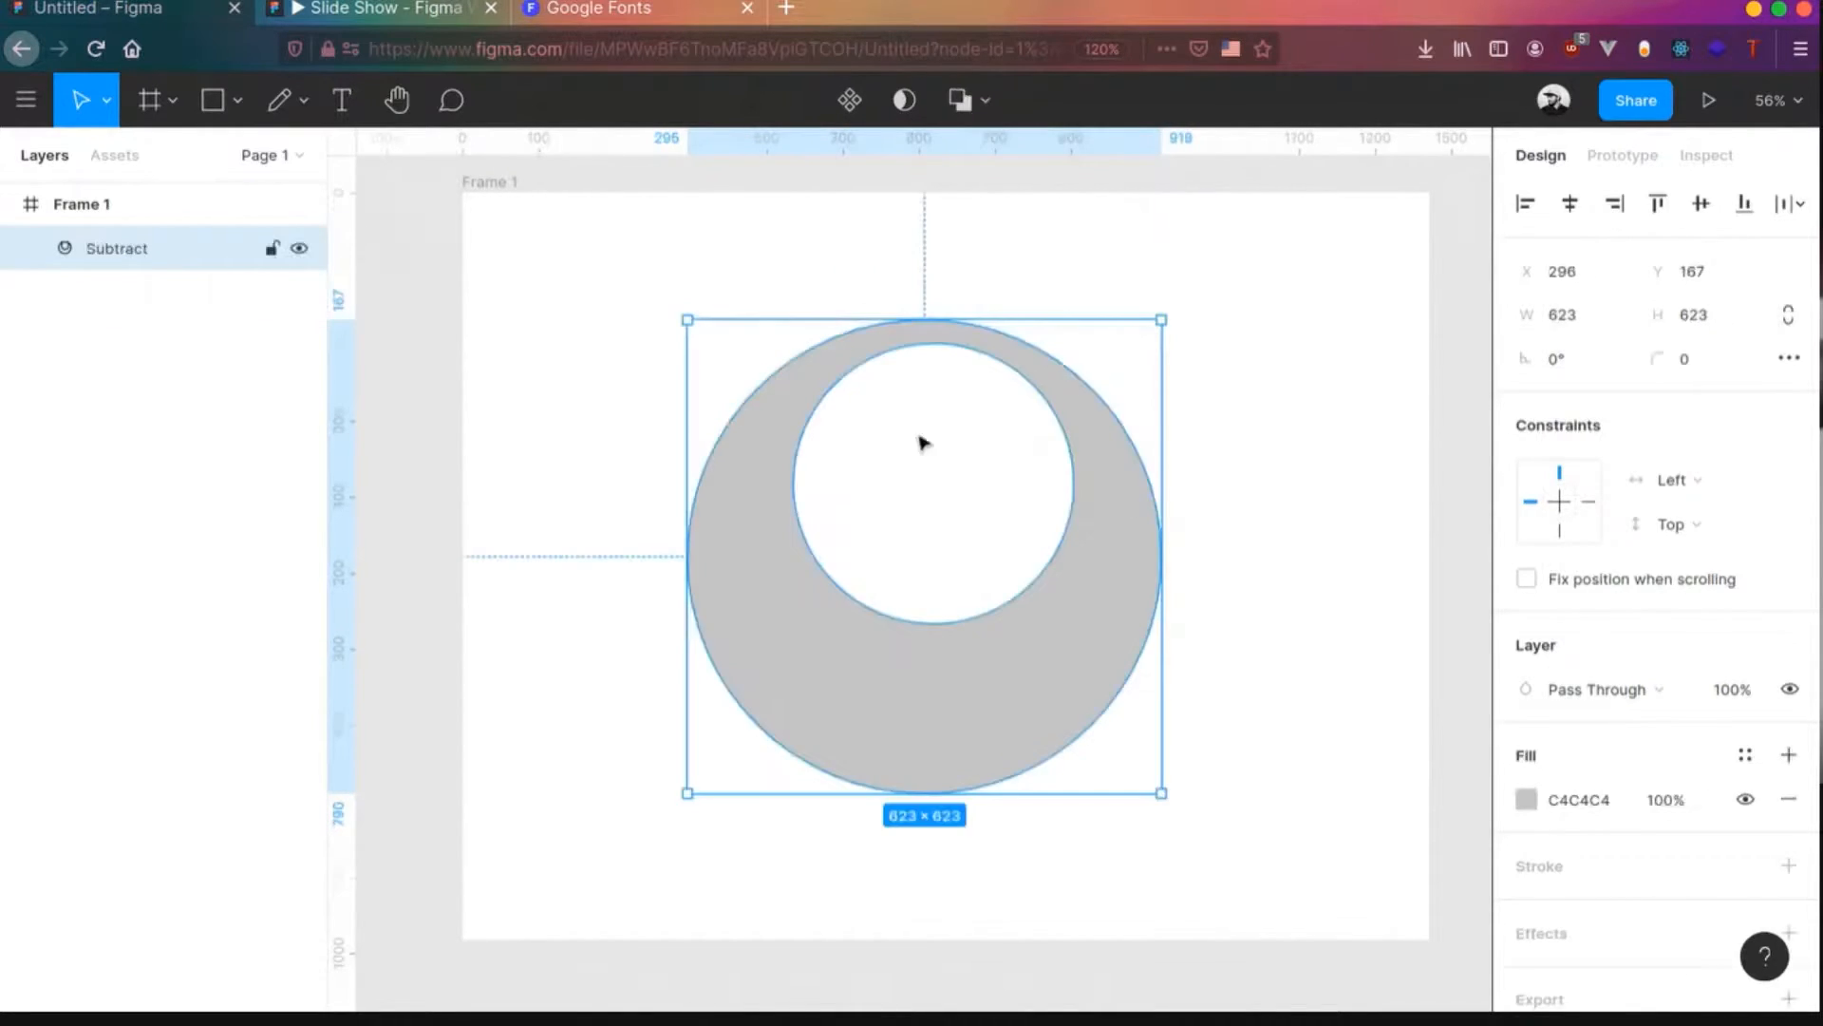
{"action": "mouse_move", "coordinate": [1010, 675]}
{"action": "left_mouse_down"}
{"action": "mouse_move", "coordinate": [1022, 636]}
{"action": "mouse_move", "coordinate": [1014, 705]}
{"action": "left_mouse_up"}
{"action": "key", "text": "ctrl+z"}
{"action": "key", "text": "ctrl+z"}
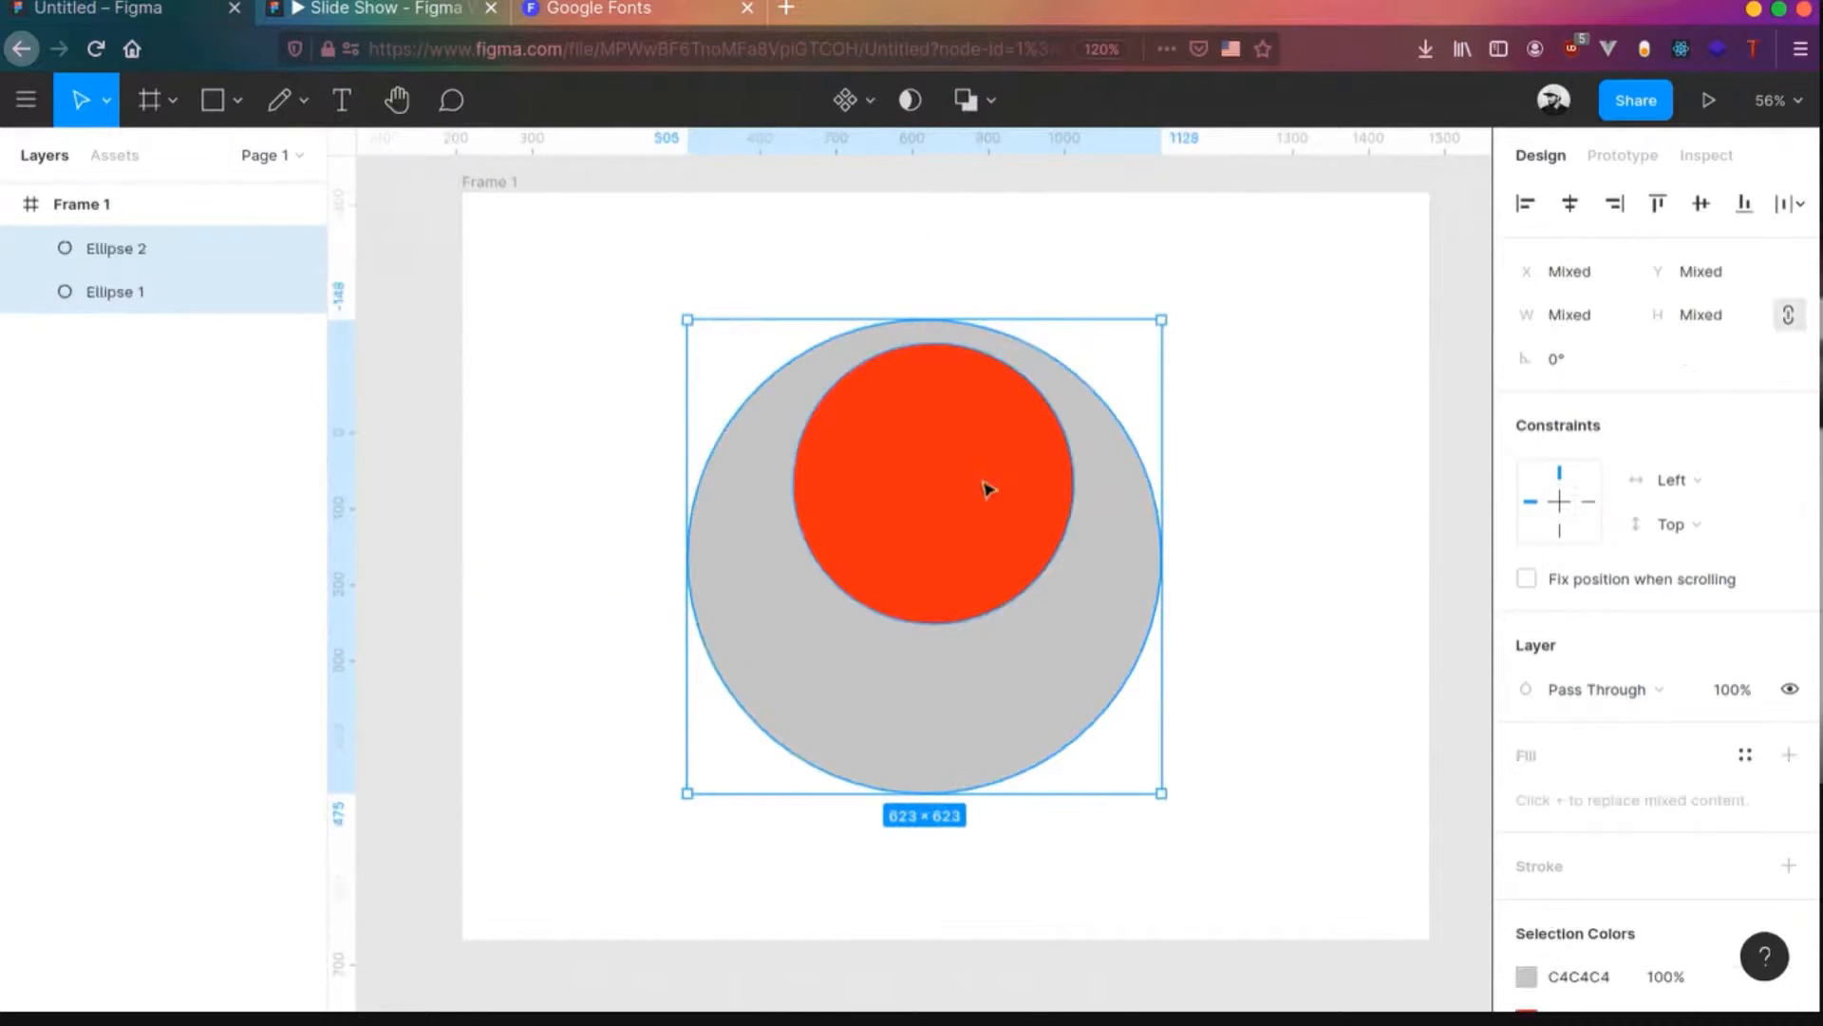
- Combine the two circles with Intersect, and undo the intersection
{"action": "left_click", "coordinate": [993, 106]}
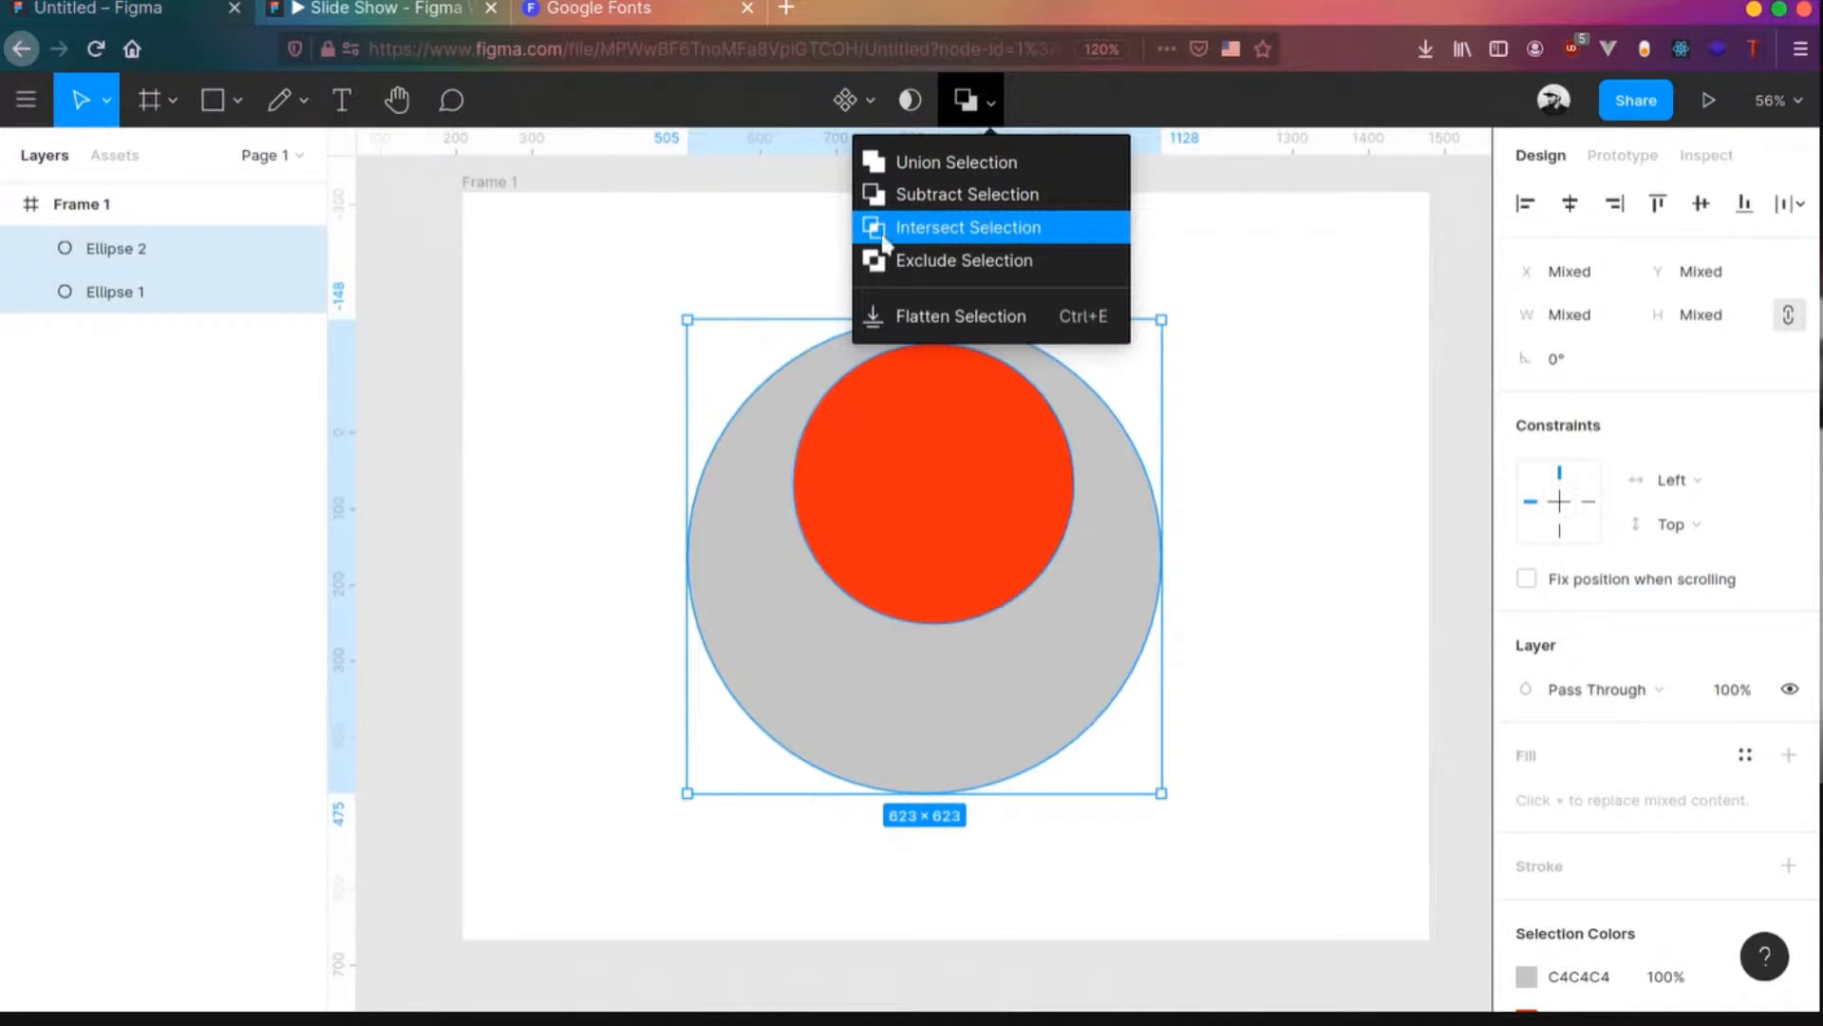
{"action": "left_click", "coordinate": [988, 243]}
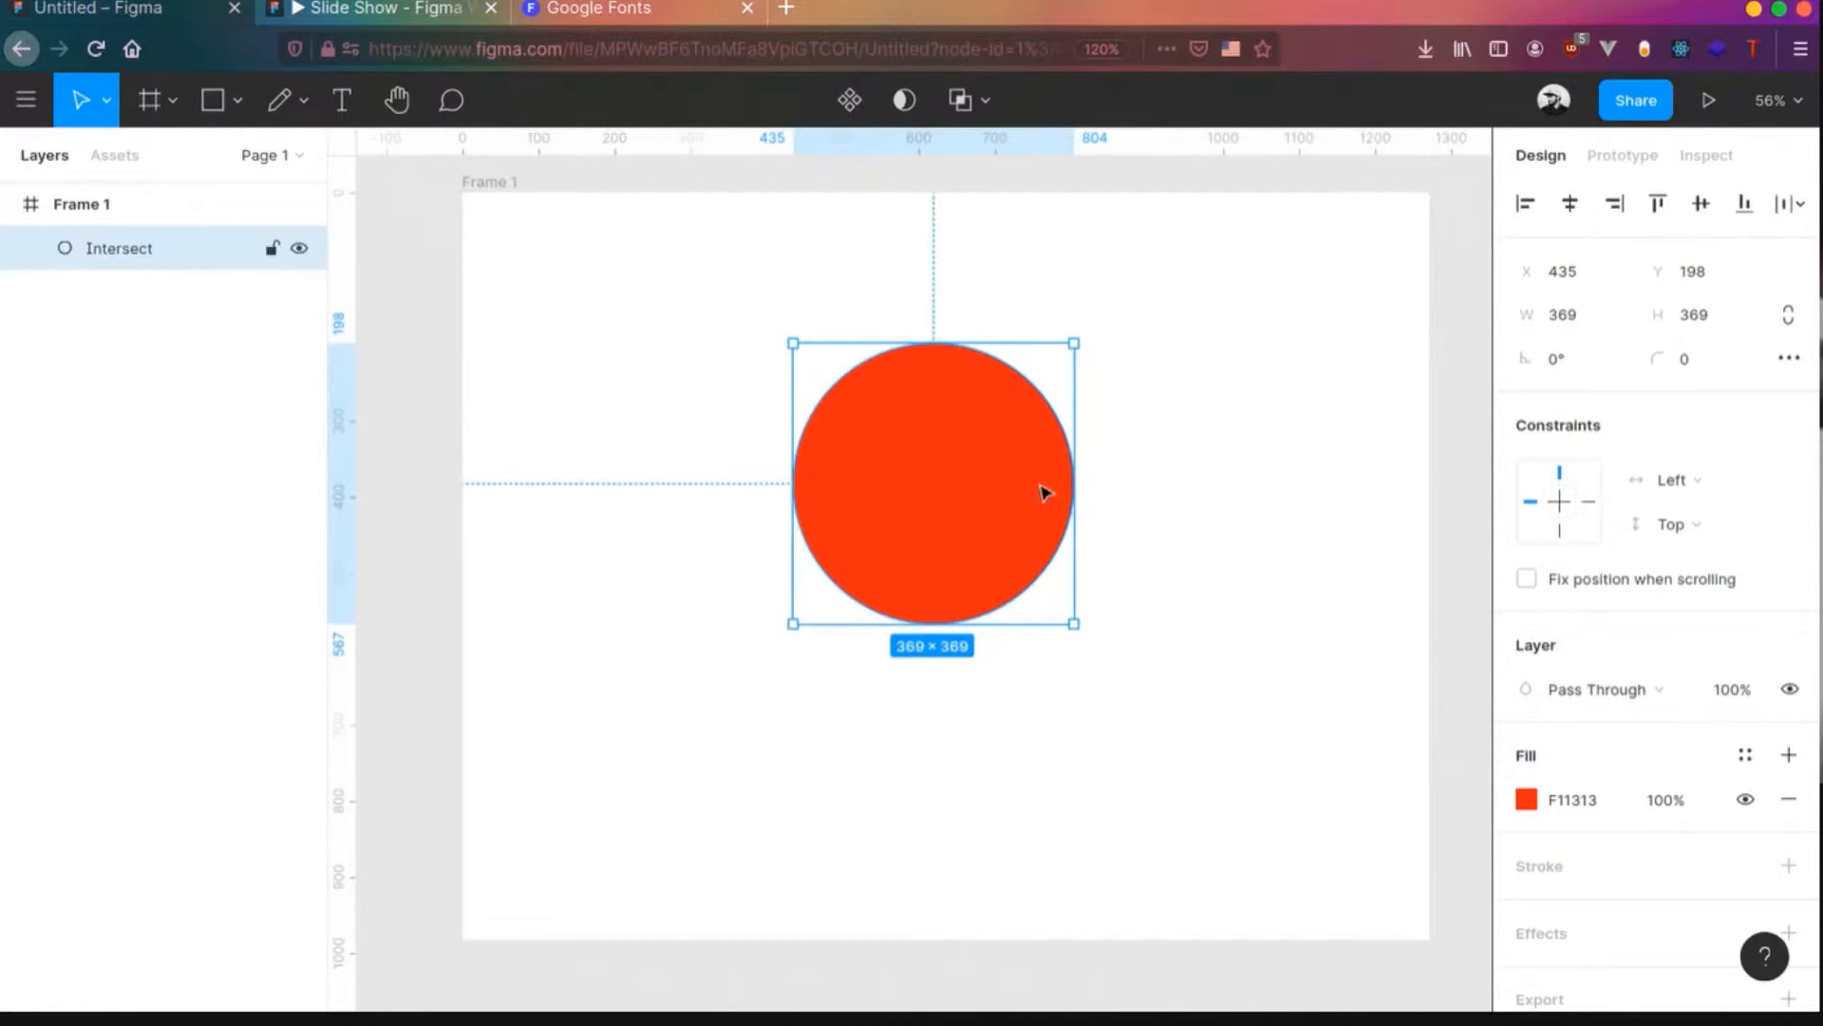
{"action": "key", "text": "ctrl+z"}
- Combine the two circles with Exclude, and ungroup the result back into separate circles
{"action": "left_click", "coordinate": [991, 104]}
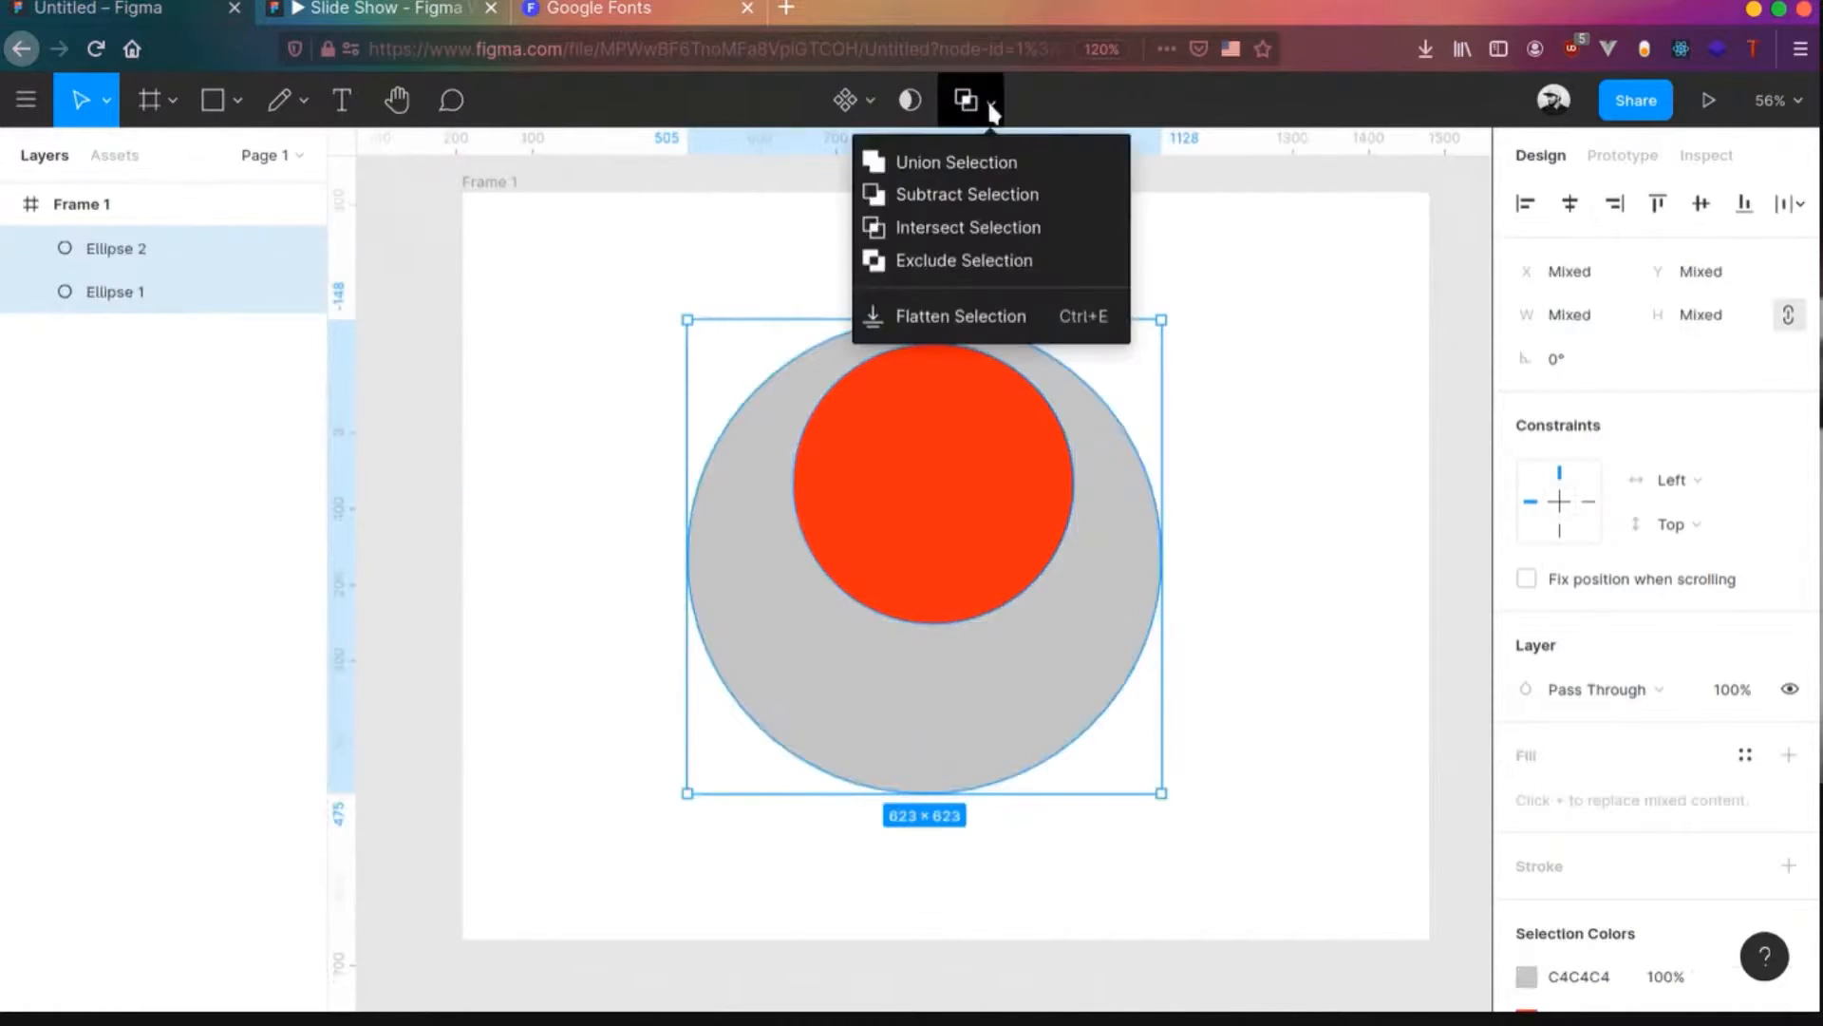
{"action": "left_click", "coordinate": [987, 271]}
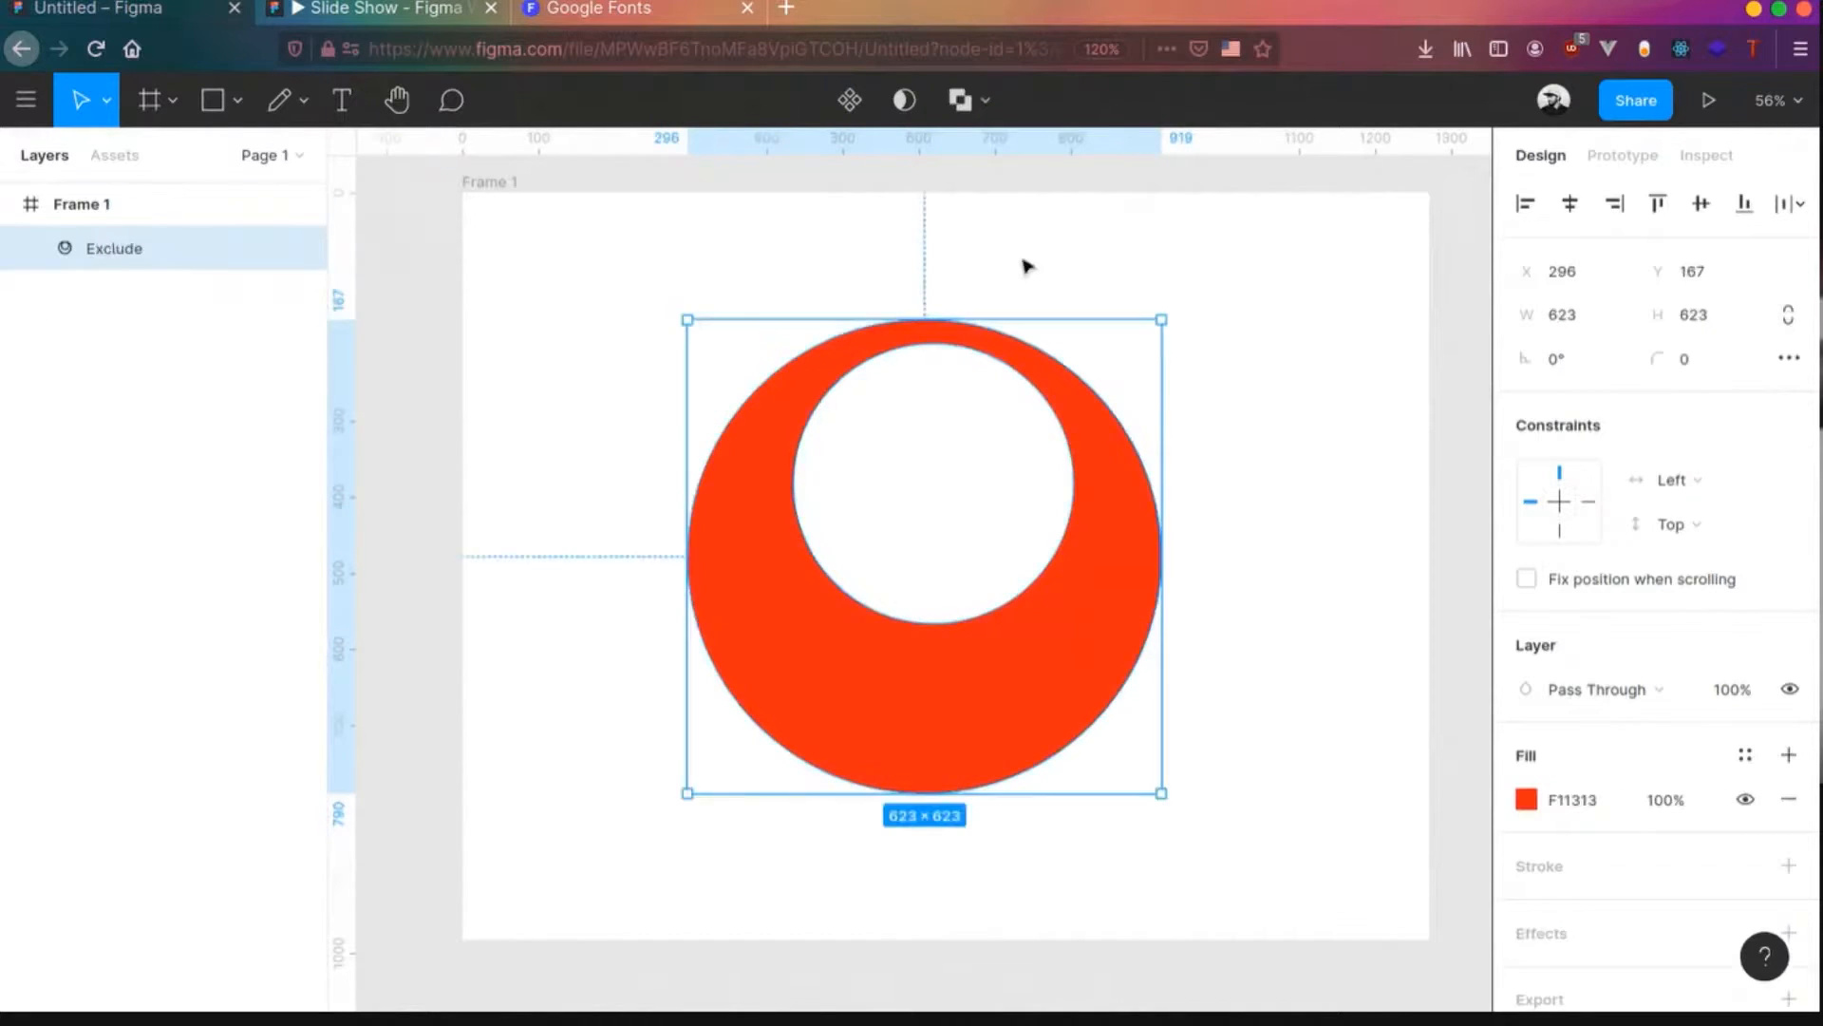
{"action": "left_click", "coordinate": [985, 113]}
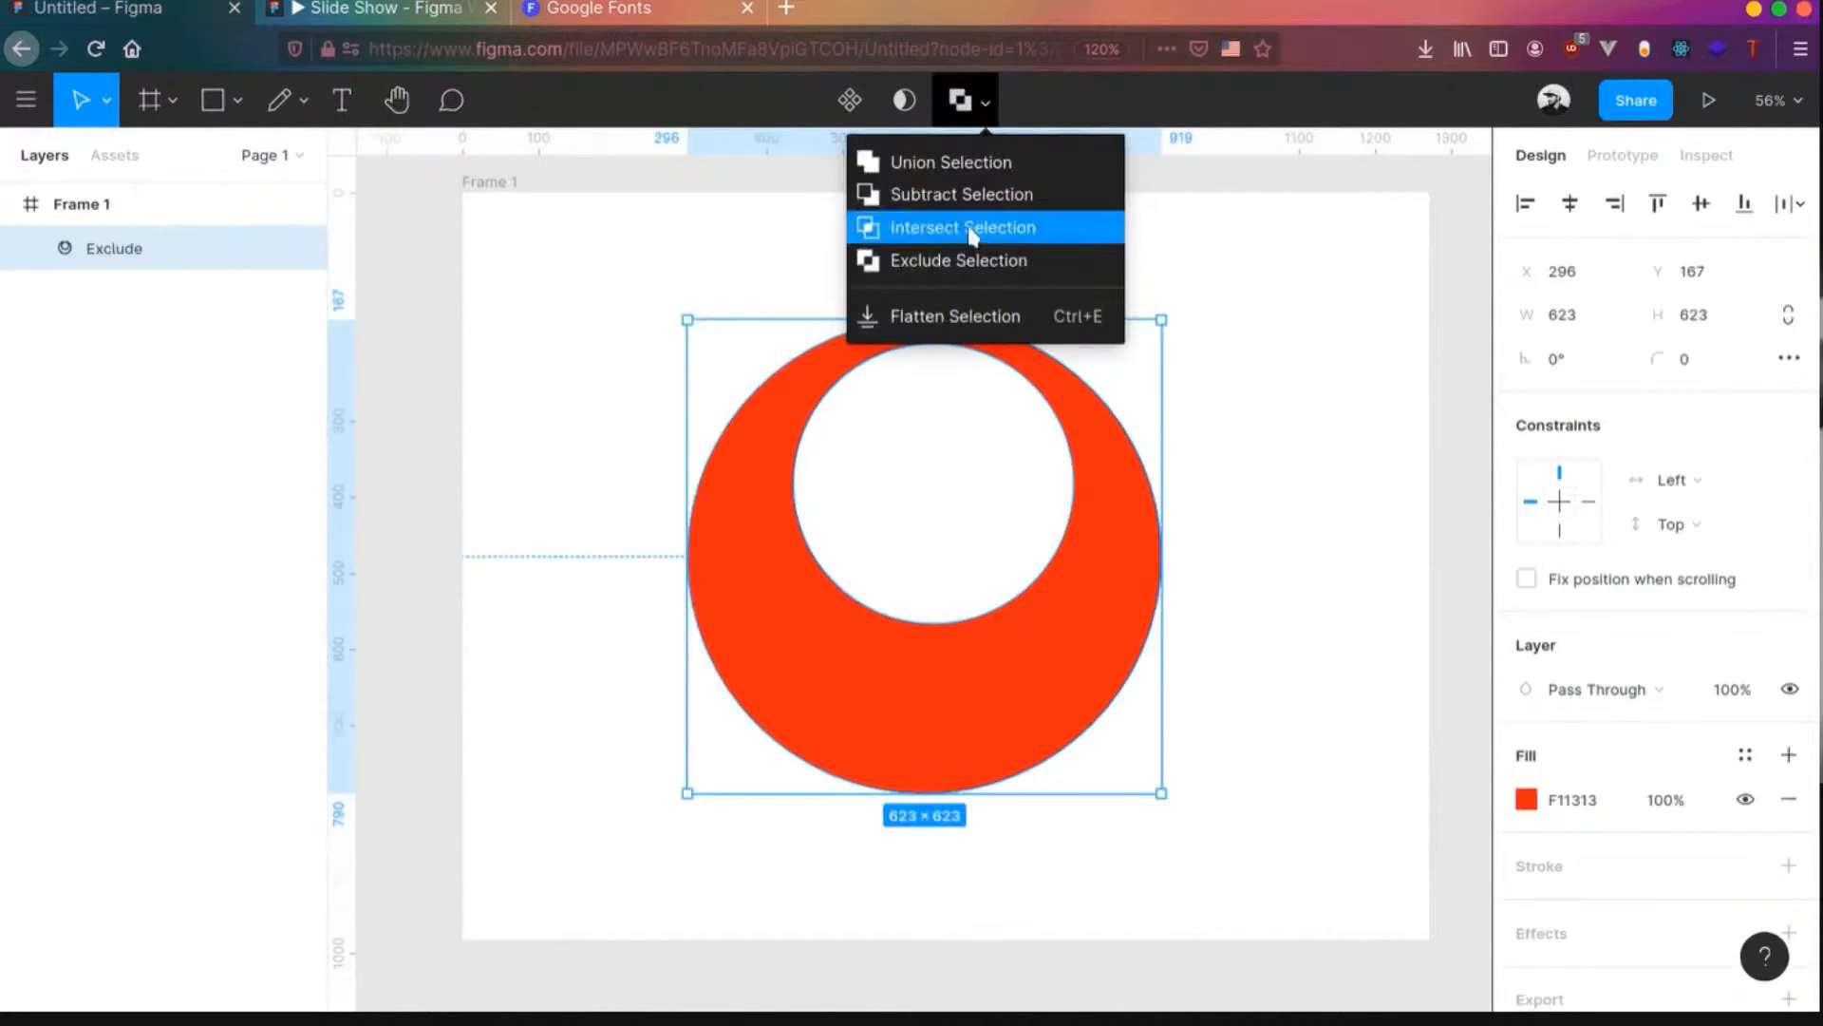
{"action": "left_click", "coordinate": [1248, 395]}
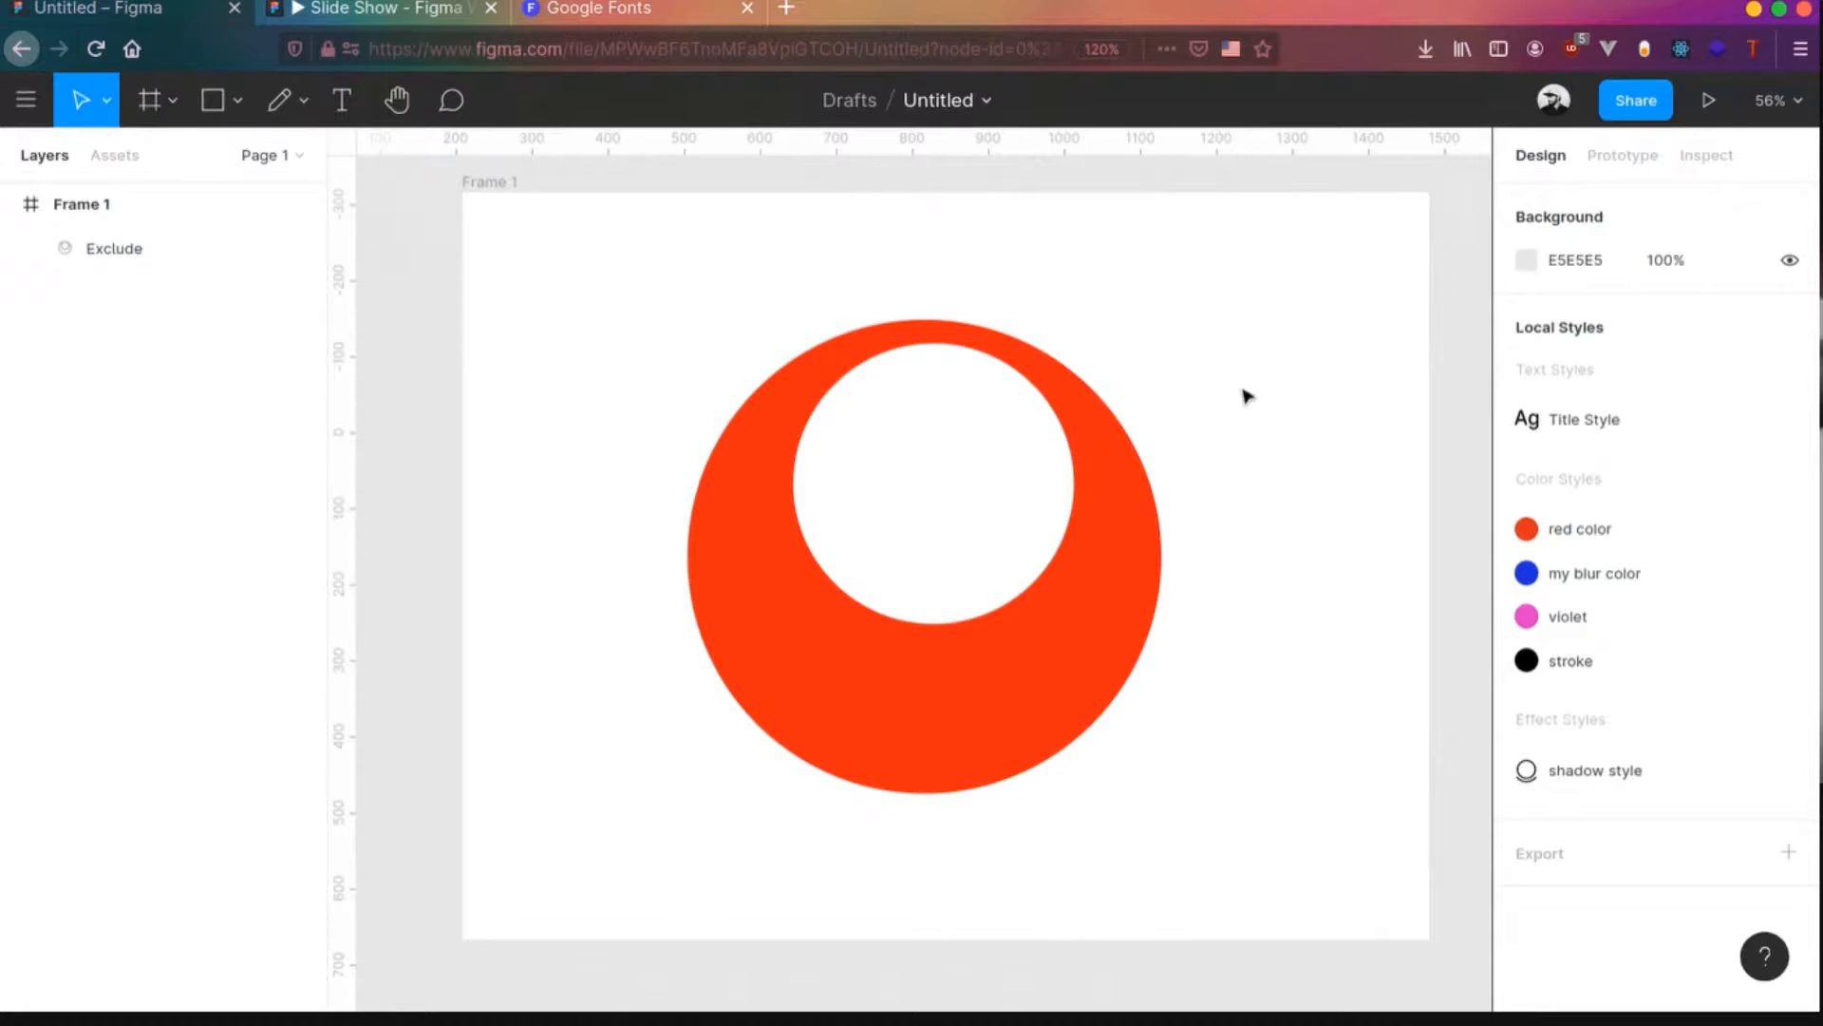
{"action": "key", "text": "ctrl+a"}
{"action": "key", "text": "ctrl+shift+g"}
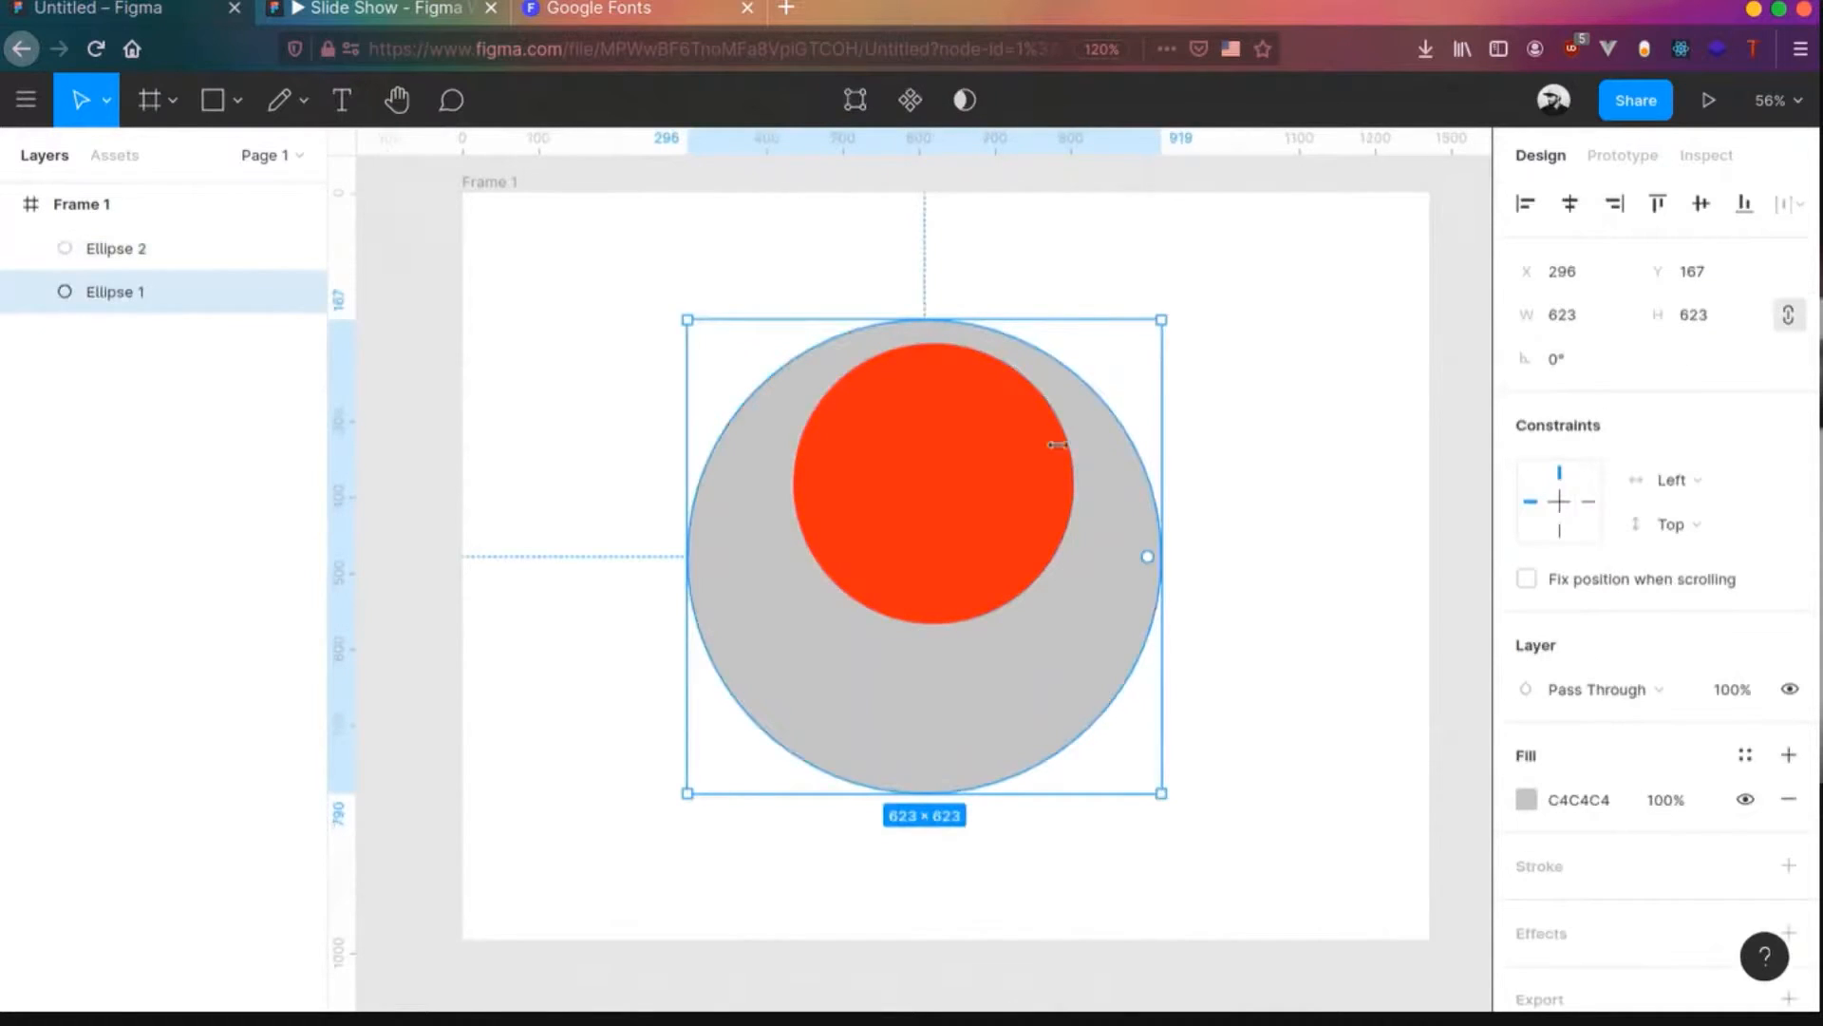
- Select both circles and delete them from Frame 1
{"action": "left_click", "coordinate": [945, 453]}
{"action": "left_click", "coordinate": [1157, 494], "text": "shift"}
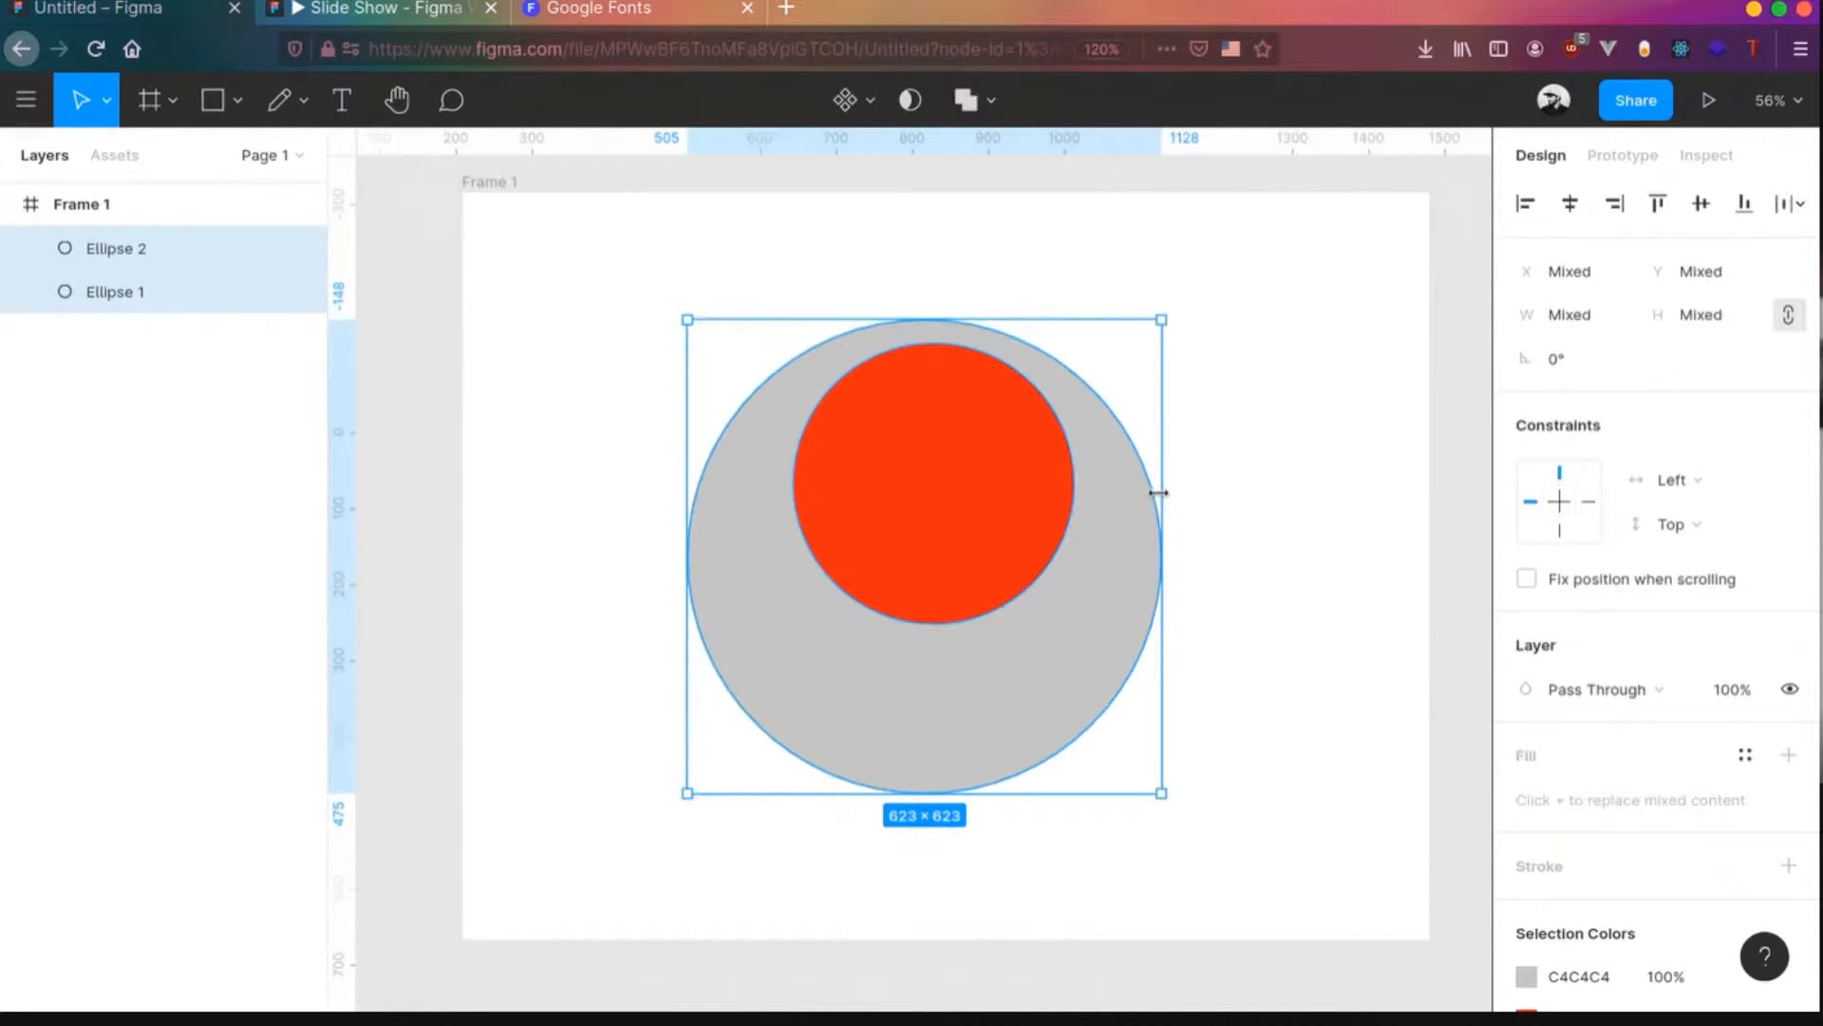
{"action": "key", "text": "Delete"}
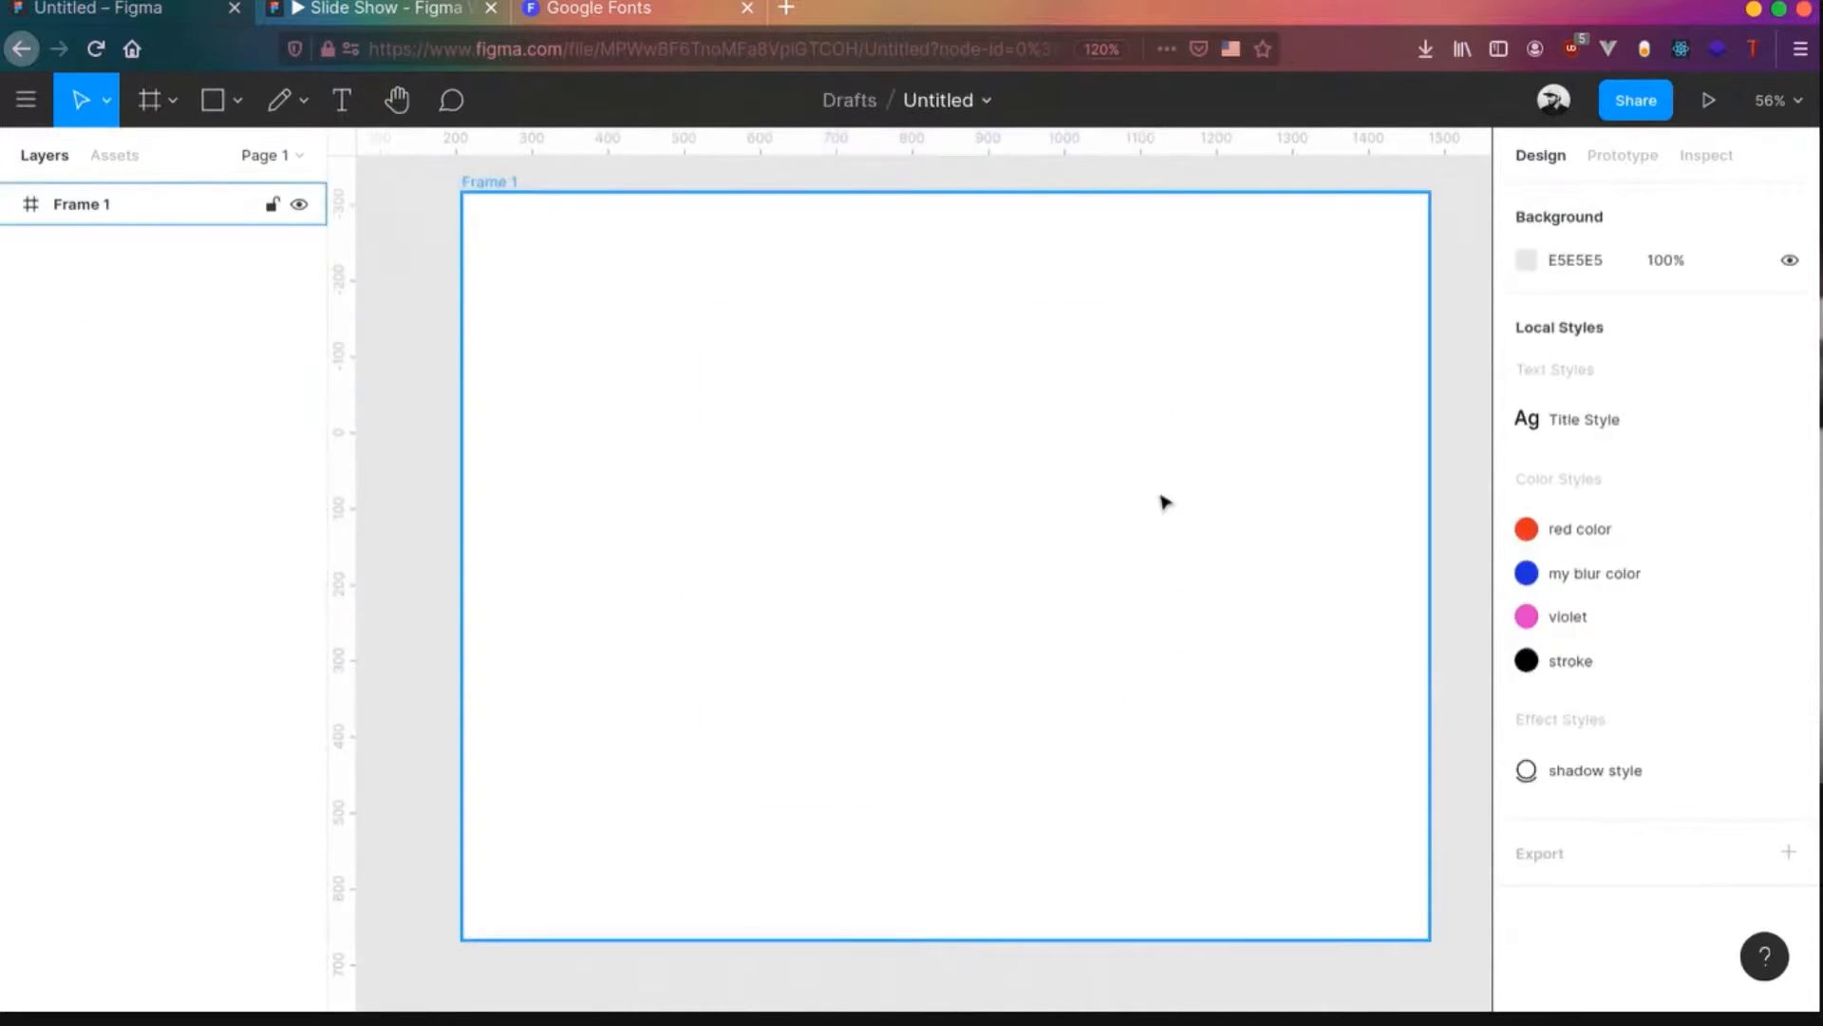
{"action": "key", "text": "alt"}
{"action": "key", "text": "alt"}
- Draw a rectangle about 718 × 203 in the upper part of Frame 1, at about X 210, Y 72
{"action": "left_click", "coordinate": [824, 370]}
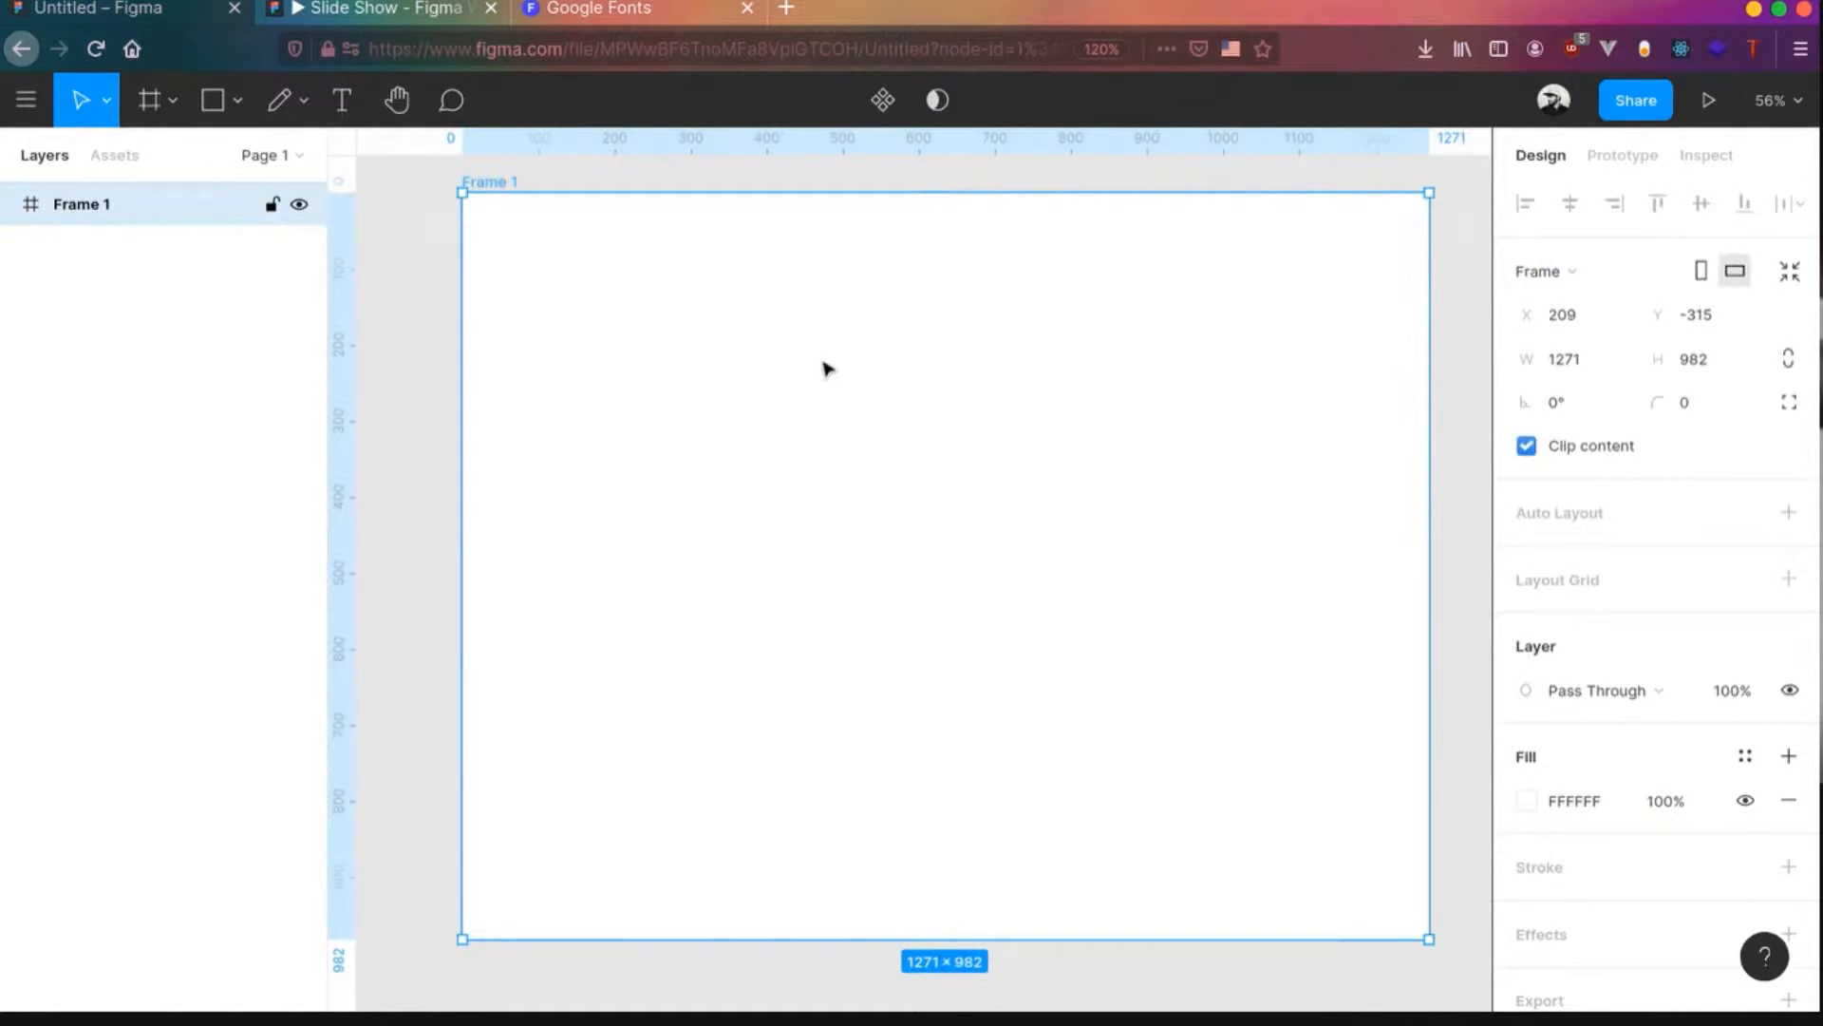
{"action": "key", "text": "r"}
{"action": "left_click_drag", "start_coordinate": [622, 247], "coordinate": [1169, 402]}
{"action": "left_click", "coordinate": [896, 472]}
{"action": "left_click", "coordinate": [887, 276]}
- Add a text layer reading "Button" on top of the grey rectangle, at about X 334, Y 133
{"action": "key", "text": "t"}
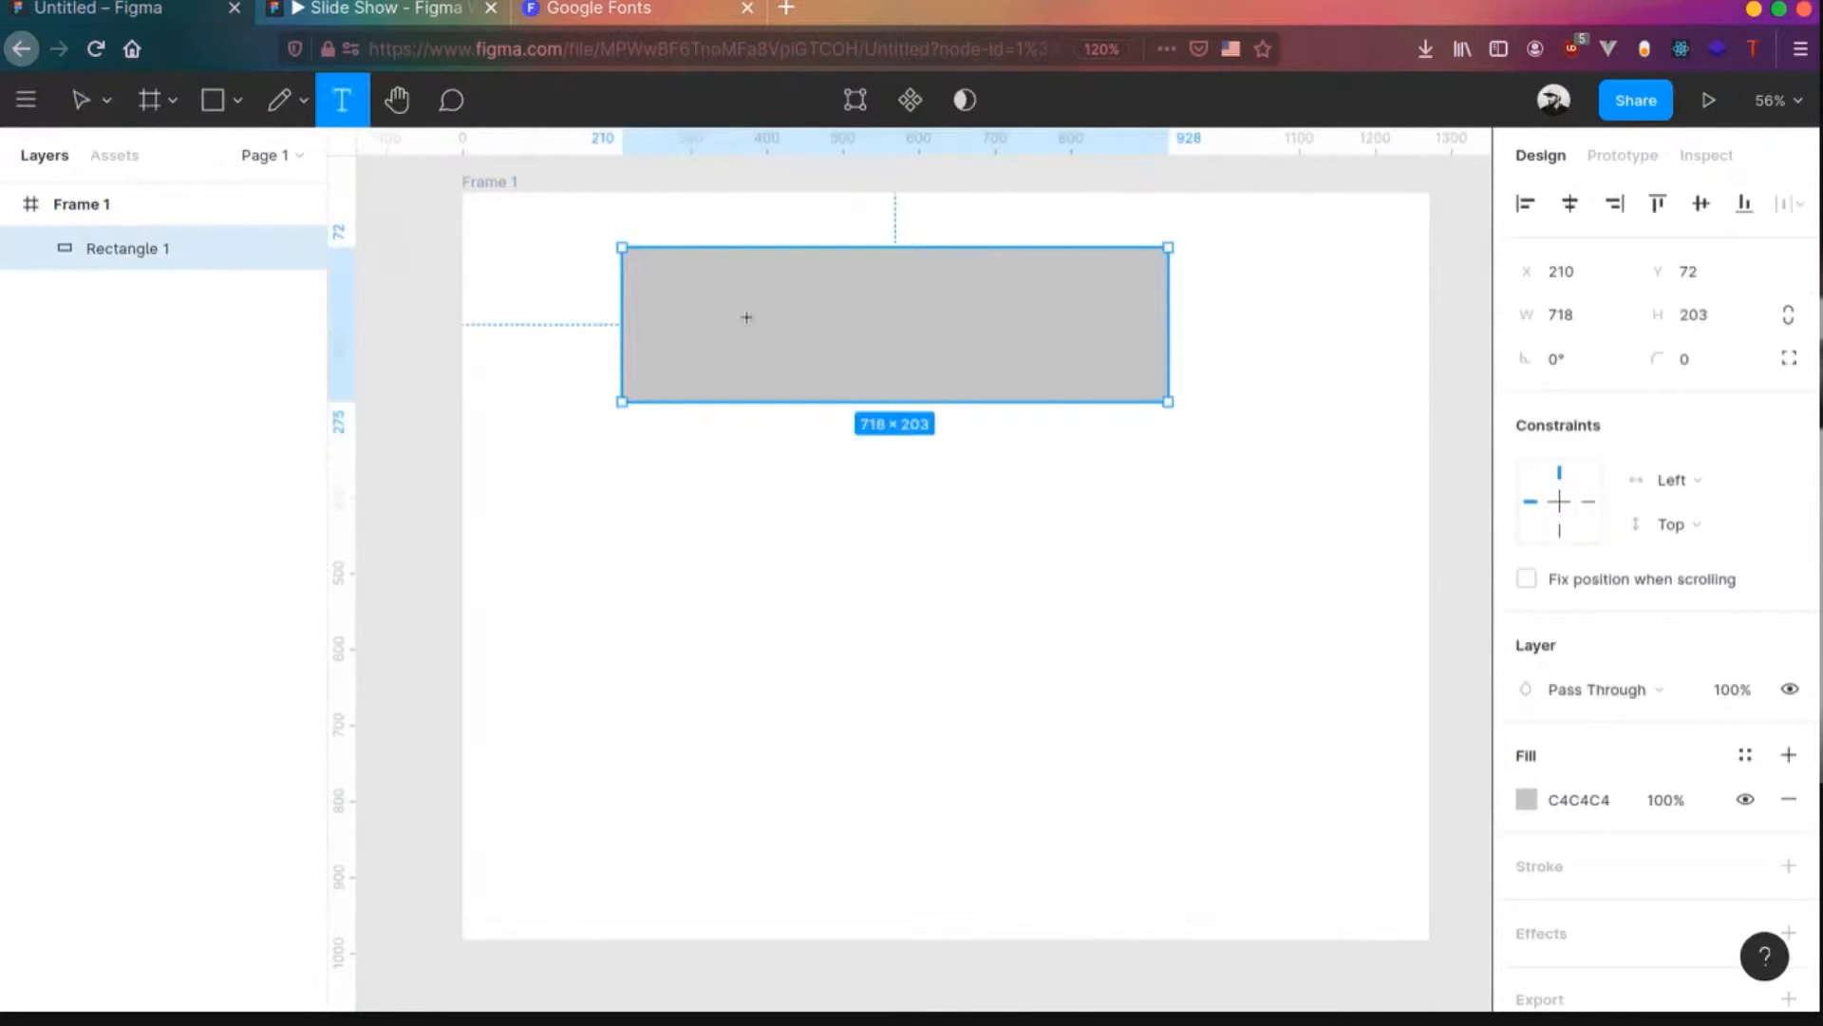
{"action": "left_click", "coordinate": [717, 295]}
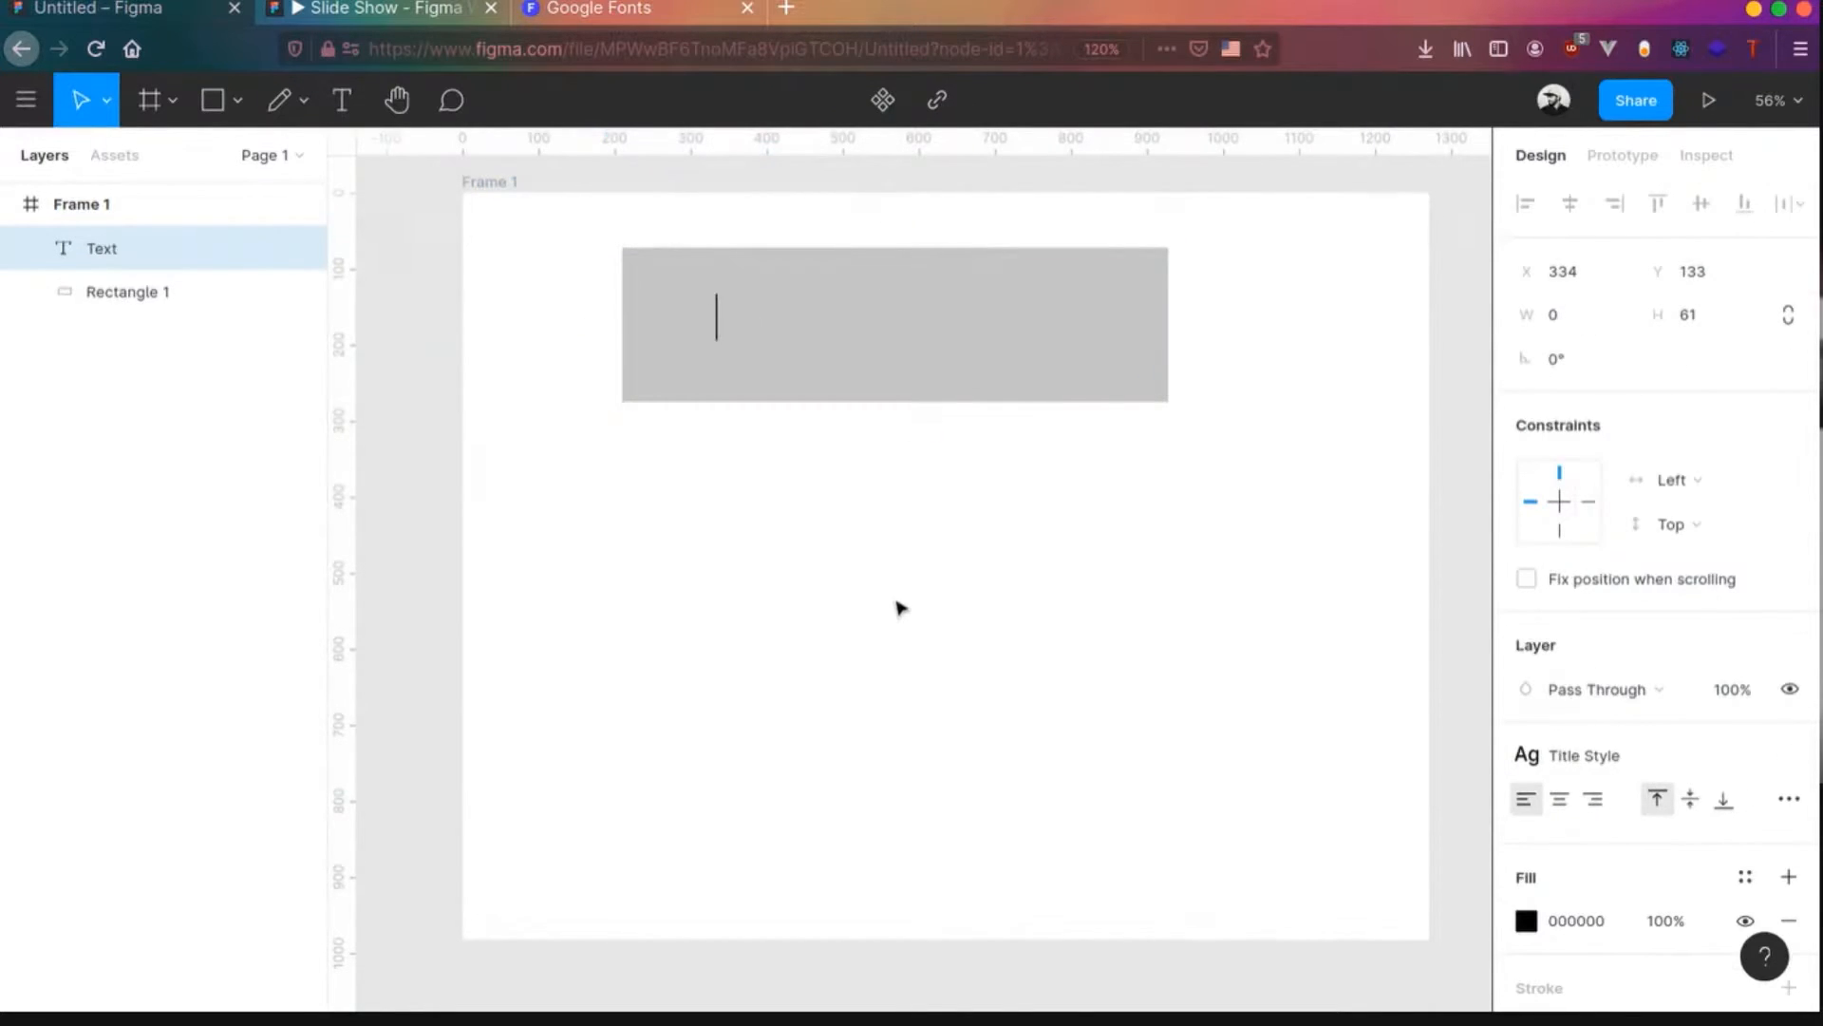
{"action": "type", "text": "Button"}
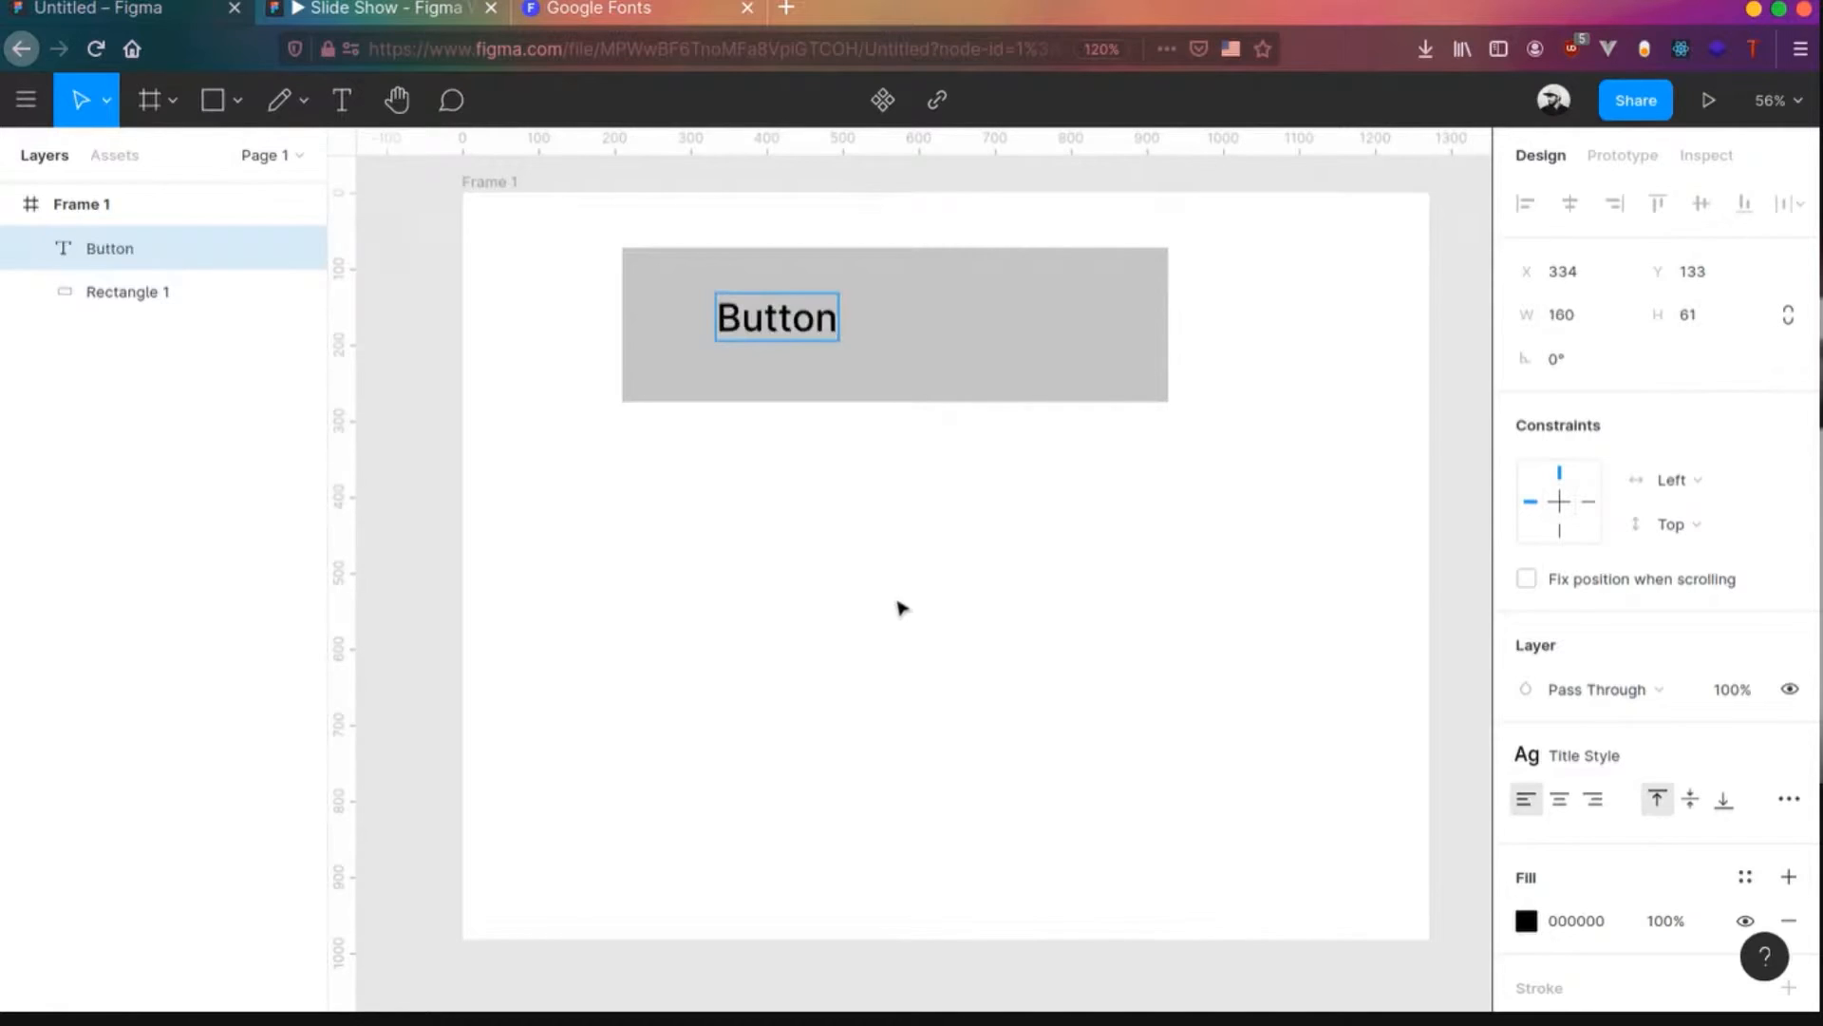
{"action": "key", "text": "Escape"}
- Align the Button text and the rectangle to each other's horizontal and vertical centers
{"action": "left_click", "coordinate": [960, 334], "text": "shift"}
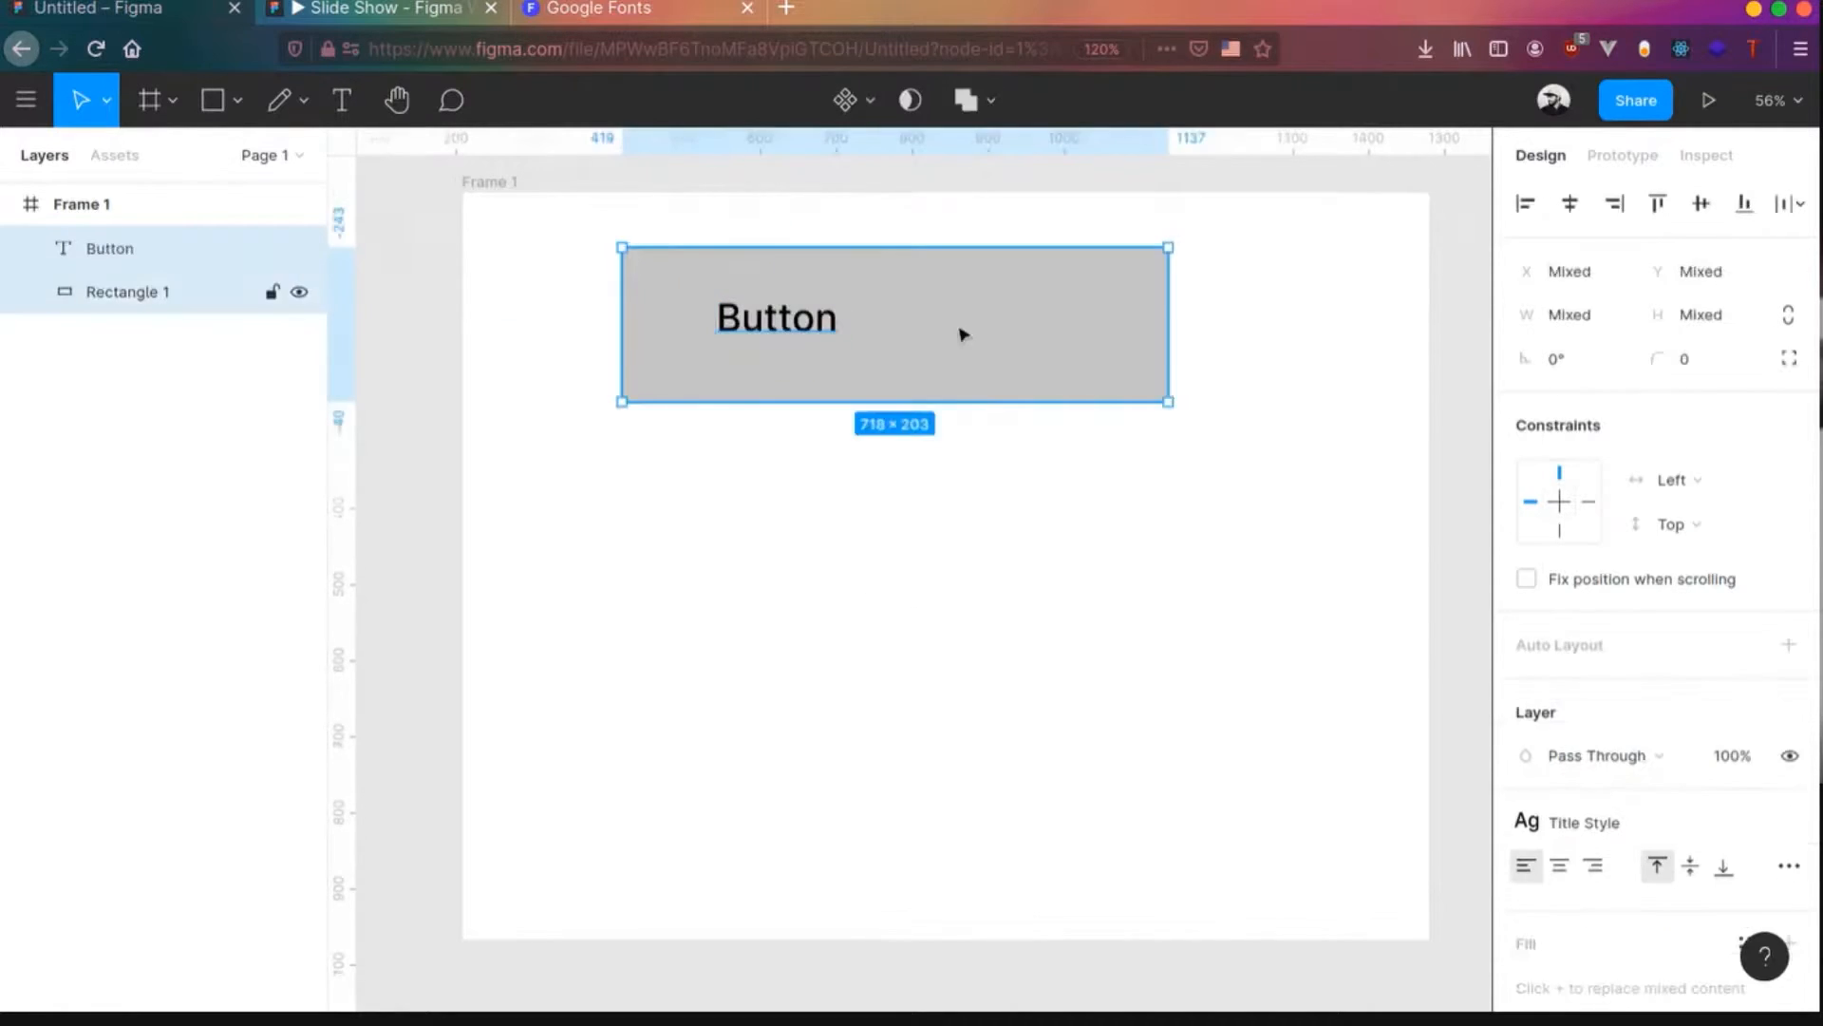
{"action": "left_click", "coordinate": [1569, 202]}
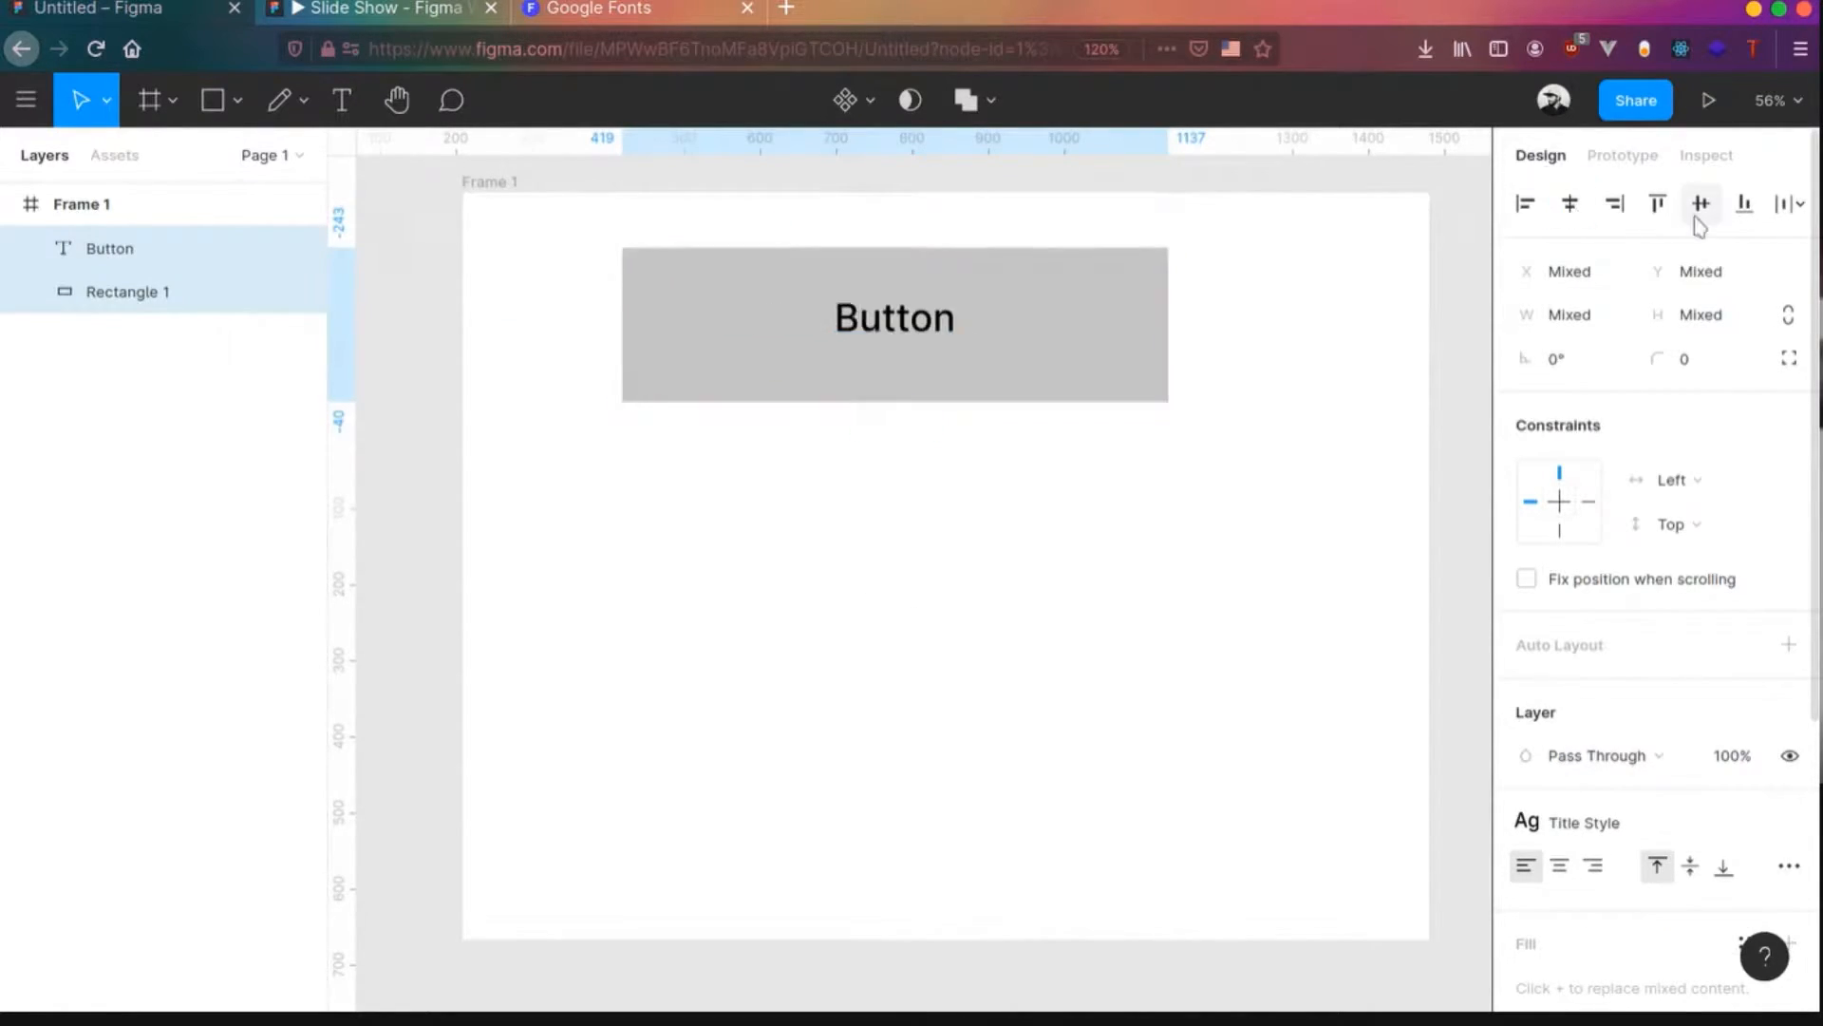
{"action": "left_click", "coordinate": [1700, 203]}
- Fill the rectangle behind the Button text with red D70909
{"action": "left_click", "coordinate": [1038, 315]}
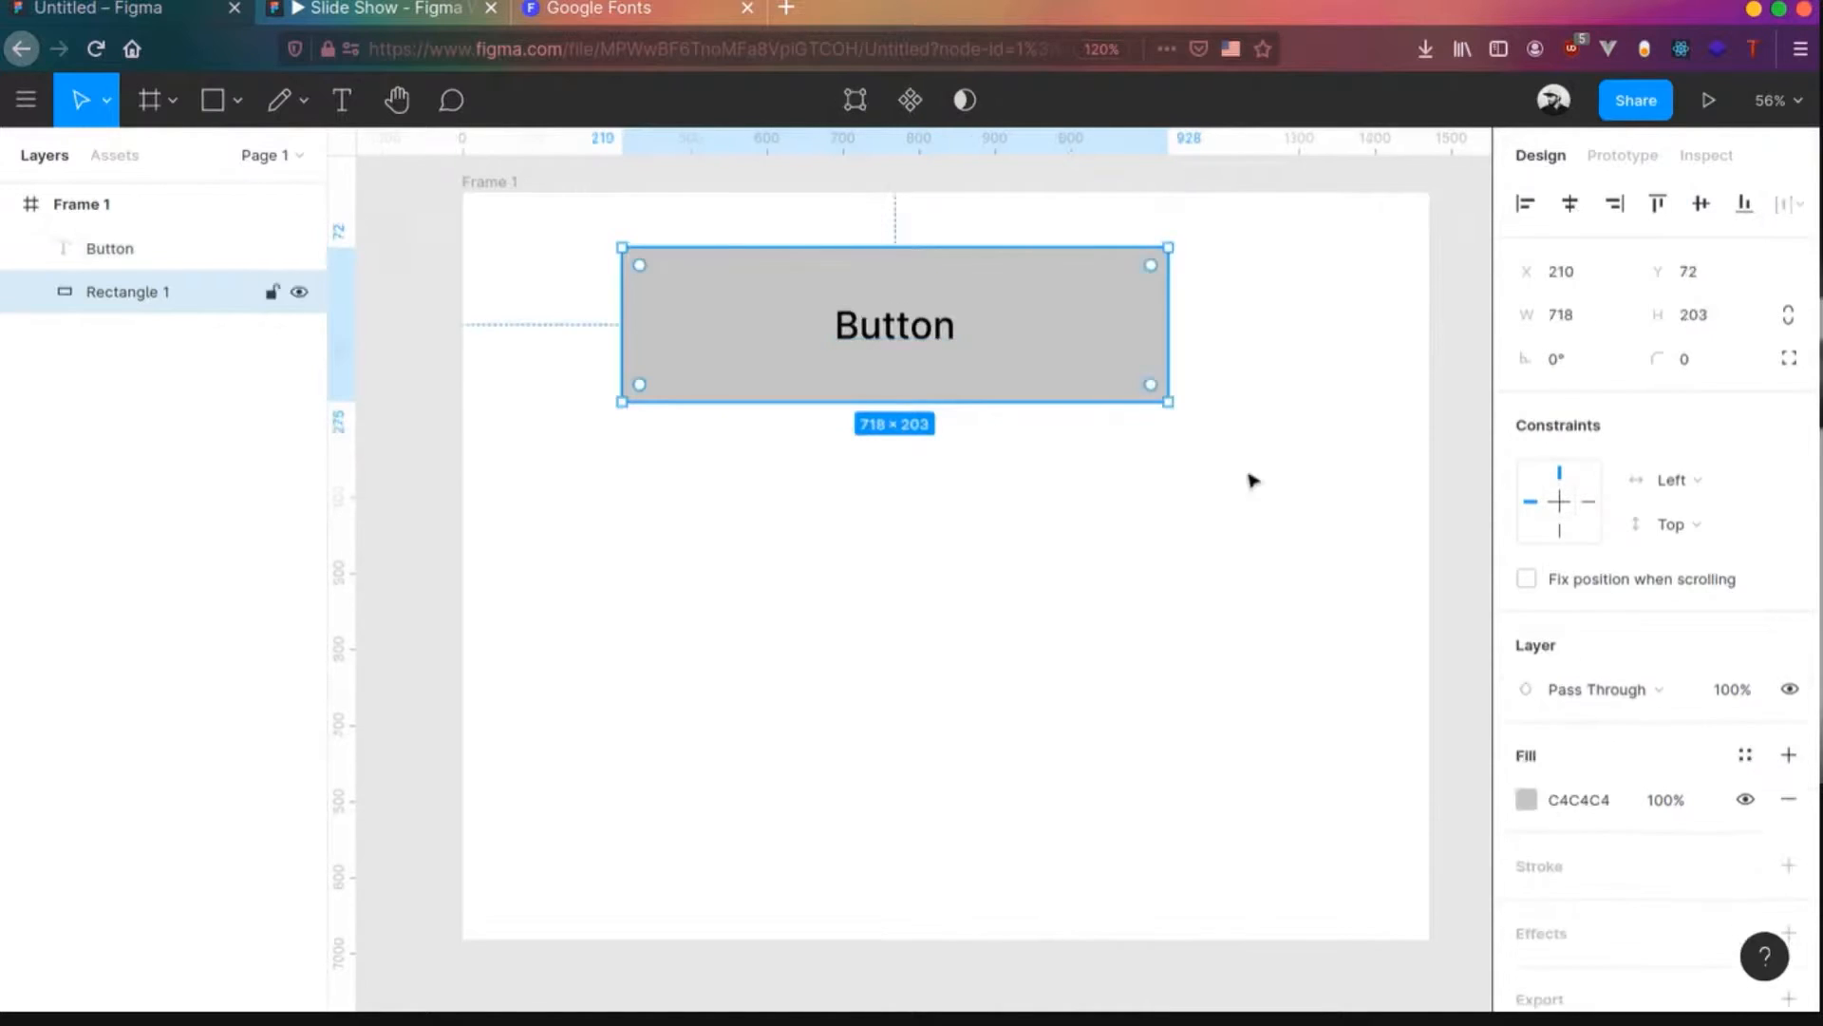
{"action": "left_click", "coordinate": [1524, 797]}
{"action": "left_click", "coordinate": [1480, 380]}
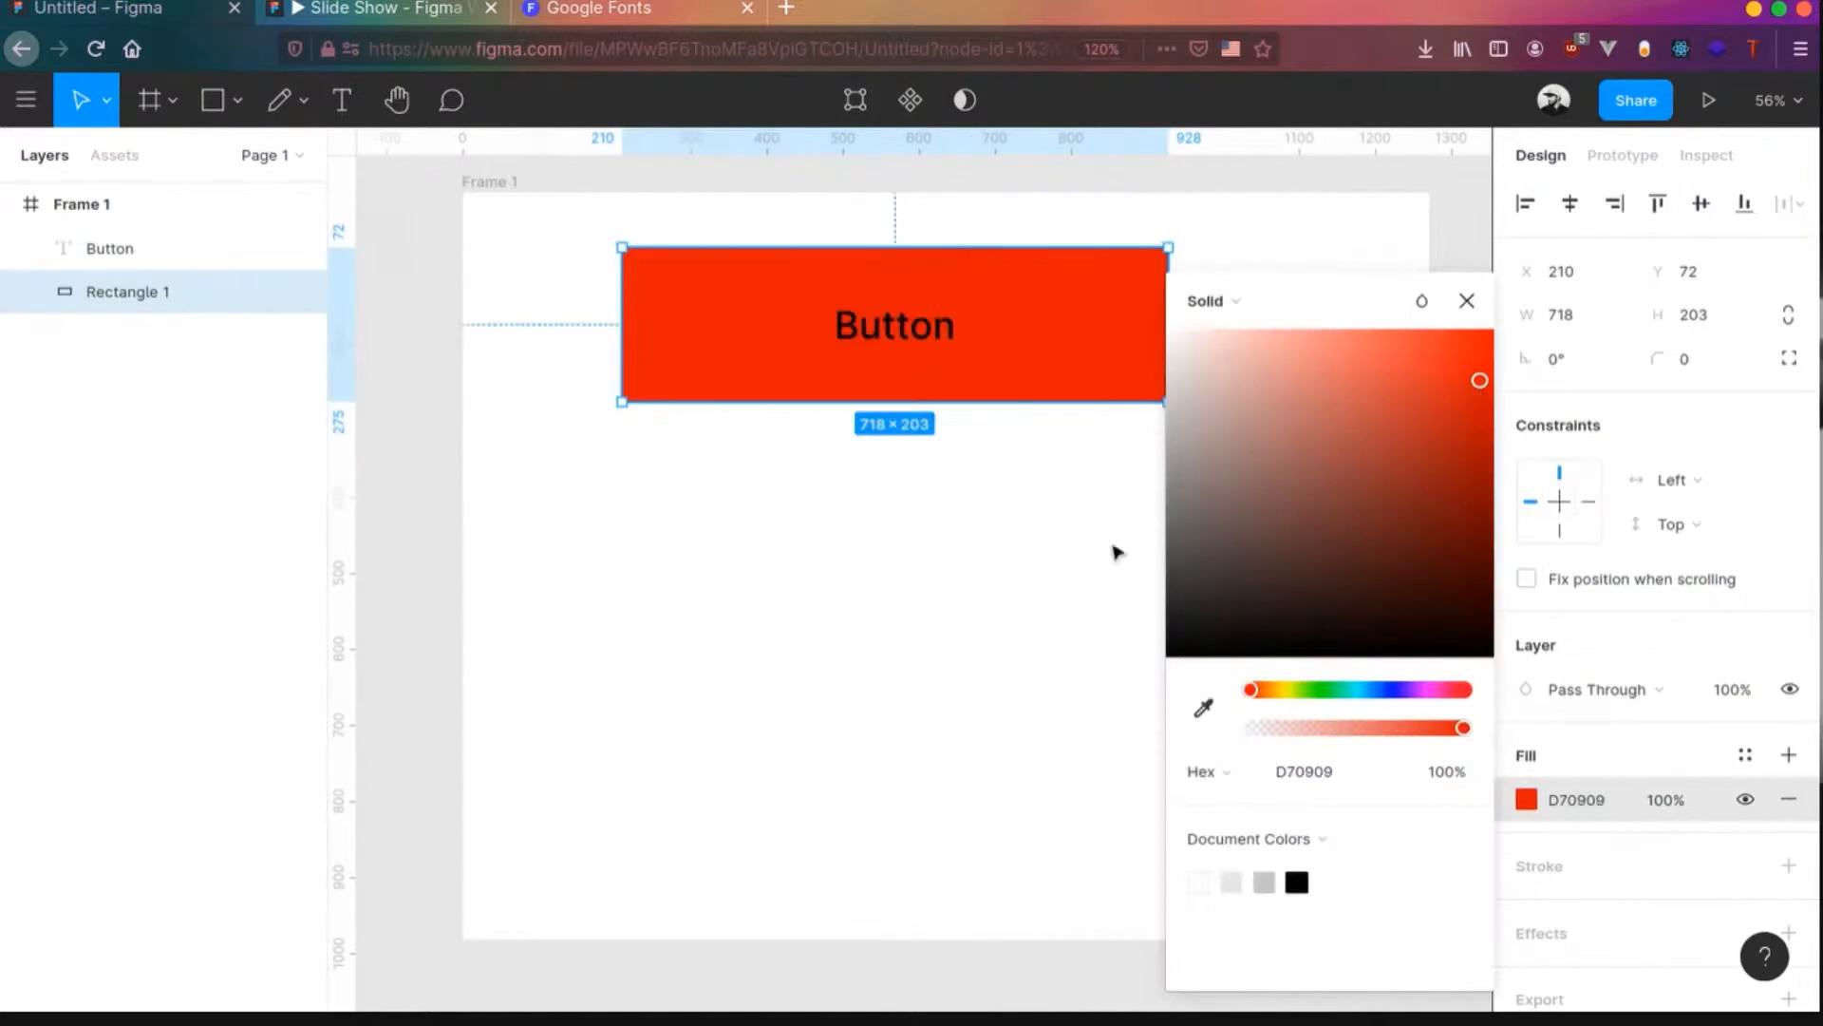
- Fill the Button text with white FFFFFF and narrow the red rectangle around it, keeping it centered on the text
{"action": "left_click", "coordinate": [294, 248]}
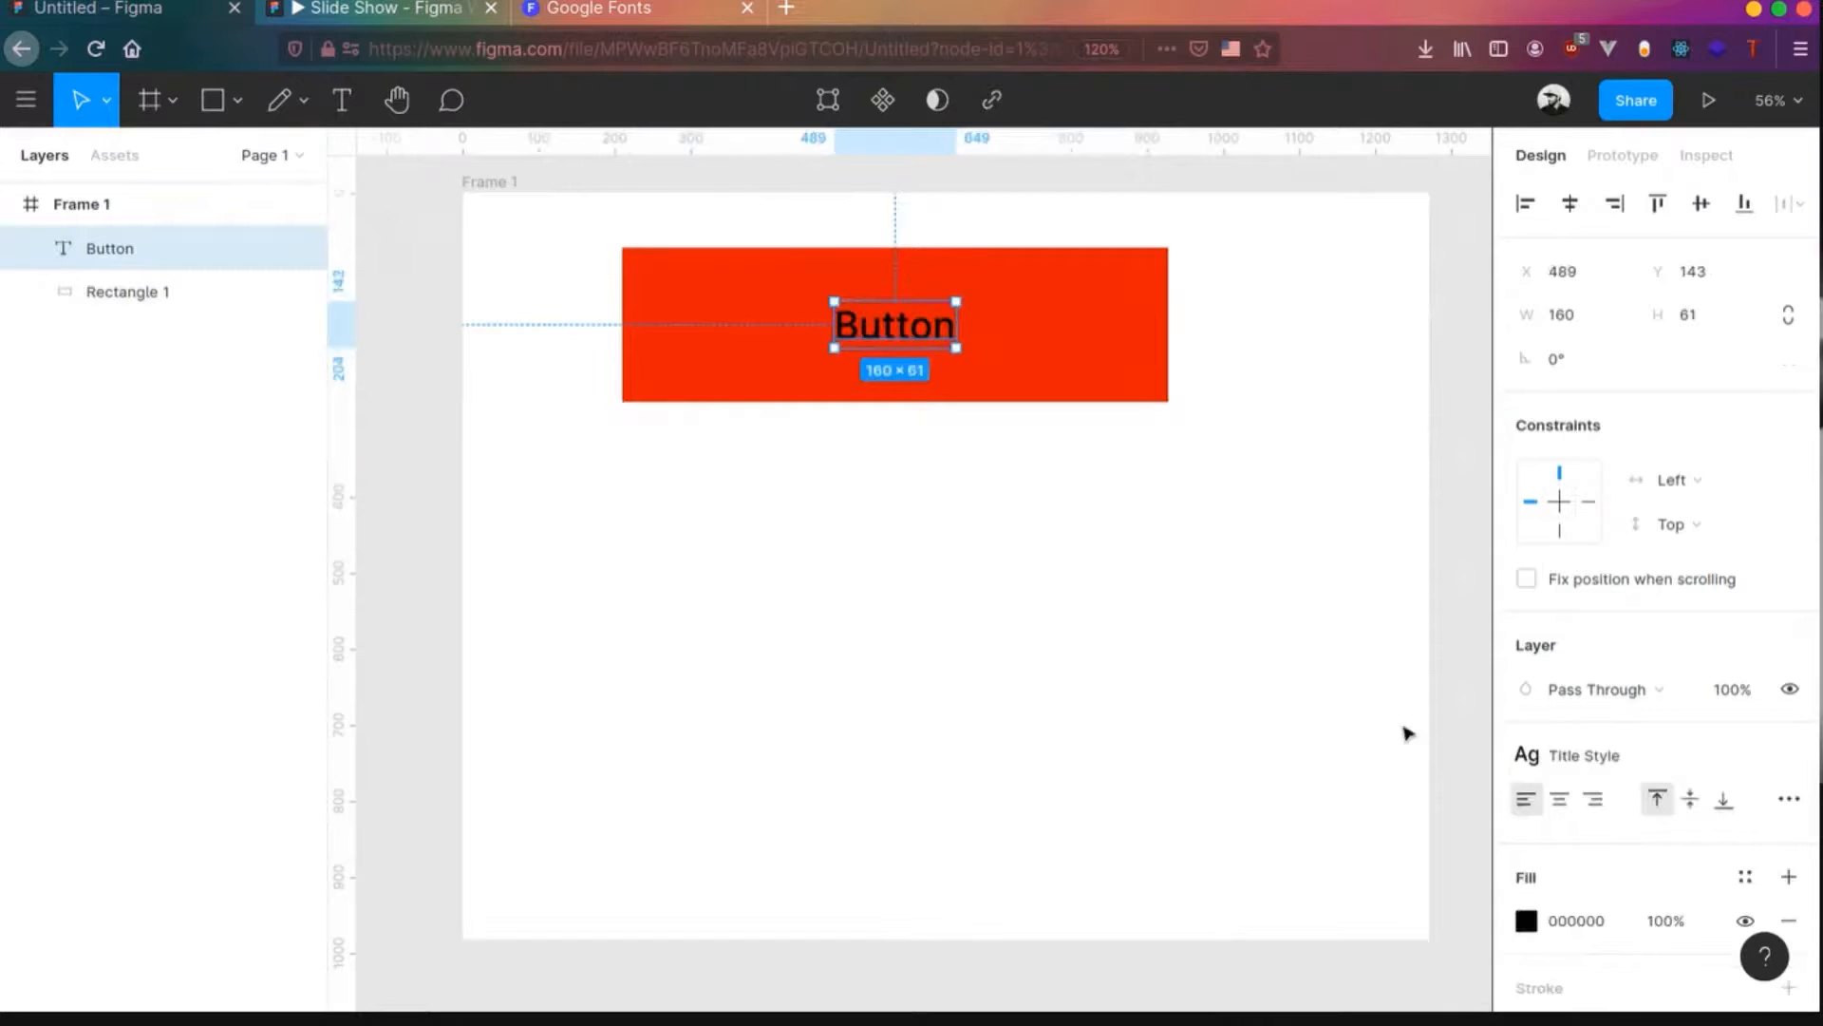
{"action": "left_click", "coordinate": [1526, 920]}
{"action": "left_click_drag", "start_coordinate": [1315, 543], "coordinate": [979, 306]}
{"action": "left_click", "coordinate": [1025, 562]}
{"action": "left_click", "coordinate": [1139, 305]}
- Append "sodmosmdosmd" to the Button text to test a longer label, and undo the addition
{"action": "left_click", "coordinate": [911, 325]}
{"action": "double_click", "coordinate": [926, 325]}
{"action": "key", "text": "Right"}
{"action": "type", "text": "sodmosmdosmd"}
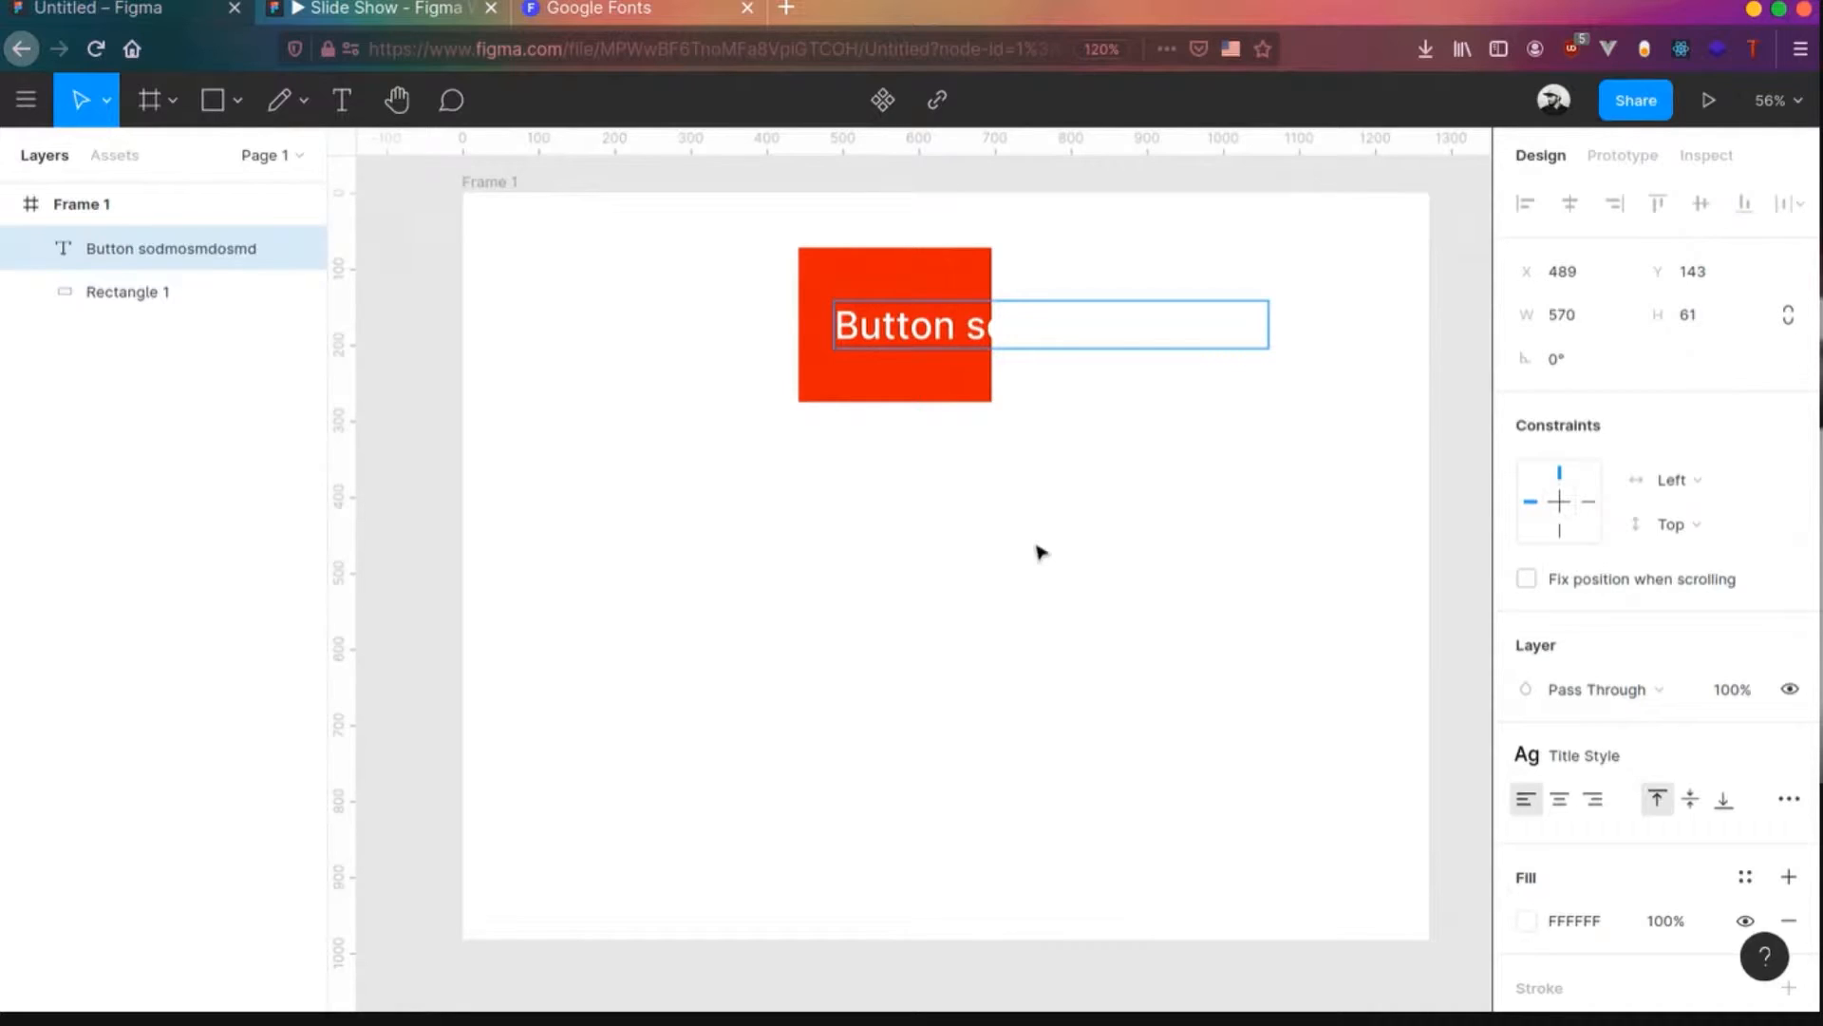
{"action": "key", "text": "ctrl+z"}
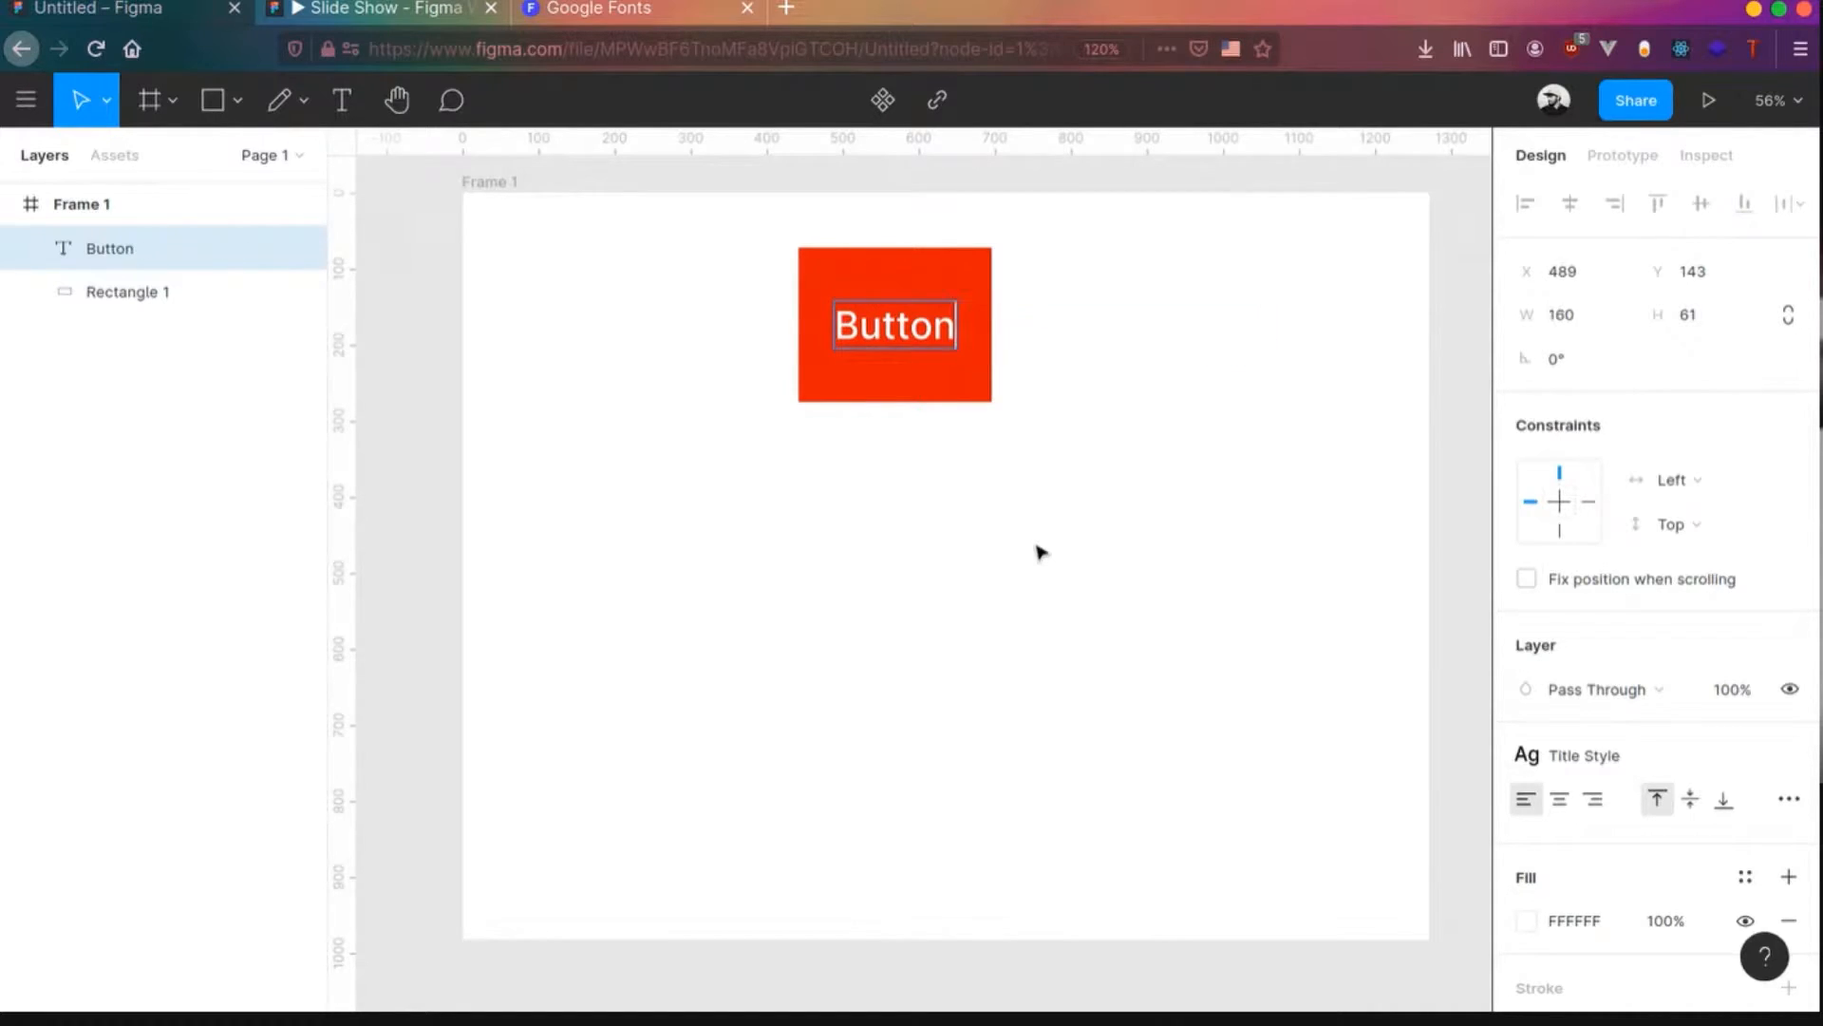
{"action": "key", "text": "Escape"}
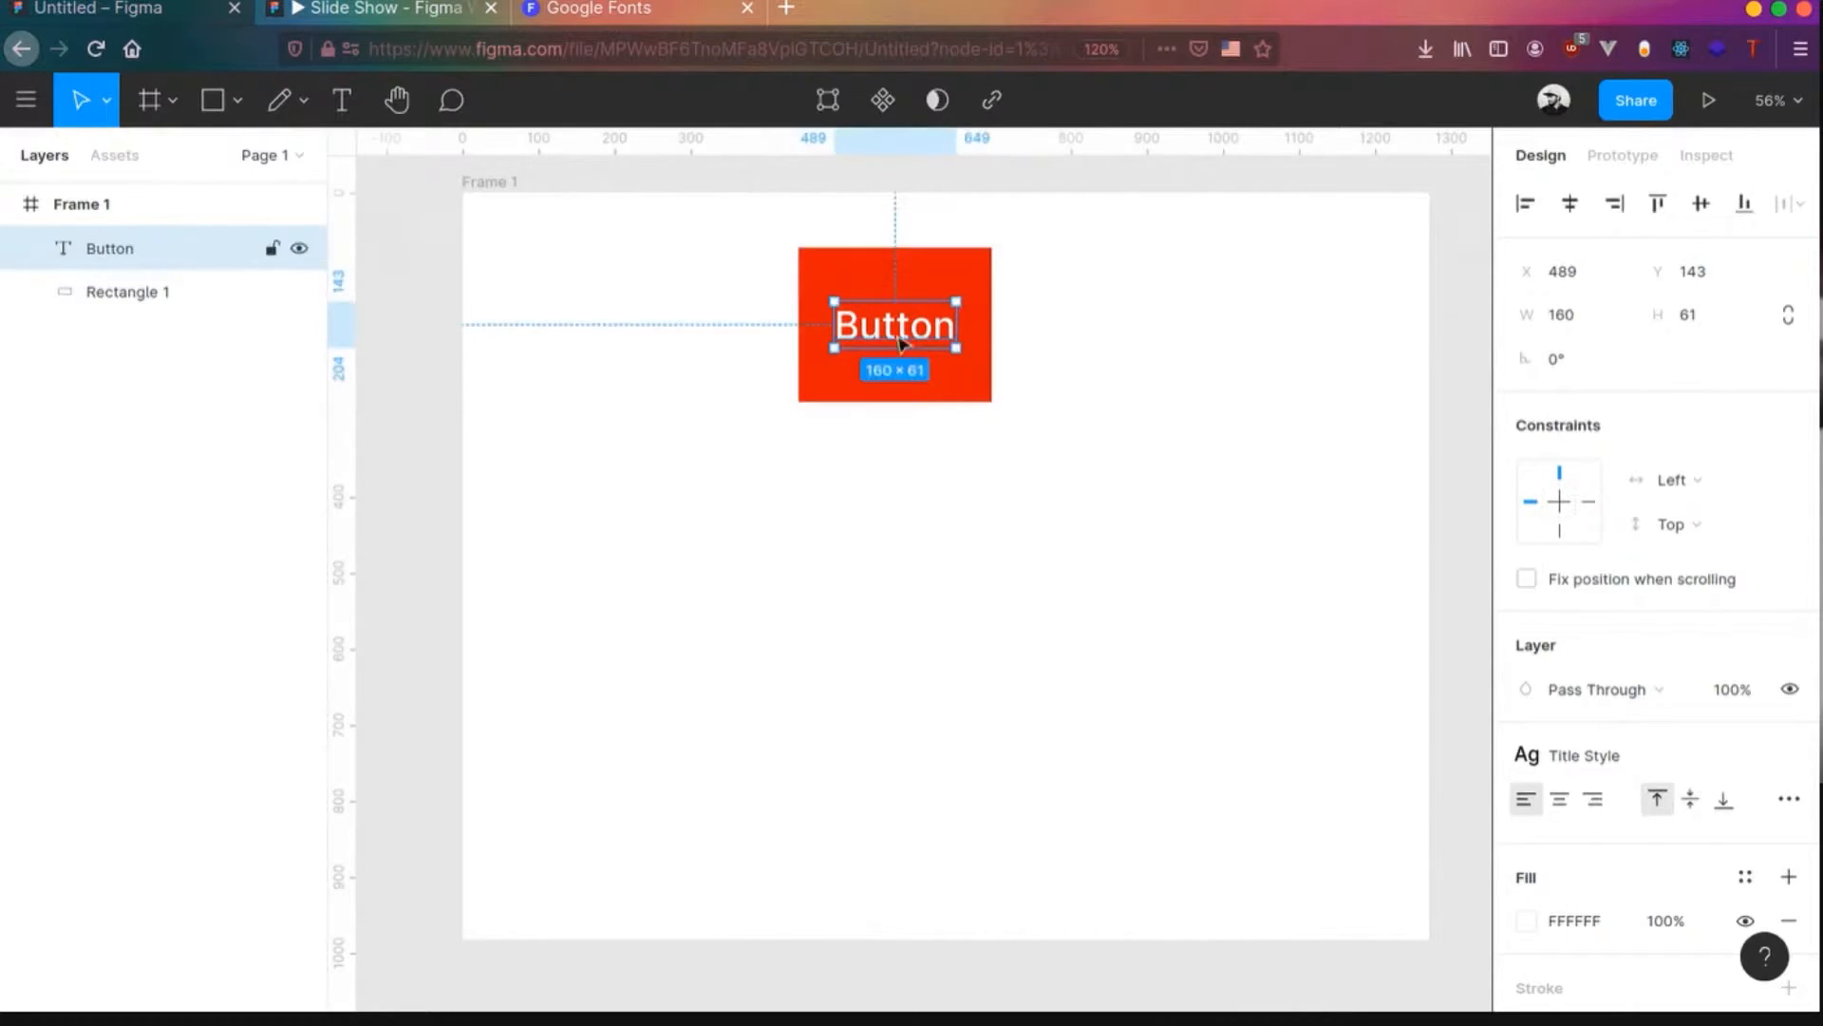
- Combine the Button text and the red rectangle into one auto layout frame
{"action": "left_click", "coordinate": [920, 389]}
{"action": "left_click", "coordinate": [917, 344], "text": "shift"}
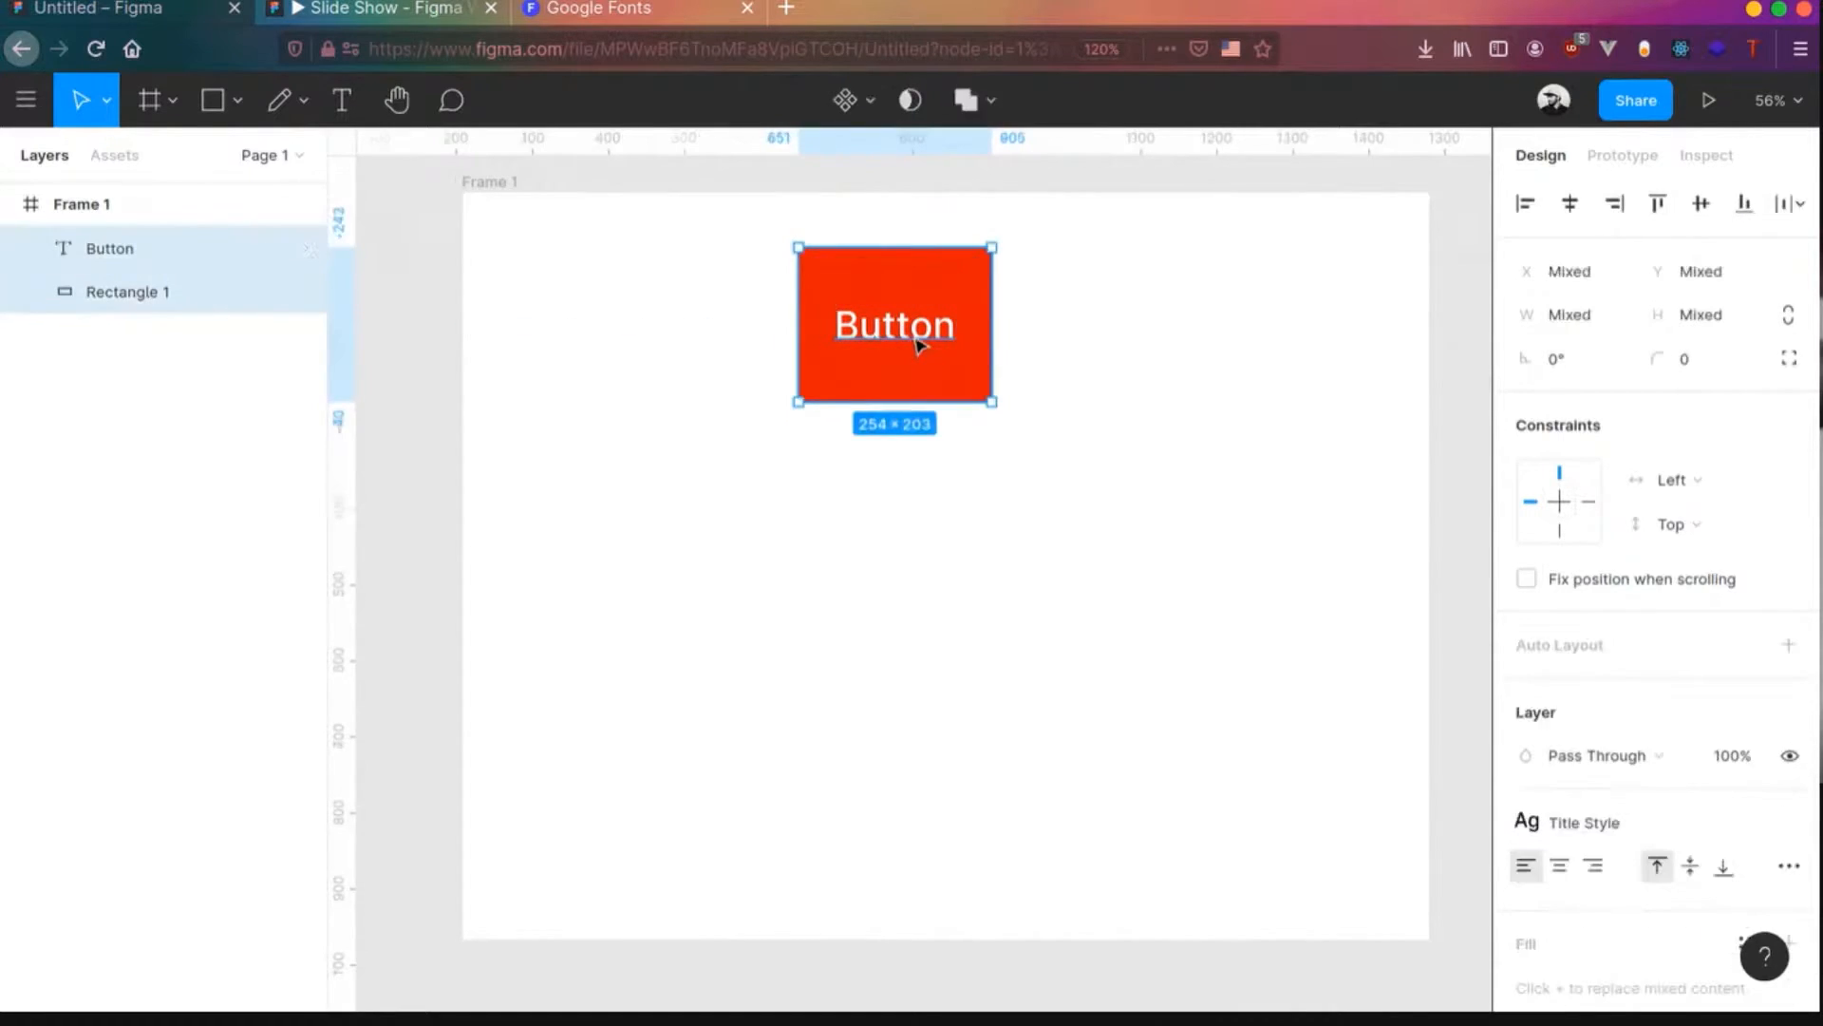
{"action": "right_click", "coordinate": [917, 344]}
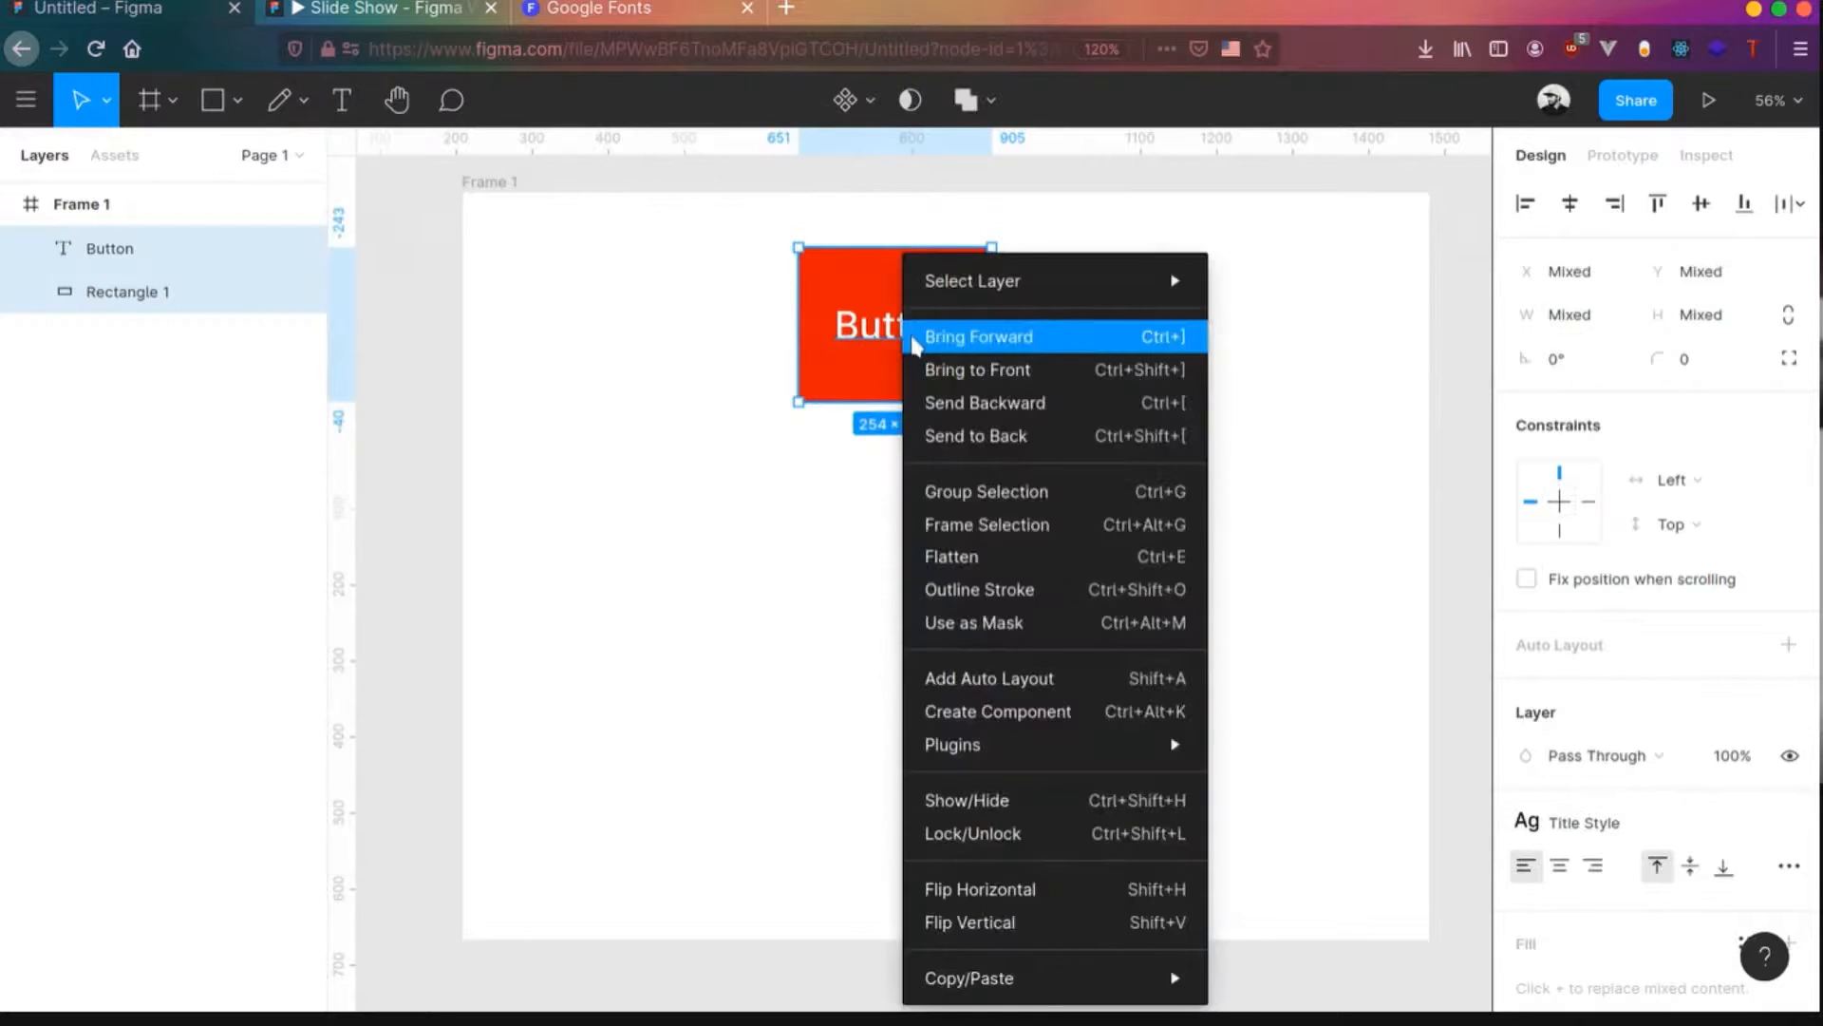
{"action": "left_click", "coordinate": [975, 680]}
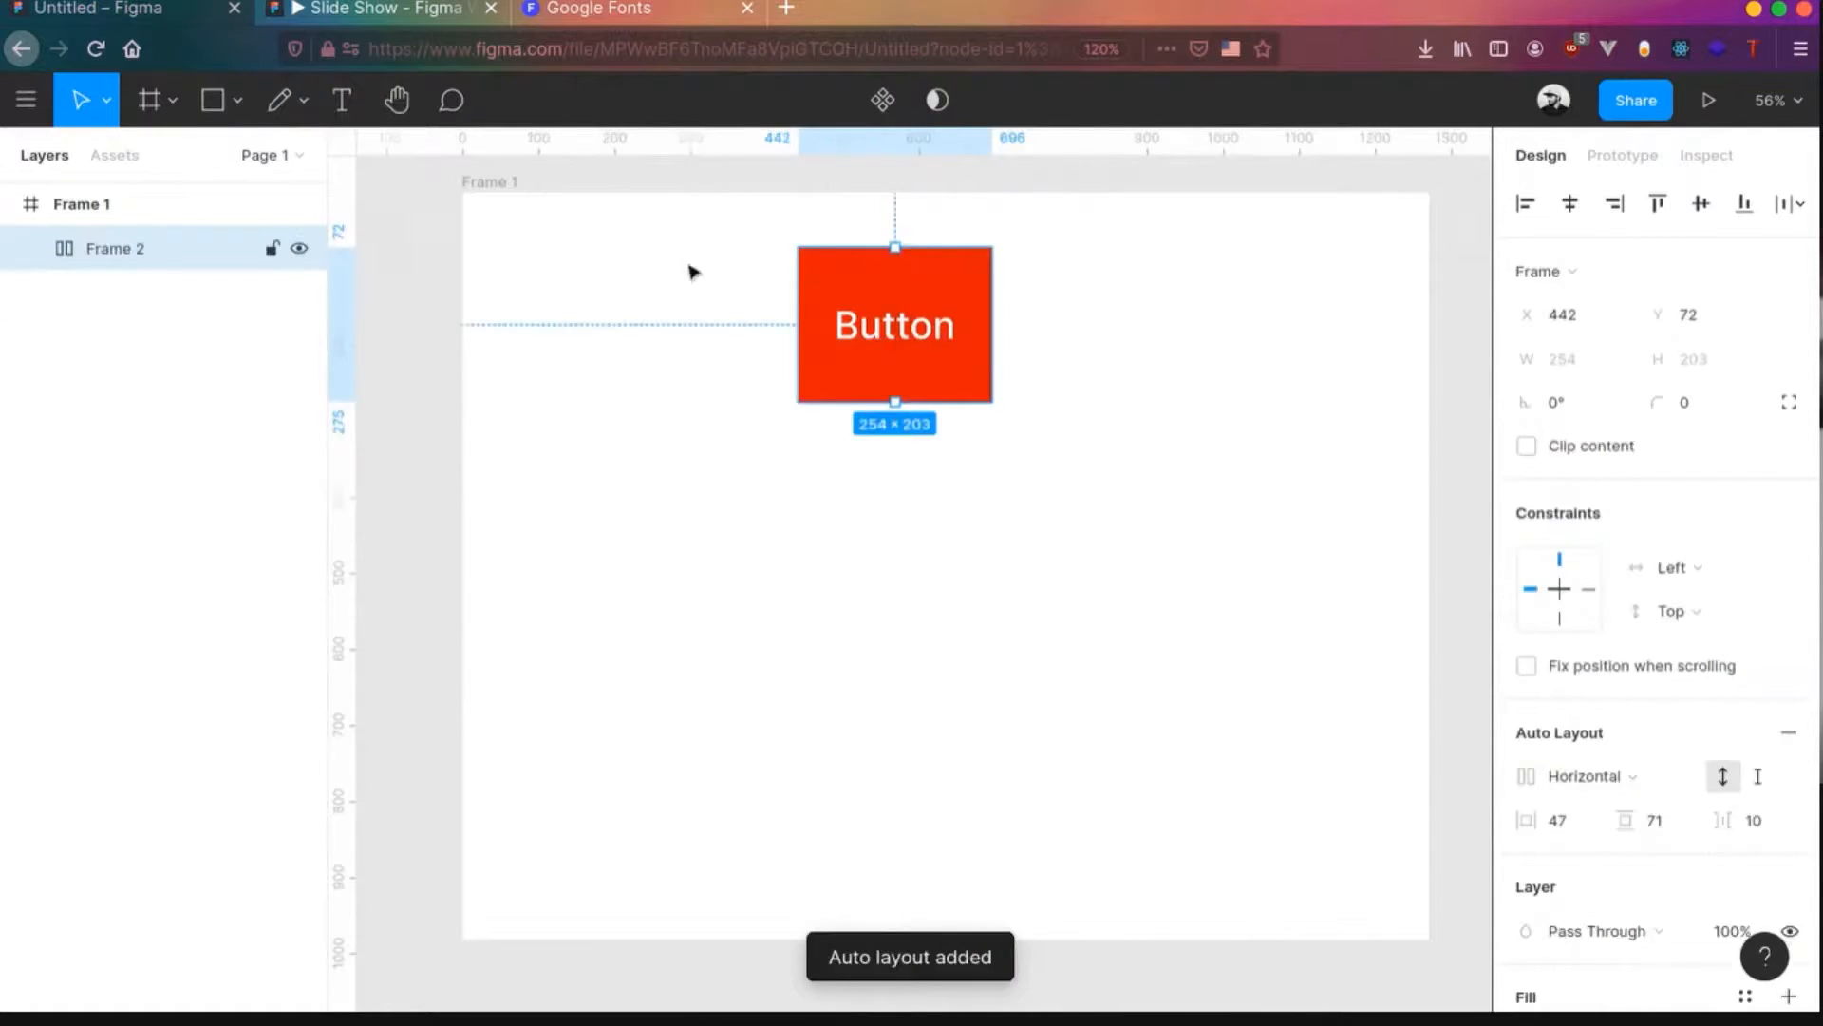
- Append " skdjskjdlsjdskdj" to the Button text to test how the auto layout frame adapts to a longer label
{"action": "double_click", "coordinate": [921, 340]}
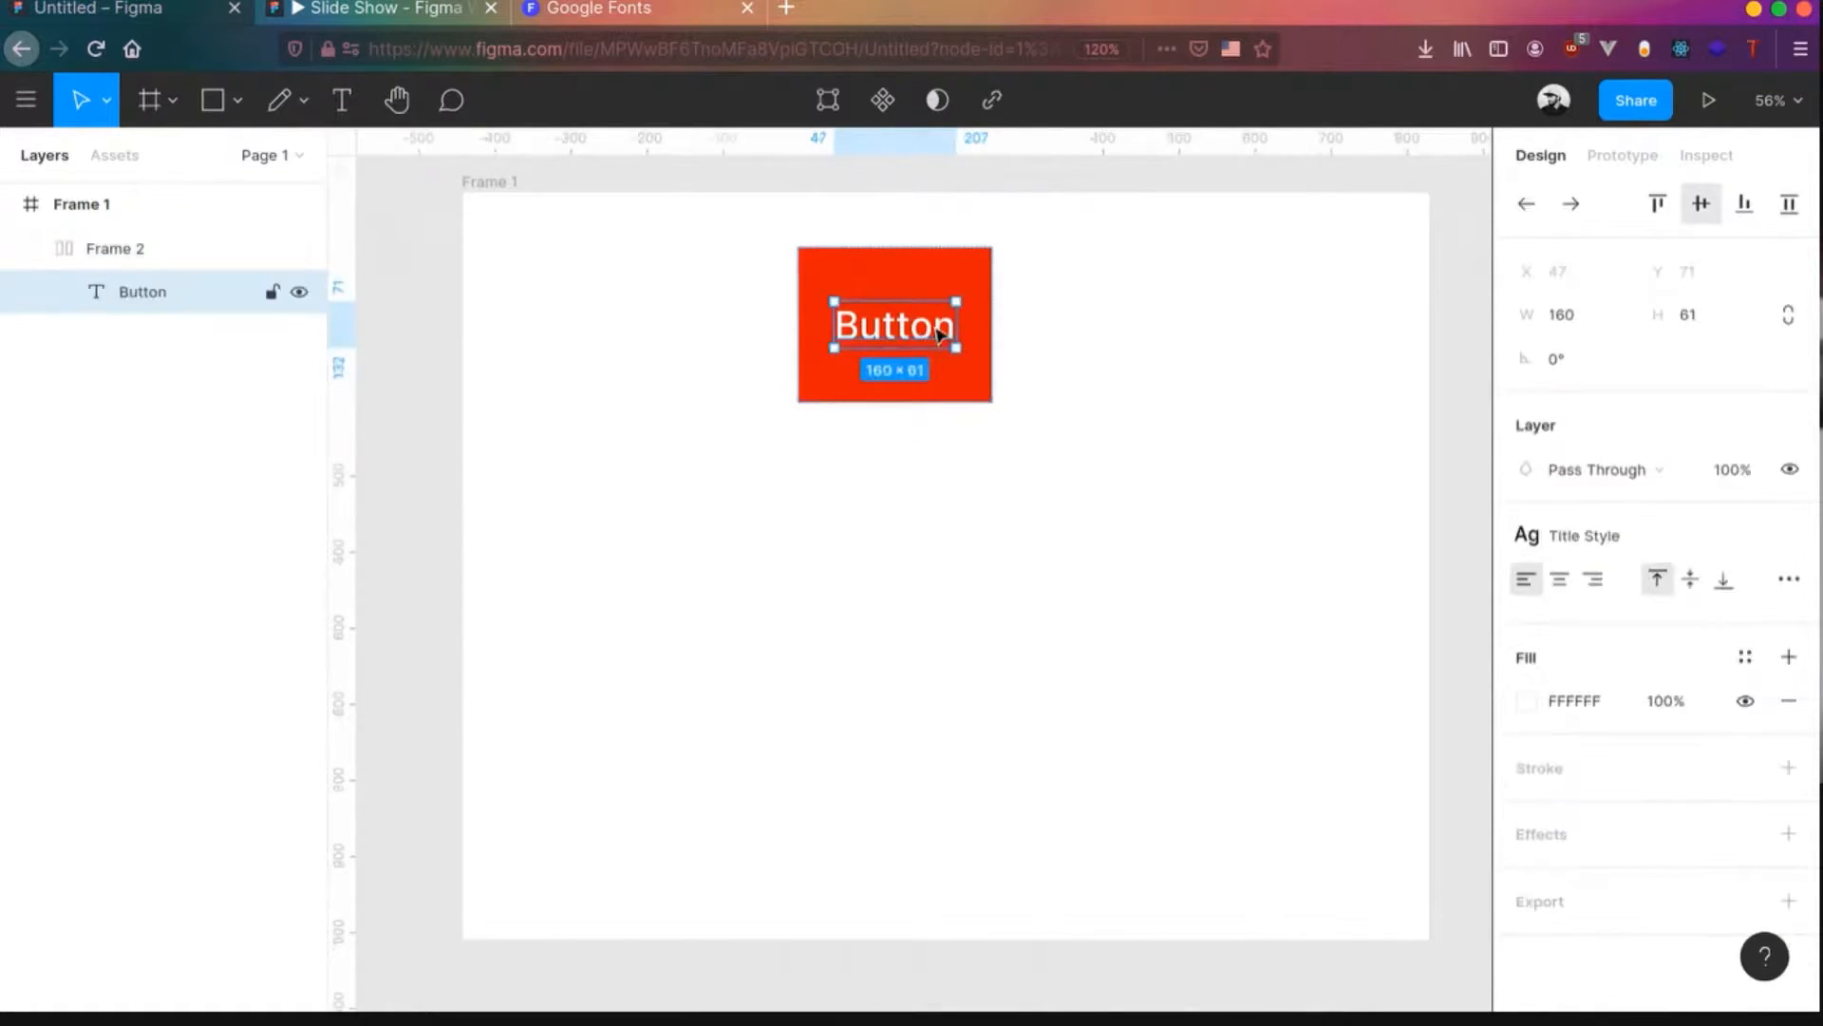
{"action": "double_click", "coordinate": [944, 324]}
{"action": "left_click", "coordinate": [947, 320]}
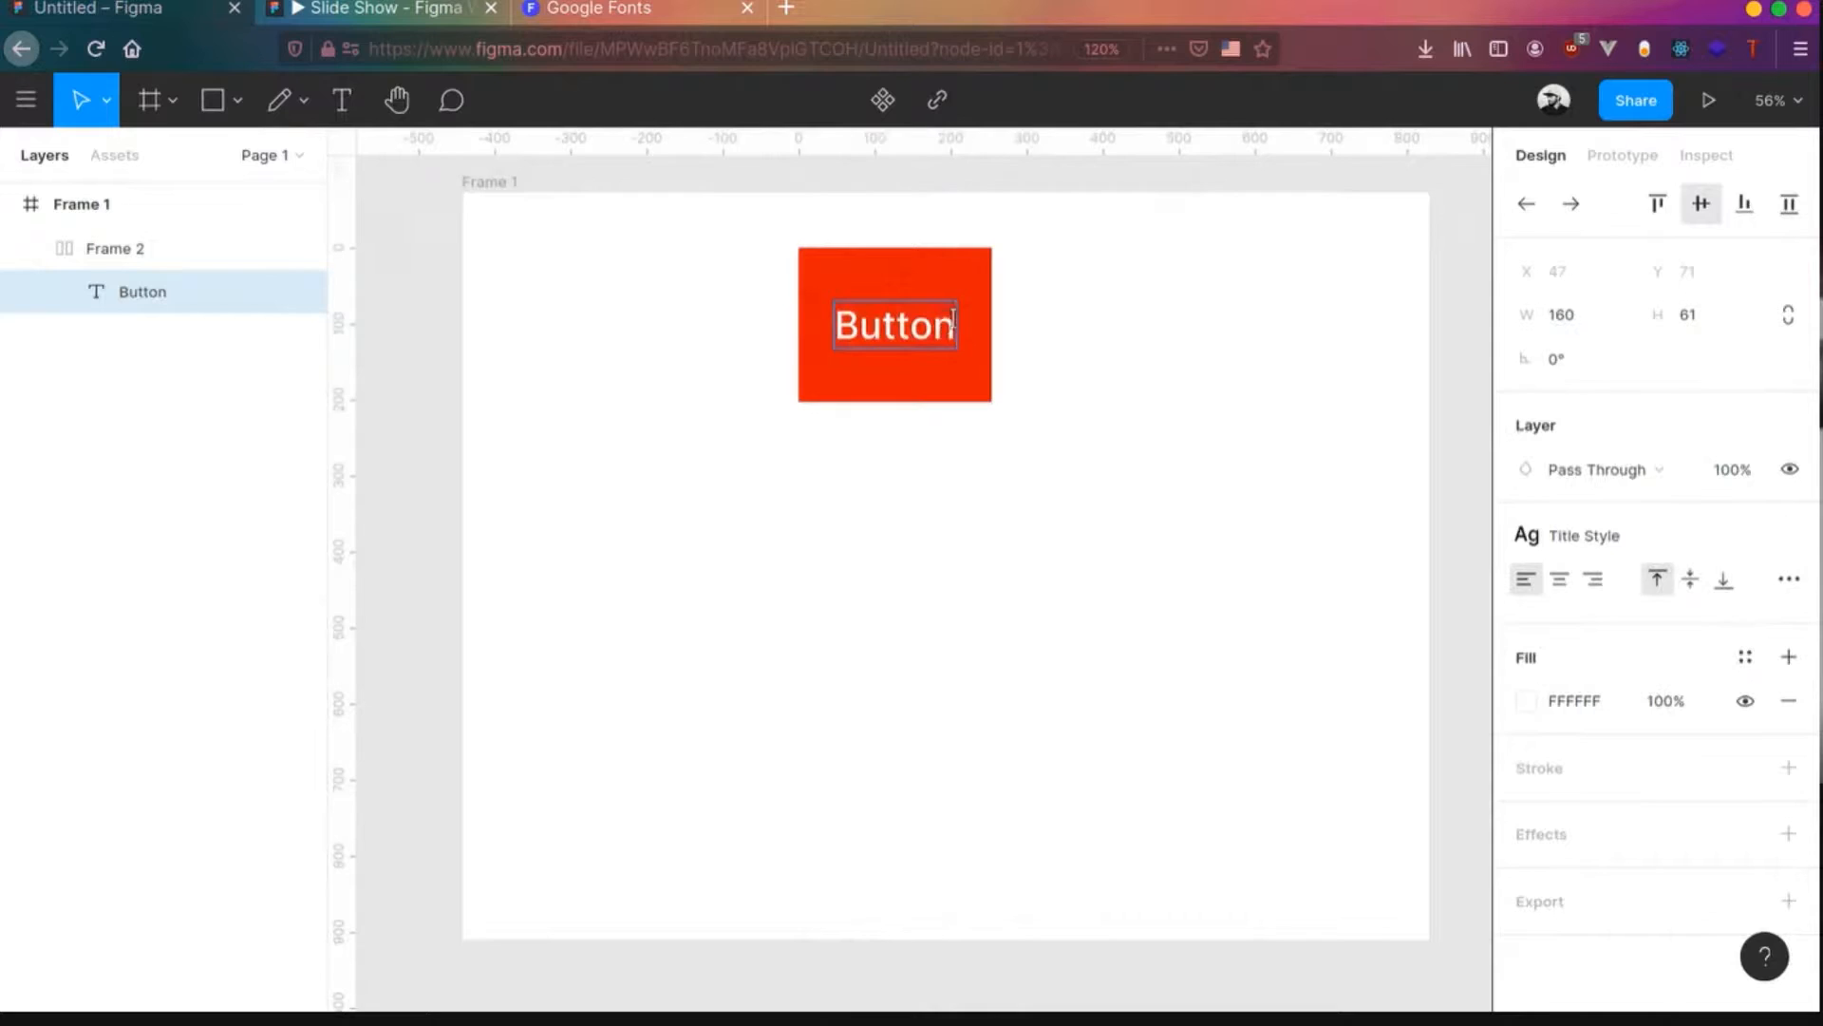
{"action": "type", "text": "skdjskjdlsjdskdj"}
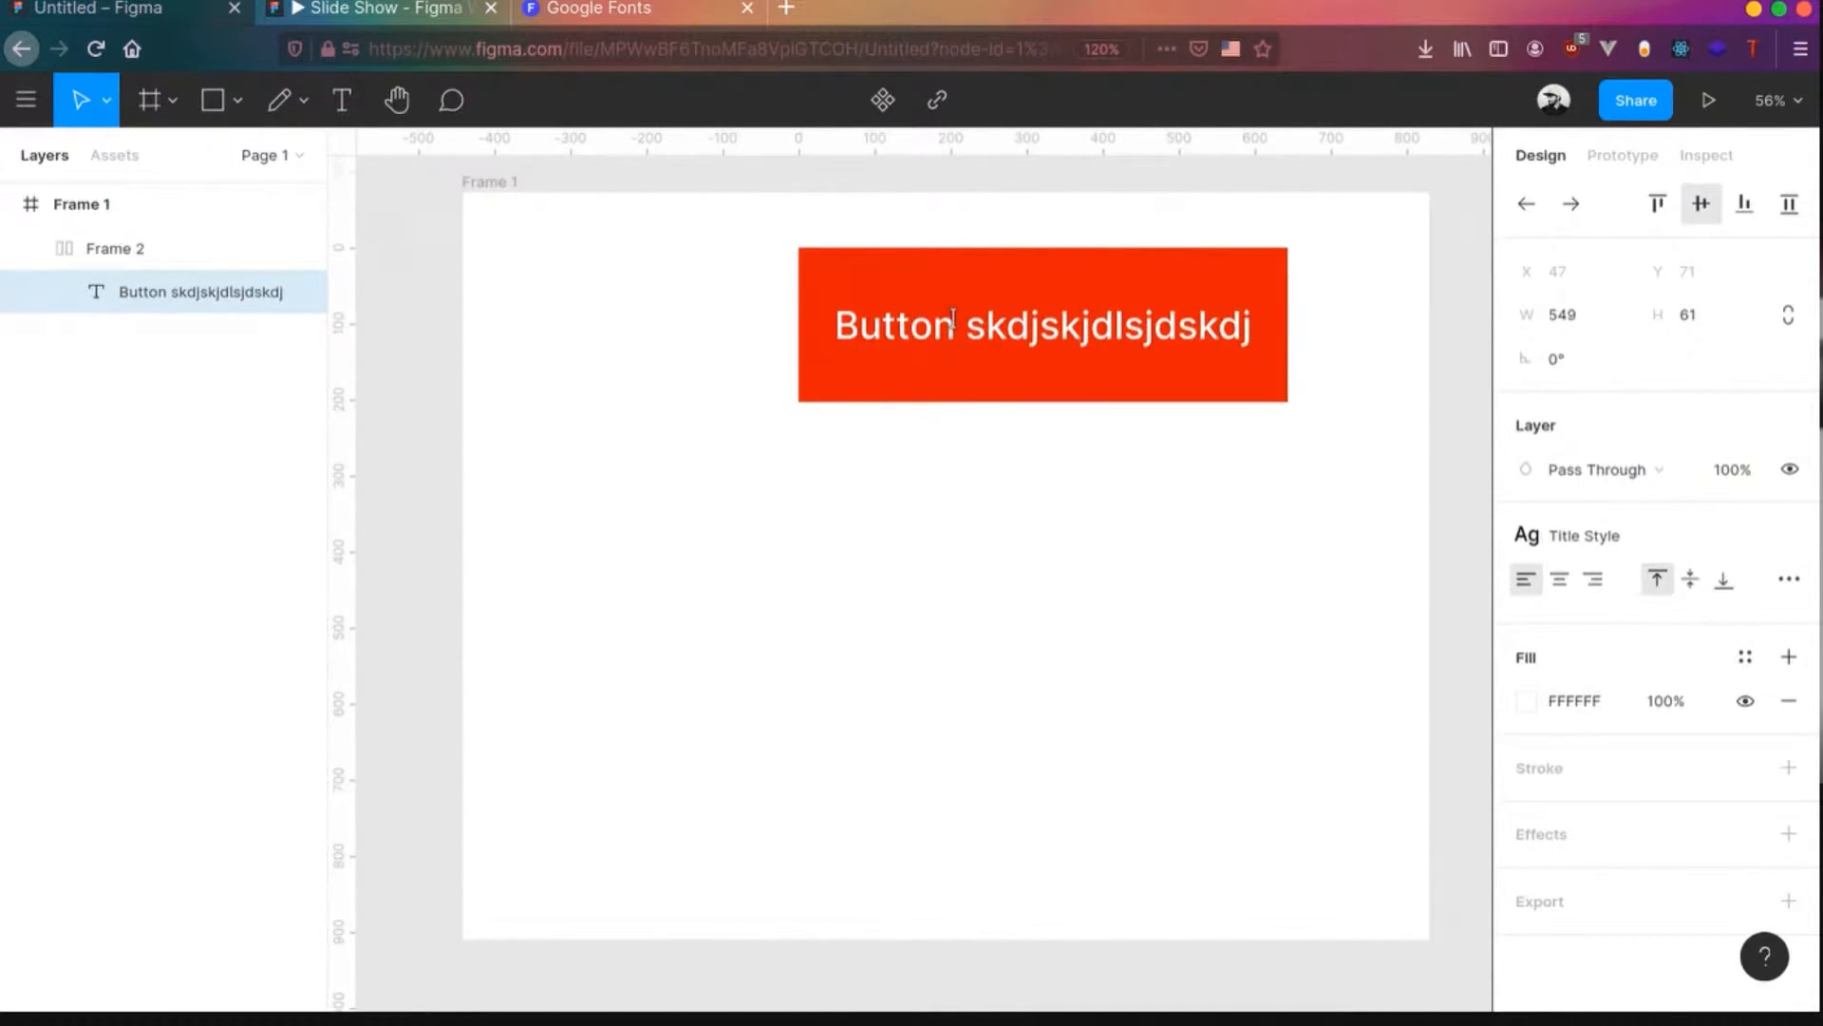
{"action": "key", "text": "Escape"}
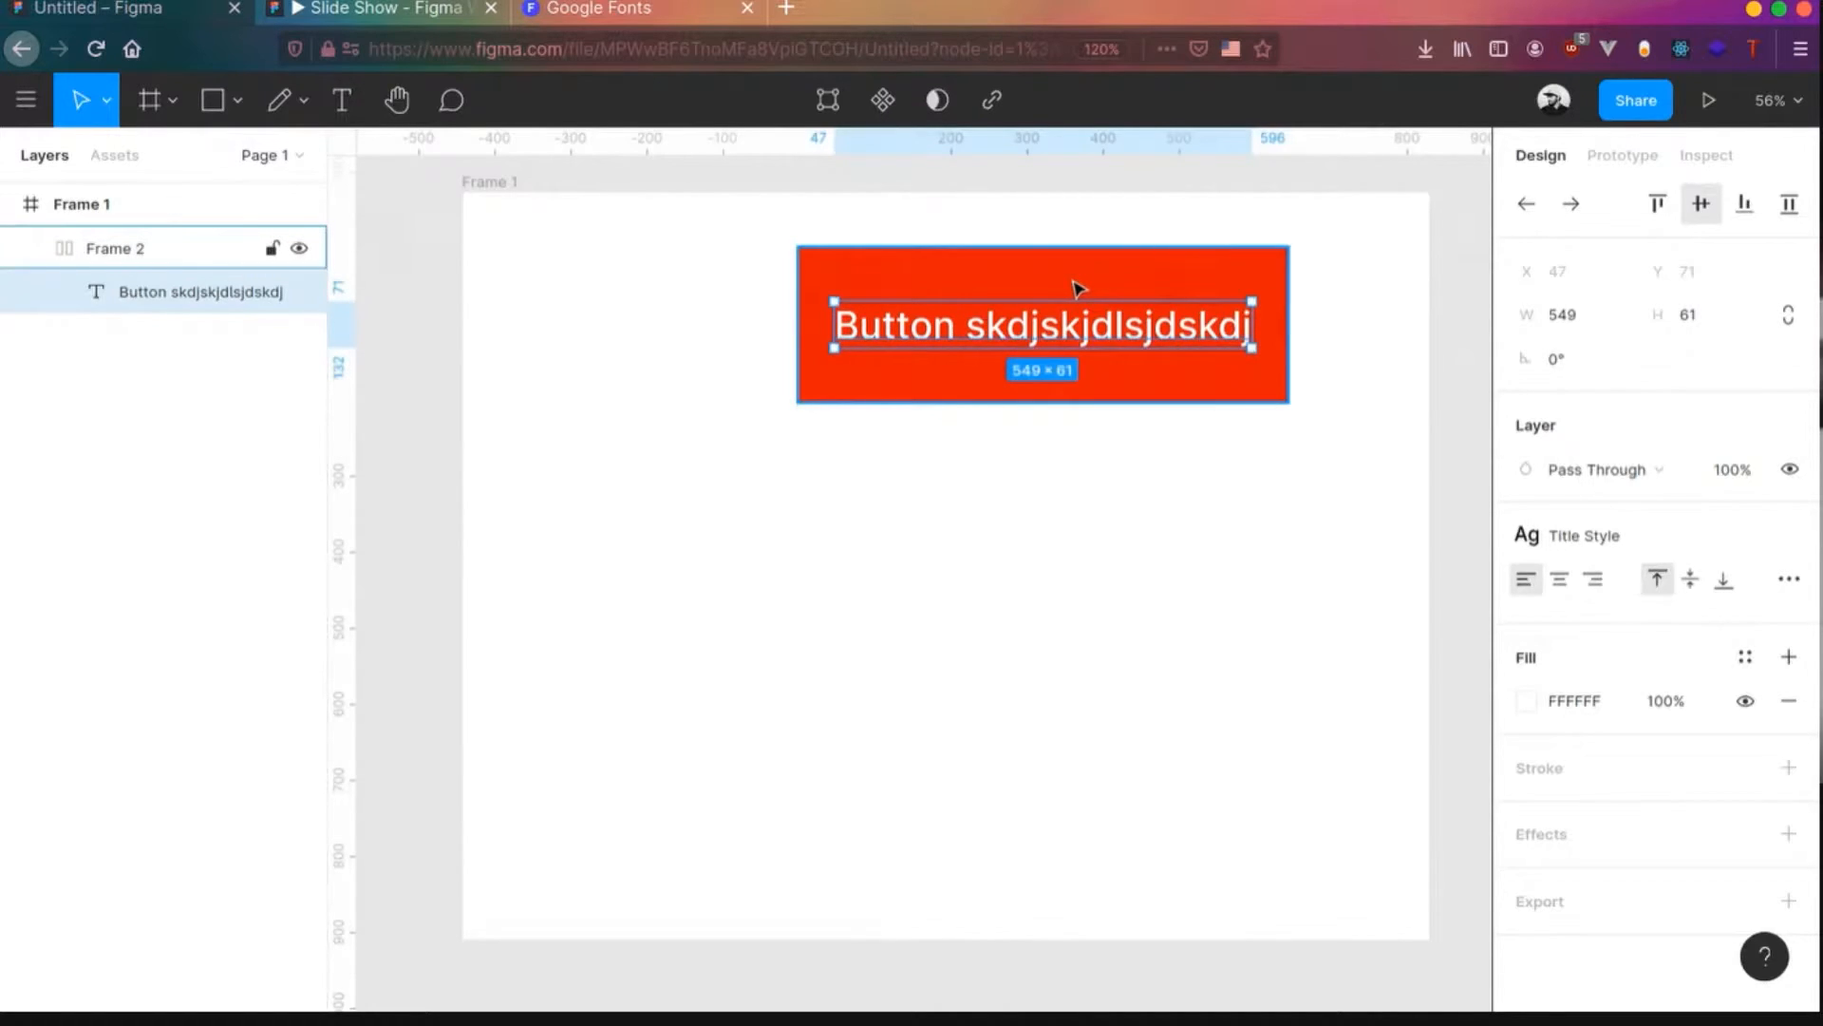
- Replace the label text with "button" and shrink the red button frame from its upper edge to a height of 156
{"action": "double_click", "coordinate": [1054, 329]}
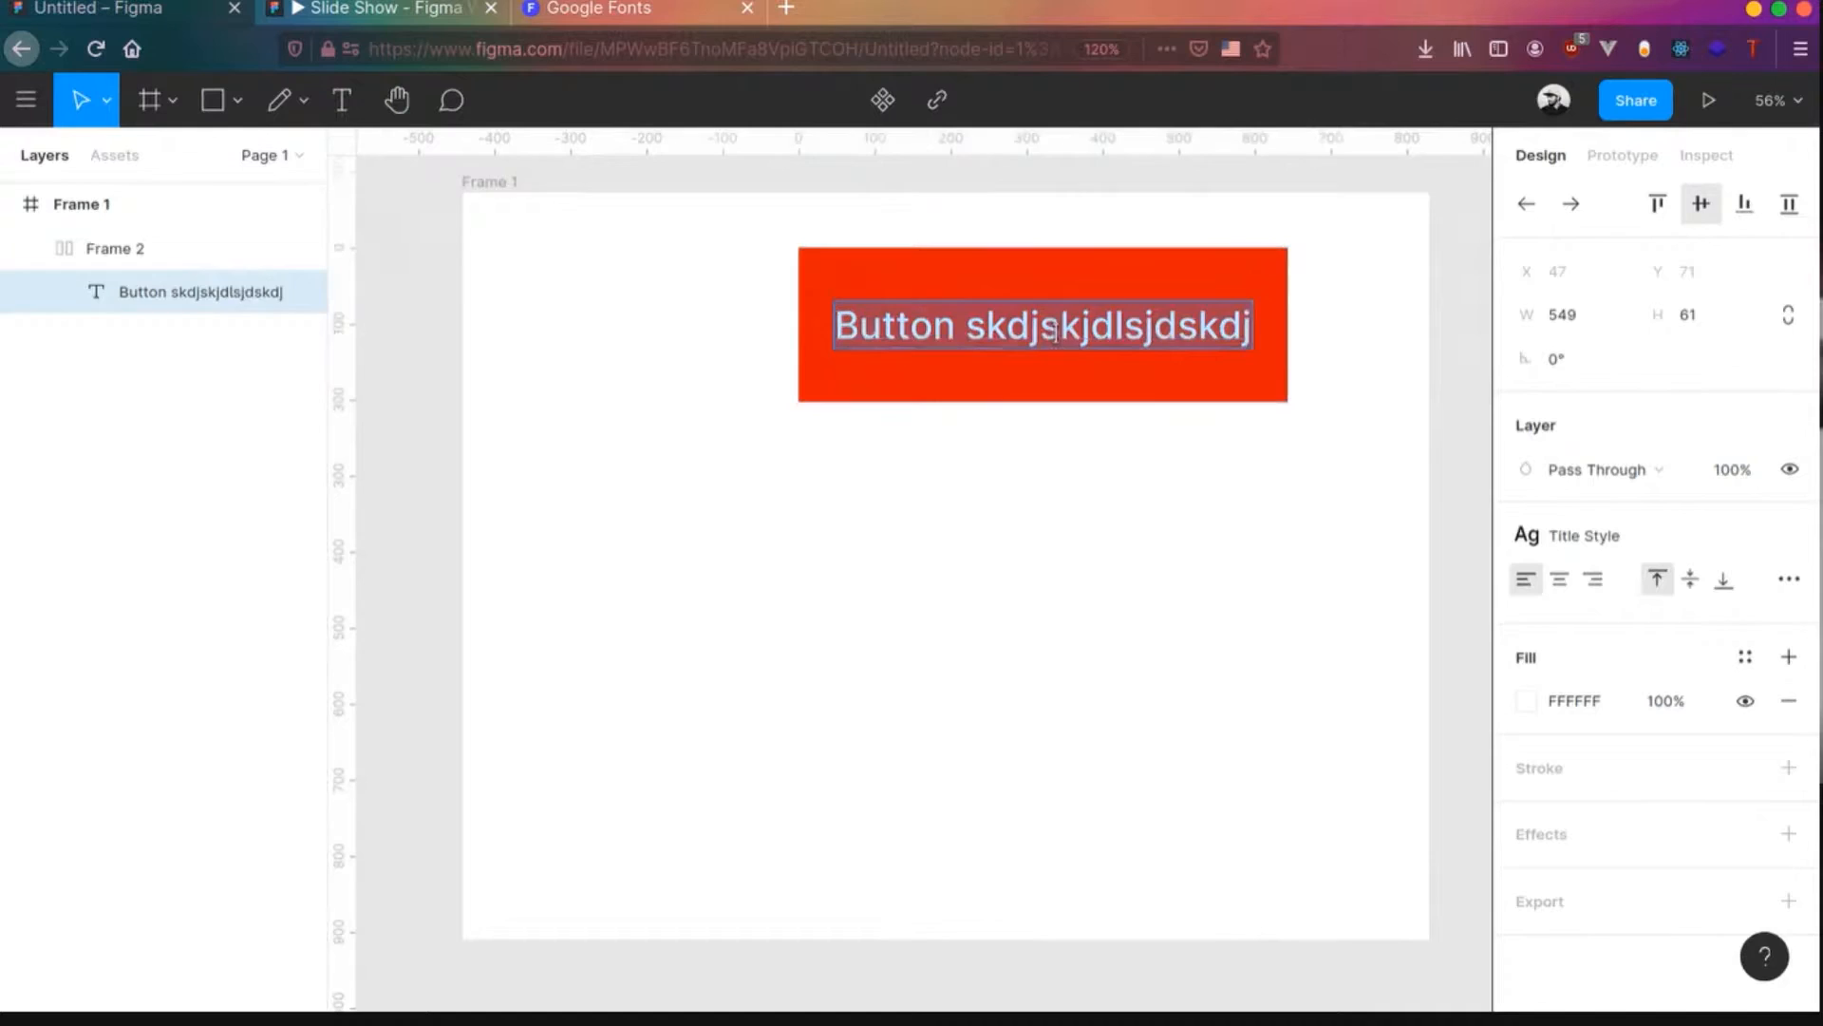
{"action": "type", "text": "button"}
{"action": "key", "text": "Escape"}
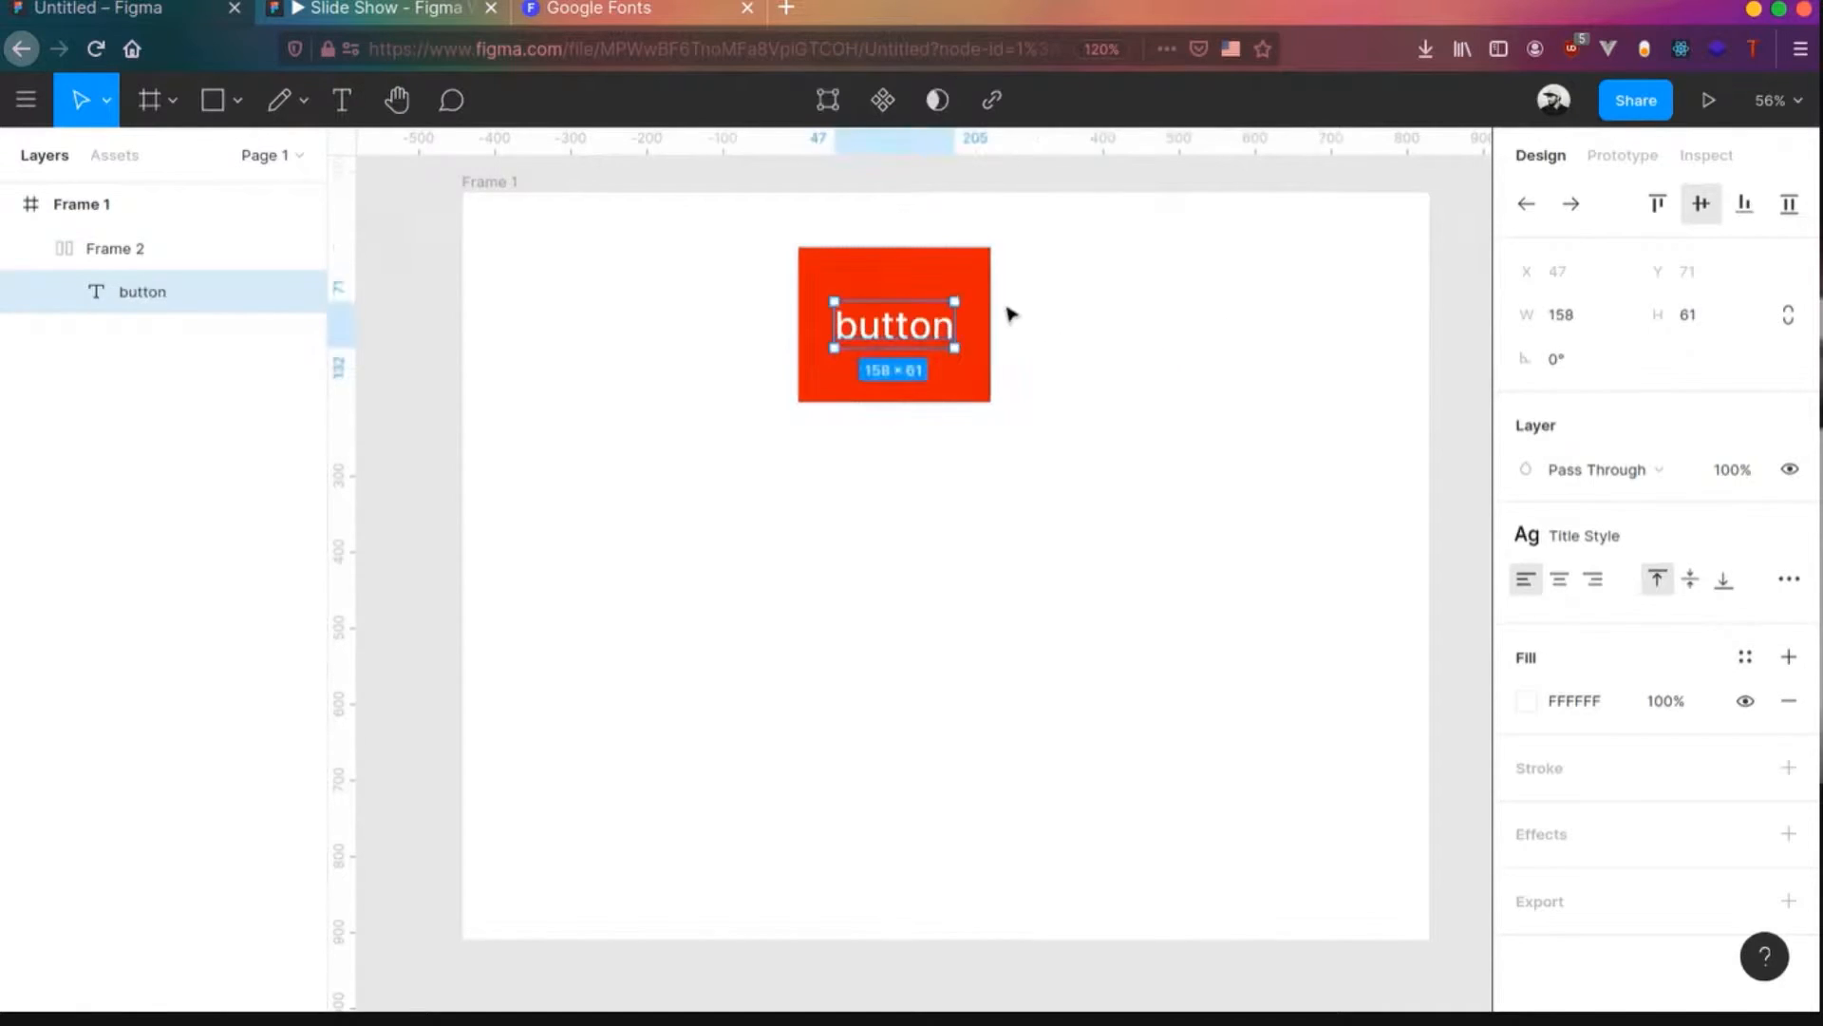
{"action": "left_click", "coordinate": [940, 275]}
{"action": "left_click_drag", "start_coordinate": [913, 271], "coordinate": [913, 307]}
- Set the button frame's corner radius to 10 and move the button to about X 77, Y 34 in Frame 1
{"action": "left_click", "coordinate": [1718, 416]}
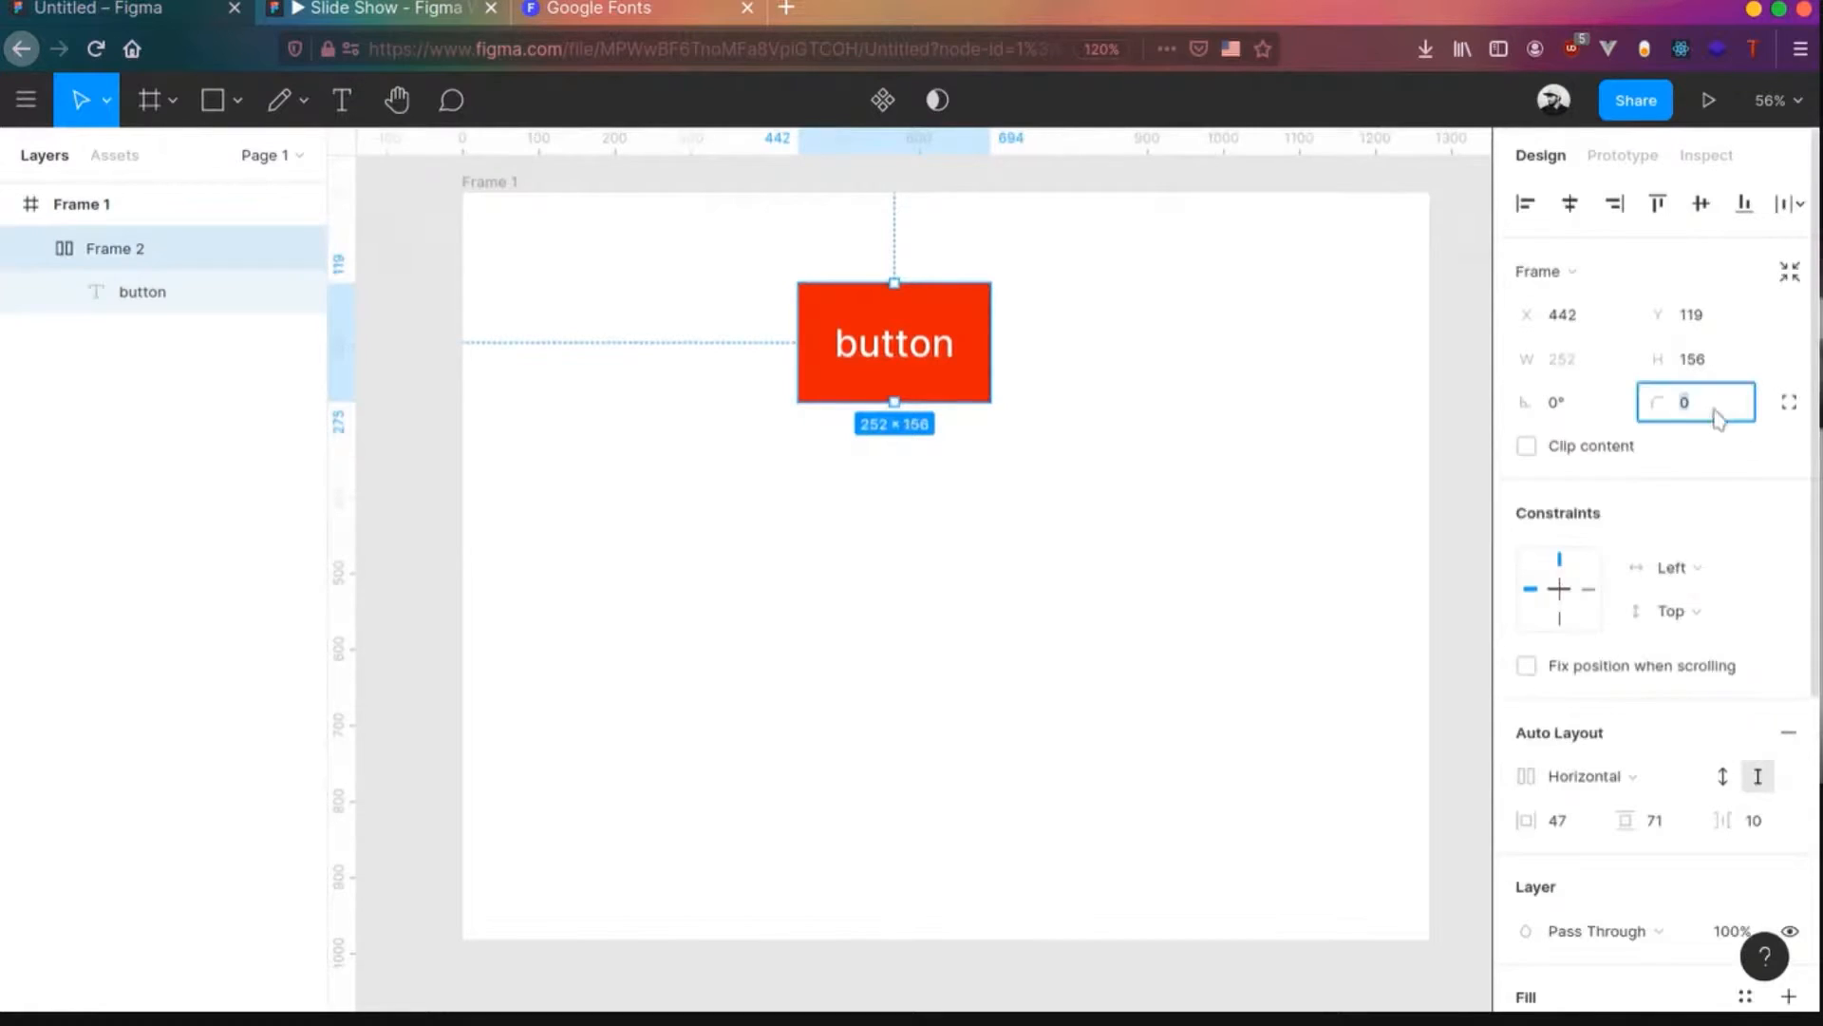
{"action": "type", "text": "10"}
{"action": "key", "text": "Return"}
{"action": "left_click_drag", "start_coordinate": [937, 333], "coordinate": [678, 285]}
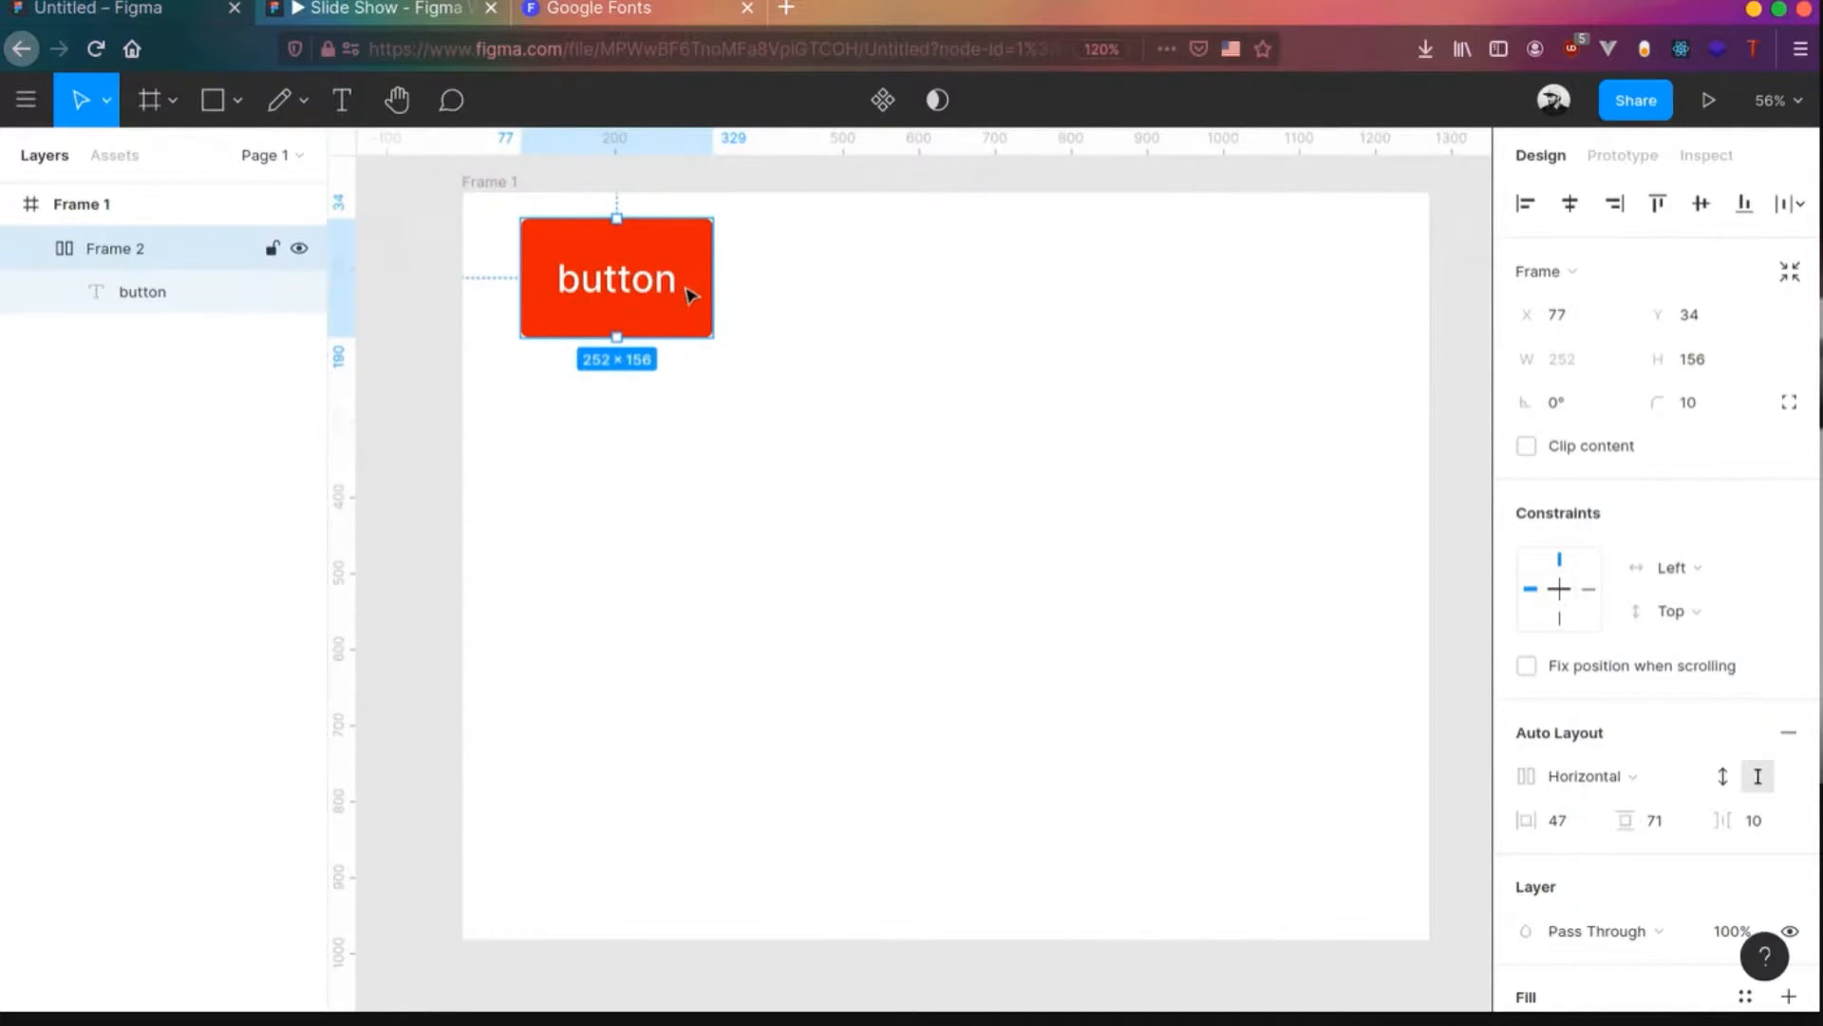
- Place two copies of the button beside the original, with the last one at about X 959, Y 43
{"action": "left_click_drag", "start_coordinate": [621, 269], "coordinate": [1280, 288]}
{"action": "left_click_drag", "start_coordinate": [1024, 297], "coordinate": [1009, 311]}
{"action": "left_click_drag", "start_coordinate": [1255, 274], "coordinate": [1286, 285]}
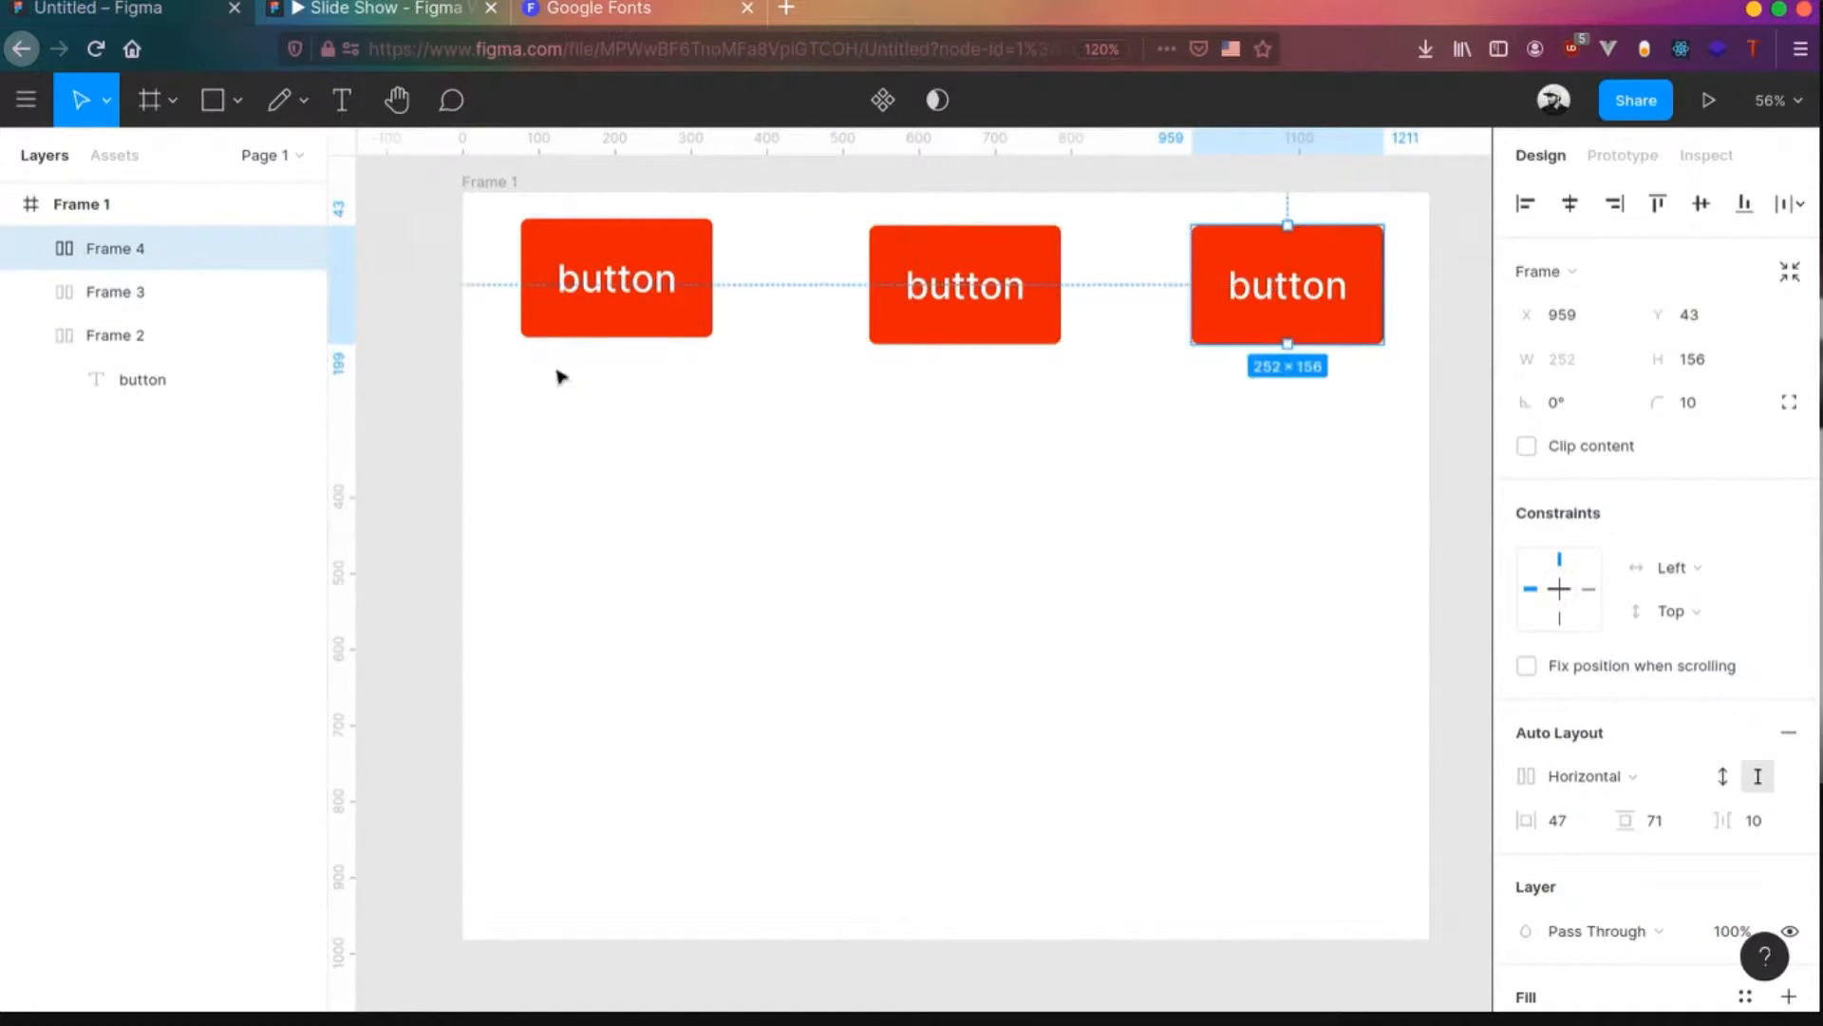
- Set the corner radius of the original button to 50, leaving the two copies as they are
{"action": "left_click", "coordinate": [678, 258]}
{"action": "left_click", "coordinate": [1715, 401]}
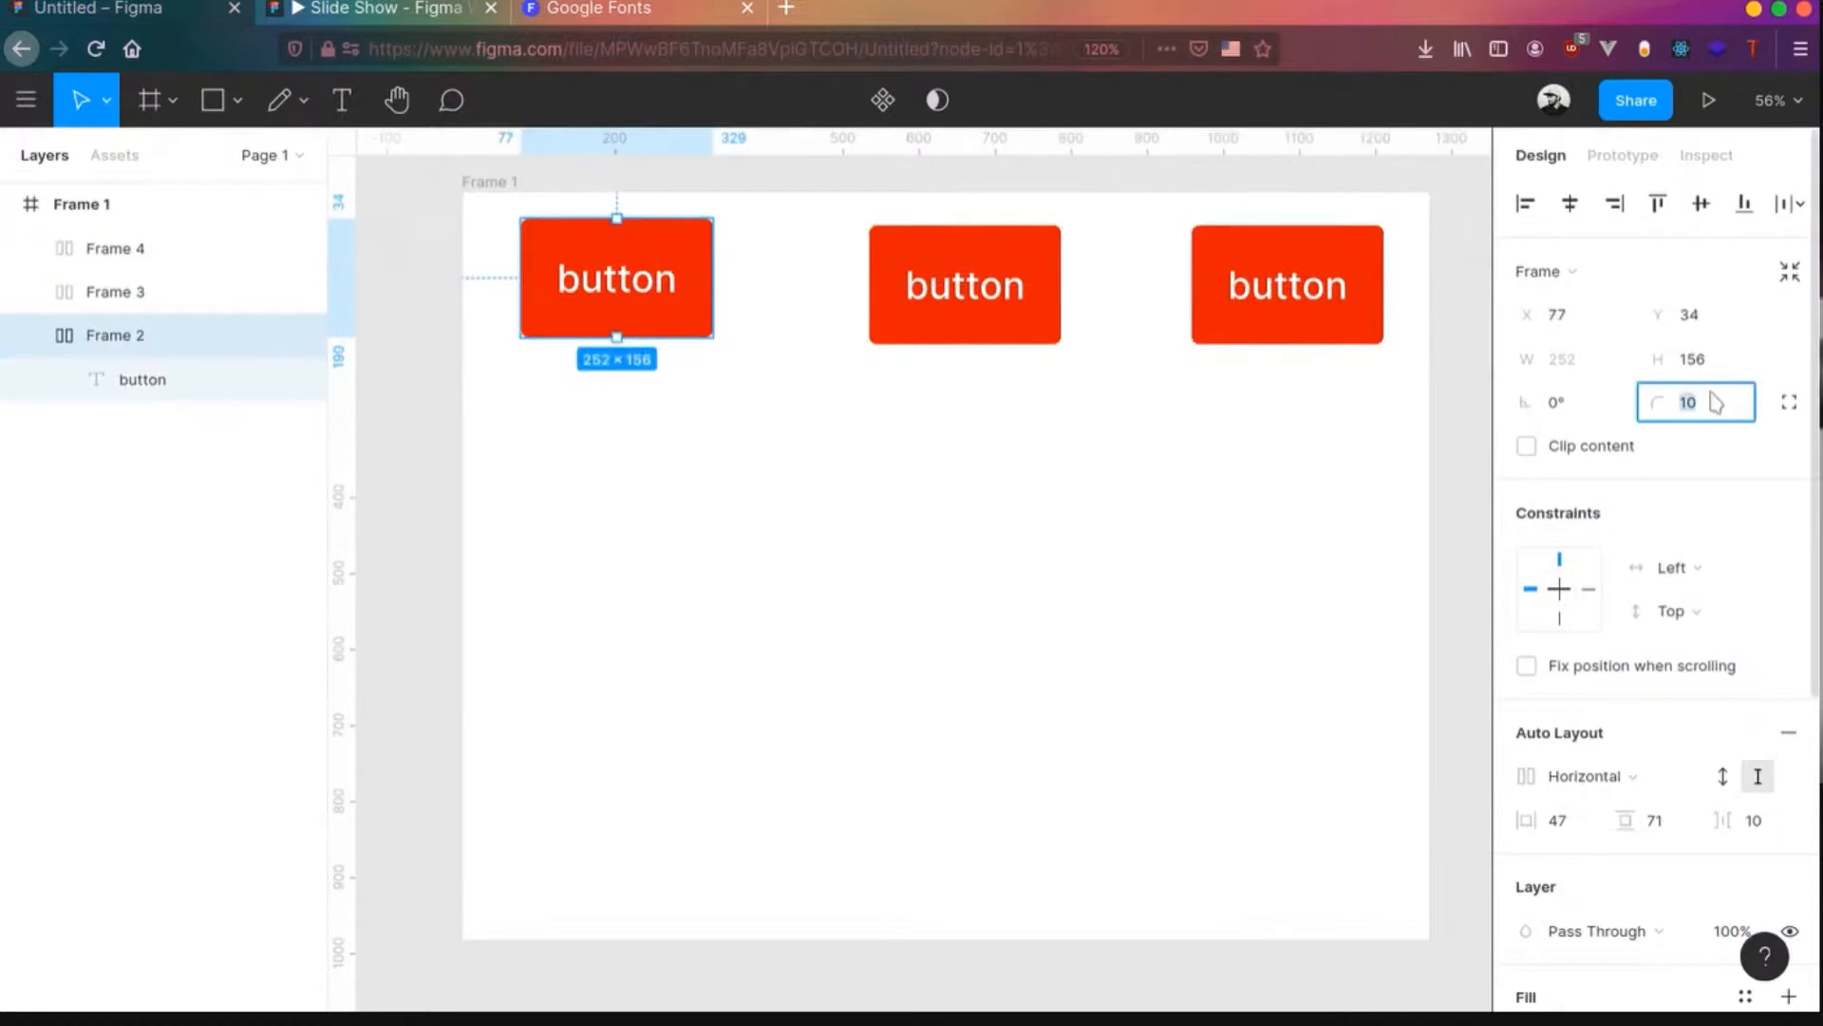
{"action": "type", "text": "5"}
{"action": "key", "text": "Tab"}
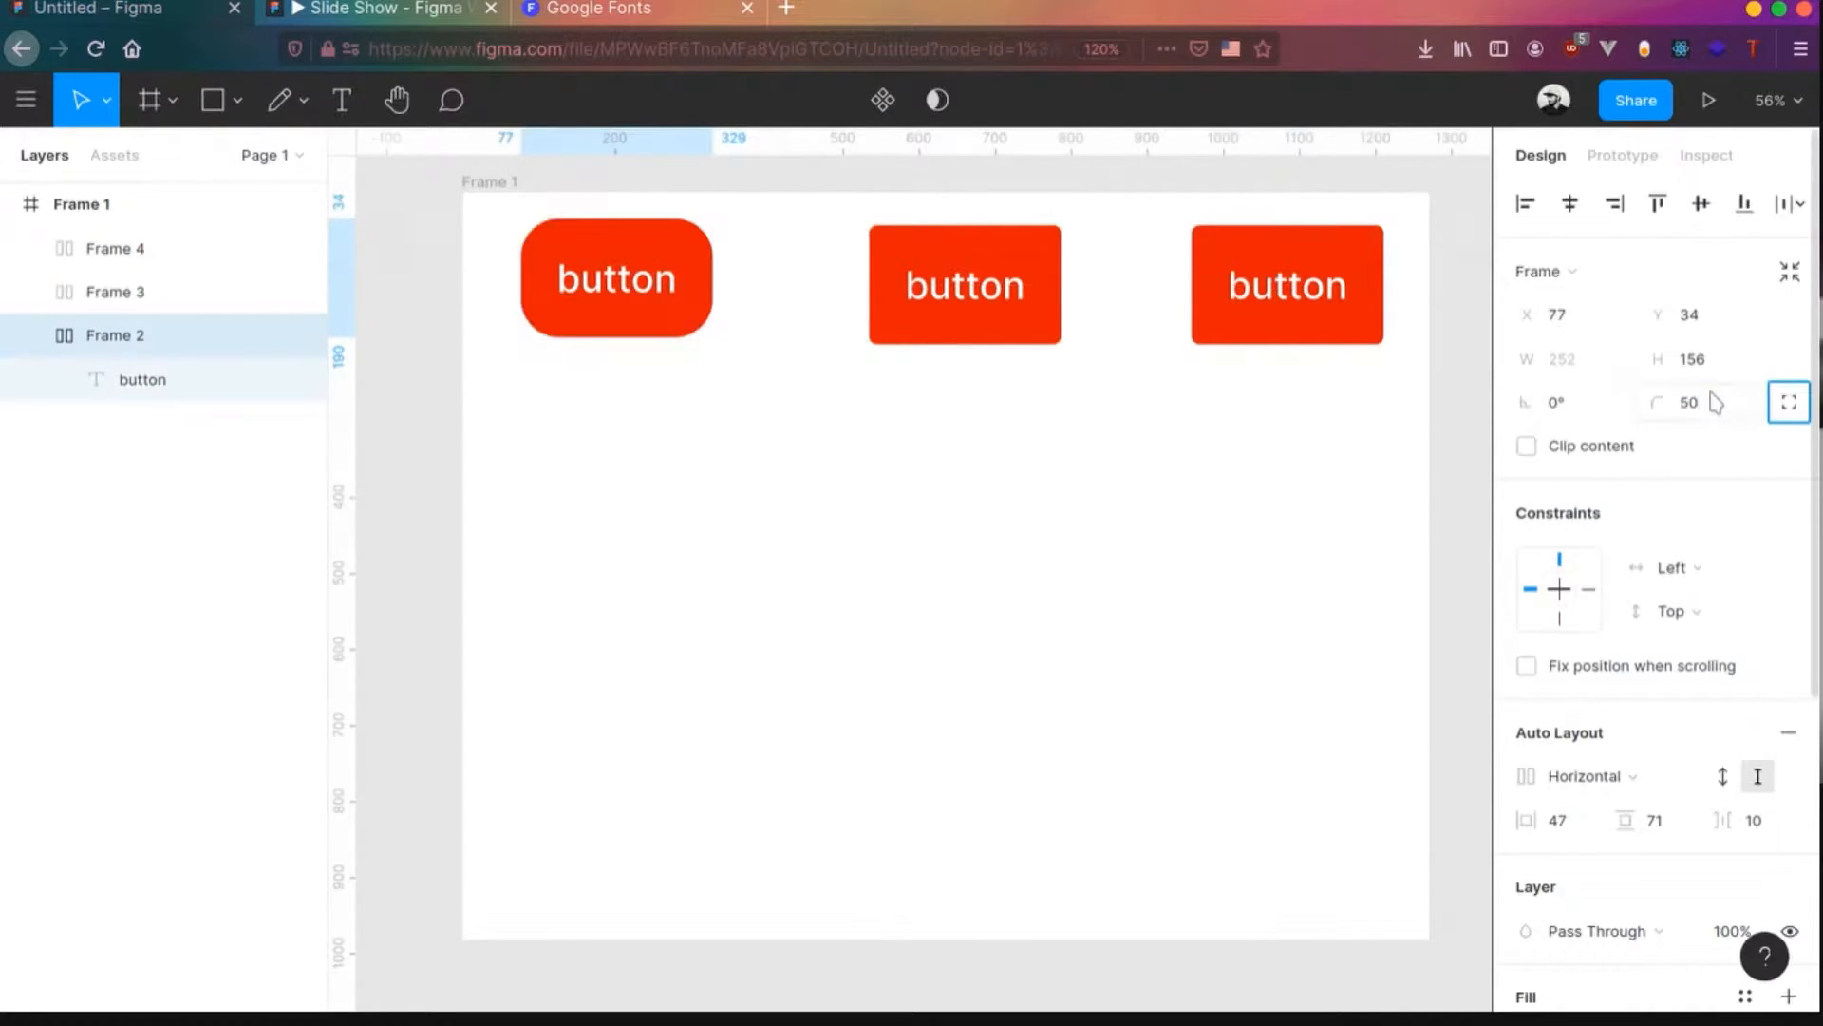
- Delete the two button copies from Frame 1
{"action": "left_click", "coordinate": [1253, 319]}
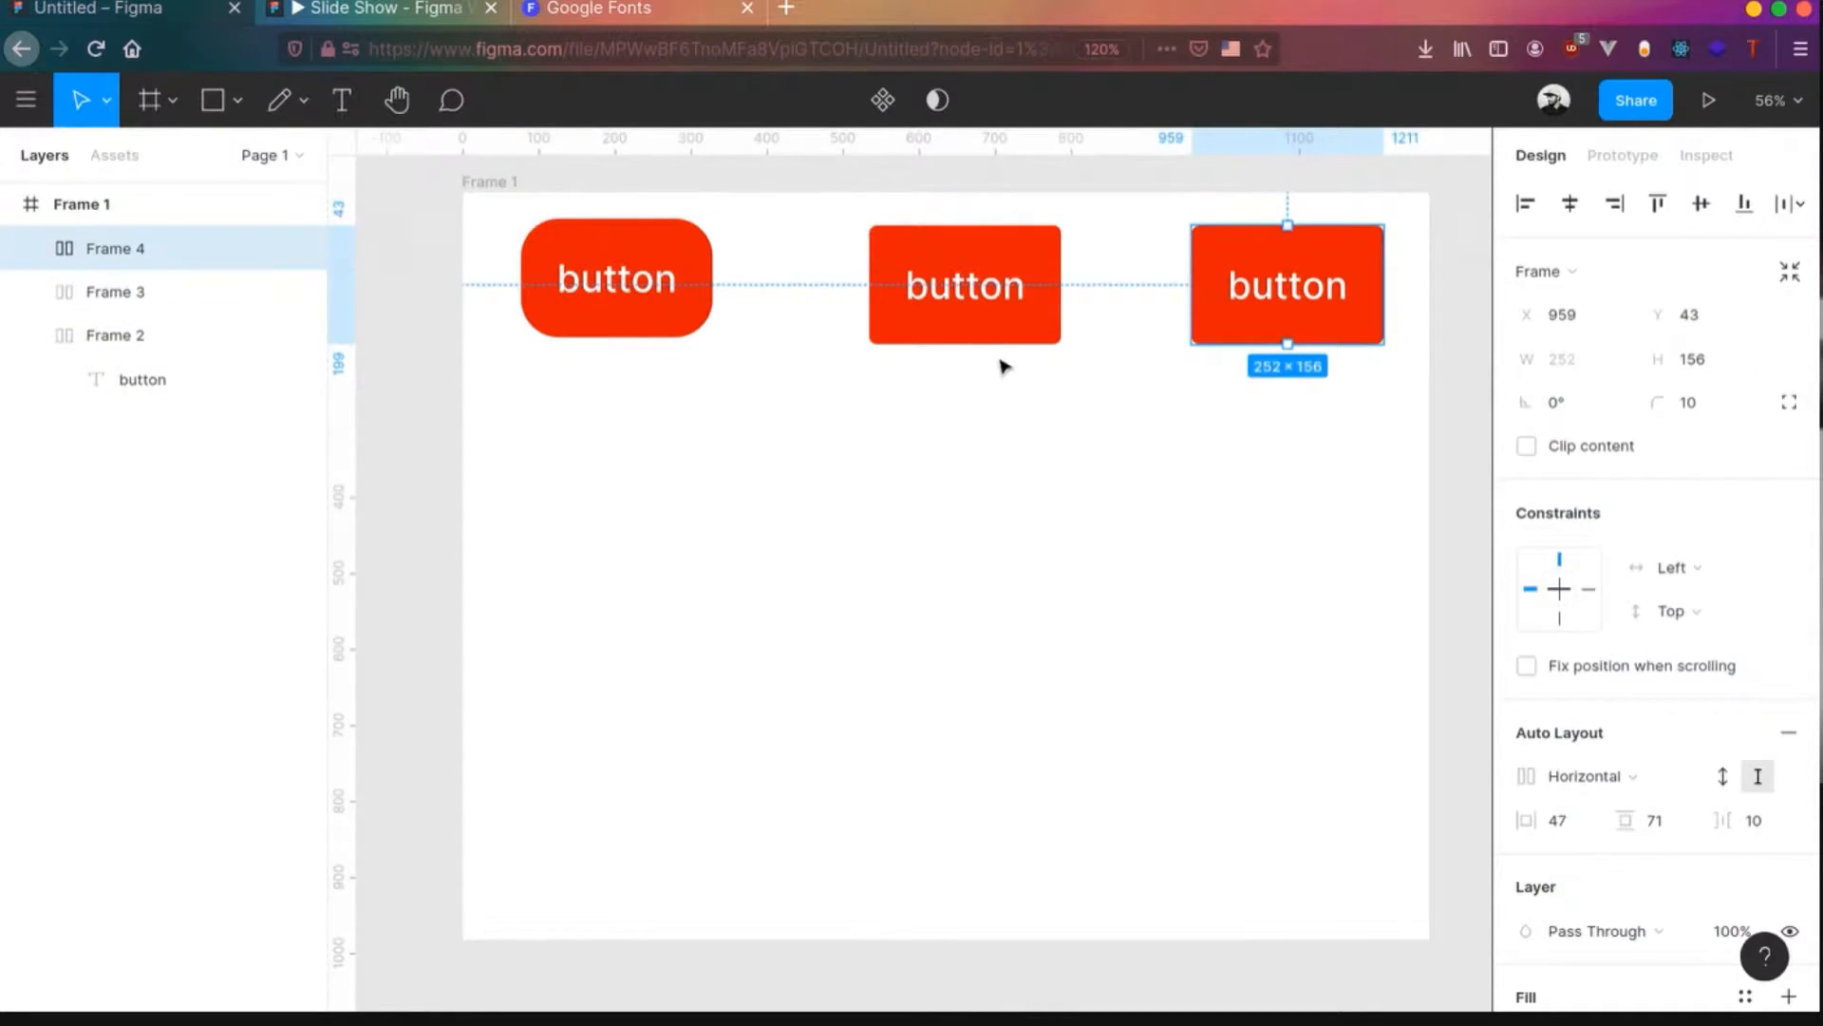
{"action": "key", "text": "alt"}
{"action": "key", "text": "Delete"}
{"action": "left_click", "coordinate": [973, 328]}
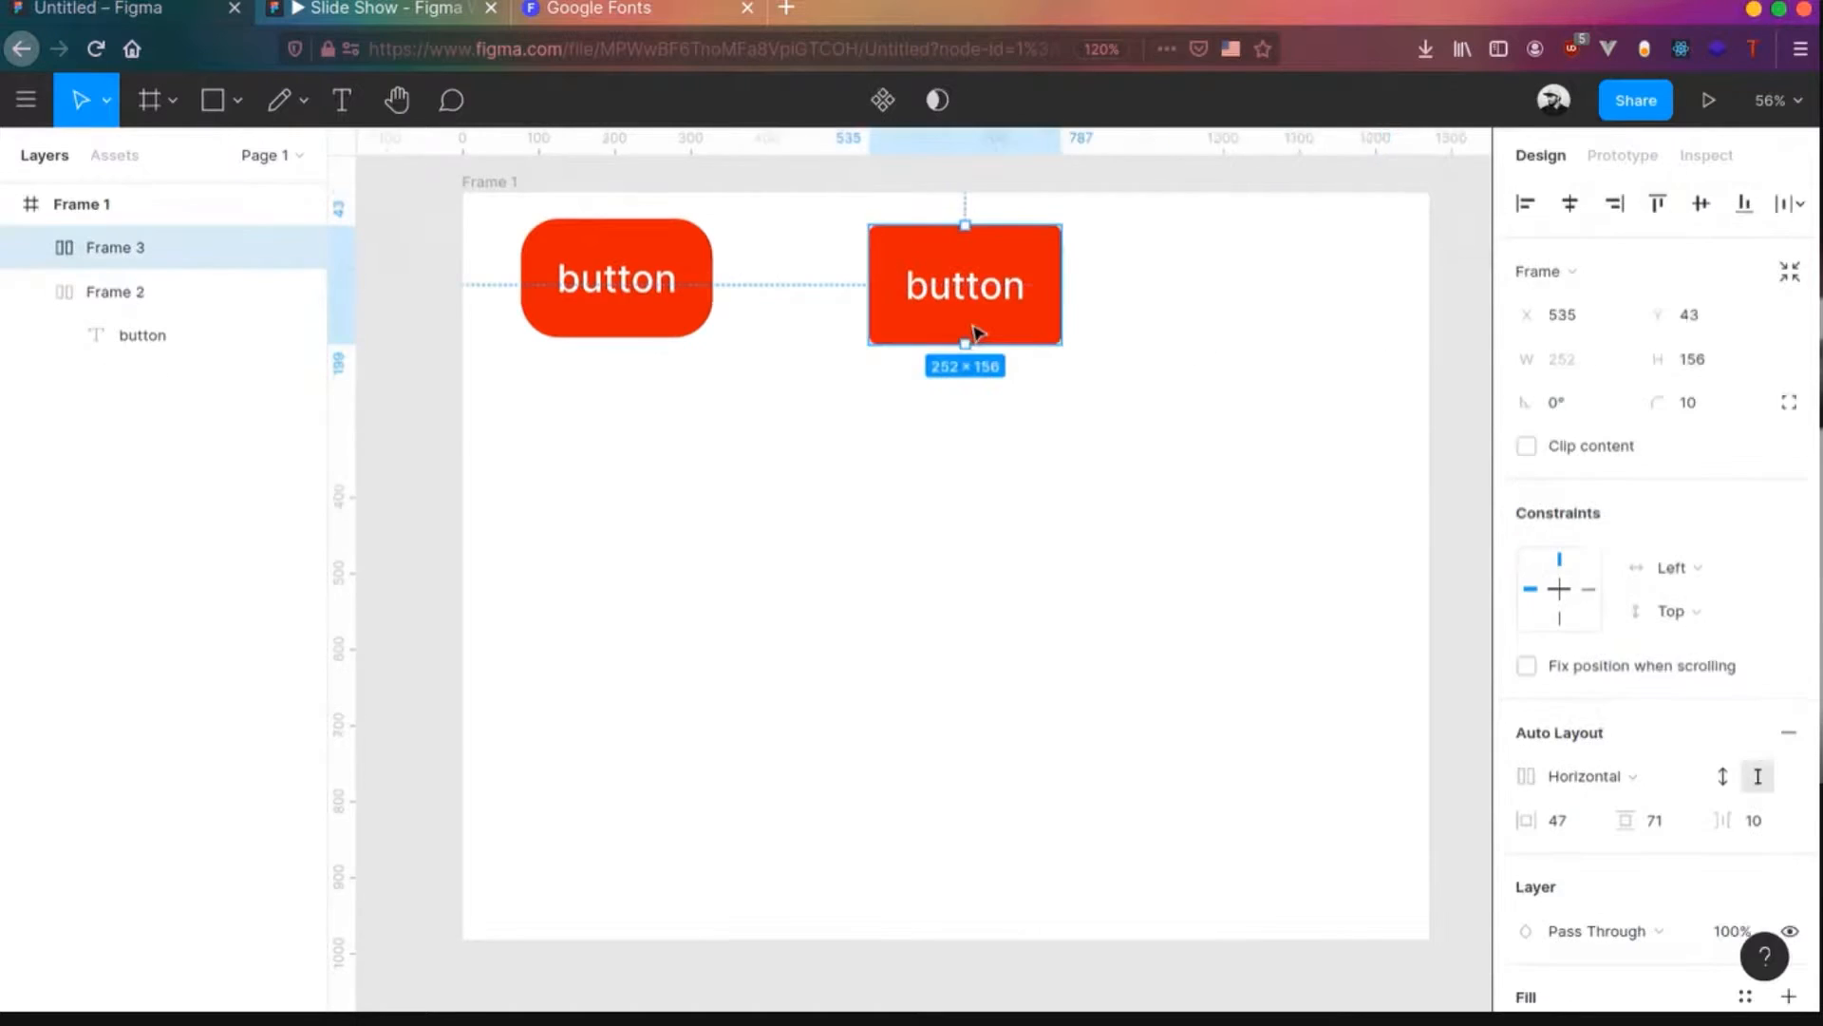
{"action": "key", "text": "Delete"}
- Undo and redo the last changes, and set the remaining button's corner radius to 10
{"action": "left_click", "coordinate": [645, 332]}
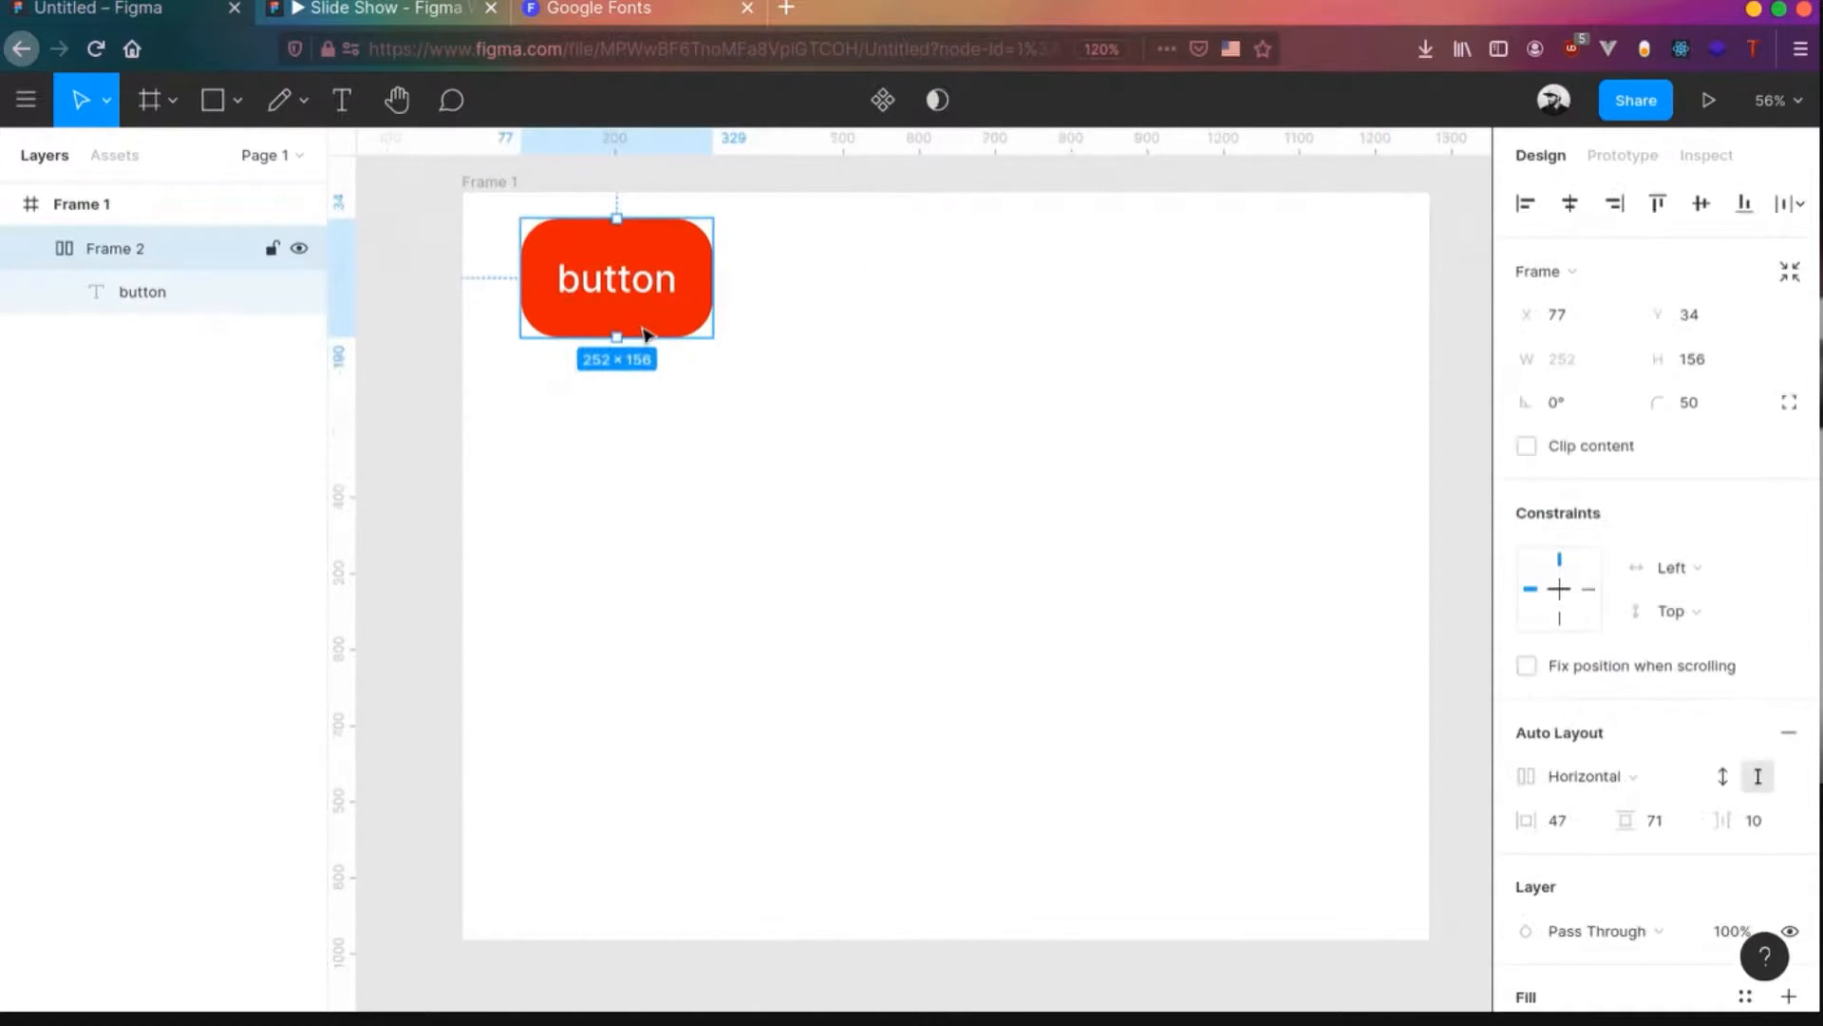
{"action": "key", "text": "ctrl+z"}
{"action": "key", "text": "ctrl+z"}
{"action": "key", "text": "ctrl+z"}
{"action": "key", "text": "ctrl+shift+z"}
{"action": "key", "text": "ctrl+shift+z"}
{"action": "key", "text": "ctrl+shift+z"}
{"action": "left_click", "coordinate": [1705, 411]}
{"action": "type", "text": "5"}
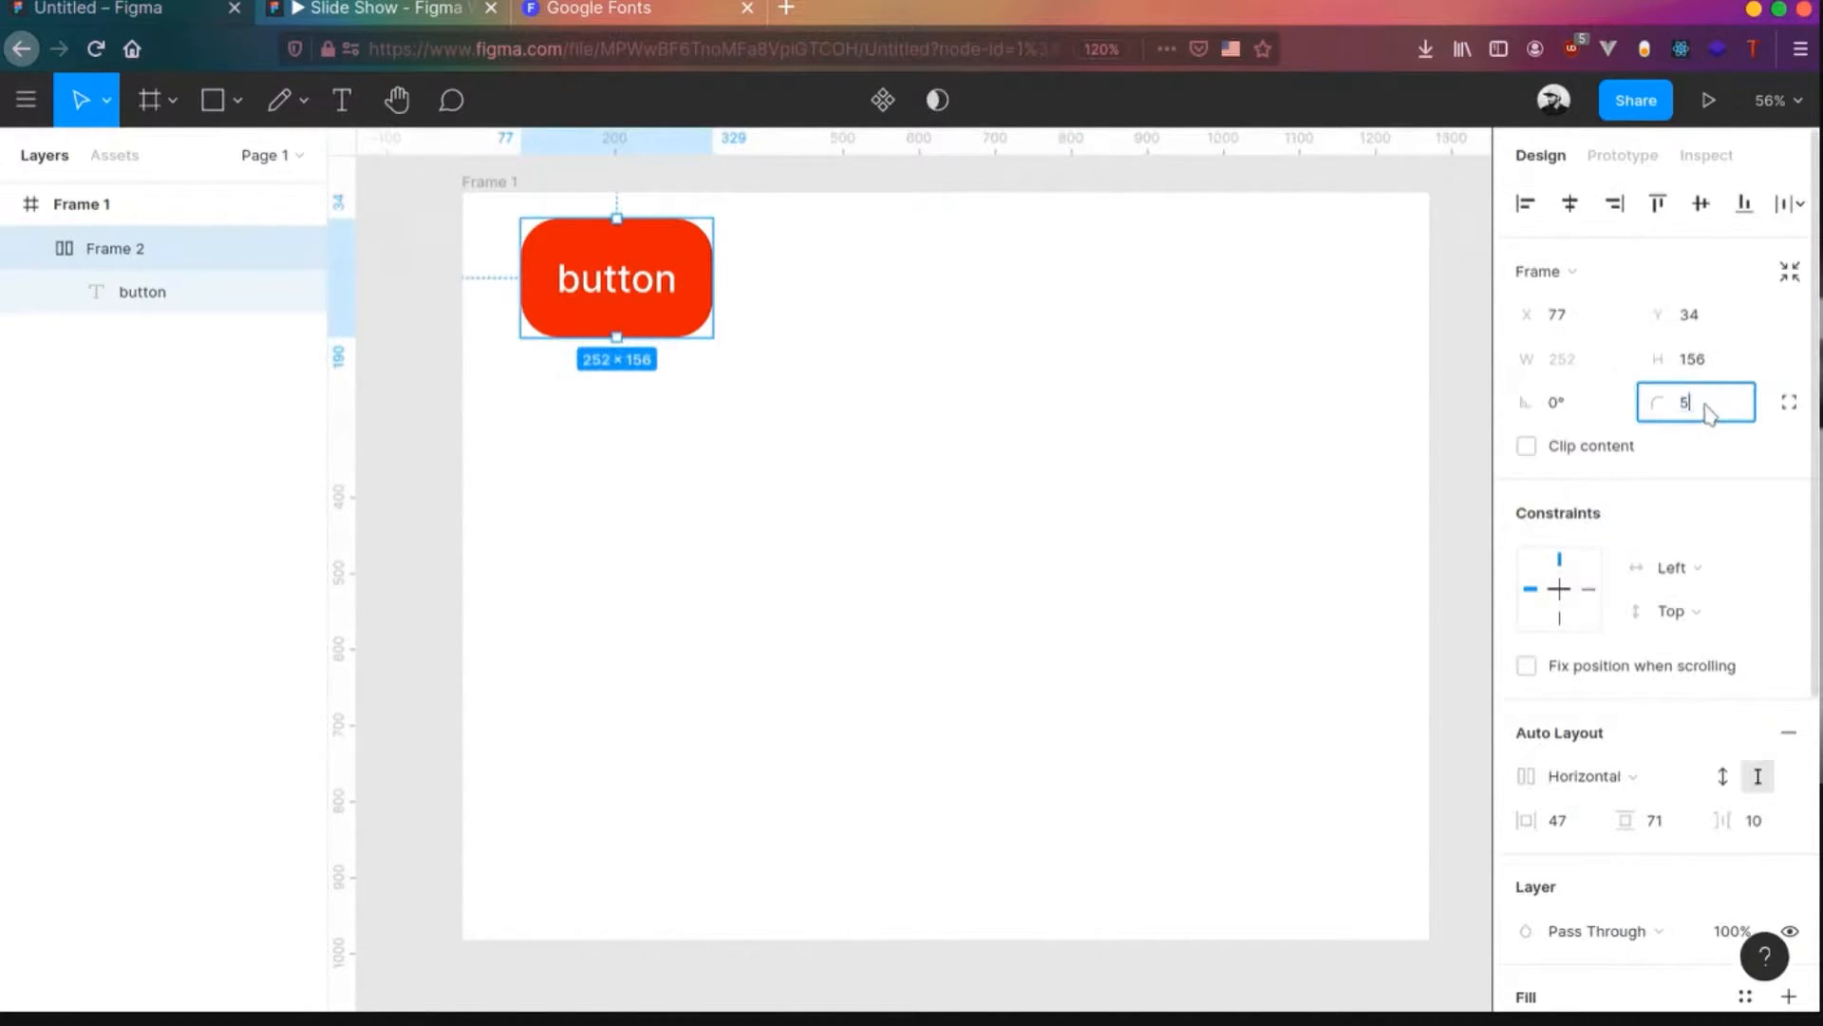
{"action": "key", "text": "Return"}
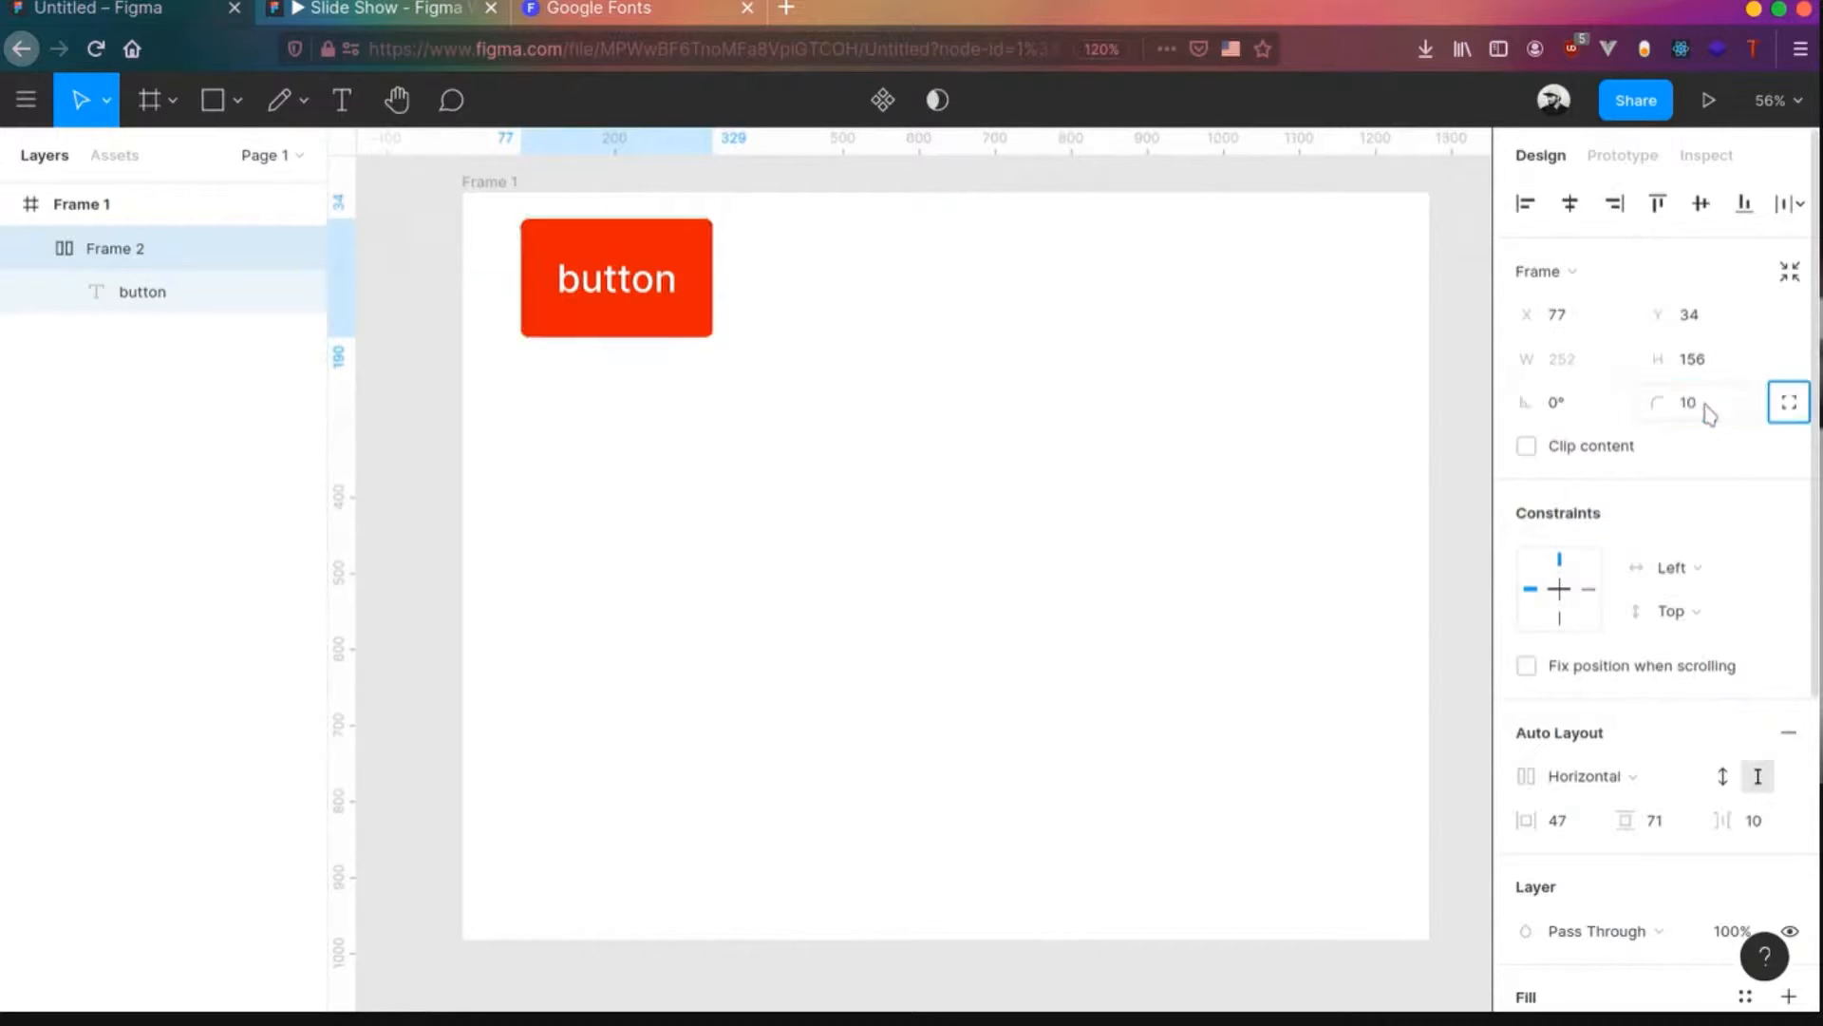
- Move the button to about X 81, Y 66 and turn it into a component
{"action": "mouse_move", "coordinate": [641, 249]}
{"action": "left_mouse_down"}
{"action": "mouse_move", "coordinate": [655, 297]}
{"action": "mouse_move", "coordinate": [646, 281]}
{"action": "left_mouse_up"}
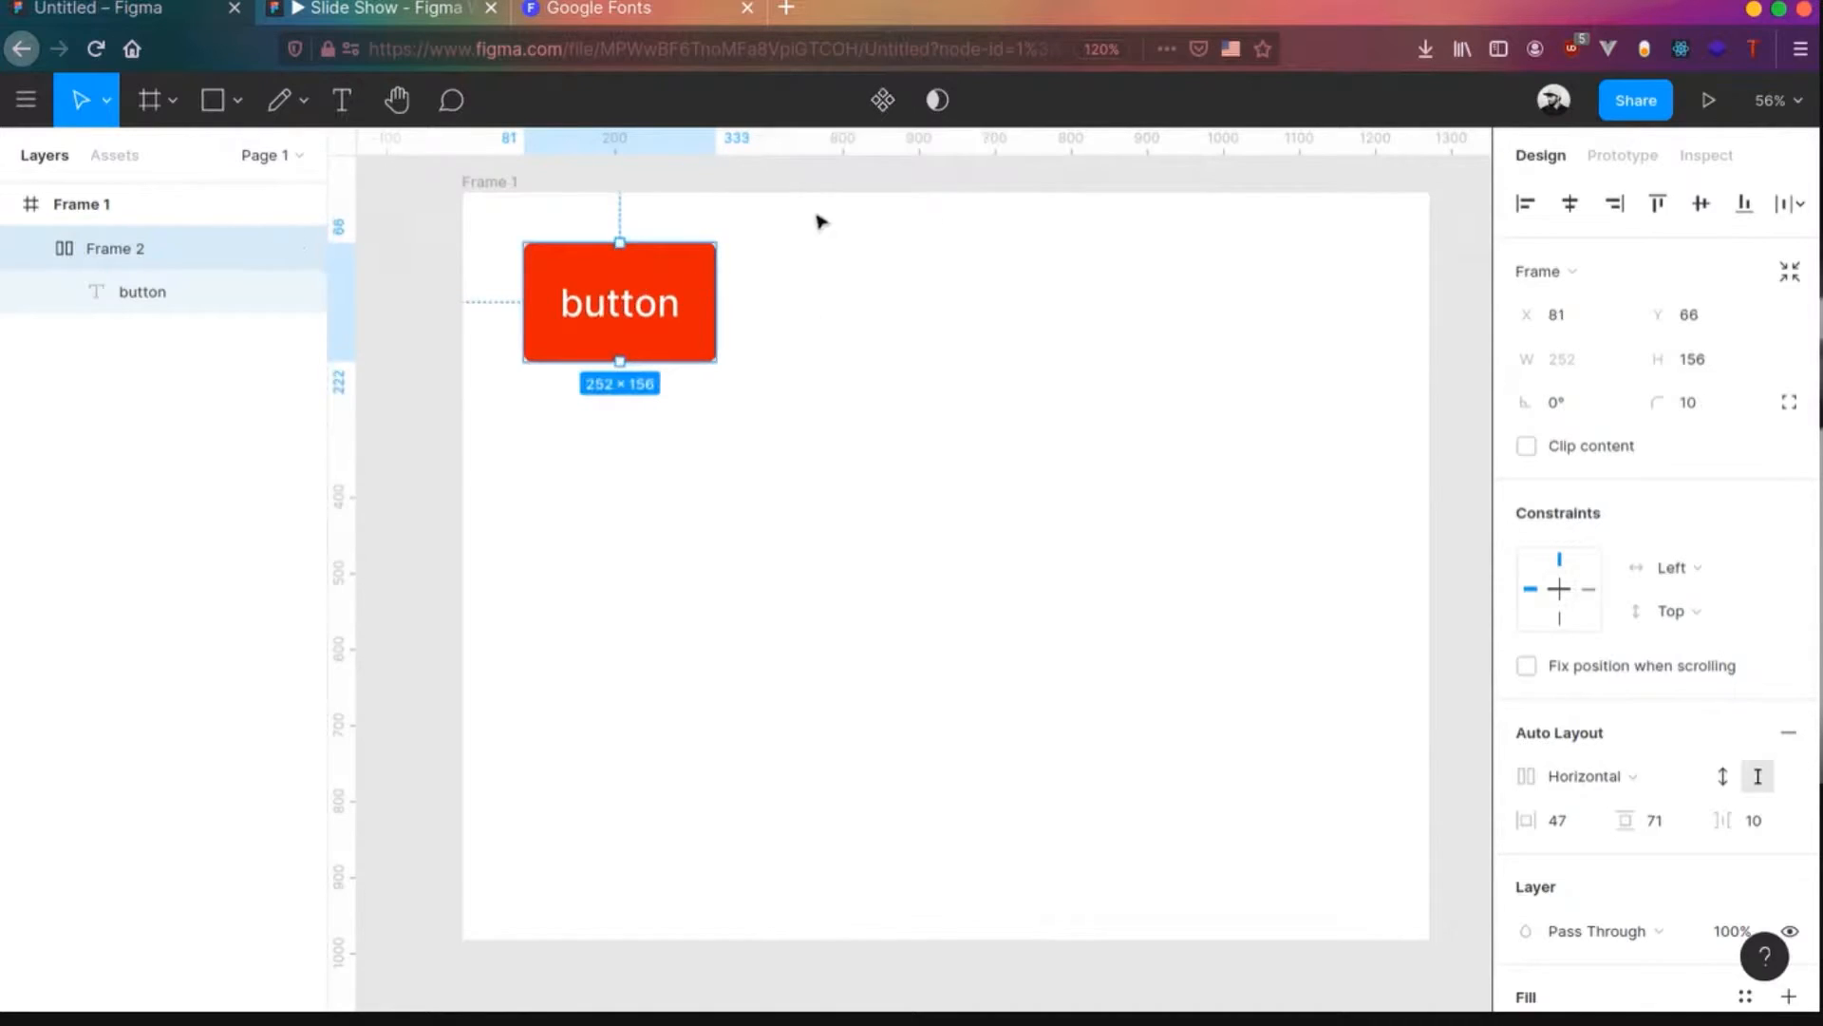
{"action": "left_click", "coordinate": [887, 106]}
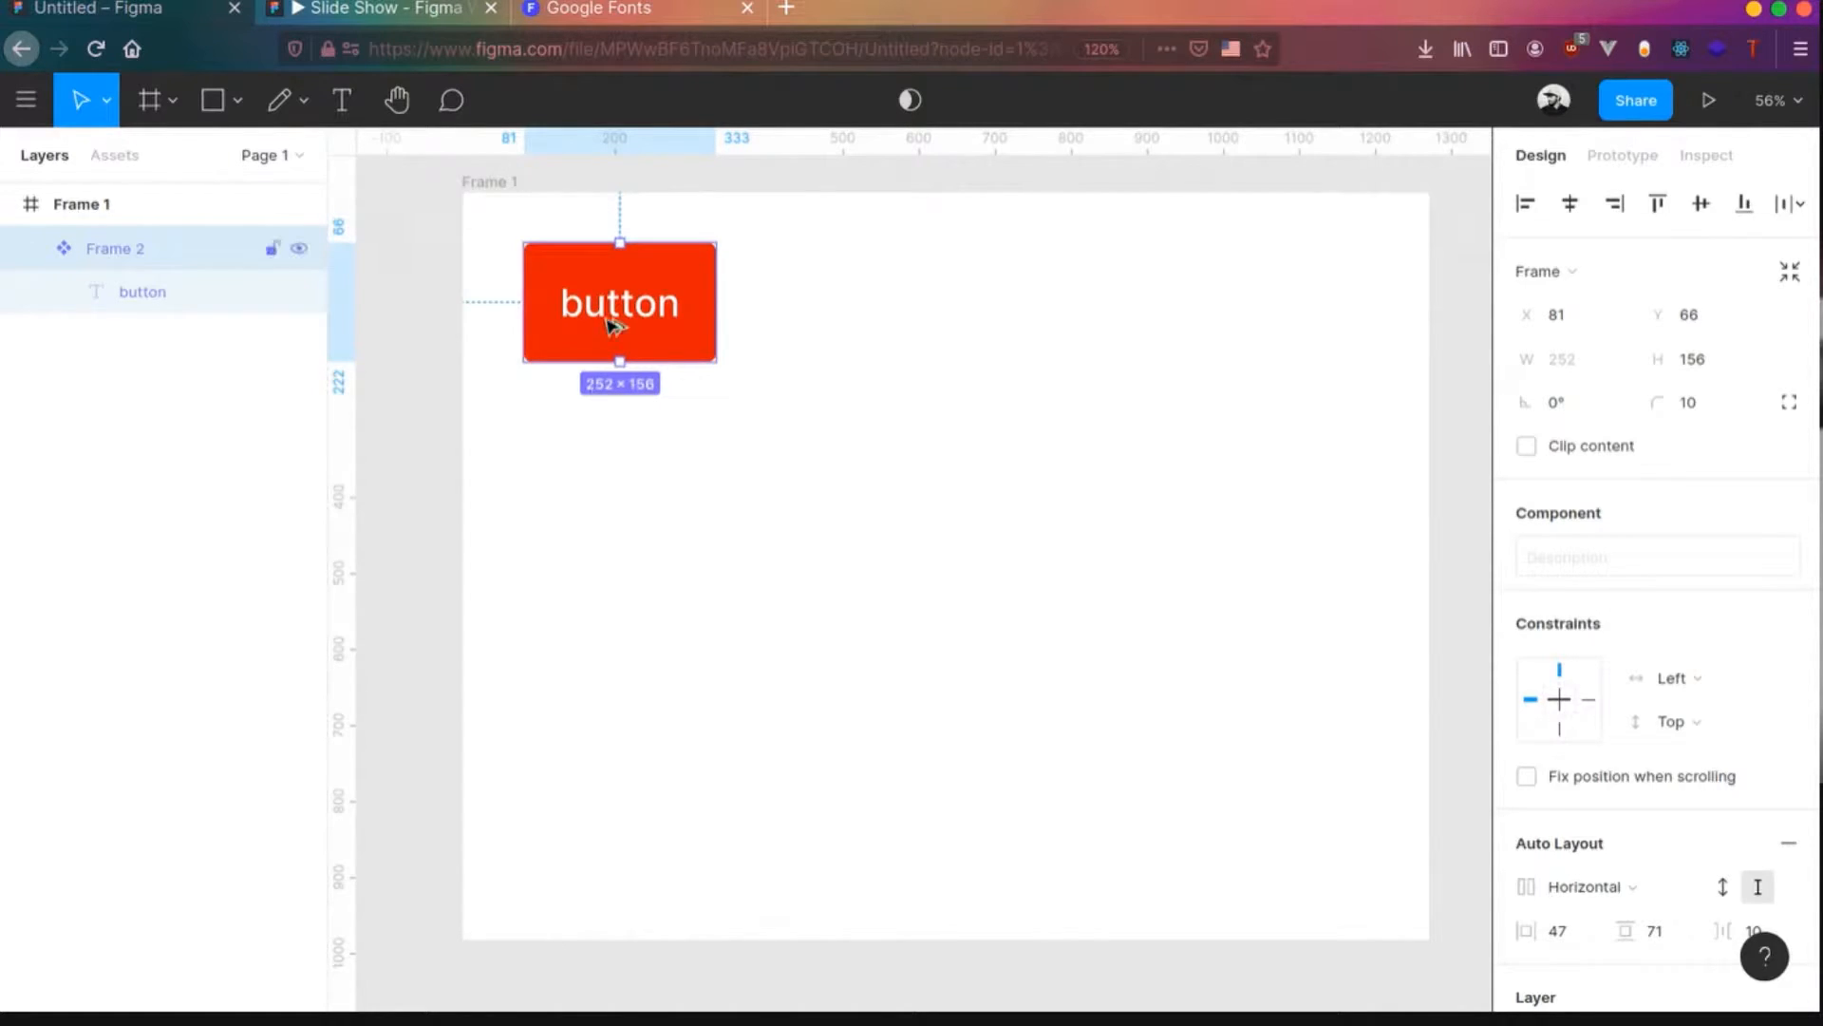
- Place two instances of the button component in a row beside it, with the last one at about X 817, Y 66
{"action": "left_click_drag", "start_coordinate": [618, 333], "coordinate": [1187, 295]}
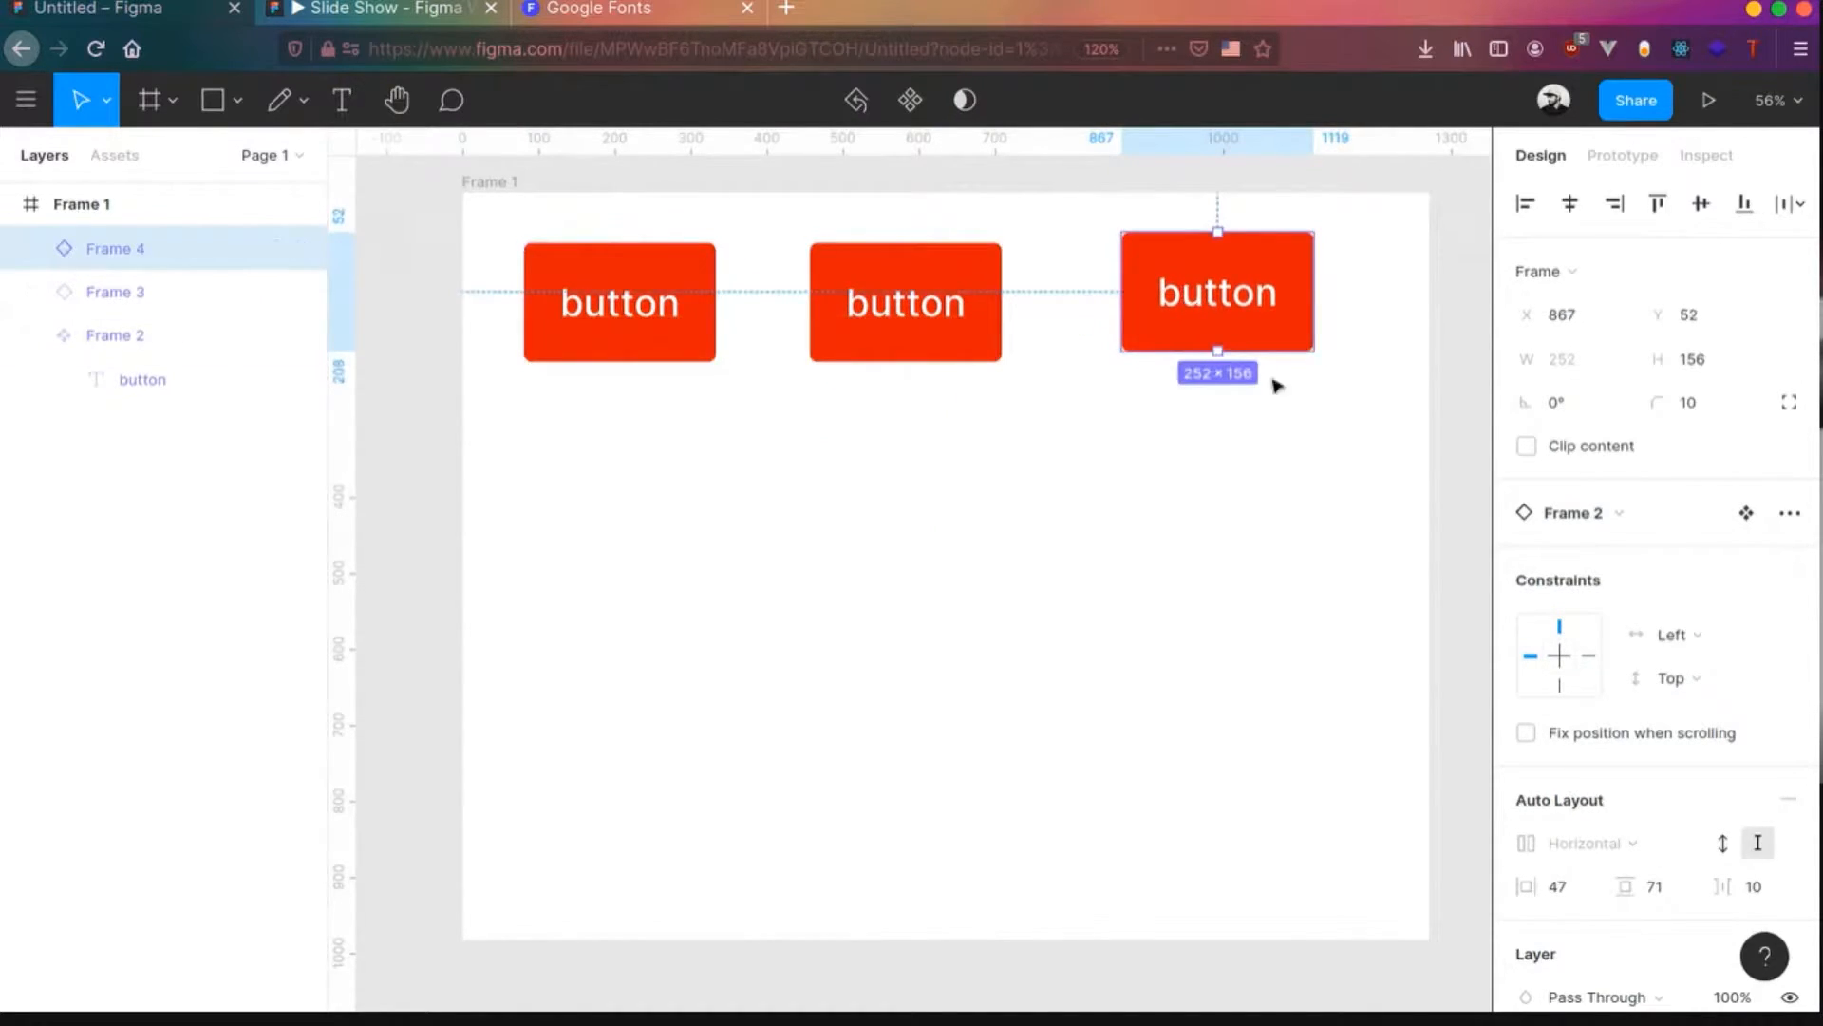
{"action": "left_click_drag", "start_coordinate": [1234, 298], "coordinate": [1237, 308]}
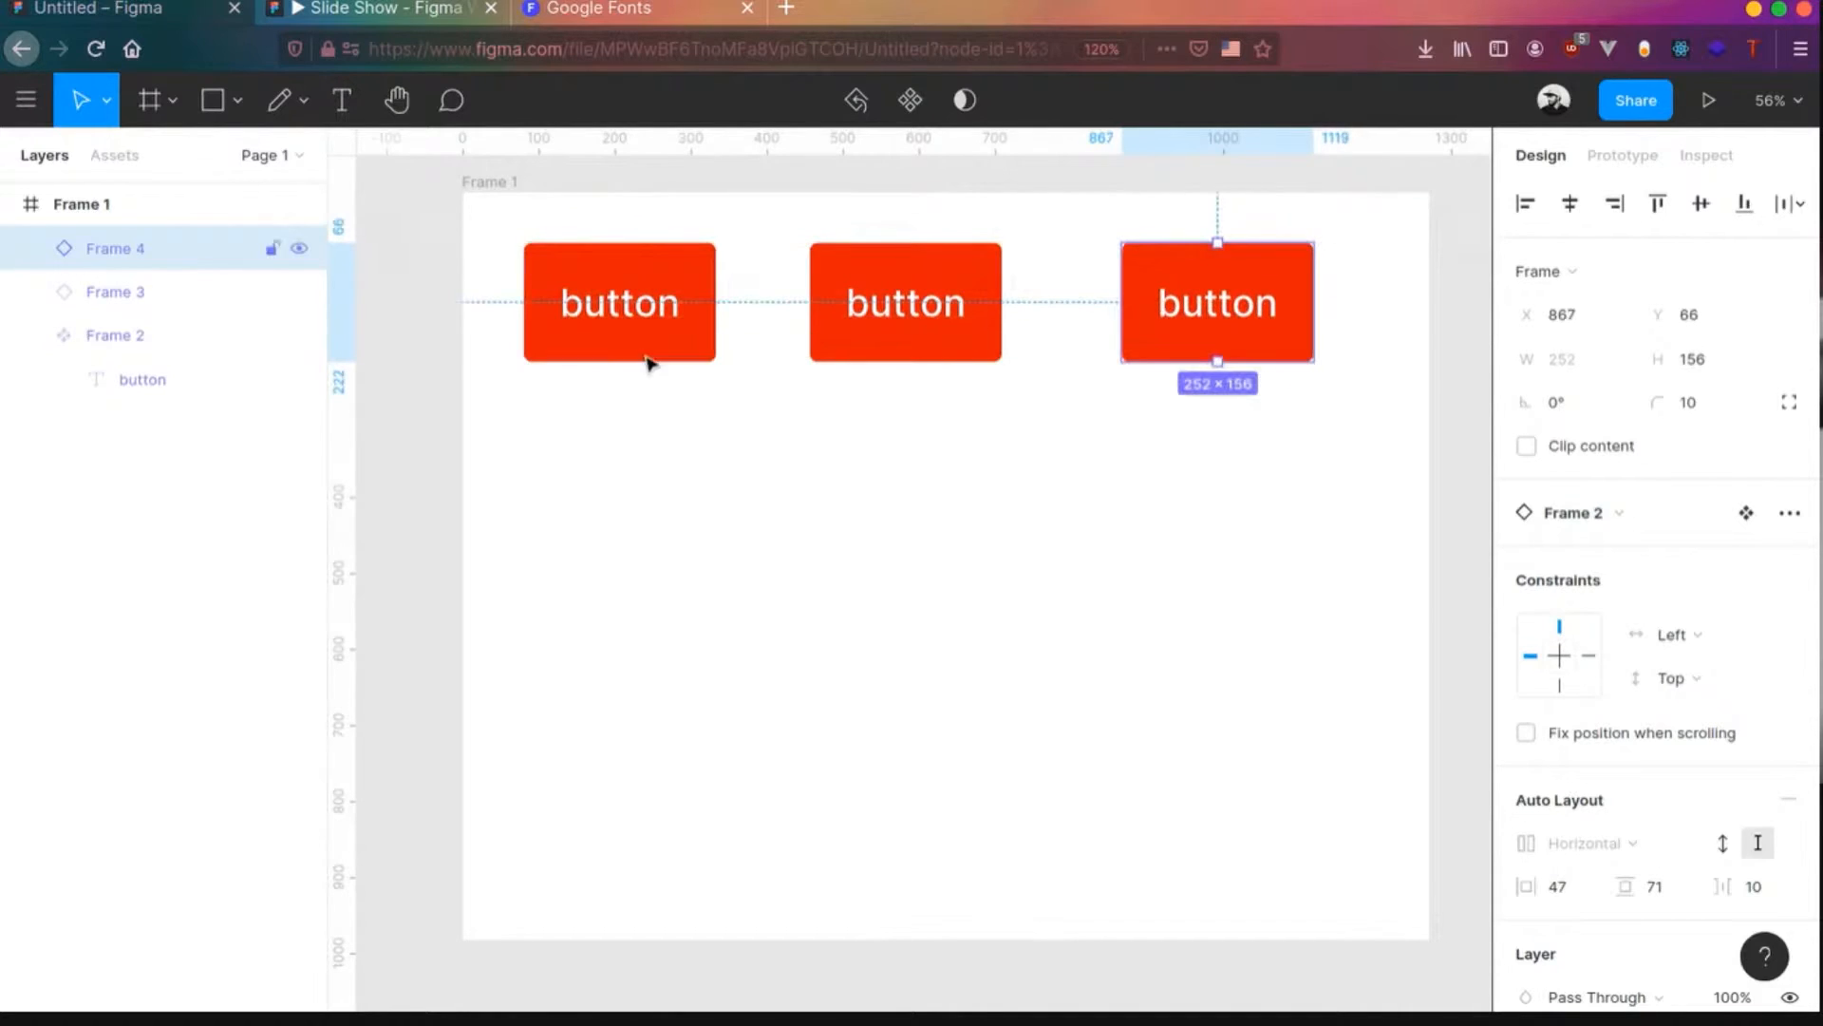
{"action": "left_click", "coordinate": [561, 315]}
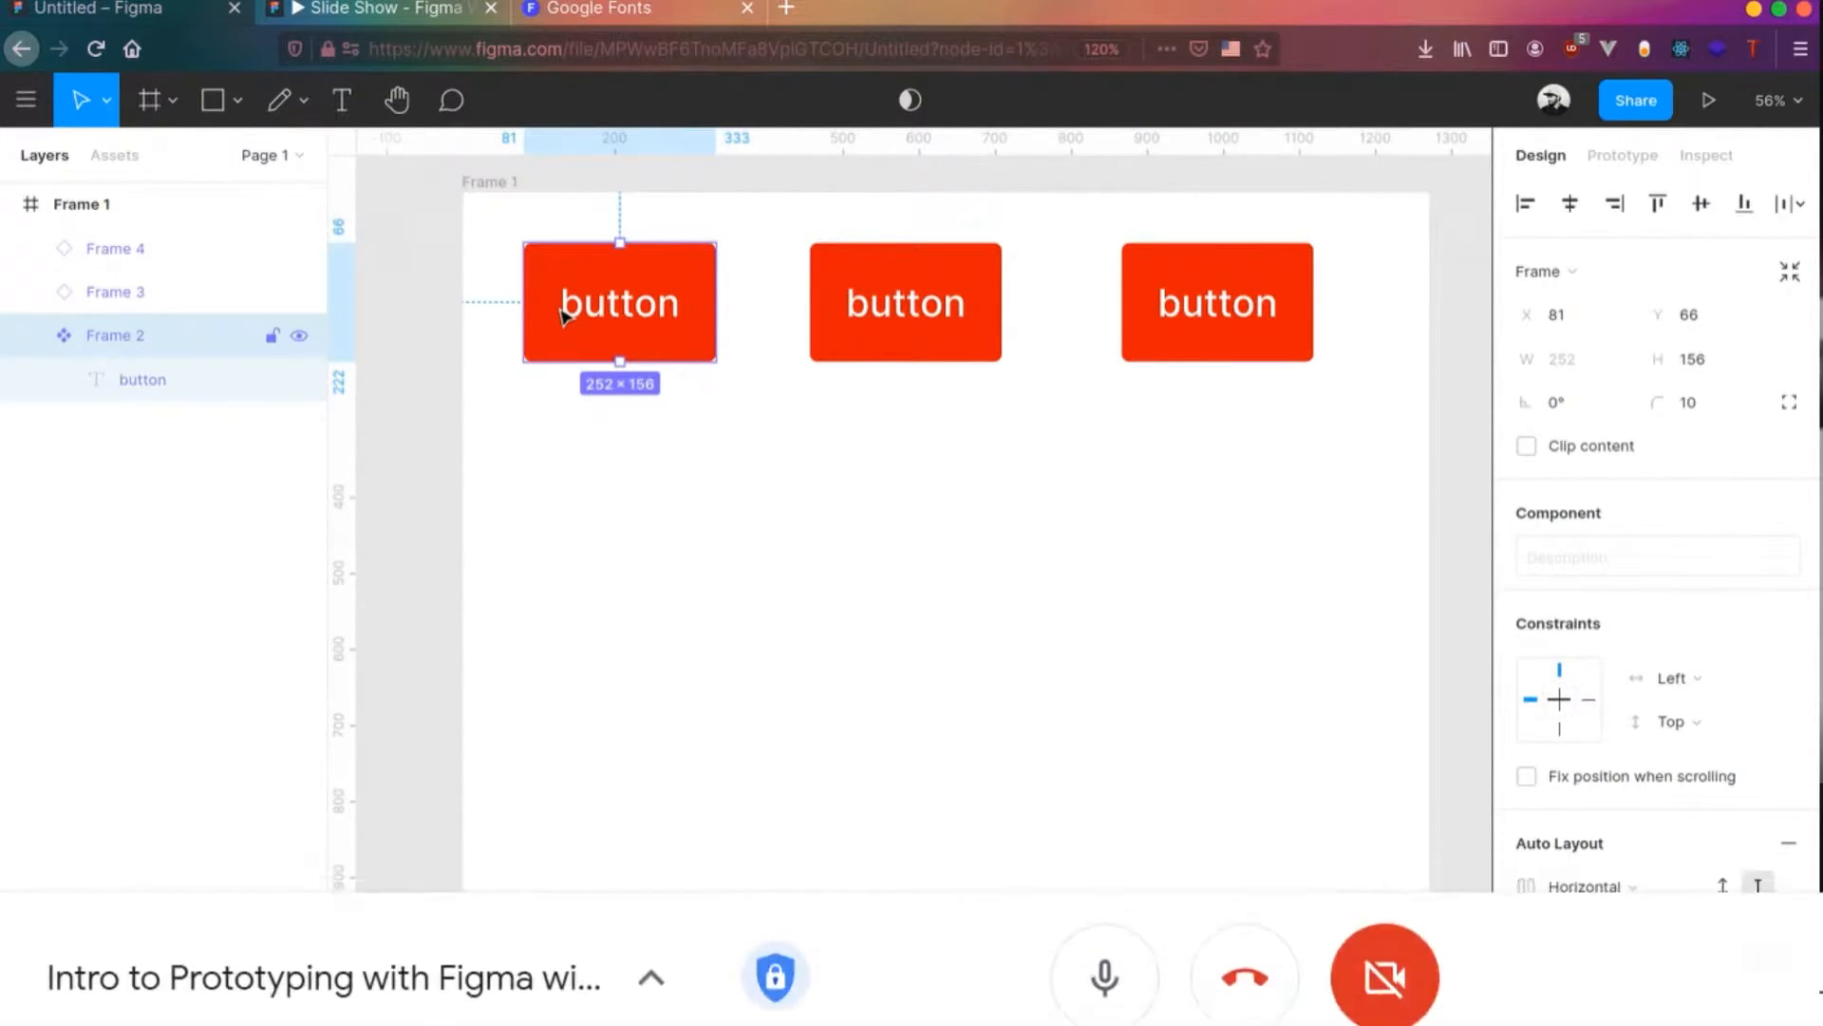
{"action": "left_click", "coordinate": [987, 316]}
{"action": "left_click", "coordinate": [1217, 303]}
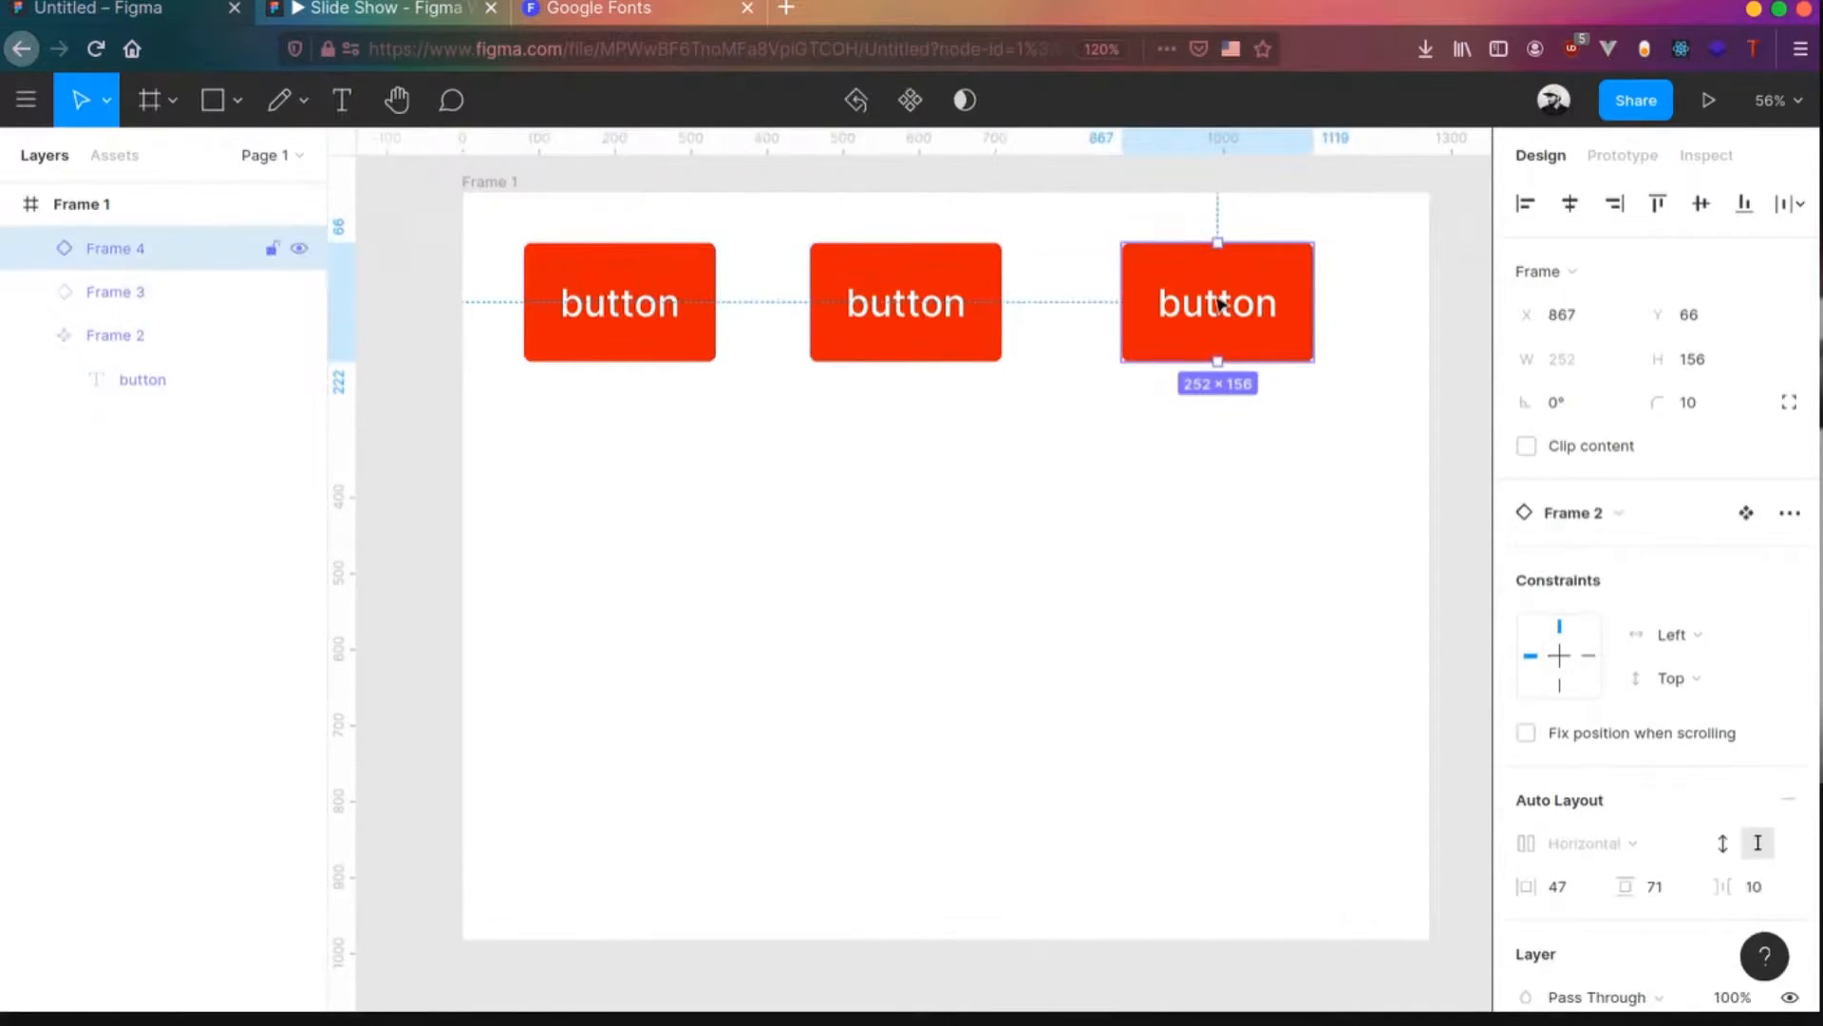
{"action": "left_click_drag", "start_coordinate": [1220, 309], "coordinate": [1185, 306]}
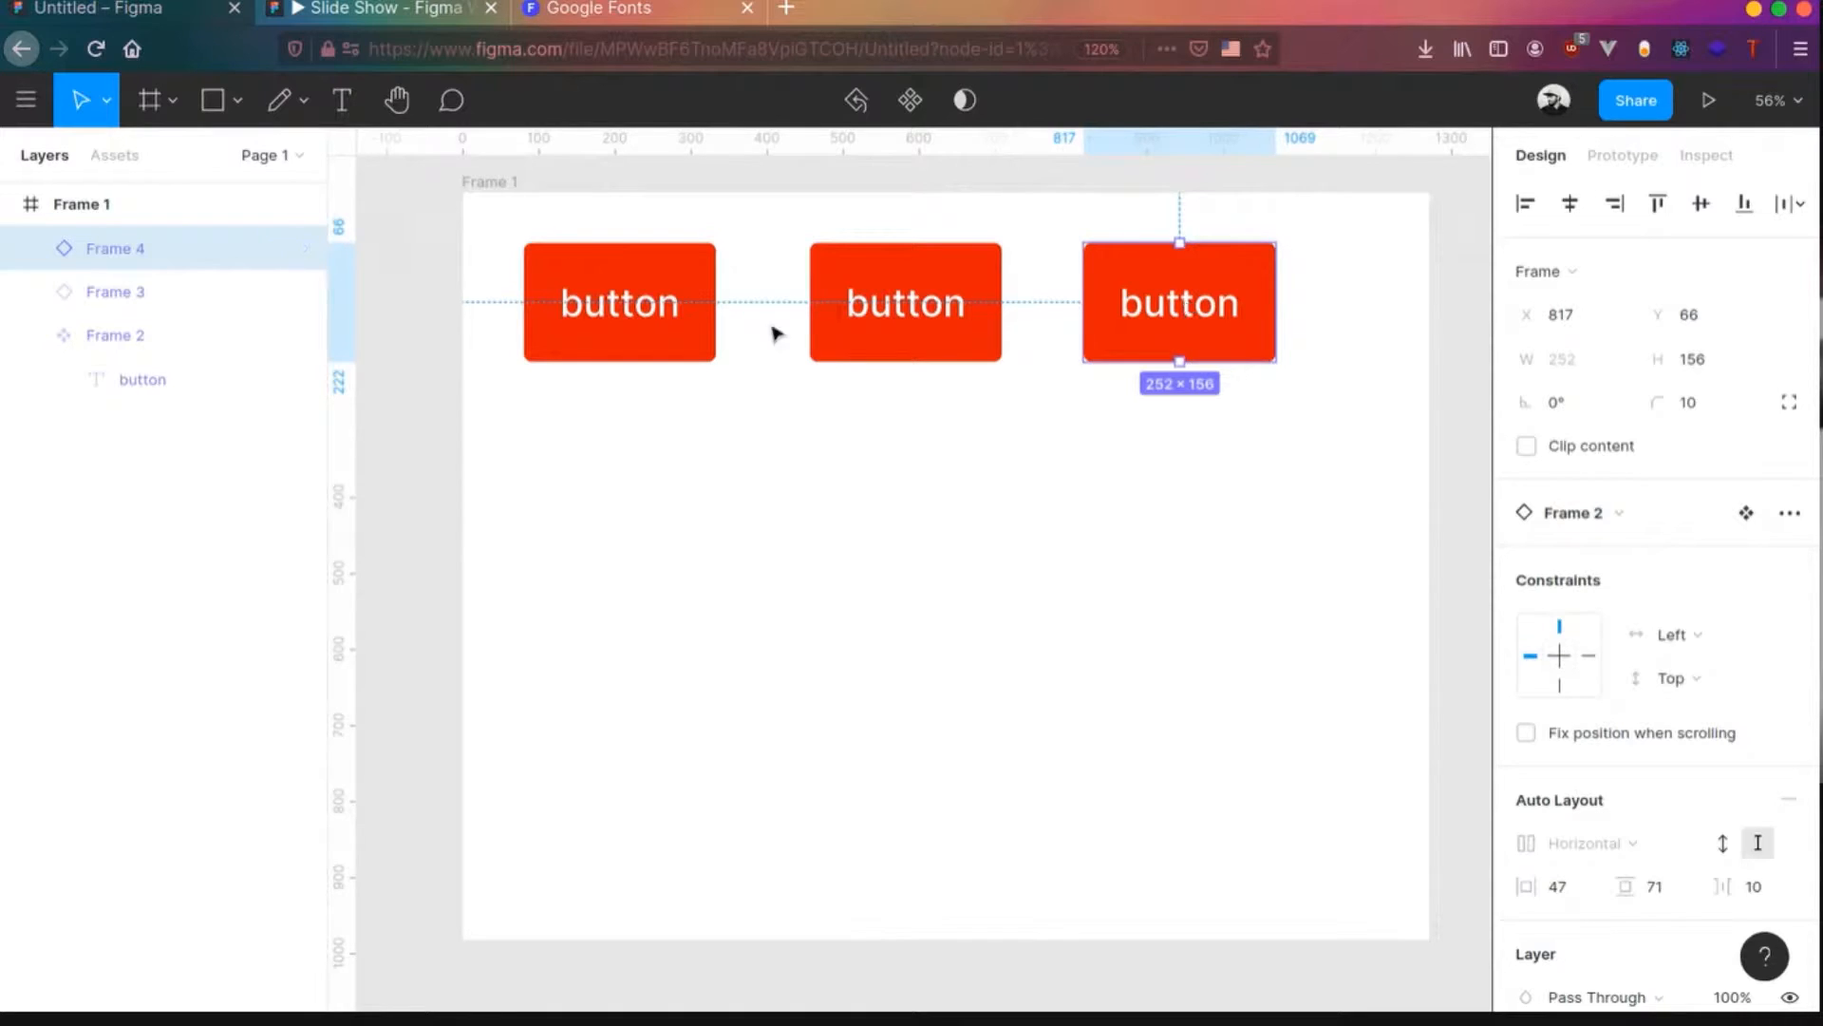
- Set the main button component's corner radius to 50
{"action": "left_click", "coordinate": [596, 325]}
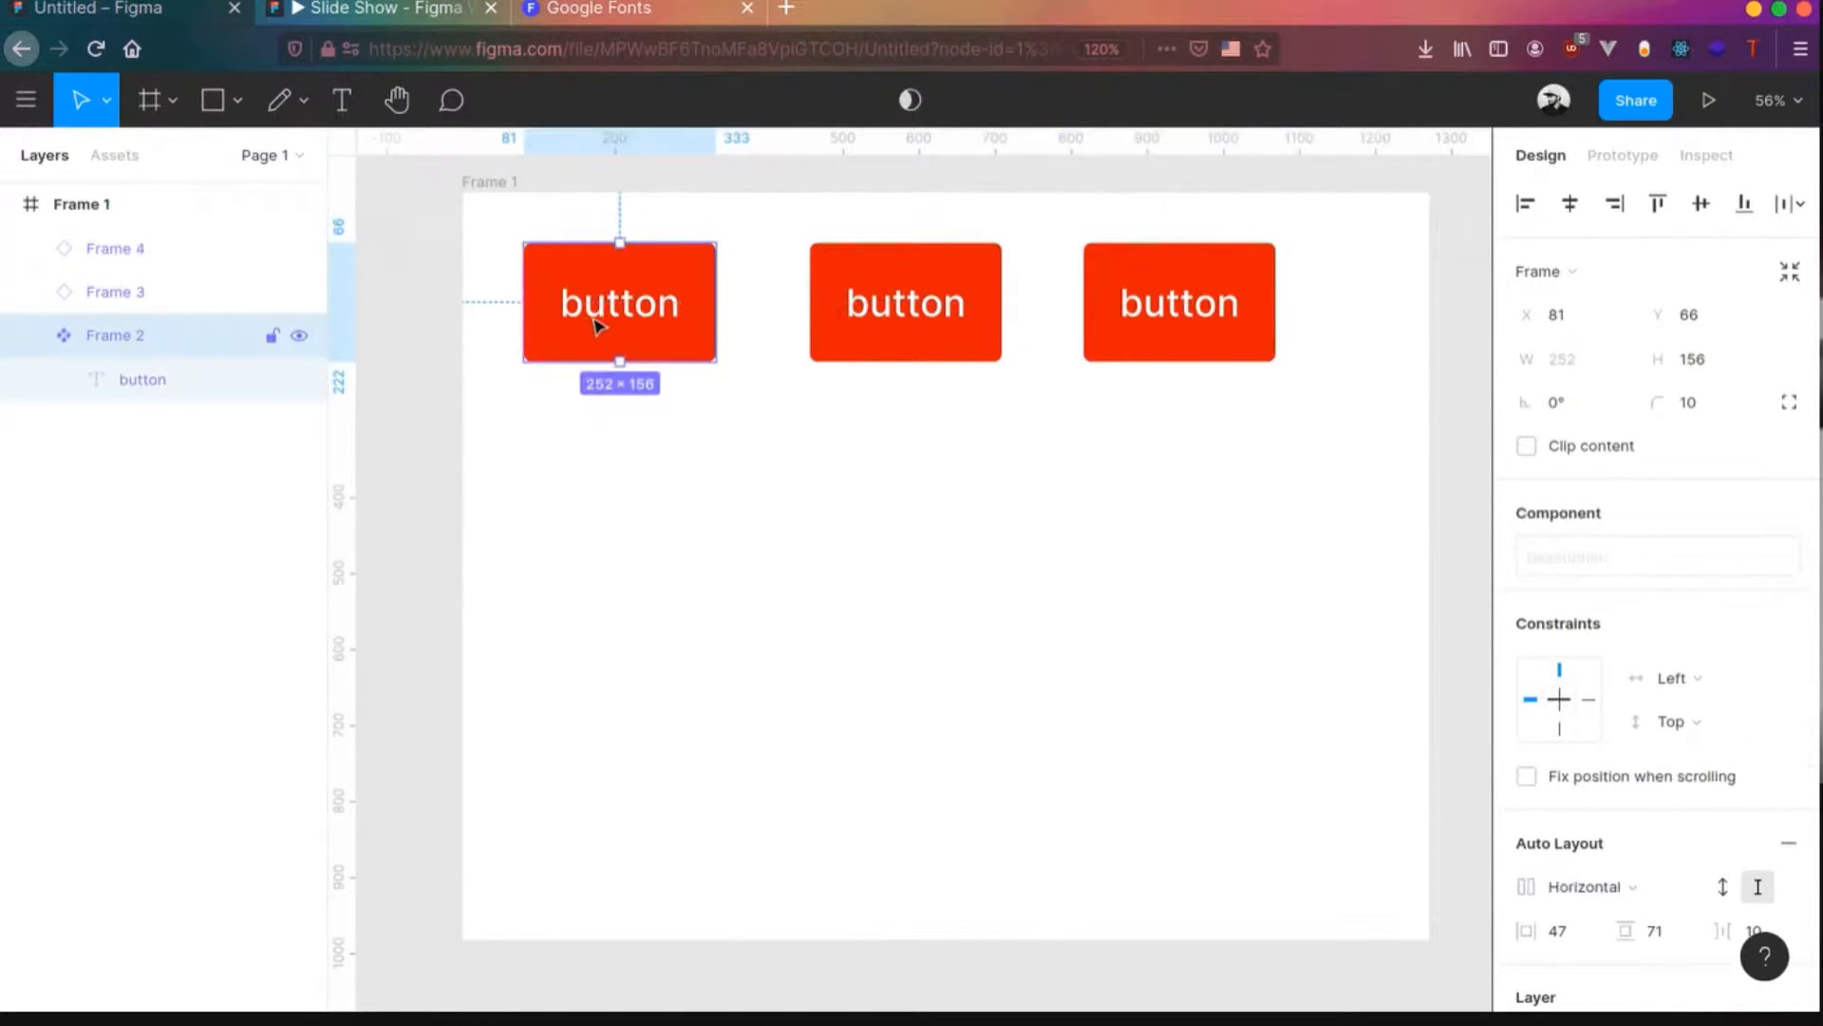
{"action": "left_click", "coordinate": [1715, 418]}
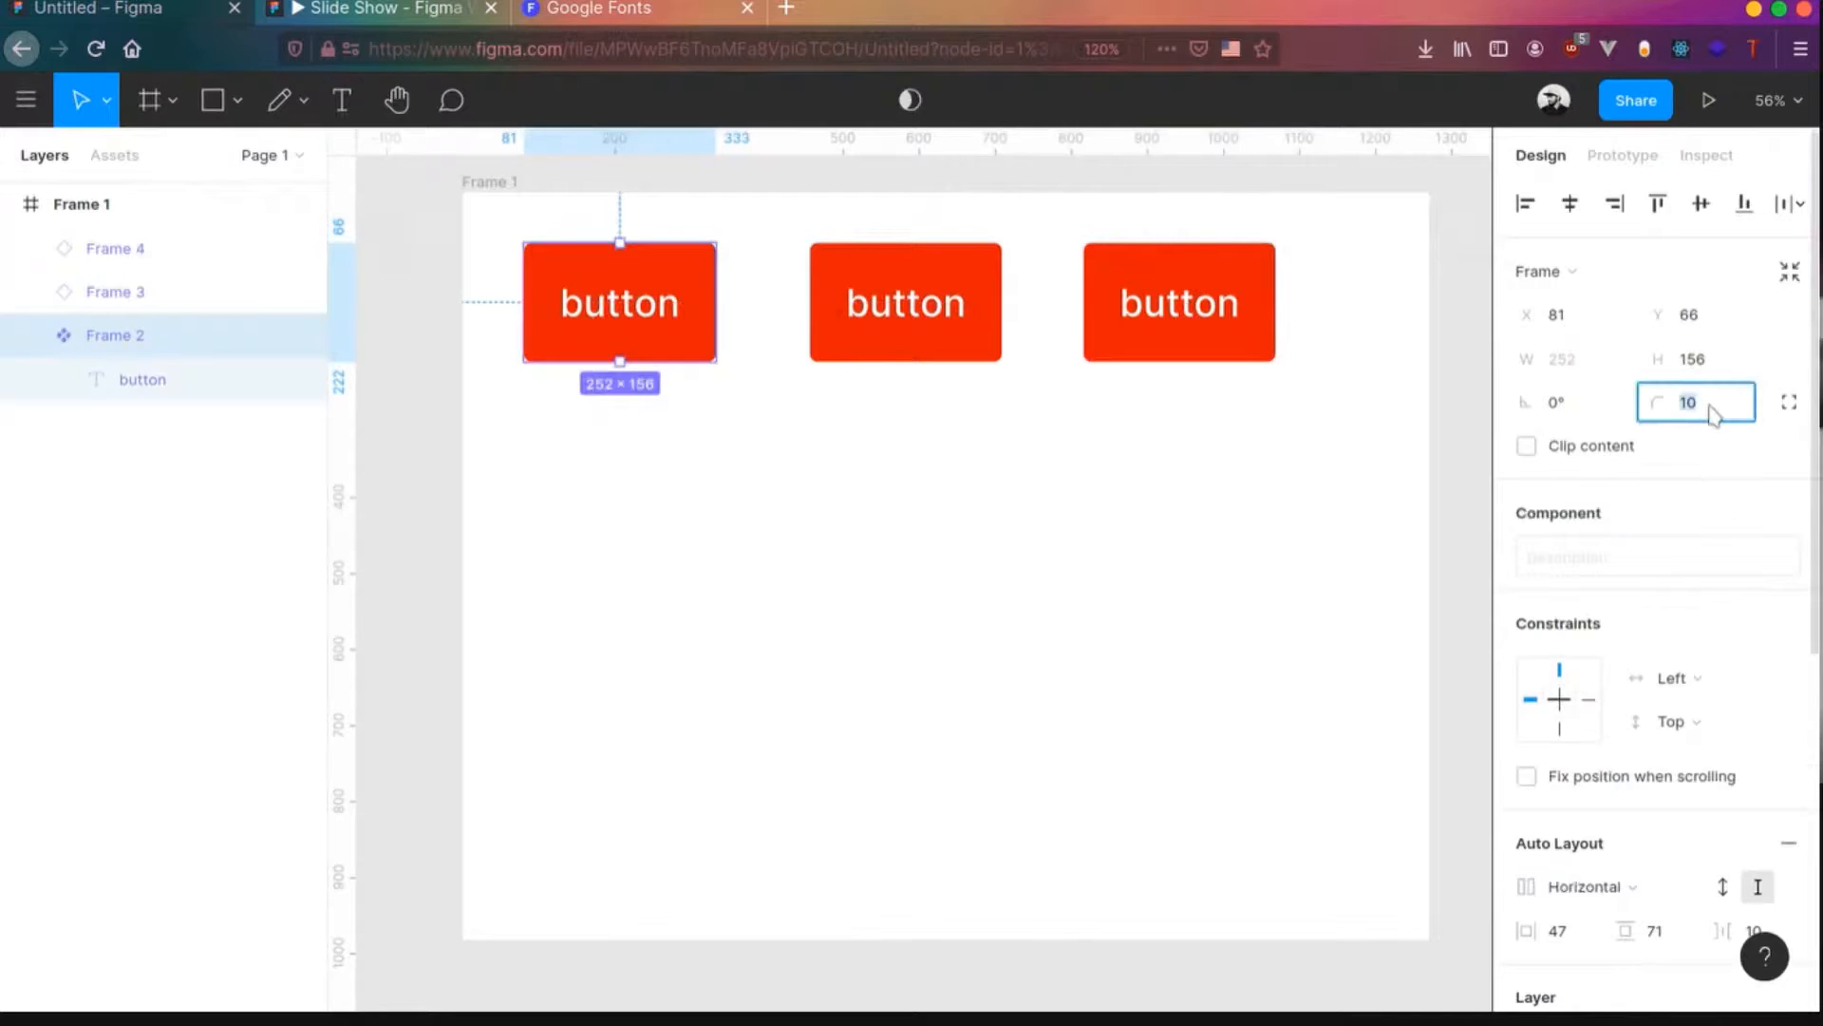
{"action": "key", "text": "Tab"}
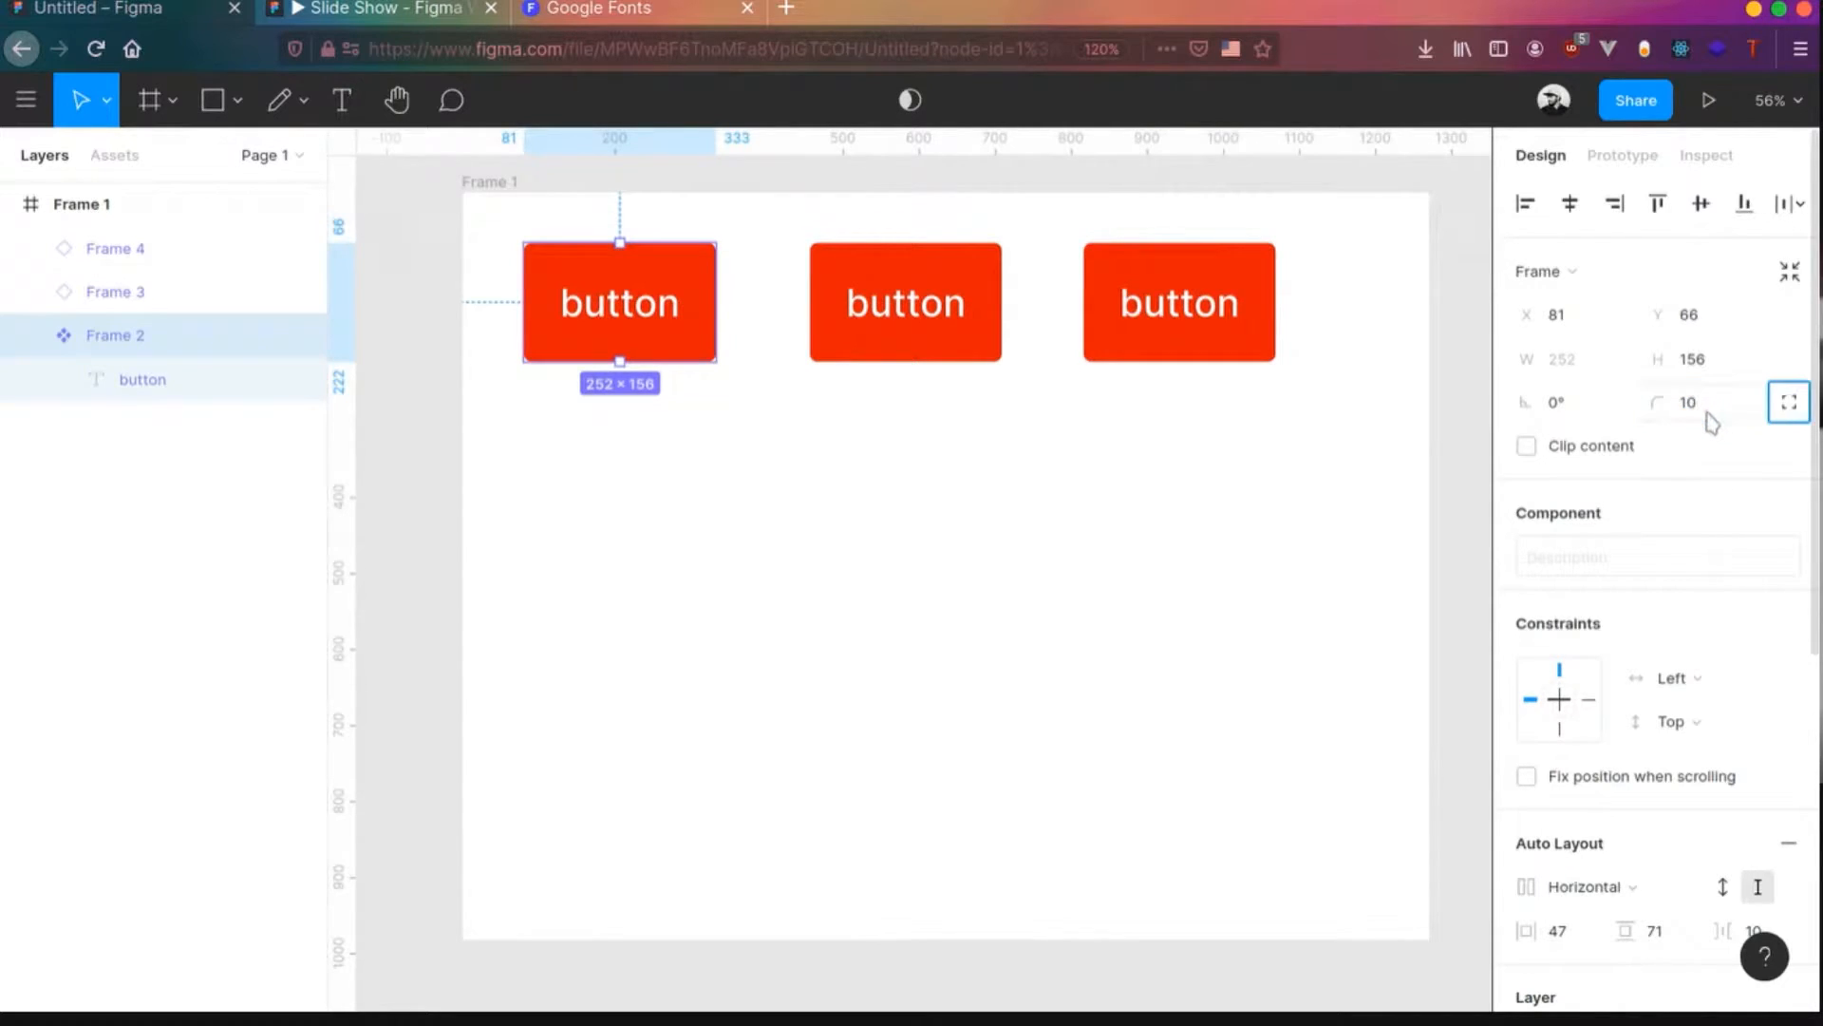
{"action": "left_click", "coordinate": [1713, 420]}
{"action": "type", "text": "50"}
{"action": "key", "text": "Tab"}
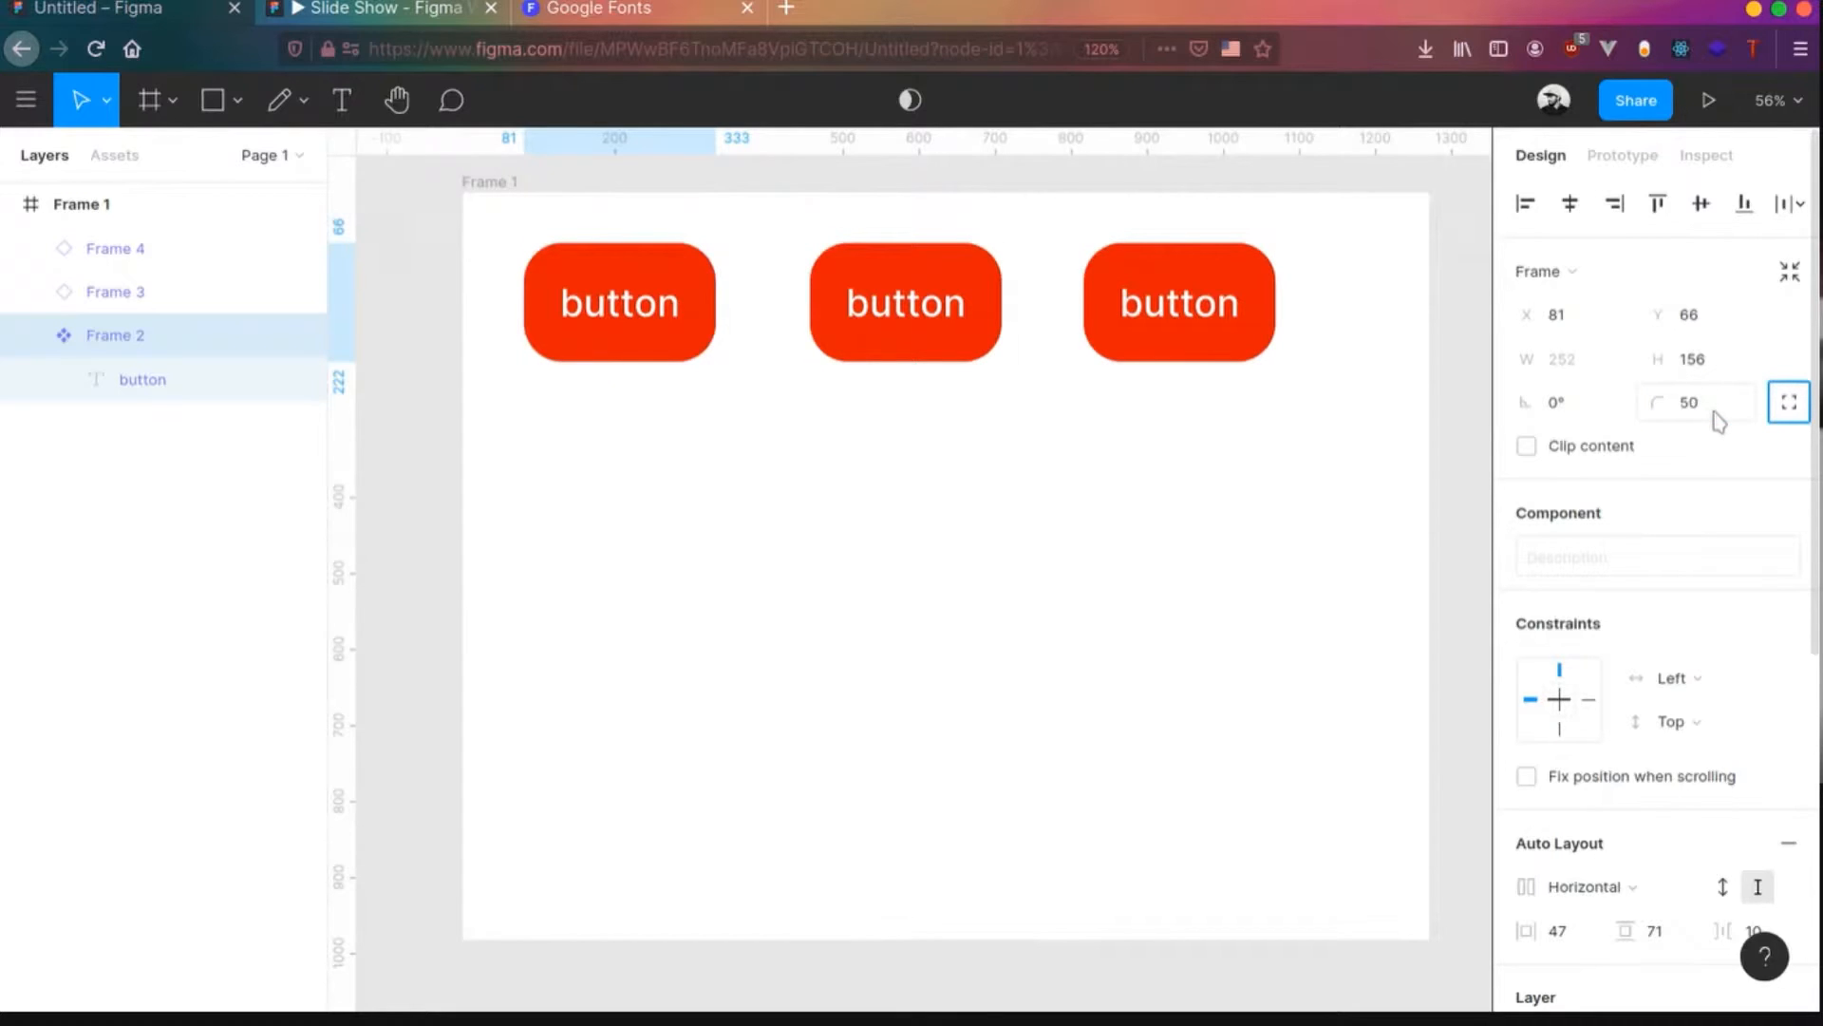
- Change the main button component's fill to purple 8222CE
{"action": "scroll", "coordinate": [1638, 887], "scroll_direction": "down", "scroll_amount": 4}
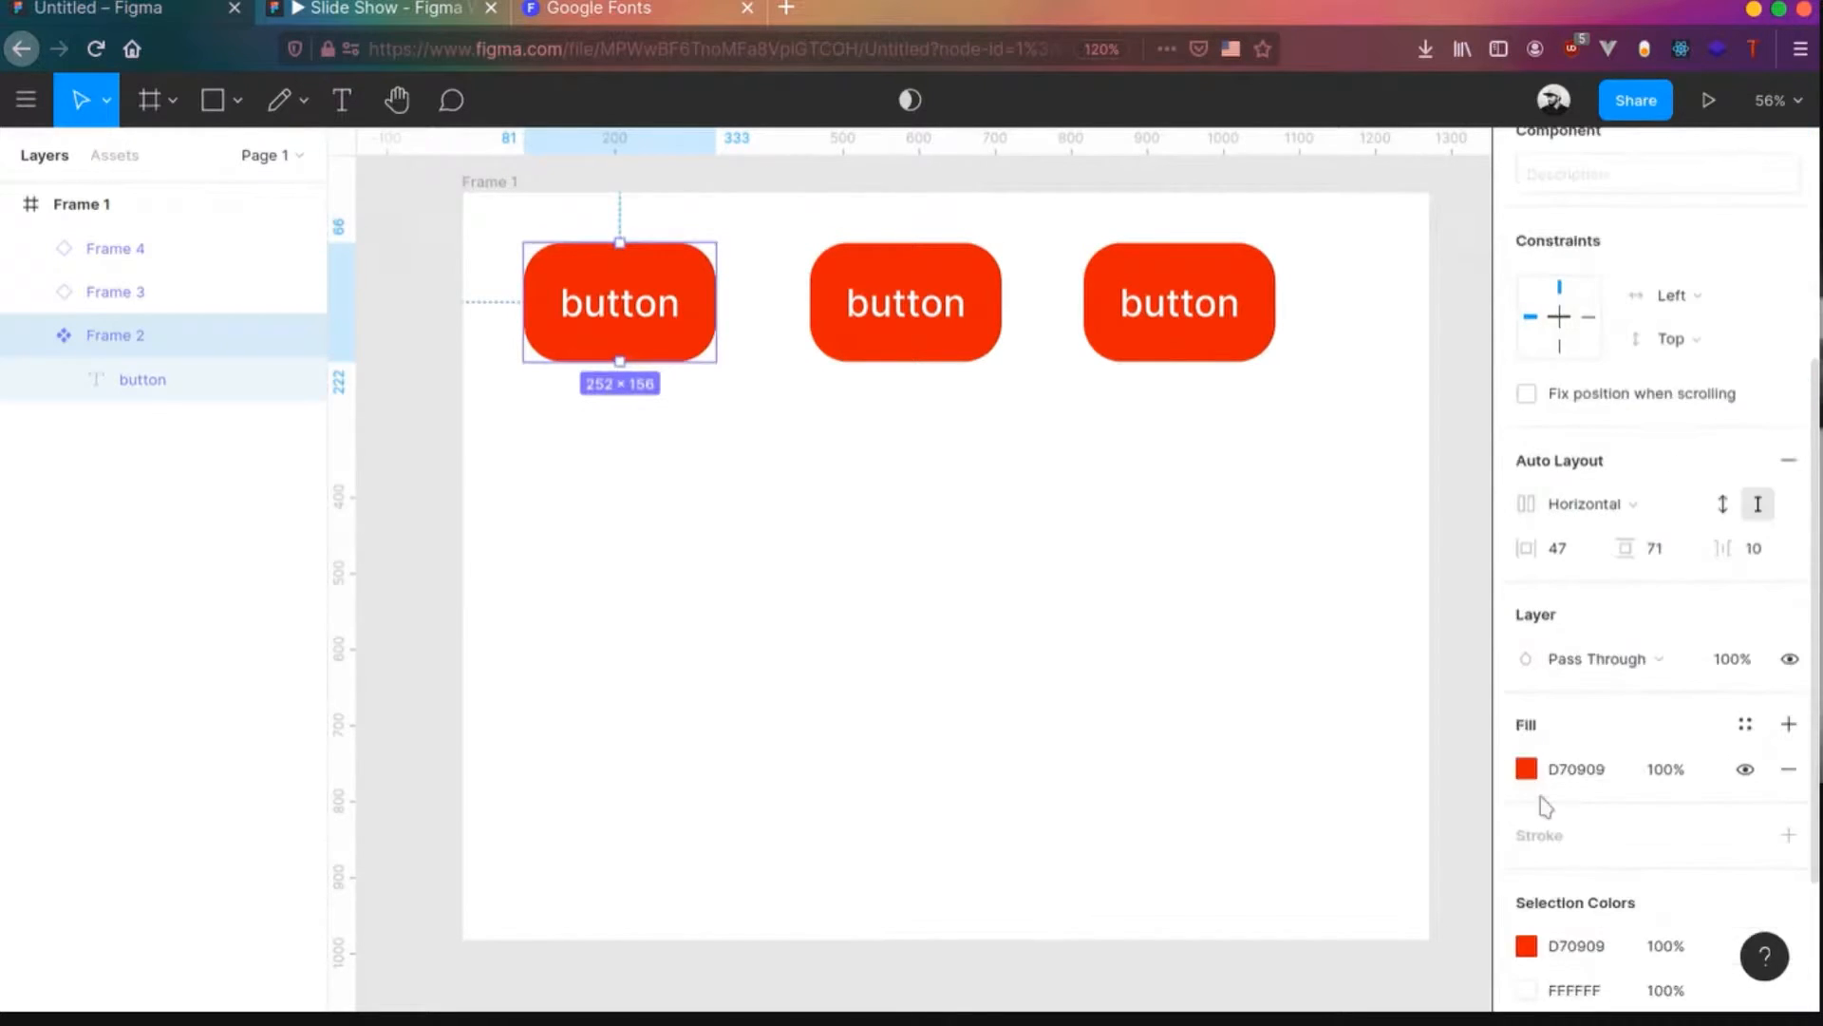
{"action": "left_click", "coordinate": [1526, 768]}
{"action": "left_click", "coordinate": [1348, 387]}
{"action": "left_click", "coordinate": [1412, 691]}
{"action": "left_click", "coordinate": [1439, 390]}
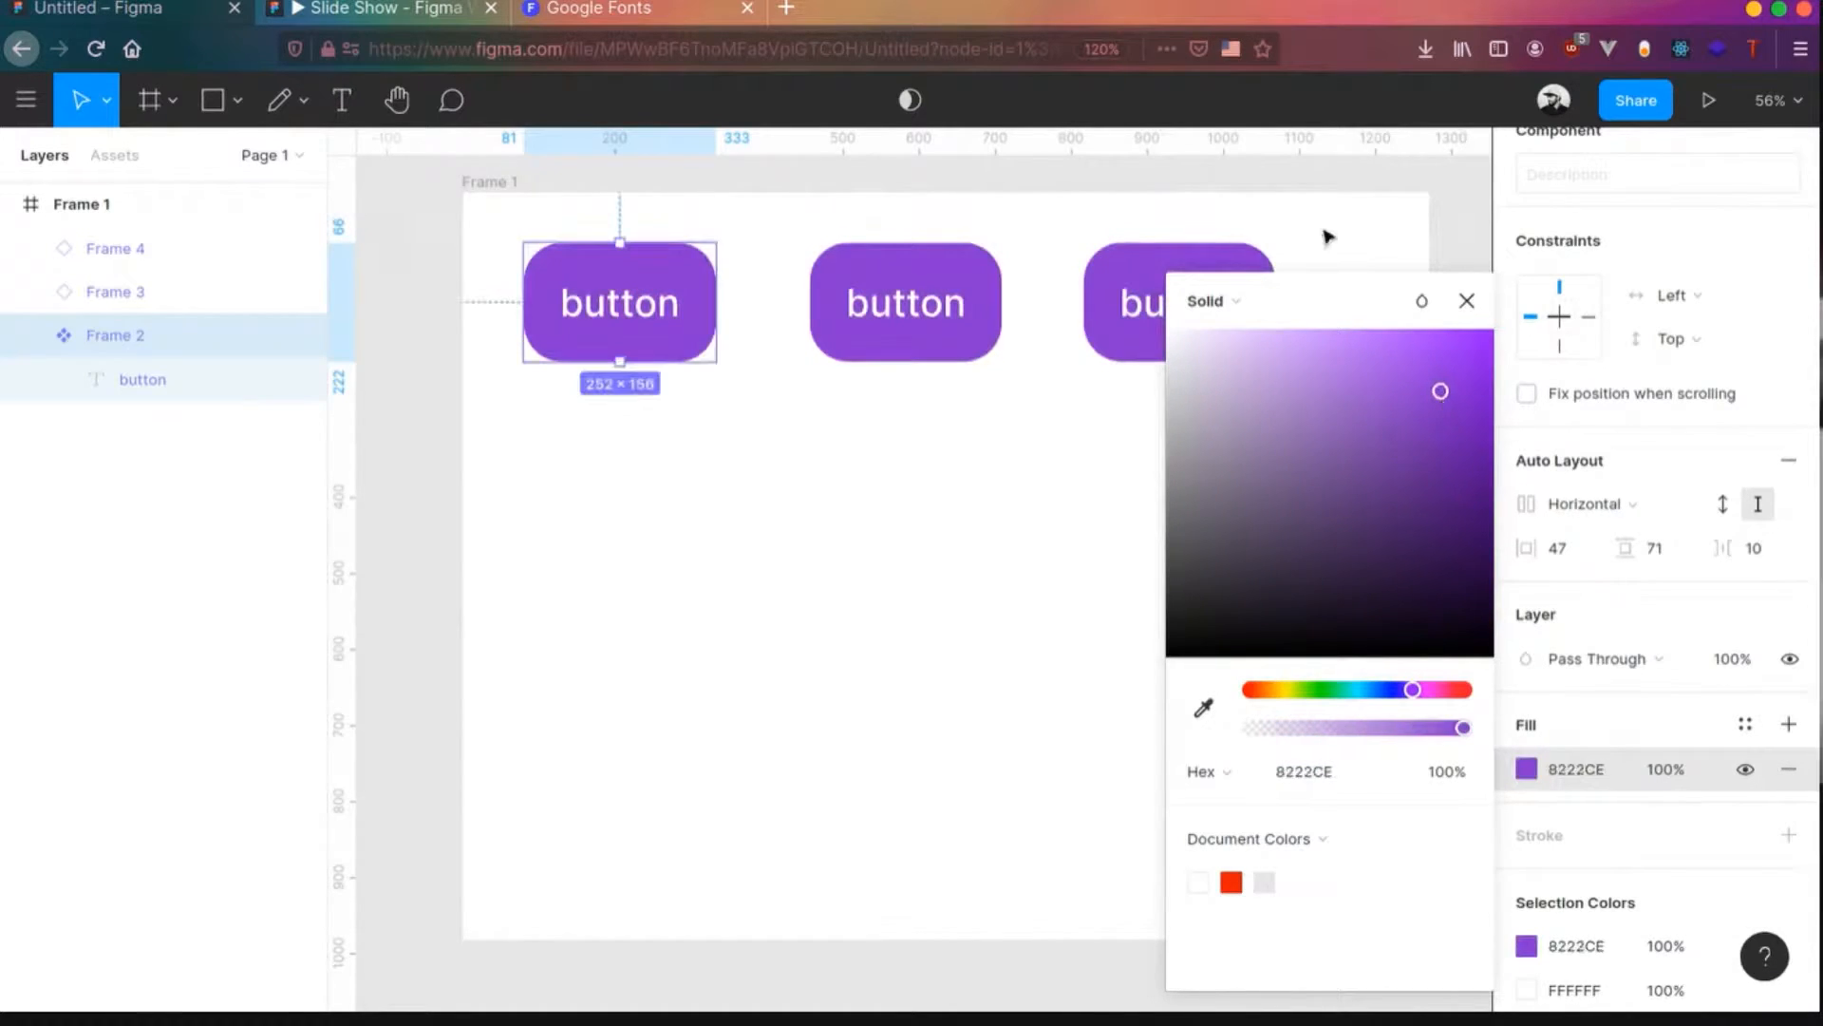
{"action": "left_click_drag", "start_coordinate": [1338, 302], "coordinate": [985, 447]}
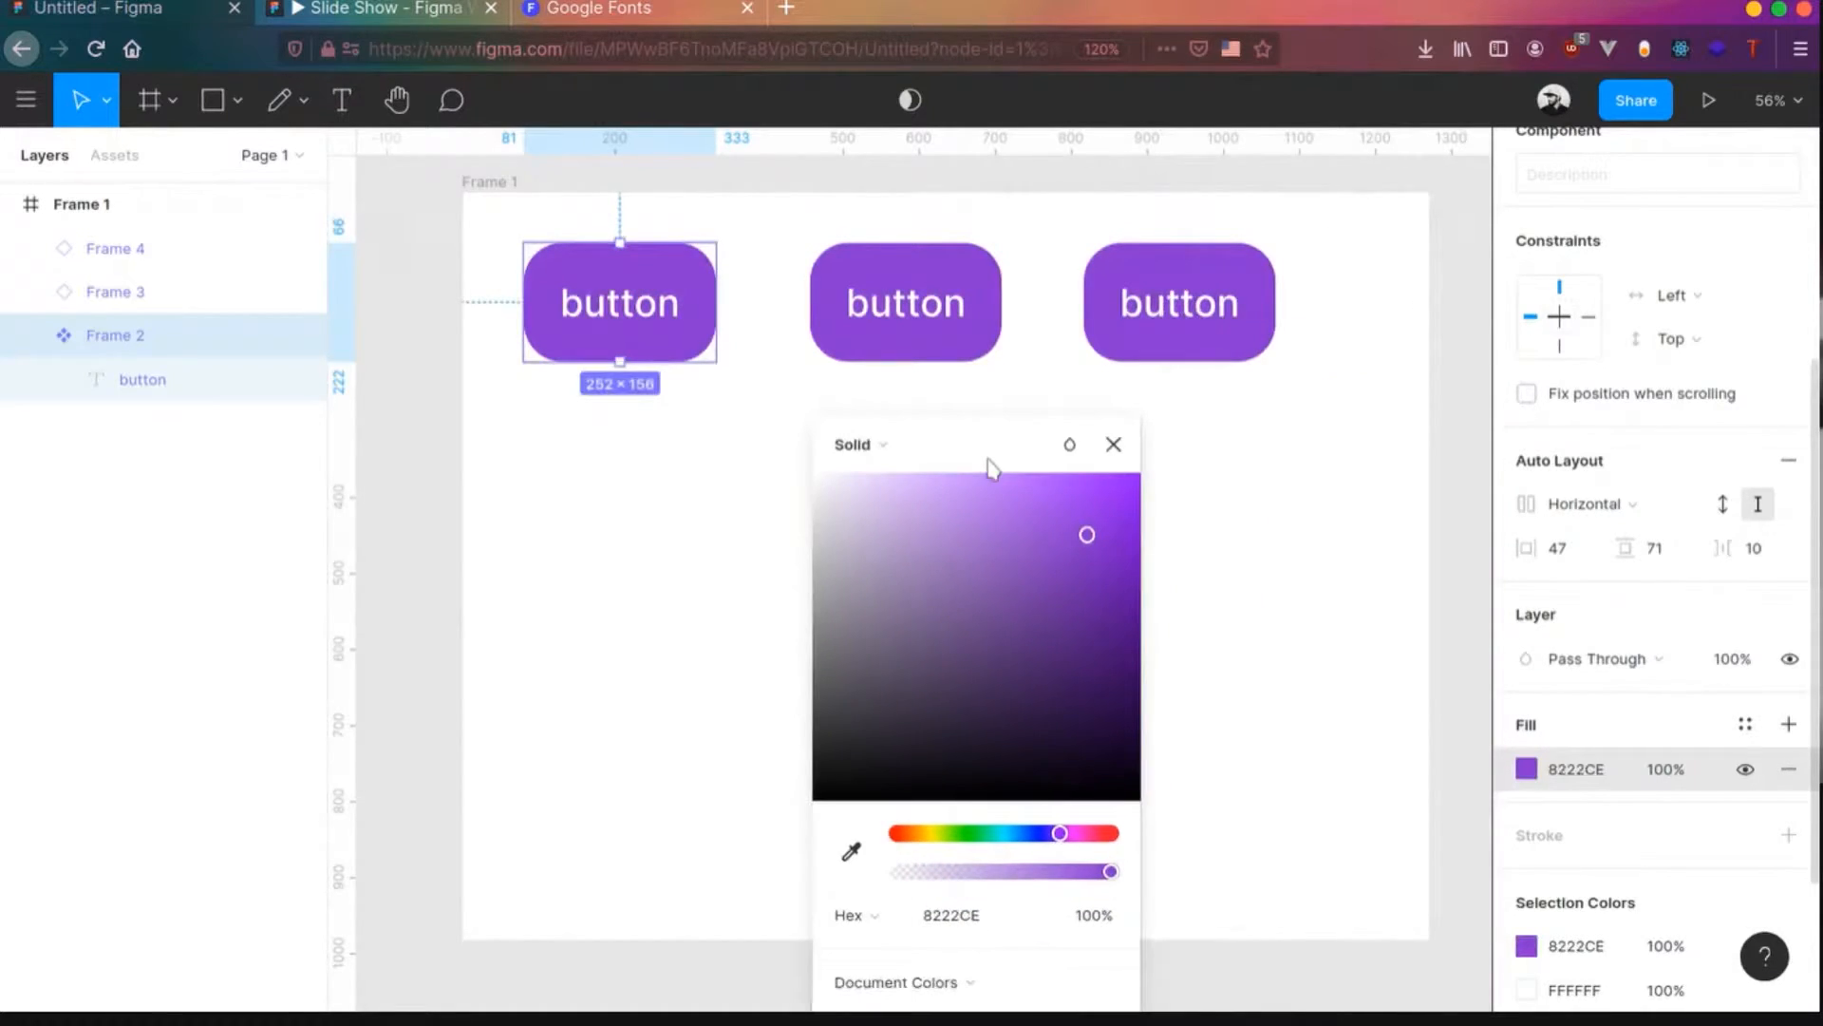
{"action": "left_click", "coordinate": [1111, 448]}
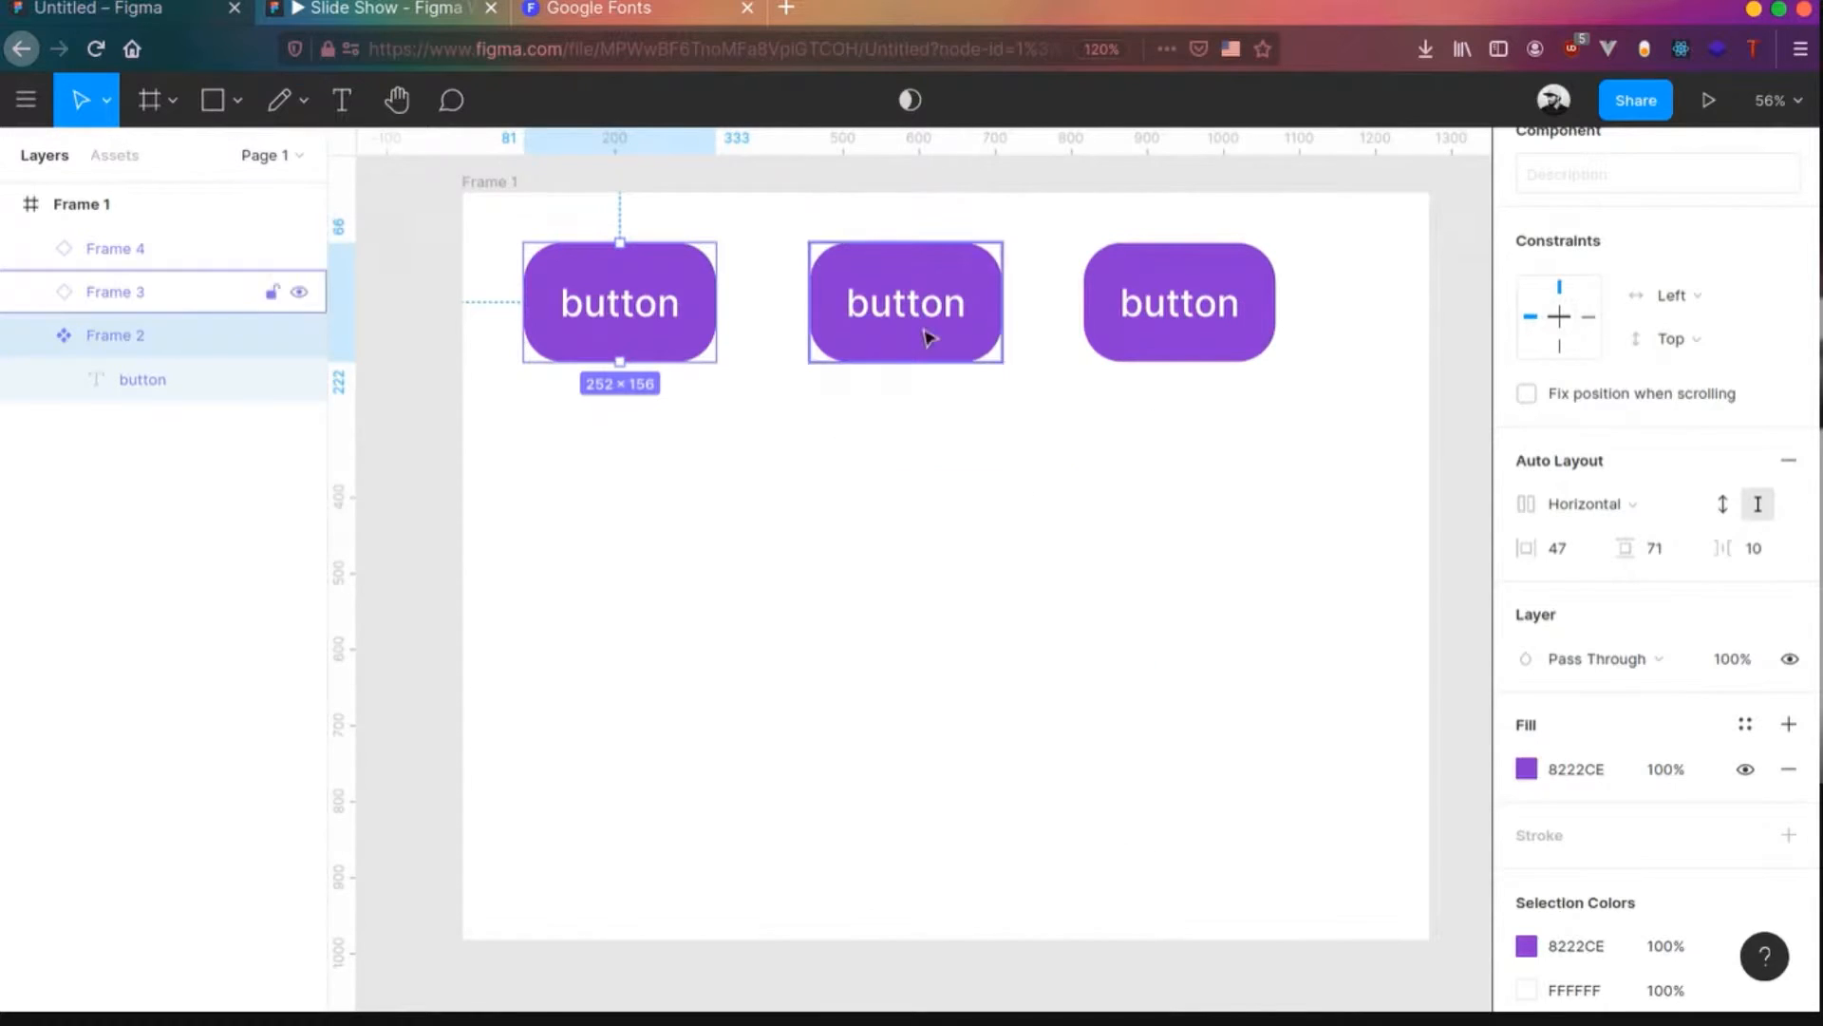
- Delete the two button instances, keeping only the main component
{"action": "left_click", "coordinate": [928, 339]}
{"action": "key", "text": "Delete"}
{"action": "left_click", "coordinate": [1125, 313]}
{"action": "key", "text": "Delete"}
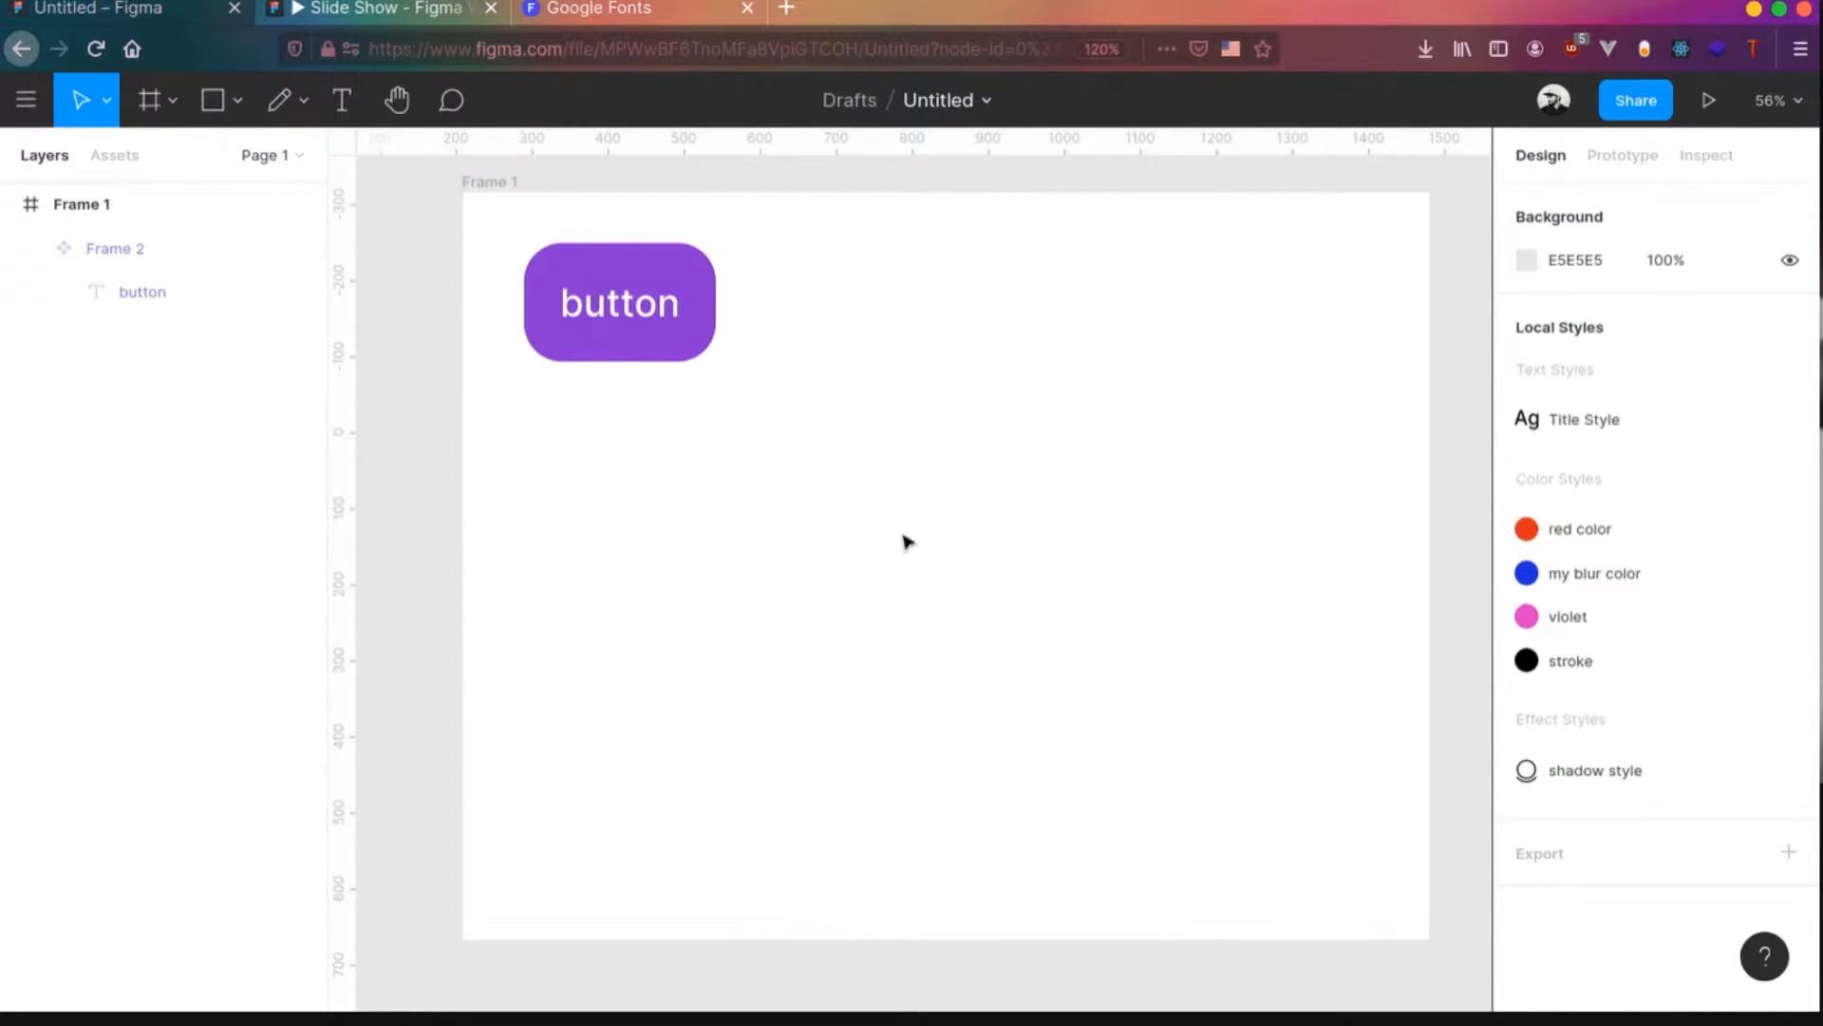
- Rename the button component as primary and its parent frame as Buttons
{"action": "left_click", "coordinate": [541, 302]}
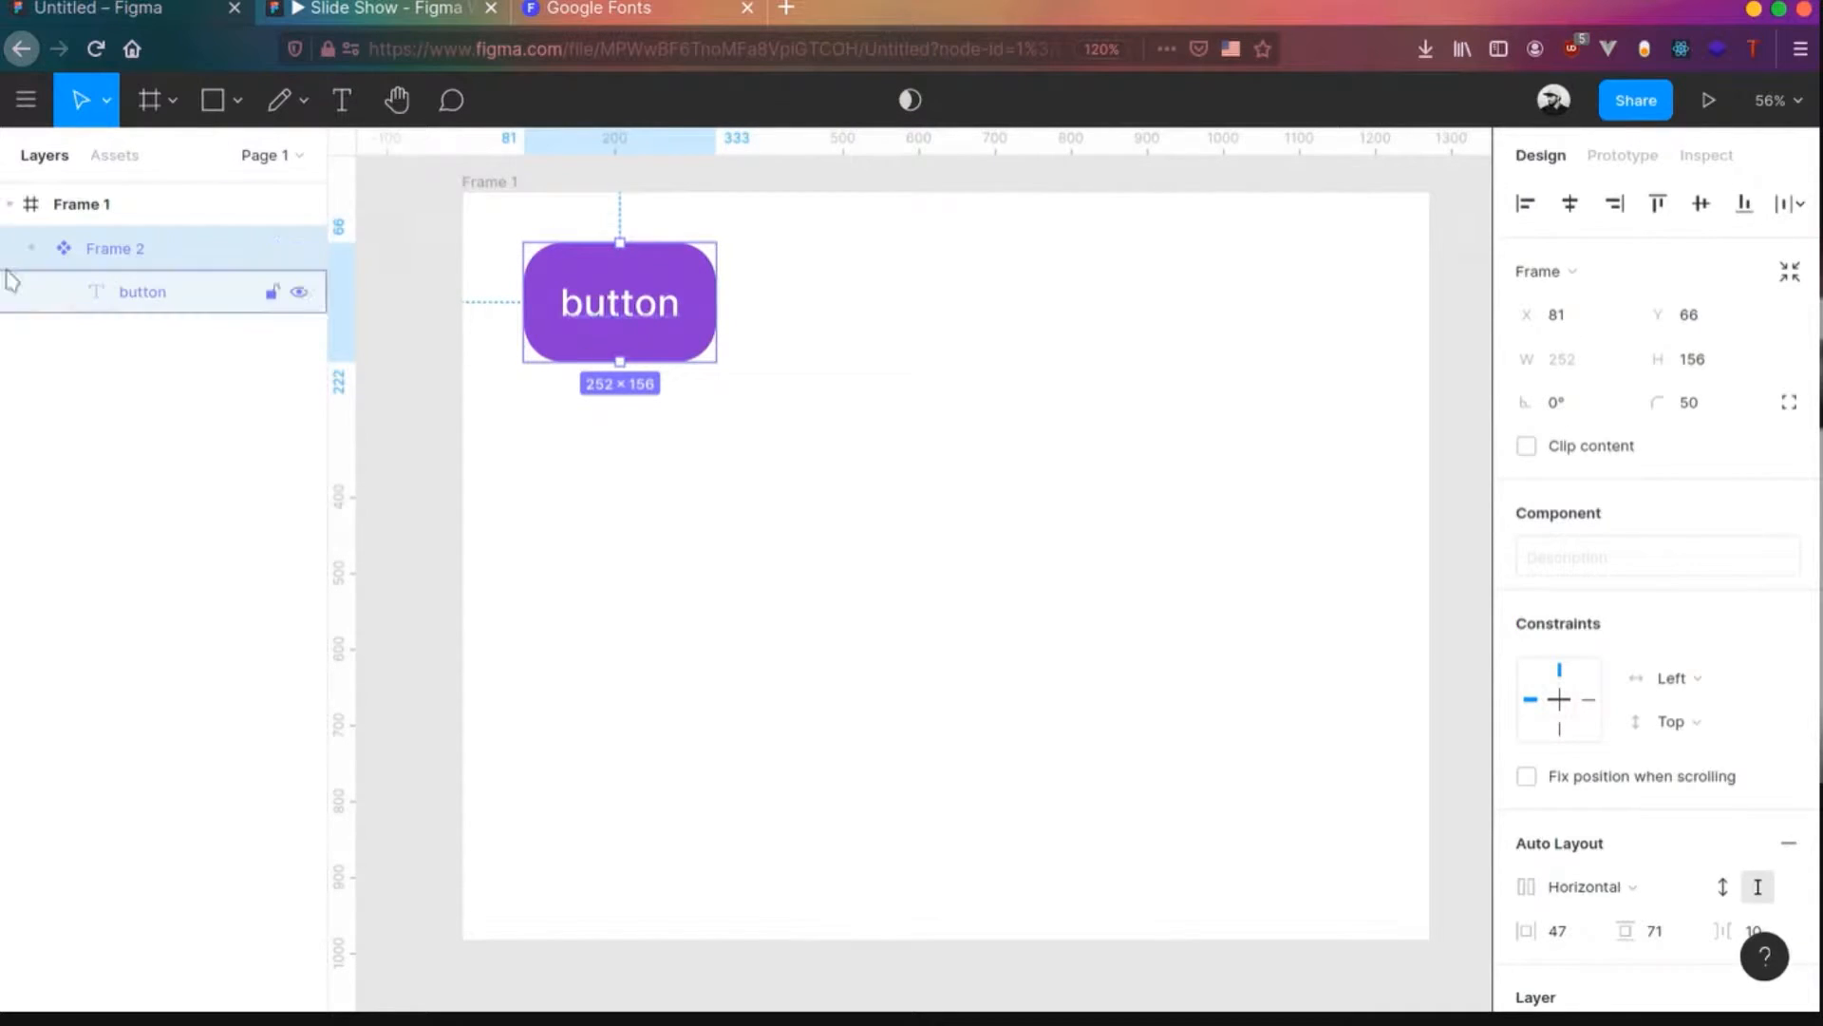
{"action": "double_click", "coordinate": [118, 254]}
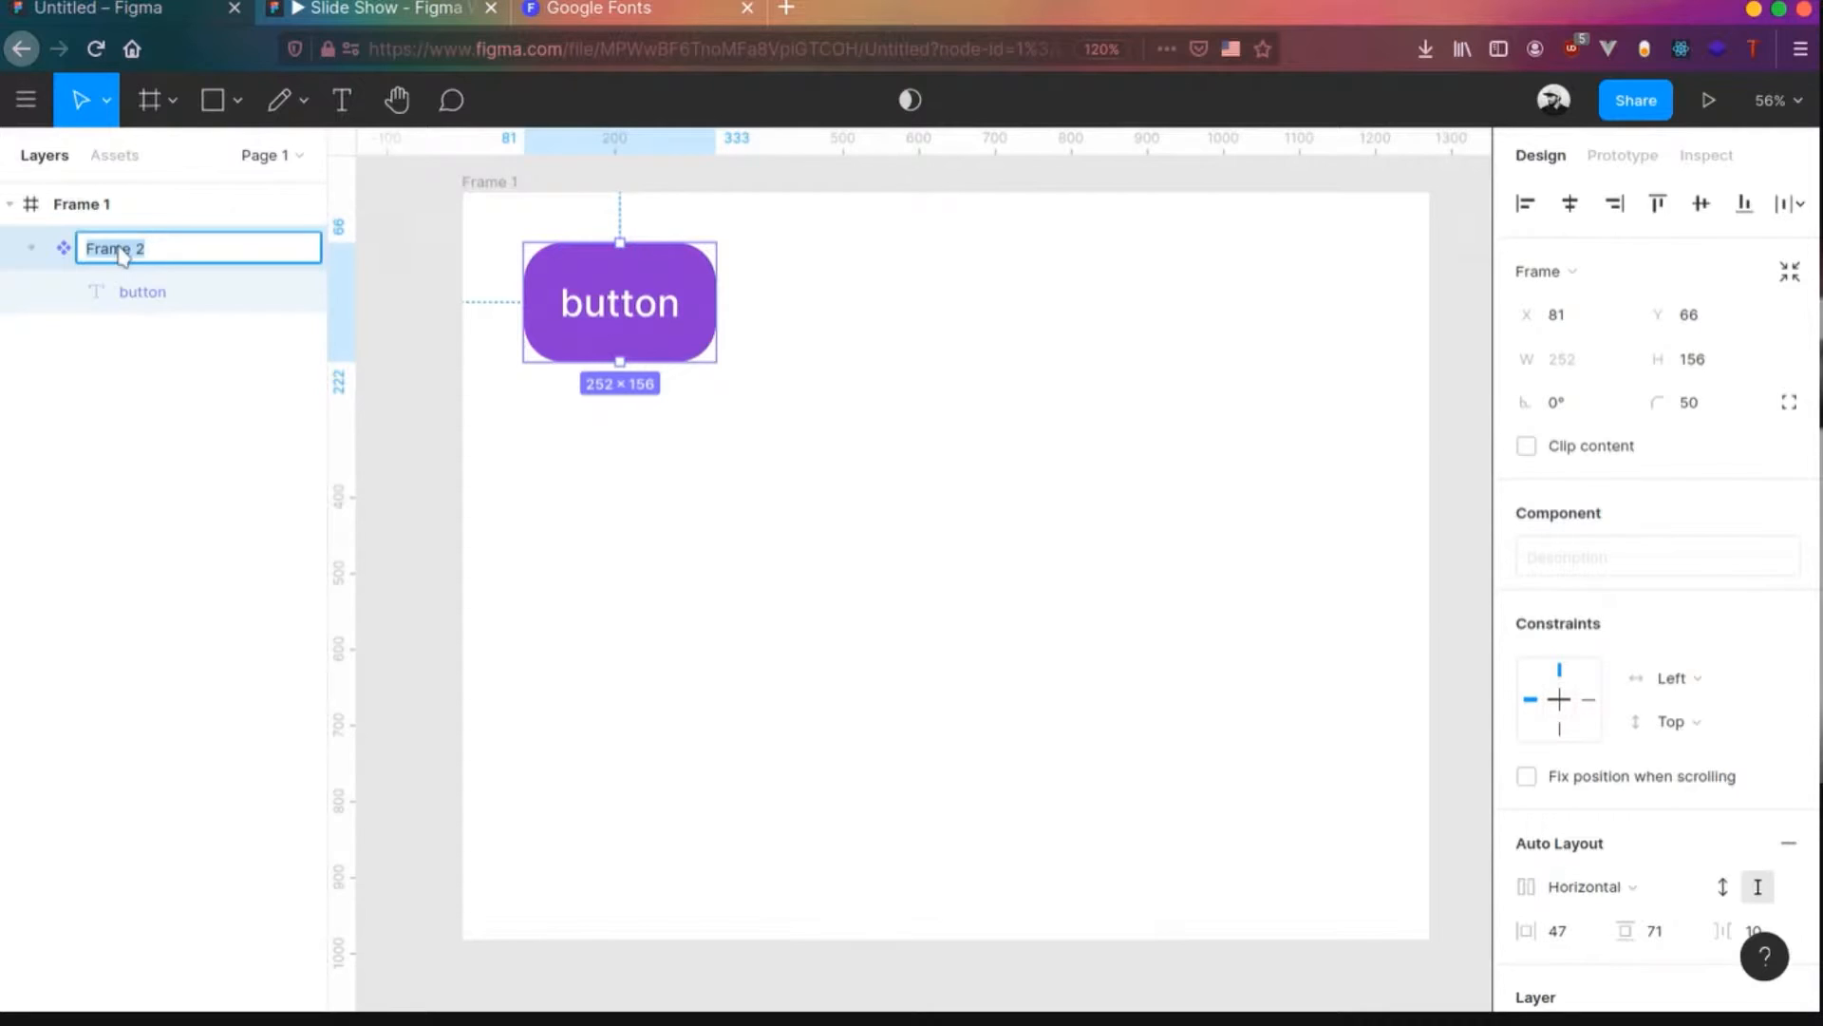
{"action": "type", "text": "primary"}
{"action": "key", "text": "Return"}
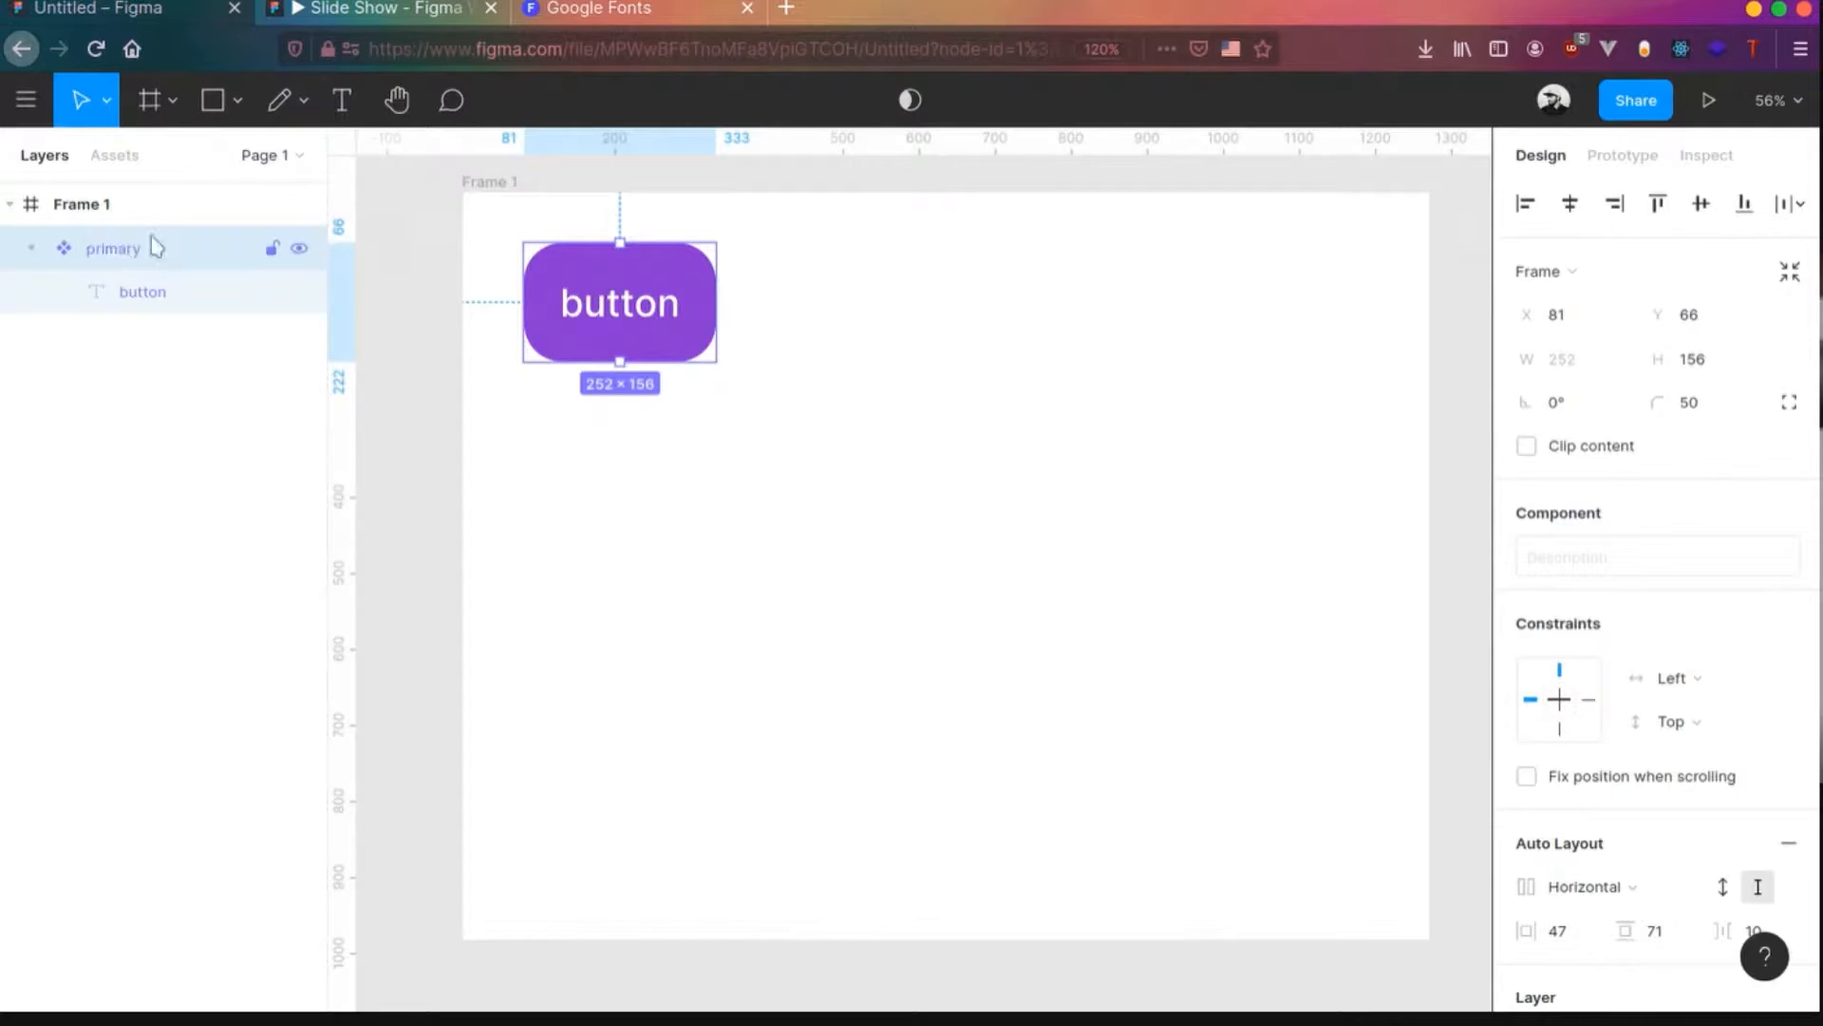
{"action": "double_click", "coordinate": [145, 217]}
{"action": "type", "text": "Buttons"}
{"action": "key", "text": "Return"}
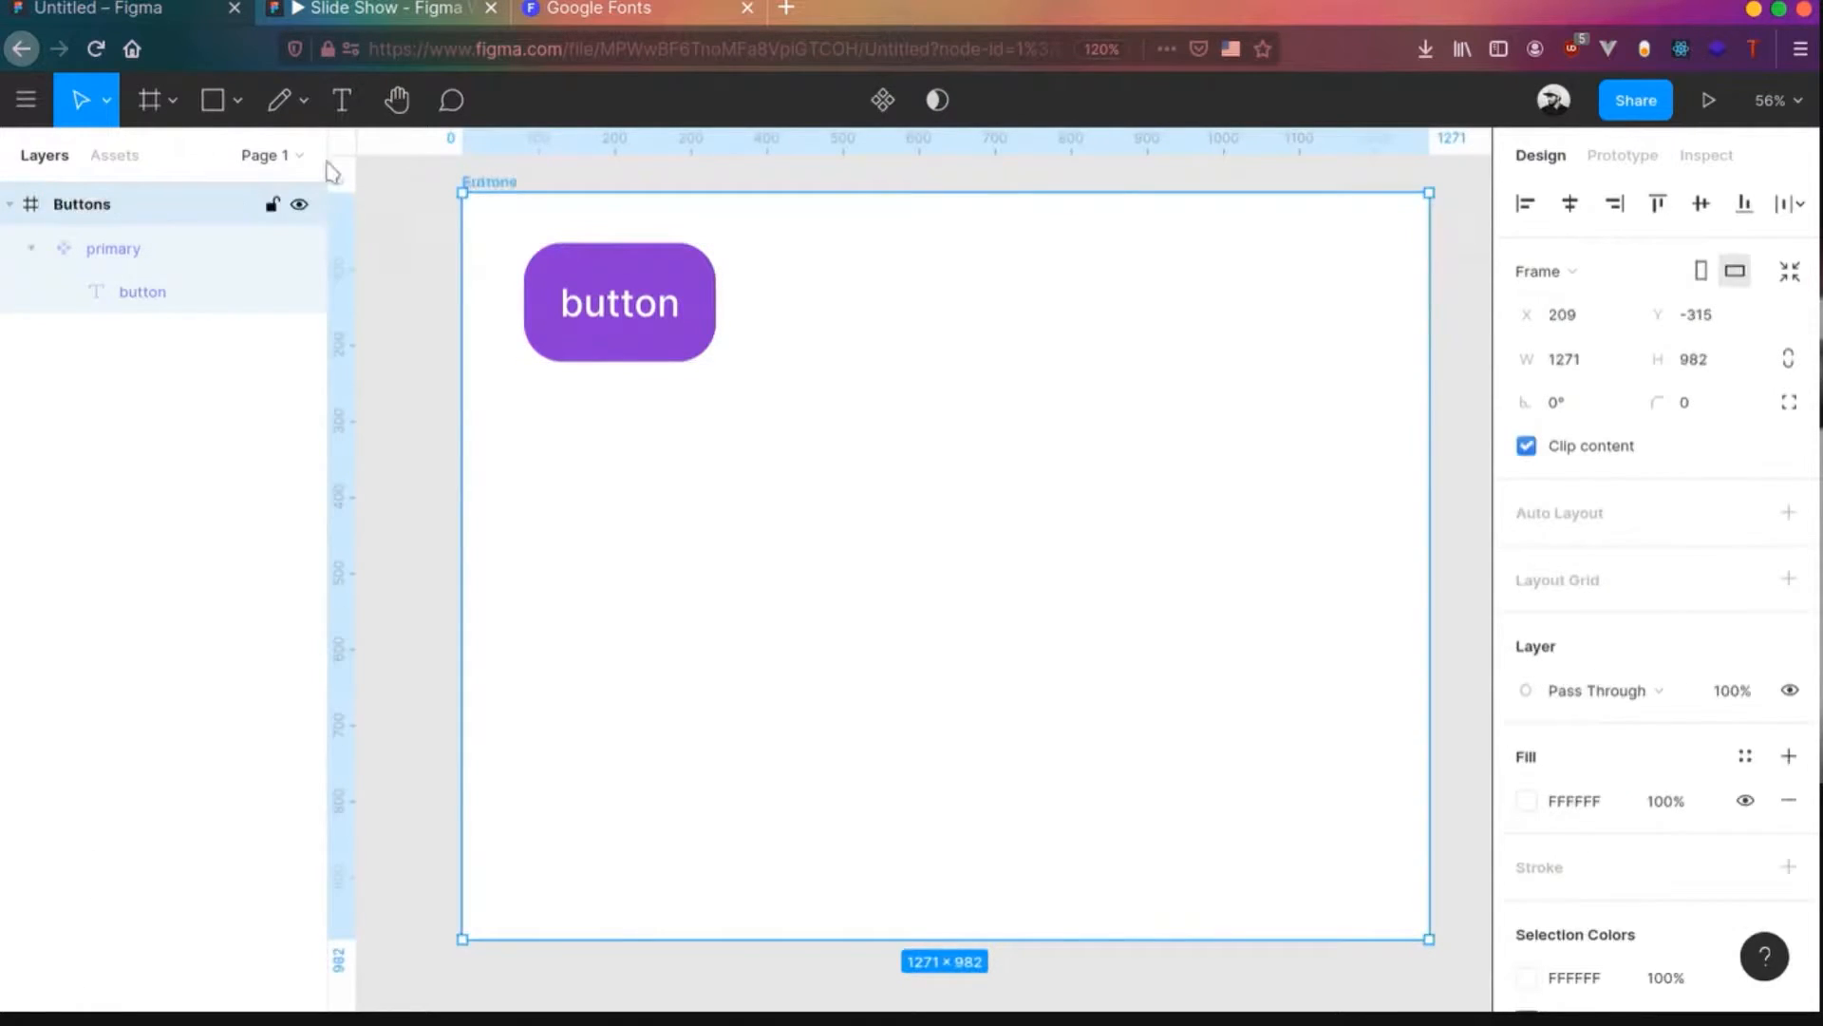
- Place an instance of the primary button below it at X 81, Y 264, and change its fill to pinkish red CE226A
{"action": "left_click", "coordinate": [155, 250]}
{"action": "left_click_drag", "start_coordinate": [636, 312], "coordinate": [644, 454]}
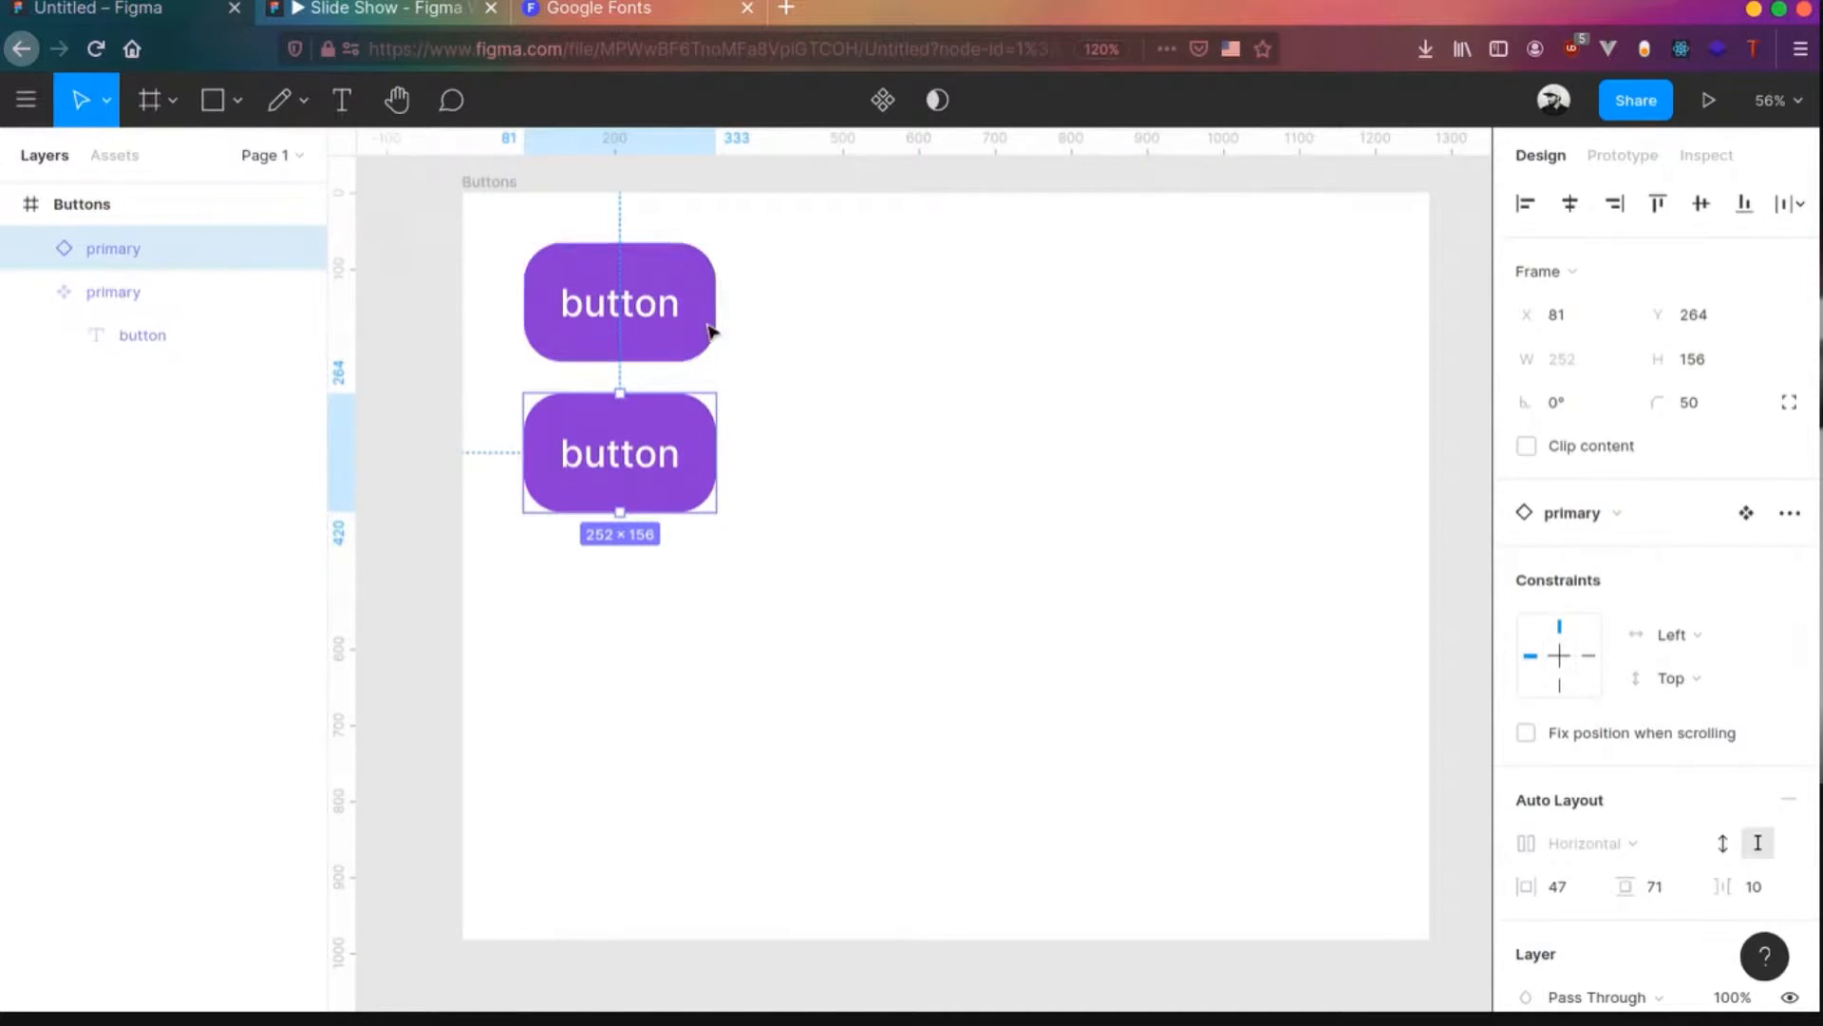
{"action": "scroll", "coordinate": [1526, 780], "scroll_direction": "down", "scroll_amount": 3}
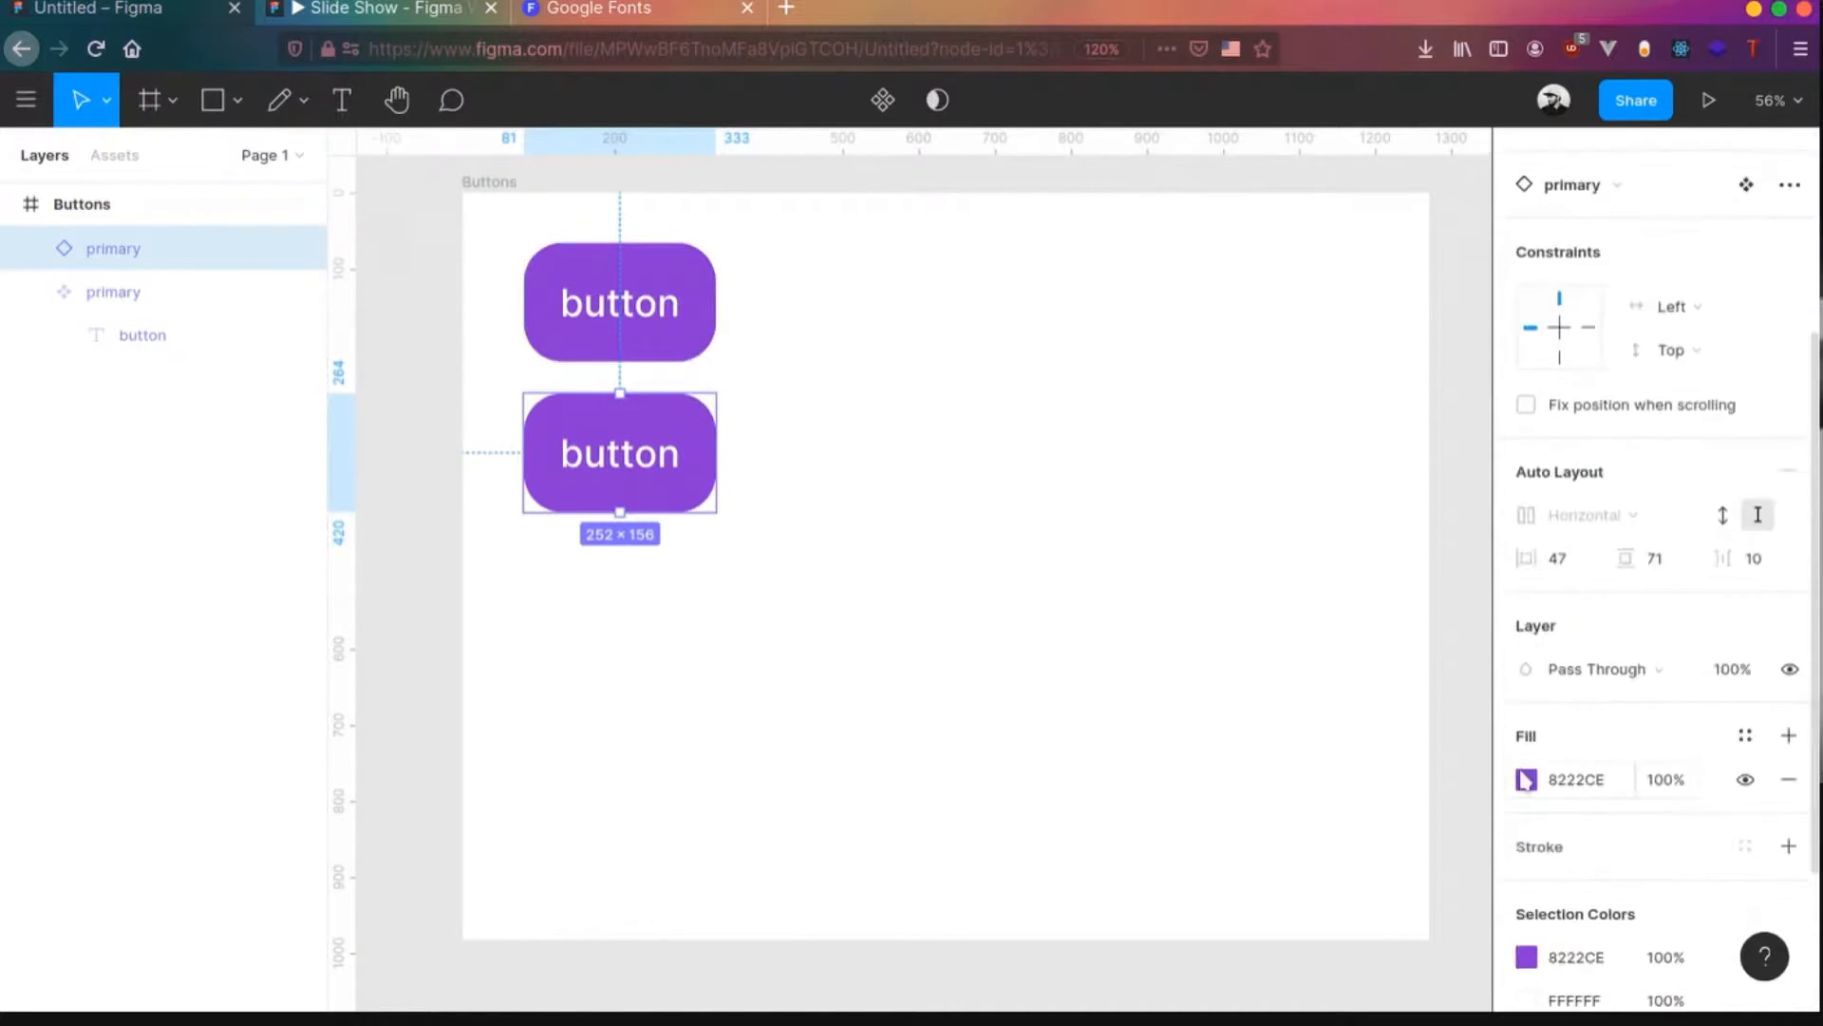
{"action": "left_click", "coordinate": [1526, 780]}
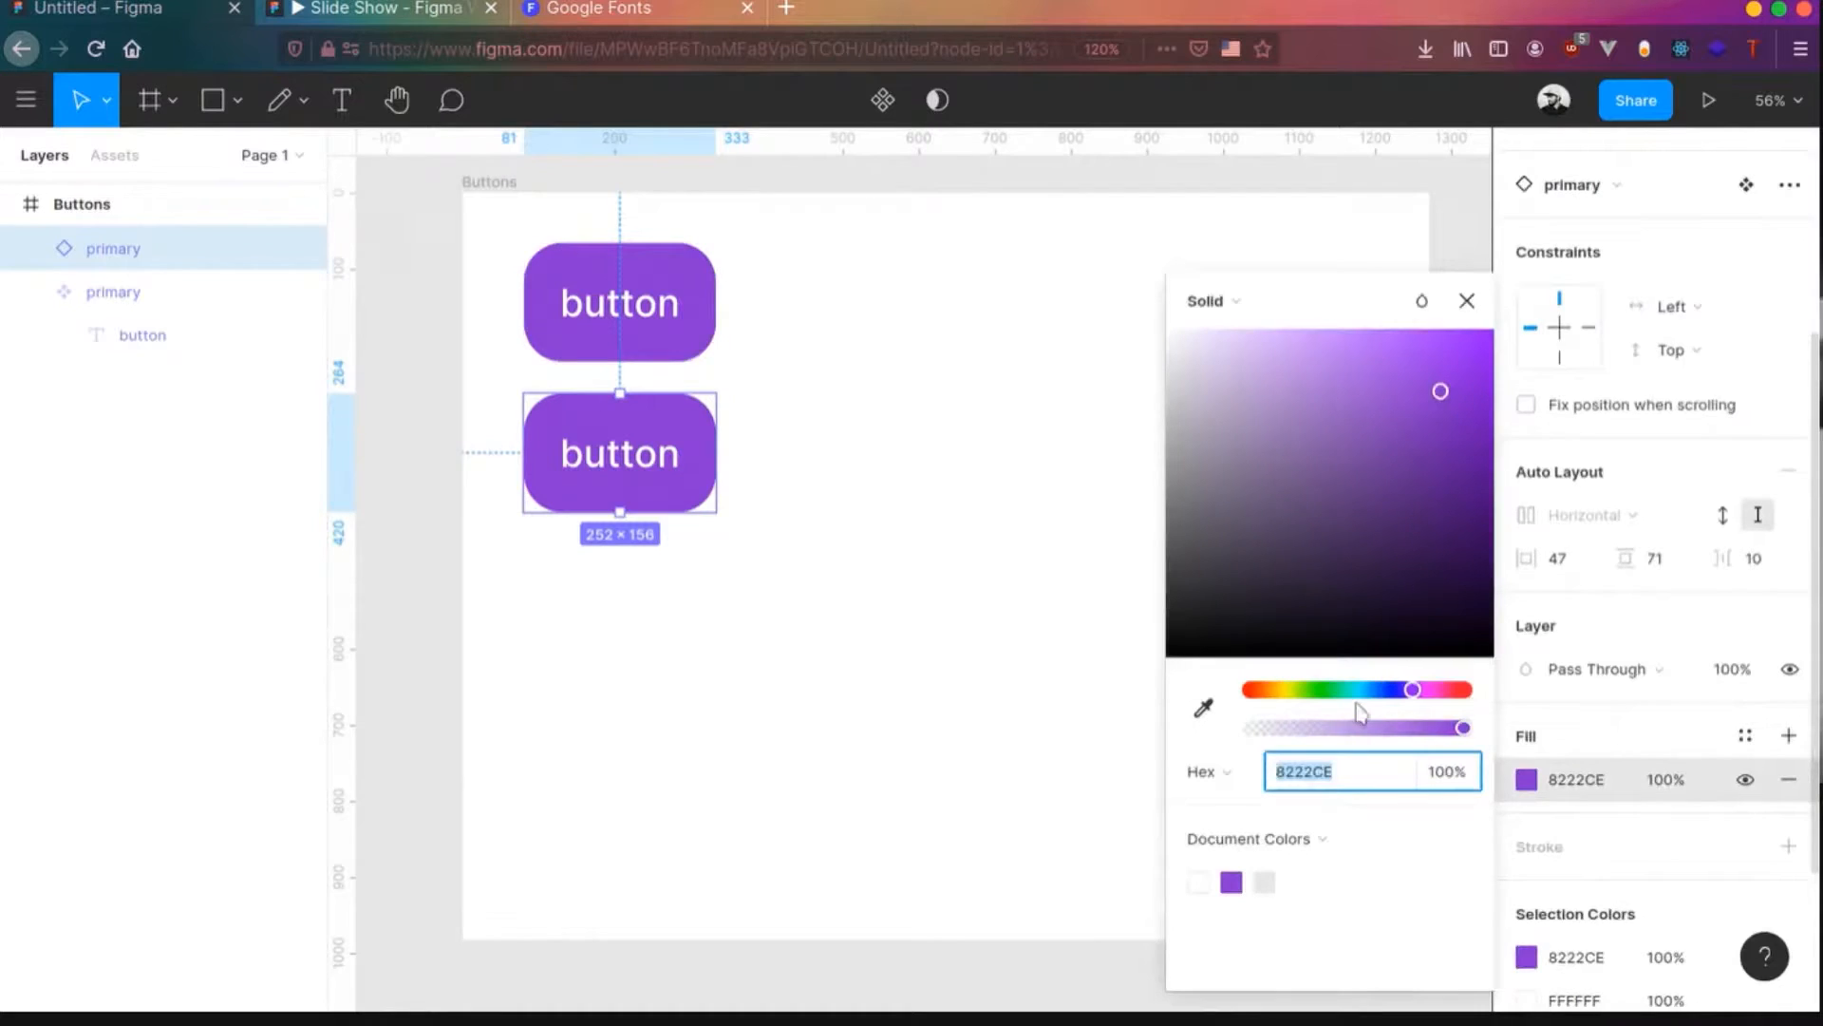
{"action": "left_click_drag", "start_coordinate": [1384, 691], "coordinate": [1450, 691]}
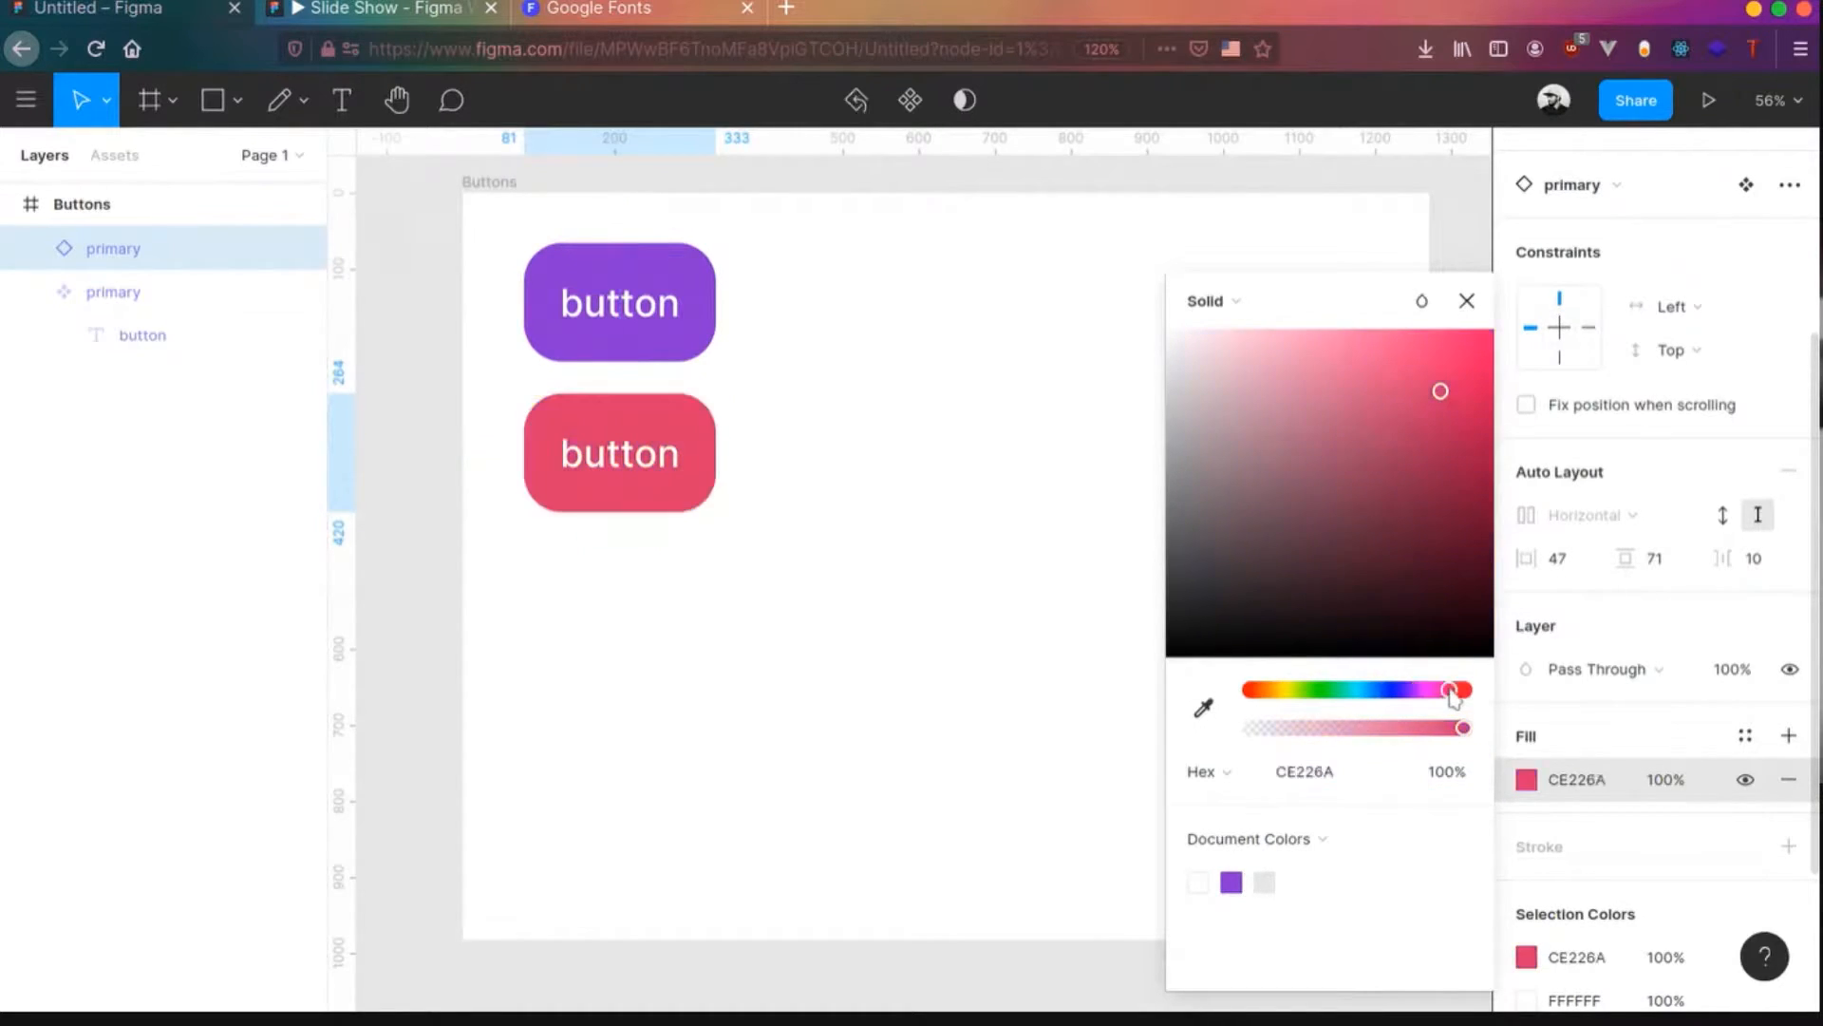
{"action": "left_click", "coordinate": [965, 624]}
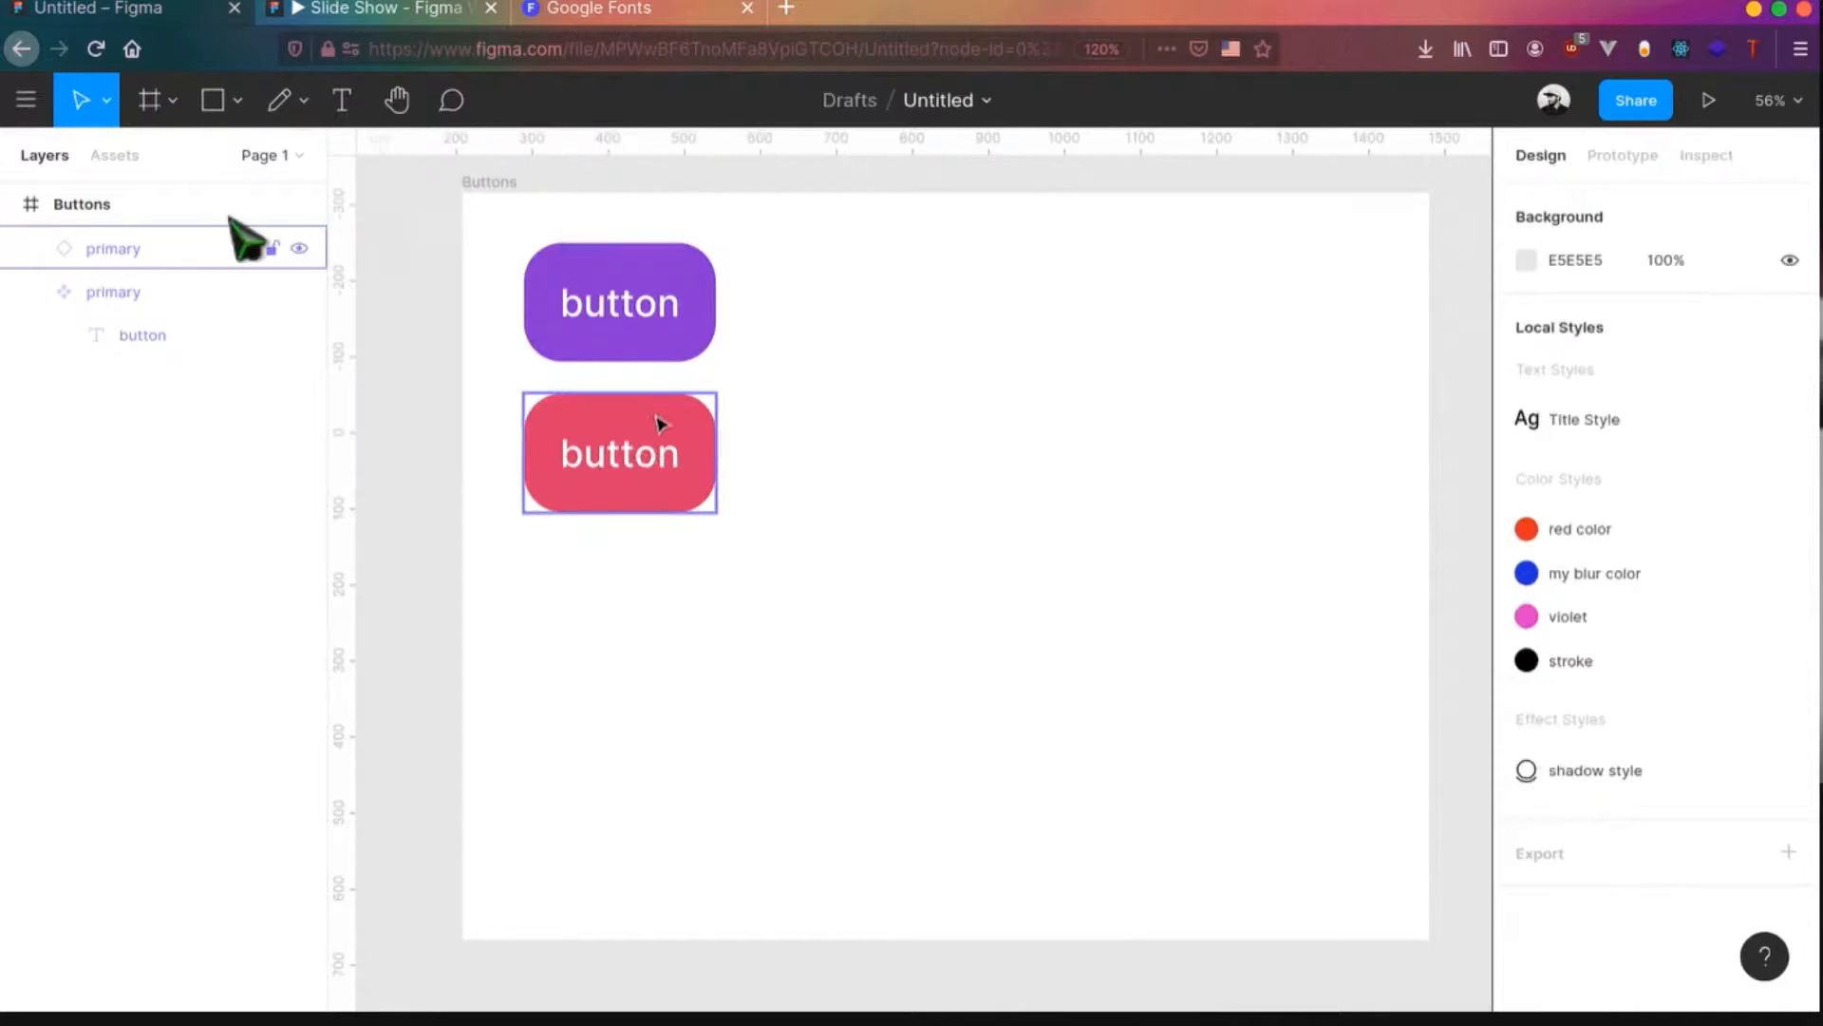
- Rename the red button instance as Secondary
{"action": "left_click", "coordinate": [641, 472]}
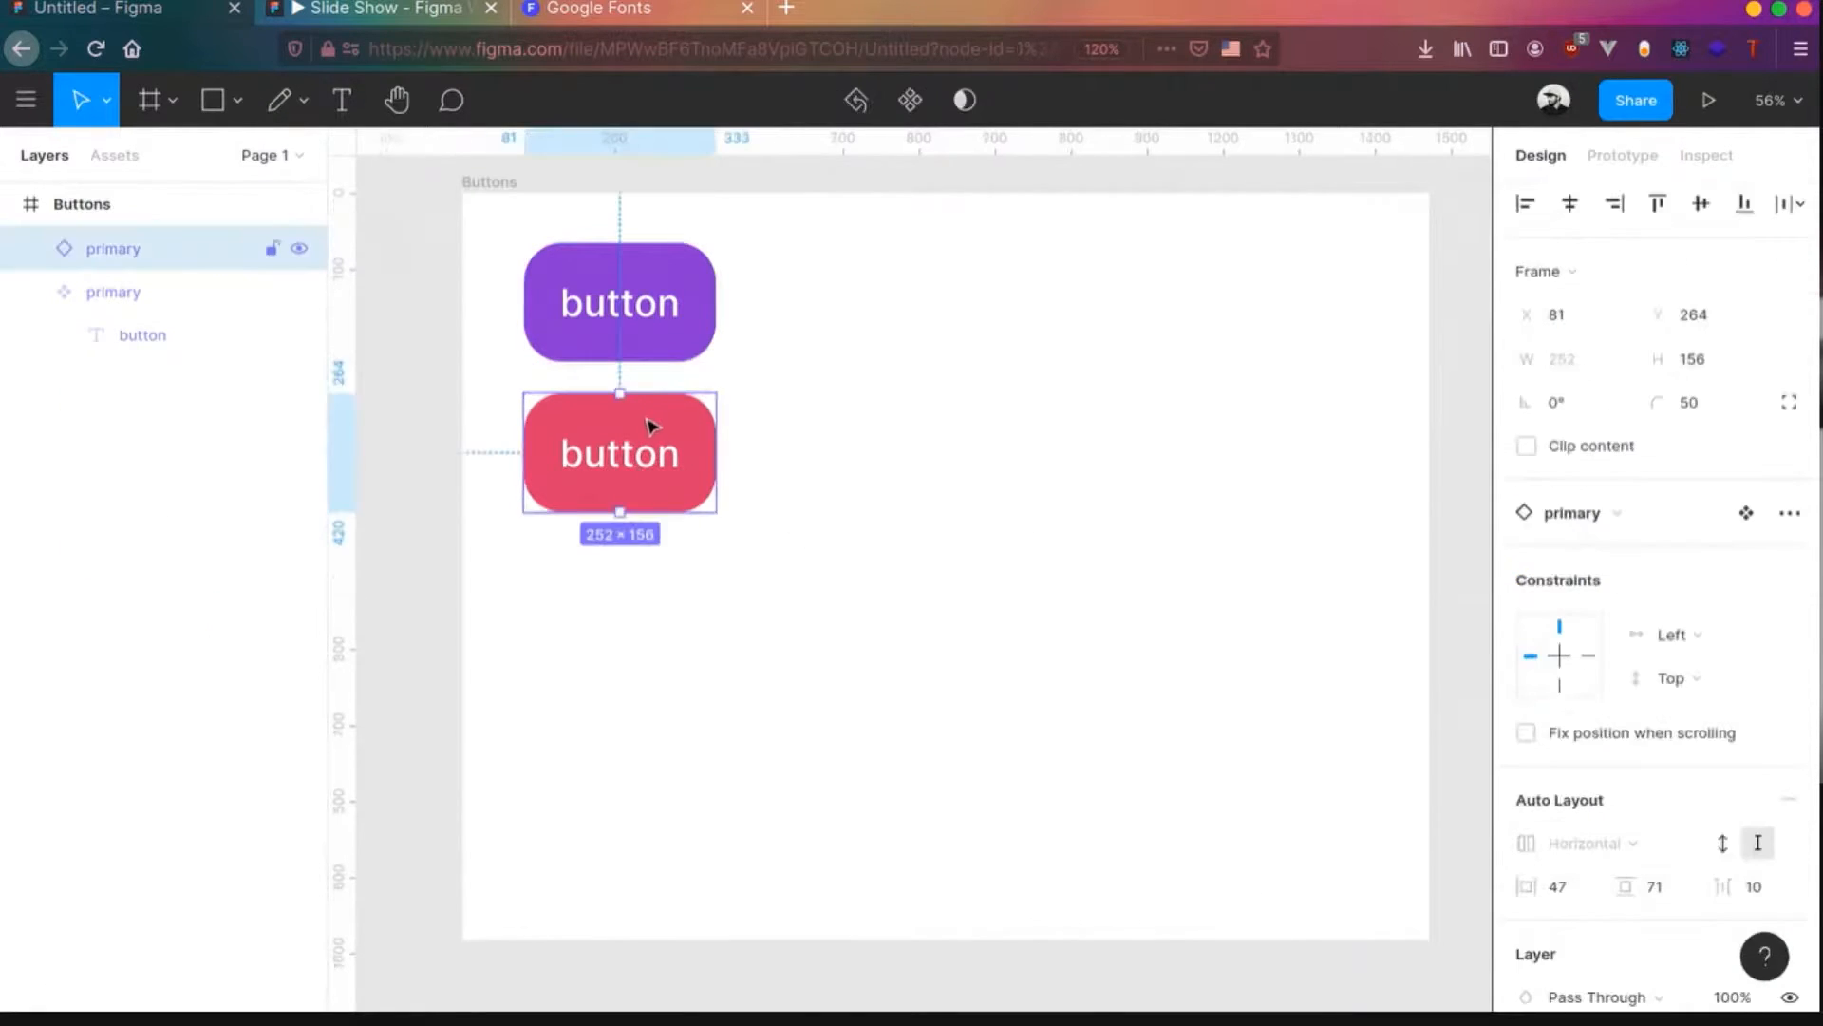
{"action": "left_click", "coordinate": [651, 314]}
{"action": "left_click", "coordinate": [708, 448]}
{"action": "key", "text": "ctrl+r"}
{"action": "type", "text": "s"}
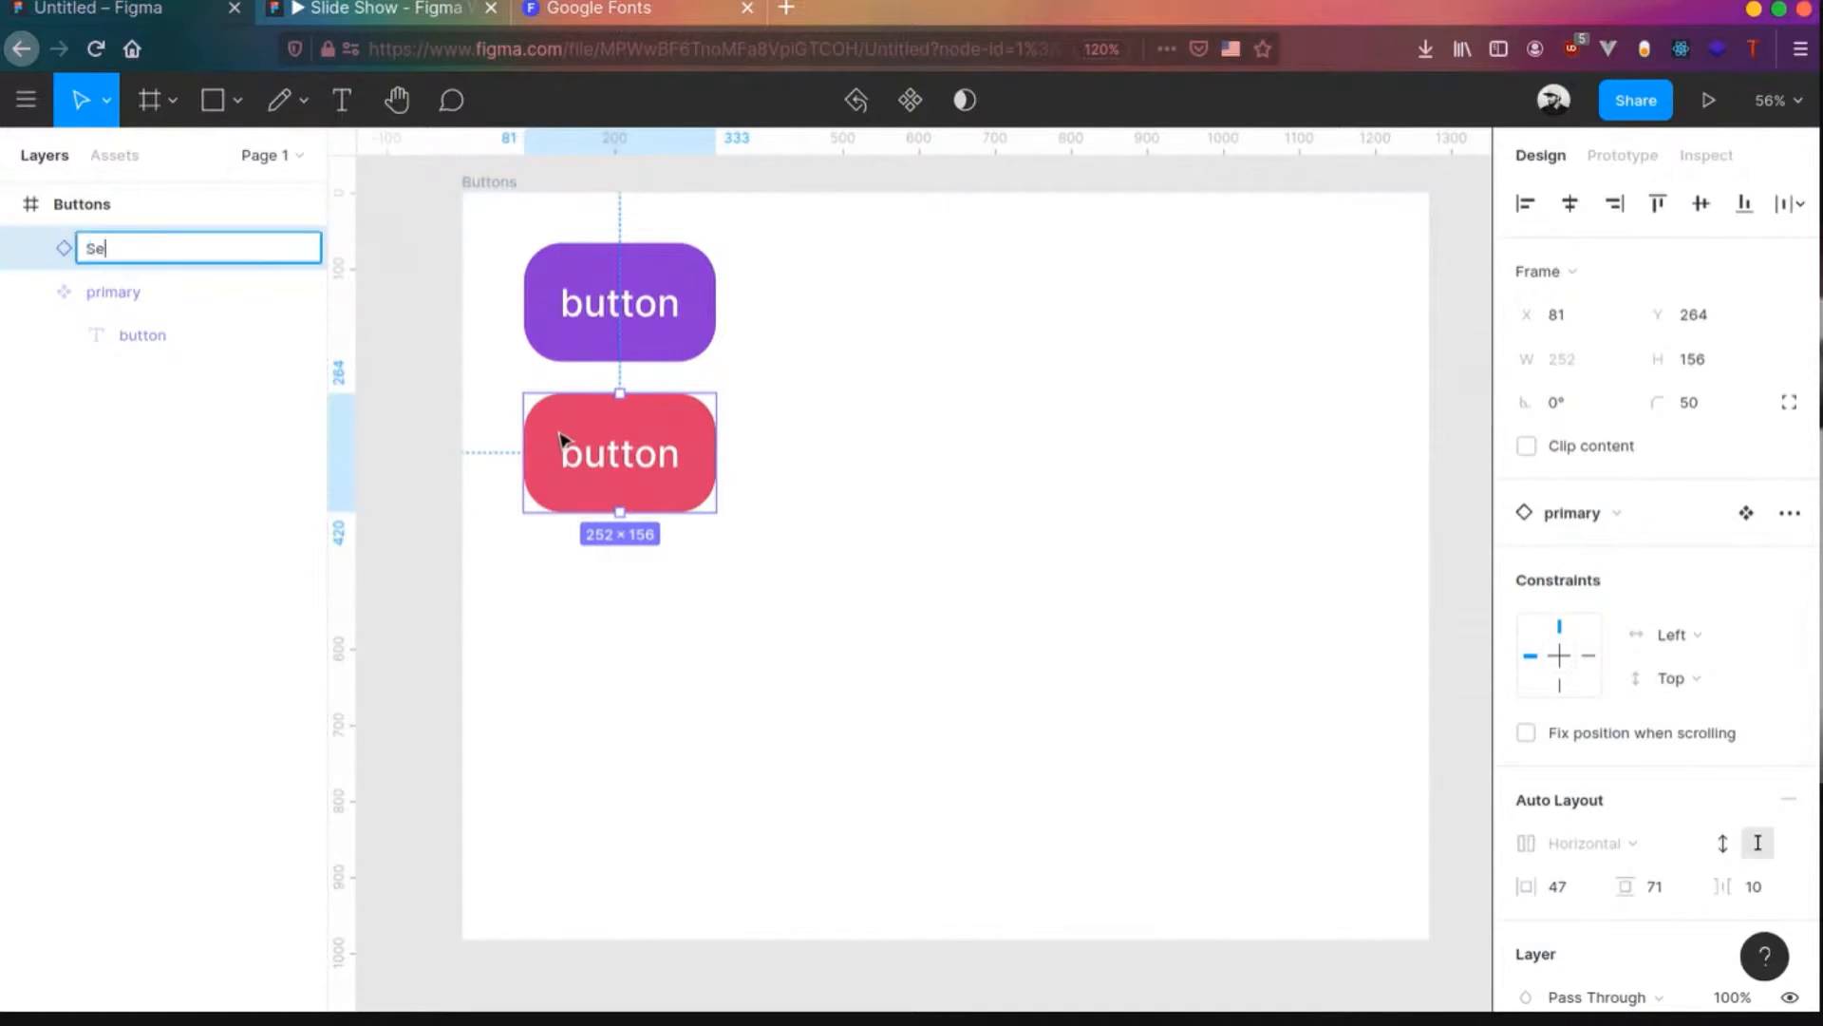
{"action": "key", "text": "Return"}
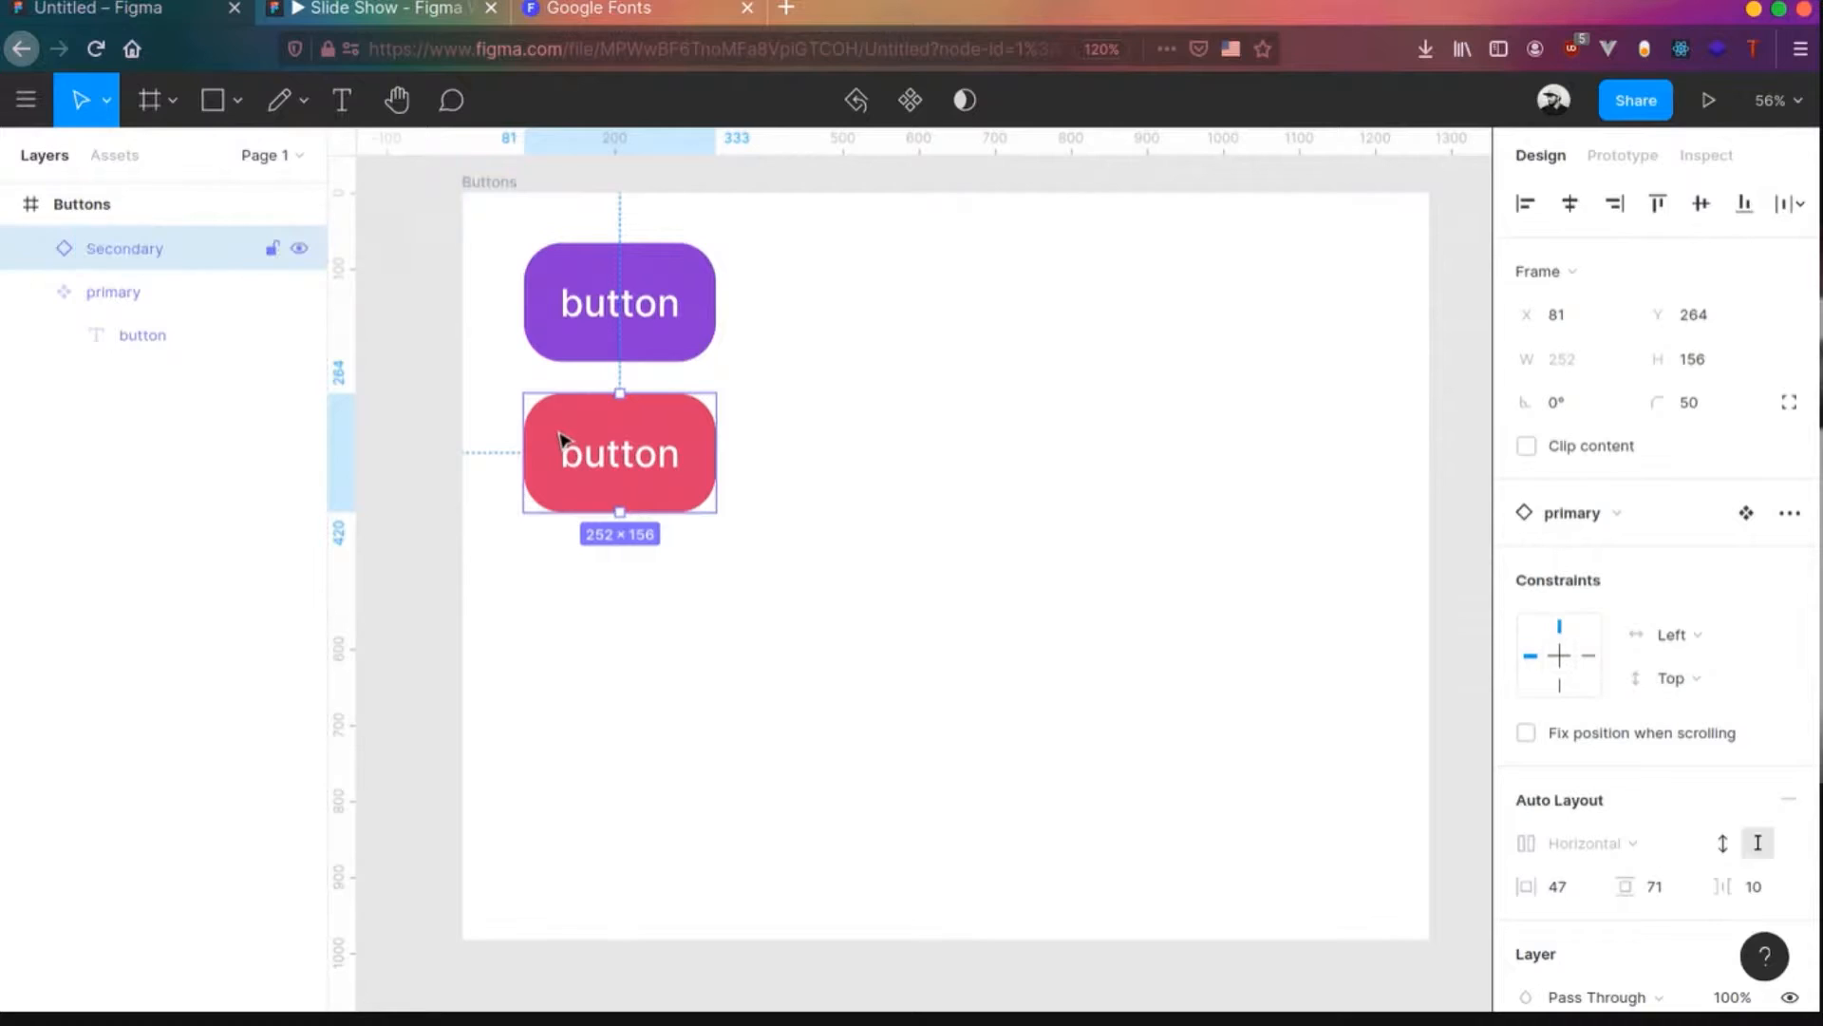
- Place another primary button instance below the red one at X 81, Y 462, and change its fill to grey
{"action": "left_click", "coordinate": [639, 297]}
{"action": "left_click_drag", "start_coordinate": [639, 298], "coordinate": [644, 597]}
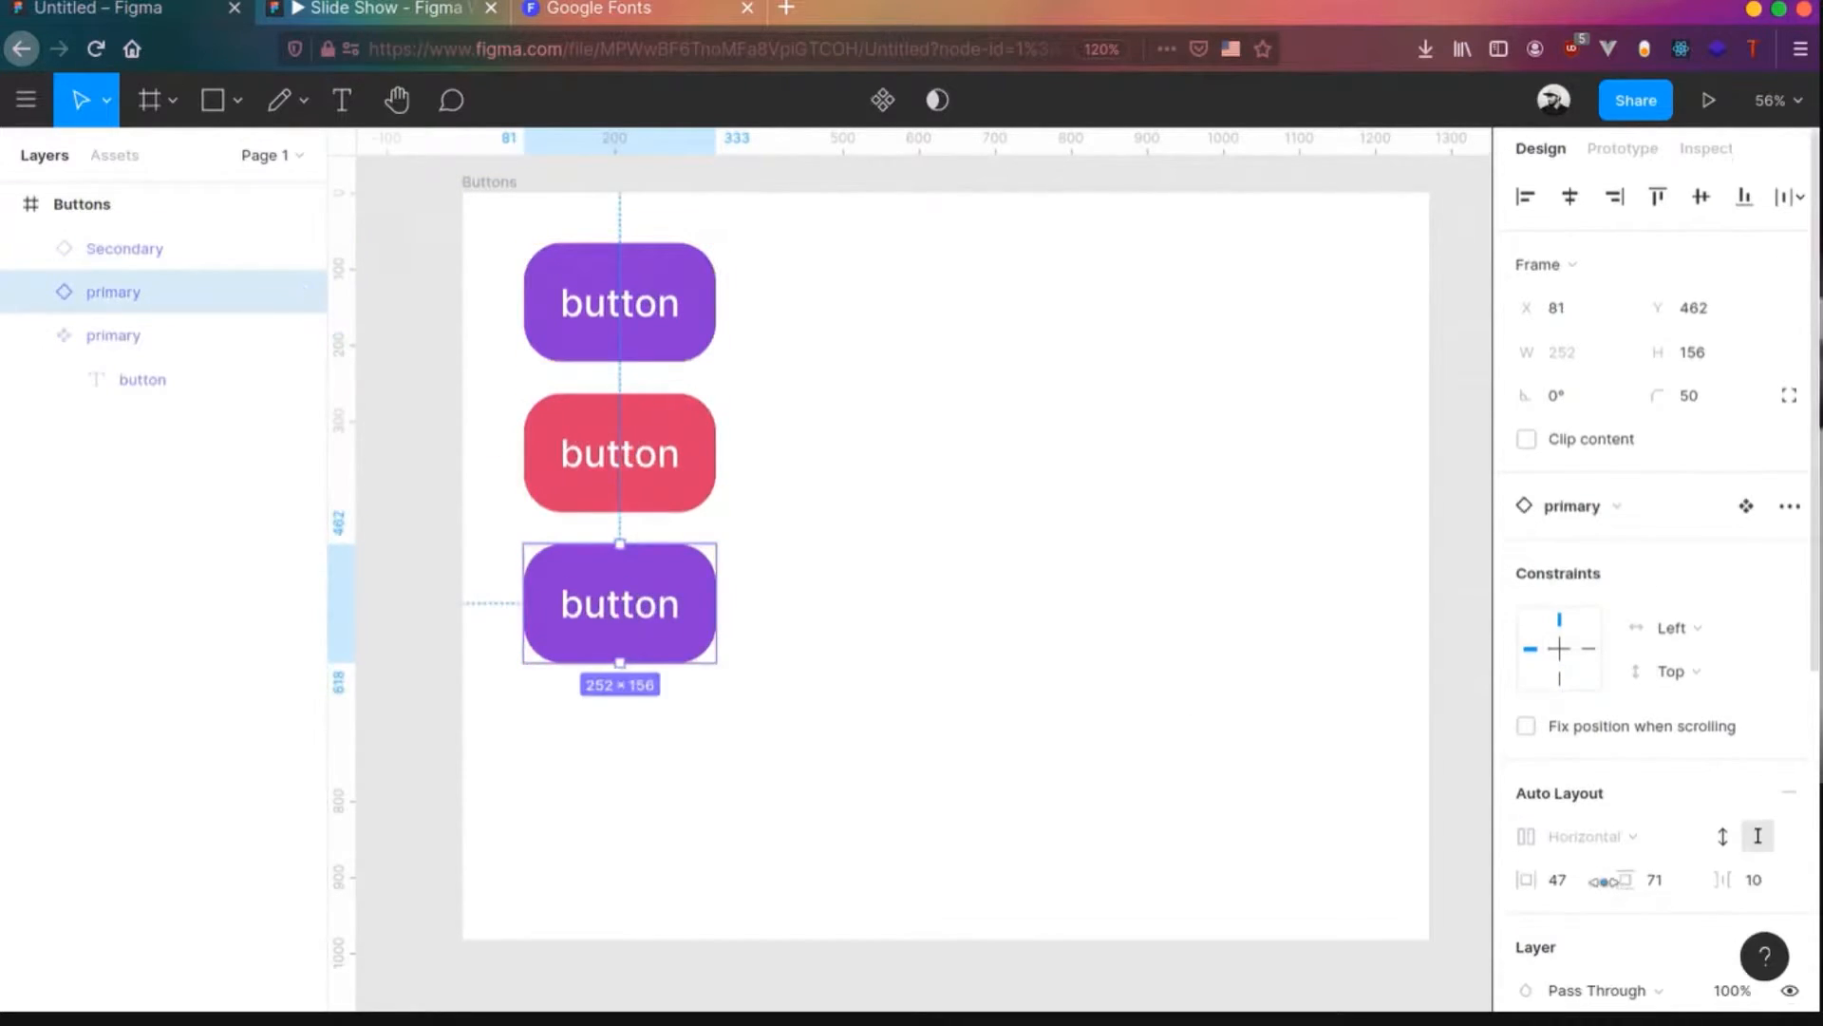
{"action": "scroll", "coordinate": [1605, 836], "scroll_direction": "down", "scroll_amount": 3}
{"action": "left_click", "coordinate": [1527, 780]}
{"action": "left_click_drag", "start_coordinate": [1210, 424], "coordinate": [1199, 430]}
{"action": "left_click", "coordinate": [973, 551]}
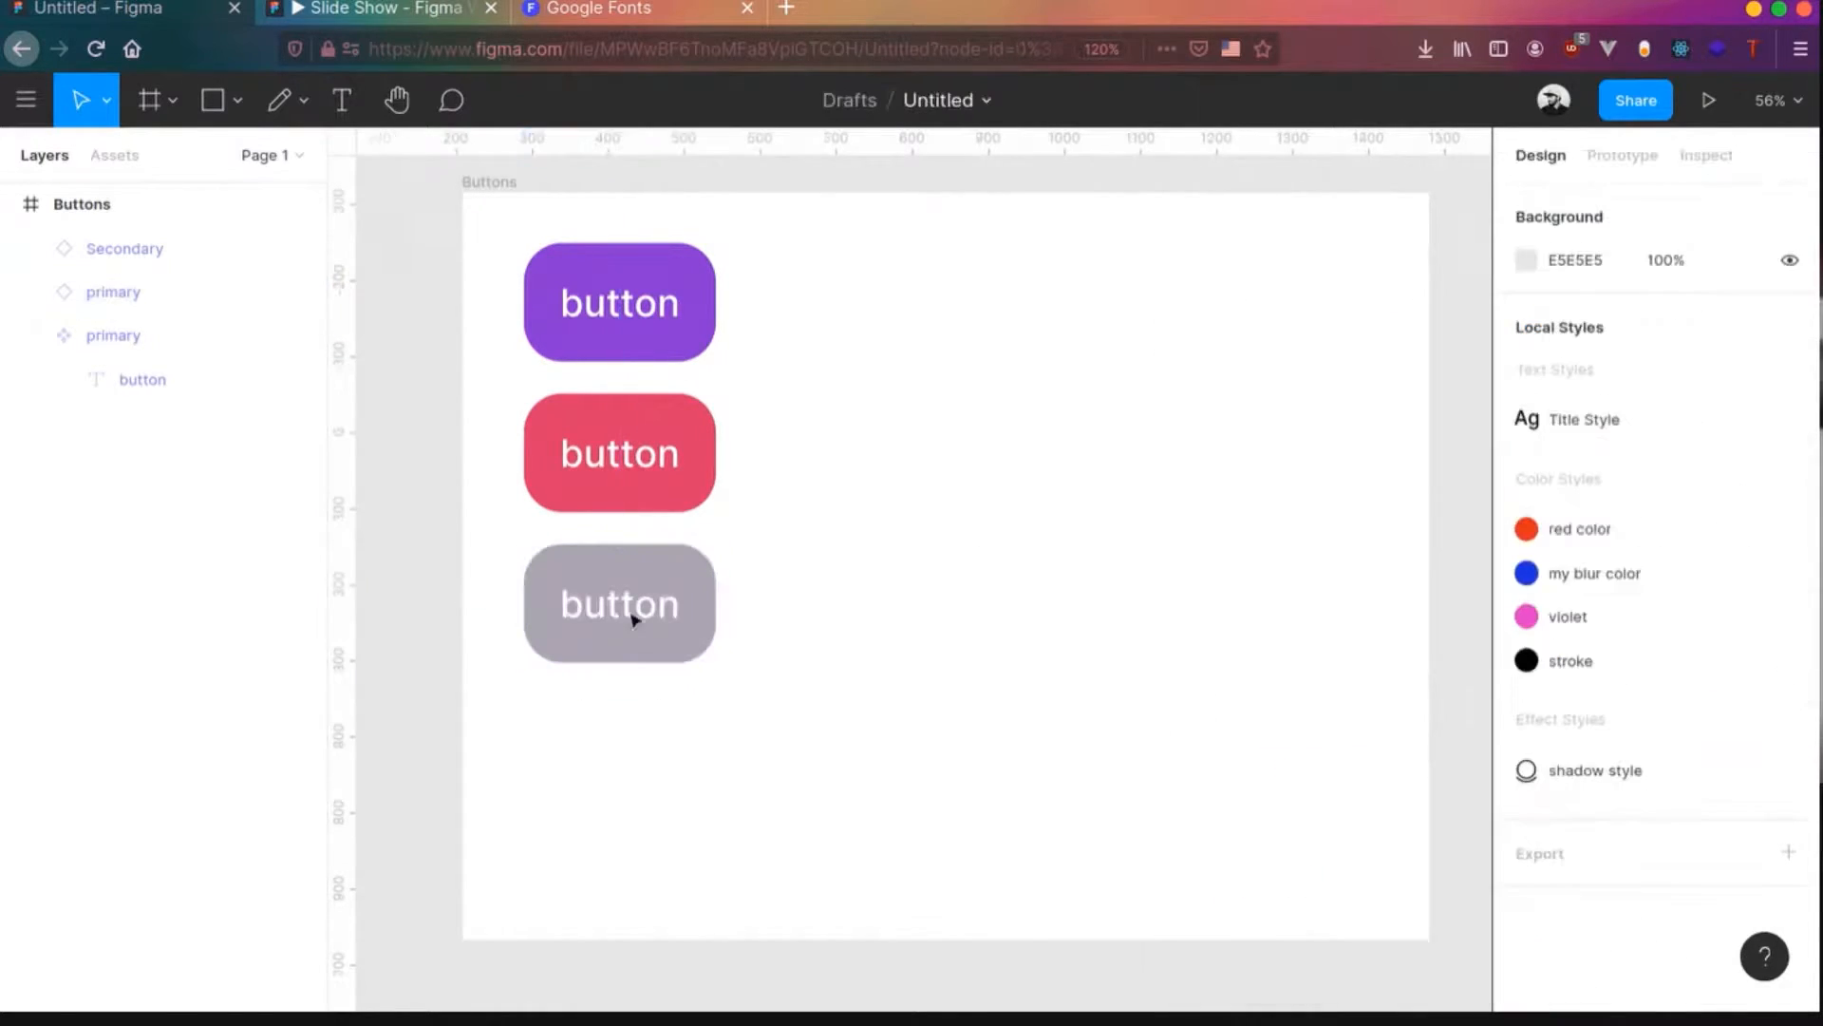
- Rename the grey button instance as disabled
{"action": "left_click", "coordinate": [645, 572]}
{"action": "key", "text": "ctrl+r"}
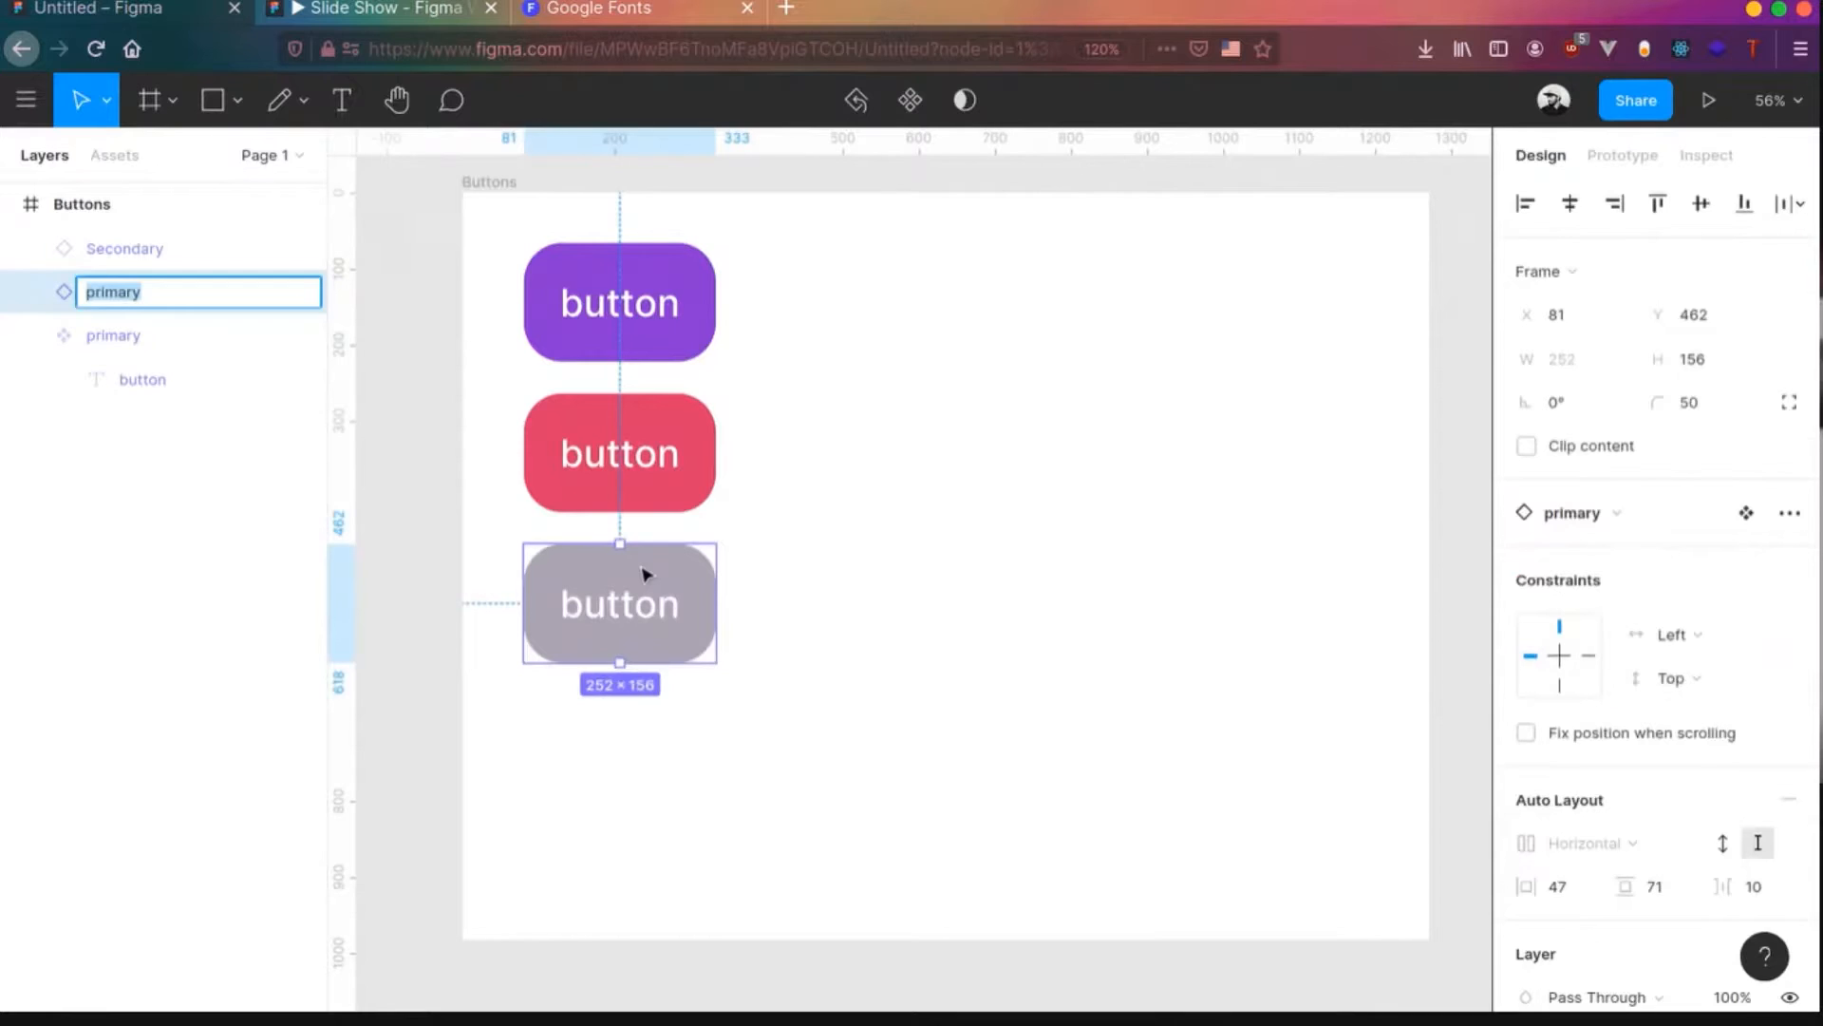
{"action": "type", "text": "disabled"}
{"action": "key", "text": "Return"}
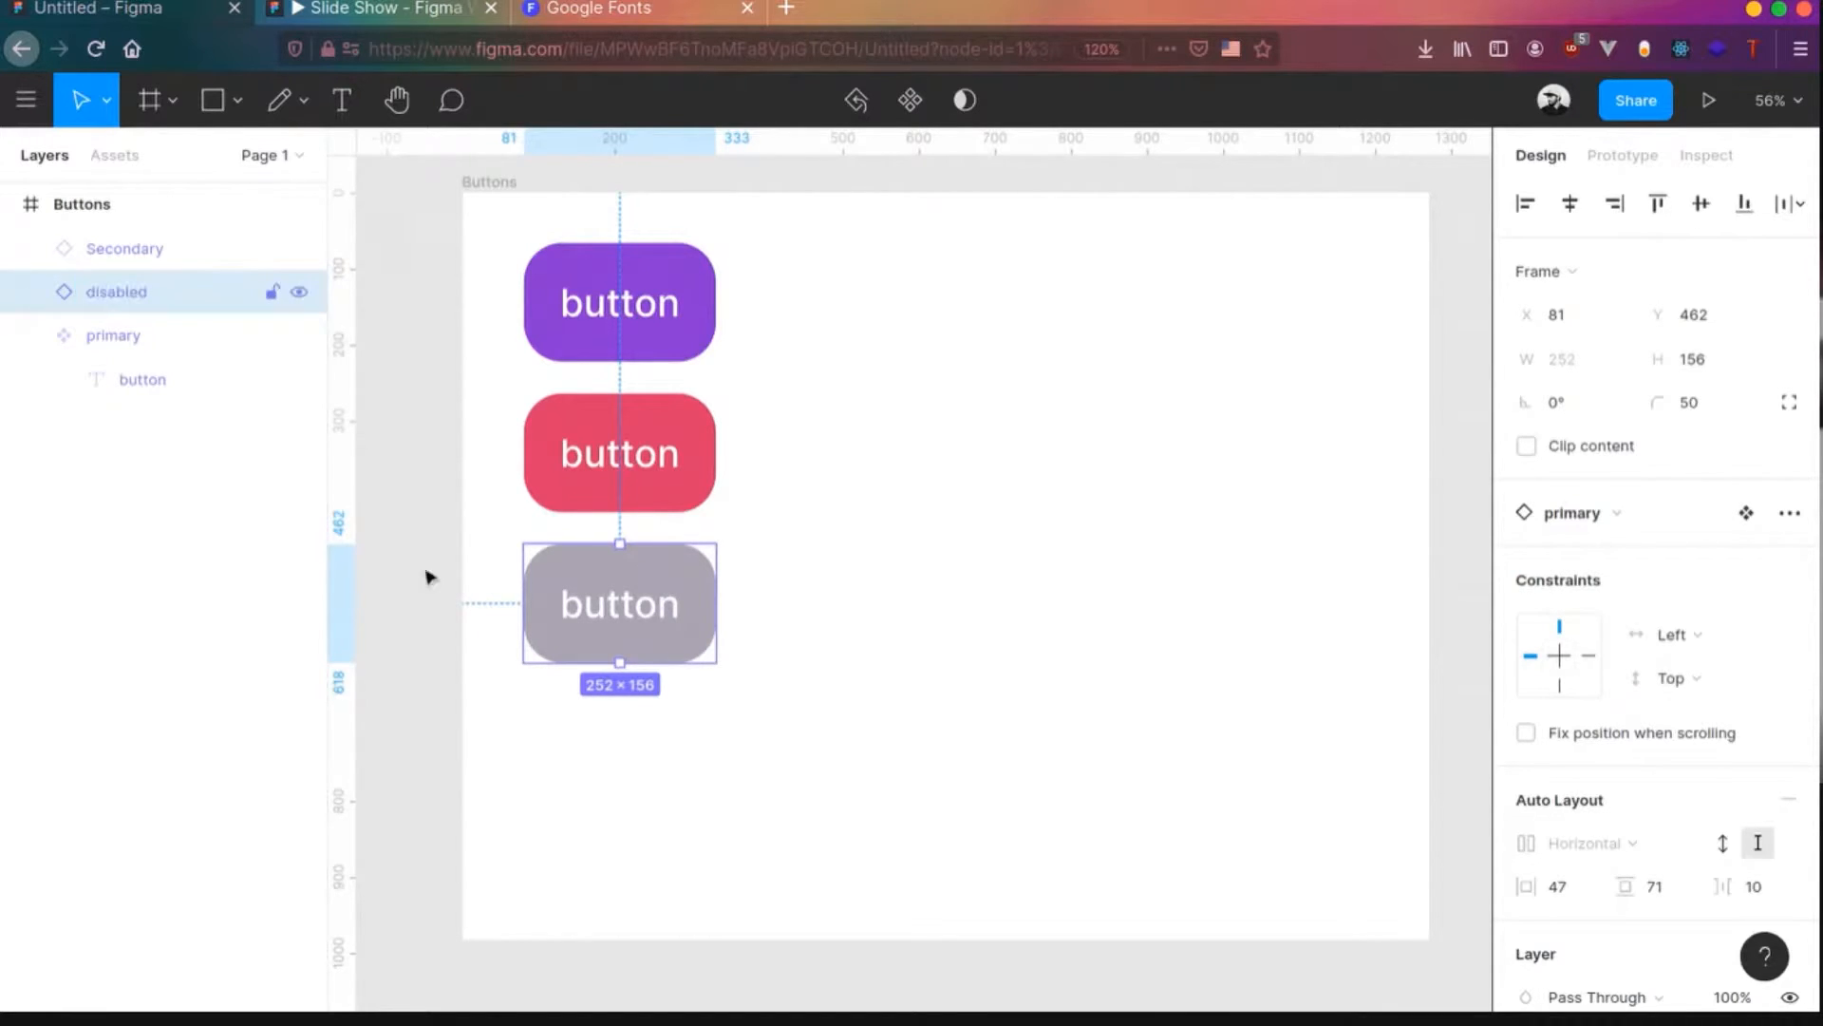
- Convert the grey disabled instance and the red Secondary instance into components of their own
{"action": "left_click", "coordinate": [31, 335]}
{"action": "left_click", "coordinate": [119, 353]}
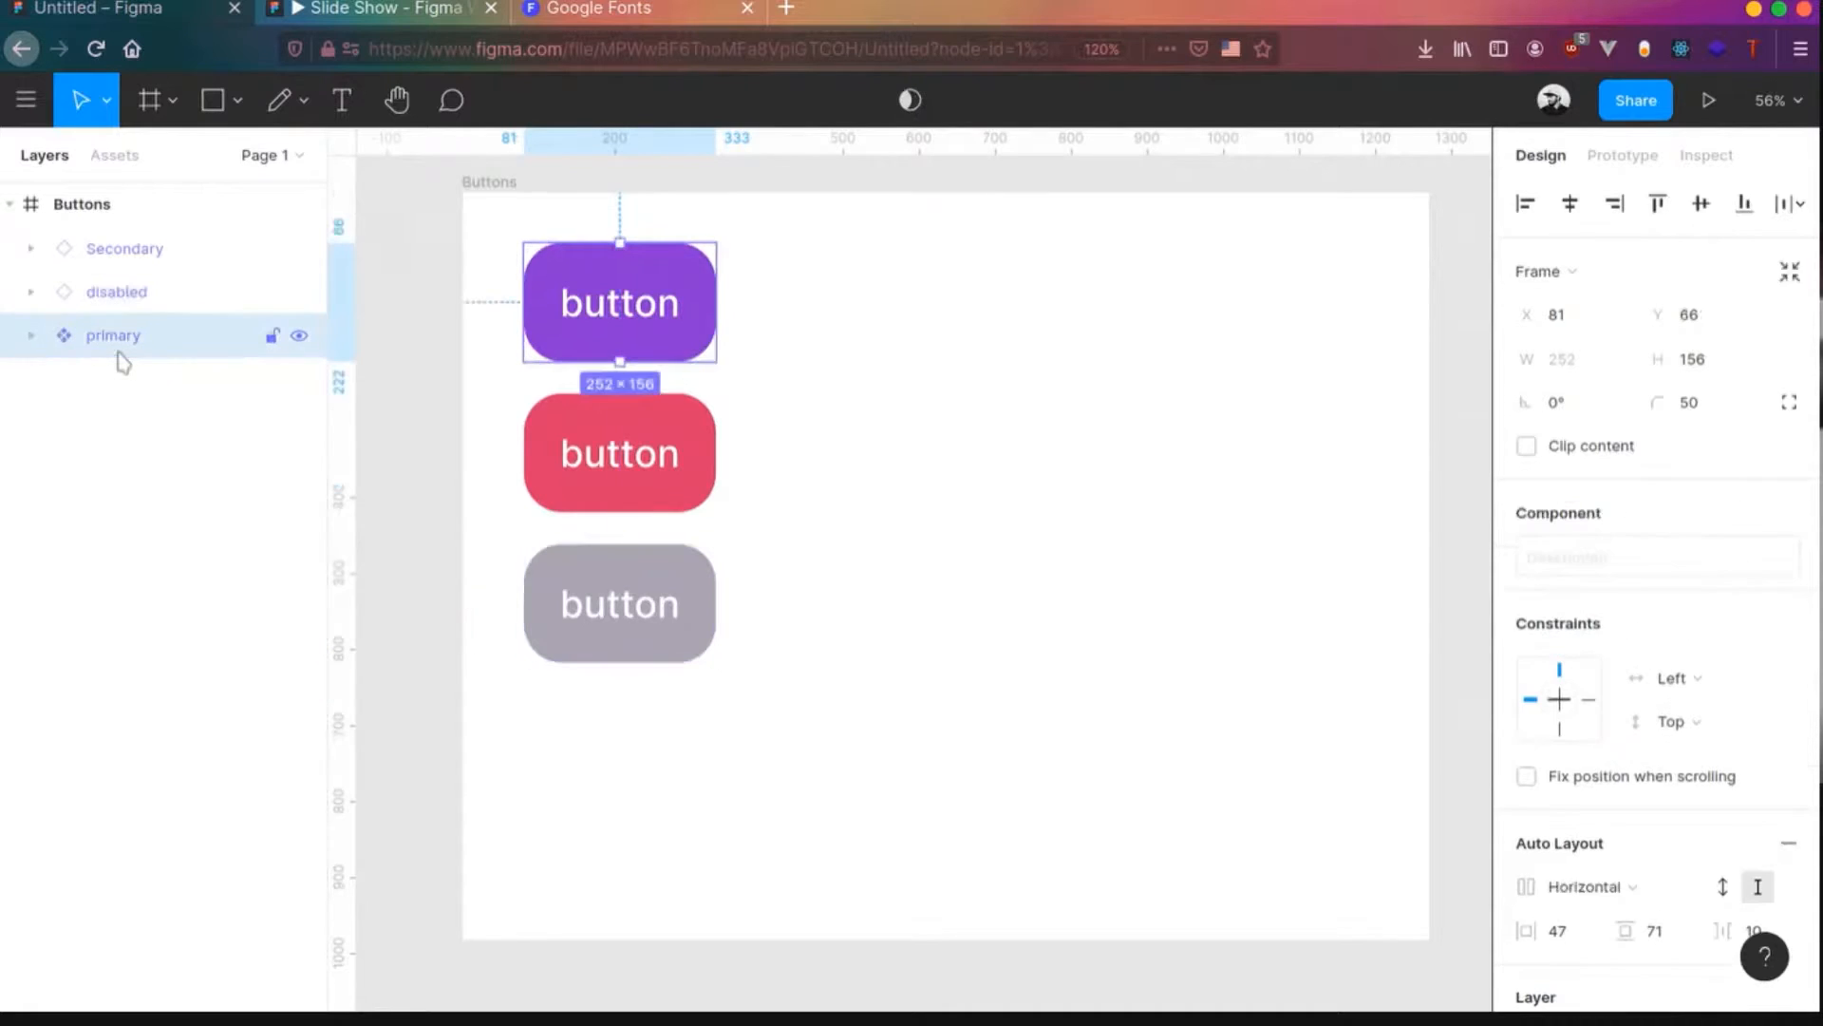
{"action": "left_click", "coordinate": [139, 294]}
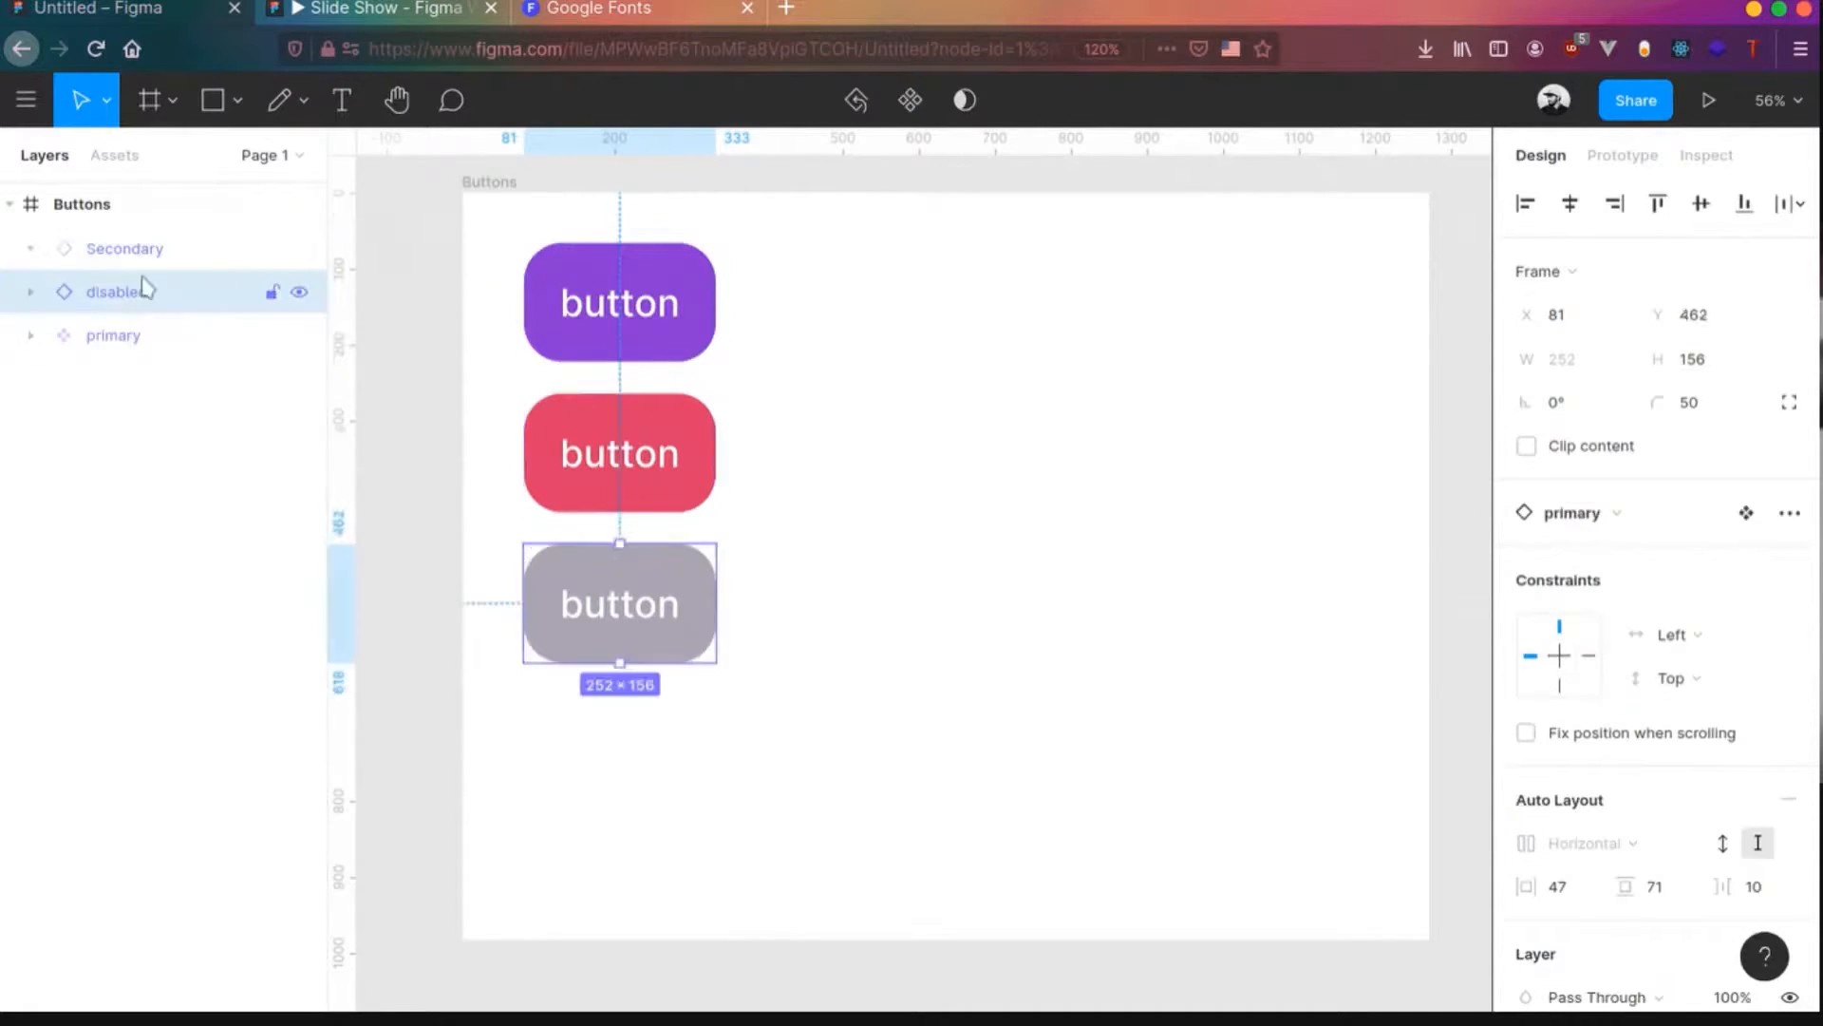
{"action": "left_click", "coordinate": [144, 251]}
{"action": "left_click", "coordinate": [145, 290]}
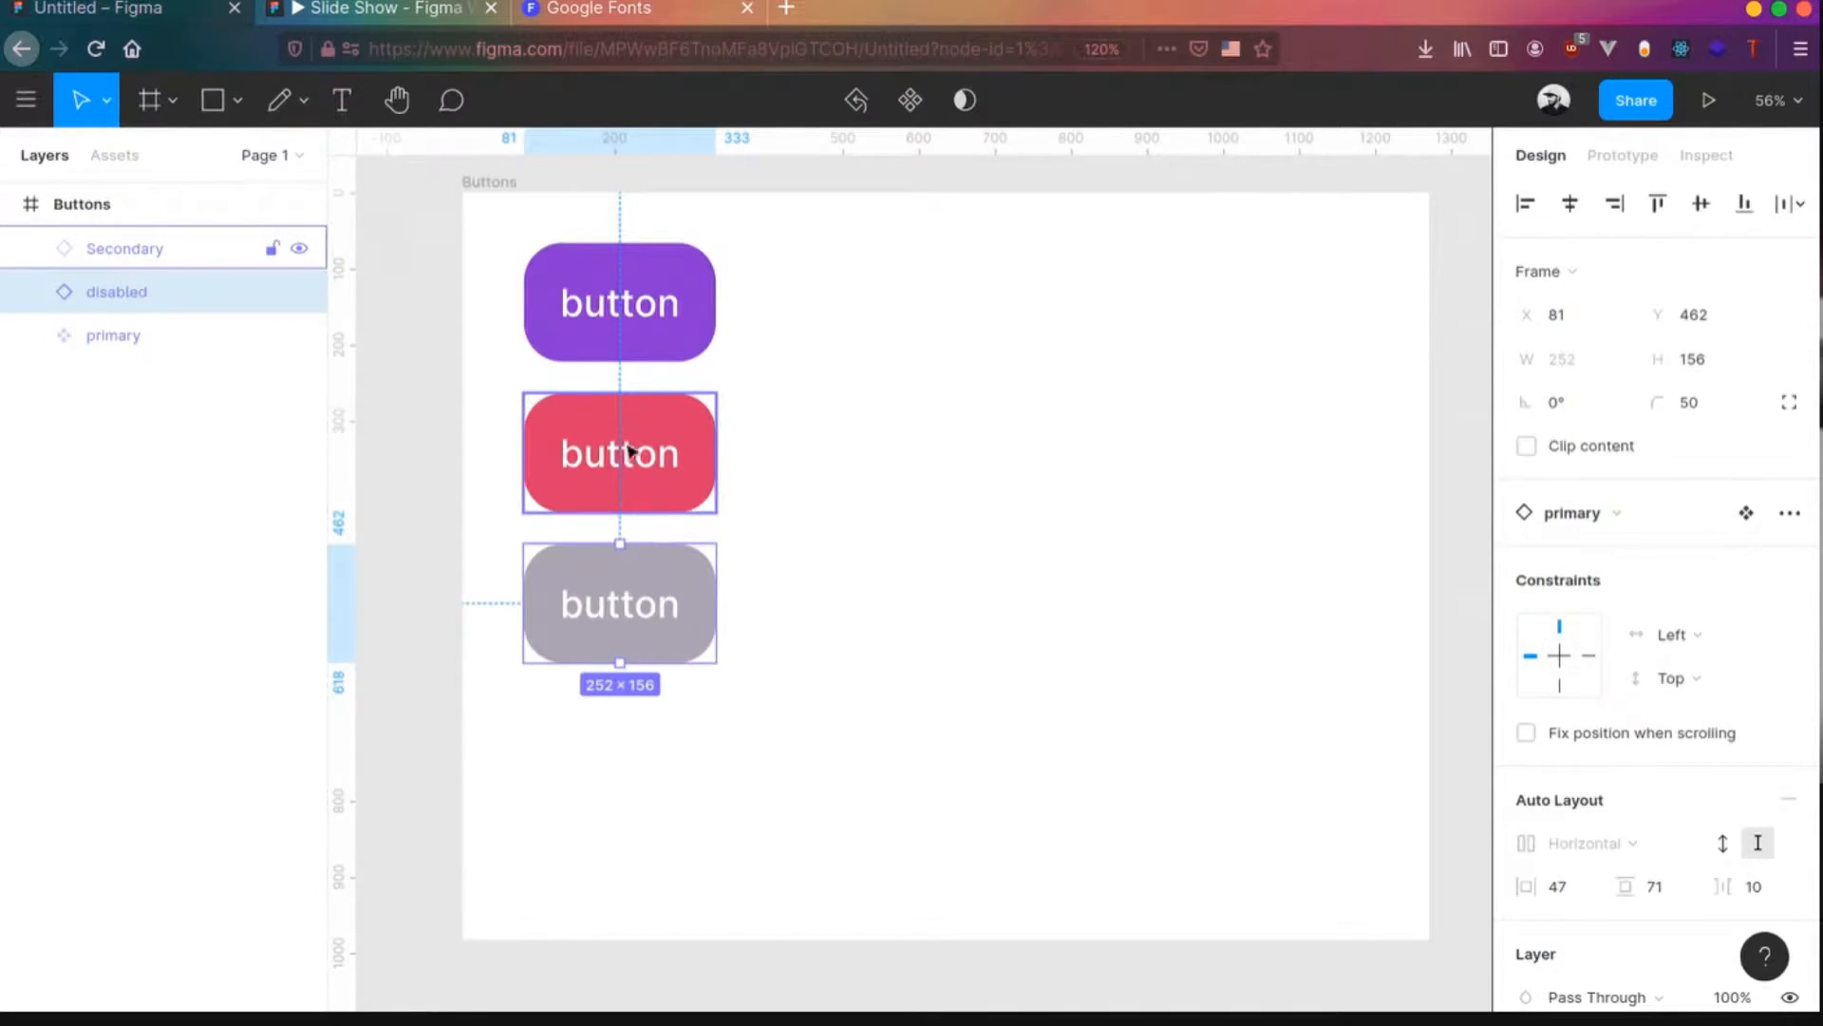
{"action": "left_click", "coordinate": [909, 102]}
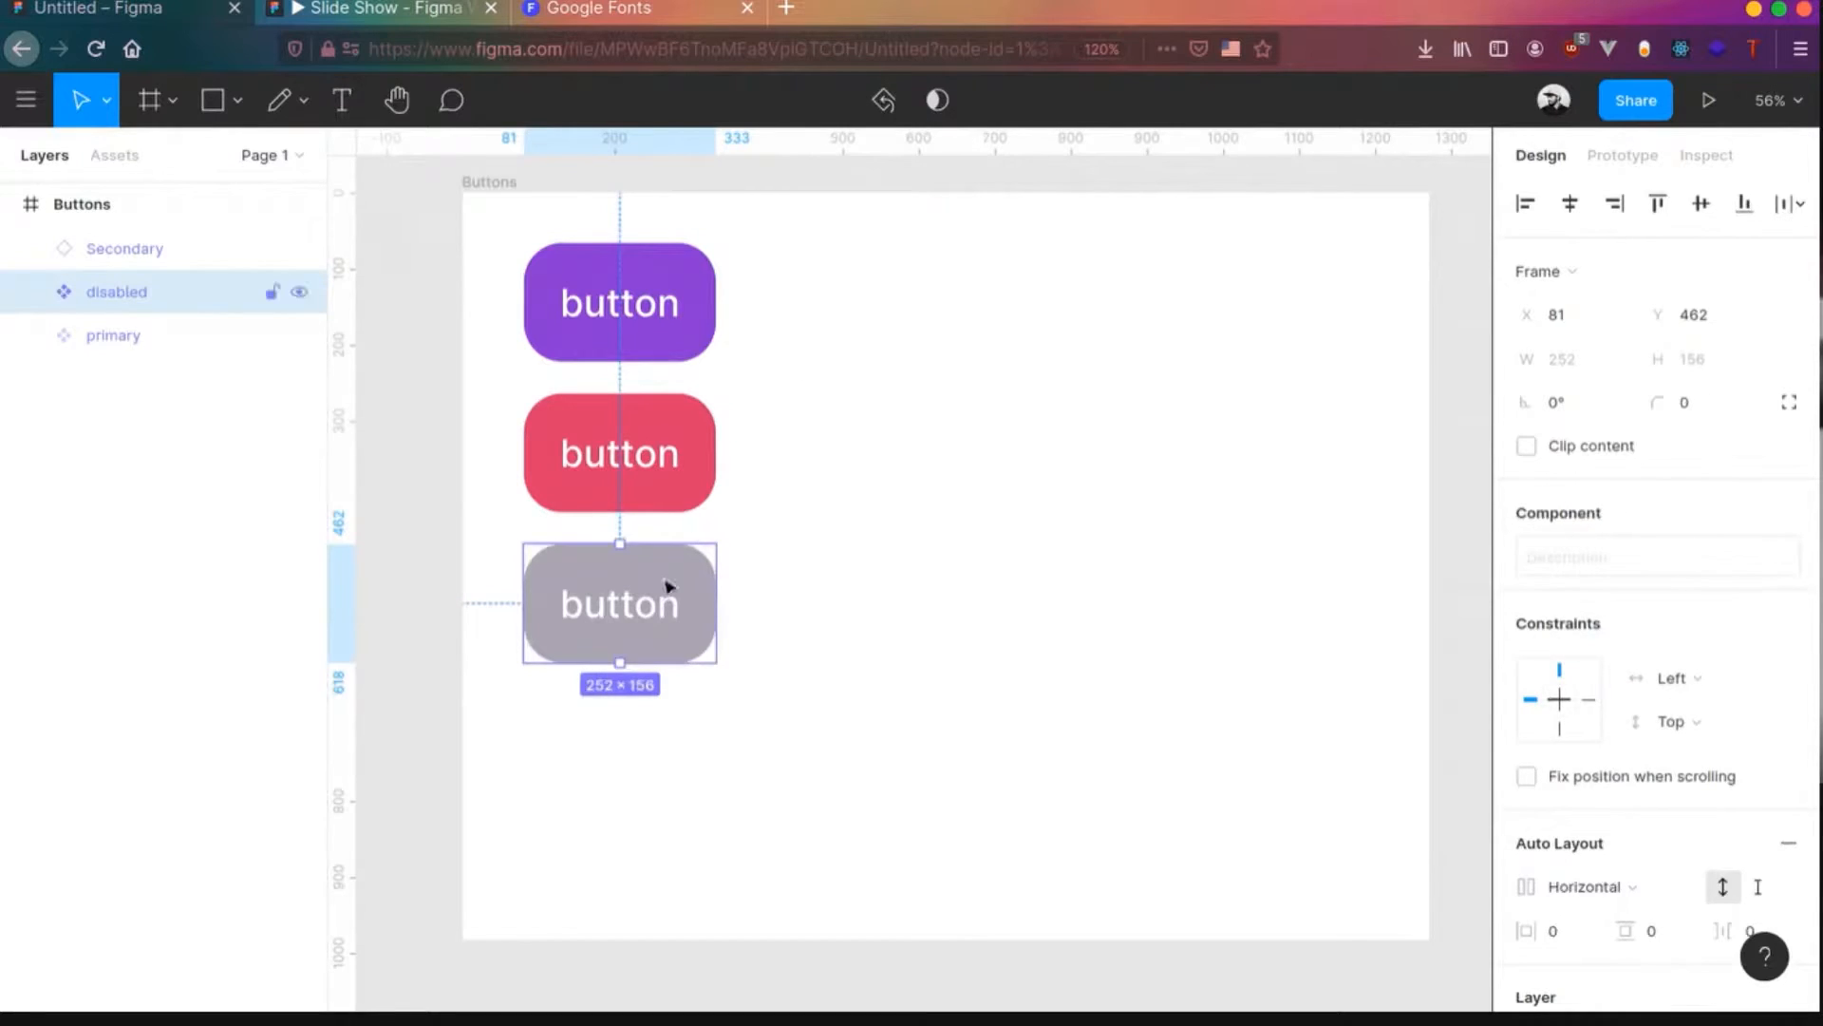
{"action": "left_click", "coordinate": [652, 458]}
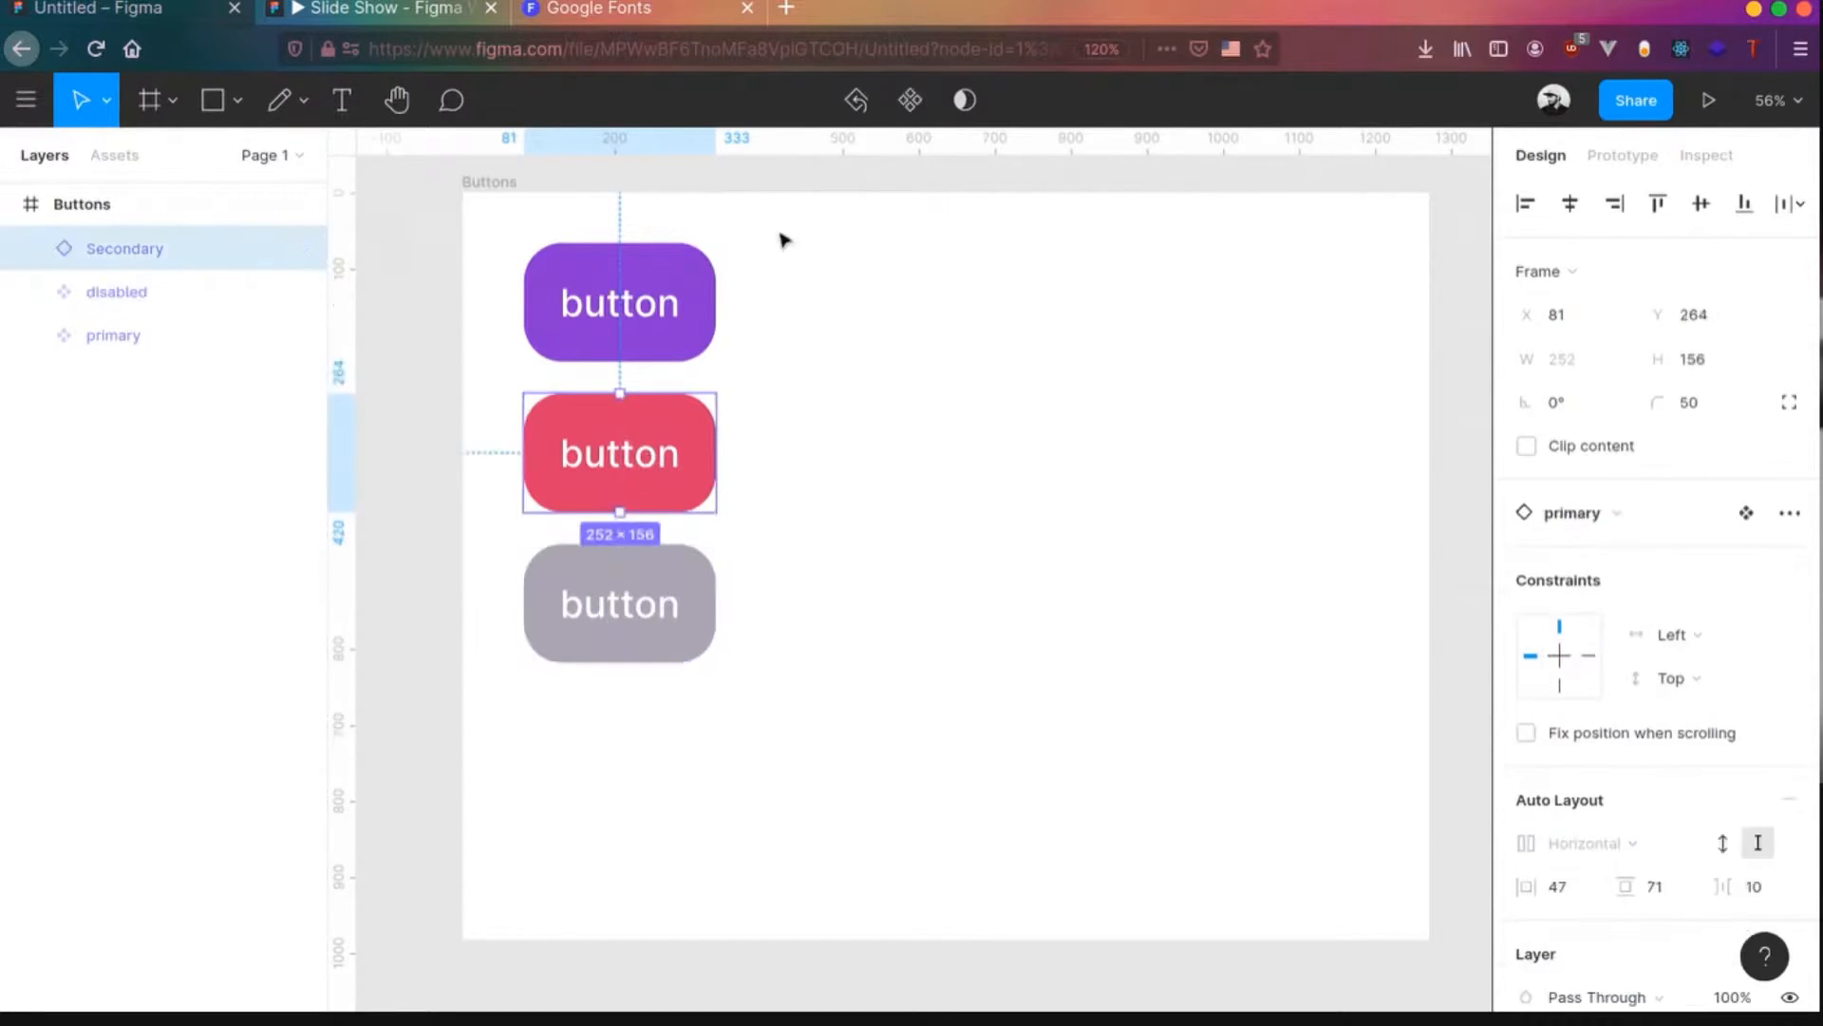
{"action": "left_click", "coordinate": [927, 85]}
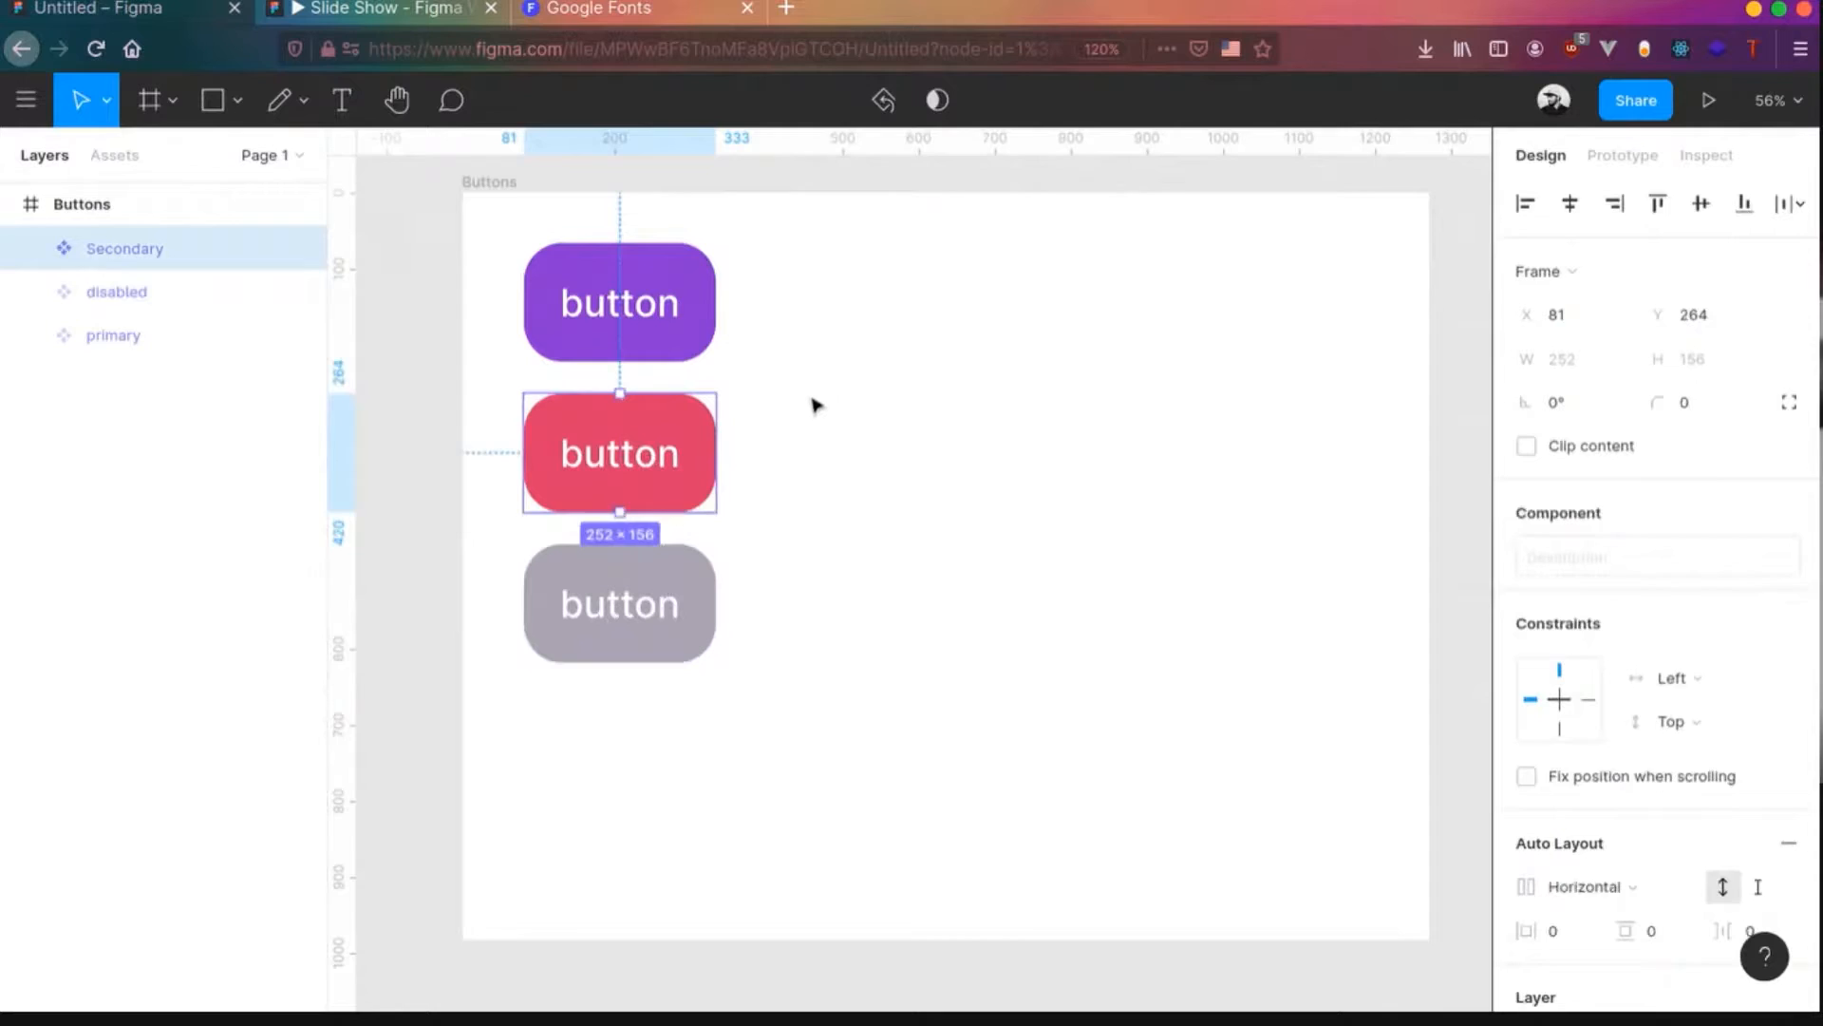
{"action": "left_click", "coordinate": [814, 403]}
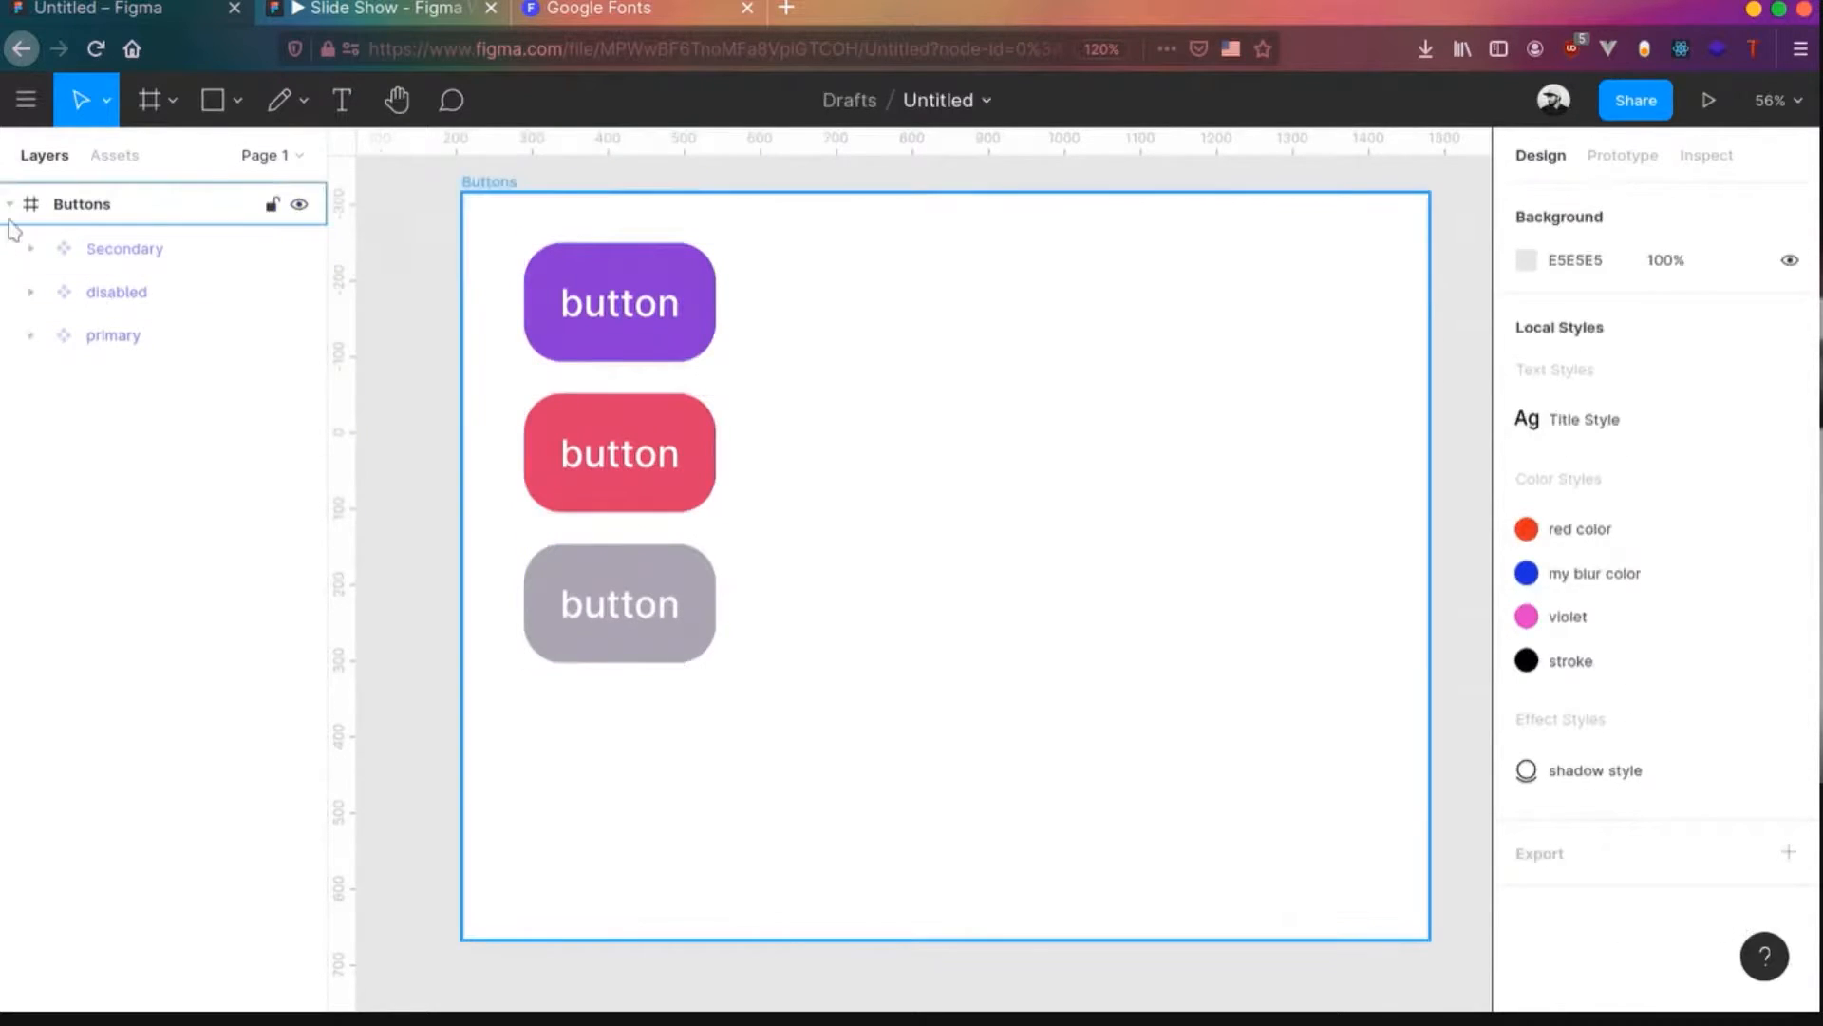
- Draw a new frame about 966 × 982 beside the Buttons frame, at about X 1559, Y -315
{"action": "scroll", "coordinate": [903, 737], "scroll_direction": "down", "scroll_amount": 5}
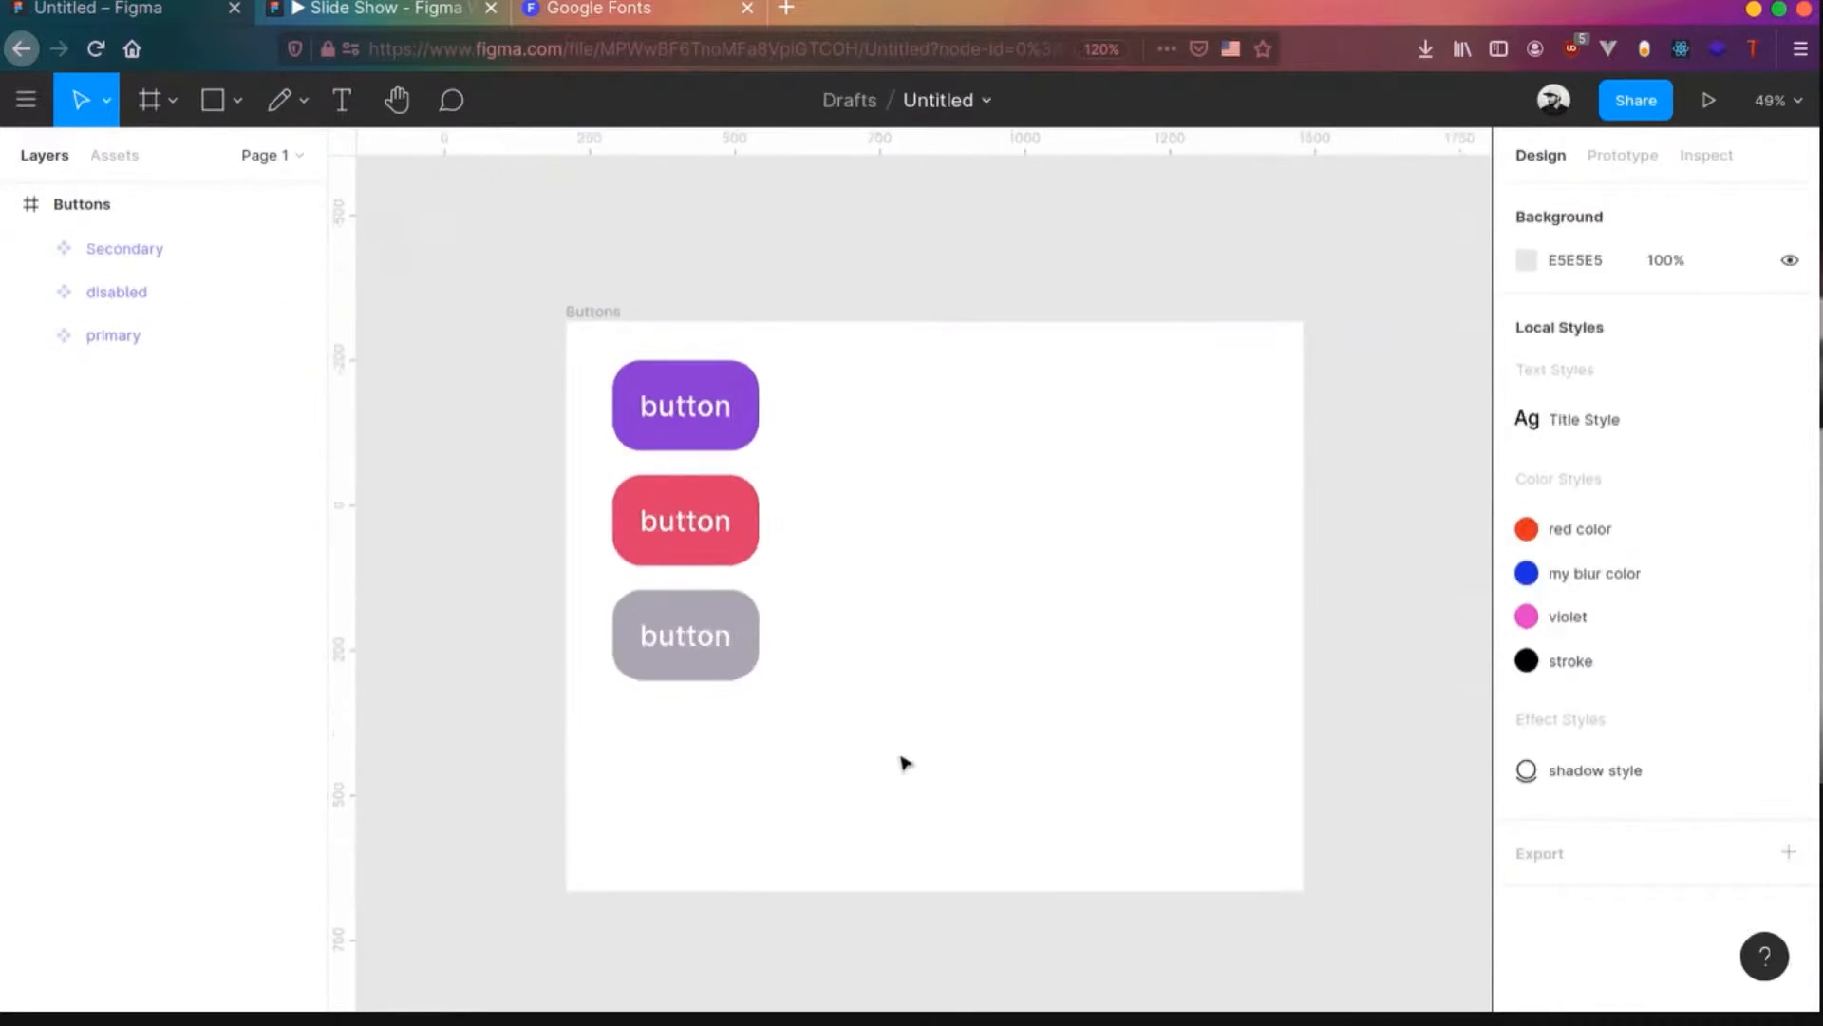
{"action": "scroll", "coordinate": [732, 858], "scroll_direction": "right", "scroll_amount": 3}
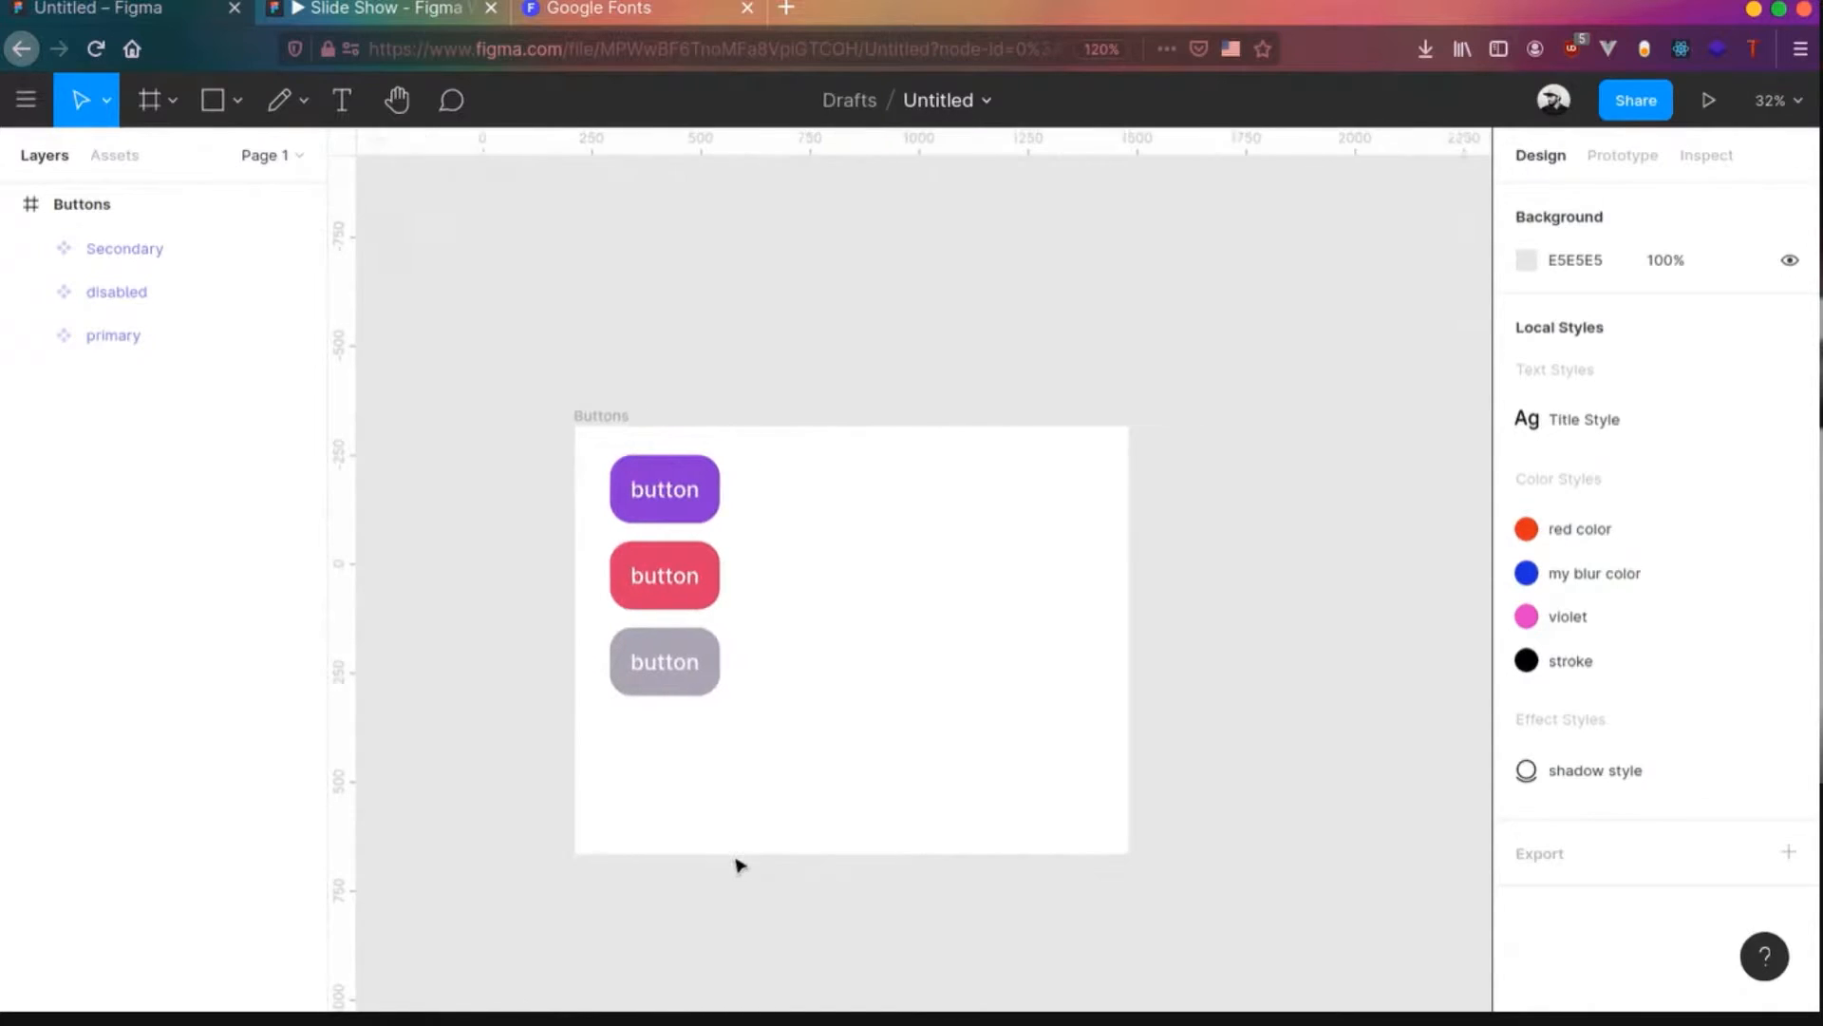
{"action": "key", "text": "f"}
{"action": "left_click_drag", "start_coordinate": [1092, 426], "coordinate": [1396, 854]}
{"action": "scroll", "coordinate": [1253, 633], "scroll_direction": "up", "scroll_amount": 1}
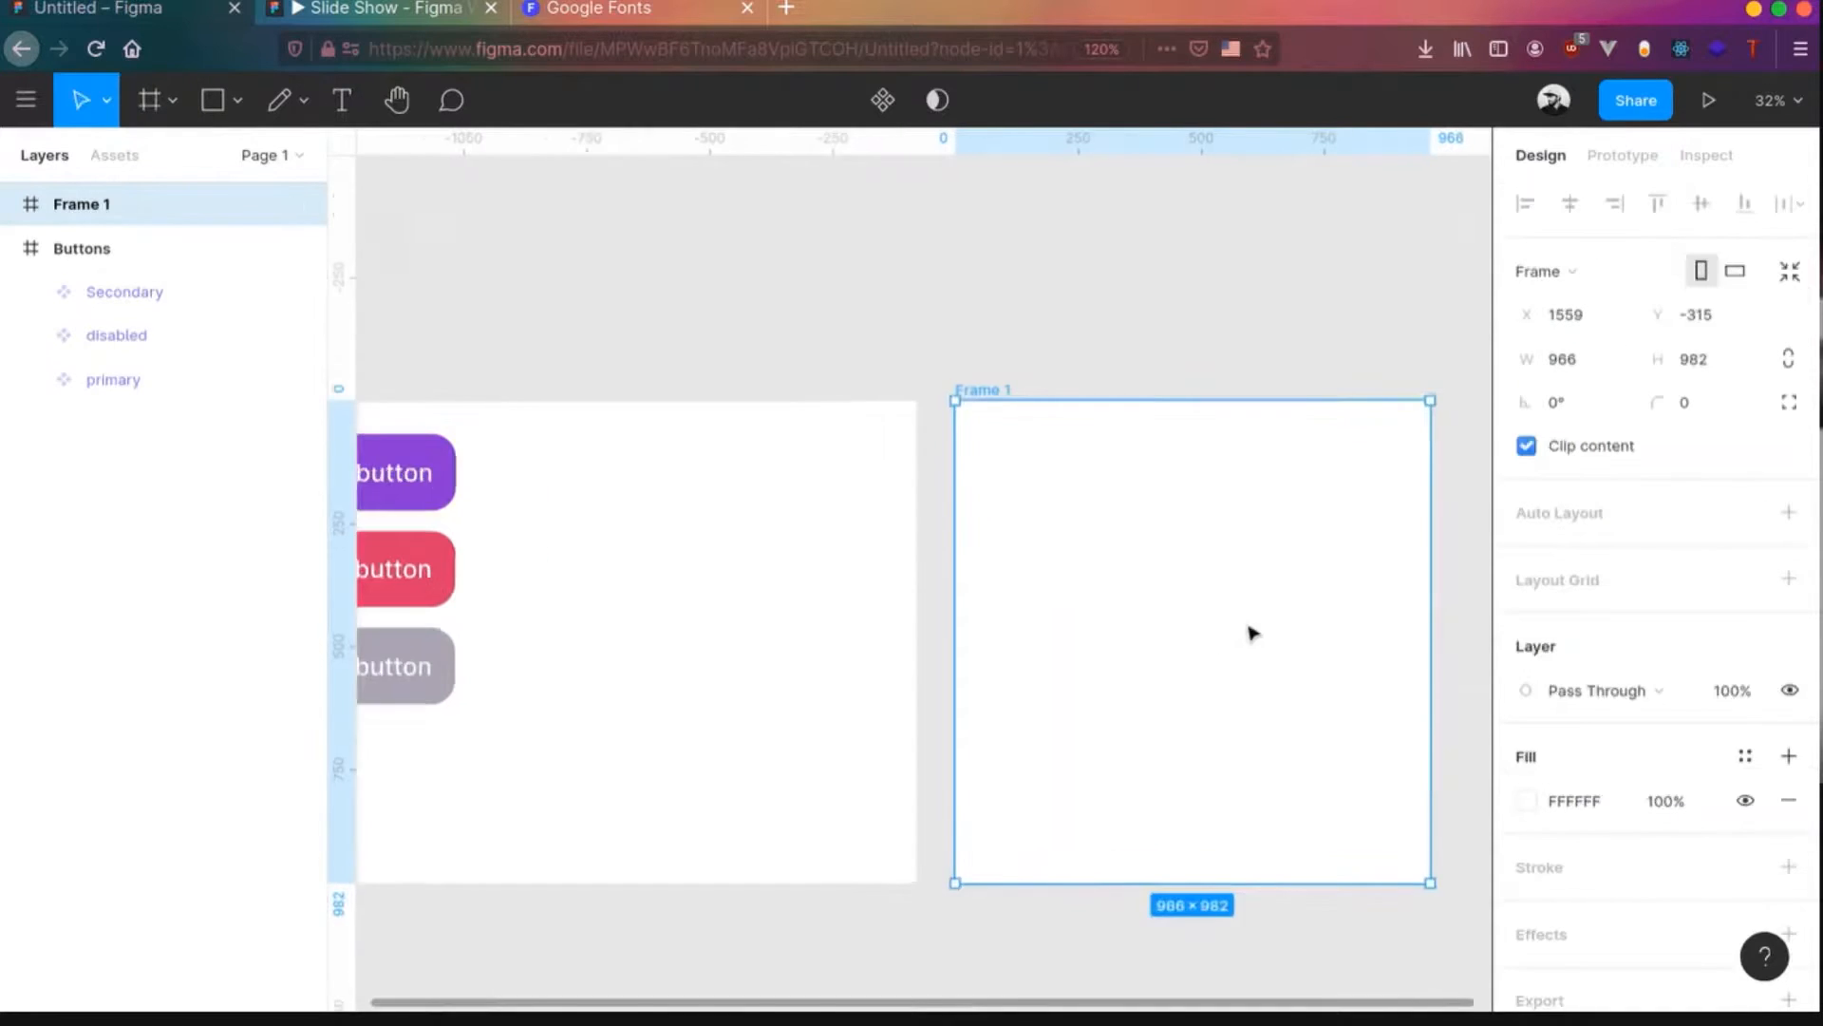
{"action": "scroll", "coordinate": [1254, 633], "scroll_direction": "up", "scroll_amount": 1}
{"action": "double_click", "coordinate": [32, 209]}
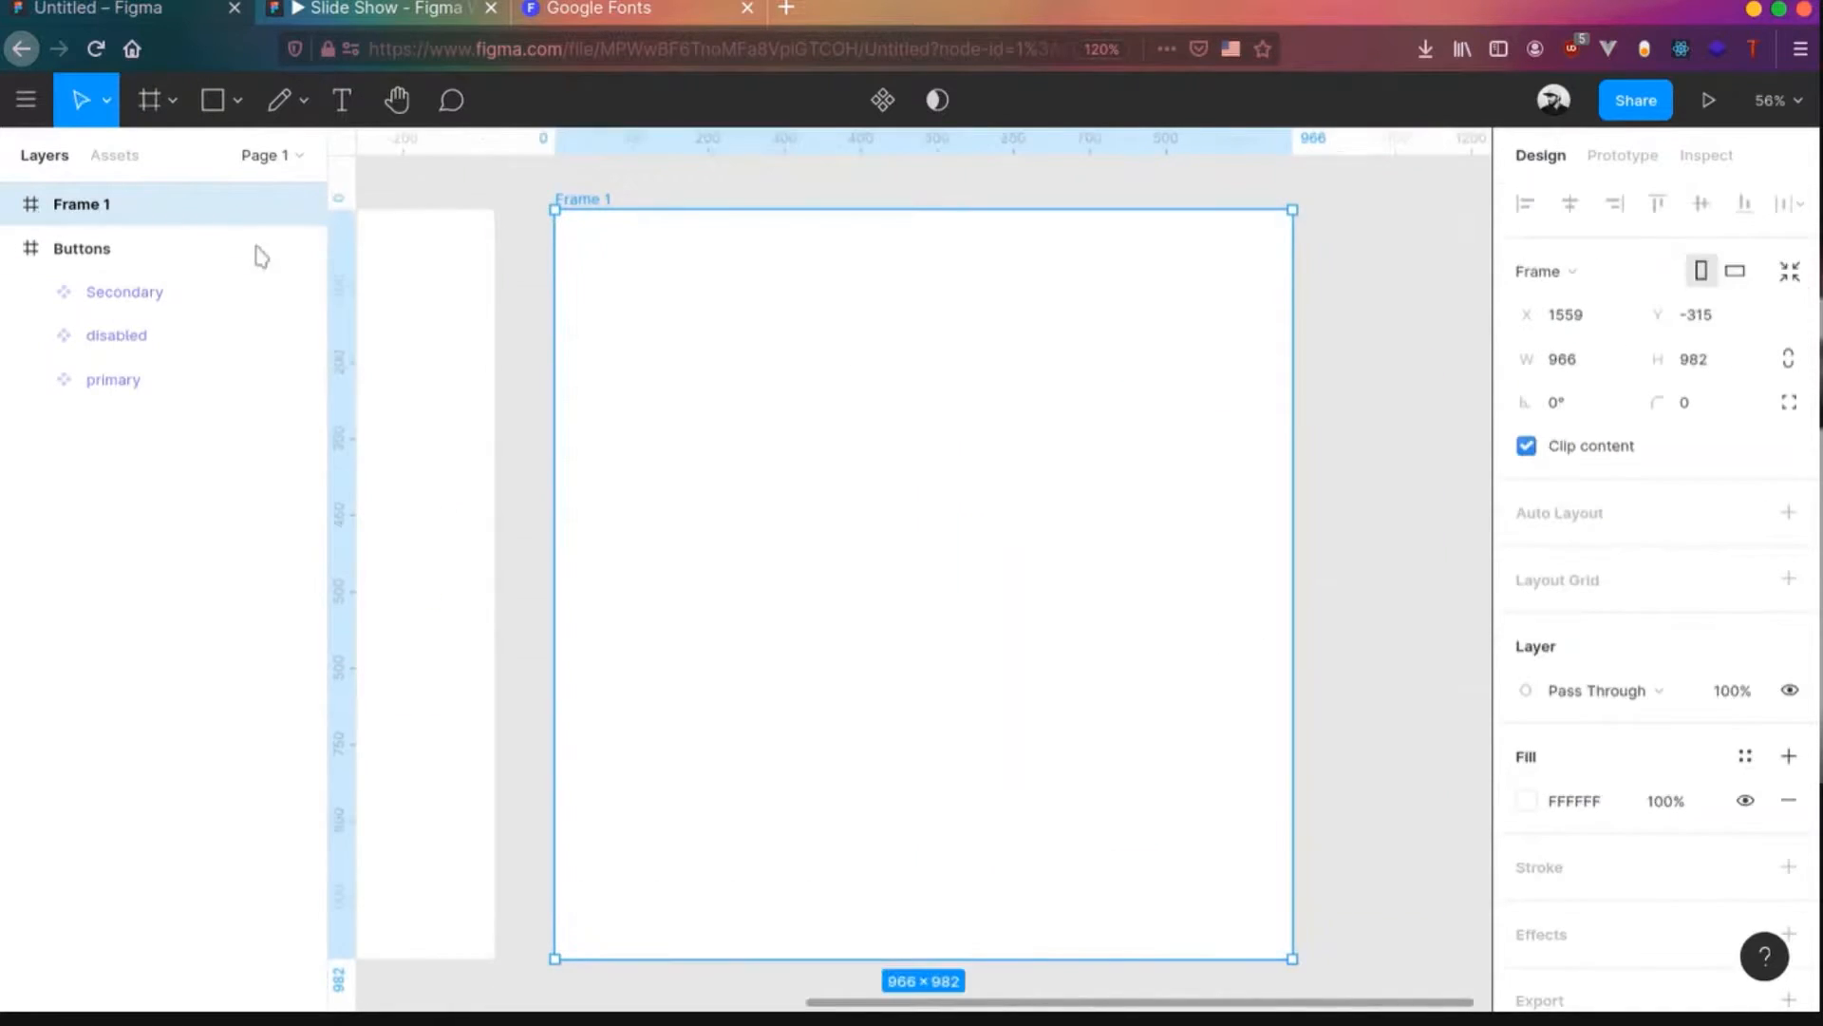
- Show the local components of the Buttons group in the assets
{"action": "left_click", "coordinate": [118, 157]}
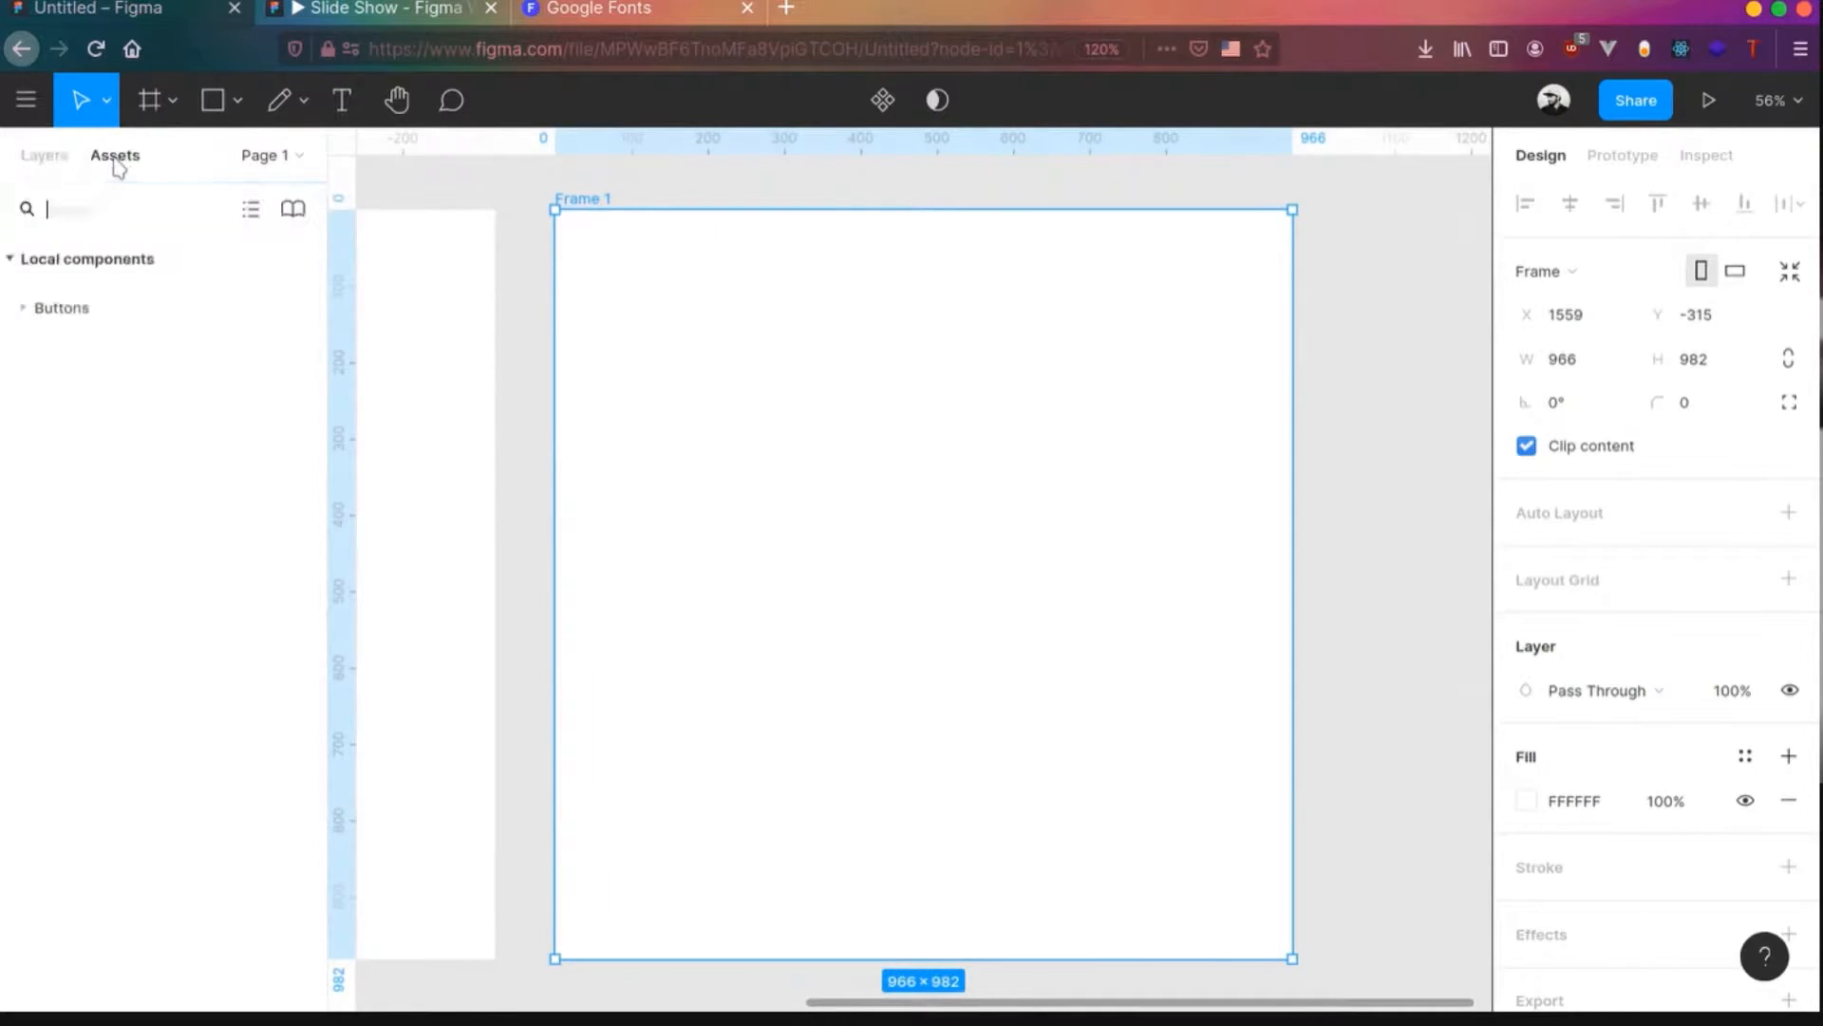
{"action": "left_click", "coordinate": [30, 314]}
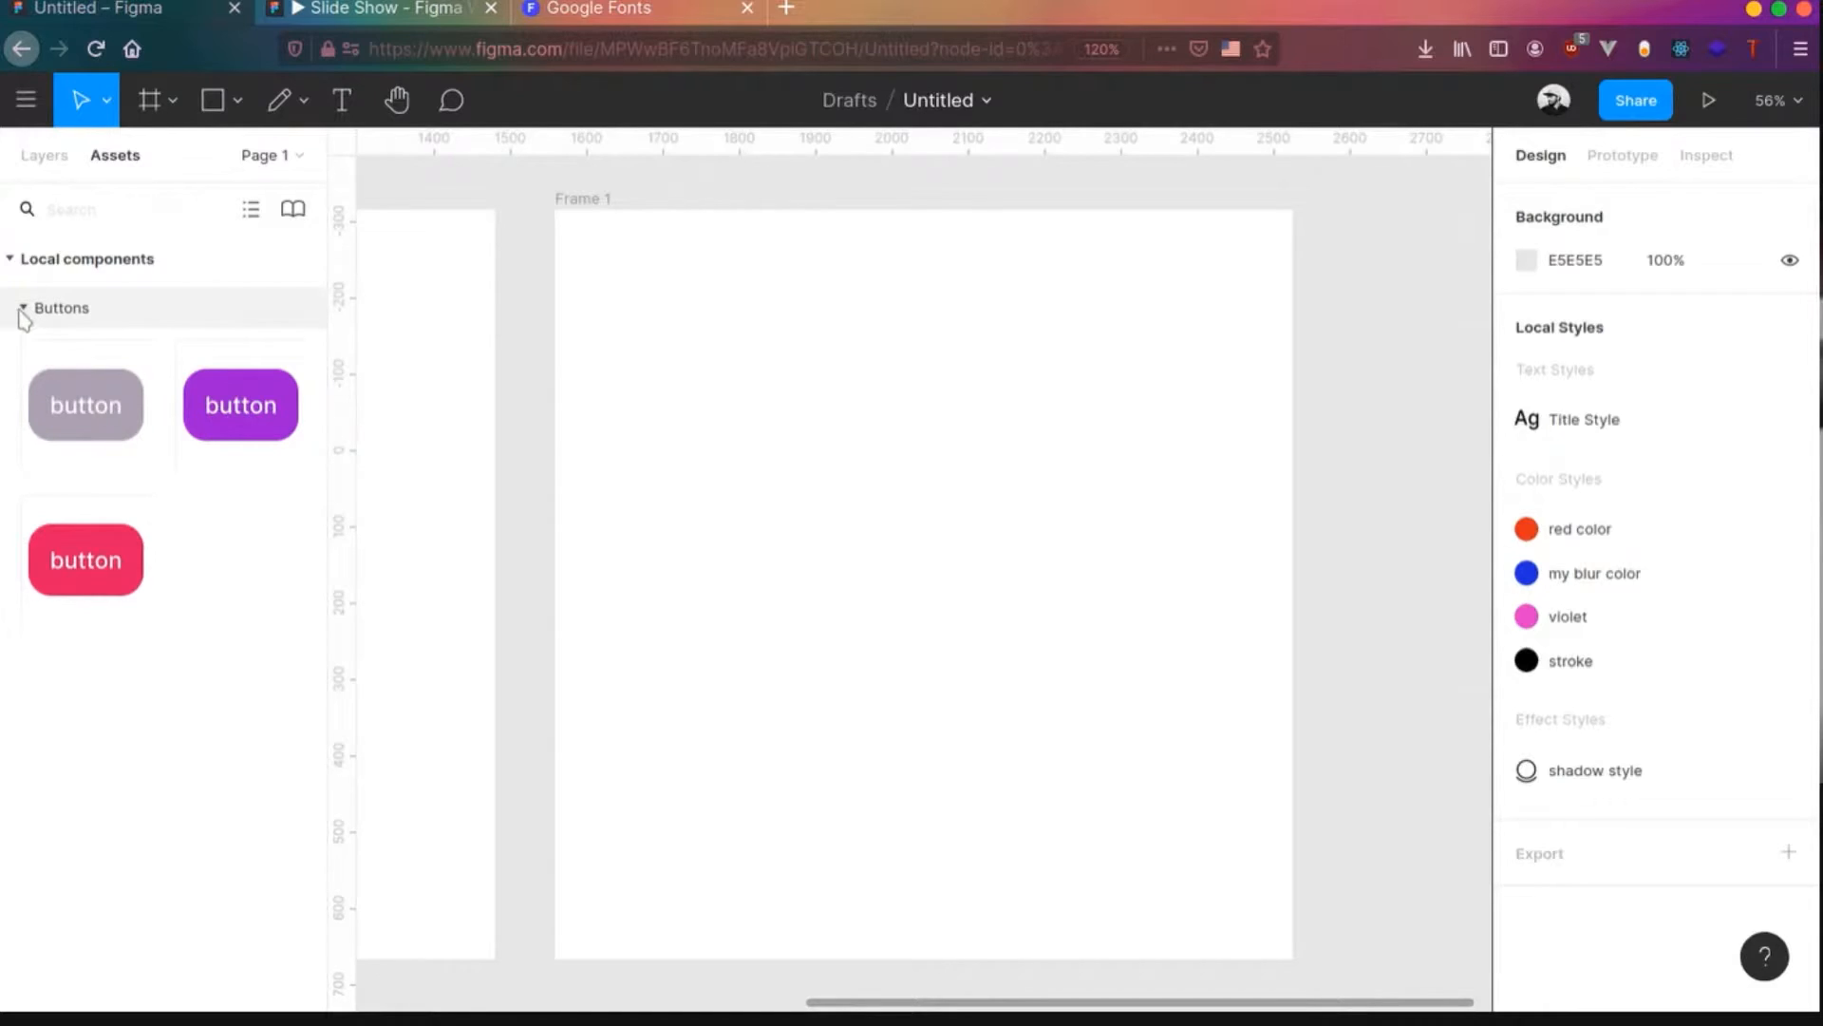
{"action": "left_click_drag", "start_coordinate": [73, 387], "coordinate": [992, 371]}
{"action": "left_click_drag", "start_coordinate": [131, 566], "coordinate": [871, 614]}
{"action": "left_click_drag", "start_coordinate": [258, 418], "coordinate": [966, 587]}
{"action": "key", "text": "ctrl+z"}
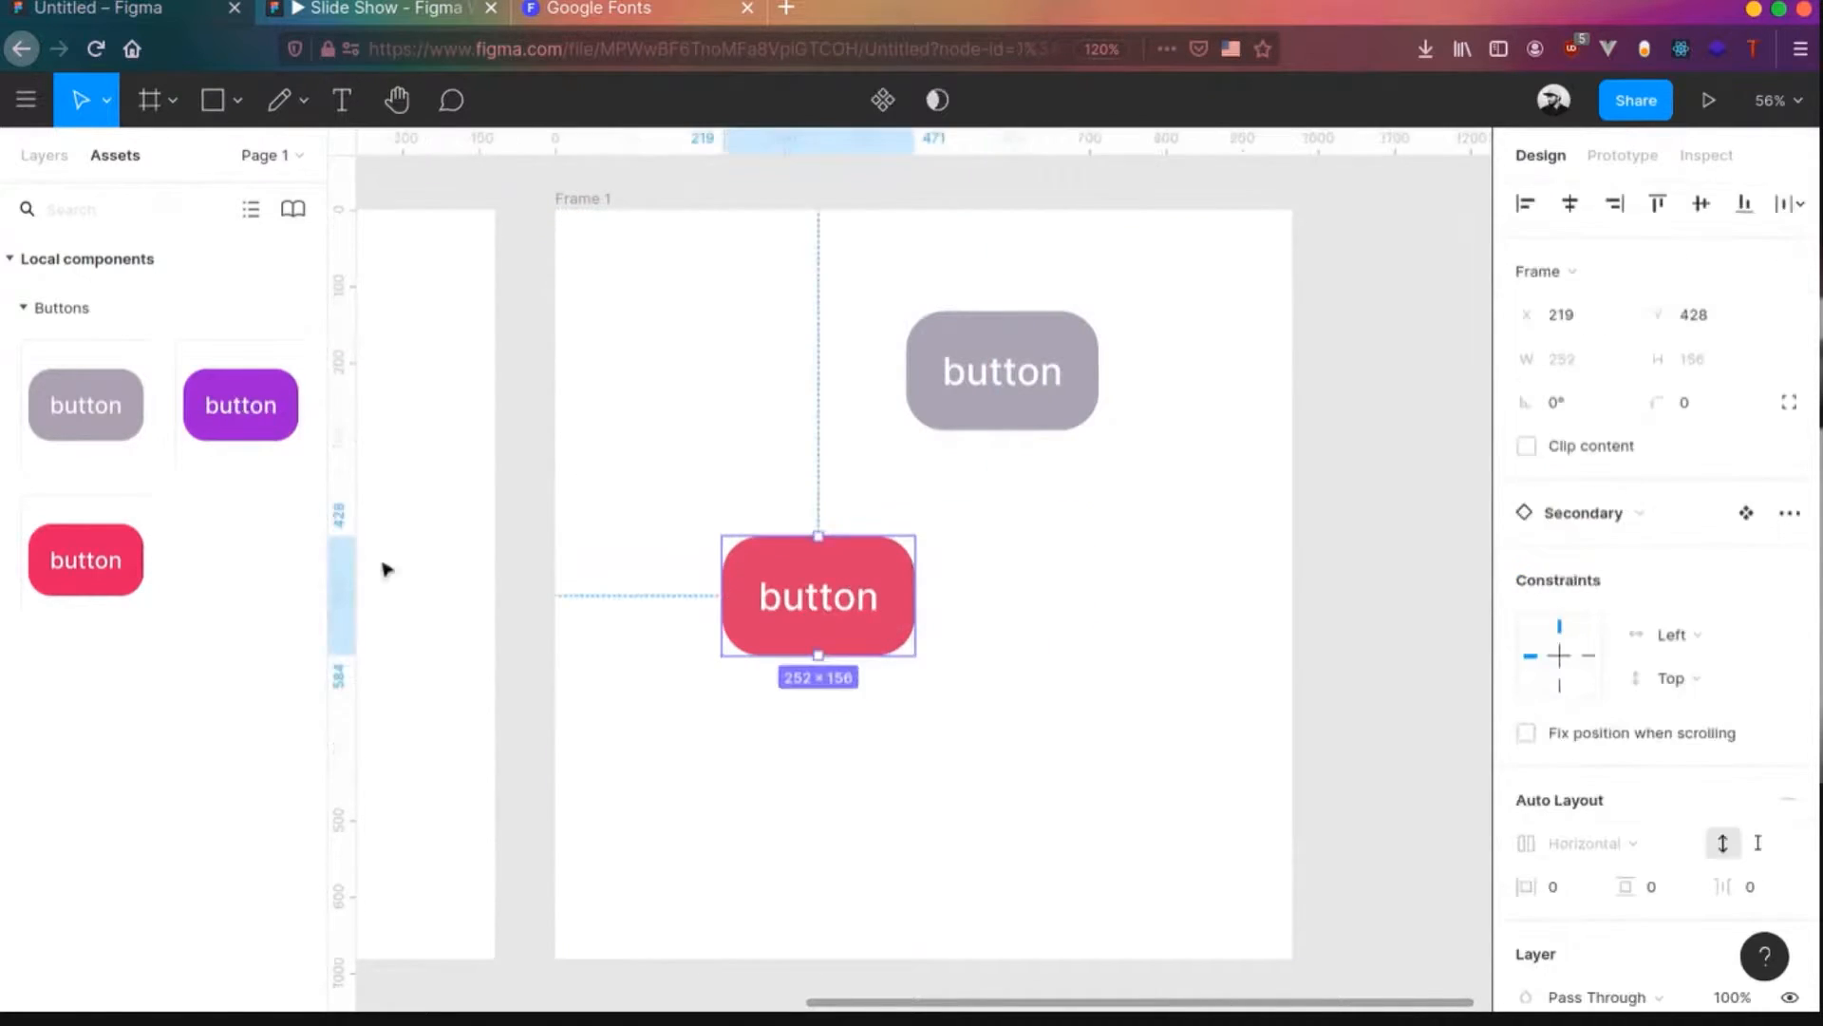
{"action": "key", "text": "ctrl+z"}
{"action": "key", "text": "ctrl+z"}
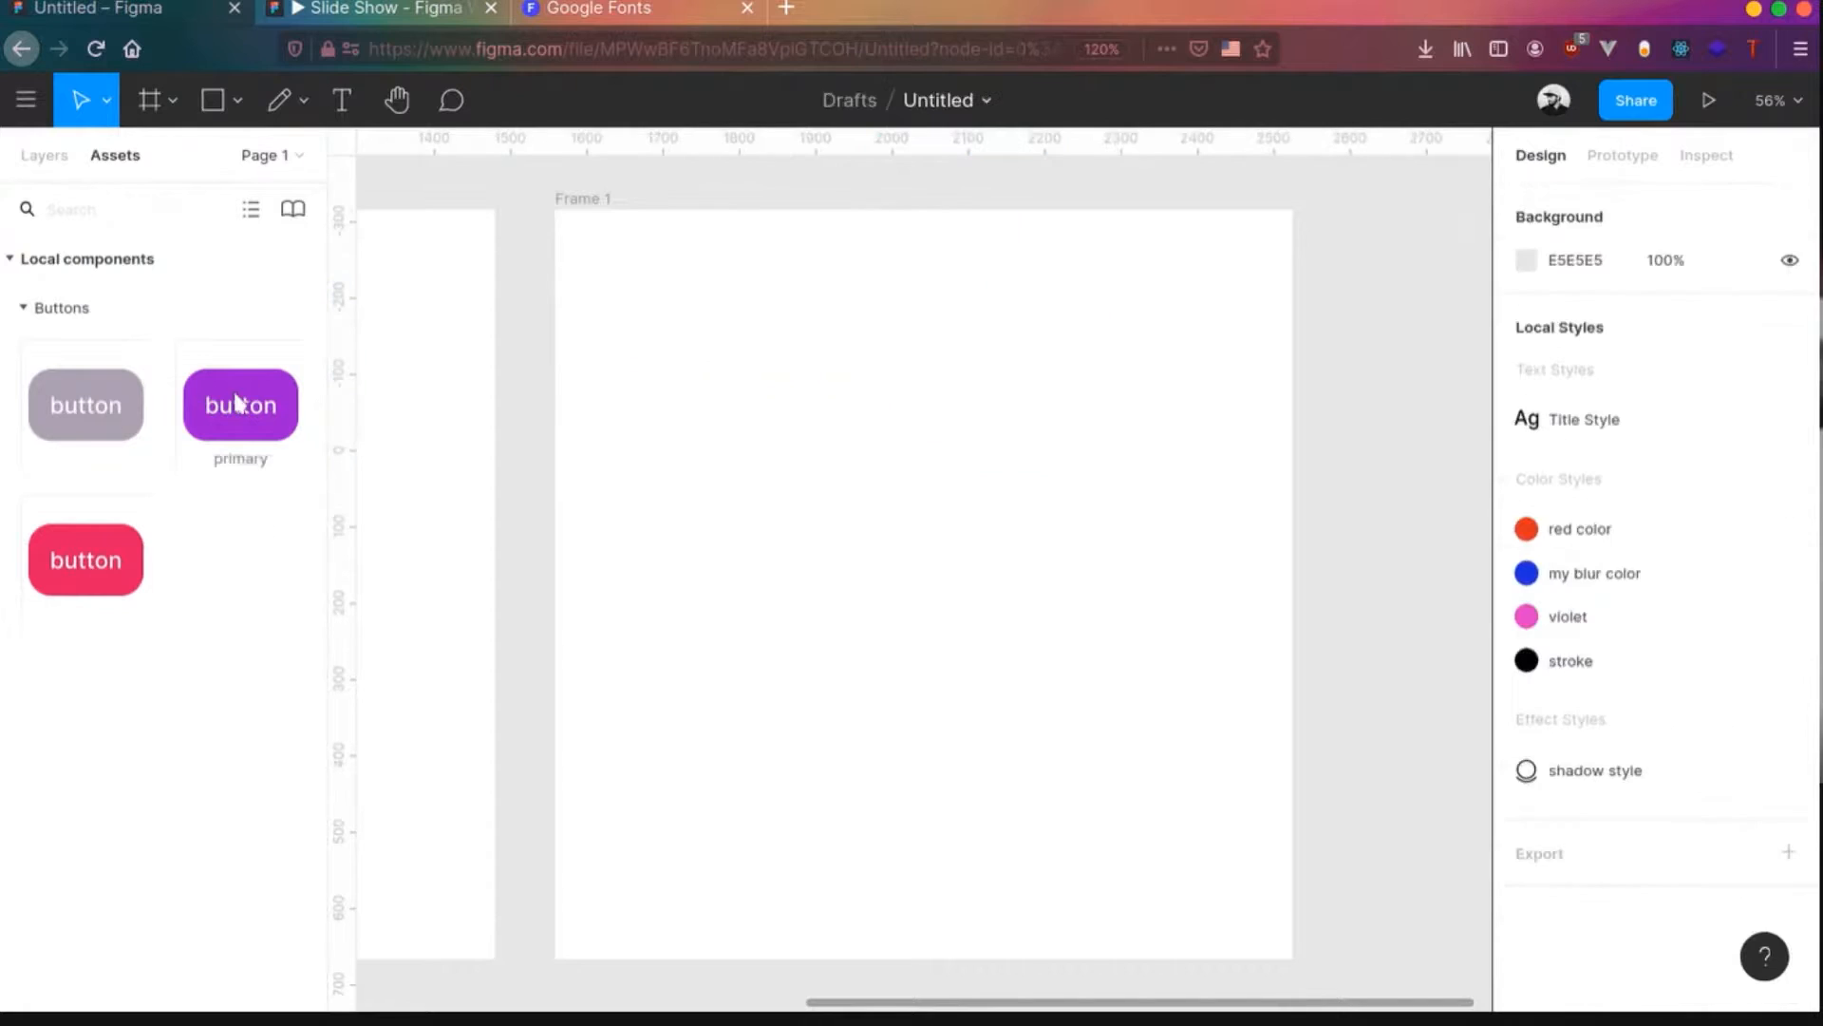
- Place a primary button instance in the new frame at about X 326, Y 195, and swap it for the Secondary component
{"action": "left_click_drag", "start_coordinate": [231, 406], "coordinate": [890, 418]}
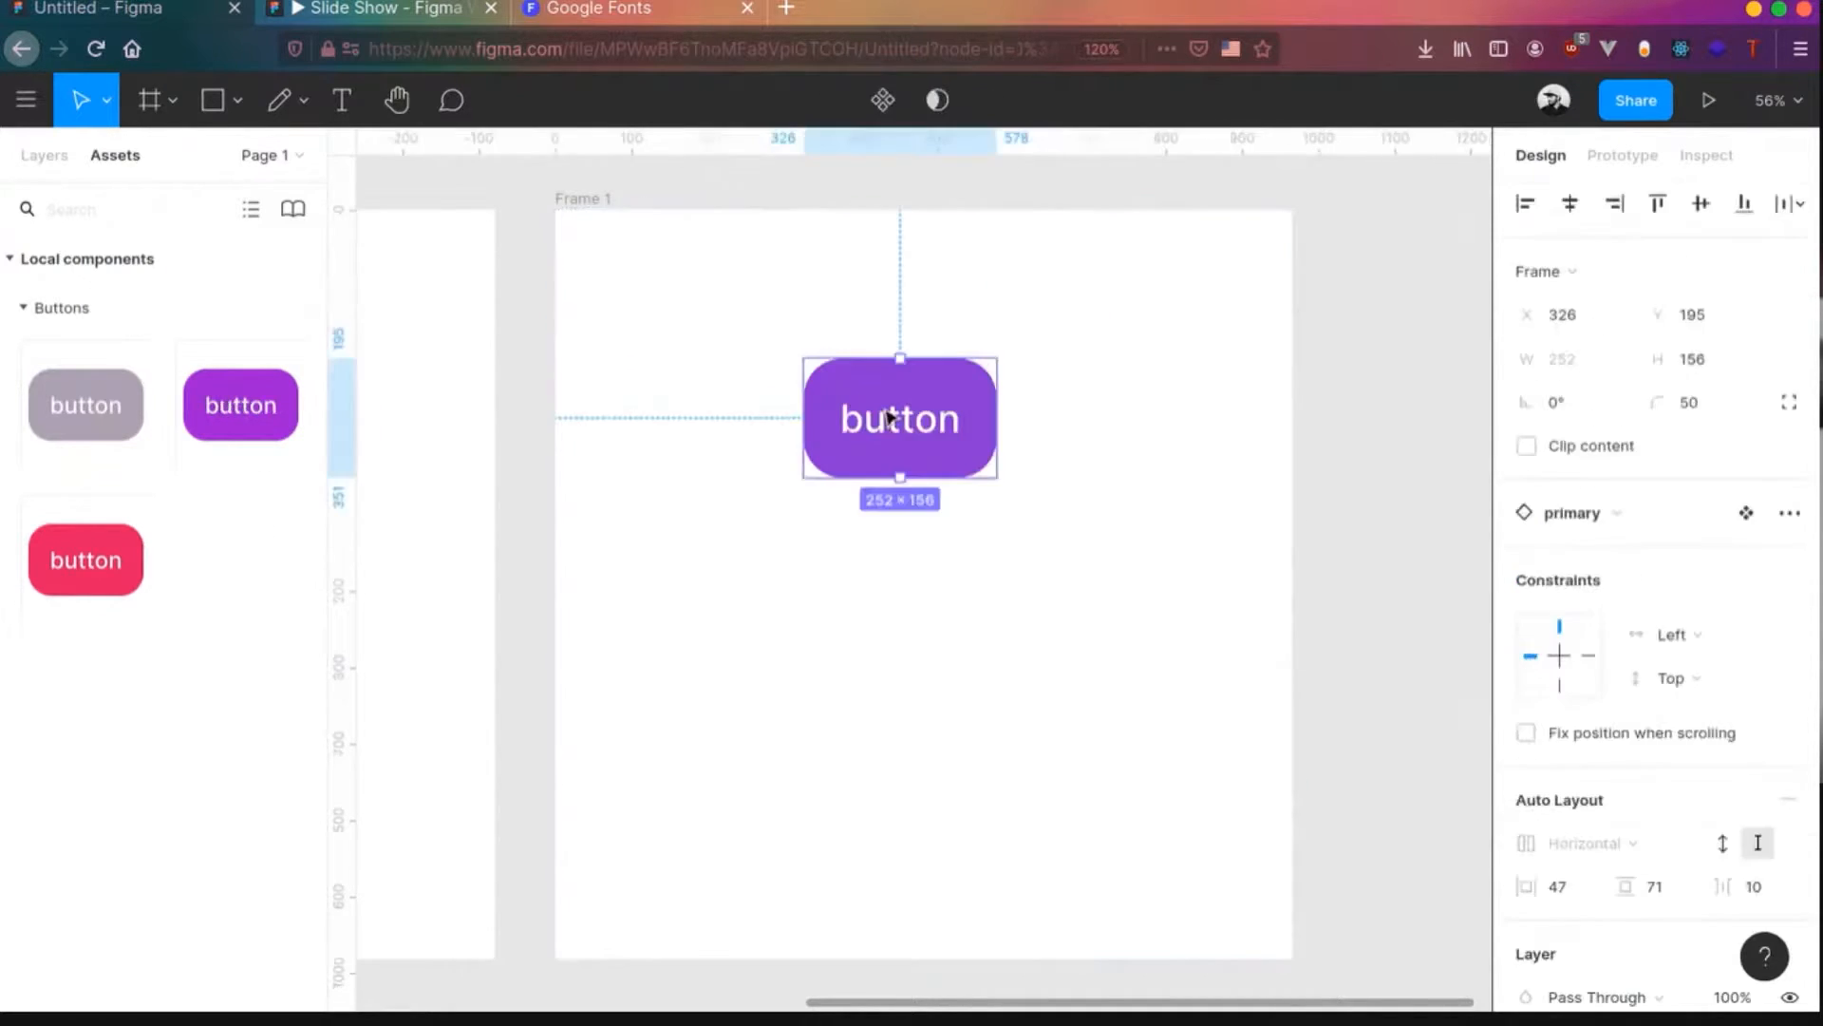
{"action": "left_click", "coordinate": [876, 567]}
{"action": "left_click", "coordinate": [897, 391]}
{"action": "left_click", "coordinate": [45, 155]}
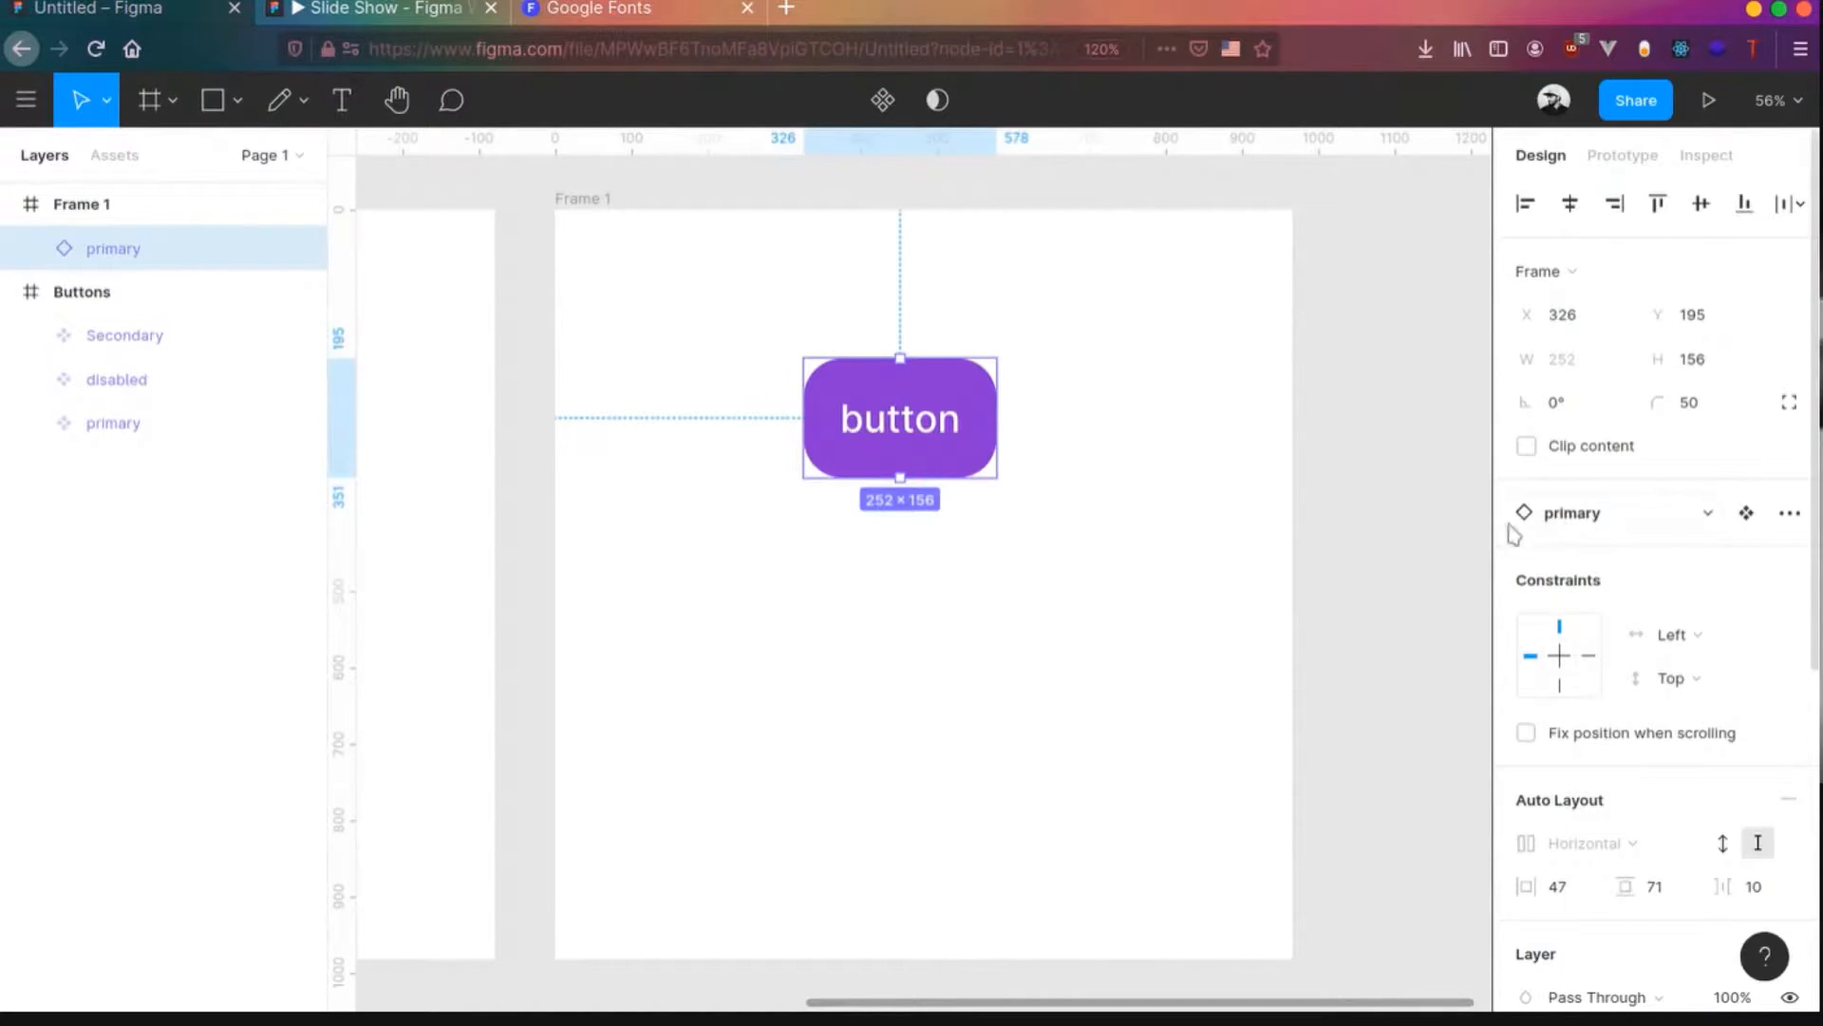
{"action": "left_click", "coordinate": [1594, 523]}
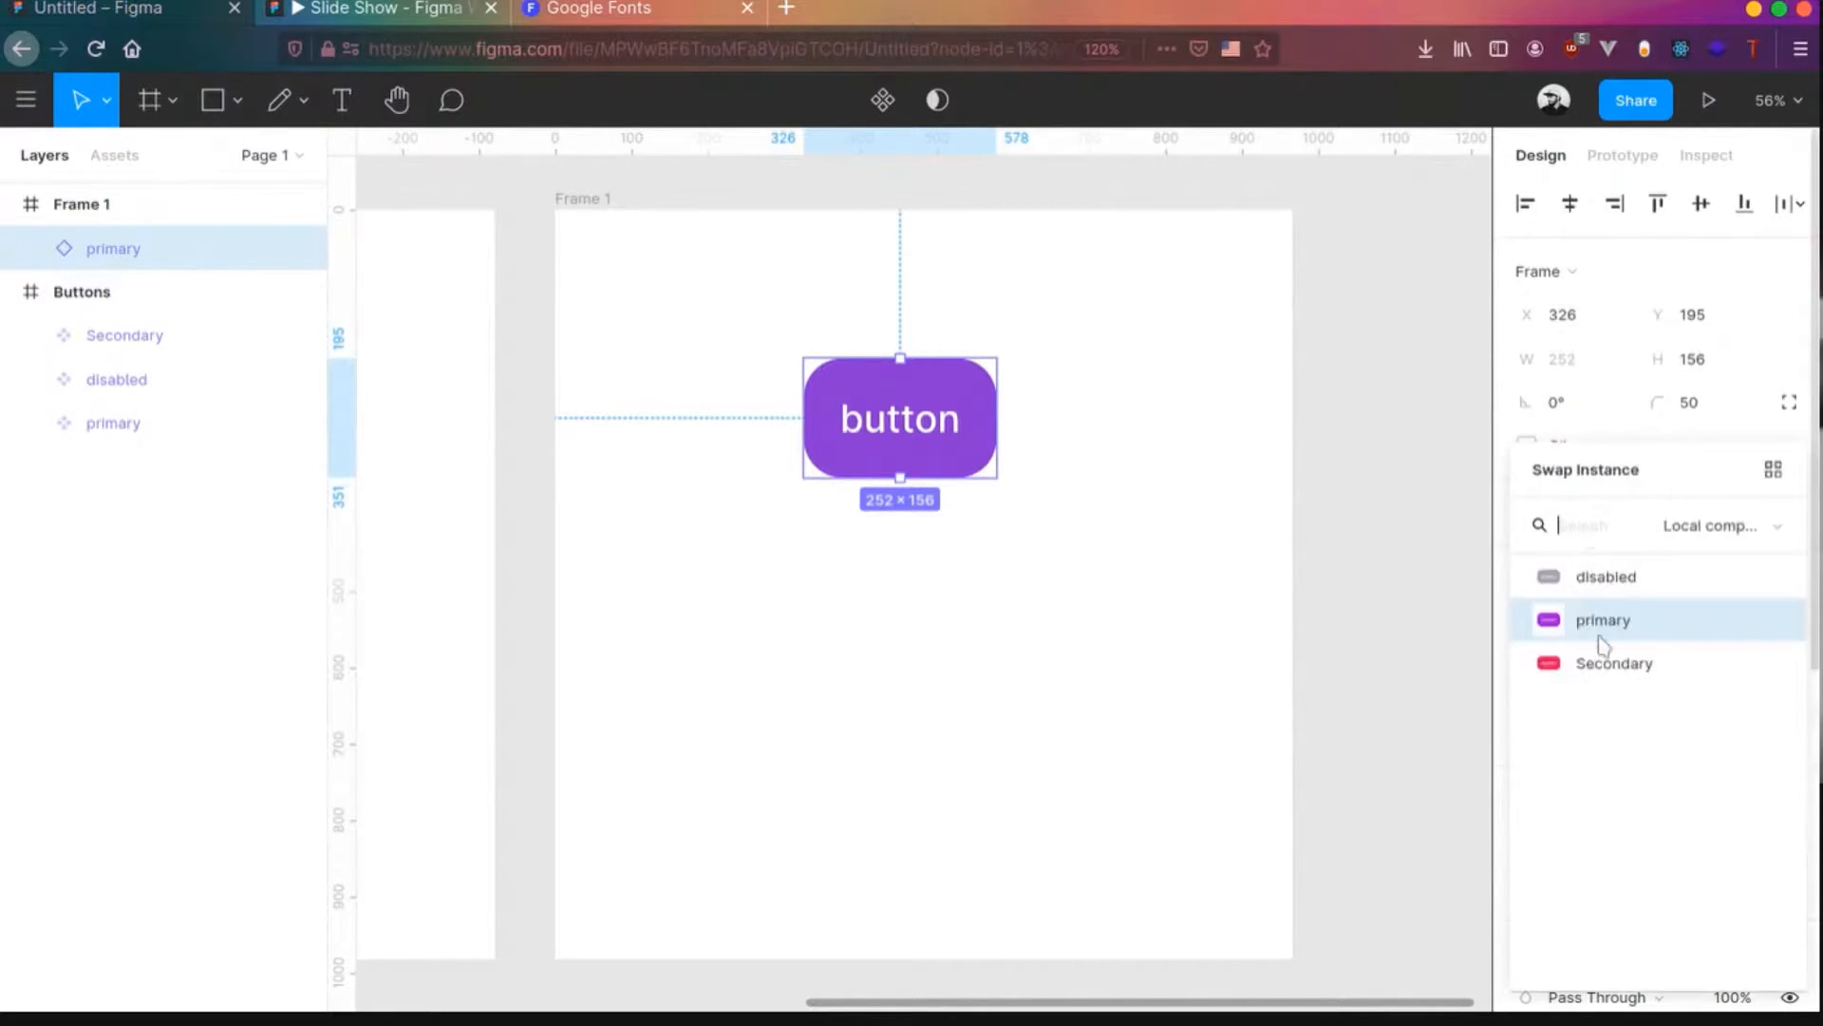
{"action": "left_click", "coordinate": [1602, 674]}
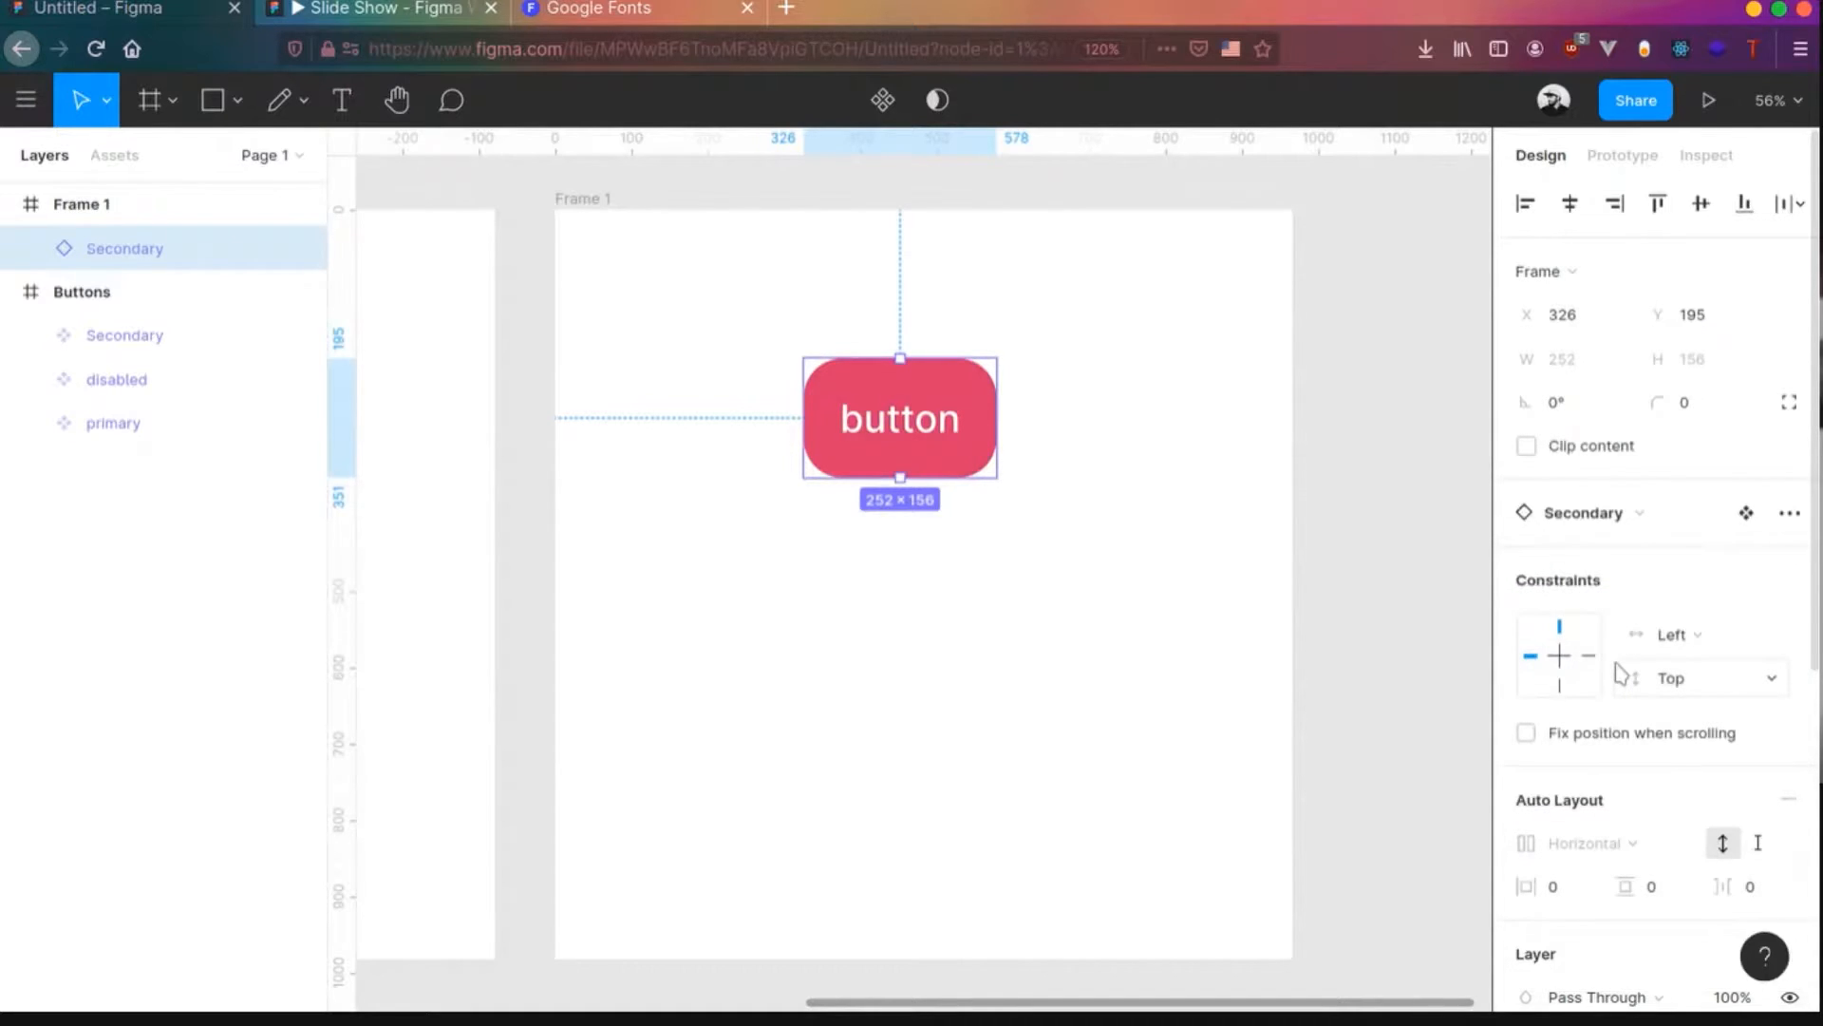
- Swap the Secondary button instance in Frame 1 for the disabled component
{"action": "left_click", "coordinate": [1637, 528]}
{"action": "left_click", "coordinate": [1619, 575]}
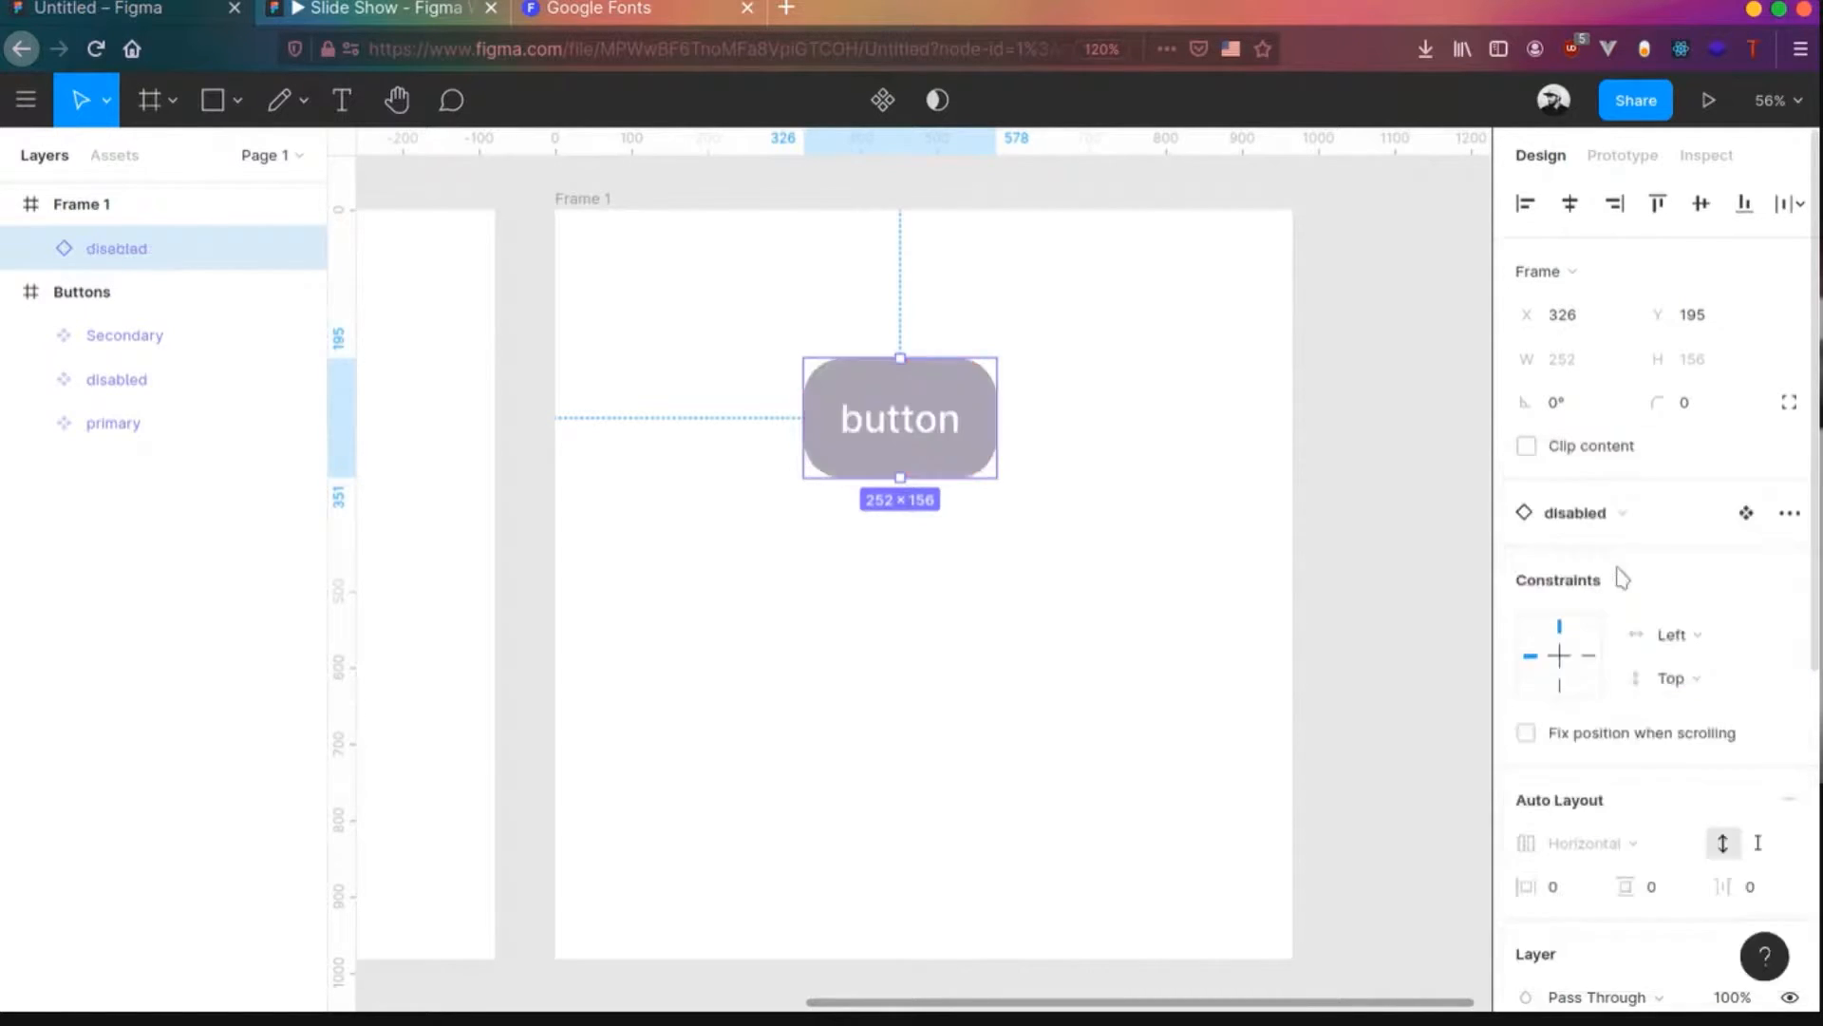
{"action": "scroll", "coordinate": [796, 623], "scroll_direction": "down", "scroll_amount": 3}
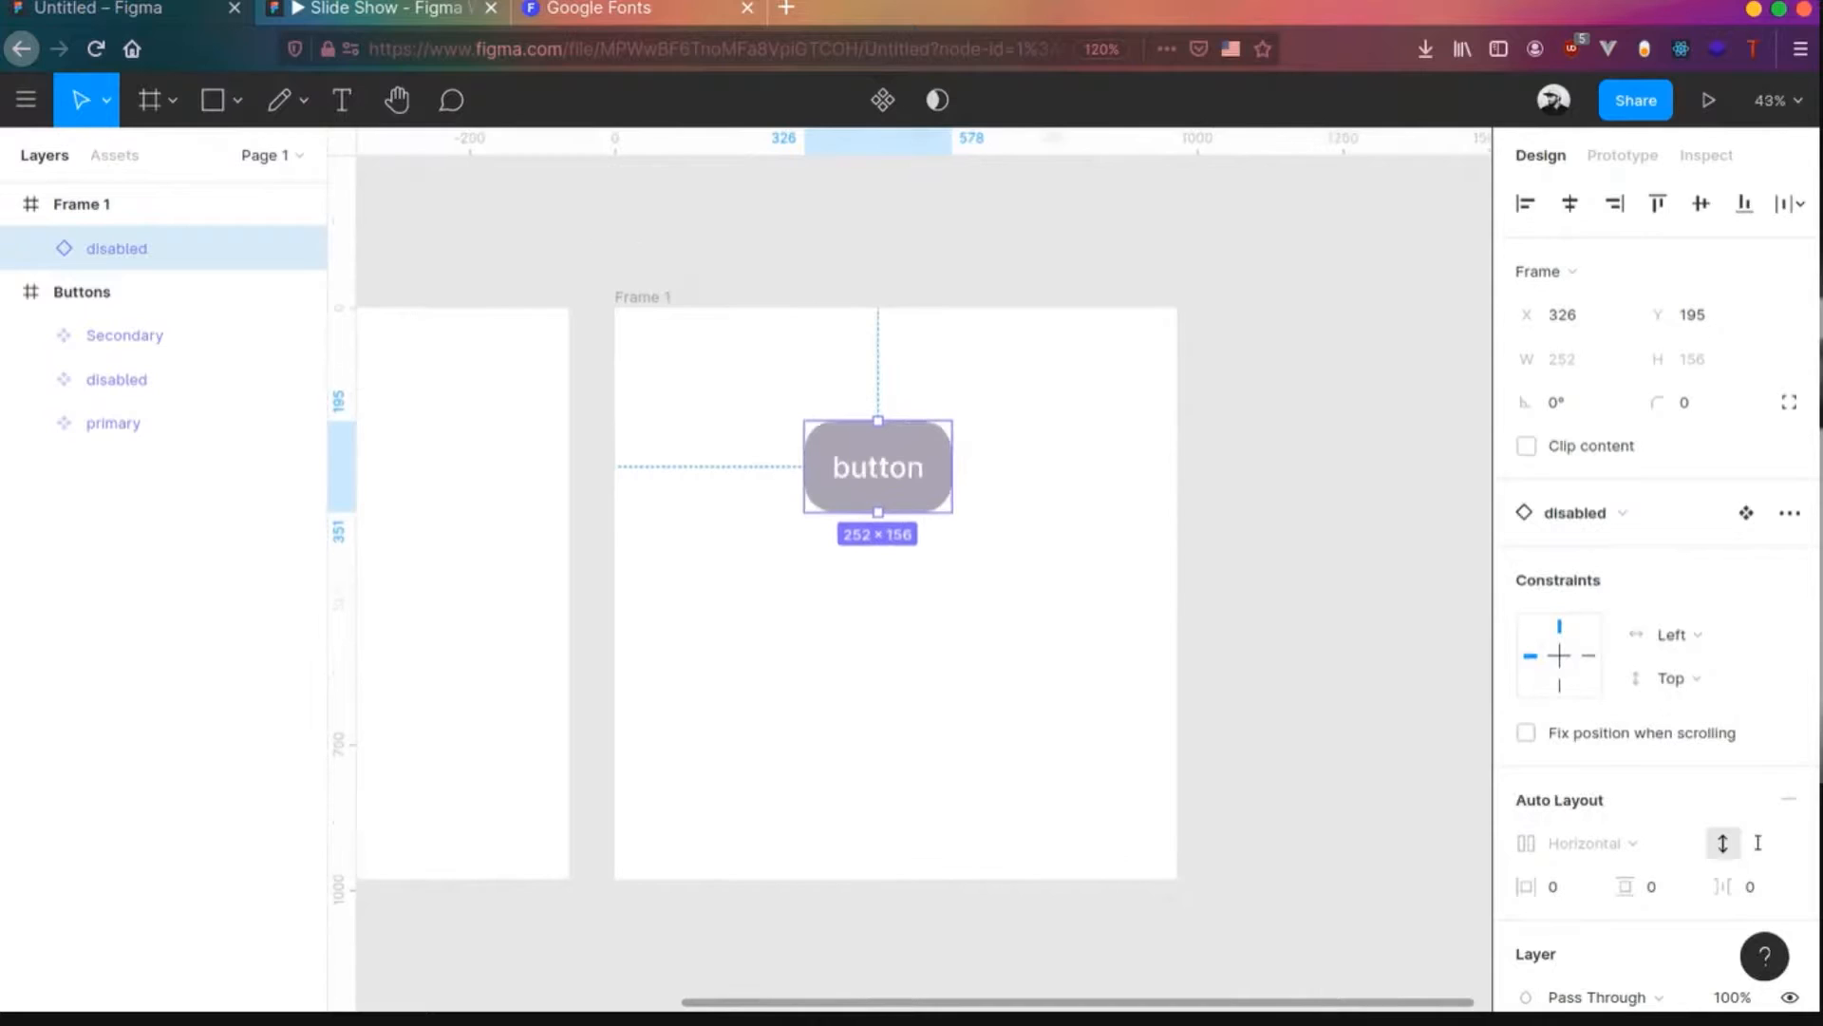
{"action": "scroll", "coordinate": [912, 570], "scroll_direction": "left", "scroll_amount": 6}
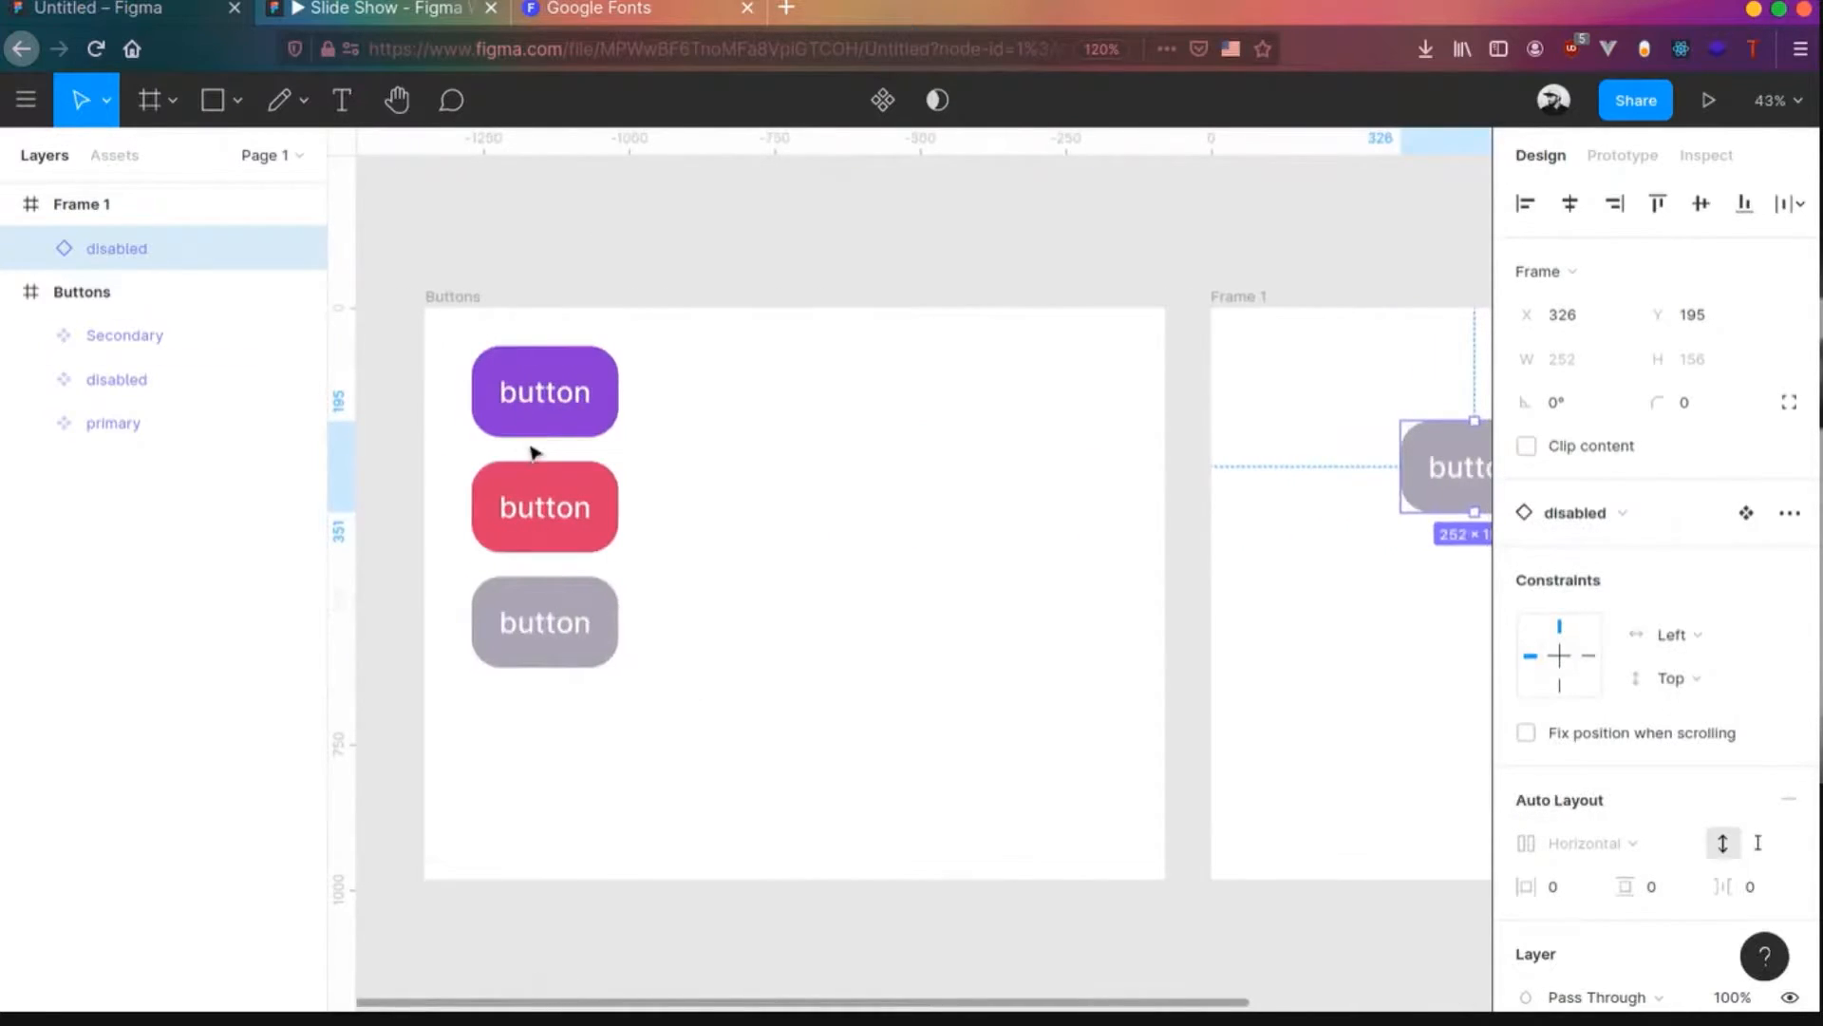
- Examine the three button components in the Buttons frame and the swap options for the disabled instance in Frame 1
{"action": "left_click", "coordinate": [544, 604]}
{"action": "left_click", "coordinate": [566, 407]}
{"action": "left_click", "coordinate": [572, 480]}
{"action": "left_click", "coordinate": [558, 653]}
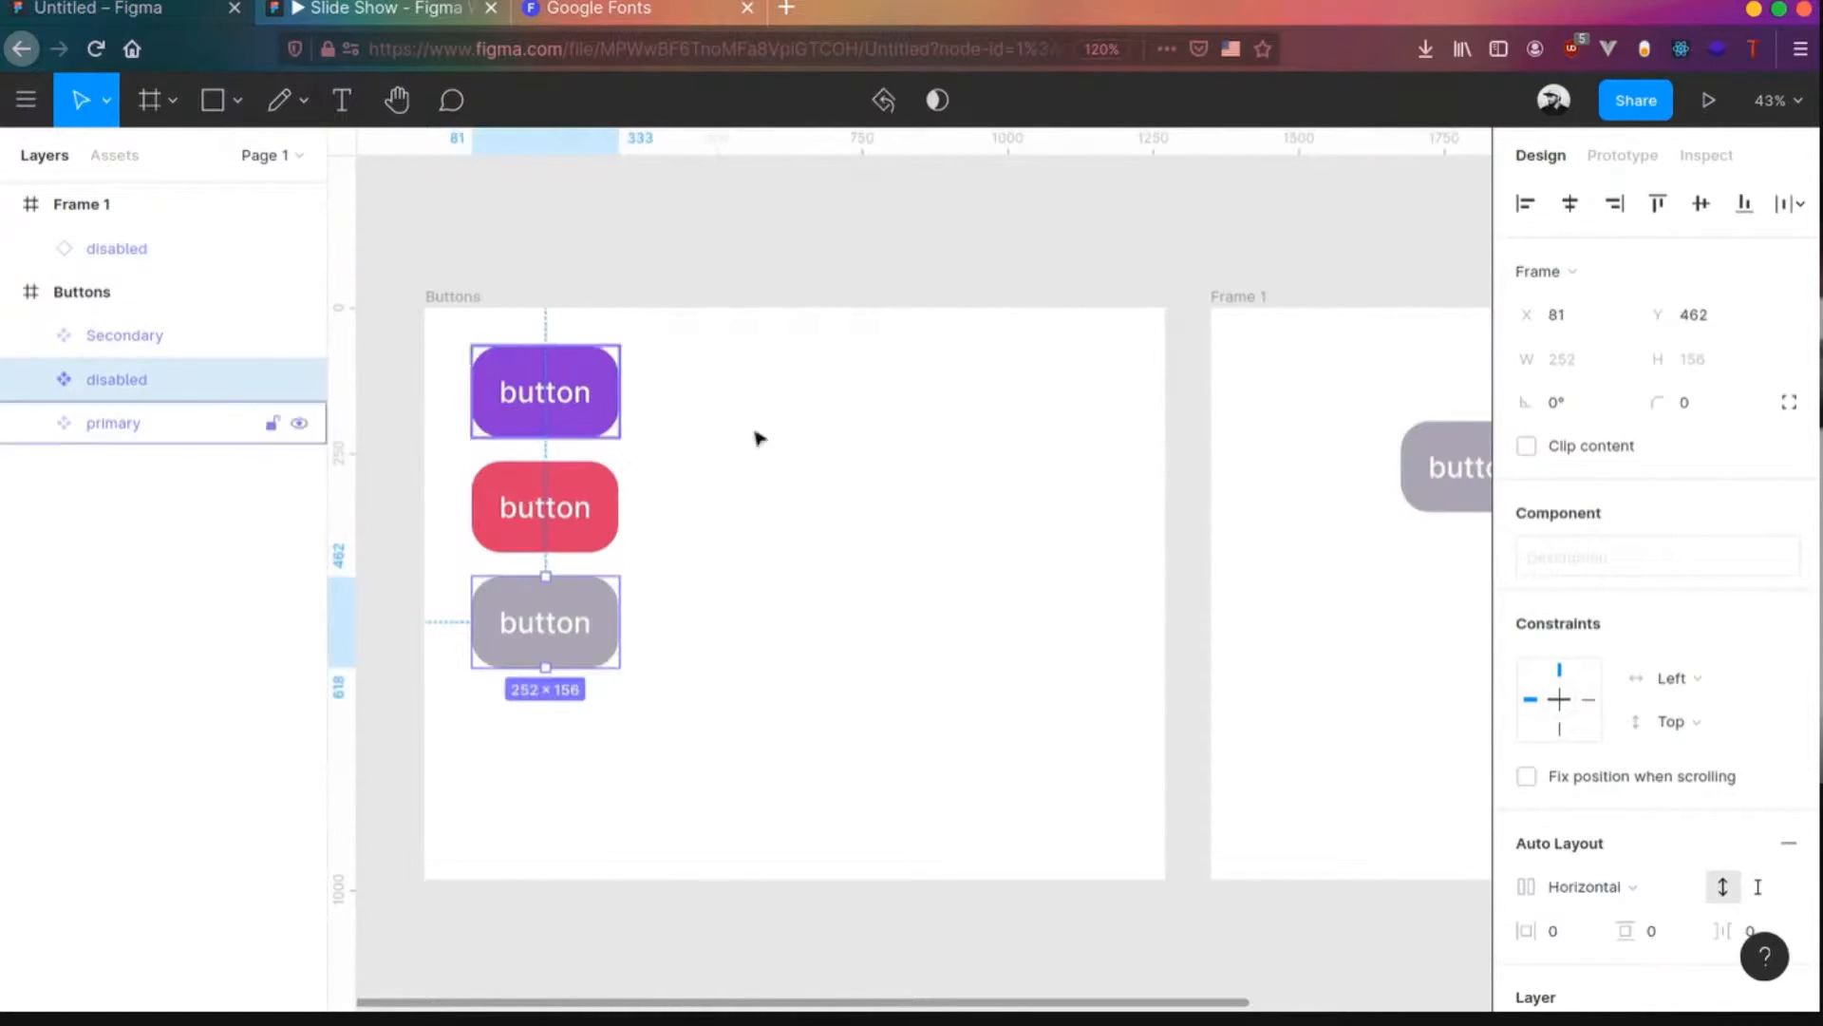
{"action": "left_click", "coordinate": [1422, 486]}
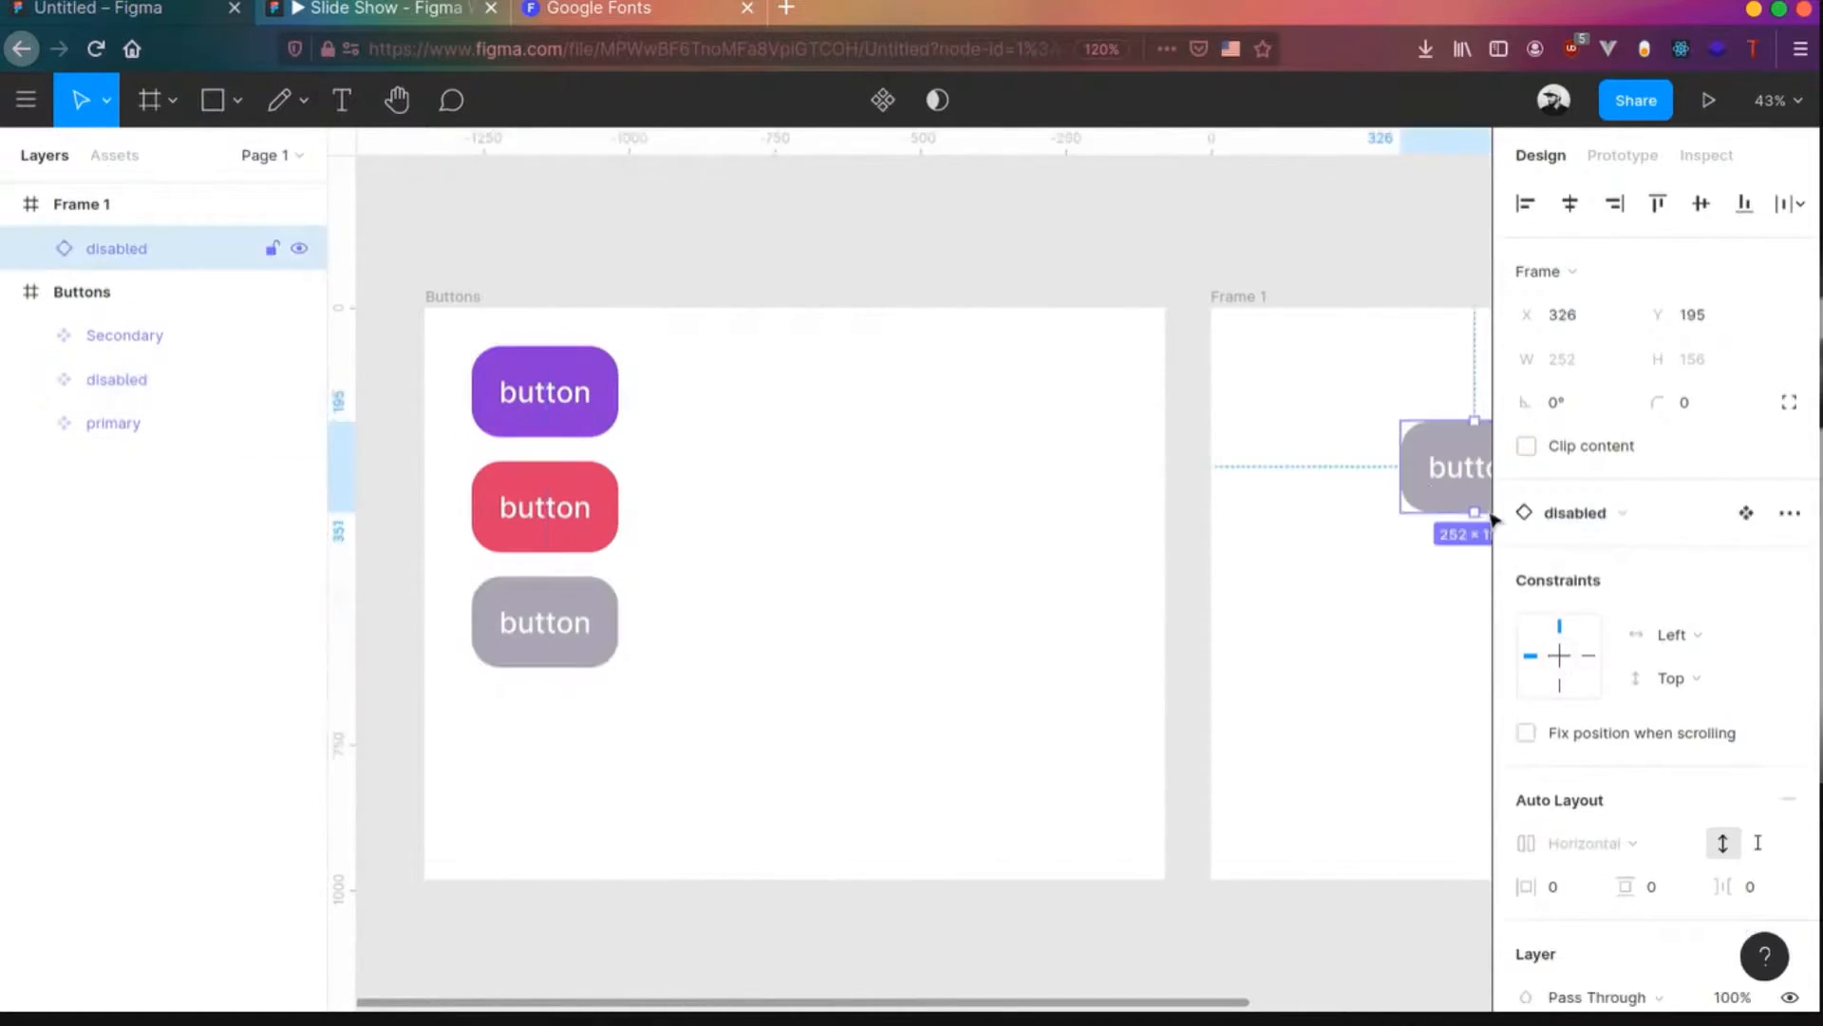
{"action": "left_click", "coordinate": [1586, 514]}
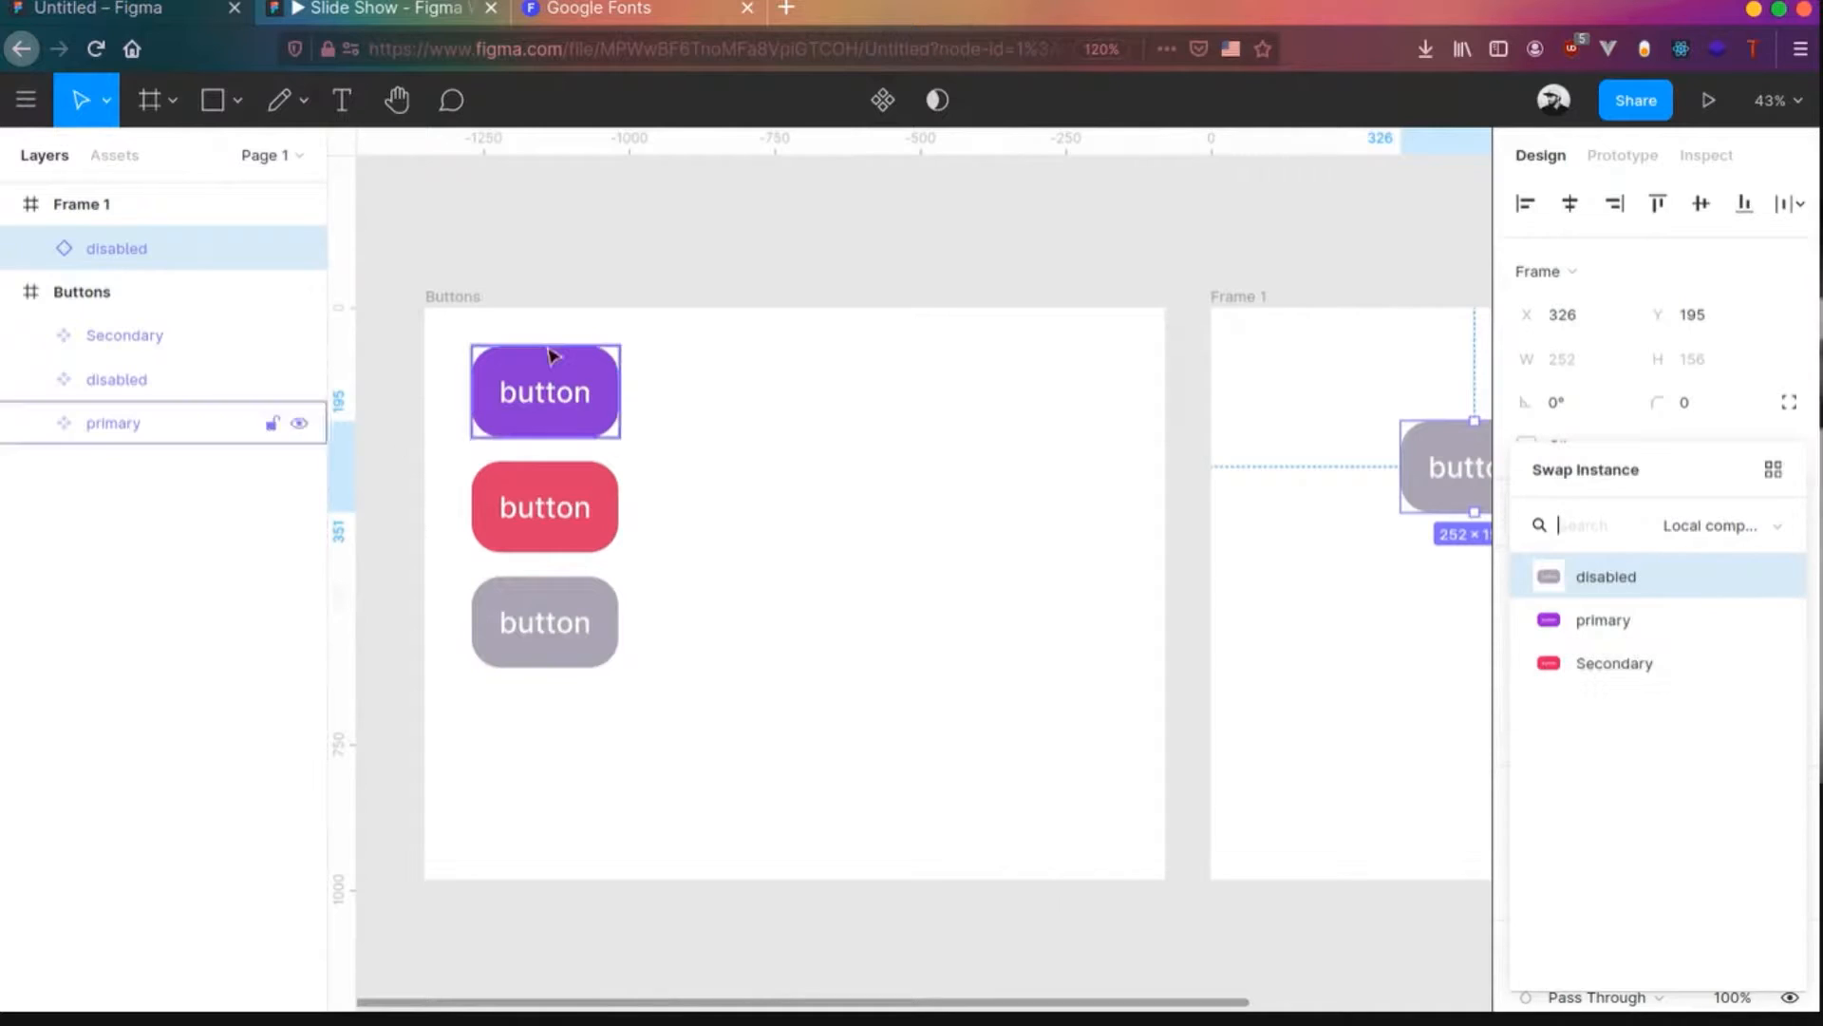
{"action": "left_click", "coordinate": [447, 311]}
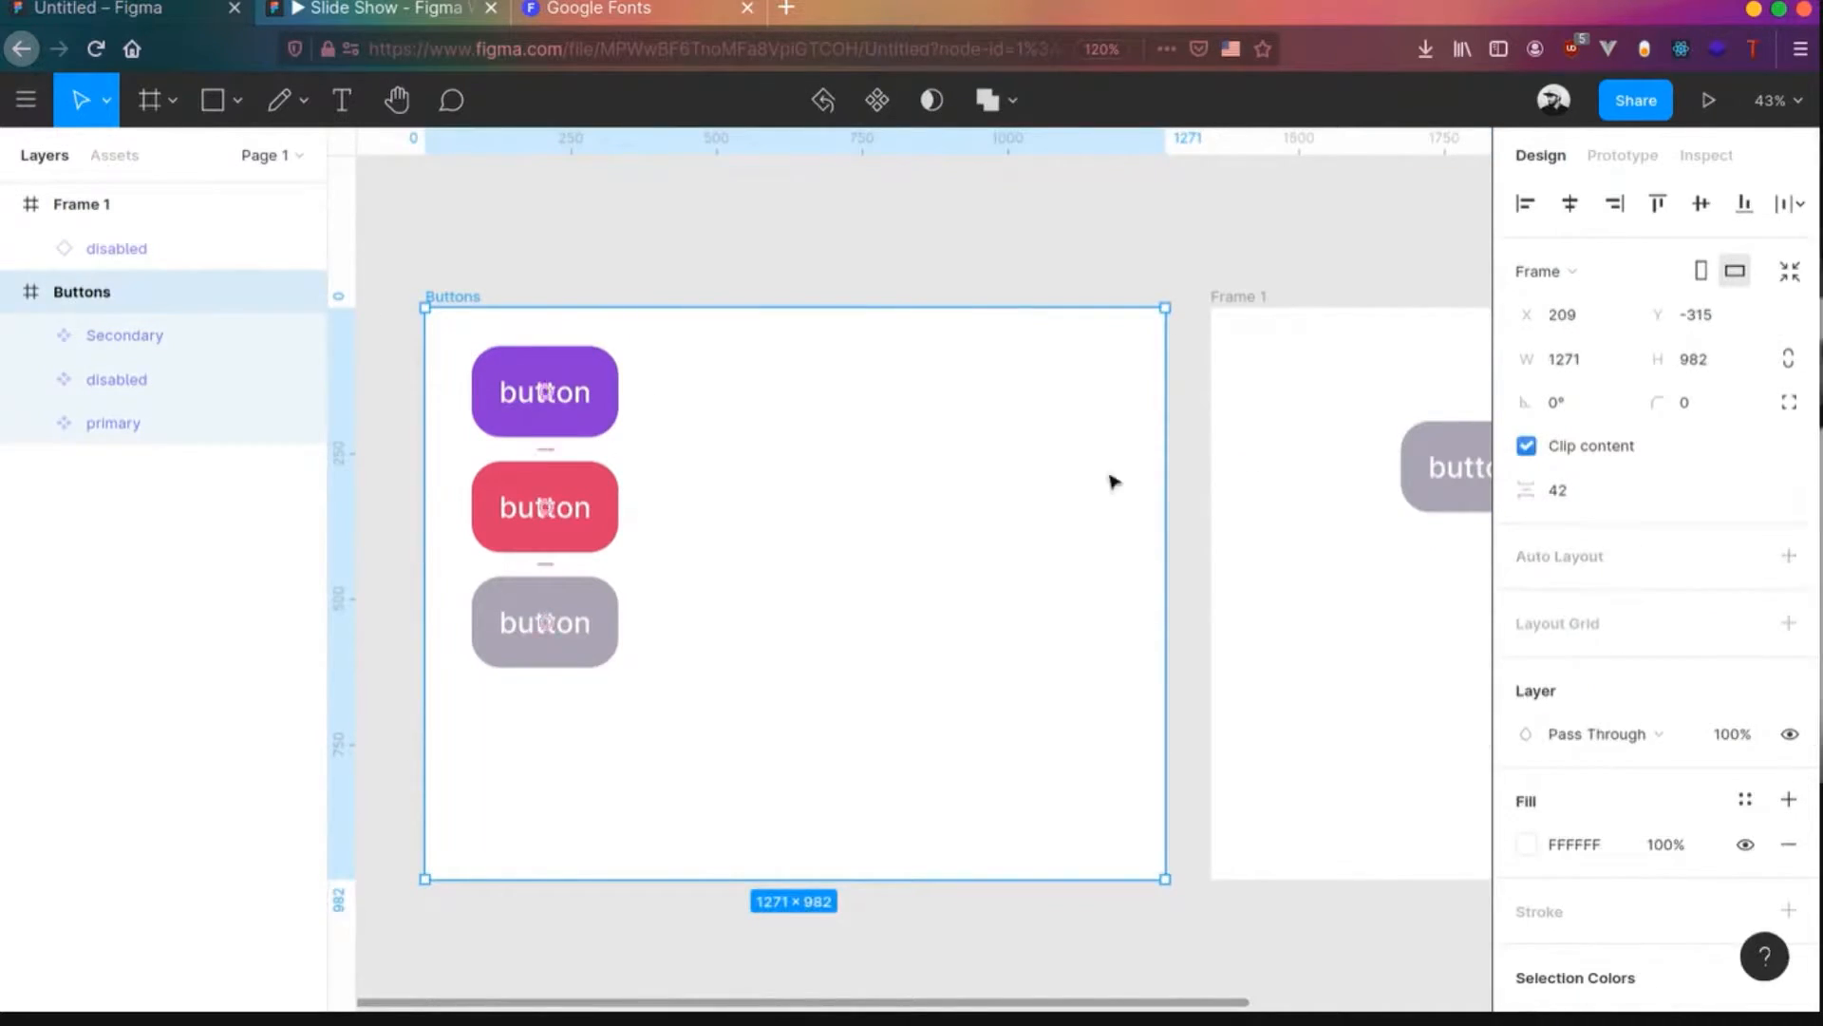
{"action": "left_click", "coordinate": [1438, 474]}
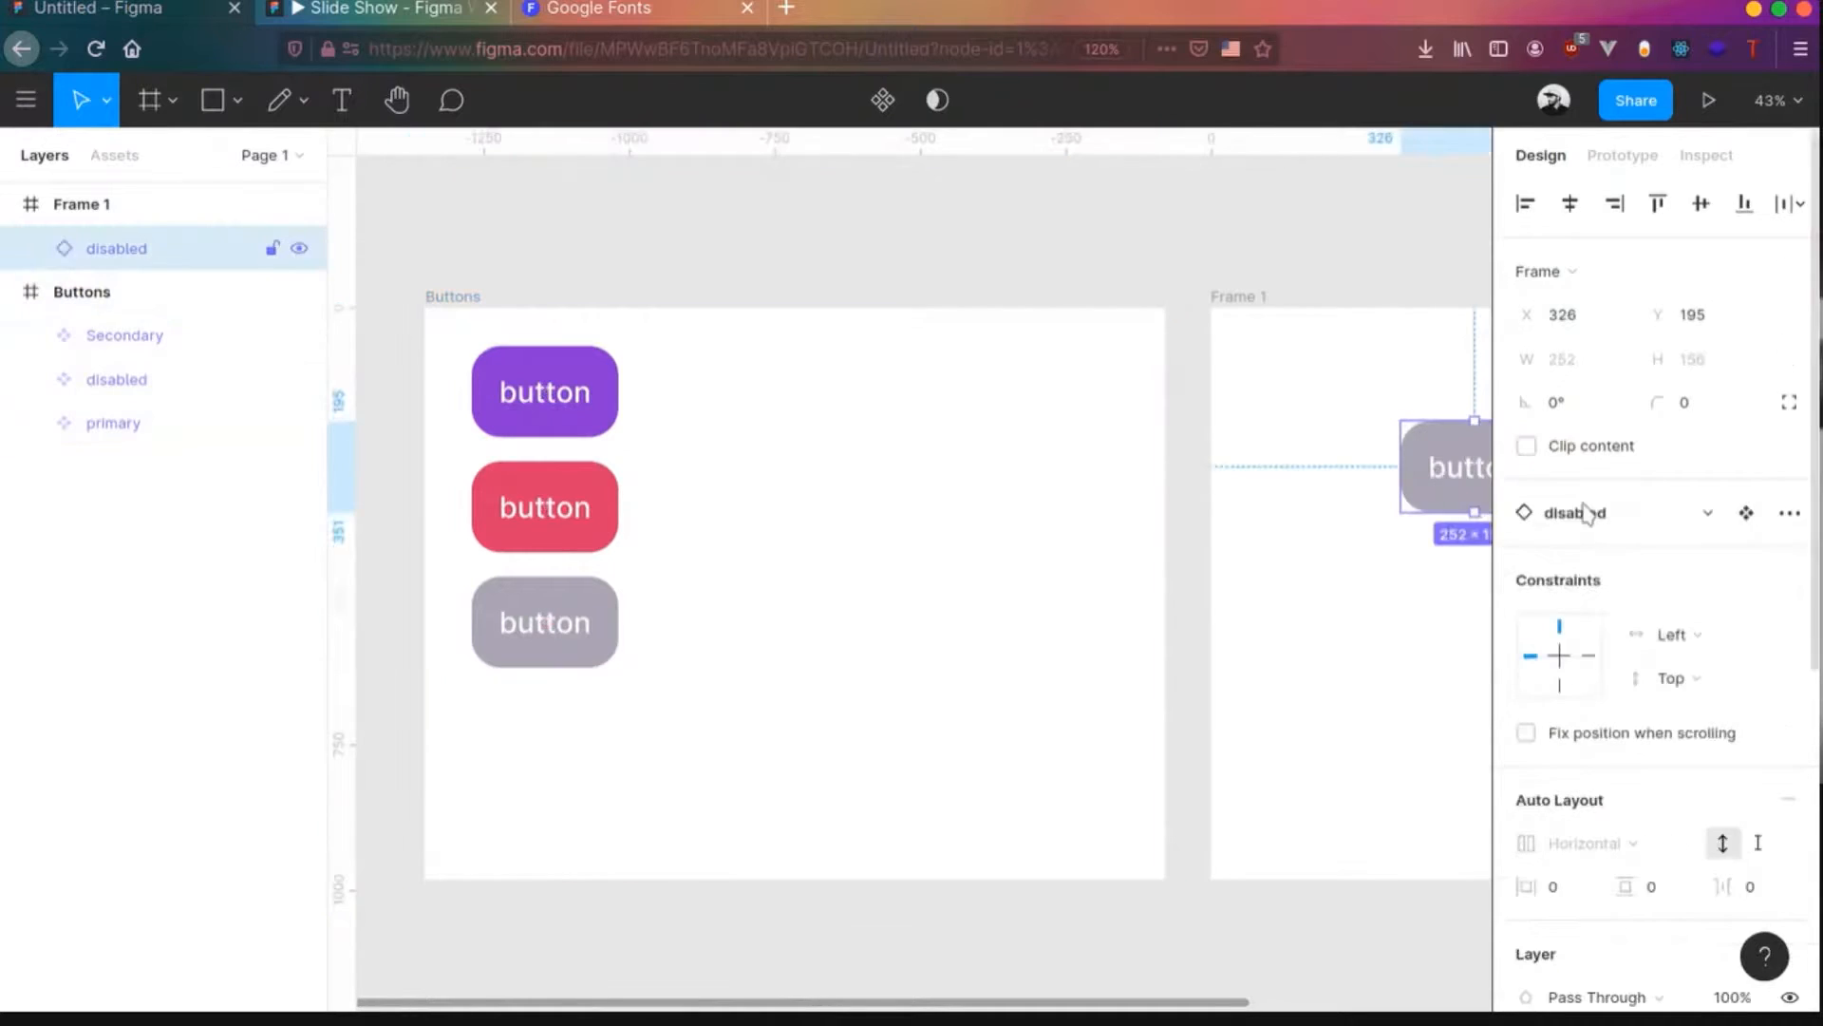
{"action": "left_click", "coordinate": [1591, 513]}
{"action": "left_click", "coordinate": [1034, 537]}
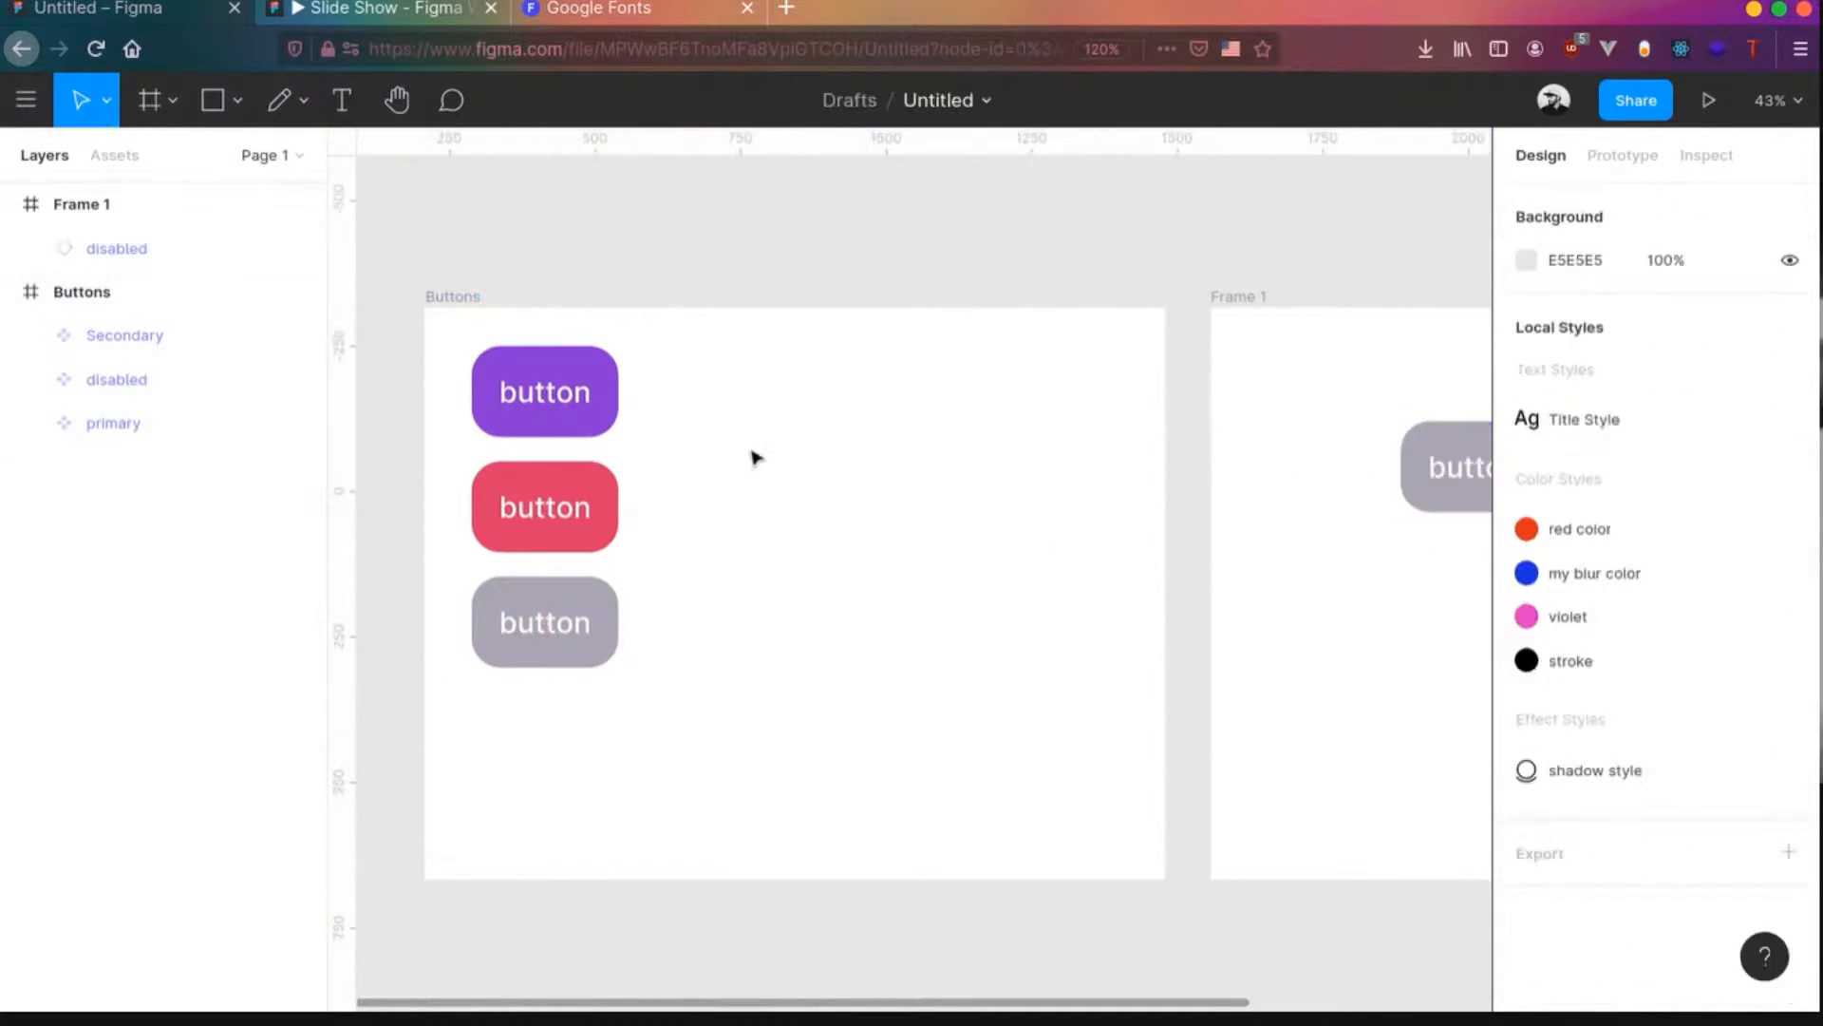
- Draw a rectangle about 470 × 146 beside the purple button, set its corner radius to 100, and move it to about X 512, Y 71
{"action": "key", "text": "t"}
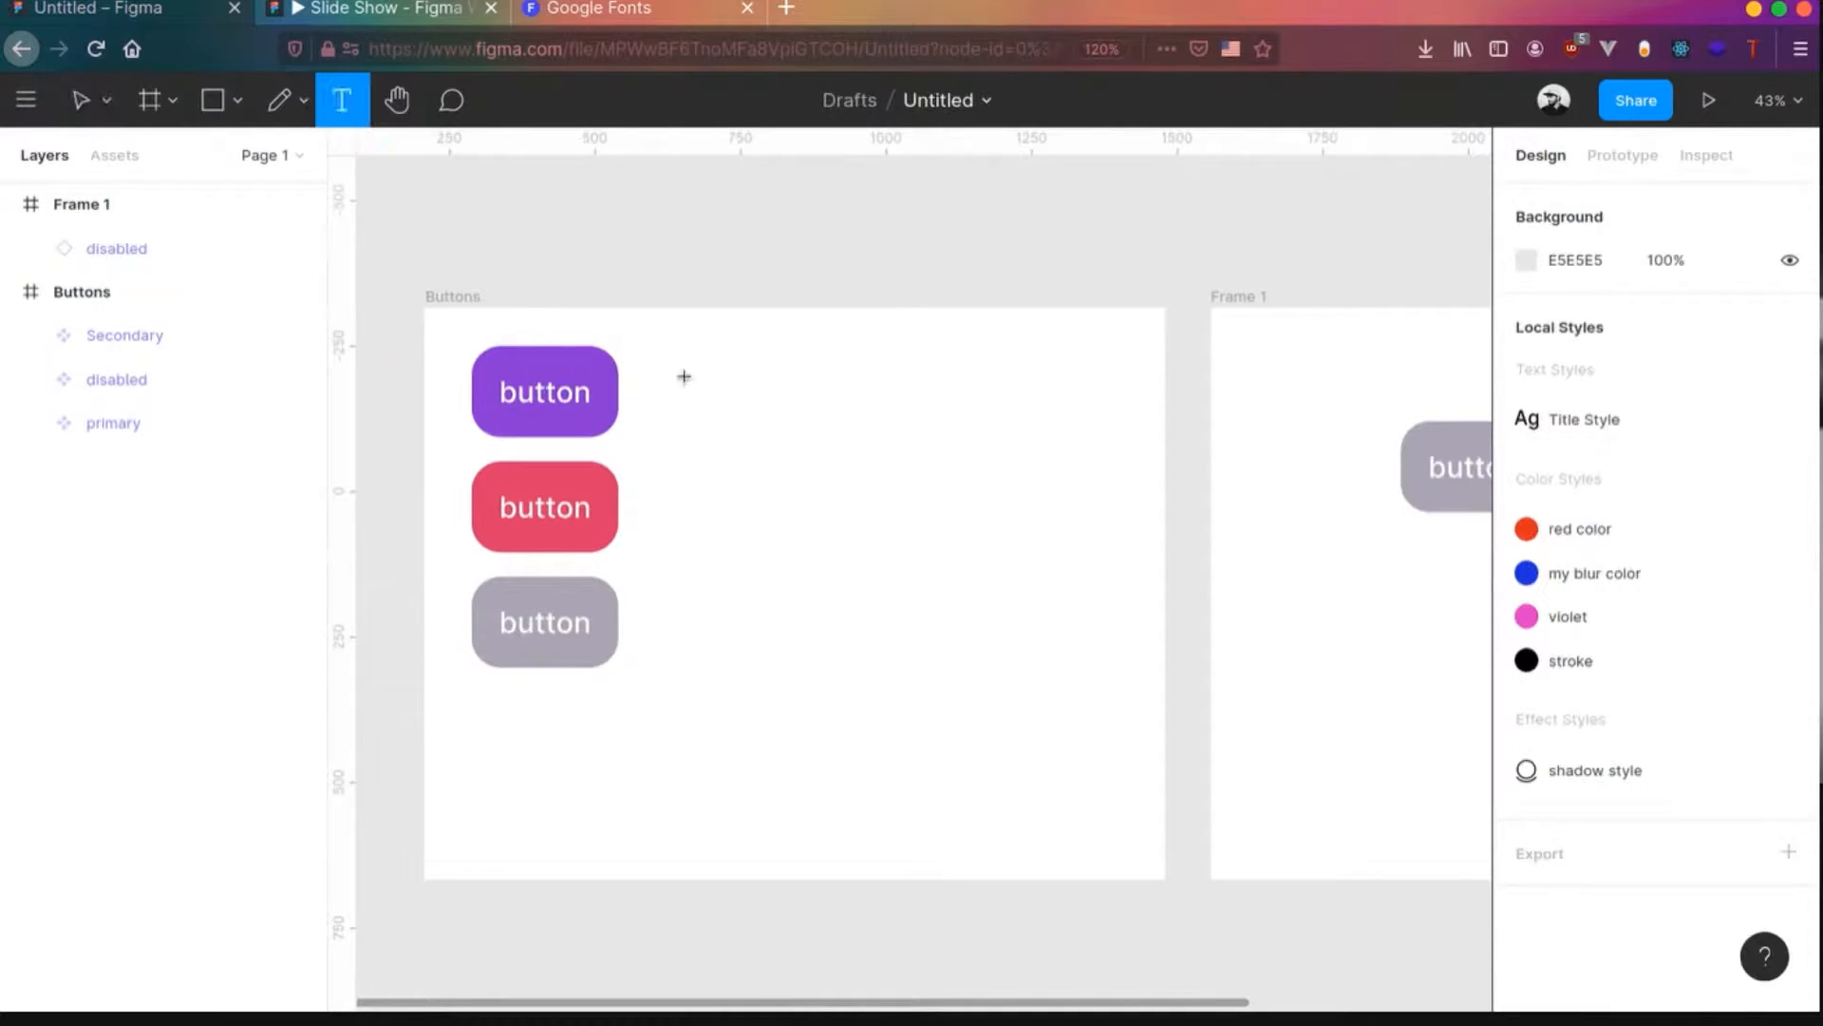
{"action": "key", "text": "r"}
{"action": "left_click_drag", "start_coordinate": [686, 366], "coordinate": [960, 451]}
{"action": "left_click", "coordinate": [1723, 359]}
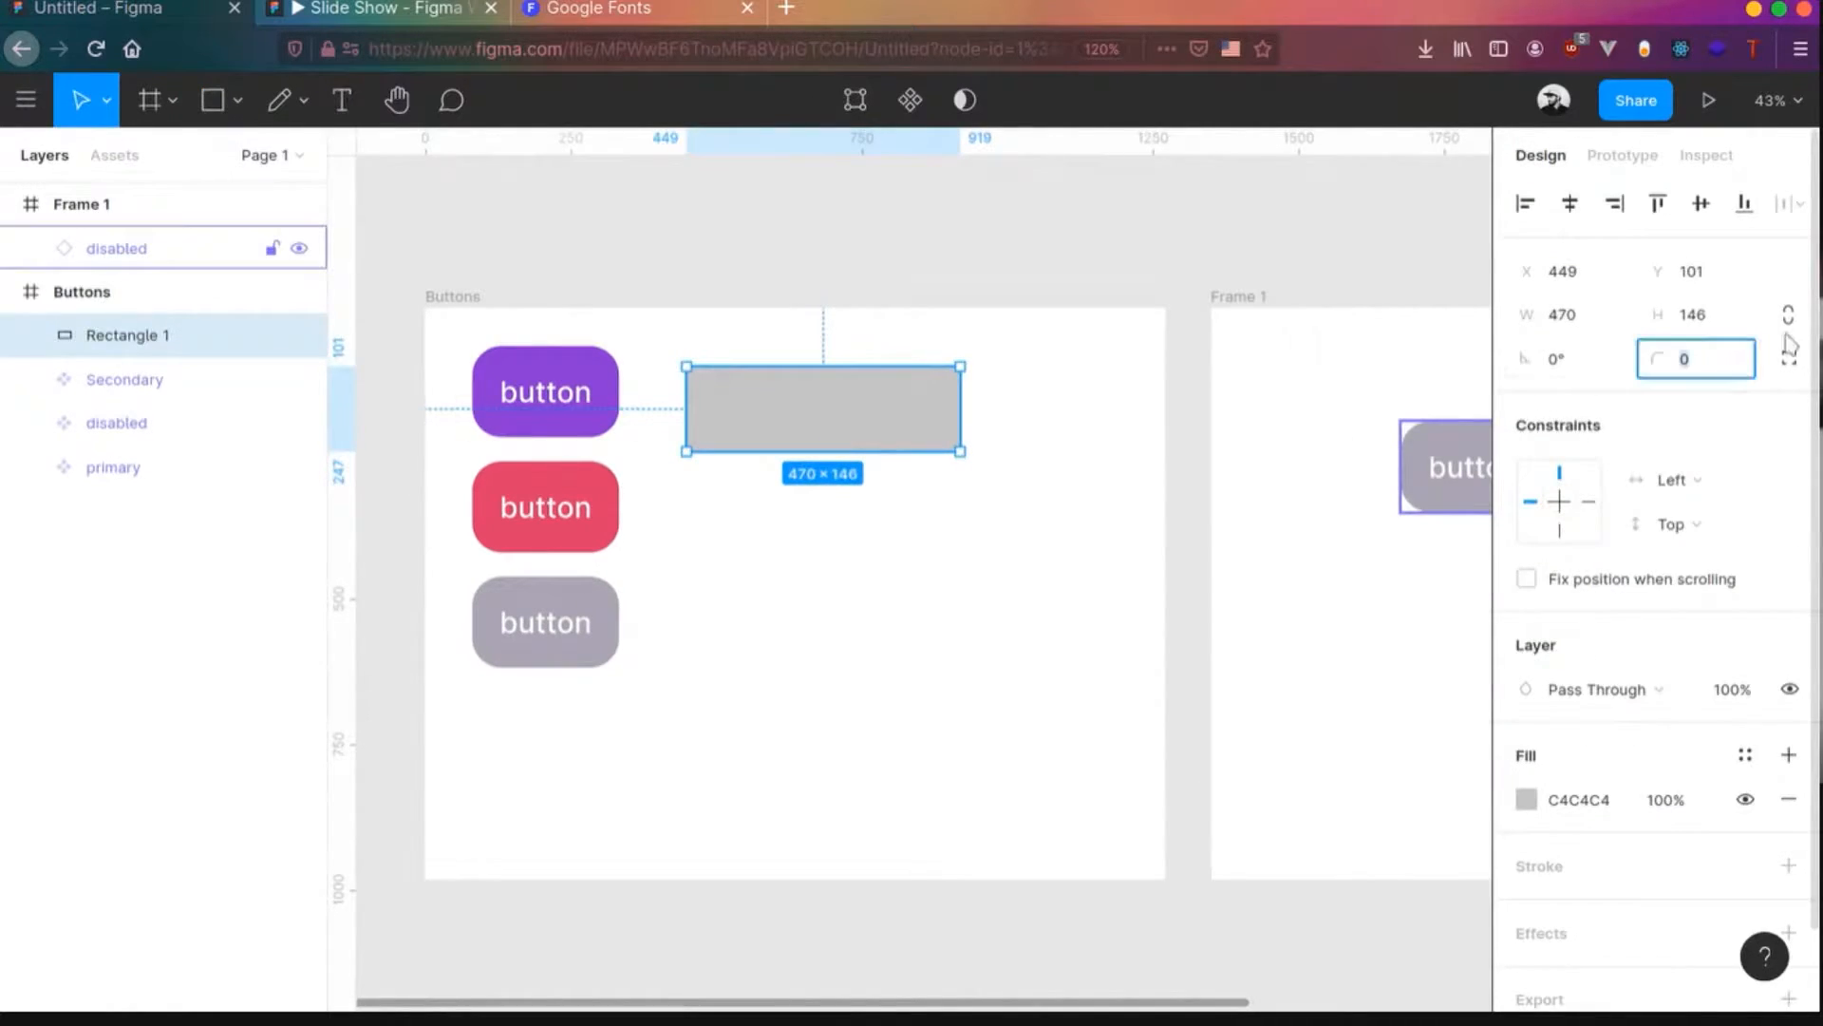
{"action": "type", "text": "100"}
{"action": "key", "text": "Return"}
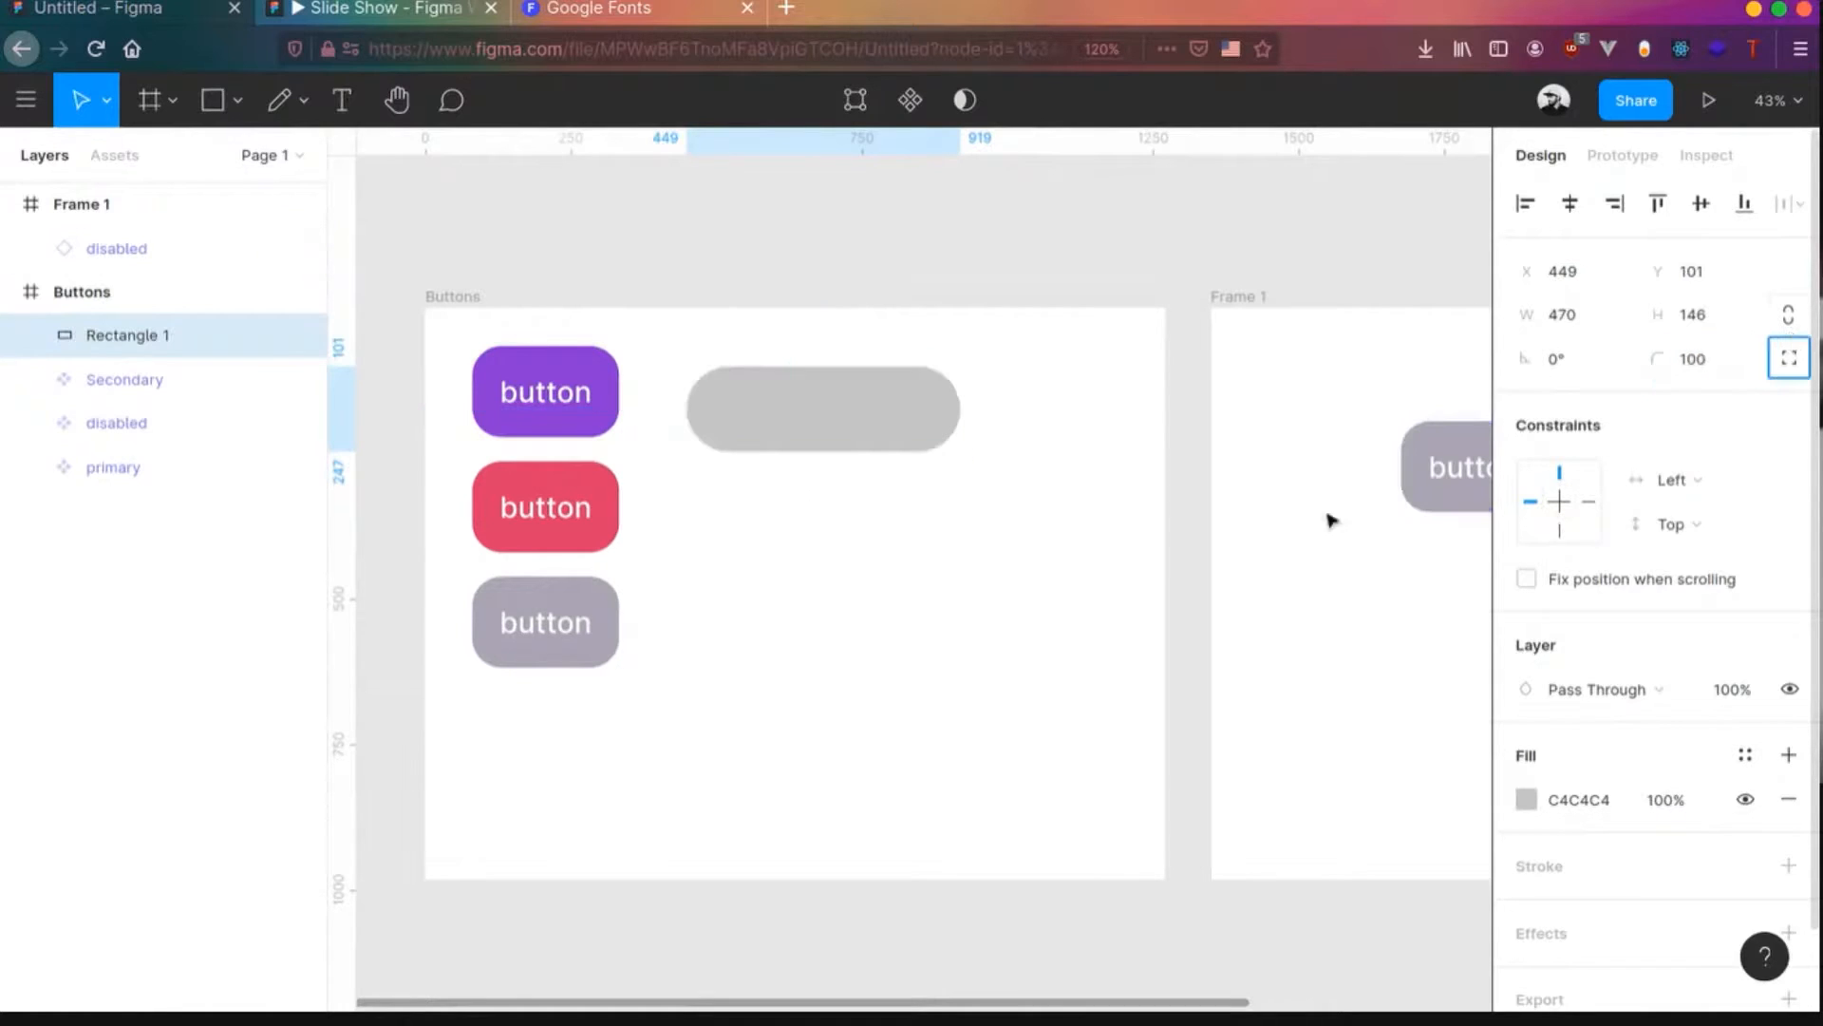
{"action": "left_click_drag", "start_coordinate": [920, 398], "coordinate": [957, 385]}
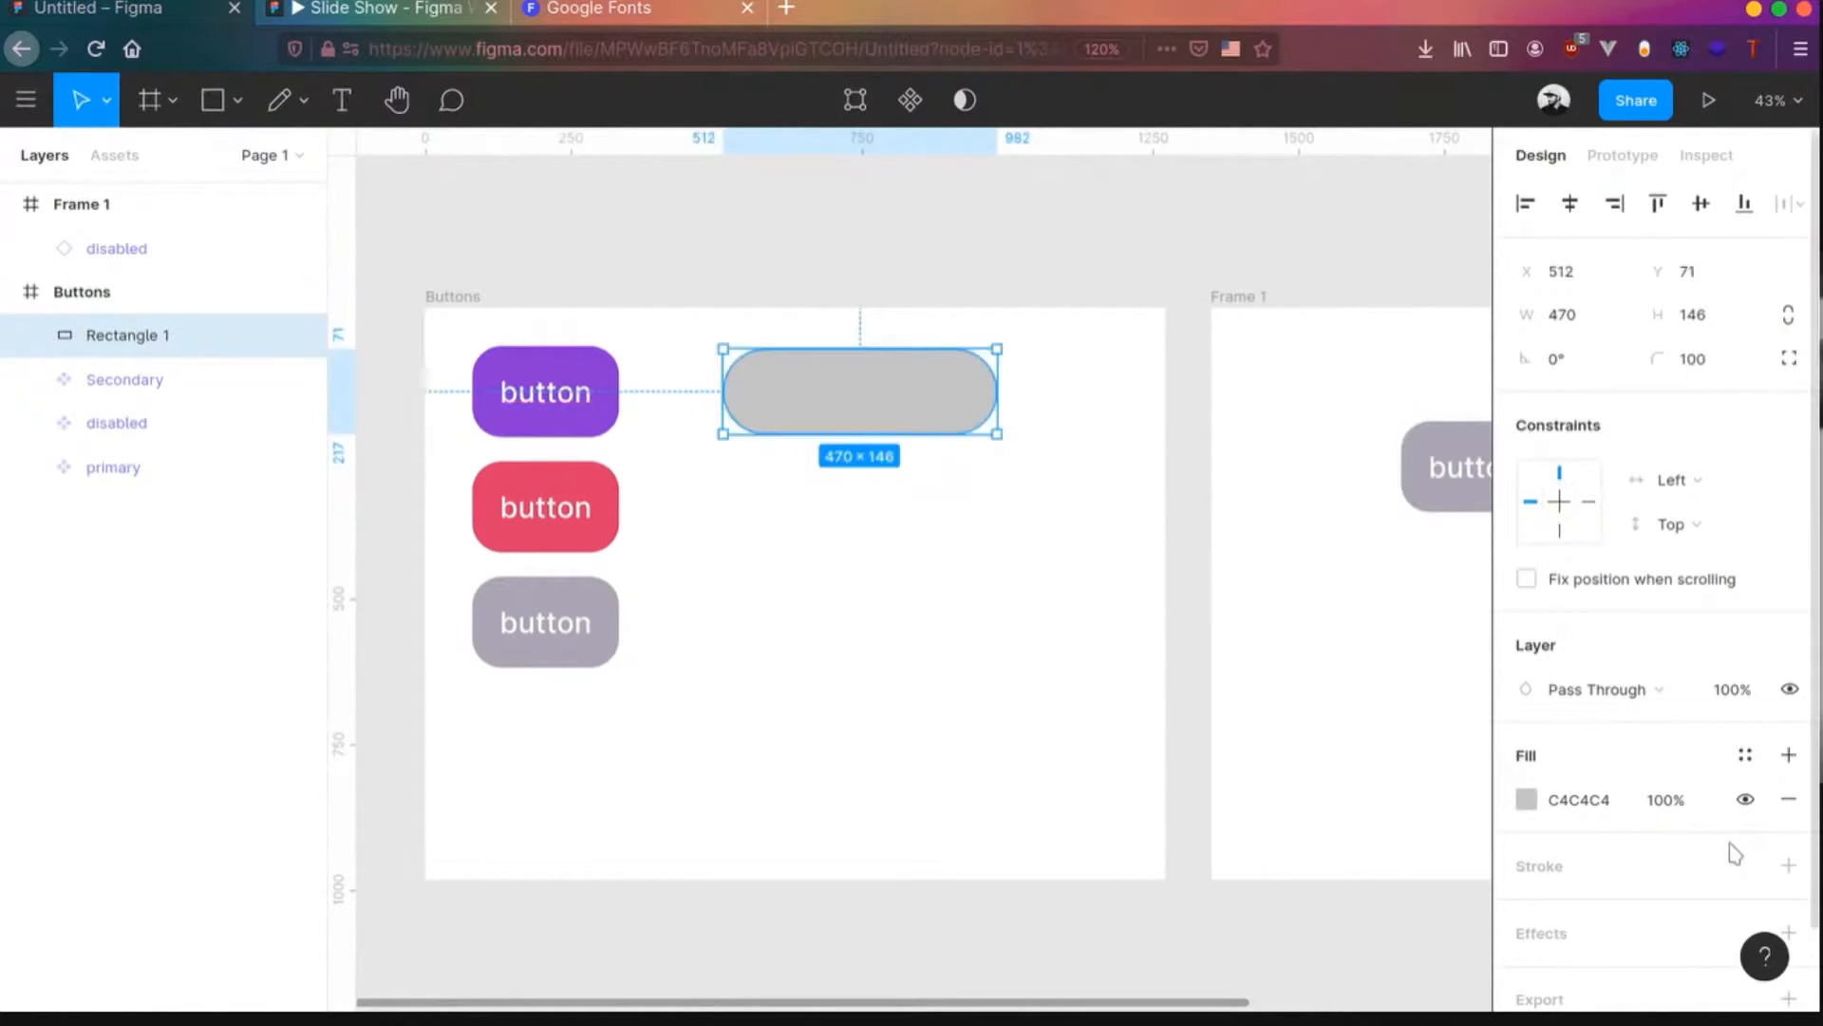
- Change the fill of the pill-shaped rectangle to a bright pinkish red
{"action": "left_click", "coordinate": [1526, 798]}
{"action": "left_click", "coordinate": [1451, 694]}
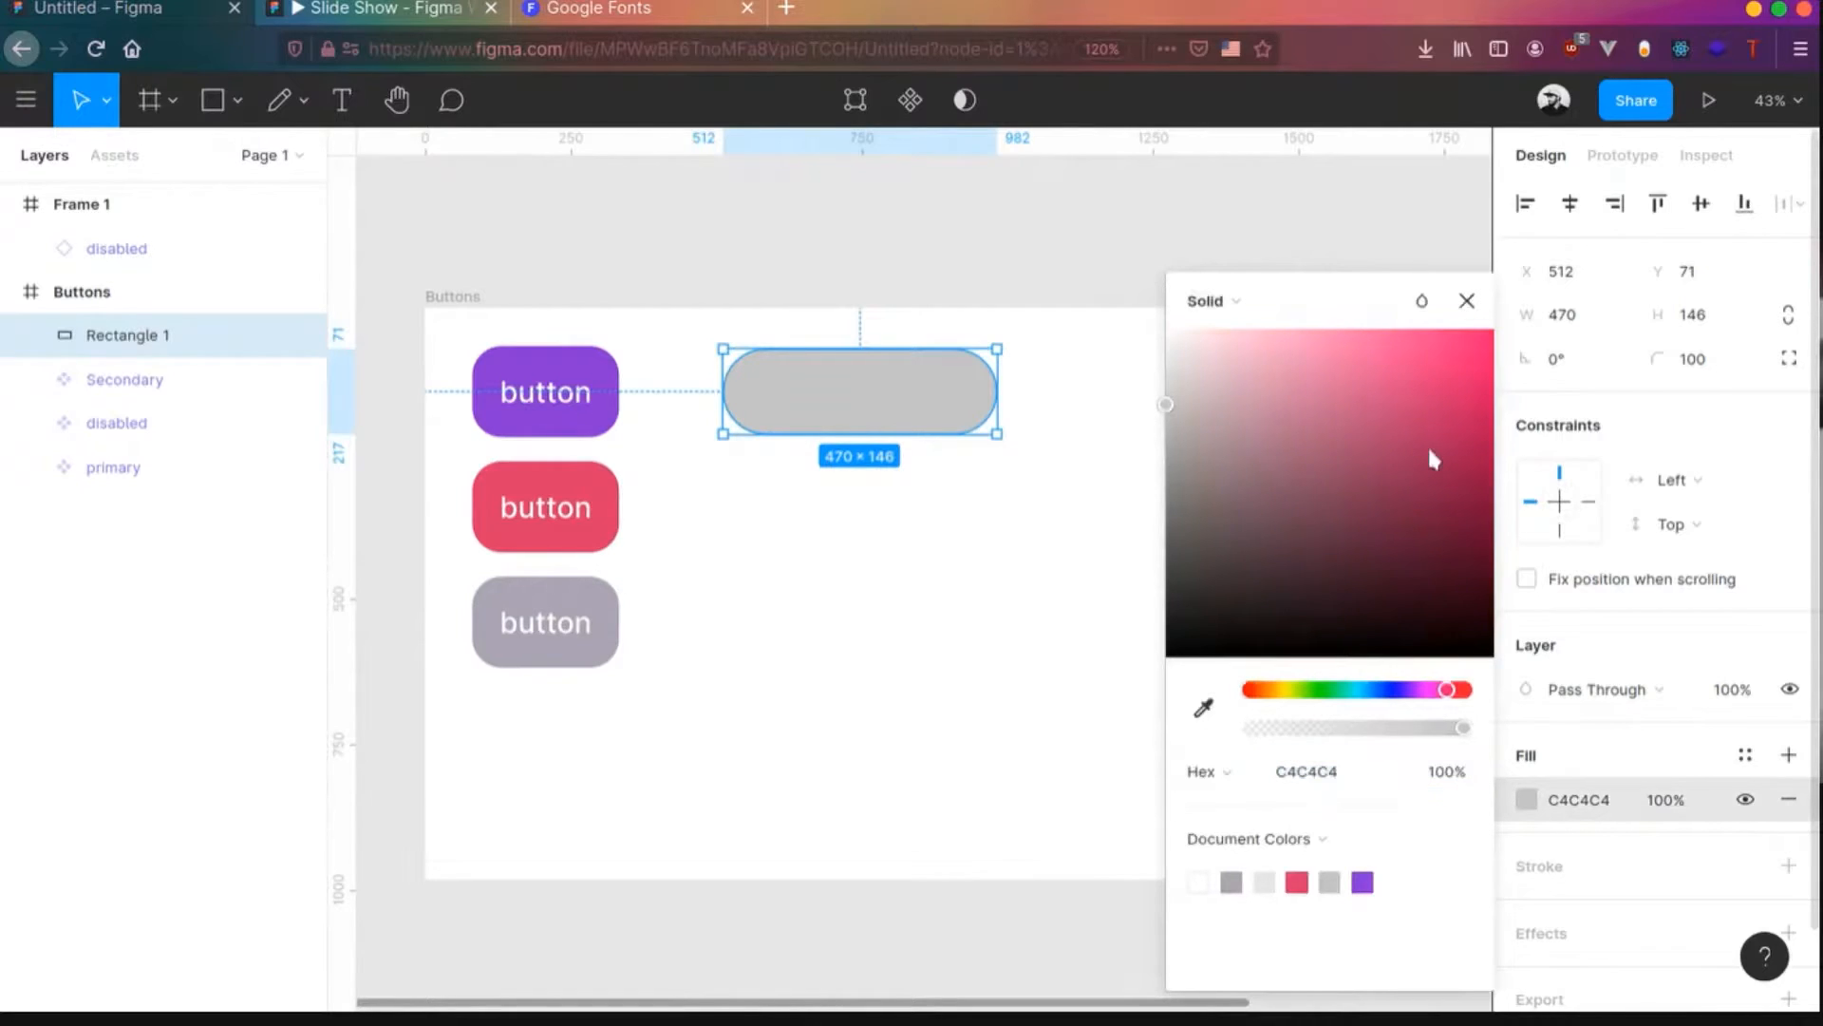
{"action": "left_click", "coordinate": [1465, 395]}
{"action": "left_click", "coordinate": [948, 509]}
- Add the text "rounded" on the pink pill shape and set its fill to FFFFFF
{"action": "key", "text": "t"}
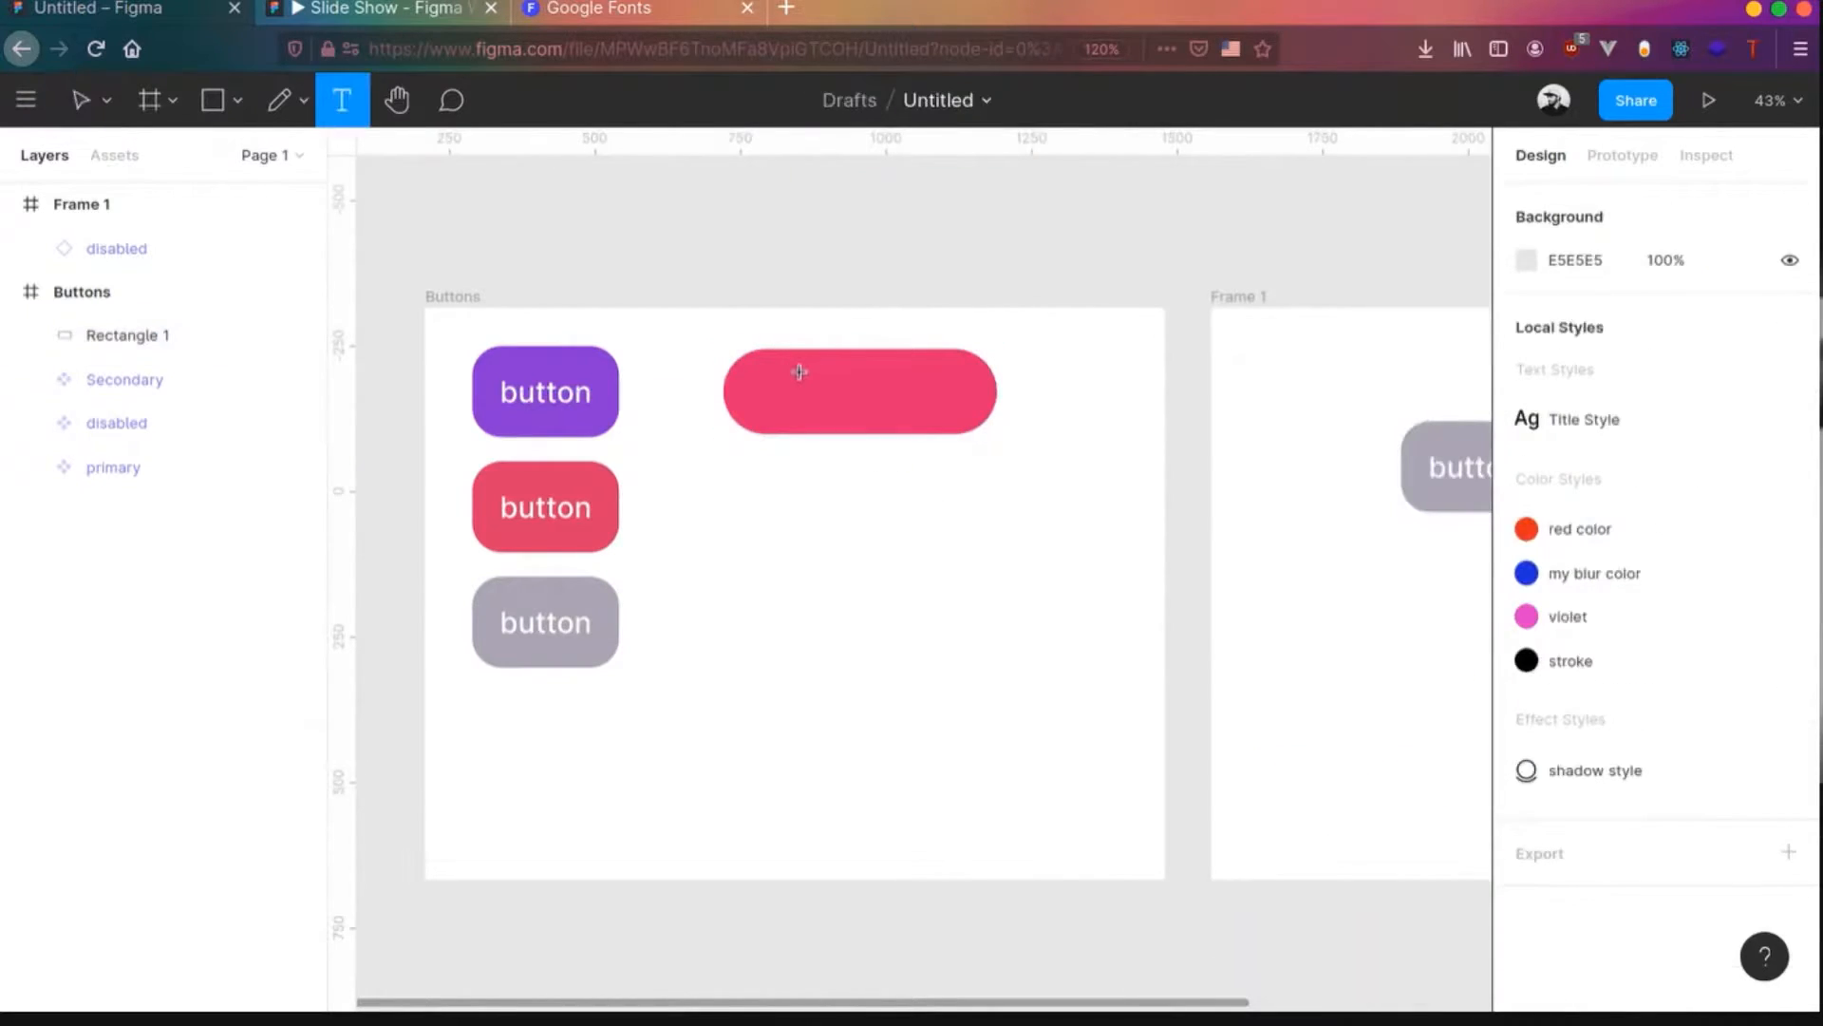
{"action": "left_click", "coordinate": [798, 376]}
{"action": "type", "text": "rounded"}
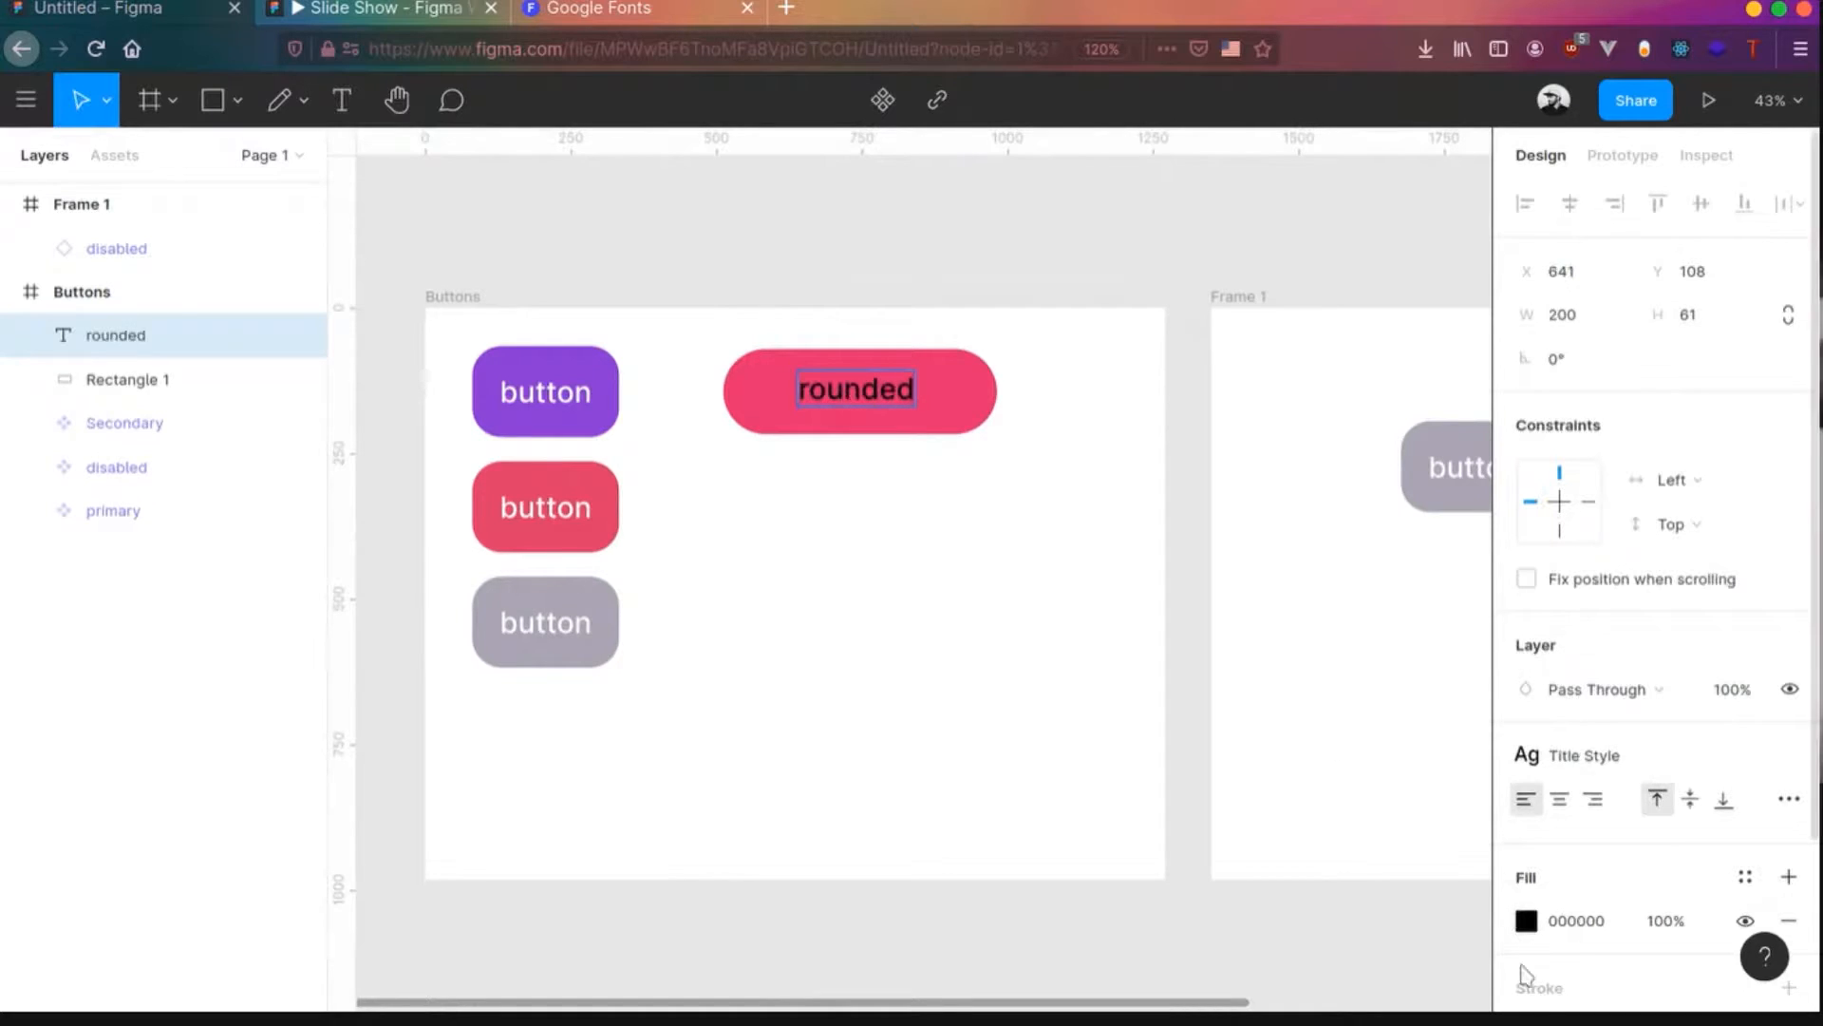
{"action": "left_click", "coordinate": [1526, 920]}
{"action": "type", "text": "FFFFFF"}
{"action": "key", "text": "Return"}
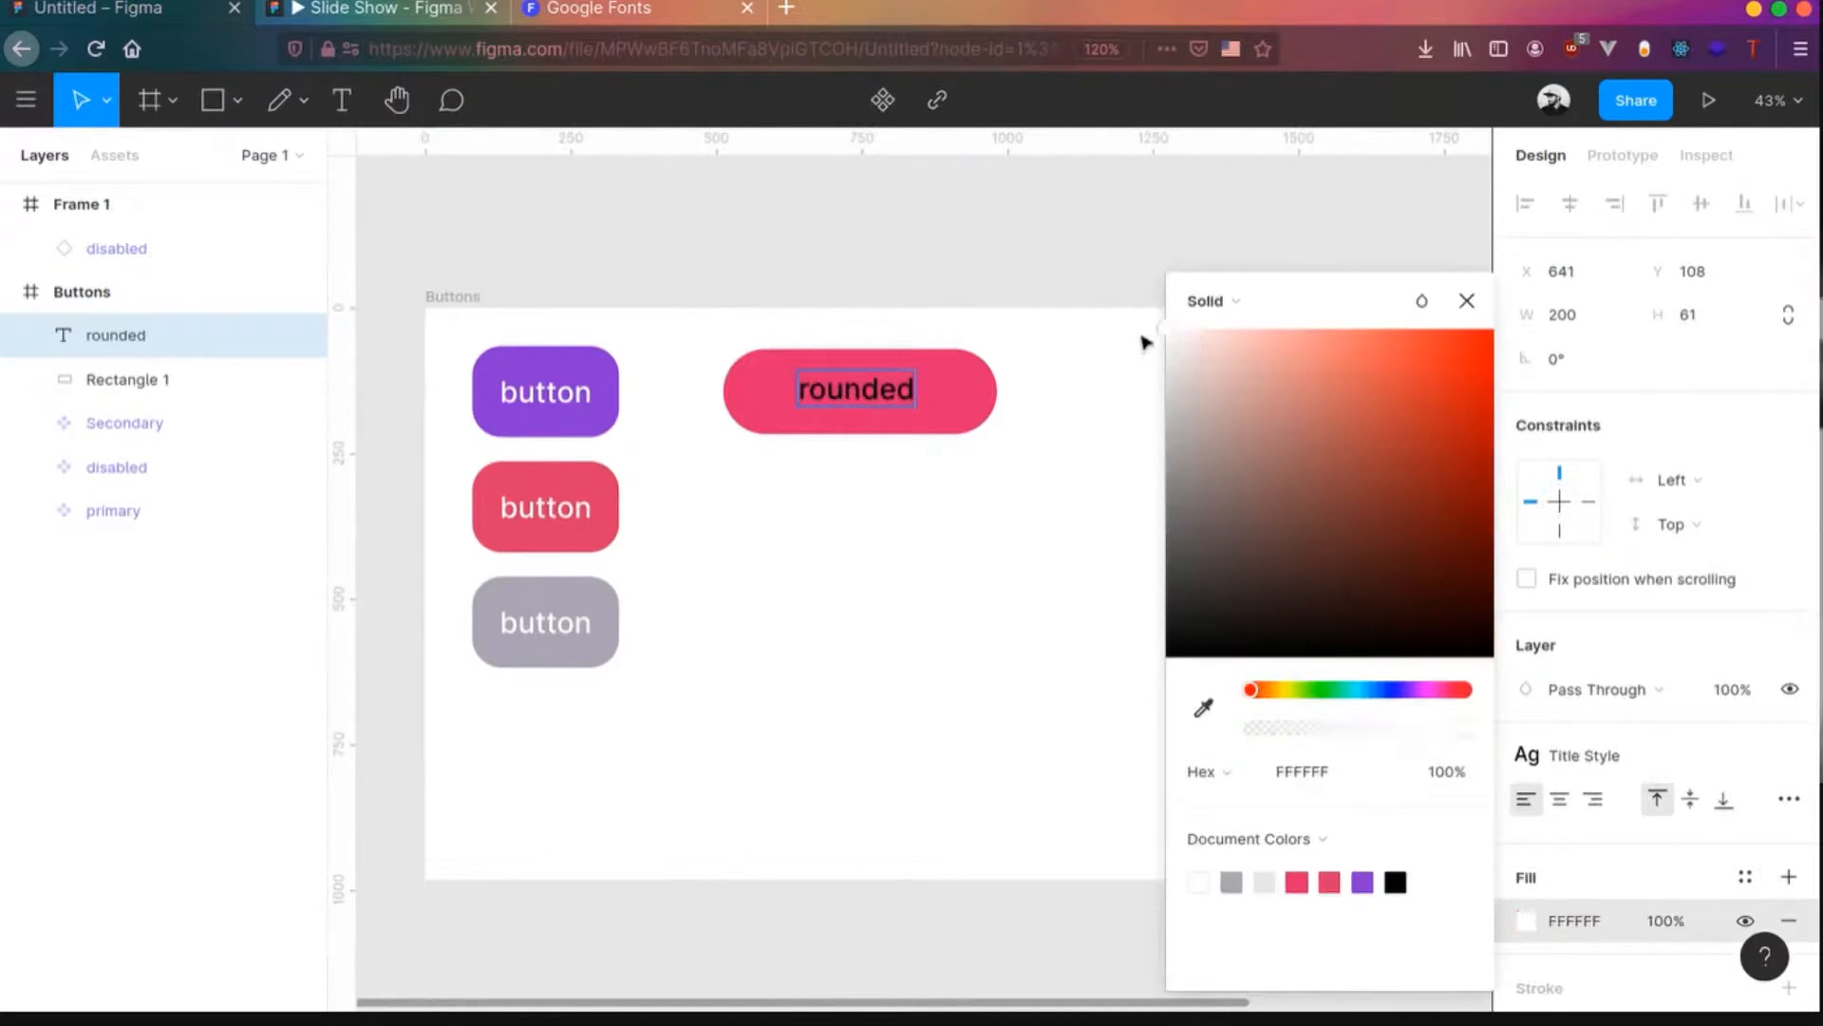
- Center the "rounded" text on the pill shape horizontally and vertically, and make the two a component
{"action": "left_click", "coordinate": [912, 390], "text": "shift"}
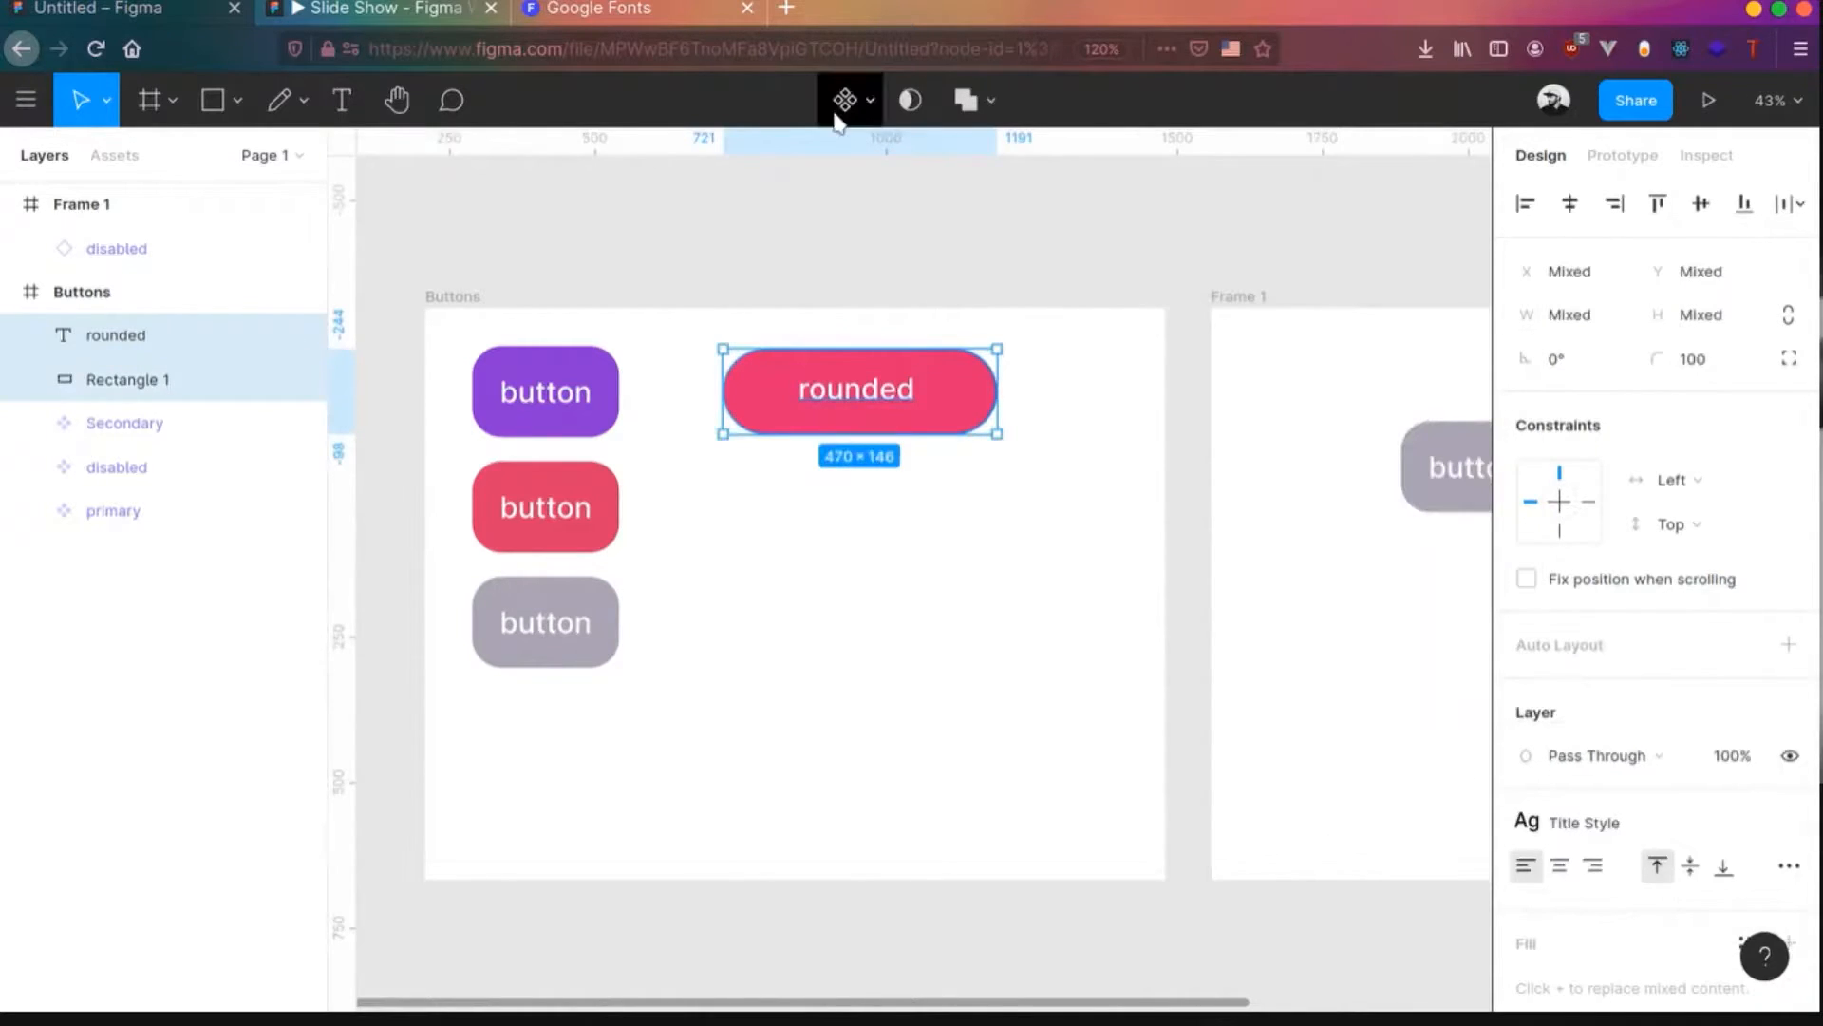
{"action": "left_click", "coordinate": [1574, 205]}
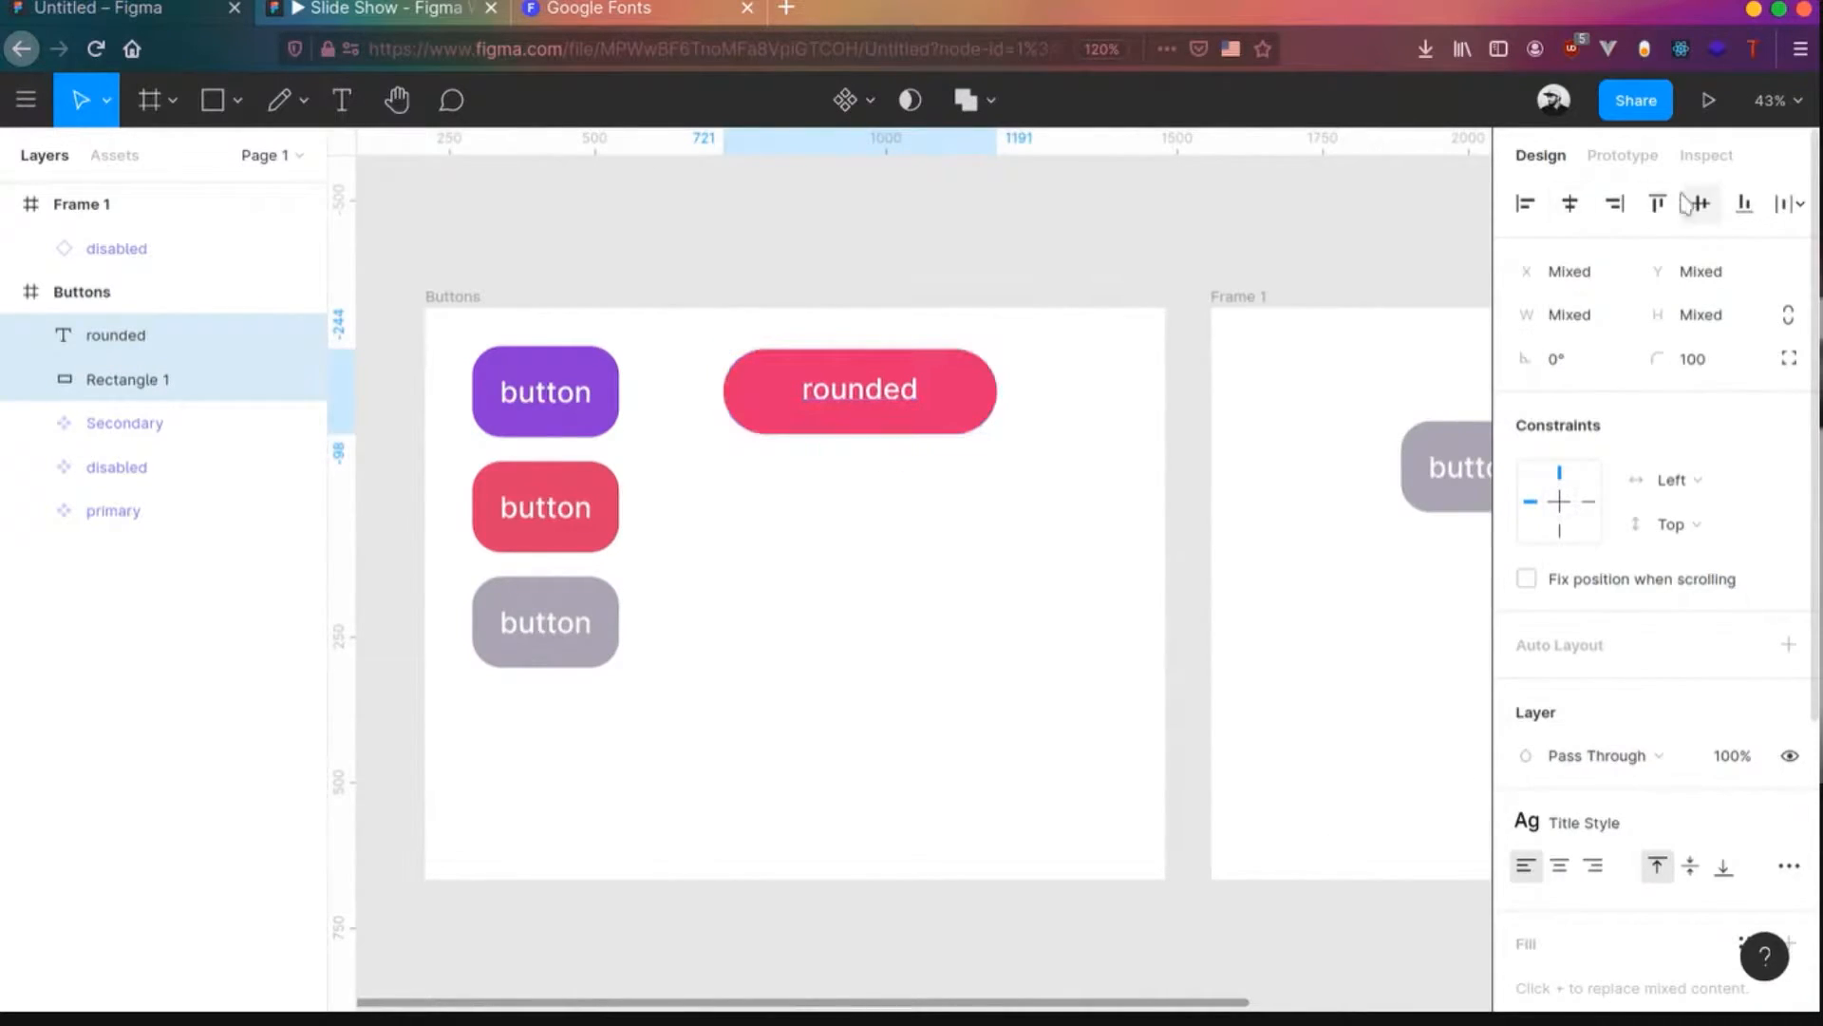
{"action": "left_click", "coordinate": [1700, 203]}
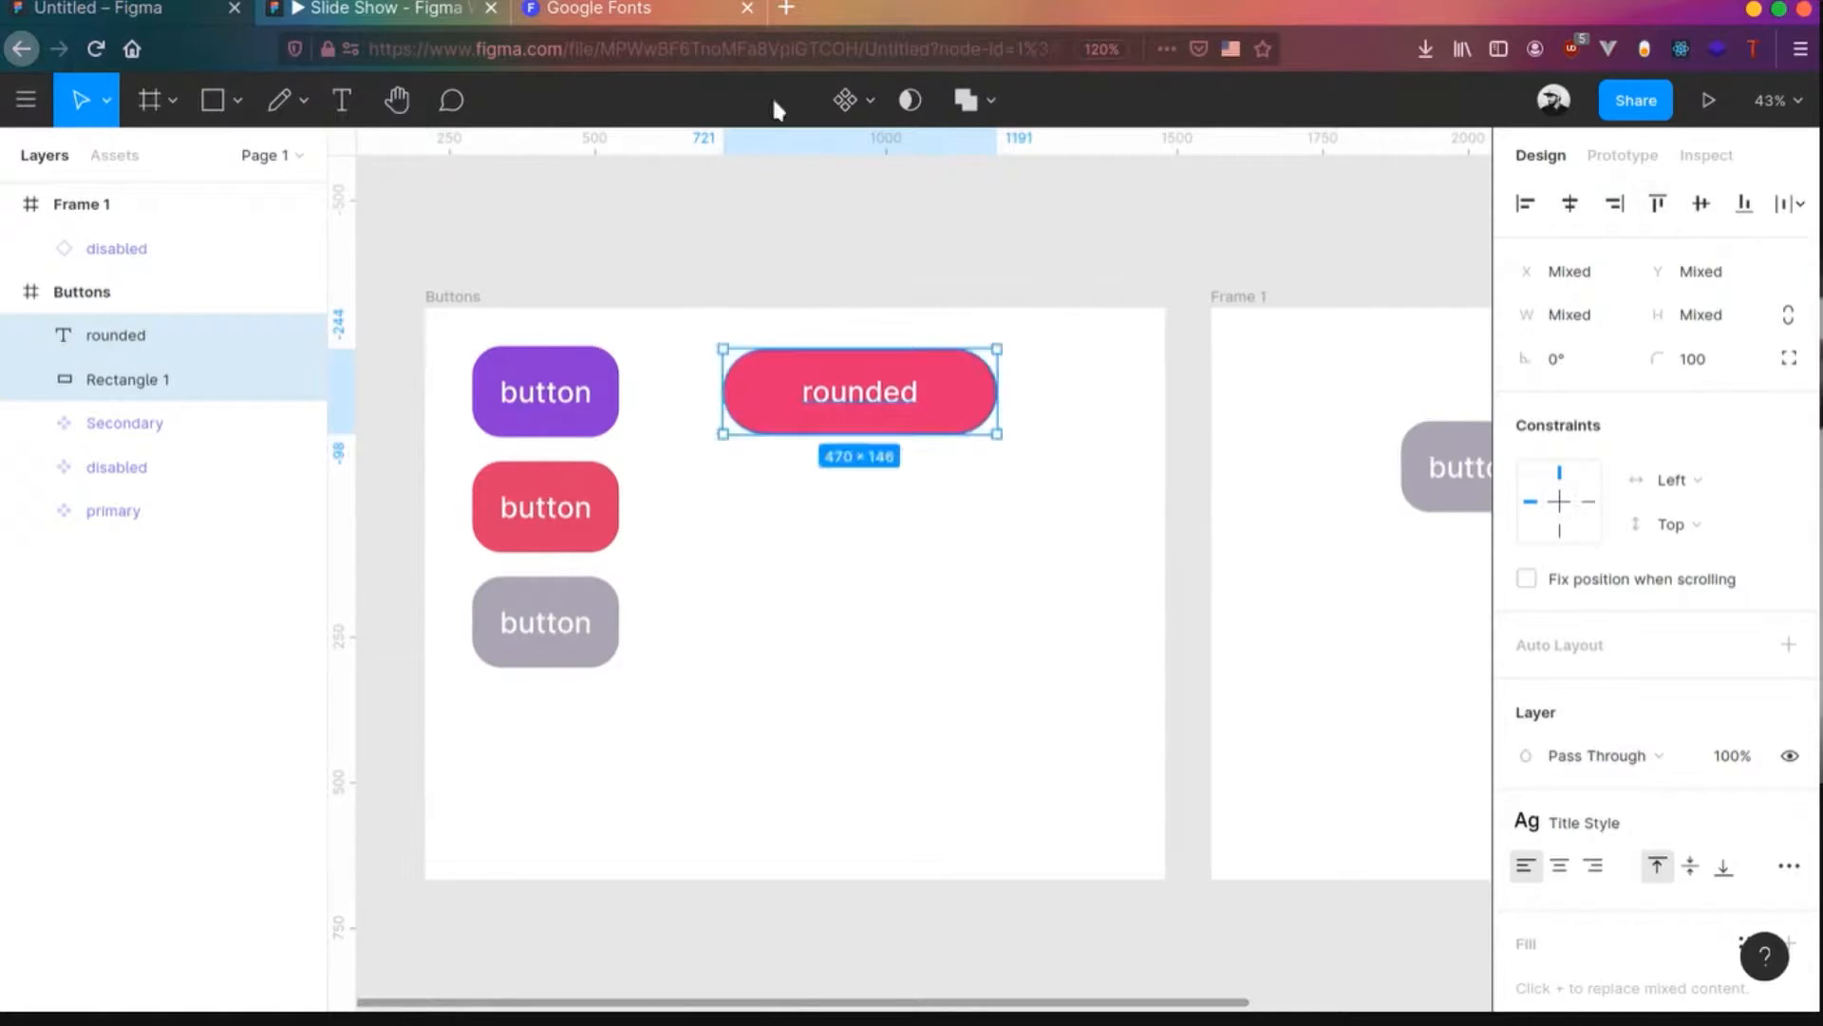
{"action": "left_click", "coordinate": [848, 107]}
{"action": "left_click", "coordinate": [1055, 472]}
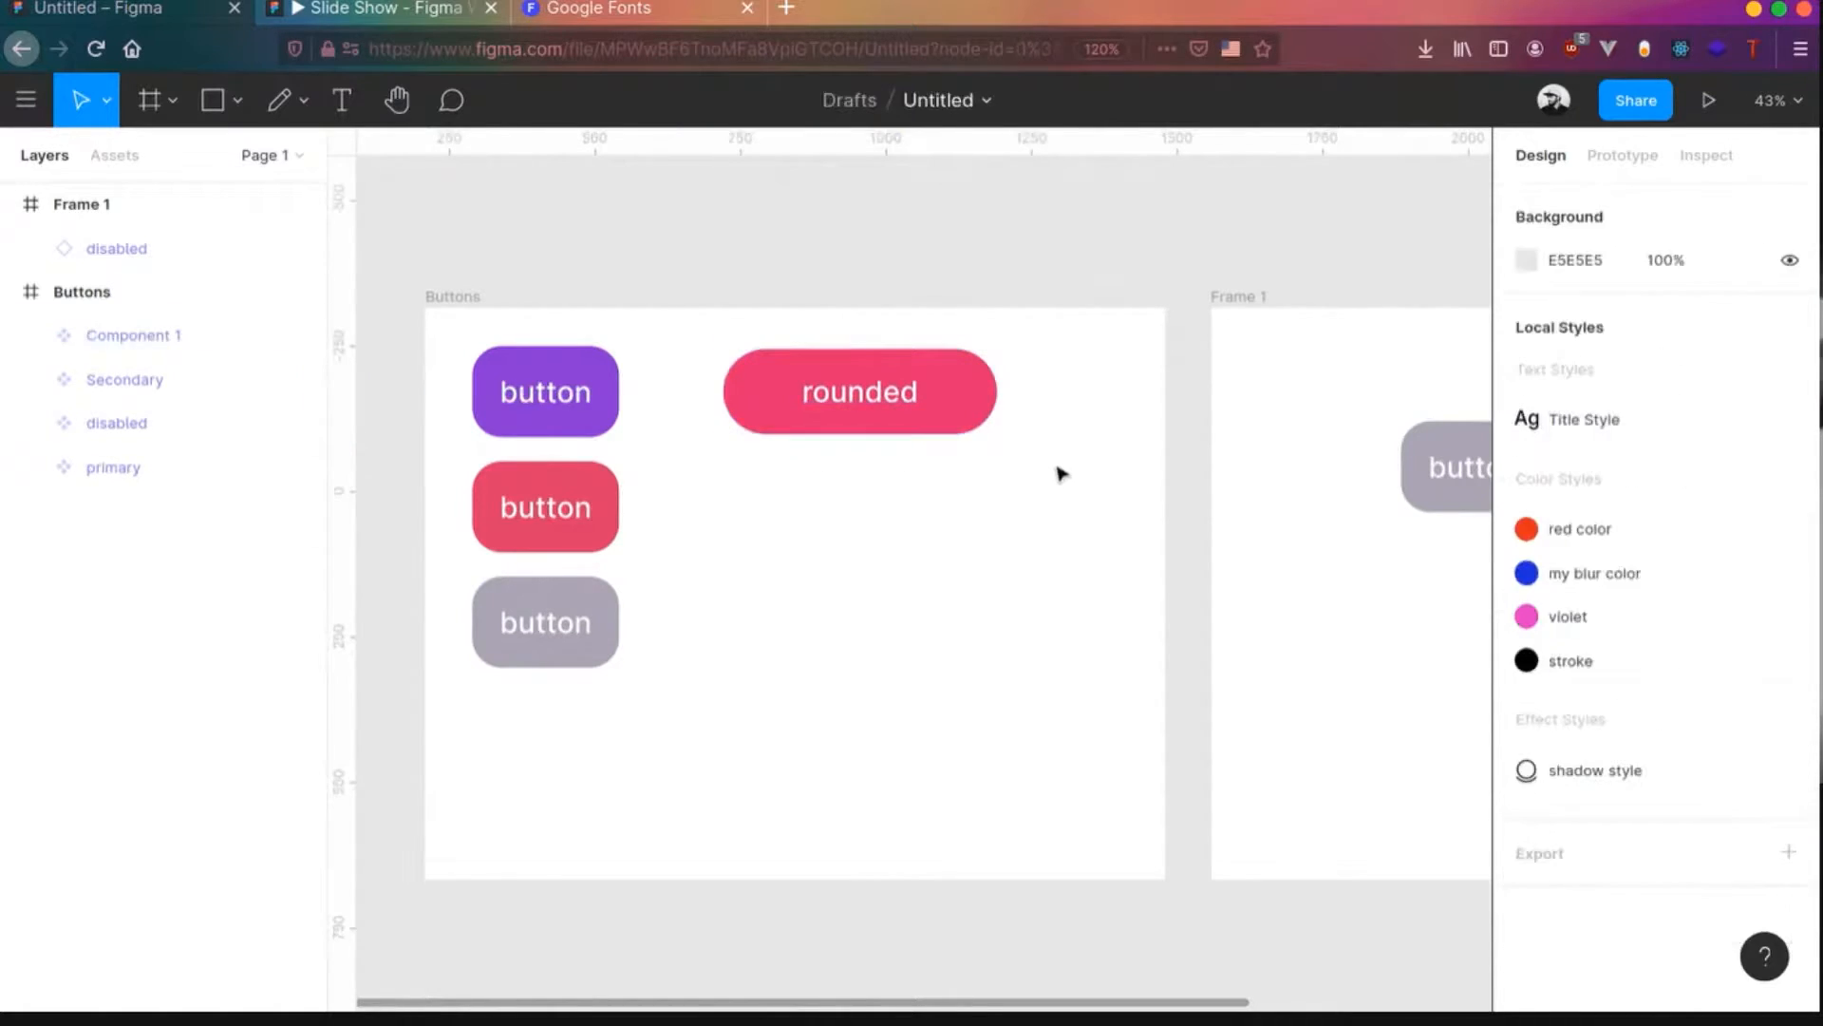
{"action": "left_click", "coordinate": [854, 381]}
{"action": "key", "text": "r"}
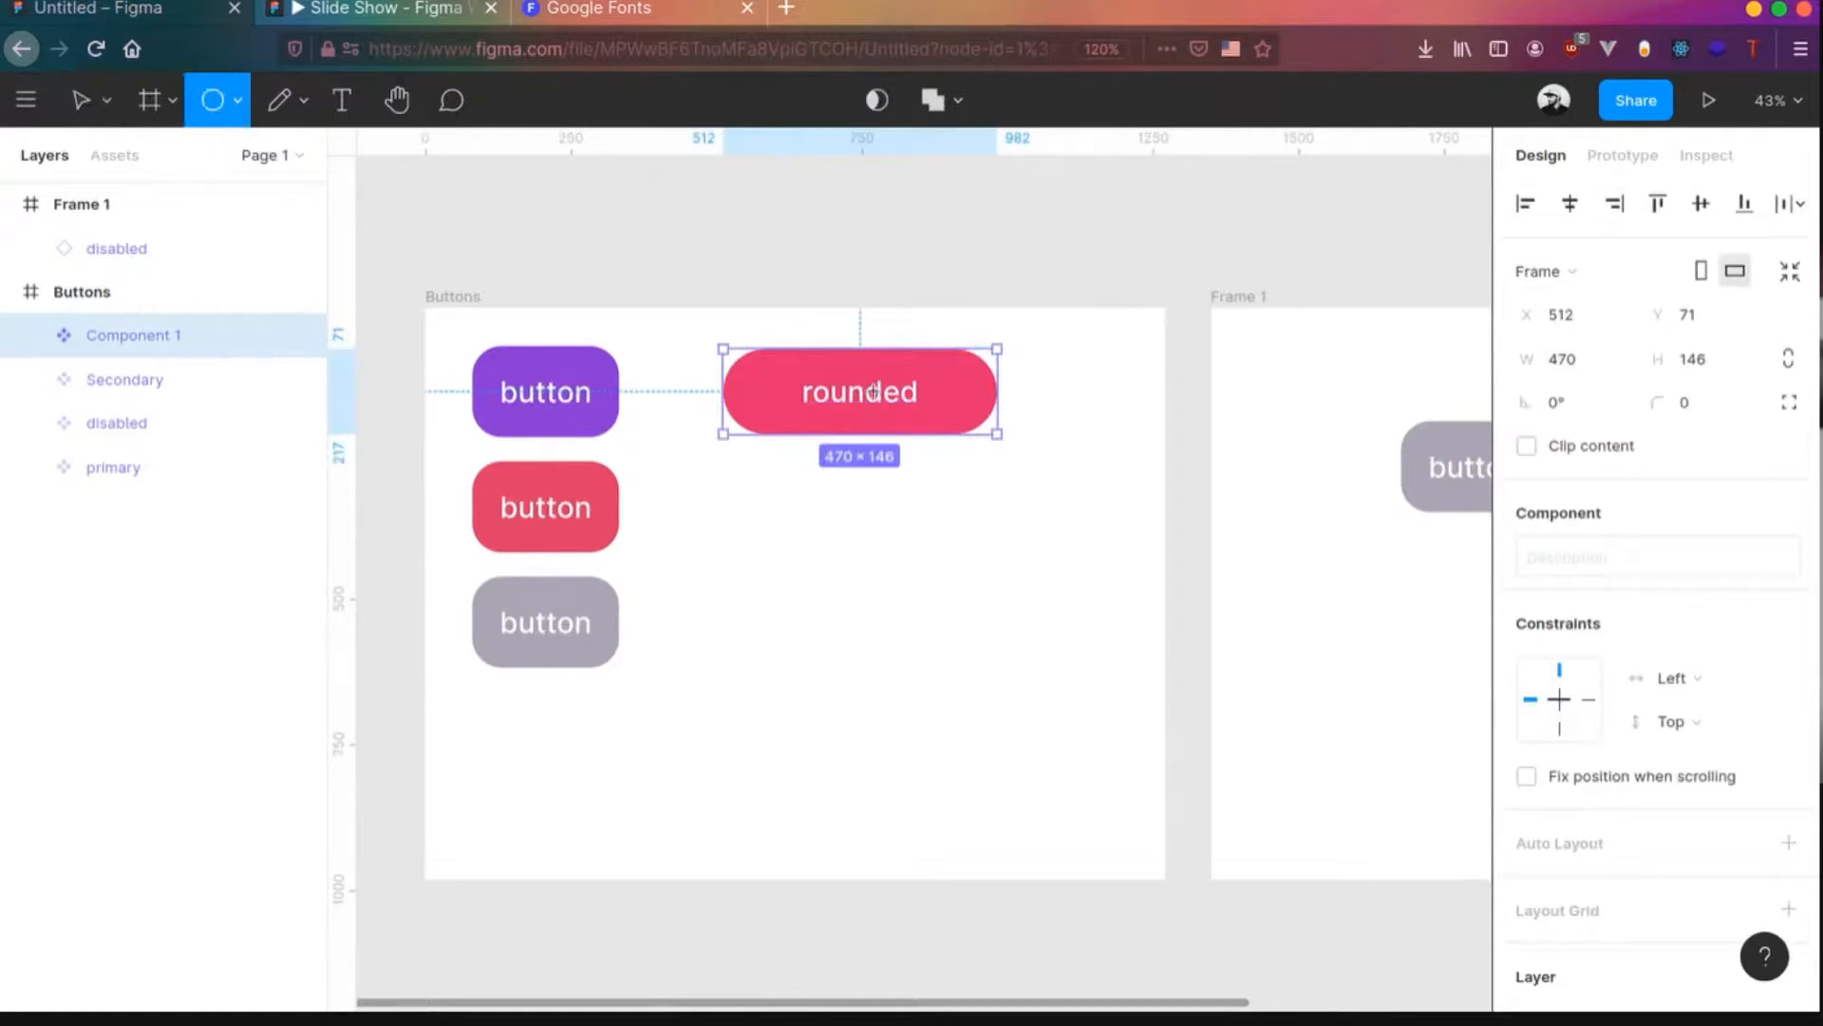
{"action": "key", "text": "o"}
{"action": "key", "text": "n"}
{"action": "key", "text": "Escape"}
- Rename the pink pill-shaped button component as "rounded"
{"action": "left_click", "coordinate": [1031, 300]}
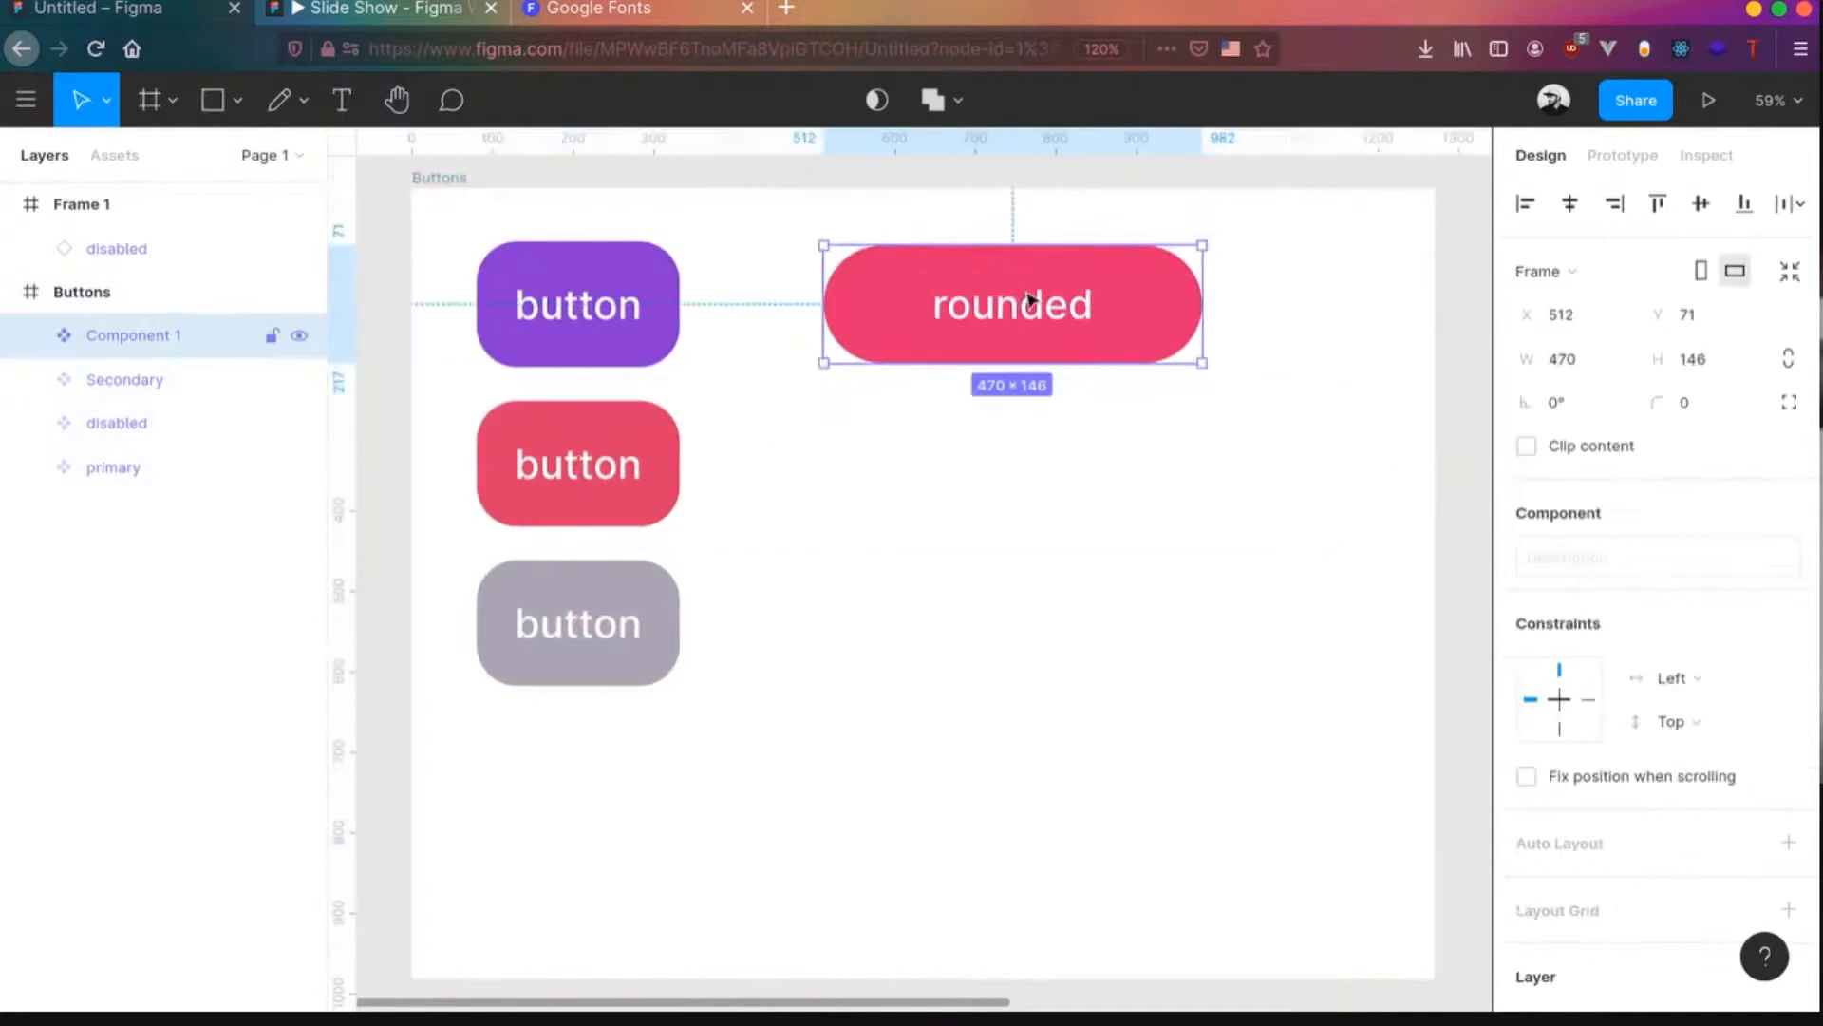
{"action": "key", "text": "ctrl+r"}
{"action": "type", "text": "rou"}
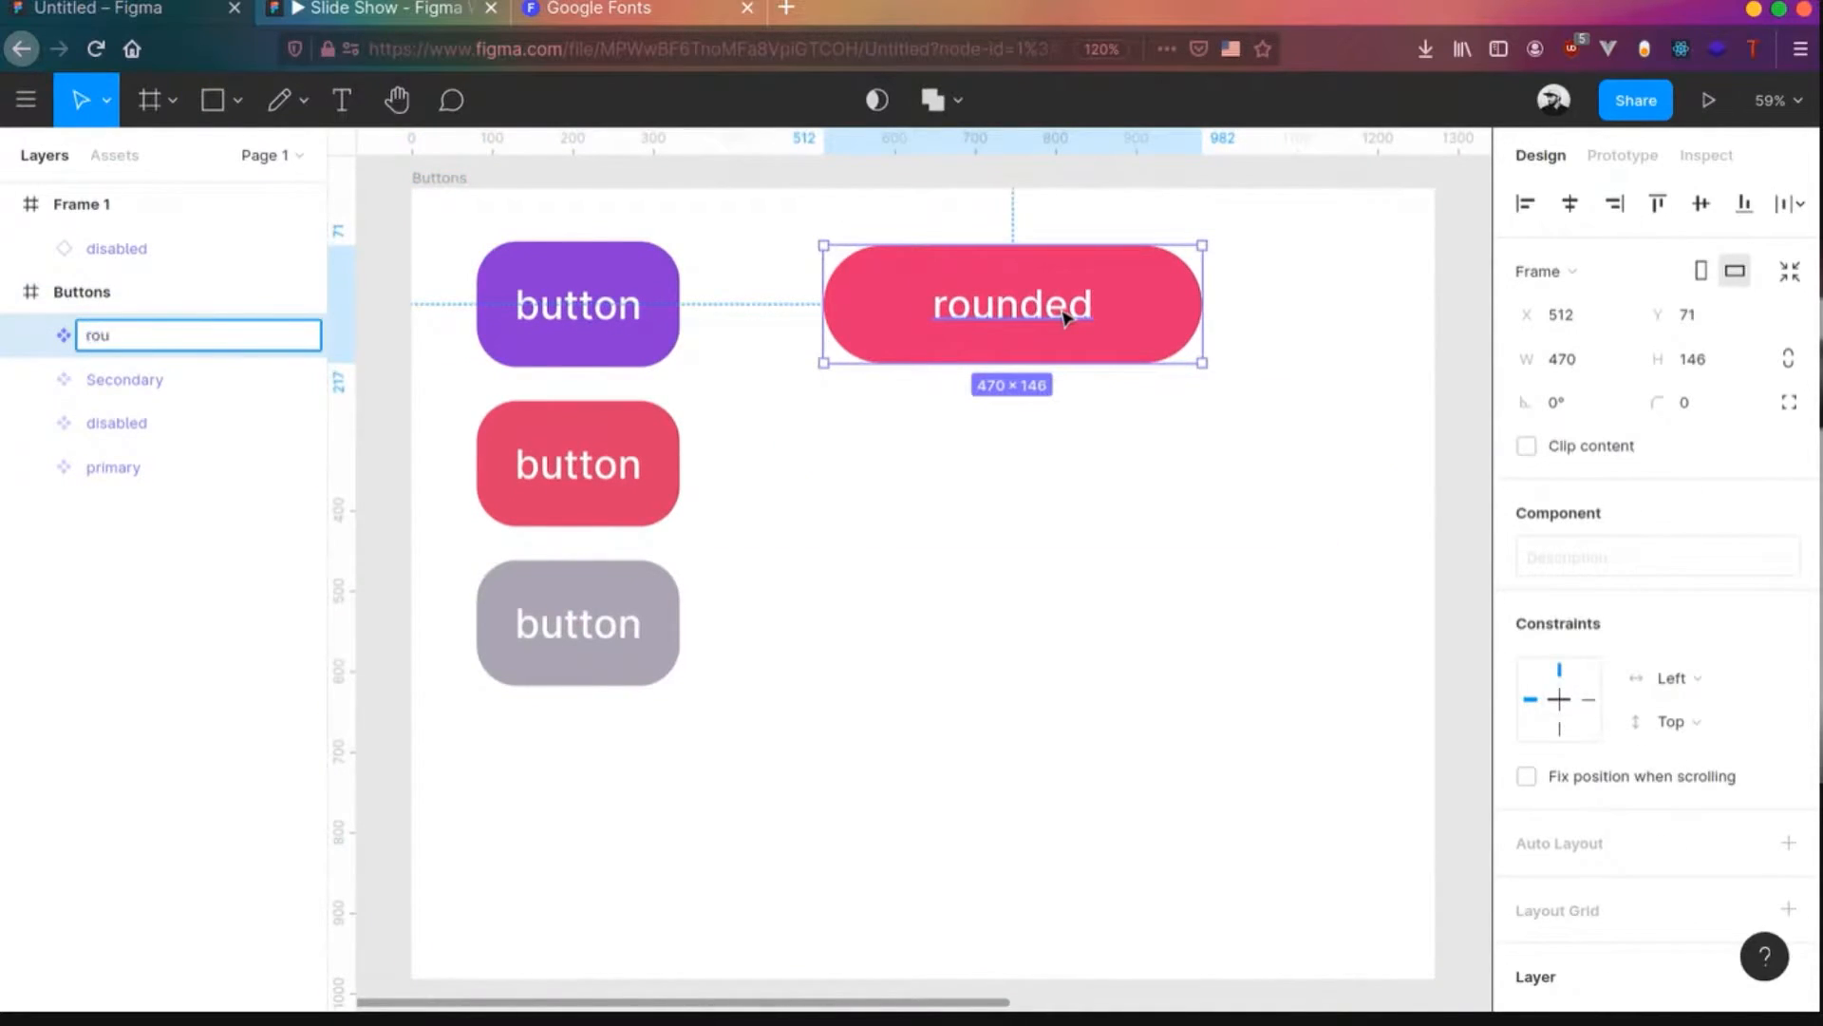
{"action": "type", "text": "nded"}
{"action": "key", "text": "Return"}
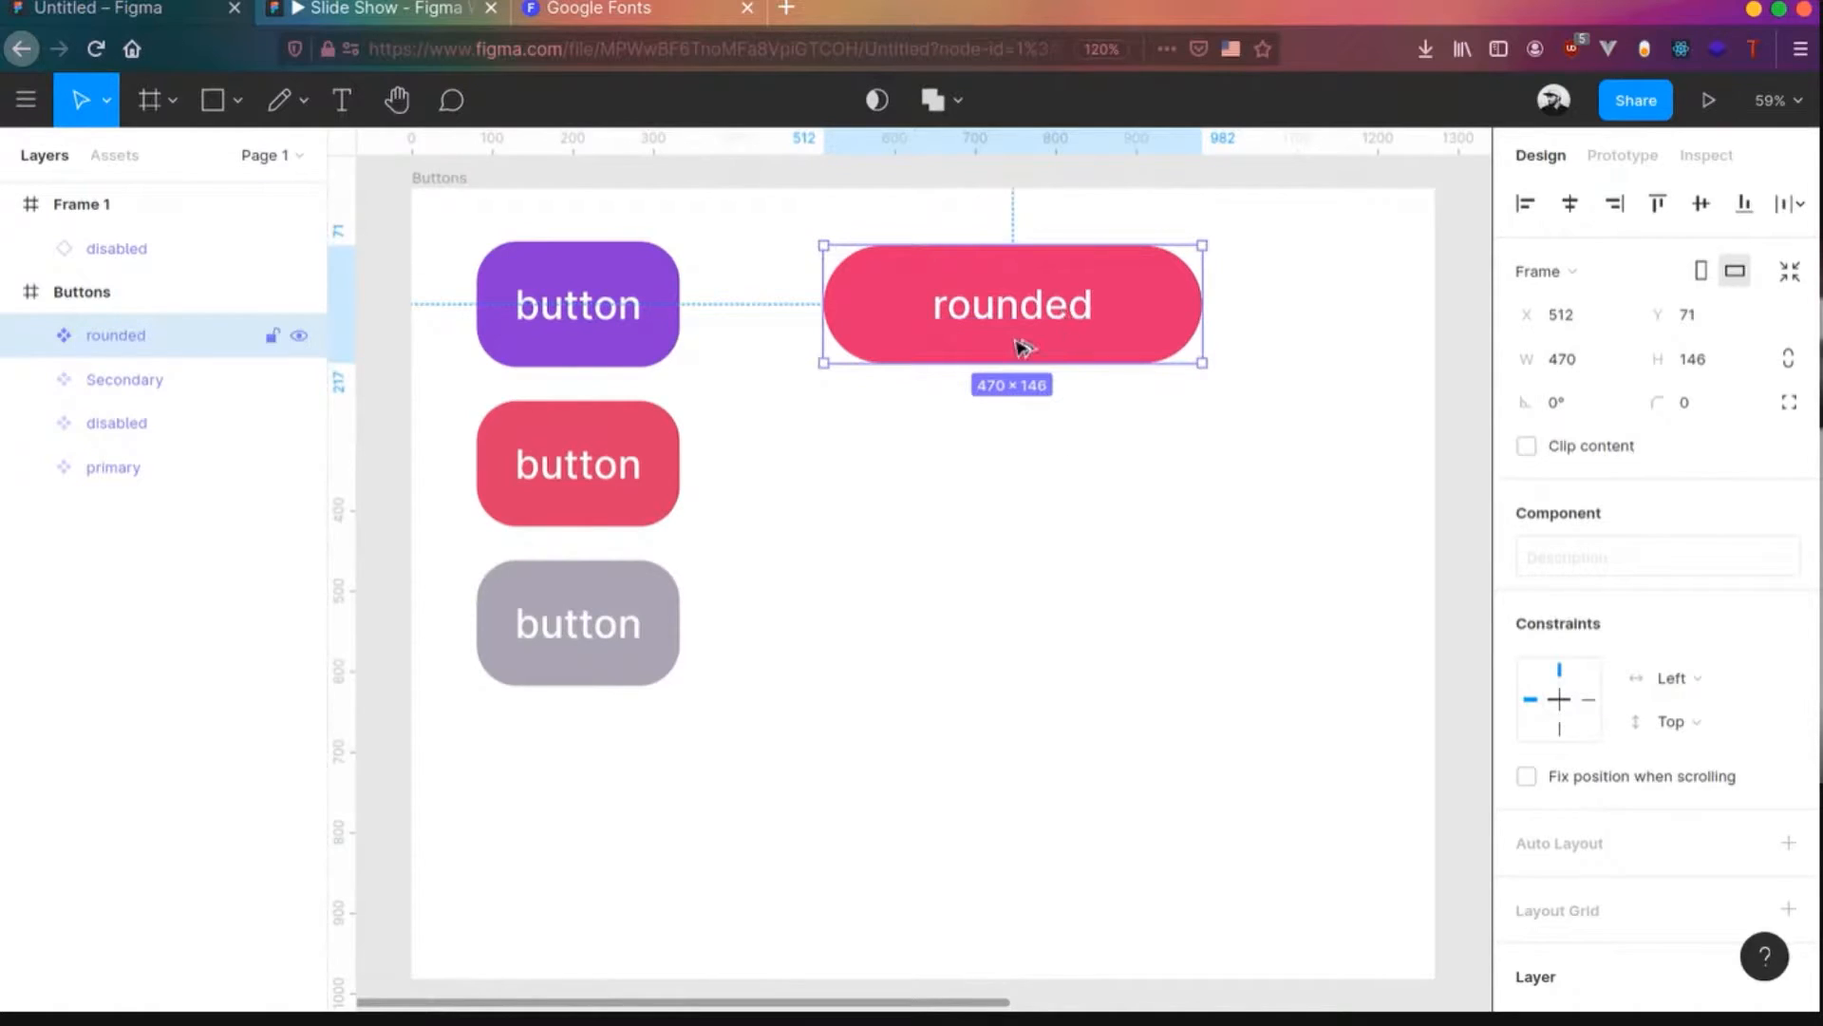
- Duplicate the rounded component as an instance directly below it, and select the main rounded component
{"action": "left_click_drag", "start_coordinate": [1022, 347], "coordinate": [1029, 468]}
{"action": "double_click", "coordinate": [998, 290]}
{"action": "left_click", "coordinate": [1139, 305]}
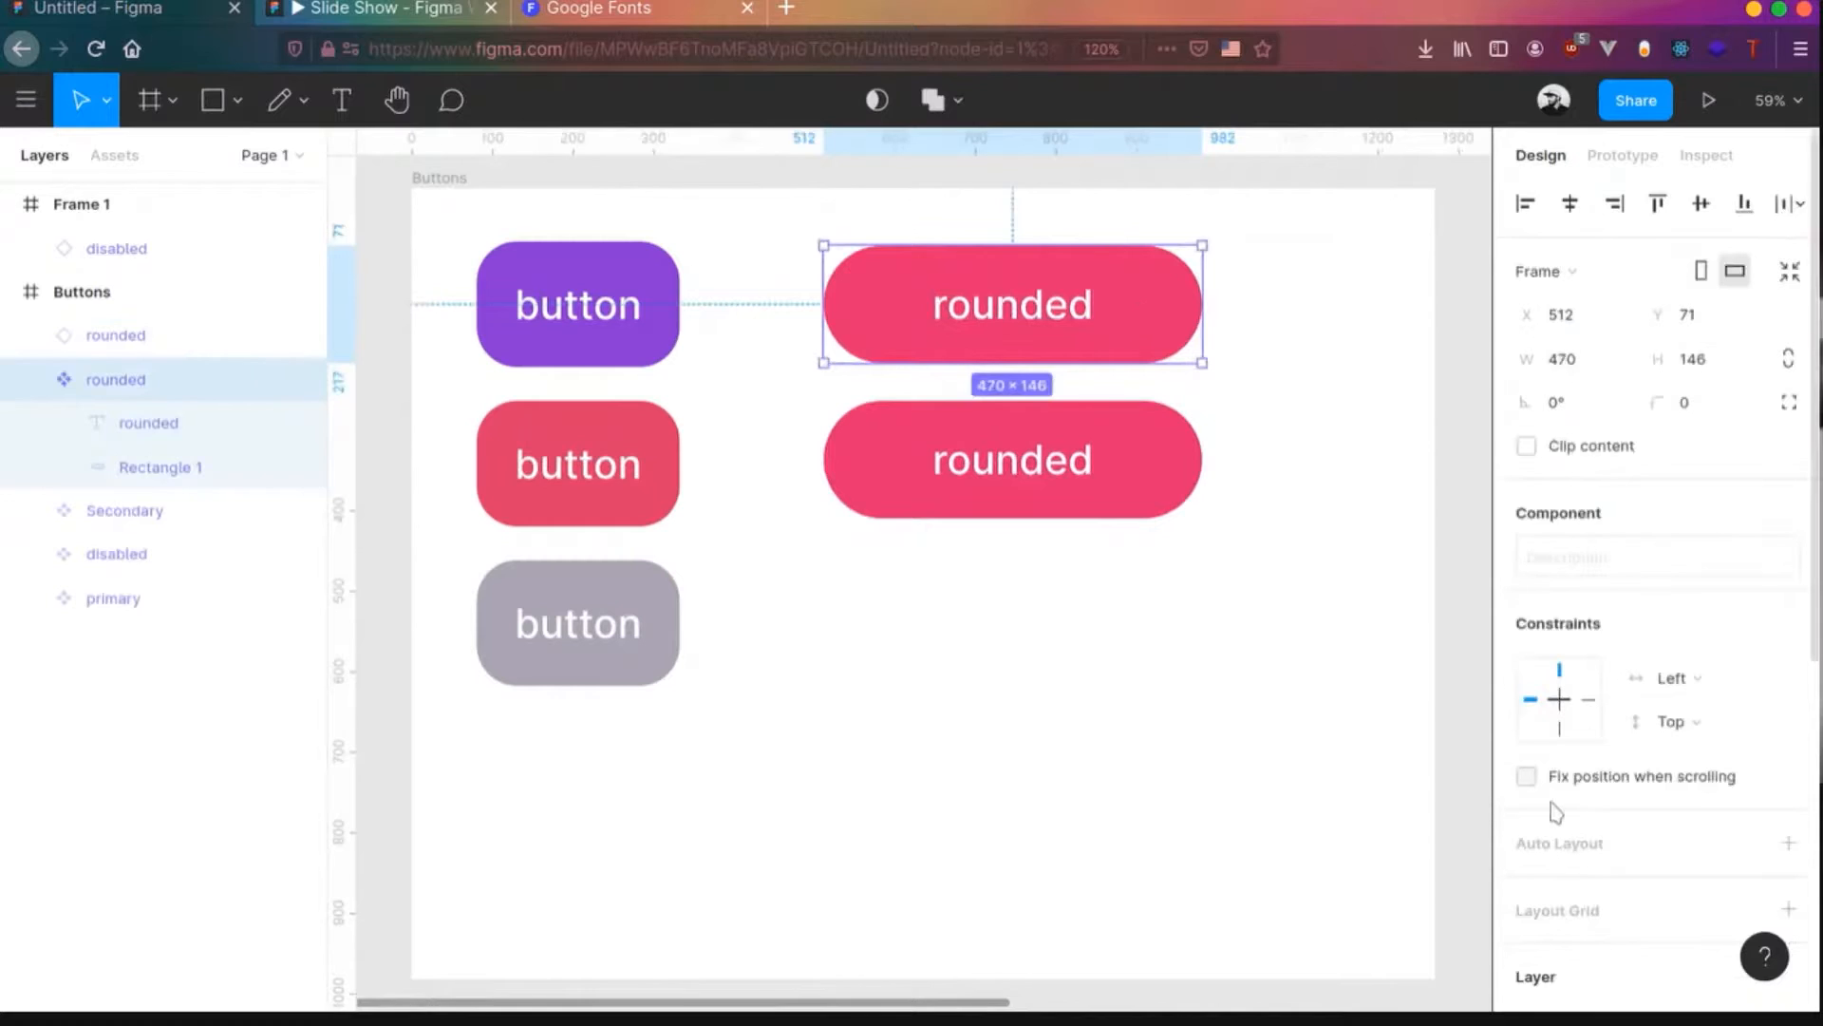
- Recolour the main rounded component's pink background to the document purple 8222CE
{"action": "scroll", "coordinate": [1555, 812], "scroll_direction": "down", "scroll_amount": 5}
{"action": "left_click", "coordinate": [1526, 979]}
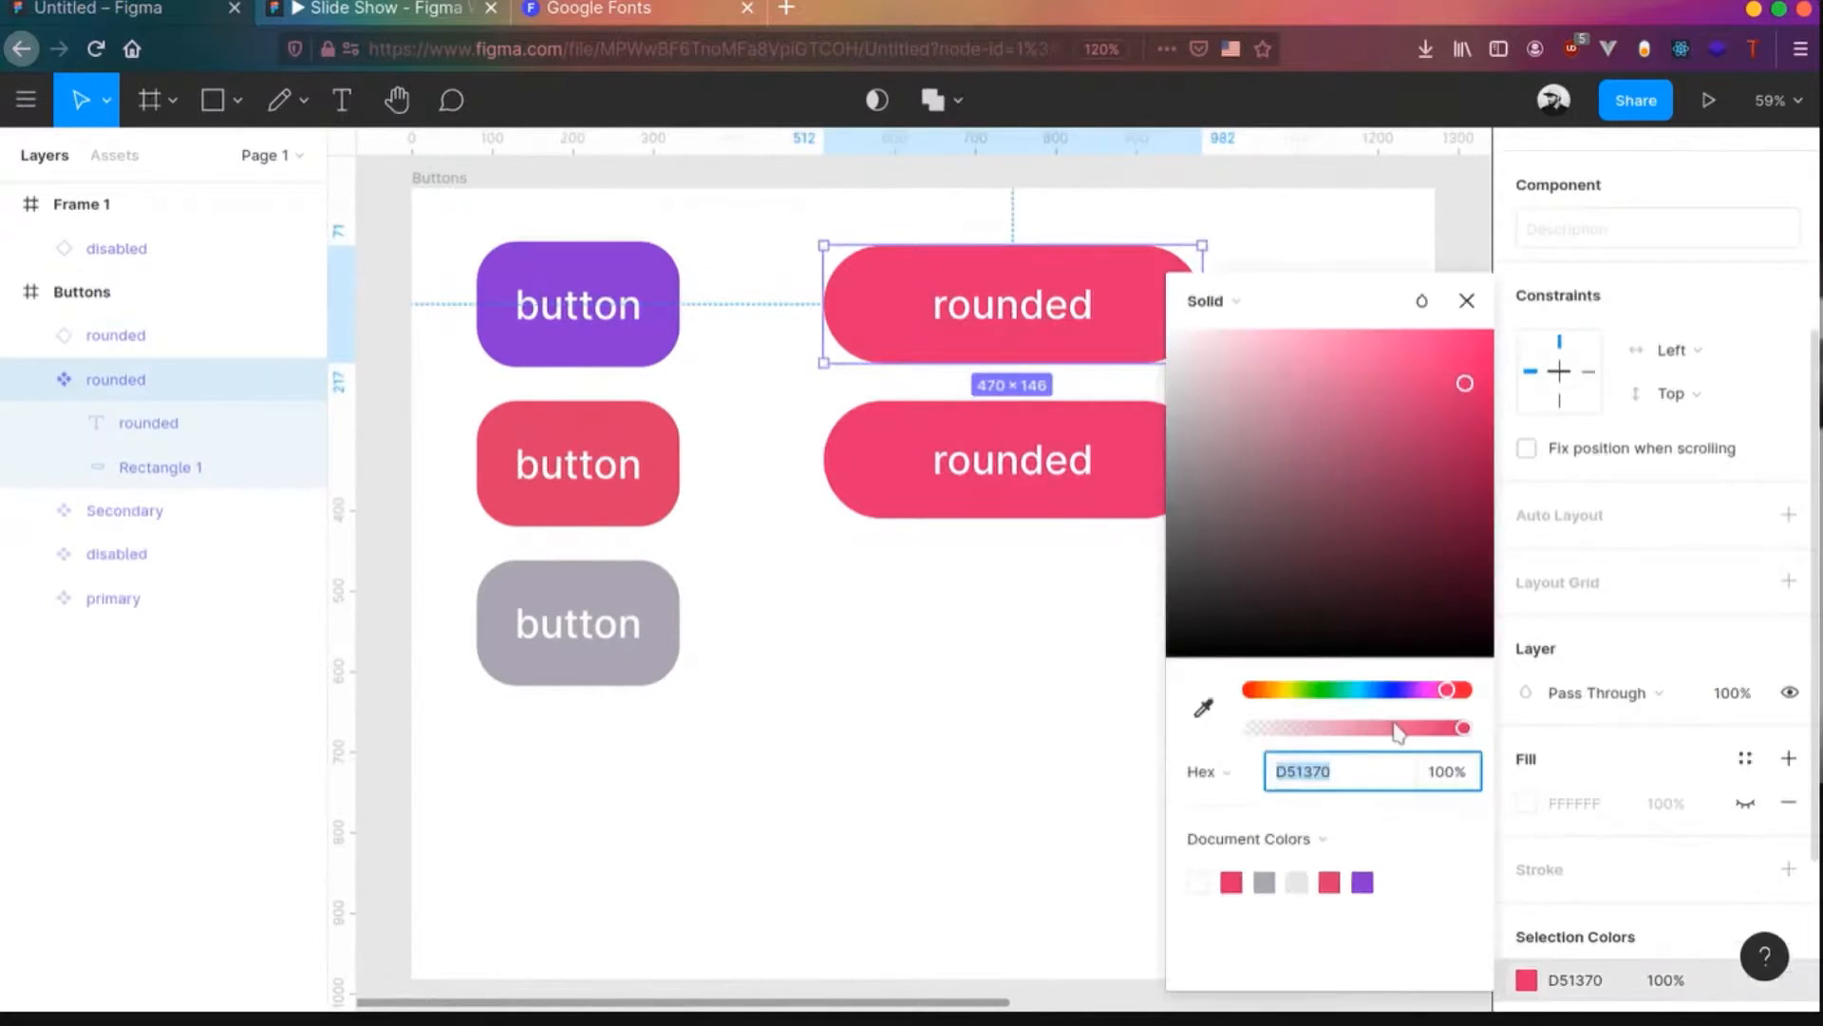
{"action": "left_click", "coordinate": [1364, 881]}
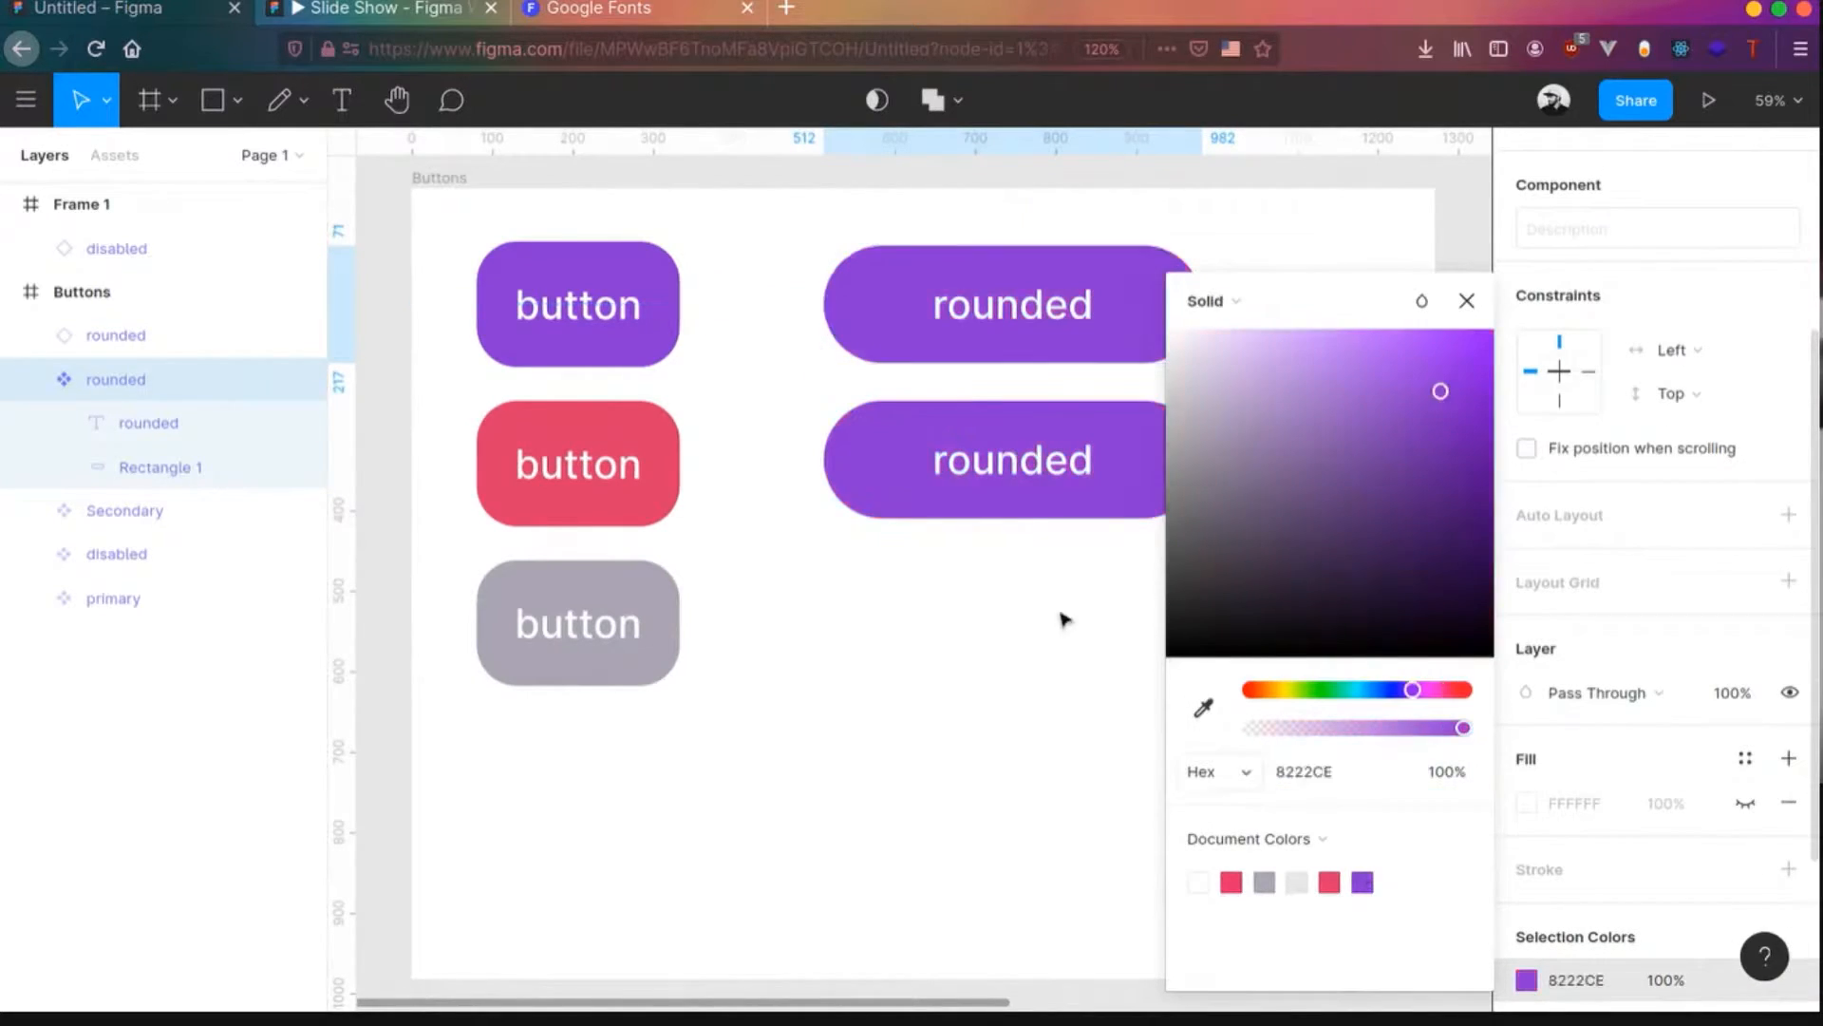
- Recolour the rounded button instance below the main component to the document red CE226A
{"action": "left_click", "coordinate": [1083, 478]}
{"action": "left_click", "coordinate": [1526, 869]}
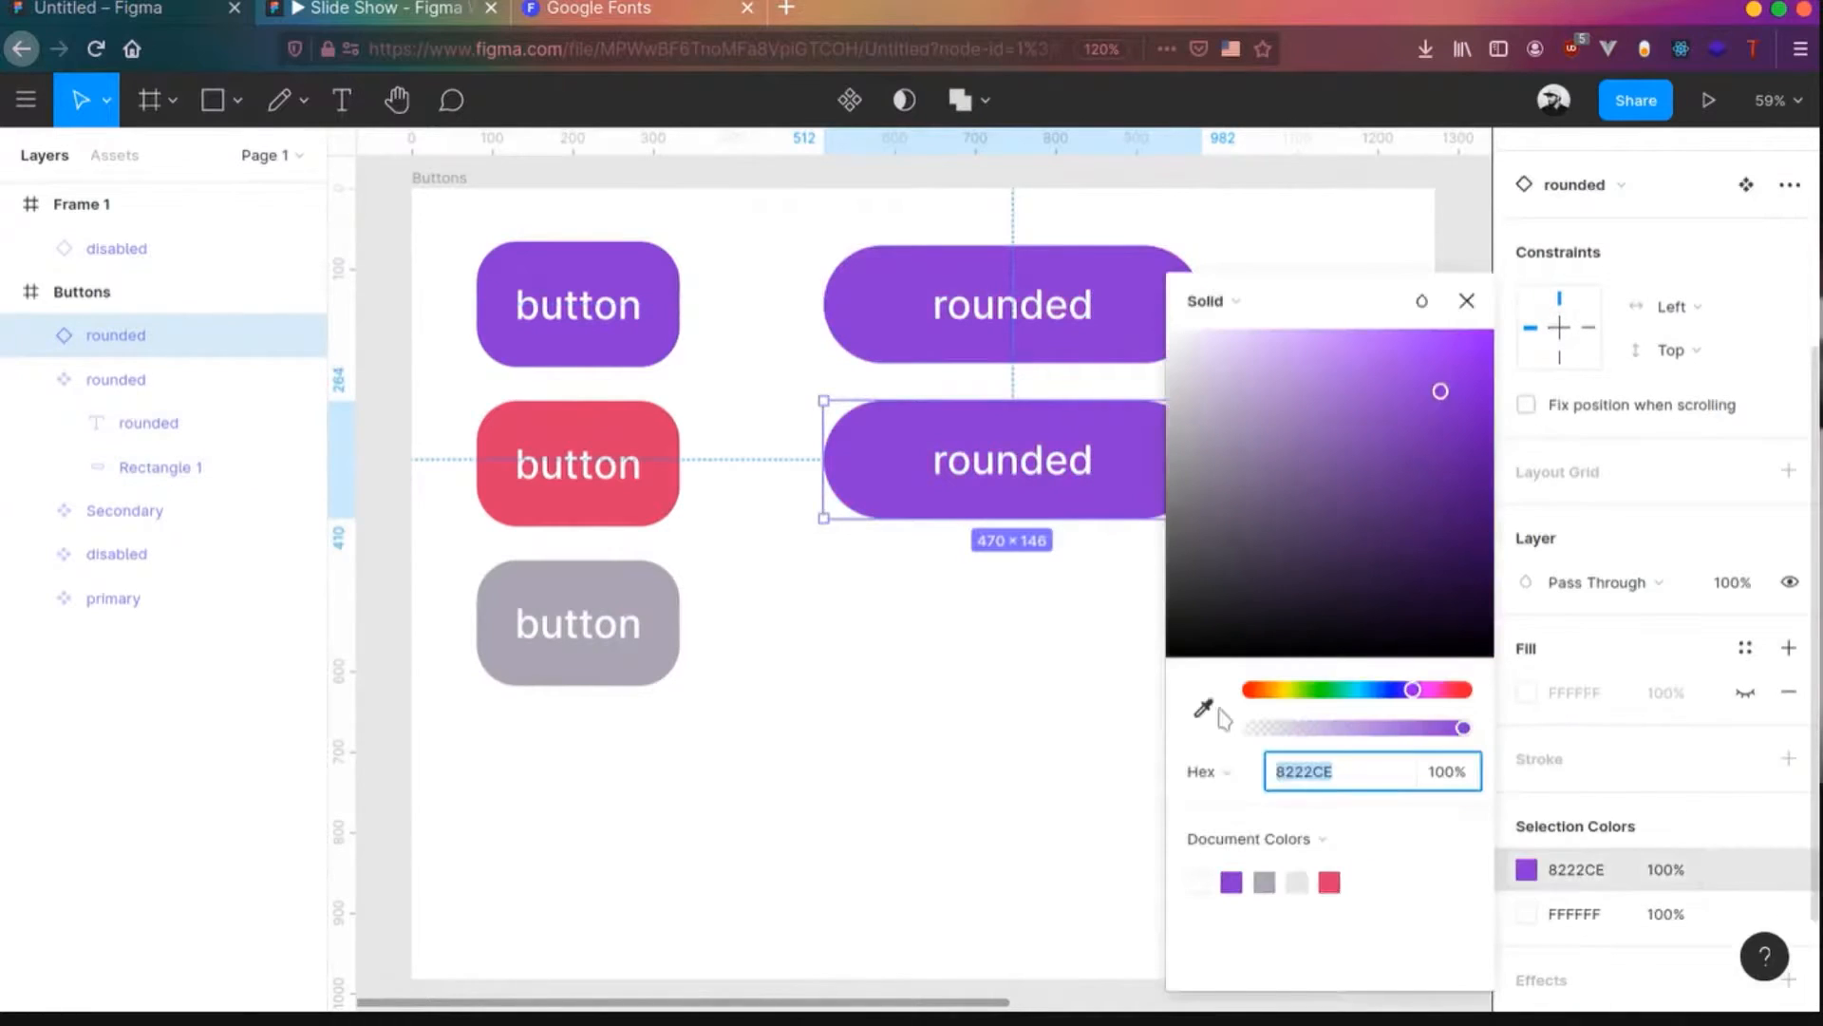
{"action": "left_click", "coordinate": [1330, 881]}
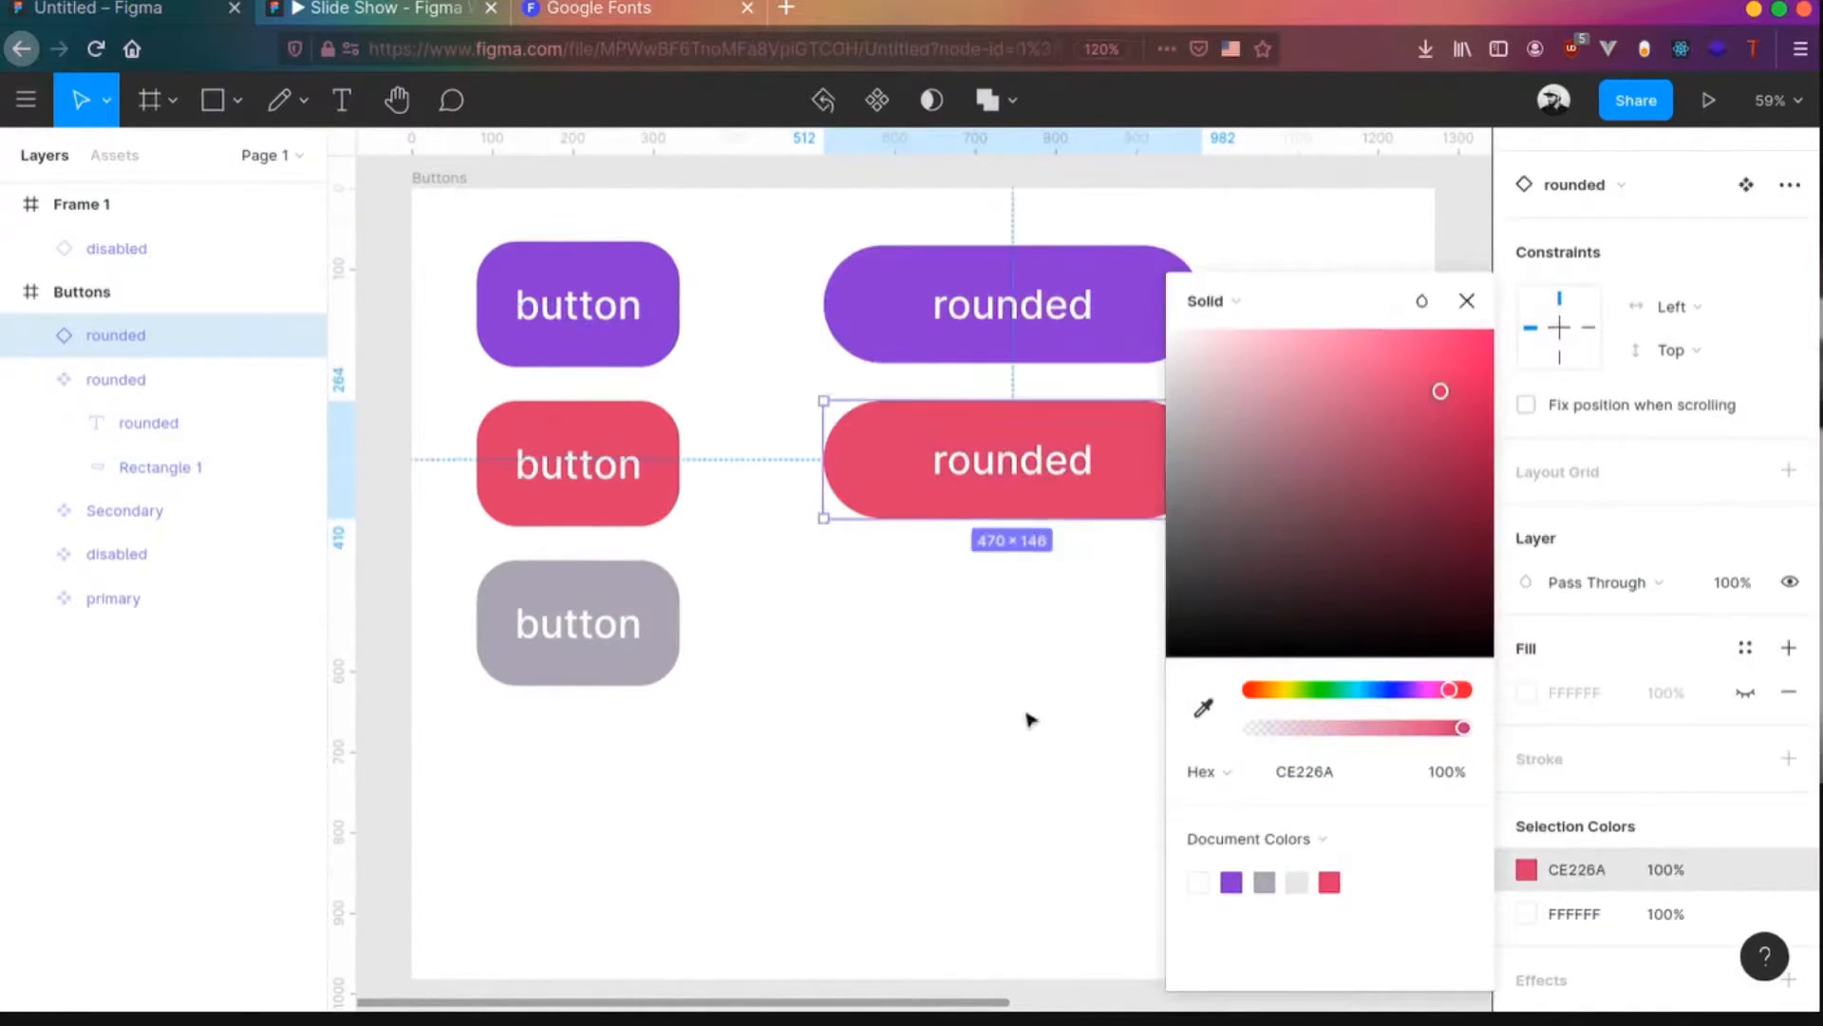
{"action": "left_click", "coordinate": [1030, 719]}
- Duplicate the red rounded instance directly below itself at Y 462 and recolour the copy with the document gray
{"action": "left_click_drag", "start_coordinate": [1050, 488], "coordinate": [1050, 633]}
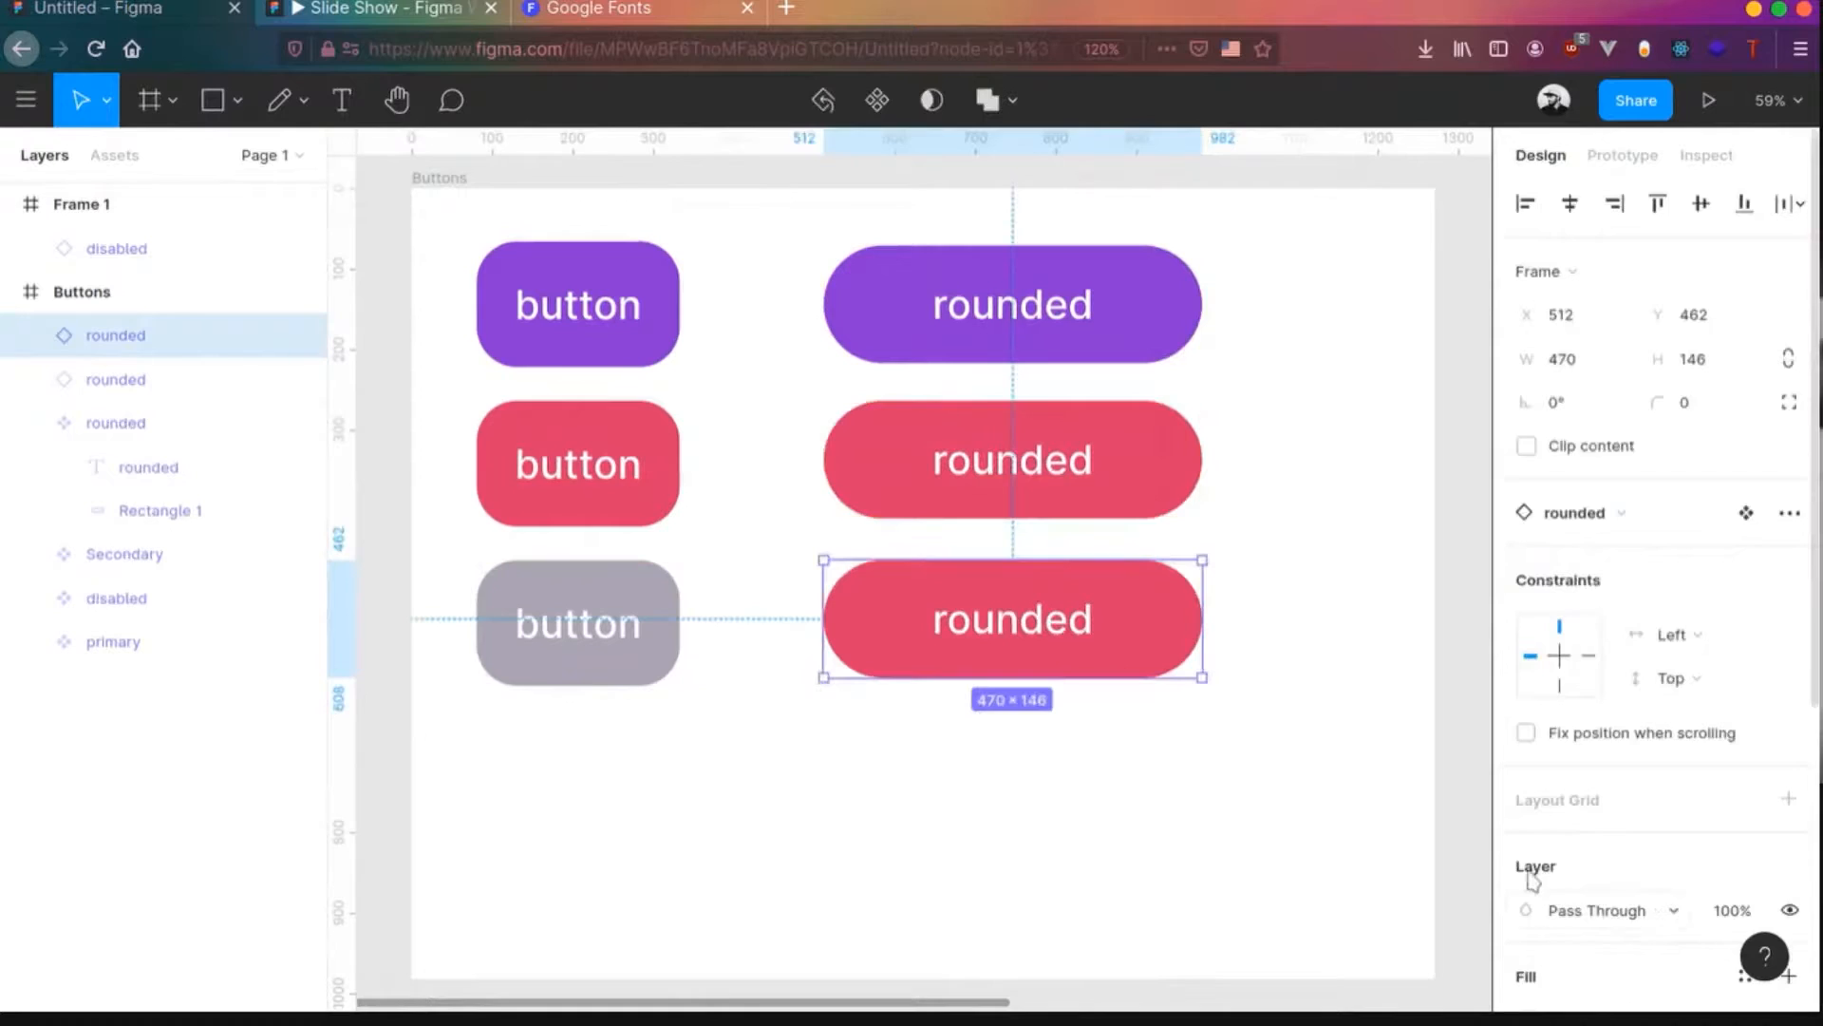
{"action": "scroll", "coordinate": [1533, 882], "scroll_direction": "down", "scroll_amount": 5}
{"action": "left_click", "coordinate": [1526, 733]}
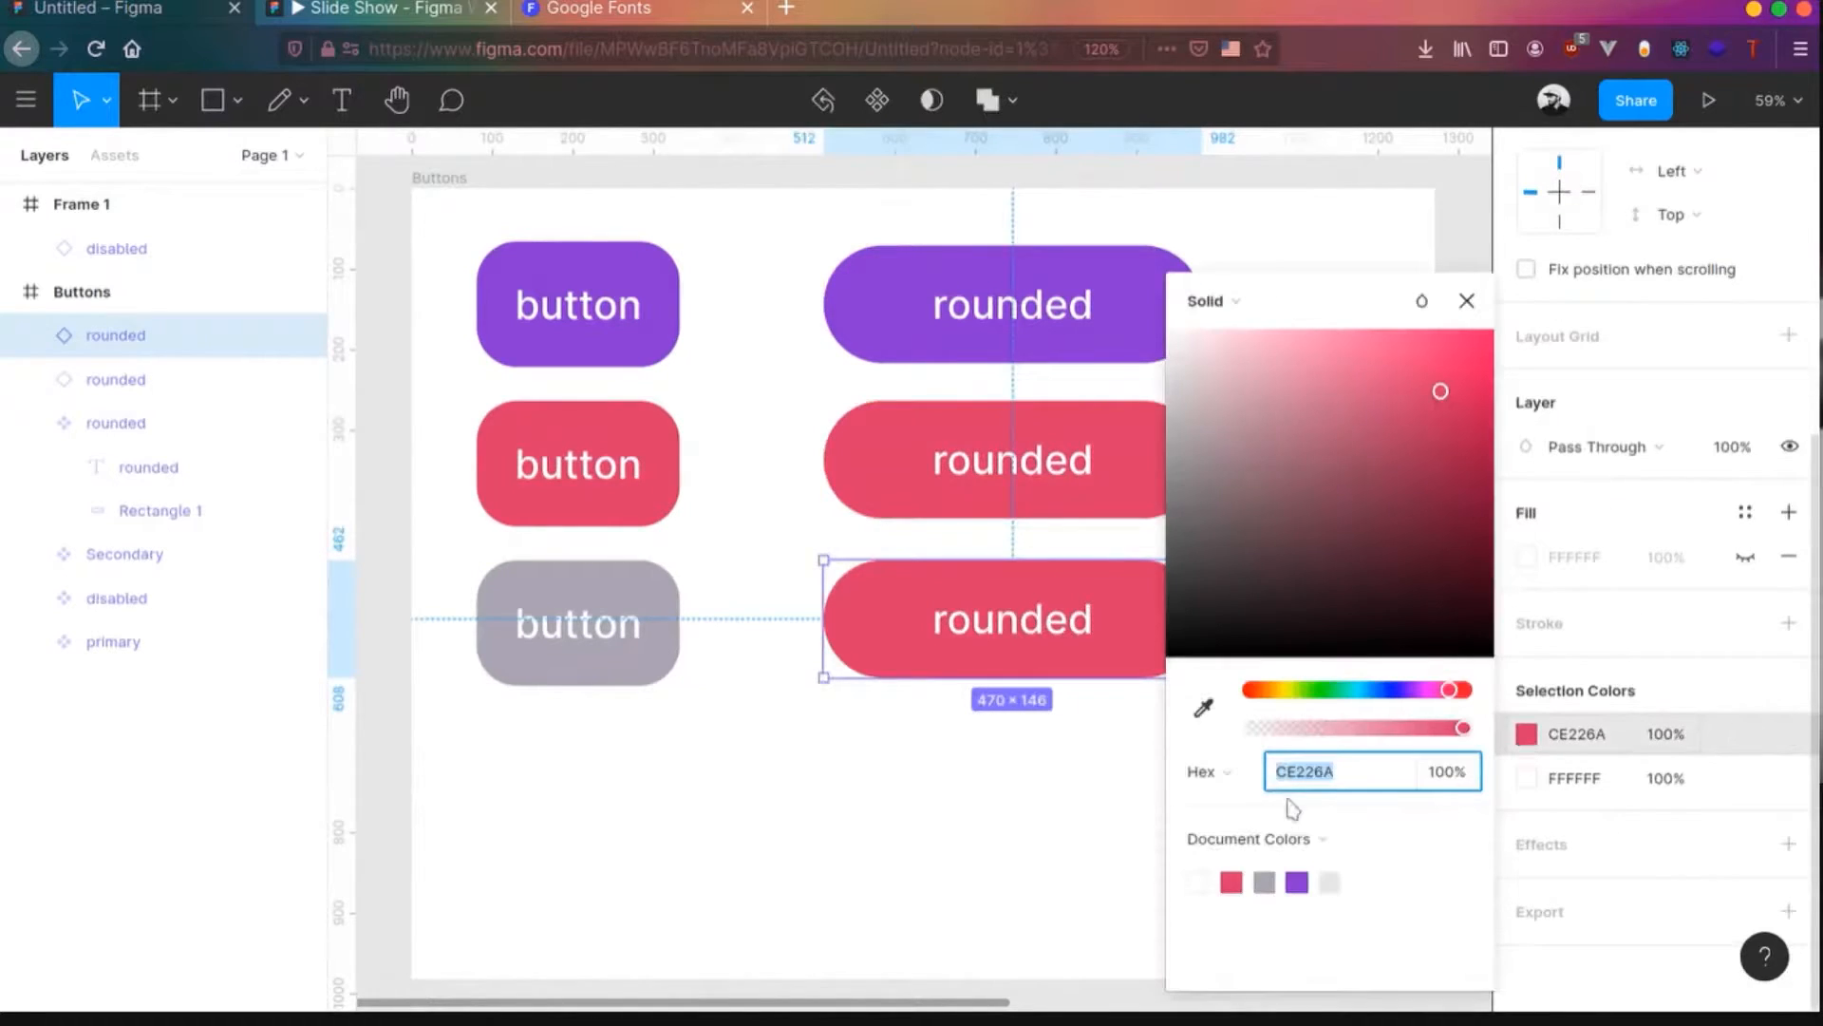
{"action": "left_click", "coordinate": [1264, 882]}
{"action": "left_click", "coordinate": [948, 753]}
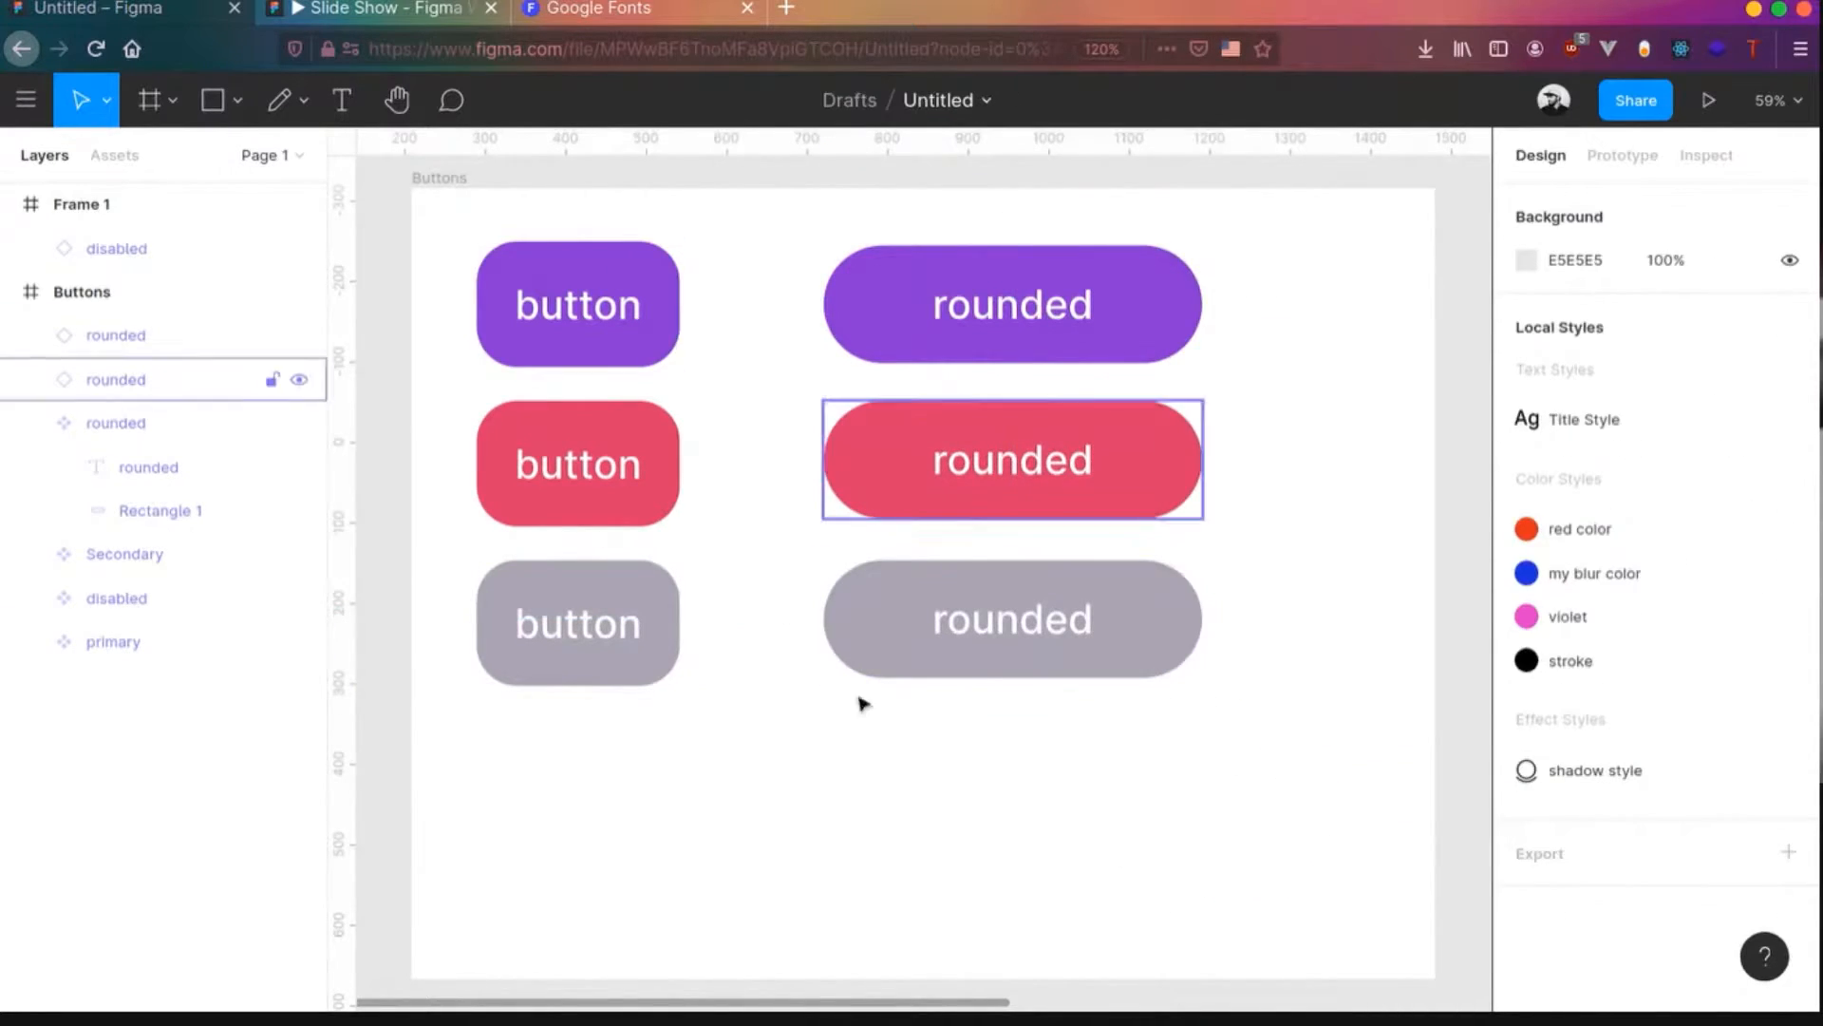
- Open the list of swappable components for the gray button instance in Frame 1
{"action": "scroll", "coordinate": [863, 533], "scroll_direction": "down", "scroll_amount": 5}
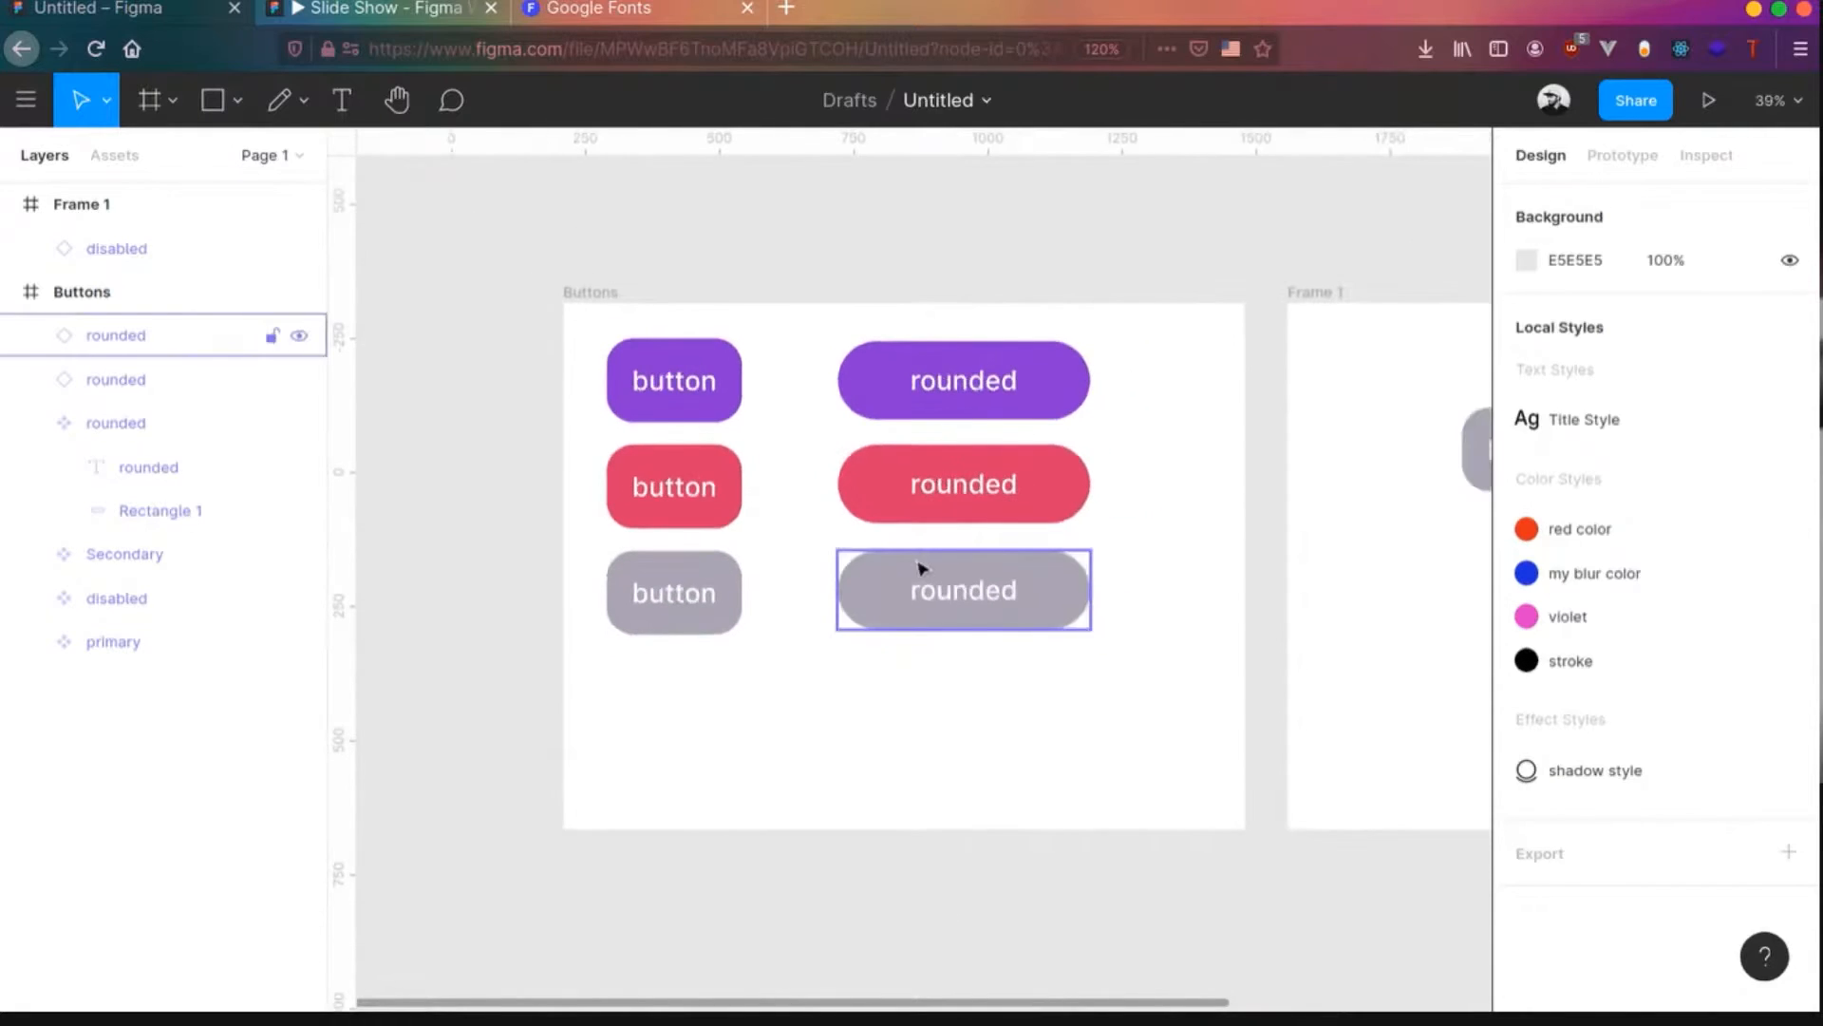
{"action": "scroll", "coordinate": [919, 567], "scroll_direction": "right", "scroll_amount": 5}
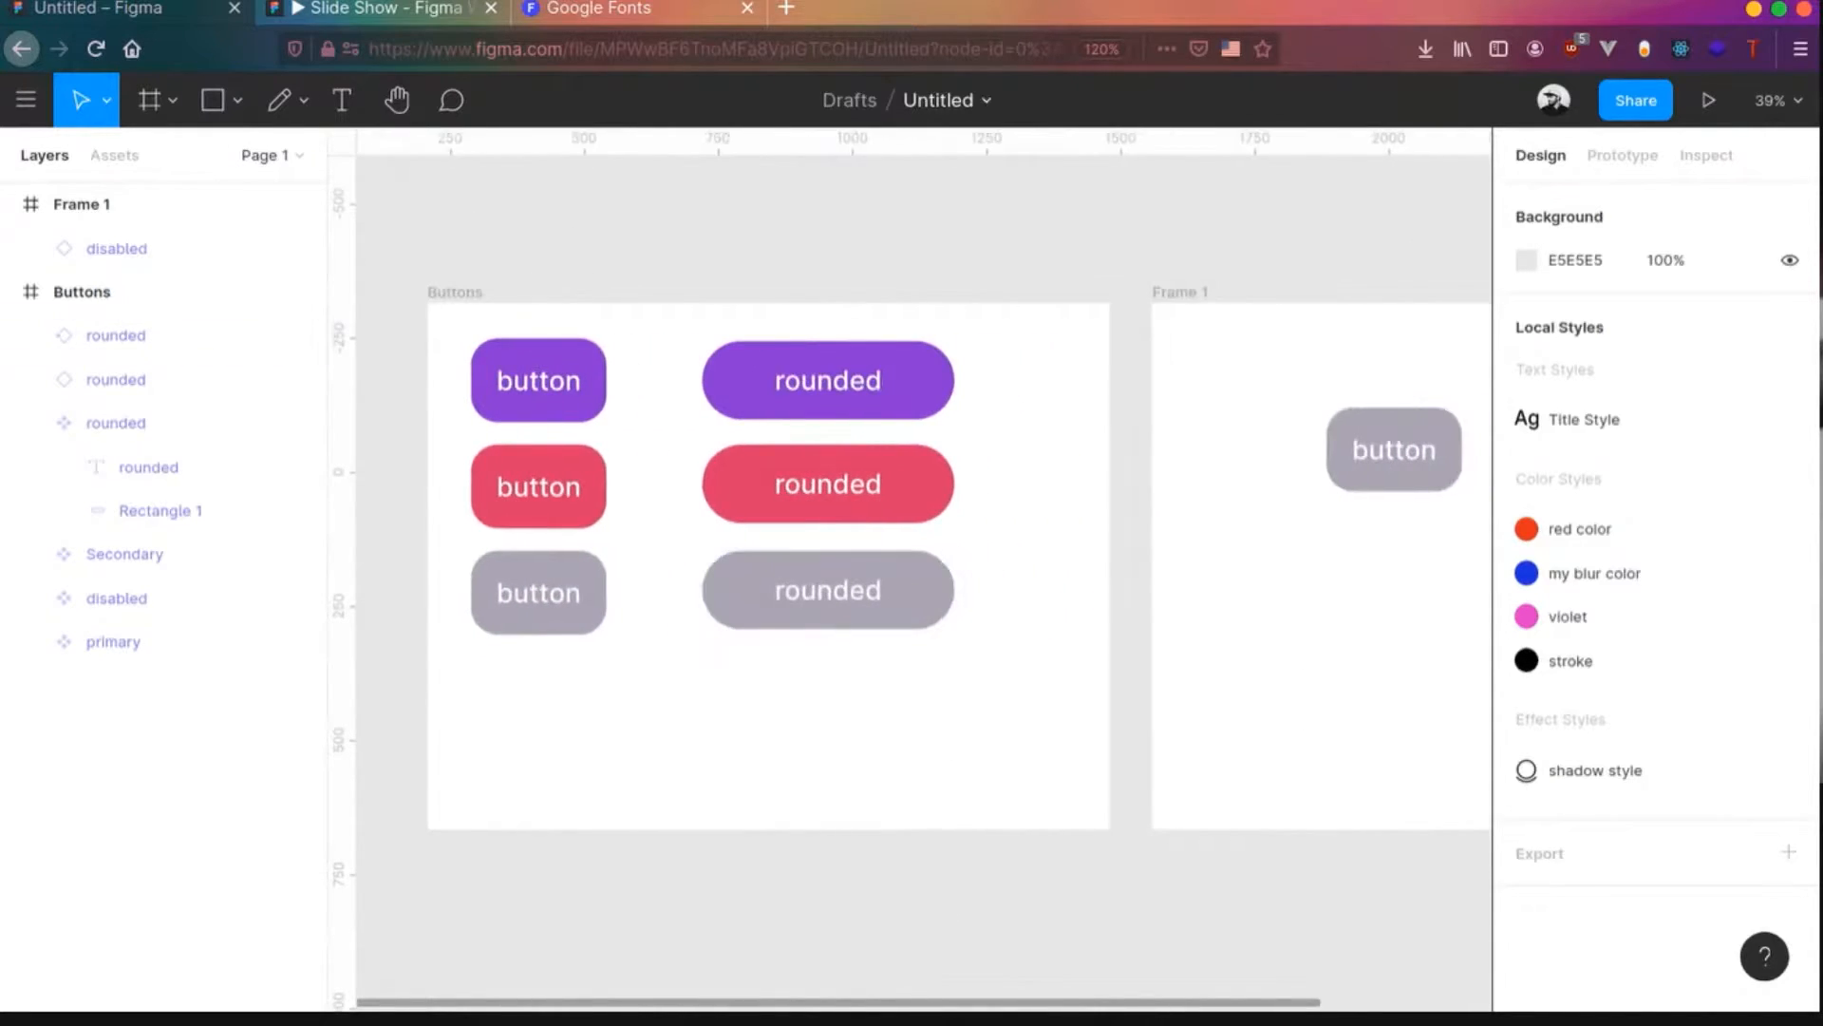
{"action": "left_click", "coordinate": [1359, 456]}
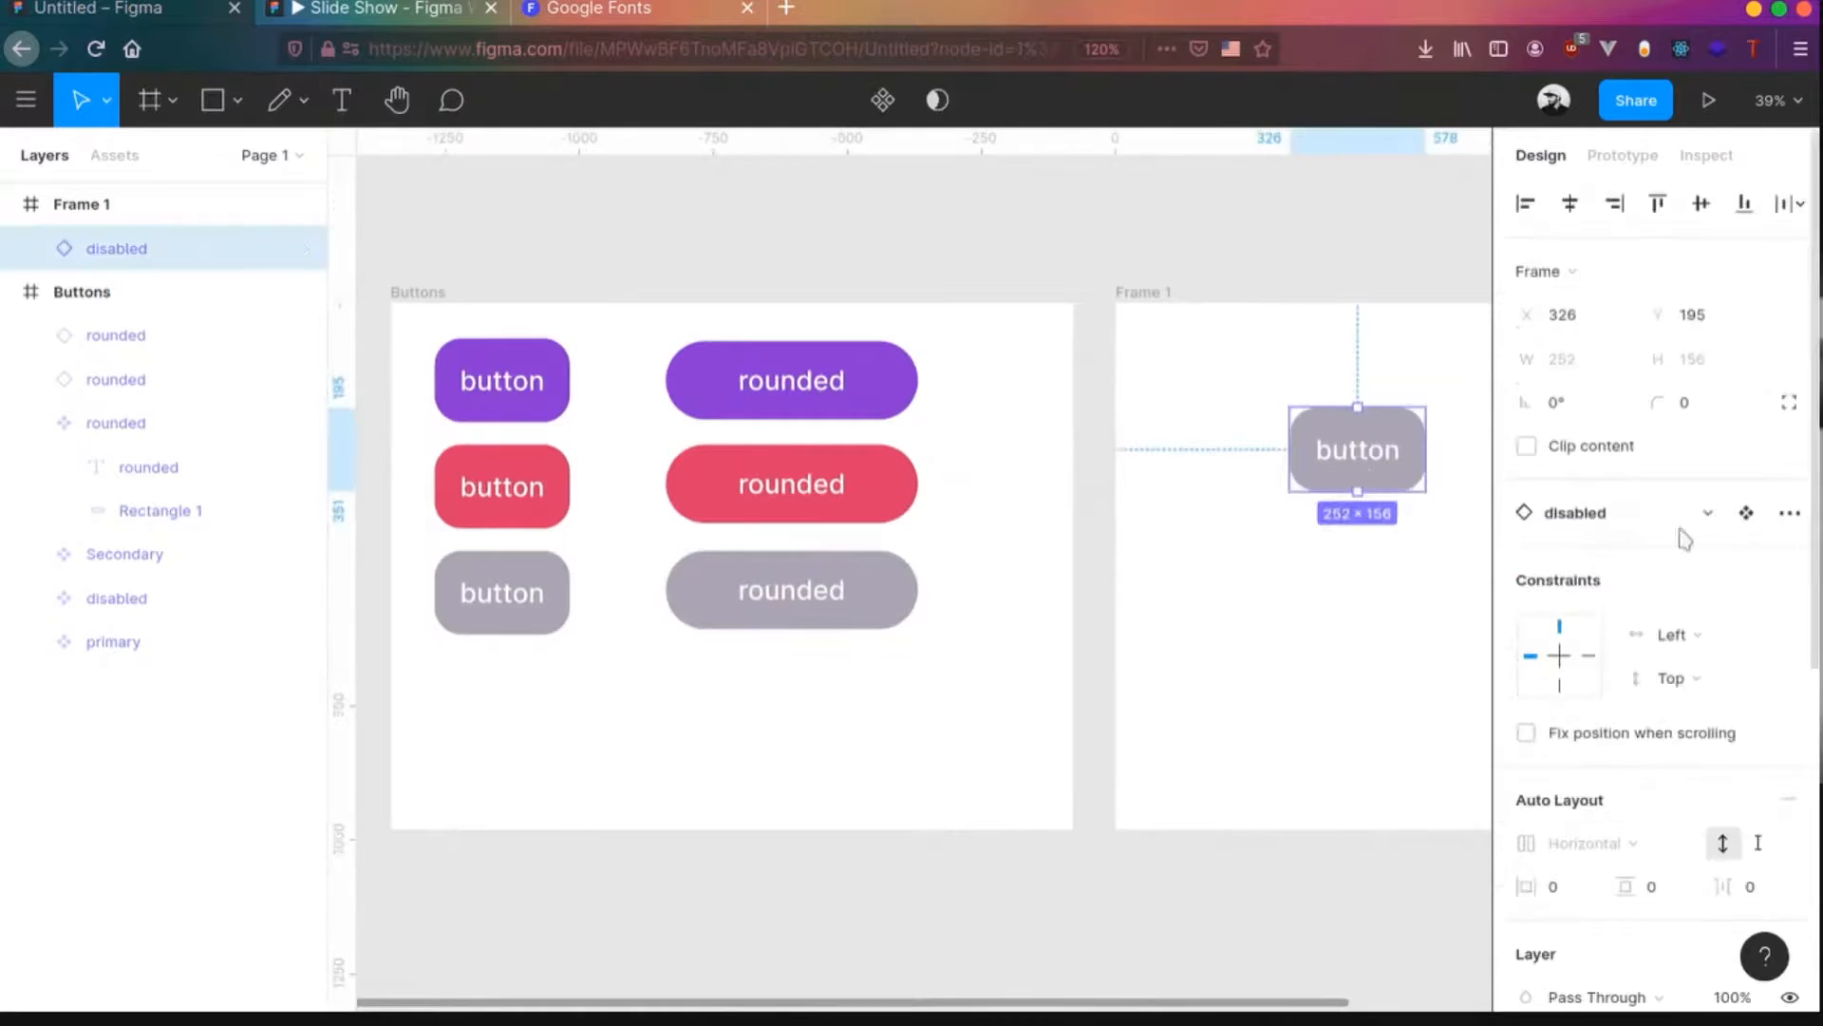
{"action": "left_click", "coordinate": [1660, 526]}
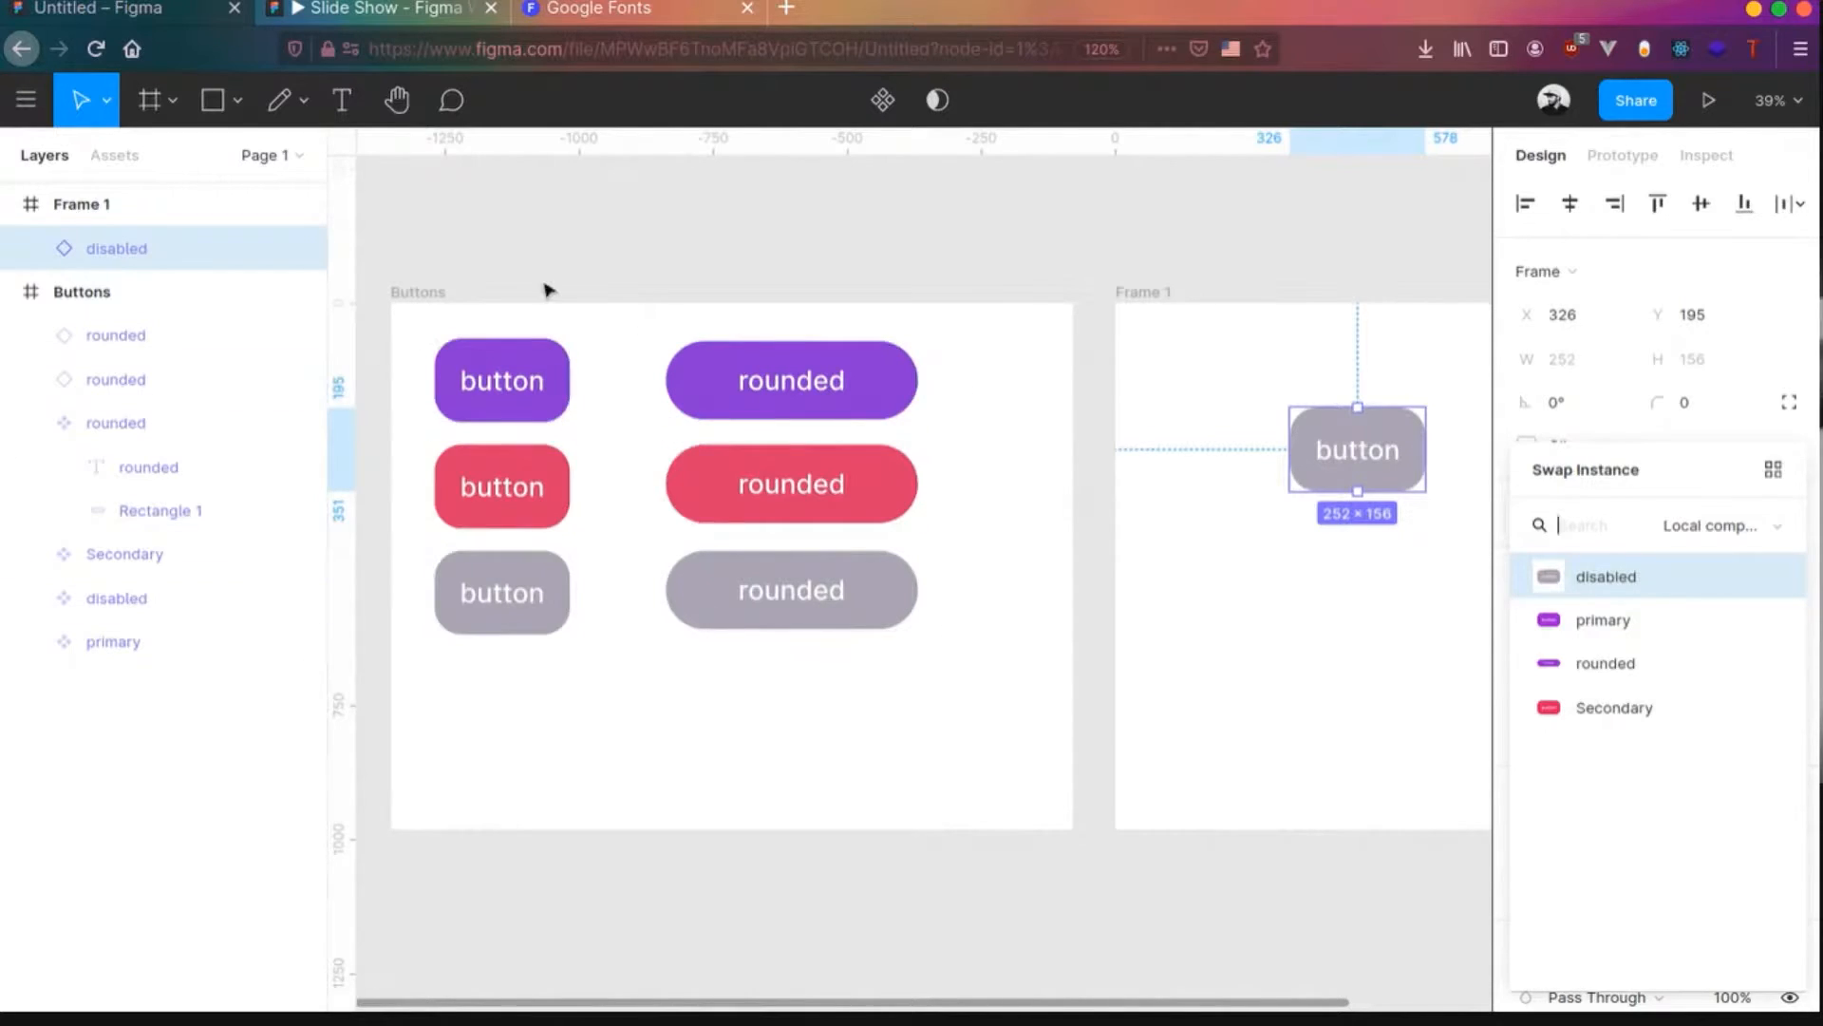
- Rename the purple button component in the Buttons frame as "button / primary"
{"action": "left_click", "coordinate": [548, 390]}
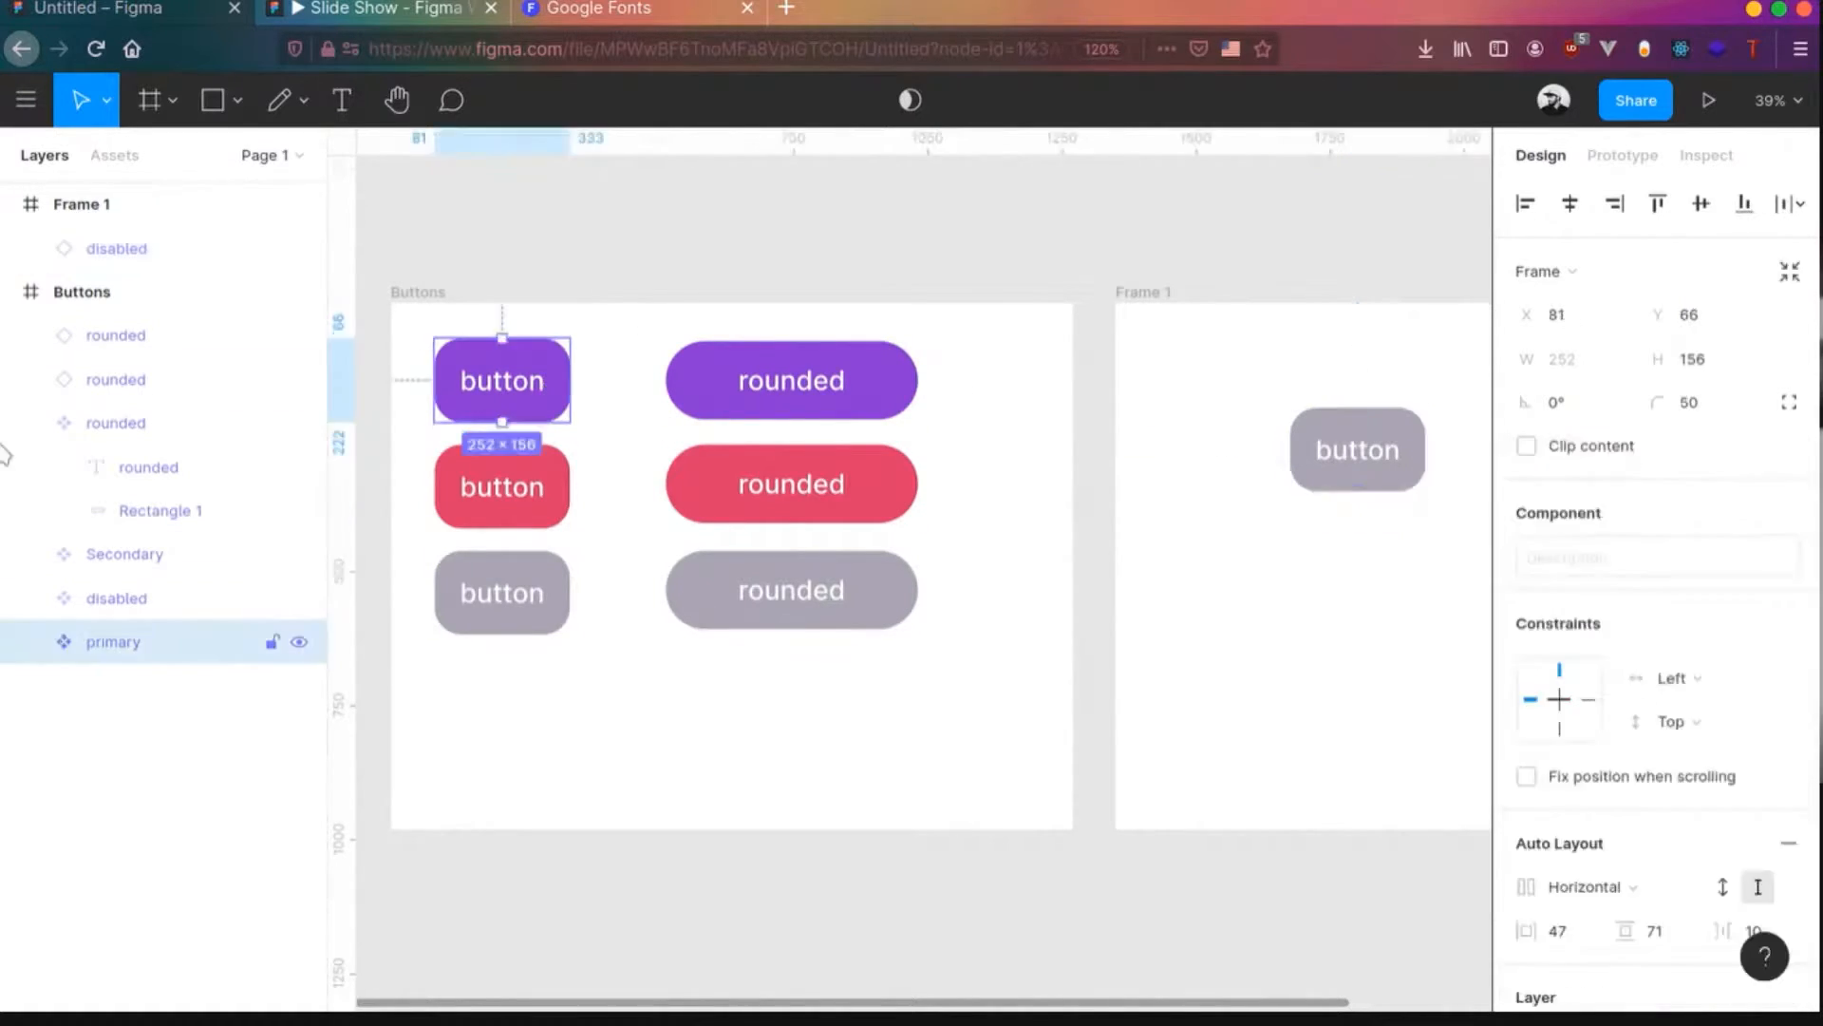
{"action": "left_click", "coordinate": [38, 423]}
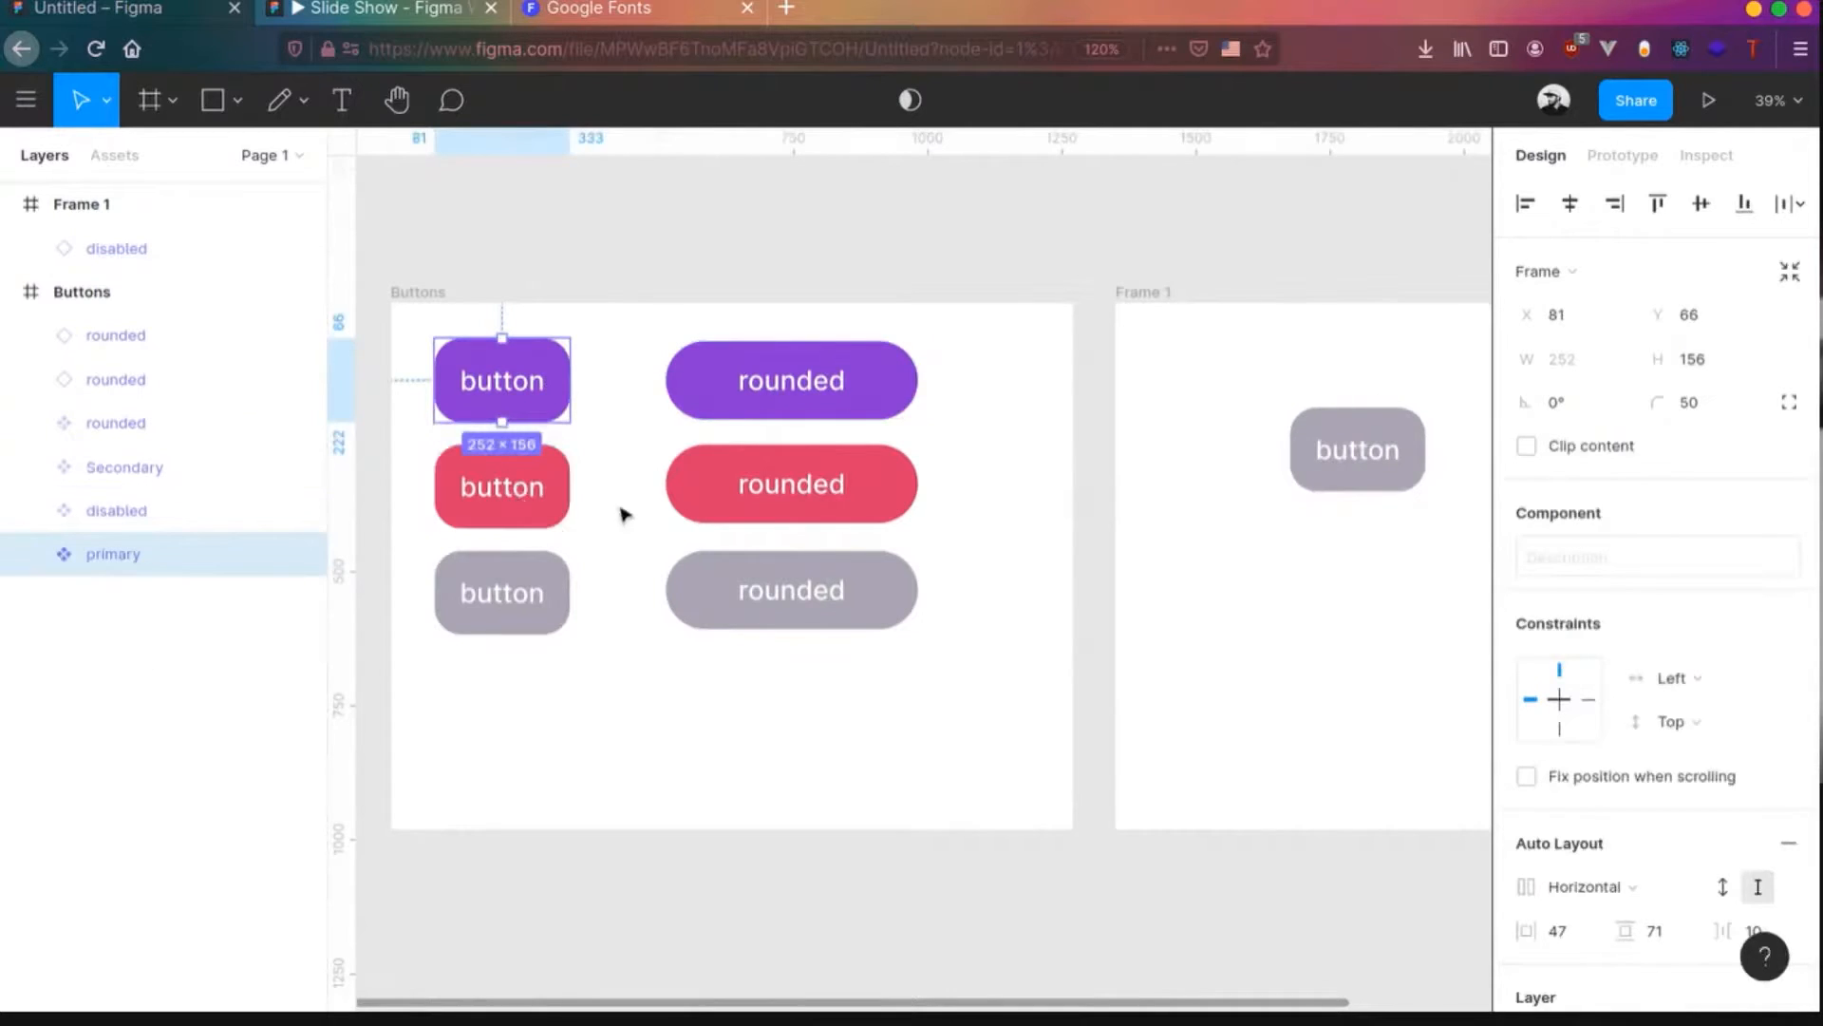
{"action": "key", "text": "ctrl+r"}
{"action": "type", "text": "but"}
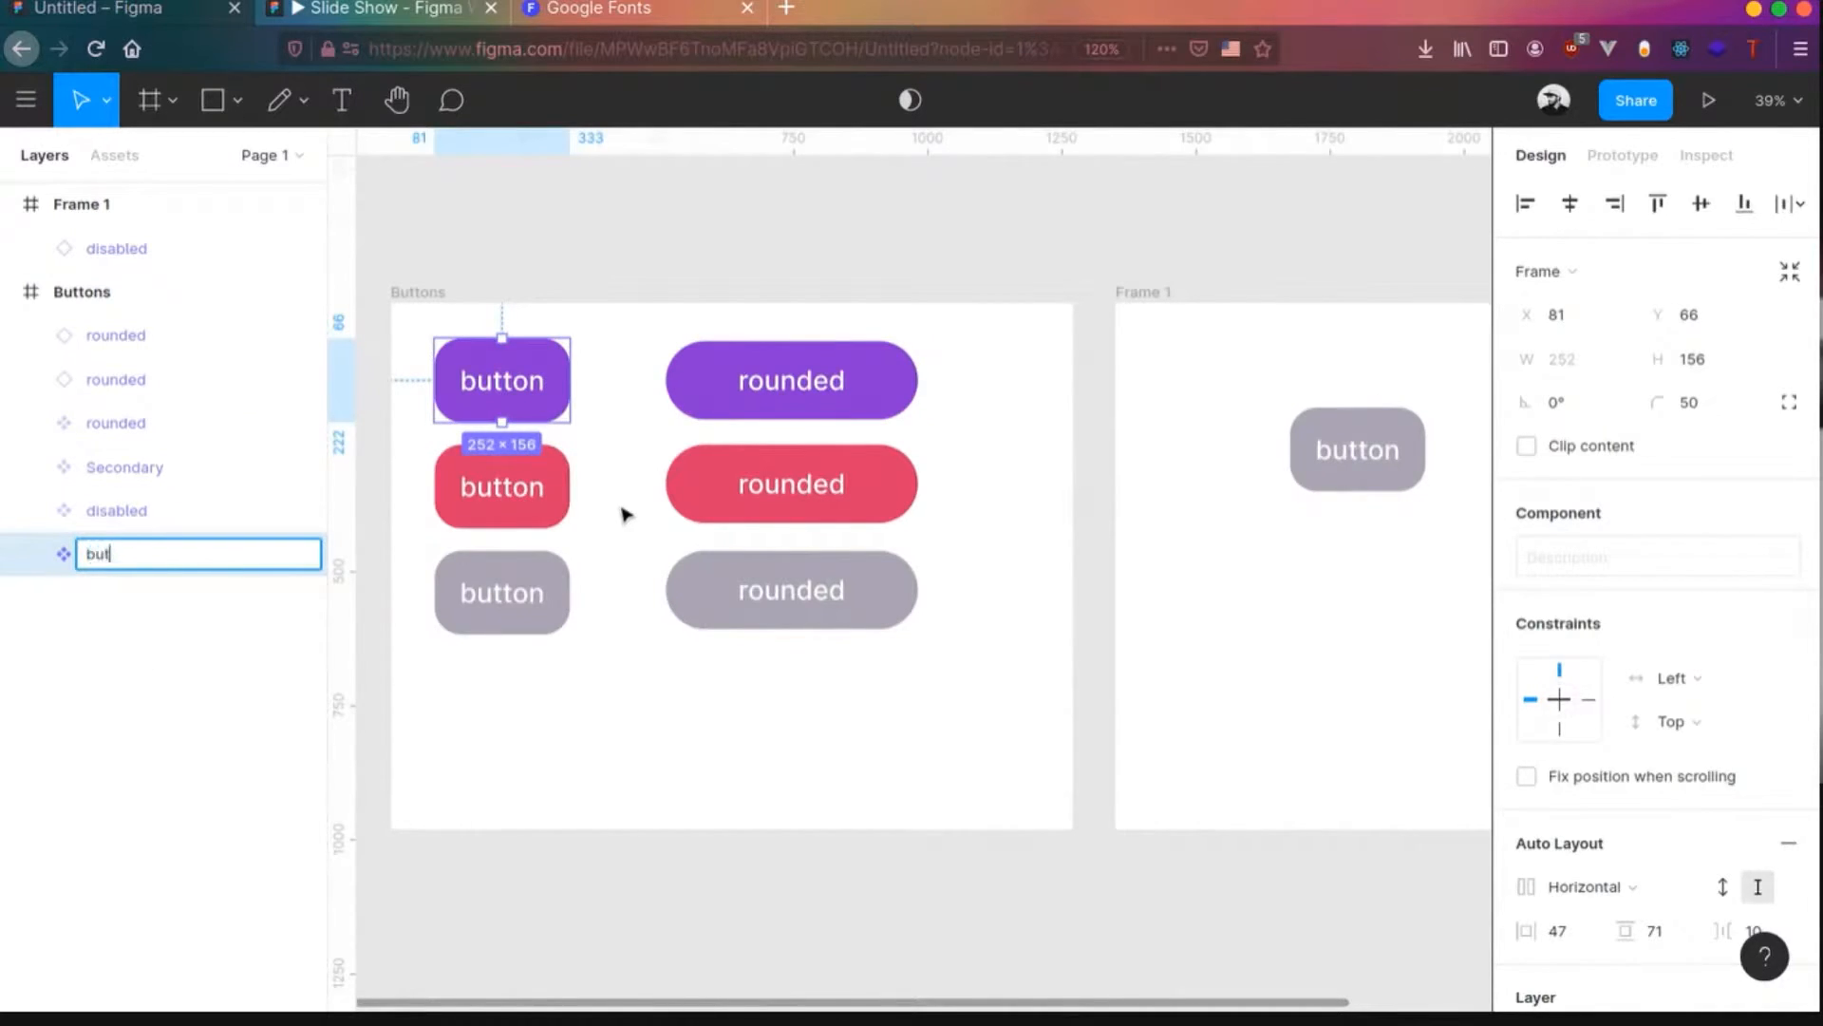
{"action": "type", "text": "ton / primary"}
{"action": "key", "text": "Return"}
- Rename the red button component as "button / secondary"
{"action": "left_click", "coordinate": [531, 513]}
{"action": "key", "text": "ctrl+r"}
{"action": "type", "text": "butto"}
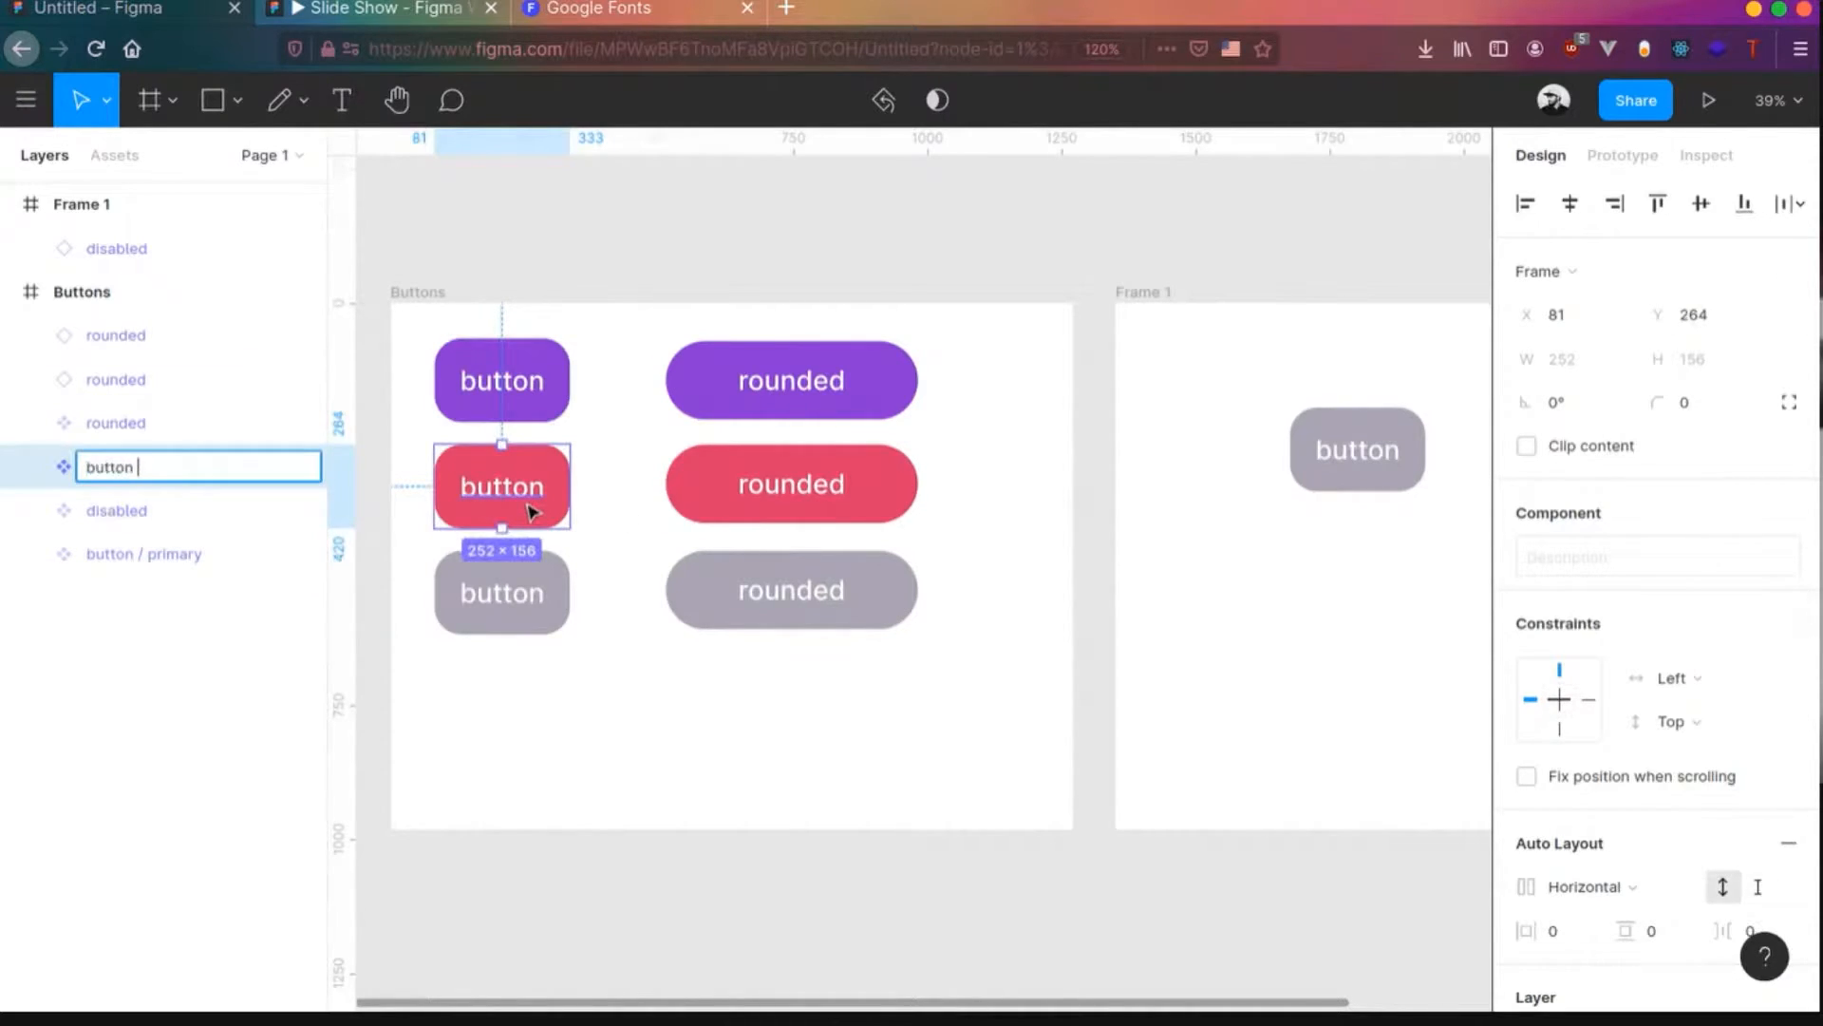
{"action": "type", "text": "n / secondar"}
{"action": "key", "text": "Return"}
- Rename the gray button component in the Buttons frame as "button / disabled"
{"action": "left_click", "coordinate": [511, 593]}
{"action": "key", "text": "ctrl+r"}
{"action": "type", "text": "burton"}
{"action": "key", "text": "BackSpace"}
{"action": "key", "text": "BackSpace"}
{"action": "key", "text": "BackSpace"}
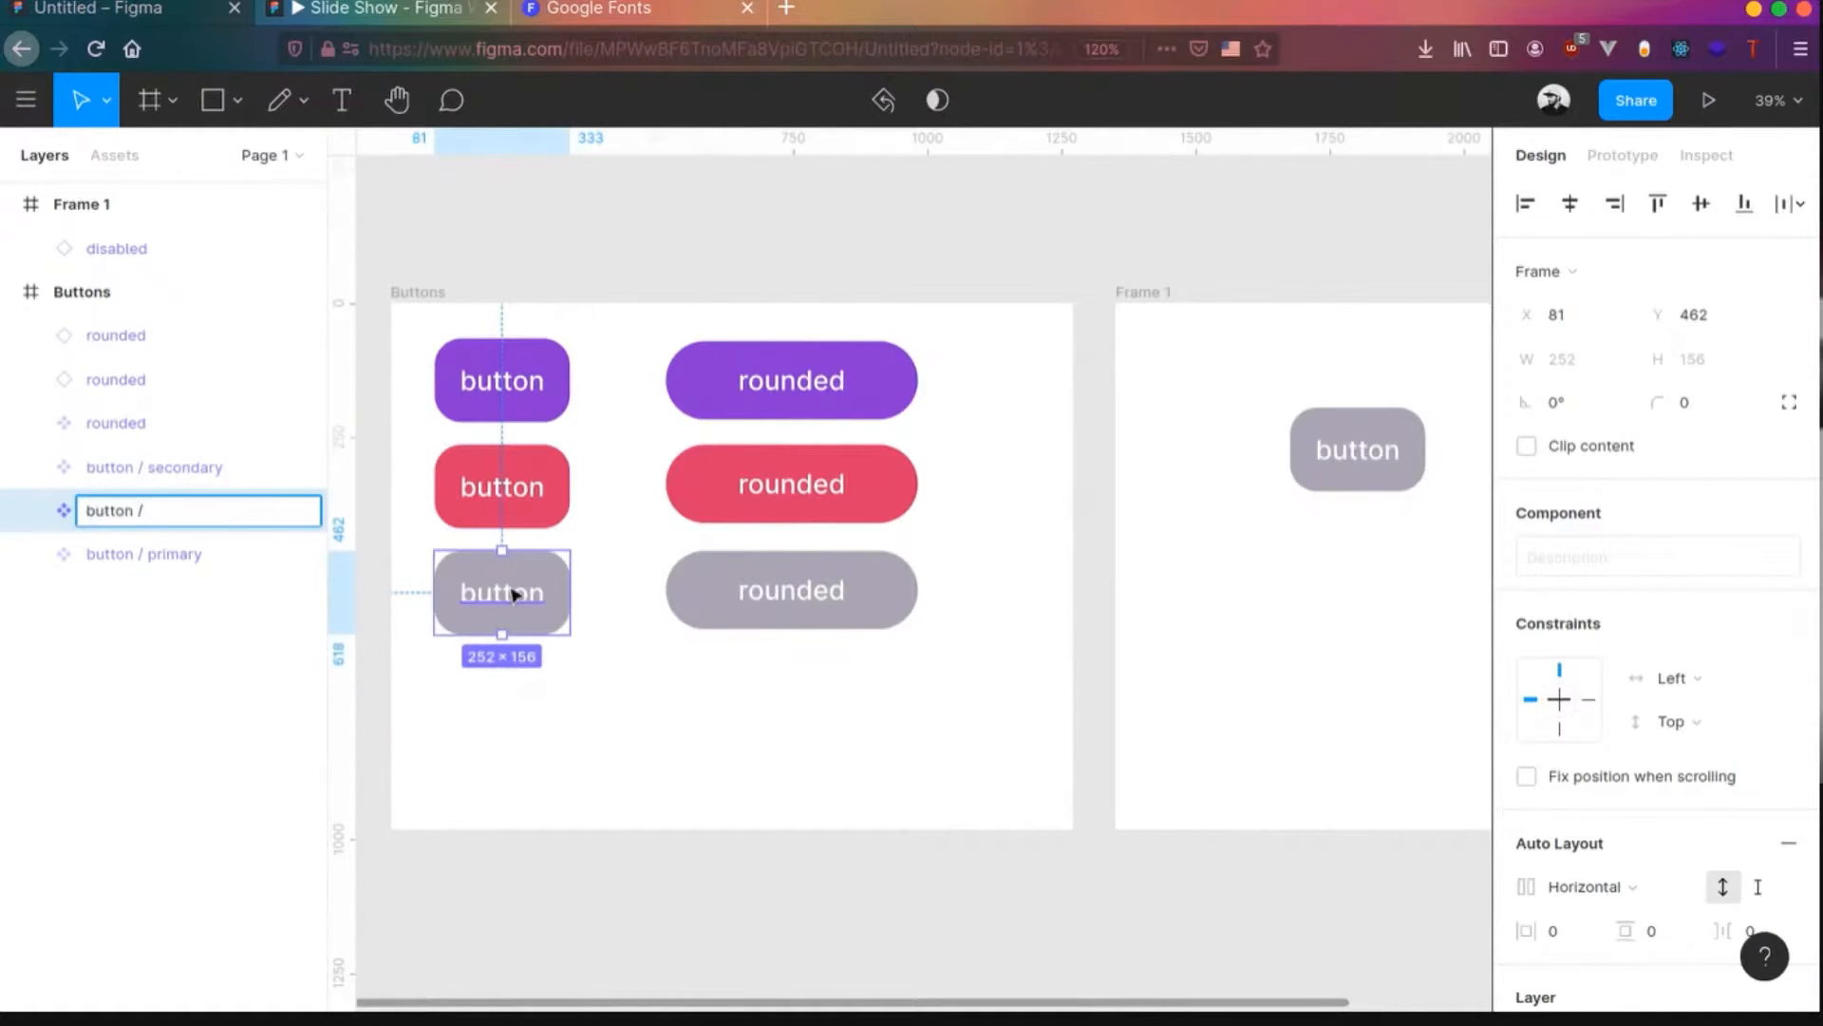
{"action": "type", "text": "ton / disabled"}
{"action": "key", "text": "Return"}
- Rename the purple rounded component as "rounded / primary"
{"action": "left_click", "coordinate": [826, 351]}
{"action": "key", "text": "ctrl+r"}
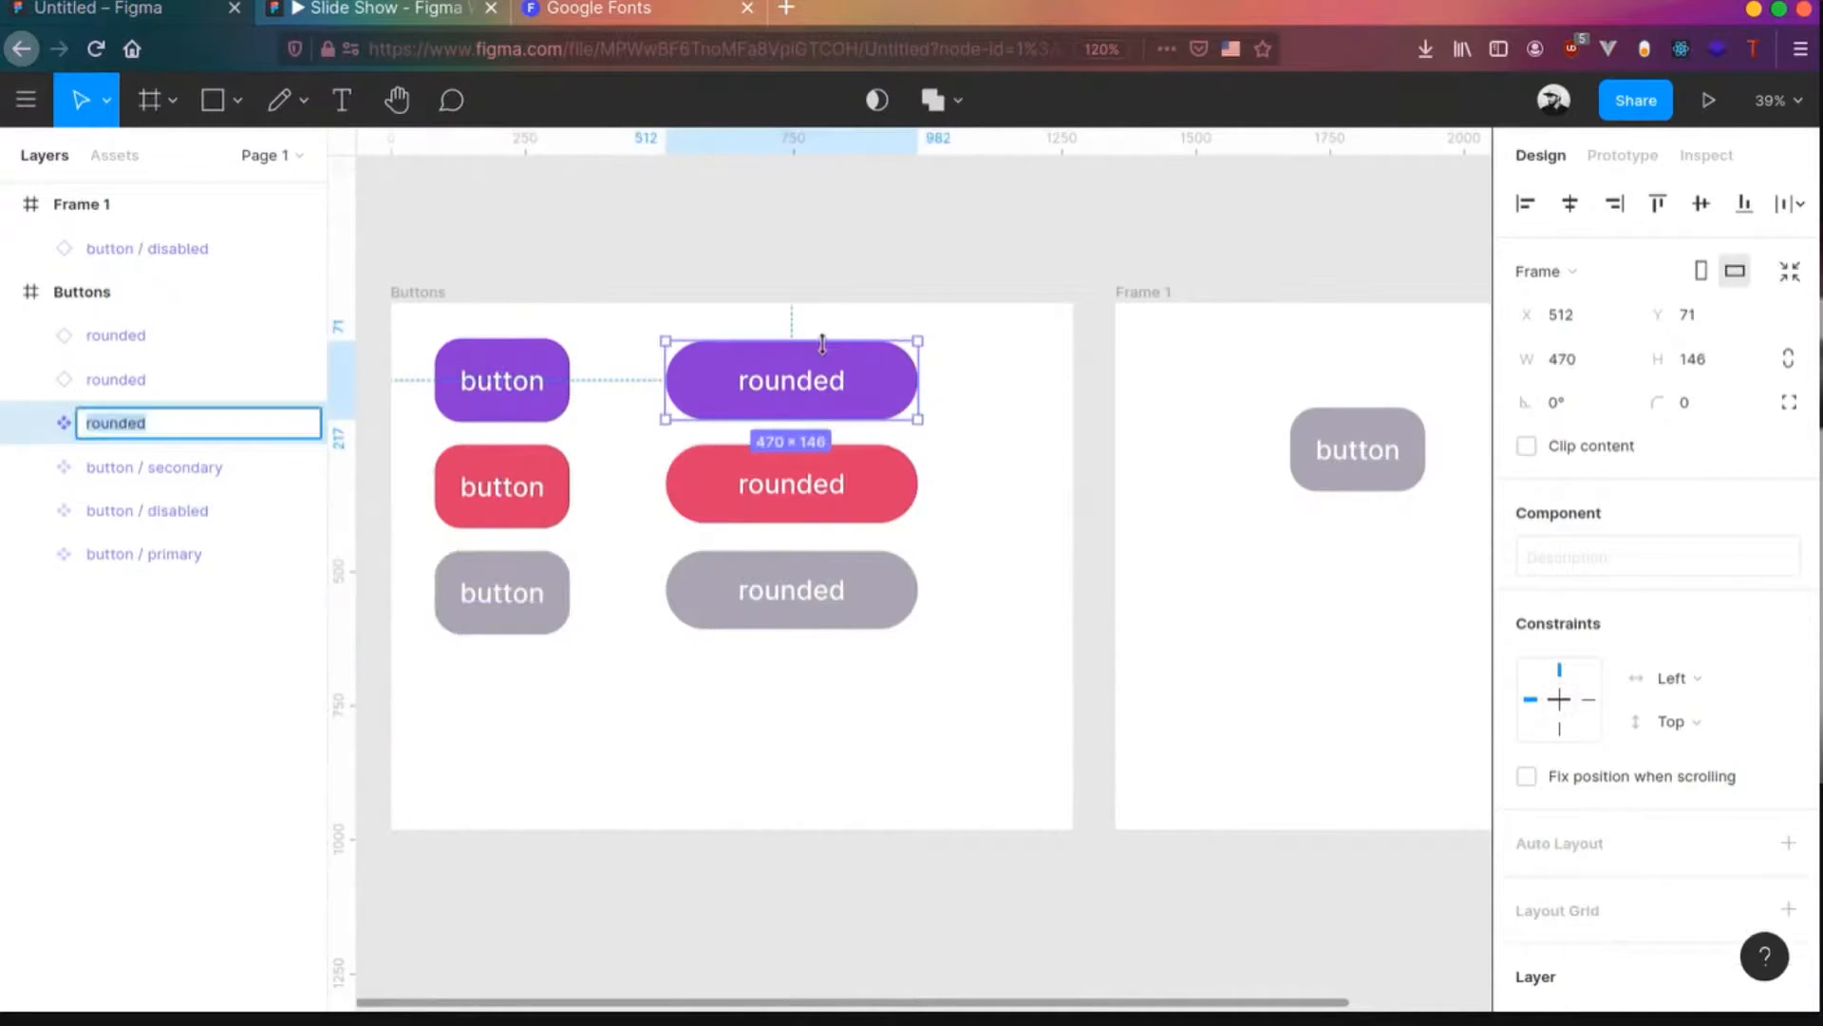
{"action": "key", "text": "Right"}
{"action": "type", "text": "/ primary"}
{"action": "key", "text": "Return"}
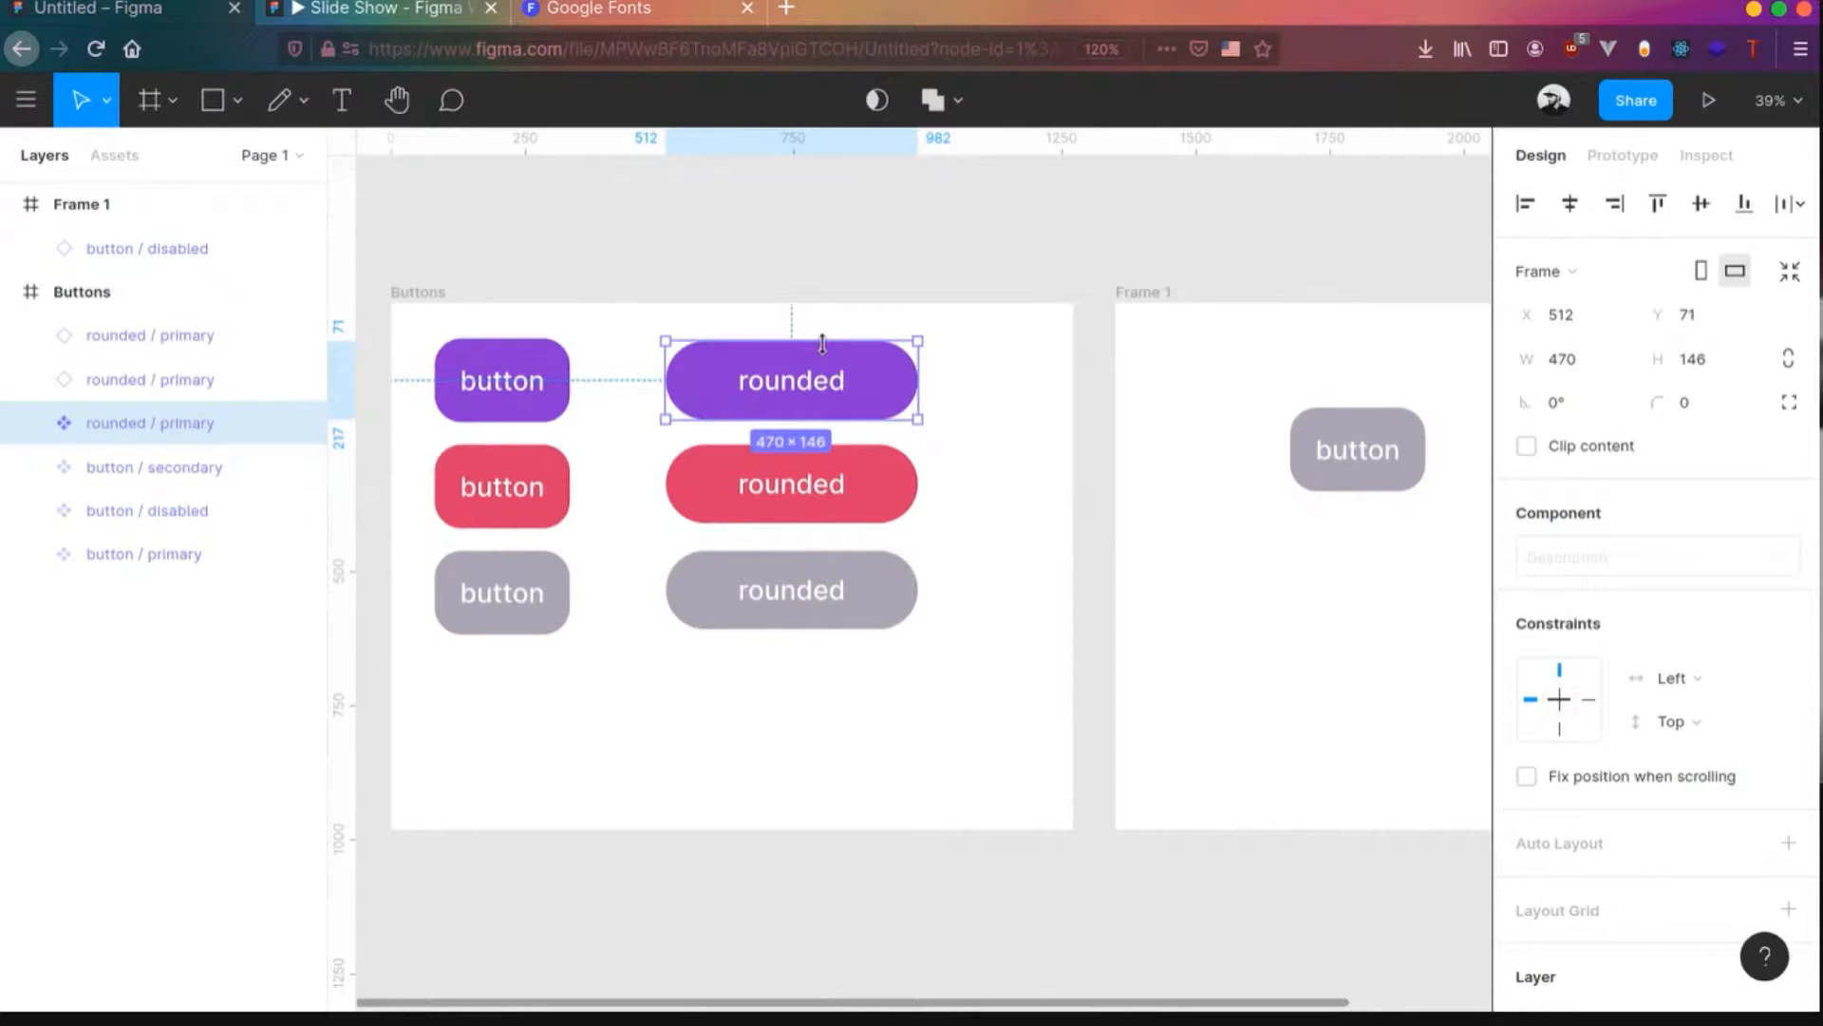
- Rename the red rounded instance as "rounded / scondary"
{"action": "left_click", "coordinate": [859, 465]}
{"action": "key", "text": "ctrl+r"}
{"action": "type", "text": "ro"}
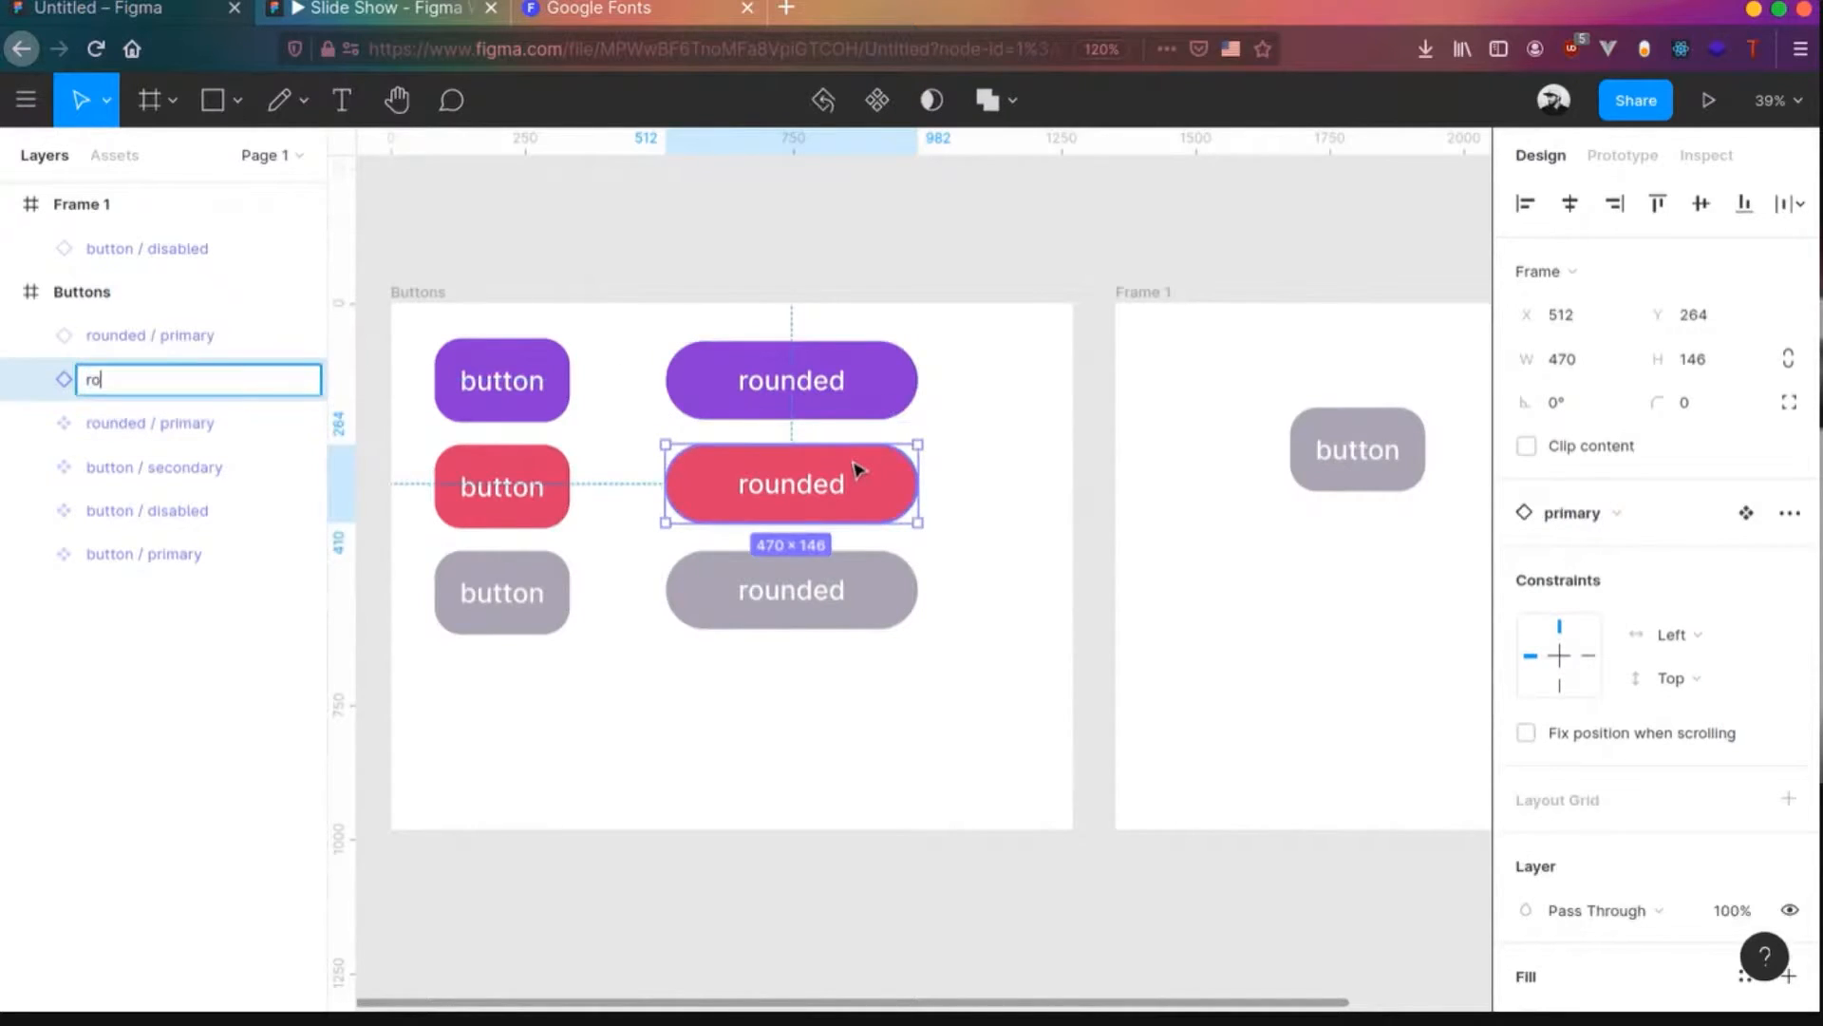
{"action": "type", "text": "unded / scondary"}
{"action": "key", "text": "Return"}
- Rename the gray rounded instance as "rounded / disabled" and clear the selection
{"action": "left_click", "coordinate": [826, 594]}
{"action": "key", "text": "ctrl+r"}
{"action": "type", "text": "rounded / disabled"}
{"action": "key", "text": "Return"}
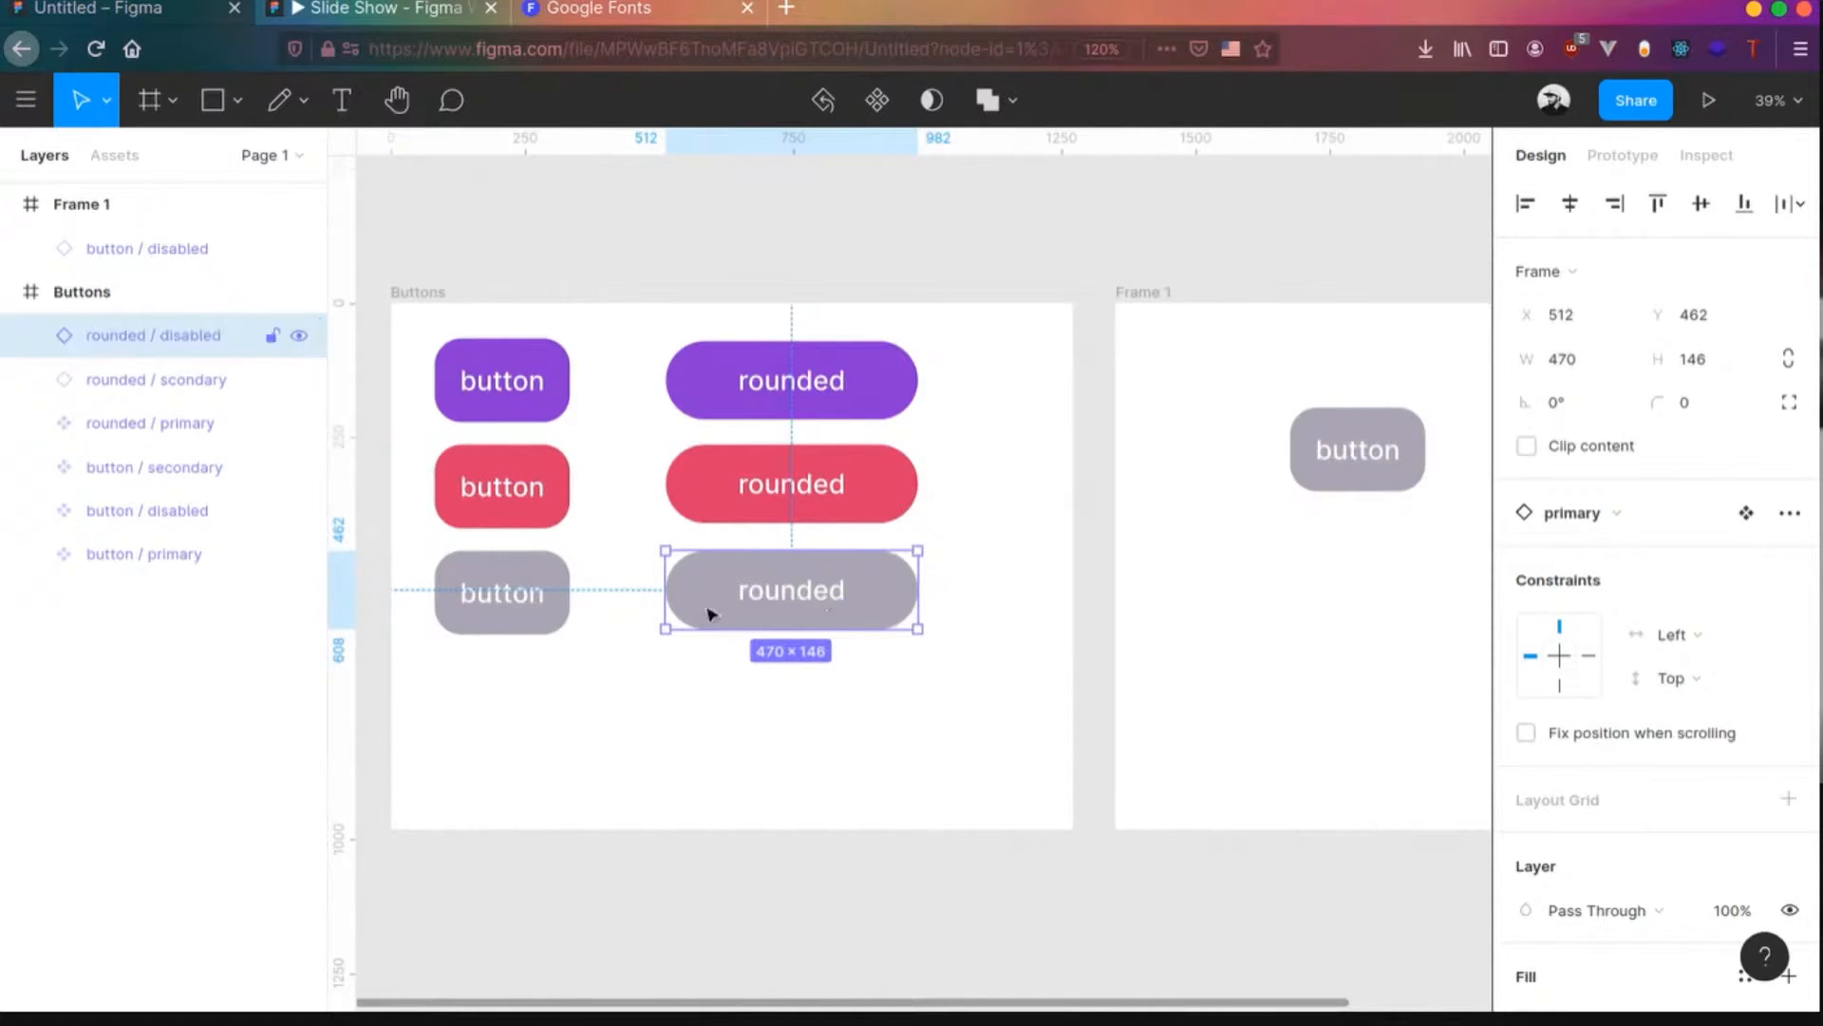
{"action": "left_click", "coordinate": [601, 362]}
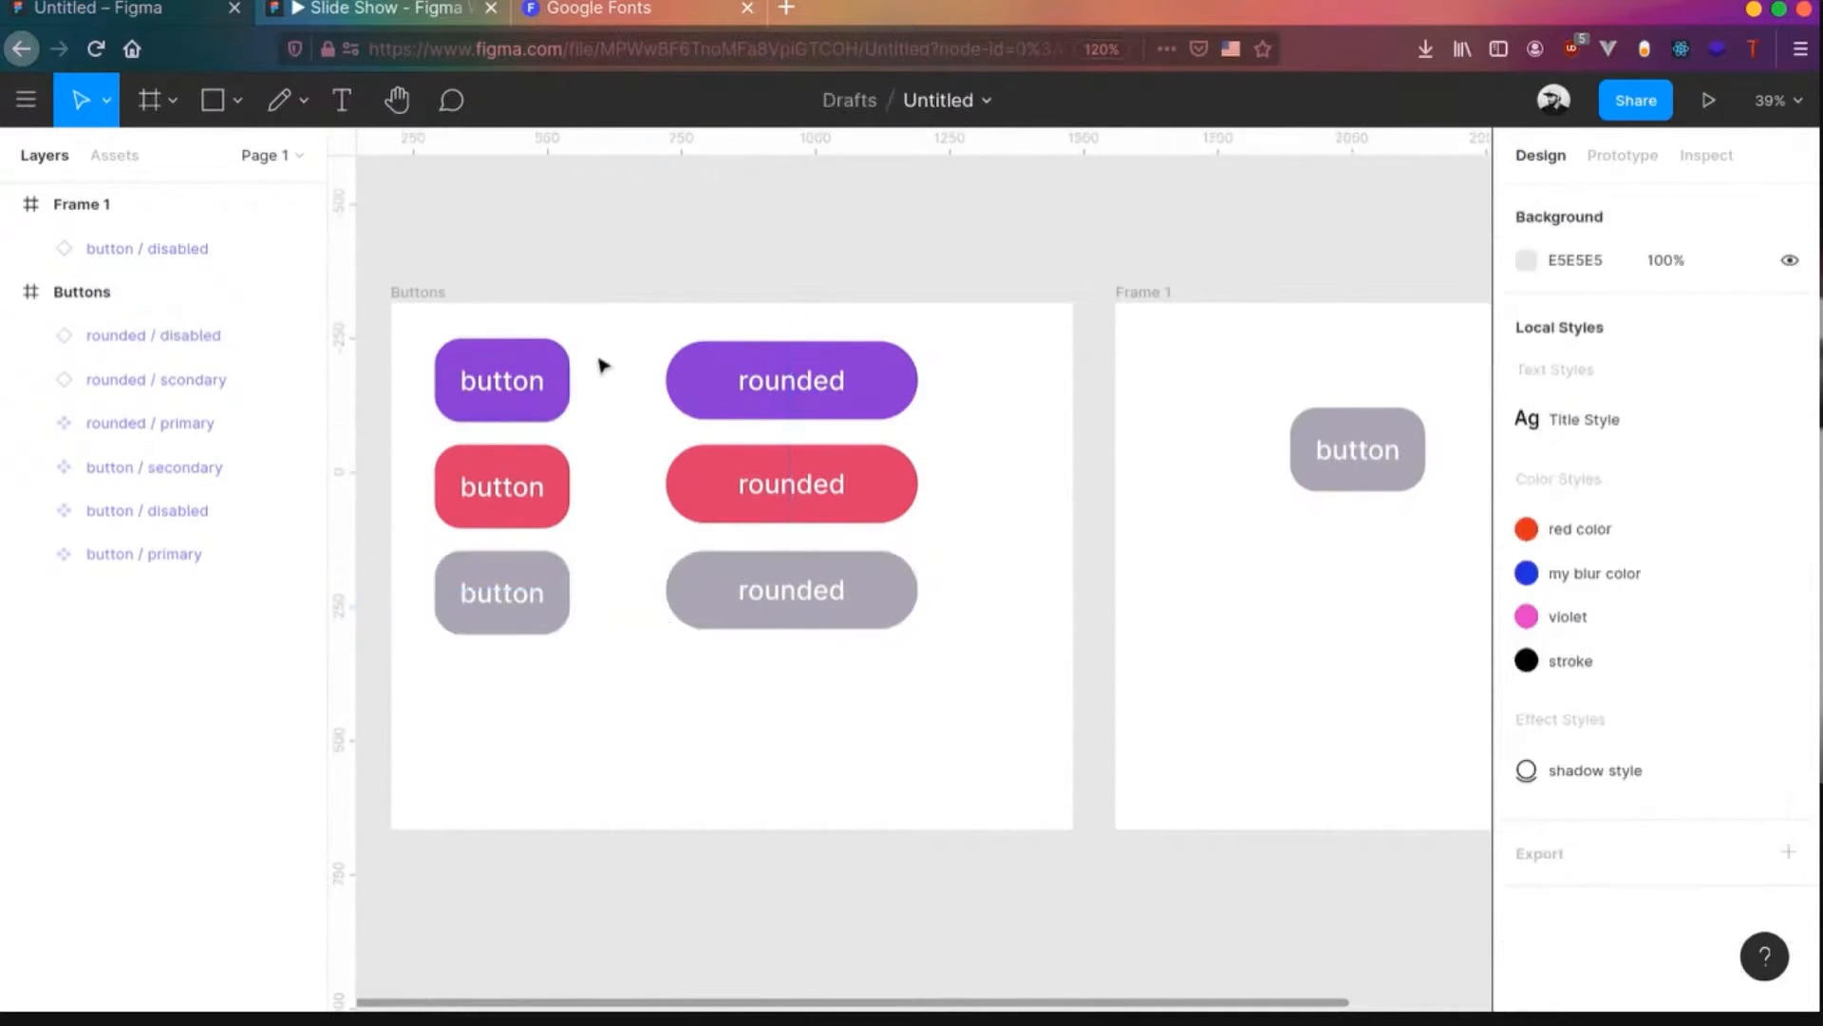
{"action": "left_click", "coordinate": [560, 400]}
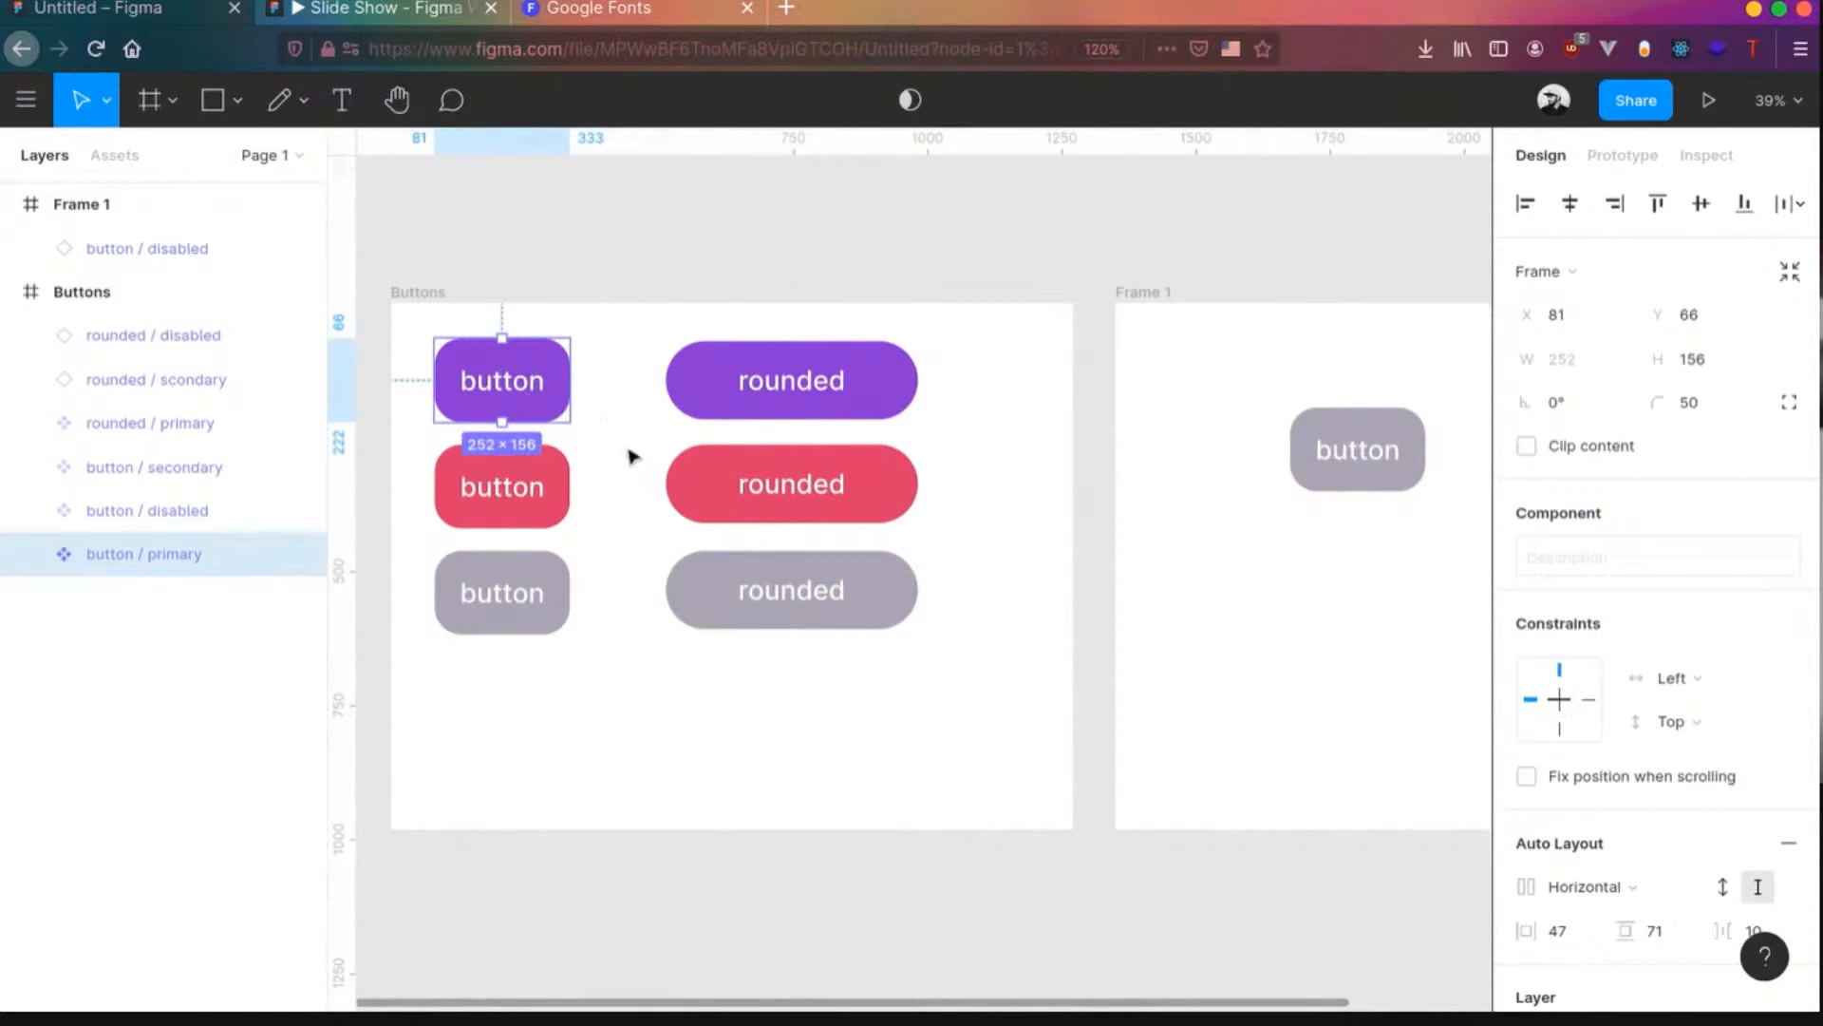
{"action": "left_click", "coordinate": [560, 472]}
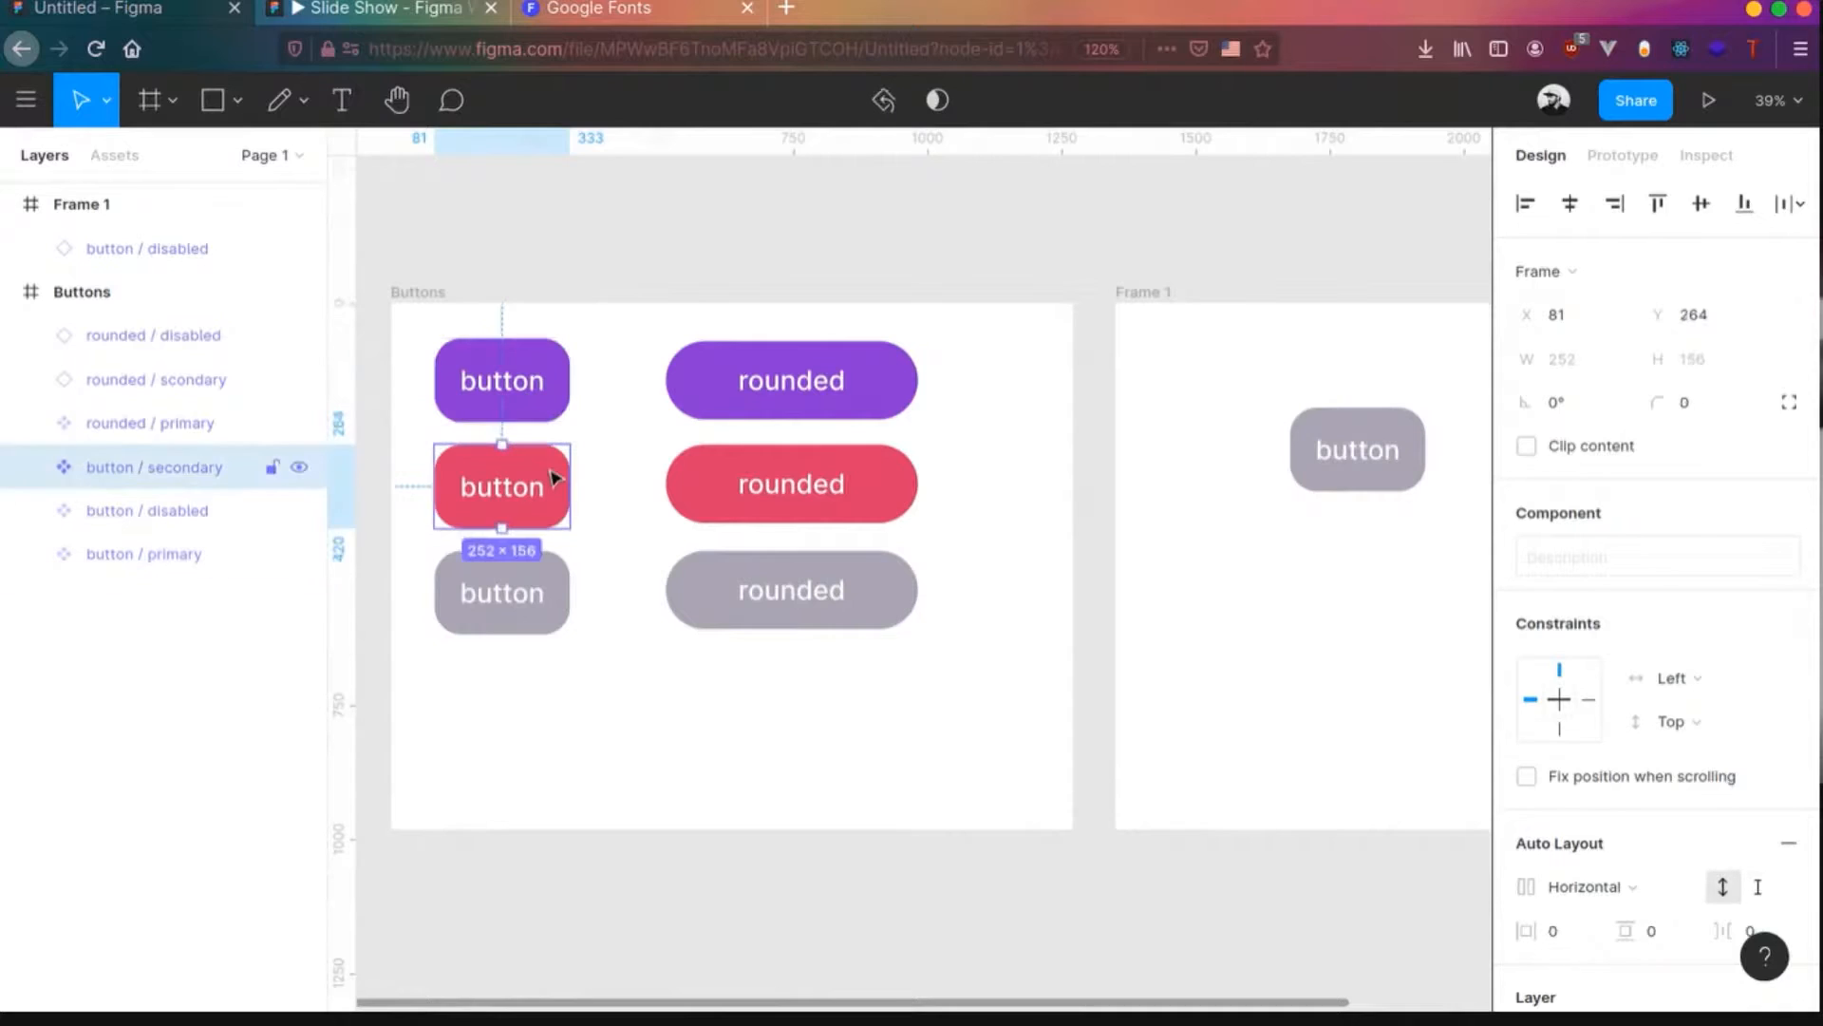
{"action": "left_click", "coordinate": [532, 389]}
{"action": "left_click", "coordinate": [532, 494]}
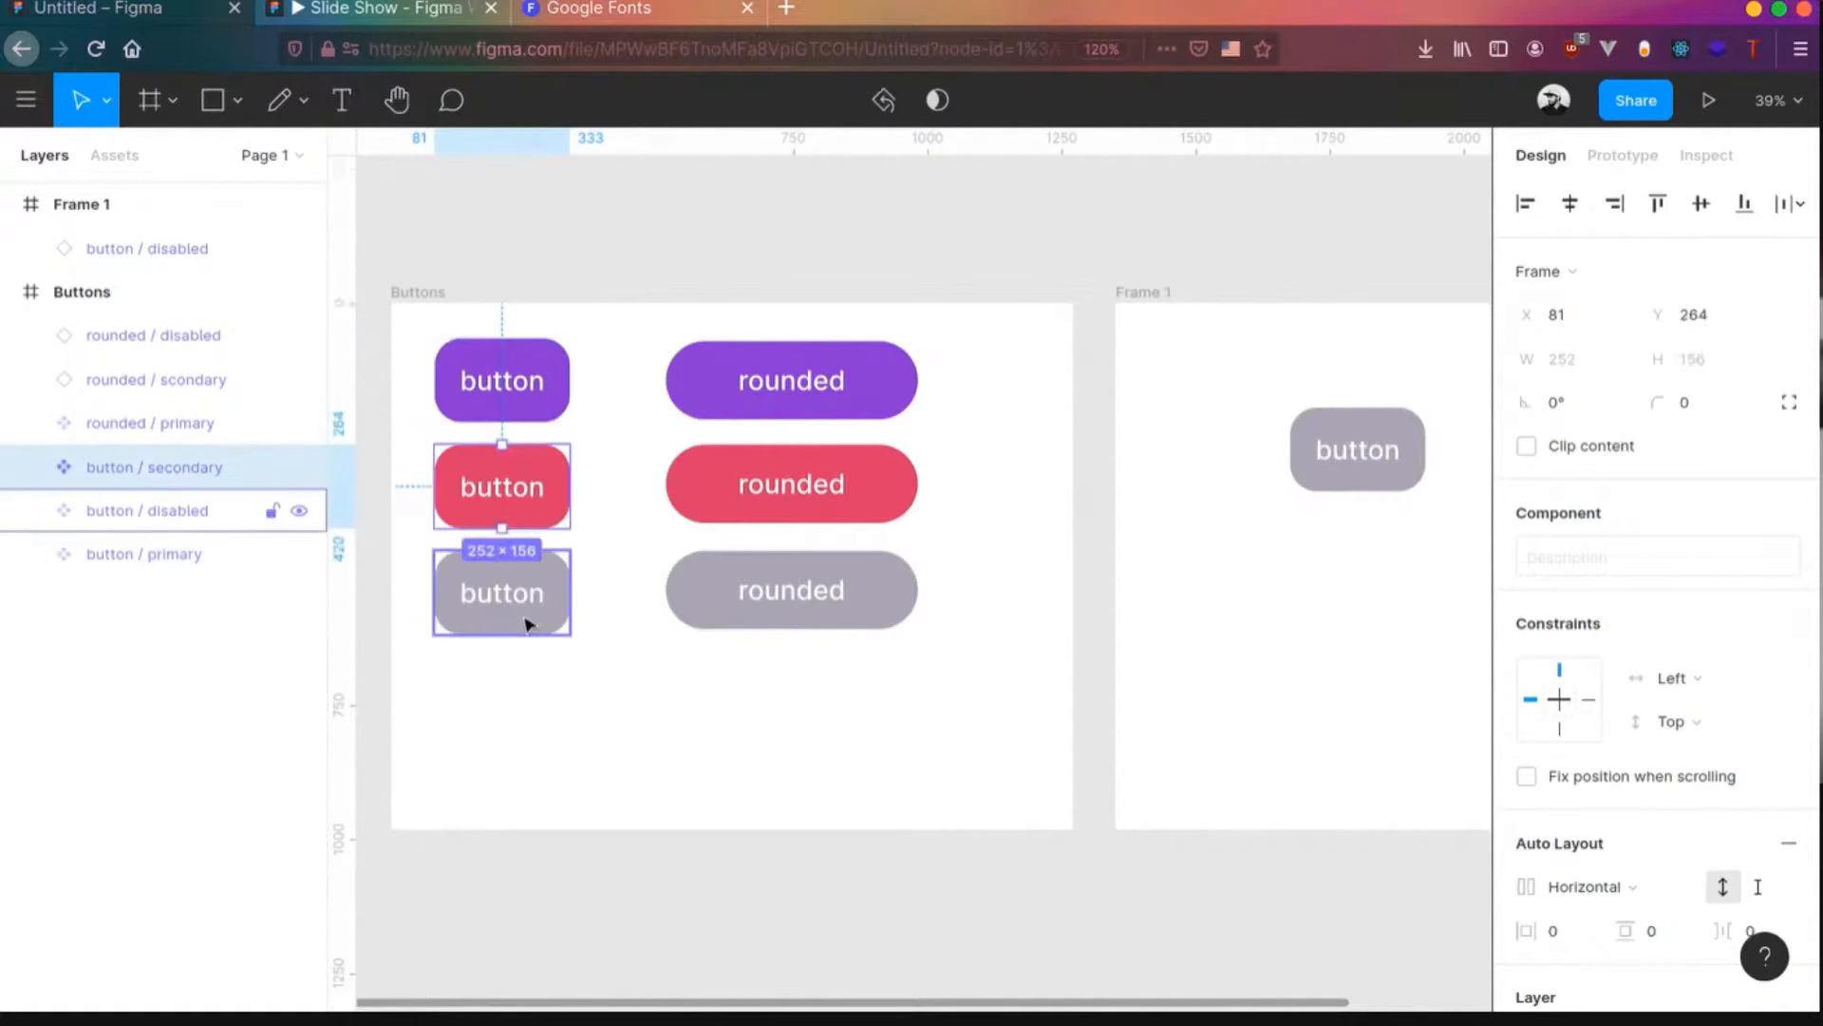
{"action": "left_click", "coordinate": [529, 616]}
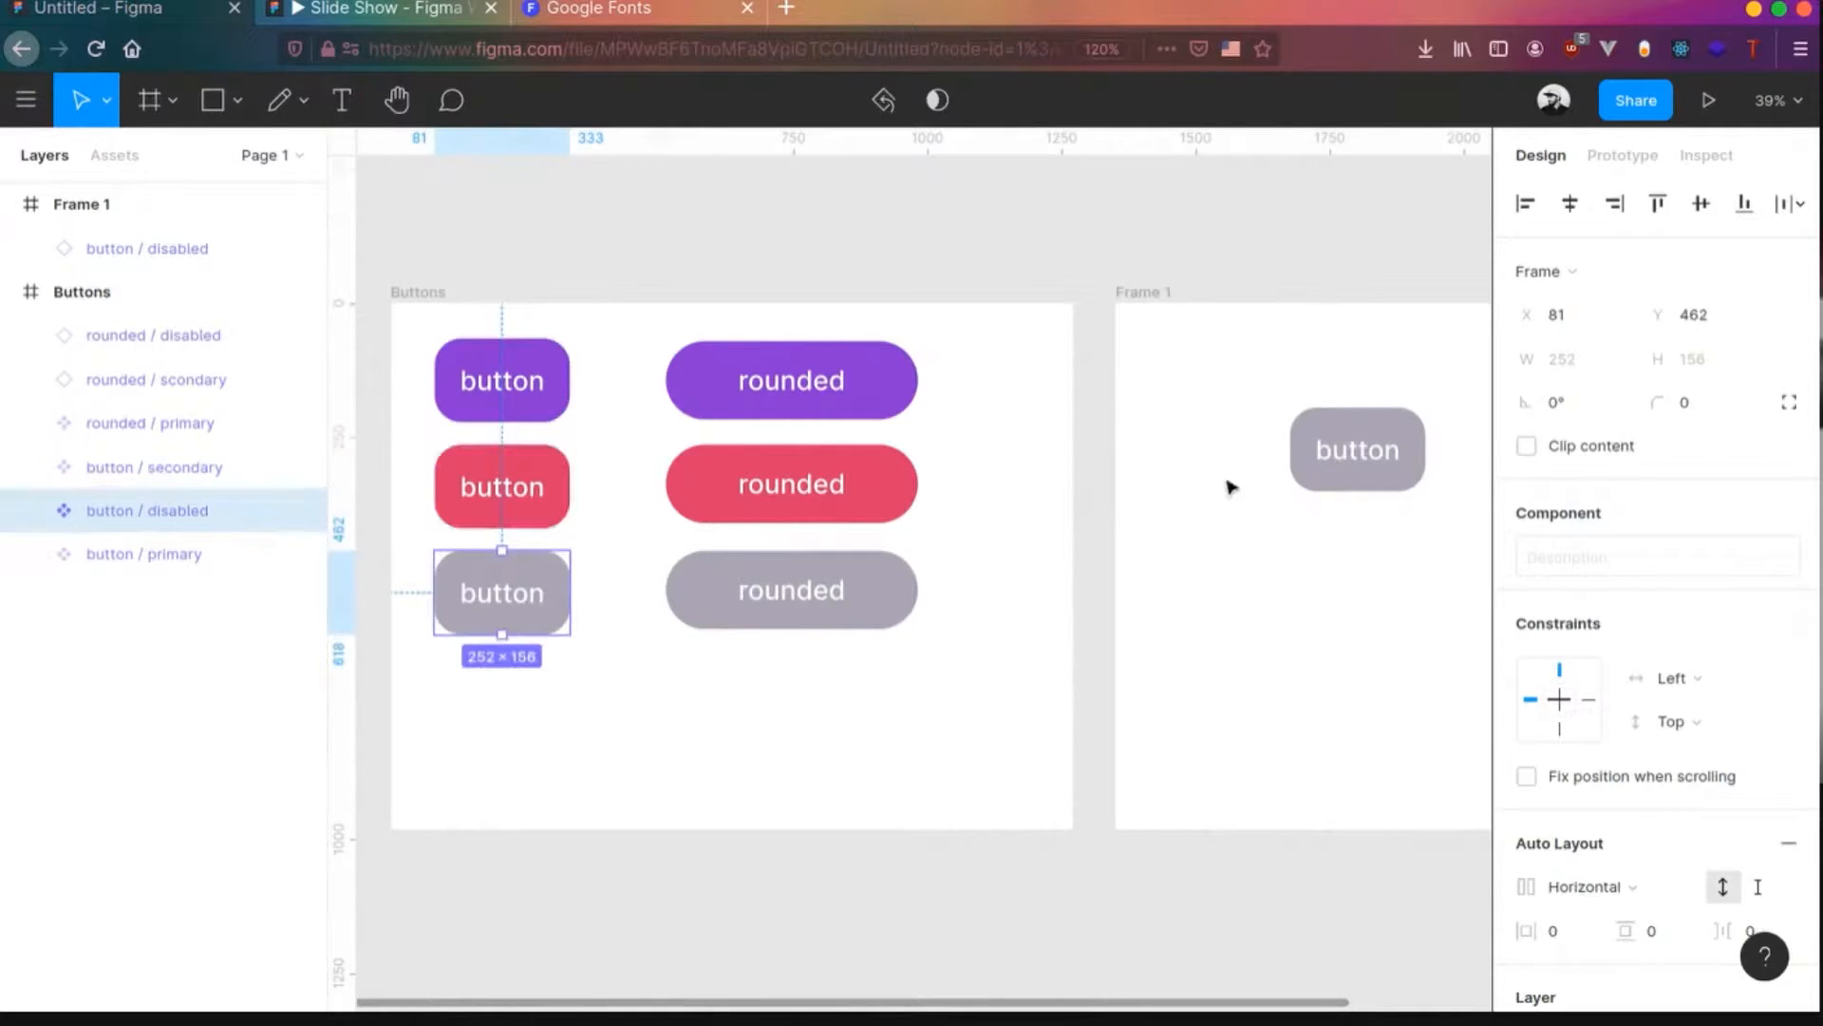
- Swap the gray button instance in Frame 1 for the secondary component from the button group
{"action": "left_click", "coordinate": [1344, 469]}
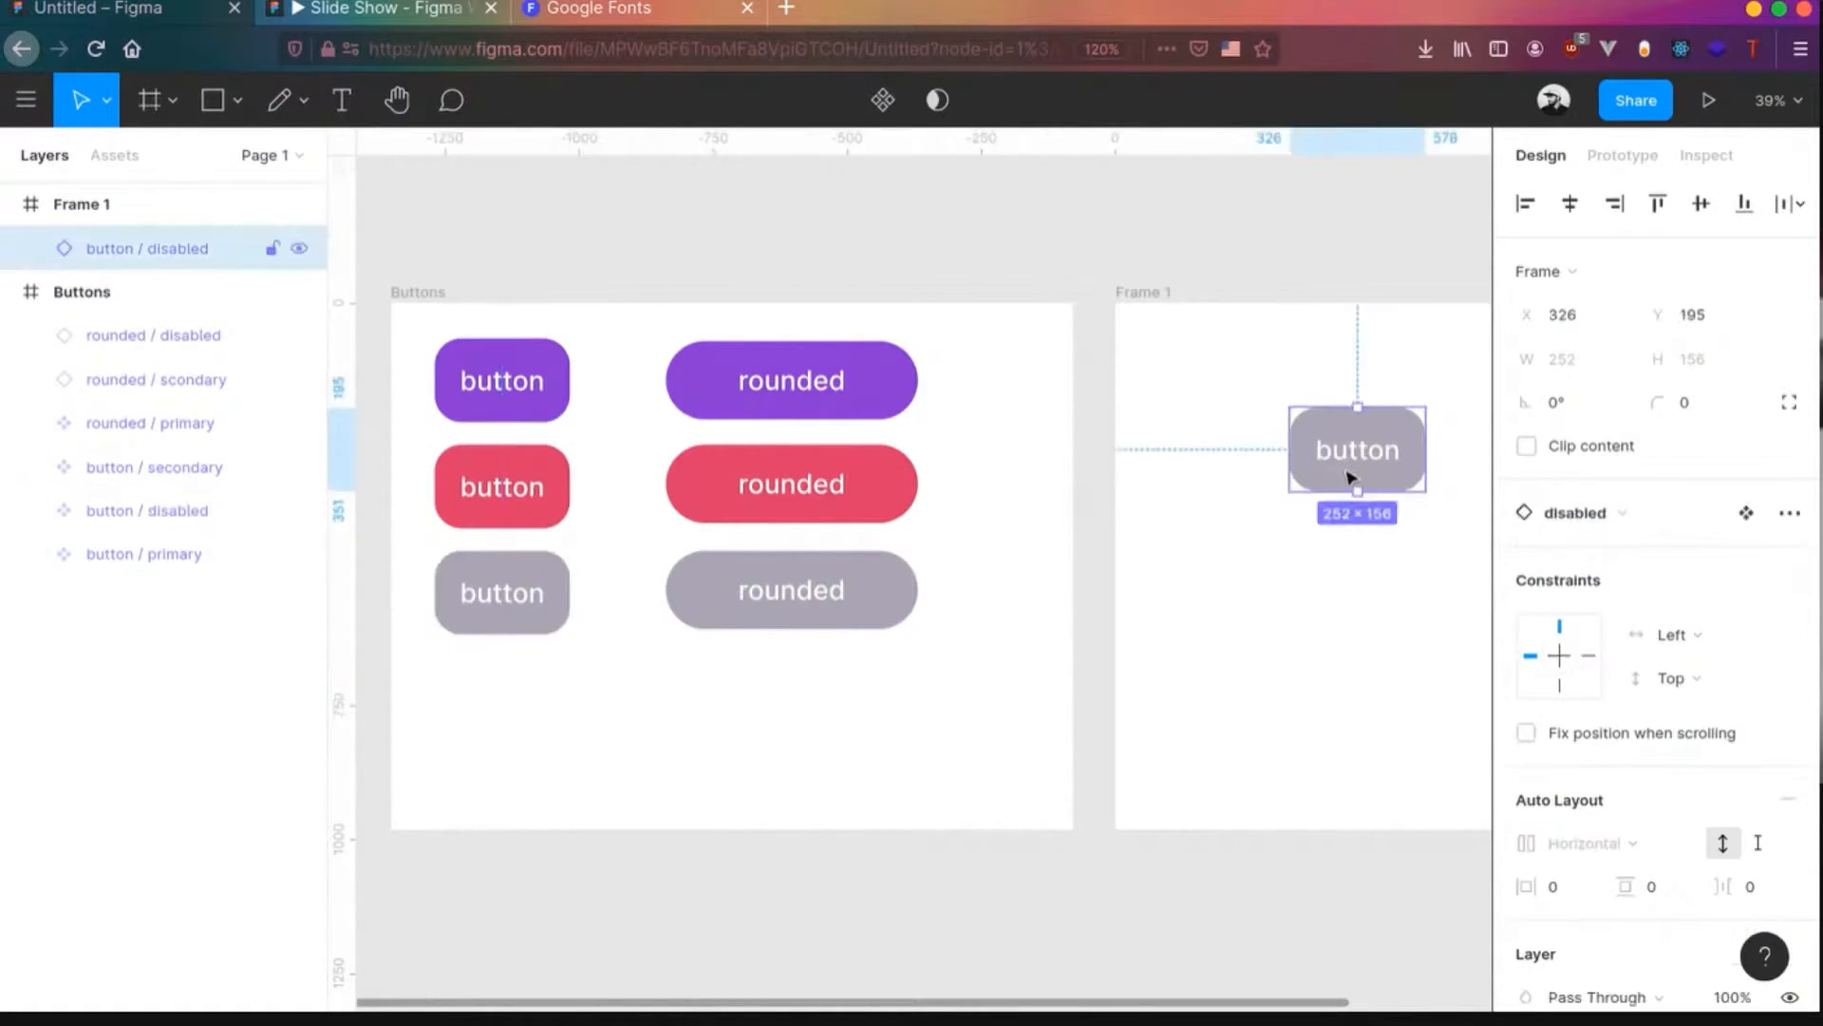
{"action": "left_click", "coordinate": [1623, 518]}
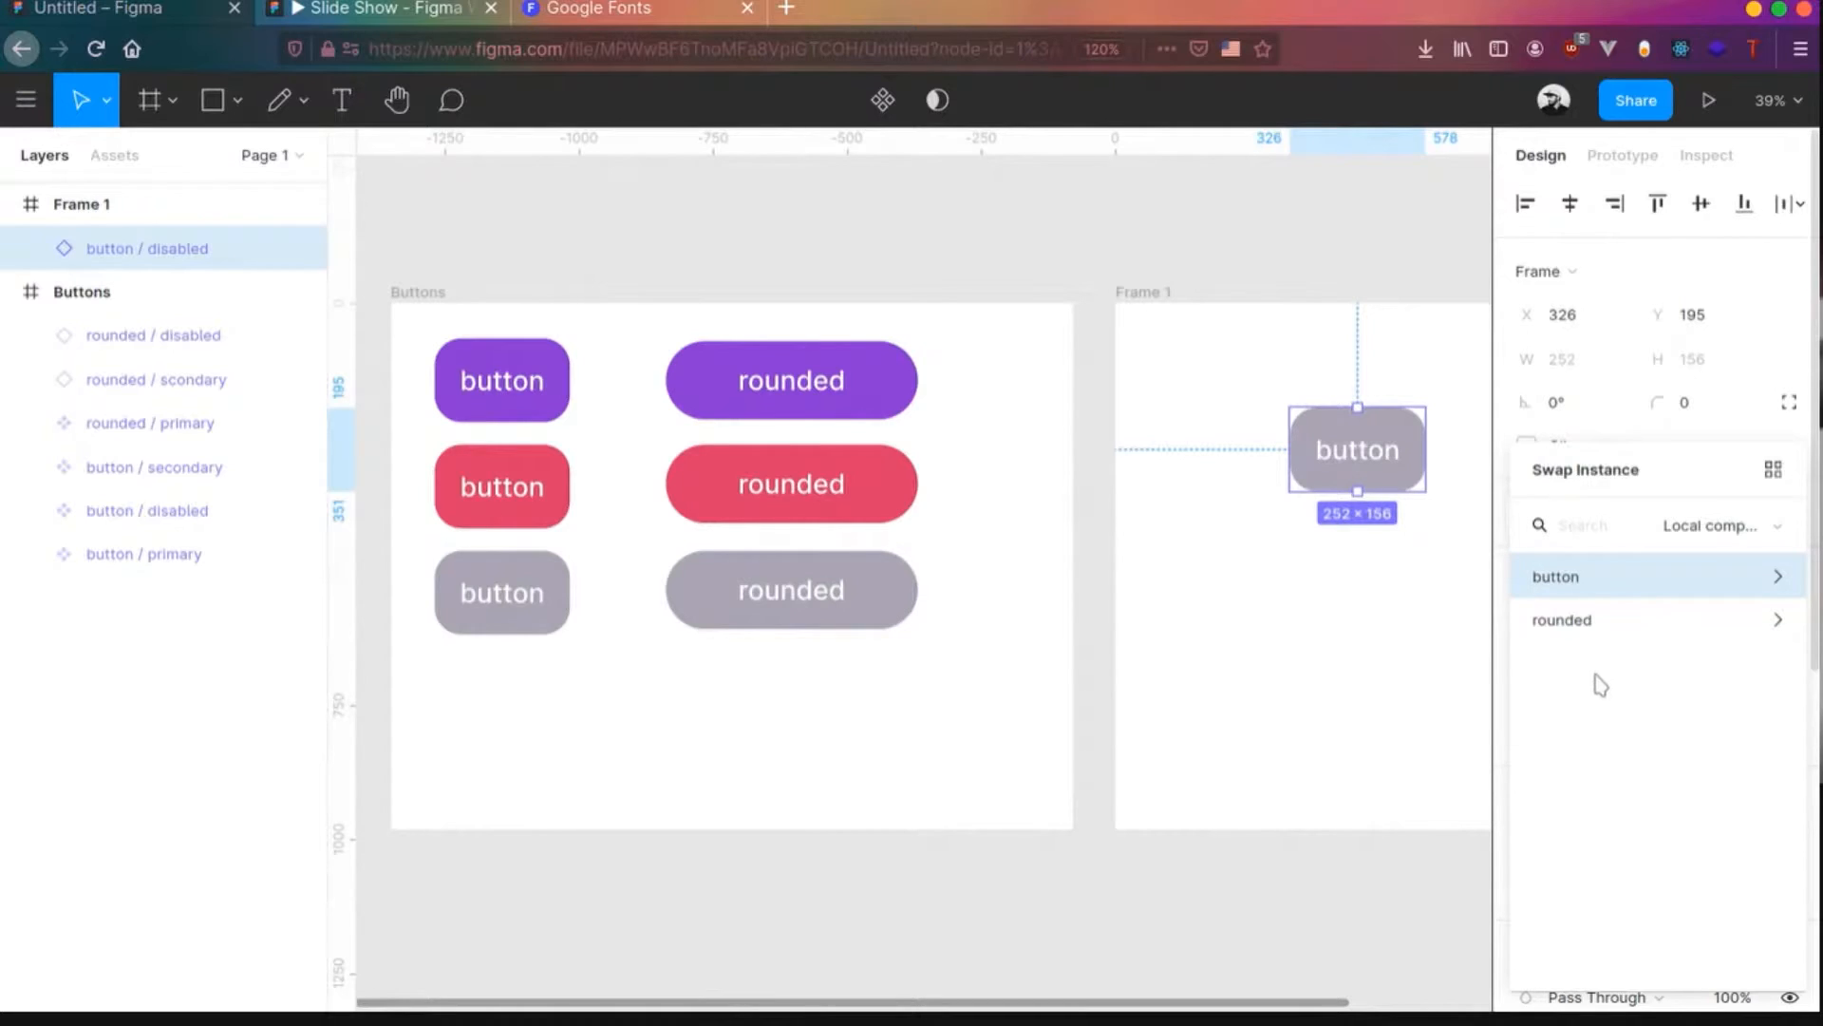
{"action": "left_click", "coordinate": [1628, 577]}
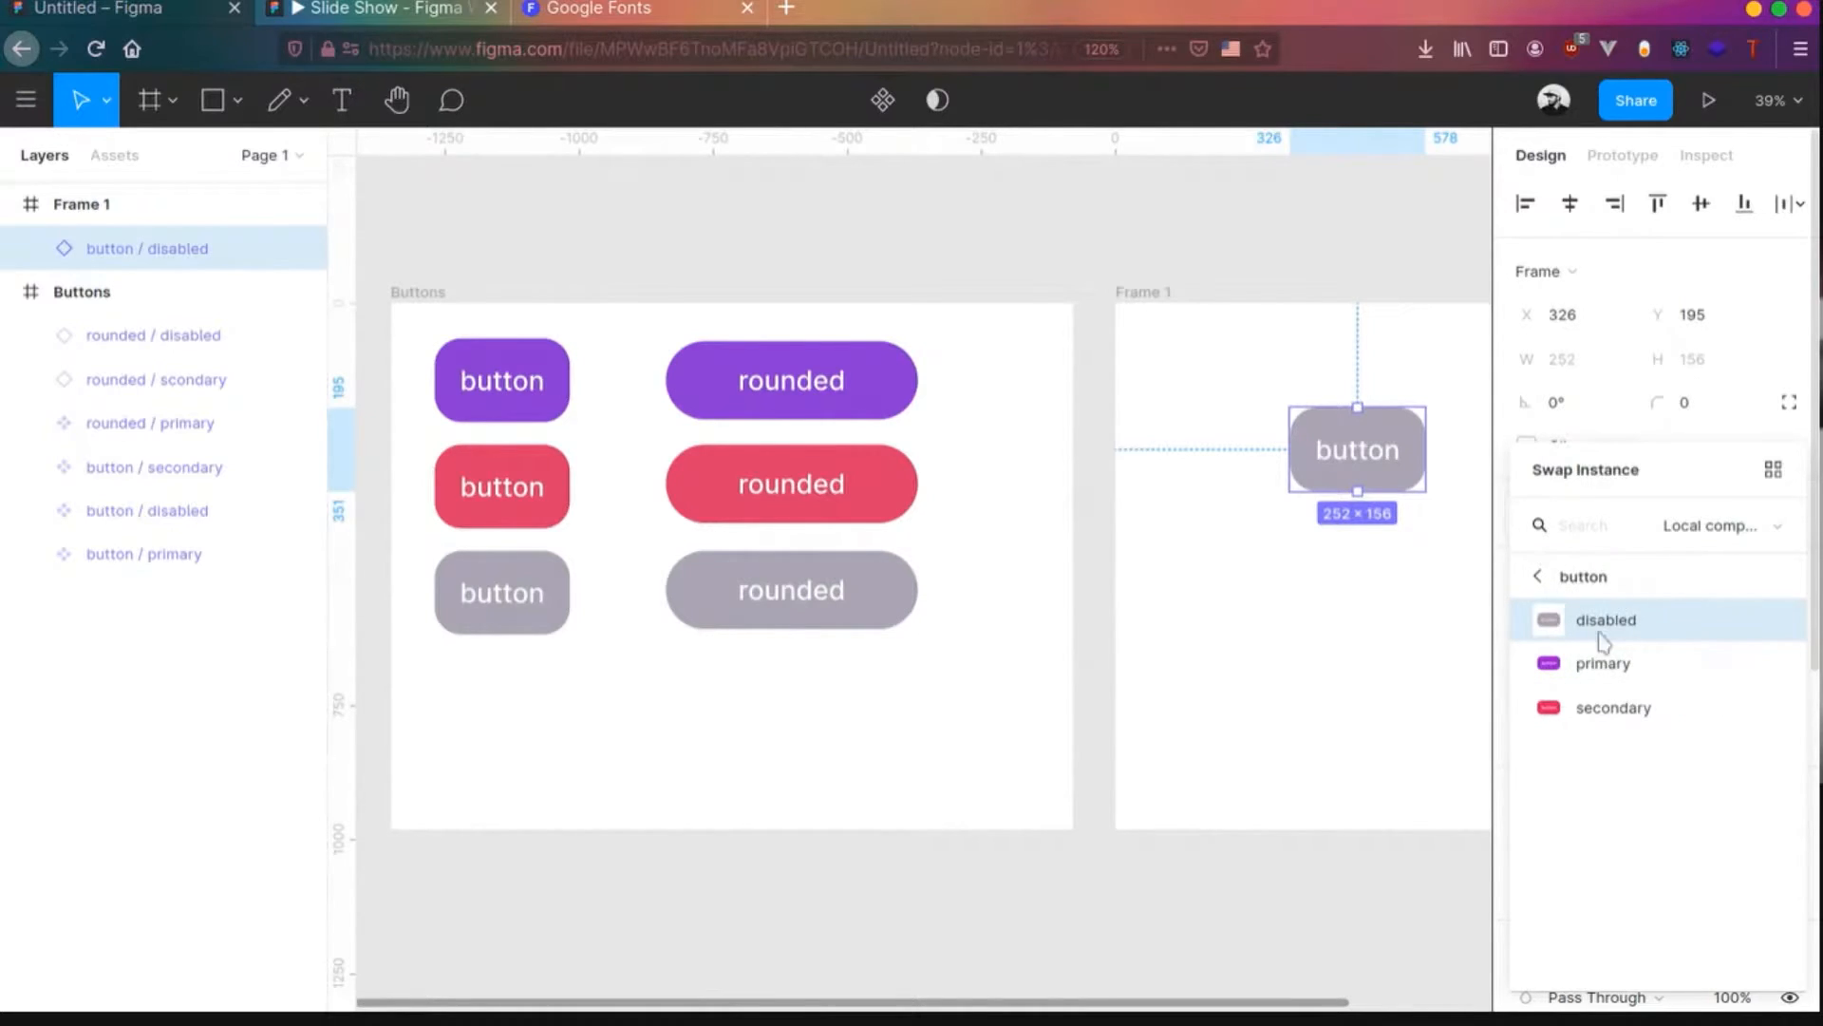
{"action": "left_click", "coordinate": [1609, 704]}
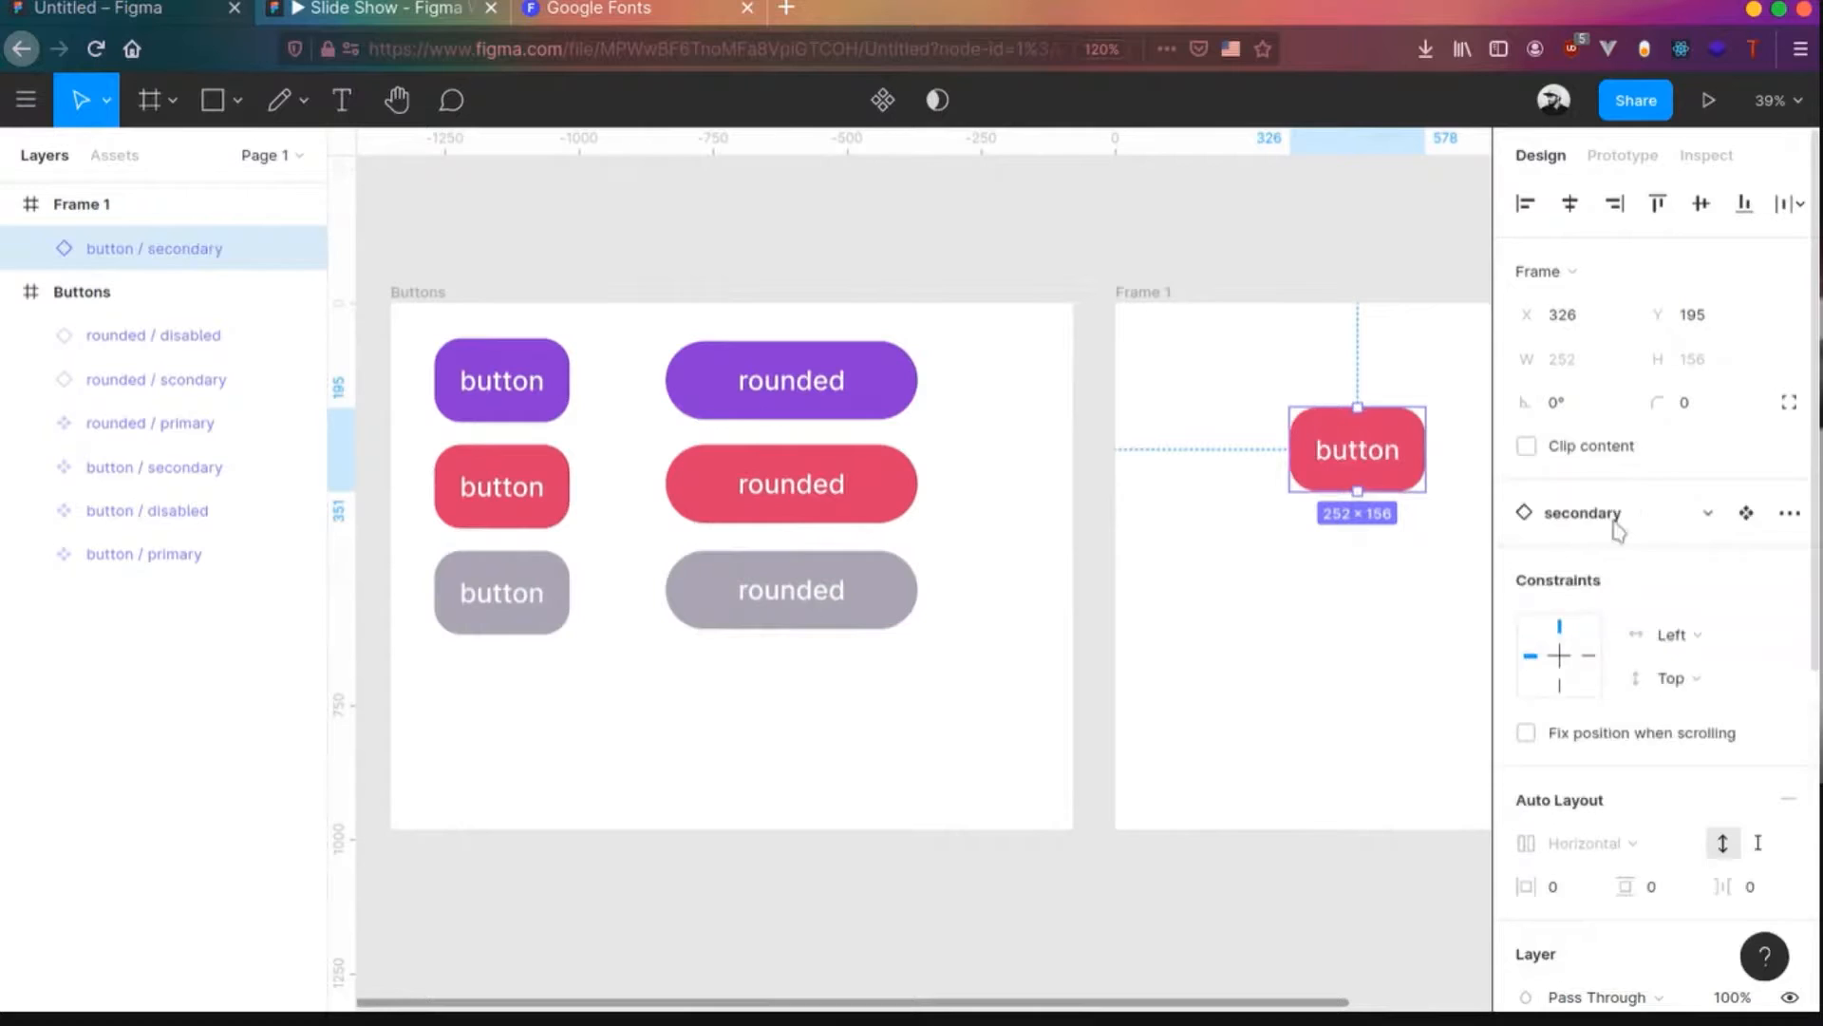
- Swap the instance in Frame 1 for the primary component from the rounded group and deselect it
{"action": "left_click", "coordinate": [1619, 531]}
{"action": "left_click", "coordinate": [1568, 622]}
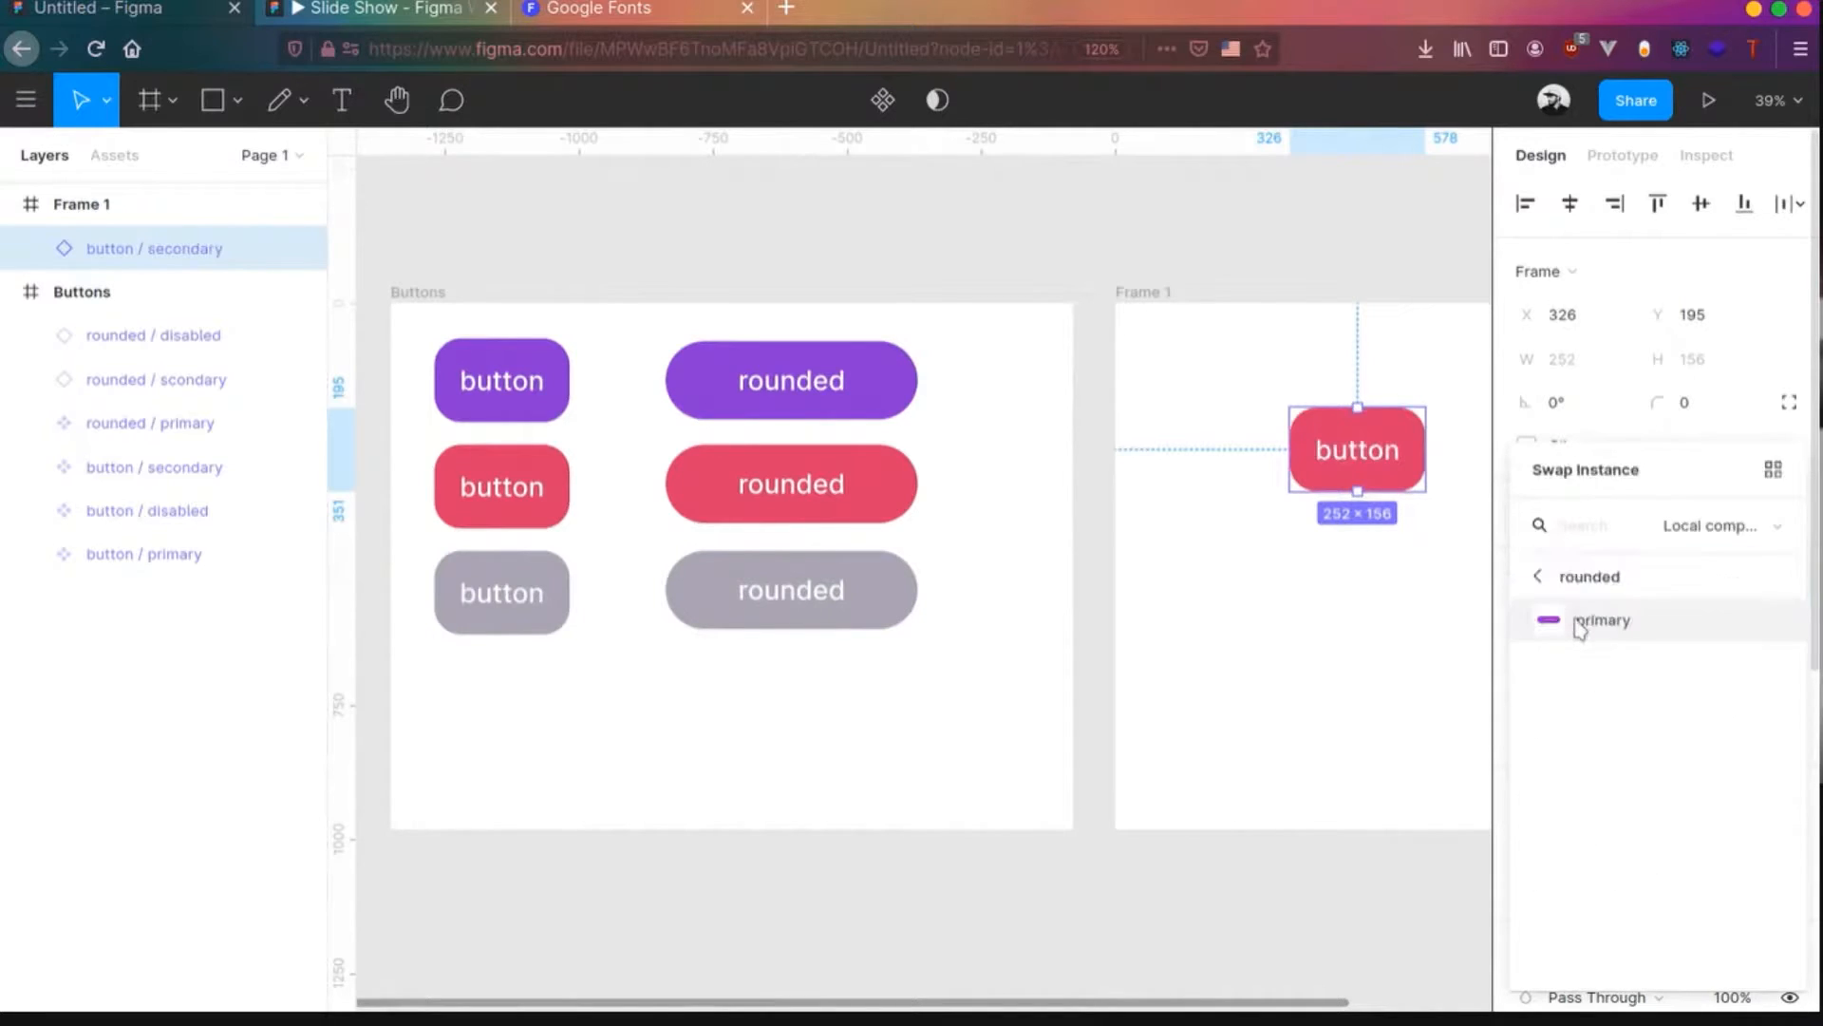
{"action": "left_click", "coordinate": [1581, 622]}
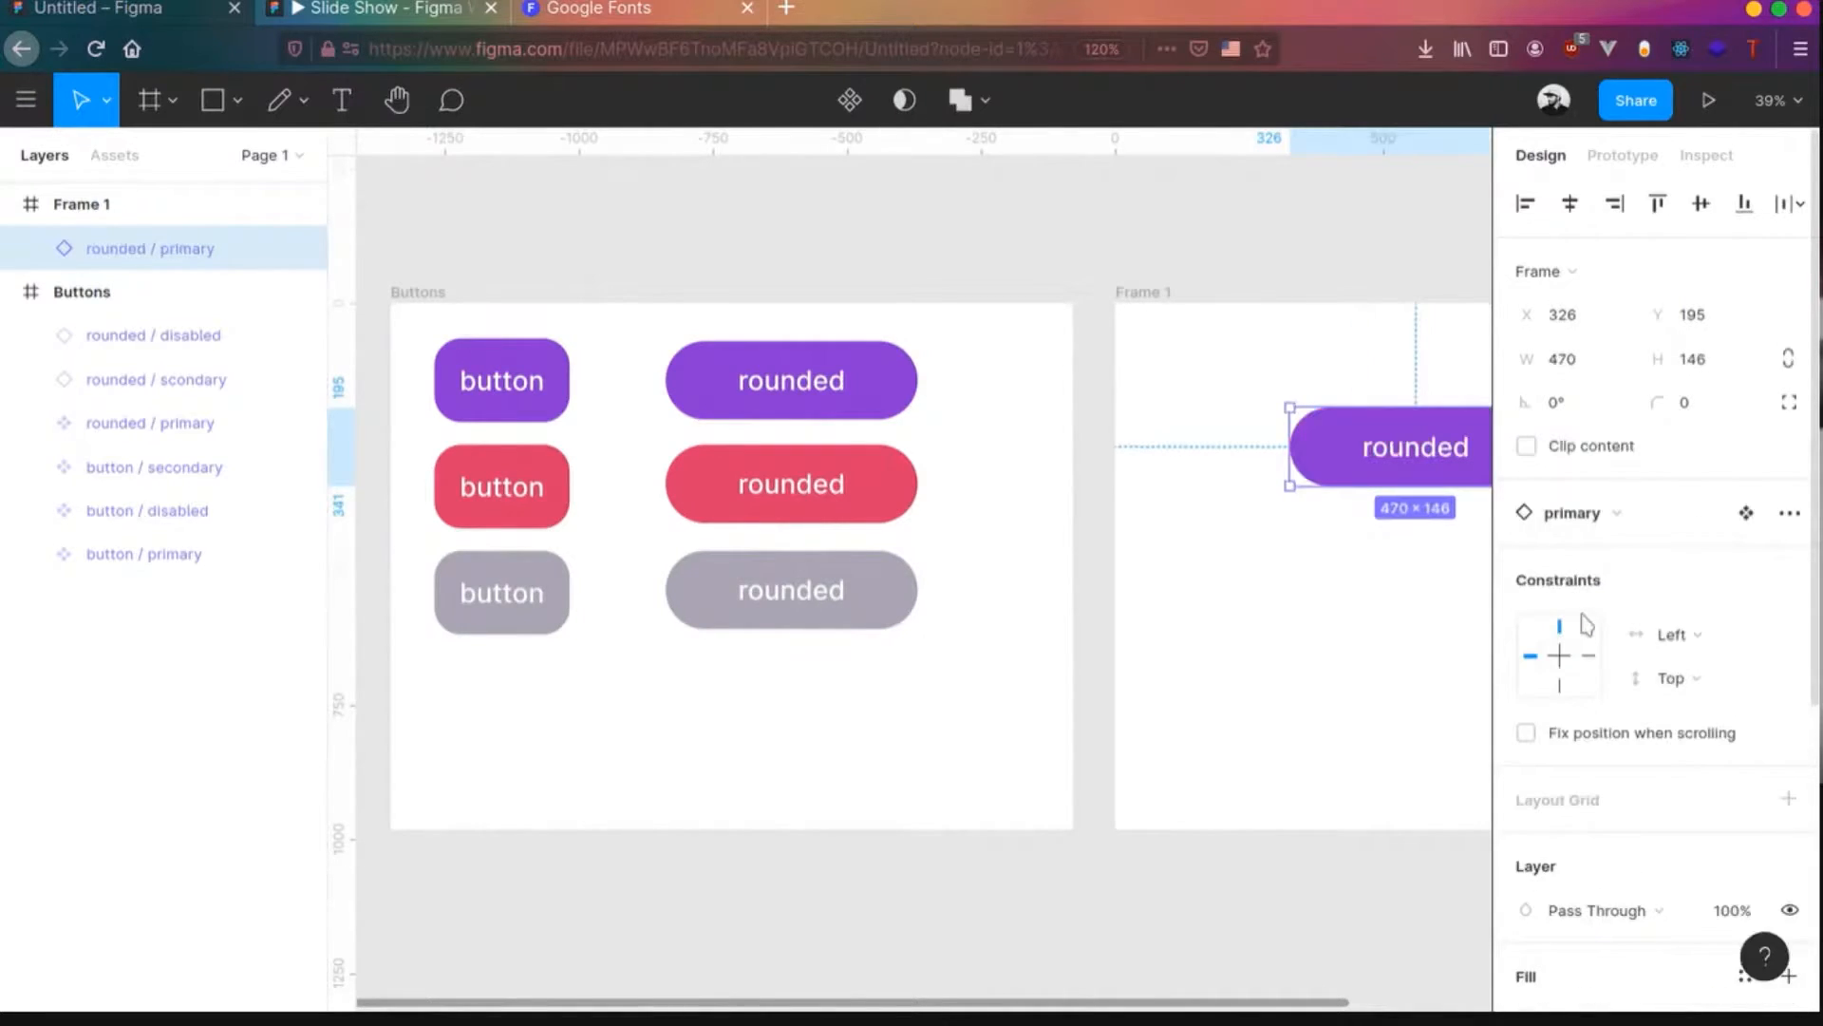
{"action": "left_click", "coordinate": [1293, 610]}
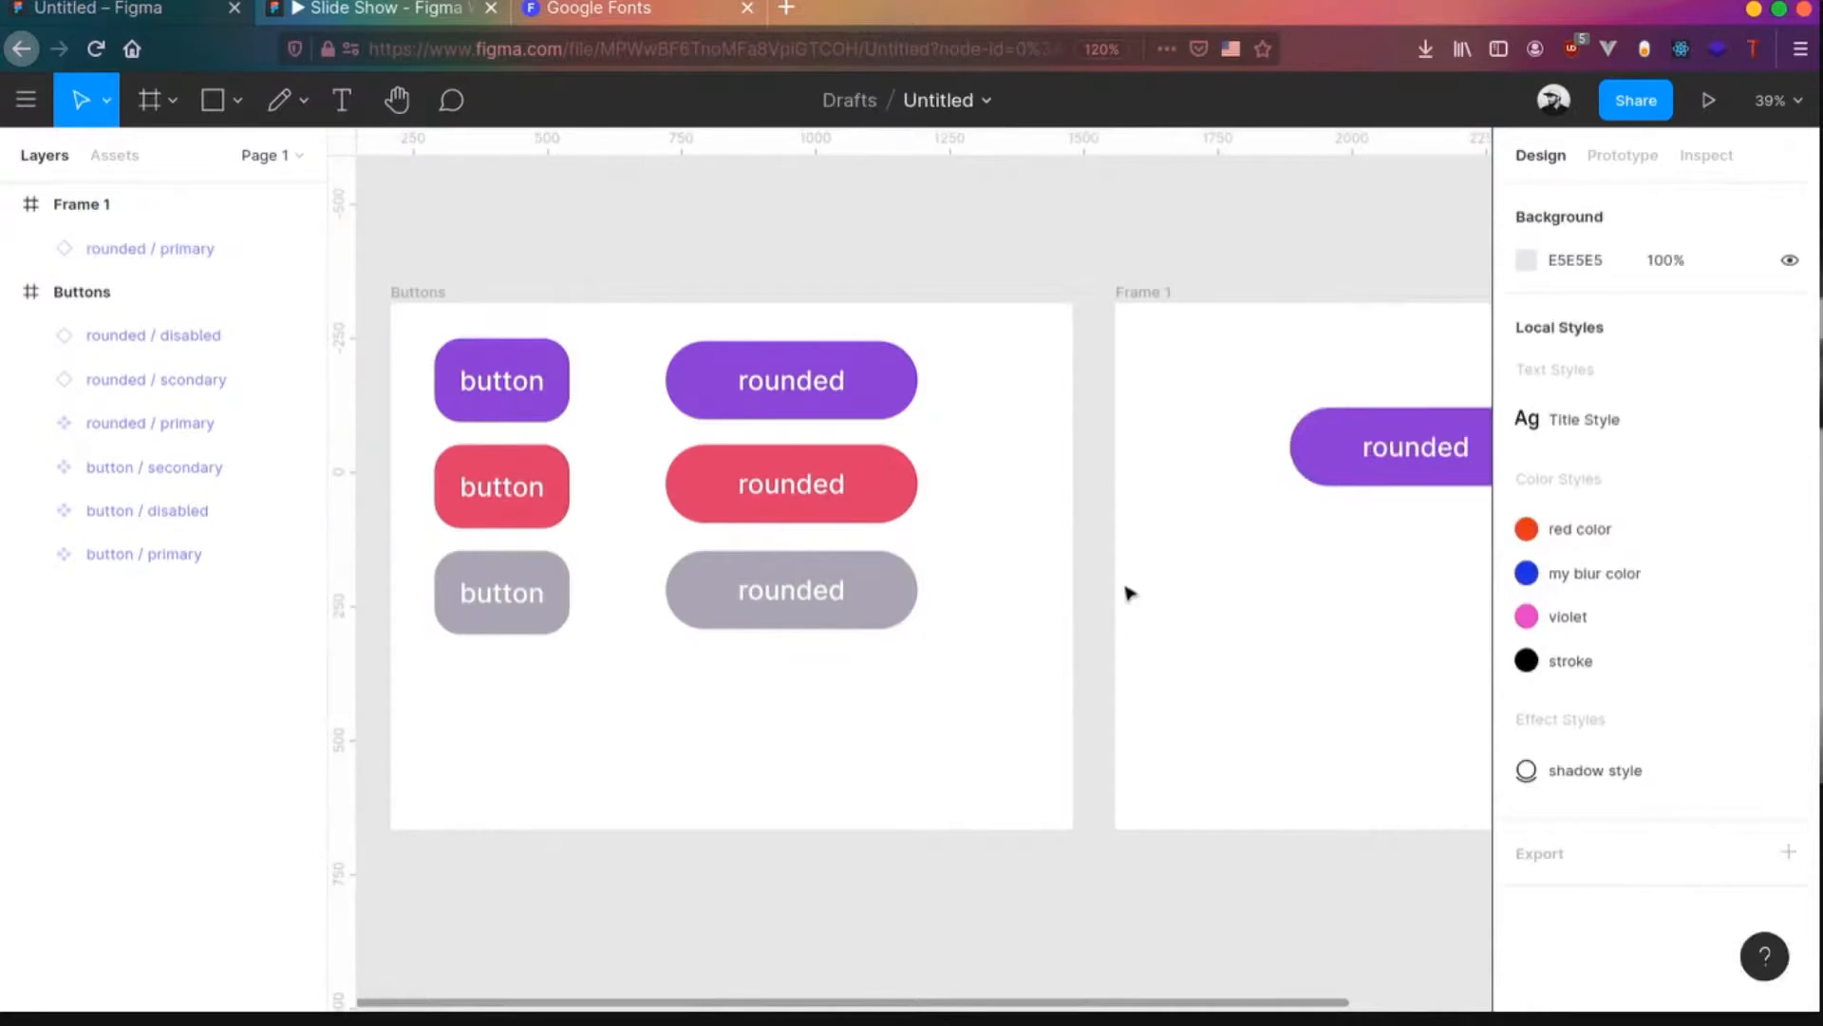
- Show the file's local component assets to examine how the button components are grouped
{"action": "scroll", "coordinate": [1123, 608], "scroll_direction": "down", "scroll_amount": 3}
{"action": "scroll", "coordinate": [844, 703], "scroll_direction": "right", "scroll_amount": 3}
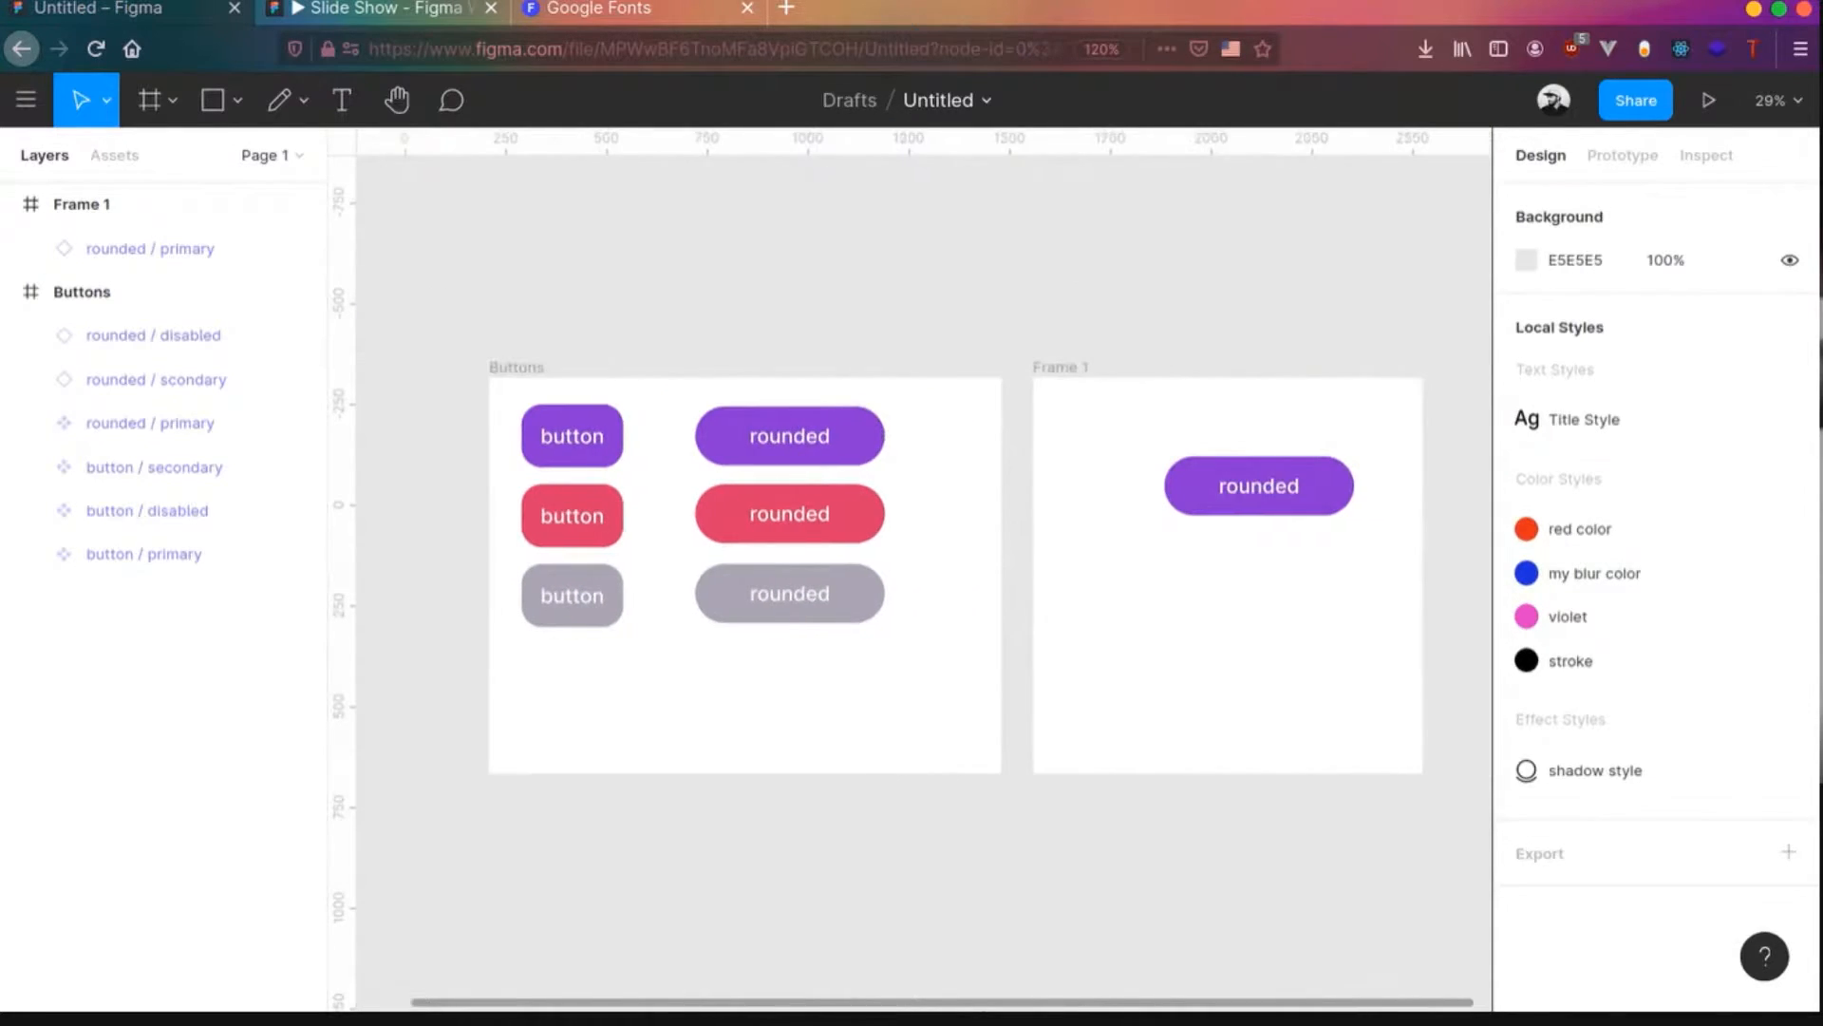
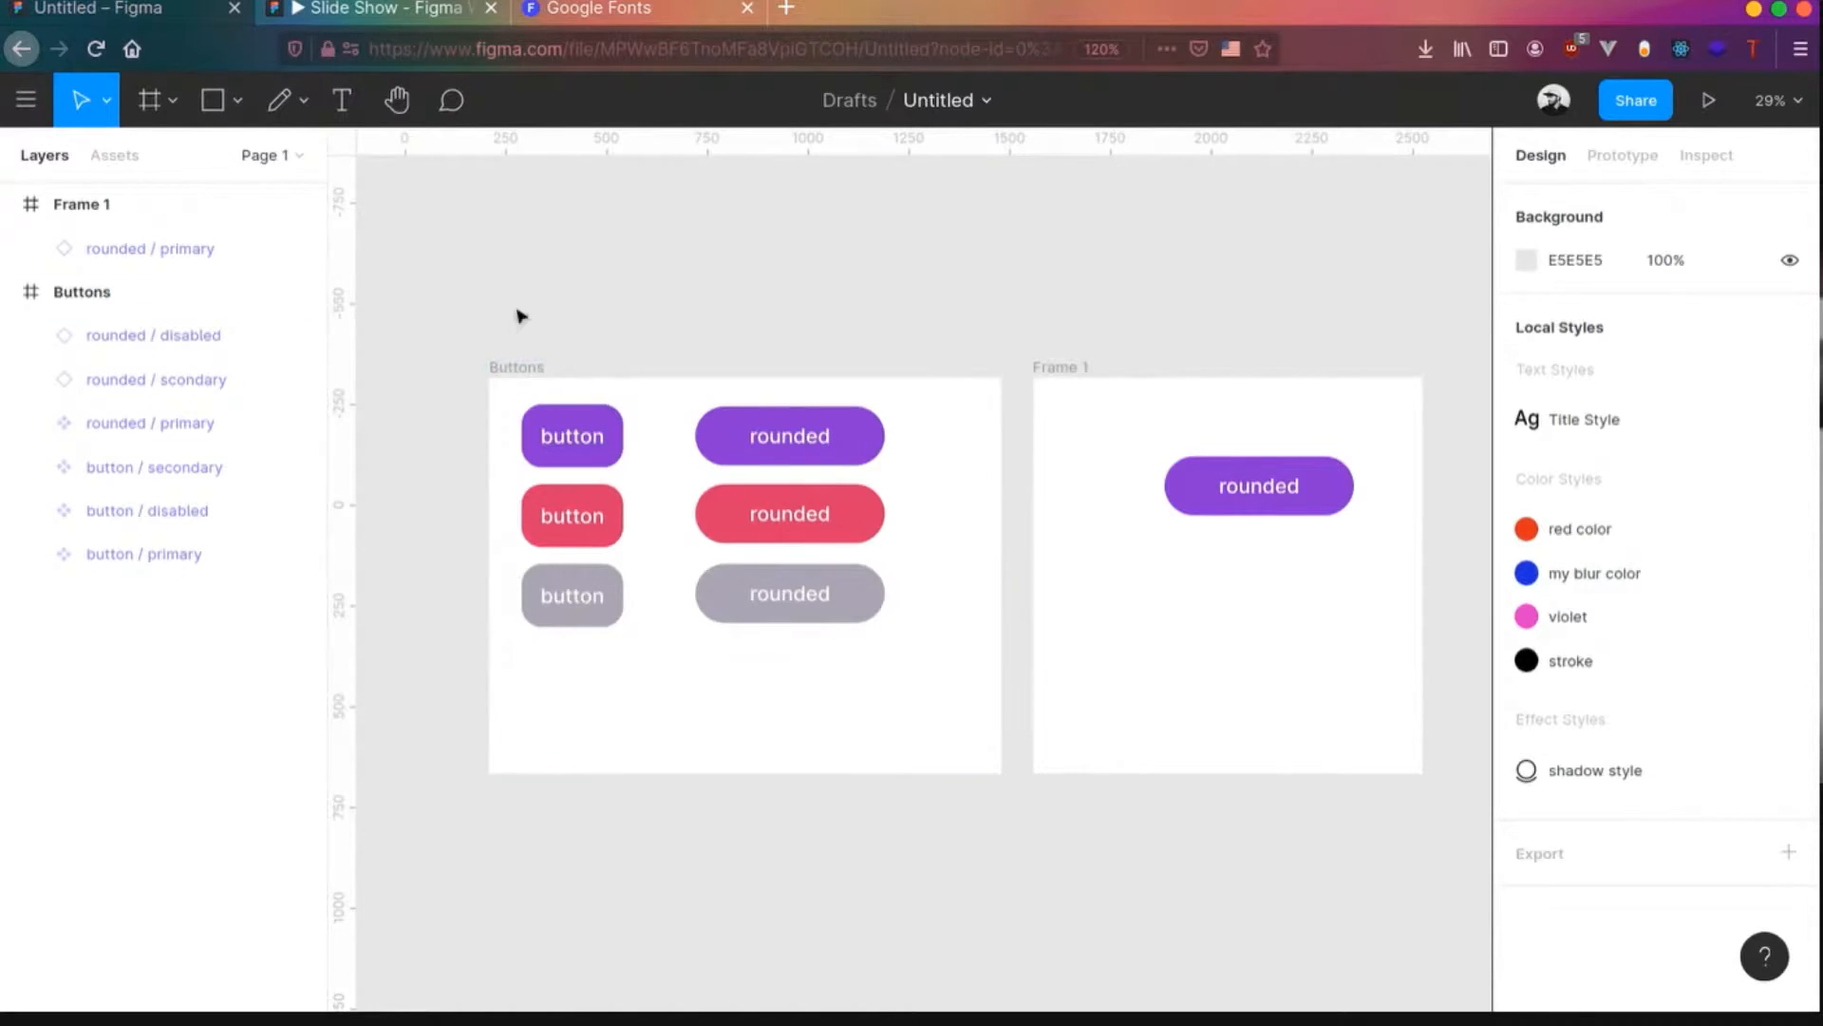
{"action": "left_click", "coordinate": [113, 155]}
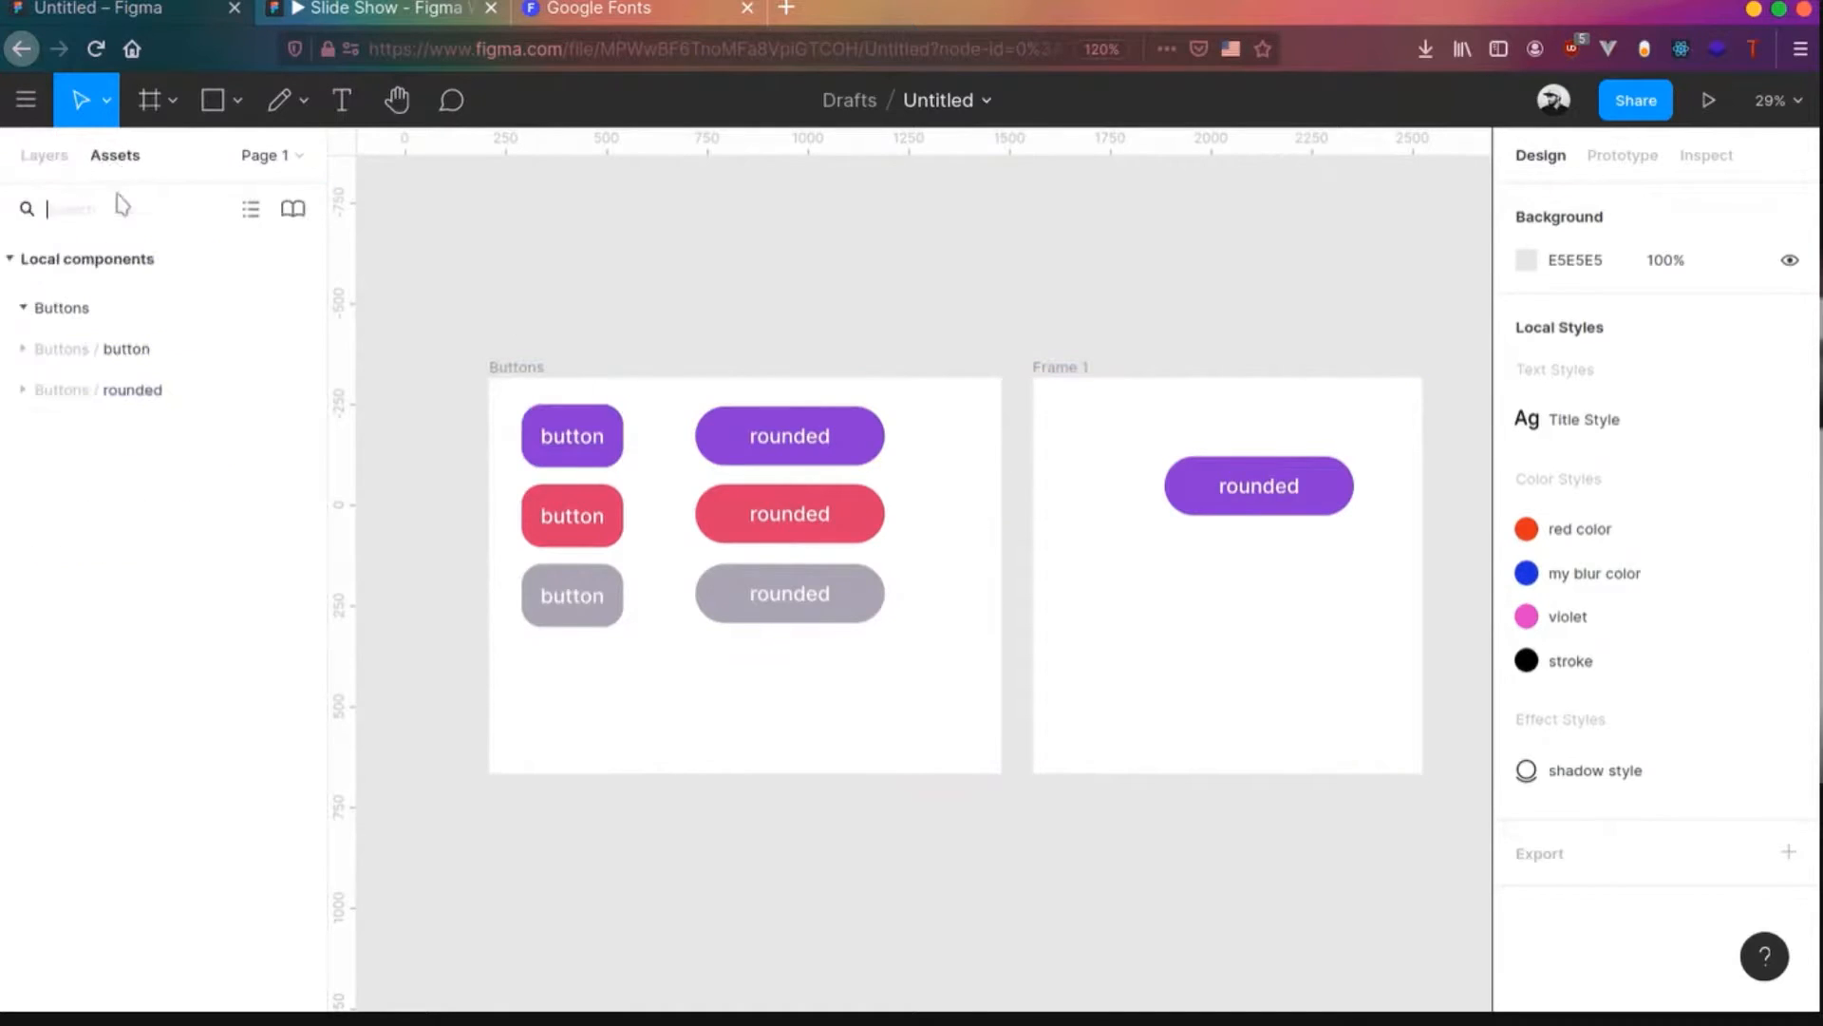
- Place a trial instance of the rounded component from the local assets in Frame 1 and delete it
{"action": "left_click", "coordinate": [23, 348]}
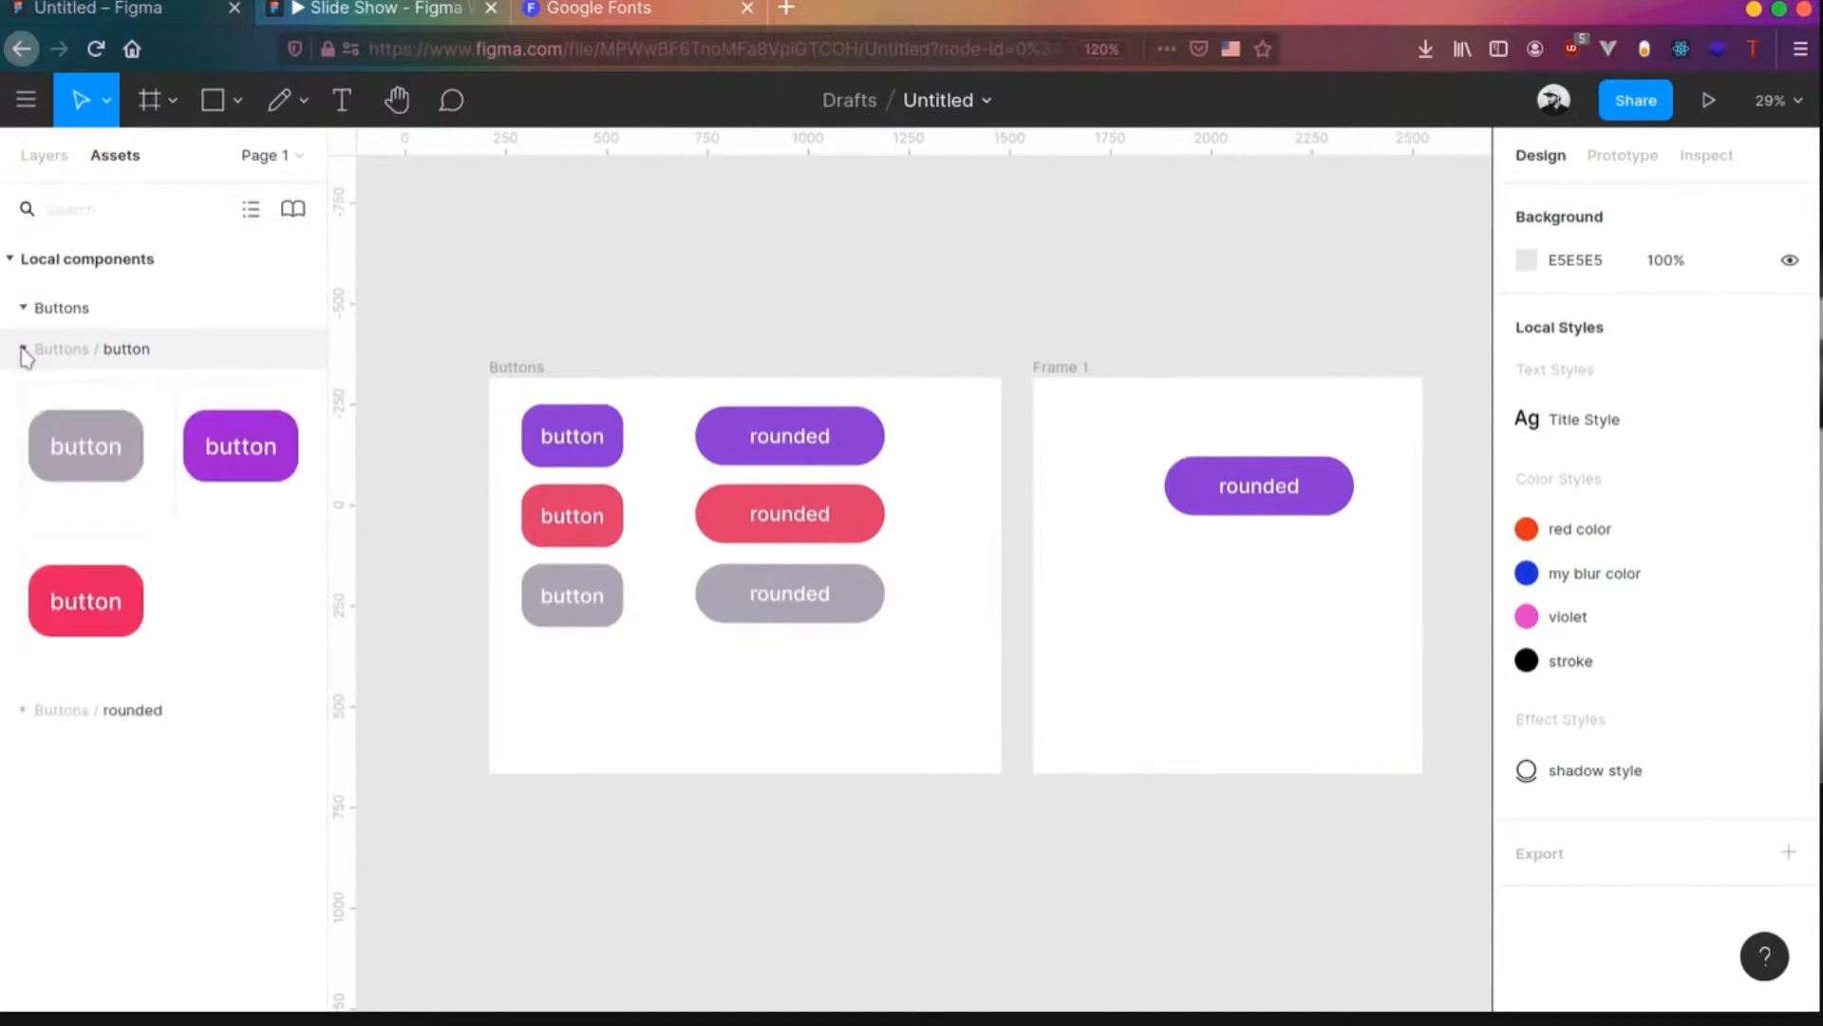
{"action": "left_click", "coordinate": [23, 712]}
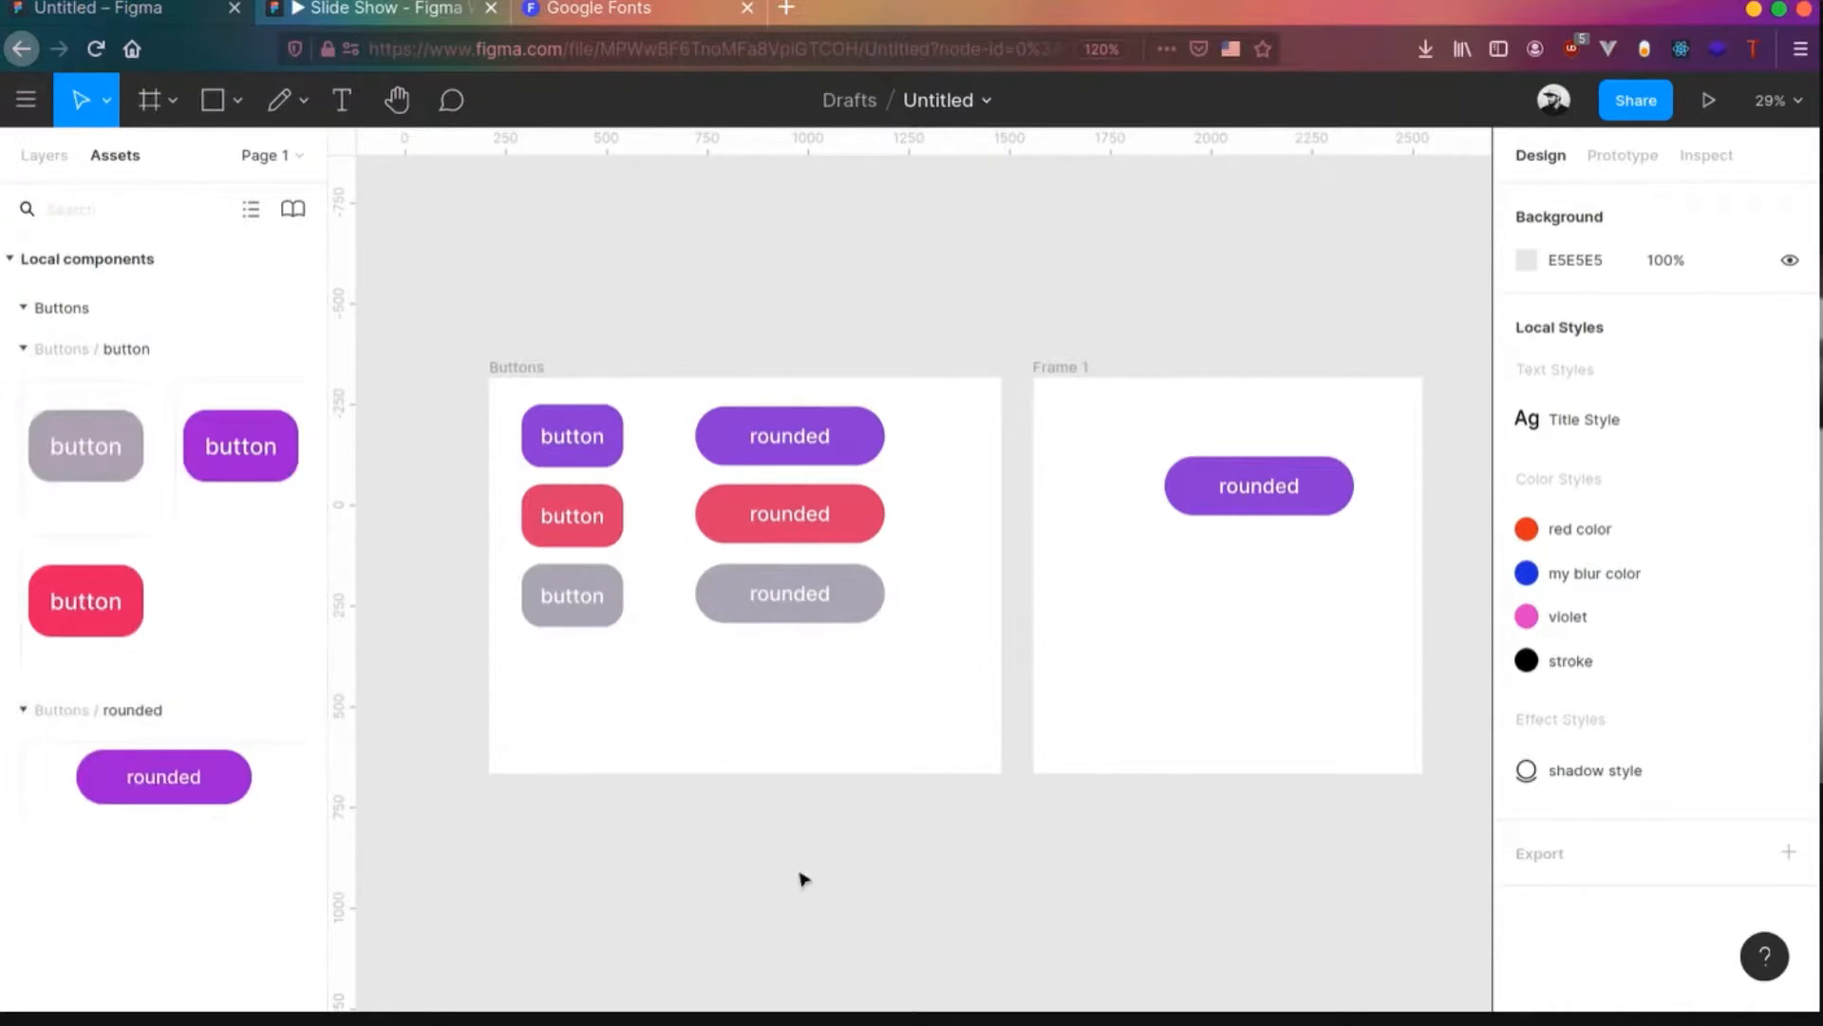
{"action": "left_click_drag", "start_coordinate": [163, 773], "coordinate": [1147, 662]}
{"action": "key", "text": "Delete"}
{"action": "left_click", "coordinate": [23, 348]}
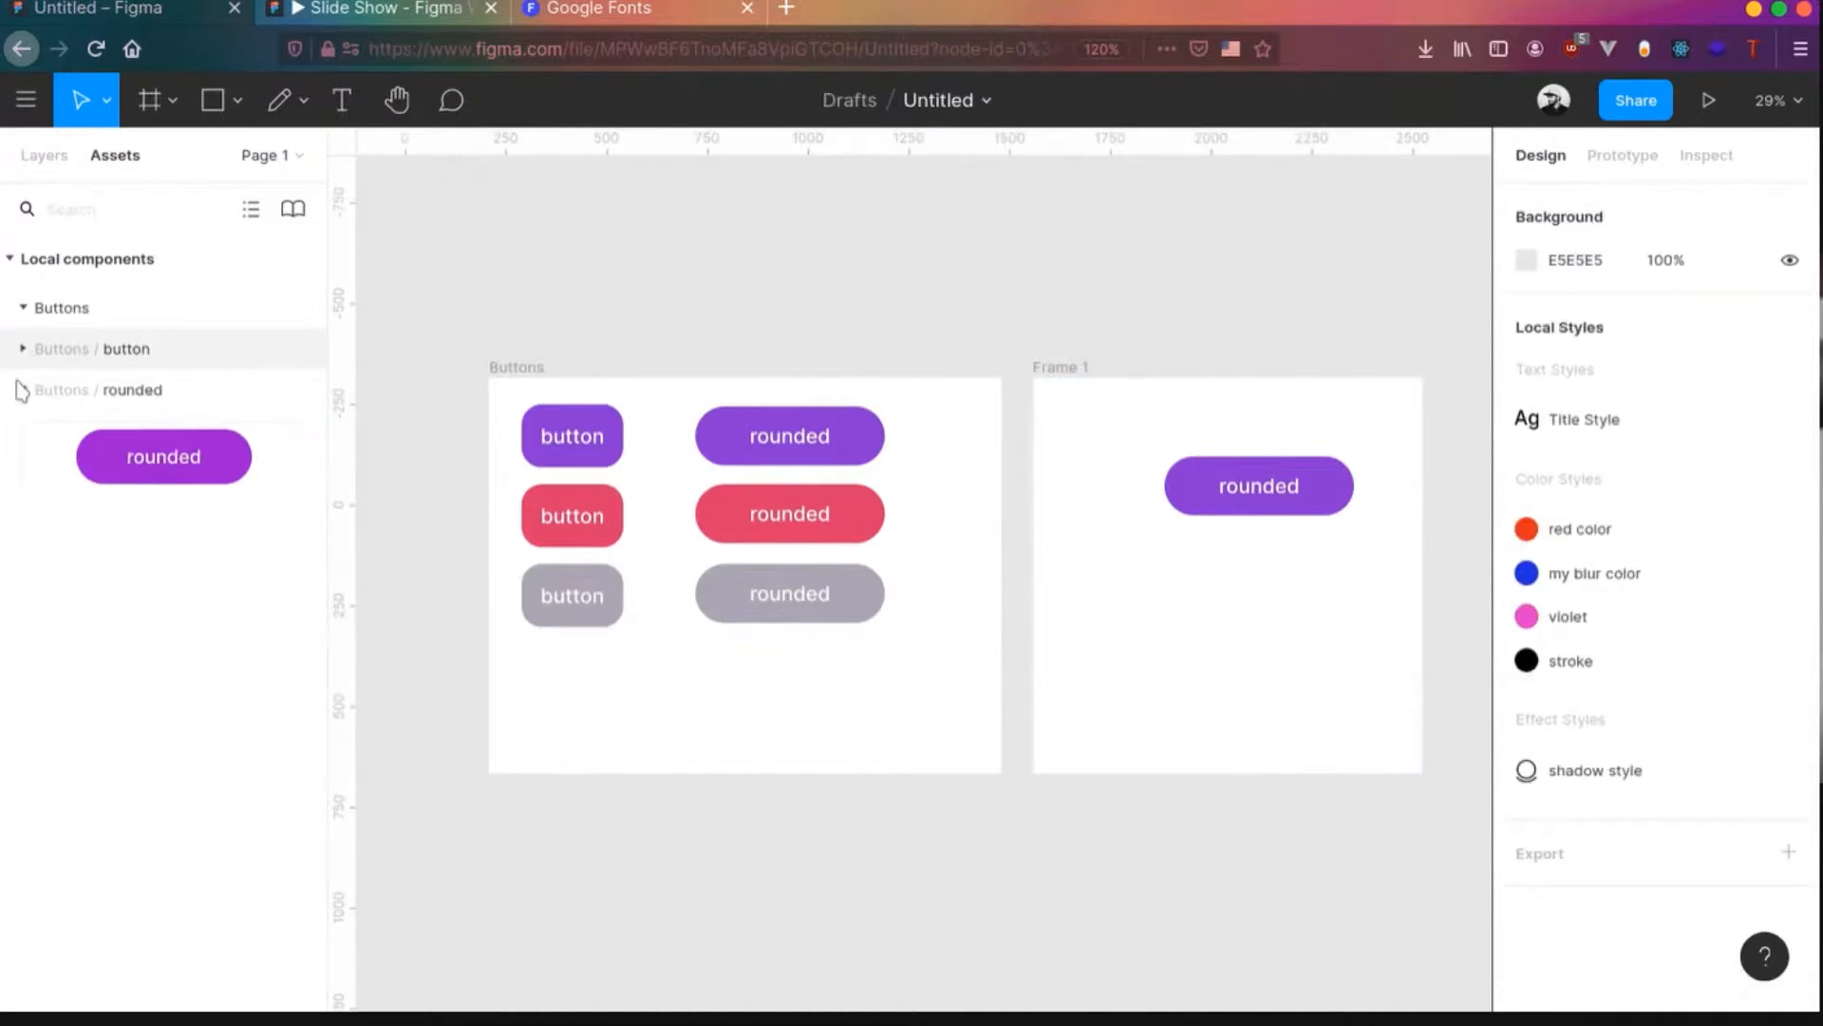
{"action": "left_click", "coordinate": [21, 390]}
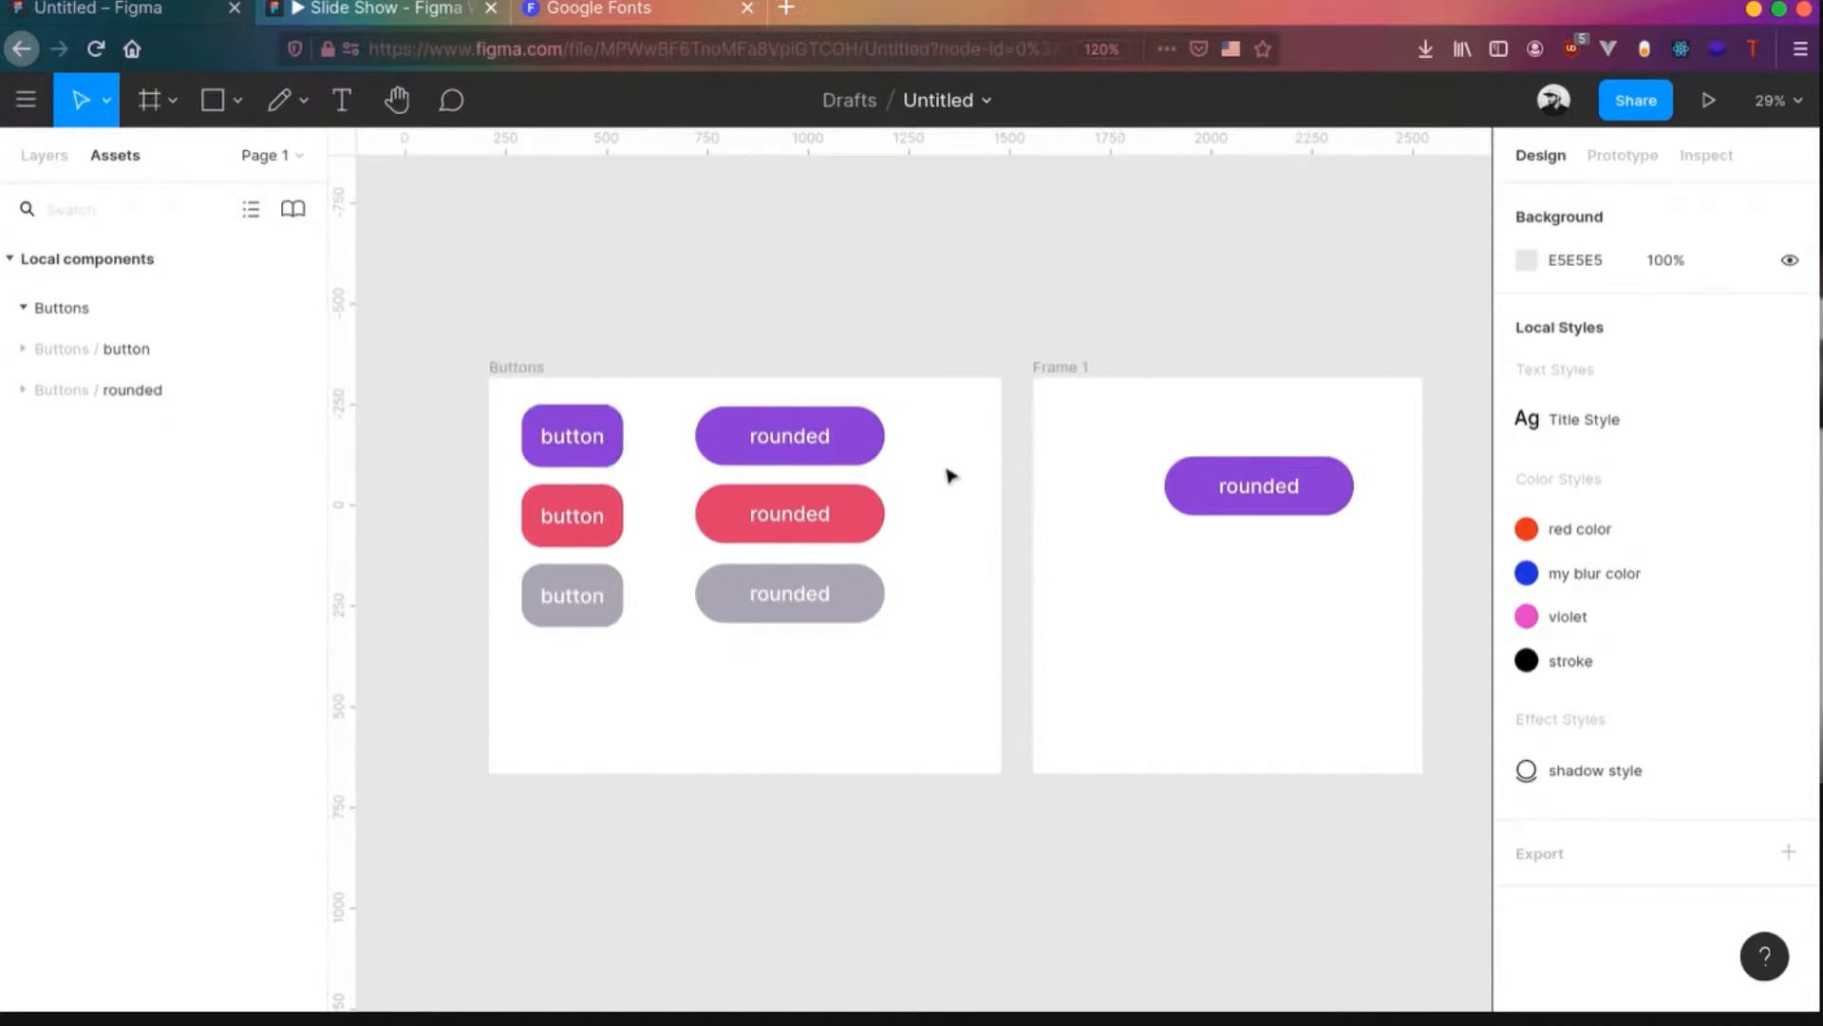
- Open the team libraries dialog to view the available libraries and close it
{"action": "left_click", "coordinate": [295, 208]}
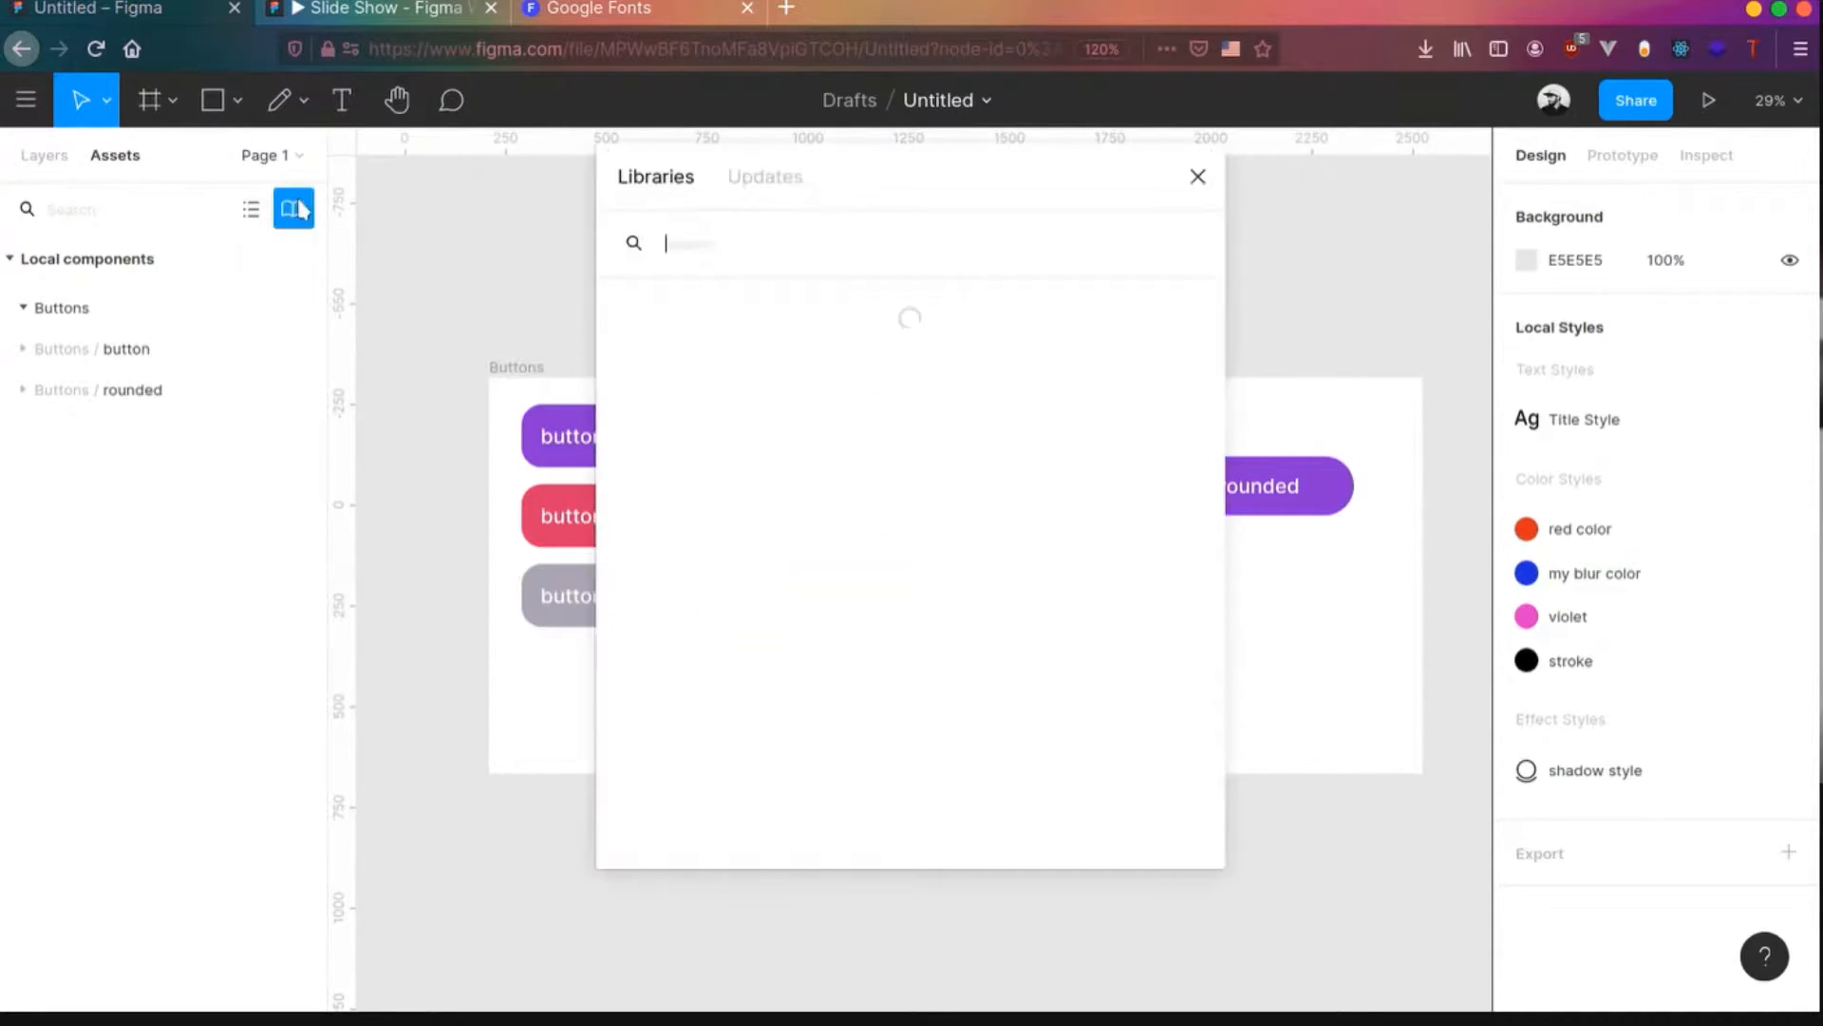
{"action": "left_click", "coordinate": [1198, 178]}
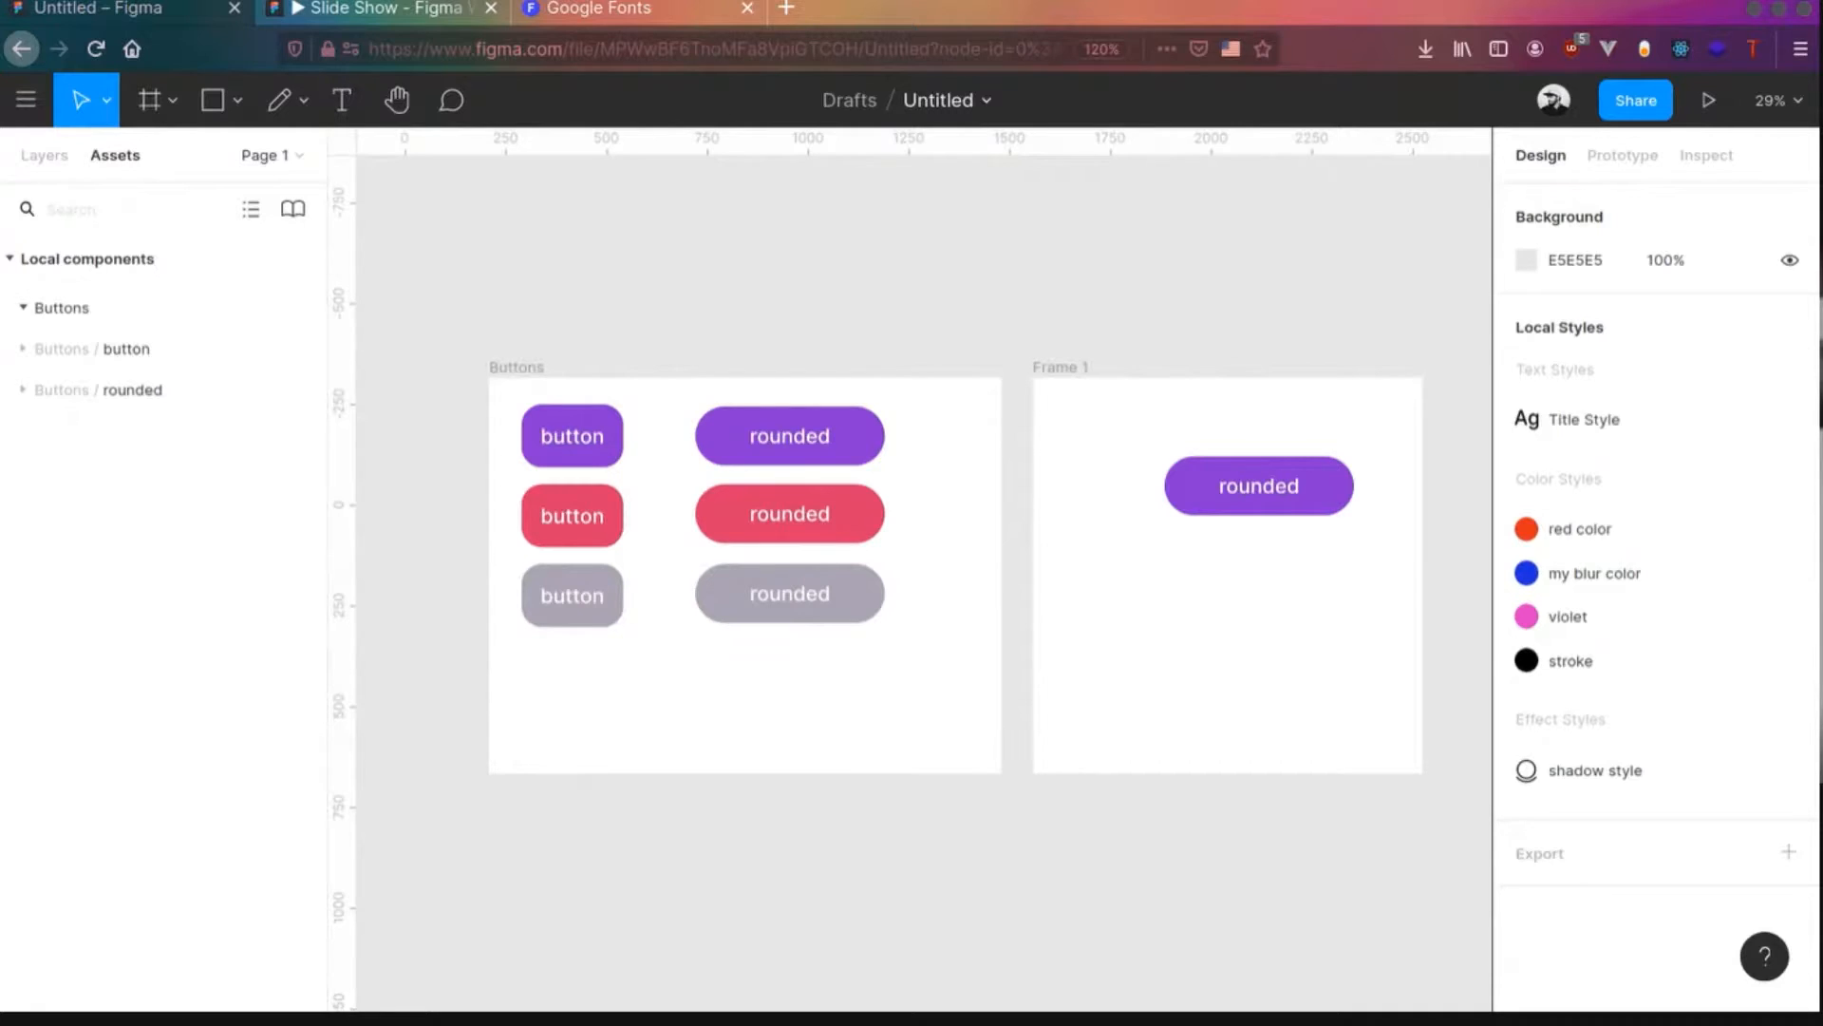
- Inspect the rounded buttons in the Buttons frame one after another and clear the selection
{"action": "left_click", "coordinate": [971, 587]}
{"action": "left_click", "coordinate": [790, 424]}
{"action": "left_click", "coordinate": [818, 537]}
{"action": "left_click", "coordinate": [815, 595]}
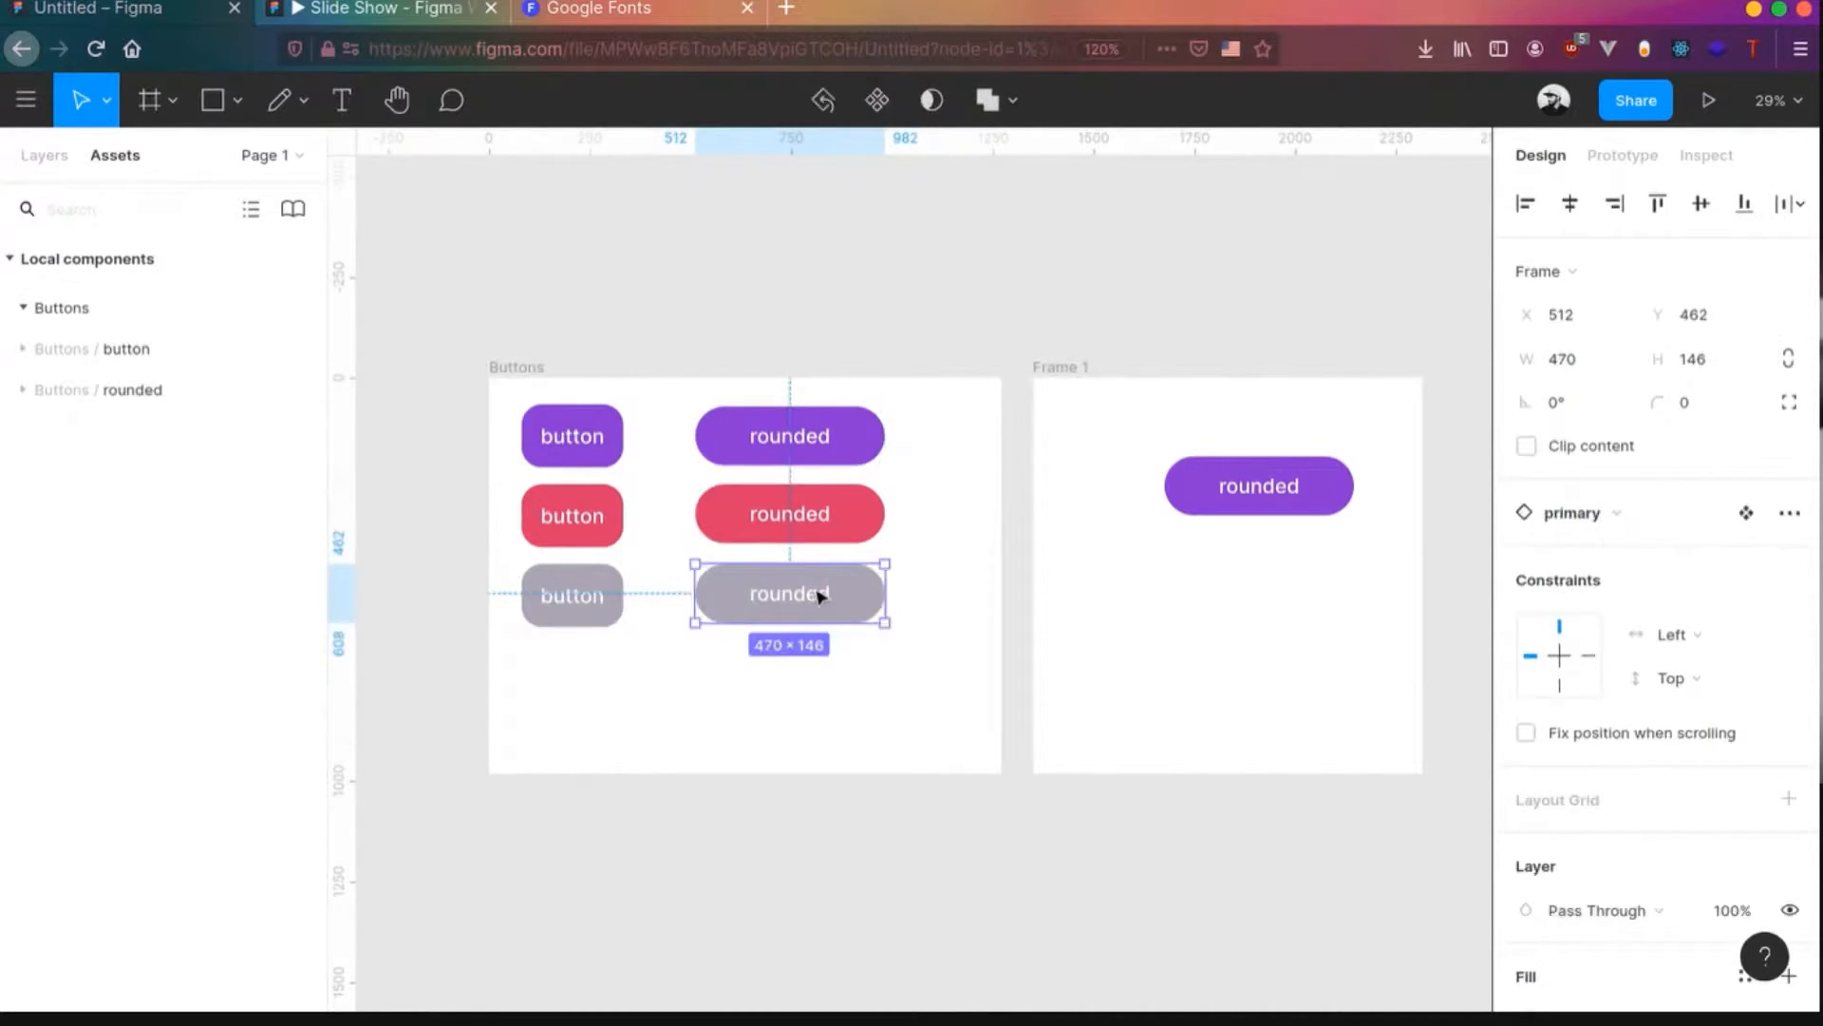
{"action": "left_click", "coordinate": [924, 425]}
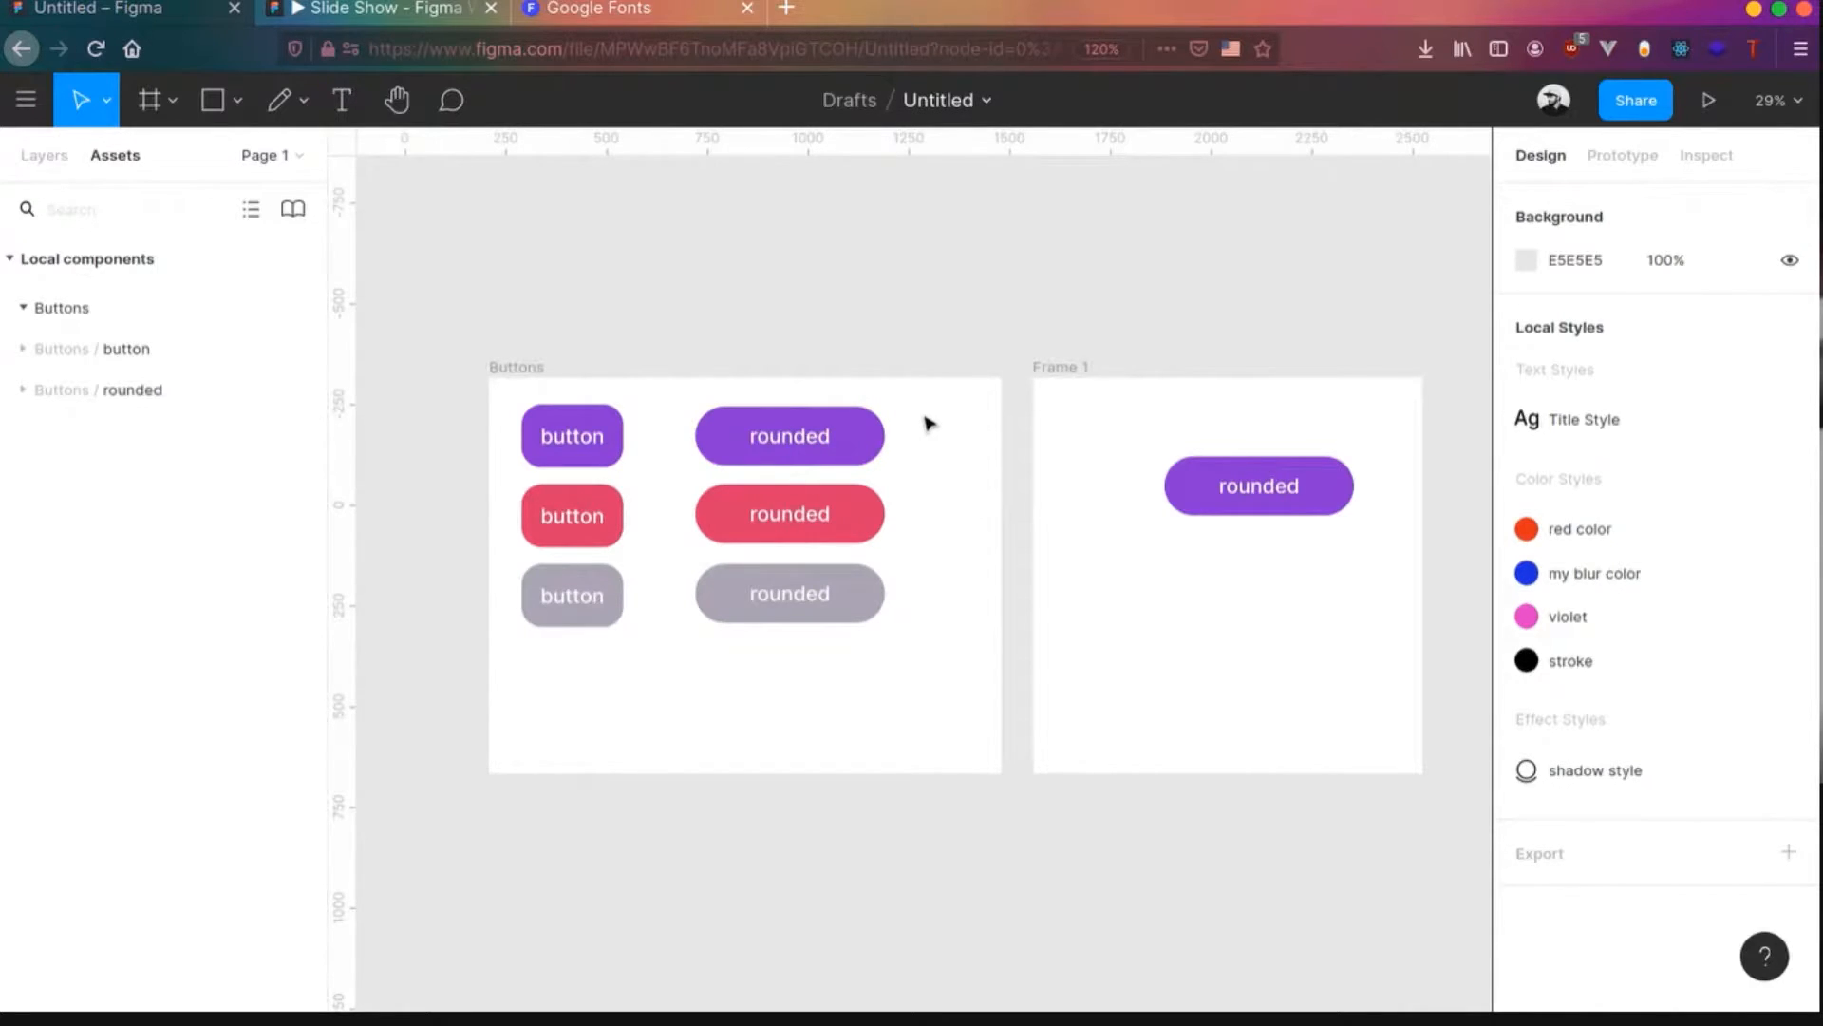
- Open polaris.shopify.com in a new browser tab and skim the home page
{"action": "key", "text": "ctrl+t"}
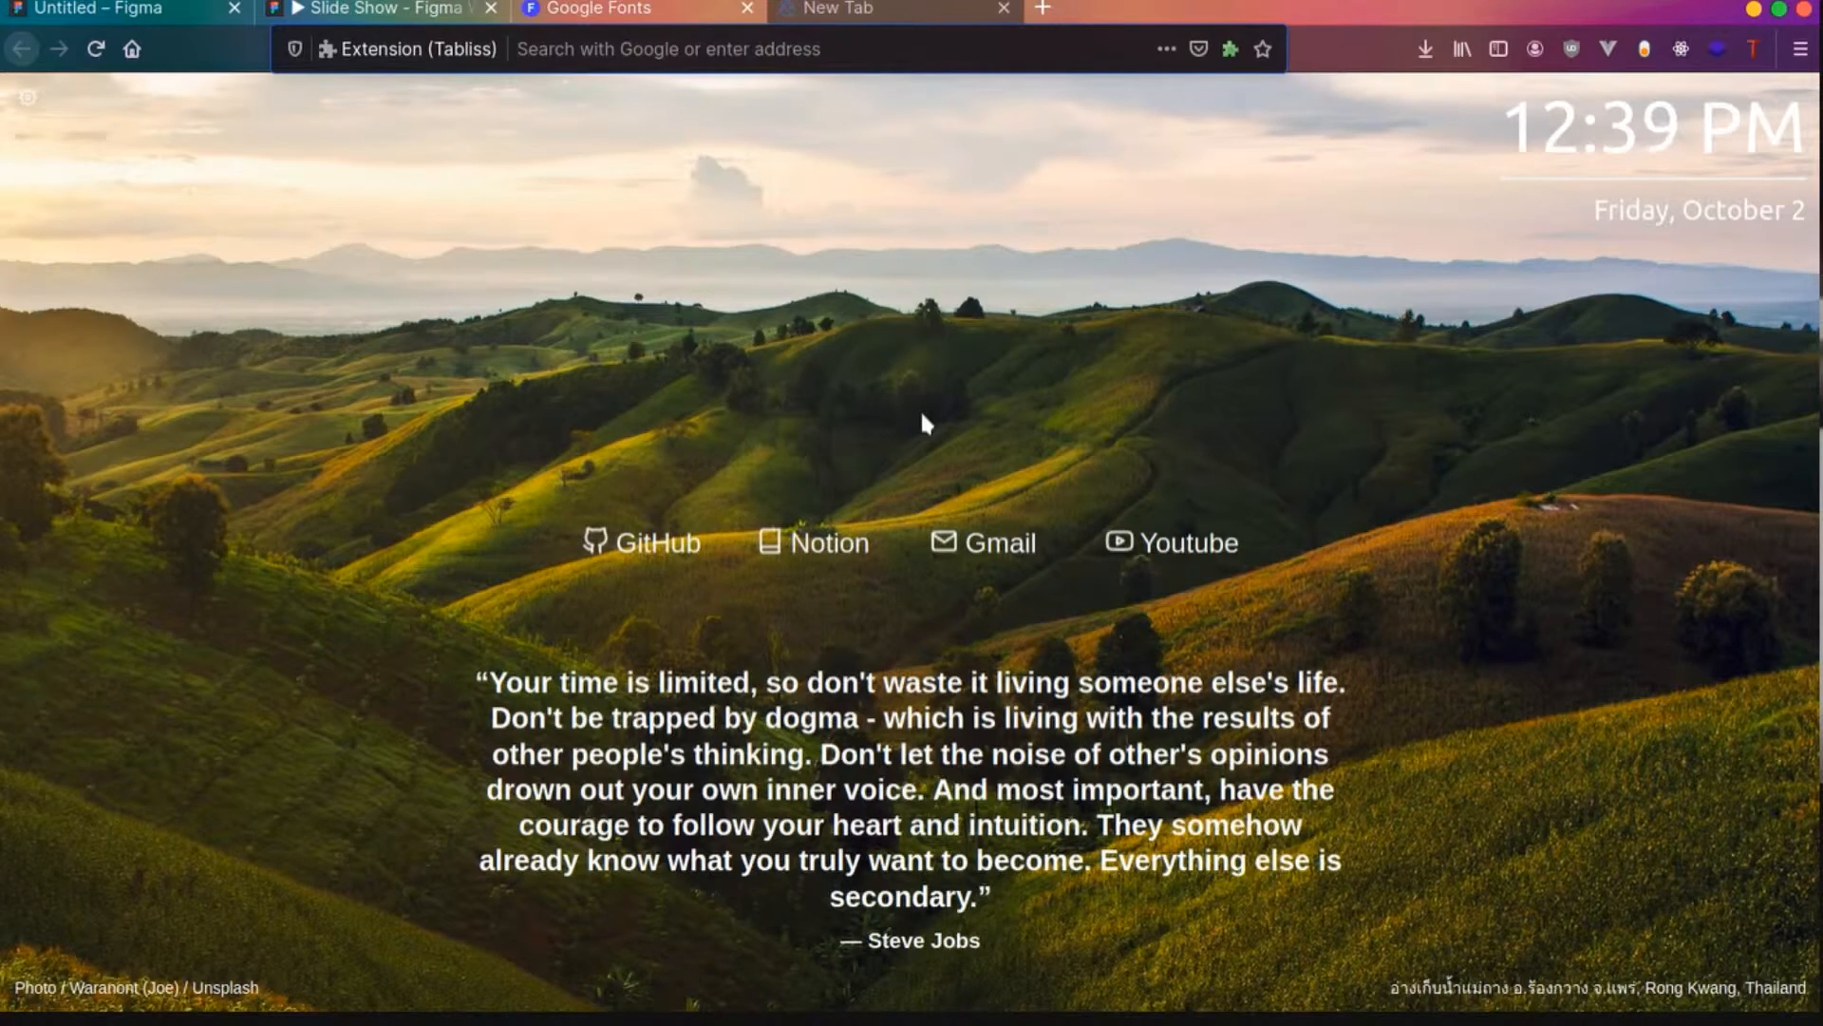
{"action": "type", "text": "polari"}
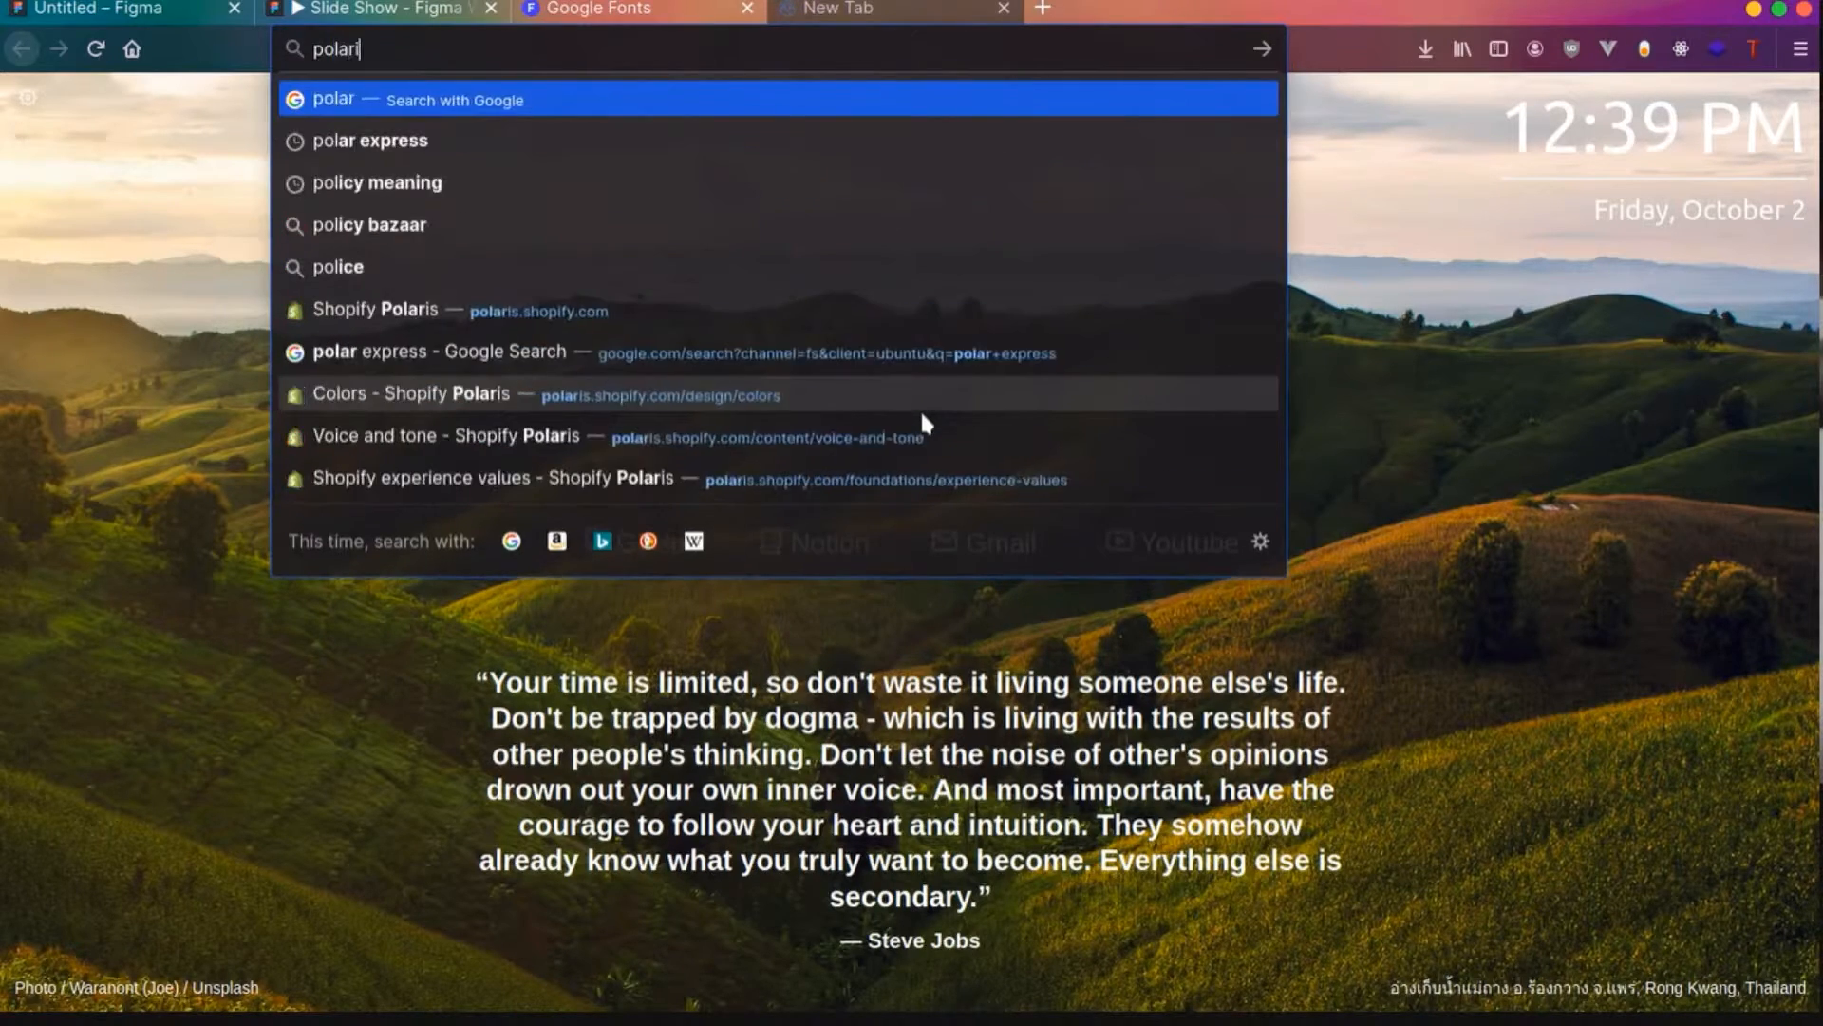
{"action": "type", "text": "s.sho"}
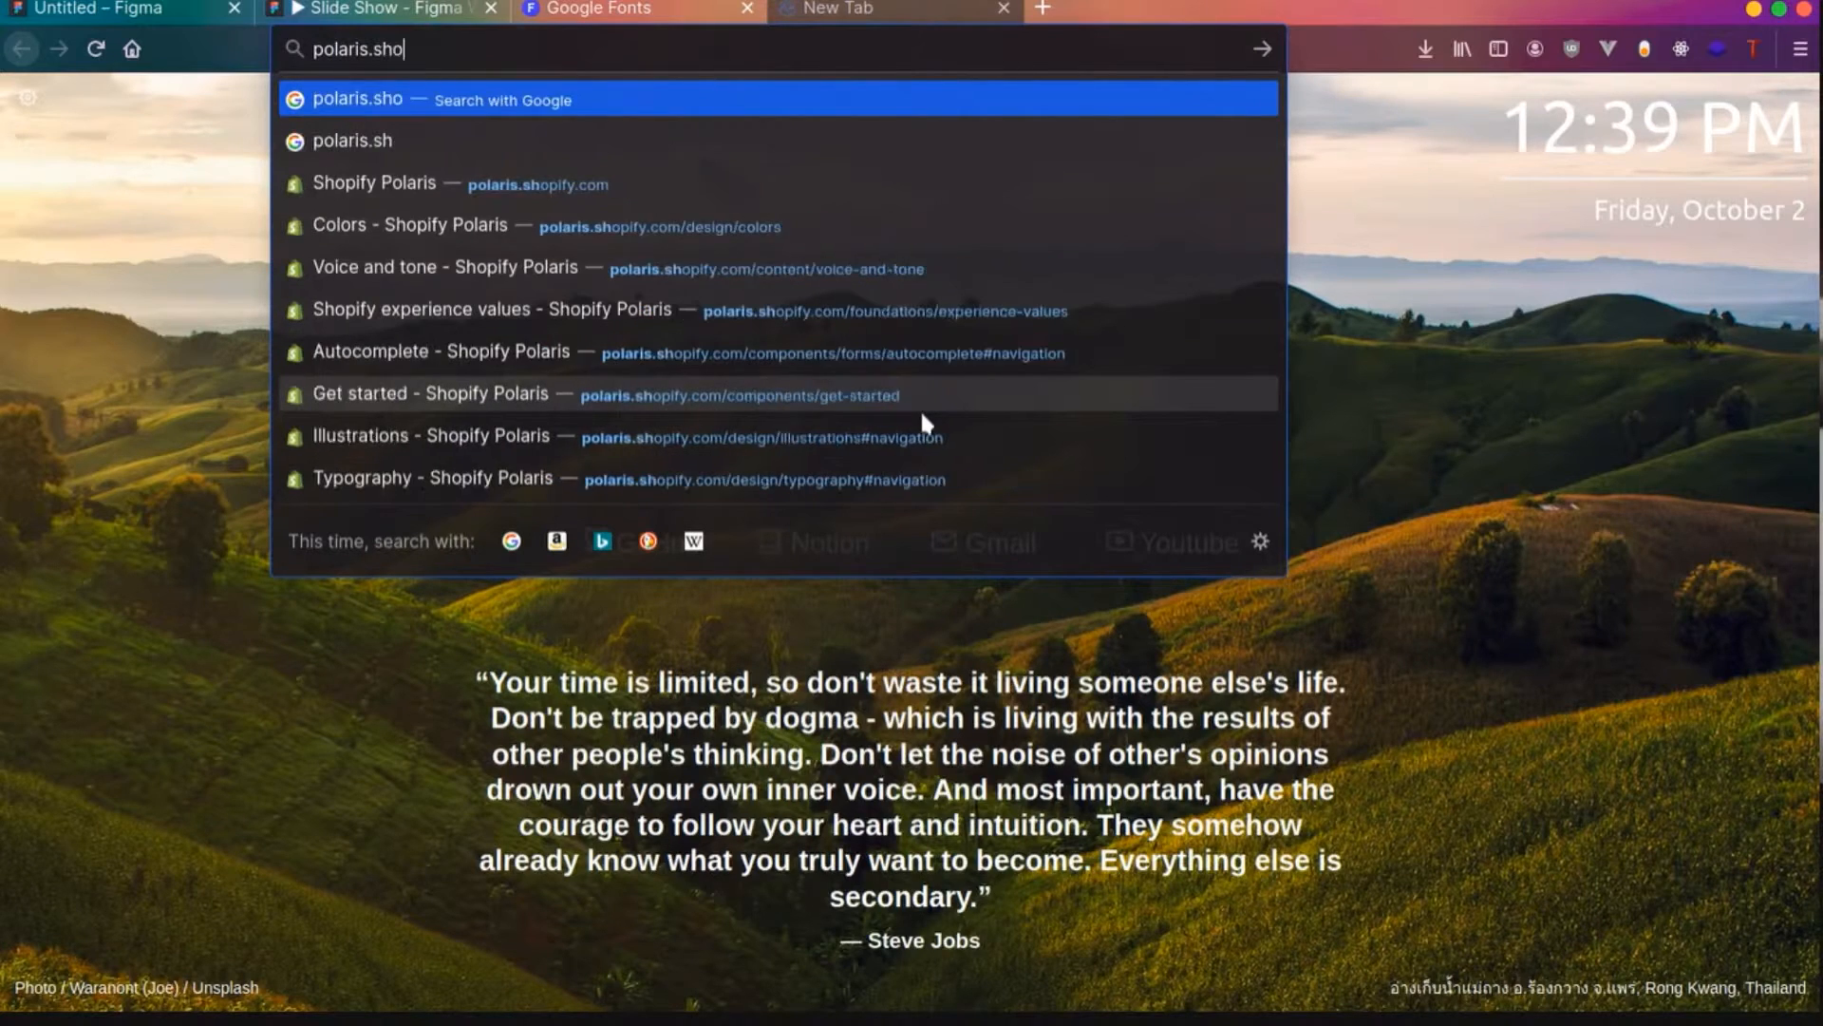
{"action": "type", "text": "pify.com"}
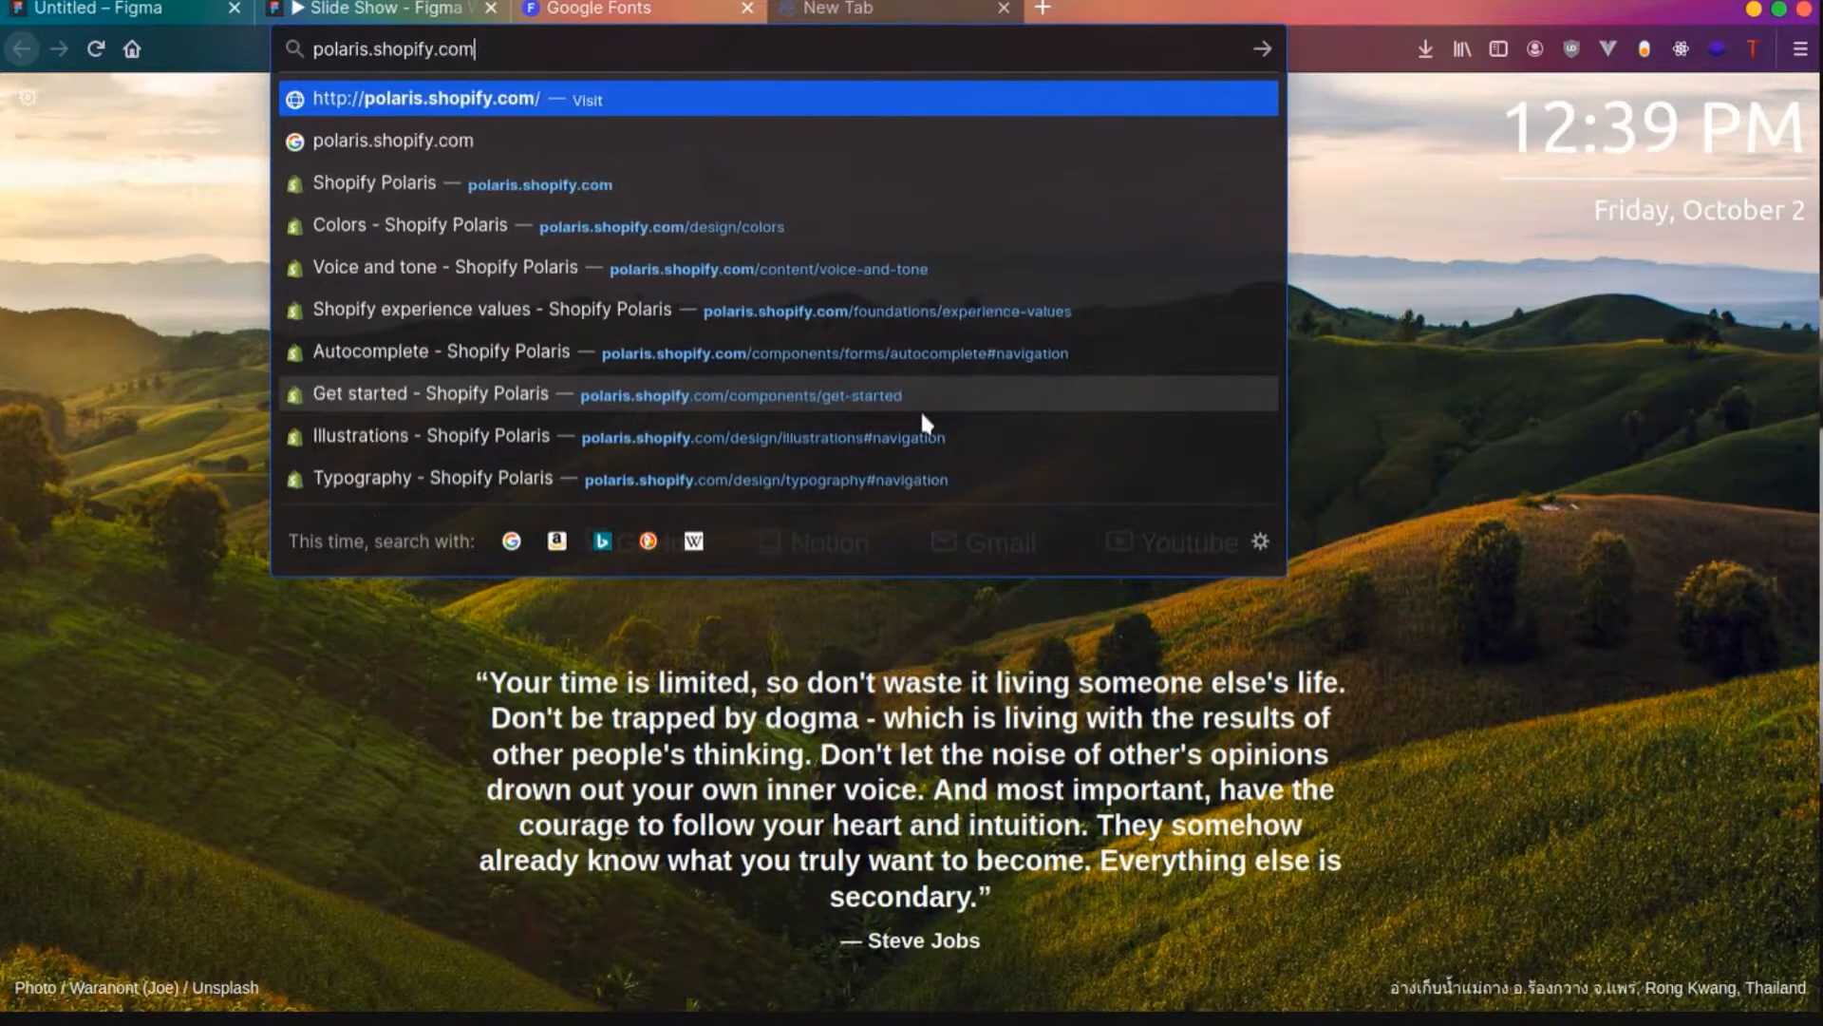
{"action": "key", "text": "Return"}
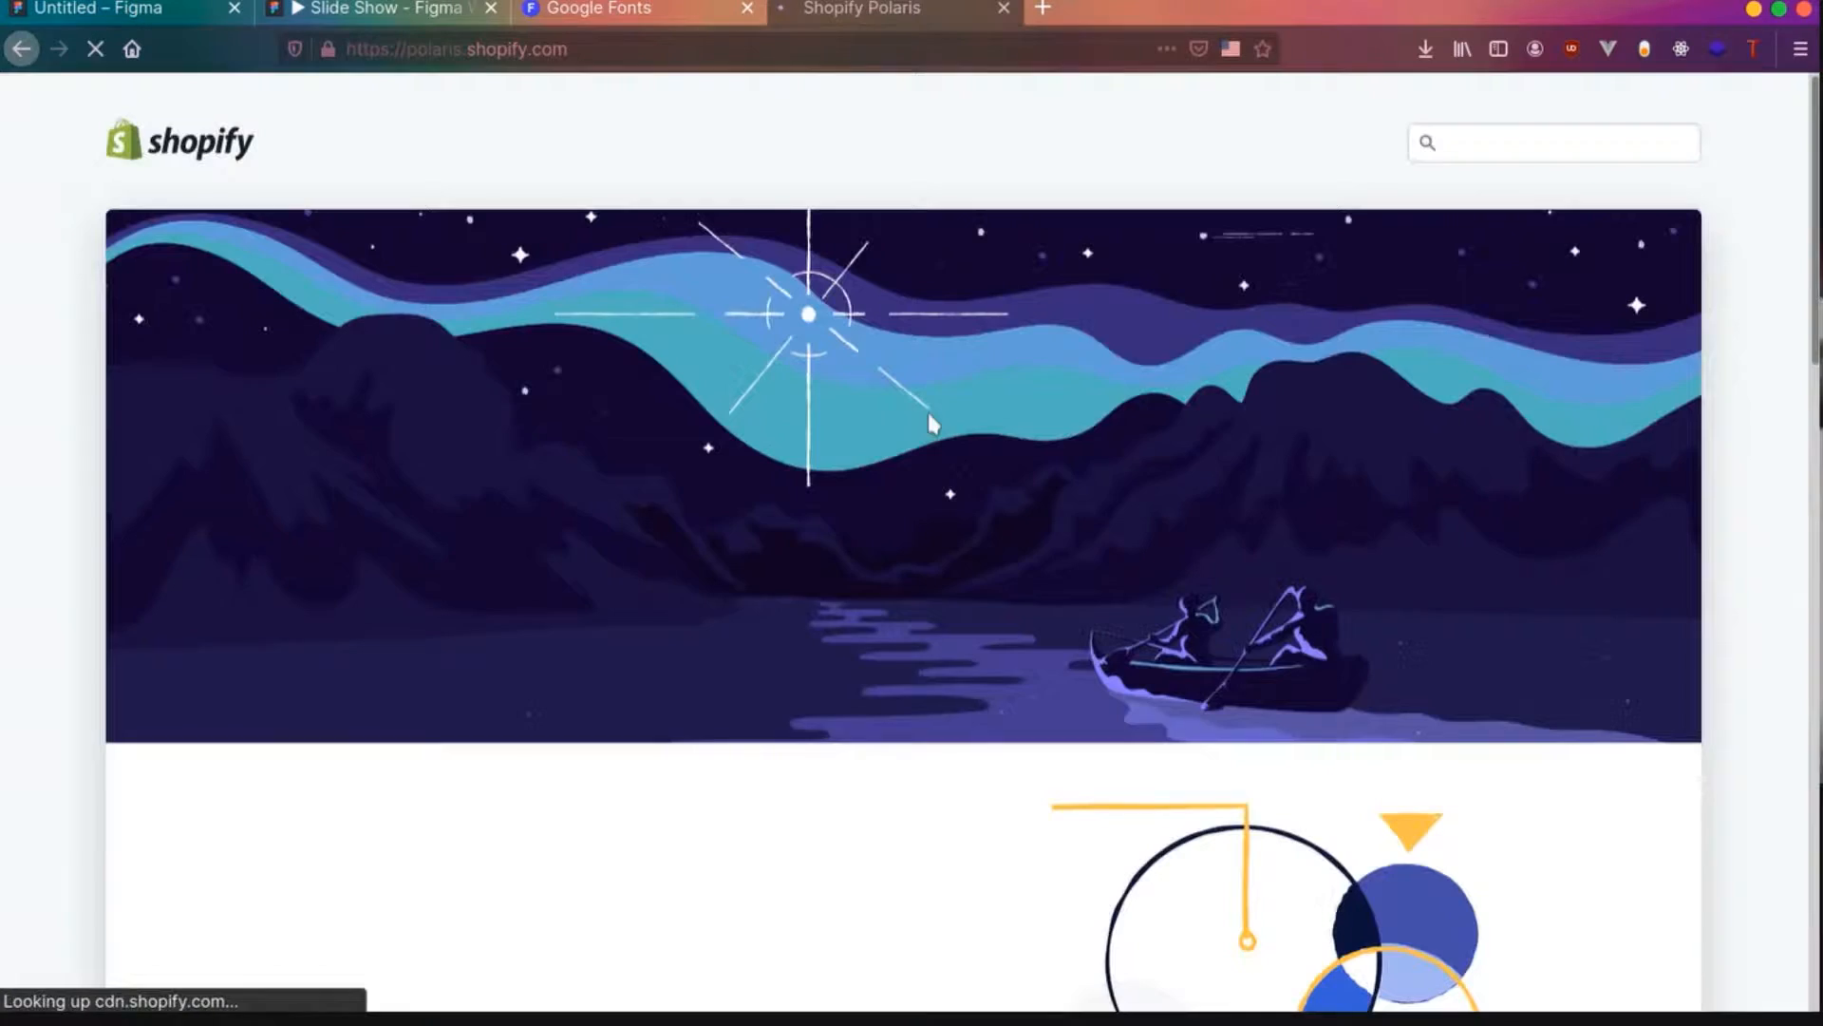
{"action": "scroll", "coordinate": [587, 432], "scroll_direction": "down", "scroll_amount": 5}
{"action": "scroll", "coordinate": [293, 346], "scroll_direction": "down", "scroll_amount": 1}
{"action": "scroll", "coordinate": [305, 358], "scroll_direction": "up", "scroll_amount": 6}
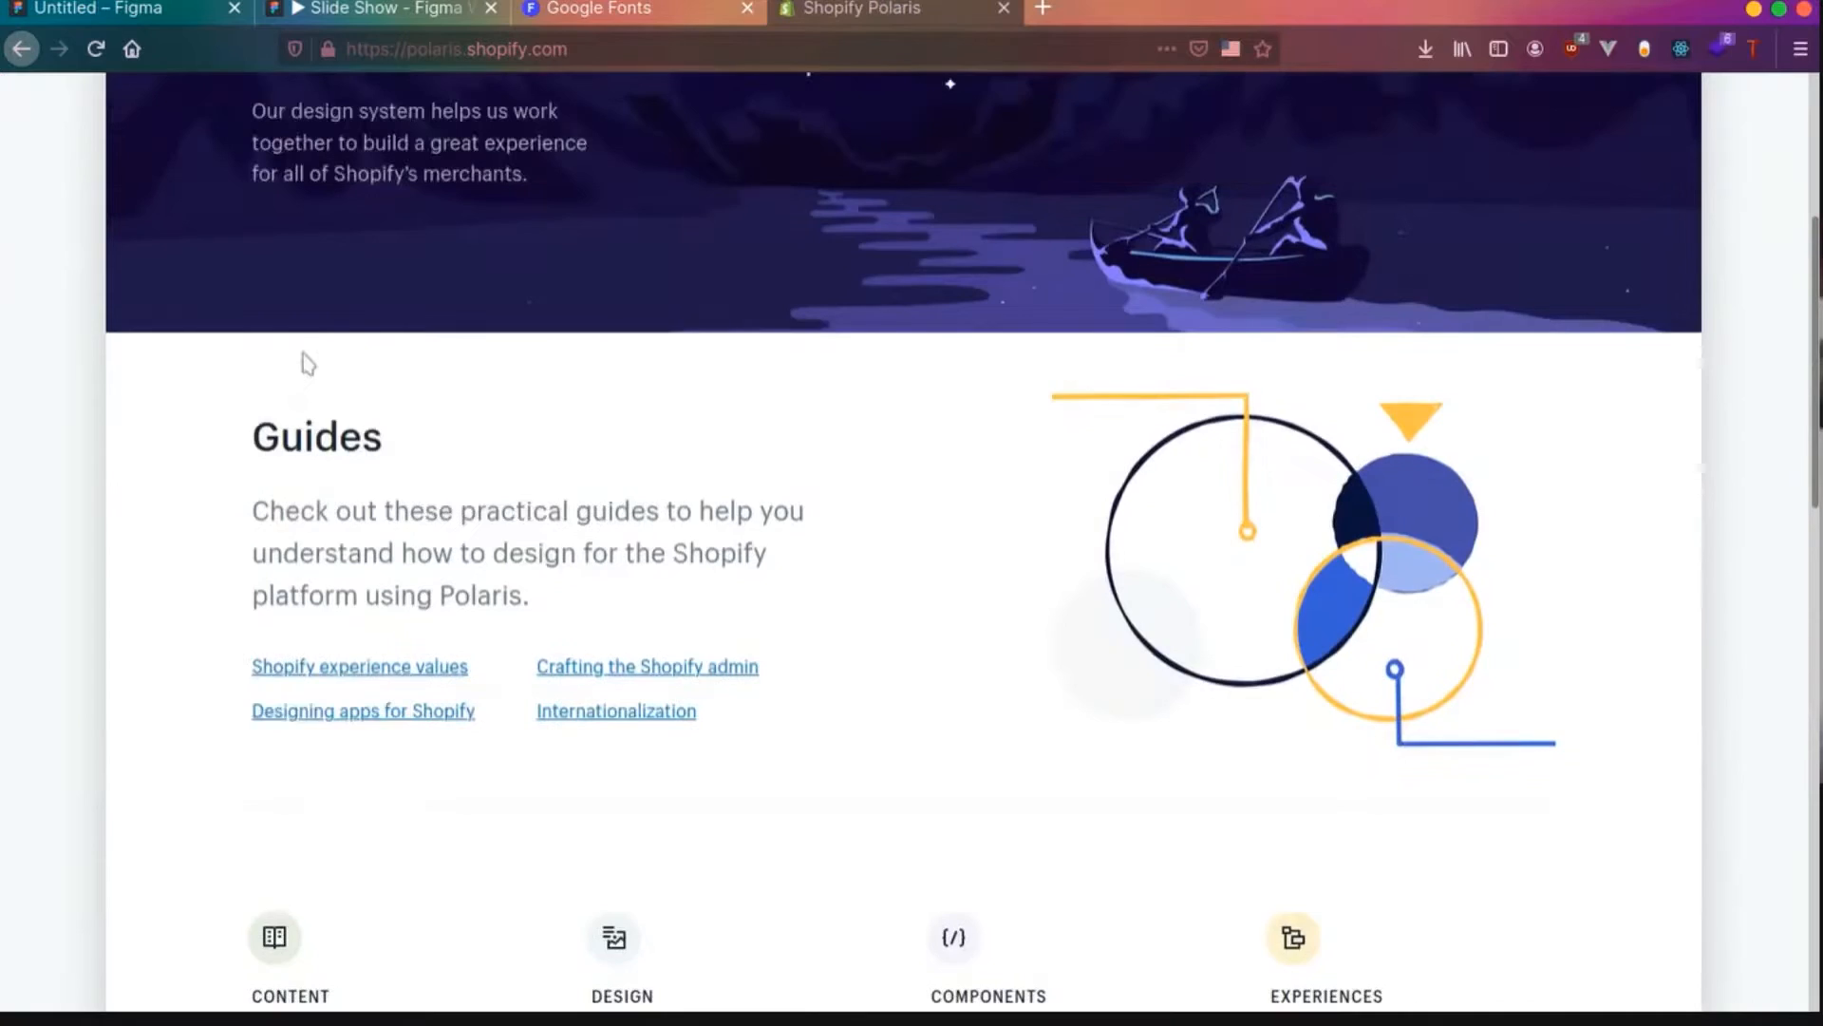
- Browse the Polaris design system's Foundations, Content, Design and Components sections, including the Naming and Typography pages
{"action": "left_click", "coordinate": [848, 152]}
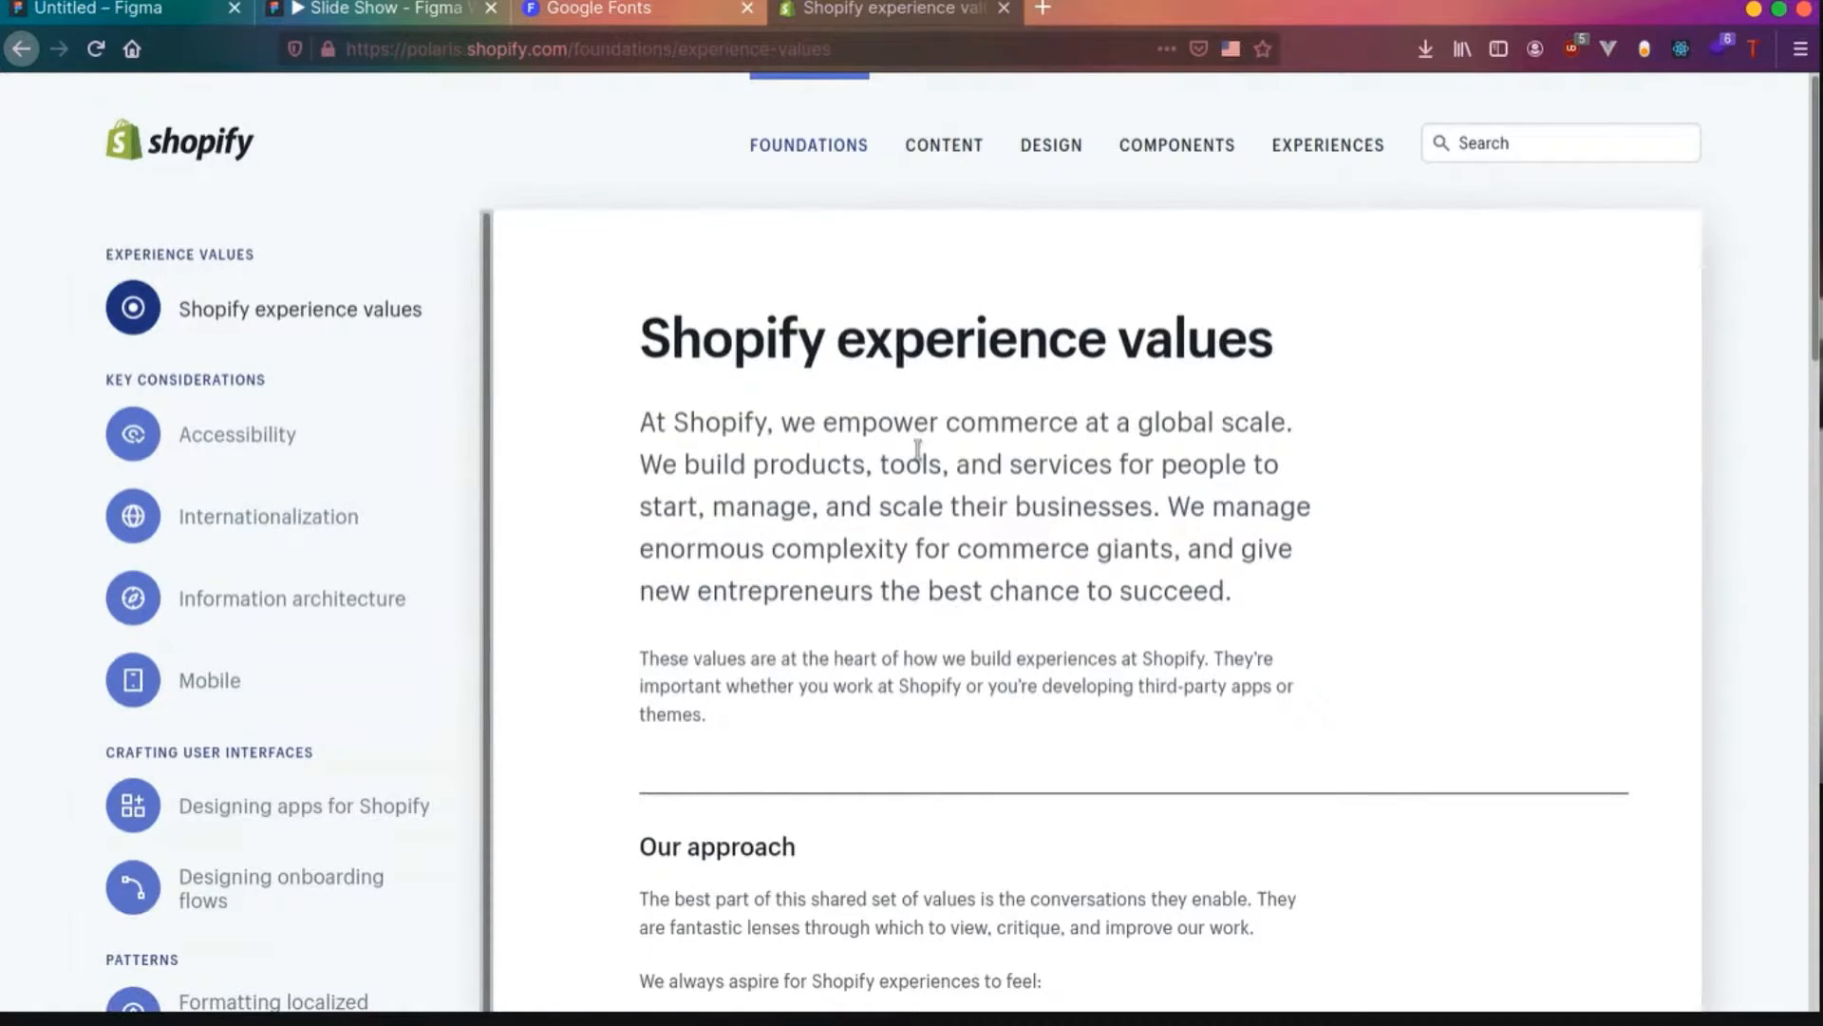
{"action": "left_click", "coordinate": [929, 145]}
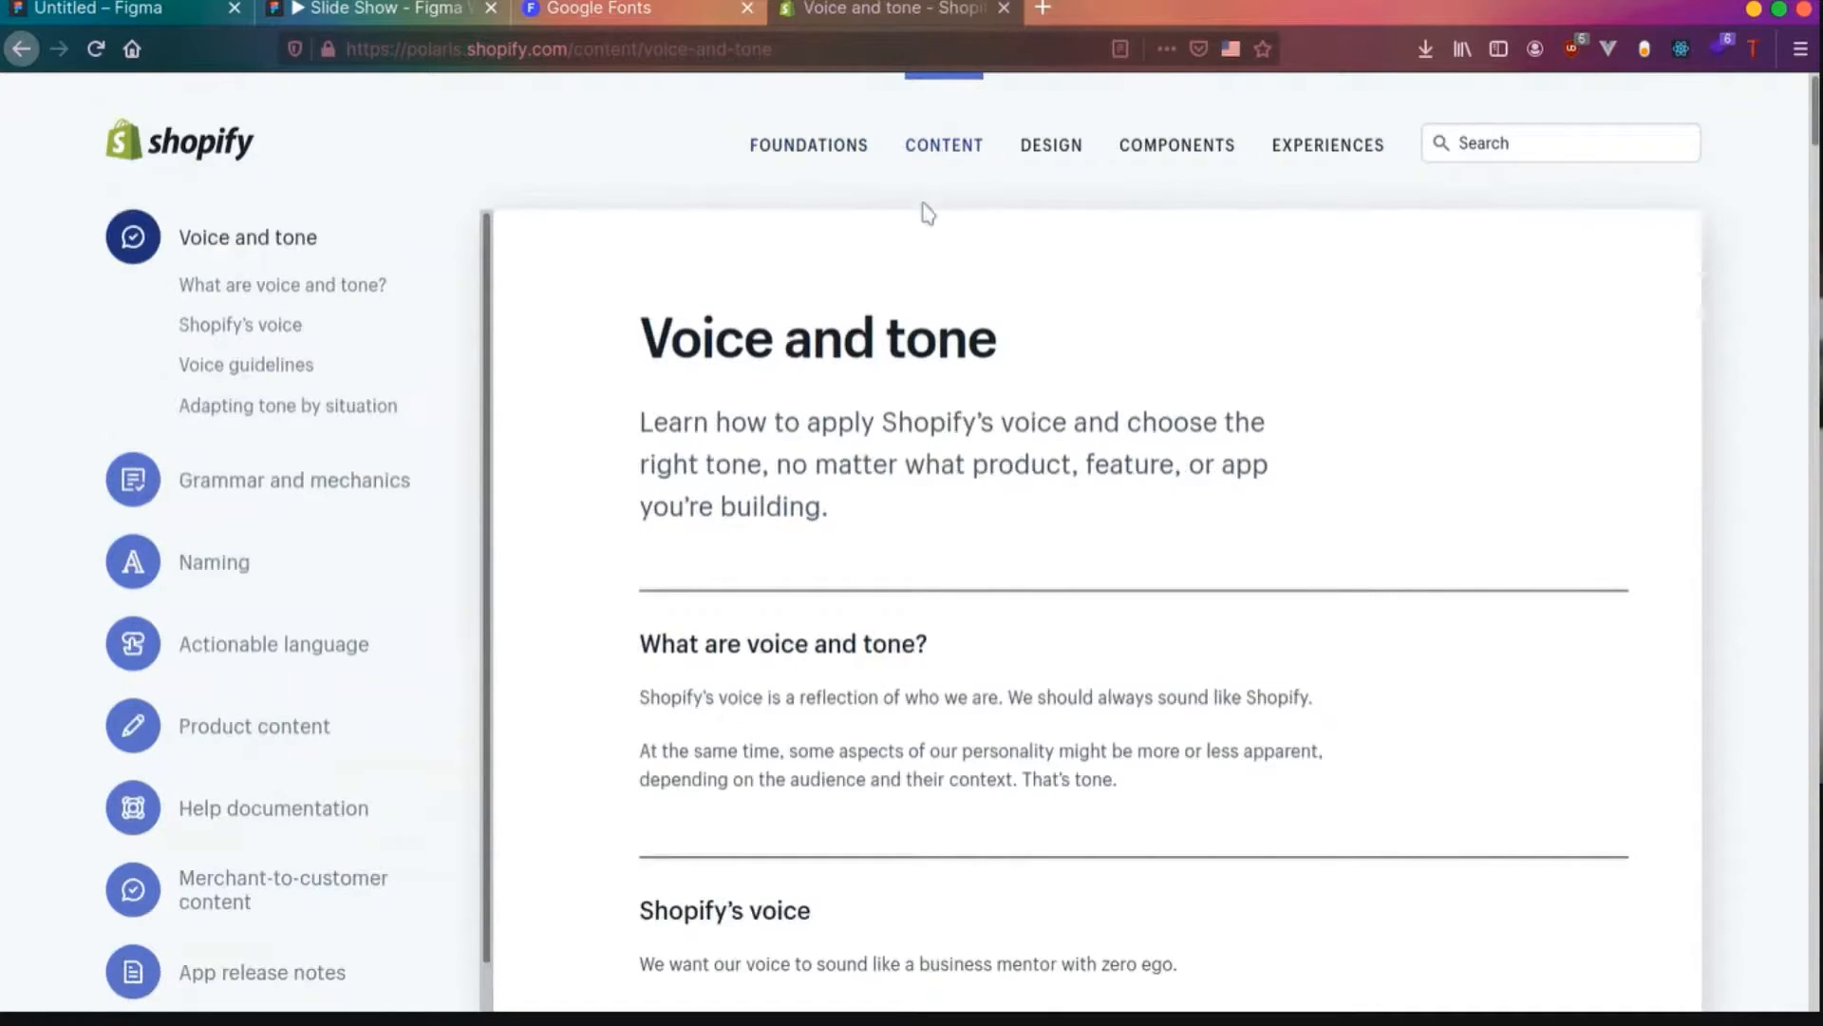
{"action": "left_click", "coordinate": [250, 560]}
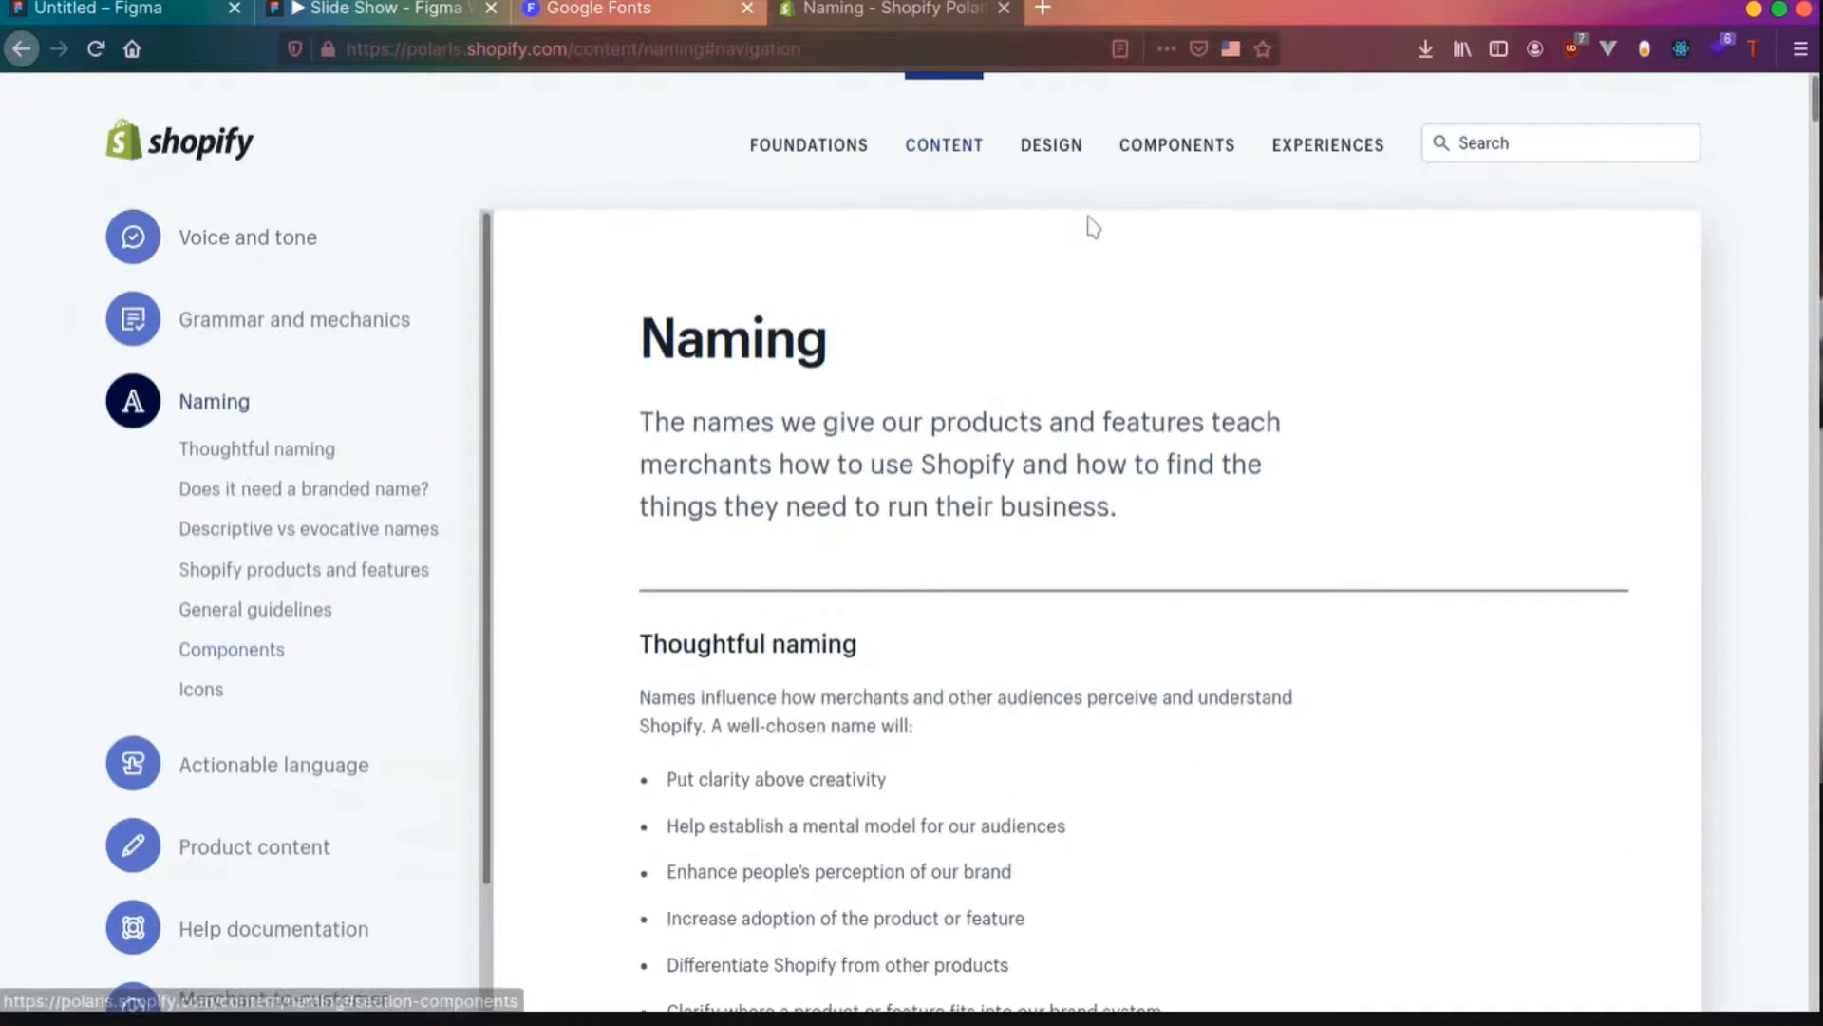
{"action": "left_click", "coordinate": [1065, 148]}
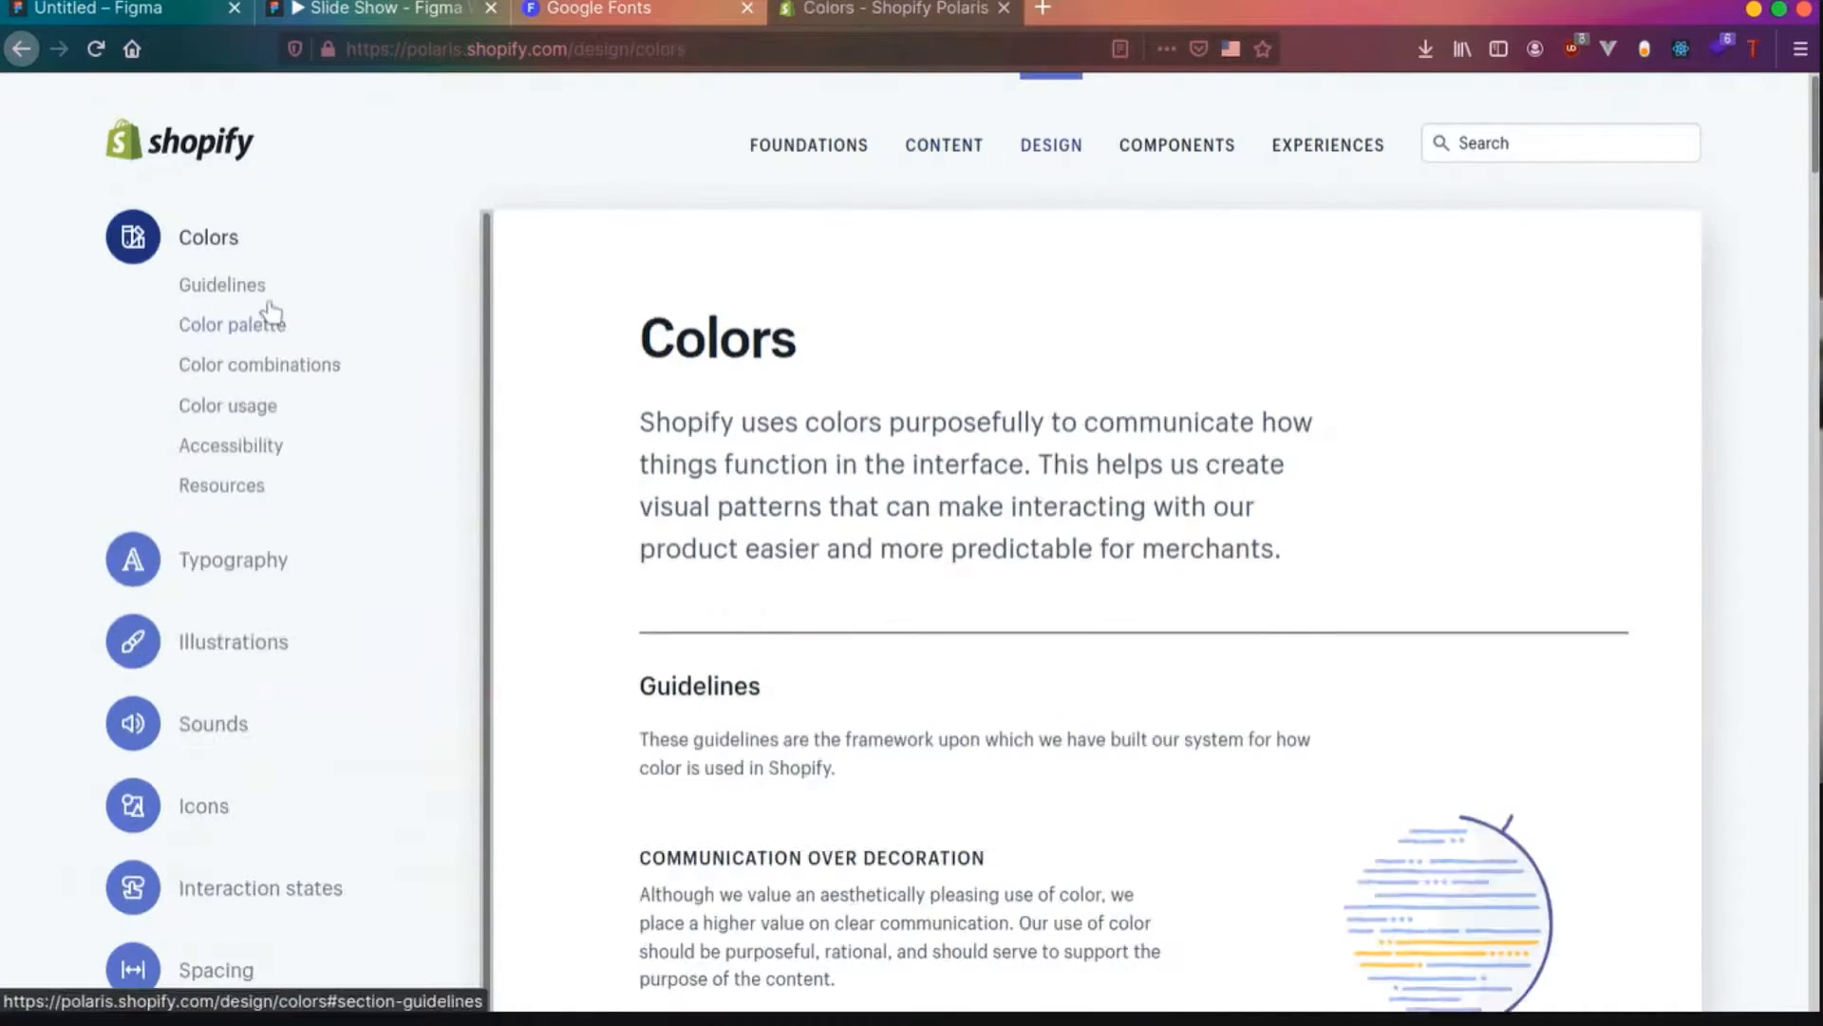
{"action": "scroll", "coordinate": [258, 399], "scroll_direction": "down", "scroll_amount": 5}
{"action": "left_click", "coordinate": [258, 470]}
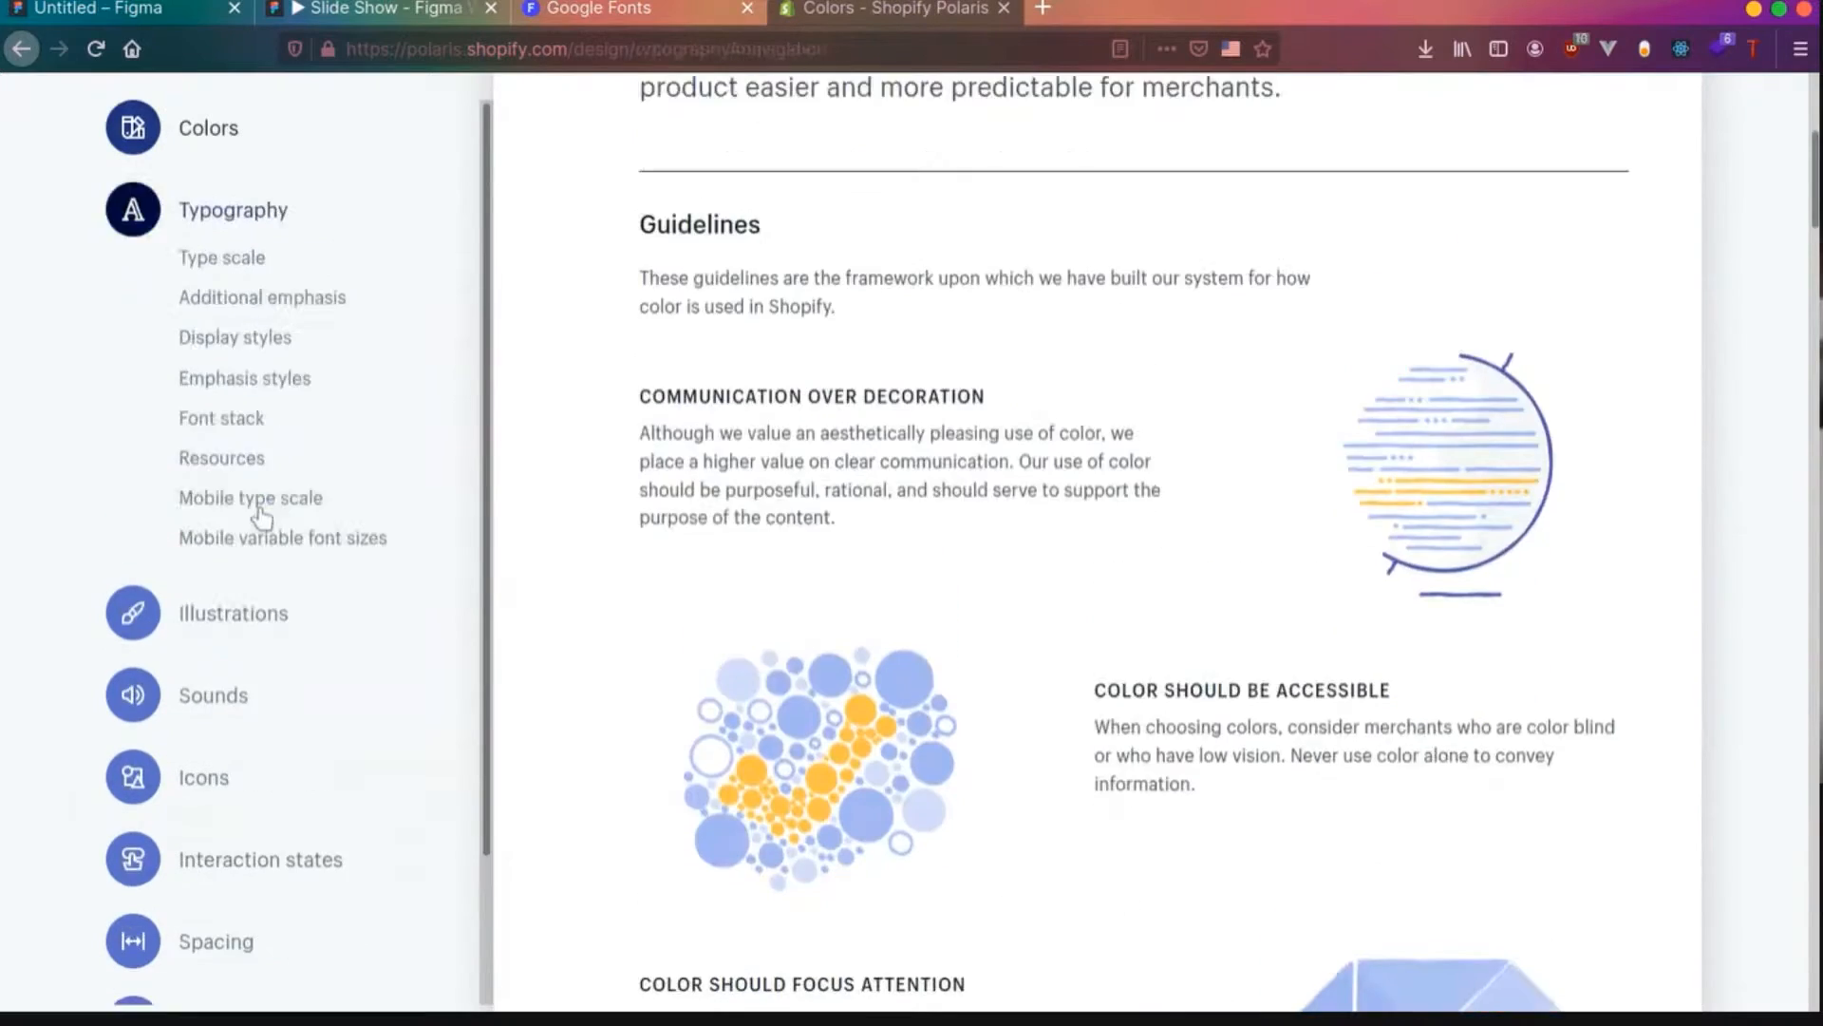
{"action": "left_click", "coordinate": [212, 726]}
{"action": "left_click", "coordinate": [1189, 156]}
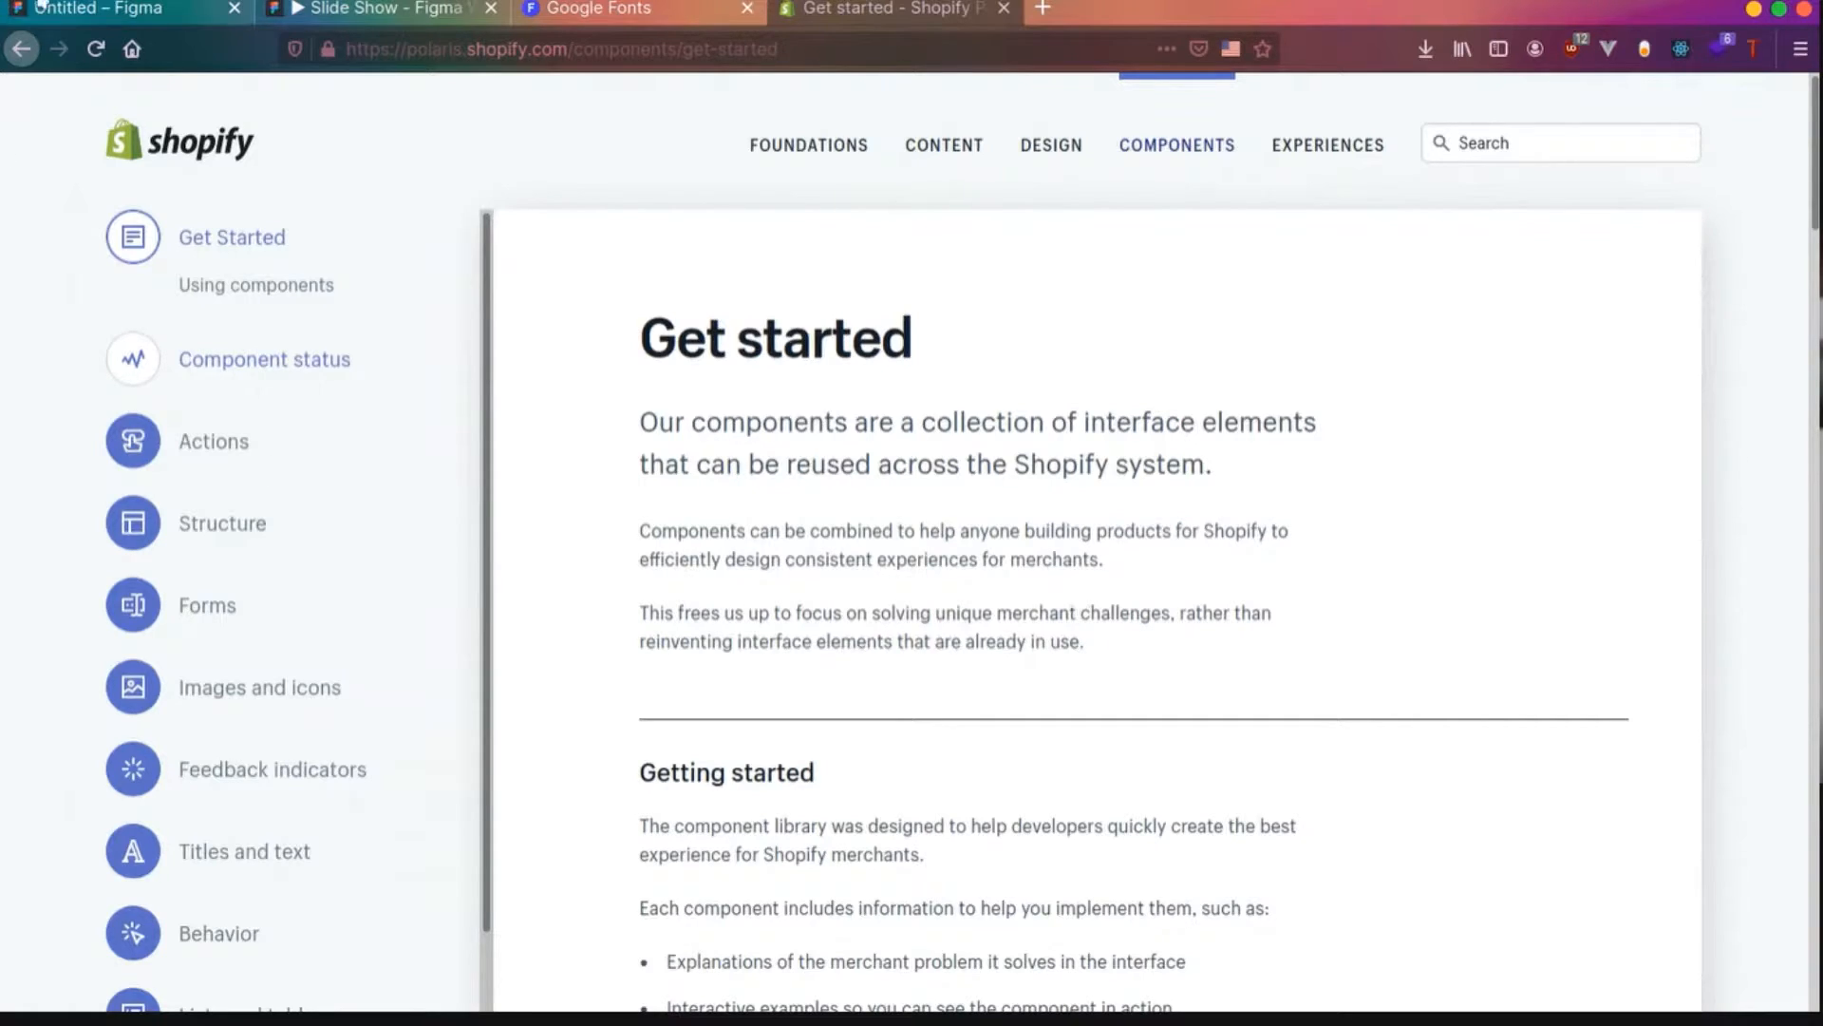
- Switch back to the Untitled Figma file and try toggling the Locale.ai Colors library on and off
{"action": "left_click", "coordinate": [40, 8]}
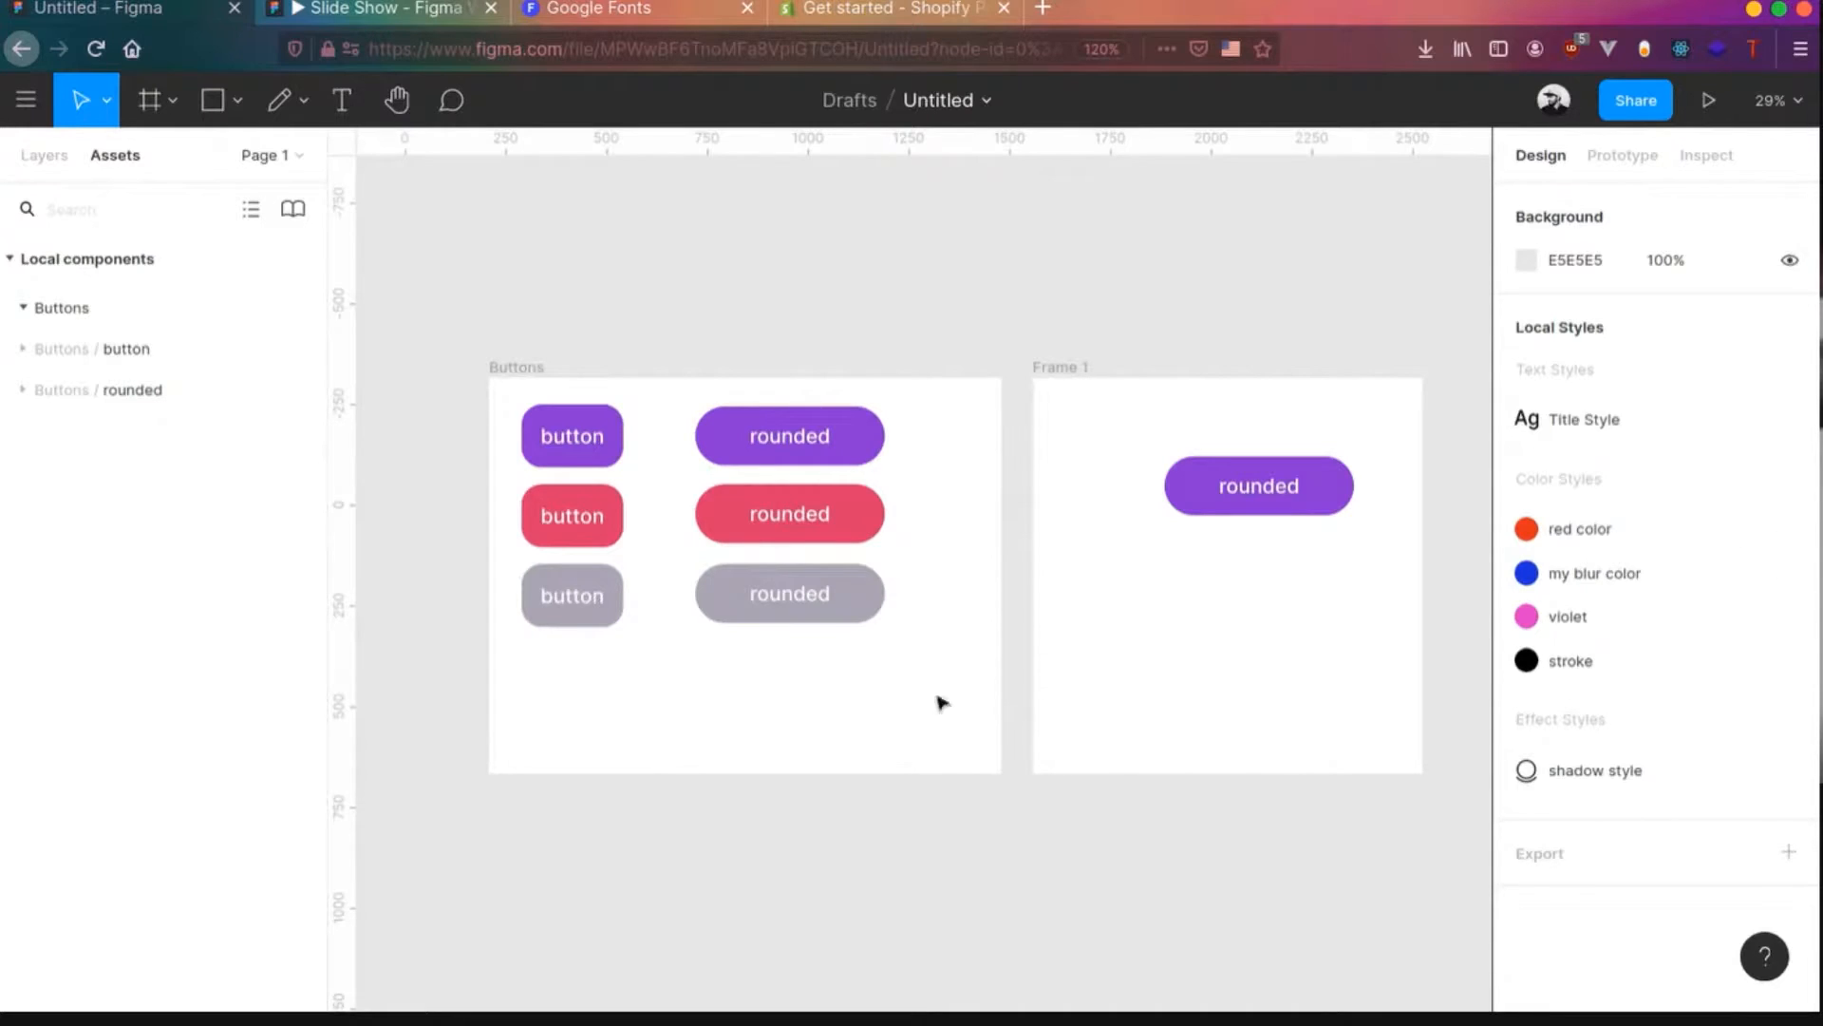
{"action": "left_click", "coordinate": [289, 220]}
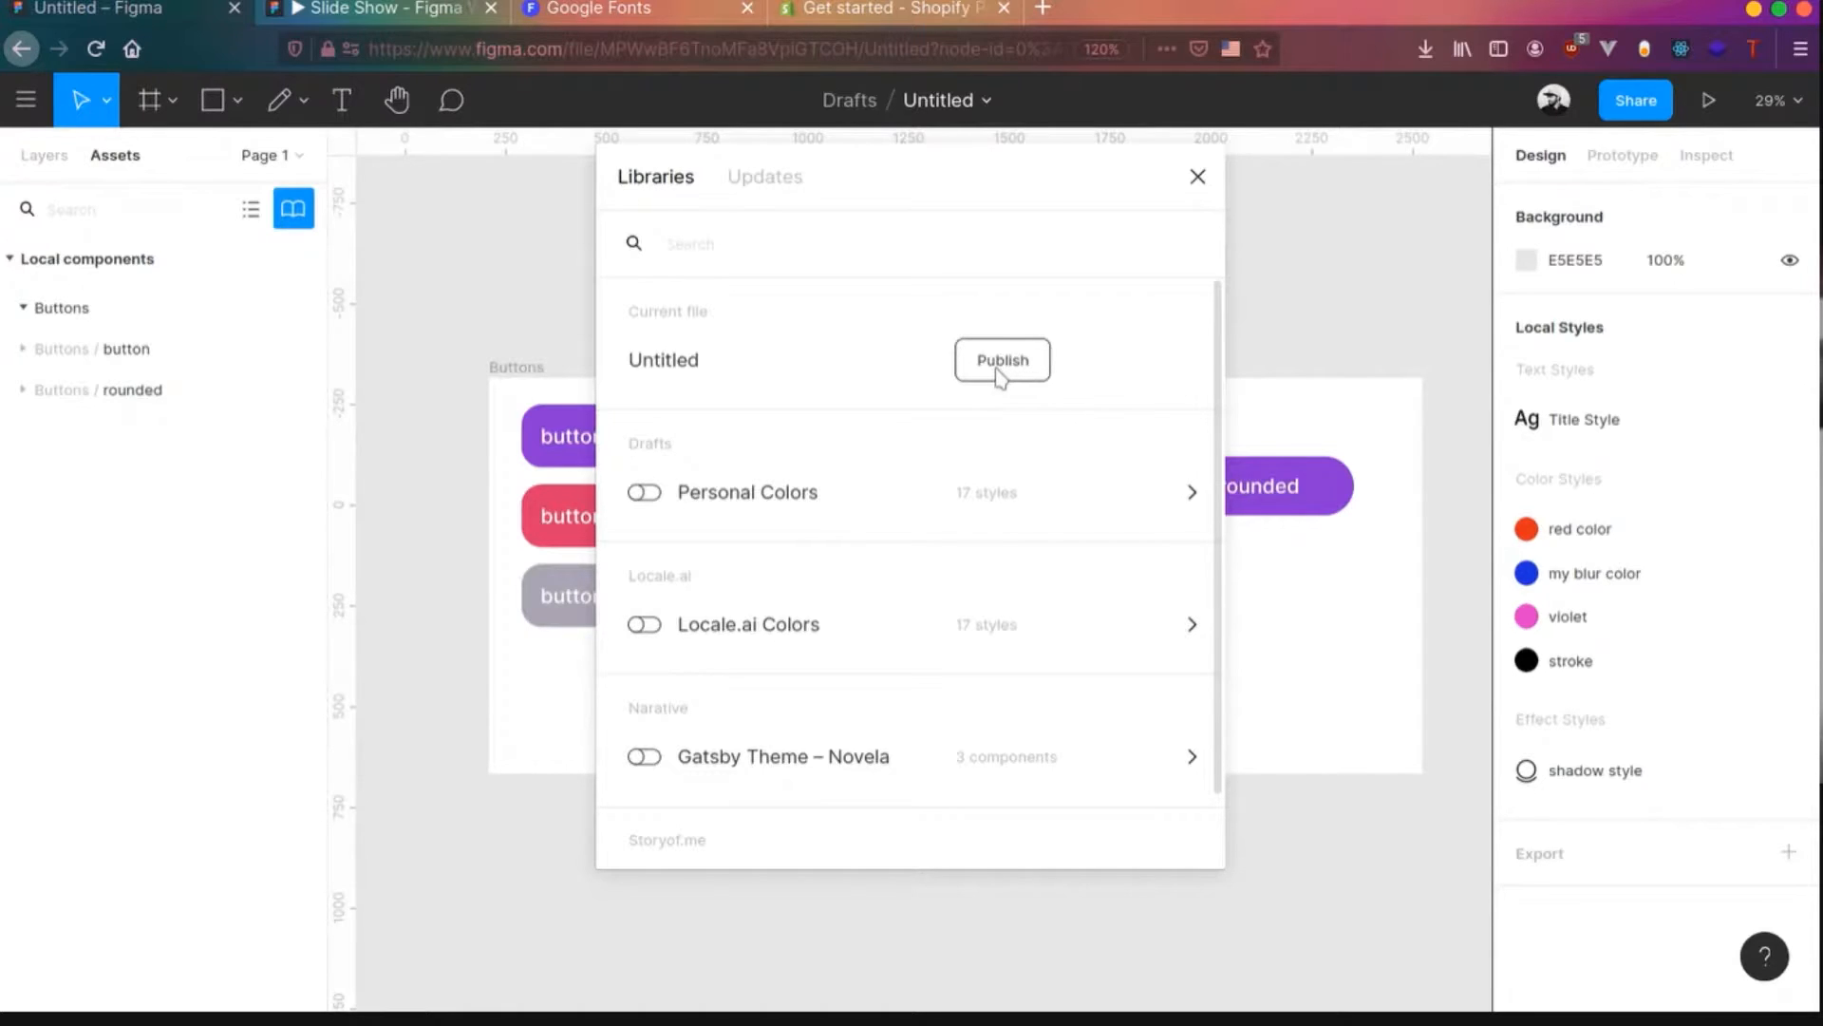
{"action": "left_click", "coordinate": [643, 494]}
{"action": "left_click", "coordinate": [646, 625]}
{"action": "left_click", "coordinate": [646, 624]}
{"action": "left_click", "coordinate": [646, 624]}
{"action": "left_click", "coordinate": [646, 624]}
{"action": "left_click", "coordinate": [645, 624]}
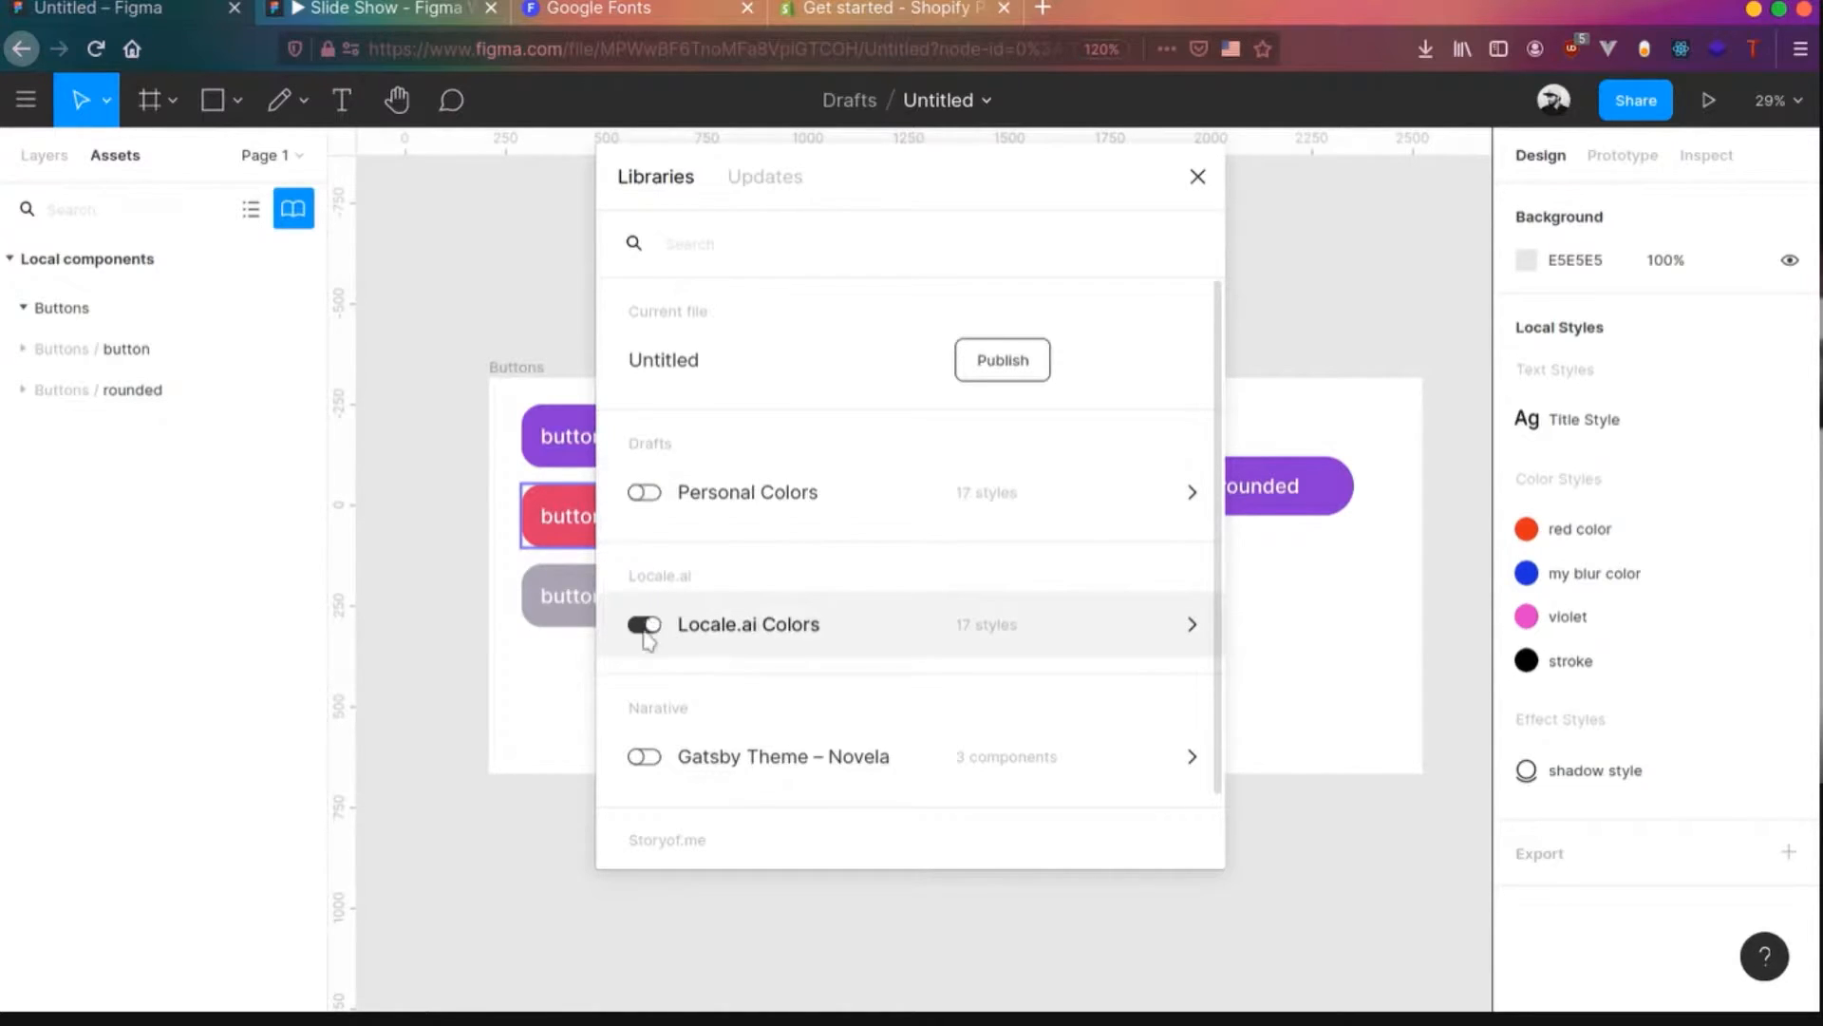
{"action": "left_click", "coordinate": [648, 627]}
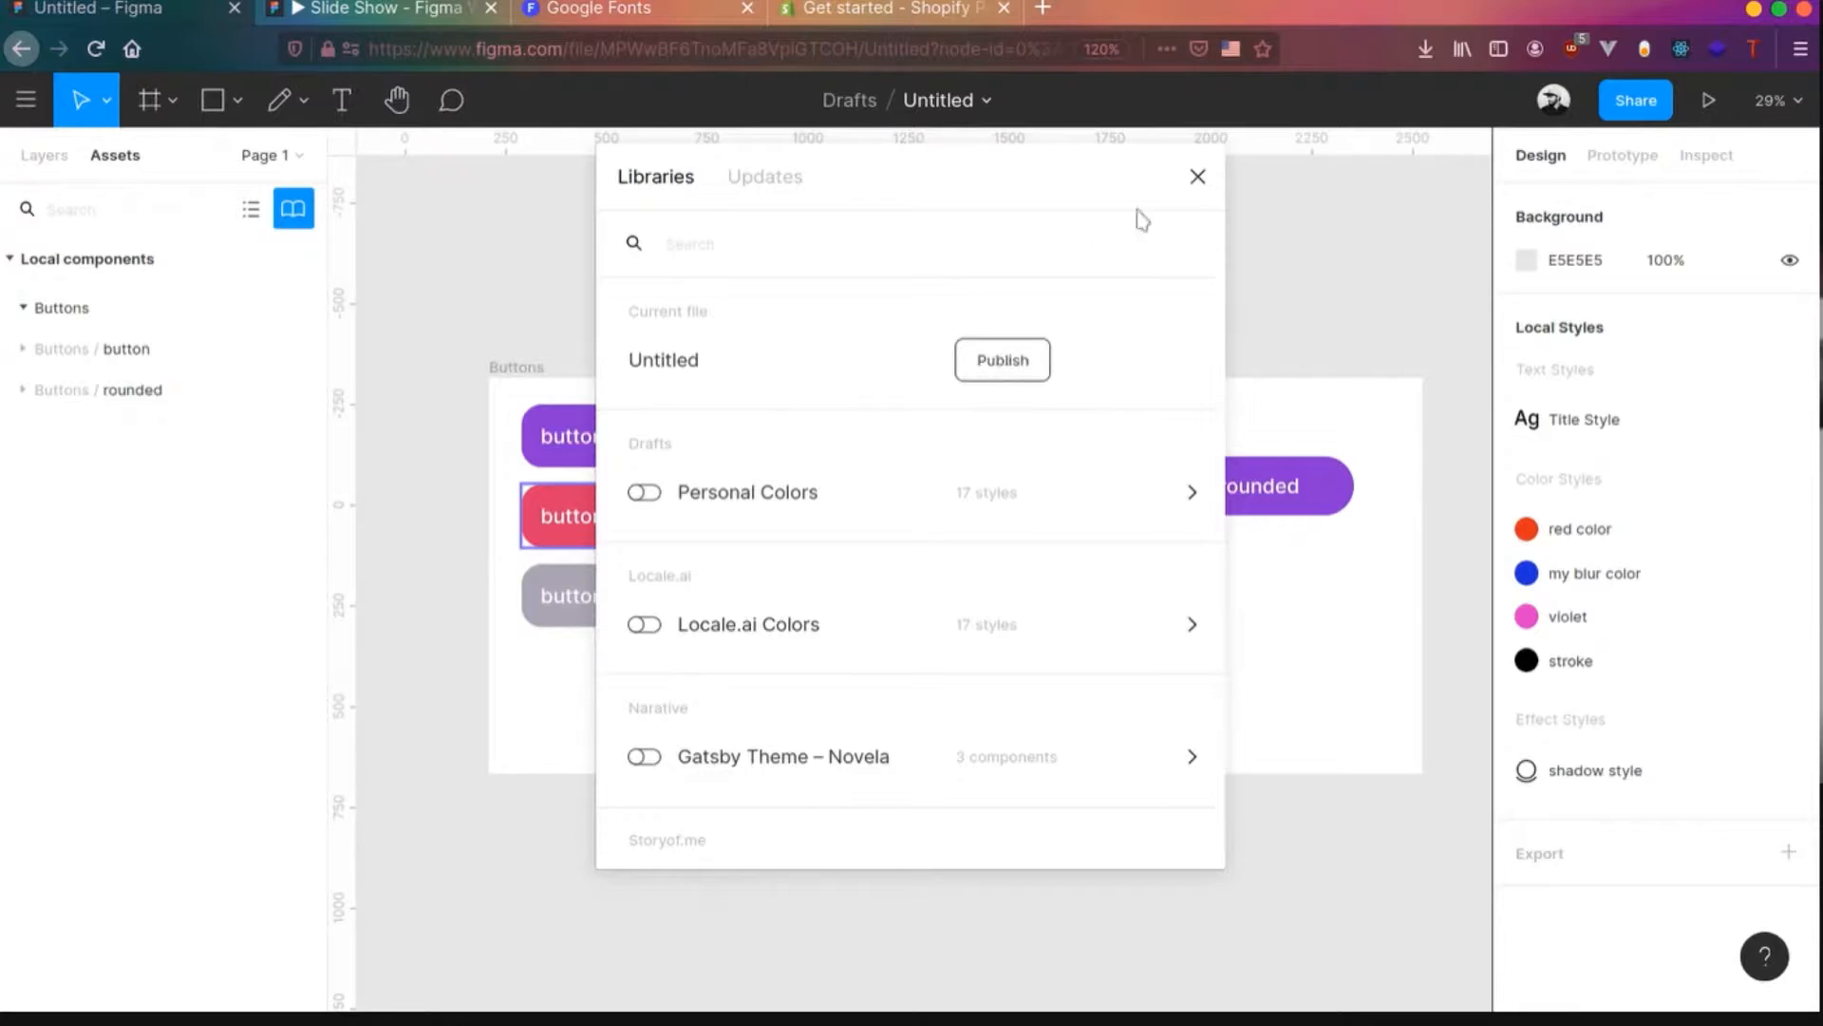
{"action": "left_click", "coordinate": [1196, 178]}
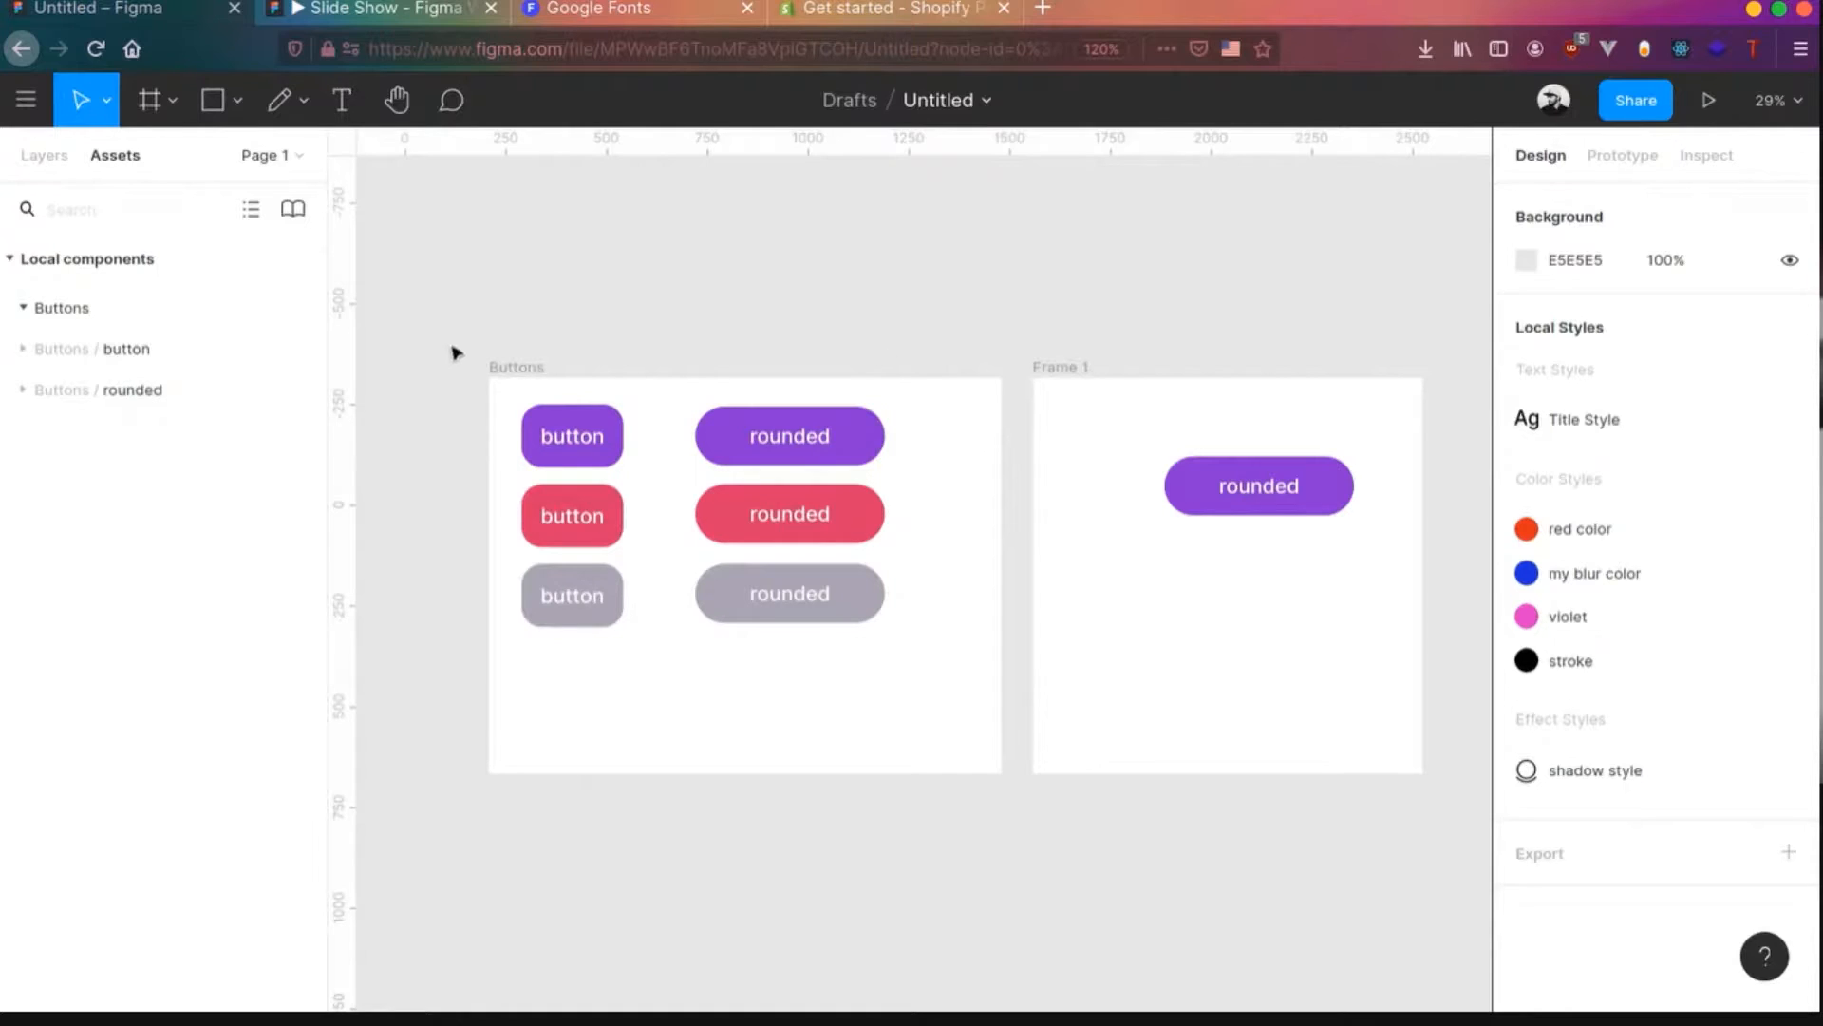
- Delete the Buttons frame and Frame 1 from the canvas and return to the Drafts overview
{"action": "left_click_drag", "start_coordinate": [458, 345], "coordinate": [619, 461]}
{"action": "left_click_drag", "start_coordinate": [1218, 798], "coordinate": [1423, 820]}
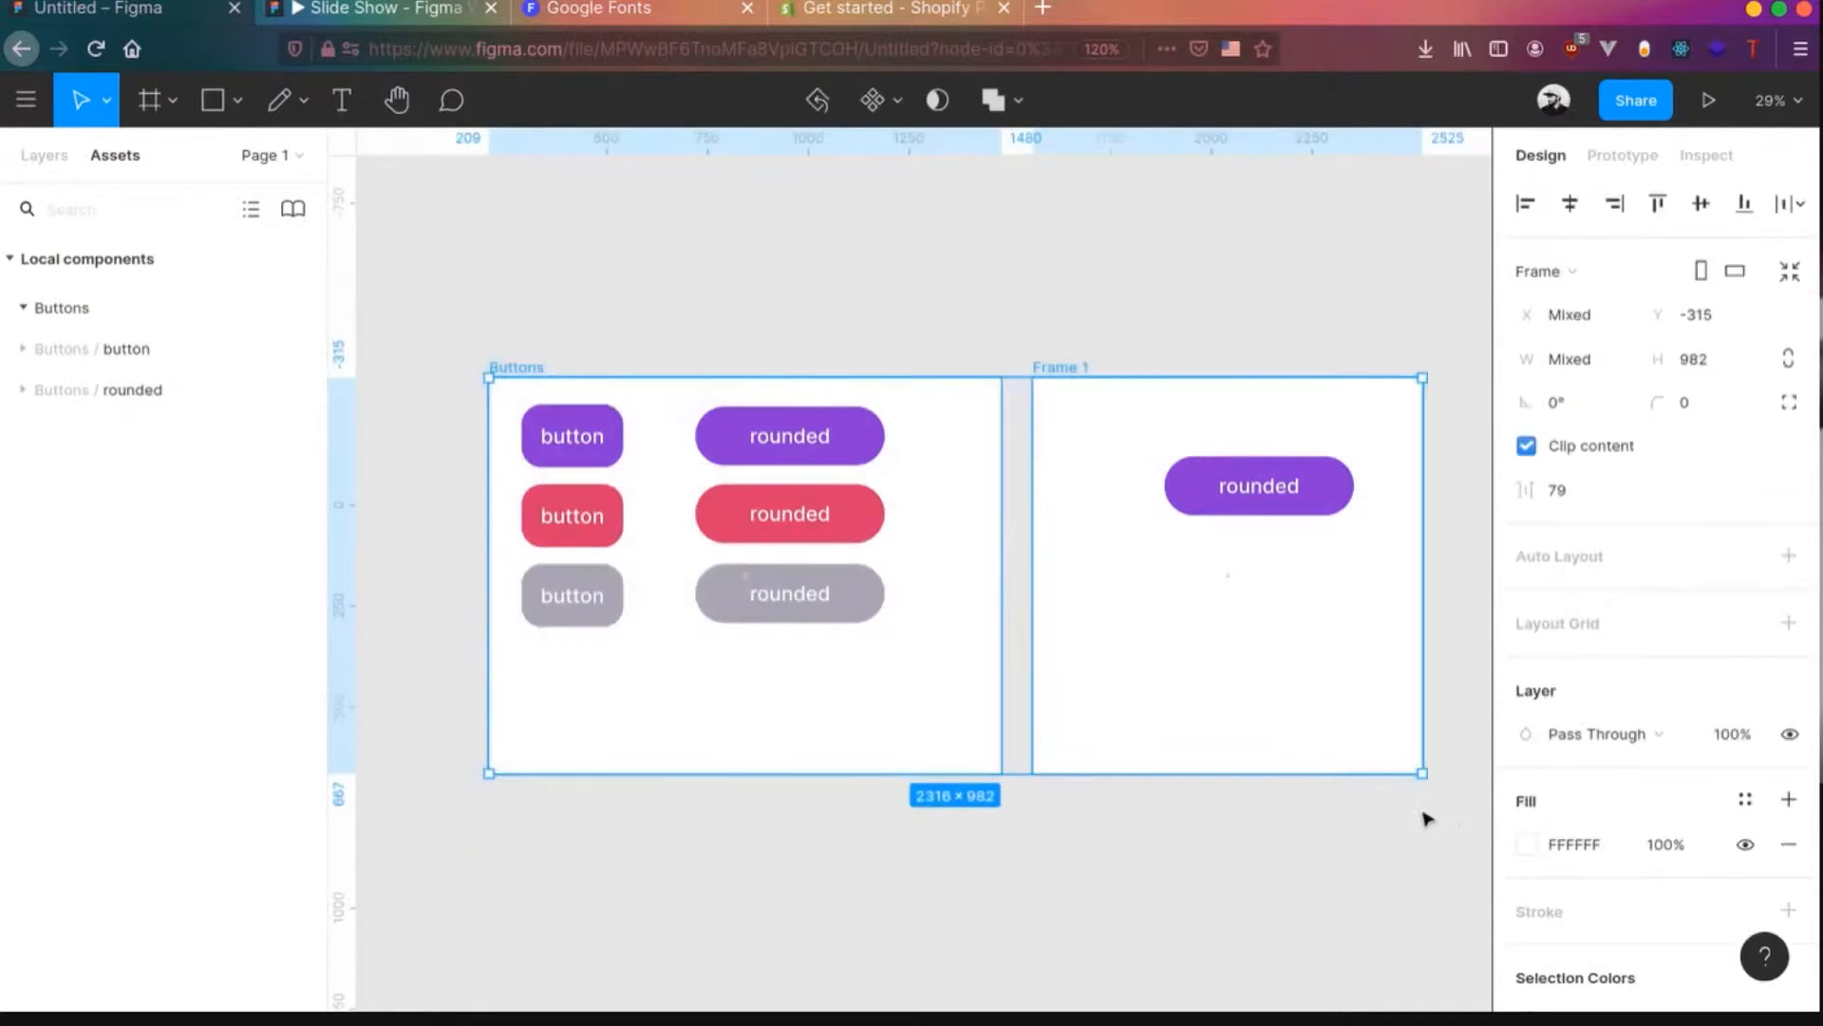
{"action": "key", "text": "Delete"}
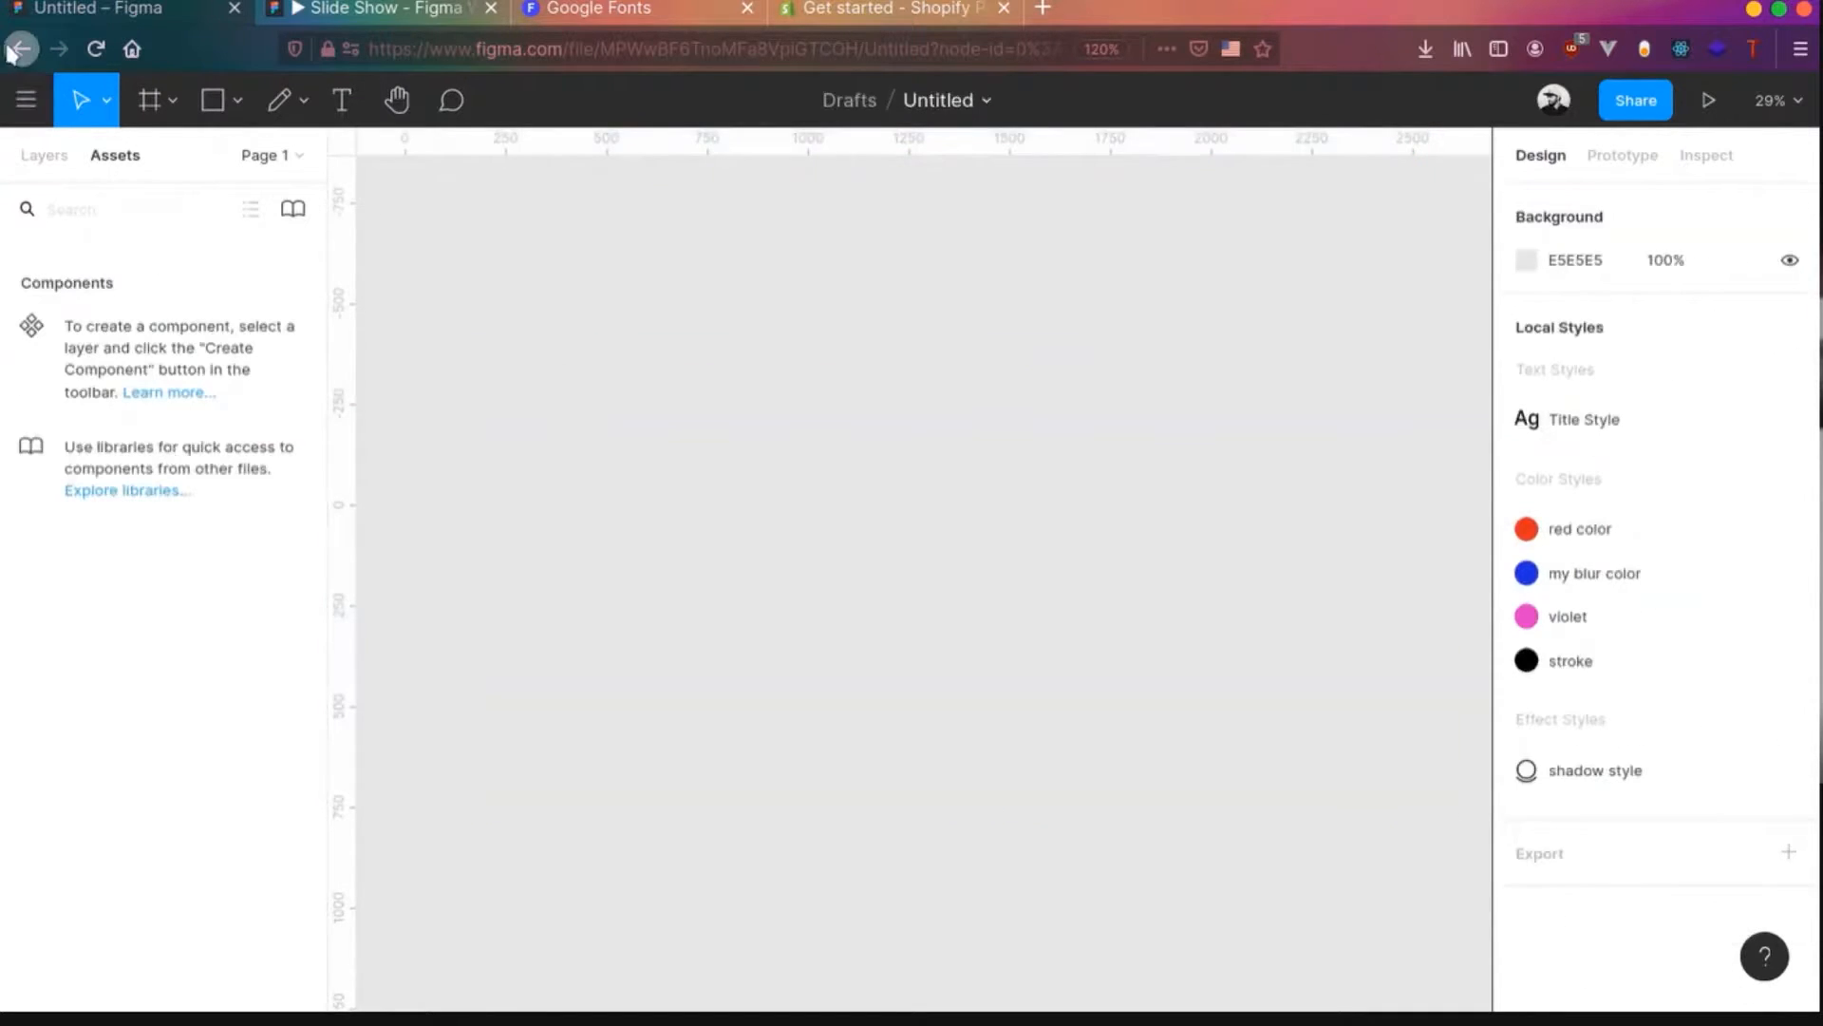
{"action": "left_click", "coordinate": [11, 51]}
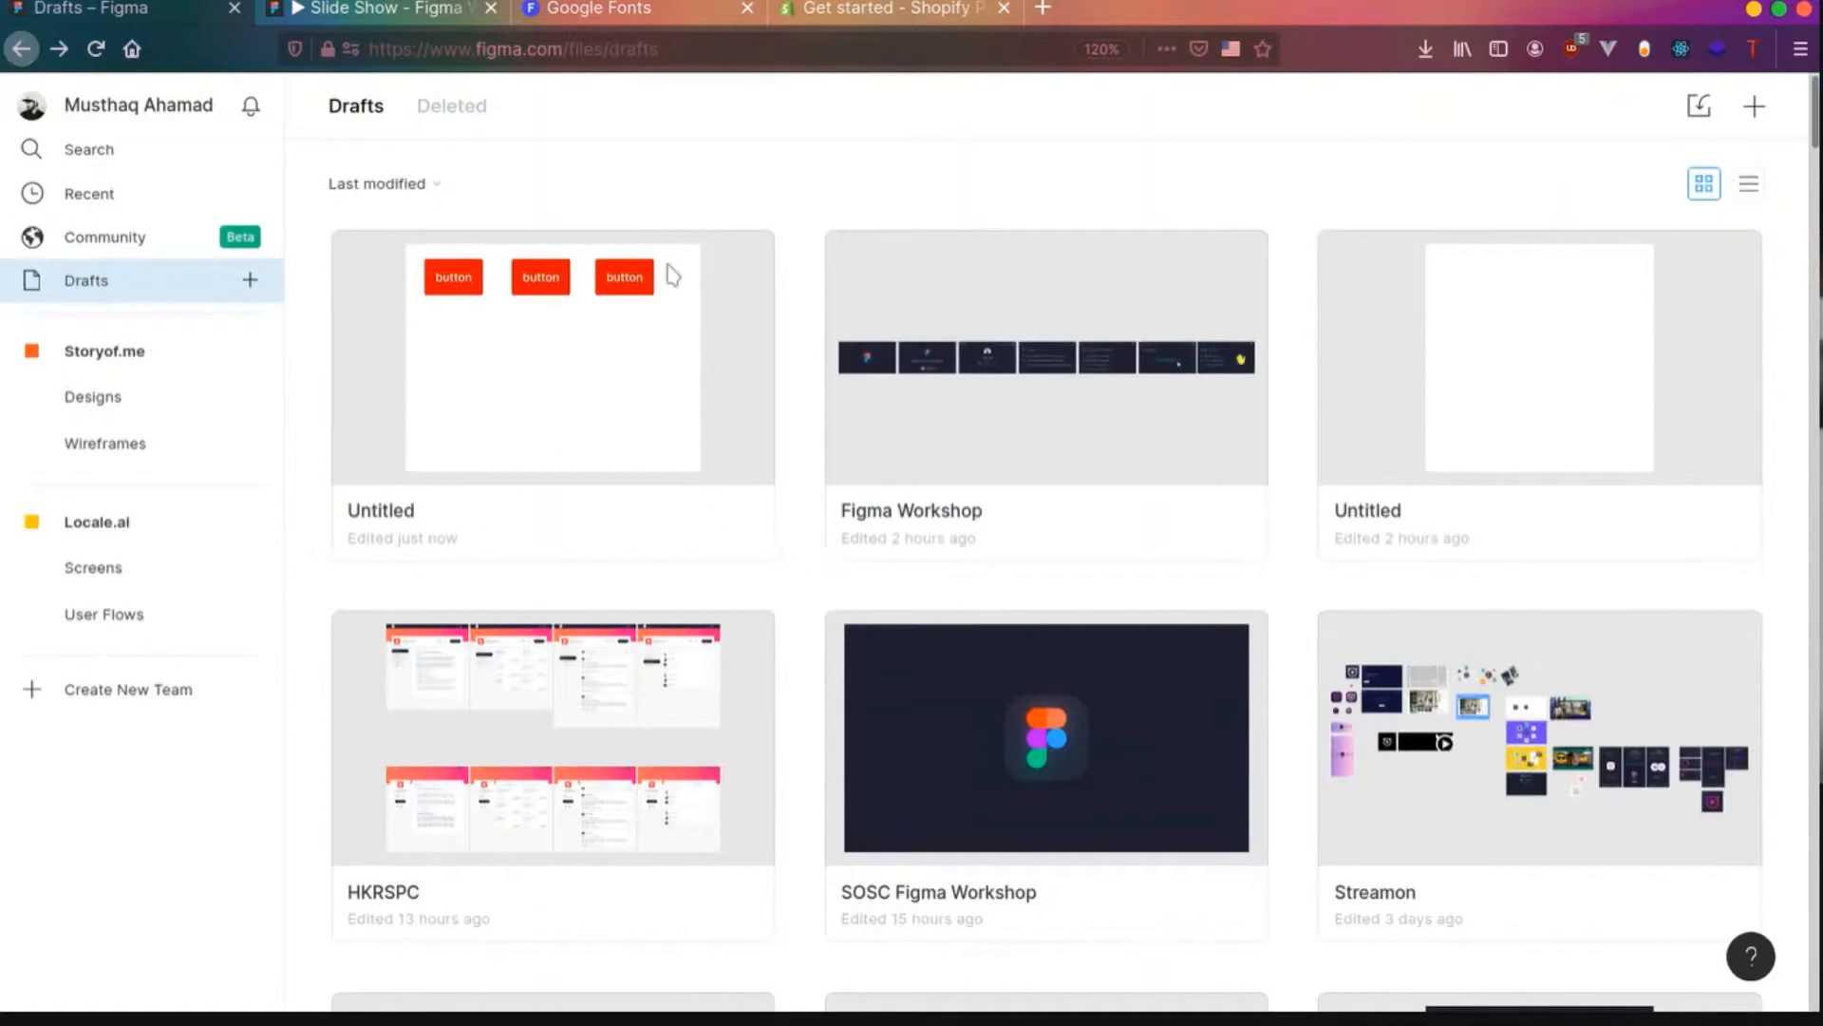
- Load the workshop author's public Figma profile in the Polaris browser tab and view the SOSC Figma Workshop community page and its address
{"action": "left_click", "coordinate": [805, 6]}
{"action": "key", "text": "ctrl+l"}
{"action": "type", "text": "fi"}
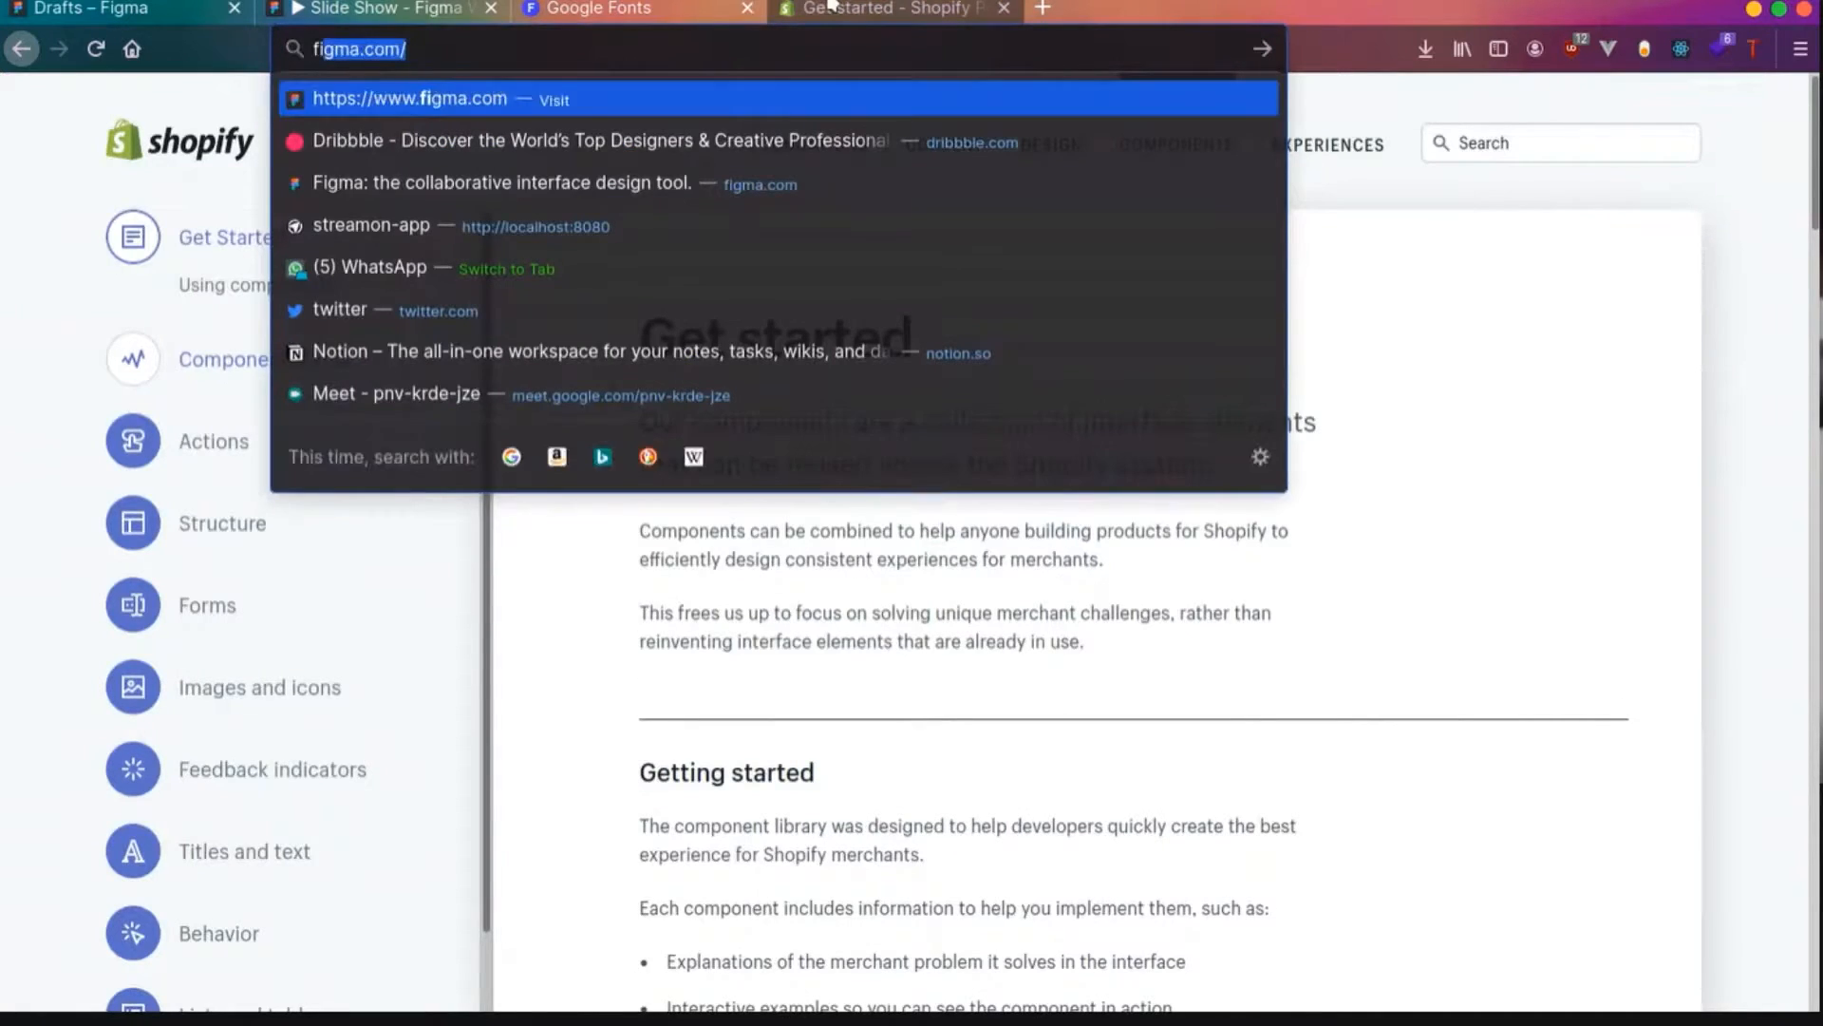
{"action": "type", "text": "gma.com/@haxzie"}
{"action": "key", "text": "Return"}
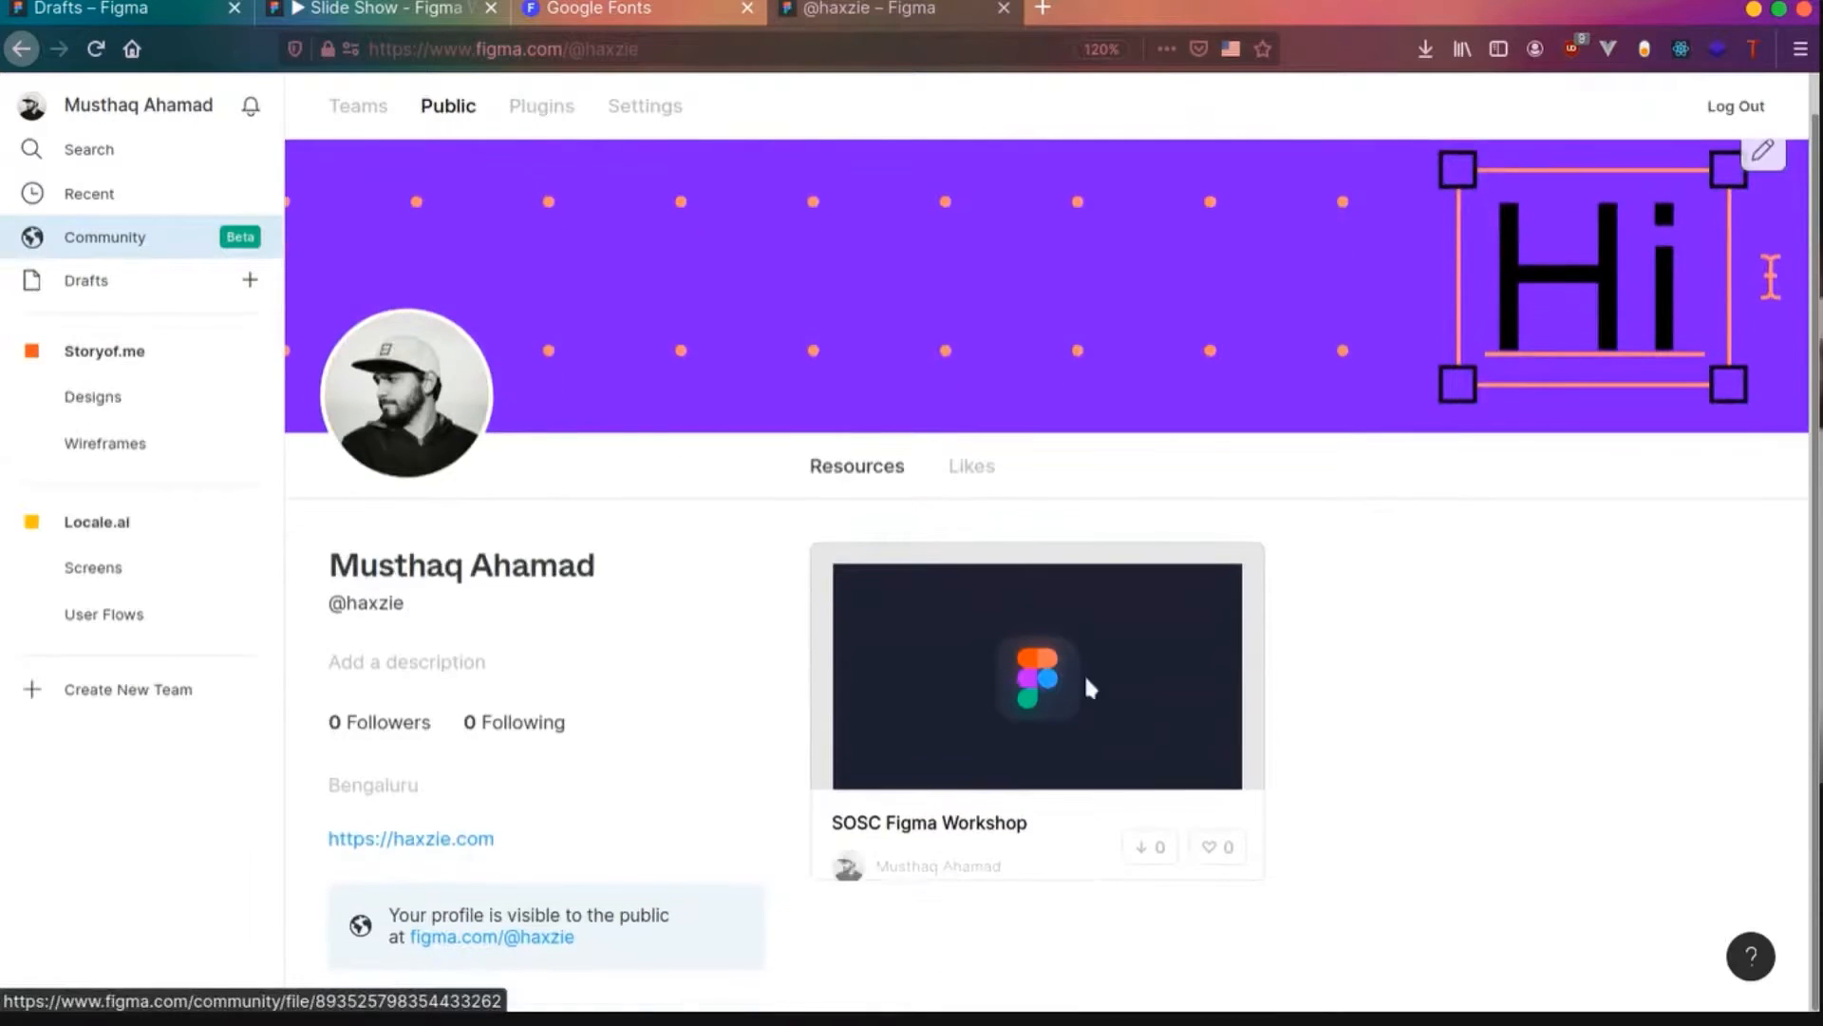
{"action": "left_click", "coordinate": [1063, 835]}
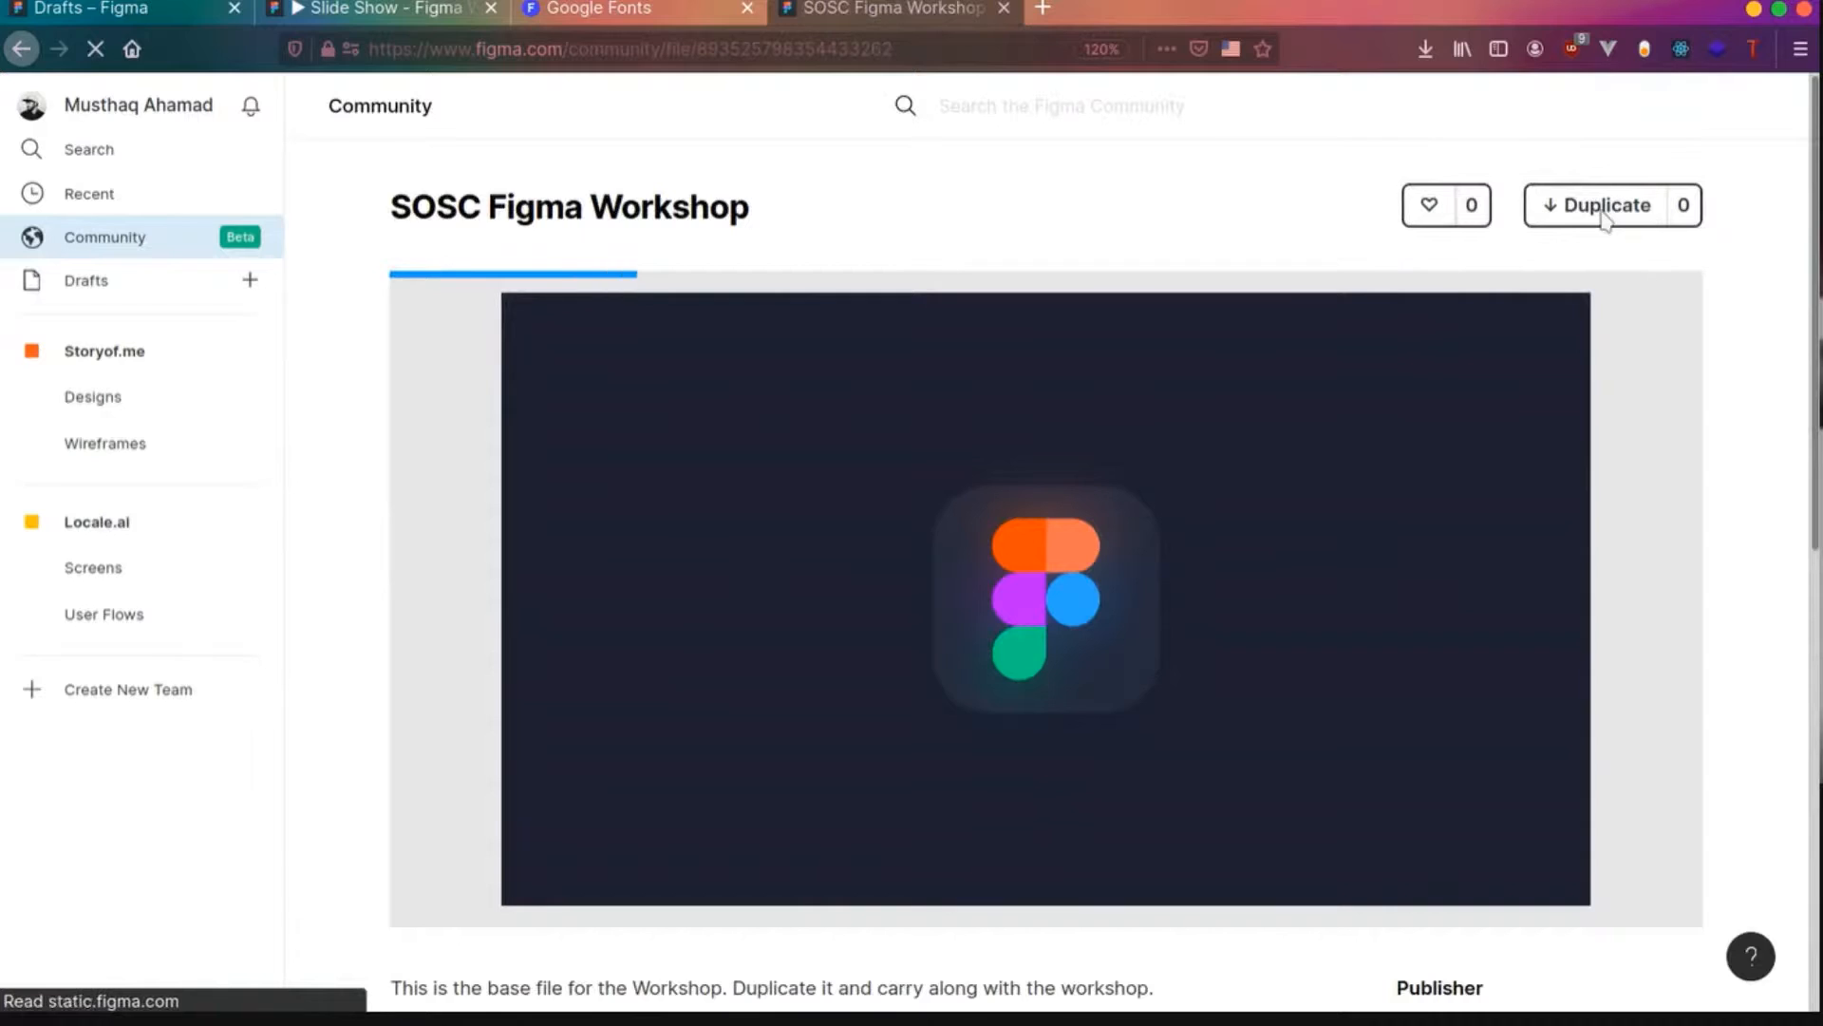
{"action": "left_click", "coordinate": [893, 39]}
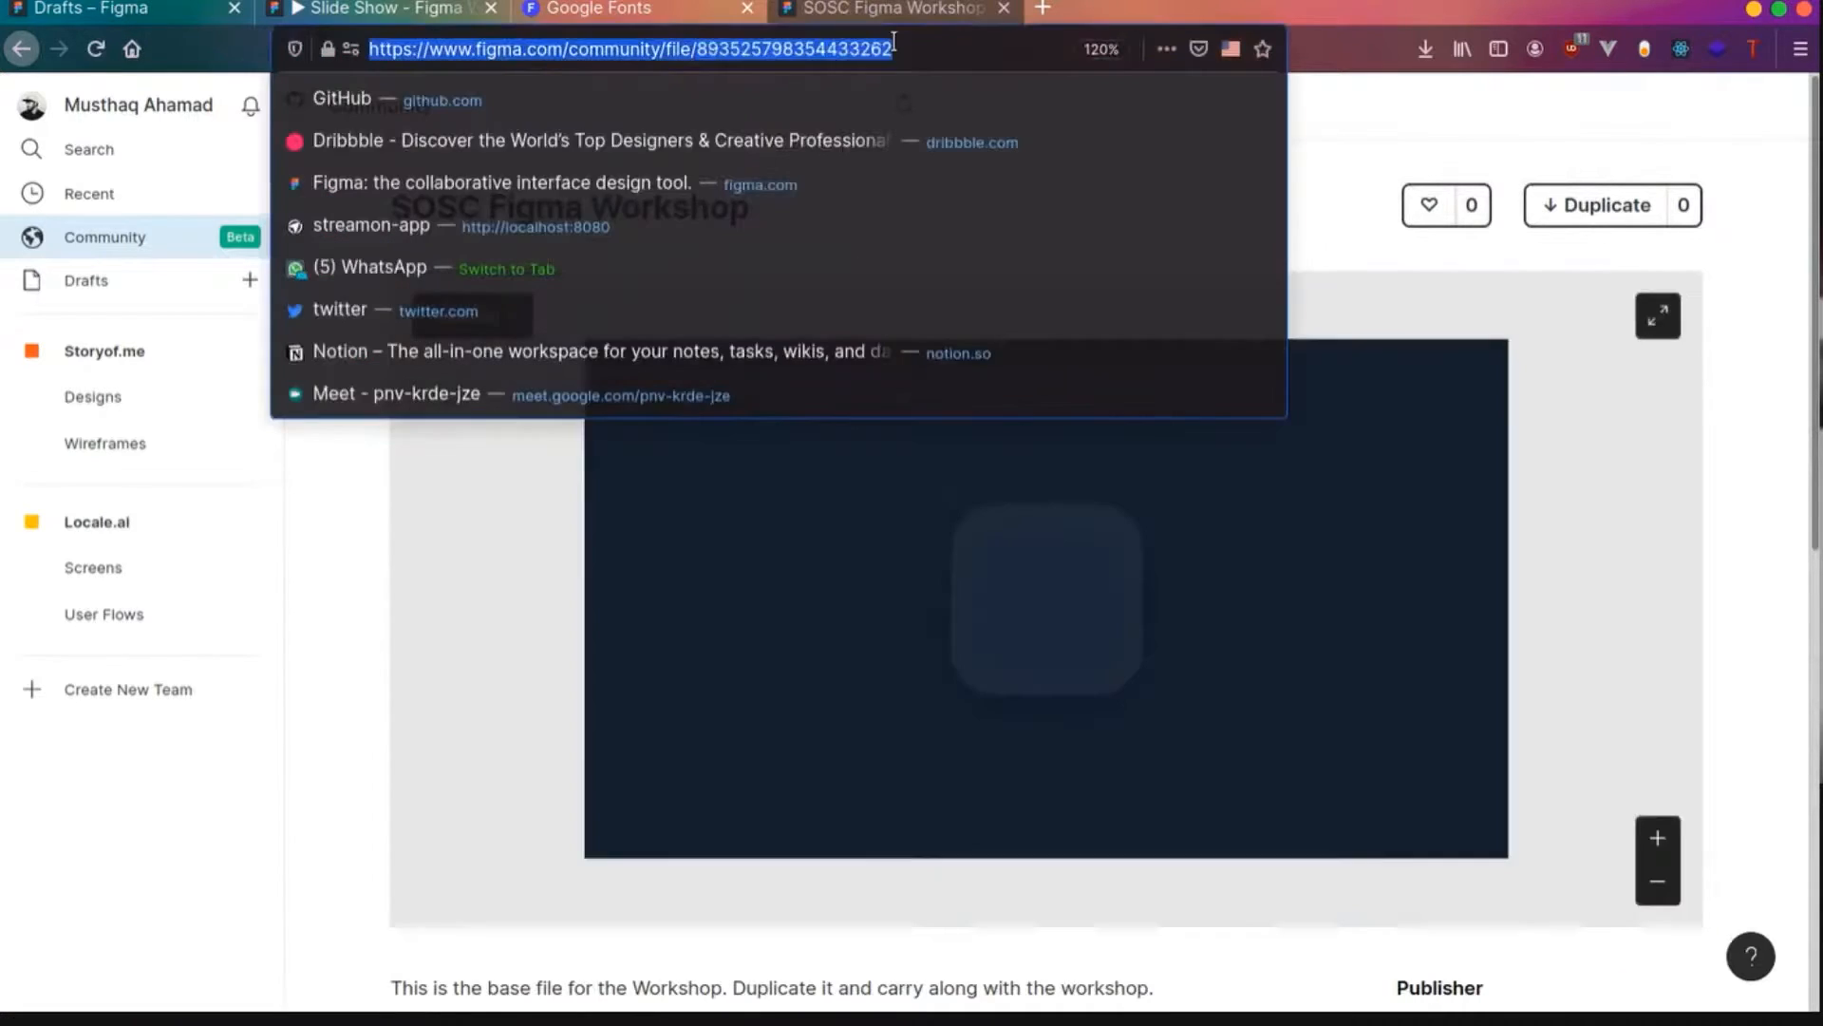
{"action": "left_click", "coordinate": [1366, 159]}
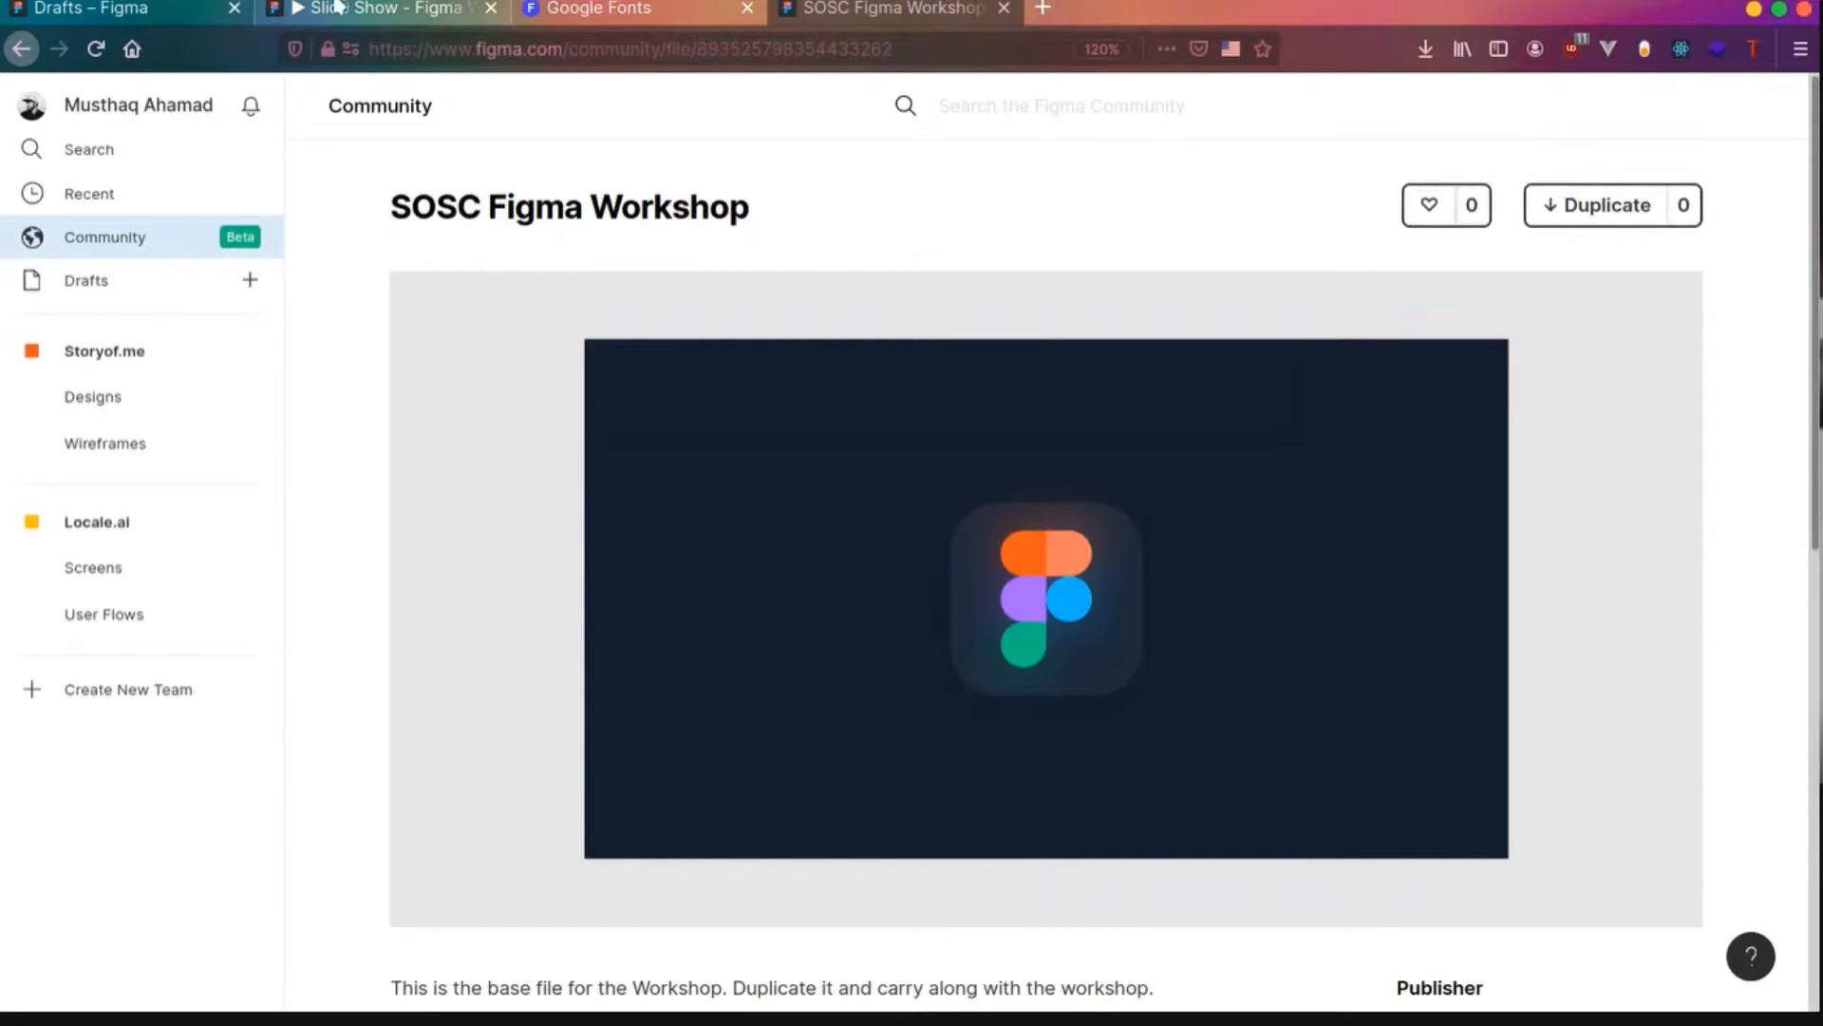
- Open the SOSC Figma Workshop file from the Drafts overview in the first Figma tab
{"action": "left_click", "coordinate": [163, 9]}
{"action": "scroll", "coordinate": [745, 610], "scroll_direction": "down", "scroll_amount": 5}
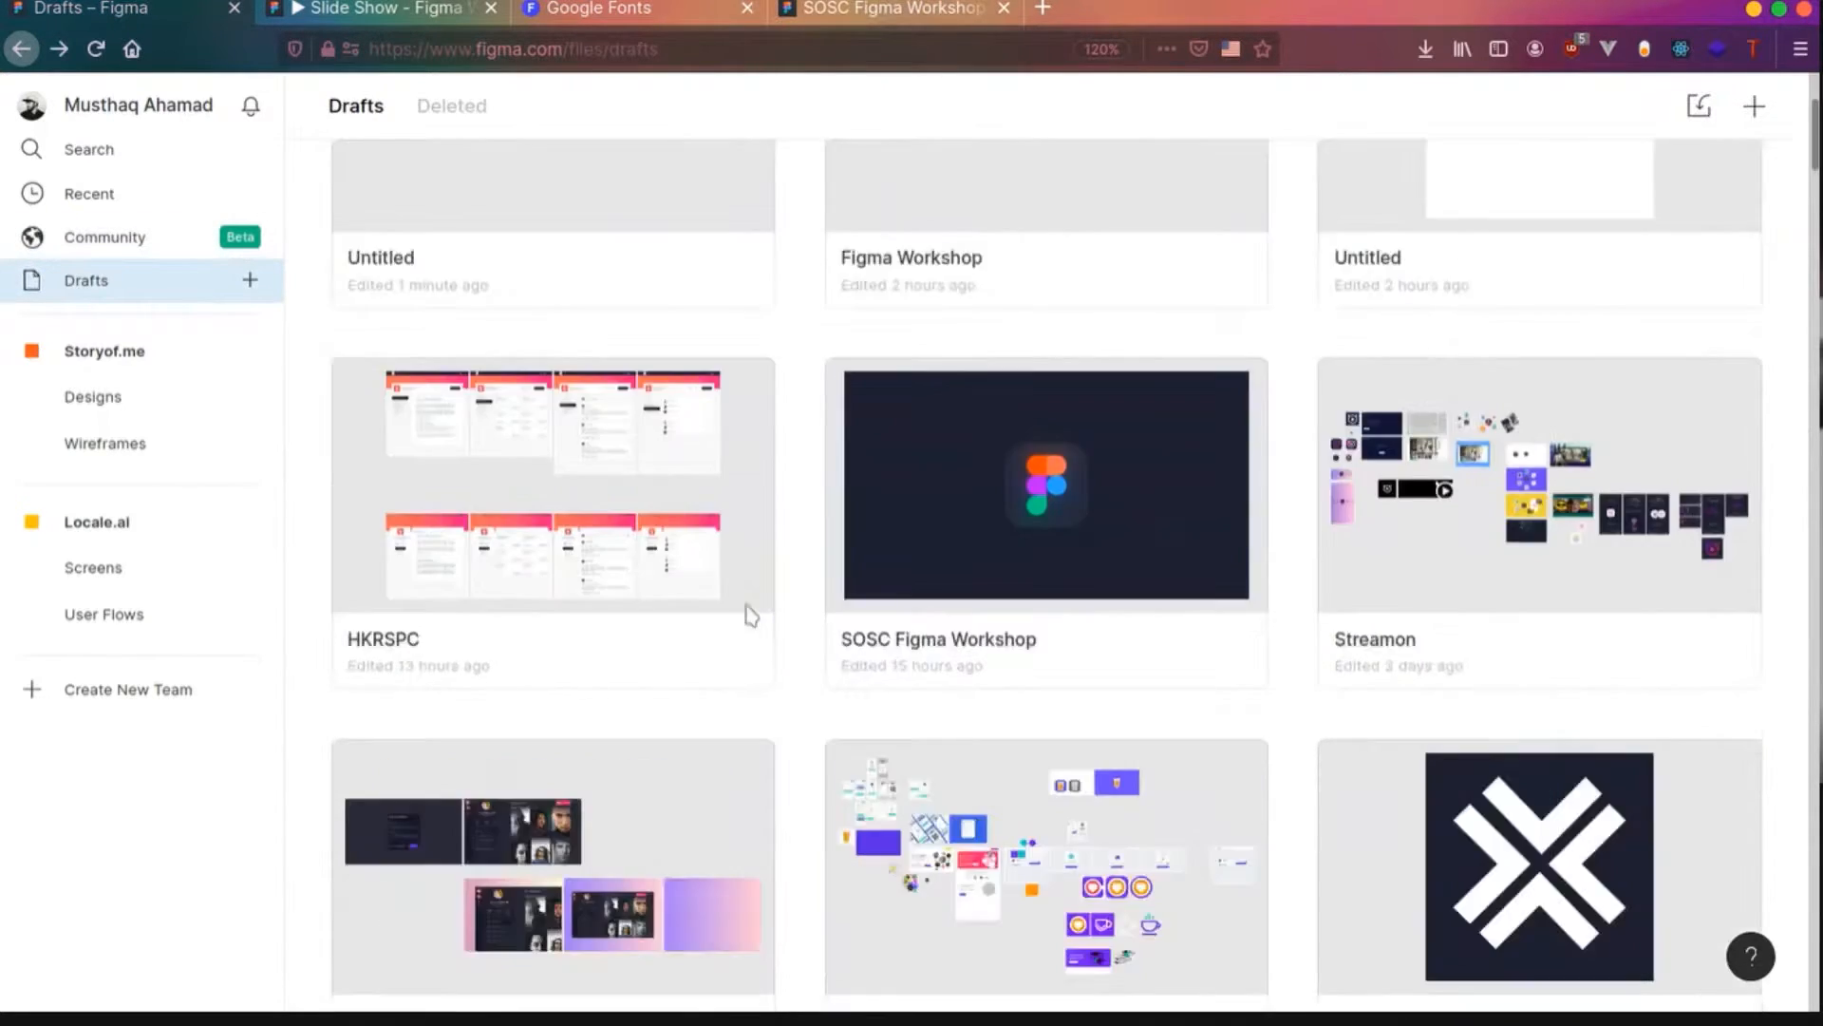
{"action": "left_click", "coordinate": [1107, 296]}
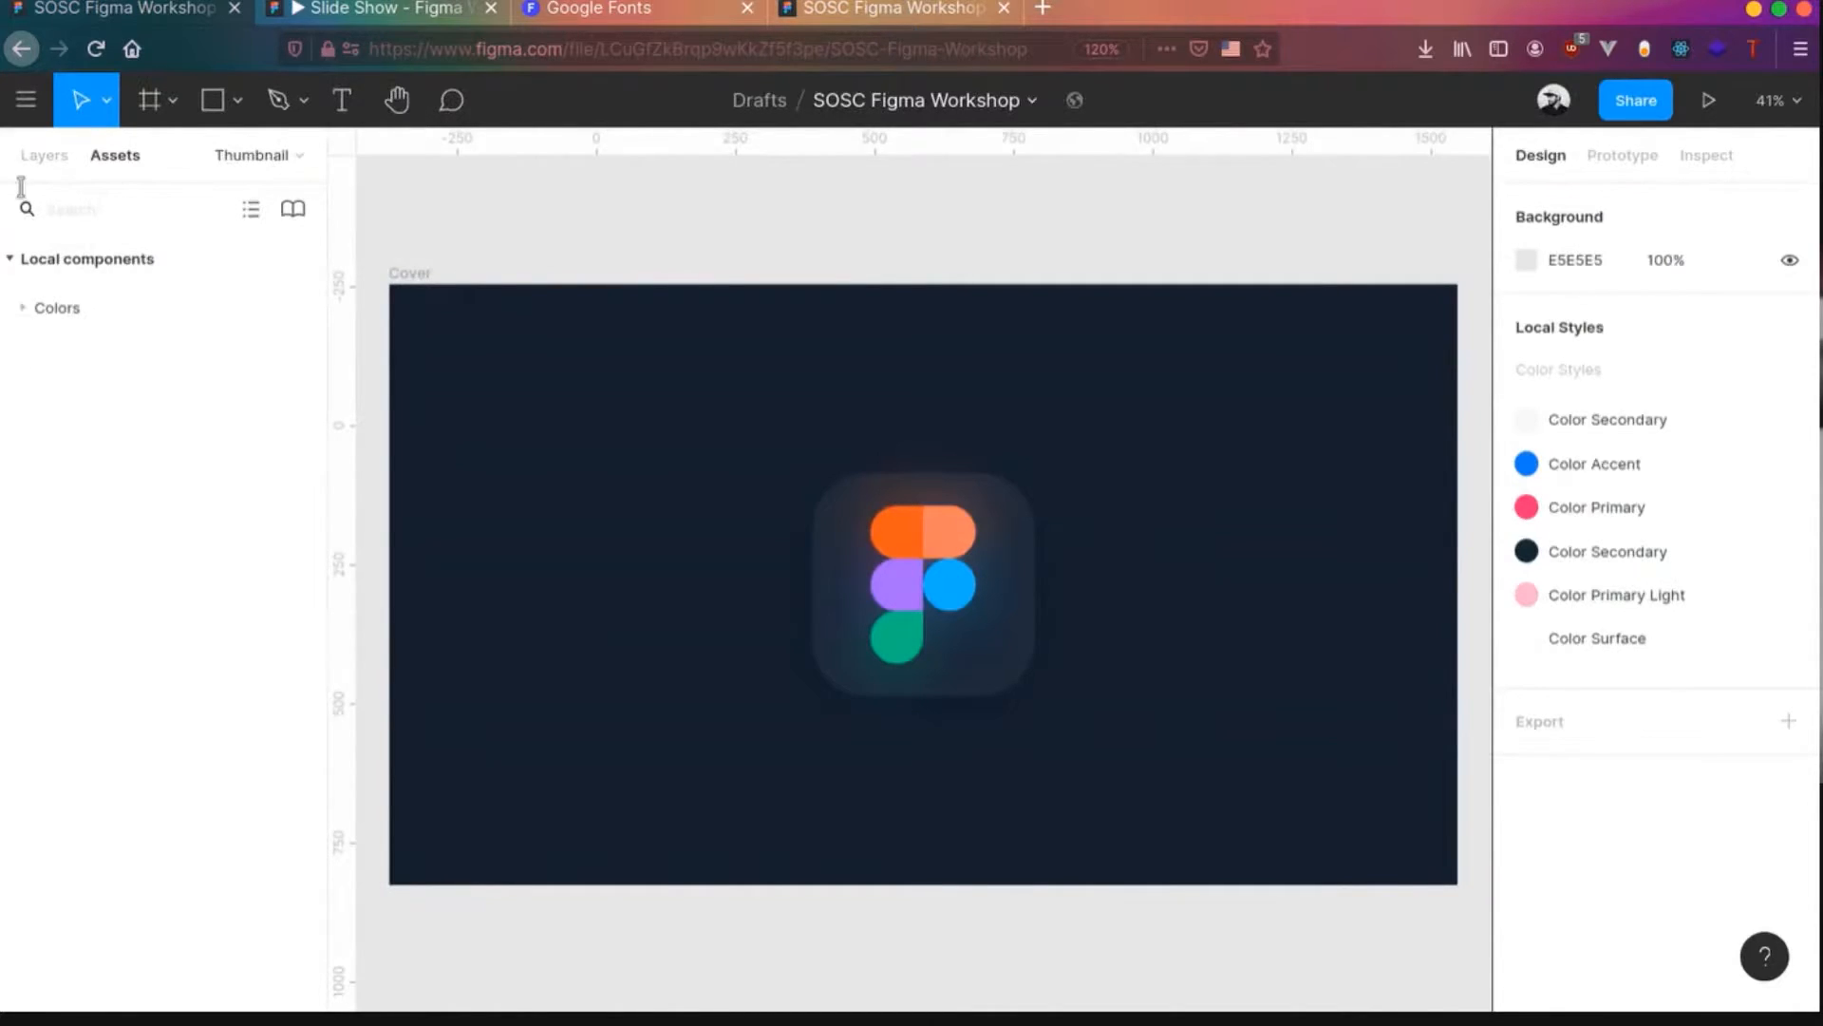
- Review the Ideation, Images and Screens pages of the workshop file, including the hand-drawn app wireframes and shoe images
{"action": "left_click", "coordinate": [246, 163]}
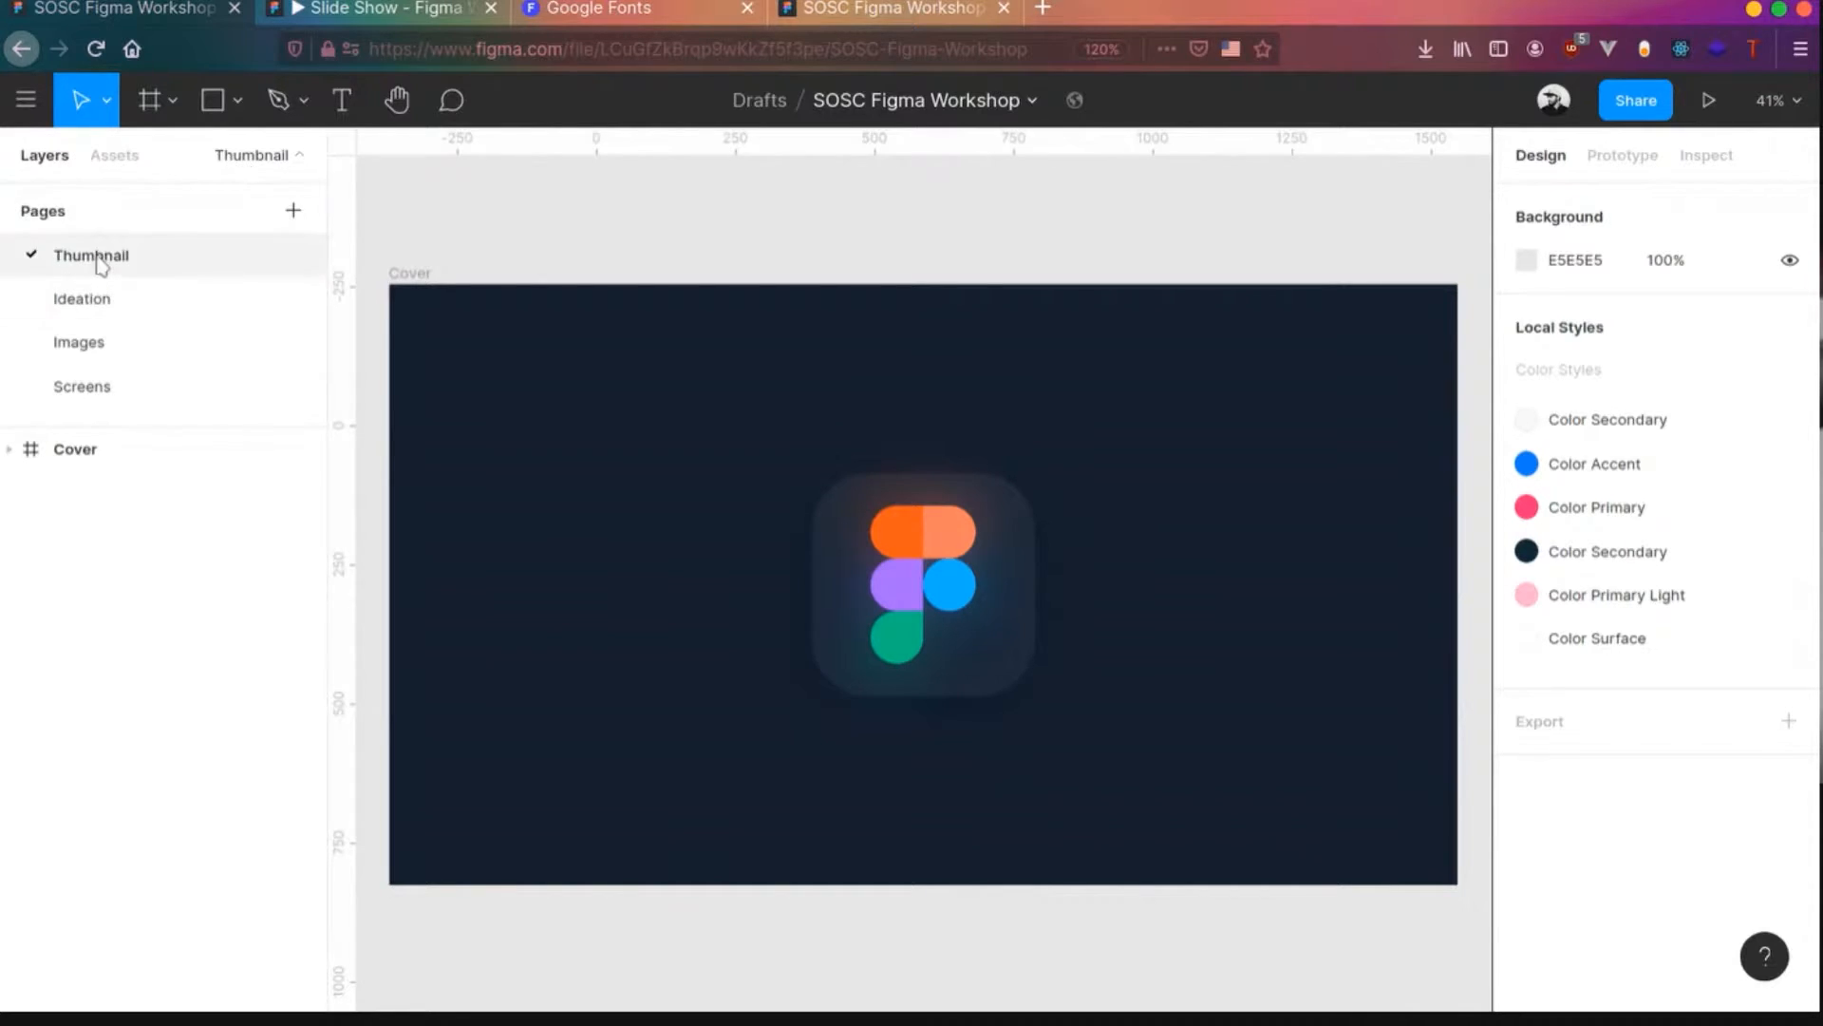
{"action": "left_click", "coordinate": [91, 309]}
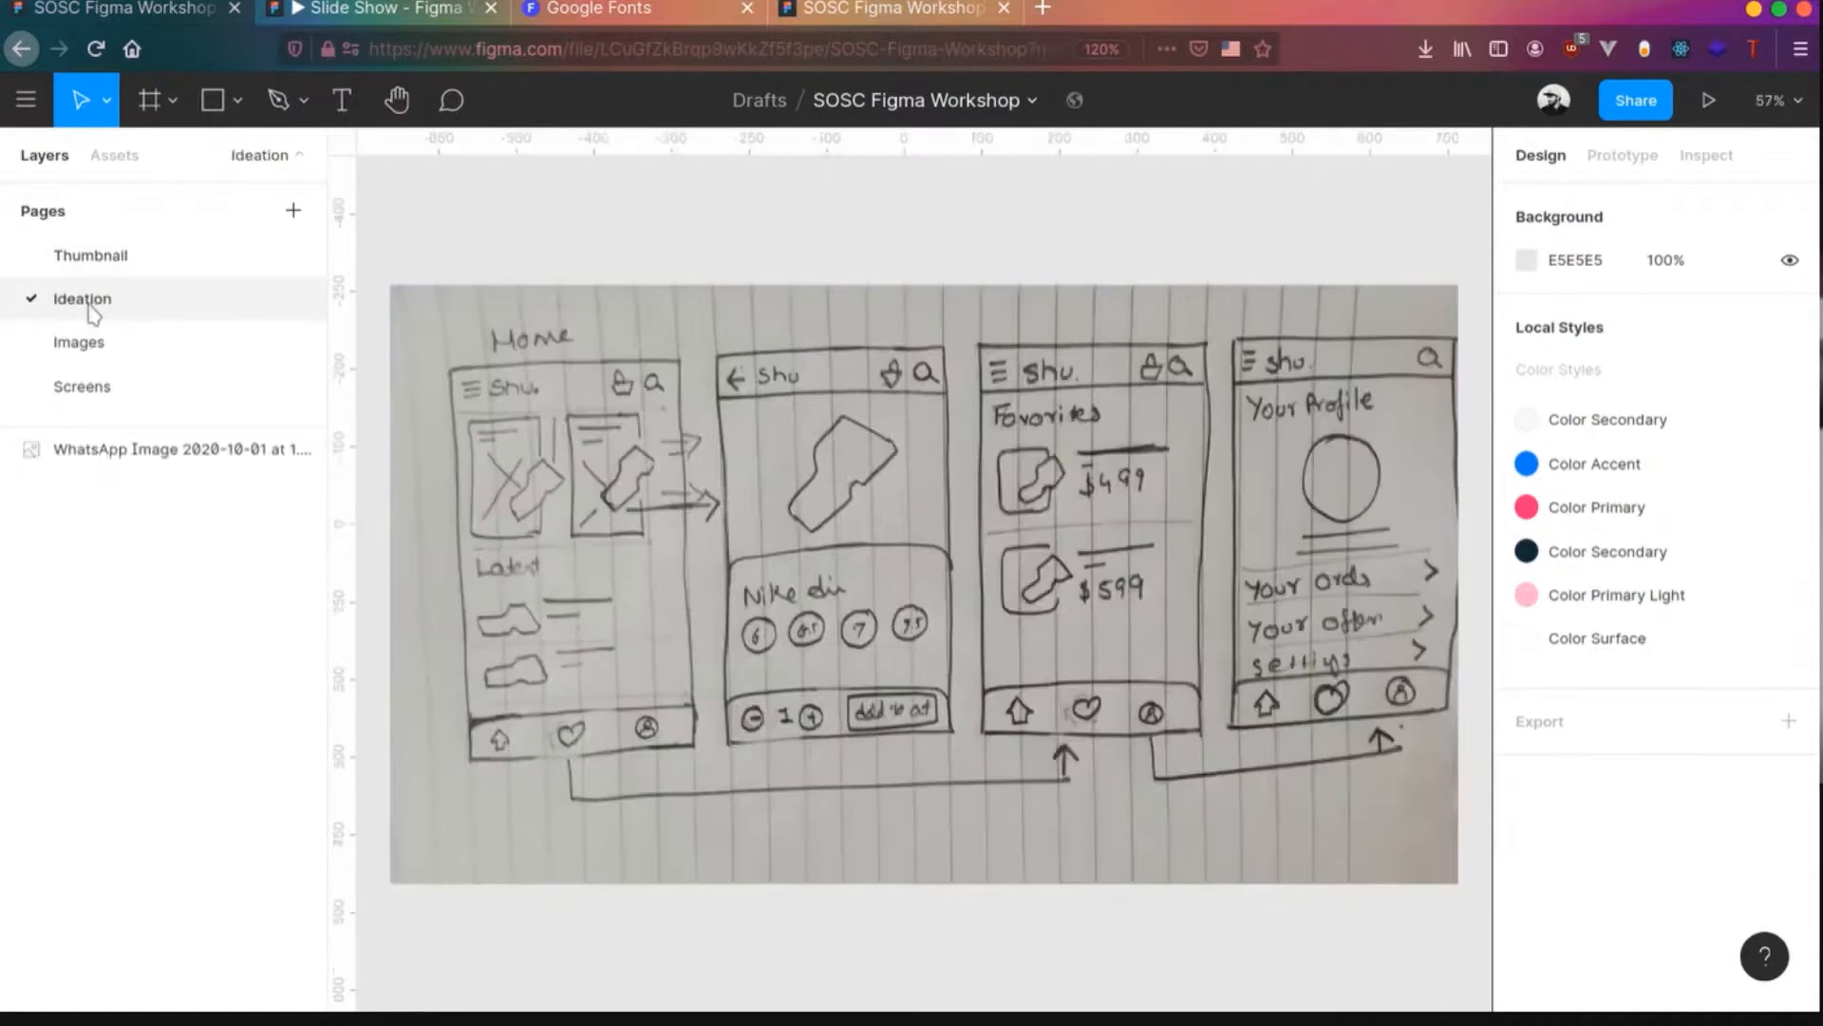
{"action": "left_click", "coordinate": [88, 347]}
{"action": "left_click", "coordinate": [99, 399]}
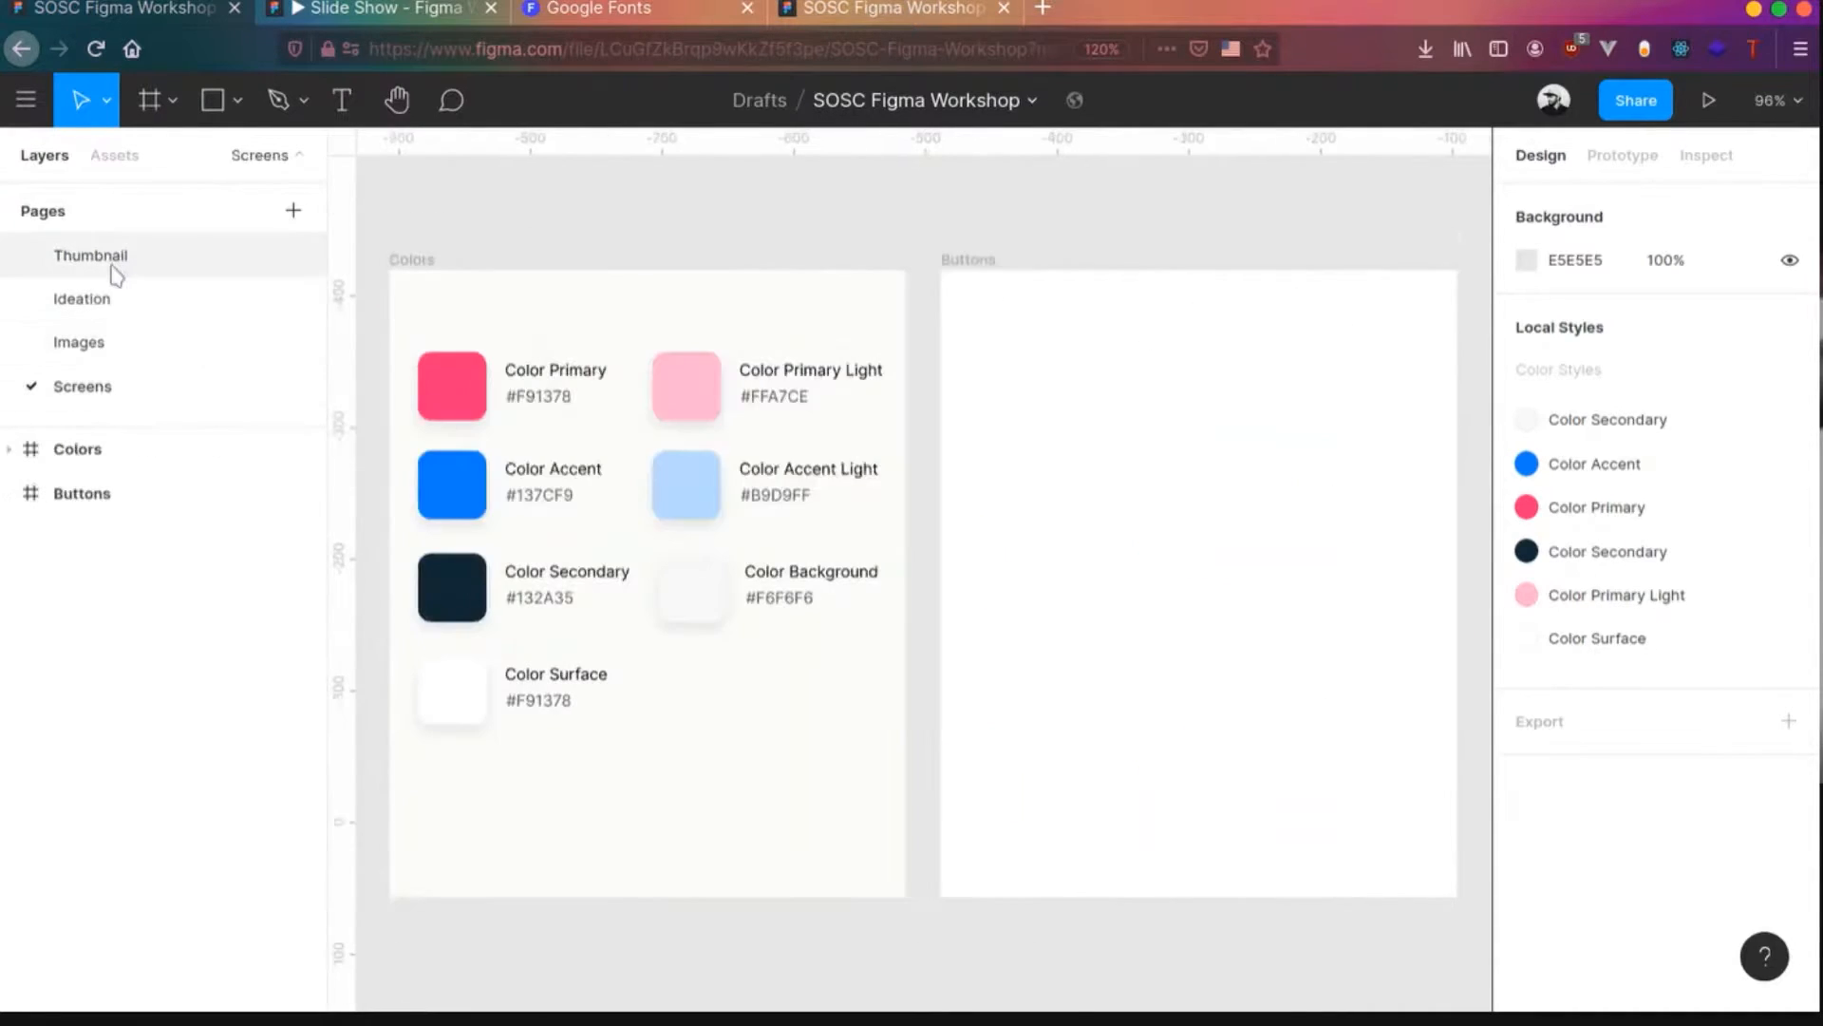
{"action": "left_click", "coordinate": [113, 296]}
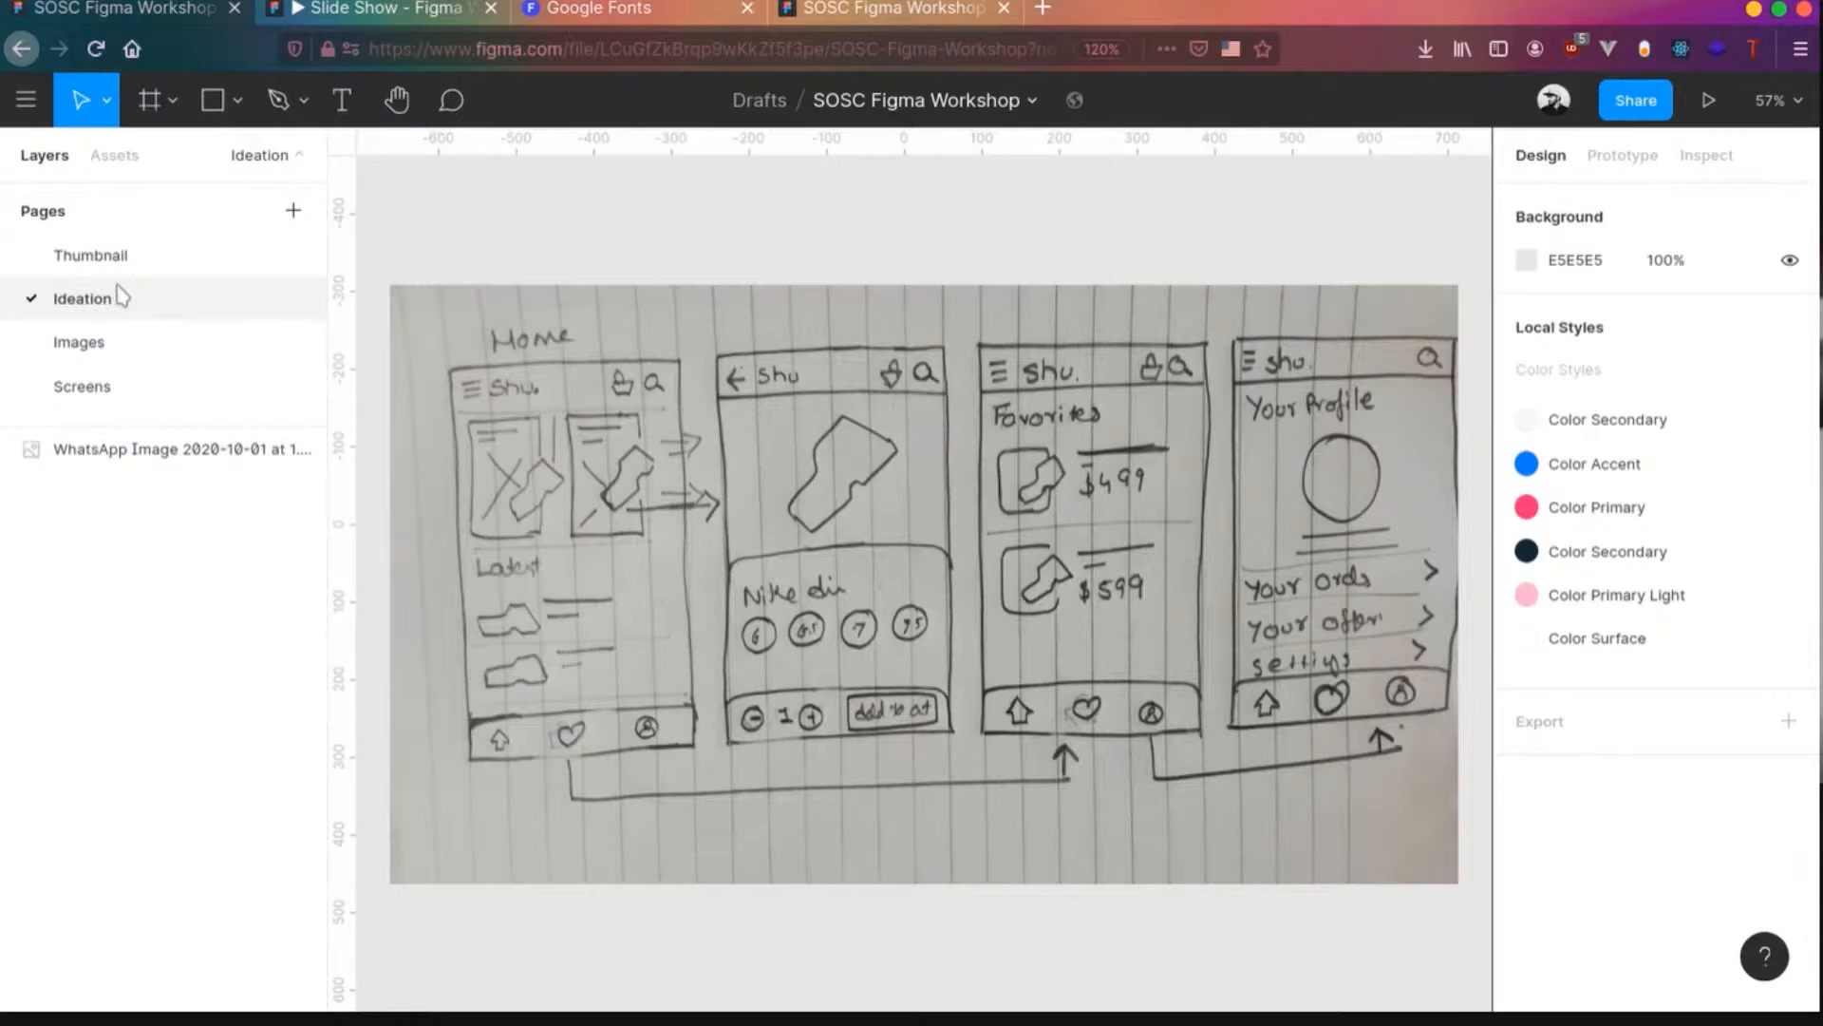
{"action": "left_click", "coordinate": [717, 665]}
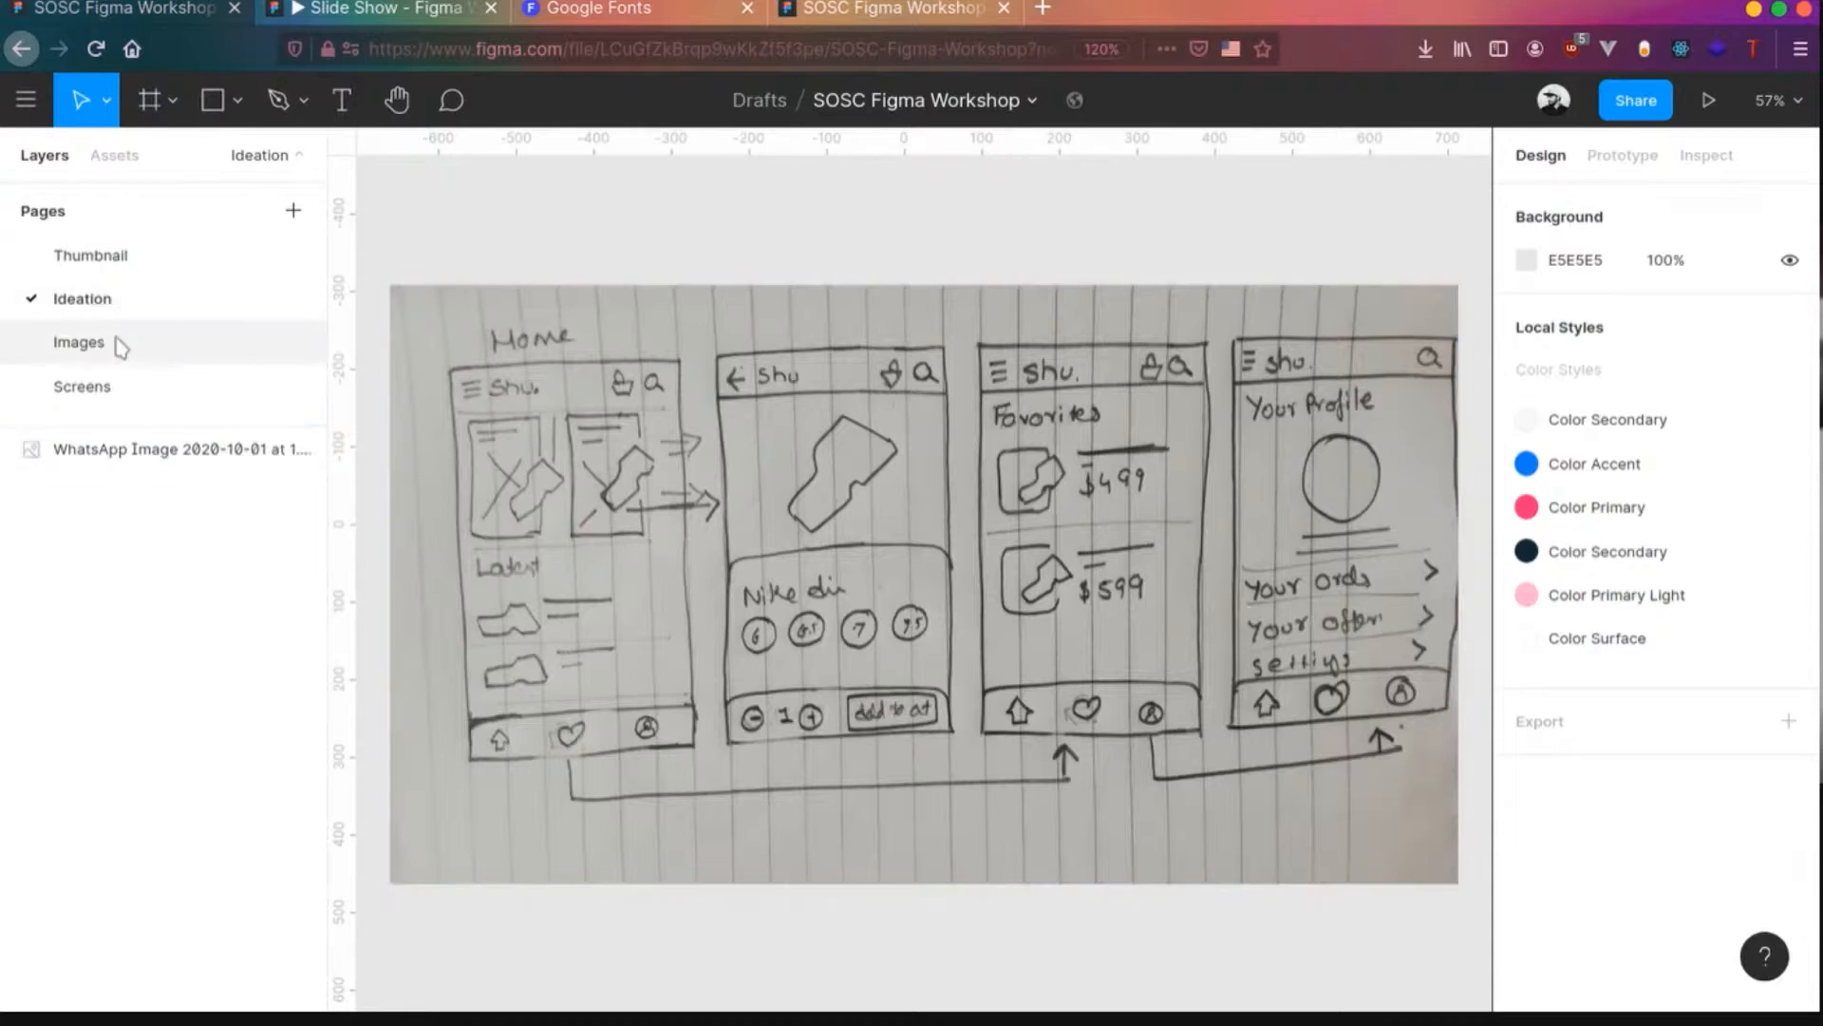
{"action": "left_click", "coordinate": [80, 342]}
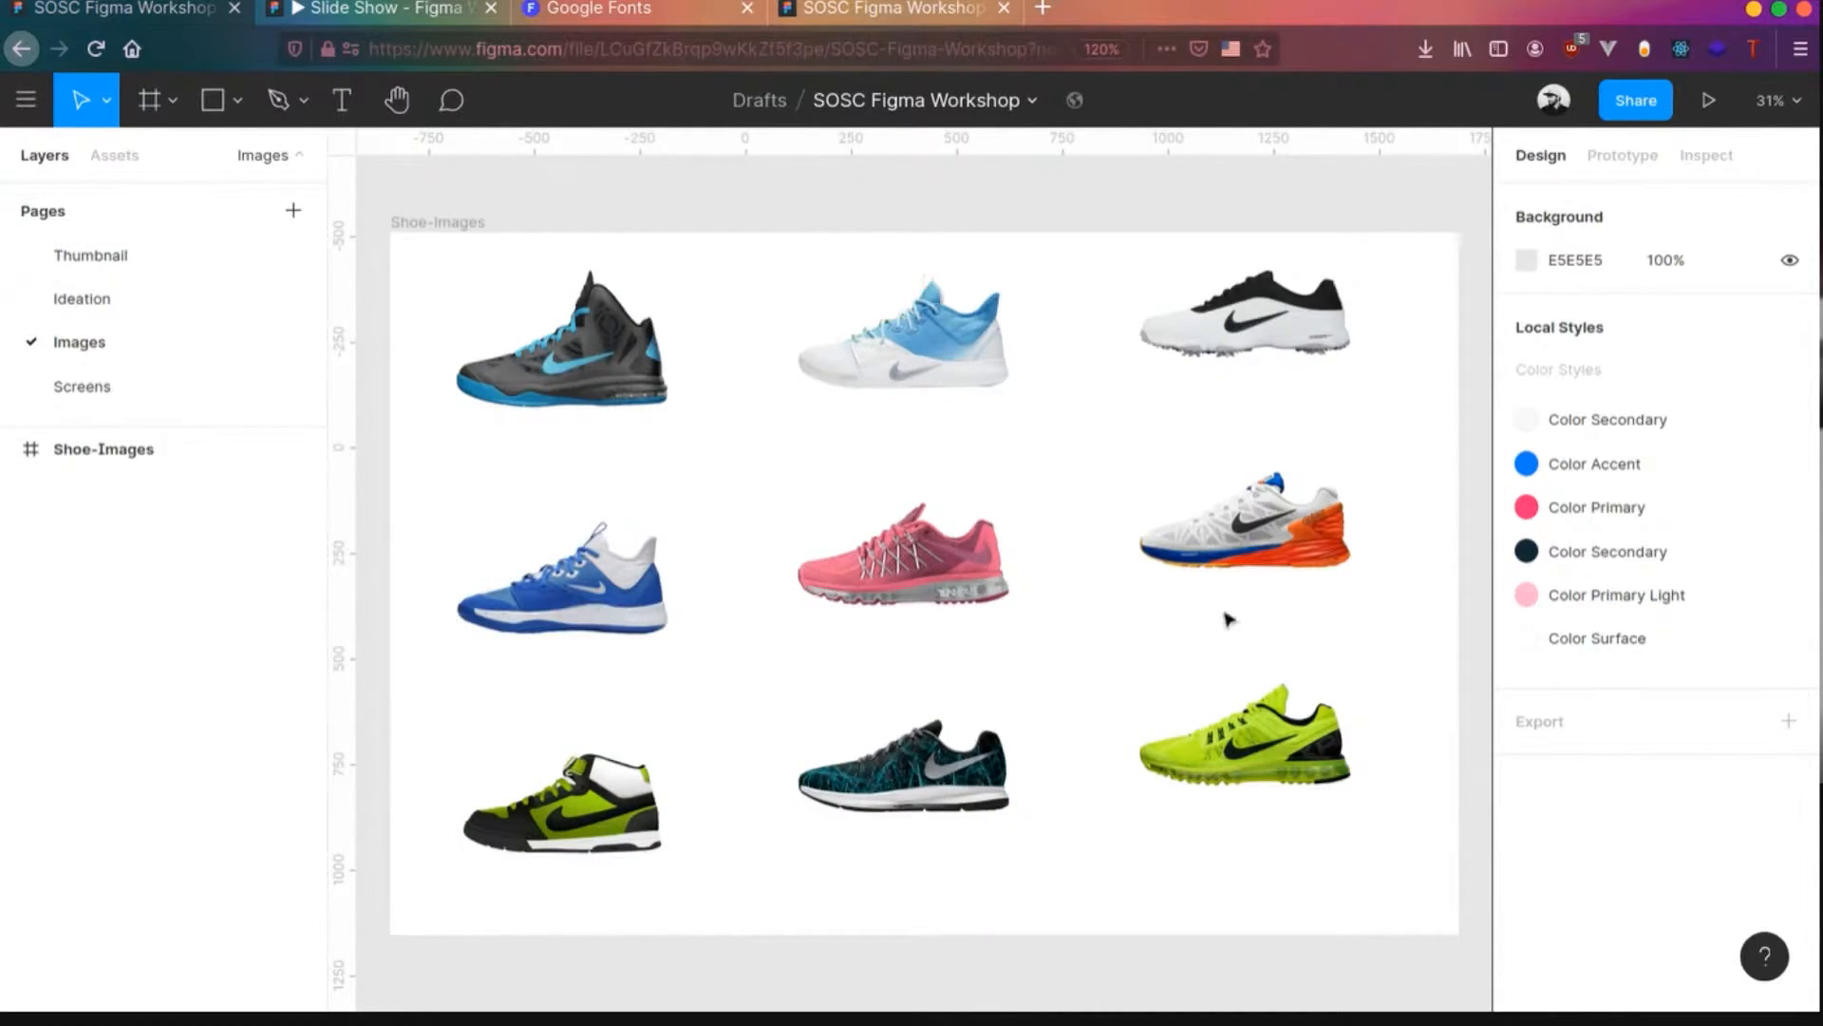
- Add a Google Pixel 2 XL frame on the Screens page, beside the Buttons frame
{"action": "left_click", "coordinate": [159, 403]}
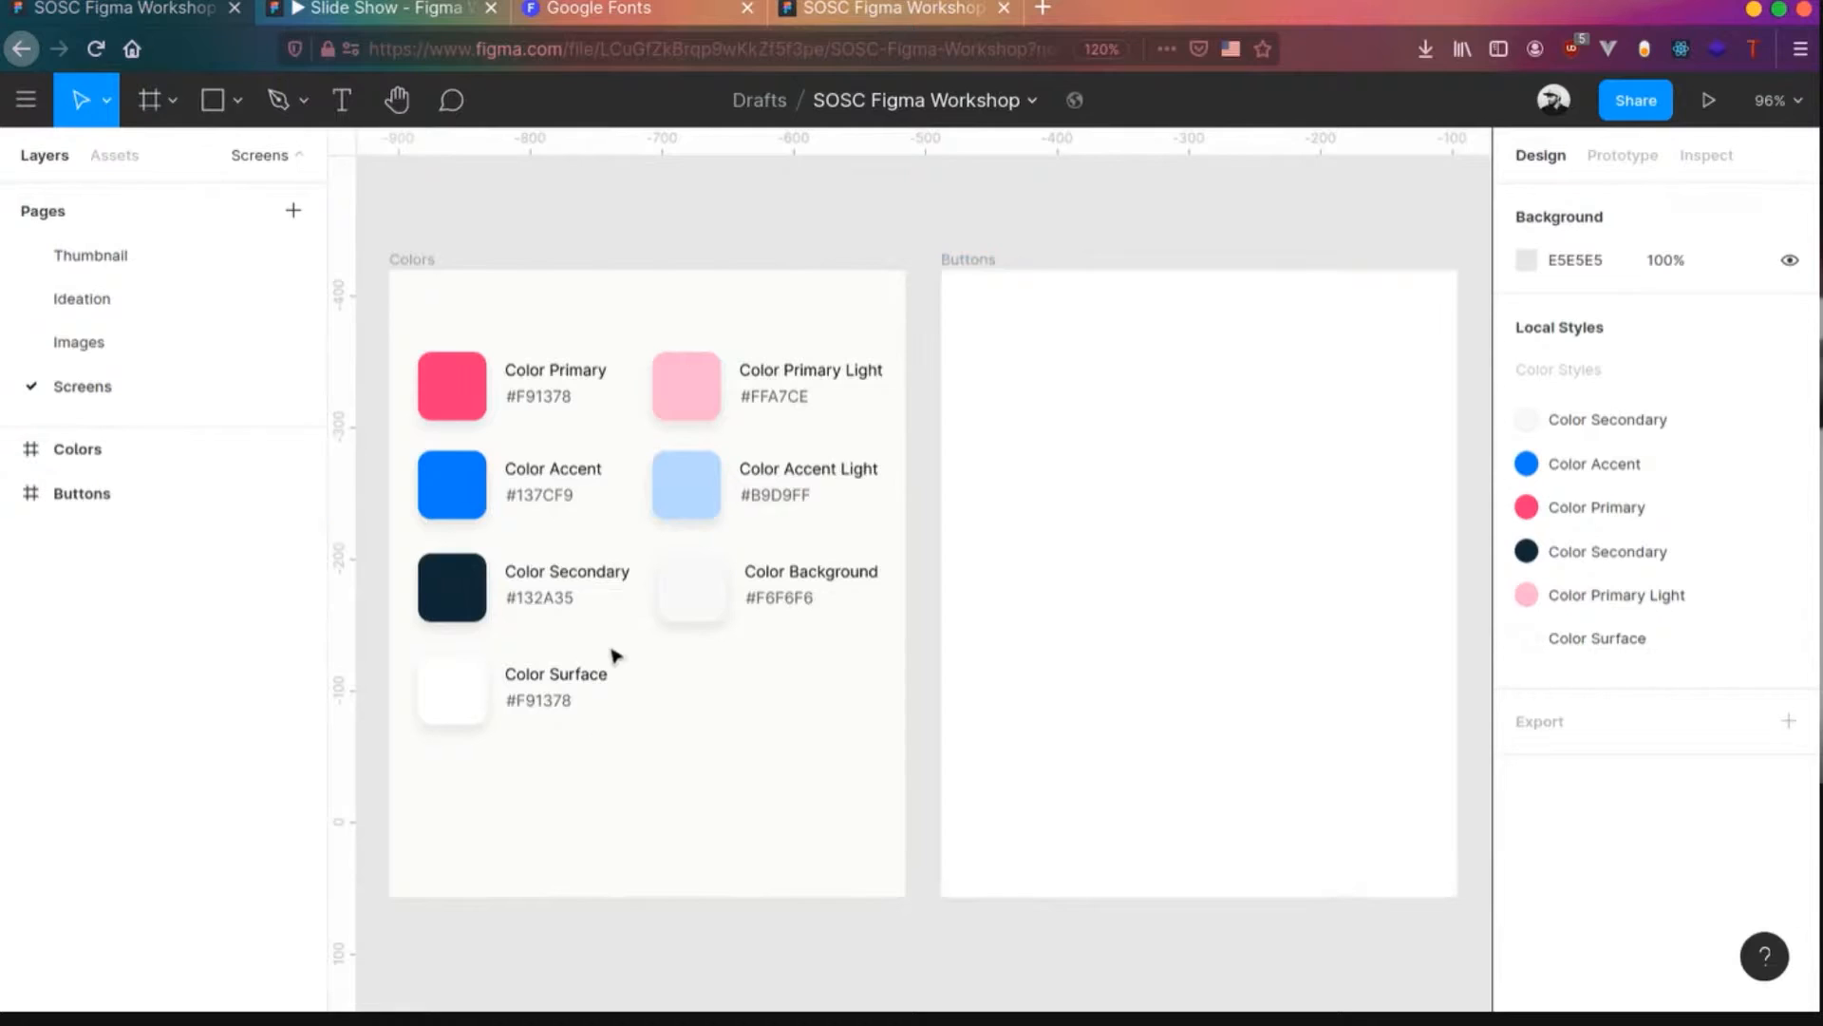
{"action": "scroll", "coordinate": [654, 599], "scroll_direction": "right", "scroll_amount": 3}
{"action": "scroll", "coordinate": [658, 619], "scroll_direction": "right", "scroll_amount": 2}
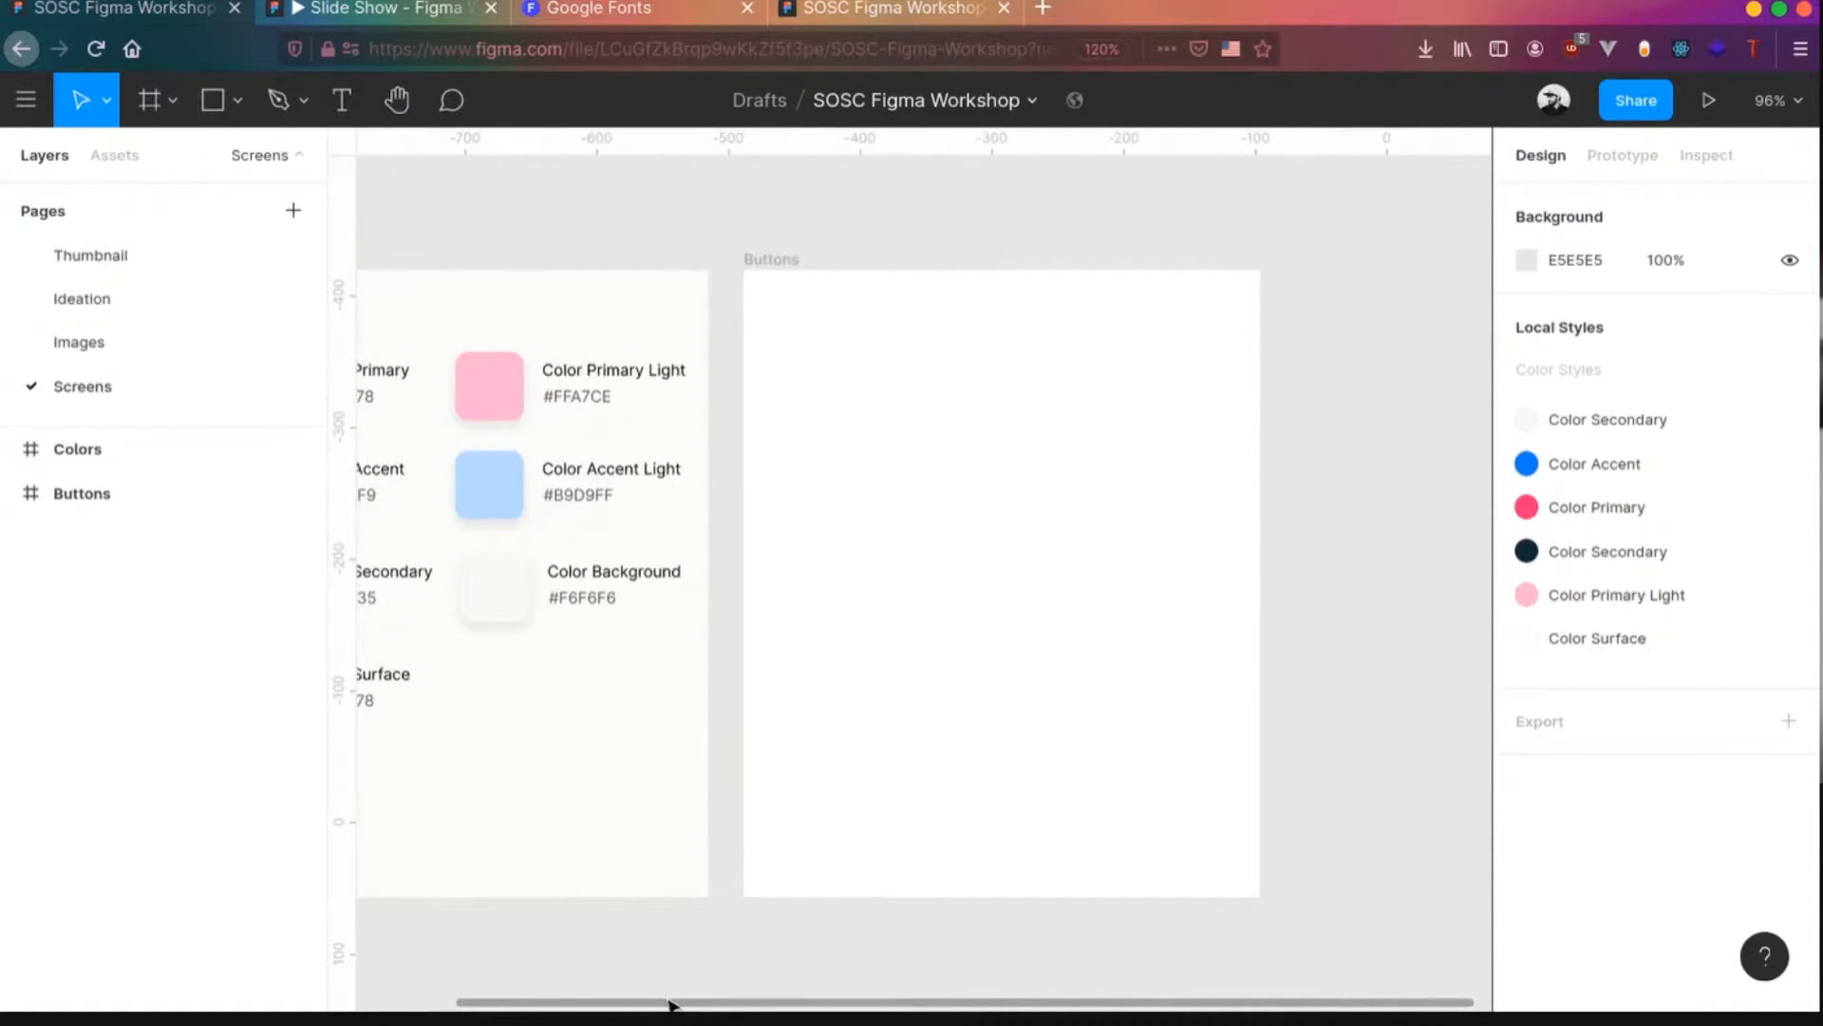
{"action": "scroll", "coordinate": [671, 1005], "scroll_direction": "right", "scroll_amount": 8}
{"action": "scroll", "coordinate": [852, 631], "scroll_direction": "down", "scroll_amount": 2}
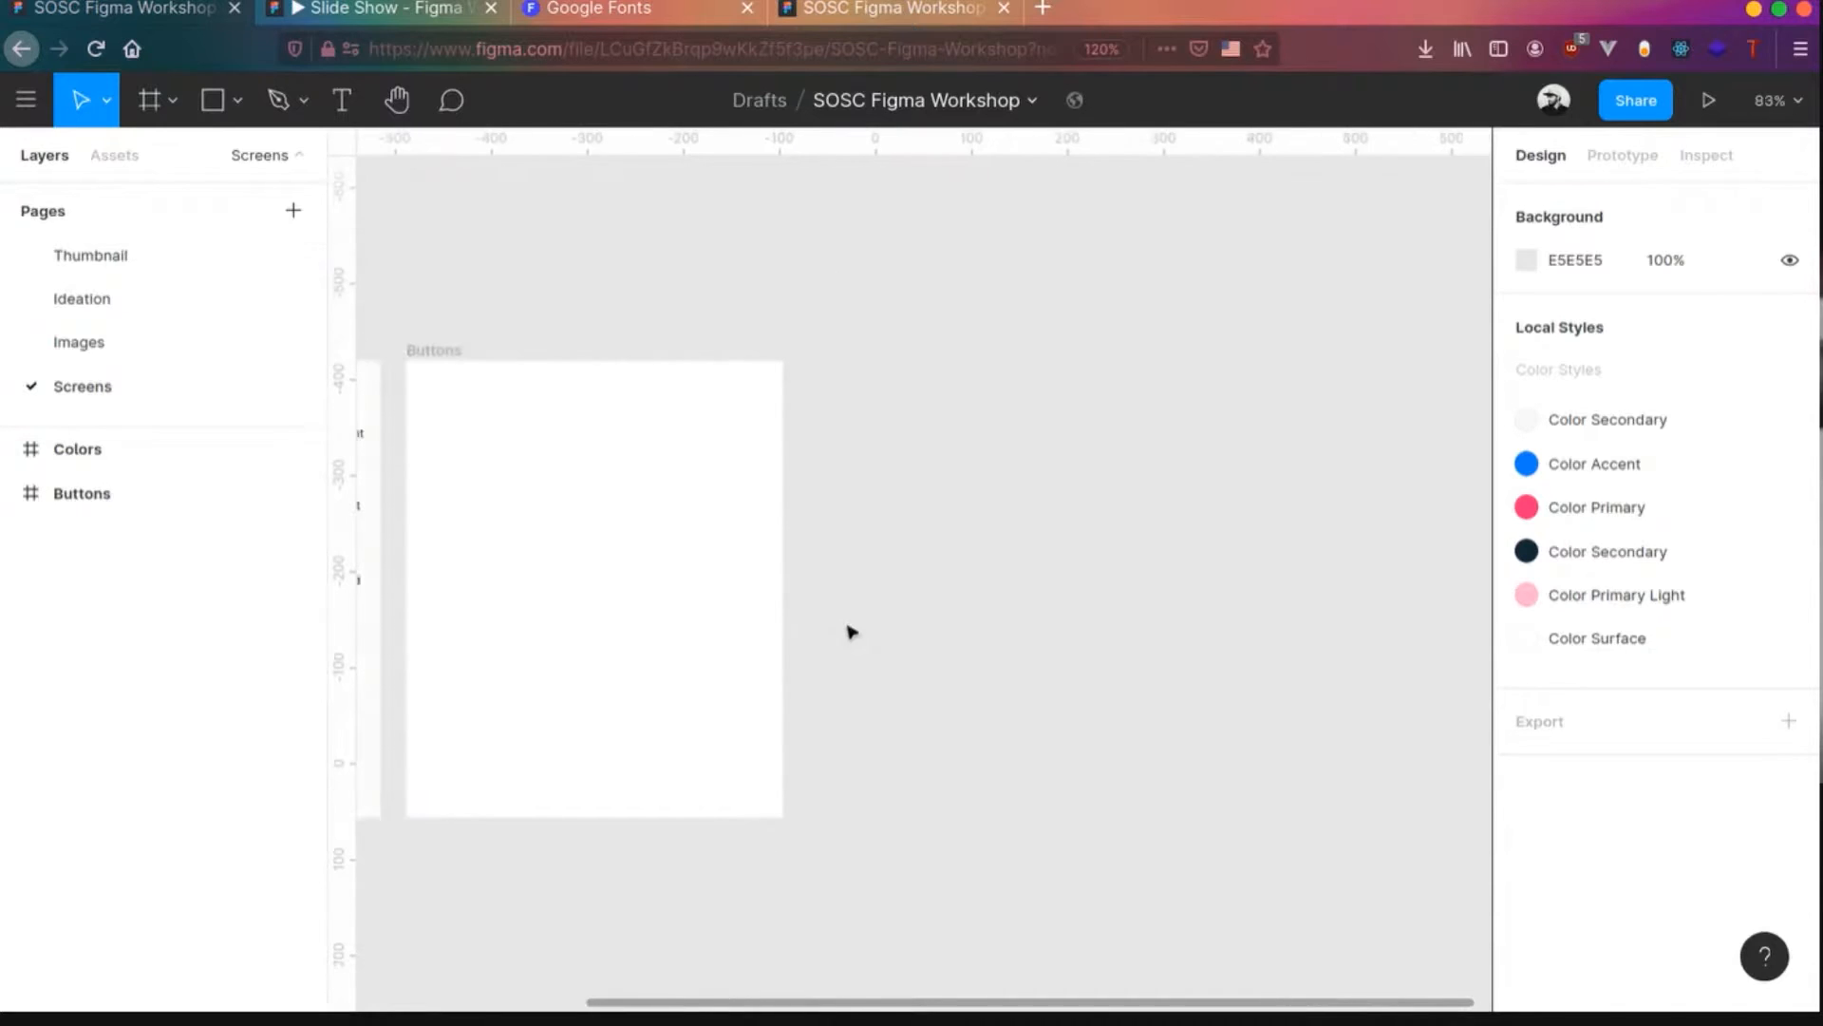
{"action": "scroll", "coordinate": [878, 594], "scroll_direction": "down", "scroll_amount": 4}
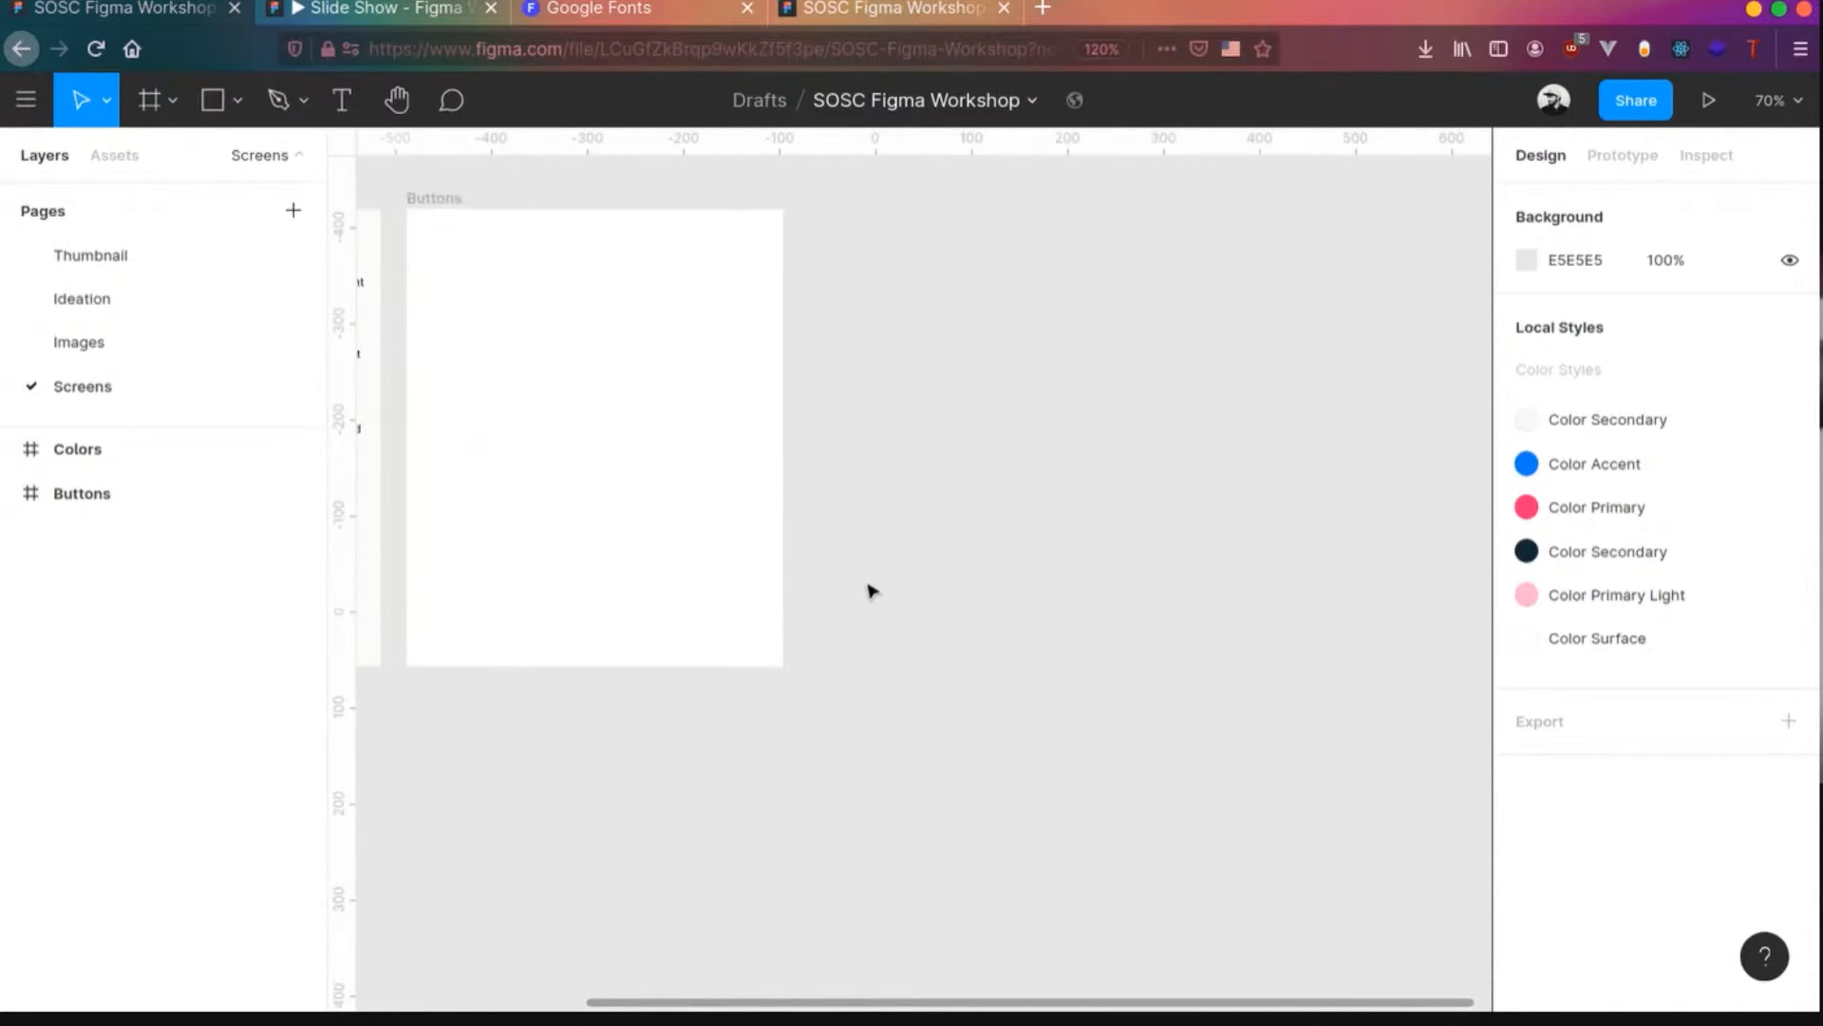
{"action": "scroll", "coordinate": [785, 1005], "scroll_direction": "right", "scroll_amount": 6}
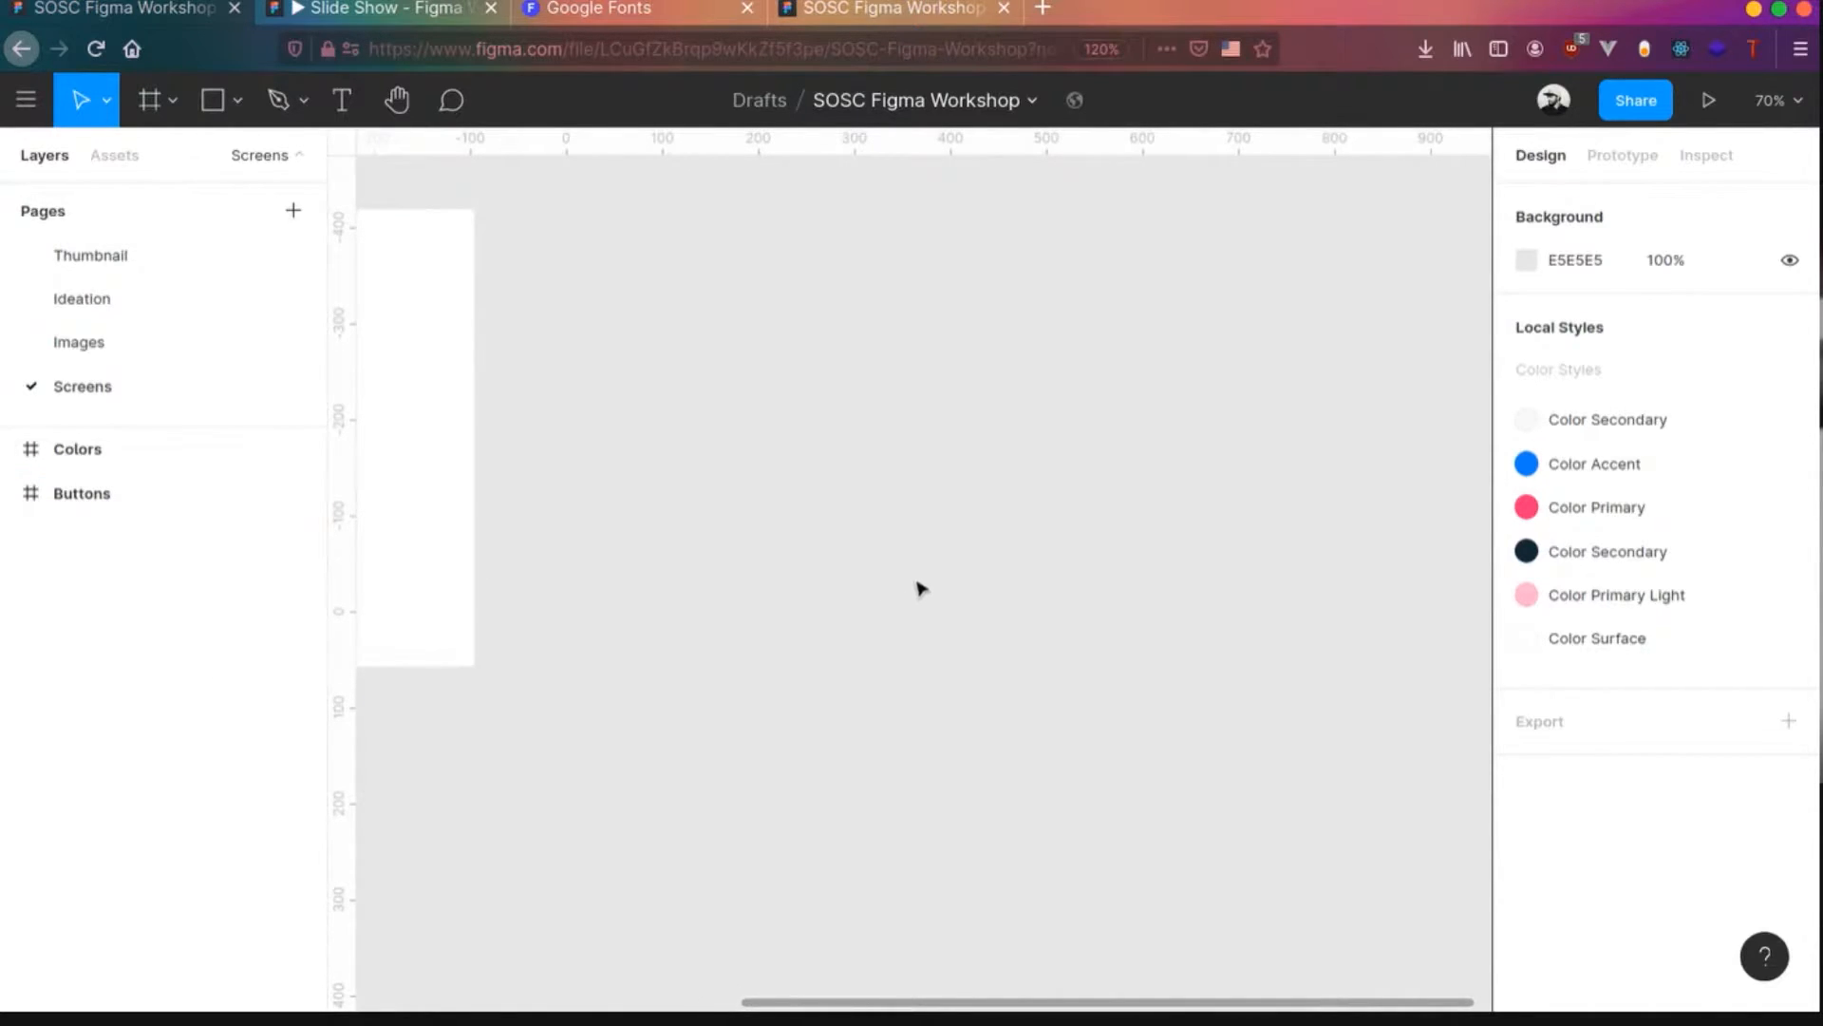
{"action": "key", "text": "f"}
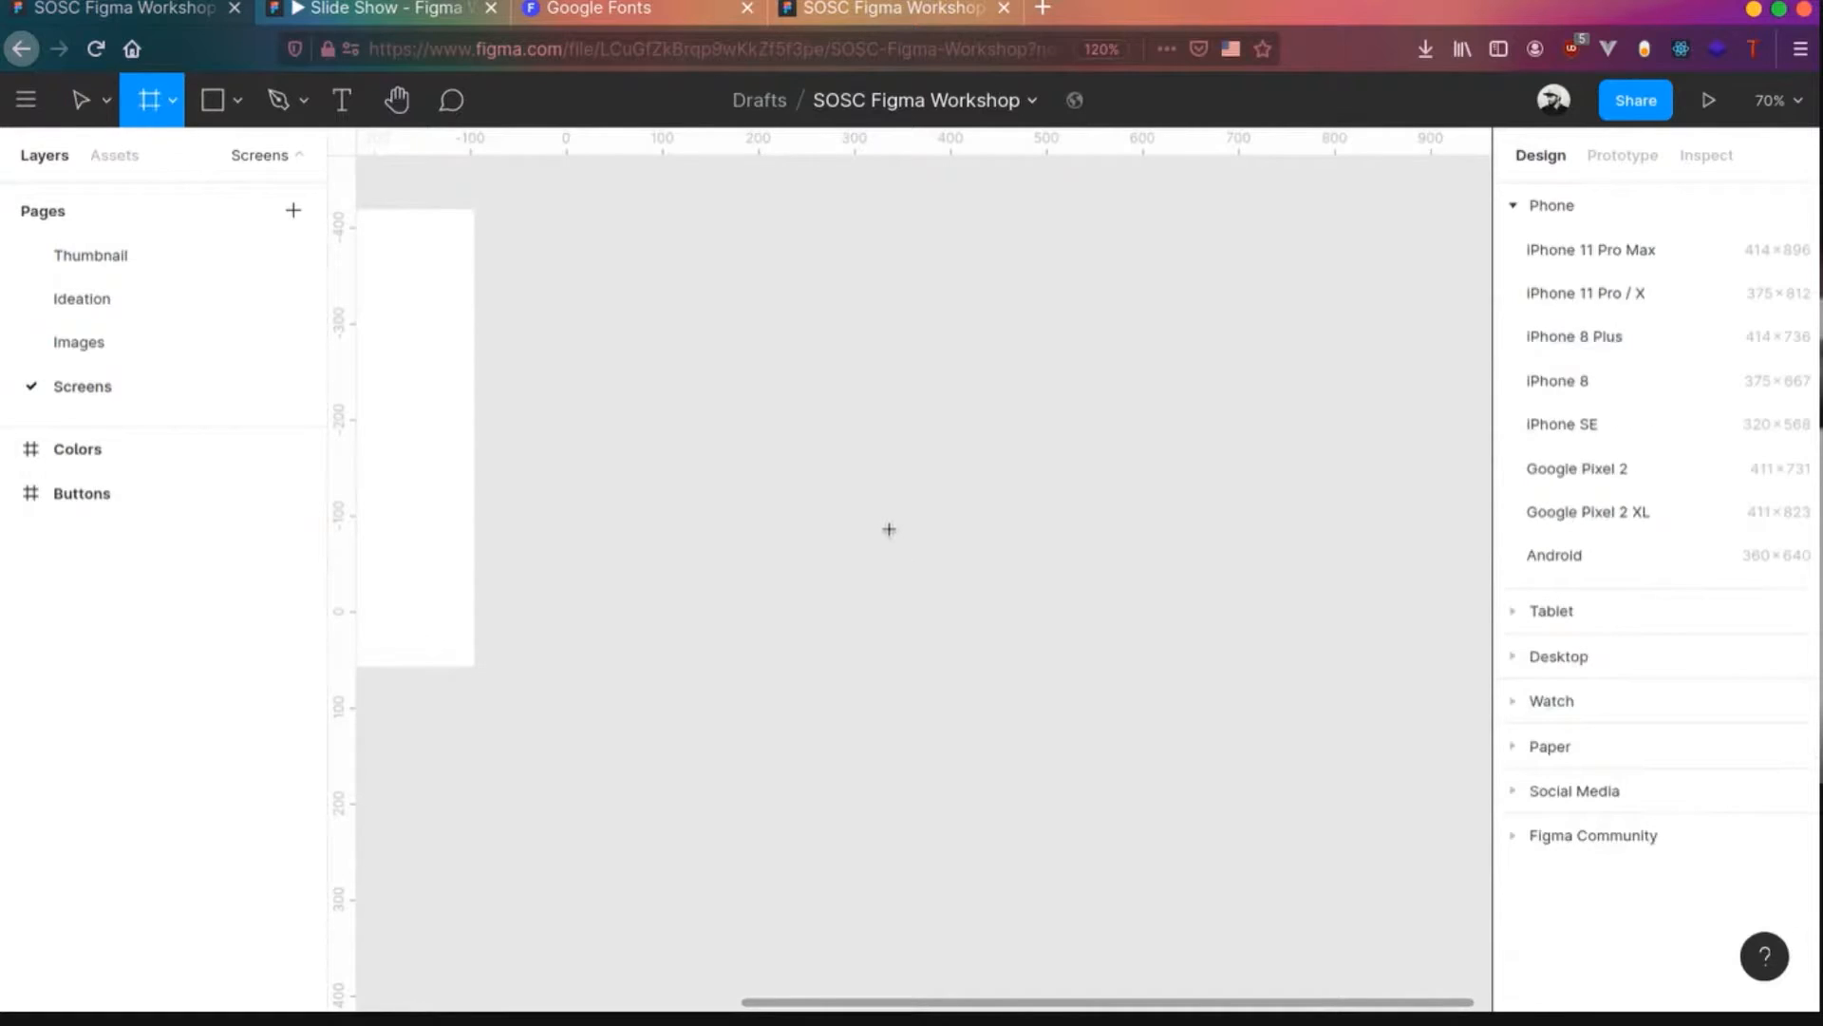
{"action": "left_click", "coordinate": [1649, 522]}
{"action": "left_click", "coordinate": [1244, 479]}
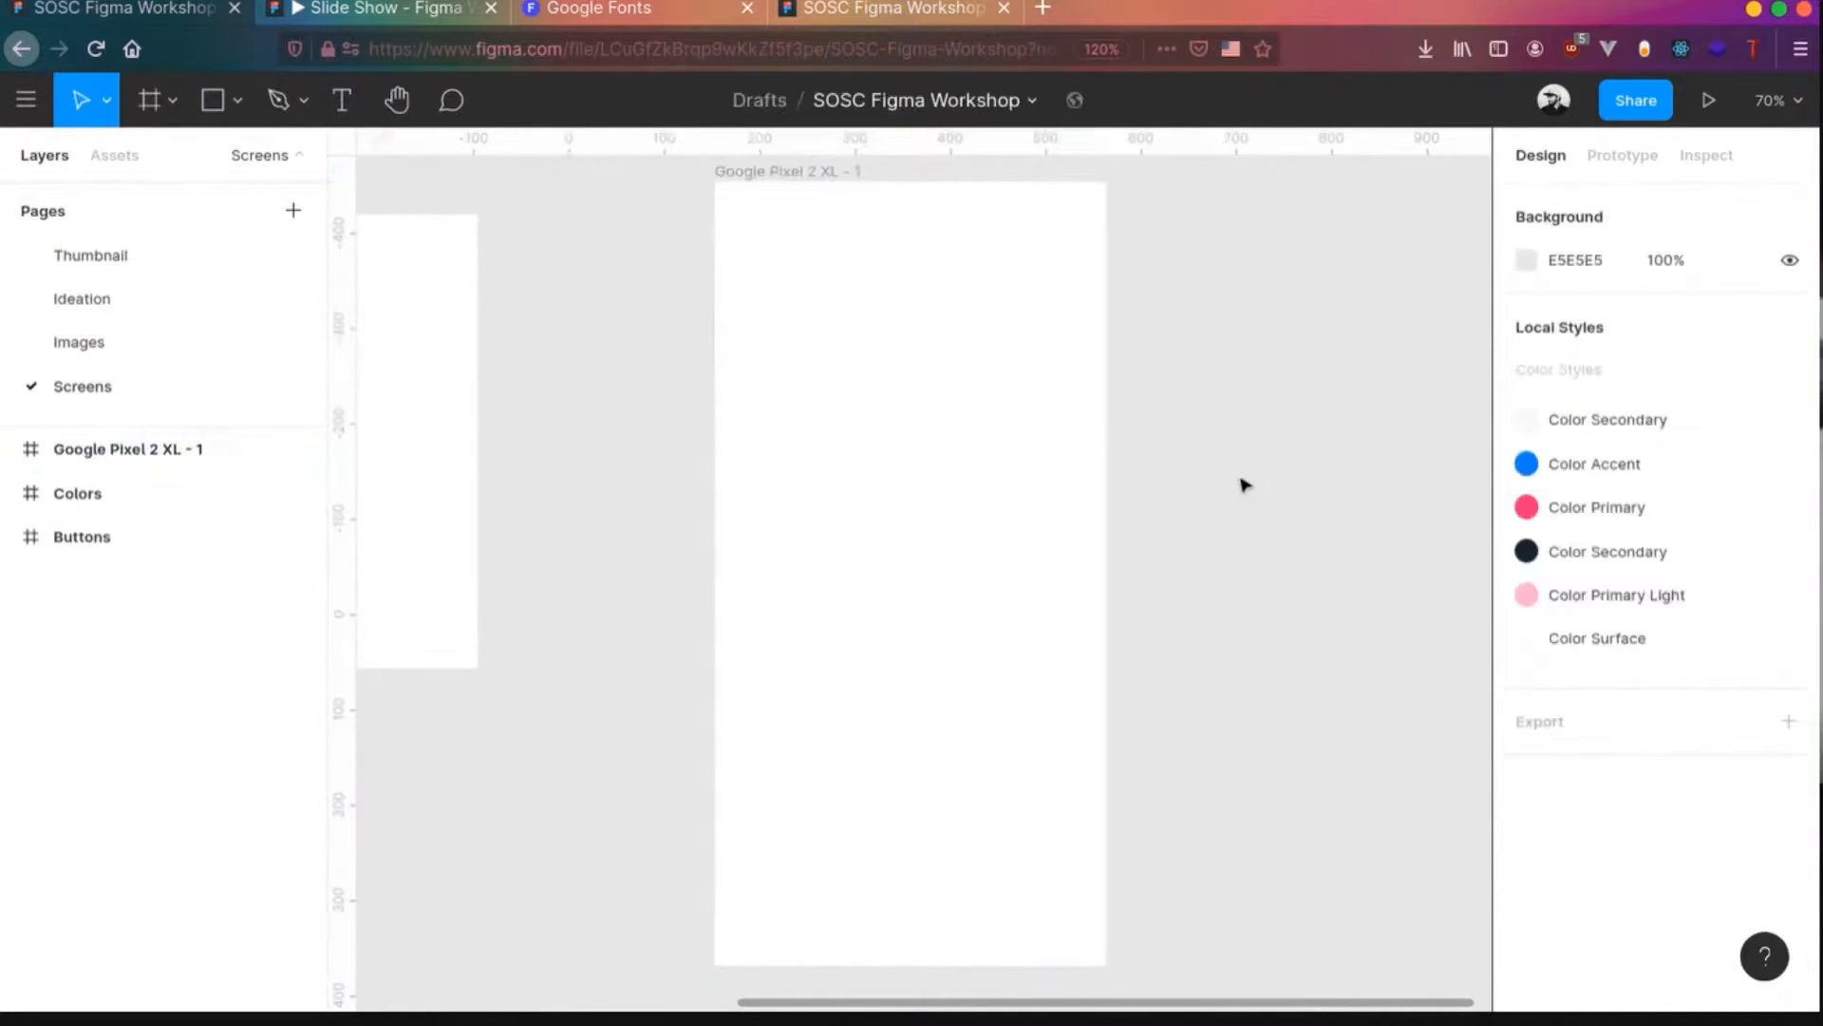
- Check the Ideation sketch, then draw a white (FFFFFF) header rectangle about 411 × 75 across the top of the phone frame
{"action": "left_click", "coordinate": [102, 316]}
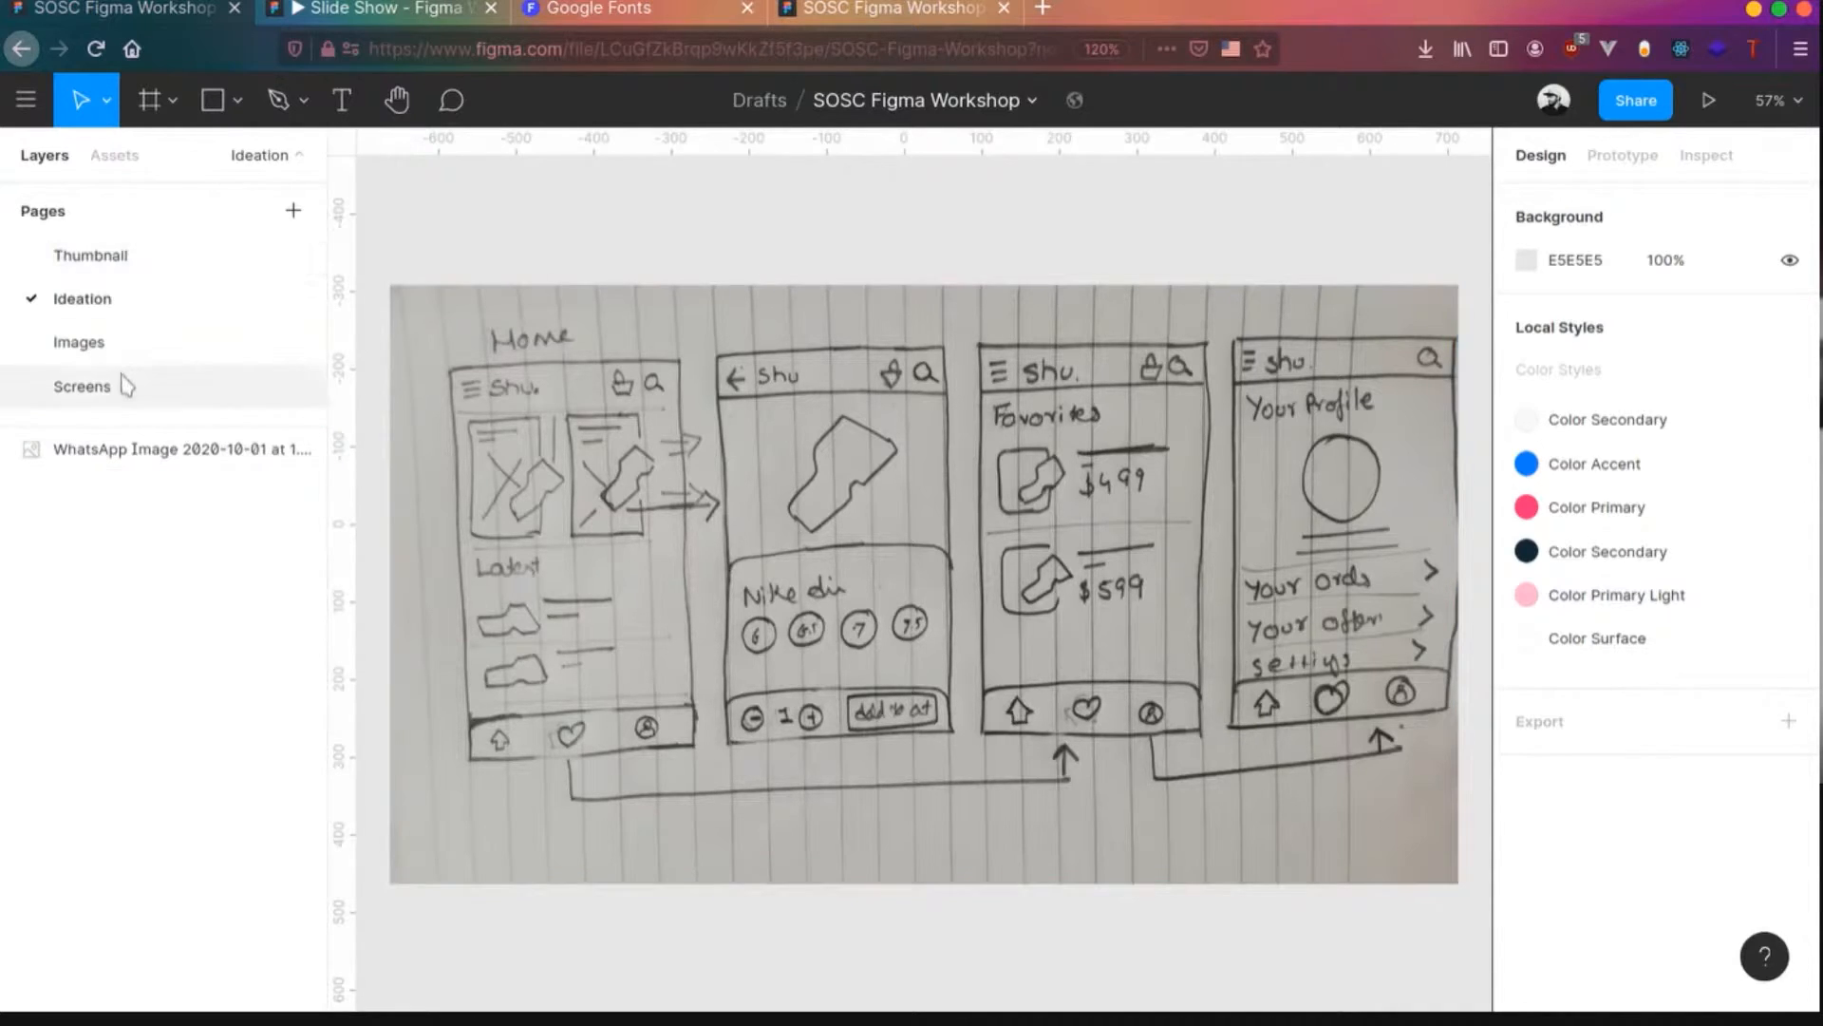
{"action": "left_click", "coordinate": [82, 385]}
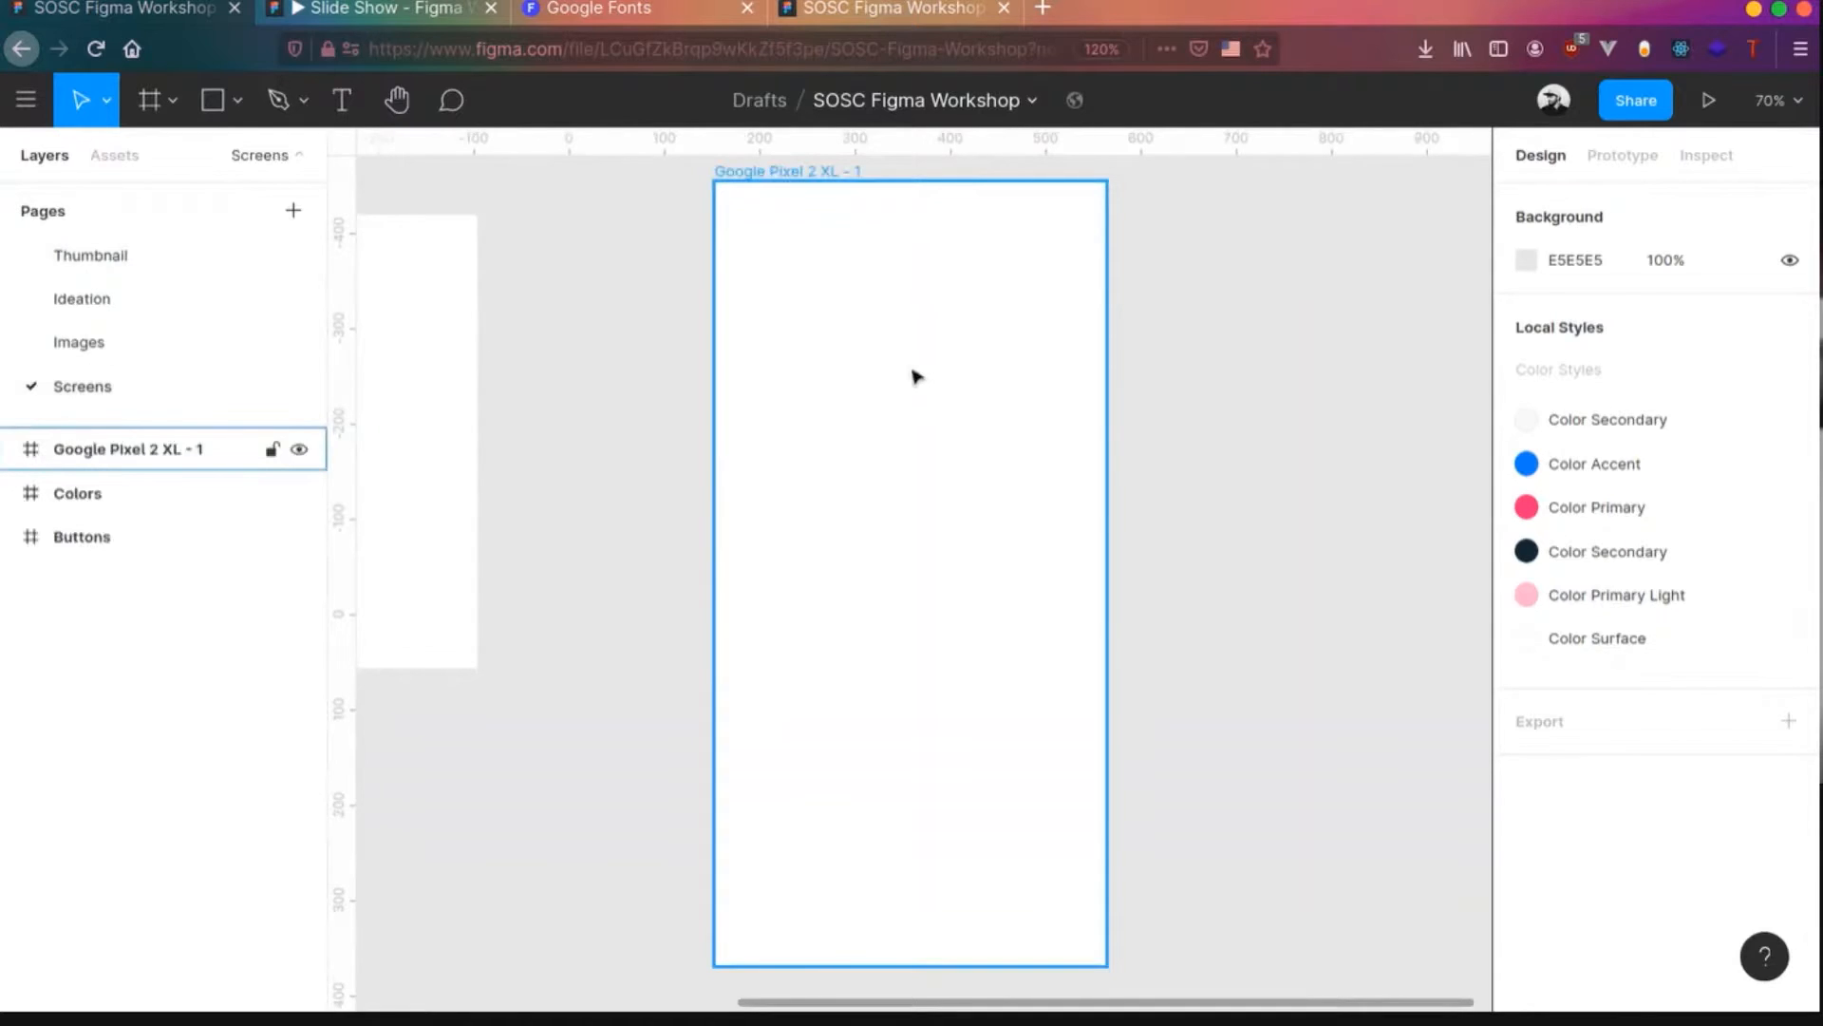
{"action": "scroll", "coordinate": [883, 285], "scroll_direction": "up", "scroll_amount": 1}
{"action": "key", "text": "t"}
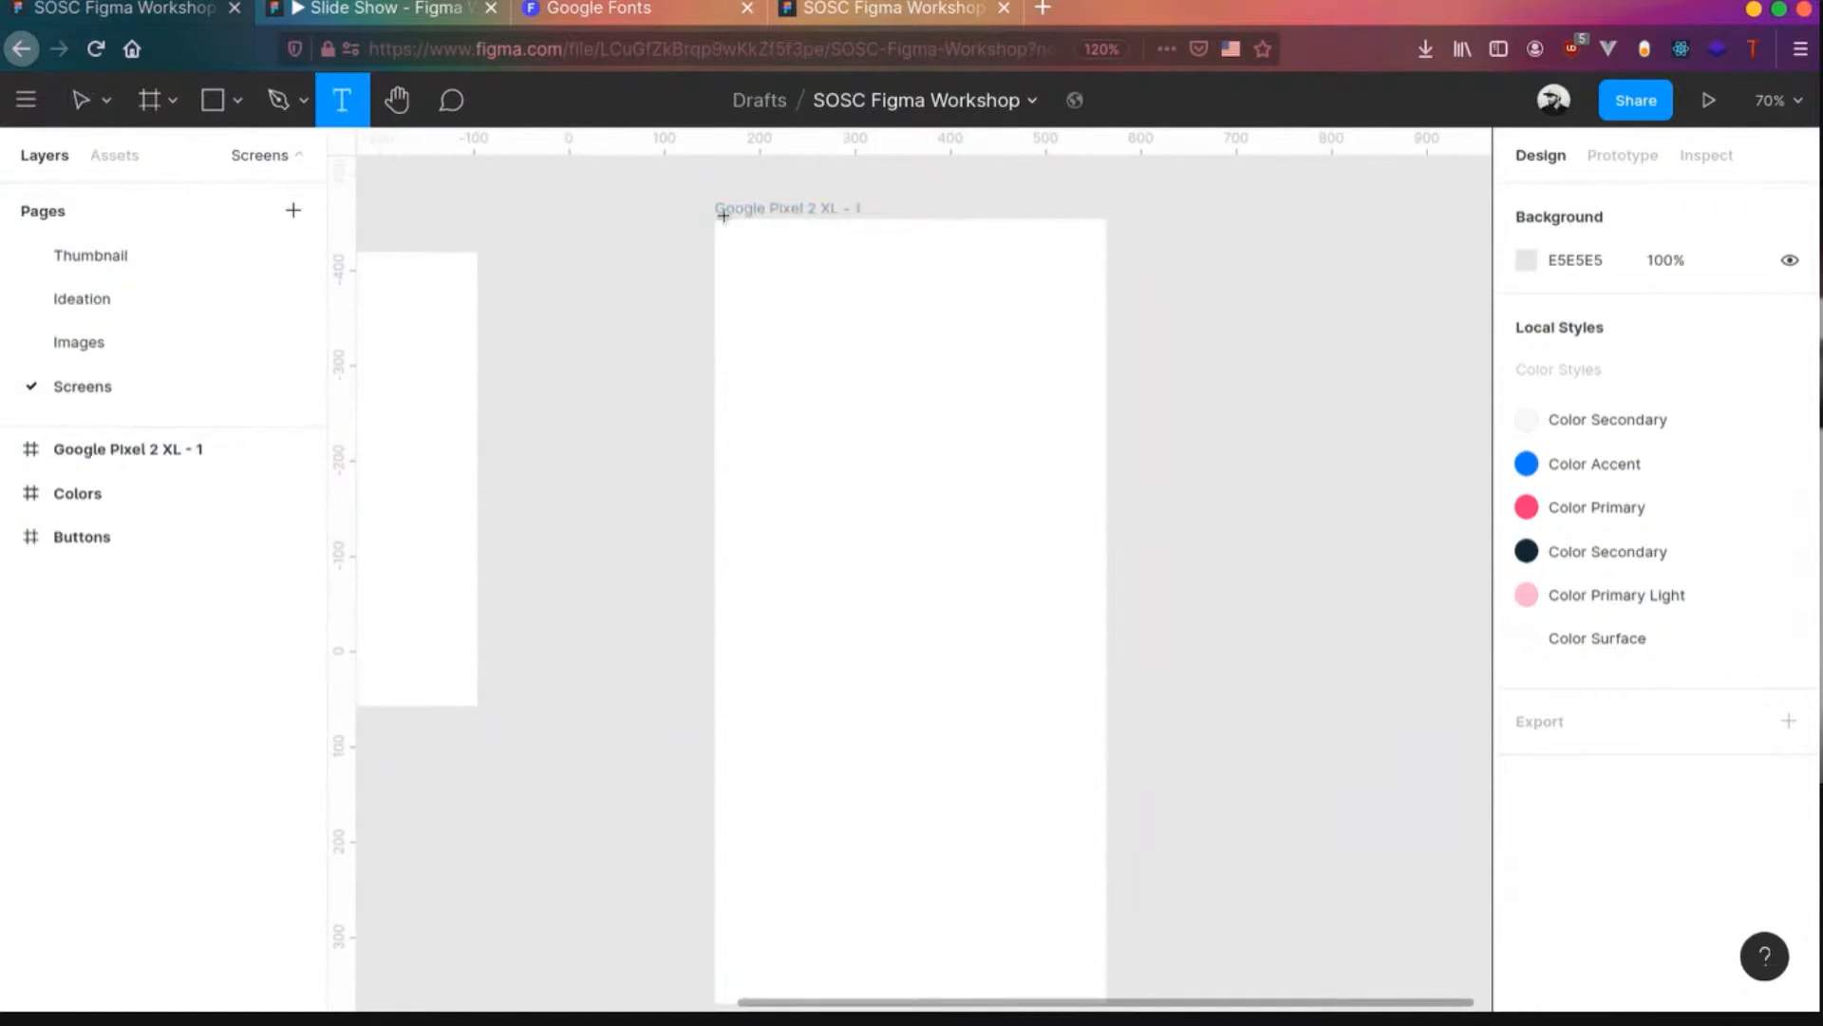
{"action": "key", "text": "f"}
{"action": "key", "text": "r"}
{"action": "left_click_drag", "start_coordinate": [714, 218], "coordinate": [1103, 290]}
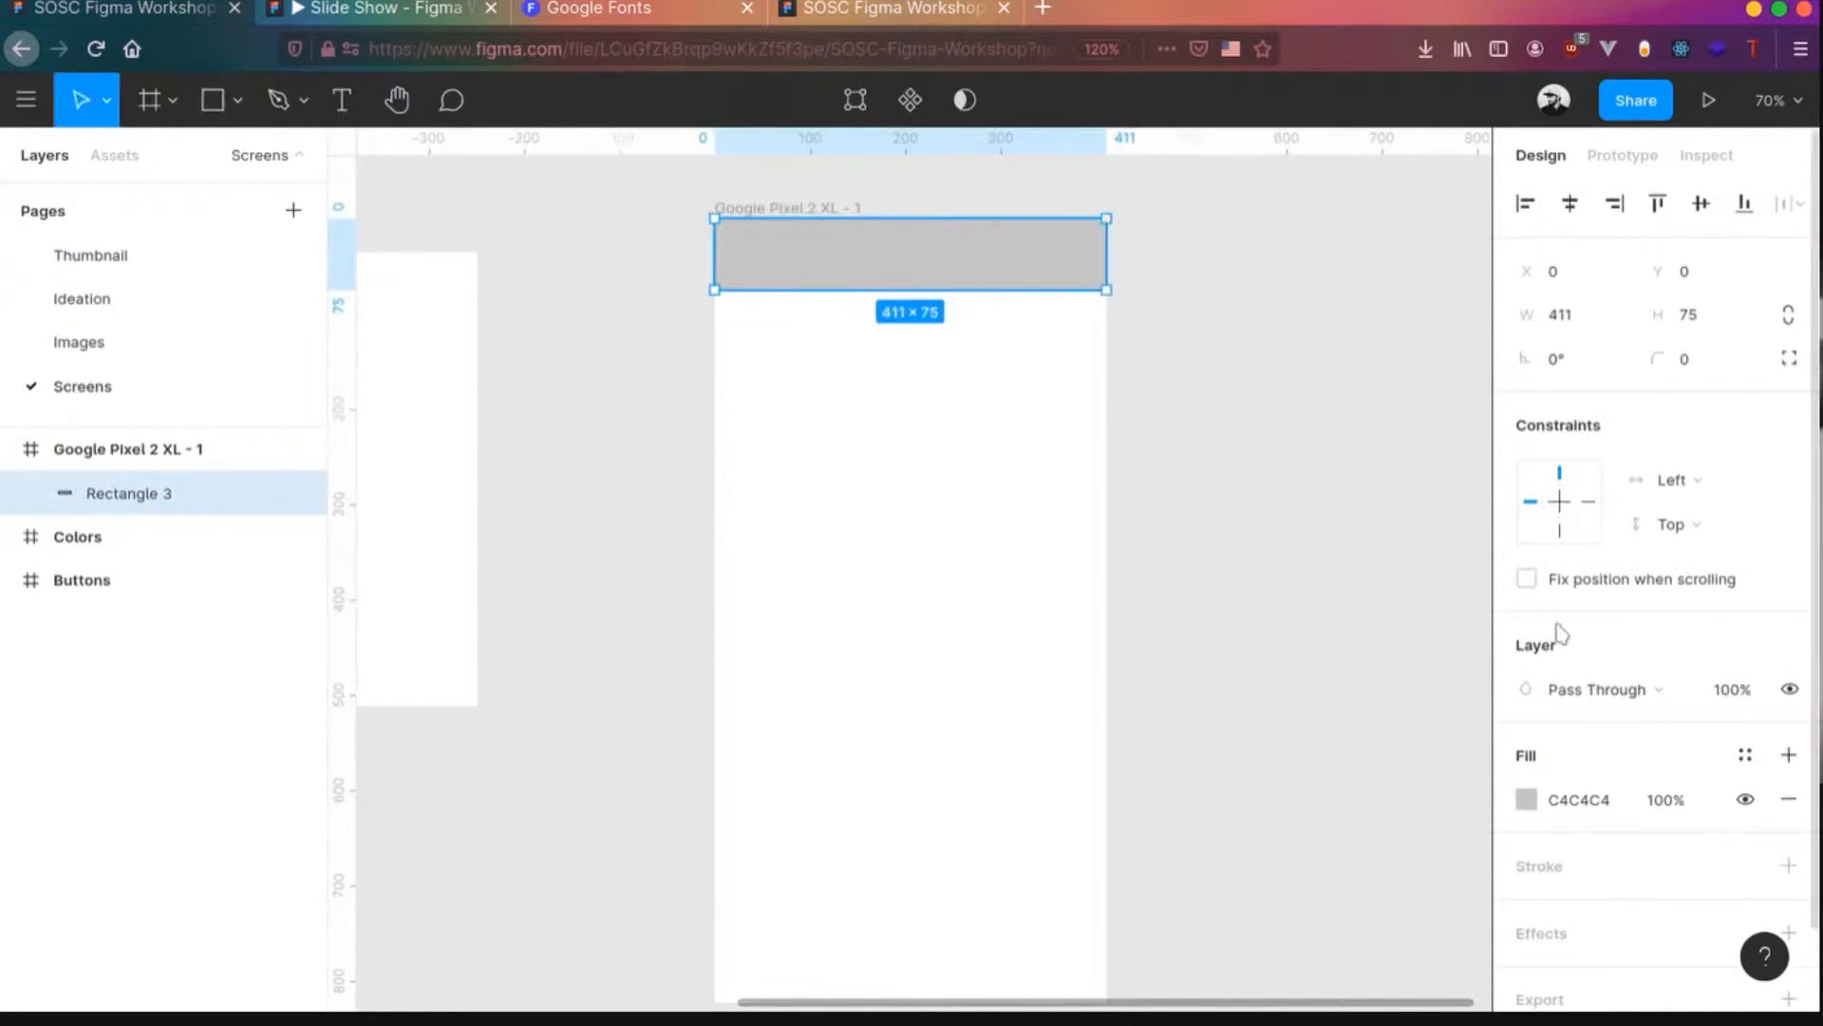
{"action": "left_click", "coordinate": [1526, 799]}
{"action": "left_click_drag", "start_coordinate": [1195, 506], "coordinate": [1103, 301]}
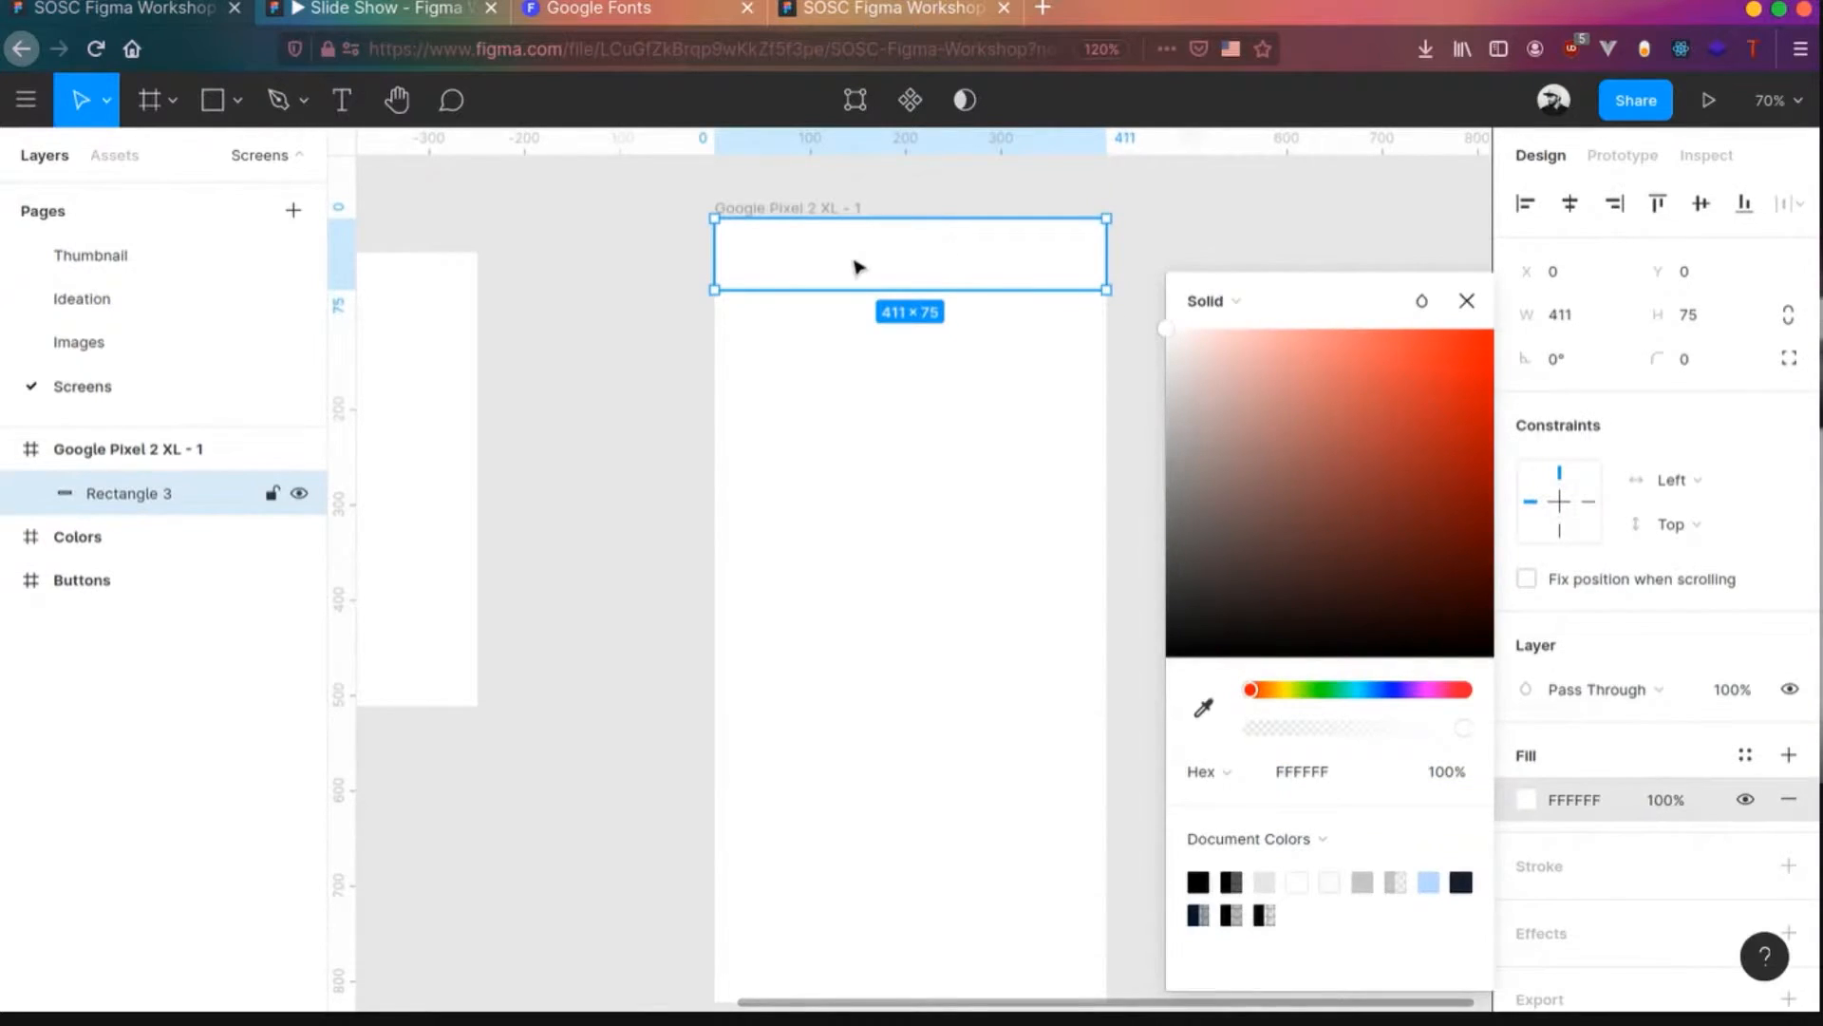
- Add the text "Shu." inside the header rectangle and set its font to Montserrat
{"action": "scroll", "coordinate": [837, 256], "scroll_direction": "up", "scroll_amount": 5}
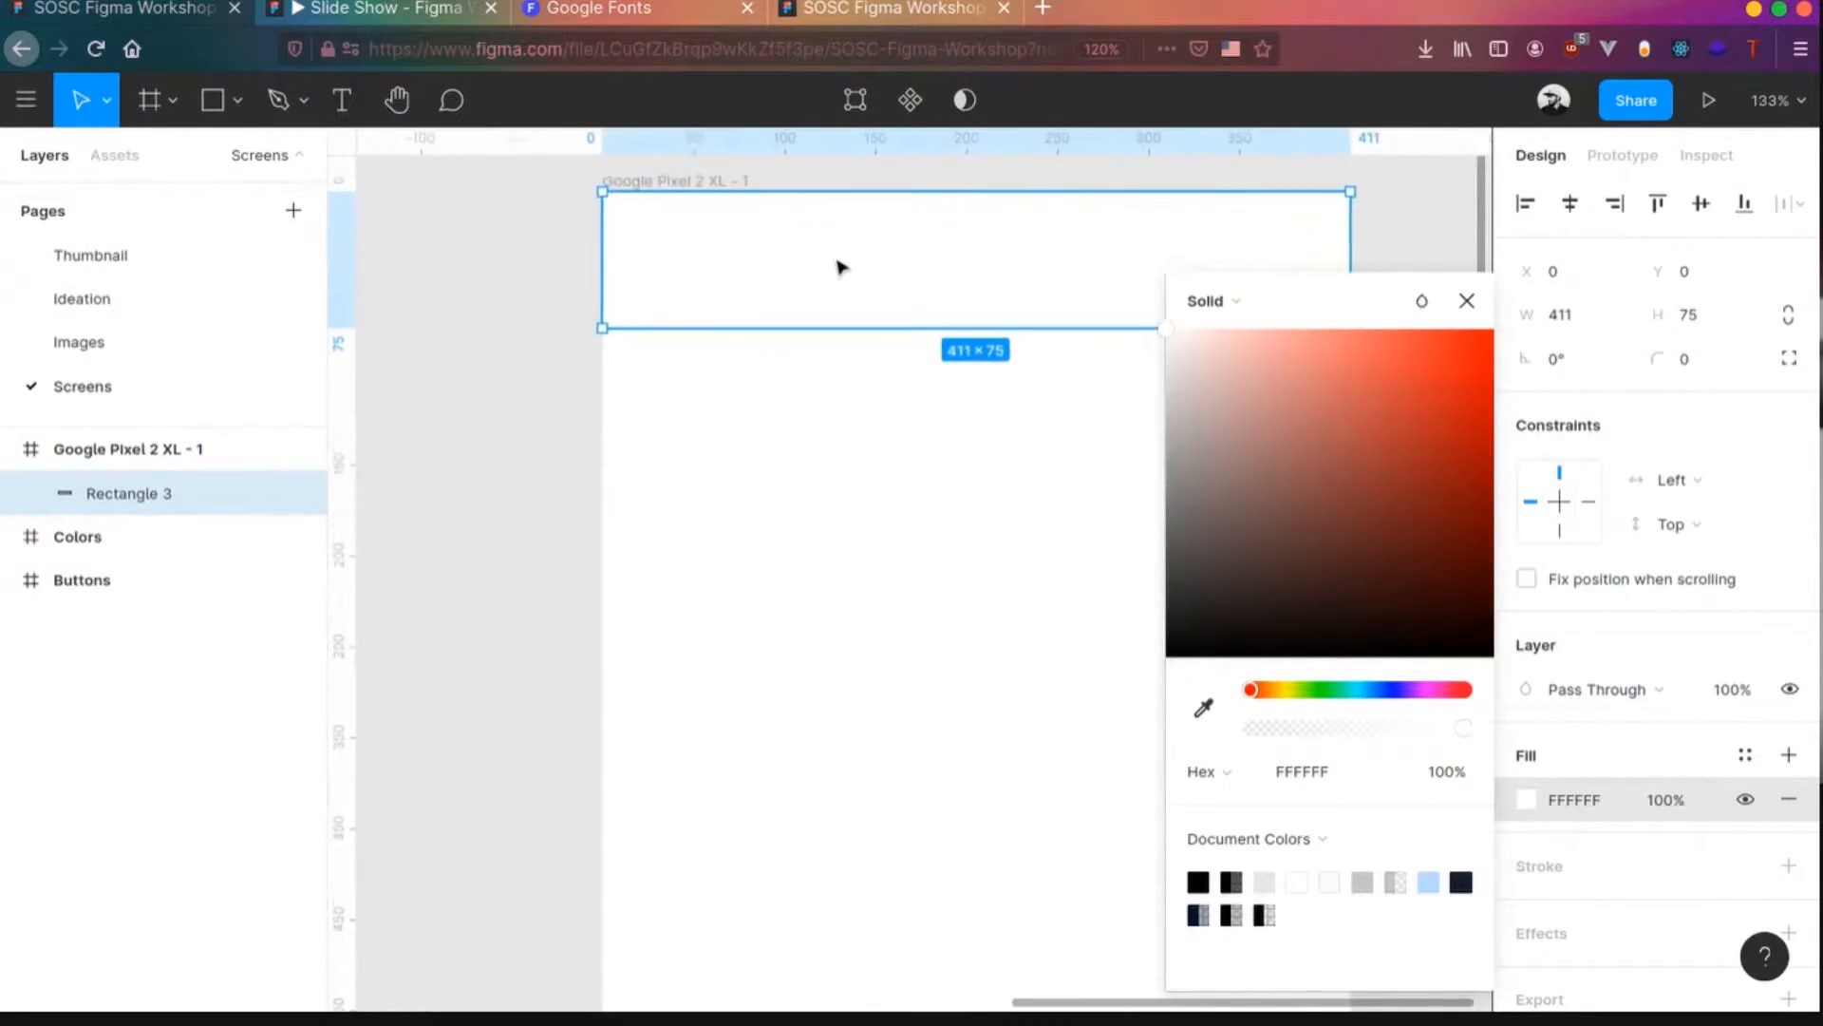
{"action": "key", "text": "t"}
{"action": "left_click", "coordinate": [652, 238]}
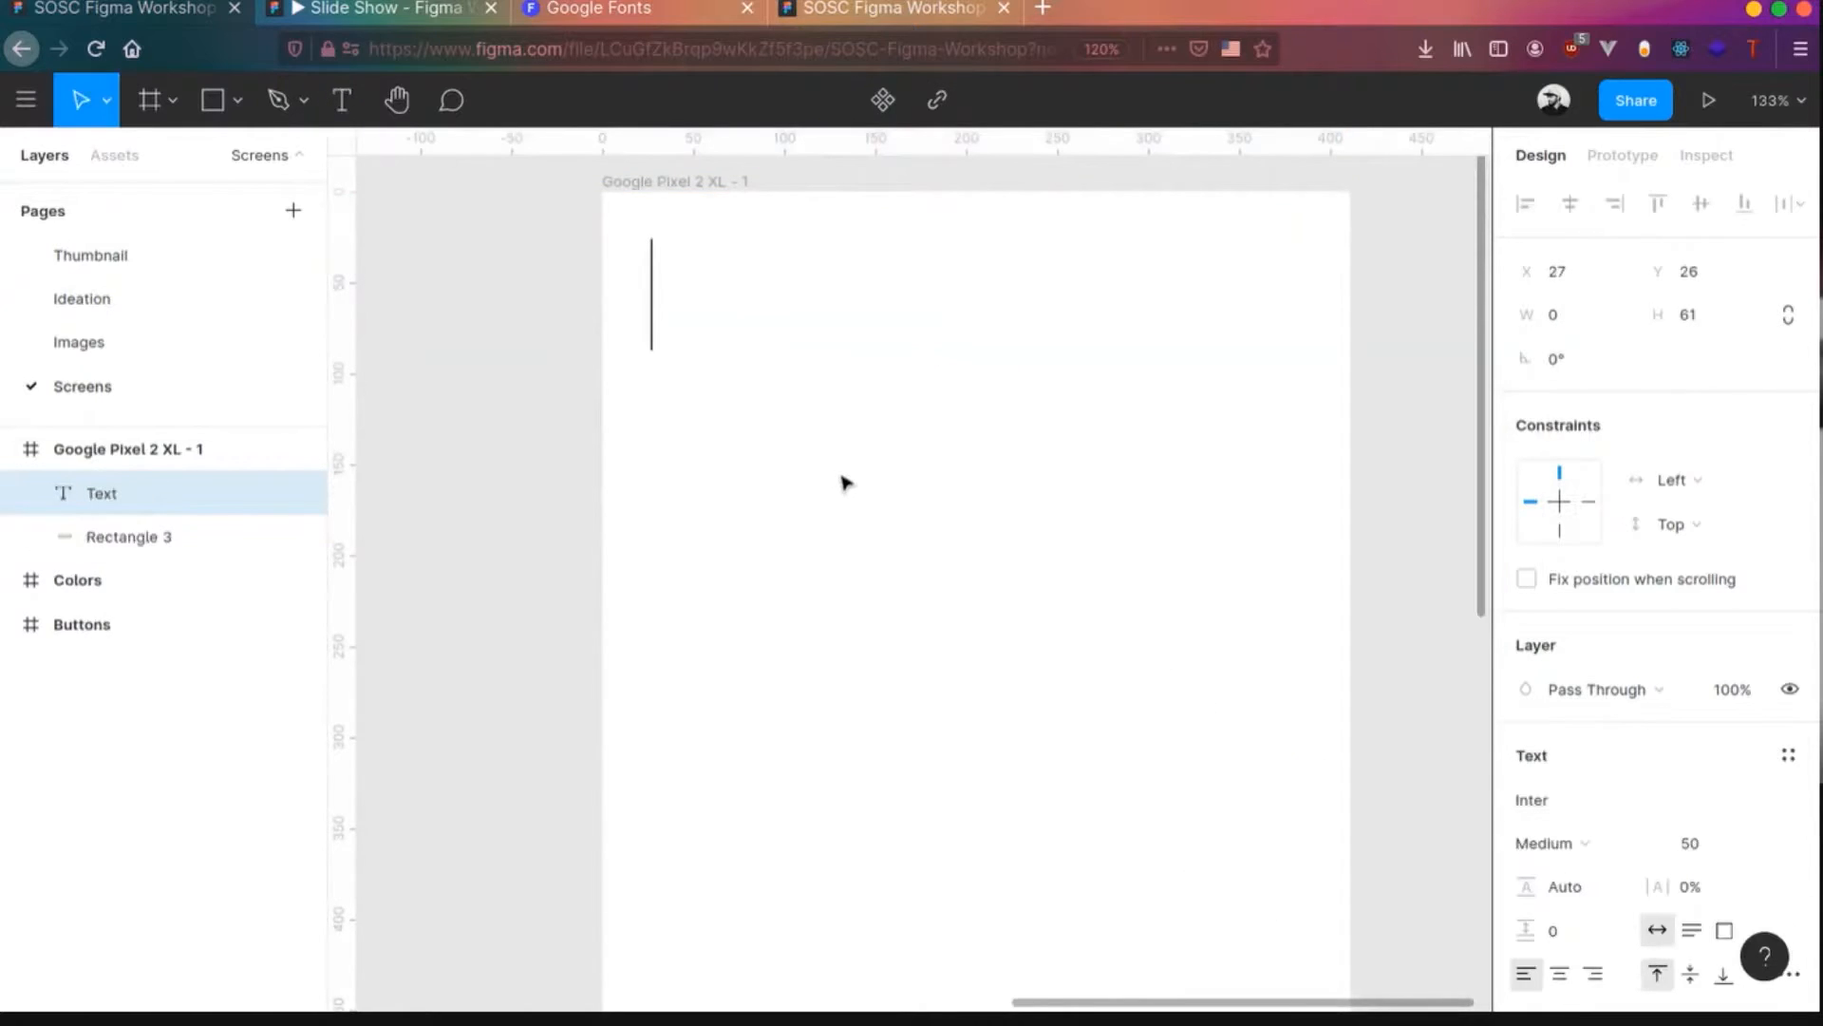
{"action": "type", "text": "Shu"}
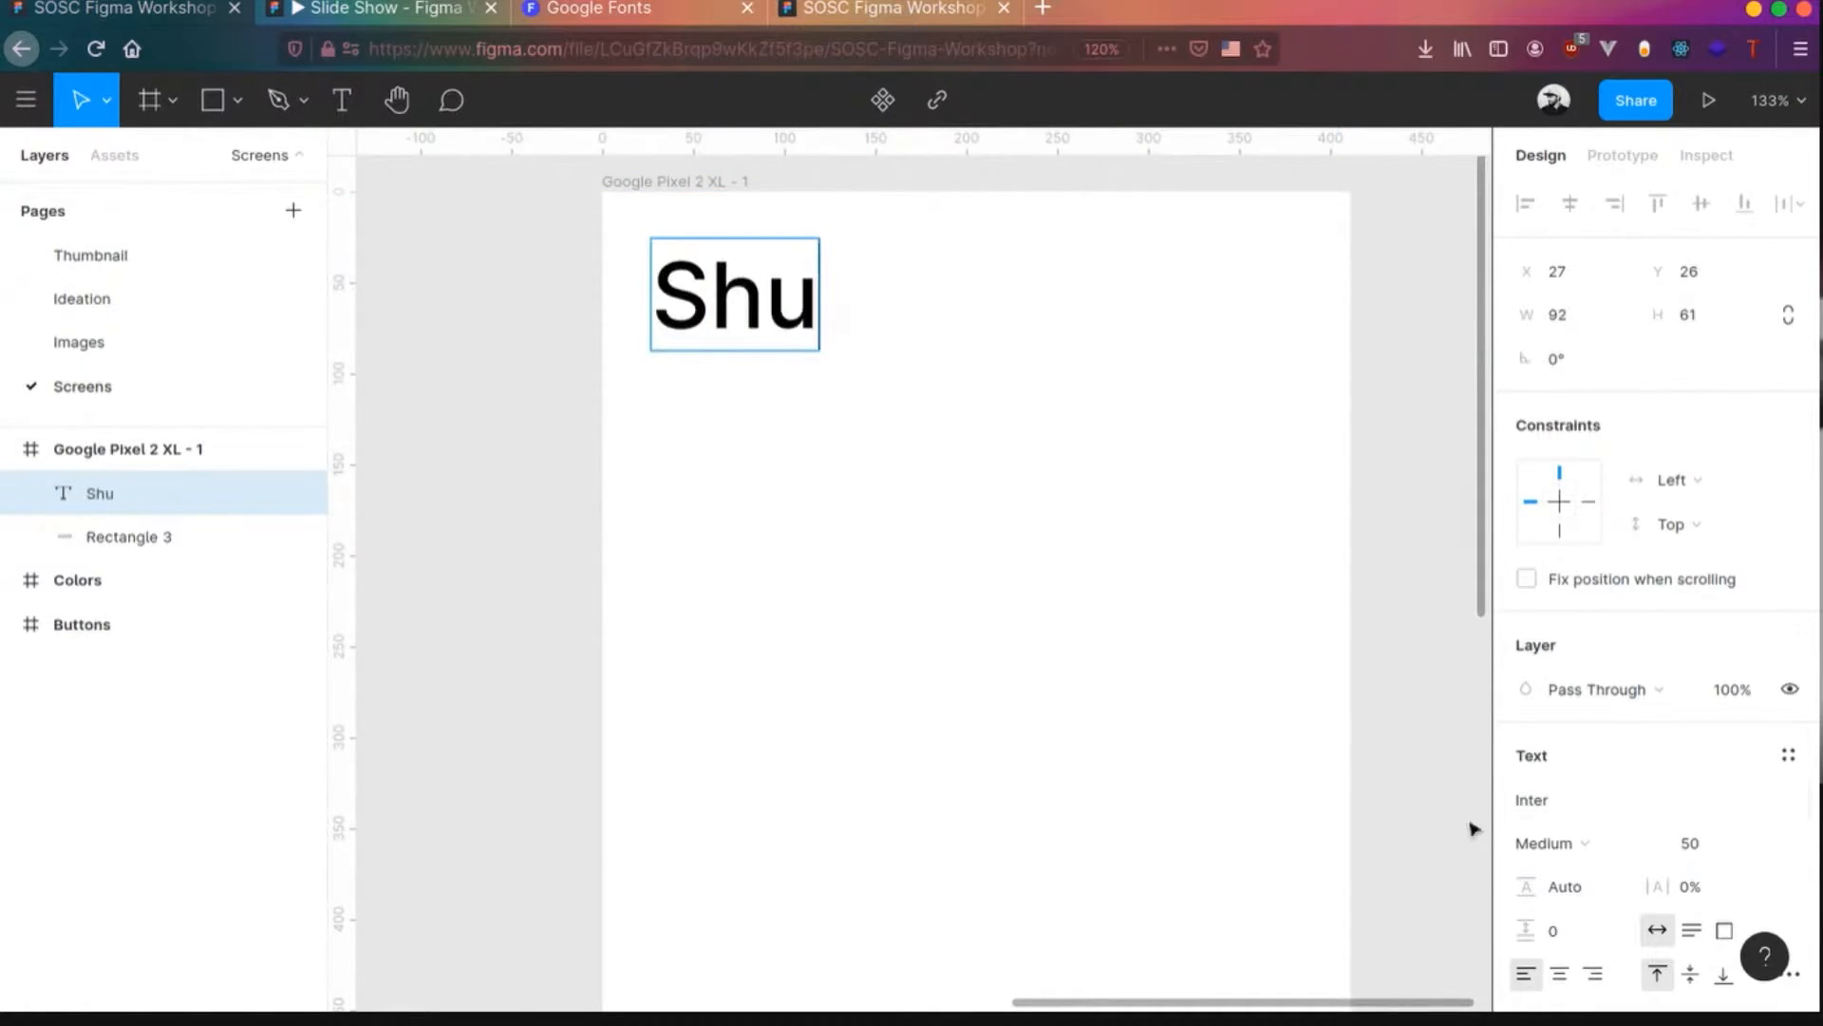
{"action": "left_click", "coordinate": [1576, 806]}
{"action": "type", "text": "Montserrat"}
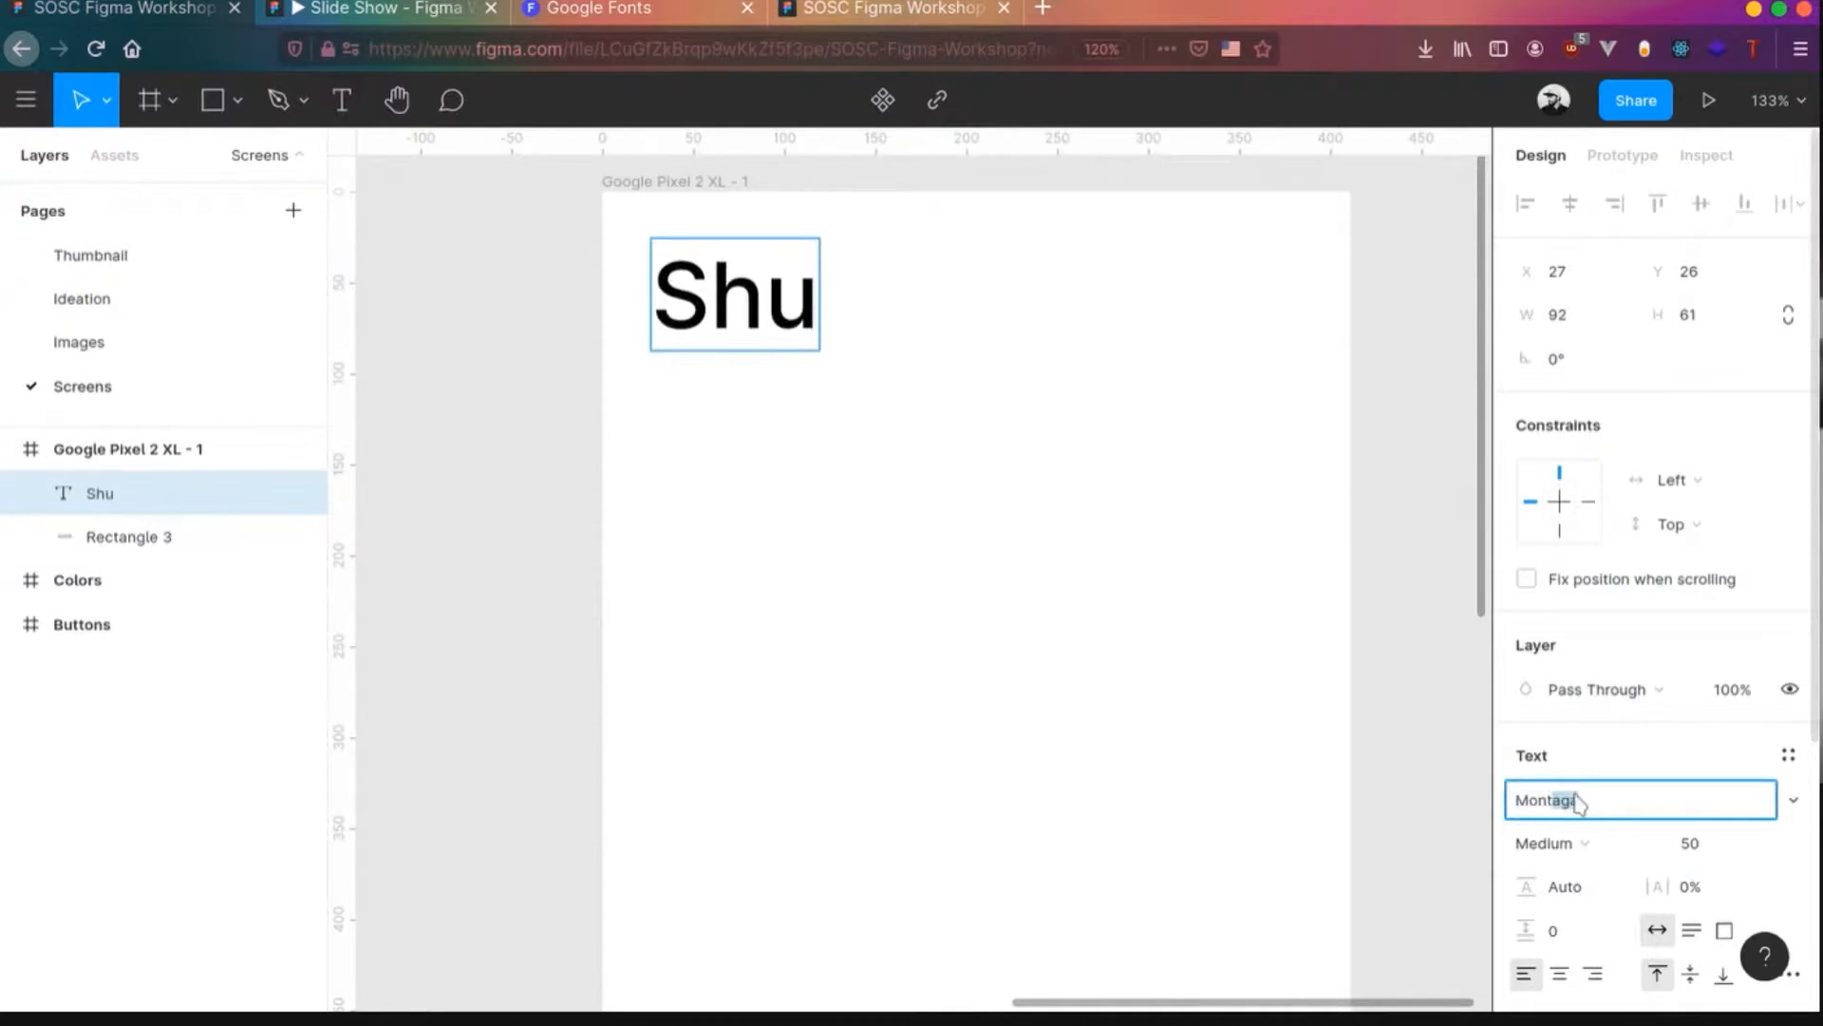
{"action": "key", "text": "Return"}
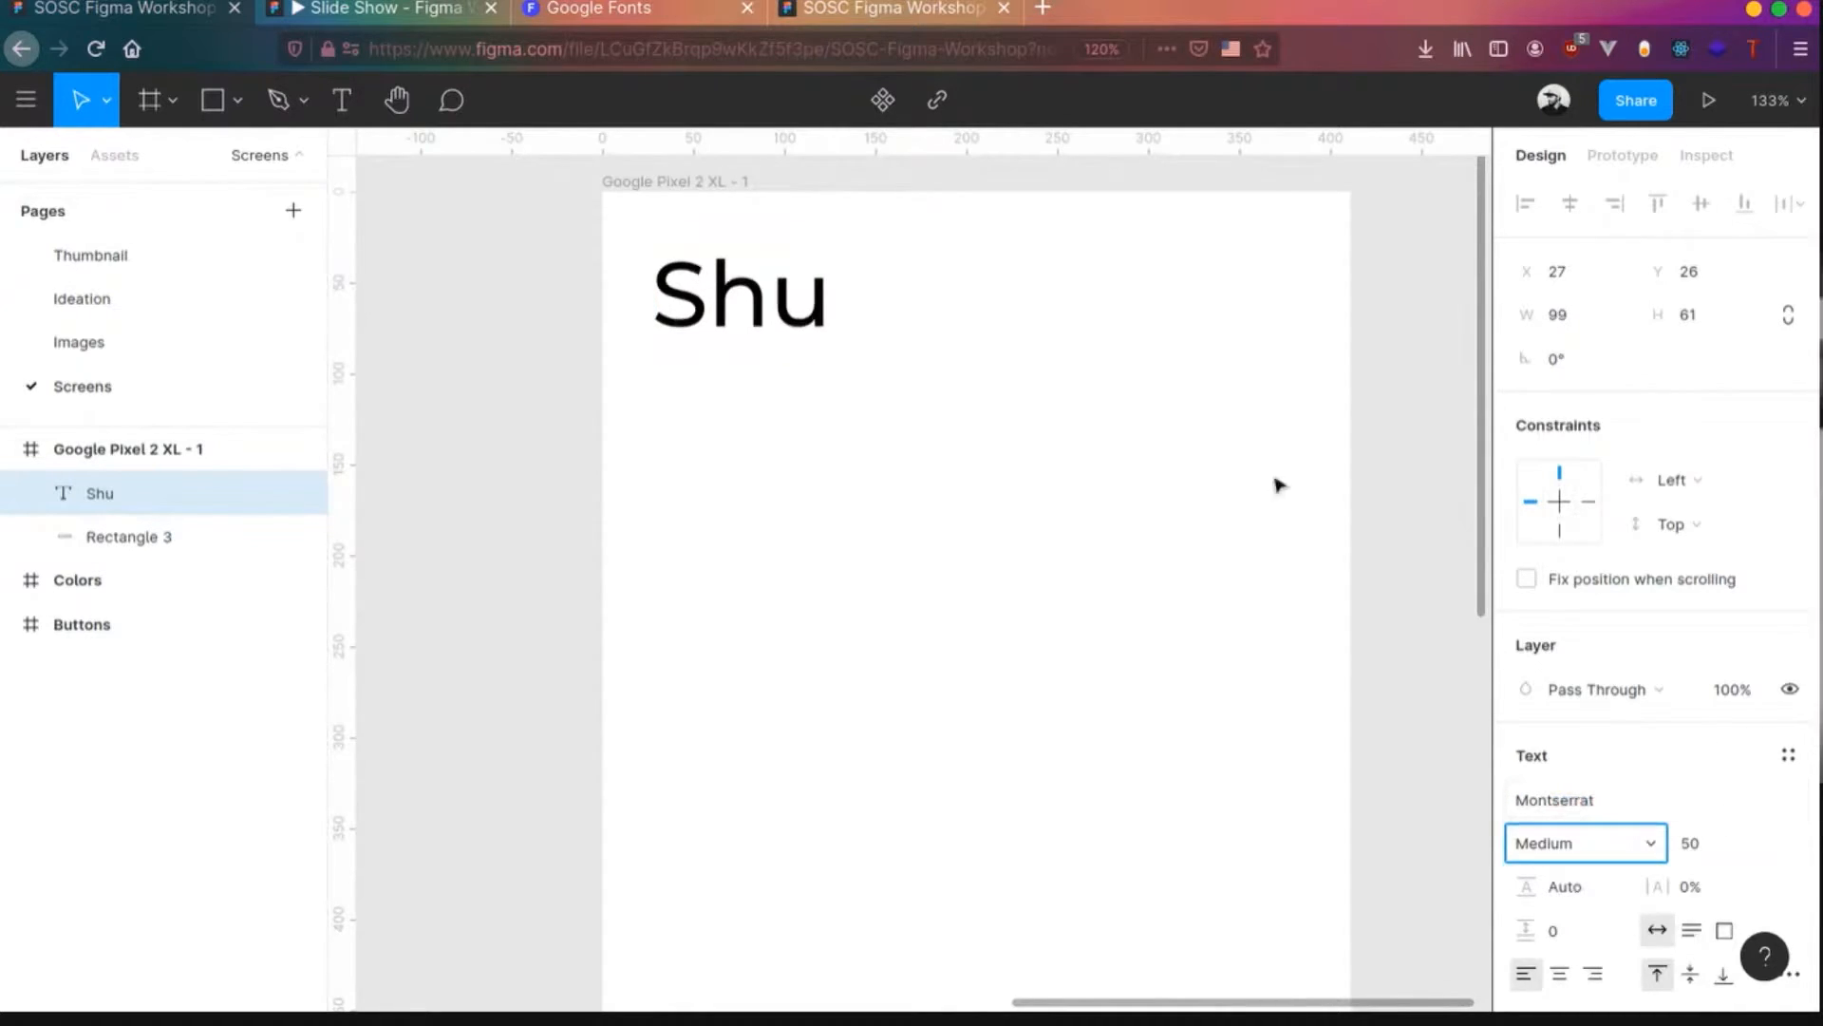
{"action": "type", "text": ","}
{"action": "key", "text": "BackSpace"}
{"action": "type", "text": "."}
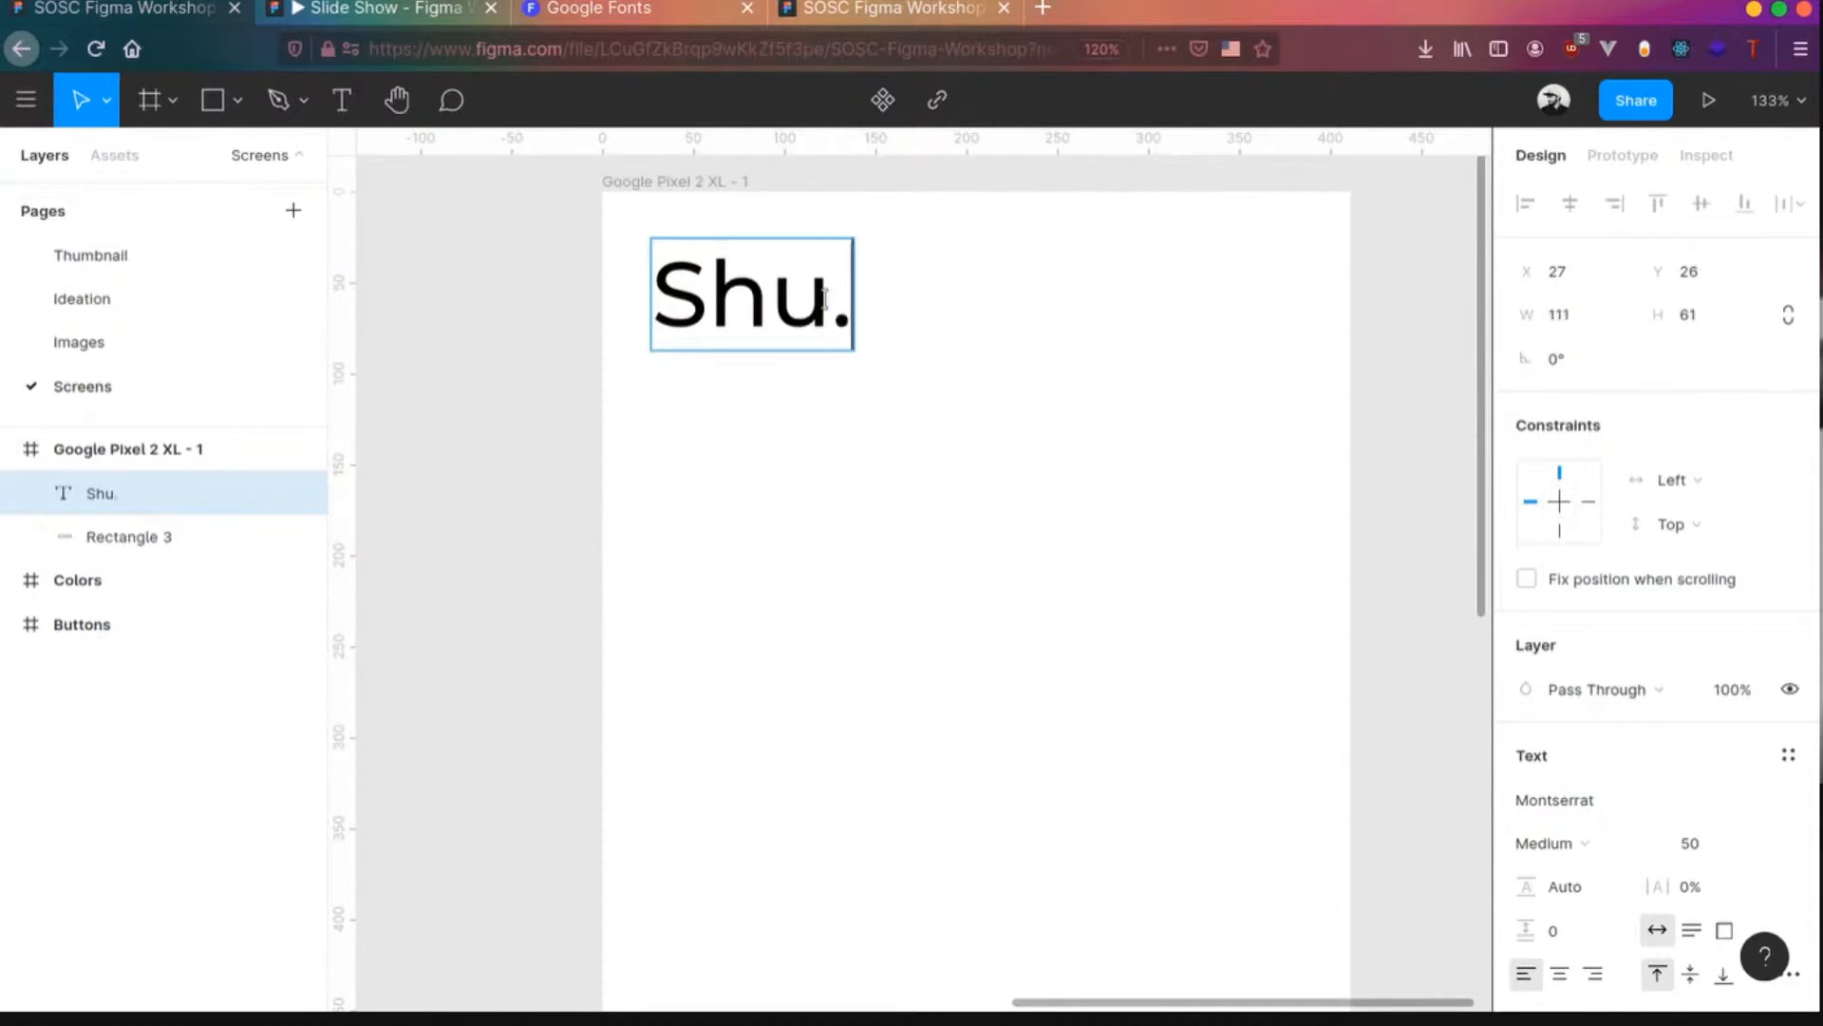
- Set the whole "Shu." text to size 24 and align its vertical centre with the header rectangle
{"action": "left_click", "coordinate": [1708, 845]}
{"action": "key", "text": "Tab"}
{"action": "double_click", "coordinate": [766, 284]}
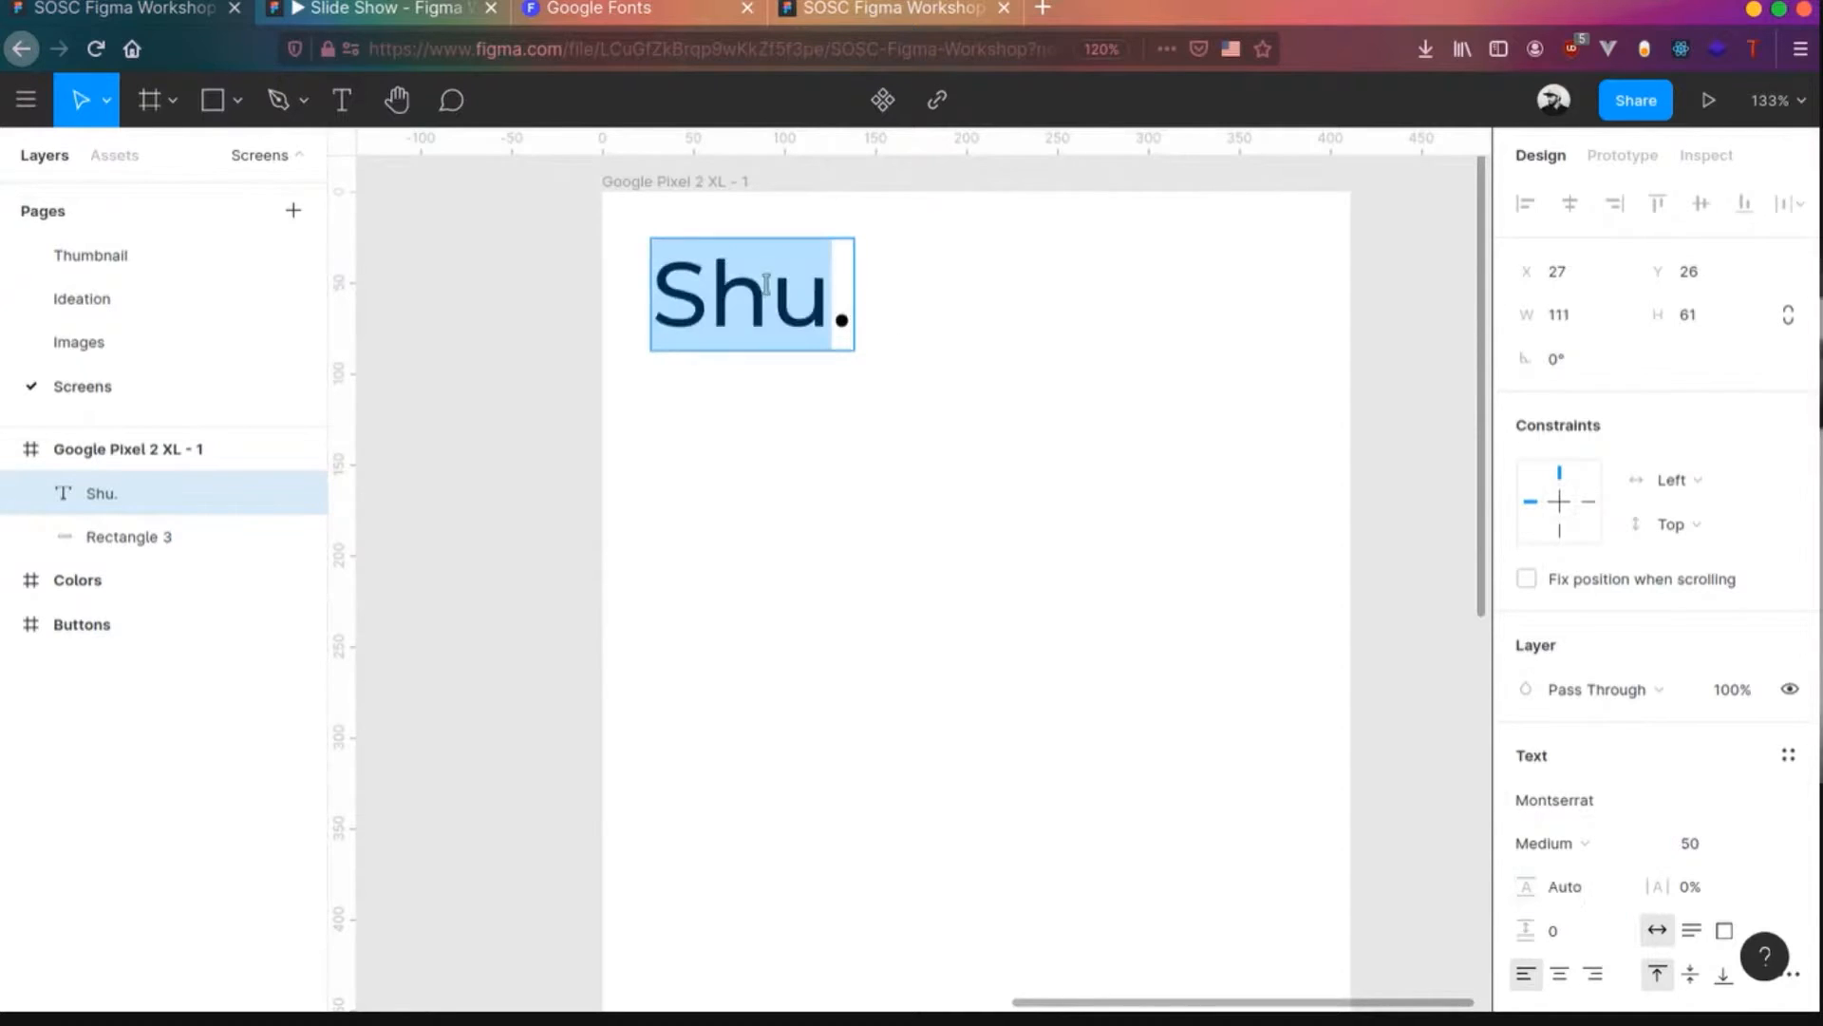
{"action": "key", "text": "ctrl+a"}
{"action": "left_click", "coordinate": [1710, 848]}
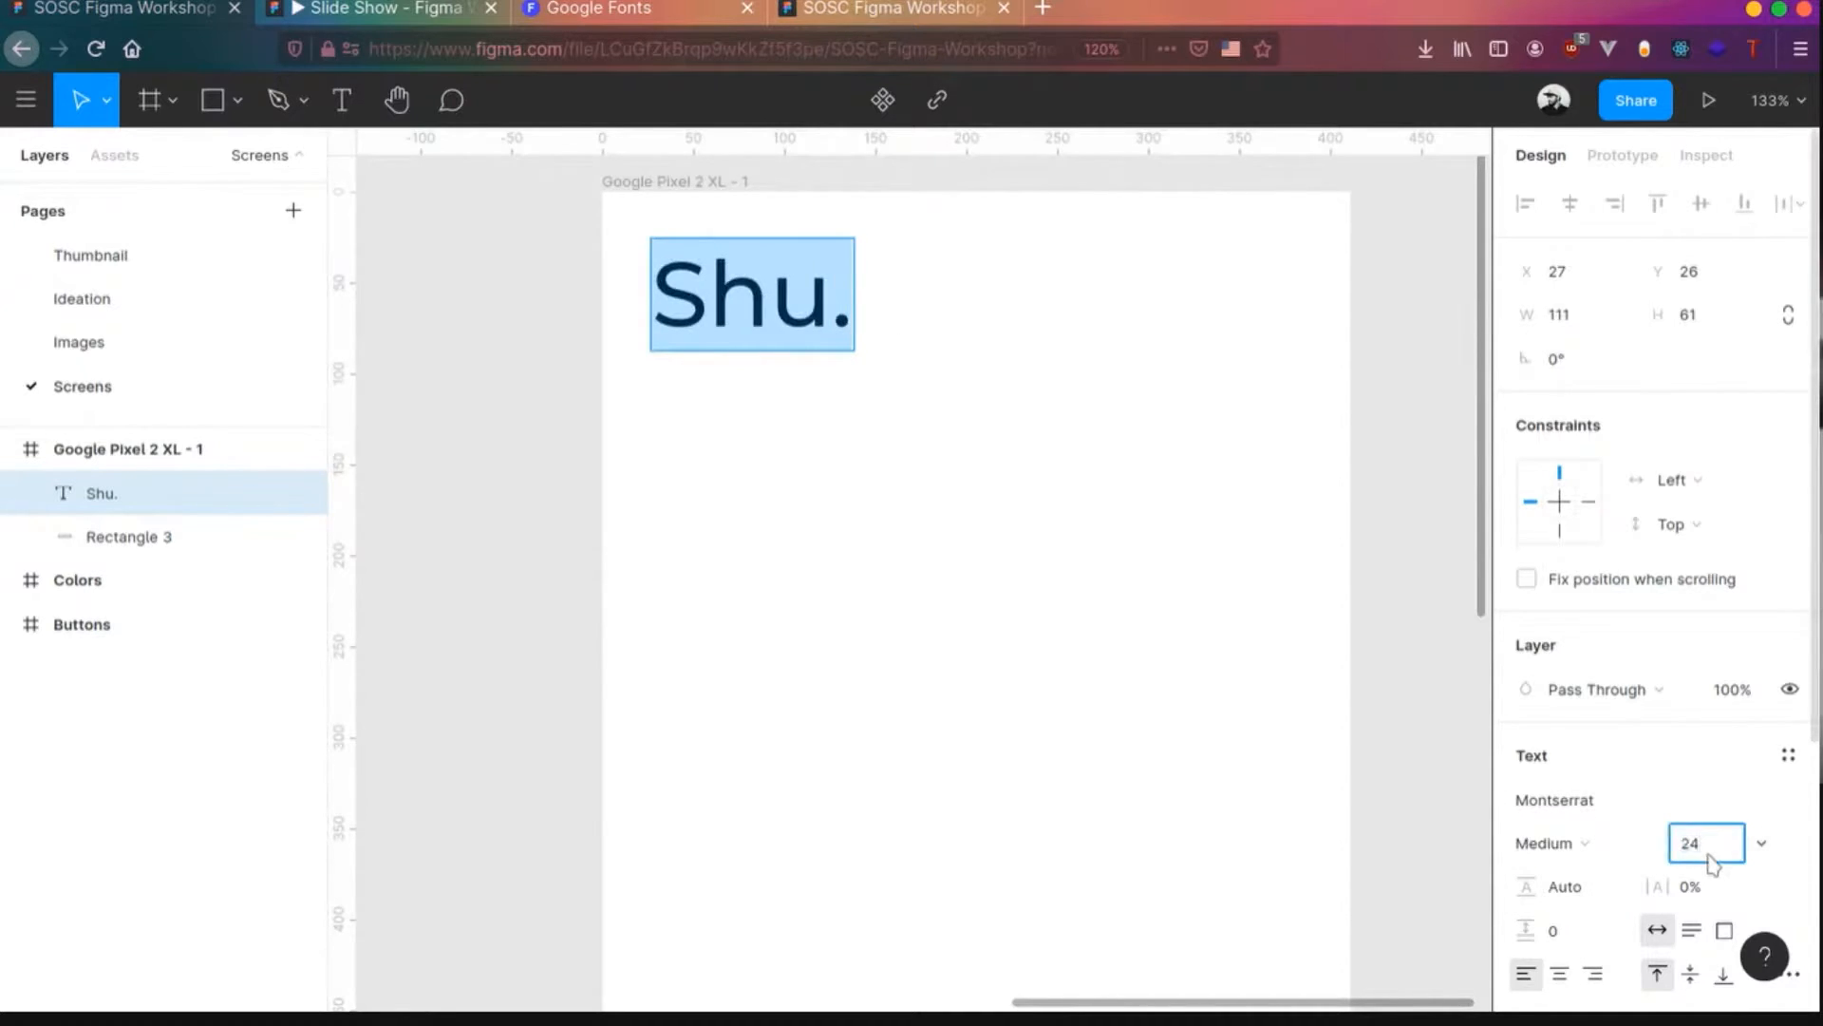
{"action": "key", "text": "Tab"}
{"action": "double_click", "coordinate": [685, 270]}
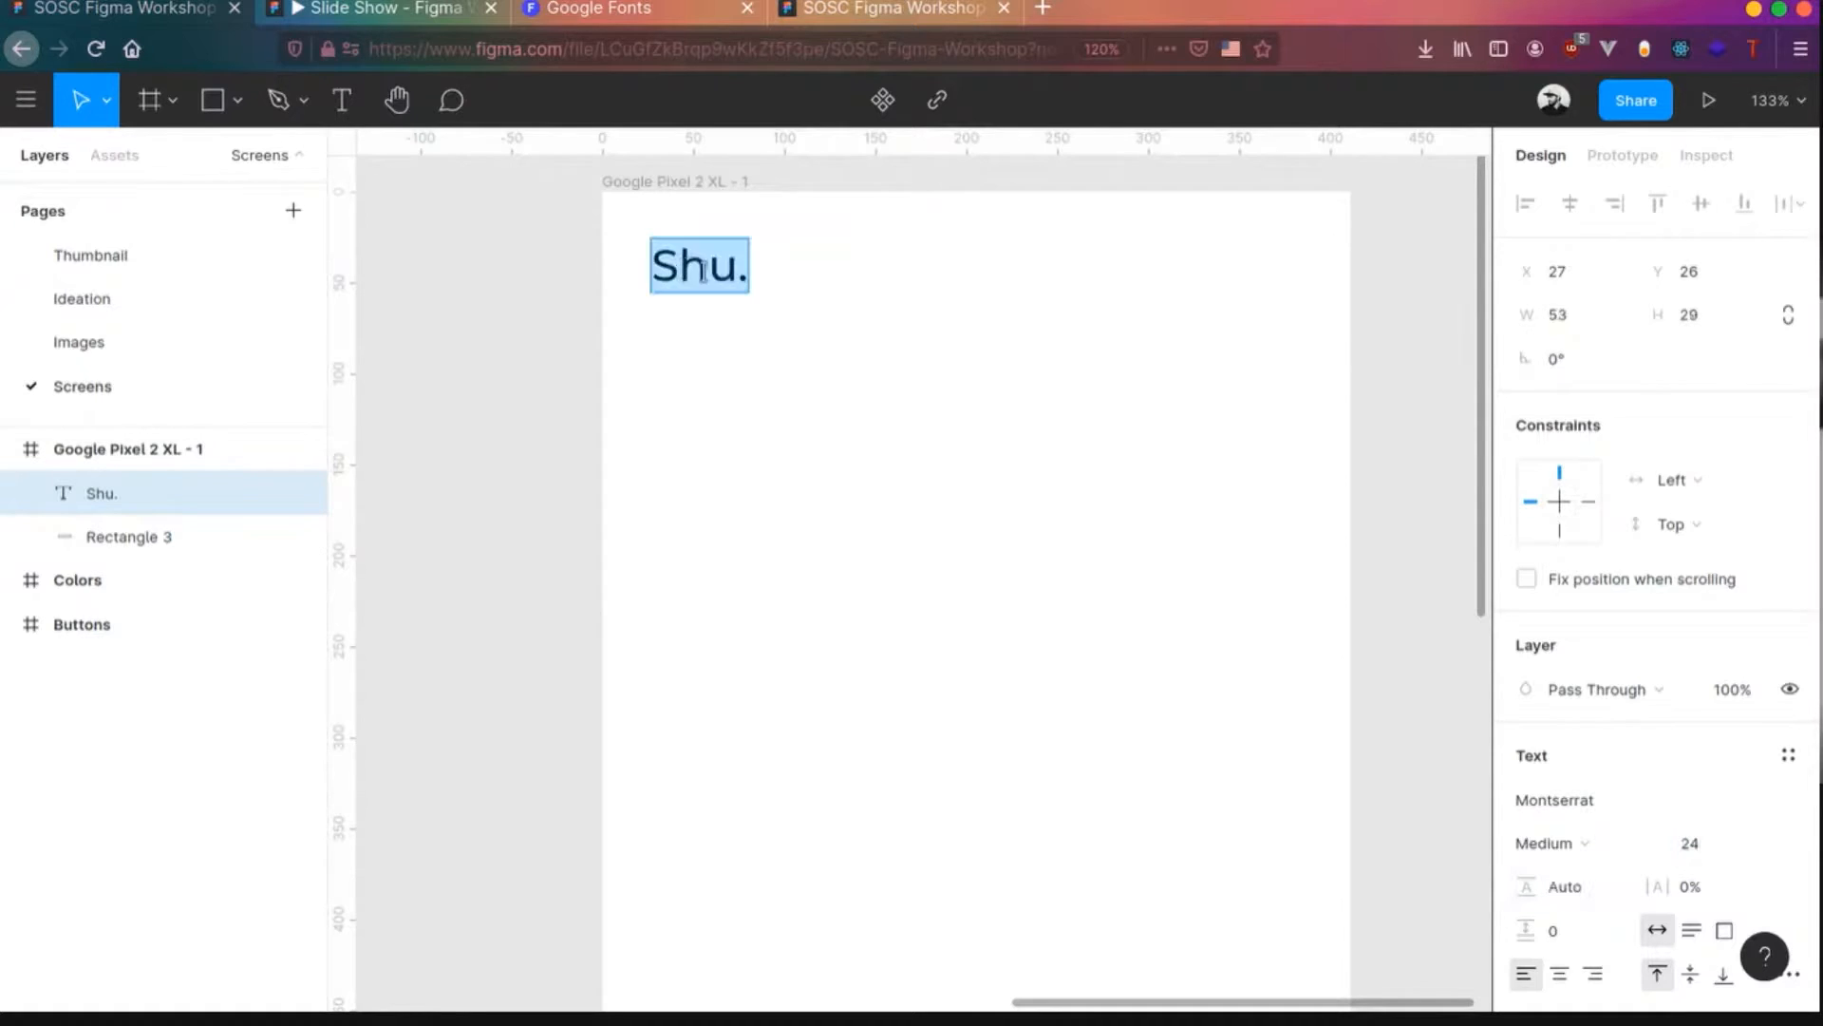
{"action": "key", "text": "Escape"}
{"action": "left_click", "coordinate": [908, 257], "text": "shift"}
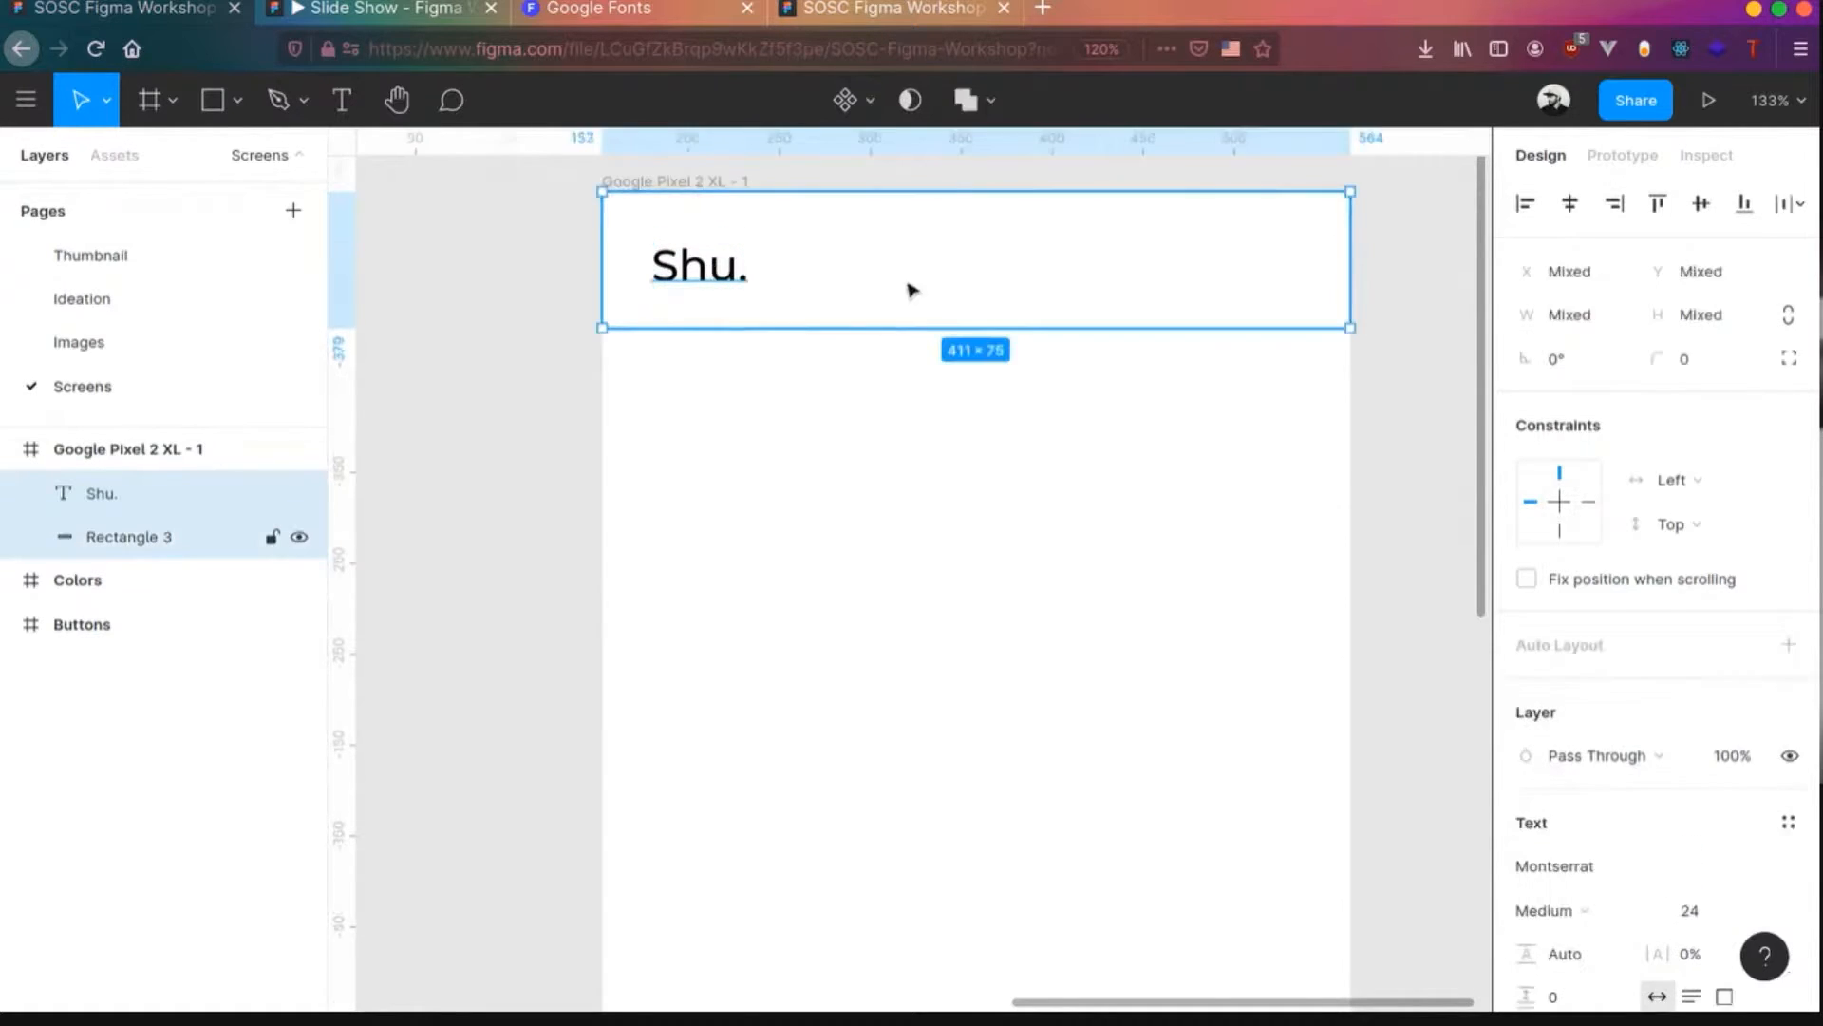
{"action": "left_click", "coordinate": [1701, 204]}
- Apply the pink Color Primary style to only the period in the "Shu." text
{"action": "double_click", "coordinate": [737, 265]}
{"action": "left_click", "coordinate": [737, 265]}
{"action": "scroll", "coordinate": [1601, 746], "scroll_direction": "down", "scroll_amount": 4}
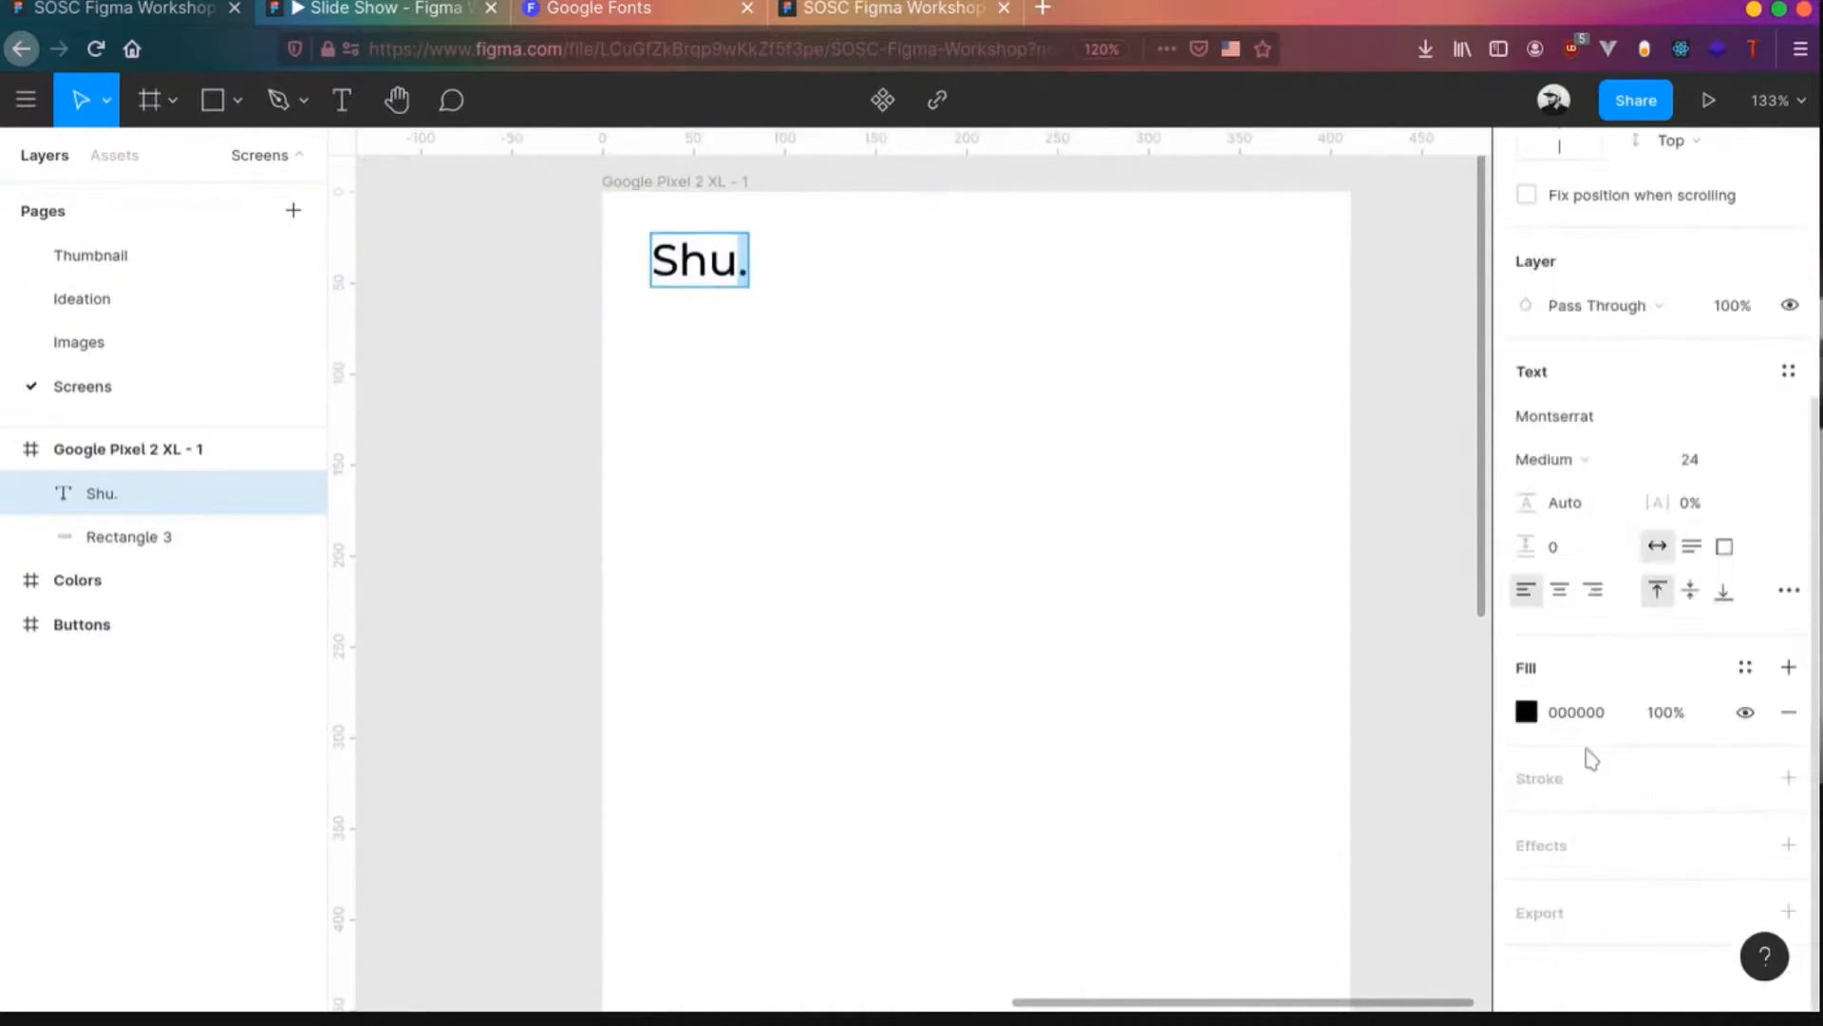
{"action": "left_click", "coordinate": [1745, 667]}
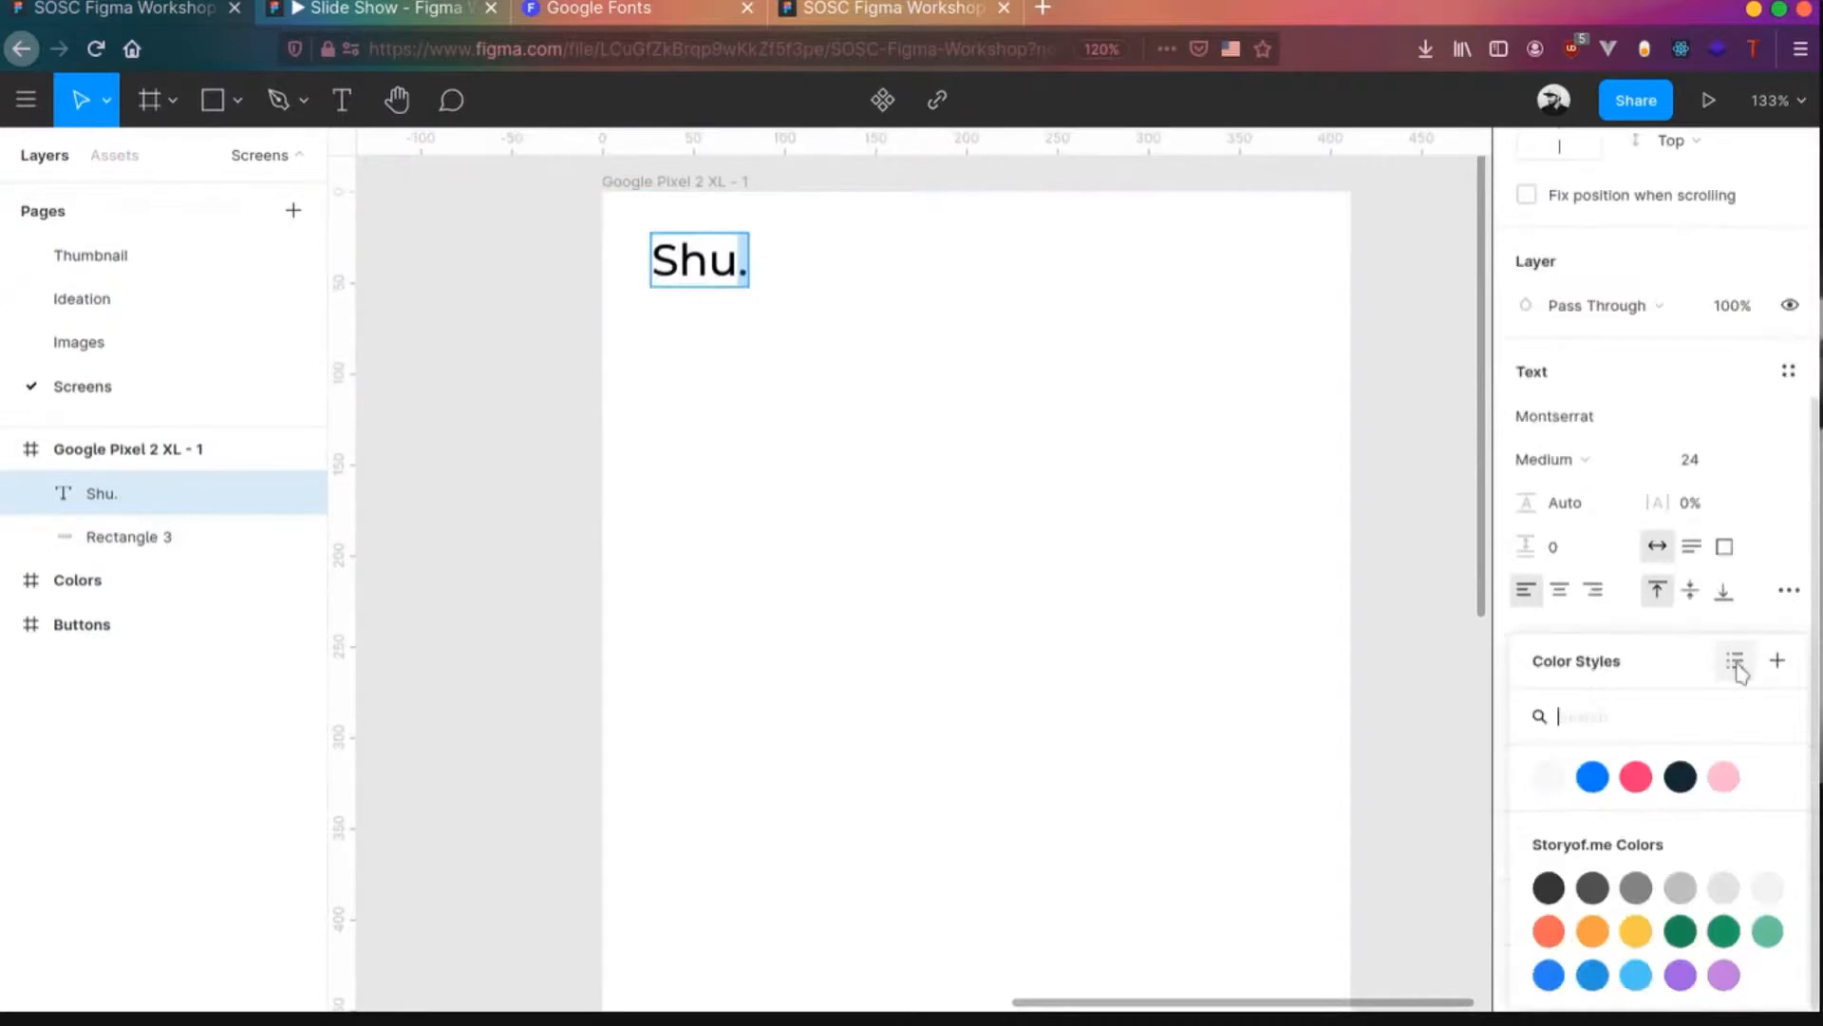
{"action": "left_click", "coordinate": [1635, 779]}
{"action": "key", "text": "Escape"}
{"action": "left_click", "coordinate": [945, 569]}
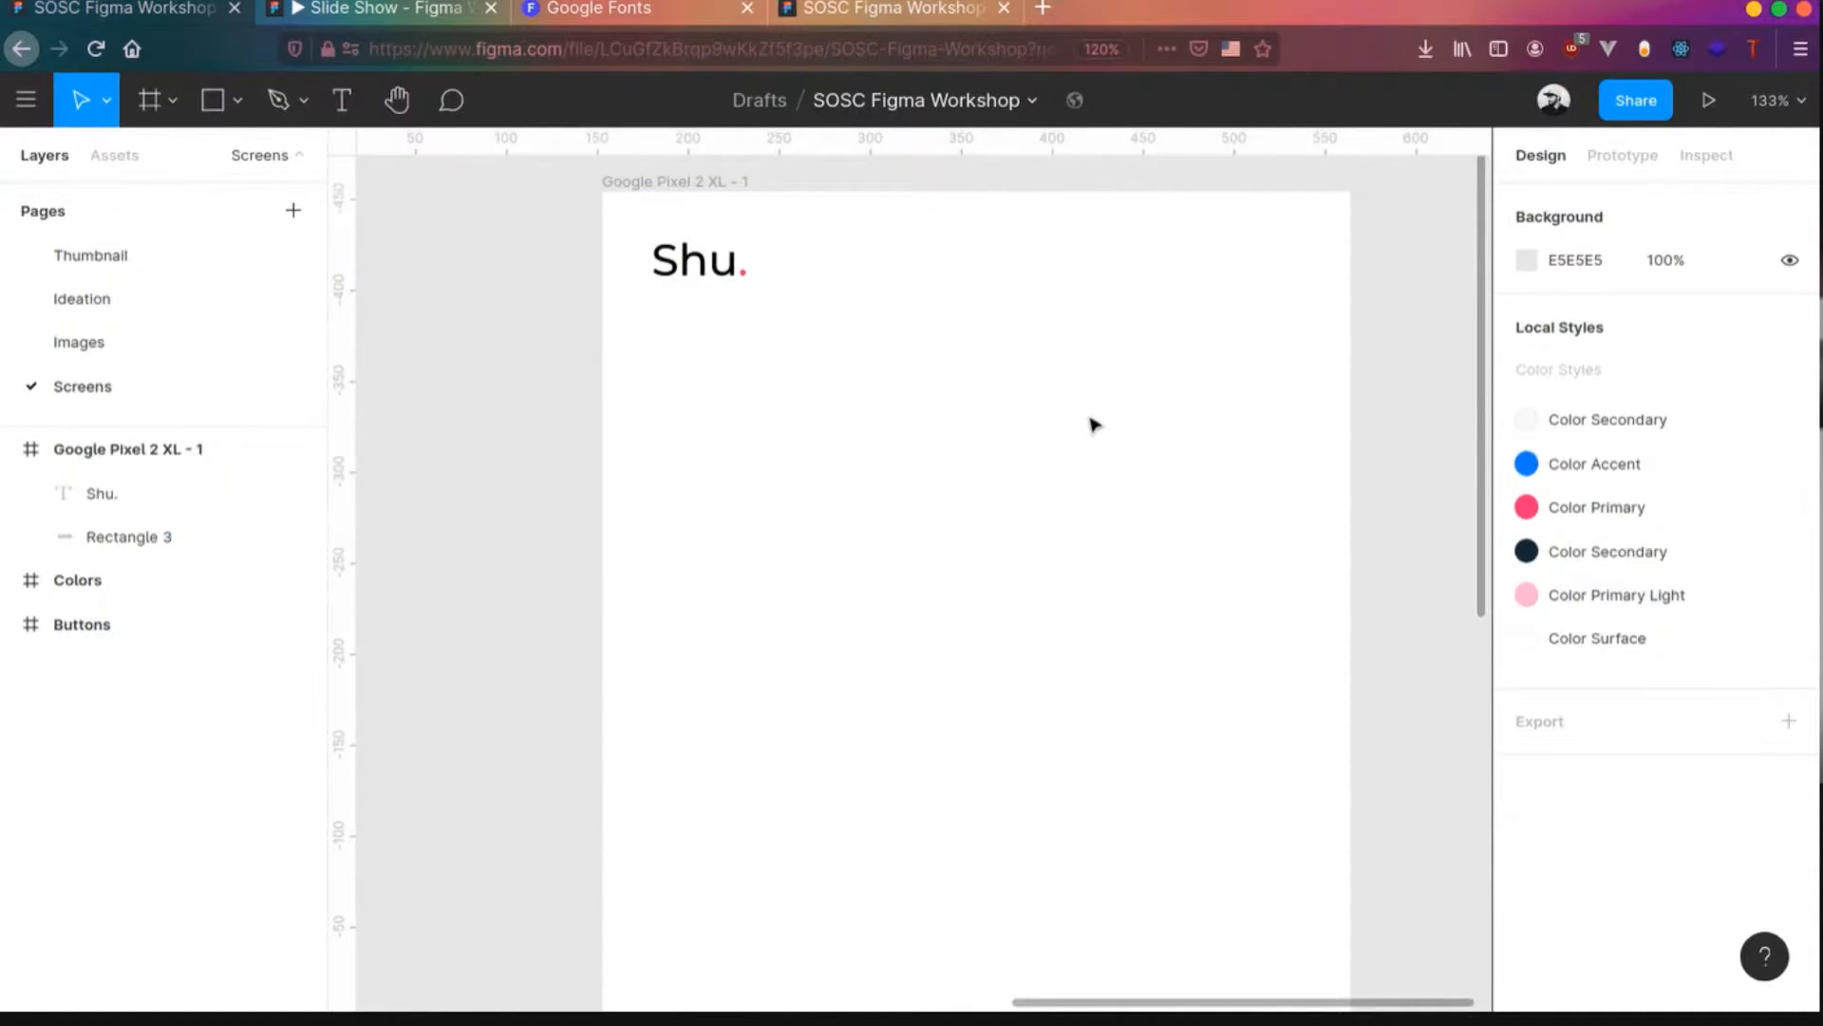
- Search the Figma Community for "material design icon", check the matching plugins, and return to the SOSC Figma Workshop file
{"action": "key", "text": "ctrl+t"}
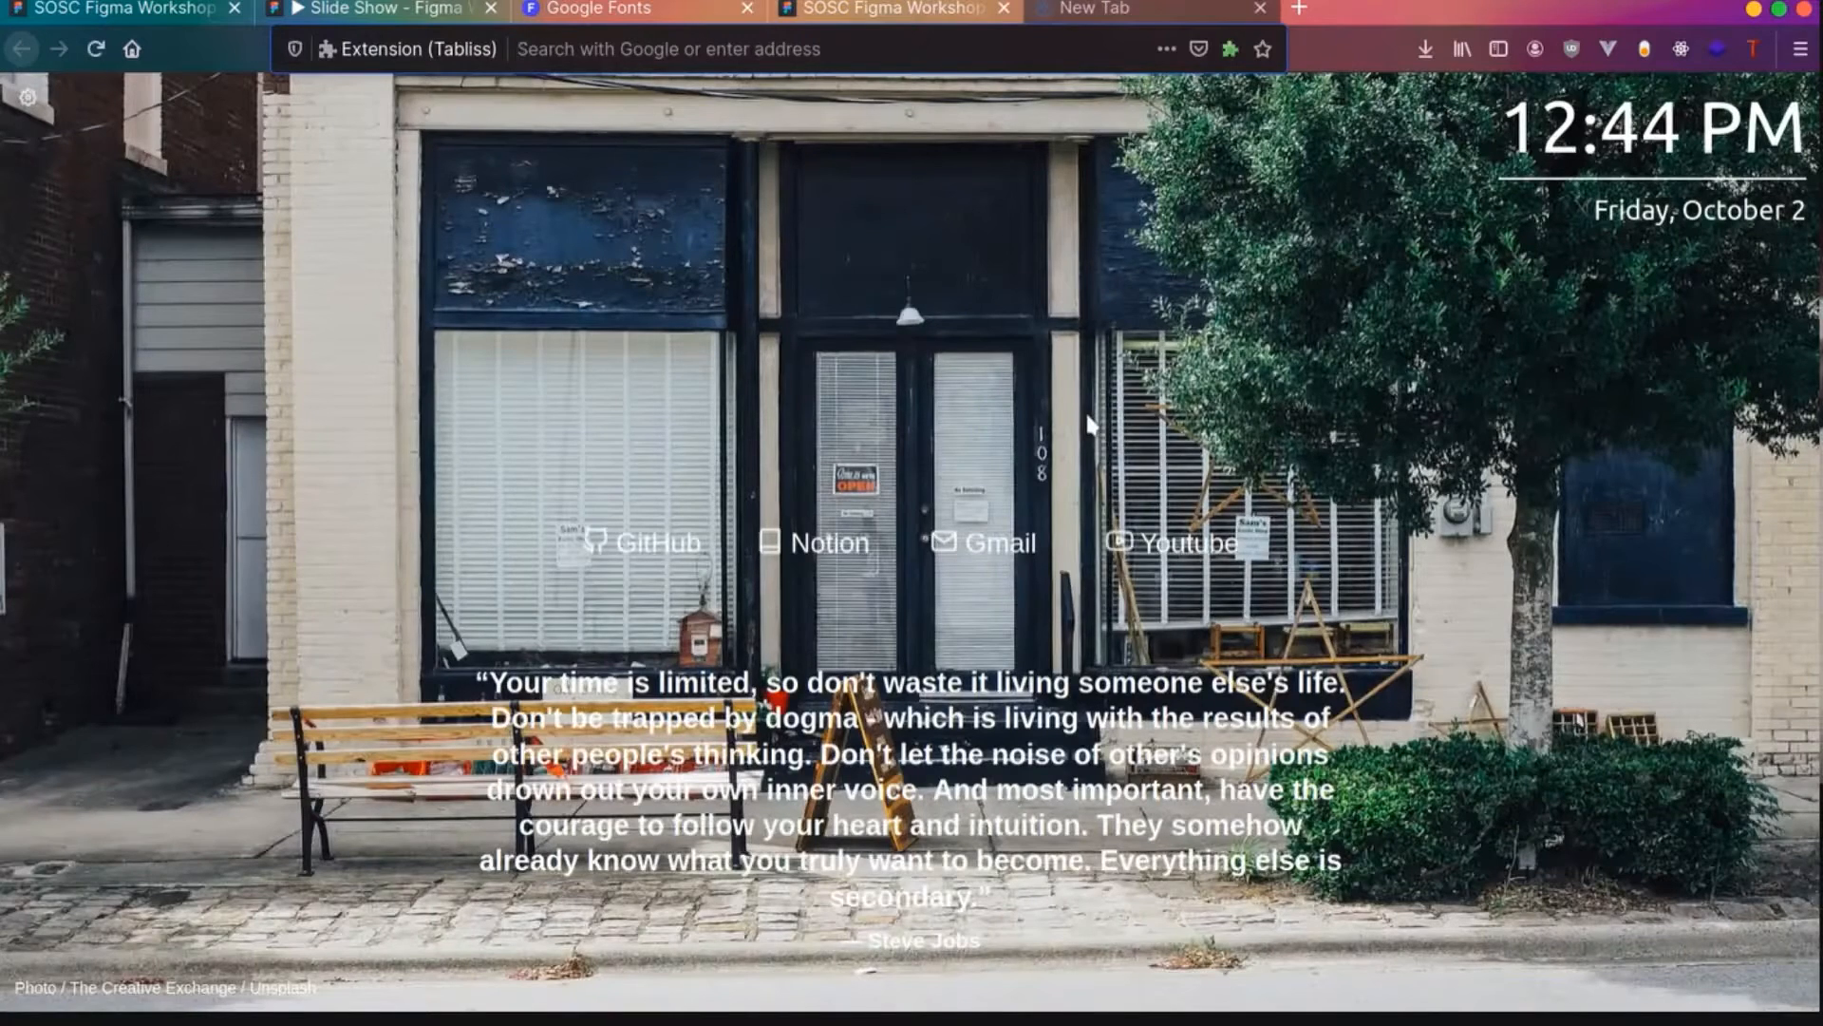
{"action": "type", "text": "figma.com"}
{"action": "key", "text": "Return"}
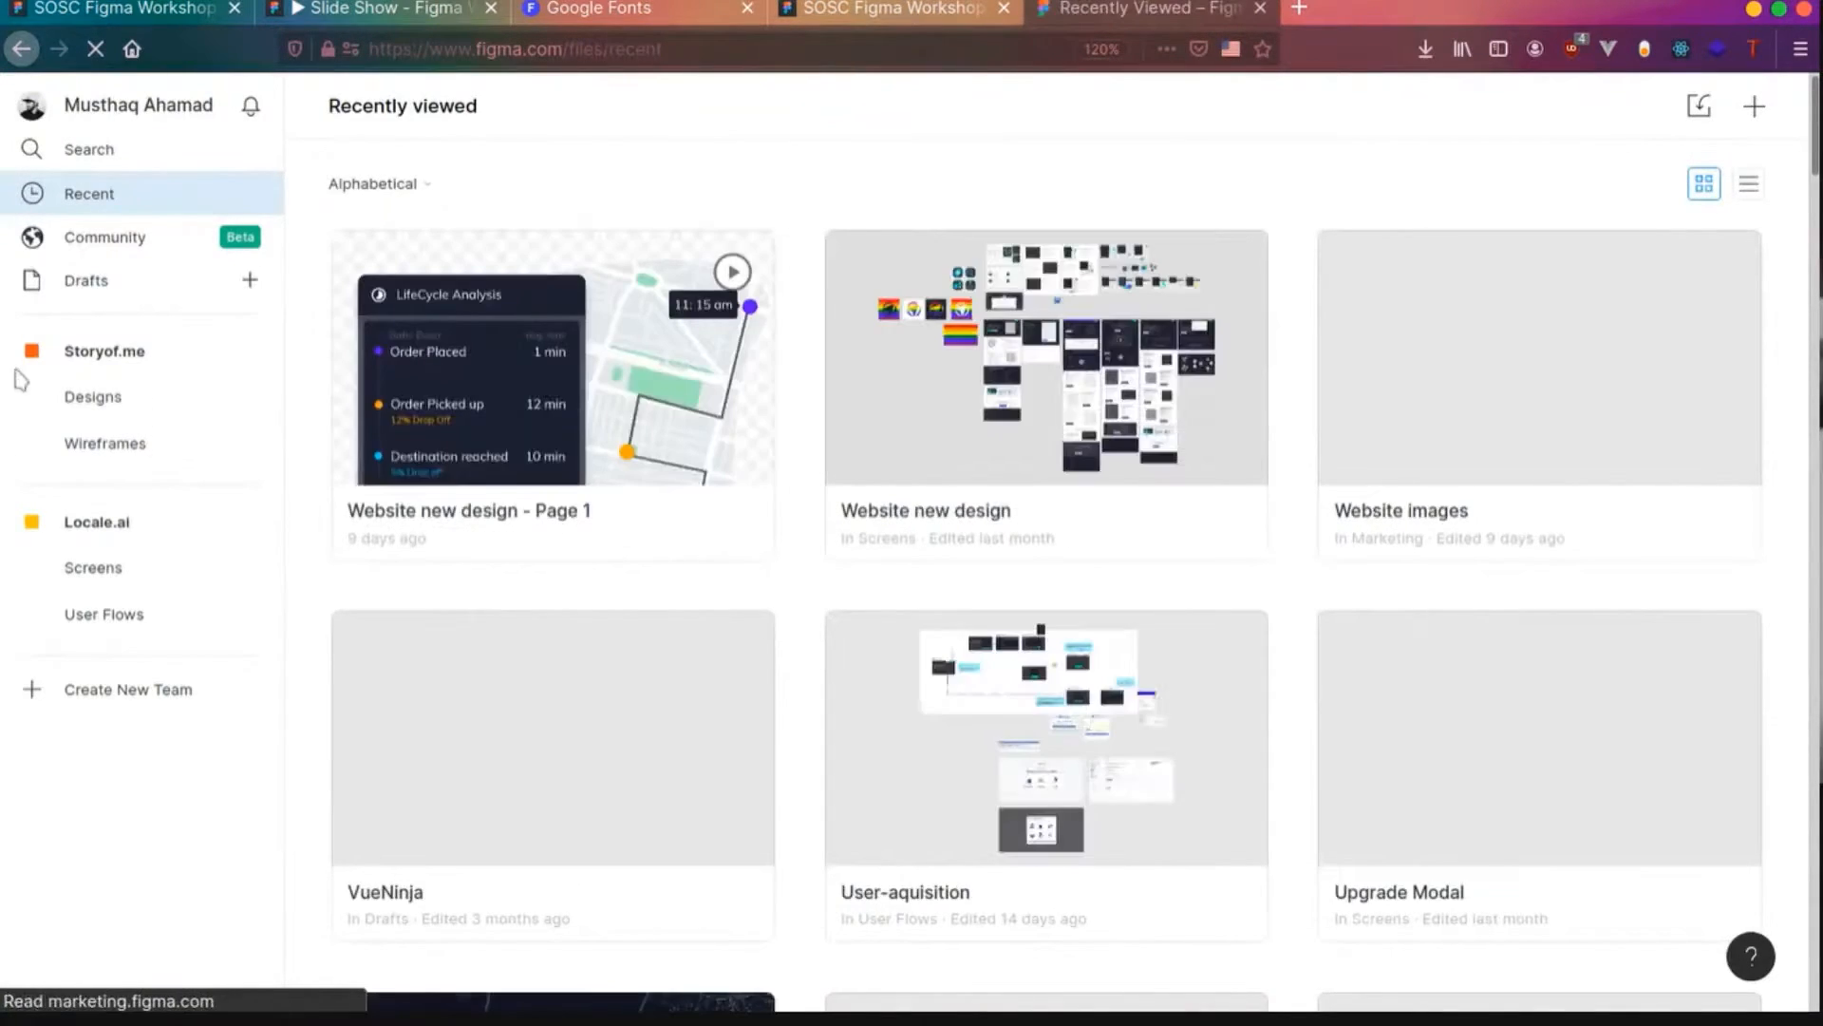
{"action": "left_click", "coordinate": [101, 245]}
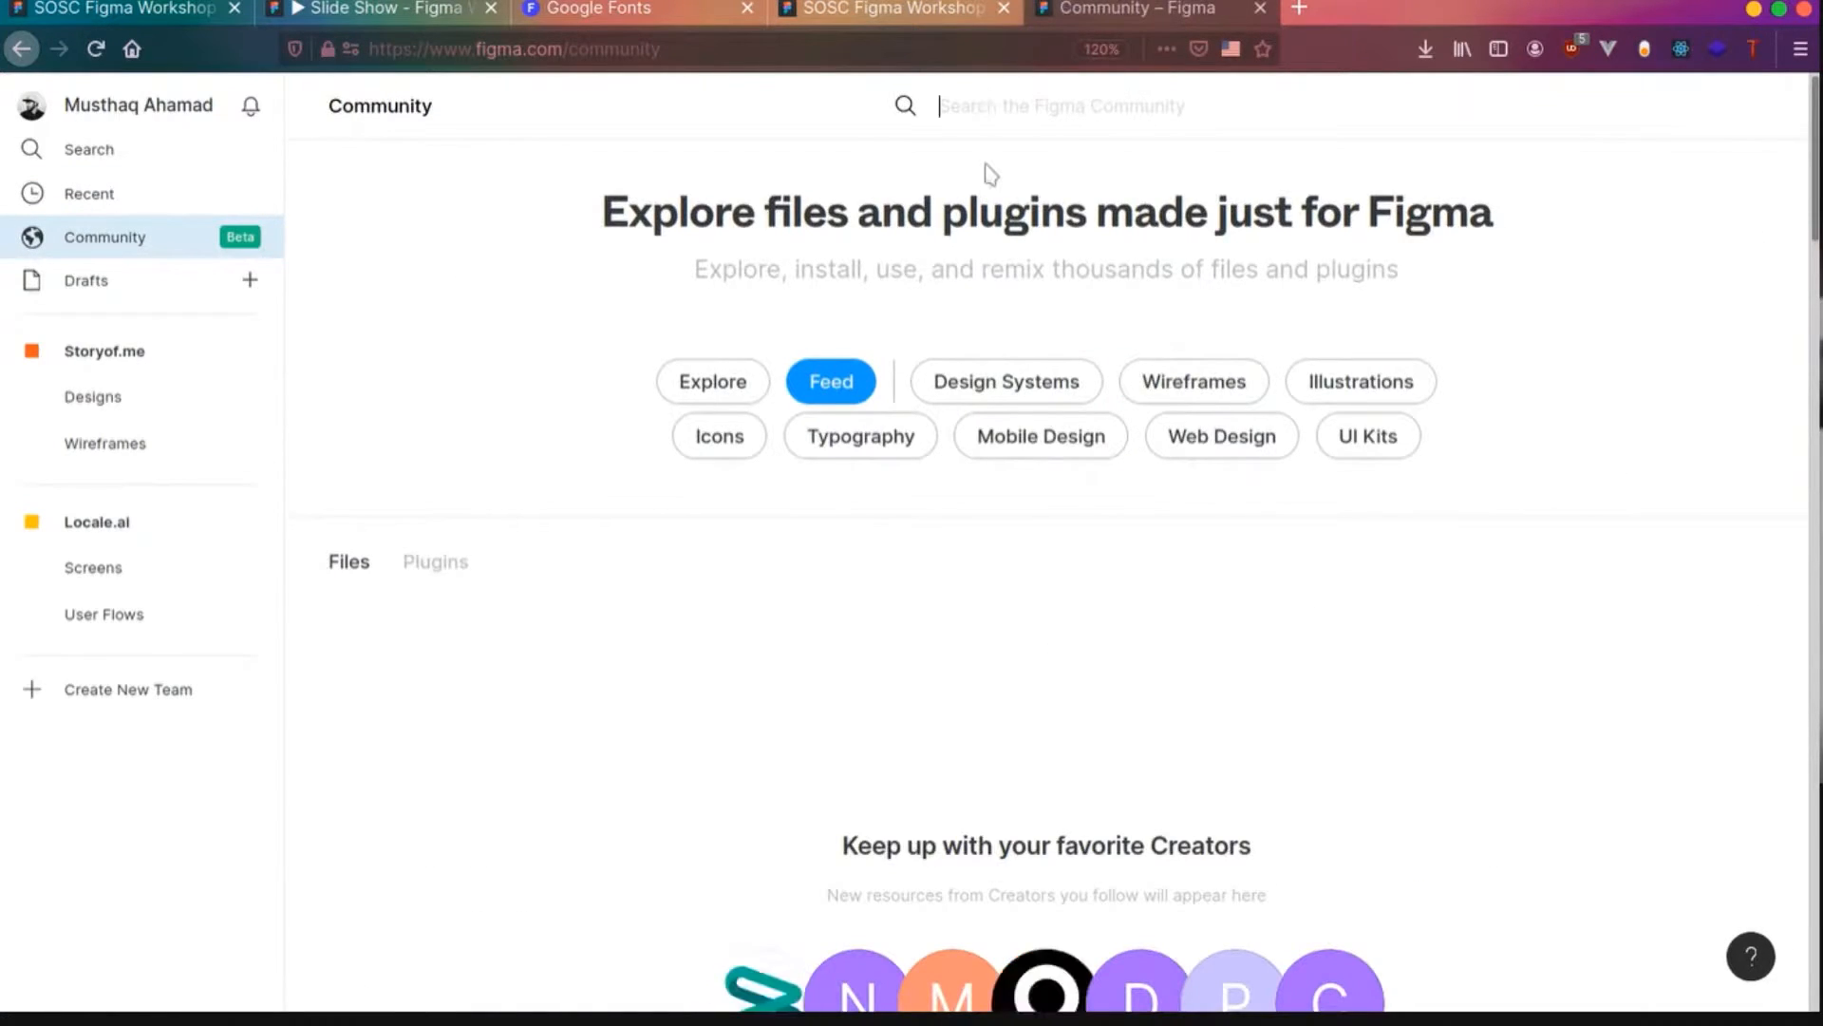
{"action": "type", "text": "material de"}
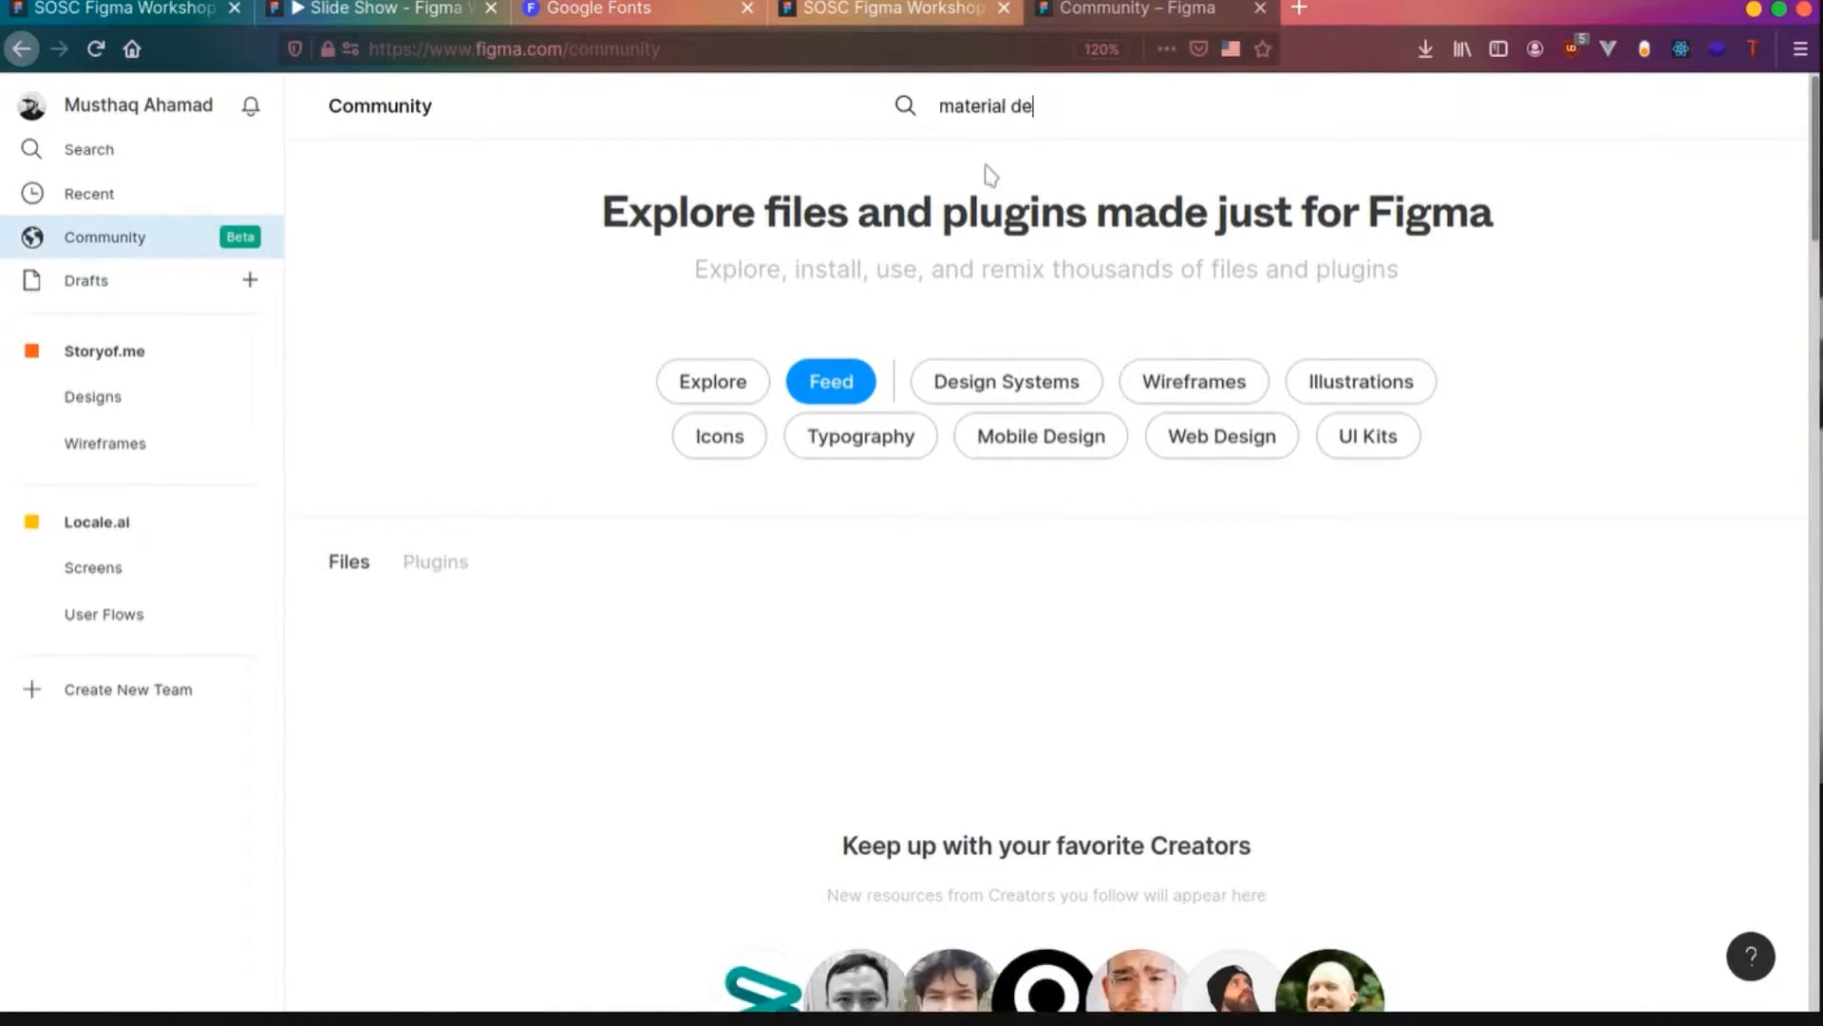
{"action": "type", "text": "sign icon"}
{"action": "key", "text": "Return"}
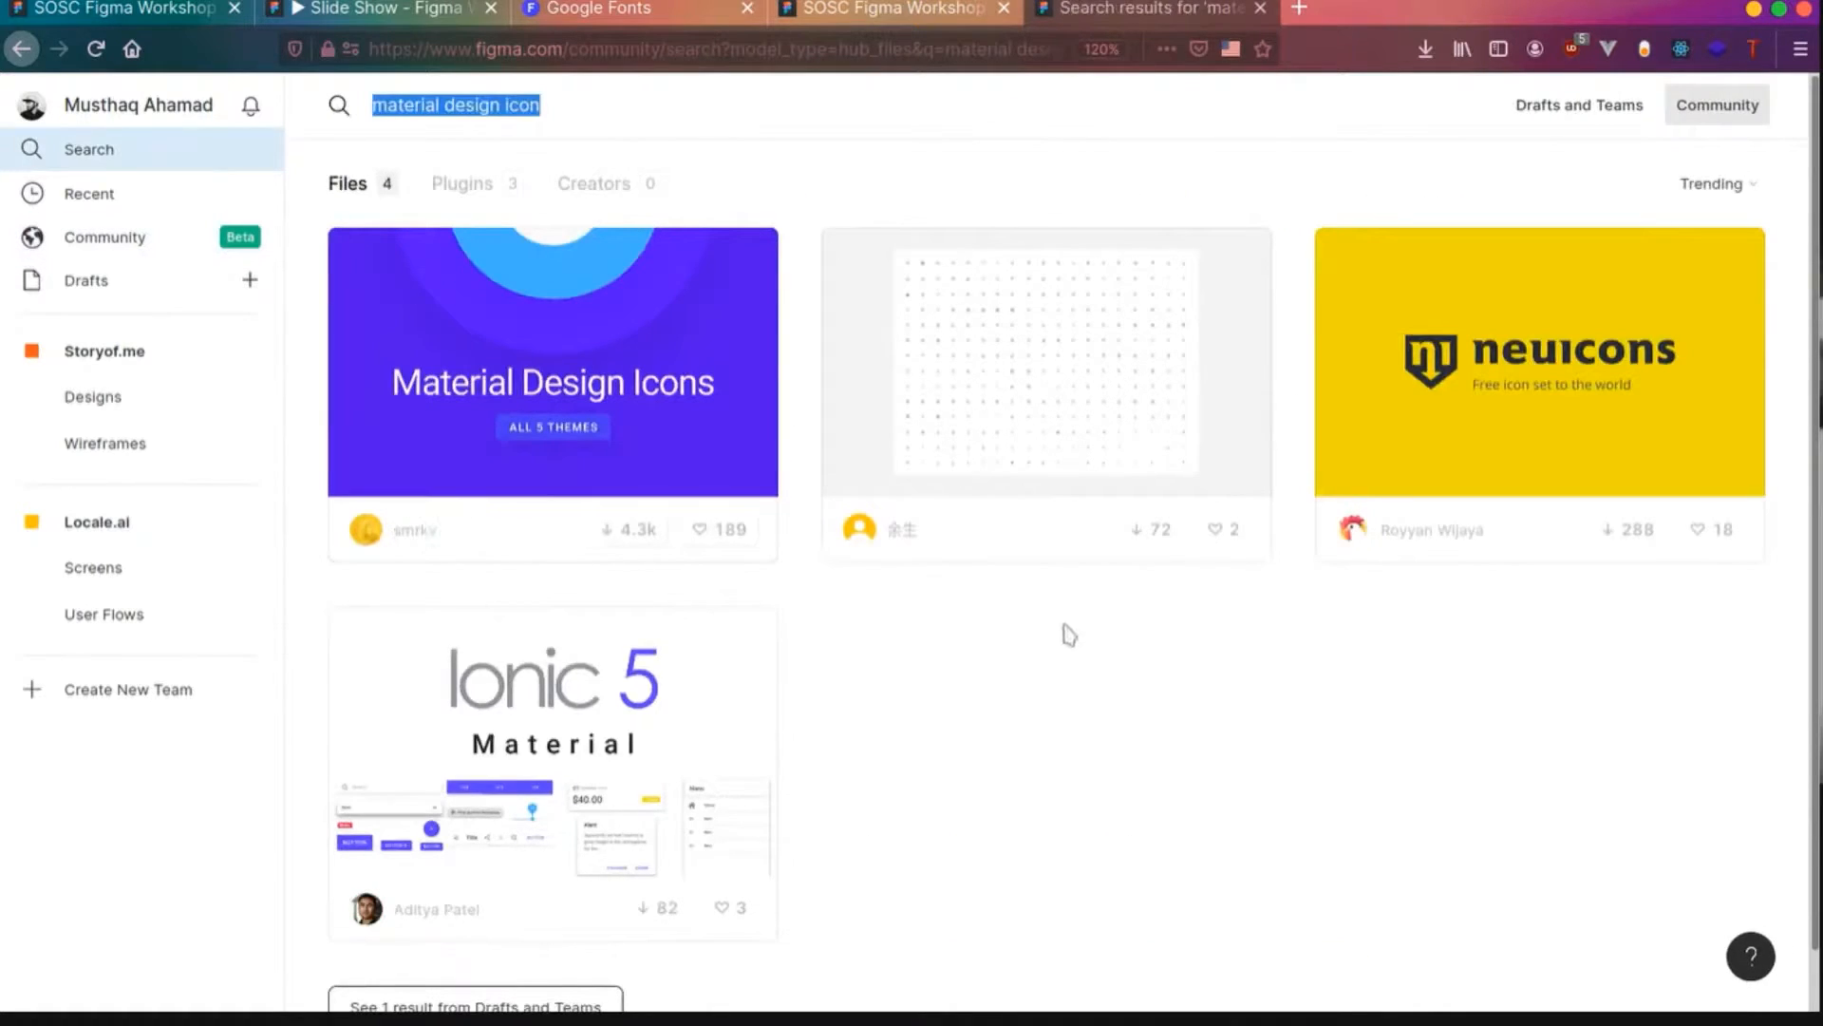
{"action": "left_click", "coordinate": [475, 195]}
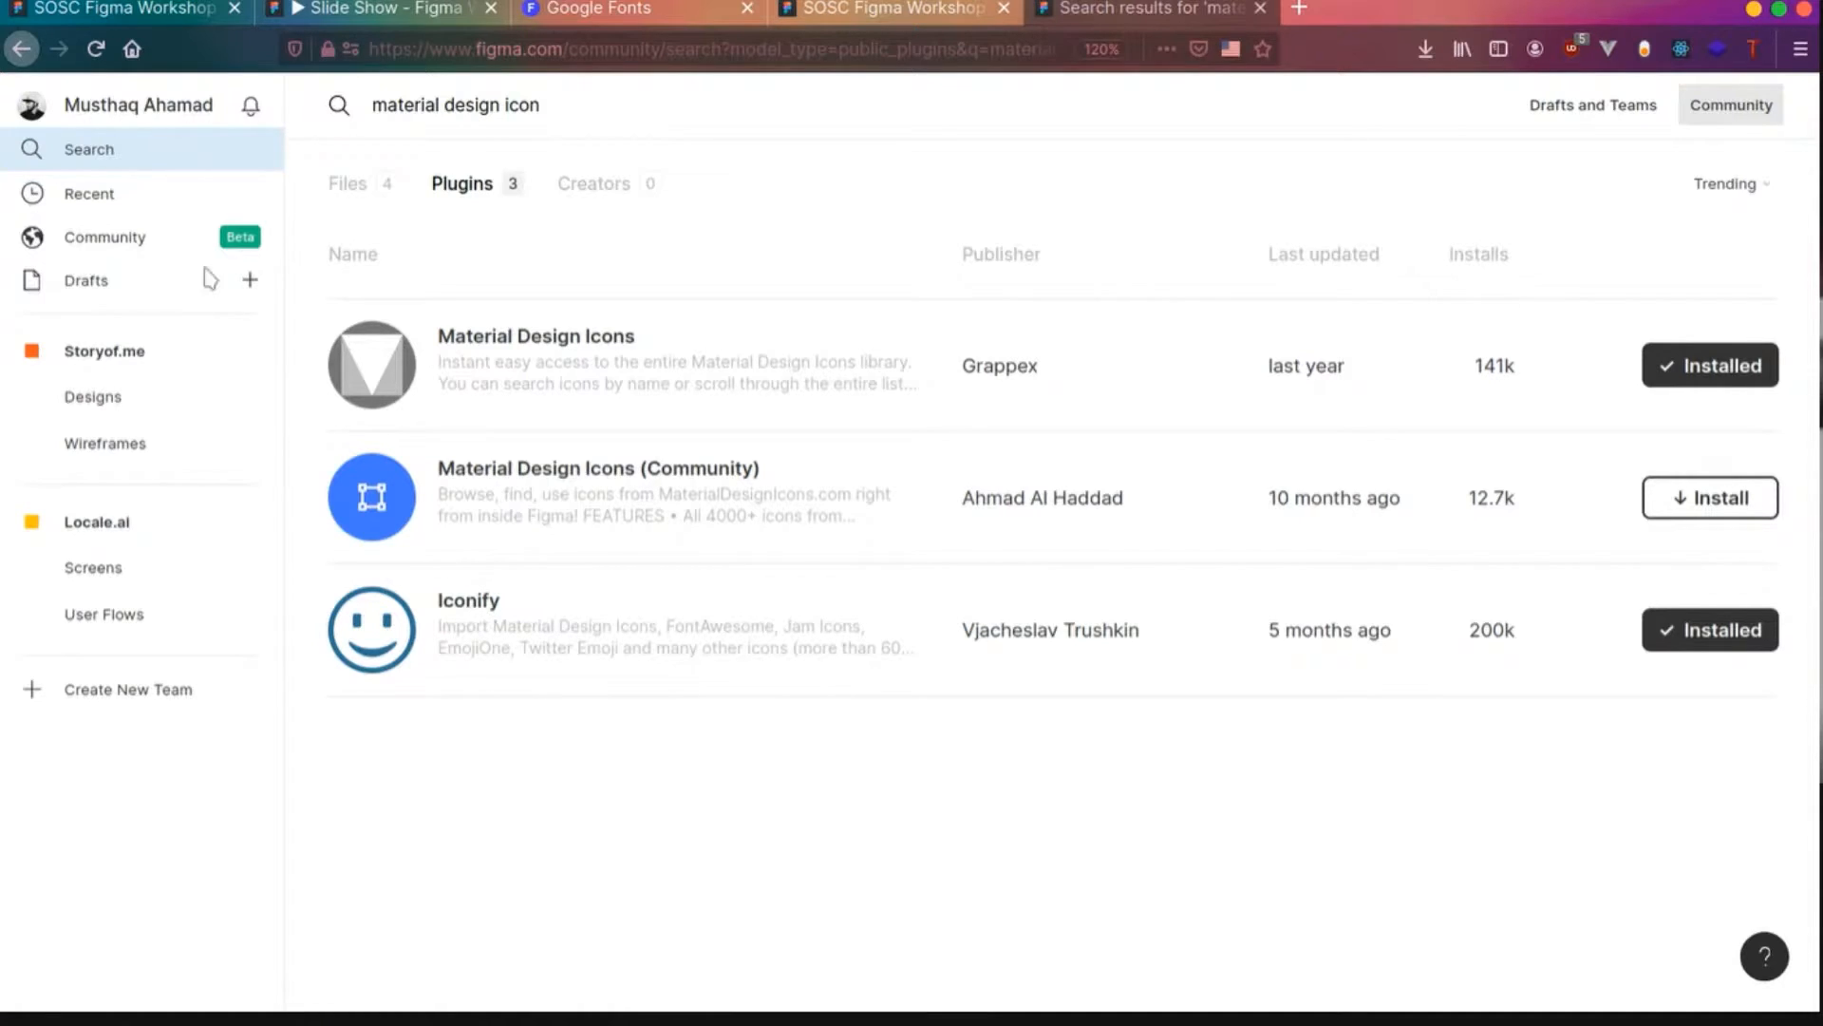
{"action": "left_click", "coordinate": [40, 7]}
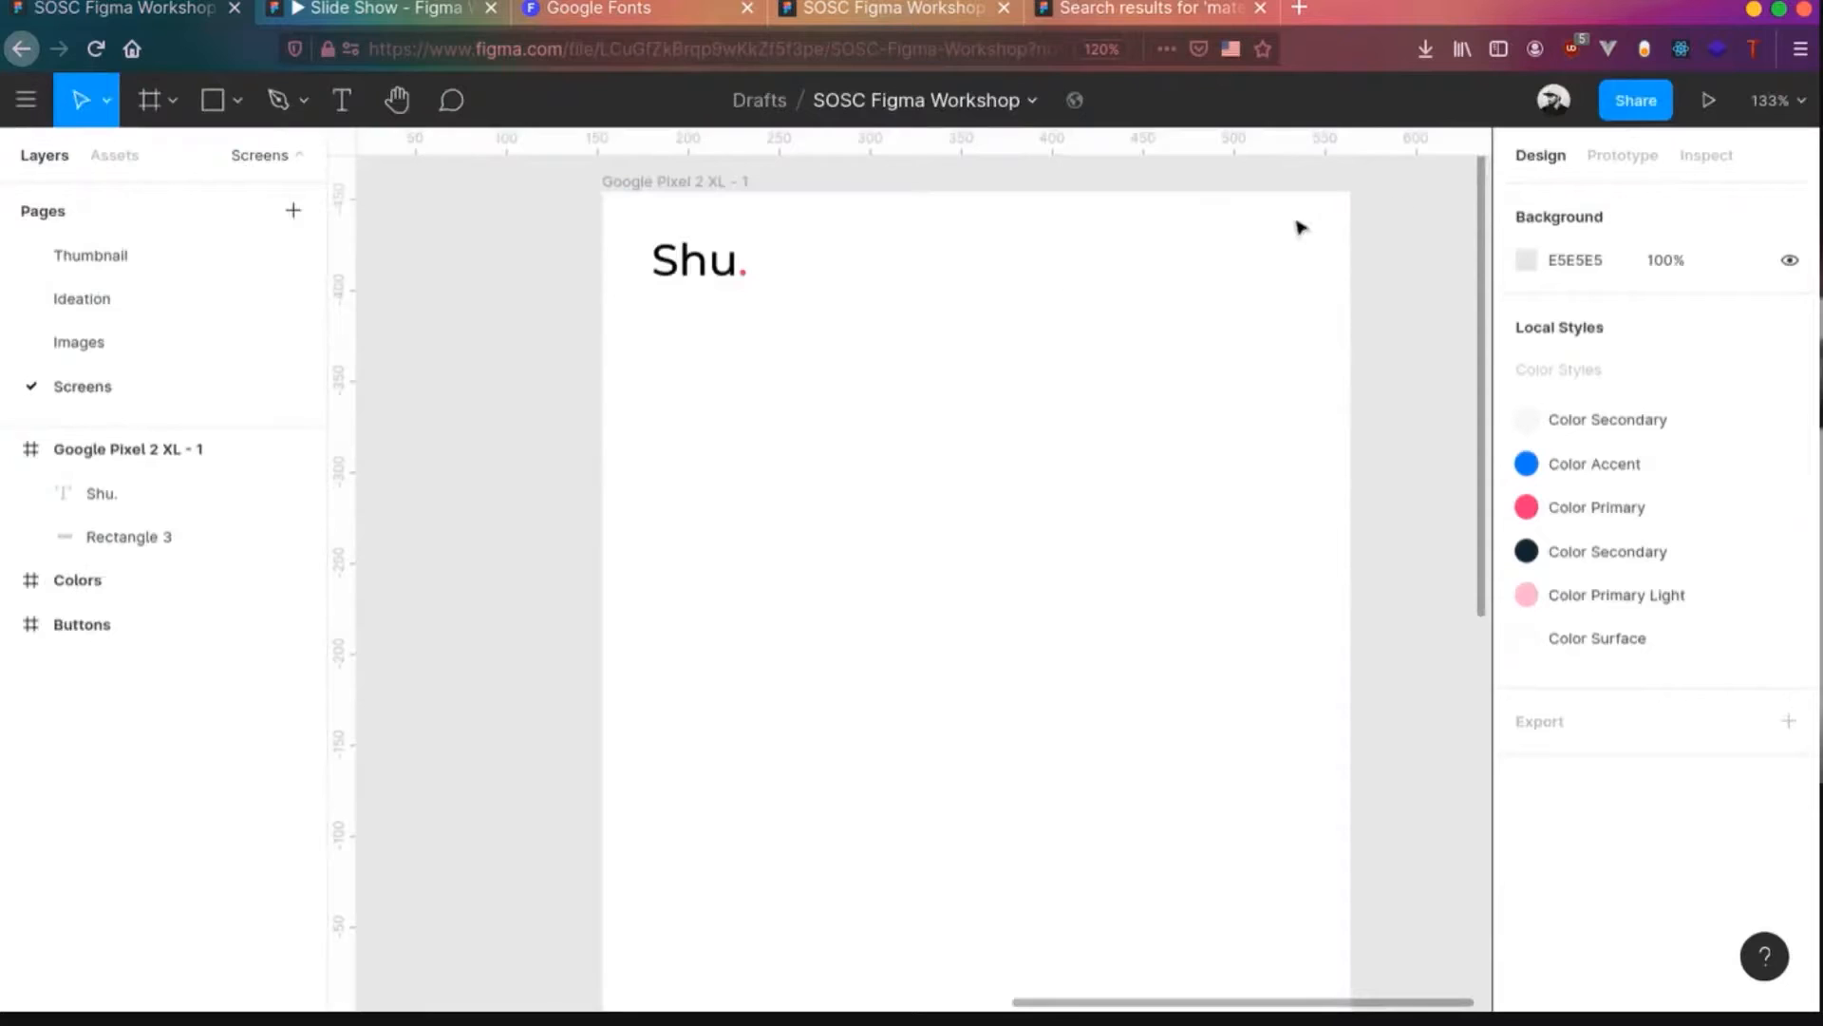
{"action": "left_click", "coordinate": [1234, 241]}
{"action": "right_click", "coordinate": [1236, 243]}
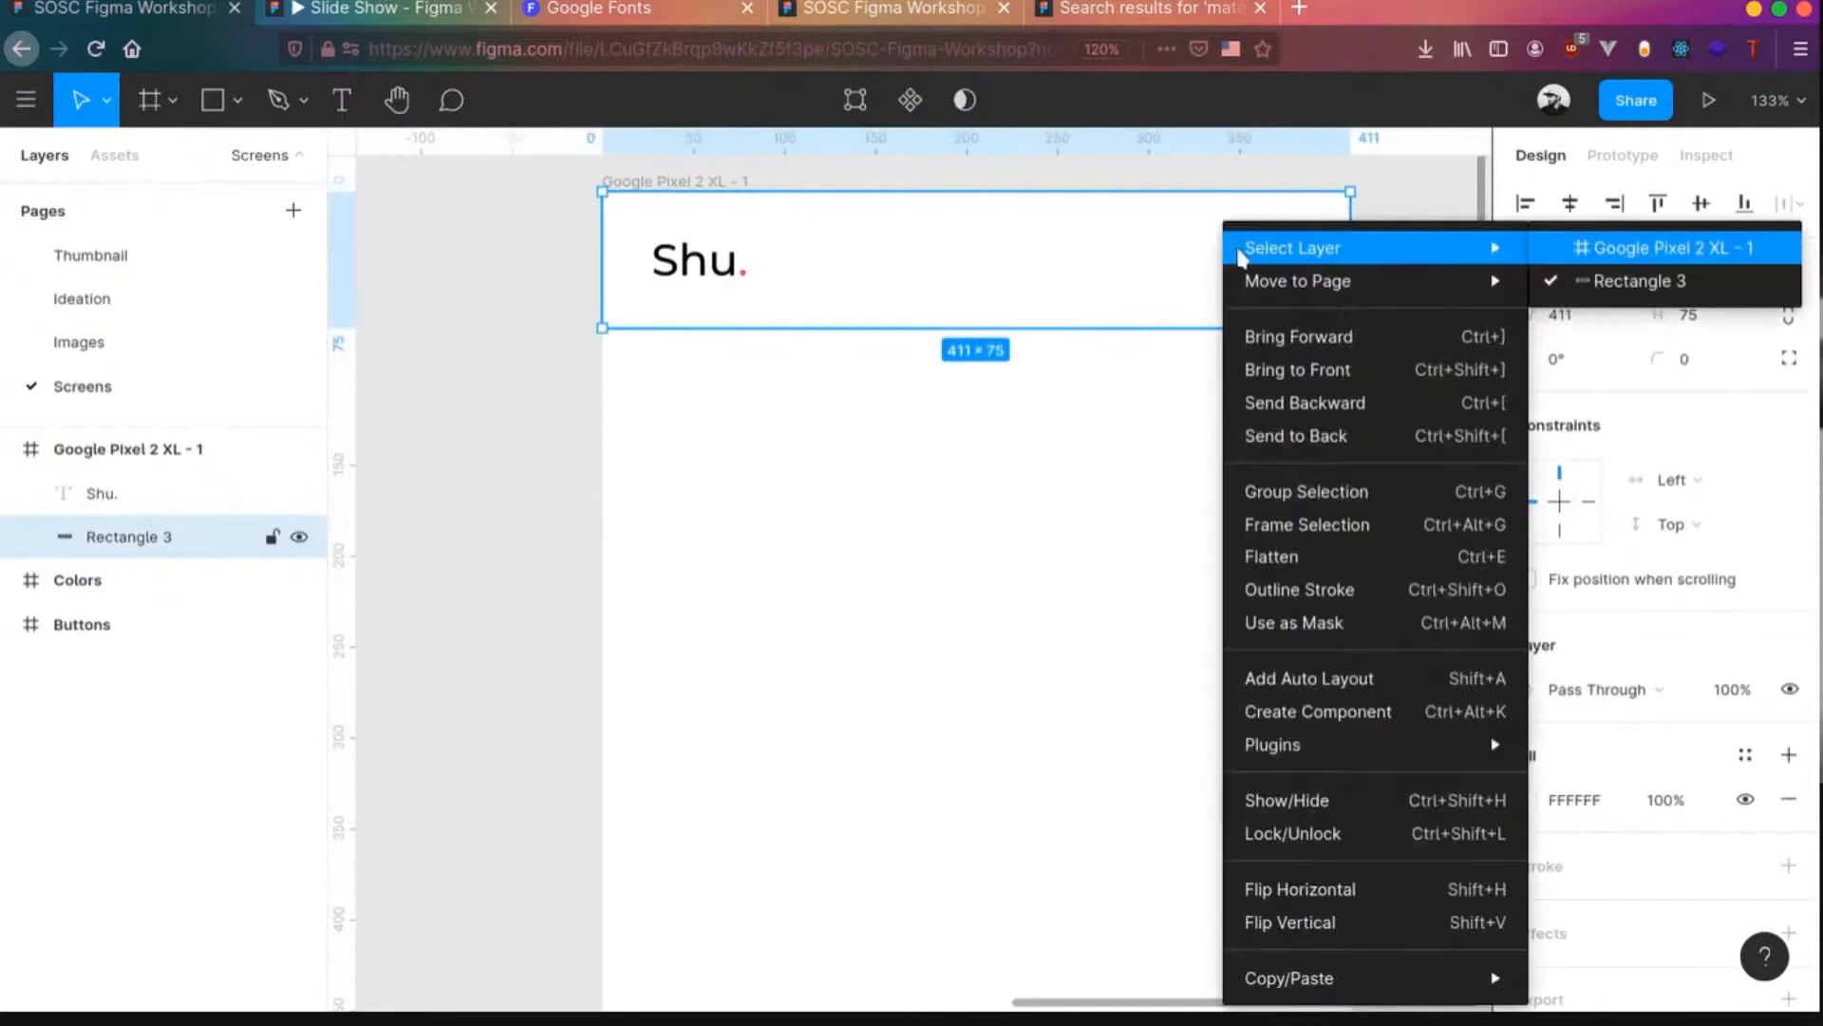
{"action": "mouse_move", "coordinate": [1328, 755]}
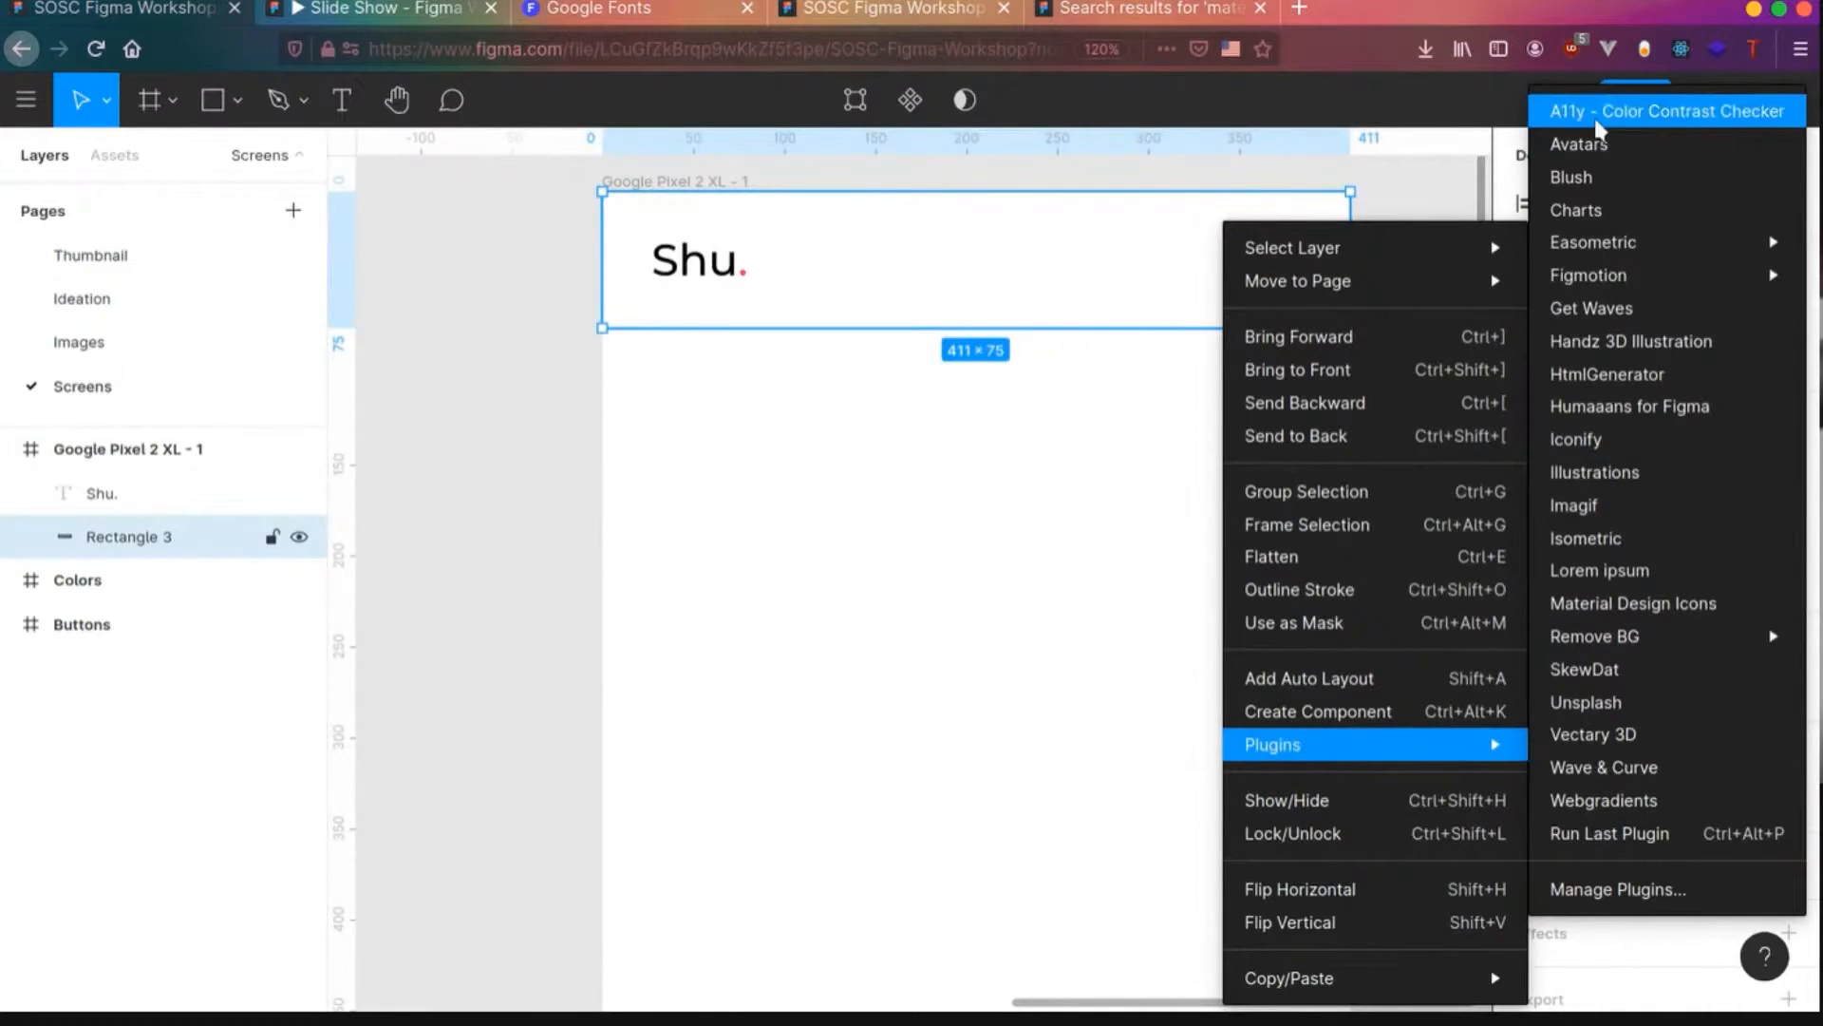
{"action": "left_click", "coordinate": [1576, 438]}
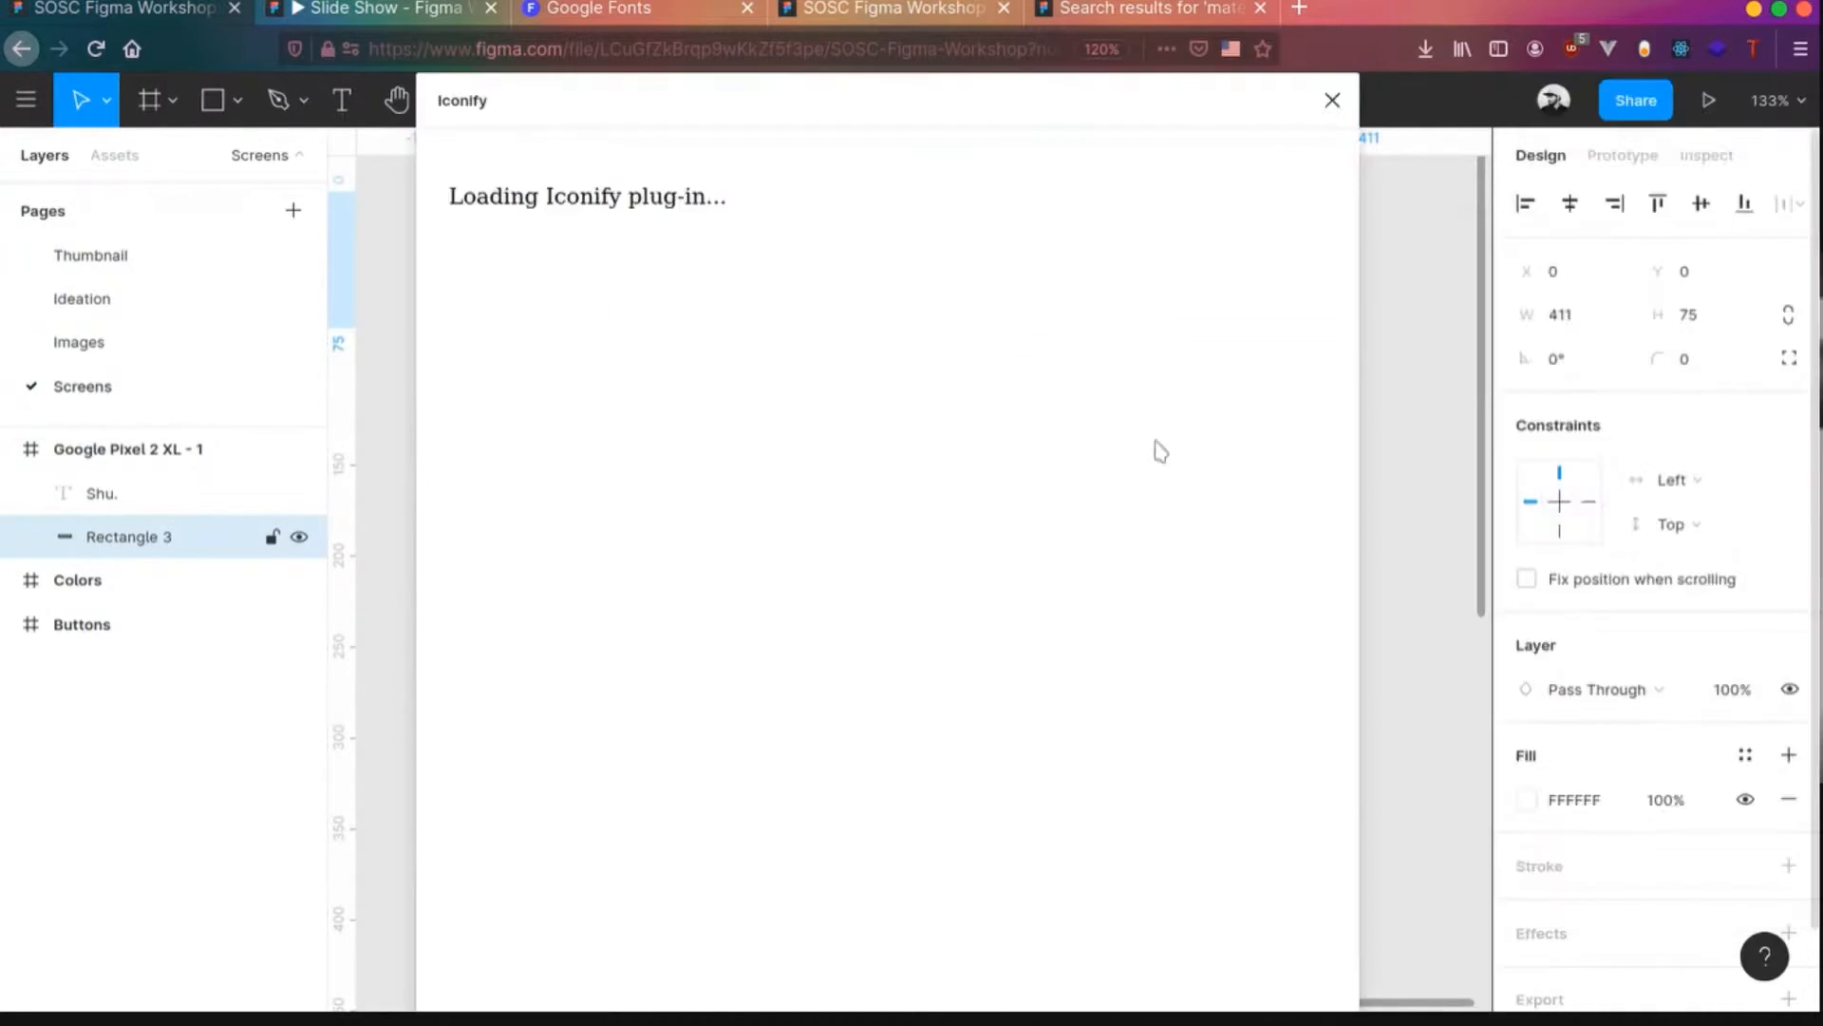
{"action": "left_click", "coordinate": [1332, 100]}
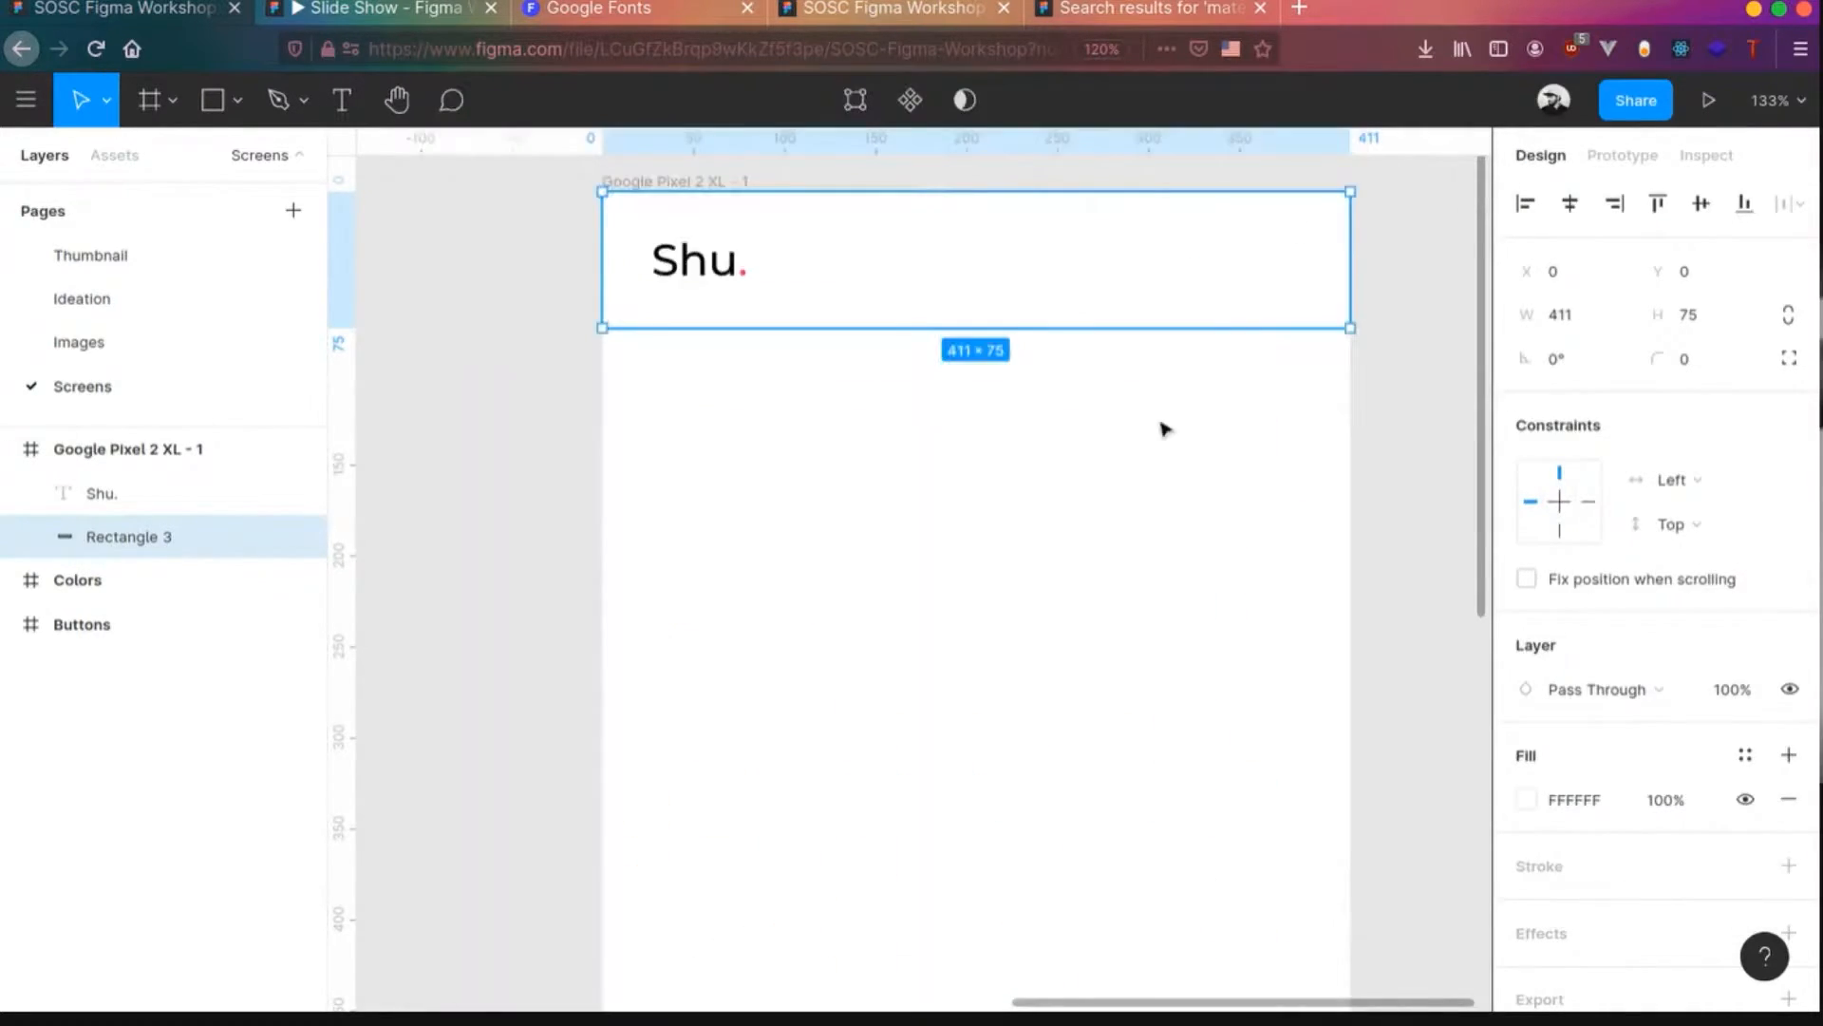
- Use the Material Design Icons plugin to find "search" and insert the magnifying-glass icon into the header rectangle
{"action": "right_click", "coordinate": [1206, 245]}
{"action": "mouse_move", "coordinate": [1263, 749]}
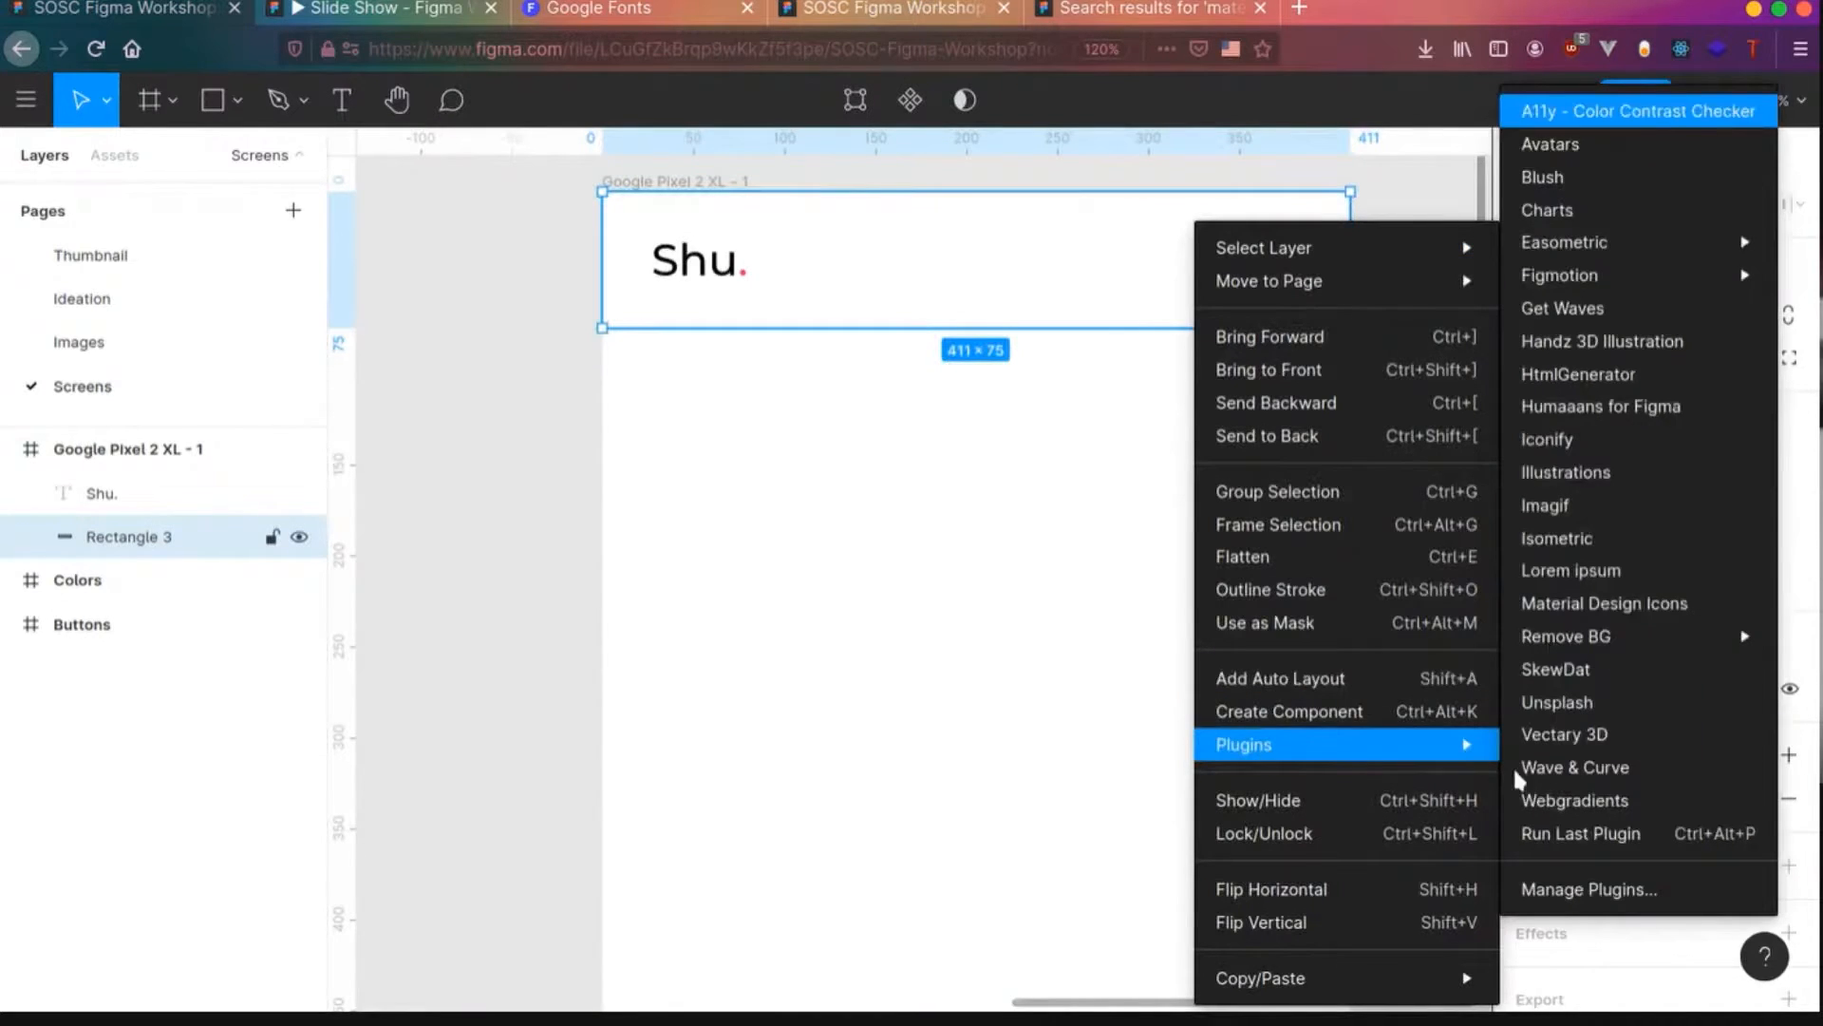
{"action": "left_click", "coordinate": [1602, 612]}
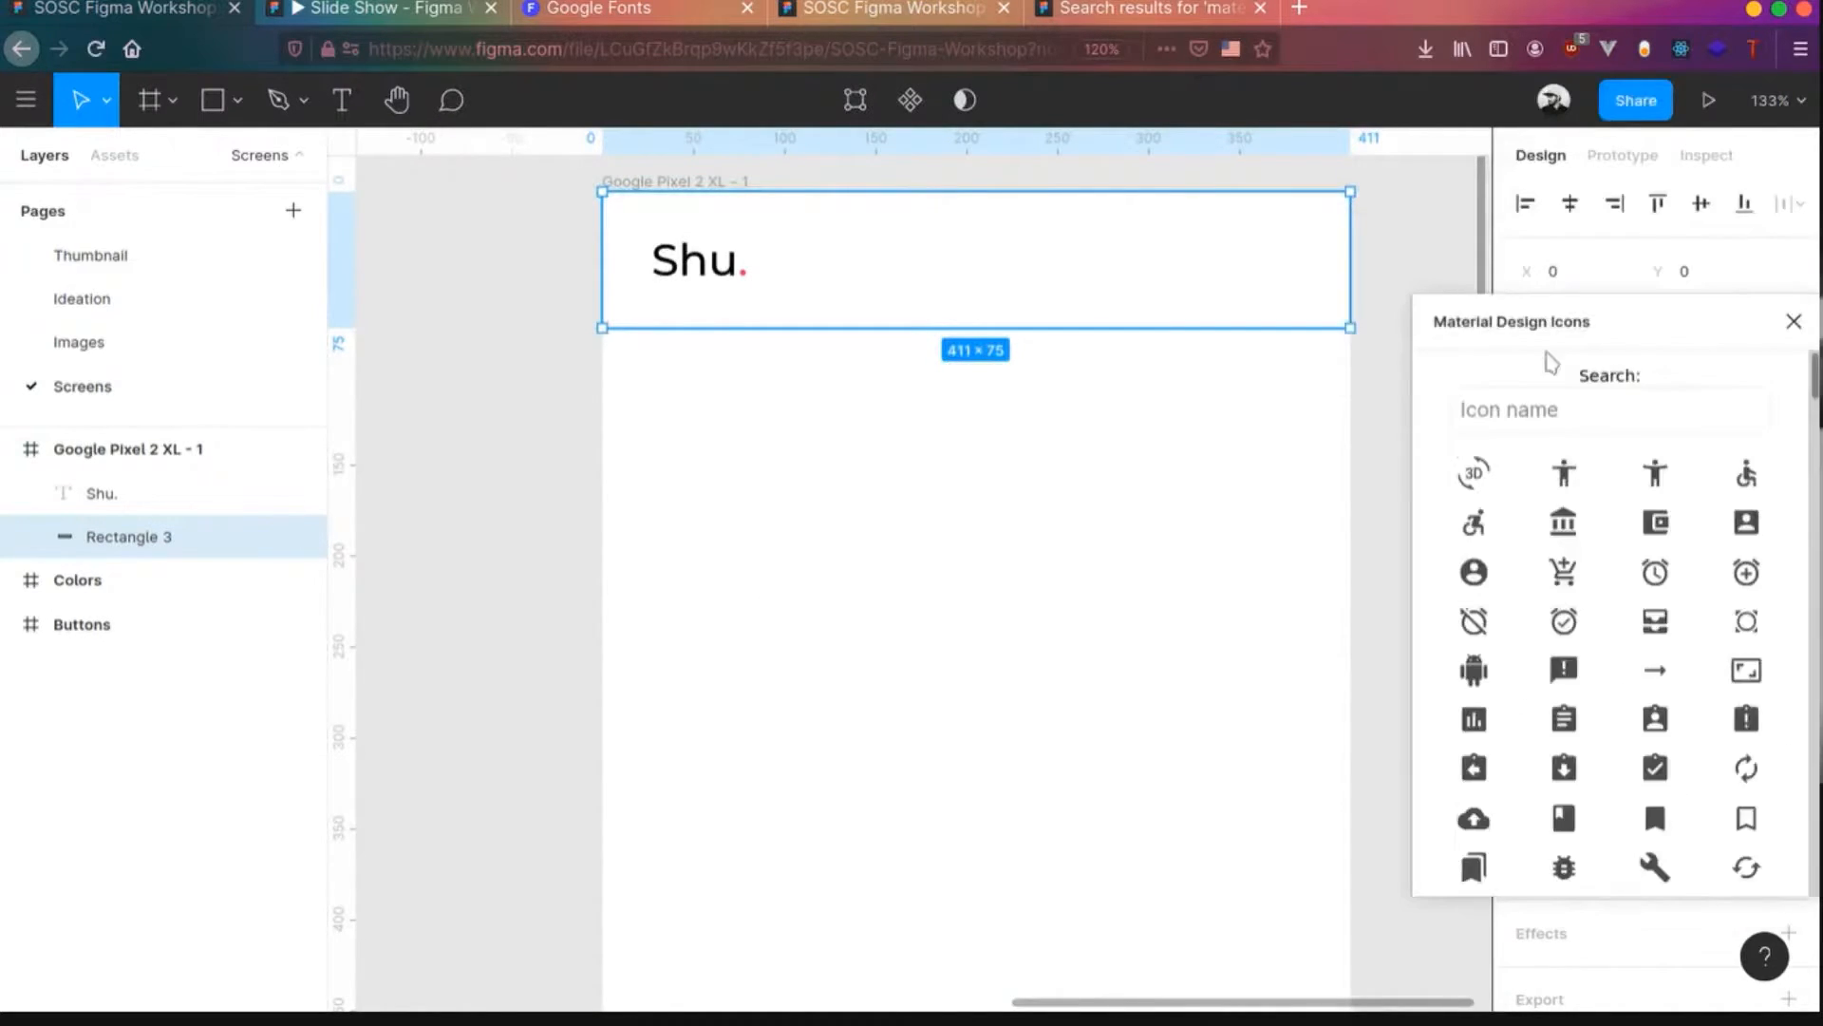
{"action": "left_click", "coordinate": [1562, 417]}
{"action": "type", "text": "searc"}
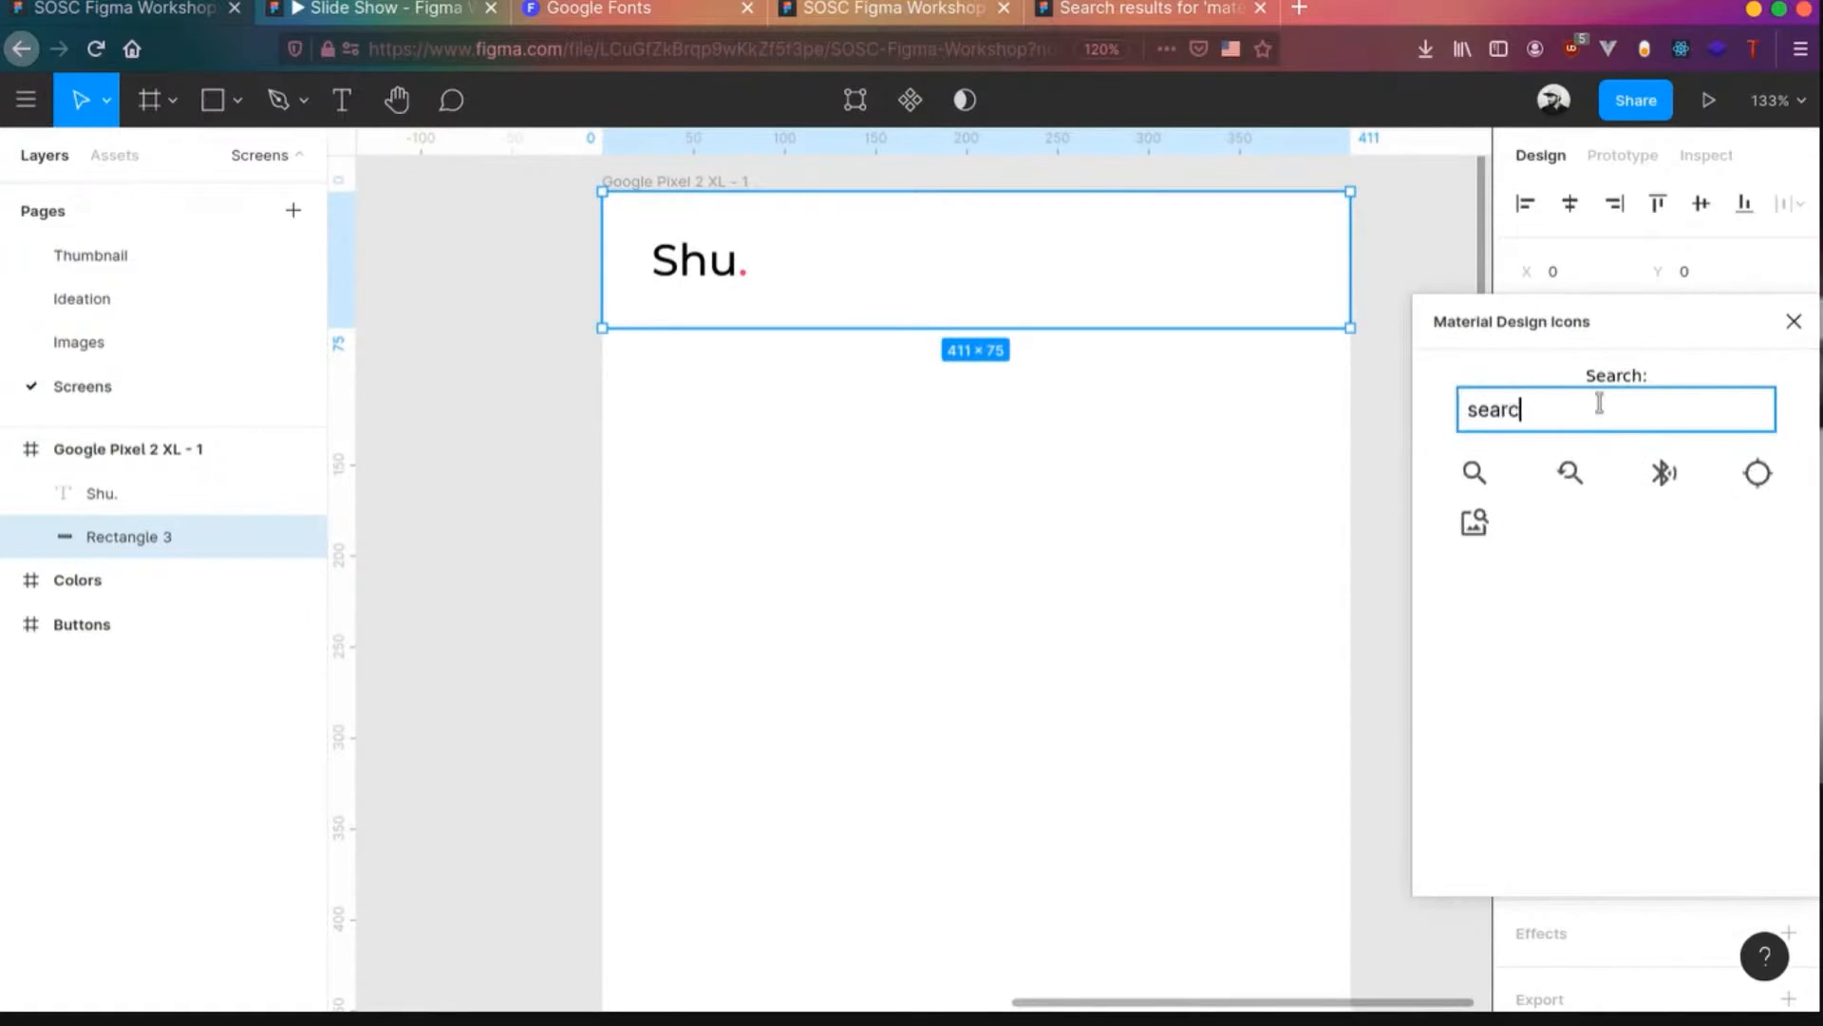
{"action": "type", "text": "h"}
{"action": "left_click", "coordinate": [1475, 472]}
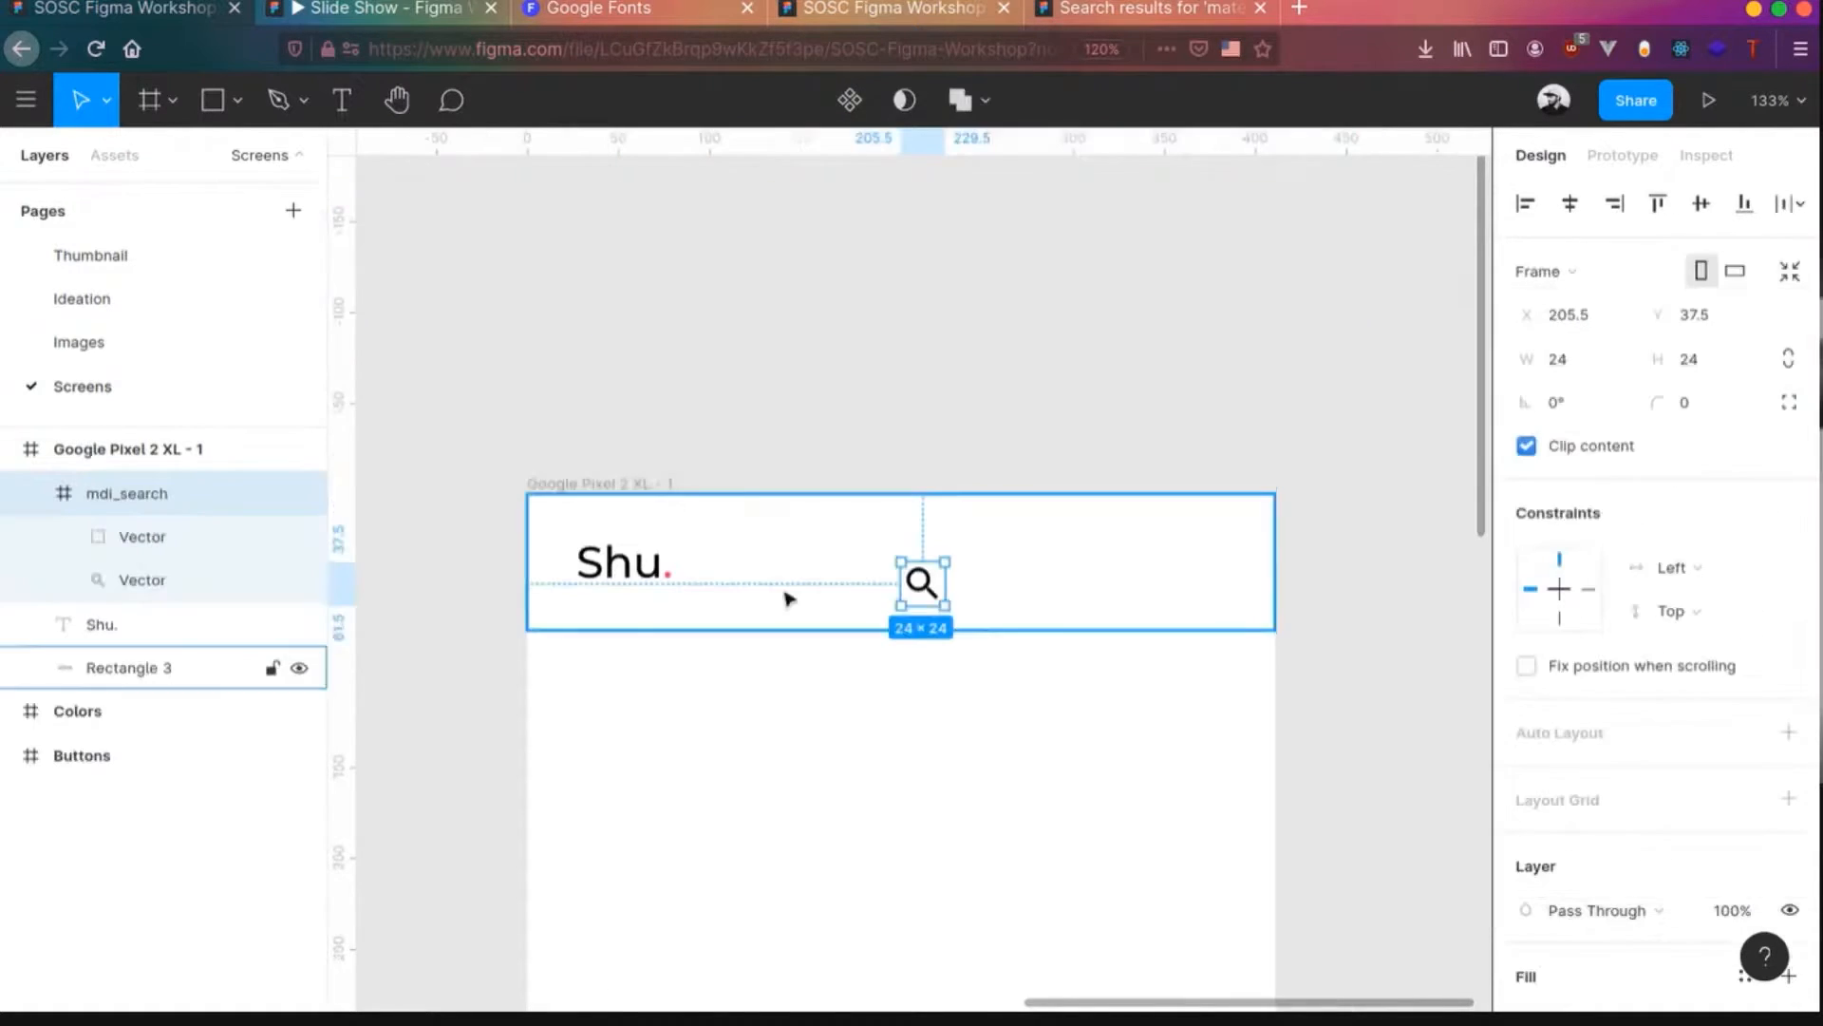
- Move the search icon to the right end of the header and align its vertical centre with the header rectangle
{"action": "left_click_drag", "start_coordinate": [902, 596], "coordinate": [1229, 570]}
{"action": "left_click", "coordinate": [1244, 574], "text": "shift"}
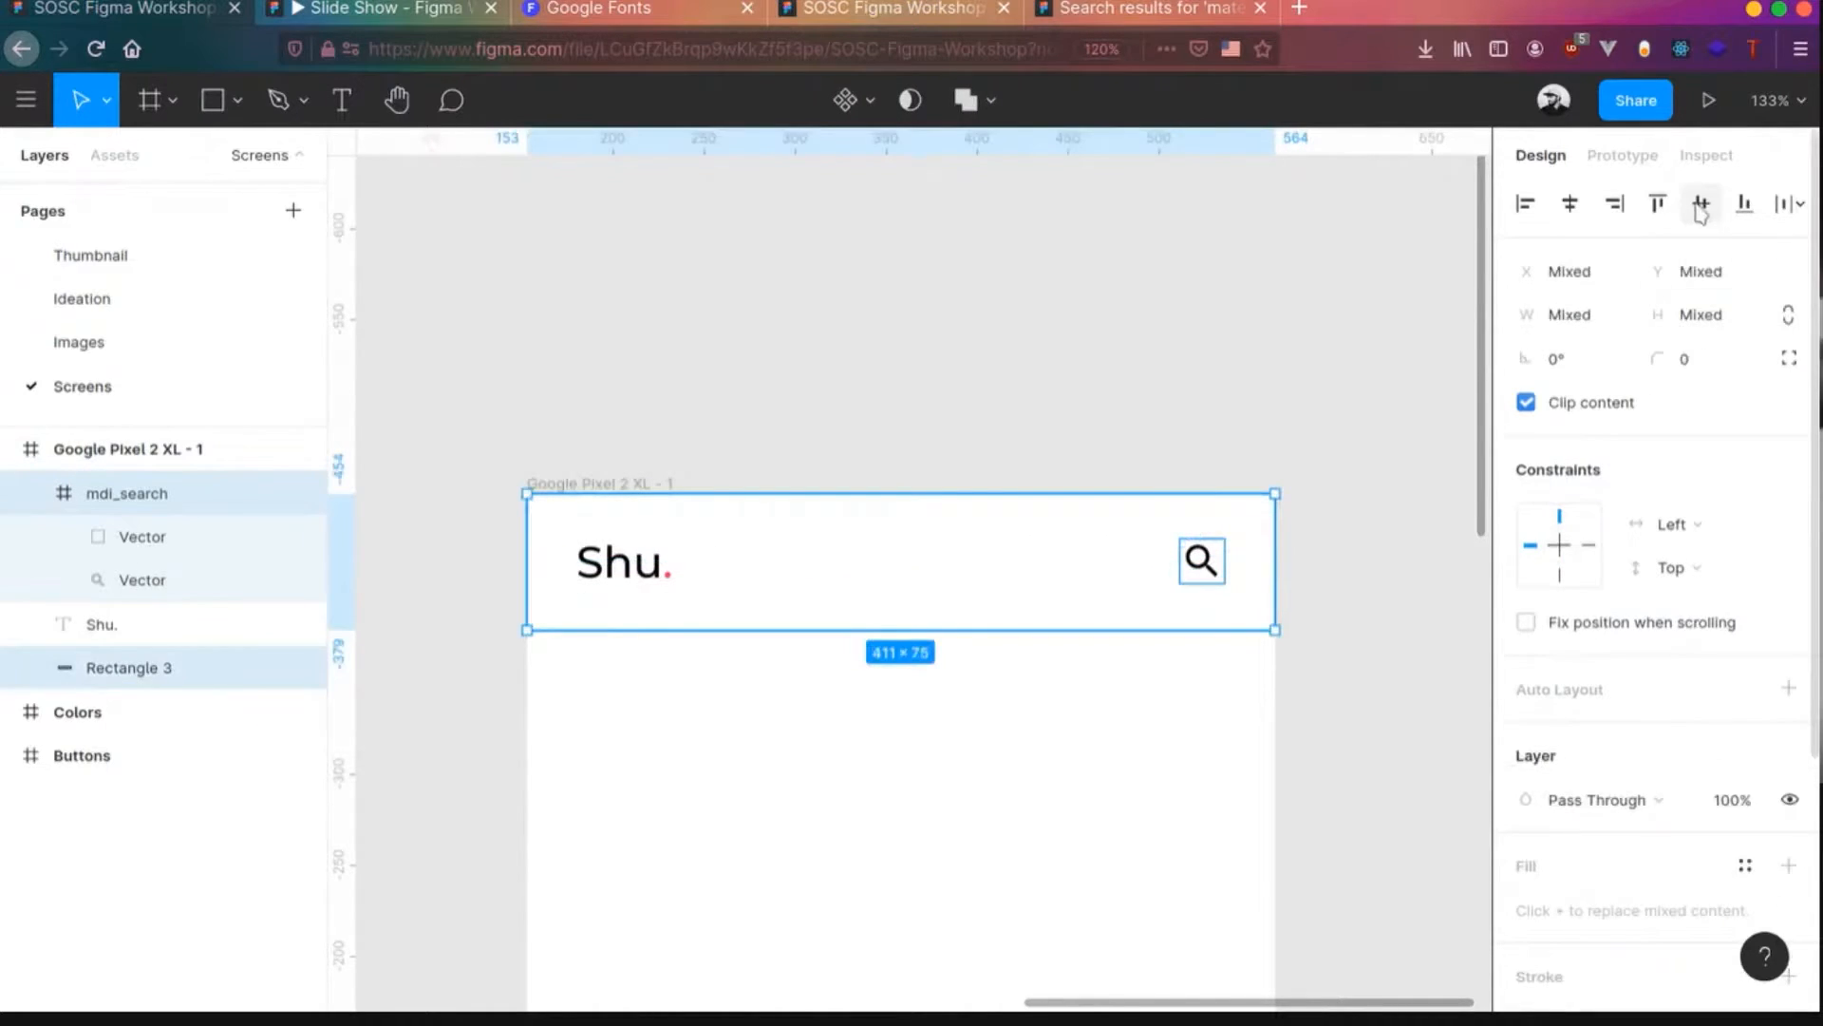
{"action": "left_click", "coordinate": [1206, 567]}
- Insert the shopping cart icon with the Material Design Icons plugin and place it left of the search icon at X 307, Y 25
{"action": "left_click", "coordinate": [1083, 566]}
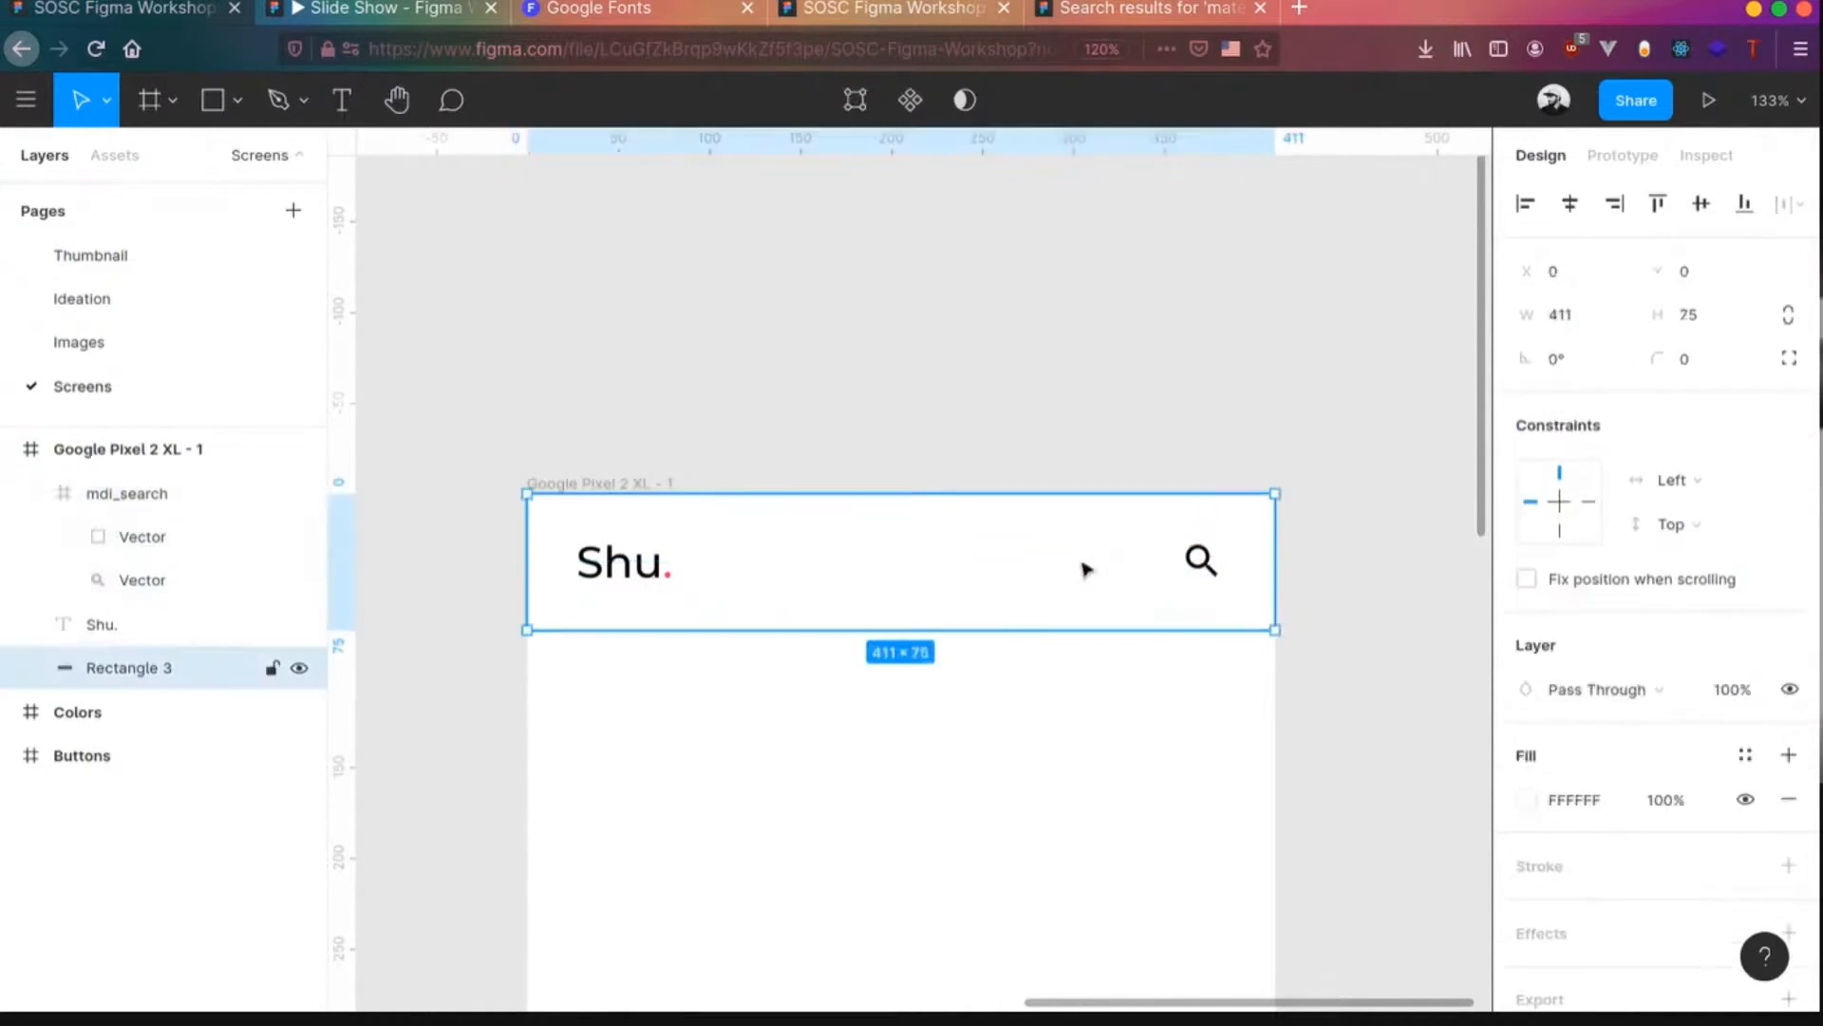
{"action": "right_click", "coordinate": [1078, 567]}
{"action": "mouse_move", "coordinate": [1127, 756]}
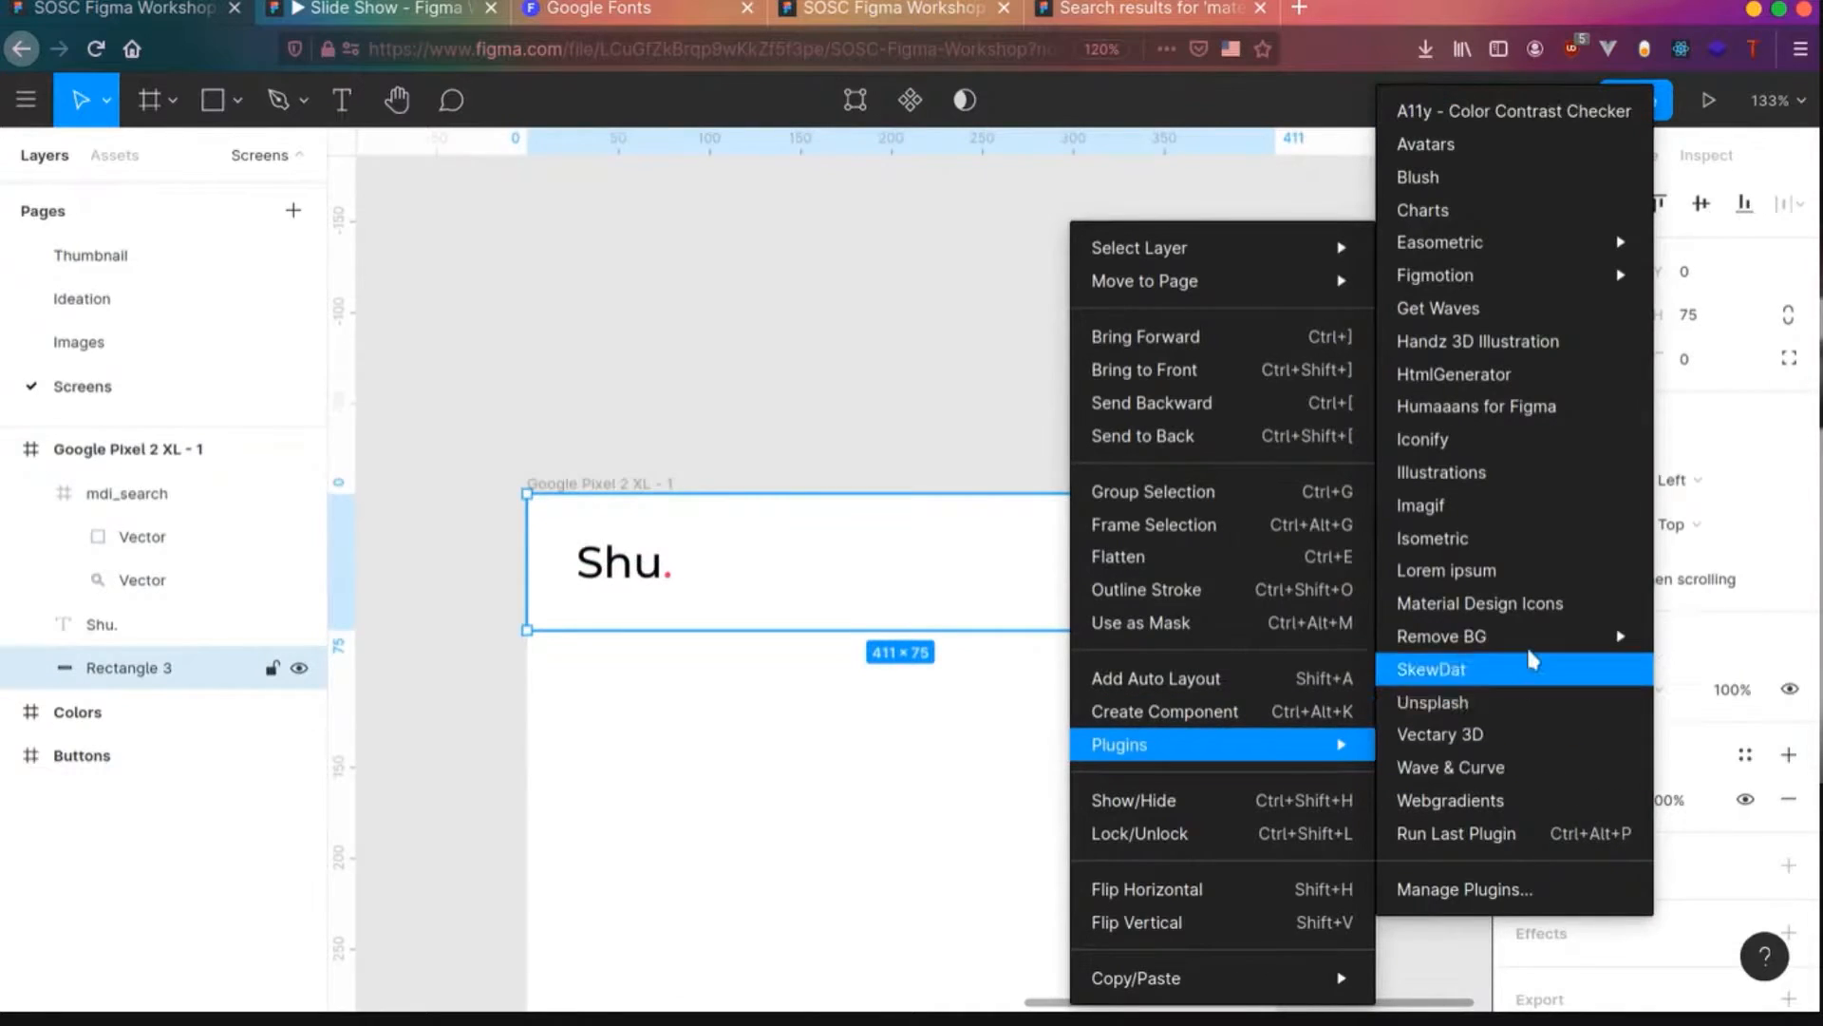
{"action": "mouse_move", "coordinate": [1531, 646]}
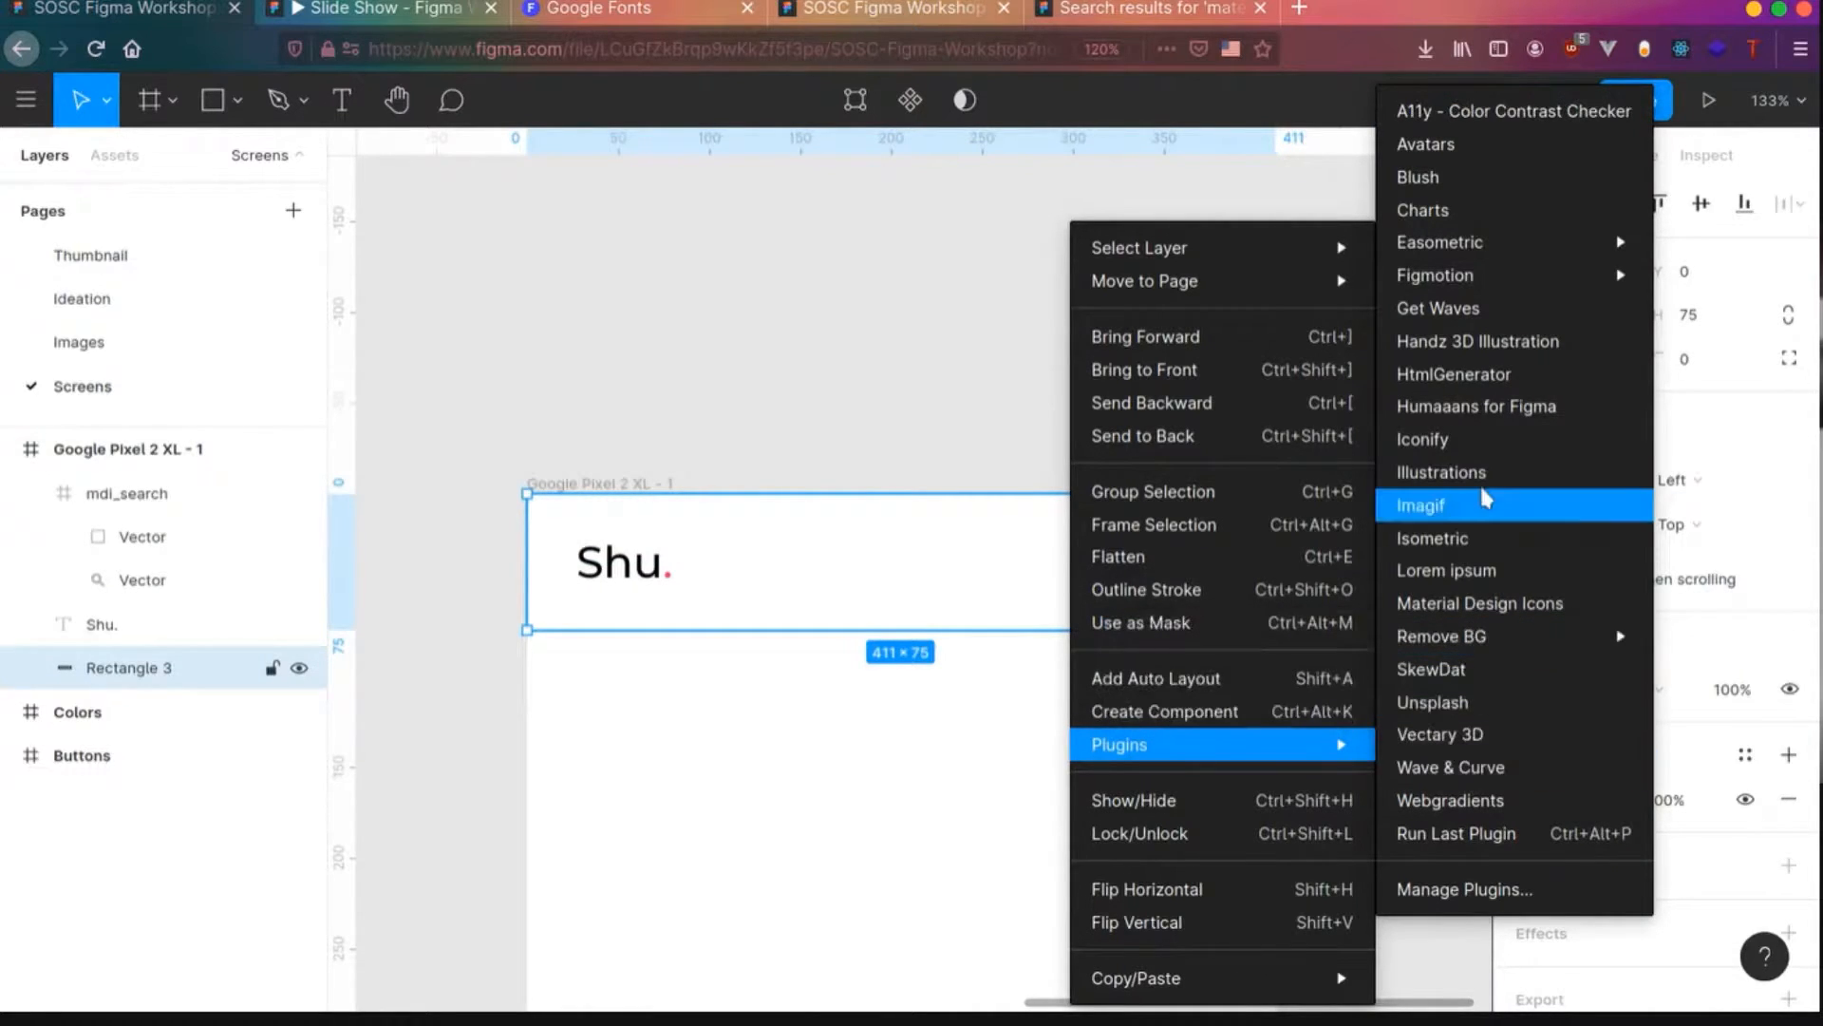
{"action": "left_click", "coordinate": [1488, 604]}
{"action": "left_click", "coordinate": [1596, 409]}
{"action": "type", "text": "care"}
{"action": "key", "text": "BackSpace"}
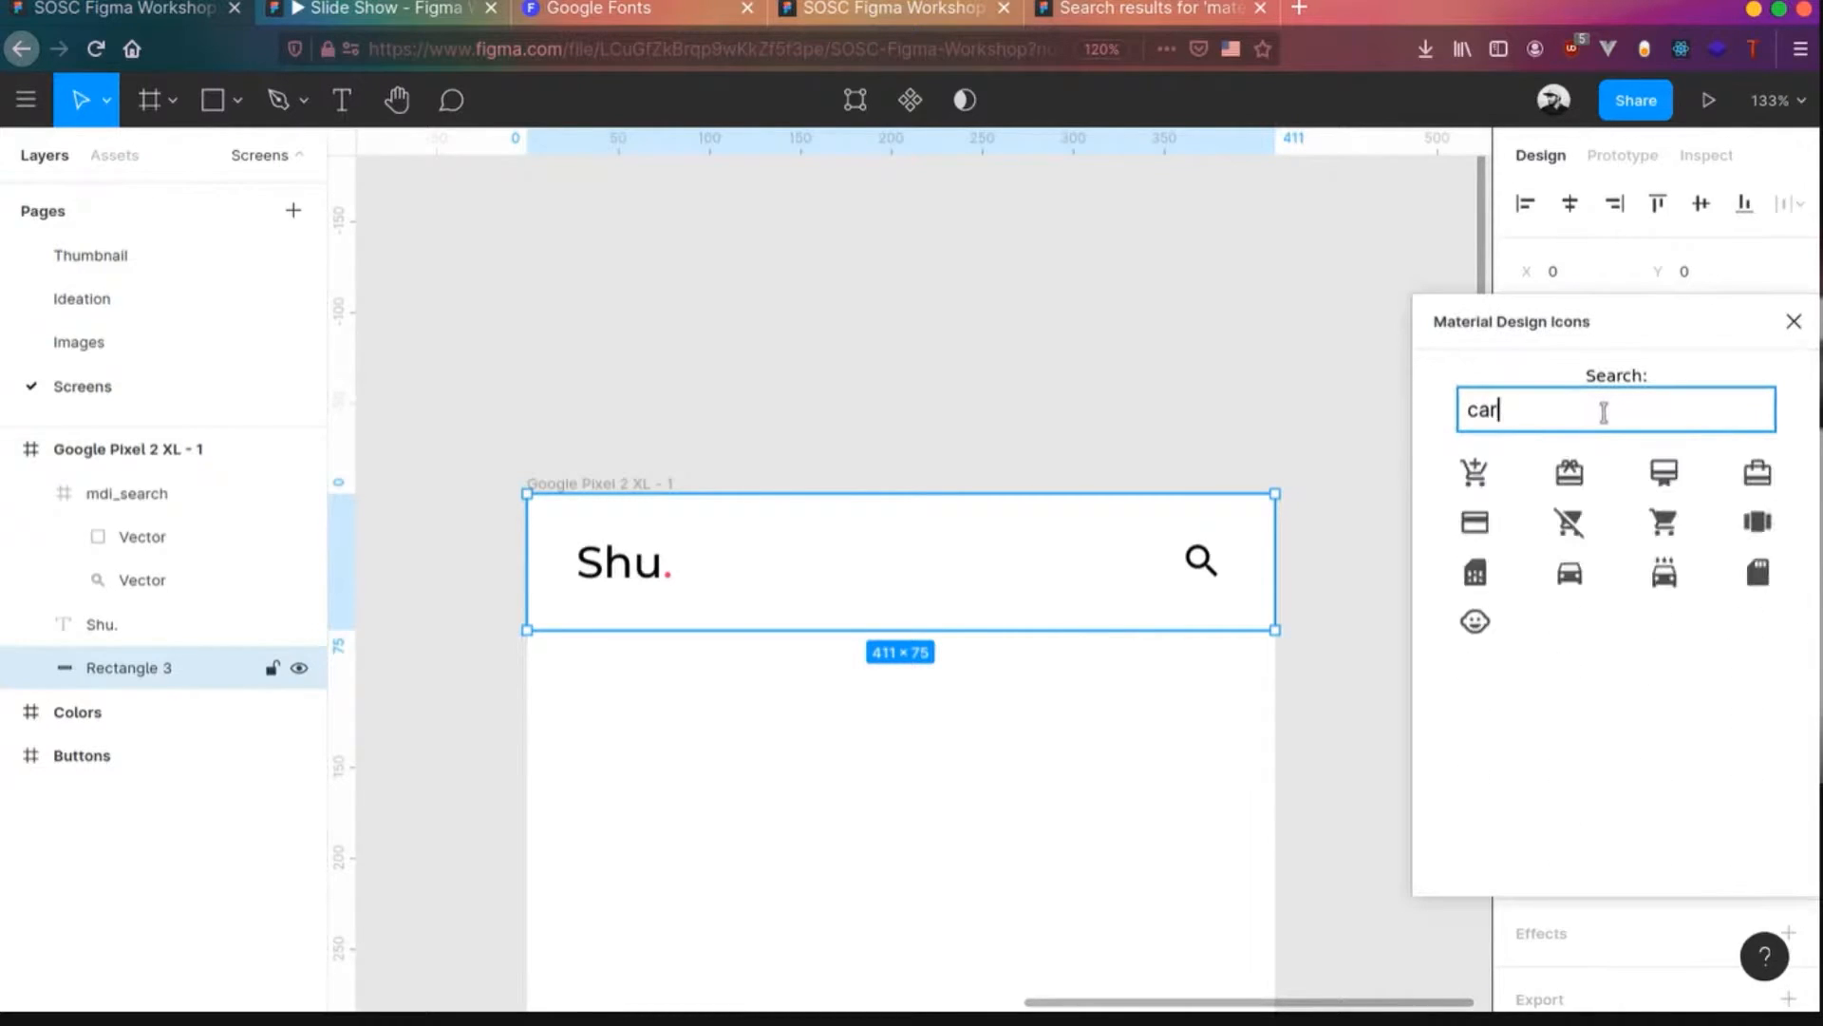
{"action": "left_click", "coordinate": [1663, 521]}
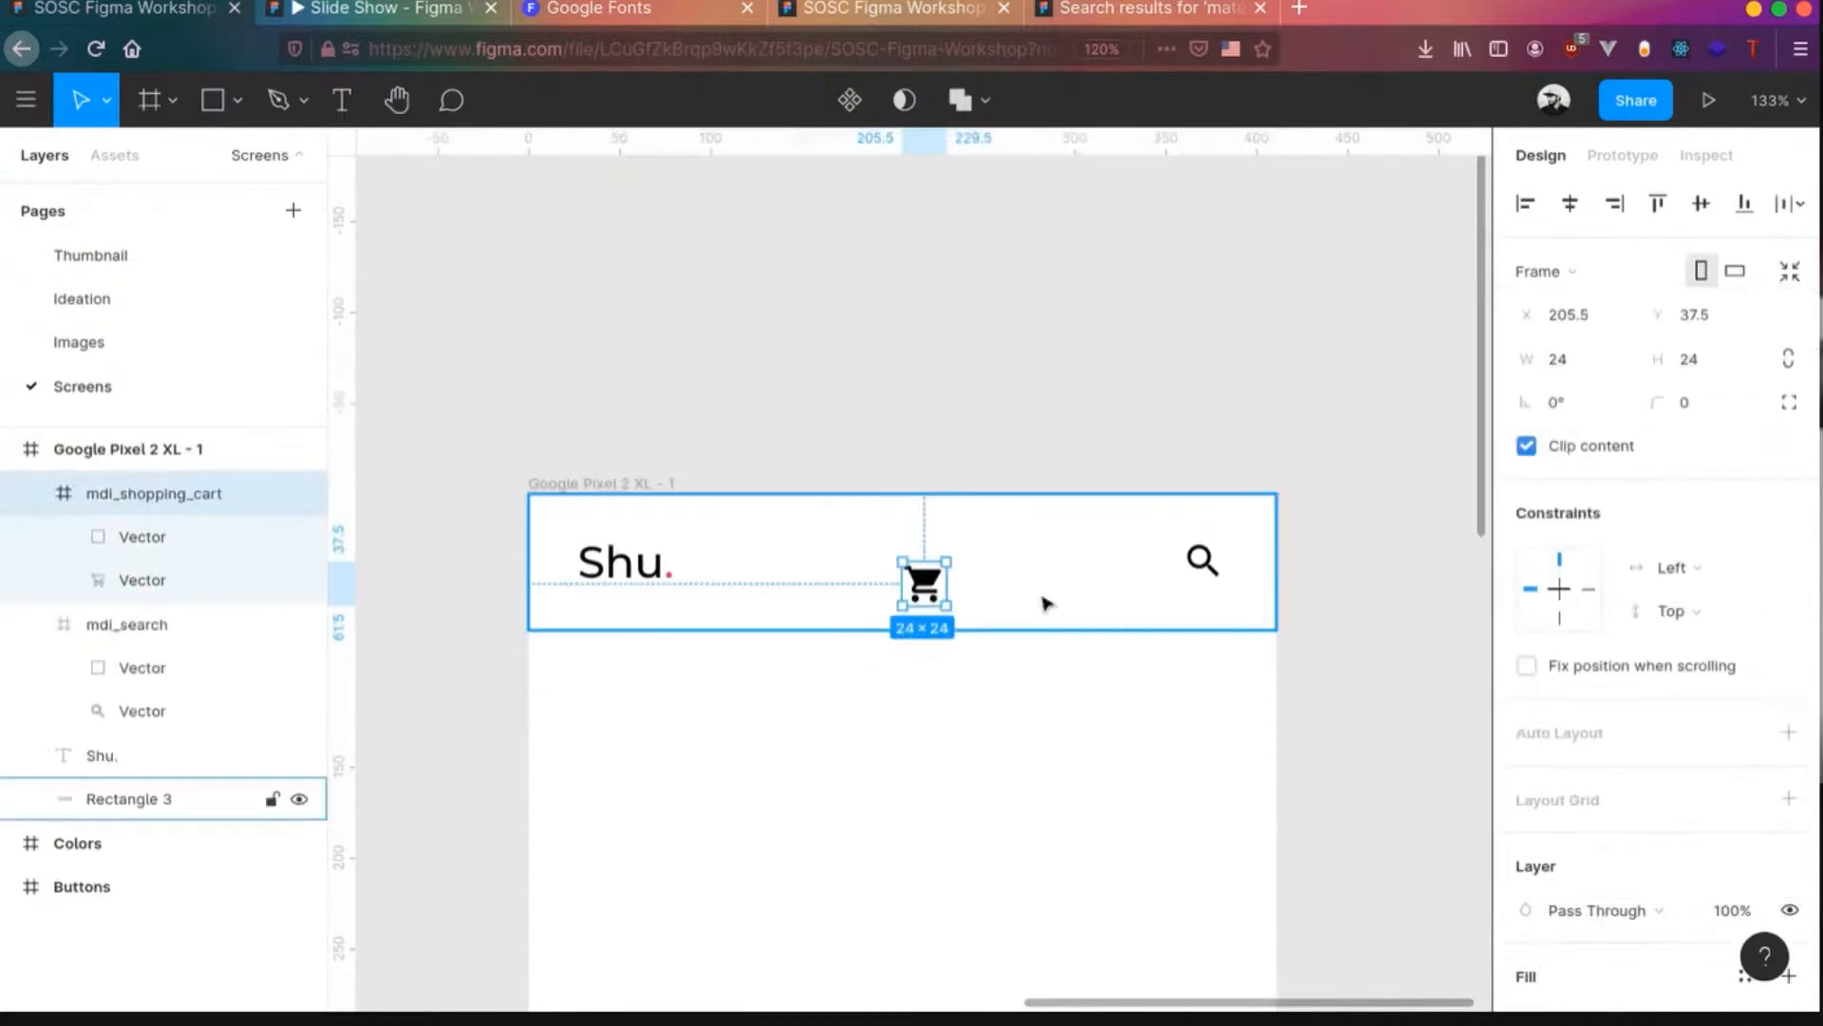
{"action": "mouse_move", "coordinate": [927, 582]}
{"action": "left_mouse_down"}
{"action": "mouse_move", "coordinate": [1154, 575]}
{"action": "mouse_move", "coordinate": [1113, 560]}
{"action": "left_mouse_up"}
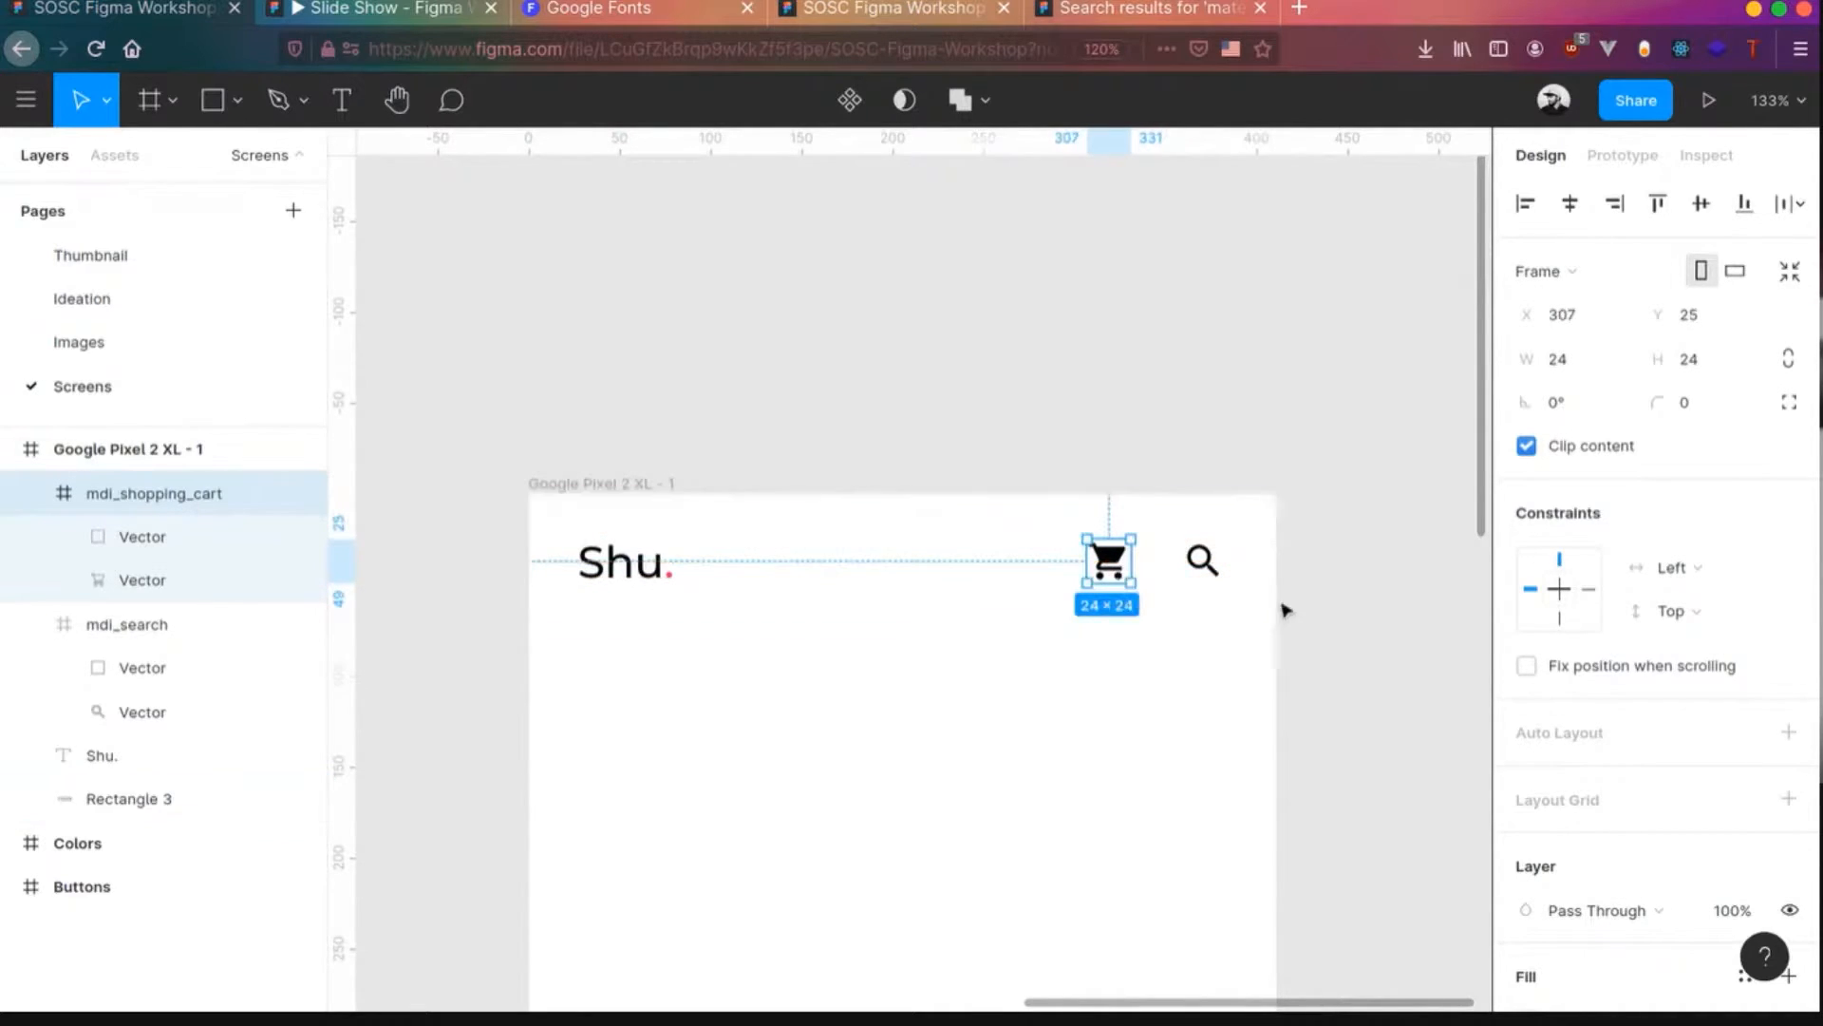
- Try the dark Color Secondary style as a stroke on the cart and search icons, and undo it
{"action": "left_click", "coordinate": [1202, 560], "text": "shift"}
{"action": "scroll", "coordinate": [1719, 700], "scroll_direction": "down", "scroll_amount": 5}
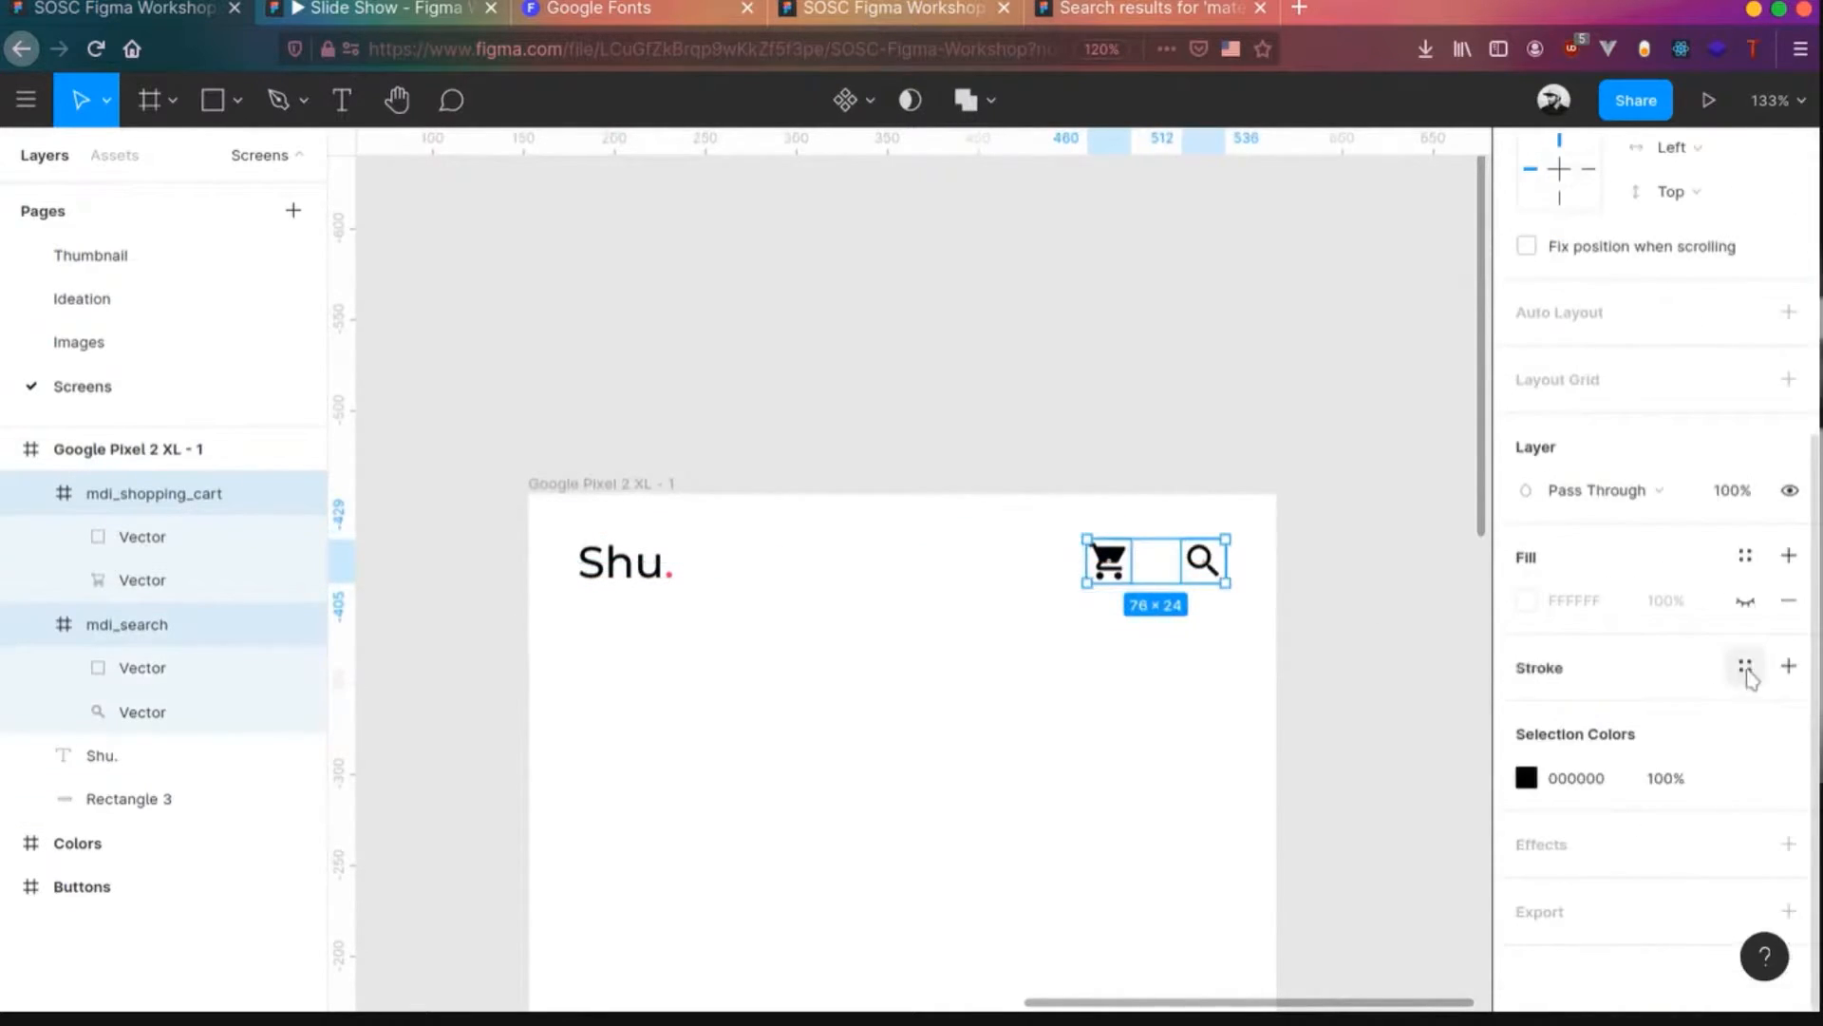
{"action": "left_click", "coordinate": [1746, 665]}
{"action": "left_click", "coordinate": [1691, 778]}
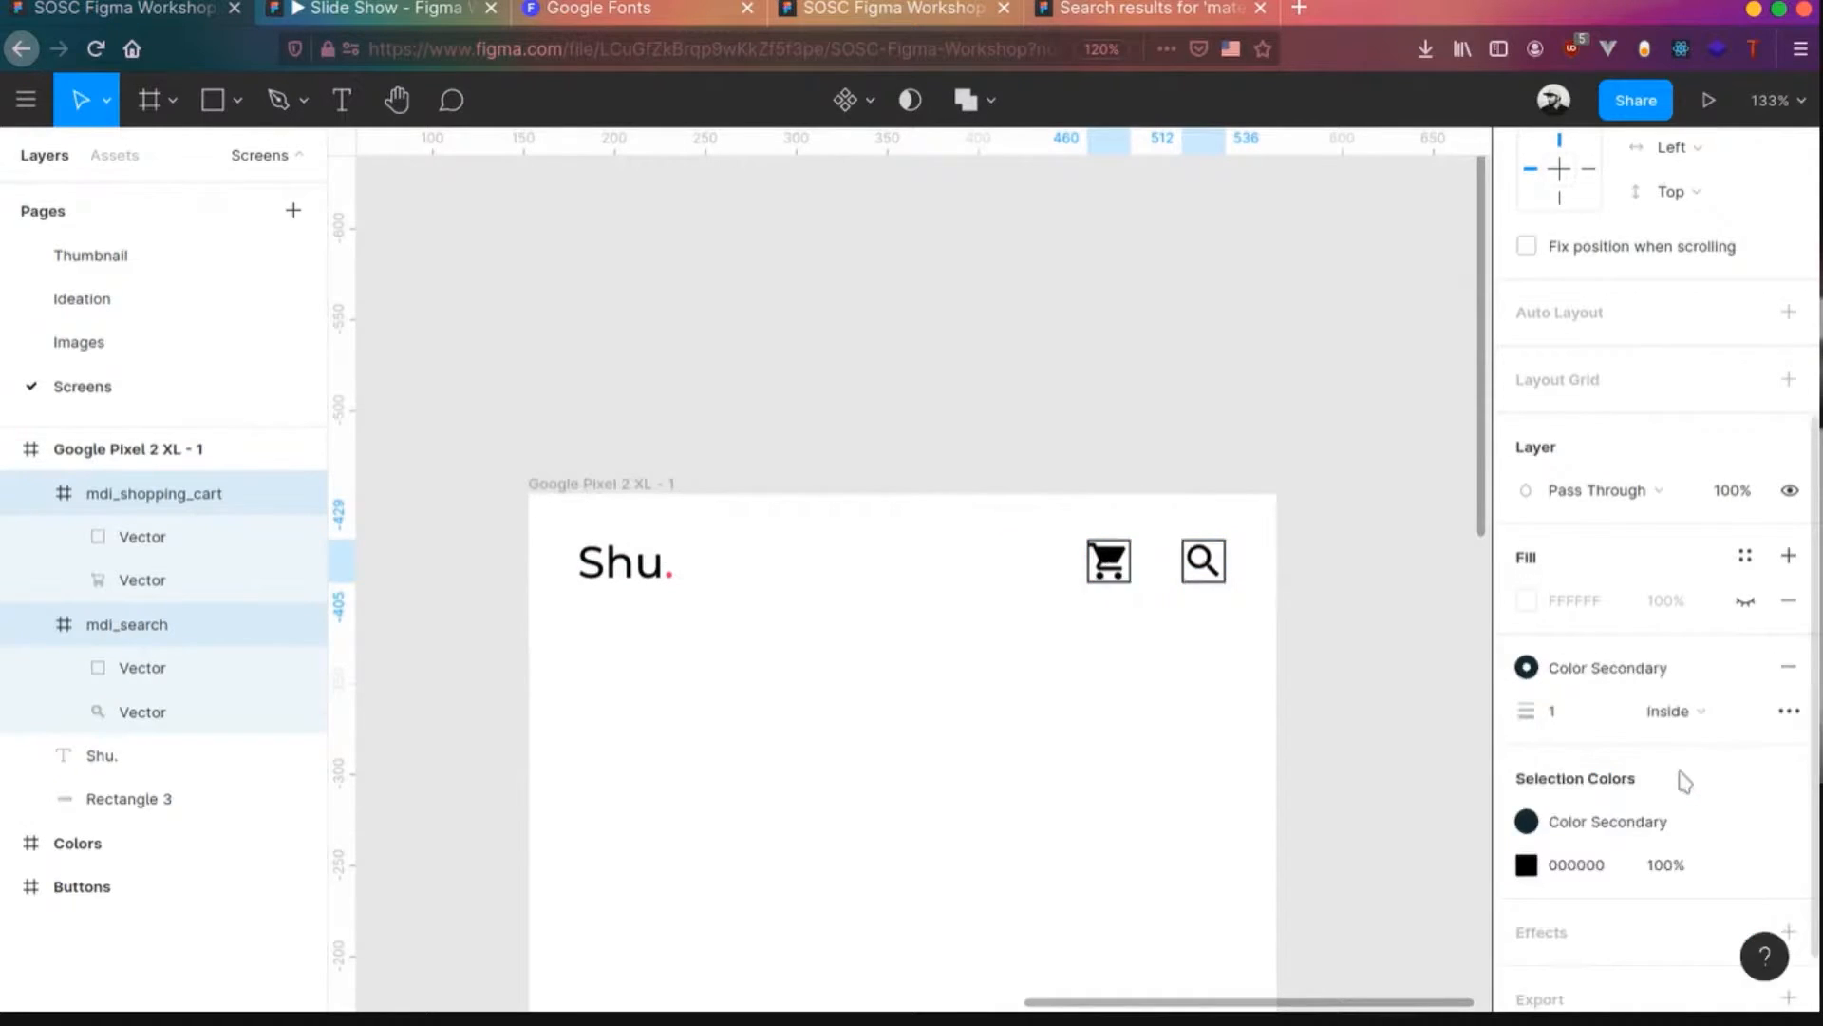
{"action": "left_click", "coordinate": [1185, 794]}
{"action": "key", "text": "ctrl+z"}
{"action": "key", "text": "ctrl+z"}
{"action": "key", "text": "ctrl+z"}
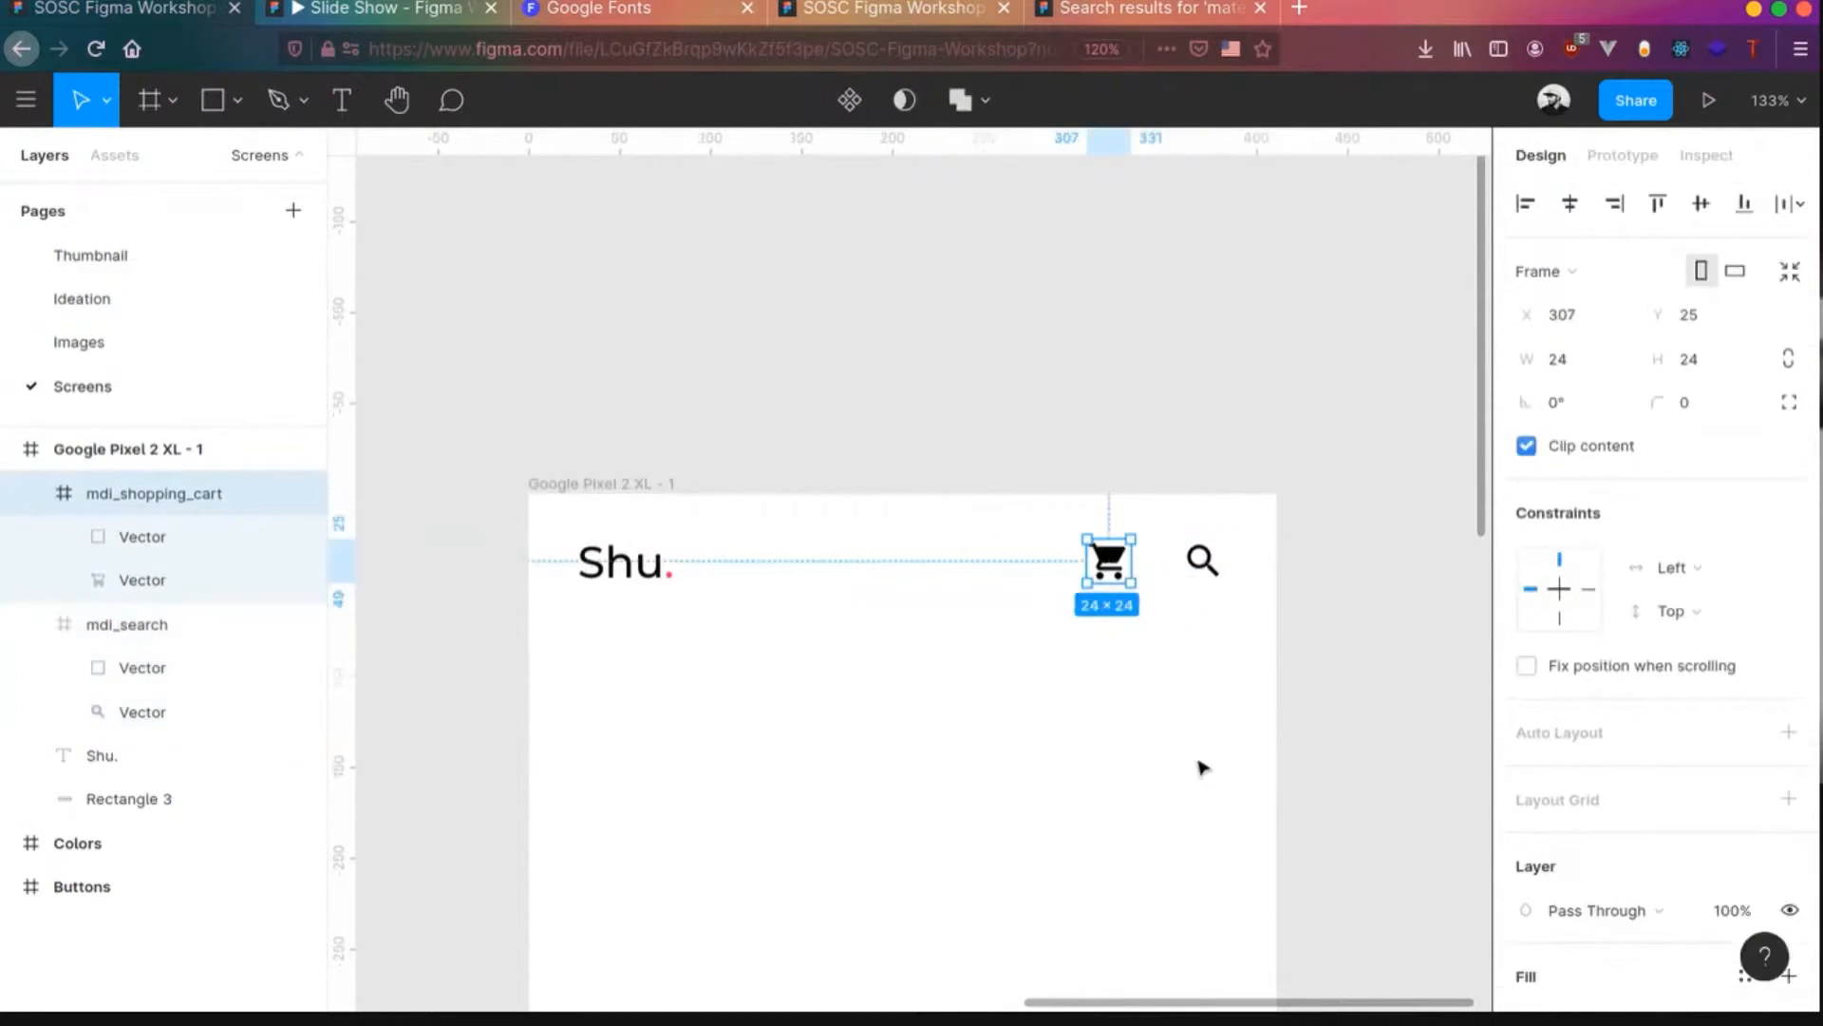
- Replace the black 000000 selection colour of the cart and search icons with the dark Color Secondary style
{"action": "left_click", "coordinate": [1202, 564], "text": "shift"}
{"action": "scroll", "coordinate": [1699, 655], "scroll_direction": "down", "scroll_amount": 5}
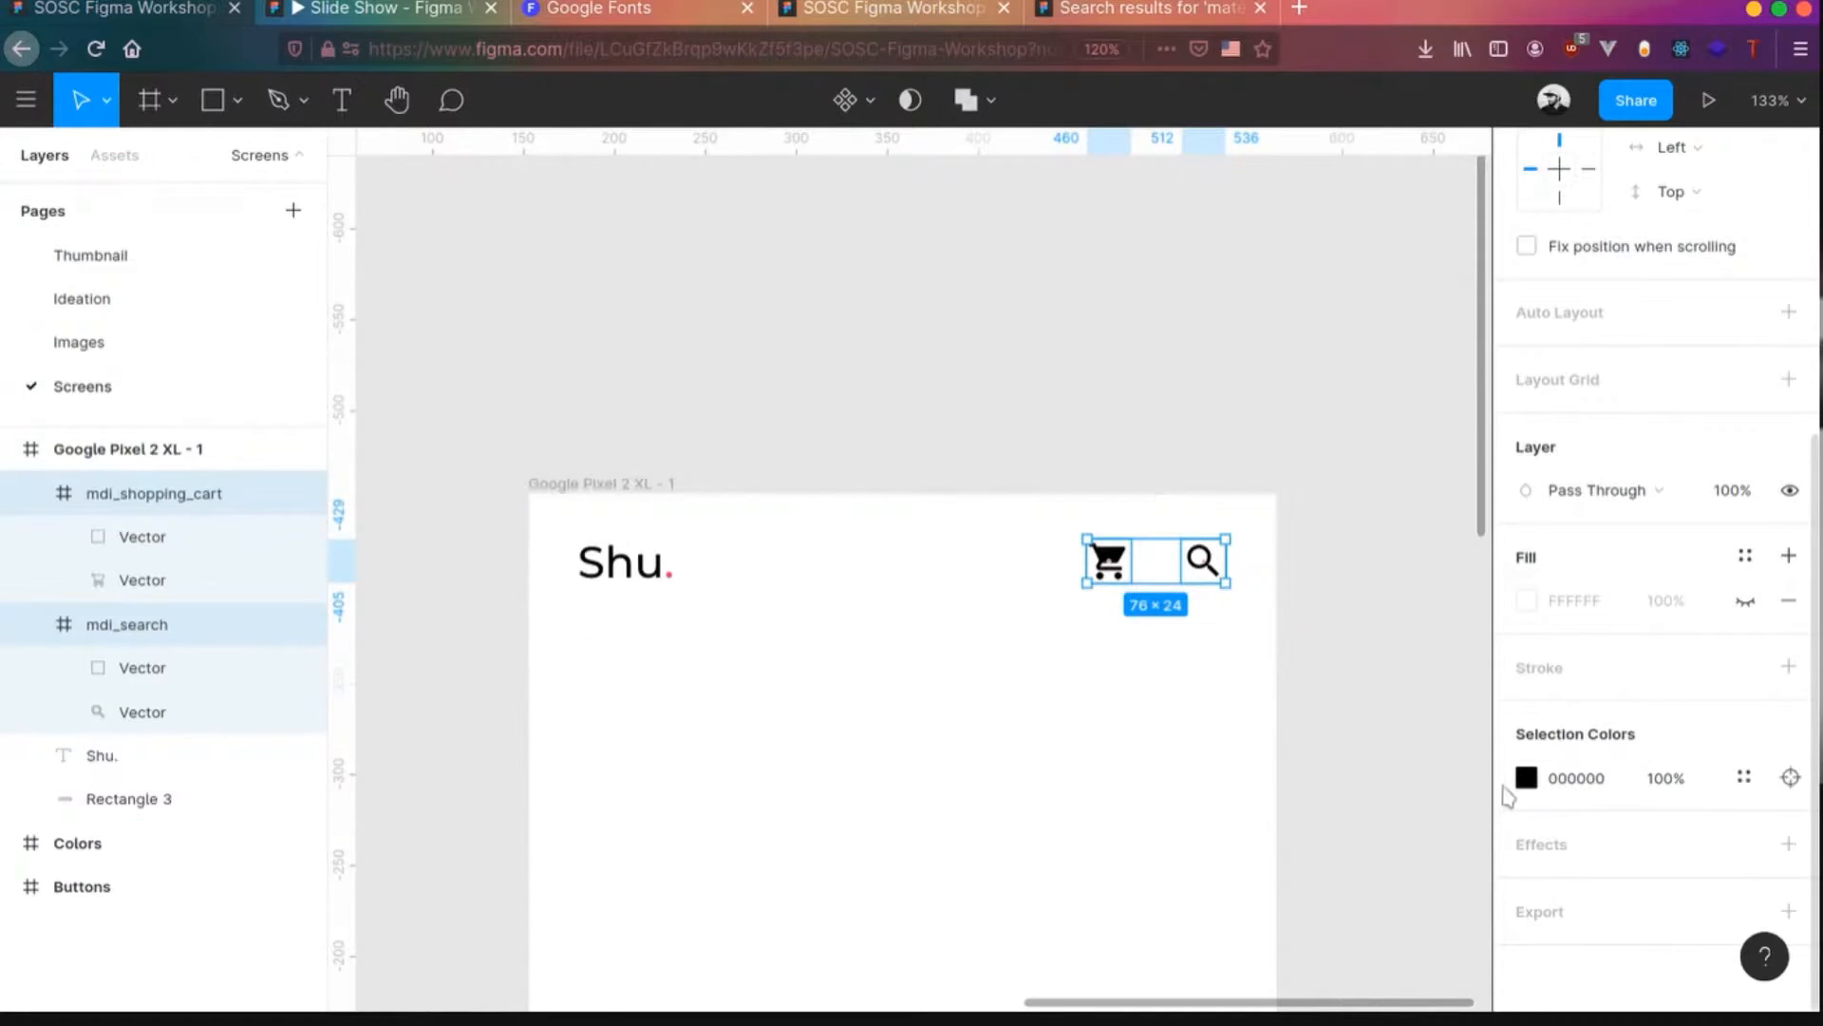
{"action": "left_click", "coordinate": [1744, 776]}
{"action": "left_click", "coordinate": [1368, 760]}
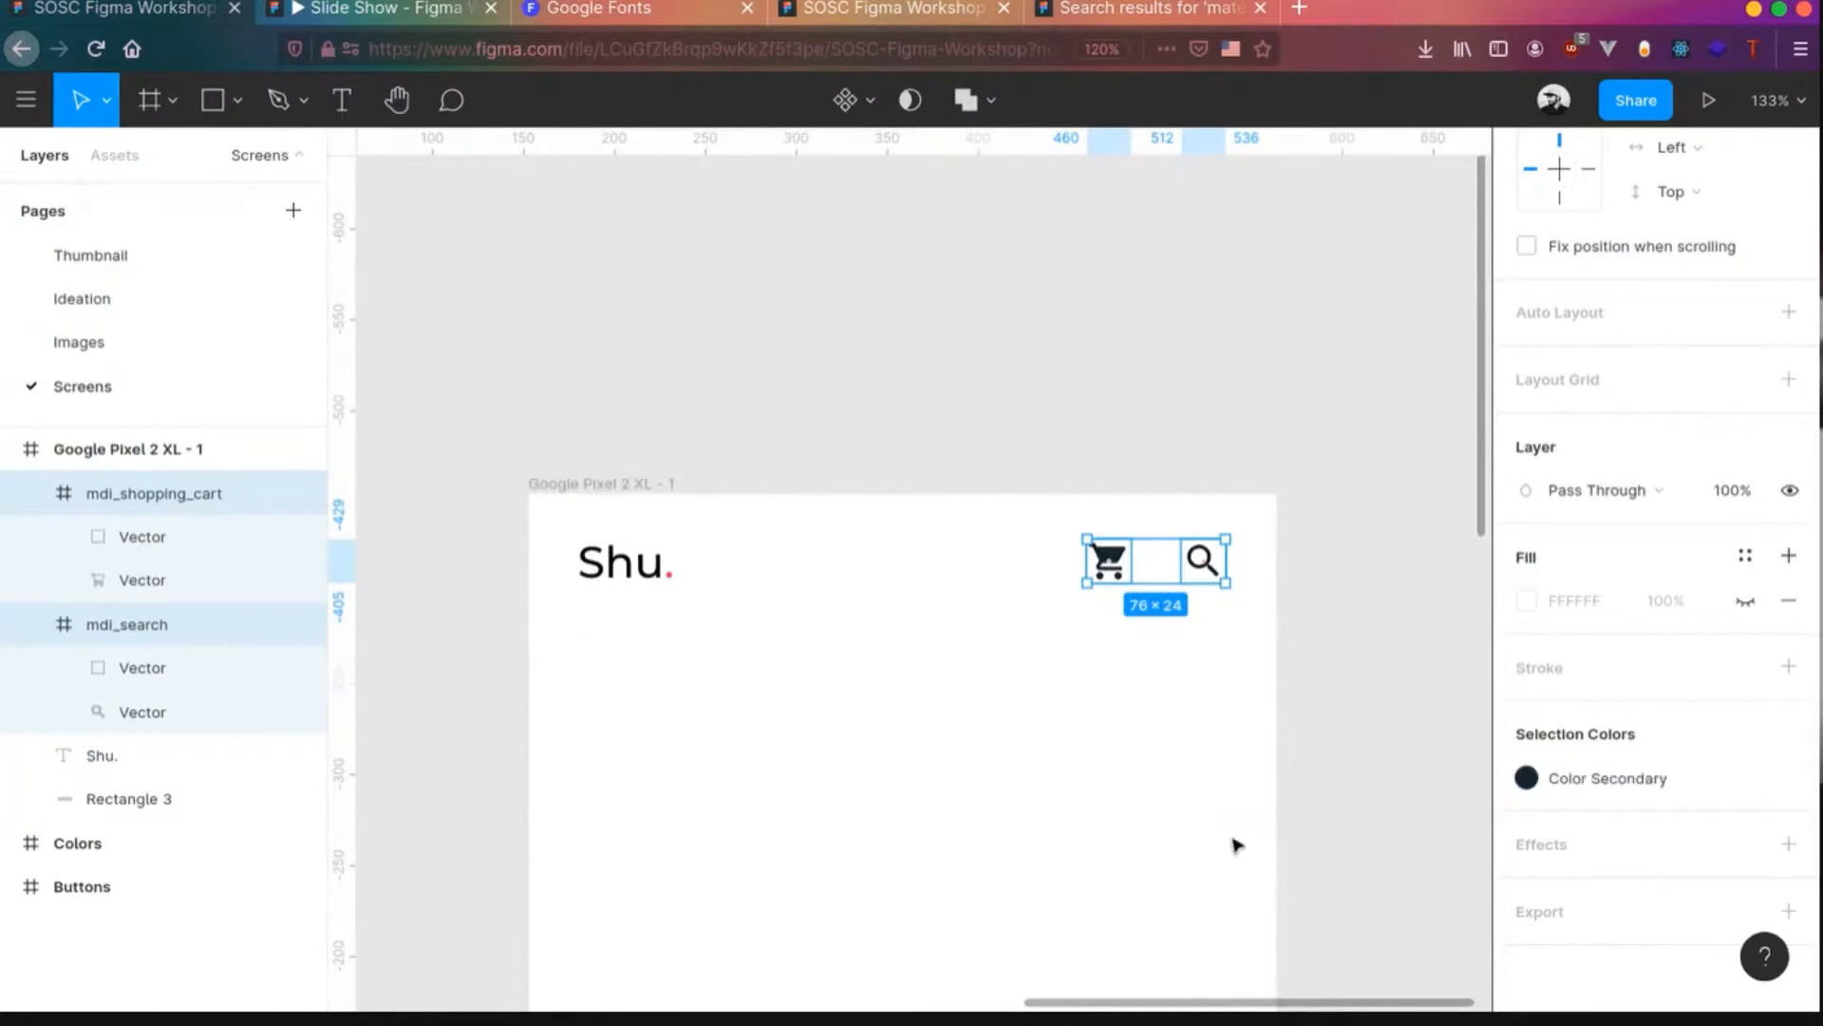
{"action": "left_click", "coordinate": [900, 844]}
- Replace the black 000000 colour in the "Shu." text with the dark Color Secondary style, keeping the period's Color Primary
{"action": "scroll", "coordinate": [521, 622], "scroll_direction": "down", "scroll_amount": 4}
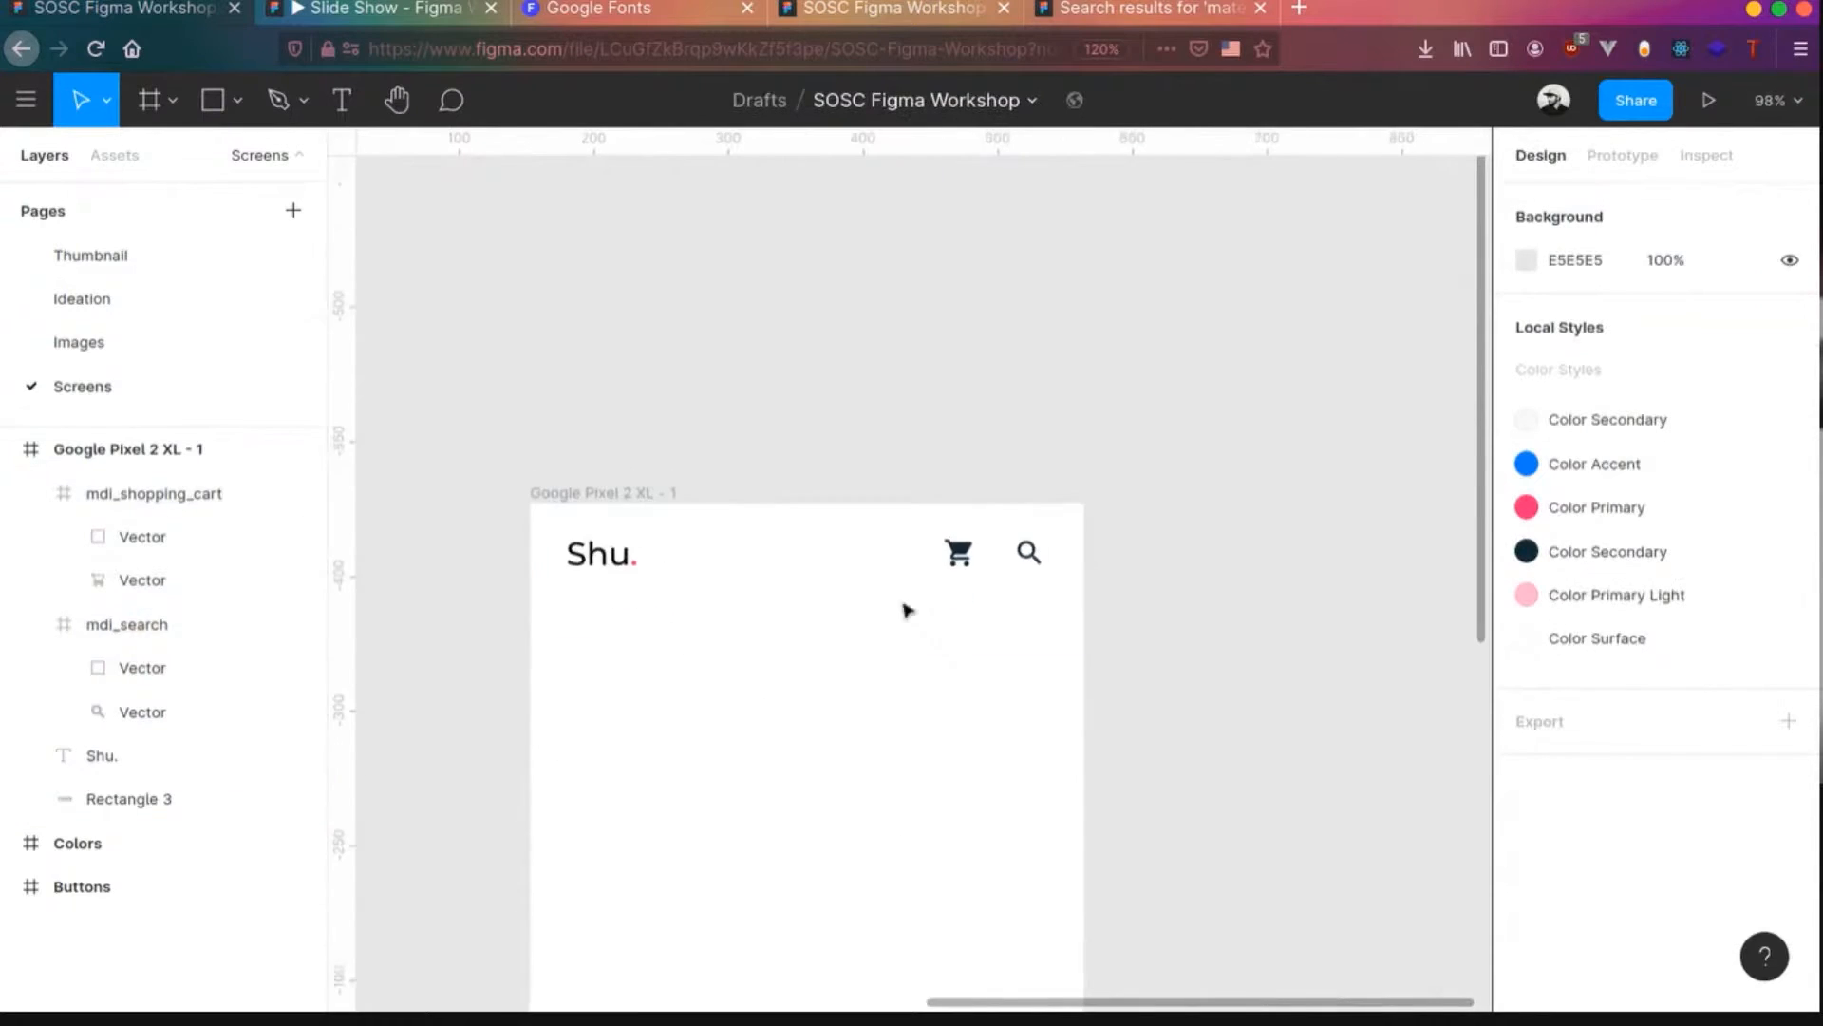
{"action": "left_click_drag", "start_coordinate": [1481, 503], "coordinate": [1475, 661]}
{"action": "scroll", "coordinate": [570, 385], "scroll_direction": "down", "scroll_amount": 3}
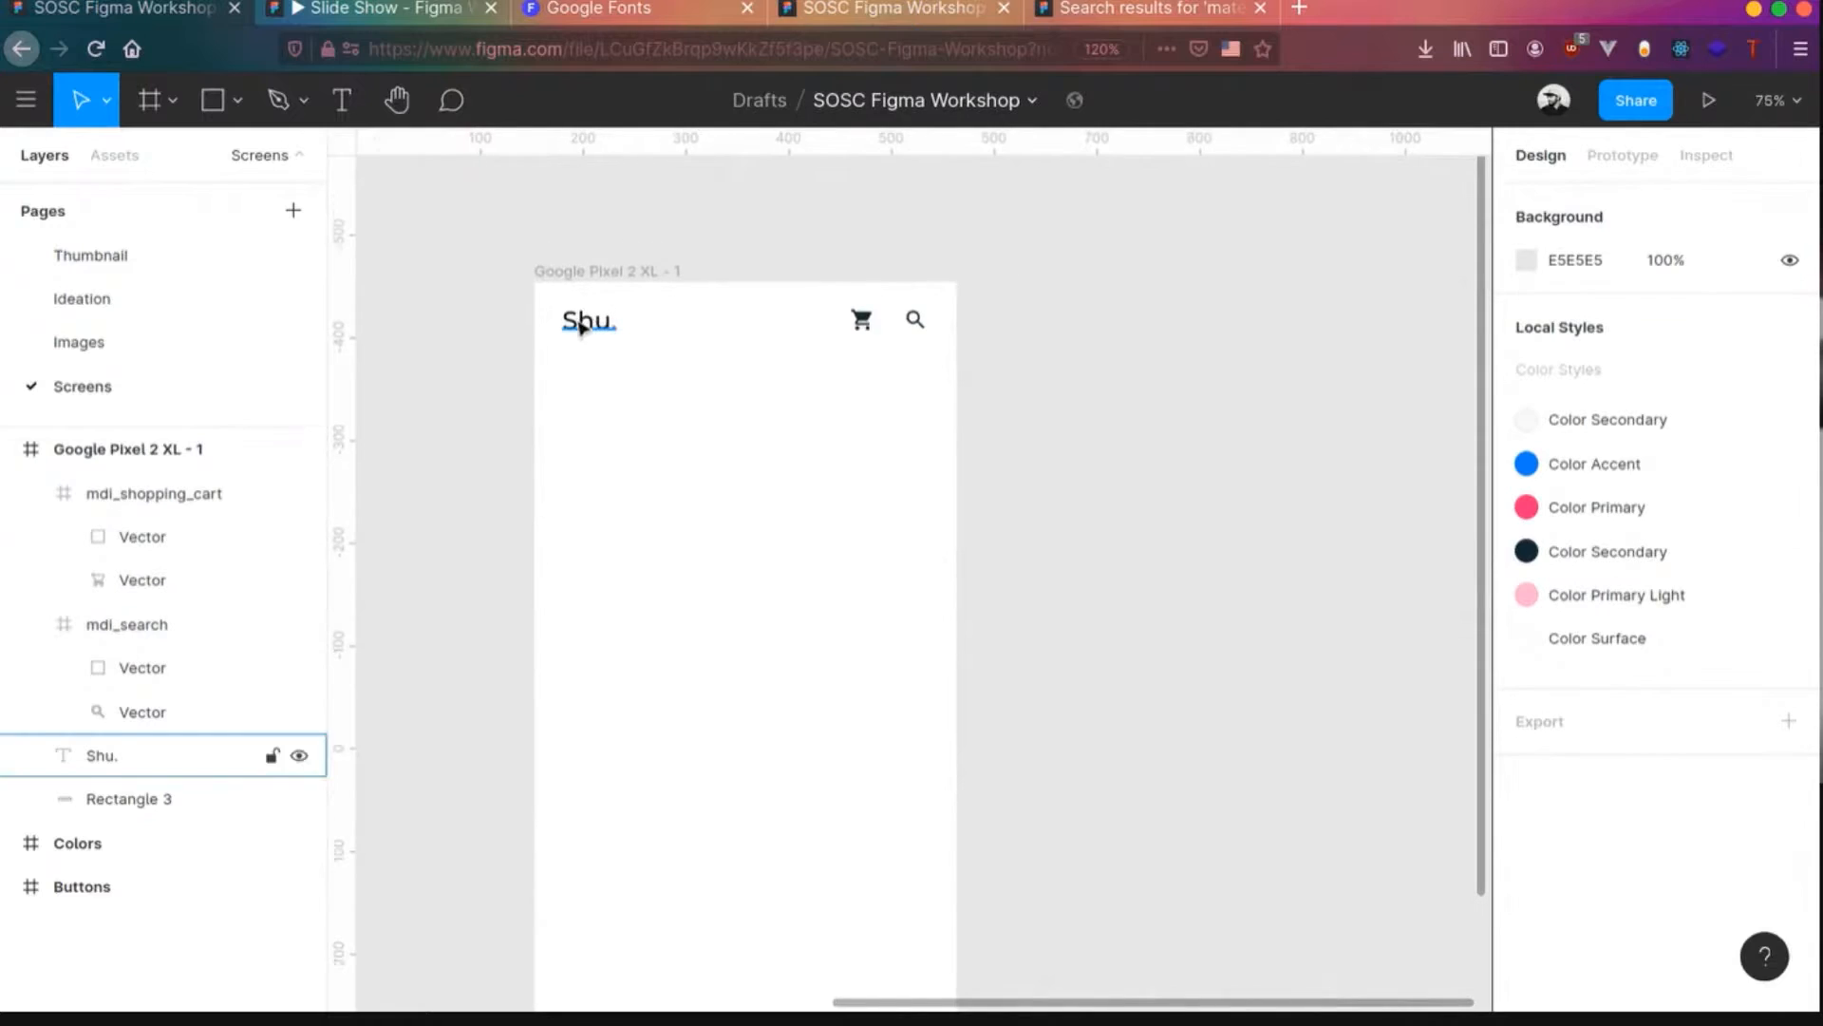
{"action": "left_click", "coordinate": [581, 327]}
{"action": "scroll", "coordinate": [1605, 869], "scroll_direction": "down", "scroll_amount": 5}
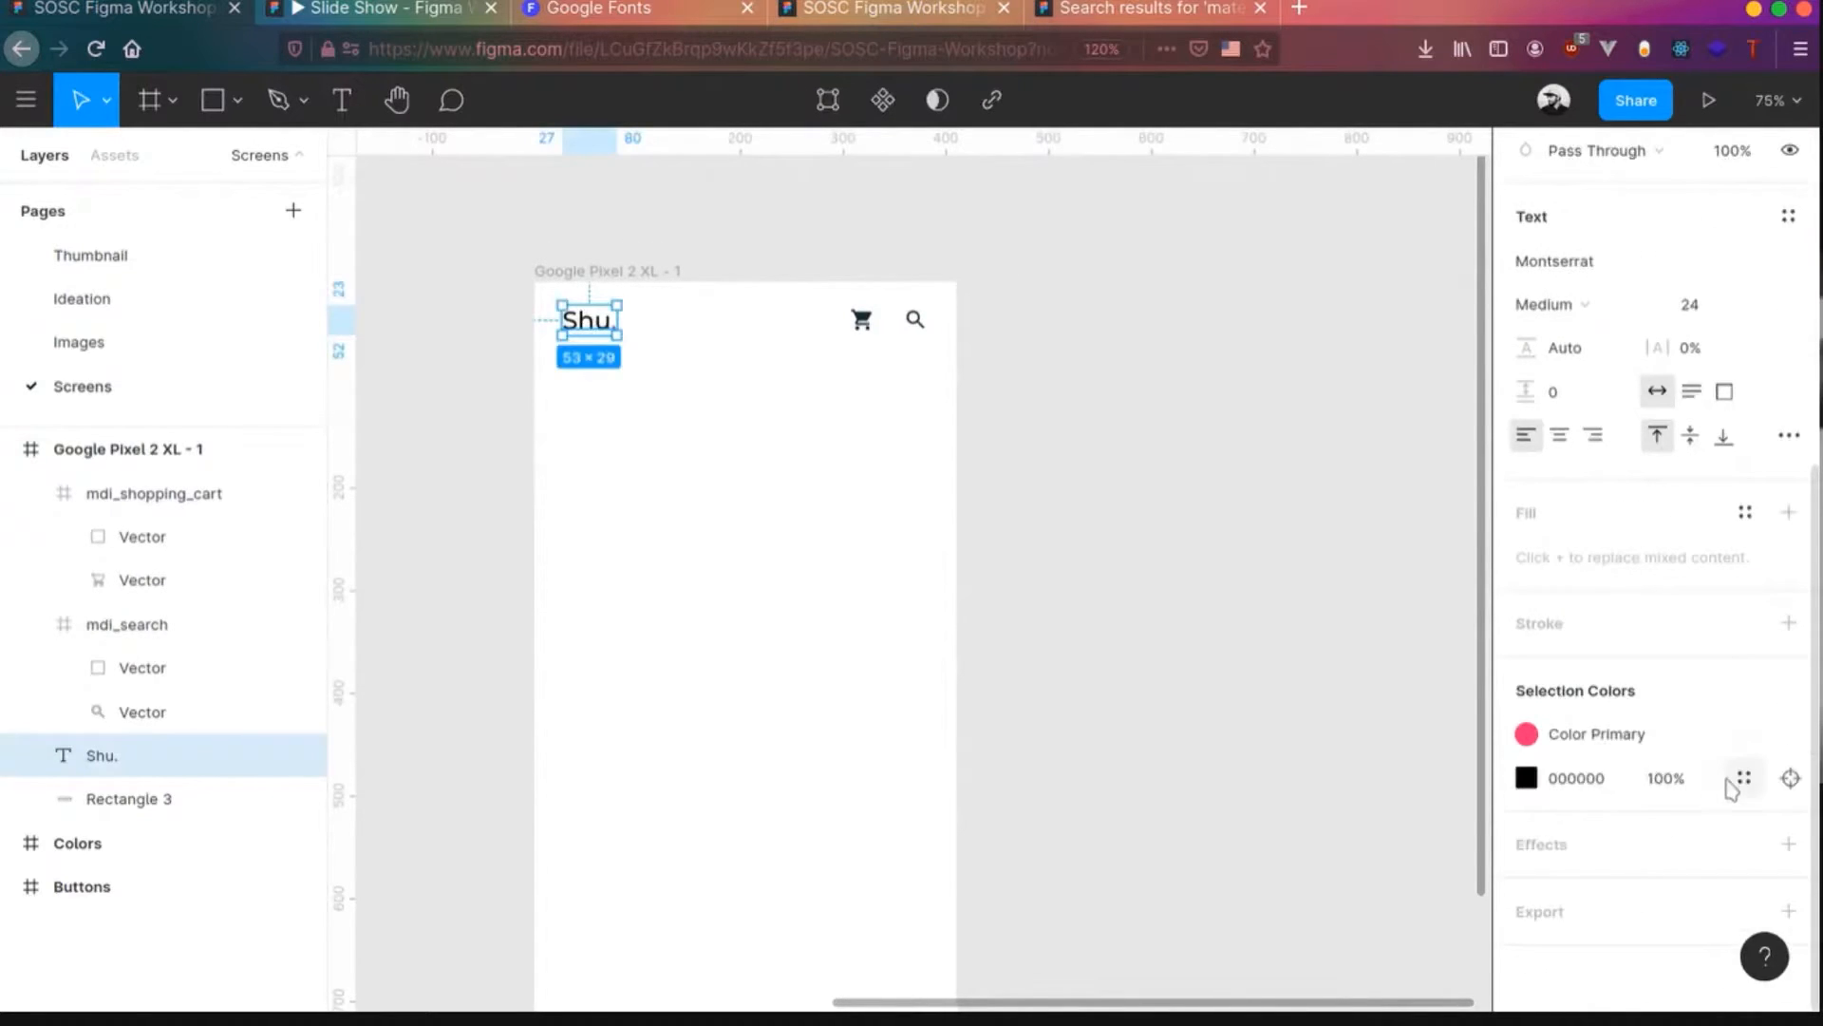
{"action": "left_click", "coordinate": [1744, 779]}
{"action": "left_click", "coordinate": [1372, 757]}
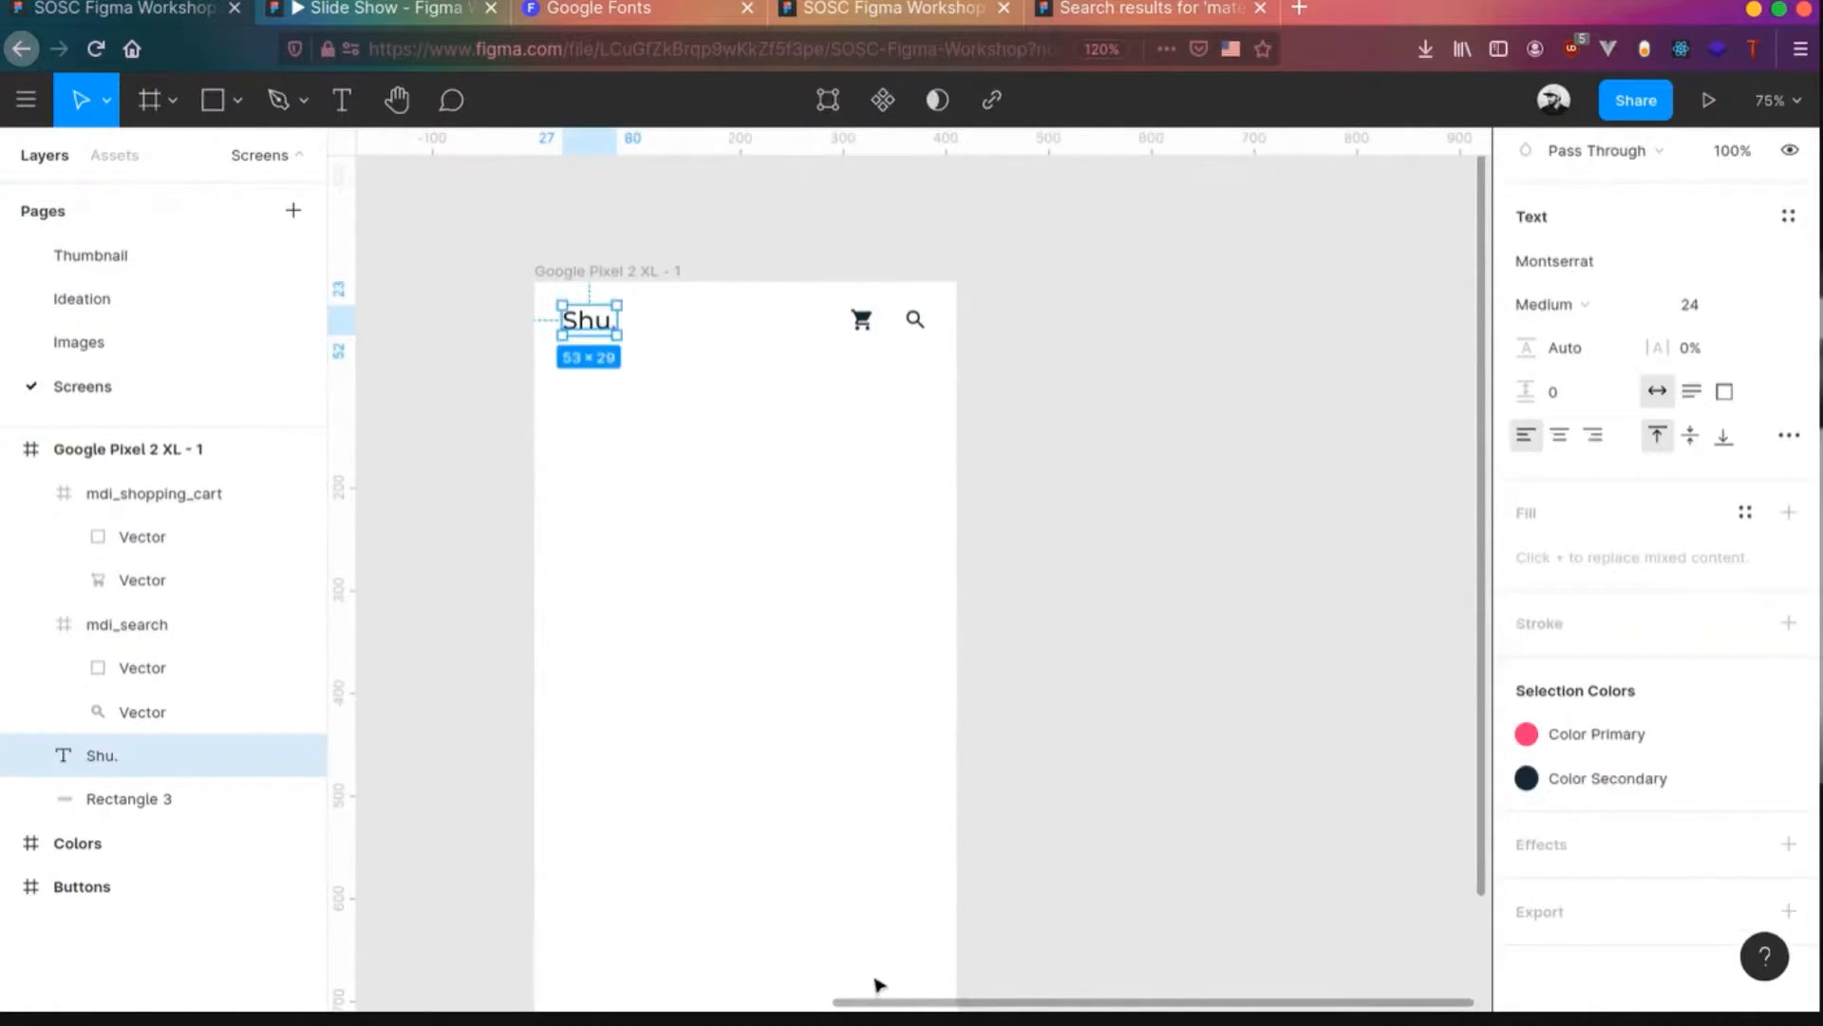
{"action": "left_click_drag", "start_coordinate": [894, 1003], "coordinate": [840, 1003]}
{"action": "left_click", "coordinate": [985, 587]}
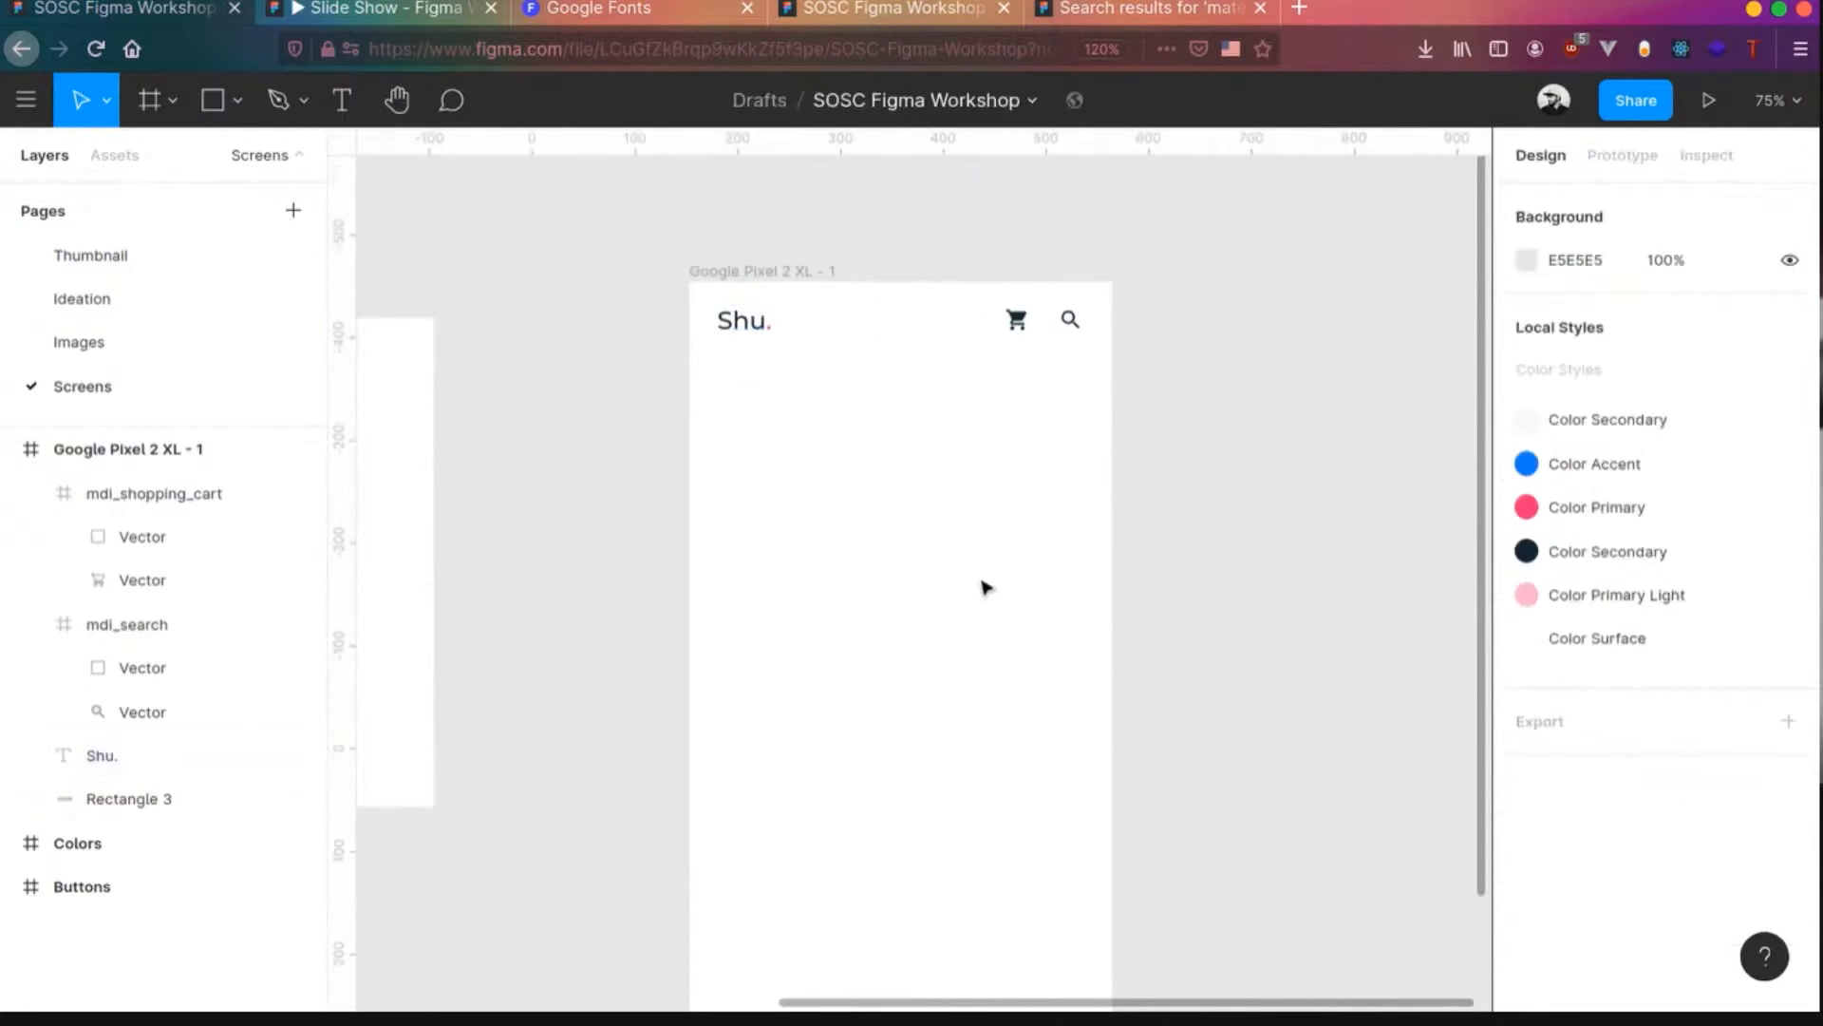
- Create a component from the header rectangle, the "Shu." text and both the cart and search icons
{"action": "left_click_drag", "start_coordinate": [649, 275], "coordinate": [1158, 373]}
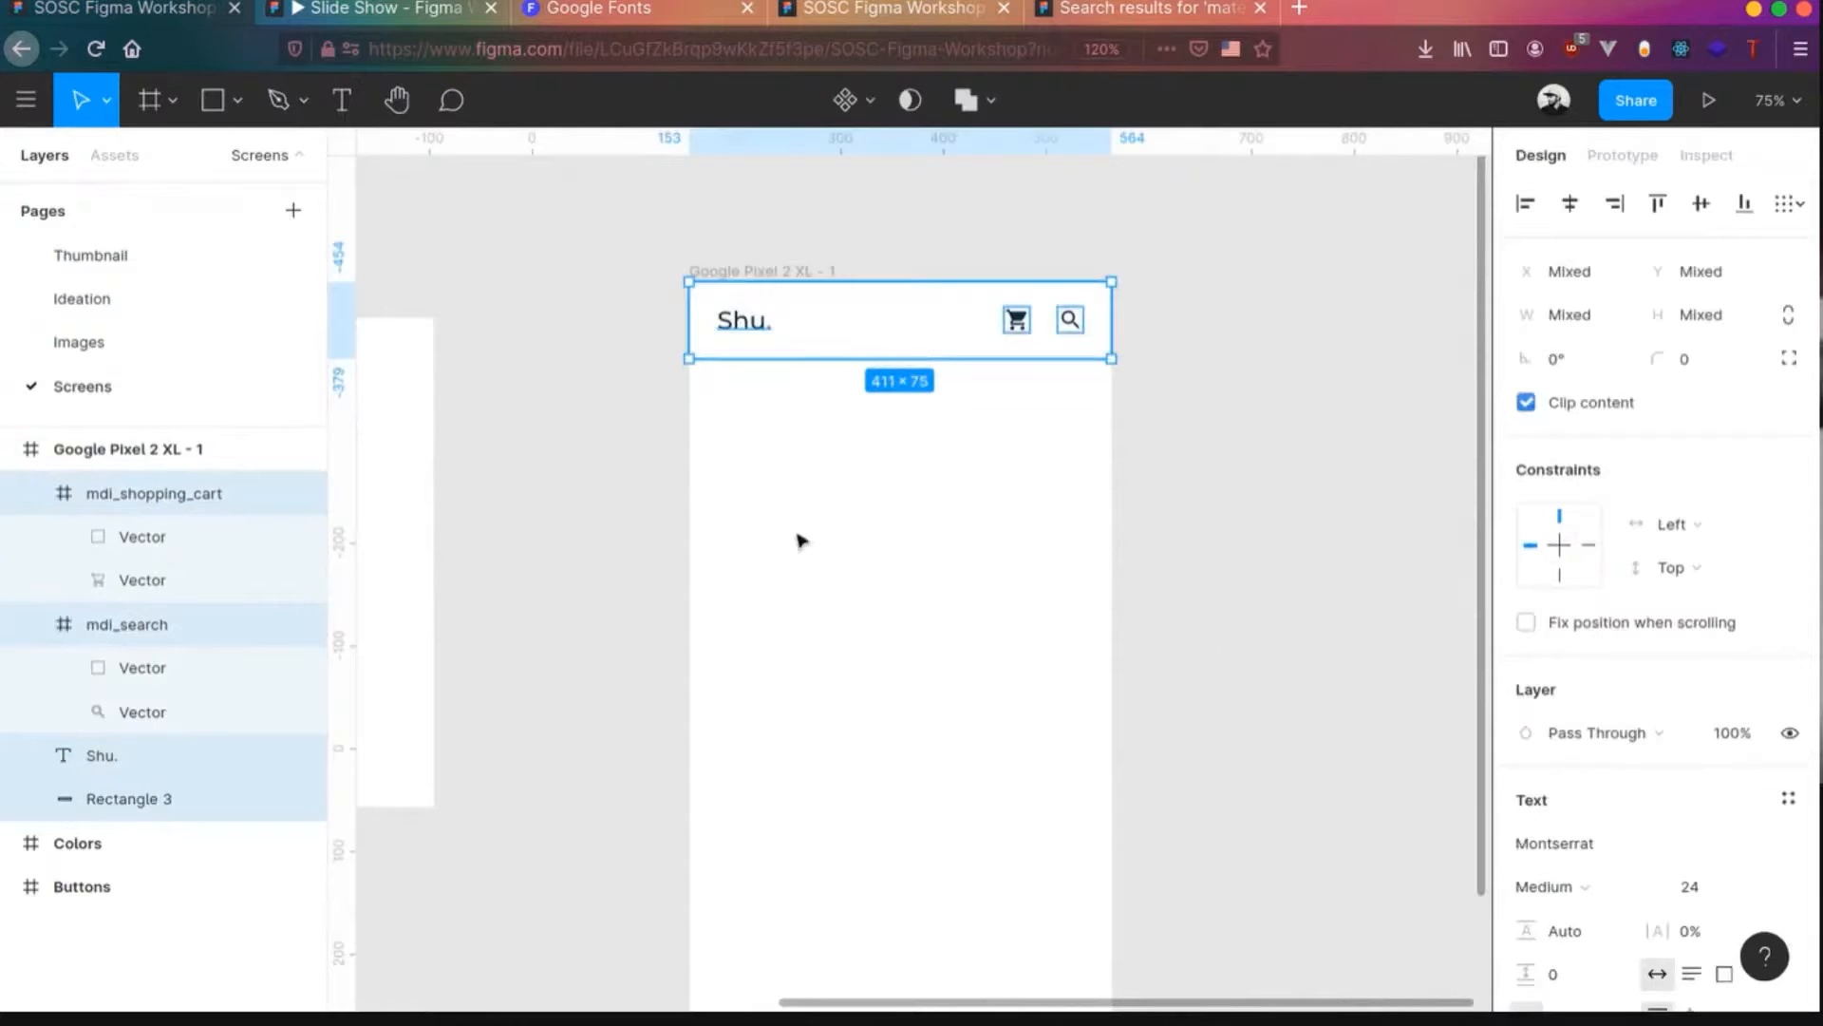
{"action": "left_click", "coordinate": [846, 104]}
{"action": "scroll", "coordinate": [769, 482], "scroll_direction": "down", "scroll_amount": 2}
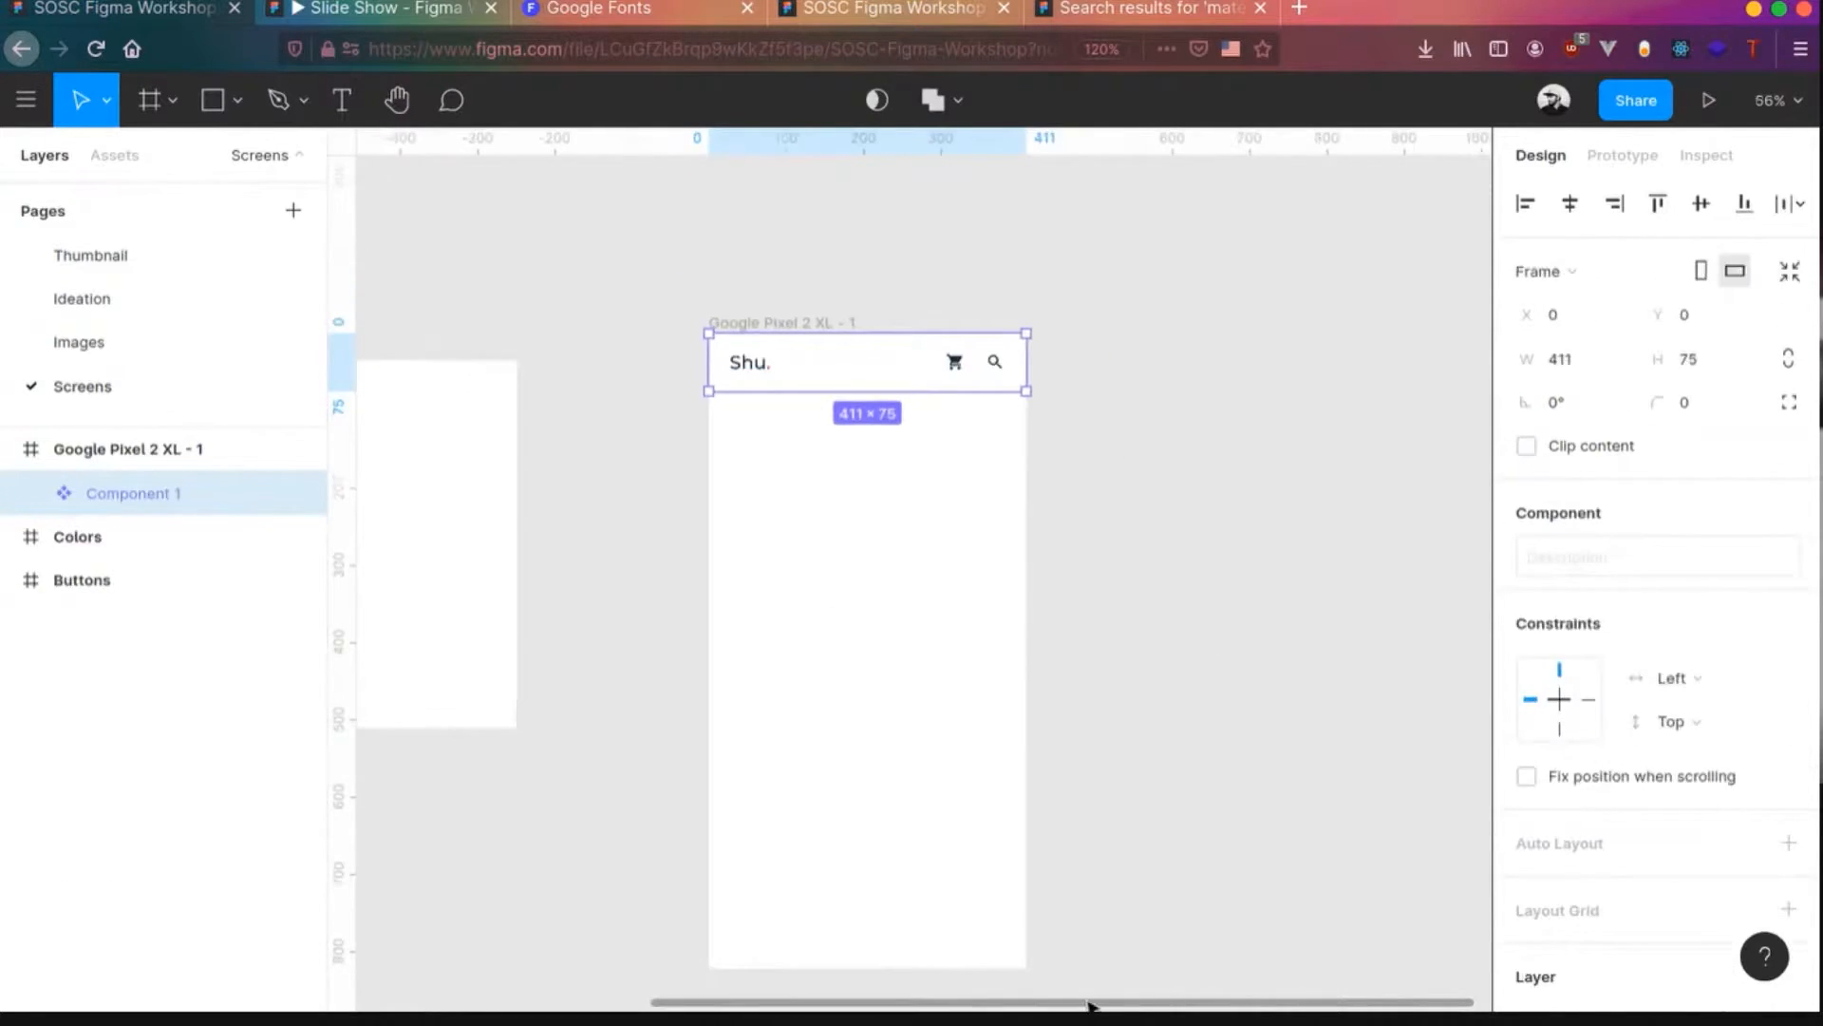
{"action": "scroll", "coordinate": [1090, 1005], "scroll_direction": "left", "scroll_amount": 5}
{"action": "scroll", "coordinate": [812, 762], "scroll_direction": "down", "scroll_amount": 3}
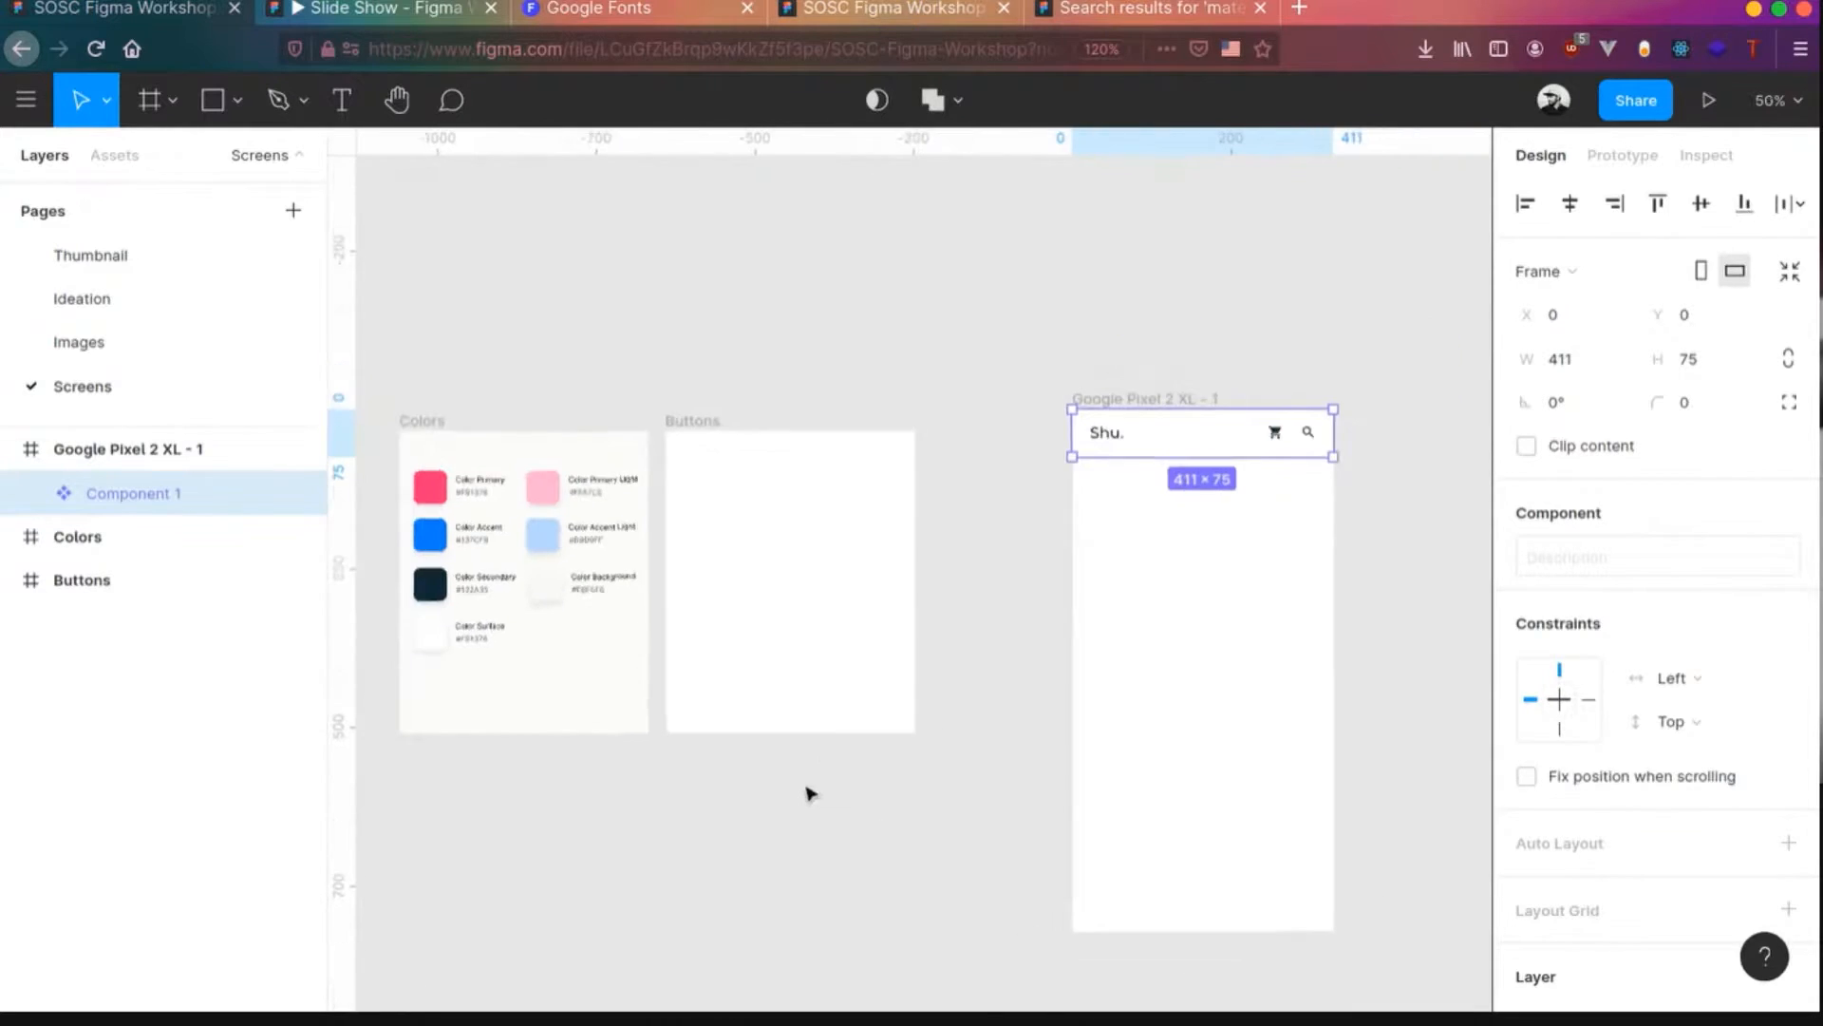
- Draw a frame of about 811 × 403 below the Colors and Buttons frames, name it "navigation", and move the header component into it
{"action": "key", "text": "f"}
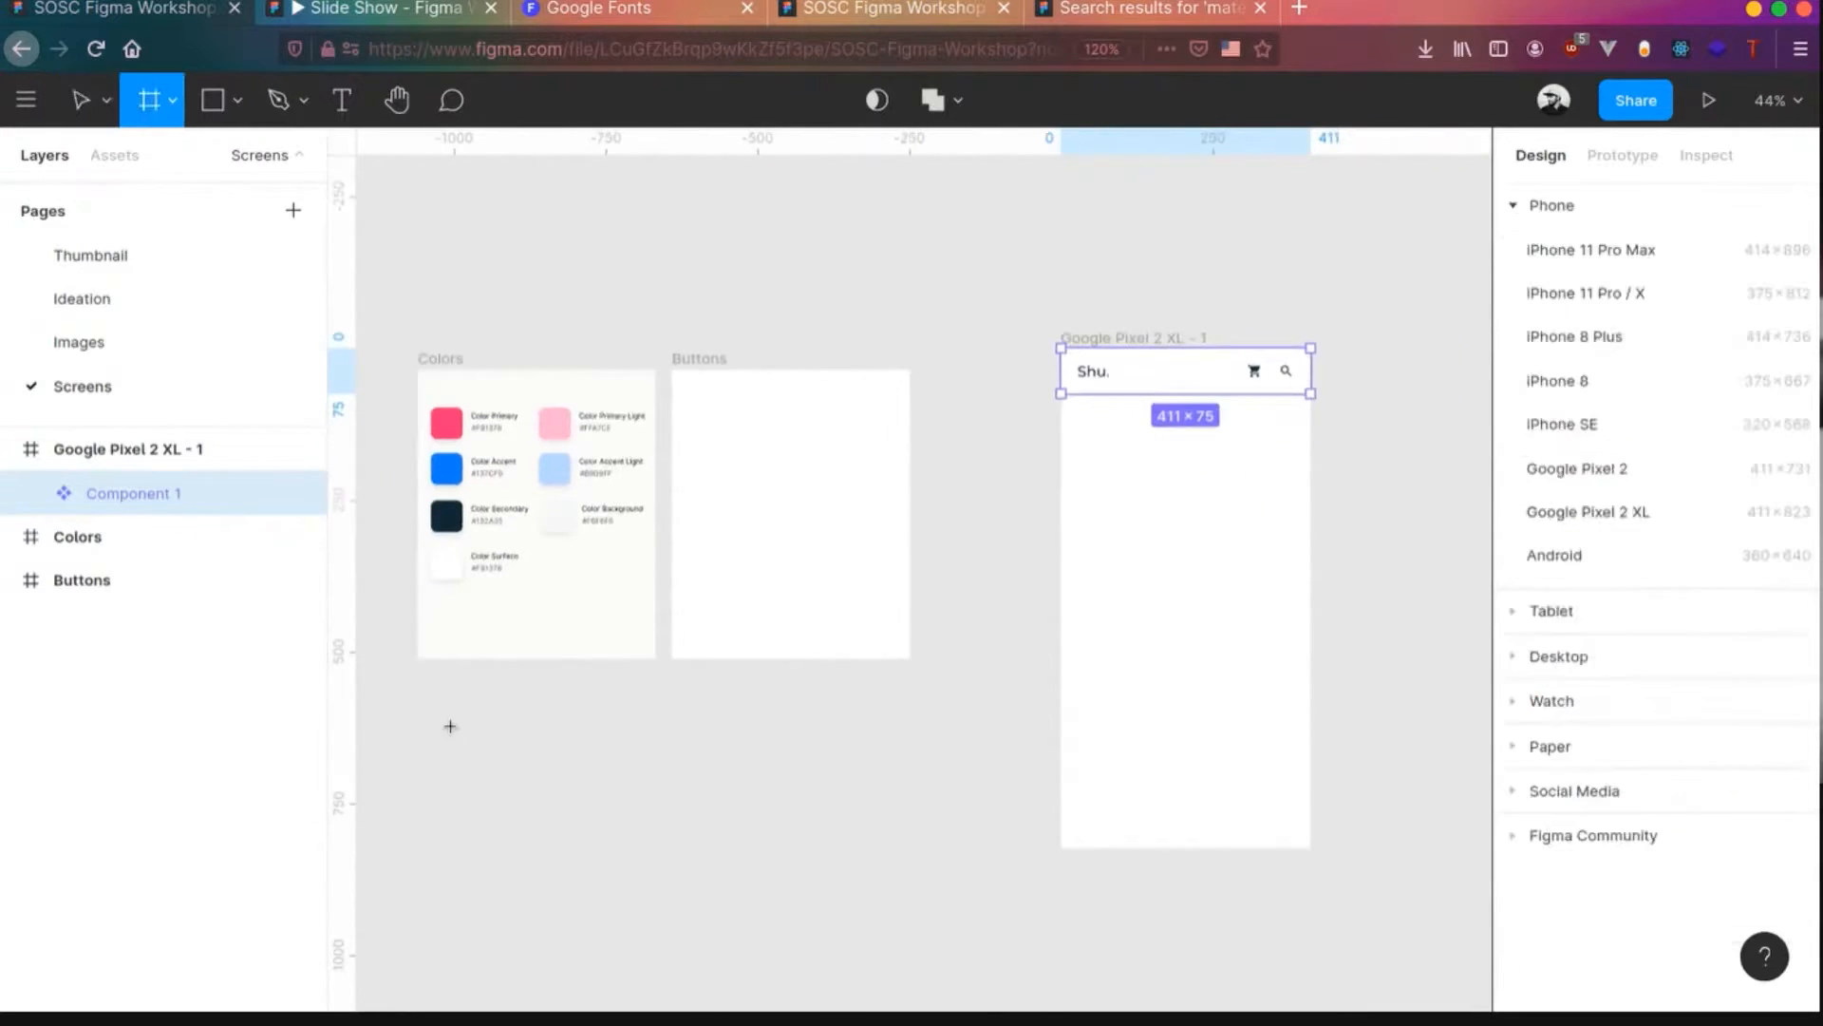
{"action": "left_click_drag", "start_coordinate": [424, 706], "coordinate": [910, 955]}
{"action": "key", "text": "ctrl+r"}
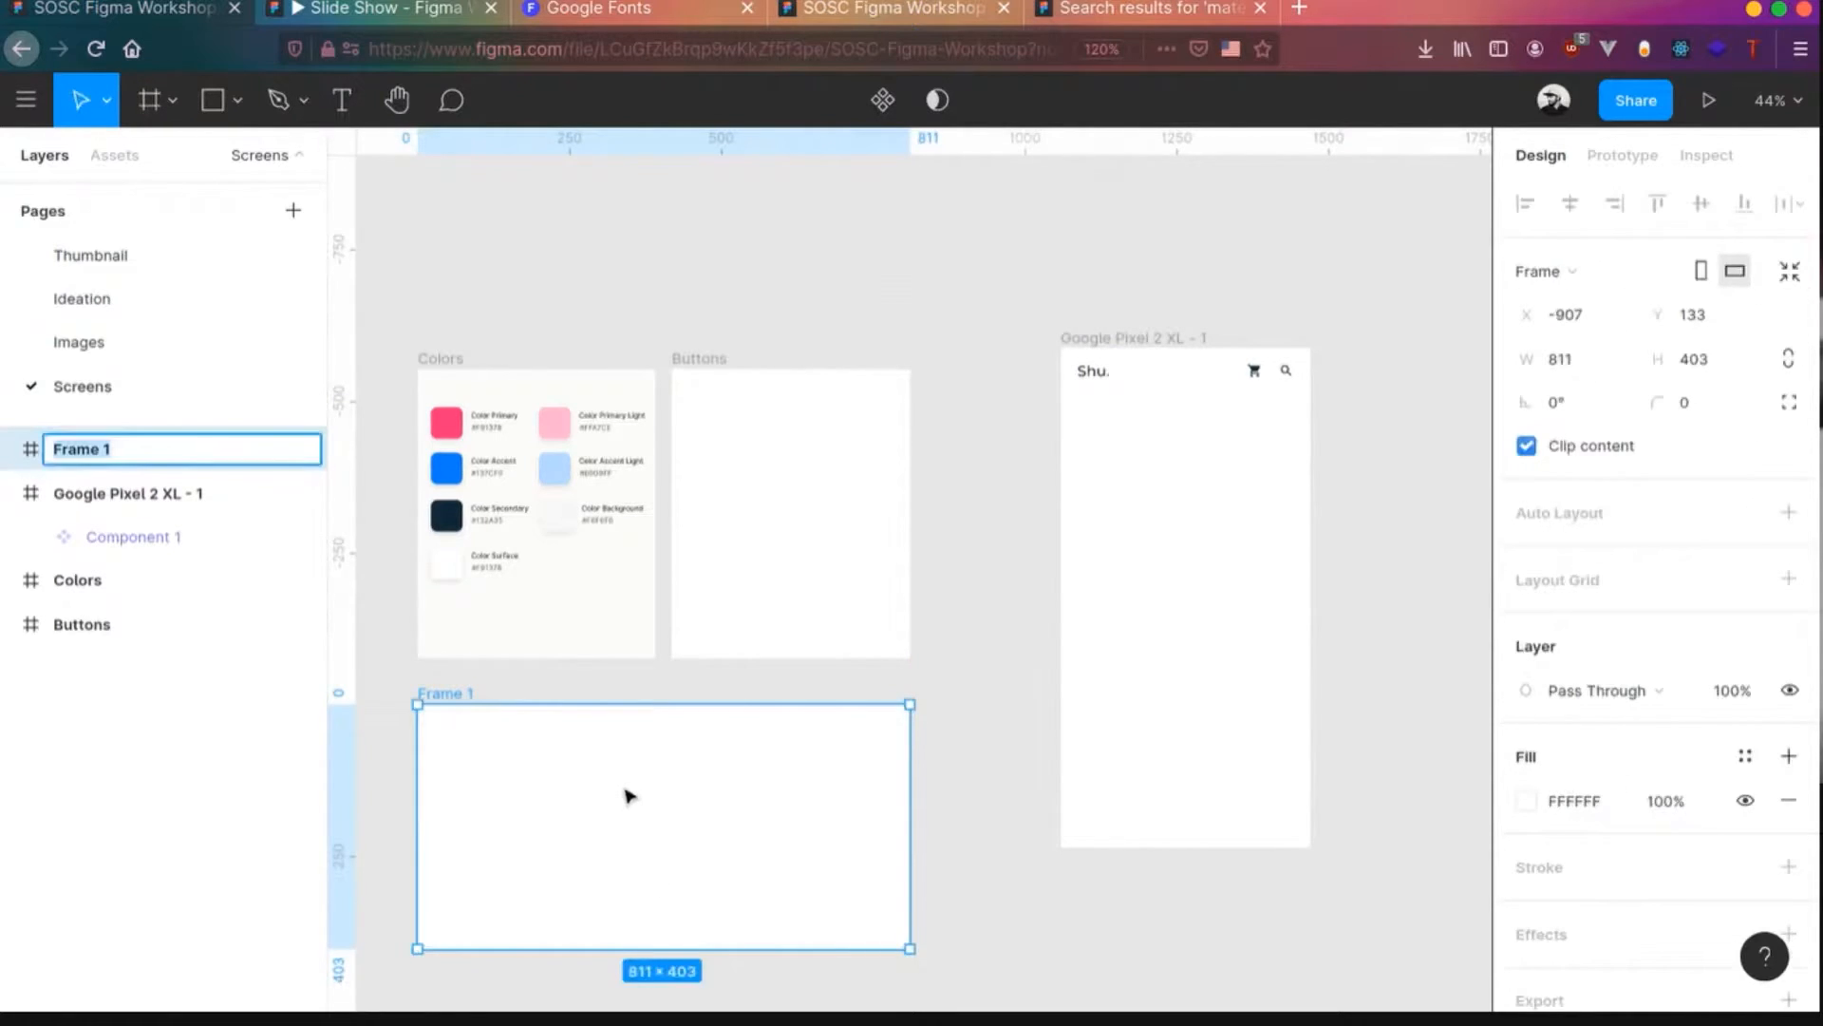
{"action": "type", "text": "navigation"}
{"action": "key", "text": "Return"}
{"action": "left_click_drag", "start_coordinate": [1166, 381], "coordinate": [521, 753]}
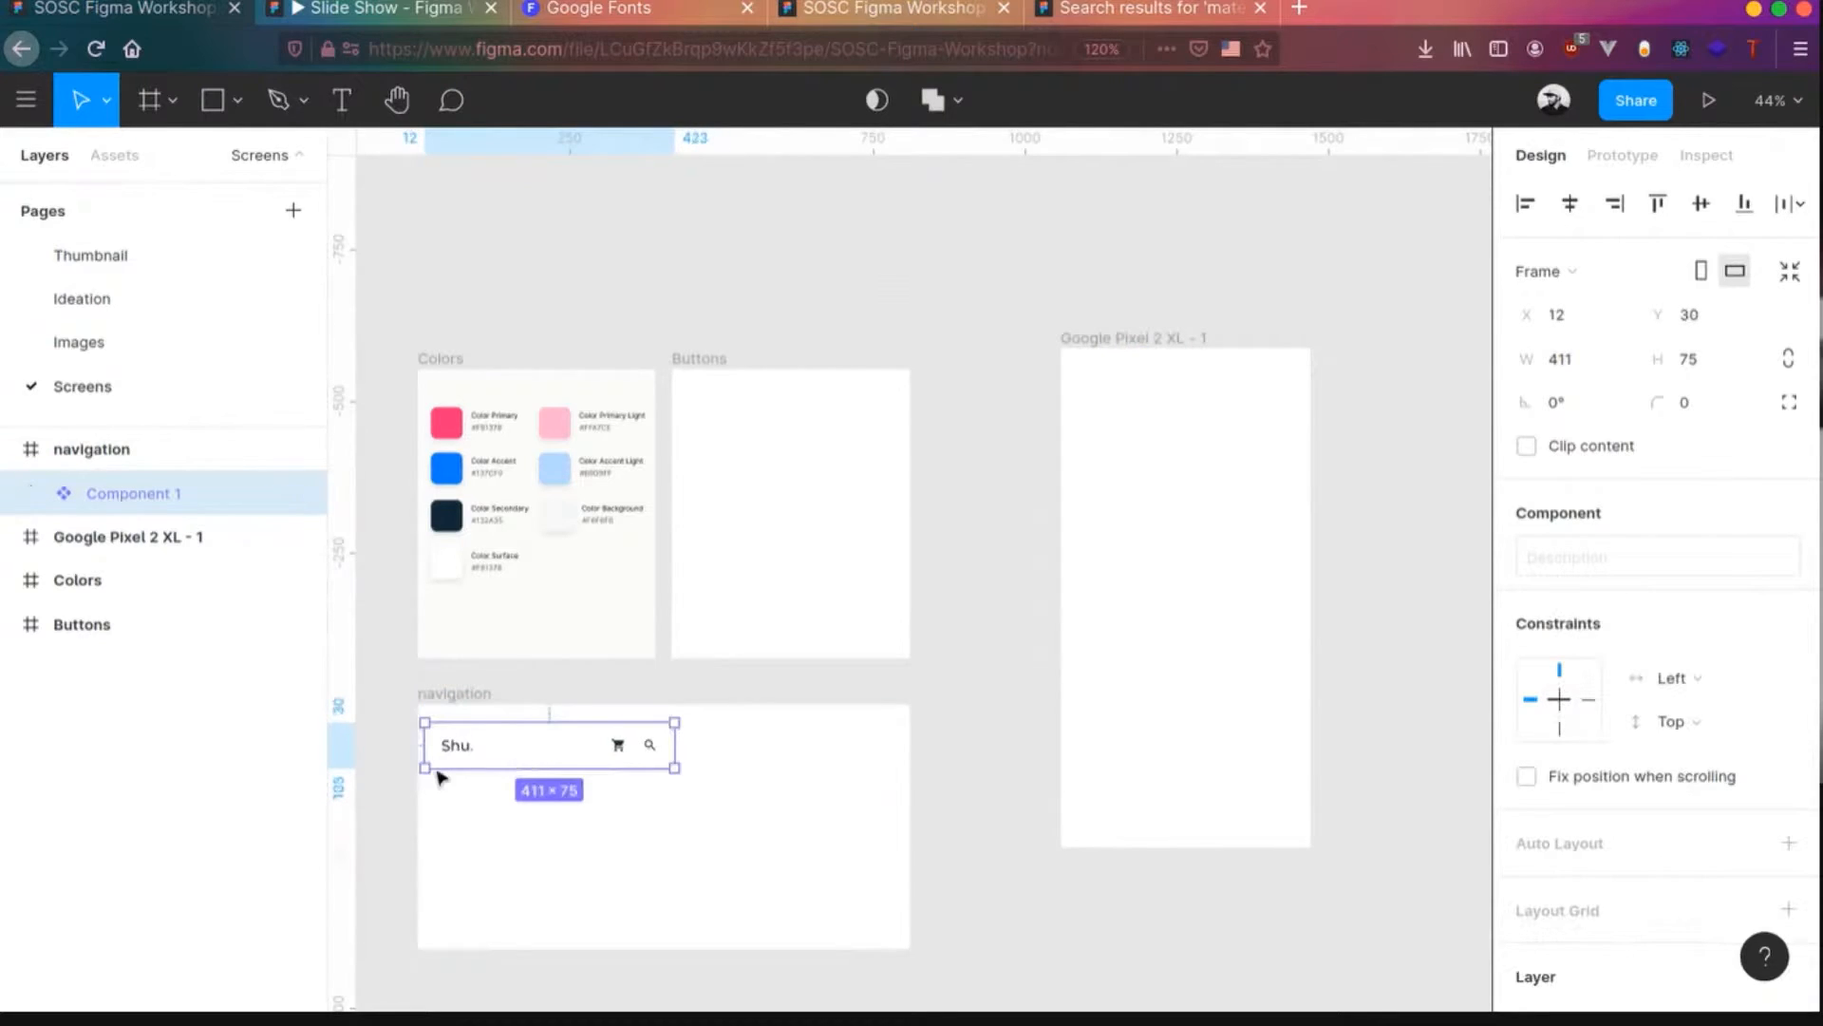
- Place an instance of the header component from the navigation assets across the top edge of the Google Pixel 2 XL frame
{"action": "left_click", "coordinate": [106, 162]}
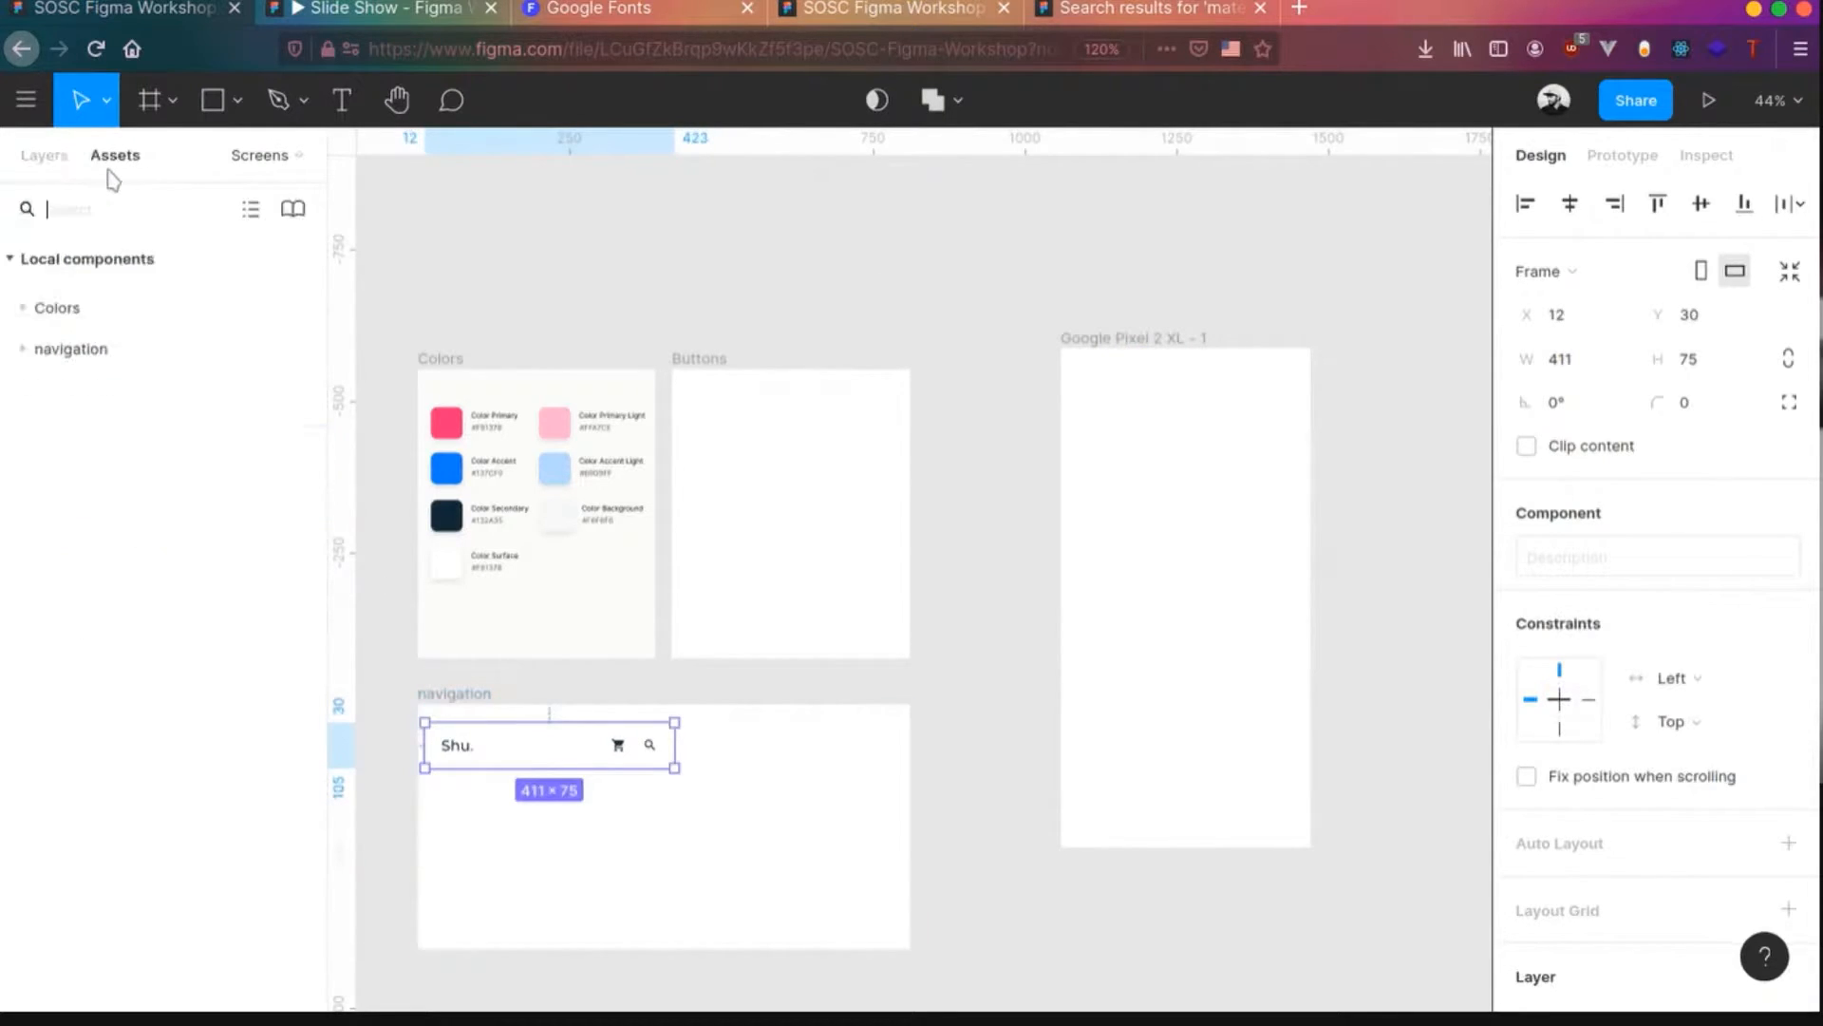
{"action": "left_click", "coordinate": [24, 349]}
{"action": "key", "text": "Escape"}
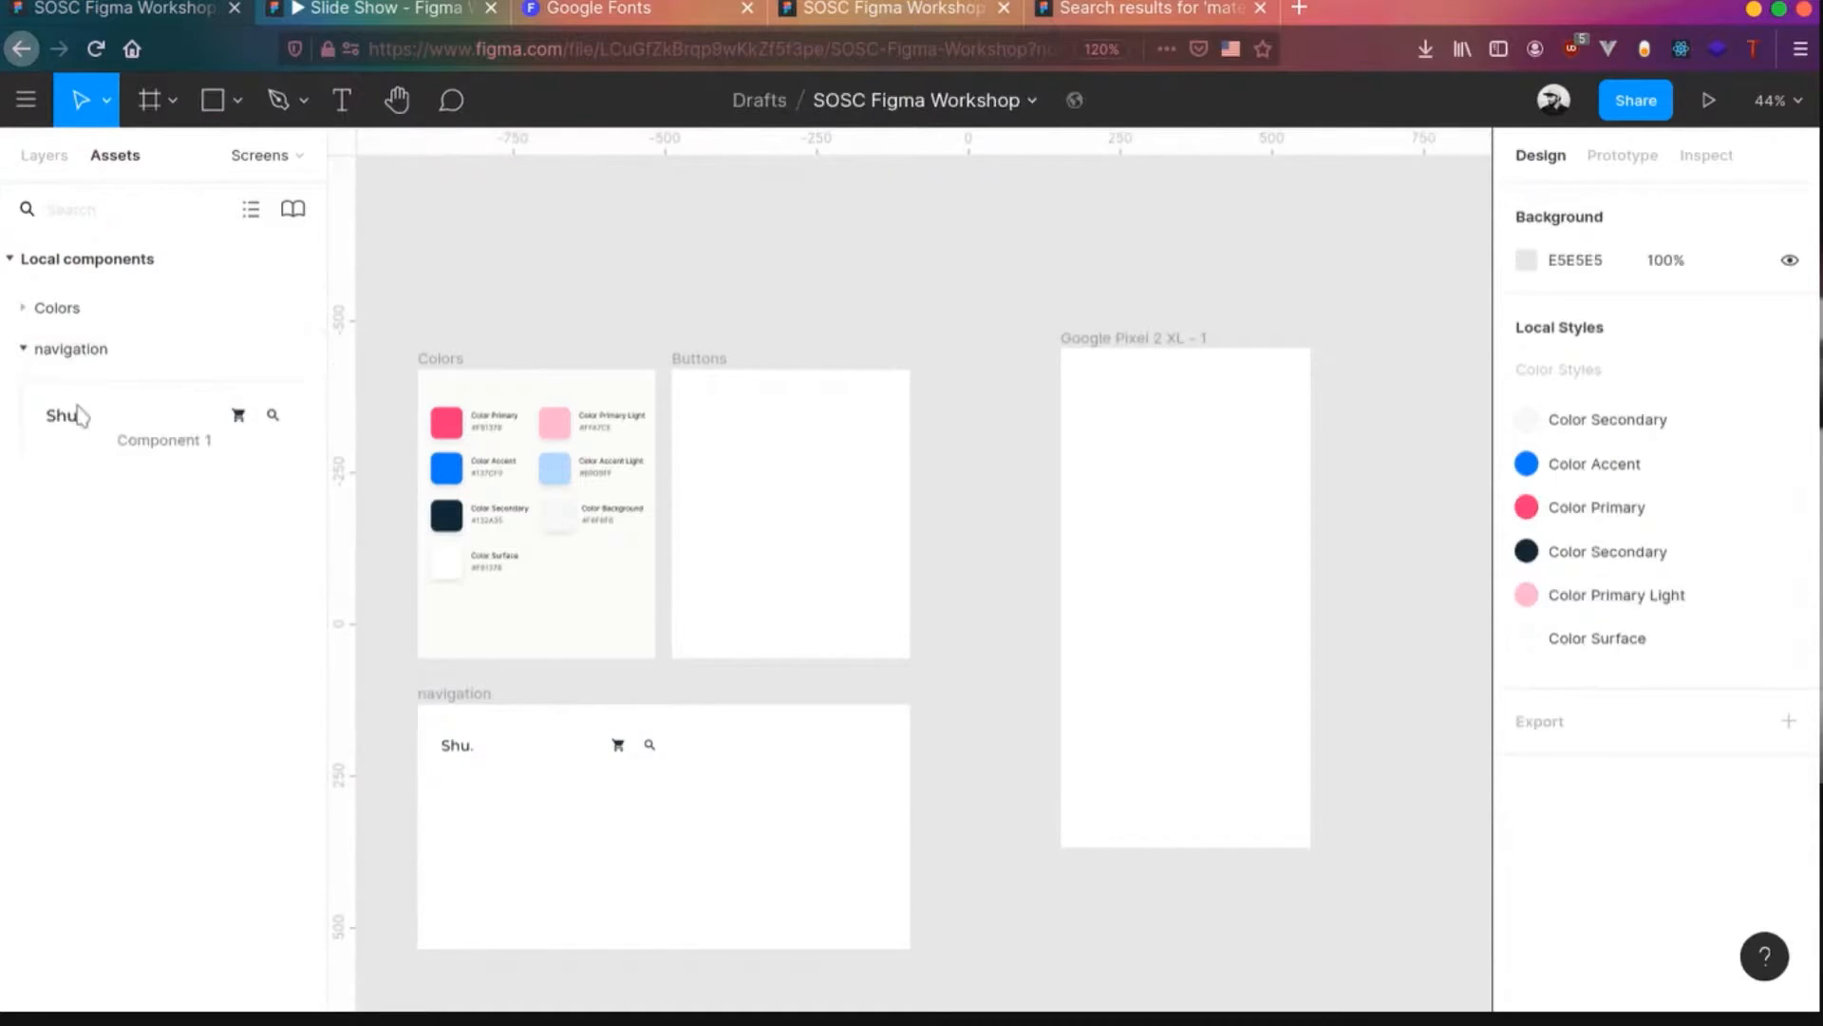
{"action": "left_click_drag", "start_coordinate": [74, 421], "coordinate": [1166, 385]}
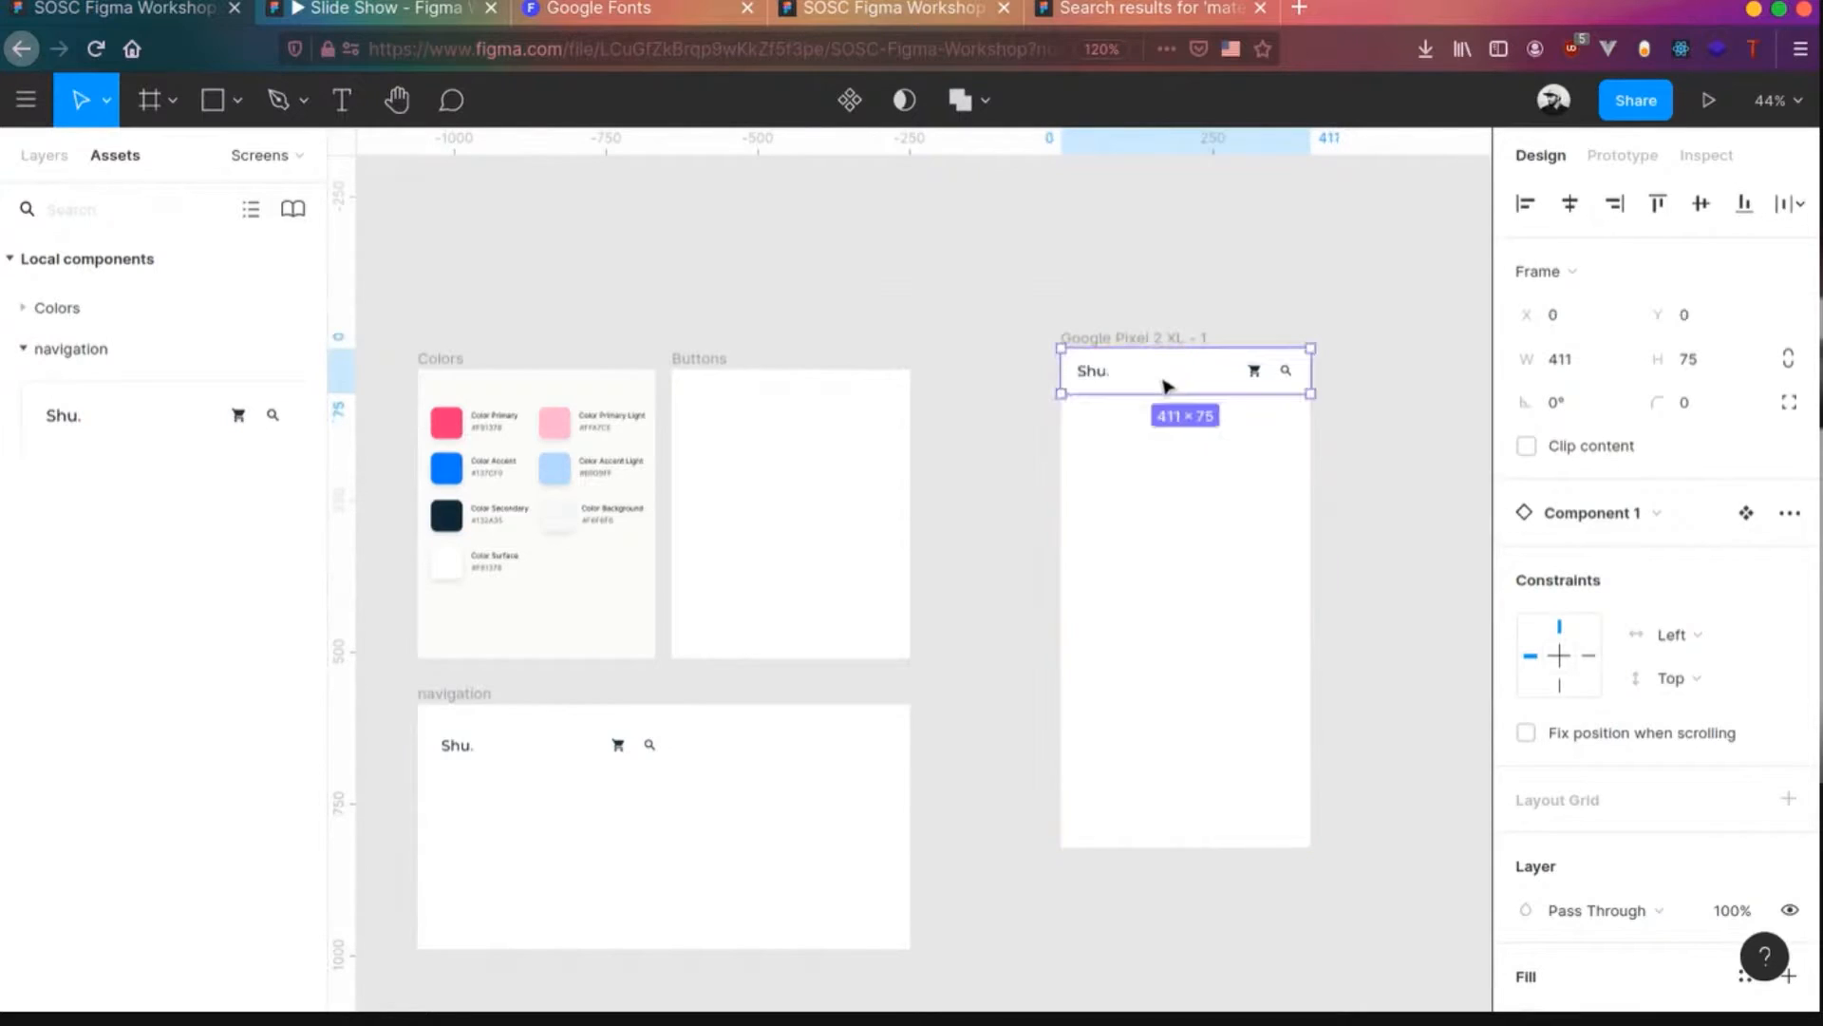
{"action": "left_click", "coordinate": [471, 759]}
{"action": "left_click", "coordinate": [1174, 370]}
{"action": "left_click", "coordinate": [1243, 596]}
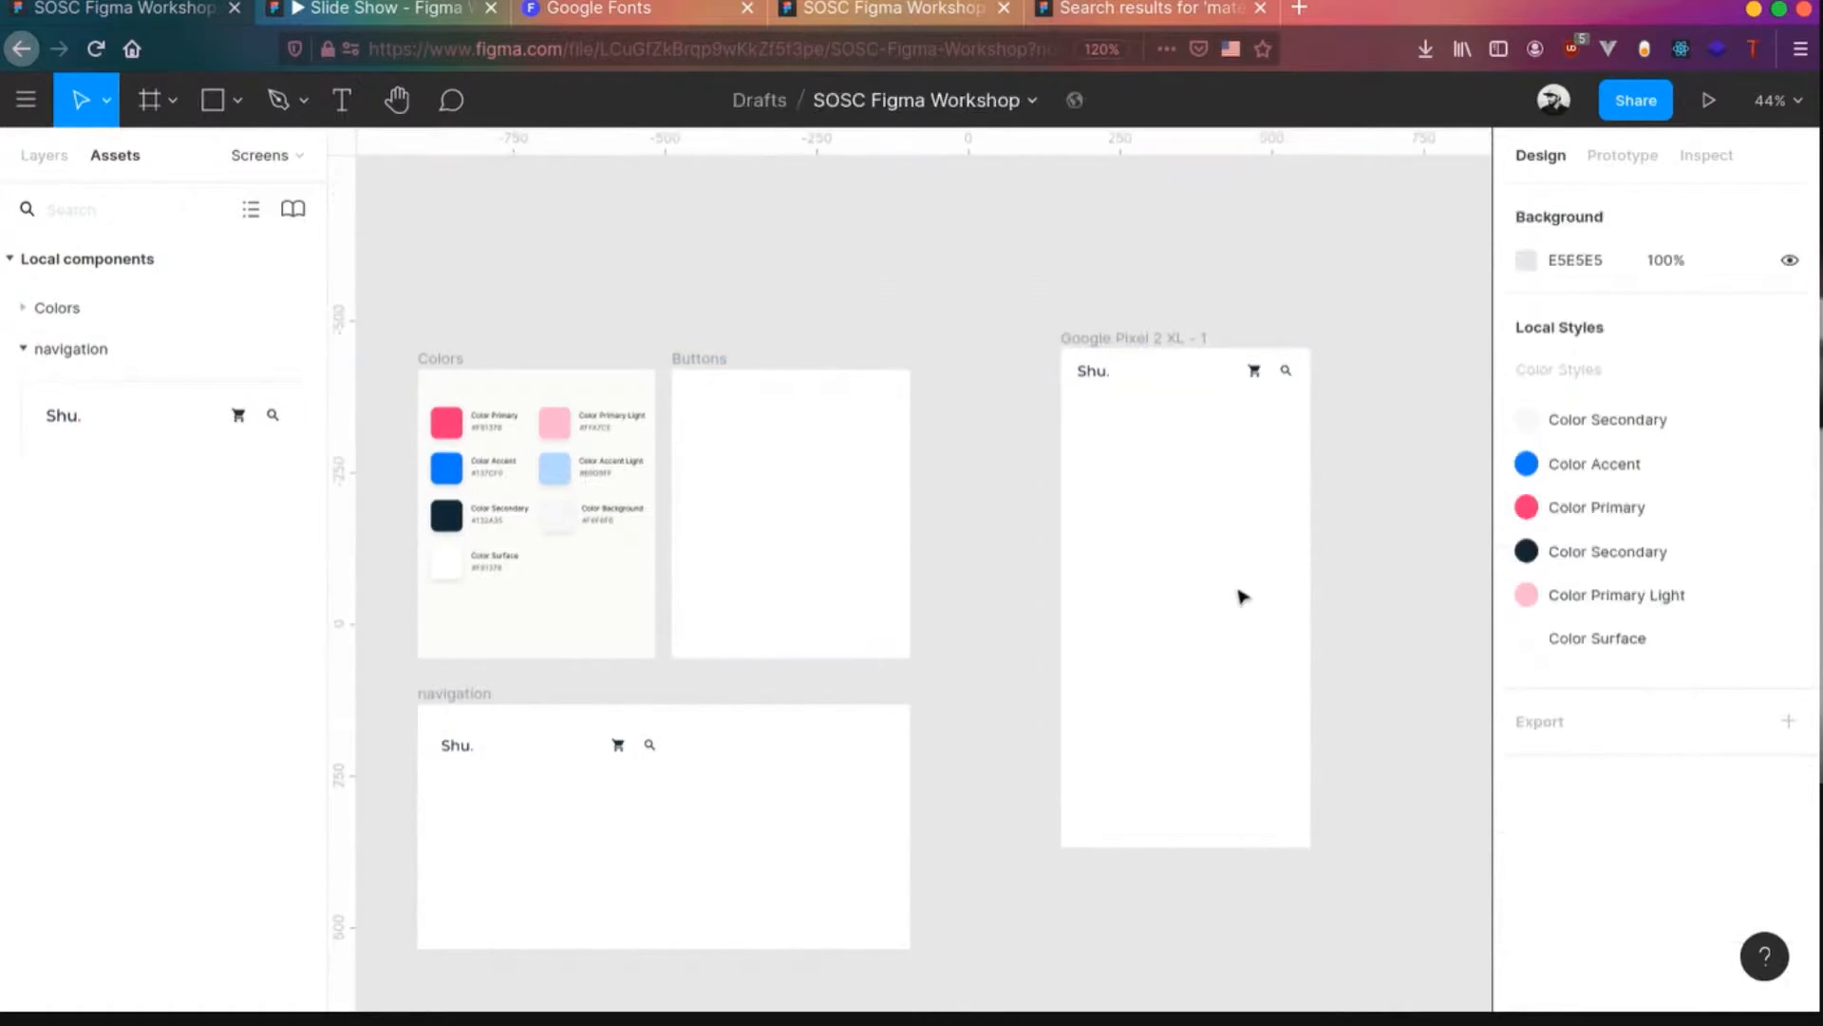
{"action": "left_click", "coordinate": [584, 756]}
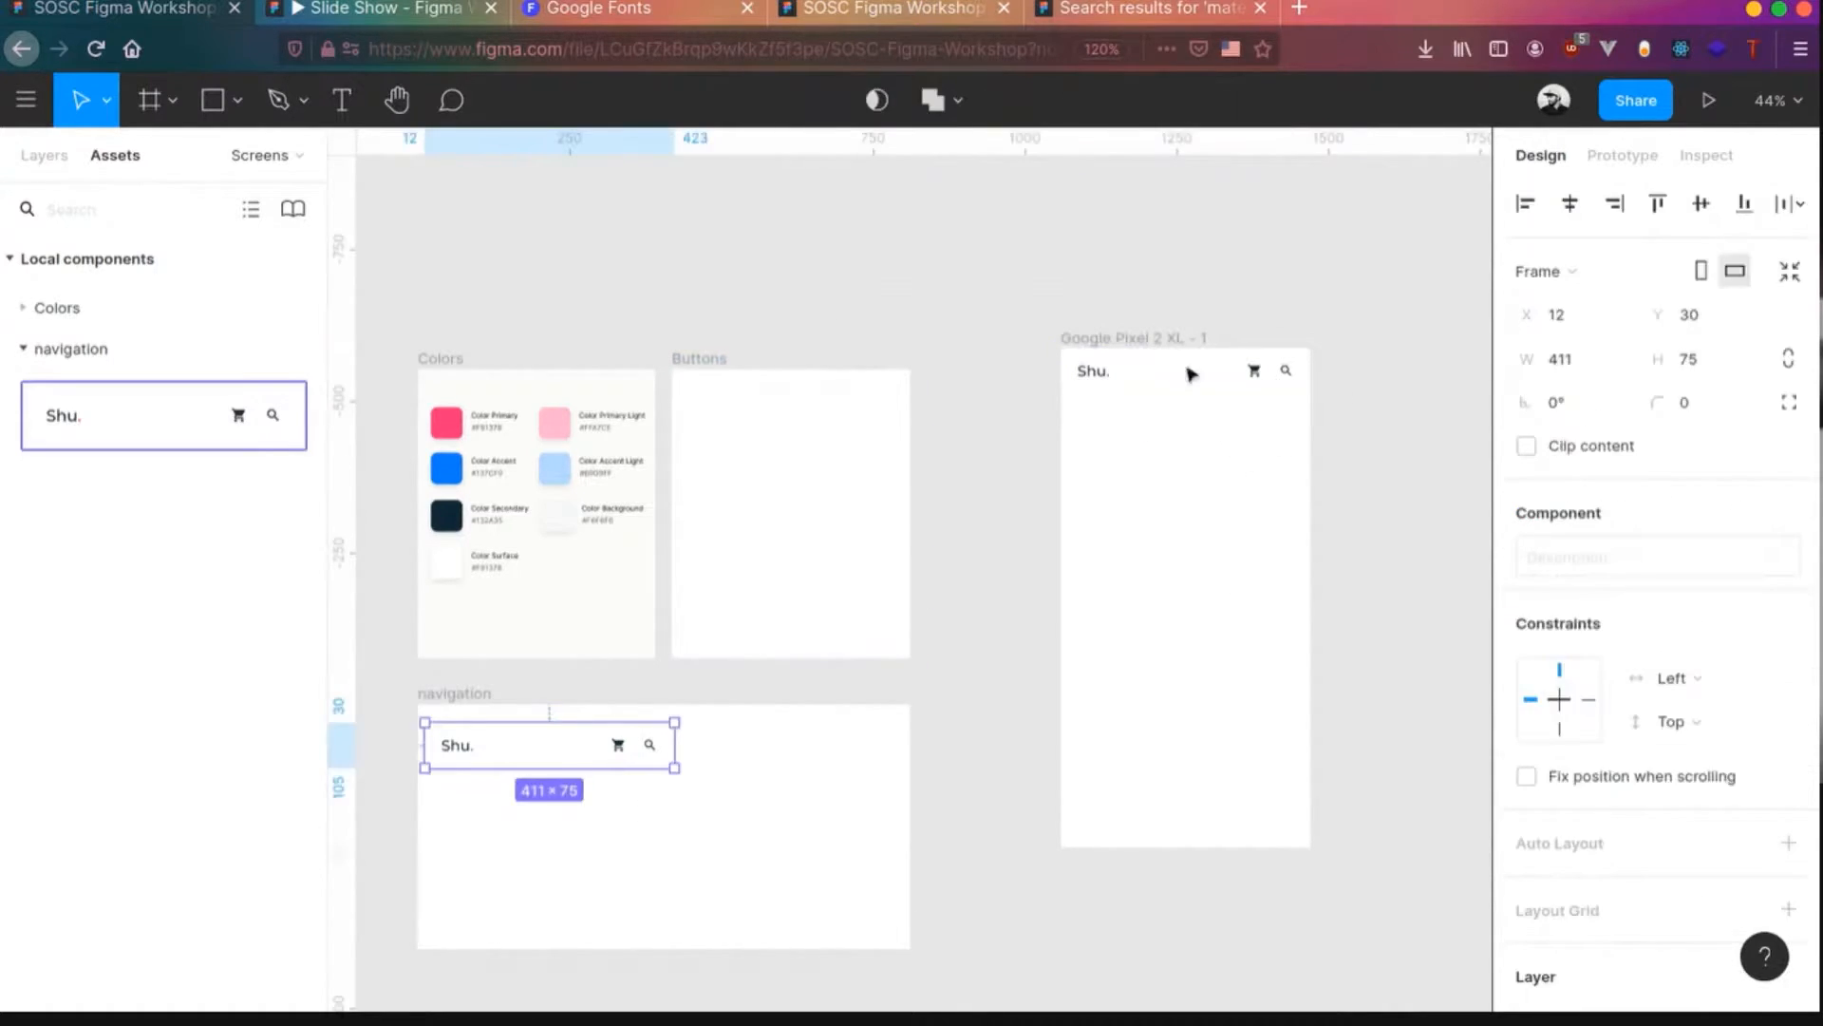
{"action": "scroll", "coordinate": [1365, 514], "scroll_direction": "up", "scroll_amount": 5}
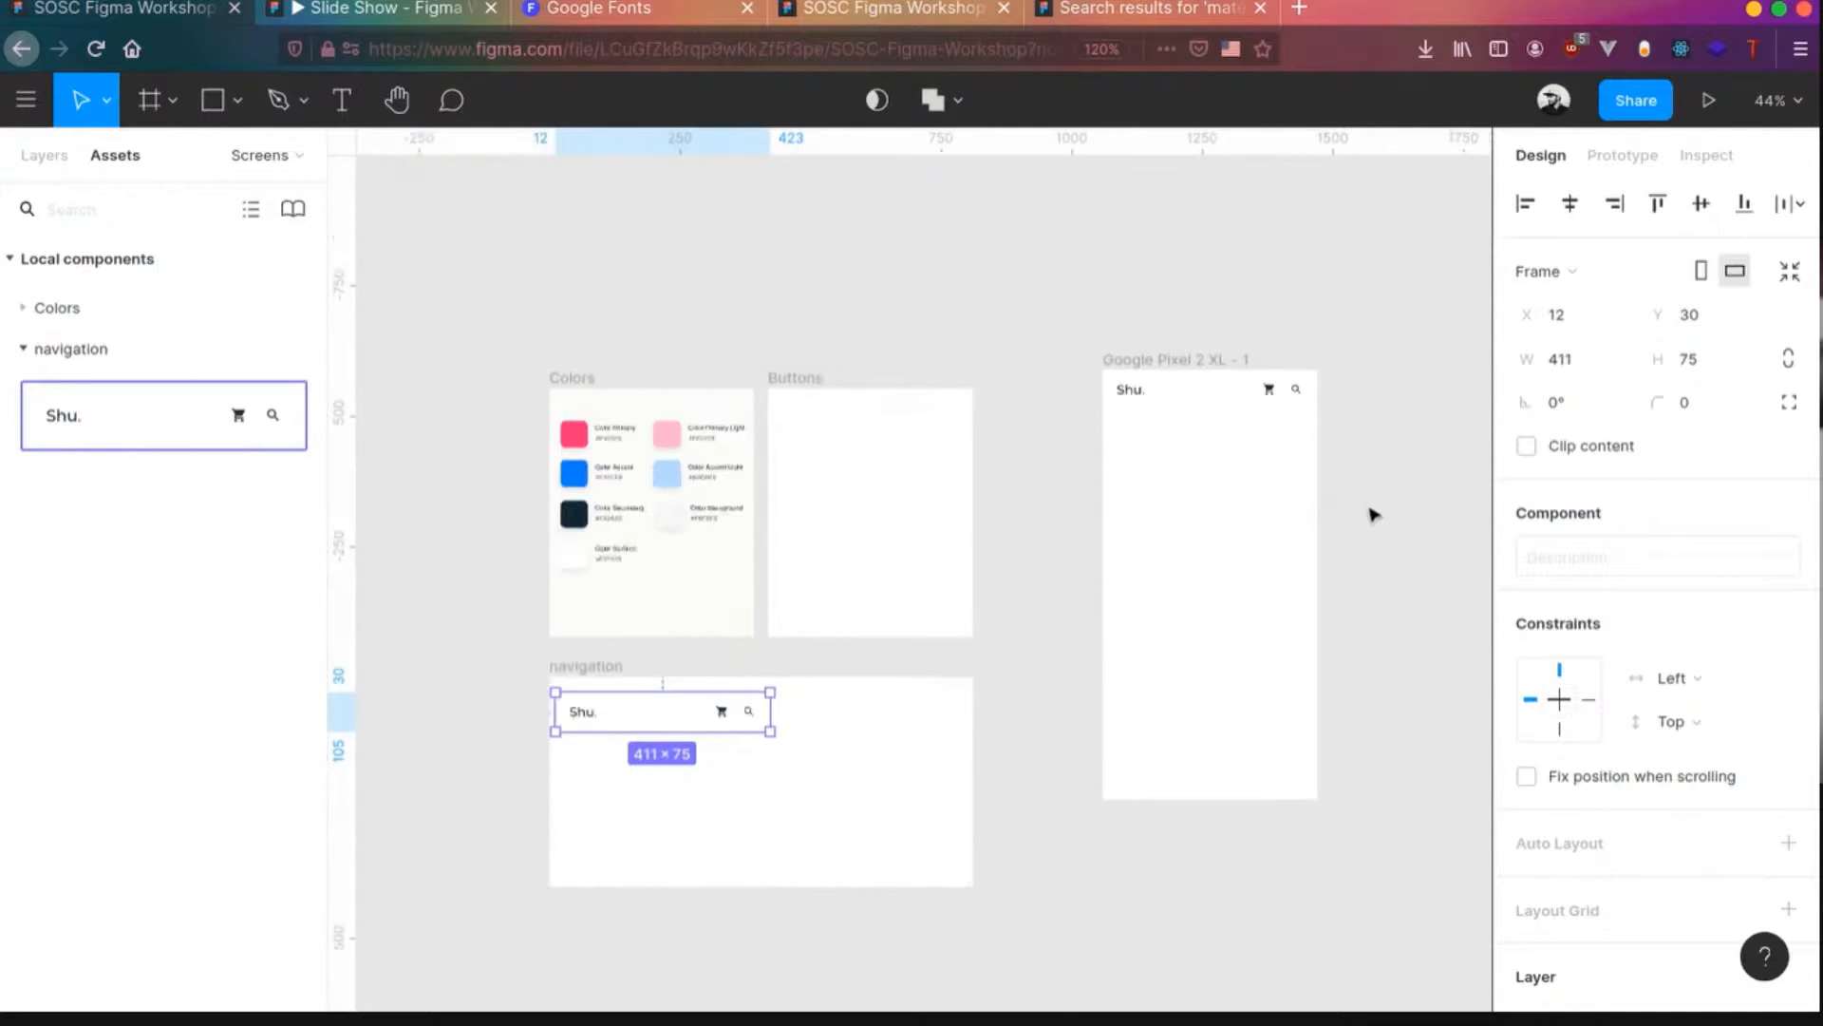
{"action": "scroll", "coordinate": [1415, 794], "scroll_direction": "up", "scroll_amount": 1}
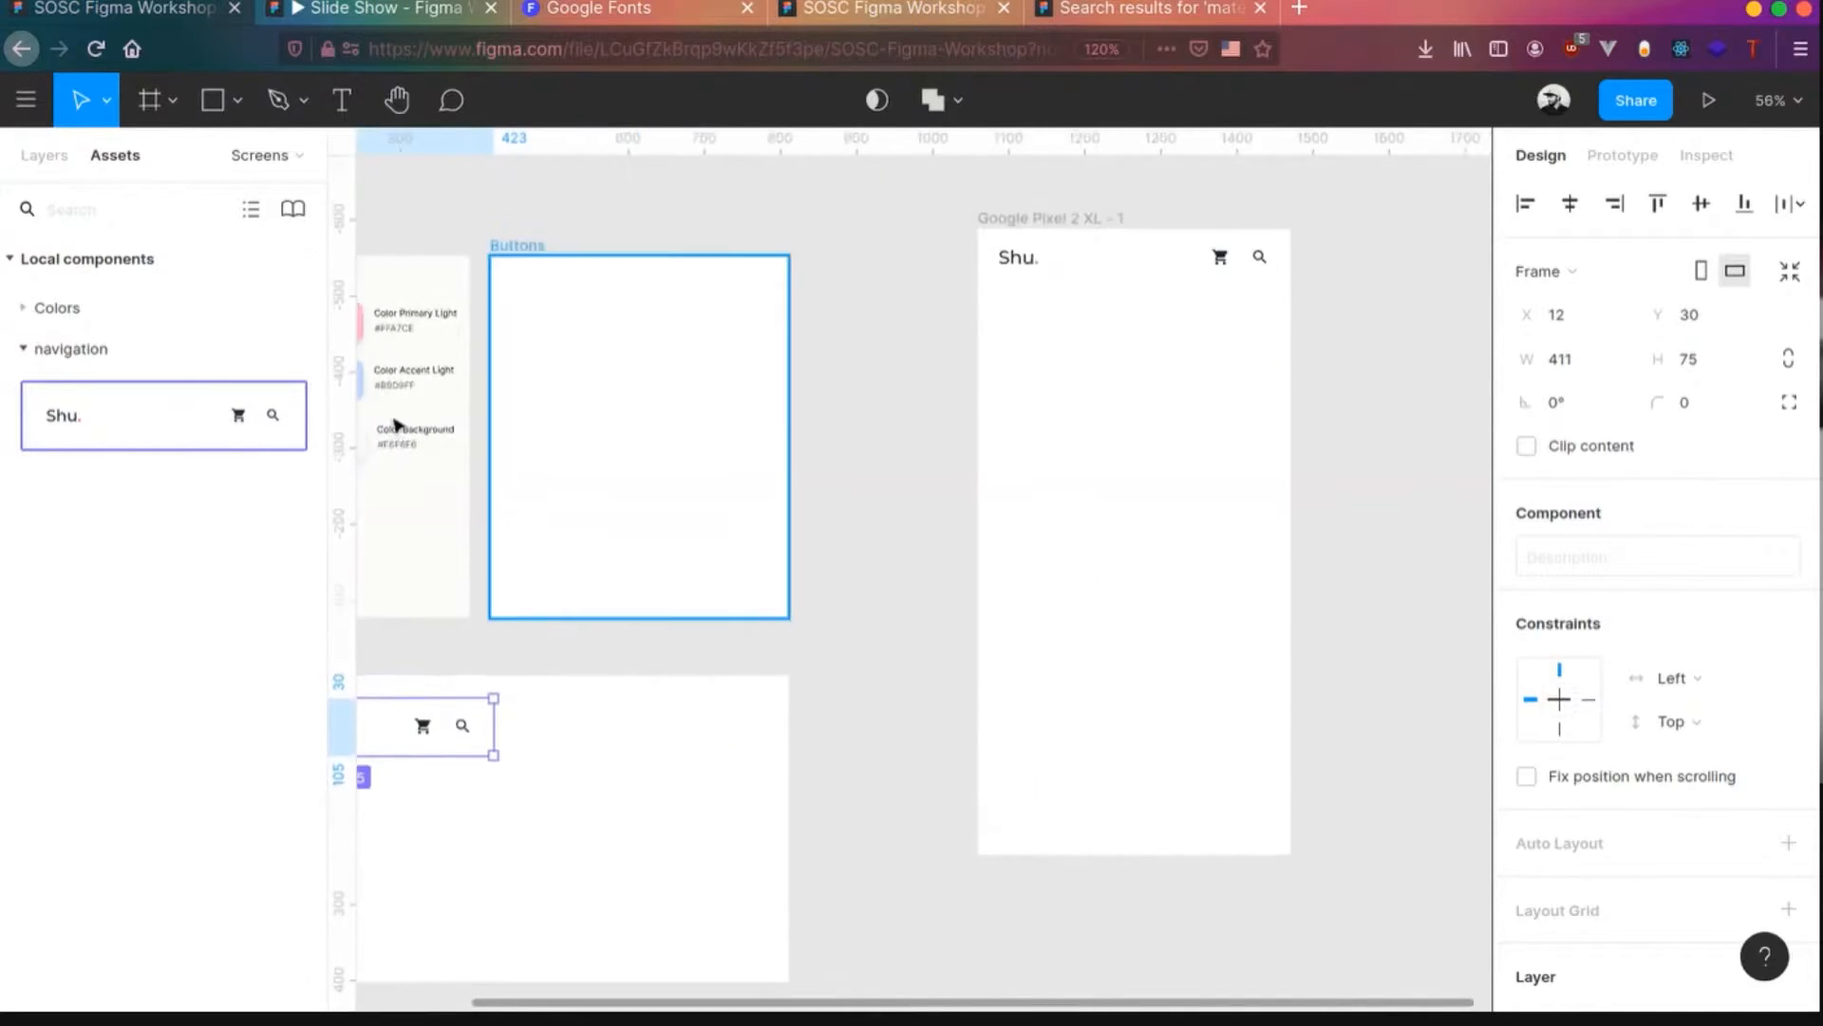
- Examine the home wireframe's bottom navigation bar on the Ideation page and return to the Screens page
{"action": "left_click", "coordinate": [43, 155]}
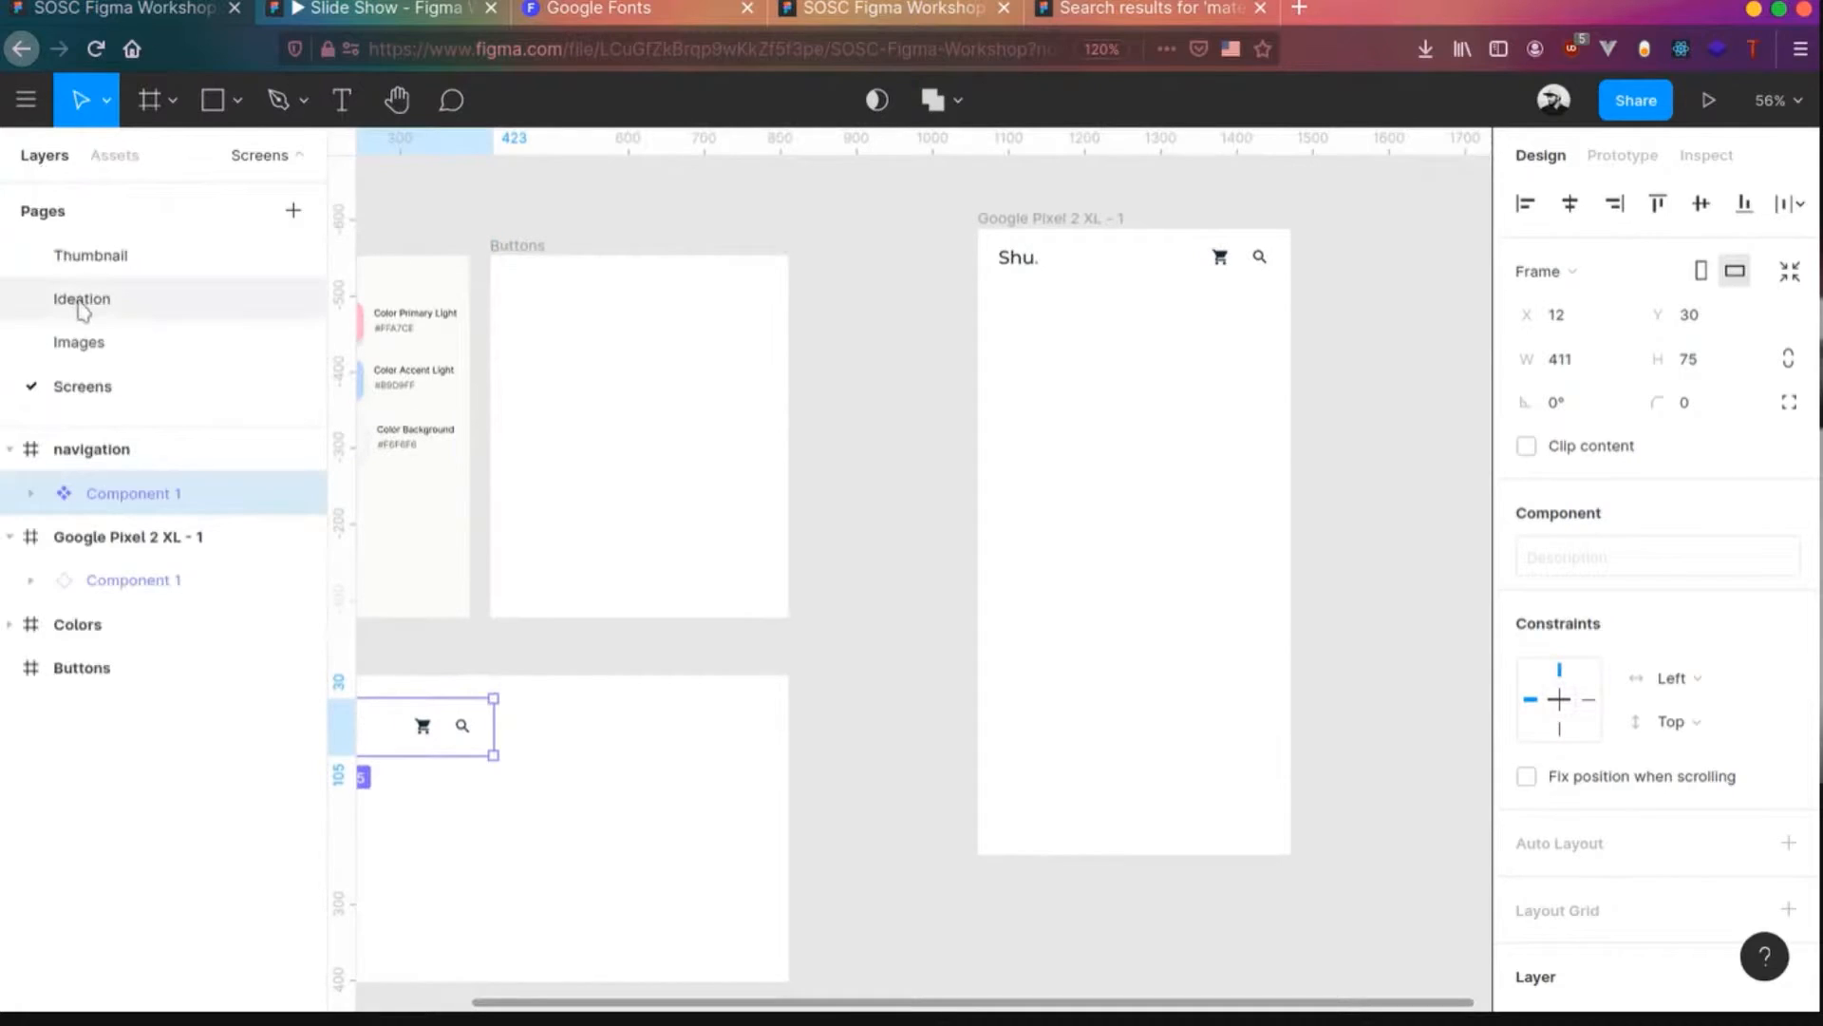
{"action": "left_click", "coordinate": [82, 300]}
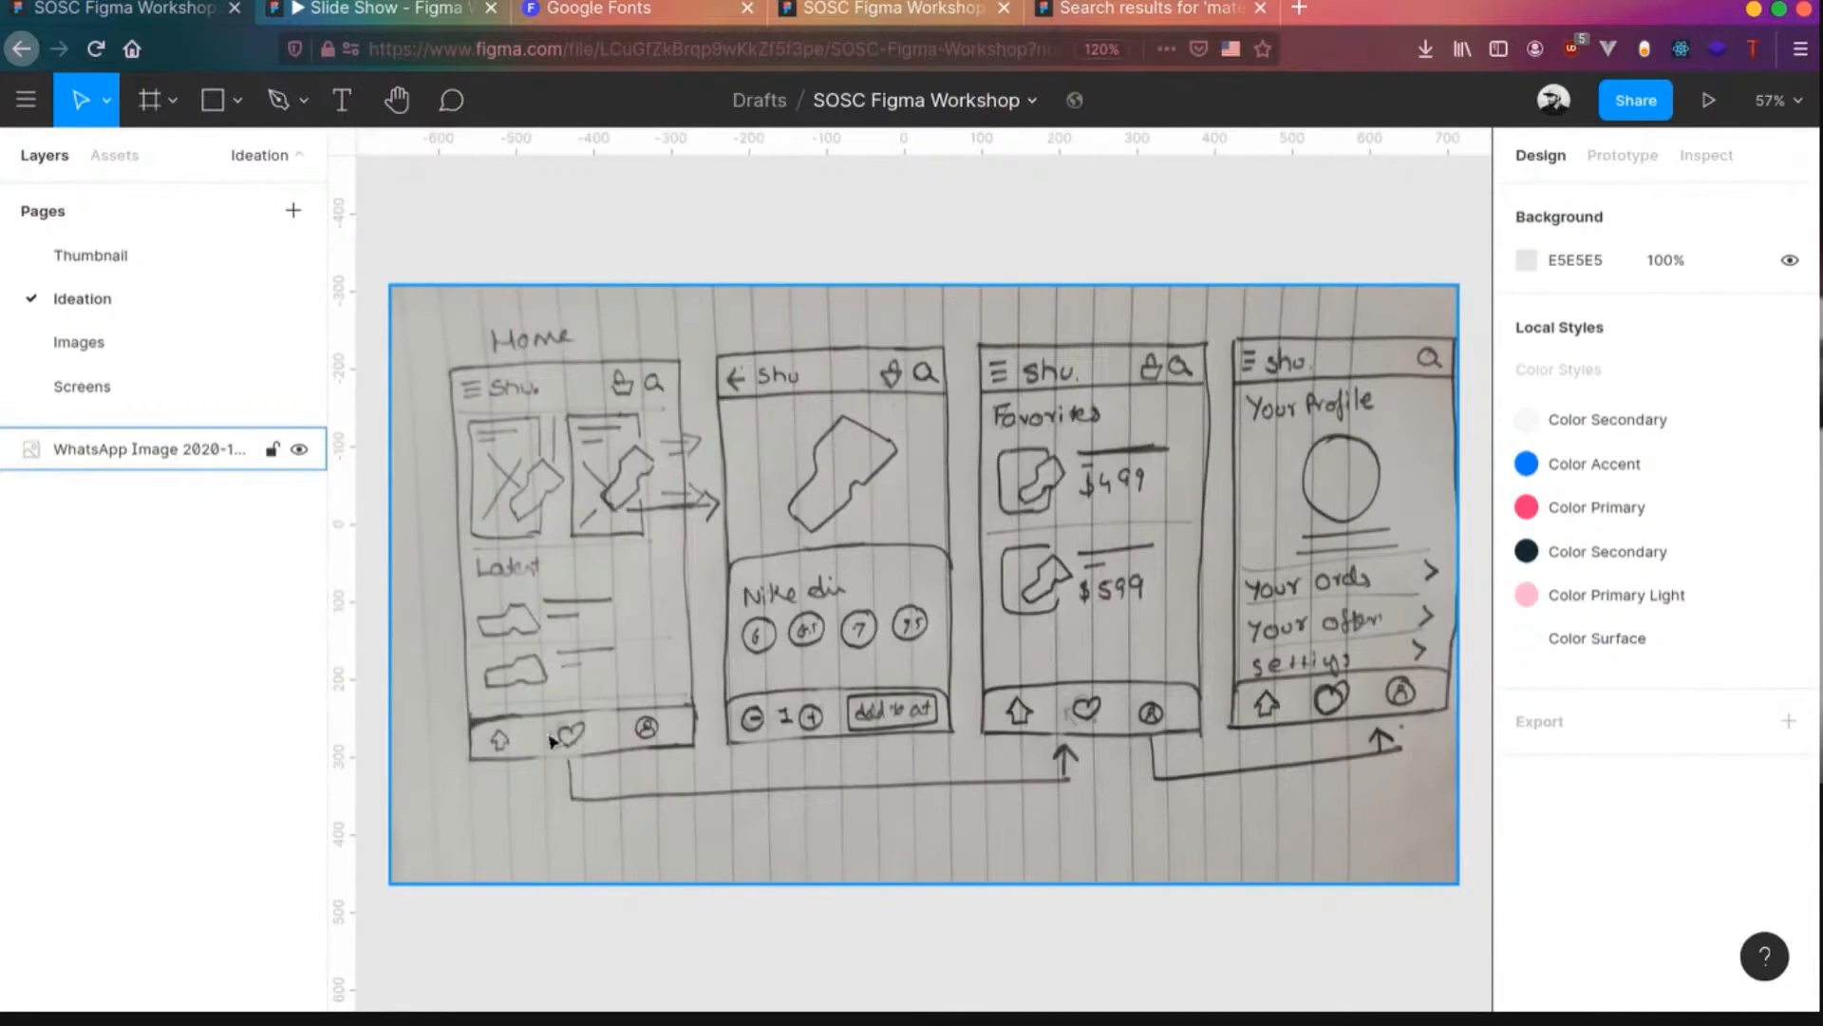
{"action": "left_click", "coordinate": [113, 157]}
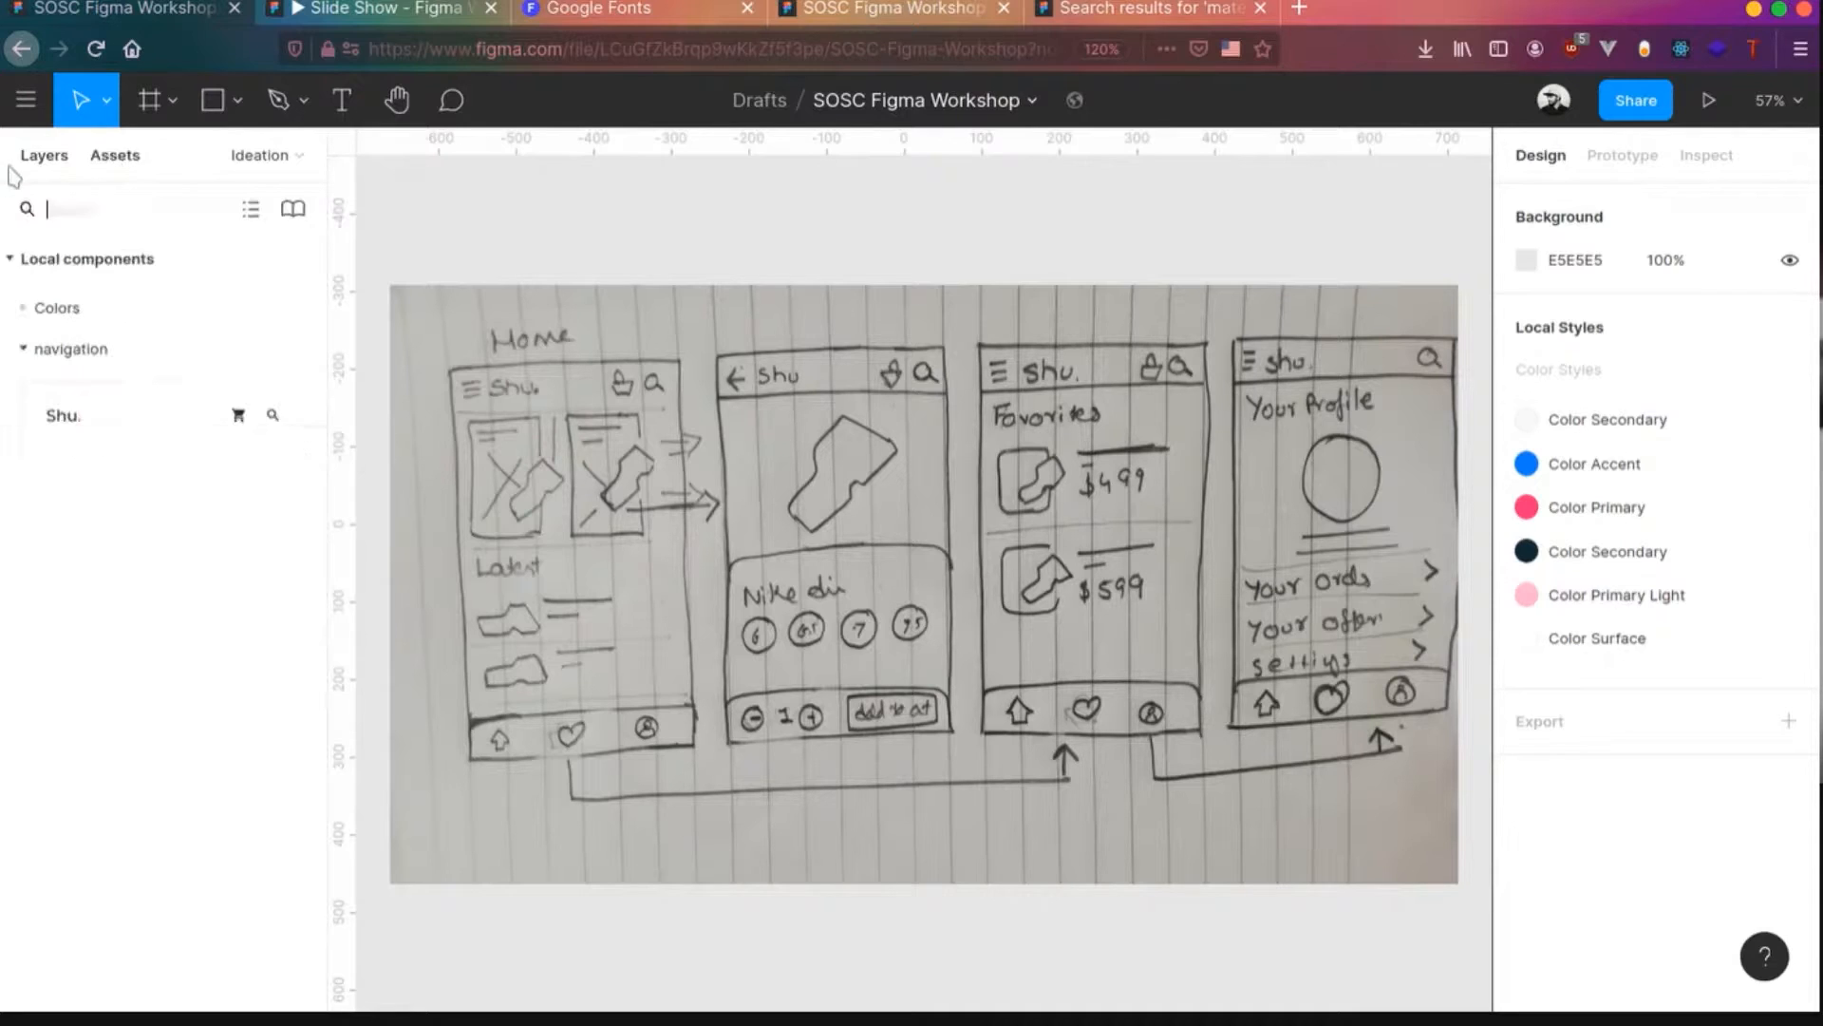
{"action": "left_click", "coordinate": [43, 157]}
{"action": "left_click", "coordinate": [104, 449]}
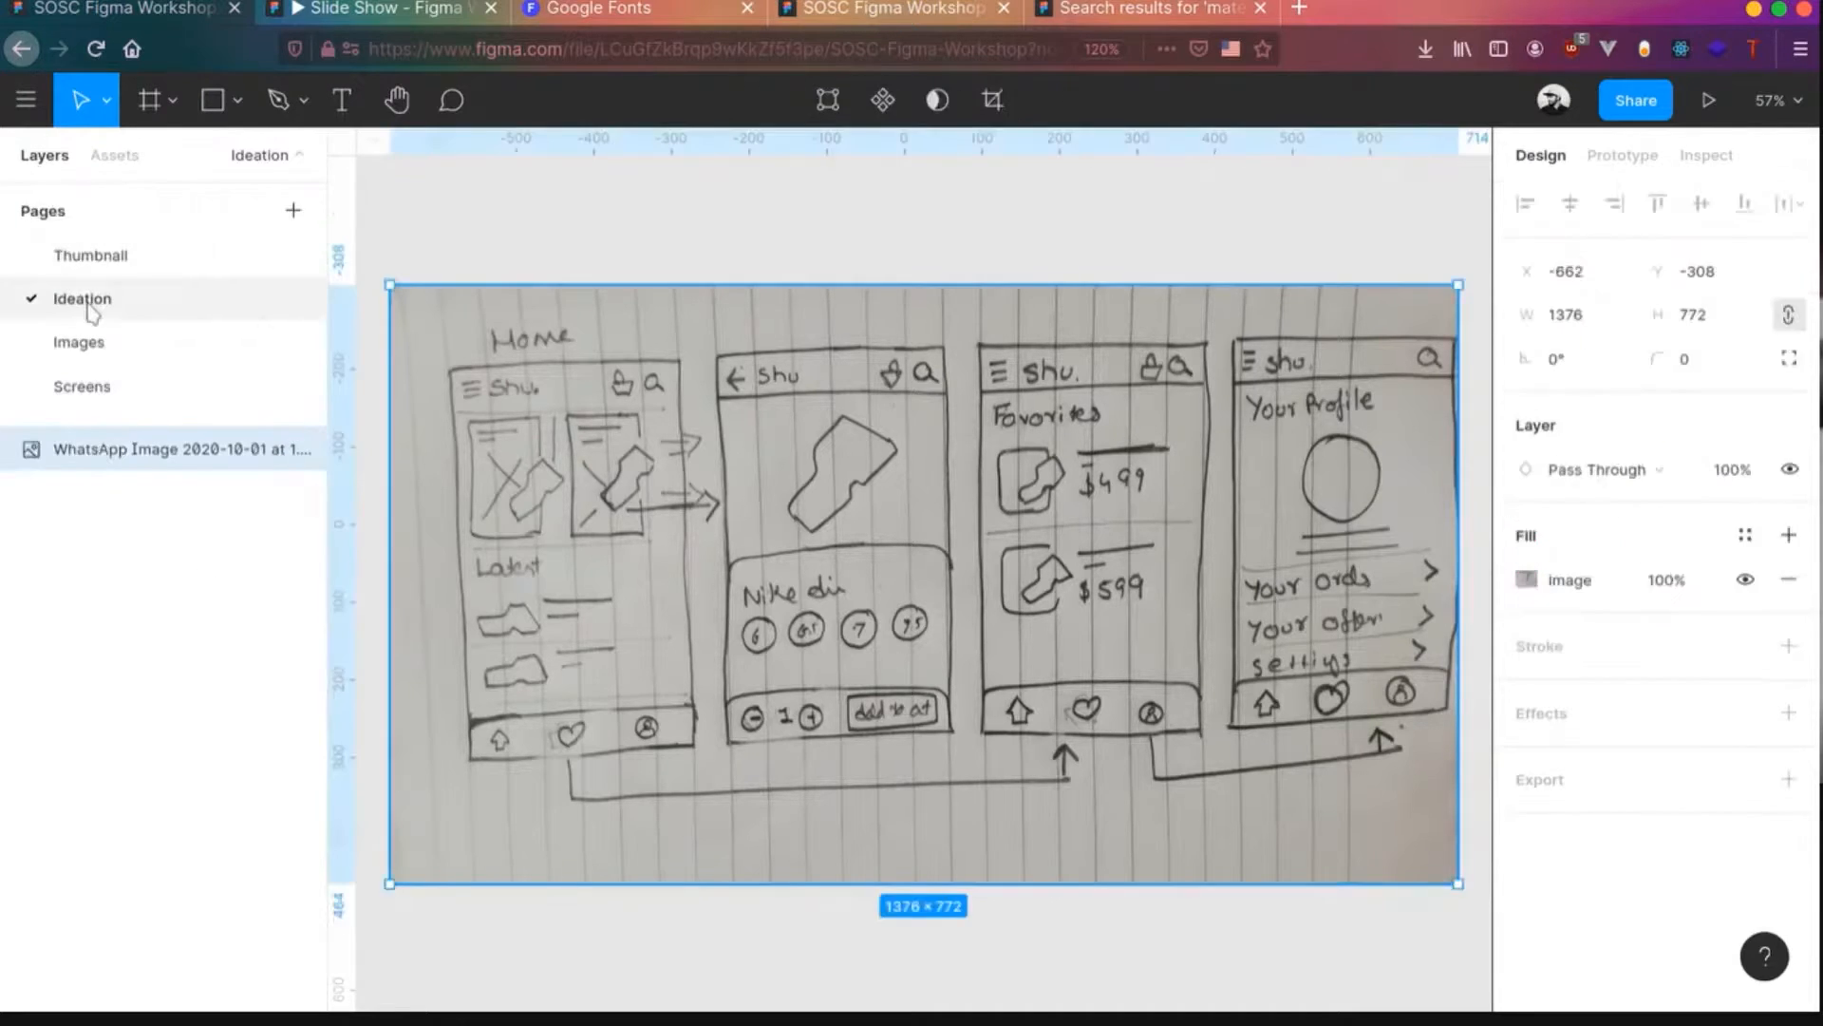
{"action": "left_click", "coordinate": [86, 386]}
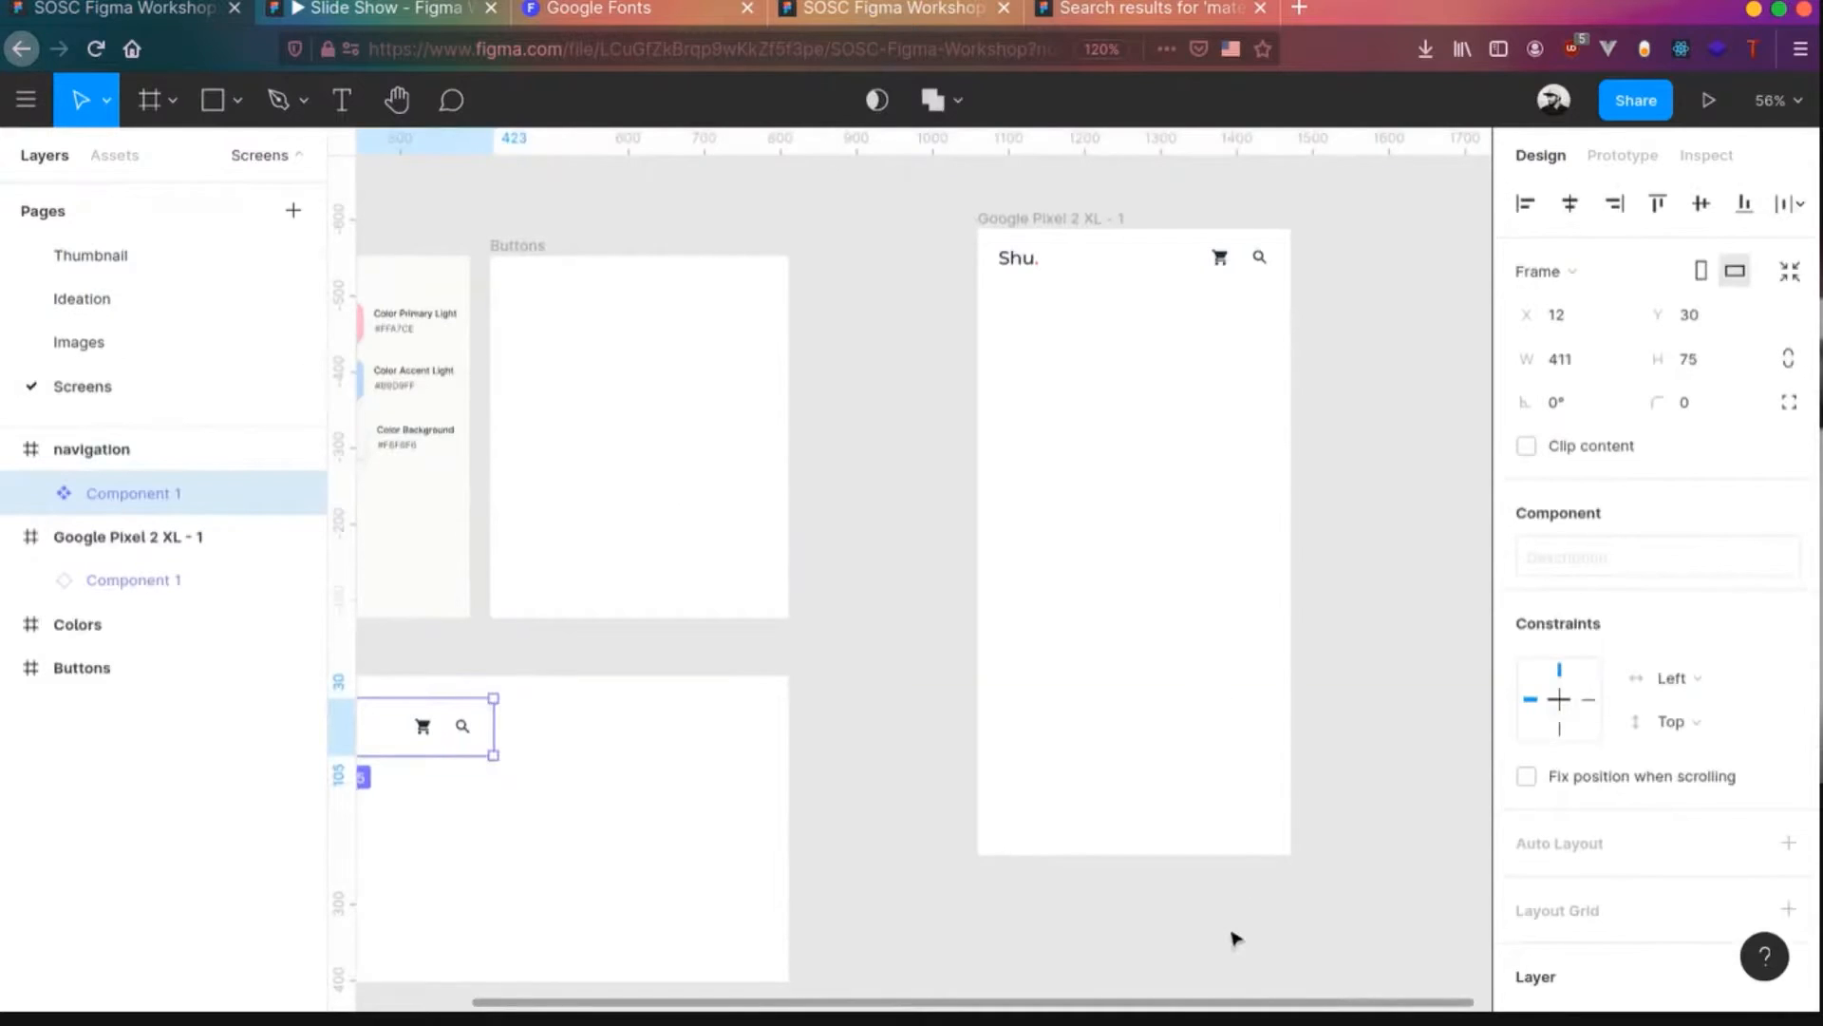
- Draw a 411 × 73 rectangle spanning the bottom edge of the Google Pixel 2 XL frame
{"action": "scroll", "coordinate": [1234, 938], "scroll_direction": "up", "scroll_amount": 5}
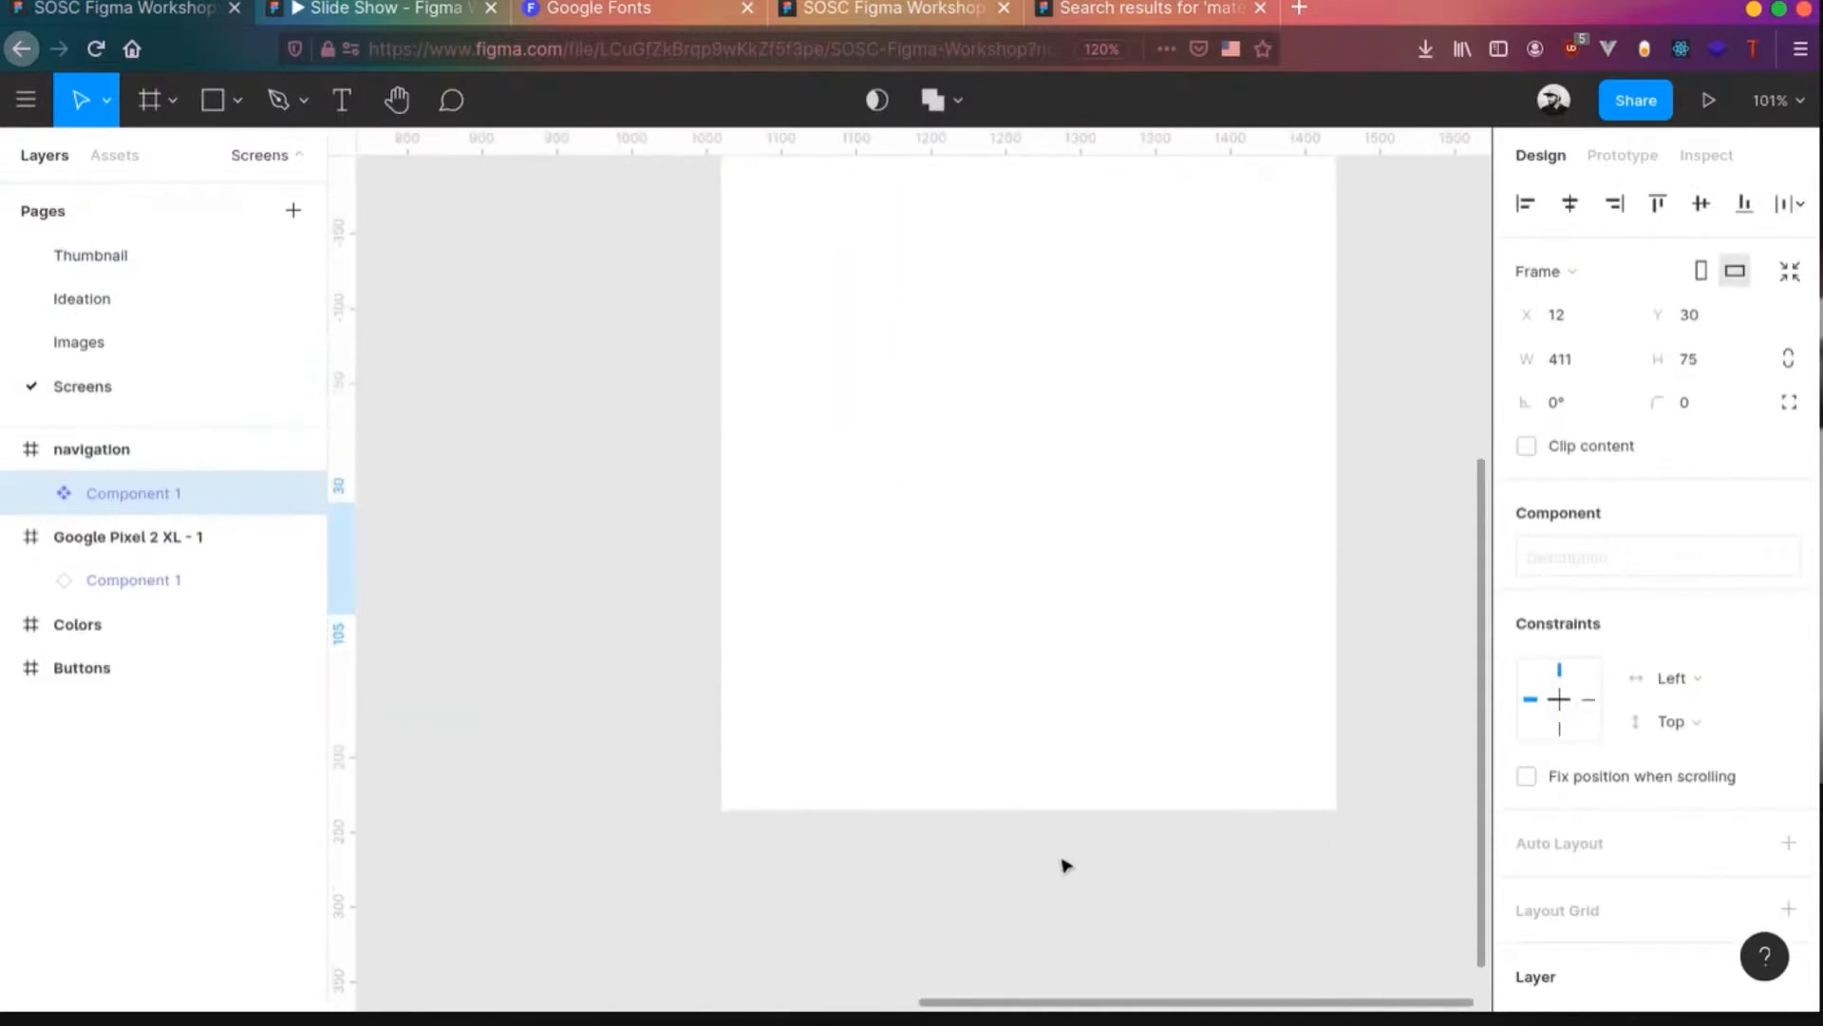
{"action": "key", "text": "r"}
{"action": "left_click_drag", "start_coordinate": [719, 702], "coordinate": [1337, 812]}
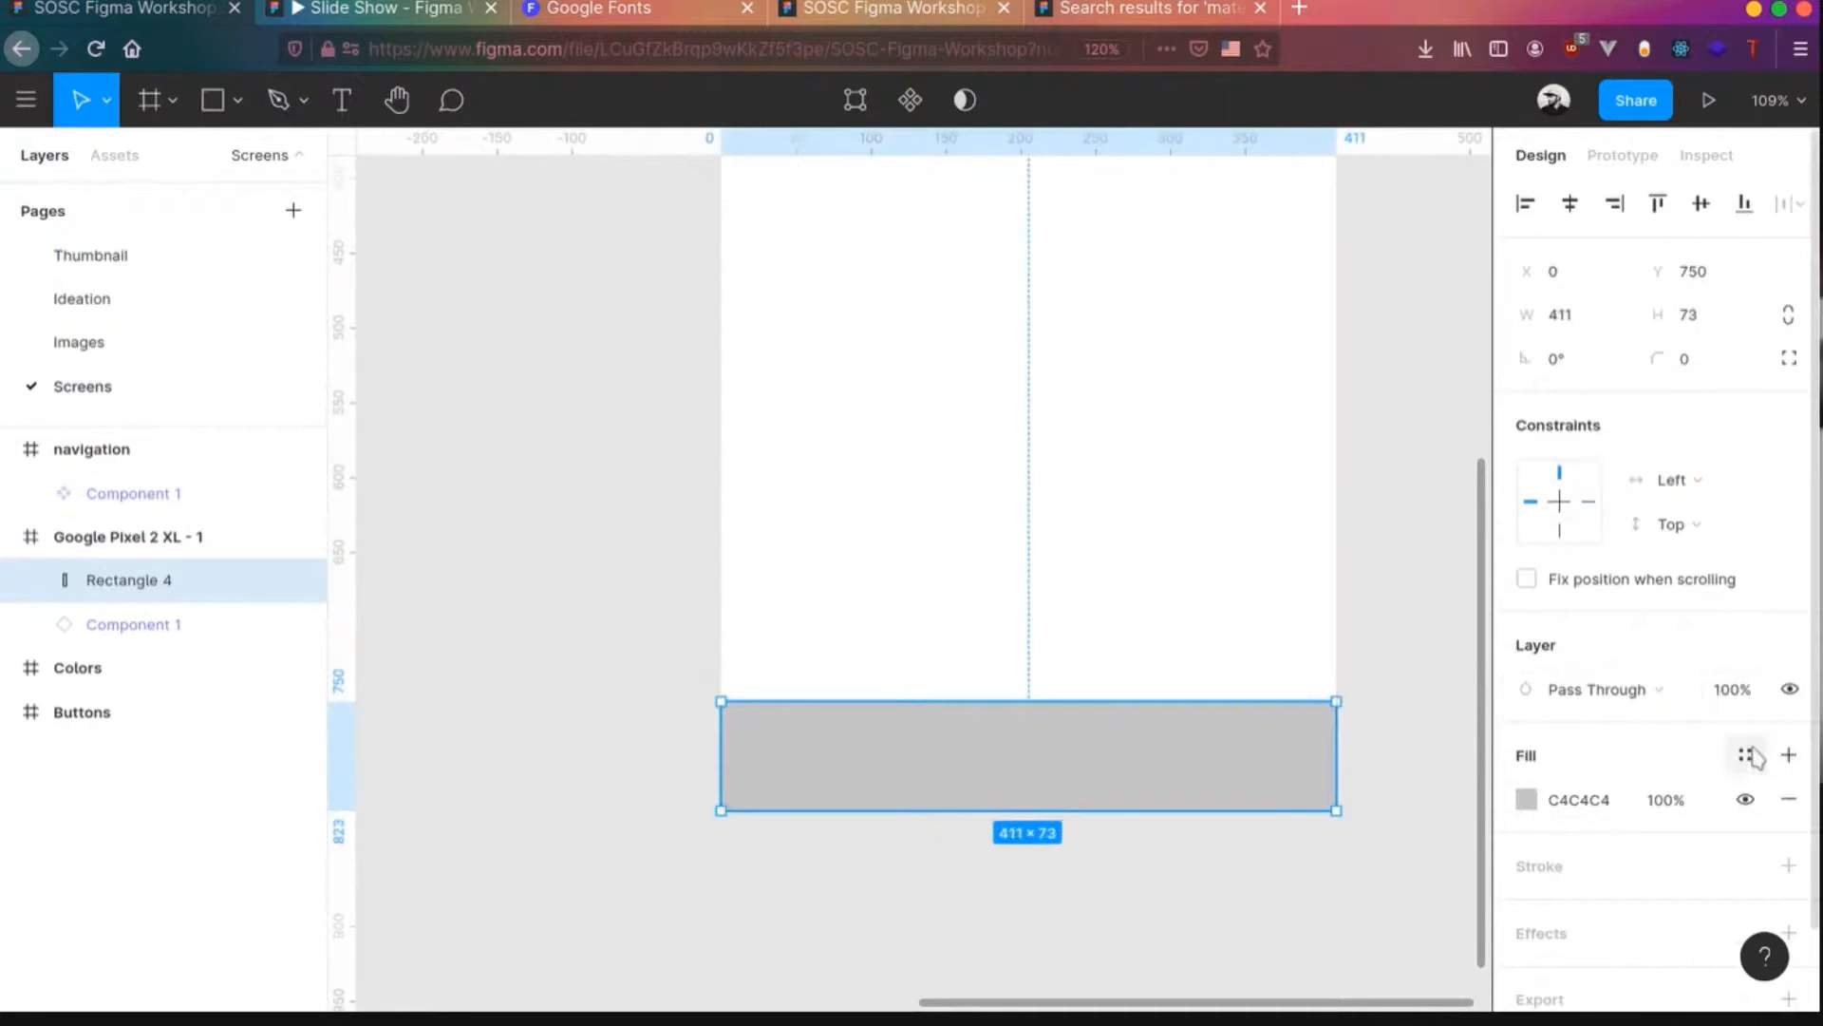
- Round only the bottom bar rectangle's two upper corners to 20 and fill it with the dark Color Secondary style
{"action": "left_click", "coordinate": [1789, 358]}
{"action": "left_click", "coordinate": [1553, 402]}
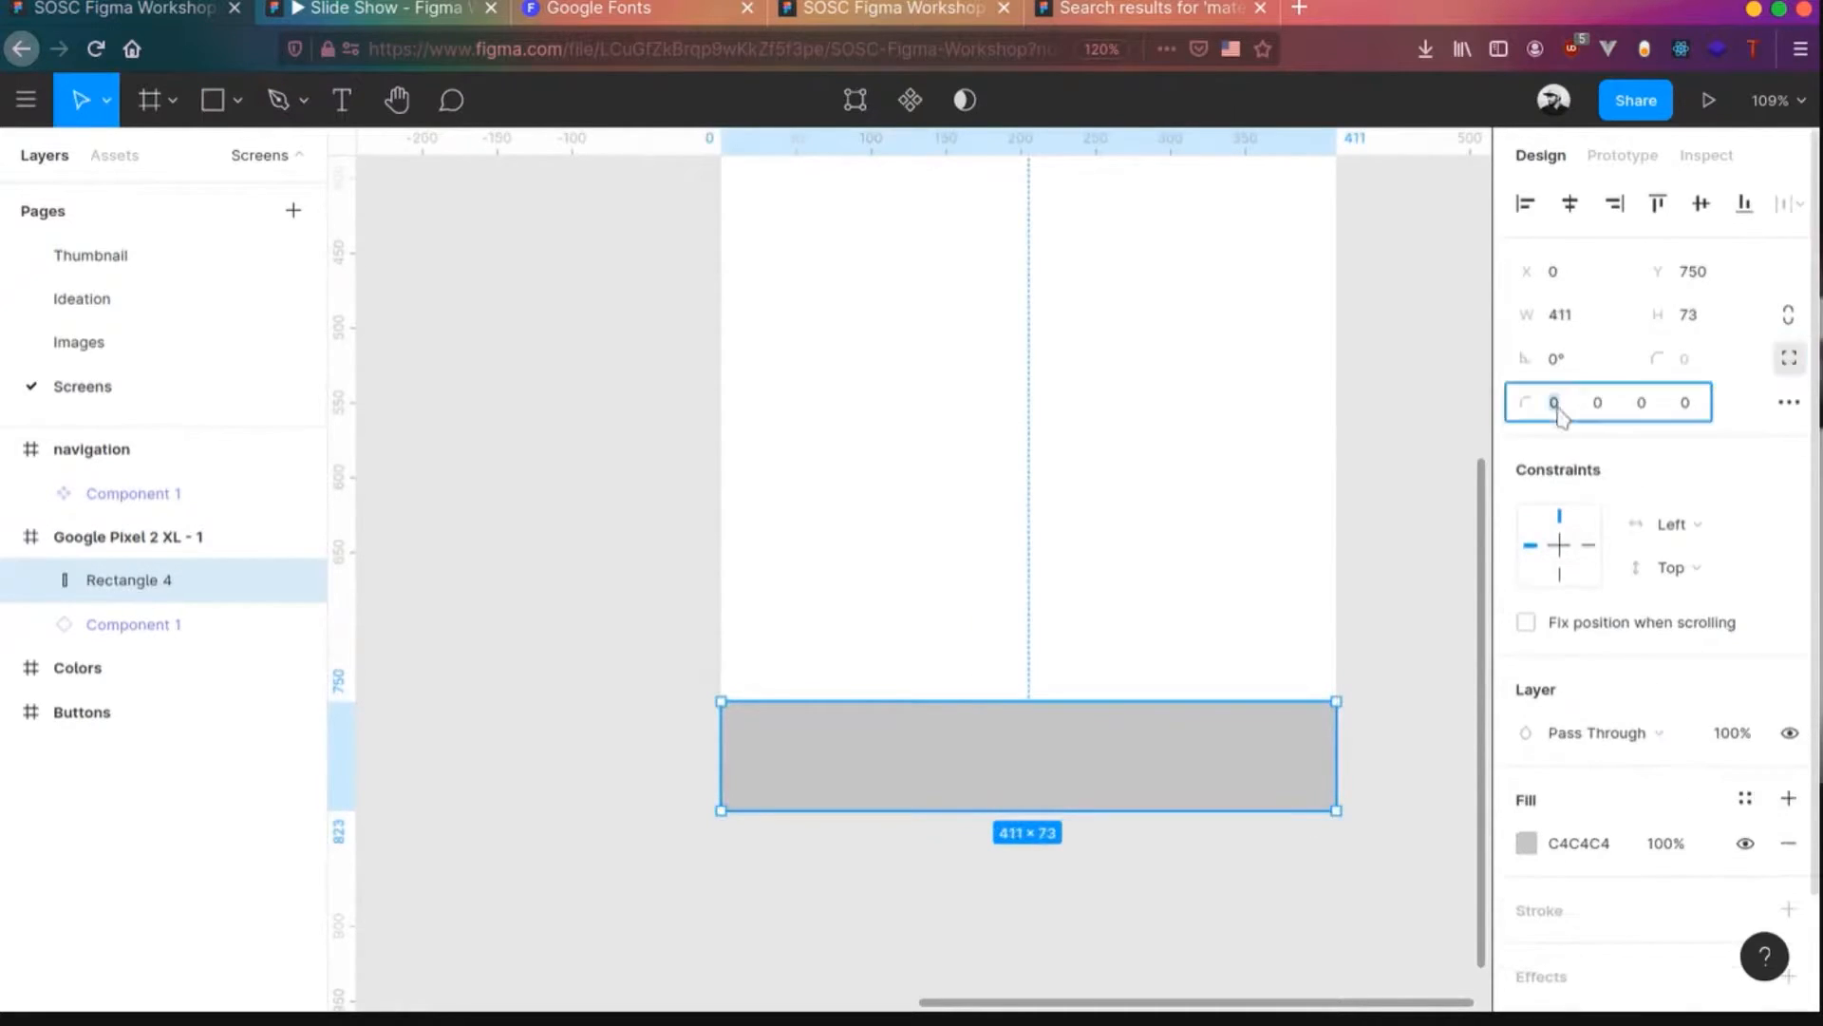
{"action": "type", "text": "3"}
{"action": "type", "text": "0"}
{"action": "key", "text": "Tab"}
{"action": "key", "text": "Tab"}
{"action": "left_click", "coordinate": [1745, 798]}
{"action": "left_click", "coordinate": [1679, 777]}
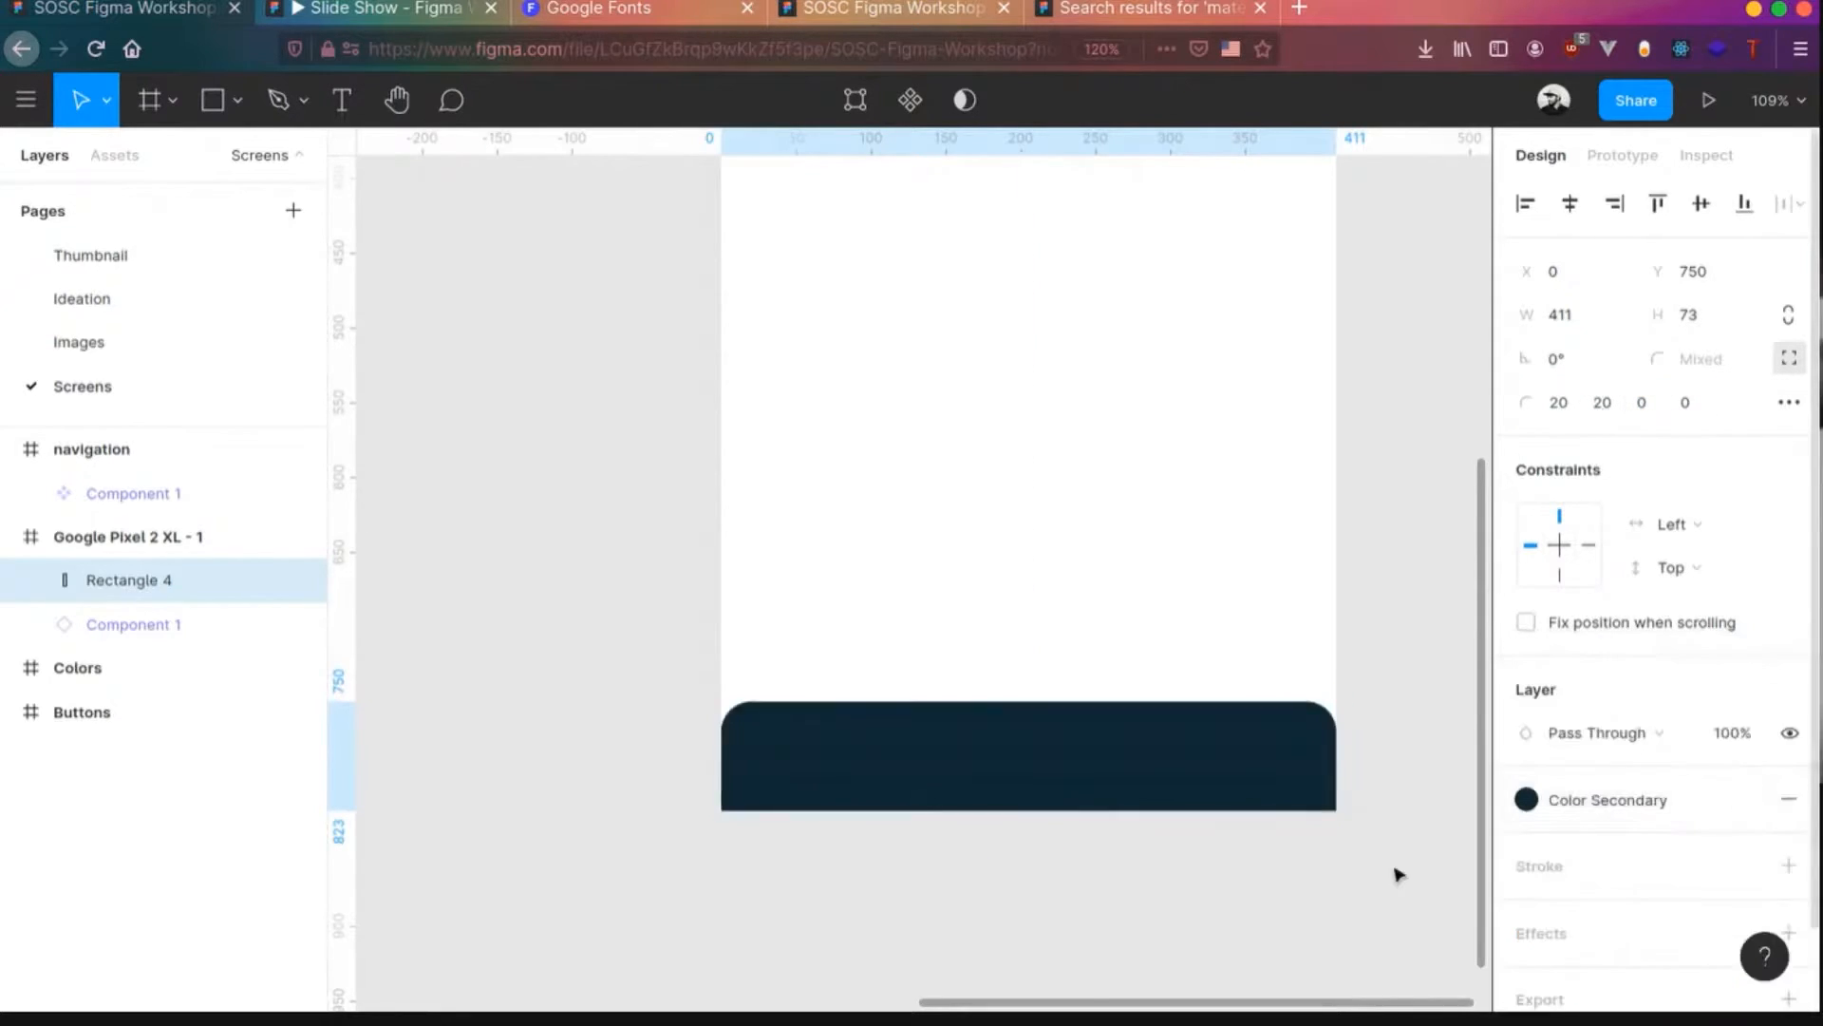
- Move the dark bottom bar rectangle from the phone frame into the navigation frame, below the header component
{"action": "left_click", "coordinate": [1176, 887]}
{"action": "scroll", "coordinate": [1200, 569], "scroll_direction": "up", "scroll_amount": 1}
{"action": "scroll", "coordinate": [1193, 586], "scroll_direction": "down", "scroll_amount": 4}
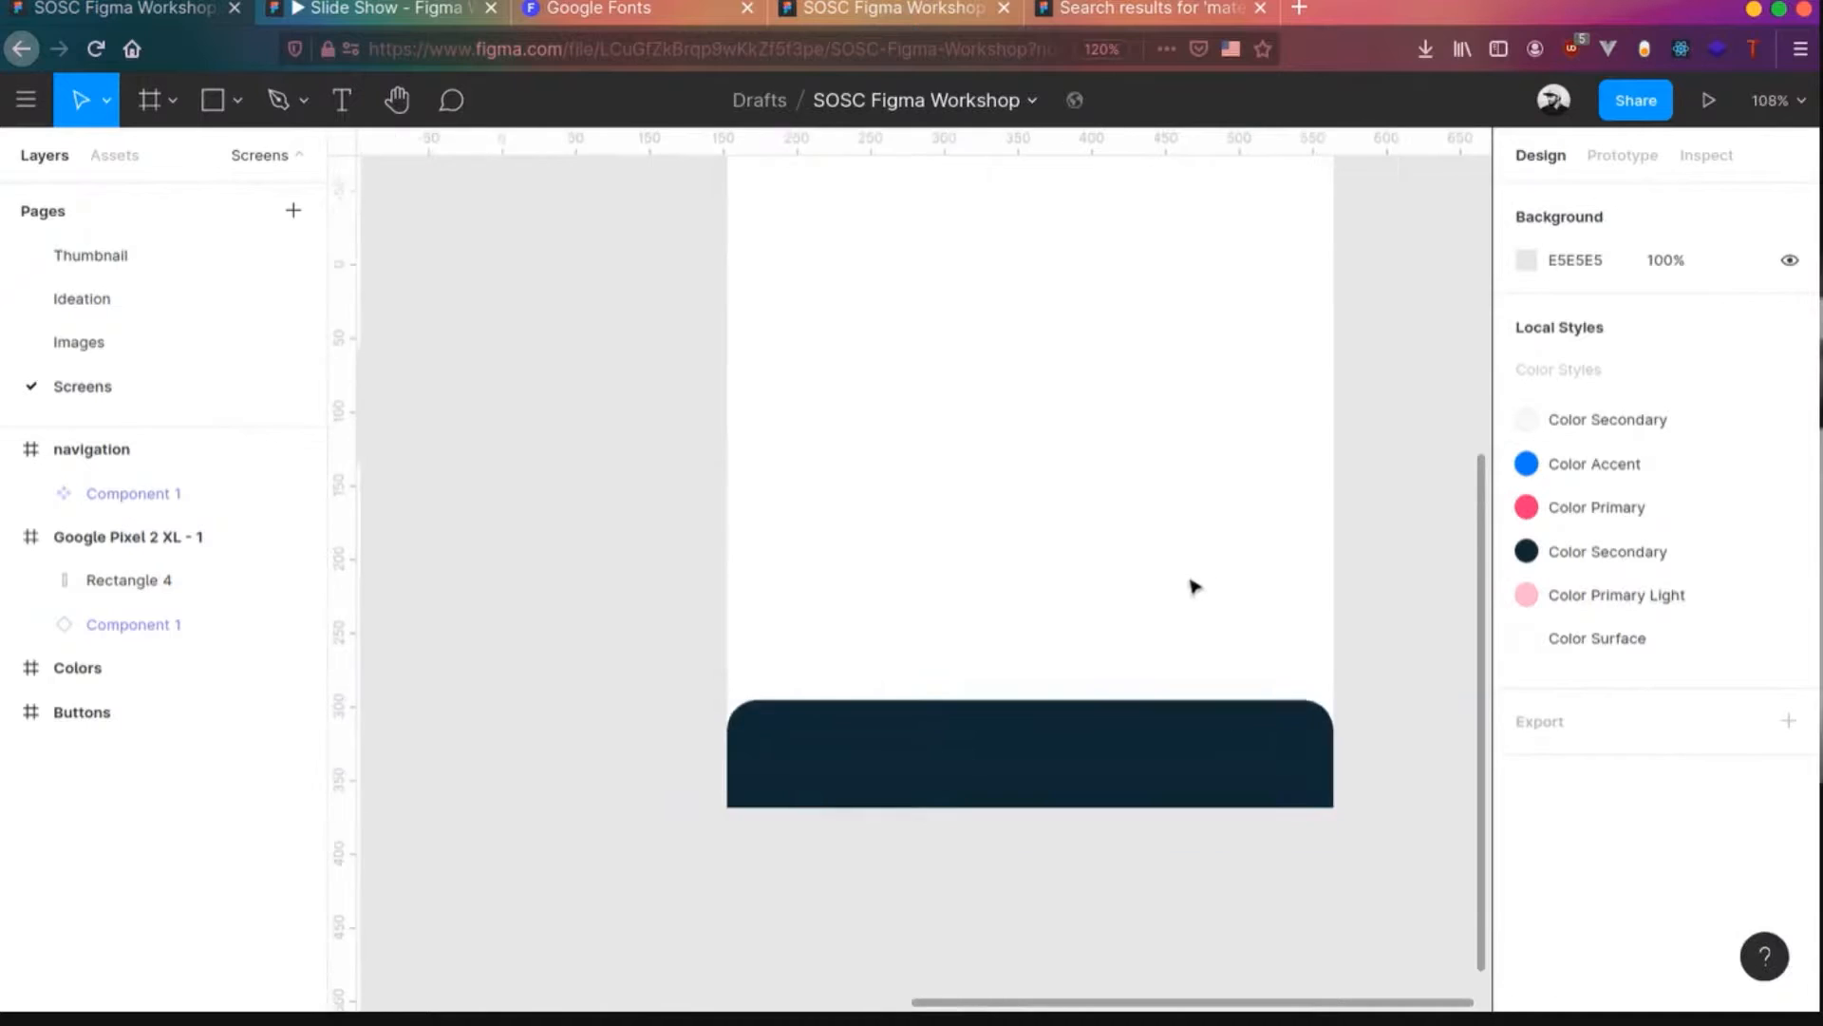
{"action": "scroll", "coordinate": [1195, 581], "scroll_direction": "down", "scroll_amount": 2}
{"action": "scroll", "coordinate": [1199, 576], "scroll_direction": "up", "scroll_amount": 4}
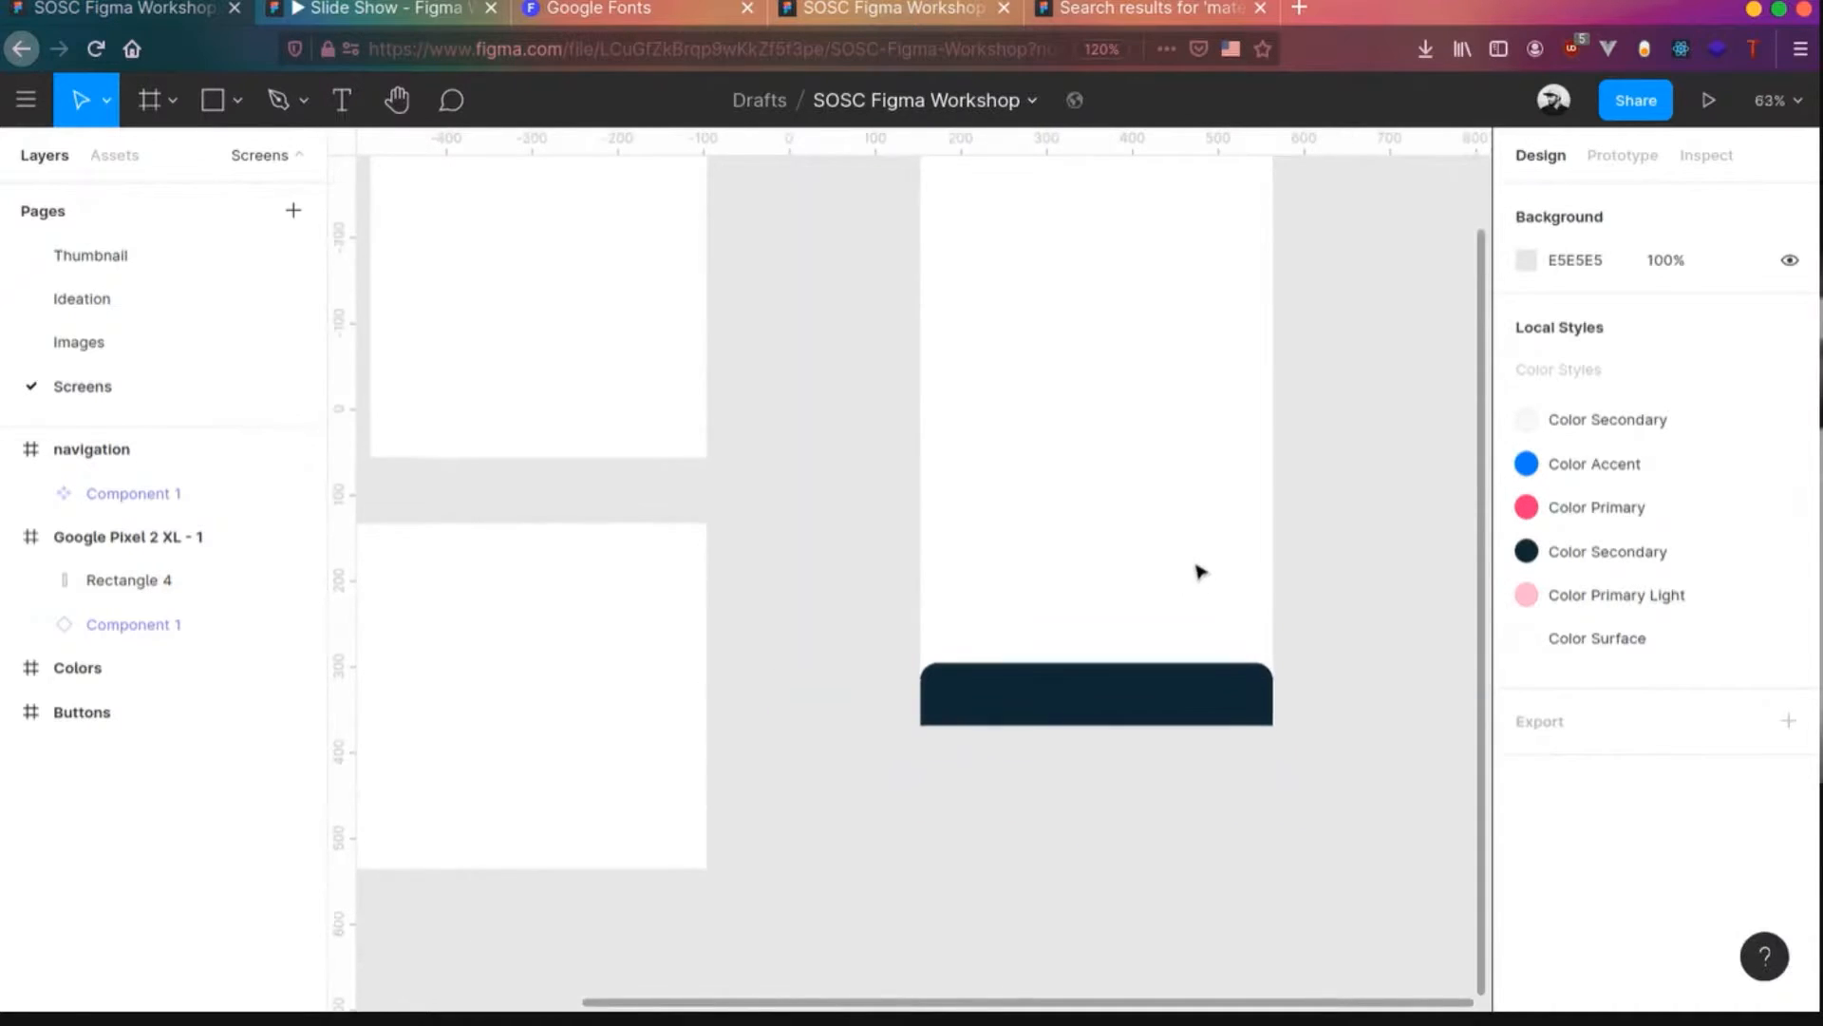
{"action": "scroll", "coordinate": [1200, 570], "scroll_direction": "up", "scroll_amount": 1}
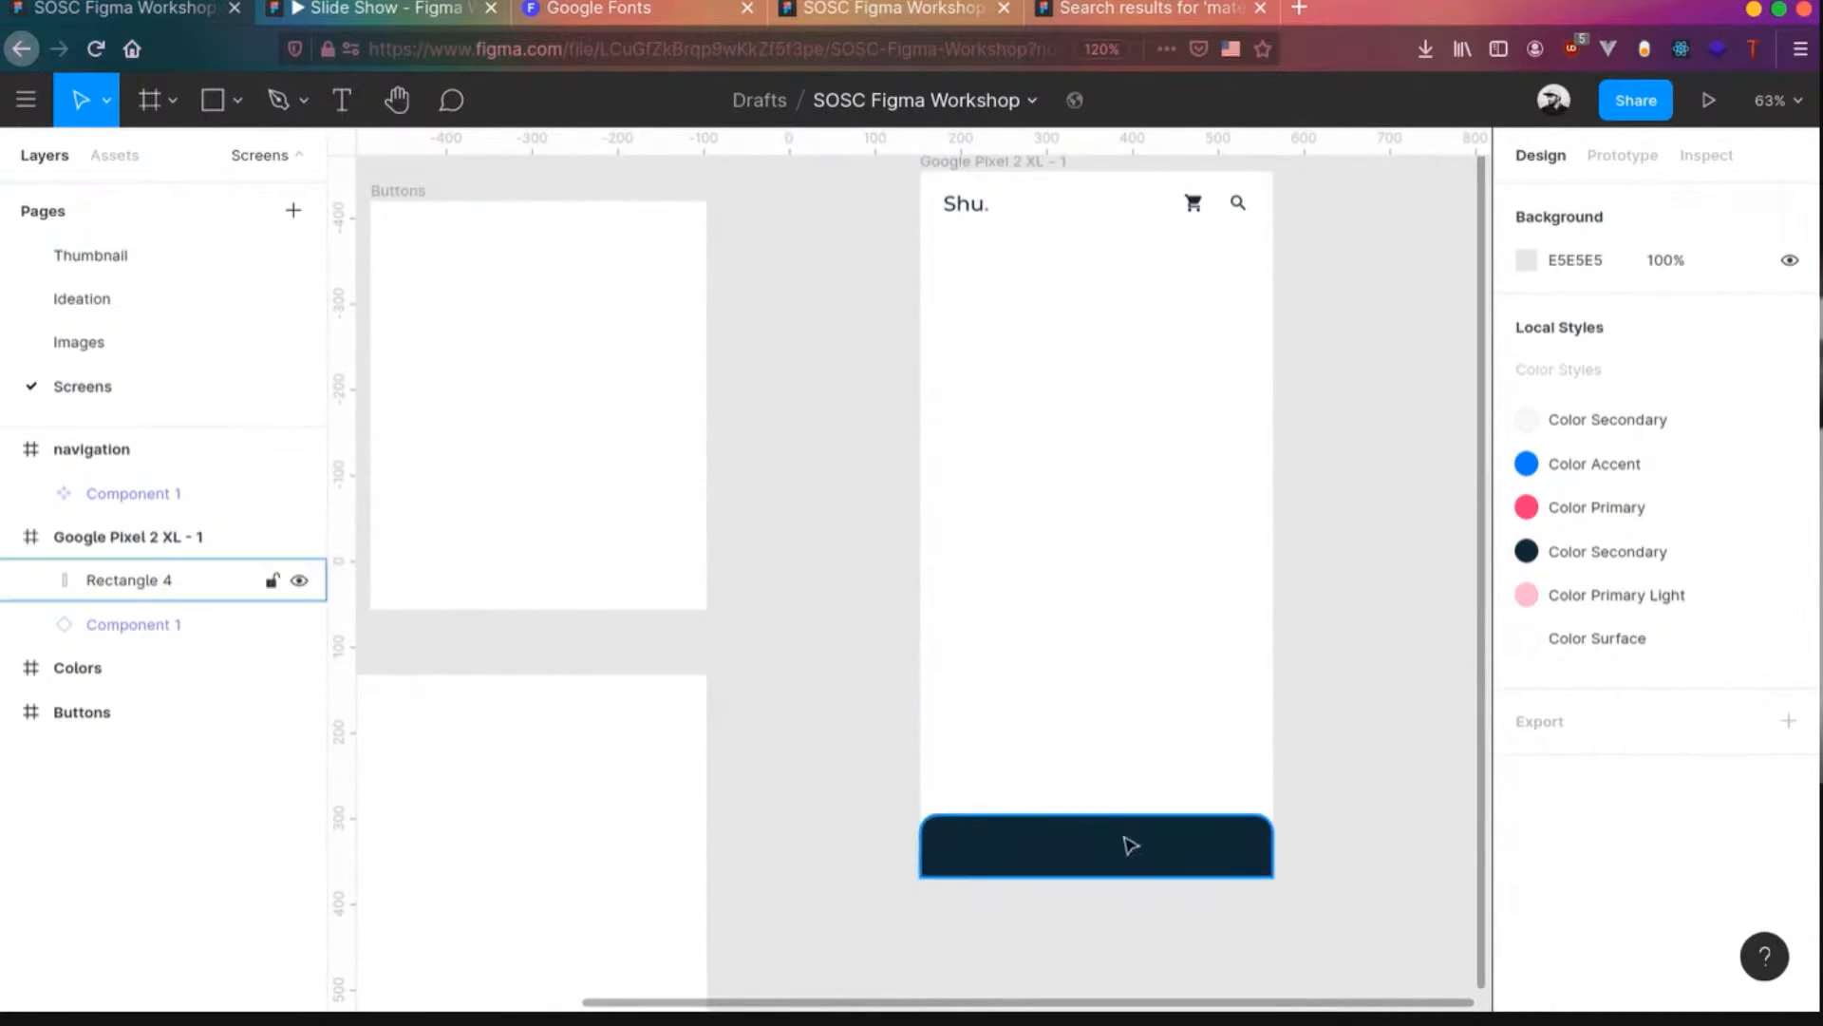
{"action": "left_click_drag", "start_coordinate": [1130, 847], "coordinate": [513, 881]}
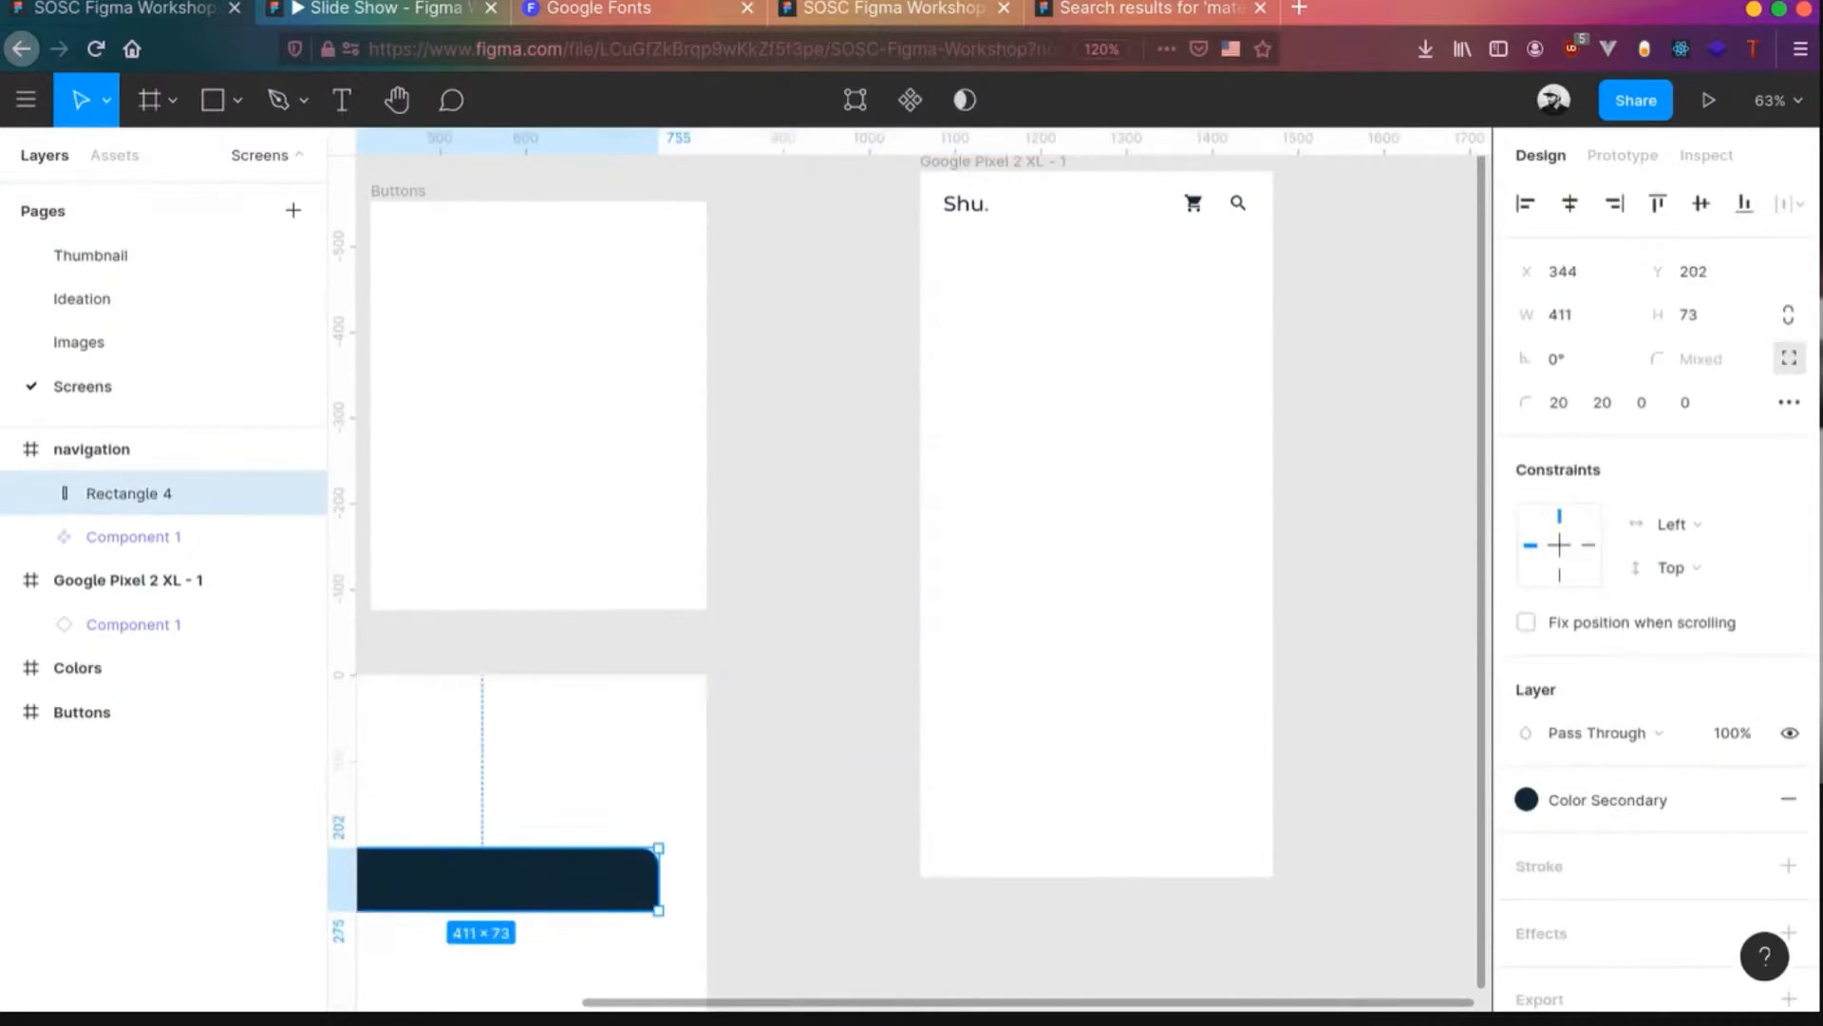
{"action": "scroll", "coordinate": [1070, 1007], "scroll_direction": "left", "scroll_amount": 5}
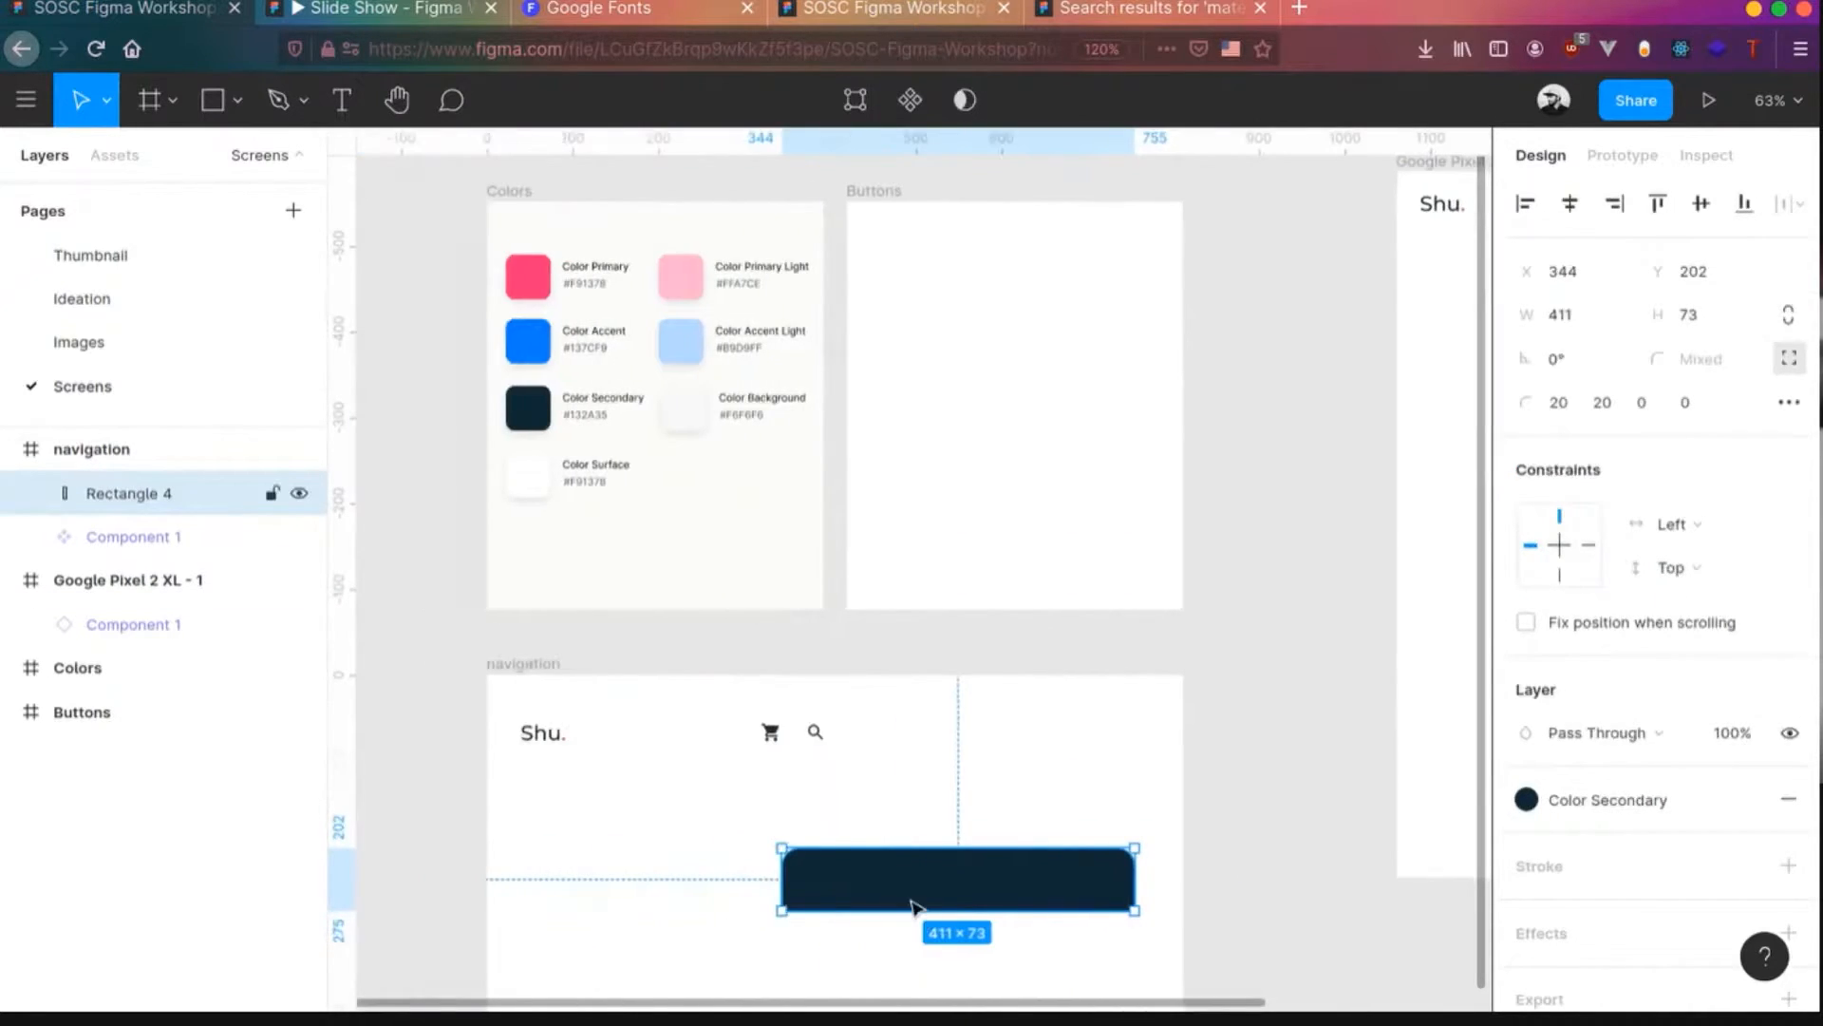
{"action": "right_click", "coordinate": [906, 900]}
{"action": "left_click", "coordinate": [737, 935]}
{"action": "scroll", "coordinate": [902, 931], "scroll_direction": "up", "scroll_amount": 3}
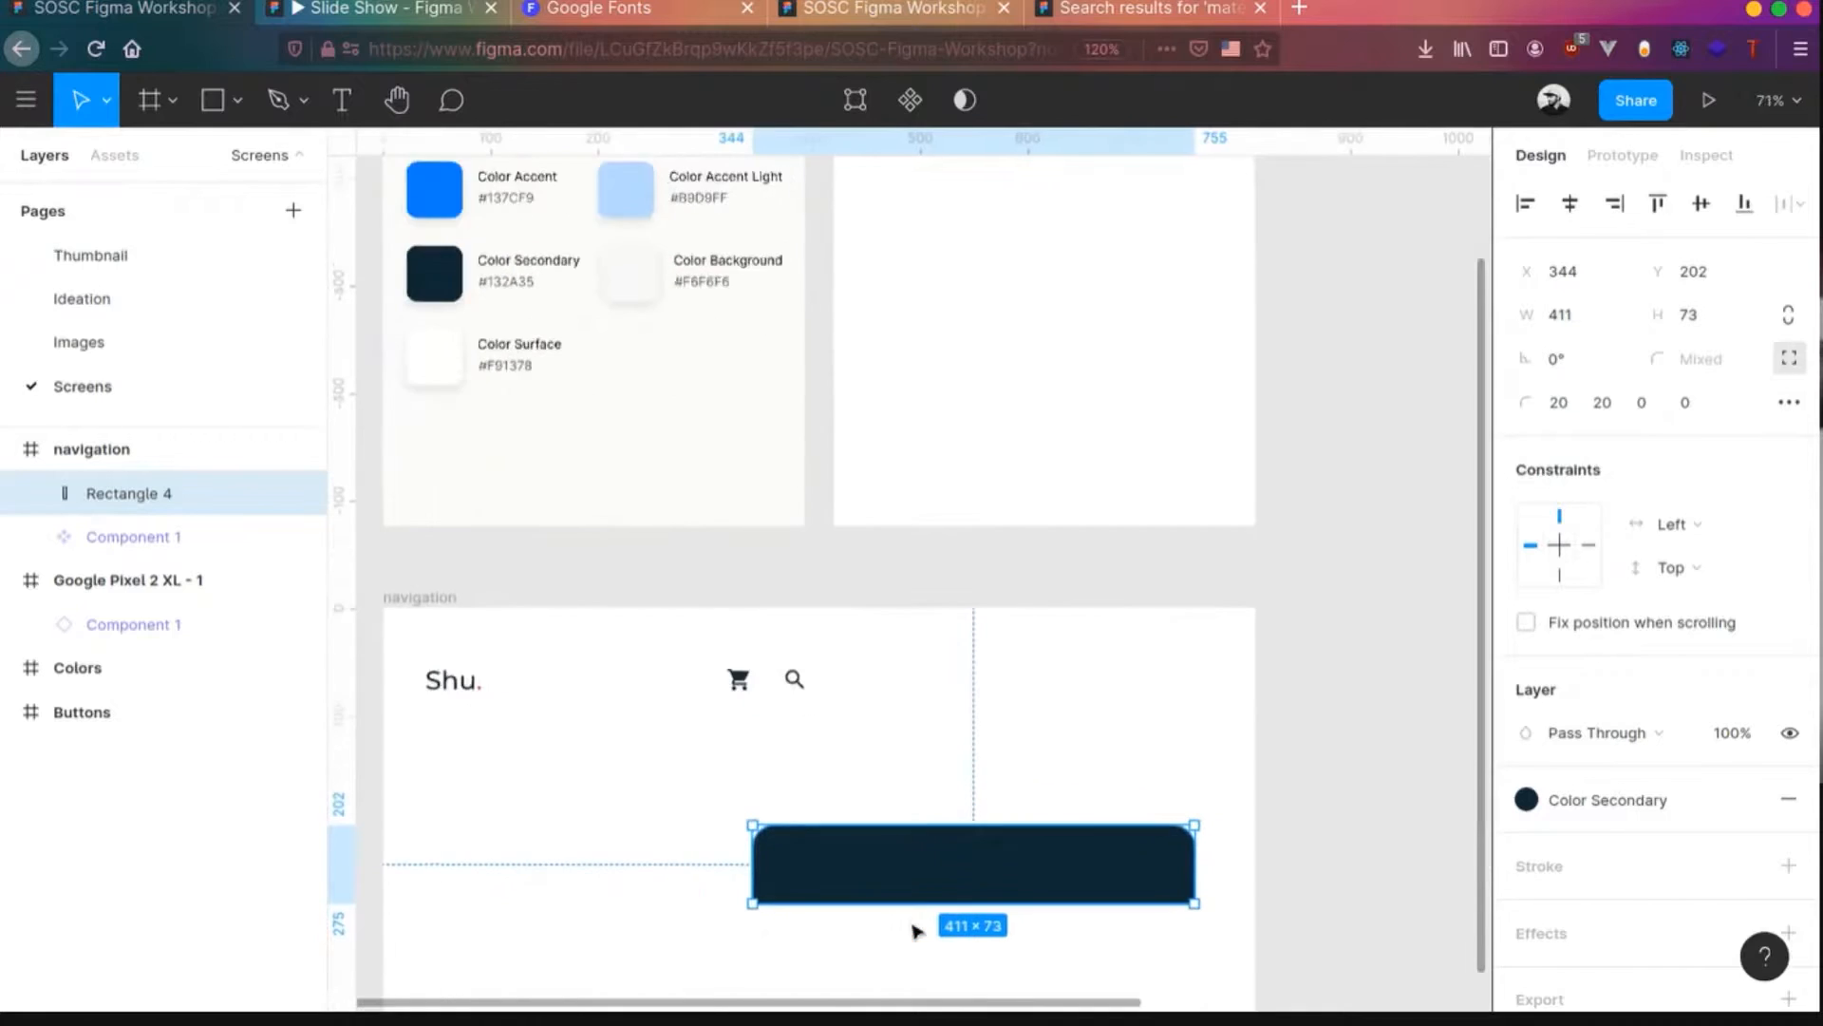
{"action": "scroll", "coordinate": [902, 934], "scroll_direction": "down", "scroll_amount": 3}
{"action": "scroll", "coordinate": [858, 867], "scroll_direction": "left", "scroll_amount": 2}
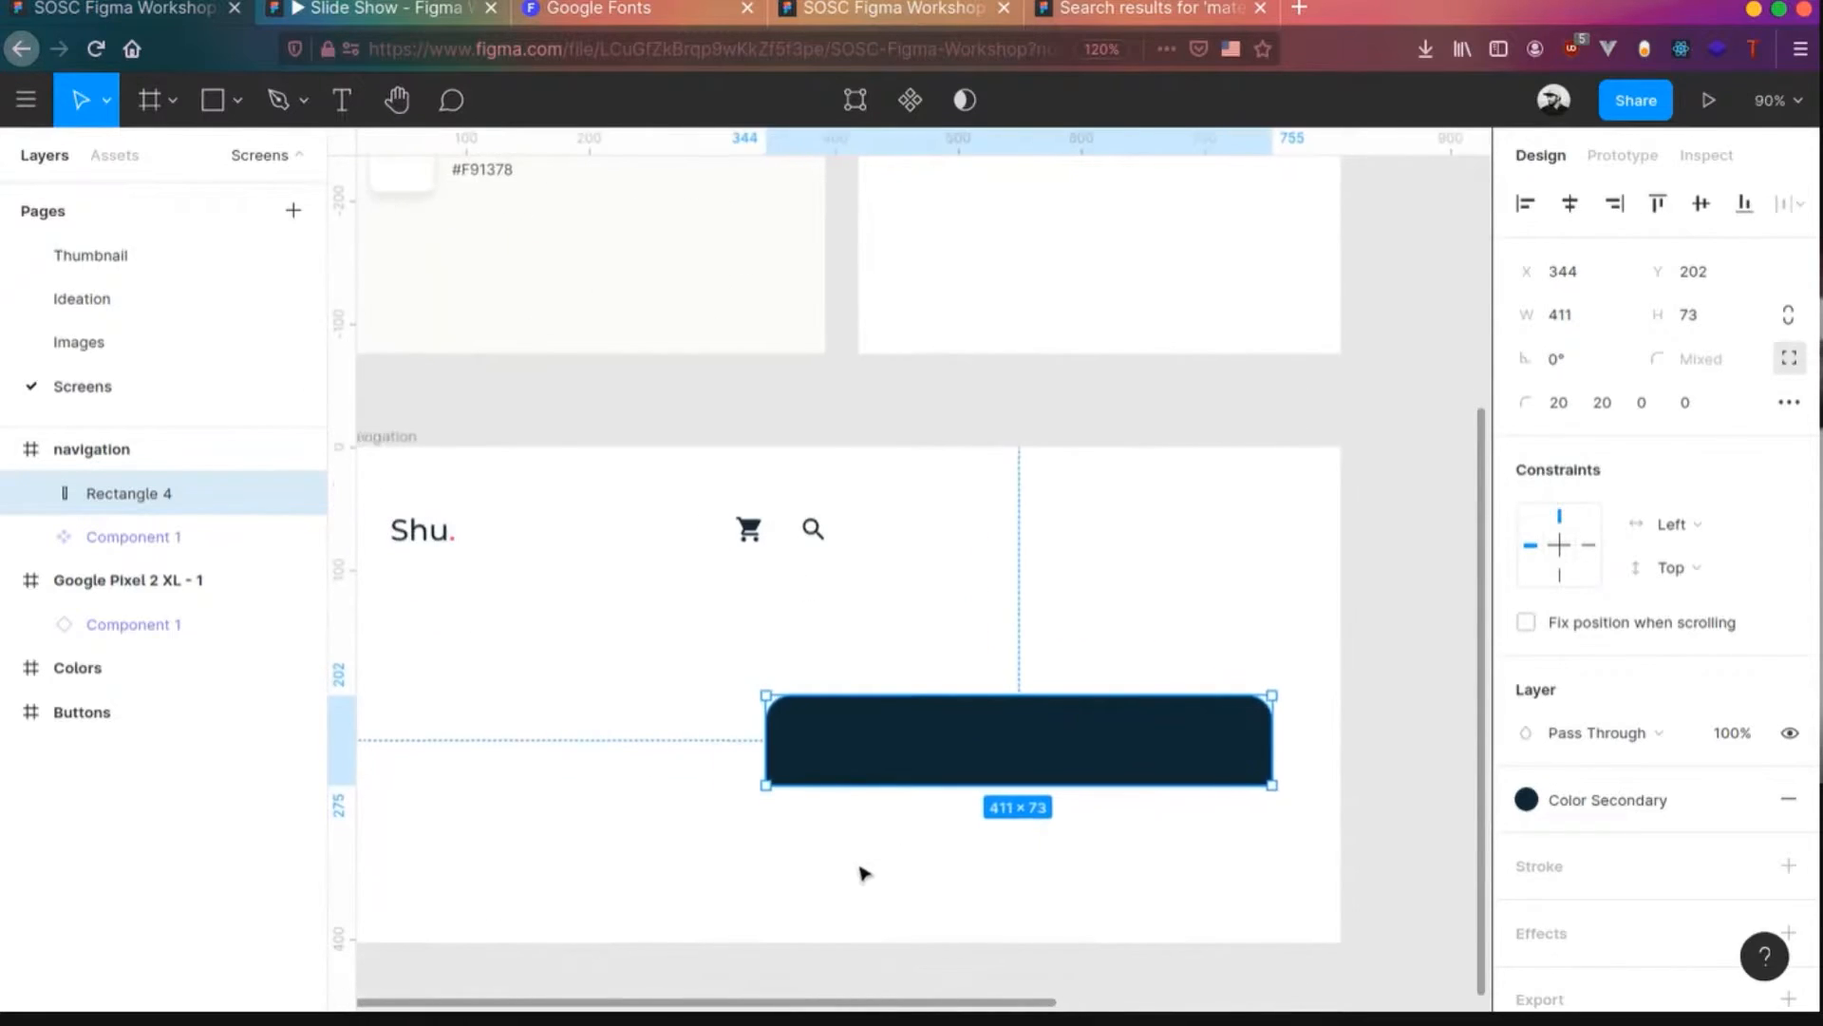
{"action": "scroll", "coordinate": [627, 725], "scroll_direction": "left", "scroll_amount": 1}
{"action": "left_click", "coordinate": [529, 734]}
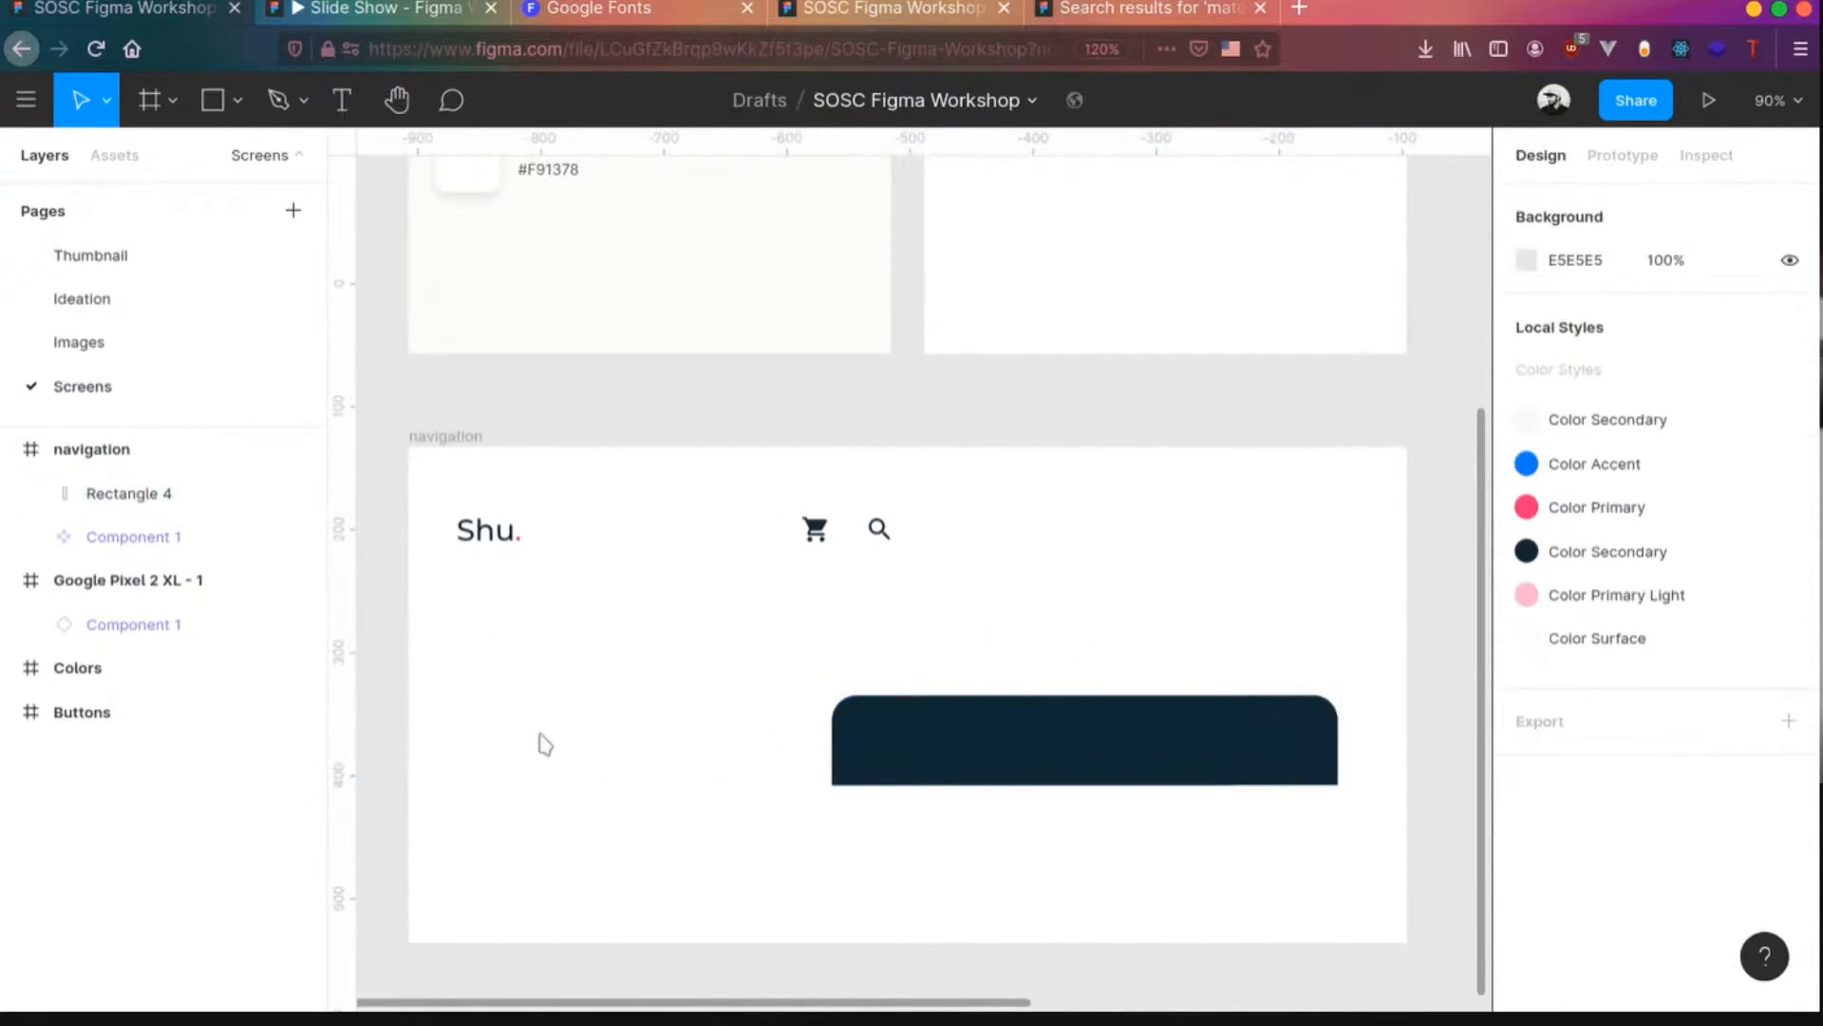
- Insert the home icon with the Material Design Icons plugin, place it beside the dark bar, and nest it in the navigation frame
{"action": "right_click", "coordinate": [544, 744]}
{"action": "mouse_move", "coordinate": [588, 741]}
{"action": "left_click", "coordinate": [992, 612]}
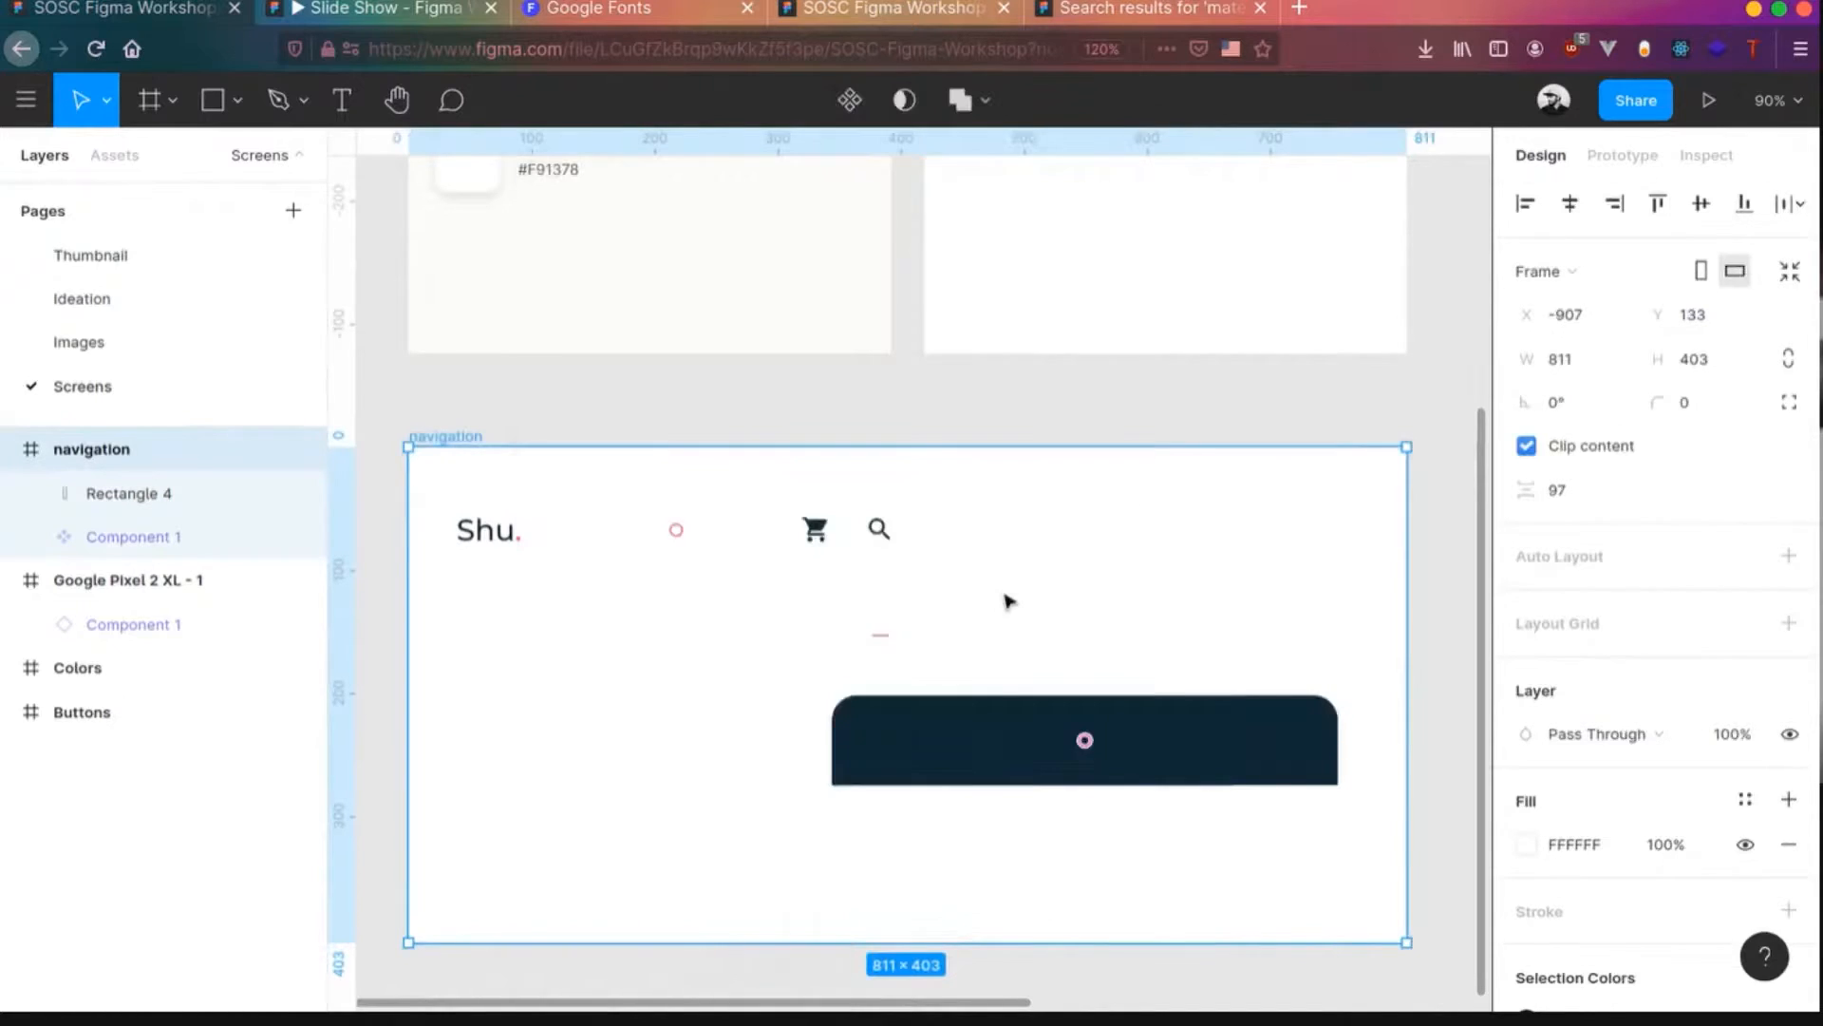
{"action": "left_click", "coordinate": [1530, 408]}
{"action": "type", "text": "hom"}
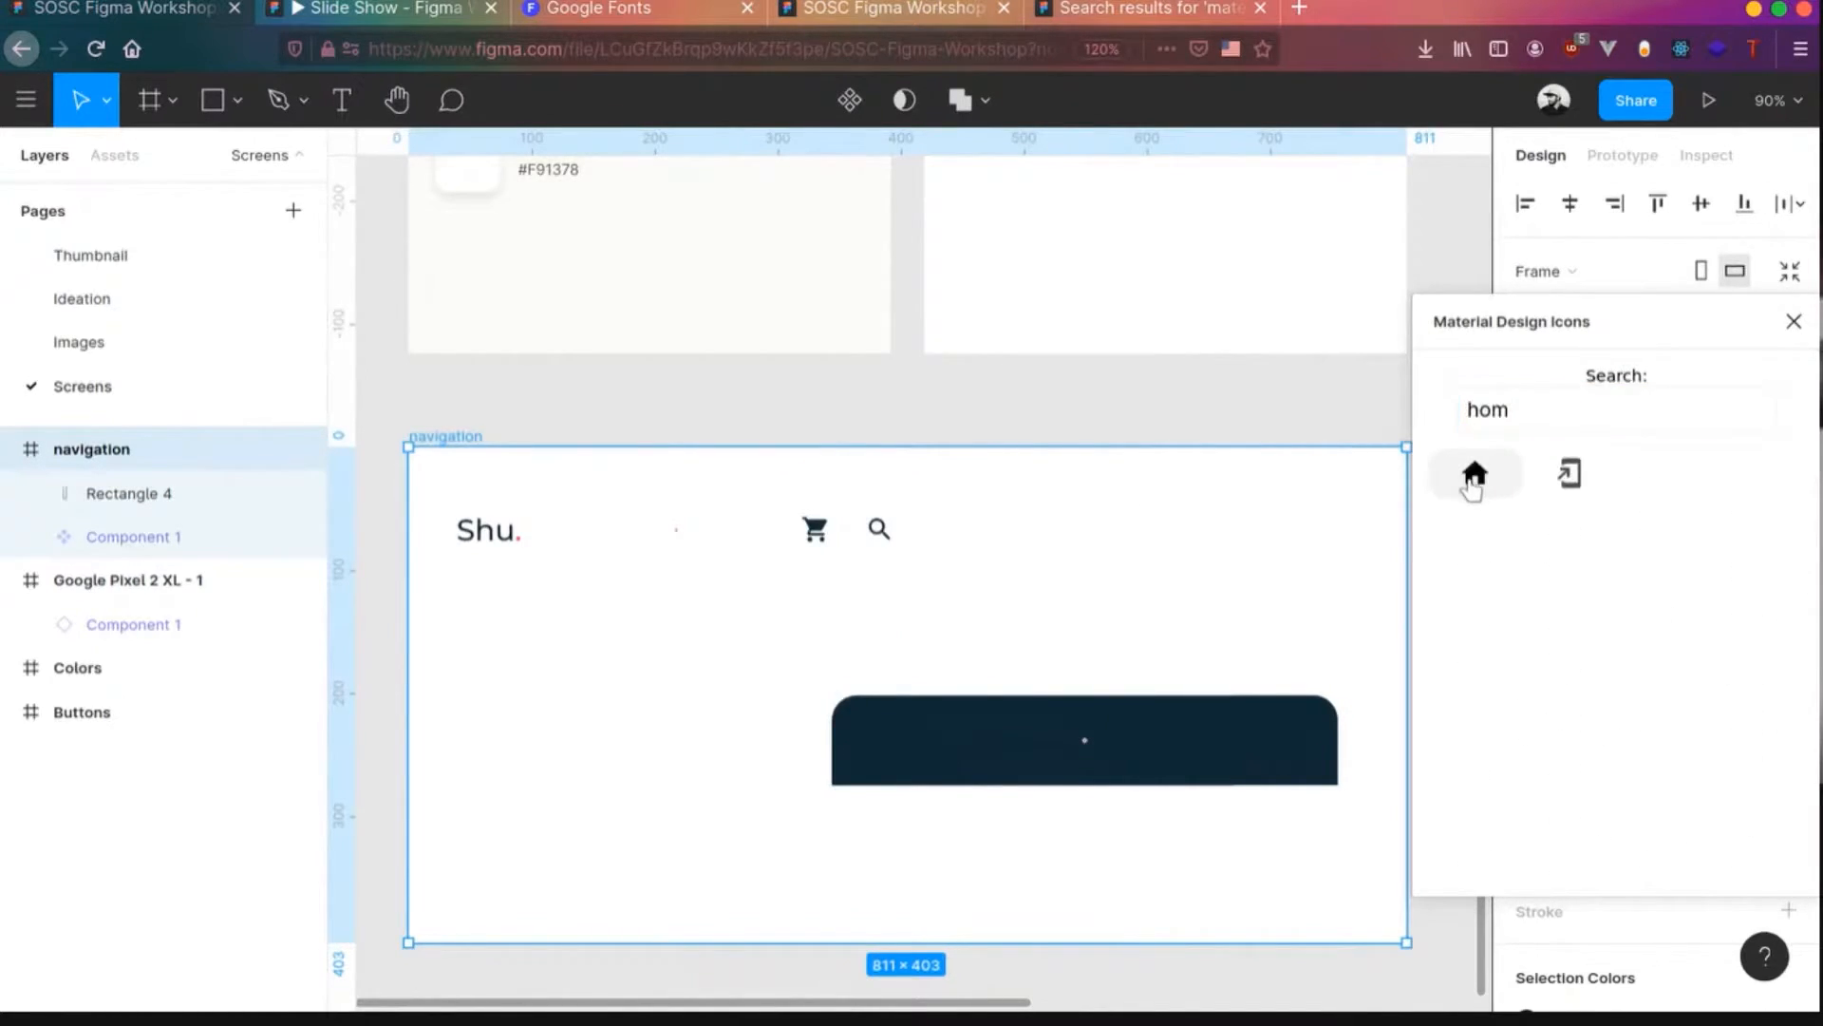
{"action": "left_click", "coordinate": [1474, 475]}
{"action": "left_click_drag", "start_coordinate": [919, 608], "coordinate": [450, 601]}
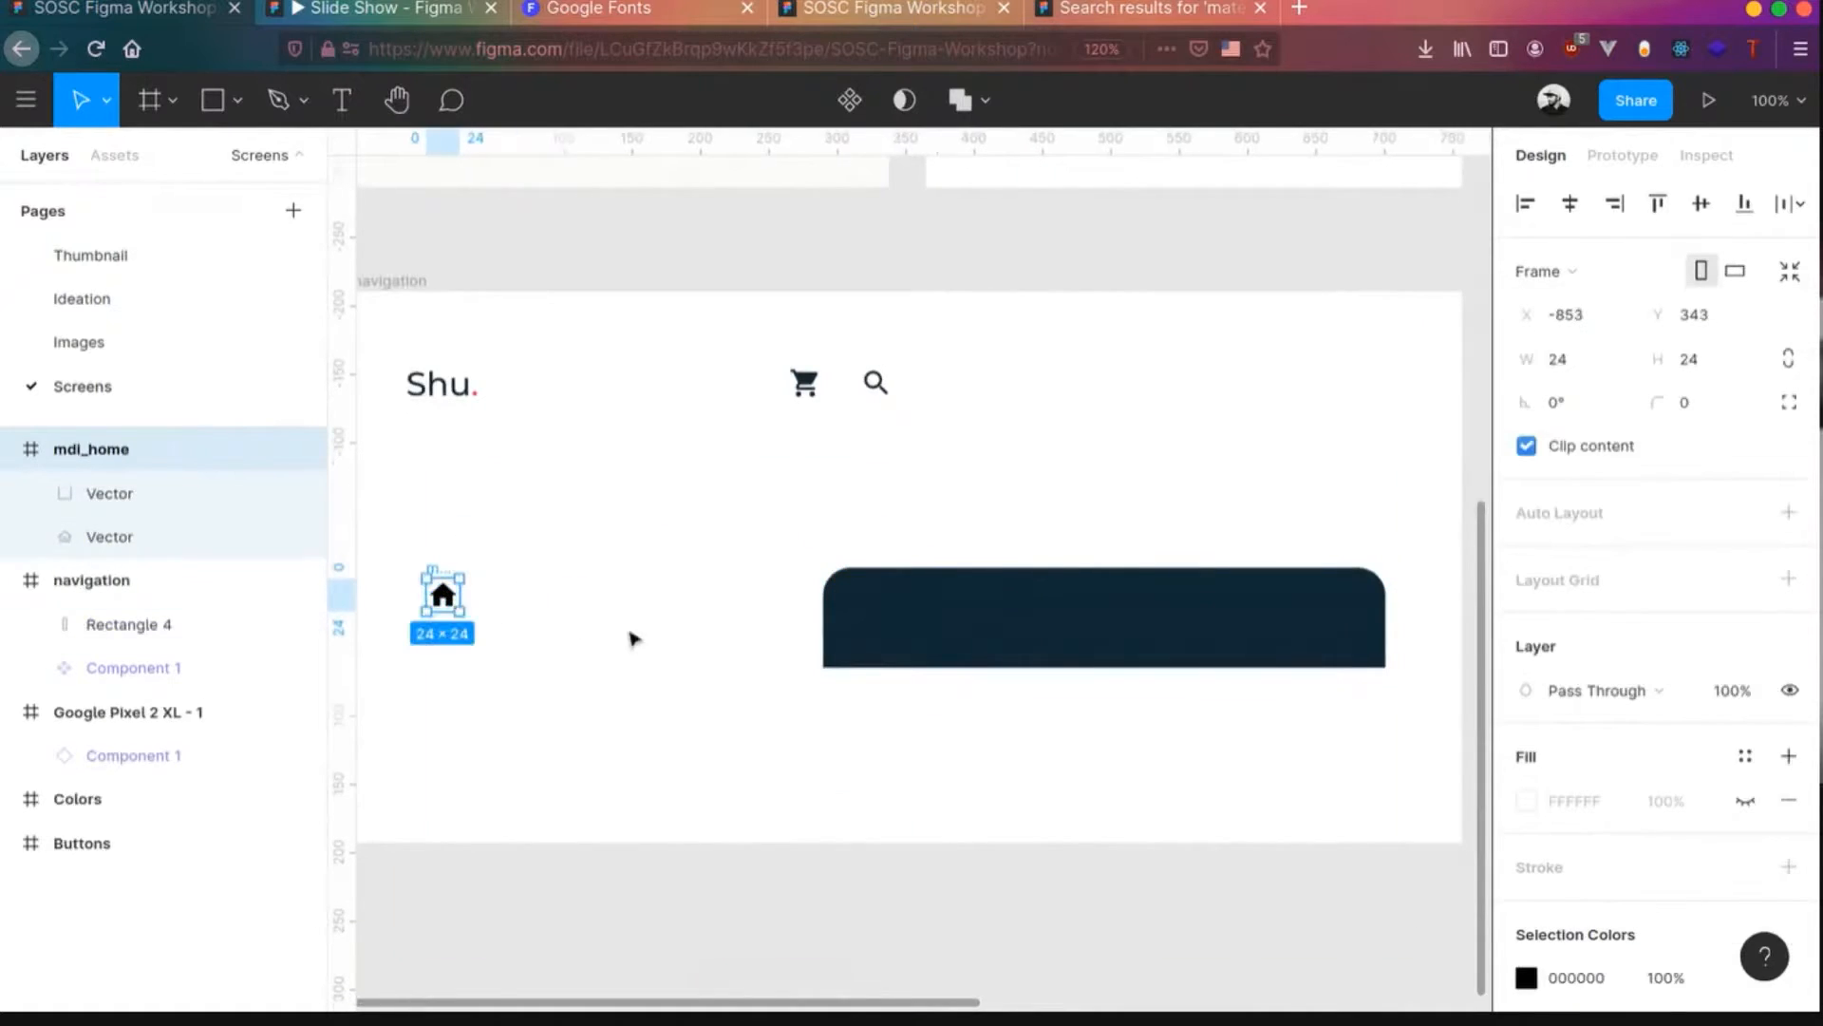
{"action": "left_click_drag", "start_coordinate": [122, 448], "coordinate": [118, 633]}
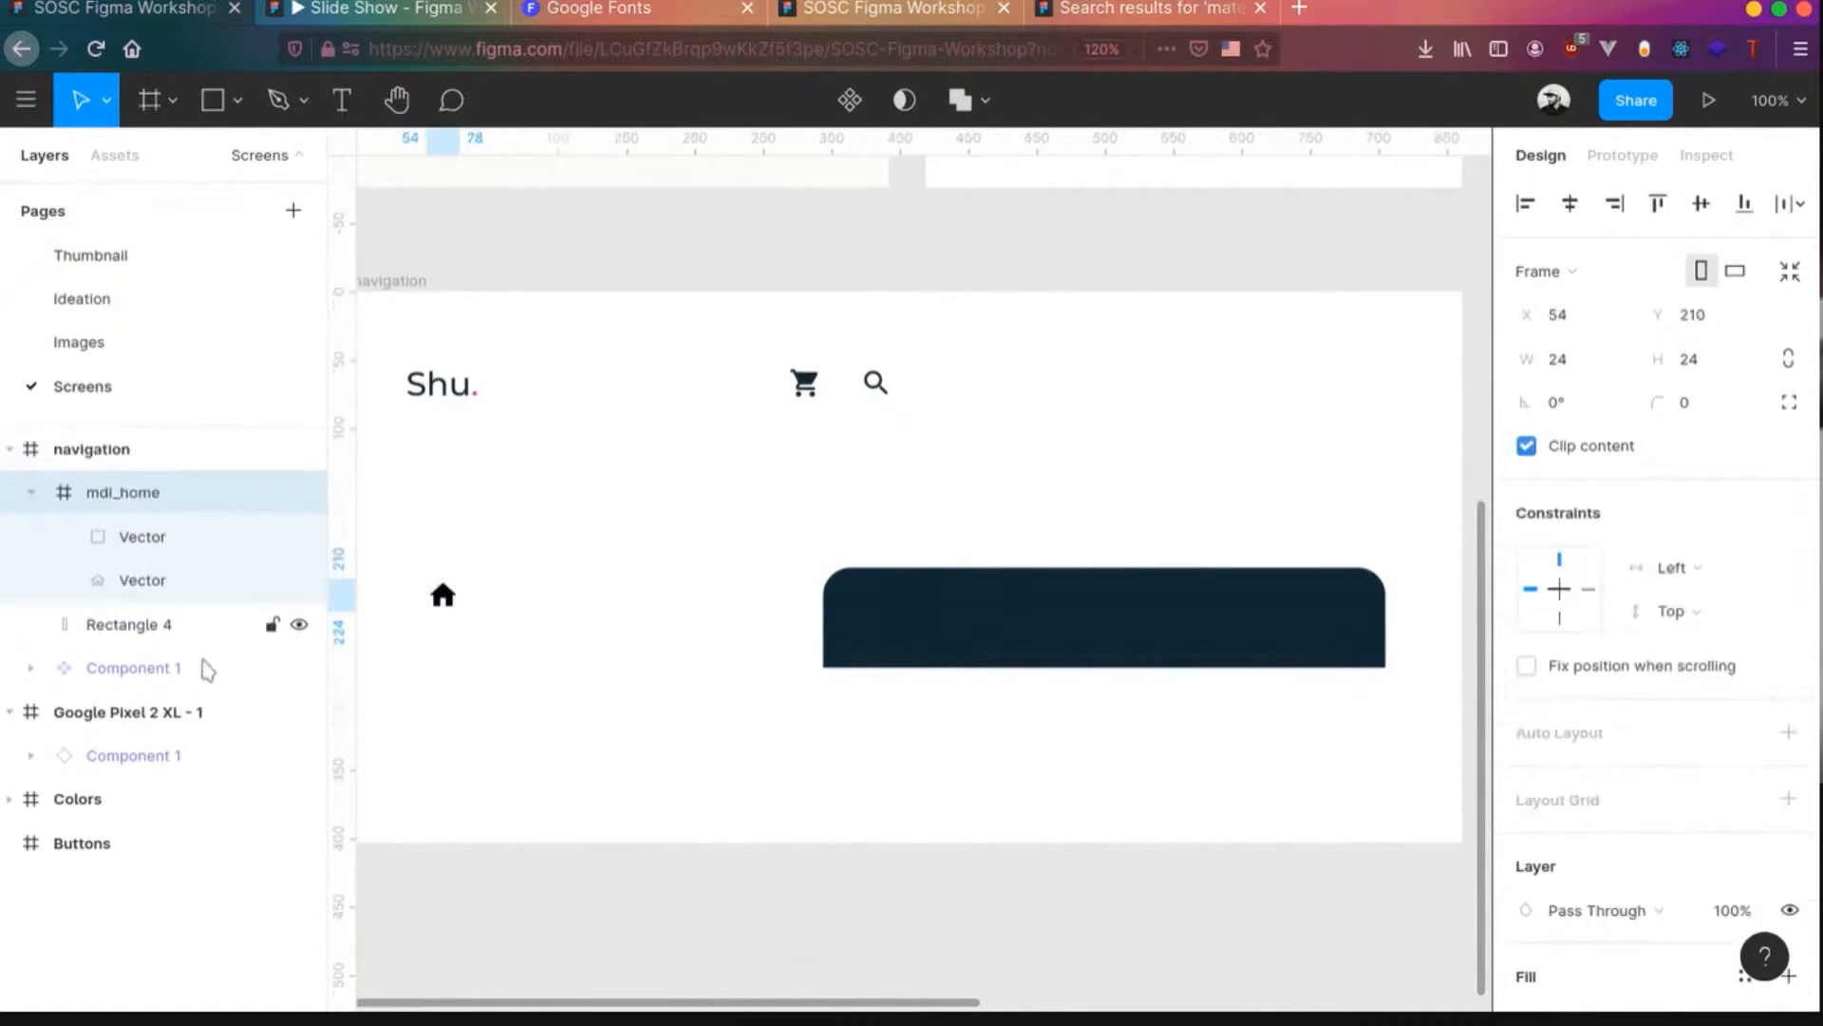
- Insert the favorite heart icon with the Material Design Icons plugin and align it beside the home icon in the navigation frame
{"action": "right_click", "coordinate": [564, 620]}
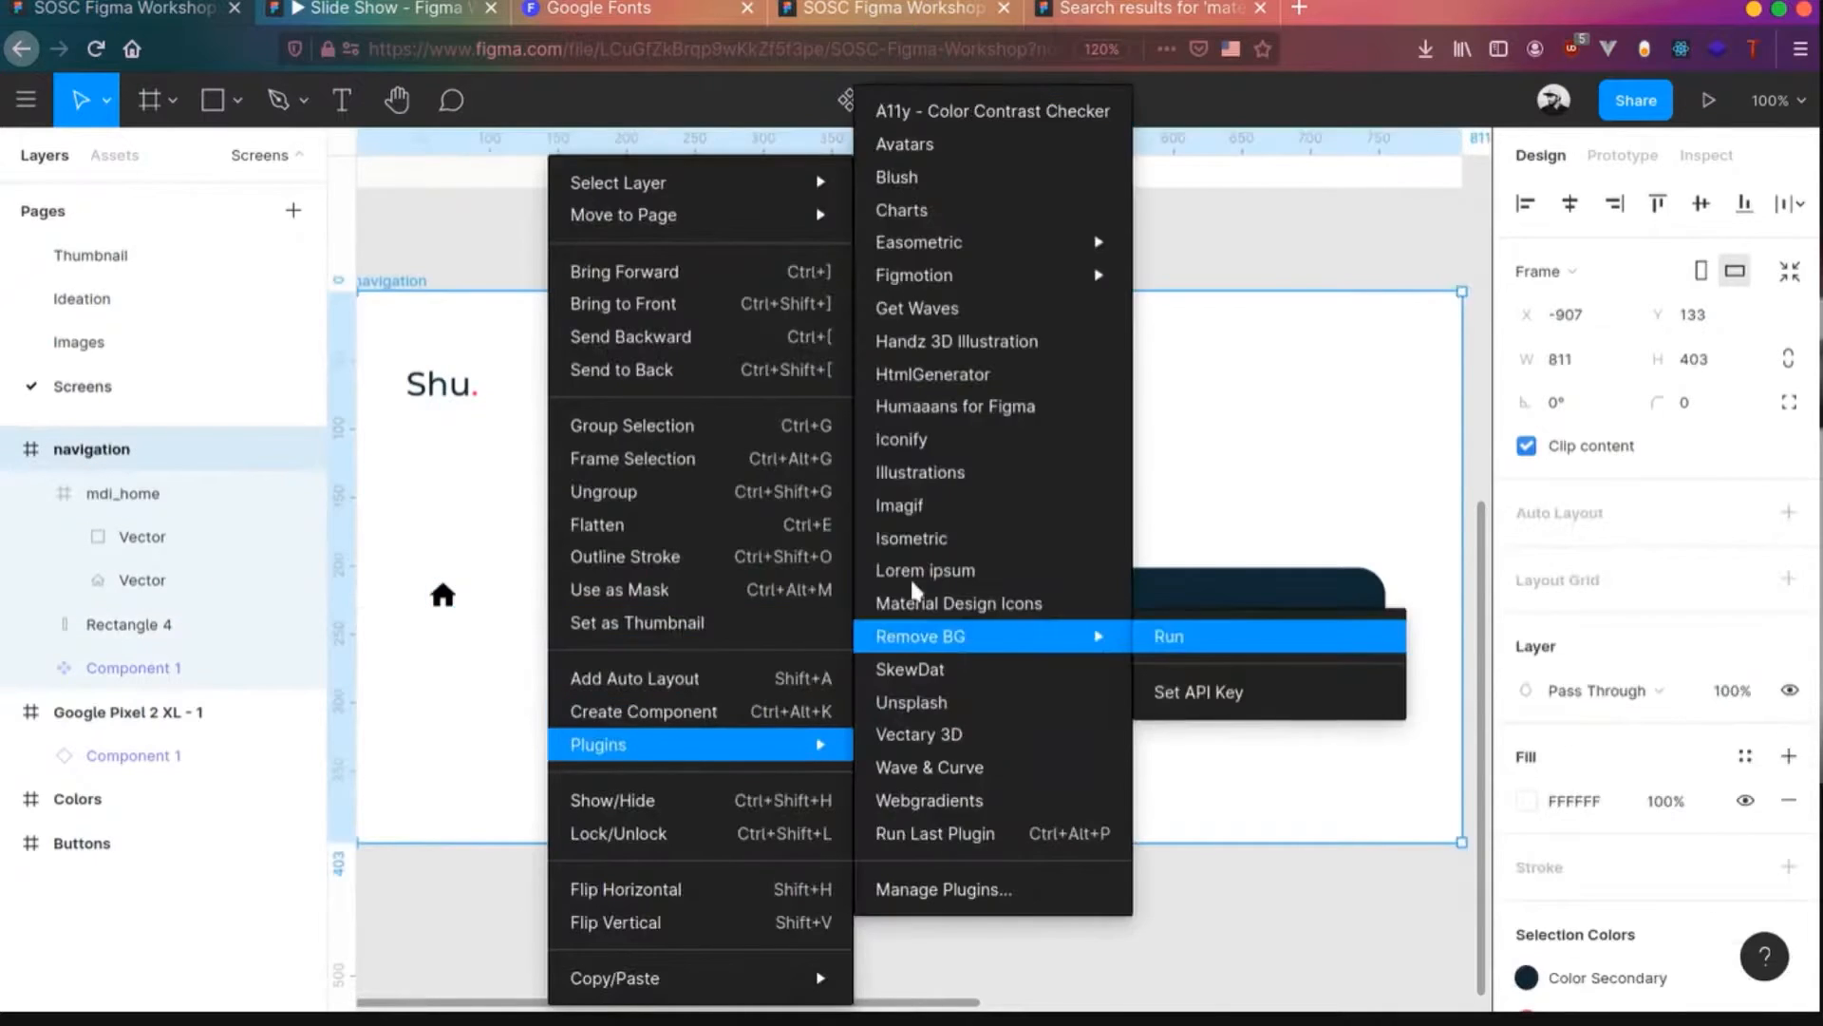
{"action": "key", "text": "Escape"}
{"action": "left_click", "coordinate": [948, 614]}
{"action": "left_click", "coordinate": [1558, 408]}
{"action": "type", "text": "fav"}
{"action": "left_click", "coordinate": [1473, 473]}
{"action": "left_click_drag", "start_coordinate": [915, 581], "coordinate": [467, 532]}
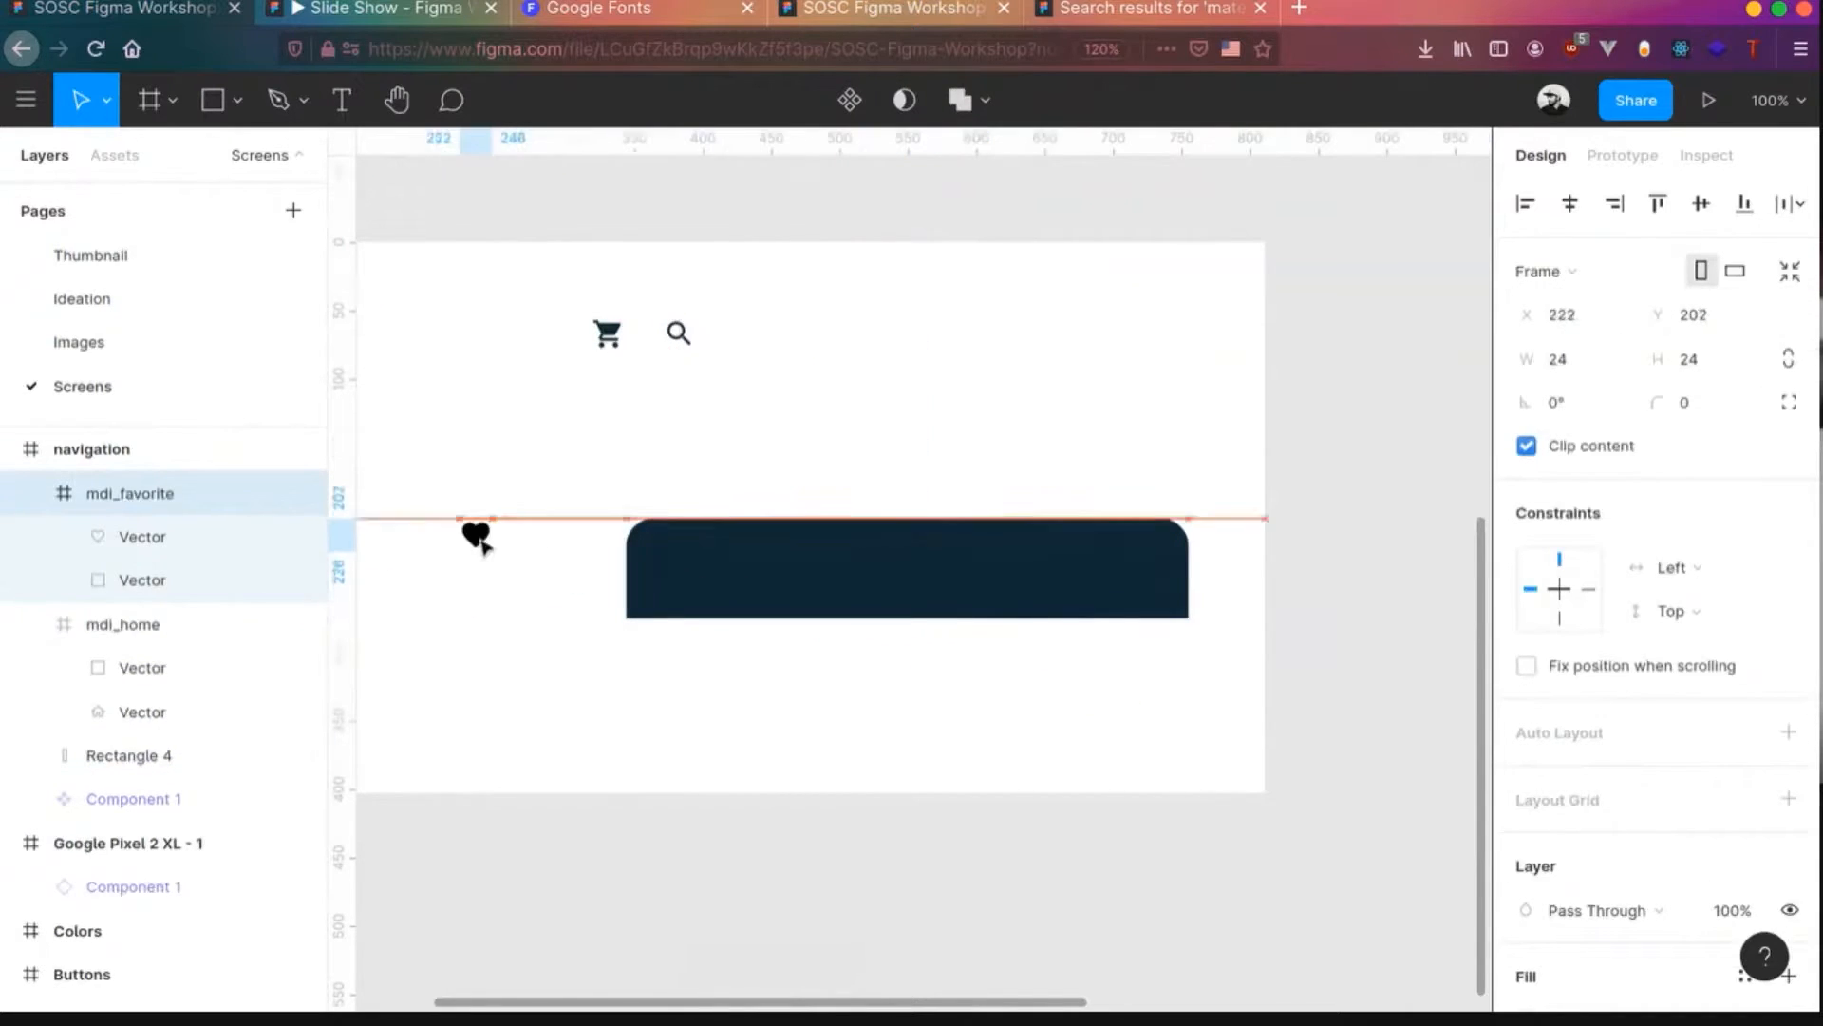
{"action": "scroll", "coordinate": [475, 560], "scroll_direction": "left", "scroll_amount": 3}
{"action": "scroll", "coordinate": [510, 584], "scroll_direction": "left", "scroll_amount": 3}
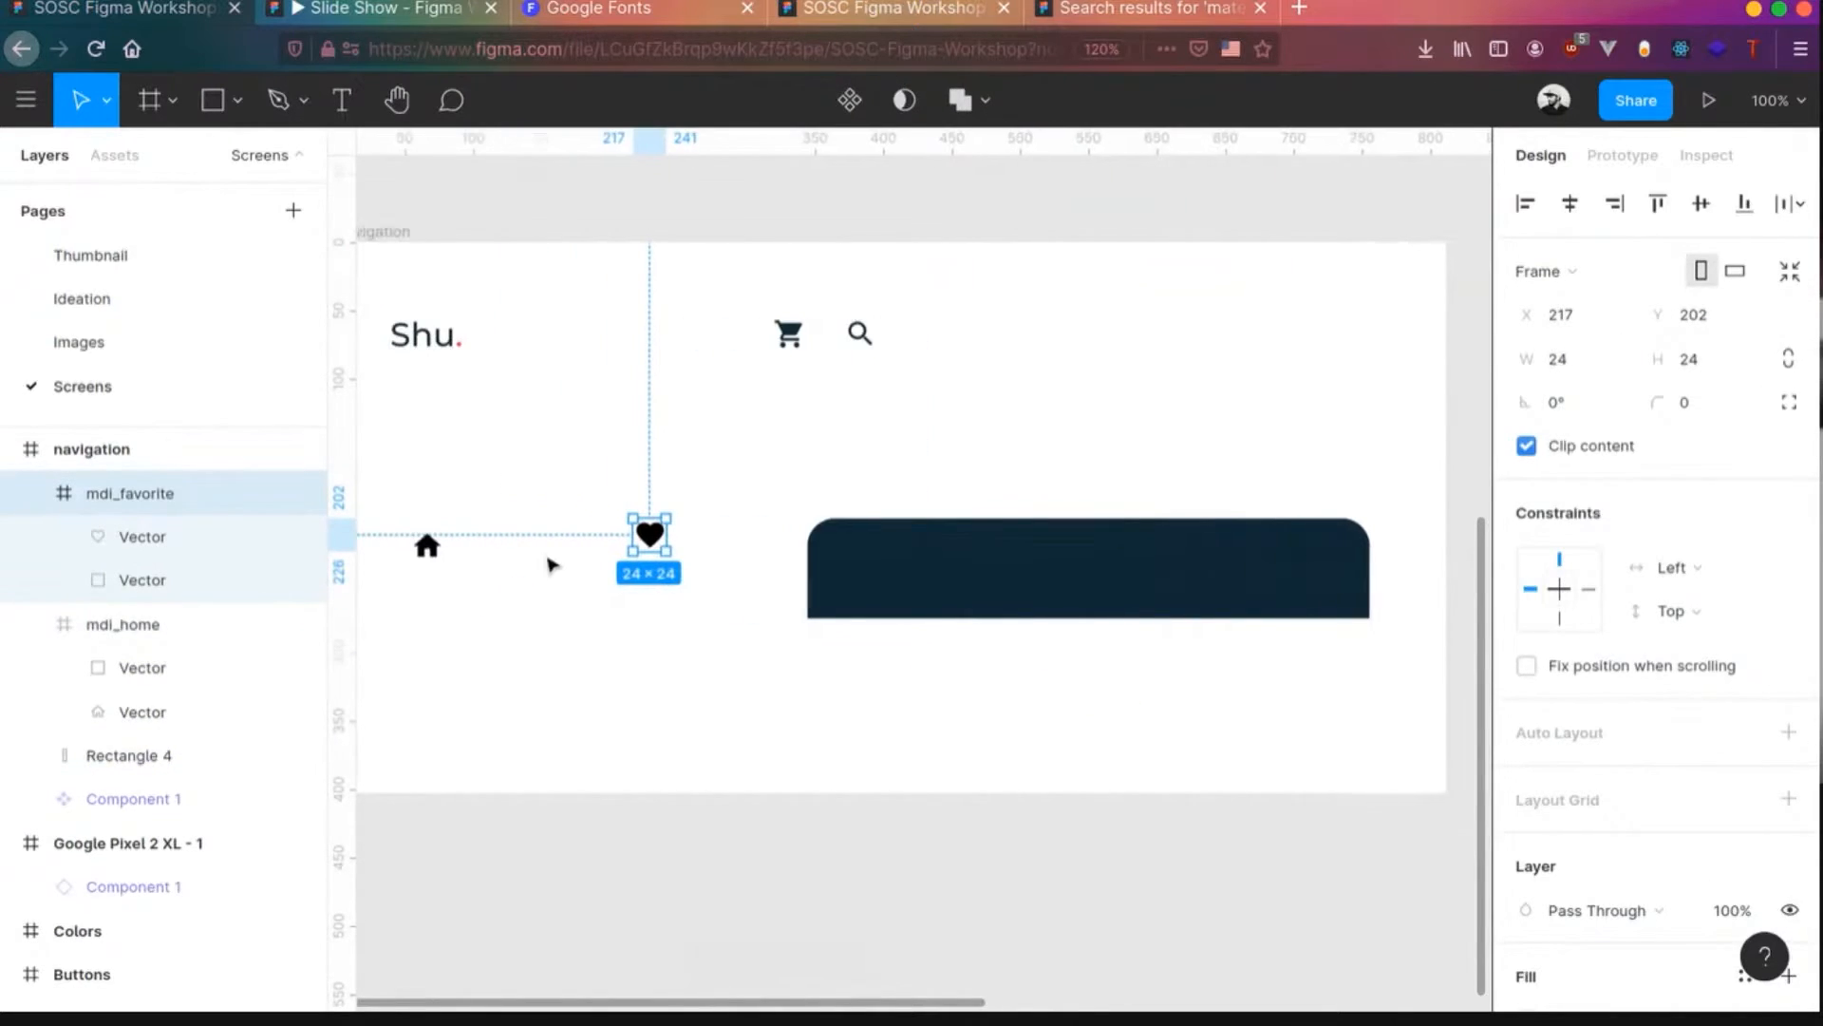
{"action": "left_click_drag", "start_coordinate": [644, 531], "coordinate": [502, 543]}
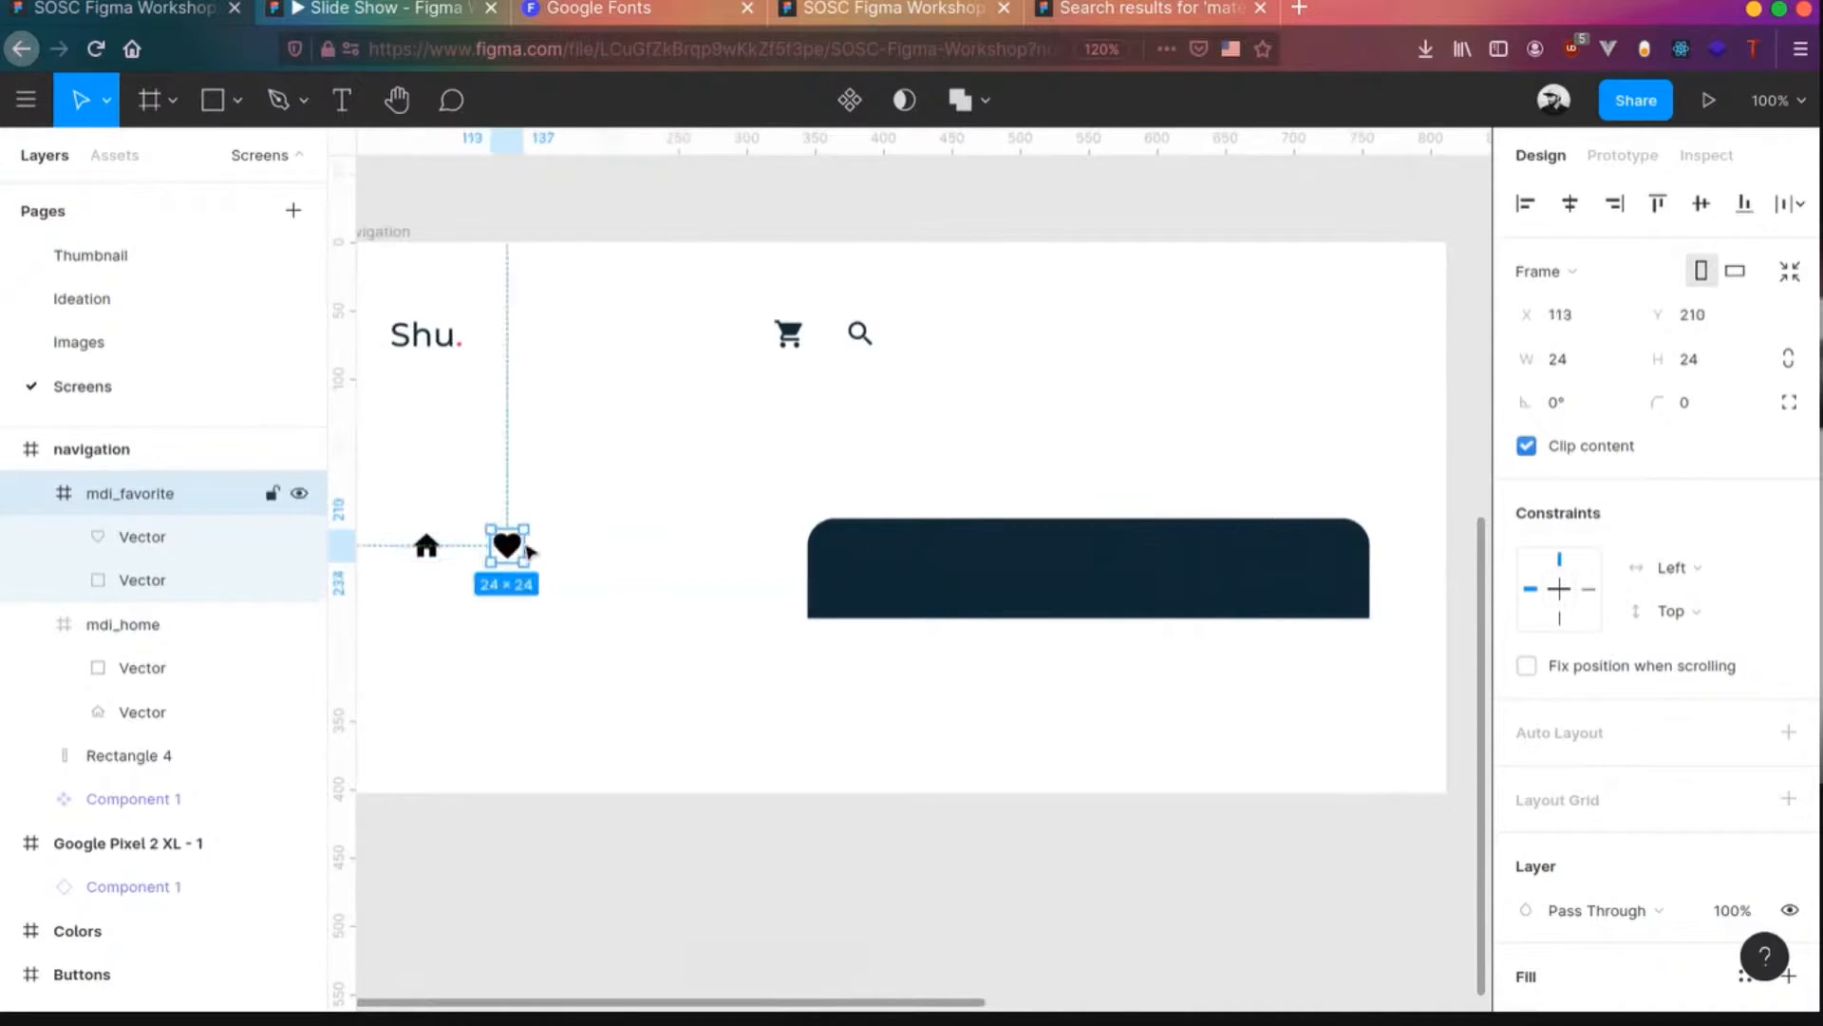
- Insert the person icon with the Material Design Icons plugin, finding it with the search term "pers"
{"action": "right_click", "coordinate": [605, 534]}
{"action": "mouse_move", "coordinate": [741, 745]}
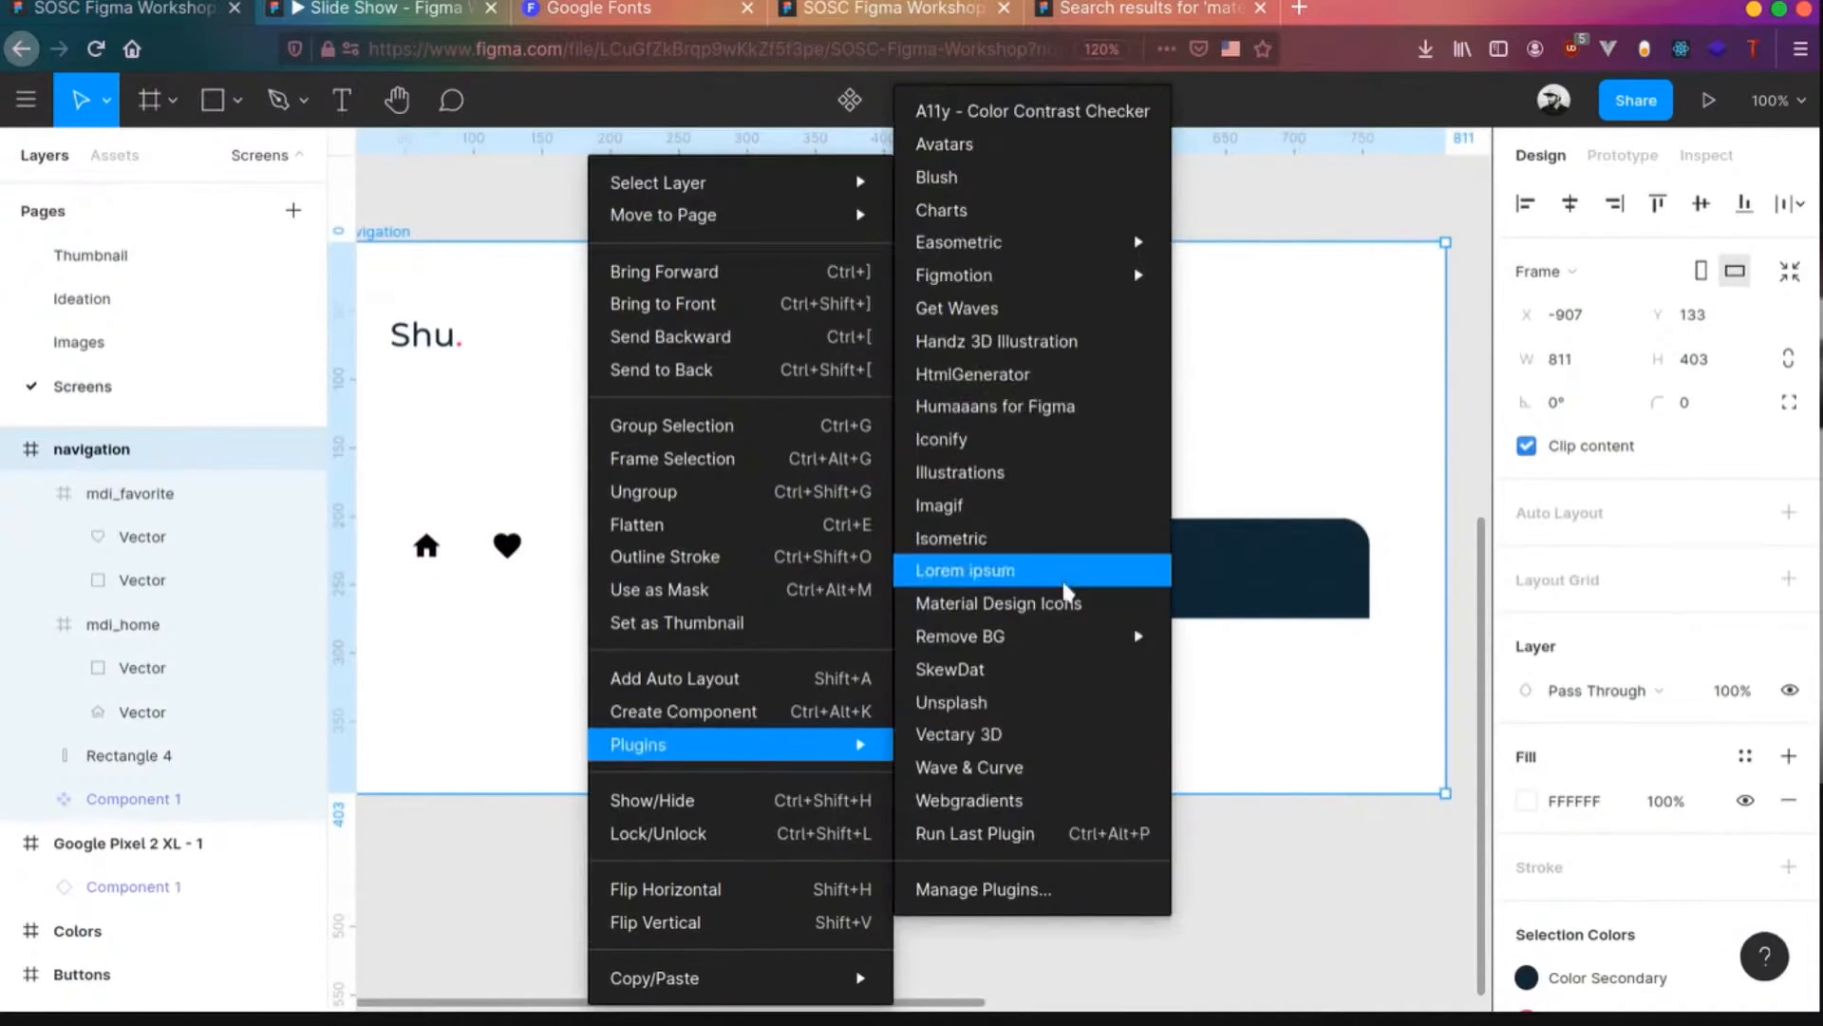
{"action": "left_click", "coordinate": [1062, 605]}
{"action": "left_click", "coordinate": [1511, 411]}
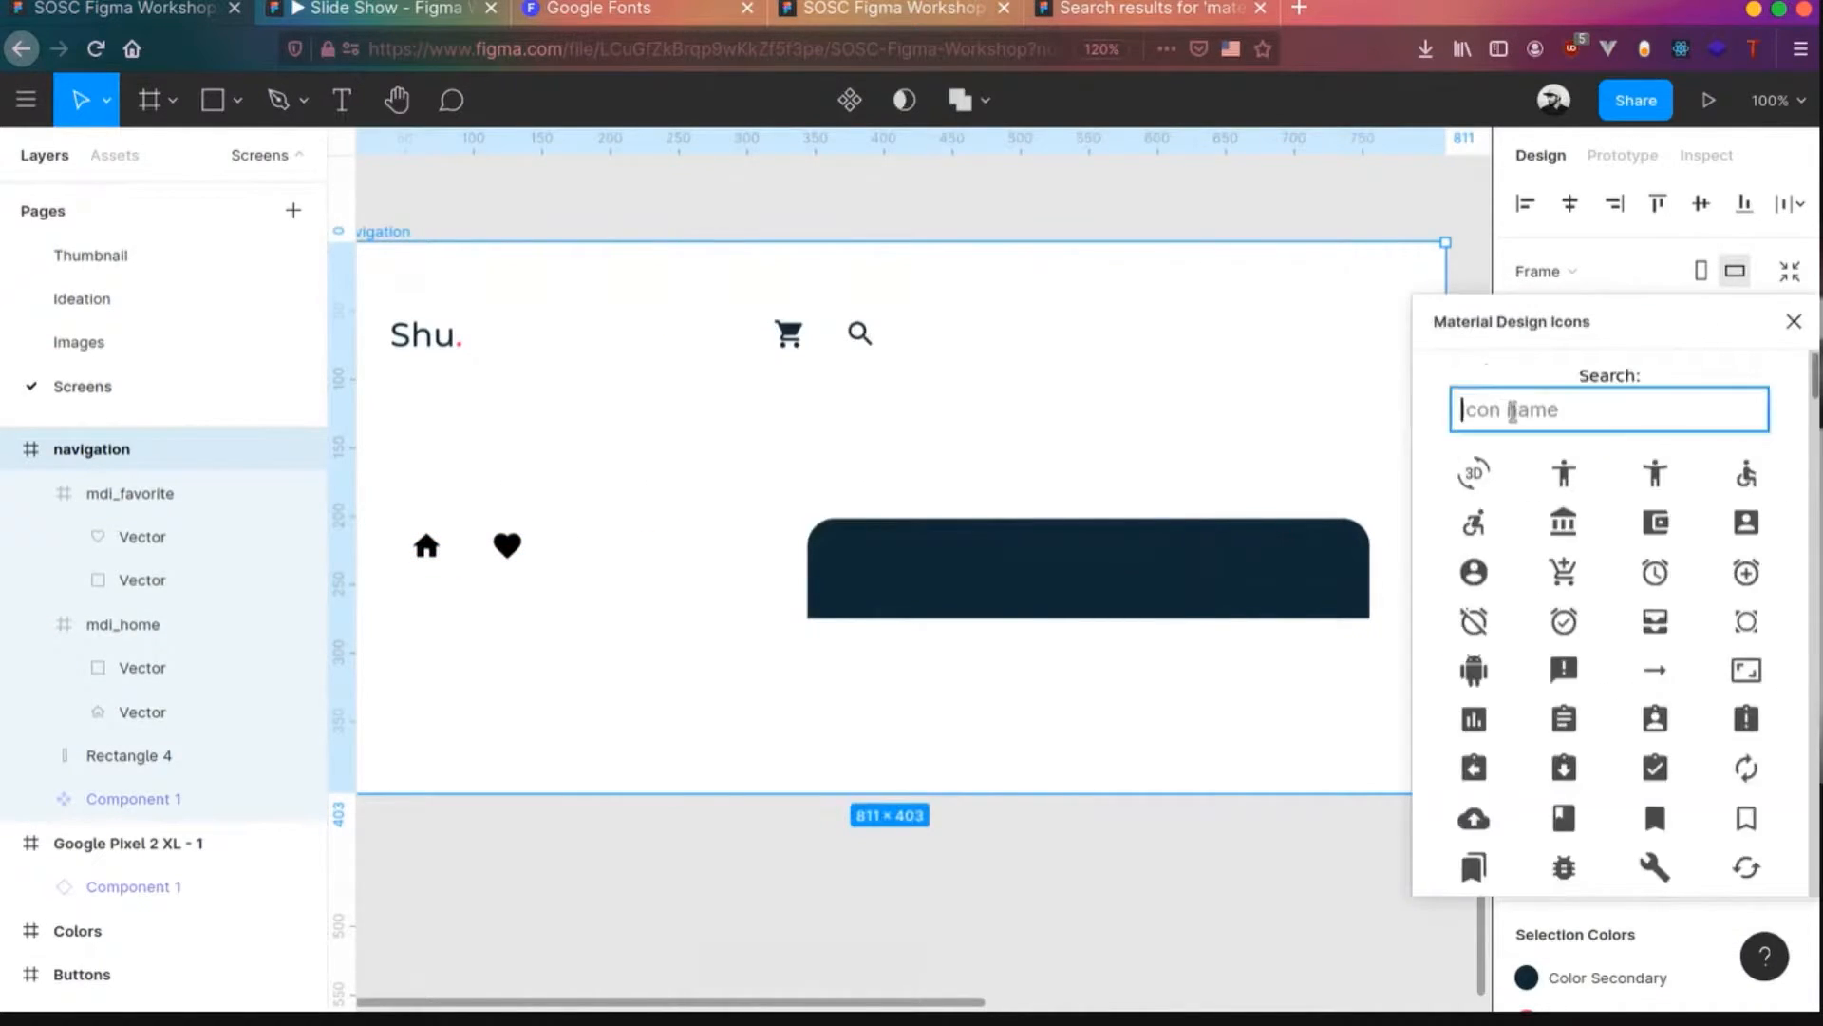
{"action": "type", "text": "profil"}
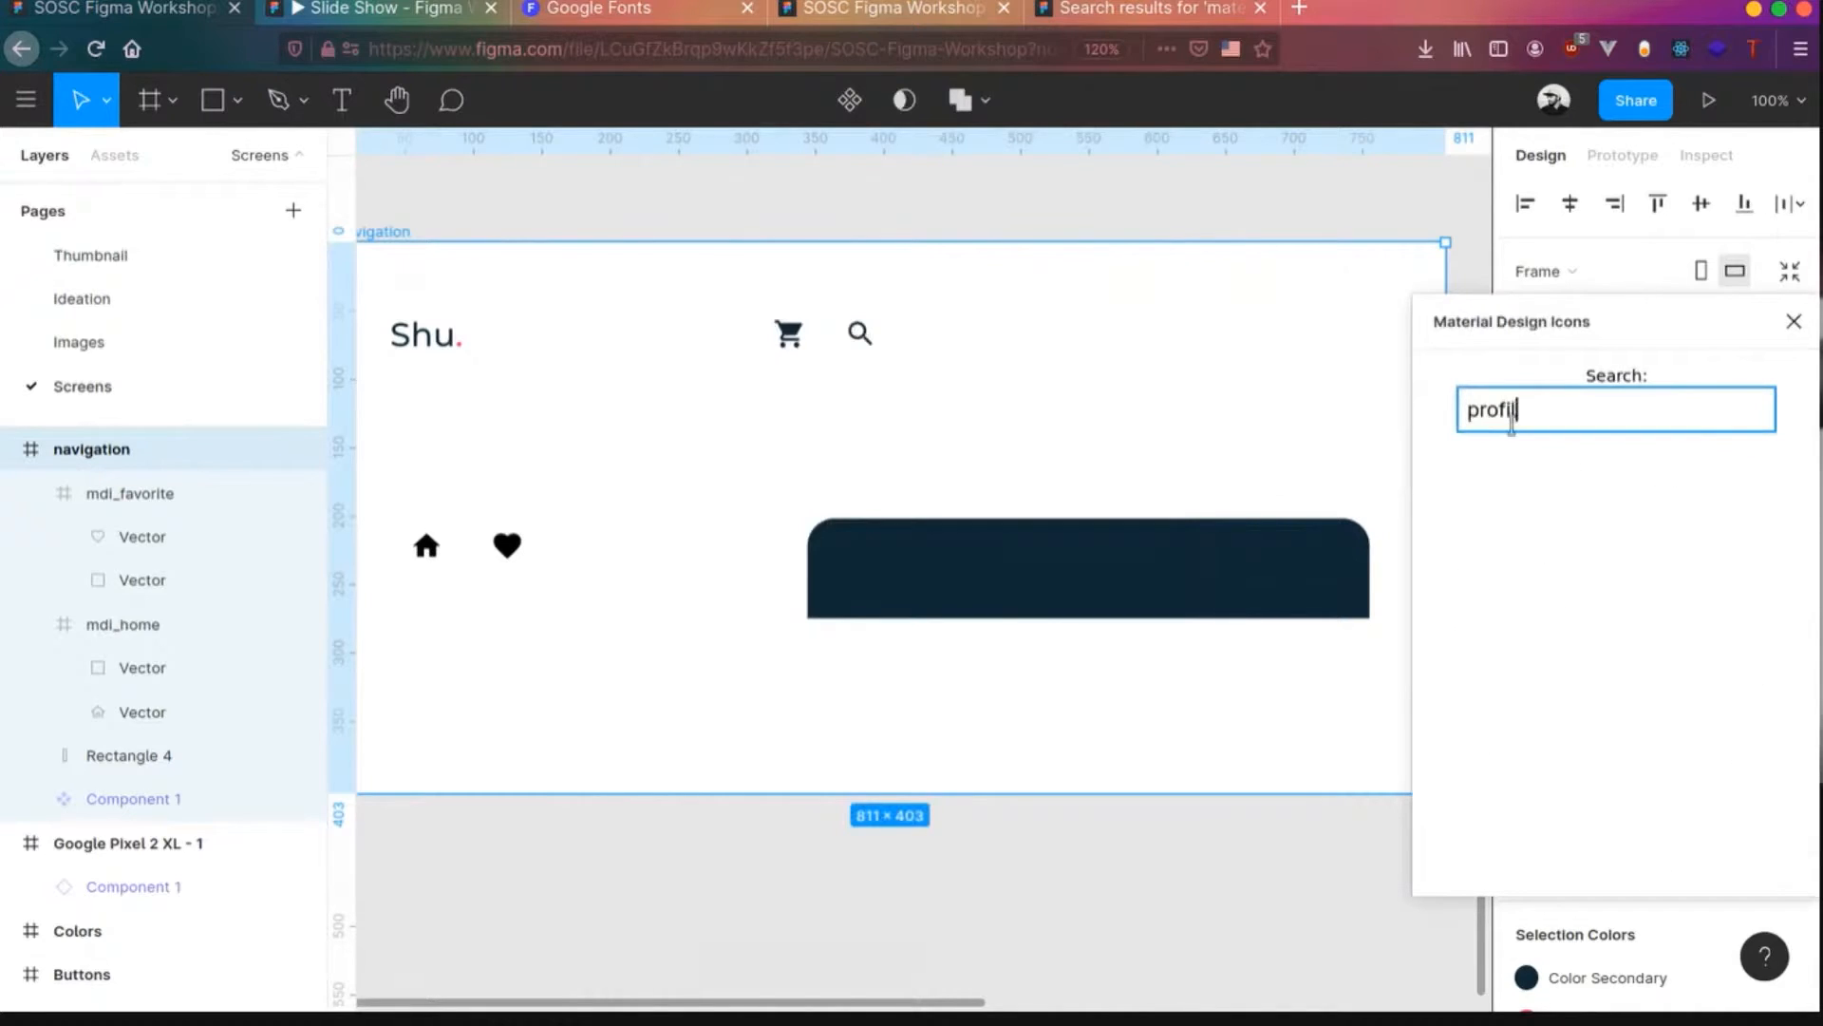
{"action": "key", "text": "BackSpace"}
{"action": "key", "text": "BackSpace"}
{"action": "key", "text": "BackSpace"}
{"action": "key", "text": "BackSpace"}
{"action": "key", "text": "BackSpace"}
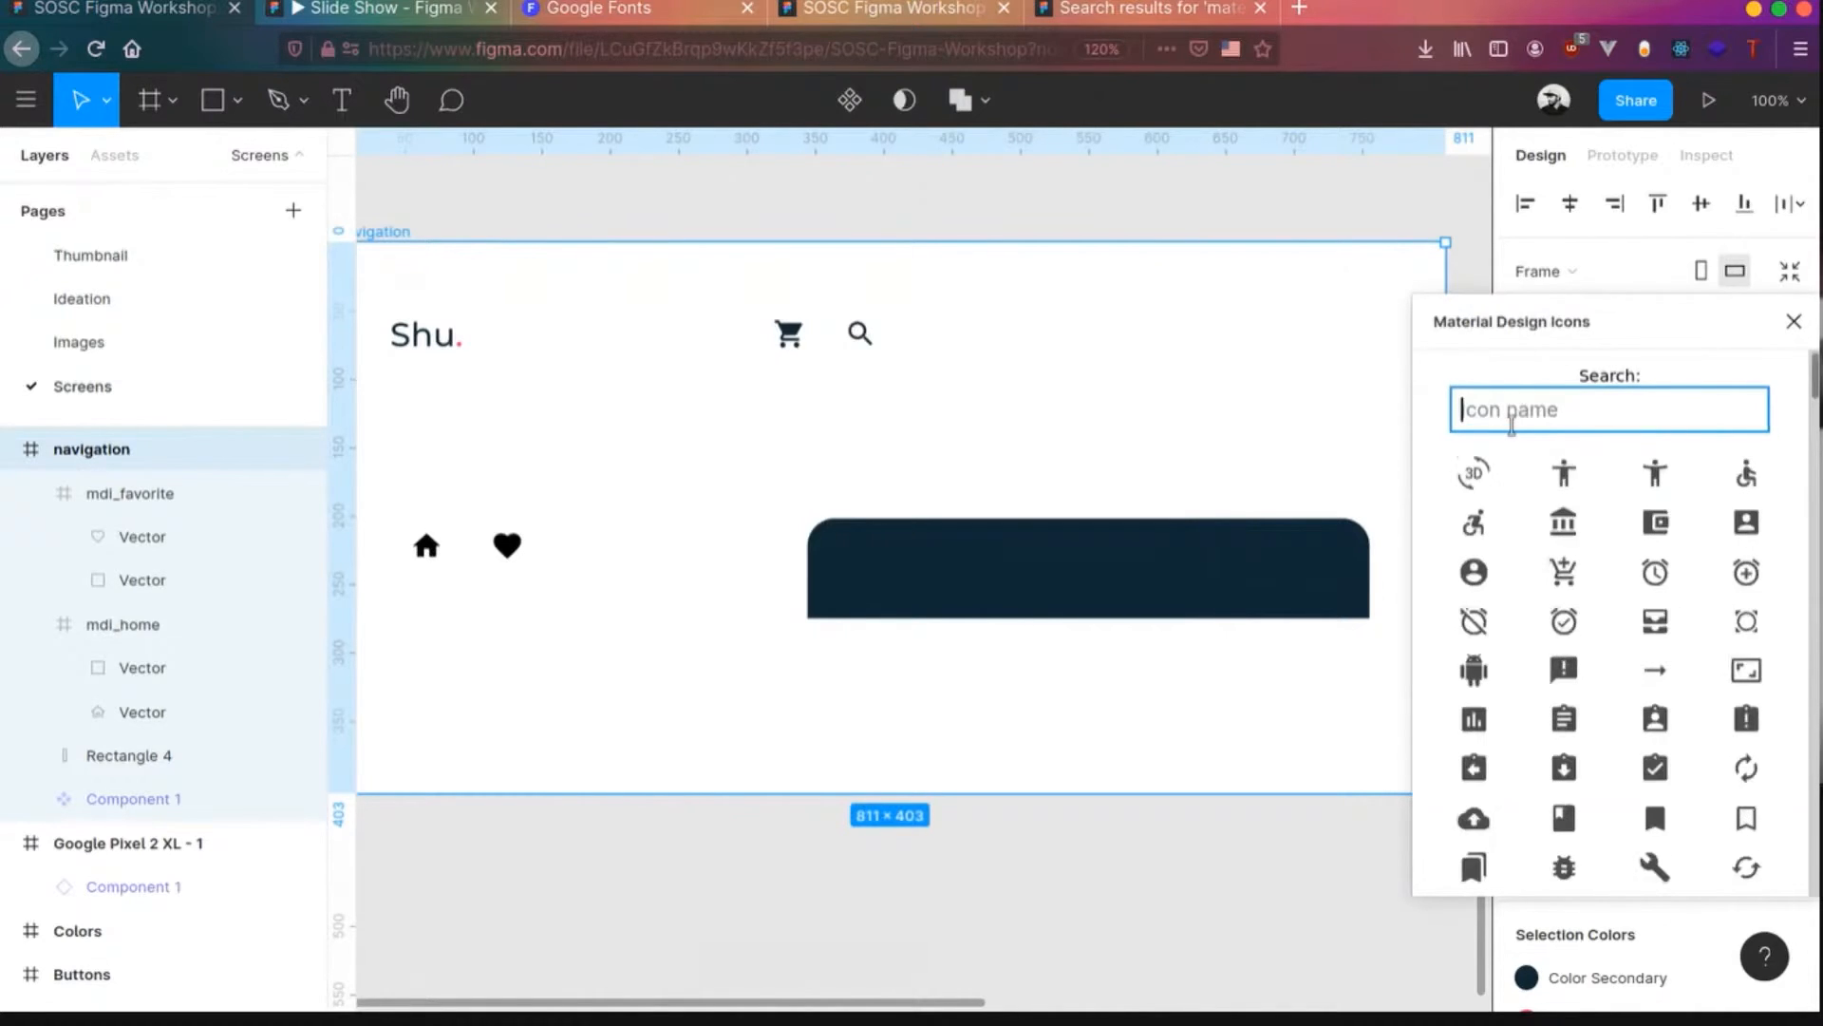
{"action": "type", "text": "pers"}
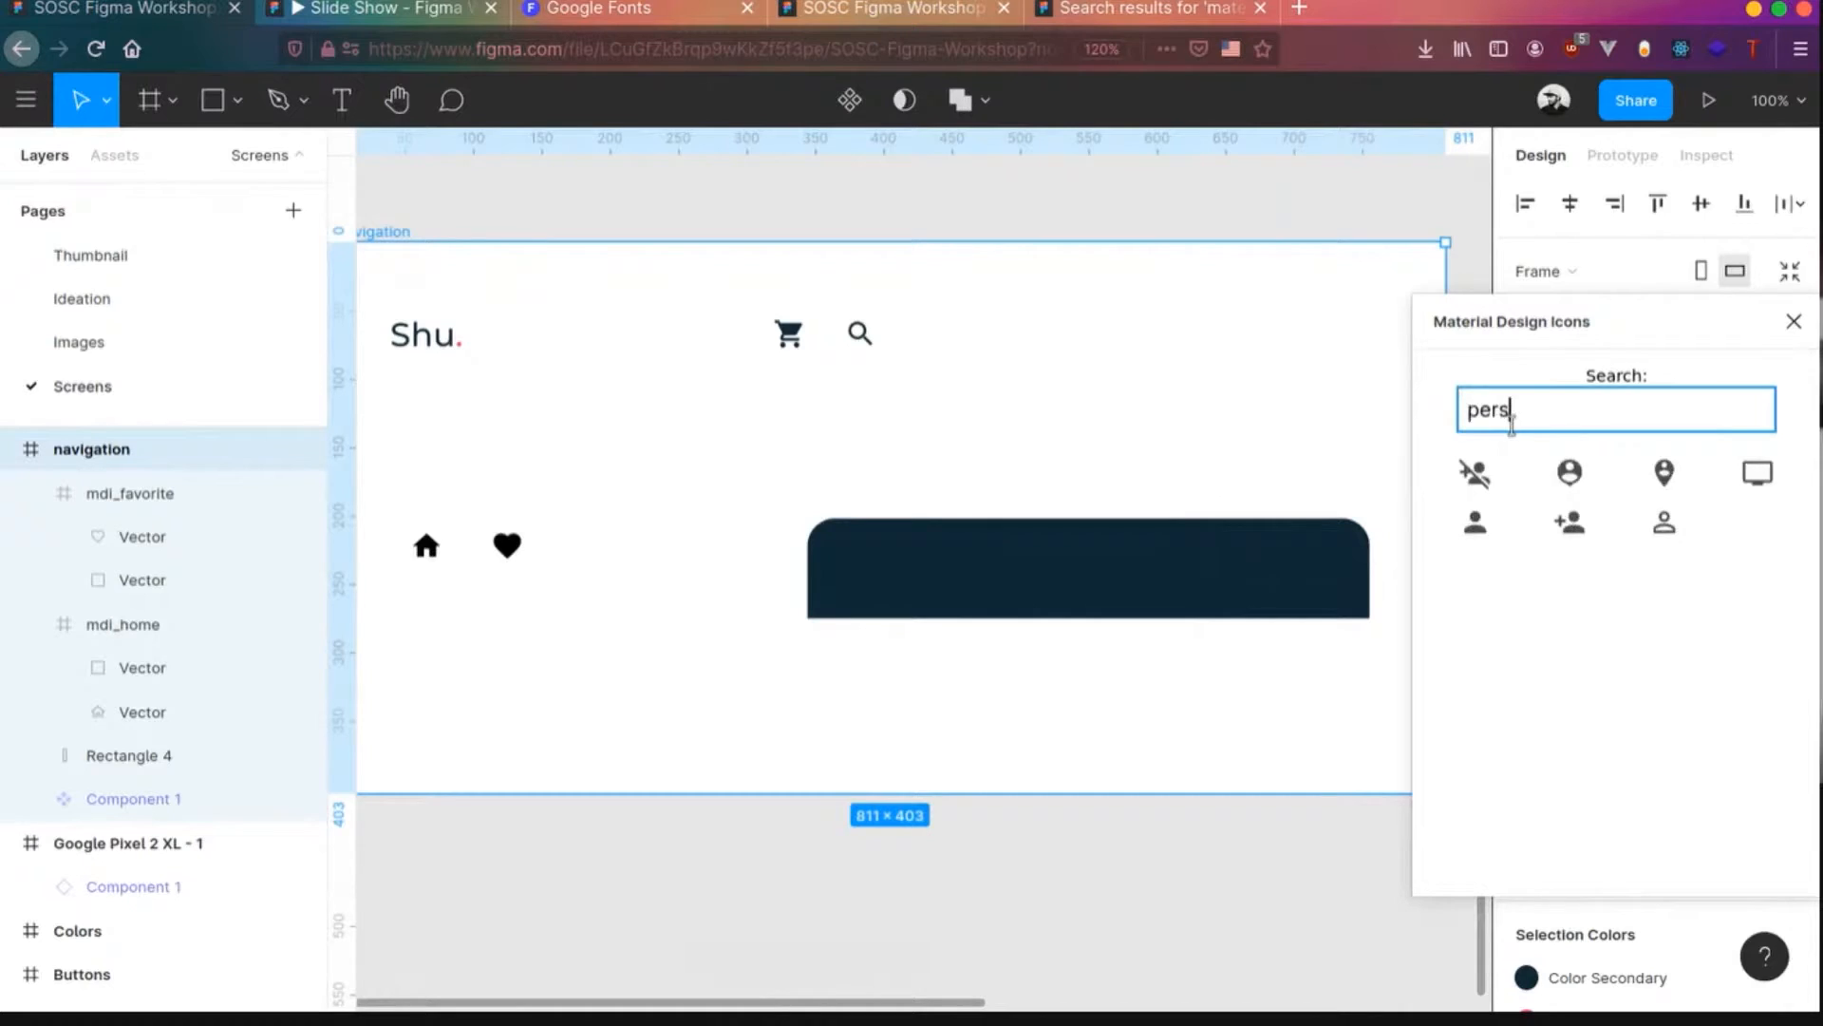
{"action": "left_click", "coordinate": [1474, 521]}
- Place the person icon beside the heart icon and nest it in the navigation frame
{"action": "left_click", "coordinate": [929, 587]}
{"action": "key", "text": "ctrl+z"}
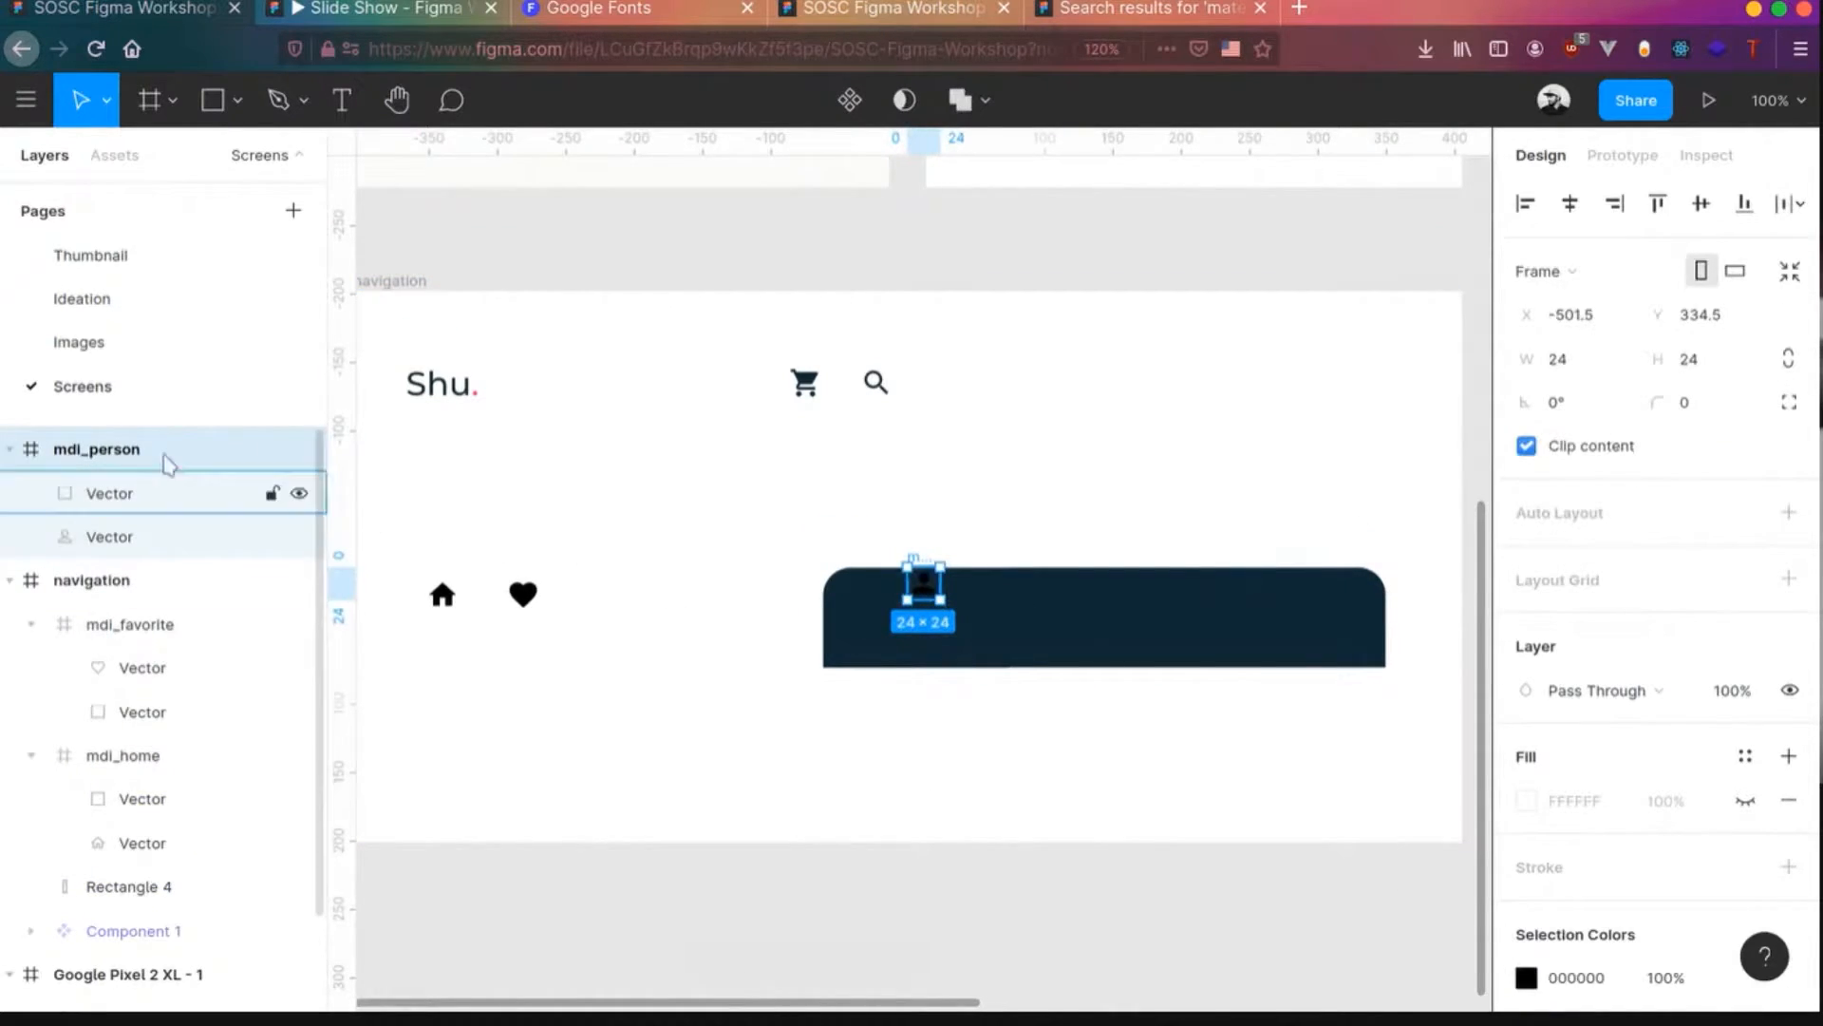
{"action": "left_click_drag", "start_coordinate": [889, 593], "coordinate": [570, 607]}
{"action": "left_click_drag", "start_coordinate": [90, 493], "coordinate": [93, 622]}
{"action": "scroll", "coordinate": [605, 791], "scroll_direction": "left", "scroll_amount": 2}
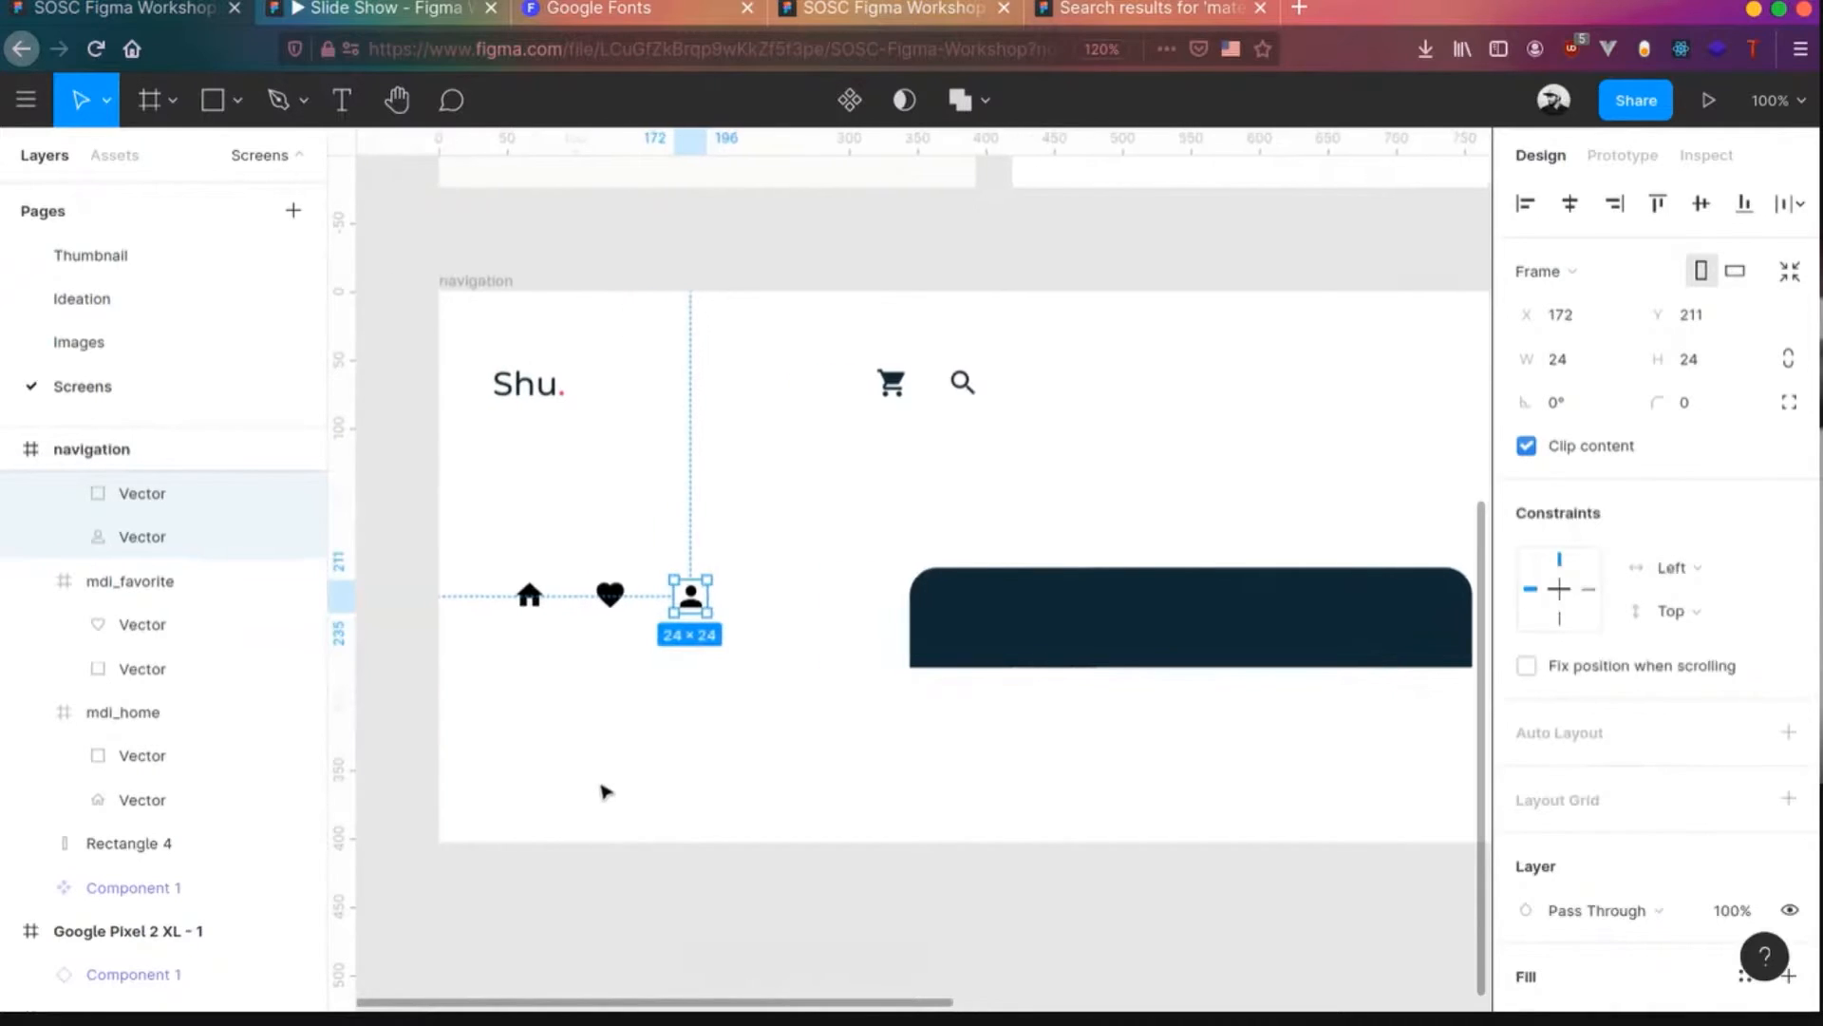
- Turn the home icon into a component named "icon / home"
{"action": "scroll", "coordinate": [494, 598], "scroll_direction": "up", "scroll_amount": 3}
{"action": "left_click", "coordinate": [562, 598]}
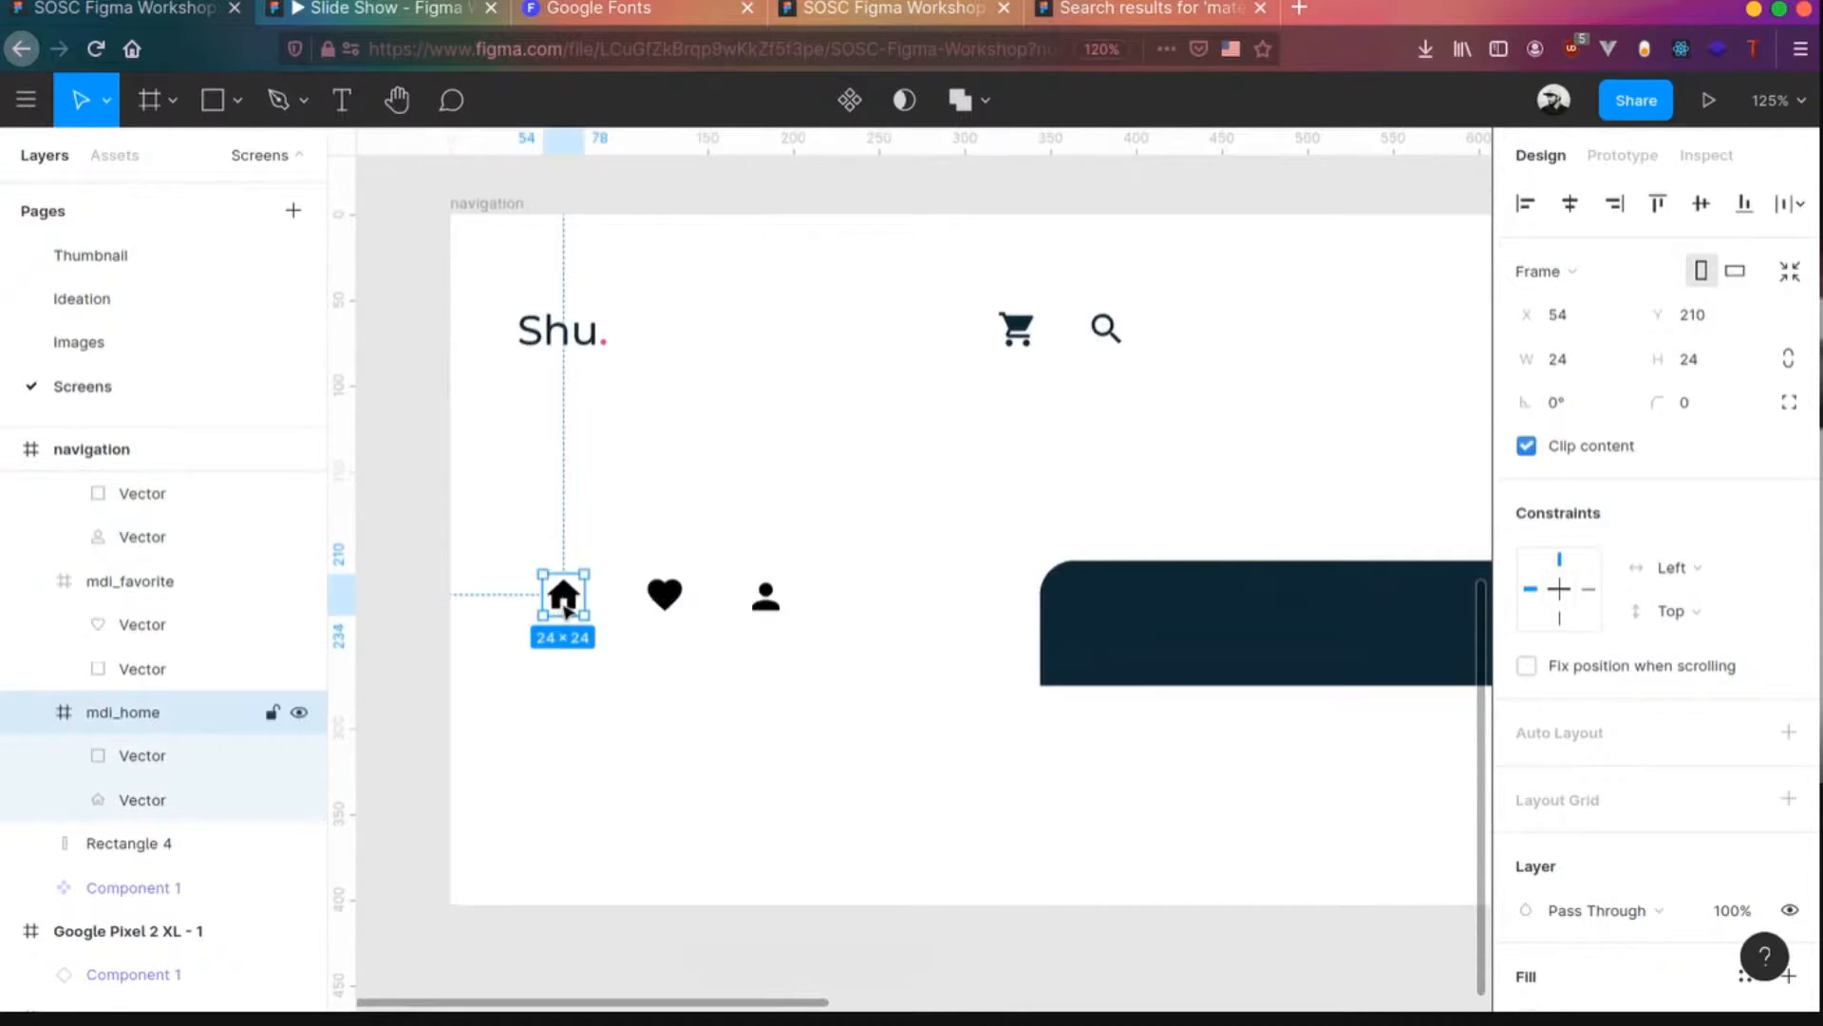
{"action": "left_click", "coordinate": [848, 99]}
{"action": "key", "text": "ctrl+r"}
{"action": "type", "text": "icon / hom"}
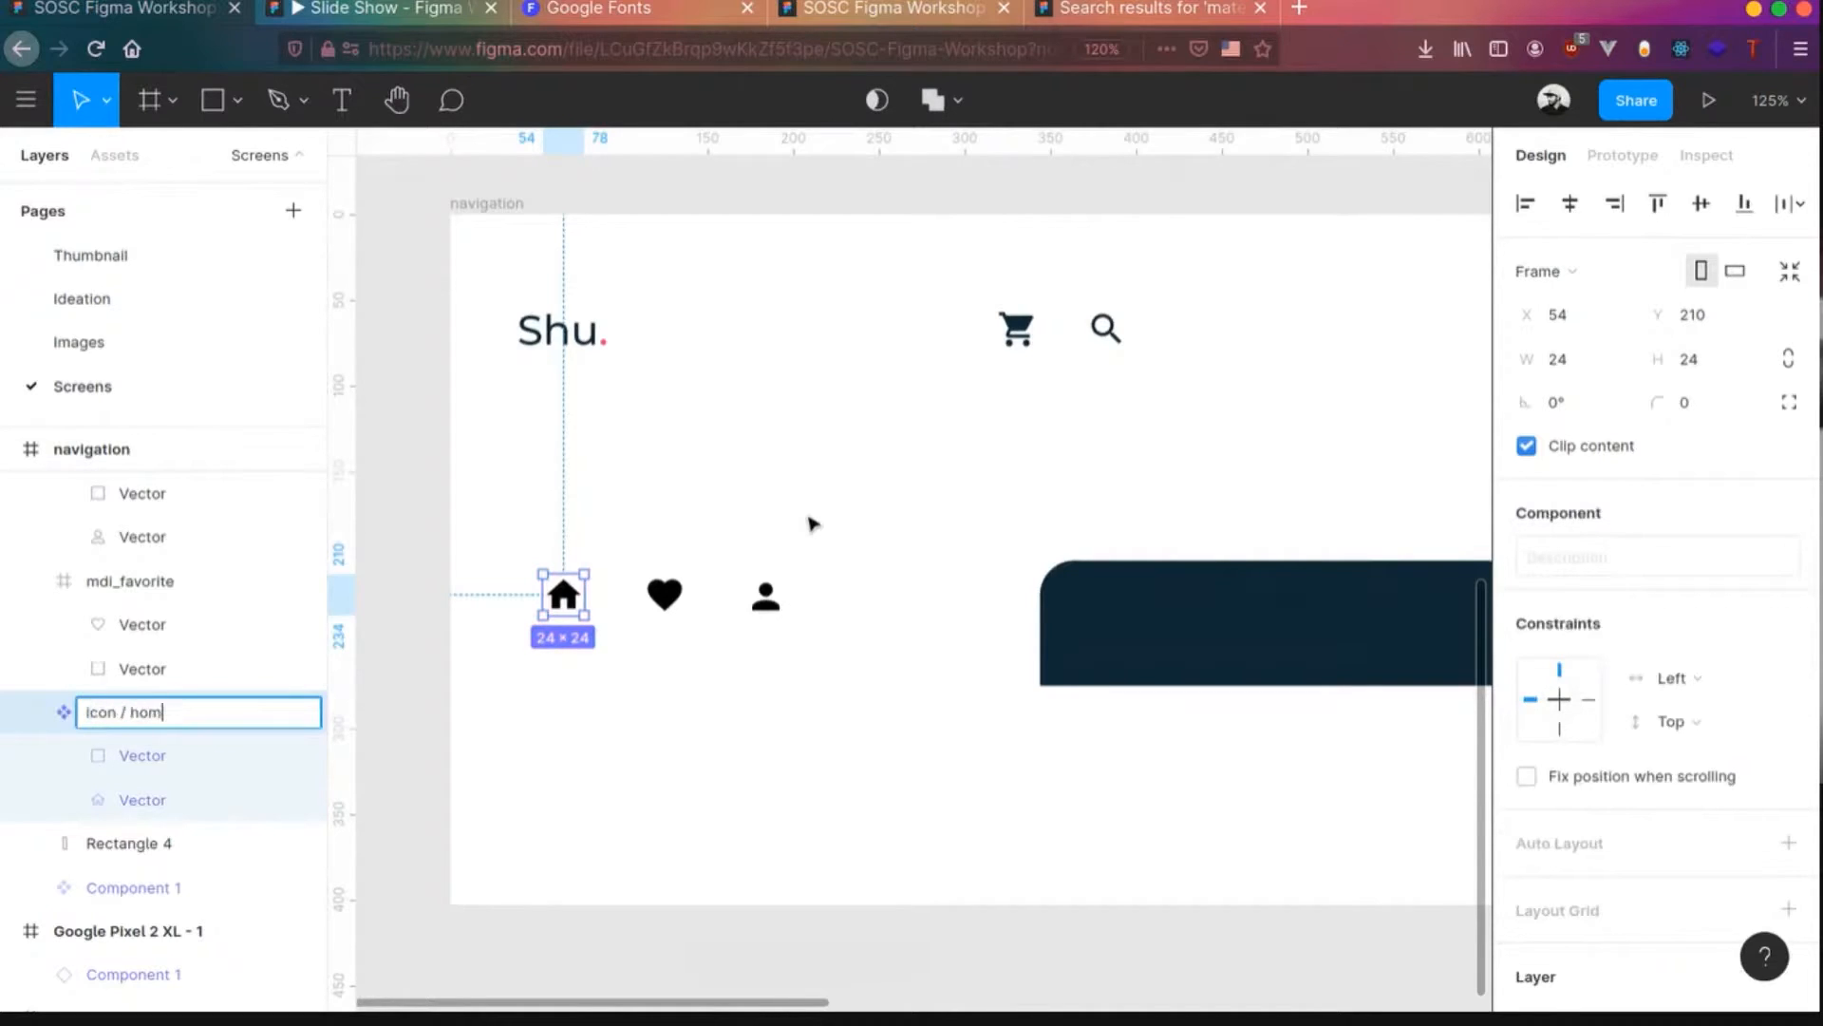
{"action": "type", "text": "e"}
{"action": "key", "text": "Return"}
- Turn the heart icon into a component named "icon / favorite"
{"action": "left_click", "coordinate": [665, 594]}
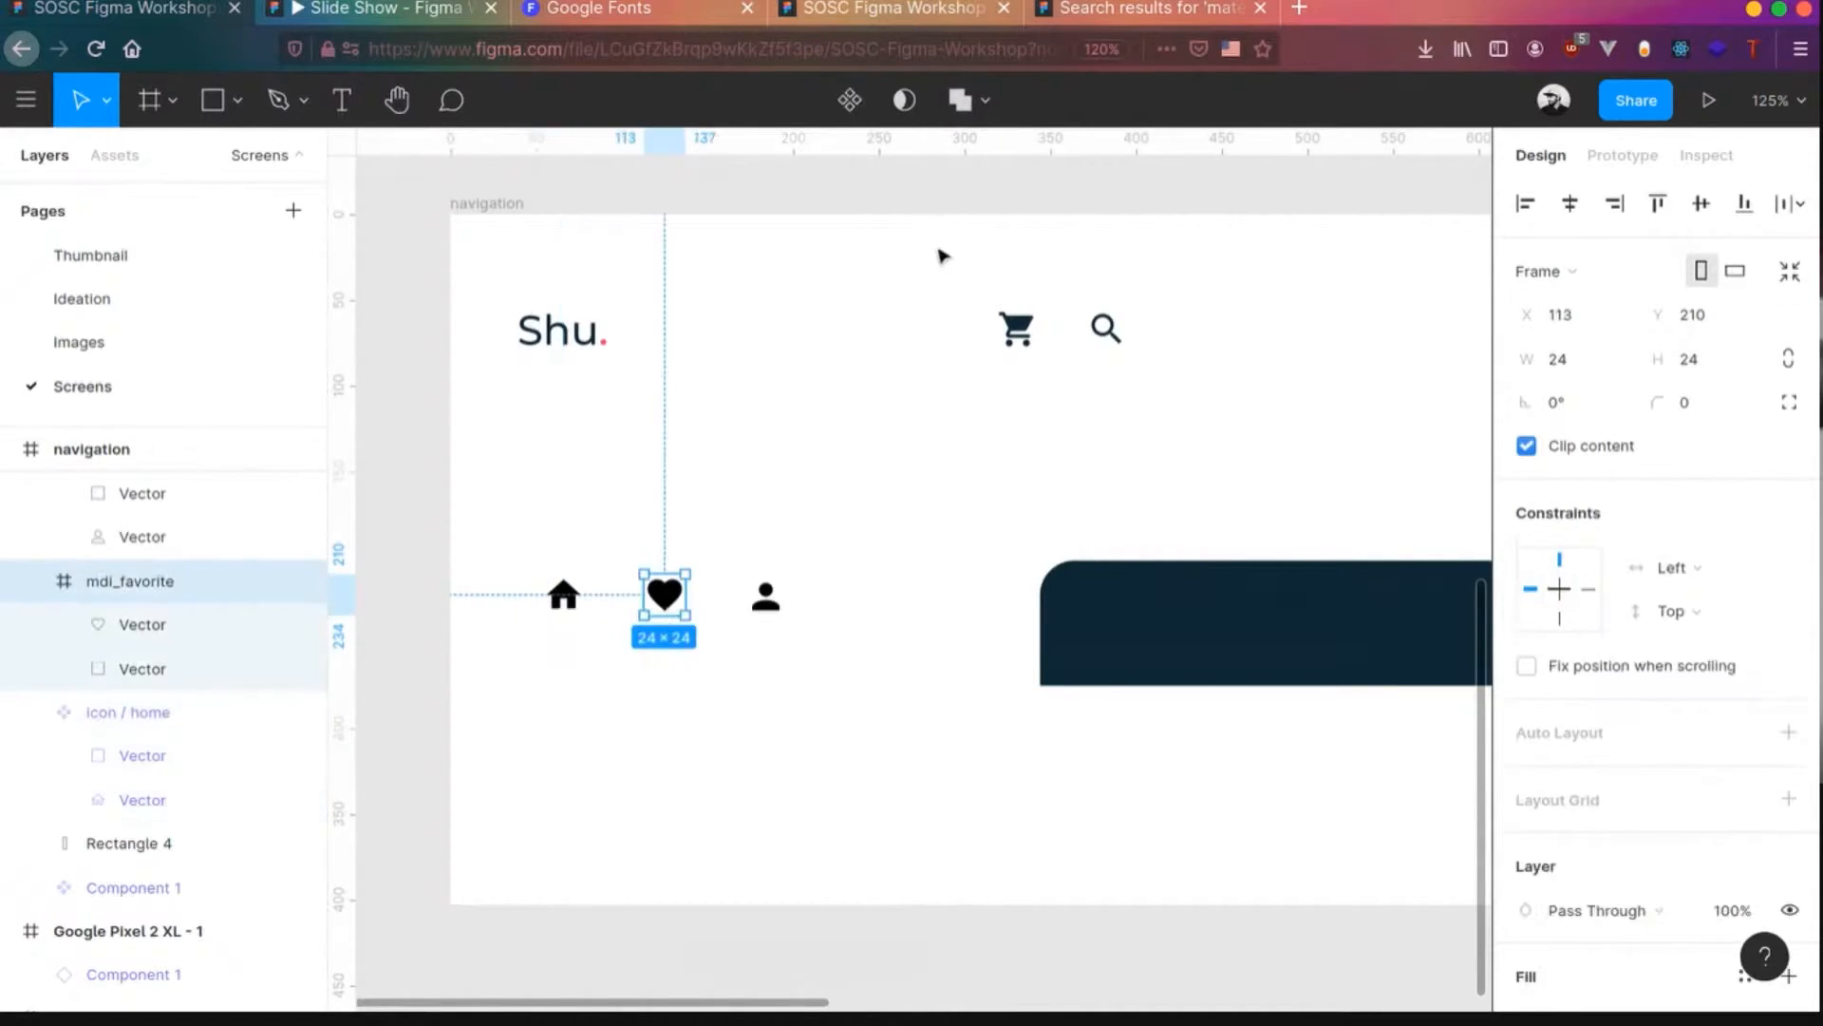
{"action": "left_click", "coordinate": [849, 100]}
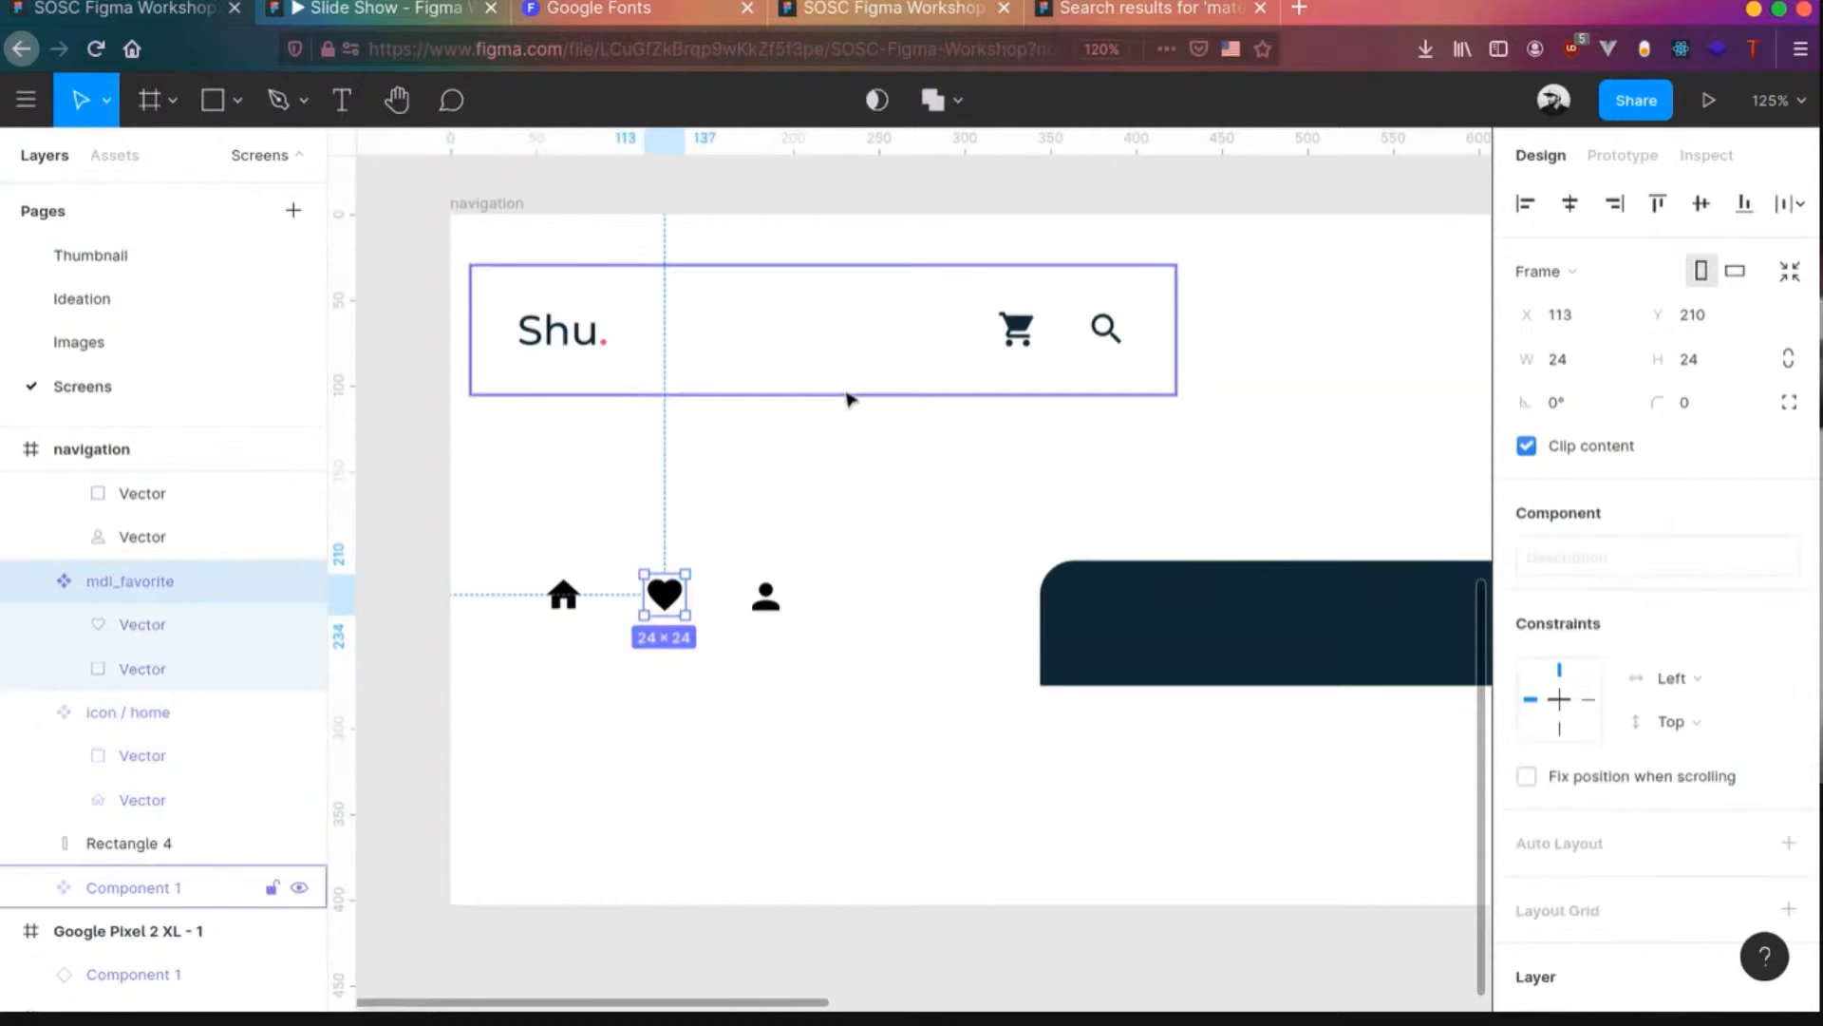
{"action": "key", "text": "ctrl+r"}
{"action": "type", "text": "i"}
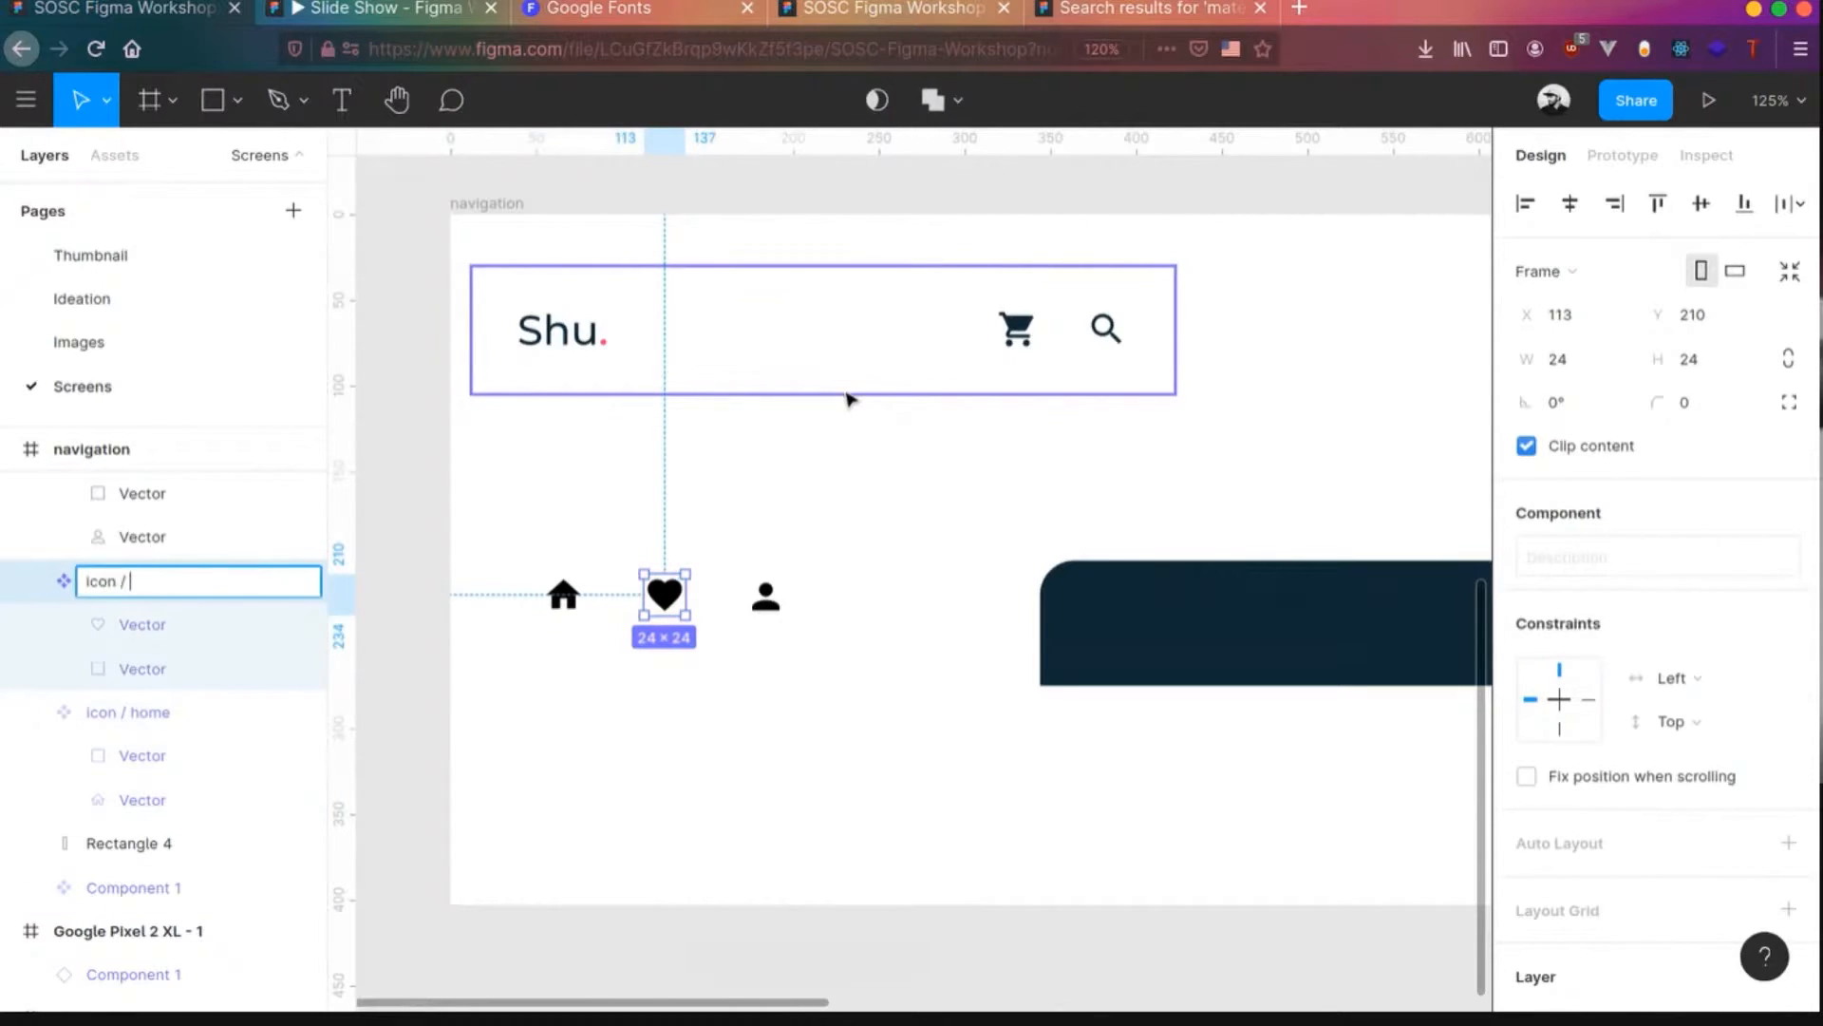
{"action": "type", "text": "con / favorite"}
{"action": "key", "text": "Return"}
- Turn the person icon into a component named "icon / profile"
{"action": "left_click", "coordinate": [766, 595]}
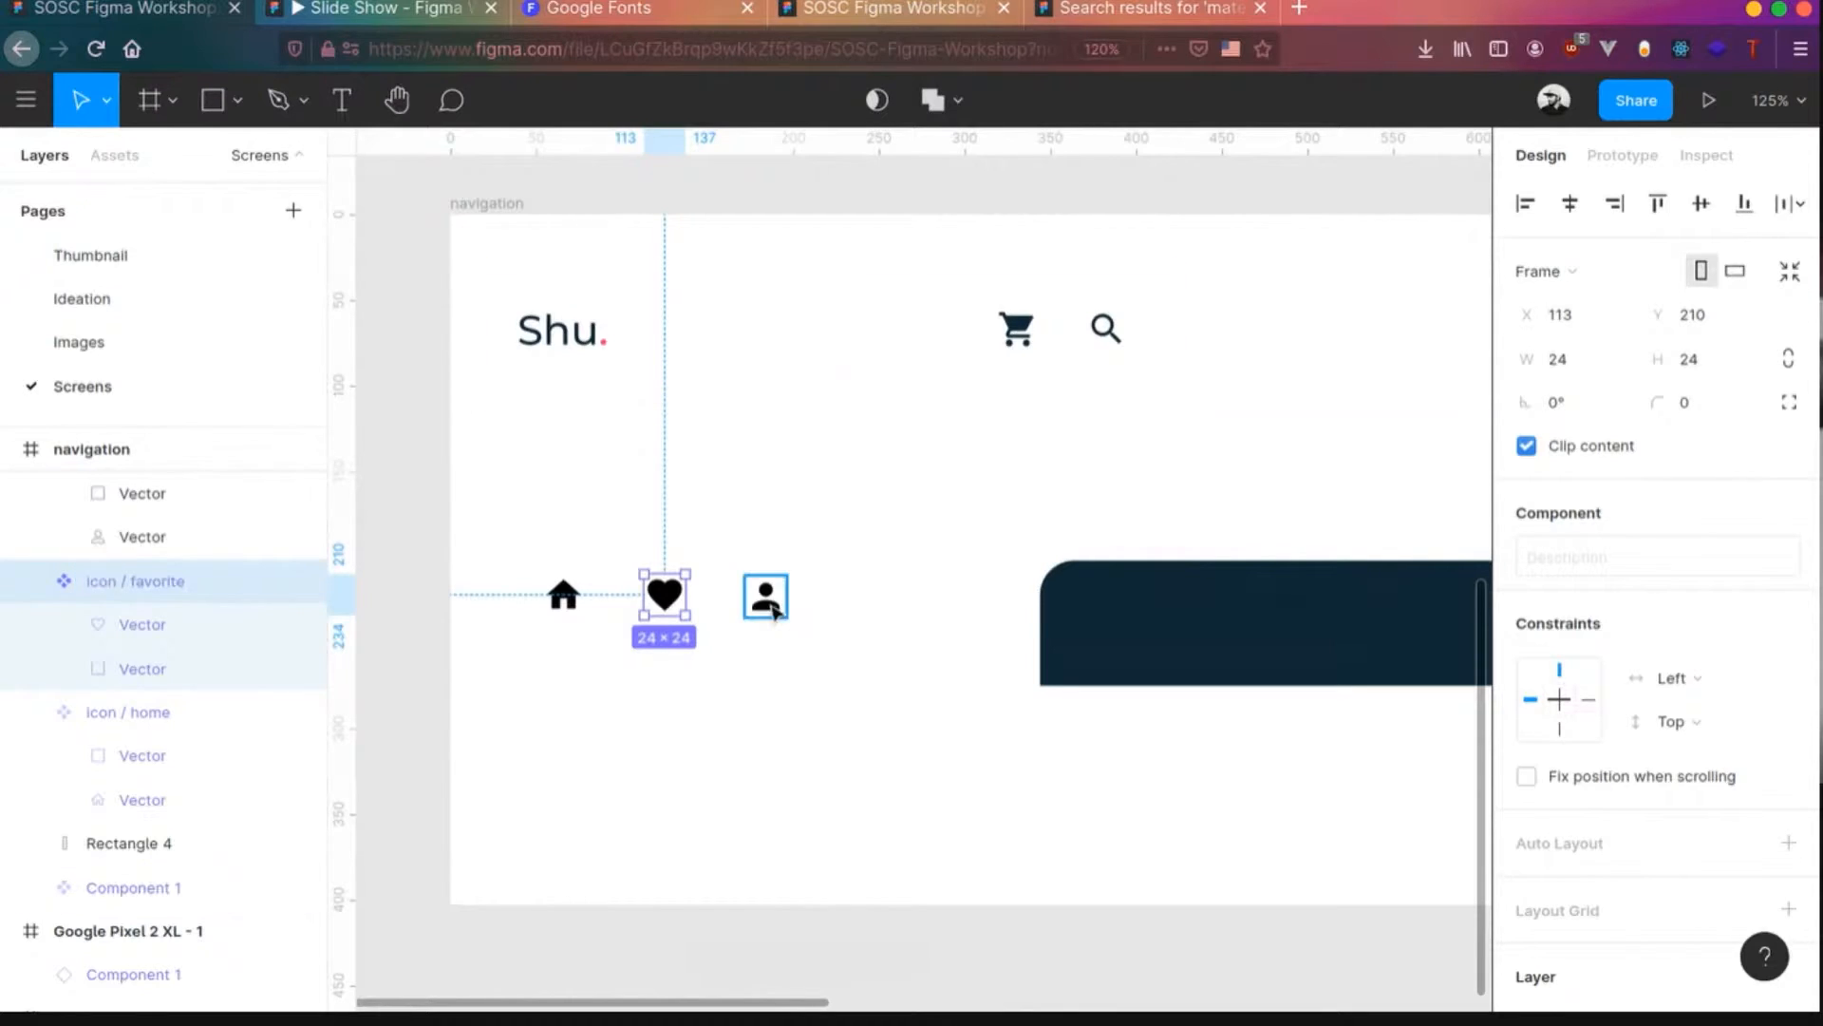
{"action": "left_click", "coordinate": [849, 100]}
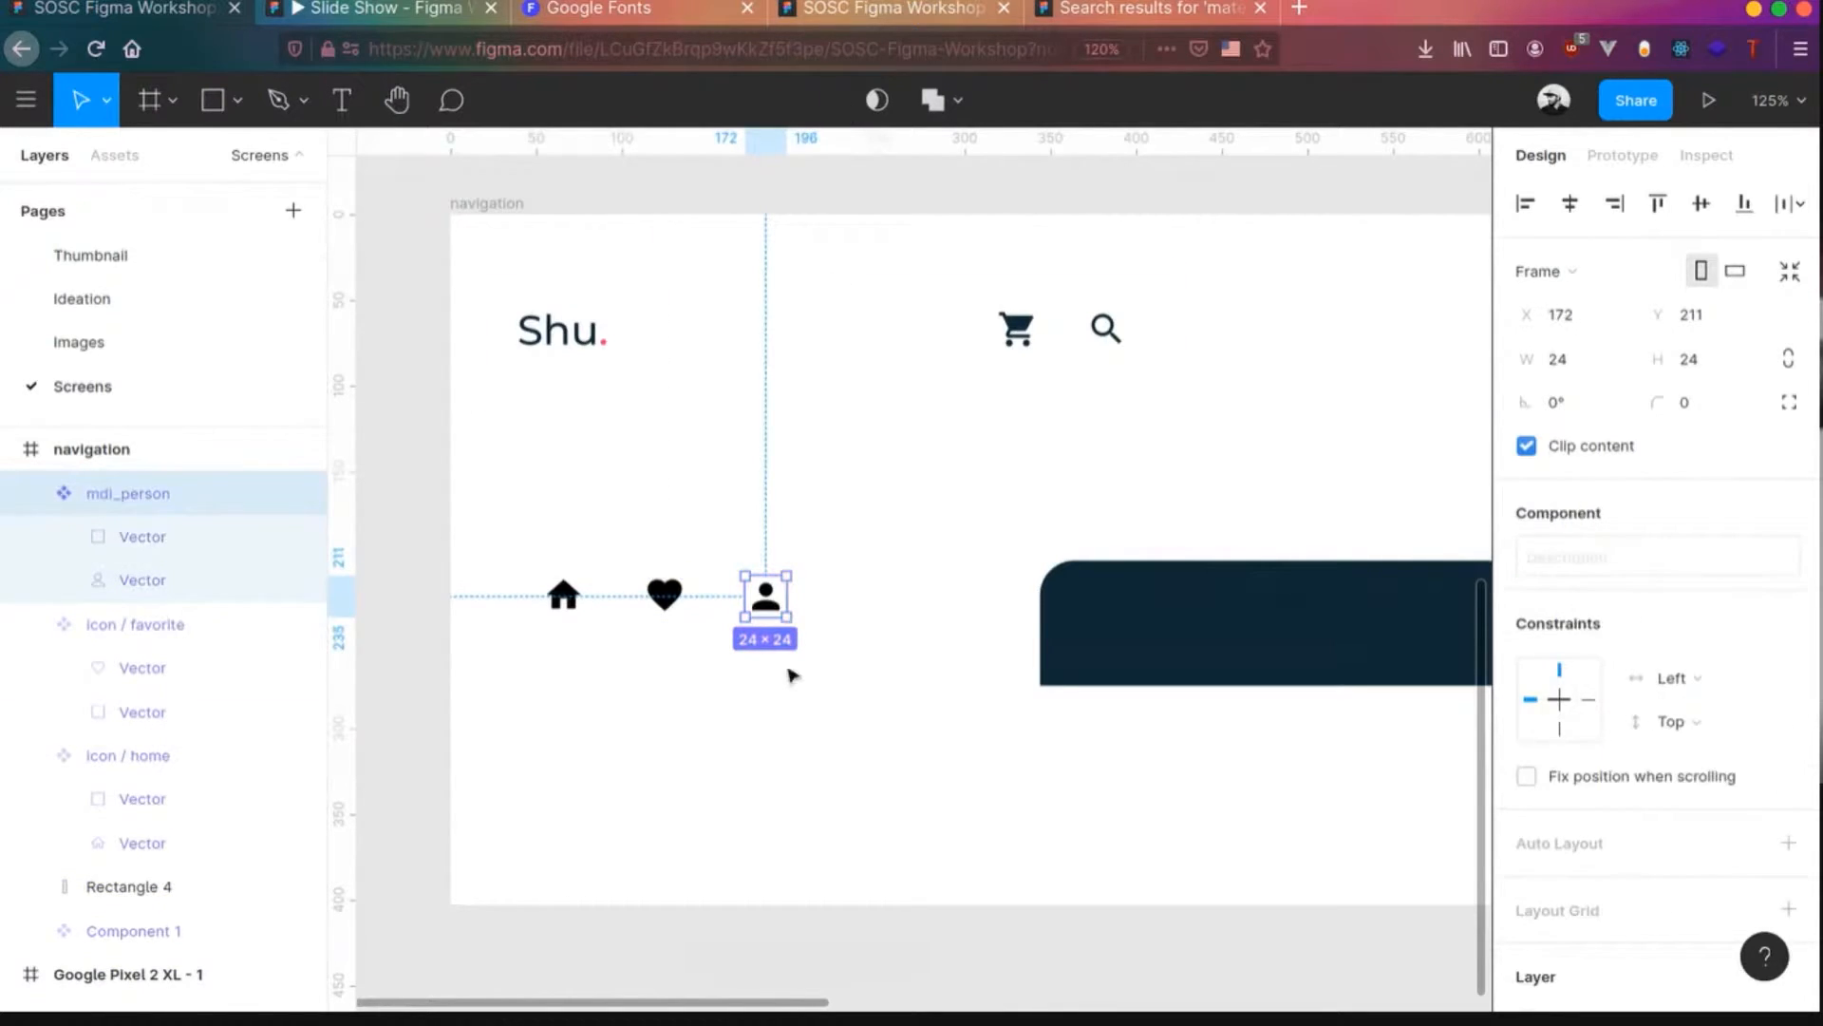
{"action": "key", "text": "ctrl+r"}
{"action": "type", "text": "icon"}
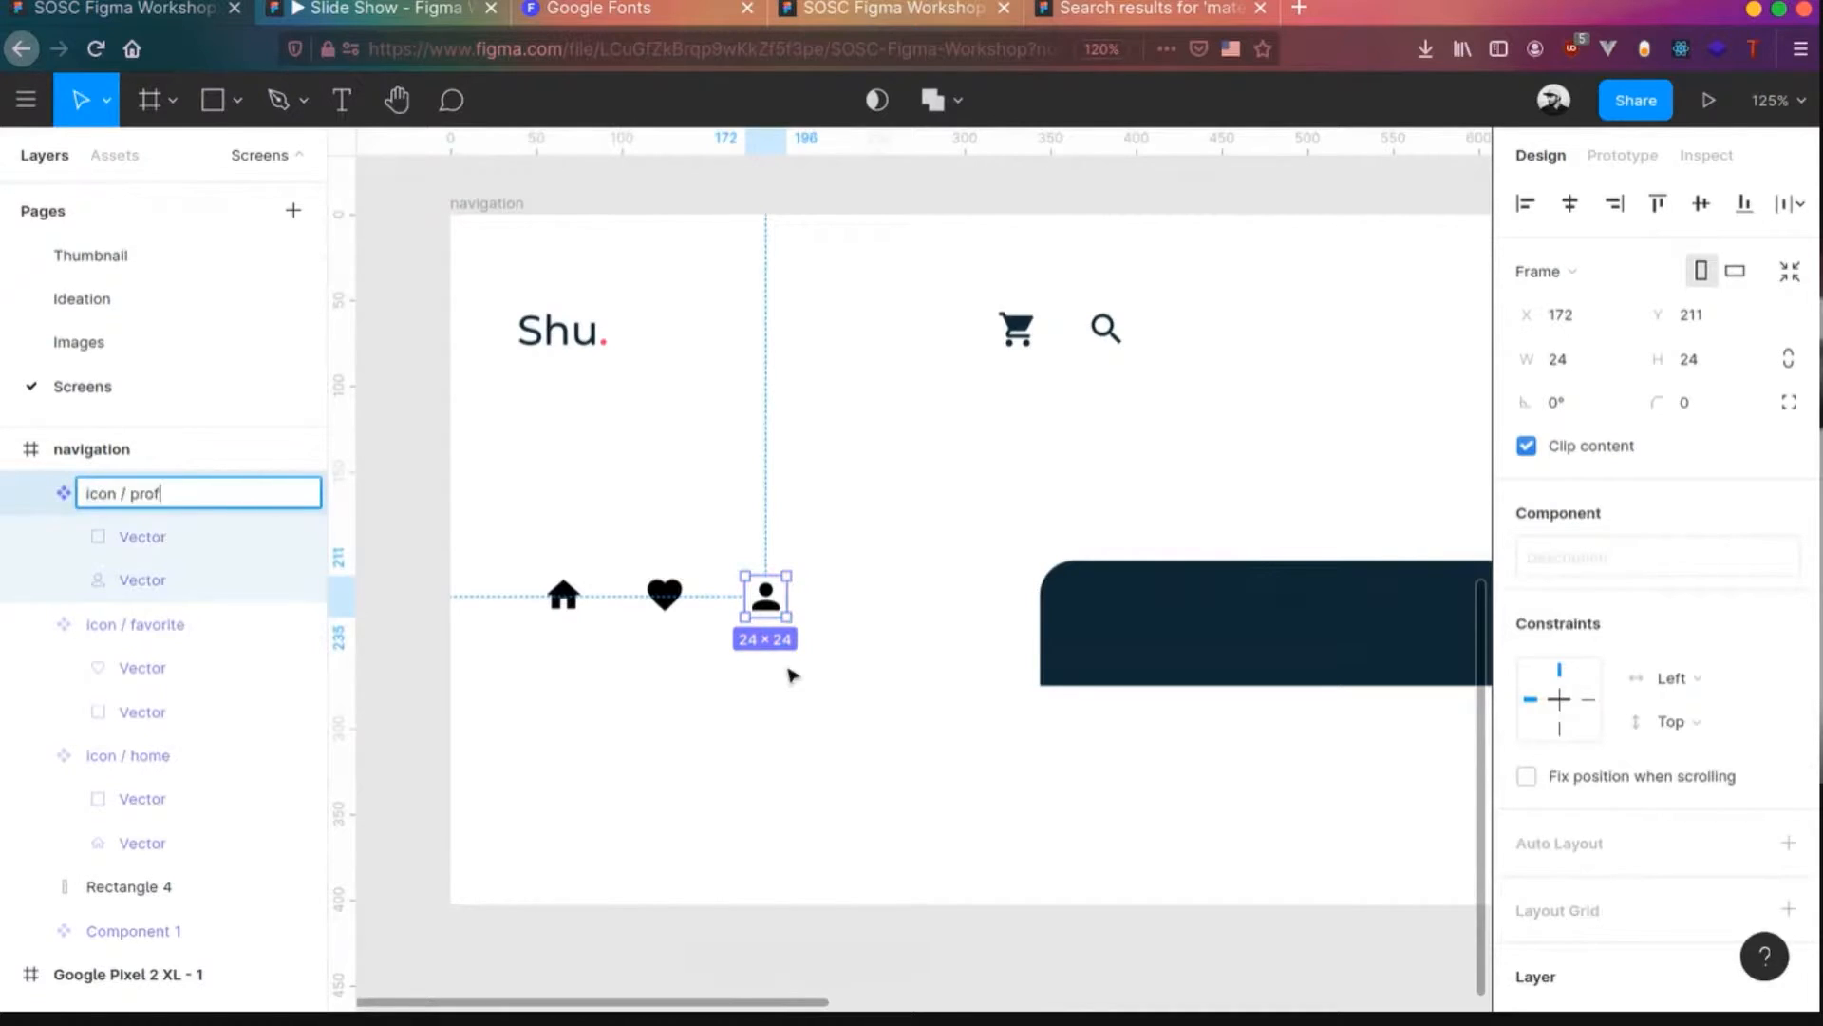
{"action": "key", "text": "Return"}
- Move the home, favorite and profile icon components closer together in one row, with the profile icon at about X 163, Y 213
{"action": "left_click", "coordinate": [619, 651]}
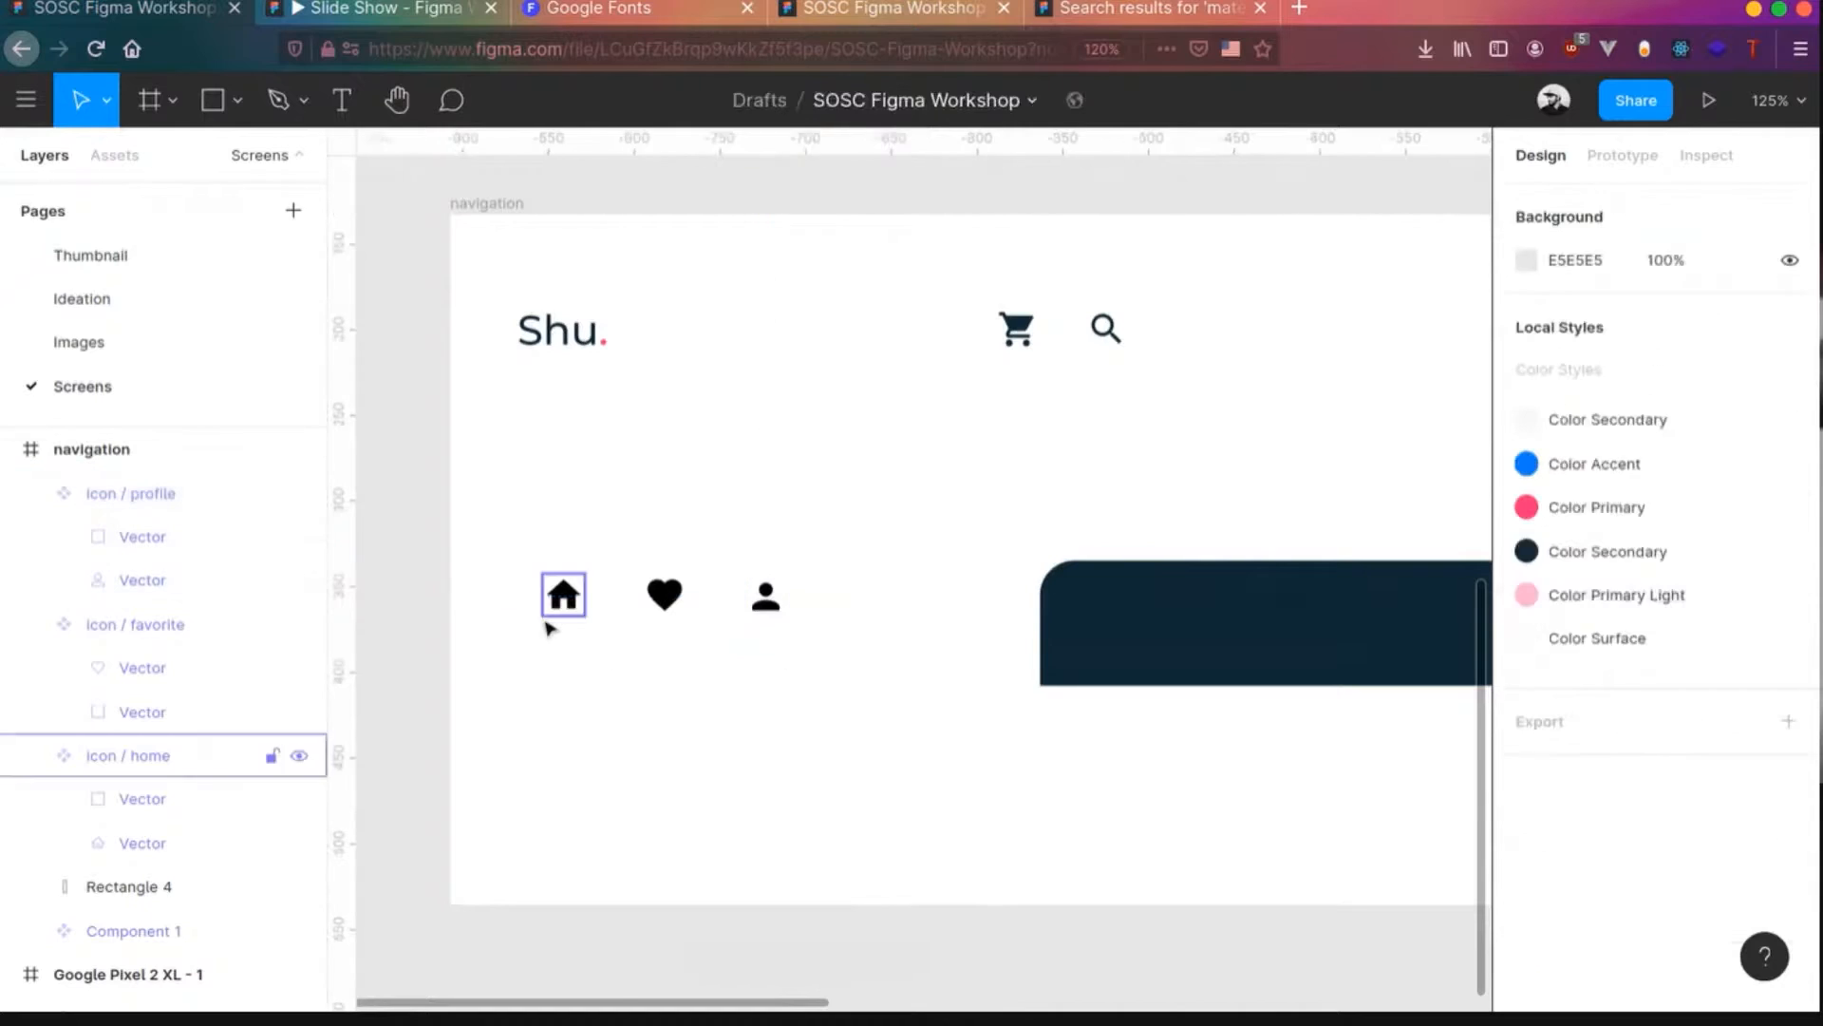
{"action": "left_click", "coordinate": [564, 596]}
{"action": "left_click_drag", "start_coordinate": [676, 615], "coordinate": [662, 615]}
{"action": "left_click_drag", "start_coordinate": [781, 616], "coordinate": [767, 621]}
{"action": "scroll", "coordinate": [945, 778], "scroll_direction": "right", "scroll_amount": 1}
{"action": "left_click", "coordinate": [735, 774]}
{"action": "left_click", "coordinate": [705, 620]}
{"action": "left_click_drag", "start_coordinate": [705, 619], "coordinate": [708, 614]}
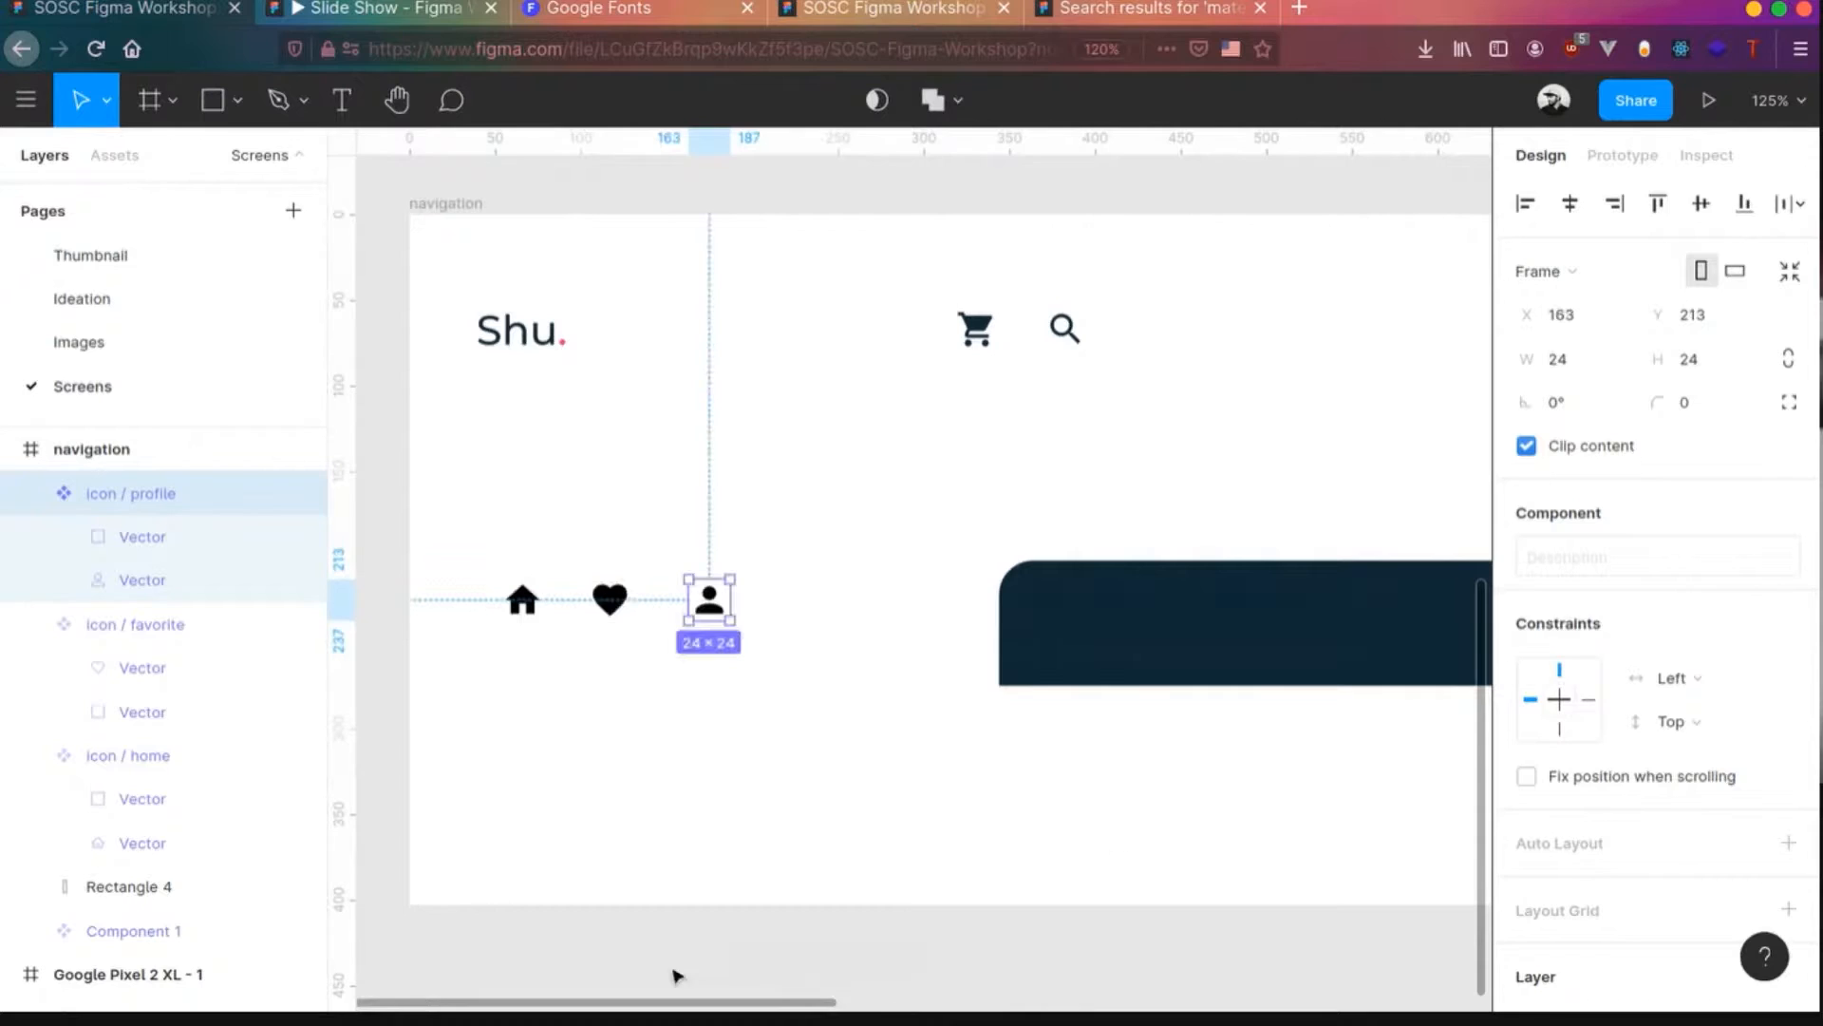
{"action": "left_click_drag", "start_coordinate": [644, 1003], "coordinate": [782, 1004]}
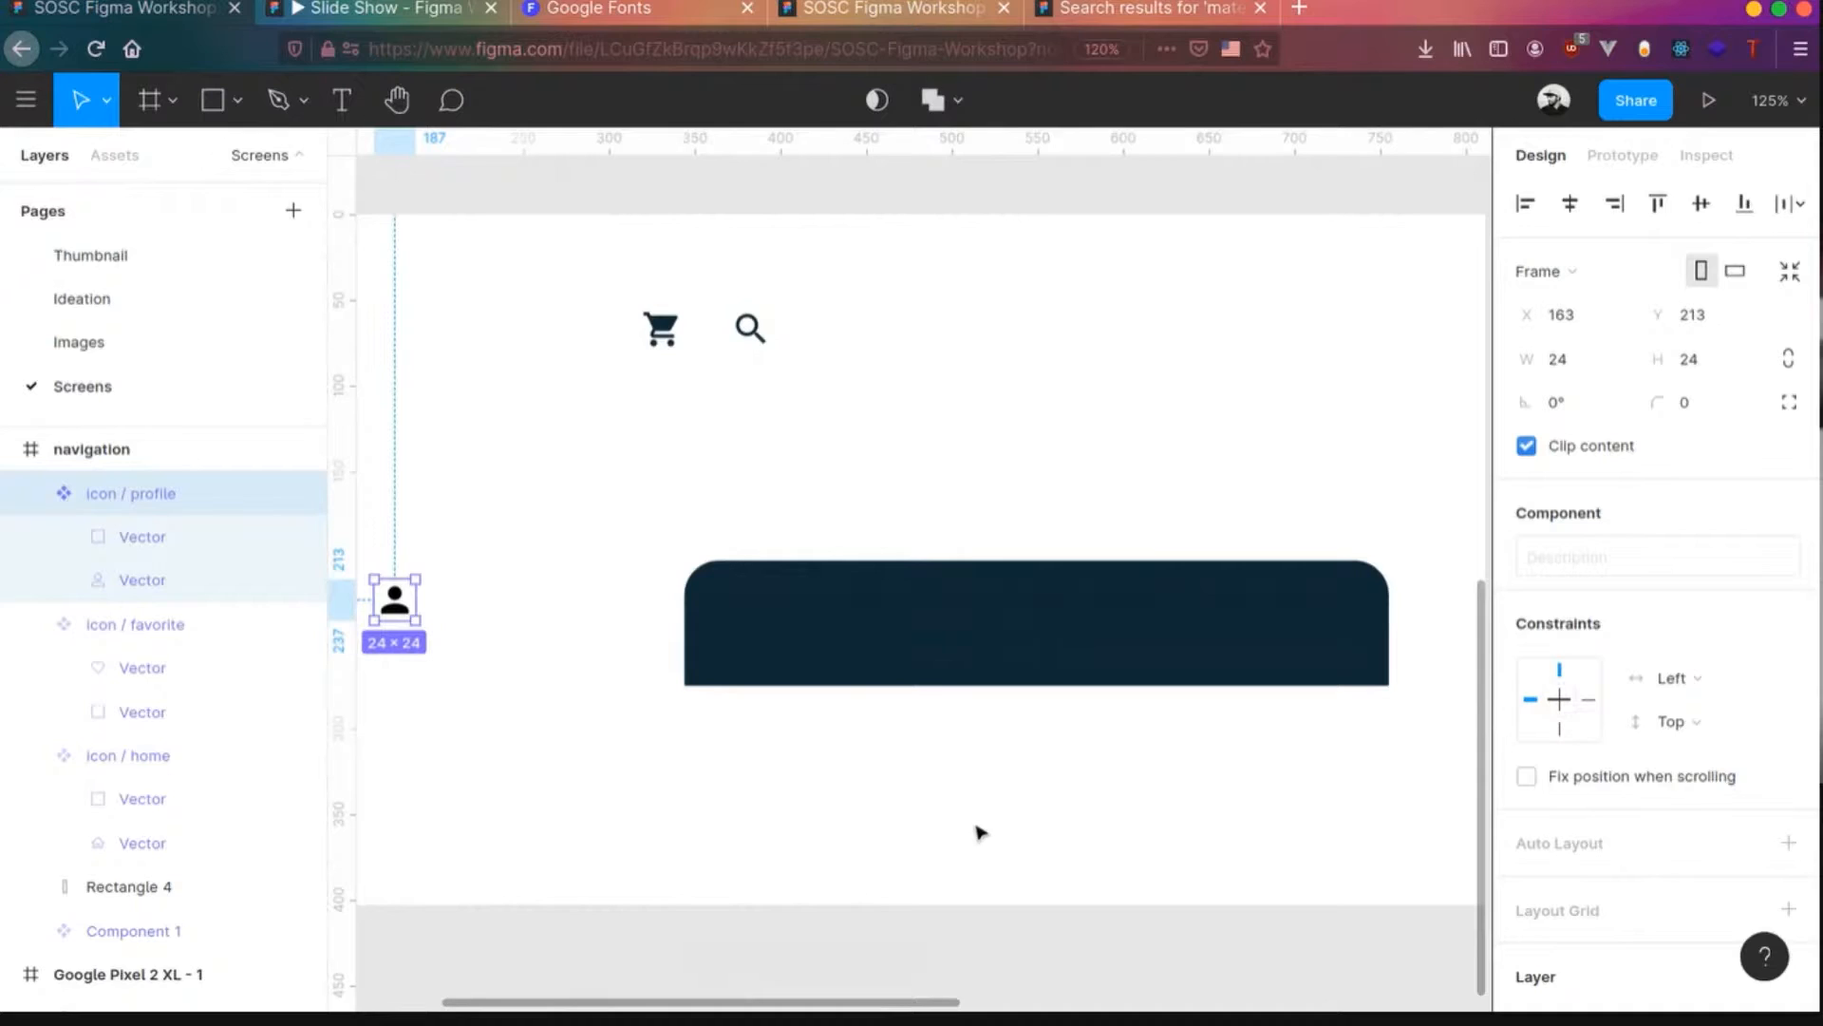
{"action": "key", "text": "f"}
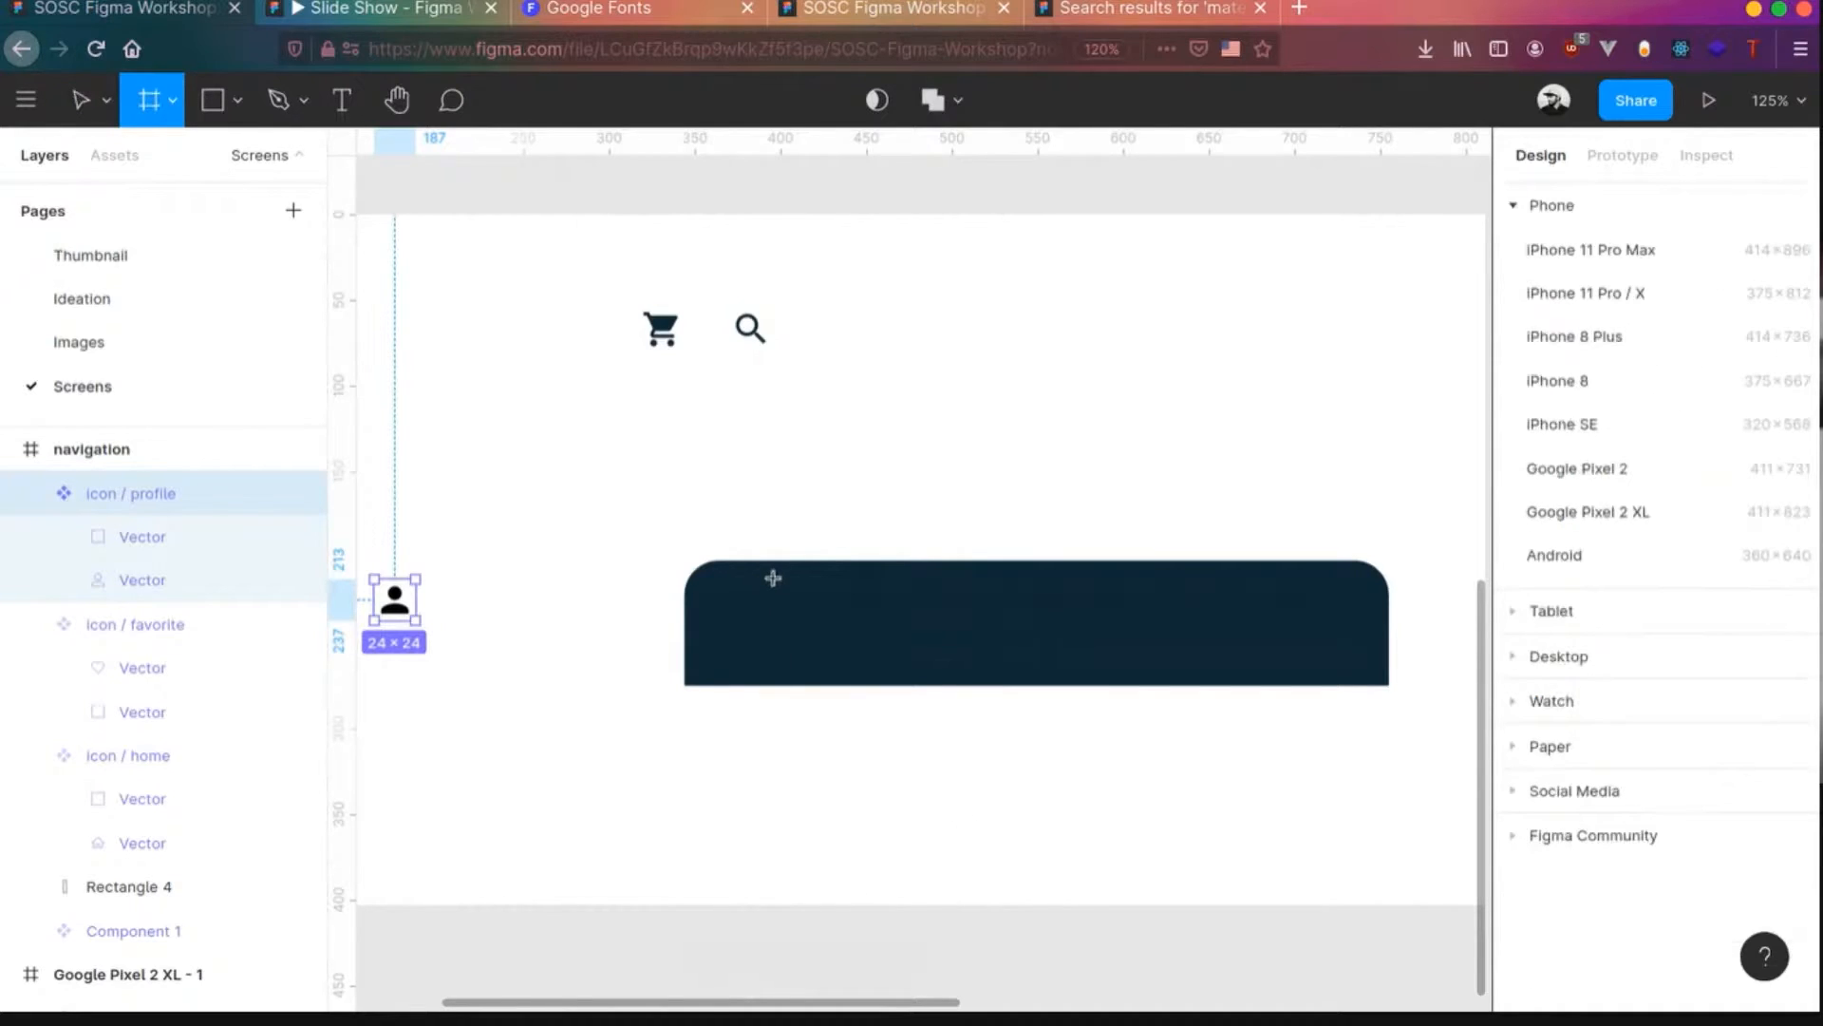
{"action": "left_click_drag", "start_coordinate": [773, 577], "coordinate": [864, 662]}
{"action": "key", "text": "Delete"}
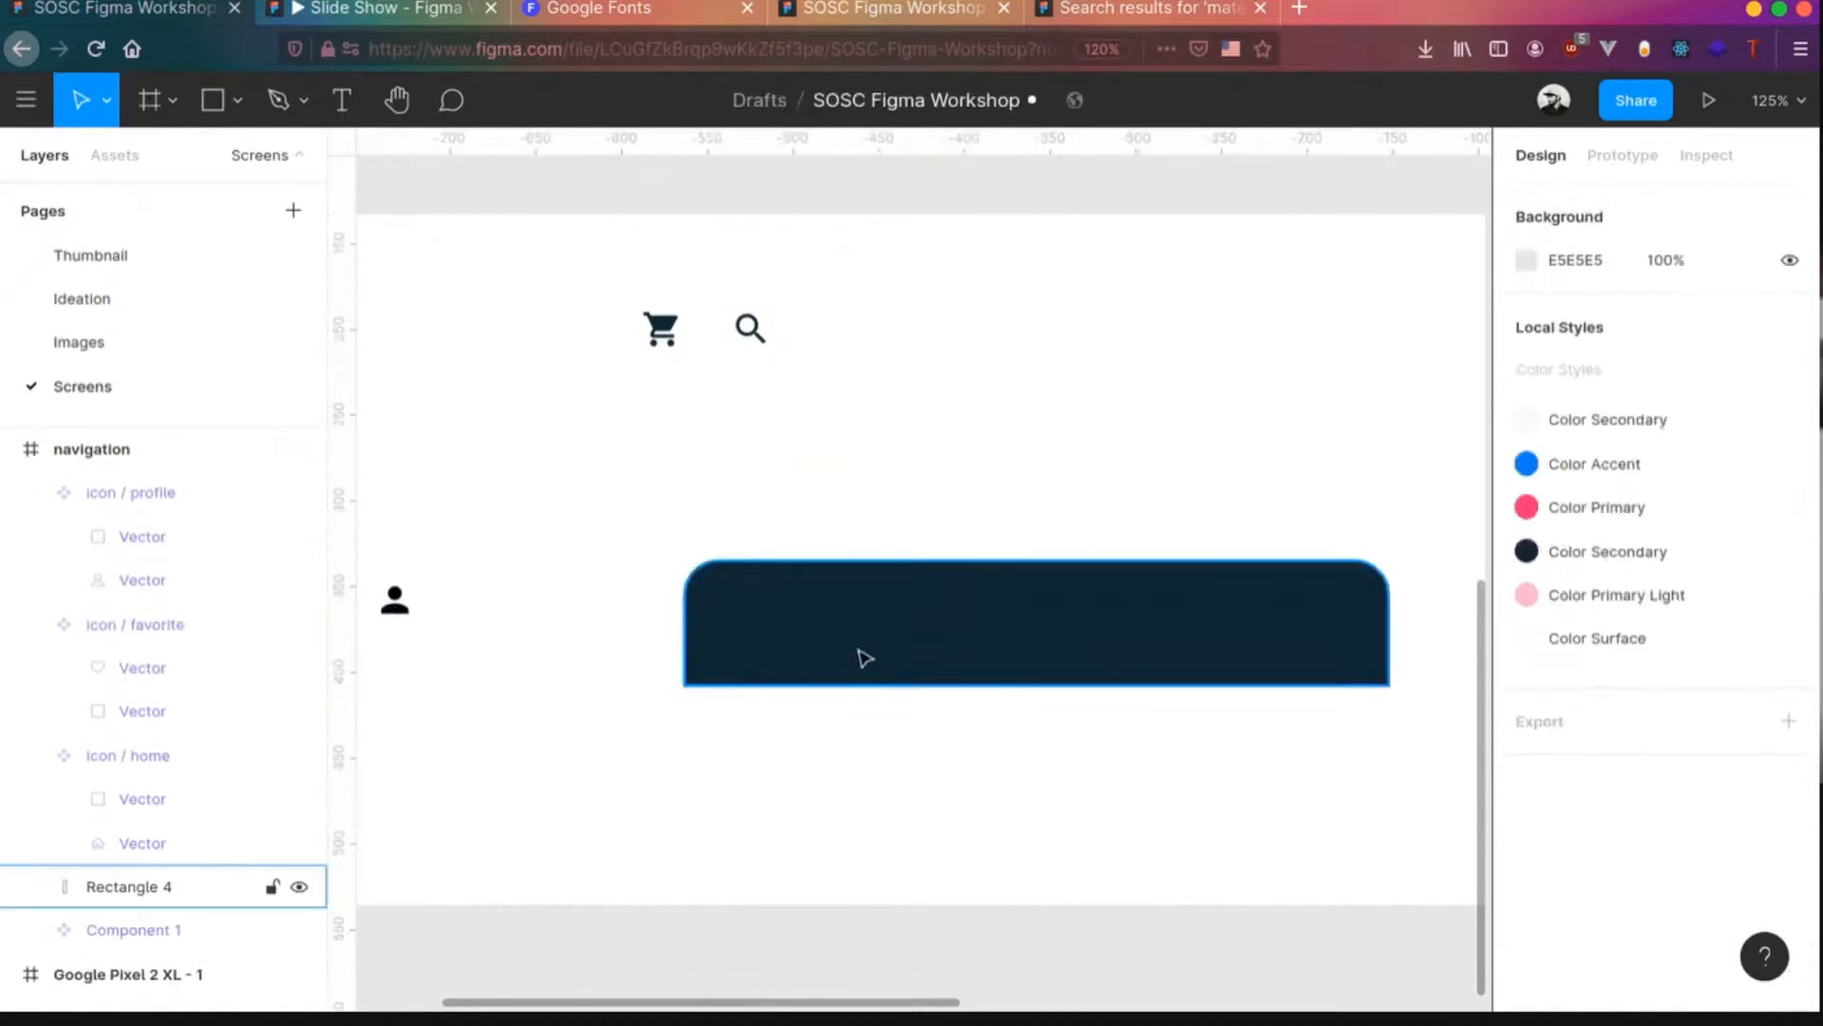
- Place an instance of the home icon component from the local components near the dark bar's left end
{"action": "left_click", "coordinate": [122, 156]}
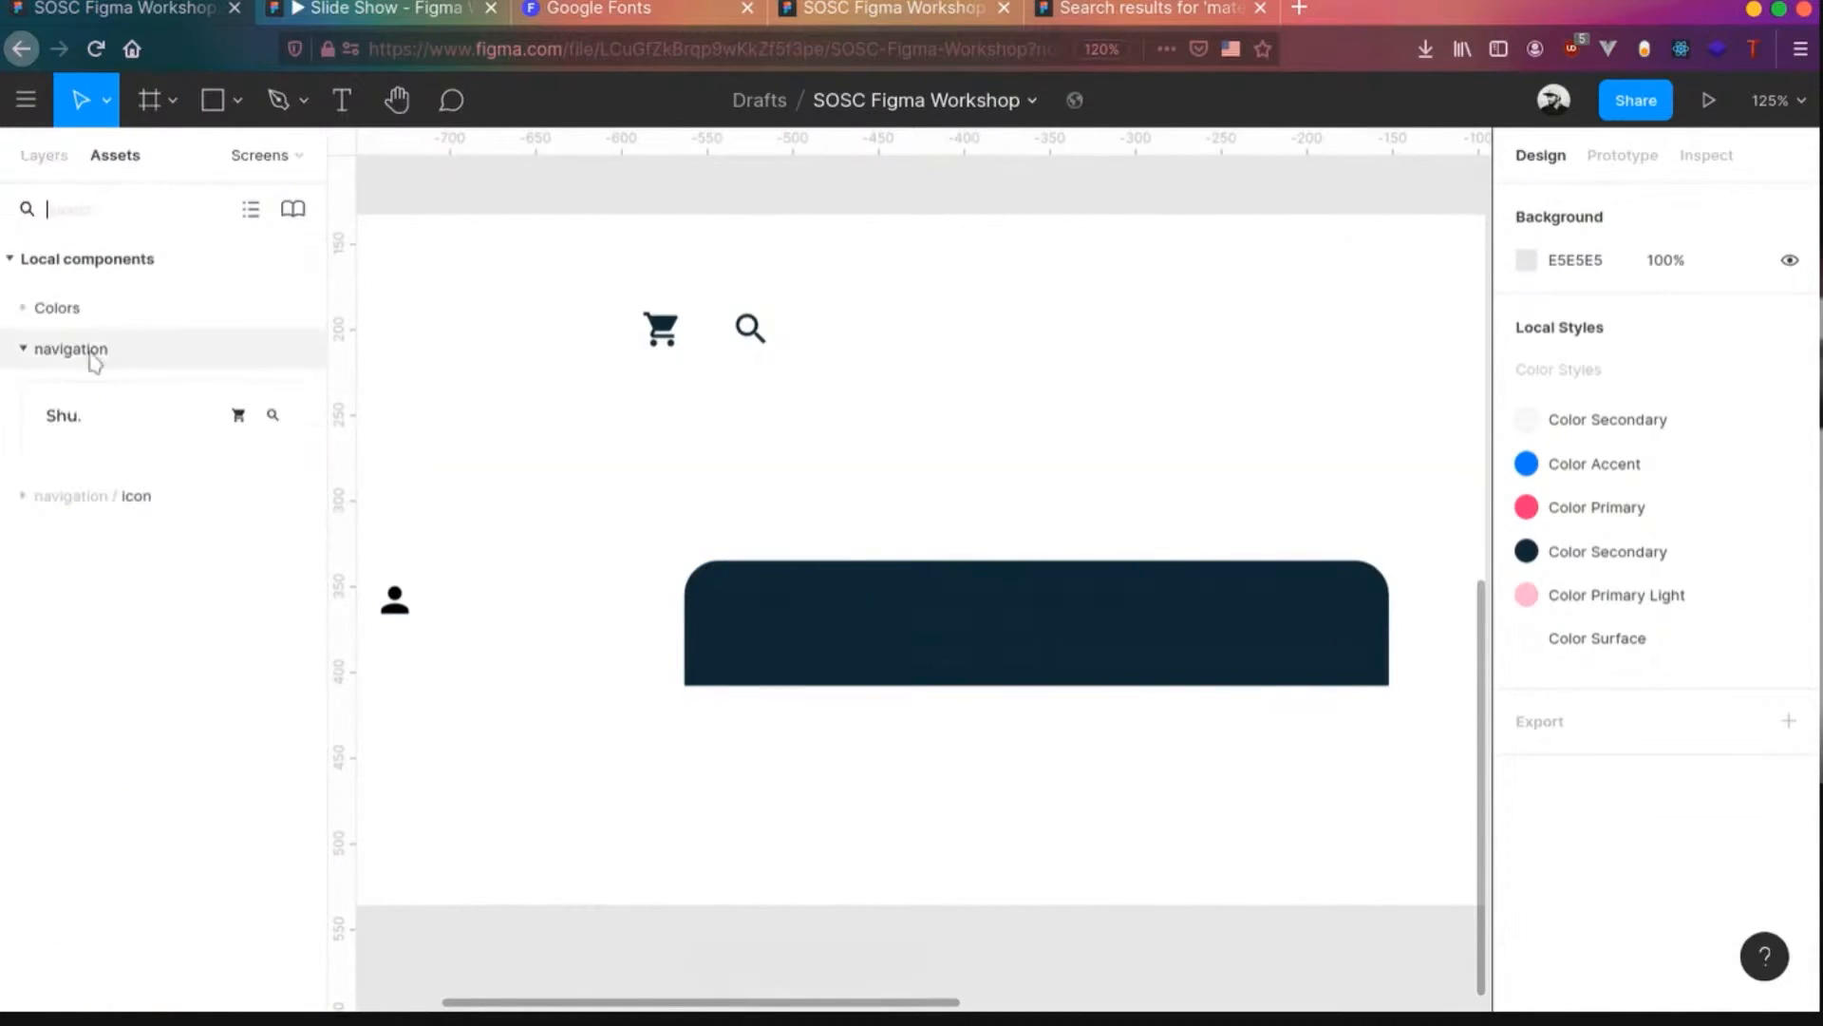
{"action": "left_click", "coordinate": [76, 344]}
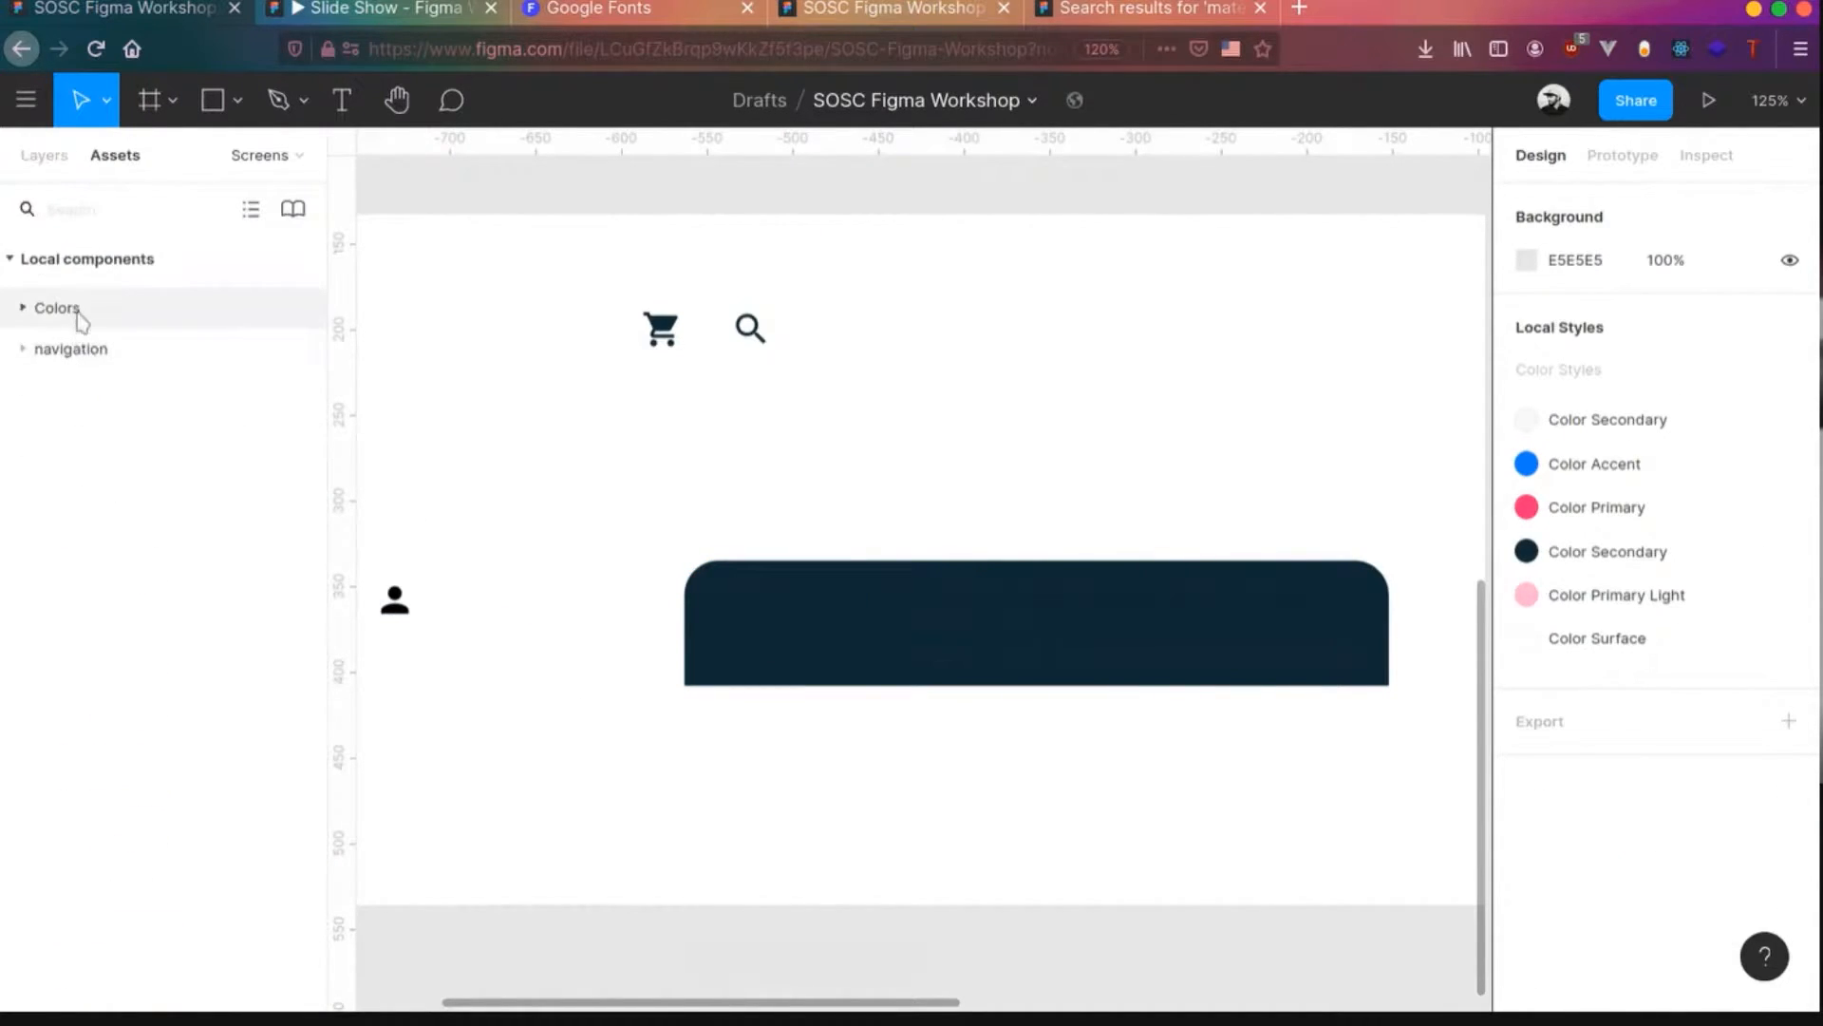
{"action": "left_click", "coordinate": [72, 349]}
{"action": "left_click", "coordinate": [66, 495]}
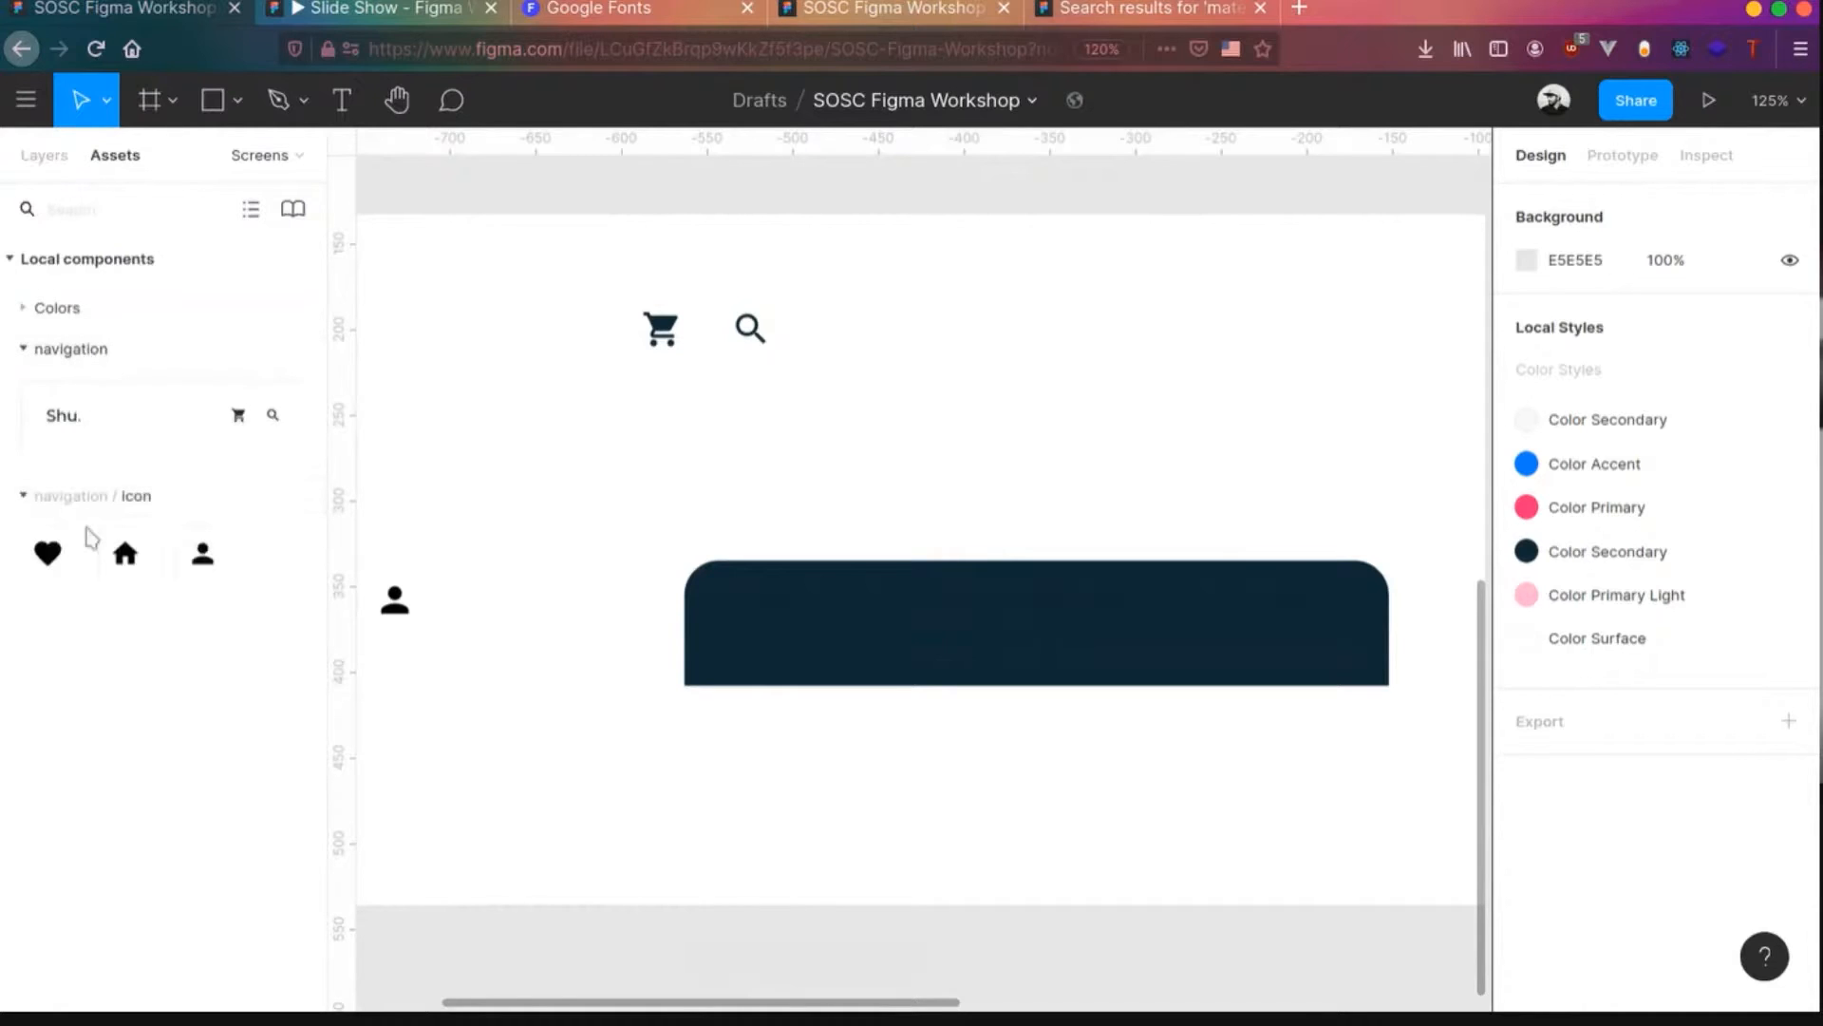
{"action": "left_click_drag", "start_coordinate": [128, 558], "coordinate": [810, 630]}
- Recolour the home icon instance on the dark bar to white, FFFFFF
{"action": "scroll", "coordinate": [1614, 836], "scroll_direction": "down", "scroll_amount": 5}
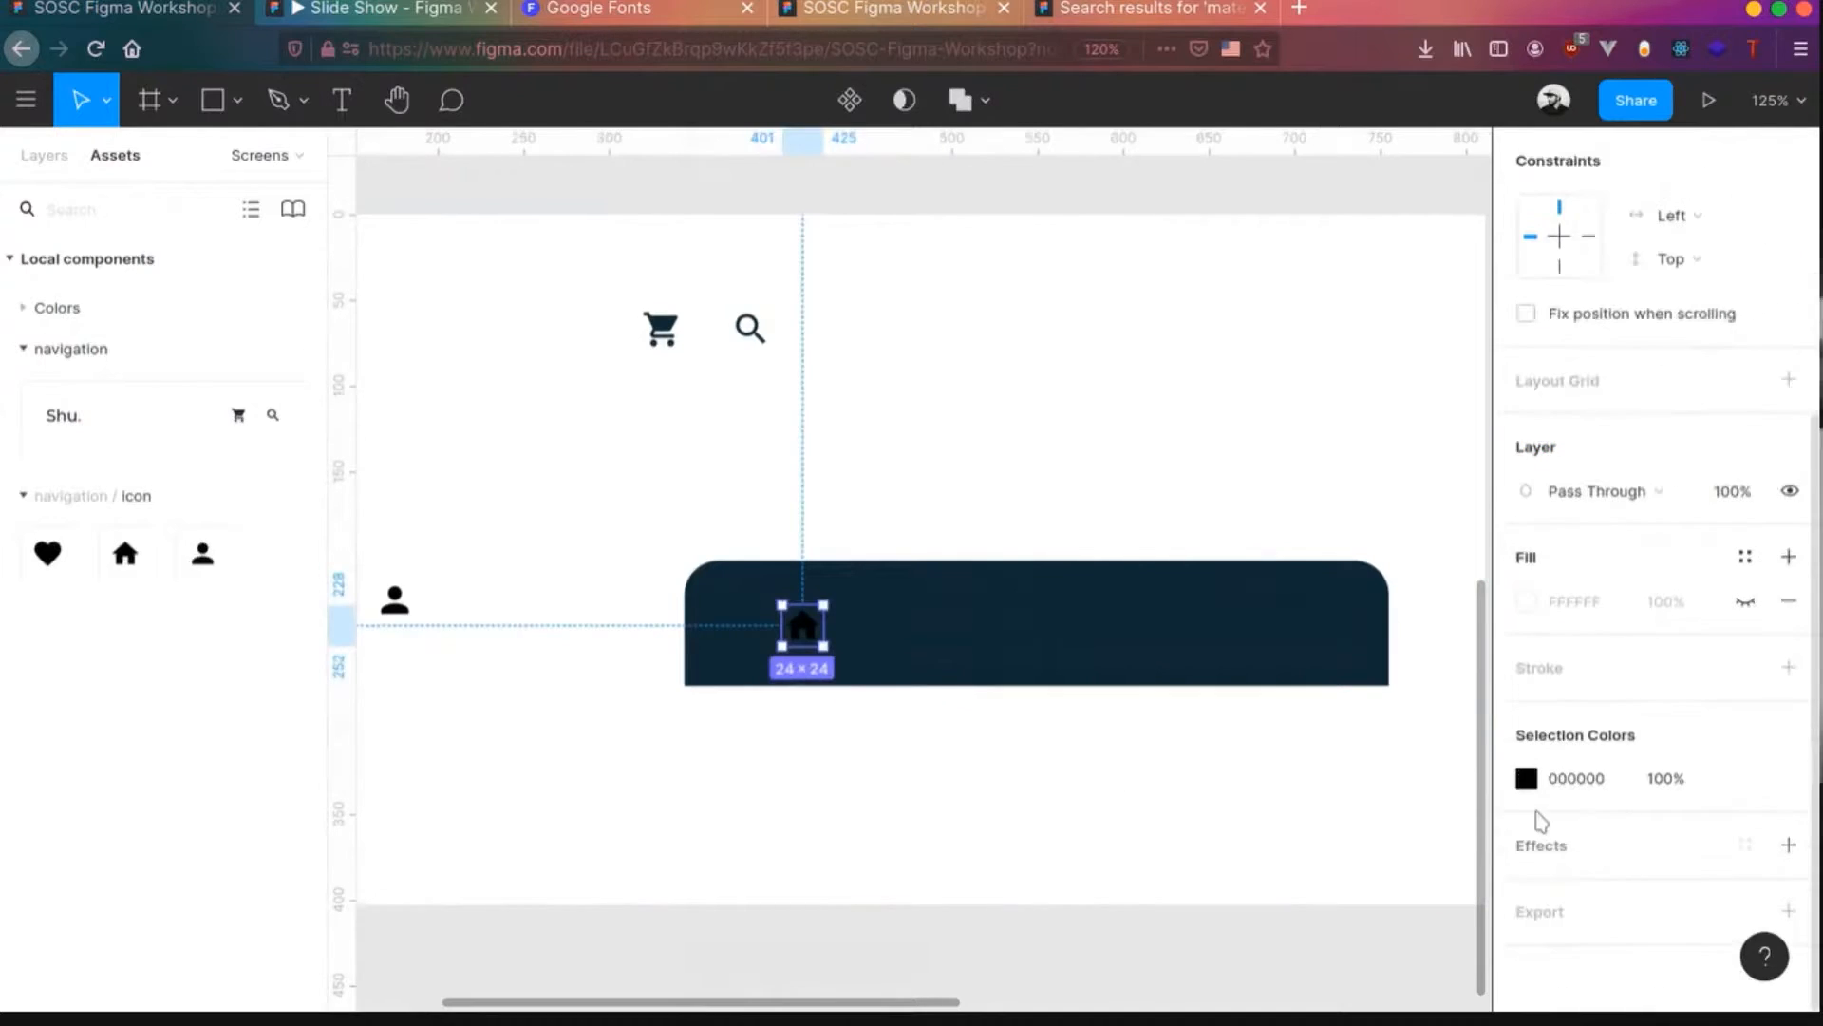
{"action": "left_click", "coordinate": [1526, 780]}
{"action": "type", "text": "EFDDDD"}
{"action": "key", "text": "Return"}
{"action": "left_click_drag", "start_coordinate": [1135, 324], "coordinate": [1097, 286]}
{"action": "scroll", "coordinate": [854, 629], "scroll_direction": "up", "scroll_amount": 5}
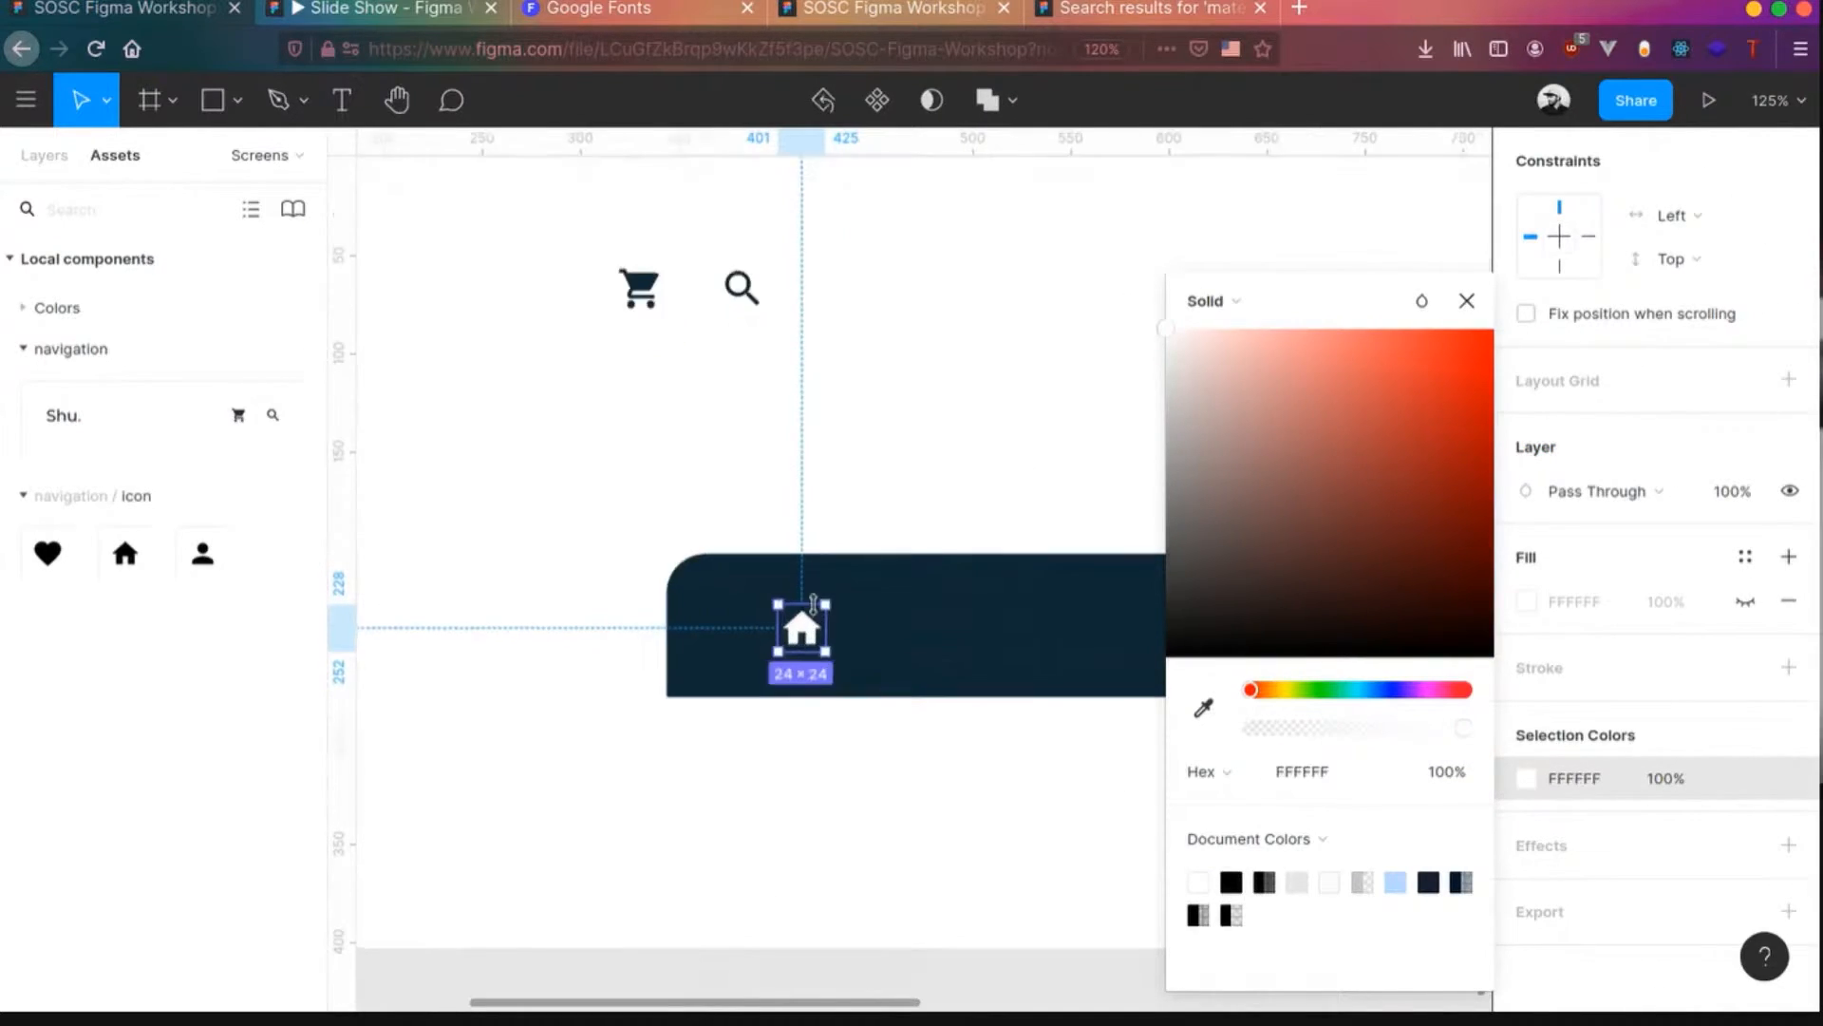
{"action": "left_click", "coordinate": [868, 949]}
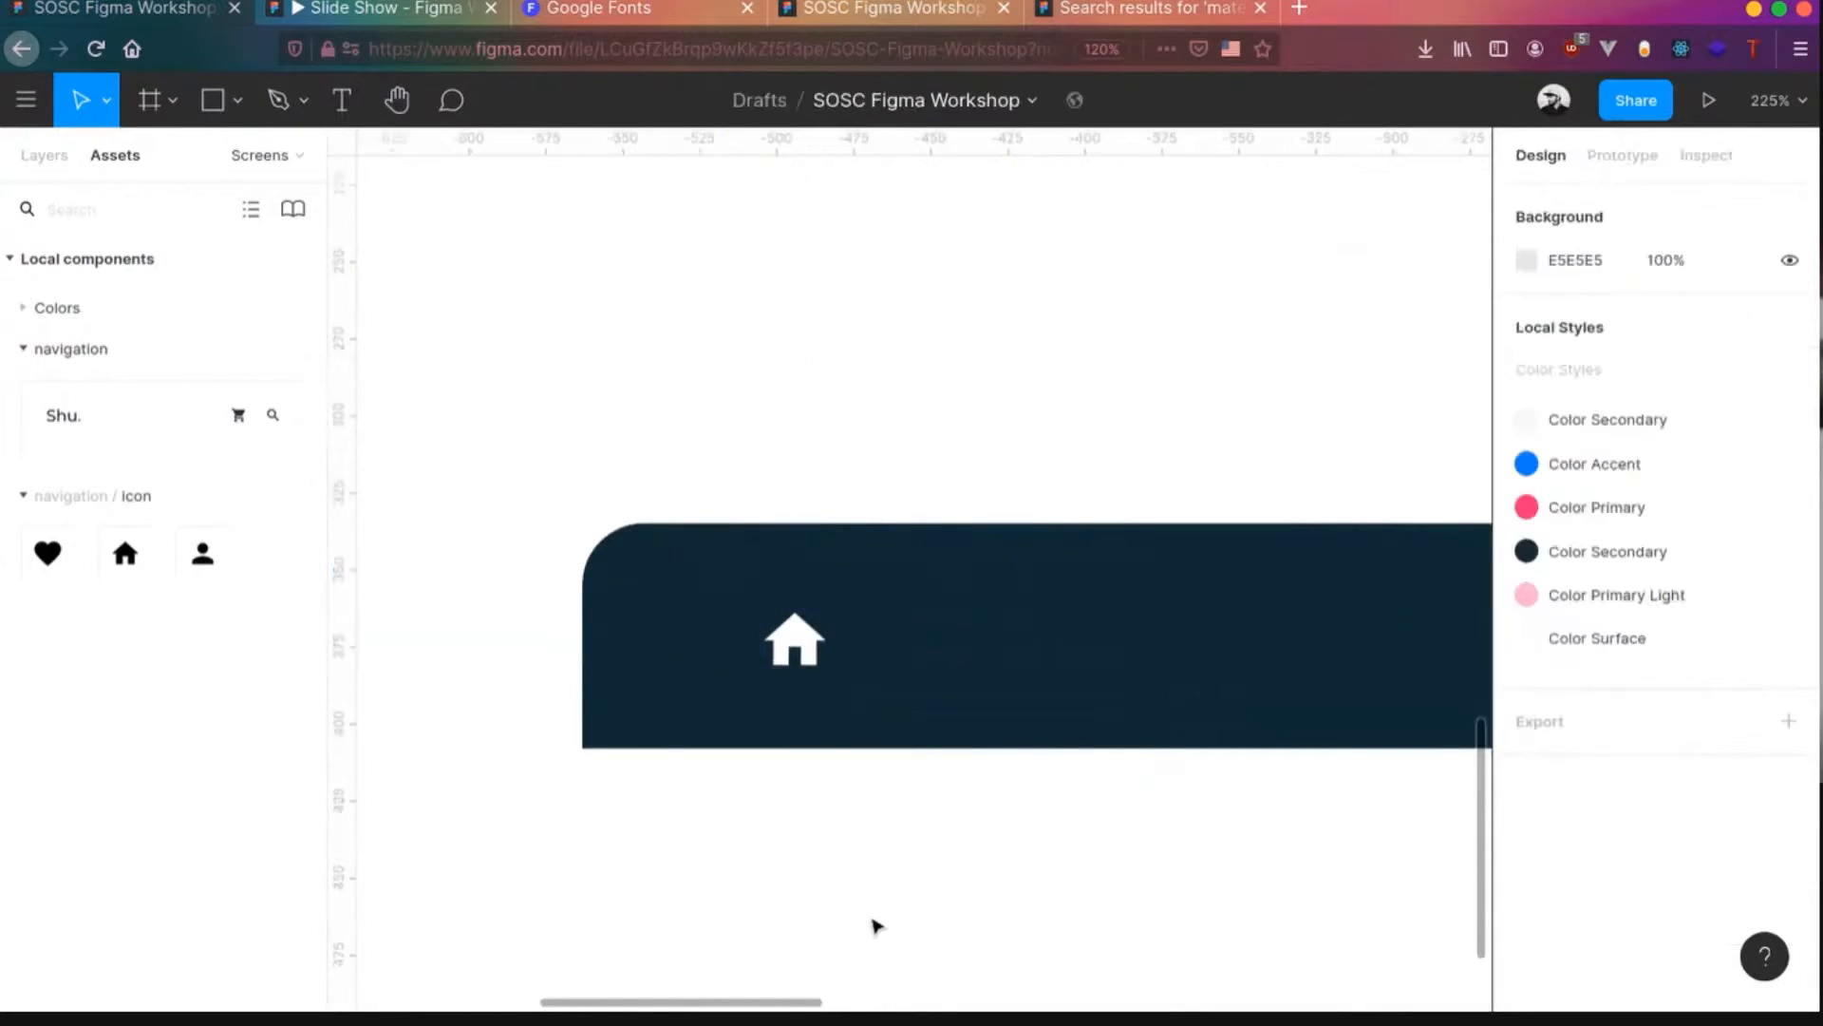
- Draw an 8 × 8 circle centred above the white home icon and fill it with the Color Accent style
{"action": "key", "text": "o"}
{"action": "mouse_move", "coordinate": [796, 568]}
{"action": "left_mouse_down"}
{"action": "mouse_move", "coordinate": [779, 553]}
{"action": "mouse_move", "coordinate": [796, 570]}
{"action": "left_mouse_up"}
{"action": "left_click", "coordinate": [1744, 754]}
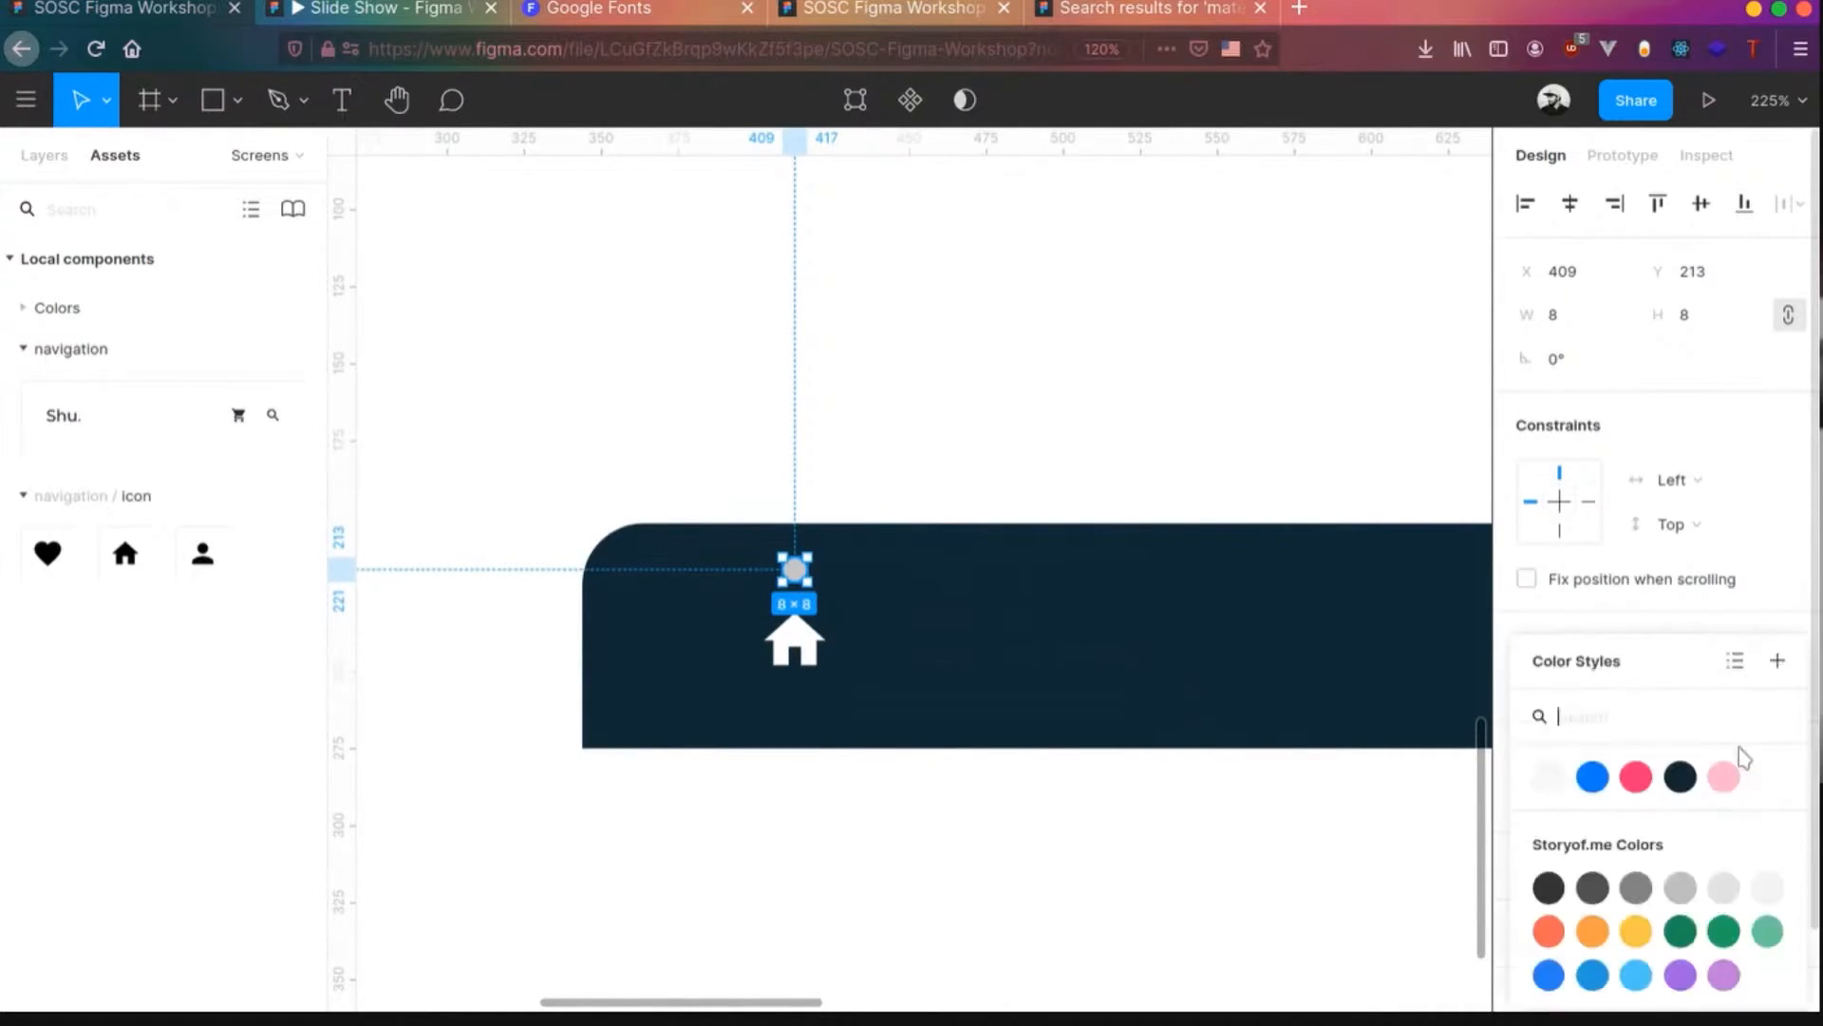
{"action": "left_click", "coordinate": [1592, 777]}
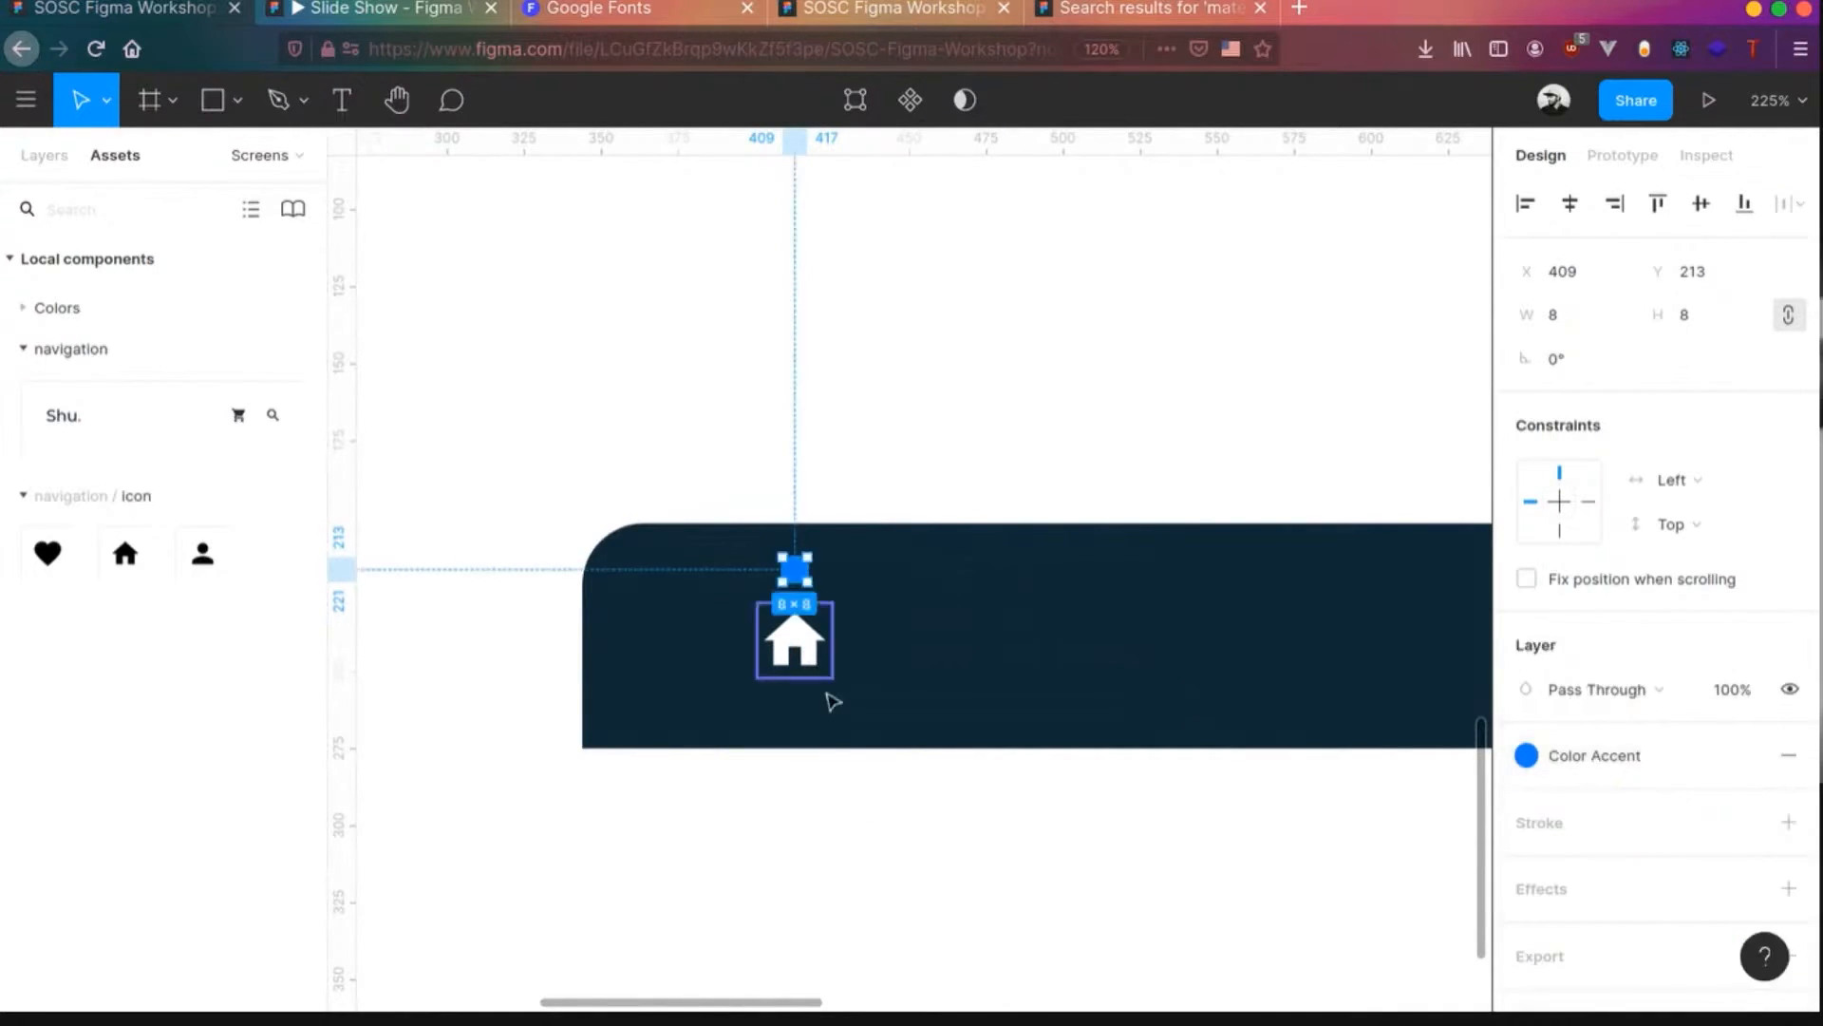
{"action": "left_click", "coordinate": [844, 864]}
- Lower the white home icon slightly below the blue dot and combine both into one component
{"action": "left_click", "coordinate": [796, 655]}
{"action": "left_click_drag", "start_coordinate": [795, 657], "coordinate": [794, 668]}
{"action": "left_click", "coordinate": [793, 576], "text": "shift"}
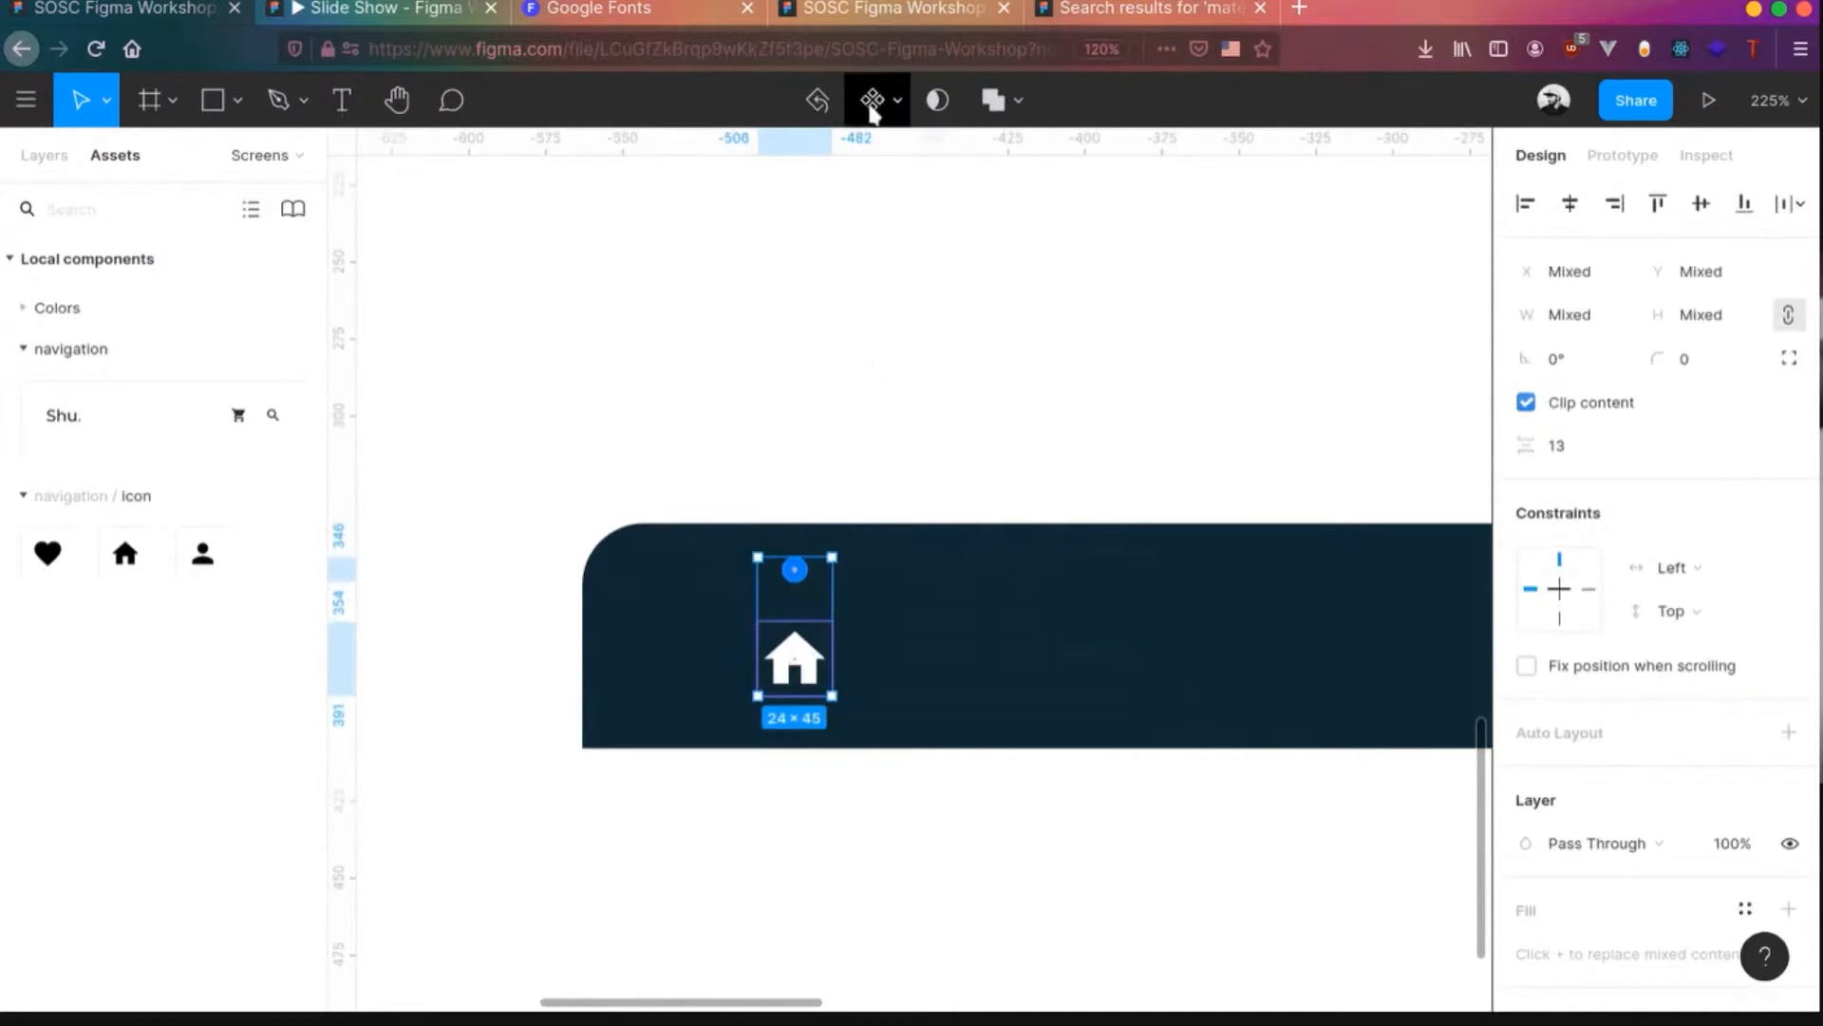
{"action": "left_click", "coordinate": [872, 101]}
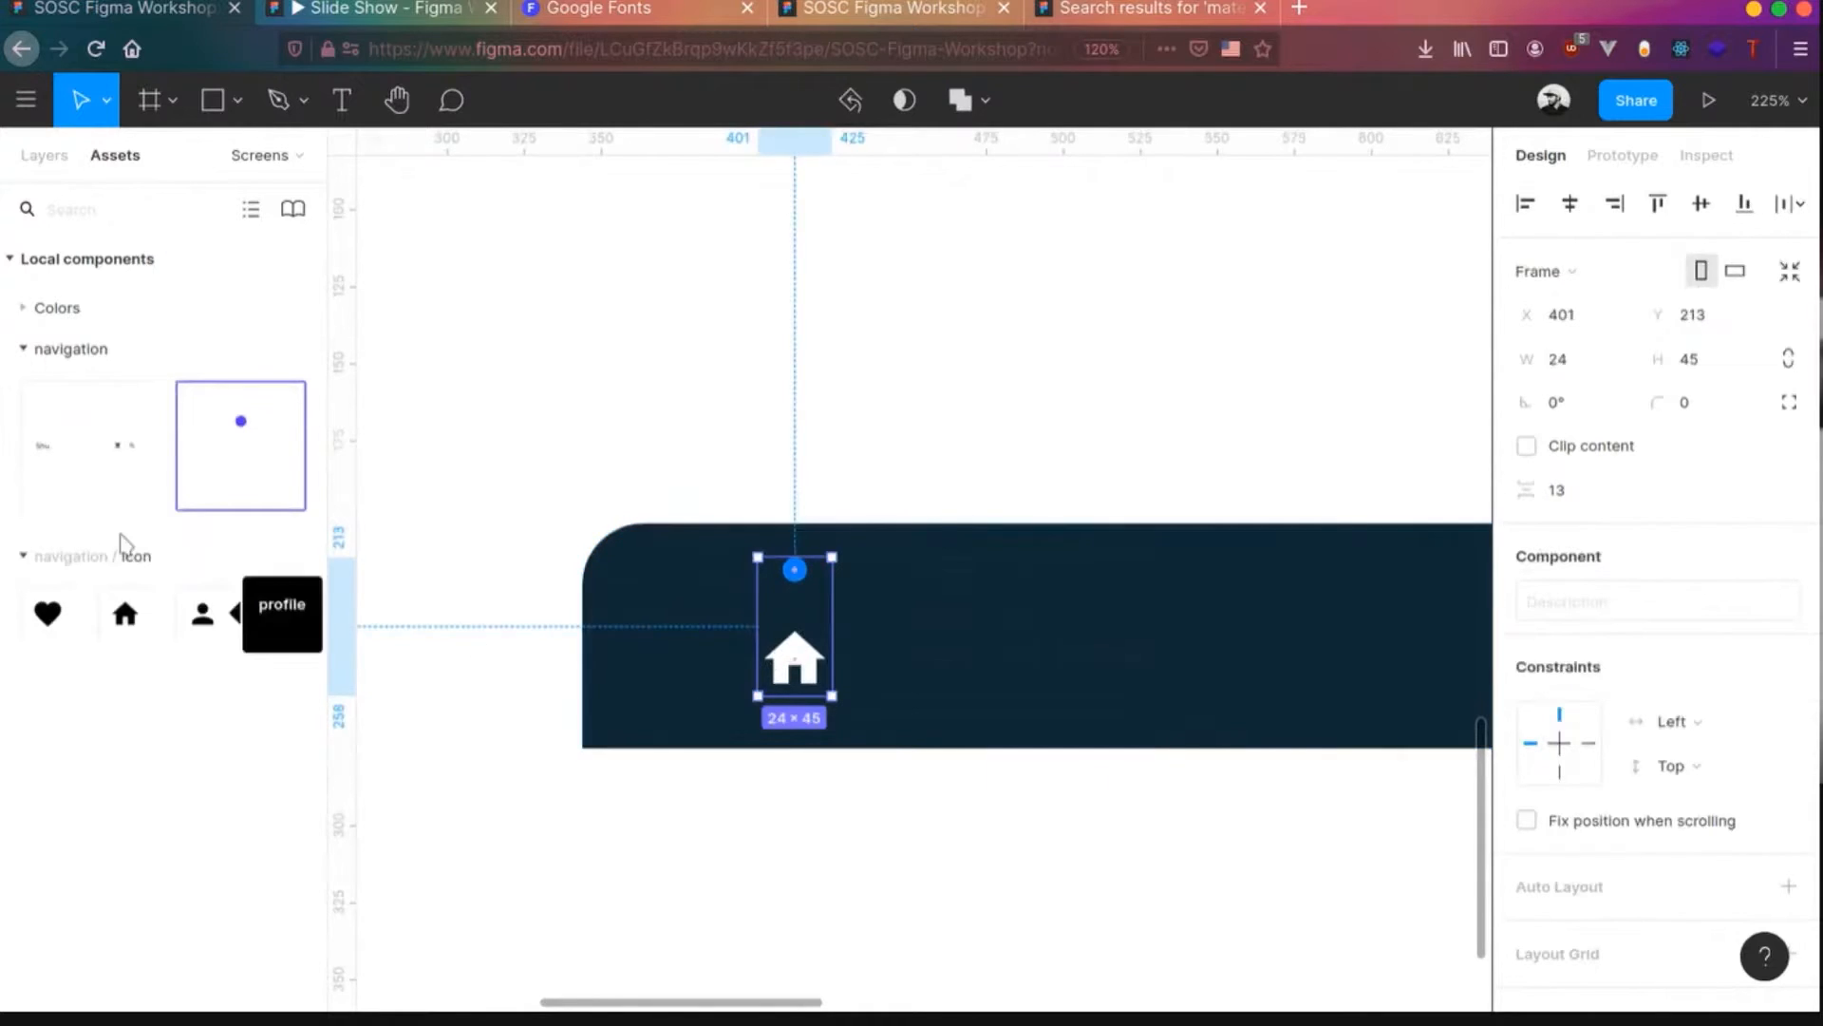
- Rename the combined dot and home icon component as "NavigationIcon / active"
{"action": "left_click", "coordinate": [42, 154]}
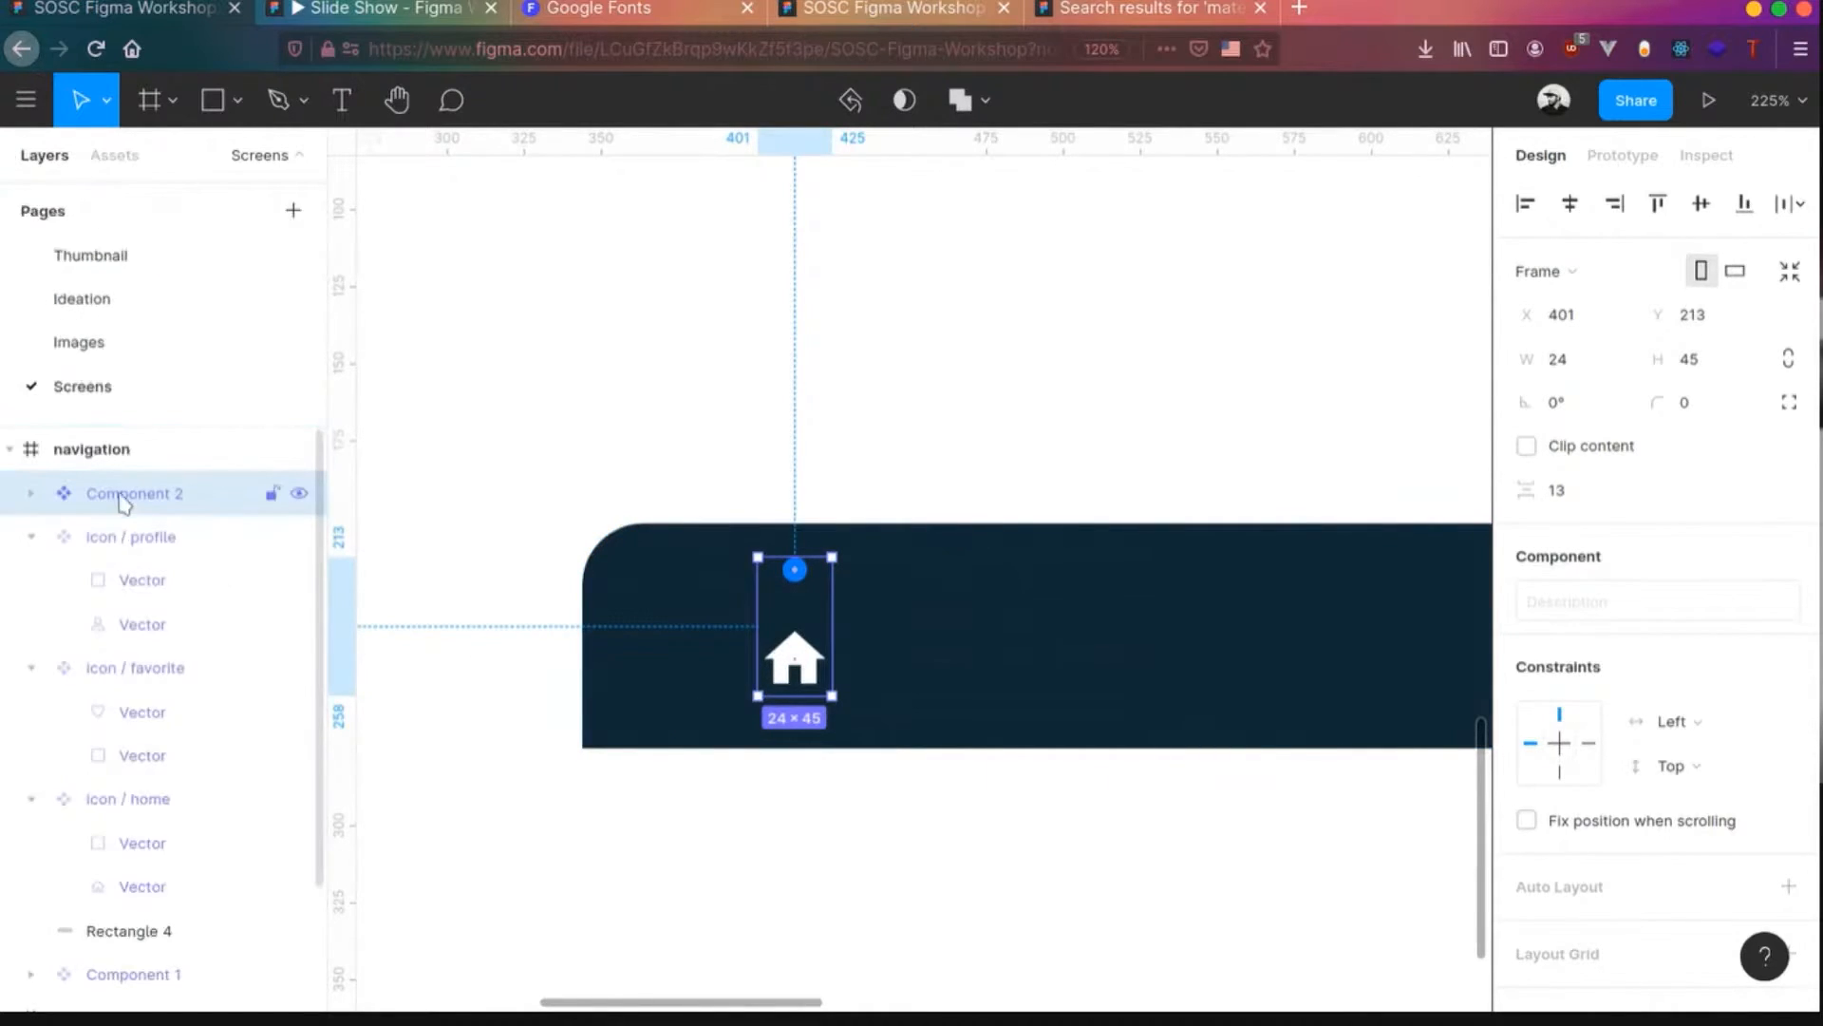
{"action": "double_click", "coordinate": [124, 494]}
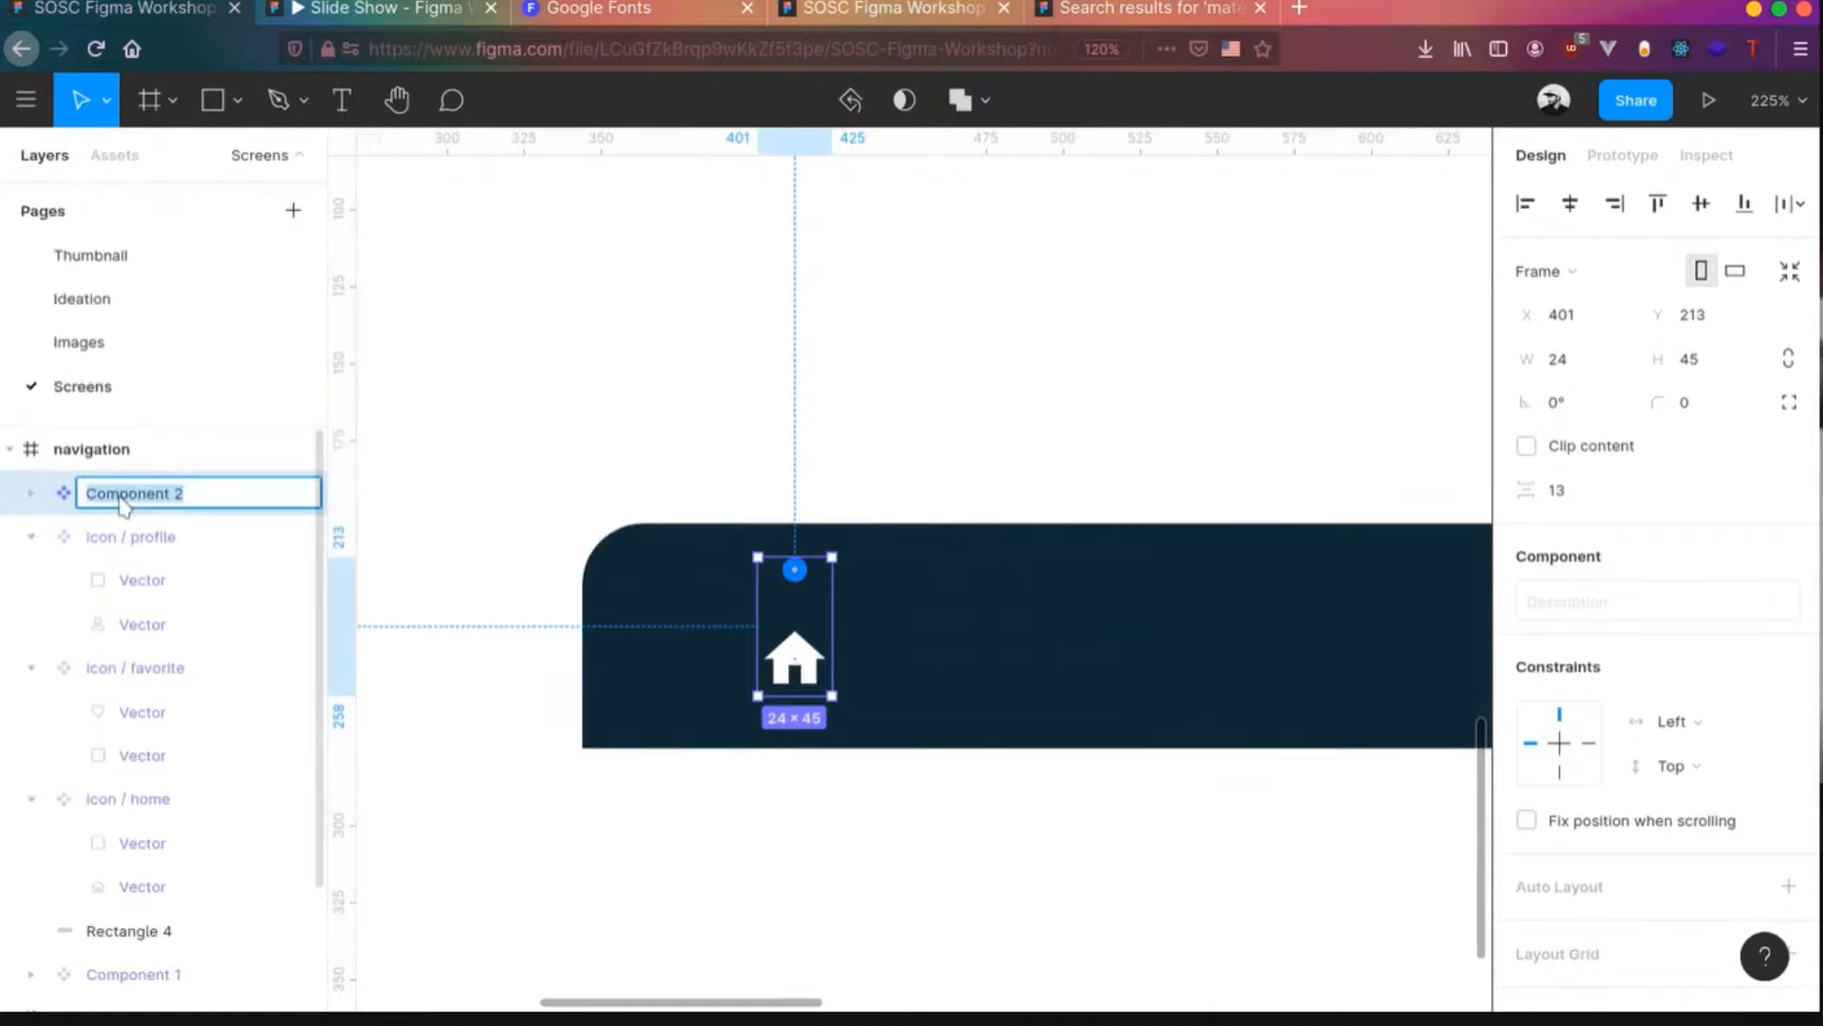
{"action": "type", "text": "NavigationIcon / active"}
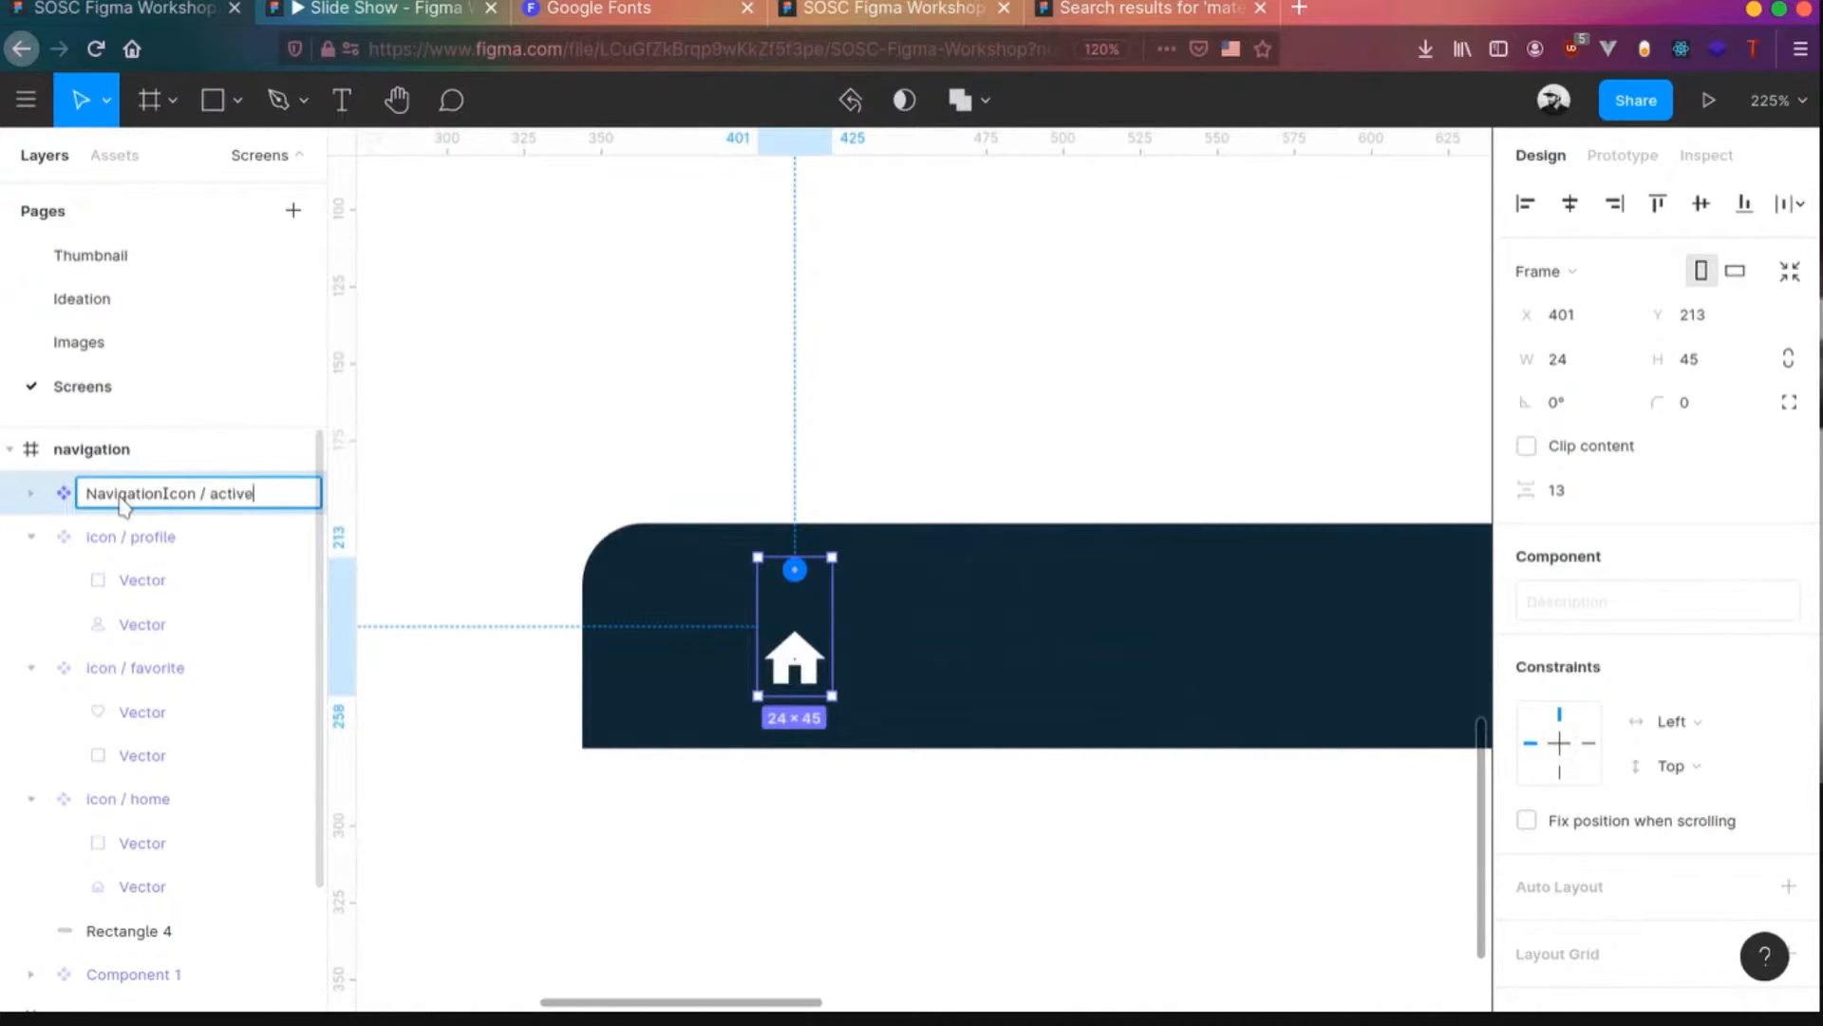
{"action": "key", "text": "Return"}
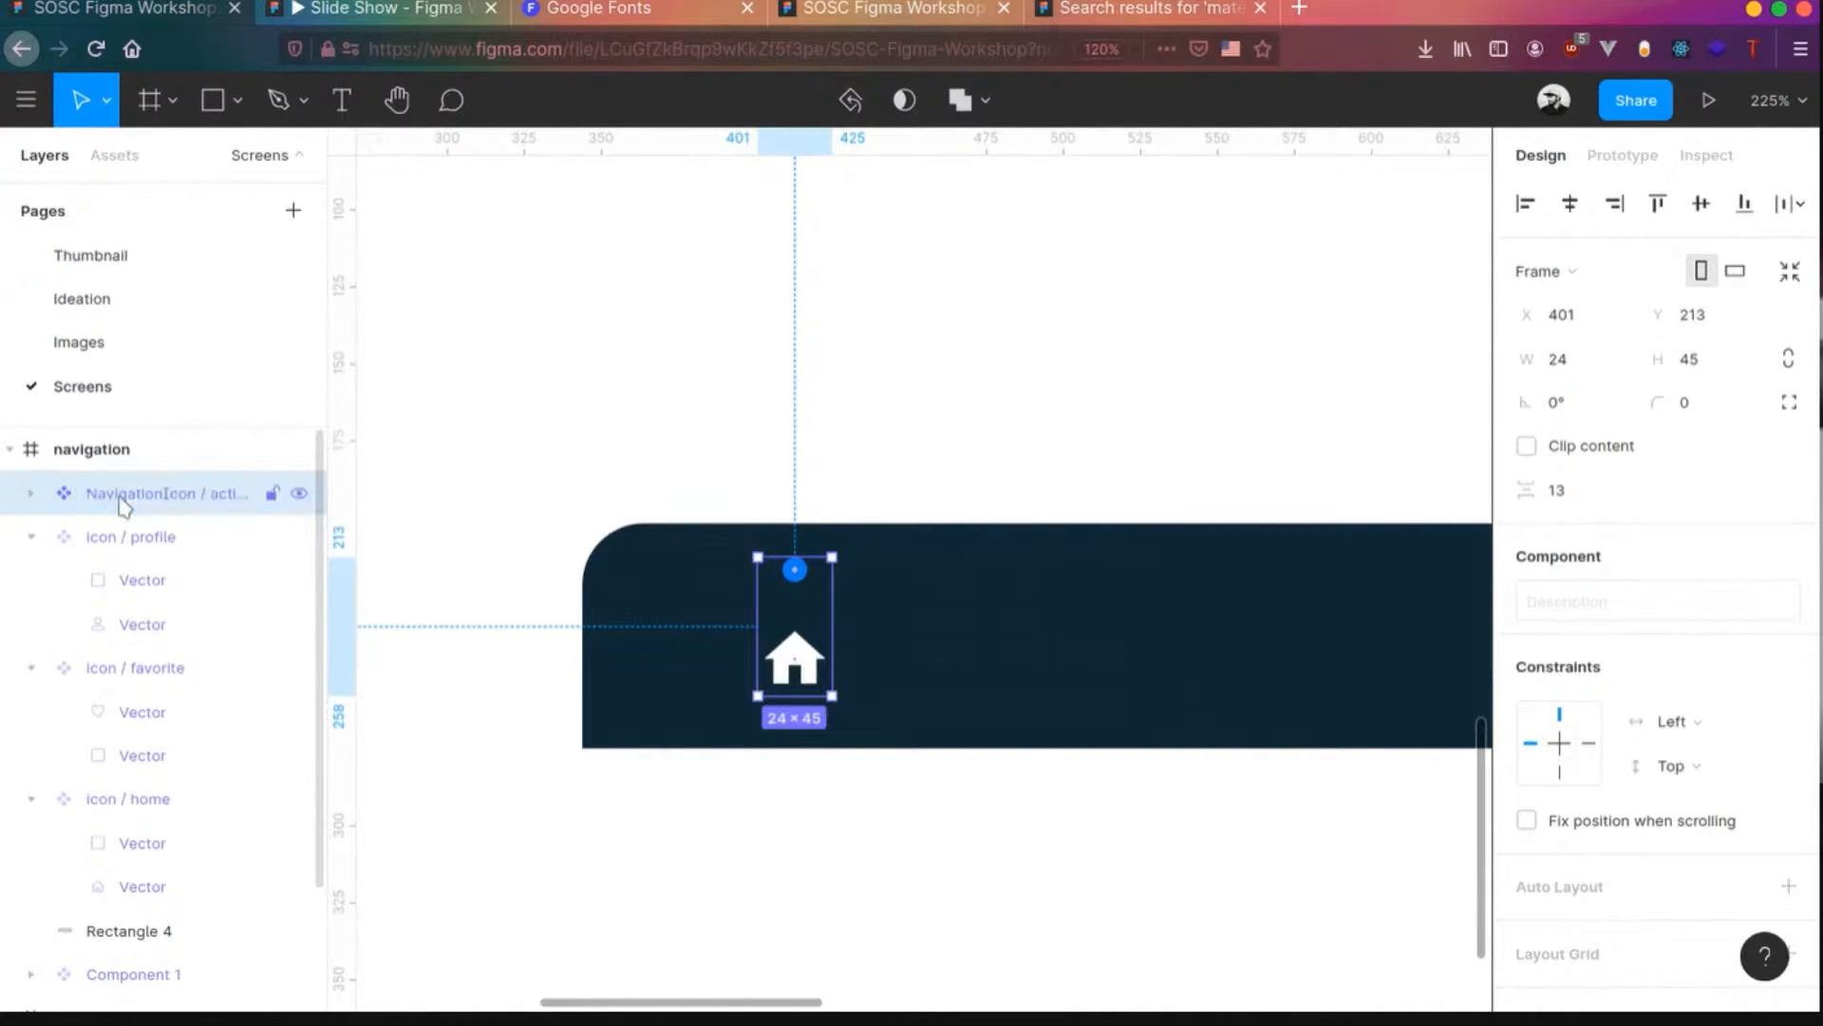
- Duplicate the NavigationIcon / active component along the dark bar, placing the copy at about X 504, Y 213
{"action": "scroll", "coordinate": [630, 844], "scroll_direction": "down", "scroll_amount": 3}
{"action": "left_click_drag", "start_coordinate": [757, 712], "coordinate": [999, 710]}
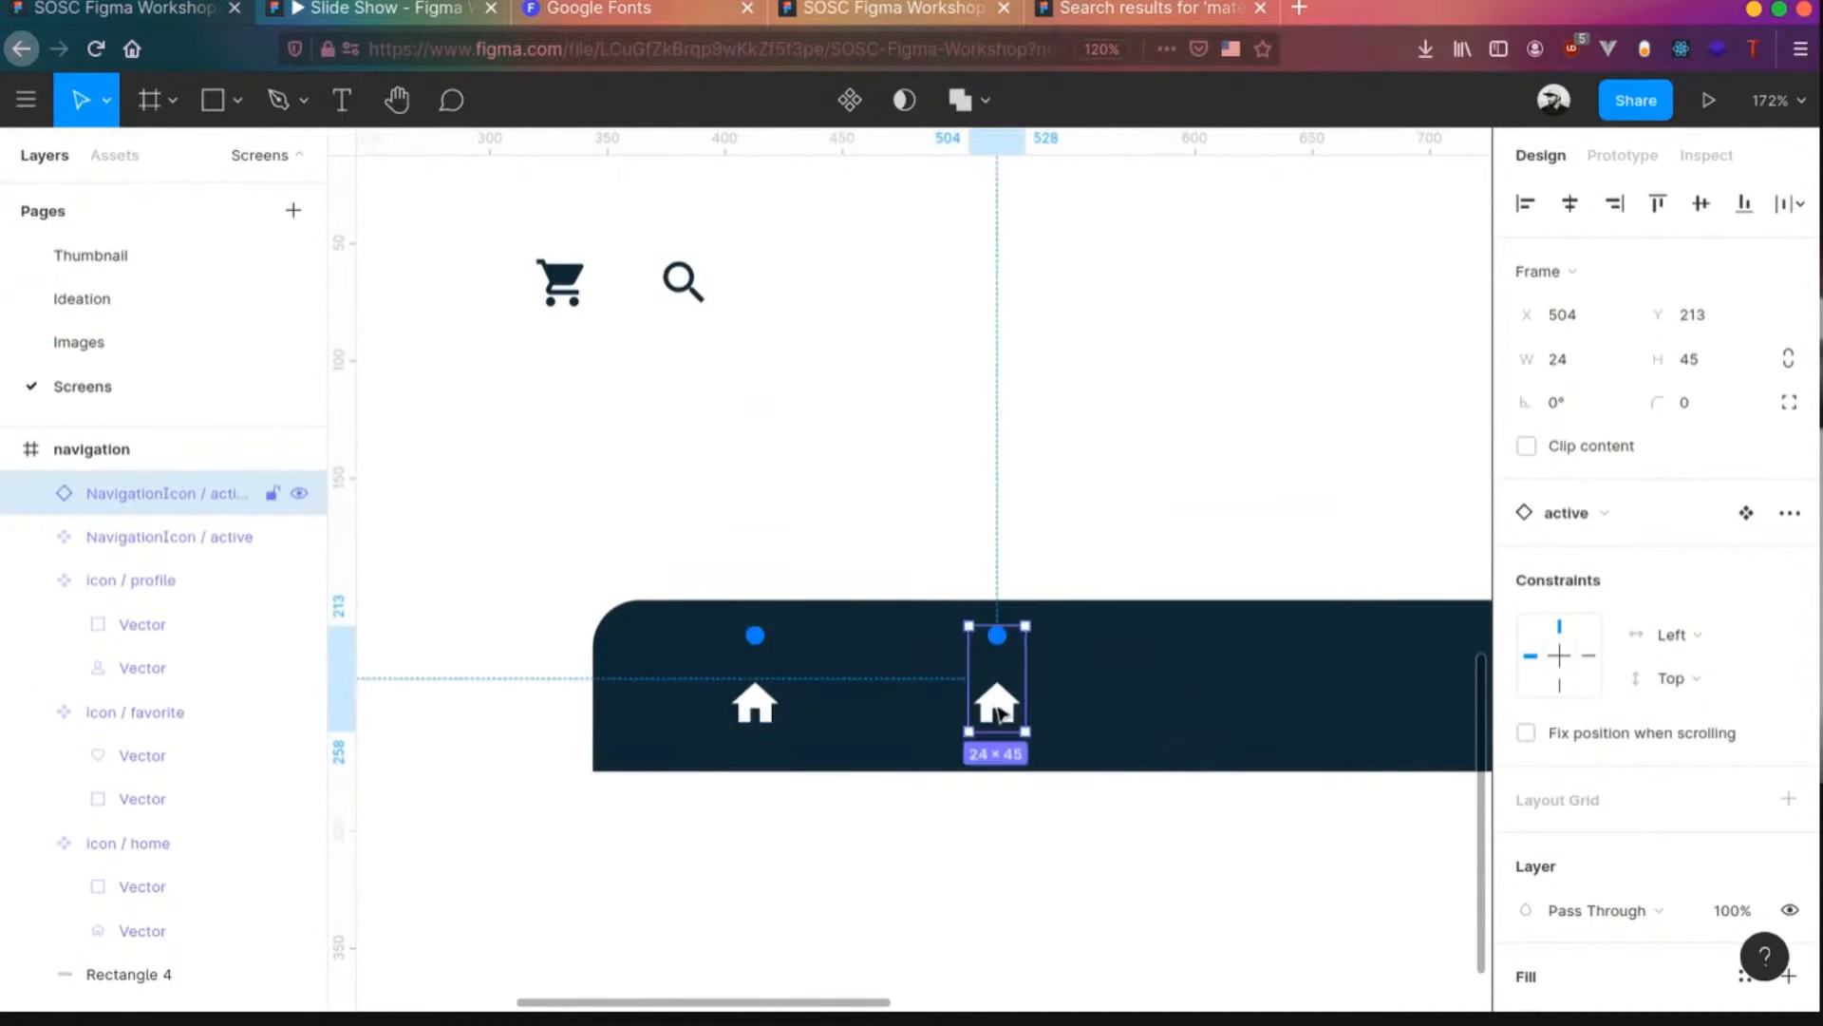
- Hide the blue dot inside the duplicated NavigationIcon / active instance on the dark bar
{"action": "double_click", "coordinate": [997, 707]}
{"action": "left_click", "coordinate": [997, 636]}
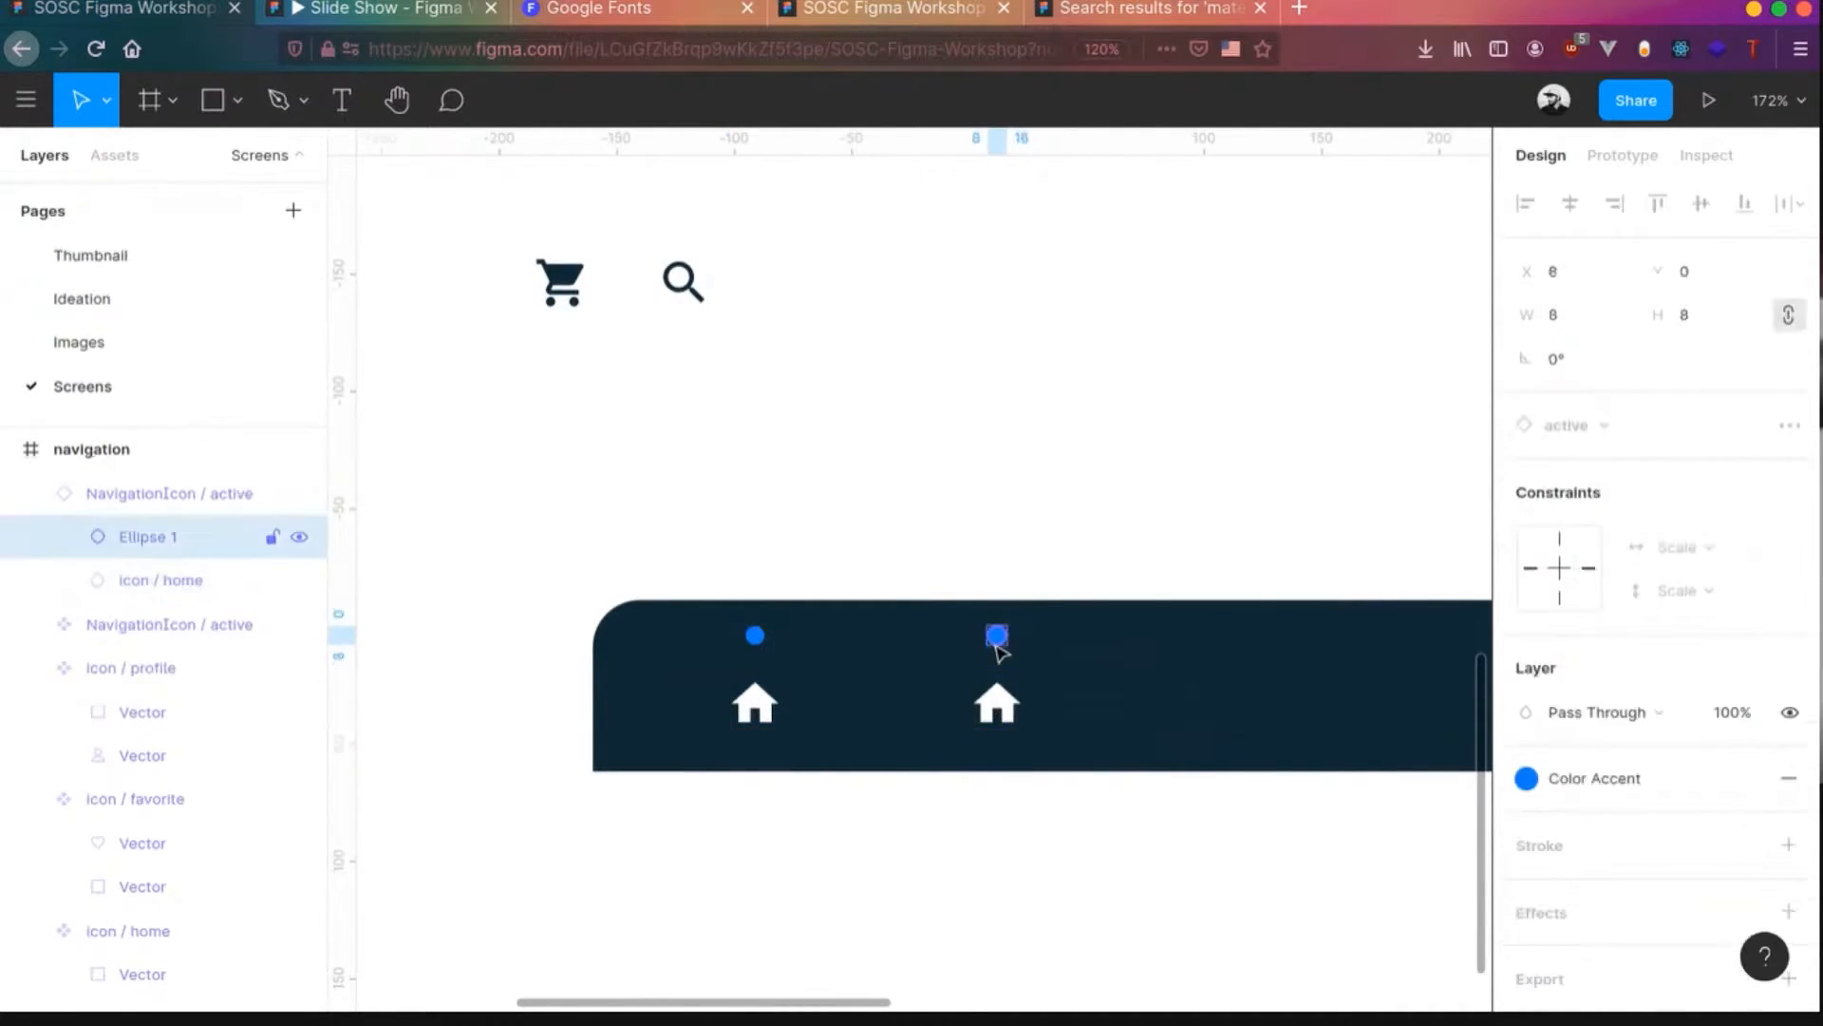
{"action": "key", "text": "ctrl+shift+h"}
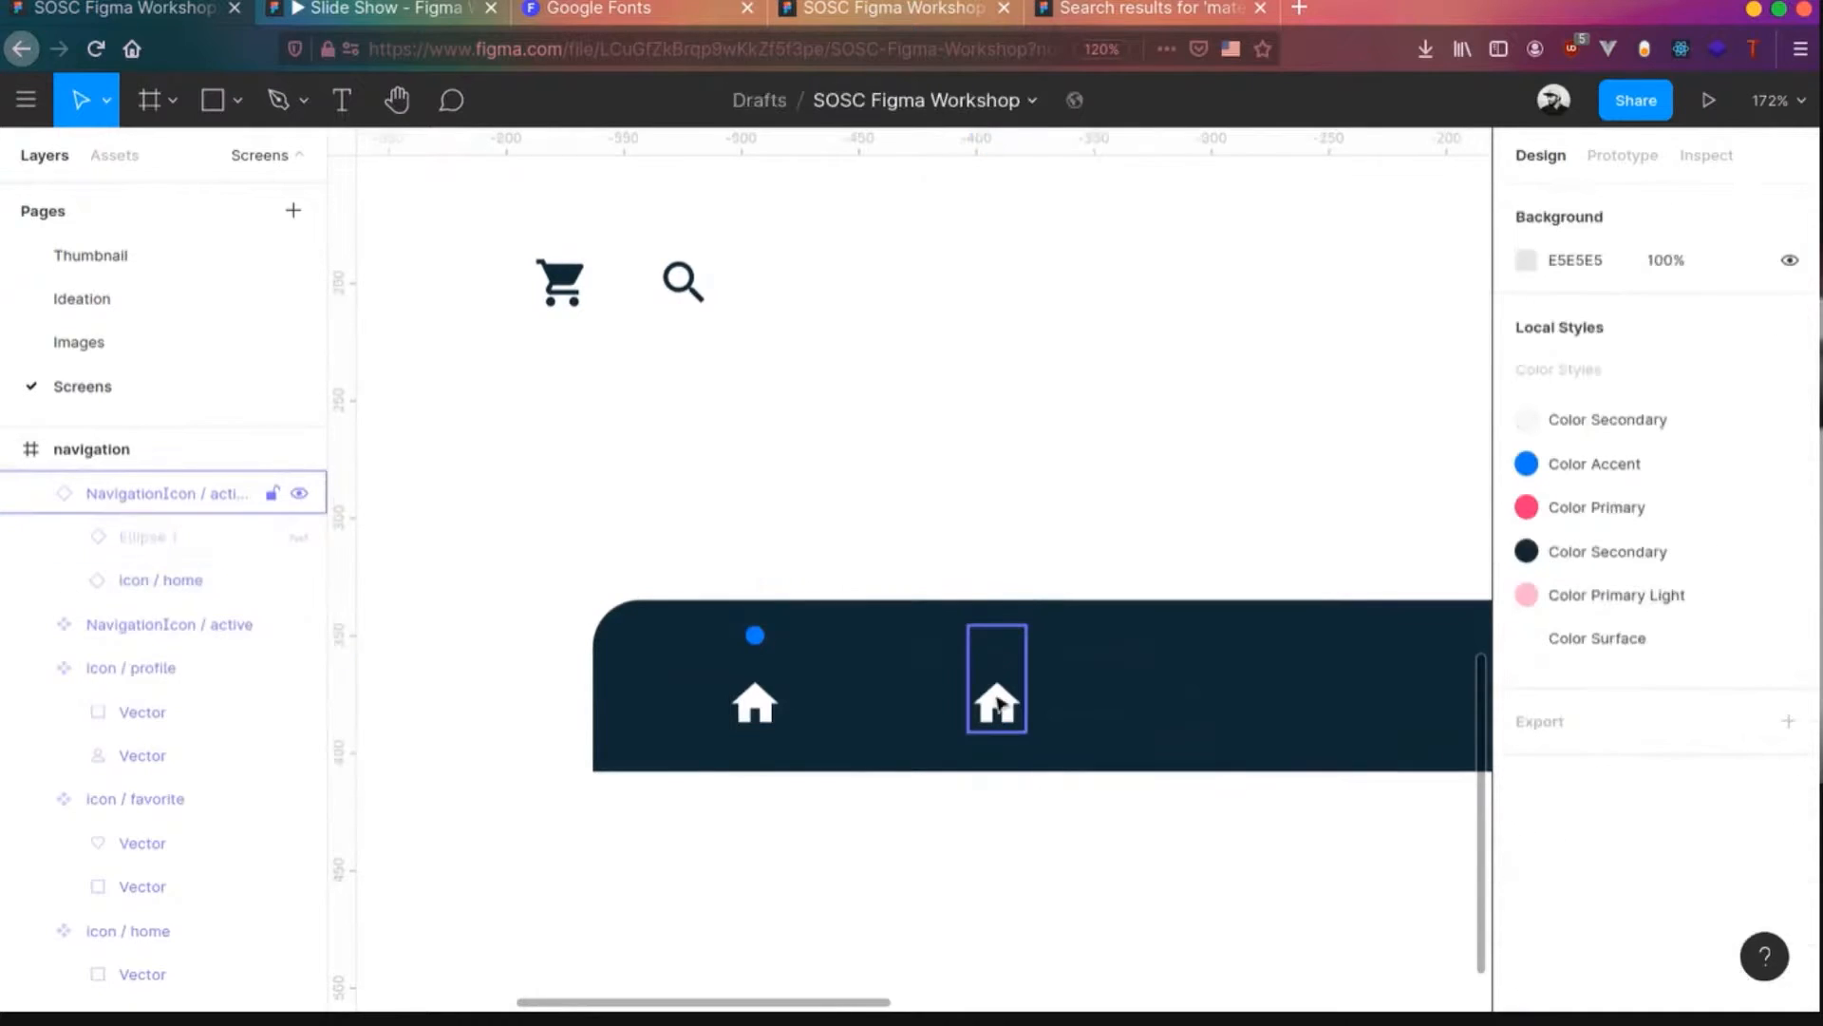
- Fade the duplicated home icon by lowering the opacity of its white FFFFFF selection colour
{"action": "left_click", "coordinate": [995, 674]}
{"action": "scroll", "coordinate": [1603, 866], "scroll_direction": "down", "scroll_amount": 3}
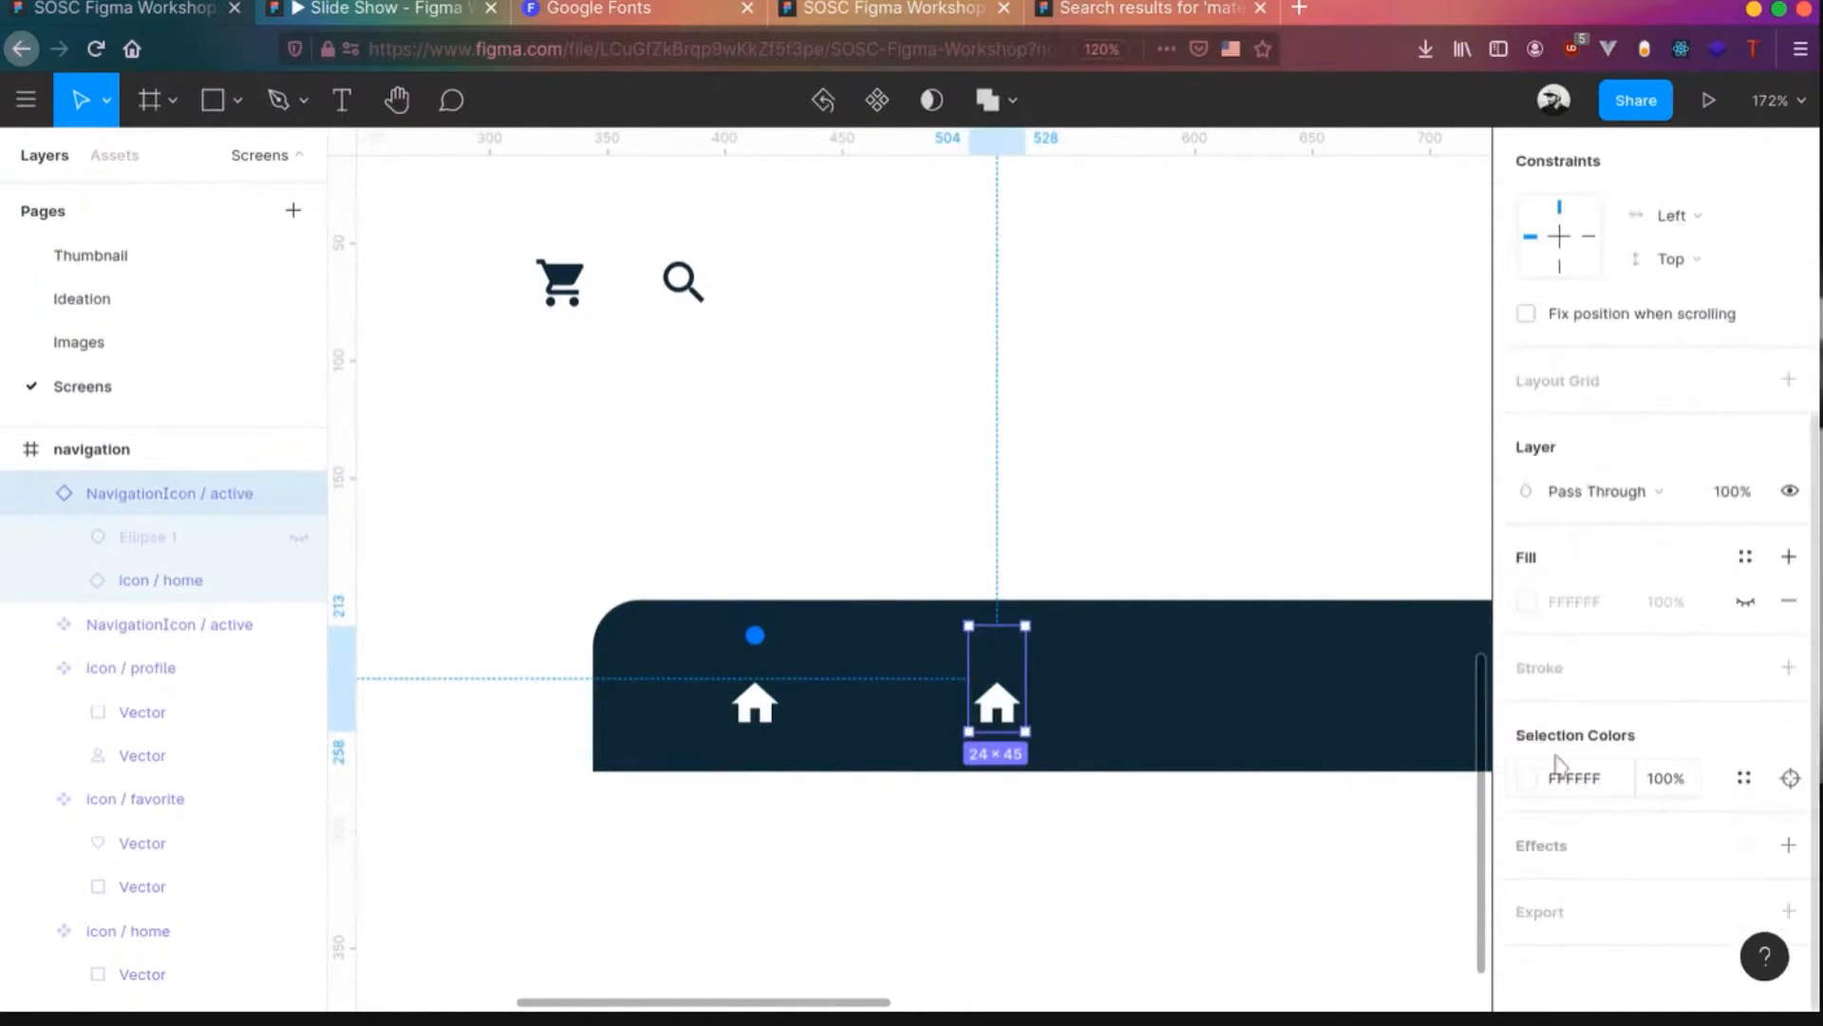
{"action": "left_click", "coordinate": [1527, 779]}
{"action": "left_click", "coordinate": [1360, 729]}
{"action": "left_click_drag", "start_coordinate": [1363, 739], "coordinate": [1352, 736]}
{"action": "left_click", "coordinate": [926, 812]}
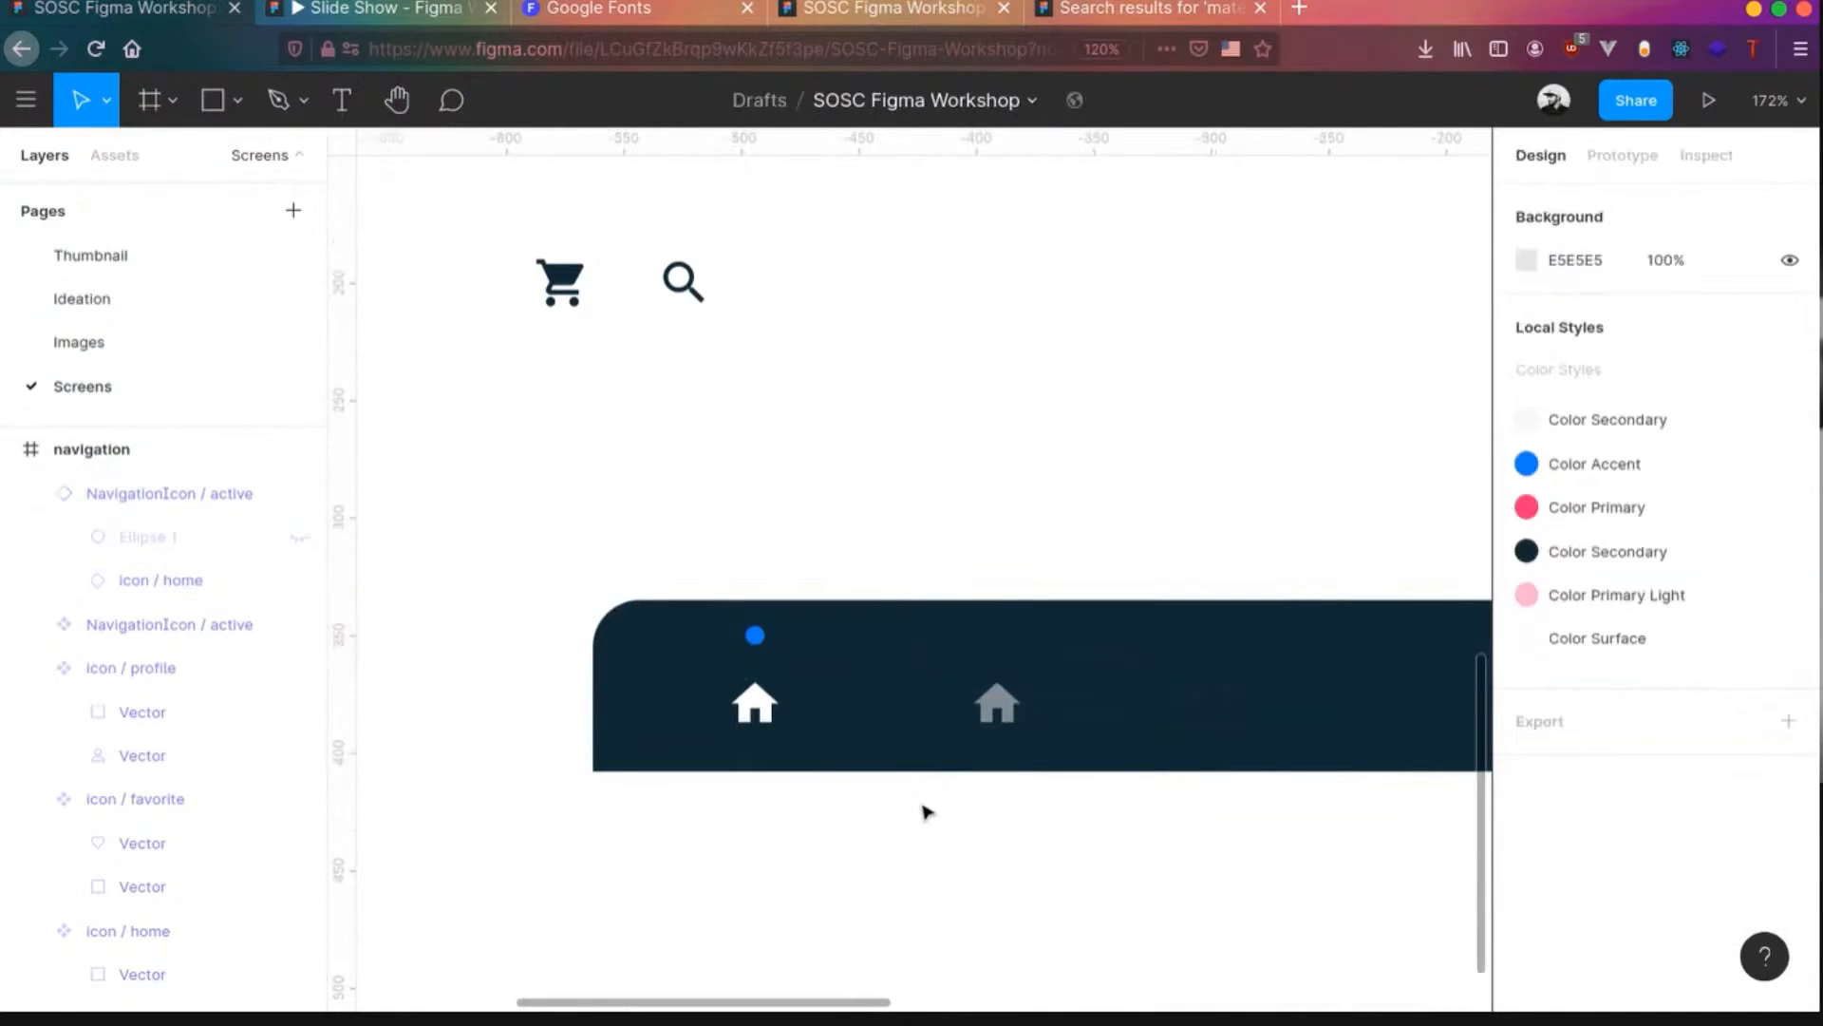
- Turn the faded home icon copy into a component and rename it "NavigationIcon / inactive"
{"action": "left_click", "coordinate": [1005, 703]}
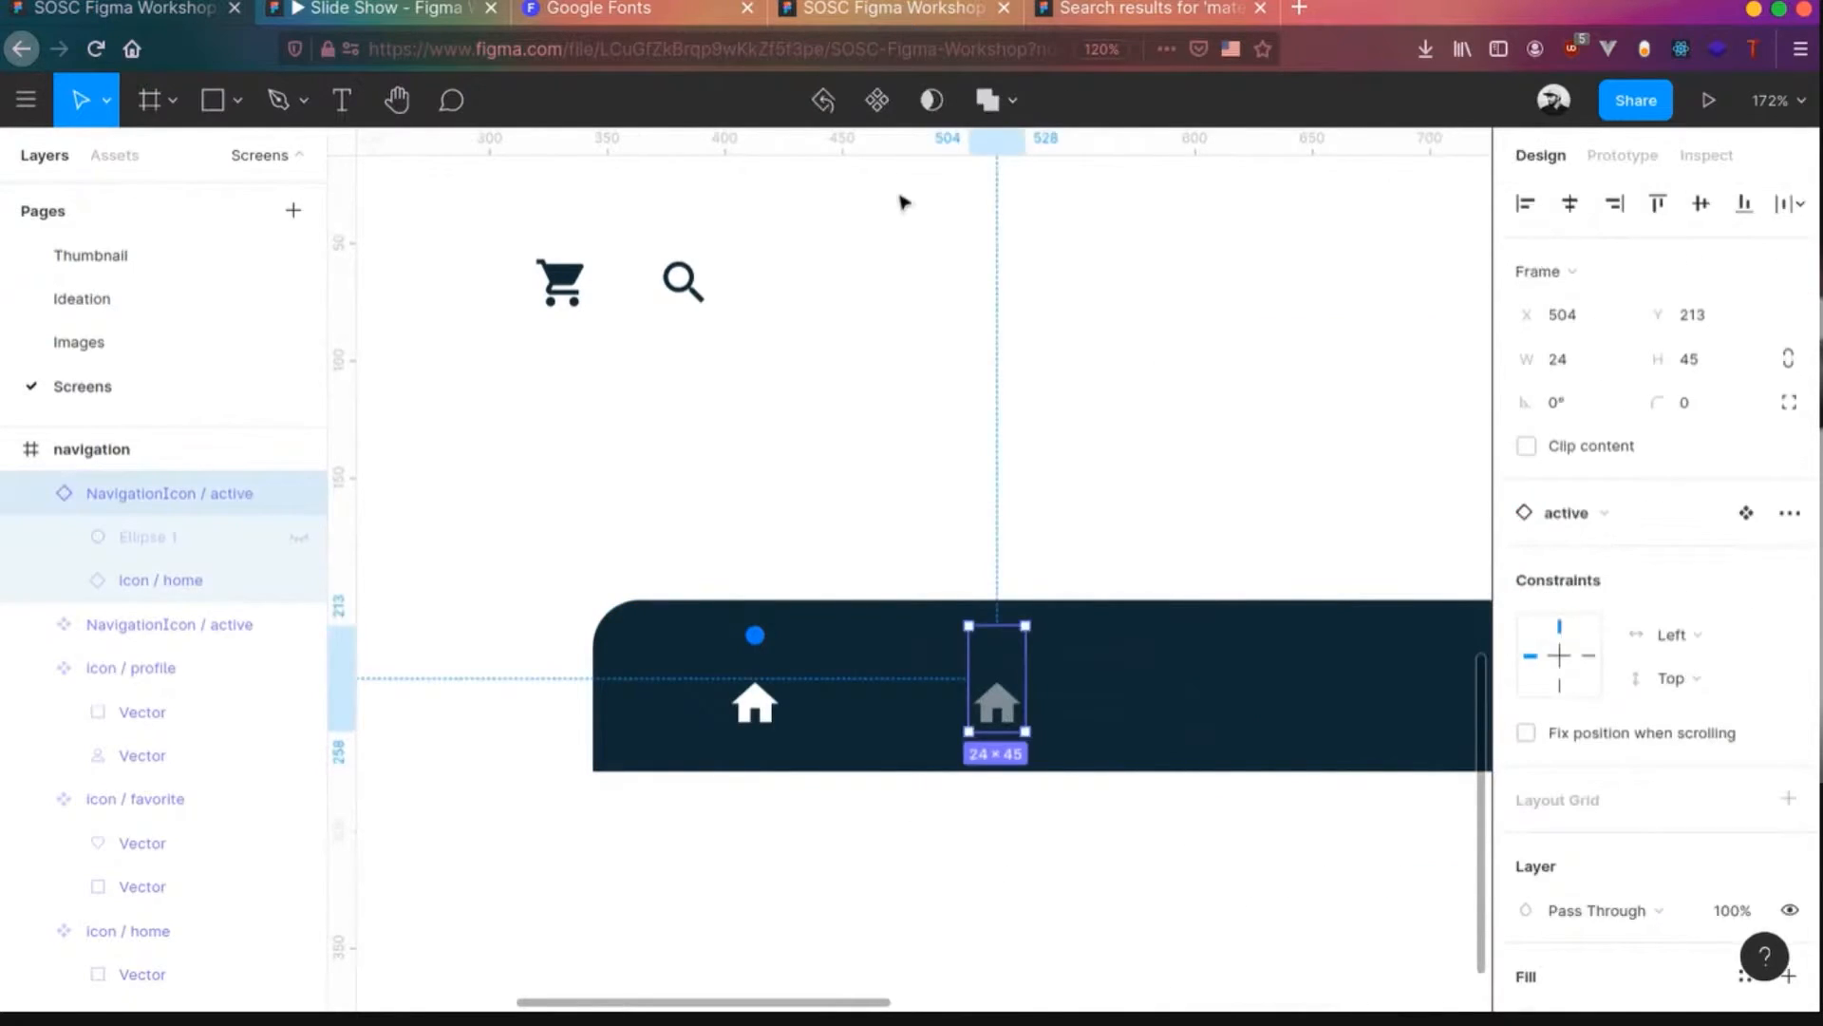
{"action": "left_click", "coordinate": [878, 99]}
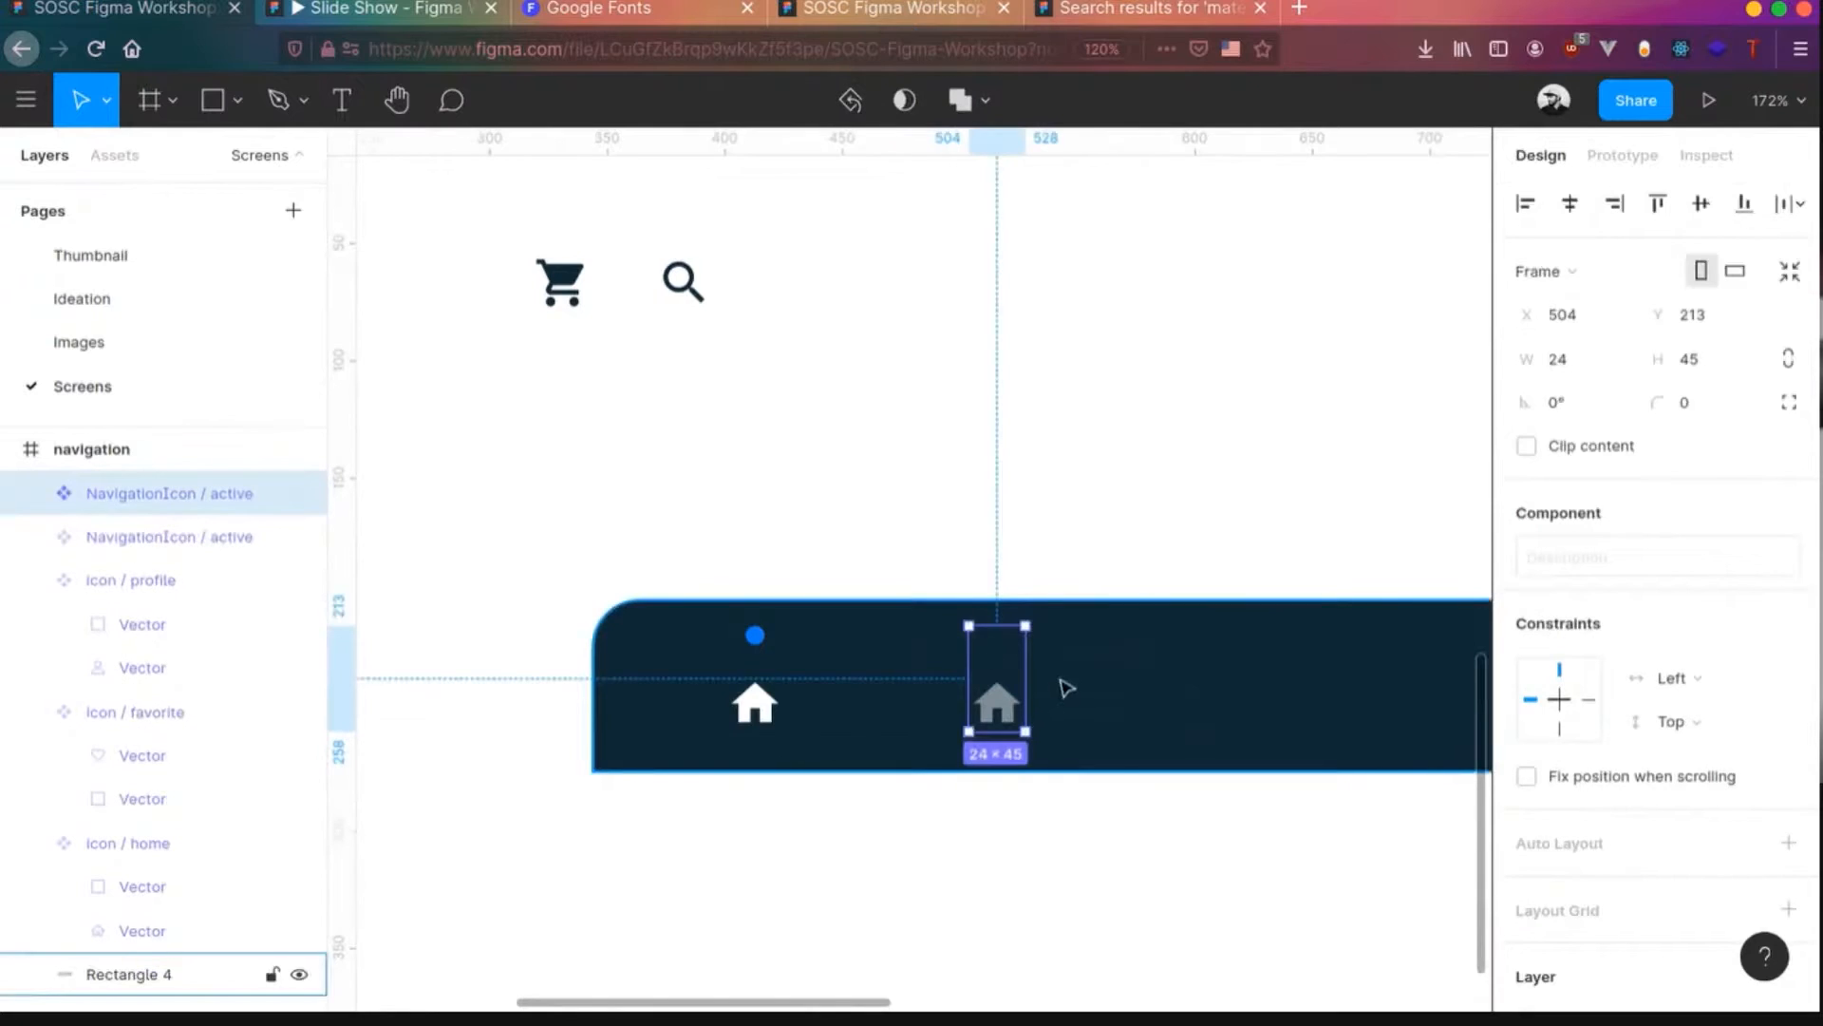
{"action": "double_click", "coordinate": [211, 498]}
{"action": "left_click", "coordinate": [220, 501]}
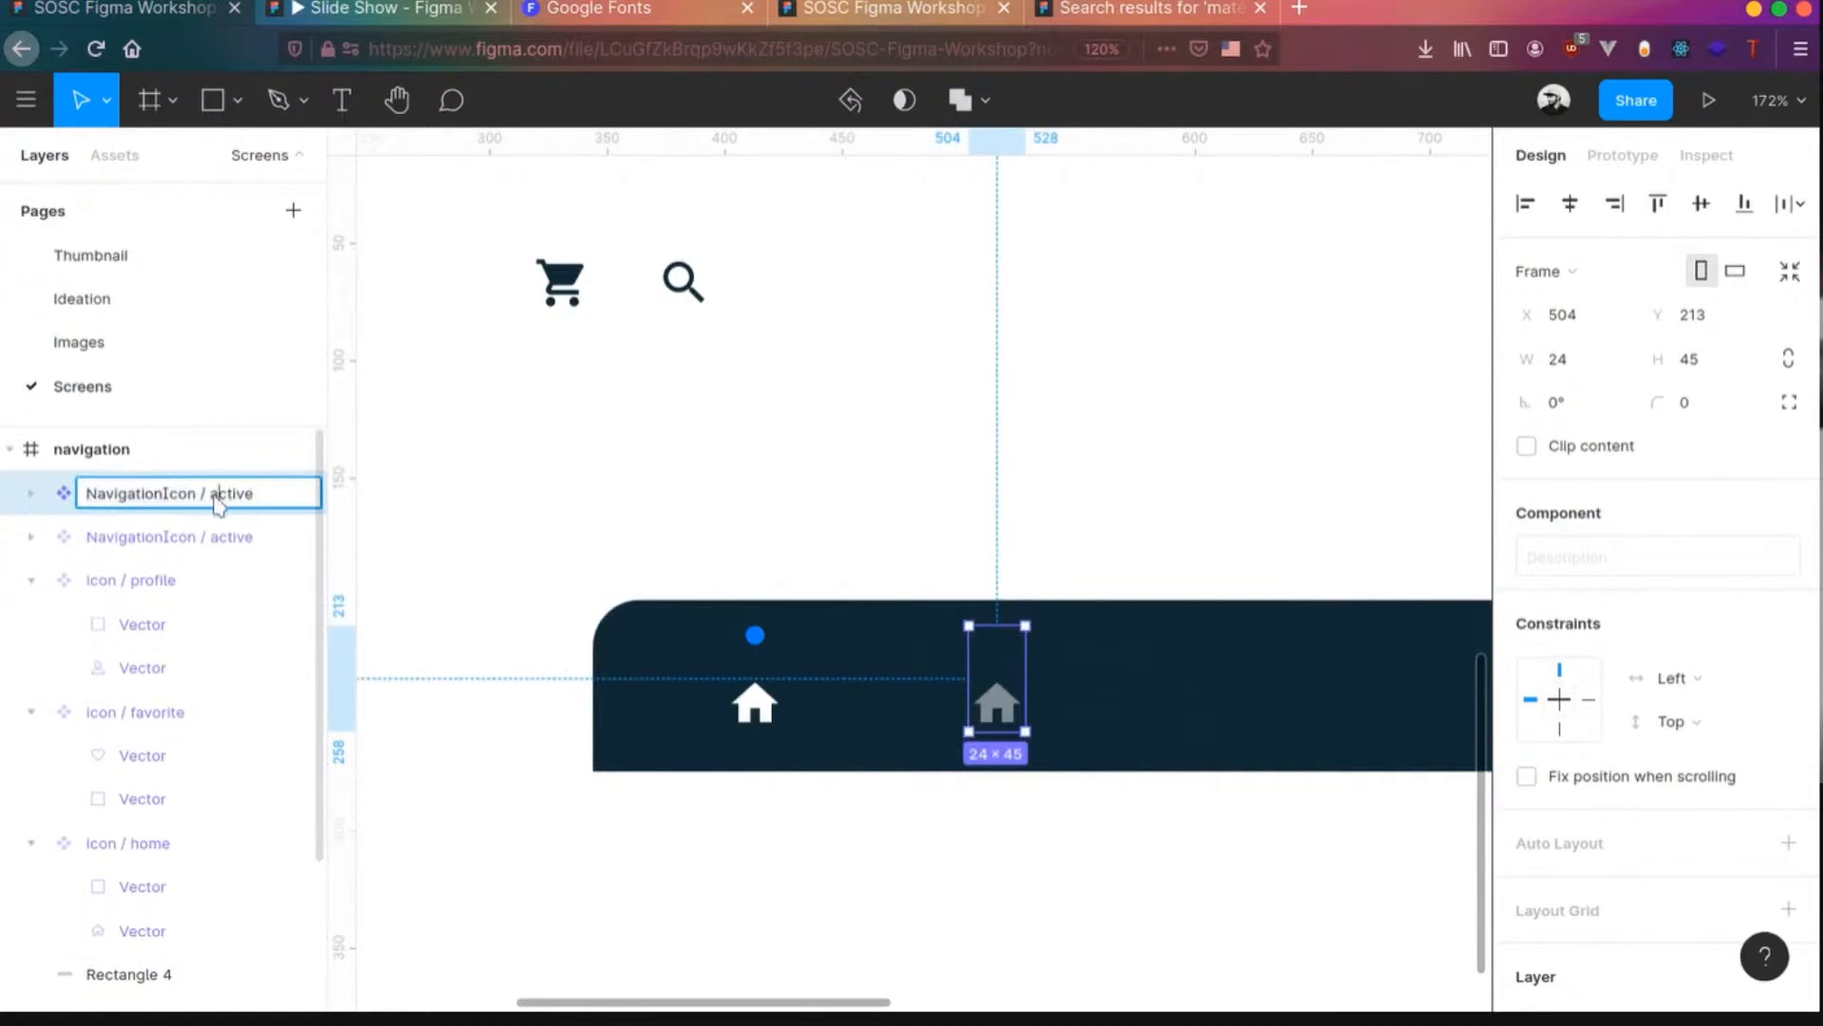
{"action": "type", "text": "in"}
{"action": "key", "text": "Return"}
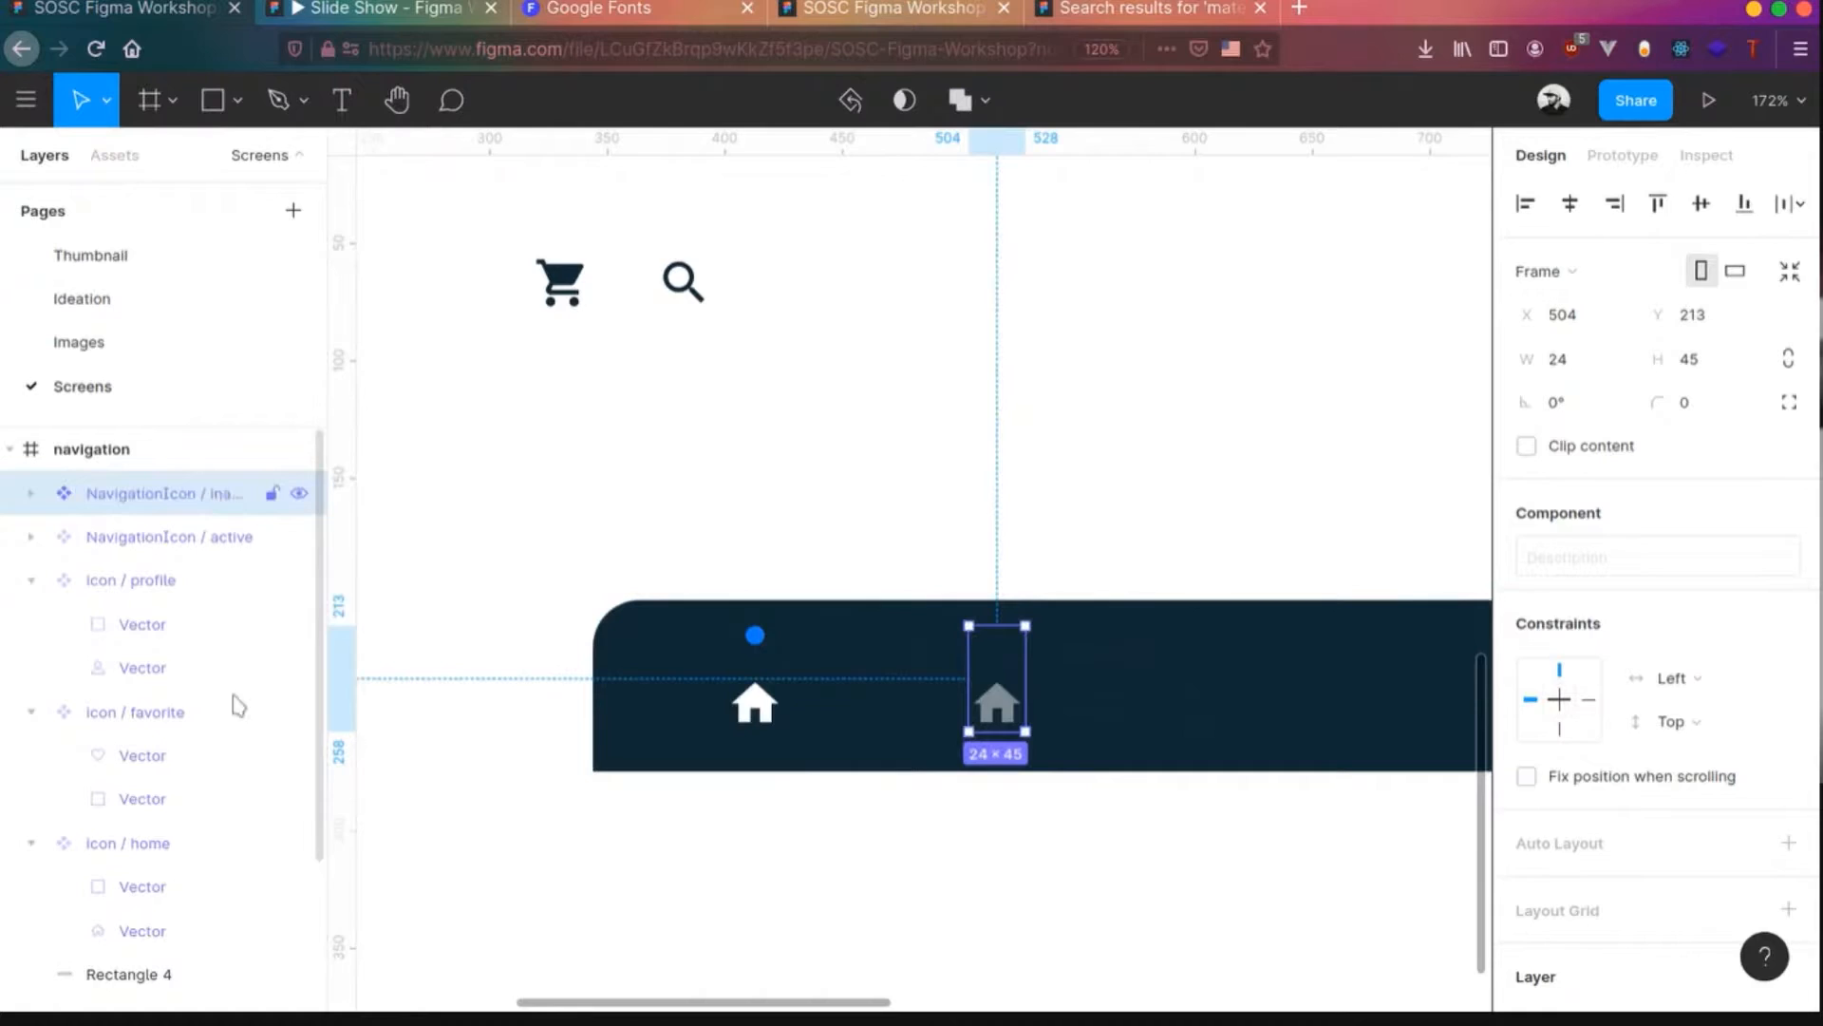
- Enlarge the home icon in NavigationIcon / active to 31 × 31 and recentre the blue dot above it at X 12
{"action": "scroll", "coordinate": [496, 774], "scroll_direction": "down", "scroll_amount": 3}
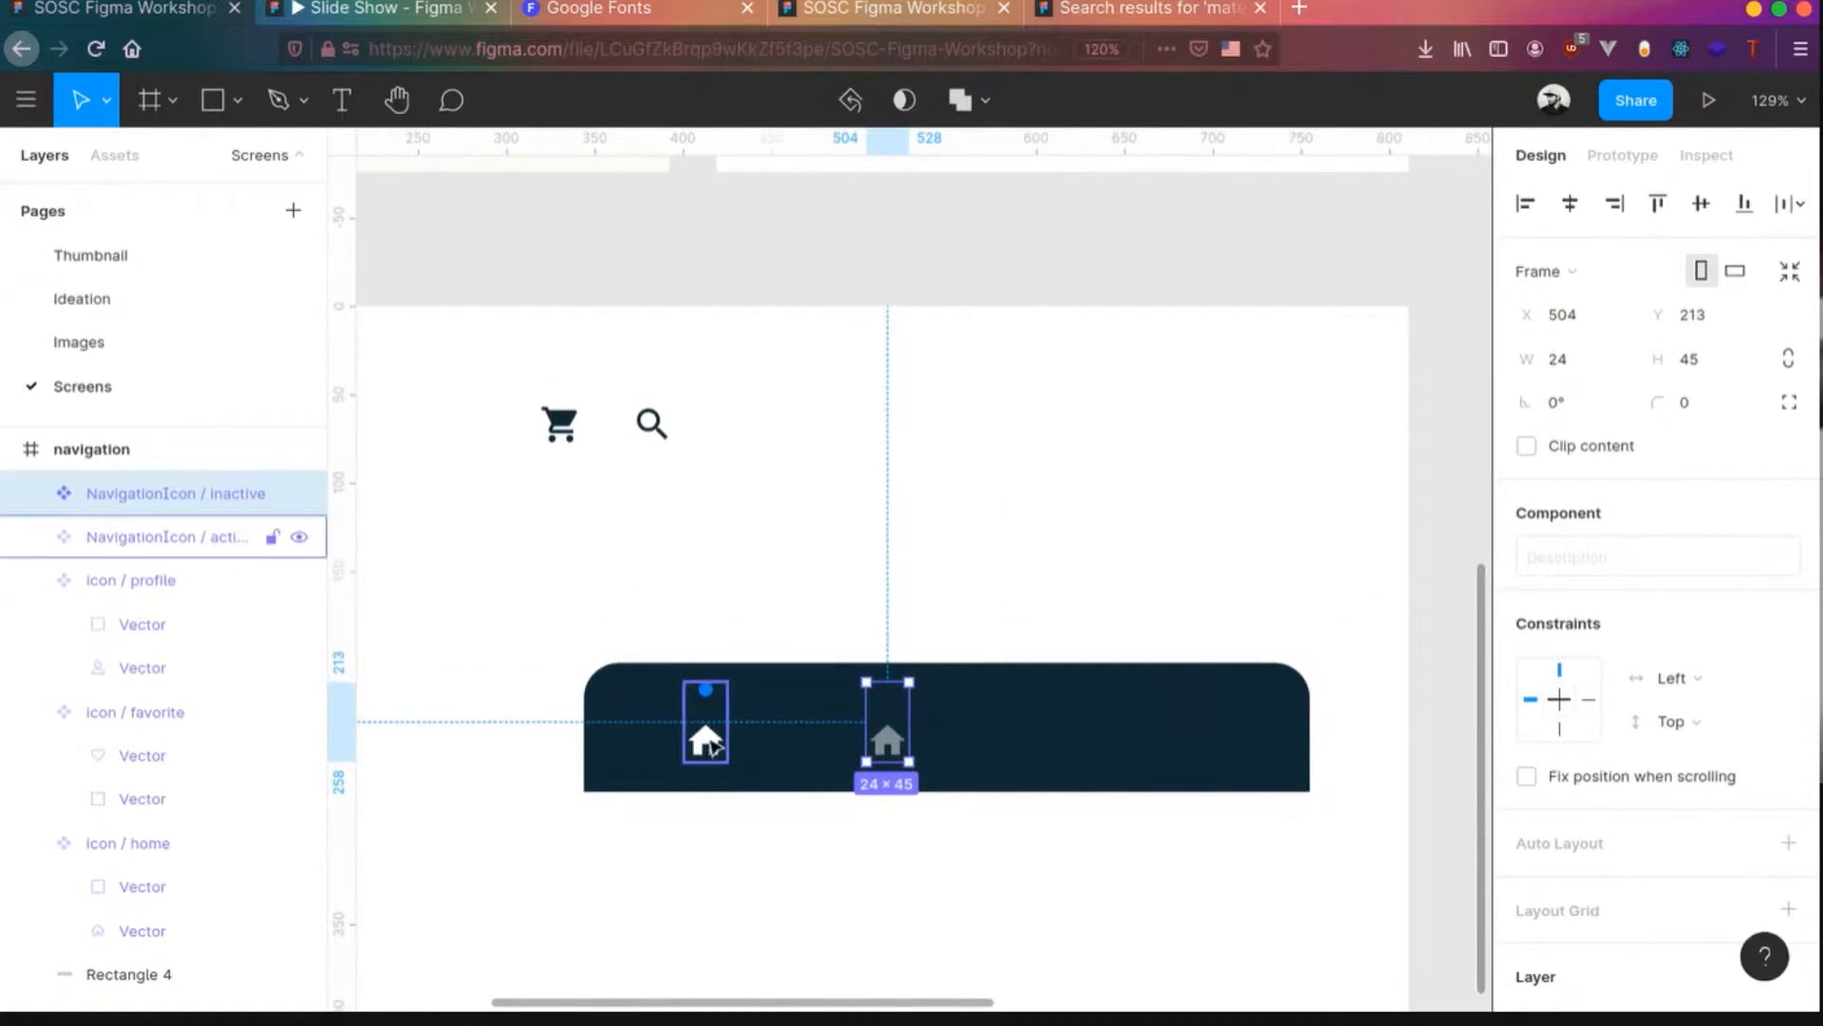
{"action": "double_click", "coordinate": [710, 742]}
{"action": "left_click_drag", "start_coordinate": [728, 718], "coordinate": [740, 706]}
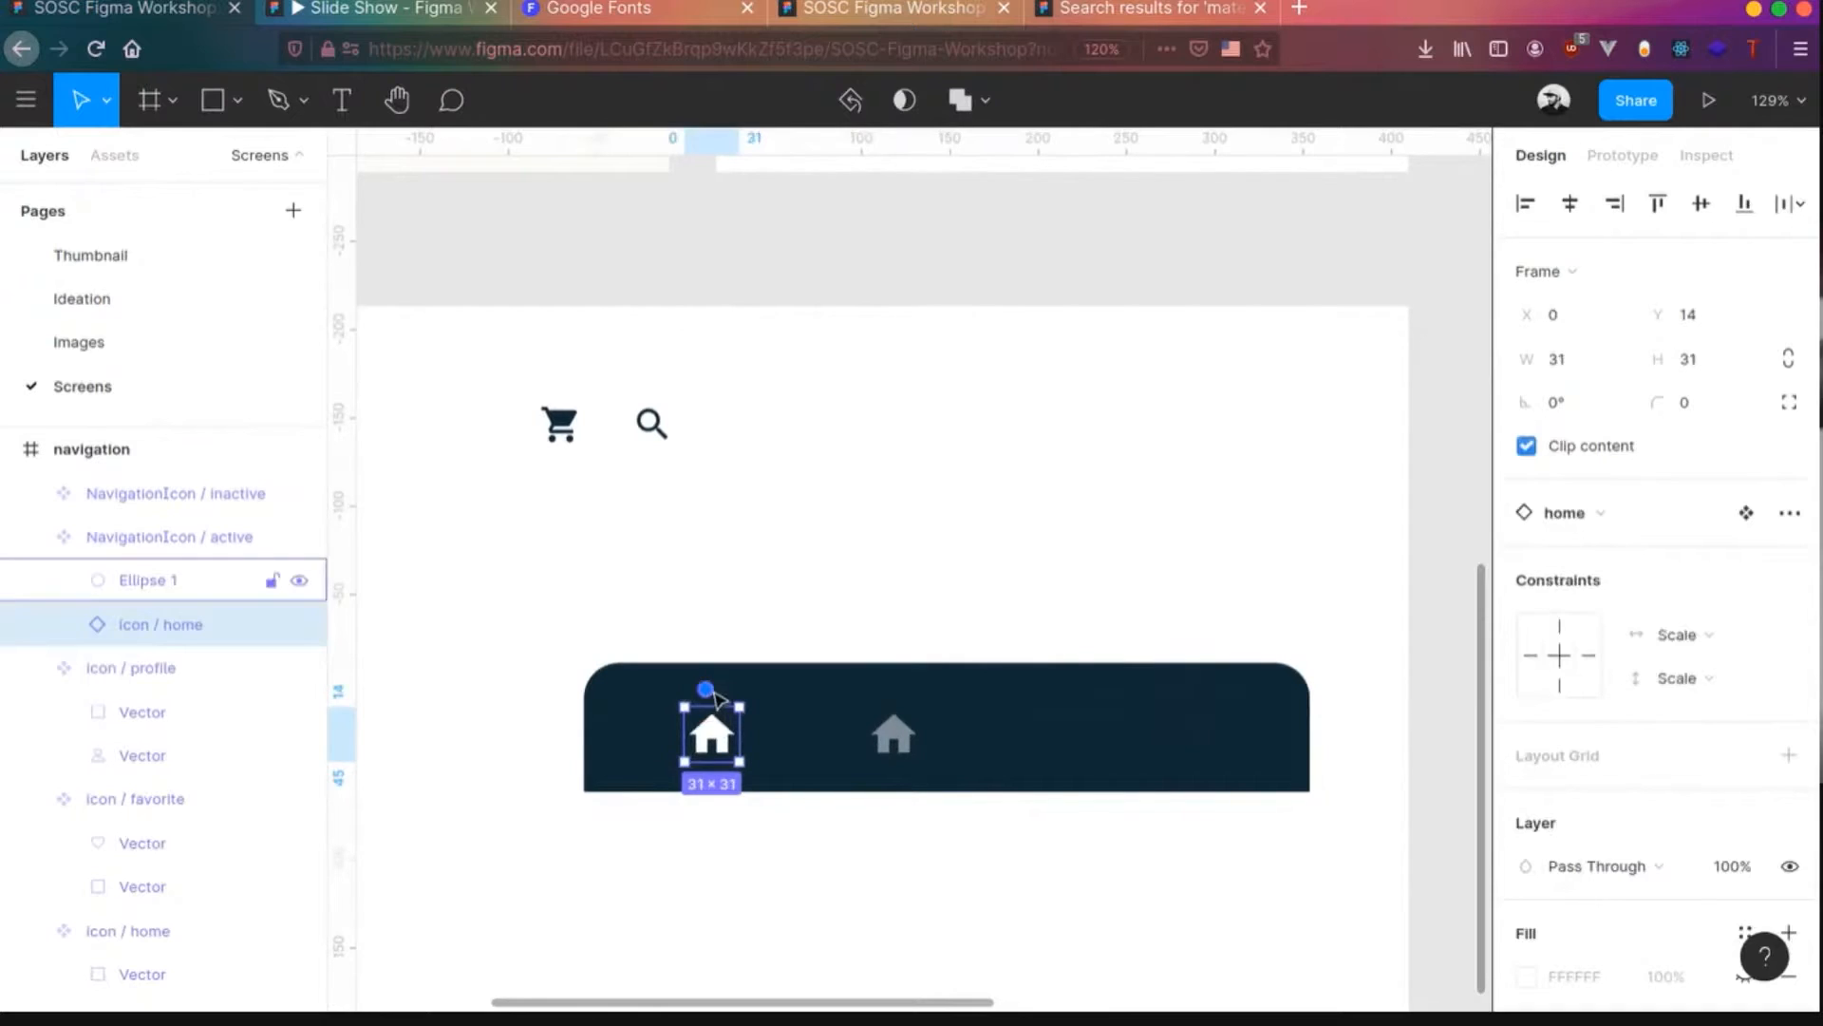
{"action": "left_click", "coordinate": [710, 692]}
{"action": "left_click_drag", "start_coordinate": [709, 694], "coordinate": [719, 696]}
{"action": "scroll", "coordinate": [827, 883], "scroll_direction": "down", "scroll_amount": 2}
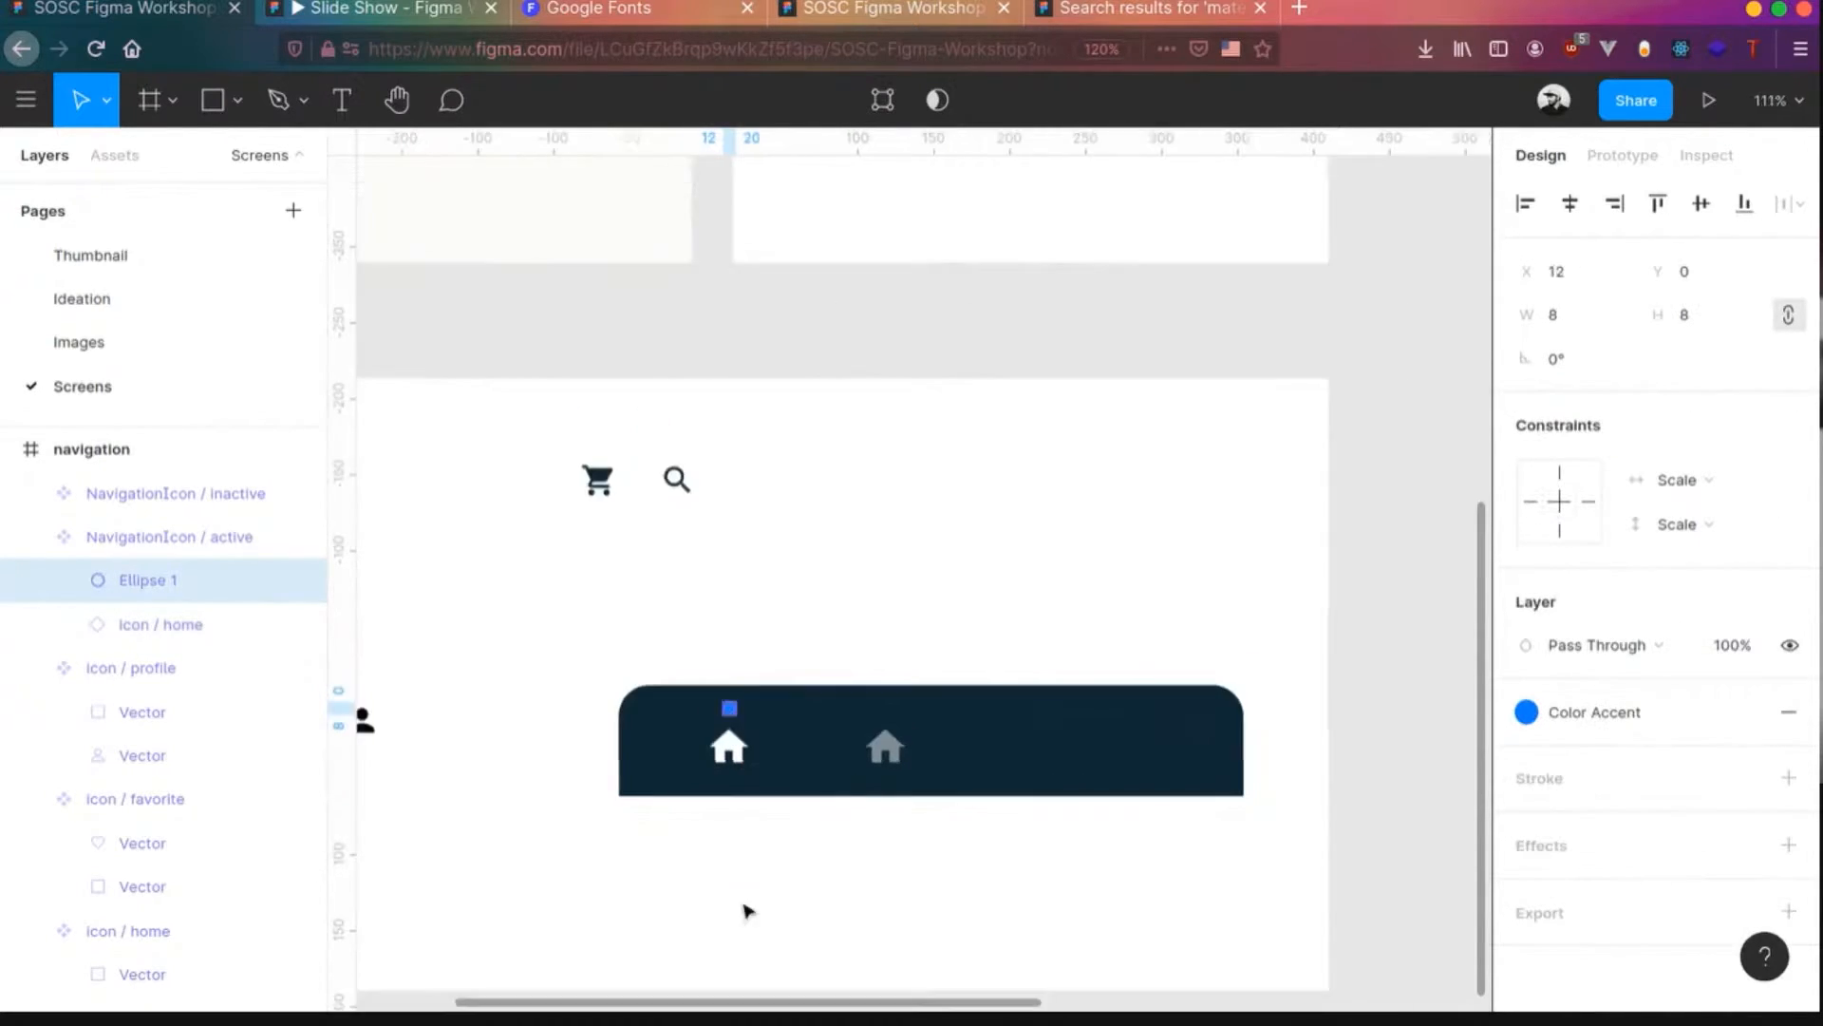
{"action": "scroll", "coordinate": [587, 897], "scroll_direction": "down", "scroll_amount": 2}
{"action": "left_click", "coordinate": [792, 972]}
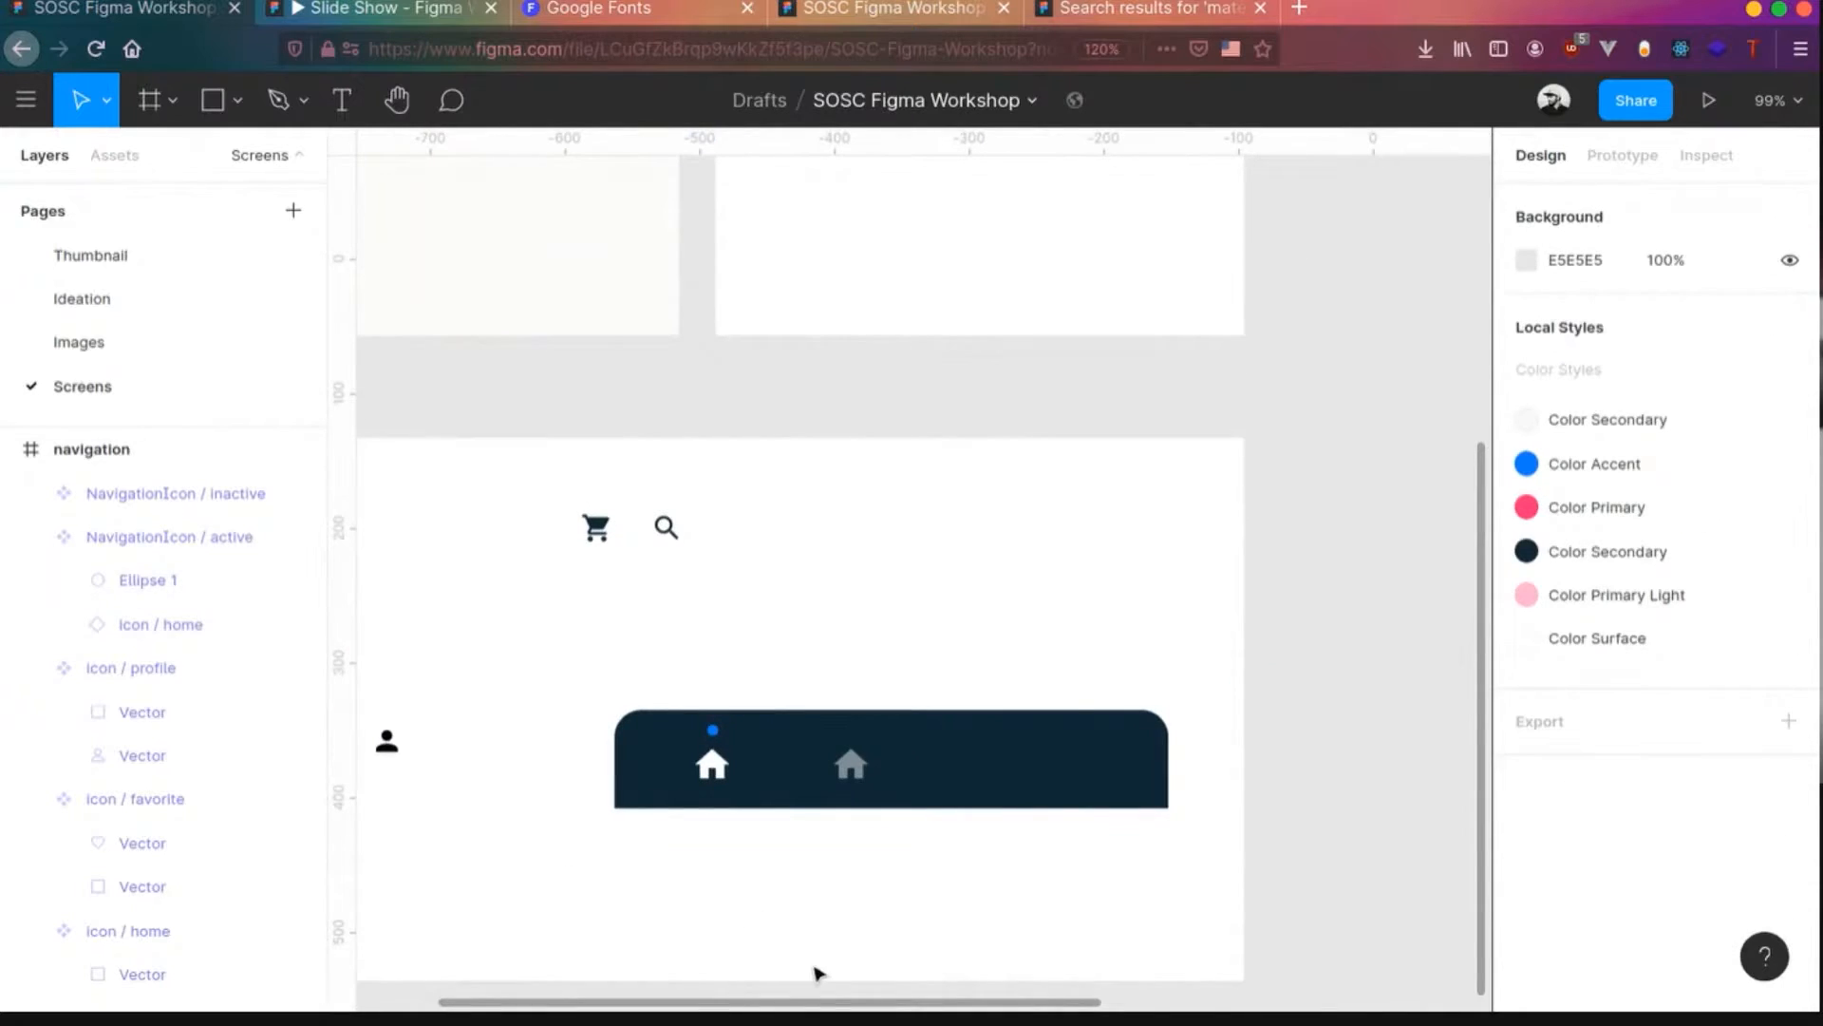
- Try to widen the NavigationIcon / active component around its enlarged home icon
{"action": "left_click", "coordinate": [724, 772]}
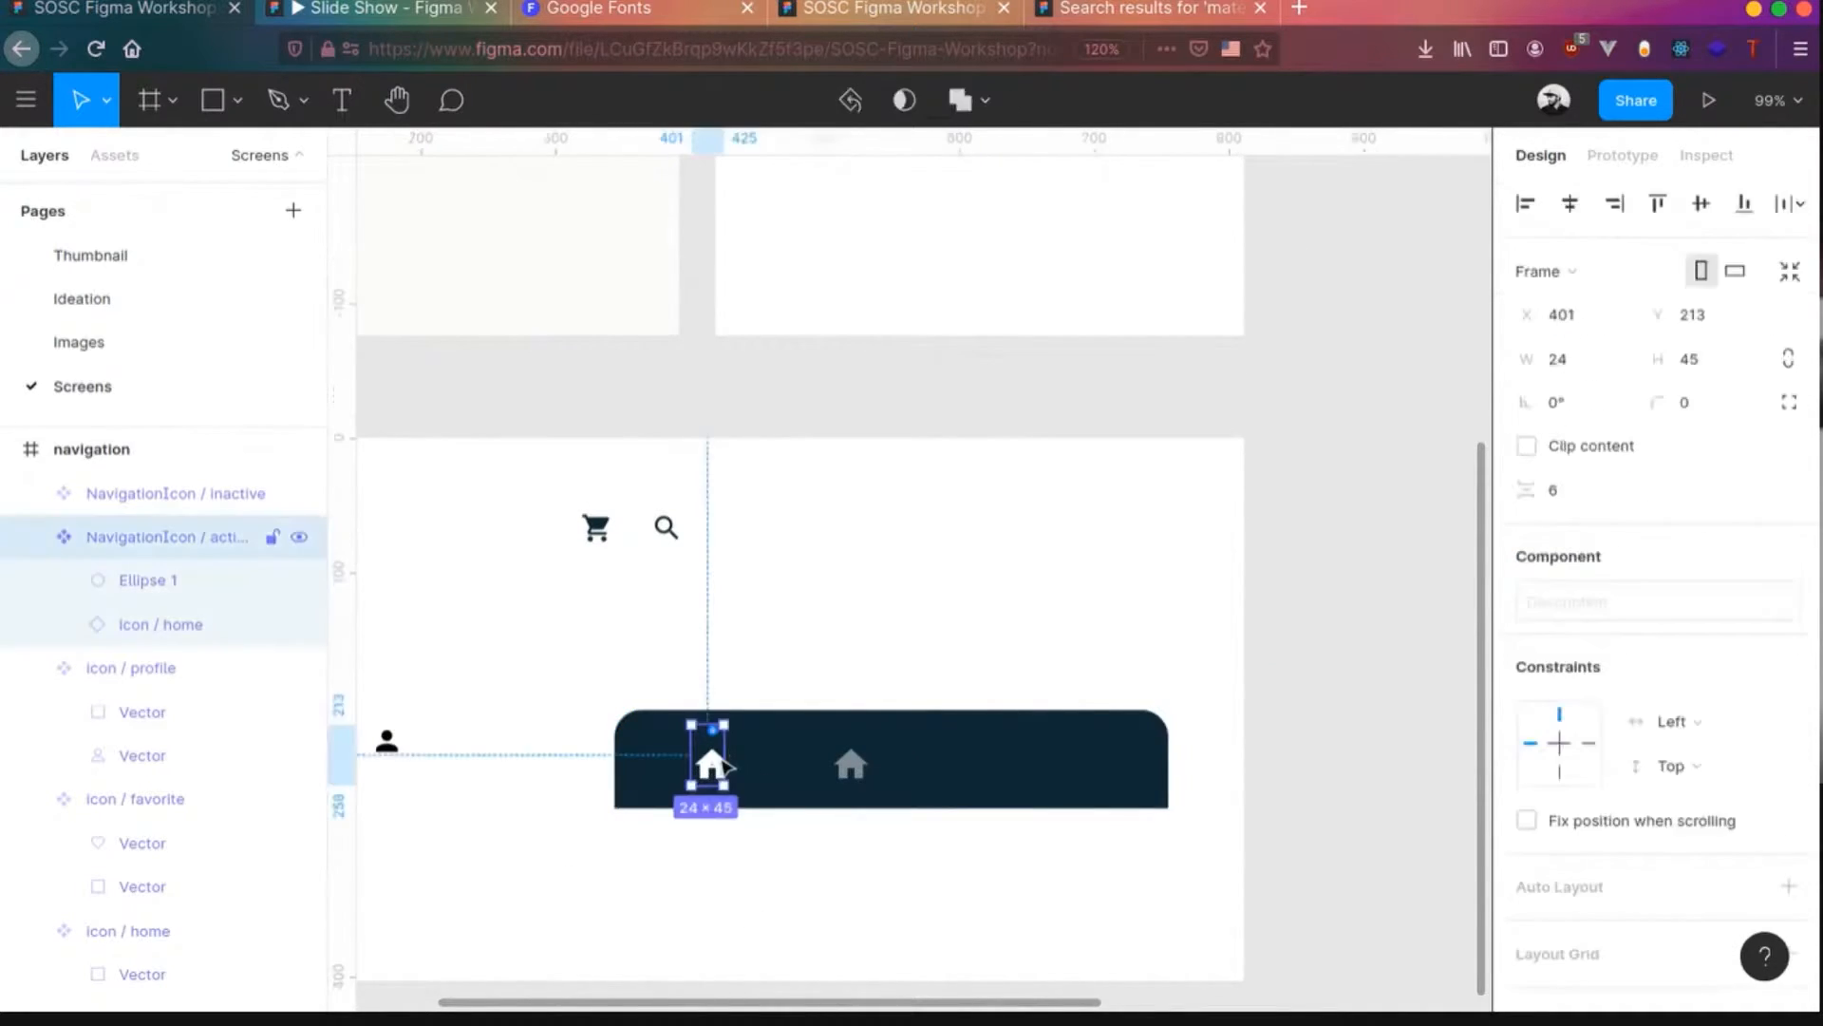
{"action": "left_click_drag", "start_coordinate": [732, 752], "coordinate": [749, 753]}
{"action": "key", "text": "ctrl+z"}
- Set the horizontal and vertical constraints of the home icon in NavigationIcon / active to Center
{"action": "double_click", "coordinate": [719, 767]}
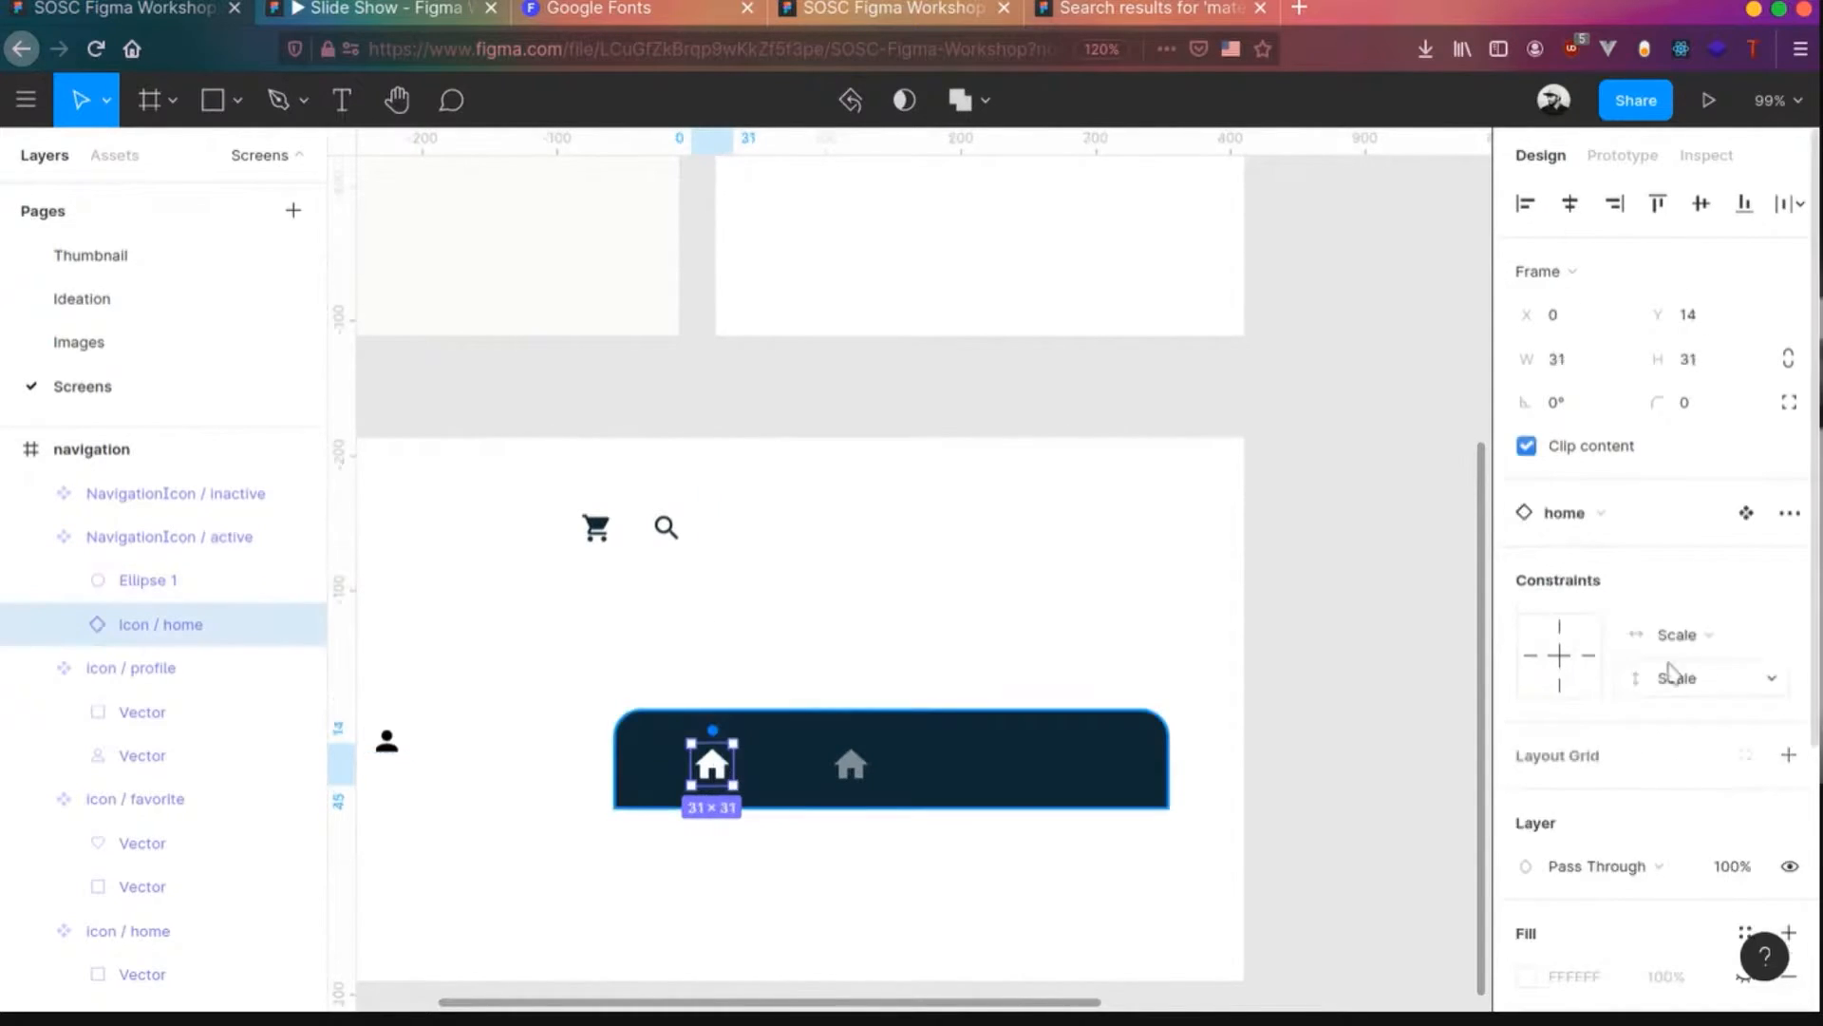
{"action": "left_click", "coordinate": [1680, 634]}
{"action": "left_click", "coordinate": [1684, 600]}
{"action": "left_click", "coordinate": [1677, 677]}
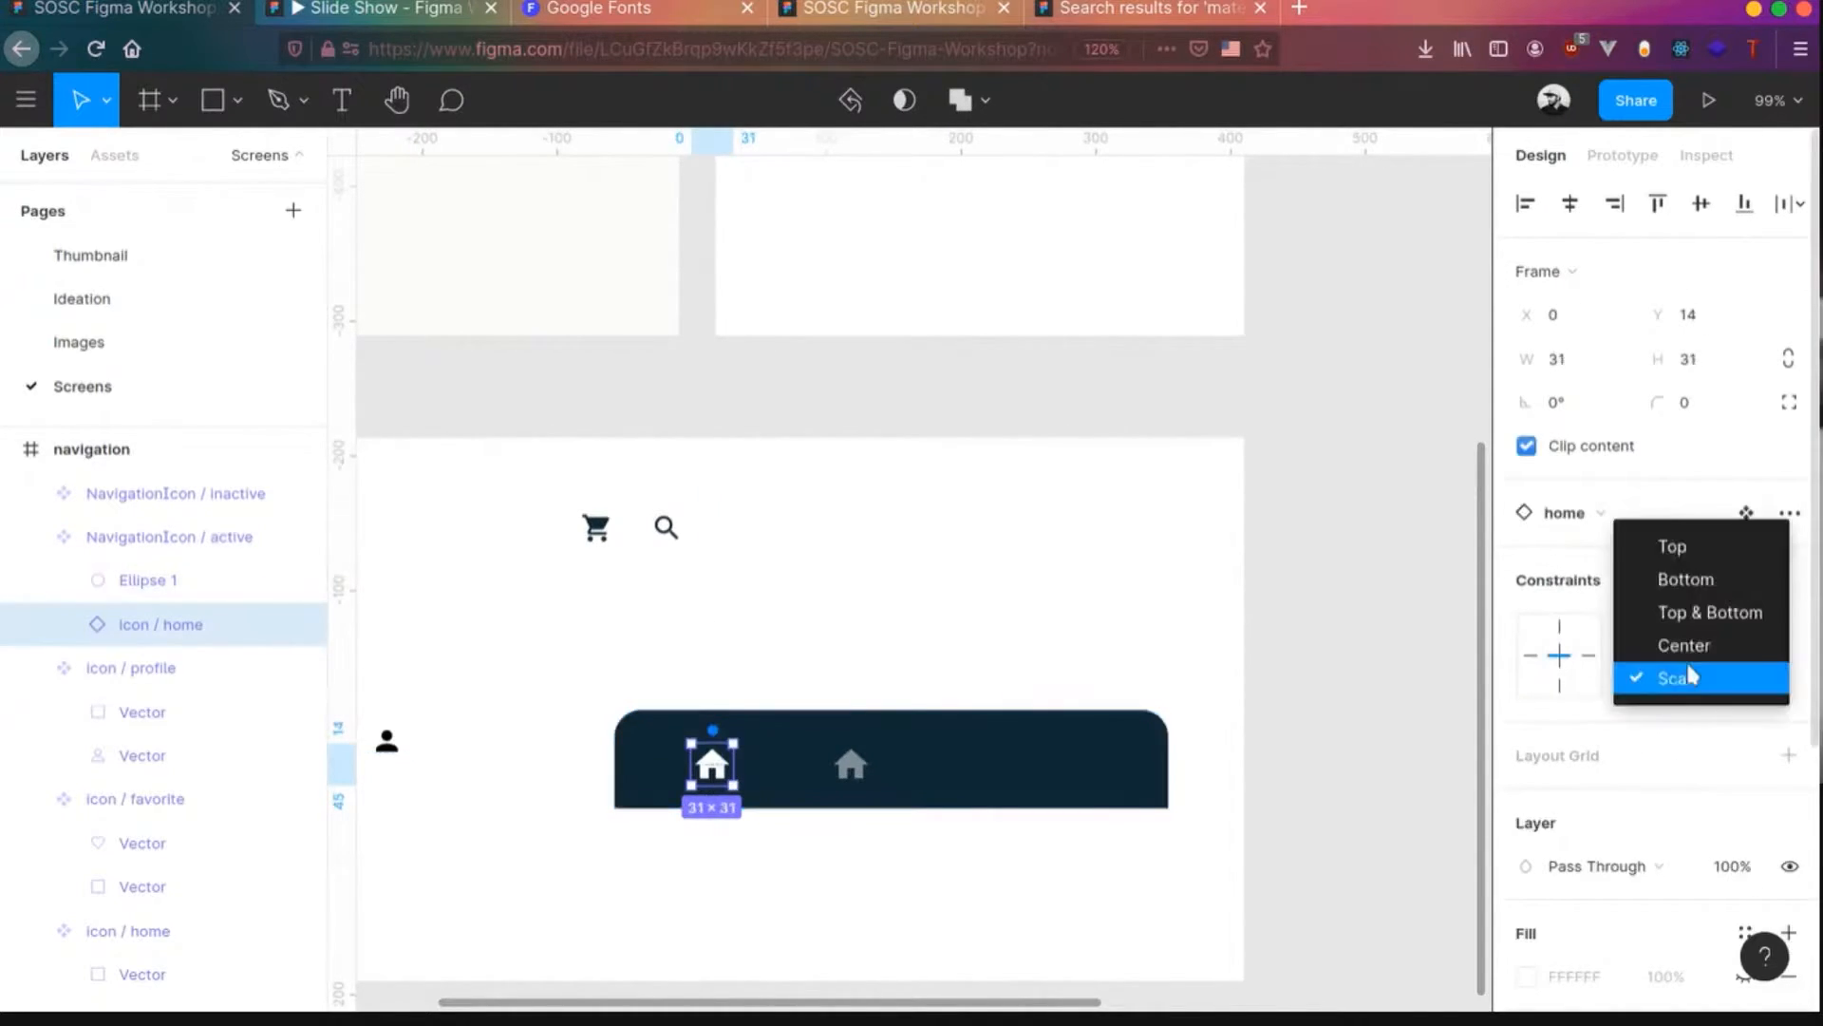
{"action": "left_click", "coordinate": [1681, 644]}
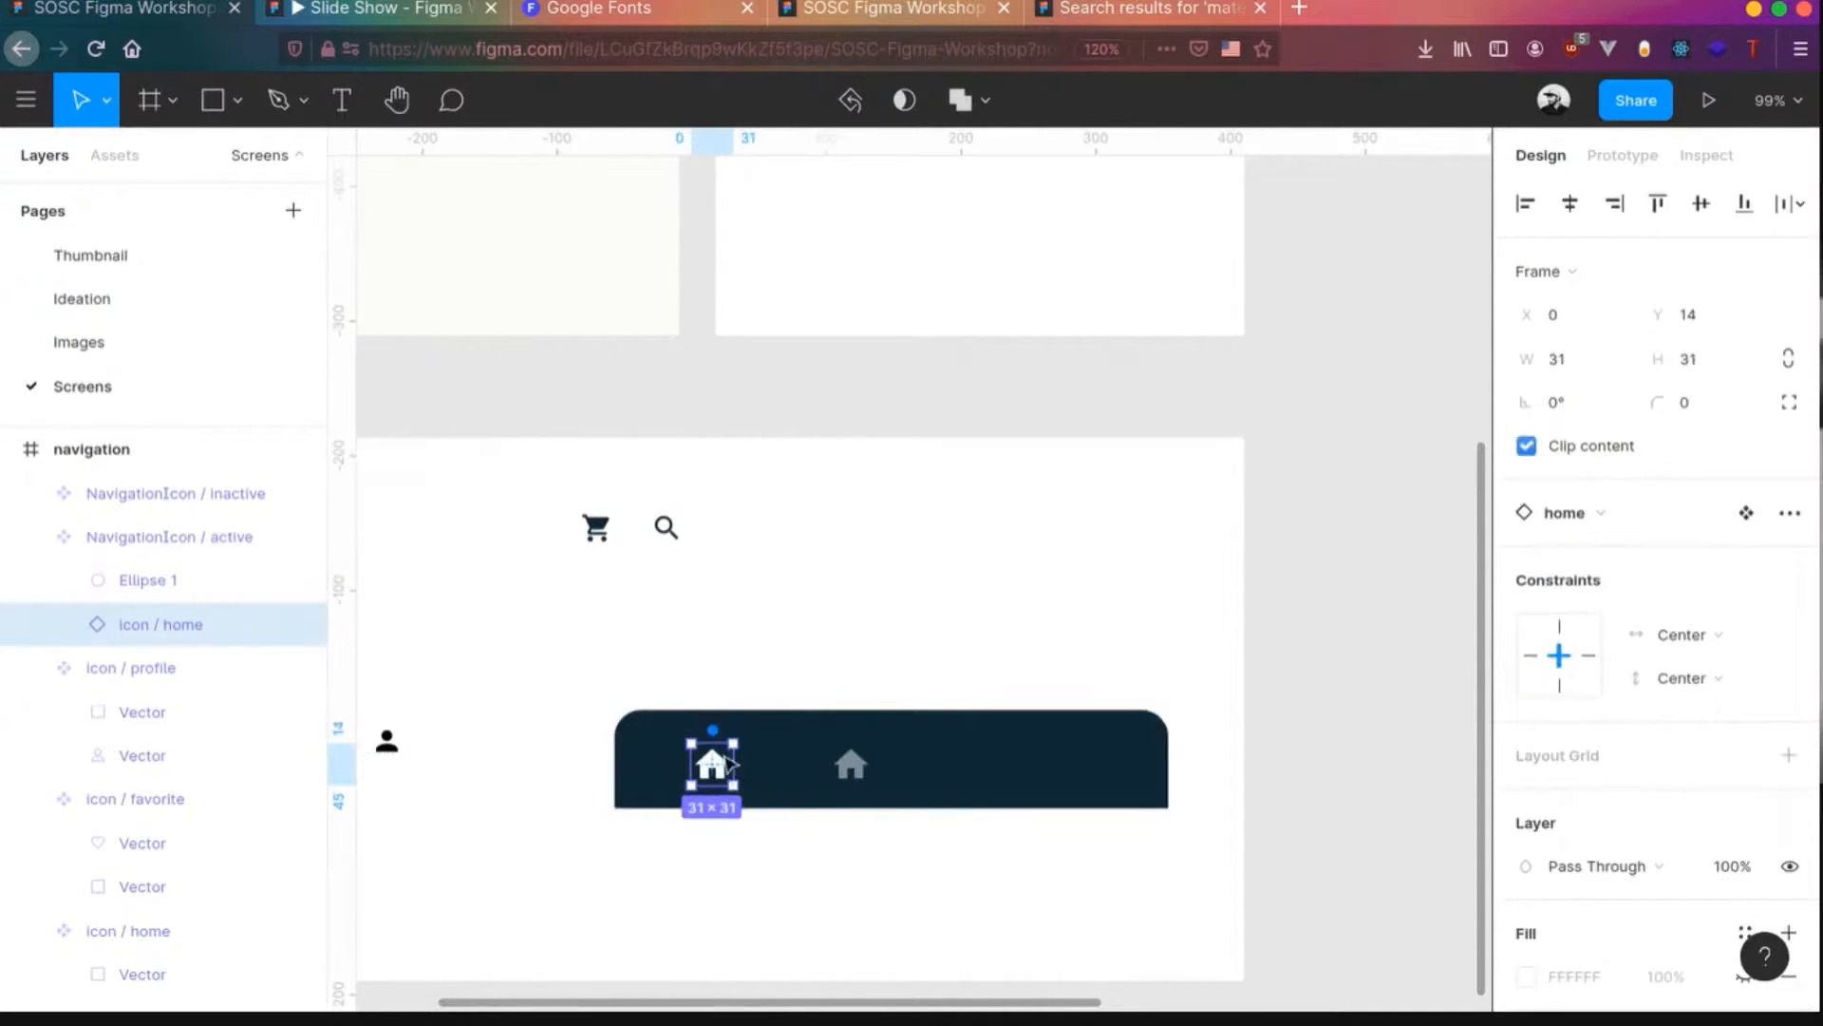
- Try to widen the NavigationIcon / active component to 31, then undo the resize
{"action": "left_click", "coordinate": [111, 539]}
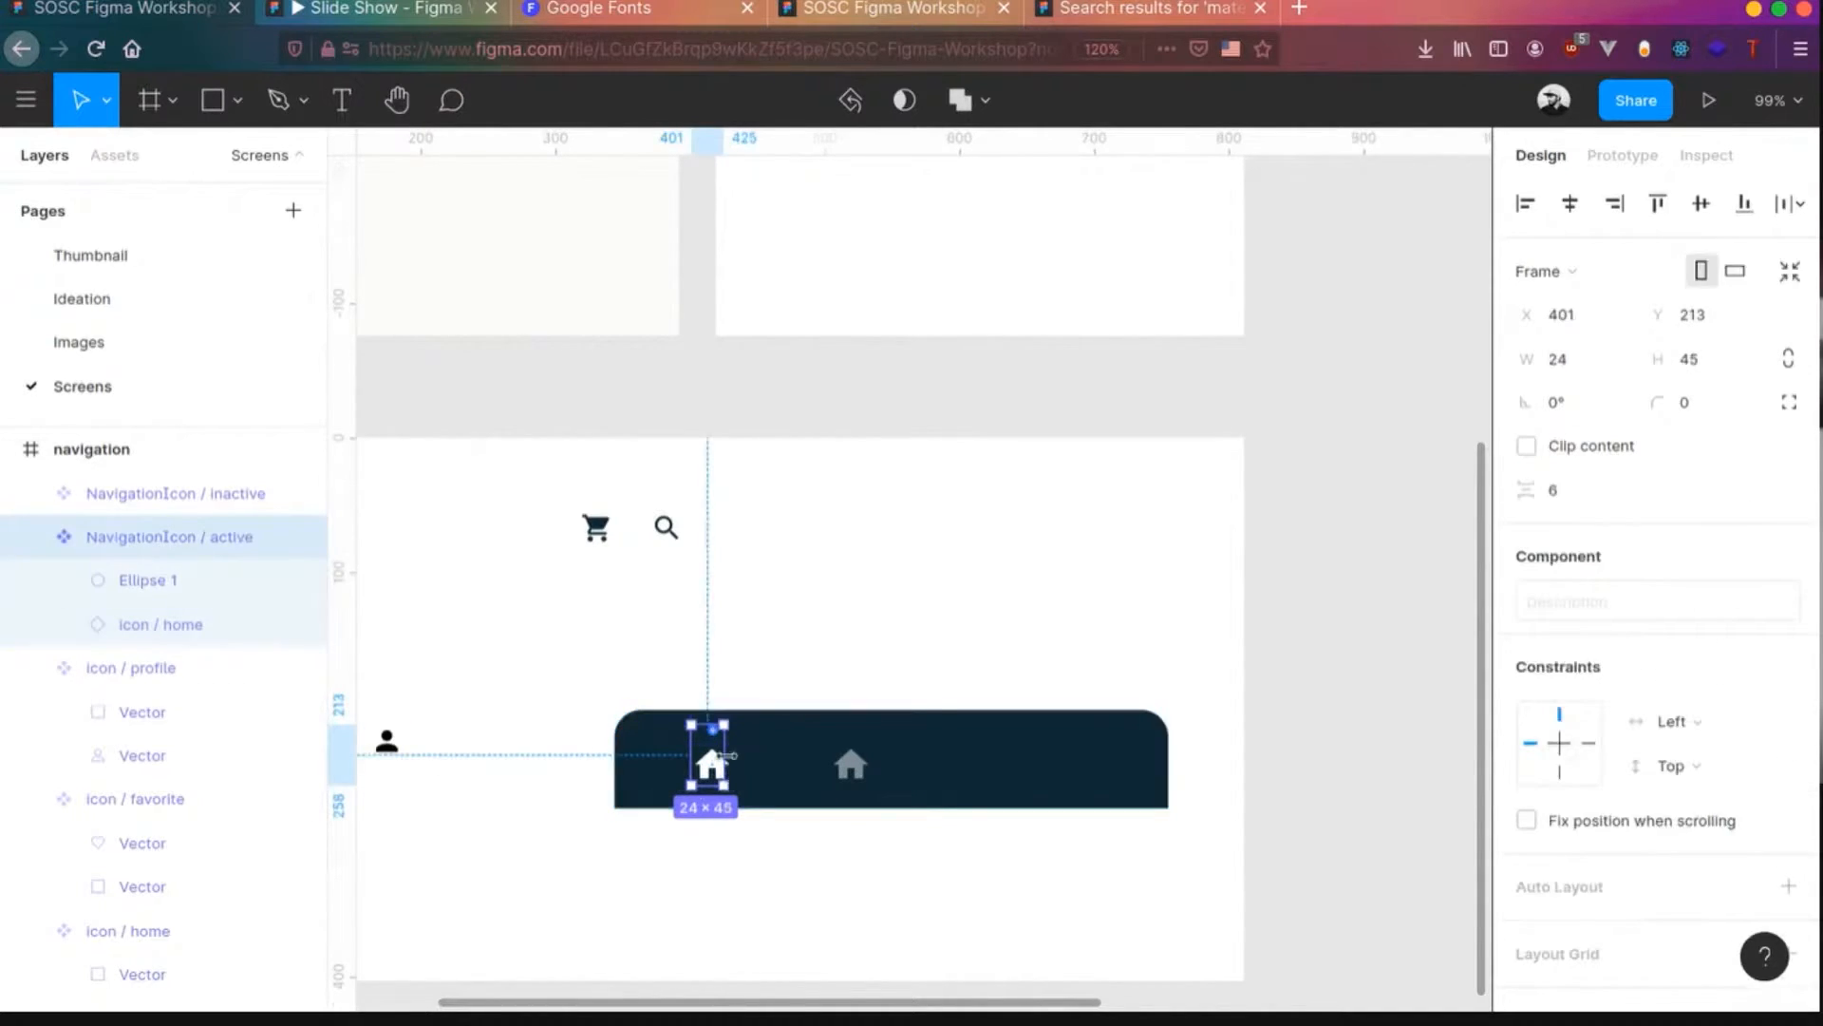
{"action": "left_click_drag", "start_coordinate": [732, 754], "coordinate": [741, 755]}
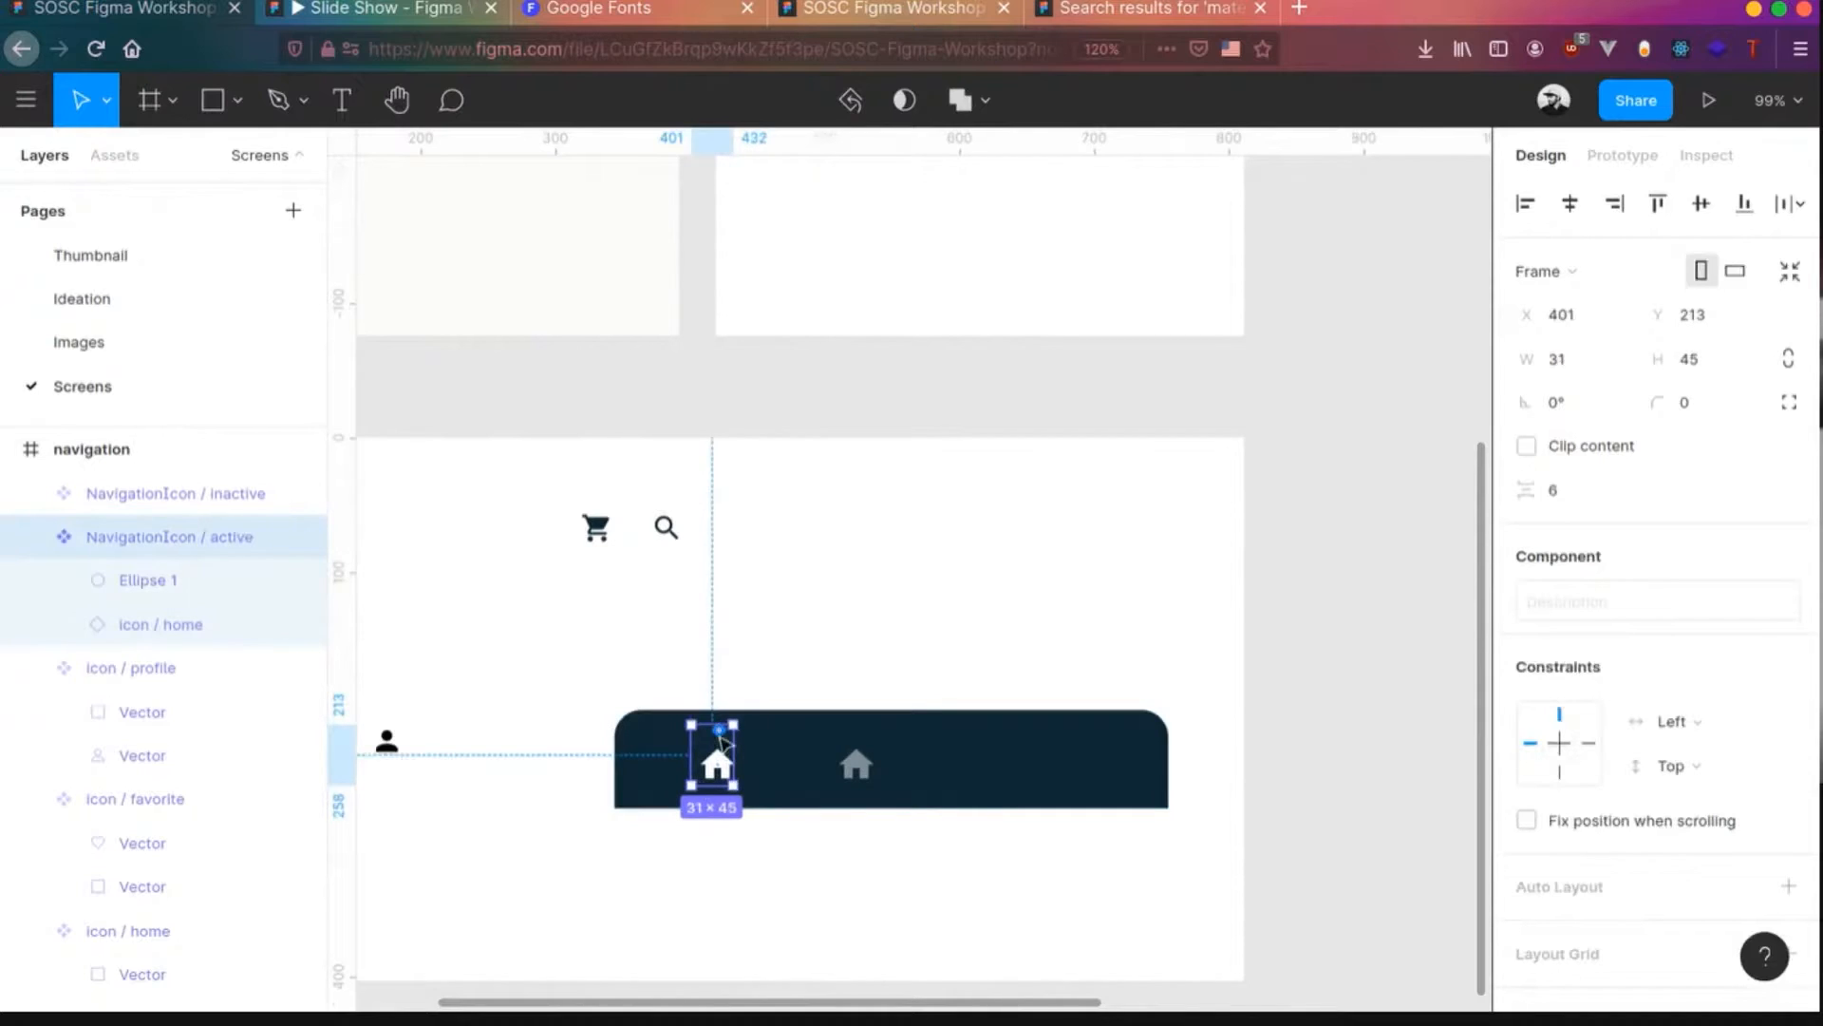
{"action": "key", "text": "ctrl+z"}
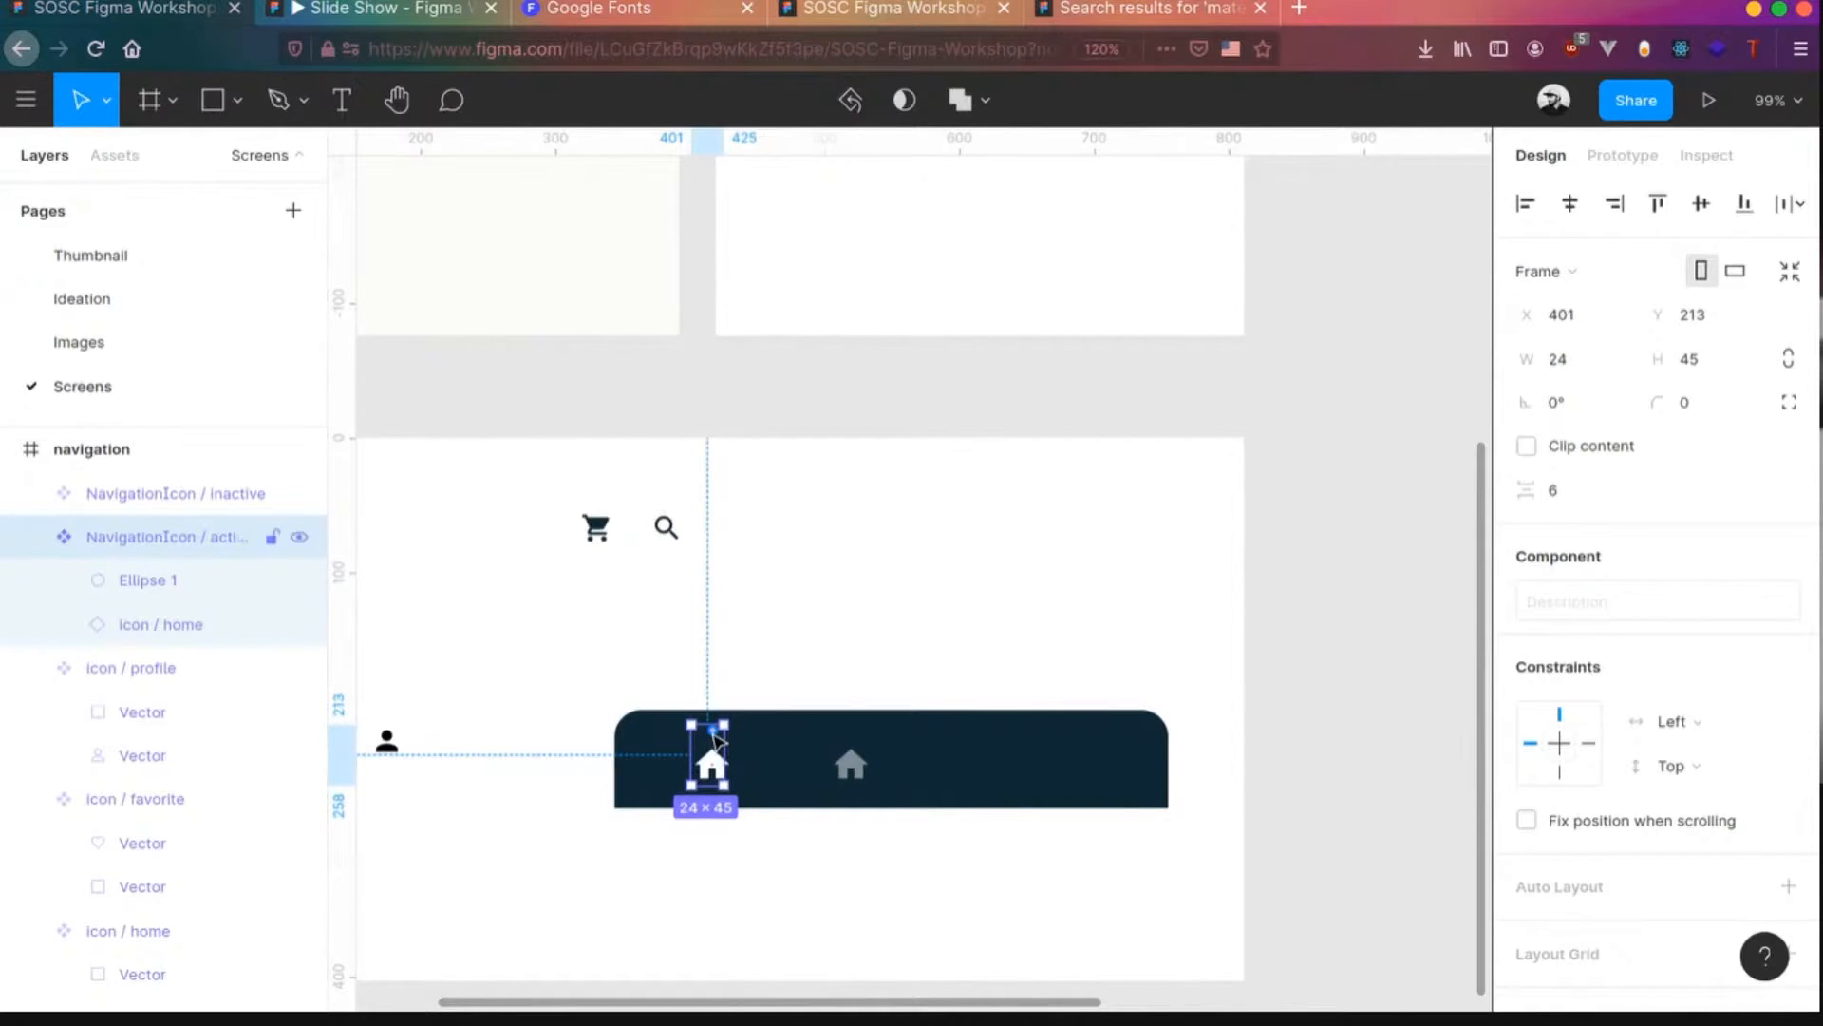
- Set the horizontal and vertical constraints of the blue dot in NavigationIcon / active to Center
{"action": "left_click", "coordinate": [190, 583]}
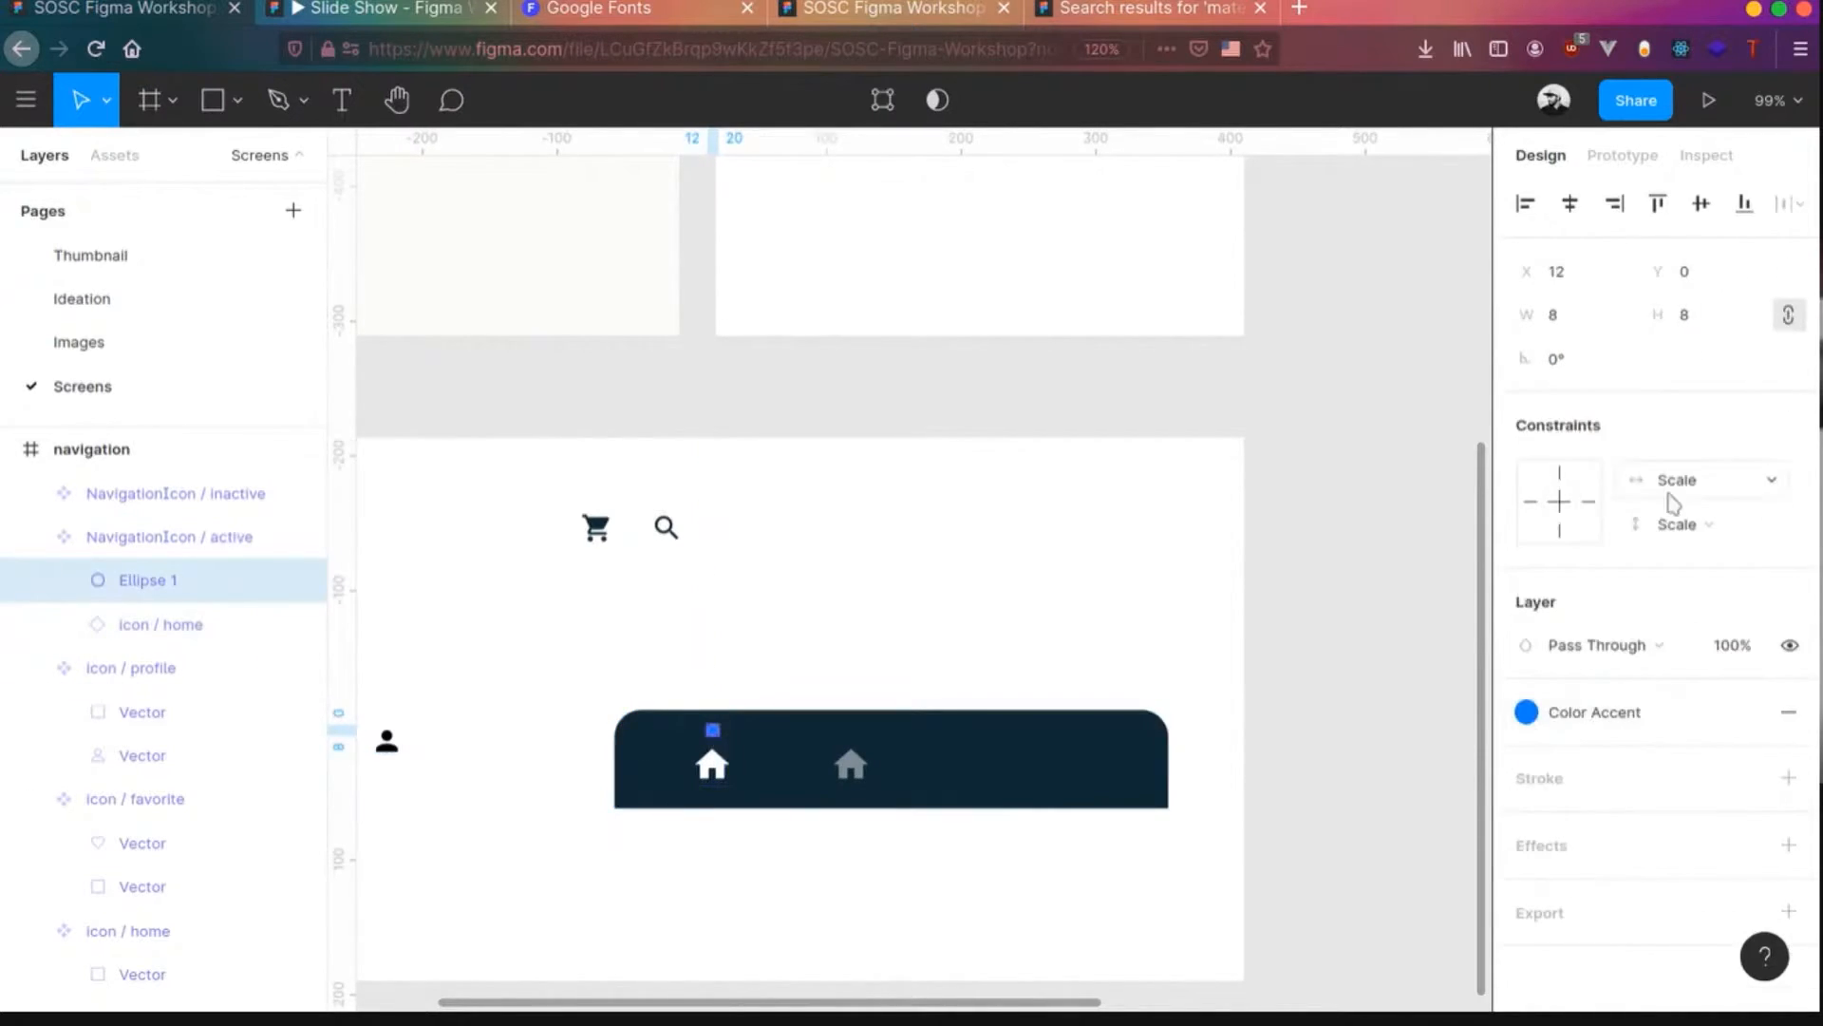
{"action": "left_click", "coordinate": [1671, 487]}
{"action": "left_click", "coordinate": [1699, 444]}
{"action": "left_click", "coordinate": [1690, 525]}
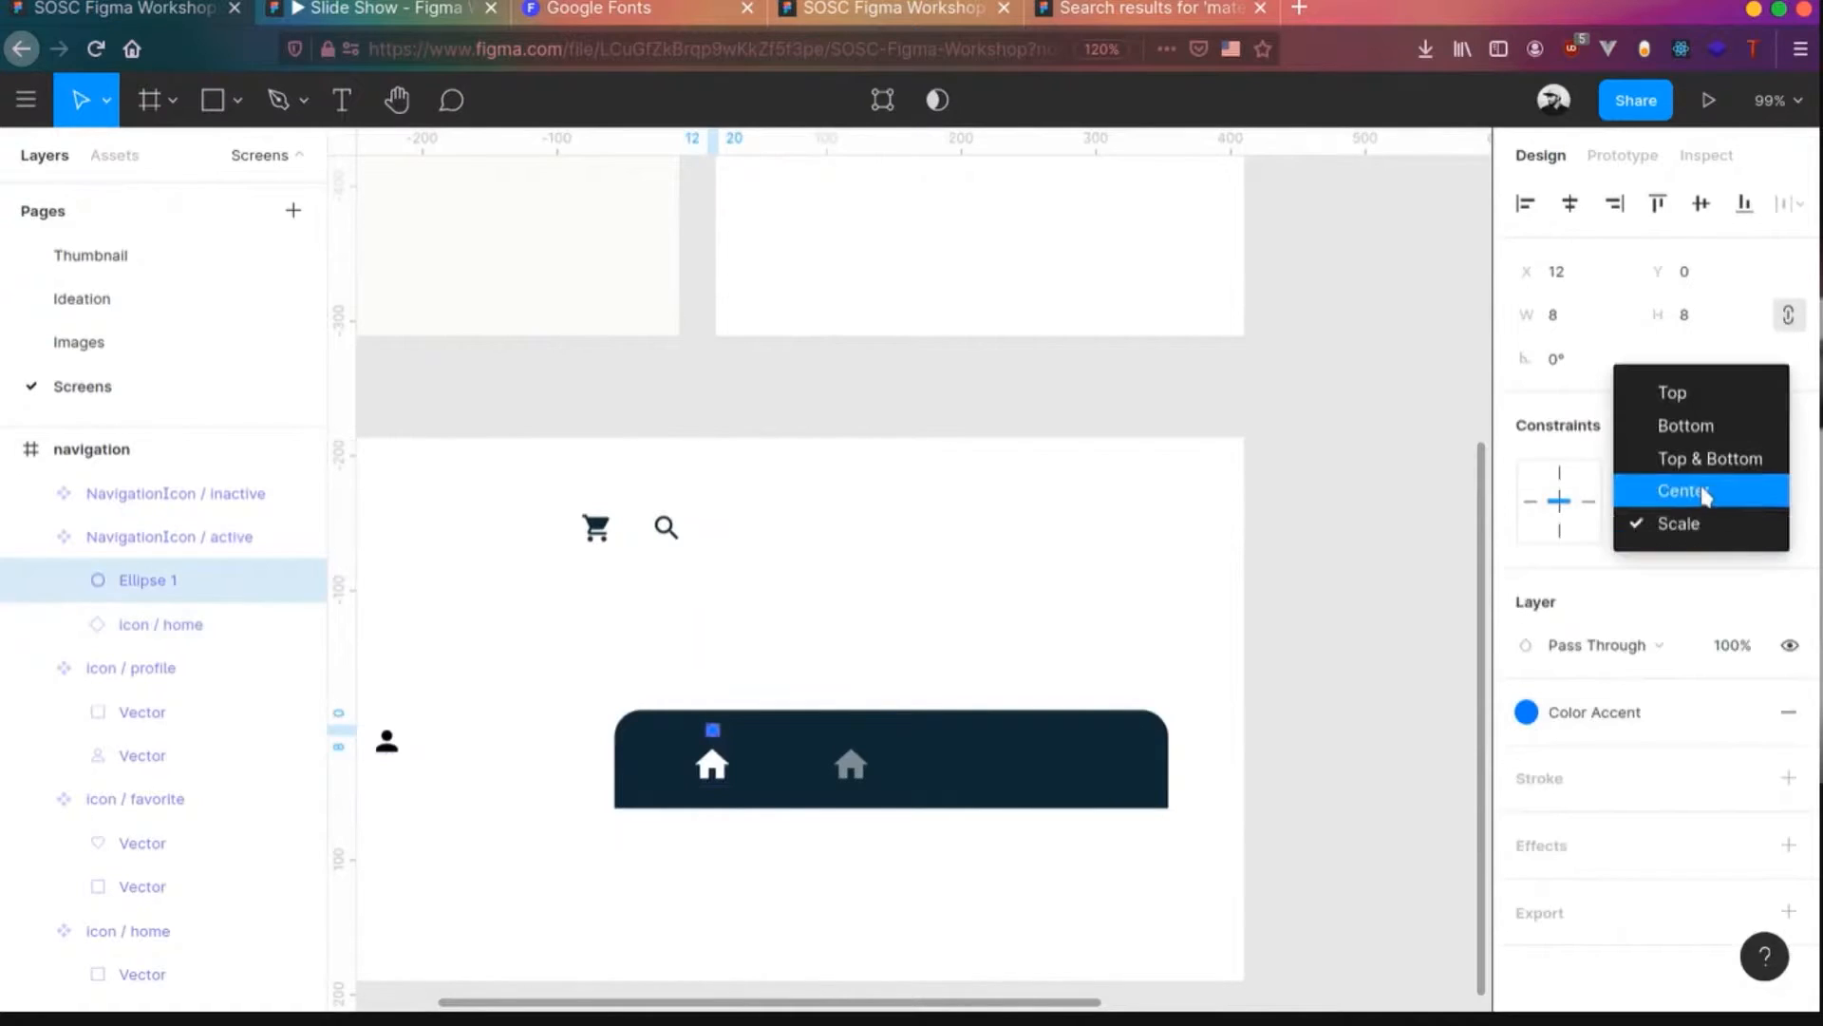
{"action": "left_click", "coordinate": [1682, 490]}
- Try to widen the NavigationIcon / active component to 37
{"action": "left_click", "coordinate": [112, 535]}
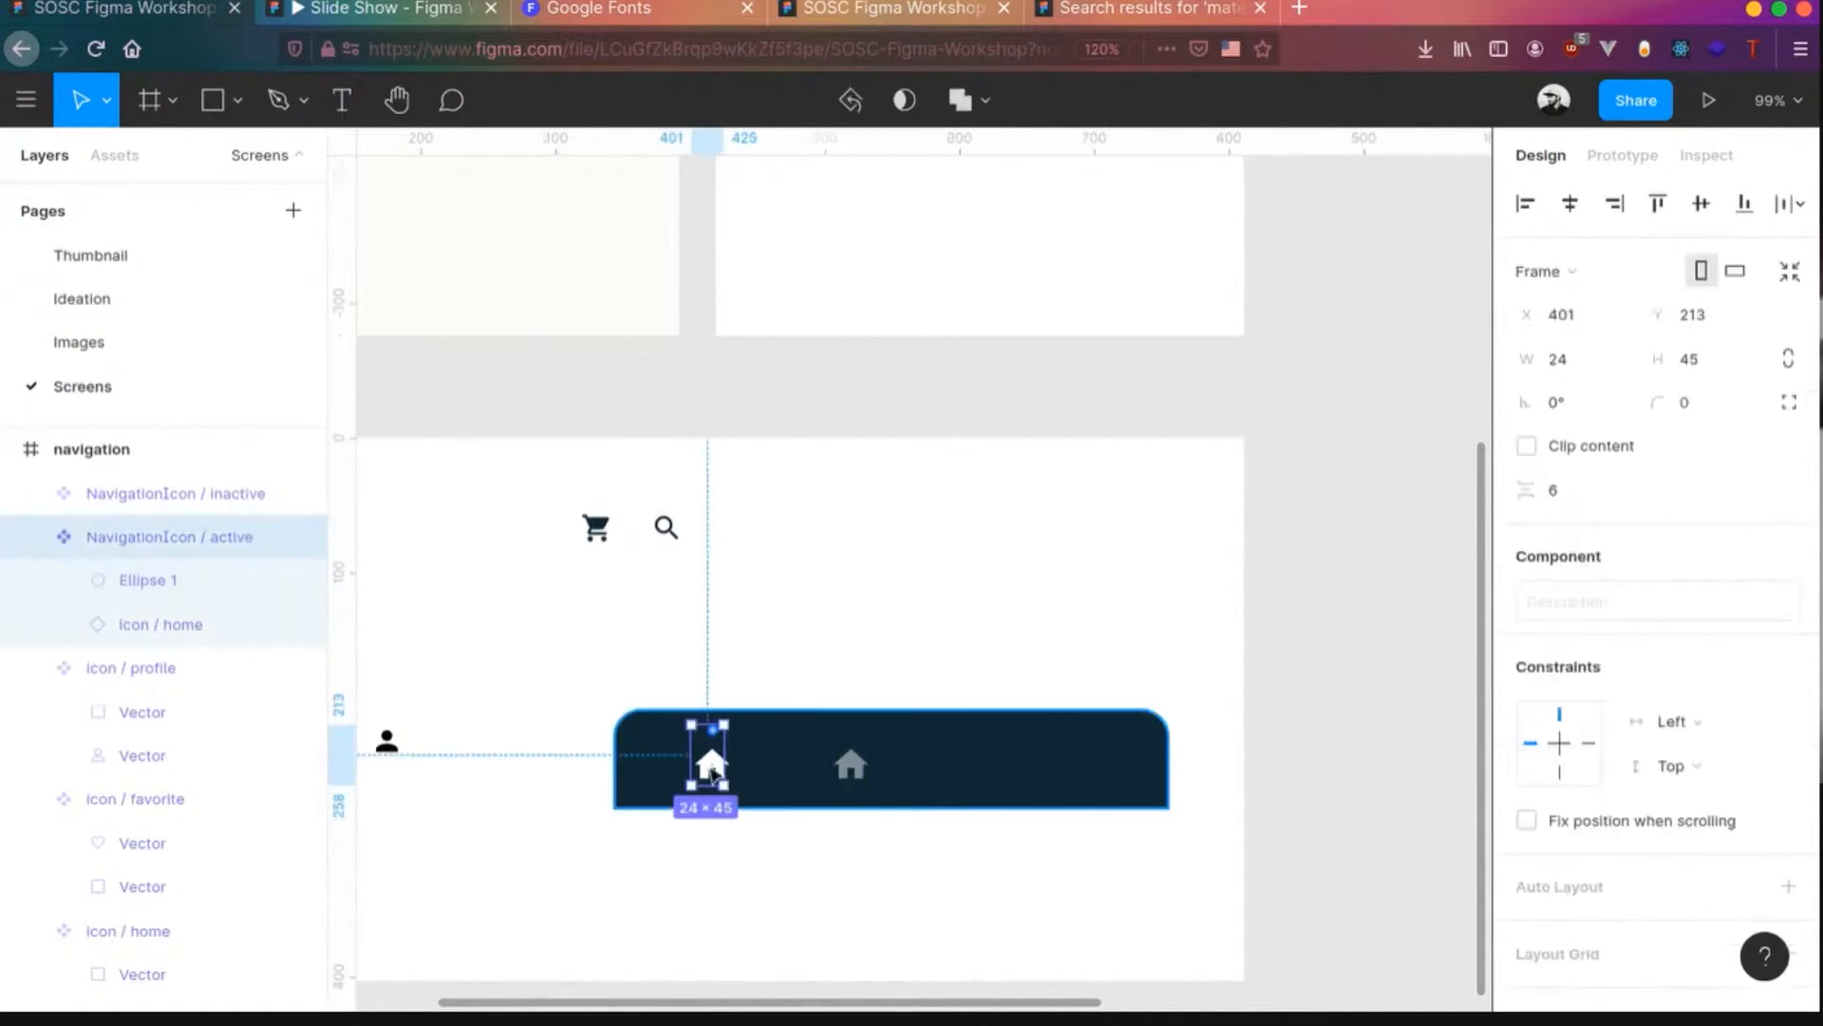
{"action": "left_click_drag", "start_coordinate": [725, 760], "coordinate": [744, 759]}
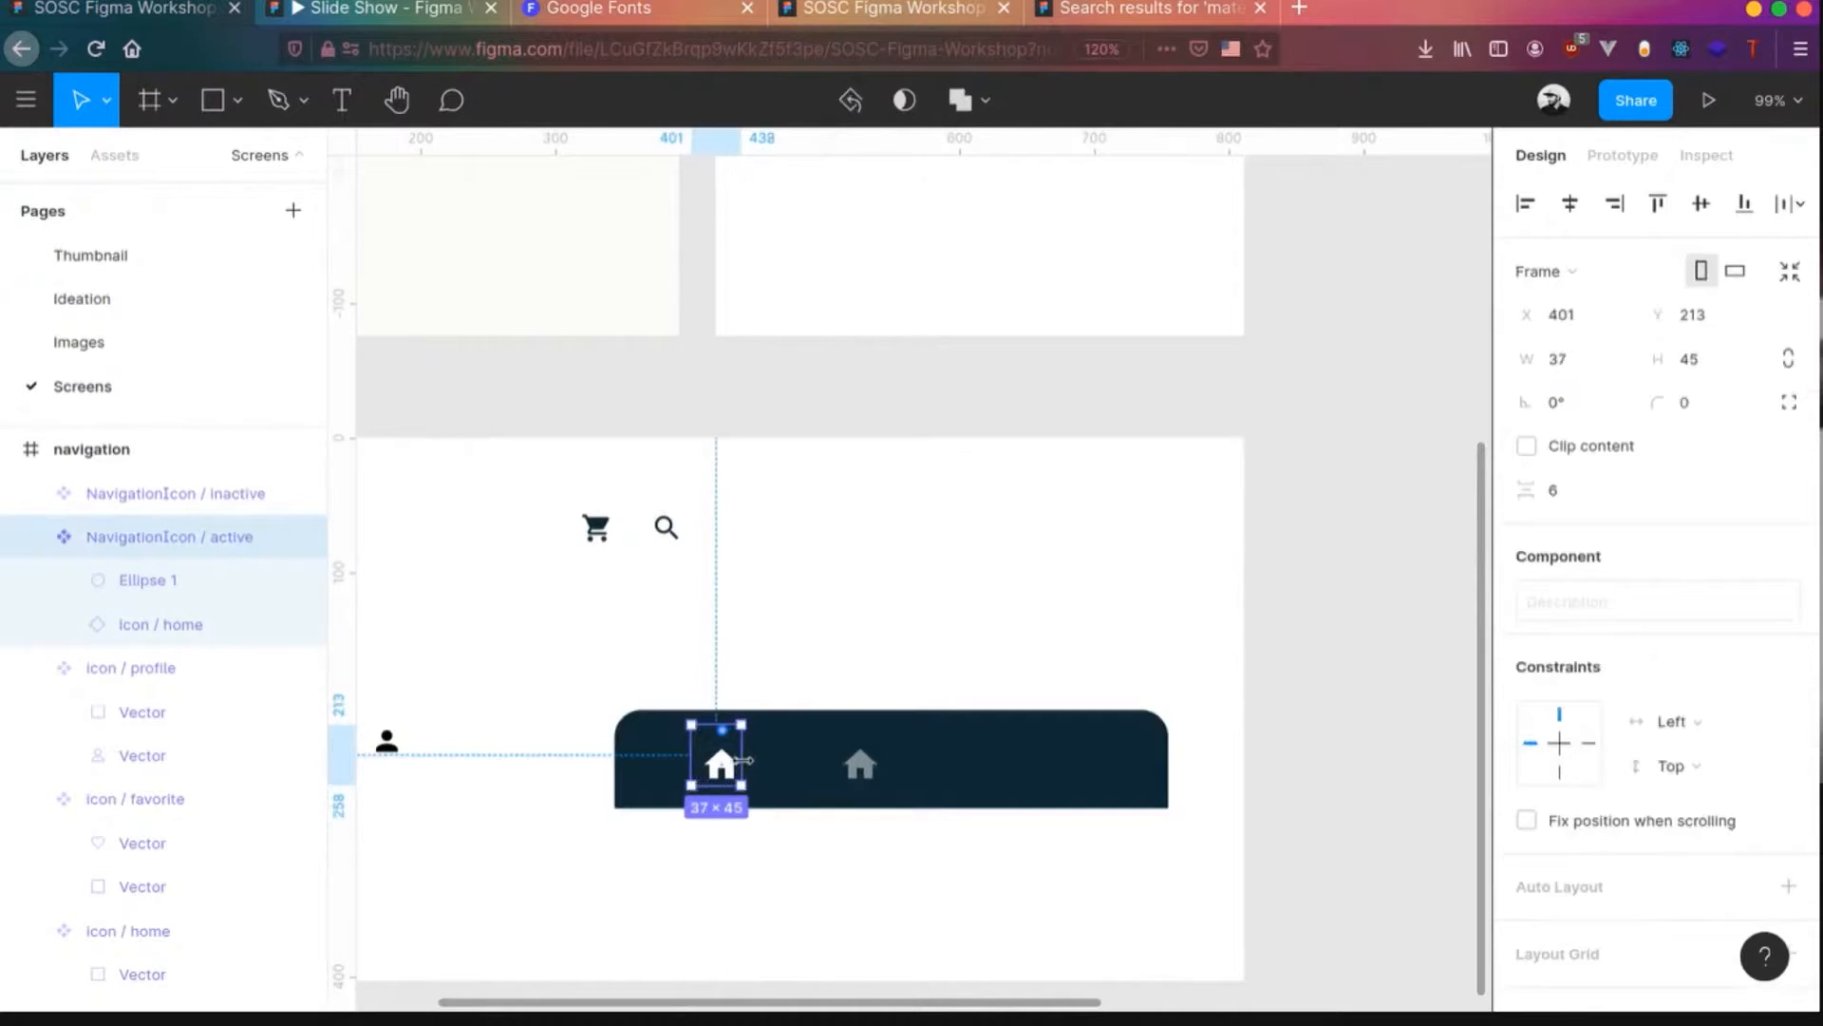
{"action": "left_click", "coordinate": [753, 864]}
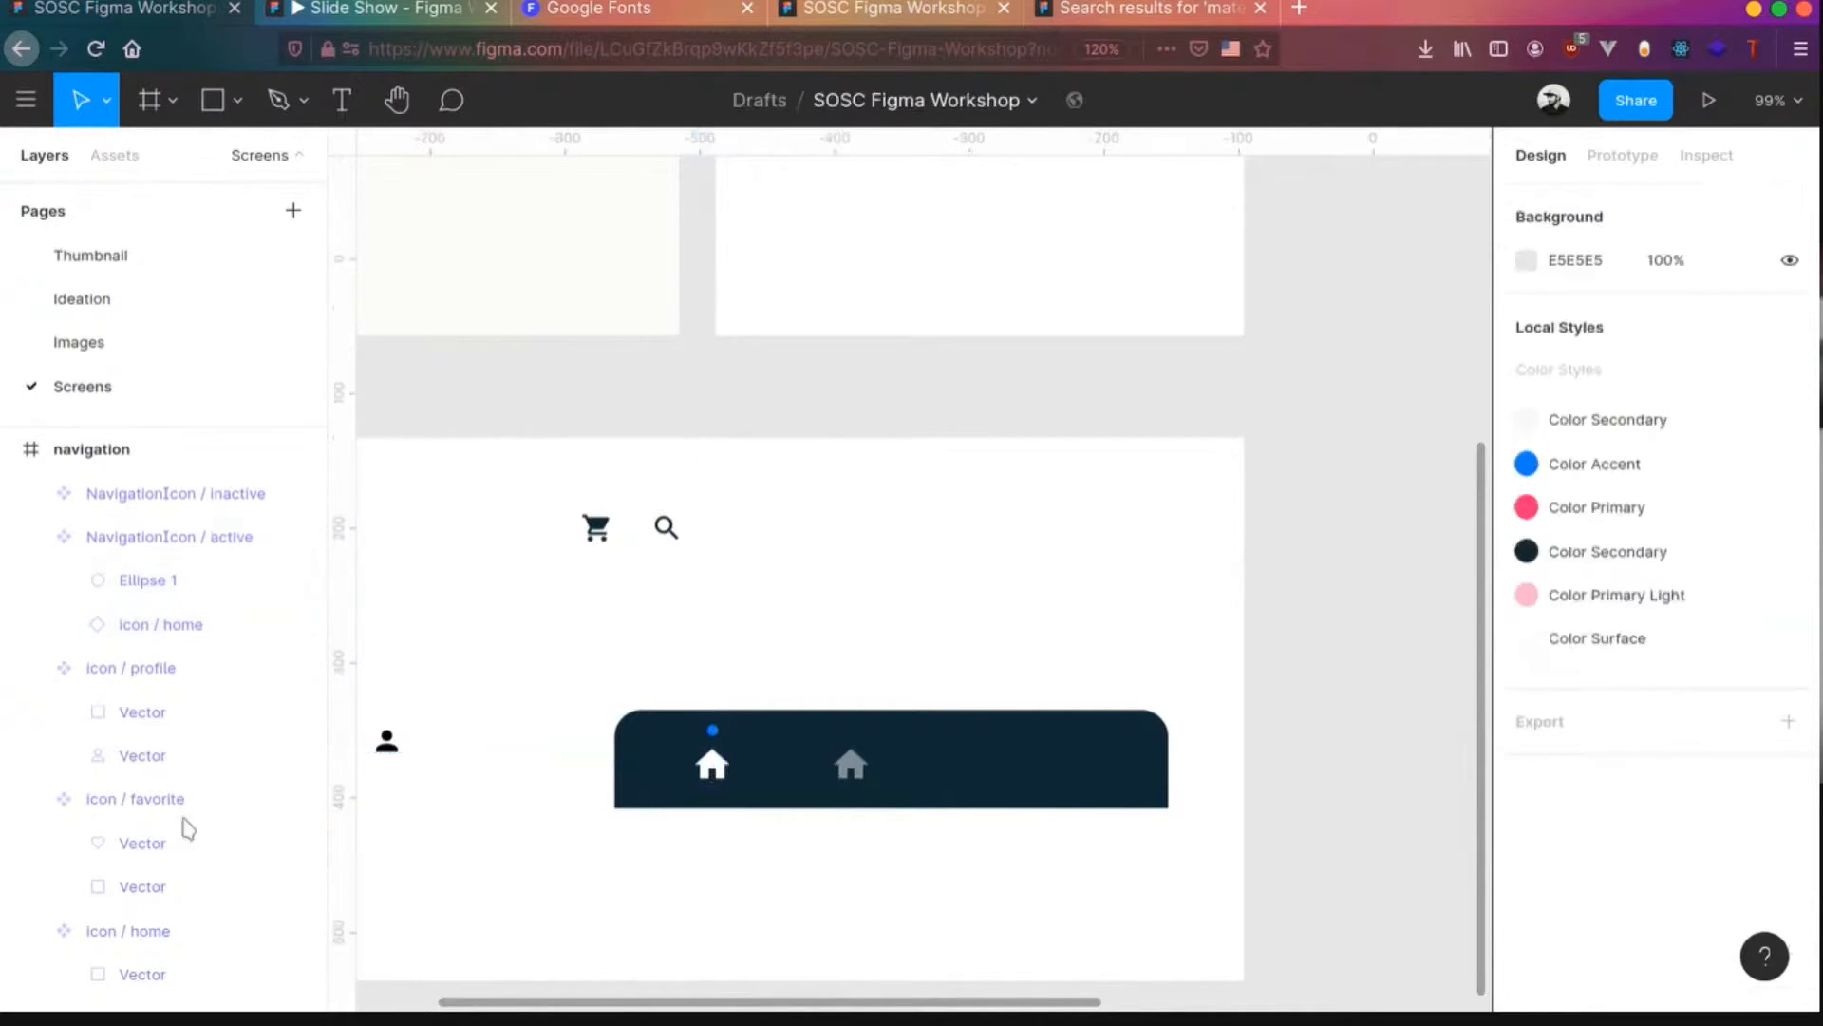
- Shift the active home icon slightly right and down in the bar and place the inactive component at X 511, Y 219
{"action": "scroll", "coordinate": [684, 773], "scroll_direction": "up", "scroll_amount": 3}
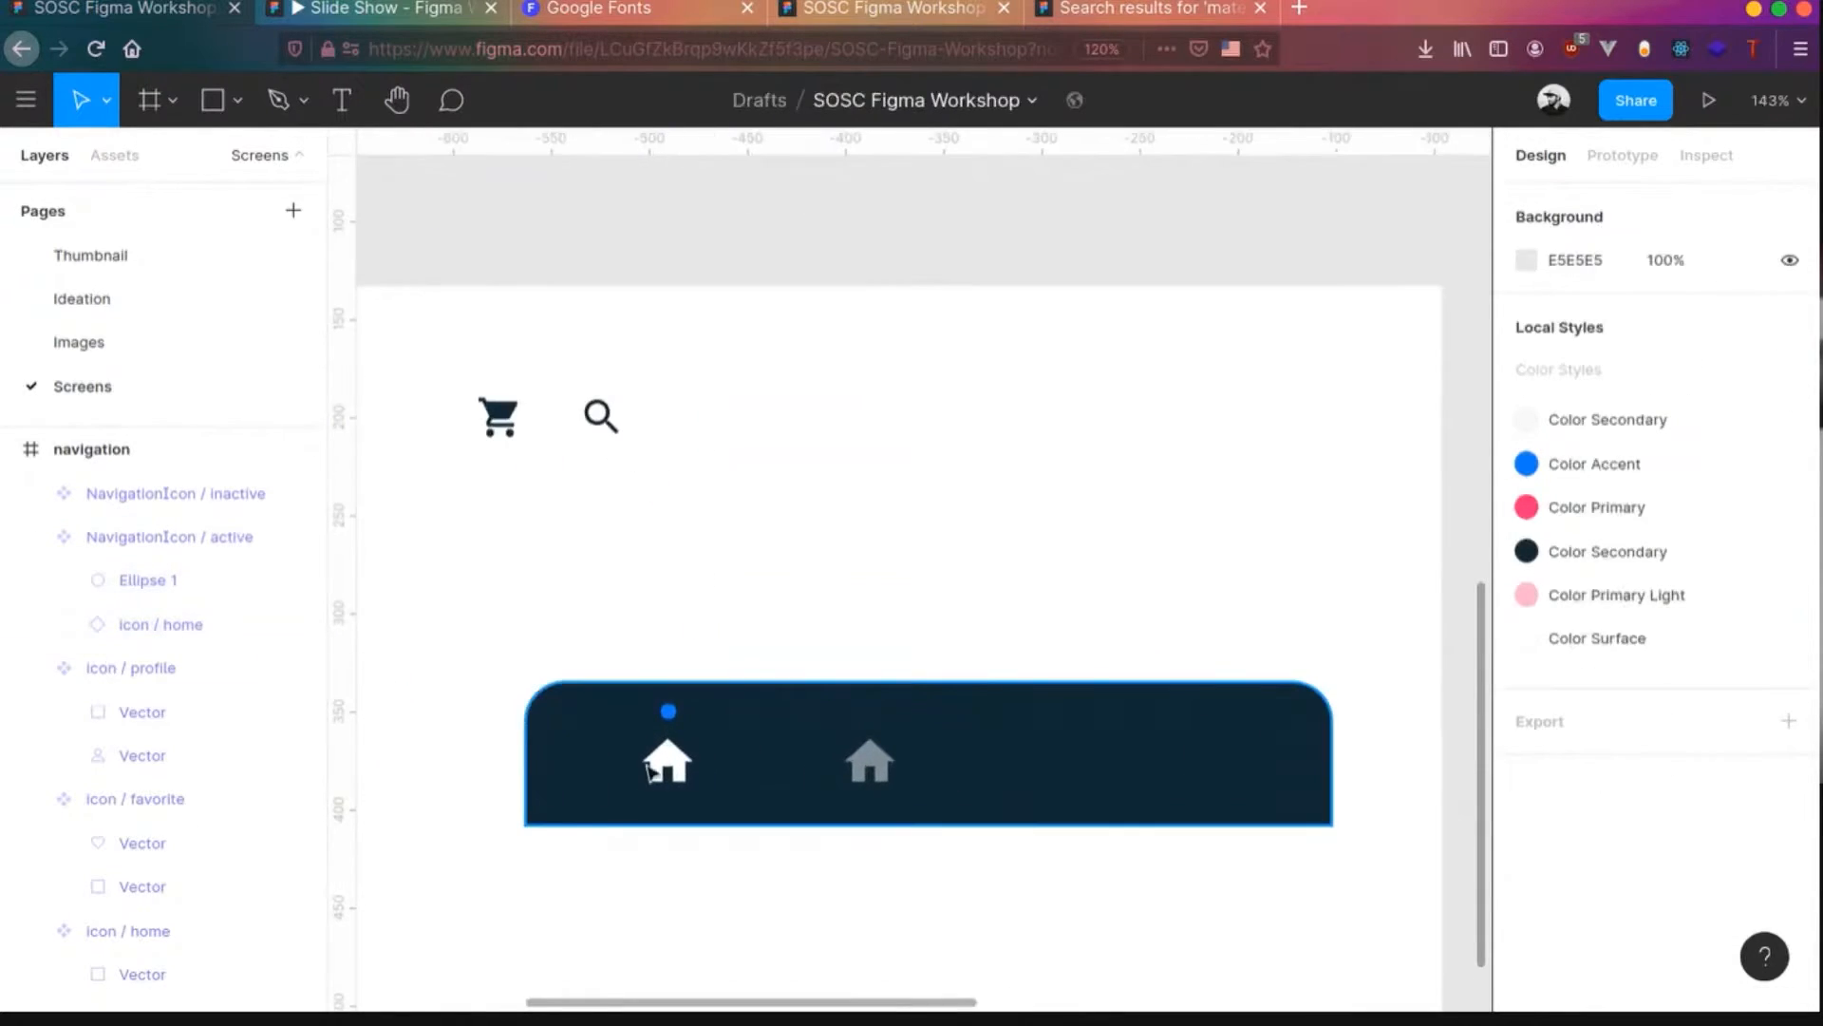
{"action": "left_click", "coordinate": [667, 762]}
{"action": "left_click_drag", "start_coordinate": [669, 736], "coordinate": [689, 747]}
{"action": "left_click_drag", "start_coordinate": [880, 771], "coordinate": [882, 771]}
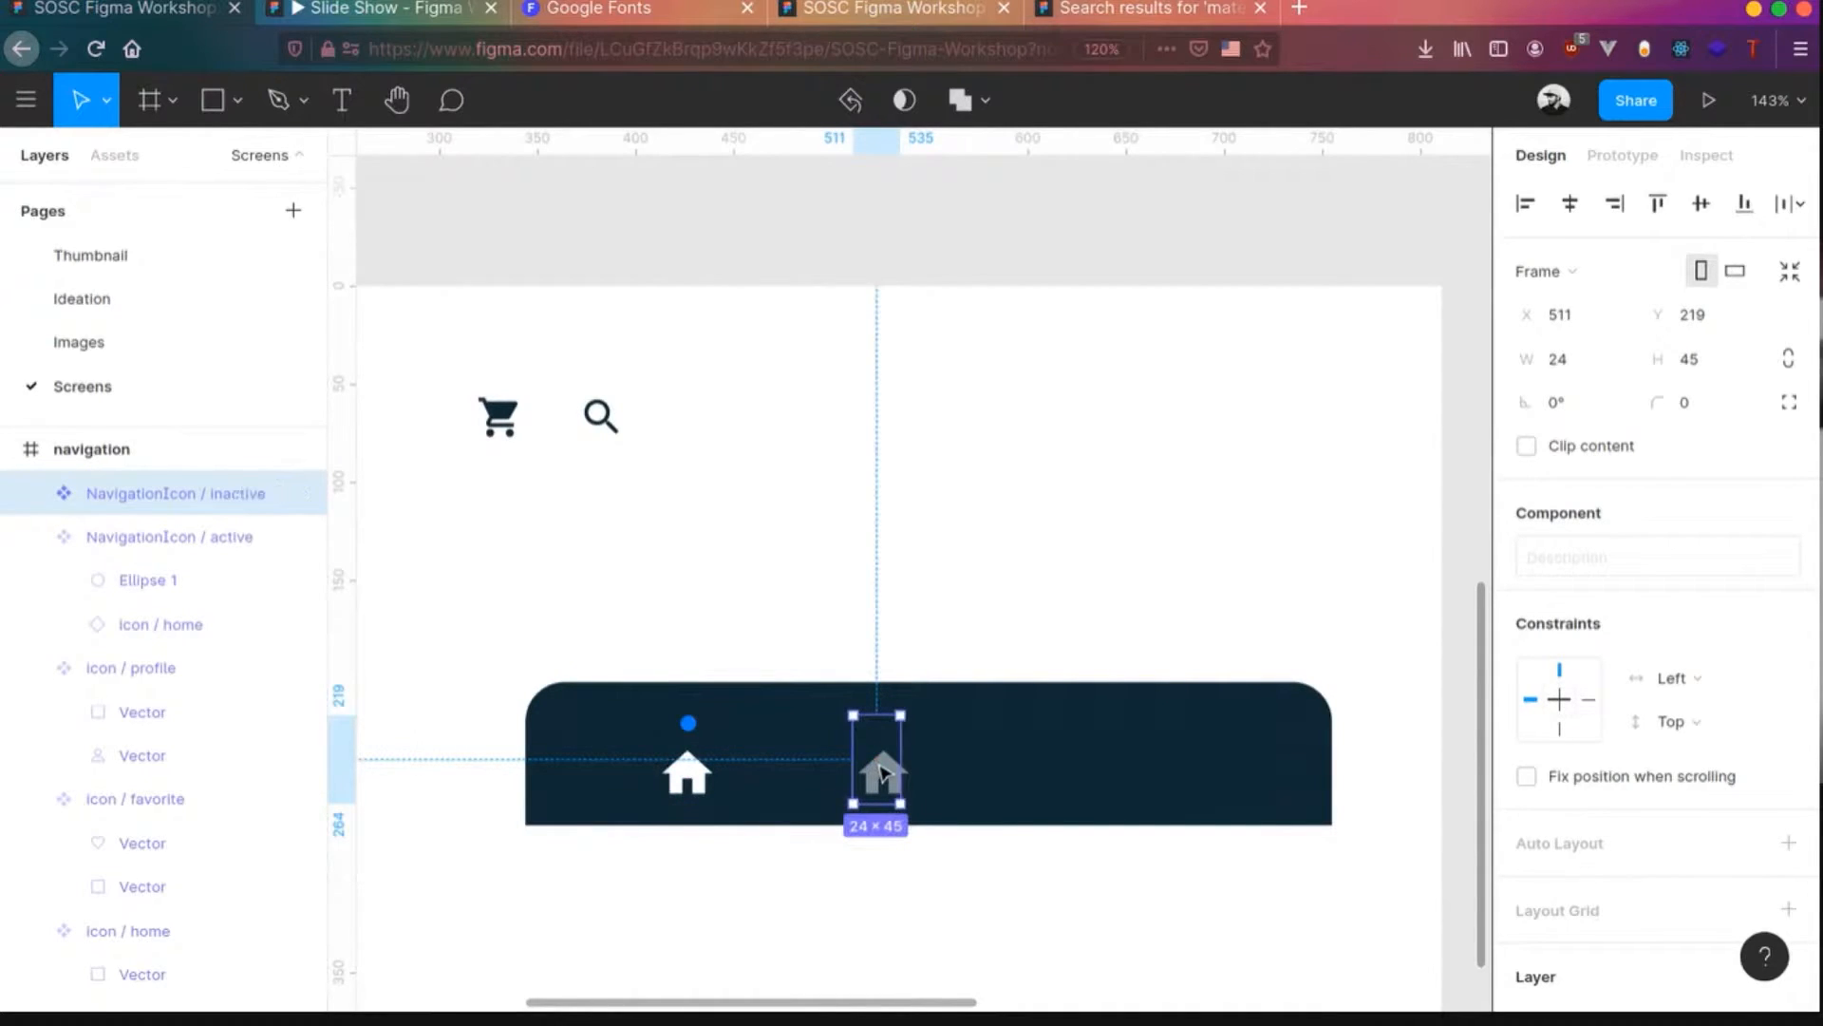
- Swap the nested home icon in NavigationIcon / inactive for the favorite icon
{"action": "double_click", "coordinate": [881, 771]}
{"action": "double_click", "coordinate": [882, 773]}
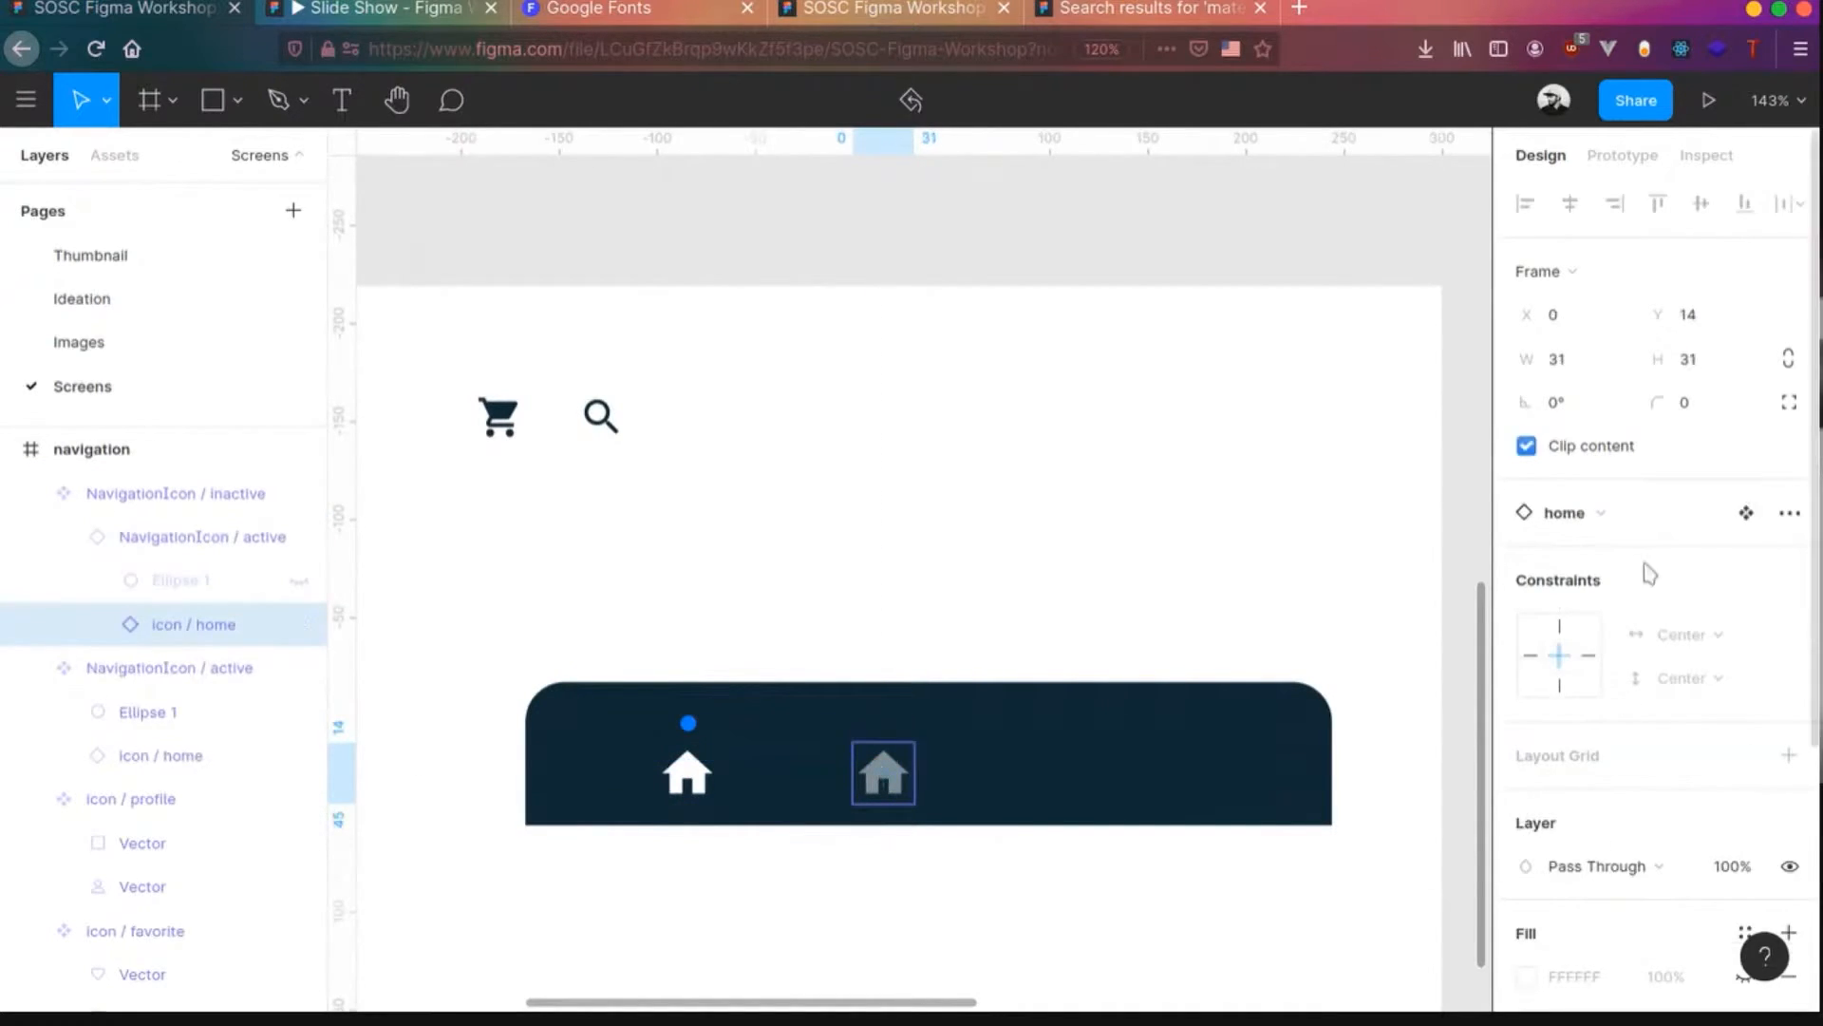
{"action": "left_click", "coordinate": [1600, 515]}
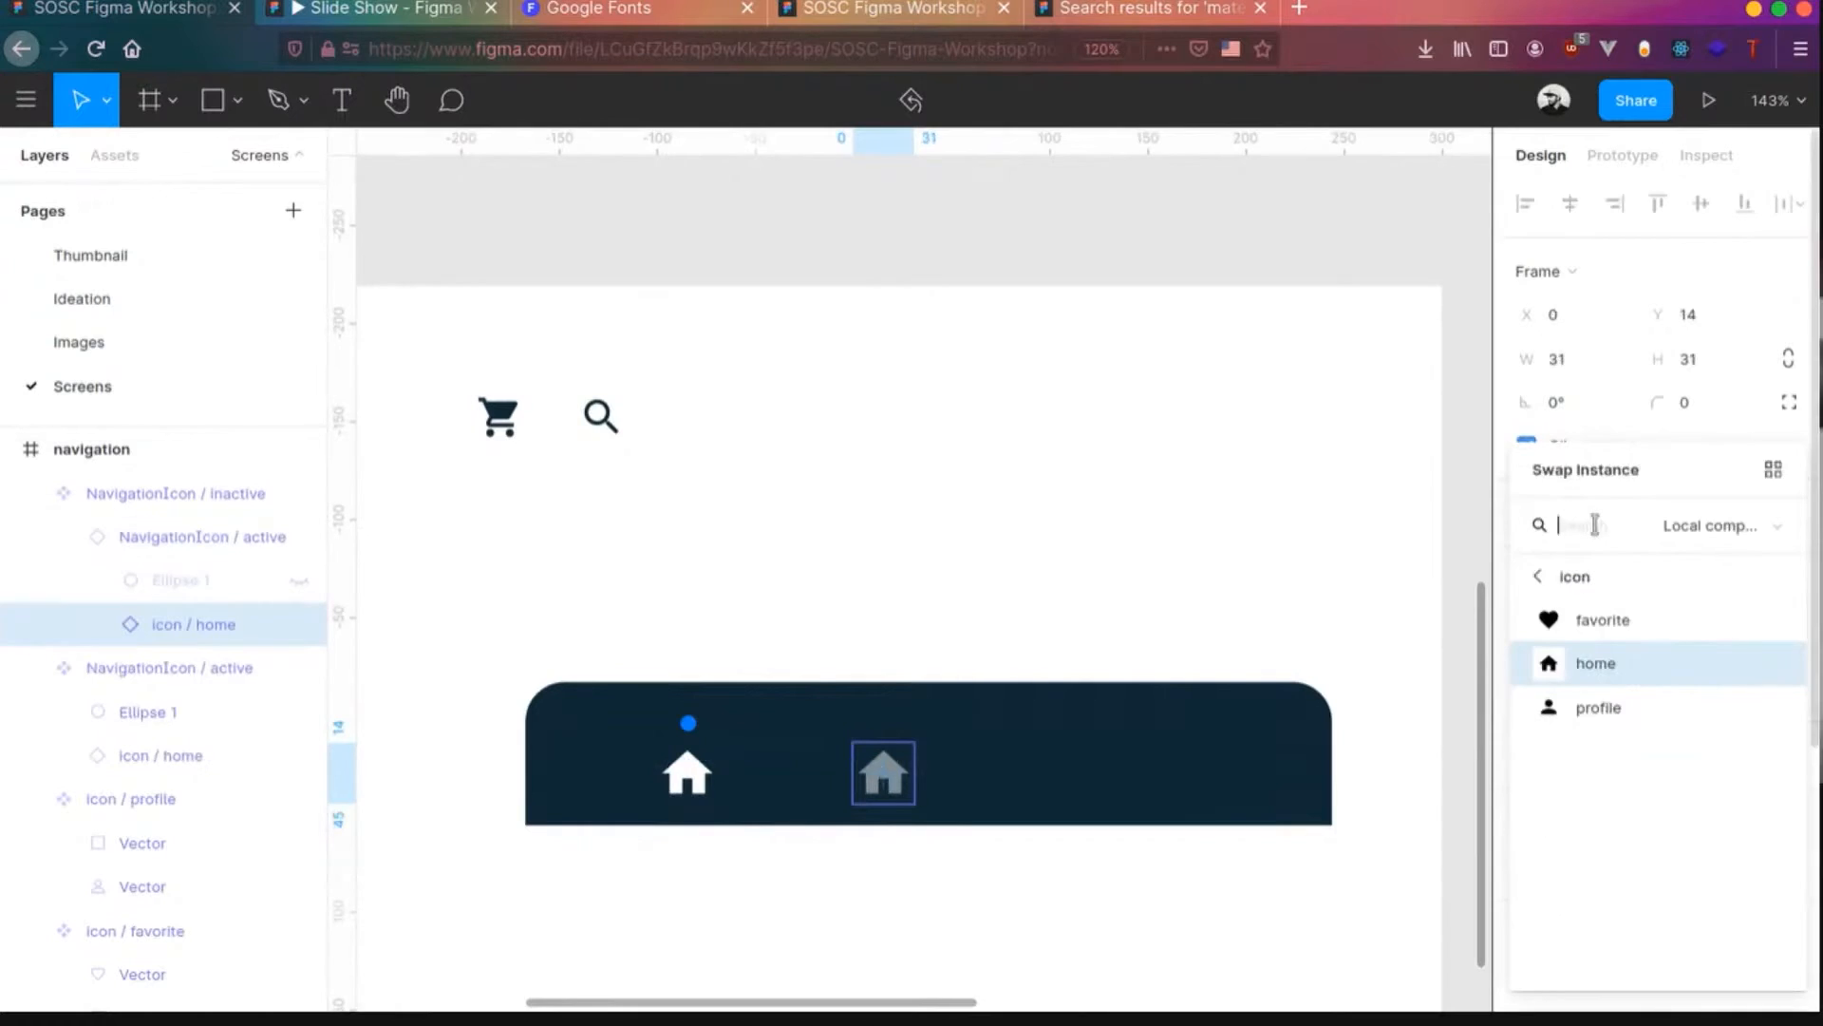
{"action": "left_click", "coordinate": [1601, 625]}
- Recolour the favorite icon in NavigationIcon / inactive to white FFFFFF at 29% opacity
{"action": "scroll", "coordinate": [1562, 779], "scroll_direction": "down", "scroll_amount": 4}
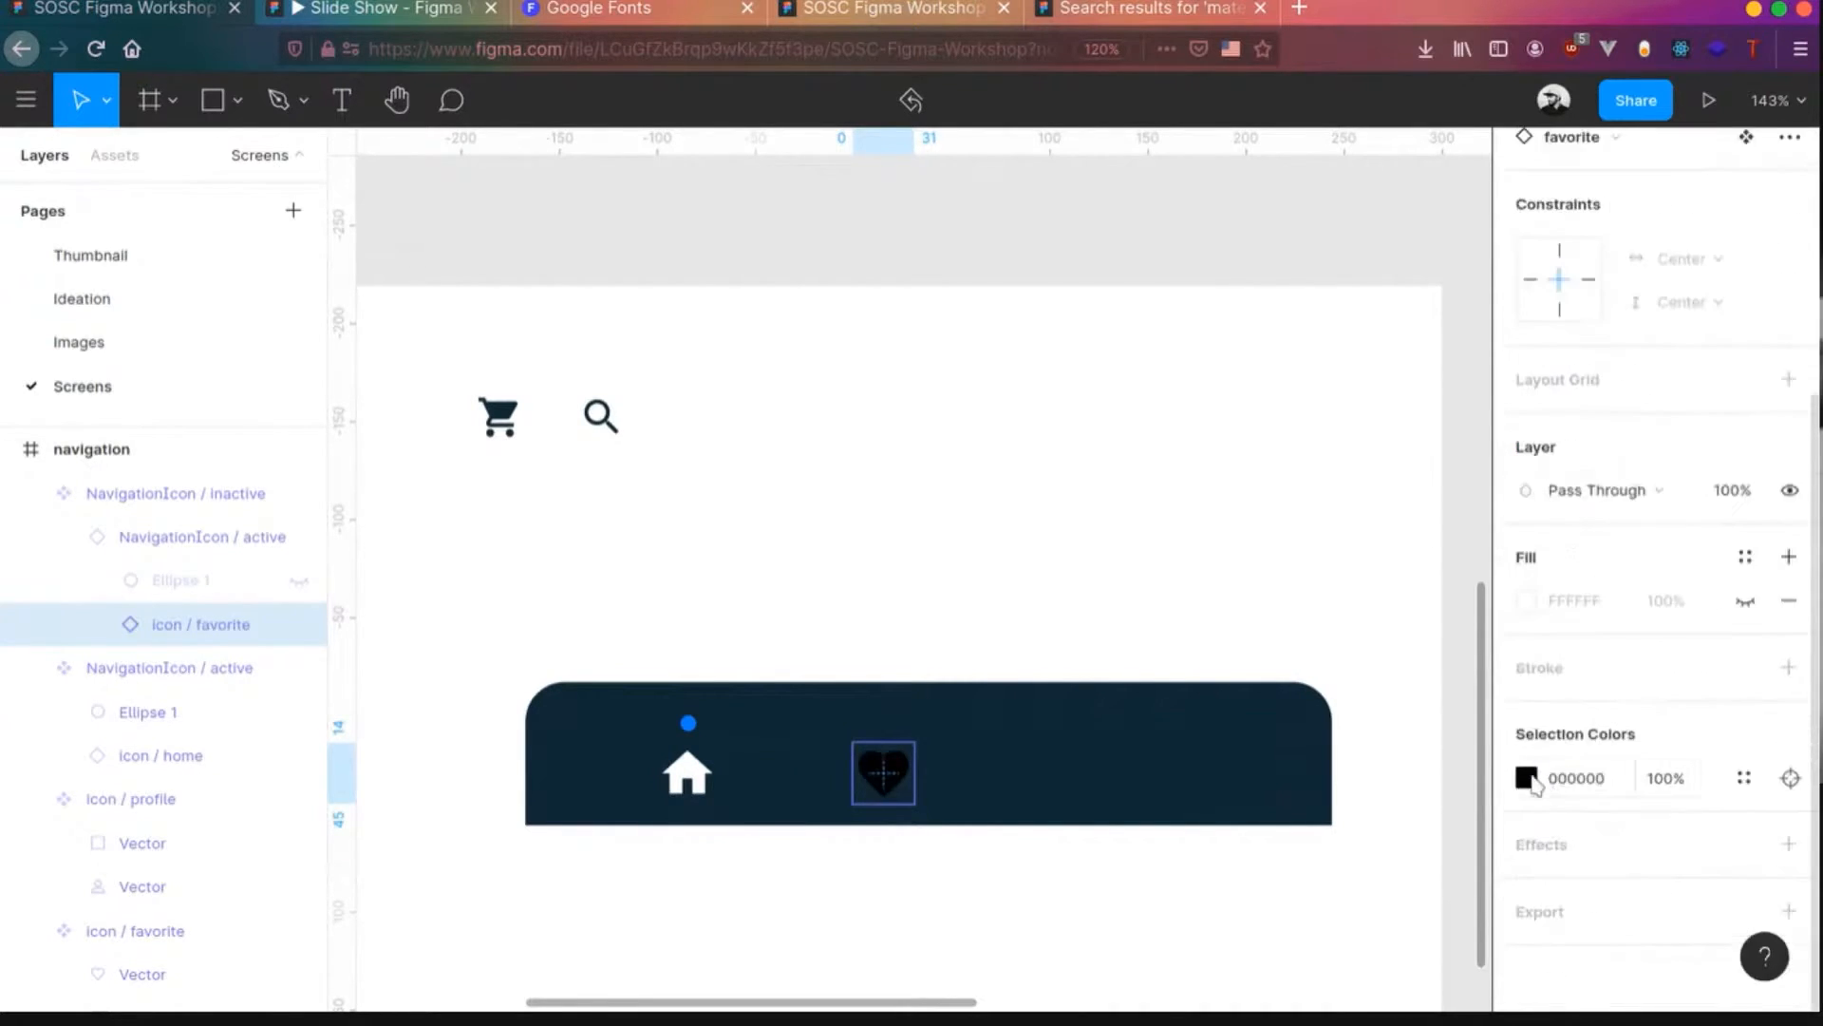
{"action": "left_click", "coordinate": [1526, 777]}
{"action": "left_click_drag", "start_coordinate": [1187, 389], "coordinate": [1154, 313]}
{"action": "left_click", "coordinate": [1315, 736]}
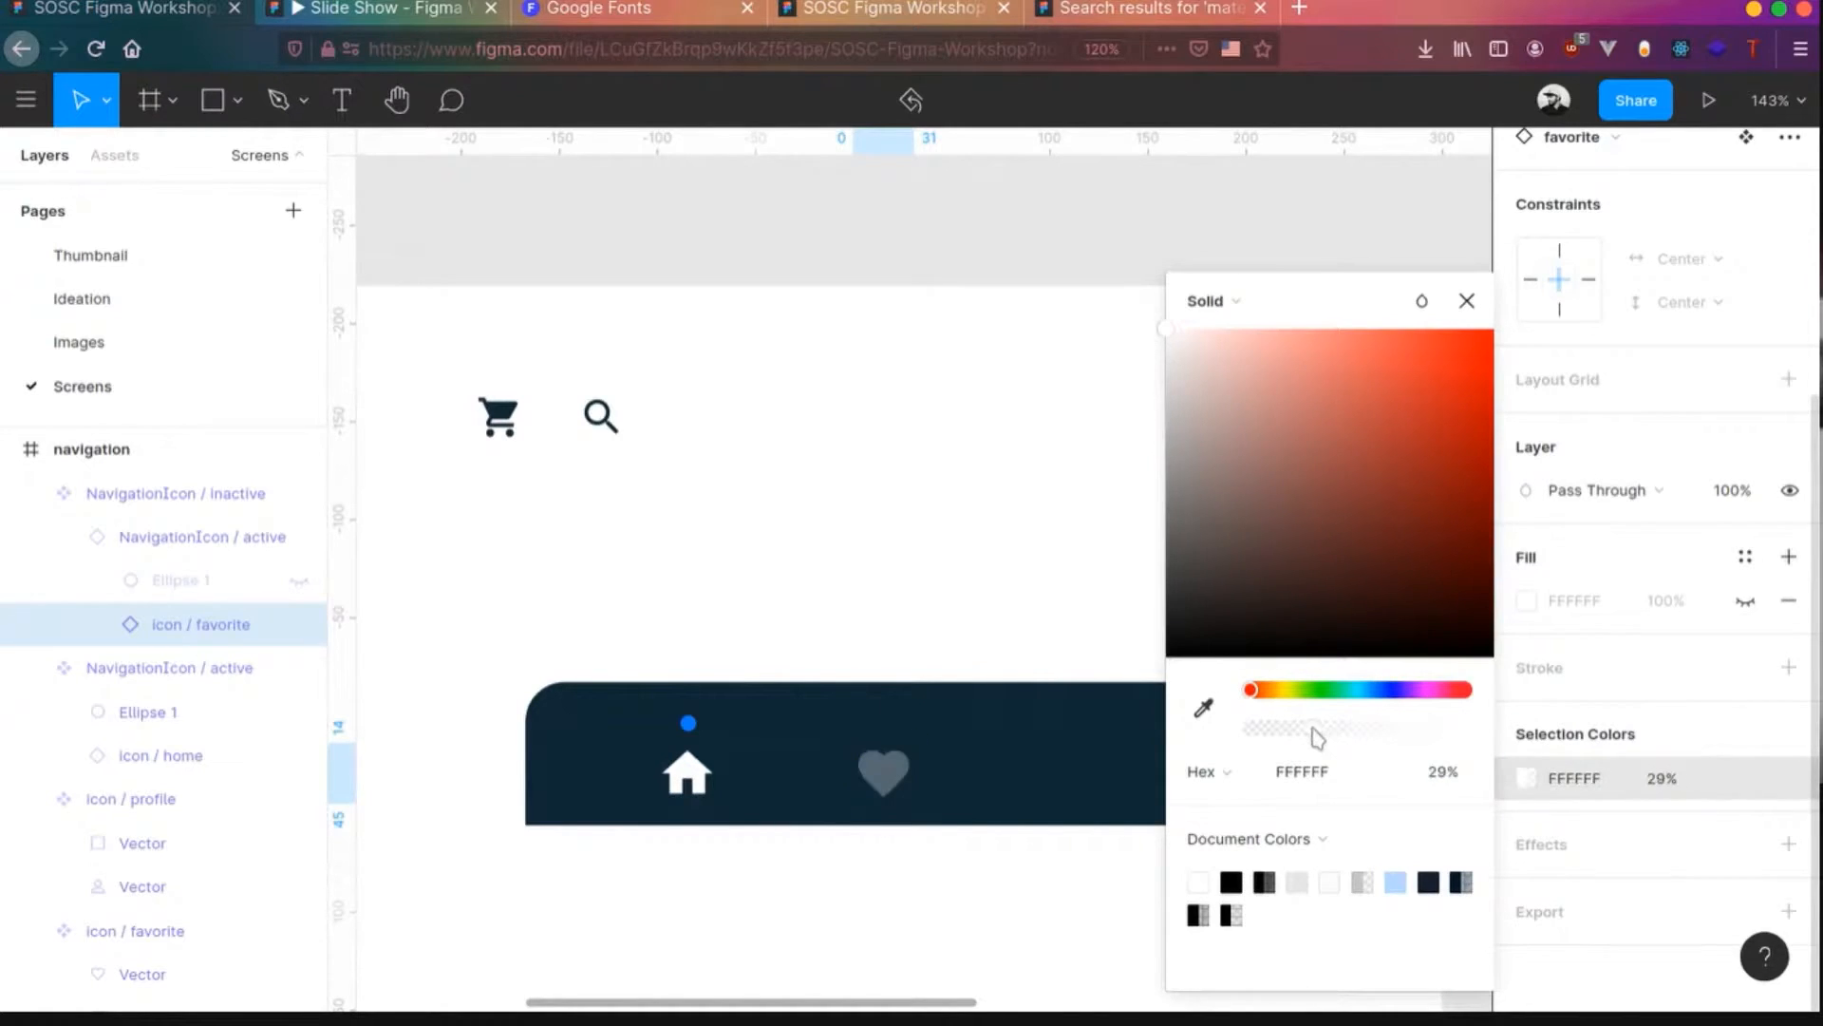
{"action": "left_click", "coordinate": [888, 779]}
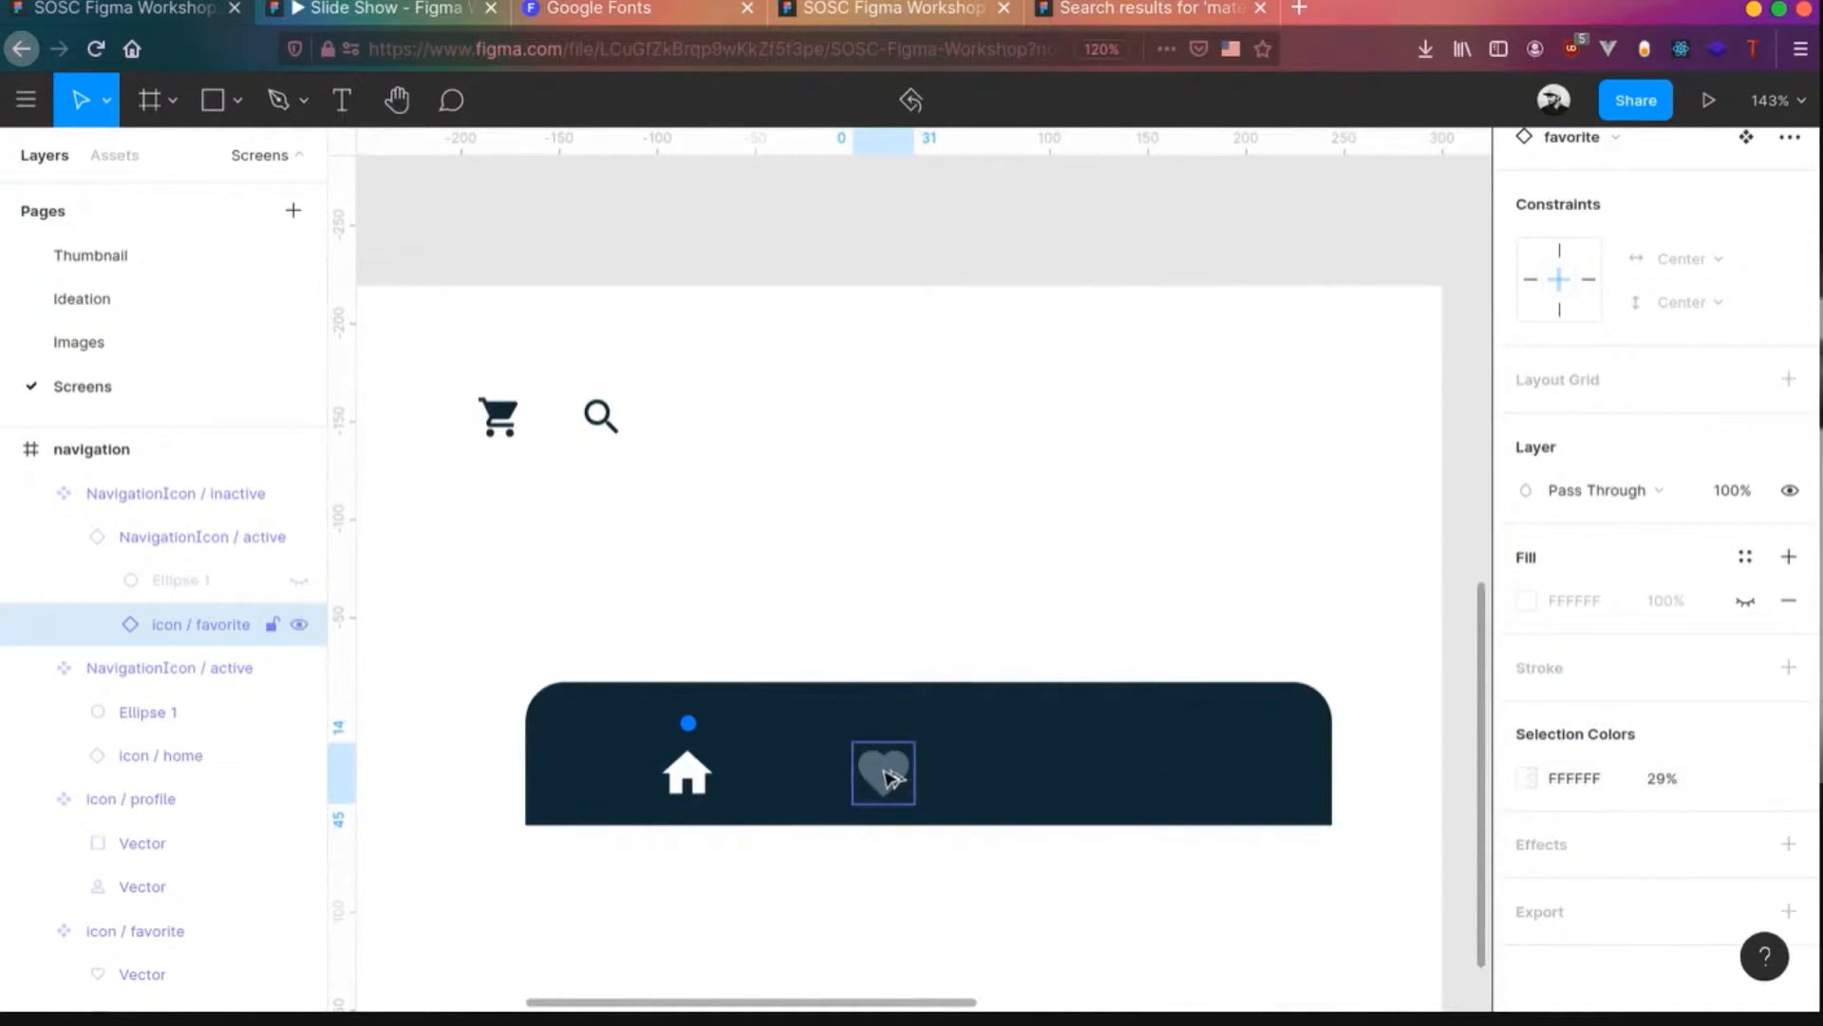
- Duplicate NavigationIcon / inactive to the right of the favorite icon in the bar and swap the copy's nested icon for profile
{"action": "left_click", "coordinate": [152, 492]}
{"action": "left_click_drag", "start_coordinate": [884, 771], "coordinate": [1091, 773]}
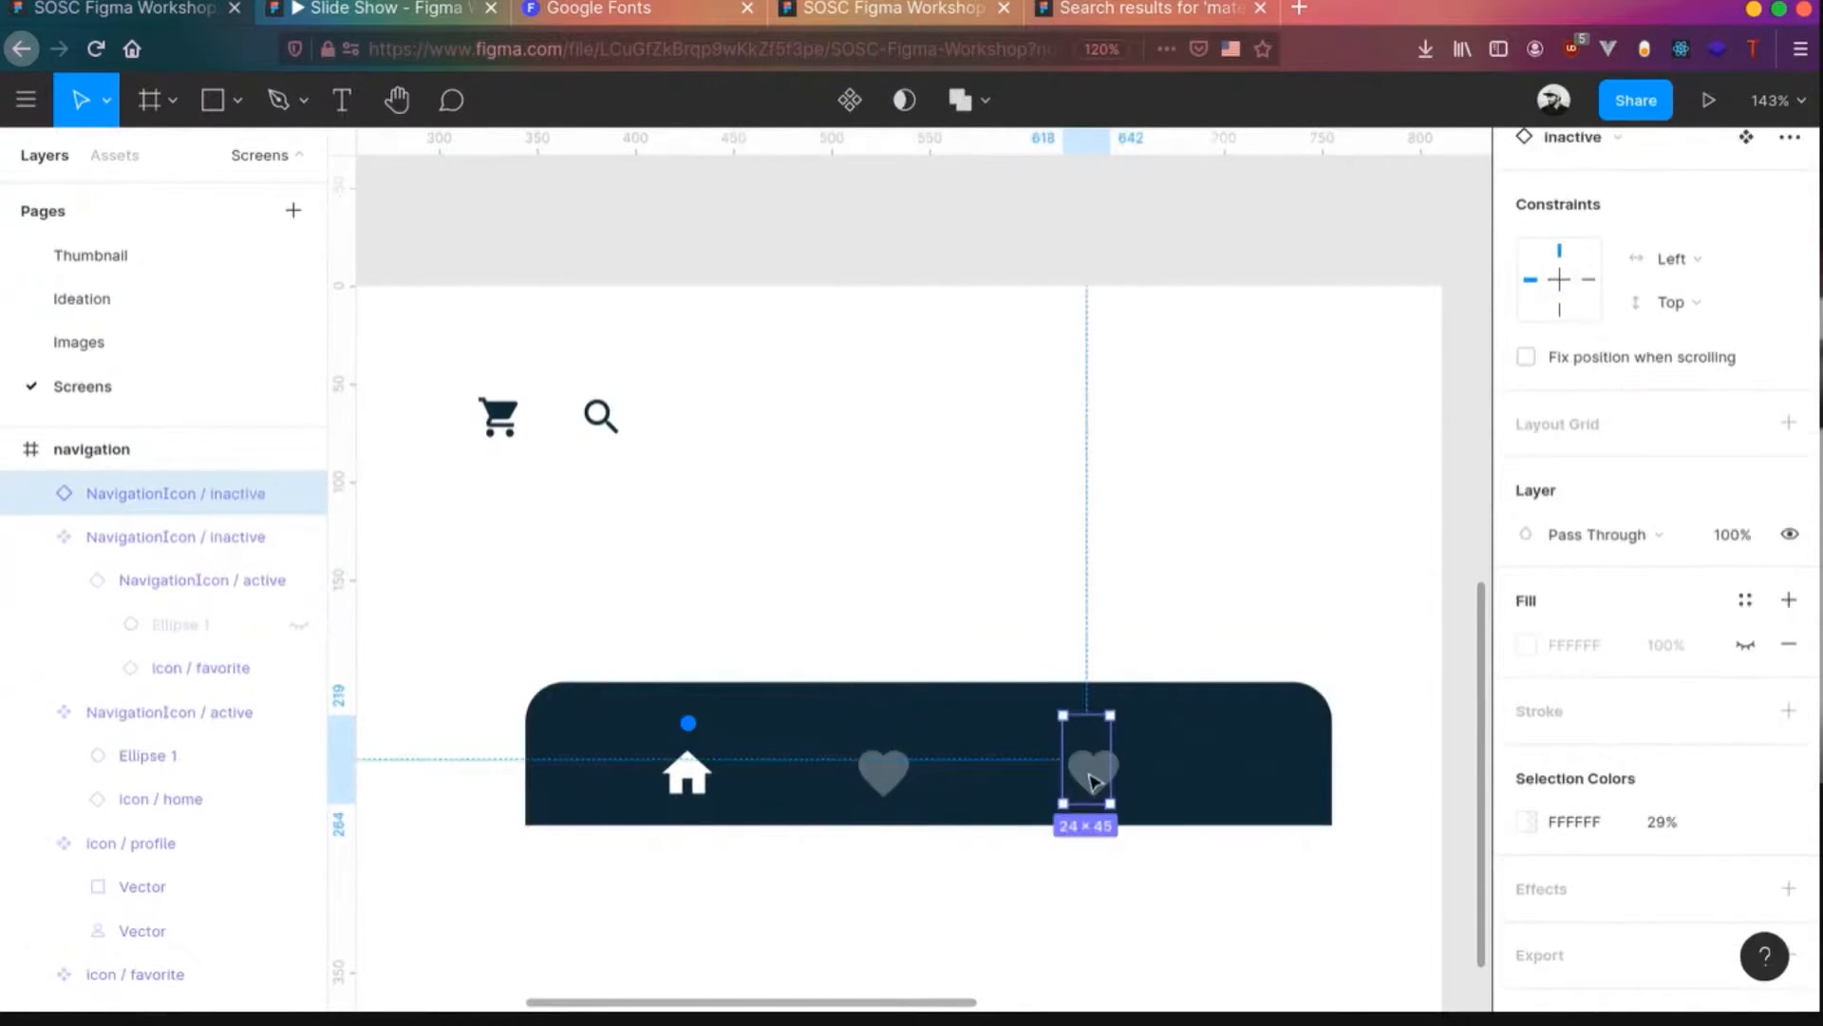
{"action": "double_click", "coordinate": [1091, 780]}
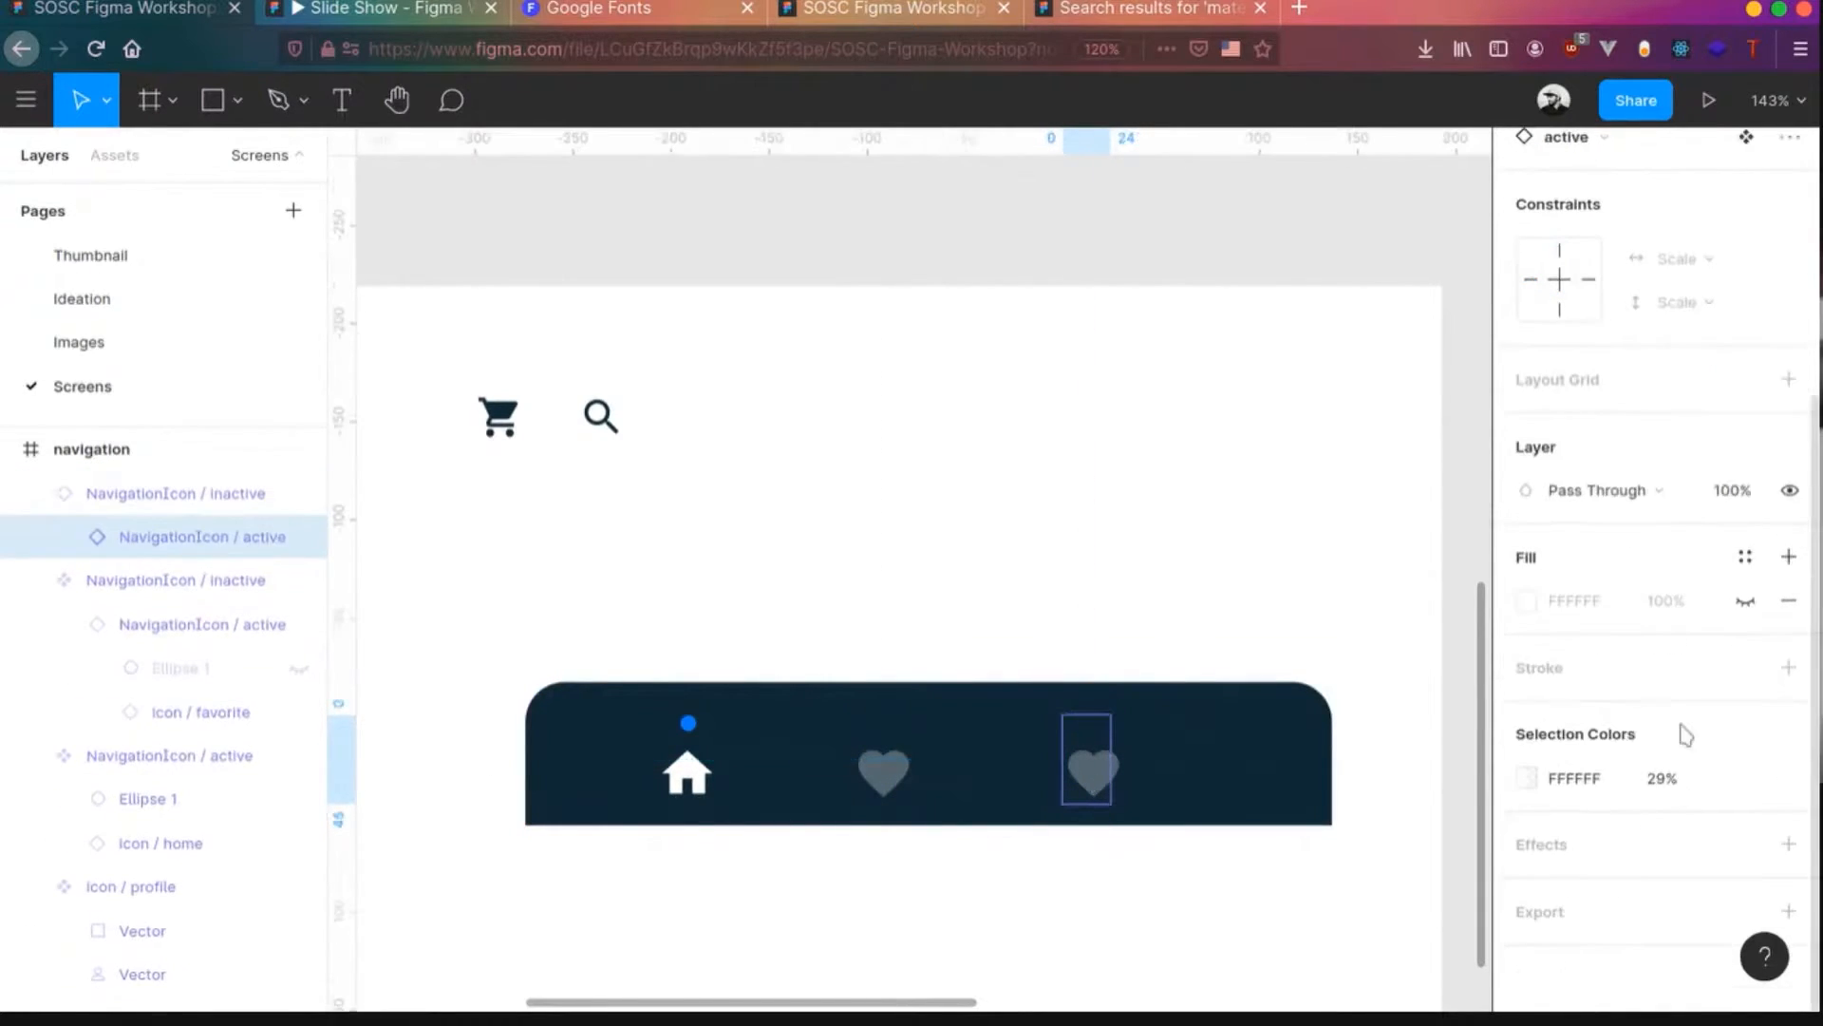
{"action": "double_click", "coordinate": [1104, 779]}
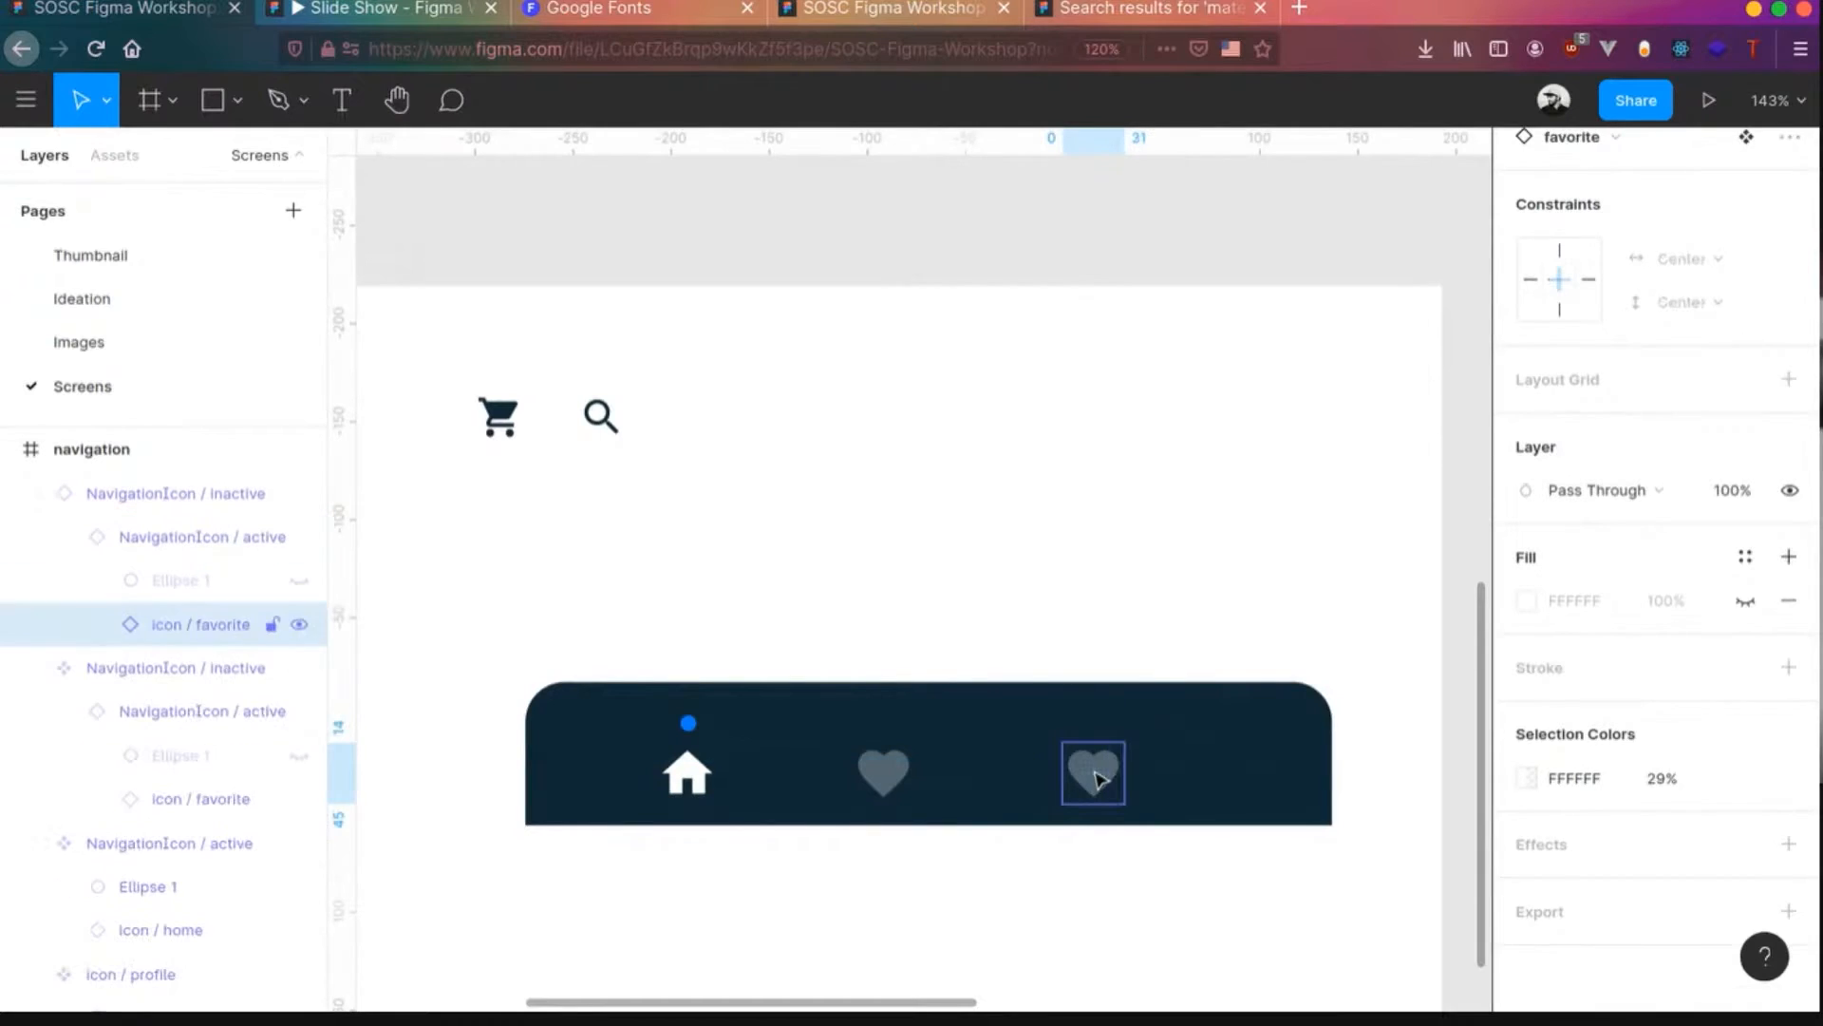
{"action": "left_click", "coordinate": [1063, 854]}
{"action": "left_click", "coordinate": [202, 626]}
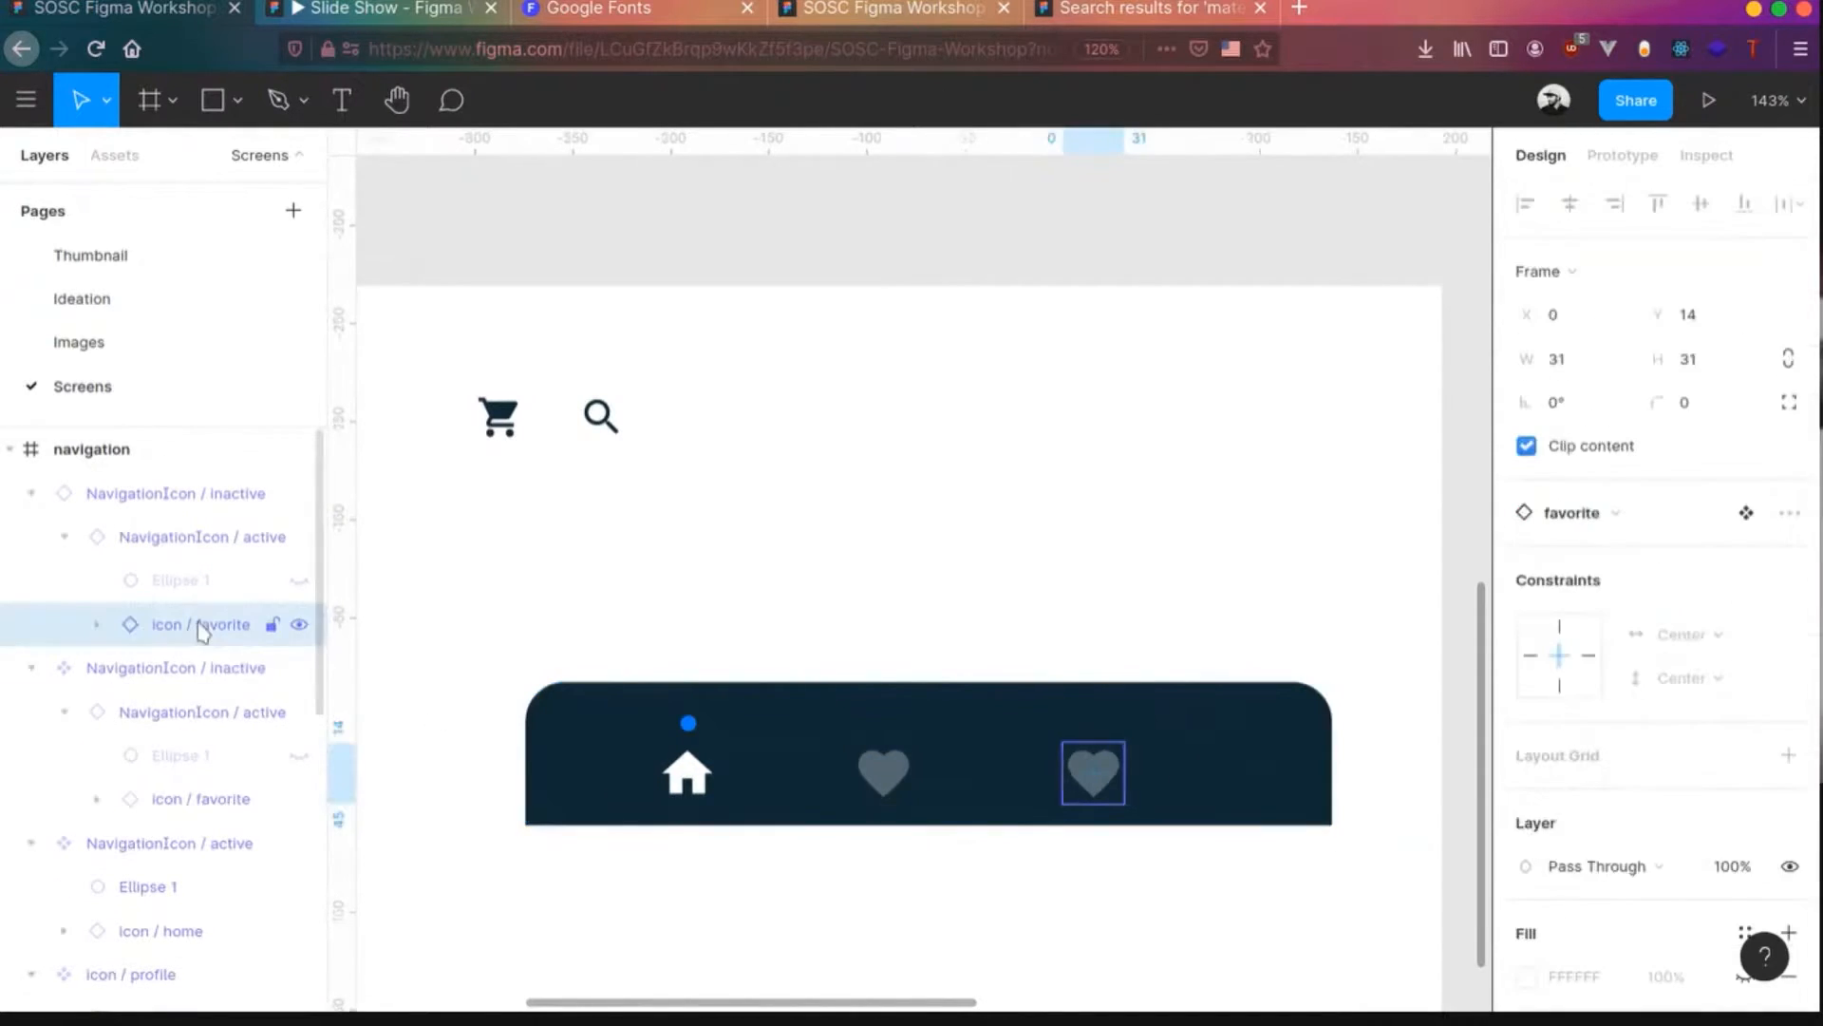
{"action": "left_click", "coordinate": [1577, 514]}
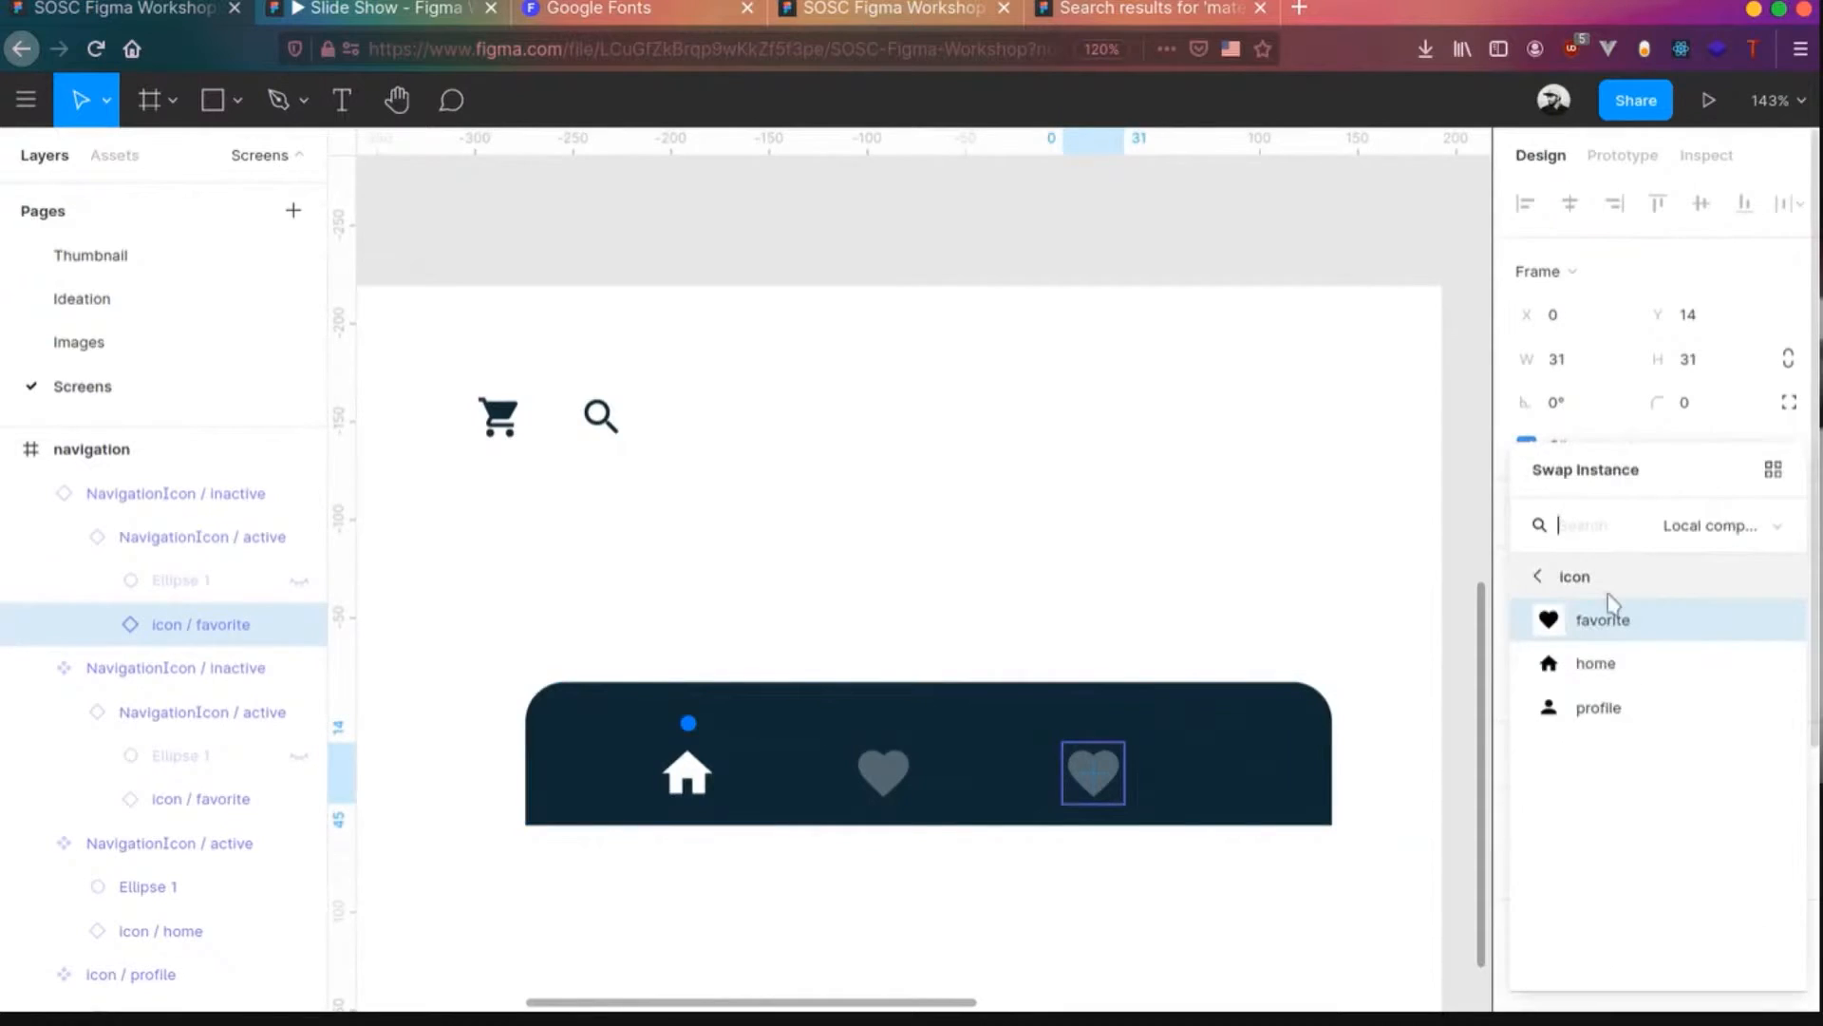
{"action": "left_click", "coordinate": [1603, 703]}
- Recolour the profile icon in the duplicated inactive instance to white at 29% opacity
{"action": "scroll", "coordinate": [1595, 943], "scroll_direction": "down", "scroll_amount": 4}
{"action": "left_click", "coordinate": [1526, 779]}
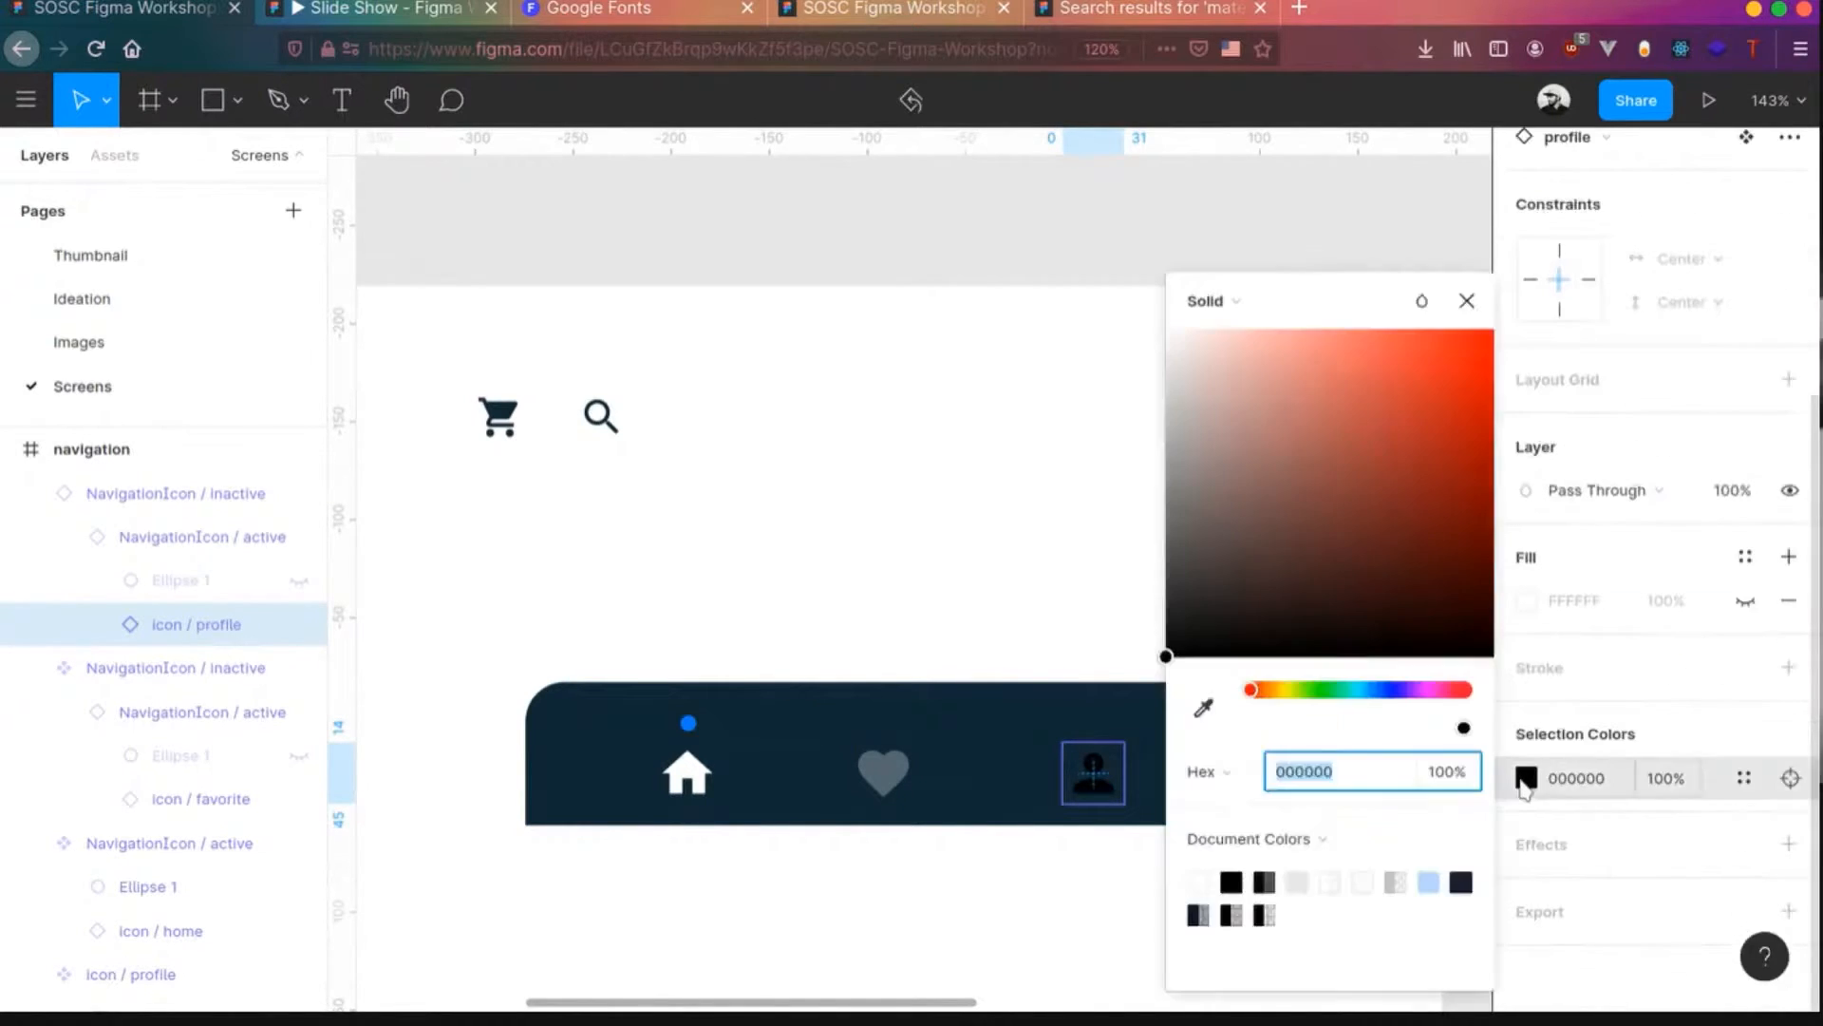
{"action": "left_click", "coordinate": [1313, 729]}
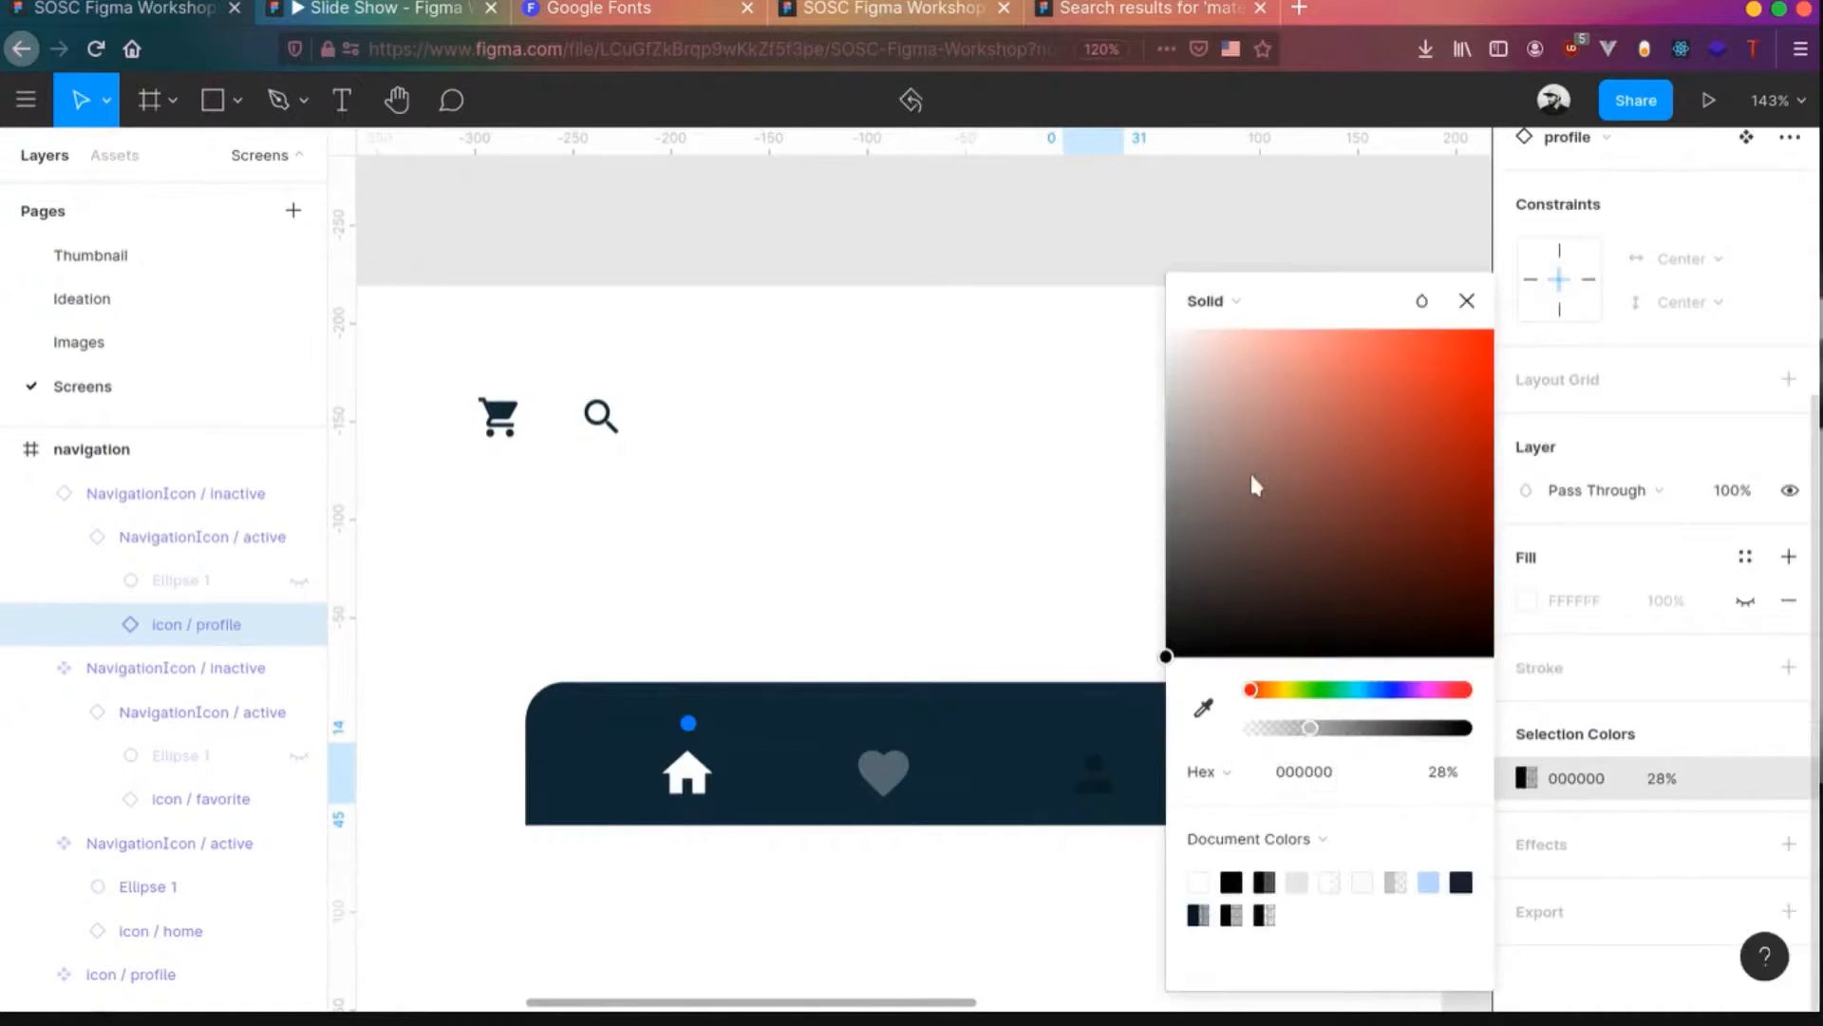
{"action": "left_click_drag", "start_coordinate": [1253, 485], "coordinate": [1061, 204]}
{"action": "left_click", "coordinate": [881, 788]}
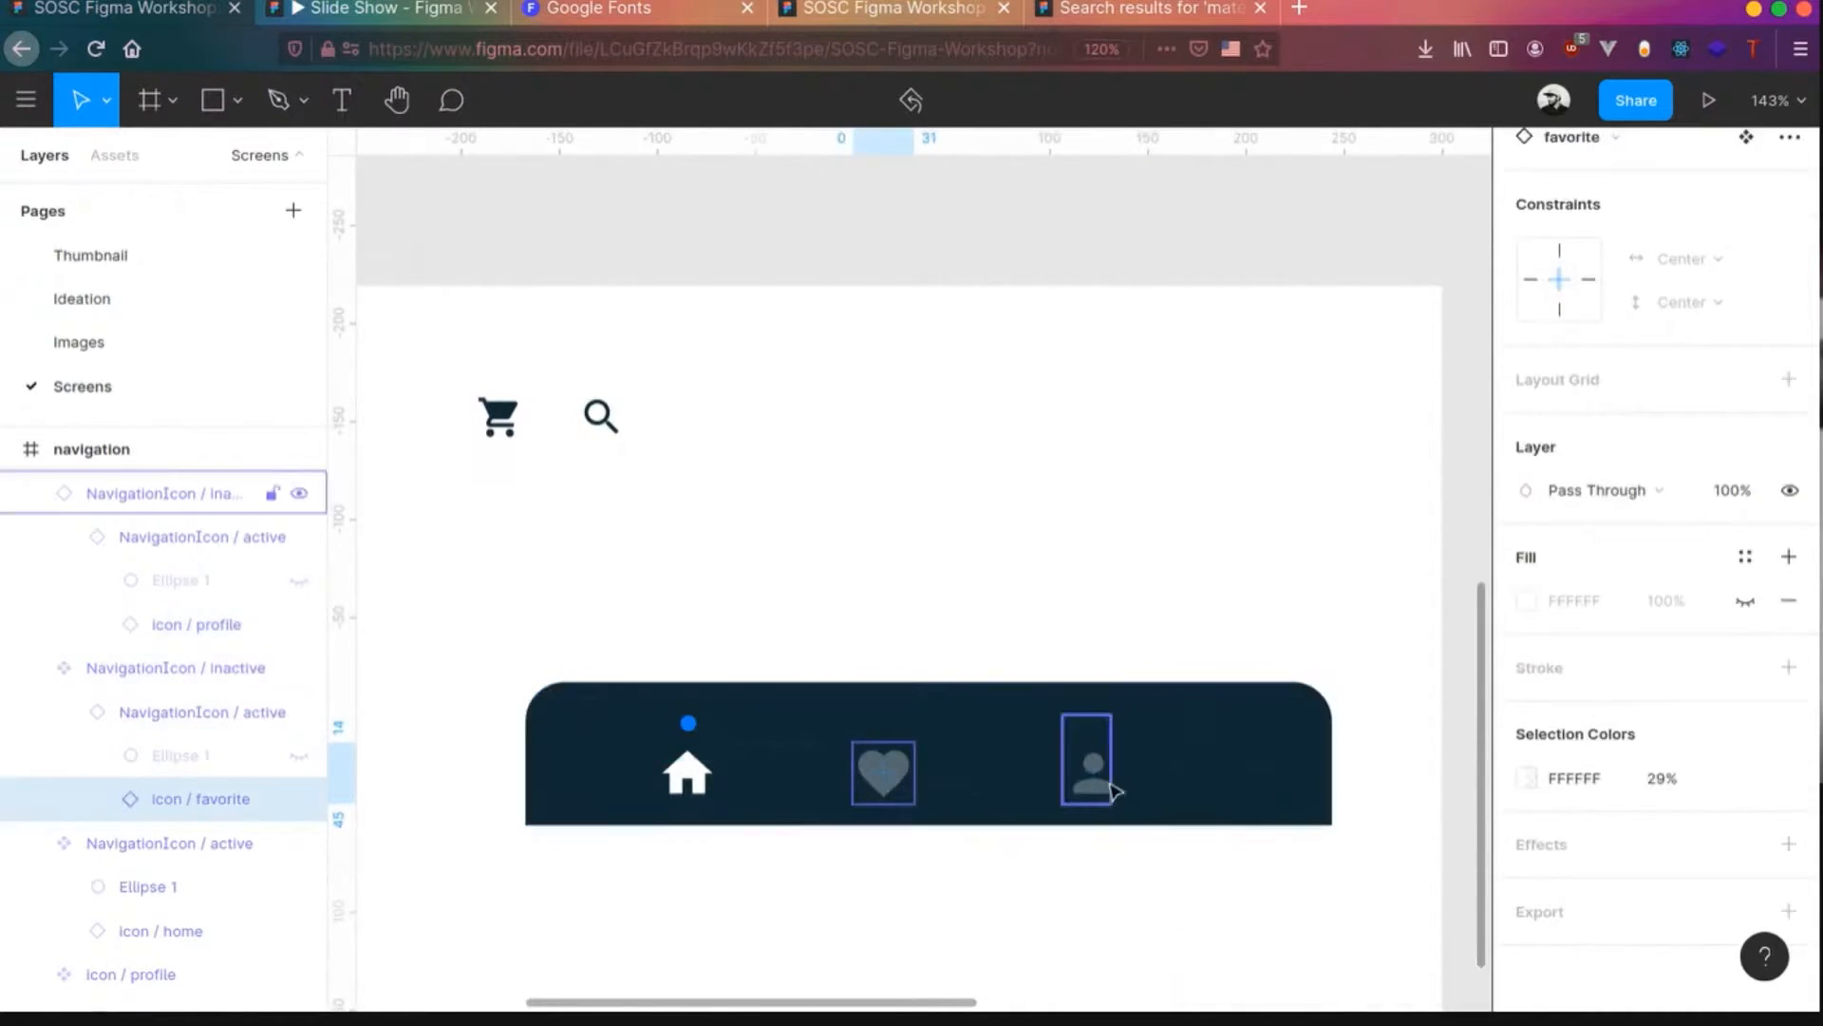
{"action": "left_click", "coordinate": [1097, 785]}
{"action": "left_click", "coordinate": [1099, 788]}
{"action": "left_click", "coordinate": [1663, 794]}
{"action": "type", "text": "29"}
{"action": "key", "text": "Return"}
{"action": "left_click", "coordinate": [1076, 869]}
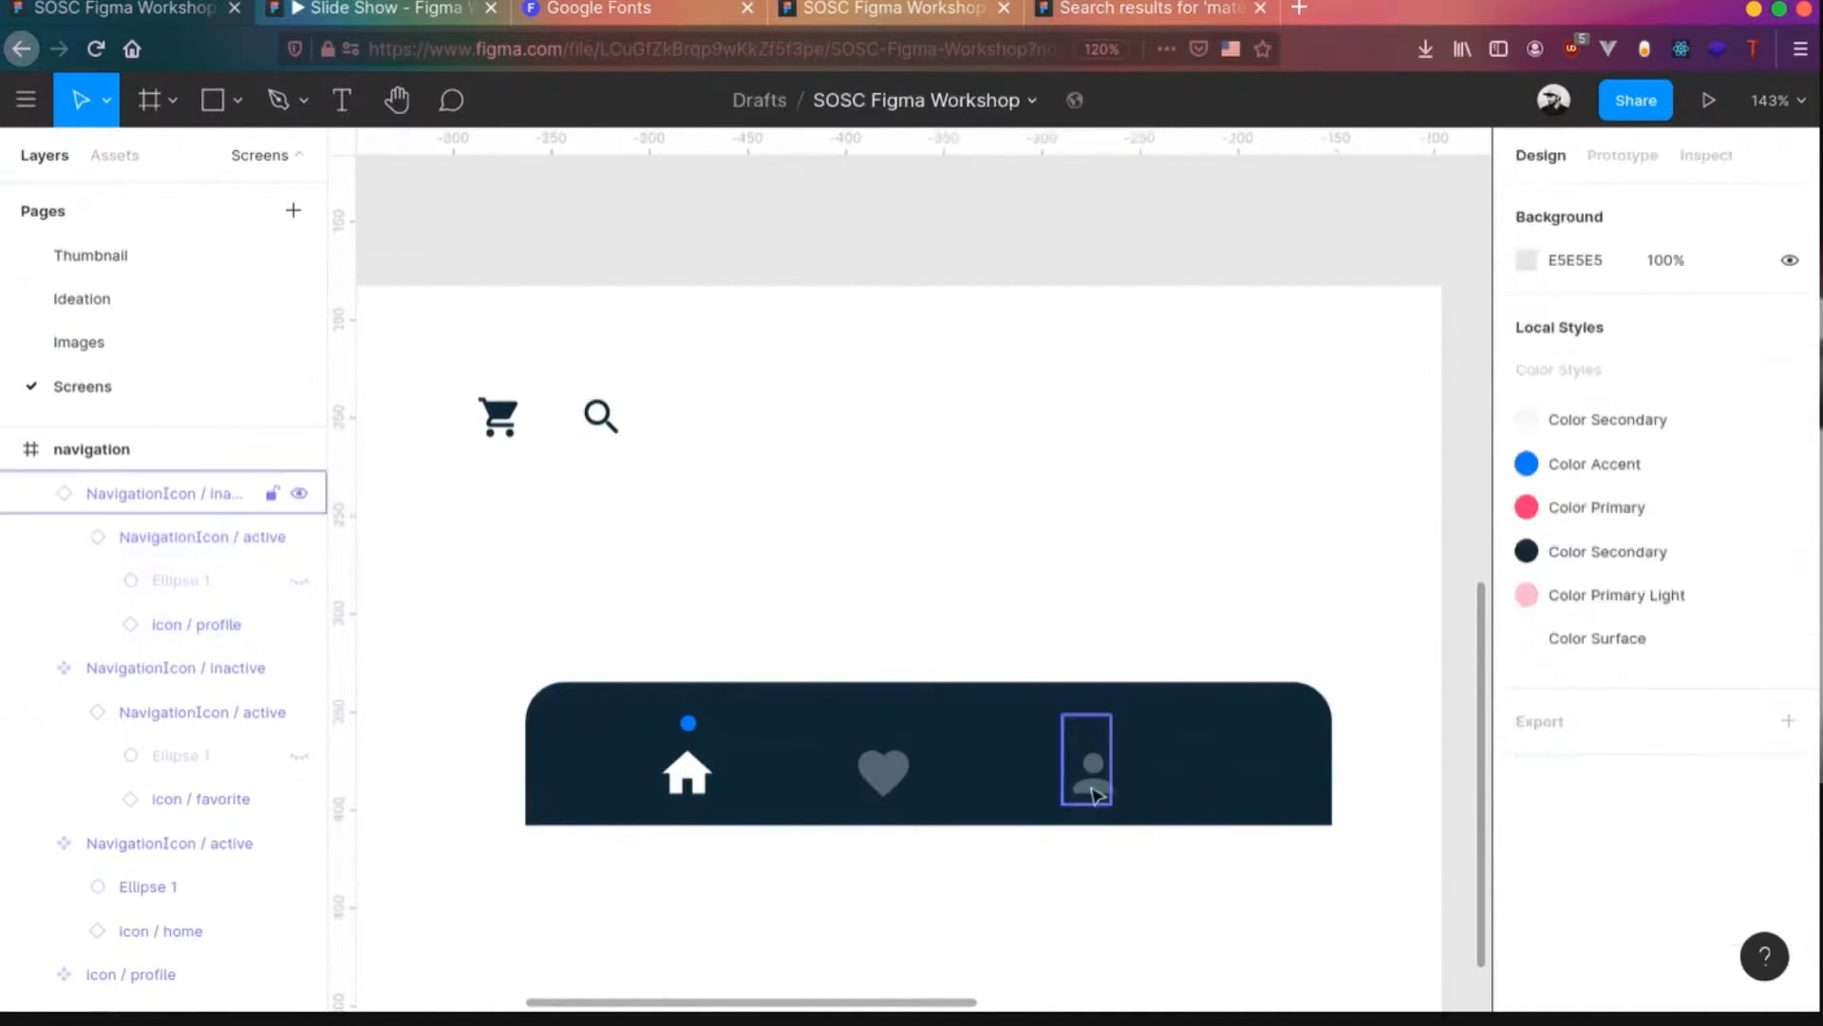
- Even out the horizontal spacing between the home, favorite and profile icons to 80
{"action": "left_click", "coordinate": [1094, 793]}
{"action": "left_click", "coordinate": [883, 769], "text": "shift"}
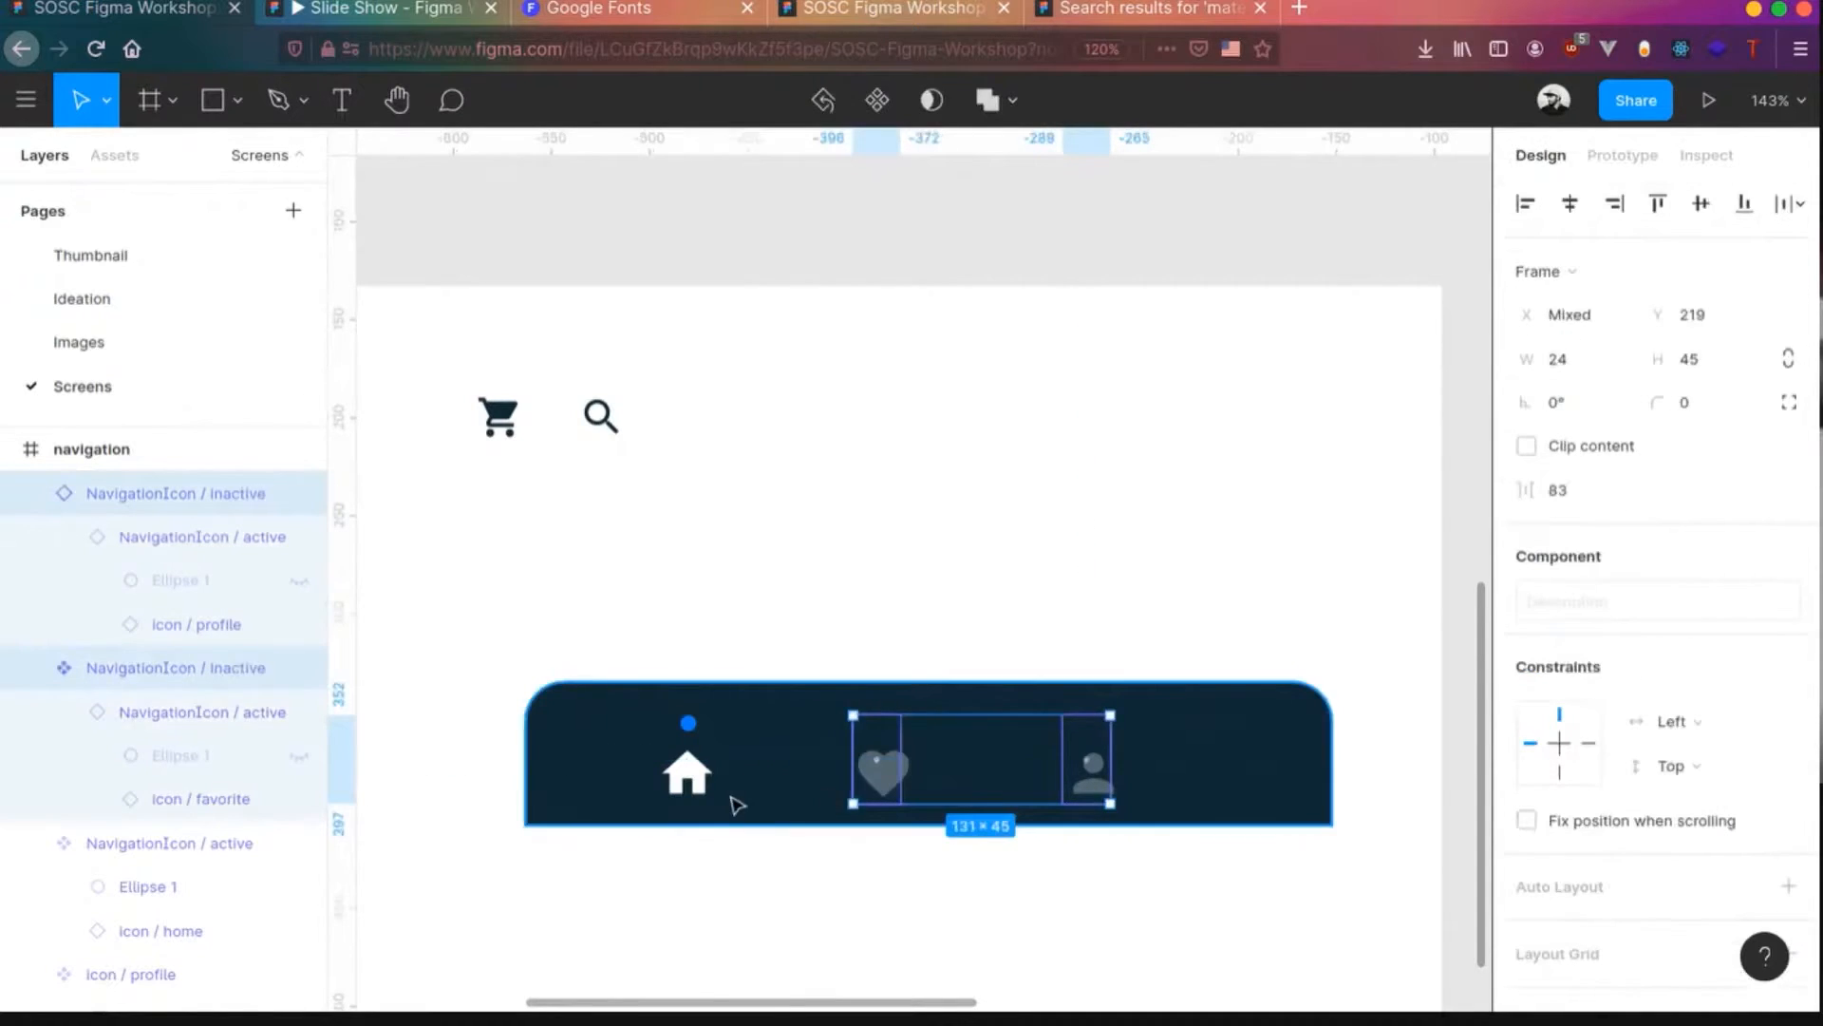
{"action": "left_click", "coordinate": [686, 777], "text": "shift"}
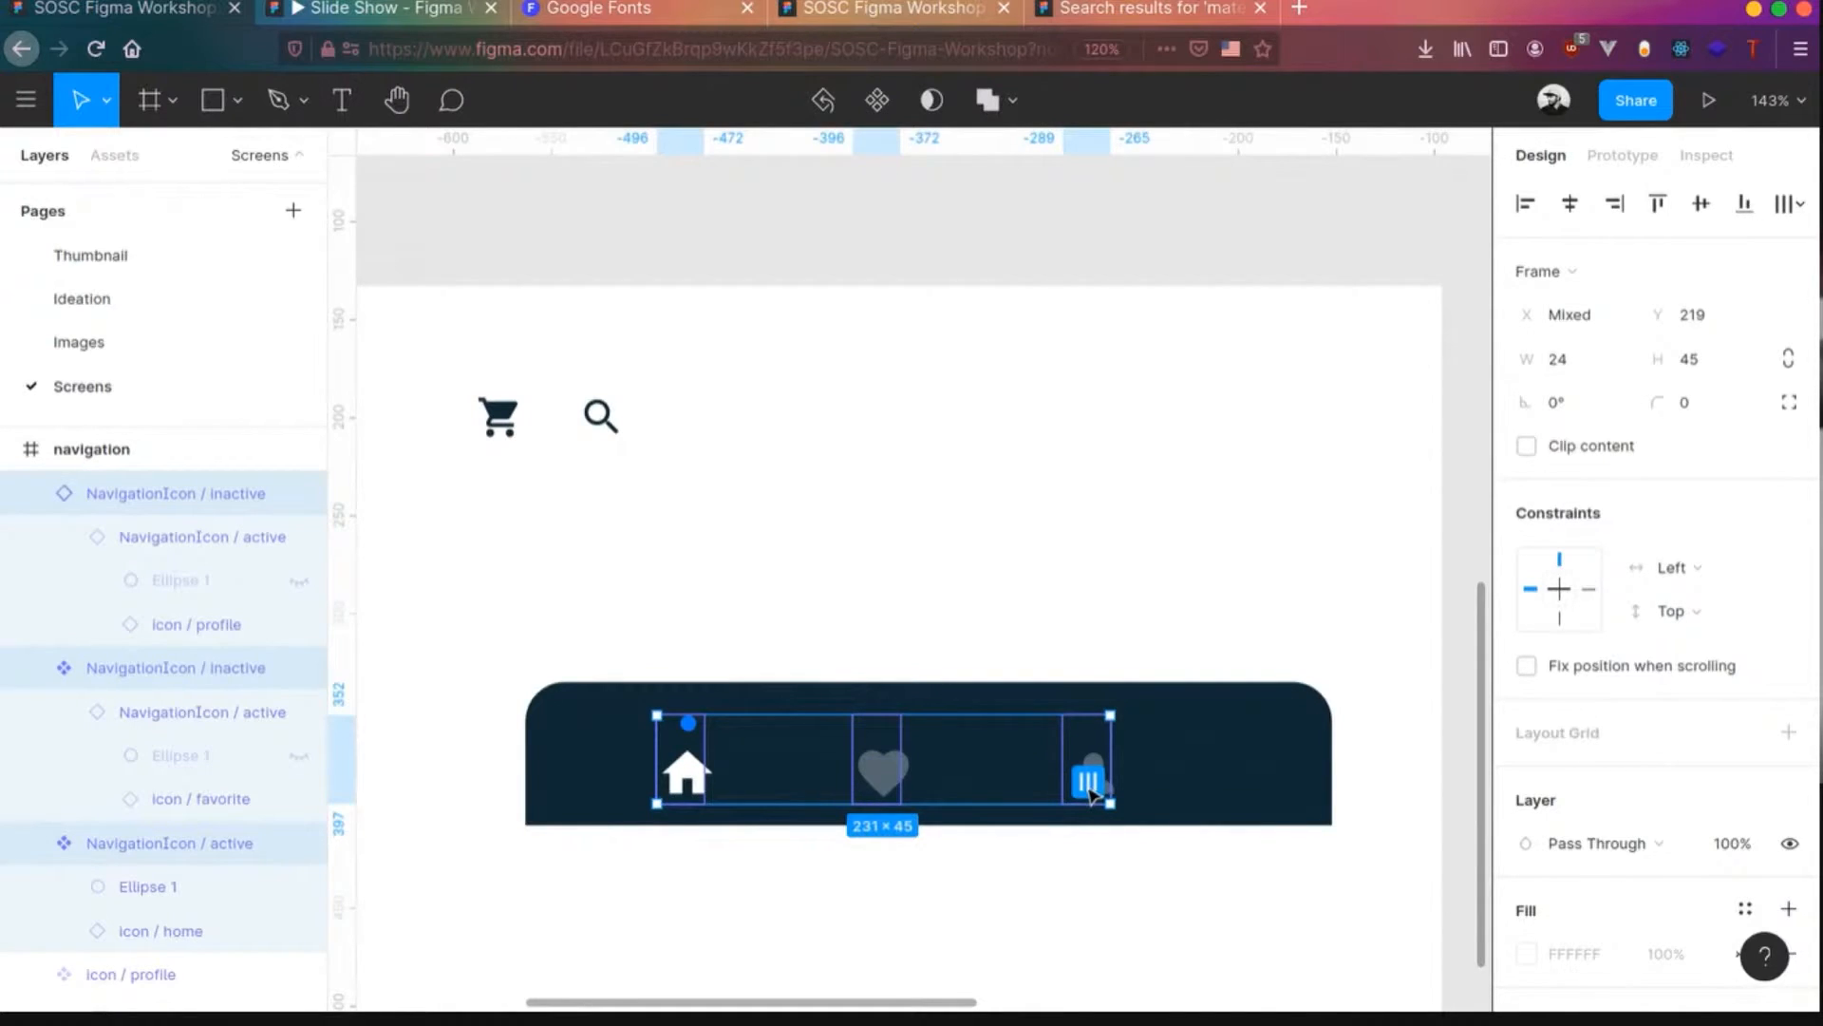
{"action": "left_click_drag", "start_coordinate": [1090, 791], "coordinate": [1092, 796]}
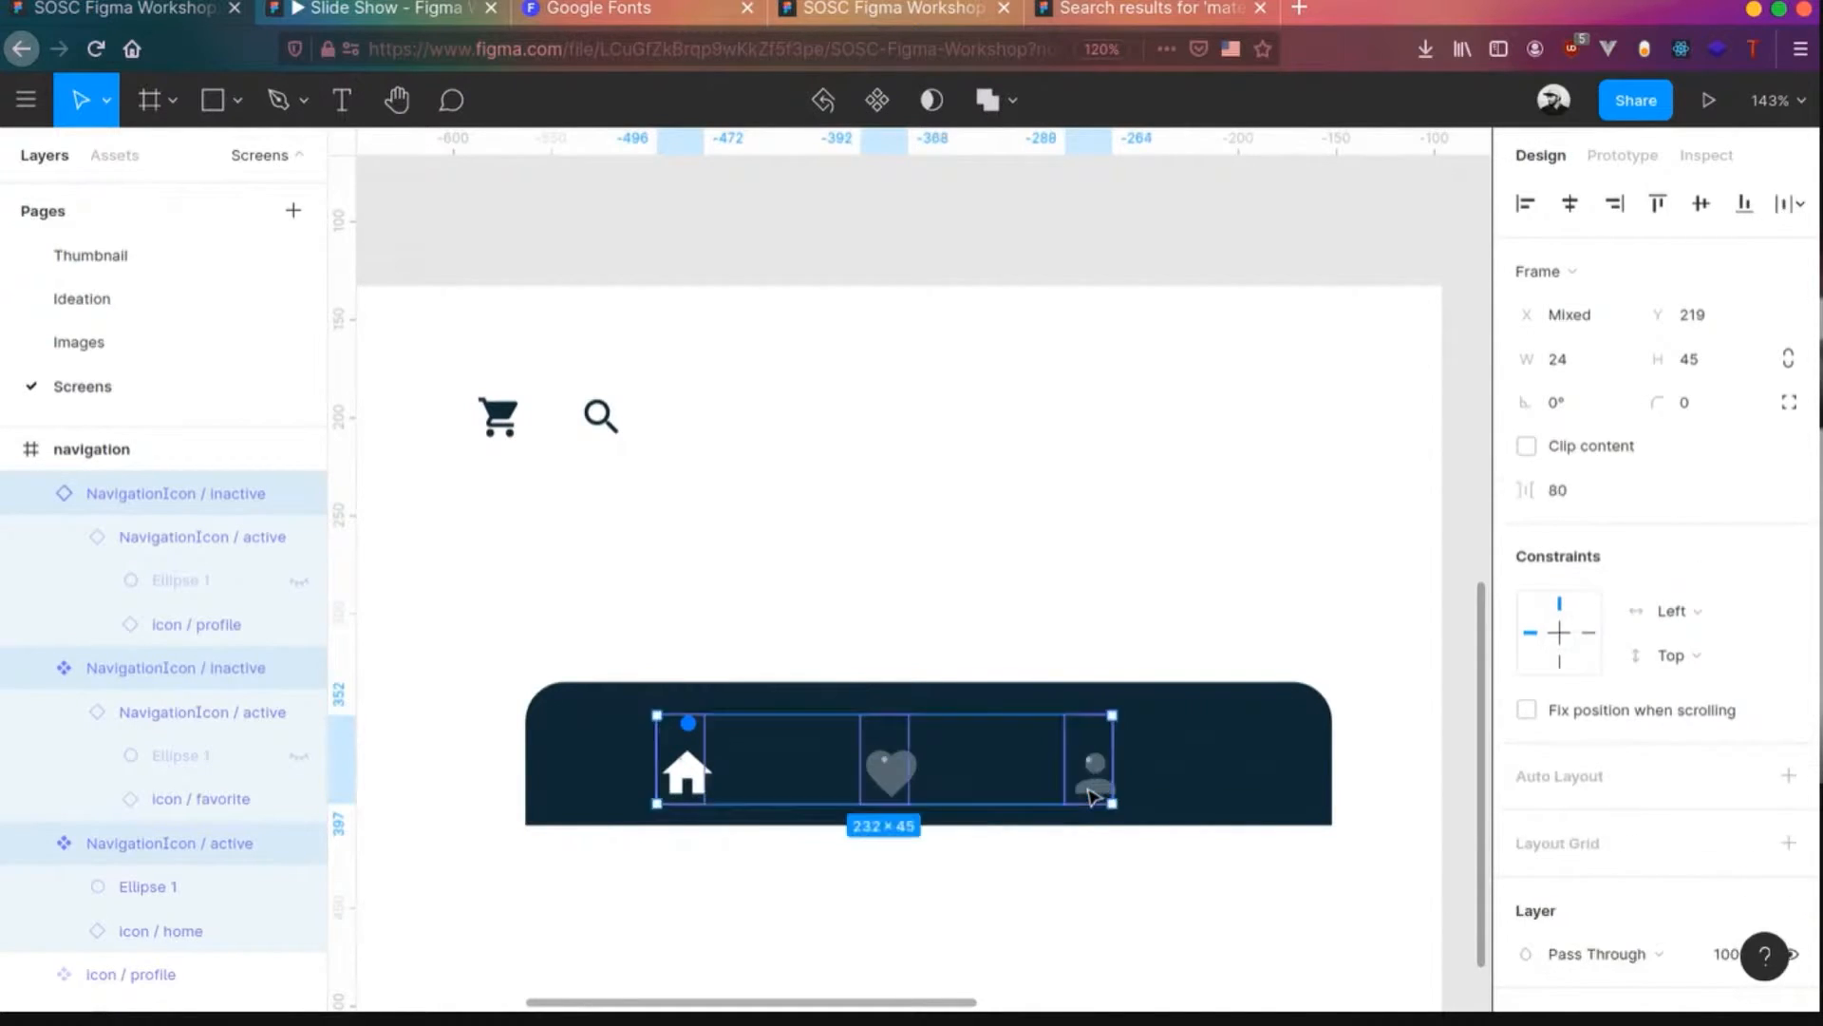
- Try to align the three separate icons and the bar rectangle on their horizontal centres
{"action": "left_click", "coordinate": [1254, 743], "text": "shift"}
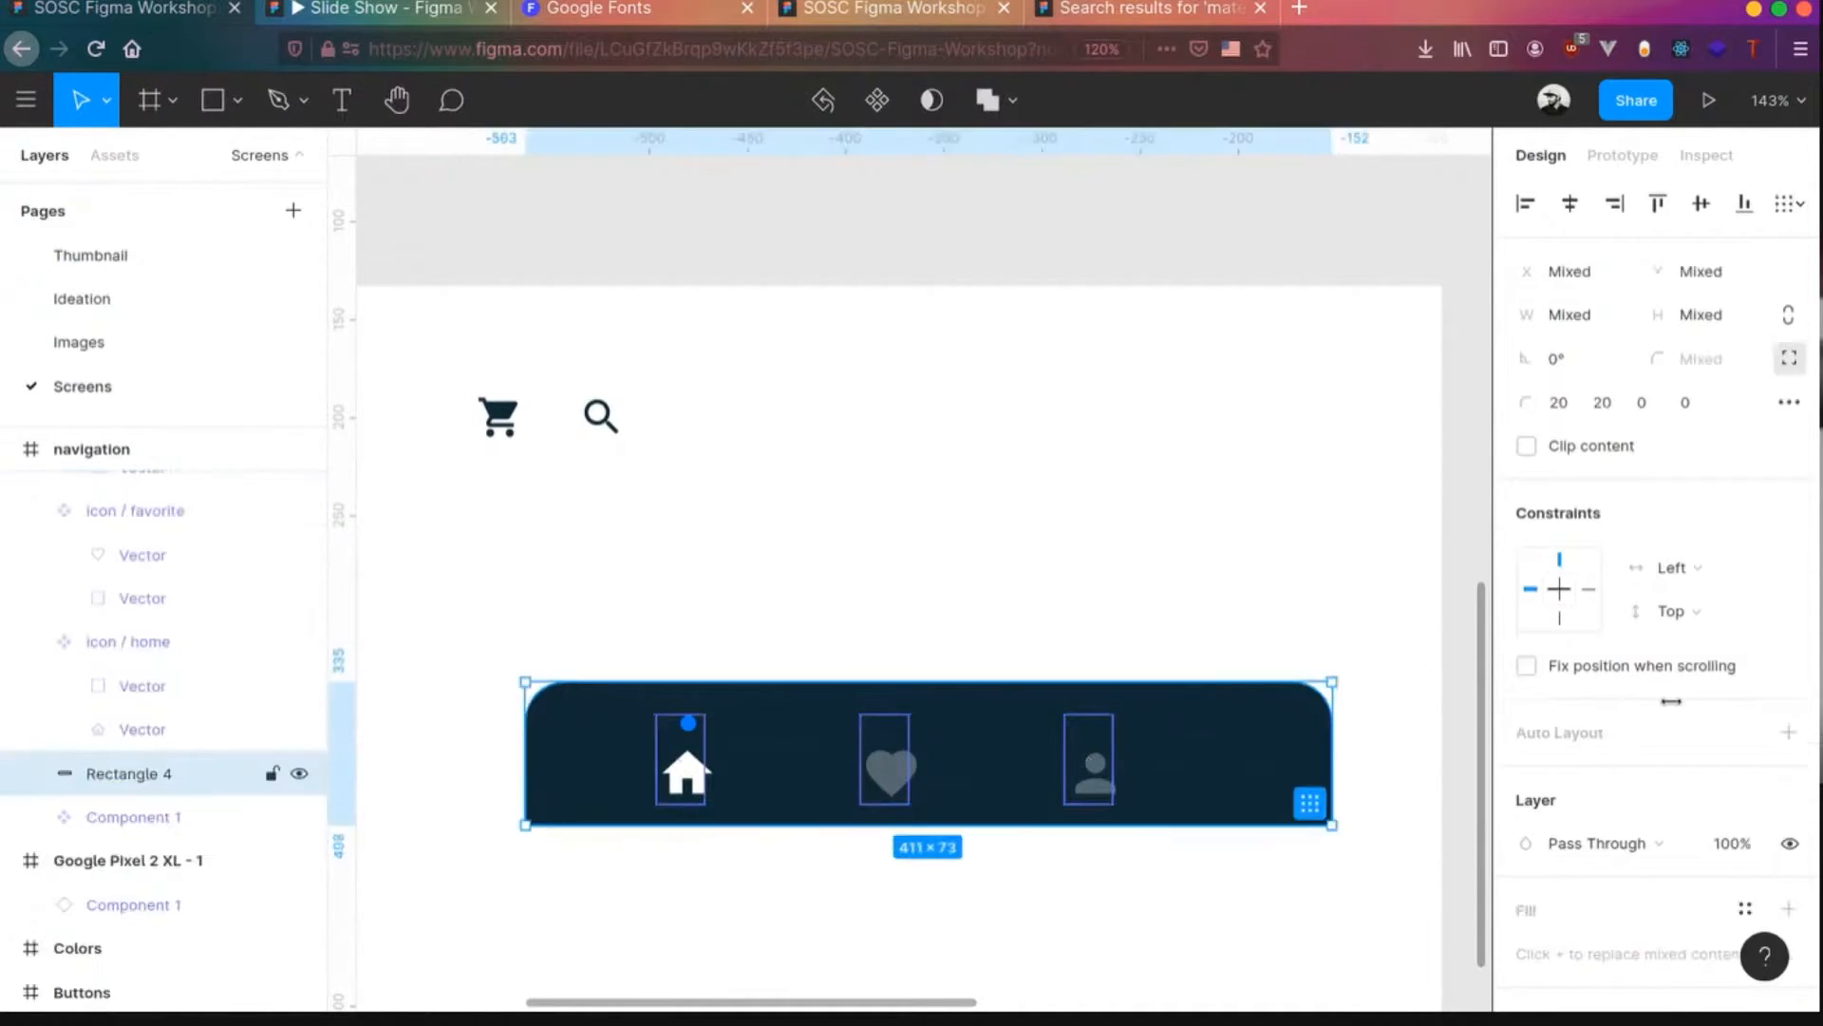
{"action": "left_click", "coordinate": [1576, 213]}
{"action": "key", "text": "ctrl+z"}
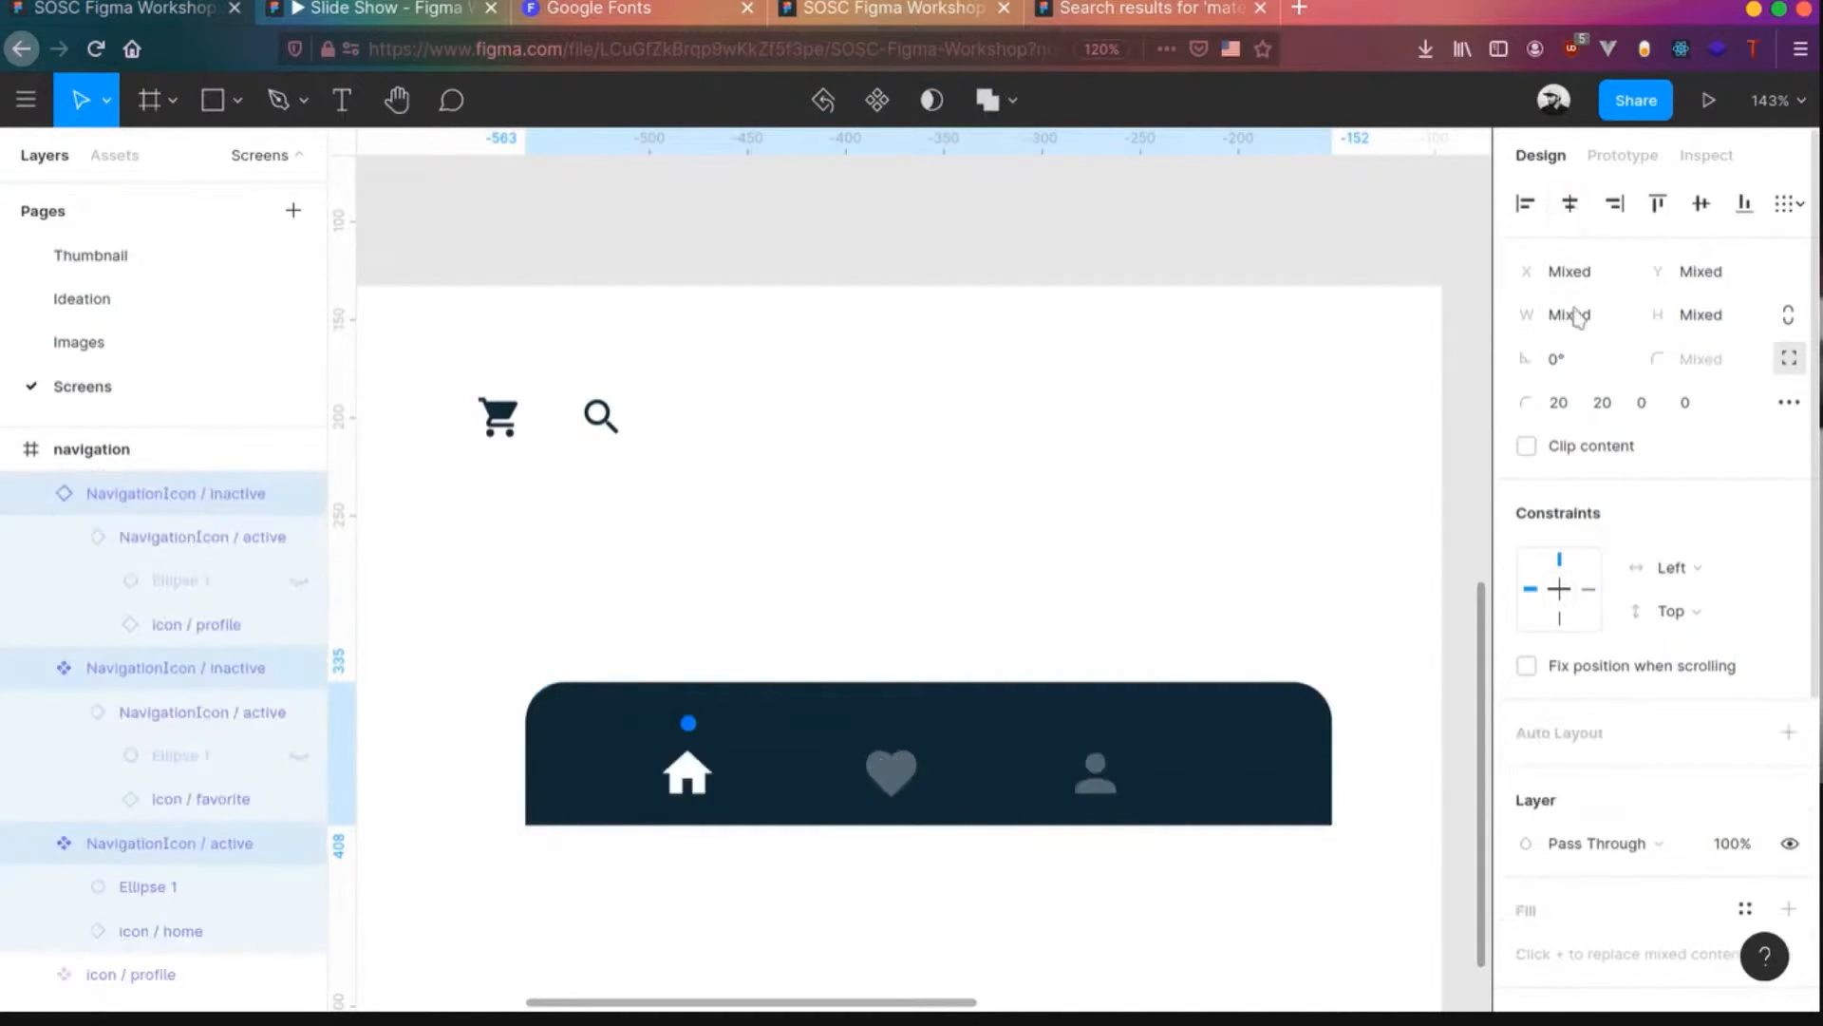
- Group the home, favorite and profile icons and centre the group horizontally on the dark bar
{"action": "left_click", "coordinate": [888, 770]}
{"action": "left_click", "coordinate": [1092, 770], "text": "shift"}
{"action": "left_click", "coordinate": [707, 786], "text": "shift"}
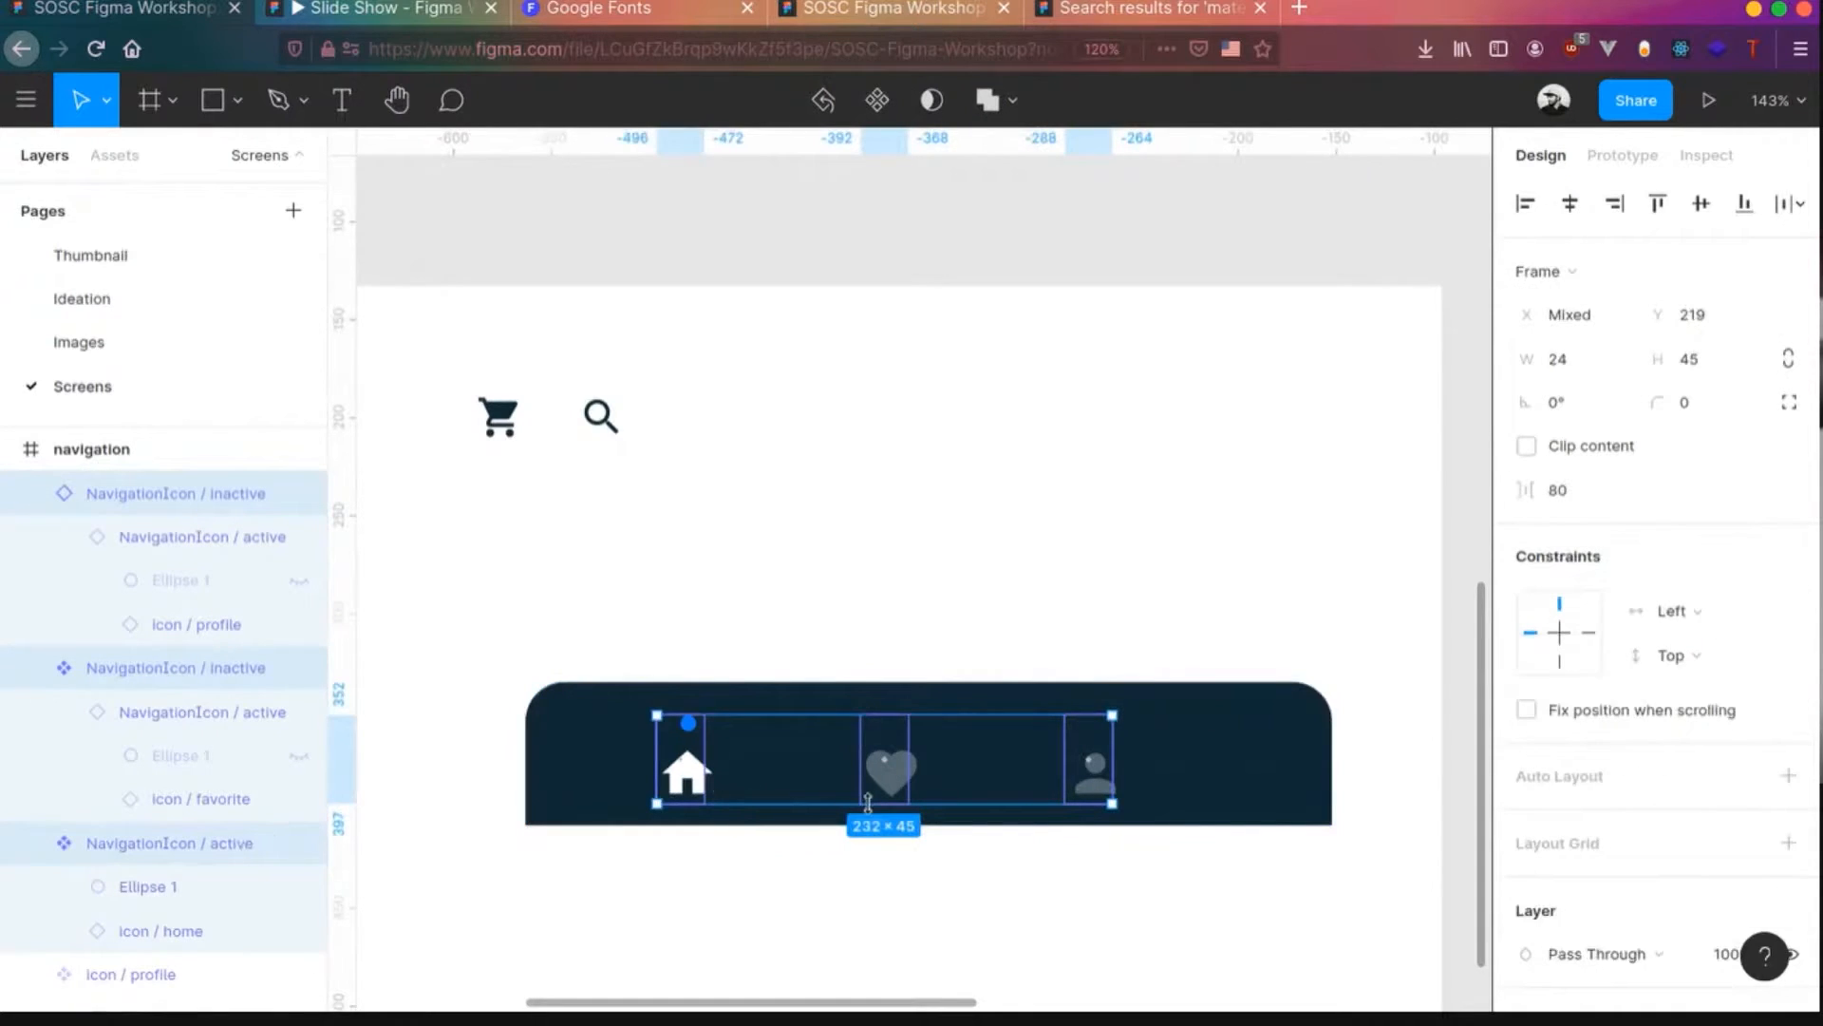
{"action": "key", "text": "ctrl+g"}
{"action": "left_click", "coordinate": [1274, 765], "text": "shift"}
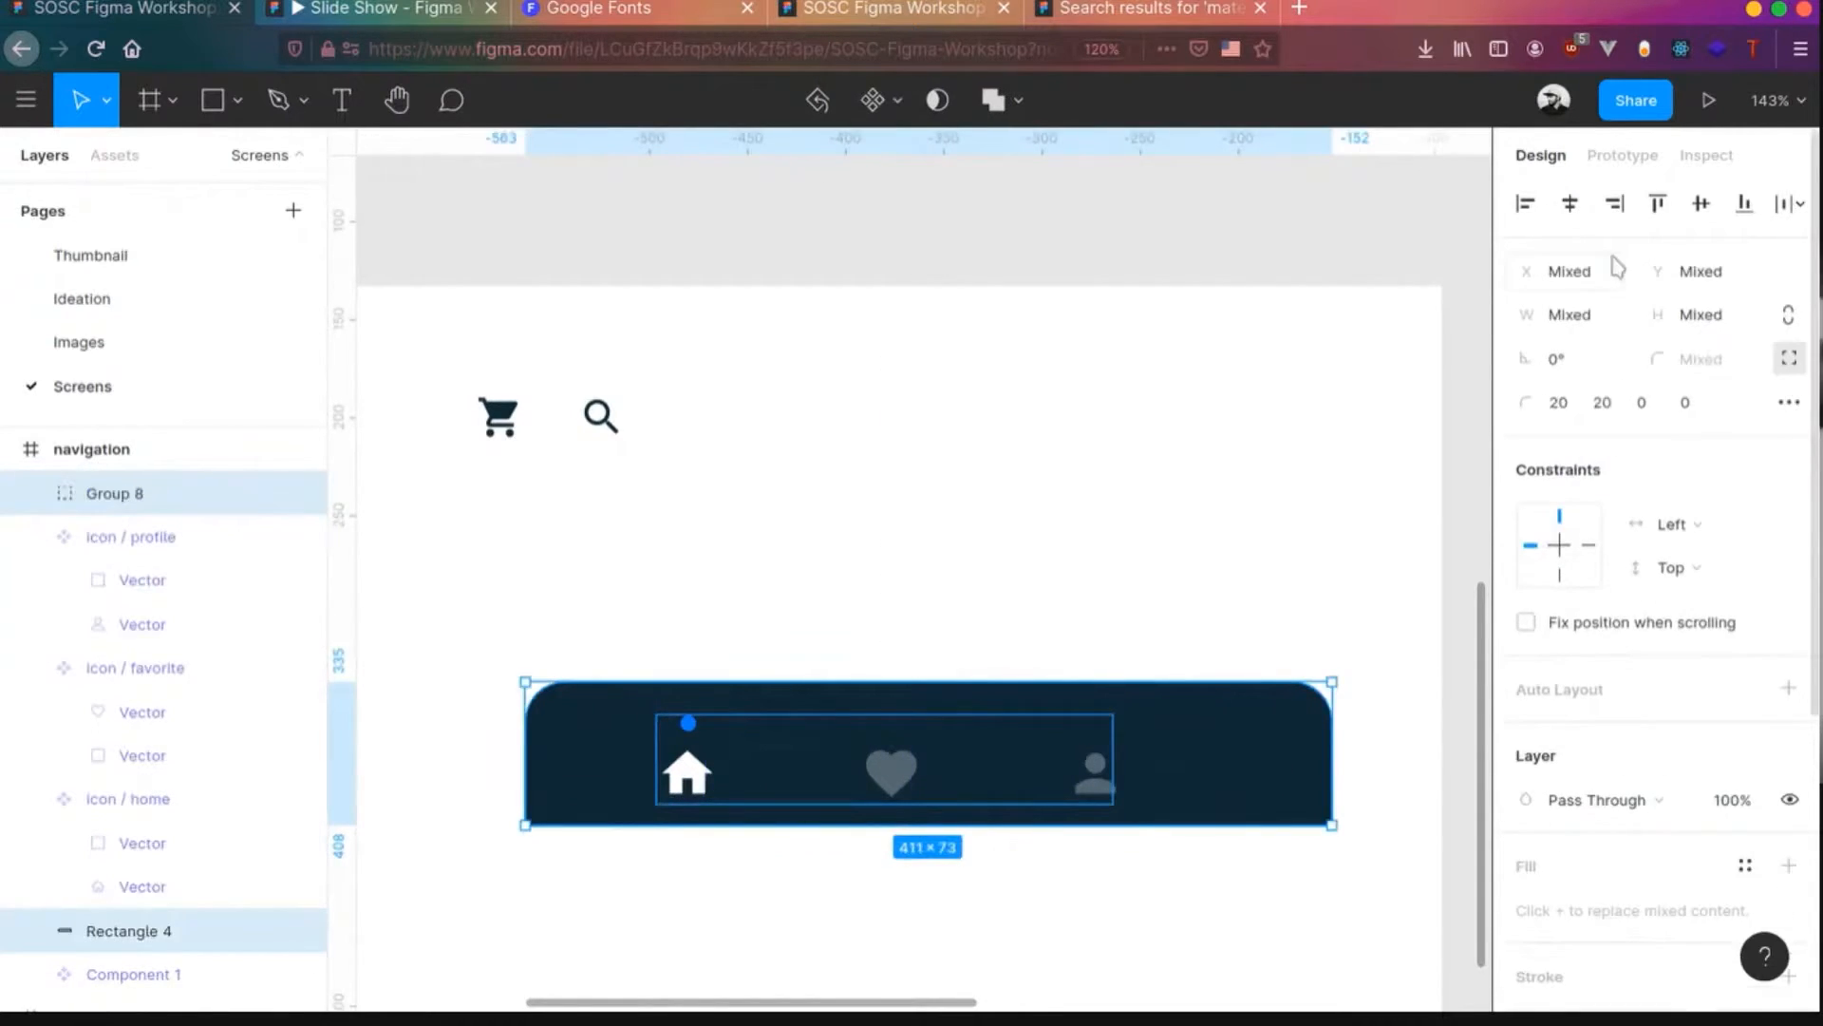
{"action": "left_click", "coordinate": [1569, 203]}
- Widen the spacing between the grouped navigation icons to 90 and move the group back to the middle of the bar
{"action": "scroll", "coordinate": [1223, 731], "scroll_direction": "down", "scroll_amount": 3}
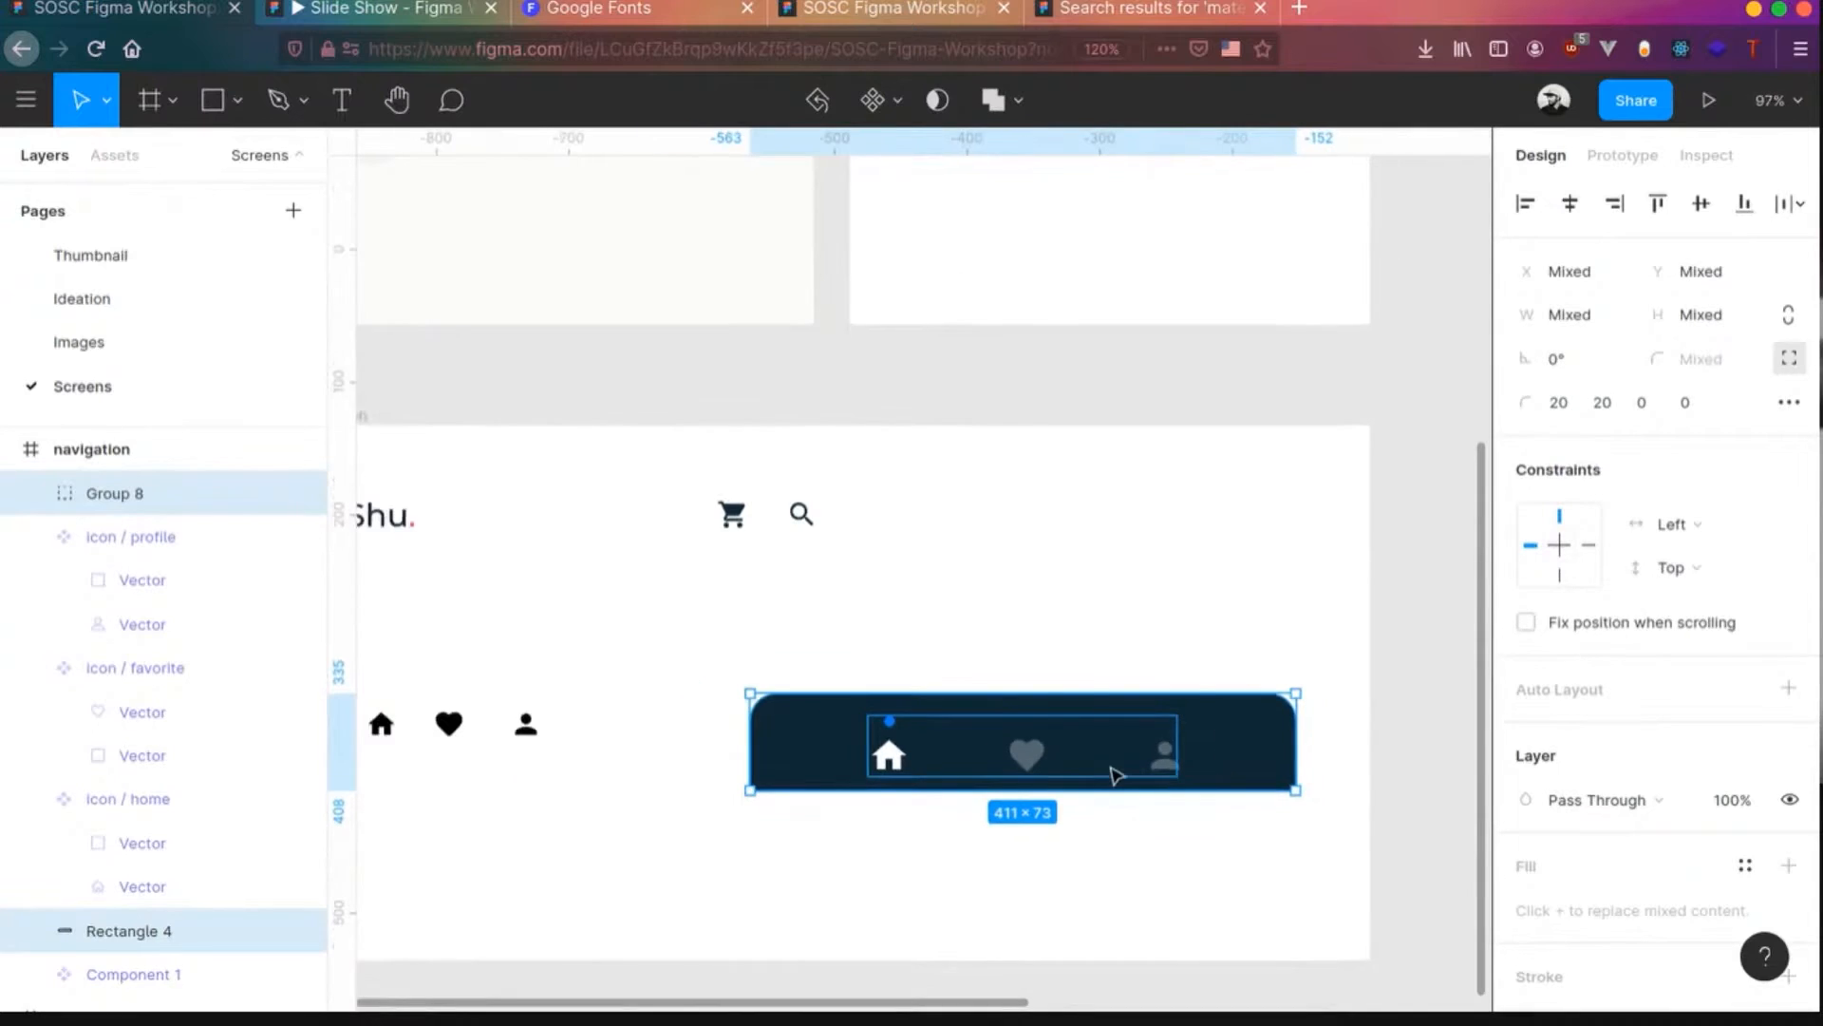
{"action": "left_click", "coordinate": [1035, 768]}
{"action": "double_click", "coordinate": [1035, 767]}
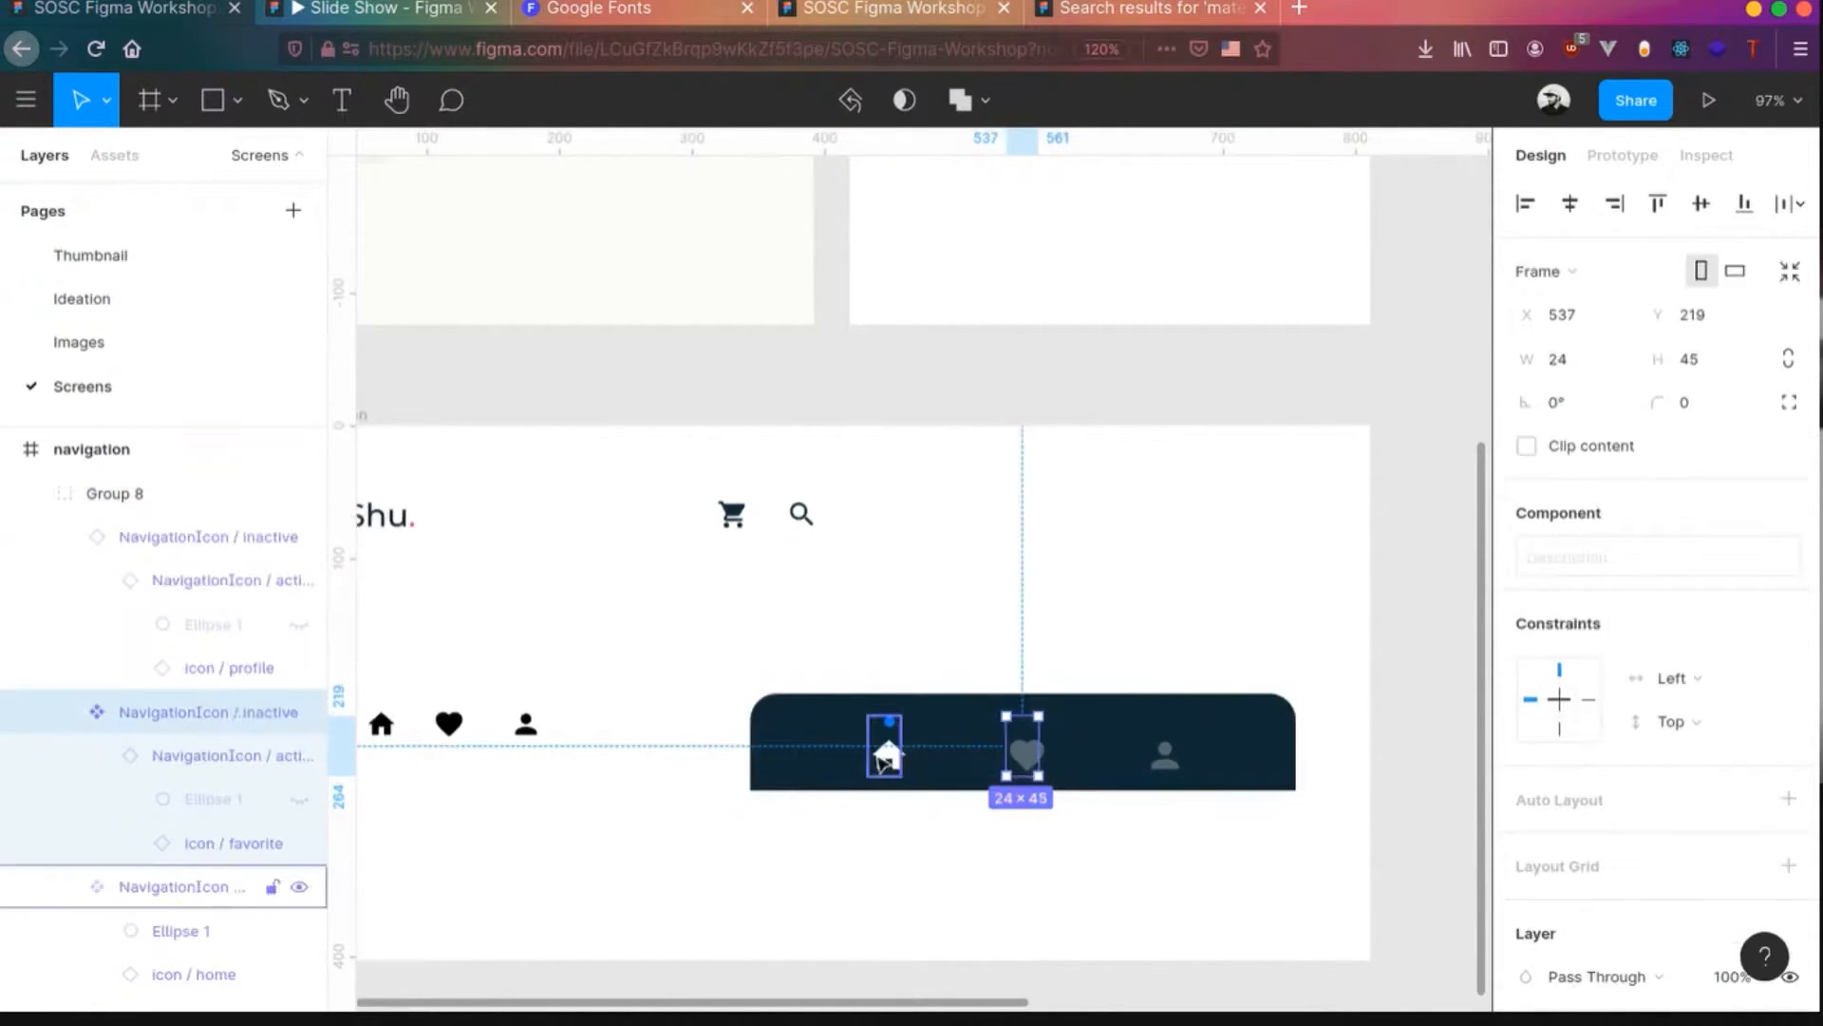
{"action": "key", "text": "Escape"}
{"action": "left_click", "coordinate": [887, 761]}
{"action": "left_click_drag", "start_coordinate": [1524, 445], "coordinate": [1533, 446]}
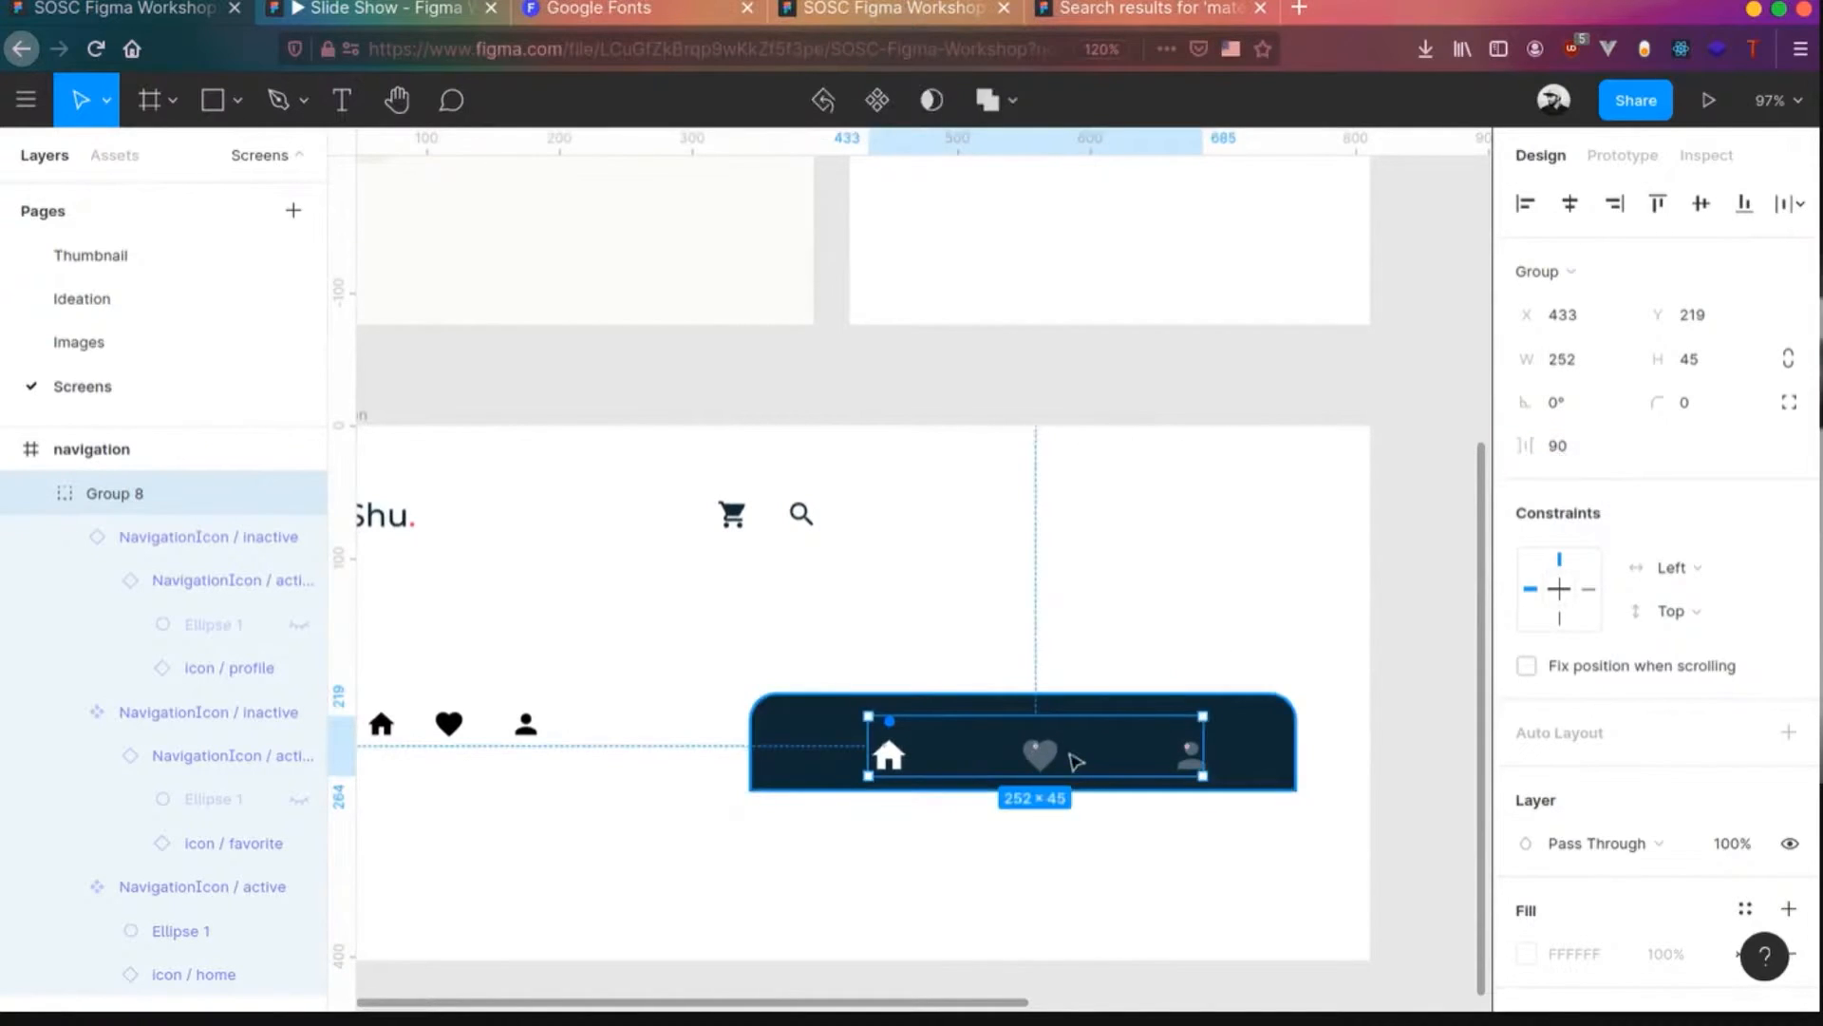
{"action": "left_click_drag", "start_coordinate": [1060, 759], "coordinate": [1056, 757]}
- Turn the icon group and the bar rectangle into one component named Navigation bar
{"action": "left_click", "coordinate": [805, 830]}
{"action": "left_click_drag", "start_coordinate": [708, 671], "coordinate": [806, 794]}
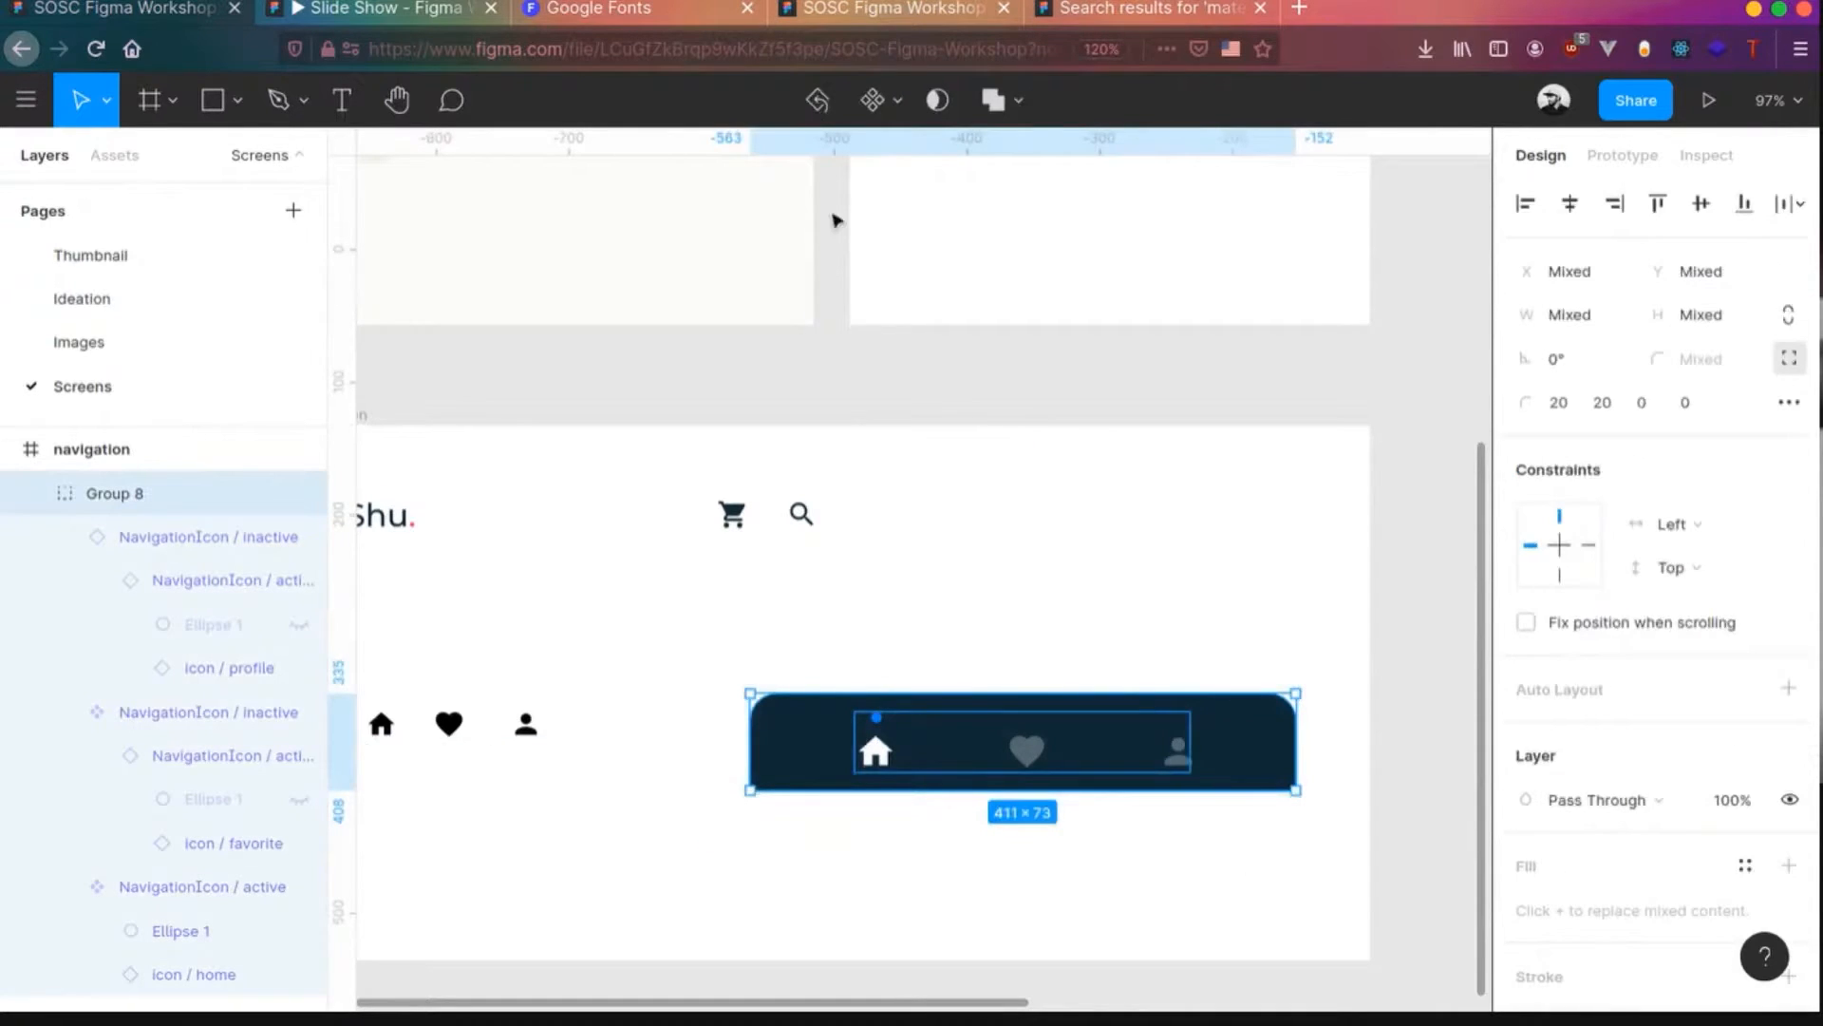
{"action": "left_click", "coordinate": [871, 100]}
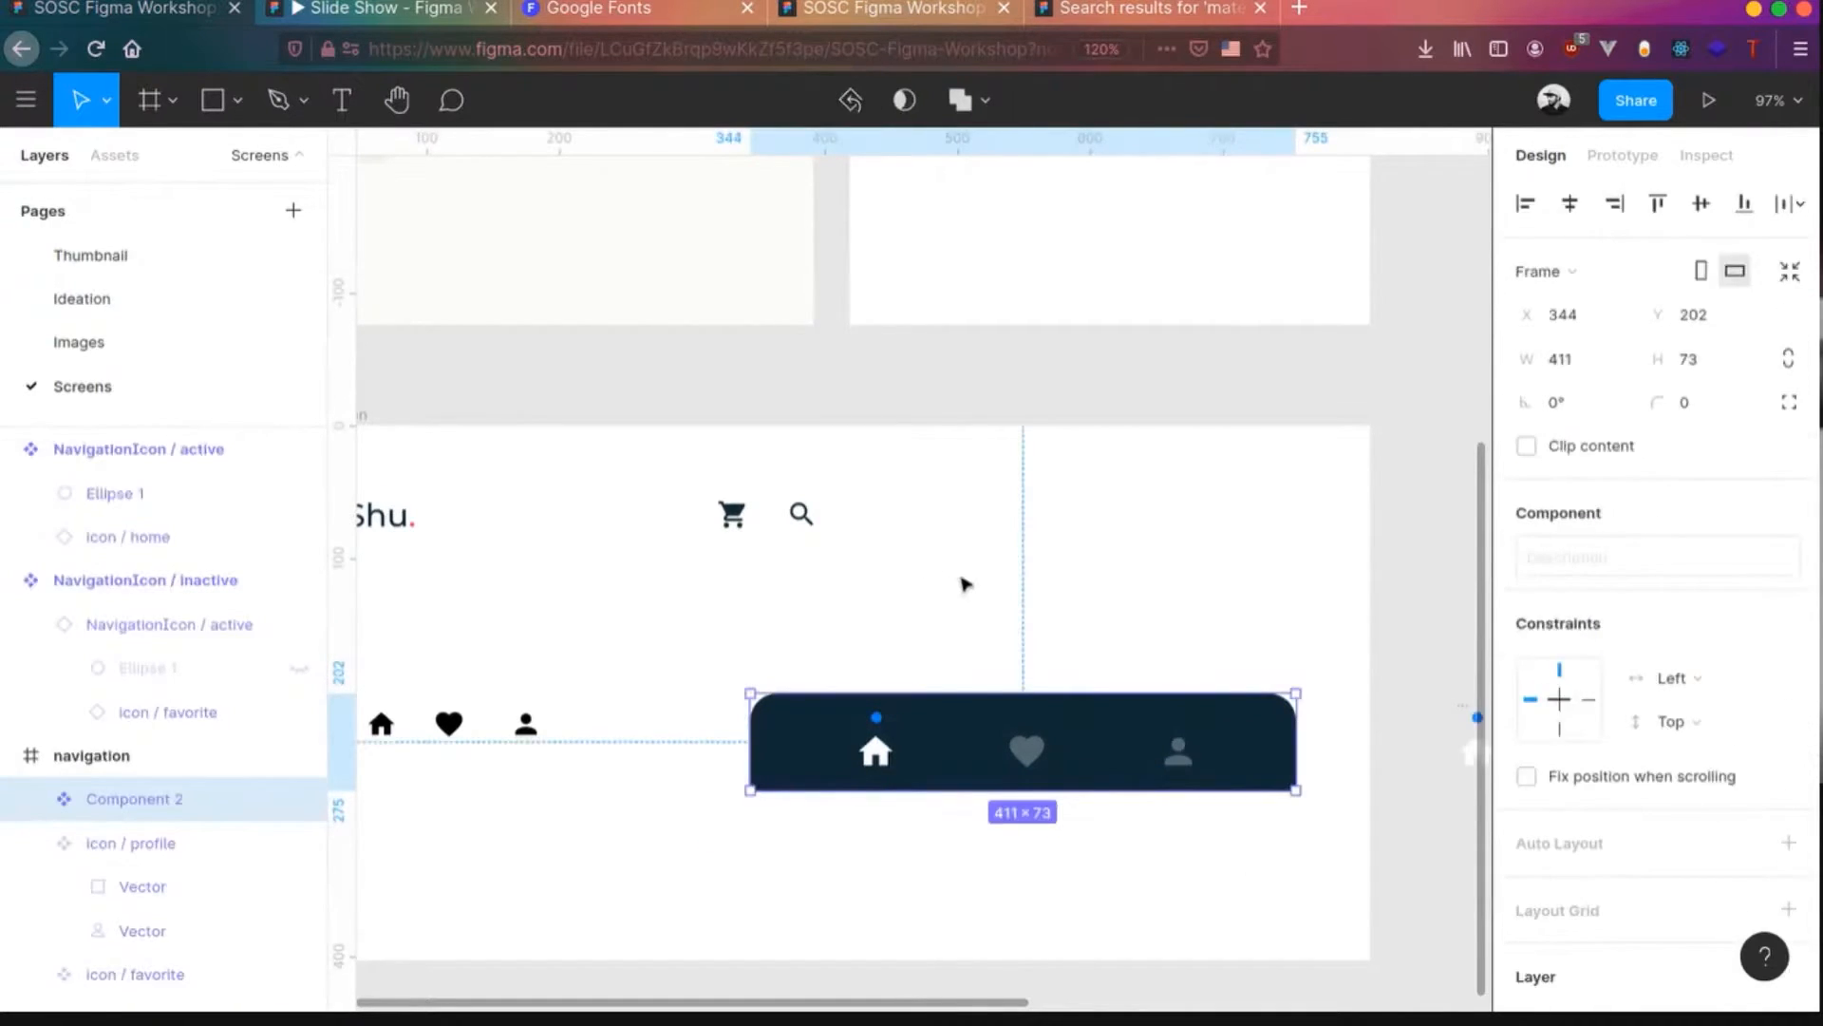
{"action": "key", "text": "ctrl+r"}
{"action": "type", "text": "Nav"}
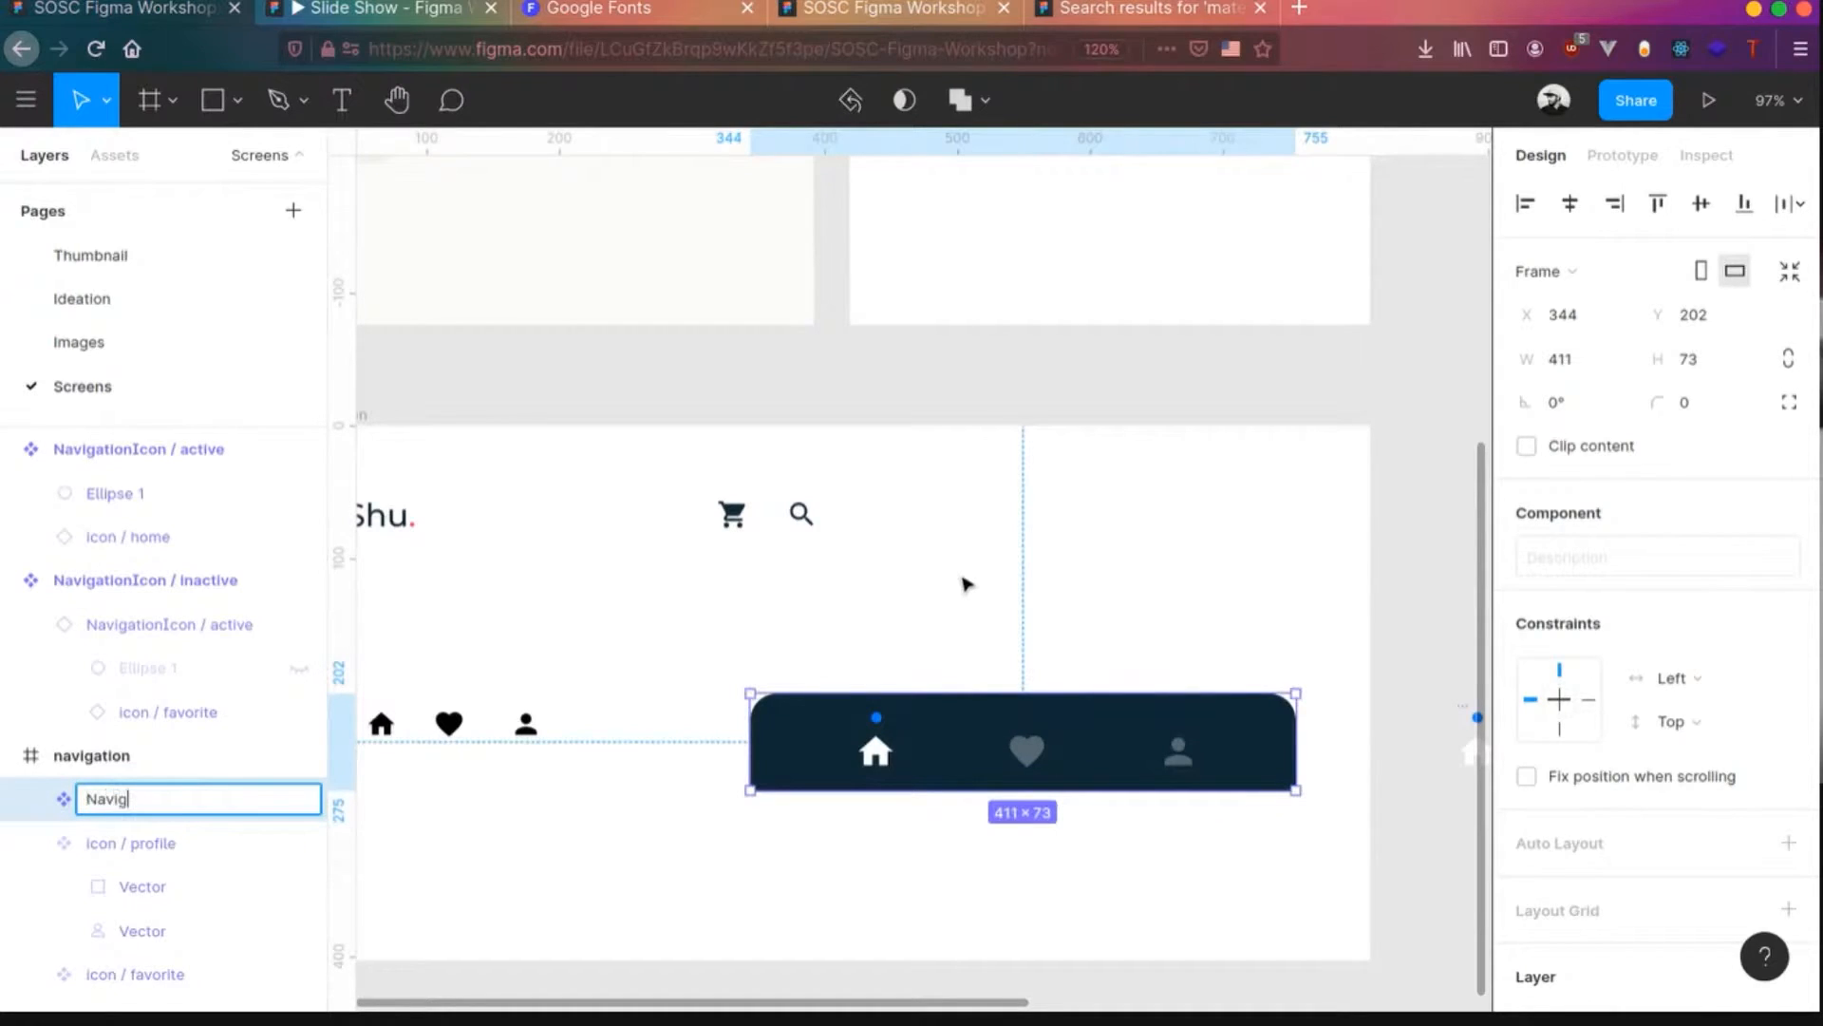
{"action": "type", "text": "igation bar"}
{"action": "key", "text": "Return"}
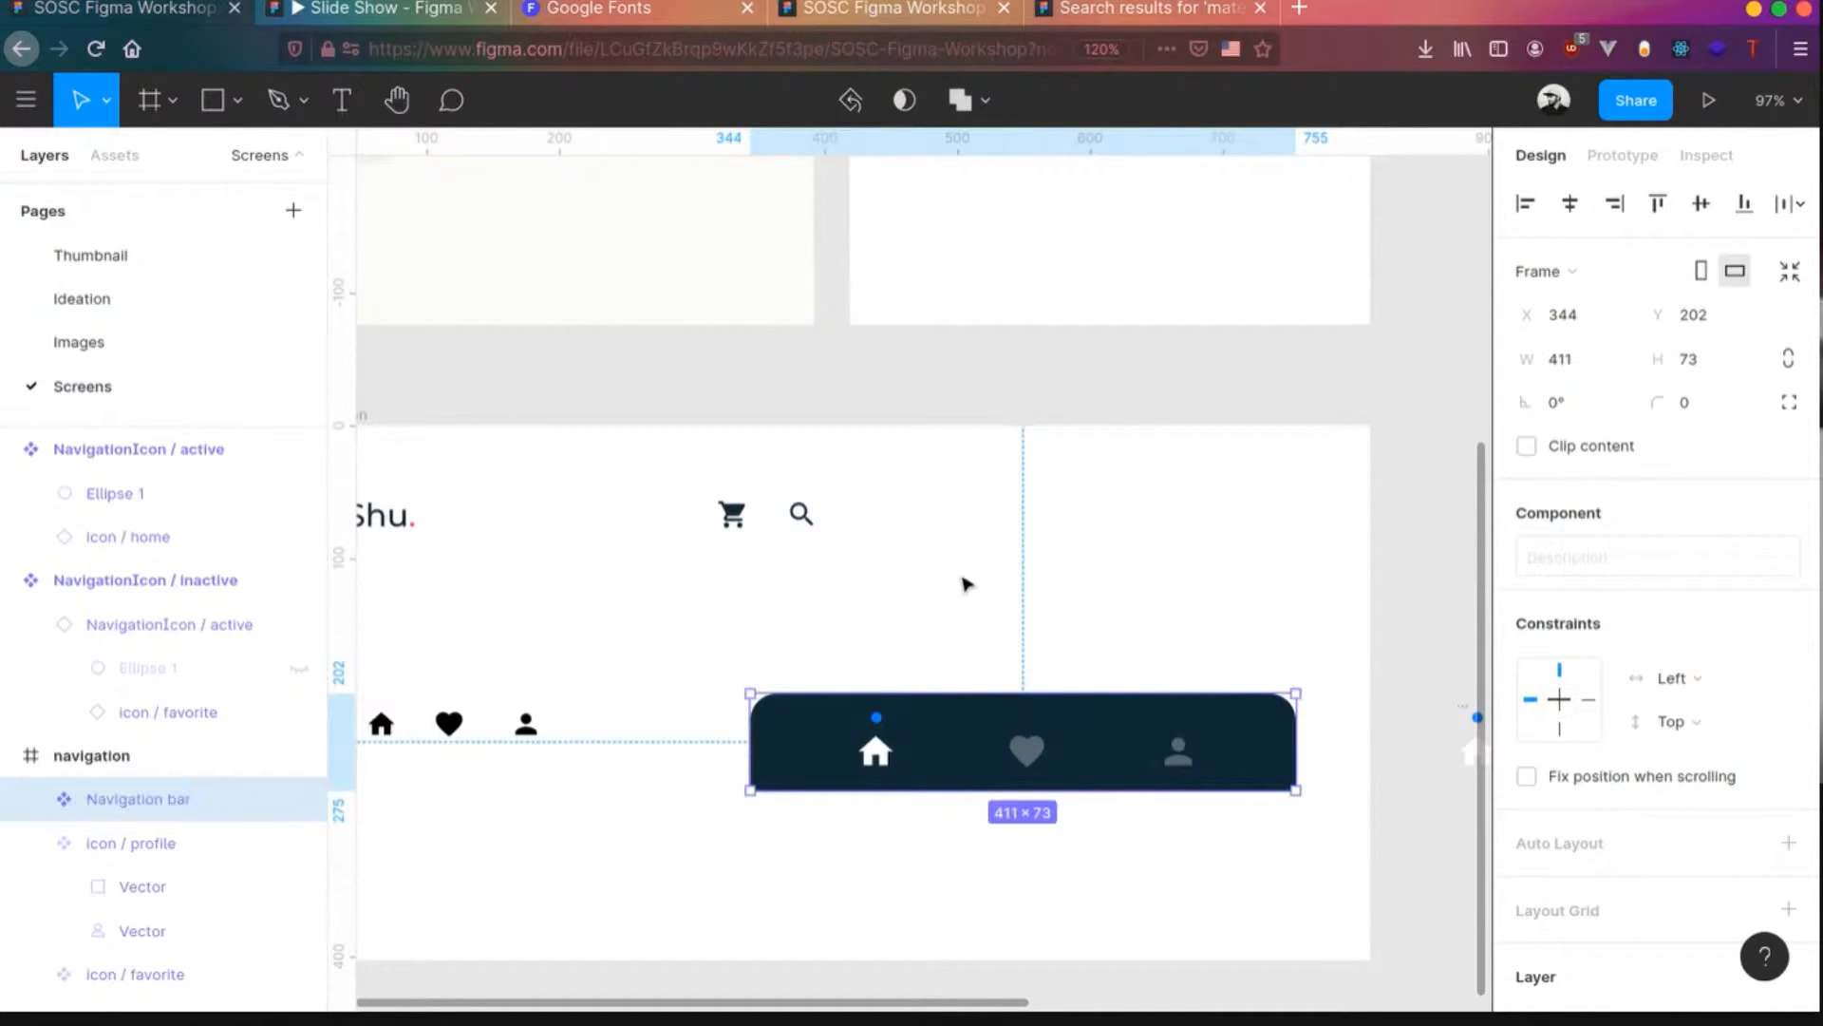
- Place an instance of the Navigation bar component across the bottom edge of the Google Pixel 2 XL - 1 frame
{"action": "scroll", "coordinate": [961, 593], "scroll_direction": "down", "scroll_amount": 3}
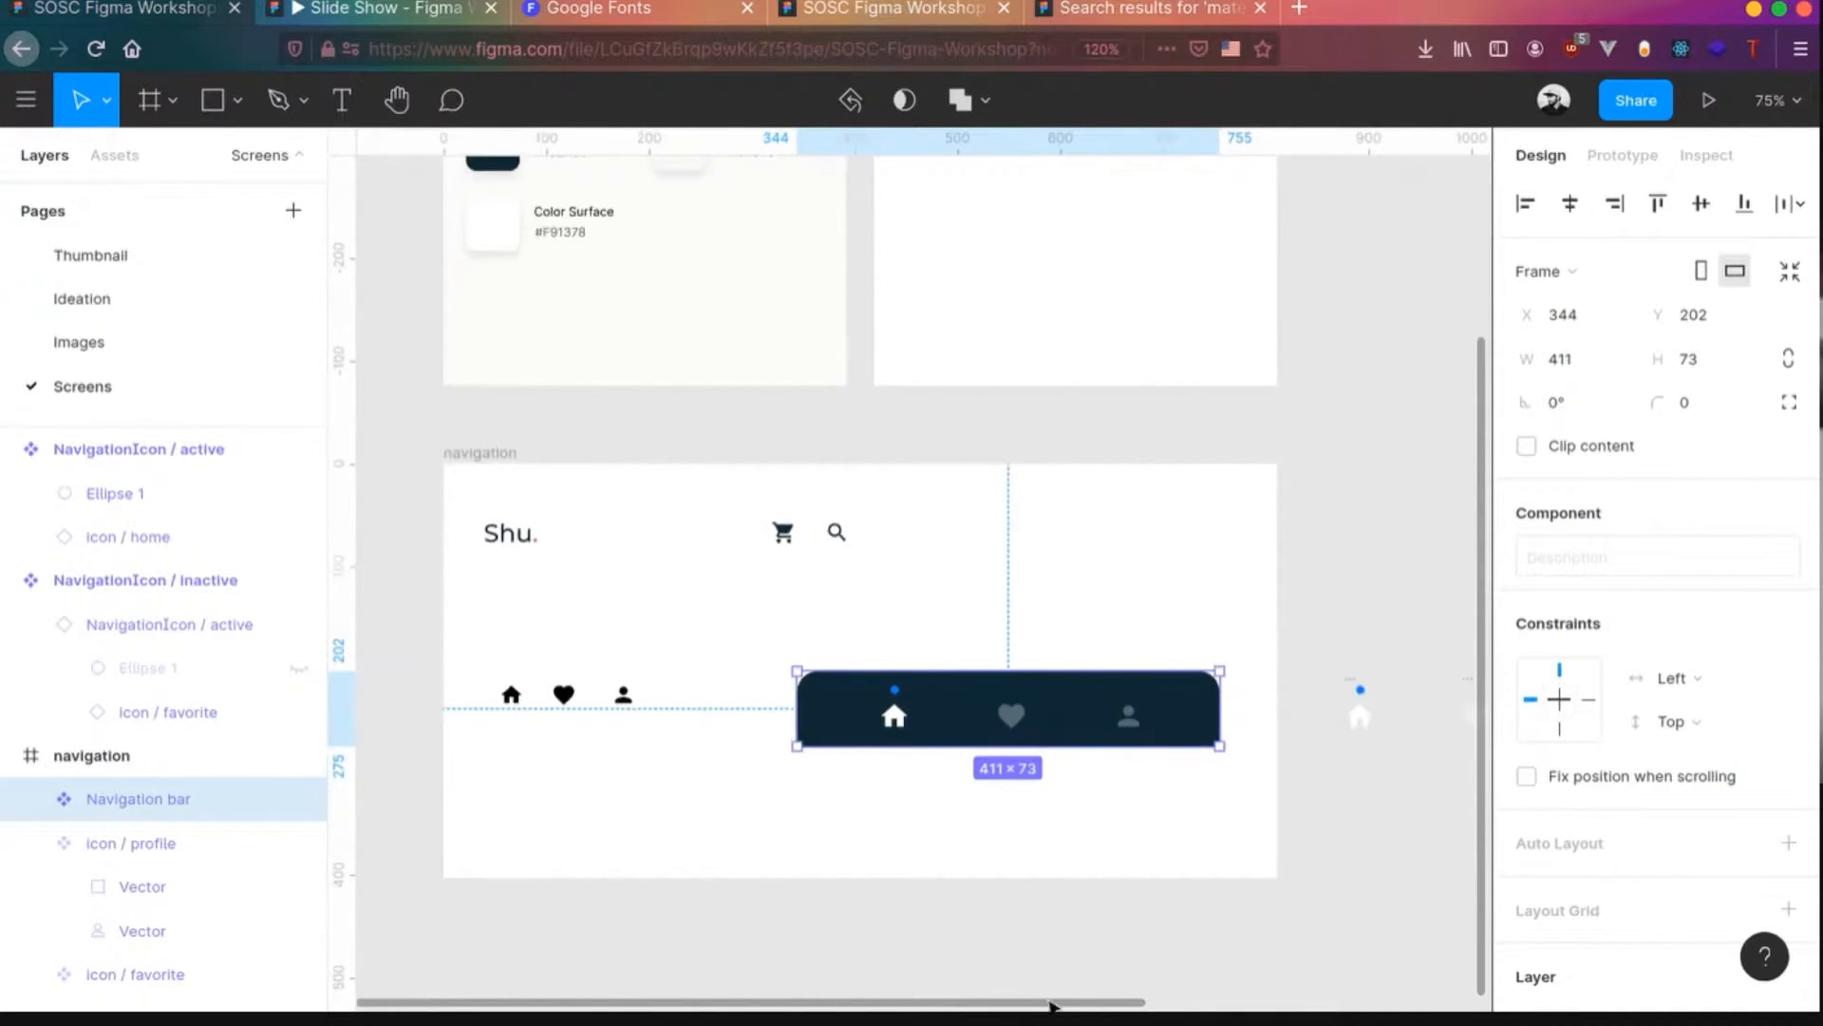
{"action": "scroll", "coordinate": [1052, 1005], "scroll_direction": "right", "scroll_amount": 8}
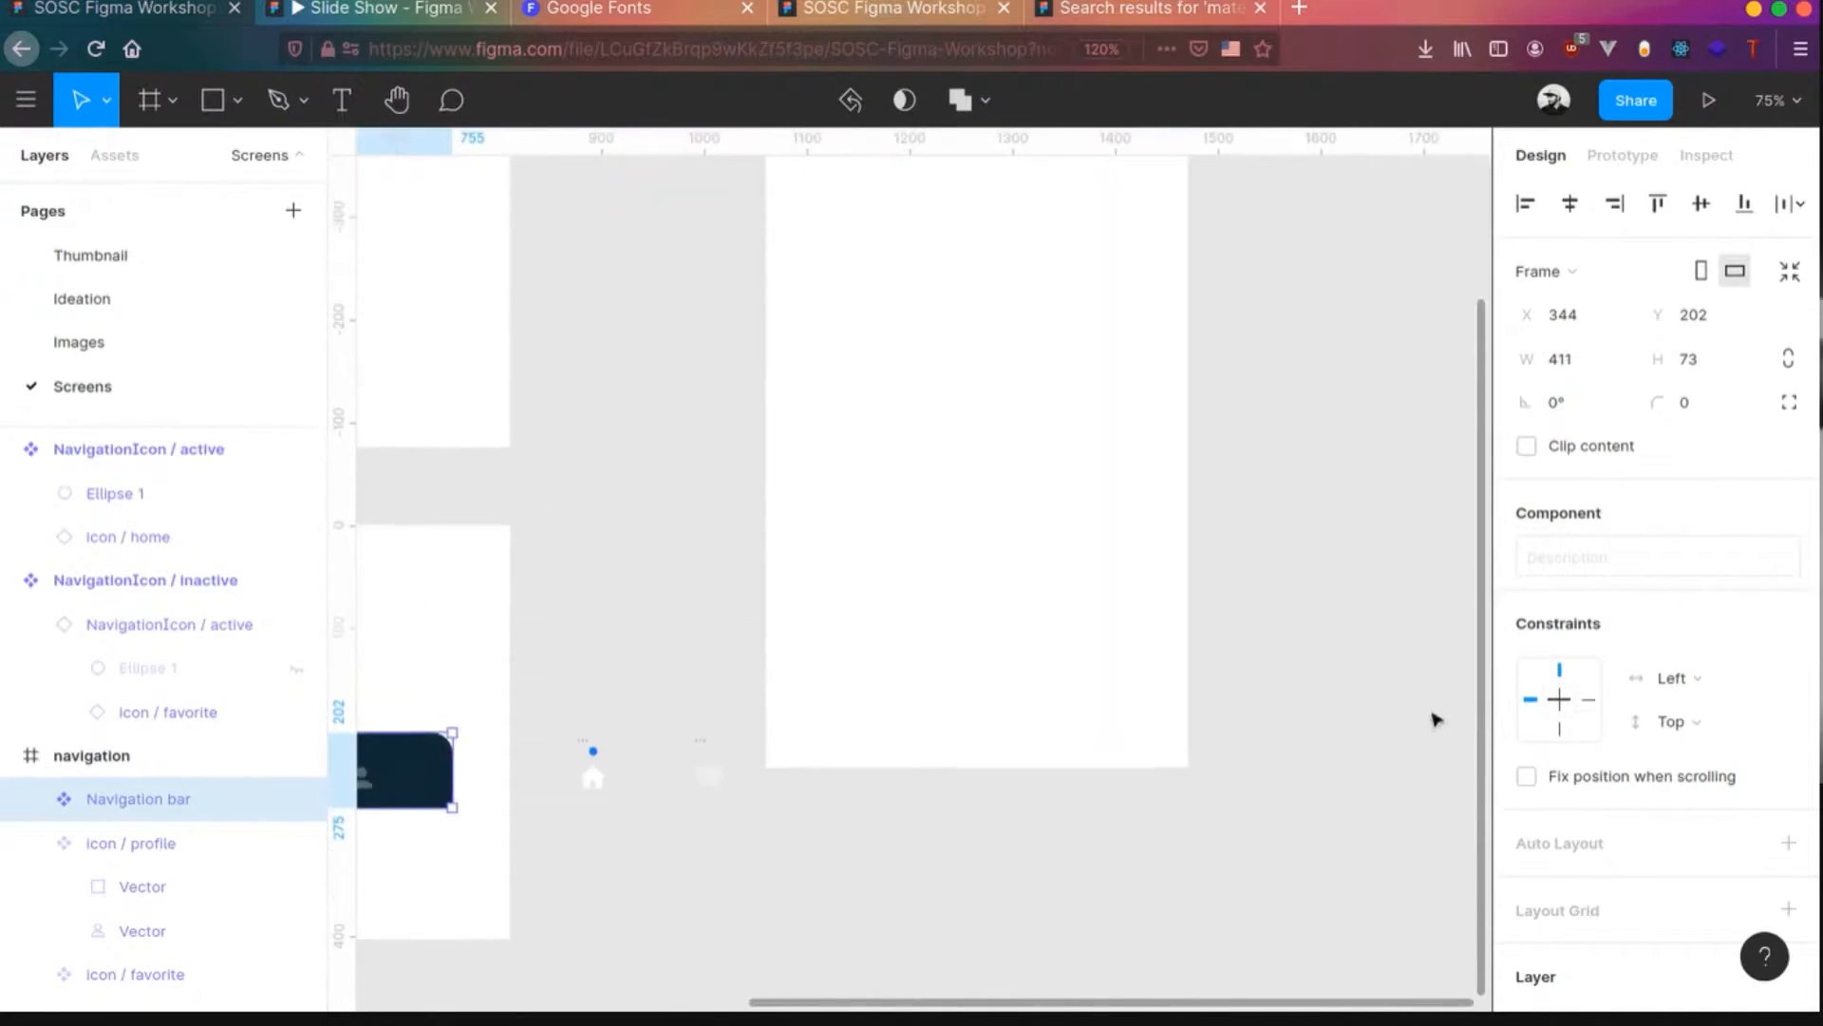
{"action": "scroll", "coordinate": [1434, 718], "scroll_direction": "up", "scroll_amount": 5}
{"action": "scroll", "coordinate": [1453, 742], "scroll_direction": "down", "scroll_amount": 1}
{"action": "left_click", "coordinate": [114, 154]}
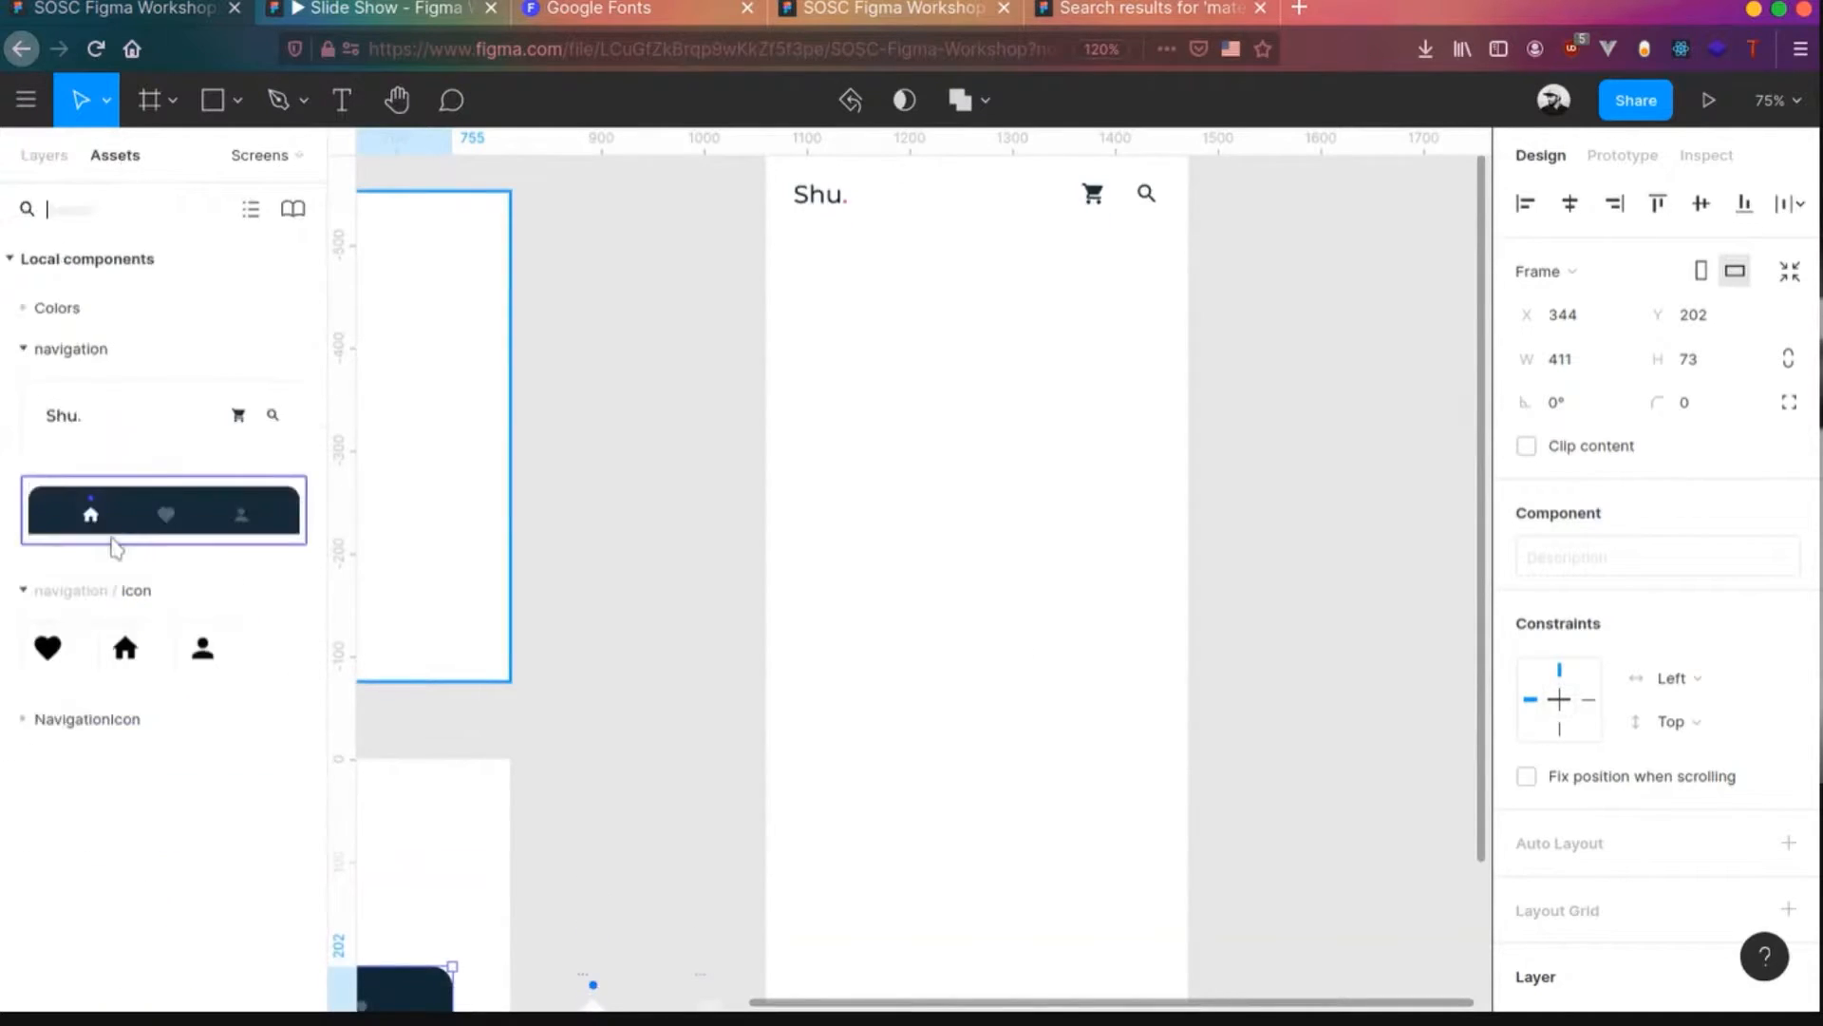
{"action": "left_click_drag", "start_coordinate": [95, 513], "coordinate": [840, 912]}
{"action": "scroll", "coordinate": [1139, 864], "scroll_direction": "down", "scroll_amount": 2}
{"action": "left_click_drag", "start_coordinate": [1014, 854], "coordinate": [1035, 884]}
{"action": "left_click", "coordinate": [1139, 678]}
{"action": "scroll", "coordinate": [1139, 674], "scroll_direction": "up", "scroll_amount": 3}
{"action": "scroll", "coordinate": [1193, 696], "scroll_direction": "down", "scroll_amount": 2}
{"action": "scroll", "coordinate": [1199, 698], "scroll_direction": "down", "scroll_amount": 1}
- Check the home wireframe on the Ideation page and draw a card rectangle of about 191 × 234 below the header with corner radius 10
{"action": "left_click", "coordinate": [45, 157]}
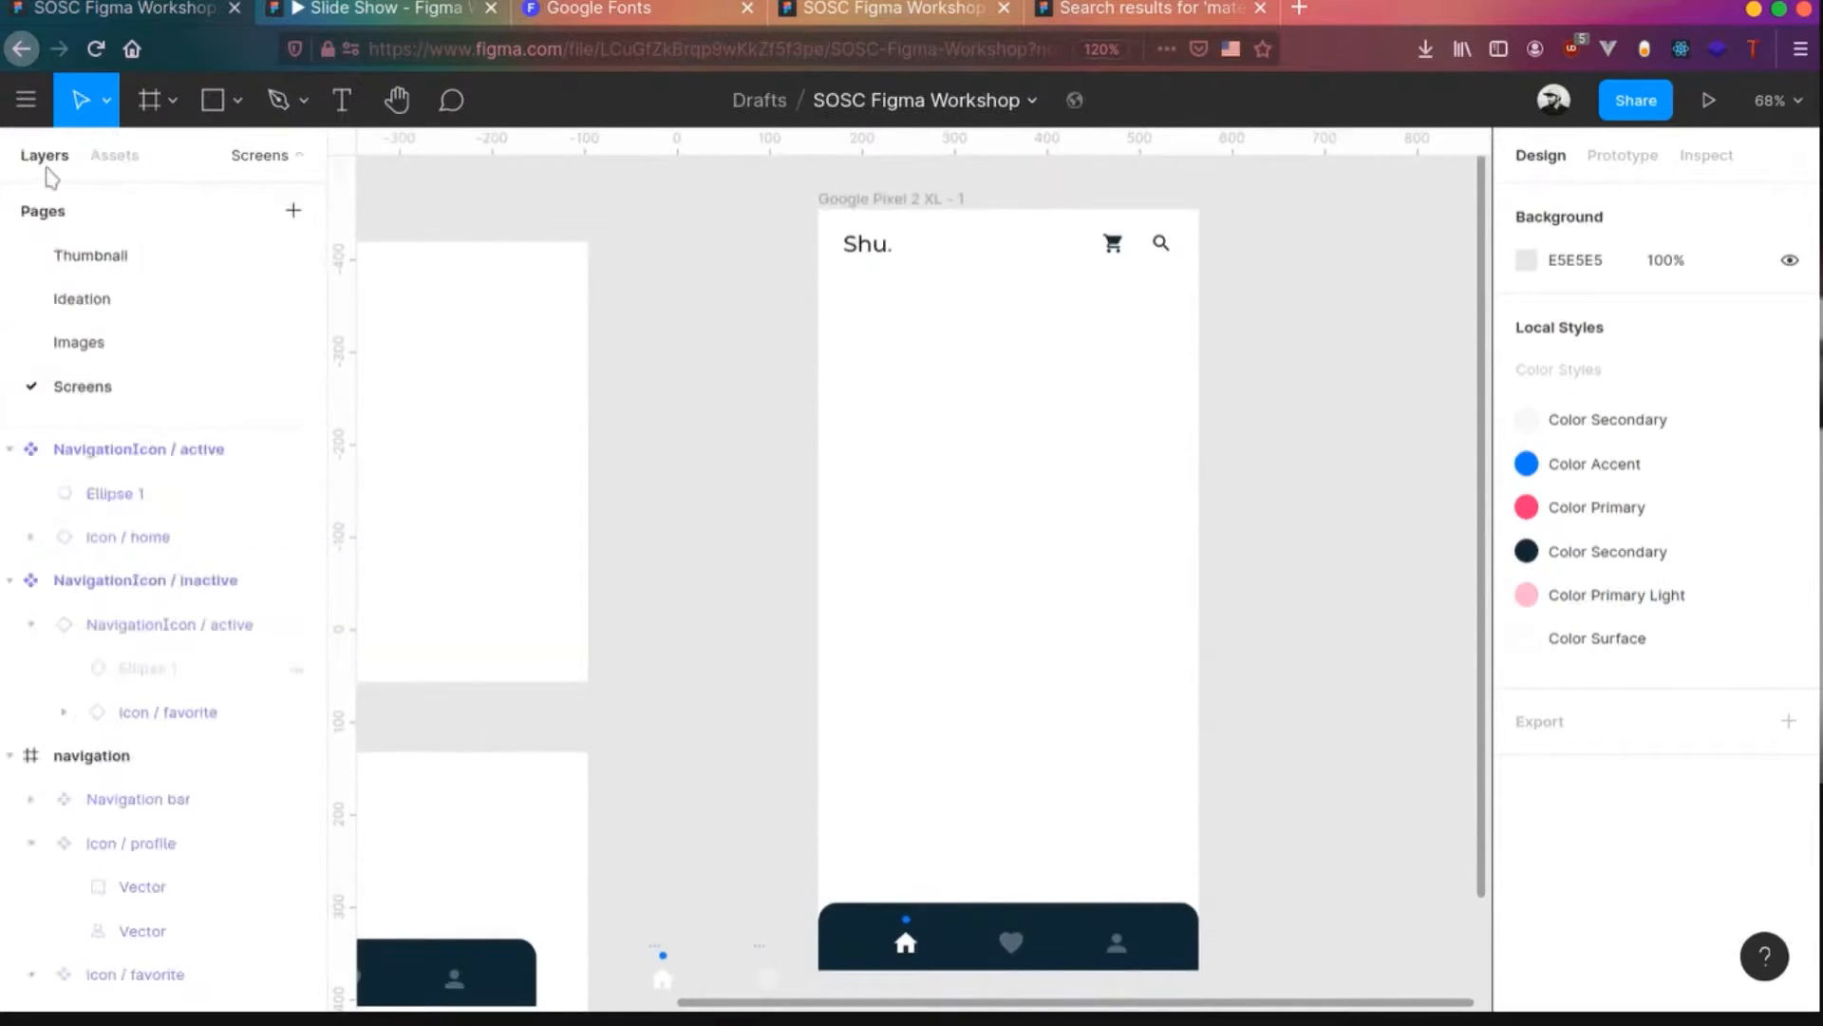
{"action": "left_click", "coordinate": [81, 299]}
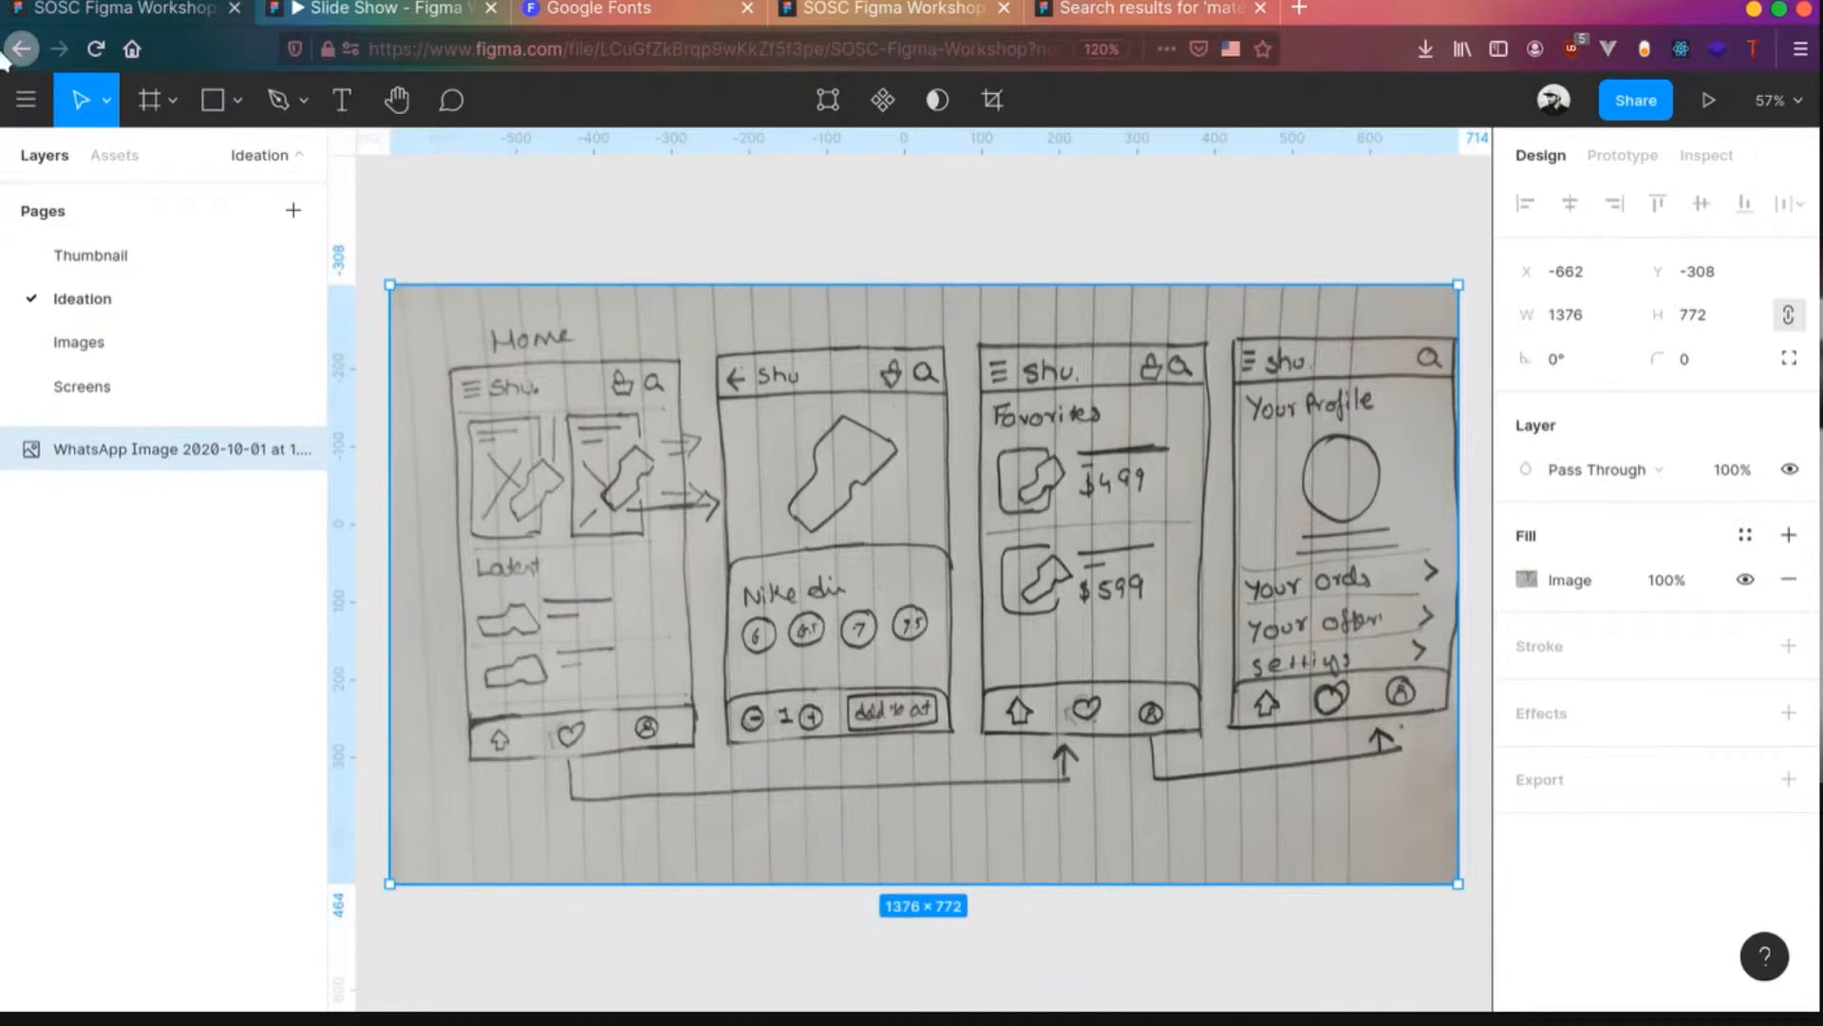
{"action": "left_click", "coordinate": [85, 386]}
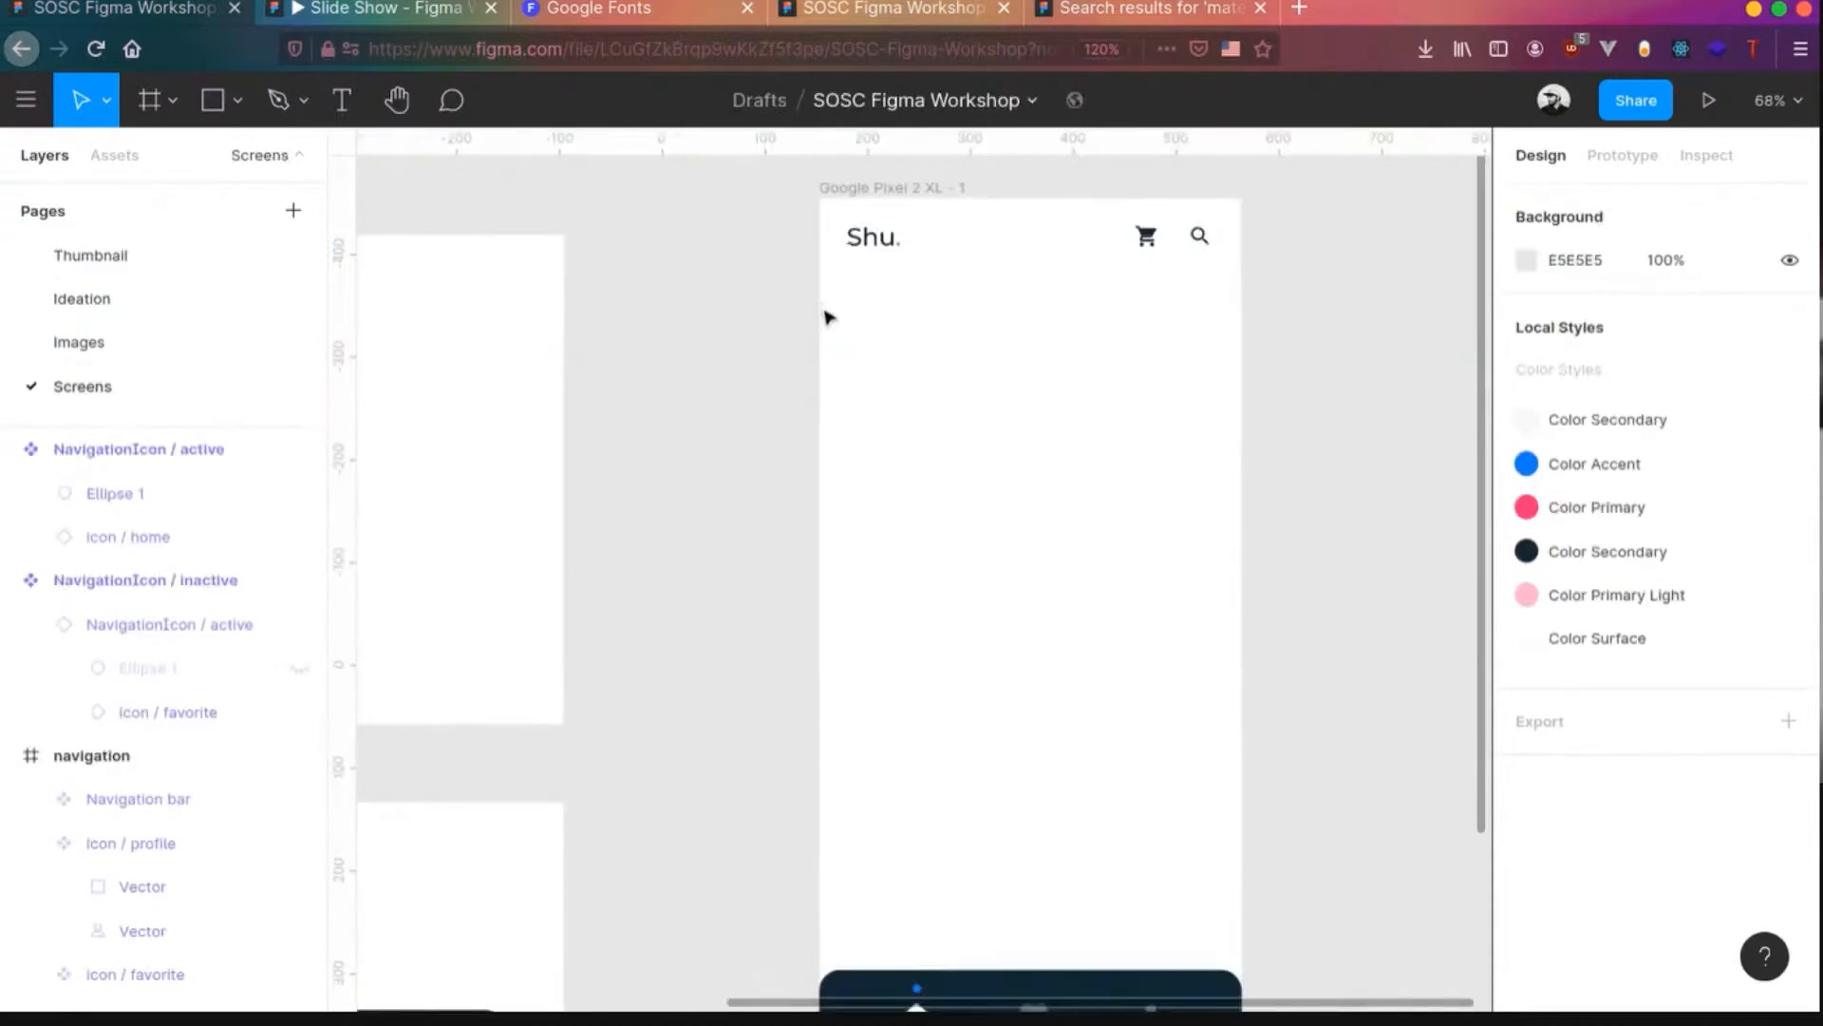
{"action": "key", "text": "r"}
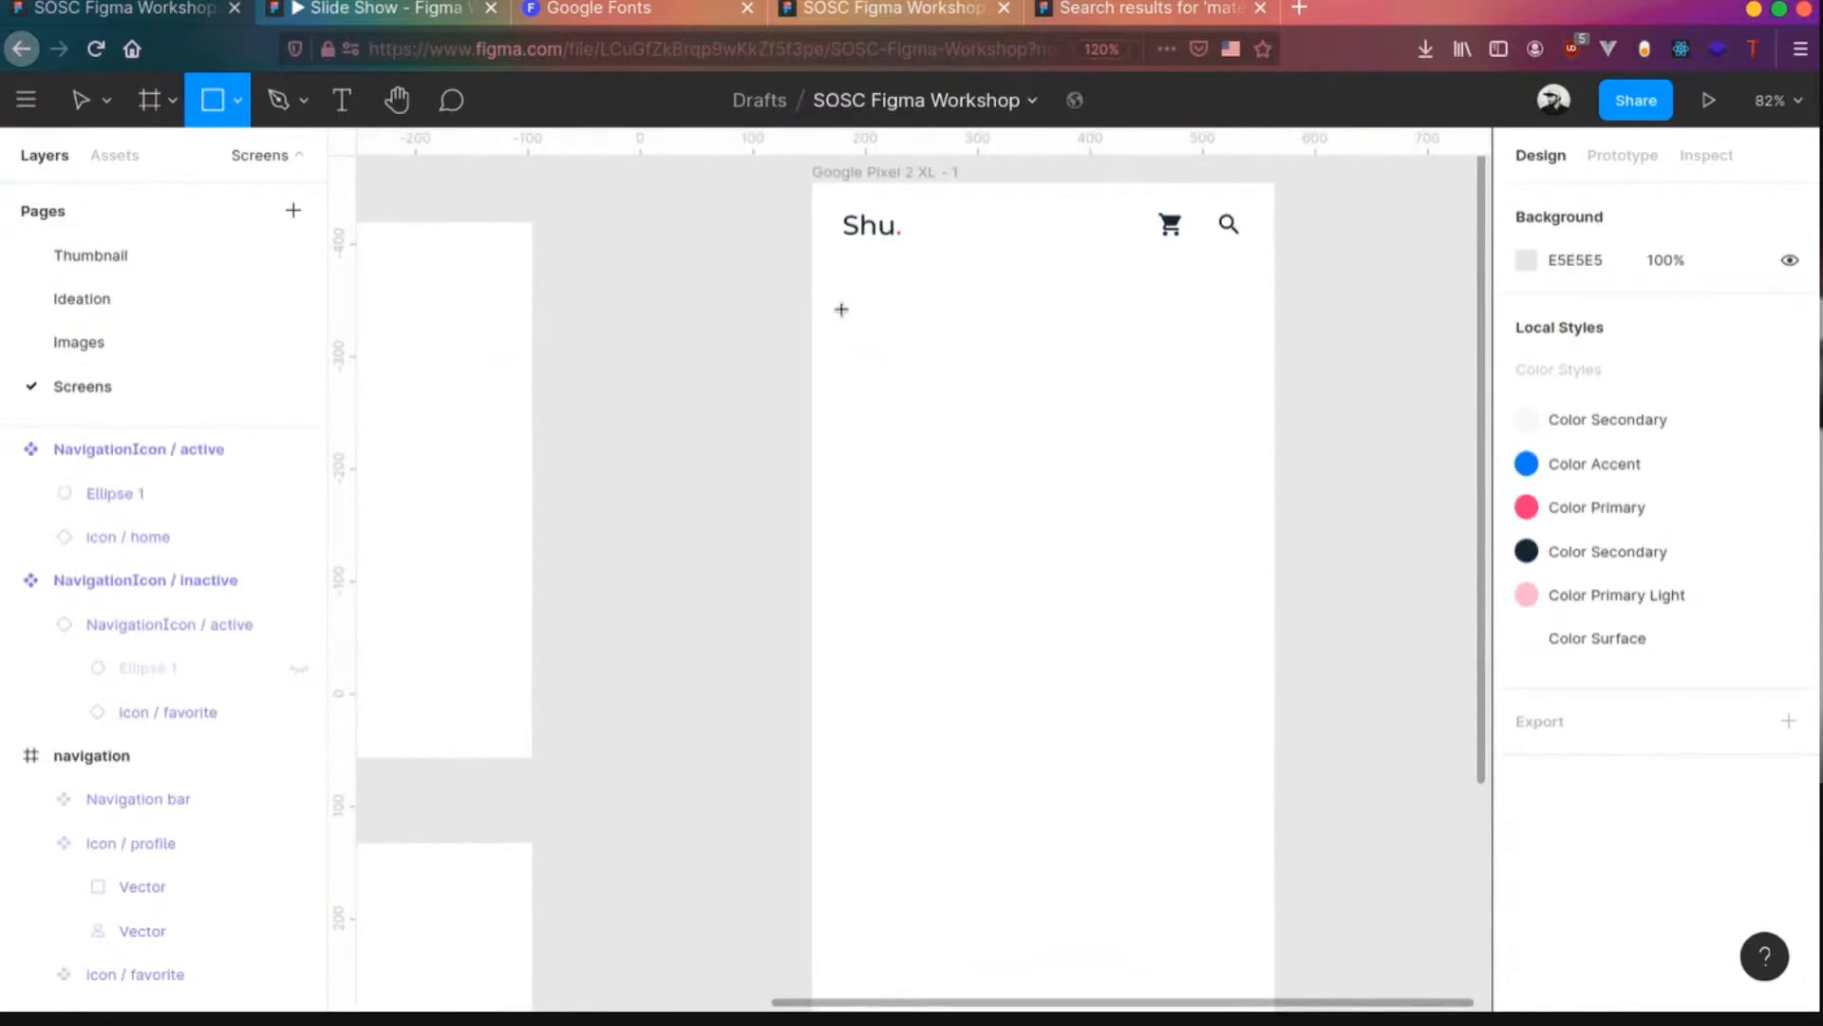
{"action": "left_click_drag", "start_coordinate": [846, 306], "coordinate": [1059, 574]}
{"action": "left_click", "coordinate": [1698, 364]}
{"action": "key", "text": "Tab"}
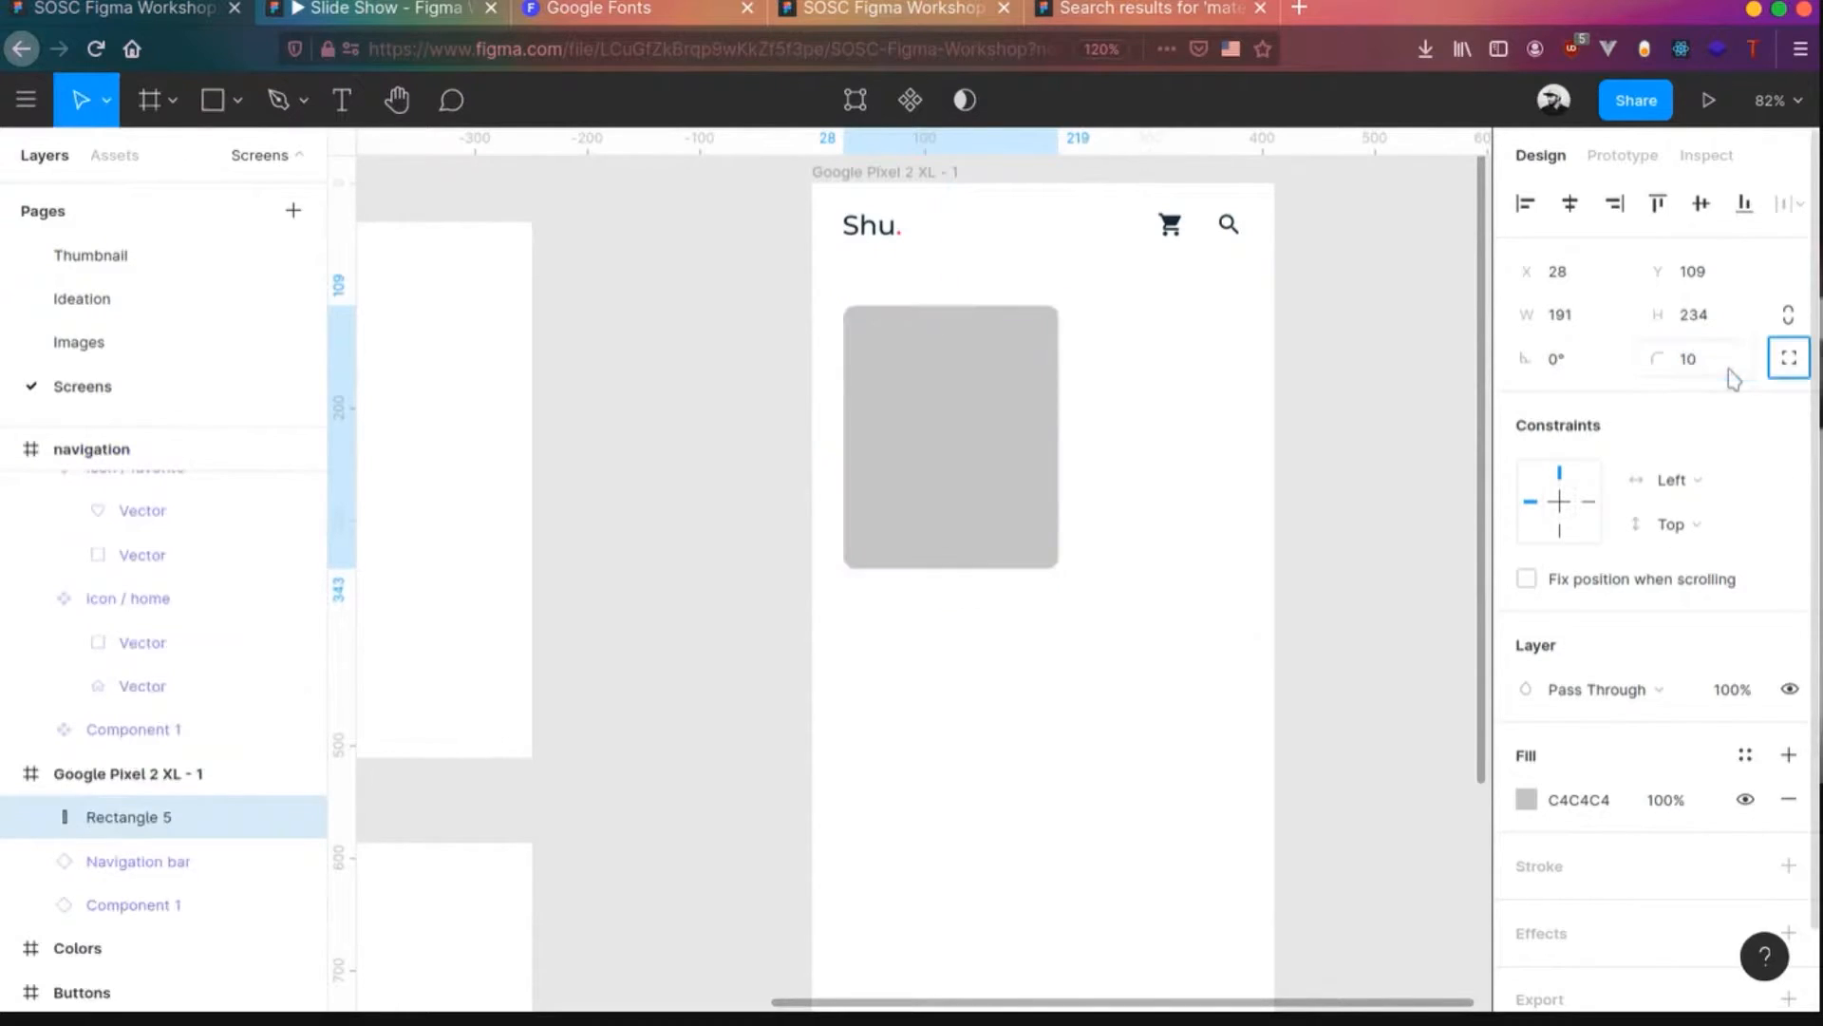
- Change the card rectangle's fill to a bright, saturated blue
{"action": "left_click", "coordinate": [1745, 755]}
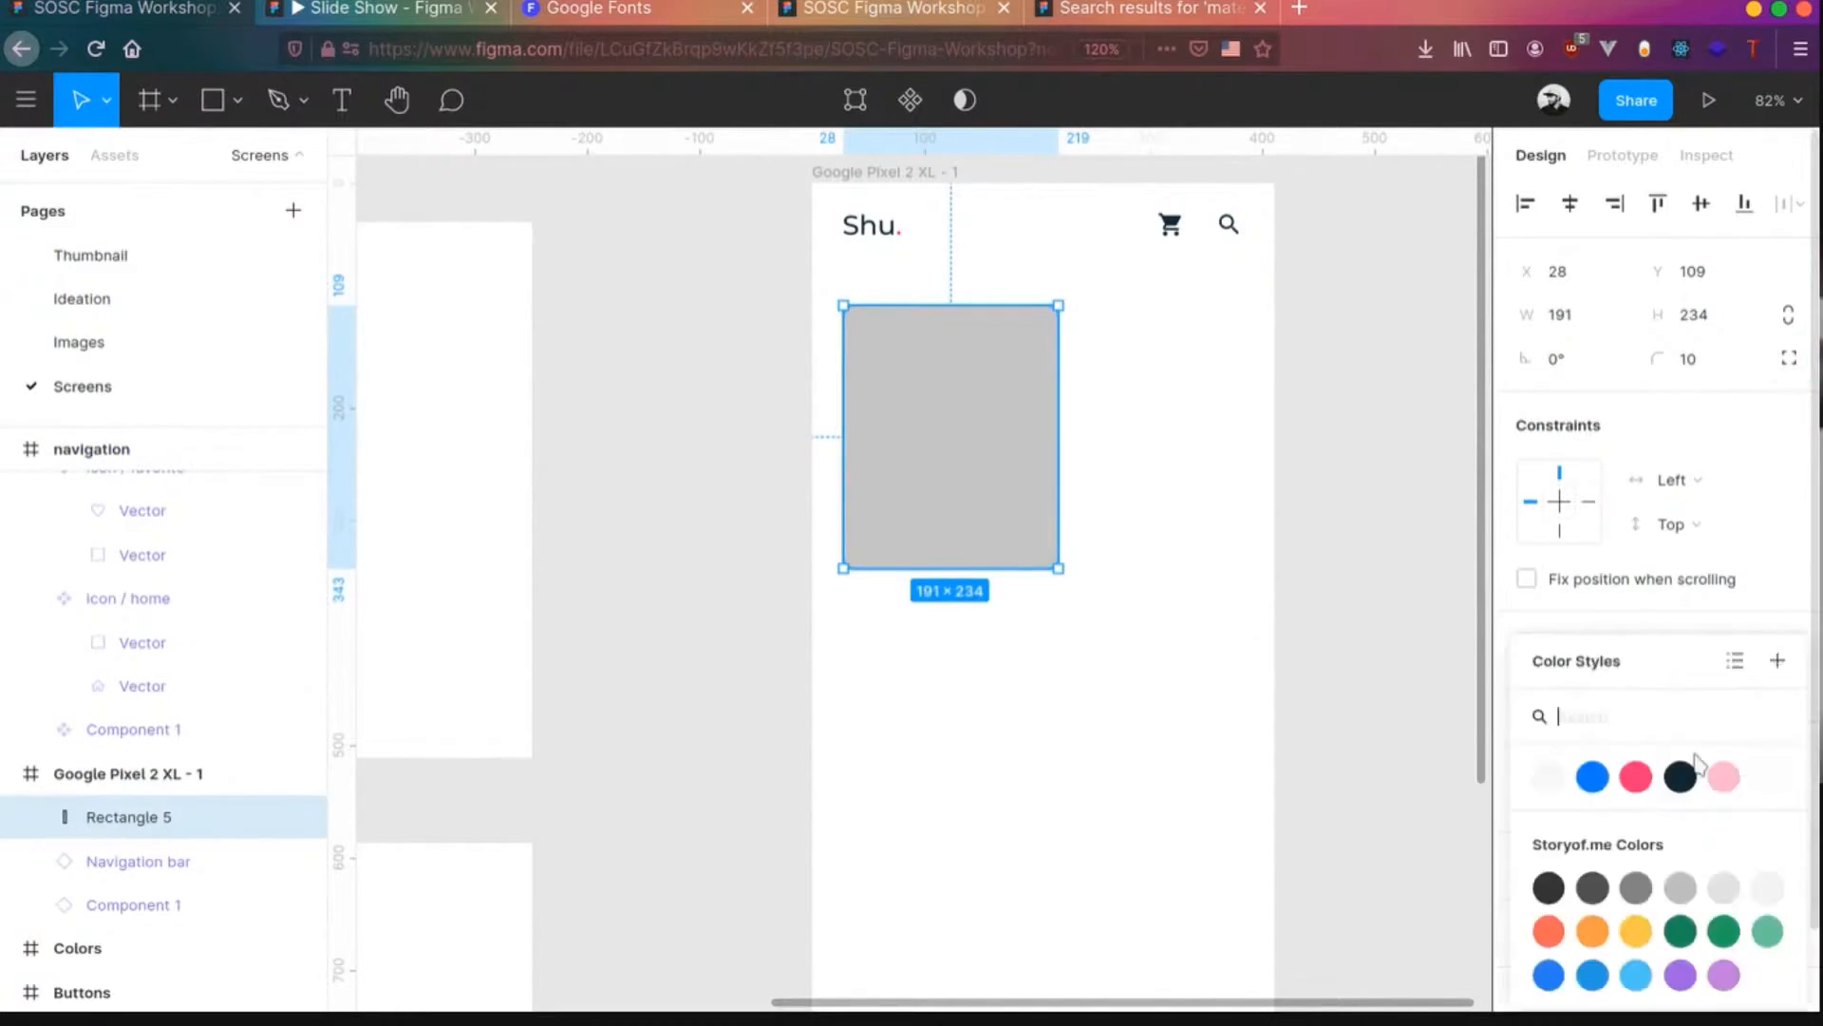
{"action": "left_click", "coordinate": [1466, 704]}
{"action": "left_click", "coordinate": [1034, 474]}
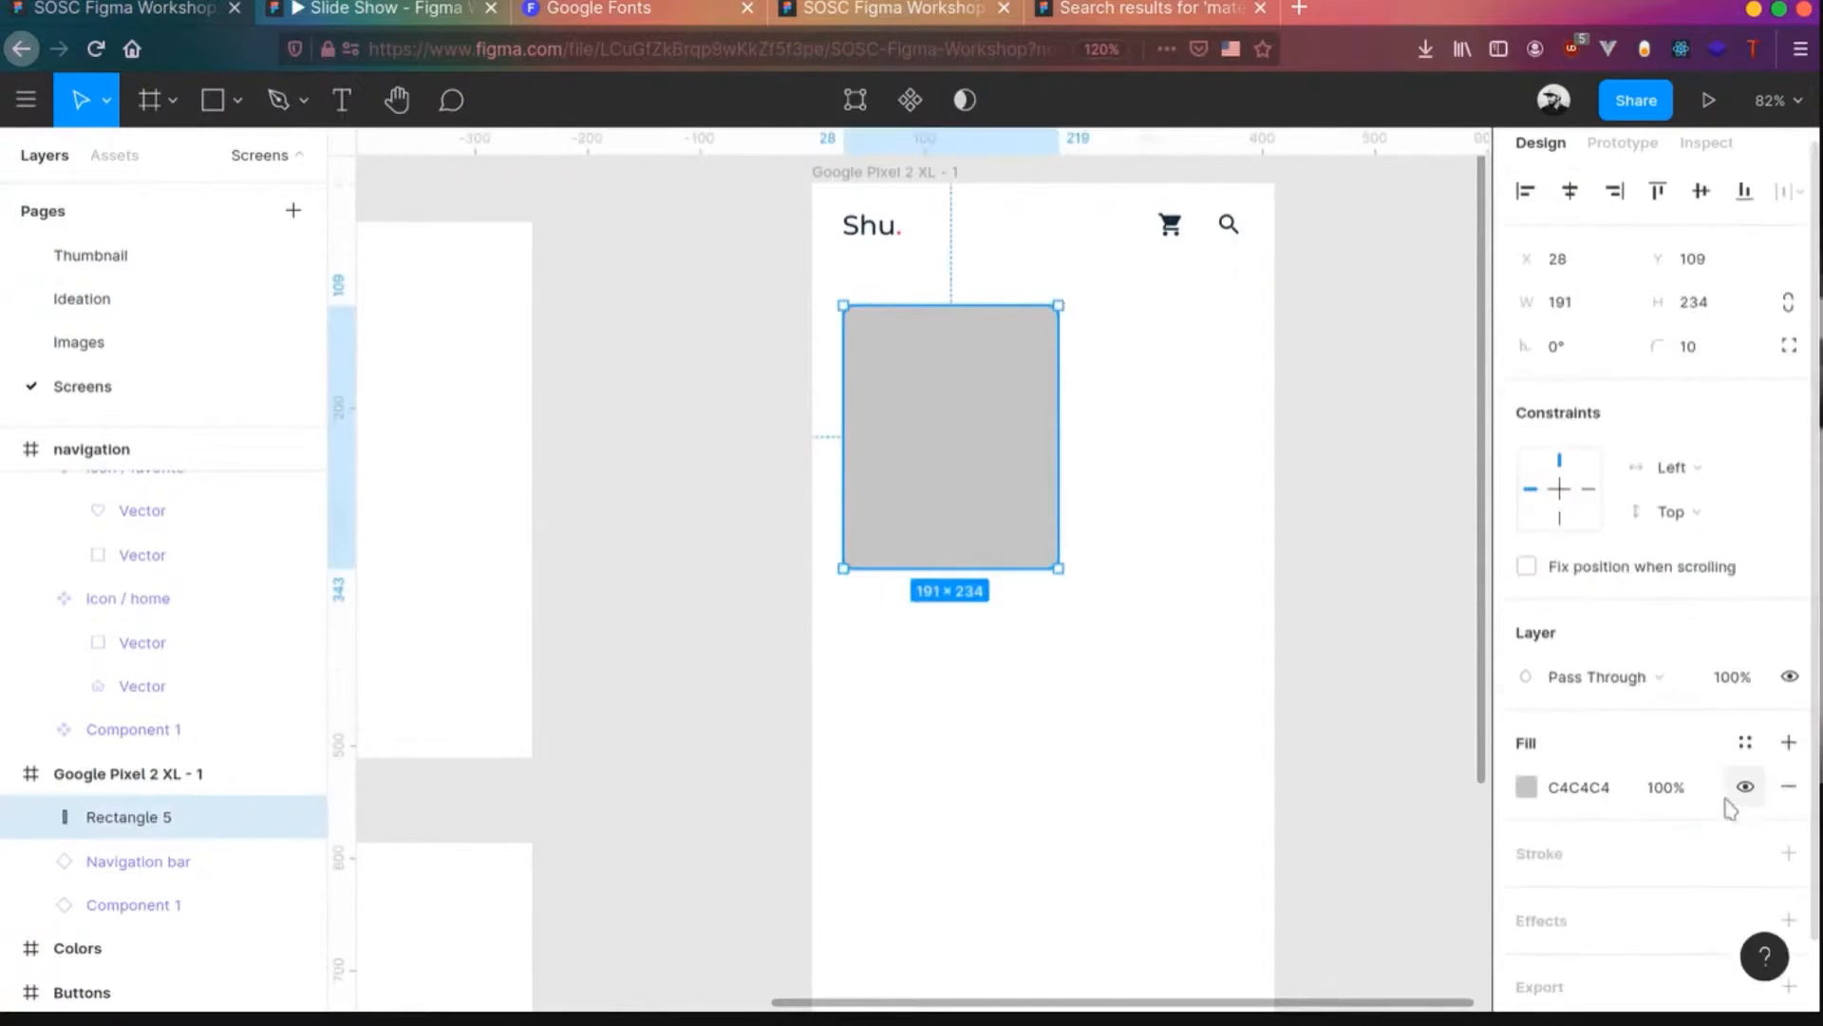
{"action": "left_click", "coordinate": [1526, 711]}
{"action": "left_click", "coordinate": [1374, 689]}
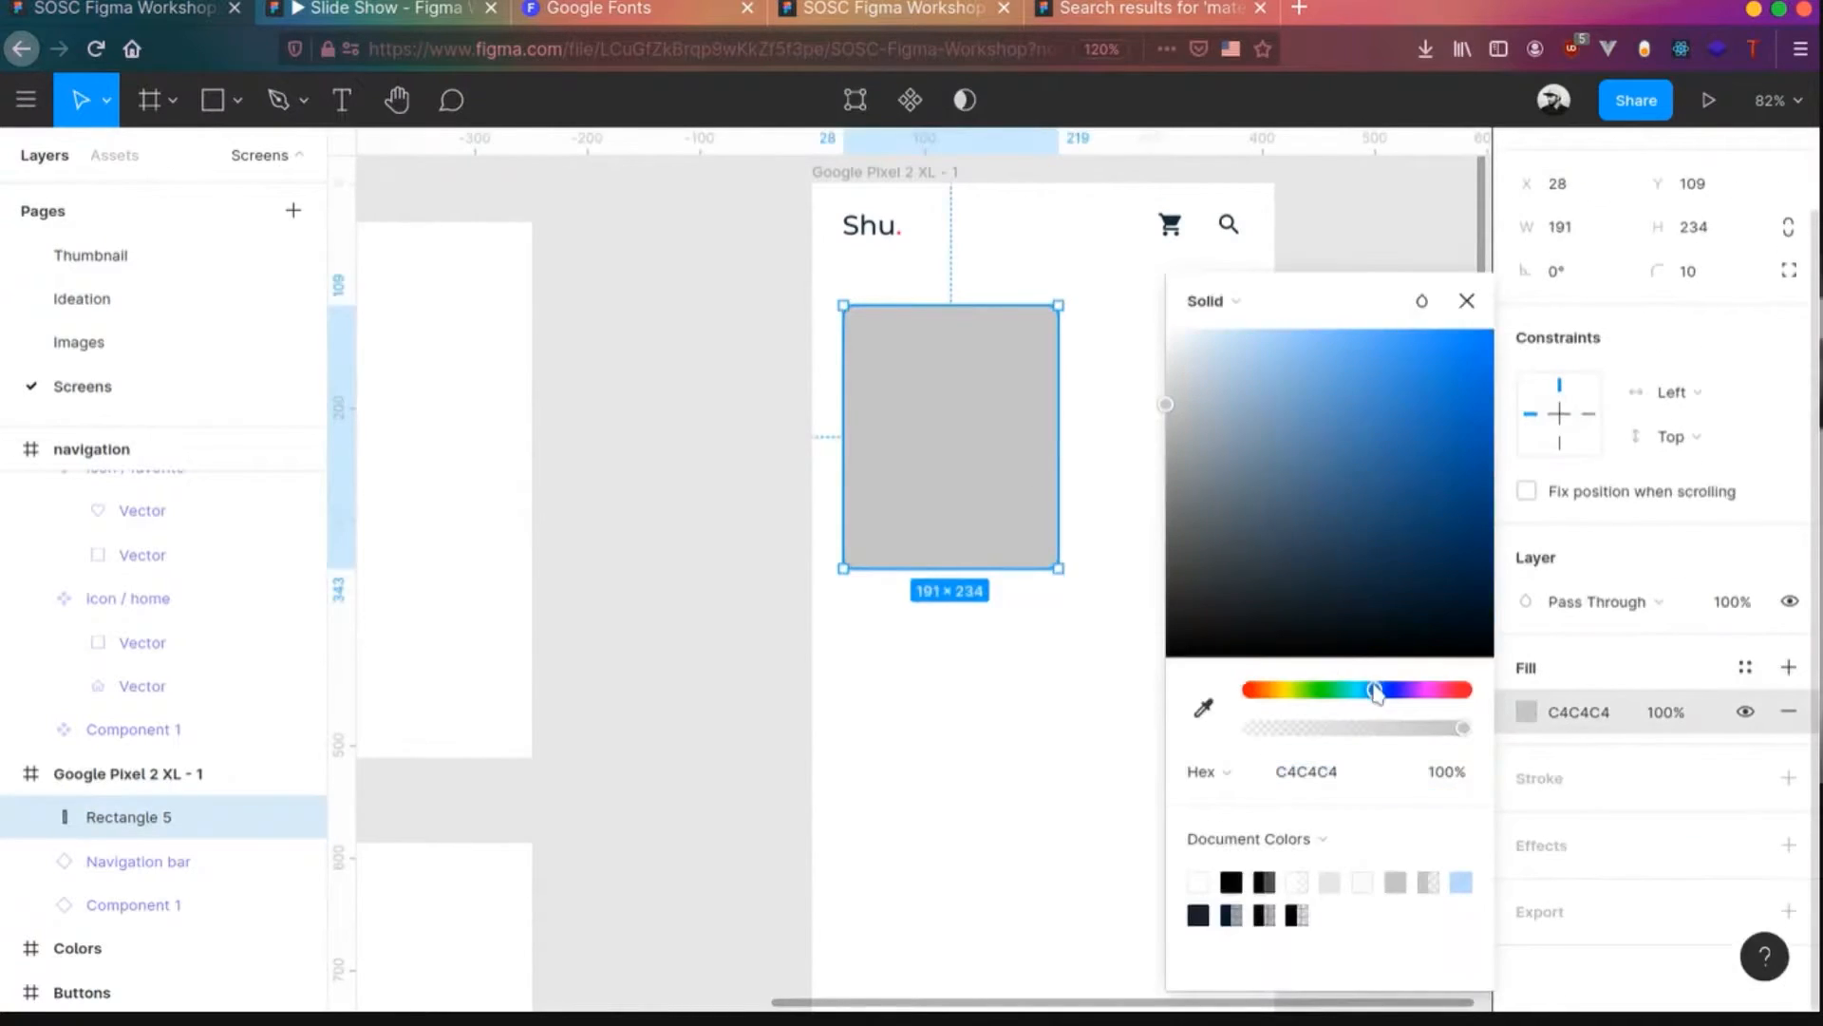
{"action": "left_click", "coordinate": [1453, 340]}
{"action": "left_click", "coordinate": [1095, 537]}
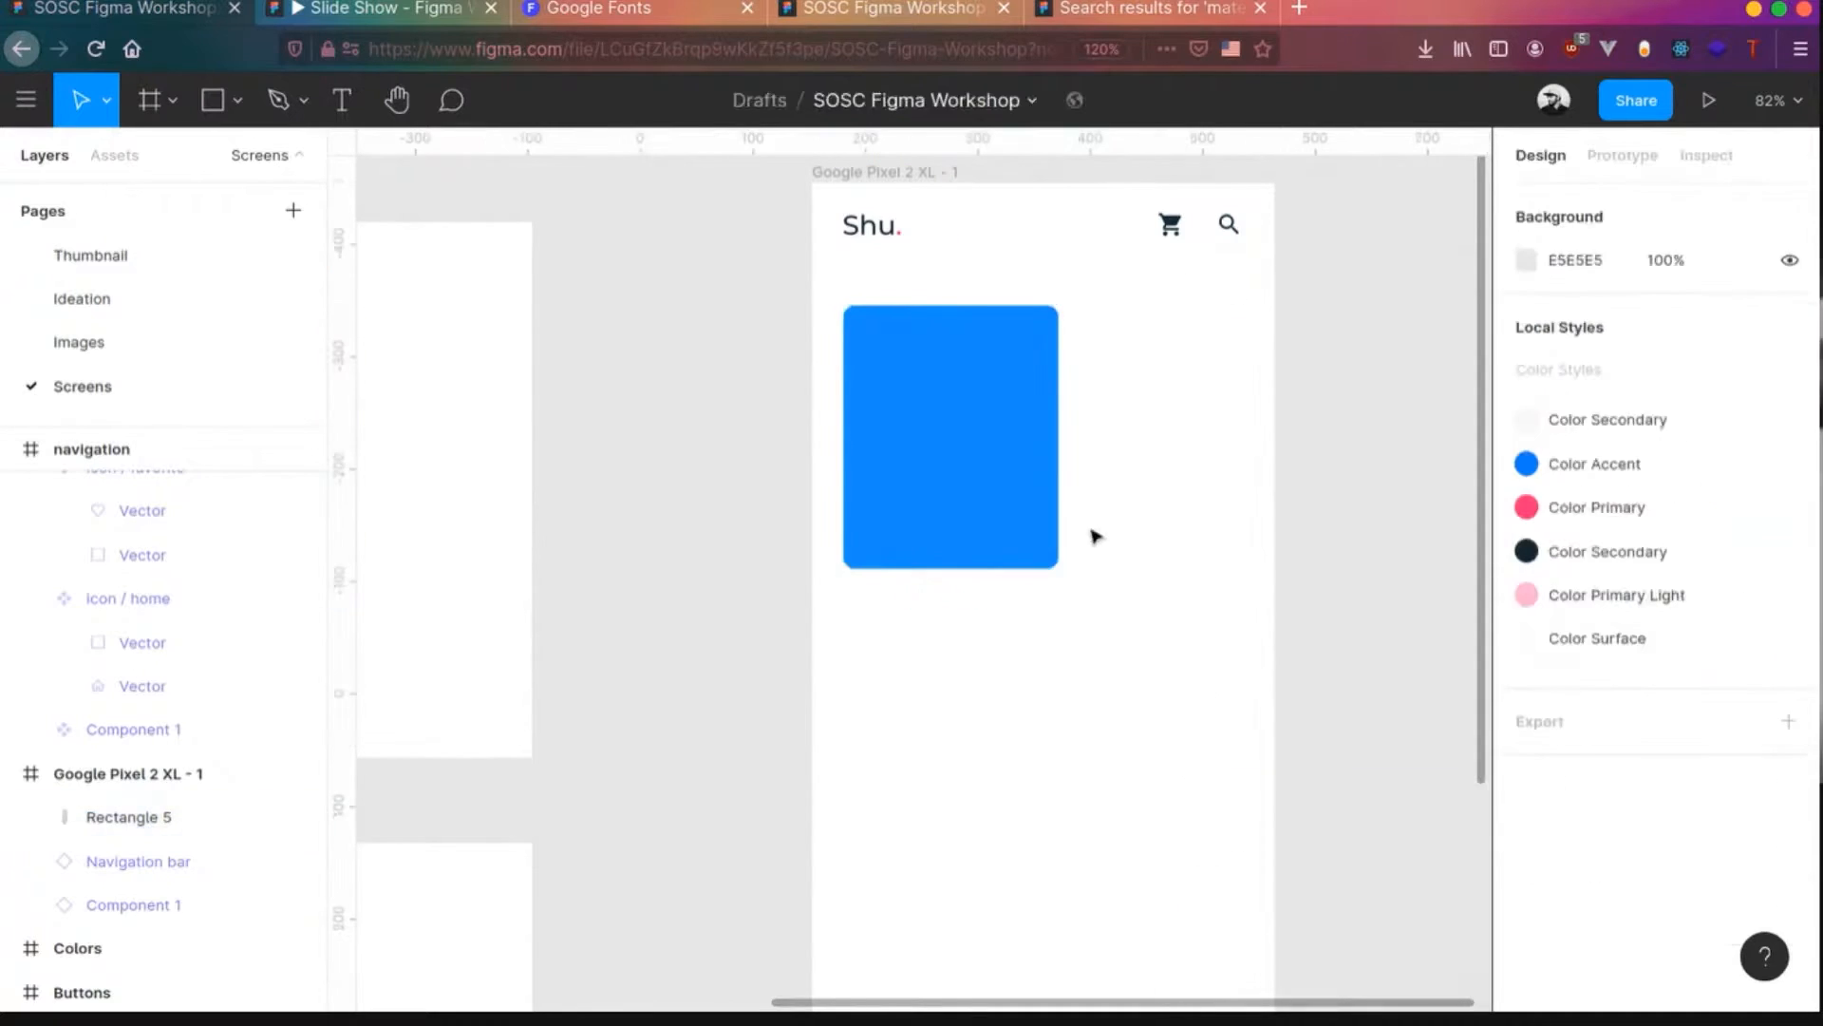
- Check the shoe pictures on the Images page and draw a frame of about 811 × 566 below the navigation frame on the Screens page
{"action": "scroll", "coordinate": [1100, 537], "scroll_direction": "down", "scroll_amount": 5}
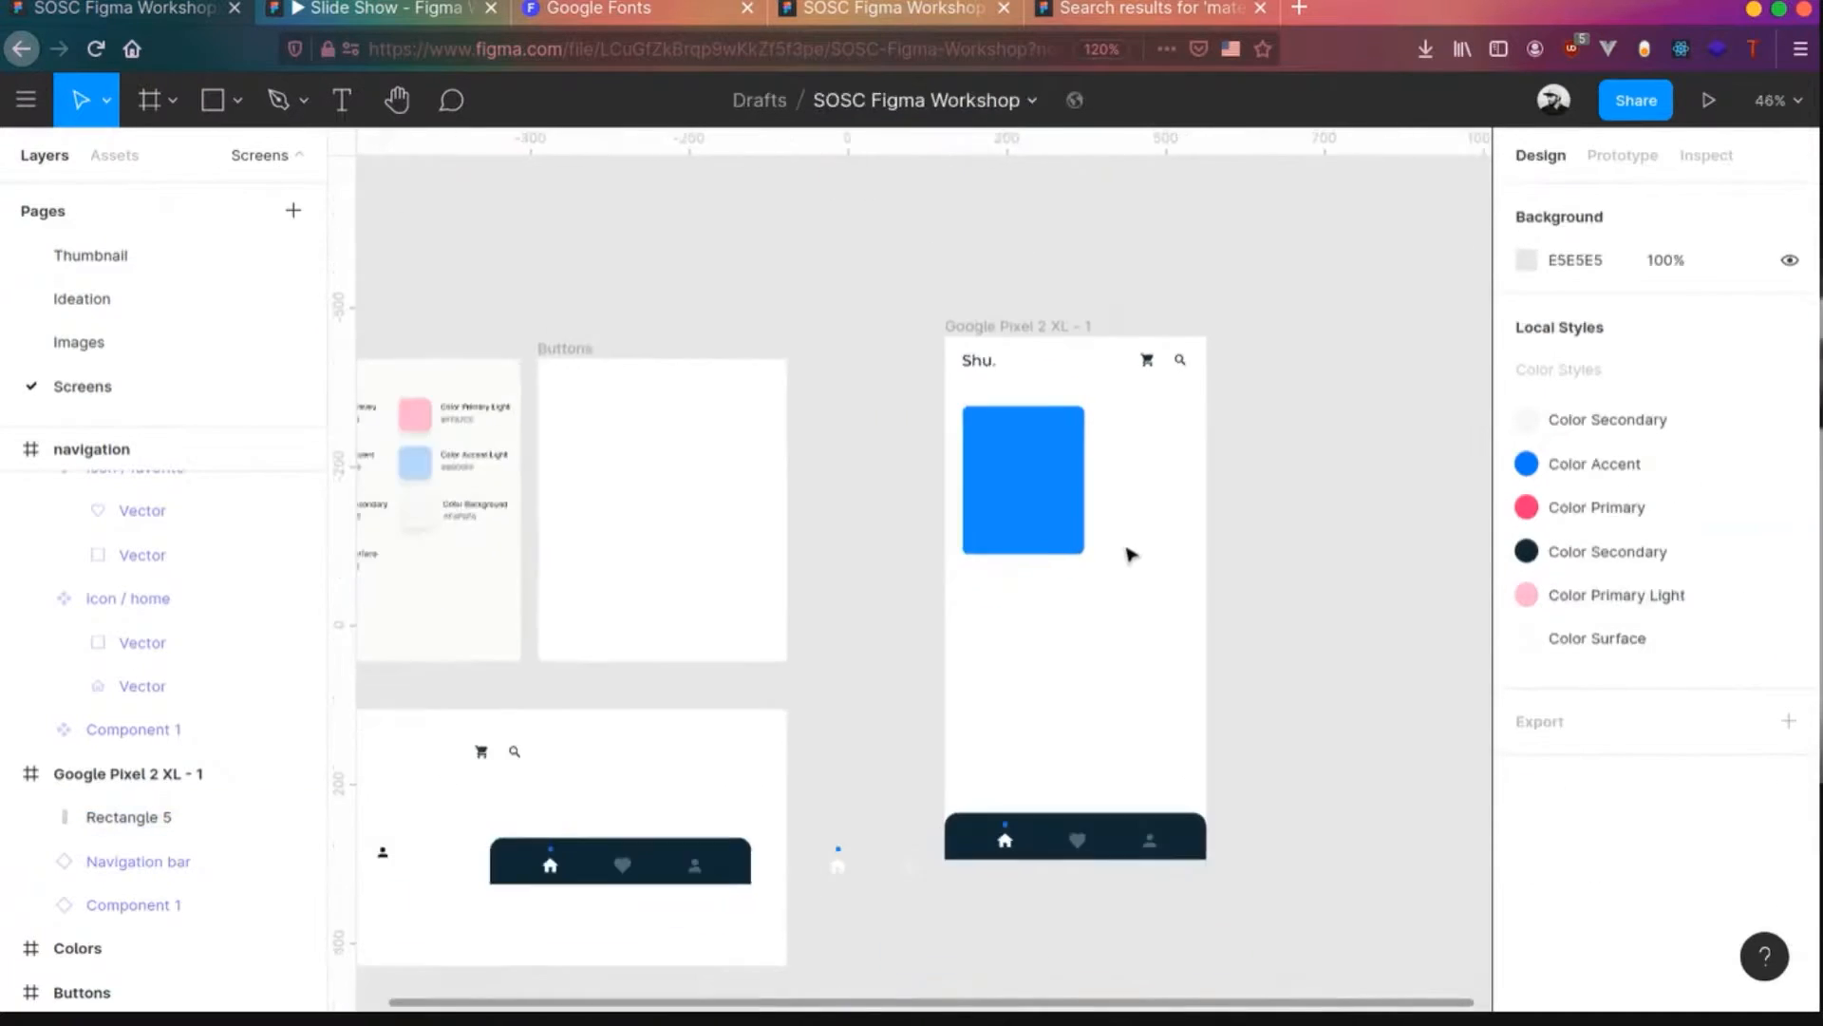
{"action": "scroll", "coordinate": [875, 773], "scroll_direction": "down", "scroll_amount": 2}
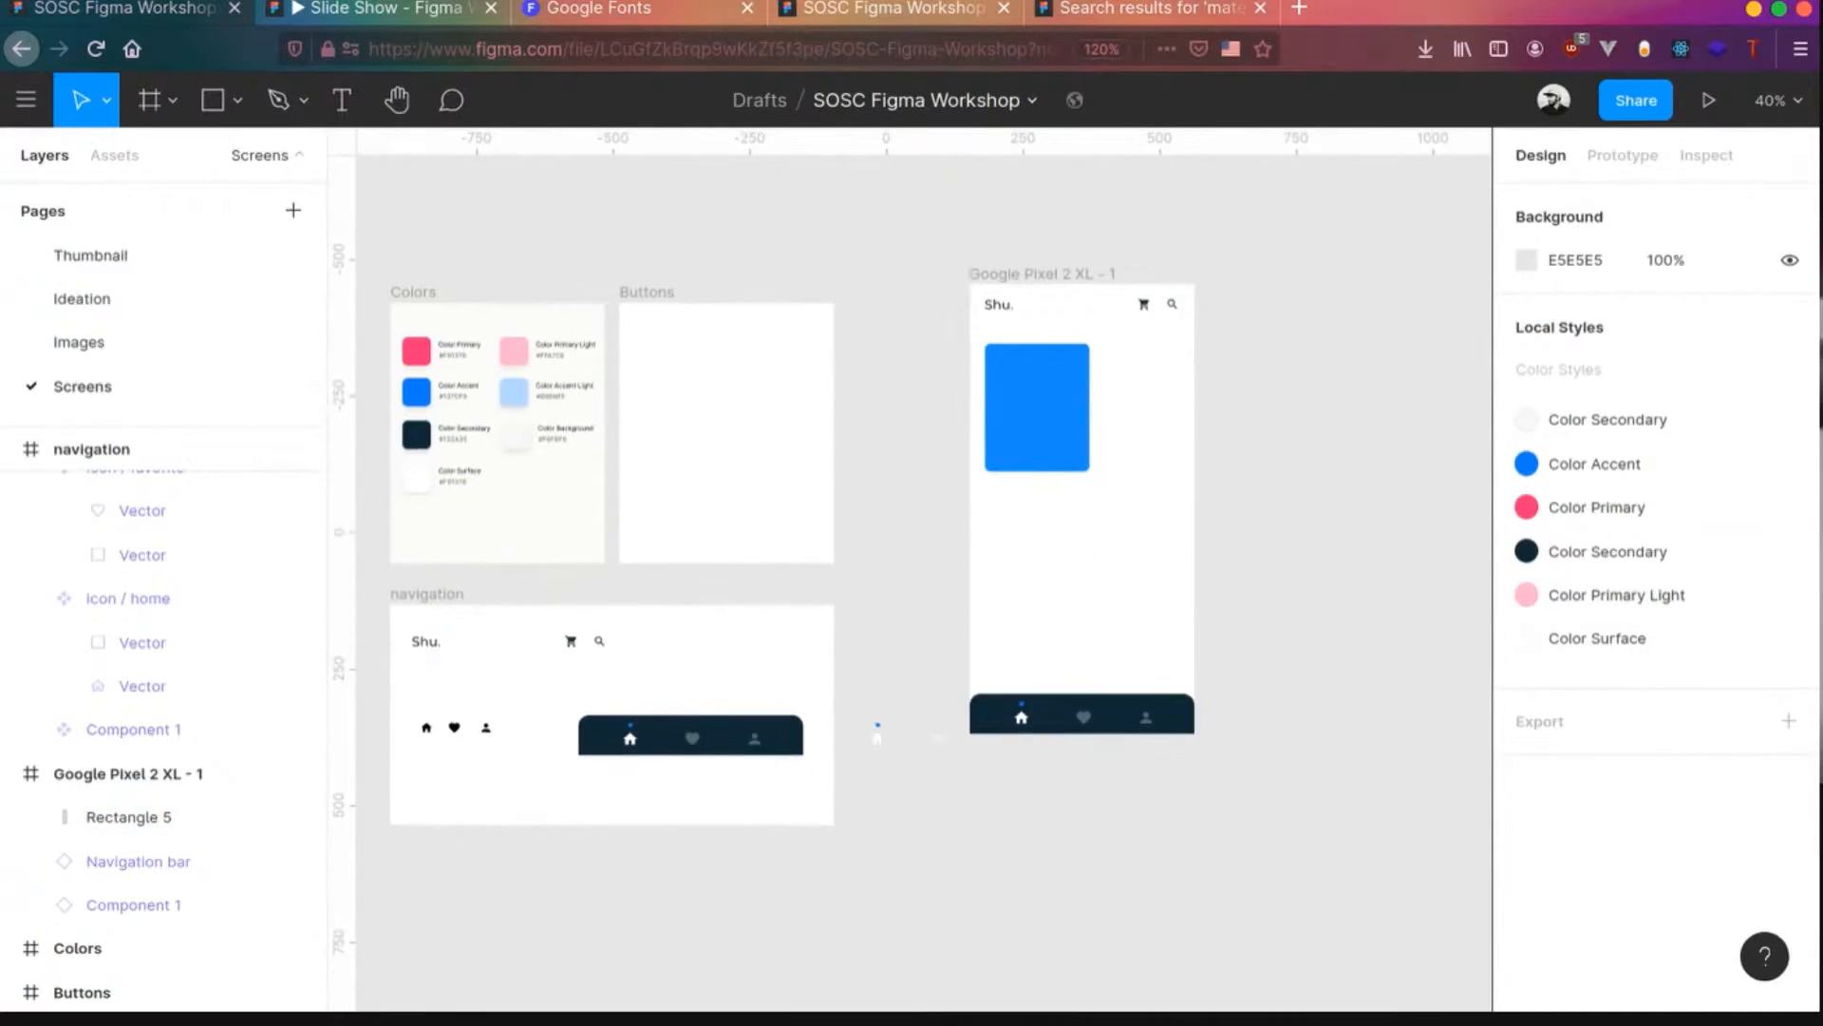
{"action": "left_click", "coordinate": [134, 353]}
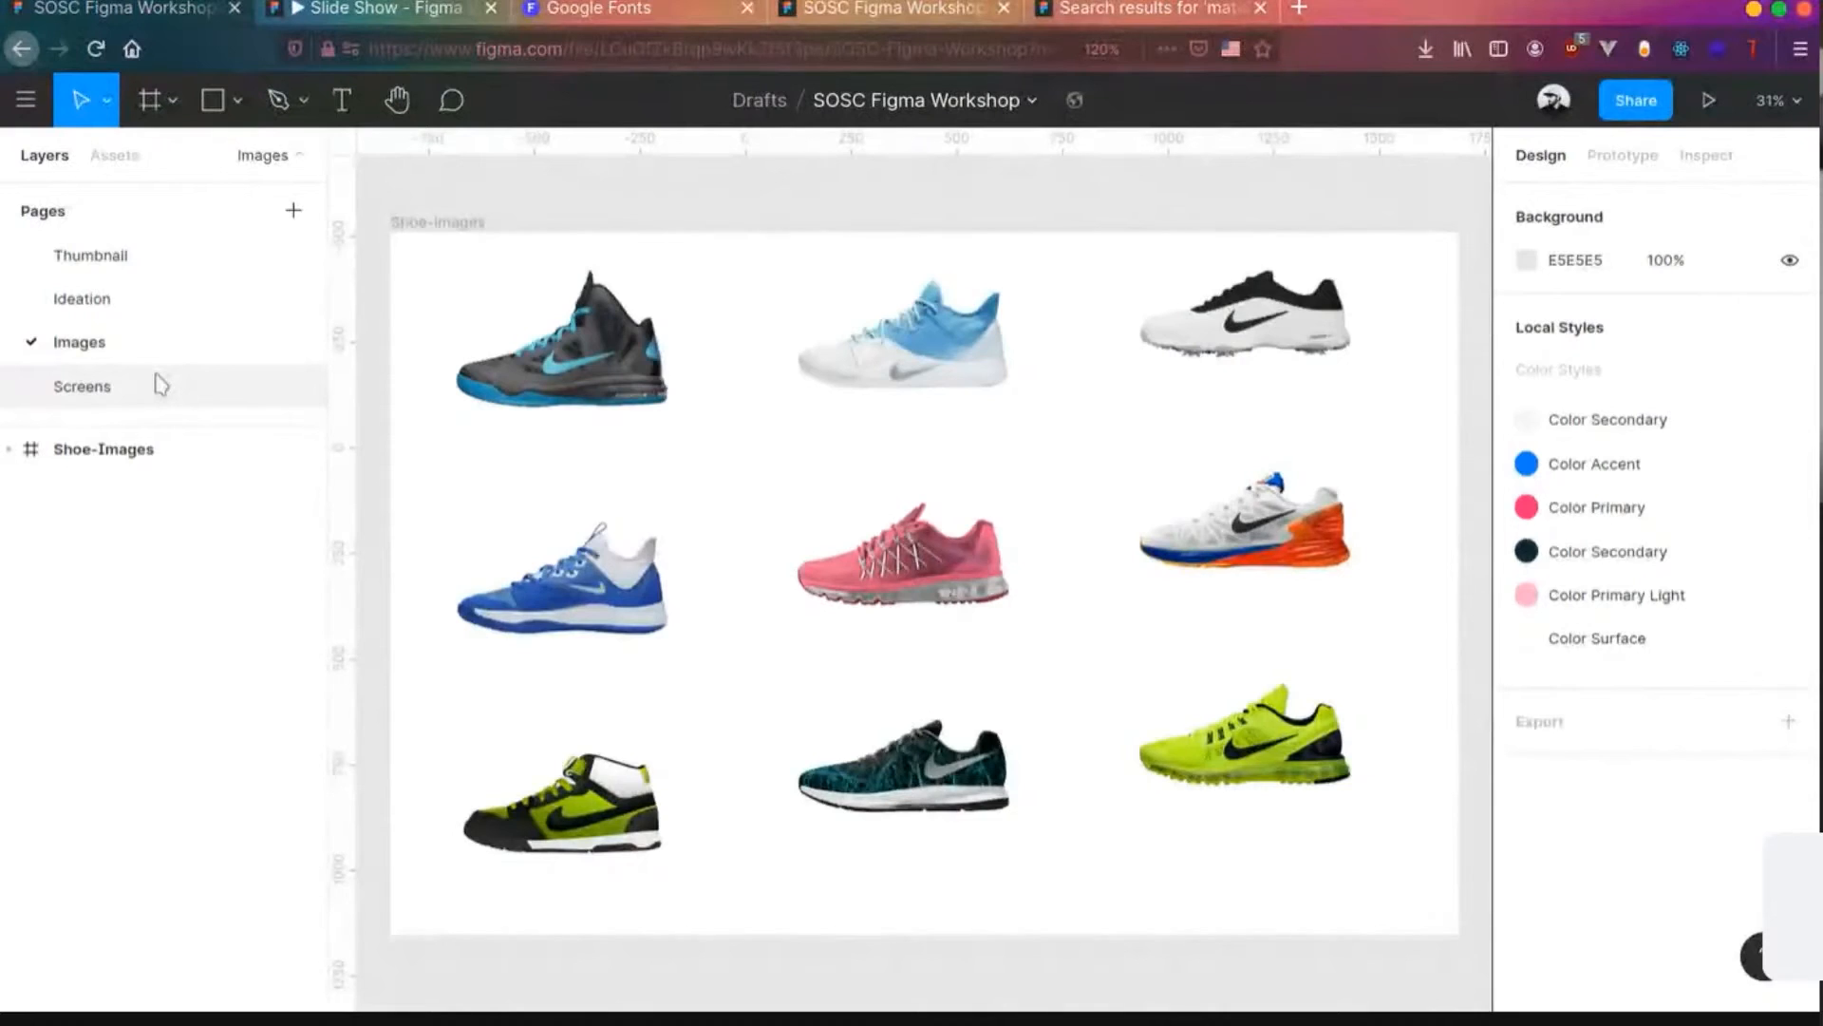
{"action": "left_click", "coordinate": [158, 384]}
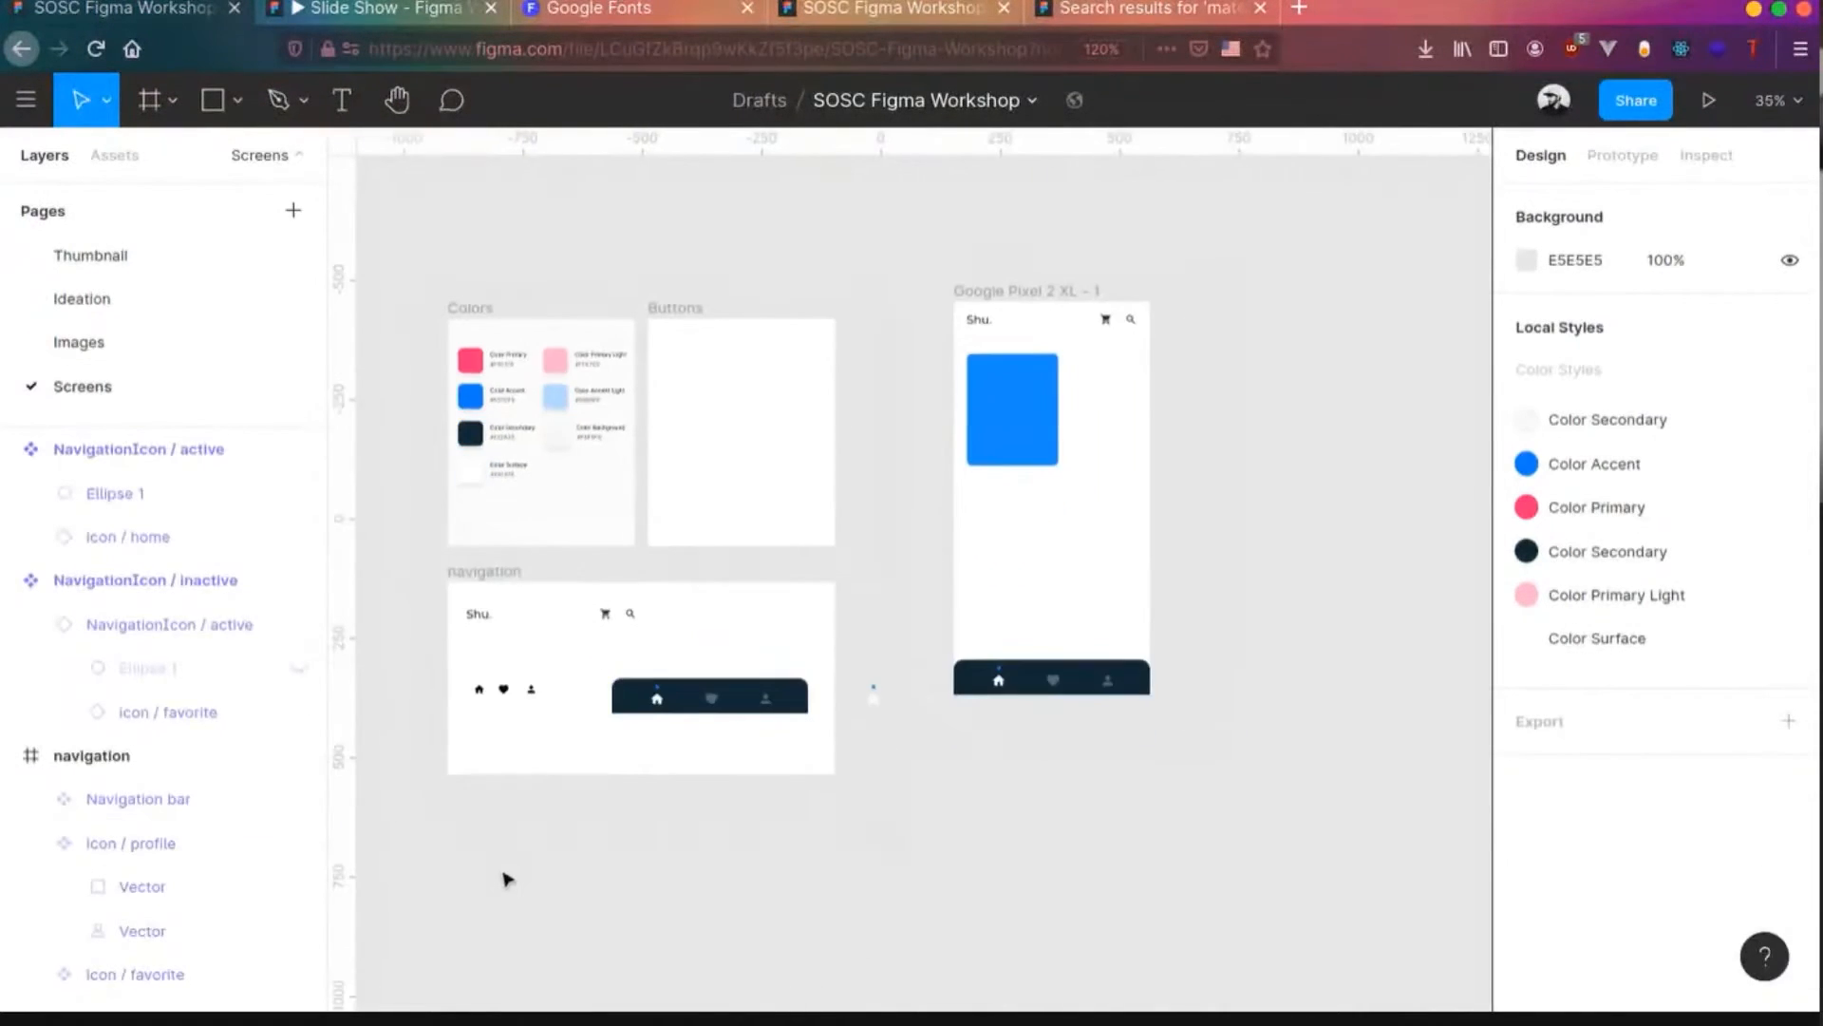
{"action": "scroll", "coordinate": [478, 885], "scroll_direction": "down", "scroll_amount": 1}
{"action": "scroll", "coordinate": [477, 886], "scroll_direction": "left", "scroll_amount": 3}
{"action": "scroll", "coordinate": [581, 861], "scroll_direction": "up", "scroll_amount": 1}
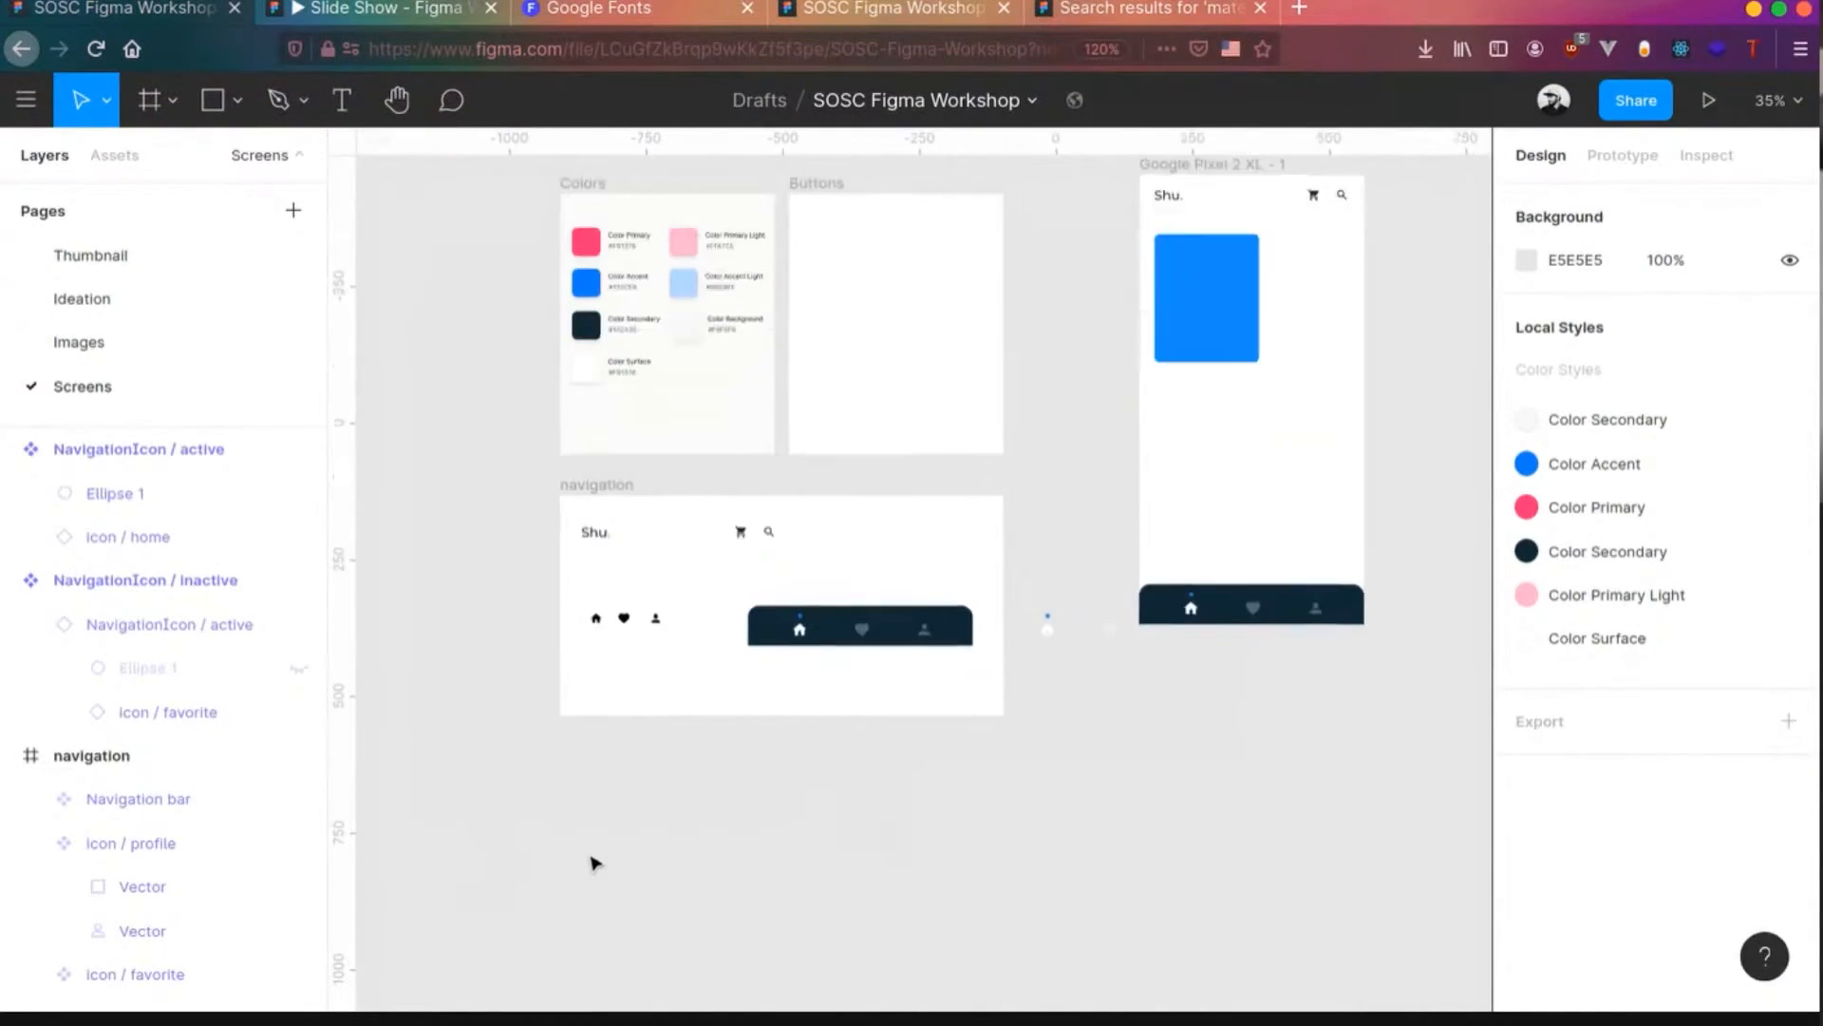
{"action": "scroll", "coordinate": [591, 860], "scroll_direction": "up", "scroll_amount": 5}
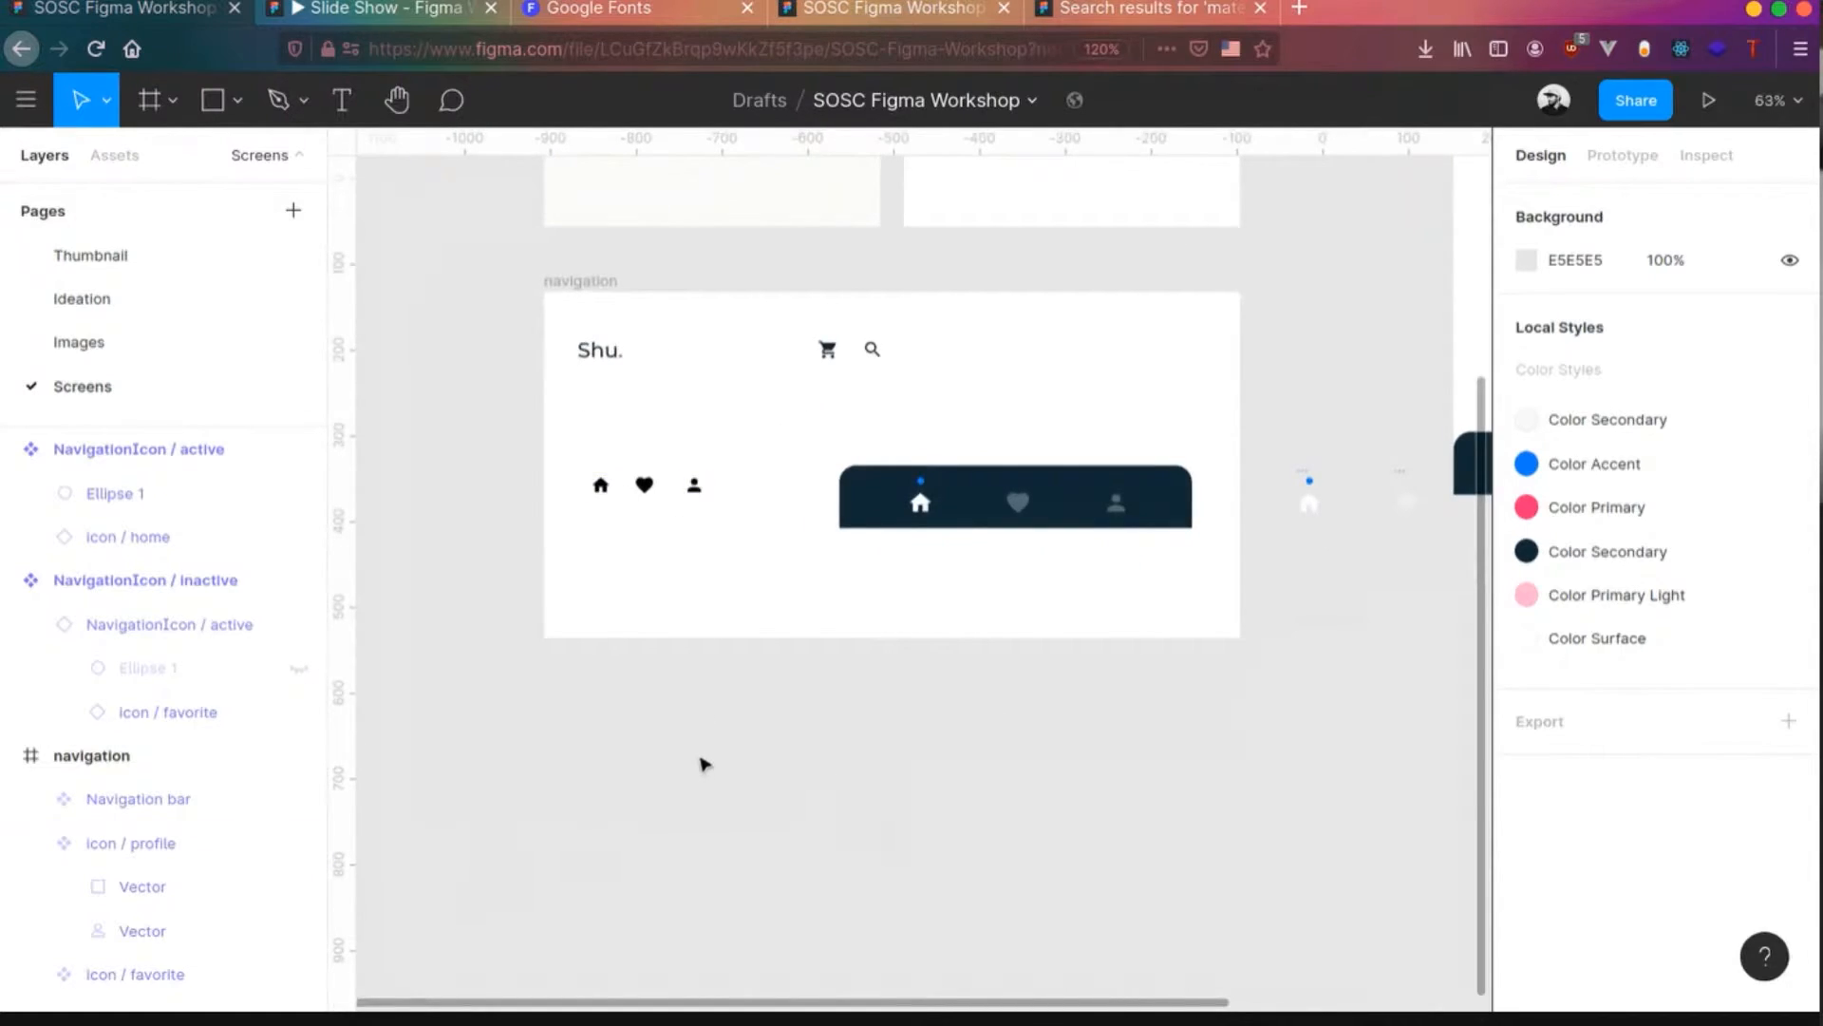
{"action": "key", "text": "f"}
{"action": "left_click_drag", "start_coordinate": [546, 669], "coordinate": [1247, 909]}
{"action": "left_click", "coordinate": [1376, 721]}
- Draw a nested frame near the upper-left corner of Frame 1 and set its size to 300 × 300
{"action": "key", "text": "f"}
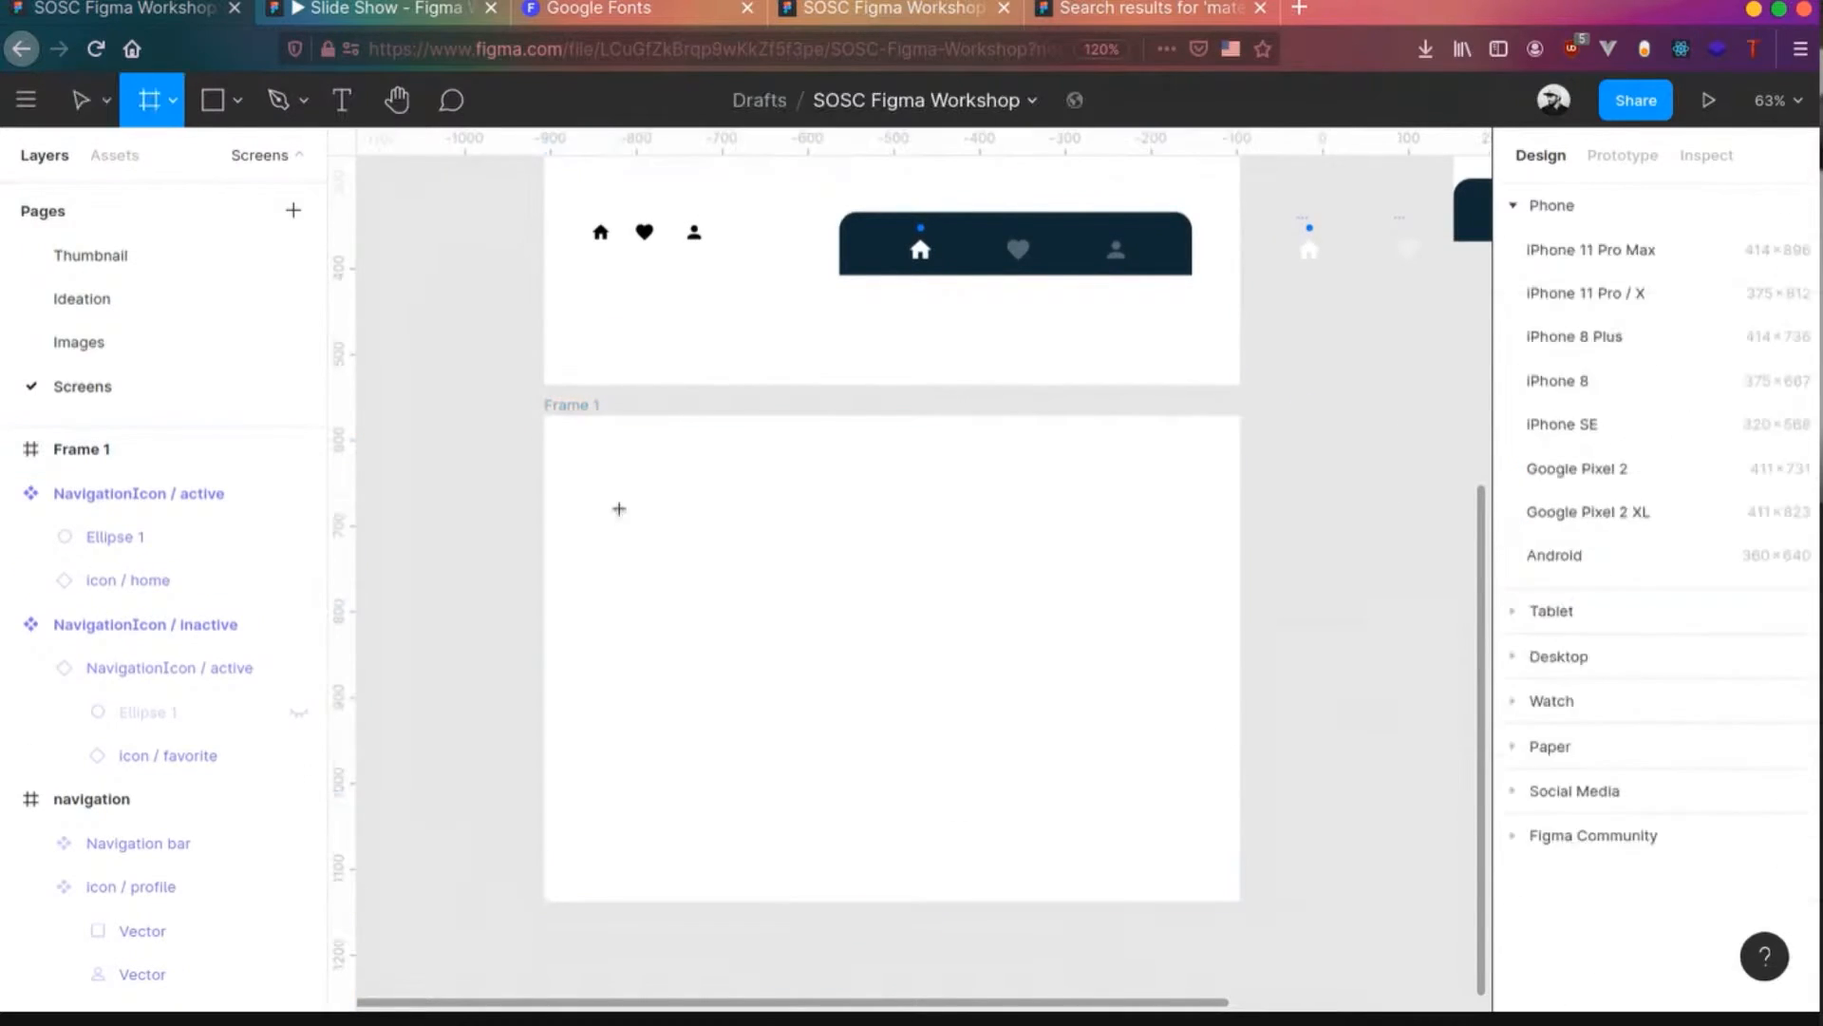
{"action": "left_click_drag", "start_coordinate": [561, 438], "coordinate": [728, 604]}
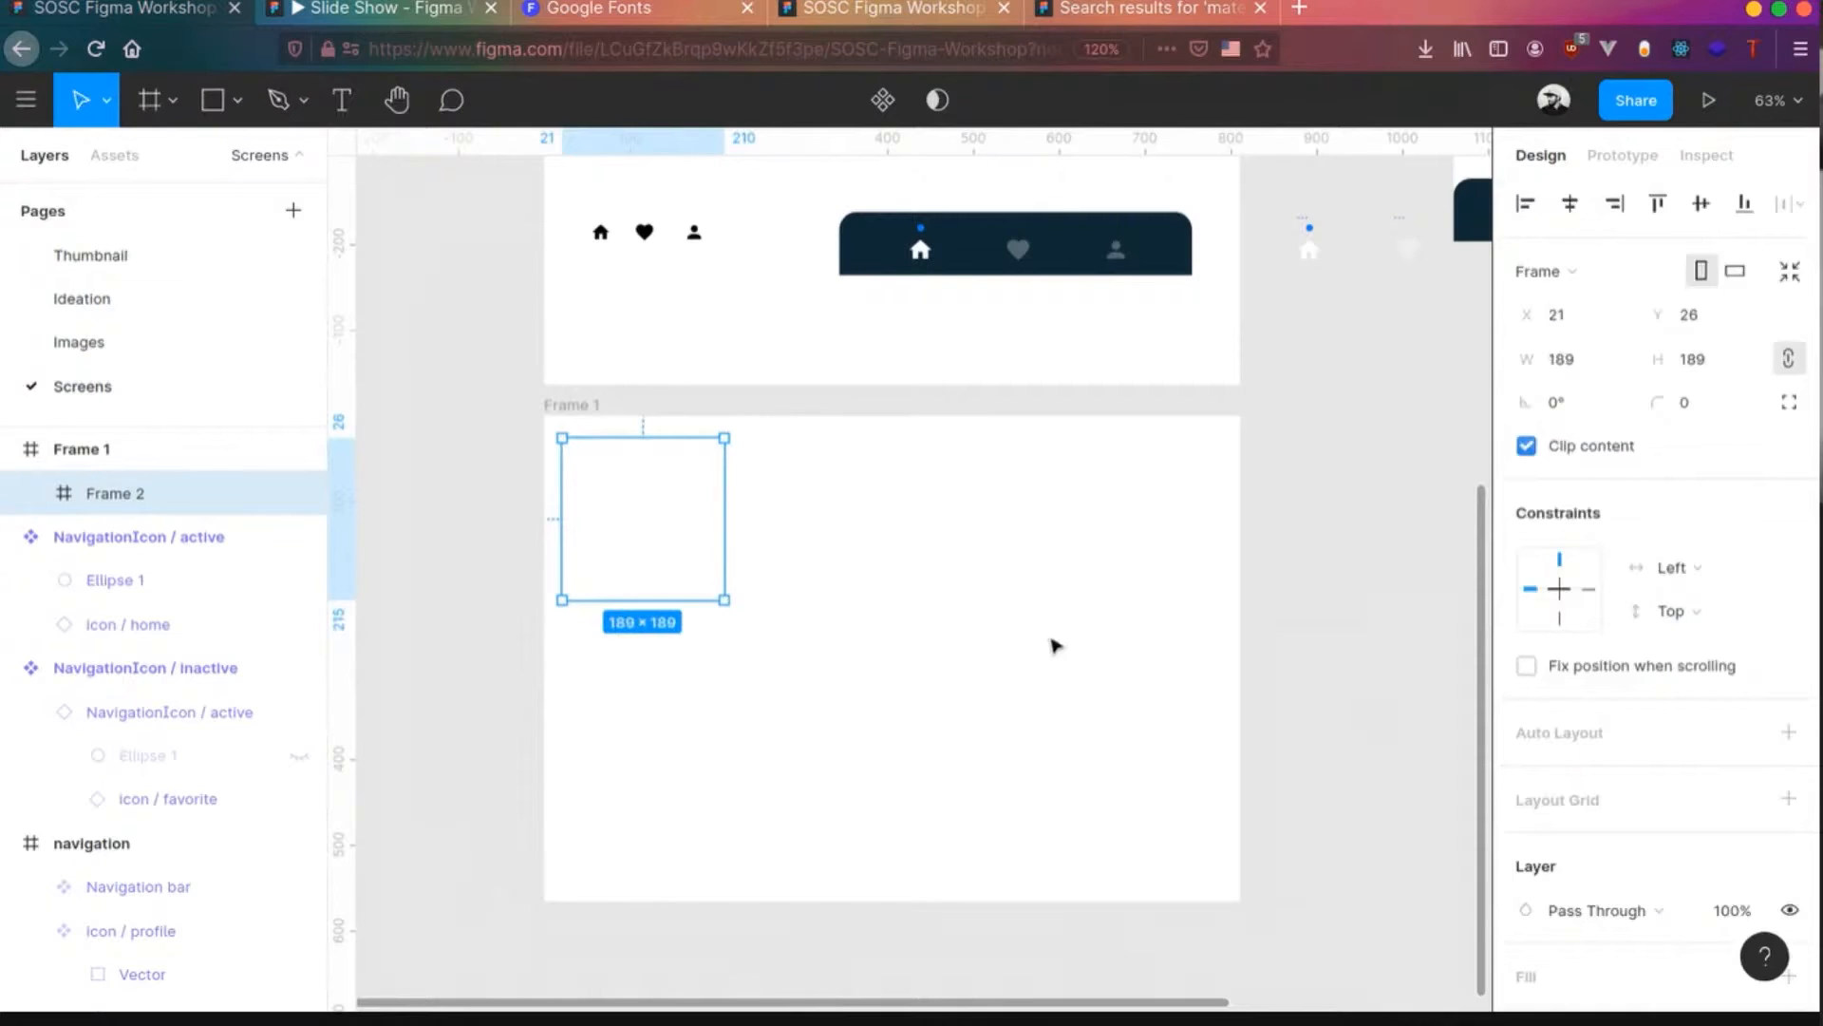
{"action": "left_click", "coordinate": [1619, 371]}
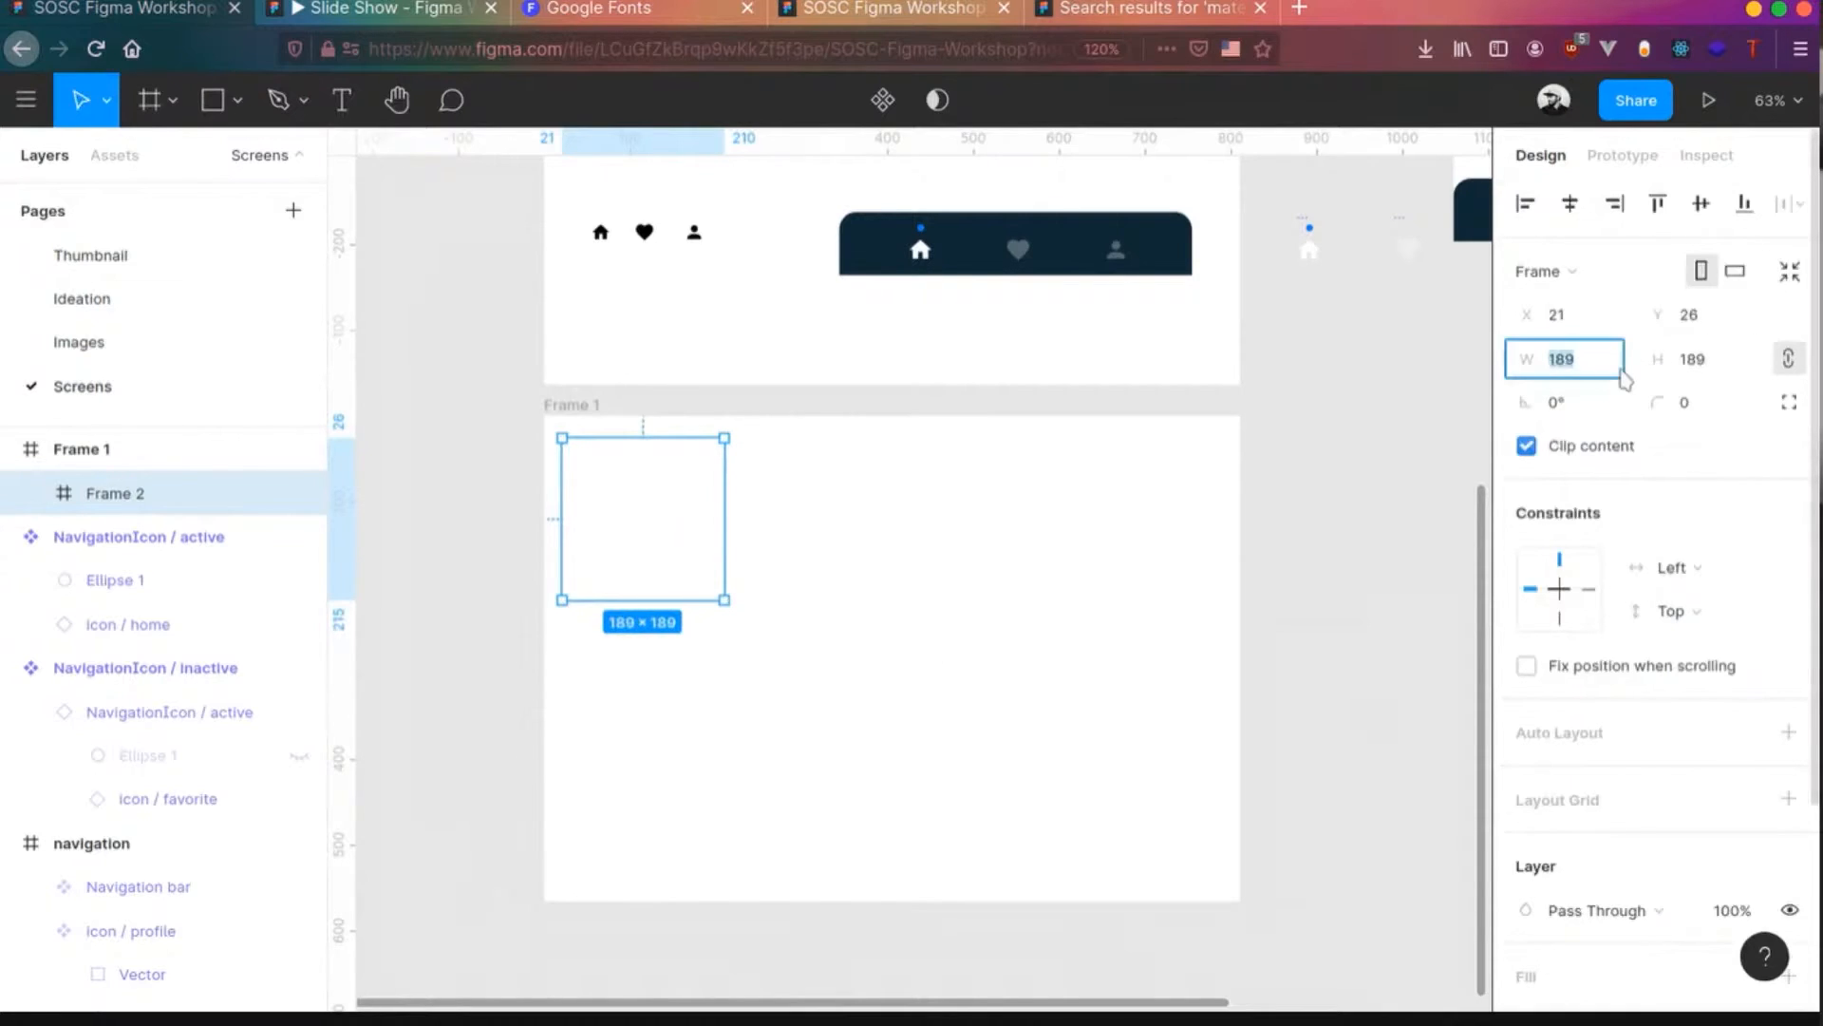
{"action": "type", "text": "300"}
{"action": "key", "text": "Tab"}
{"action": "type", "text": "300"}
{"action": "left_click", "coordinate": [660, 516]}
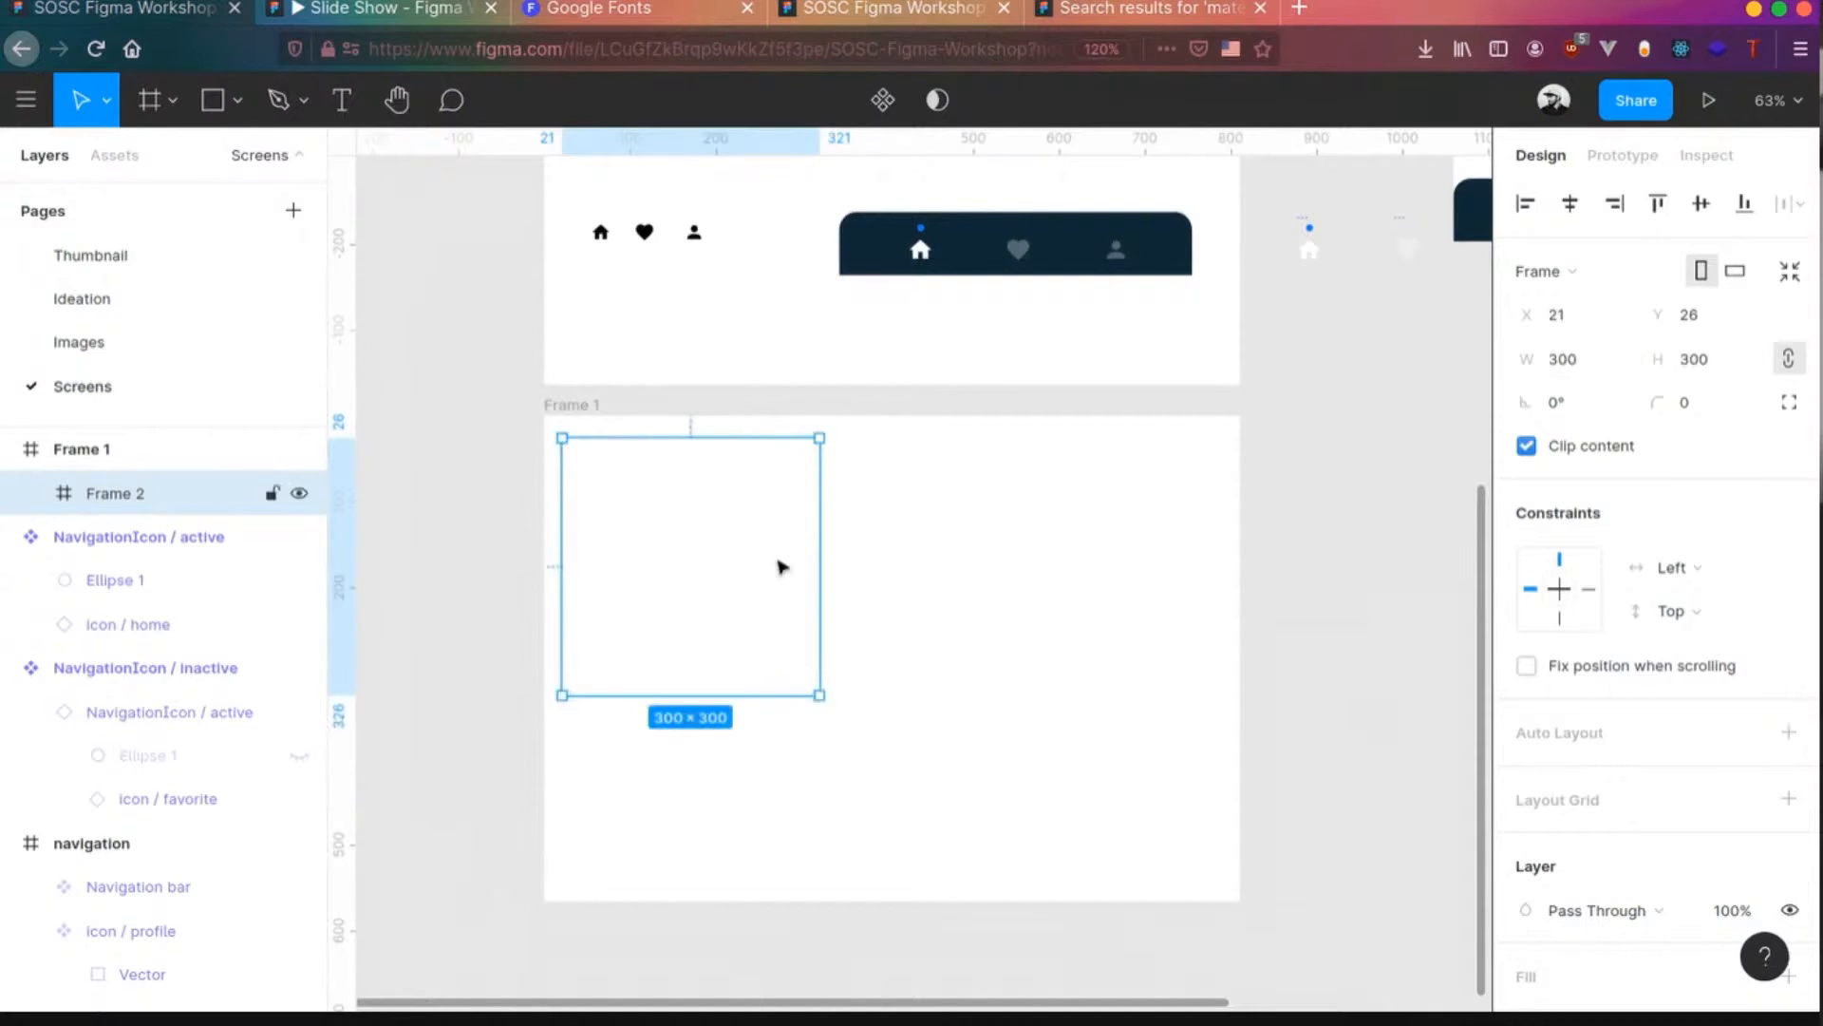
{"action": "scroll", "coordinate": [1522, 807], "scroll_direction": "down", "scroll_amount": 3}
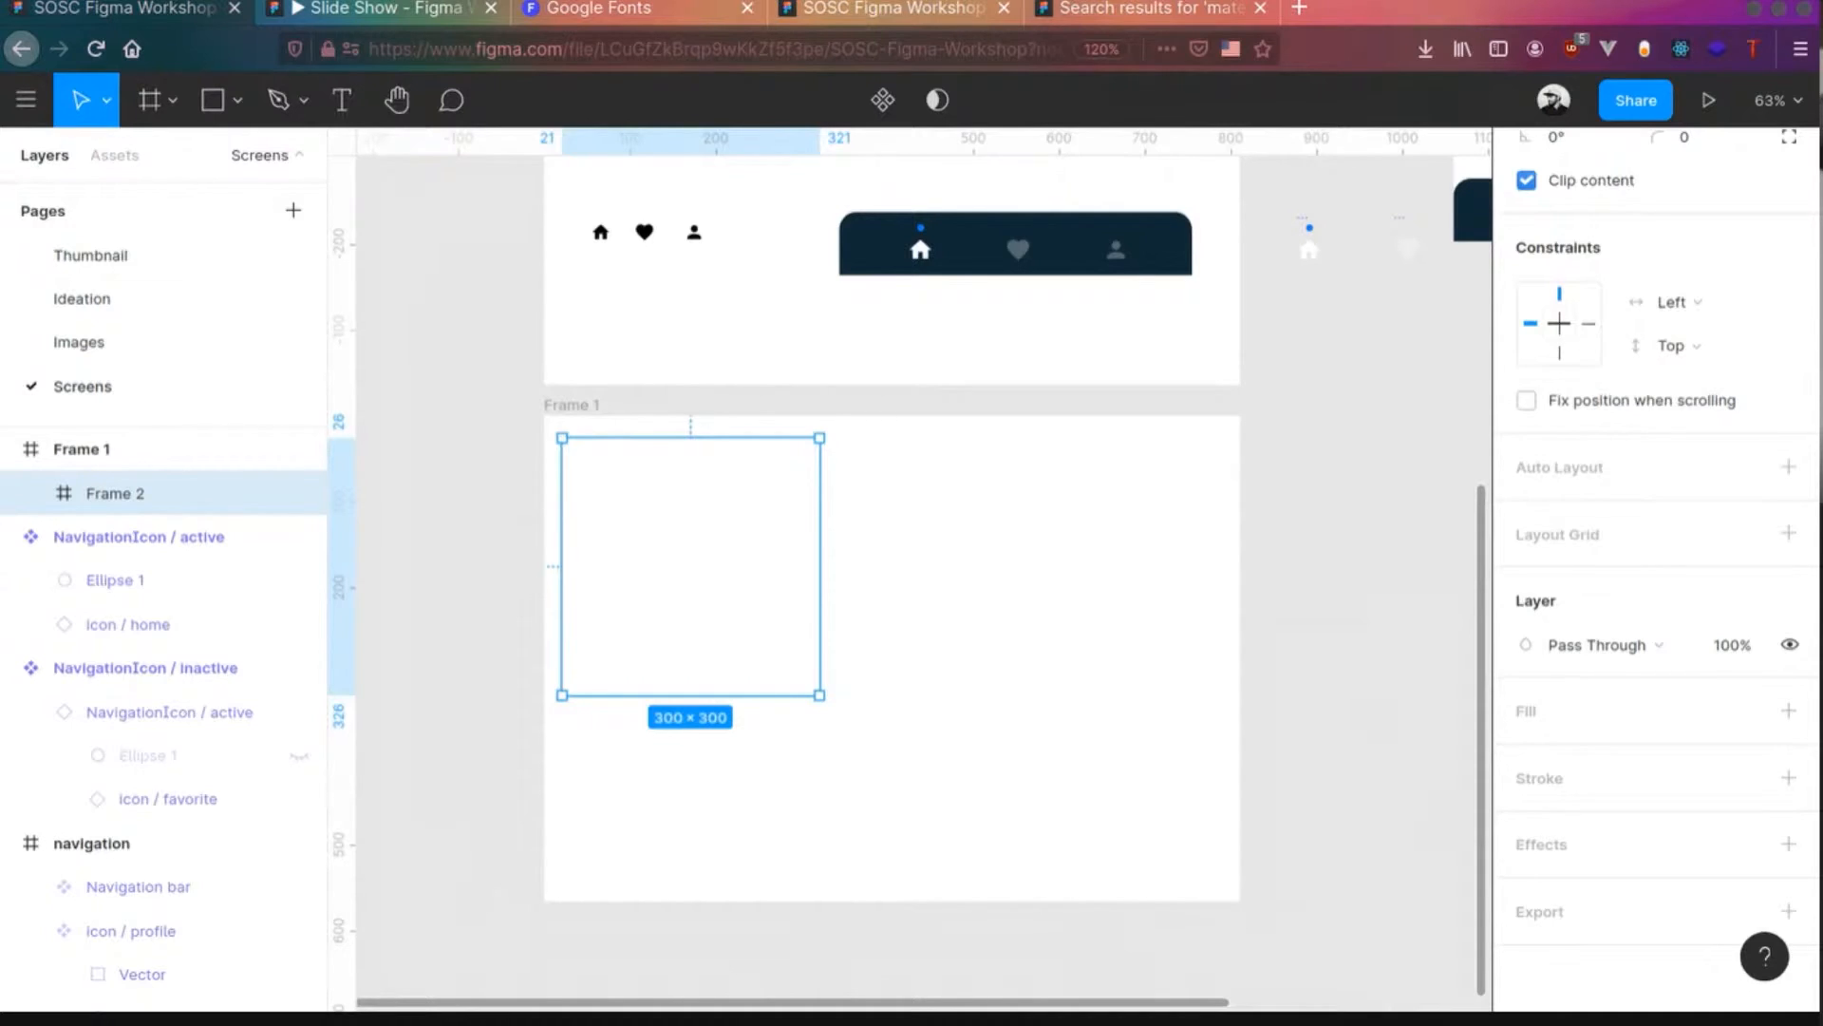
- Place the white, blue and orange shoe image inside Frame 2 and scale it proportionally down to about 160 × 73
{"action": "left_click_drag", "start_coordinate": [1098, 561], "coordinate": [741, 557]}
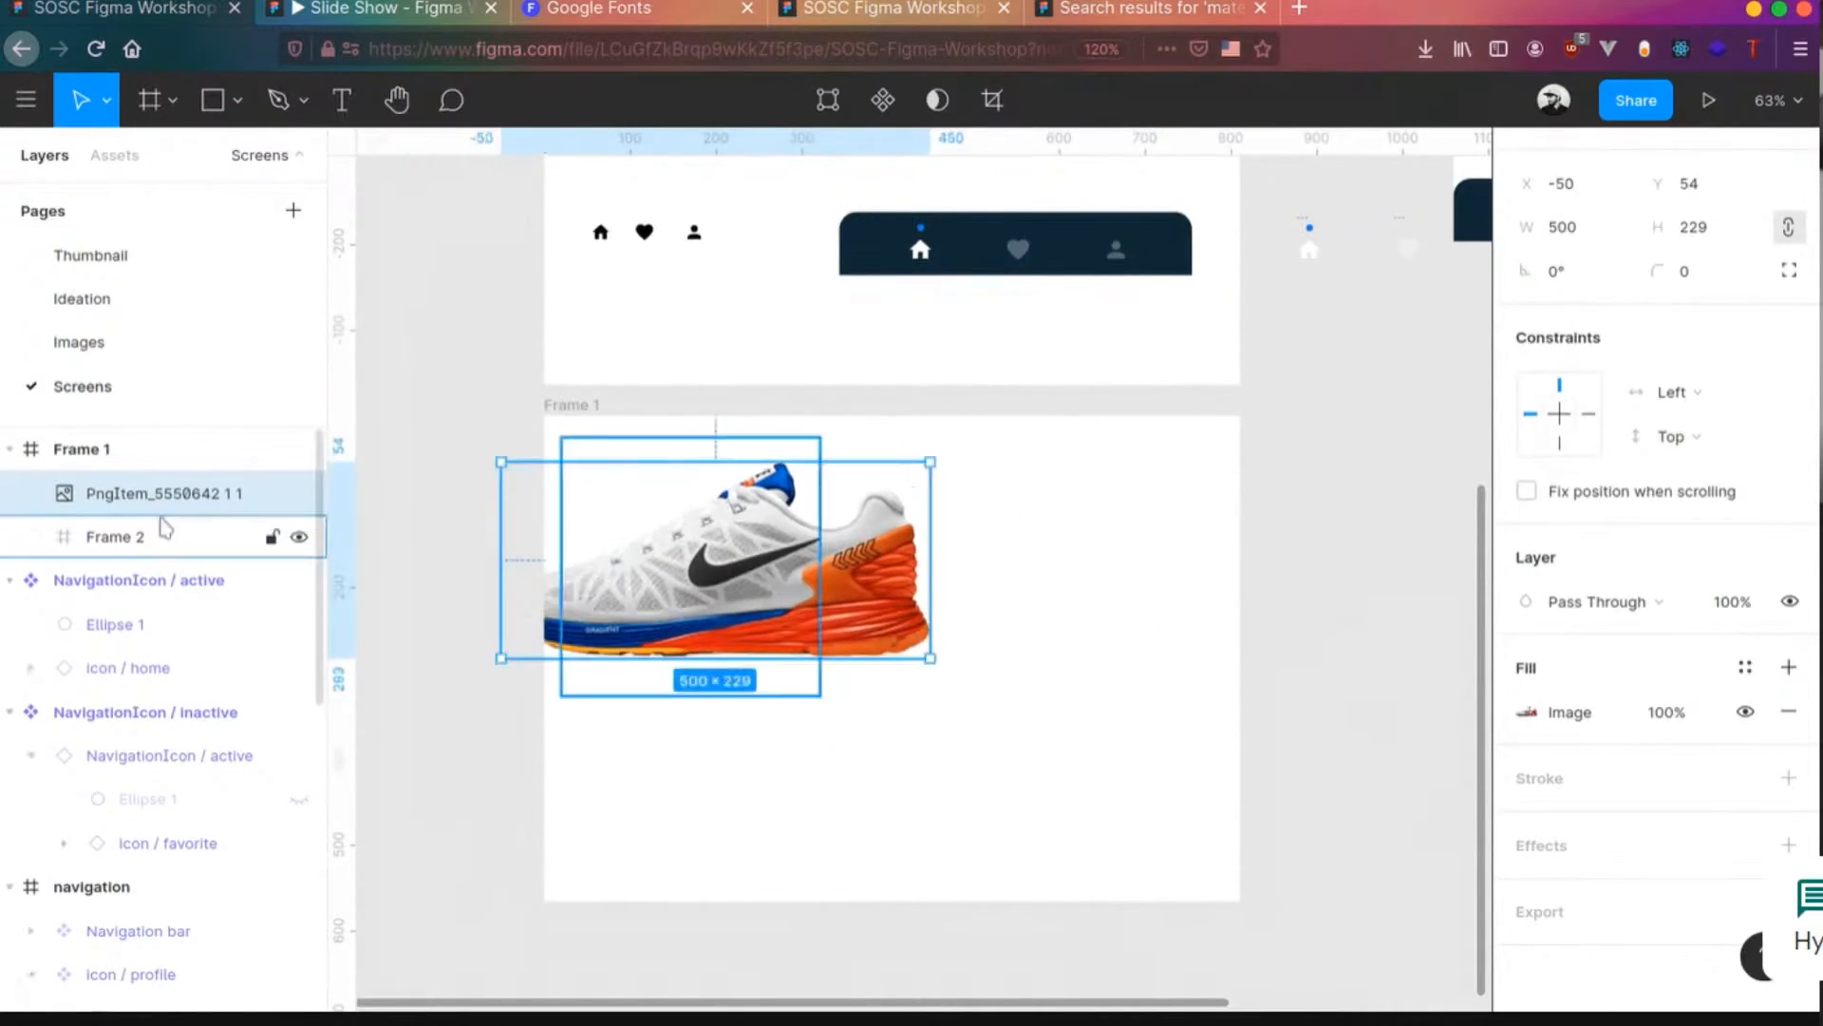
{"action": "left_click", "coordinate": [59, 541]}
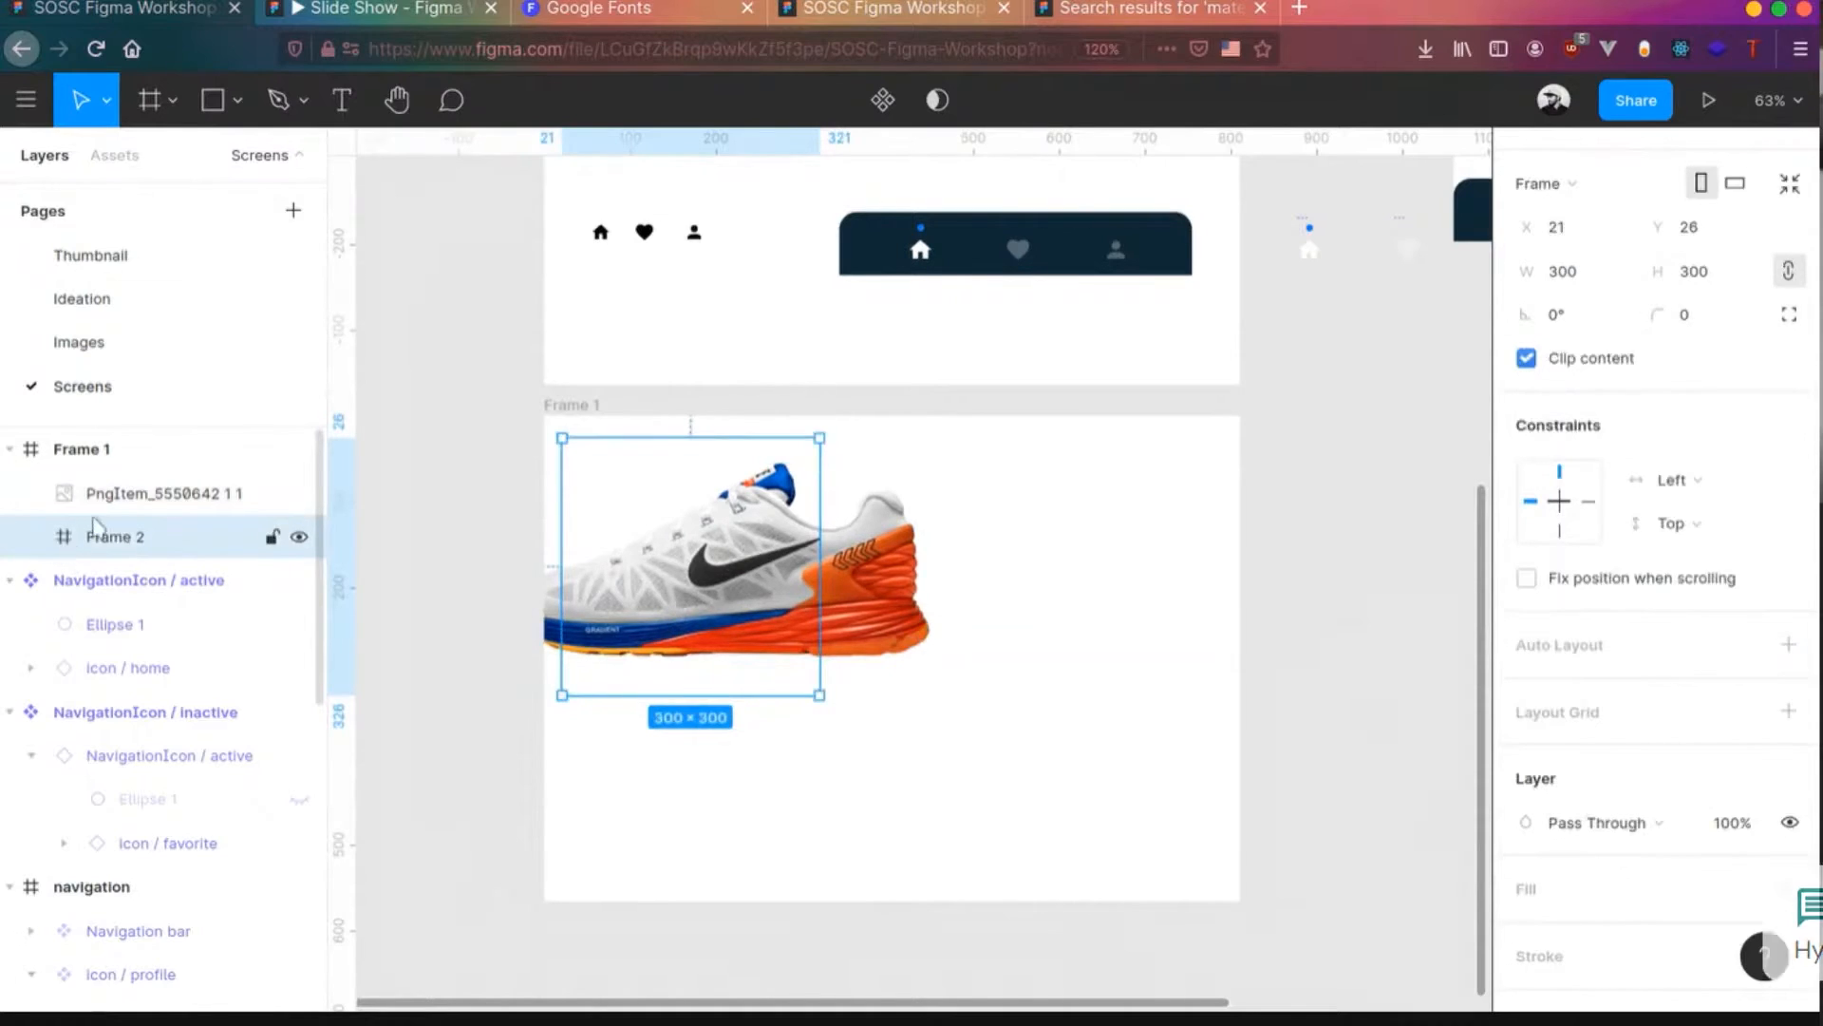
{"action": "left_click", "coordinate": [124, 494]}
{"action": "left_click_drag", "start_coordinate": [140, 495], "coordinate": [145, 548]}
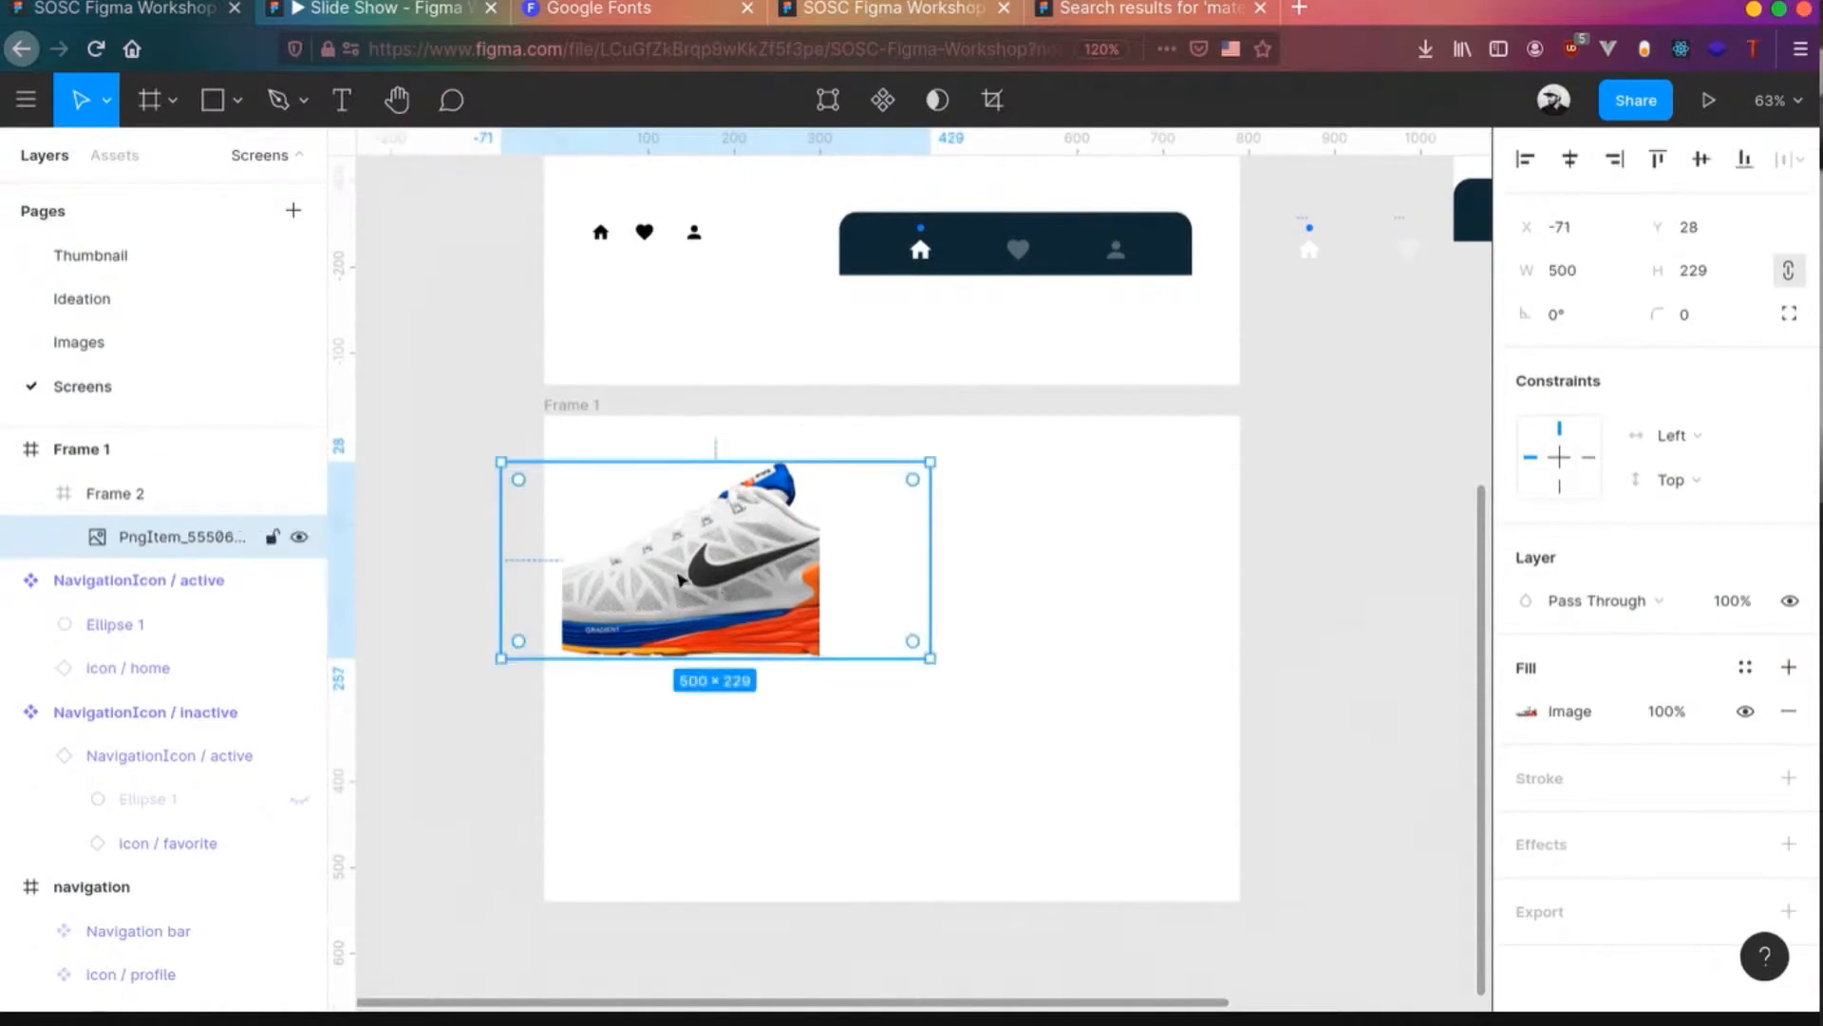
{"action": "key", "text": "alt"}
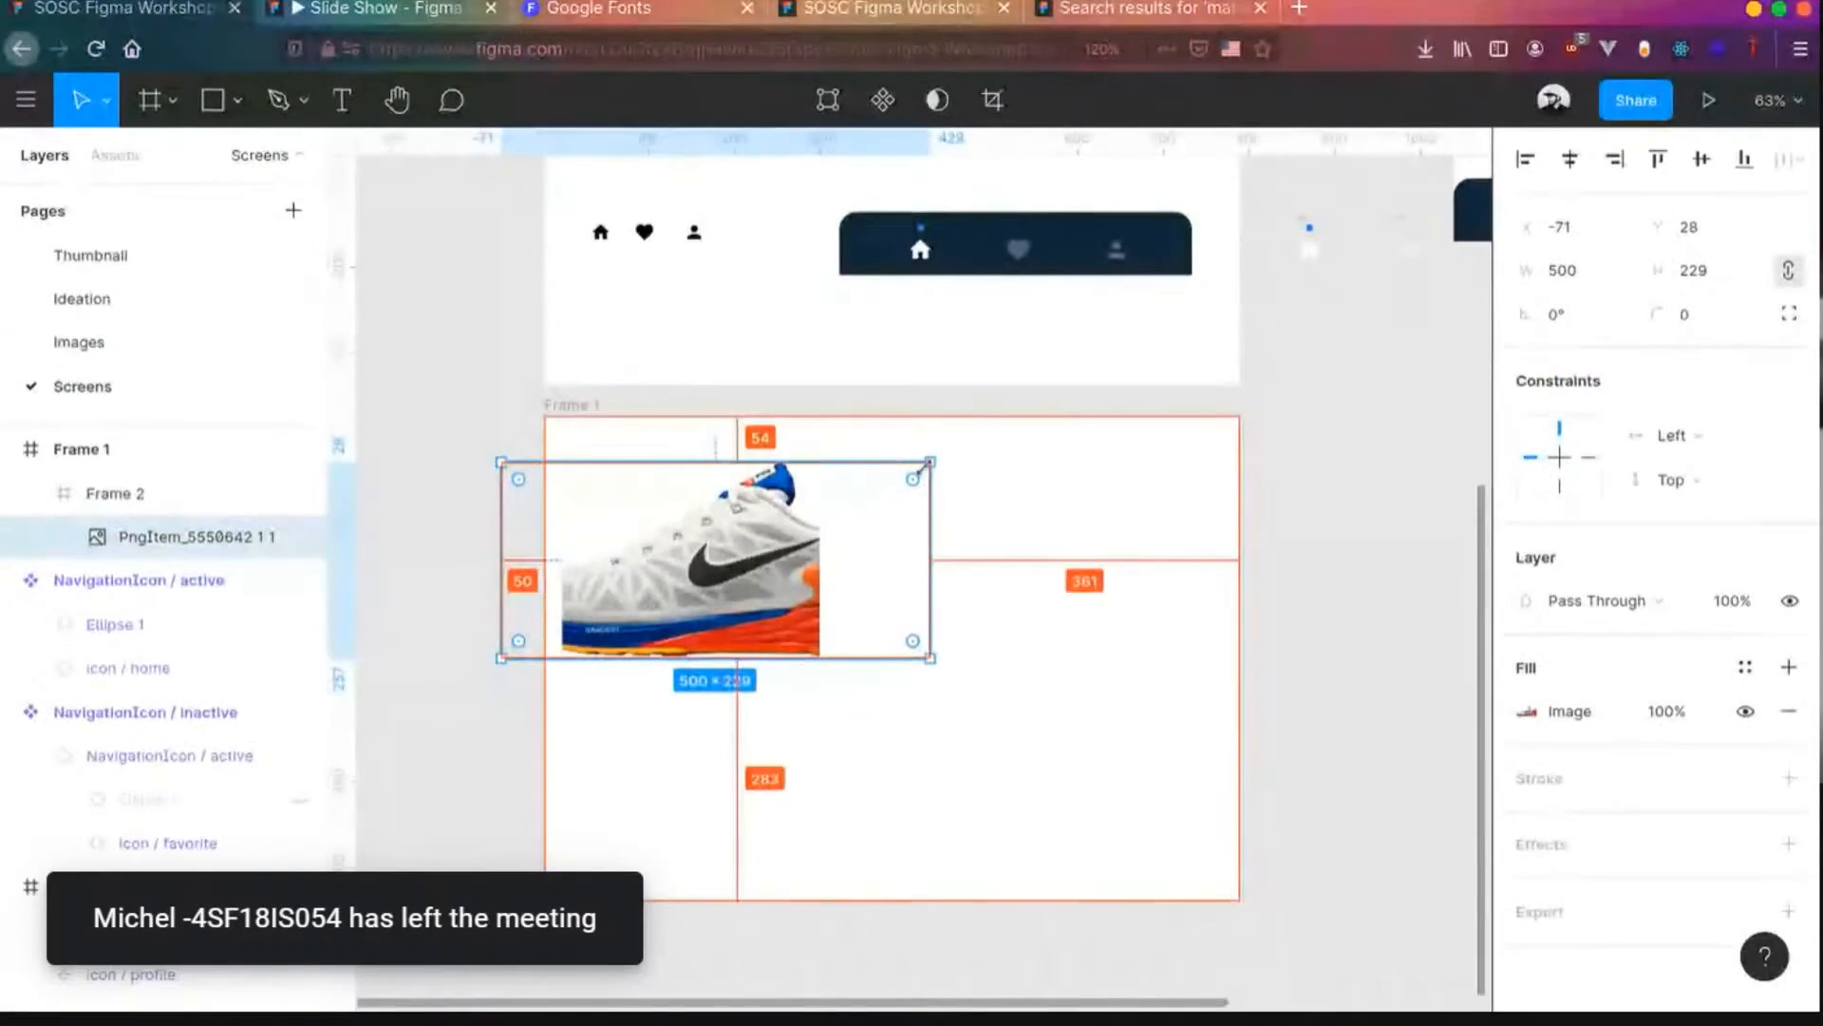
{"action": "left_click_drag", "start_coordinate": [926, 463], "coordinate": [785, 521]}
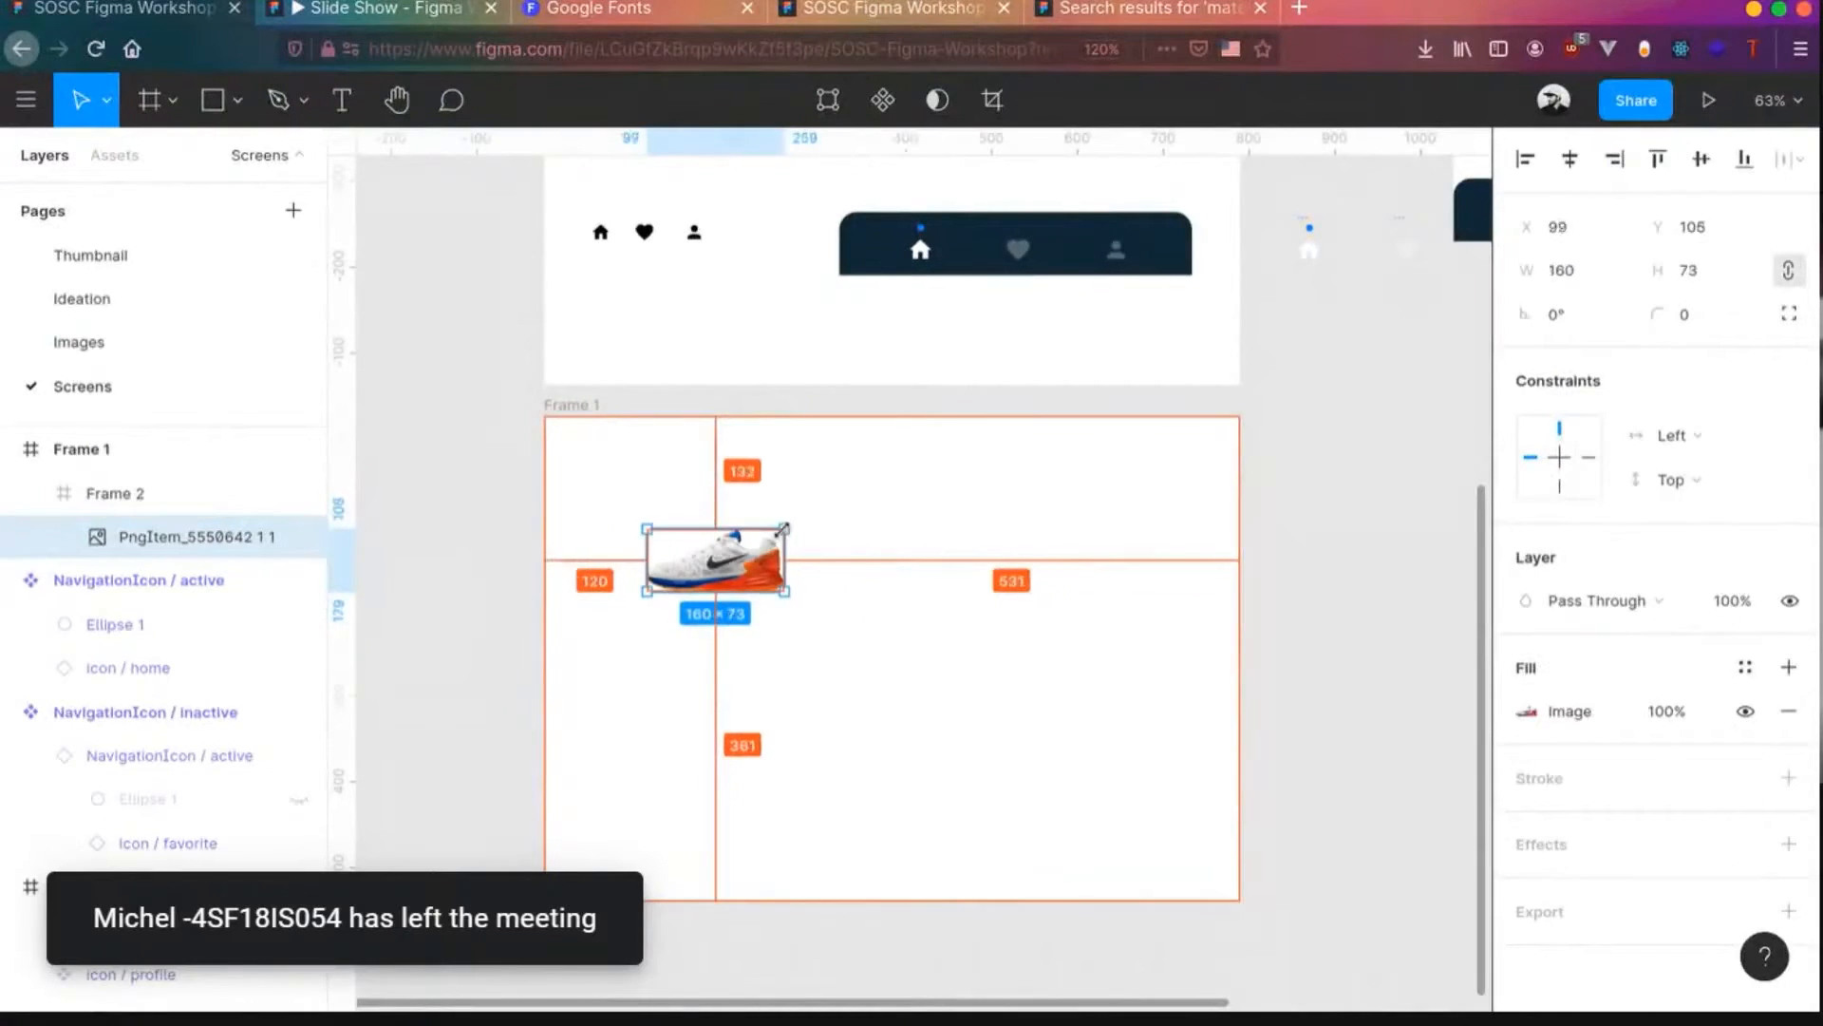
- Add a stroke to Frame 2, then centre the shoe image in it and enlarge the image to about 228 × 105
{"action": "left_click", "coordinate": [102, 493]}
{"action": "scroll", "coordinate": [1652, 789], "scroll_direction": "down", "scroll_amount": 3}
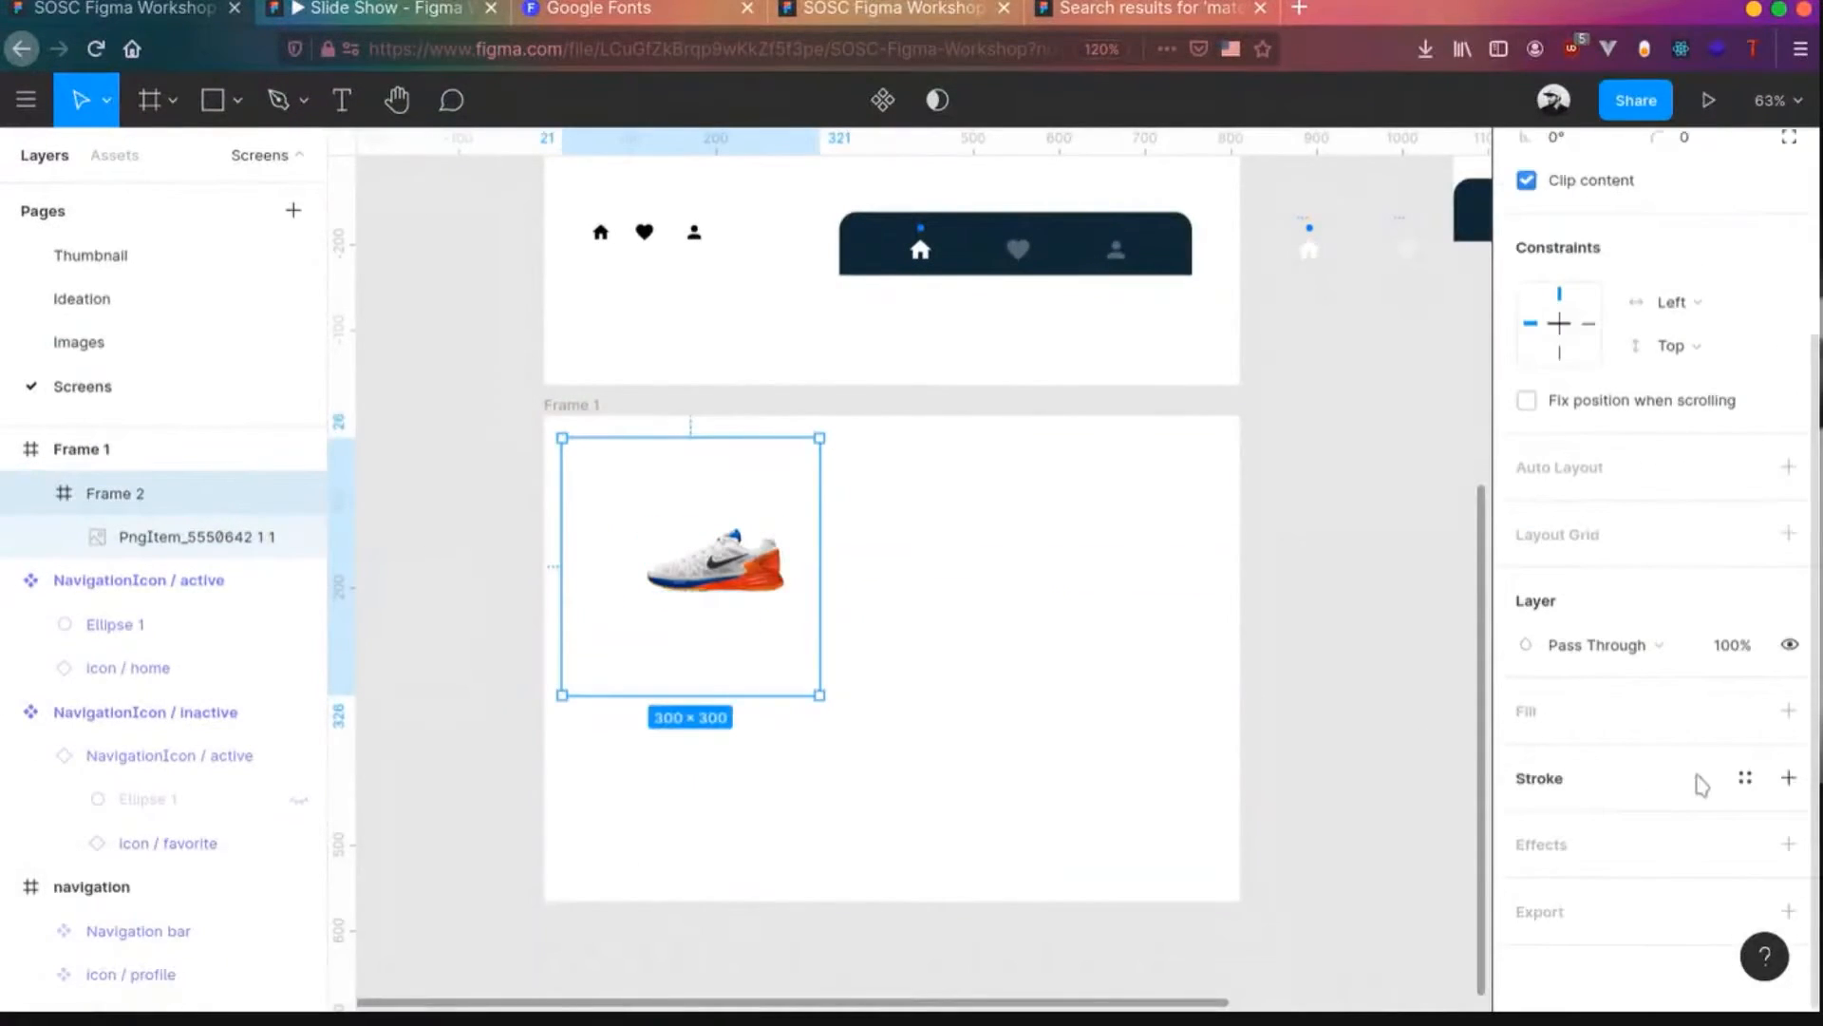
{"action": "left_click", "coordinate": [1789, 779]}
{"action": "left_click", "coordinate": [732, 581]}
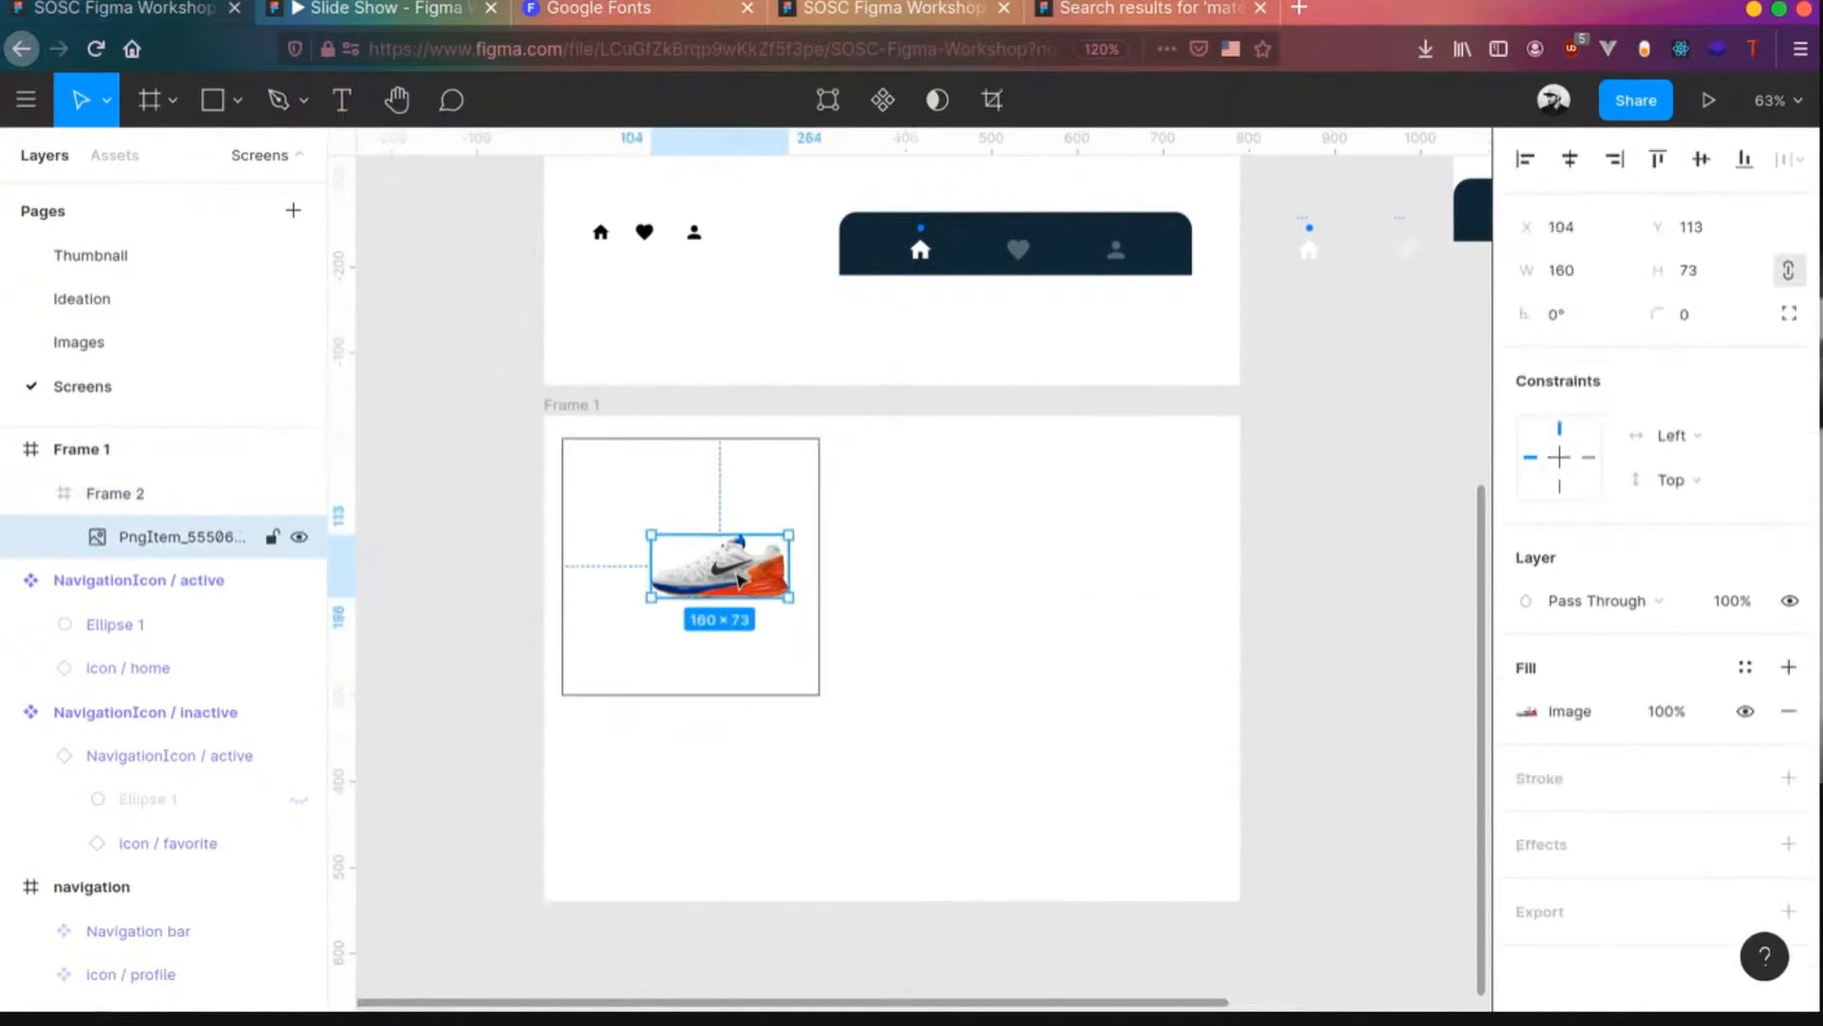
{"action": "left_click_drag", "start_coordinate": [734, 581], "coordinate": [709, 589]}
{"action": "left_click_drag", "start_coordinate": [756, 532], "coordinate": [789, 521]}
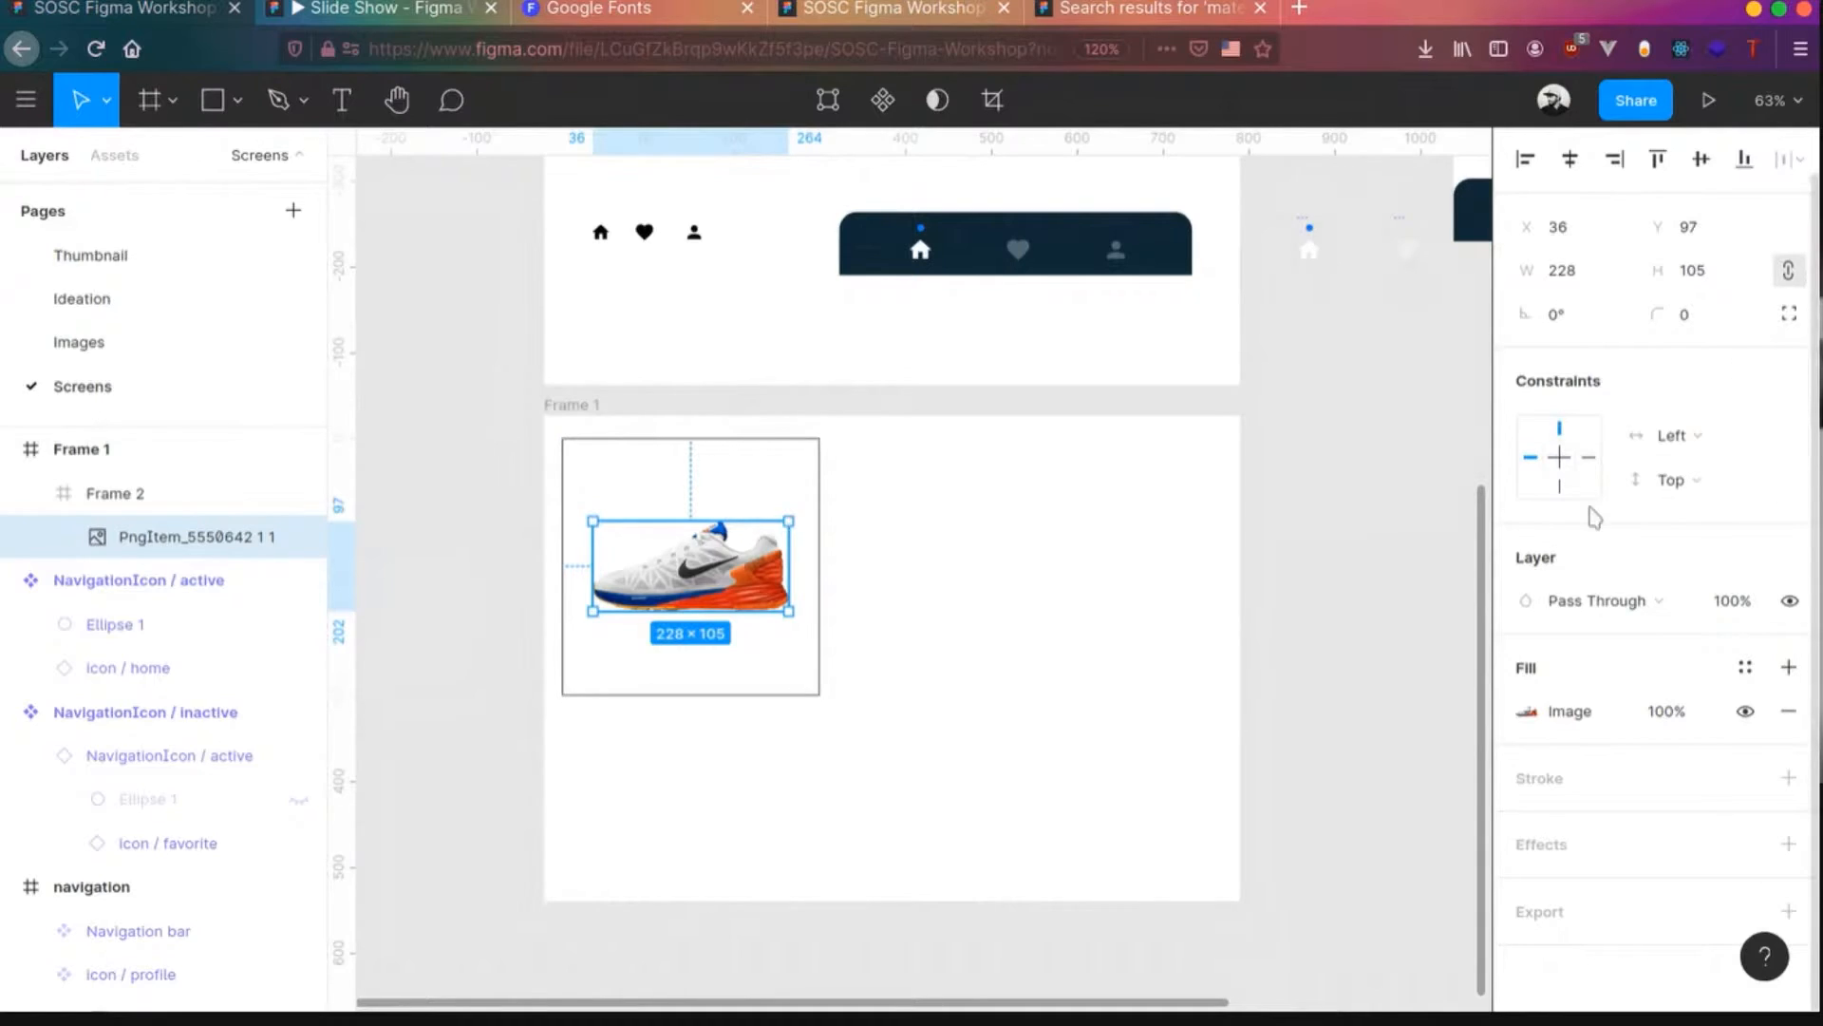
- Set both the horizontal and vertical constraints of the shoe image to Scale
{"action": "left_click", "coordinate": [1563, 457]}
{"action": "left_click", "coordinate": [1673, 453]}
{"action": "left_click", "coordinate": [1676, 470]}
{"action": "left_click", "coordinate": [1658, 484]}
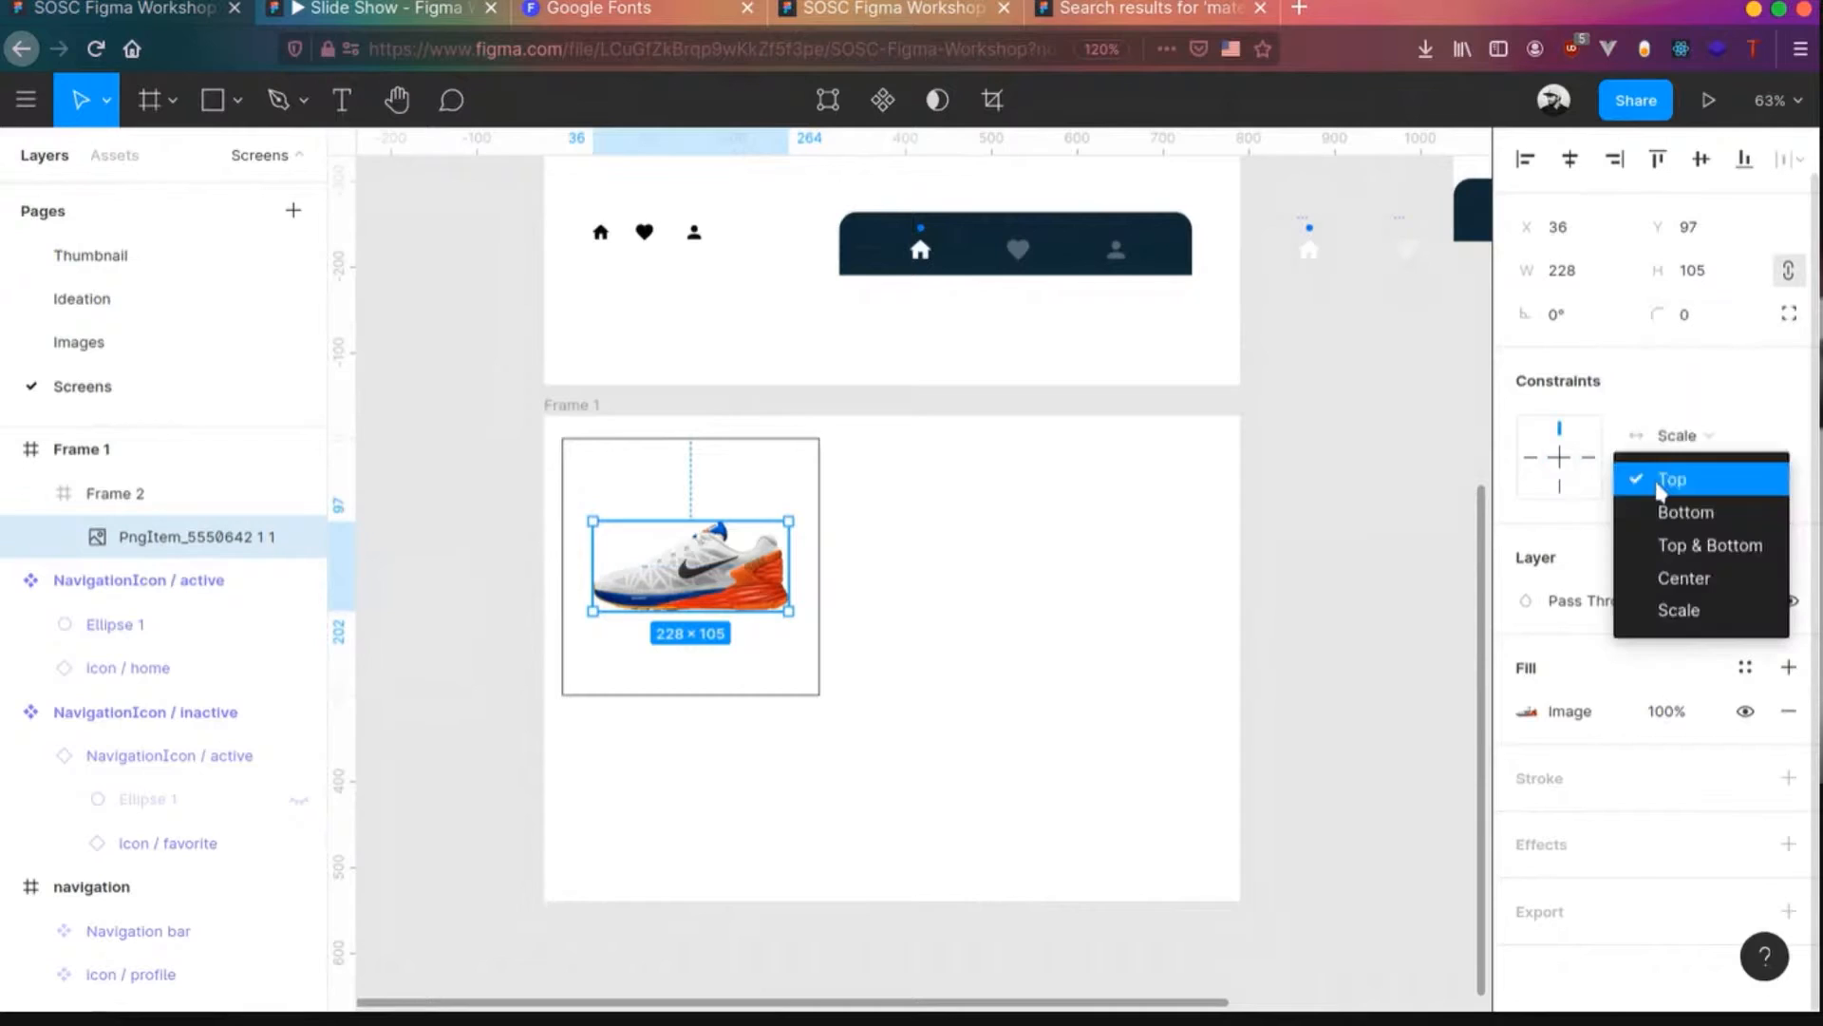
{"action": "left_click", "coordinate": [1675, 608]}
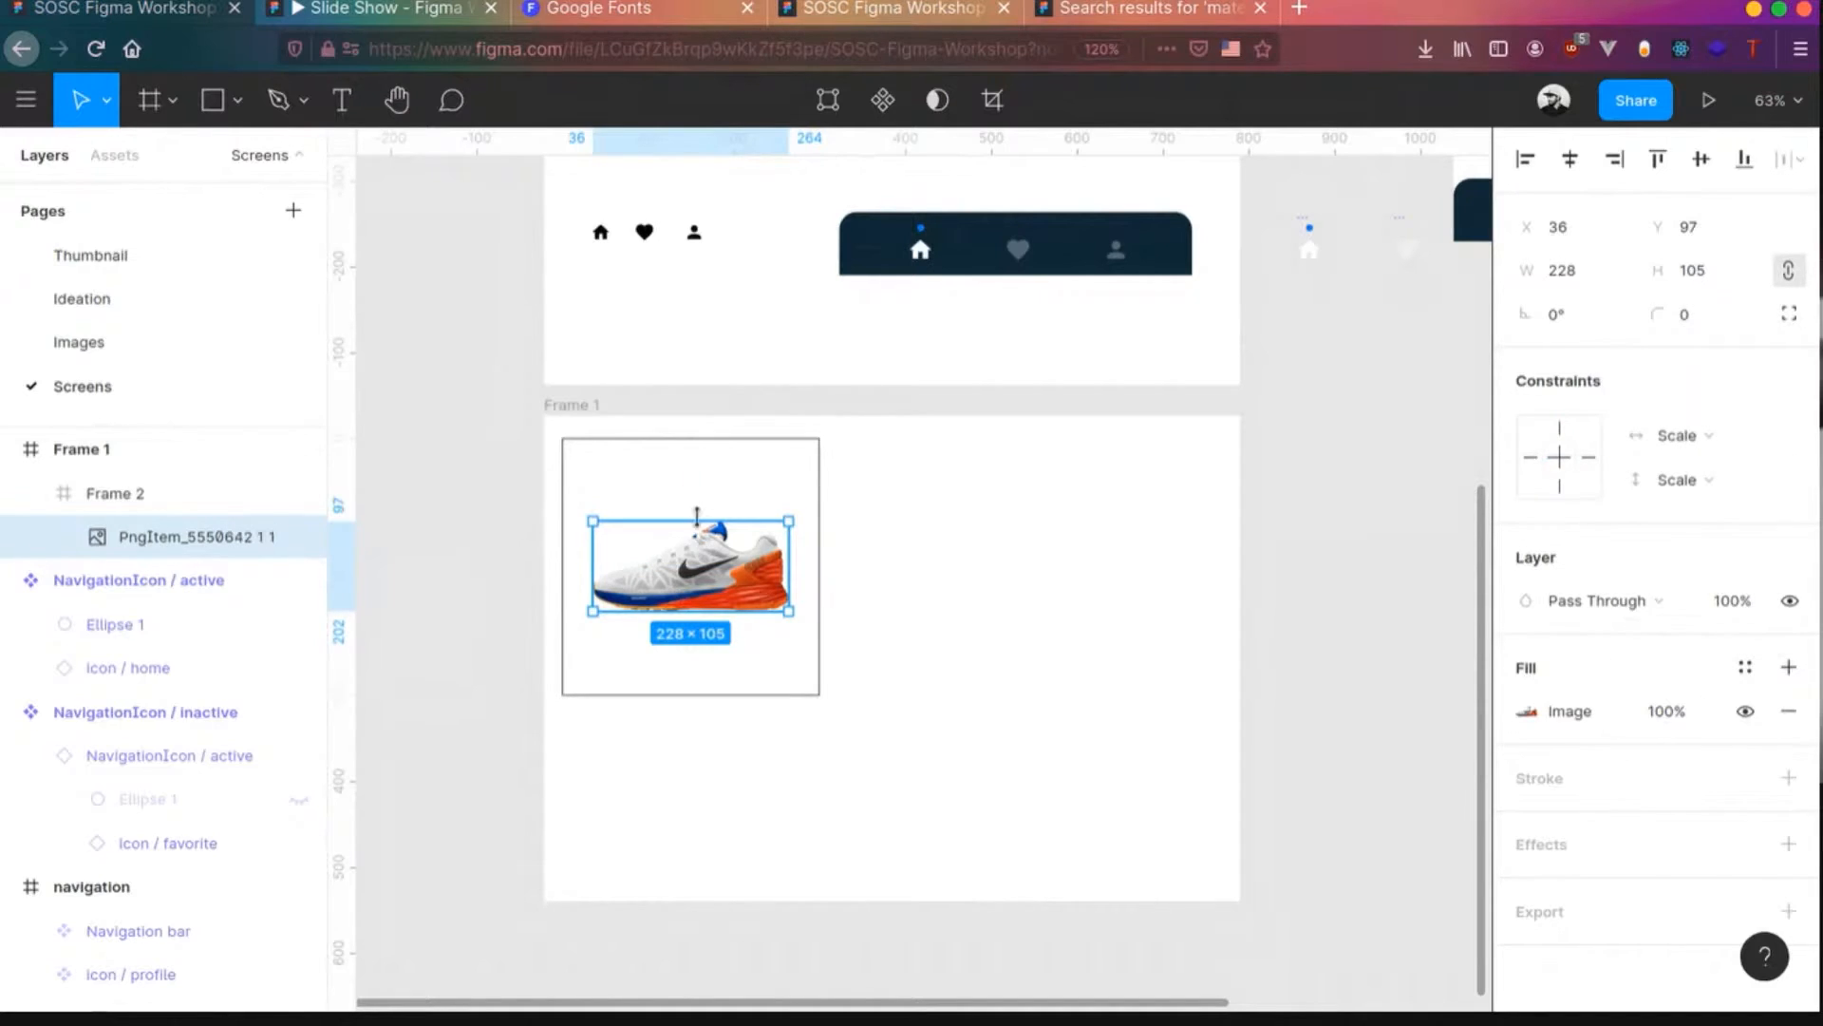
- Switch the shoe's image fill mode to Fit and extend its box vertically to about 228 × 217
{"action": "left_click", "coordinate": [1527, 713]}
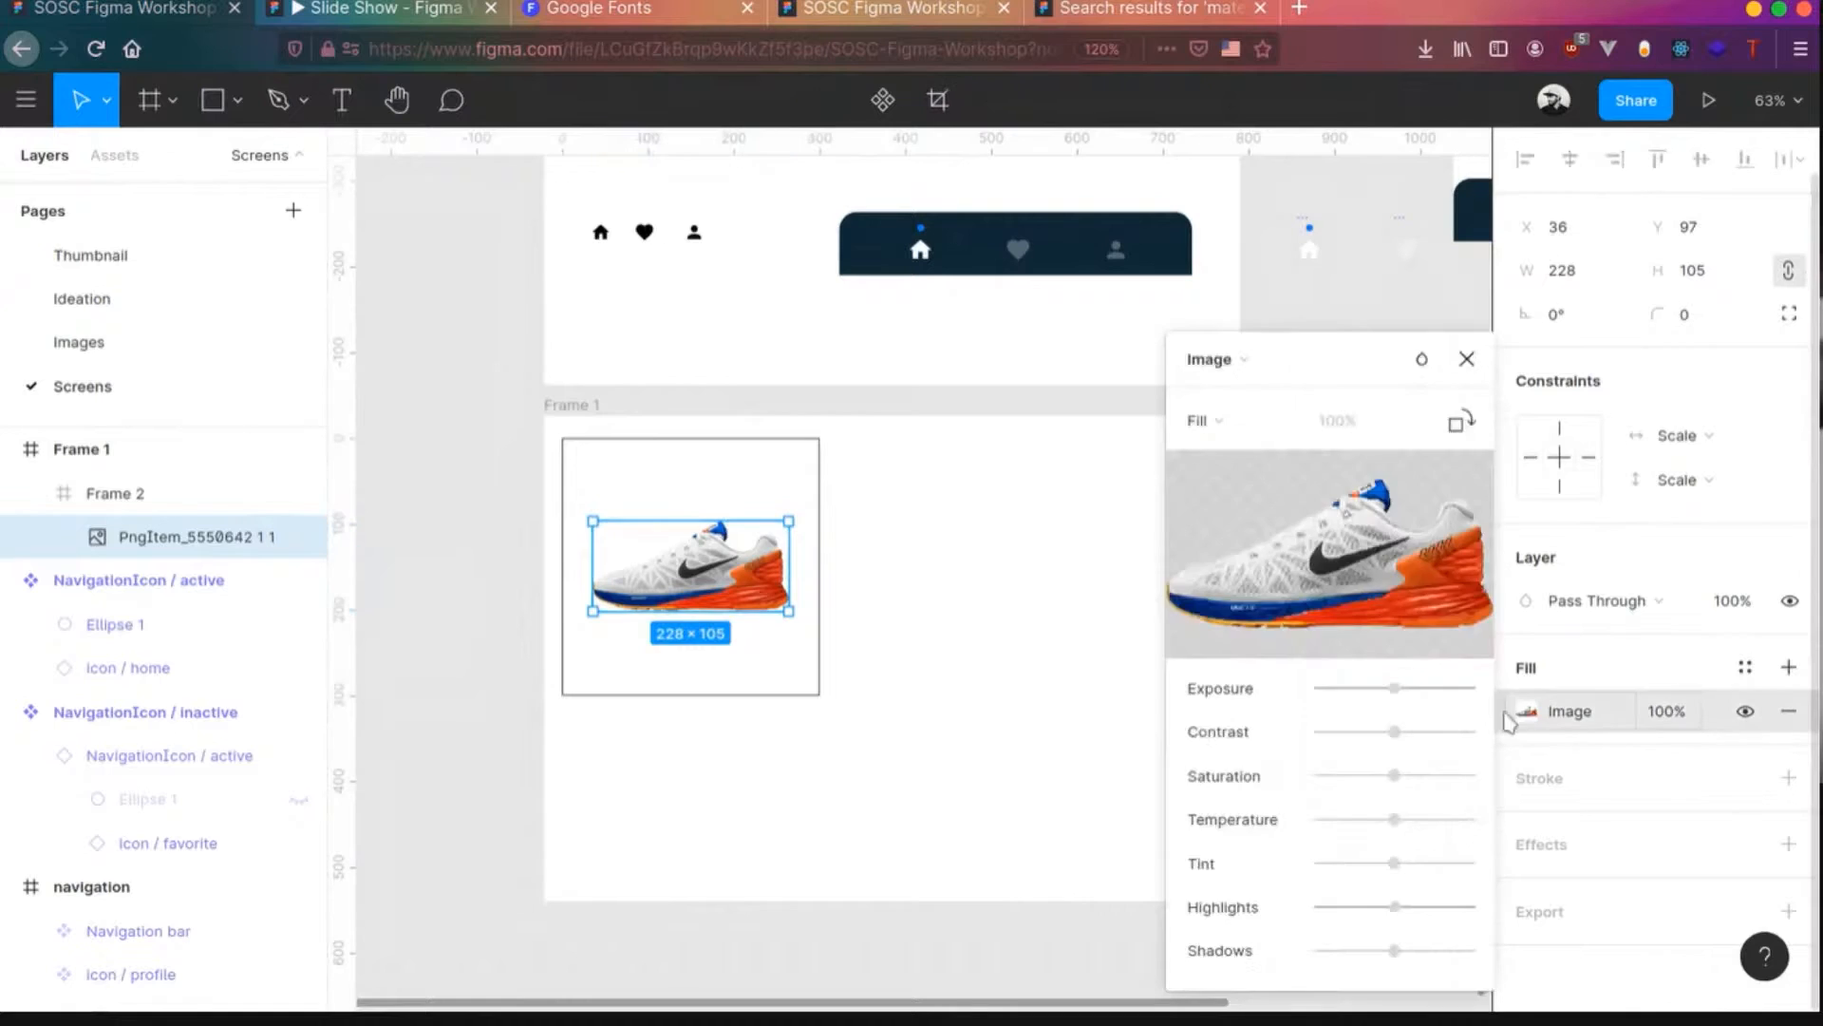
{"action": "left_click", "coordinate": [1202, 420]}
{"action": "left_click", "coordinate": [1228, 455]}
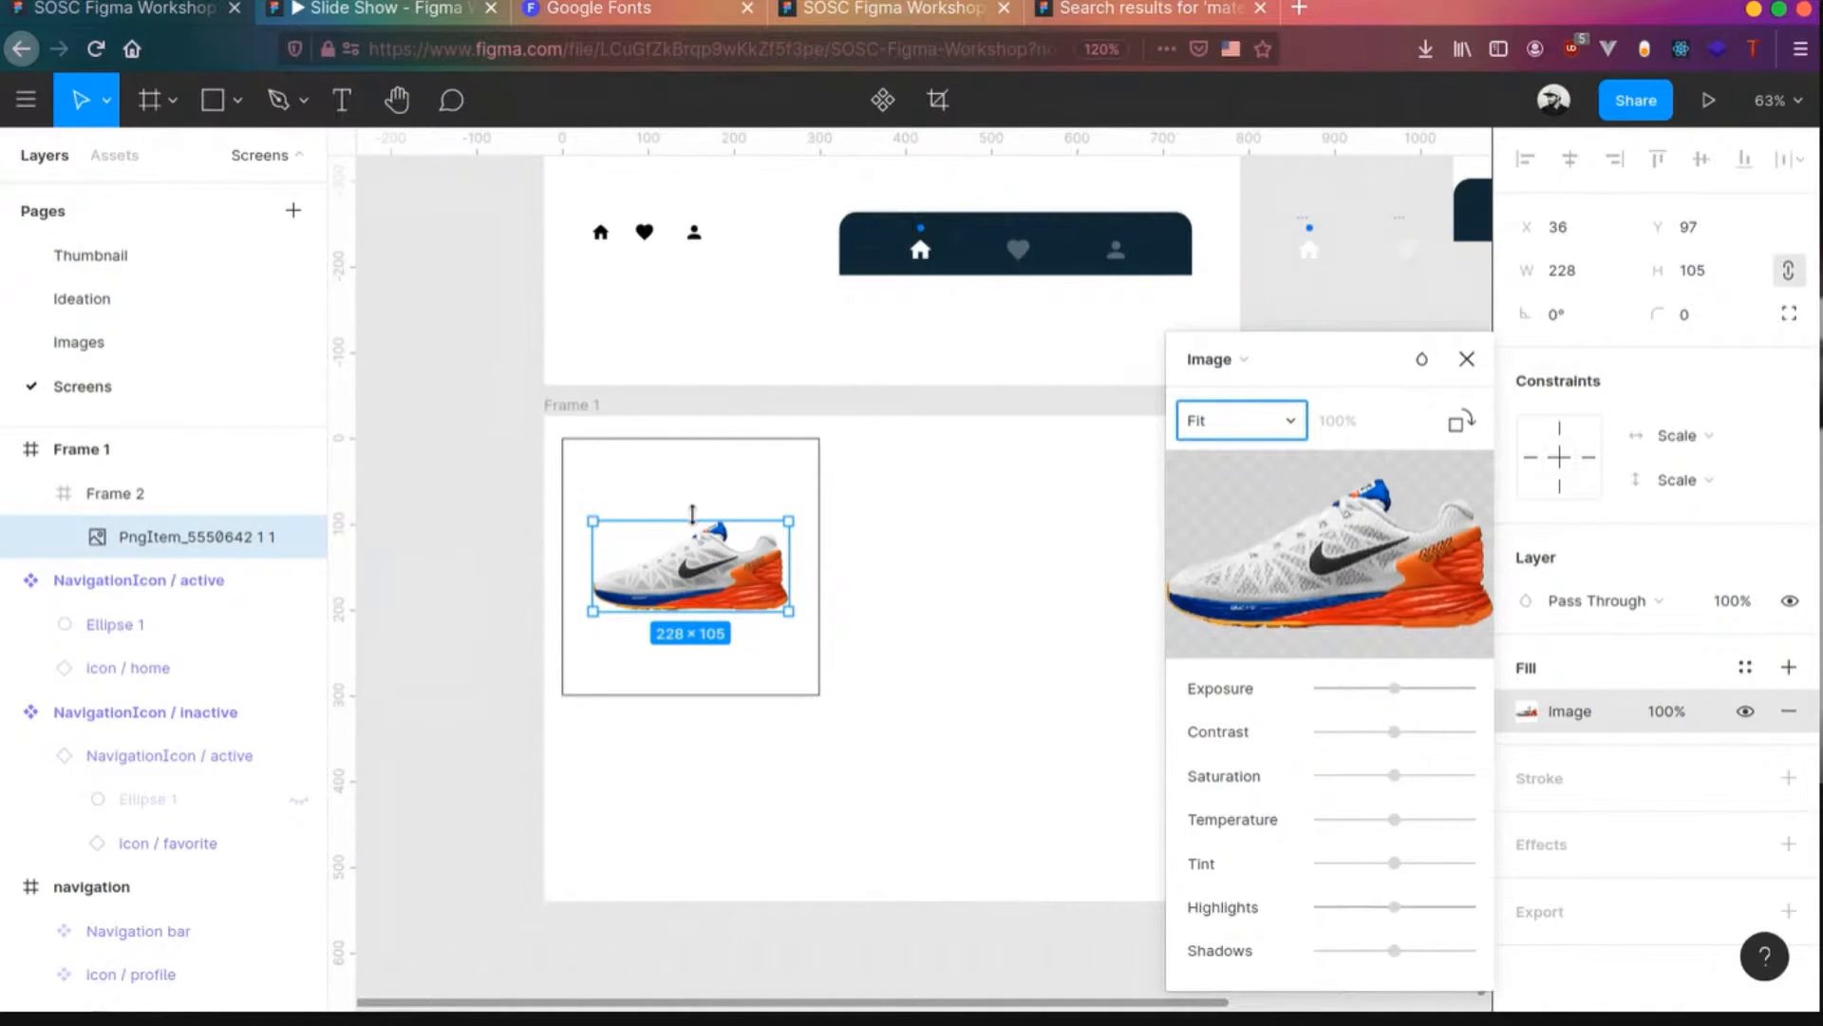
{"action": "left_click_drag", "start_coordinate": [694, 510], "coordinate": [696, 473]}
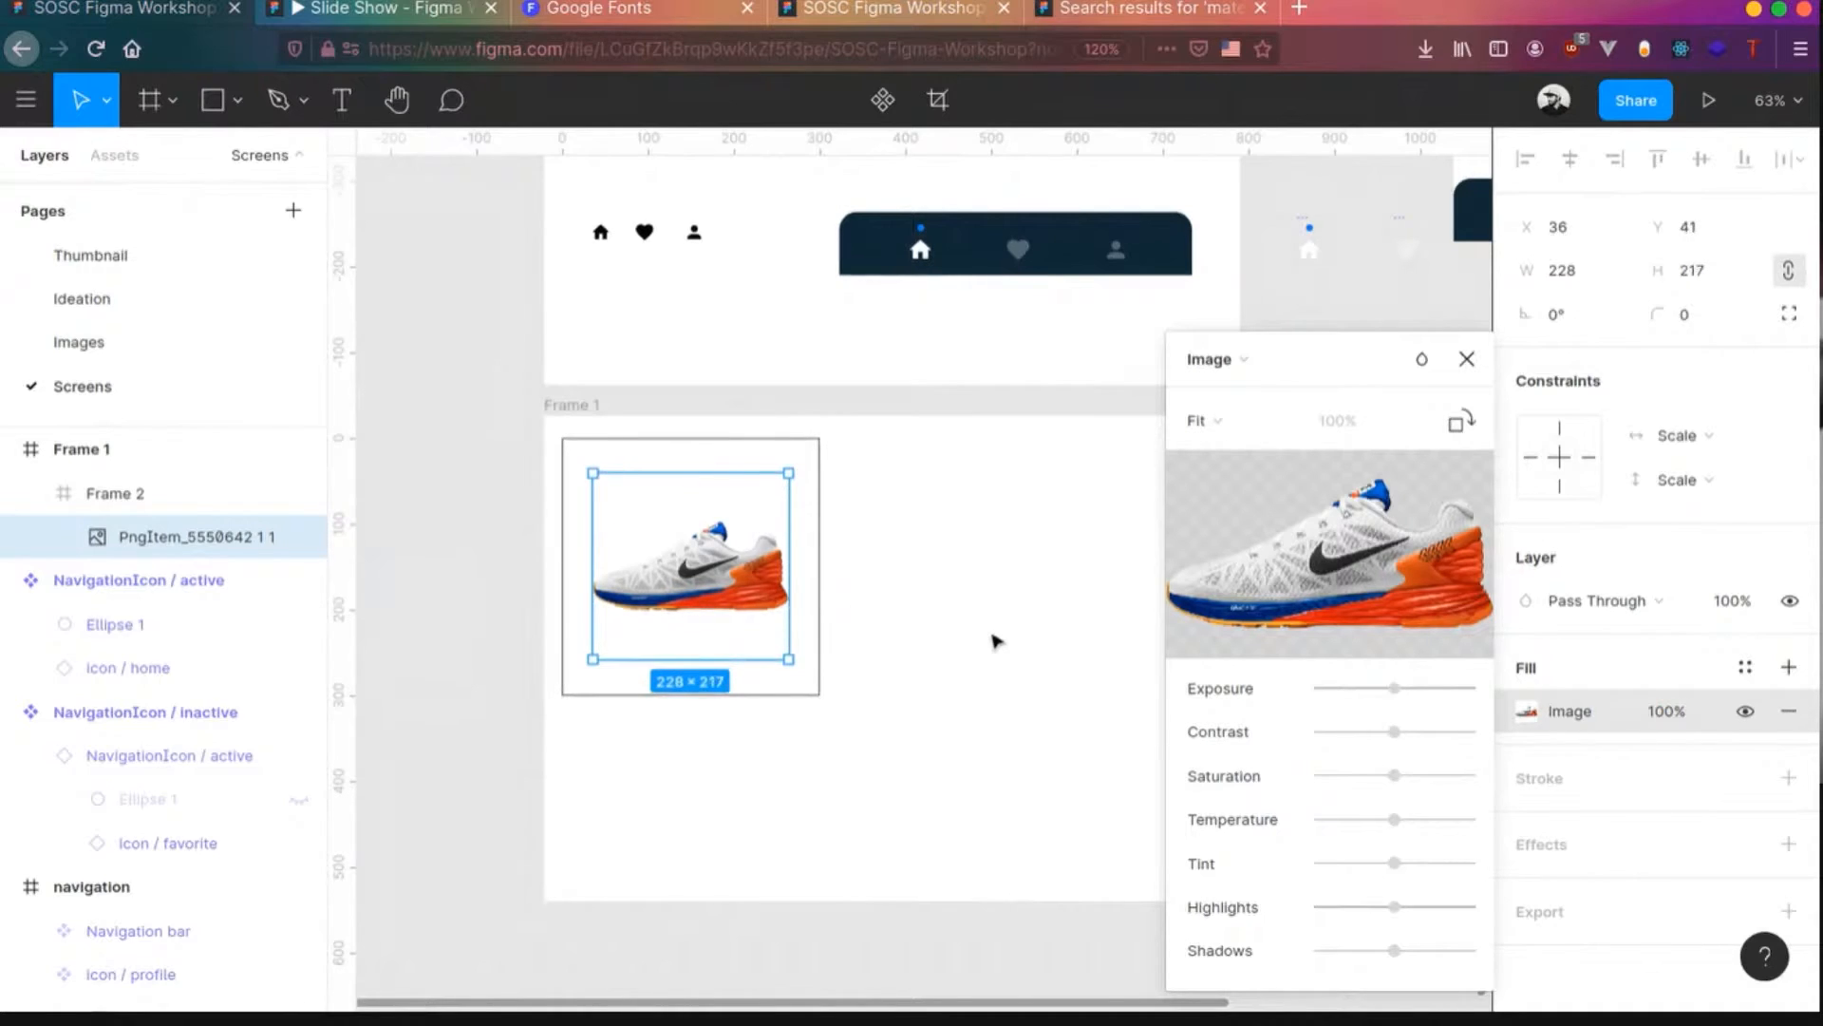
{"action": "left_click", "coordinate": [1466, 358]}
- Remove the stroke from Frame 2 around the shoe image
{"action": "left_click", "coordinate": [818, 562]}
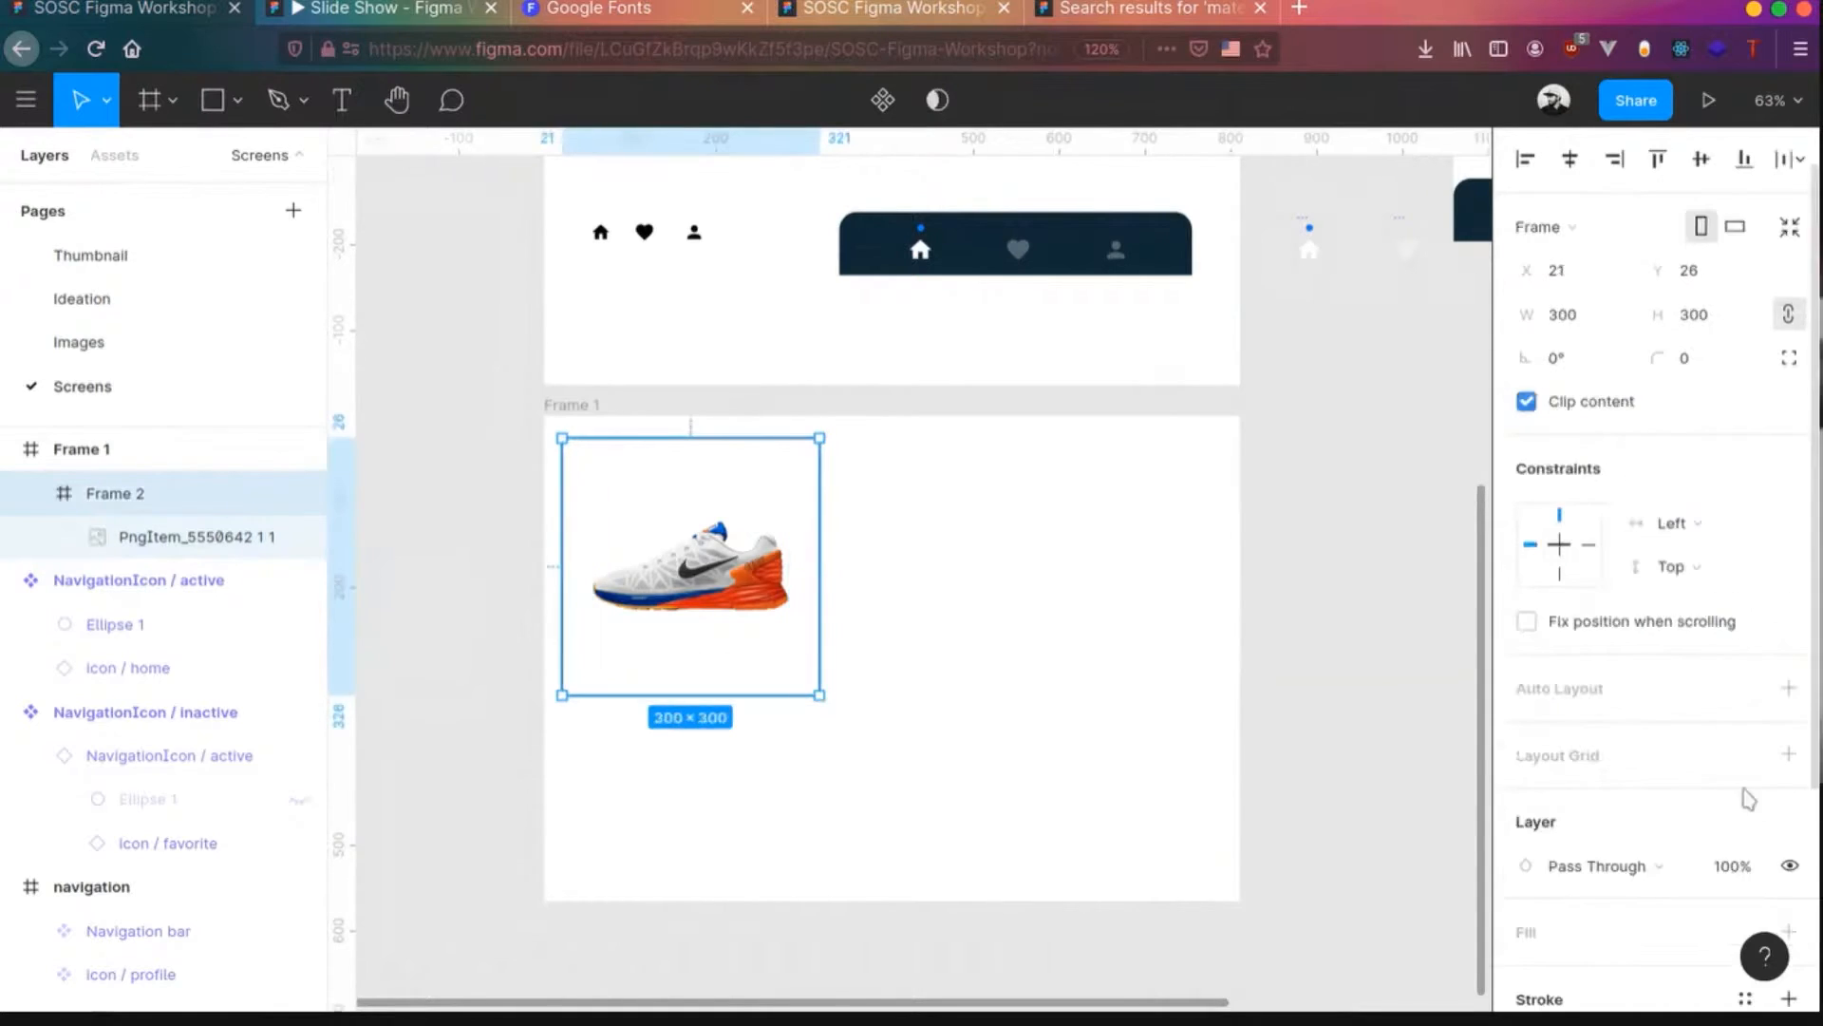
{"action": "scroll", "coordinate": [1667, 777], "scroll_direction": "down", "scroll_amount": 3}
{"action": "left_click", "coordinate": [1788, 734]}
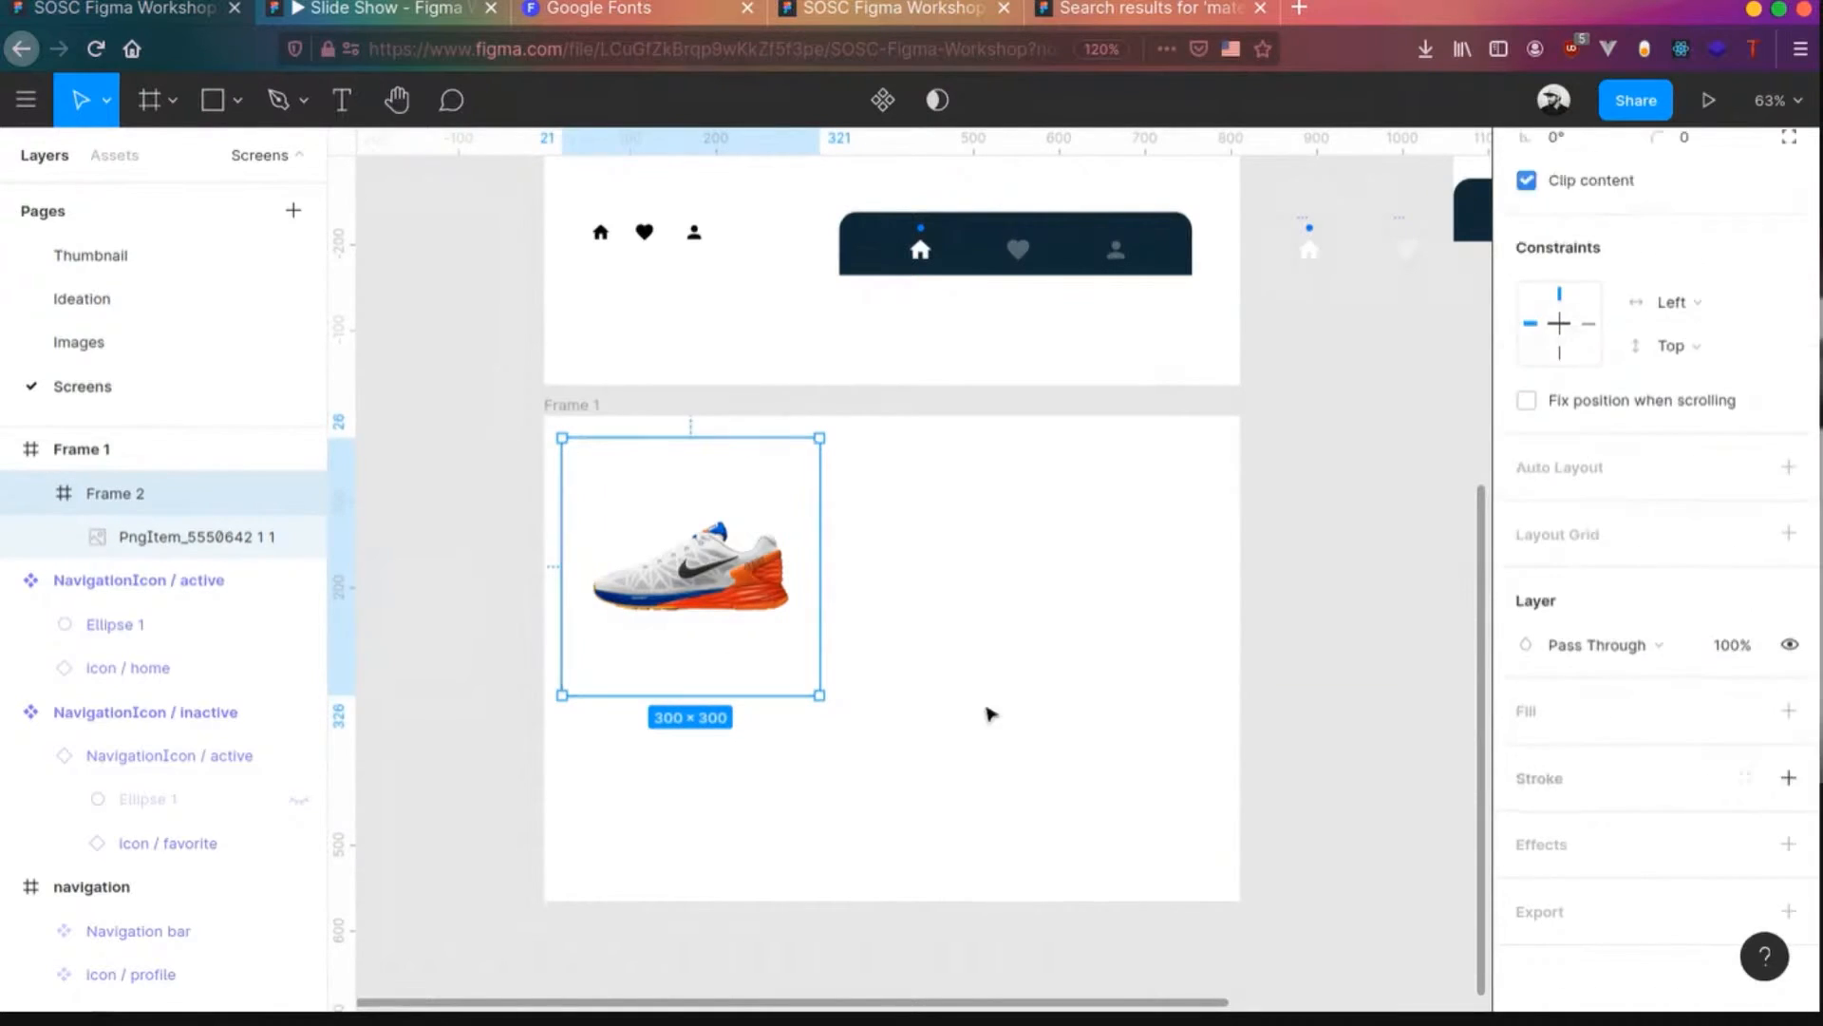
- Rename the inner shoe frame Shoe1 and the outer frame Shoes
{"action": "double_click", "coordinate": [114, 493]}
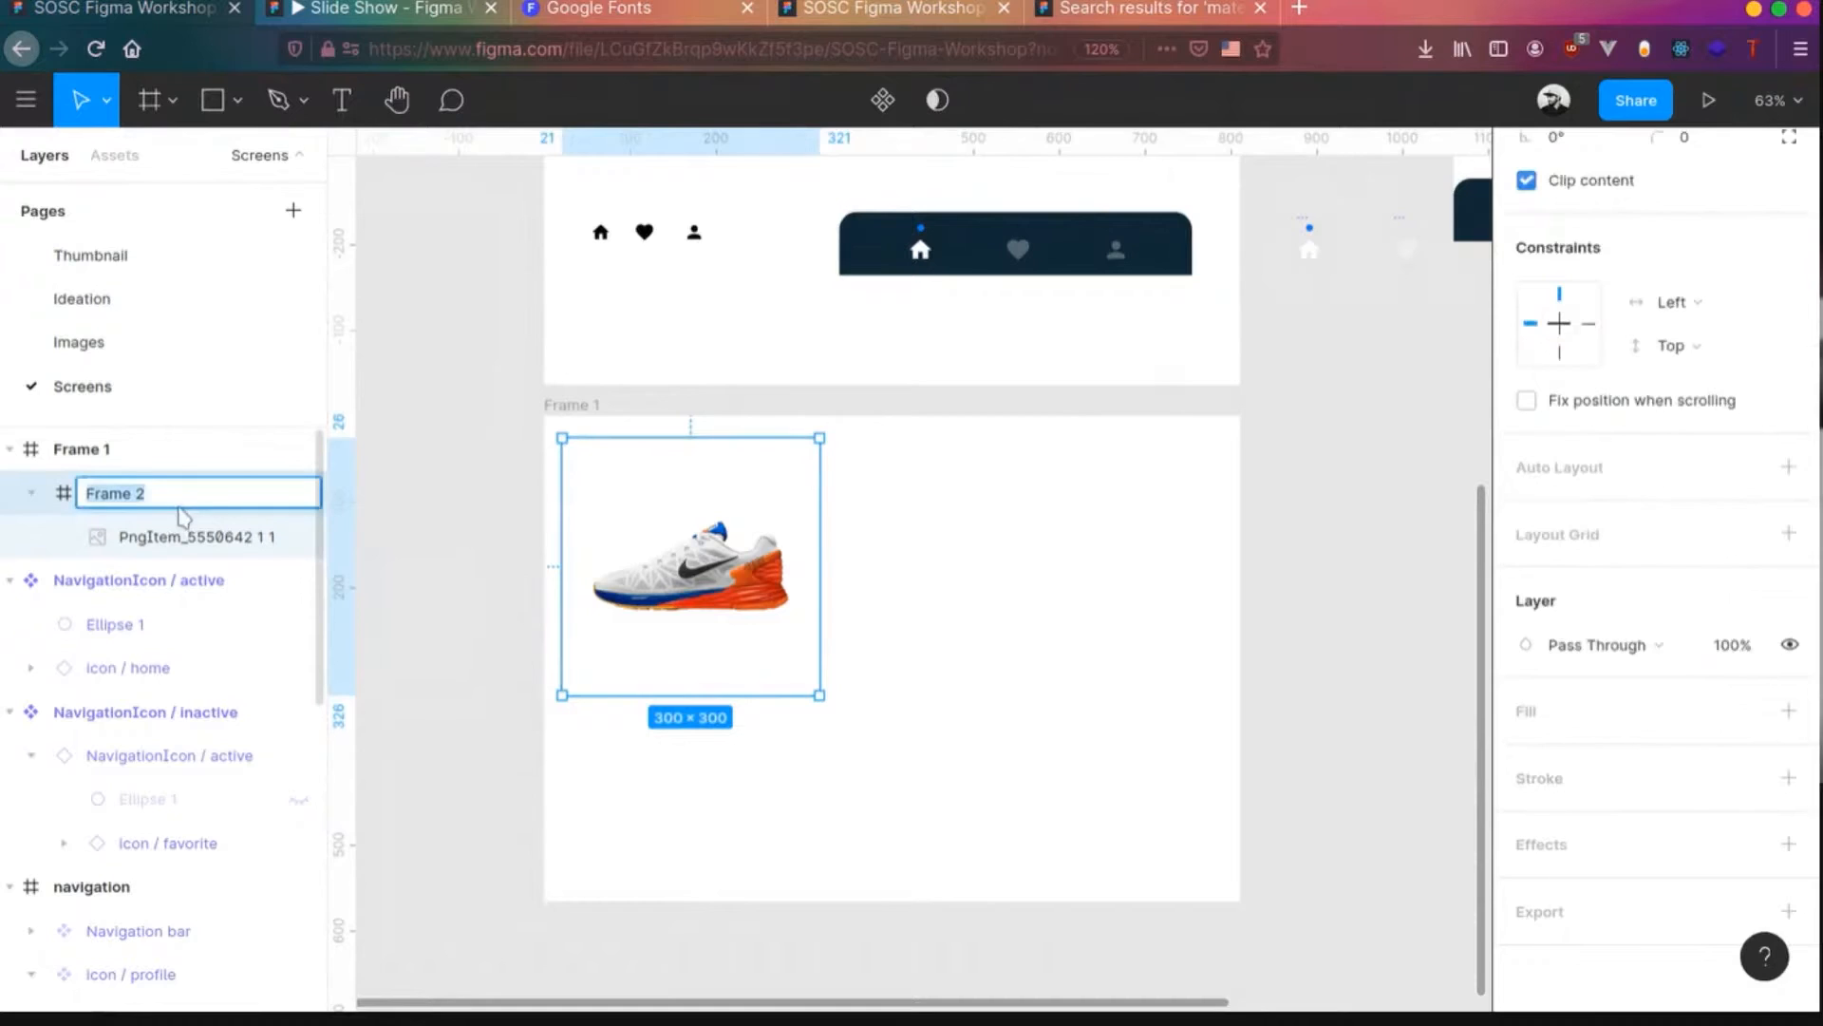
{"action": "type", "text": "Shoe1"}
{"action": "key", "text": "Return"}
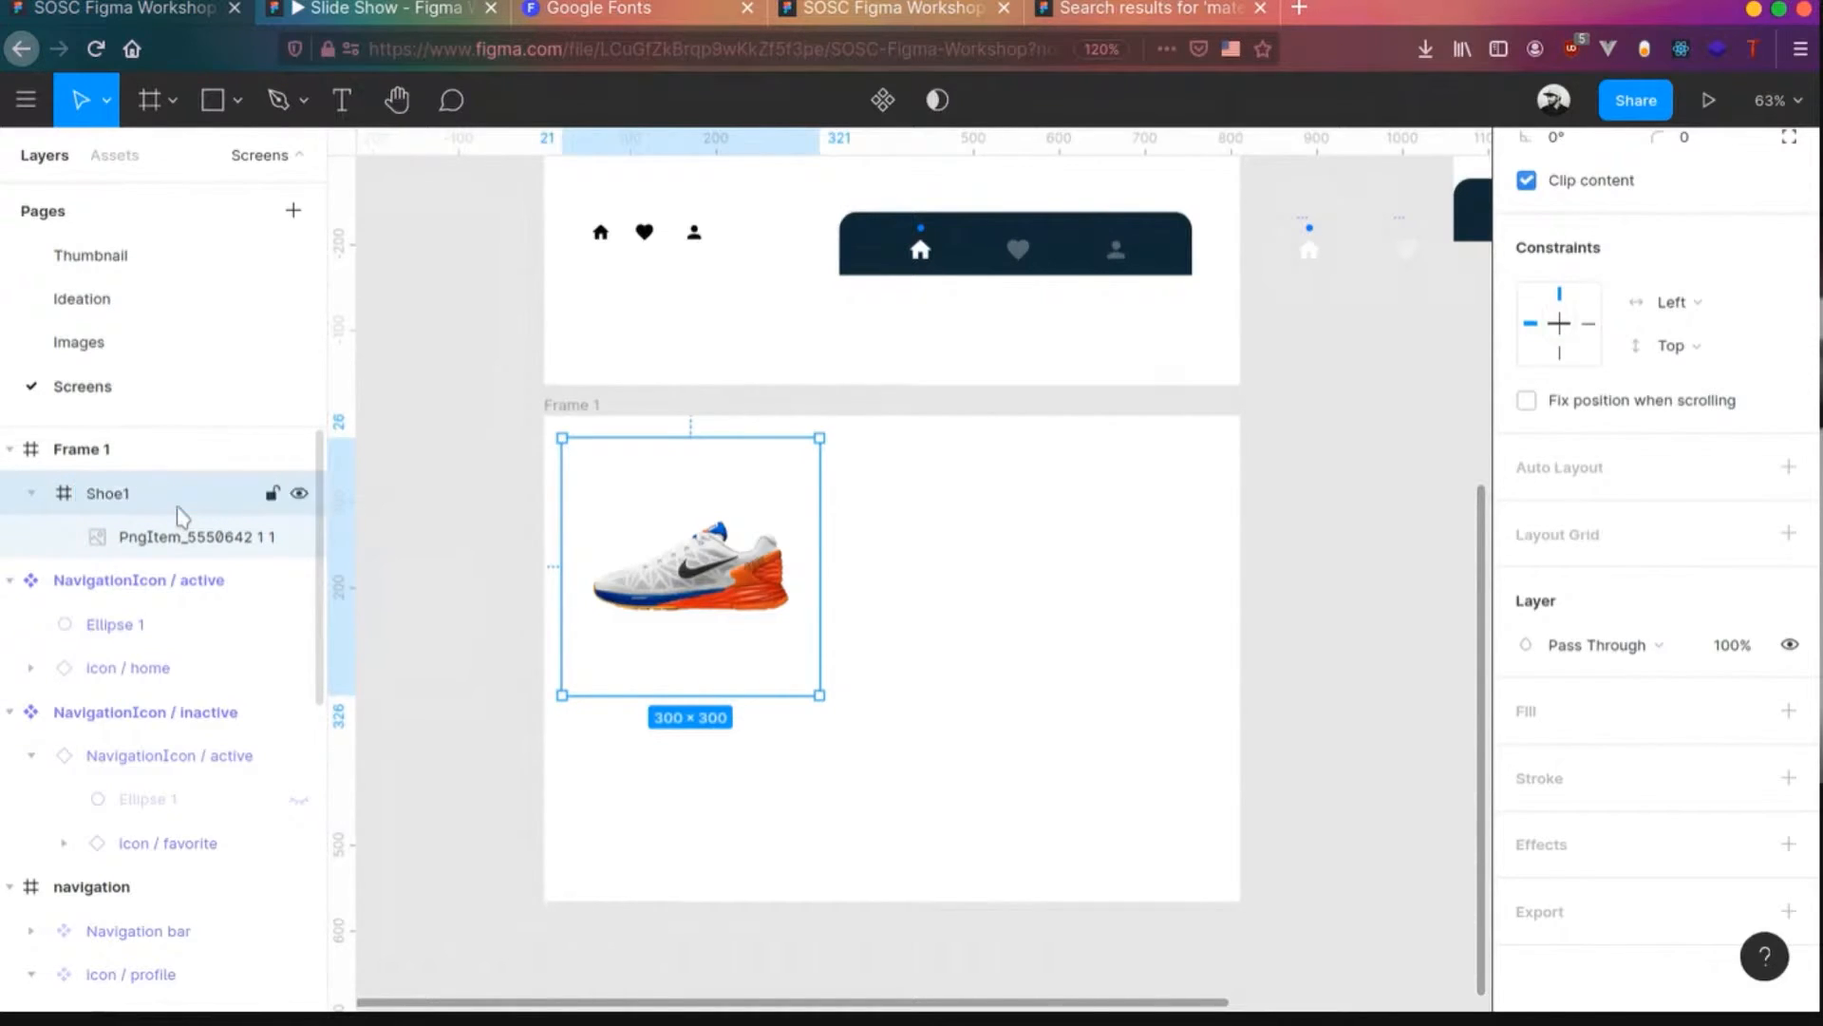
{"action": "left_click", "coordinate": [136, 452]}
{"action": "double_click", "coordinate": [137, 452]}
{"action": "type", "text": "Shoes"}
{"action": "key", "text": "Return"}
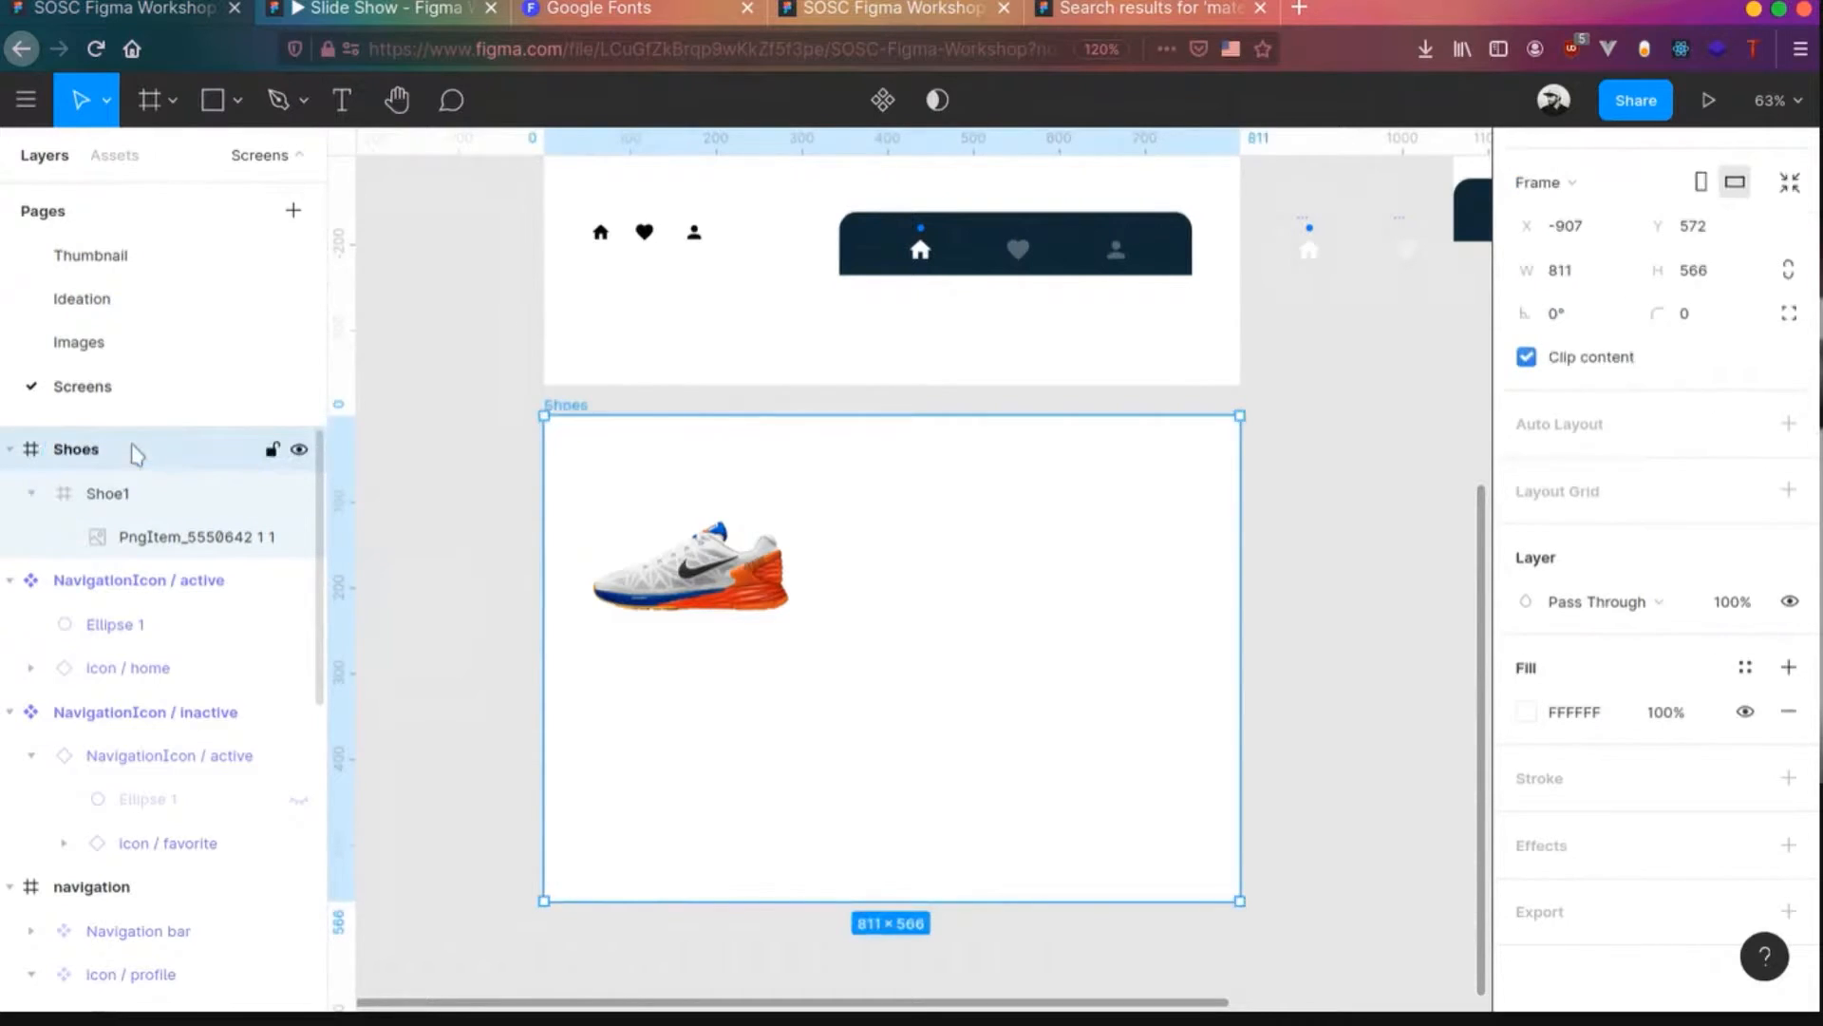
- Turn the Shoe1 frame into a component and place an instance of it beside the original in the Shoes frame
{"action": "left_click", "coordinate": [731, 625]}
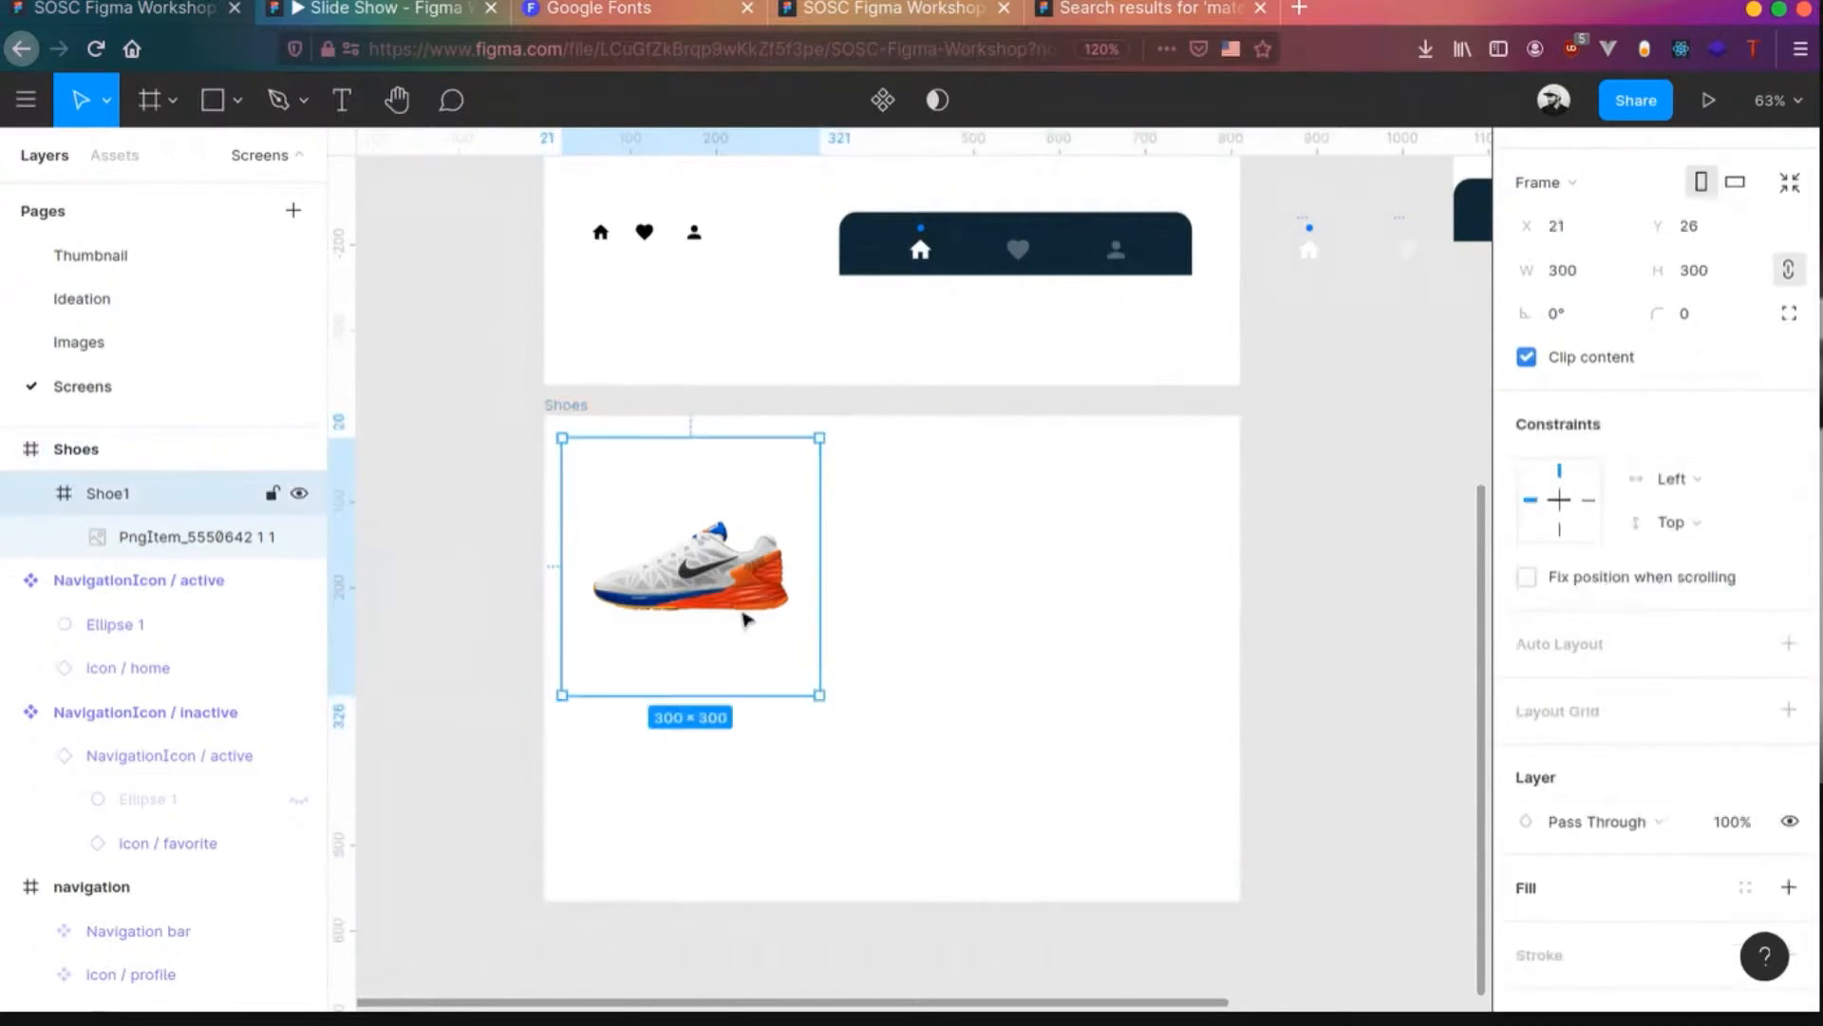
{"action": "left_click", "coordinate": [883, 99]}
{"action": "left_click_drag", "start_coordinate": [689, 568], "coordinate": [990, 591]}
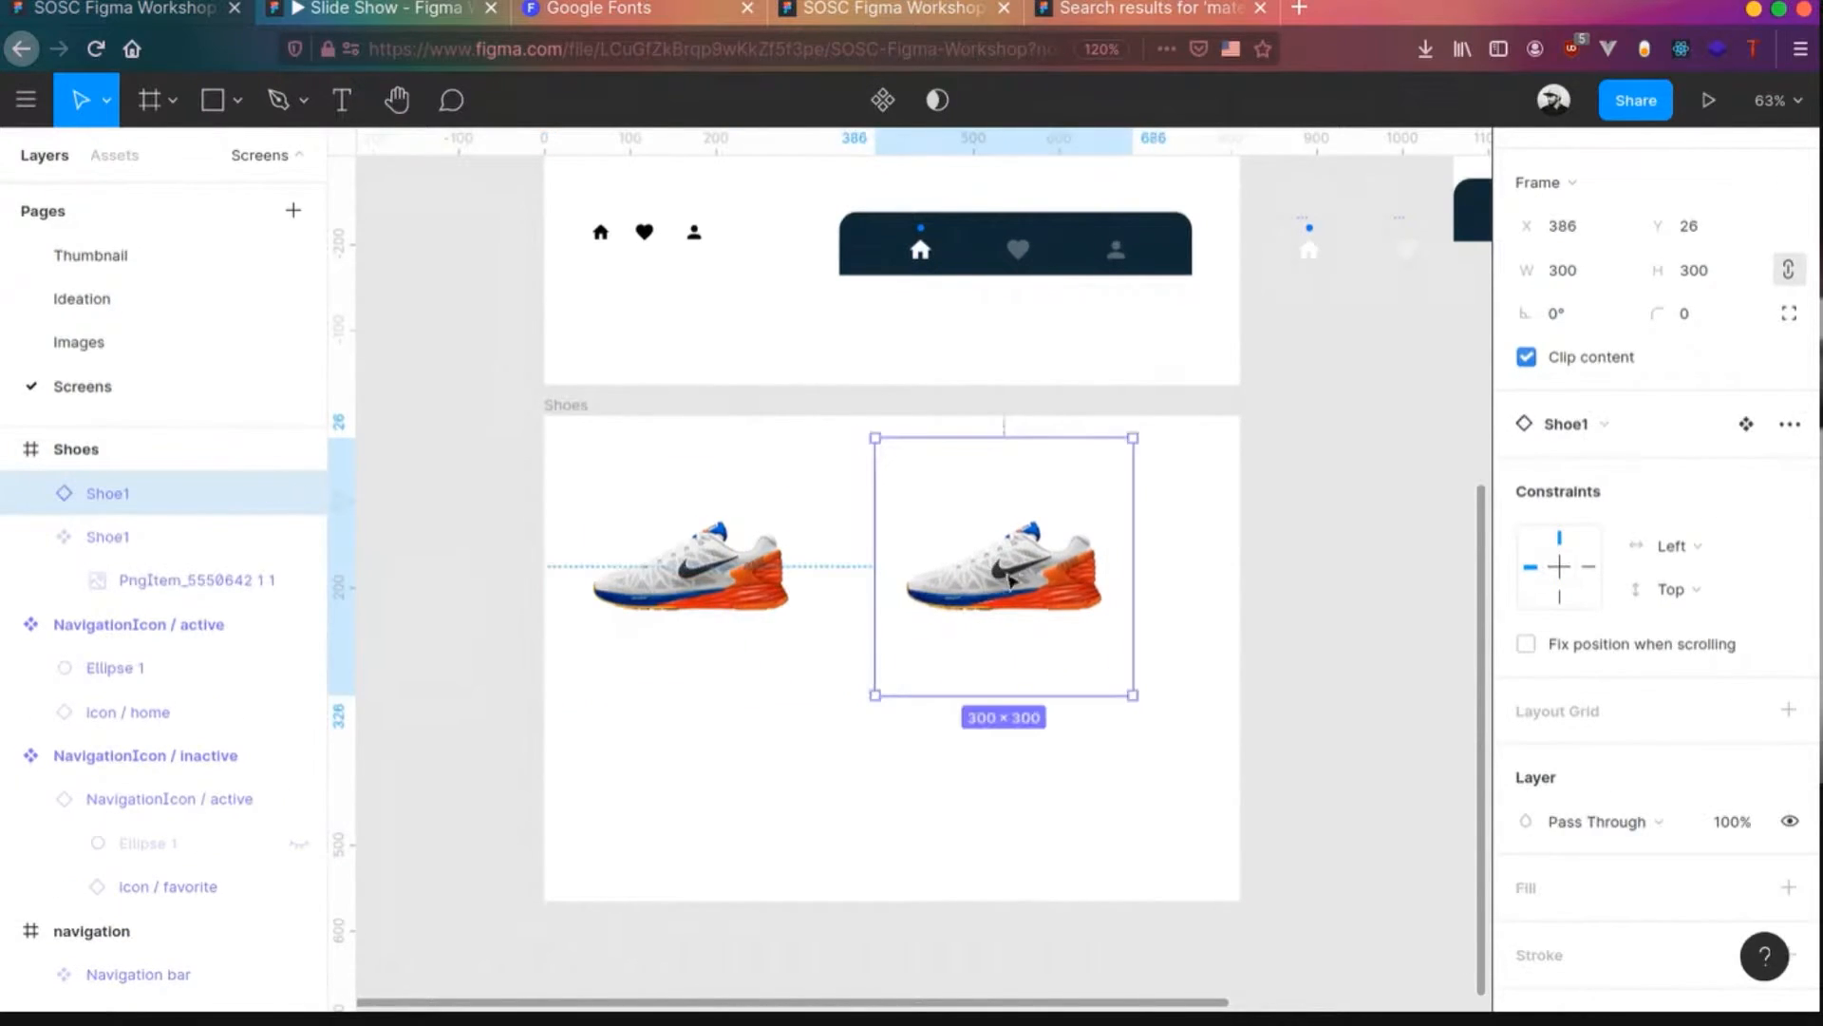
- Replace the image fill in the second Shoe1 instance with the lime-green shoe picture
{"action": "double_click", "coordinate": [1009, 581]}
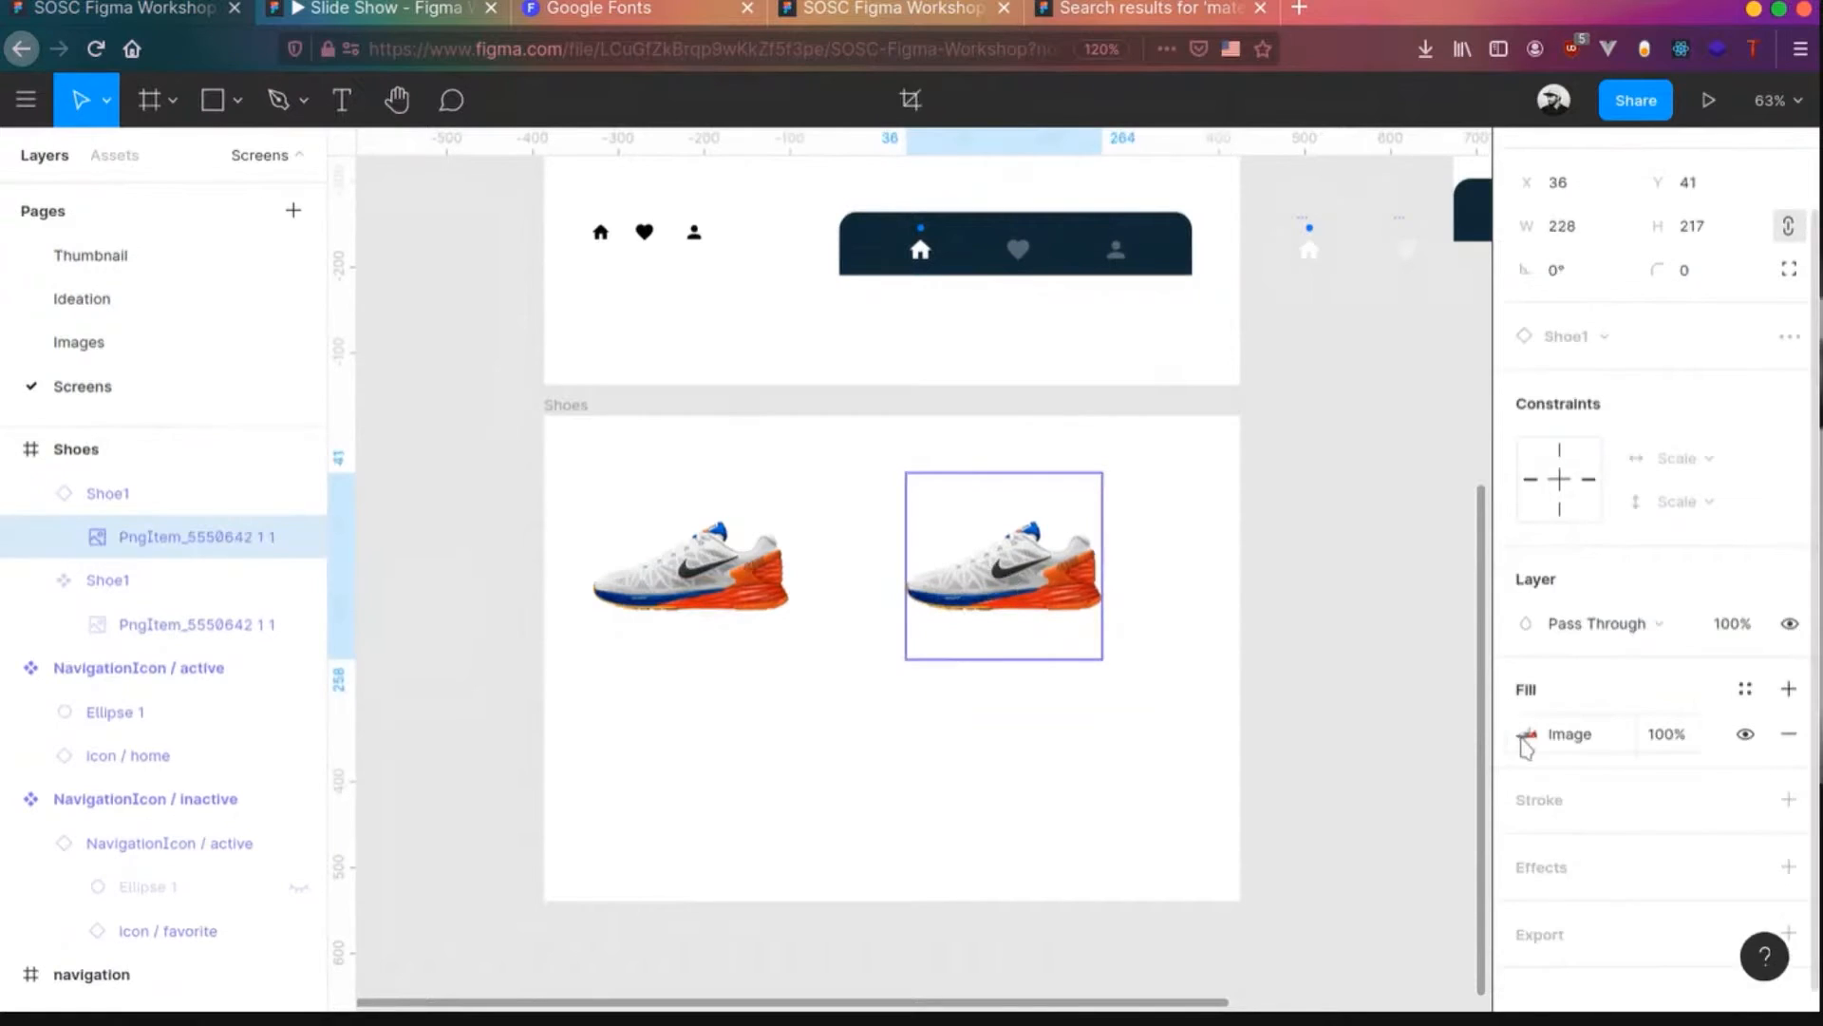
{"action": "left_click", "coordinate": [1524, 735]}
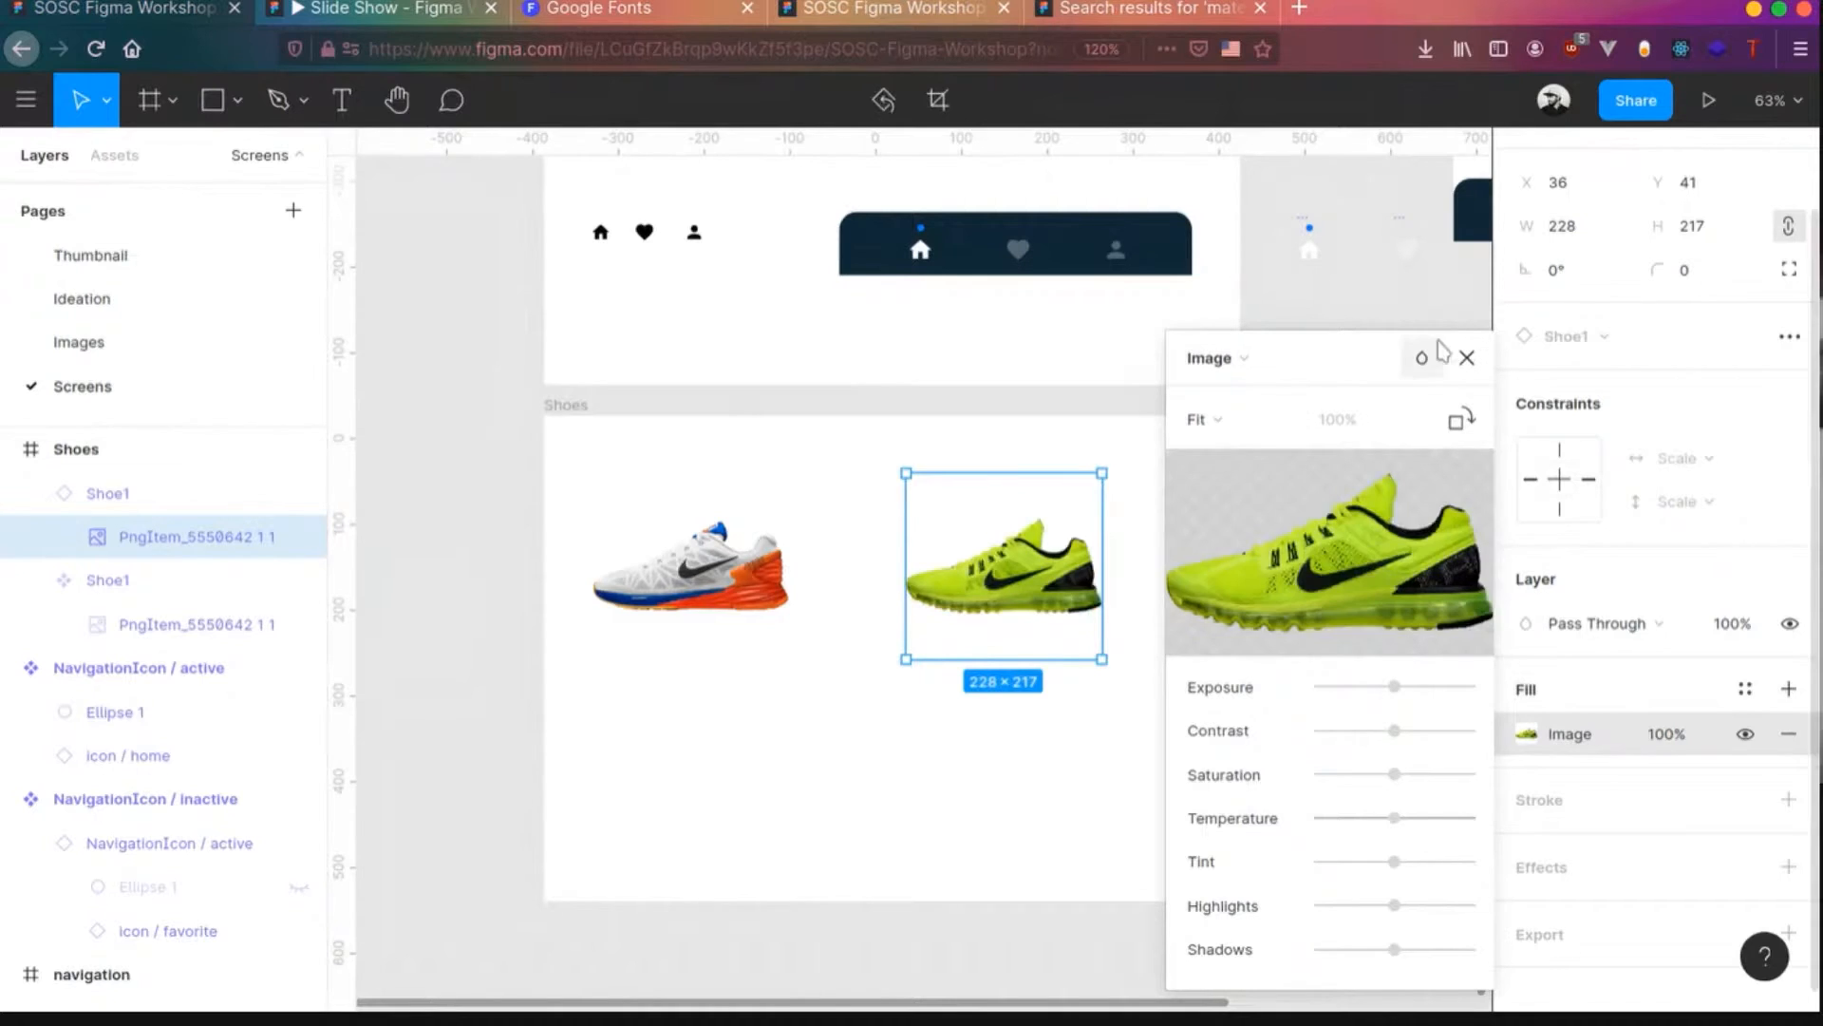
{"action": "left_click", "coordinate": [1468, 357]}
{"action": "key", "text": "Escape"}
- Extend the Shoes frame downward to make room for a second row of shoes
{"action": "left_click", "coordinate": [696, 639]}
{"action": "scroll", "coordinate": [764, 617], "scroll_direction": "down", "scroll_amount": 2}
{"action": "left_click", "coordinate": [95, 450]}
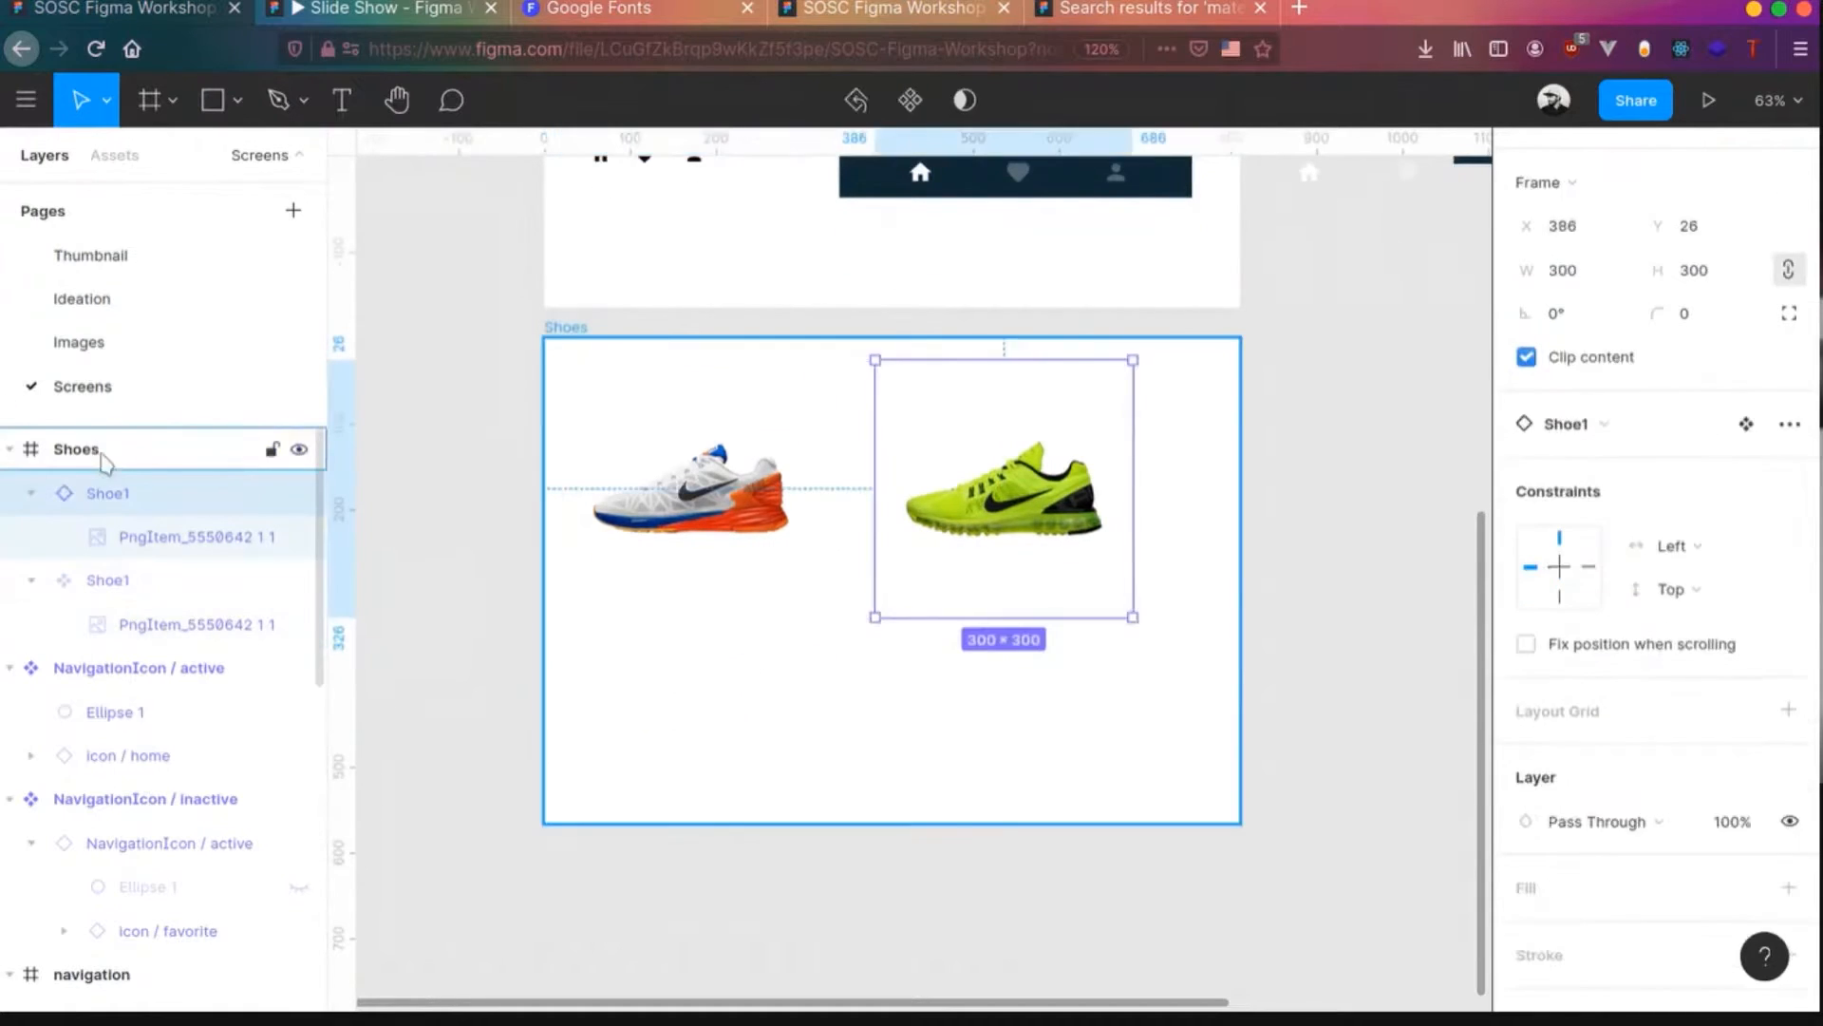
{"action": "left_click_drag", "start_coordinate": [904, 819], "coordinate": [904, 983]}
- Duplicate the original Shoe1 component and place the new instance directly below it at X 21, Y 326
{"action": "left_click", "coordinate": [700, 541]}
{"action": "key", "text": "ctrl+d"}
{"action": "left_click_drag", "start_coordinate": [725, 492], "coordinate": [733, 738]}
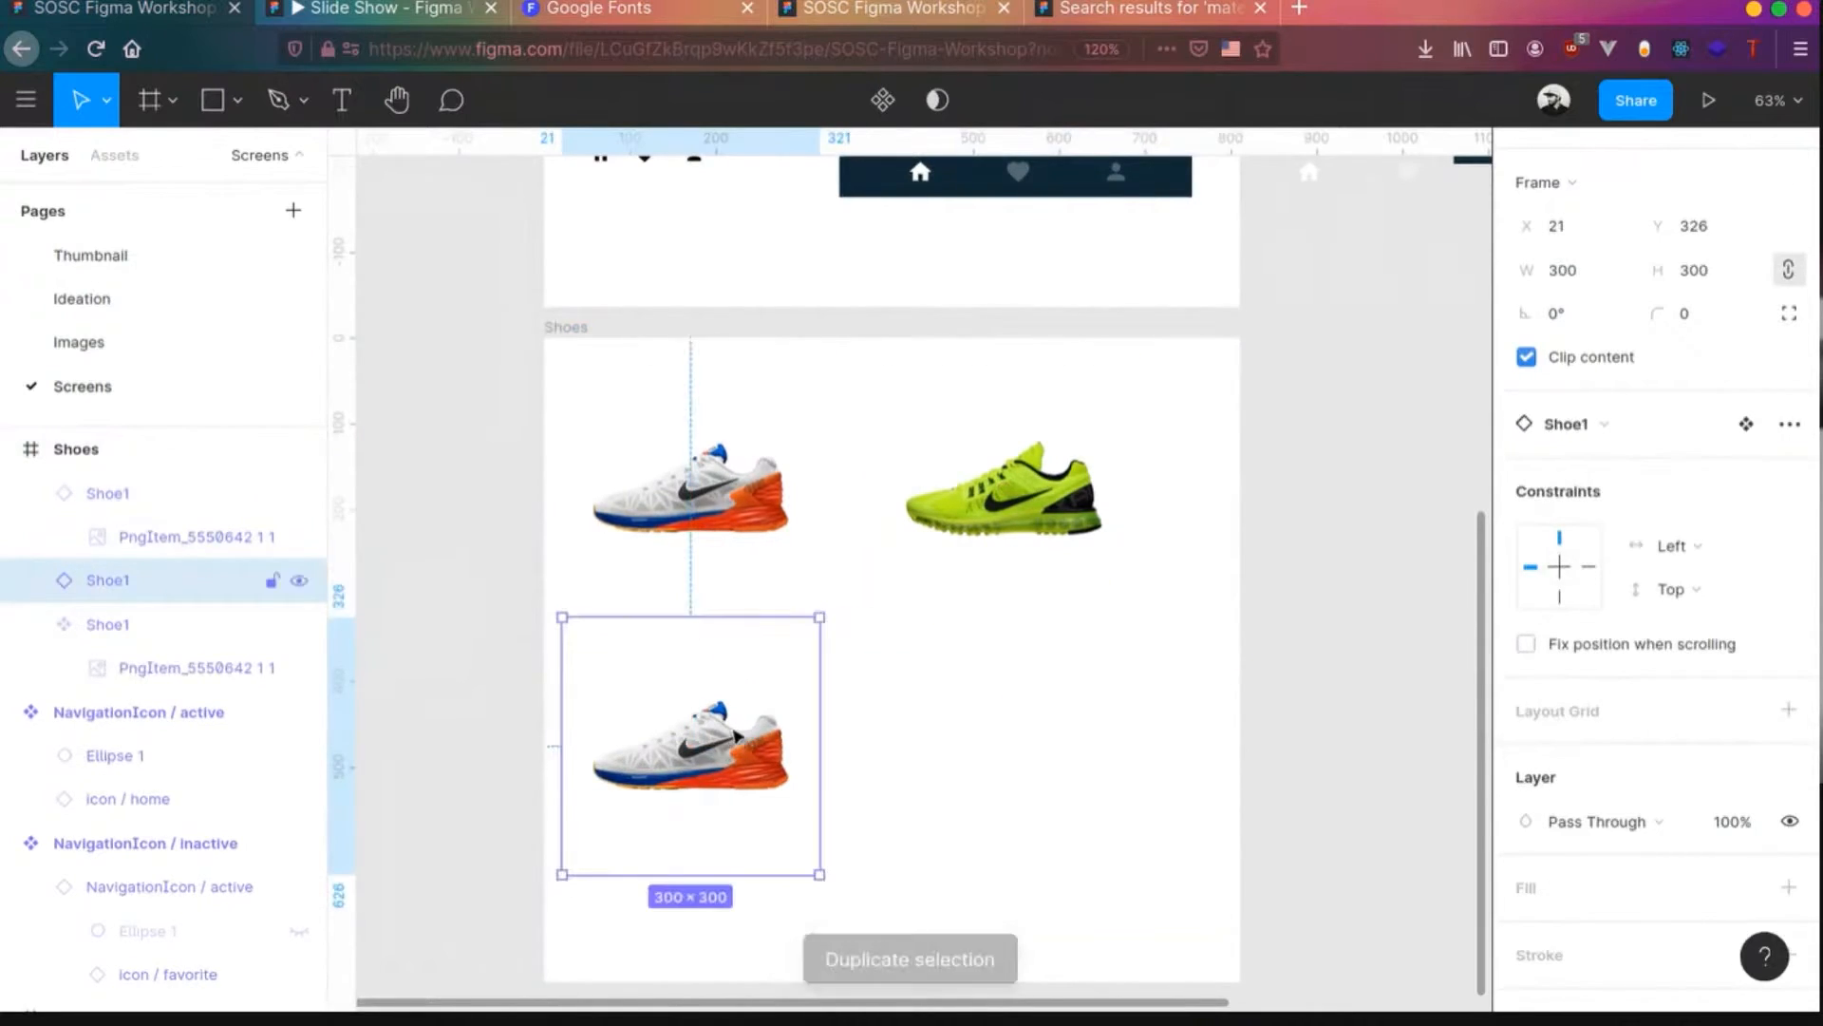
- Replace the image fill in the Shoe1 instance below the original with the black and blue high-top picture
{"action": "double_click", "coordinate": [736, 738]}
{"action": "left_click", "coordinate": [1531, 737]}
{"action": "mouse_move", "coordinate": [1338, 558]}
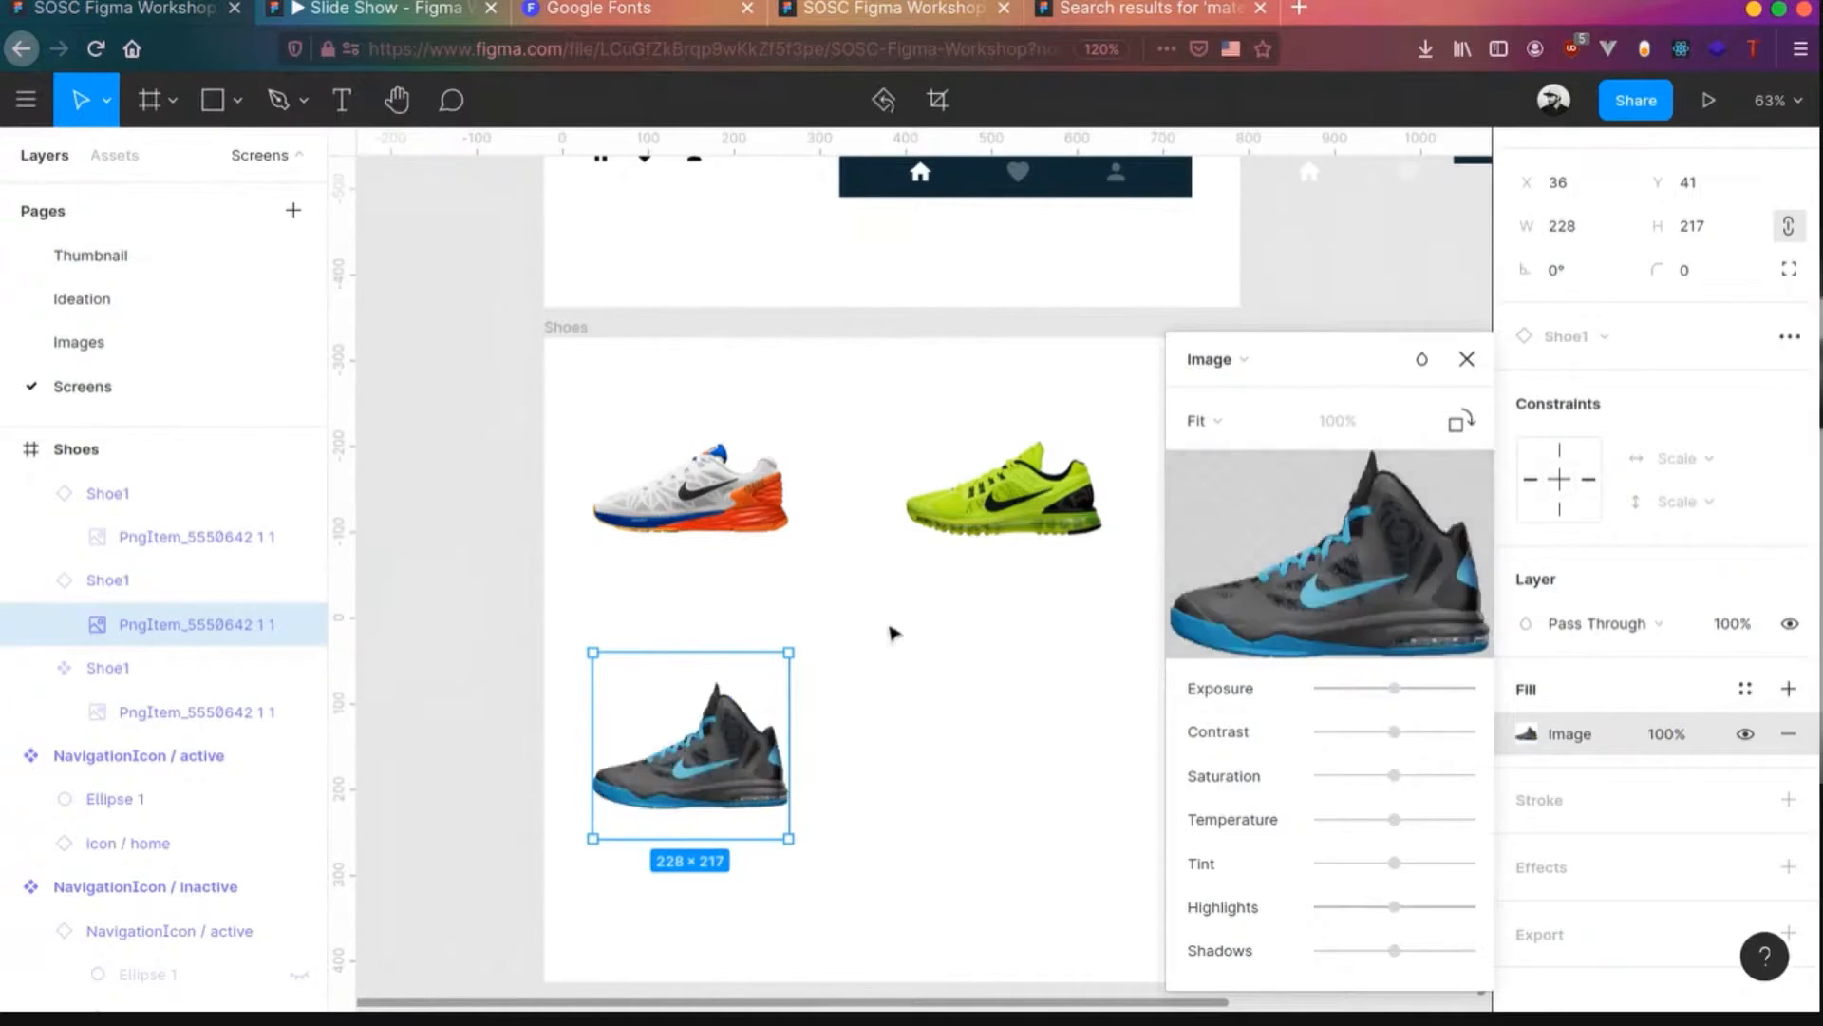
- Duplicate the original Shoe1 into the second row at X 405, Y 334 and replace its image with the blue and white shoe
{"action": "left_click", "coordinate": [774, 504]}
{"action": "left_click_drag", "start_coordinate": [726, 503], "coordinate": [1056, 756]}
{"action": "double_click", "coordinate": [1056, 756]}
{"action": "scroll", "coordinate": [1404, 741], "scroll_direction": "down", "scroll_amount": 1}
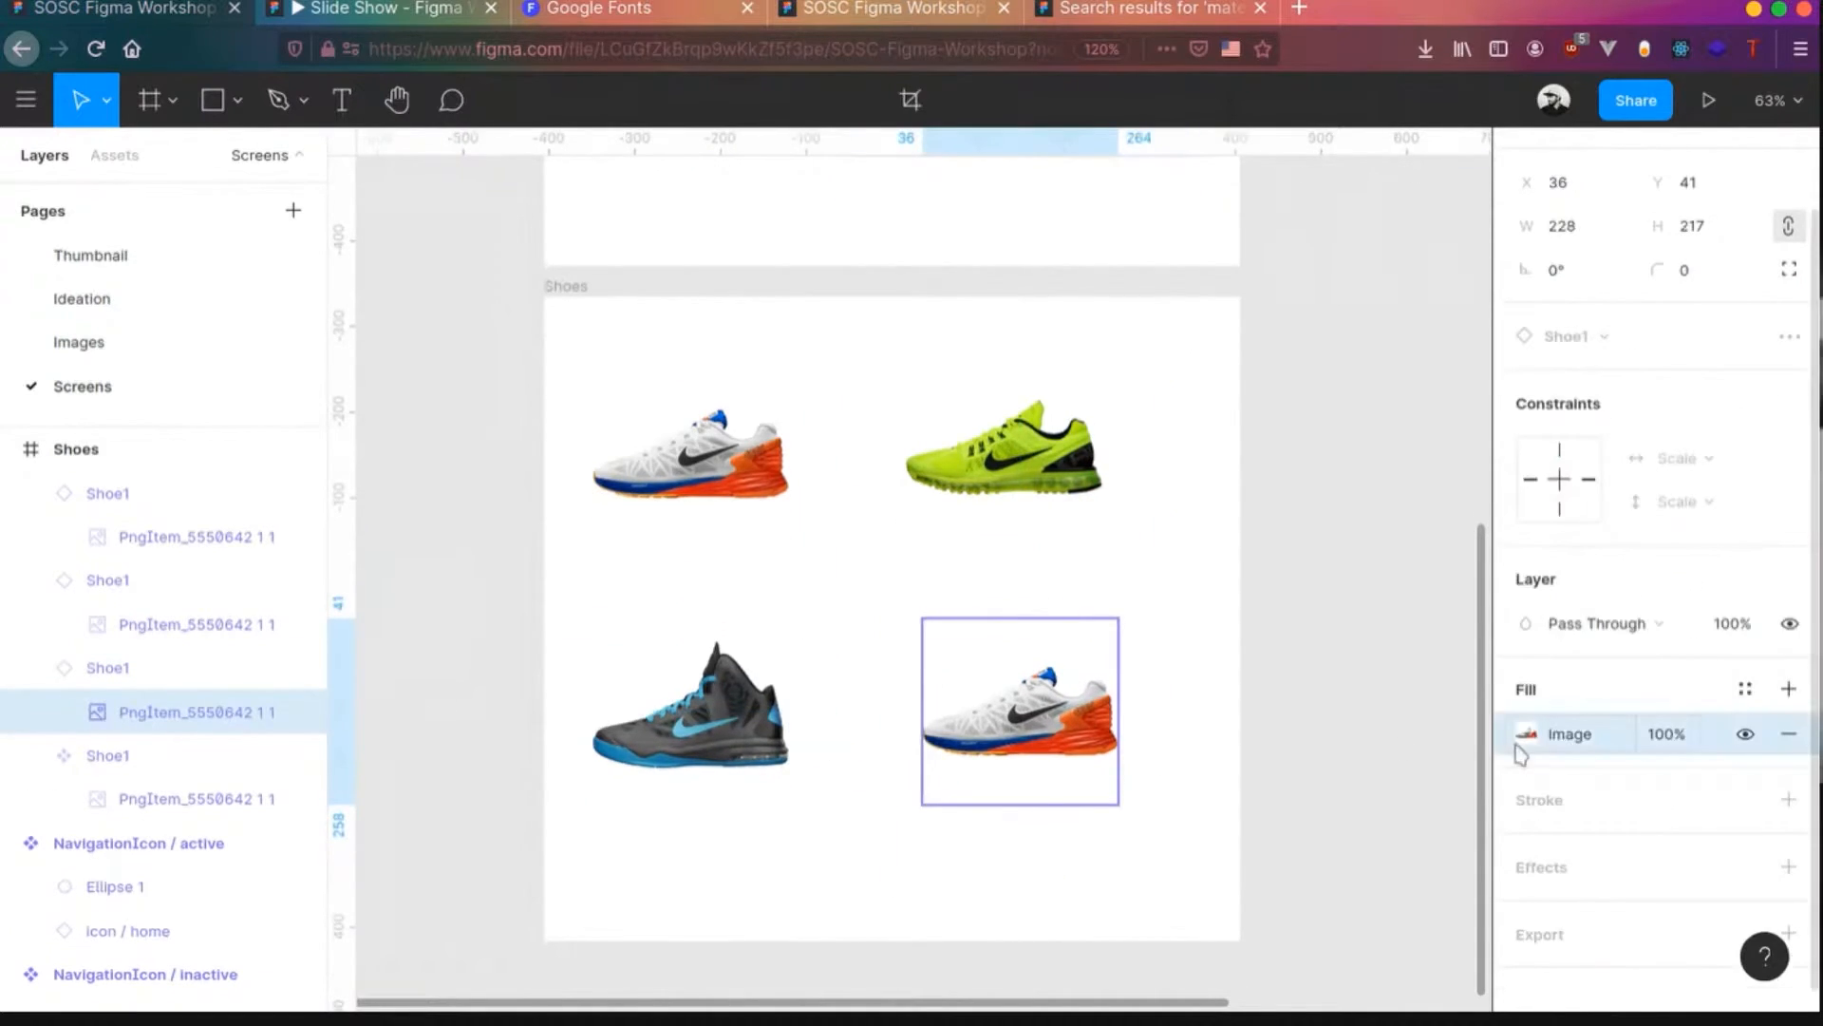
{"action": "left_click", "coordinate": [1530, 736]}
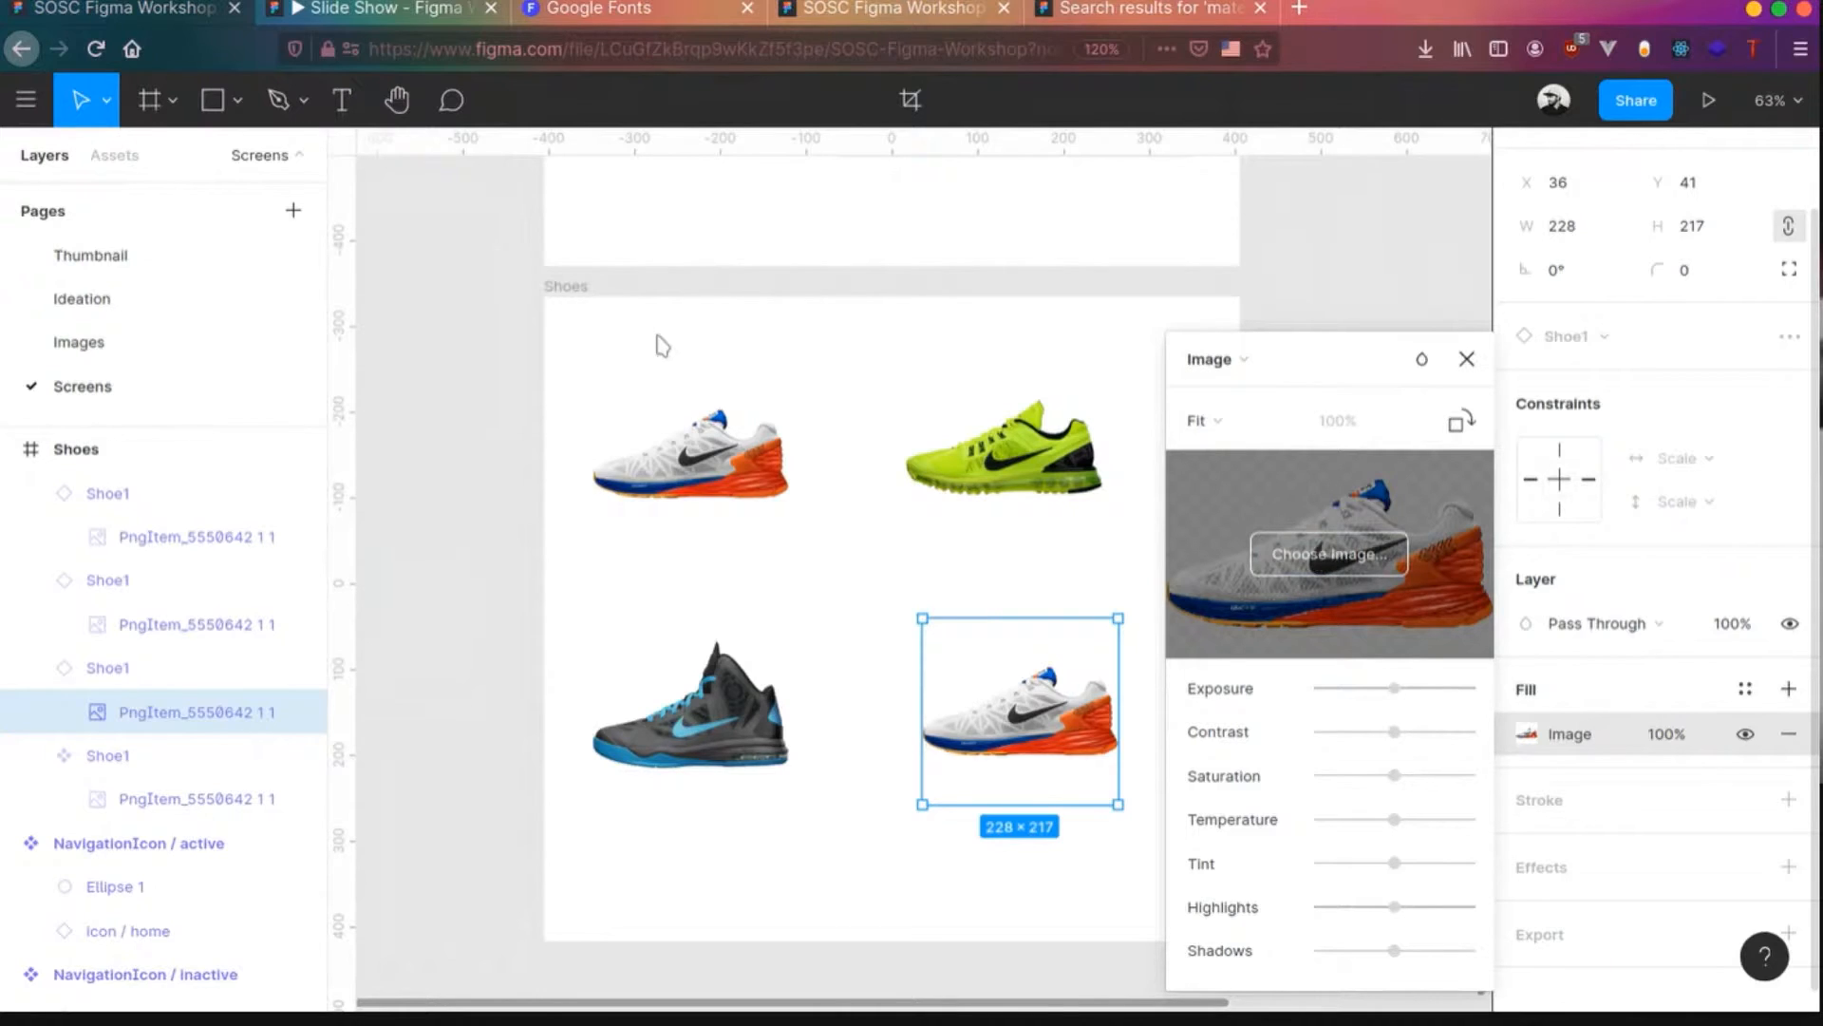
{"action": "left_click", "coordinate": [1468, 359]}
{"action": "left_click", "coordinate": [1270, 596]}
- Turn the lime-green, blue and black shoe instances into separate main components
{"action": "left_click", "coordinate": [693, 451]}
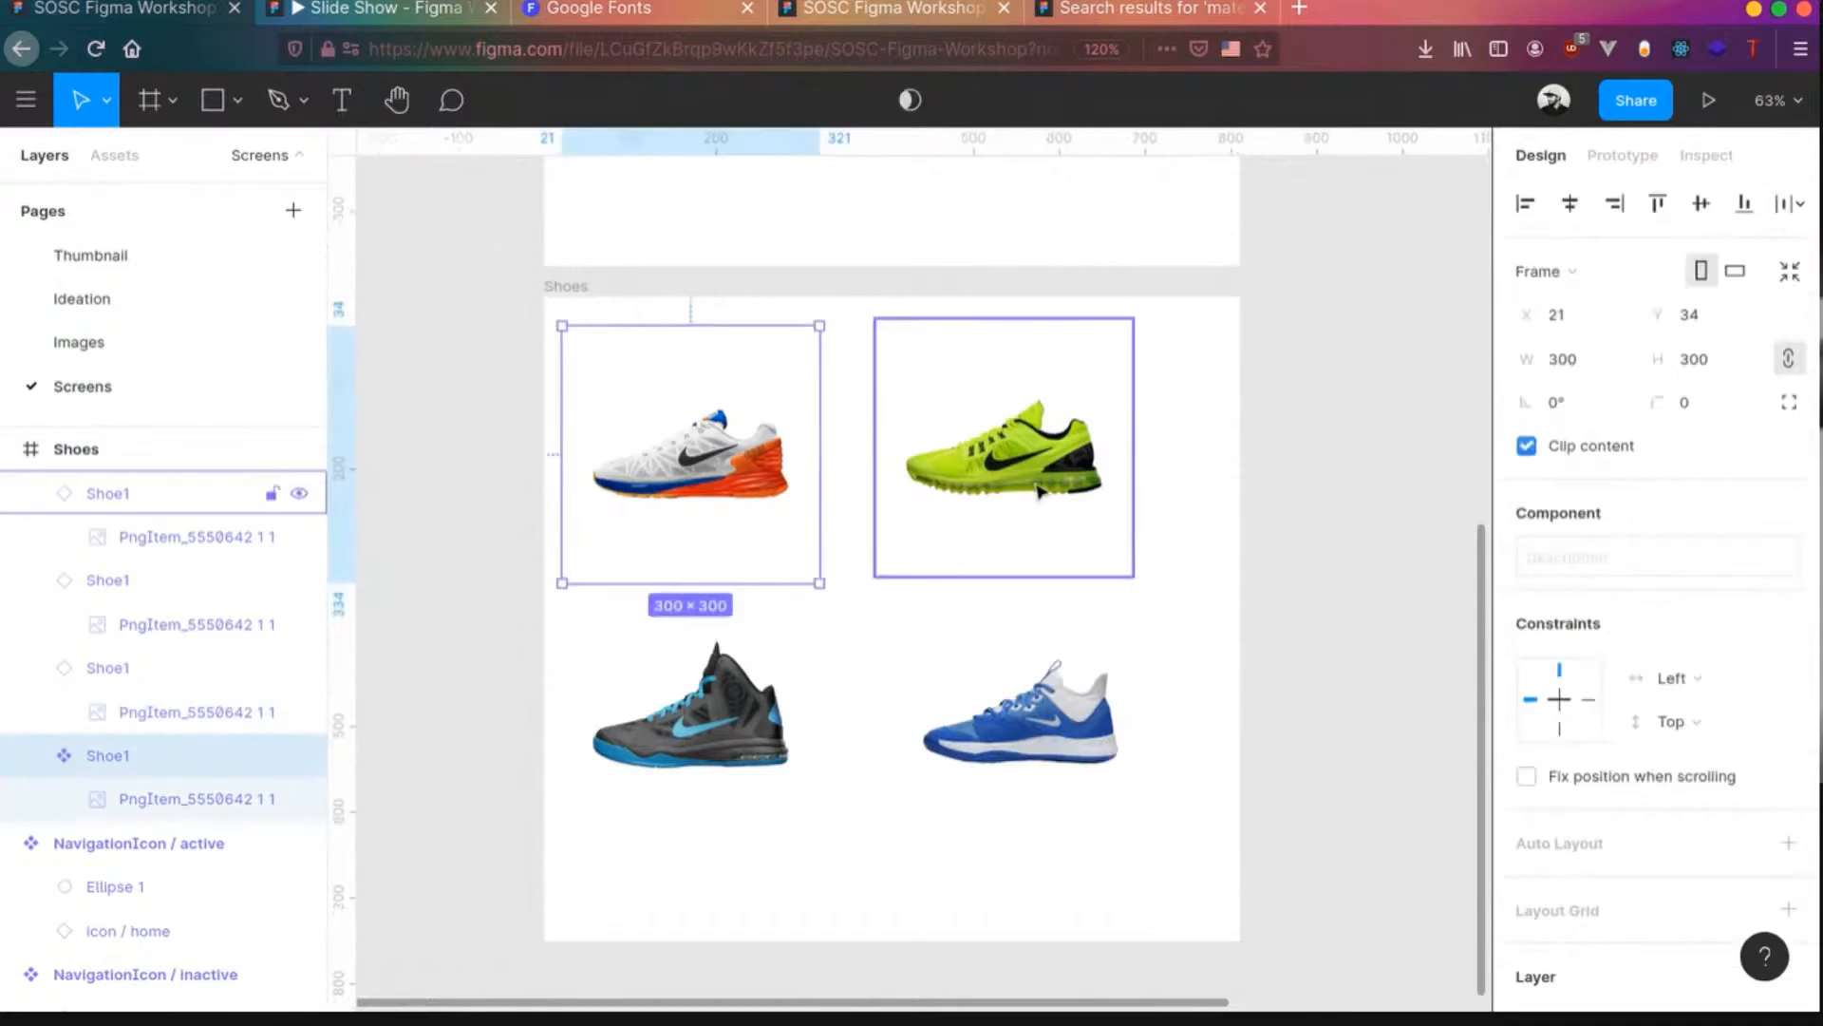
{"action": "left_click", "coordinate": [1004, 446]}
{"action": "left_click", "coordinate": [1019, 710], "text": "shift"}
{"action": "left_click", "coordinate": [658, 749], "text": "shift"}
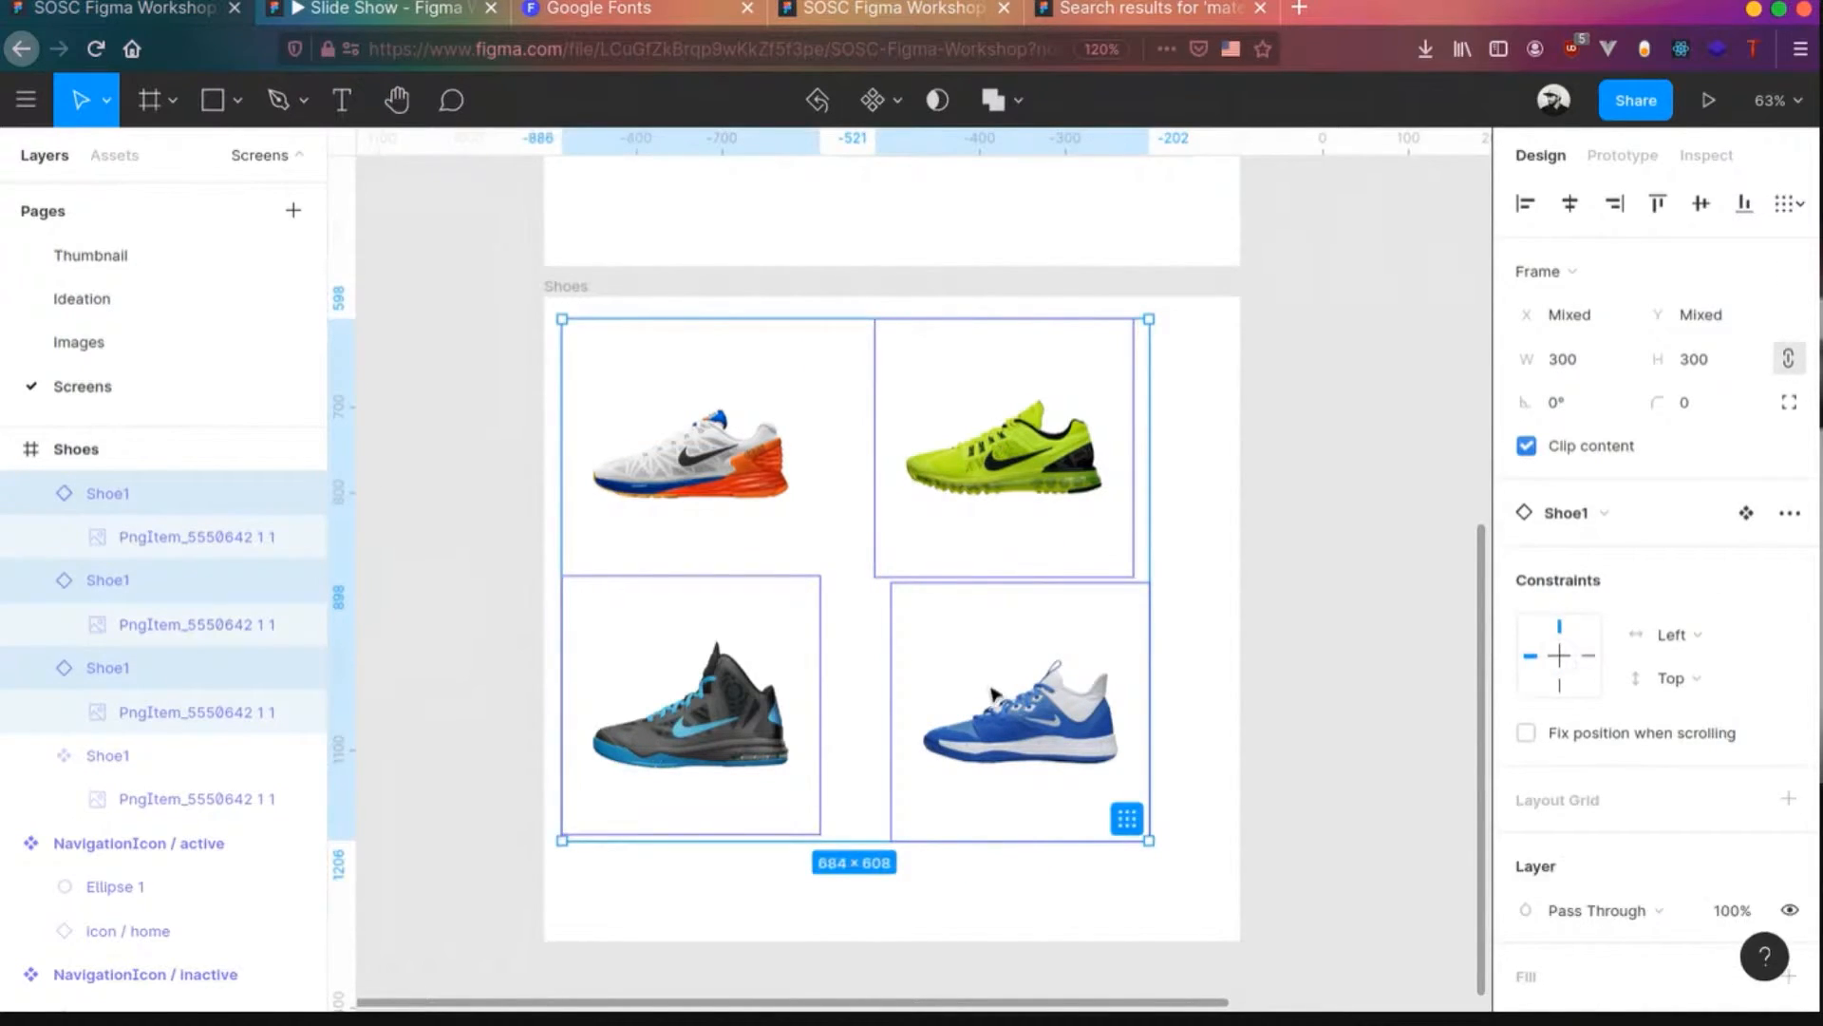
{"action": "left_click", "coordinate": [1014, 483]}
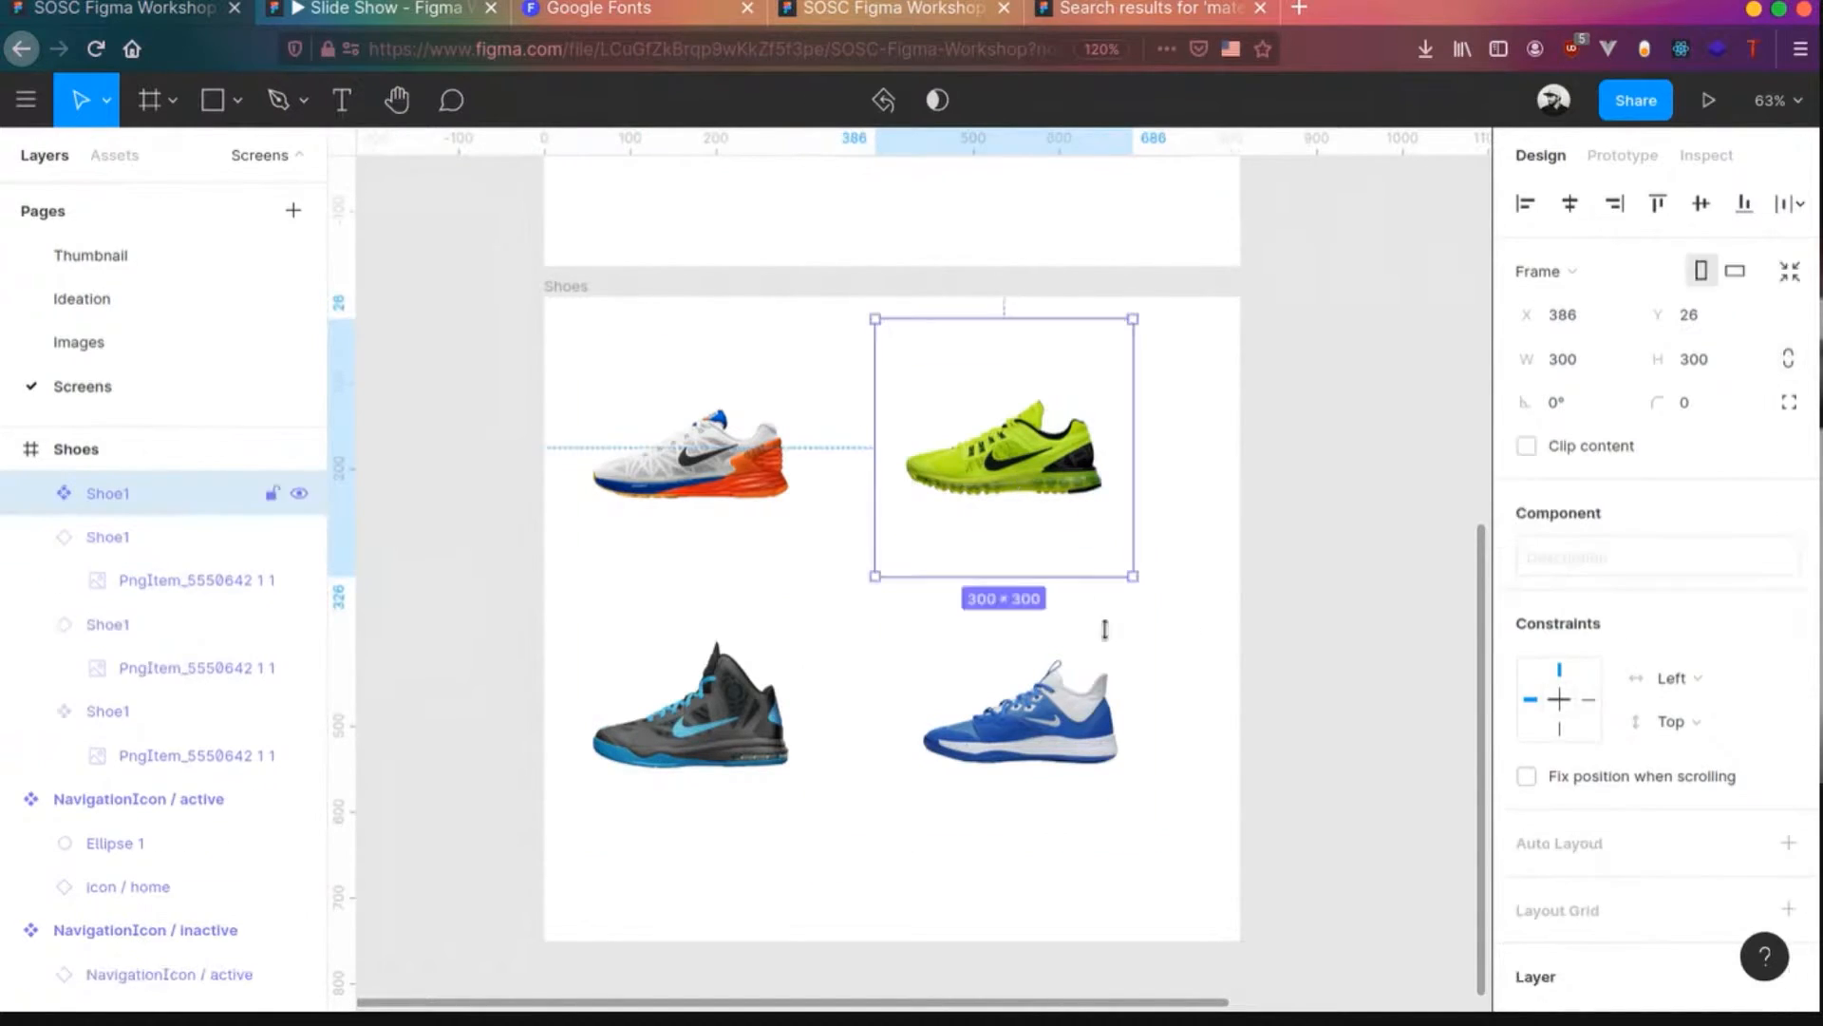
{"action": "left_click", "coordinate": [1099, 667]}
{"action": "key", "text": "ctrl+alt+k"}
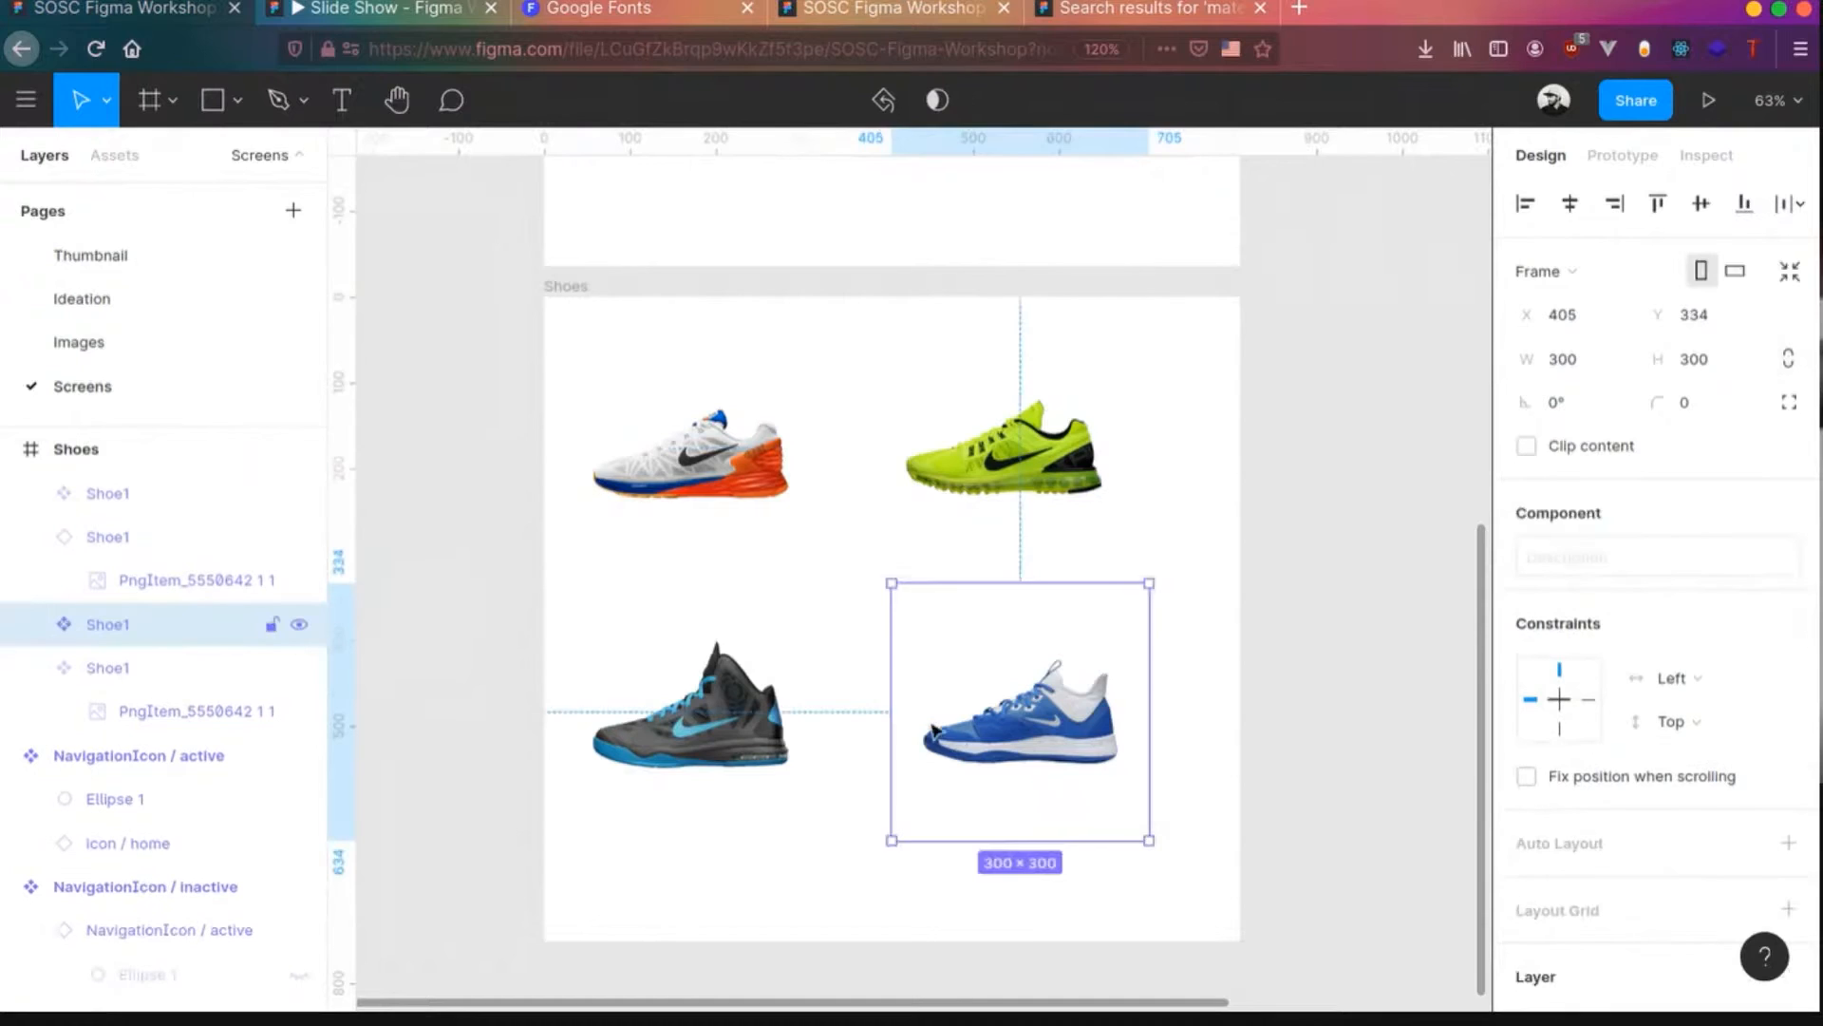
{"action": "left_click", "coordinate": [690, 727]}
{"action": "key", "text": "ctrl+alt+k"}
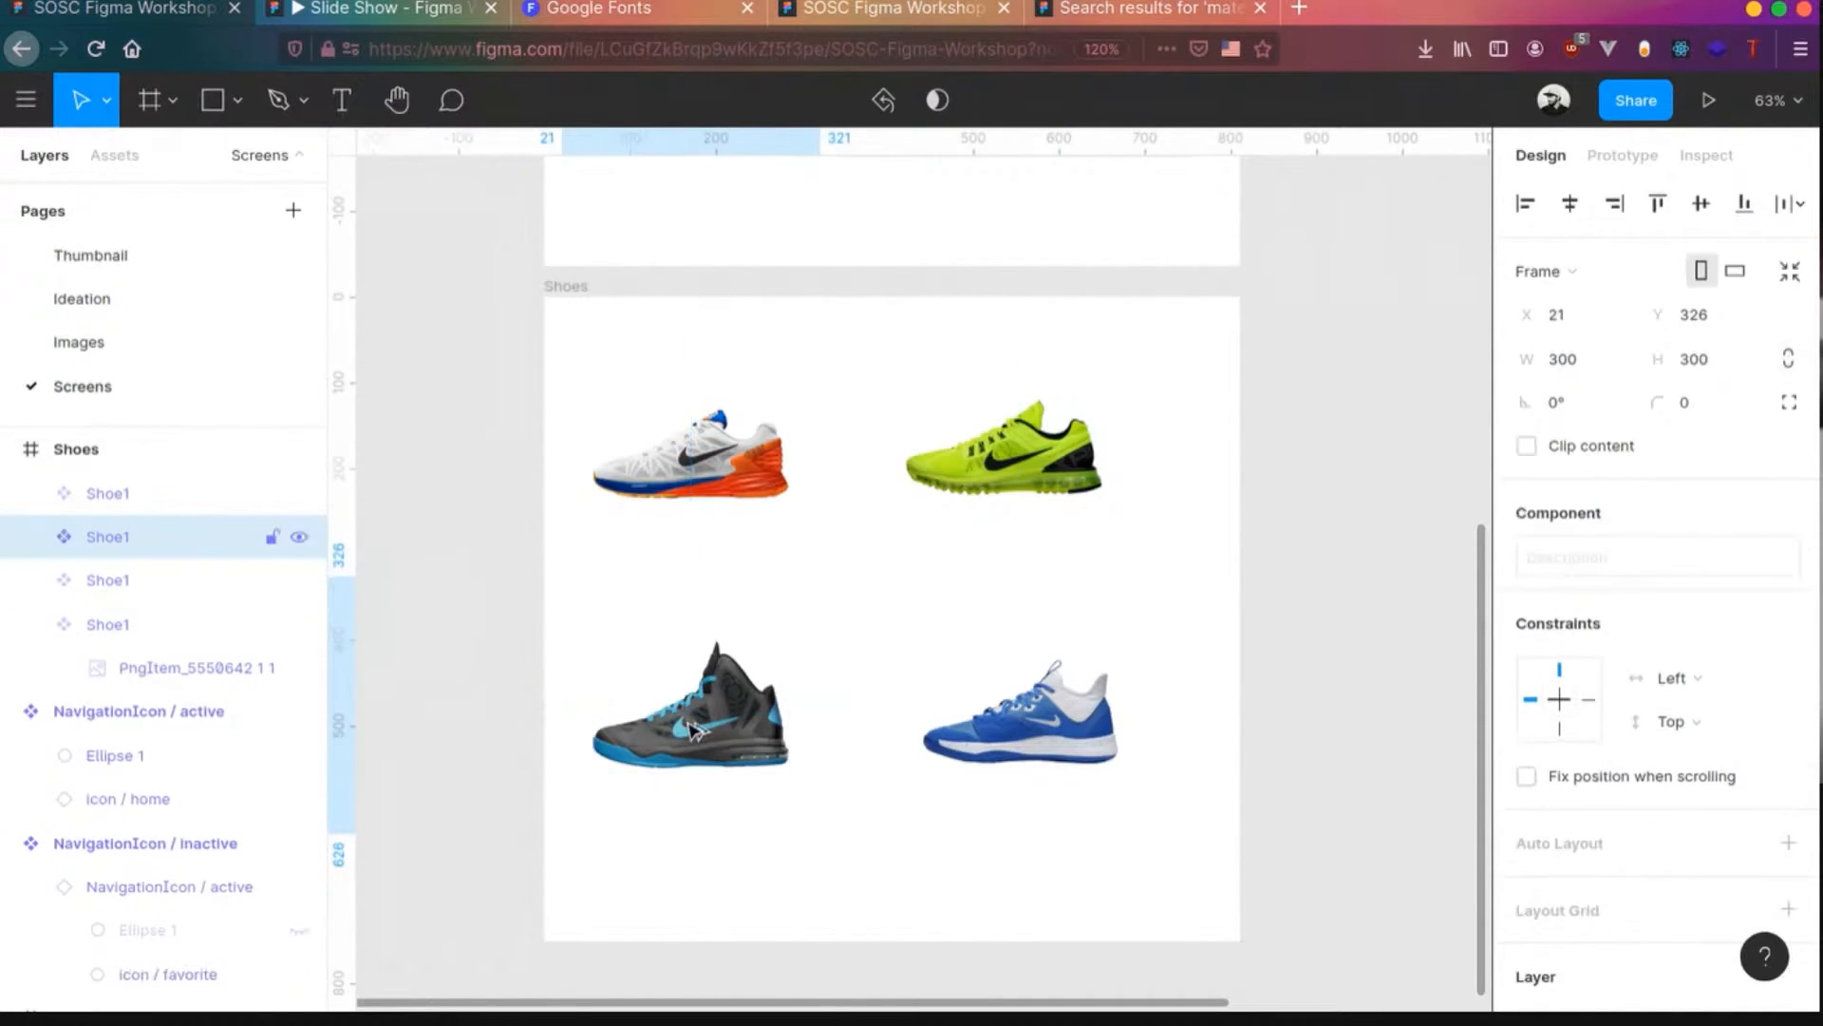
- Rename the lime-green shoe component as Shoe2
{"action": "left_click", "coordinate": [1054, 533]}
{"action": "key", "text": "ctrl+r"}
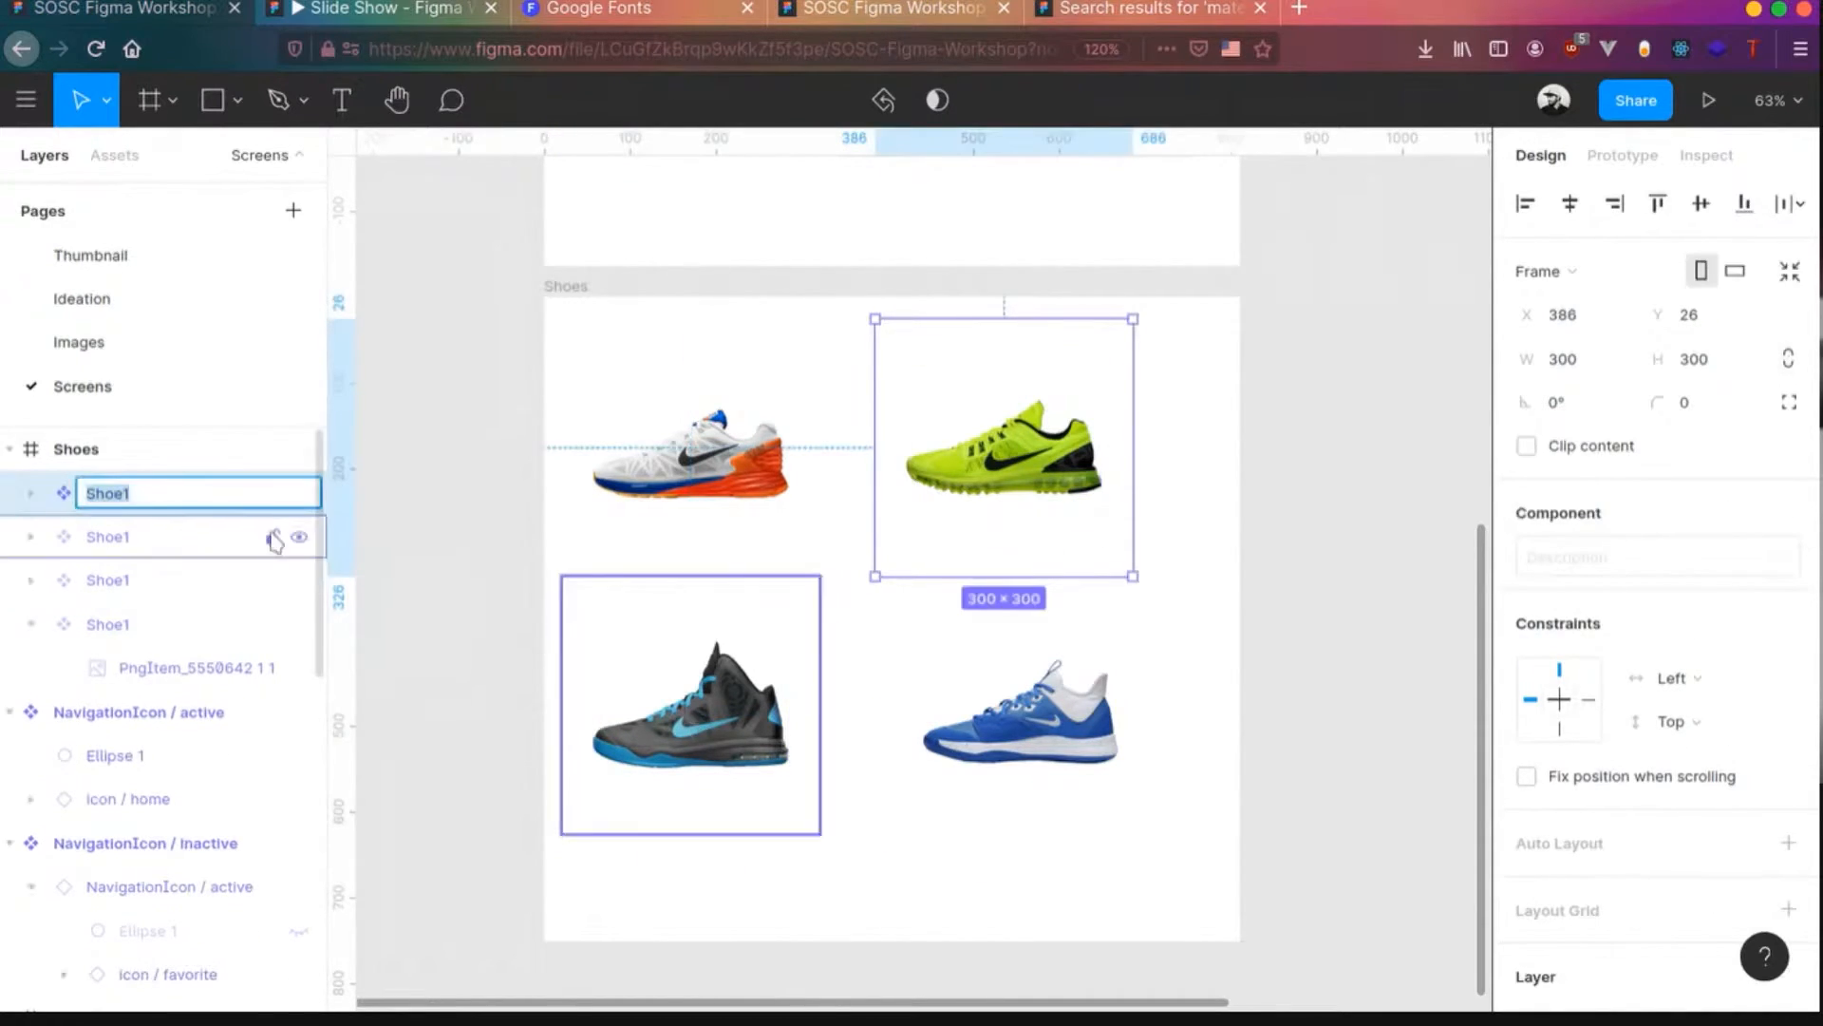
{"action": "left_click", "coordinate": [280, 501]}
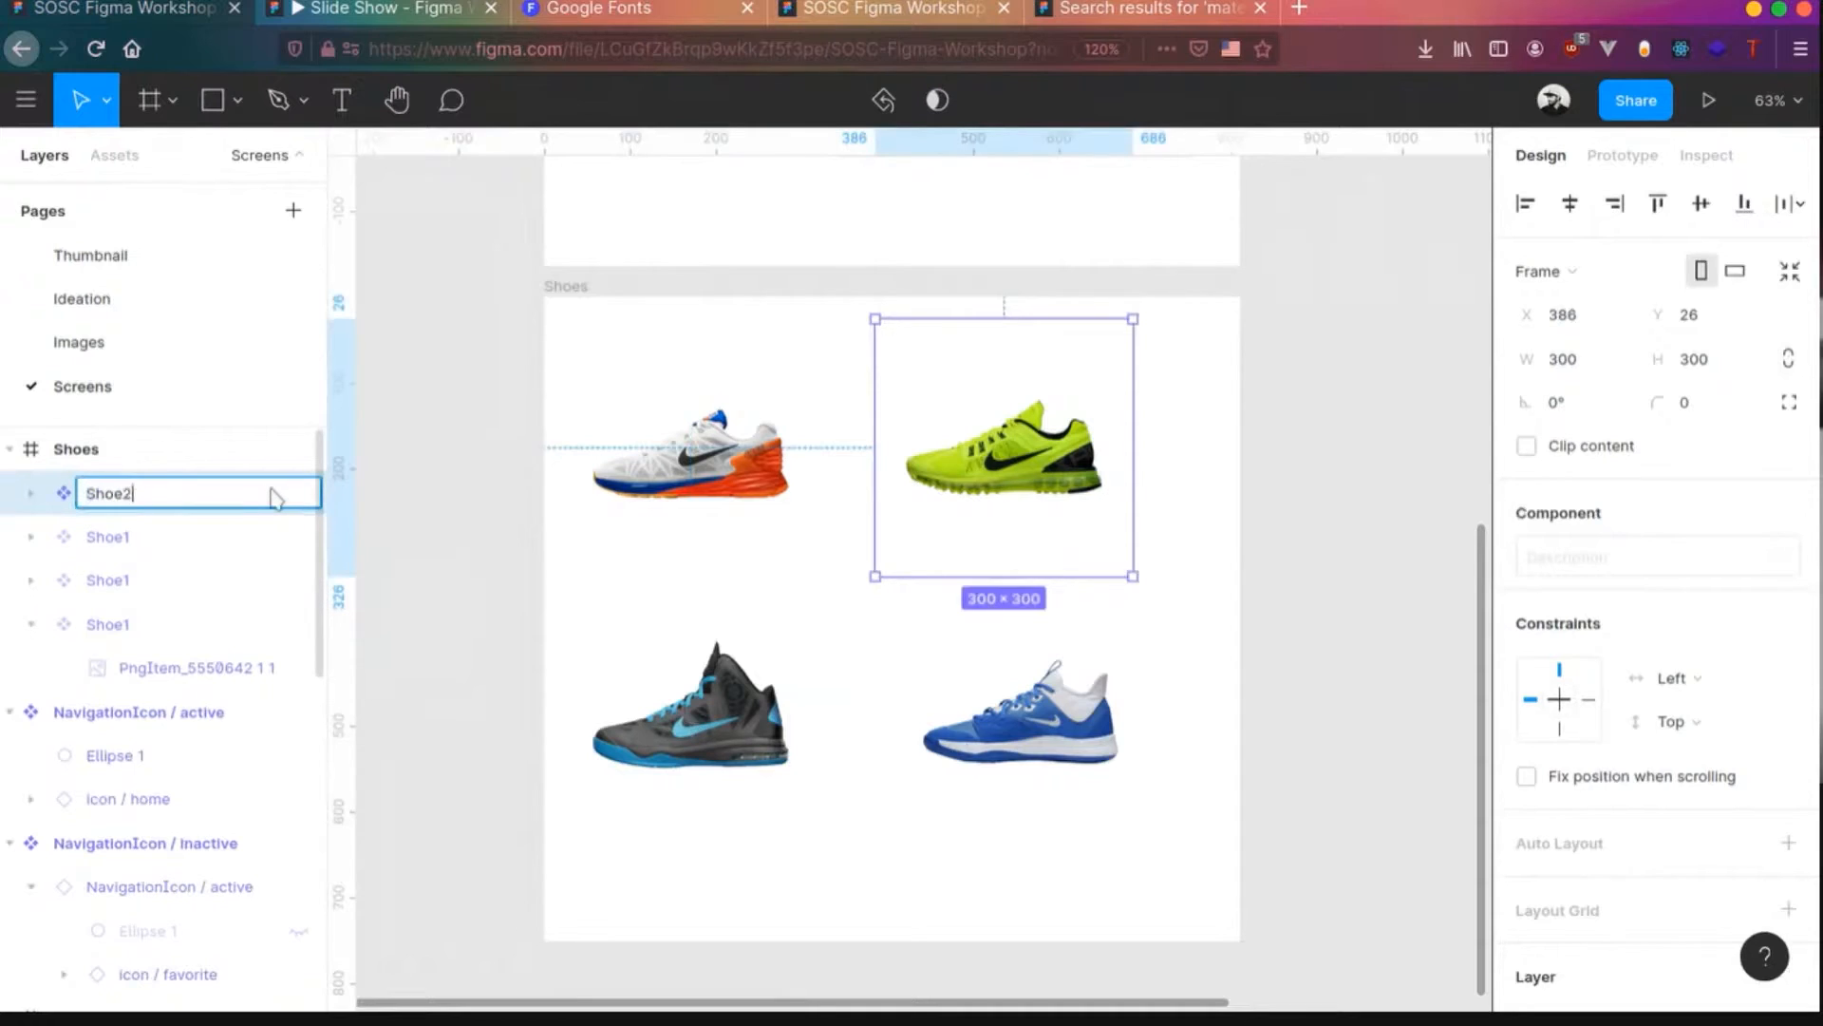
{"action": "type", "text": "2"}
{"action": "key", "text": "Return"}
- Rename the black and blue high-top component as Shoe3
{"action": "left_click", "coordinate": [171, 536]}
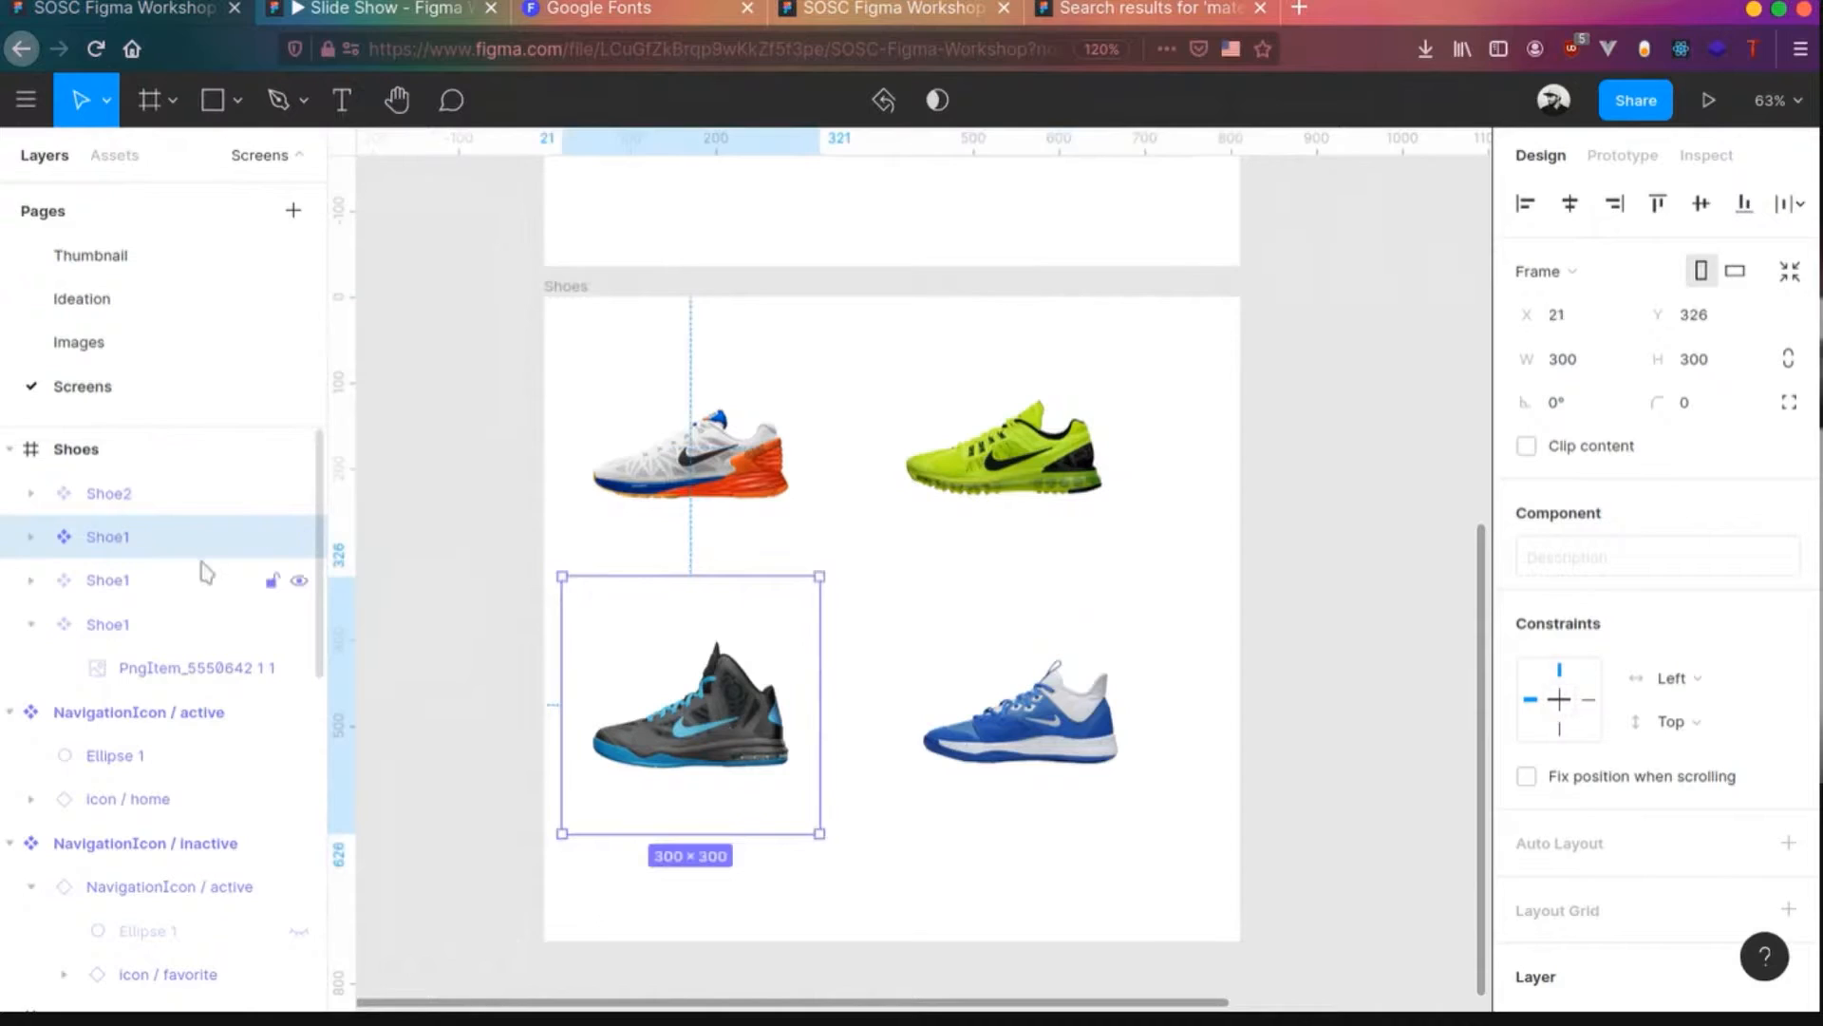
{"action": "key", "text": "ctrl+r"}
{"action": "left_click", "coordinate": [174, 546]}
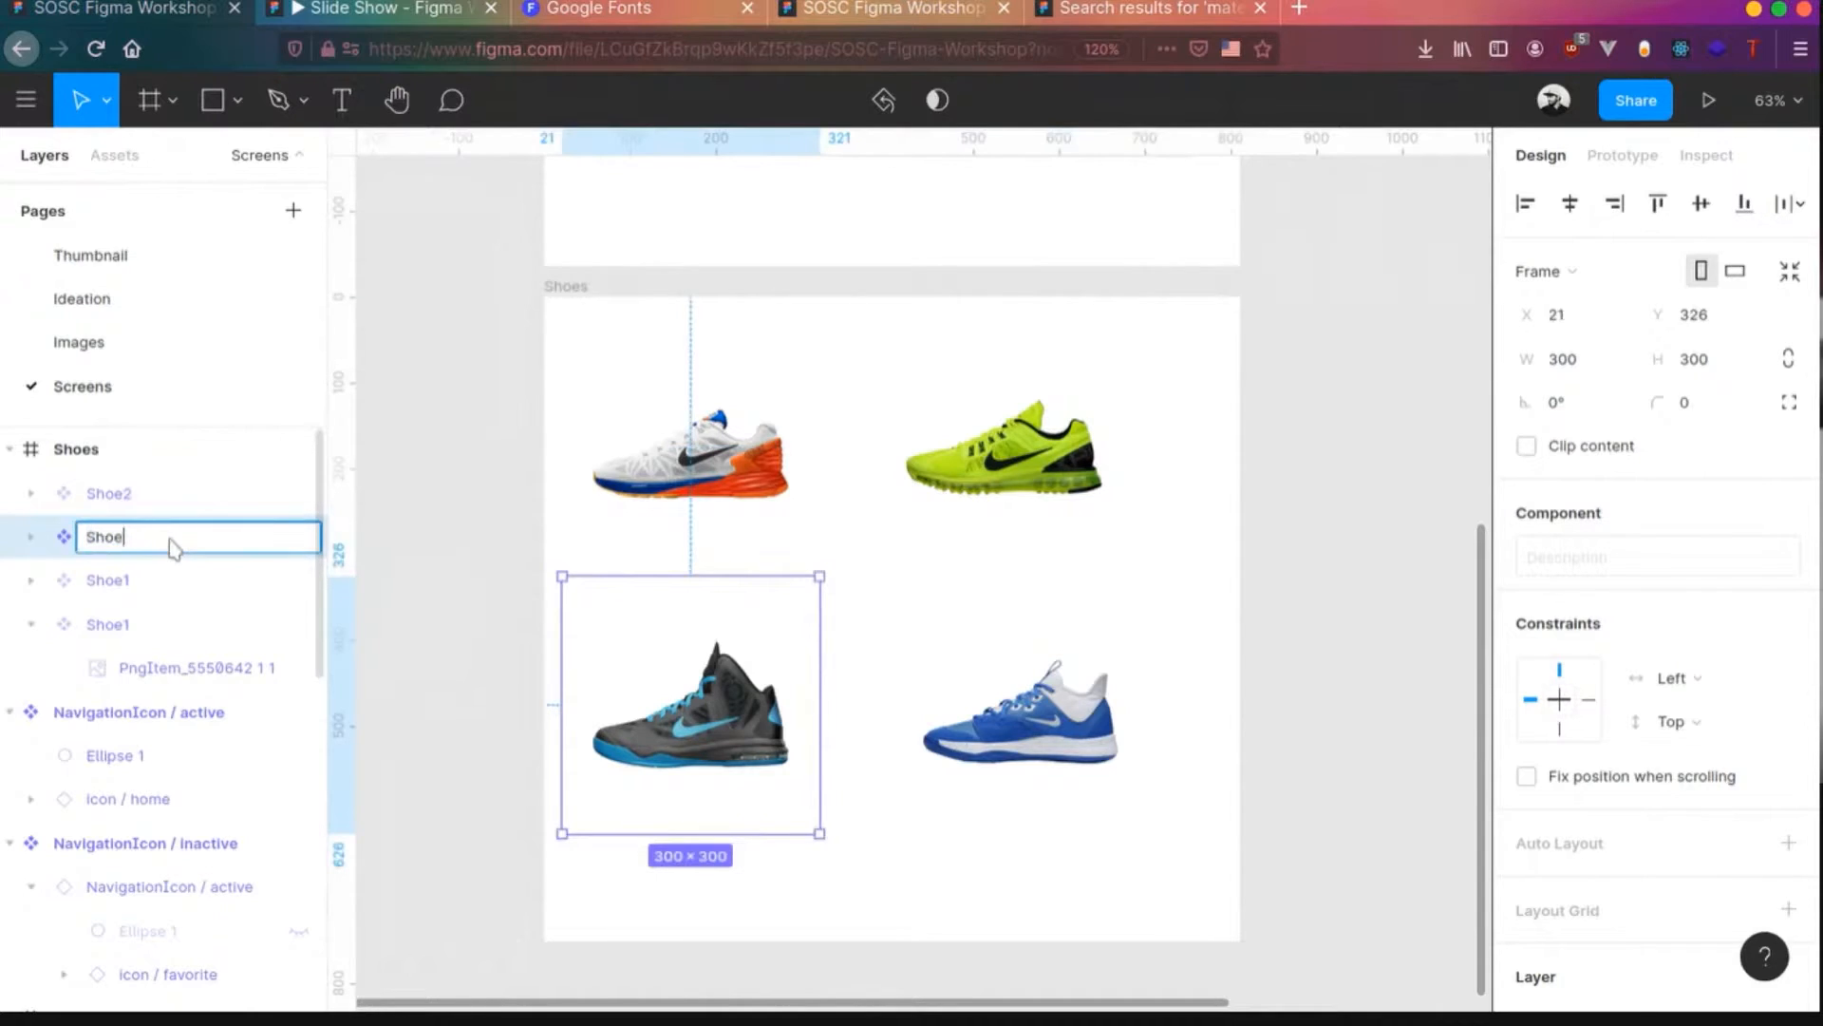
{"action": "type", "text": "3"}
{"action": "key", "text": "Return"}
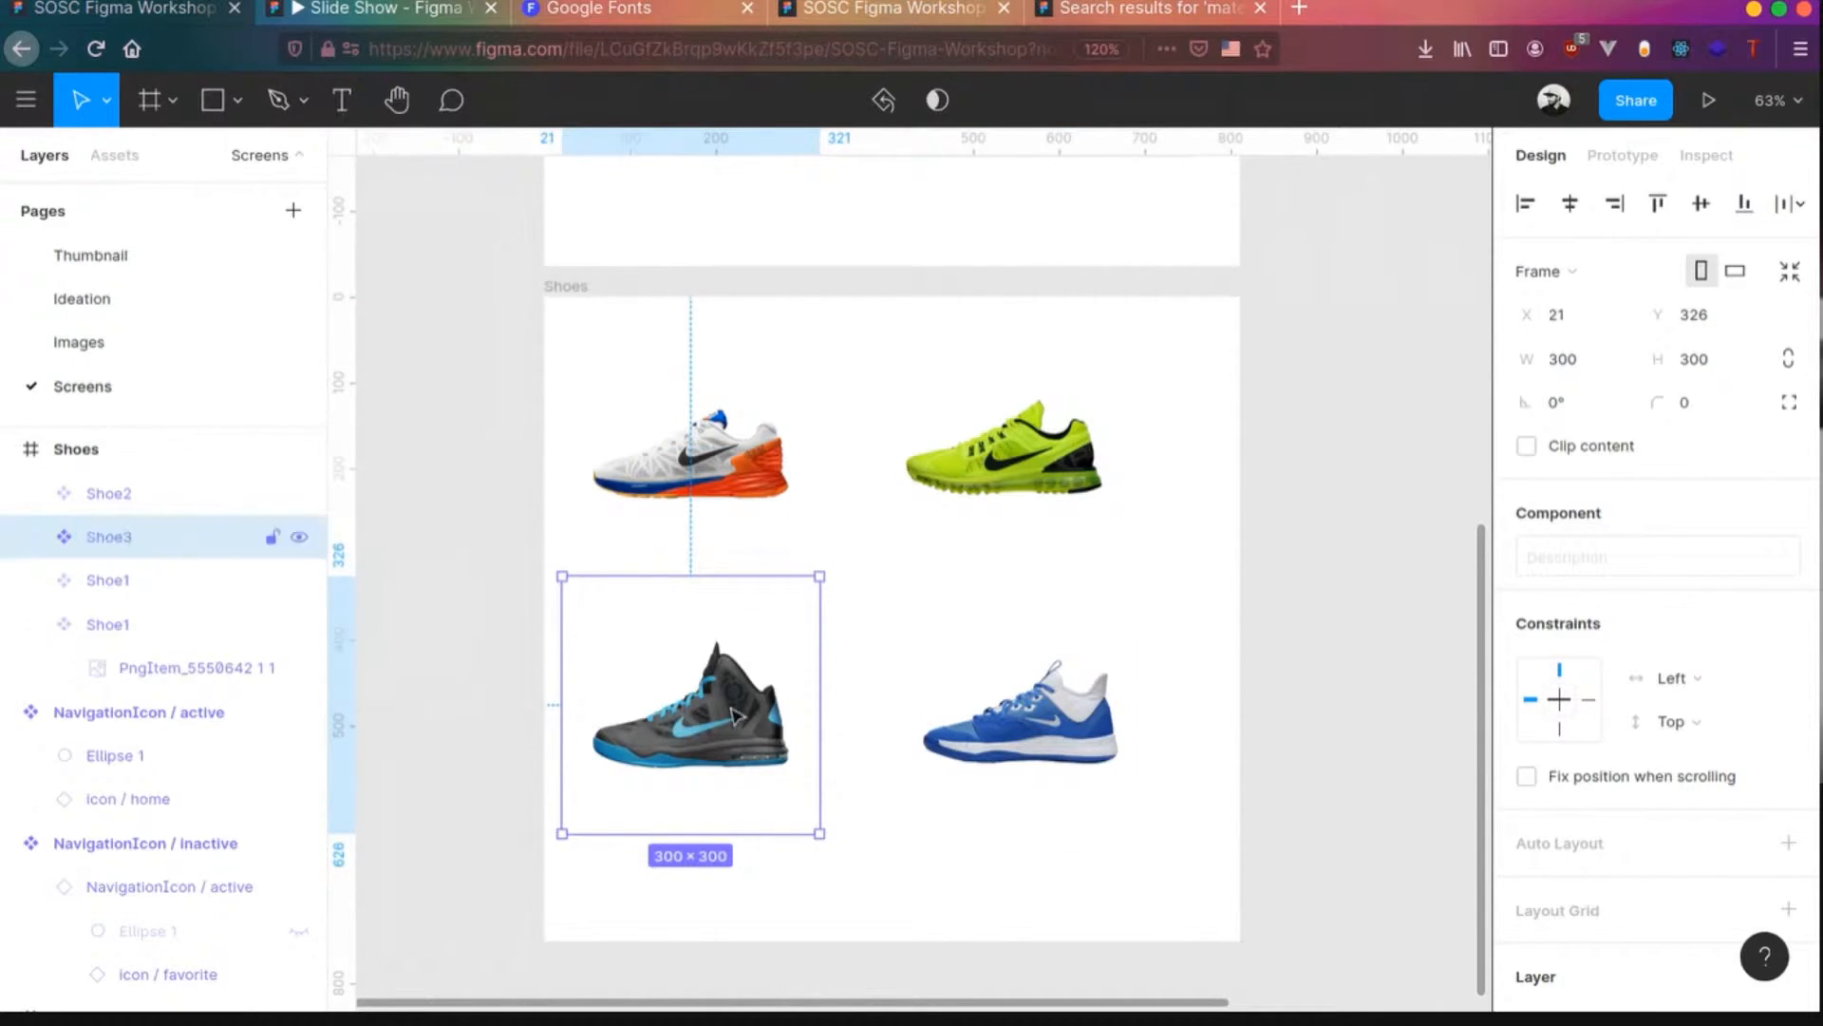
- Rename the blue and white shoe component as Shoe4
{"action": "left_click", "coordinate": [1136, 714]}
{"action": "key", "text": "ctrl+r"}
{"action": "left_click", "coordinate": [162, 584]}
{"action": "key", "text": "BackSpace"}
{"action": "type", "text": "4"}
{"action": "key", "text": "Return"}
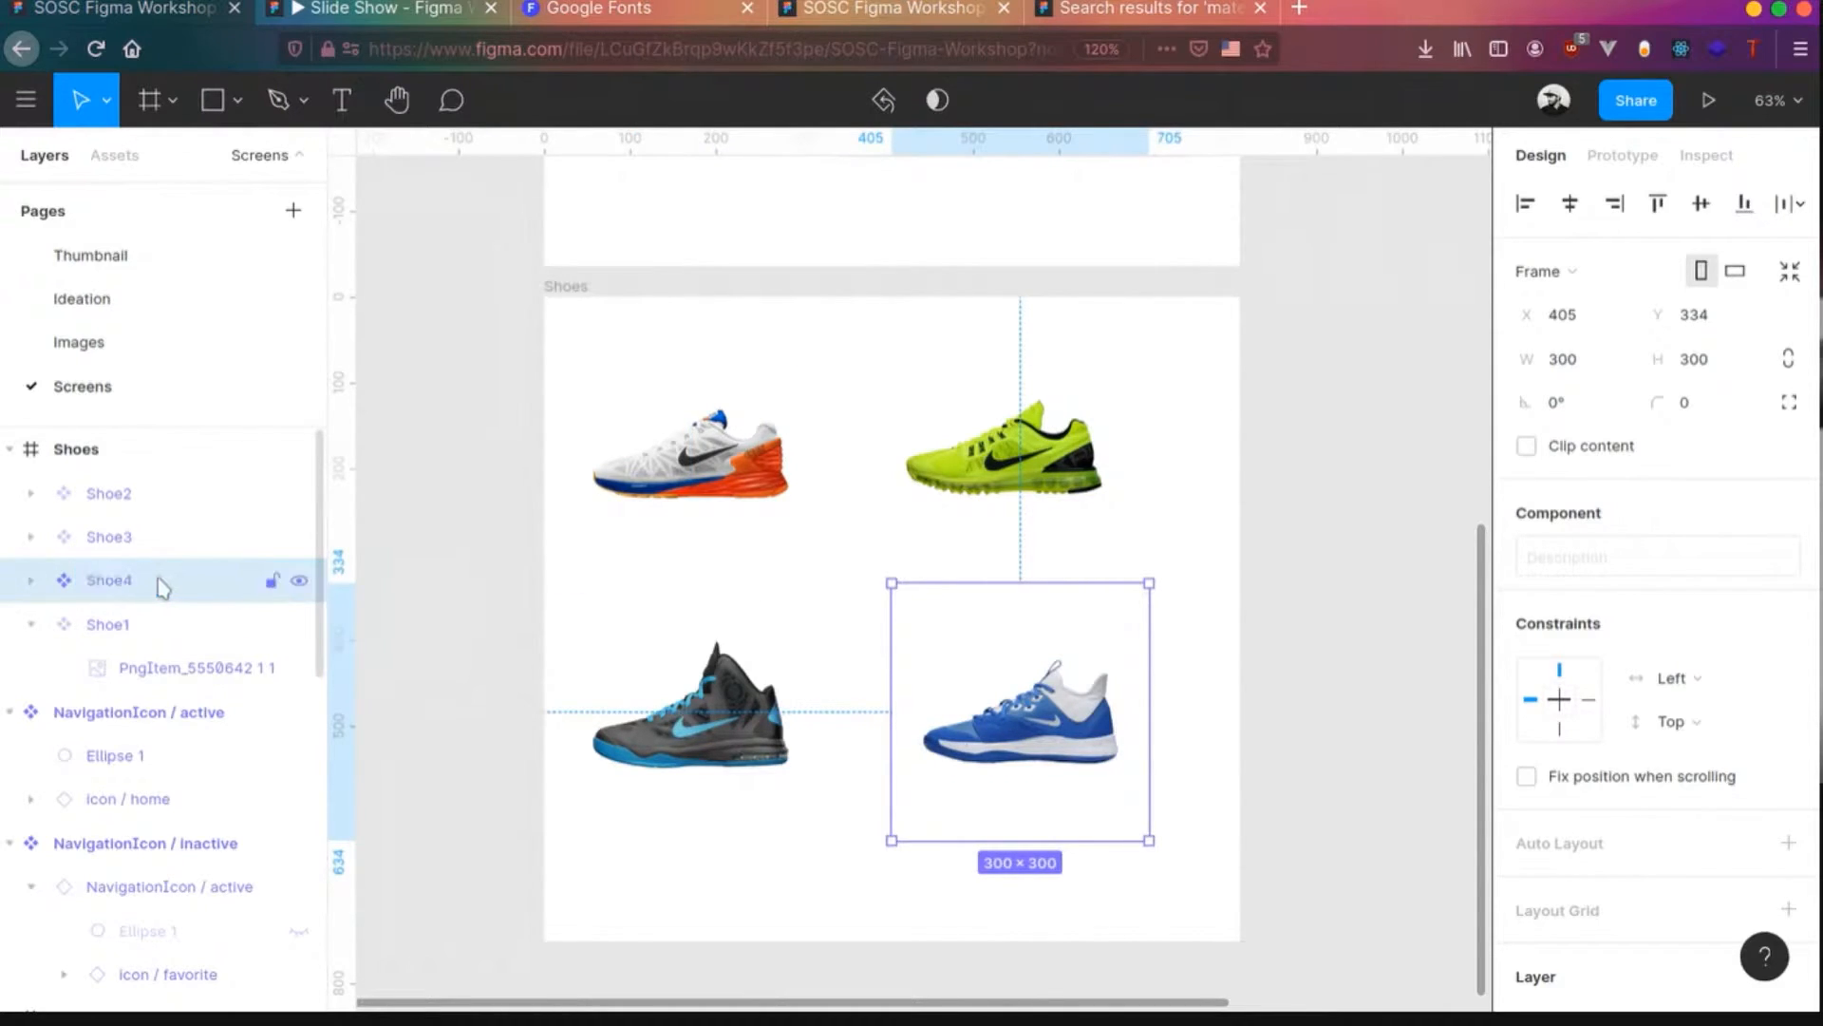
- Compare the Google Pixel 2 XL - 1 screen with the home wireframe on the Ideation page and return to Screens
{"action": "left_click", "coordinate": [1402, 520]}
{"action": "scroll", "coordinate": [1239, 557], "scroll_direction": "down", "scroll_amount": 3}
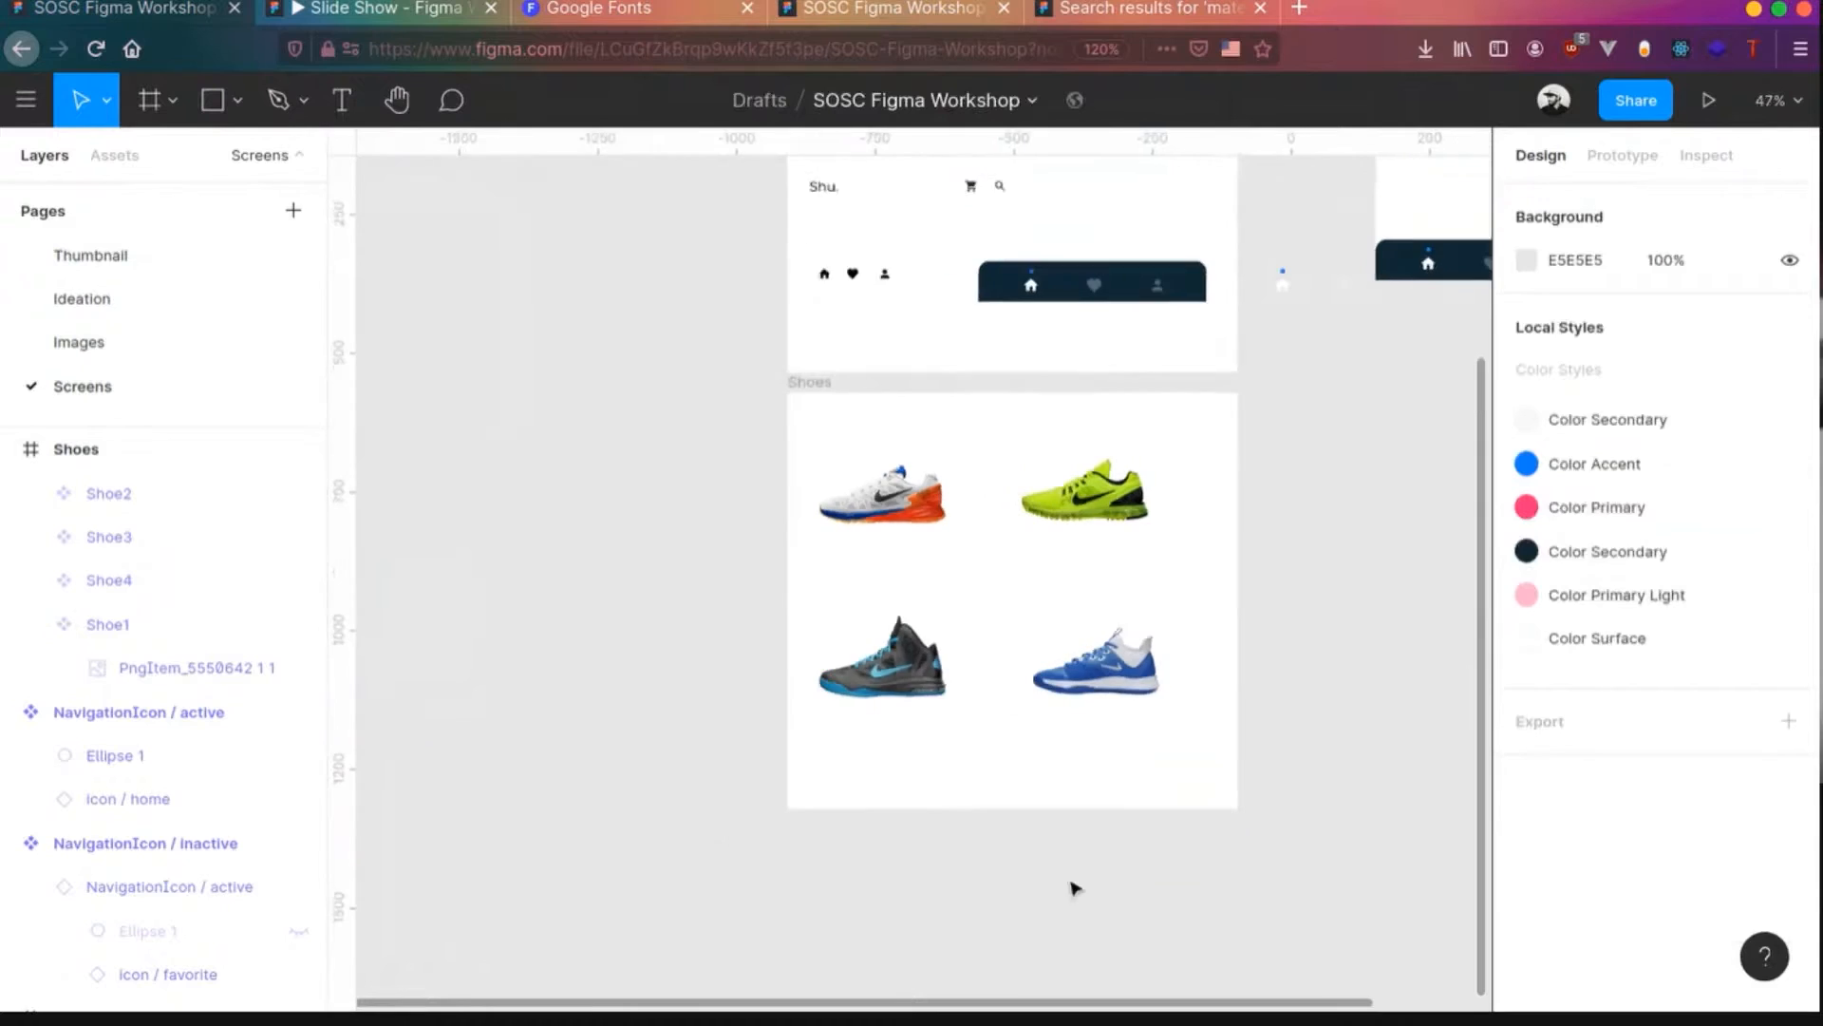
{"action": "left_click_drag", "start_coordinate": [1163, 1002], "coordinate": [1519, 1001]}
{"action": "left_click_drag", "start_coordinate": [1482, 651], "coordinate": [1498, 483]}
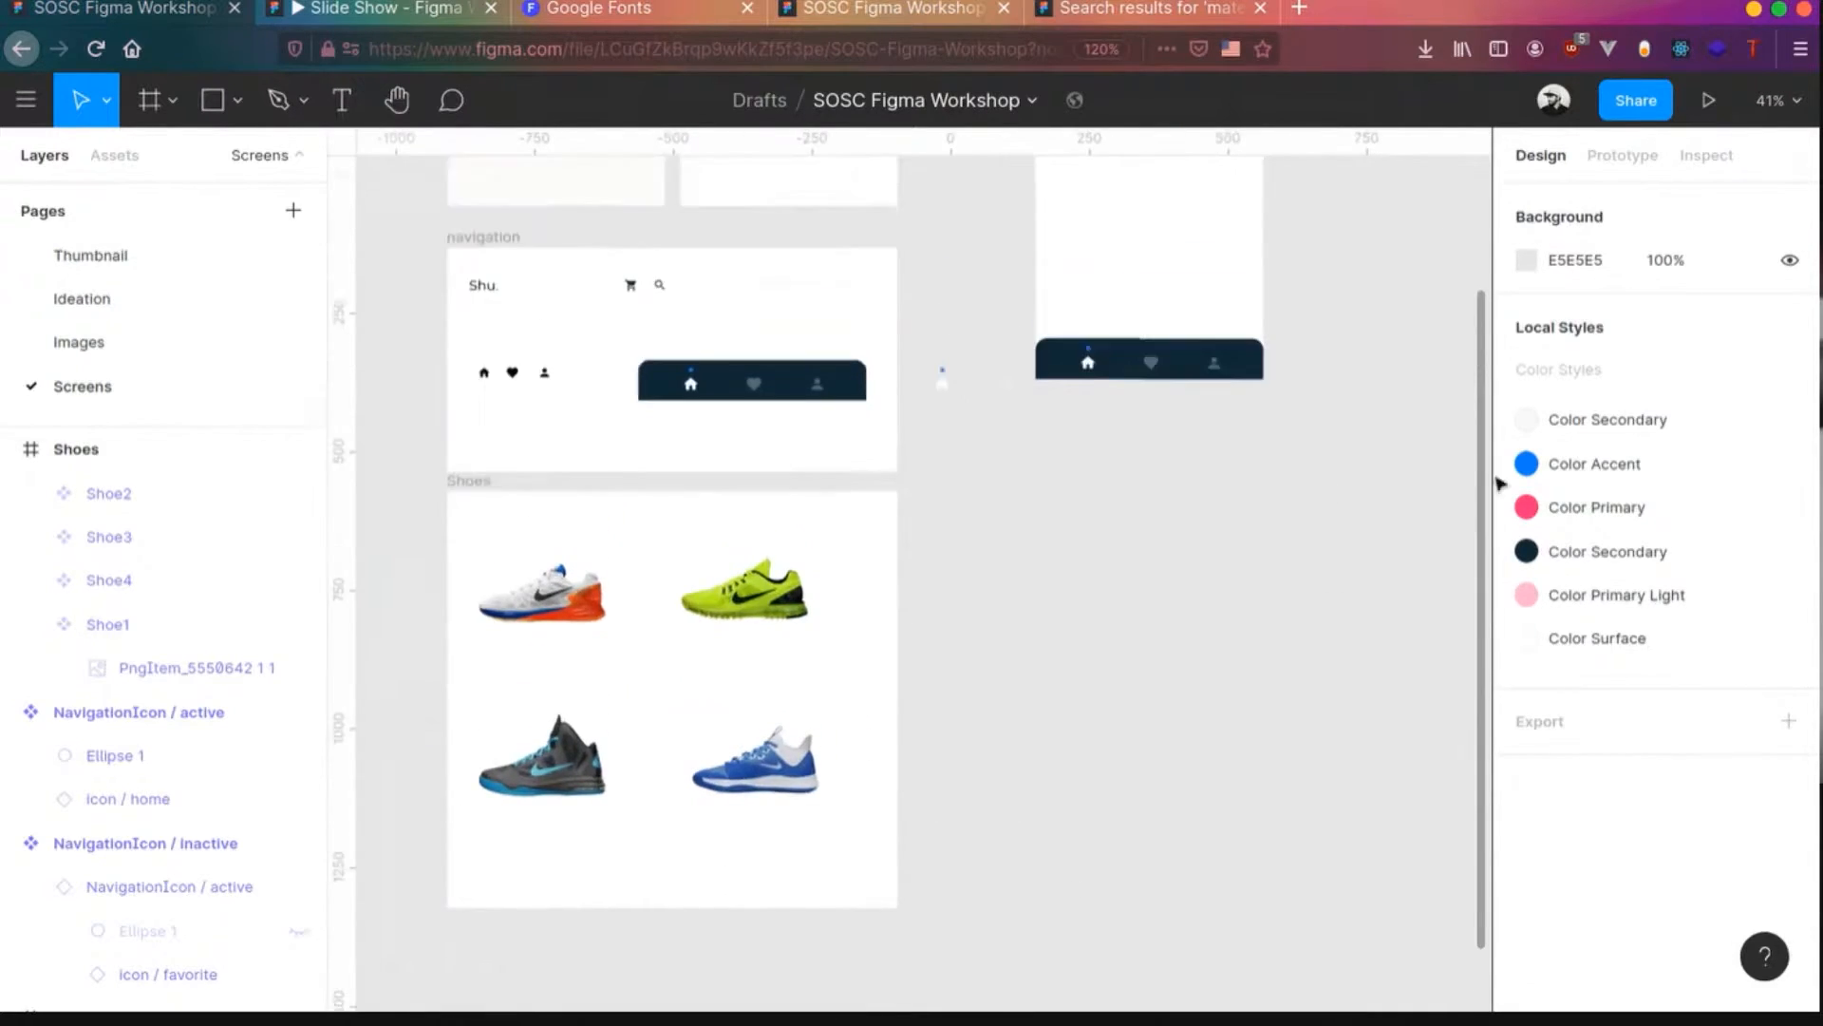
{"action": "scroll", "coordinate": [1221, 488], "scroll_direction": "up", "scroll_amount": 5}
{"action": "scroll", "coordinate": [1189, 566], "scroll_direction": "up", "scroll_amount": 5}
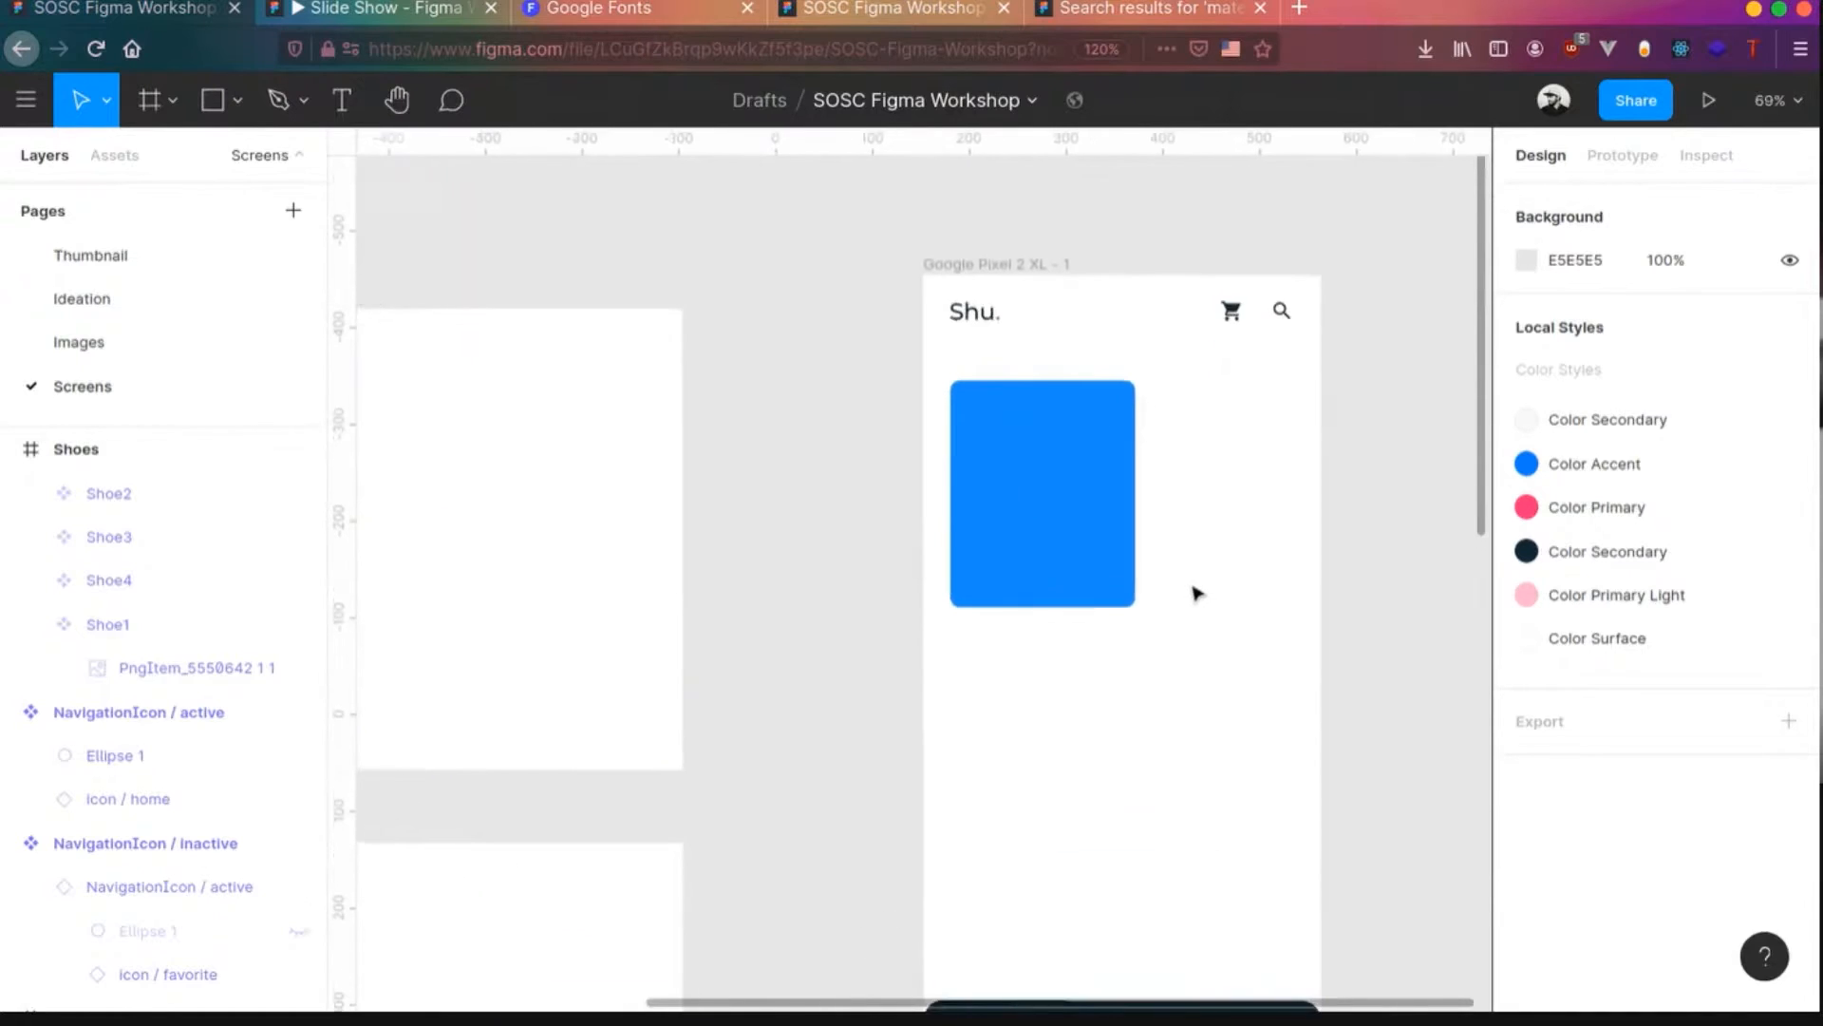
{"action": "scroll", "coordinate": [1194, 594], "scroll_direction": "up", "scroll_amount": 3}
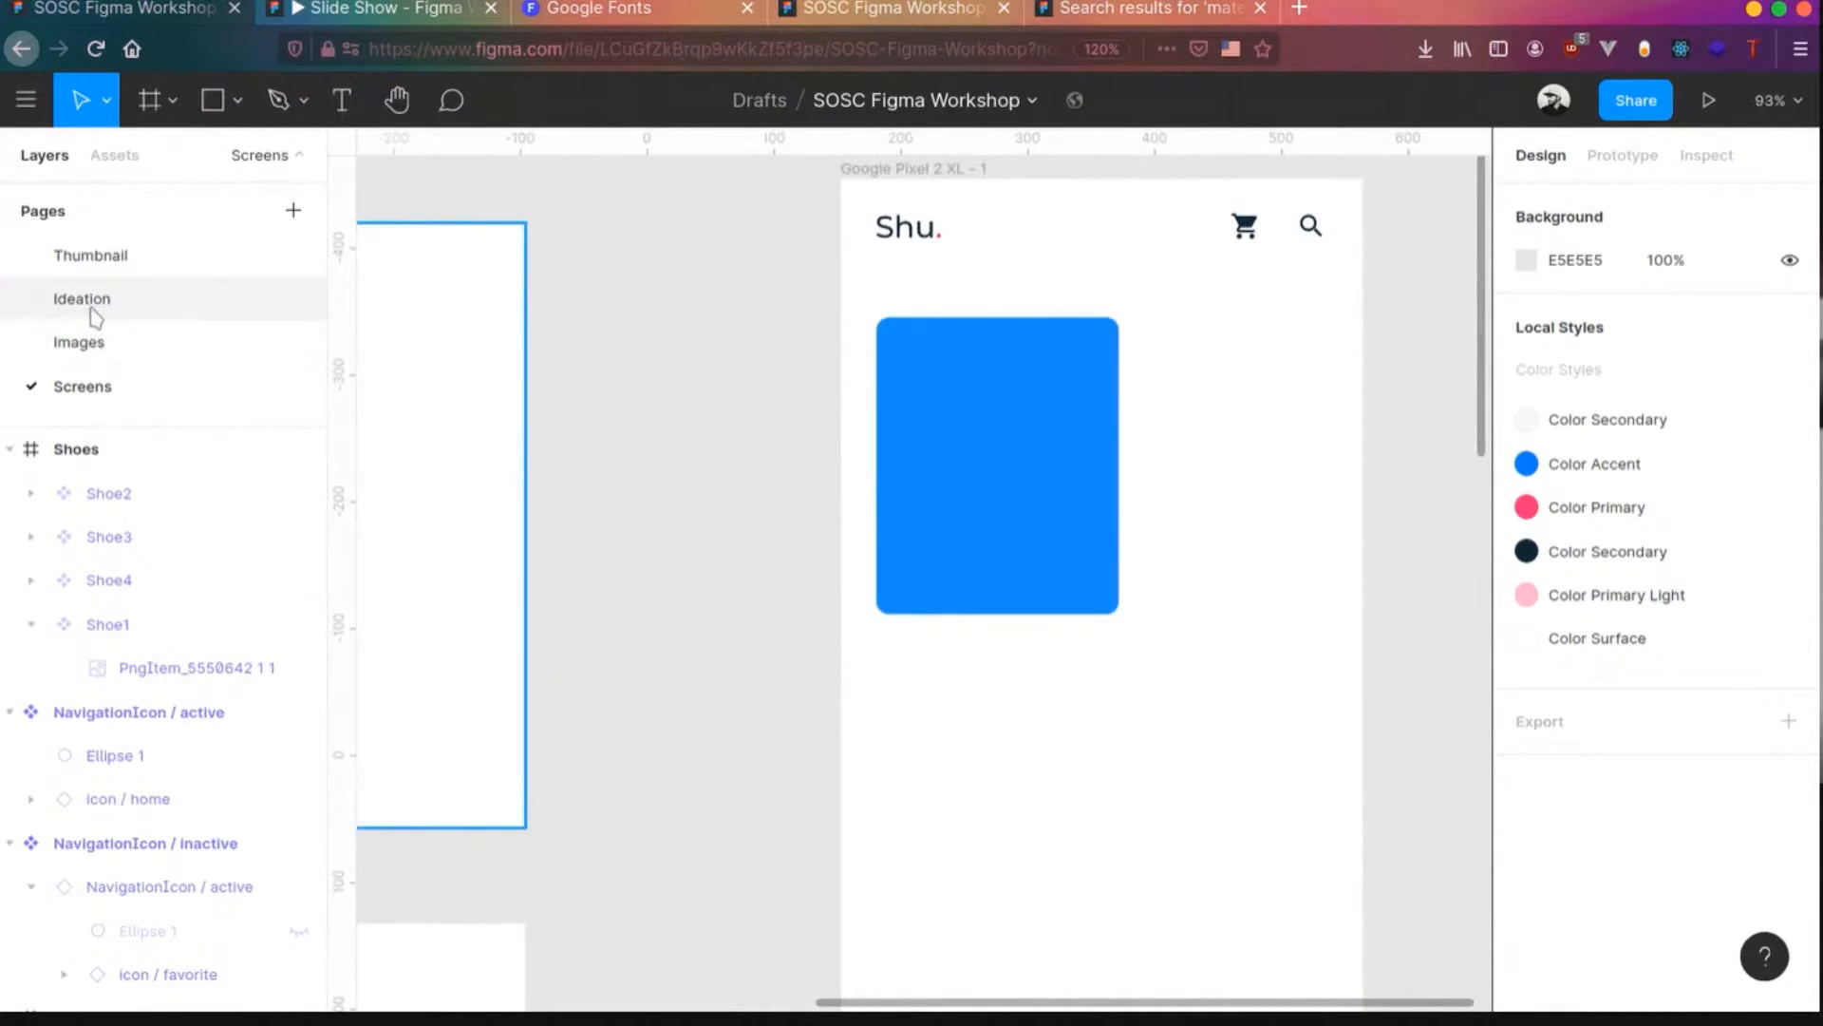
{"action": "left_click", "coordinate": [84, 299]}
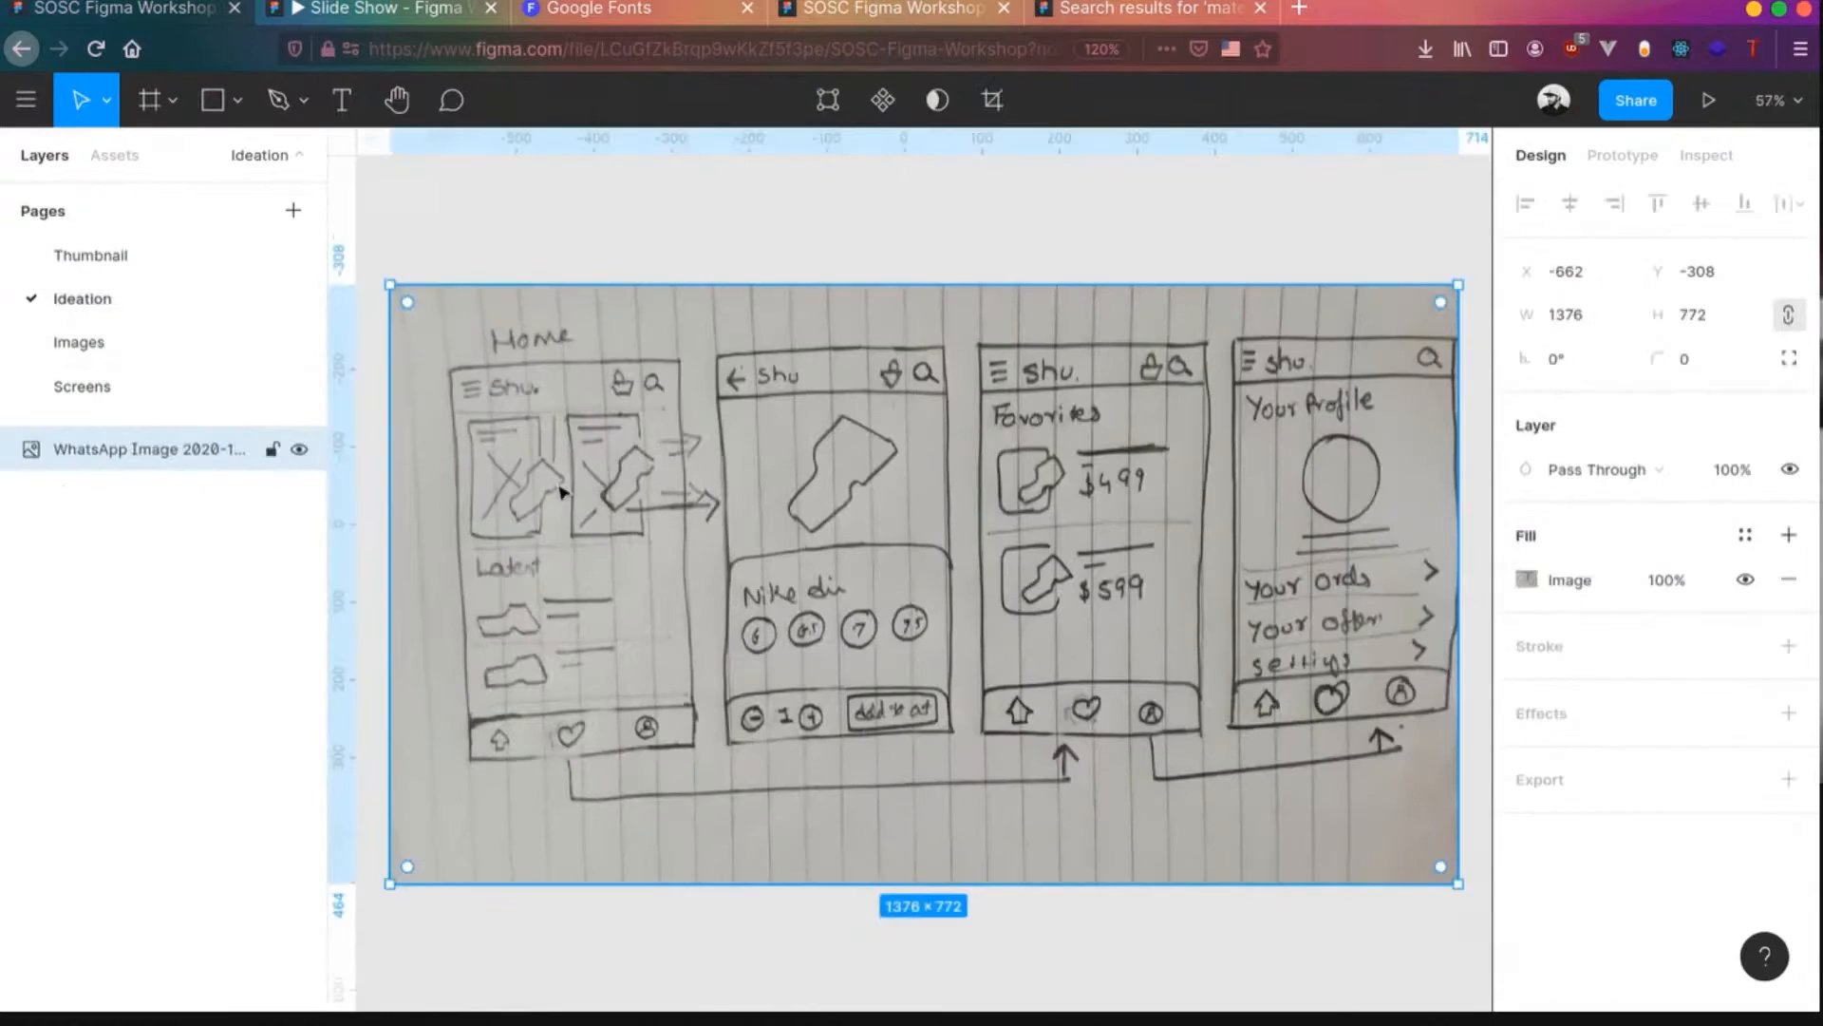
{"action": "left_click", "coordinate": [85, 387]}
- Place a Shoe1 instance over the blue card, scaled to about 270 × 270 and rotated about 32°, overhanging the card's right edge
{"action": "left_click", "coordinate": [114, 156]}
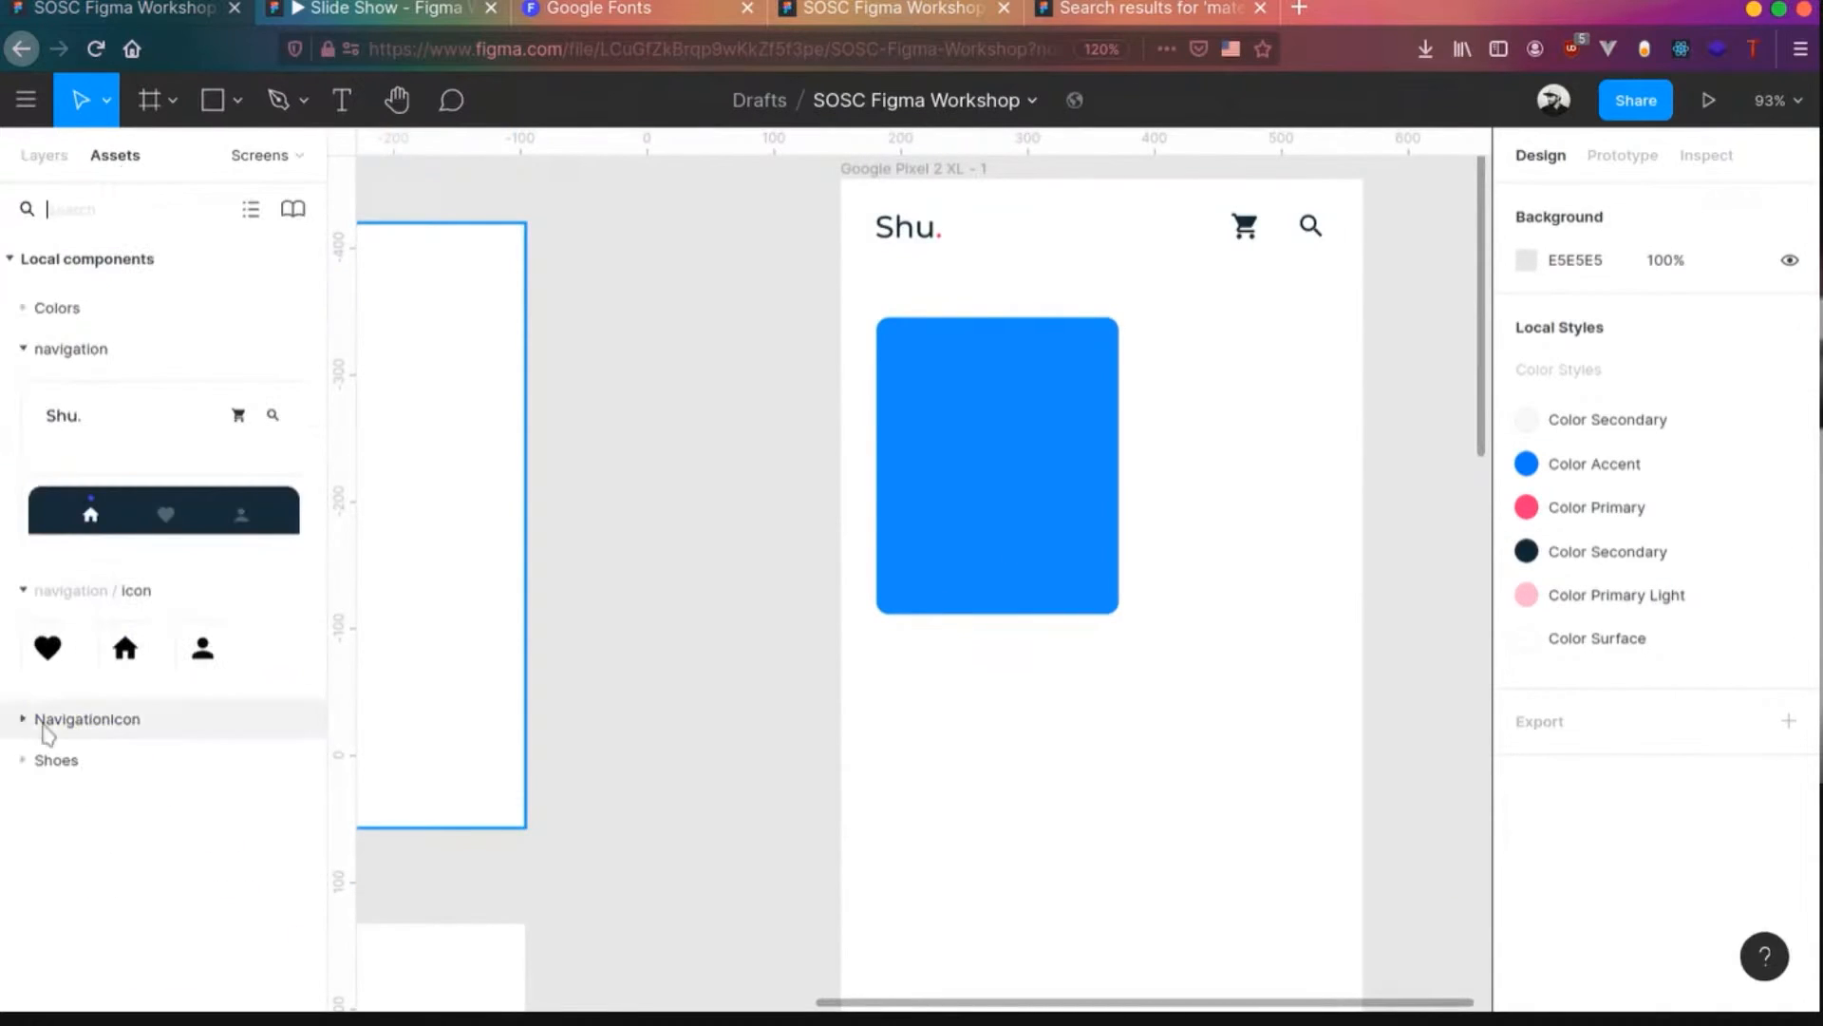
{"action": "left_click", "coordinate": [34, 762]}
{"action": "scroll", "coordinate": [110, 684], "scroll_direction": "down", "scroll_amount": 2}
{"action": "left_click_drag", "start_coordinate": [81, 682], "coordinate": [1052, 481]}
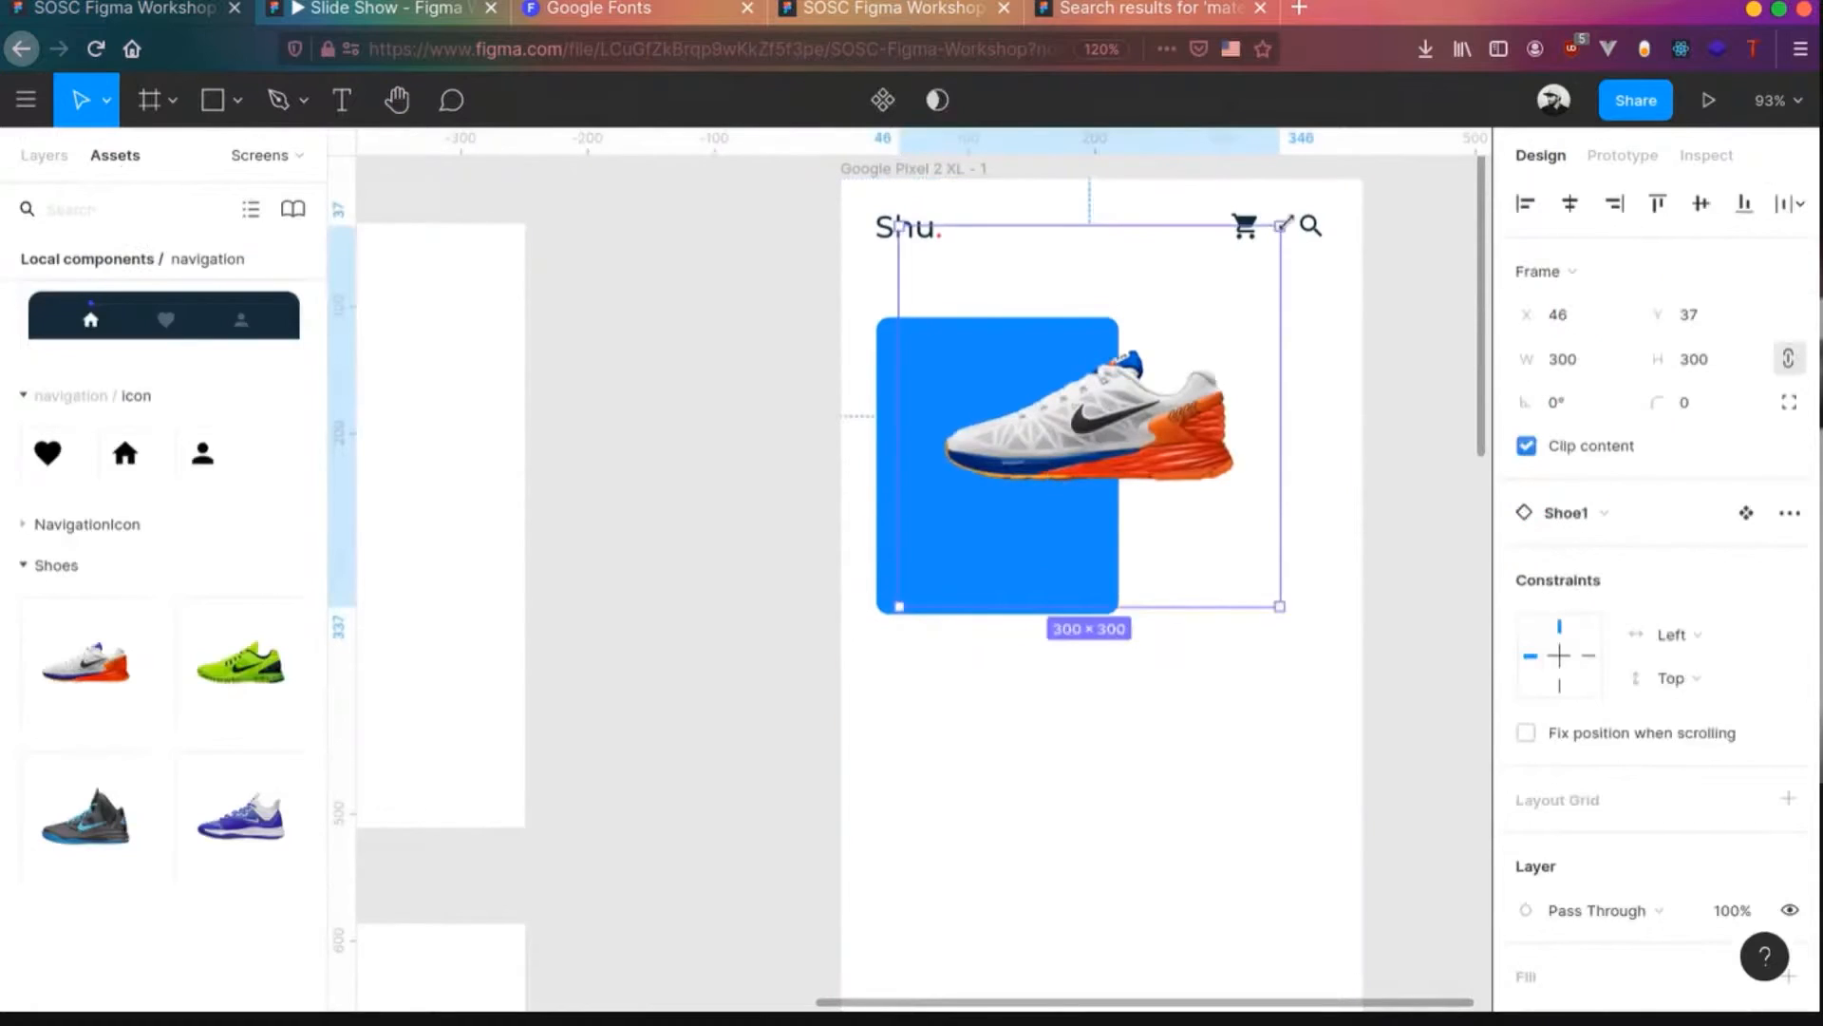
{"action": "left_click_drag", "start_coordinate": [1278, 225], "coordinate": [1116, 209]}
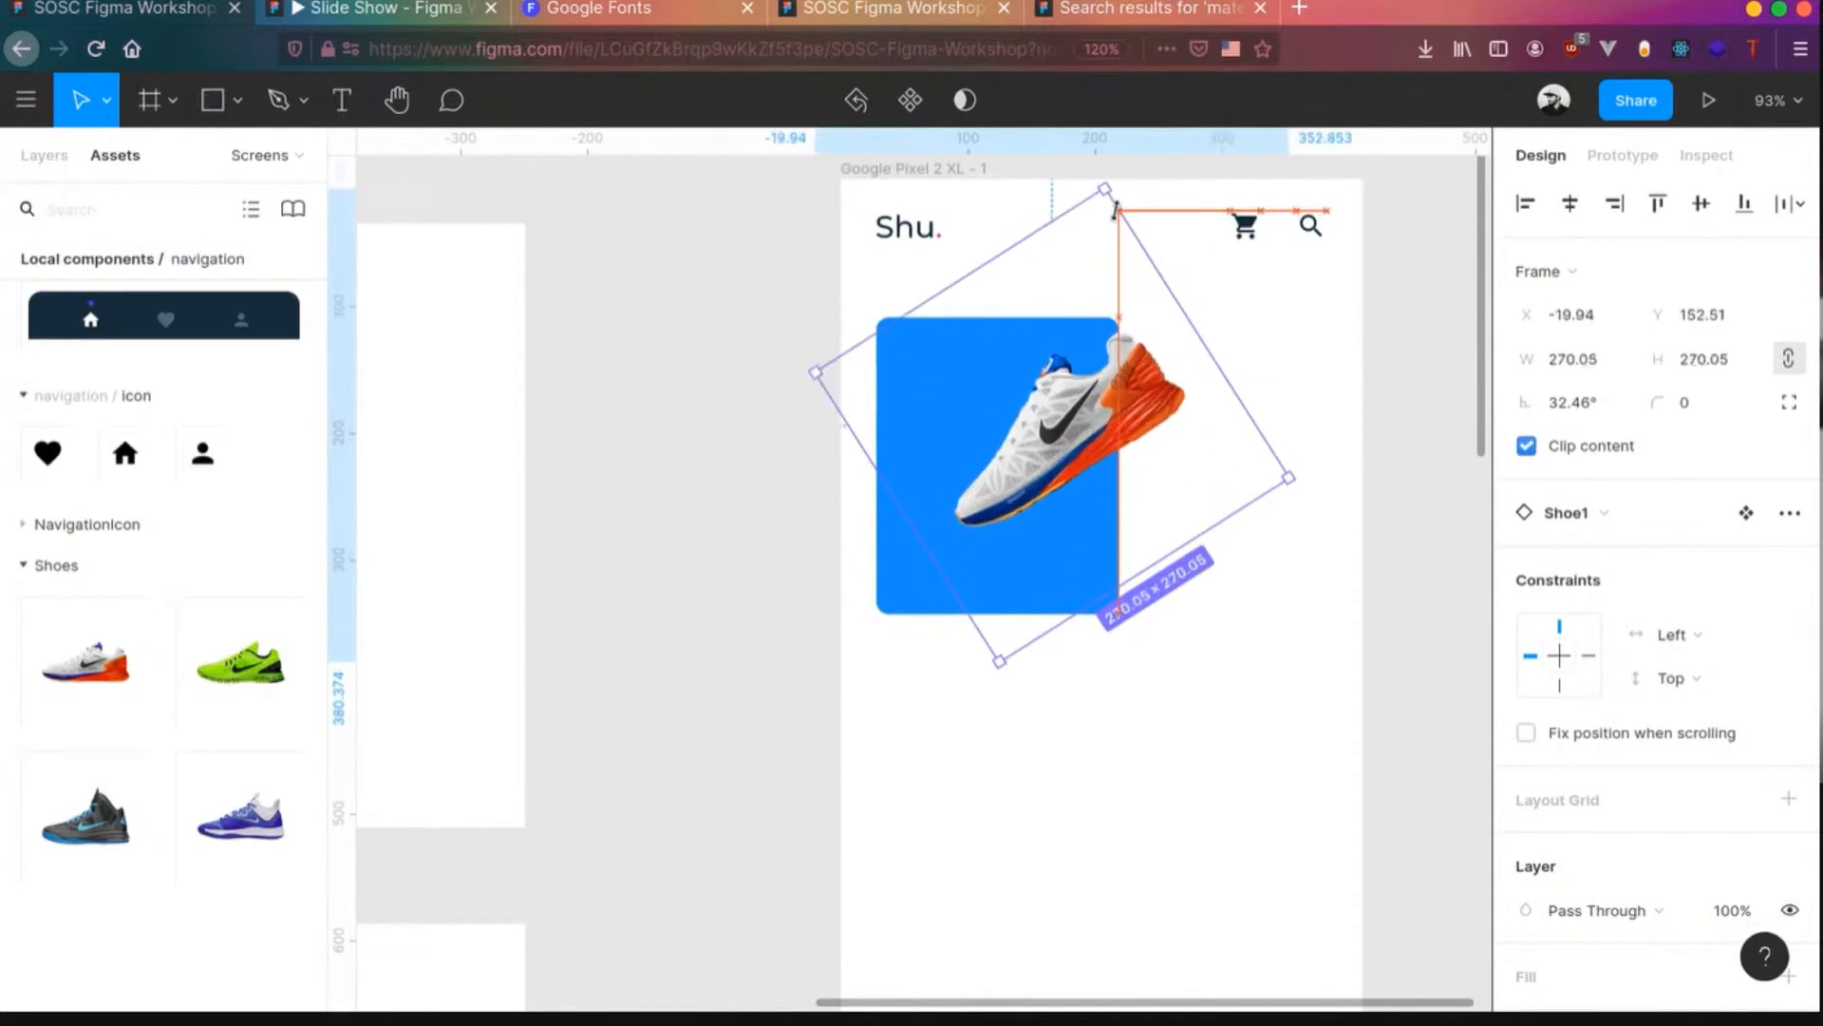
{"action": "left_click_drag", "start_coordinate": [1028, 446], "coordinate": [1014, 511]}
- Add a drop shadow to the Shoe1 instance on the card with Y offset 10 and blur 15
{"action": "scroll", "coordinate": [1514, 753], "scroll_direction": "down", "scroll_amount": 3}
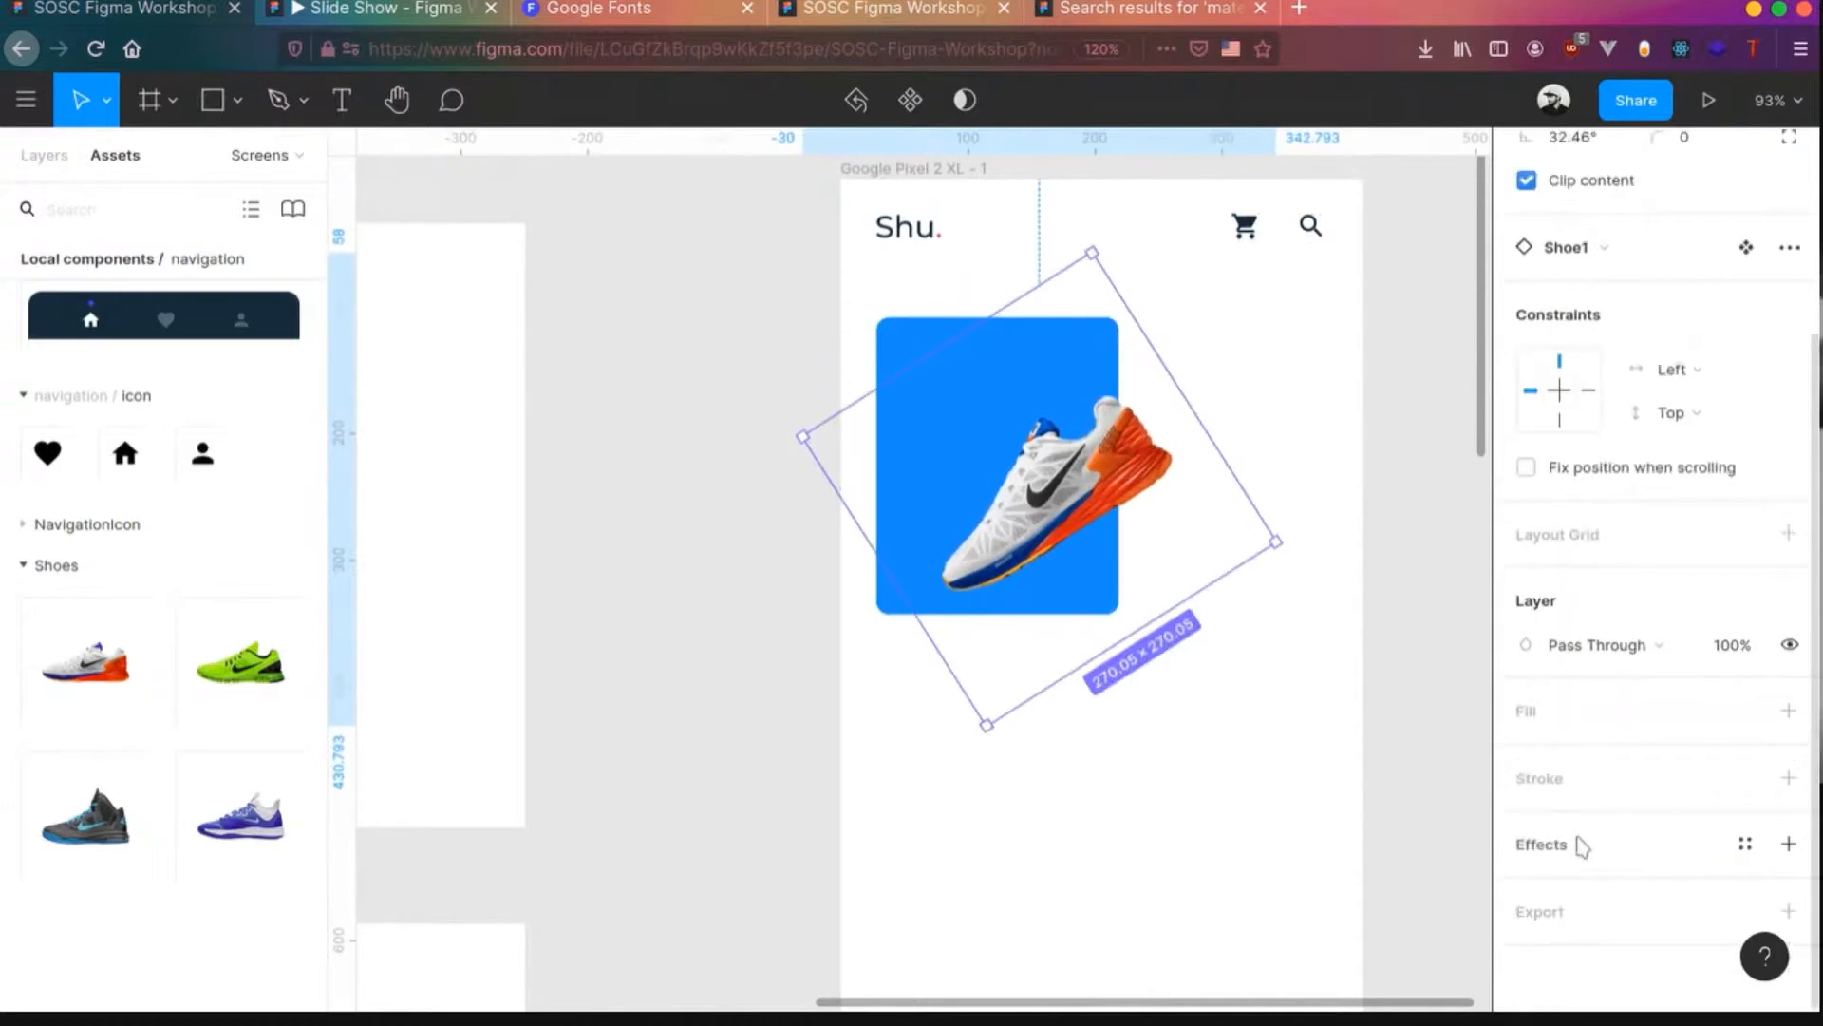
{"action": "left_click", "coordinate": [1788, 843]}
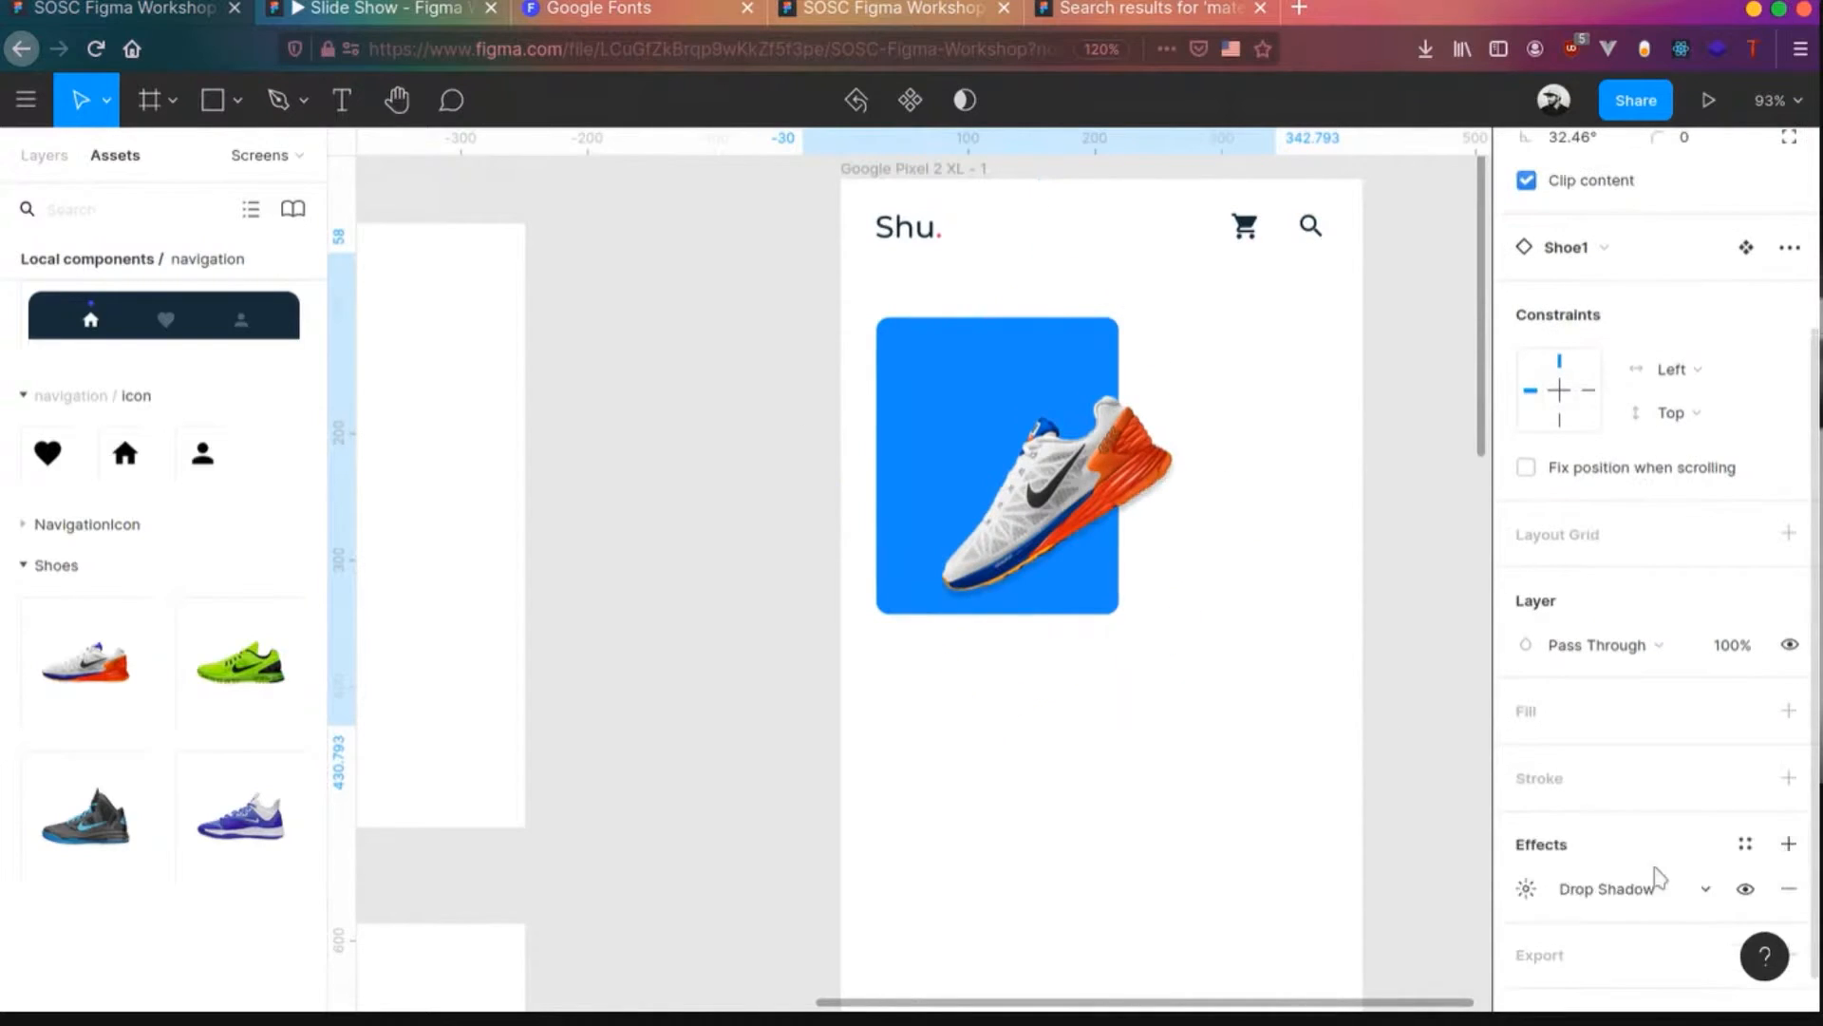
{"action": "left_click", "coordinate": [1524, 885]}
{"action": "left_click", "coordinate": [1275, 915]}
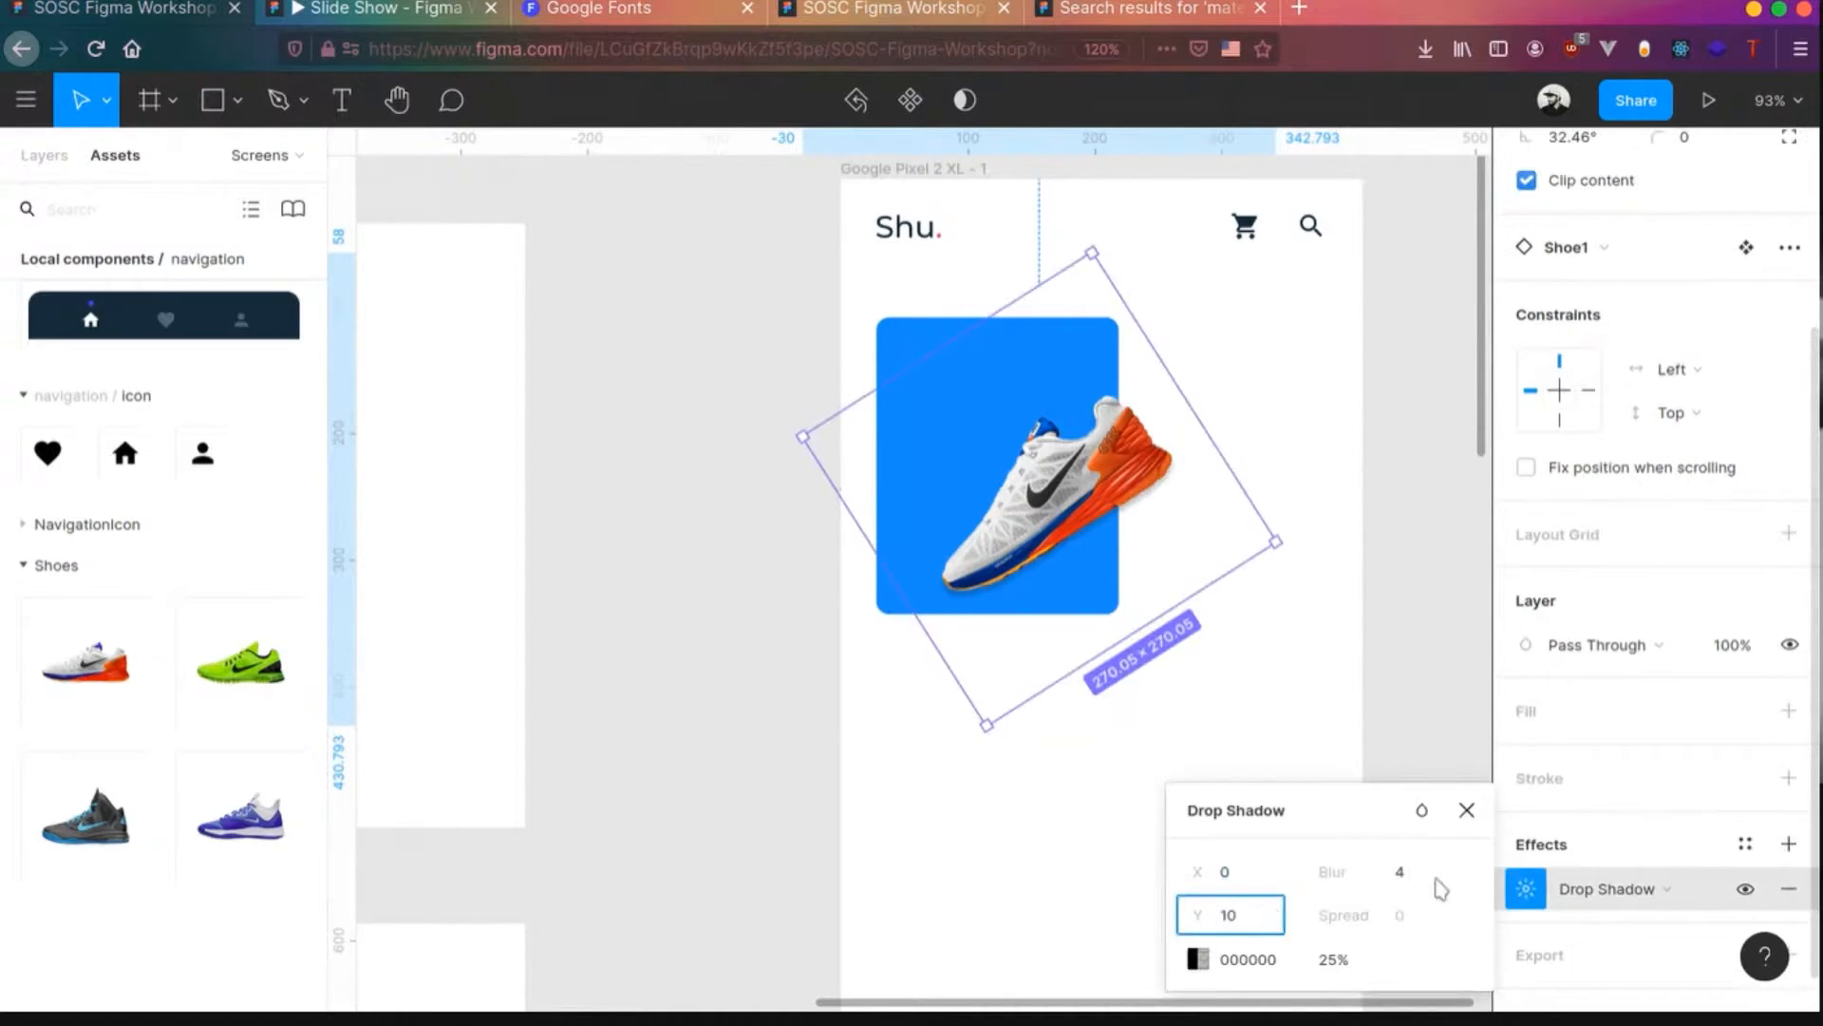
{"action": "key", "text": "Return"}
{"action": "left_click", "coordinate": [1405, 871]}
{"action": "type", "text": "15"}
{"action": "key", "text": "Tab"}
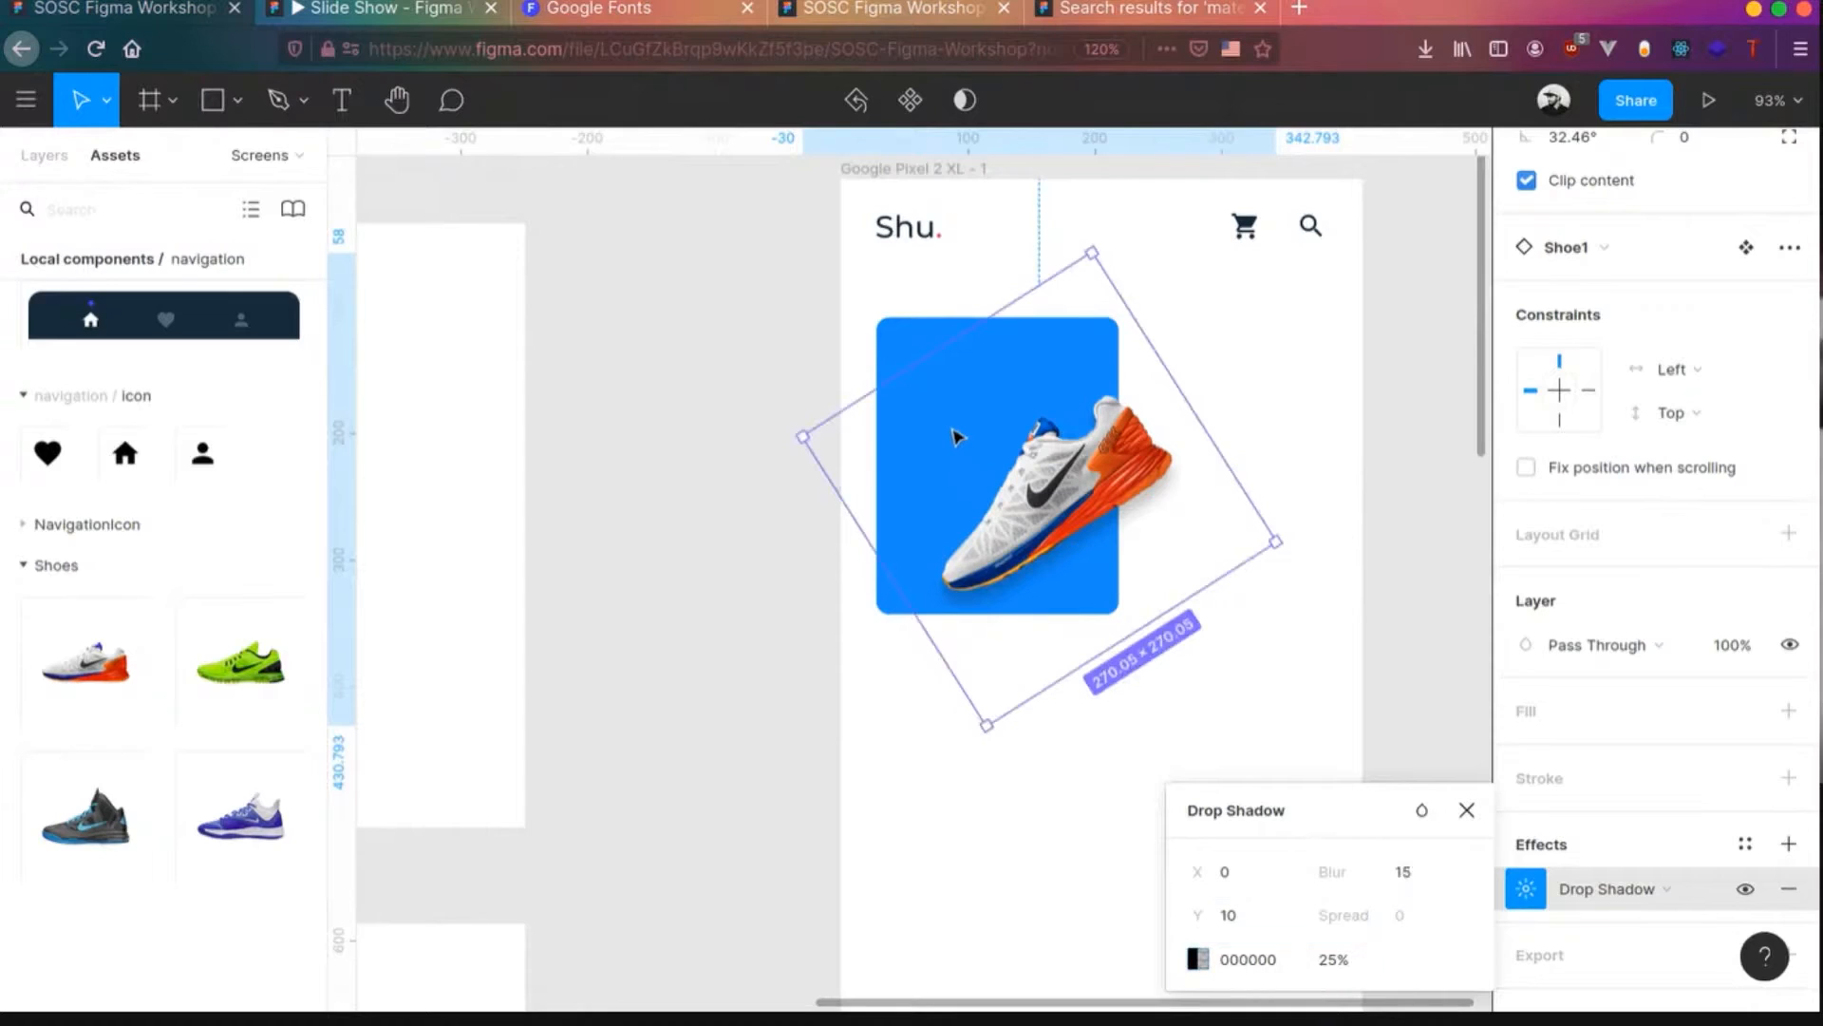
{"action": "double_click", "coordinate": [953, 432]}
{"action": "left_click", "coordinate": [1386, 394]}
- Add the text "Nike Air" on two lines in the blue card's upper-left corner
{"action": "left_click", "coordinate": [935, 354]}
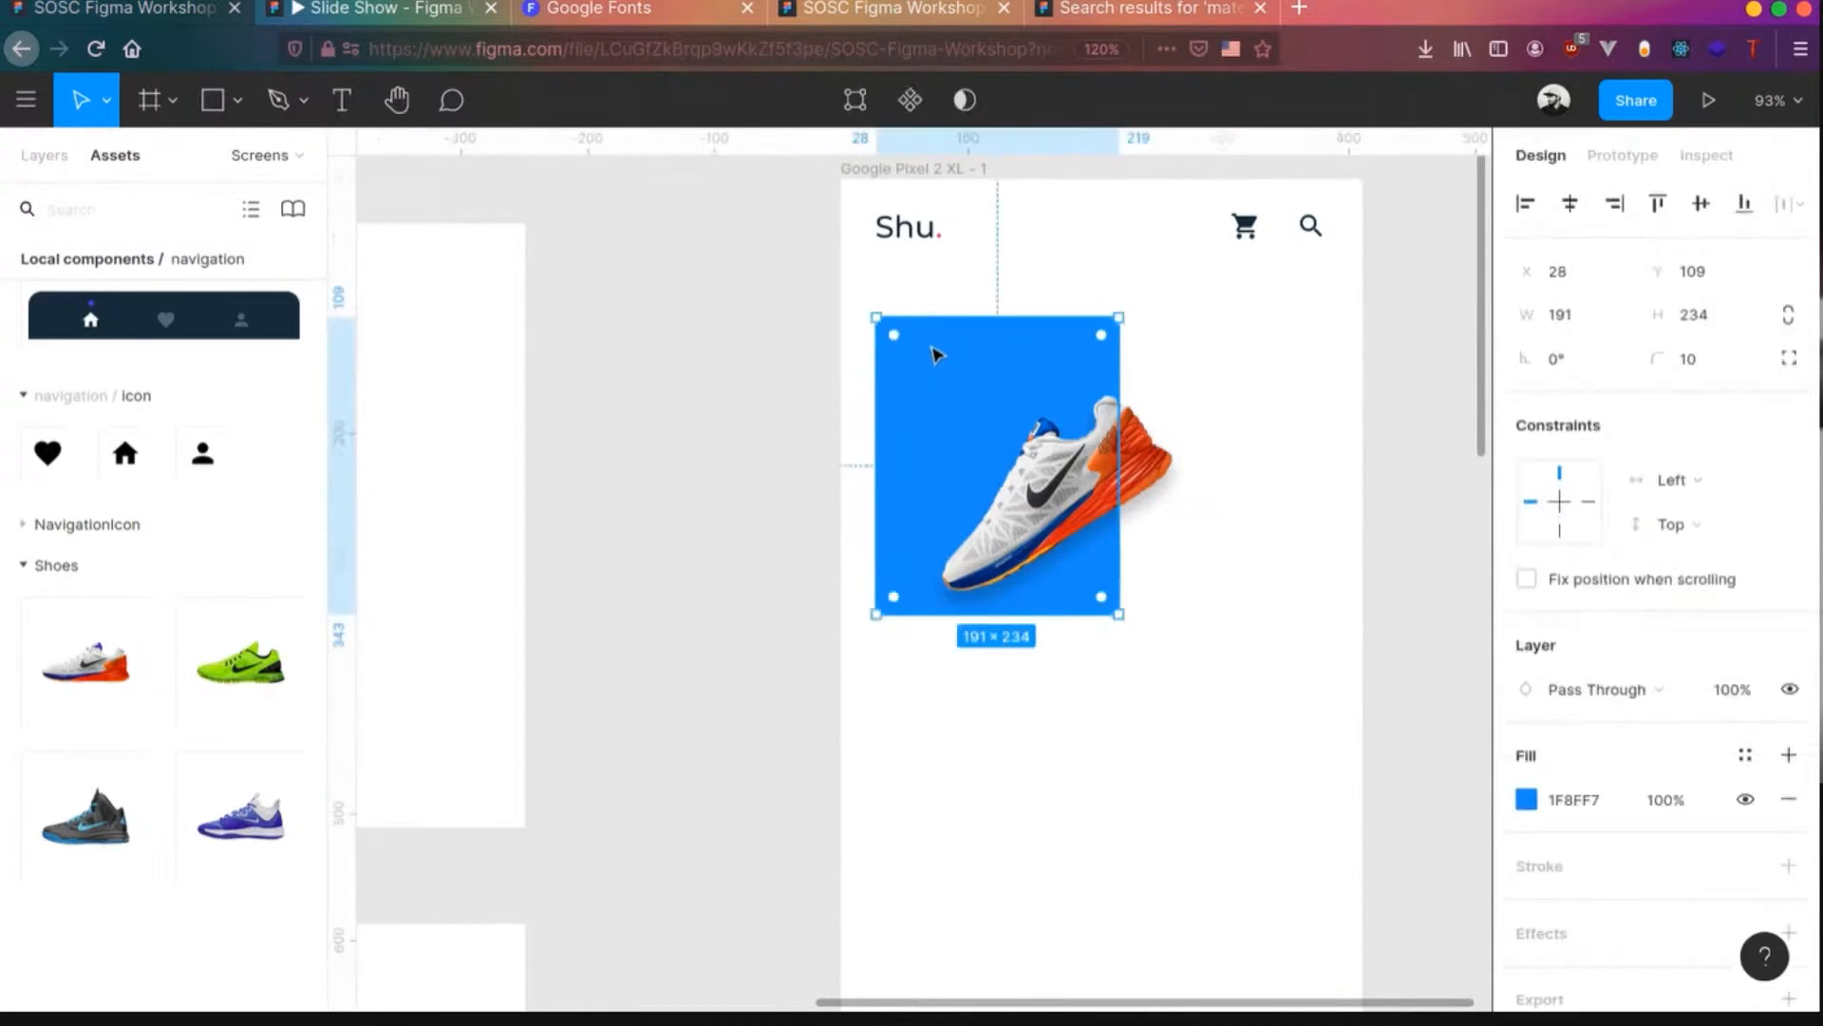
{"action": "key", "text": "t"}
{"action": "left_click", "coordinate": [898, 336]}
{"action": "type", "text": "Nike"}
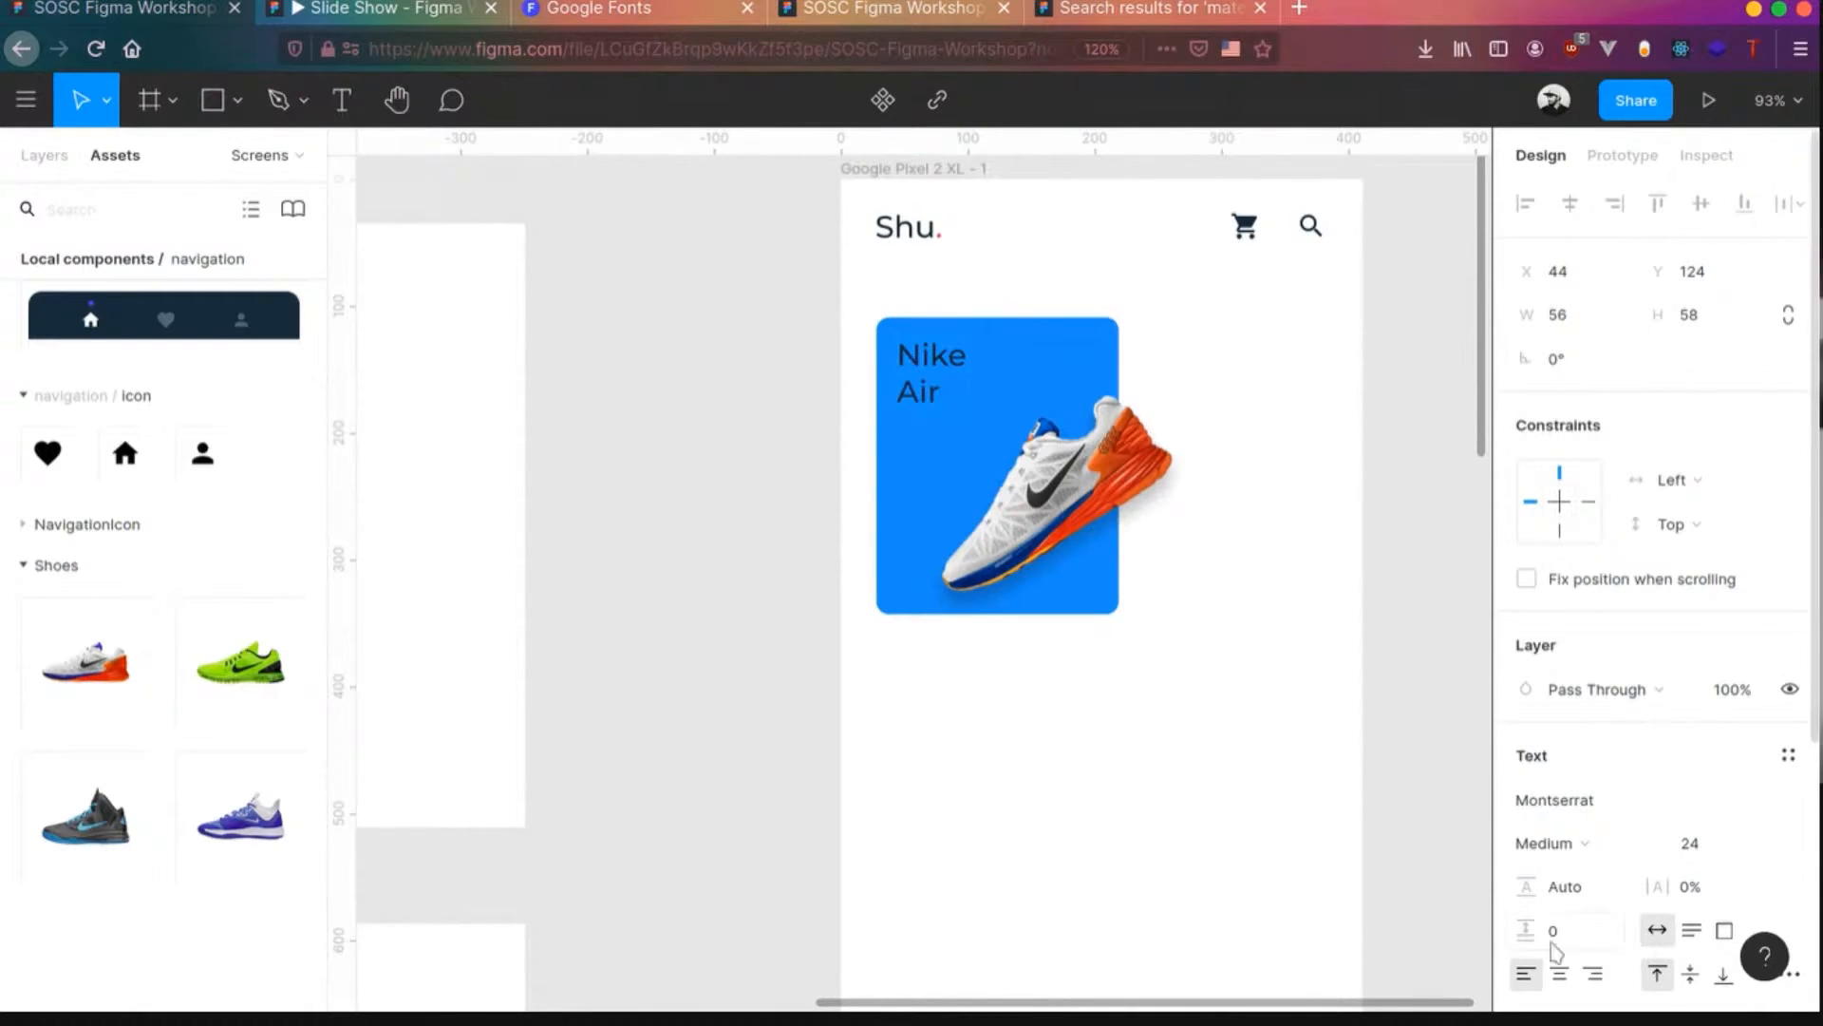
- Set the Nike Air text fill to white, FFFFFF
{"action": "scroll", "coordinate": [1572, 863], "scroll_direction": "down", "scroll_amount": 4}
{"action": "left_click", "coordinate": [1526, 712]}
{"action": "type", "text": "ffffff"}
{"action": "key", "text": "Return"}
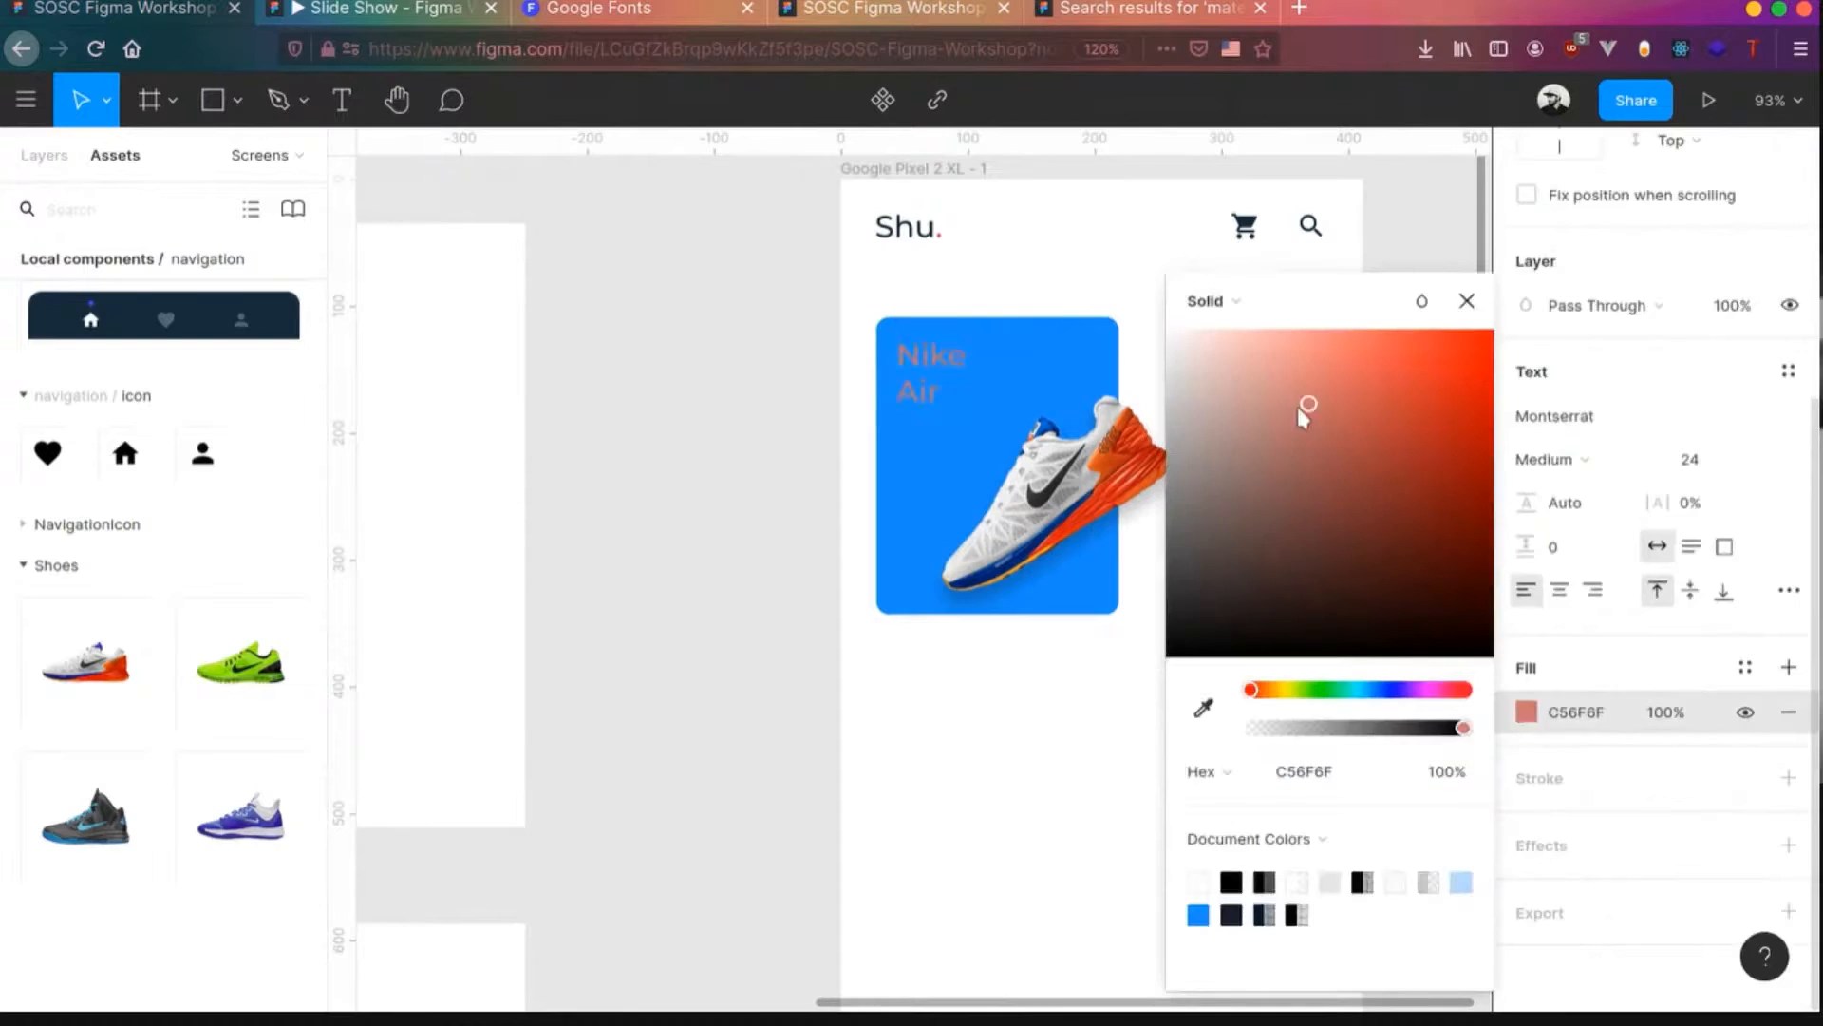
{"action": "key", "text": "Escape"}
{"action": "scroll", "coordinate": [1045, 532], "scroll_direction": "up", "scroll_amount": 3}
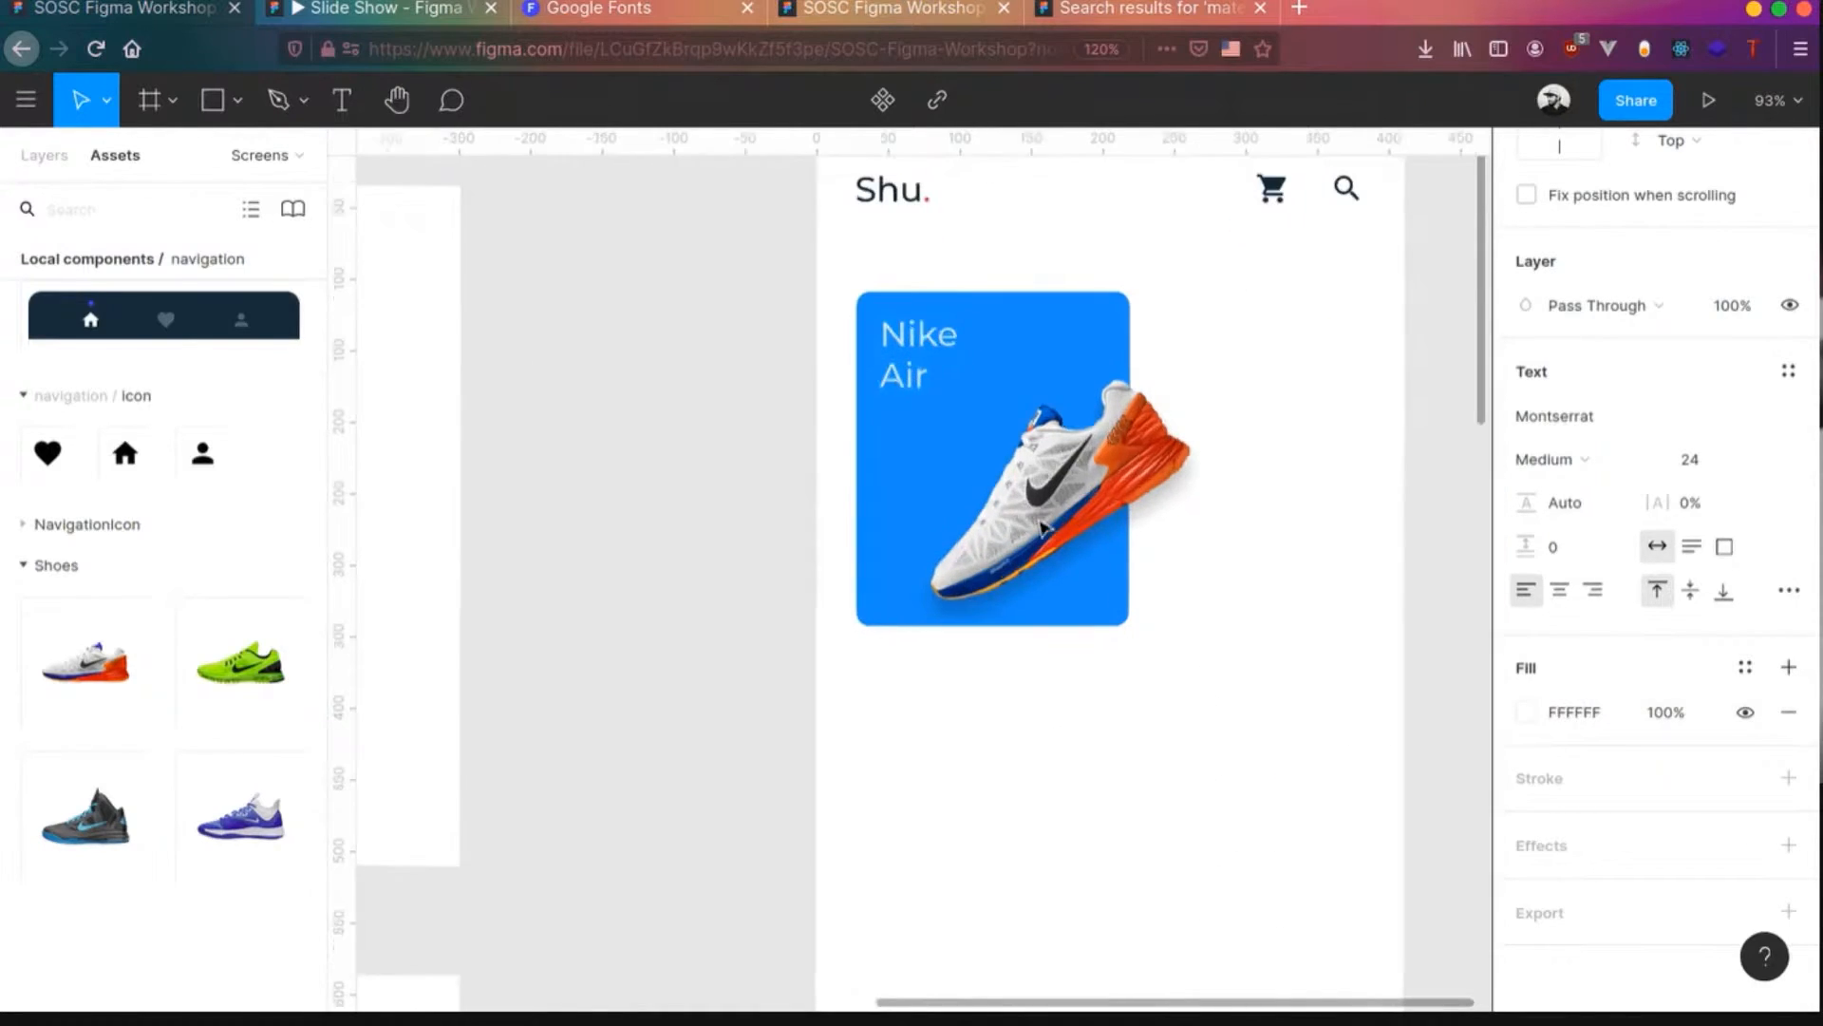
- Widen the Nike Air text box on the blue card to 88
{"action": "left_click", "coordinate": [894, 316]}
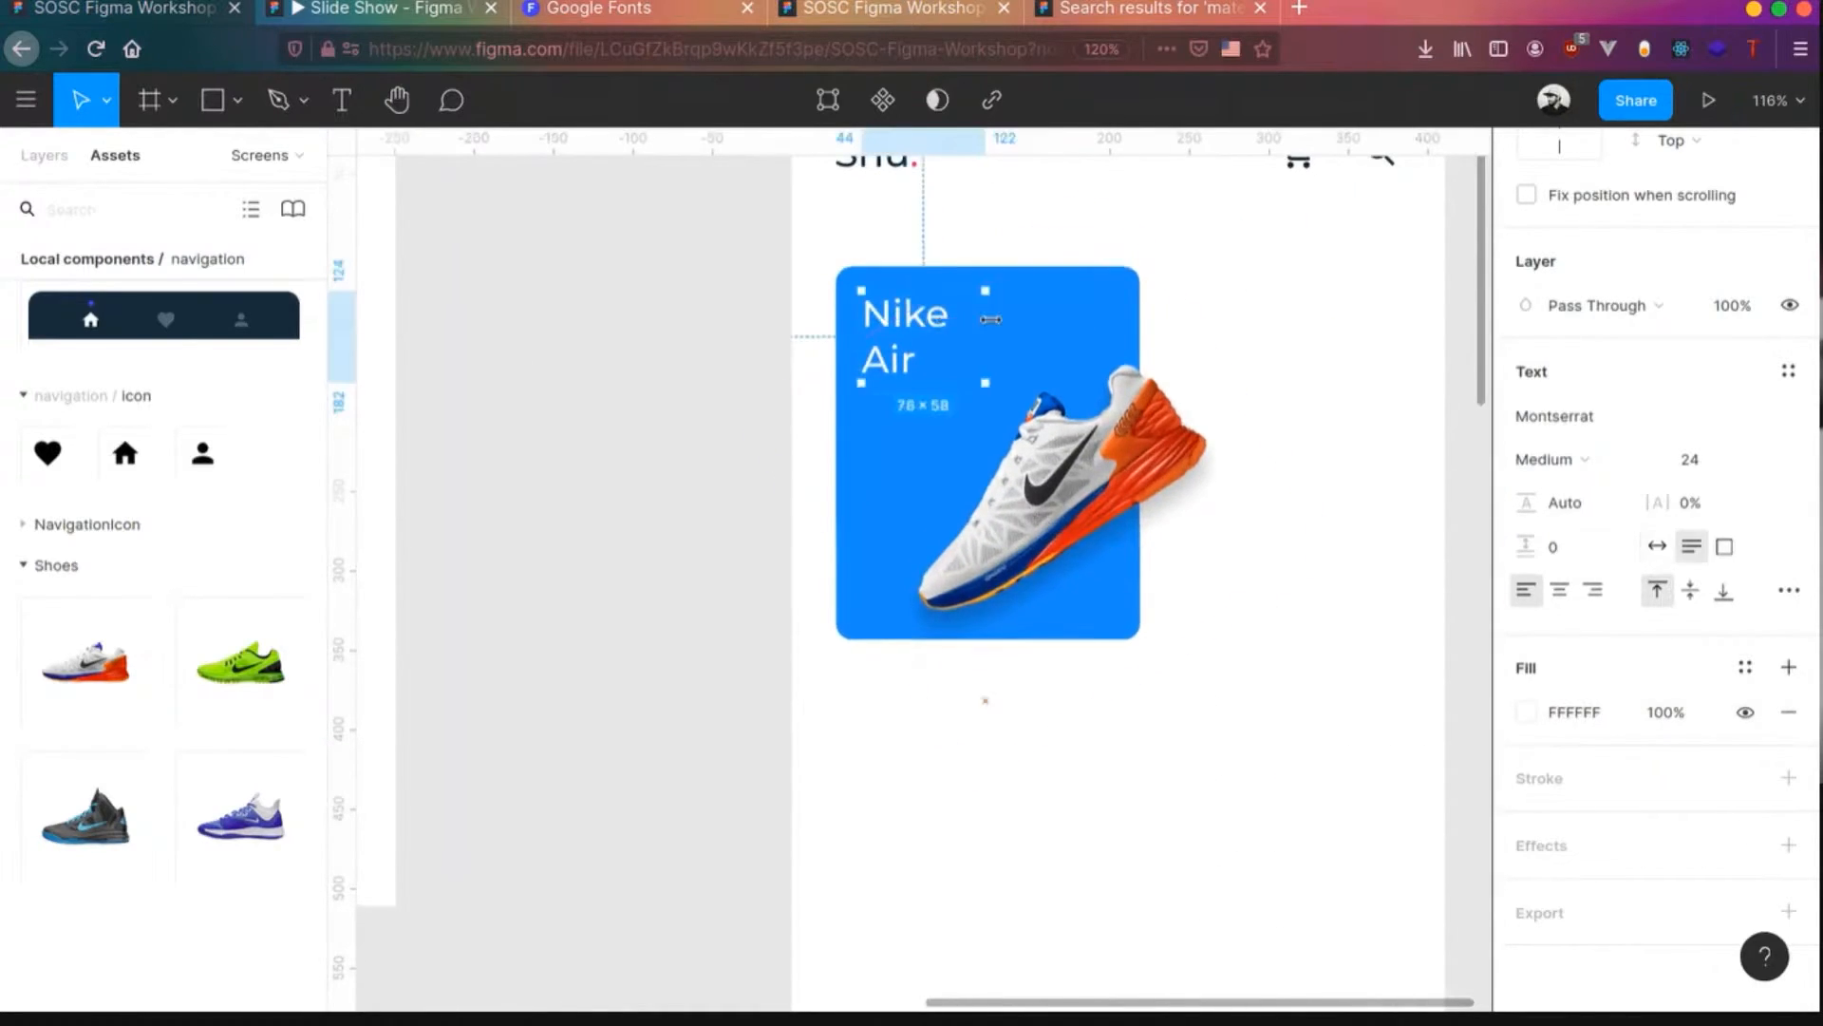
{"action": "left_click", "coordinate": [899, 352]}
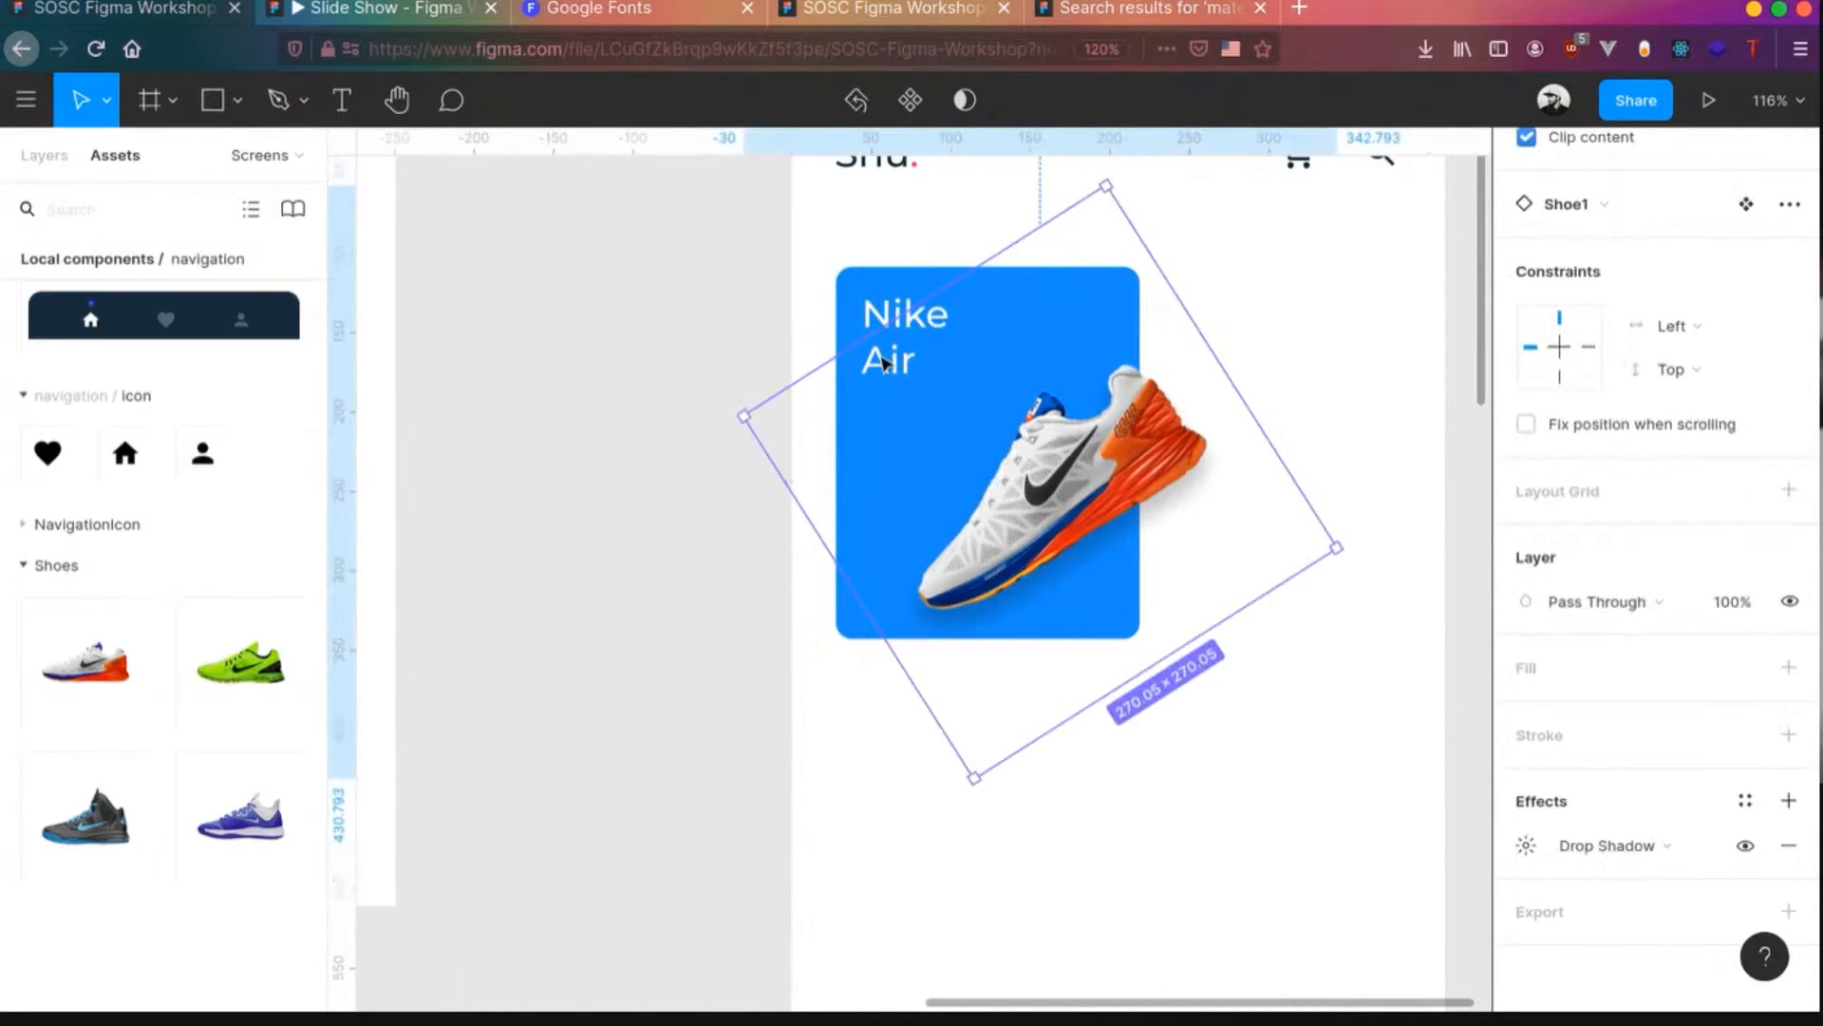
{"action": "key", "text": "Escape"}
{"action": "left_click", "coordinate": [900, 312]}
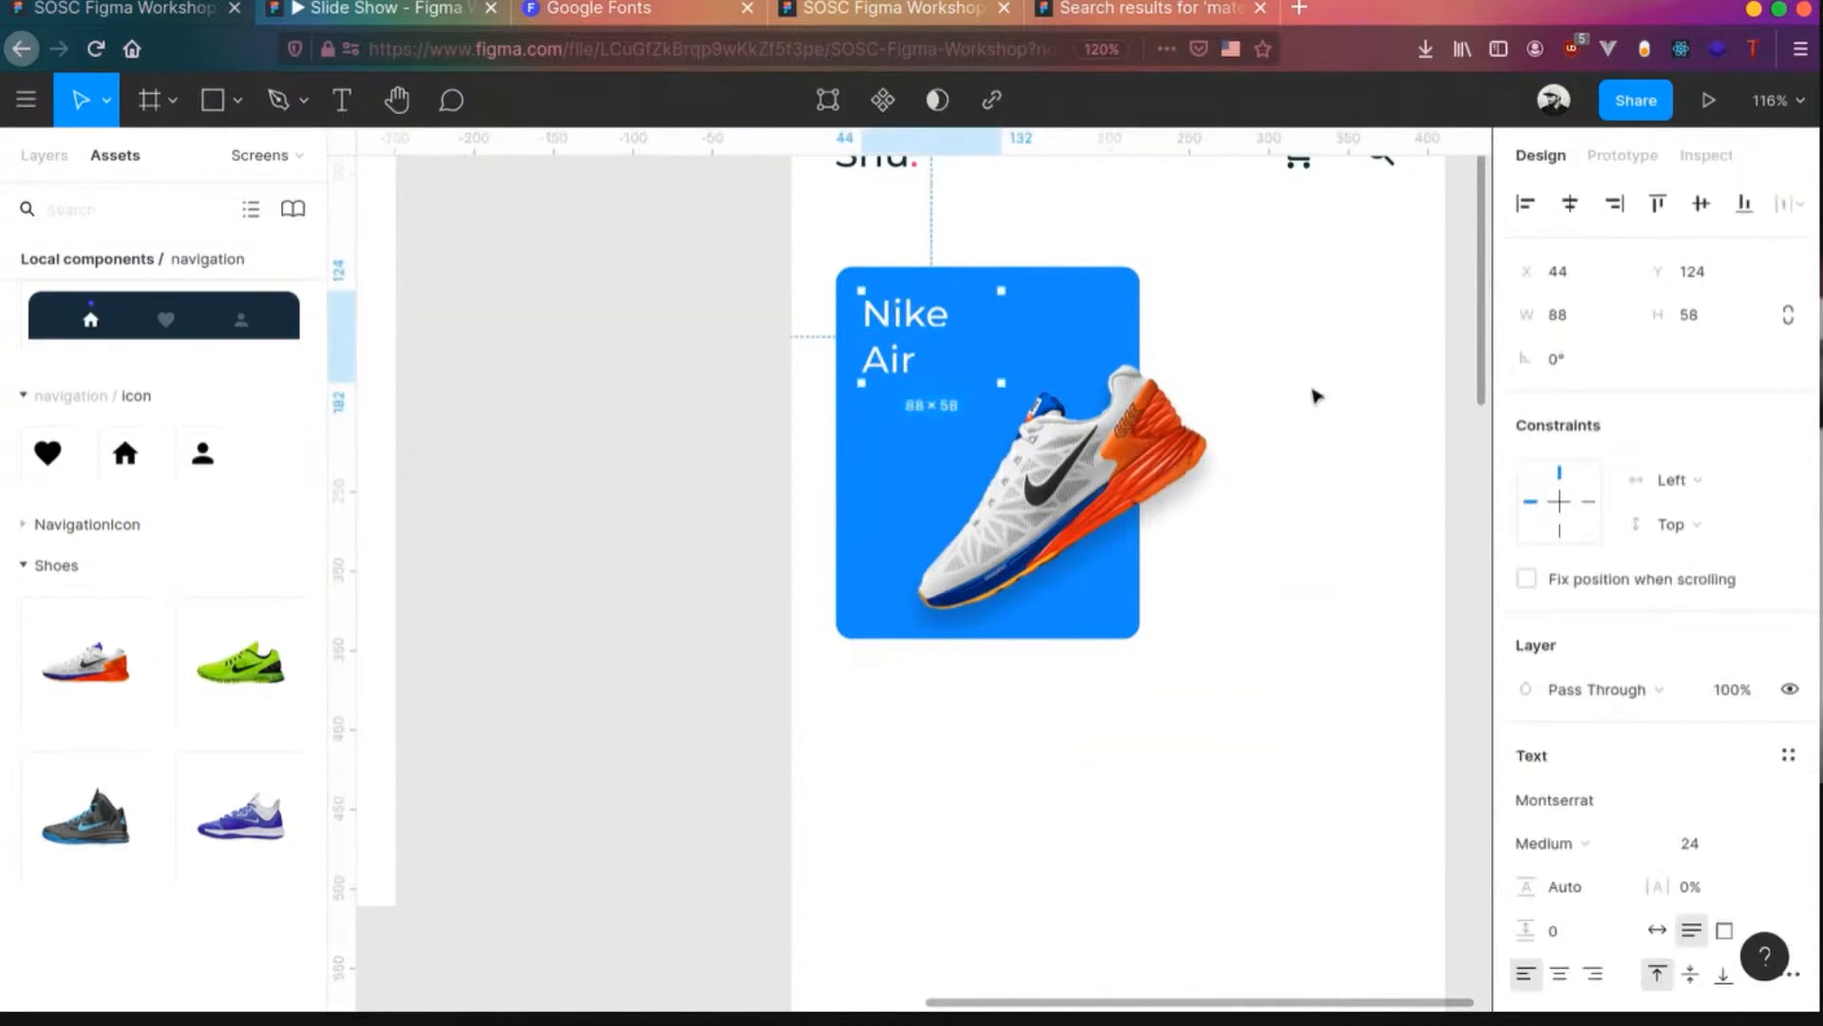
- Bring the Nike Air text to the front, above the Shoe1 instance in the layer order
{"action": "left_click", "coordinate": [1168, 427]}
{"action": "left_click", "coordinate": [44, 155]}
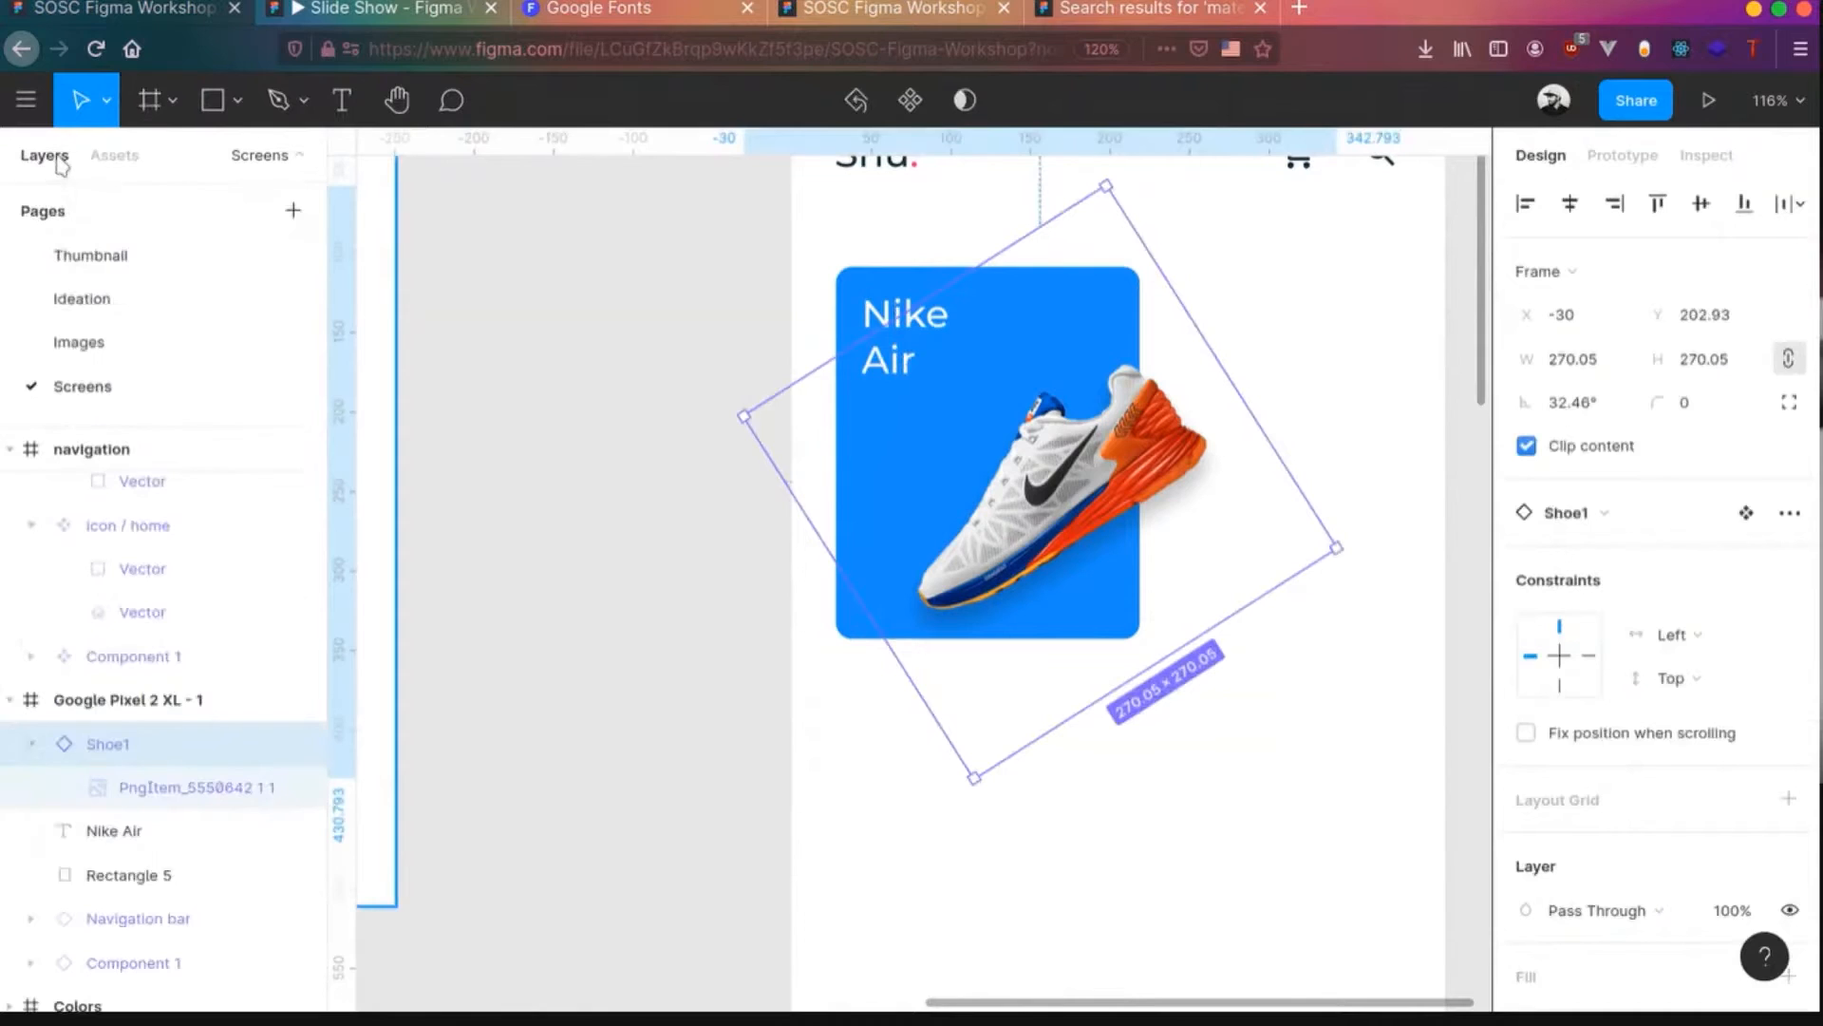
{"action": "right_click", "coordinate": [881, 314]}
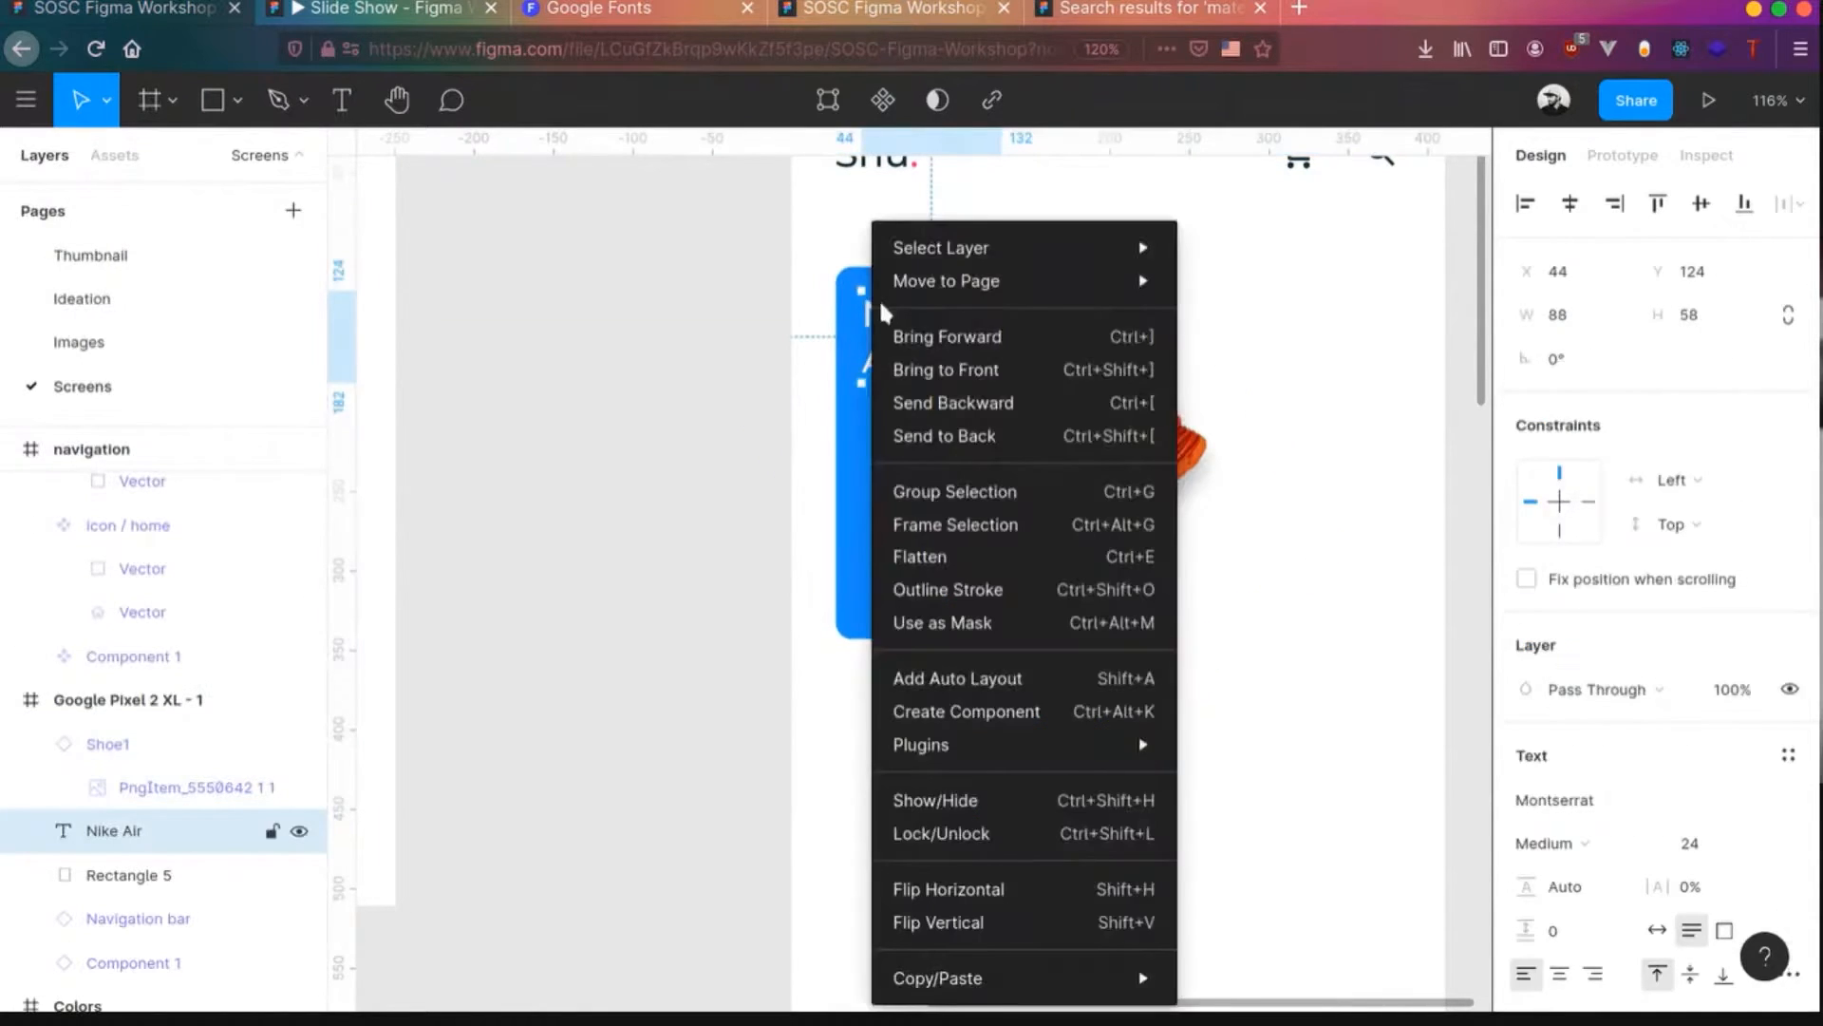
{"action": "left_click", "coordinate": [911, 368]}
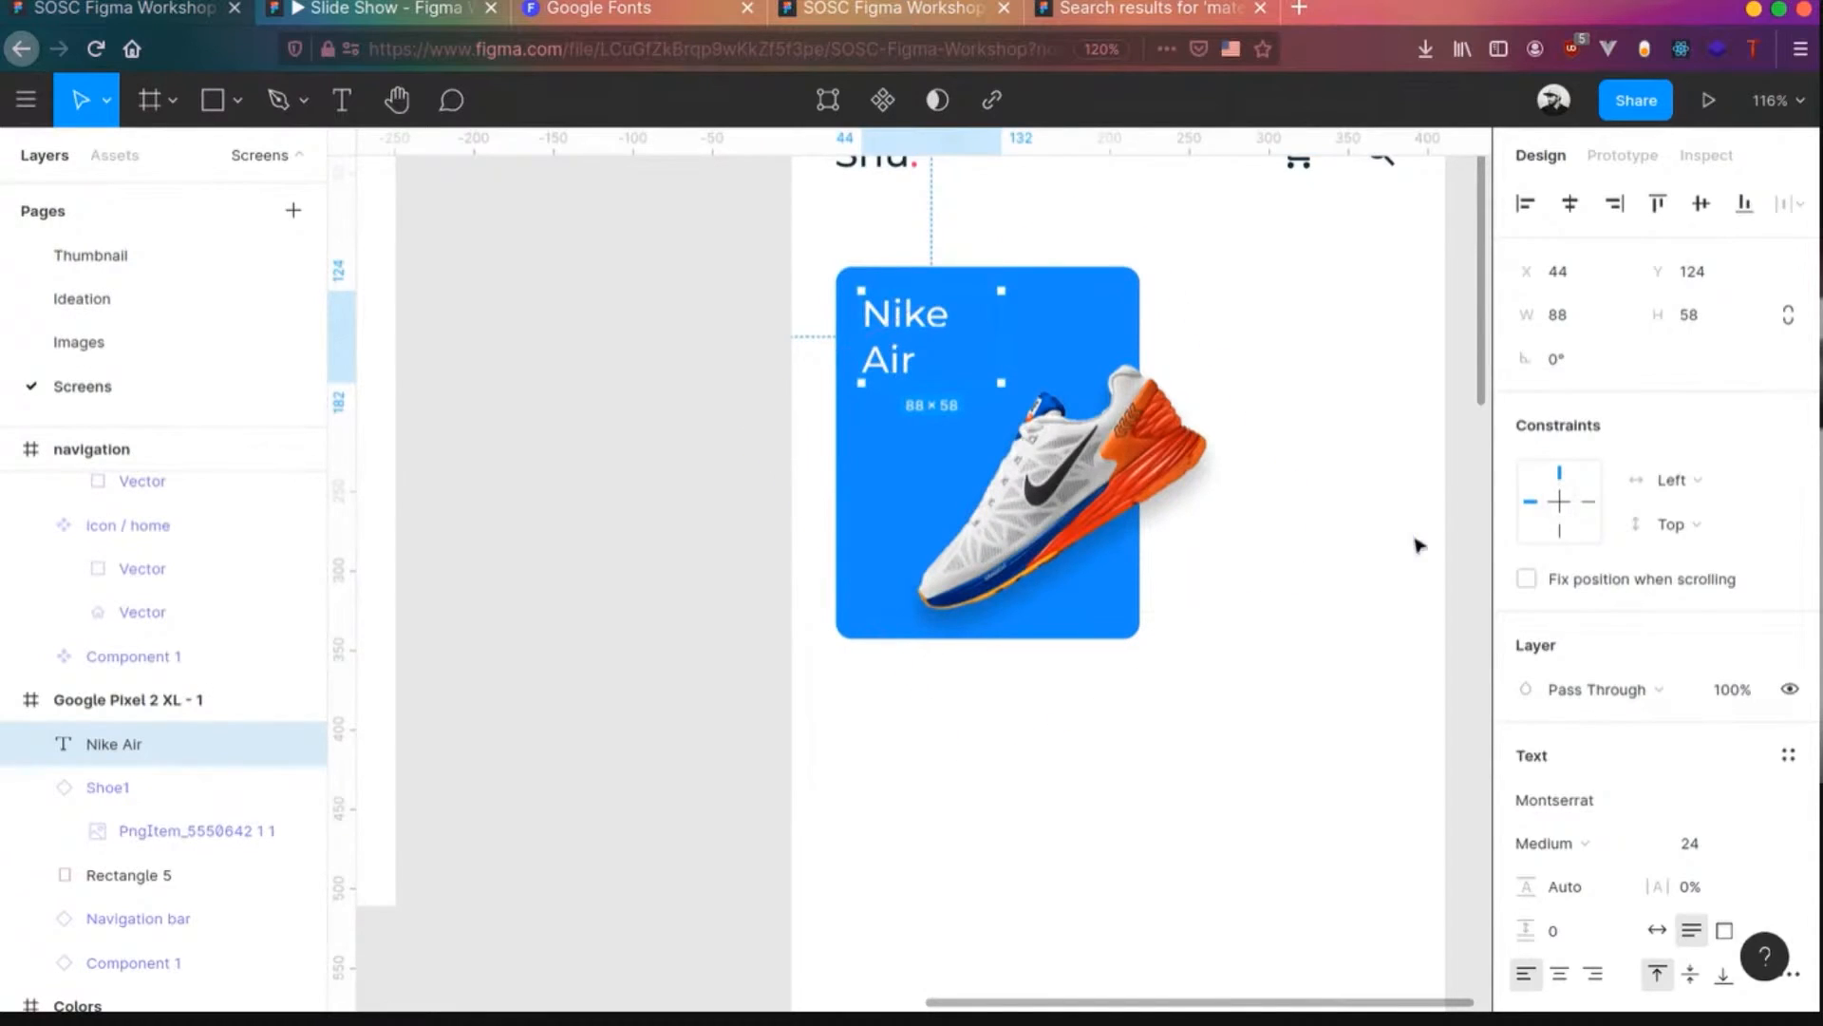
{"action": "left_click", "coordinate": [1363, 526]}
- Set the Nike Air text's font size to 22
{"action": "left_click", "coordinate": [861, 302]}
{"action": "left_click", "coordinate": [1703, 845]}
{"action": "type", "text": "22"}
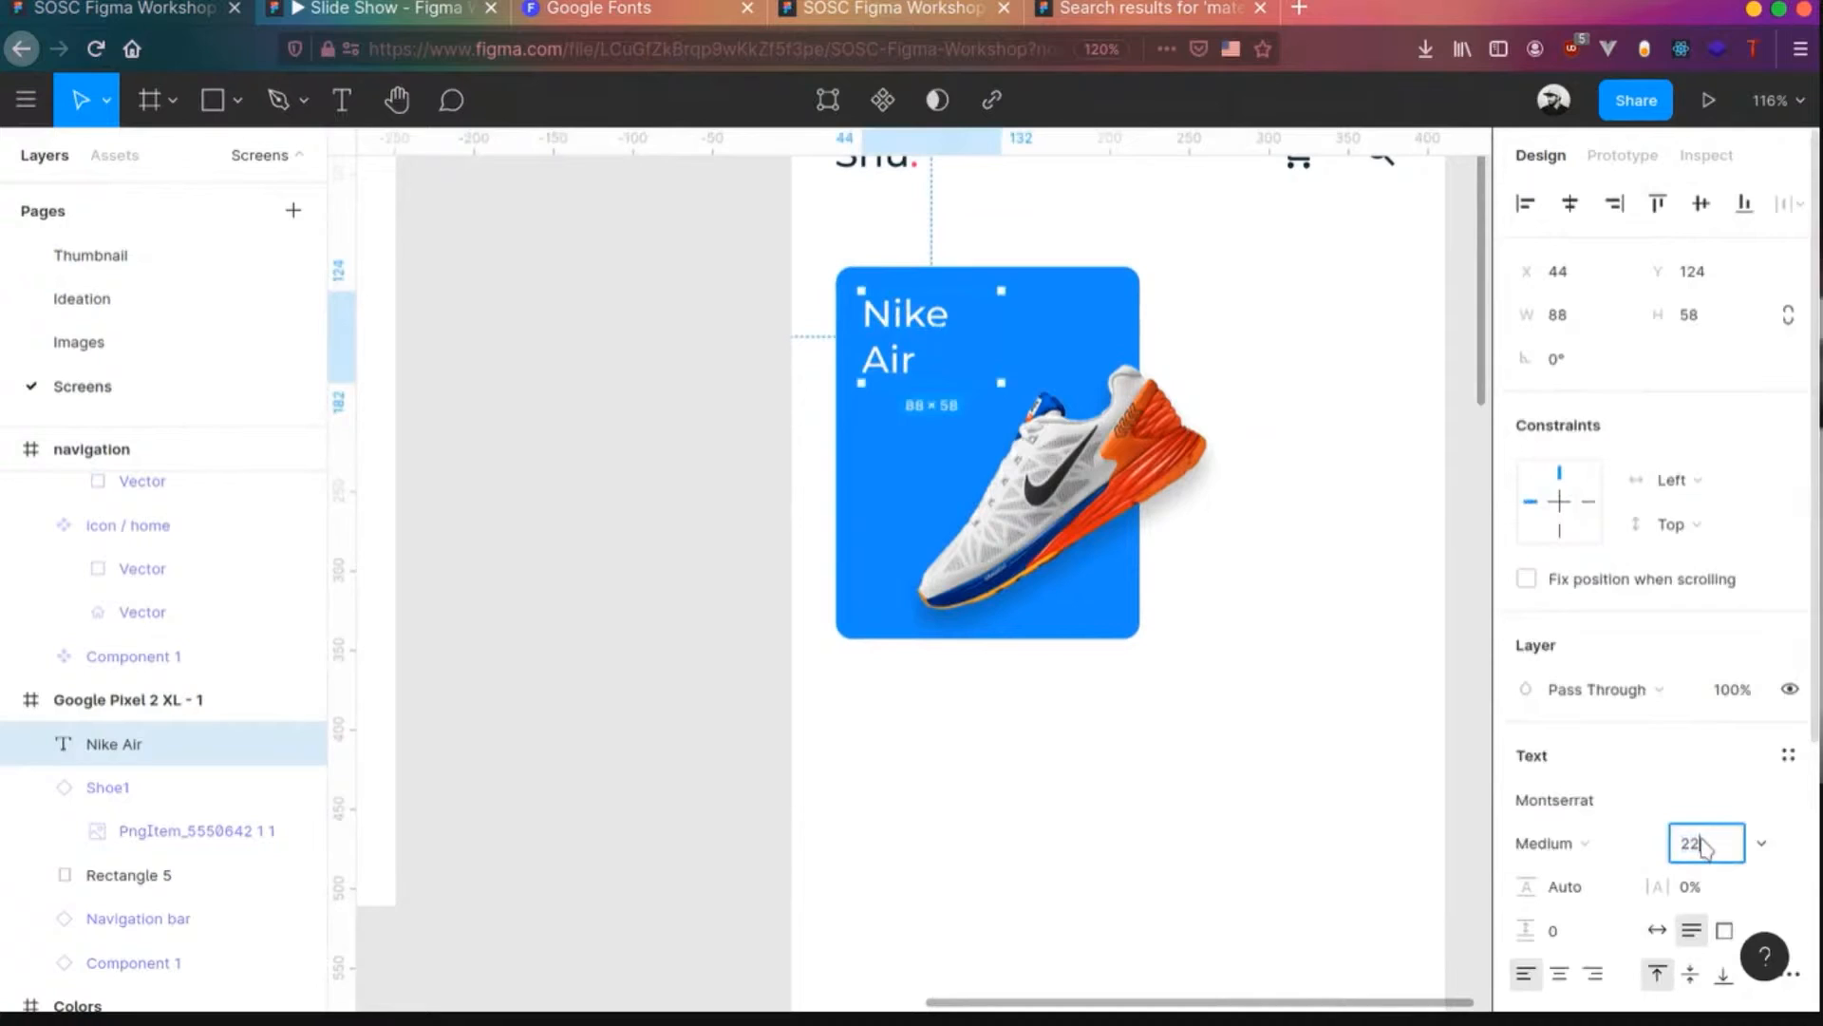
{"action": "key", "text": "Tab"}
{"action": "left_click", "coordinate": [1234, 739]}
- Add the price text "$499" below Nike Air on the blue card and set its font size to 16
{"action": "key", "text": "t"}
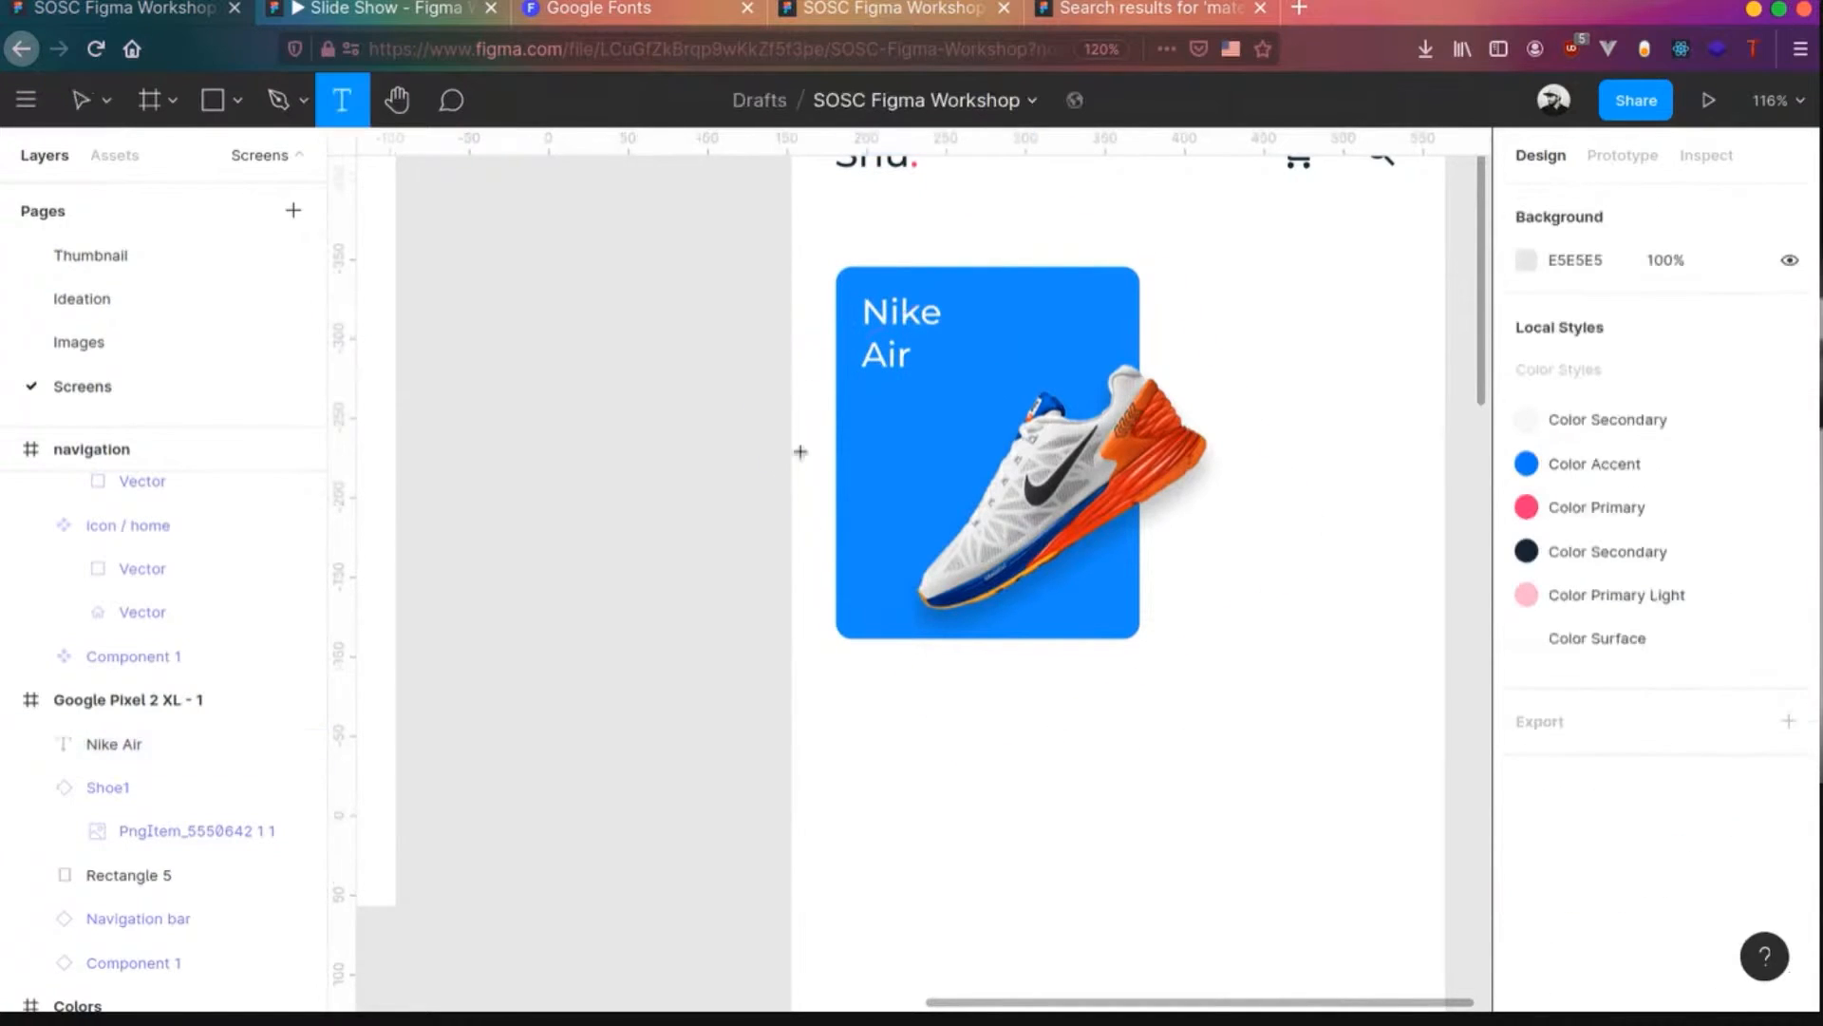
{"action": "left_click", "coordinate": [853, 386]}
{"action": "type", "text": "$499"}
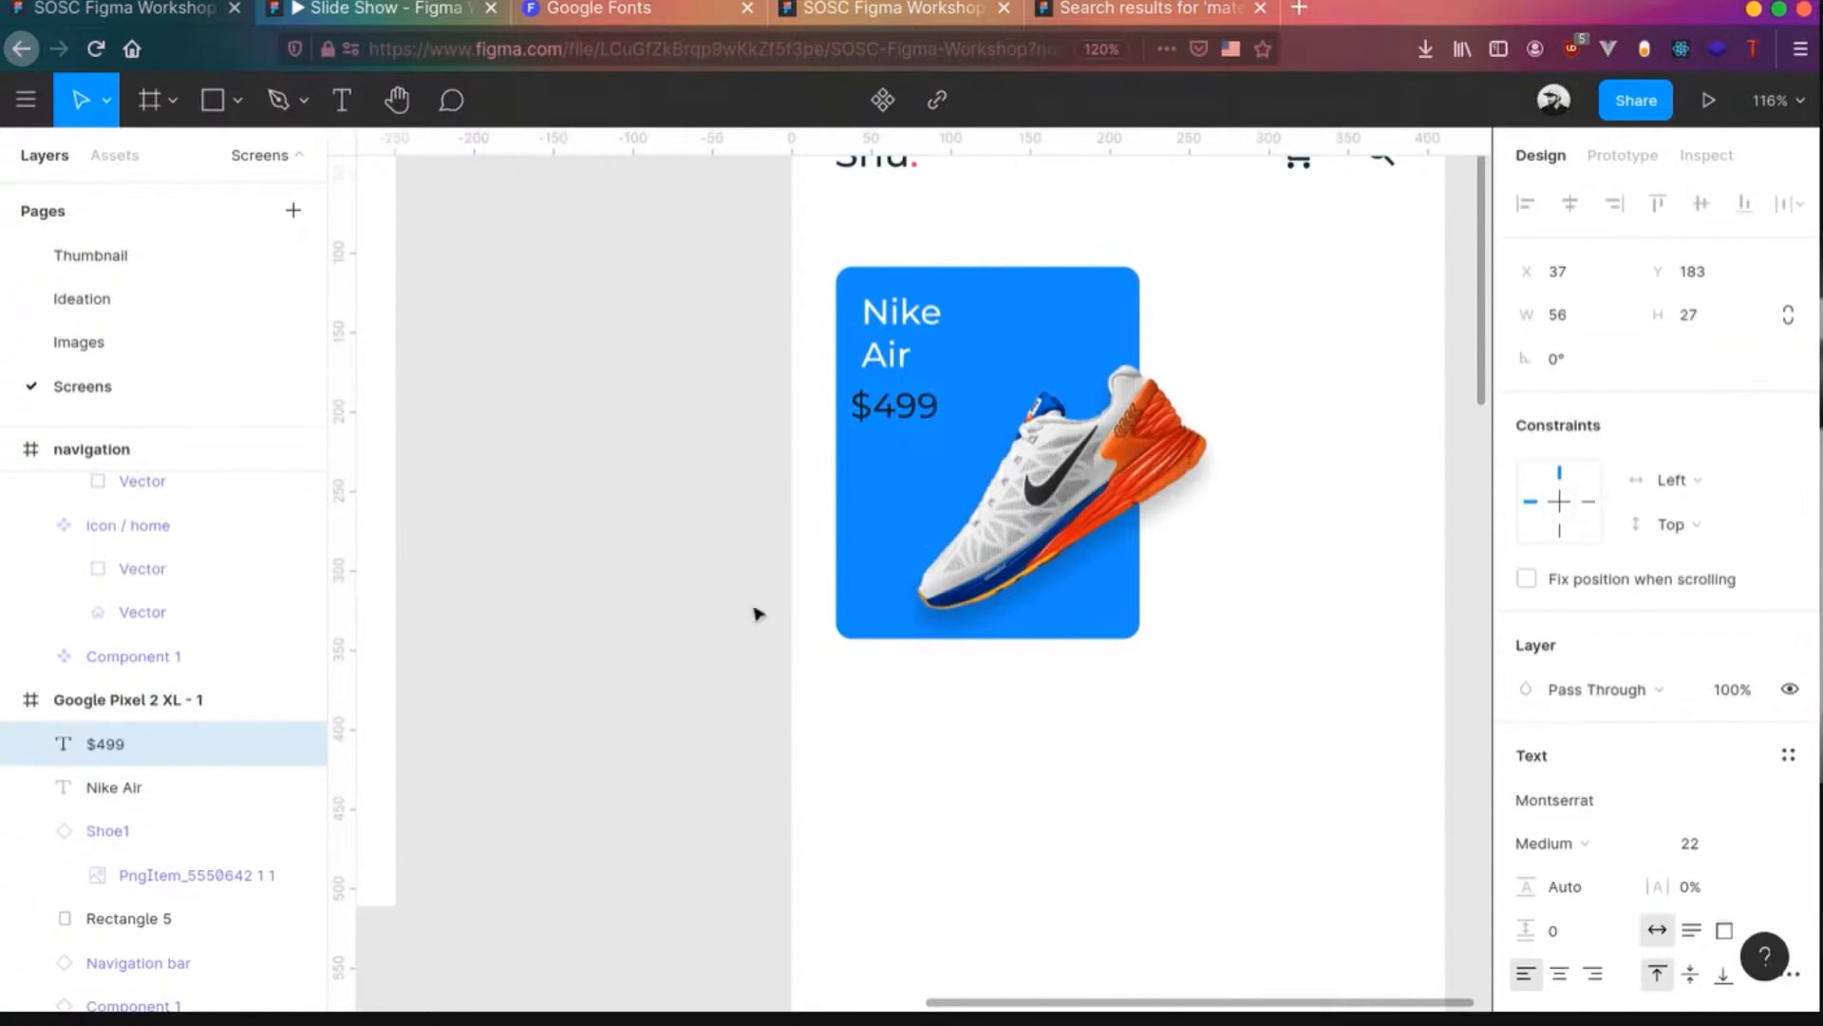
{"action": "left_click", "coordinate": [1714, 844]}
{"action": "type", "text": "16"}
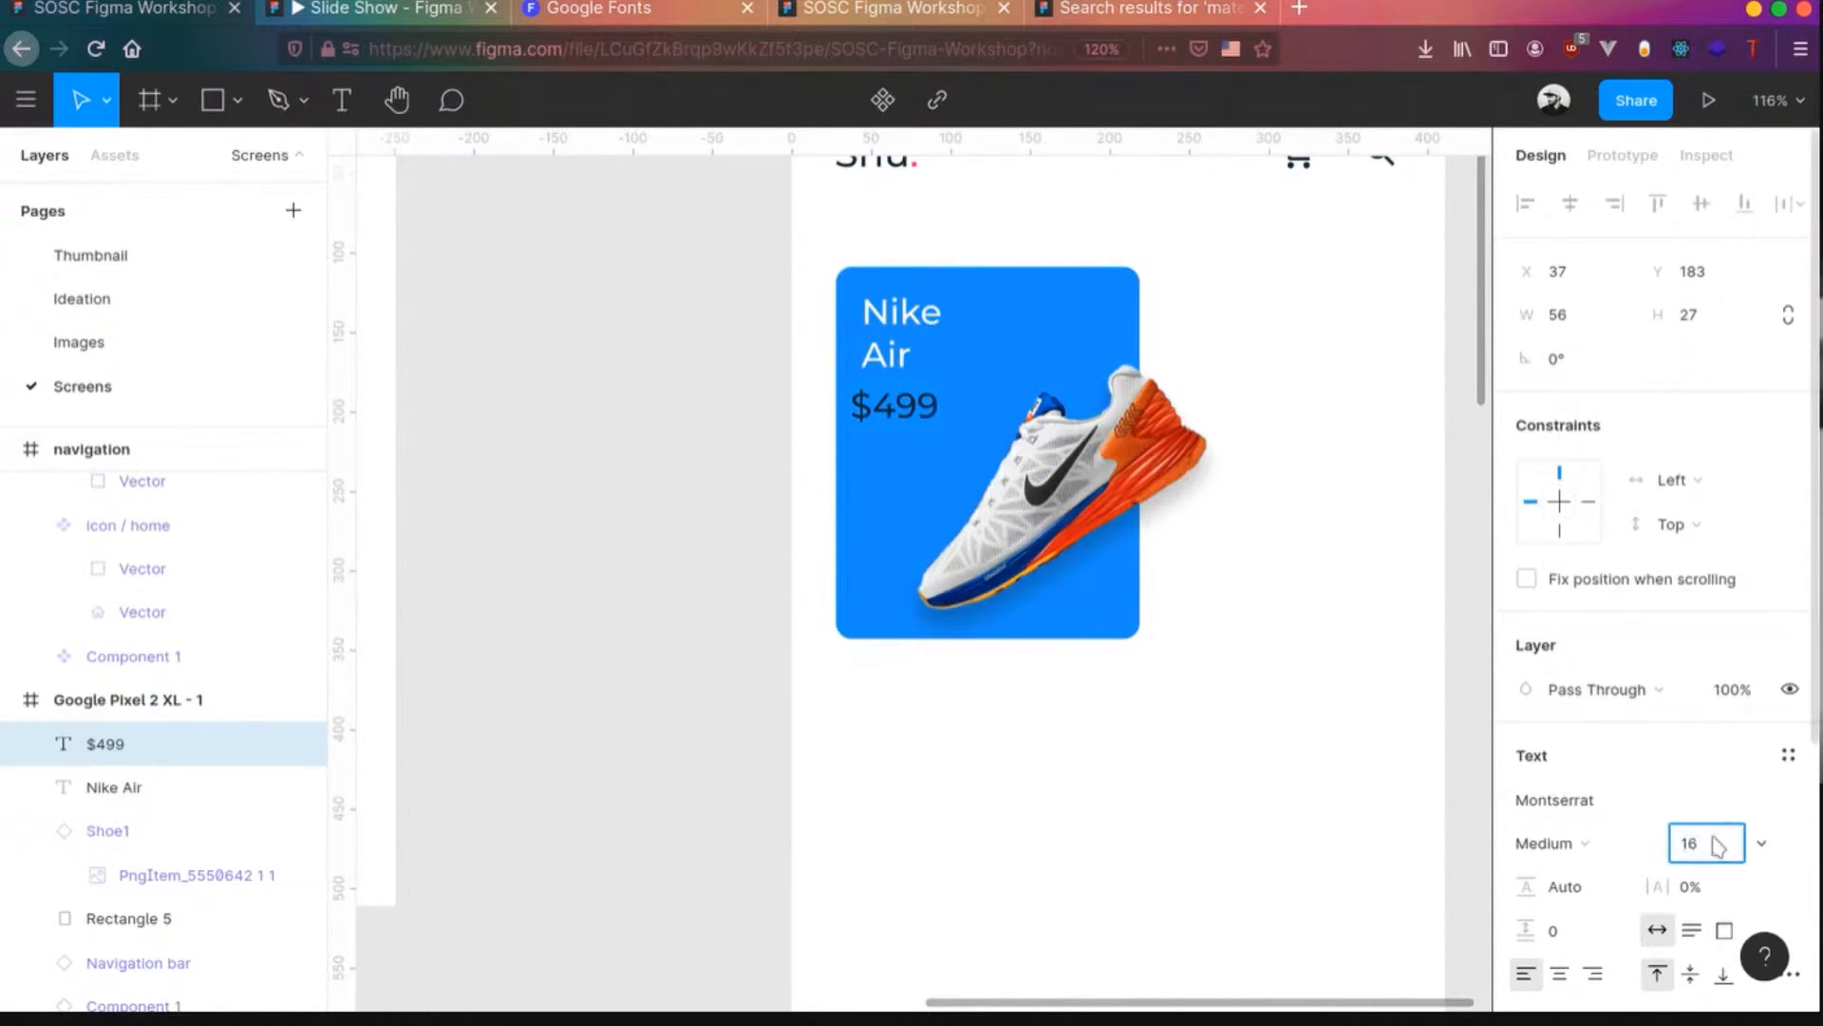
{"action": "key", "text": "Tab"}
- Set the $499 text fill to white, FFFFFF, and align its left edge with the Nike Air text at X 44
{"action": "scroll", "coordinate": [1566, 788], "scroll_direction": "down", "scroll_amount": 3}
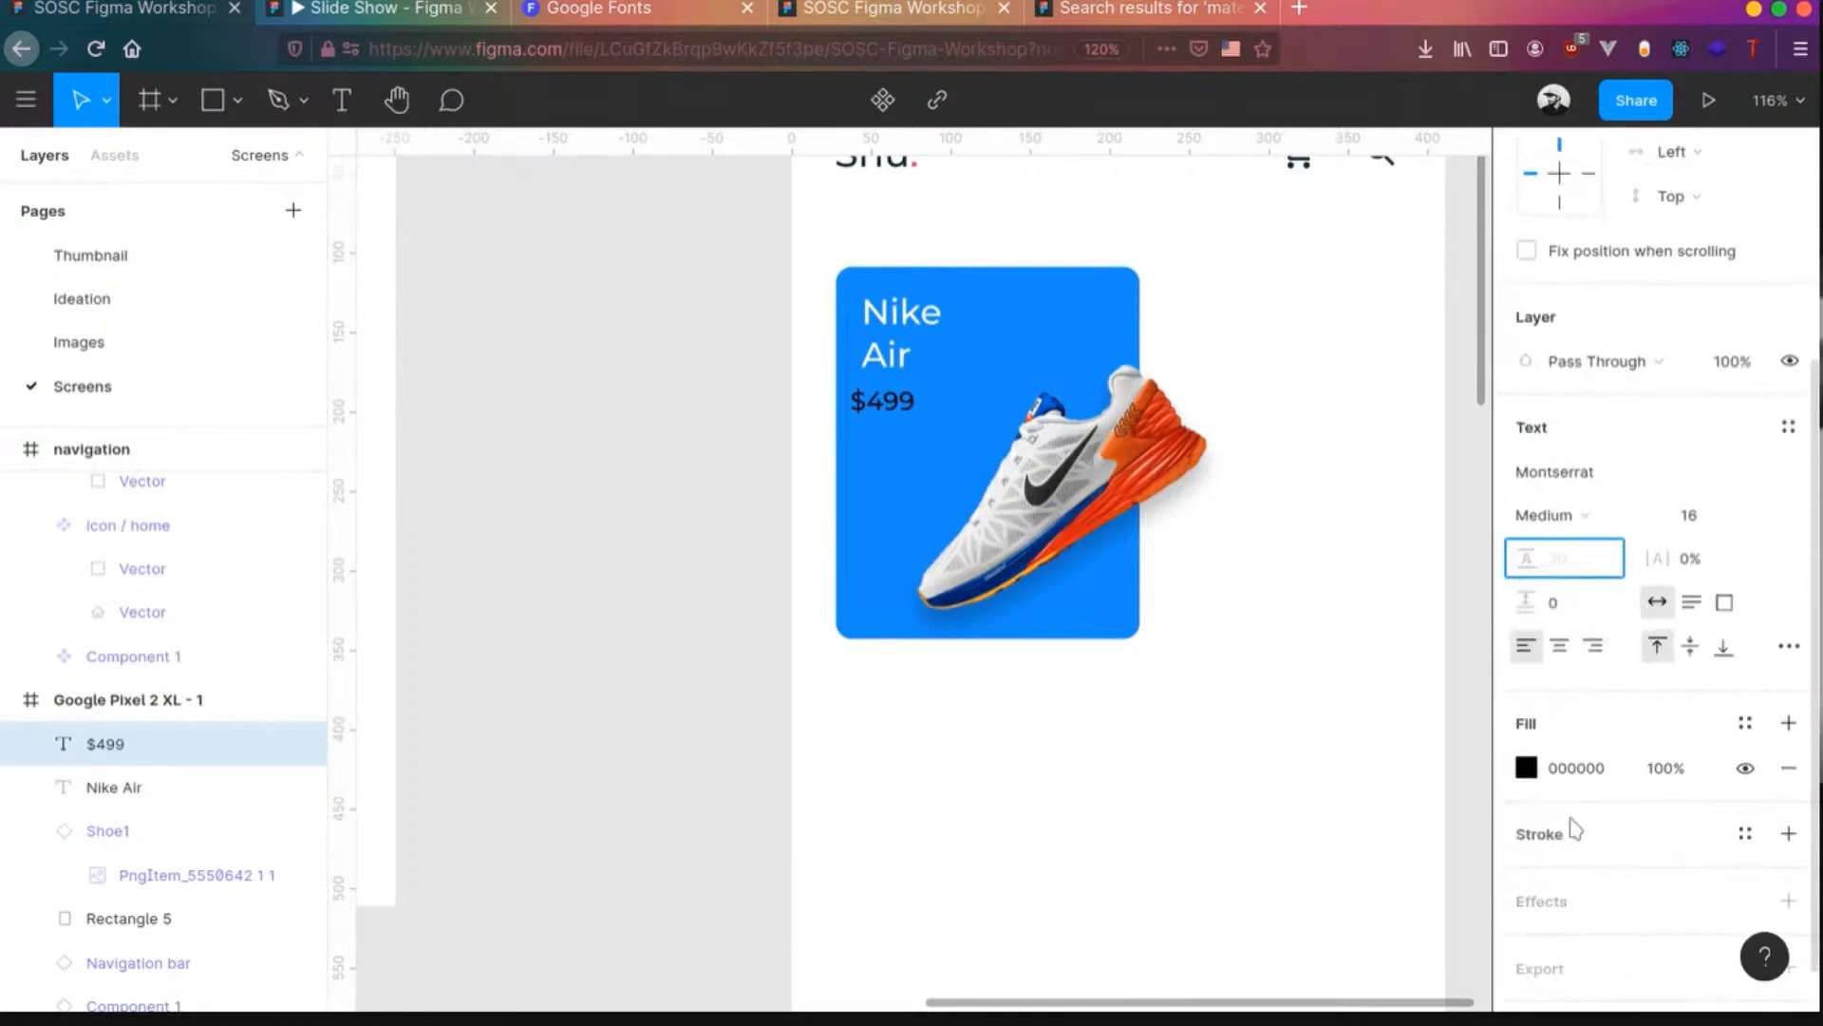
{"action": "left_click", "coordinate": [1529, 771]}
{"action": "left_click_drag", "start_coordinate": [1298, 473], "coordinate": [1096, 190]}
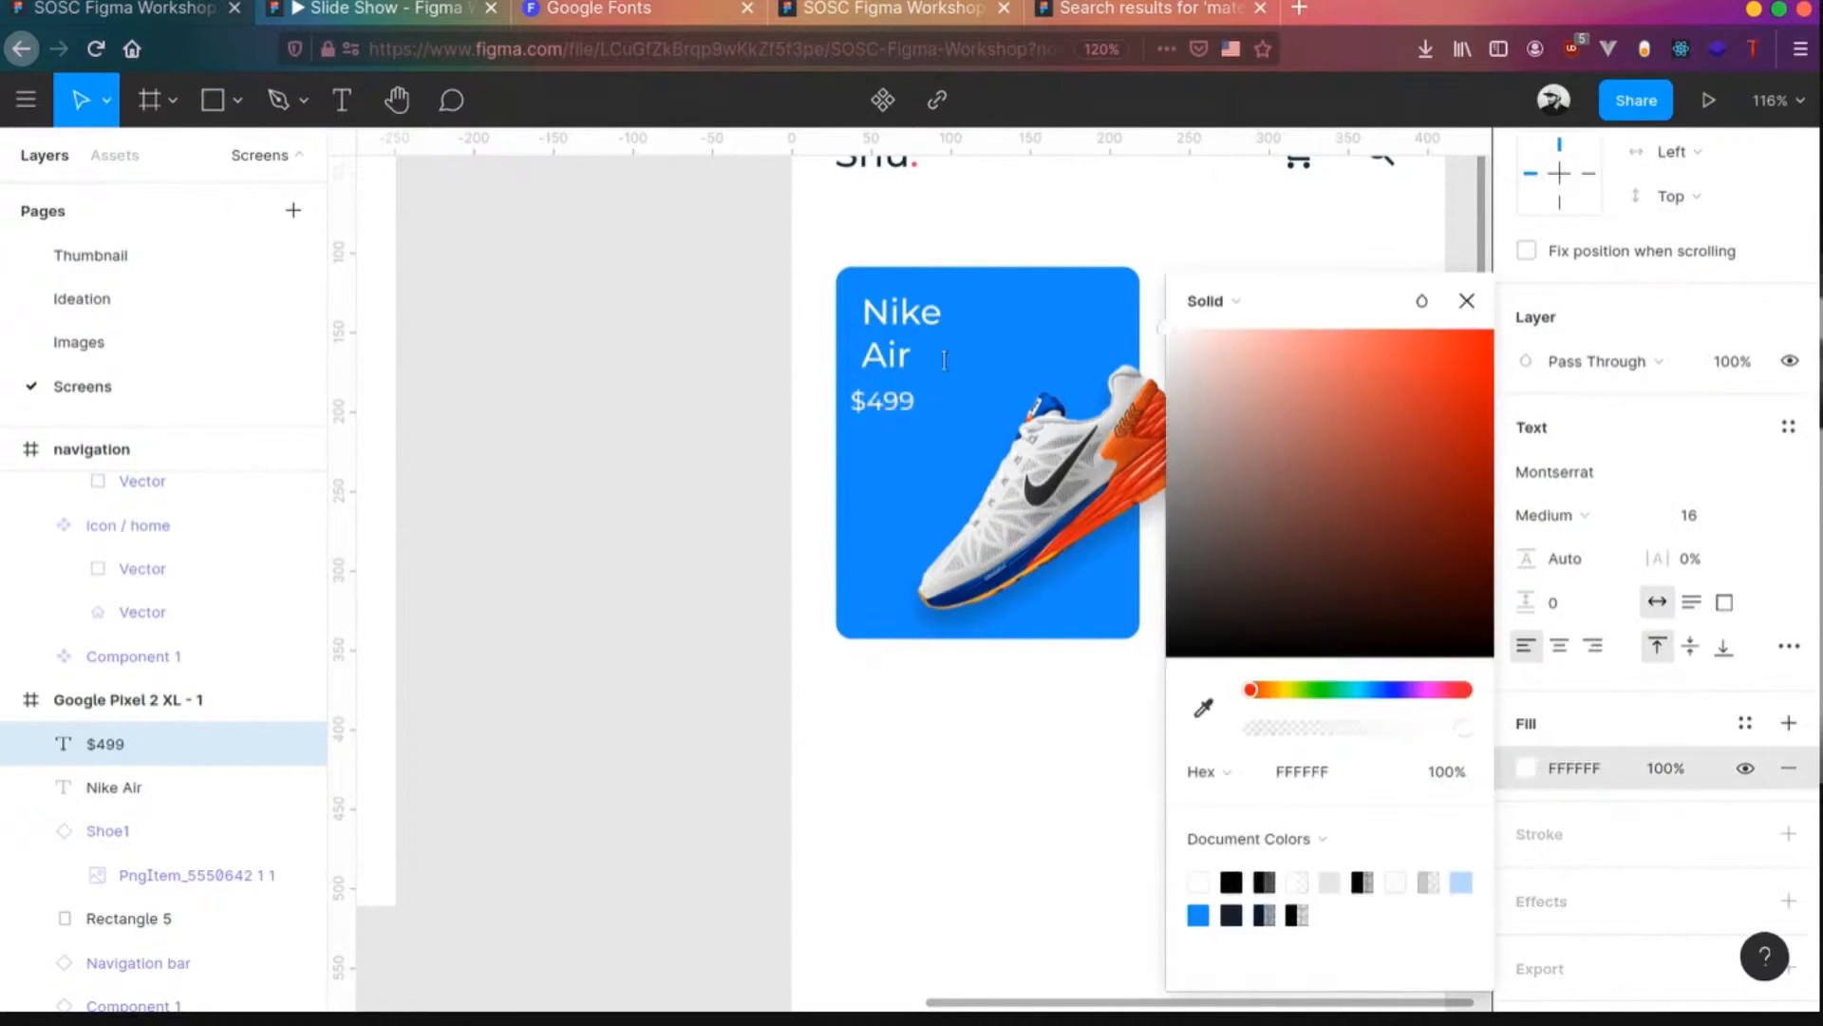
{"action": "left_click", "coordinate": [1092, 195]}
{"action": "left_click_drag", "start_coordinate": [866, 418], "coordinate": [882, 424]}
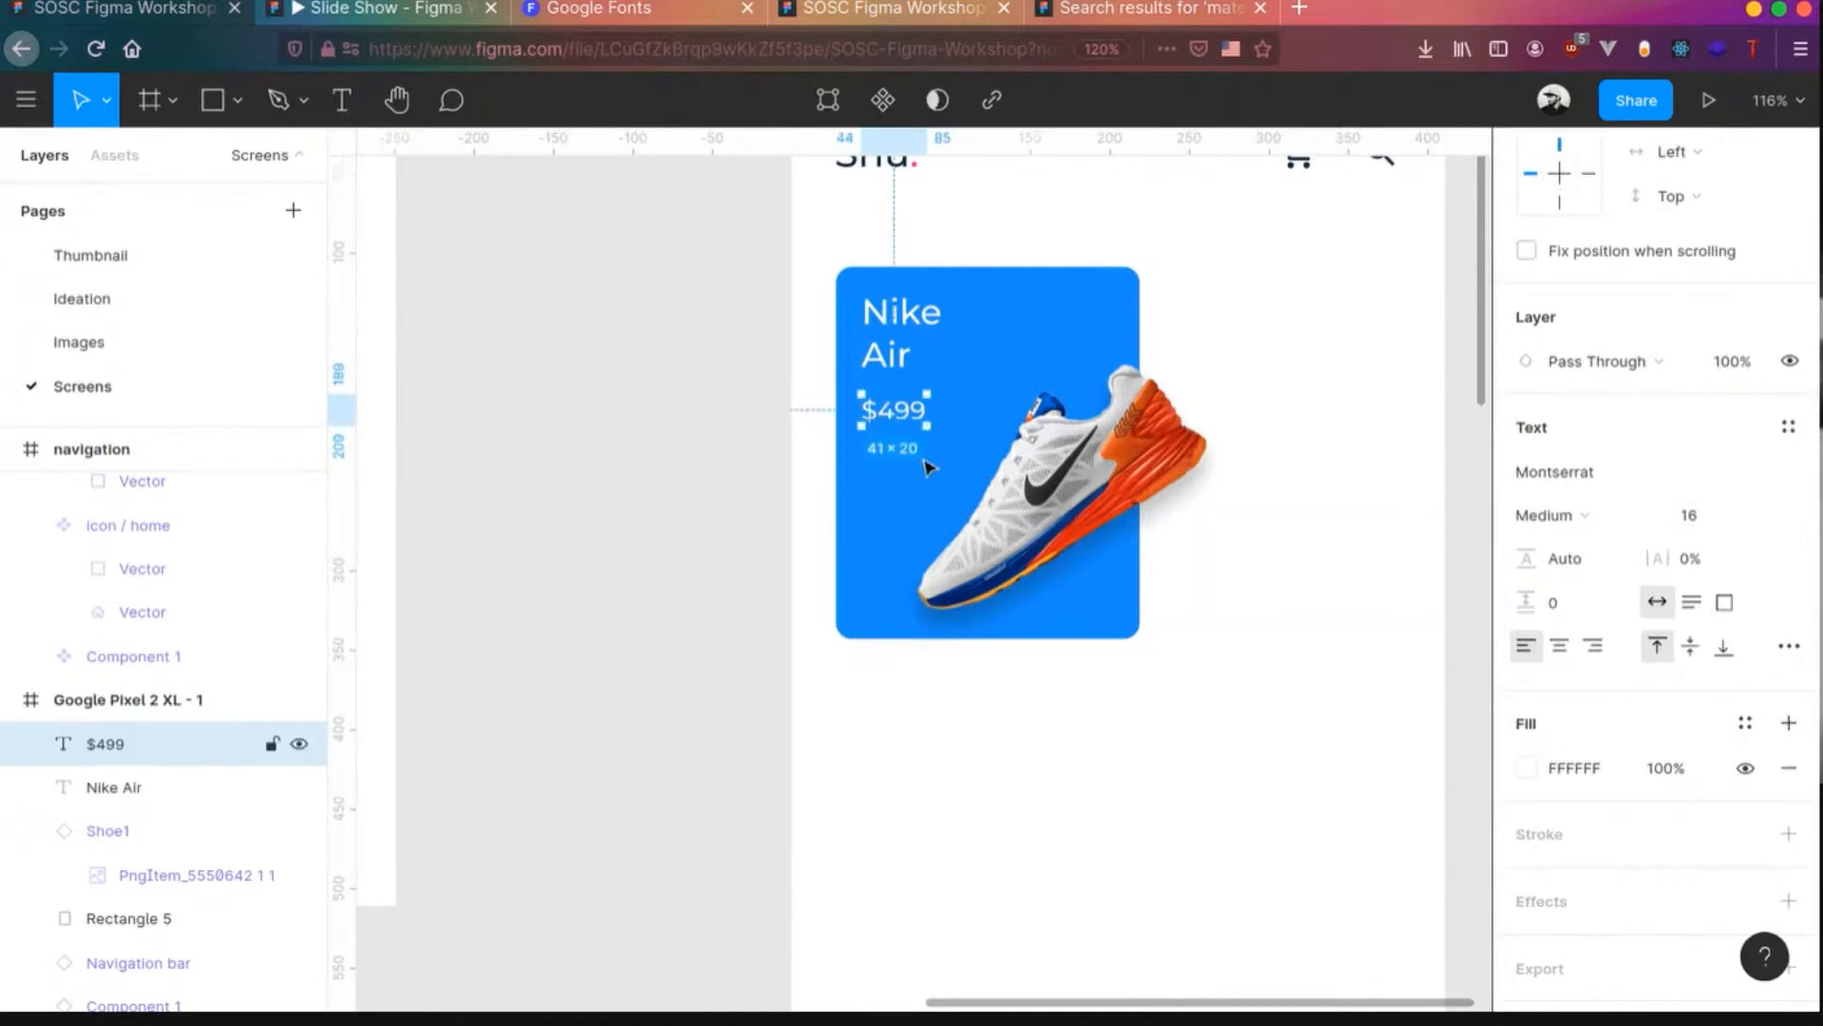
{"action": "left_click", "coordinate": [1246, 828]}
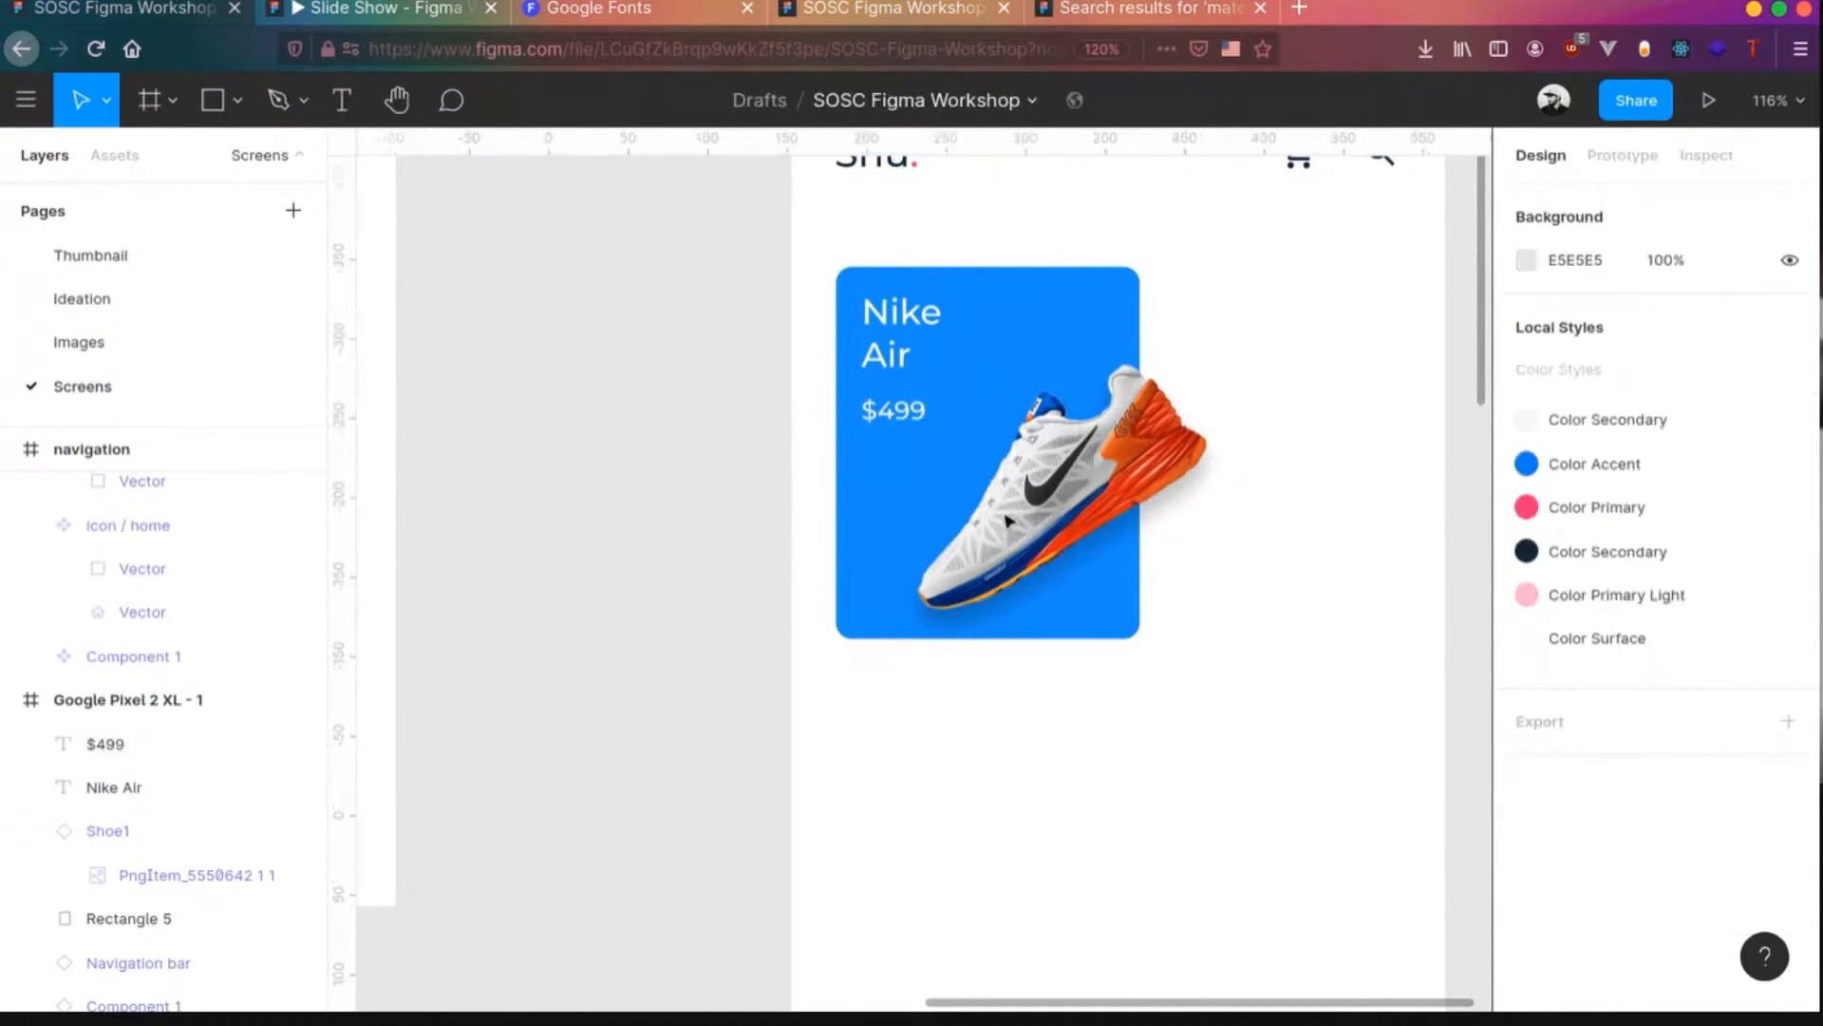
- Remove the line break in the Nike Air text so the name sits on one line
{"action": "left_click", "coordinate": [882, 313]}
{"action": "left_click", "coordinate": [865, 357]}
{"action": "key", "text": "BackSpace"}
{"action": "key", "text": "Escape"}
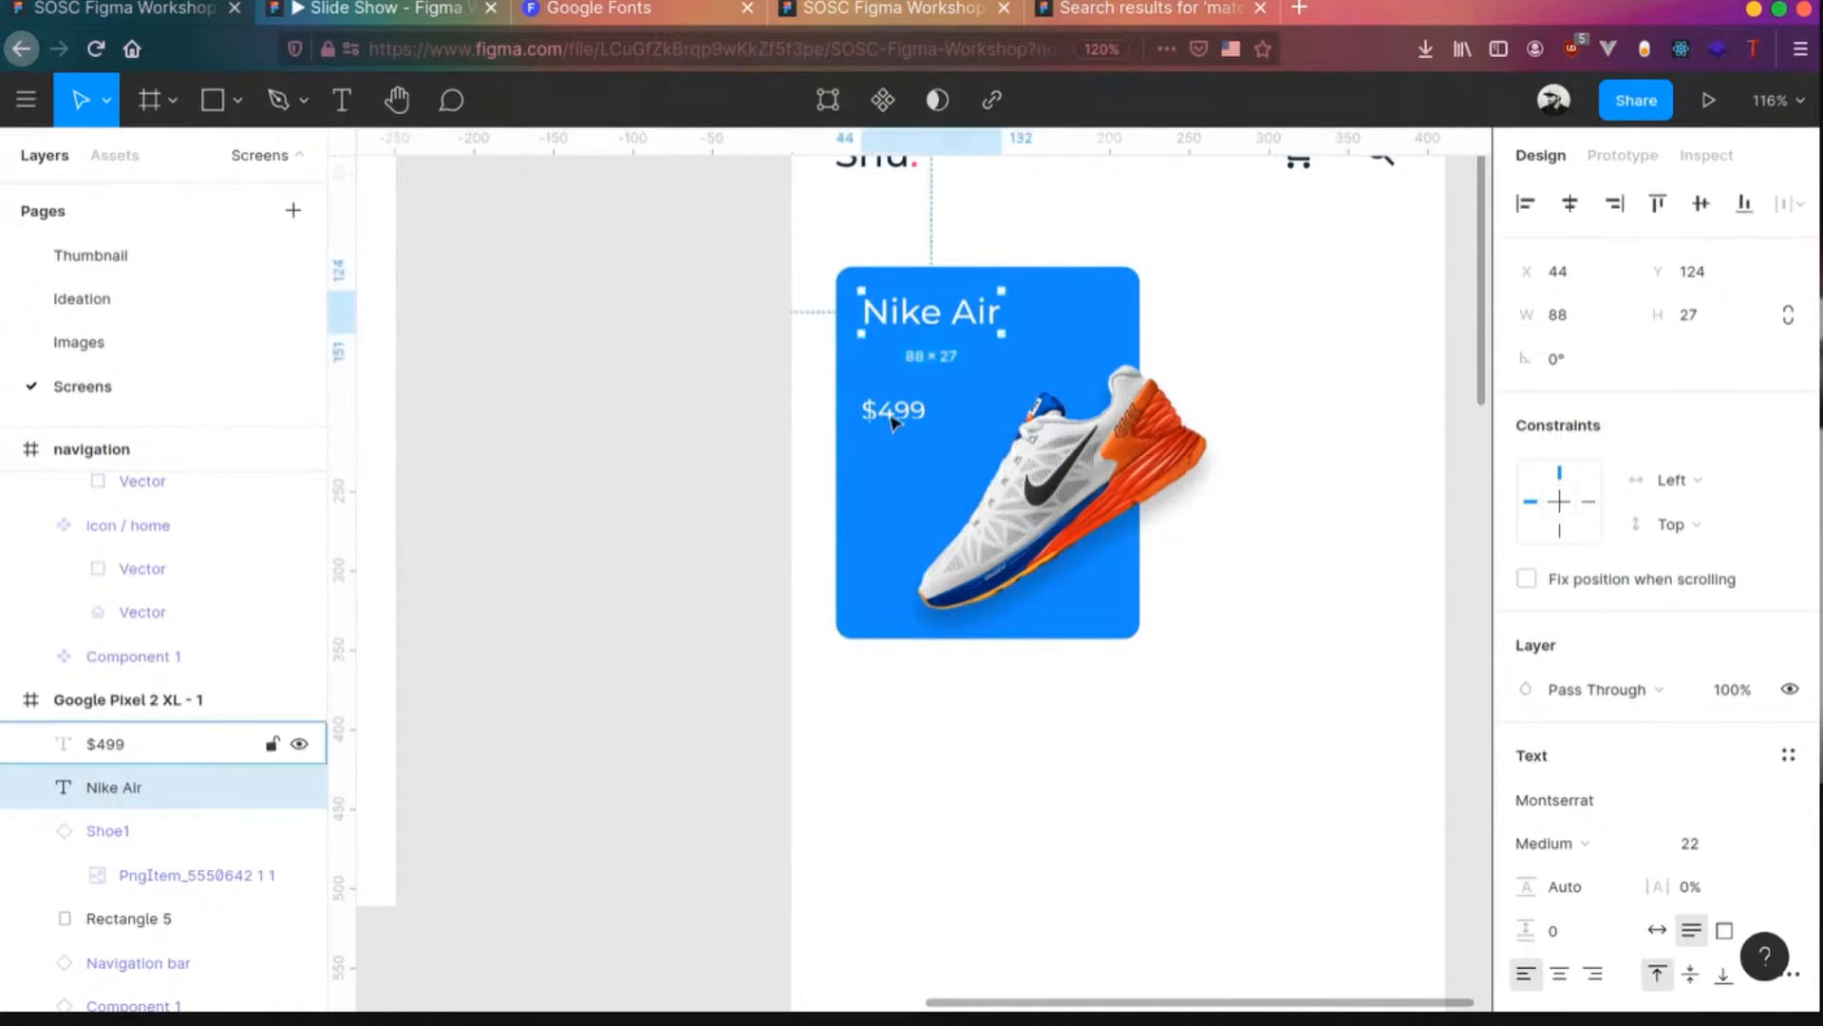
- Move the $499 price up directly beneath the single-line Nike Air title, keeping their left edges aligned
{"action": "left_click", "coordinate": [893, 410]}
{"action": "left_click_drag", "start_coordinate": [893, 410], "coordinate": [909, 364]}
{"action": "left_click", "coordinate": [1330, 523]}
- Create one component from the blue card's rectangle, shoe, name and price
{"action": "scroll", "coordinate": [1144, 643], "scroll_direction": "down", "scroll_amount": 2}
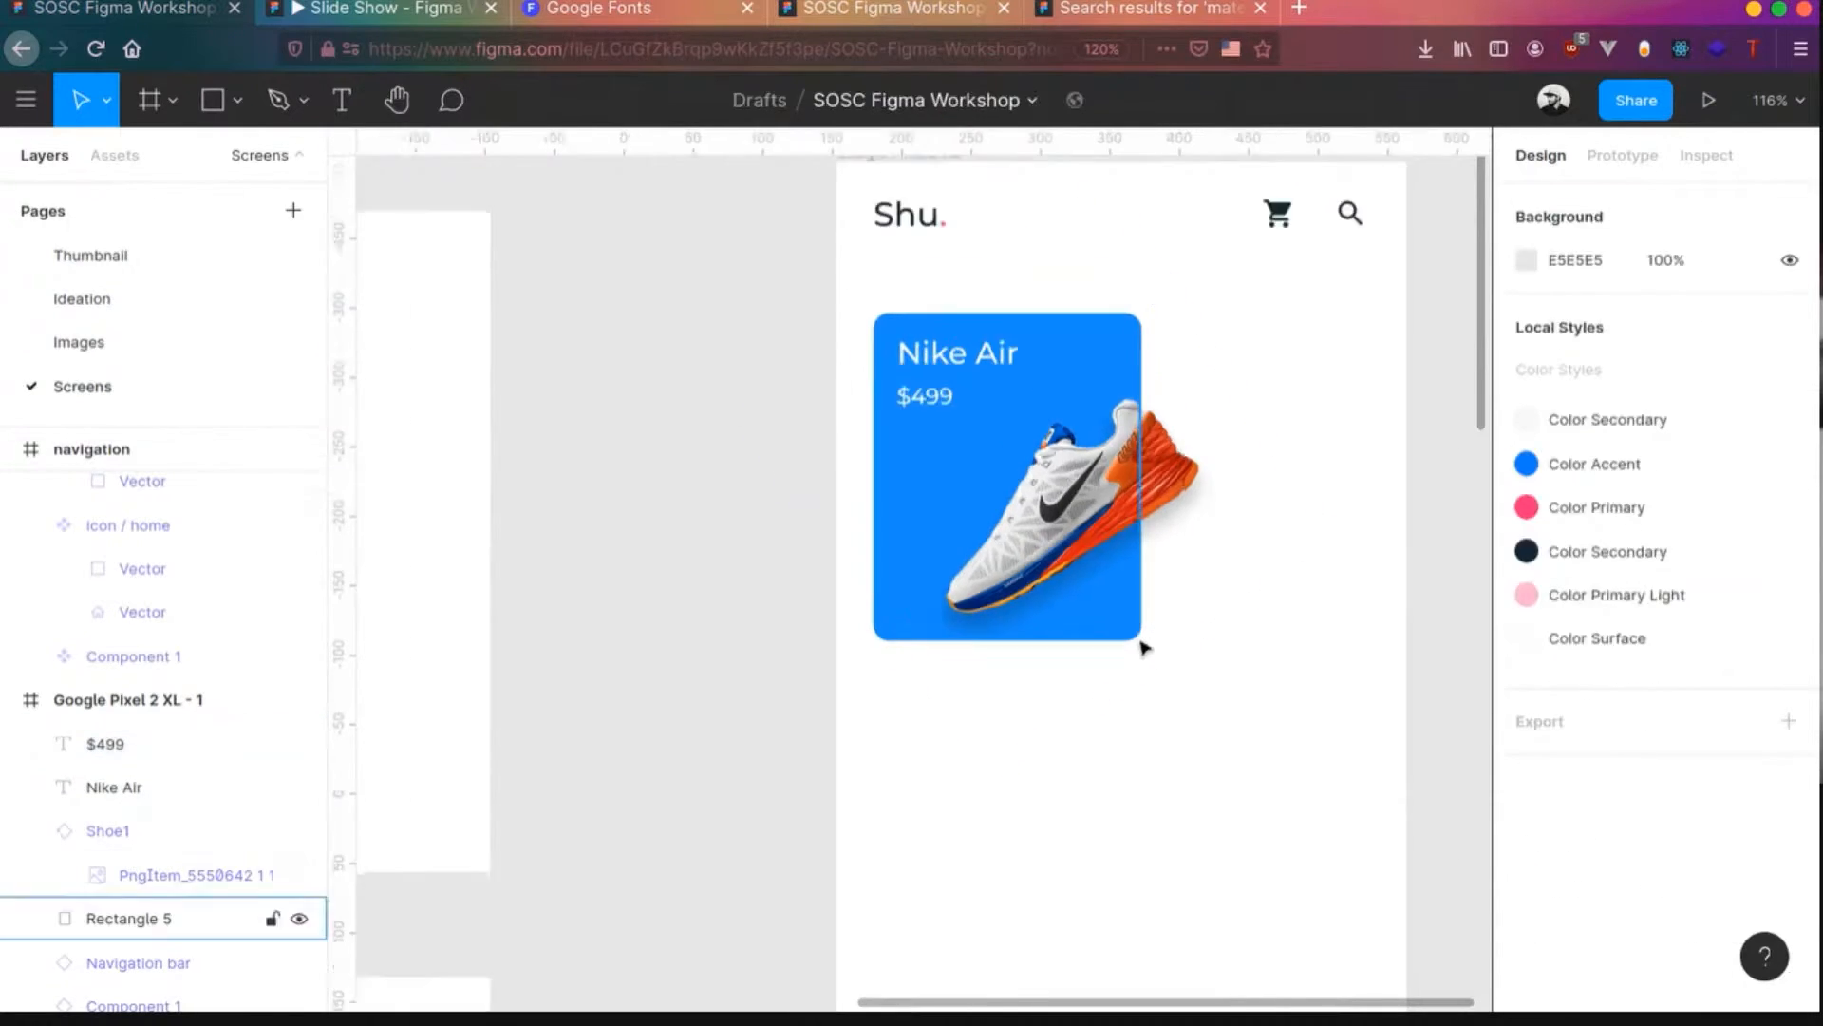
{"action": "scroll", "coordinate": [1143, 643], "scroll_direction": "up", "scroll_amount": 1}
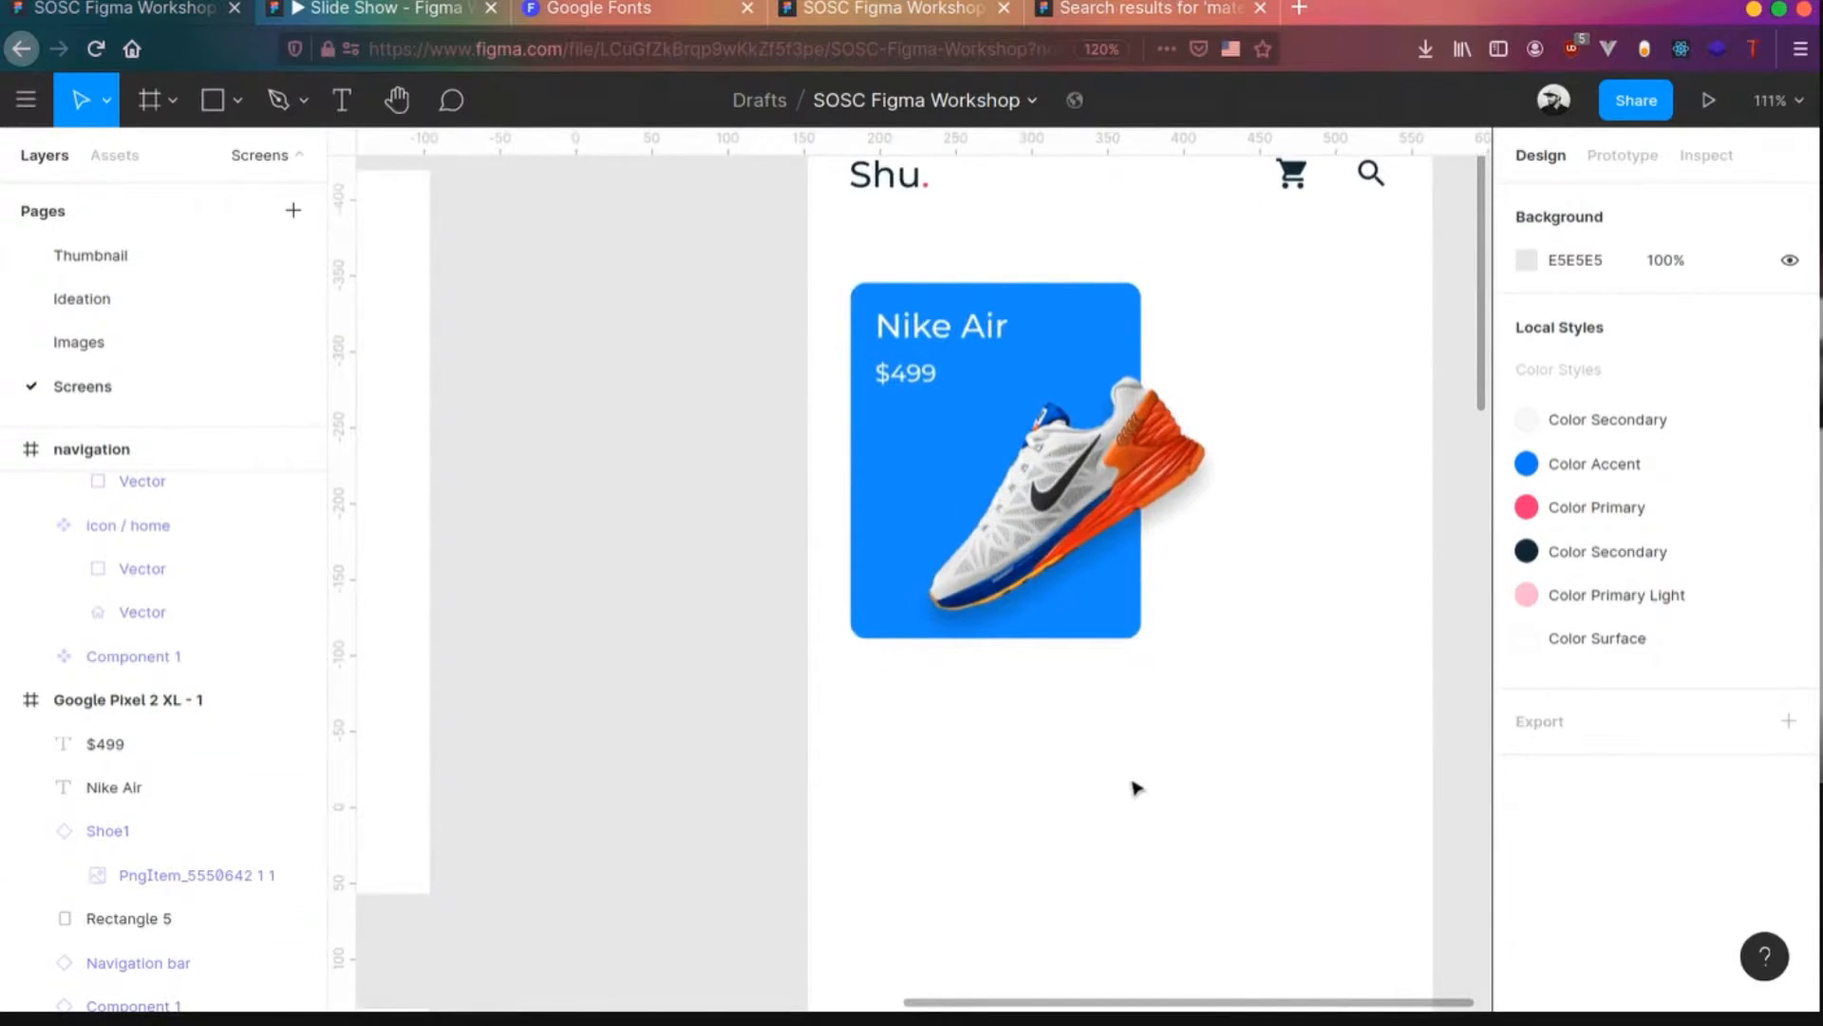
{"action": "left_click_drag", "start_coordinate": [818, 256], "coordinate": [1311, 760]}
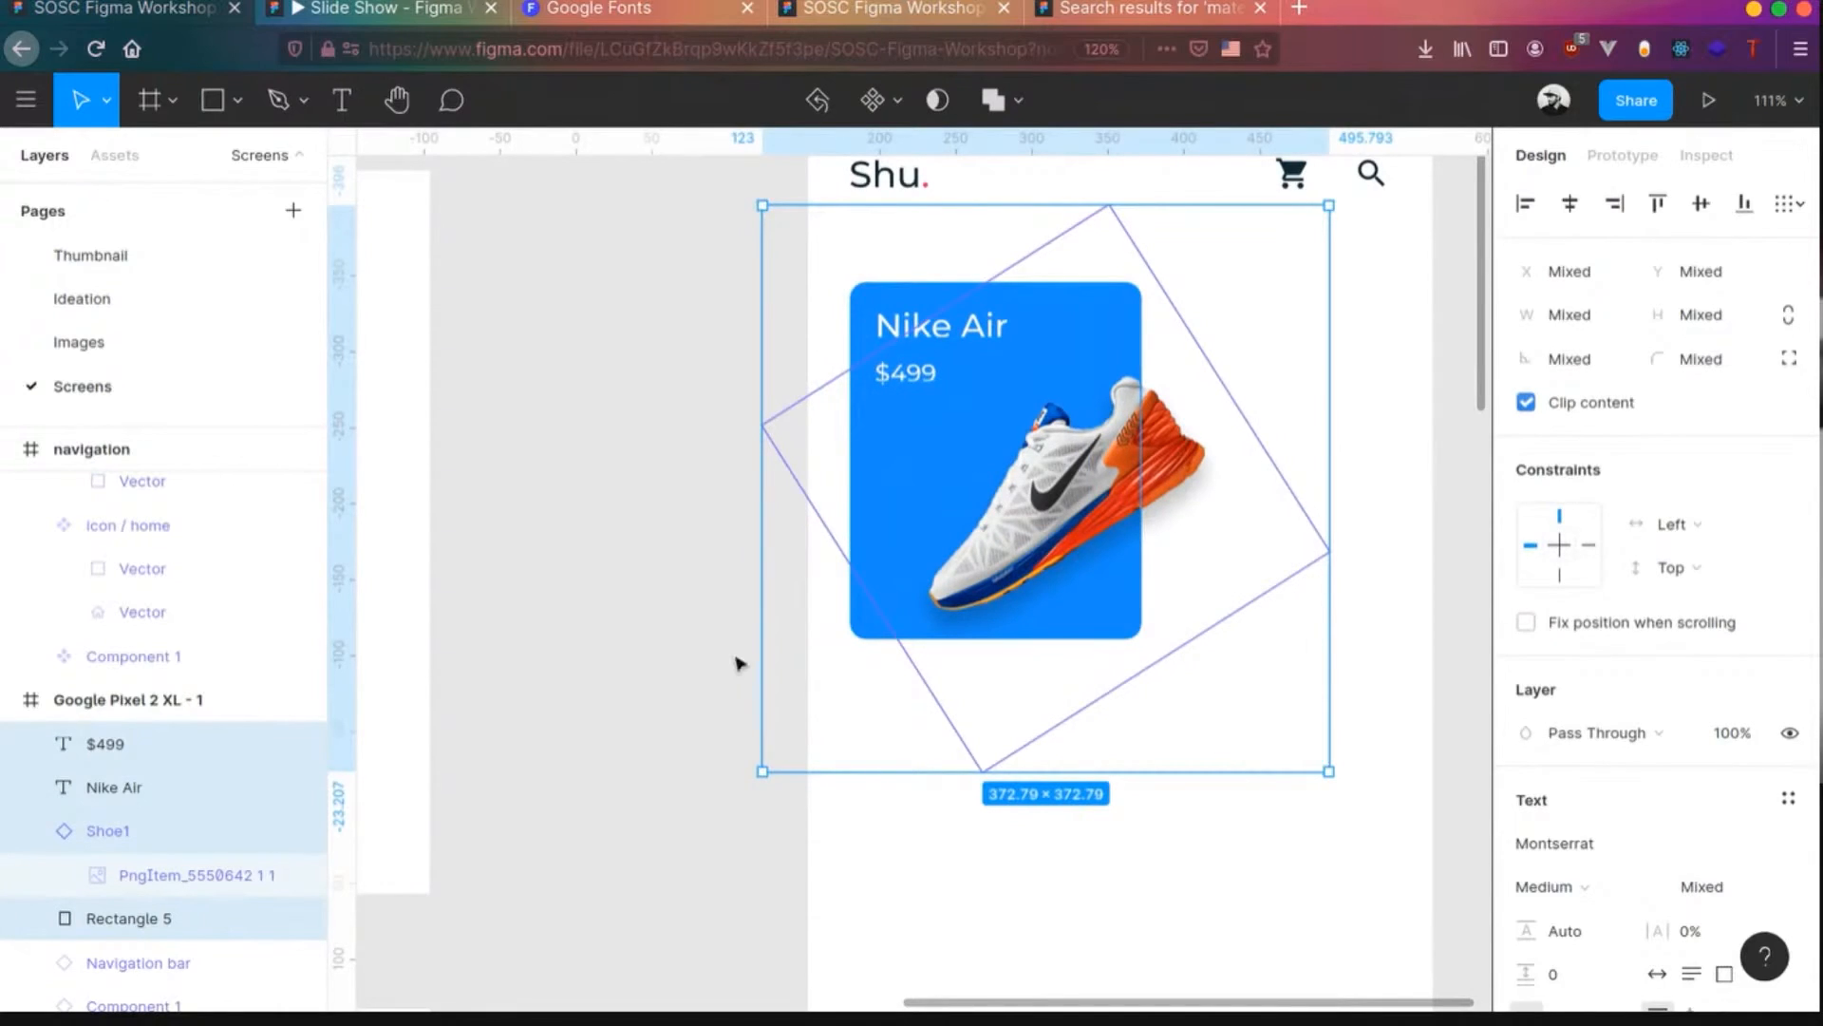
{"action": "left_click", "coordinate": [864, 111]}
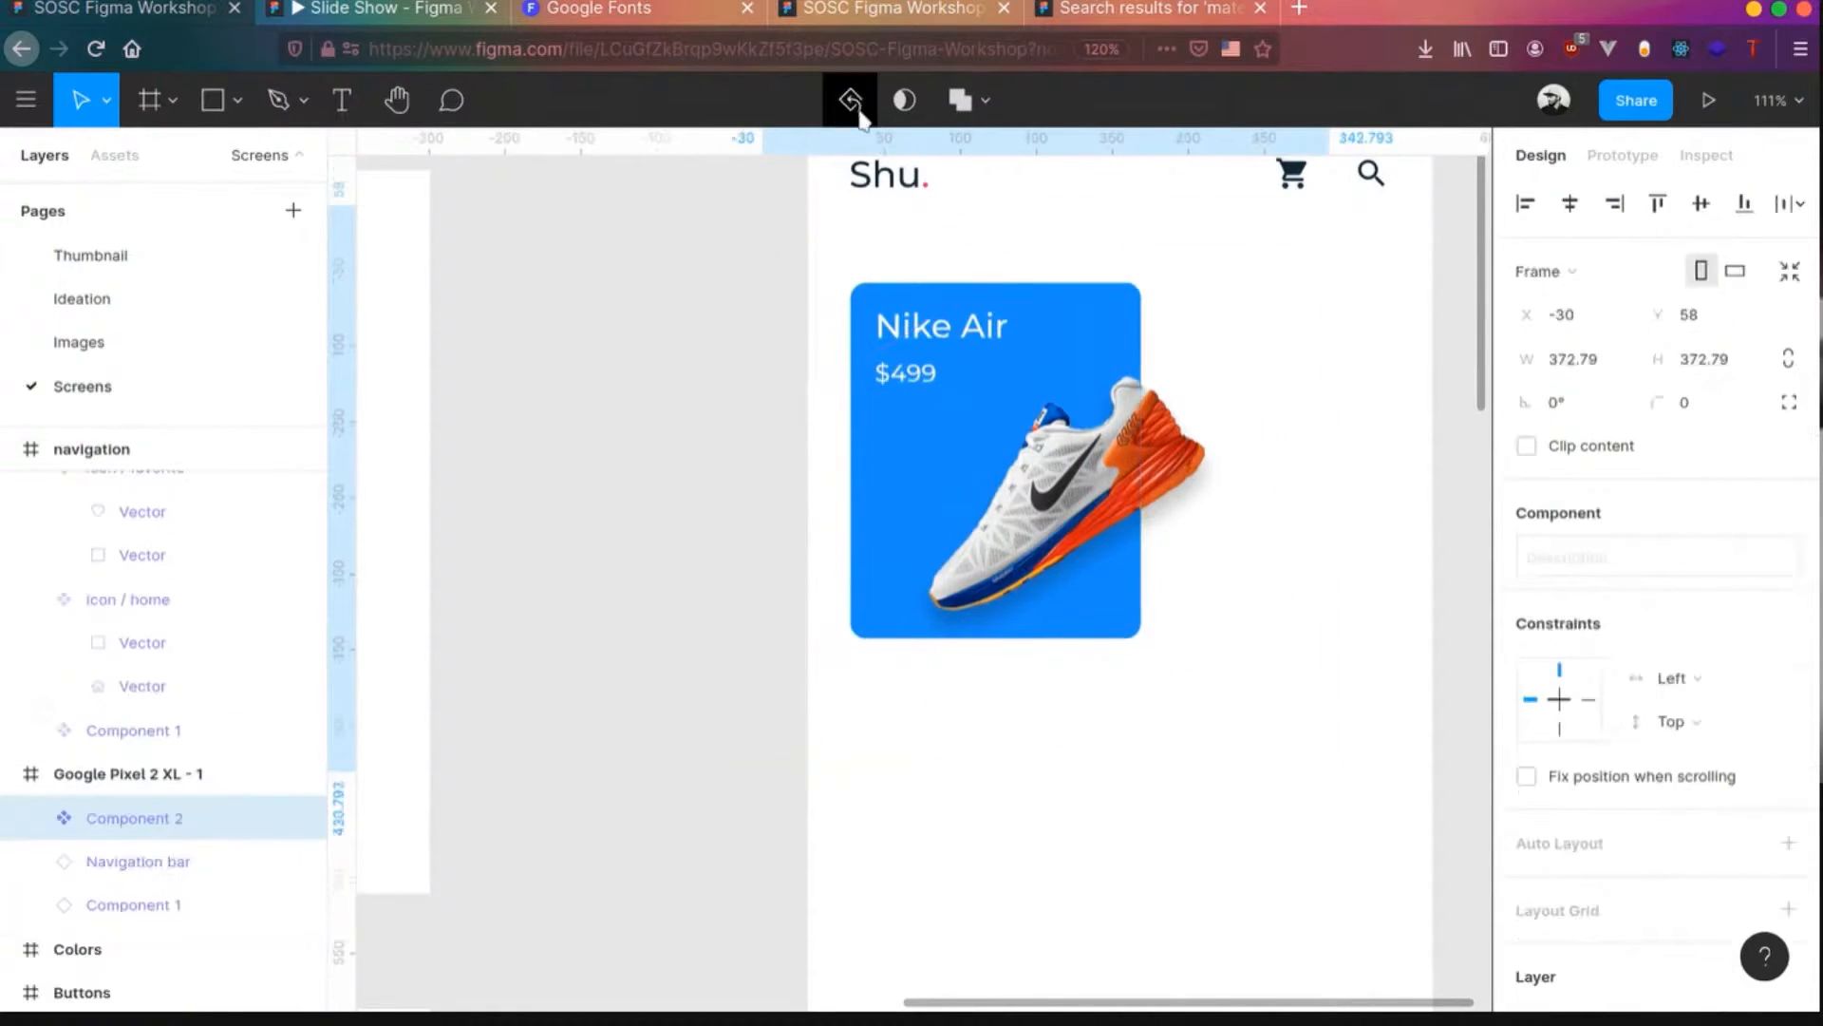
- Duplicate the card component beside the original at X 225, and turn off Clip content on the Google Pixel 2 XL - 1 frame
{"action": "scroll", "coordinate": [1071, 589], "scroll_direction": "down", "scroll_amount": 3}
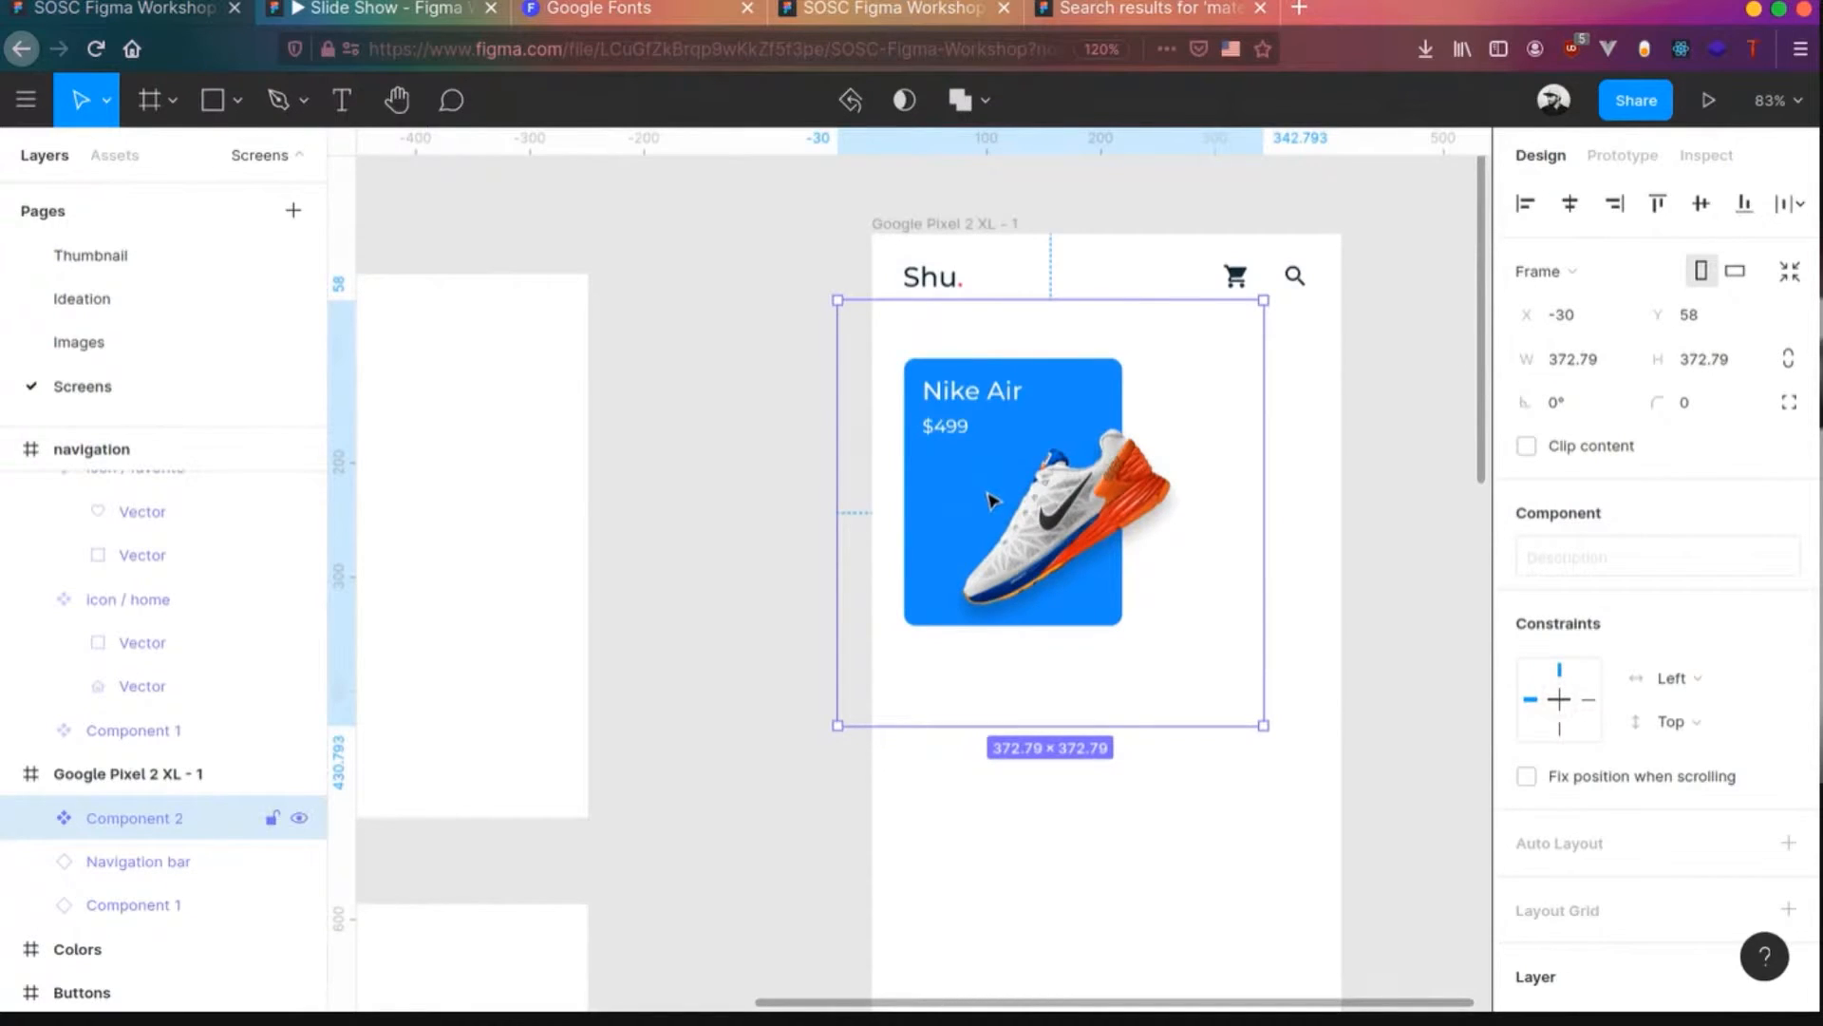
{"action": "left_click_drag", "start_coordinate": [993, 500], "coordinate": [1291, 515]}
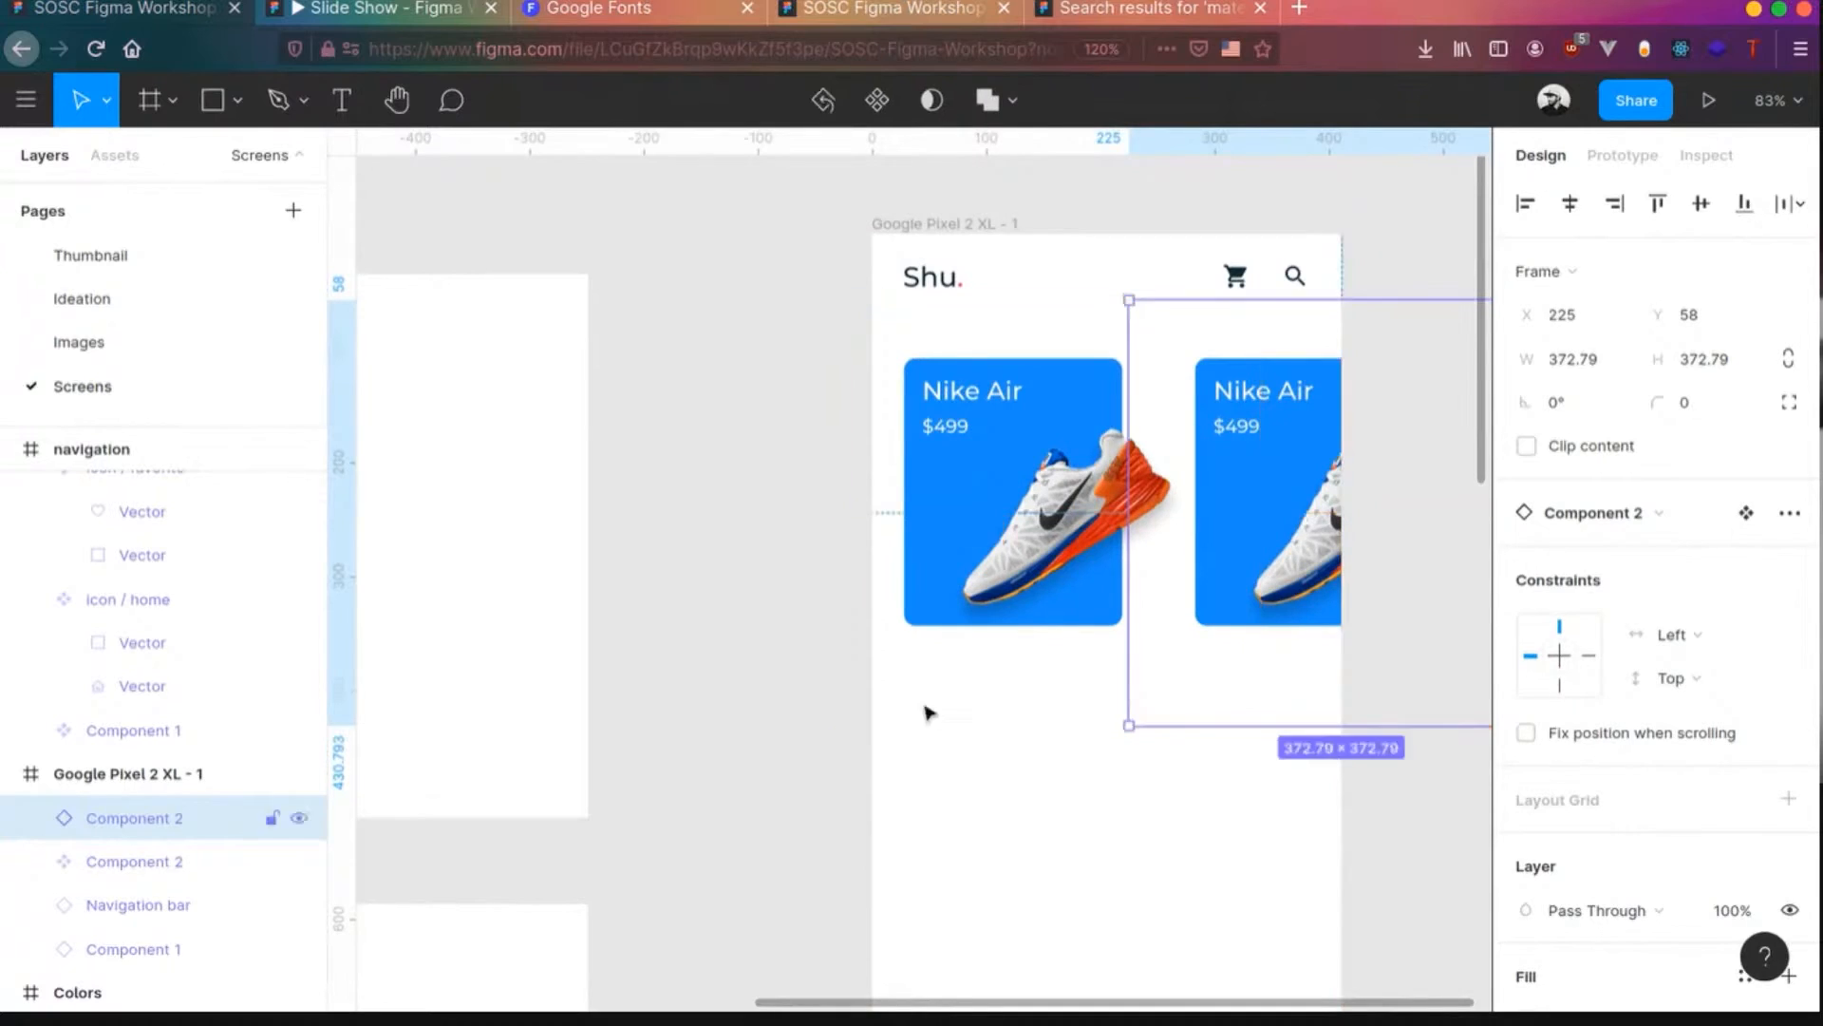
{"action": "scroll", "coordinate": [826, 800], "scroll_direction": "right", "scroll_amount": 3}
{"action": "scroll", "coordinate": [824, 791], "scroll_direction": "right", "scroll_amount": 1}
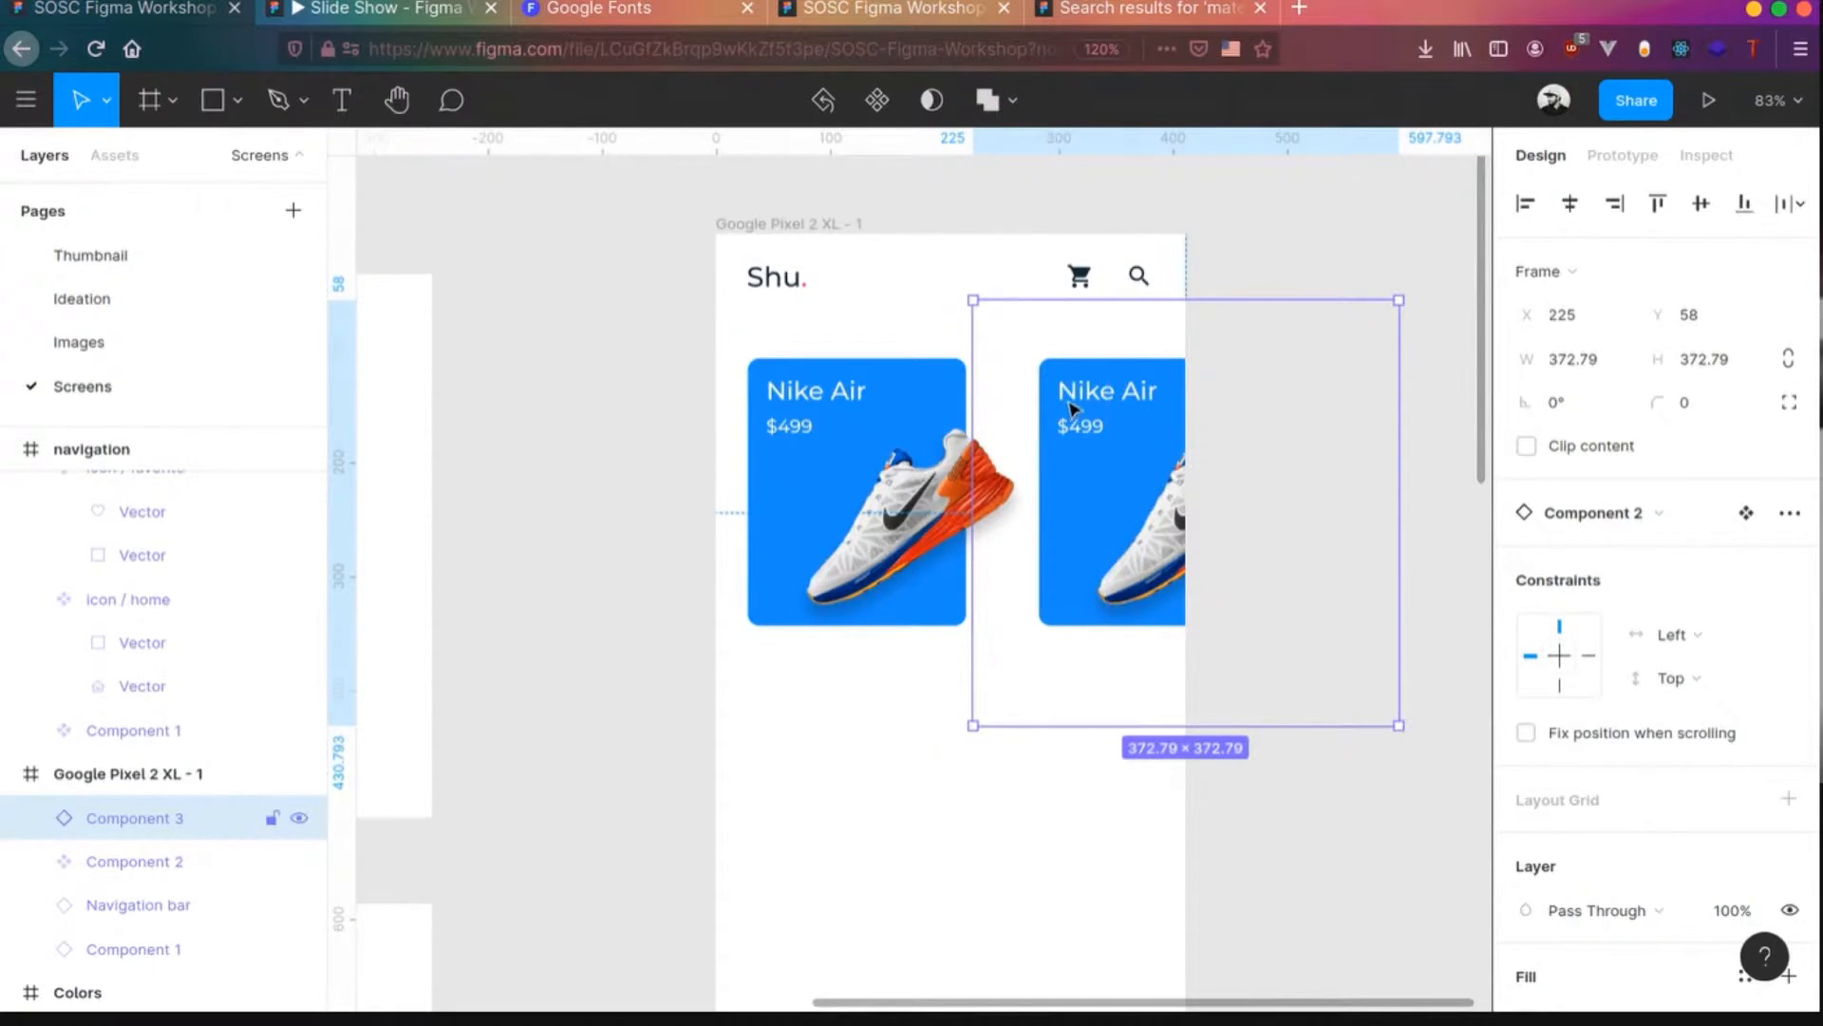
{"action": "left_click", "coordinate": [114, 779]}
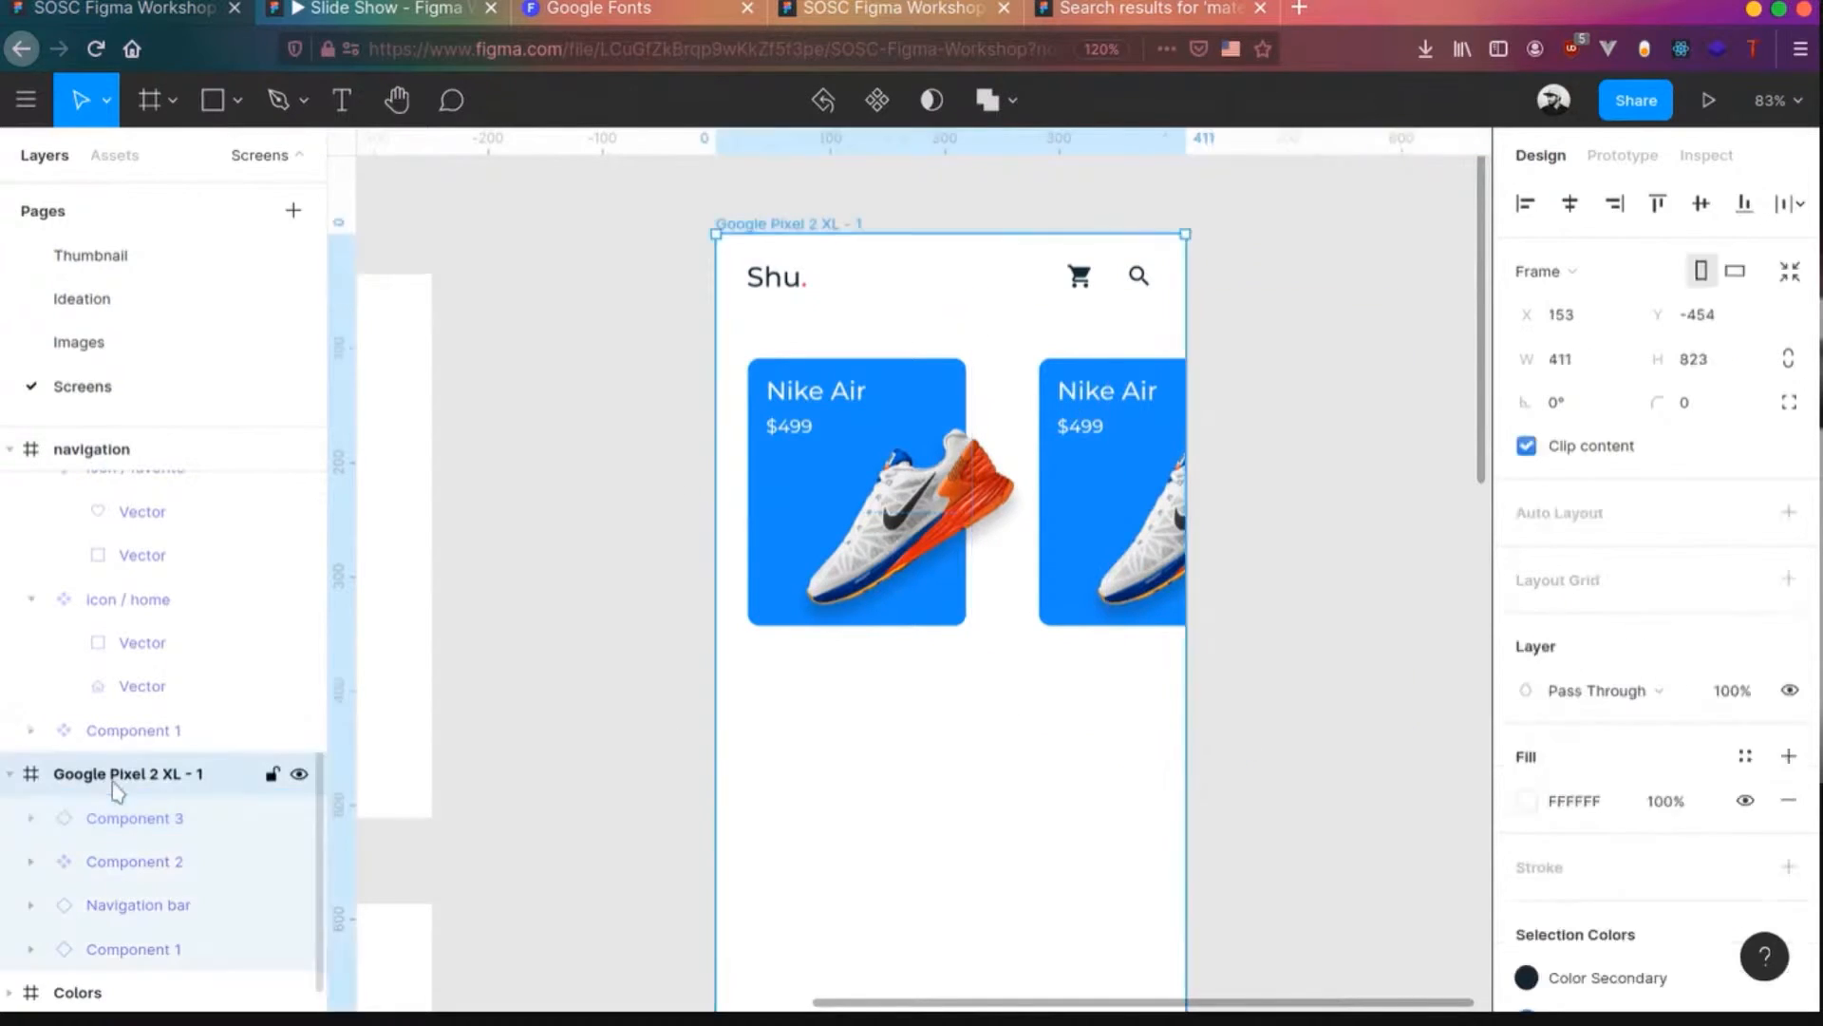
{"action": "left_click", "coordinate": [1527, 446]}
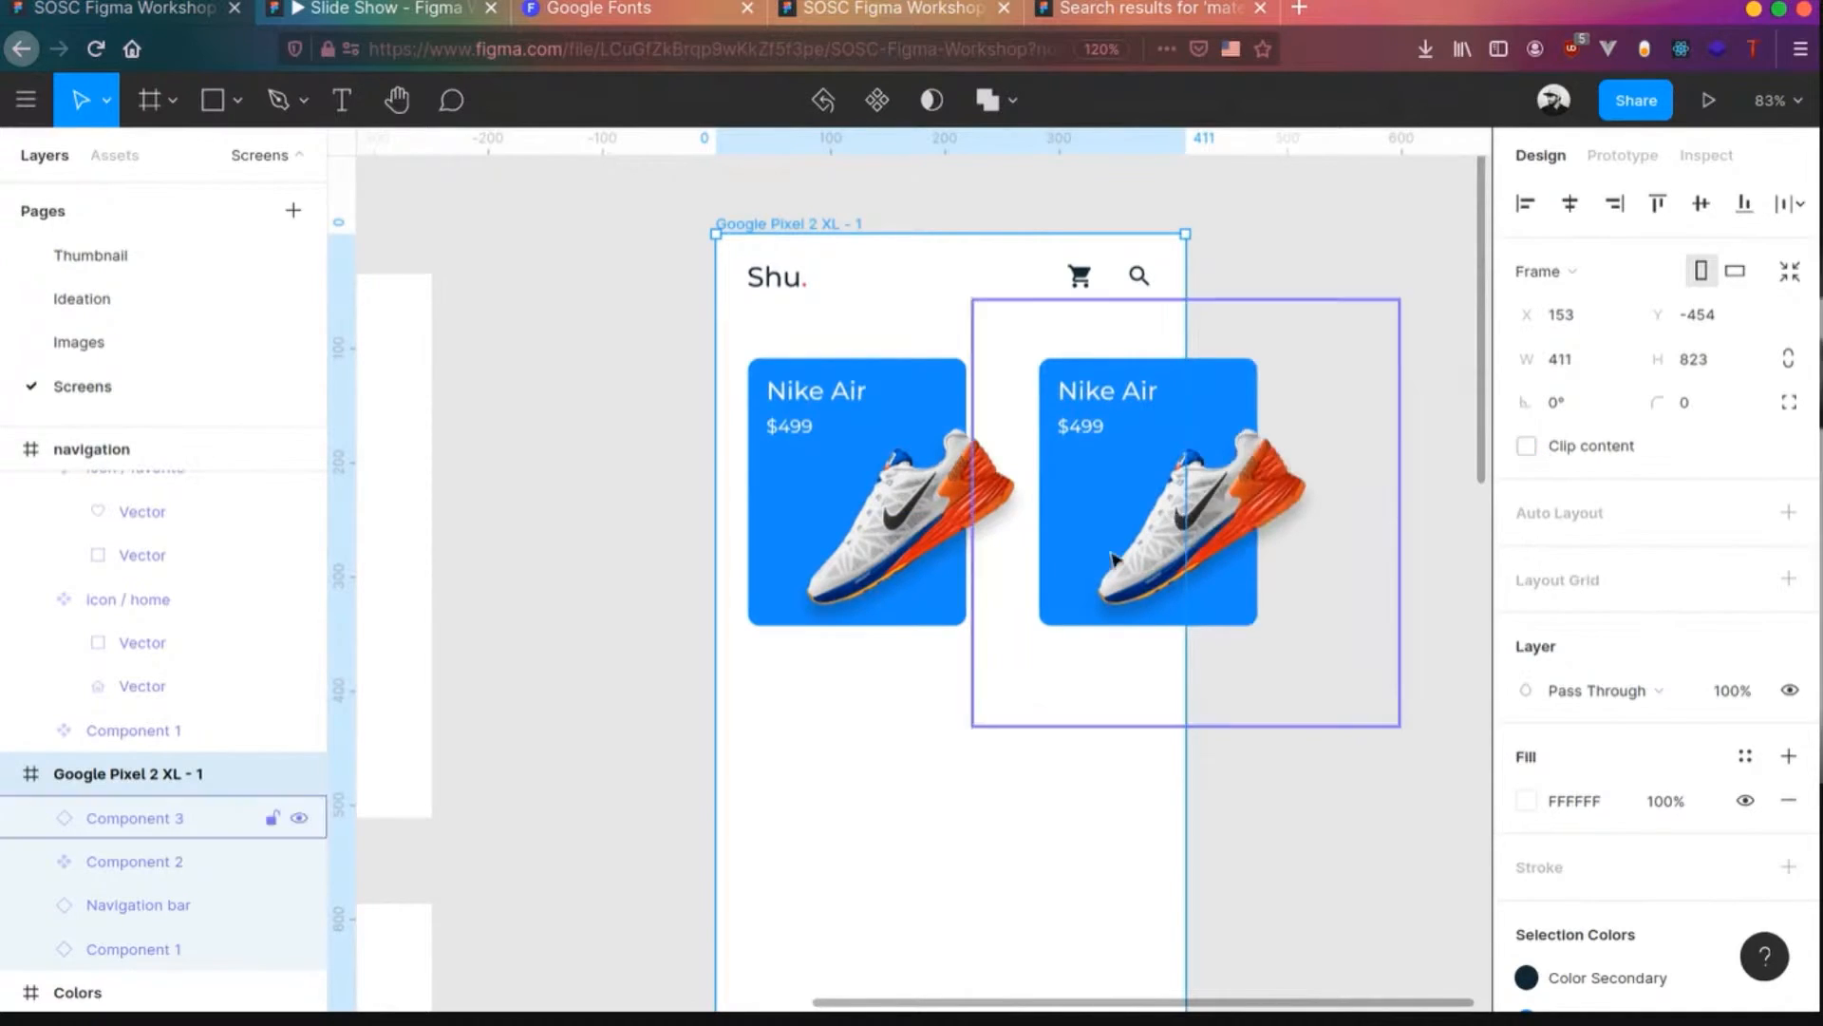
- Swap the Shoe1 instance inside the second card for Shoe2
{"action": "left_click", "coordinate": [1102, 481]}
{"action": "left_click", "coordinate": [1102, 482]}
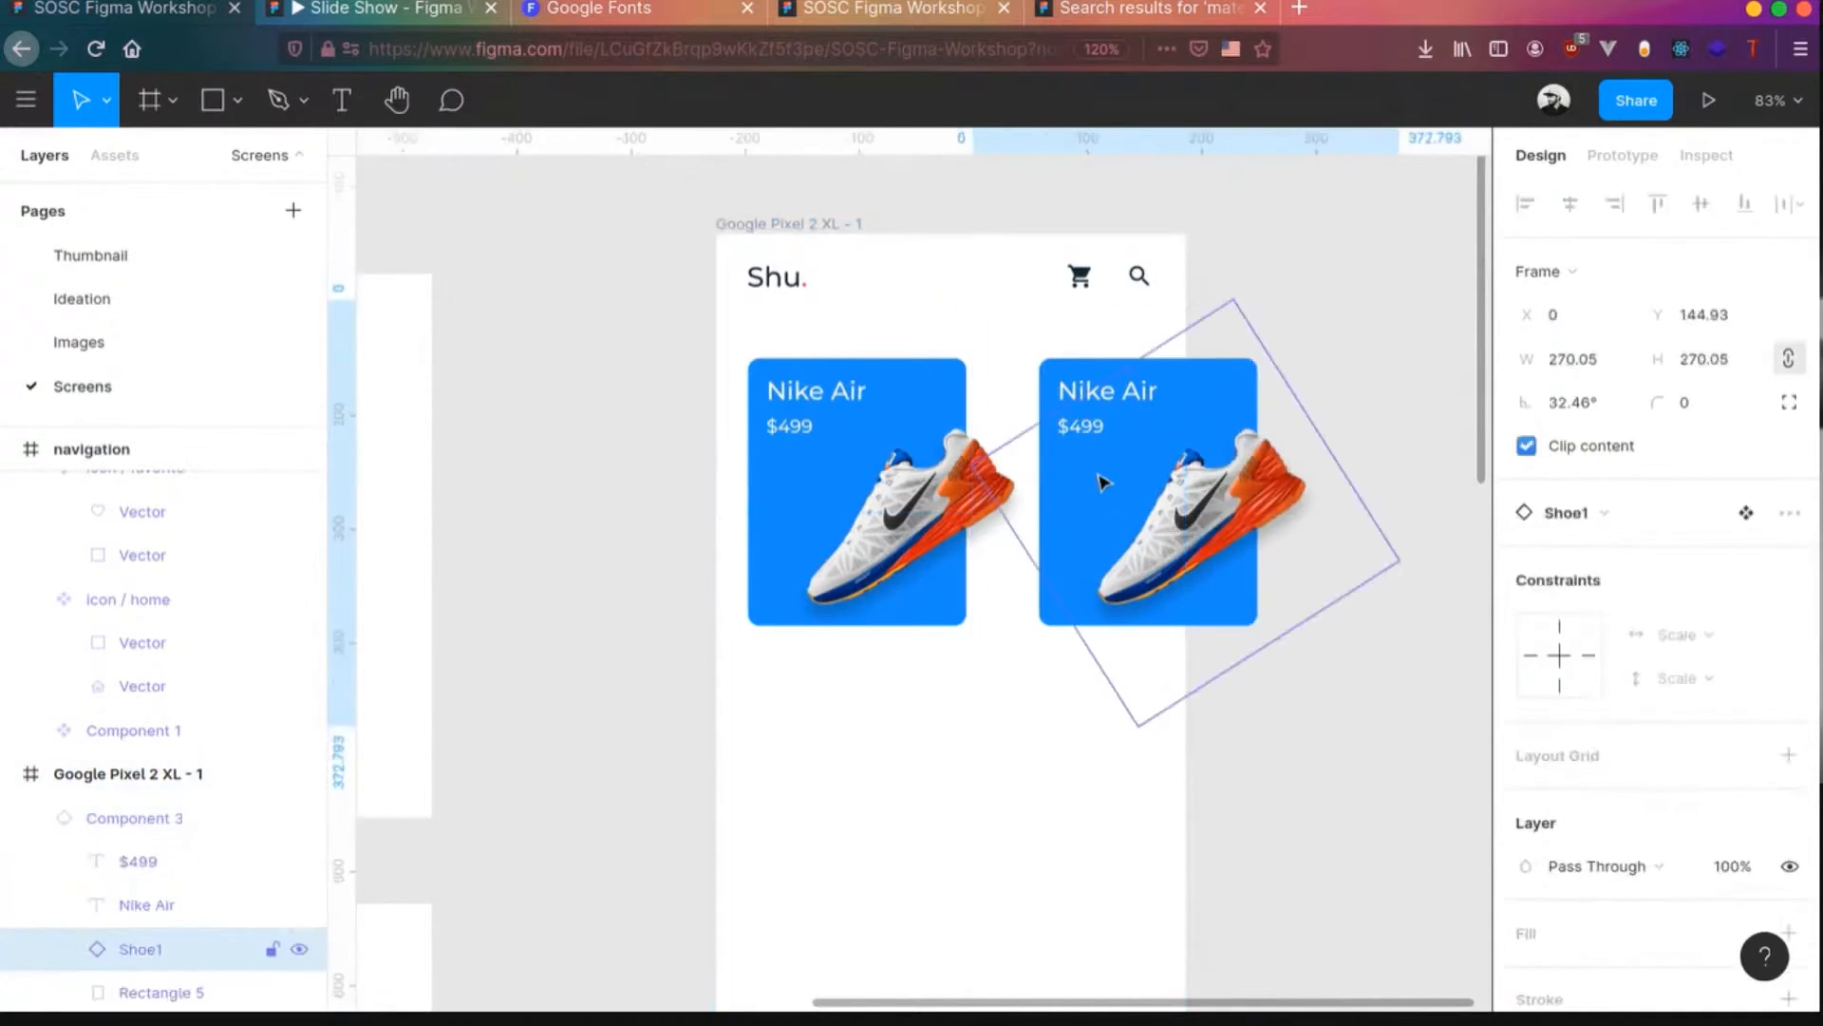
{"action": "left_click", "coordinate": [1601, 513]}
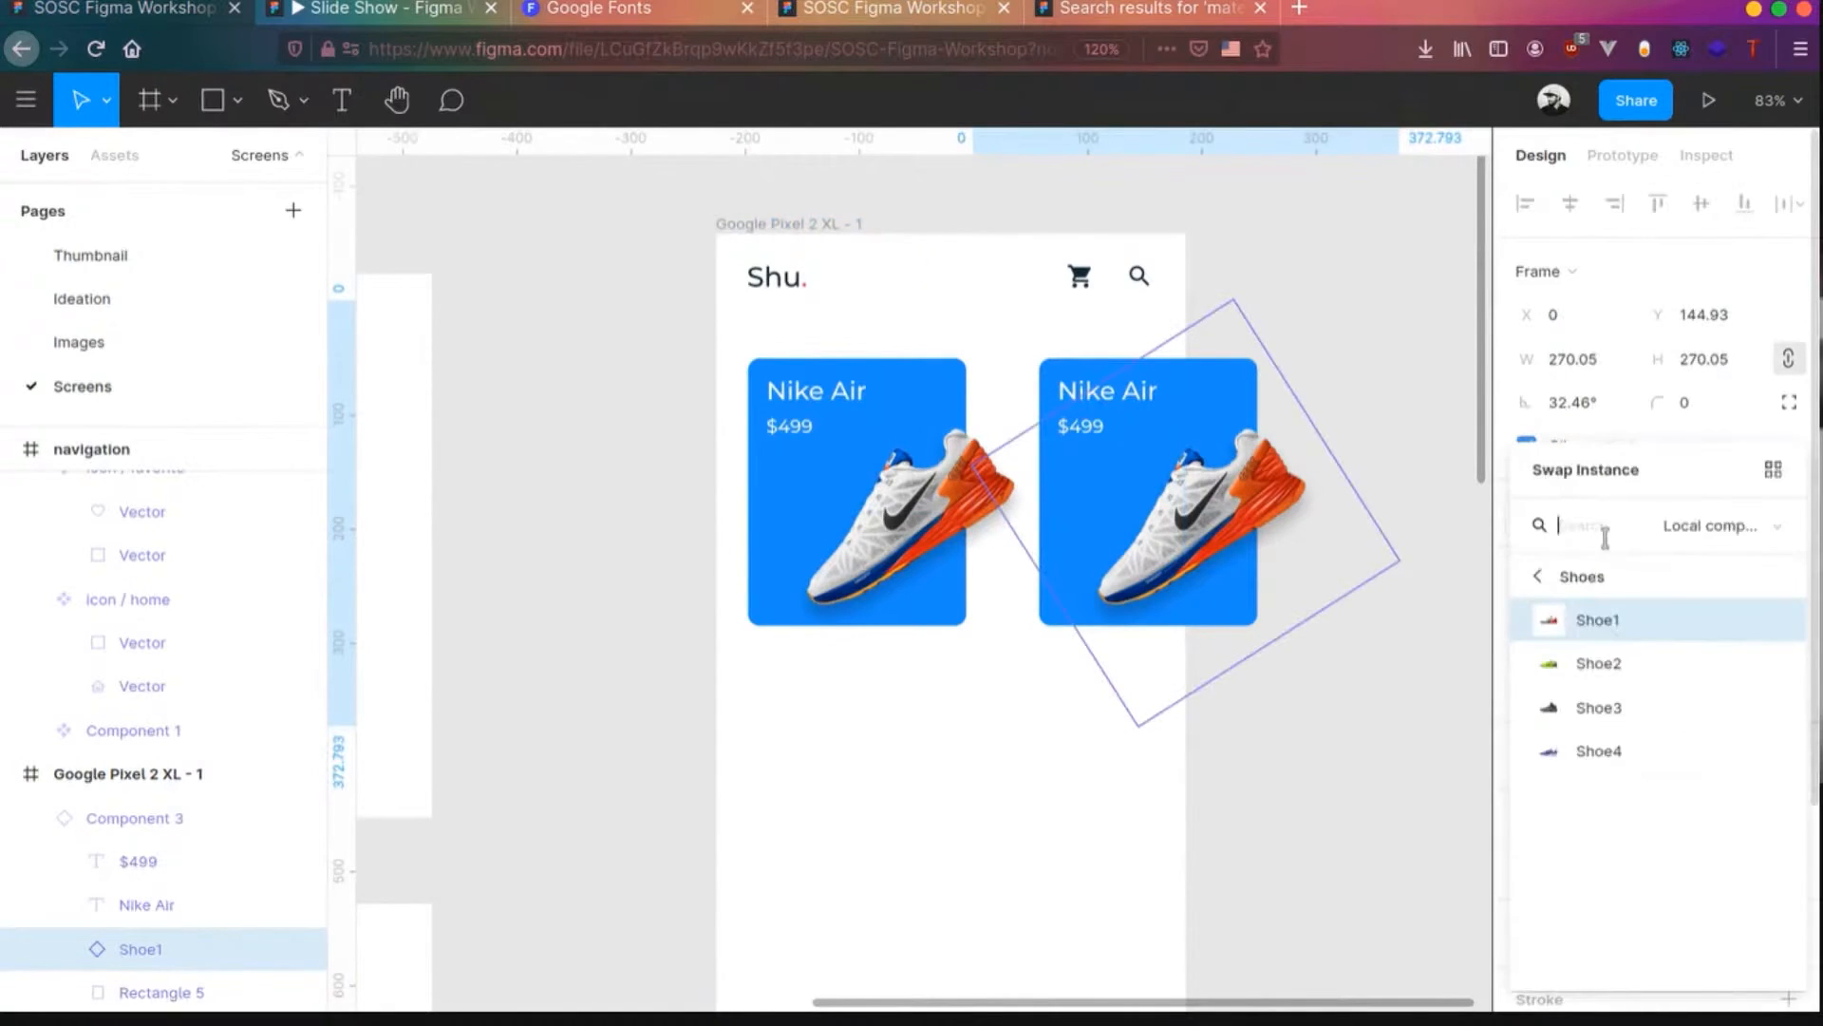
{"action": "left_click", "coordinate": [1602, 663]}
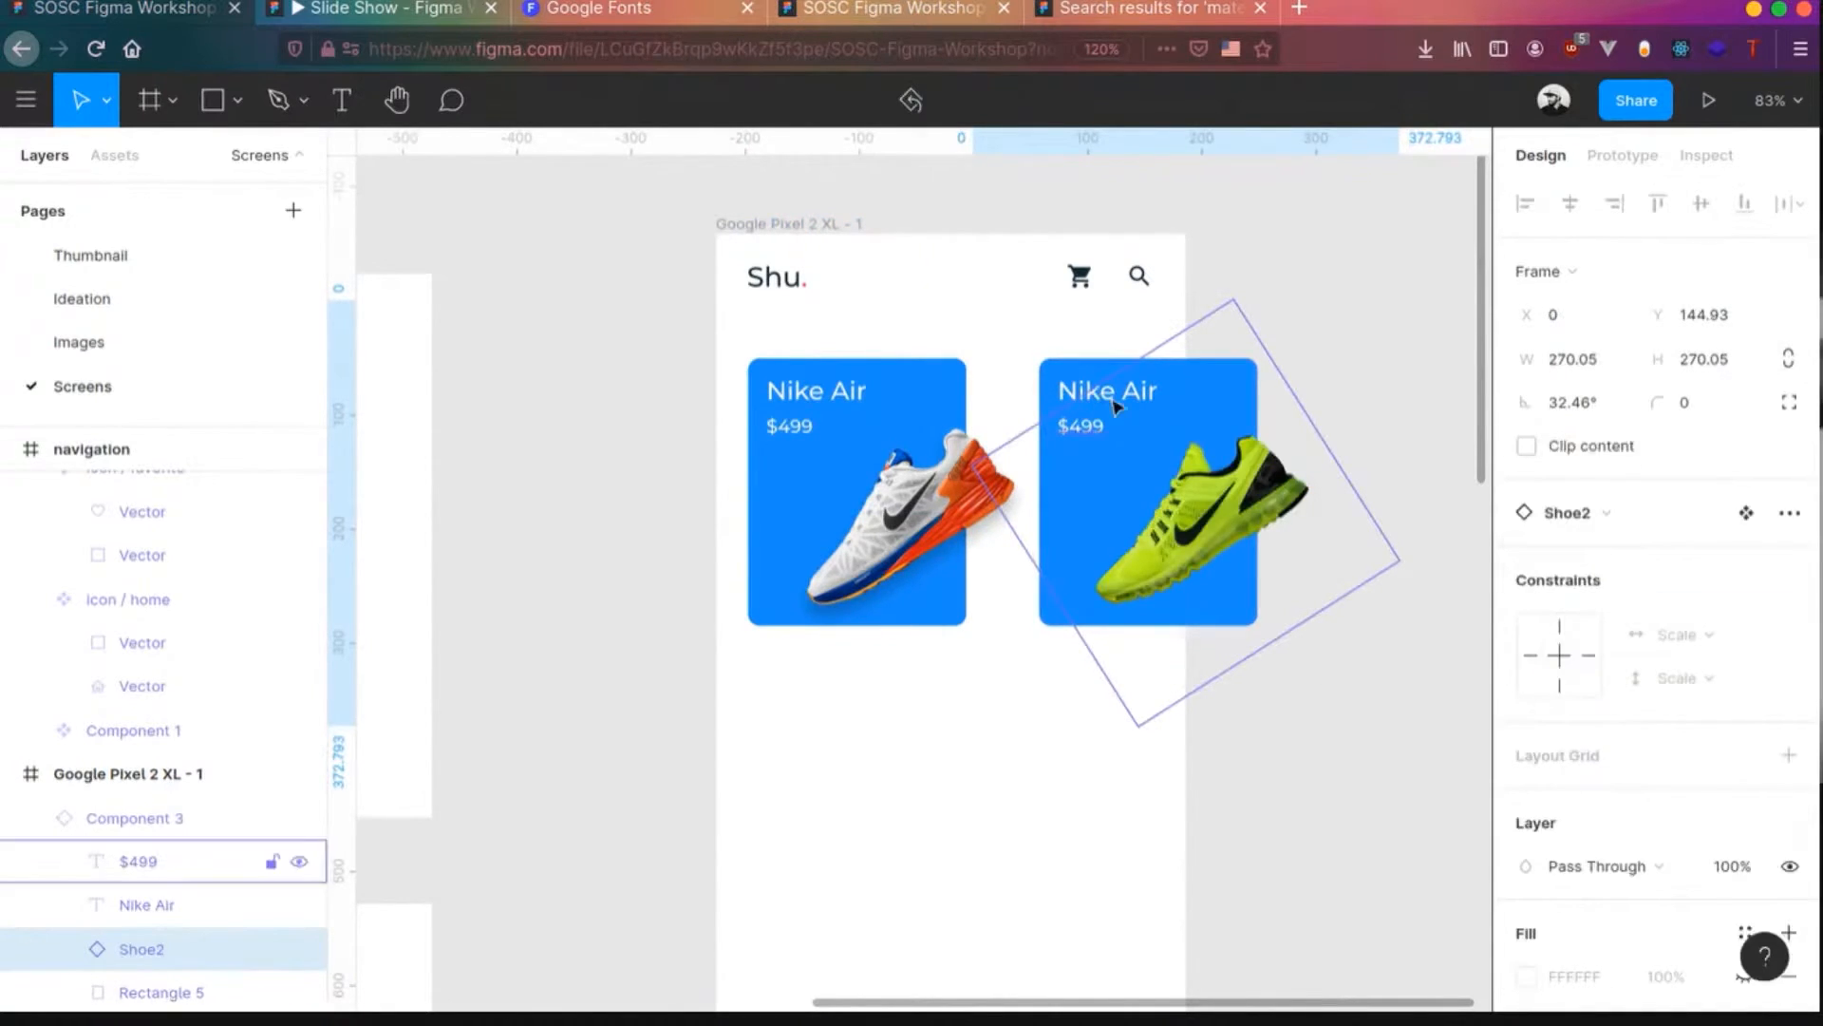
- Recolor the background rectangle of the second shoe card to green 0BBF3D
{"action": "left_click", "coordinate": [1076, 494]}
{"action": "left_click", "coordinate": [1068, 375]}
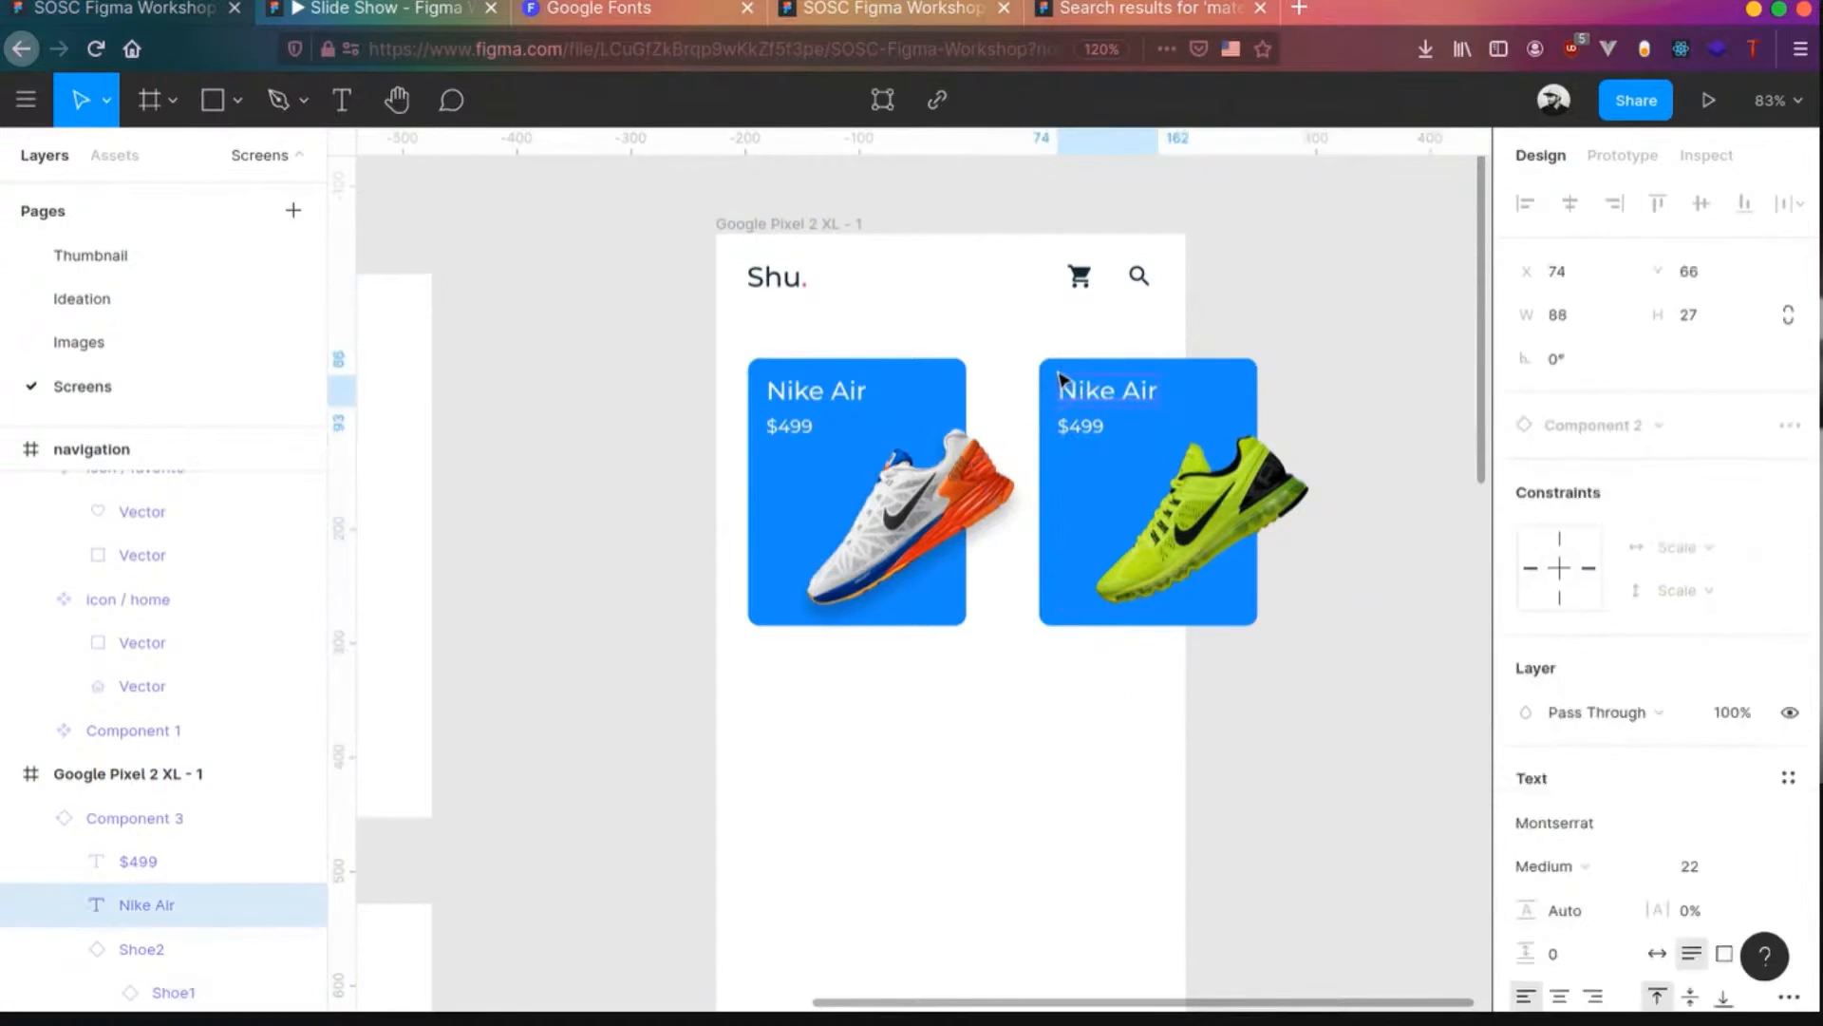
{"action": "left_click", "coordinate": [1071, 372]}
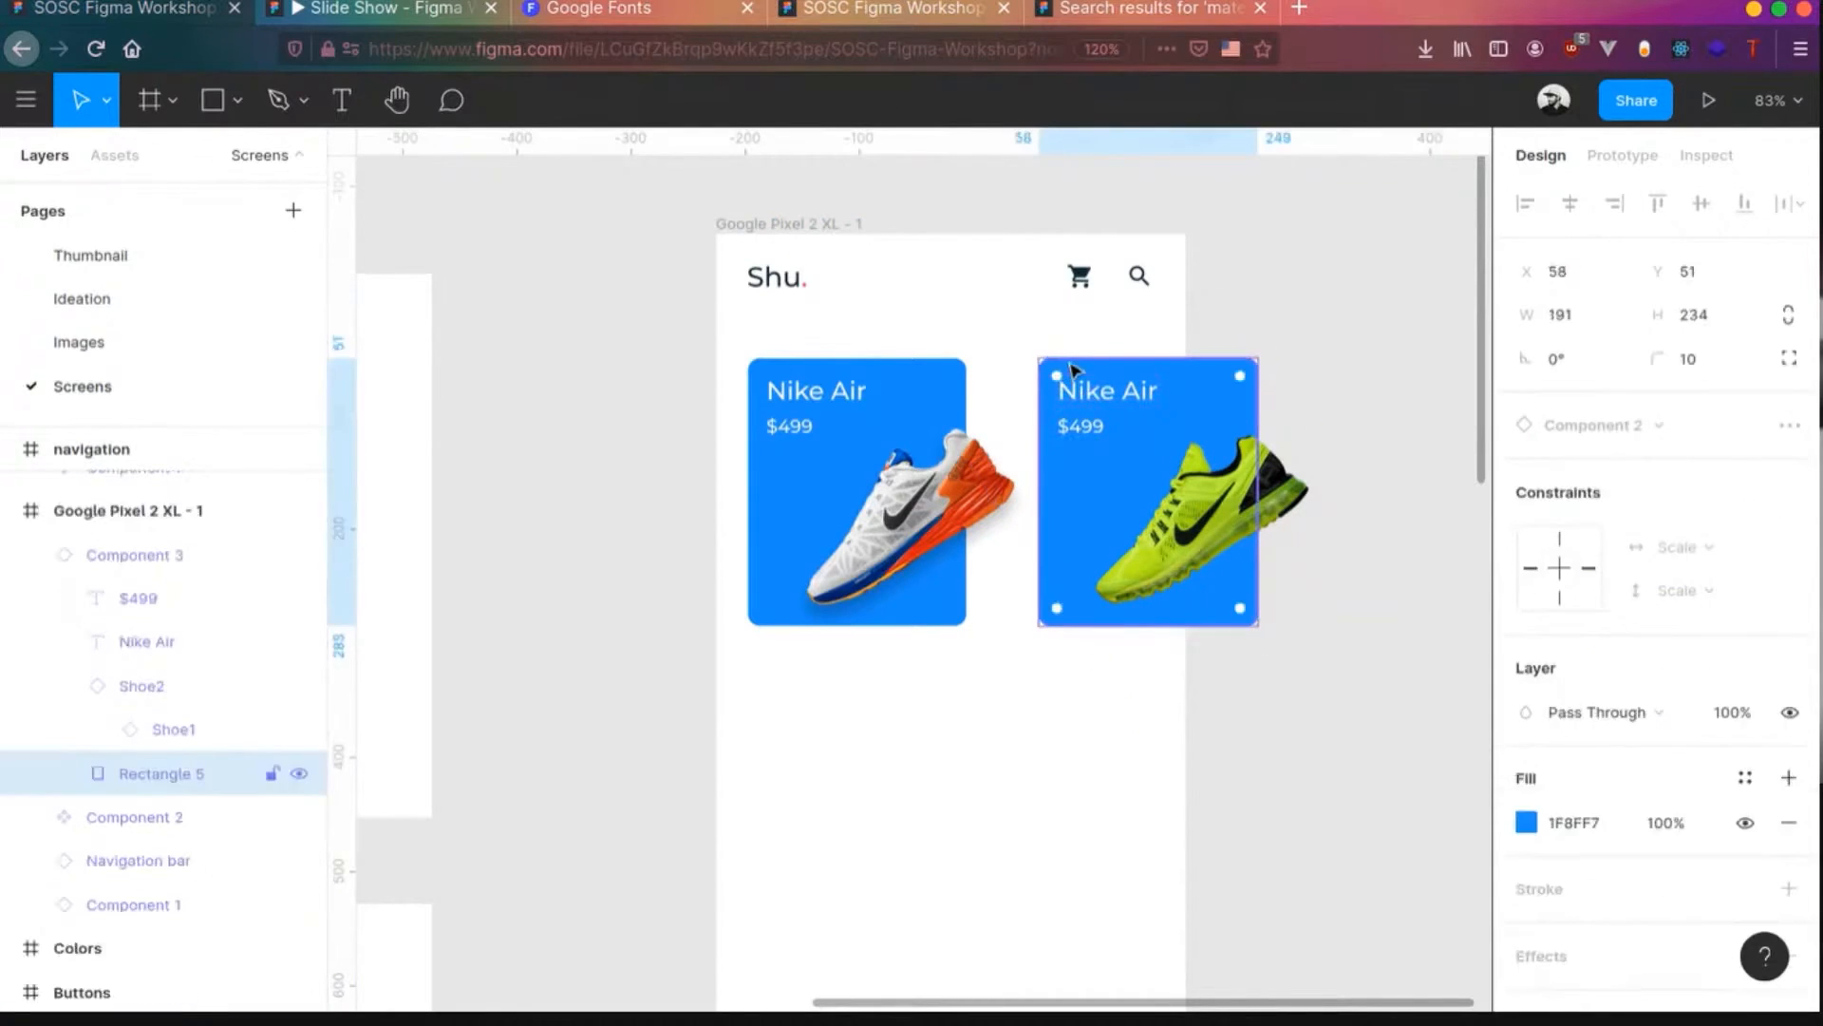
{"action": "left_click", "coordinate": [1523, 819]}
{"action": "left_click_drag", "start_coordinate": [1339, 302], "coordinate": [456, 253]}
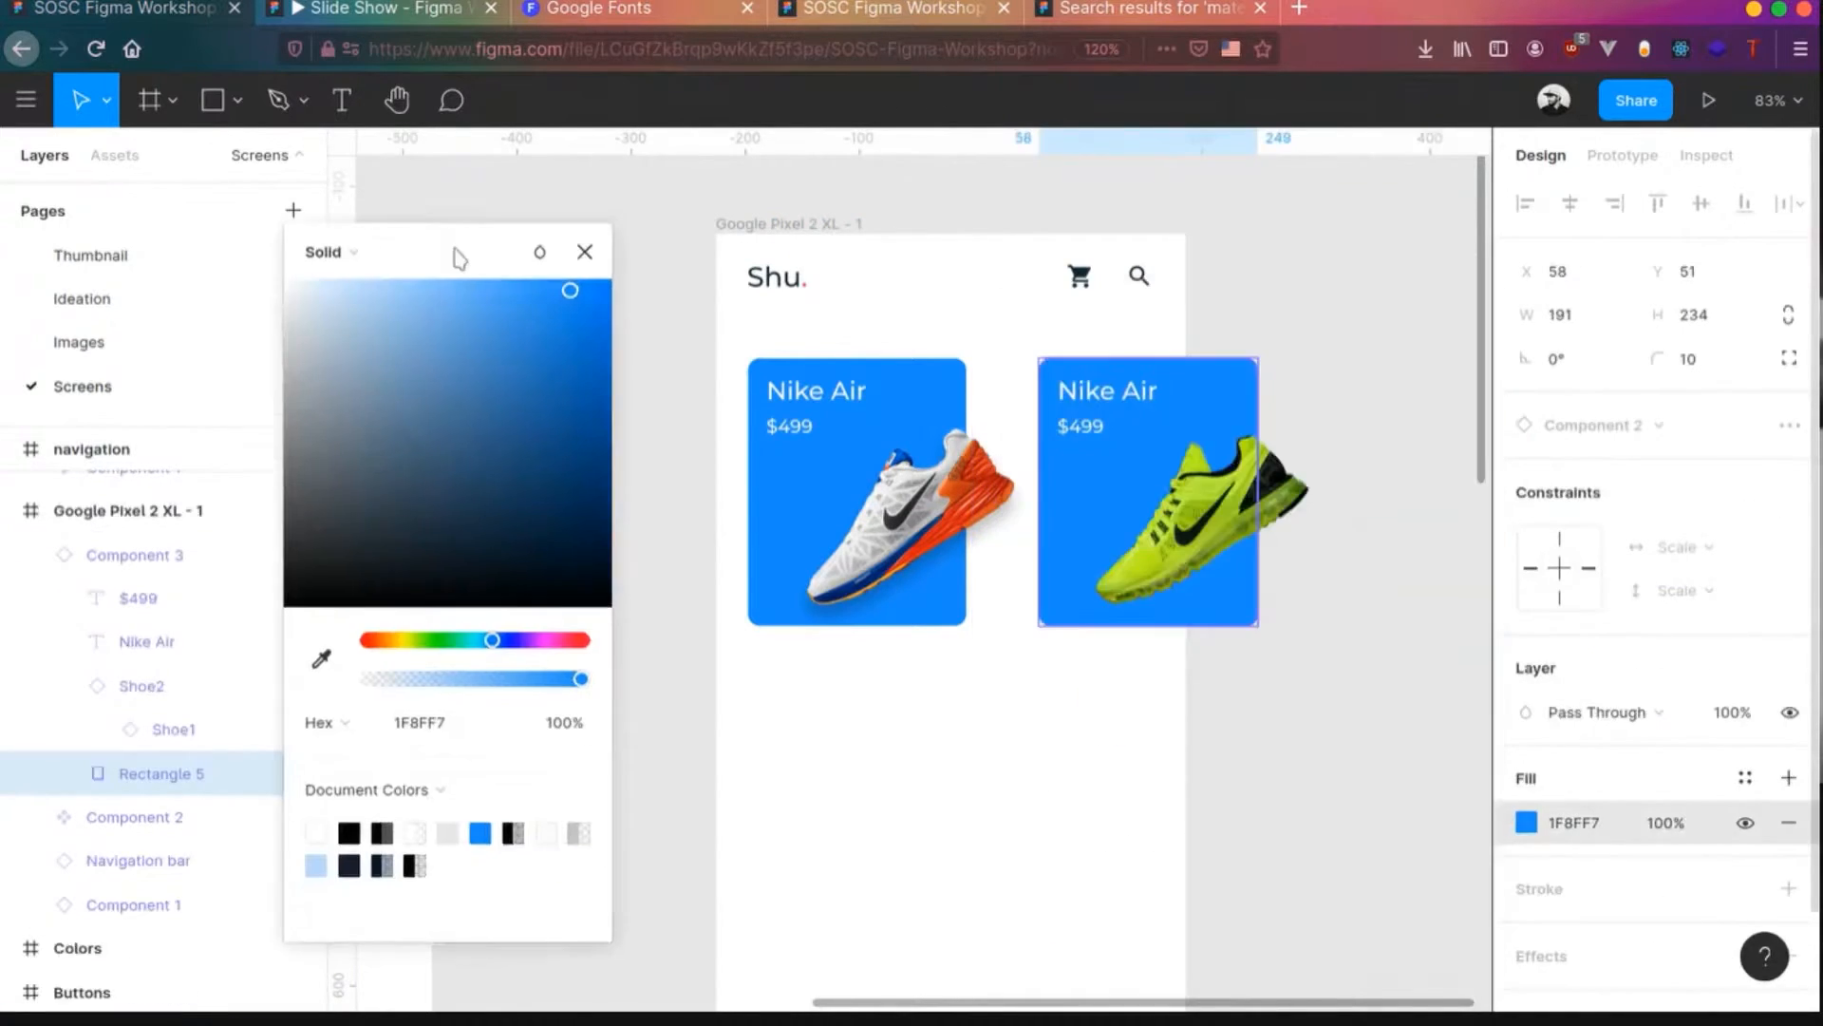
{"action": "left_click", "coordinate": [433, 640]}
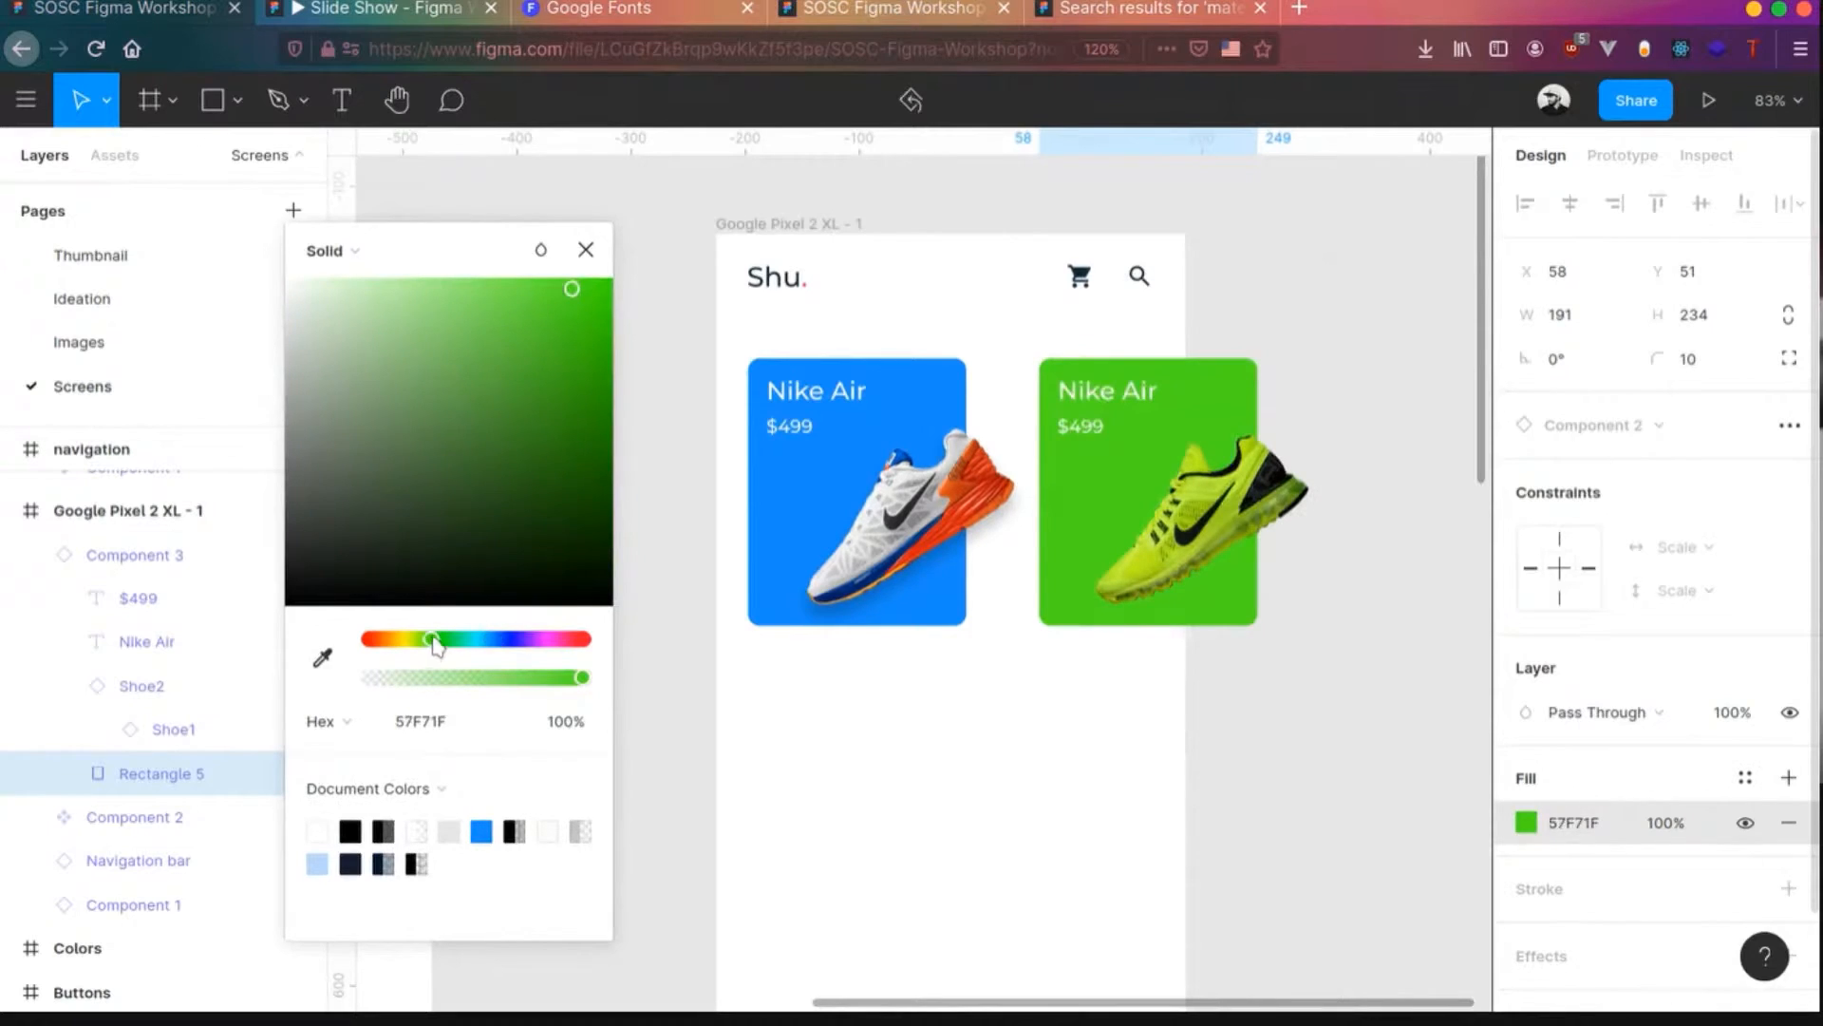
{"action": "left_click_drag", "start_coordinate": [444, 644], "coordinate": [453, 646]}
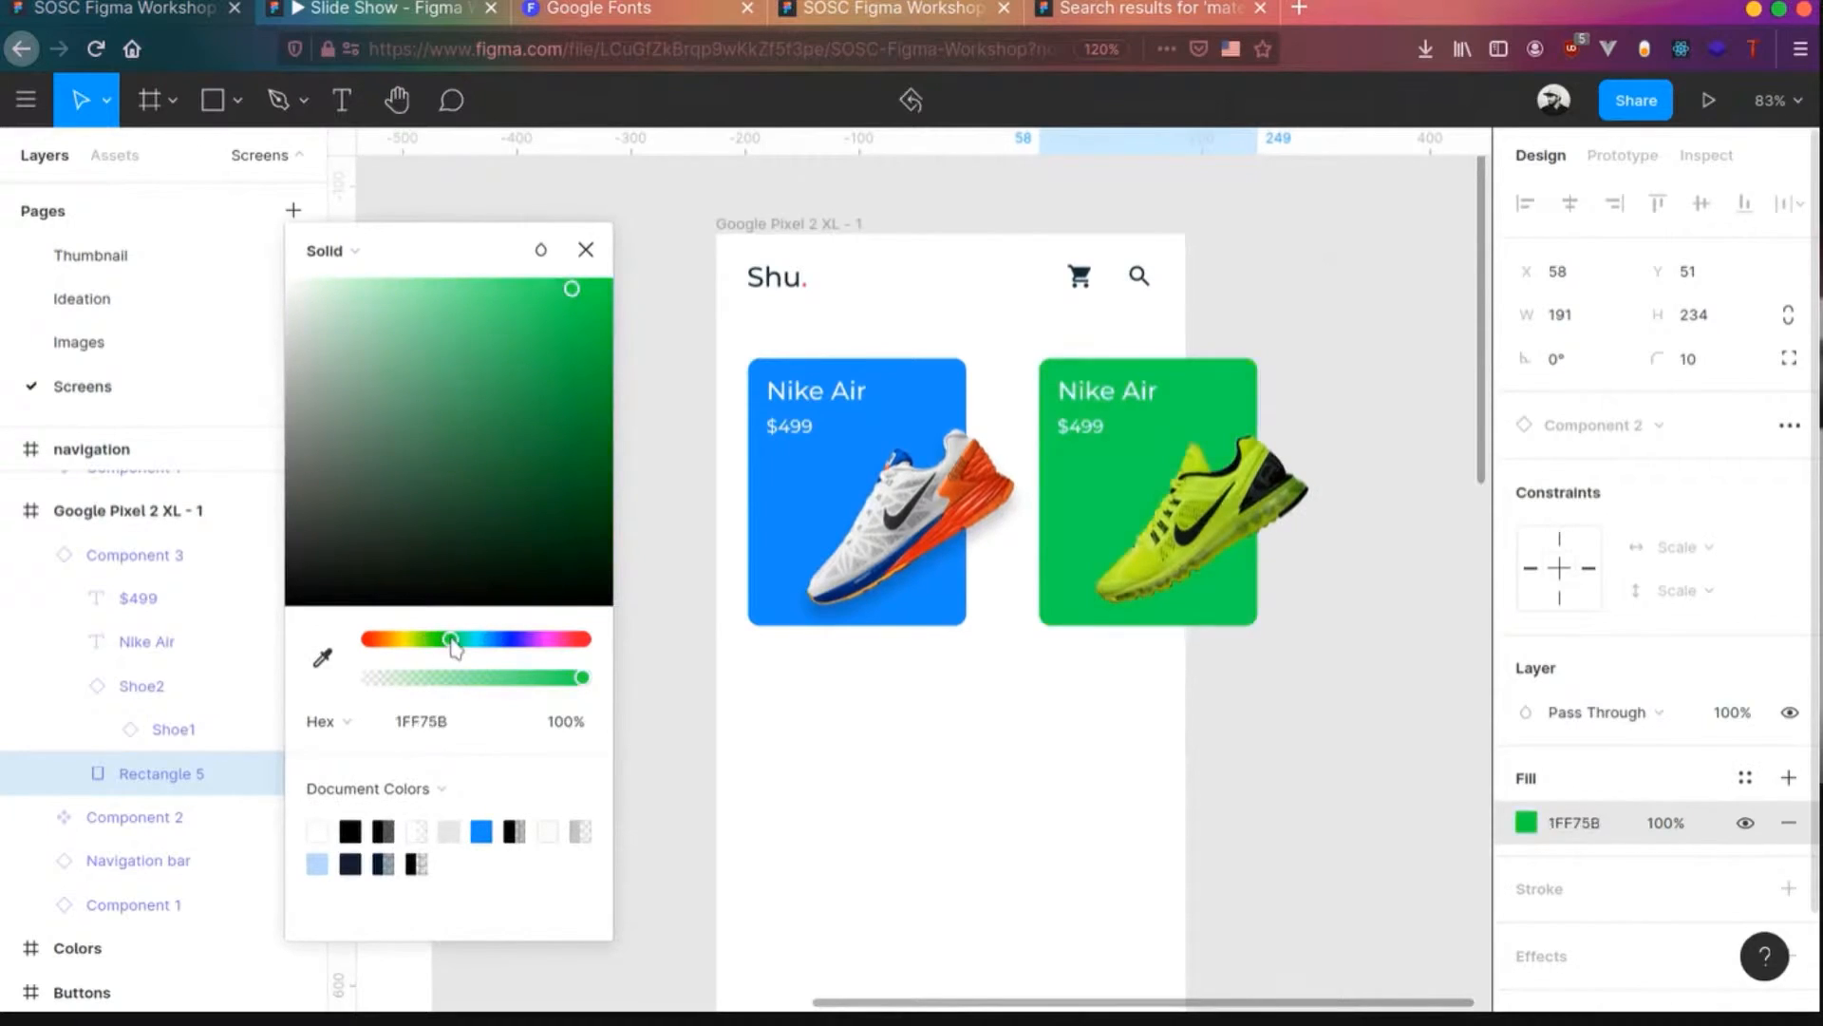
{"action": "left_click", "coordinate": [596, 333]}
{"action": "left_click_drag", "start_coordinate": [598, 378], "coordinate": [605, 417]}
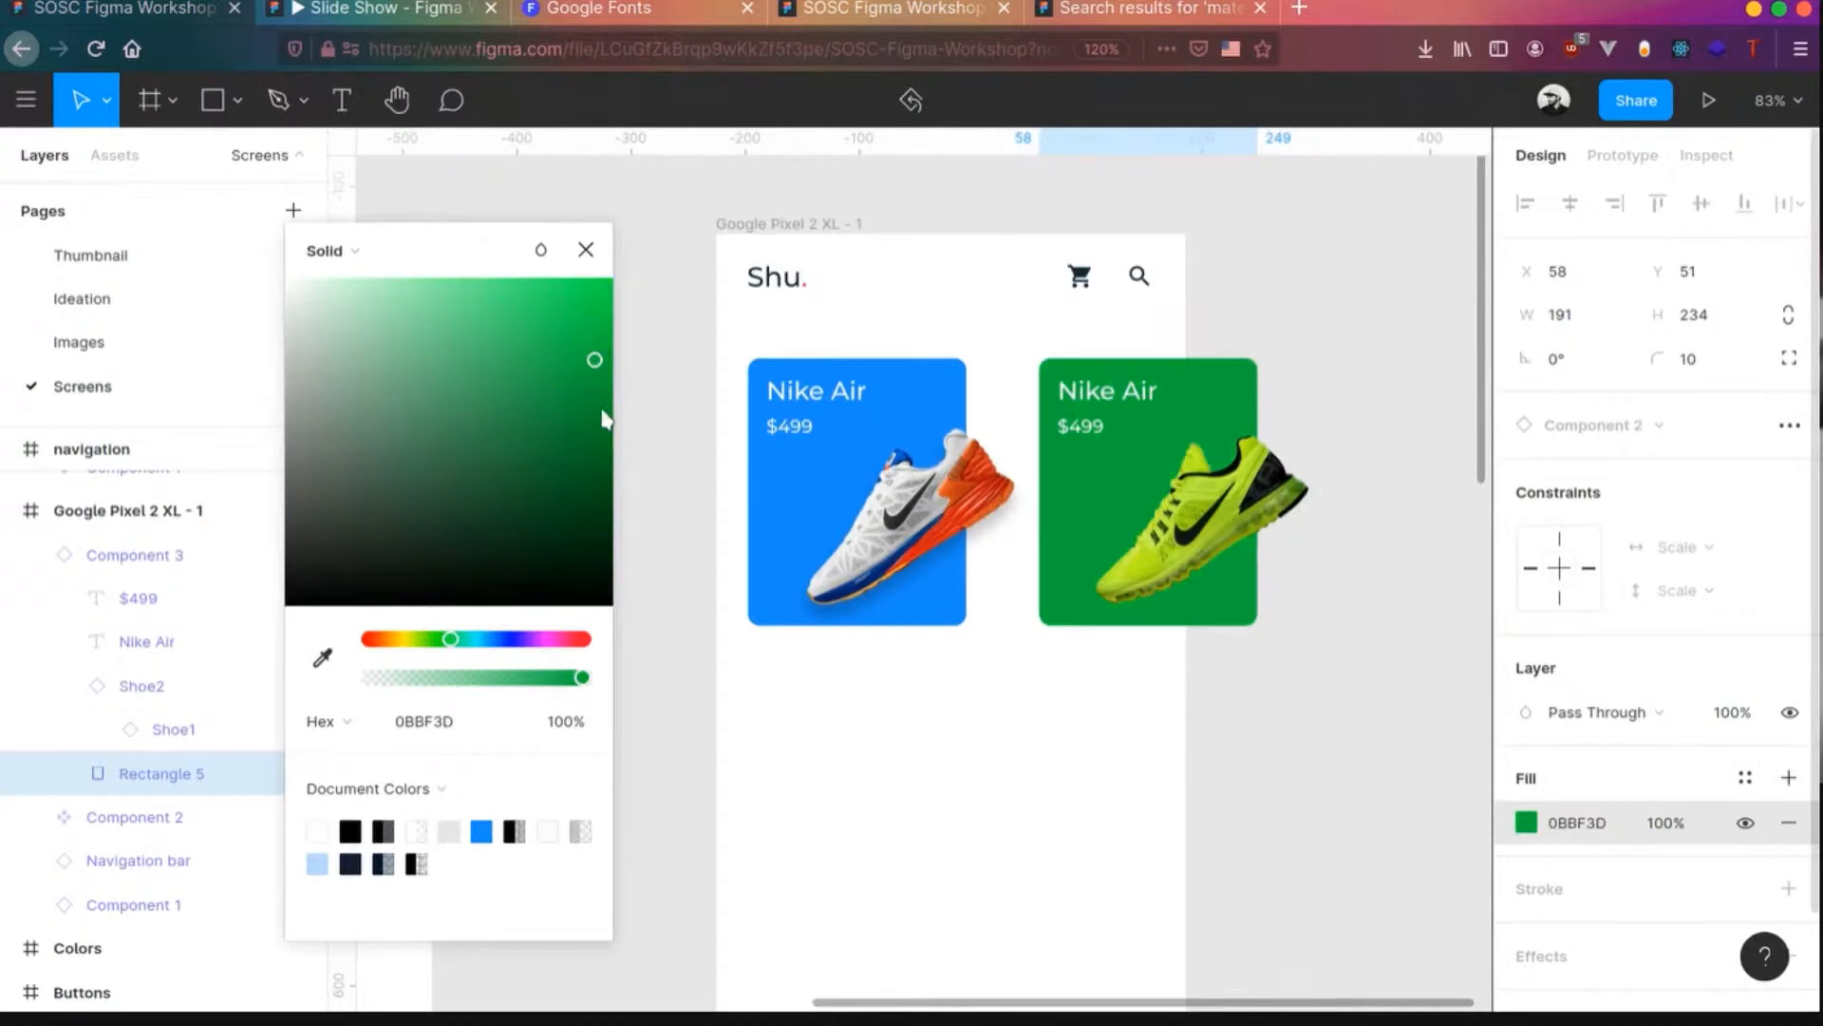
- Change the title on the green card to "Nike Air Max"
{"action": "double_click", "coordinate": [1111, 393]}
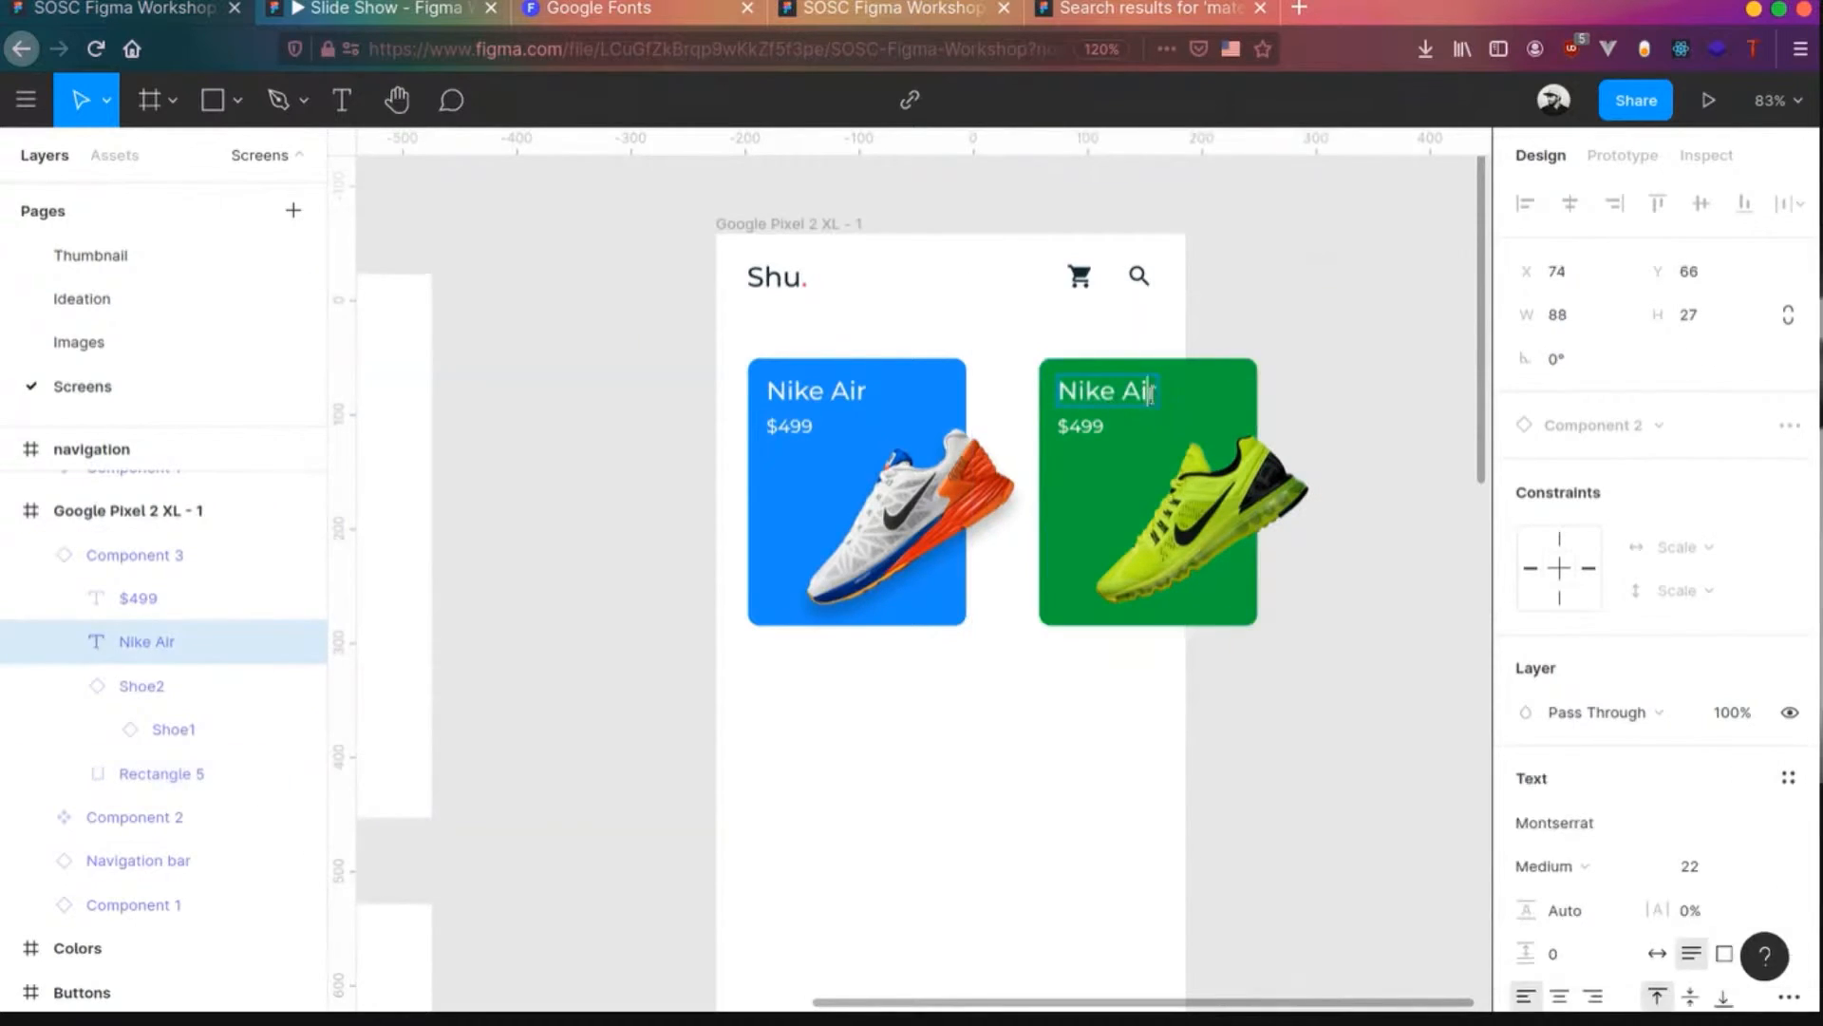
{"action": "type", "text": "Max"}
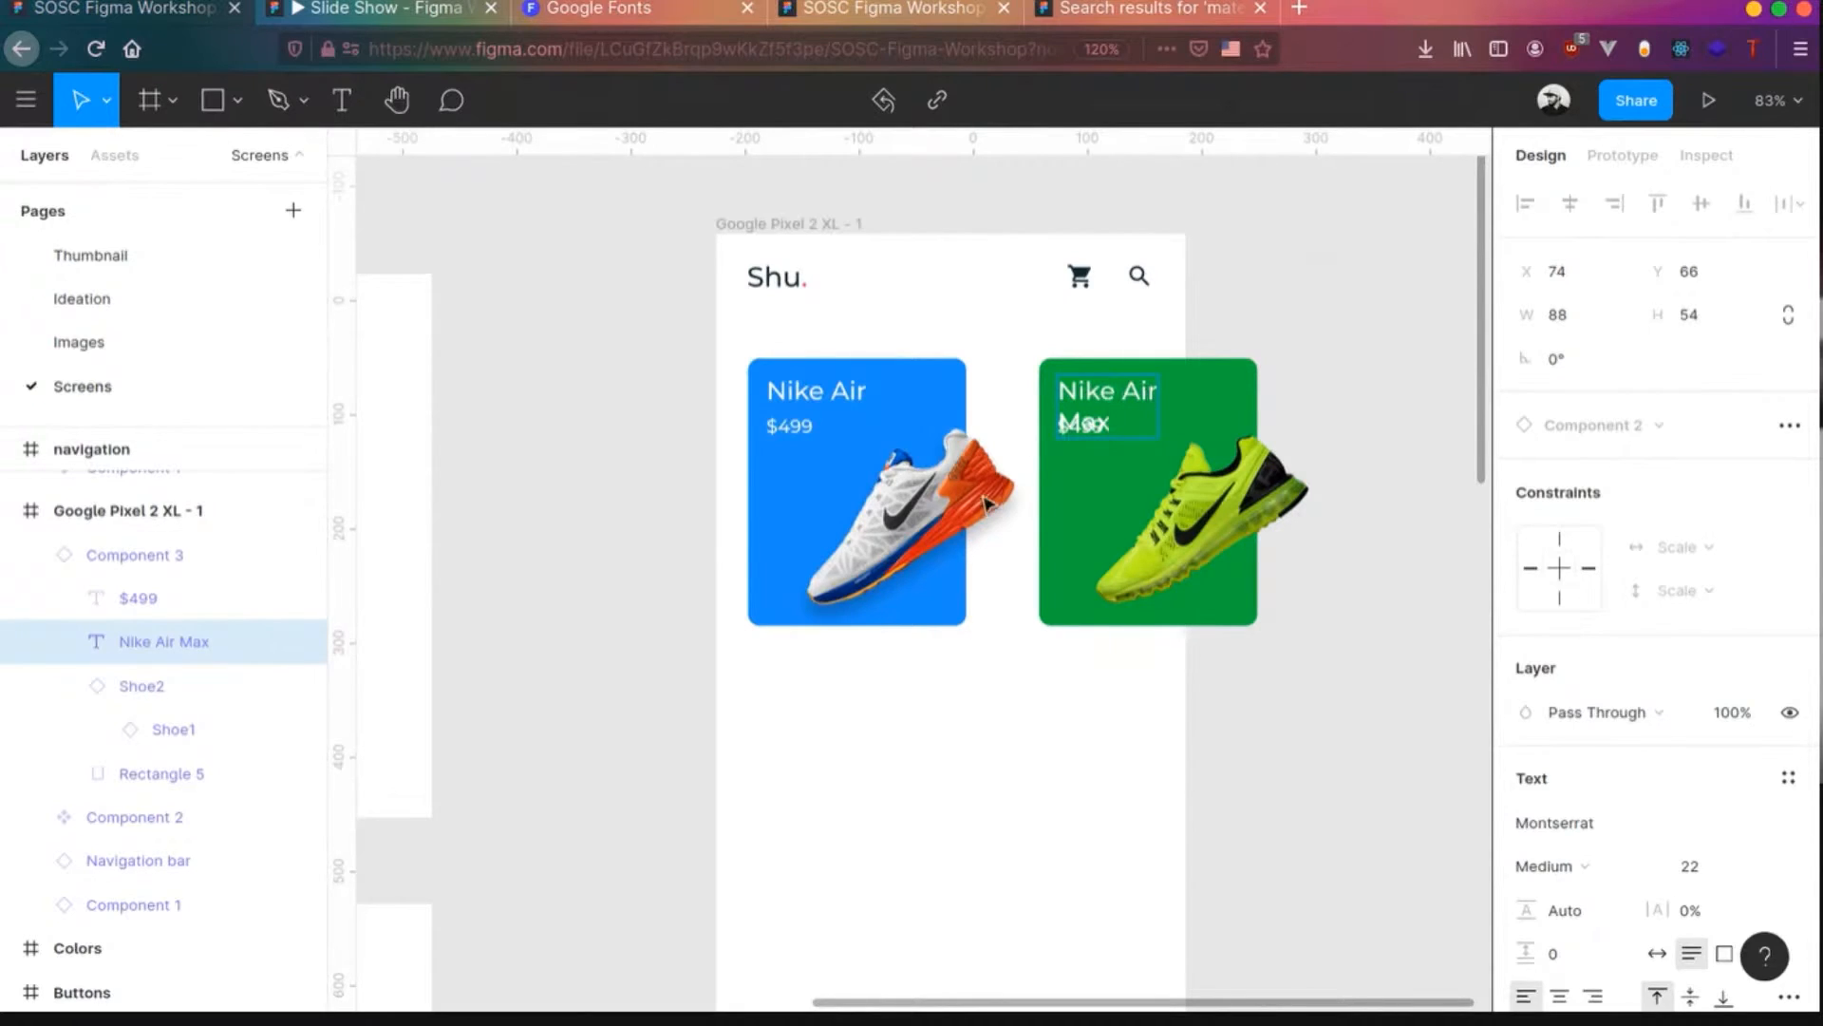
{"action": "key", "text": "Escape"}
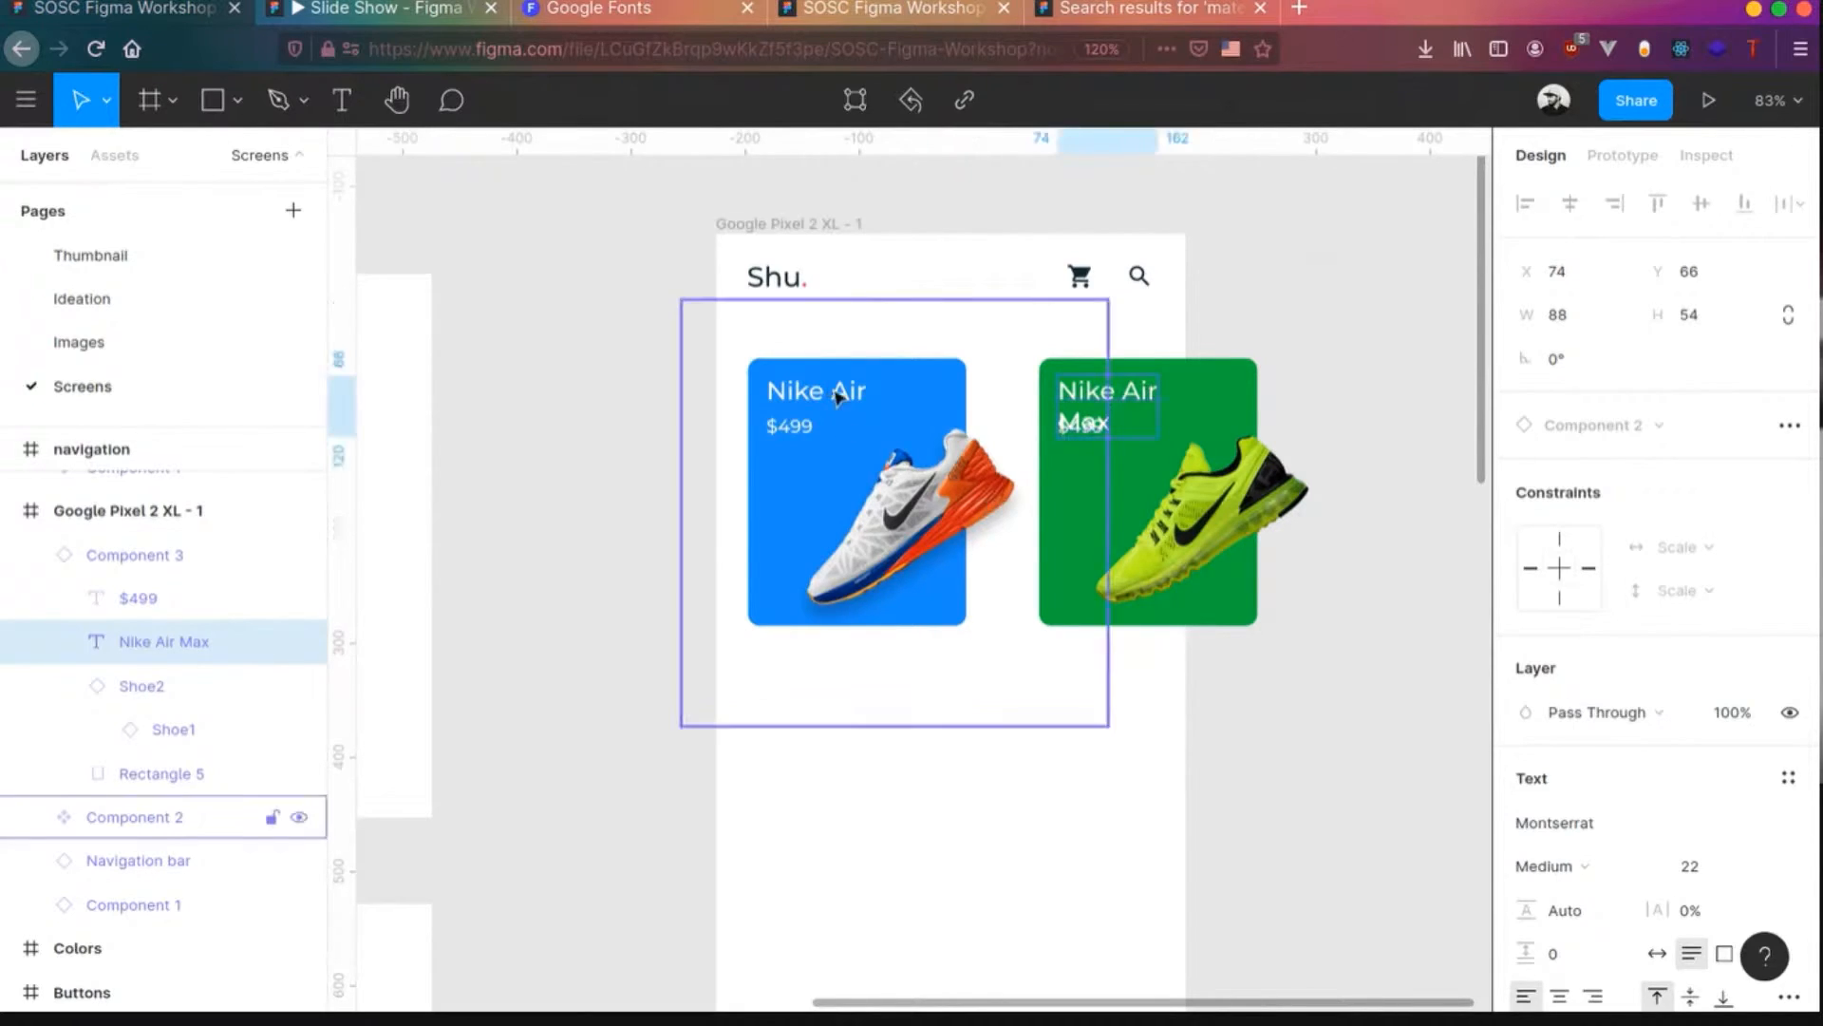
- Widen the "Nike Air" title's text box on the blue main component to a width of 154
{"action": "double_click", "coordinate": [837, 397]}
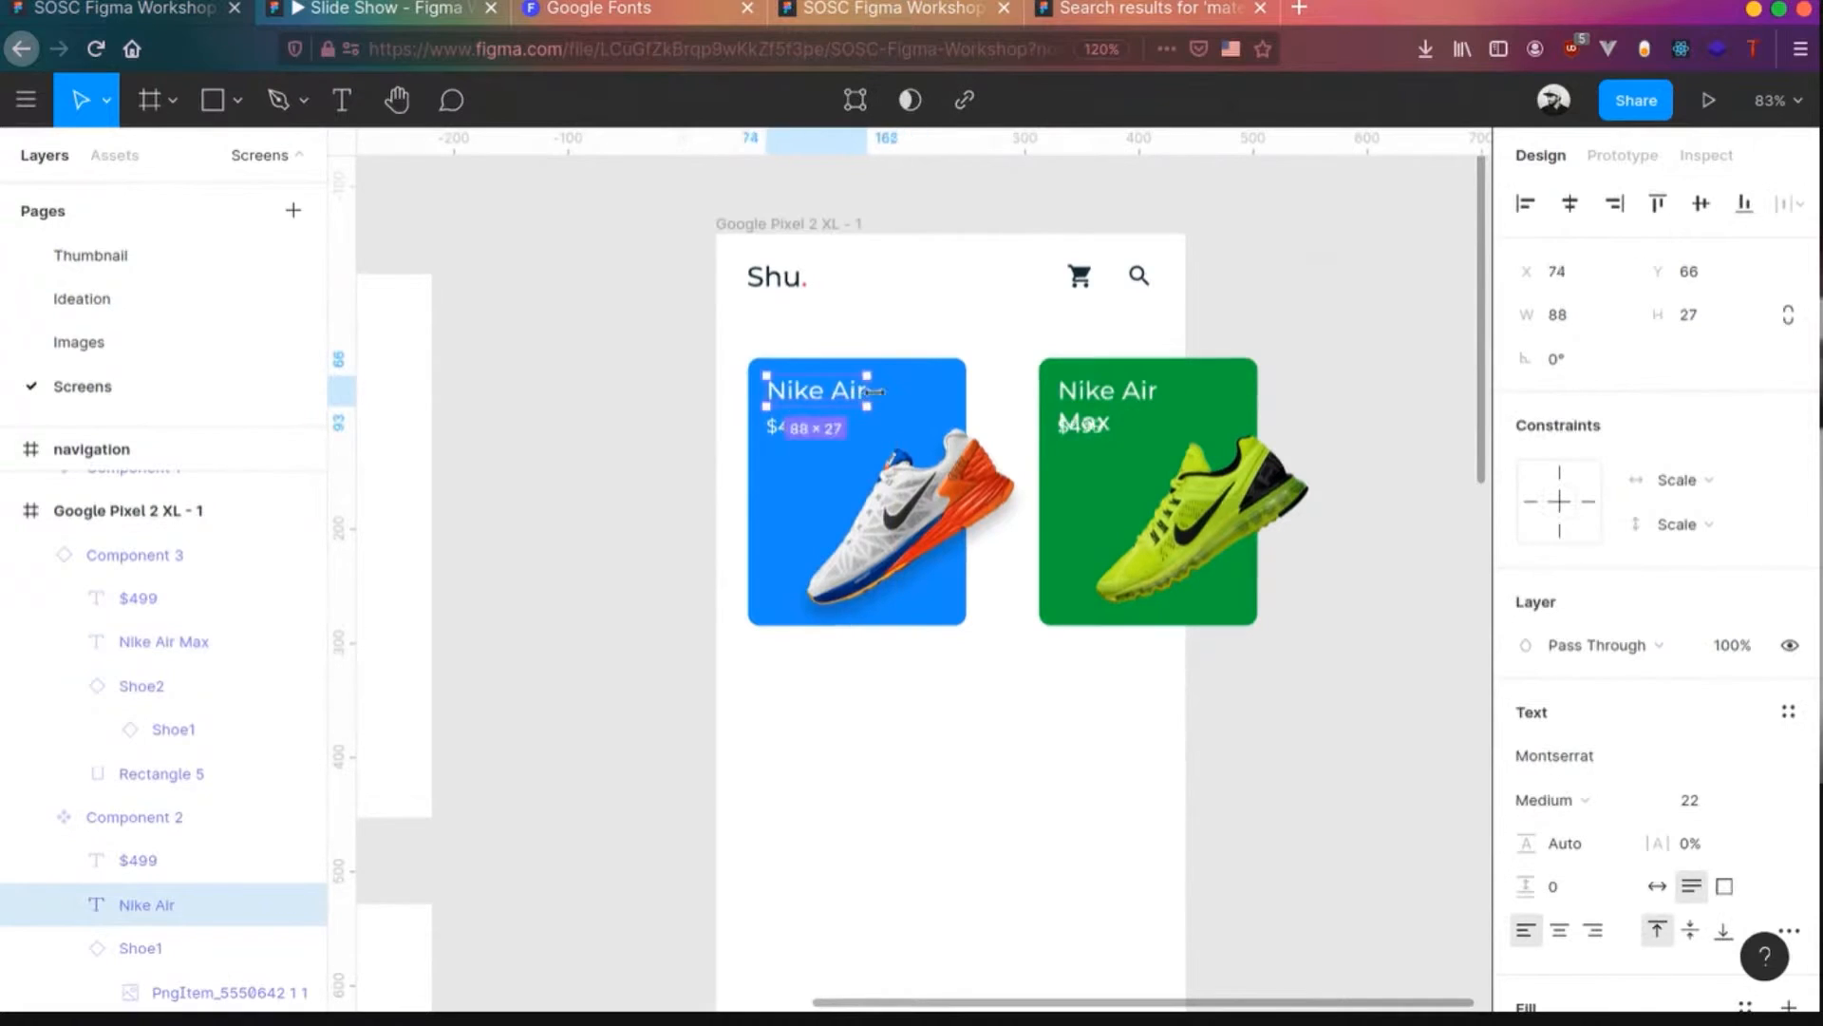
{"action": "left_click_drag", "start_coordinate": [873, 391], "coordinate": [944, 394]}
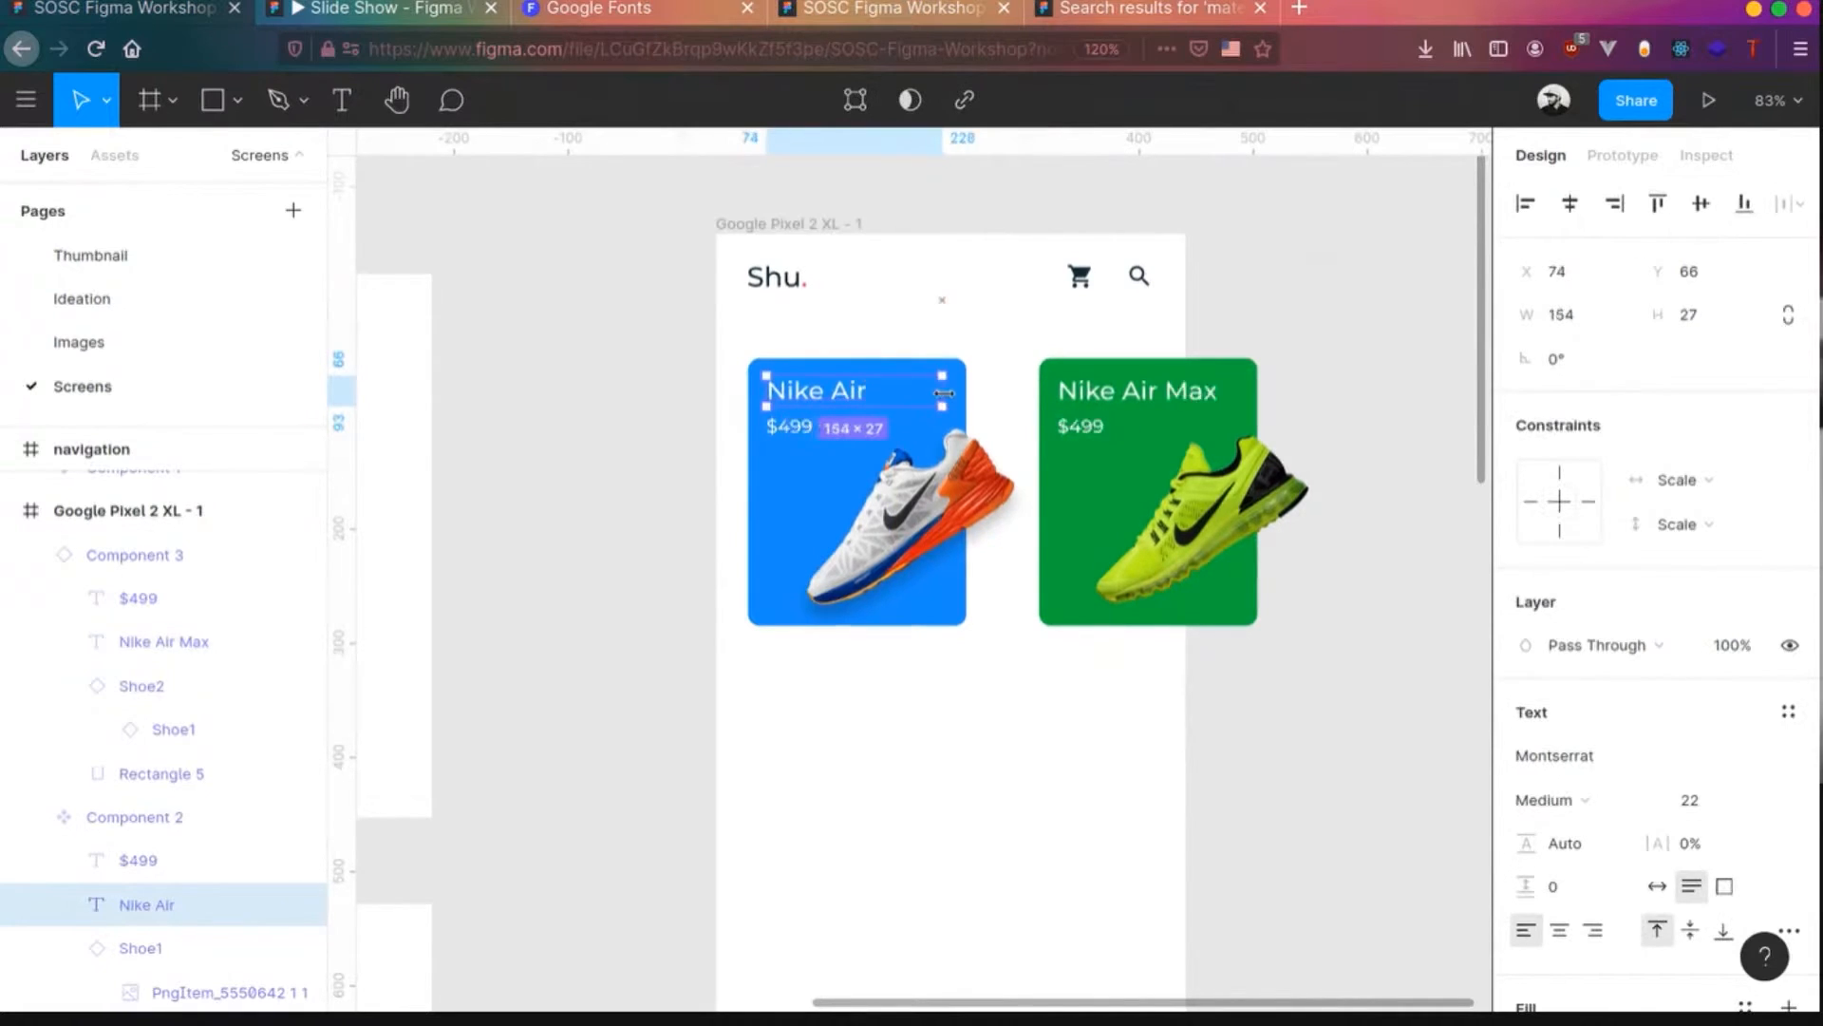
{"action": "left_click", "coordinate": [1209, 797]}
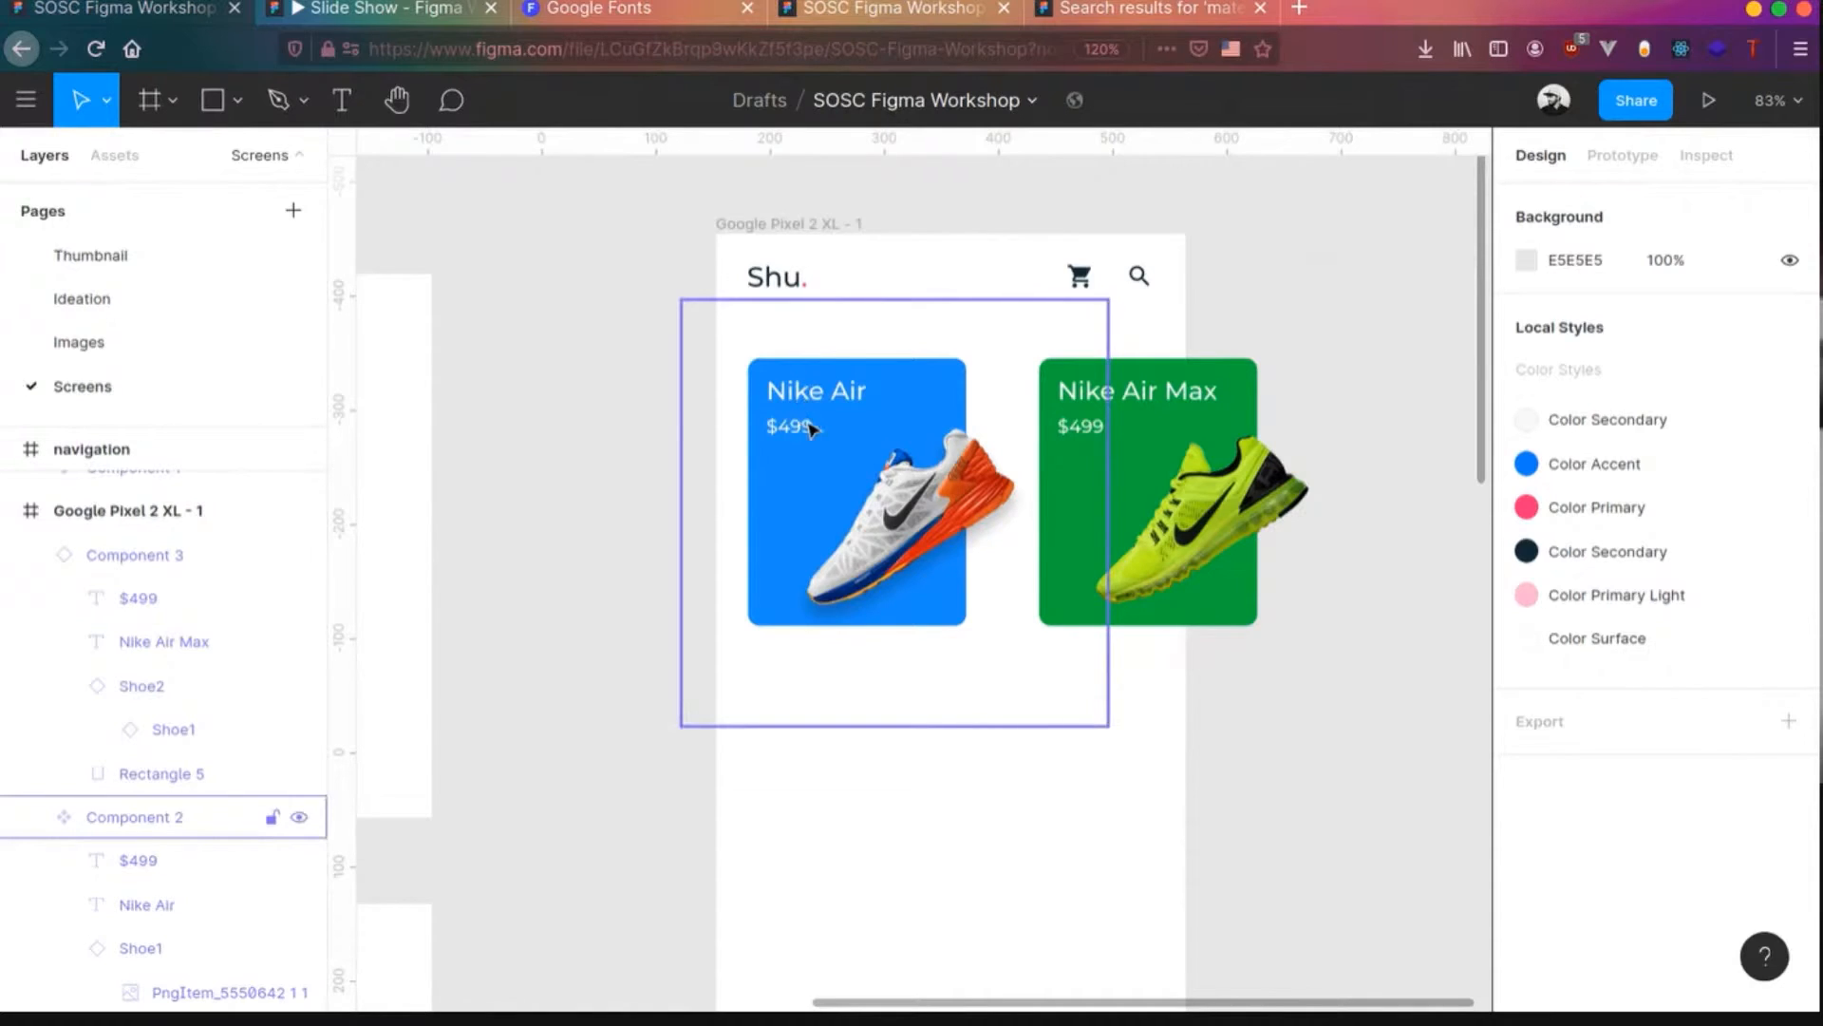
- Duplicate the green Nike Air Max card and place the copy beside it, outside the phone frame
{"action": "left_click", "coordinate": [1187, 541]}
{"action": "scroll", "coordinate": [1183, 574], "scroll_direction": "down", "scroll_amount": 2}
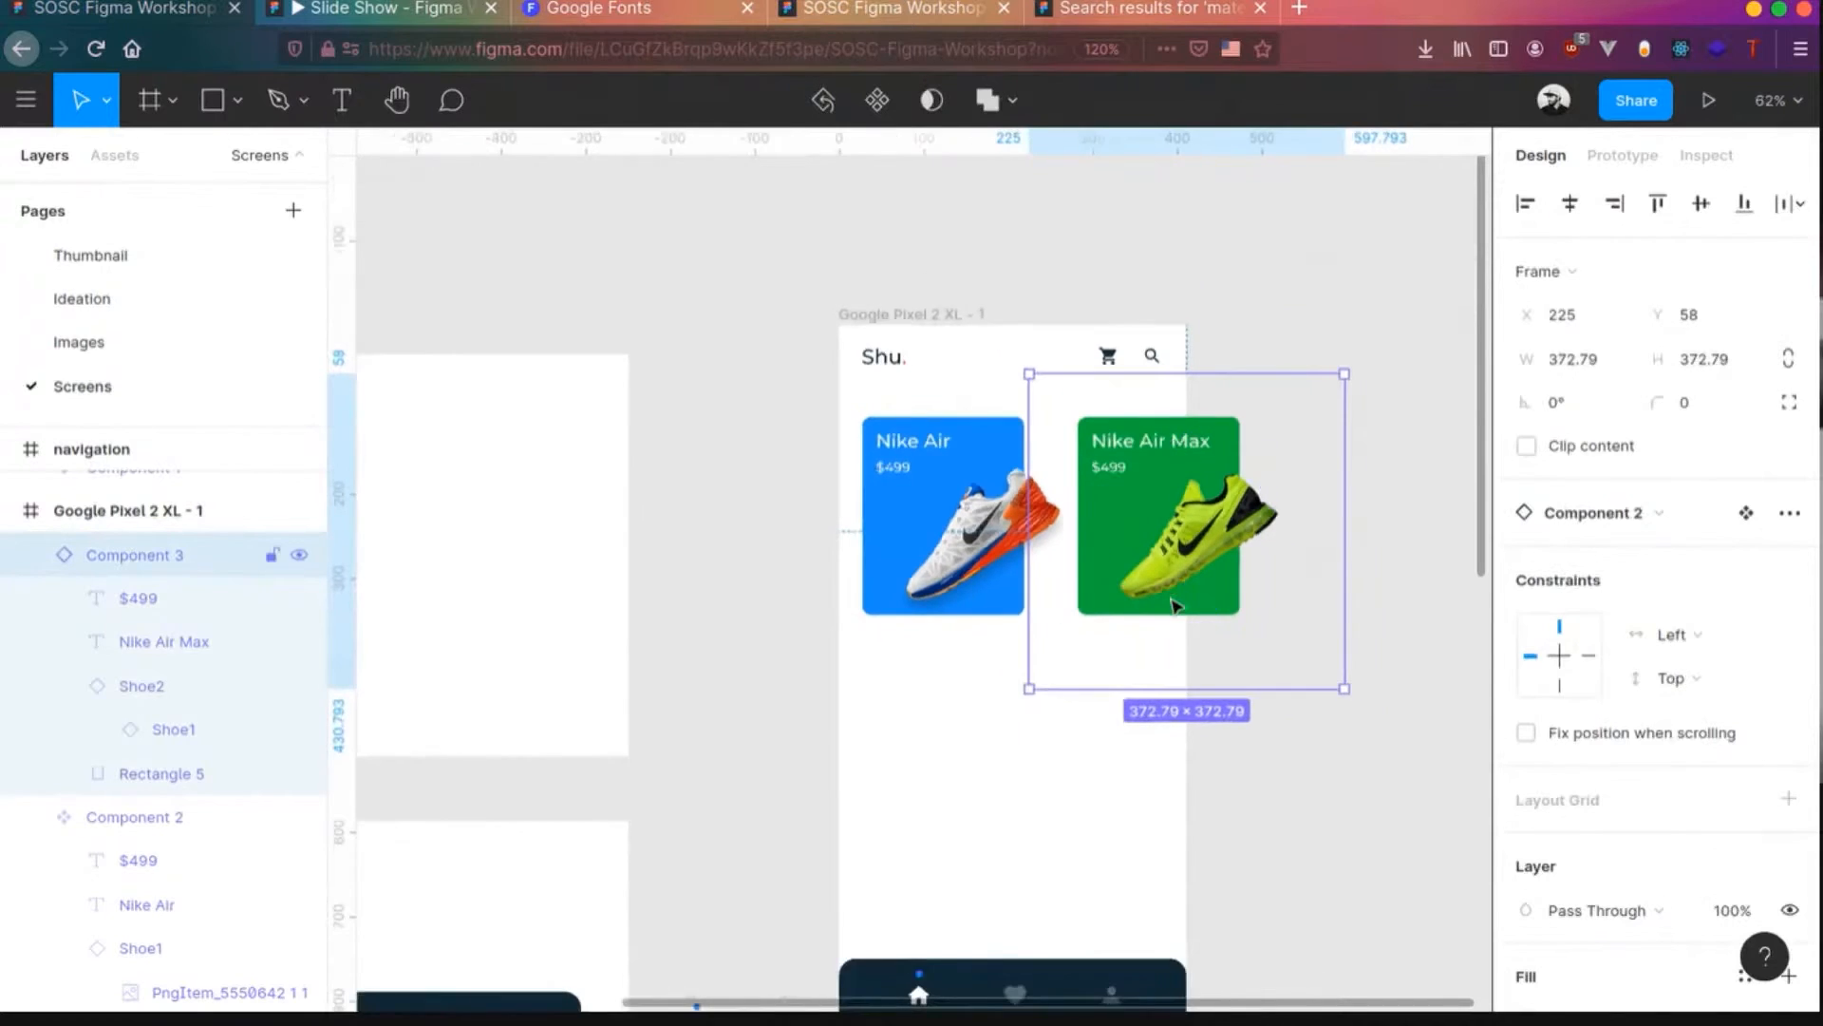
{"action": "scroll", "coordinate": [1176, 604], "scroll_direction": "right", "scroll_amount": 4}
{"action": "left_click_drag", "start_coordinate": [982, 515], "coordinate": [1206, 527], "text": "alt"}
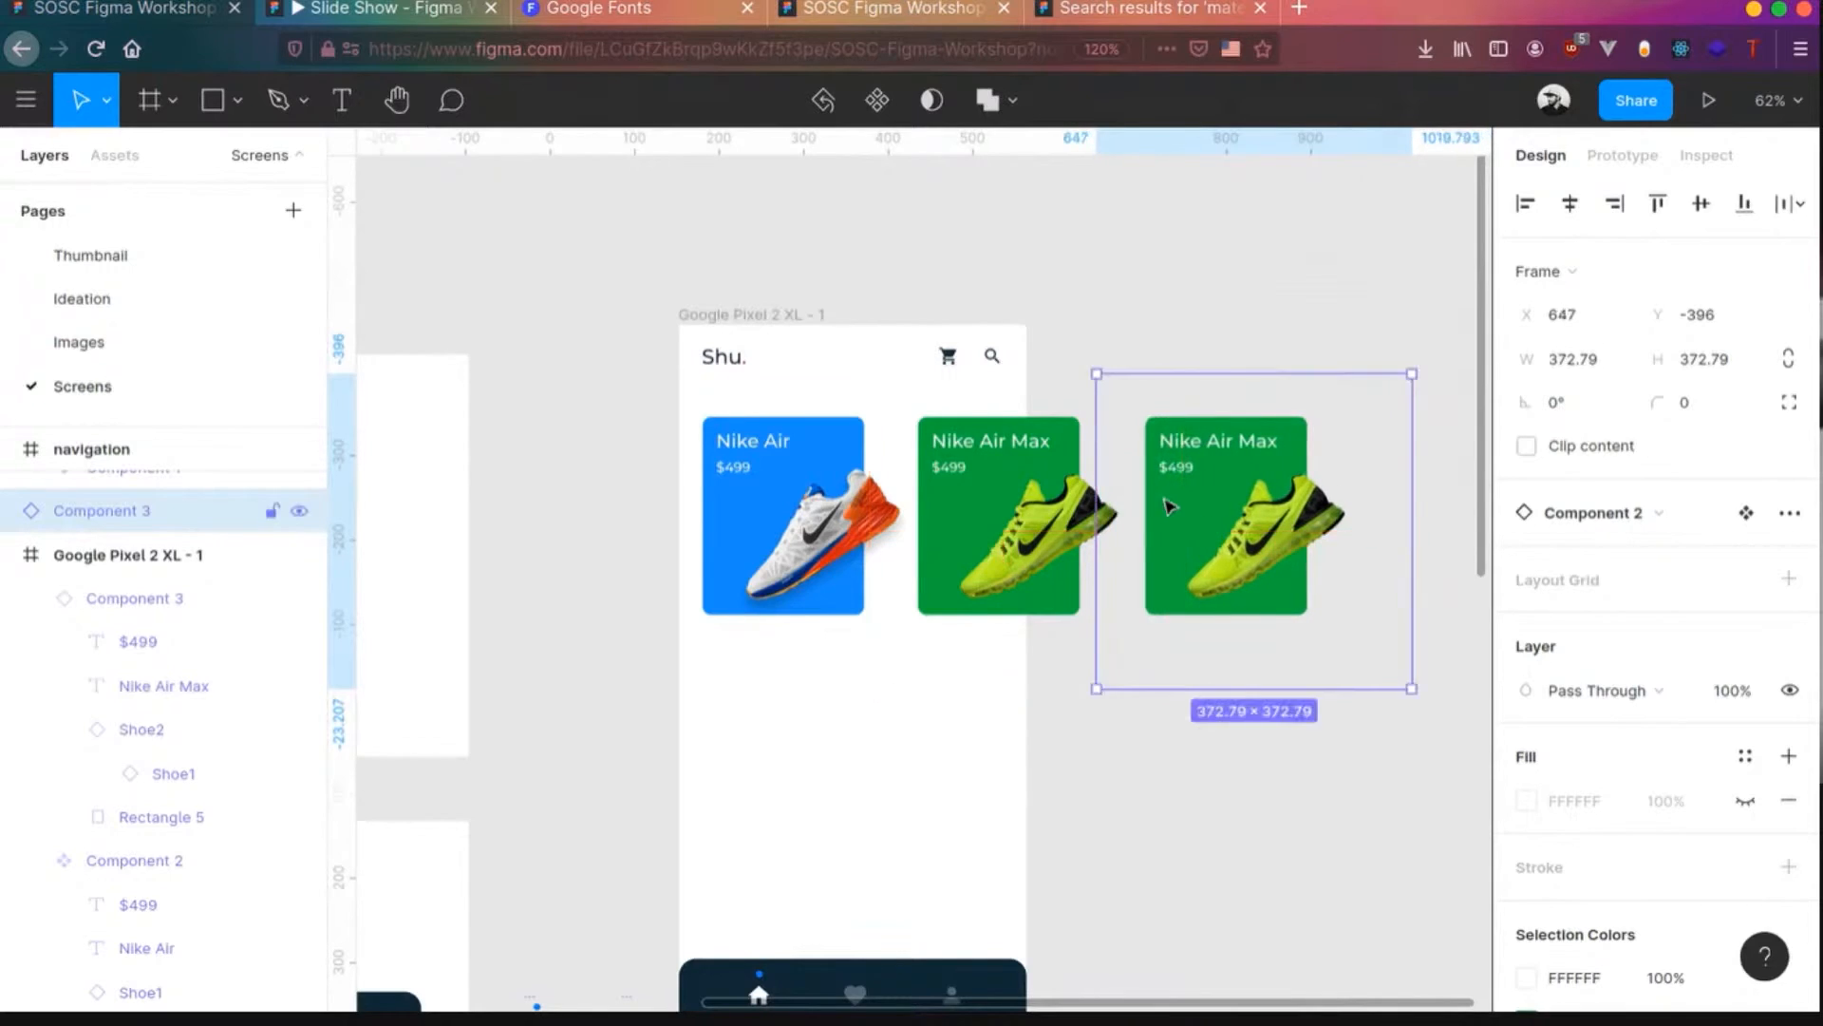
- Swap the shoe instance in the copied card for Shoe3
{"action": "double_click", "coordinate": [1282, 540]}
{"action": "left_click", "coordinate": [1604, 517]}
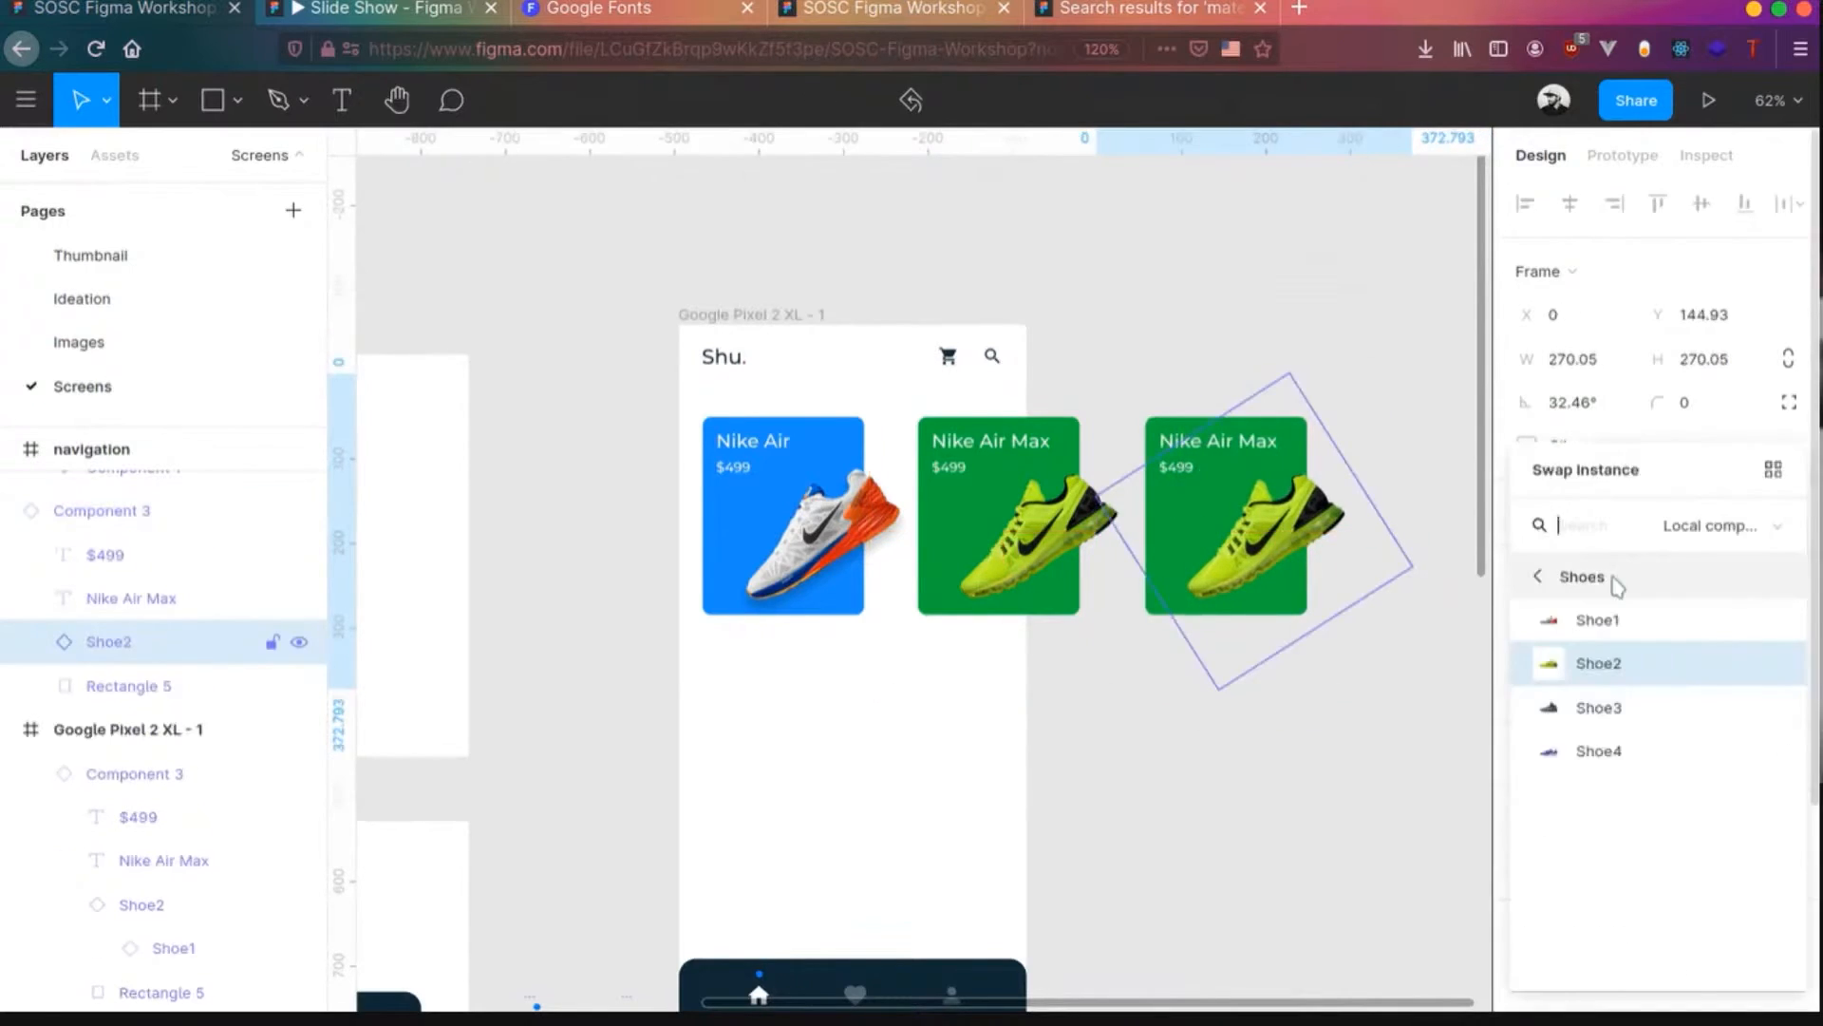
{"action": "left_click", "coordinate": [1598, 708]}
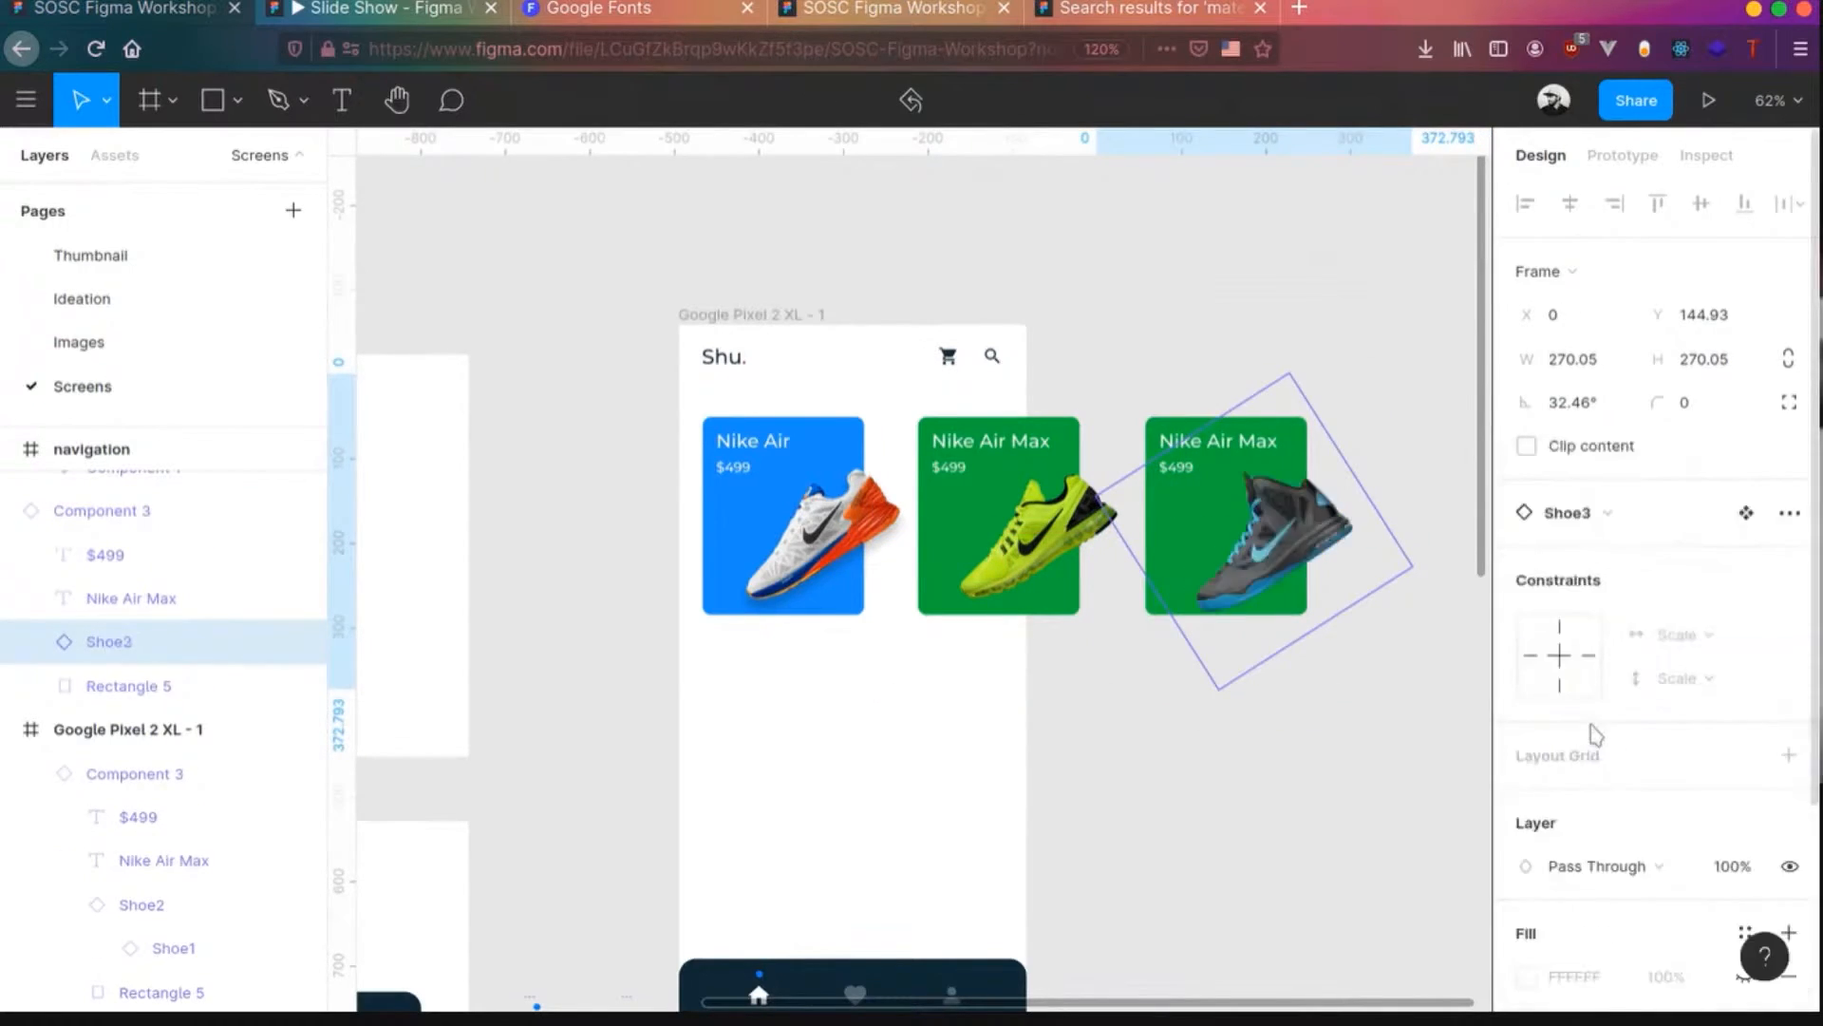
- Recolor the background rectangle of the third card to orange FBAD1A
{"action": "left_click", "coordinate": [1163, 434]}
{"action": "left_click", "coordinate": [1526, 822]}
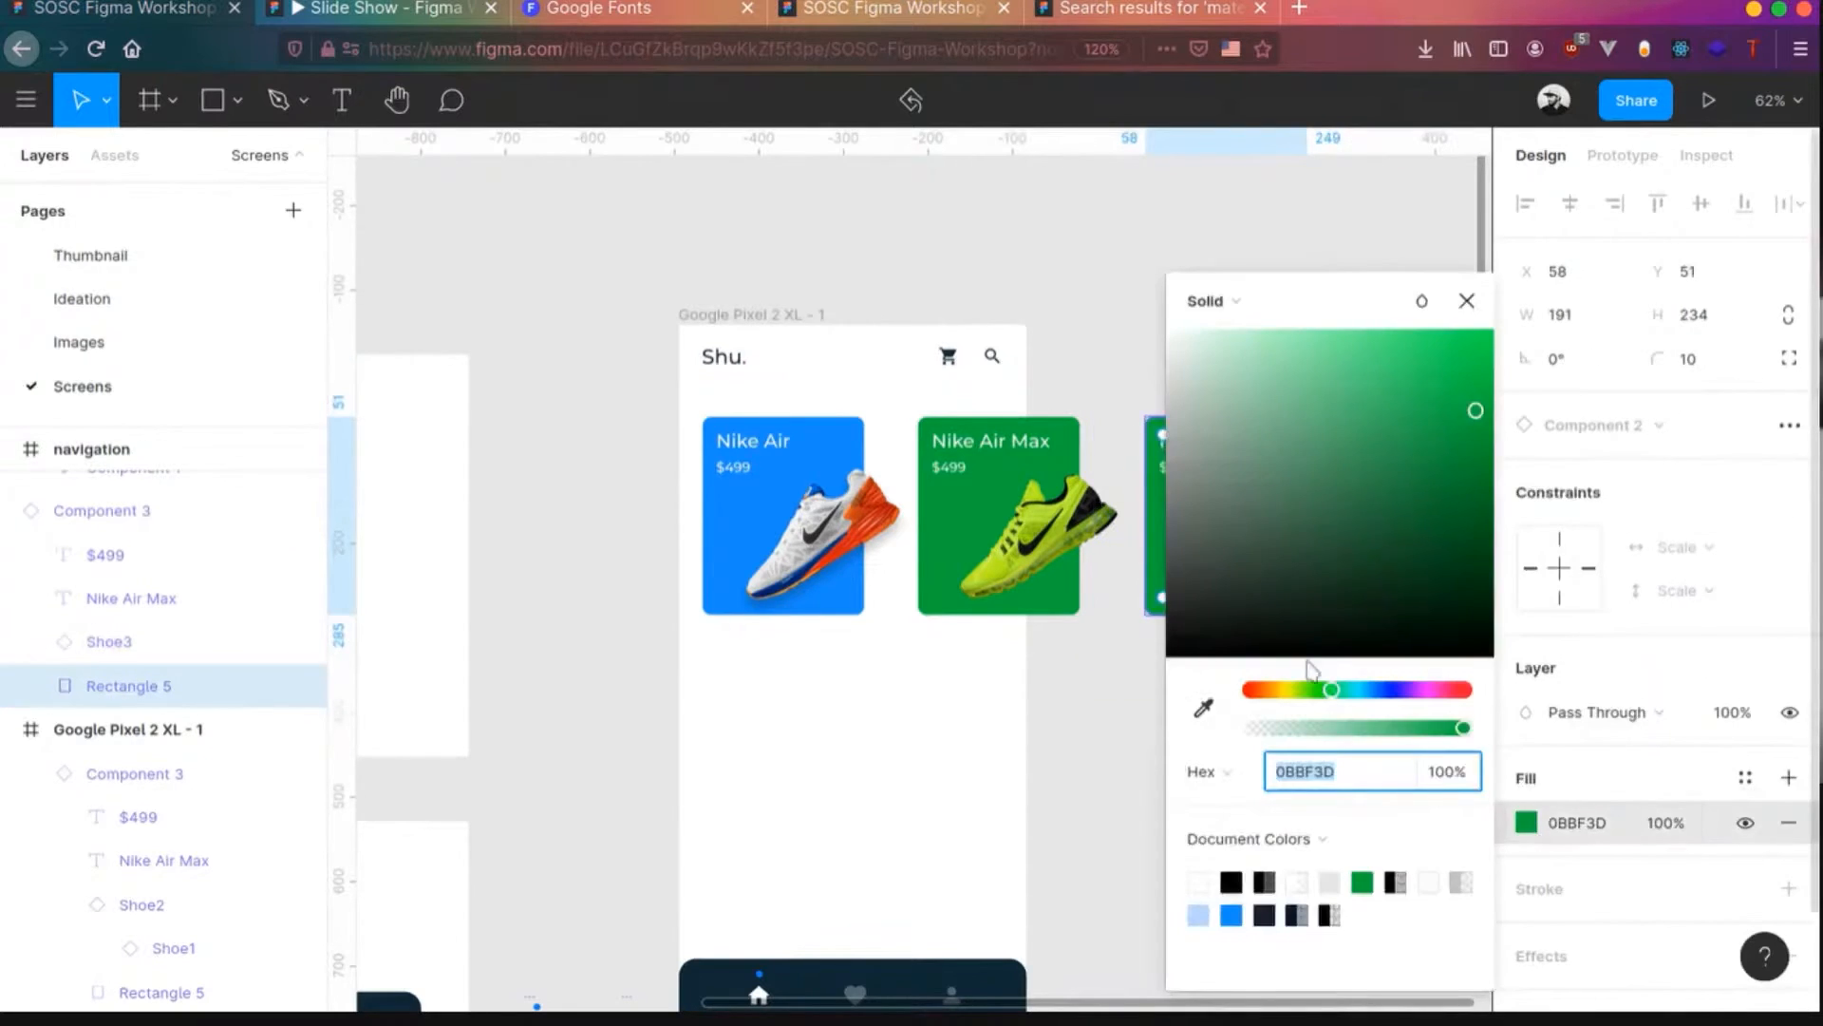
{"action": "left_click_drag", "start_coordinate": [1346, 313], "coordinate": [615, 286]}
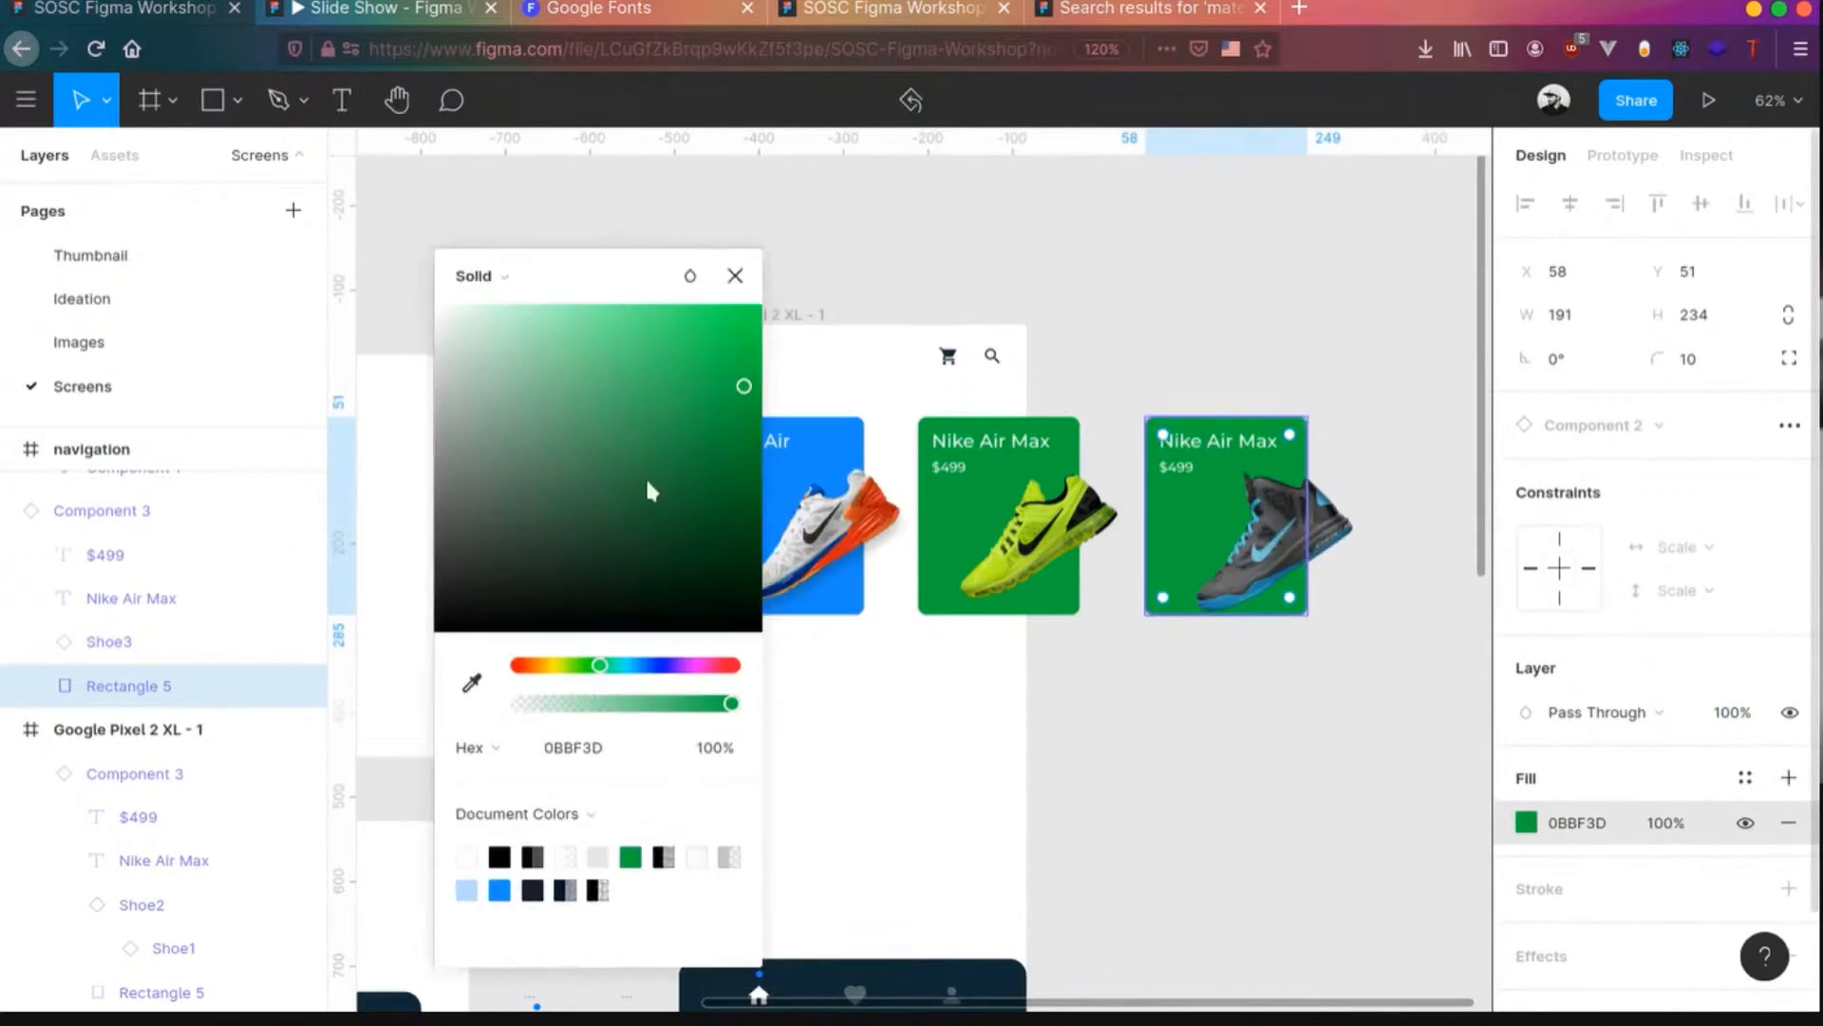
{"action": "left_click", "coordinate": [643, 669]}
{"action": "left_click_drag", "start_coordinate": [648, 672], "coordinate": [535, 669]}
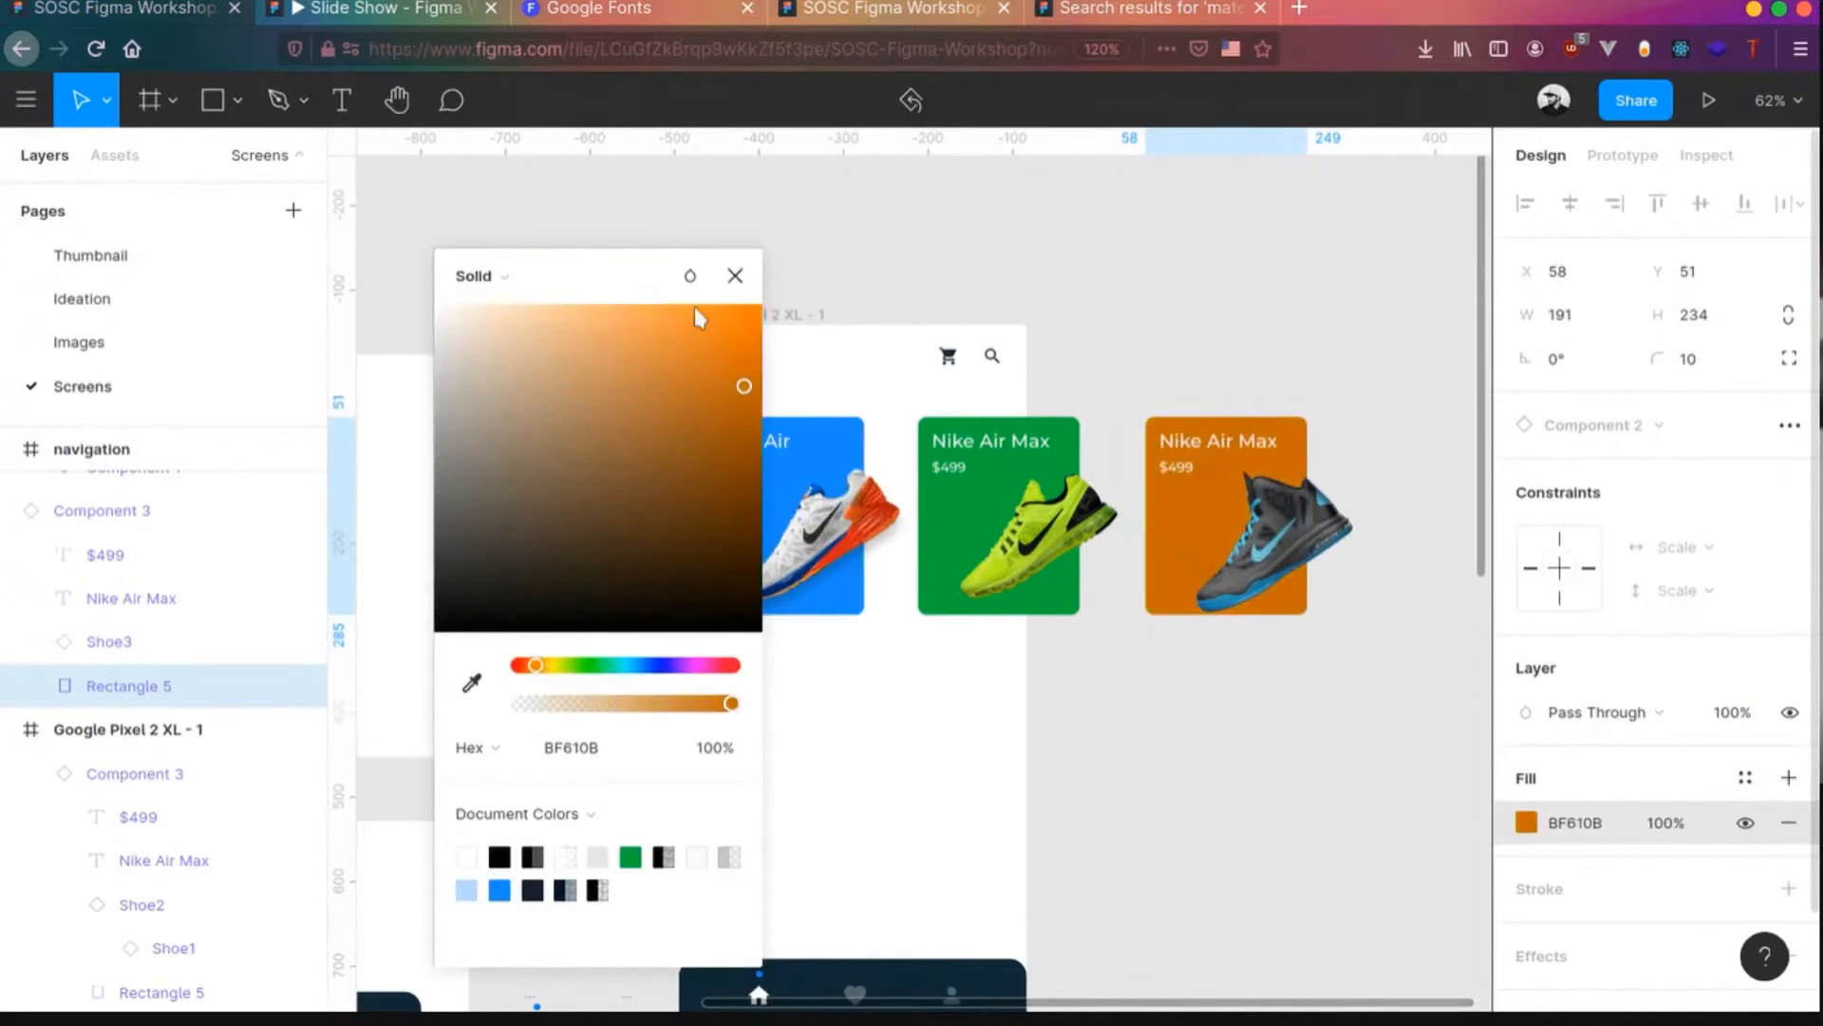
{"action": "left_click", "coordinate": [728, 311]}
{"action": "scroll", "coordinate": [573, 541], "scroll_direction": "down", "scroll_amount": 2}
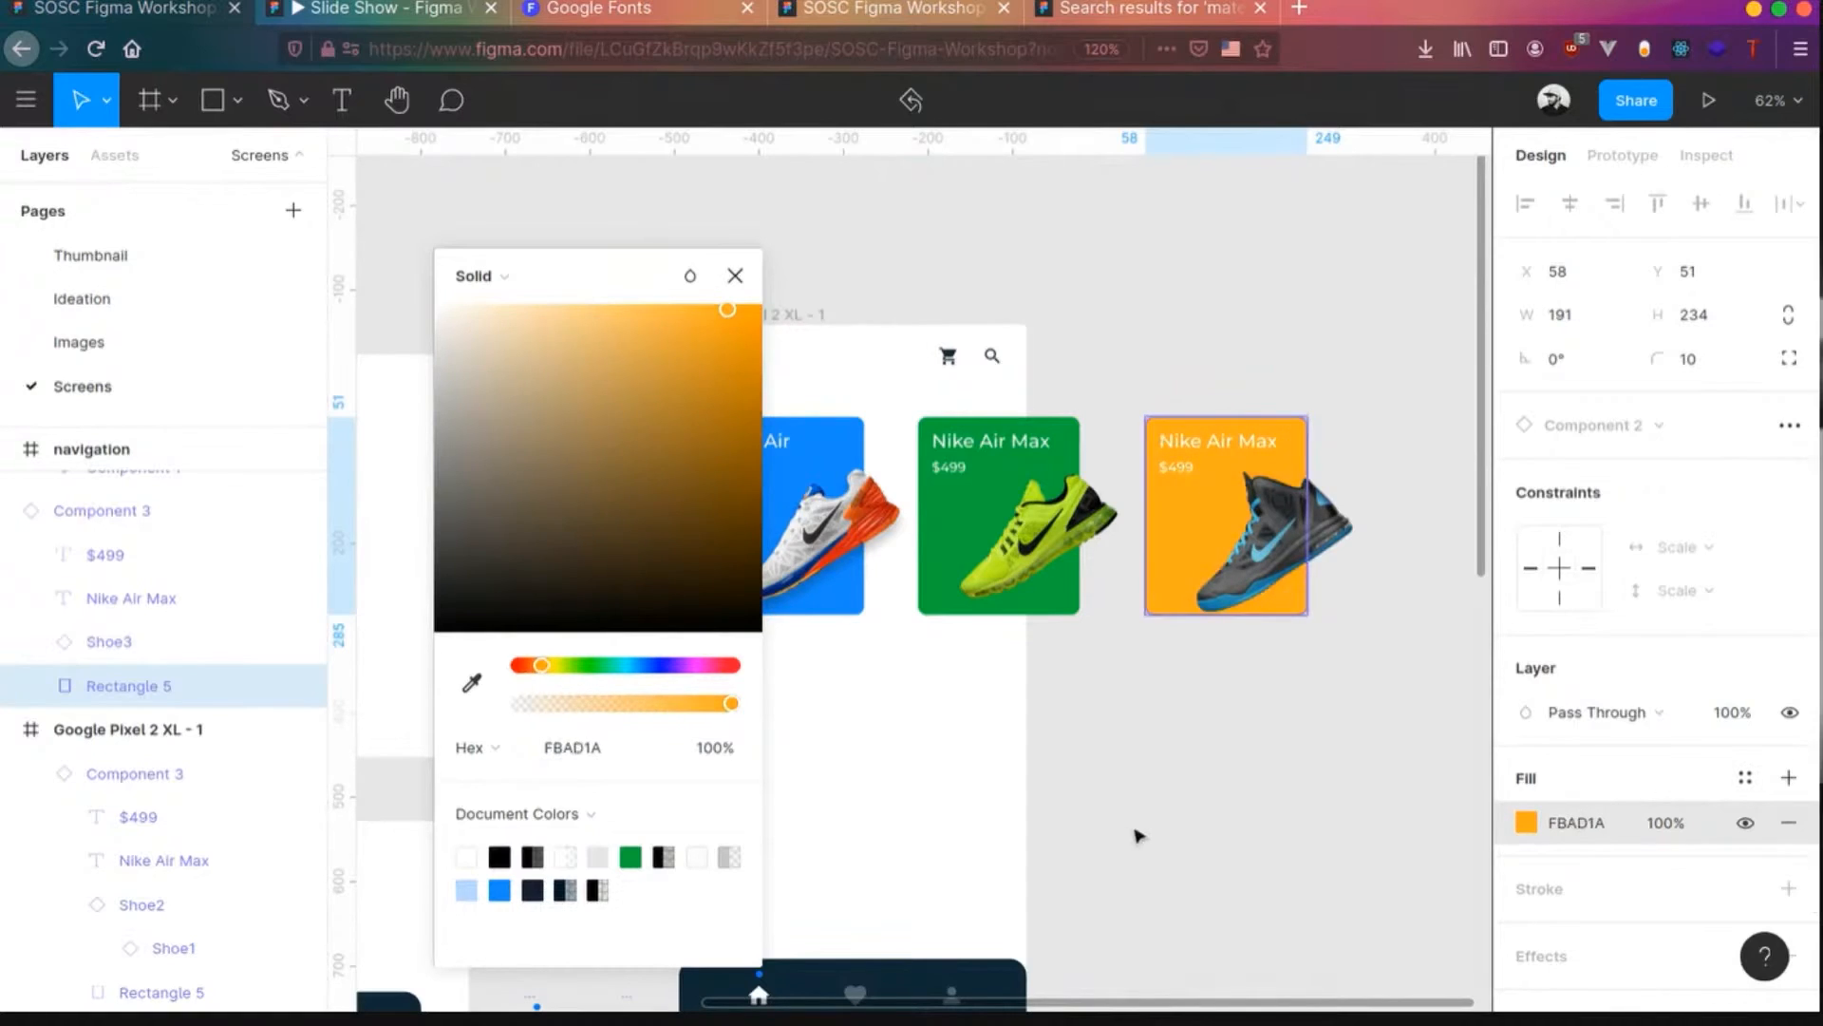
{"action": "left_click", "coordinate": [1140, 835]}
- Group the three shoe cards together
{"action": "left_click_drag", "start_coordinate": [636, 651], "coordinate": [1336, 546]}
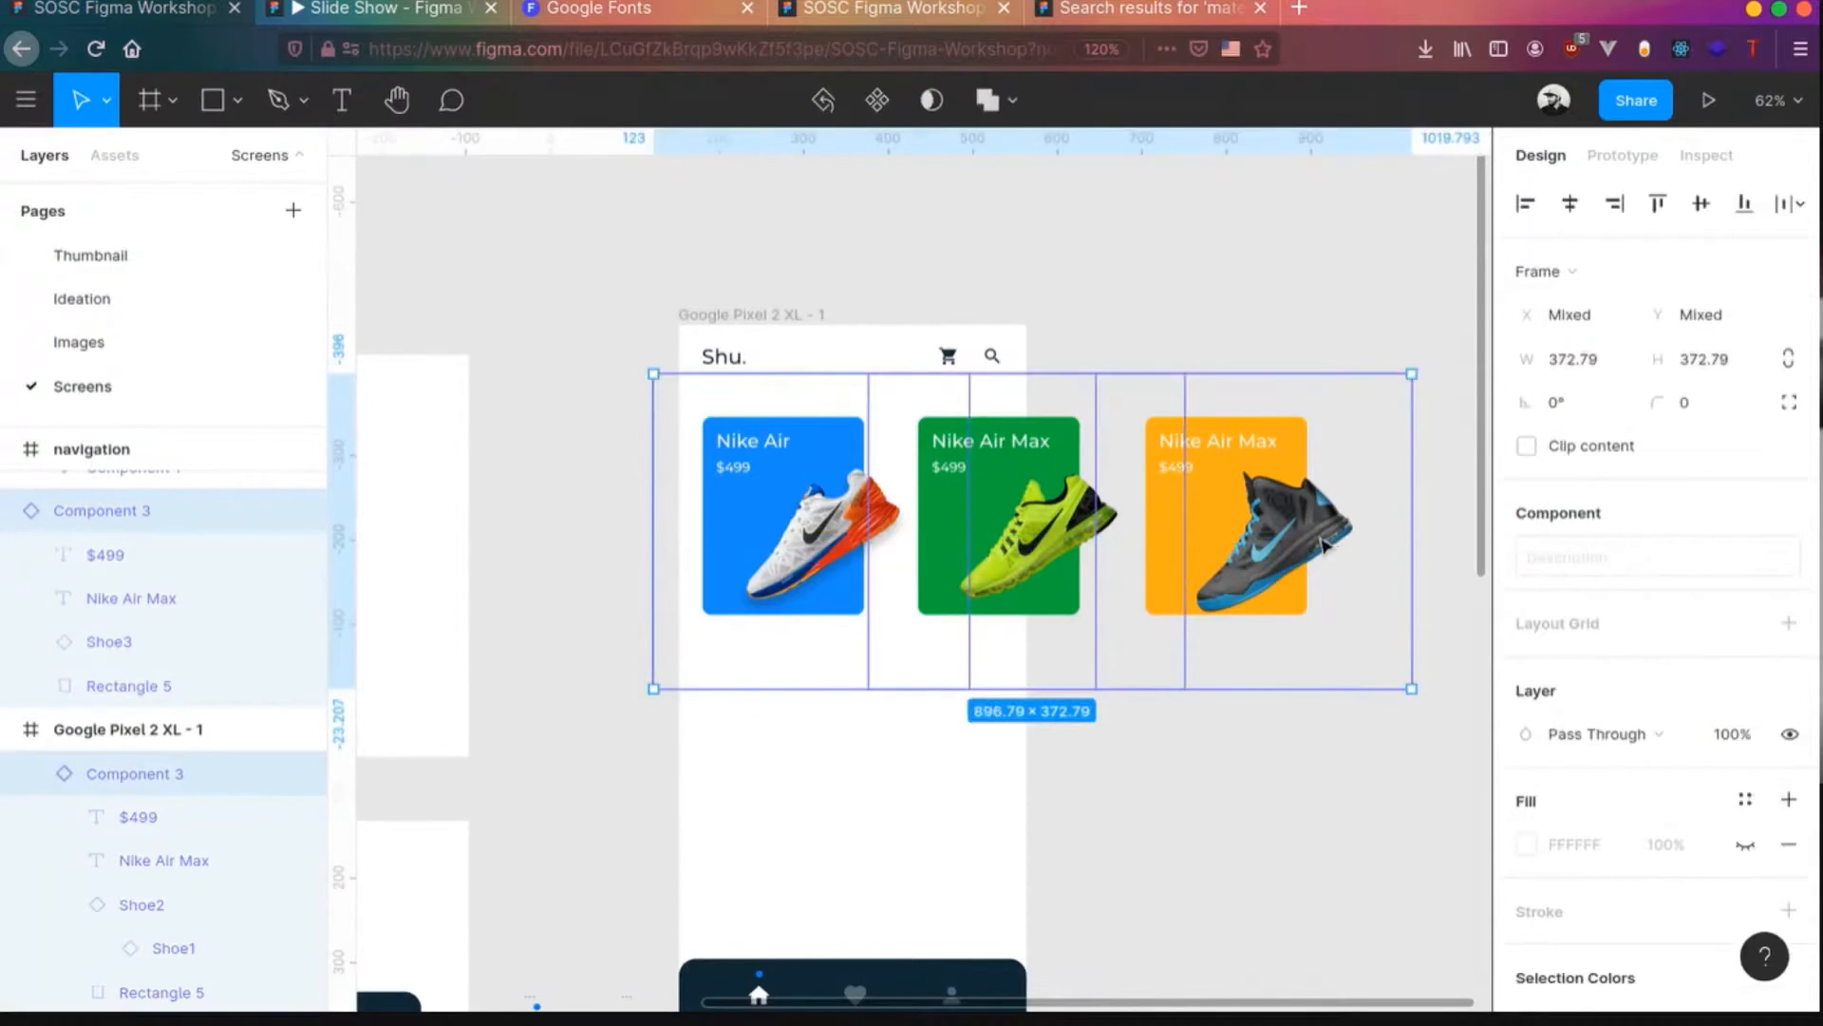
{"action": "key", "text": "ctrl+g"}
{"action": "left_click", "coordinate": [1016, 843]}
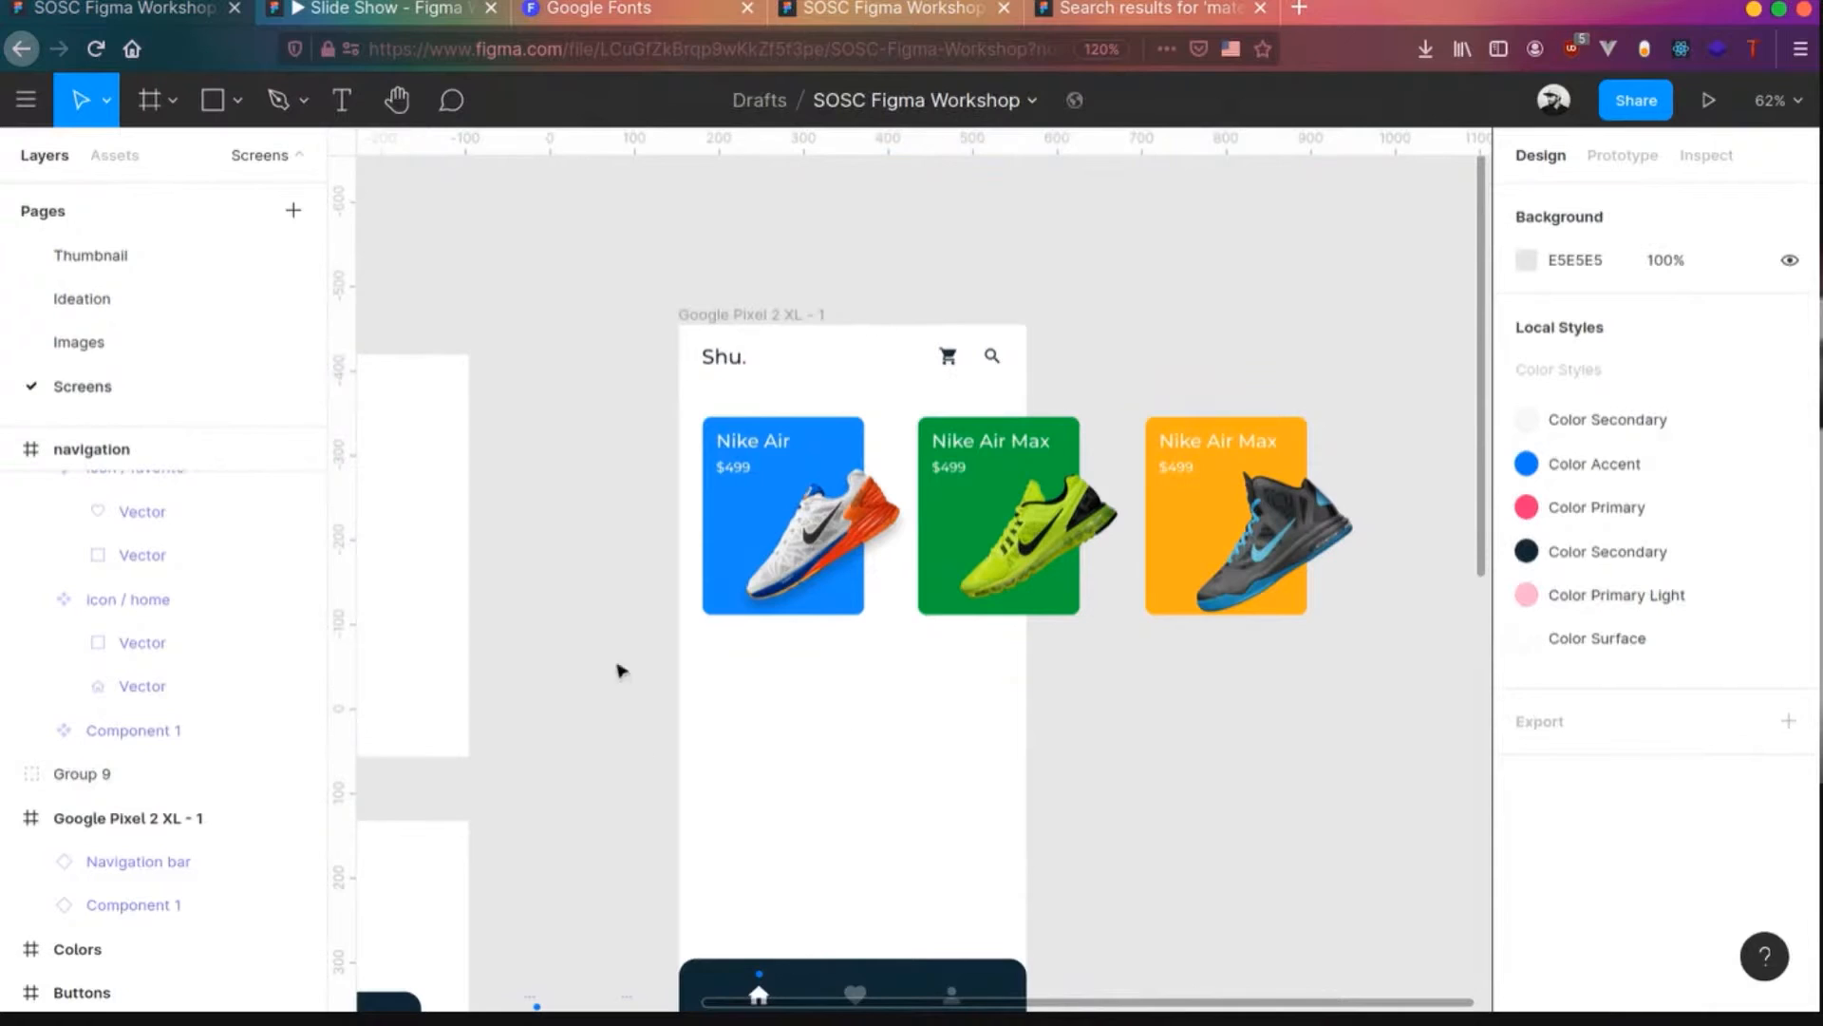
- Review the home screen layout against the shoe images and the wireframe sketch on the Ideation page, and return to the Screens page
{"action": "scroll", "coordinate": [725, 753], "scroll_direction": "up", "scroll_amount": 4}
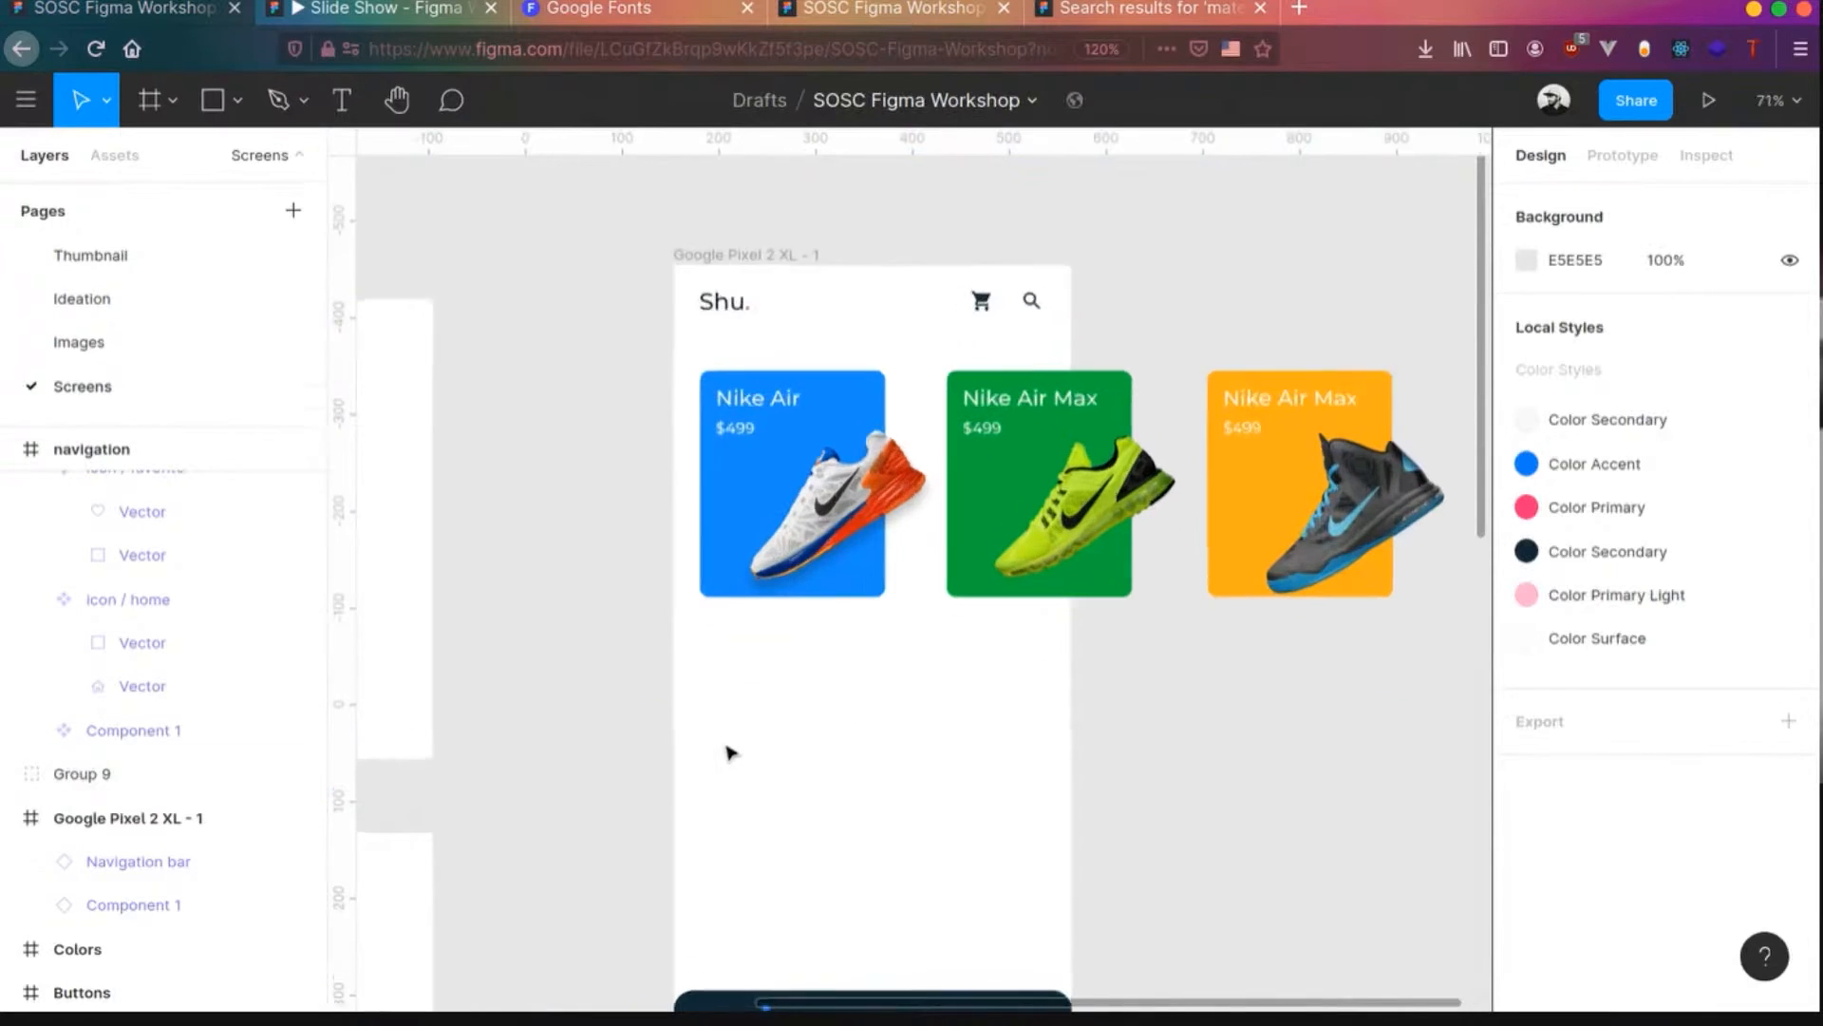
{"action": "scroll", "coordinate": [835, 660], "scroll_direction": "down", "scroll_amount": 2}
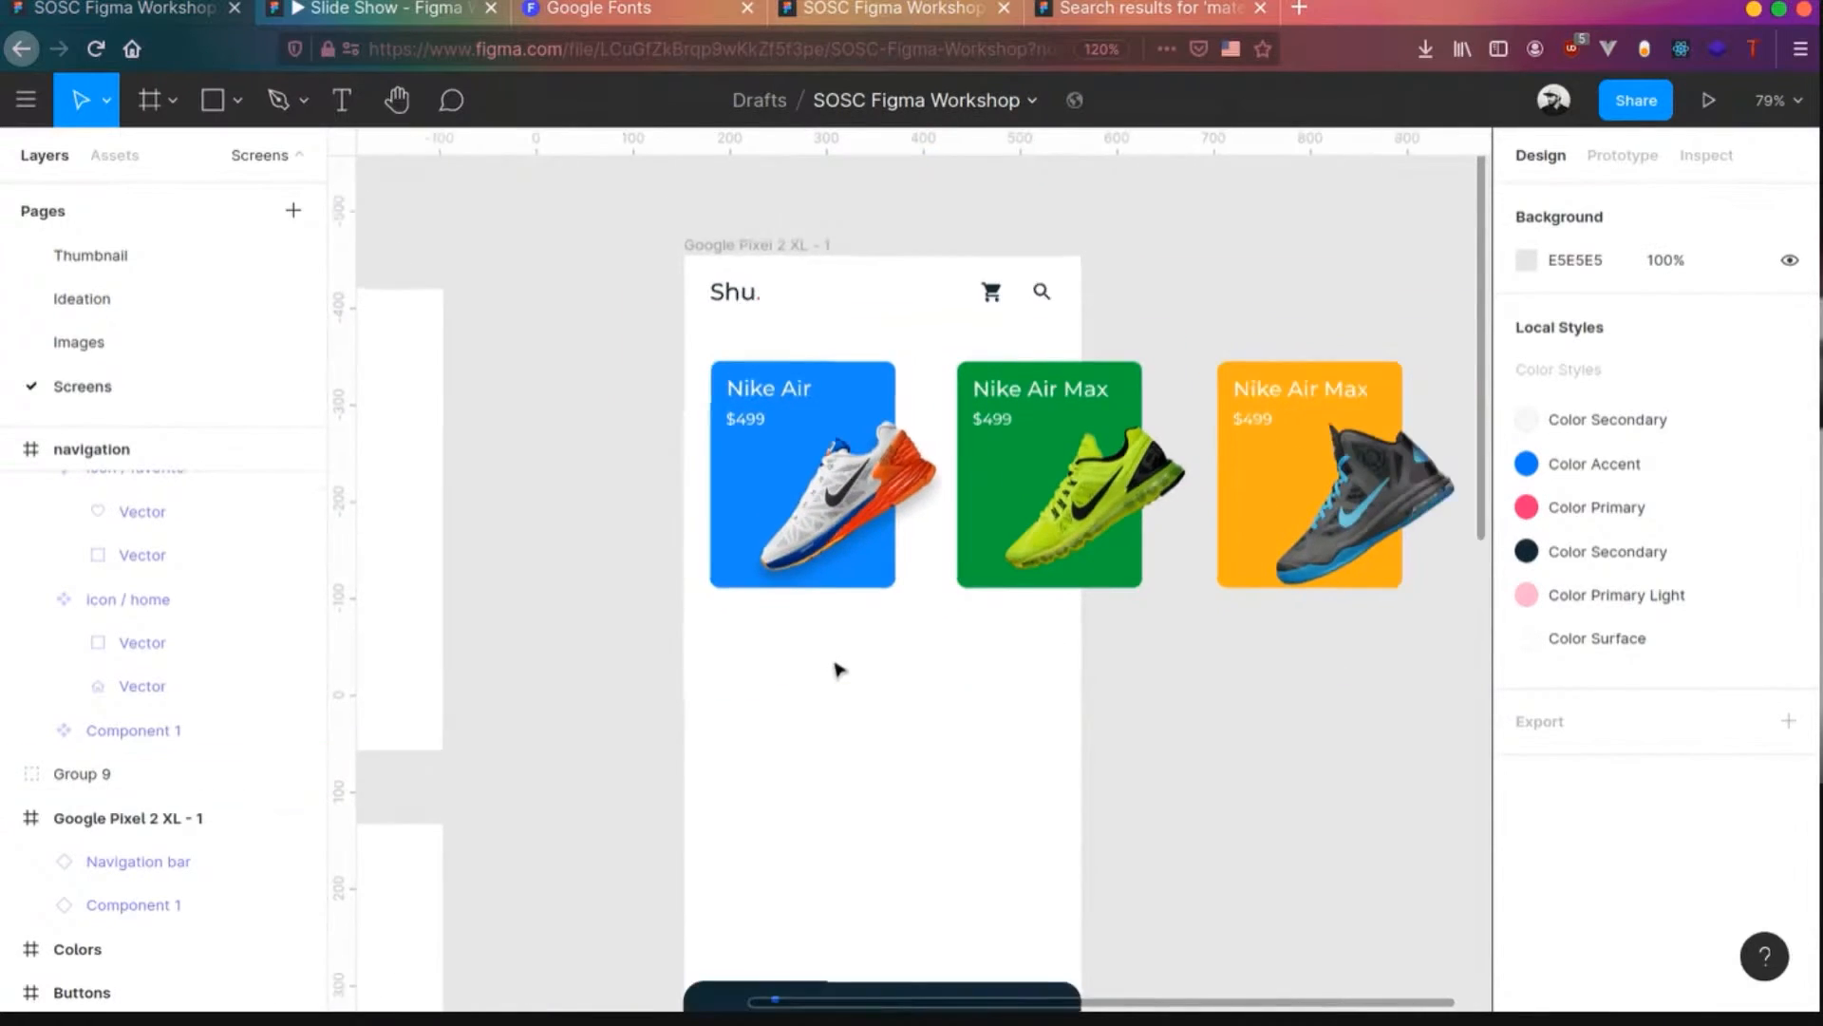
{"action": "scroll", "coordinate": [834, 674], "scroll_direction": "down", "scroll_amount": 2}
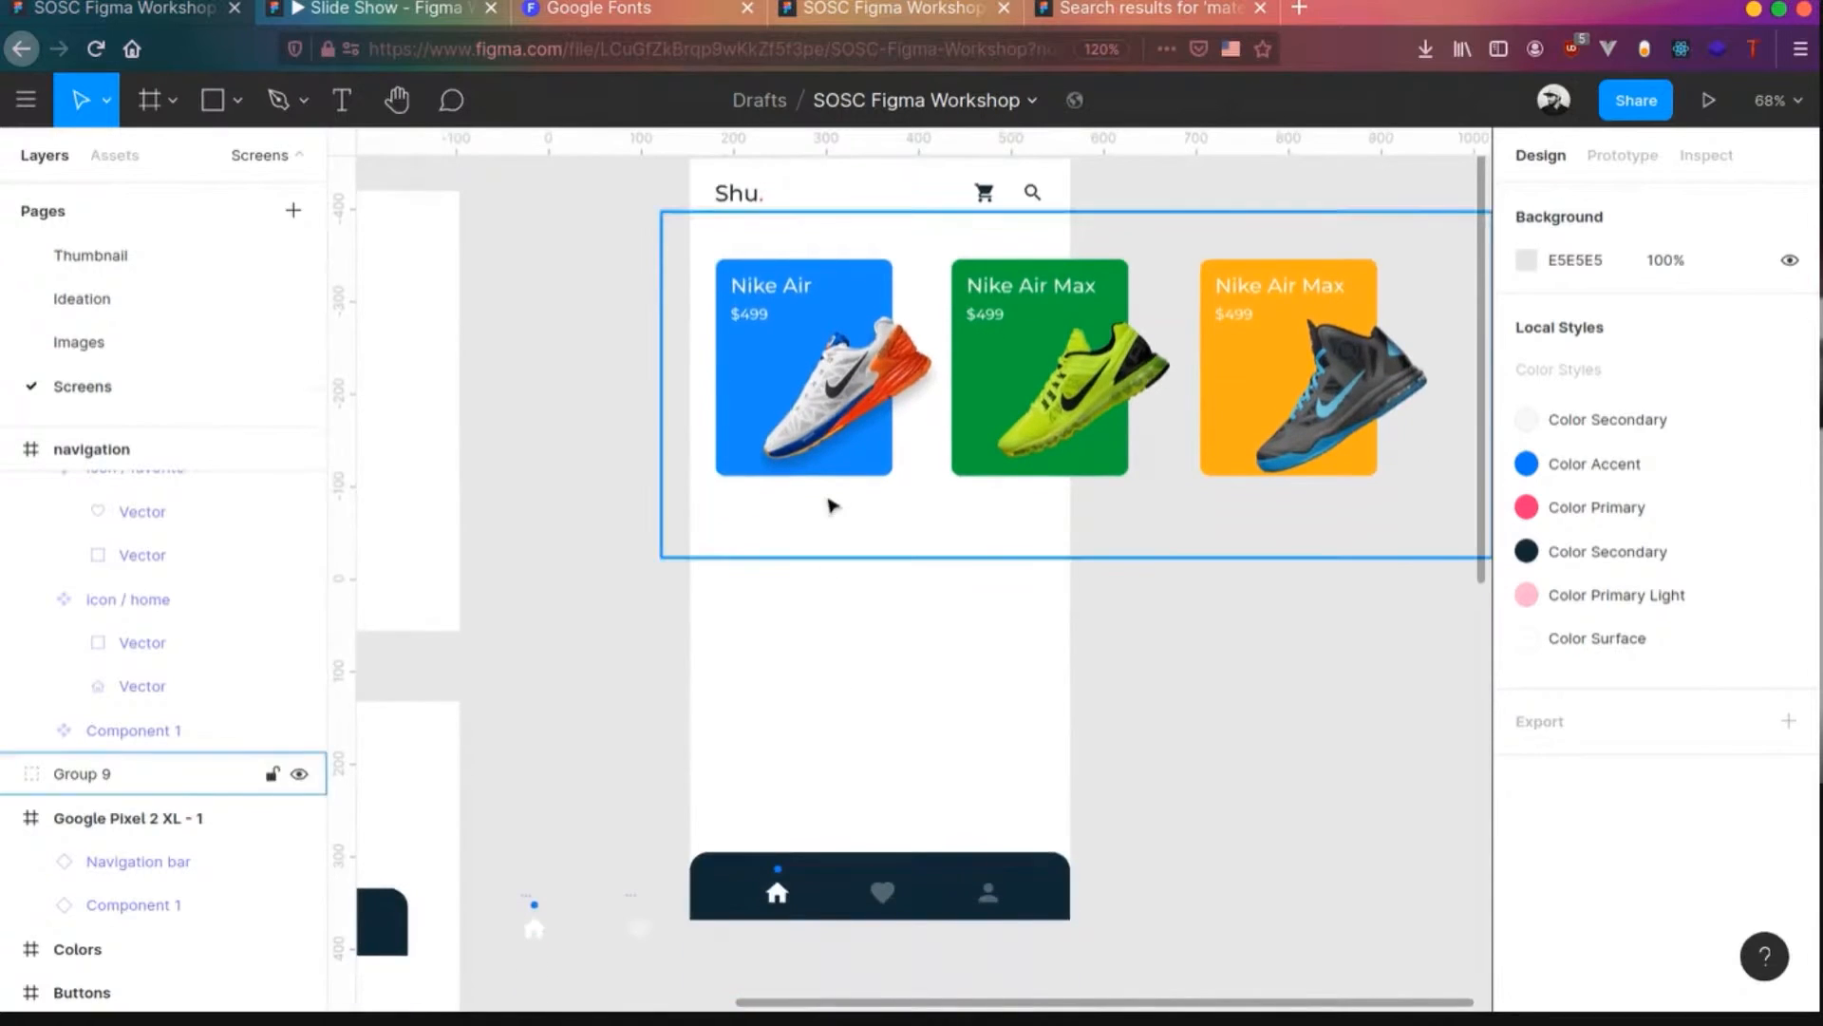
{"action": "scroll", "coordinate": [781, 631], "scroll_direction": "down", "scroll_amount": 1}
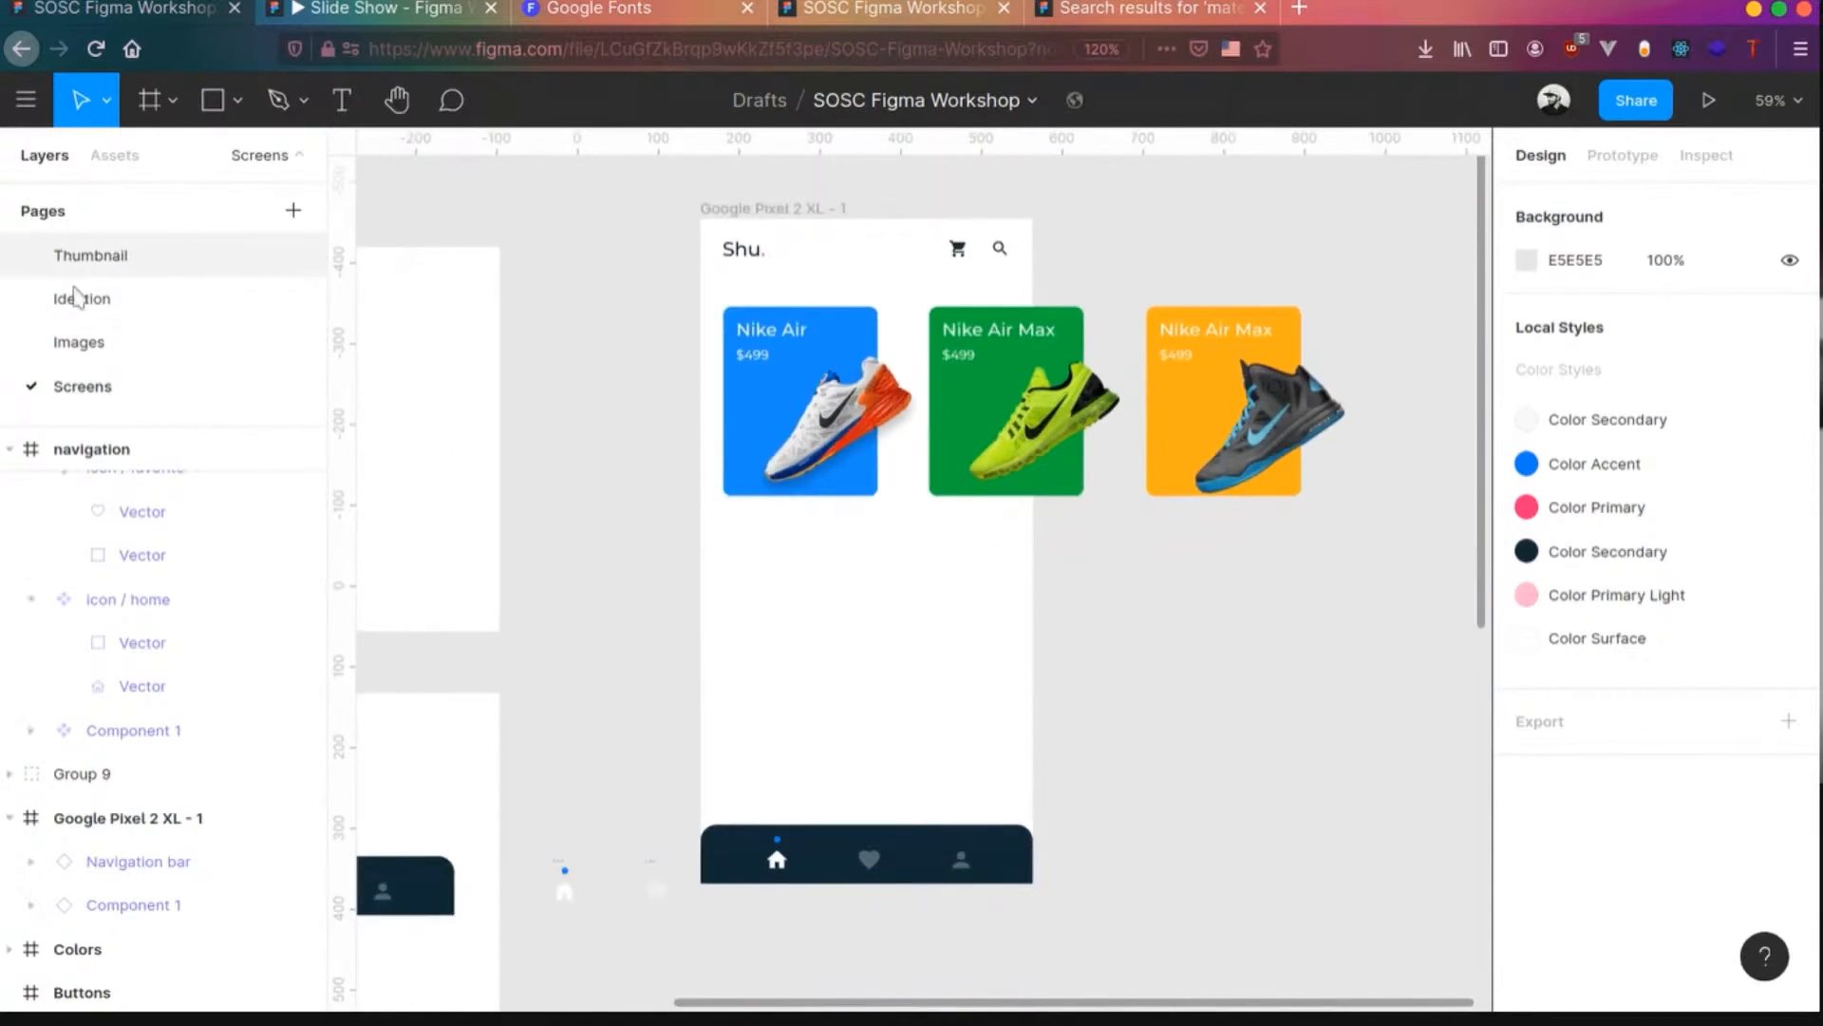
{"action": "left_click", "coordinate": [79, 344]}
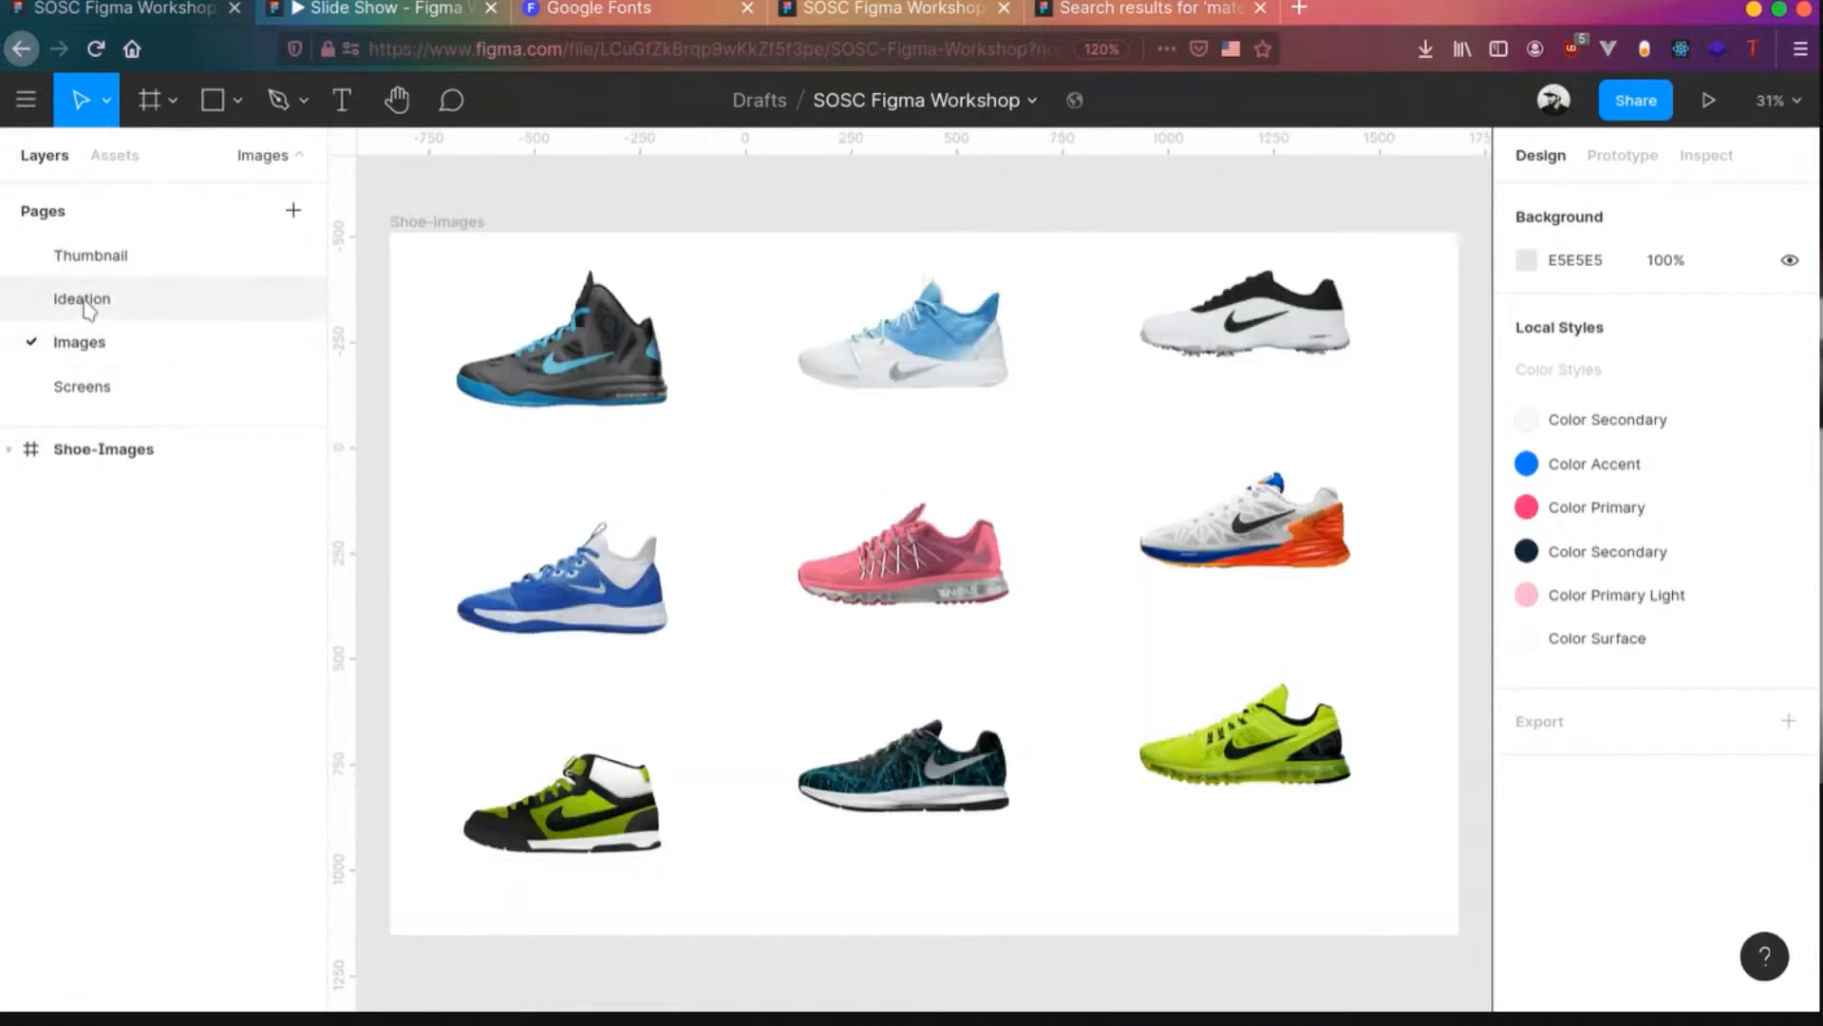
{"action": "left_click", "coordinate": [82, 299]}
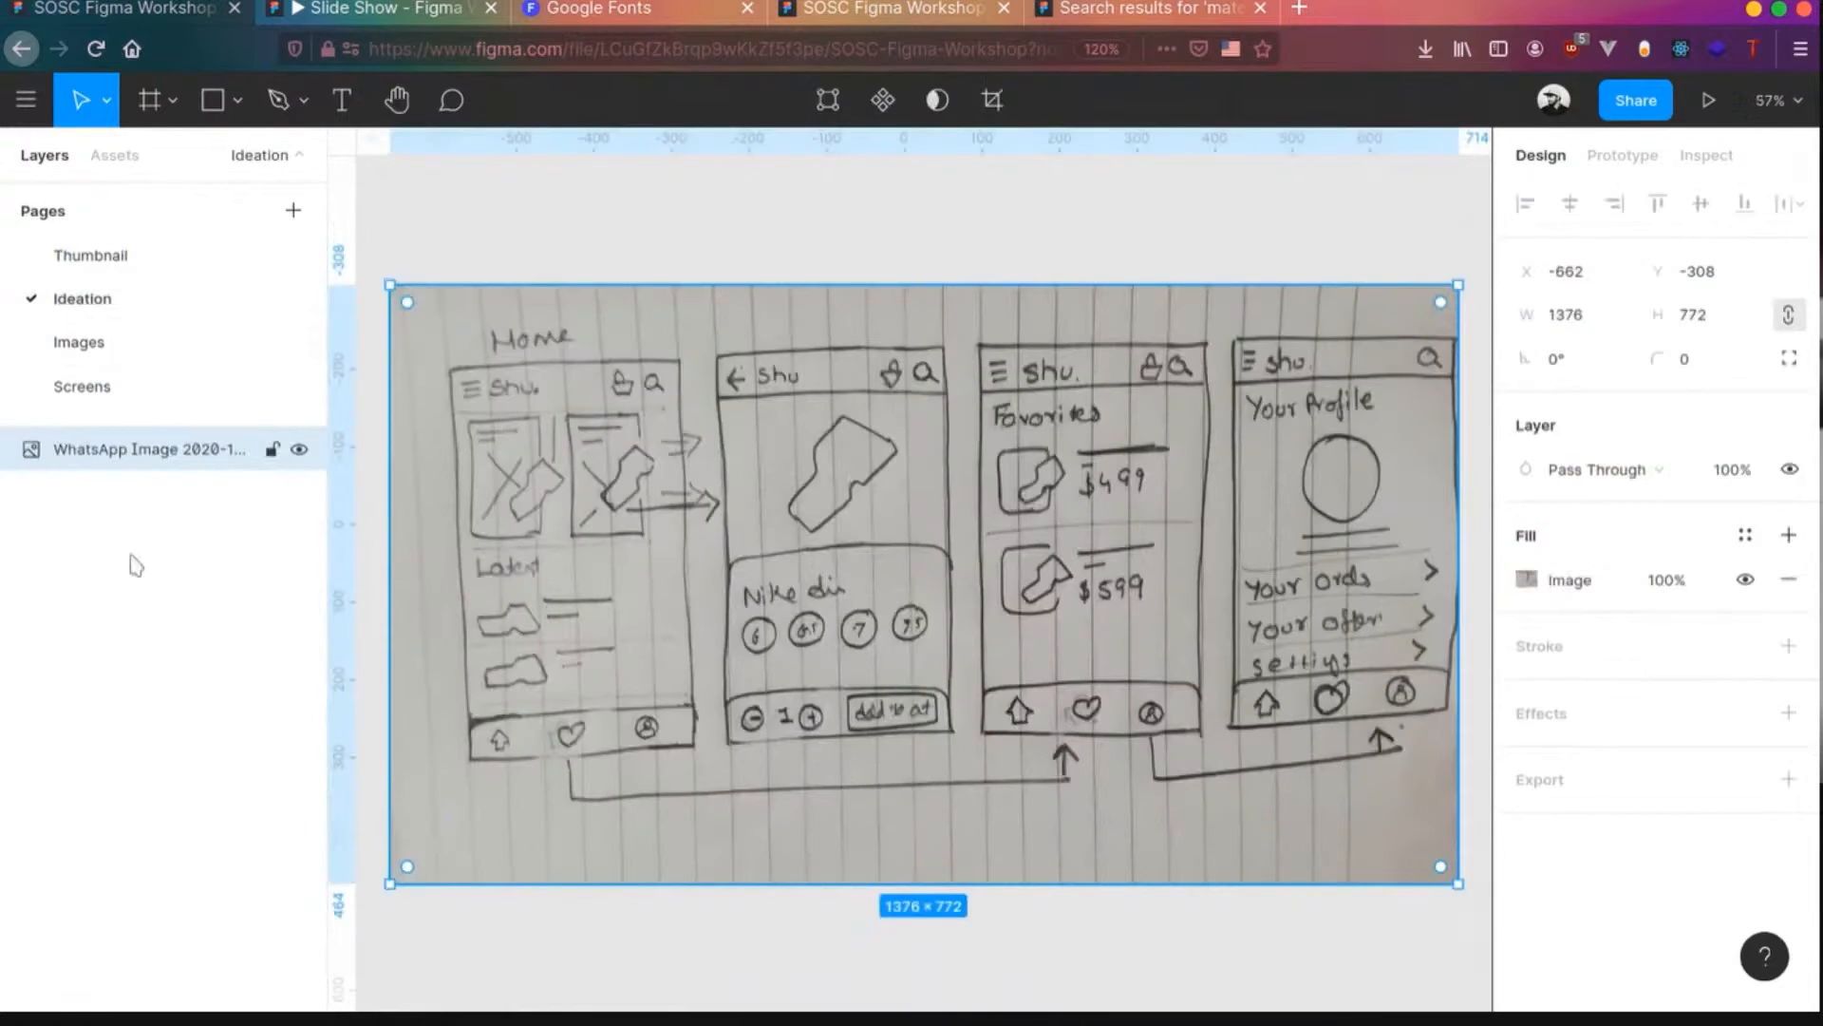
{"action": "left_click", "coordinate": [127, 401]}
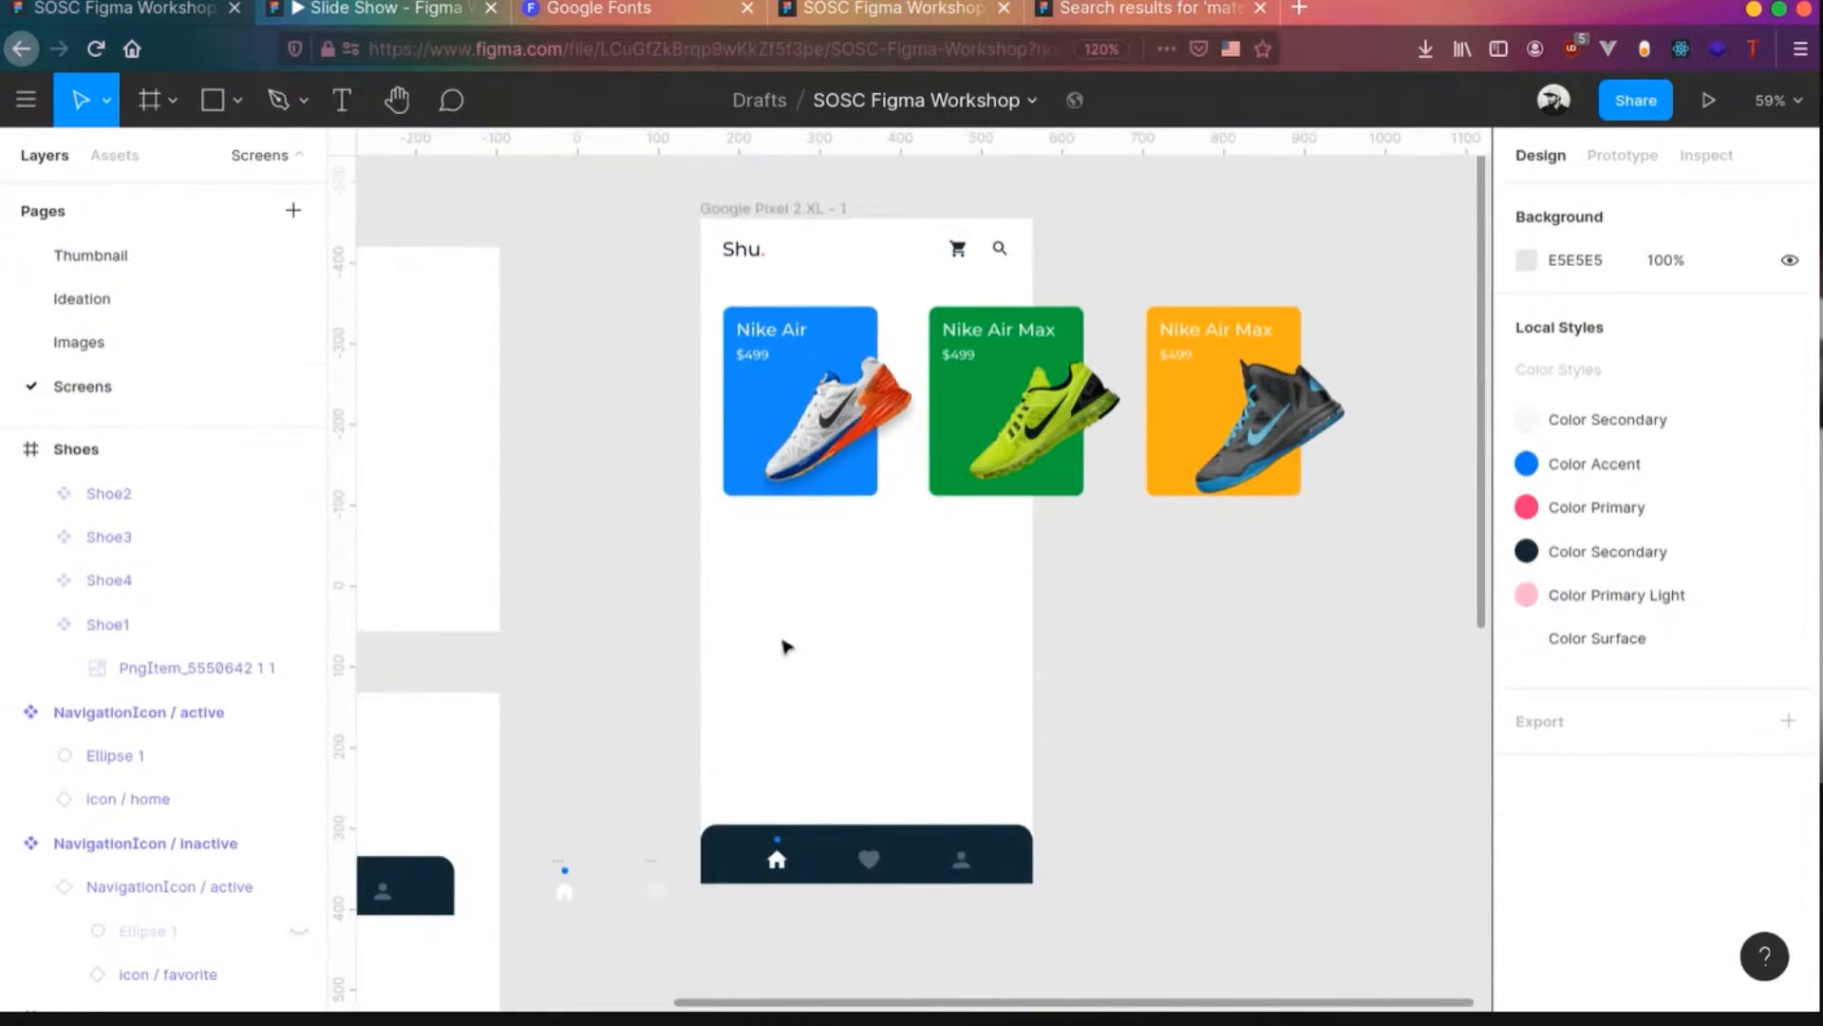
- Try to add a "Lates" heading in the empty area below the blue shoe card
{"action": "scroll", "coordinate": [769, 648], "scroll_direction": "up", "scroll_amount": 5, "text": "ctrl"}
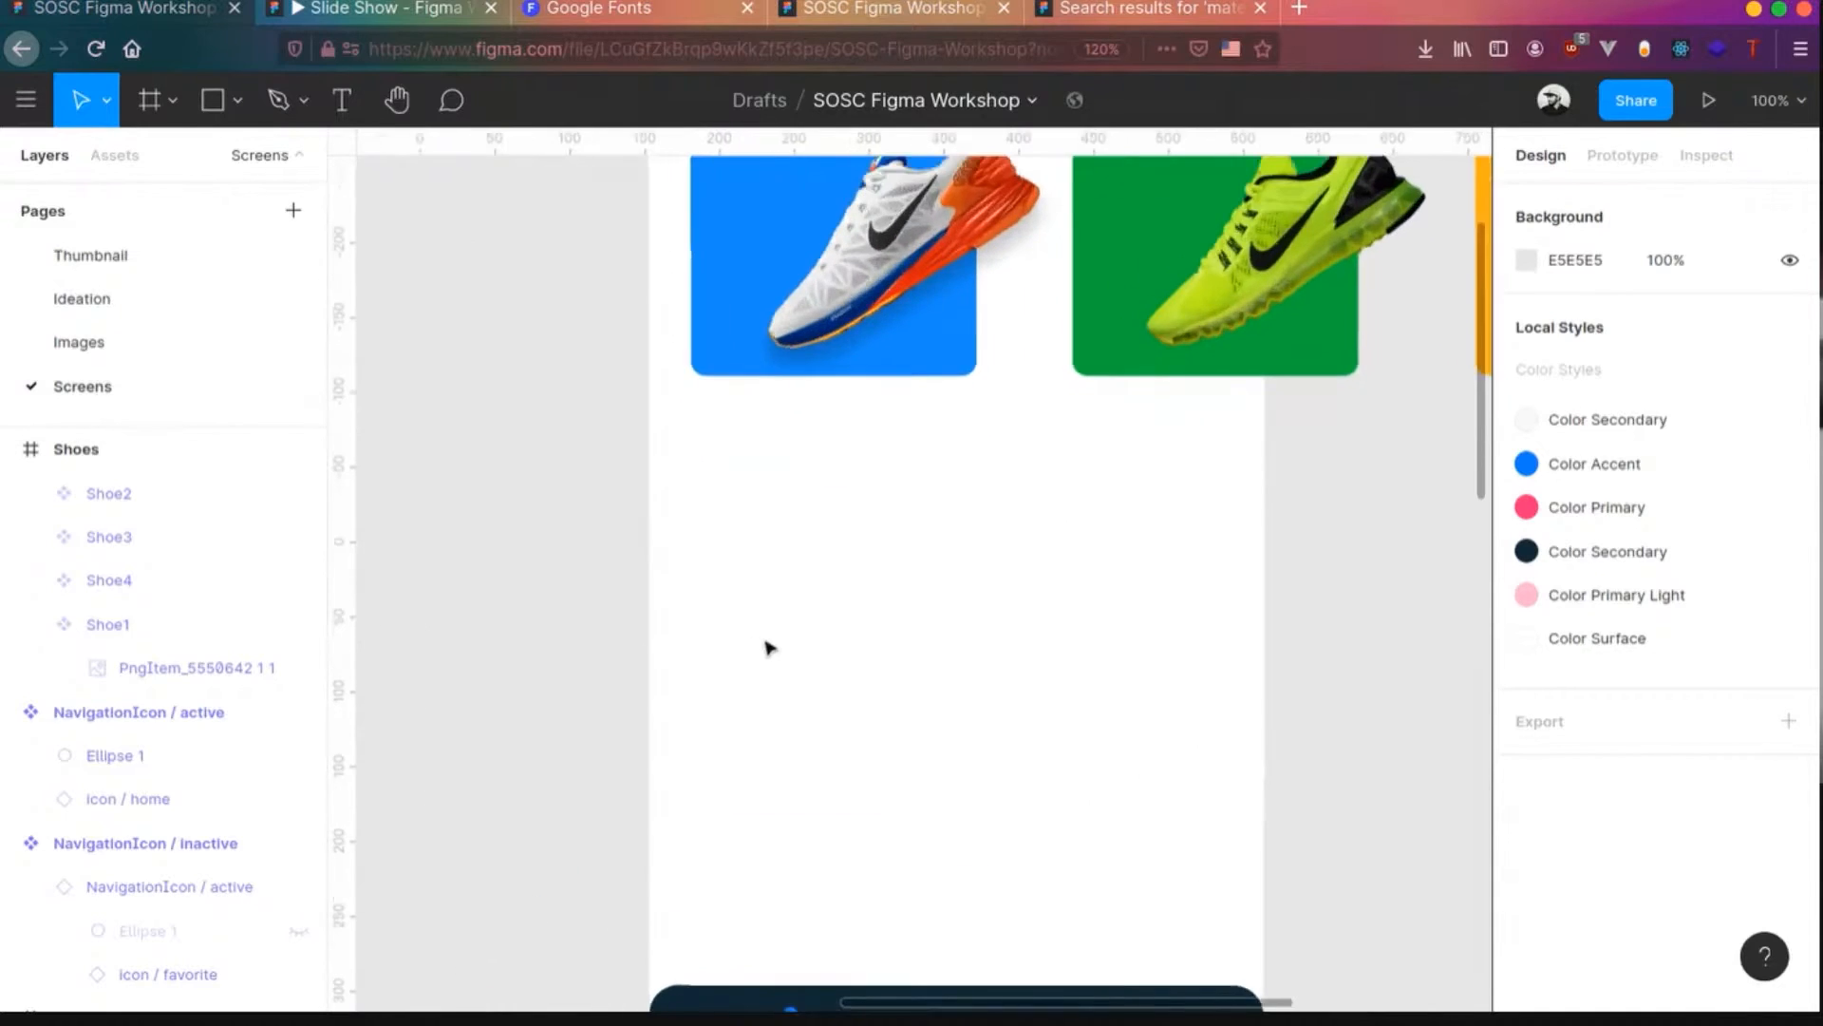
{"action": "scroll", "coordinate": [810, 744], "scroll_direction": "down", "scroll_amount": 2}
{"action": "key", "text": "t"}
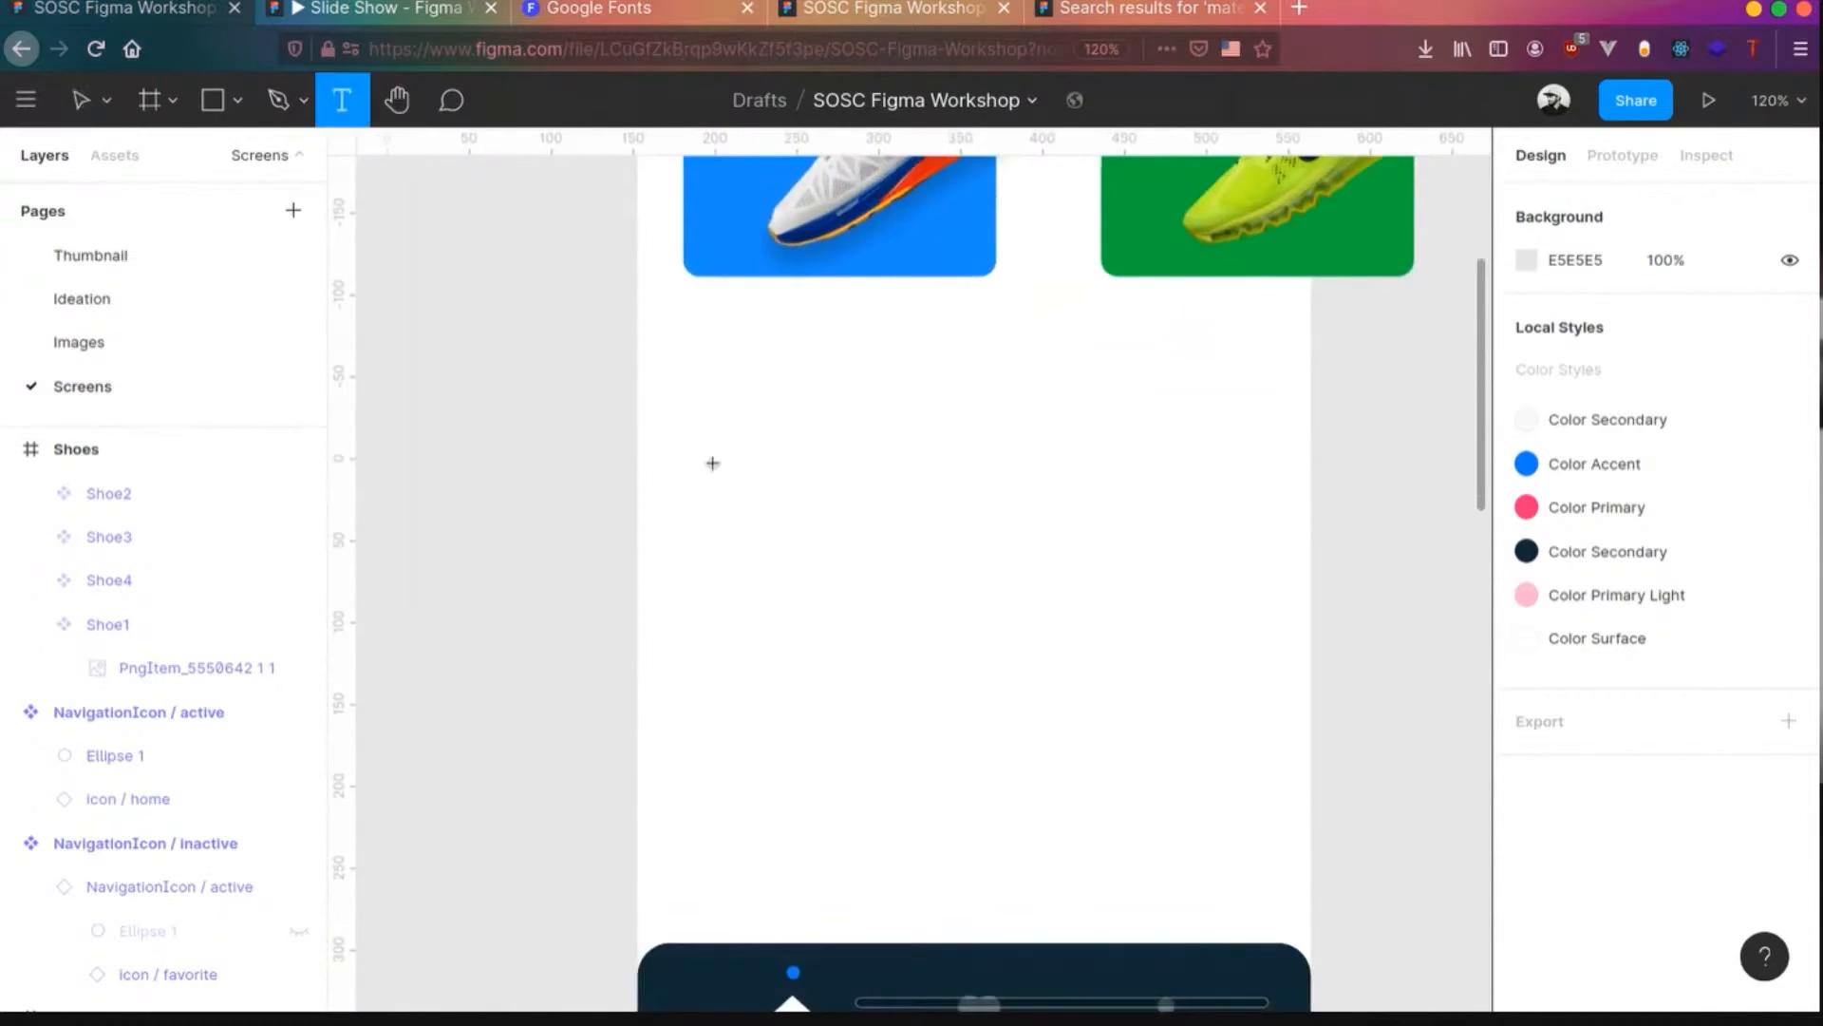
{"action": "left_click", "coordinate": [689, 392]}
{"action": "type", "text": "Lates"}
{"action": "left_click", "coordinate": [987, 767]}
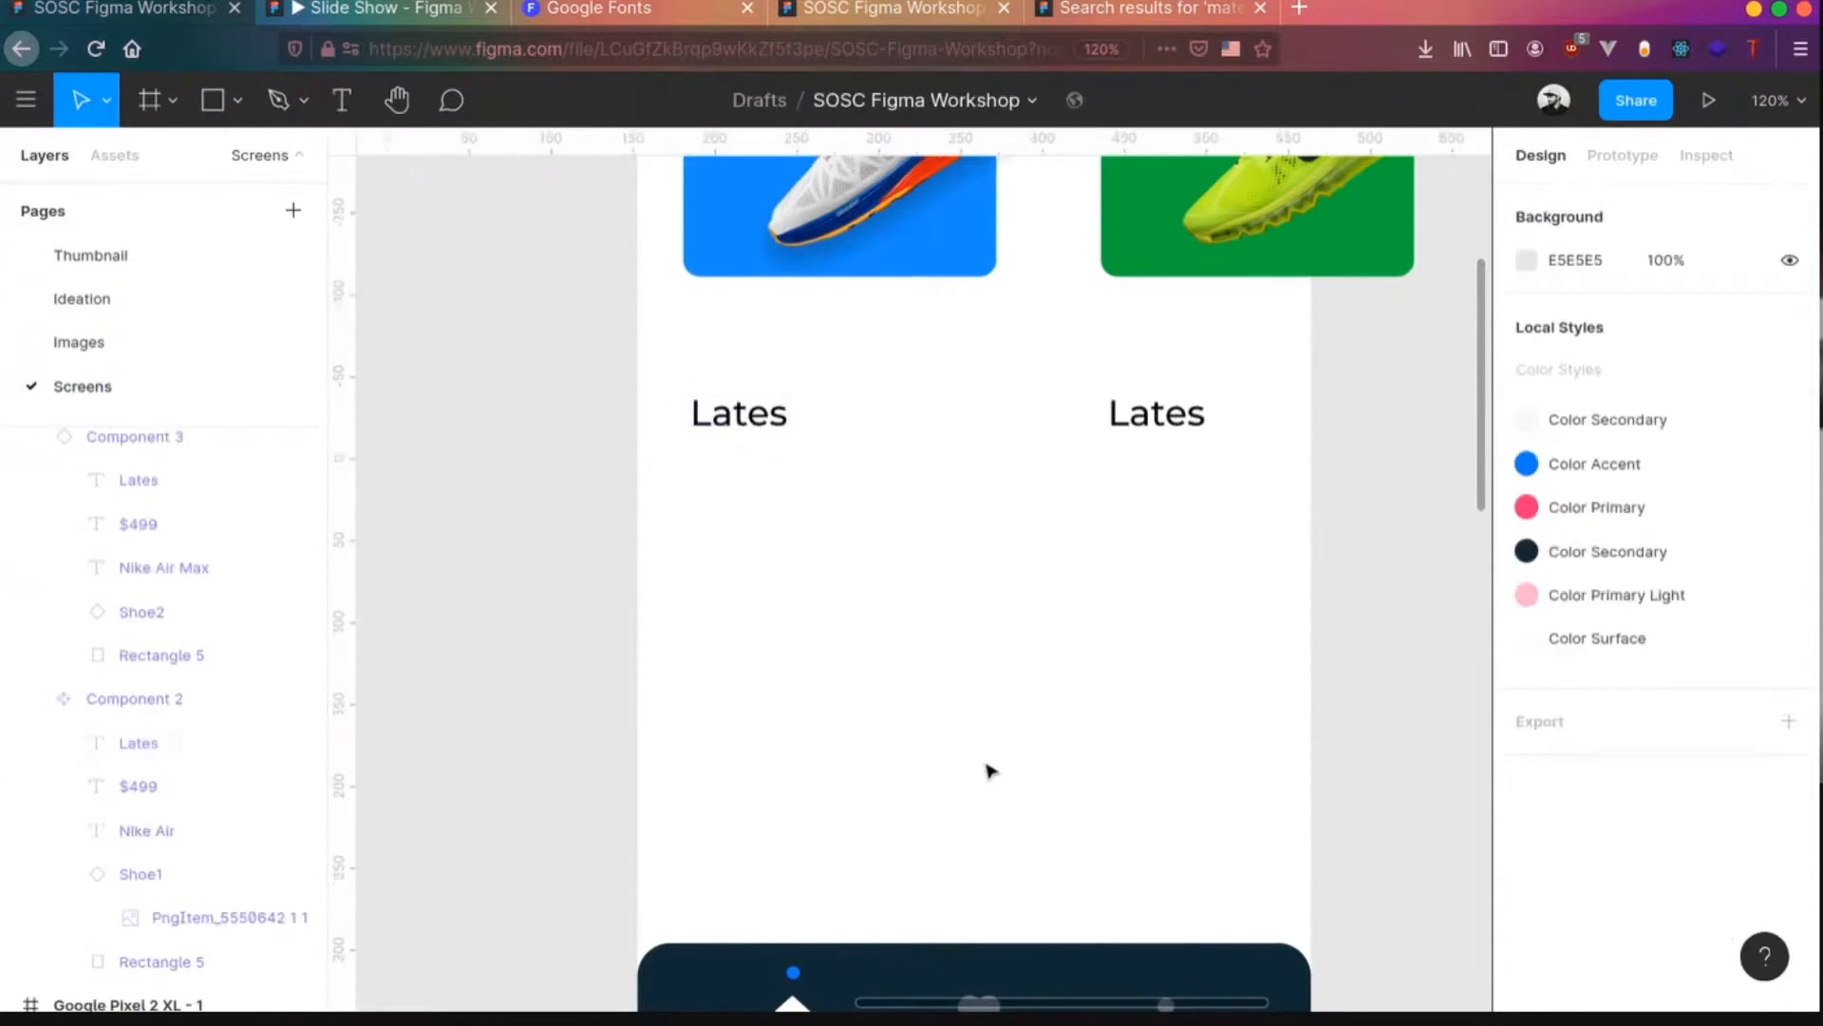
- Remove the "Lates" text that was added inside the blue card's component
{"action": "left_click", "coordinate": [722, 429]}
{"action": "double_click", "coordinate": [722, 427]}
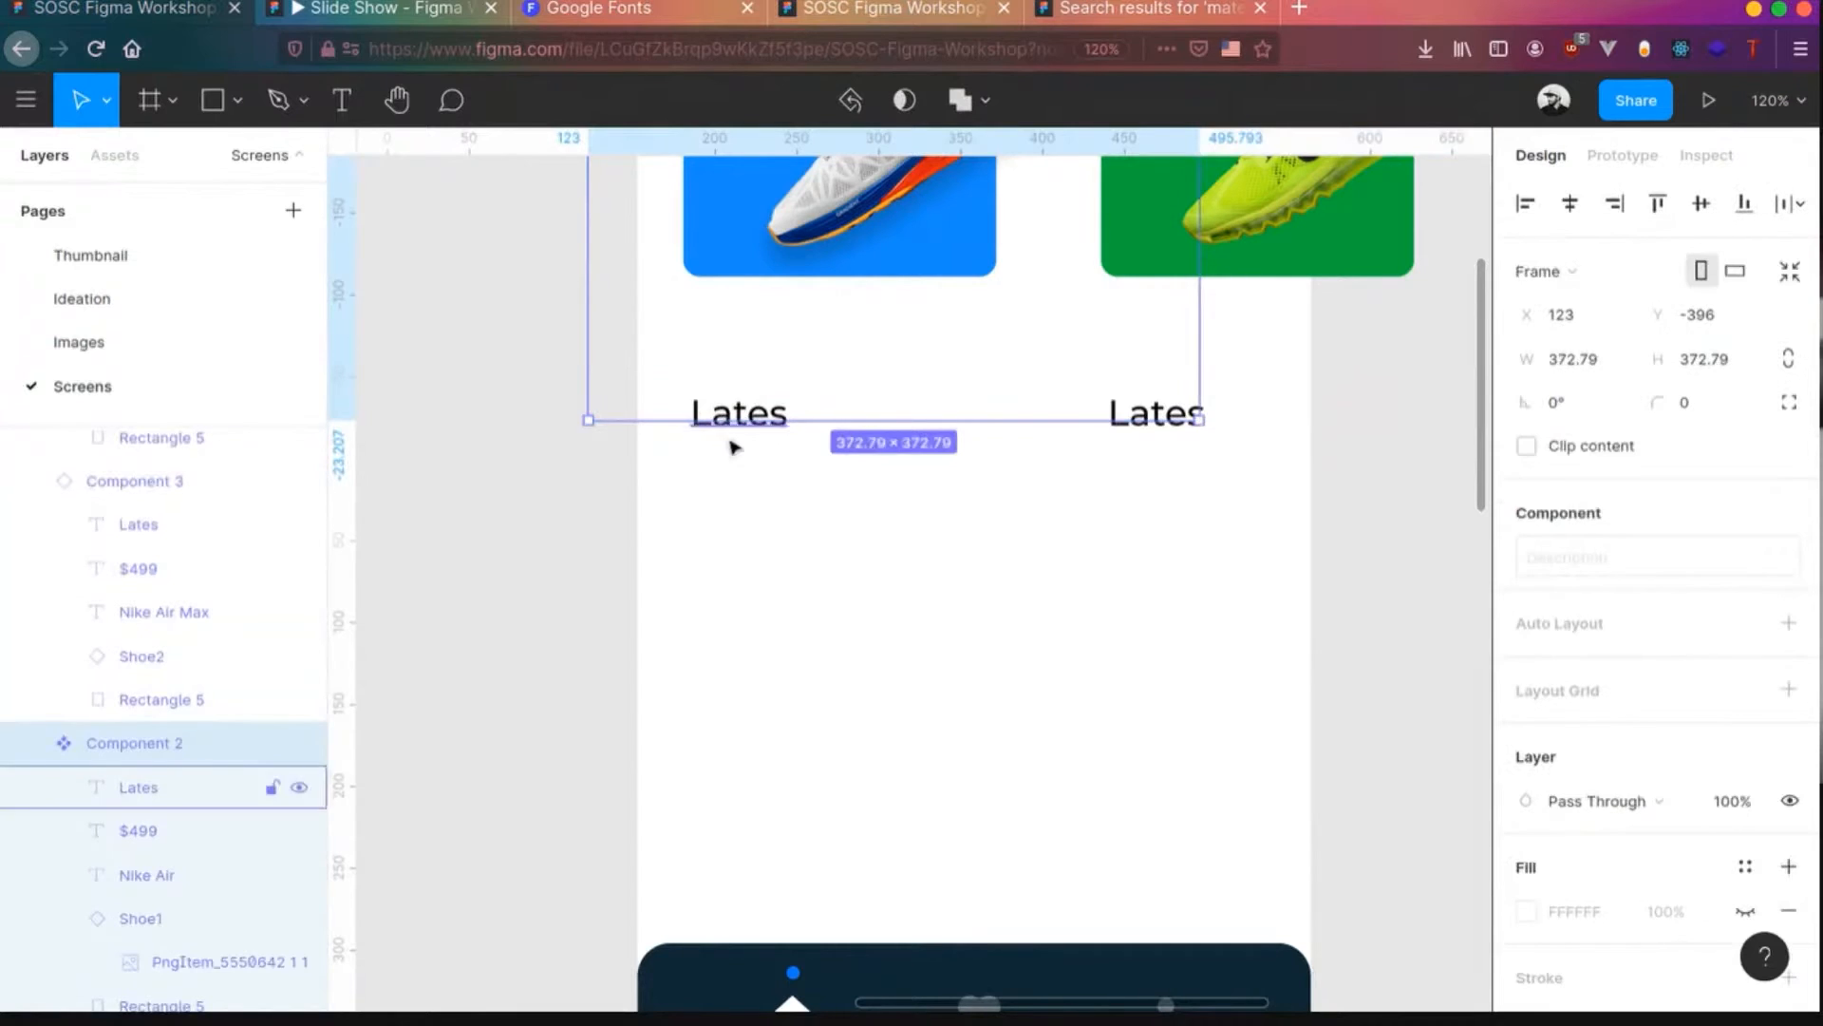
{"action": "double_click", "coordinate": [727, 437]}
{"action": "left_click", "coordinate": [710, 450]}
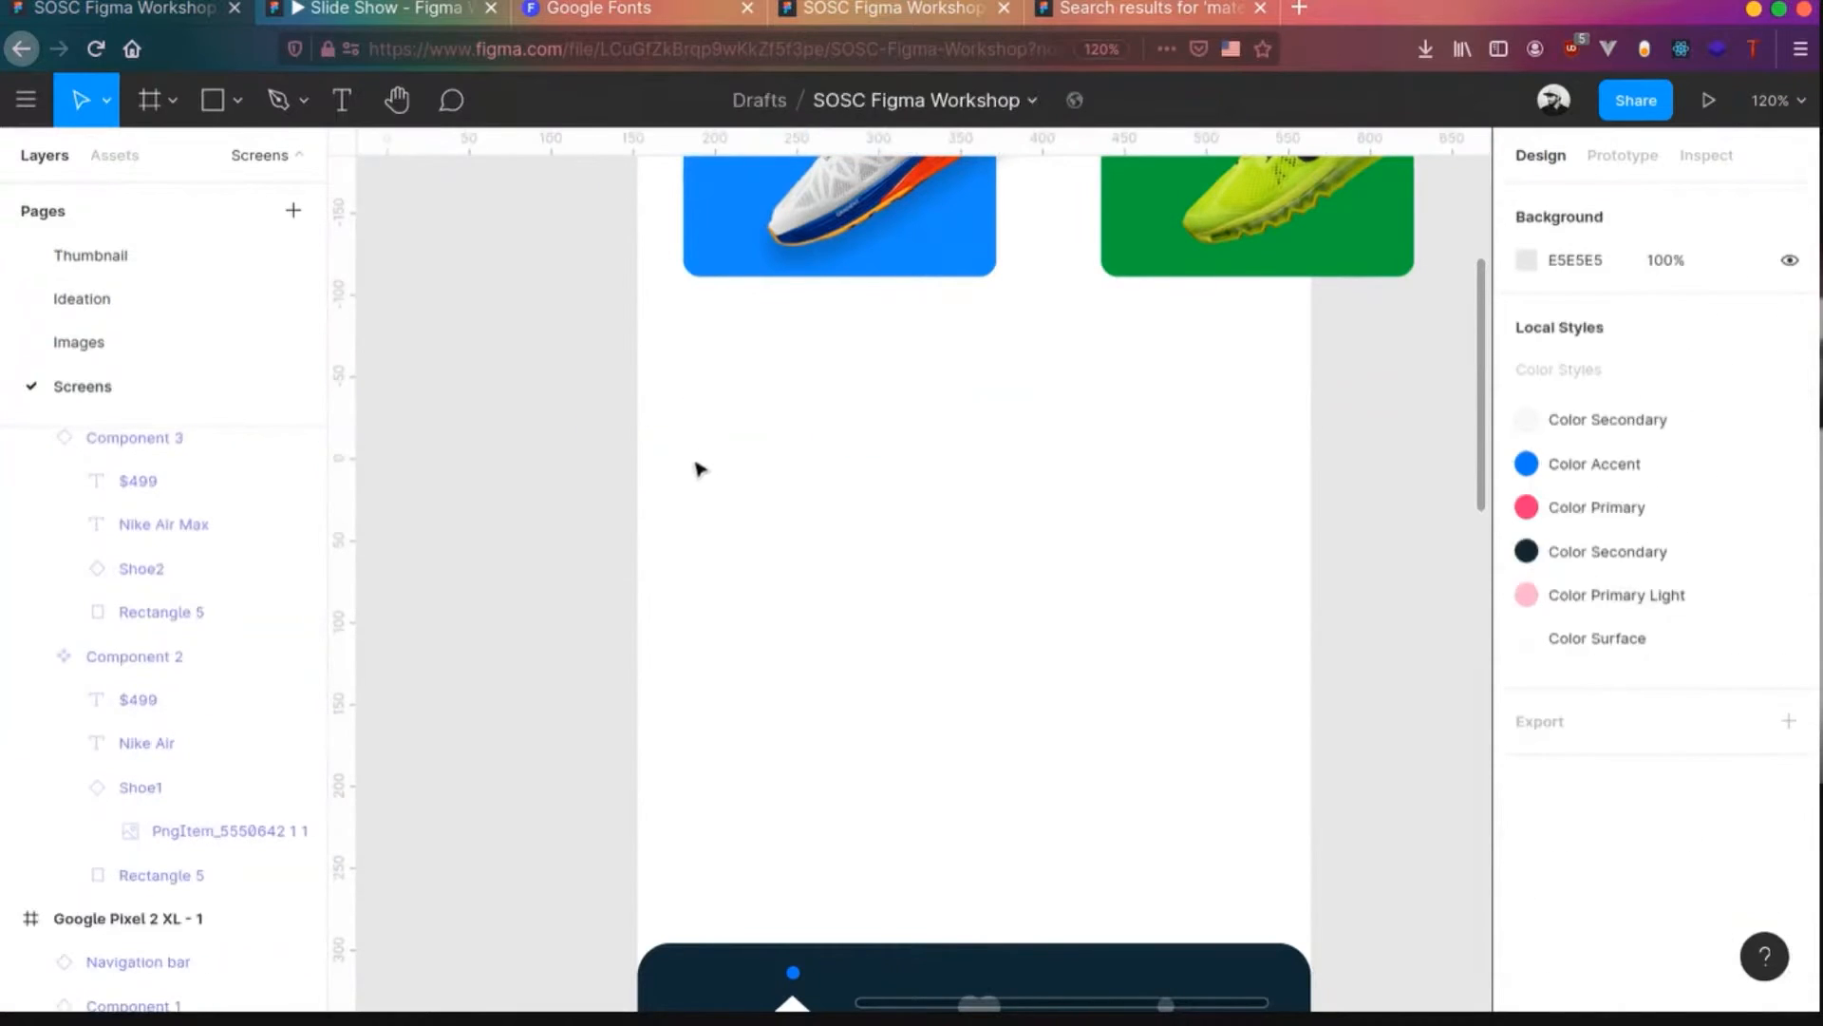
- Add a "Latest Shoes" text heading in the empty area below the blue shoe card
{"action": "left_click", "coordinate": [816, 220]}
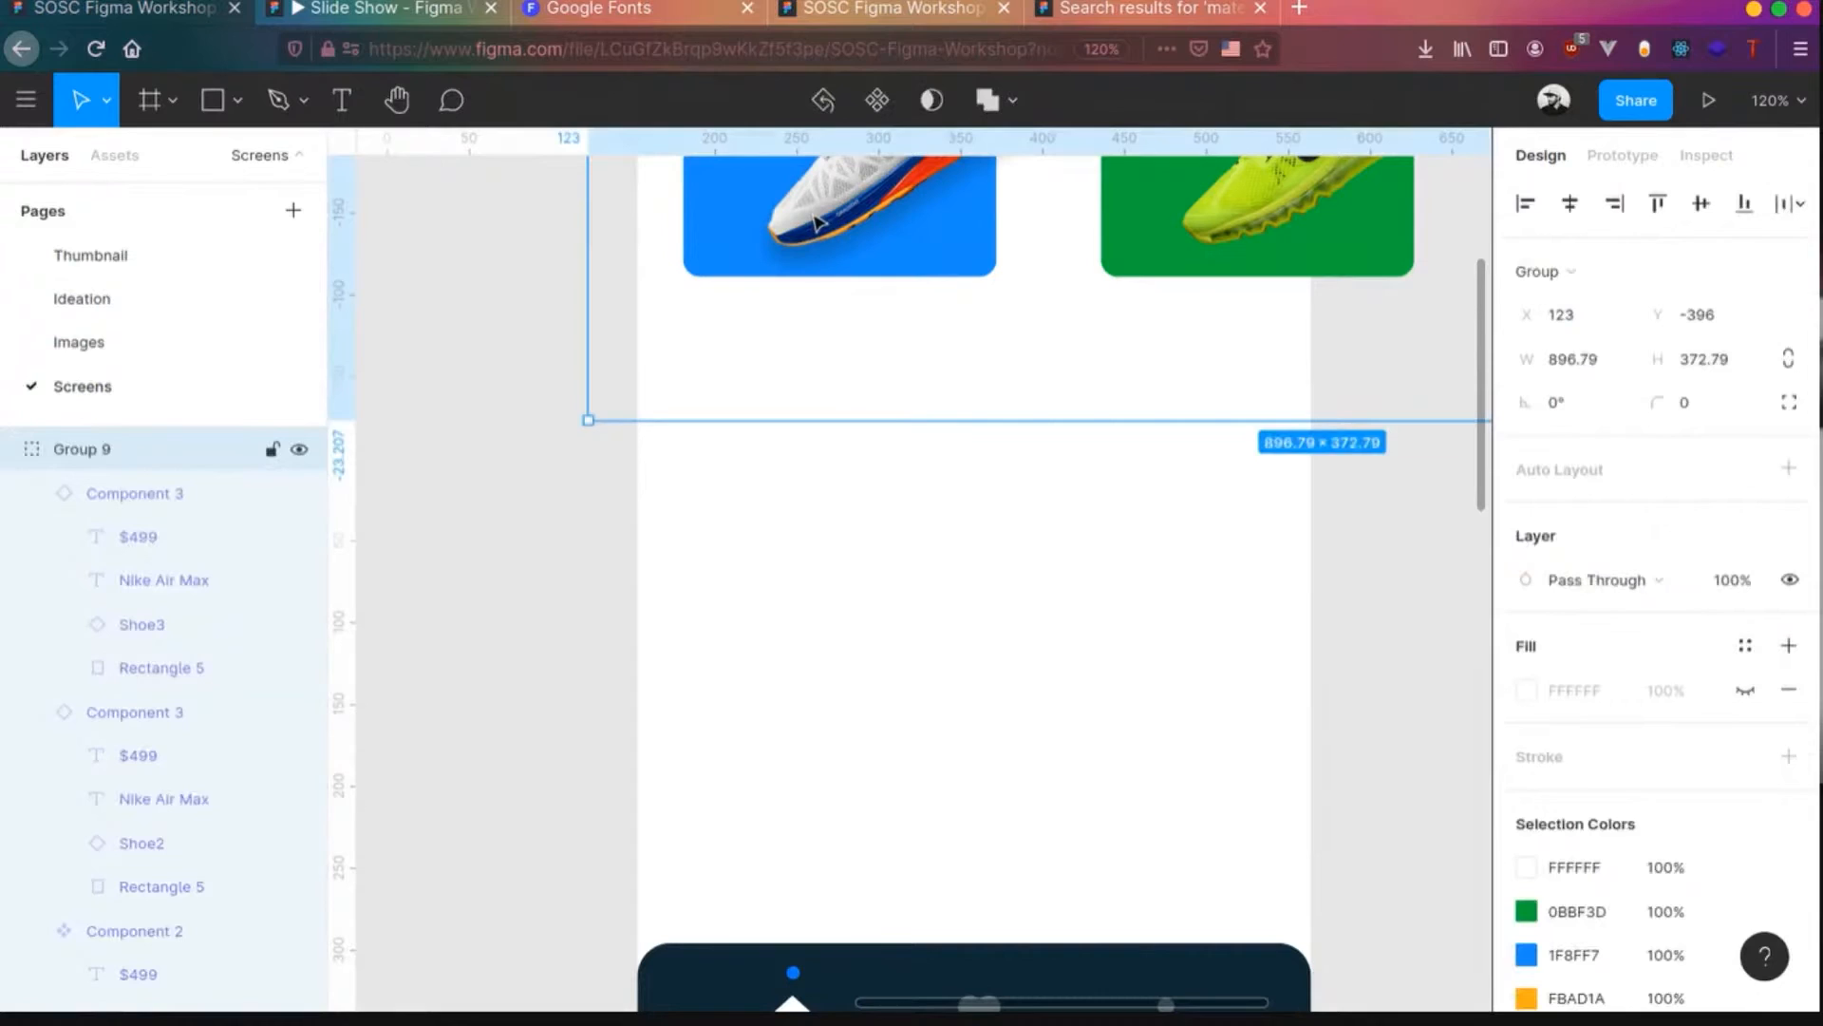
{"action": "key", "text": "t"}
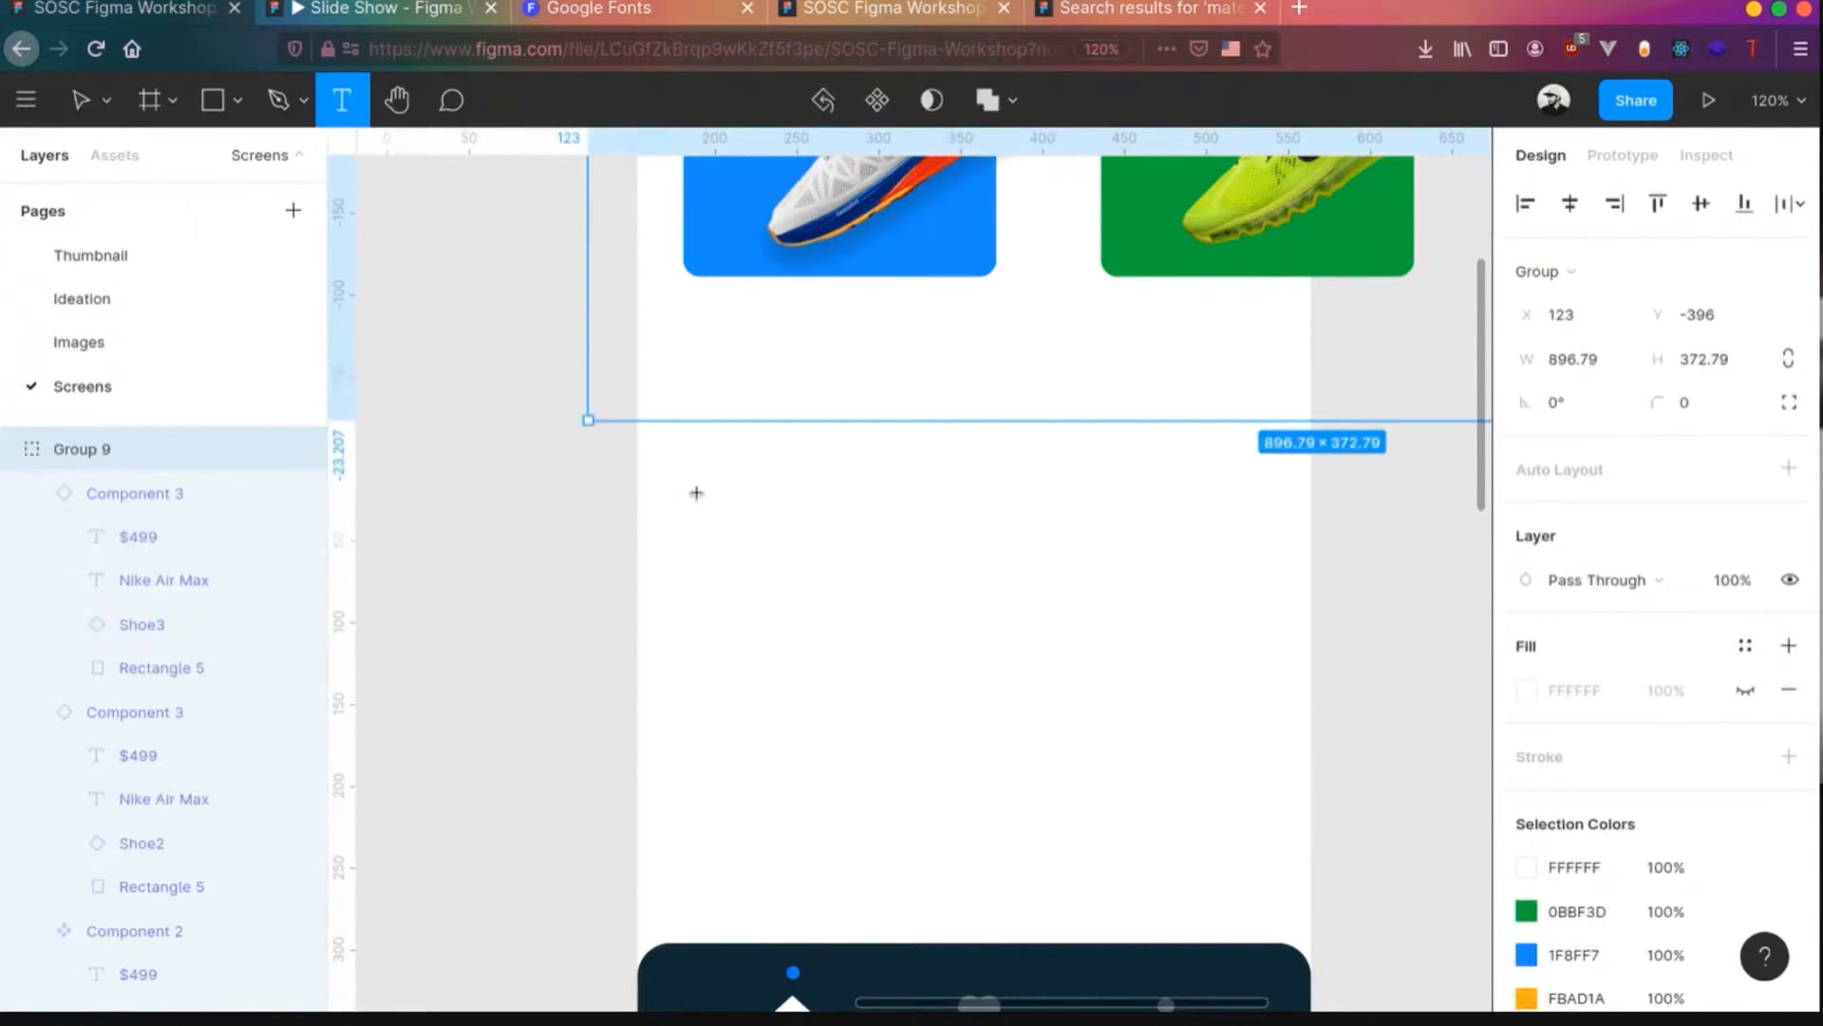
{"action": "left_click", "coordinate": [696, 493]}
{"action": "type", "text": "La"}
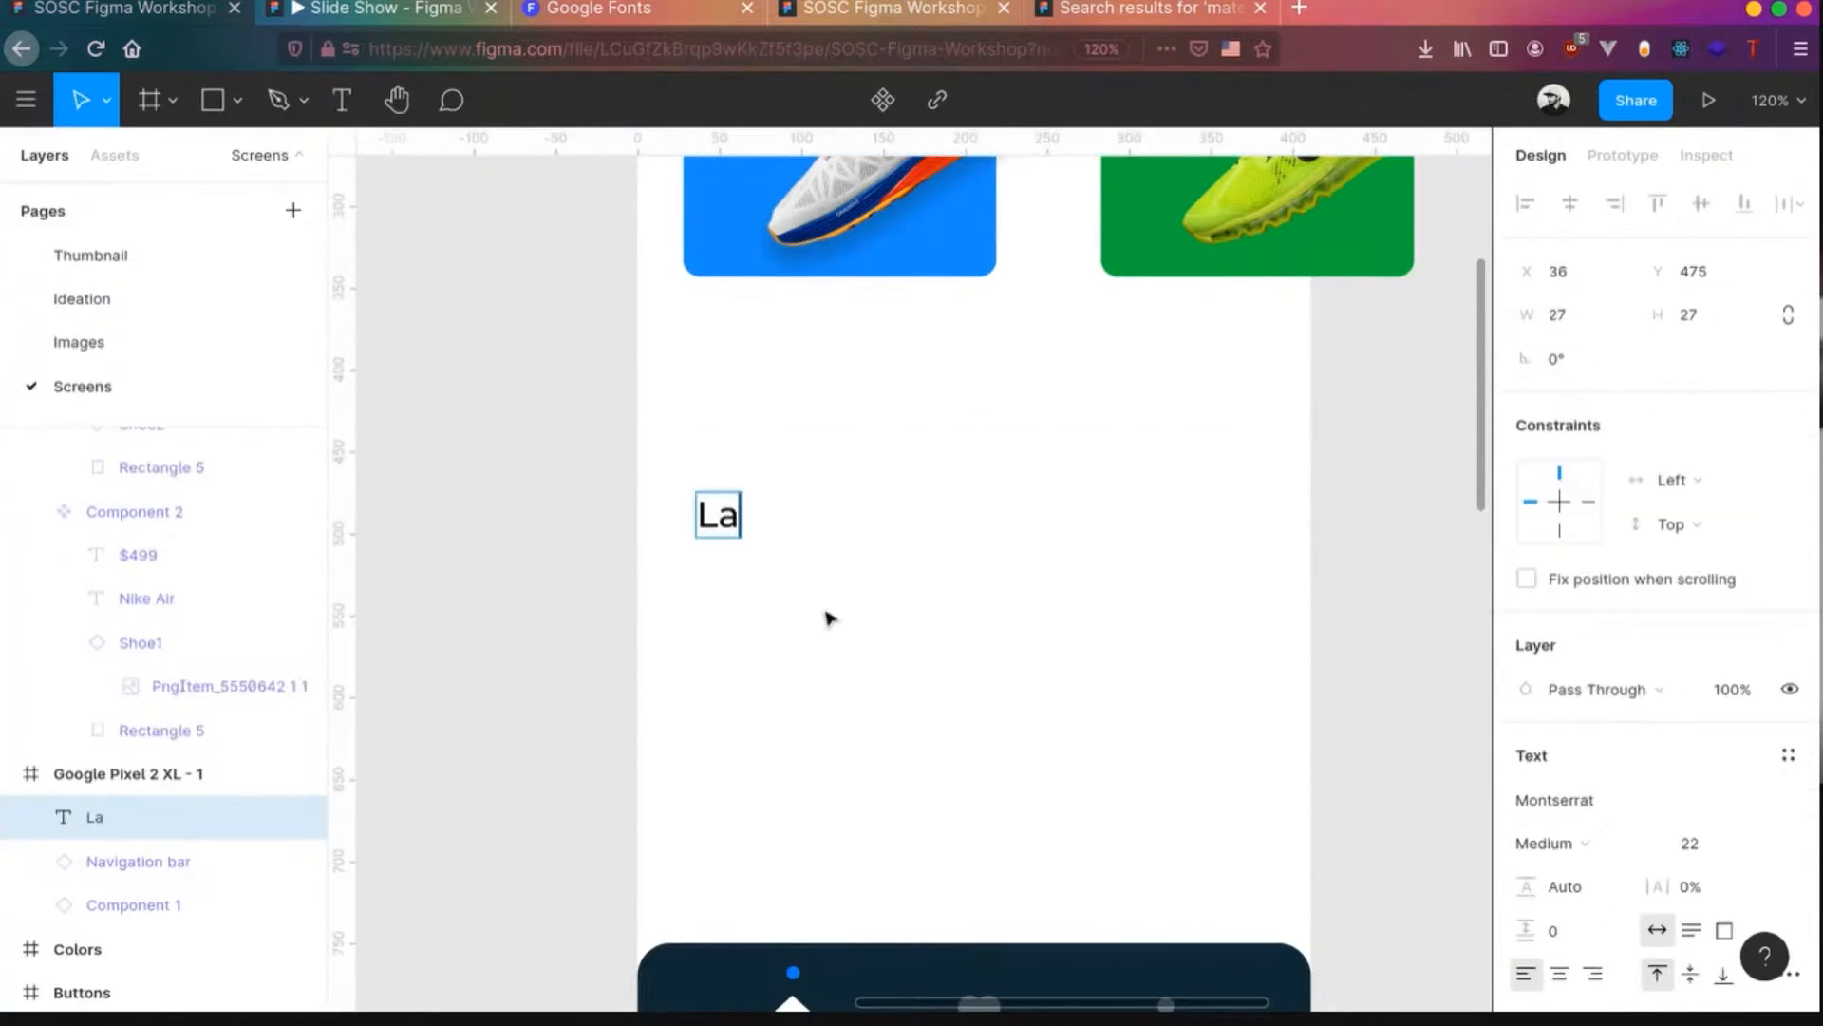
{"action": "type", "text": "test Shore"}
{"action": "key", "text": "BackSpace"}
{"action": "key", "text": "BackSpace"}
{"action": "type", "text": "es"}
{"action": "key", "text": "Escape"}
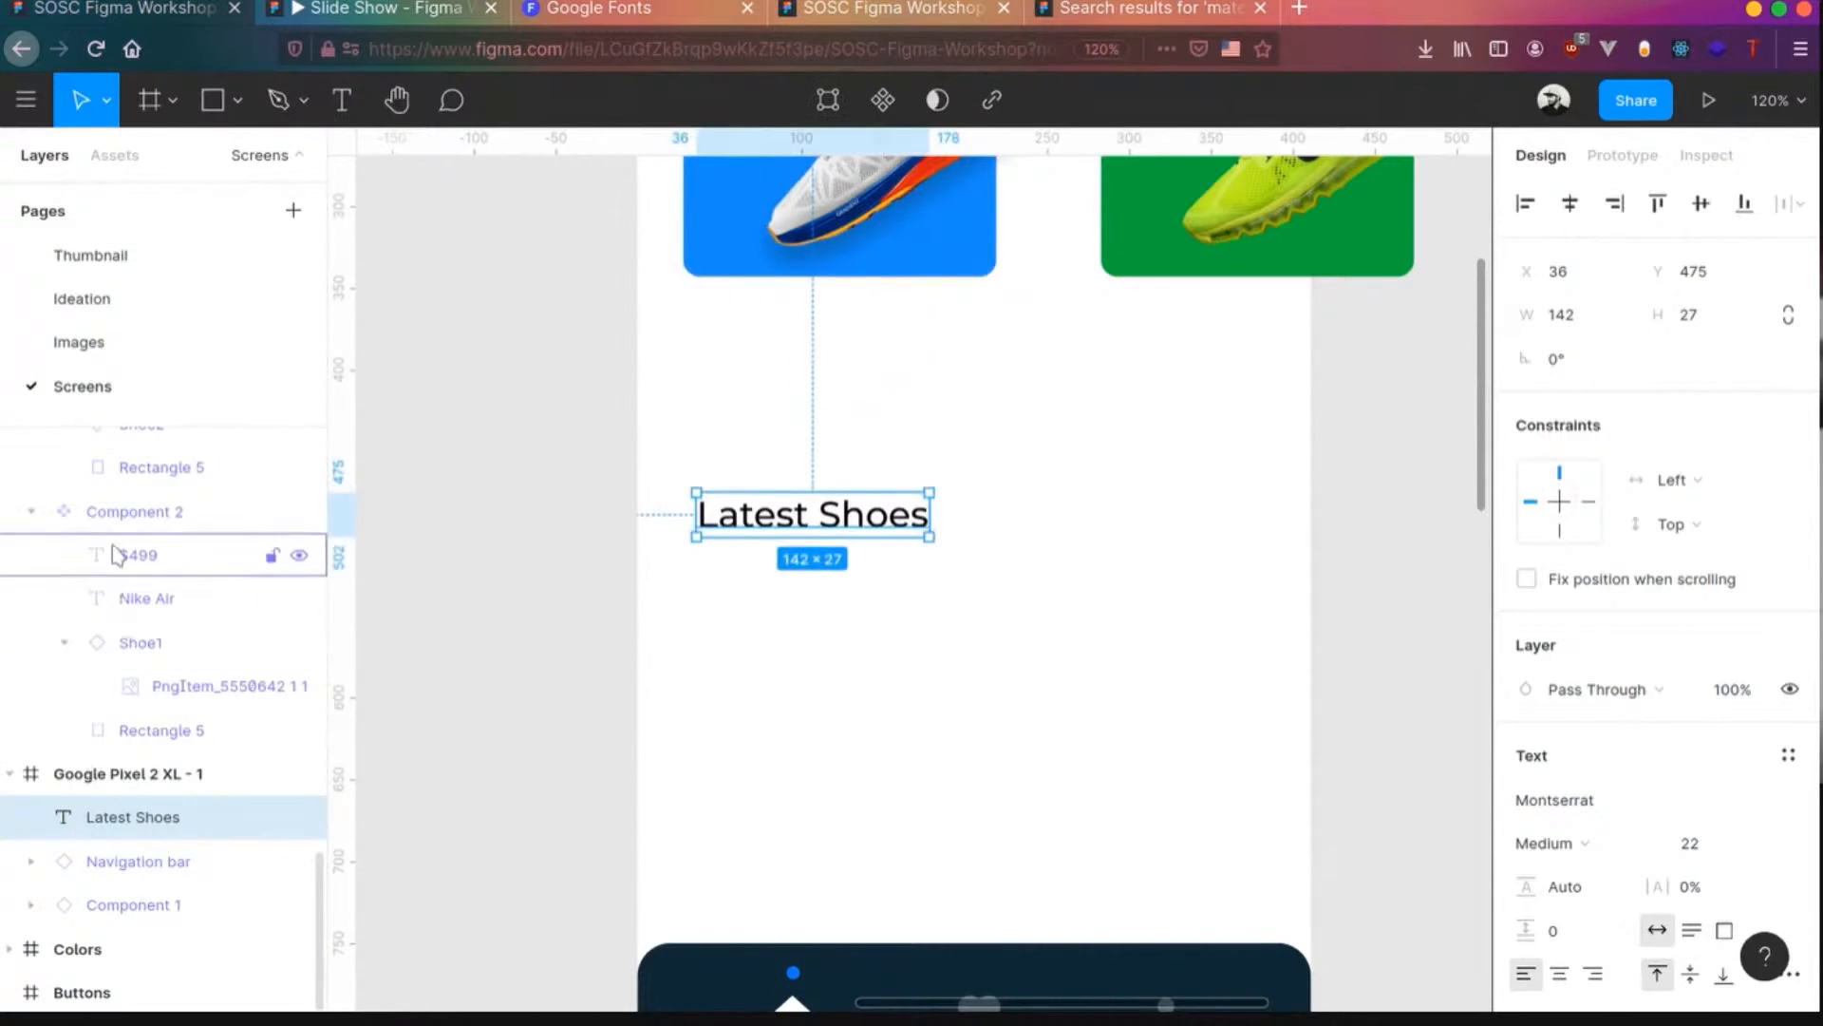
- Lock the group of shoe cards and move it inside the Google Pixel 2 XL - 1 frame, above the heading in the layer order
{"action": "scroll", "coordinate": [119, 570], "scroll_direction": "up", "scroll_amount": 5}
{"action": "scroll", "coordinate": [109, 622], "scroll_direction": "down", "scroll_amount": 4}
{"action": "scroll", "coordinate": [100, 619], "scroll_direction": "up", "scroll_amount": 2}
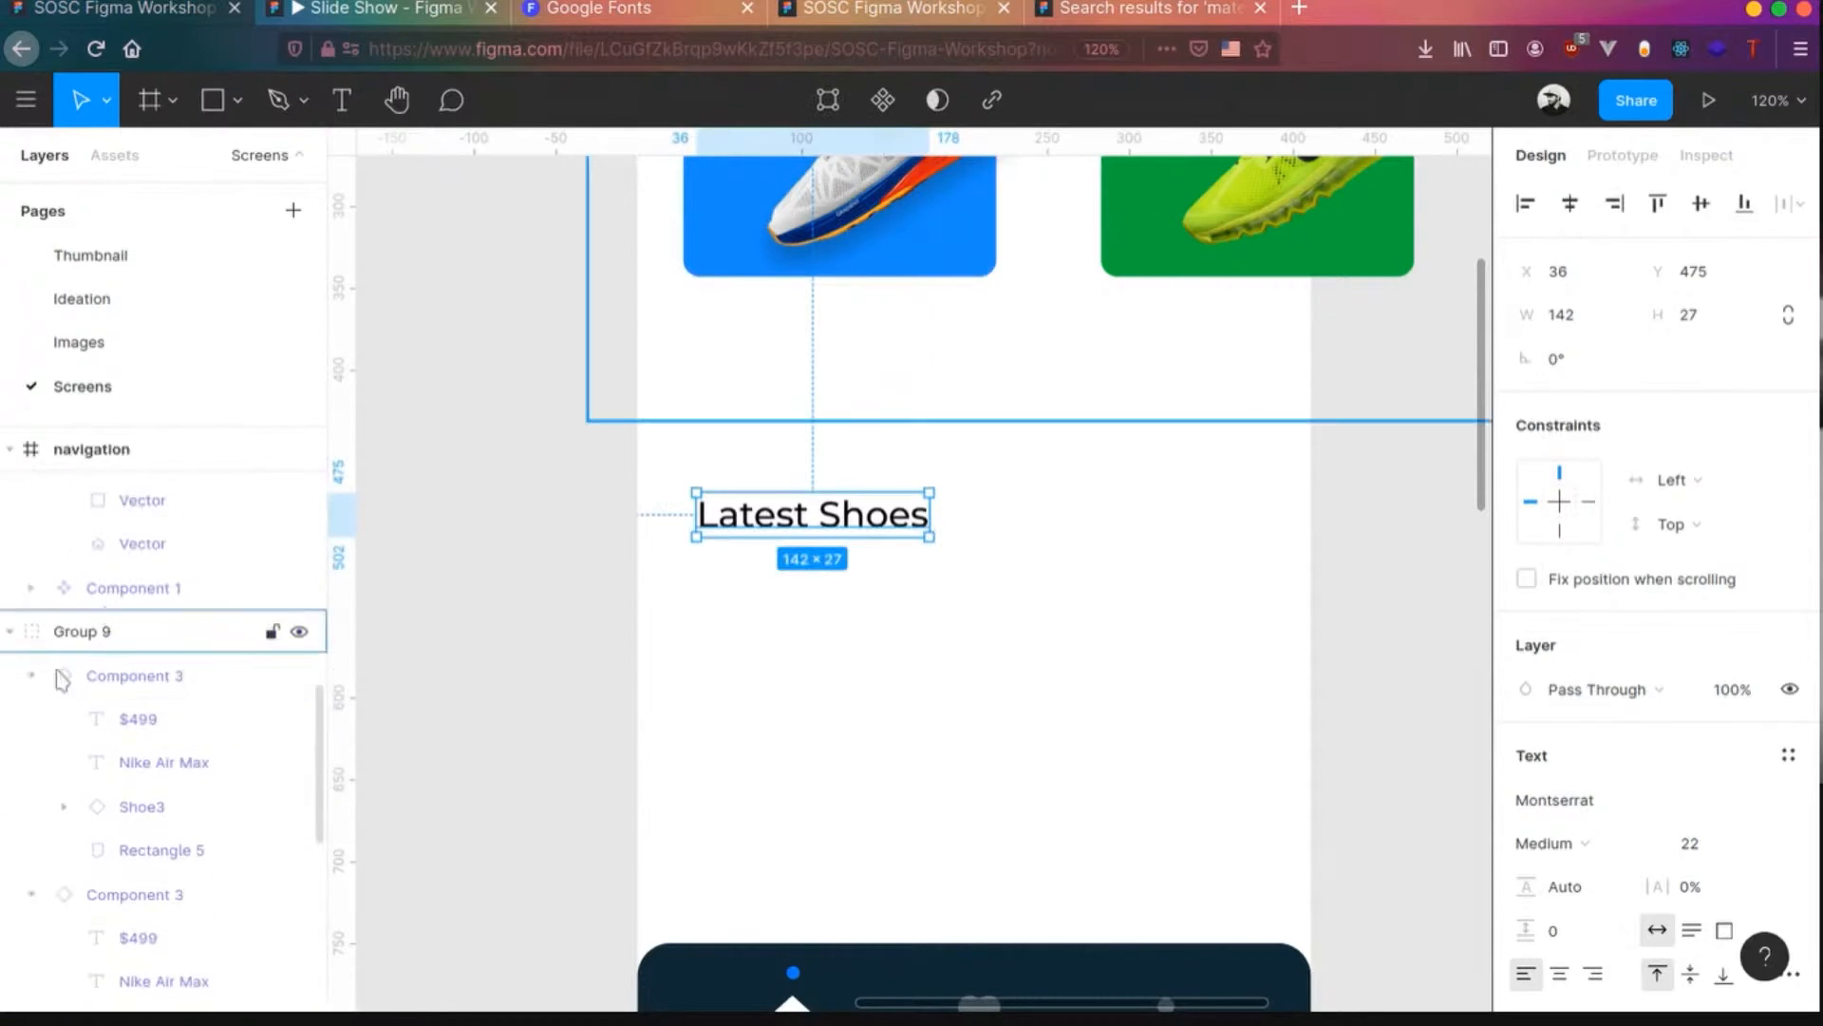
{"action": "left_click", "coordinate": [13, 633]}
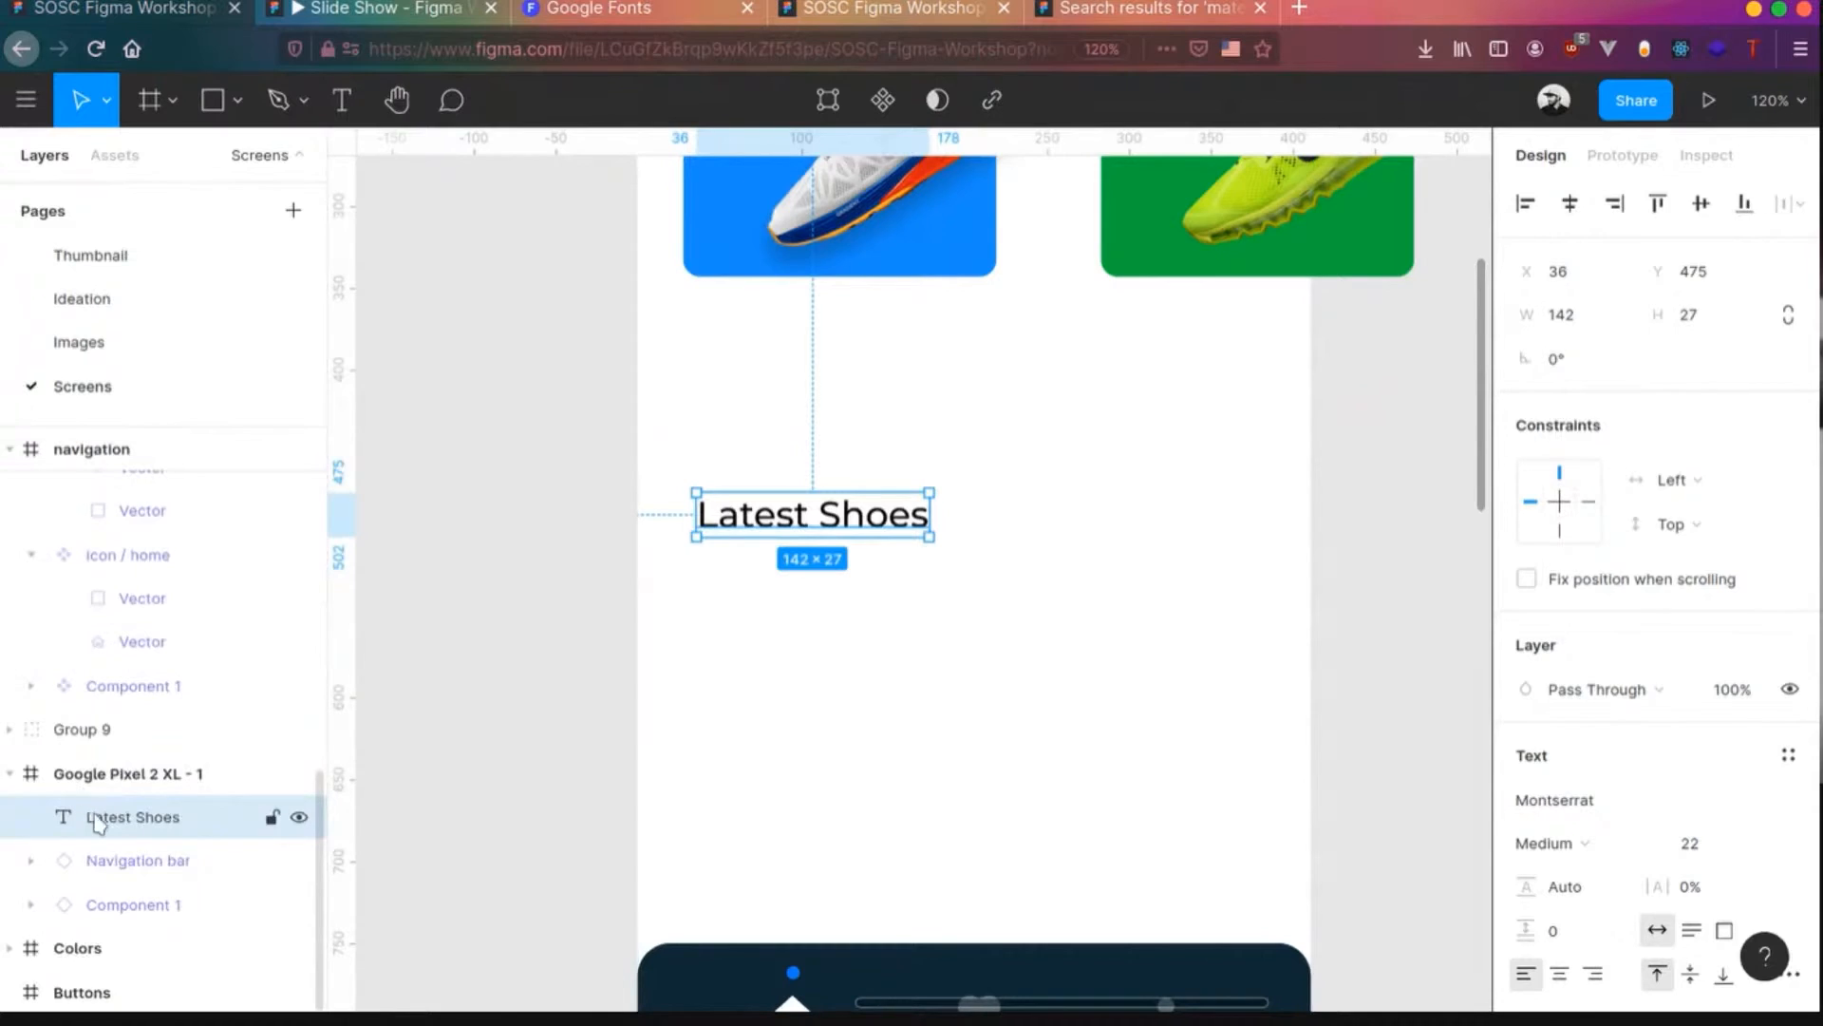
{"action": "left_click", "coordinate": [821, 257]}
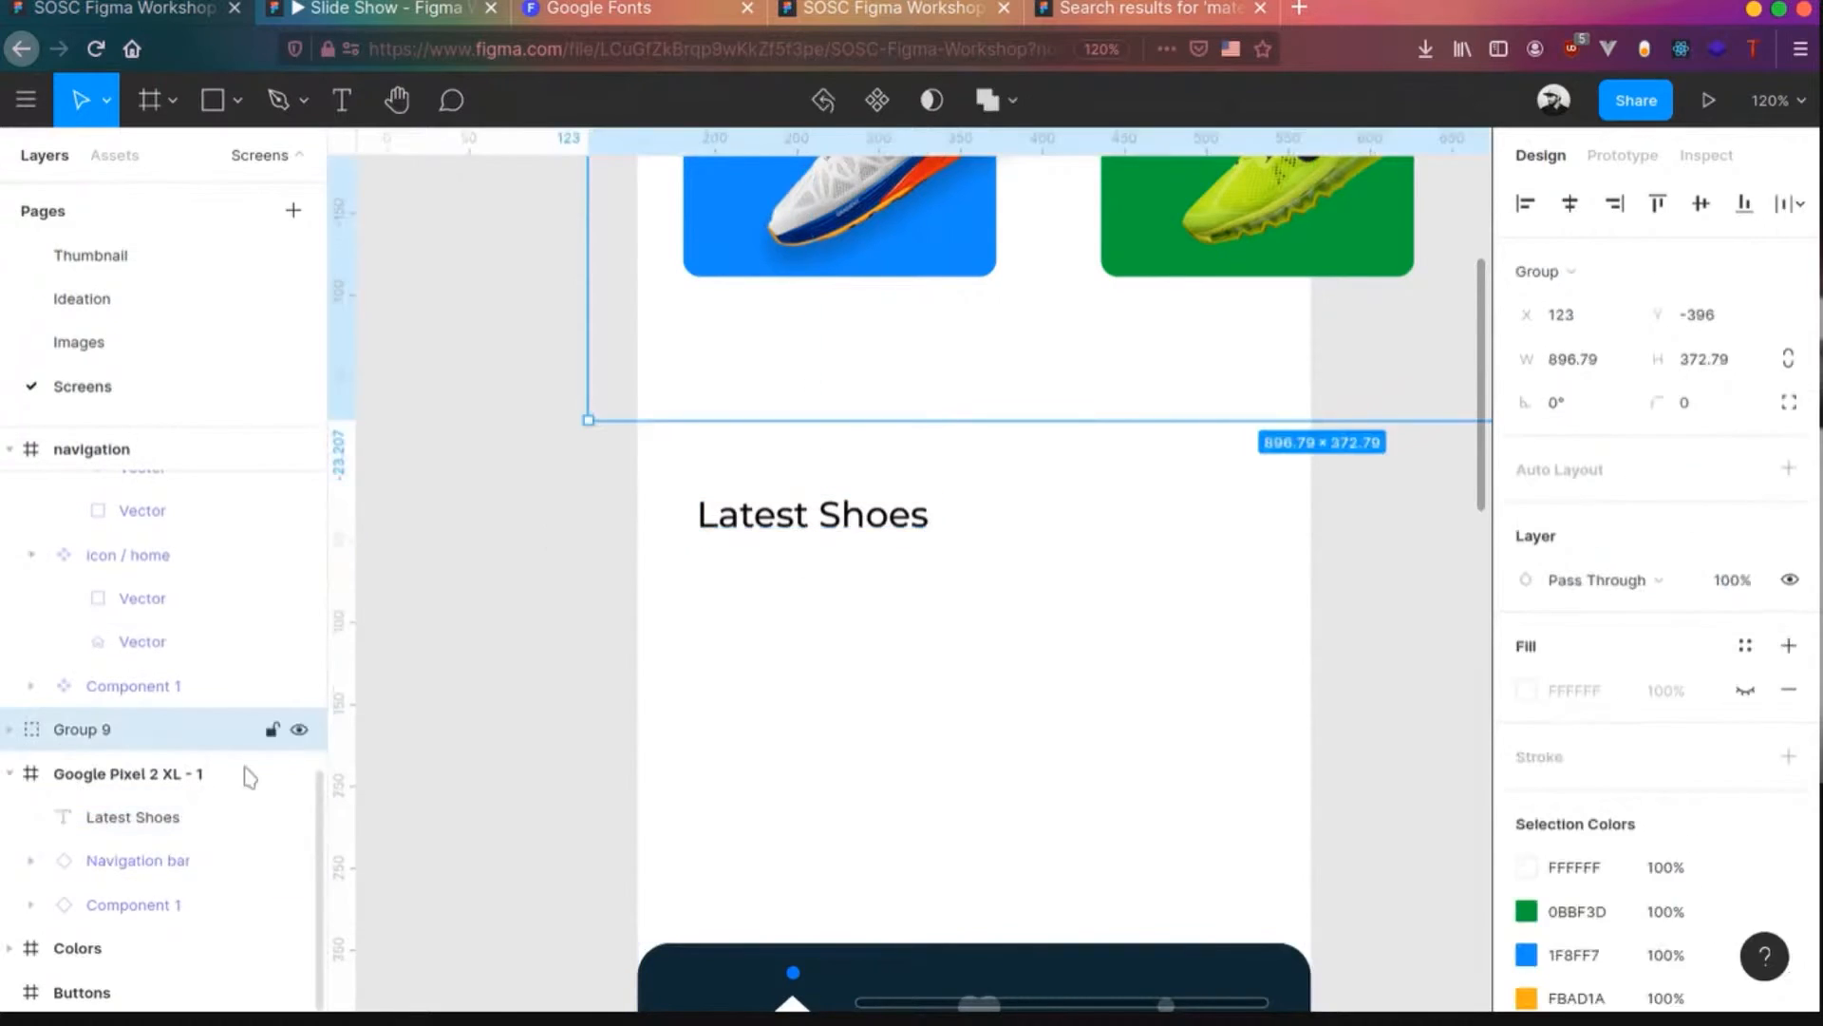
{"action": "left_click", "coordinate": [272, 729]}
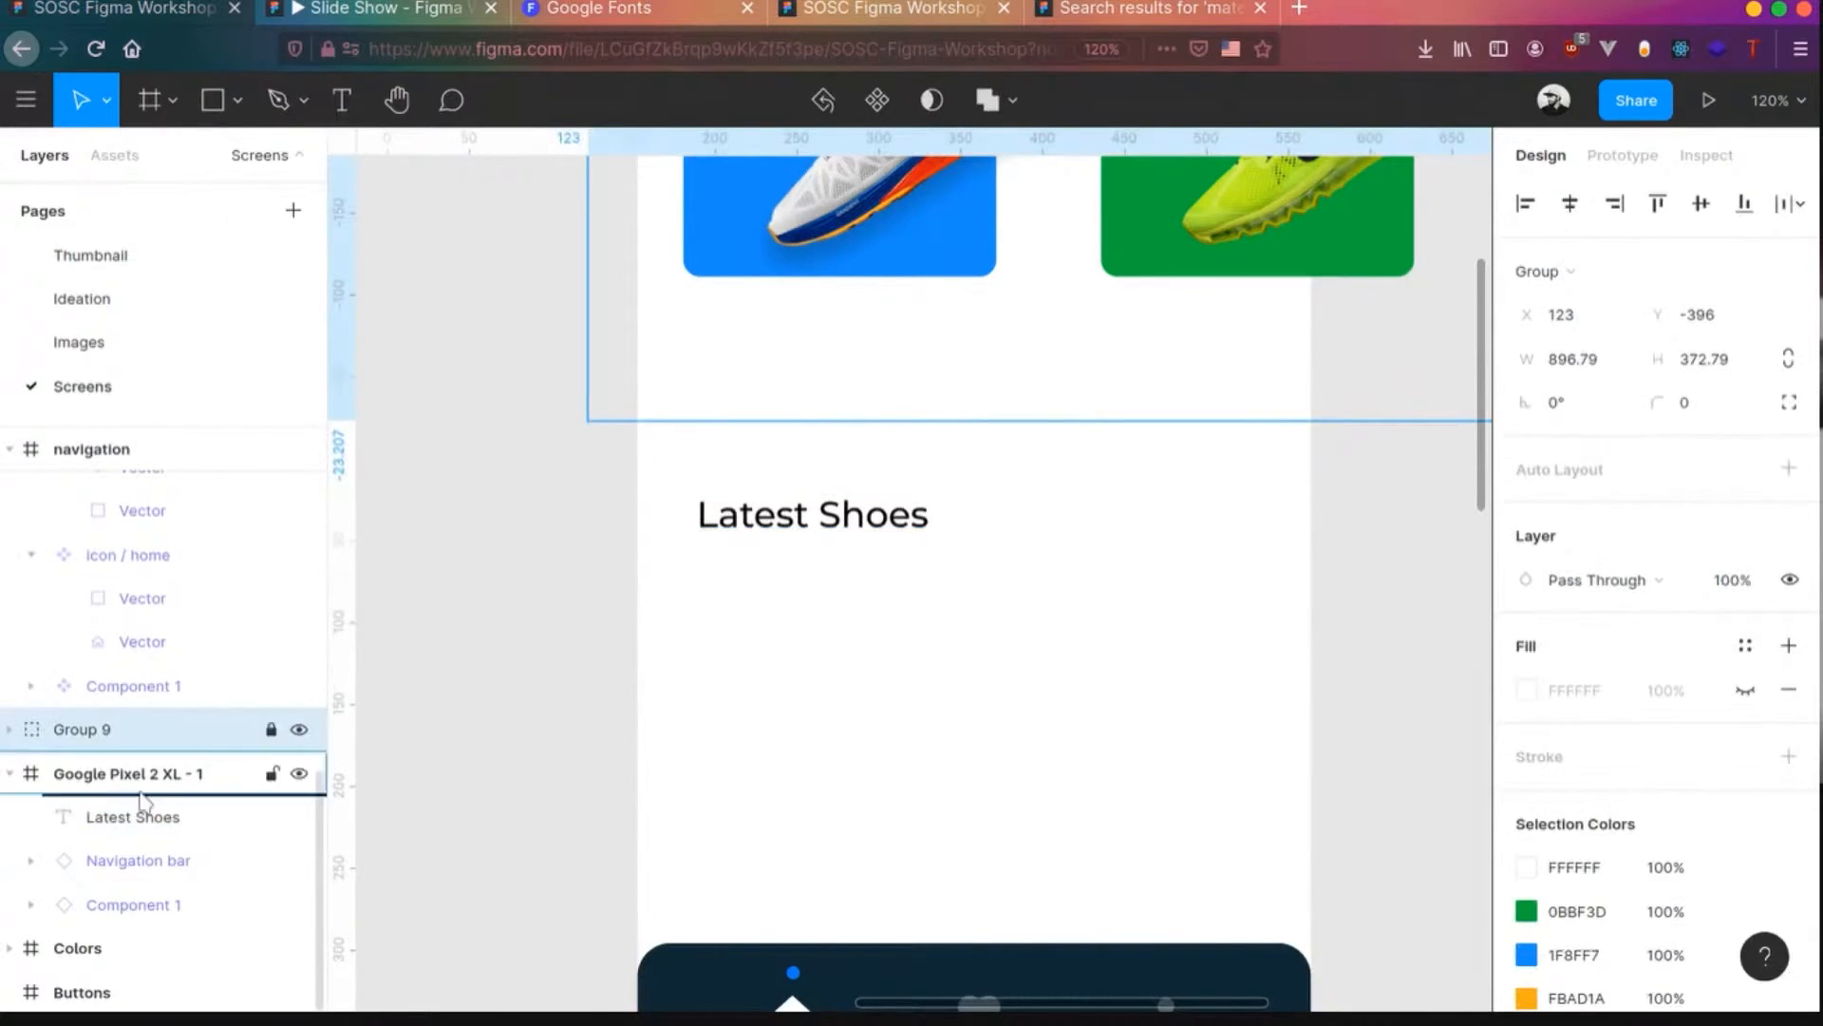
{"action": "left_click_drag", "start_coordinate": [142, 800], "coordinate": [144, 798]}
- Move the "Latest Shoes" heading up in line with the blue card's left edge, and check the Home wireframe on the Ideation page
{"action": "left_click_drag", "start_coordinate": [747, 533], "coordinate": [777, 404]}
{"action": "left_click", "coordinate": [793, 465]}
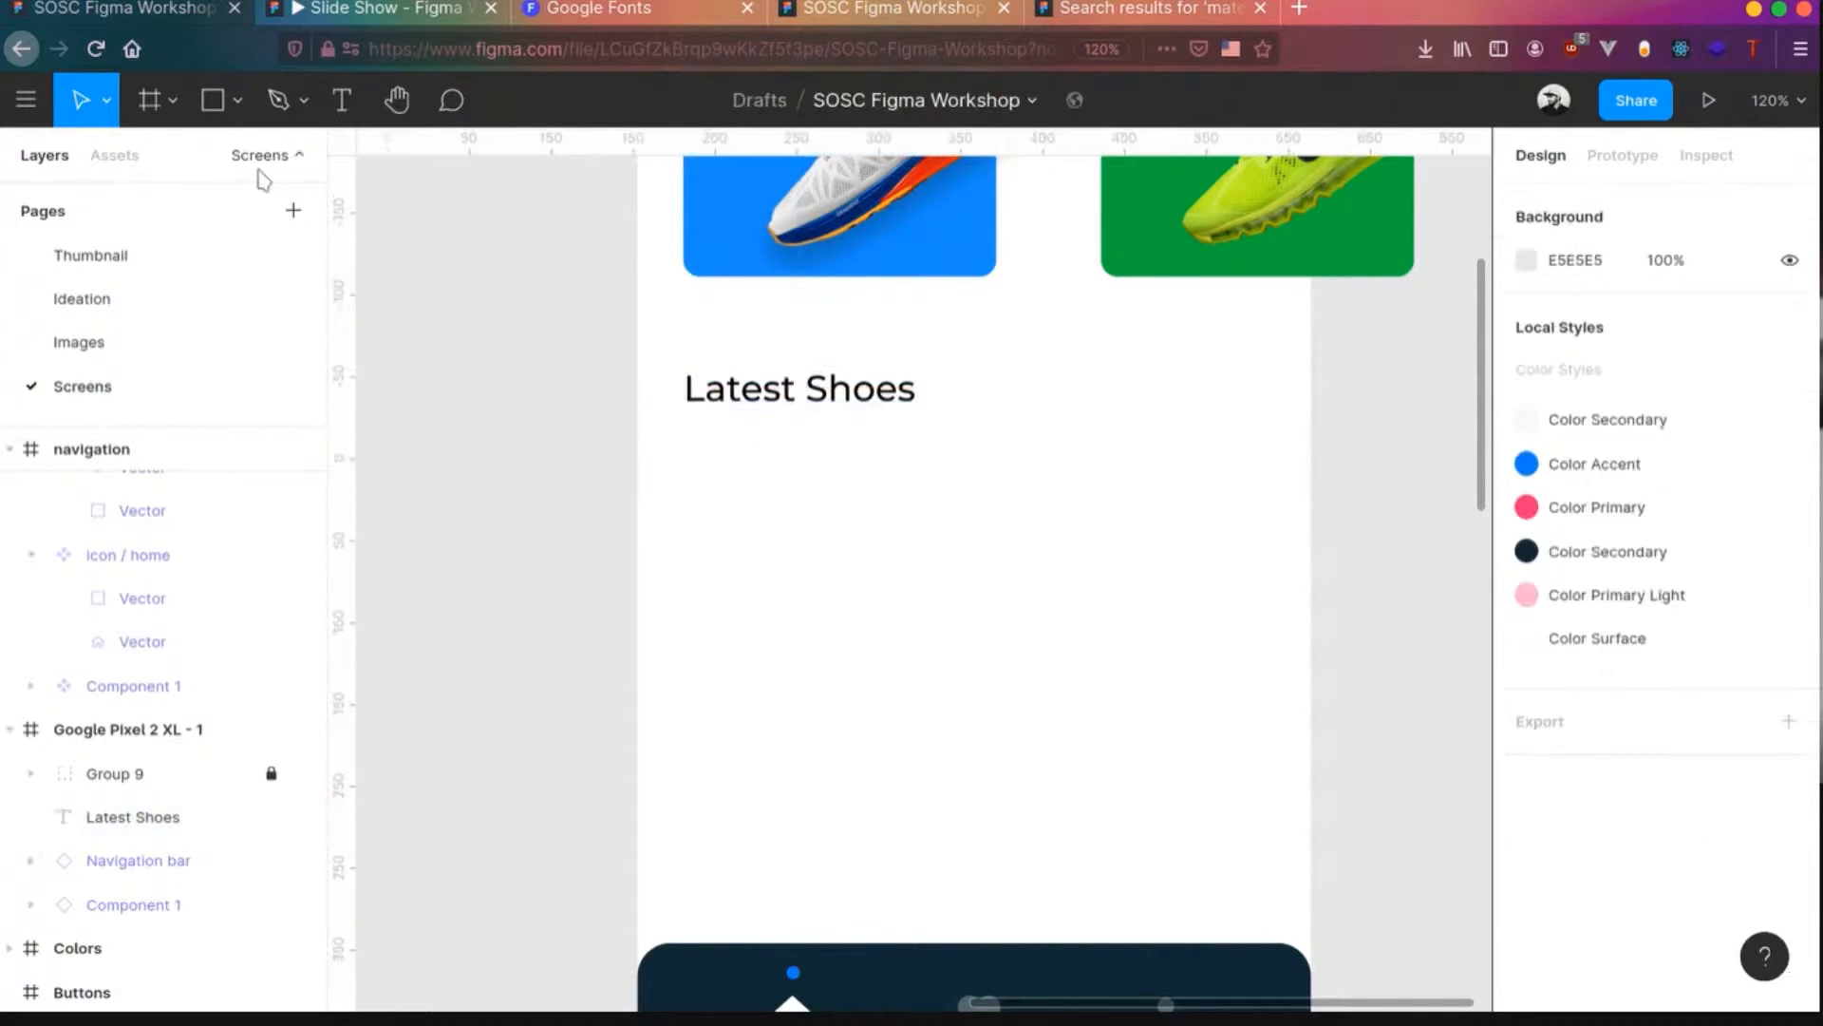
{"action": "left_click", "coordinate": [91, 300]}
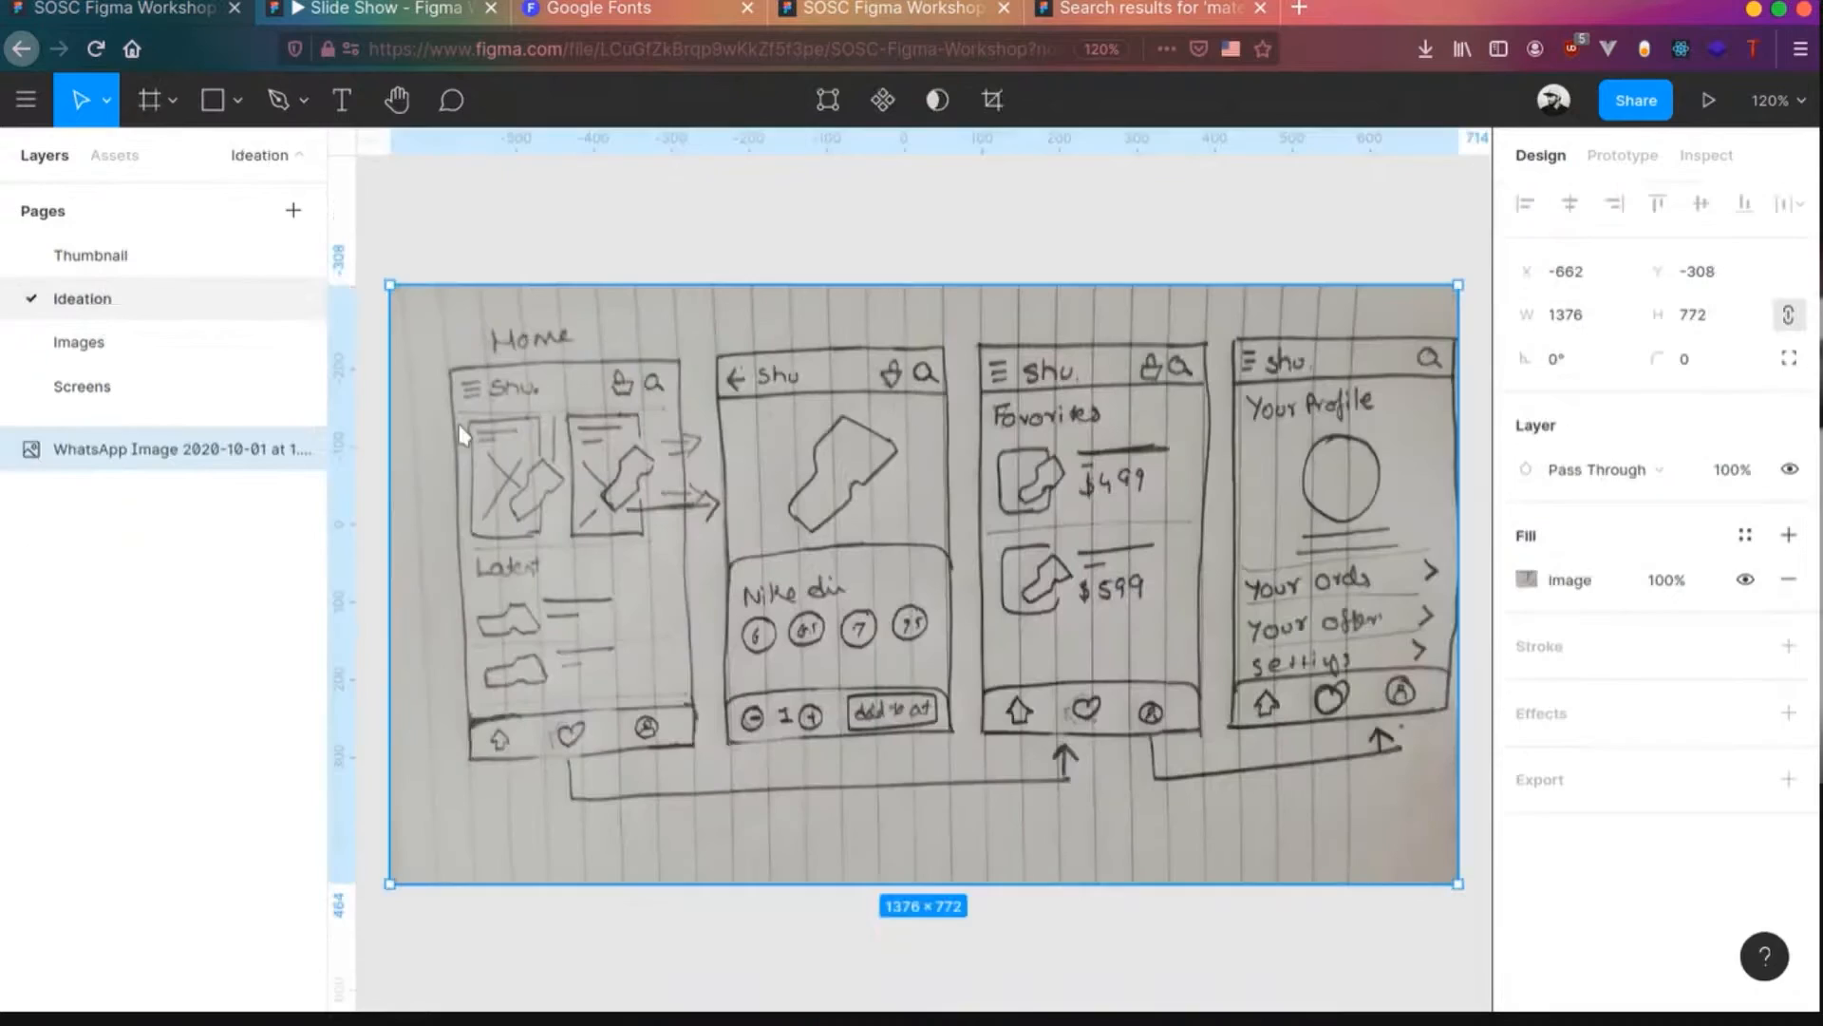
{"action": "left_click", "coordinate": [82, 386]}
- Place the dark high-top Shoe3 component below the "Latest Shoes" heading, scaled to about 159 × 159
{"action": "left_click", "coordinate": [117, 157]}
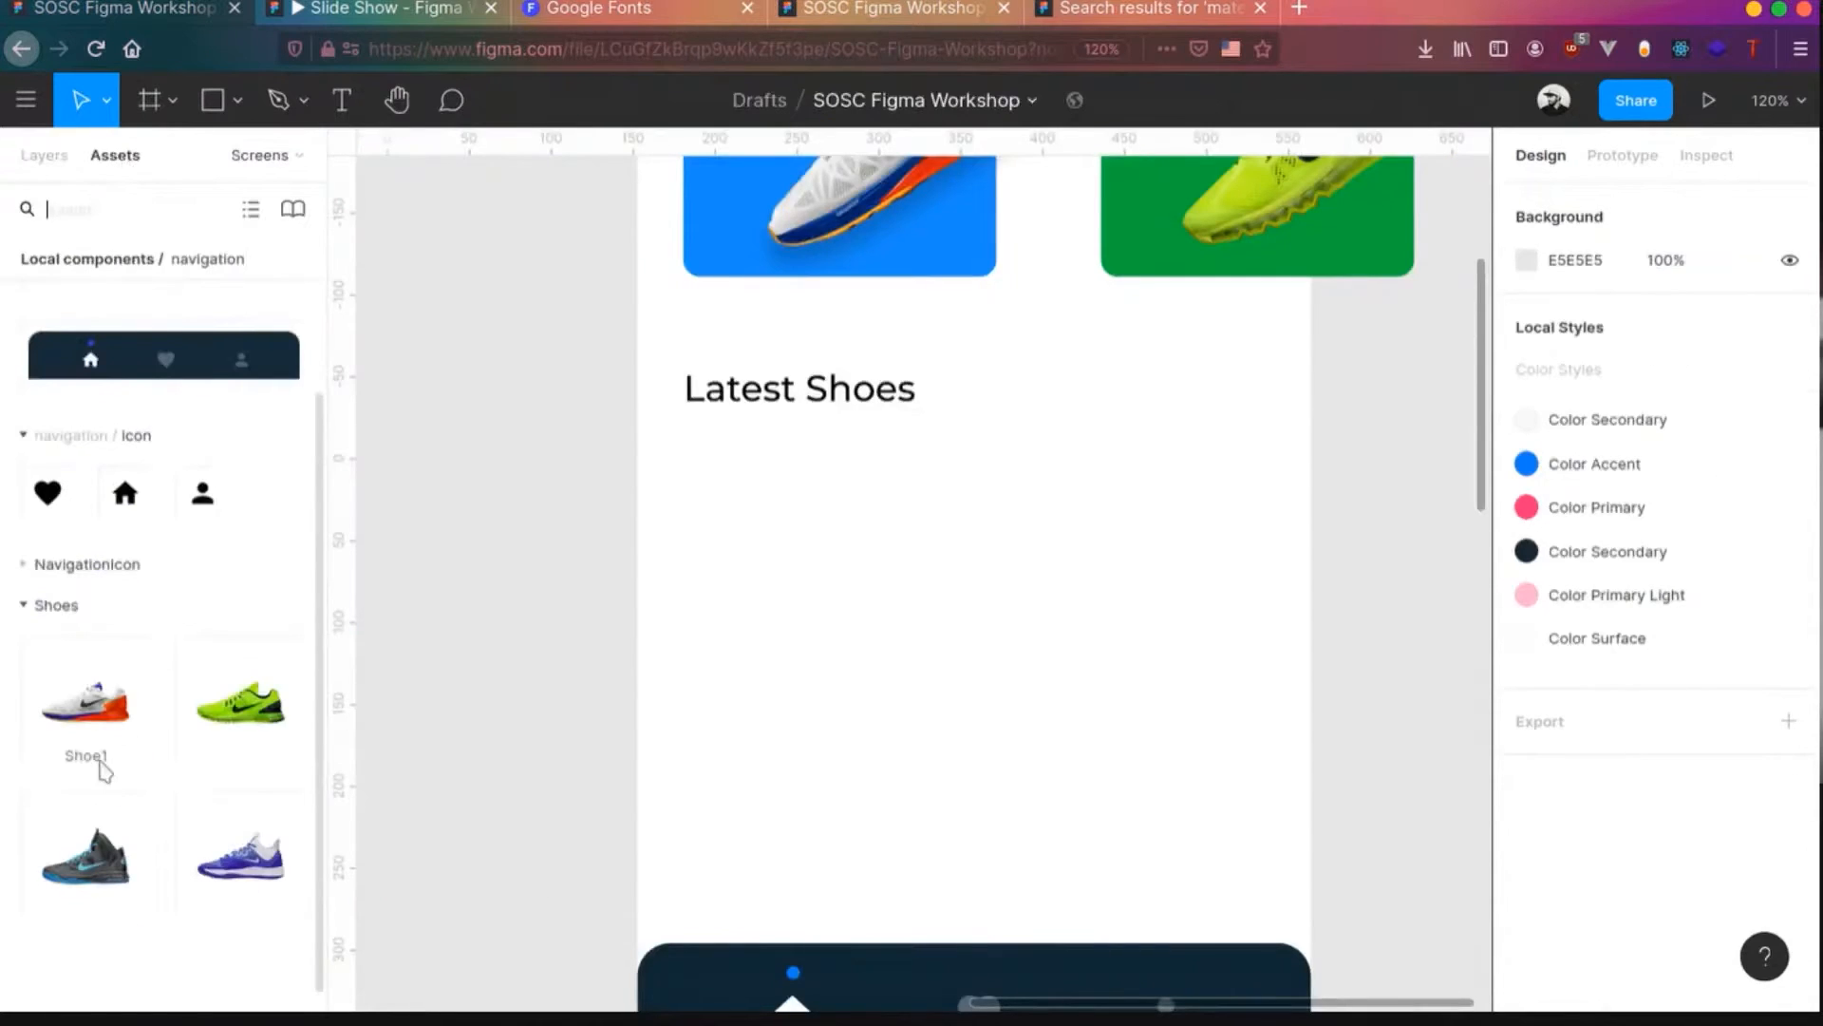
{"action": "left_click_drag", "start_coordinate": [85, 858], "coordinate": [778, 545]}
{"action": "left_click_drag", "start_coordinate": [964, 326], "coordinate": [542, 678]}
{"action": "left_click_drag", "start_coordinate": [565, 769], "coordinate": [749, 549]}
{"action": "left_click_drag", "start_coordinate": [814, 456], "coordinate": [934, 335]}
{"action": "left_click_drag", "start_coordinate": [815, 499], "coordinate": [805, 600]}
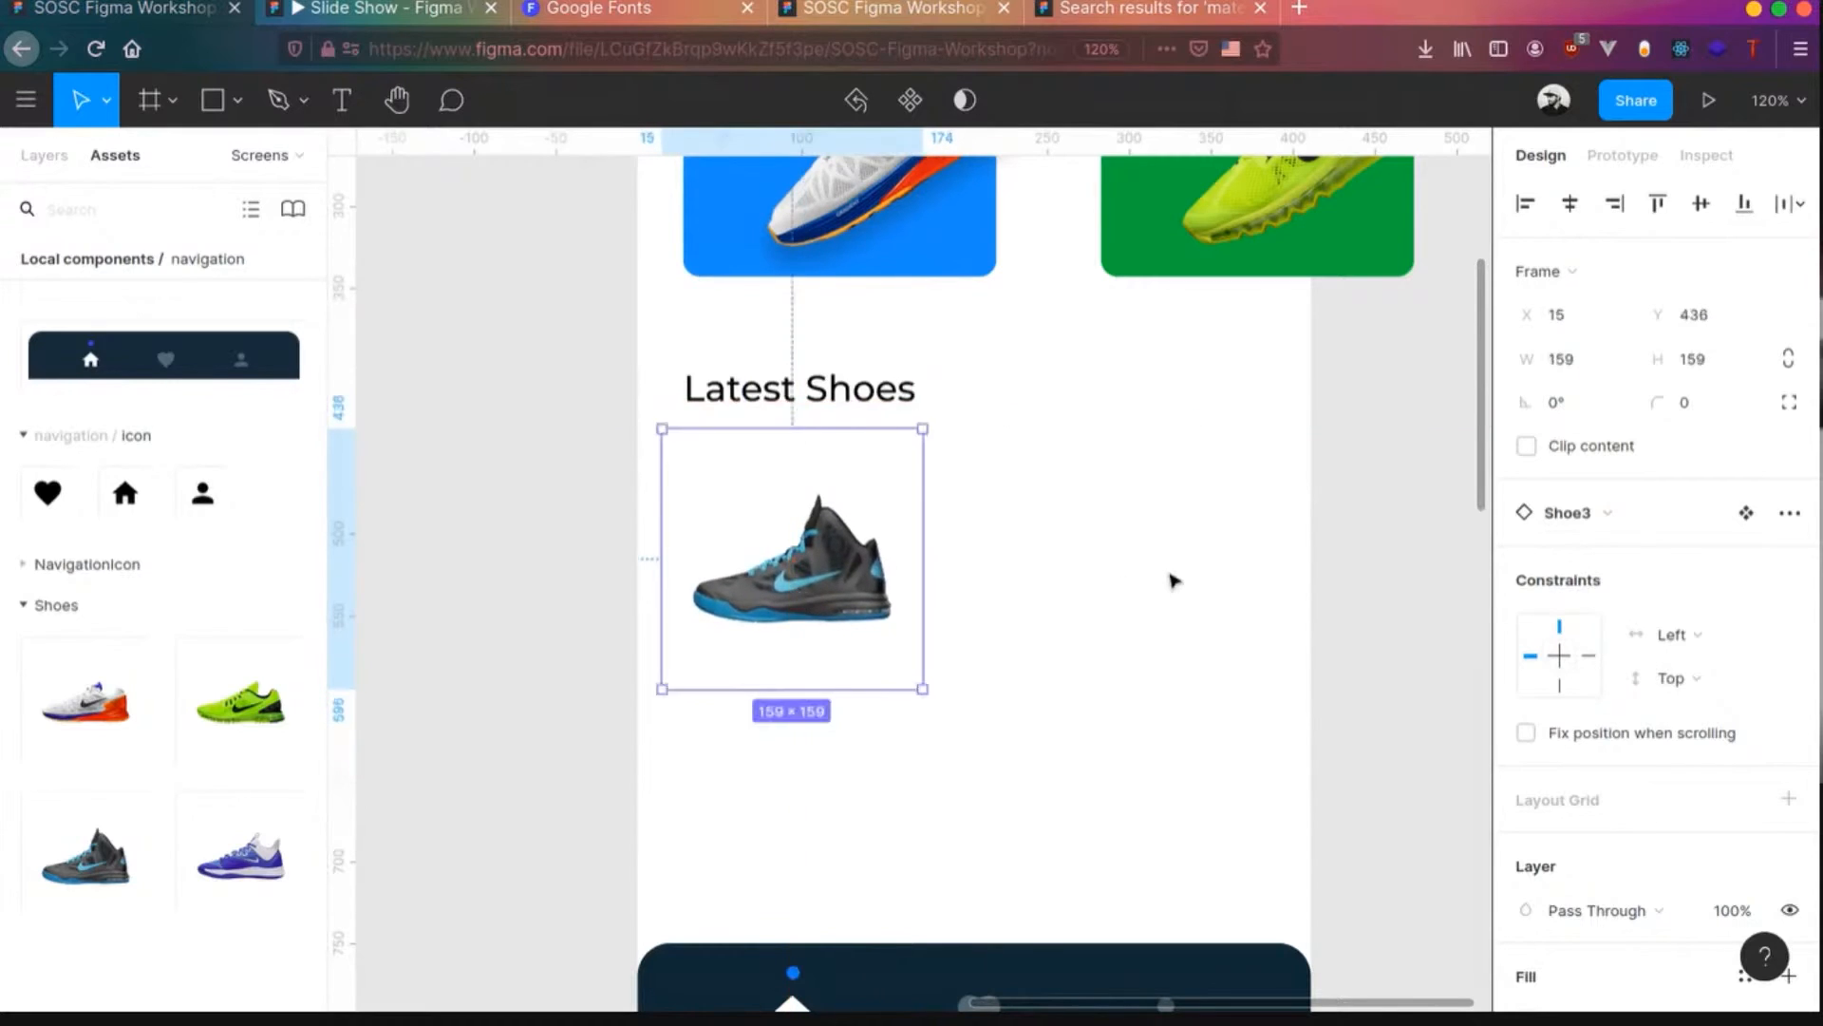
- Add the shoe name "Nike Urban Freak" beside the high-top shoe and set its font size to 18
{"action": "left_click", "coordinate": [1063, 555]}
{"action": "key", "text": "t"}
{"action": "left_click", "coordinate": [993, 517]}
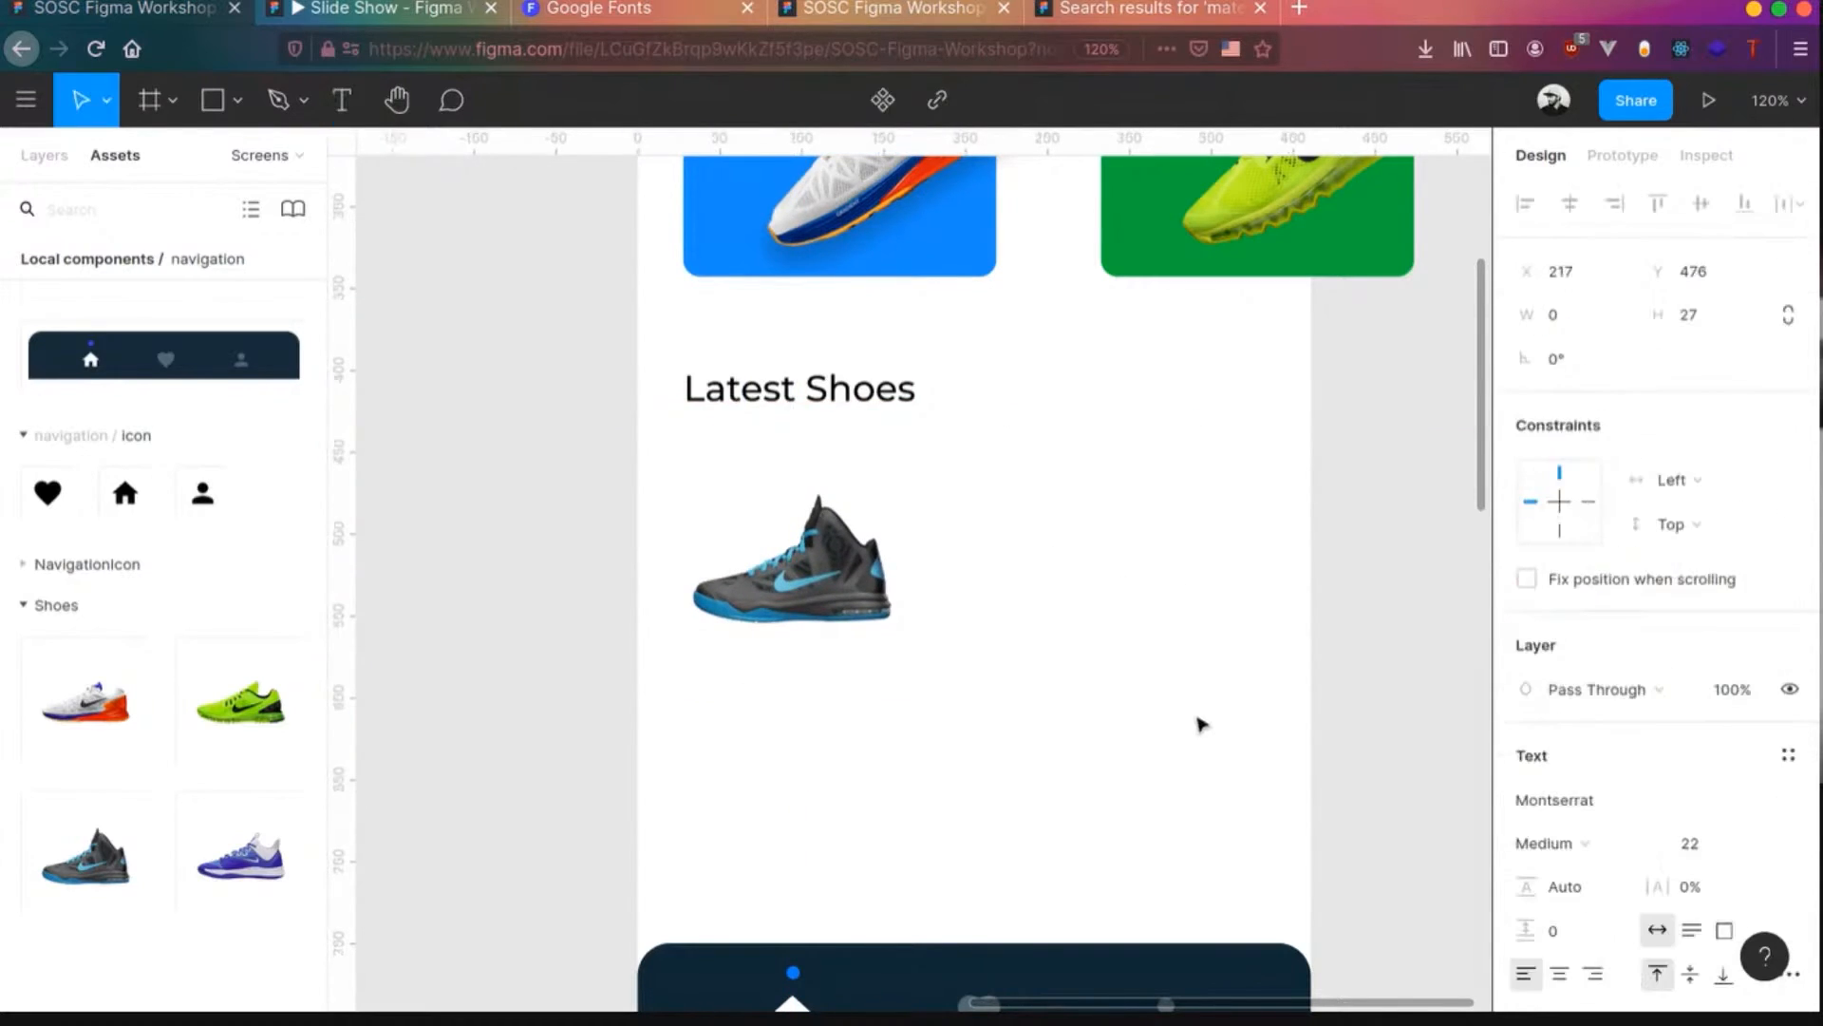
{"action": "type", "text": "N"}
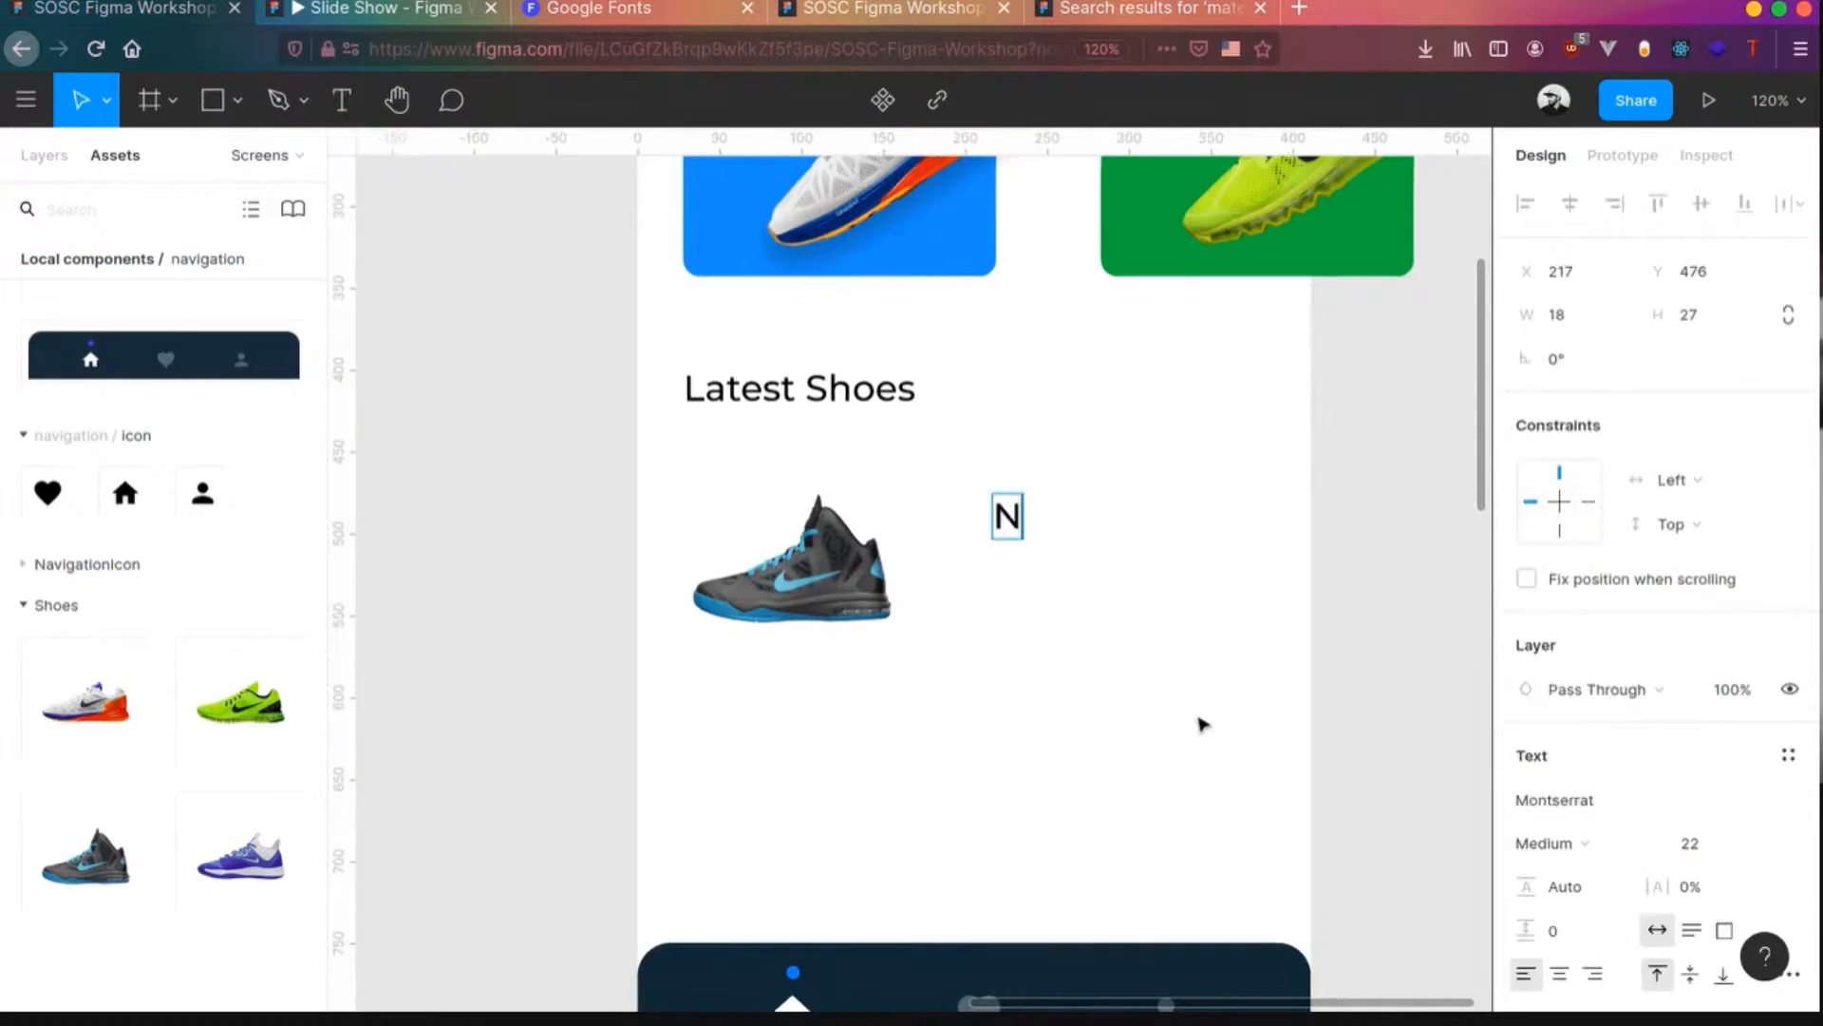
{"action": "type", "text": "ike Urban Fr"}
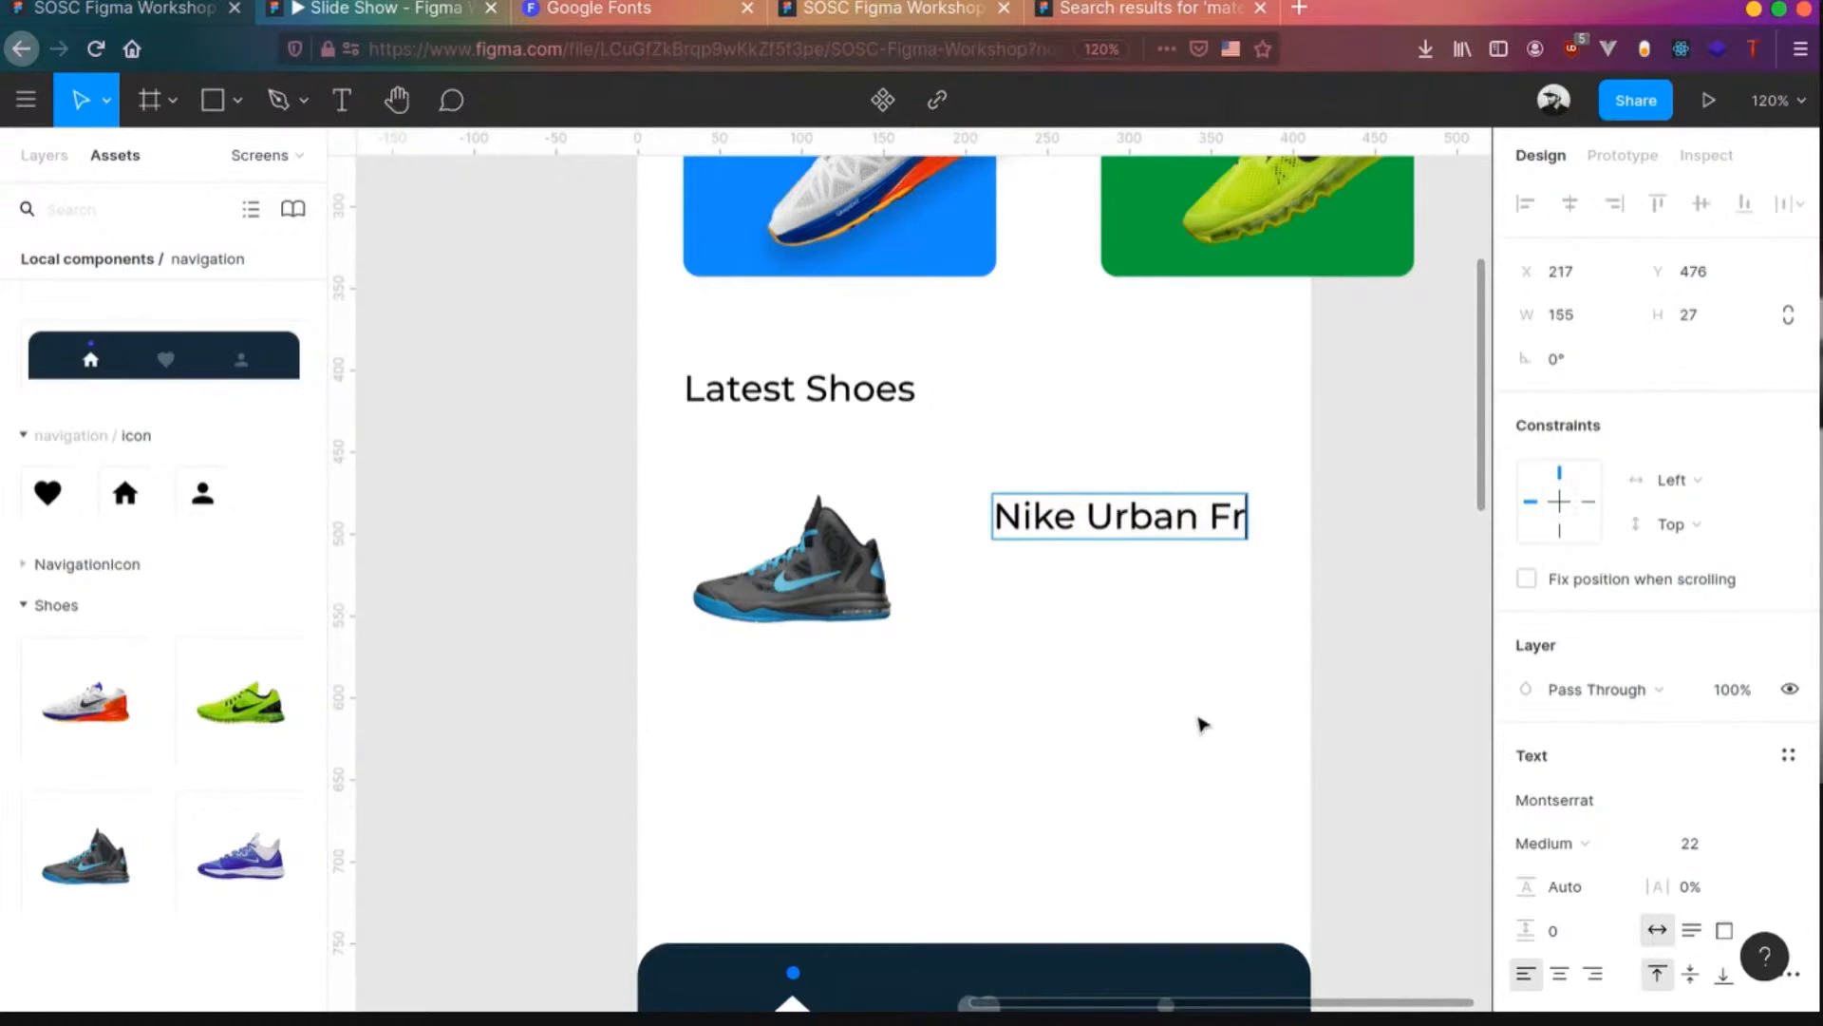
{"action": "key", "text": "BackSpace"}
{"action": "type", "text": "reak"}
{"action": "key", "text": "Escape"}
{"action": "left_click_drag", "start_coordinate": [1185, 528], "coordinate": [1146, 538]}
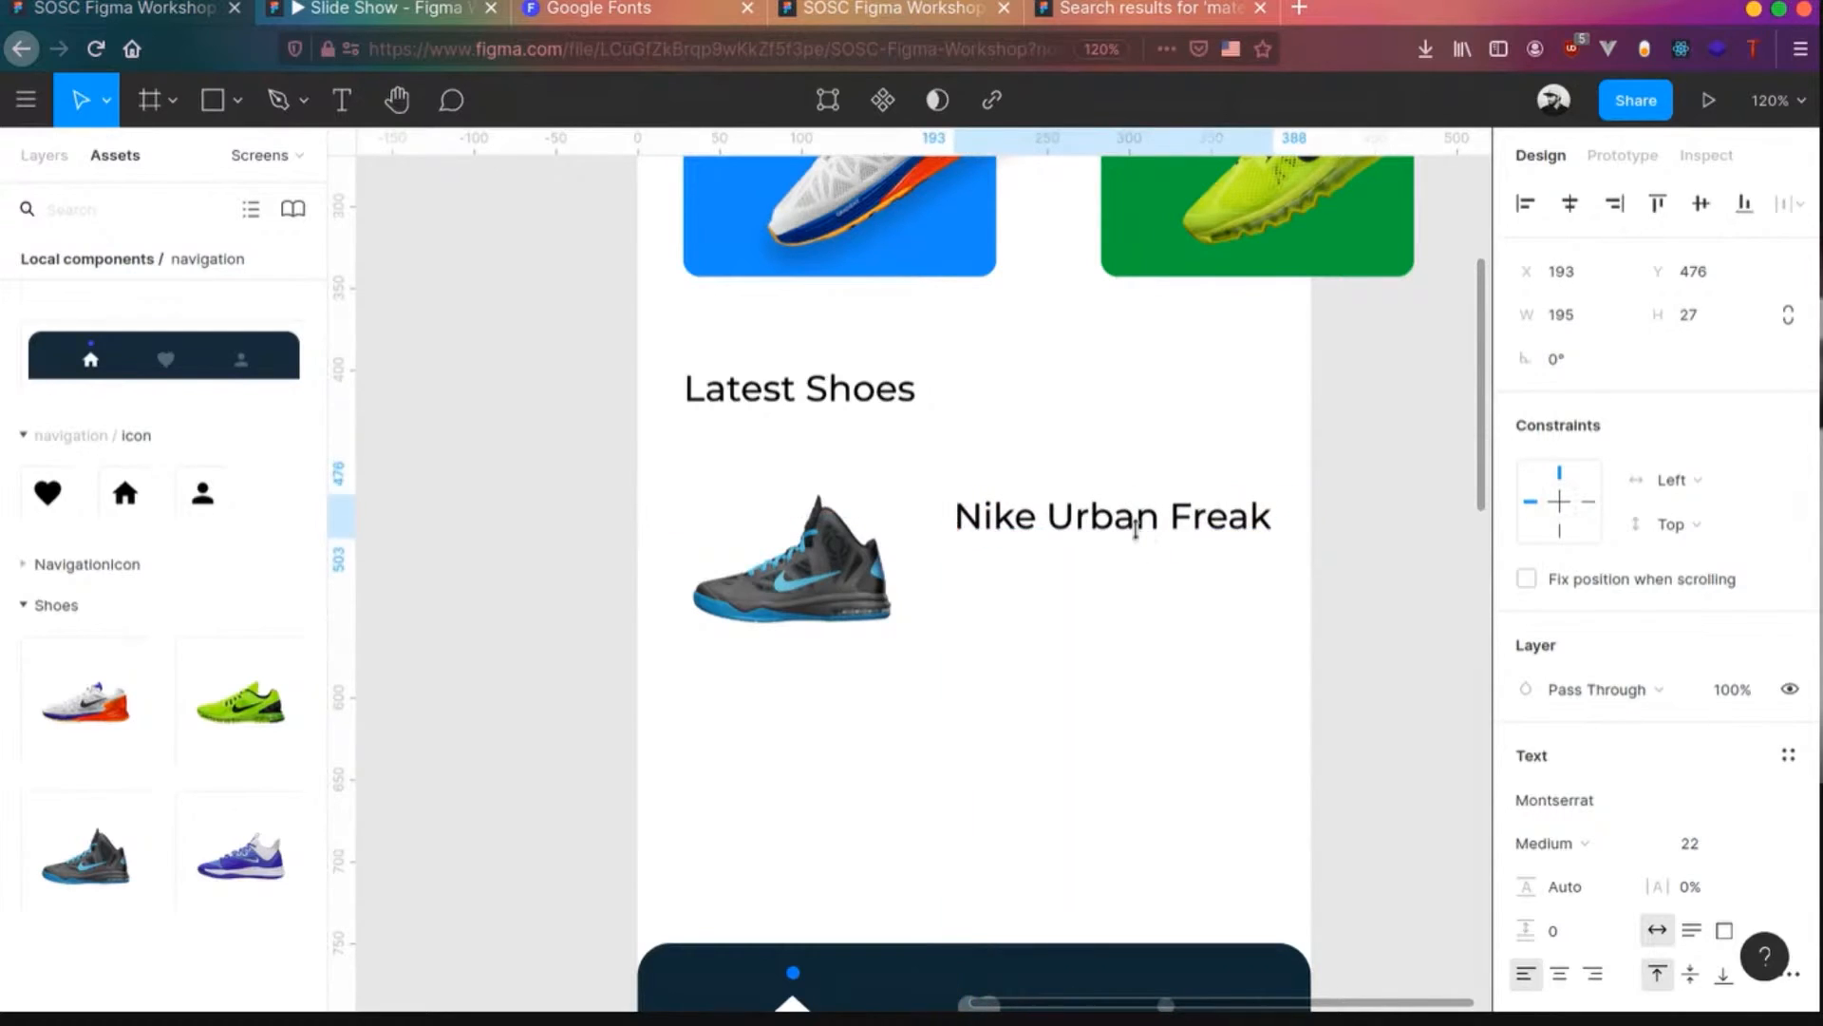
{"action": "left_click", "coordinate": [1700, 844]}
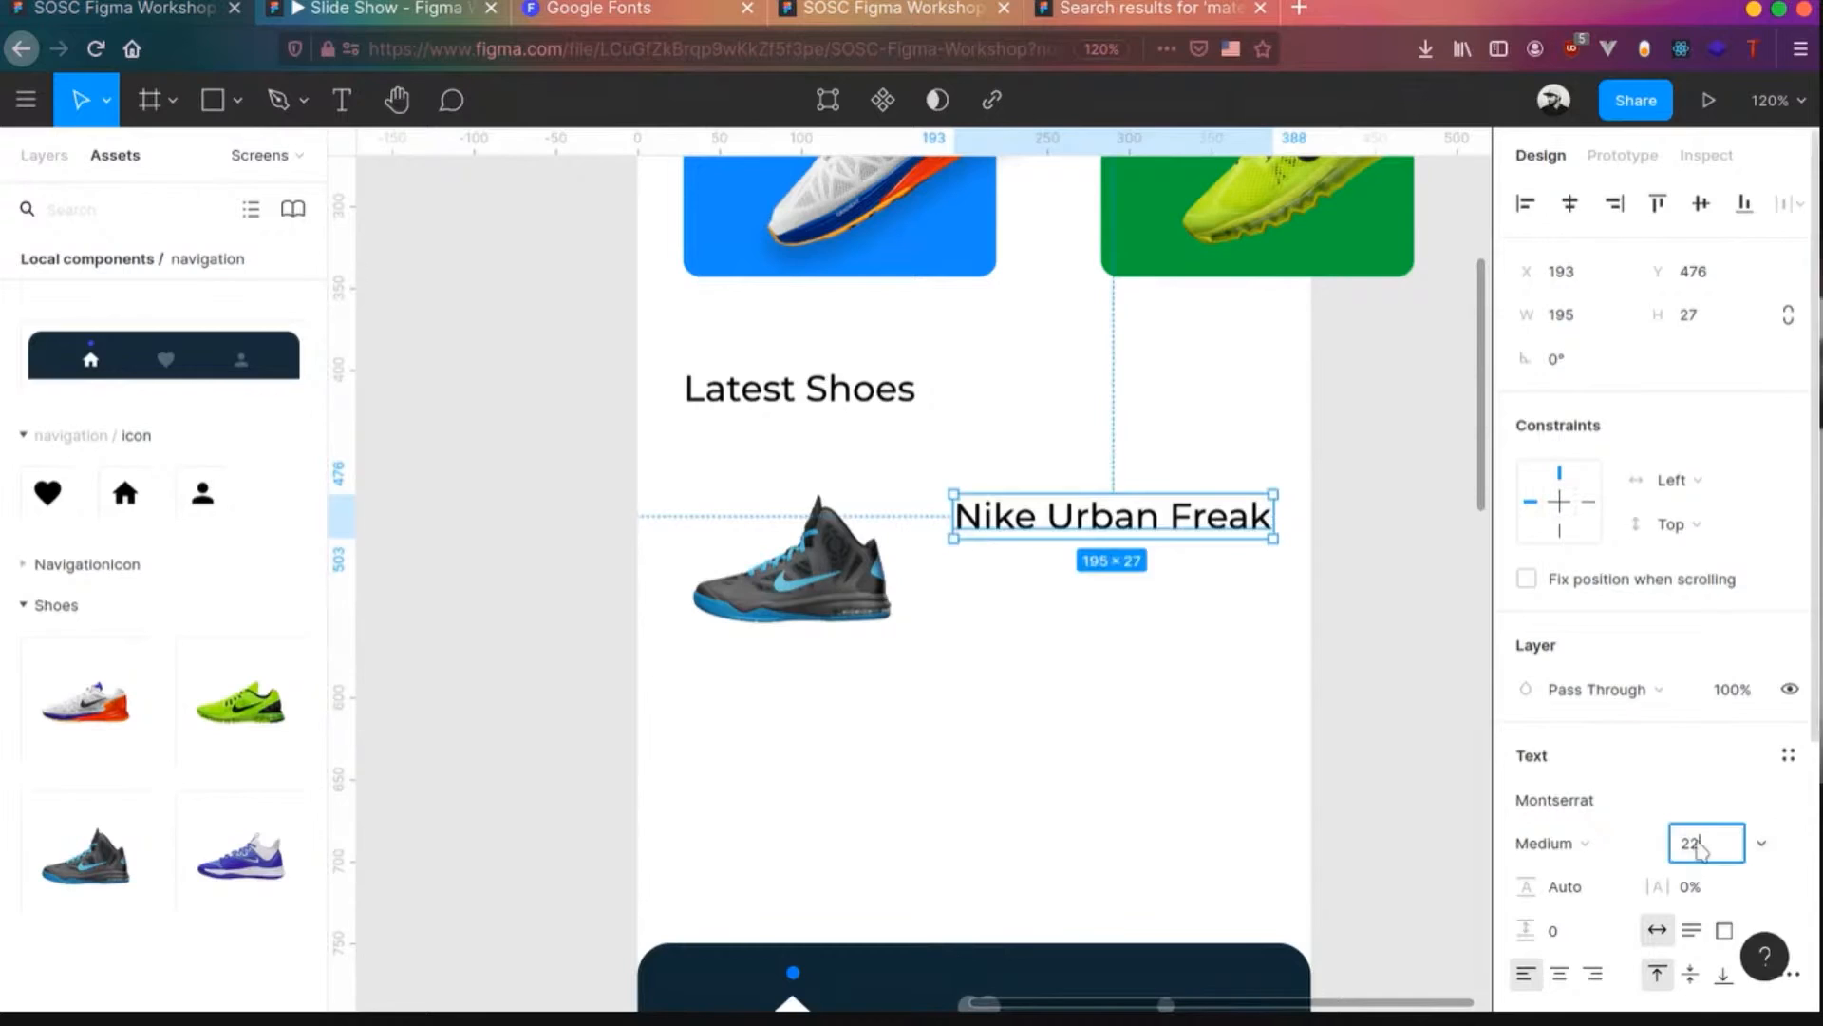
{"action": "type", "text": "18"}
{"action": "key", "text": "Tab"}
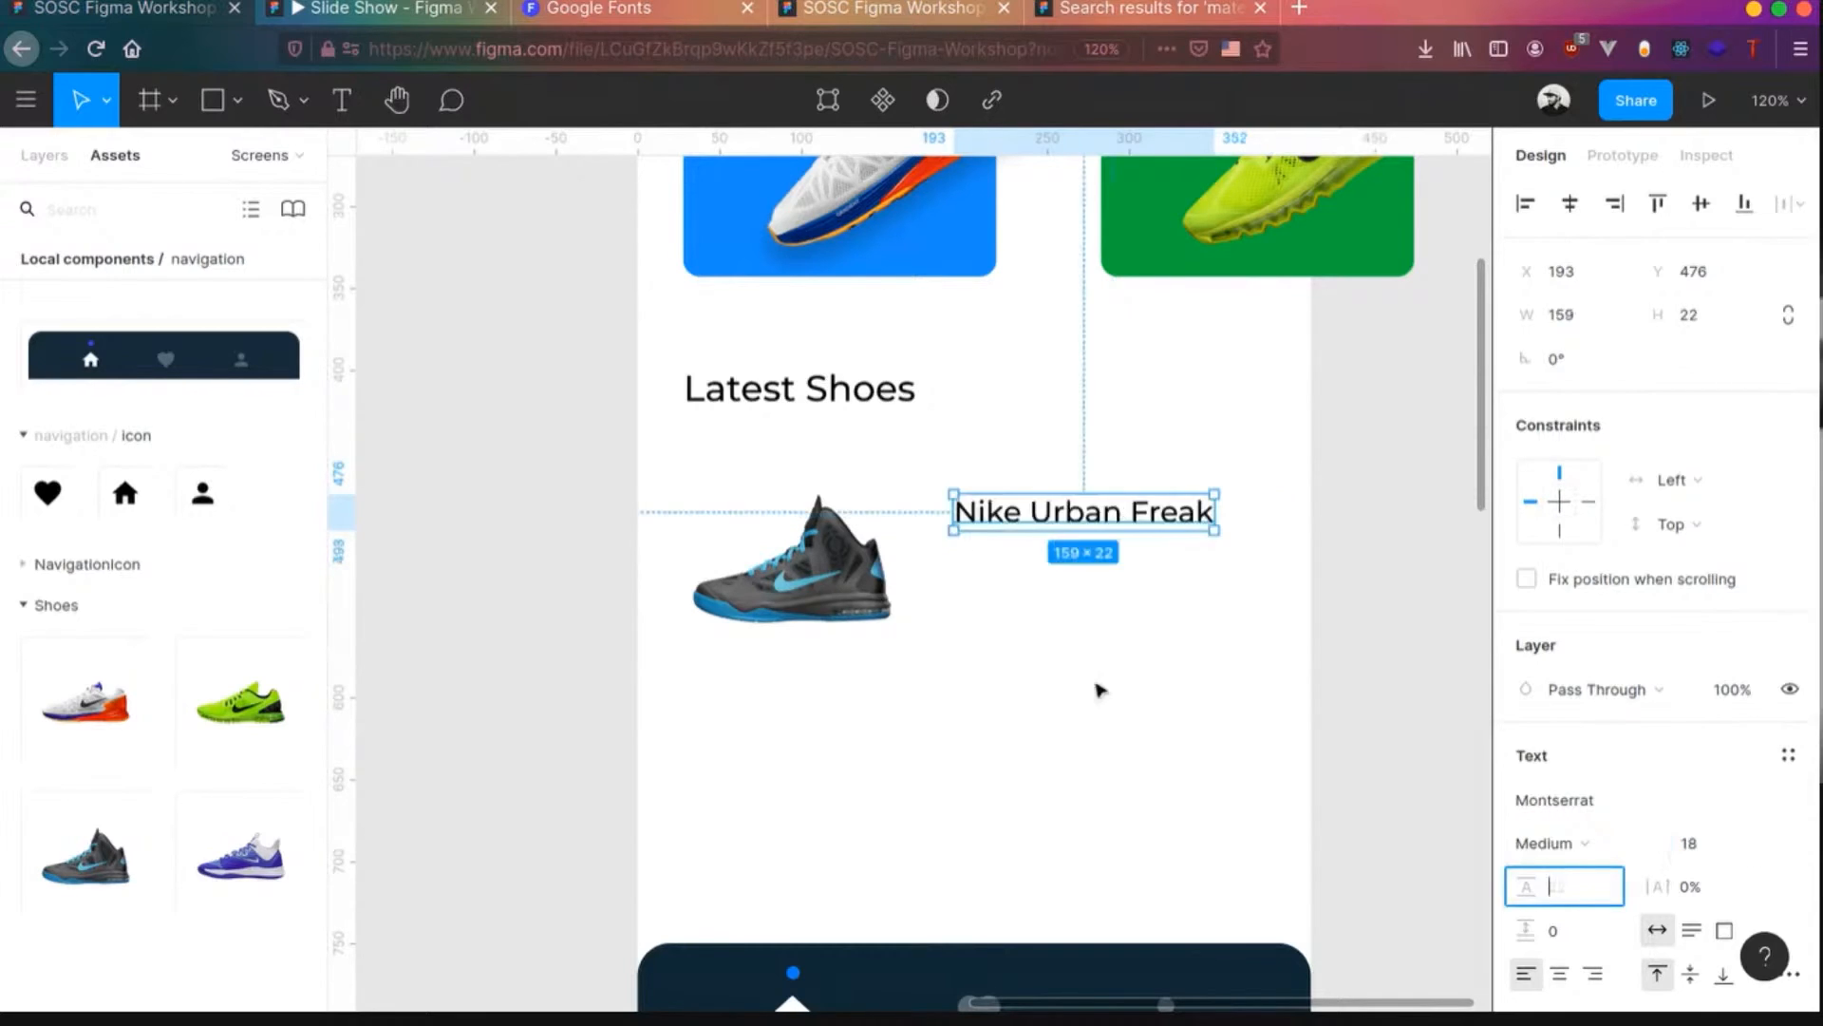
- Add a "$499" price under the shoe name and tighten the vertical spacing between the two texts
{"action": "left_click", "coordinate": [1059, 618]}
{"action": "key", "text": "t"}
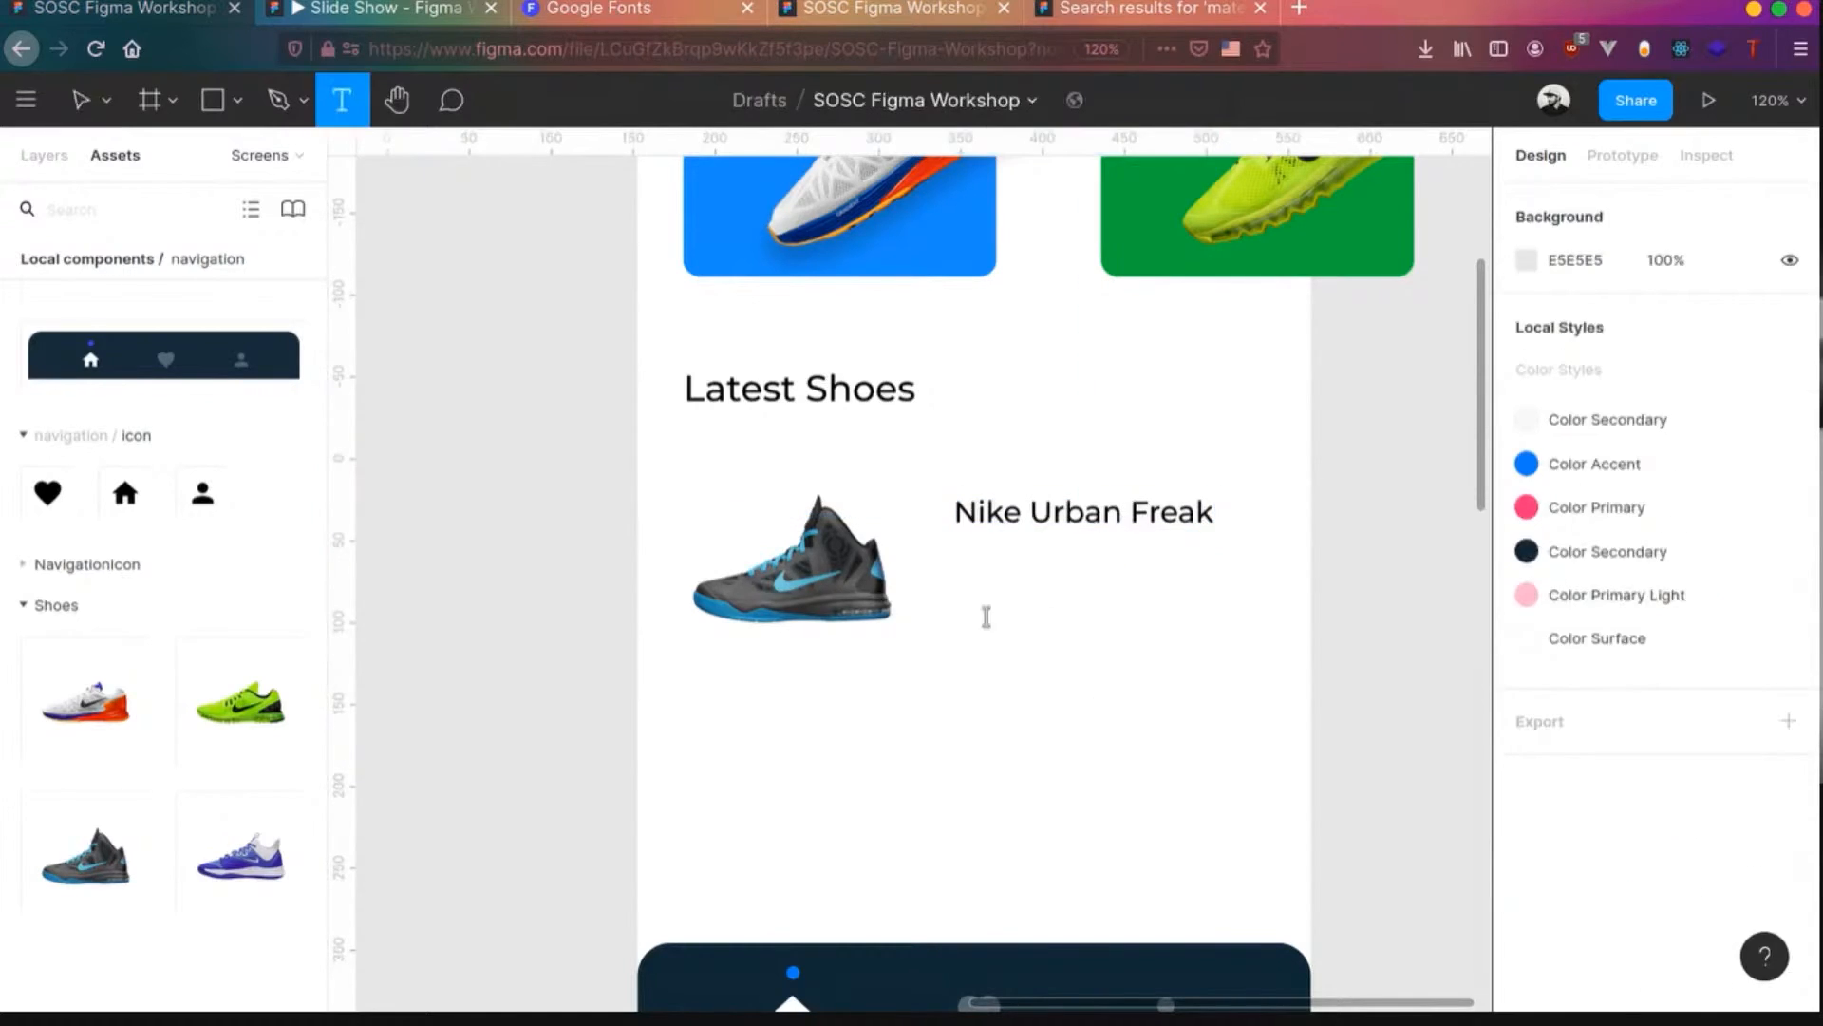
{"action": "left_click", "coordinate": [961, 575]}
{"action": "type", "text": "$499"}
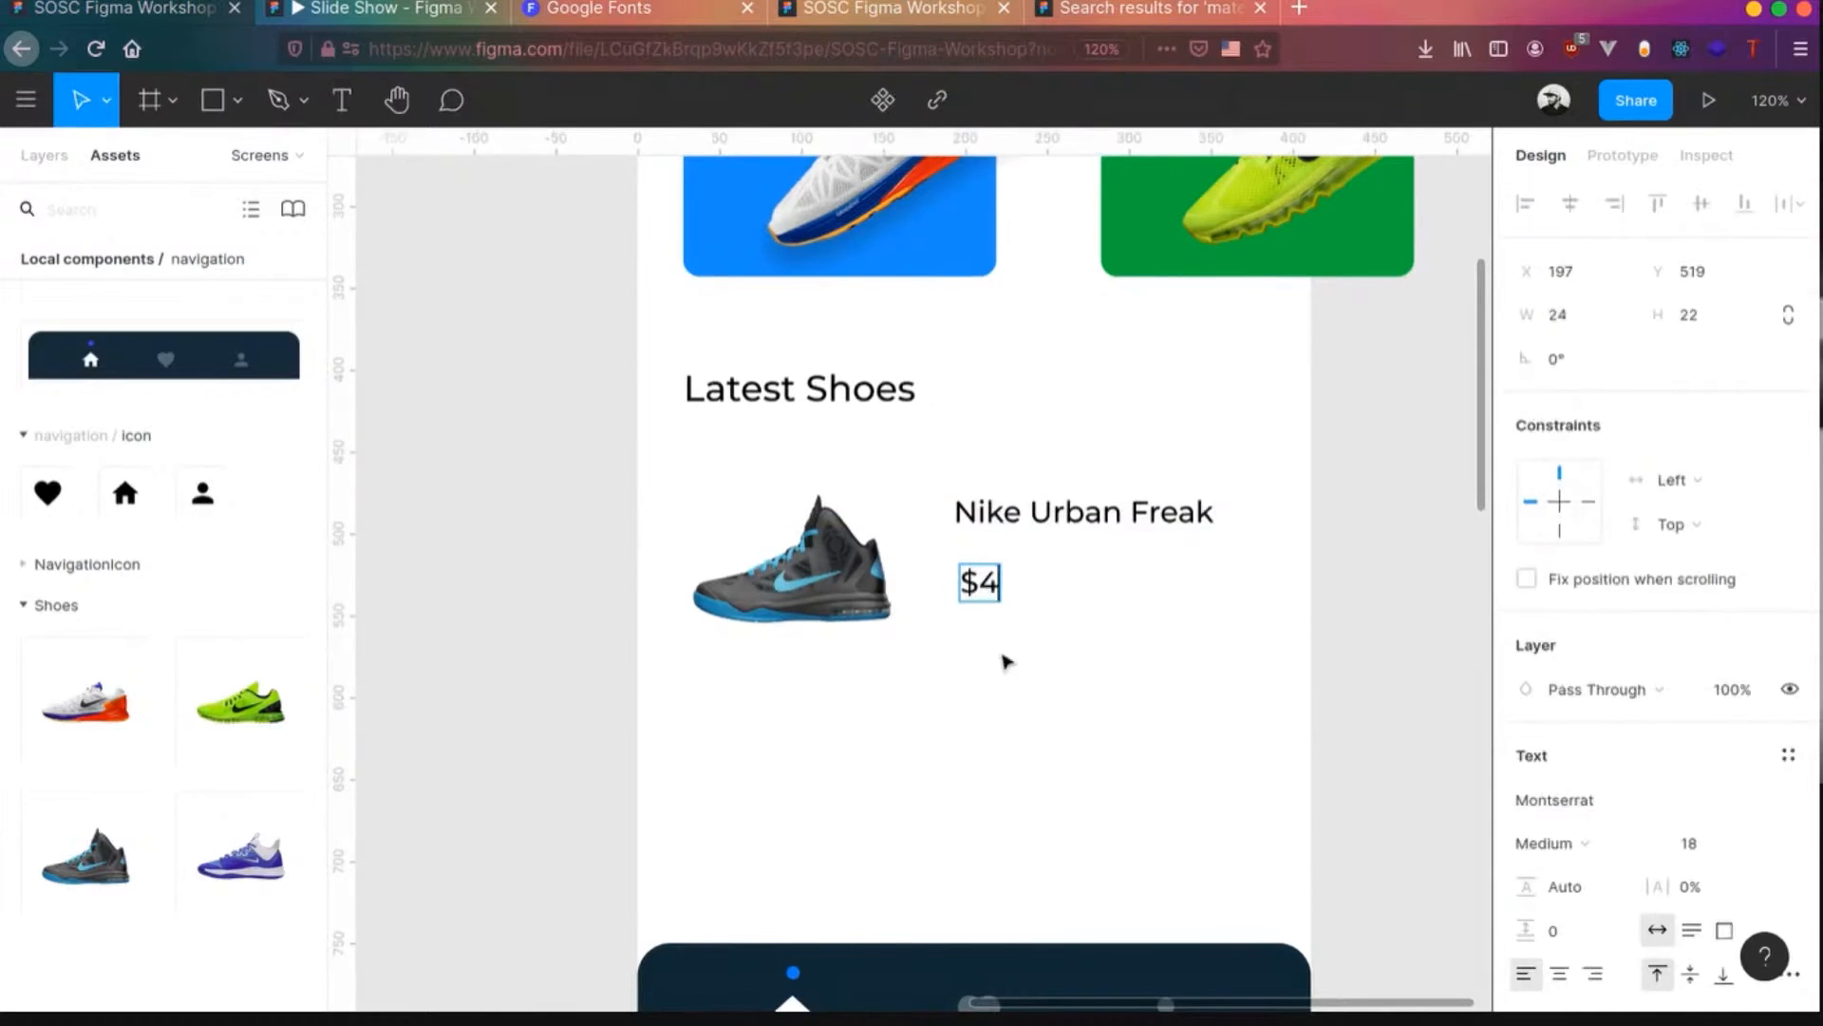
{"action": "key", "text": "Escape"}
{"action": "left_click", "coordinate": [1014, 525], "text": "shift"}
{"action": "left_click_drag", "start_coordinate": [1015, 525], "coordinate": [1014, 537]}
{"action": "left_click", "coordinate": [996, 596]}
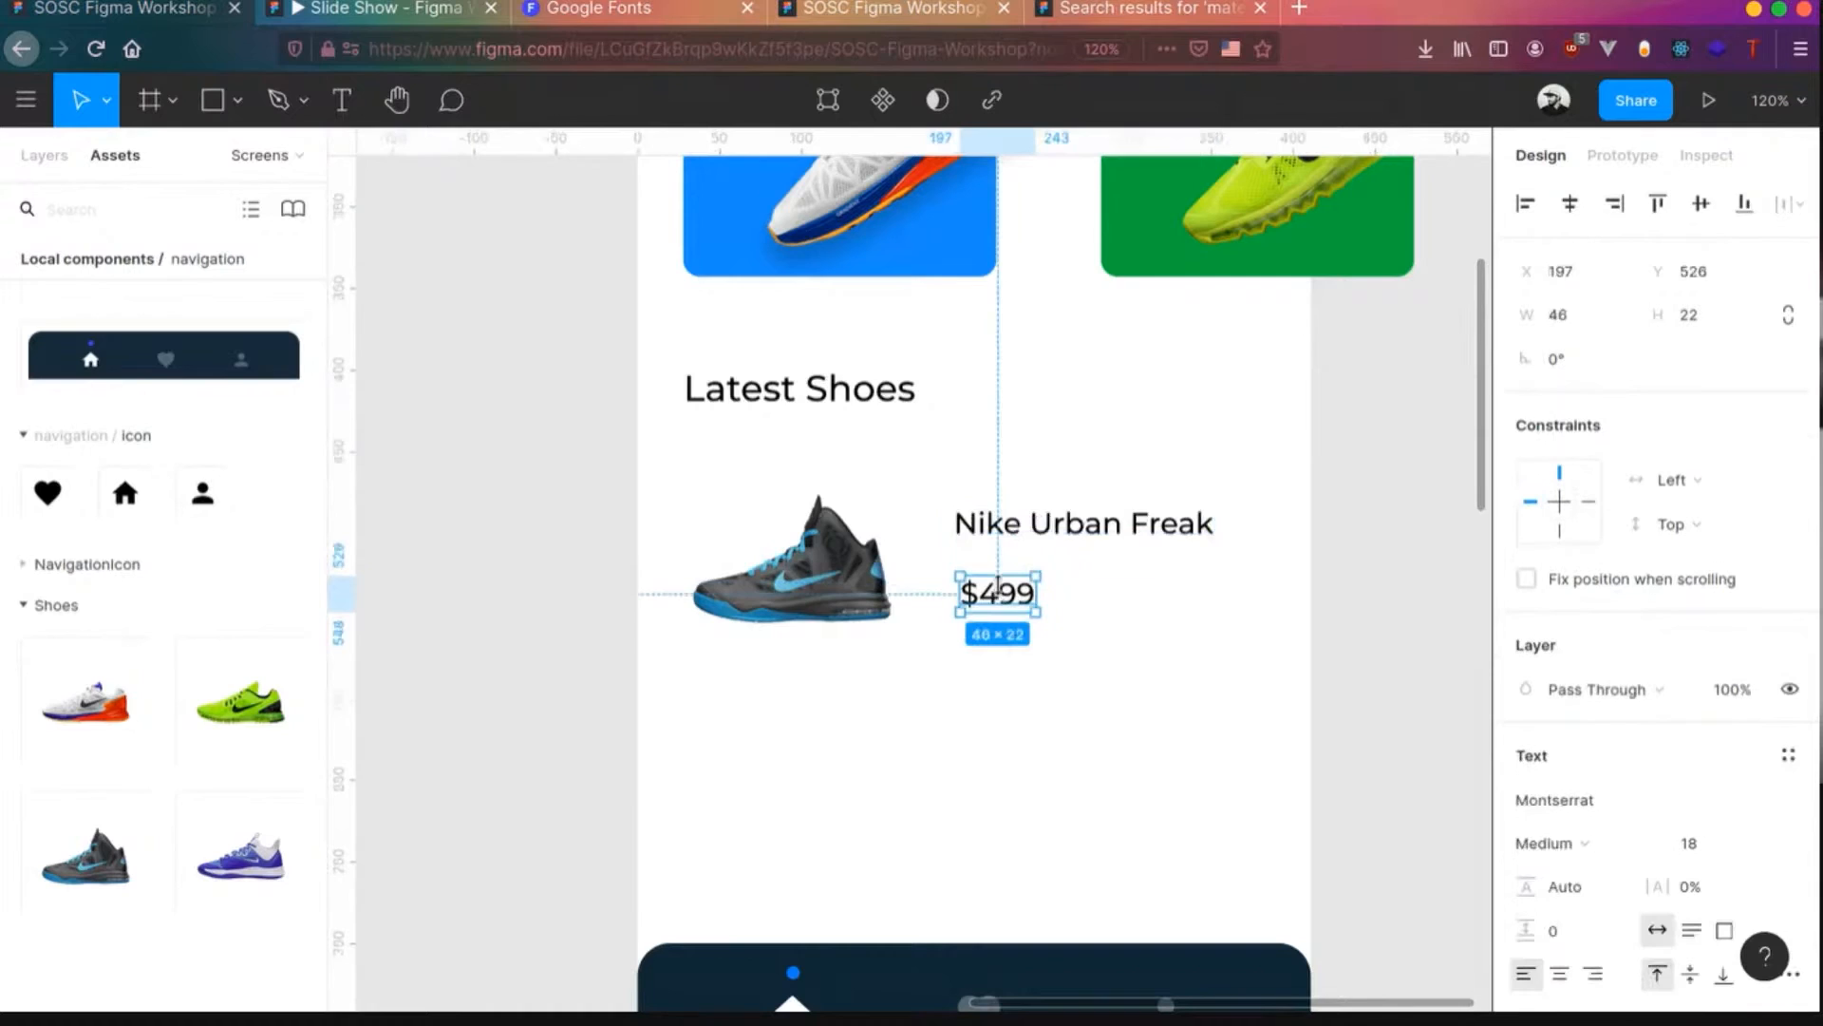
{"action": "left_click_drag", "start_coordinate": [1001, 604], "coordinate": [1001, 585]}
{"action": "left_click", "coordinate": [1050, 530], "text": "shift"}
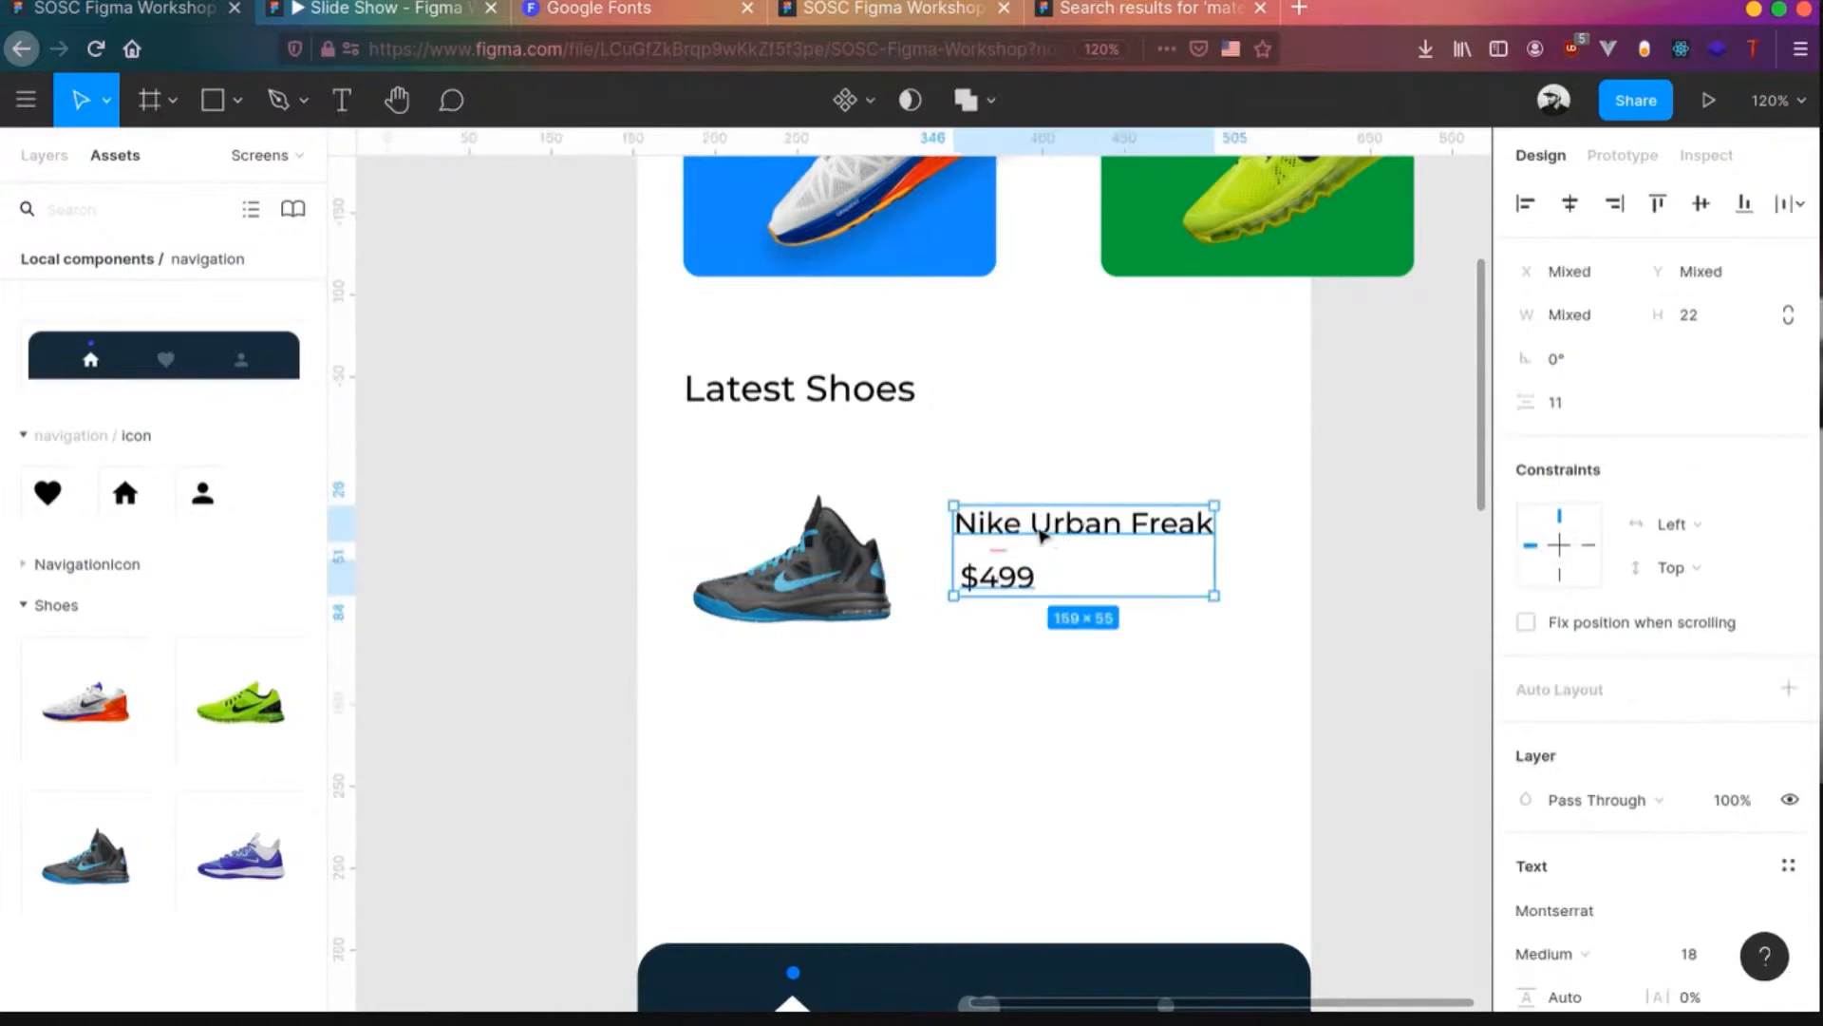
- Group the high-top shoe with its name and price and turn the group into a component
{"action": "left_click_drag", "start_coordinate": [618, 482], "coordinate": [1351, 675]}
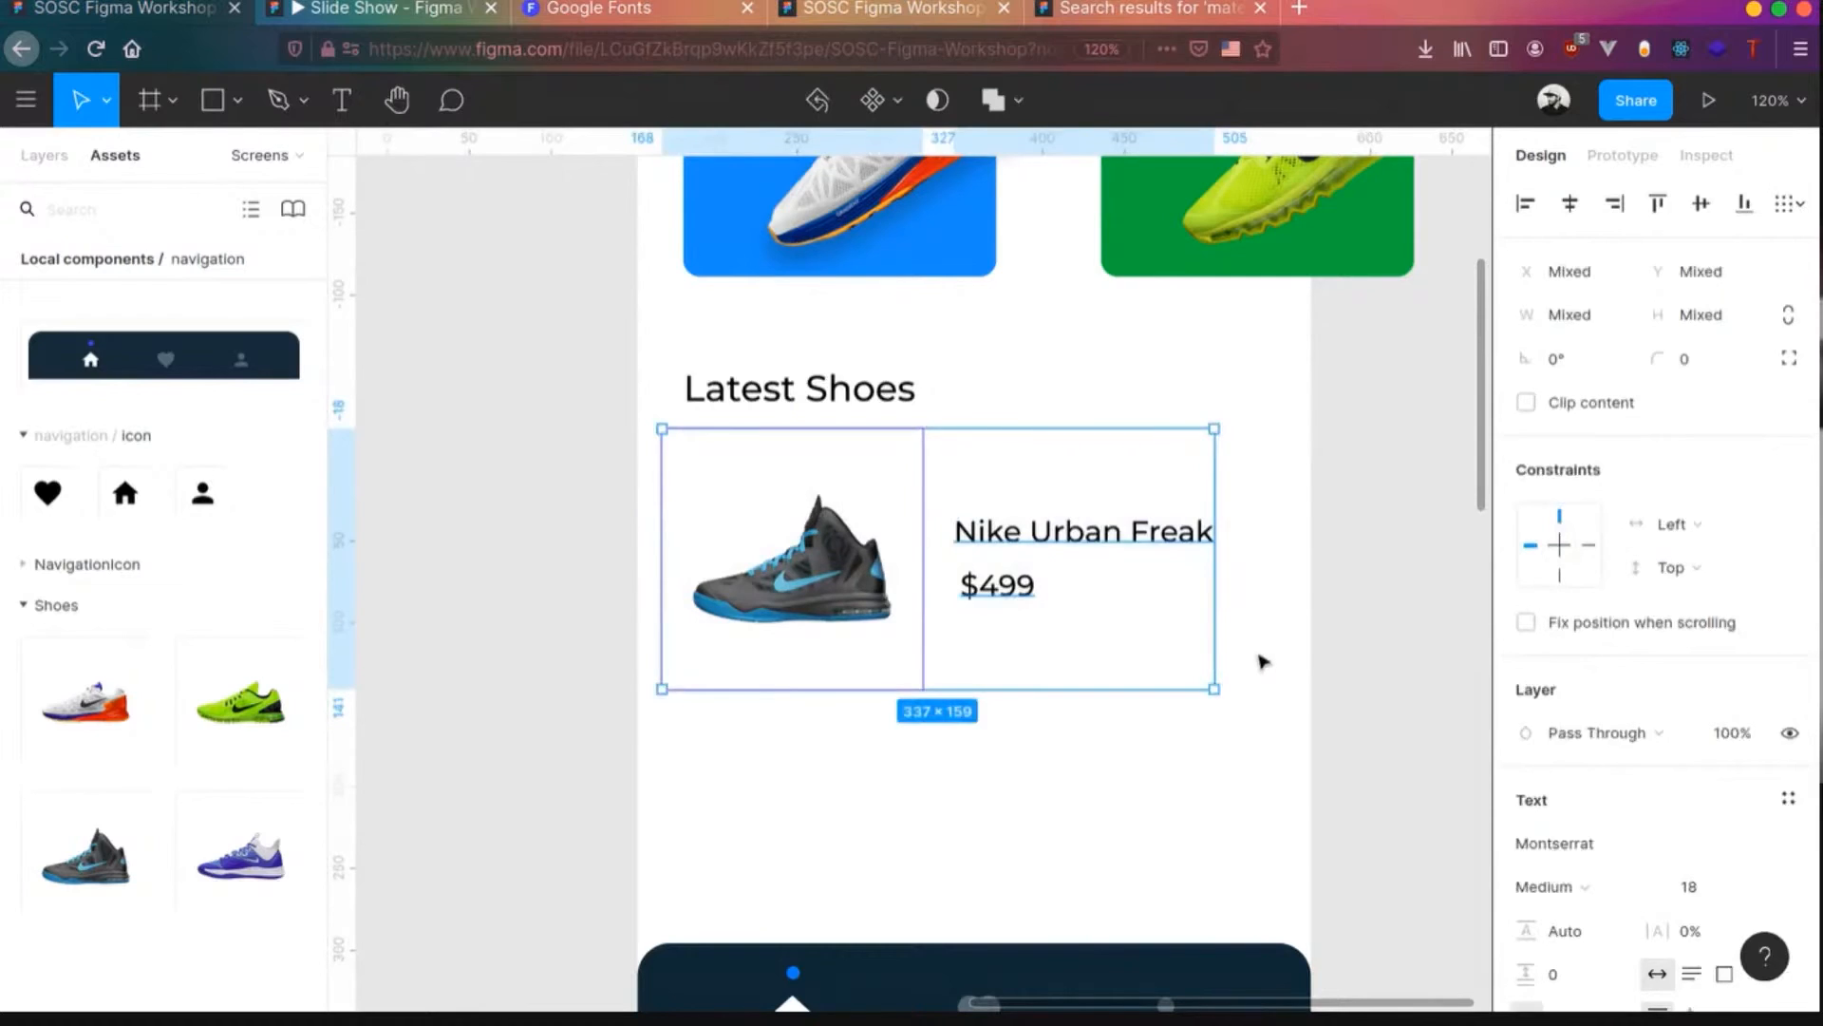
{"action": "key", "text": "ctrl+g"}
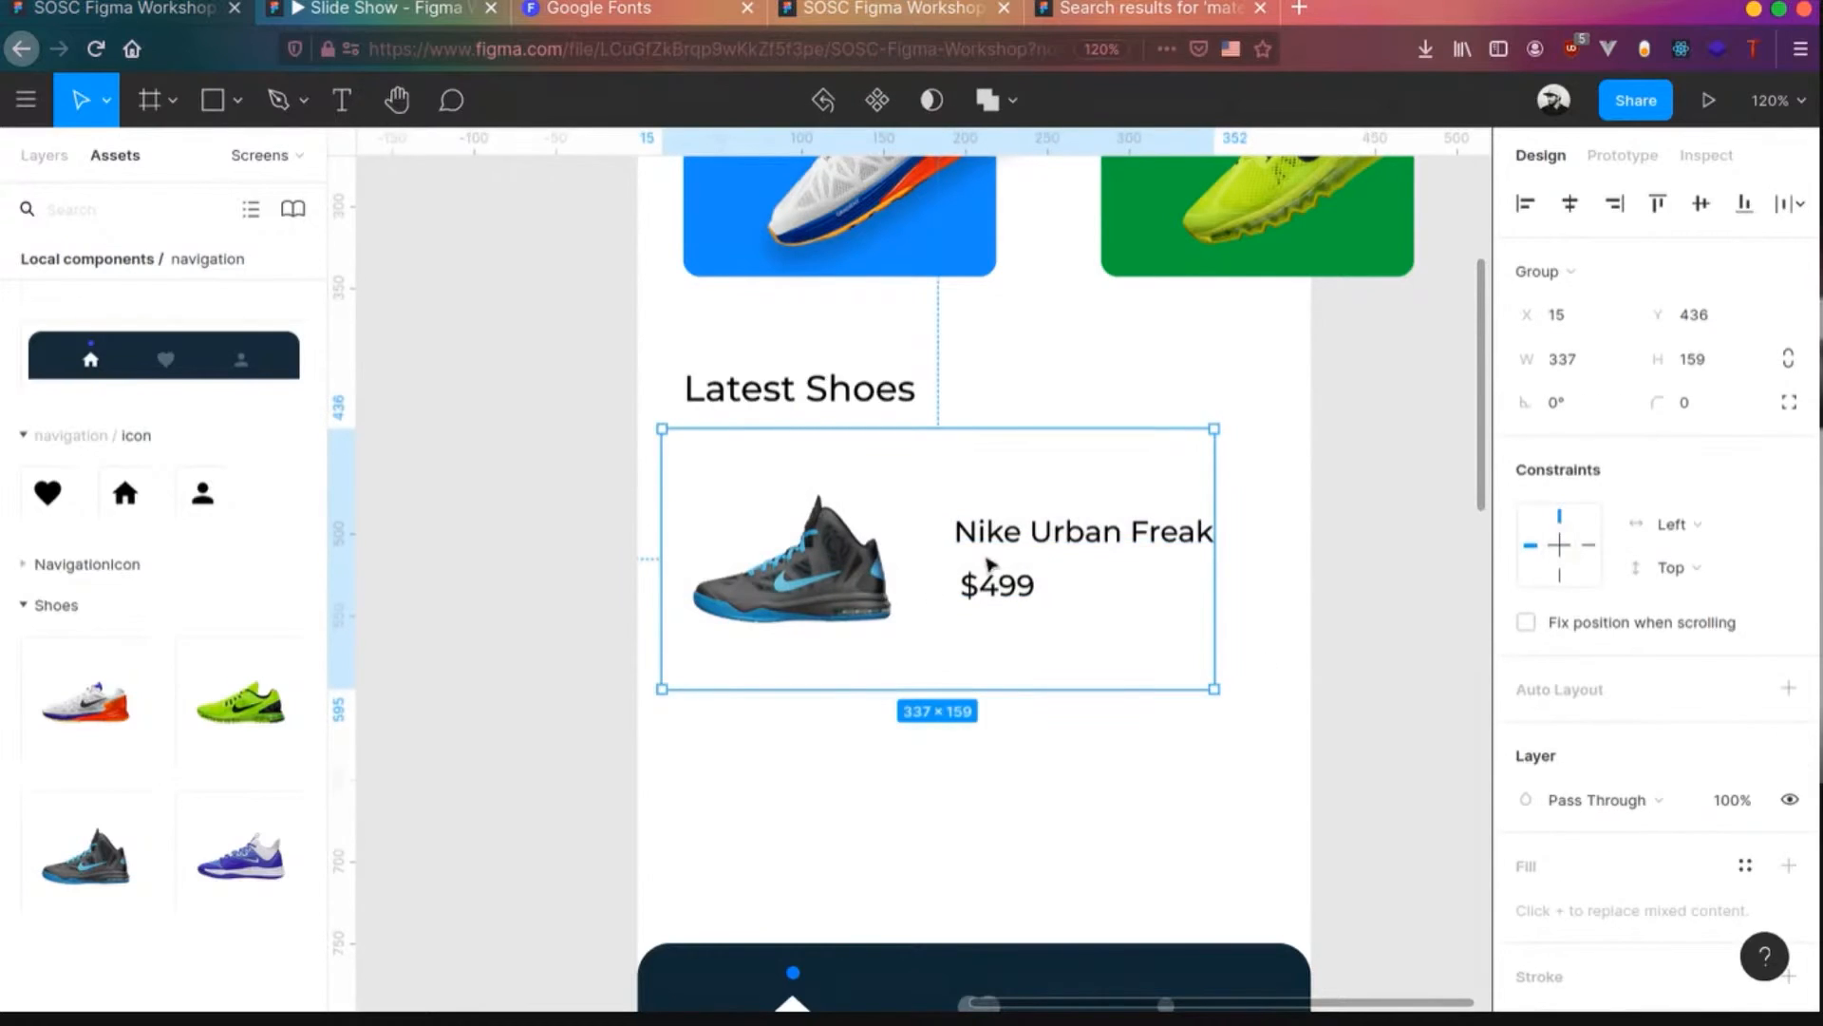
{"action": "left_click", "coordinate": [875, 101]}
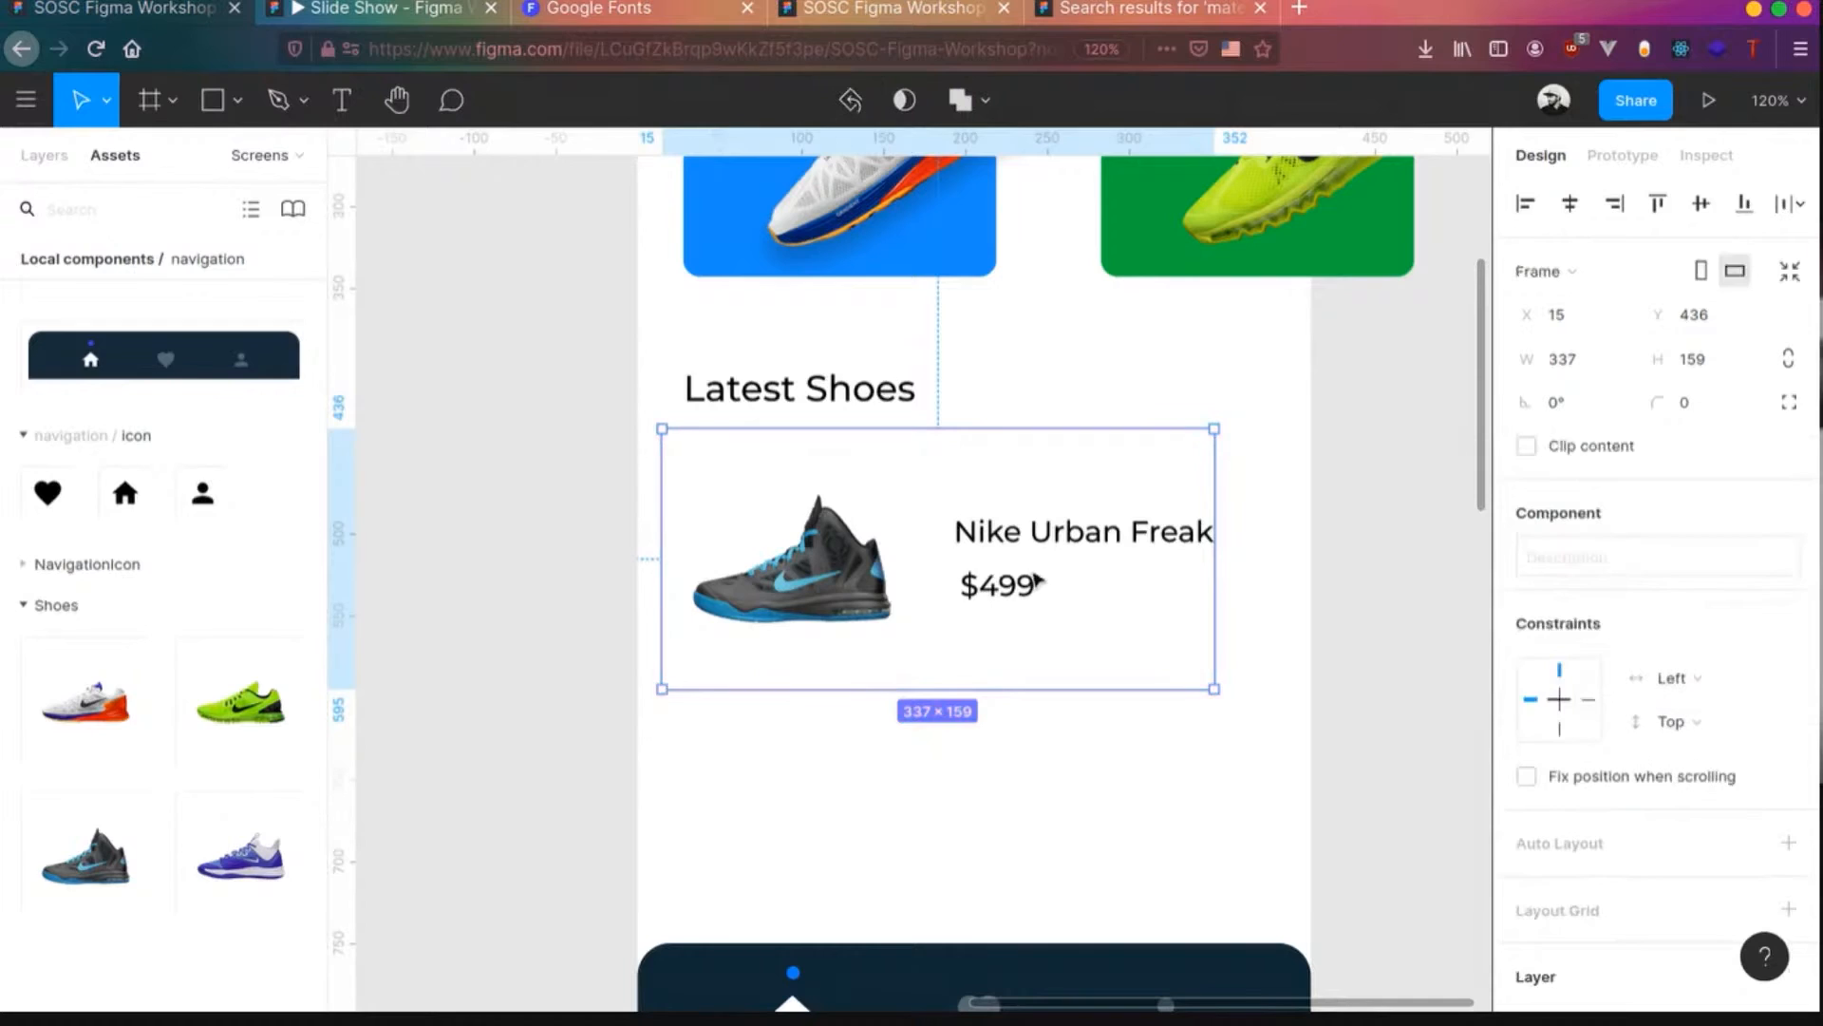
- Duplicate the shoe list item directly below the original and swap the copy's shoe for Shoe2
{"action": "scroll", "coordinate": [1038, 567], "scroll_direction": "down", "scroll_amount": 5}
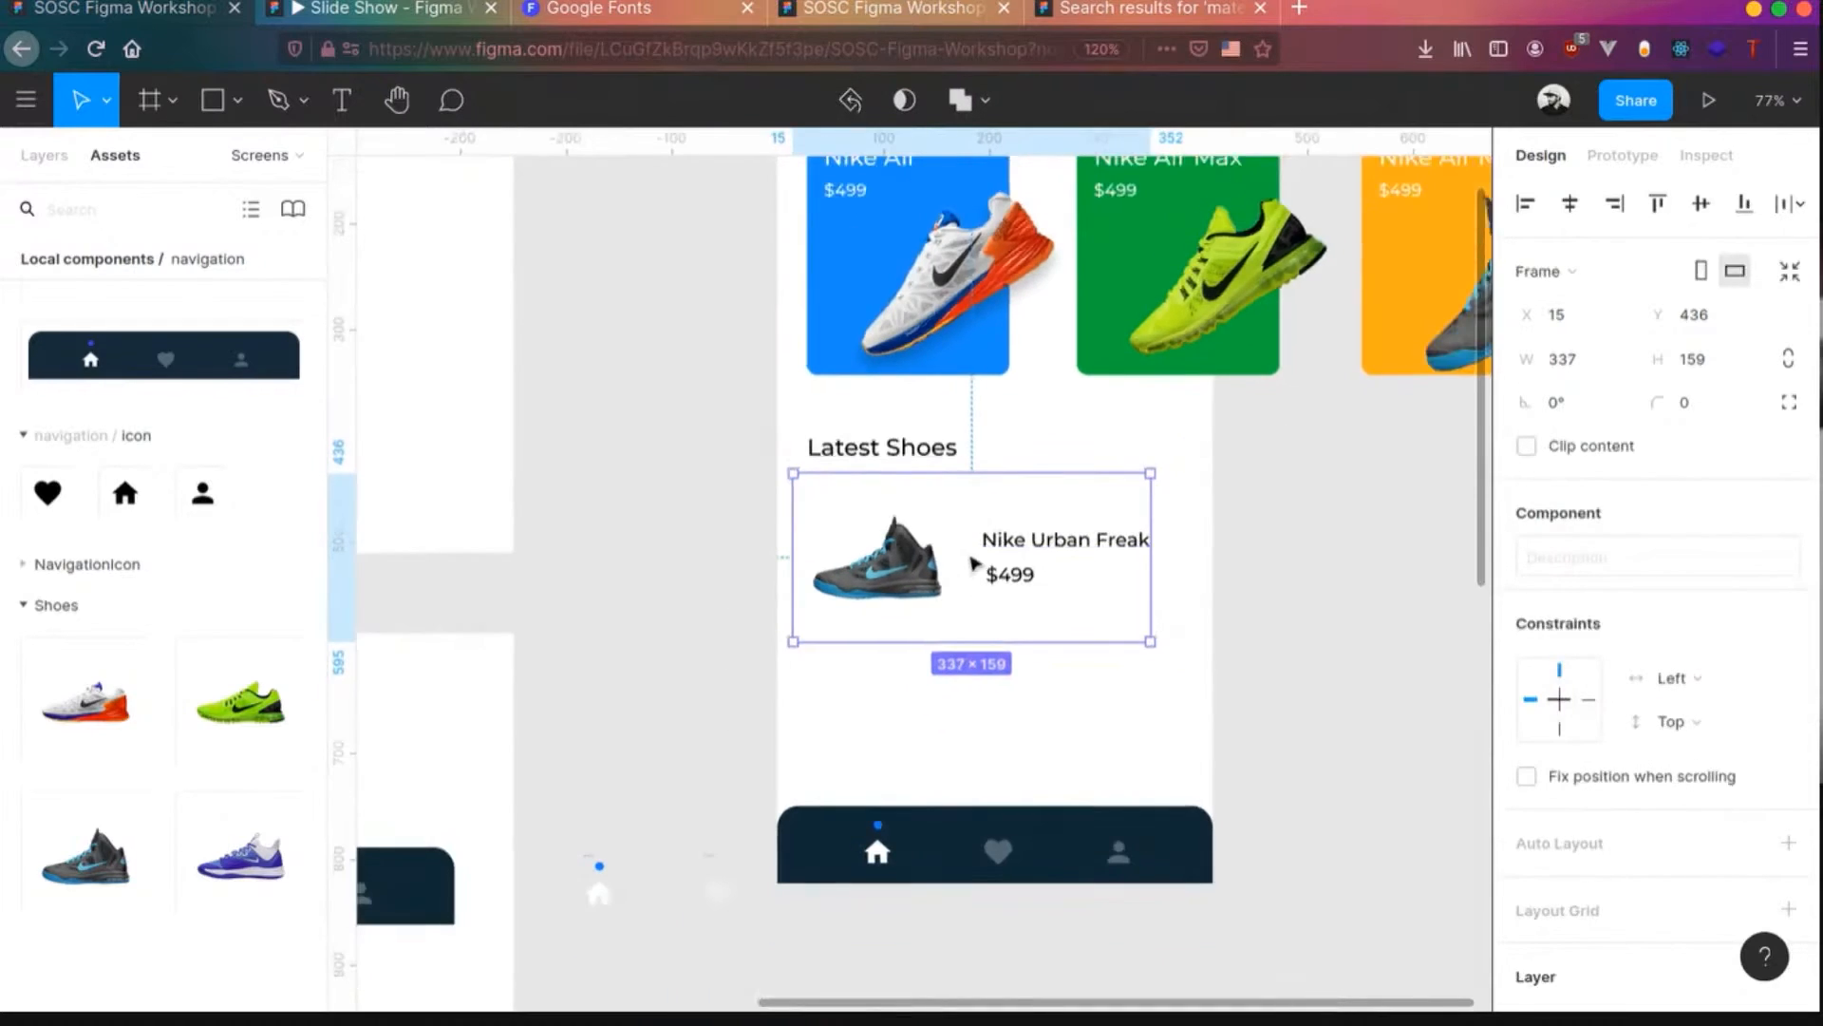
{"action": "left_click_drag", "start_coordinate": [985, 591], "coordinate": [984, 730]}
{"action": "double_click", "coordinate": [898, 726]}
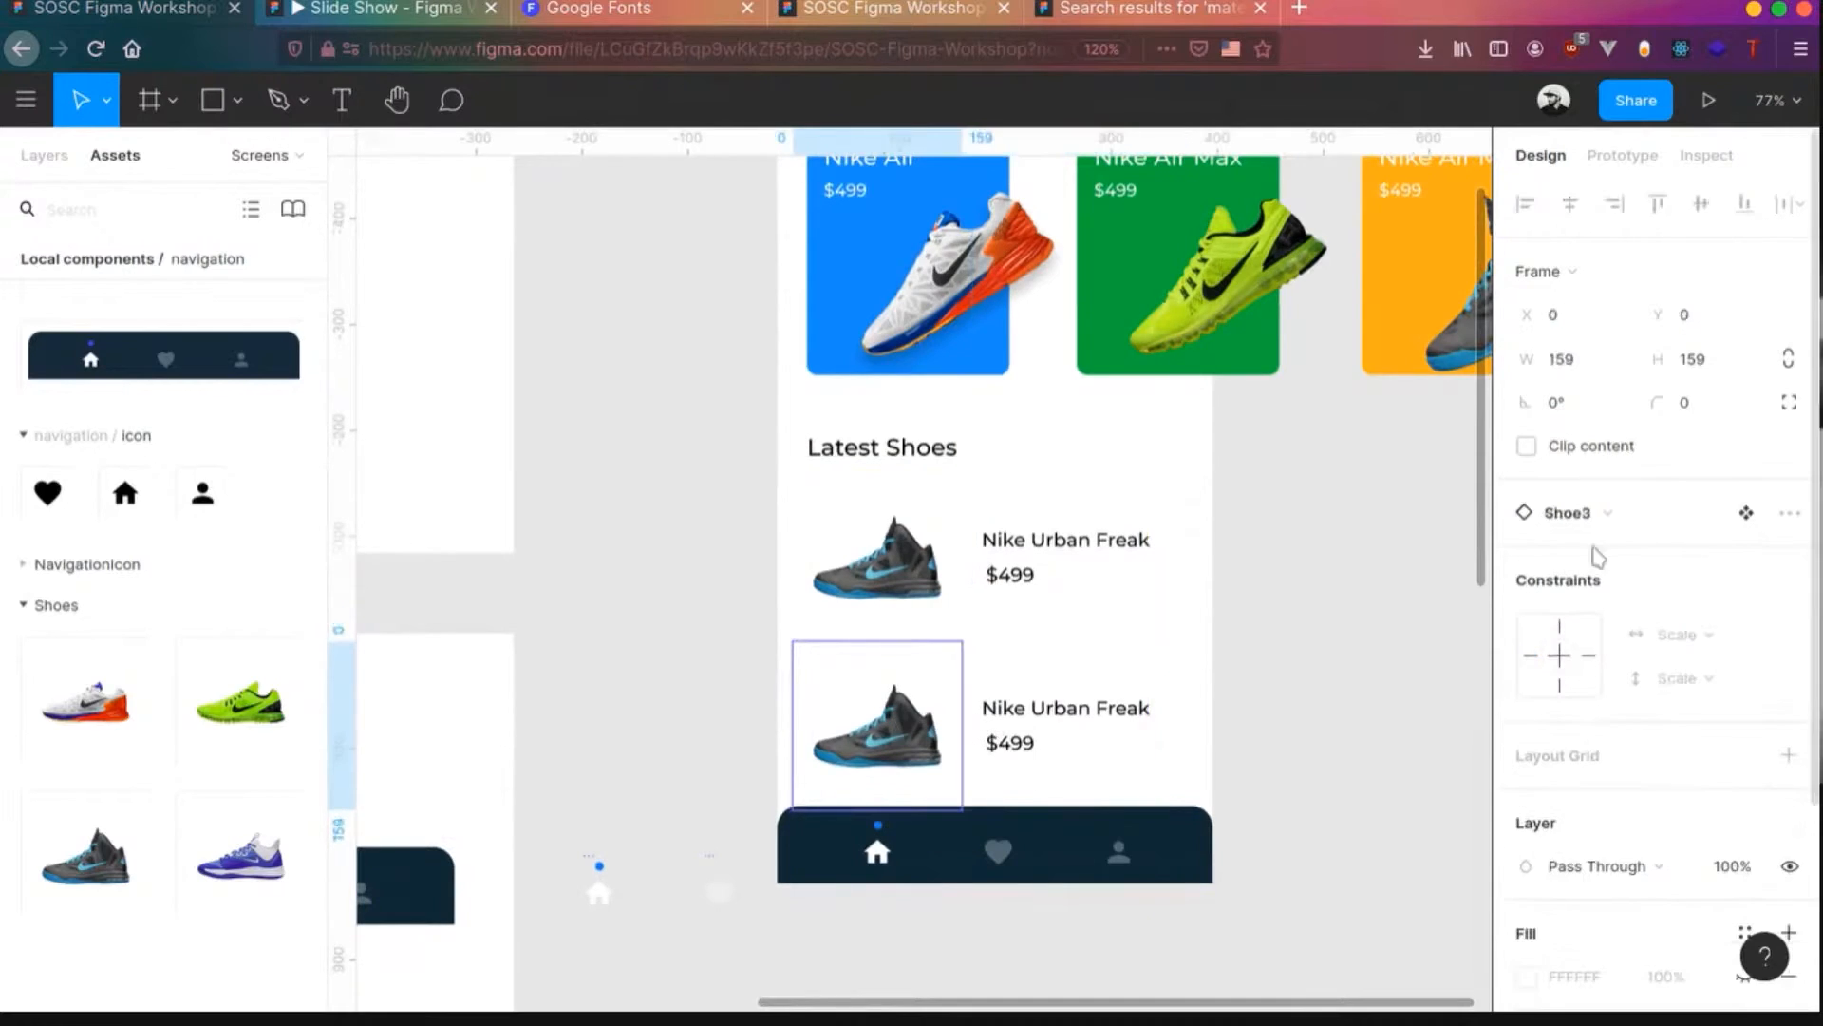
{"action": "left_click", "coordinate": [1605, 513]}
{"action": "left_click", "coordinate": [1605, 662]}
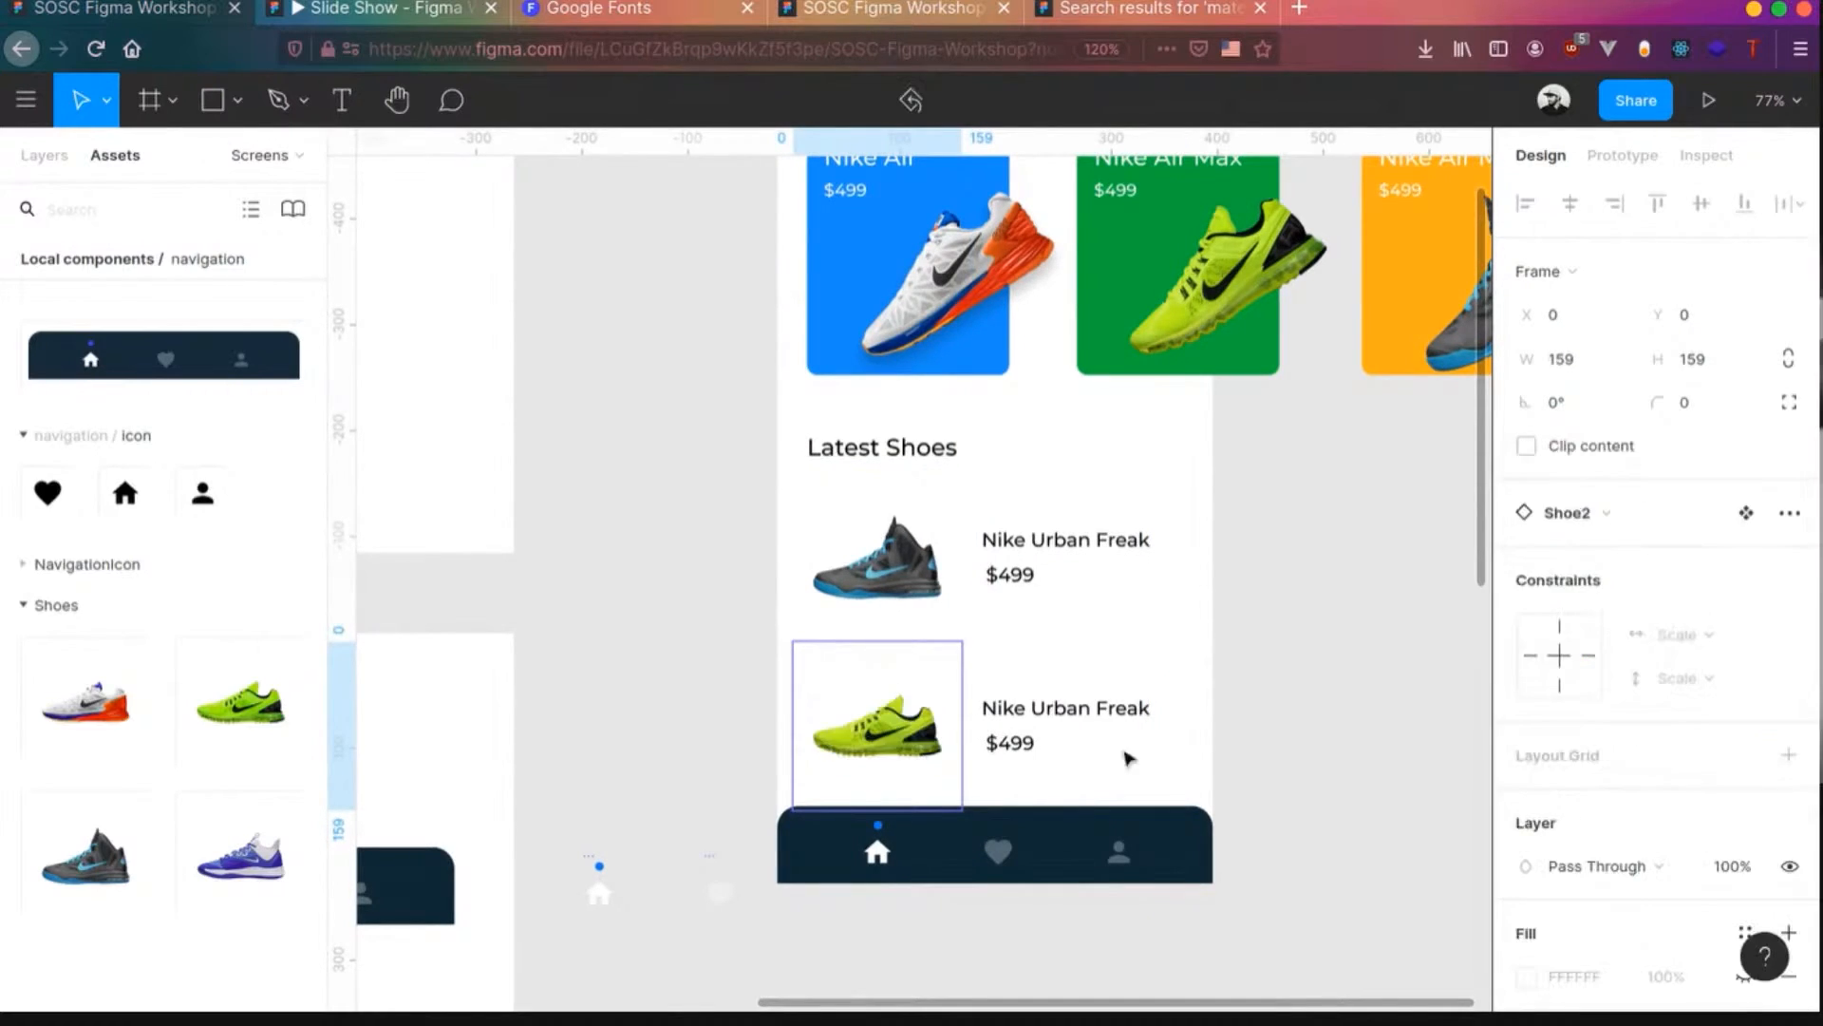
- Change the second list item's shoe name to "Nike Air Max"
{"action": "double_click", "coordinate": [1122, 707]}
{"action": "double_click", "coordinate": [1115, 705]}
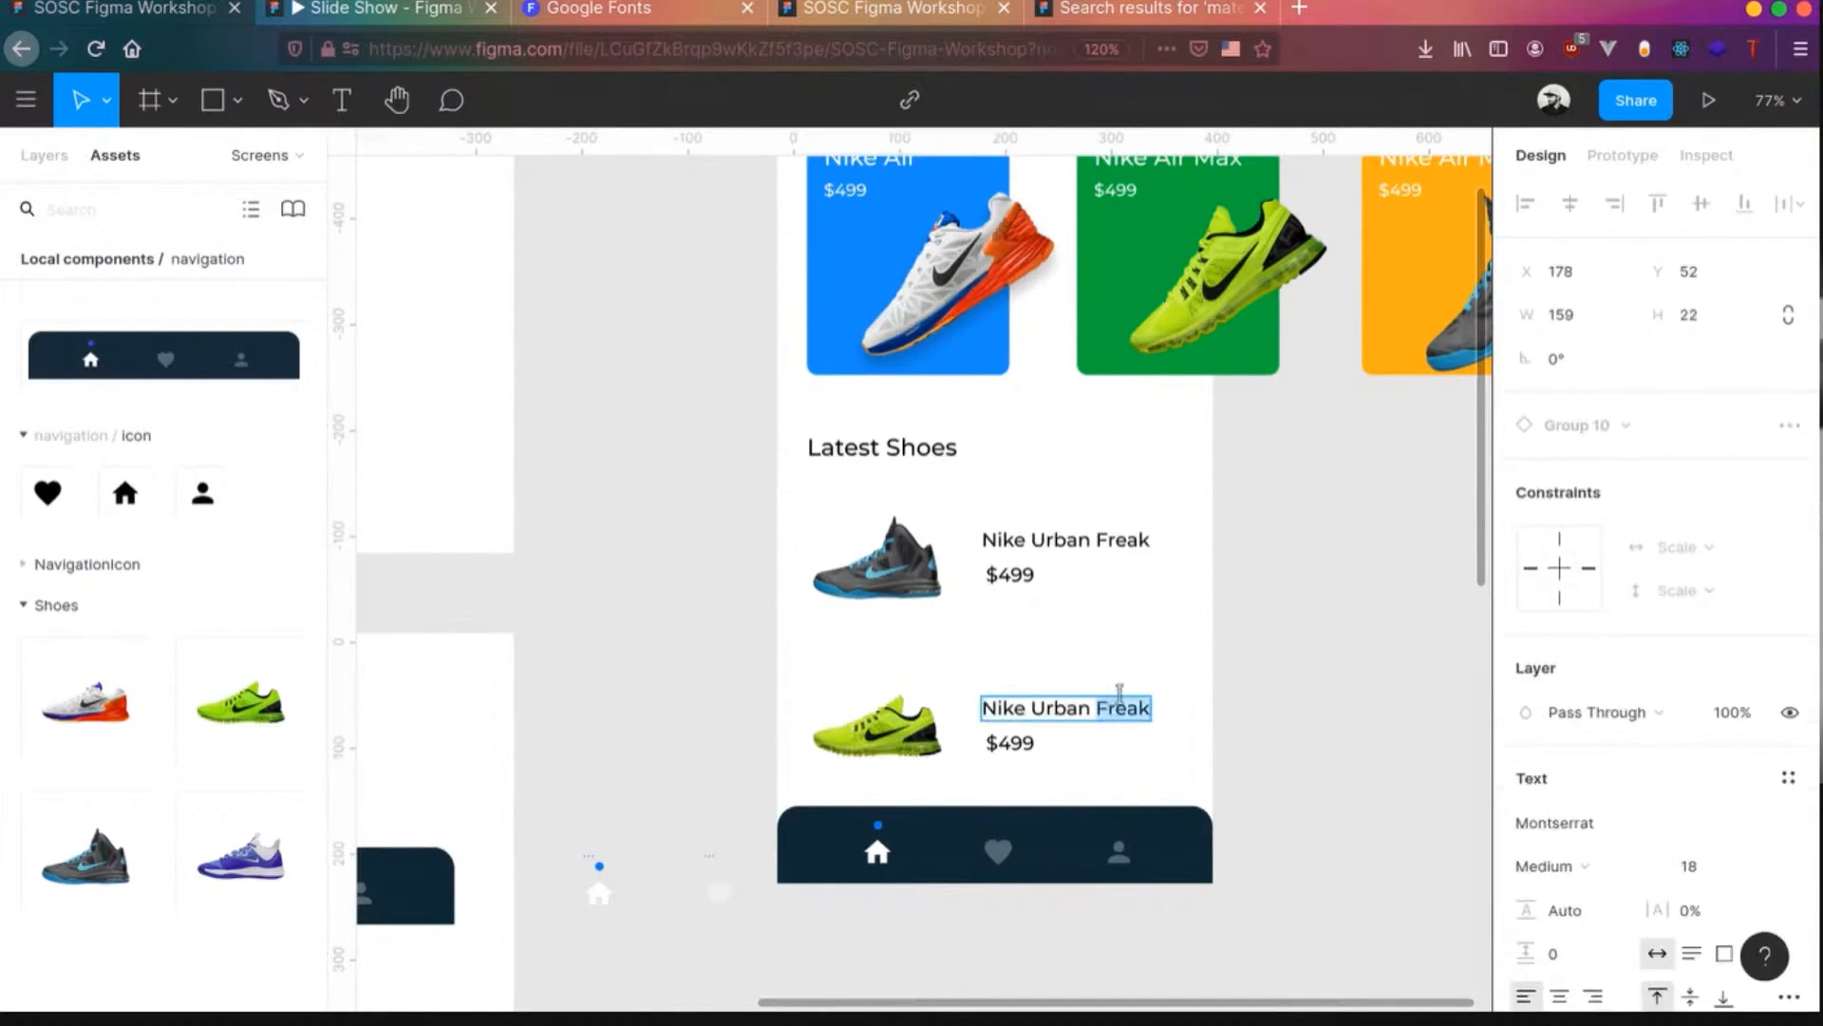
{"action": "key", "text": "BackSpace"}
{"action": "key", "text": "BackSpace"}
{"action": "key", "text": "BackSpace"}
{"action": "key", "text": "BackSpace"}
{"action": "key", "text": "BackSpace"}
{"action": "key", "text": "BackSpace"}
{"action": "key", "text": "BackSpace"}
{"action": "type", "text": "Air Max"}
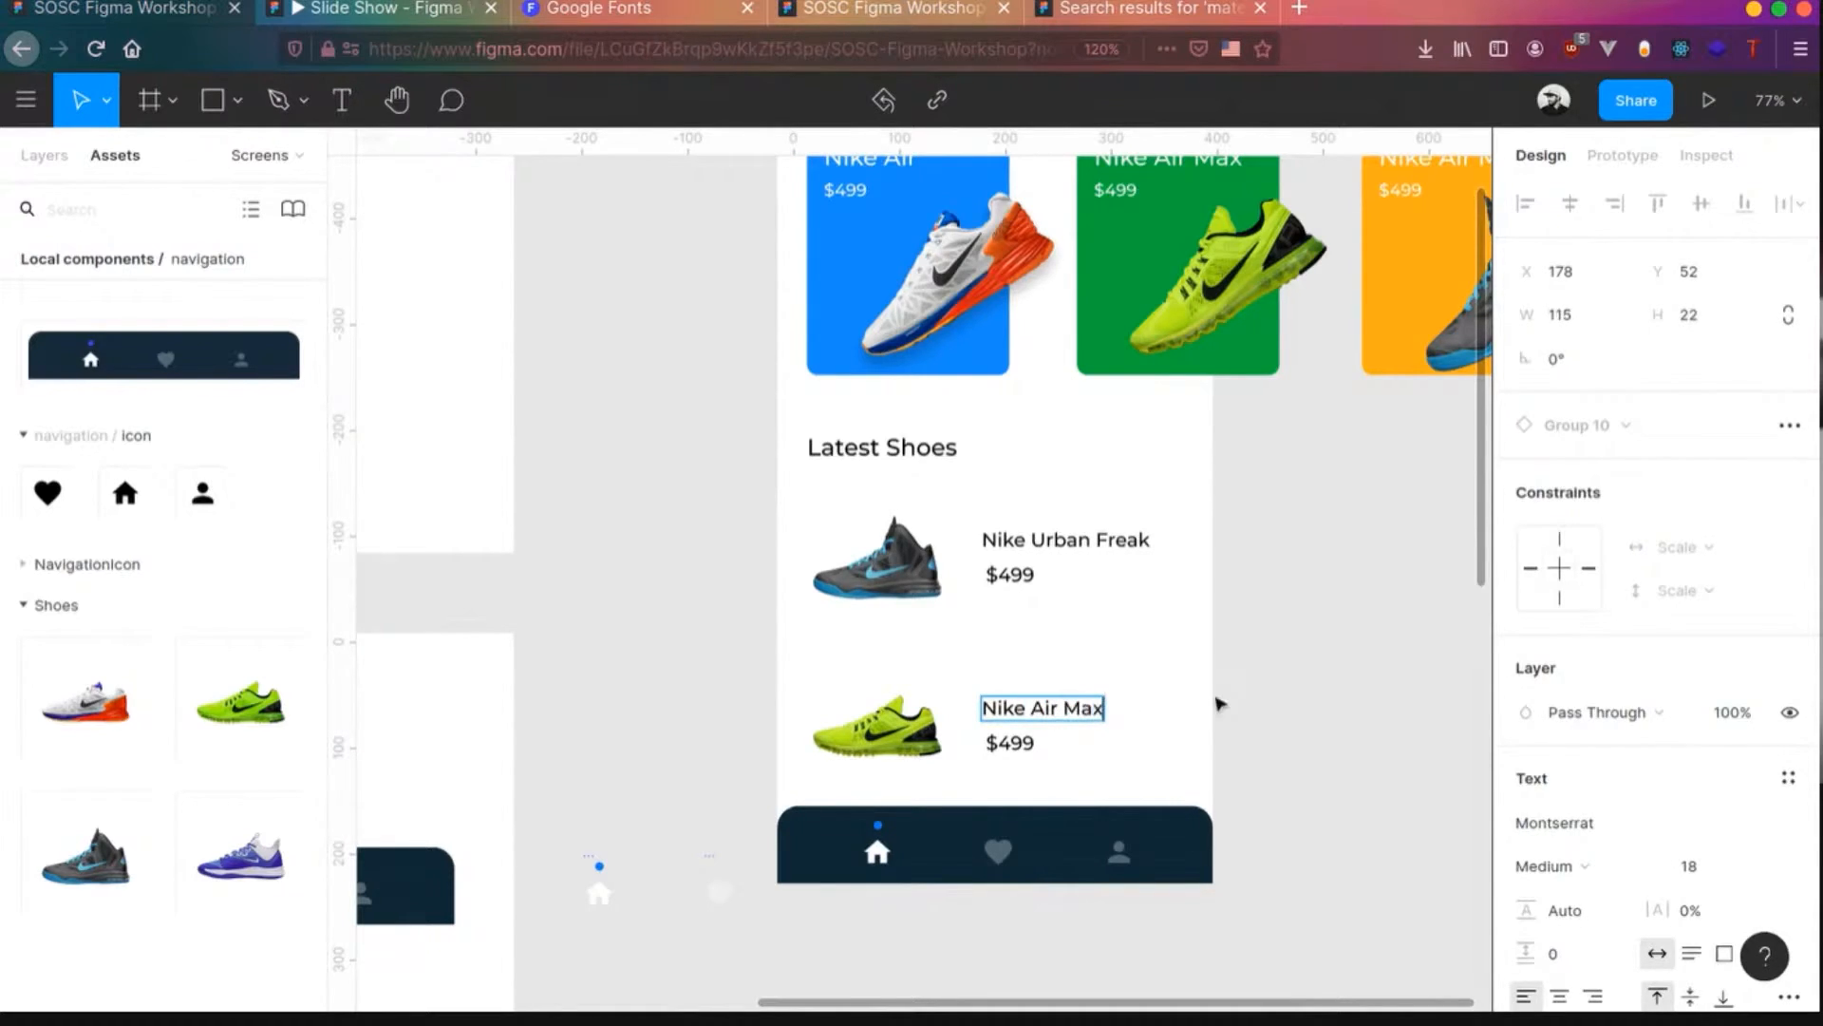
{"action": "key", "text": "Escape"}
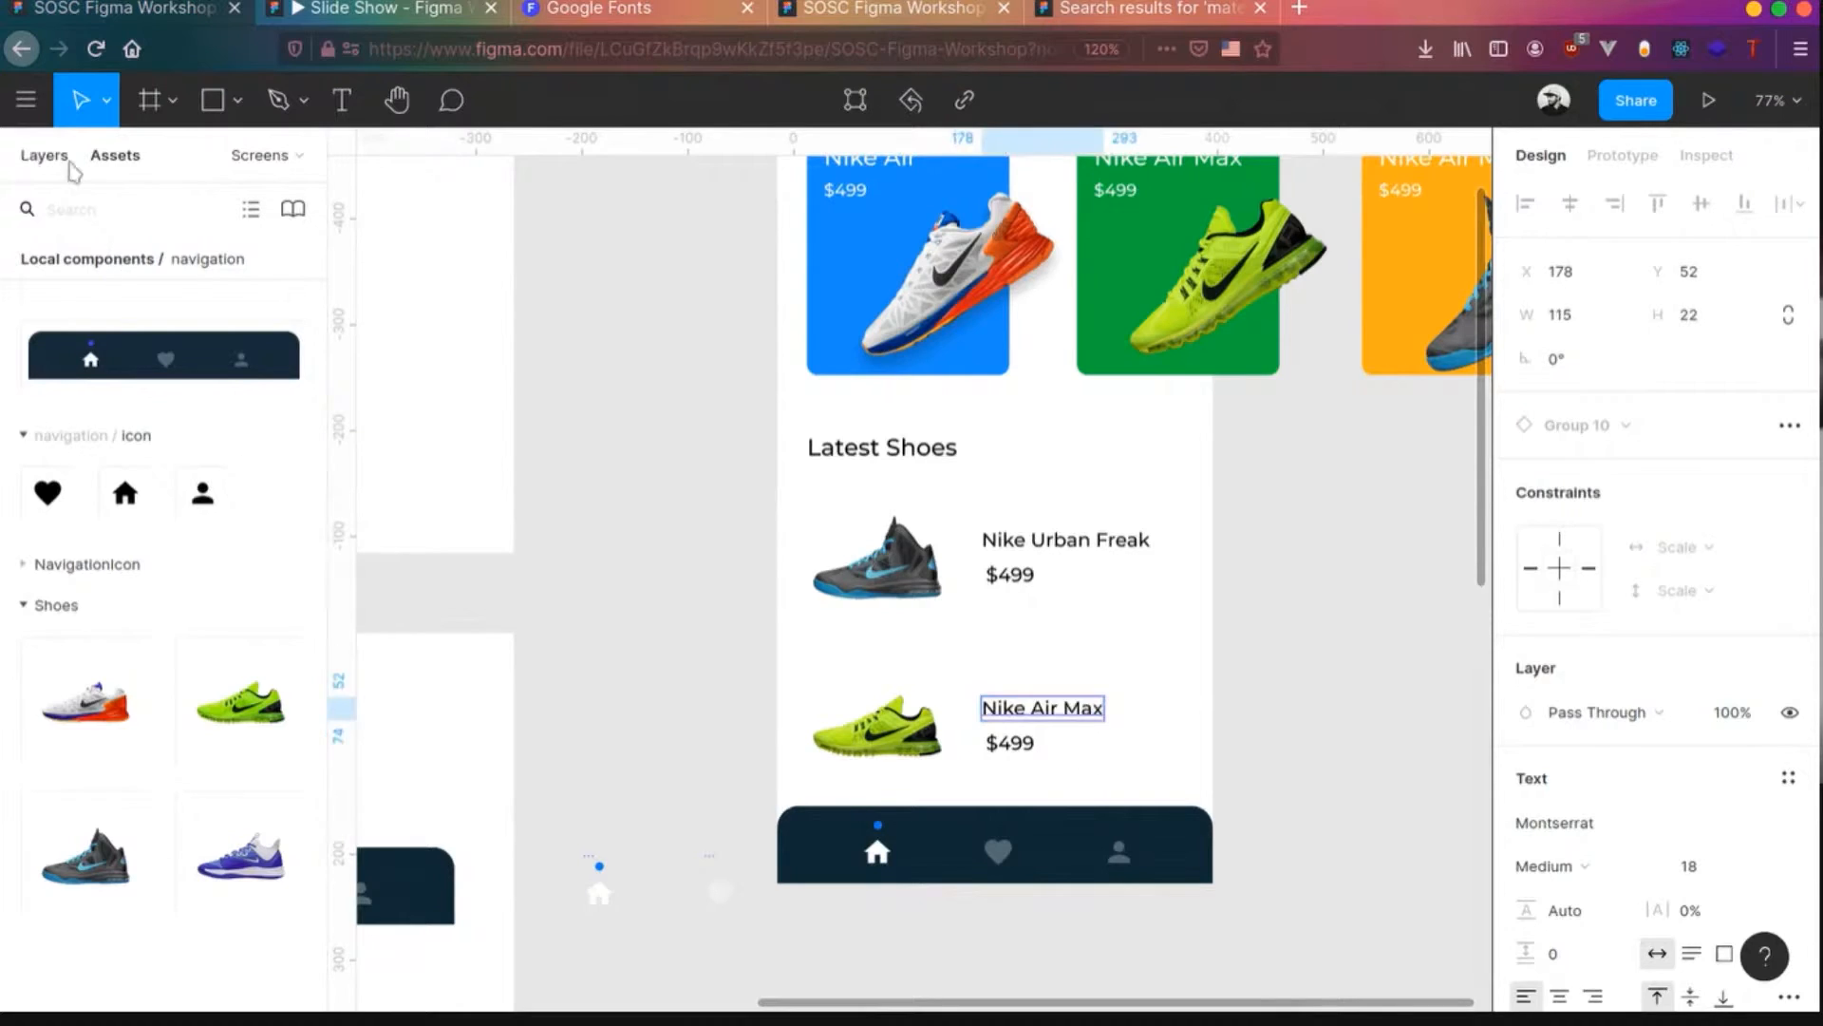
- Extend the Google Pixel 2 XL - 1 frame downward to a height of about 1067 and move the navigation bar to its bottom edge
{"action": "left_click", "coordinate": [65, 160]}
{"action": "left_click", "coordinate": [112, 611]}
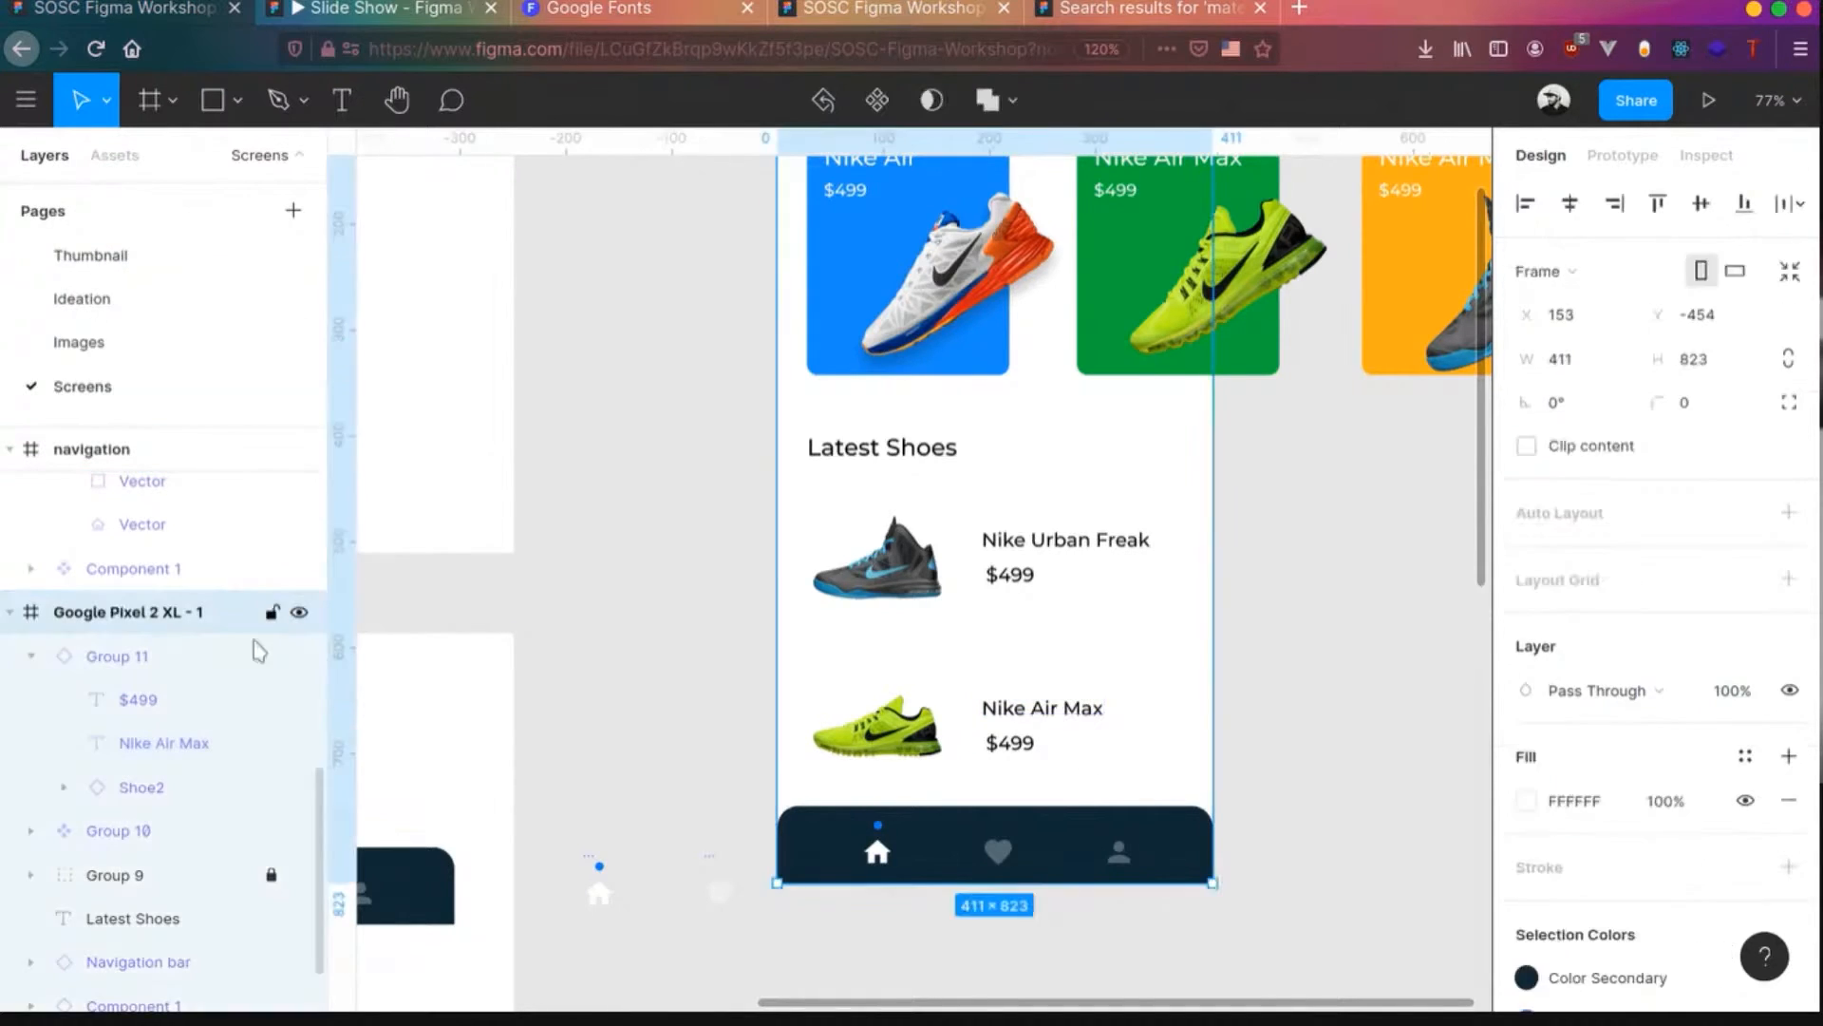
{"action": "left_click_drag", "start_coordinate": [1048, 883], "coordinate": [1049, 768]}
{"action": "left_click", "coordinate": [1041, 482]}
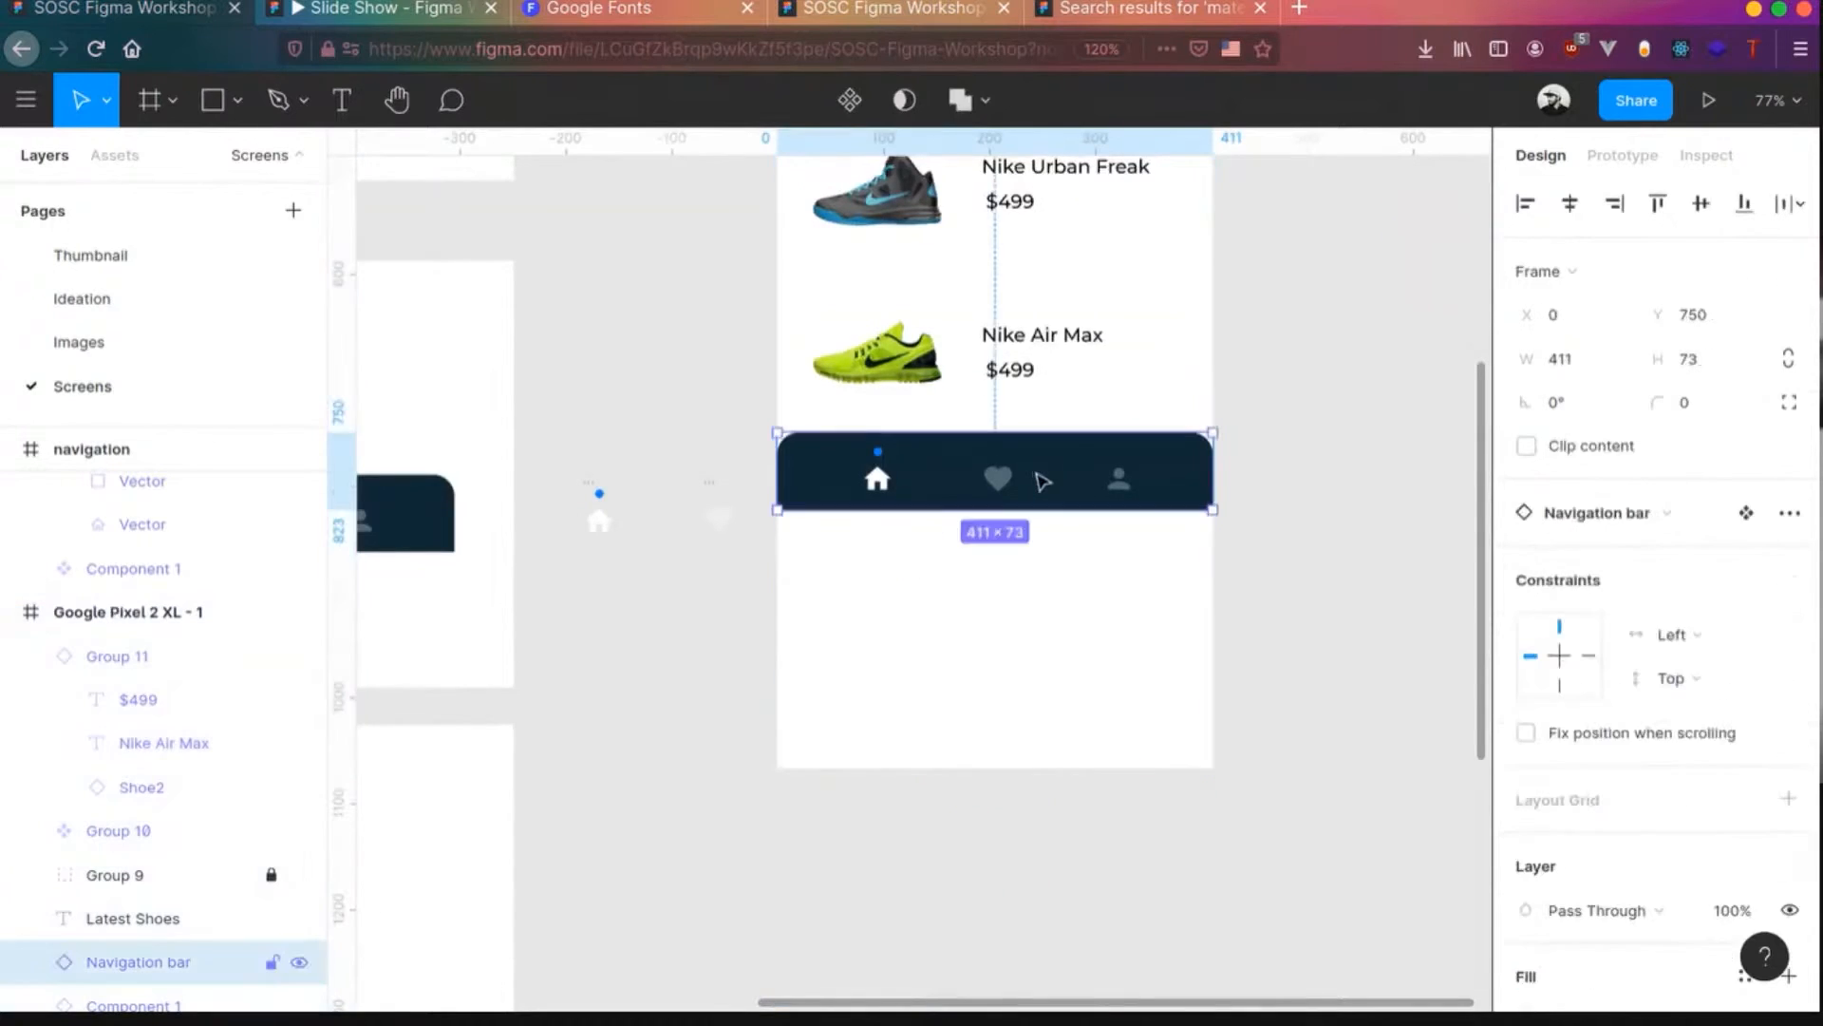
{"action": "left_click_drag", "start_coordinate": [1034, 472], "coordinate": [1012, 729]}
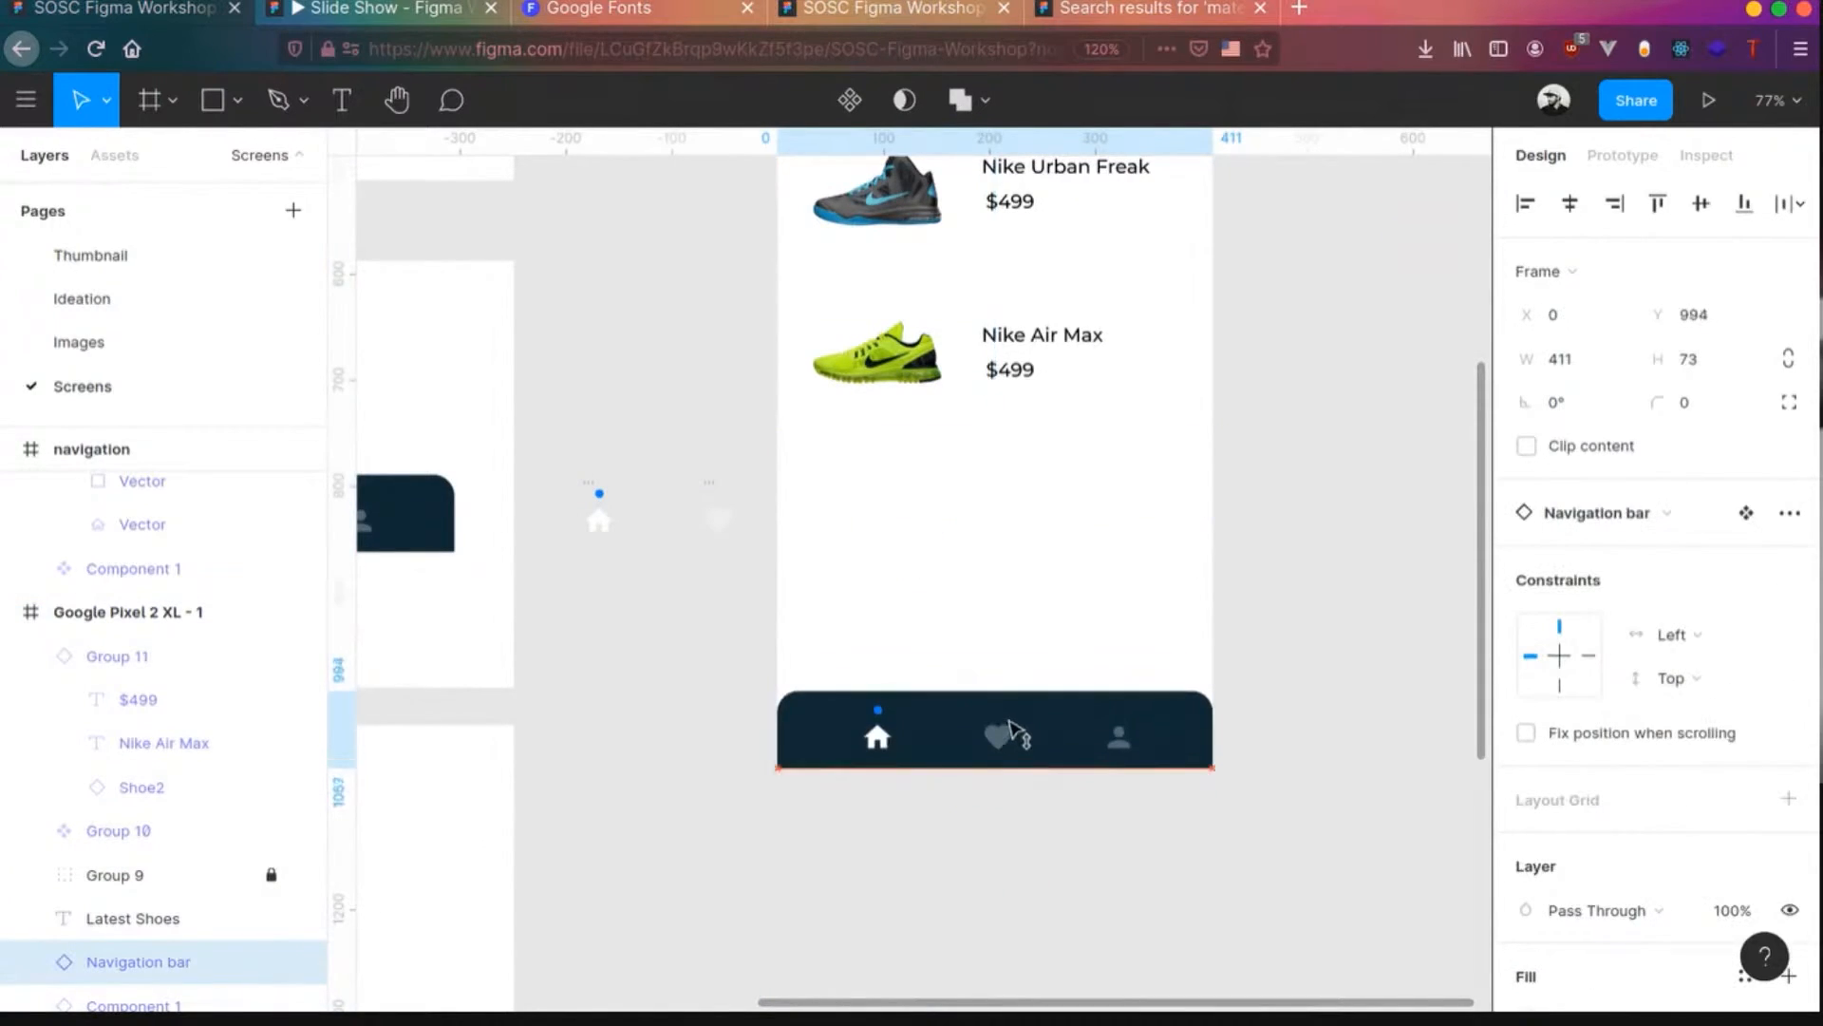
- Duplicate the Nike Air Max list item and place the copy below it at about Y 742
{"action": "left_click", "coordinate": [1008, 358]}
{"action": "key", "text": "ctrl+d"}
{"action": "left_click_drag", "start_coordinate": [1009, 351], "coordinate": [1012, 506]}
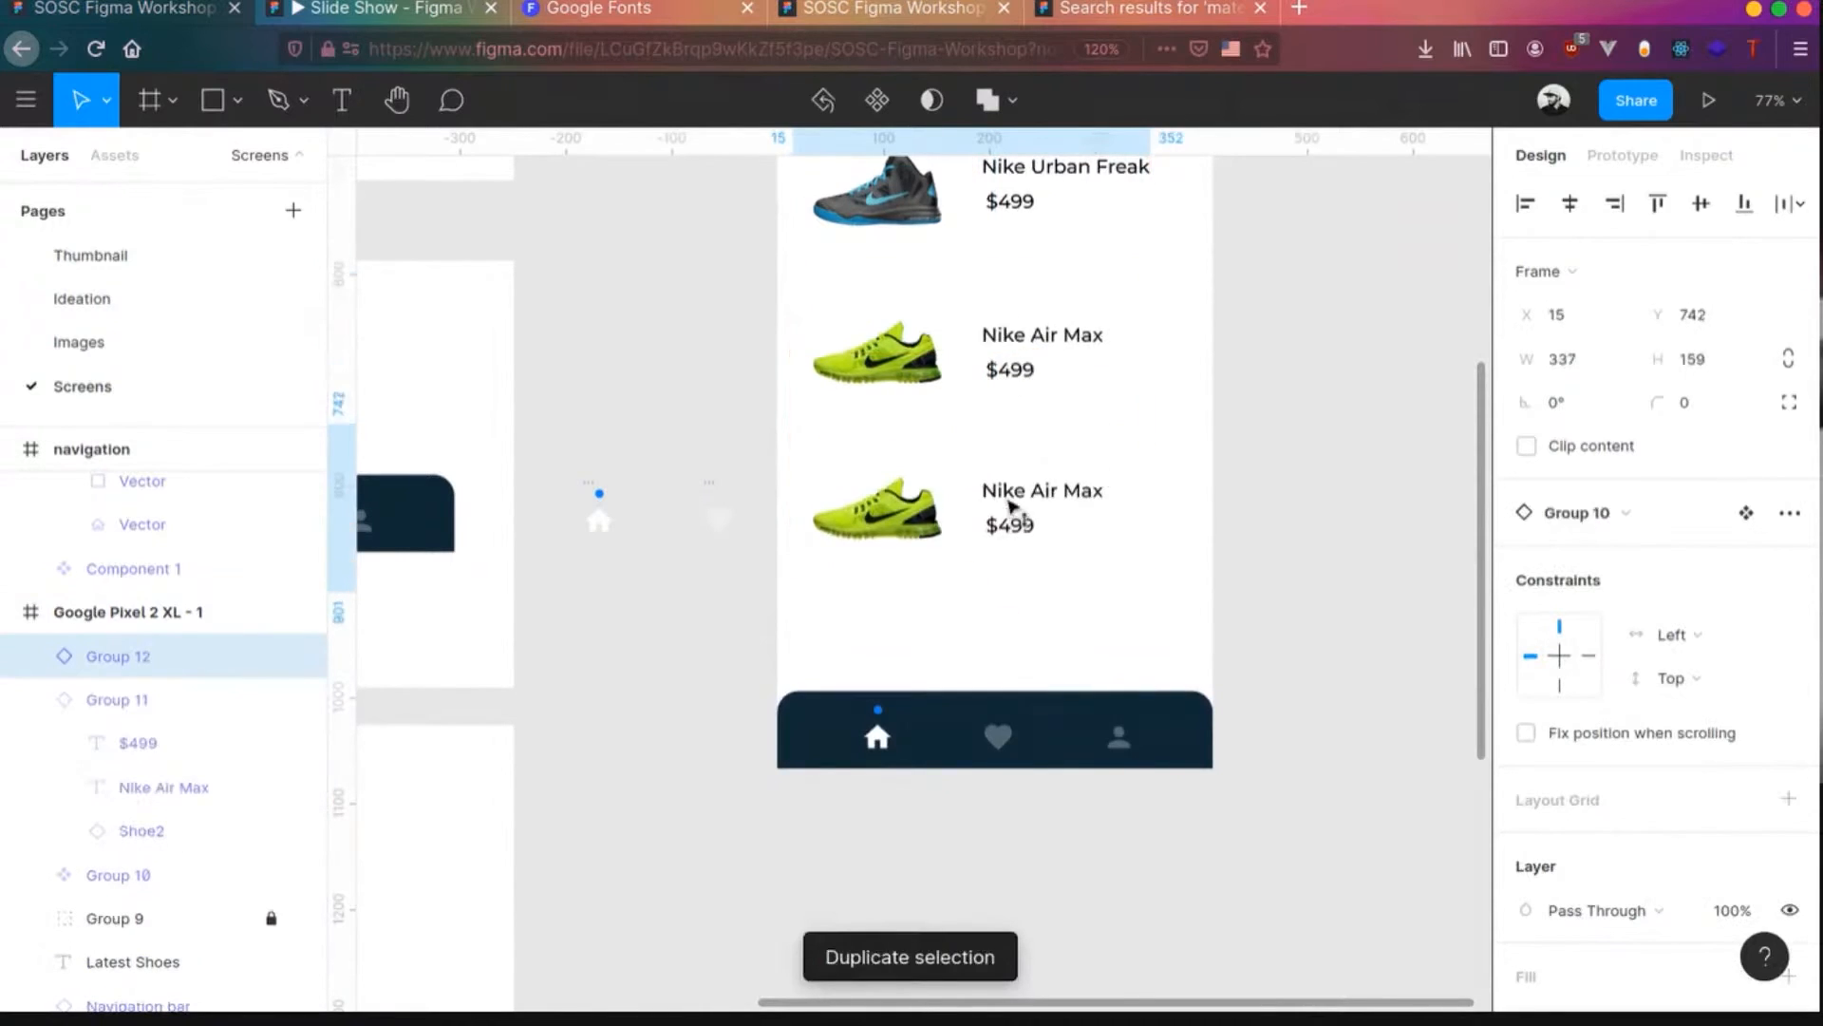
- Swap the shoe in the third "Latest Shoes" list item for Shoe4
{"action": "double_click", "coordinate": [840, 524]}
{"action": "left_click", "coordinate": [1616, 514]}
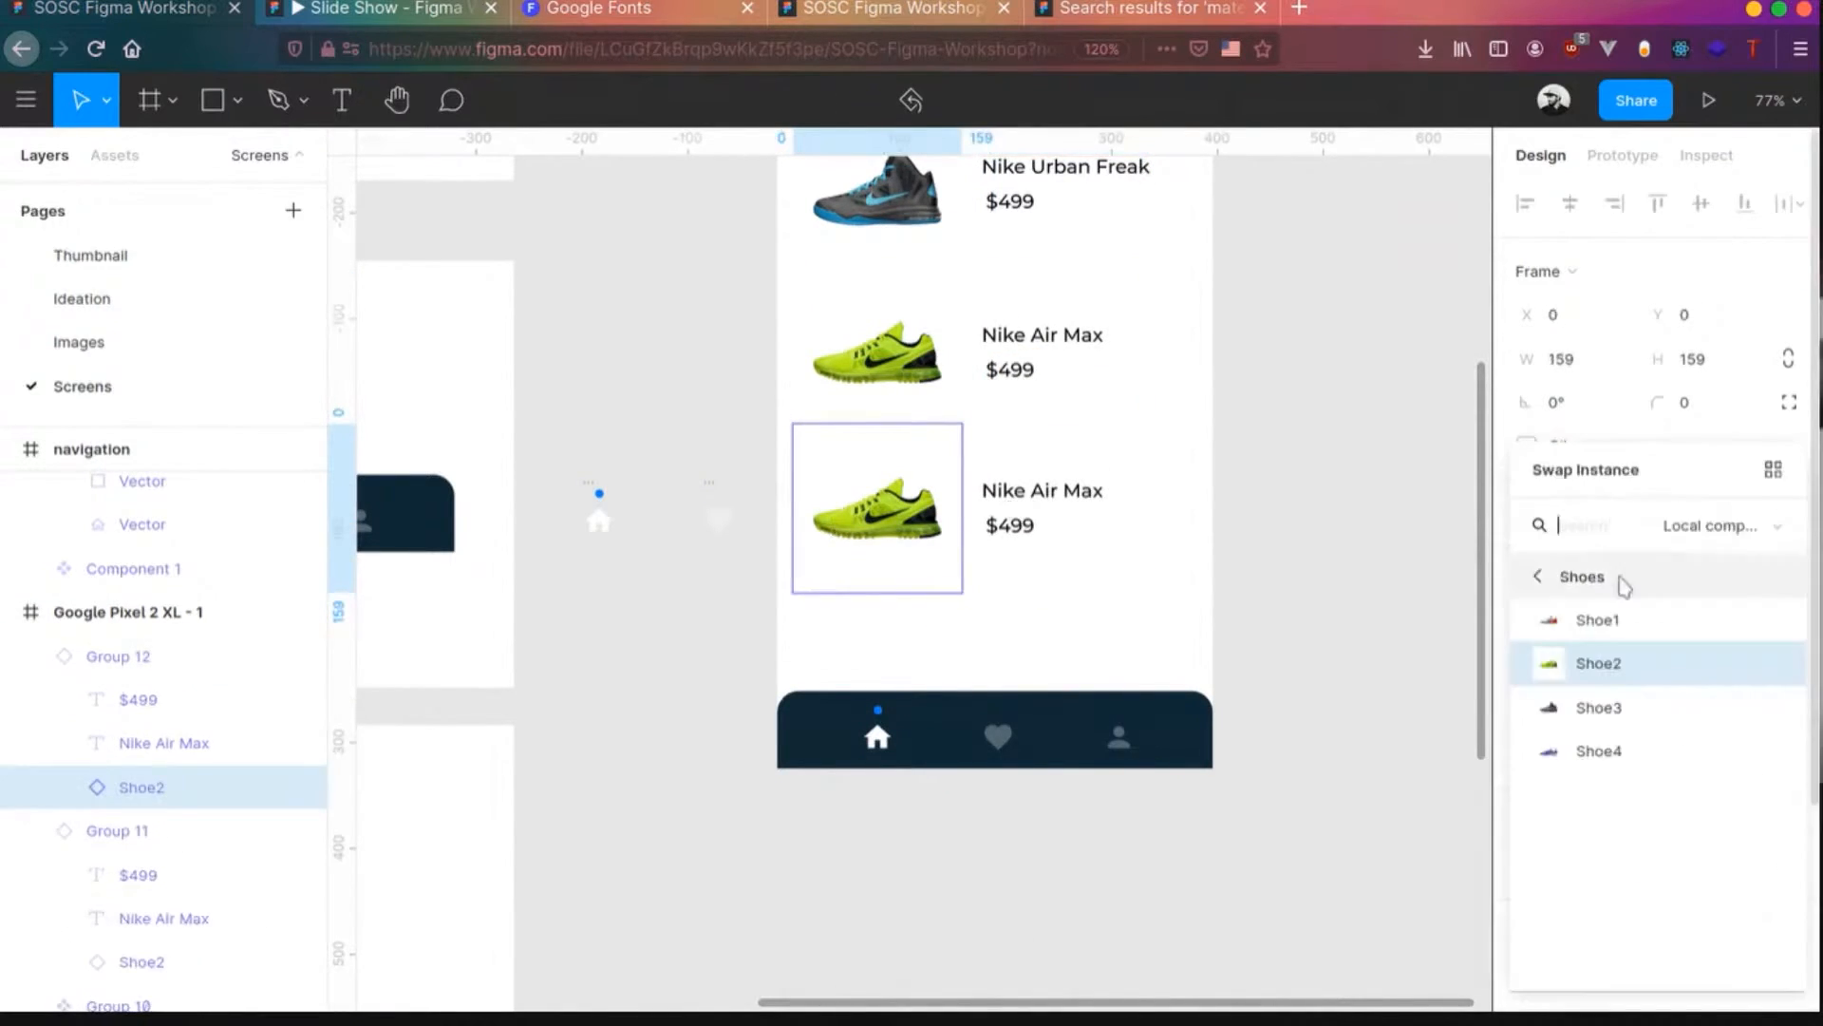
{"action": "left_click", "coordinate": [1604, 750]}
{"action": "left_click", "coordinate": [1278, 556]}
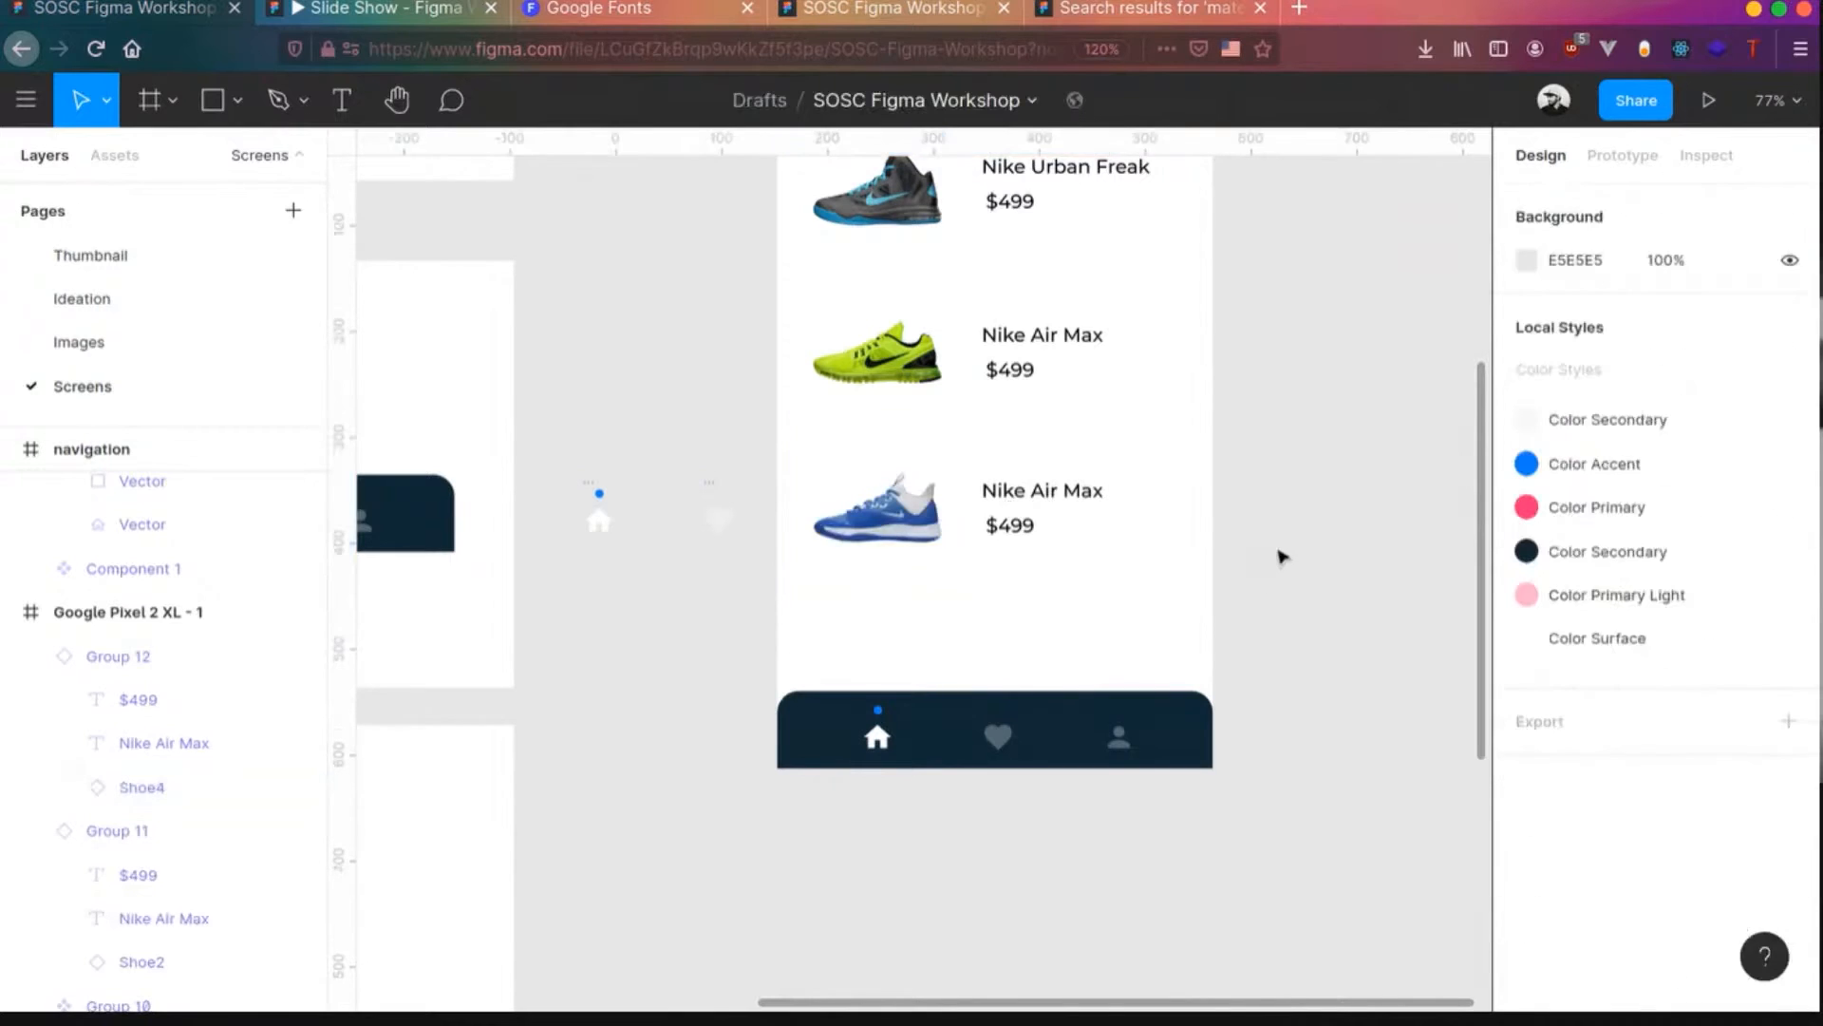
- Duplicate the Google Pixel 2 XL - 1 frame and place the copy directly beside the original
{"action": "scroll", "coordinate": [1313, 612], "scroll_direction": "up", "scroll_amount": 1}
{"action": "scroll", "coordinate": [1356, 613], "scroll_direction": "down", "scroll_amount": 5}
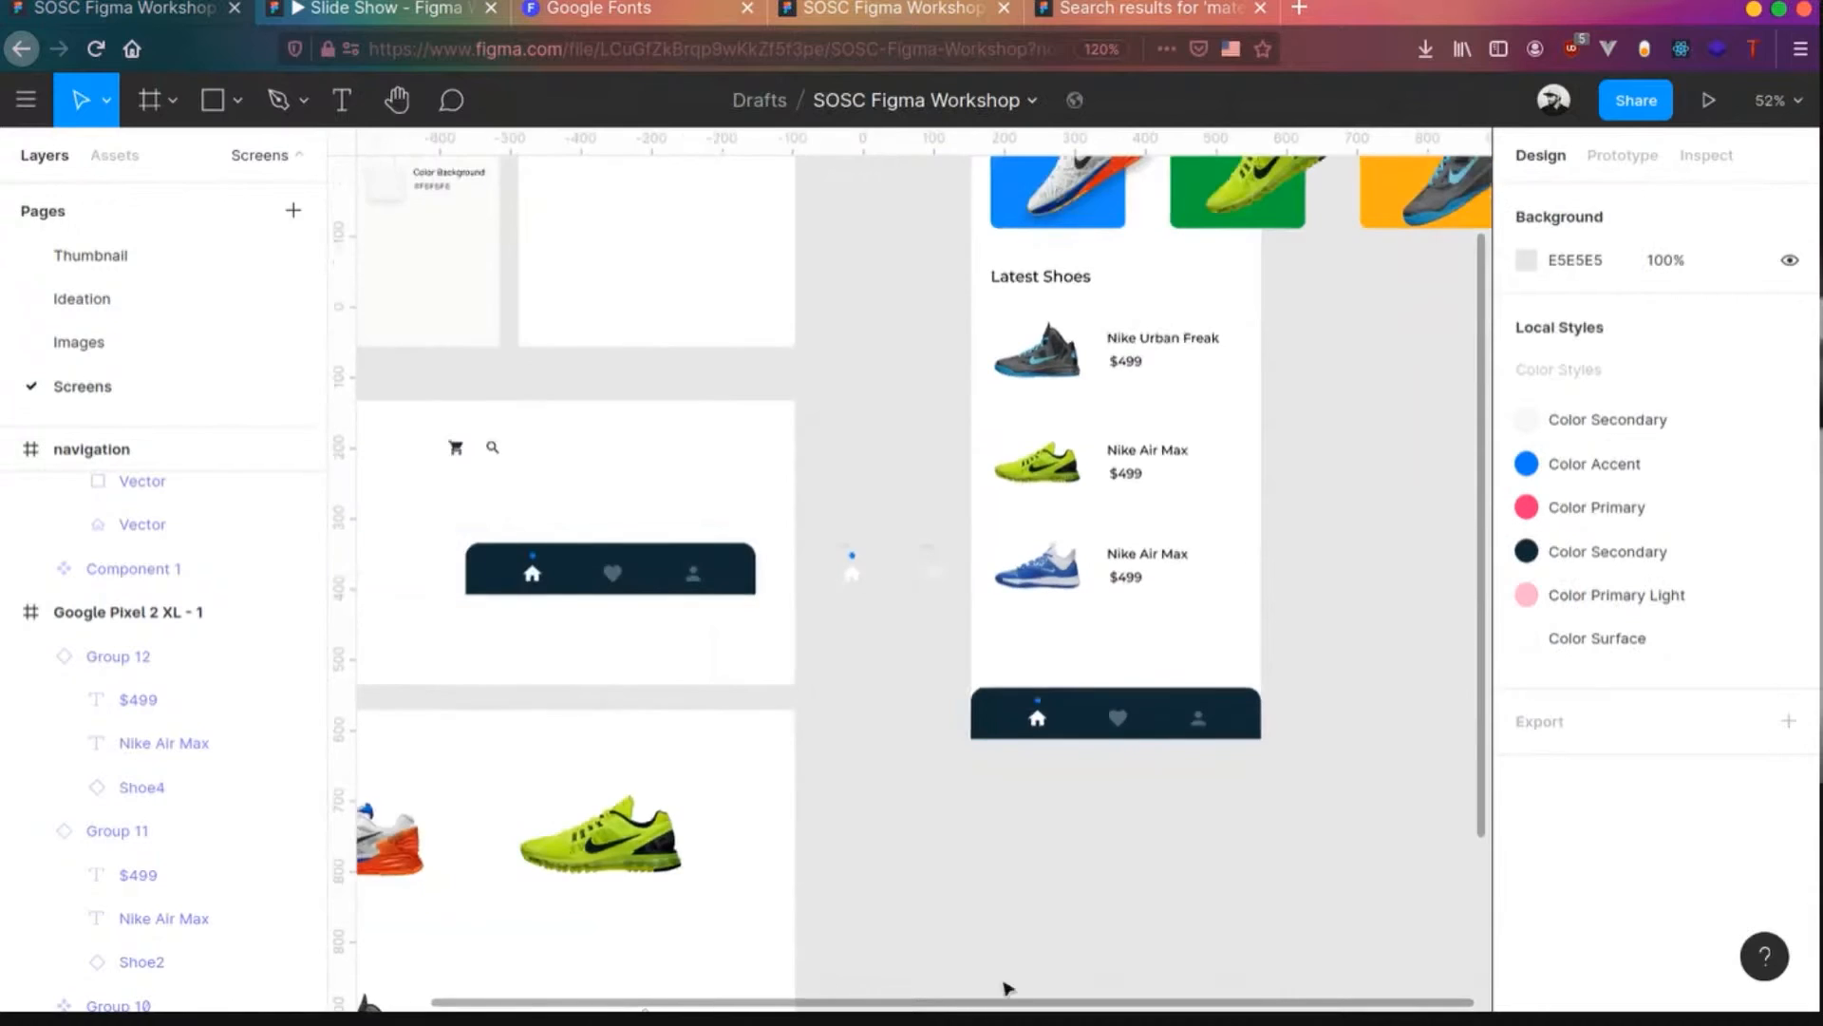
{"action": "scroll", "coordinate": [1262, 732], "scroll_direction": "right", "scroll_amount": 2}
{"action": "scroll", "coordinate": [1330, 602], "scroll_direction": "up", "scroll_amount": 4}
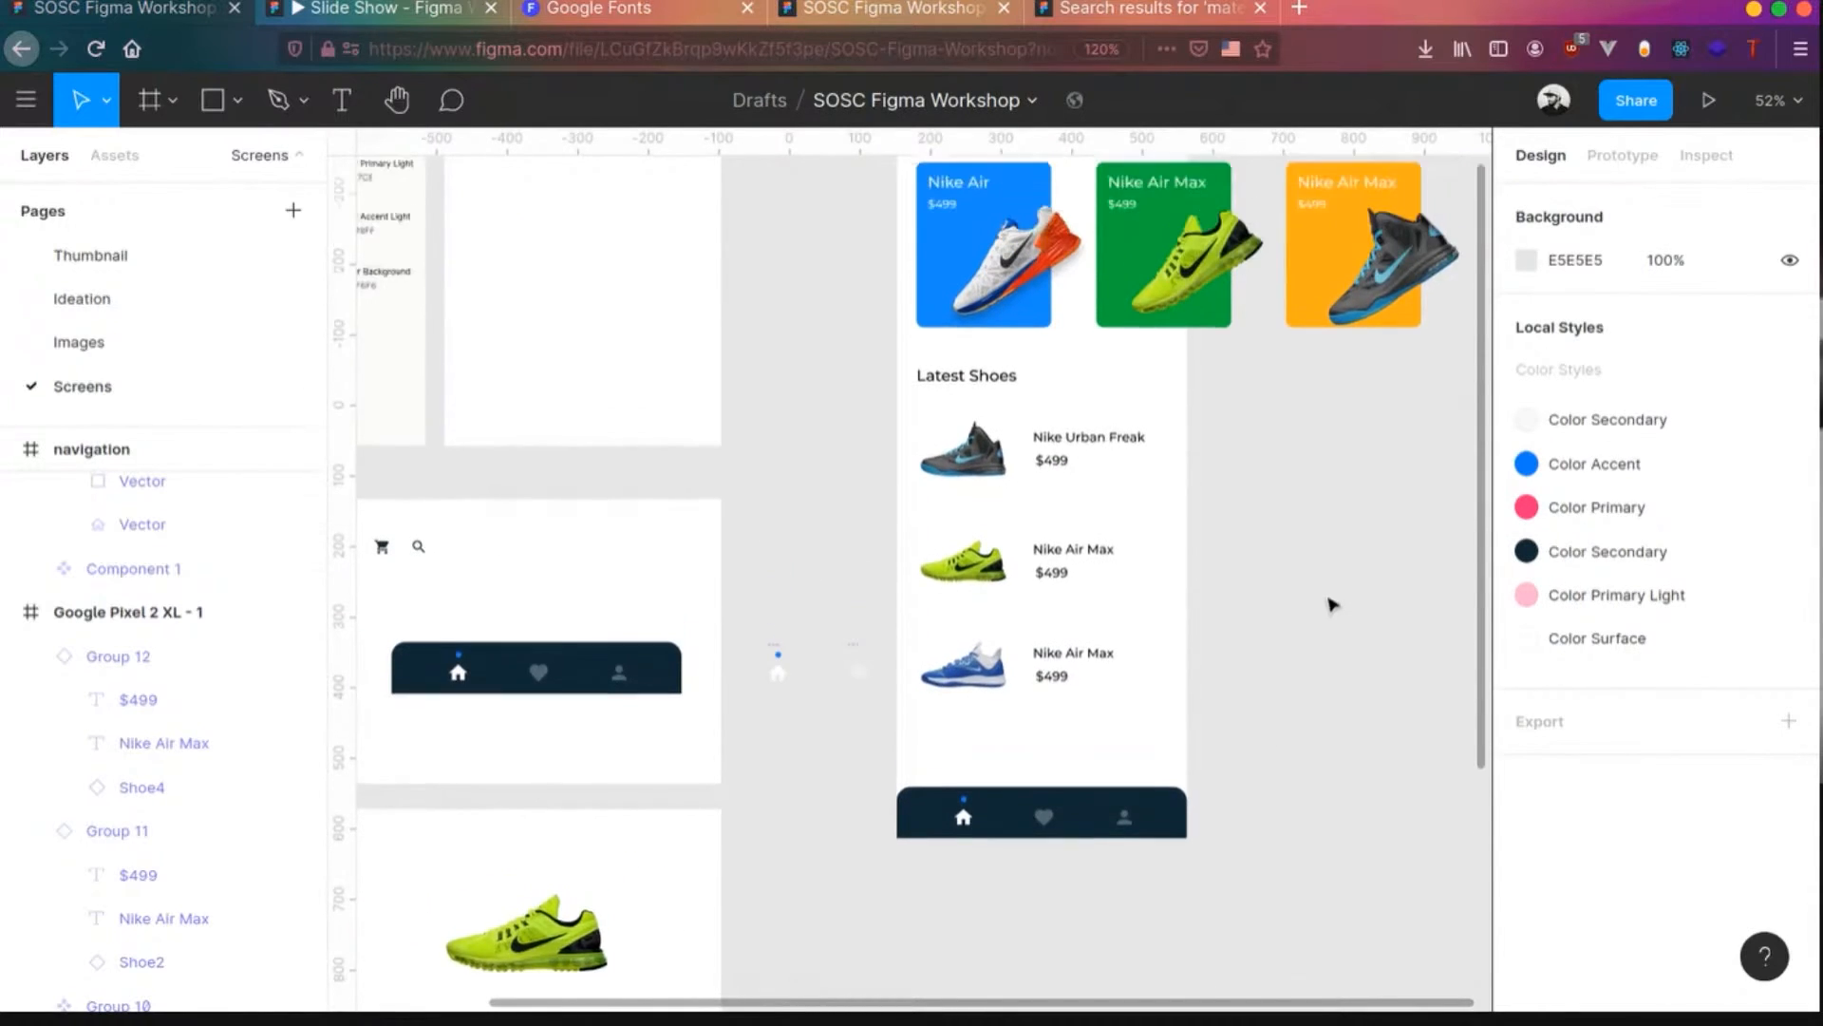
{"action": "scroll", "coordinate": [1335, 605], "scroll_direction": "up", "scroll_amount": 2}
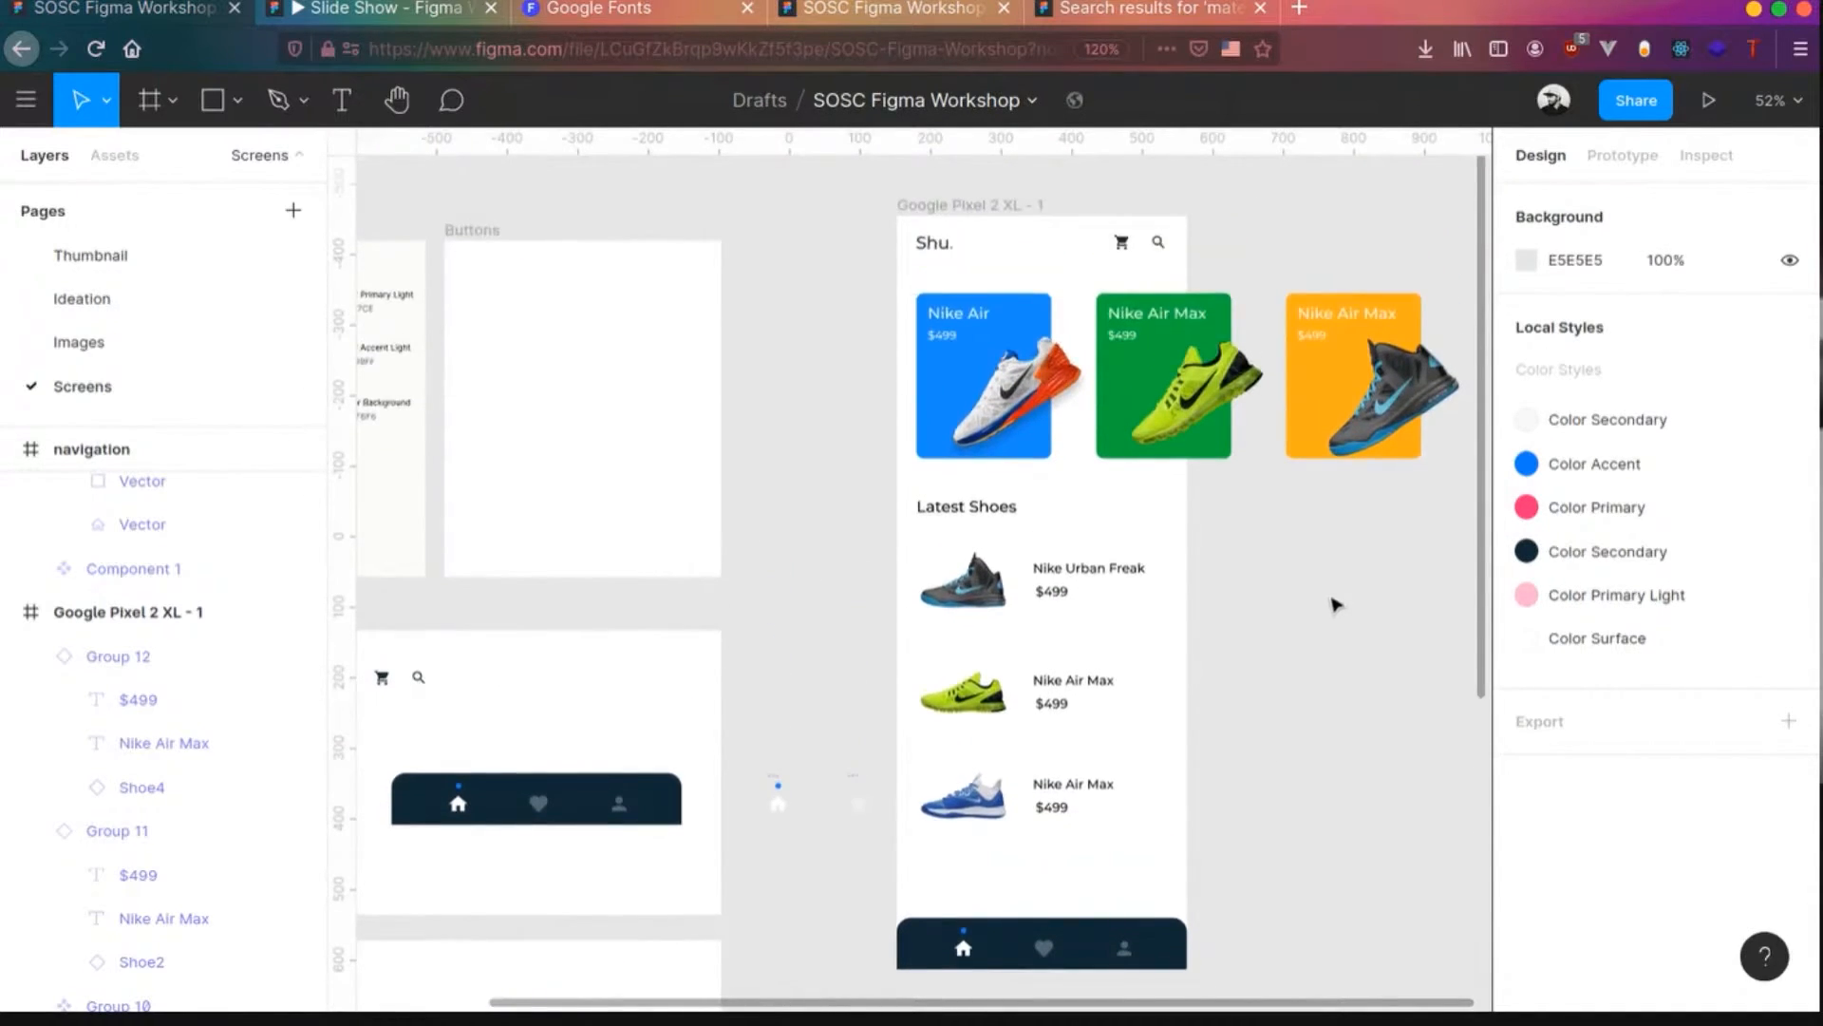
{"action": "left_click", "coordinate": [1623, 157]}
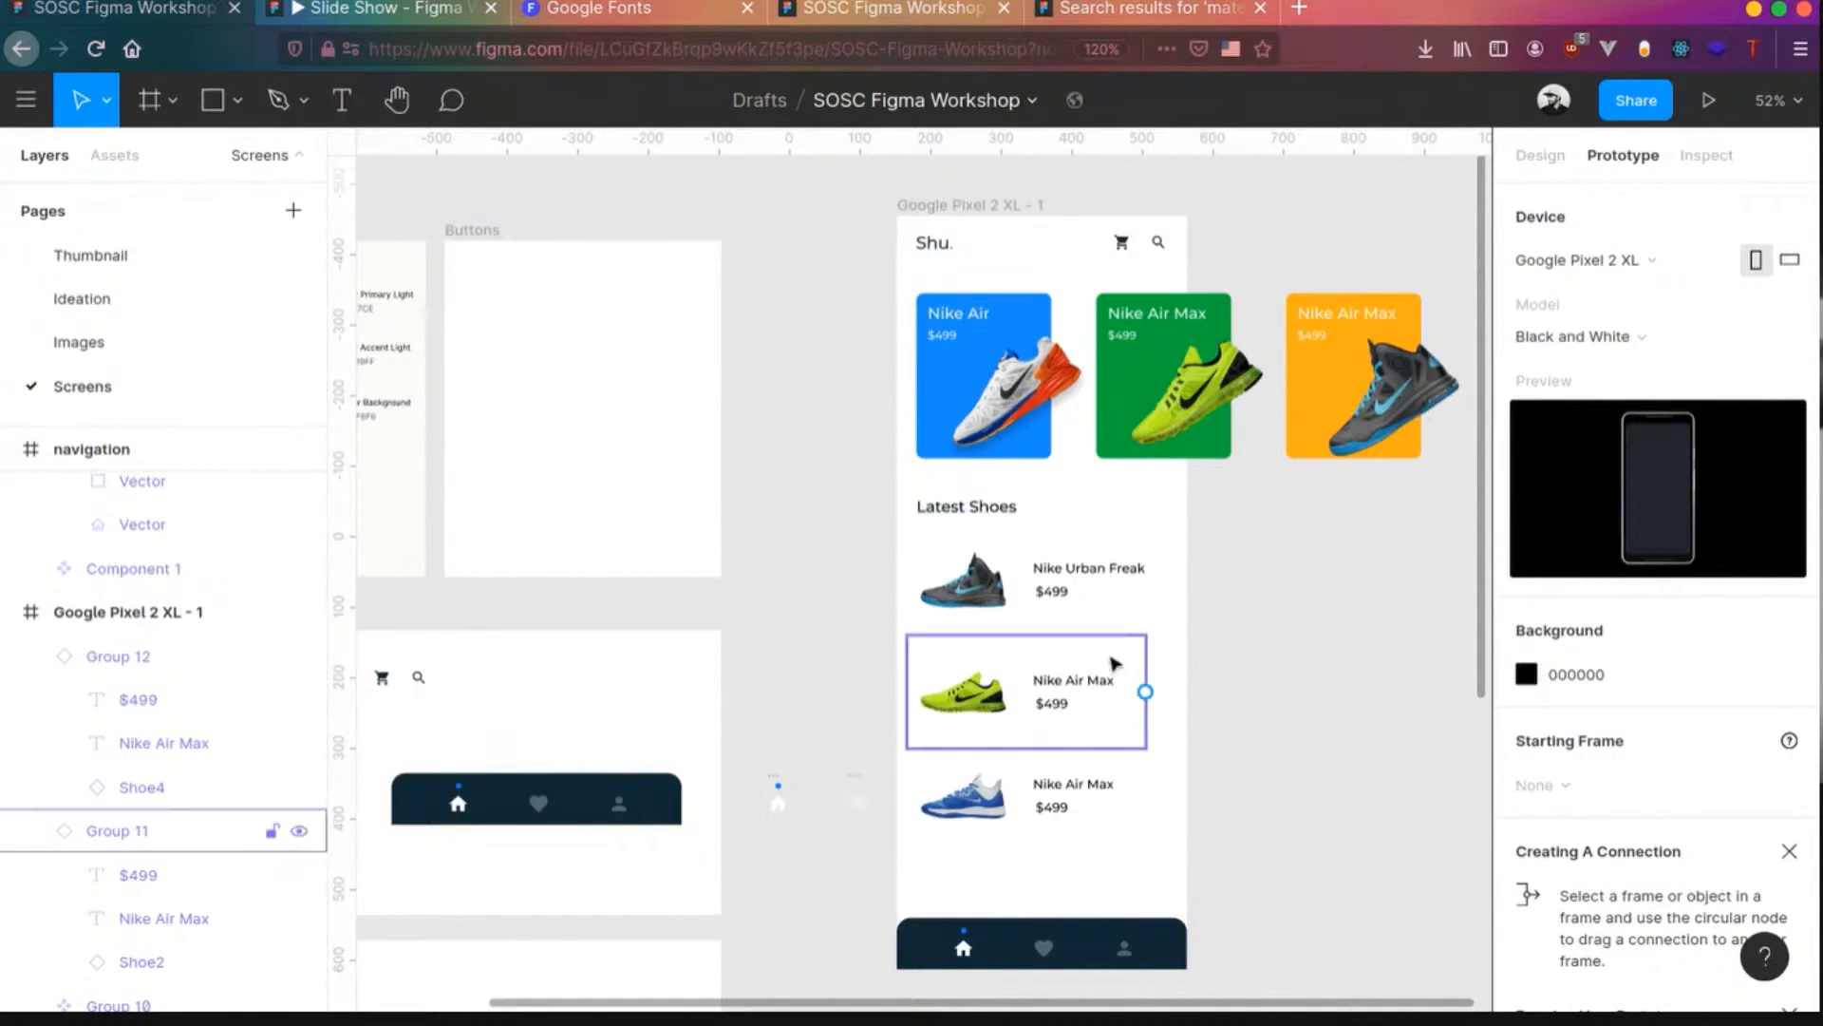
{"action": "scroll", "coordinate": [1116, 662], "scroll_direction": "down", "scroll_amount": 5}
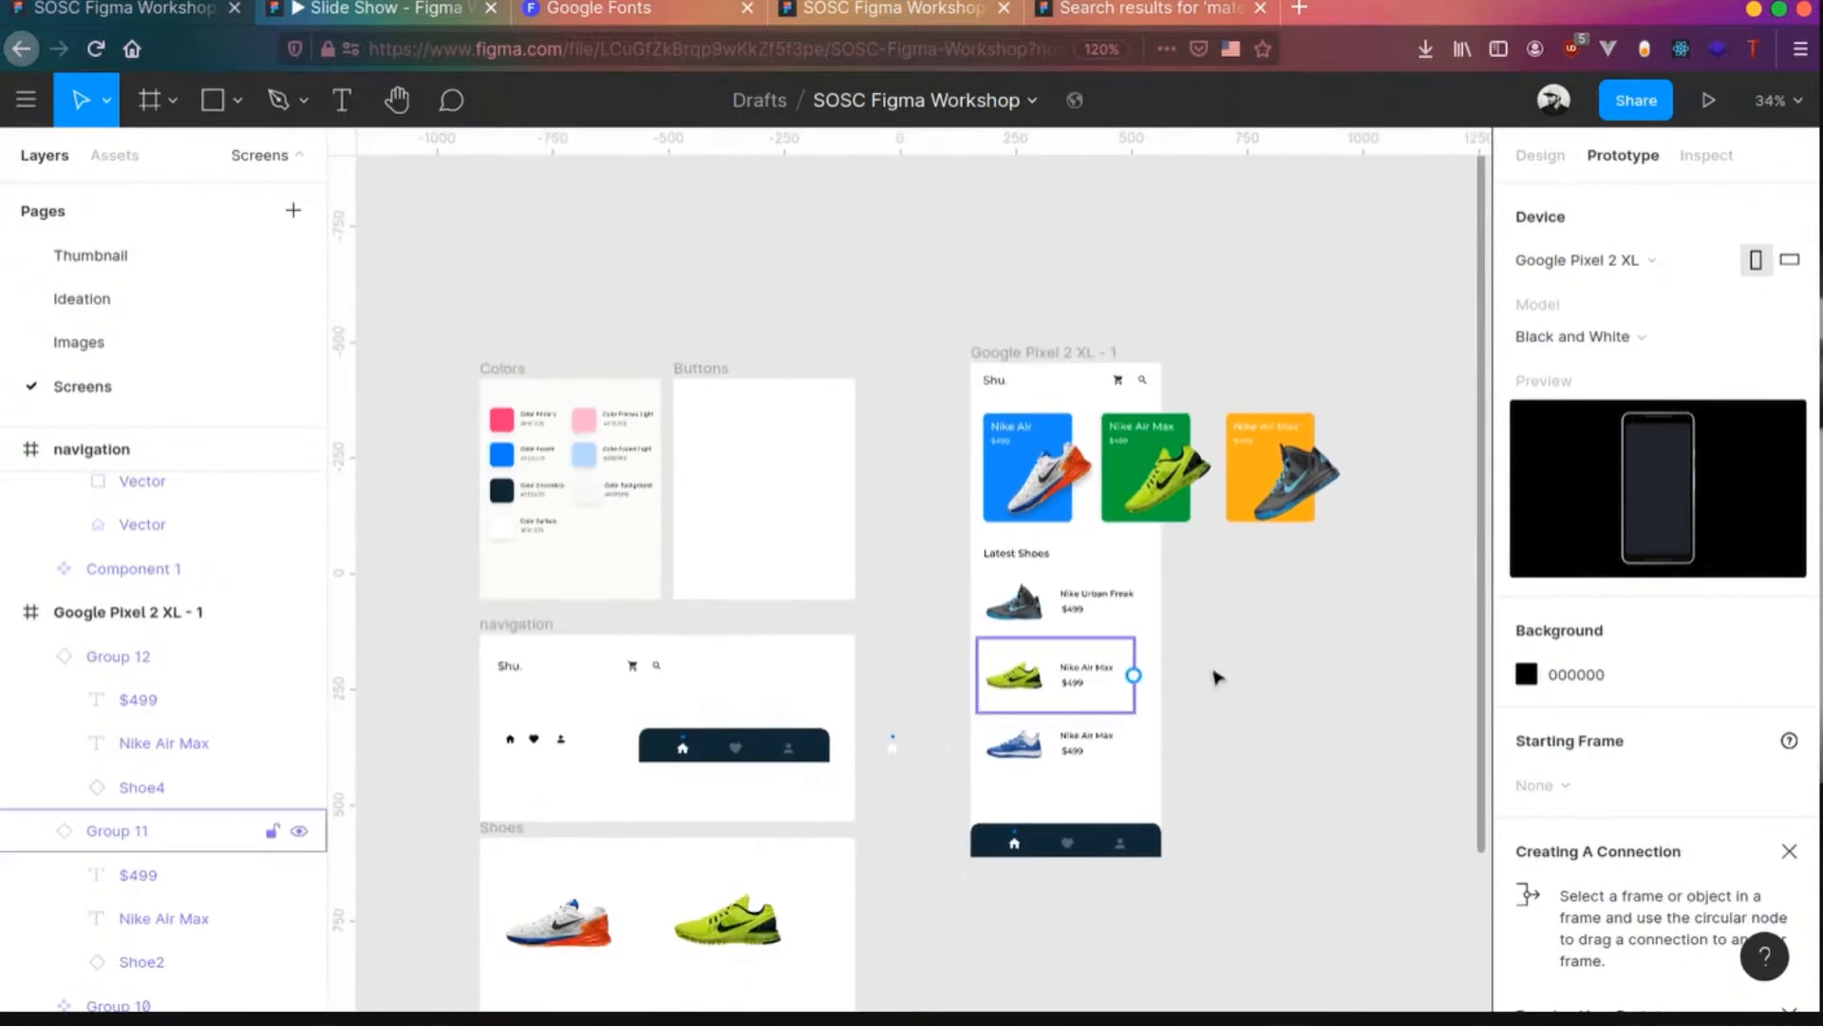
{"action": "scroll", "coordinate": [1076, 662], "scroll_direction": "right", "scroll_amount": 3}
{"action": "left_click", "coordinate": [84, 614]}
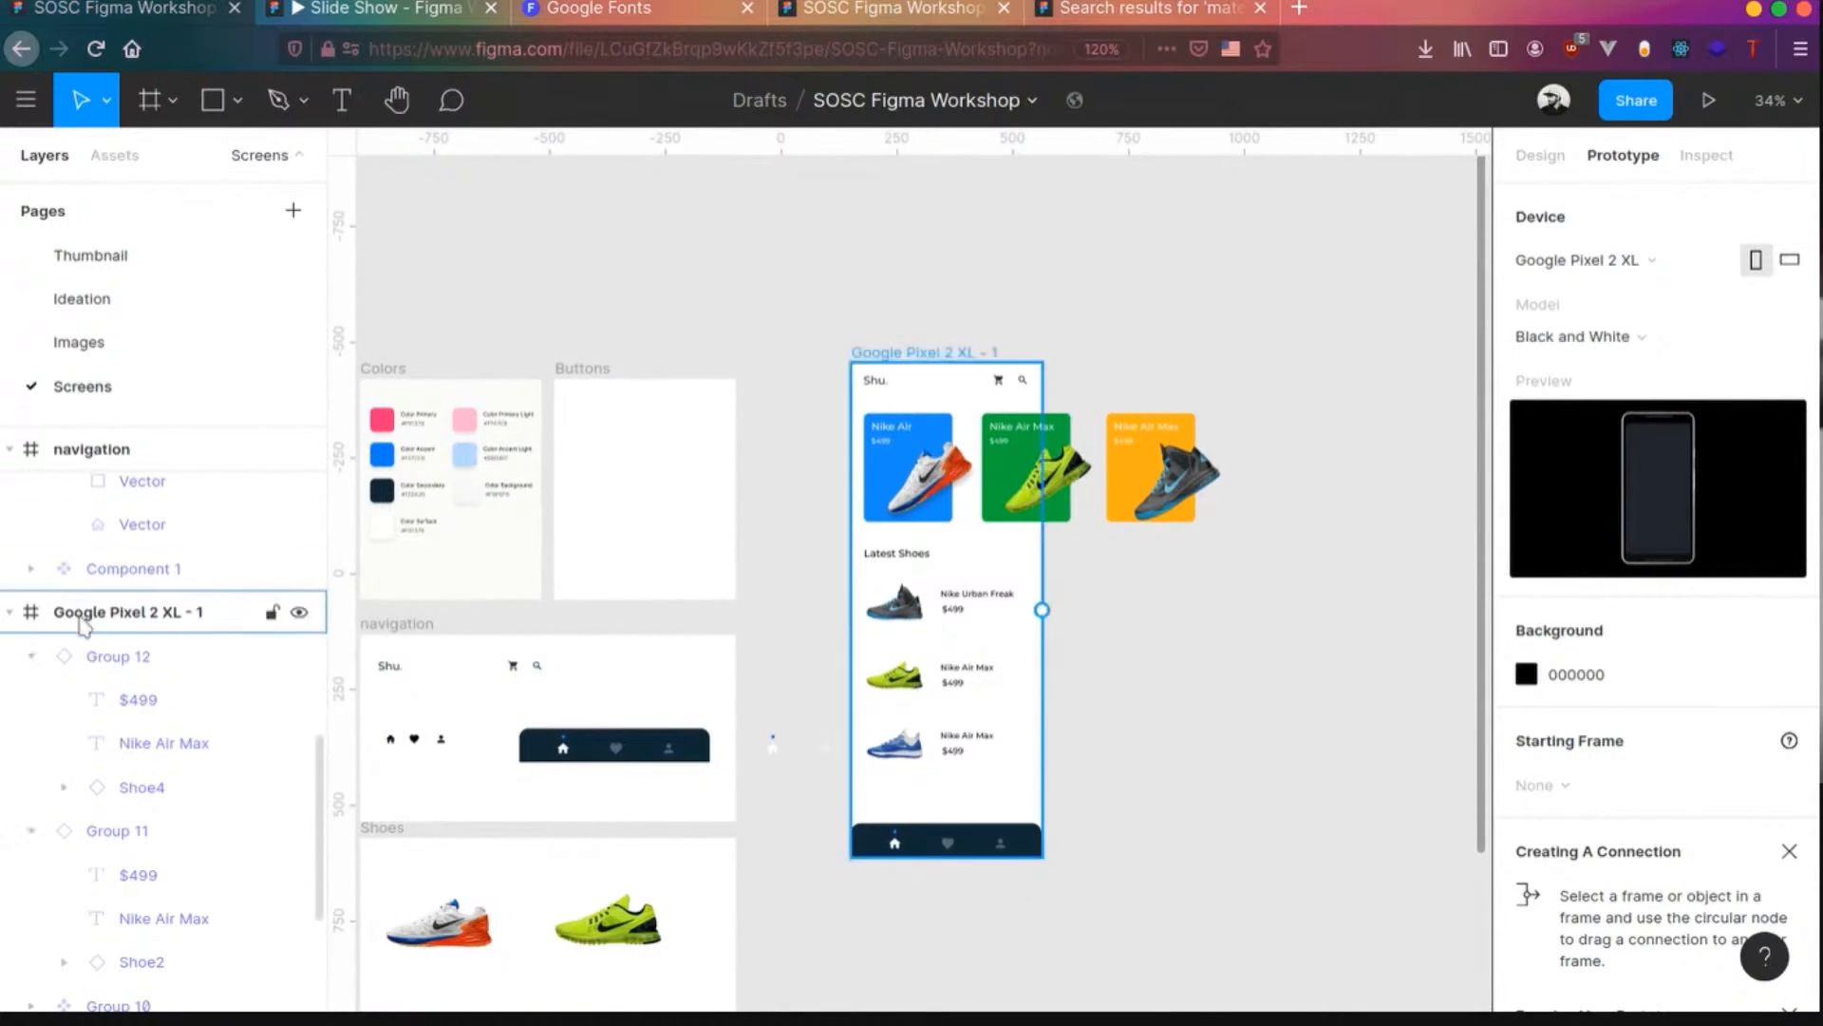
{"action": "key", "text": "ctrl+d"}
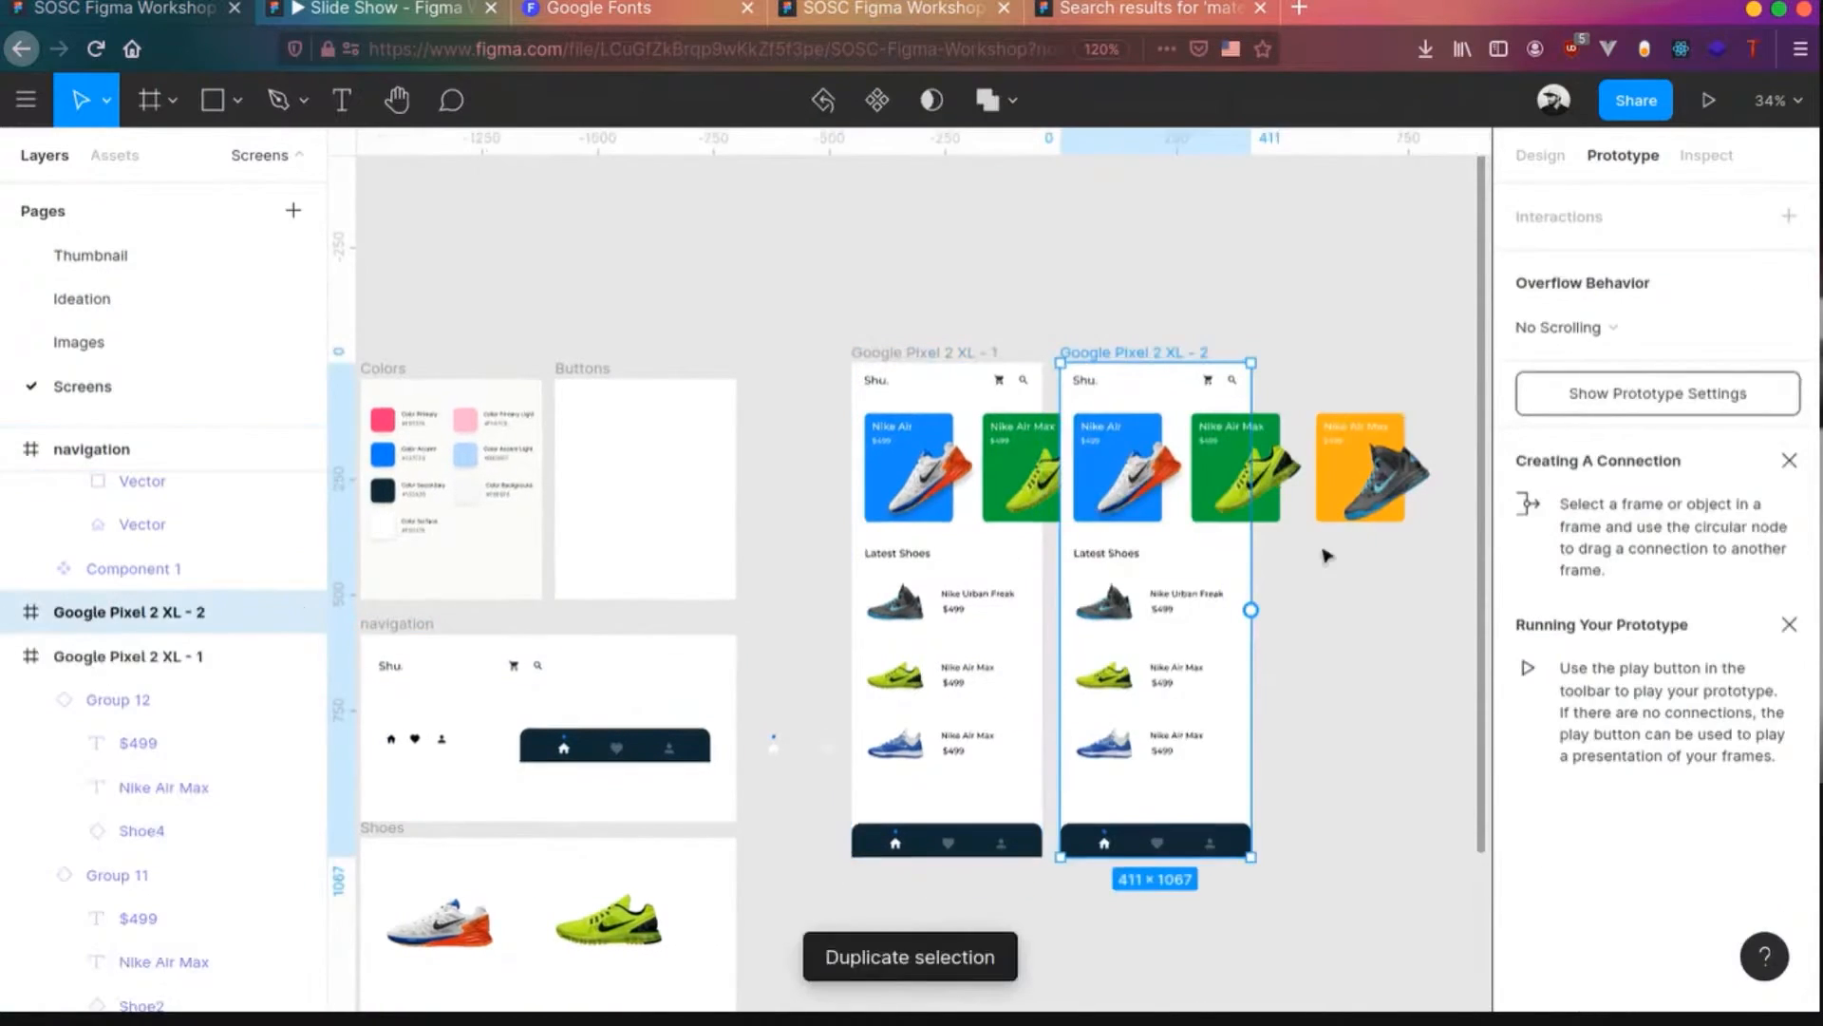
{"action": "key", "text": "Escape"}
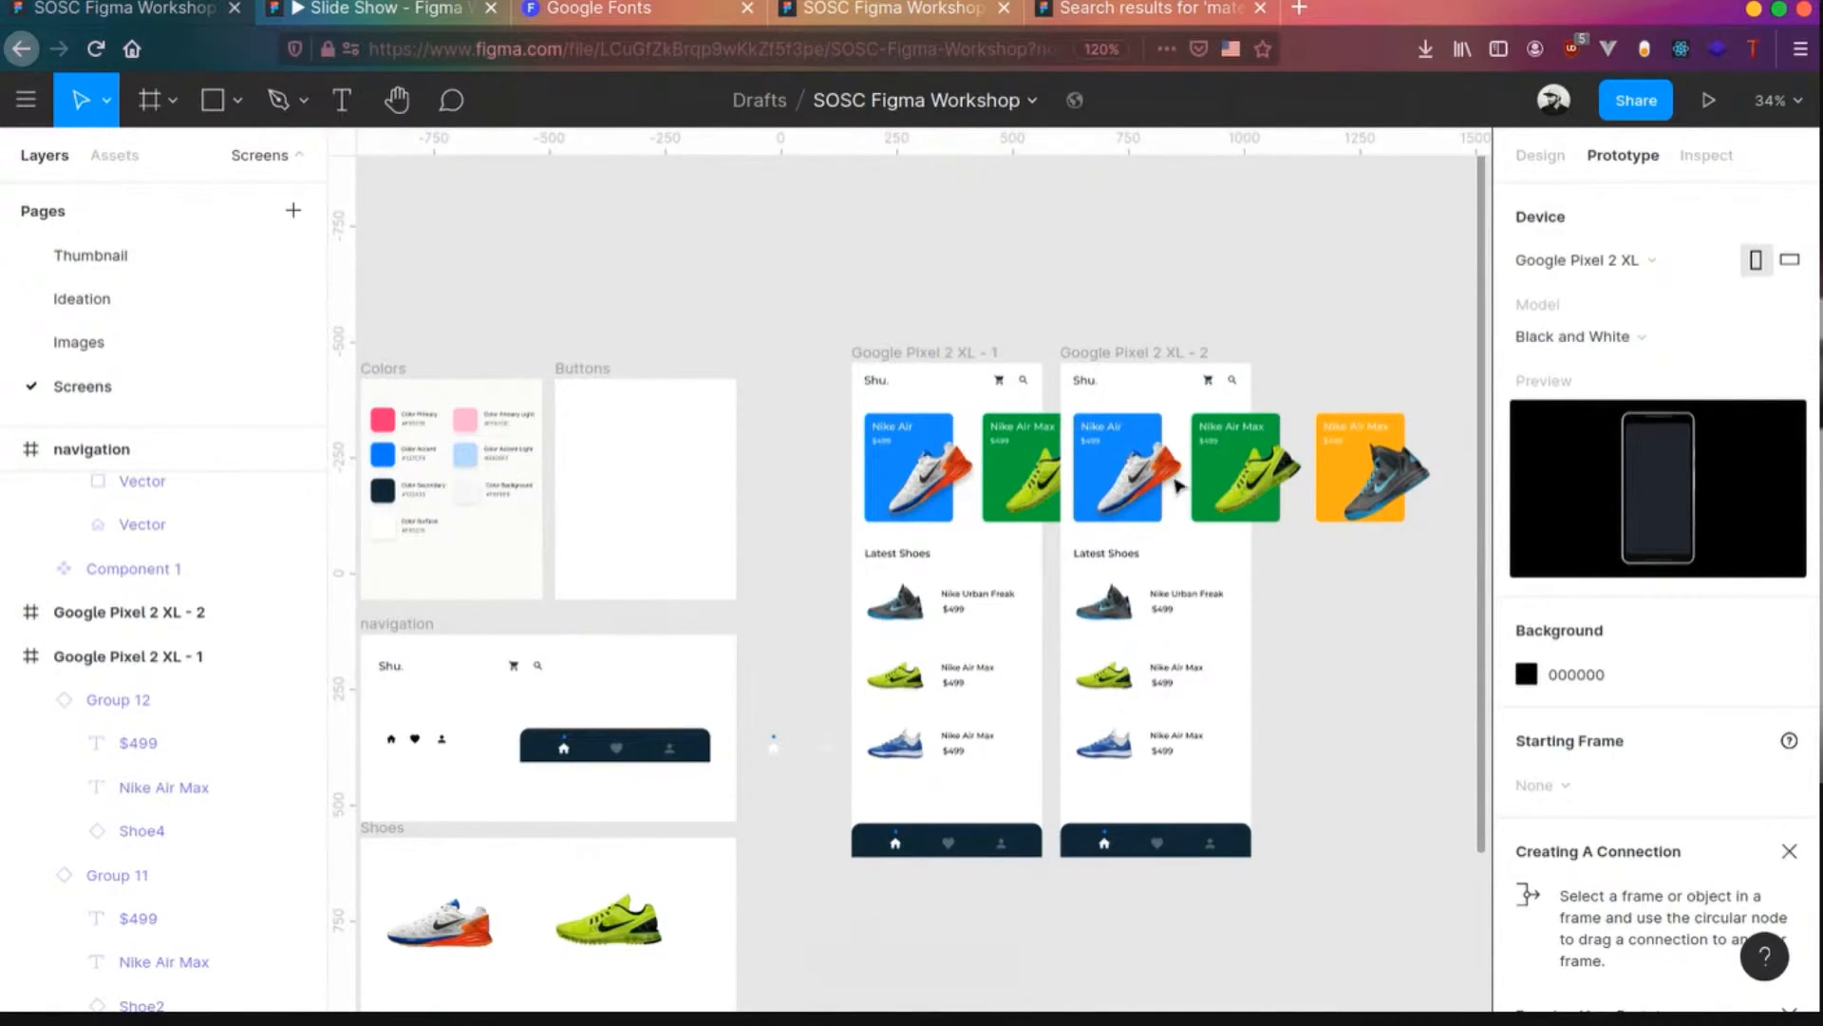
{"action": "left_click", "coordinate": [1201, 546]}
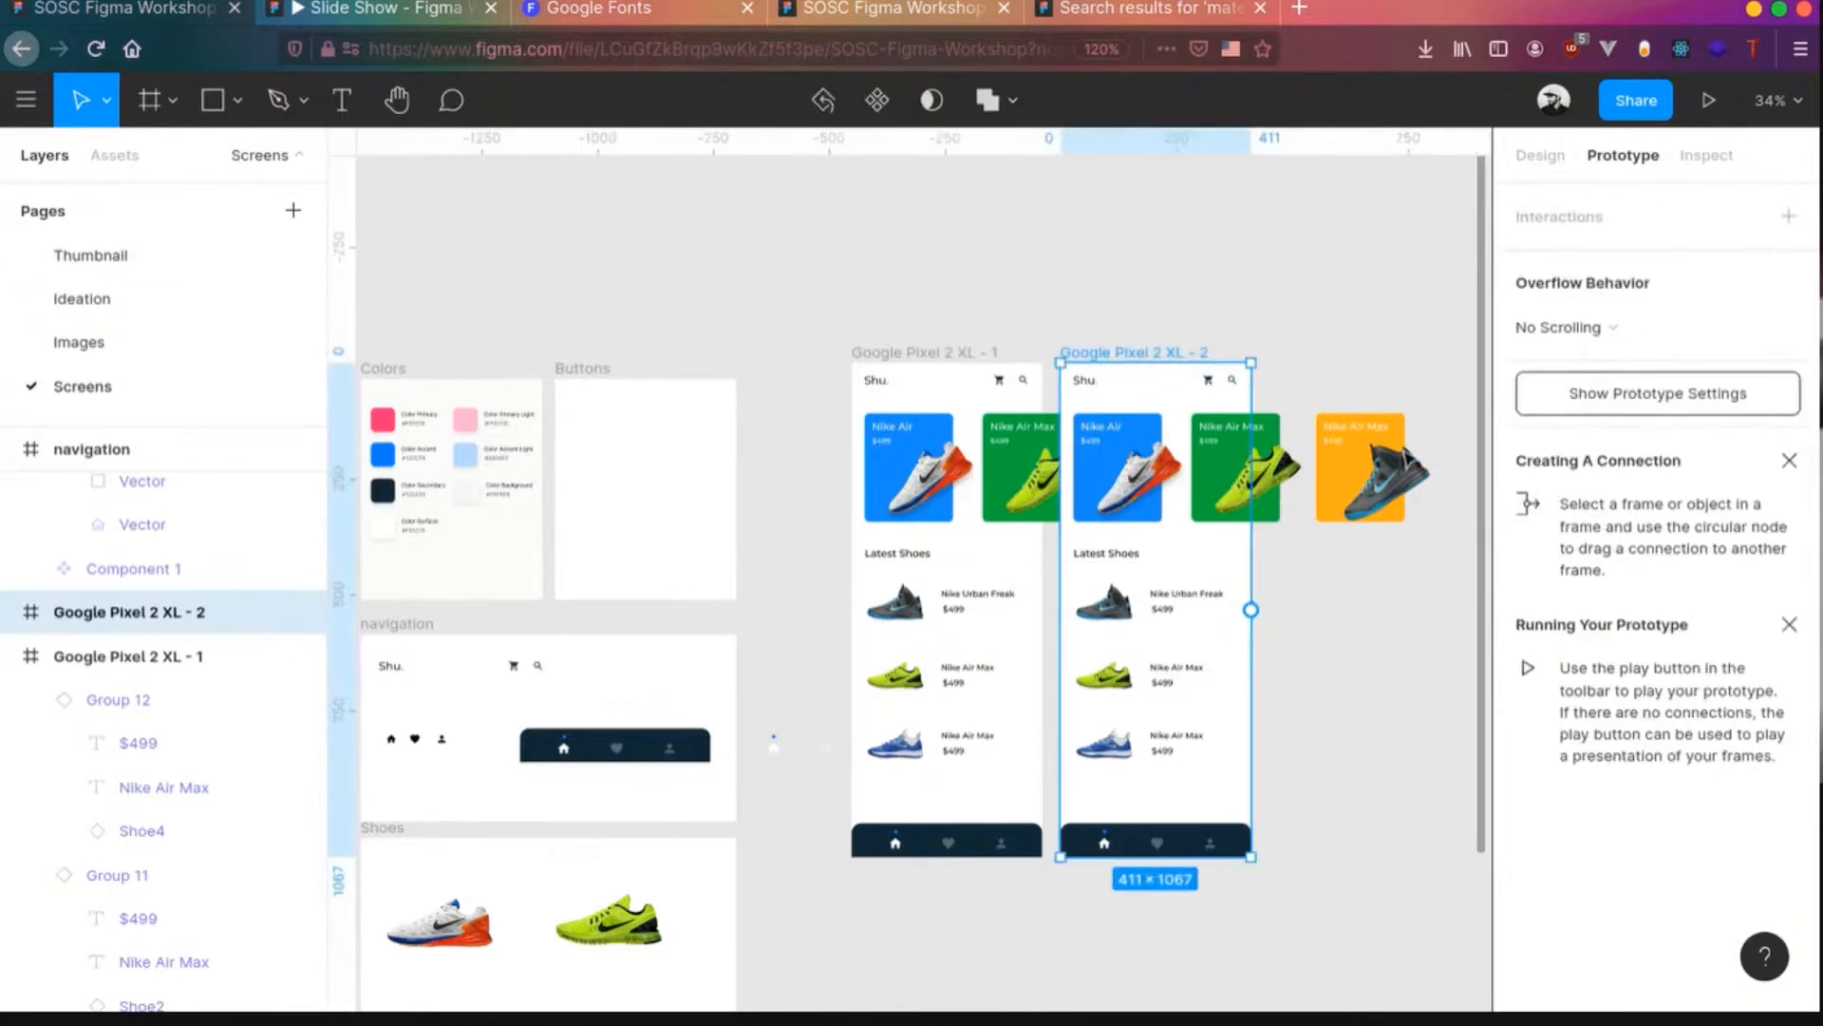
- Turn on content clipping for both the Google Pixel 2 XL - 1 frame and its copy, Google Pixel 2 XL - 2
{"action": "left_click", "coordinate": [197, 657]}
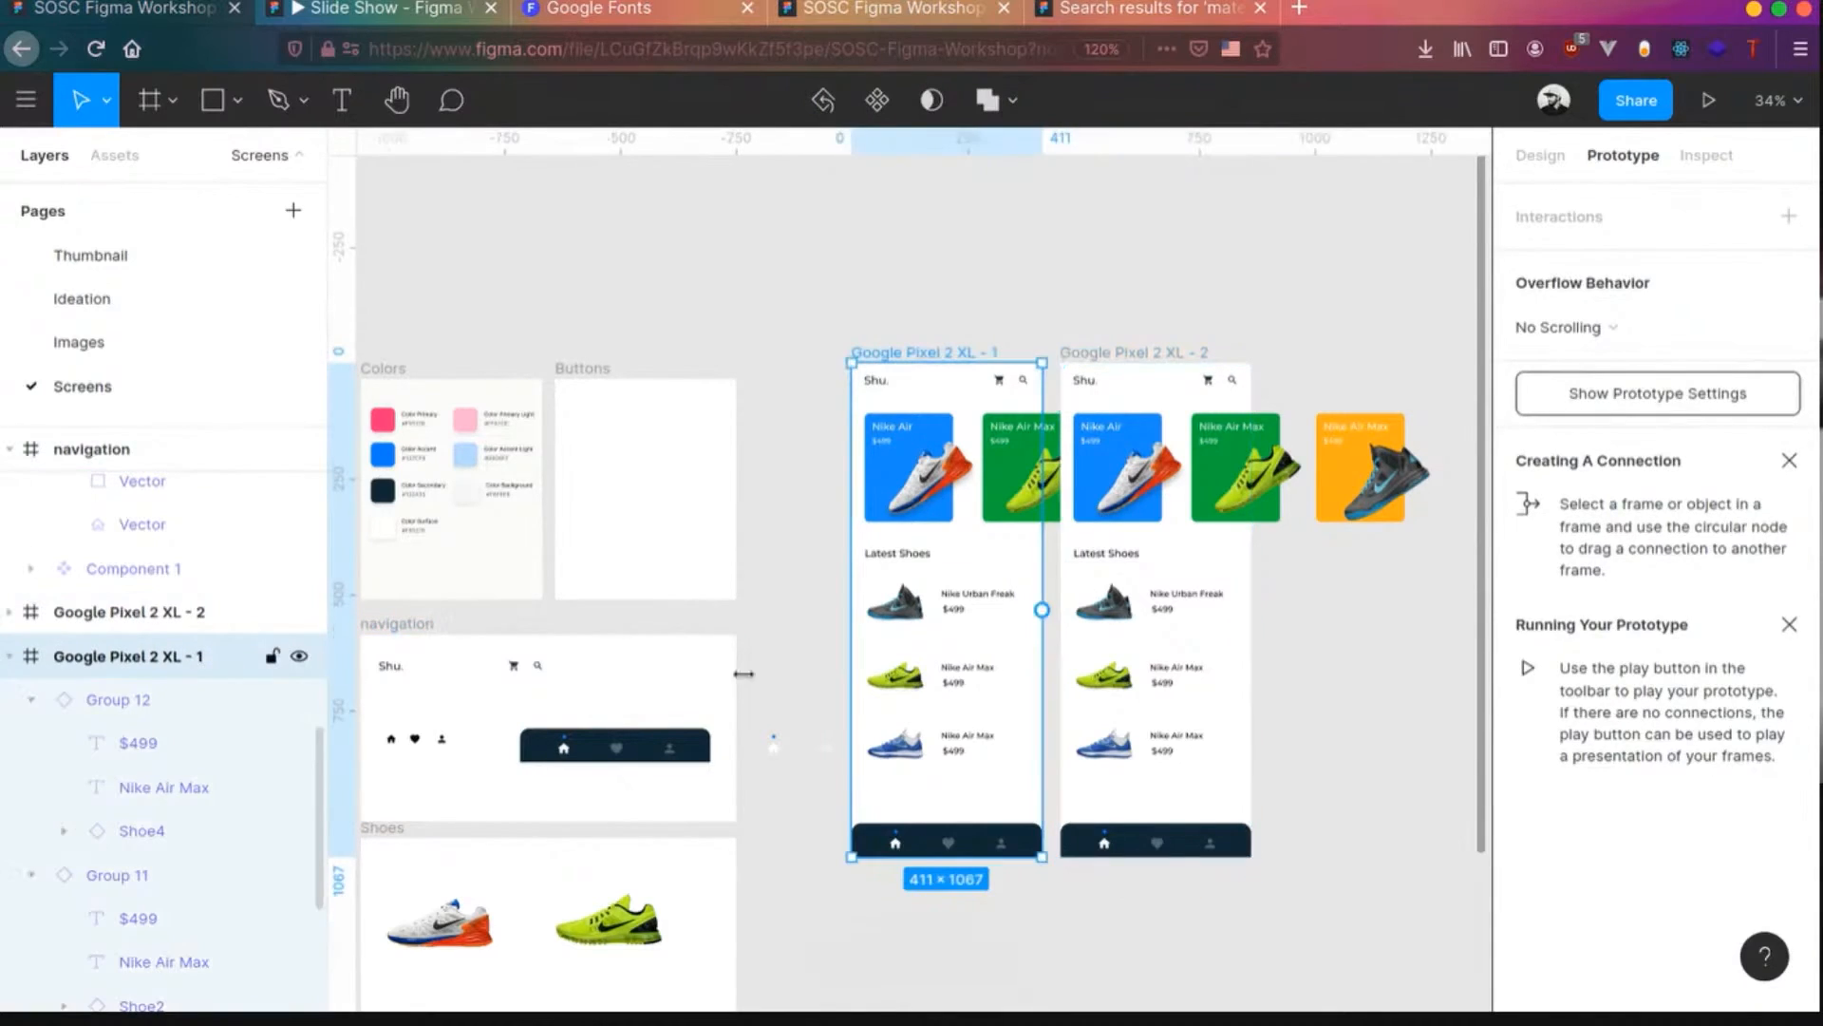
{"action": "left_click", "coordinate": [1538, 159]}
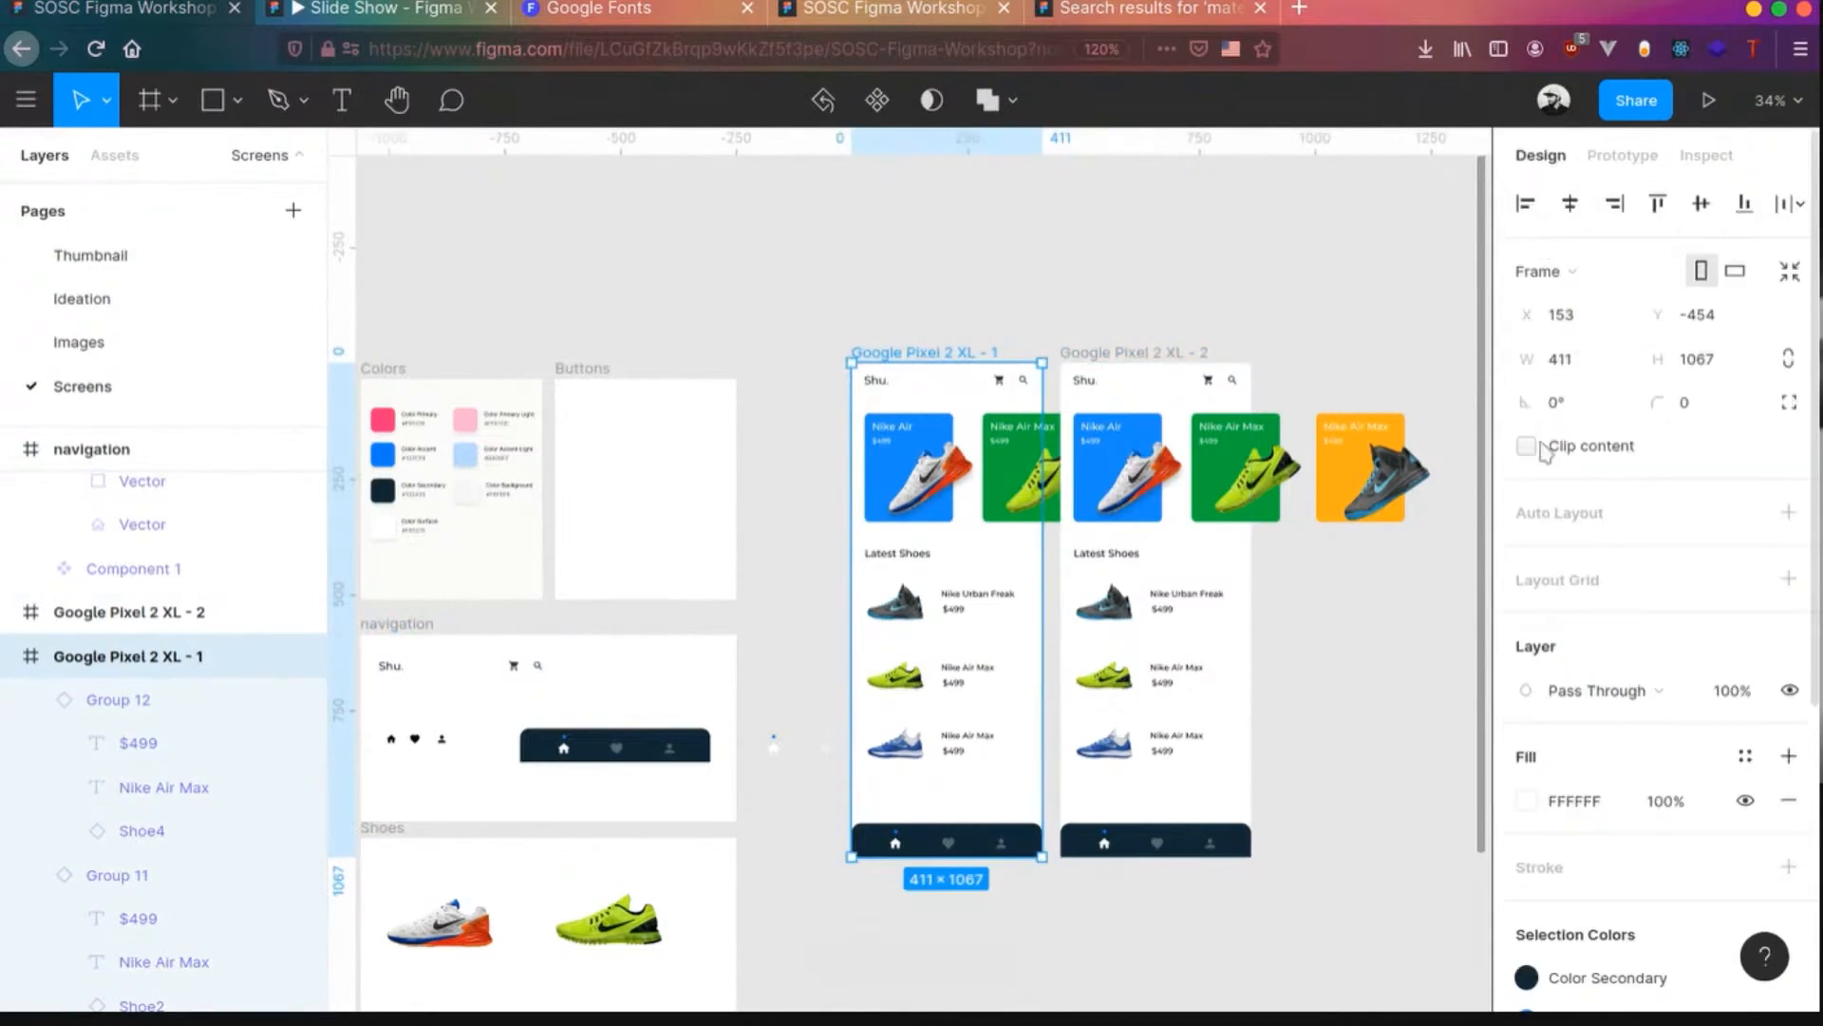
{"action": "left_click", "coordinate": [157, 609]}
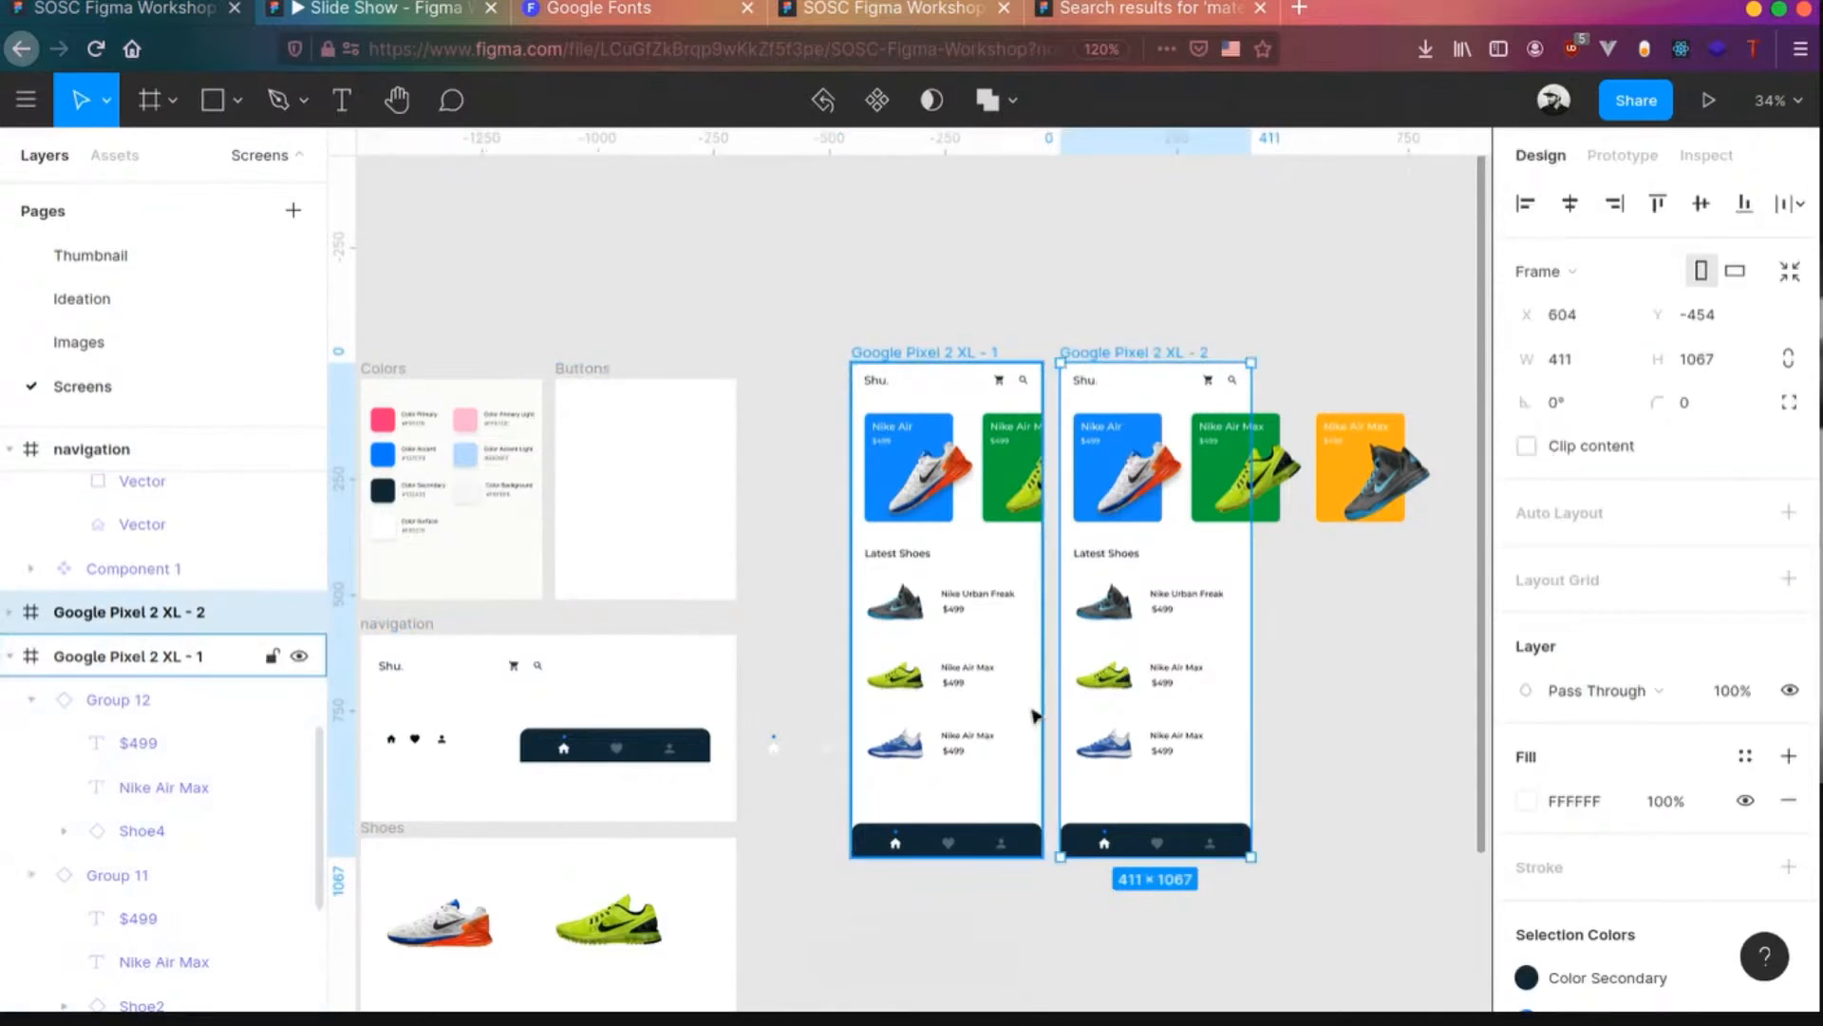
{"action": "left_click", "coordinate": [1526, 446]}
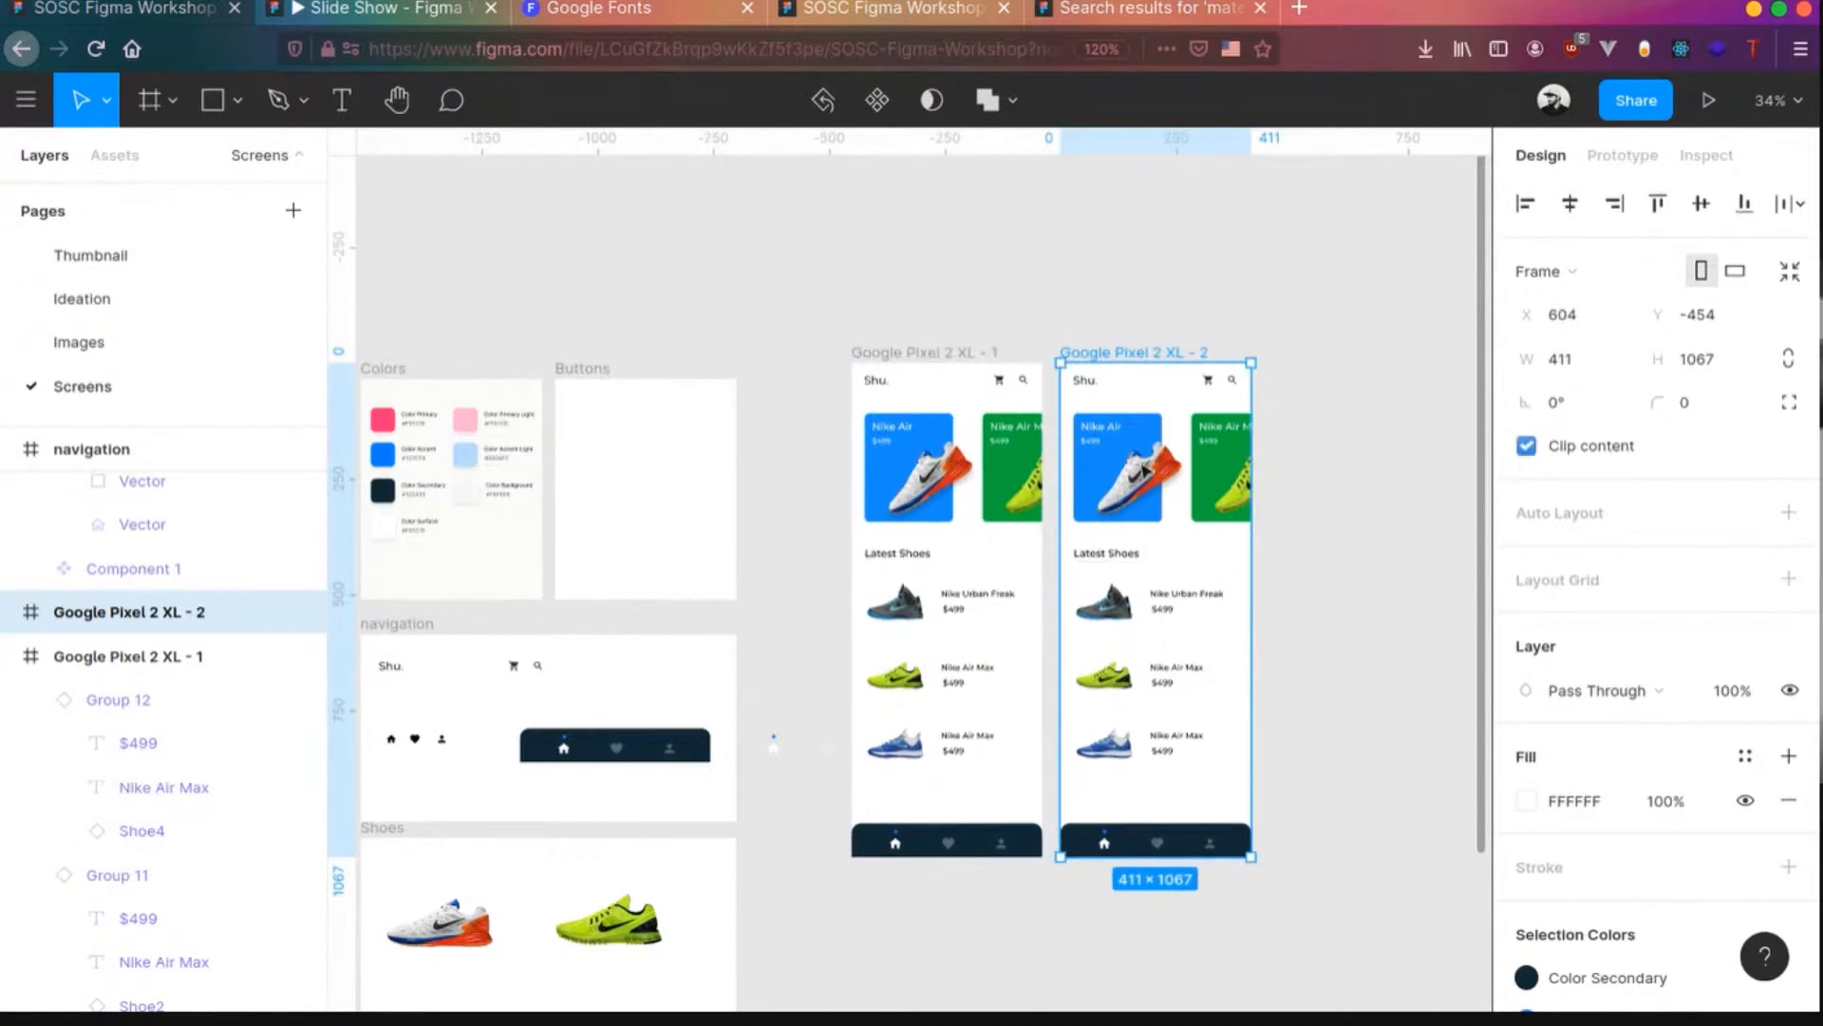
{"action": "key", "text": "Escape"}
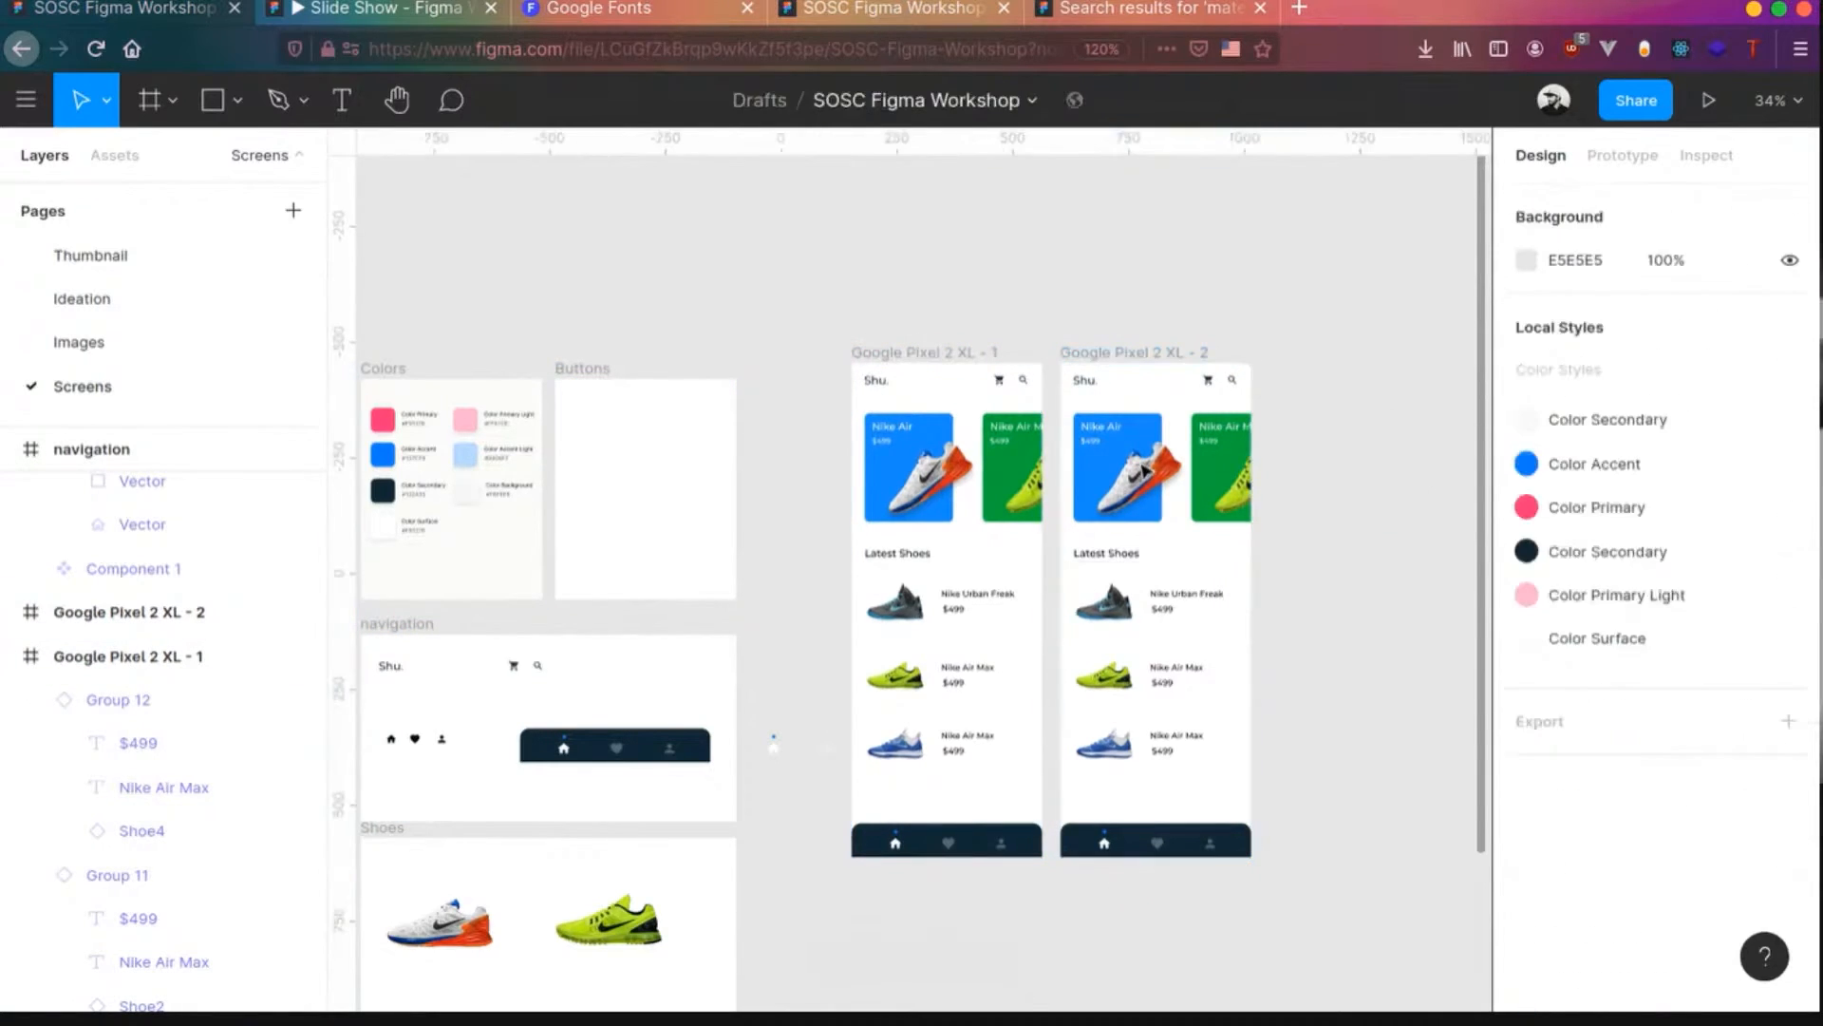
- Delete the "Latest Shoes" heading, the shoe list items and the colored card group from the Google Pixel 2 XL - 2 frame
{"action": "left_click", "coordinate": [11, 613]}
{"action": "left_click", "coordinate": [92, 674]}
{"action": "scroll", "coordinate": [142, 754], "scroll_direction": "down", "scroll_amount": 3}
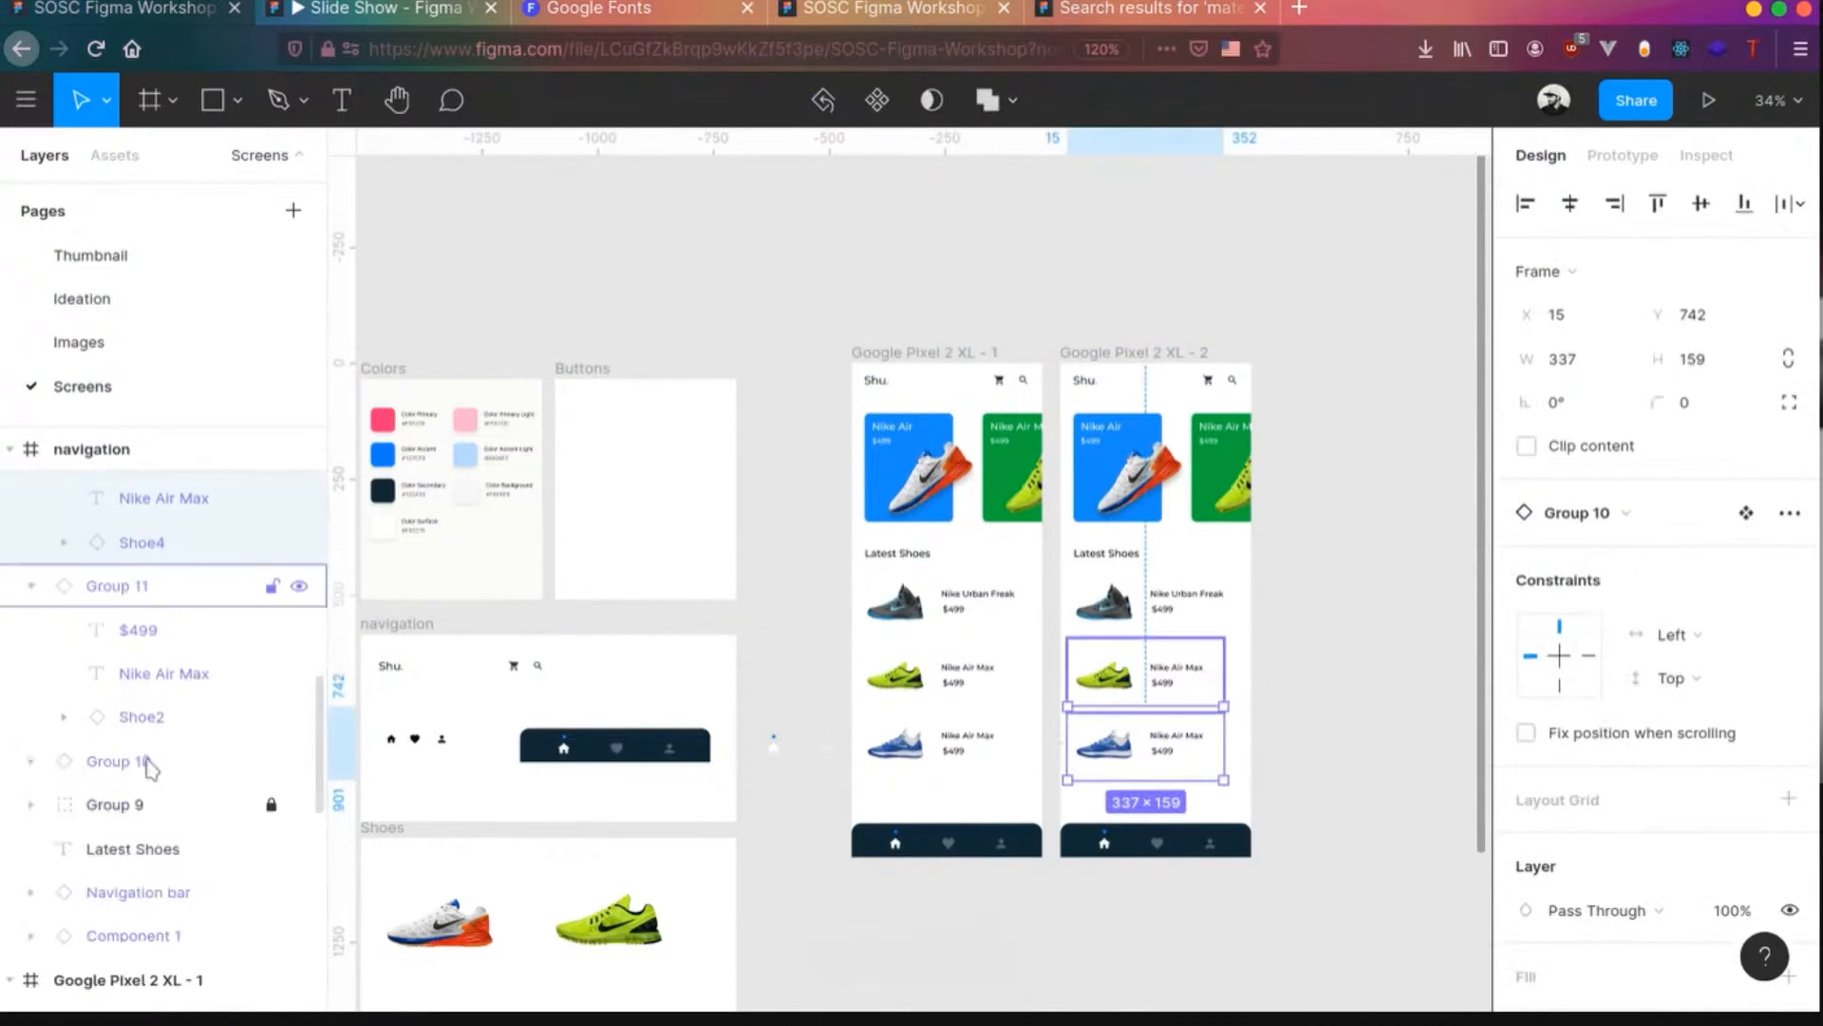
{"action": "left_click_drag", "start_coordinate": [1301, 817], "coordinate": [1126, 454]}
{"action": "key", "text": "Delete"}
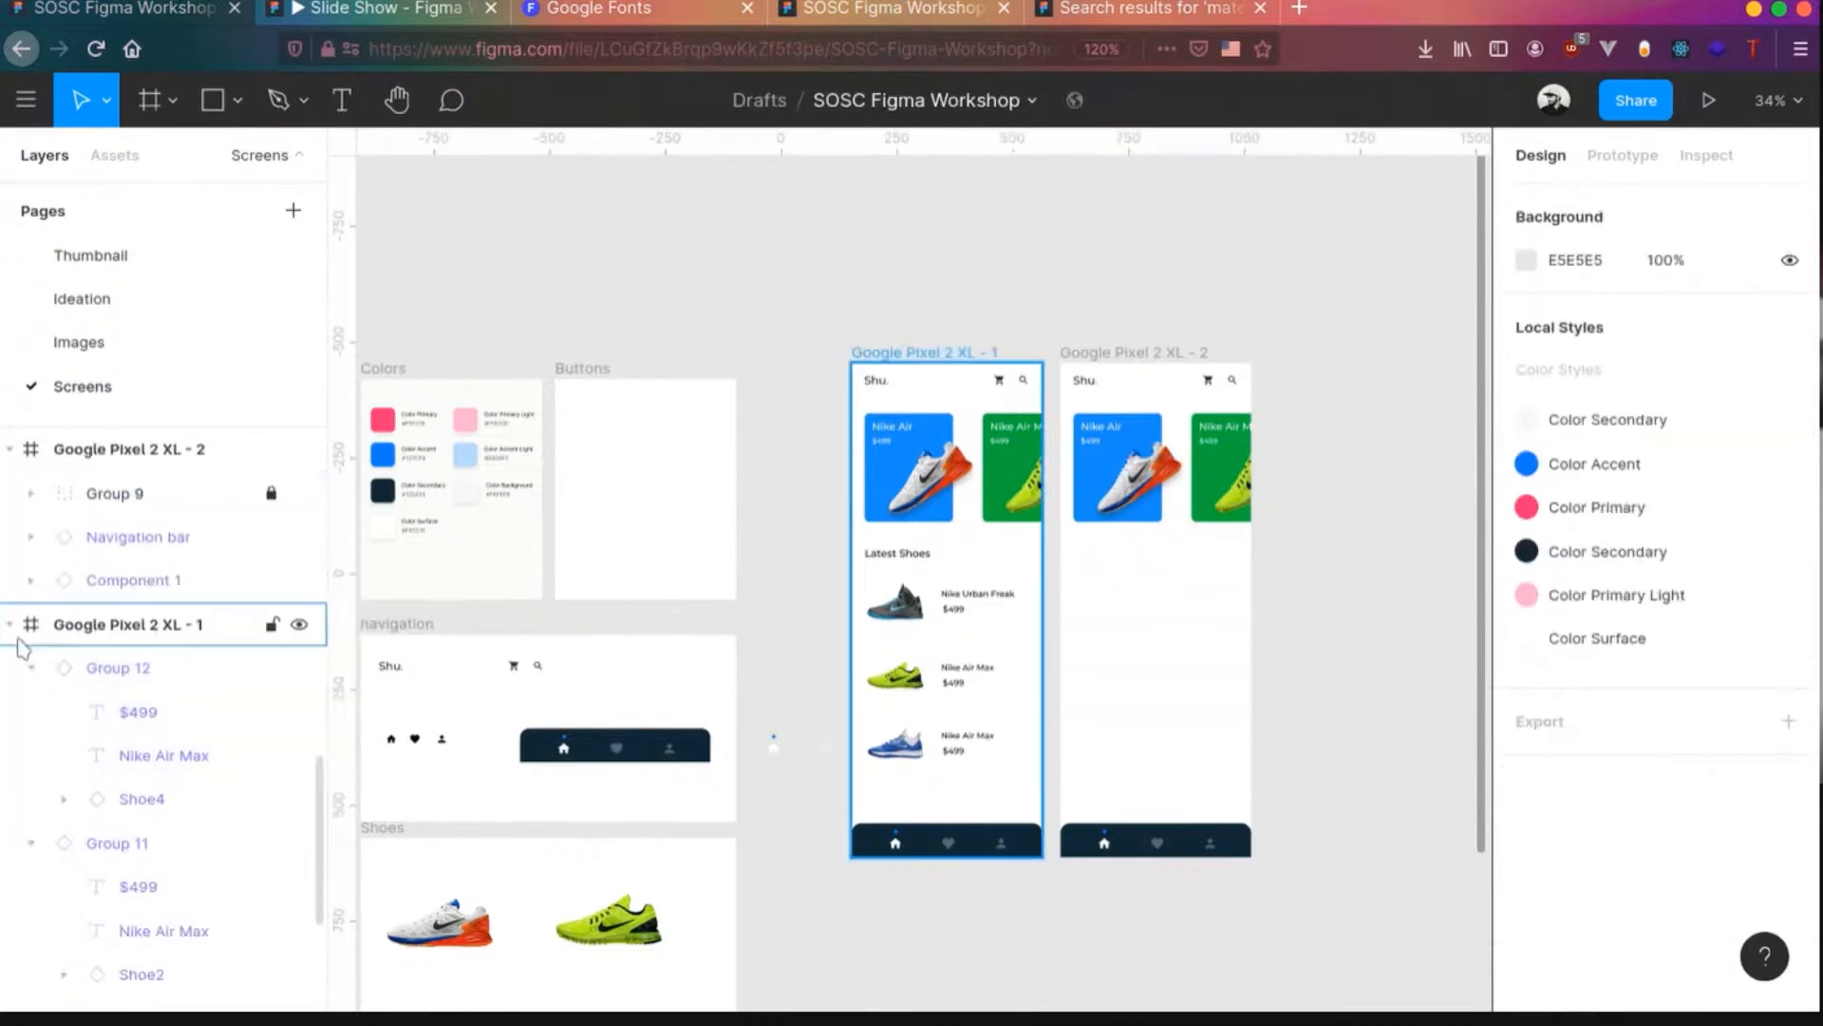
{"action": "scroll", "coordinate": [130, 525], "scroll_direction": "up", "scroll_amount": 3}
{"action": "left_click", "coordinate": [126, 712]}
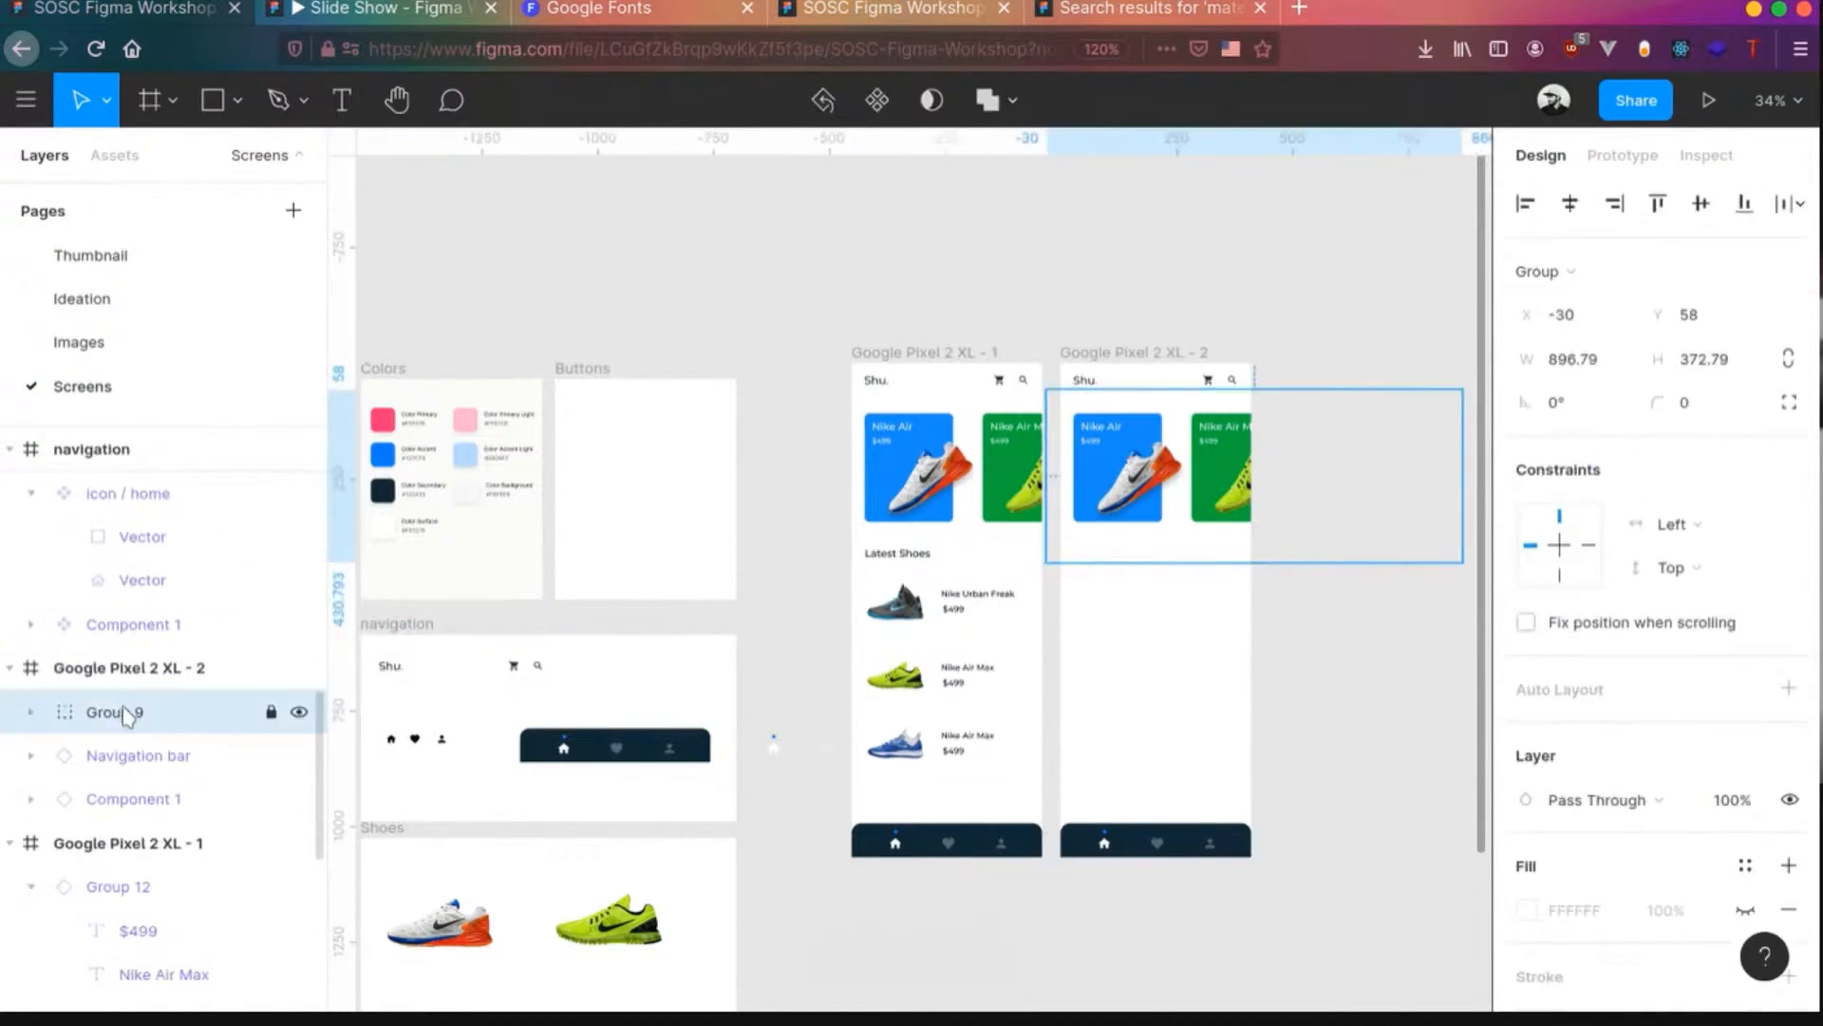
{"action": "key", "text": "Delete"}
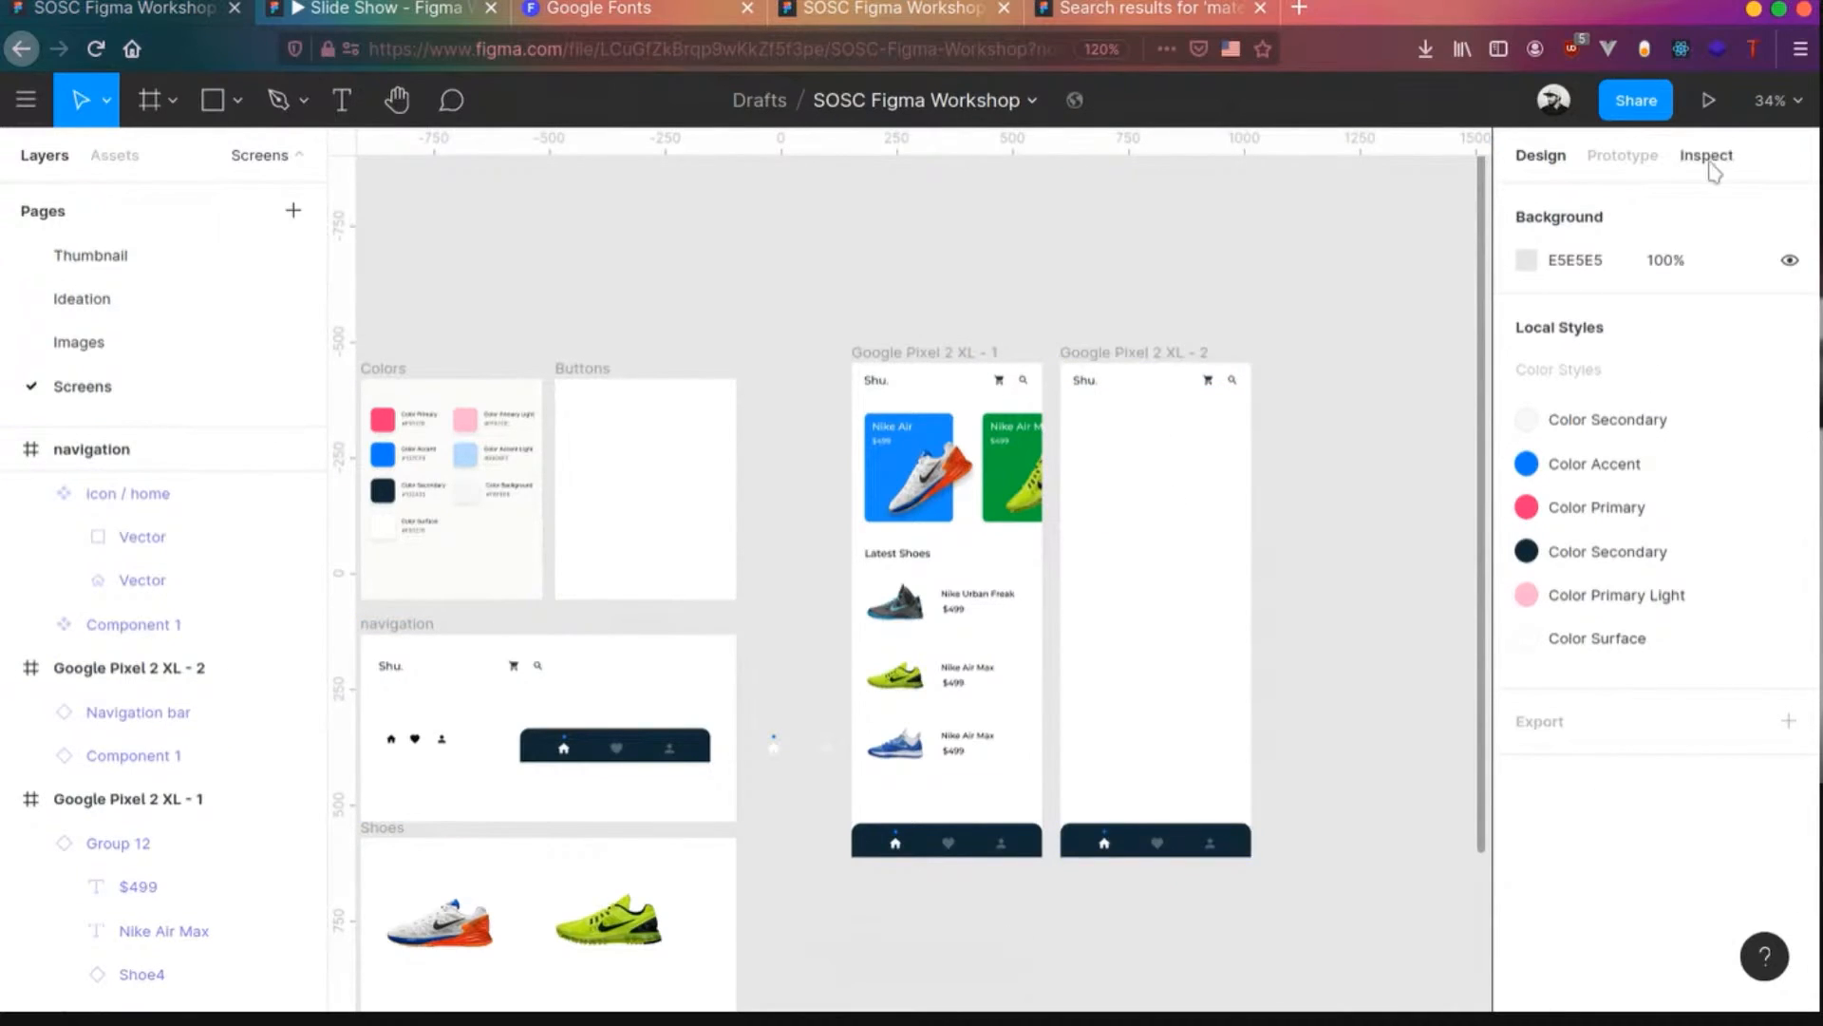
- Rename the Google Pixel 2 XL - 1 frame as "Home screen"
{"action": "left_click", "coordinate": [1657, 157]}
{"action": "left_click", "coordinate": [180, 712]}
{"action": "left_click", "coordinate": [183, 799]}
{"action": "double_click", "coordinate": [183, 799]}
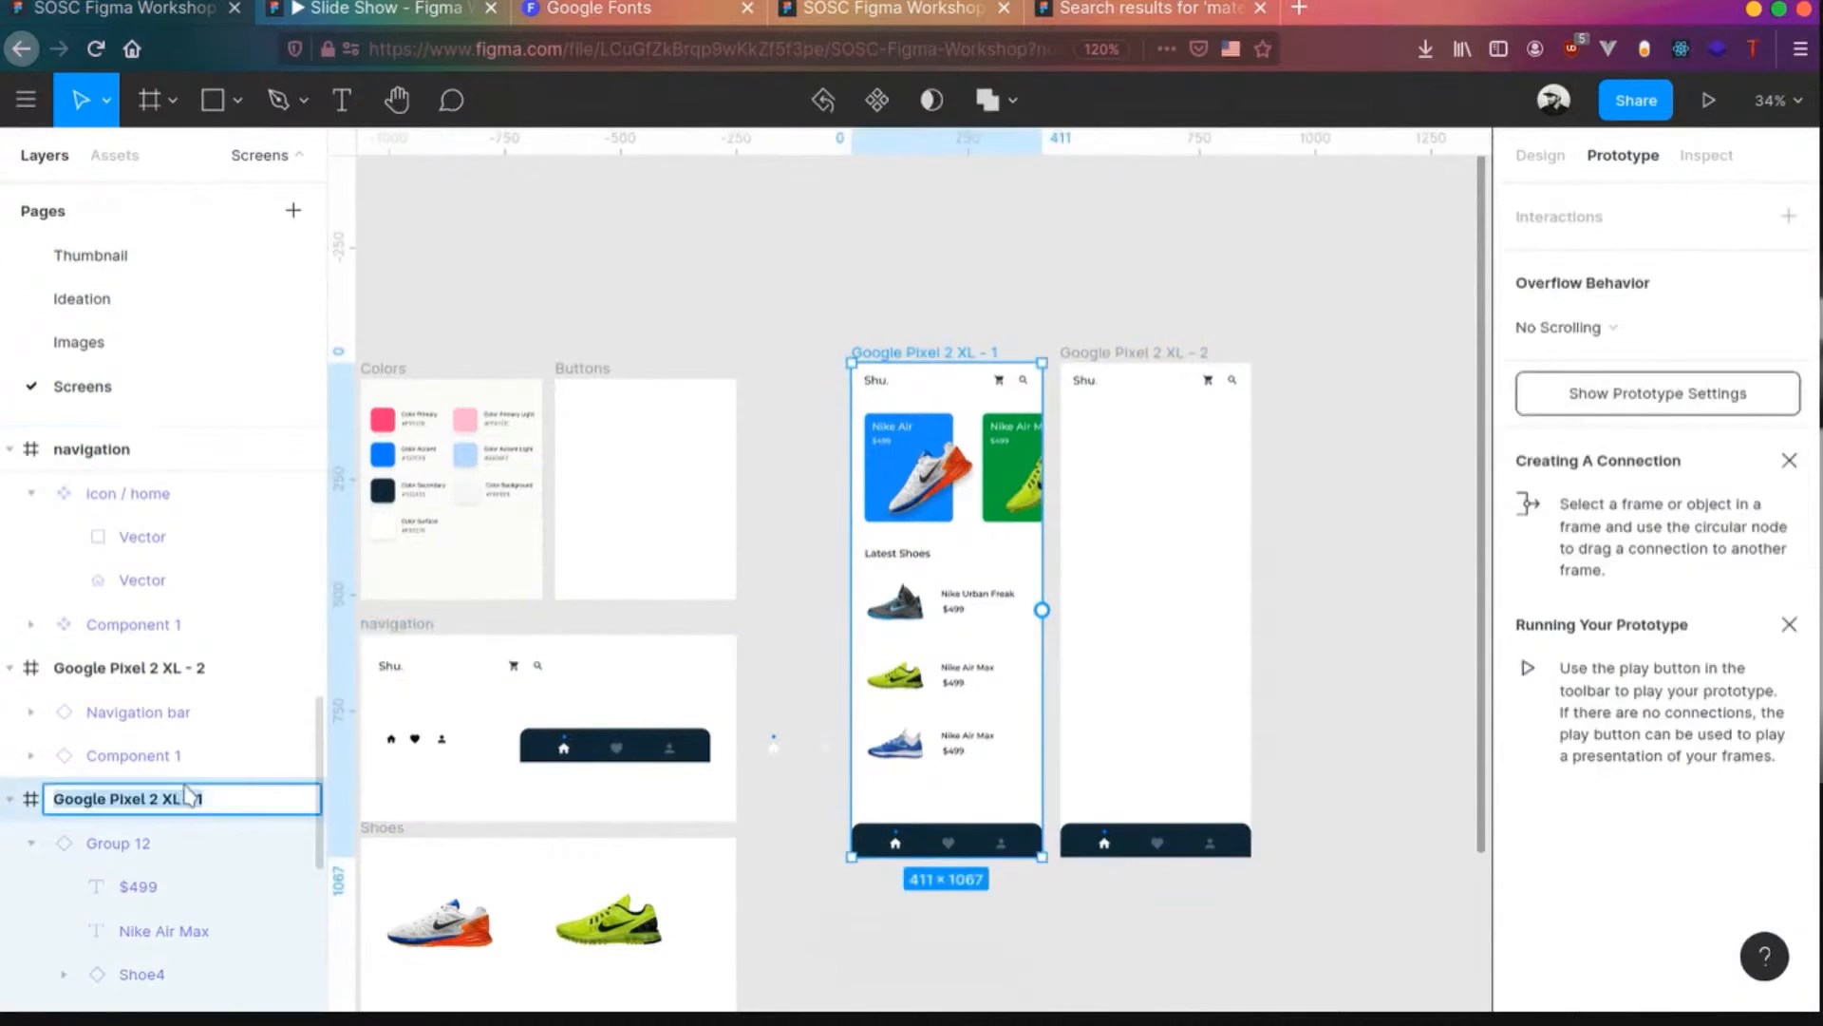
{"action": "type", "text": "H"}
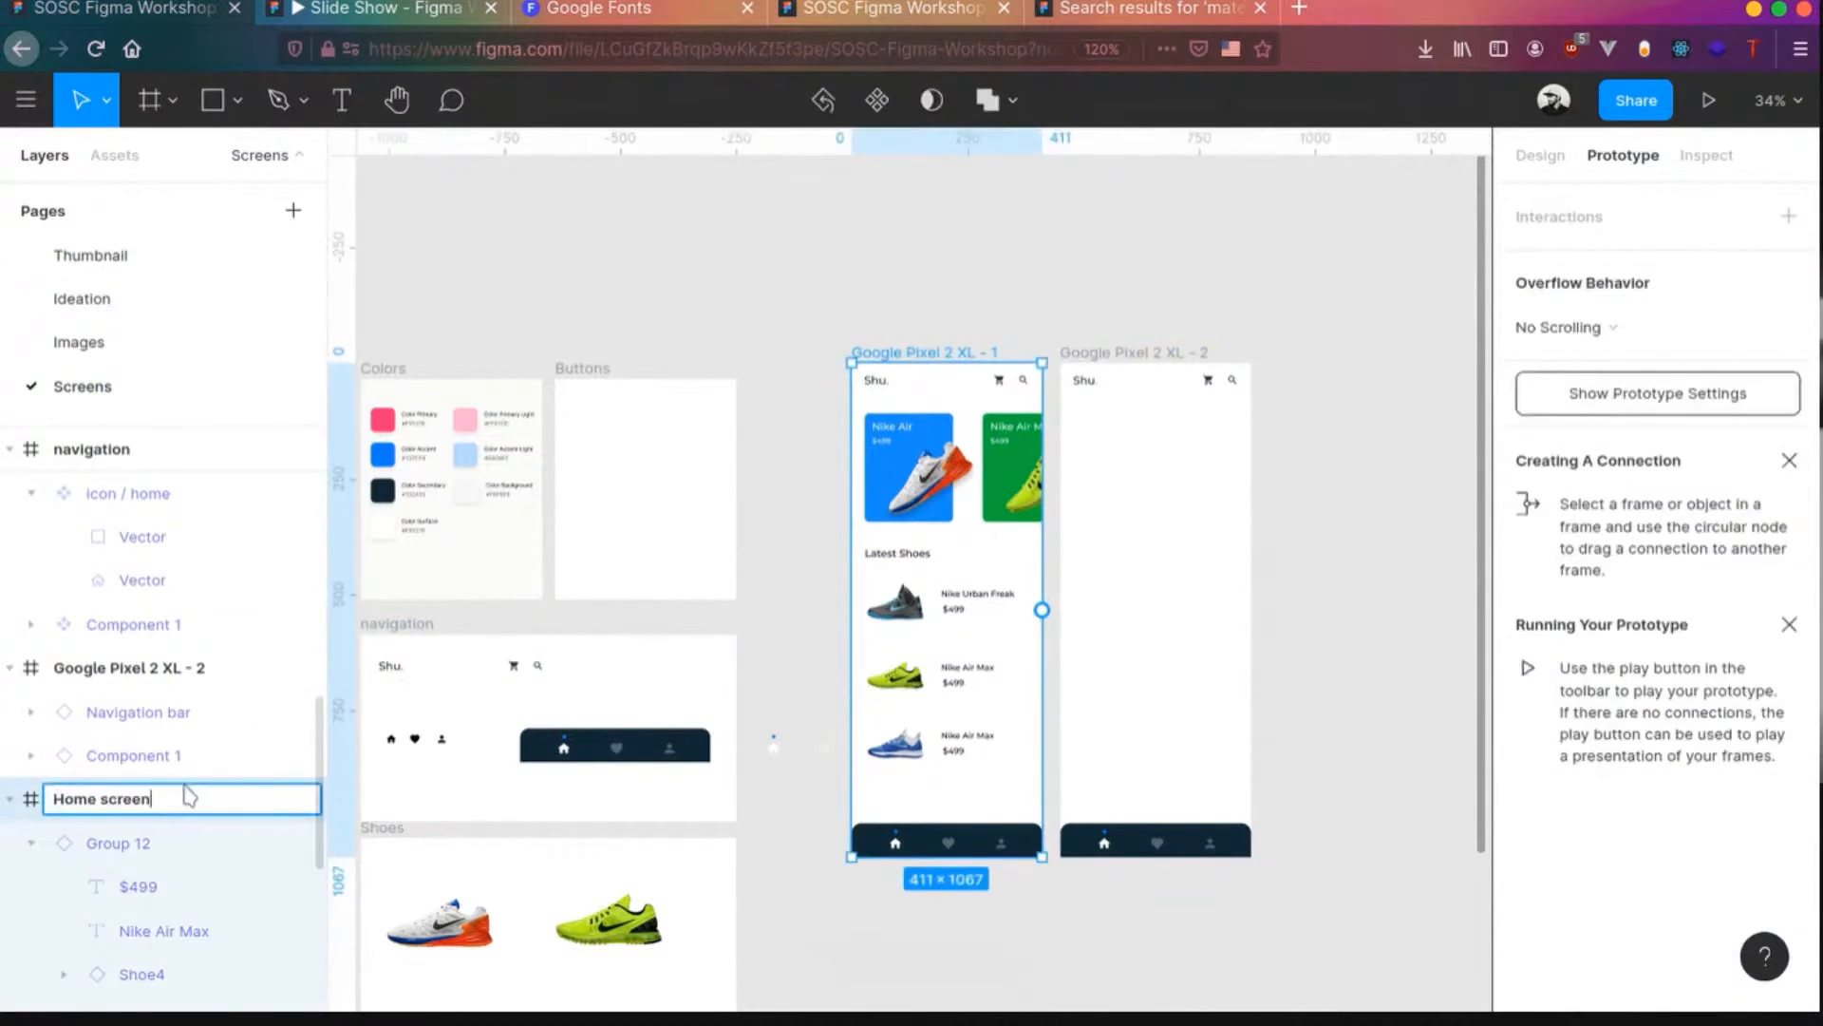
{"action": "type", "text": "ome screen"}
{"action": "key", "text": "Return"}
- Rename the Google Pixel 2 XL - 2 frame as "Product screen"
{"action": "double_click", "coordinate": [164, 670]}
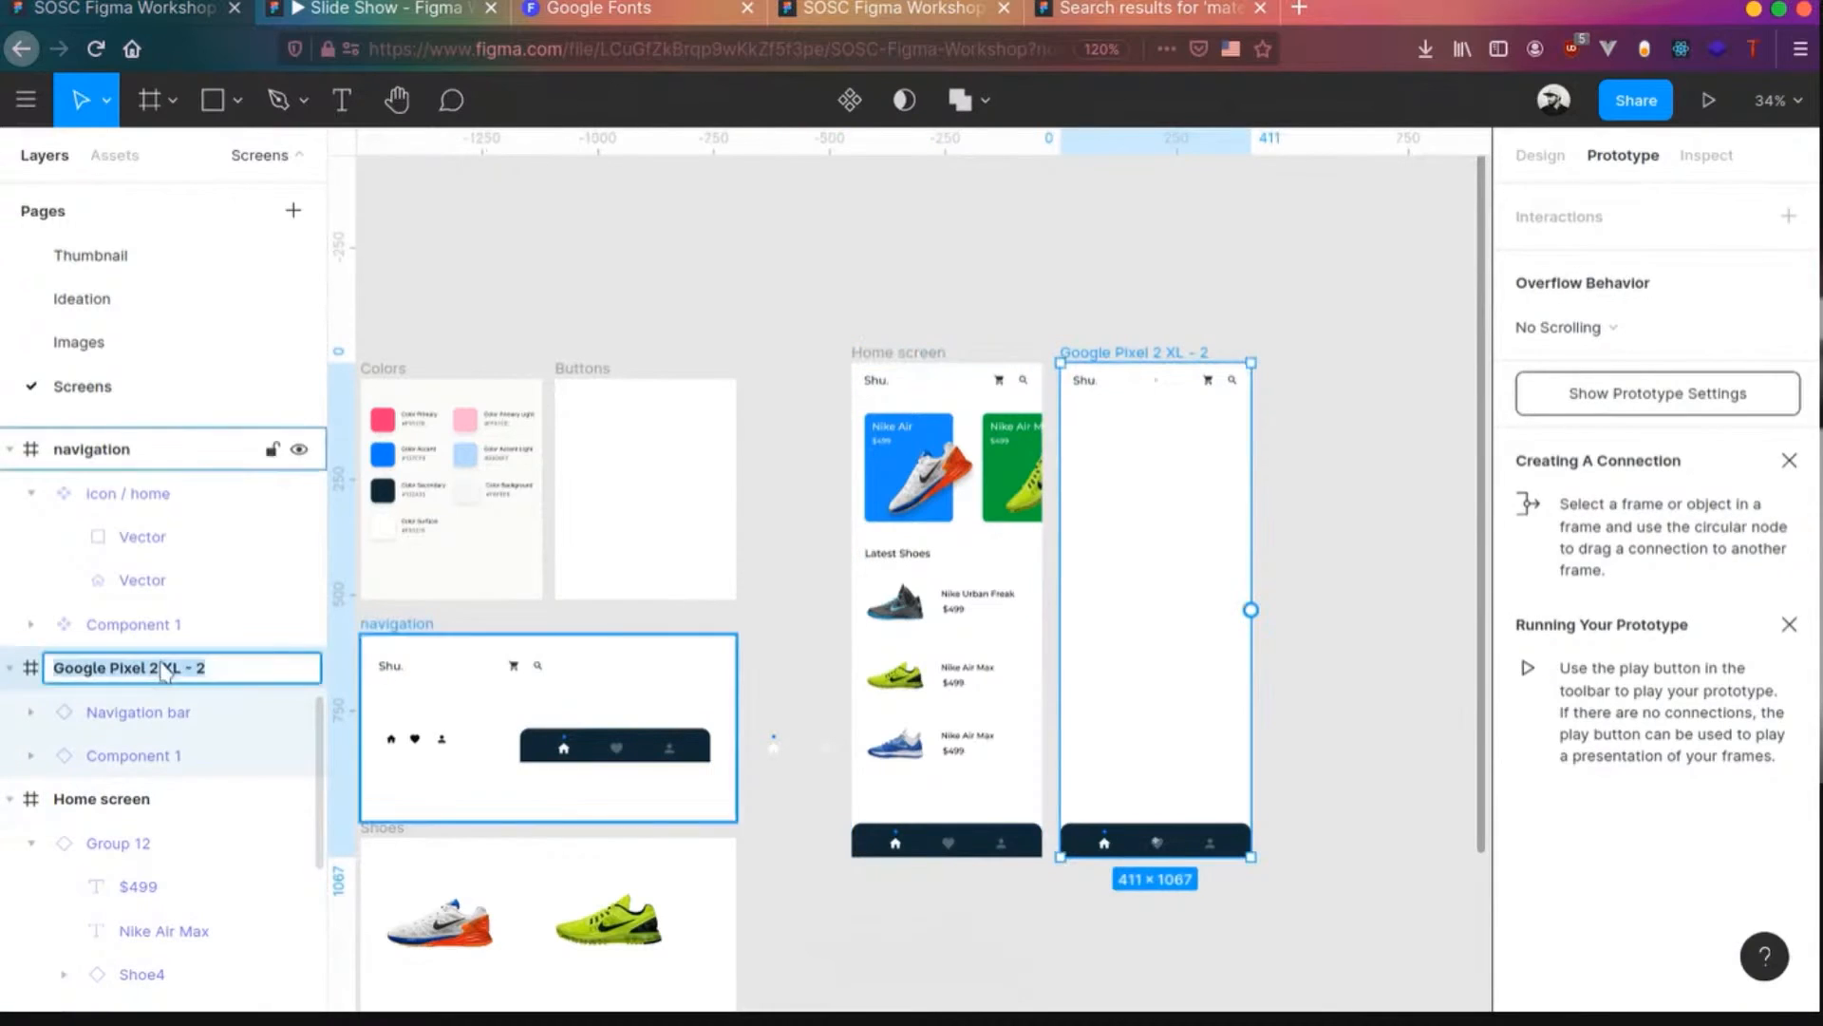
{"action": "type", "text": "Product screen"}
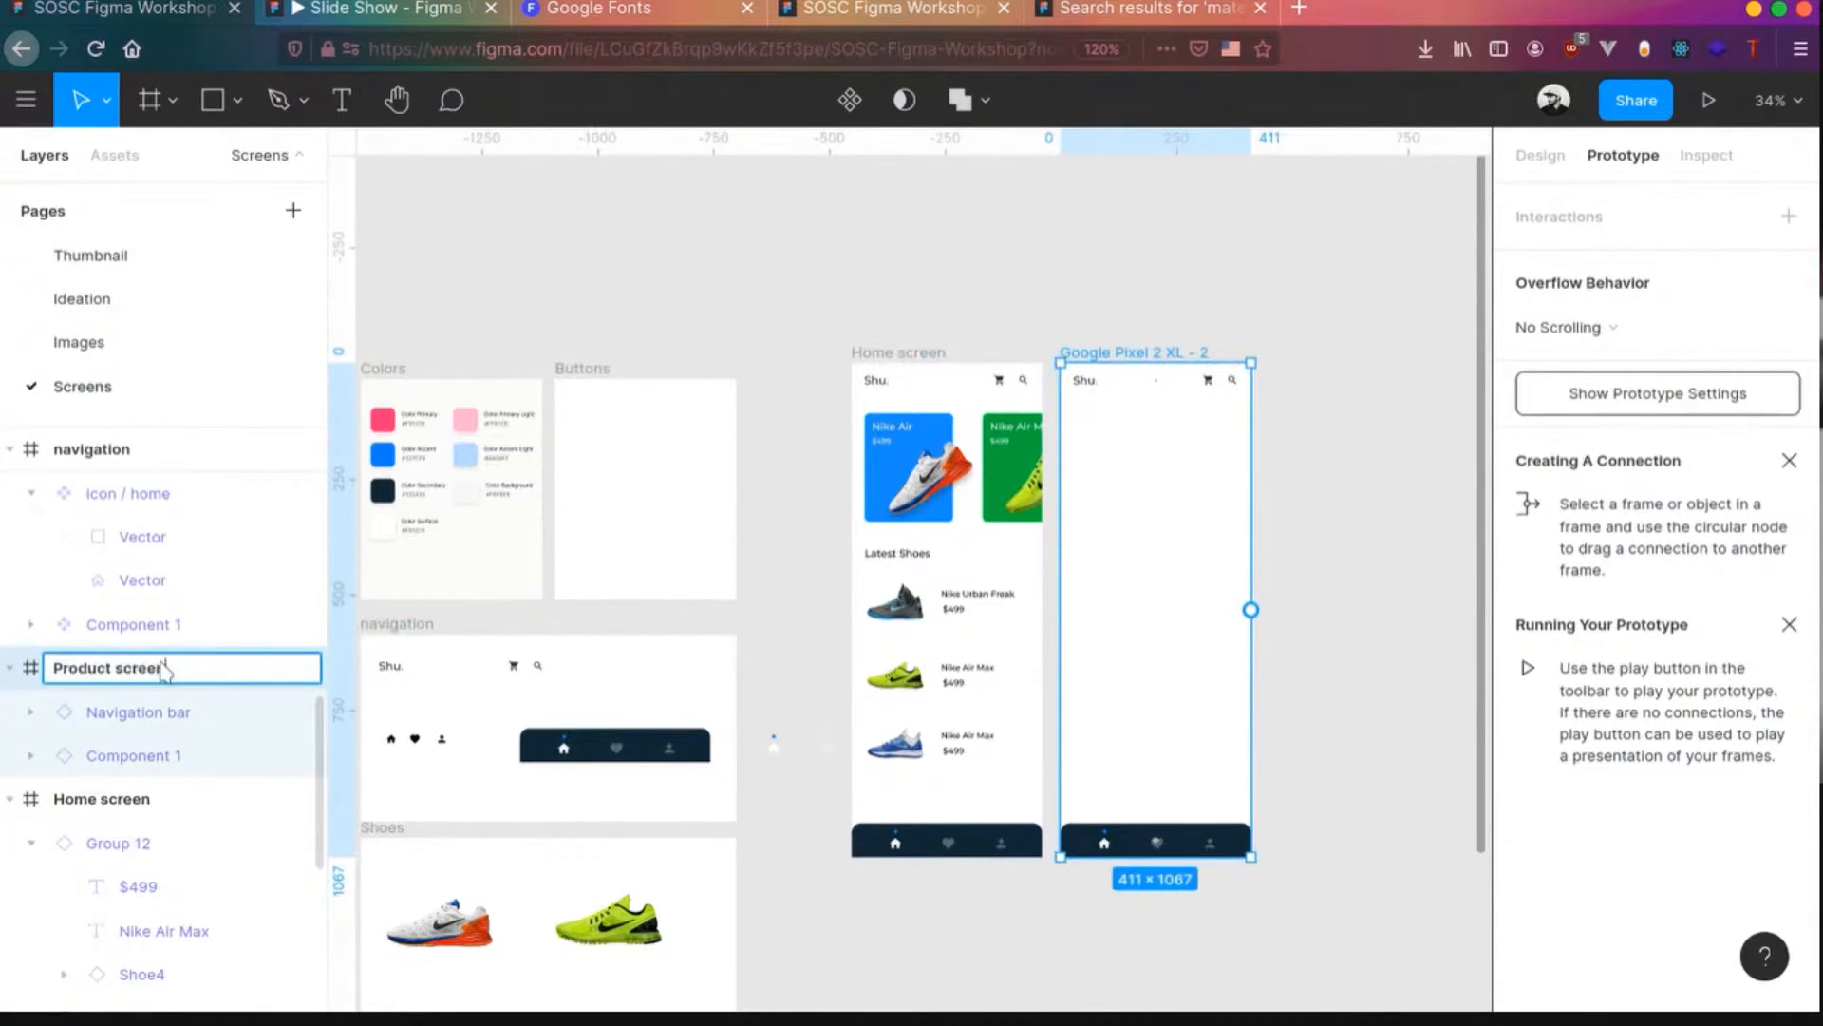
{"action": "key", "text": "Return"}
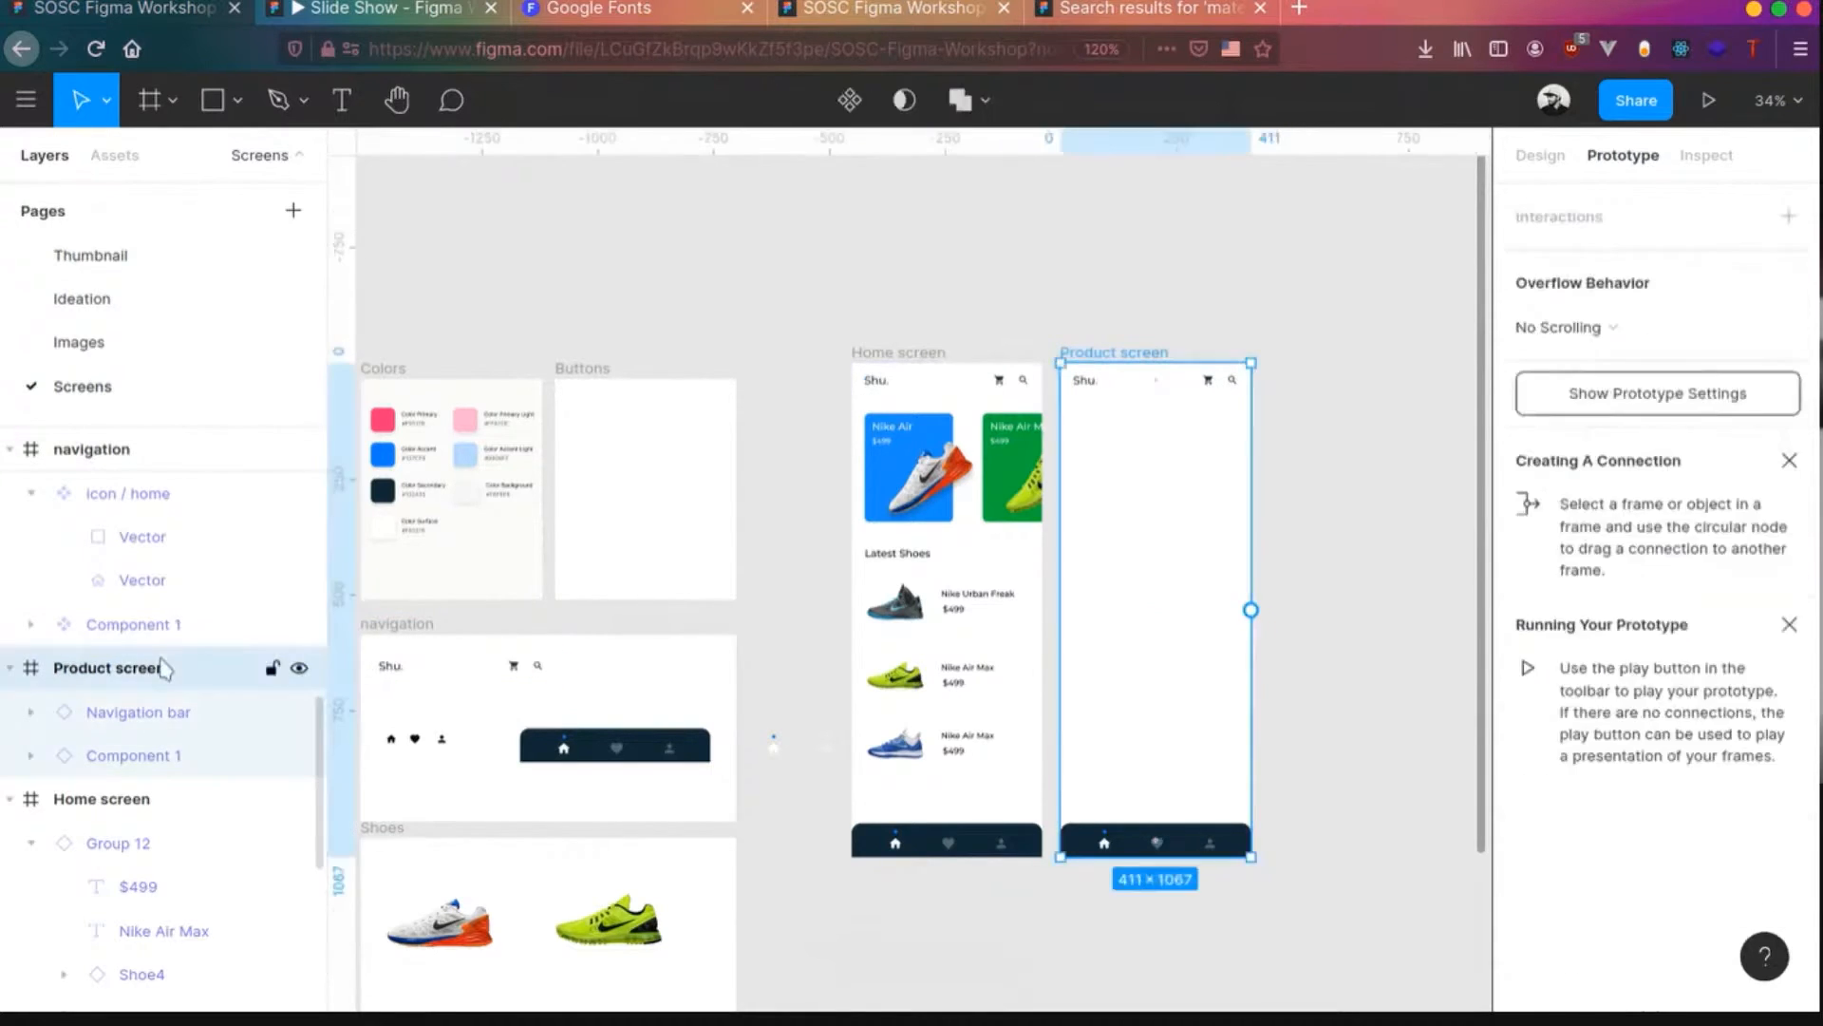
- Replace the Product screen frame with a blank Google Pixel 2 XL preset frame, top-aligned with the Home screen at a gap of 27
{"action": "key", "text": "Delete"}
{"action": "key", "text": "f"}
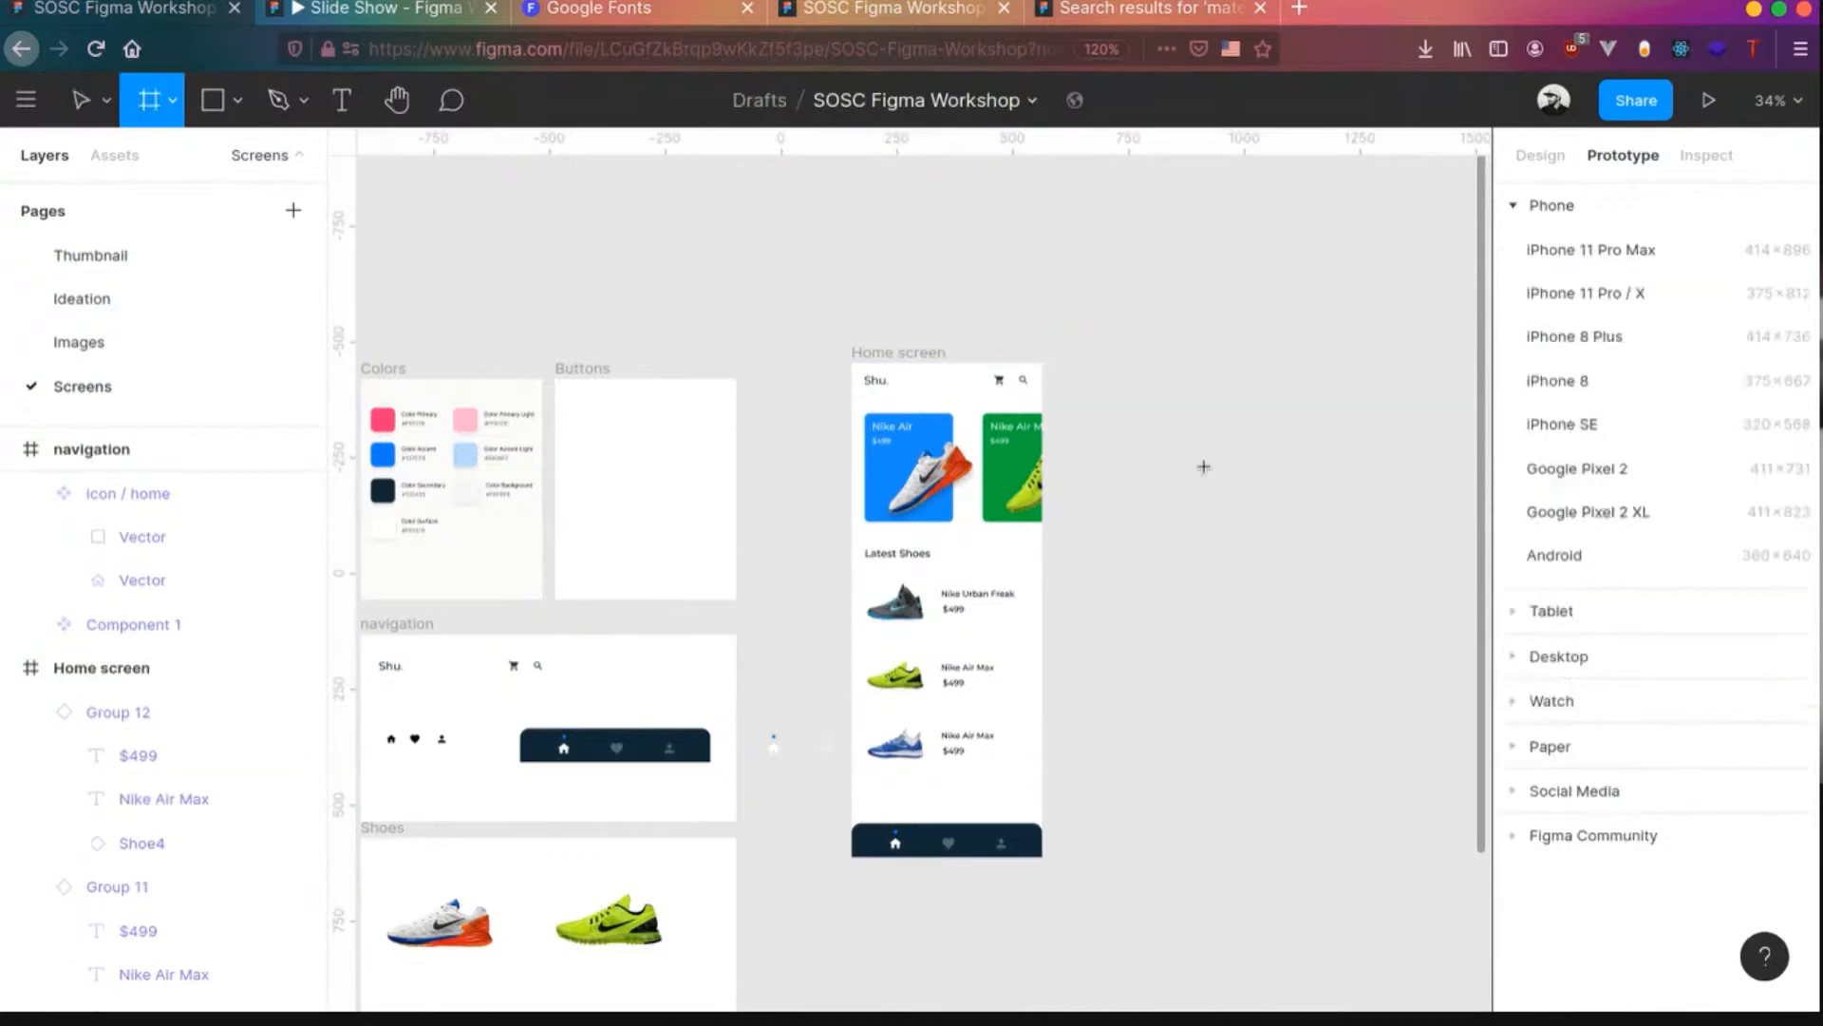
{"action": "left_click", "coordinate": [1570, 525]}
{"action": "left_click_drag", "start_coordinate": [1111, 517], "coordinate": [1106, 505]}
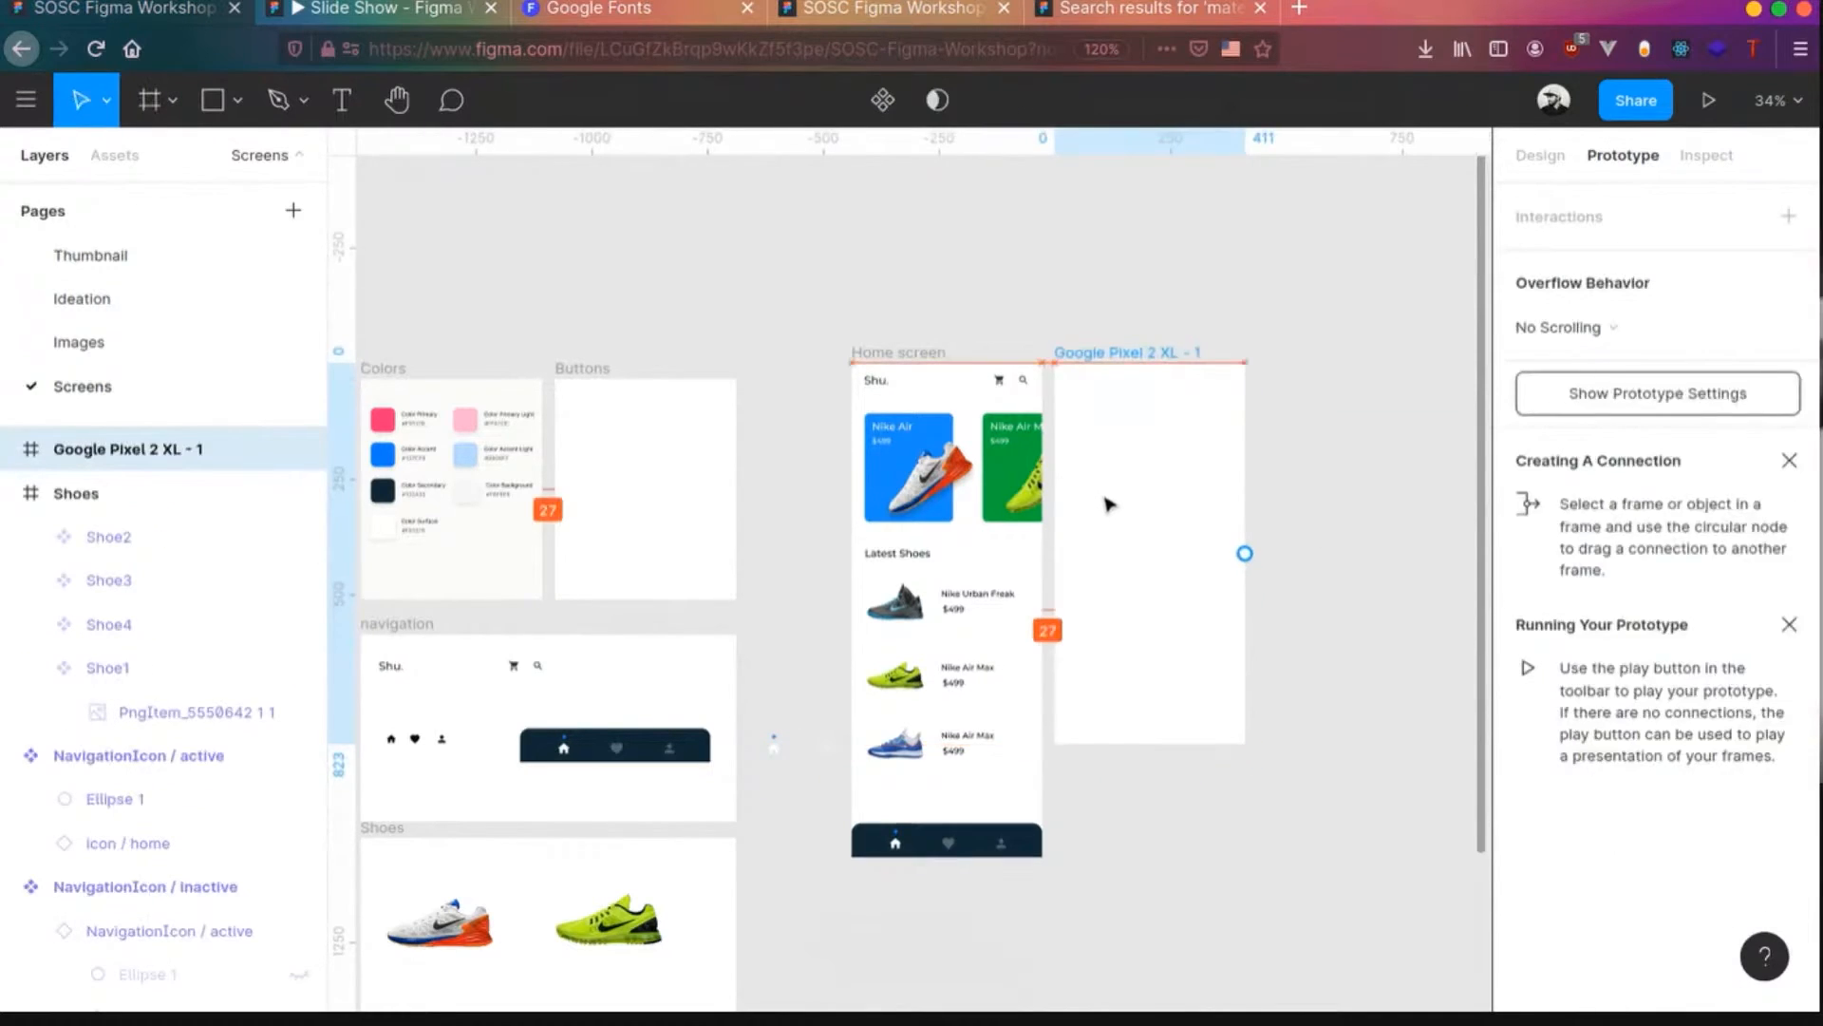
- Insert the Shu. header component into the new frame and align it to the frame's top edge and horizontal center
{"action": "left_click", "coordinate": [136, 154]}
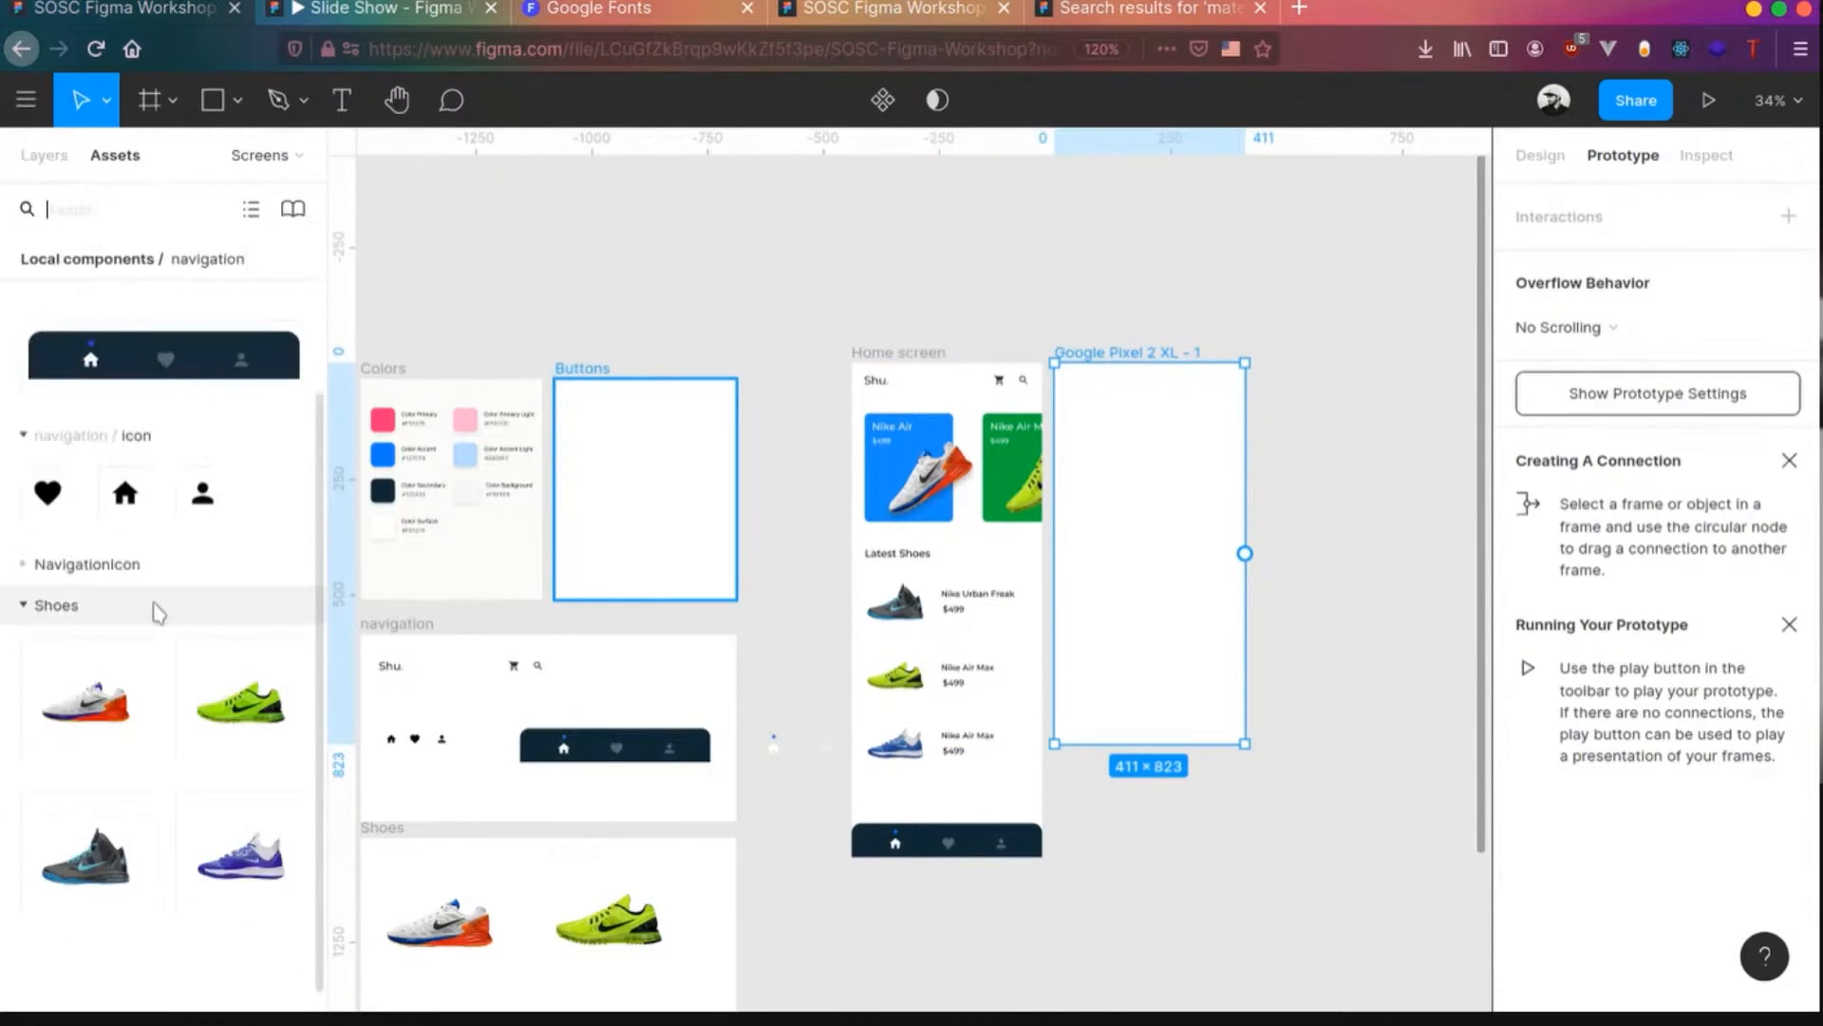
{"action": "scroll", "coordinate": [89, 319], "scroll_direction": "up", "scroll_amount": 3}
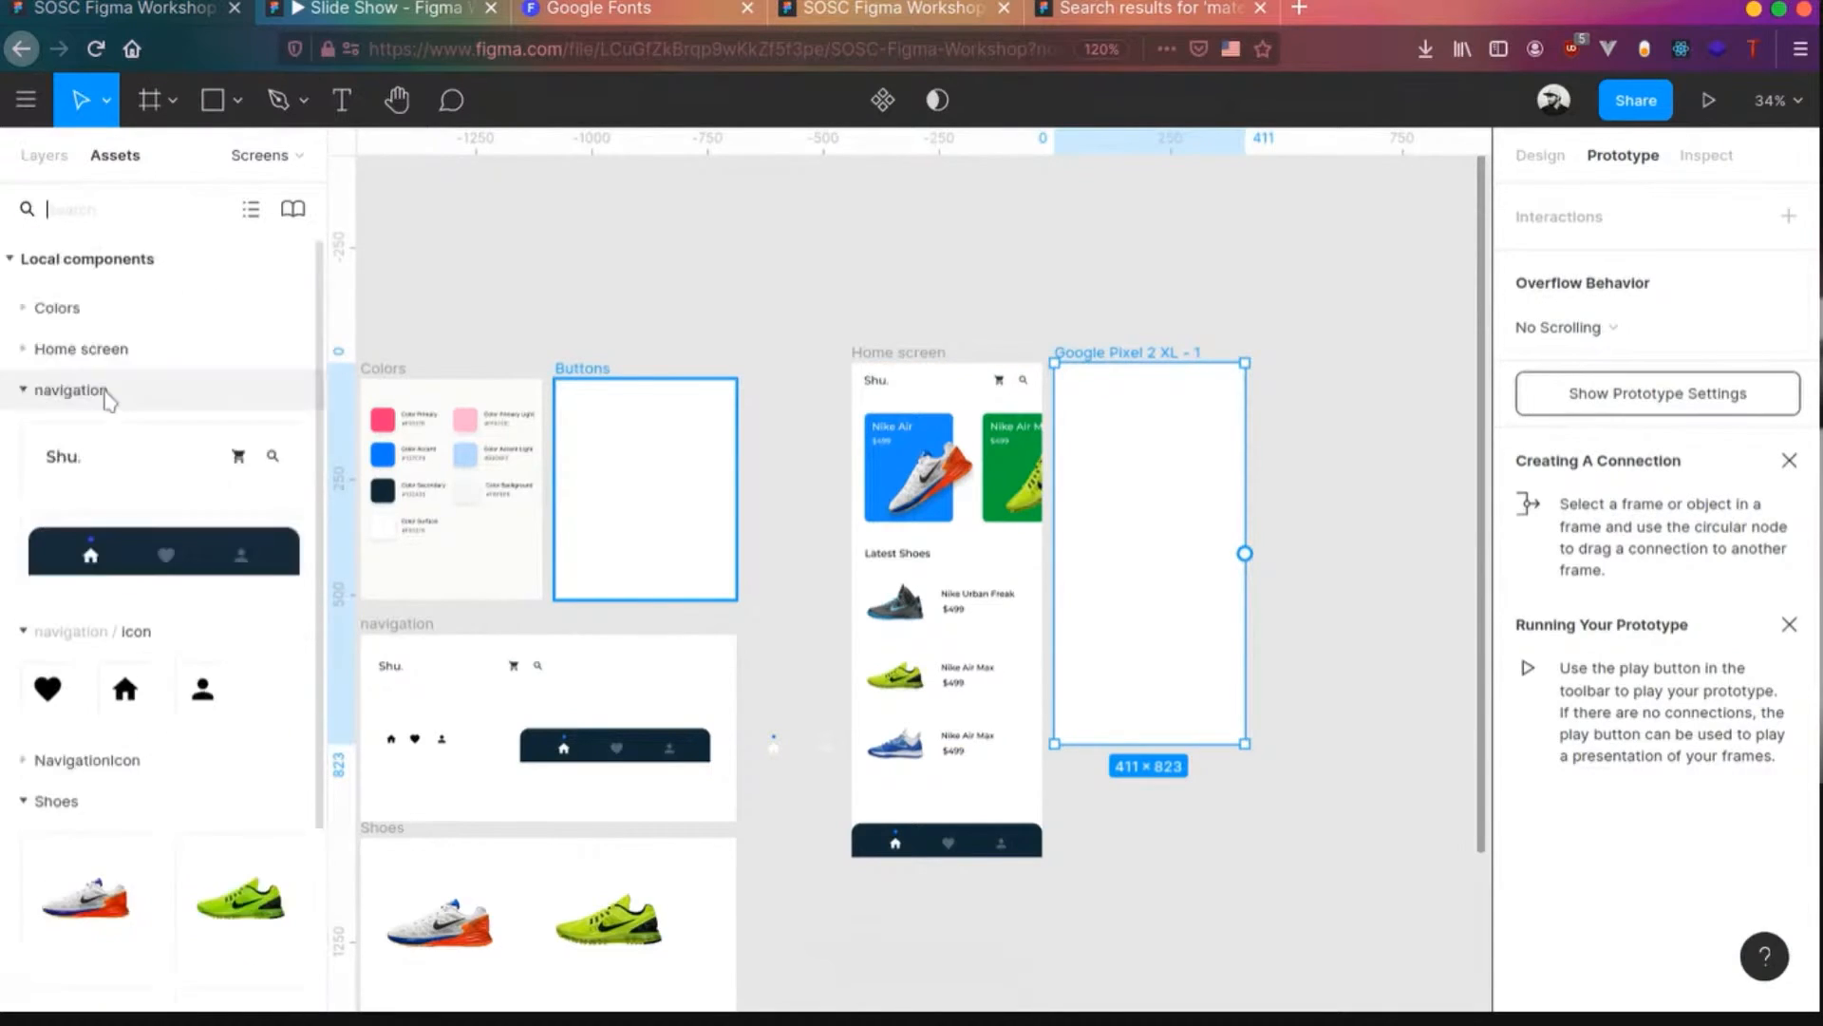
{"action": "left_click_drag", "start_coordinate": [90, 463], "coordinate": [1139, 408]}
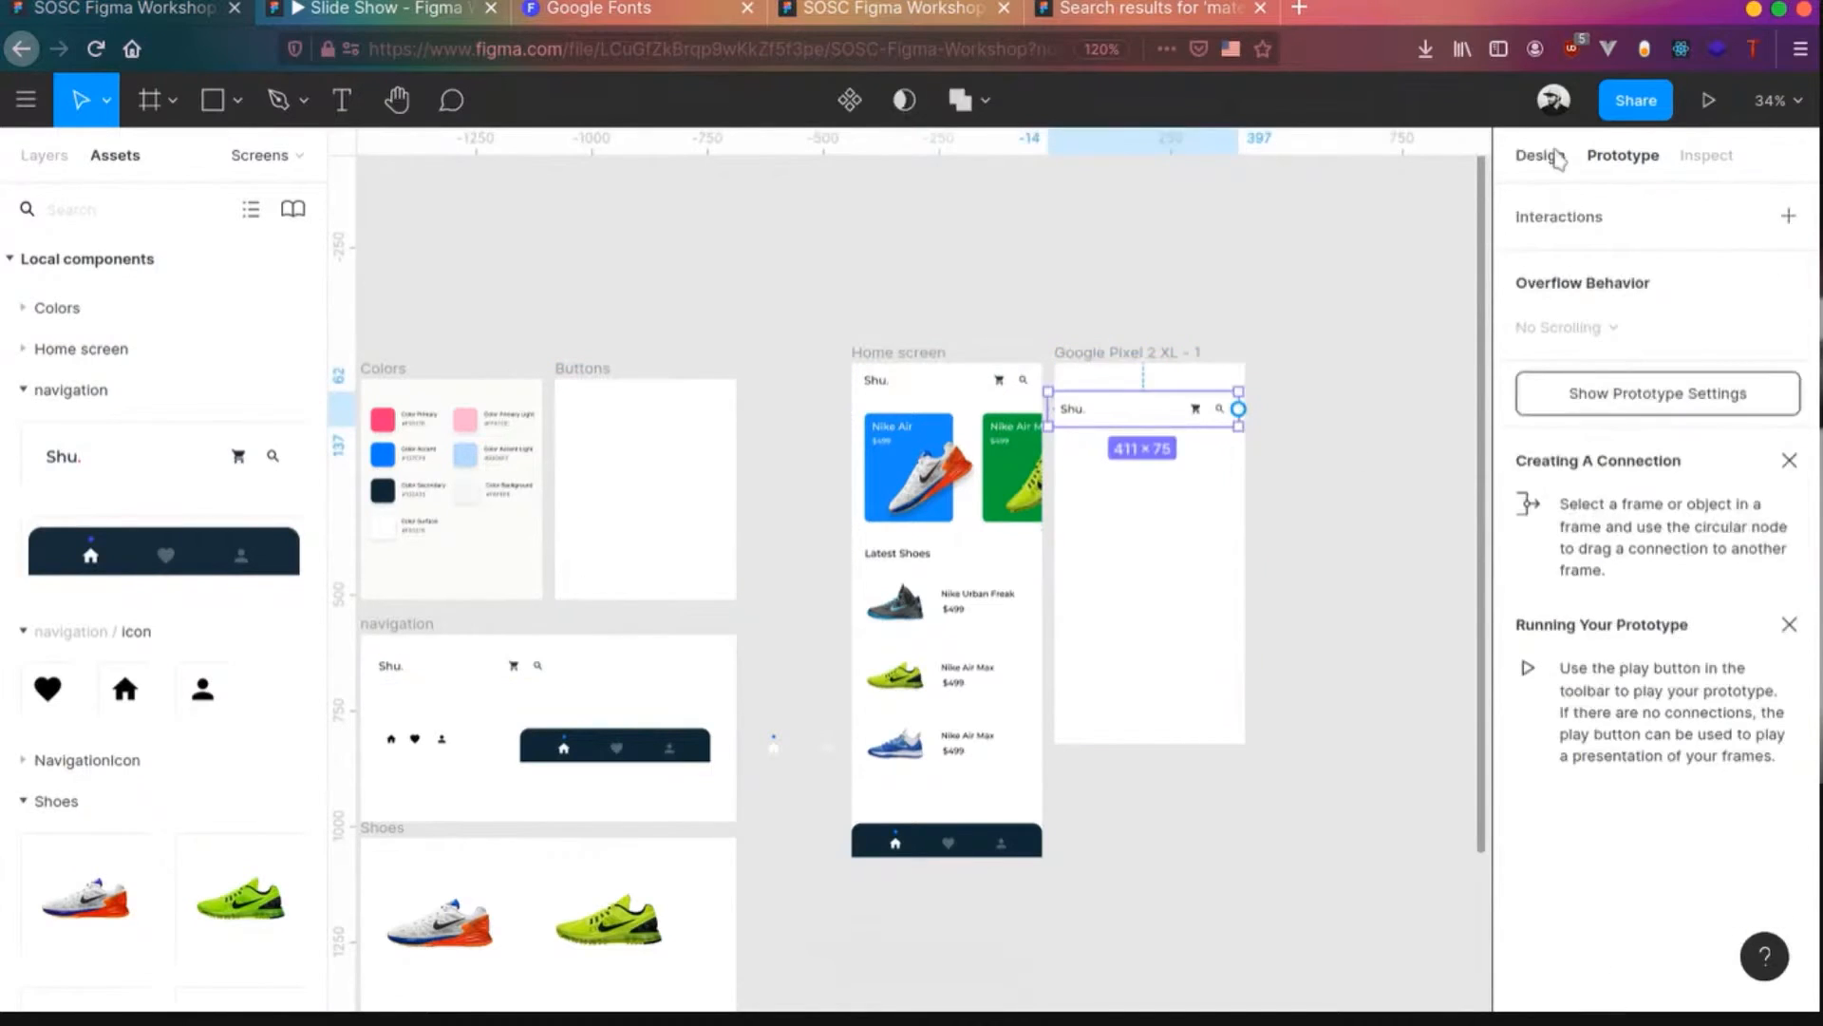
{"action": "left_click", "coordinate": [1548, 157]}
{"action": "left_click", "coordinate": [1653, 213]}
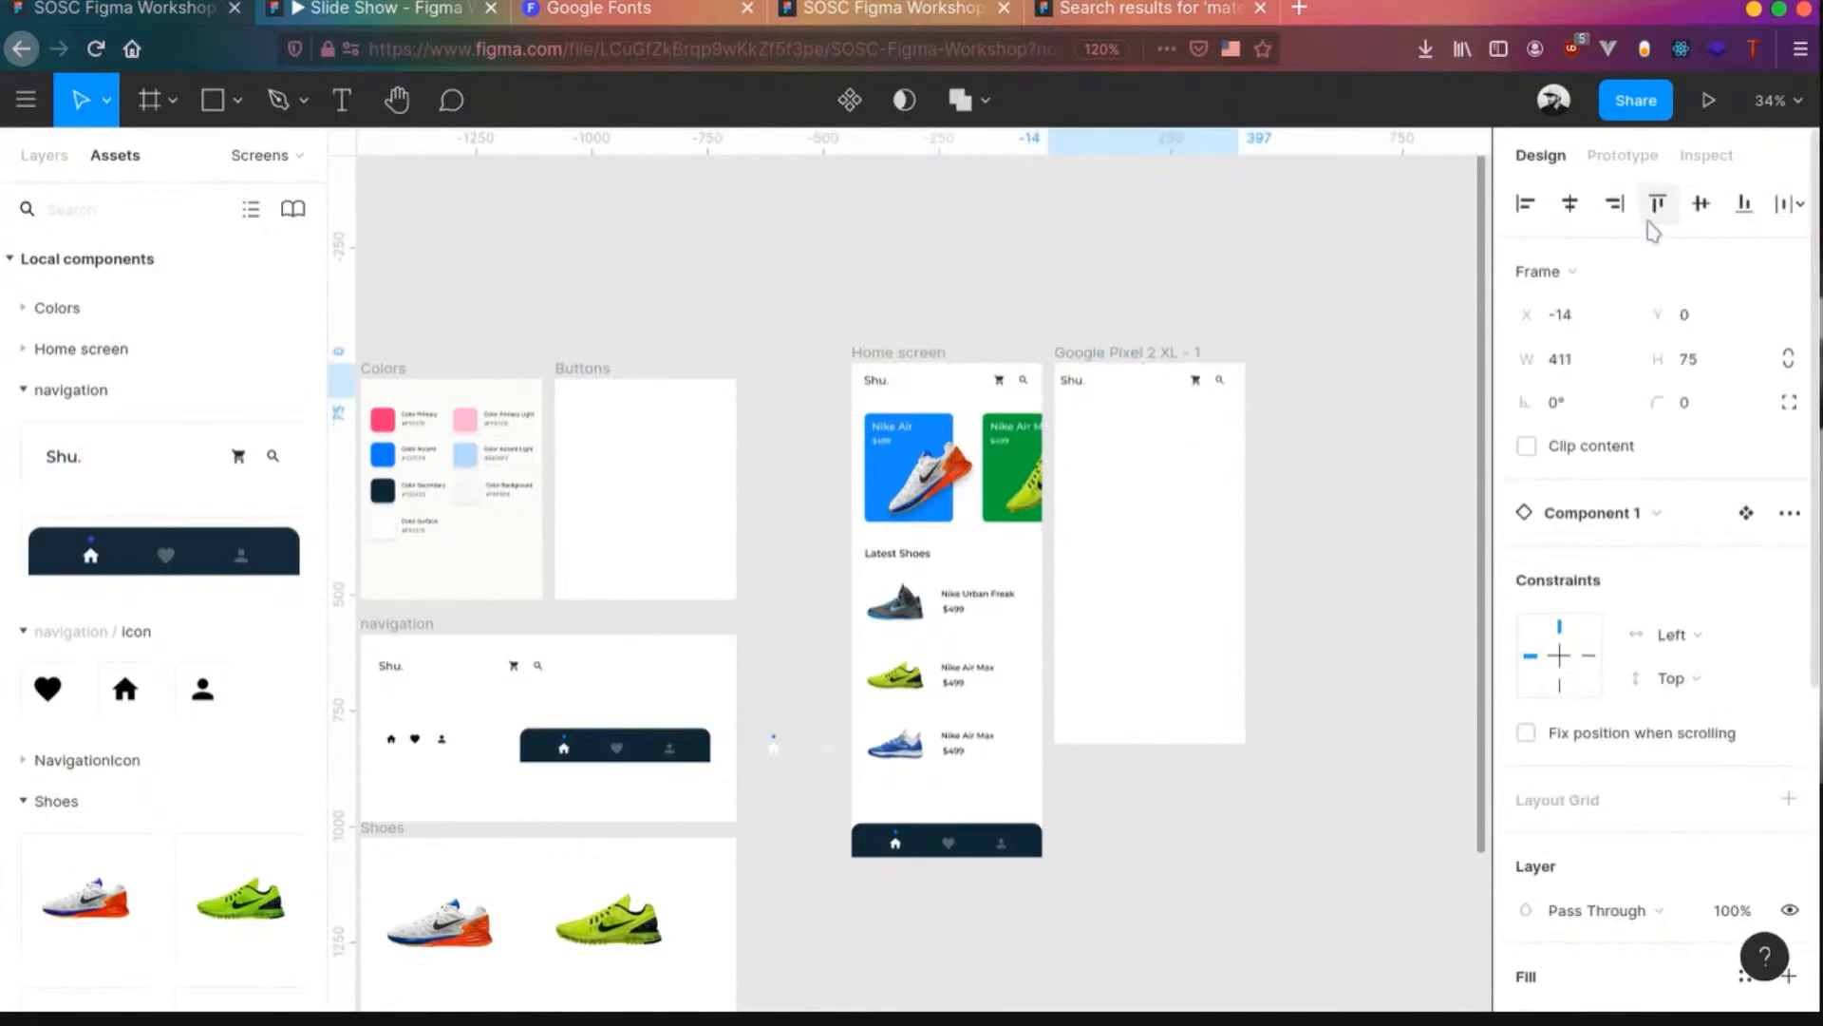
{"action": "left_click", "coordinate": [1140, 558]}
{"action": "left_click", "coordinate": [1199, 389]}
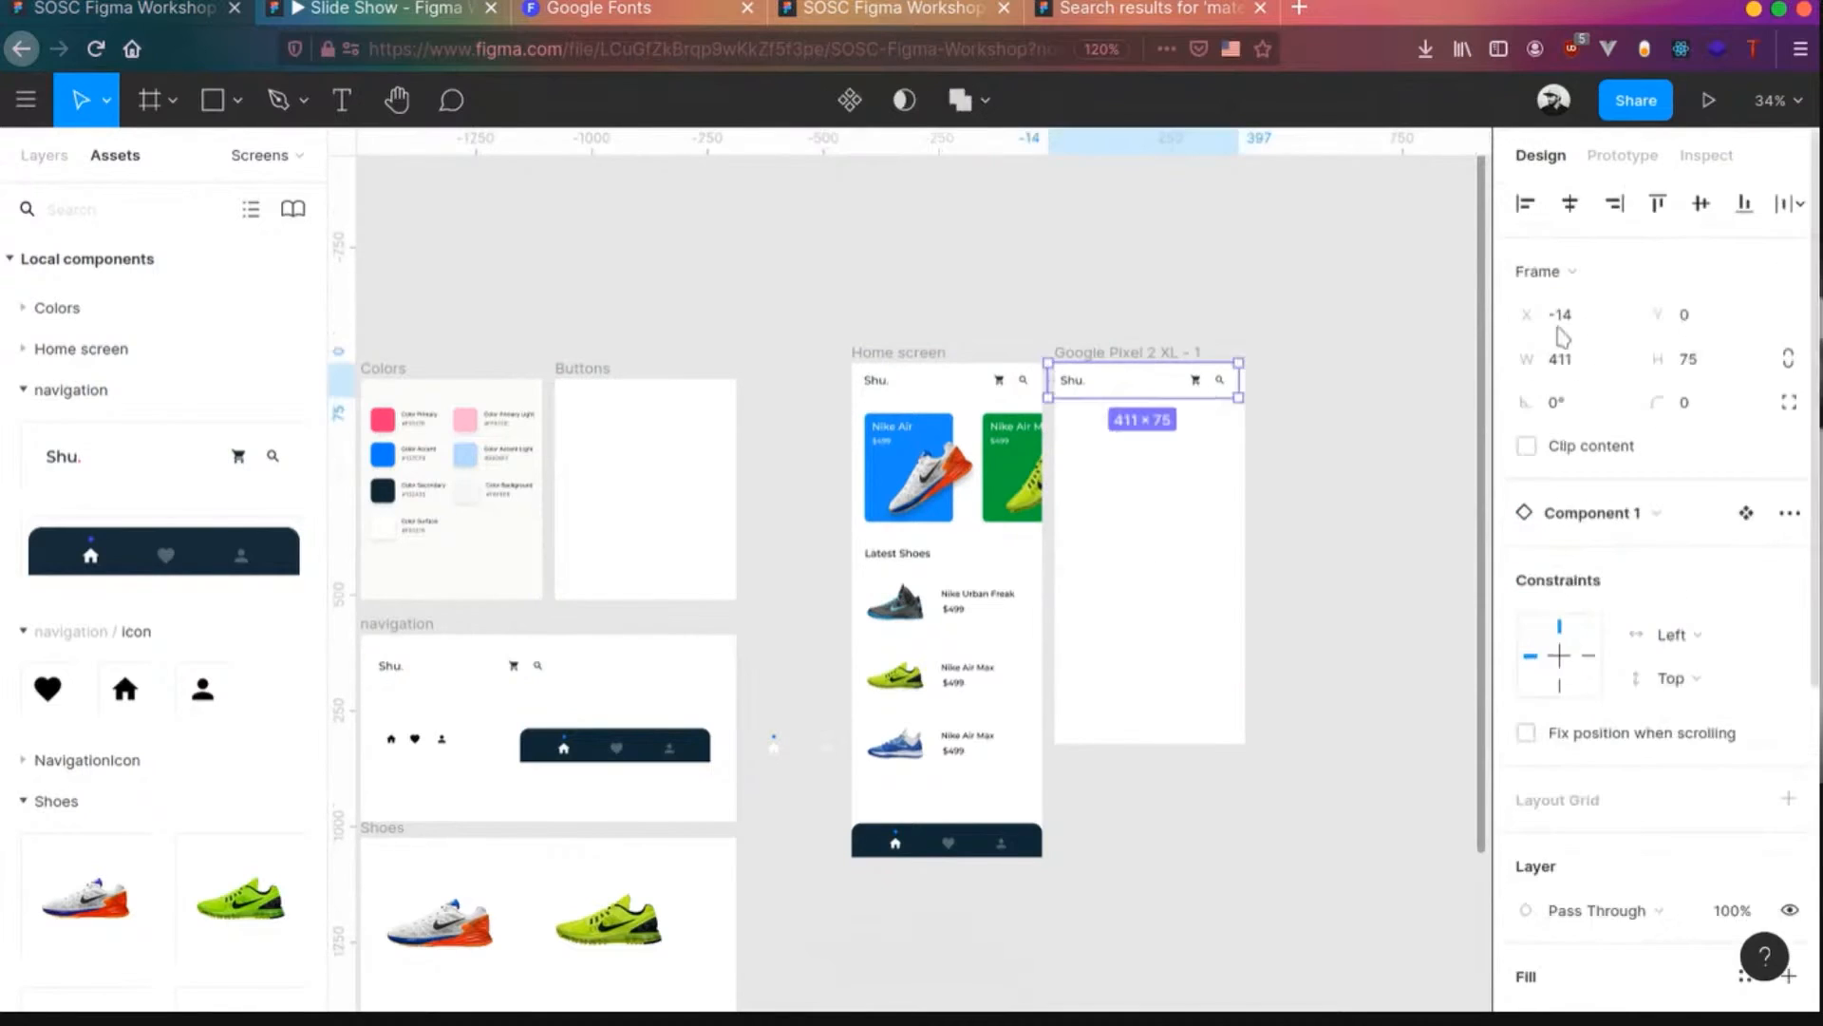
{"action": "left_click", "coordinate": [1567, 213]}
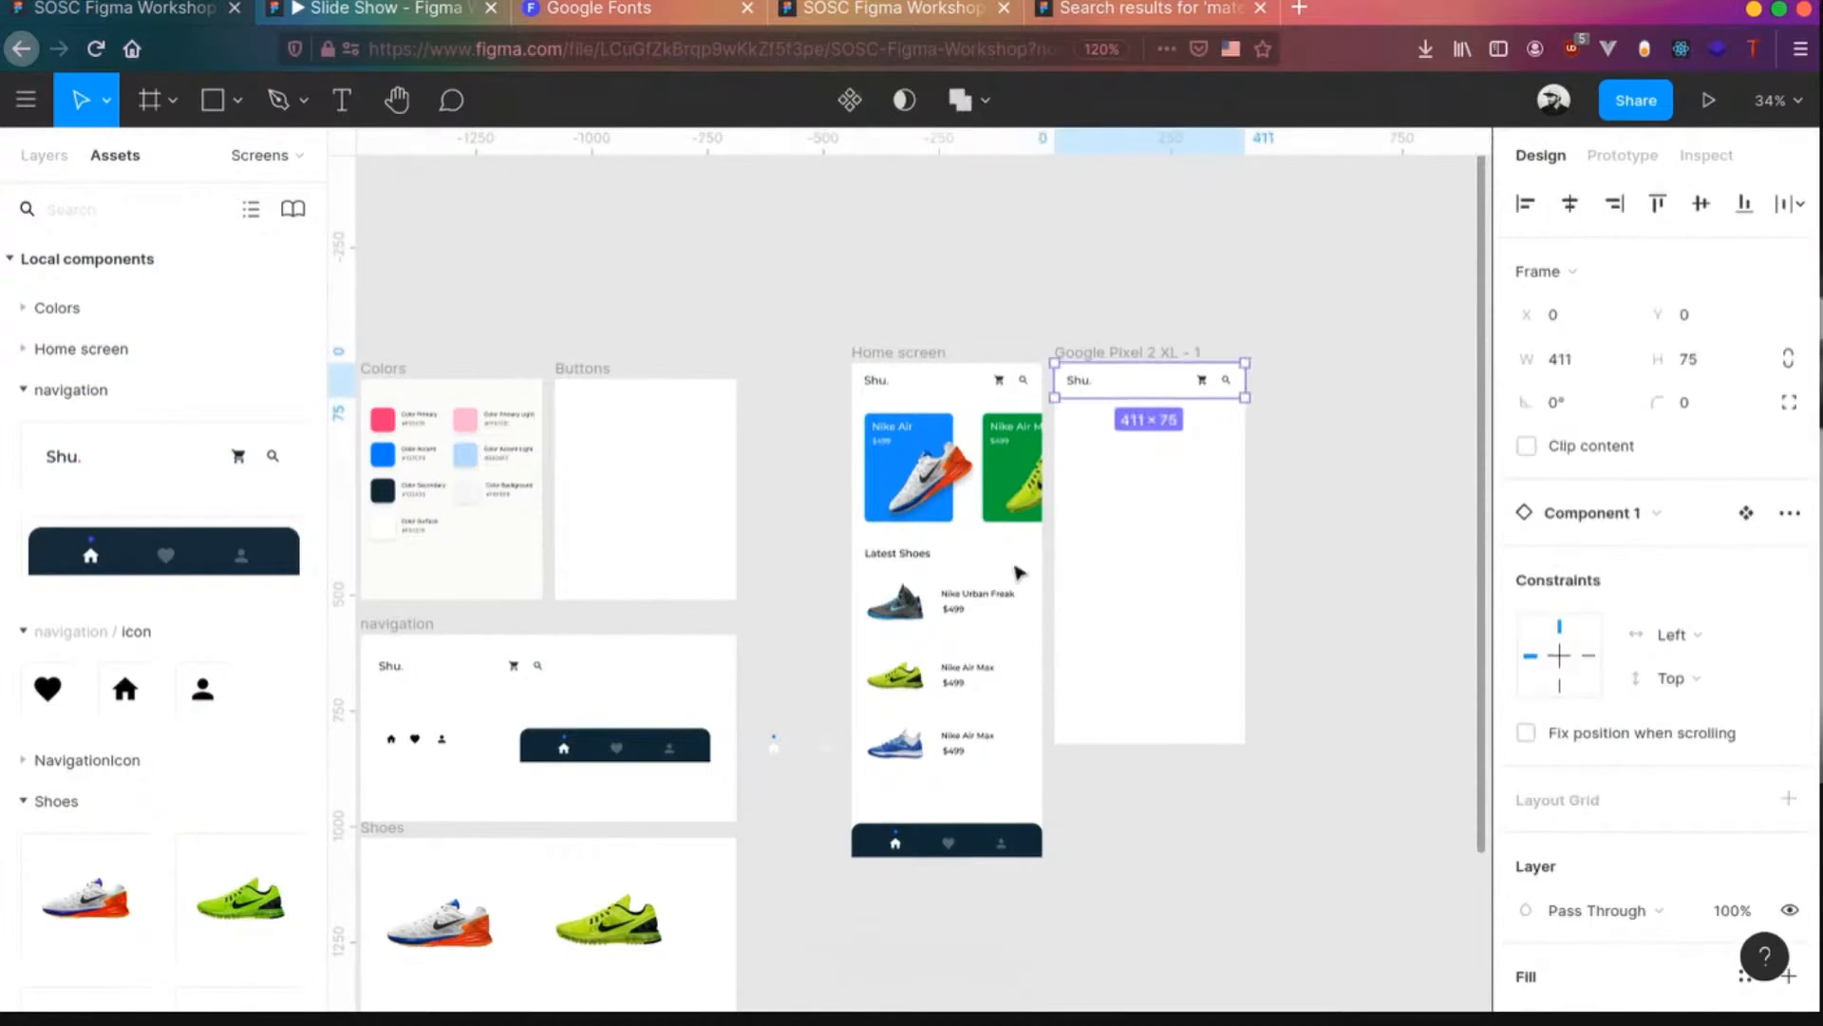
- Show the layer list and collapse the Shoes, NavigationIcon, navigation and Home screen layers
{"action": "left_click", "coordinate": [48, 156]}
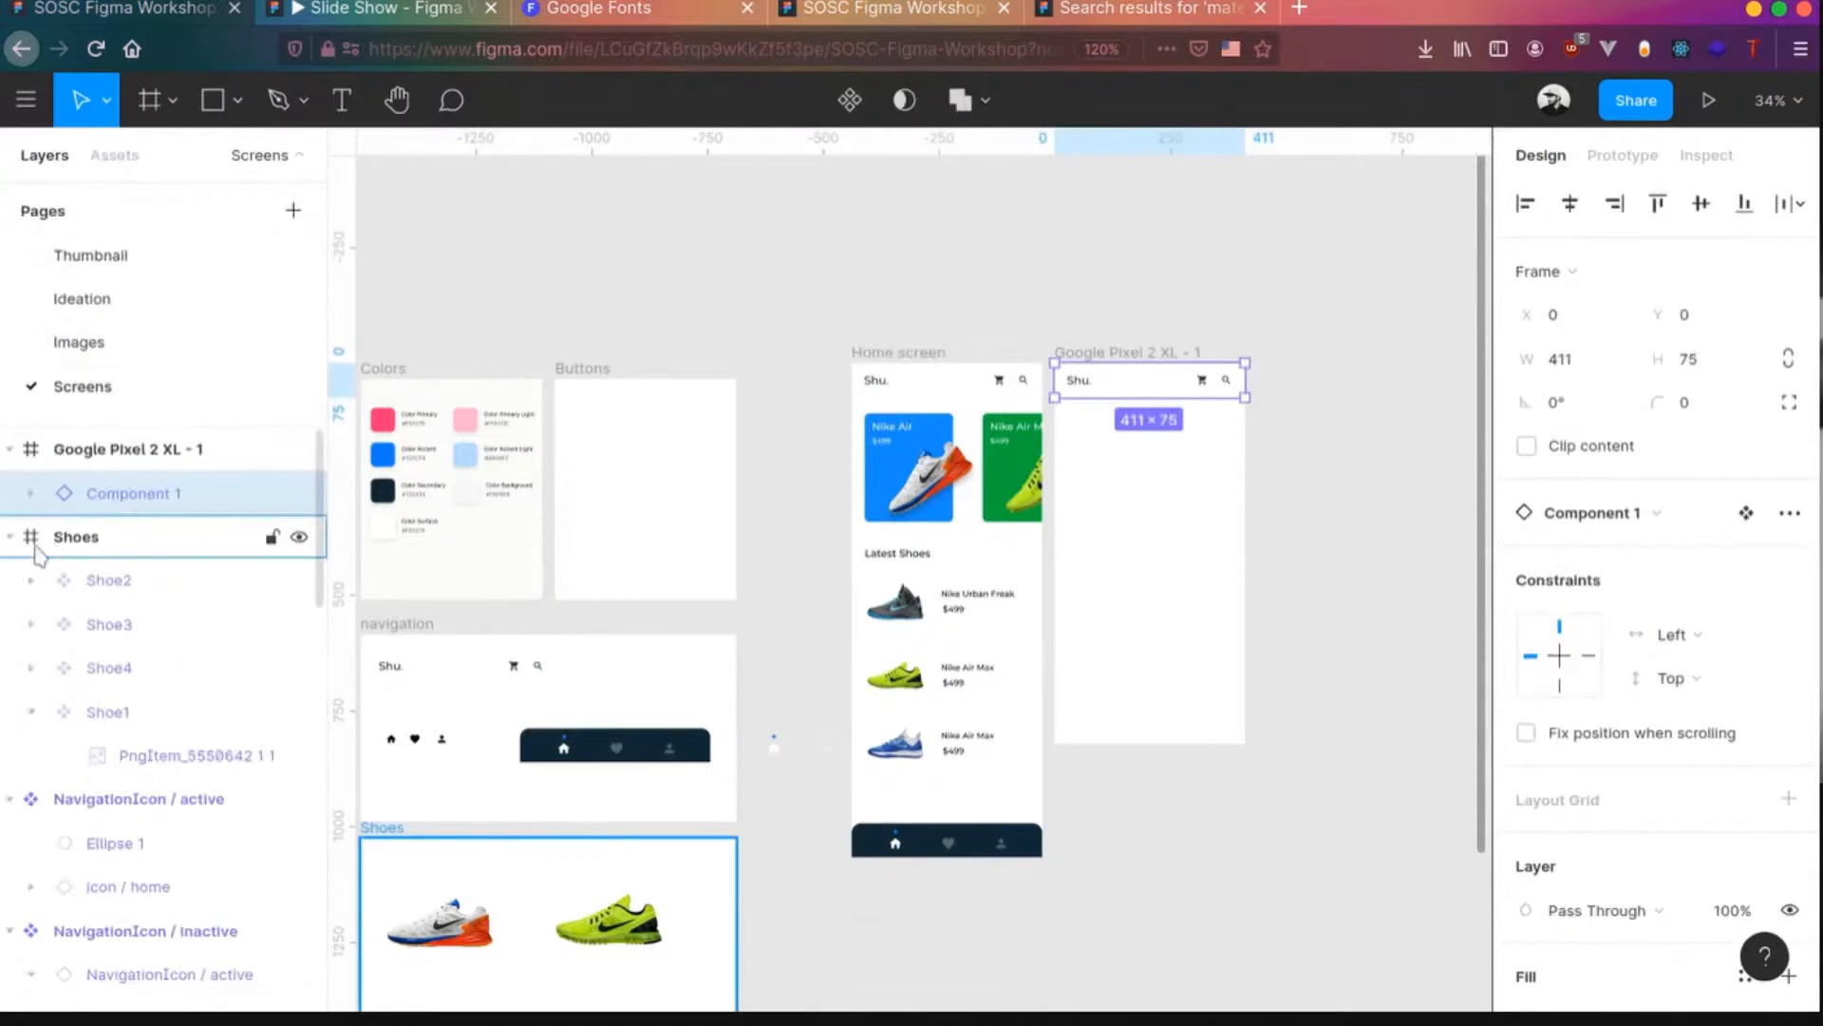
{"action": "left_click", "coordinate": [91, 452]}
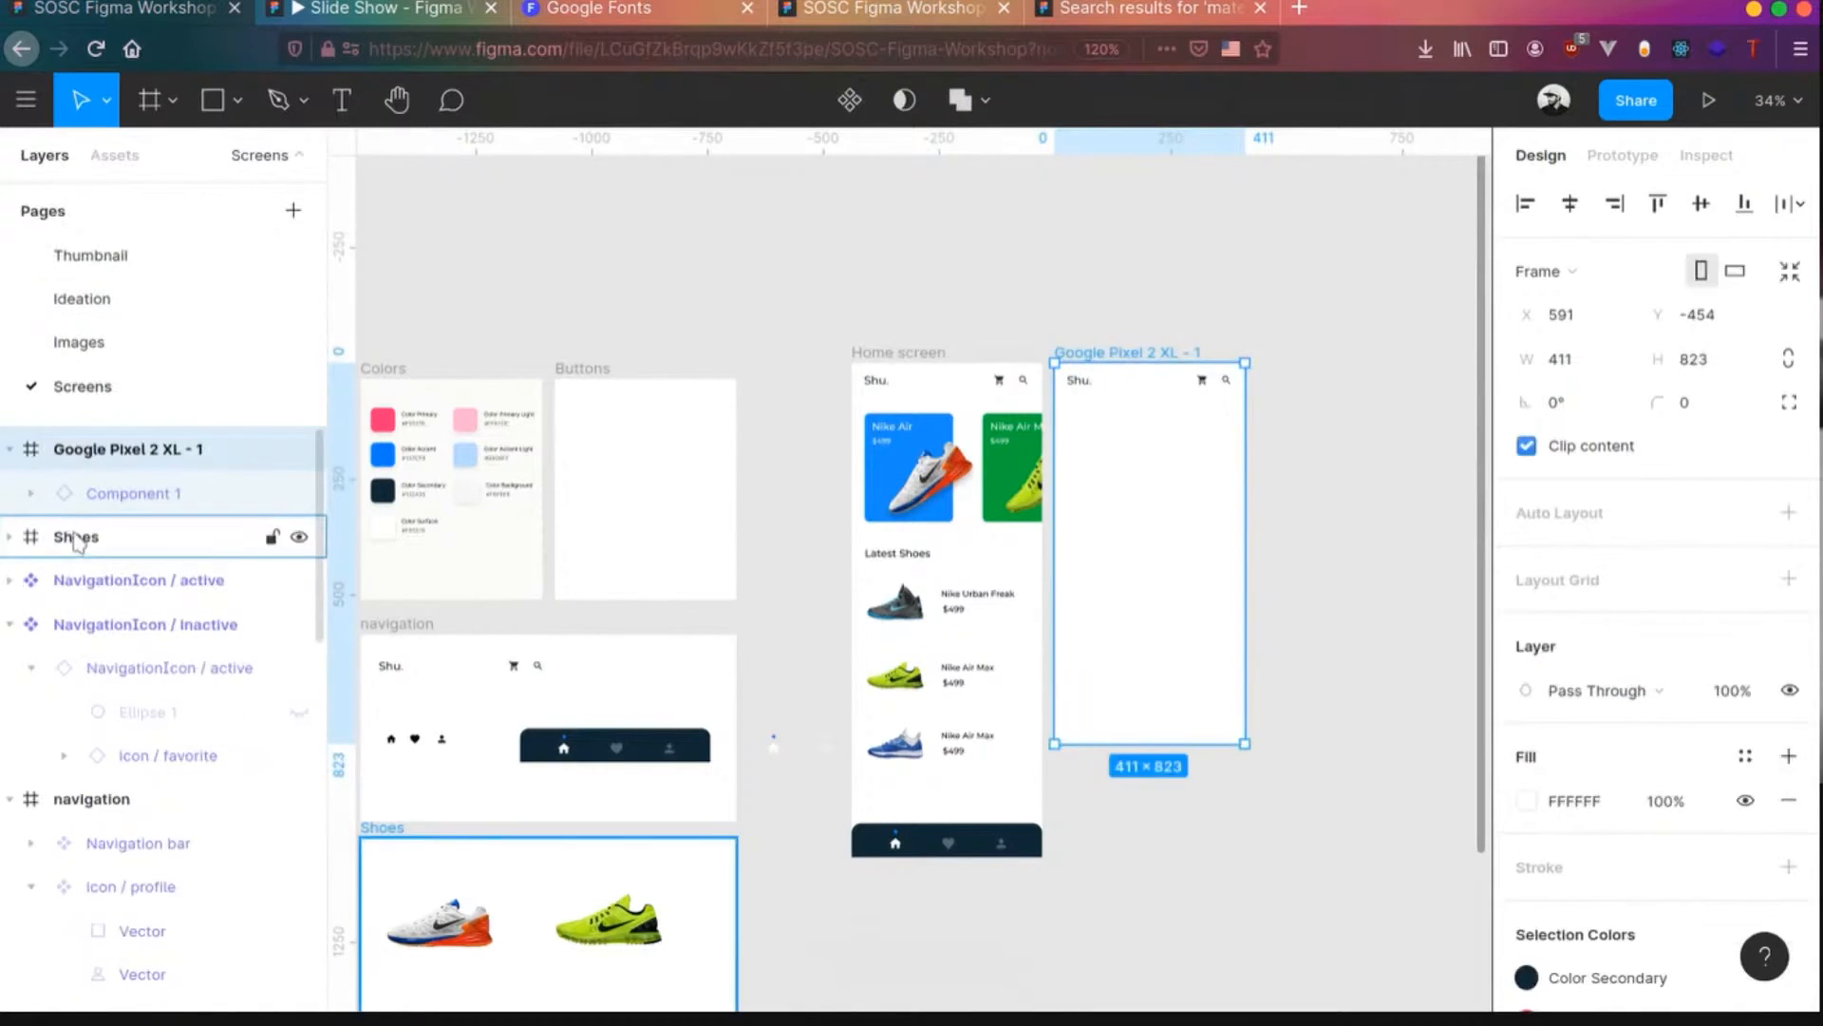
{"action": "left_click", "coordinate": [10, 624]}
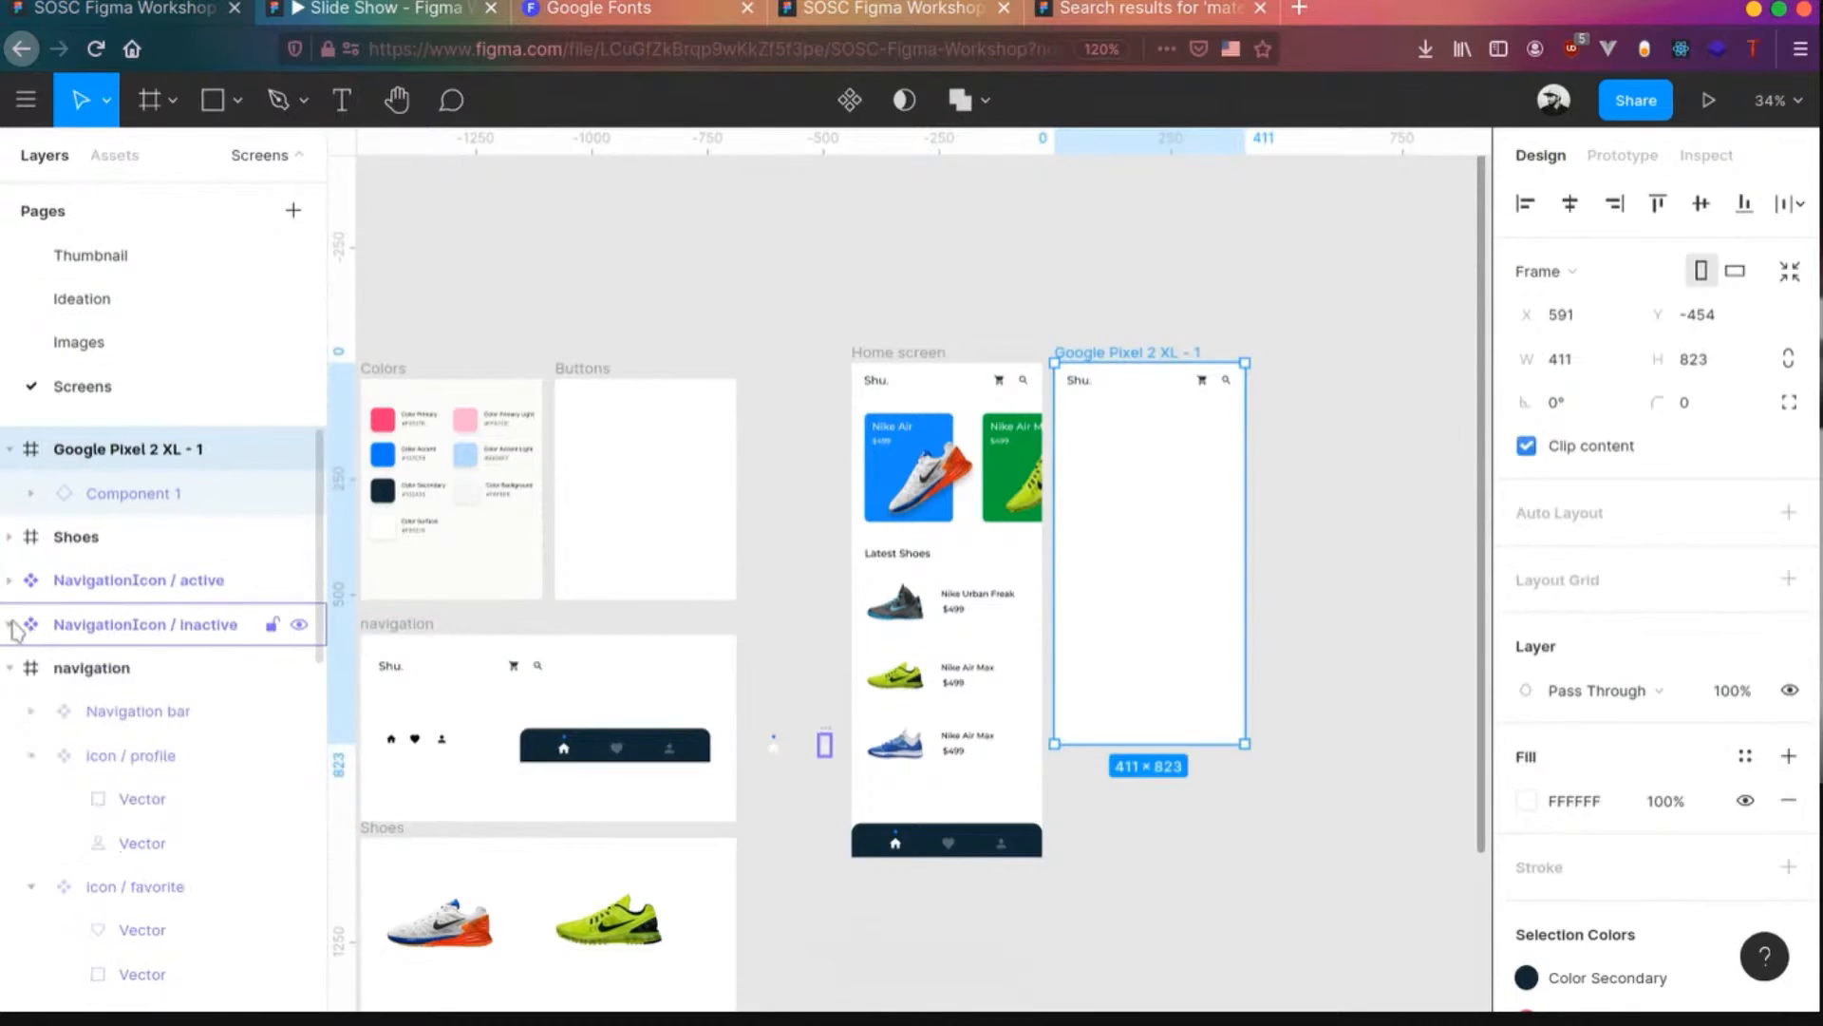
{"action": "left_click", "coordinate": [12, 670]}
{"action": "left_click", "coordinate": [12, 711]}
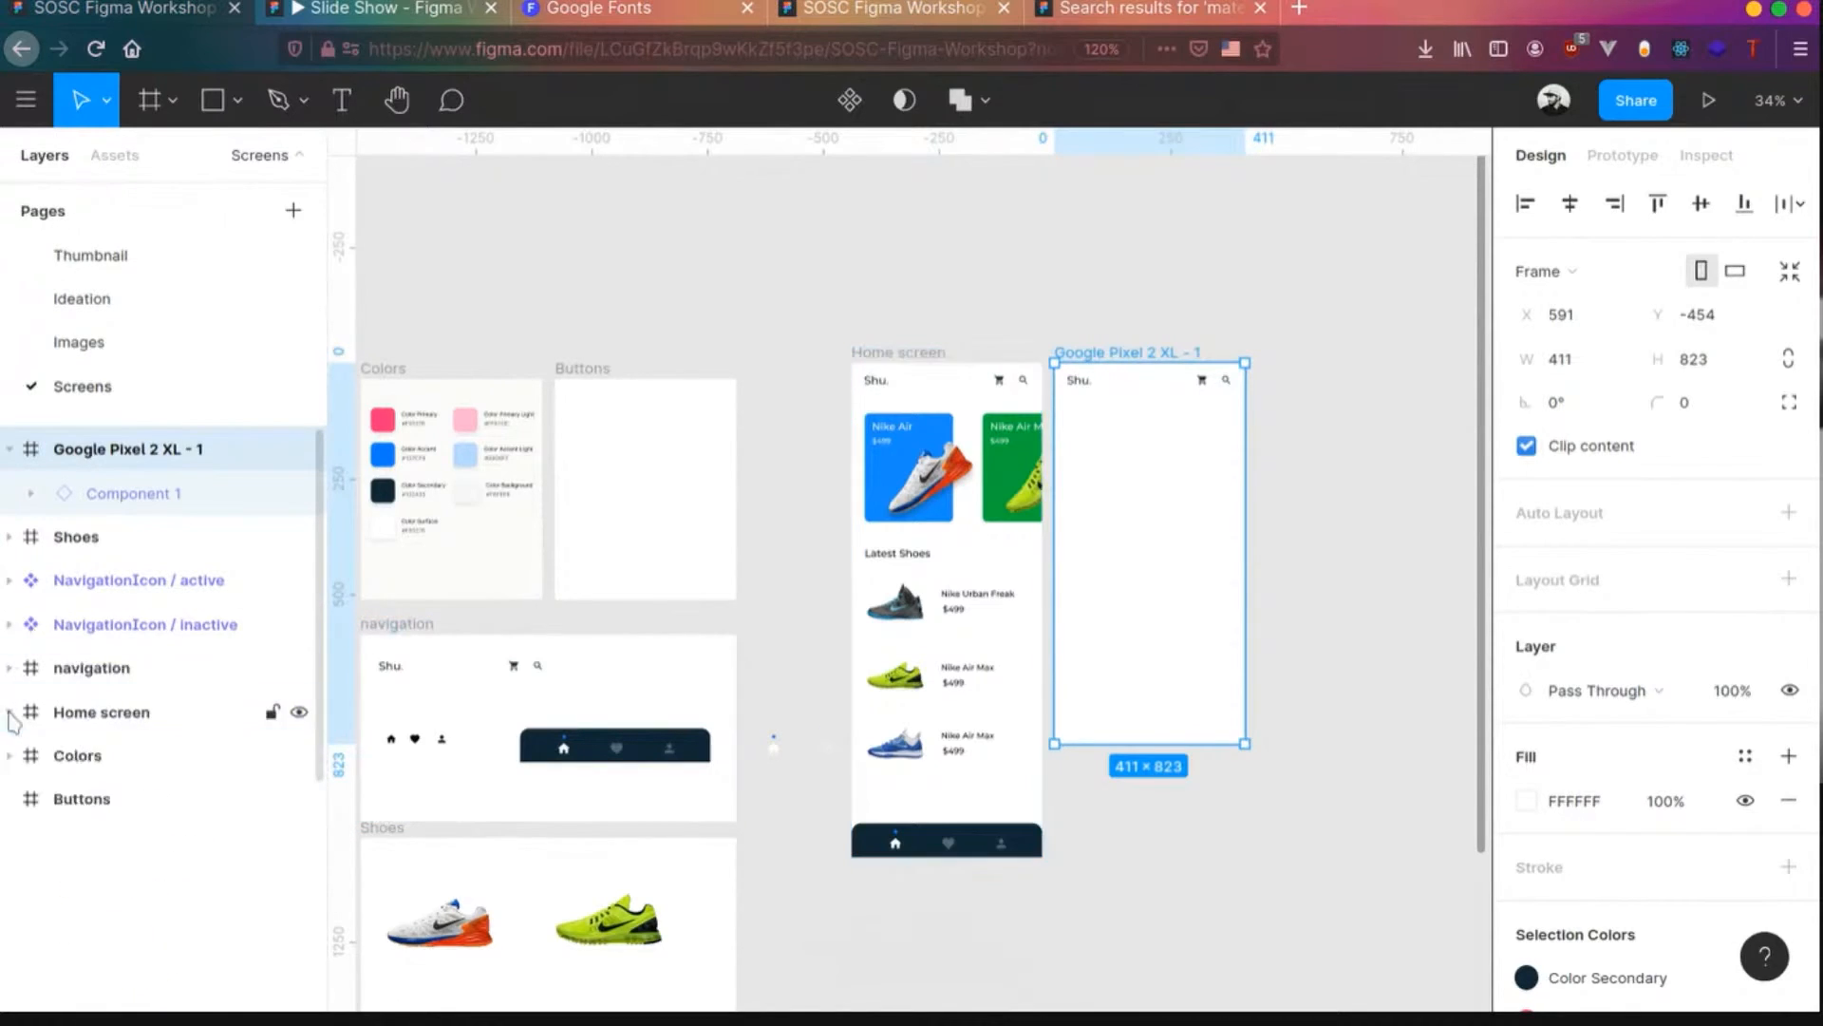
- Add a prototype connection from the Home screen to the Google Pixel 2 XL - 1 frame with On Tap, Navigate To and Instant animation
{"action": "left_click", "coordinate": [109, 712]}
{"action": "left_click", "coordinate": [1635, 159]}
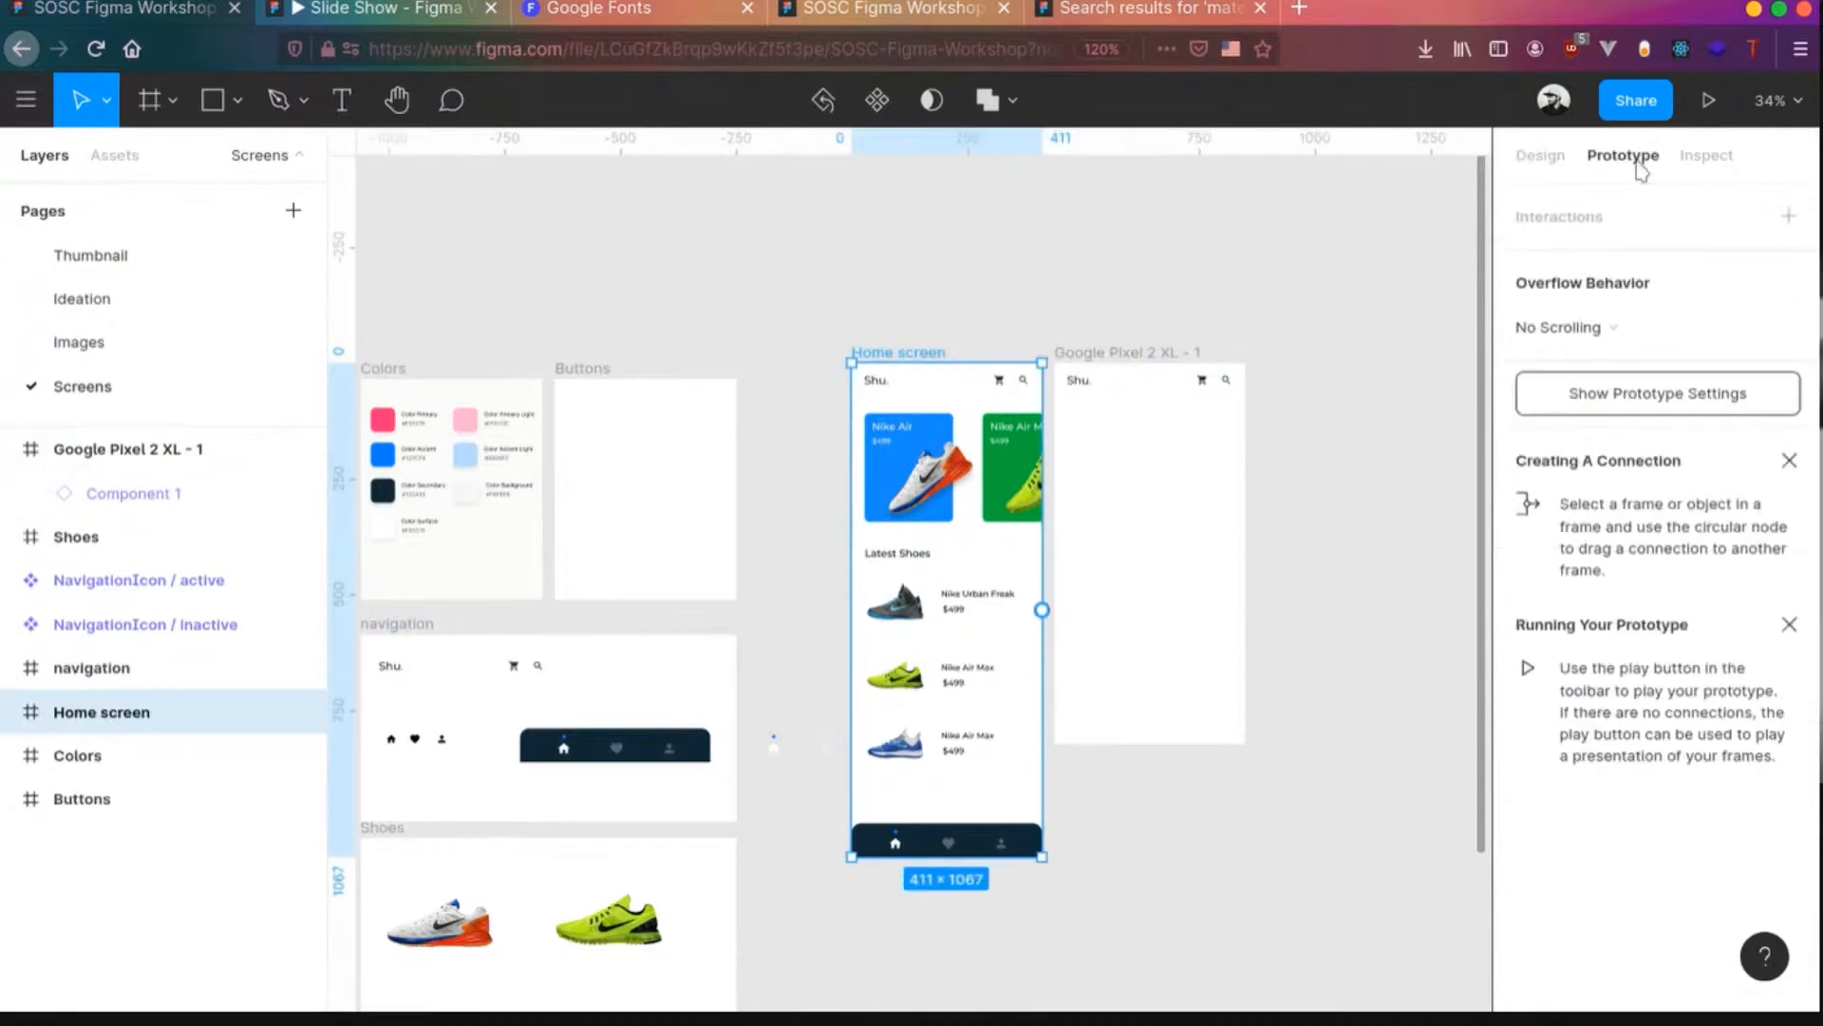
{"action": "scroll", "coordinate": [1071, 608], "scroll_direction": "up", "scroll_amount": 2}
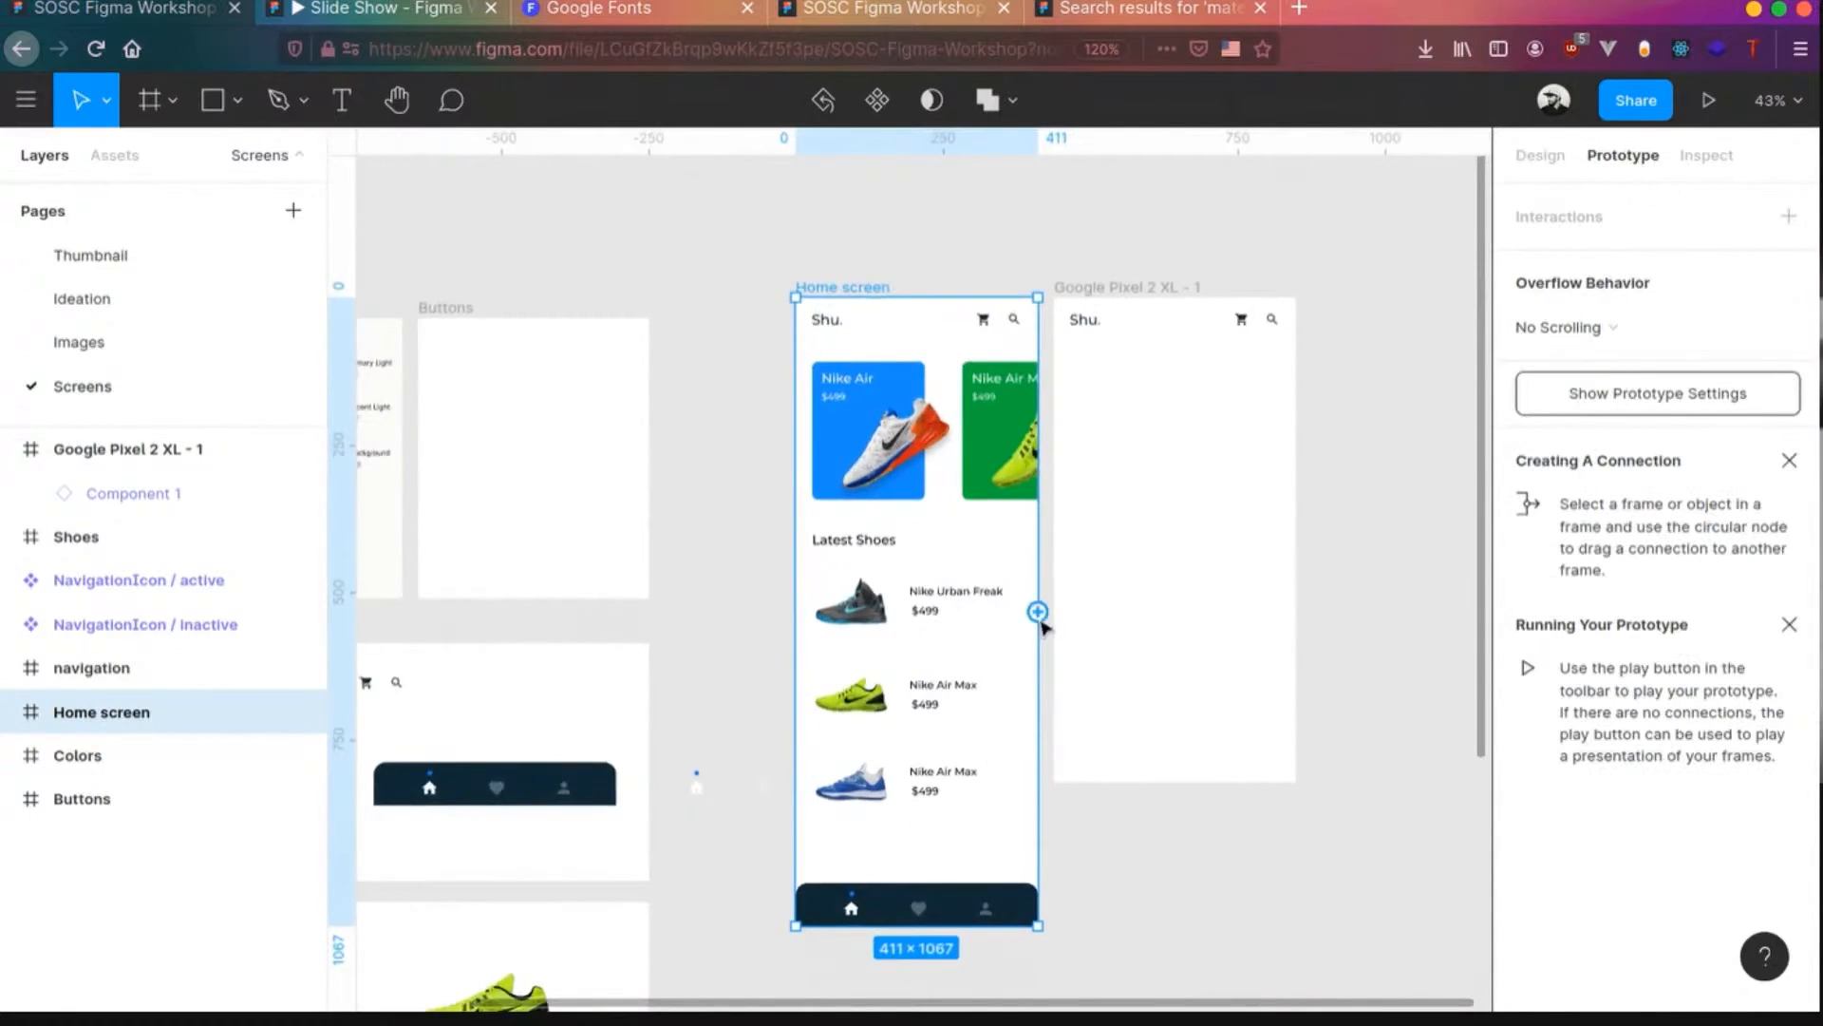
{"action": "left_click_drag", "start_coordinate": [1038, 612], "coordinate": [1102, 634]}
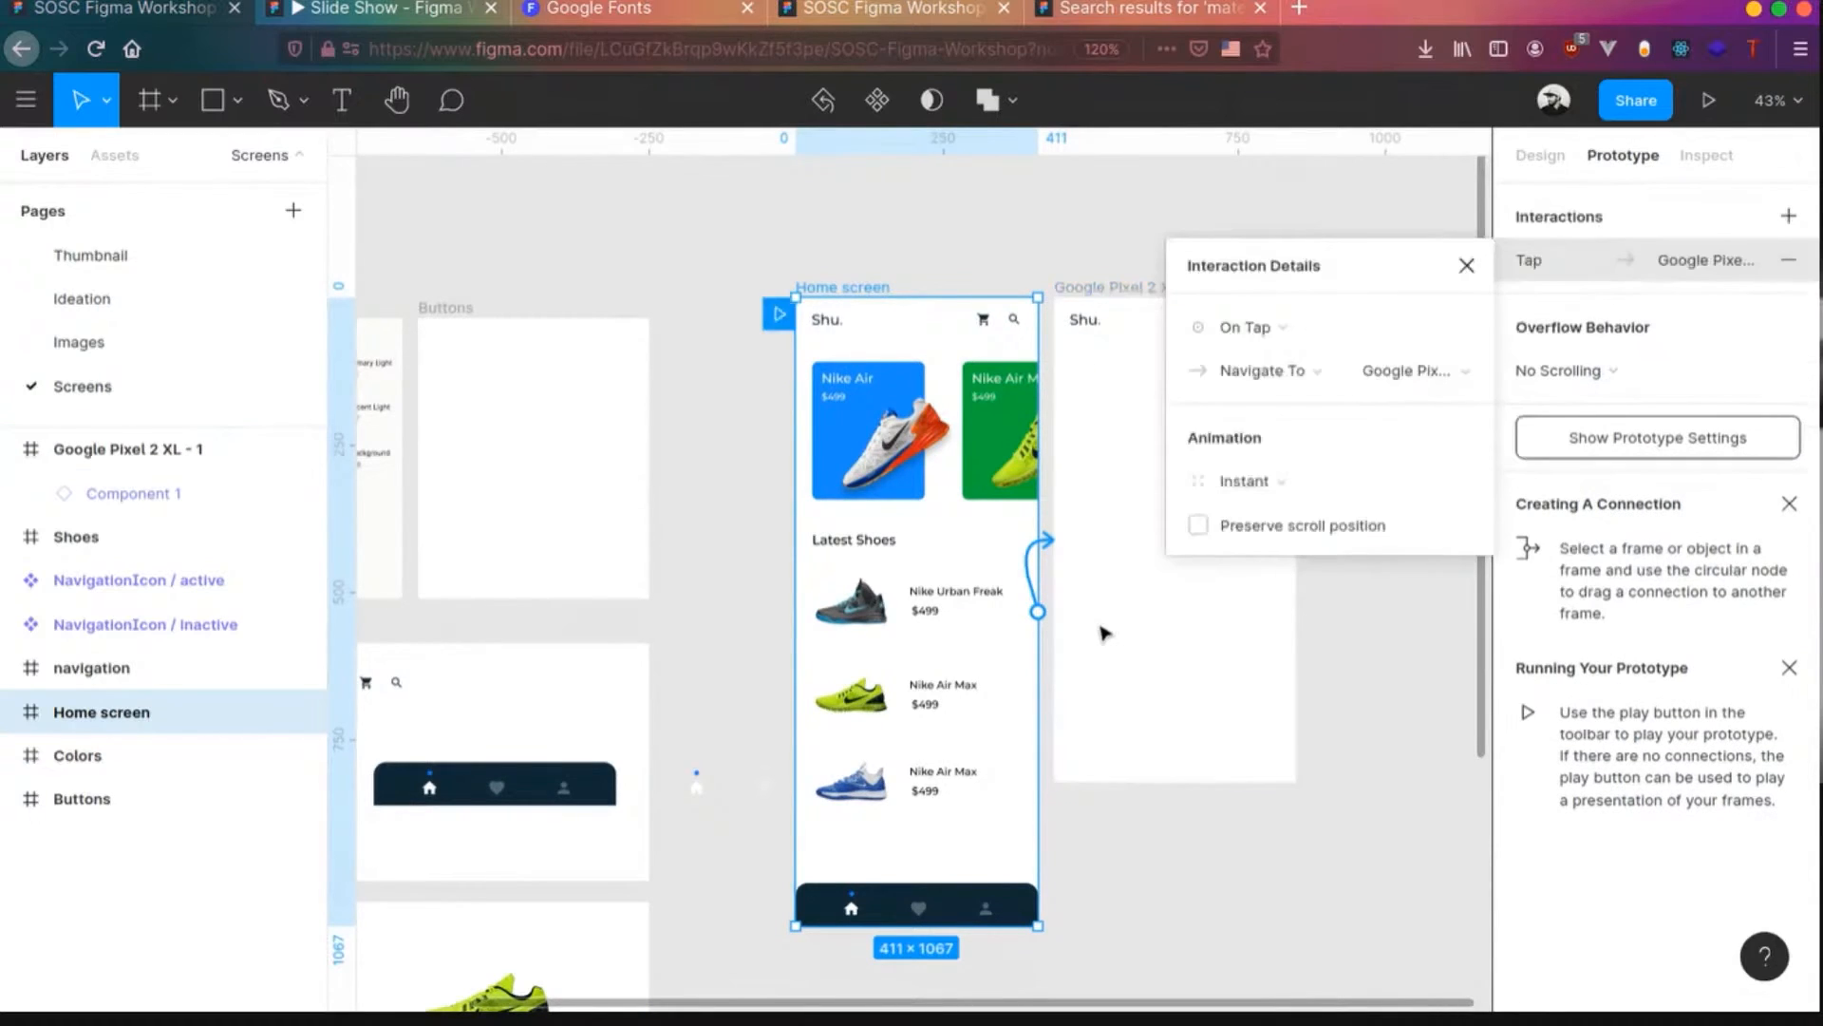
{"action": "left_click", "coordinate": [1466, 266]}
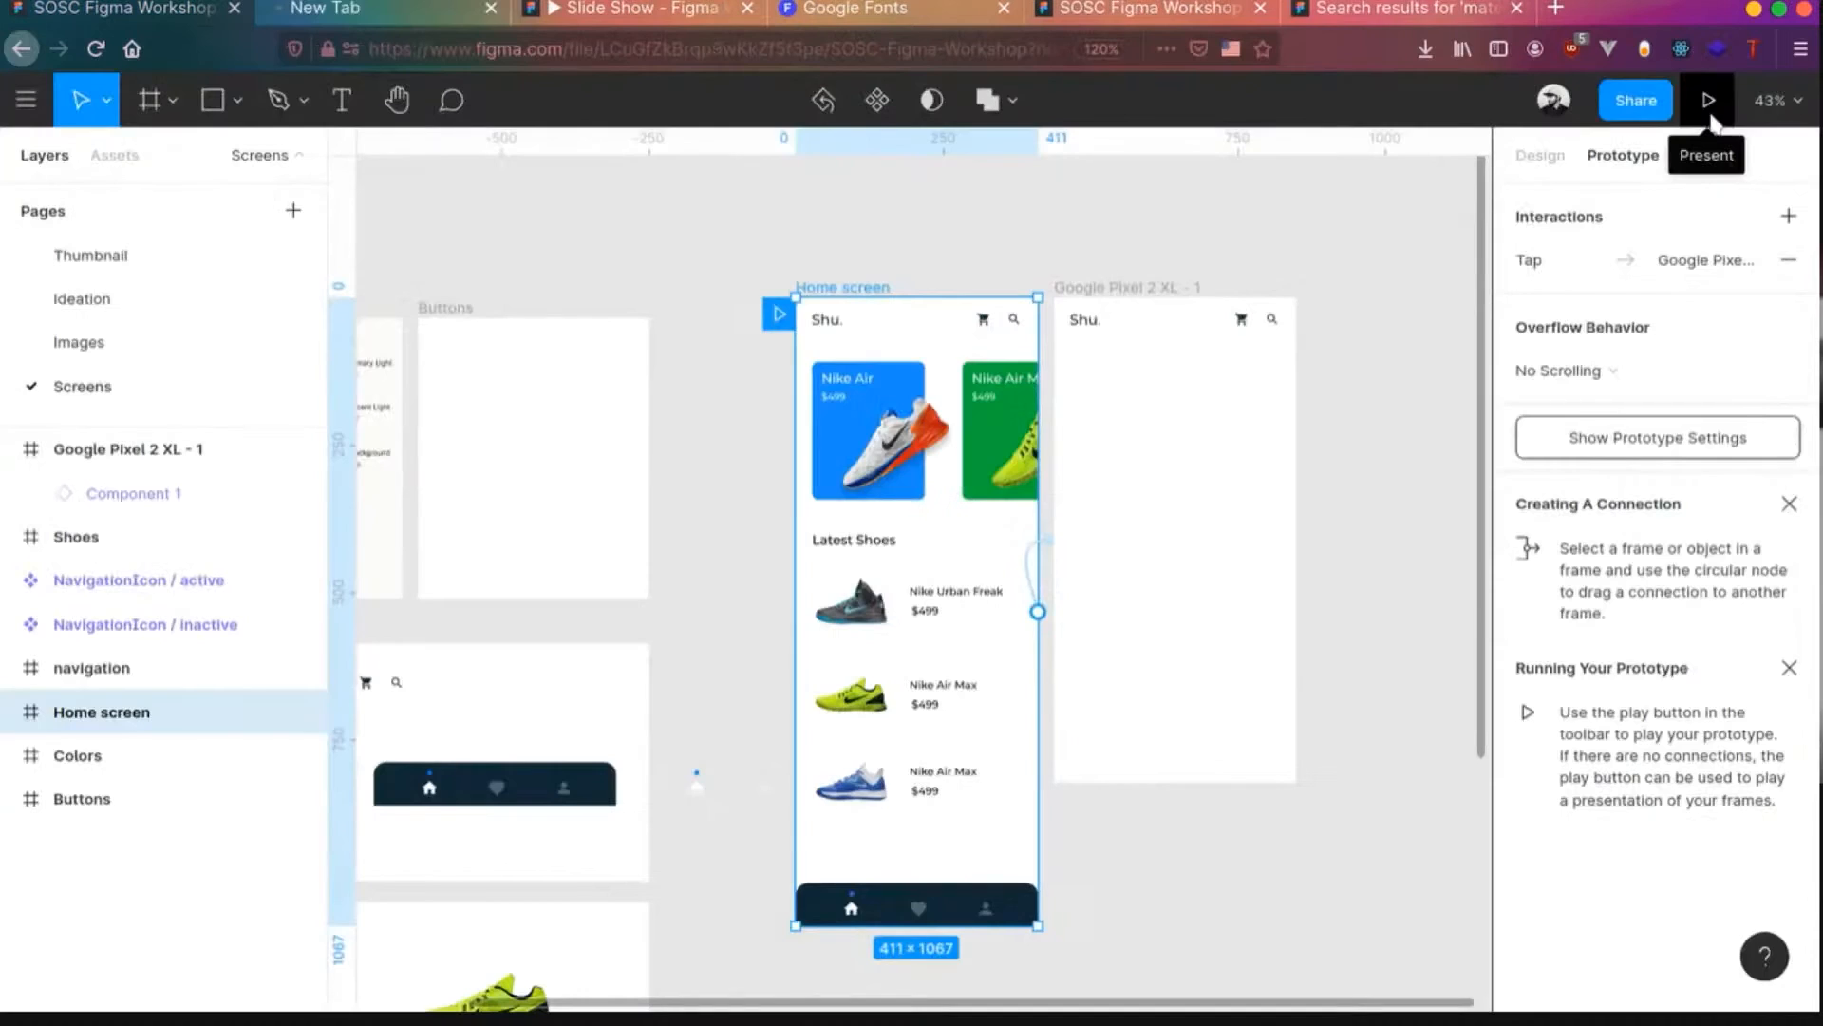
- Present the prototype and examine how the Home screen scrolls in the phone preview
{"action": "left_click", "coordinate": [1709, 103]}
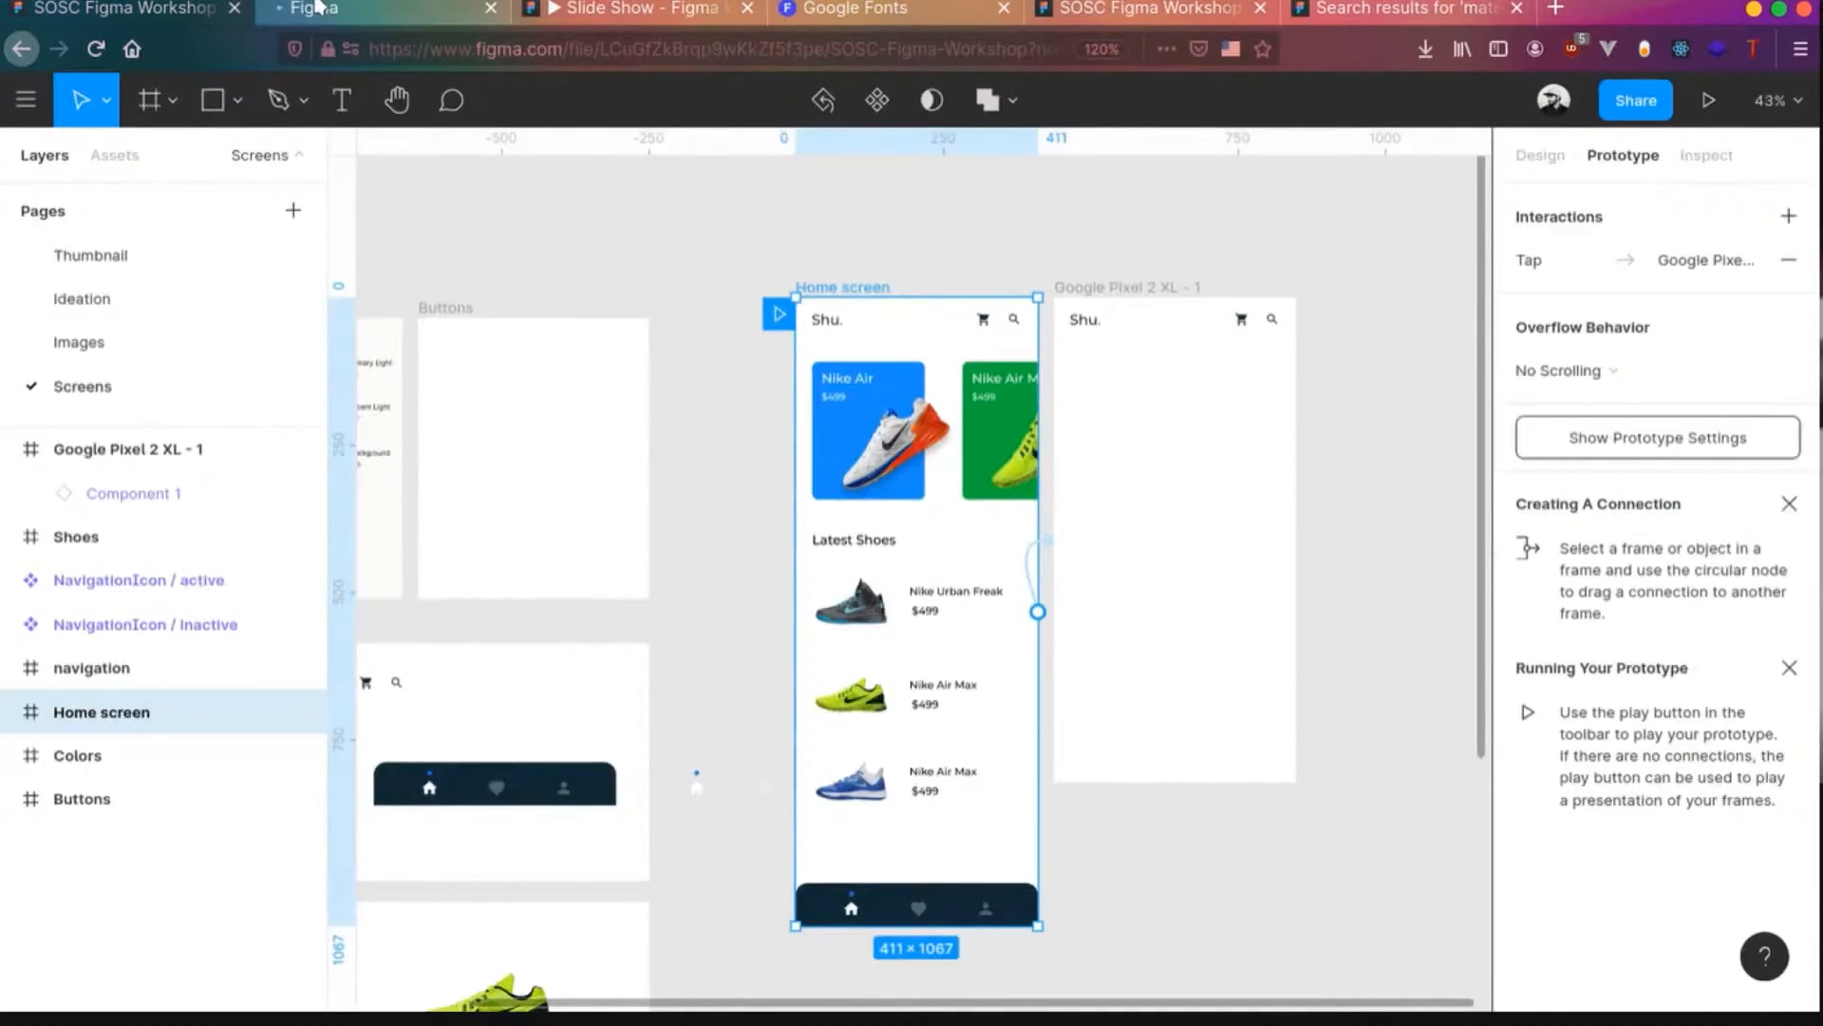
{"action": "left_click", "coordinate": [320, 8]}
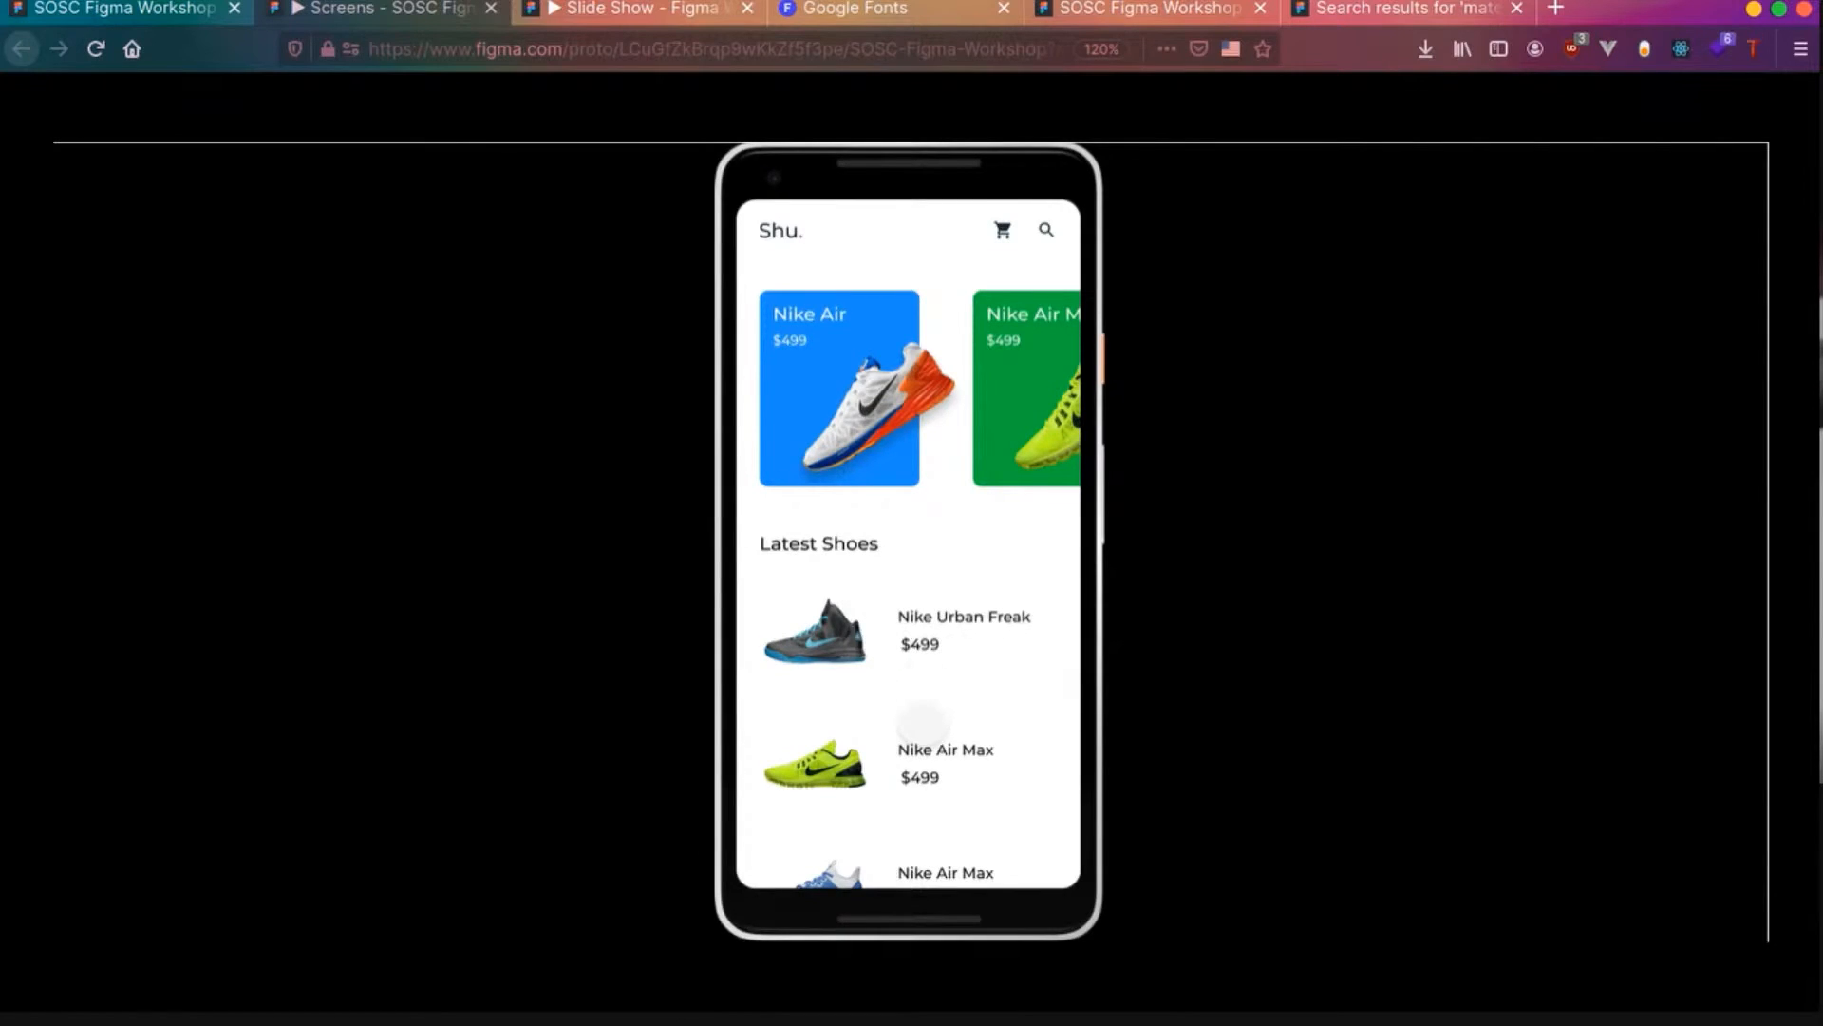
{"action": "scroll", "coordinate": [921, 745], "scroll_direction": "down", "scroll_amount": 3}
{"action": "scroll", "coordinate": [1009, 817], "scroll_direction": "up", "scroll_amount": 3}
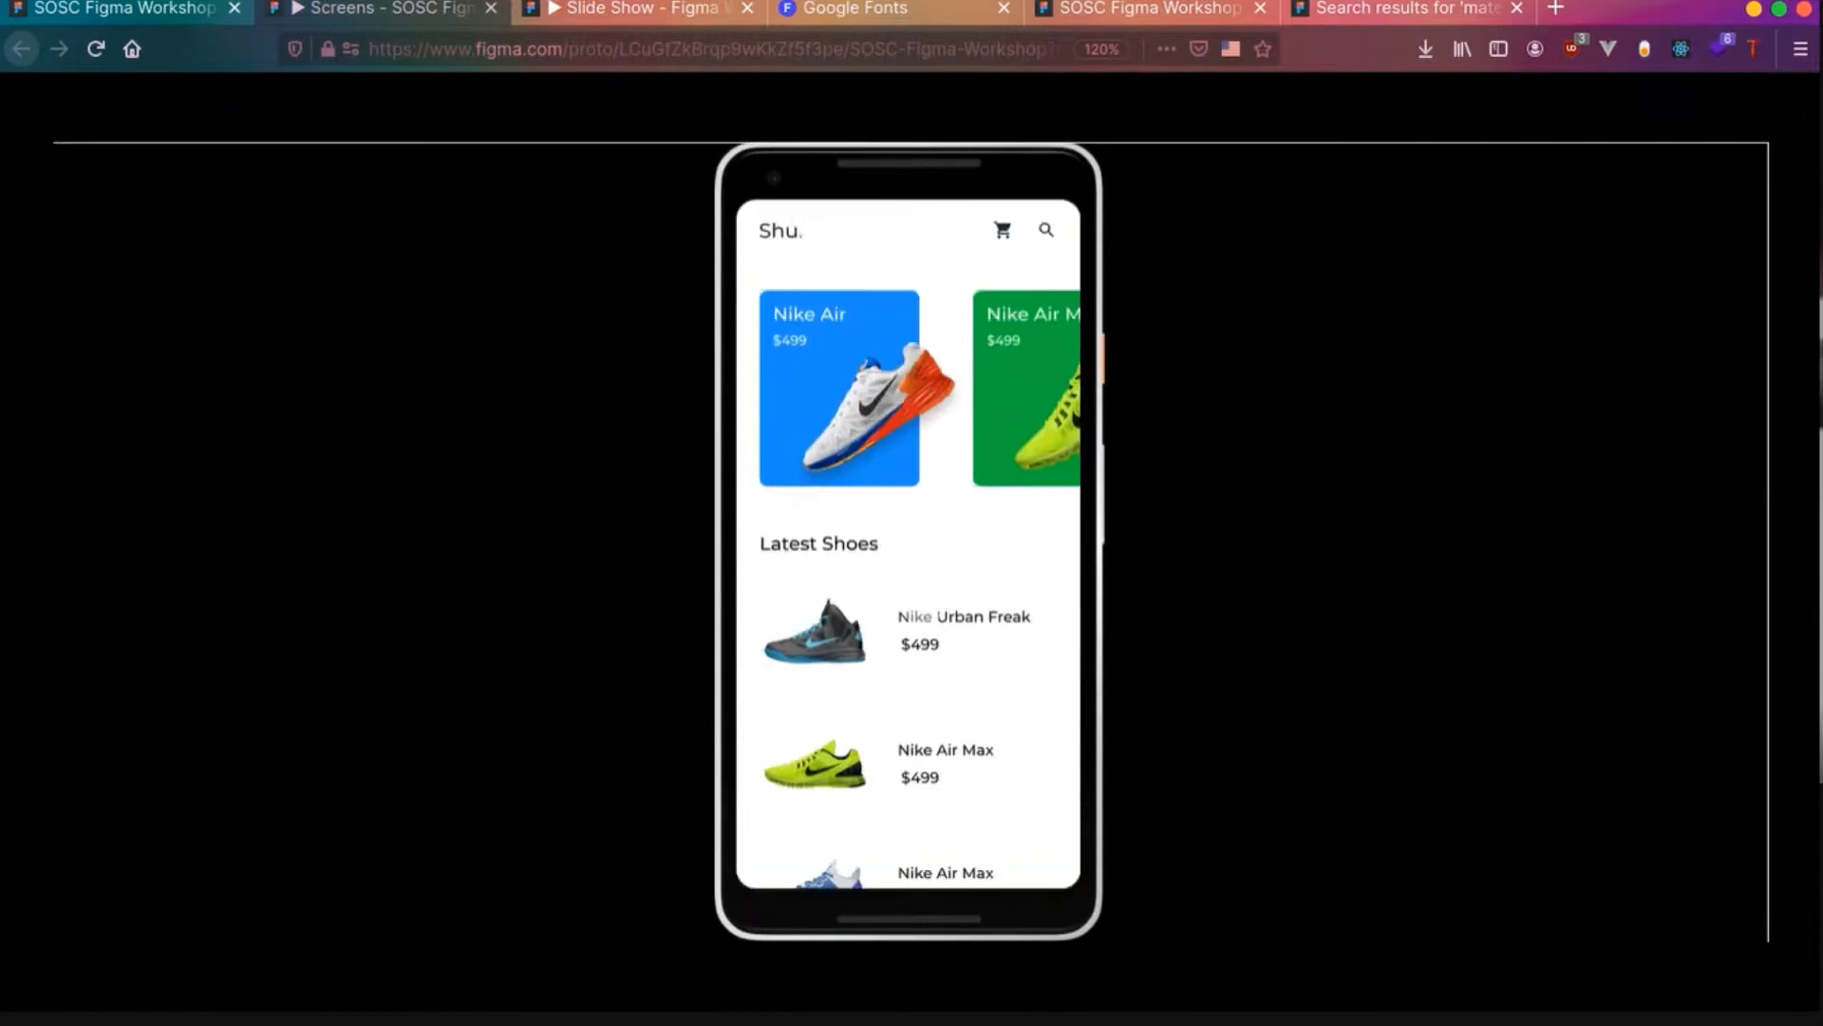
{"action": "scroll", "coordinate": [1008, 817], "scroll_direction": "down", "scroll_amount": 3}
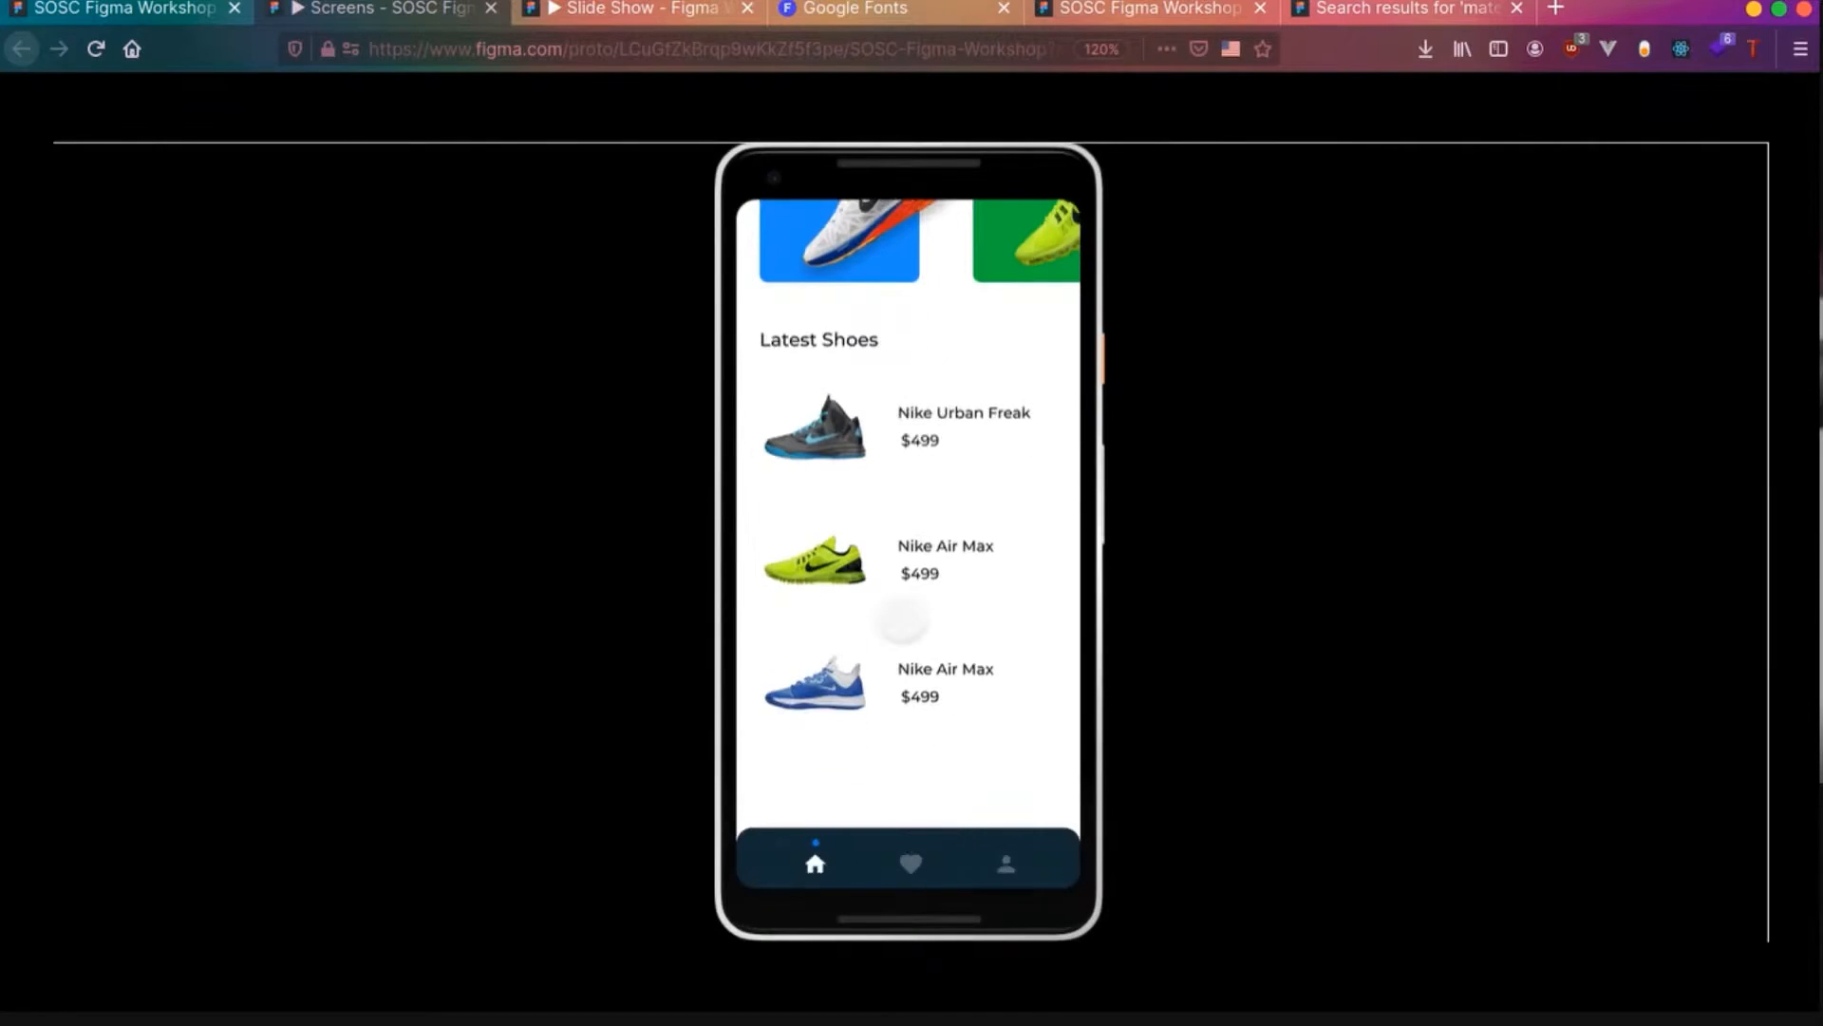
{"action": "scroll", "coordinate": [903, 497], "scroll_direction": "up", "scroll_amount": 3}
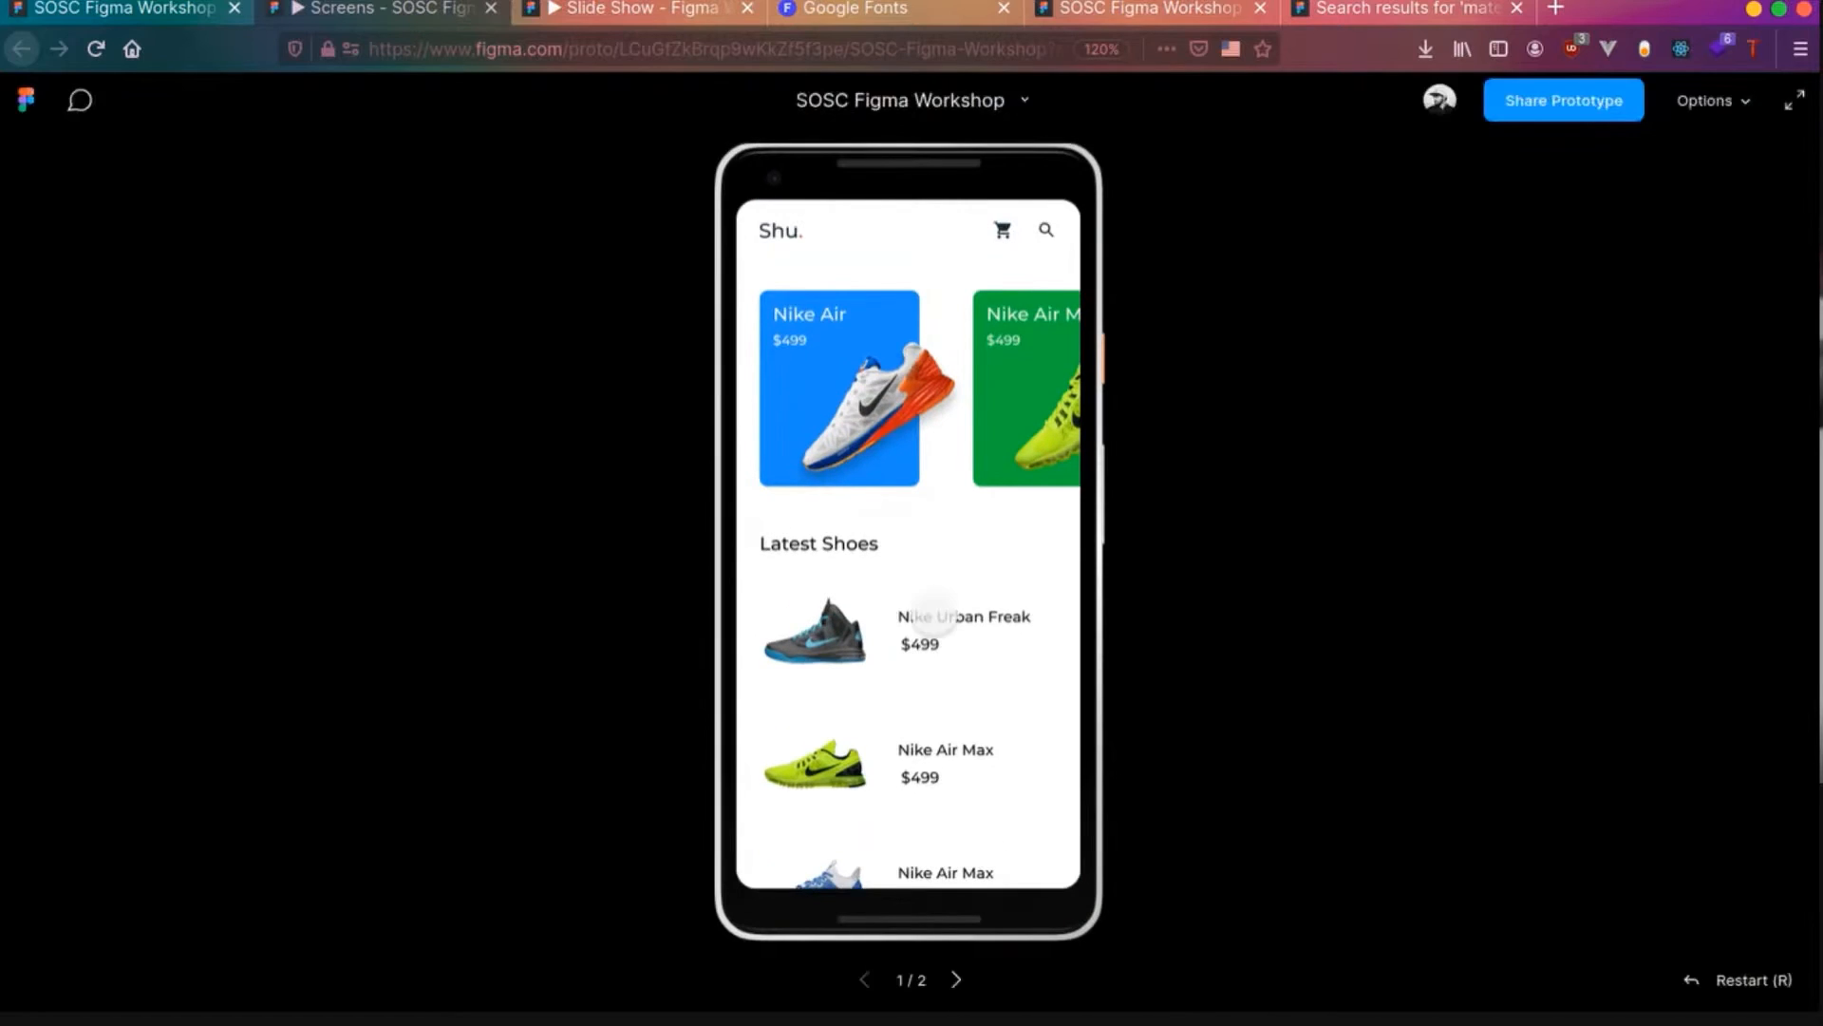
{"action": "scroll", "coordinate": [927, 627], "scroll_direction": "down", "scroll_amount": 1}
{"action": "scroll", "coordinate": [927, 627], "scroll_direction": "down", "scroll_amount": 3}
{"action": "scroll", "coordinate": [927, 627], "scroll_direction": "up", "scroll_amount": 3}
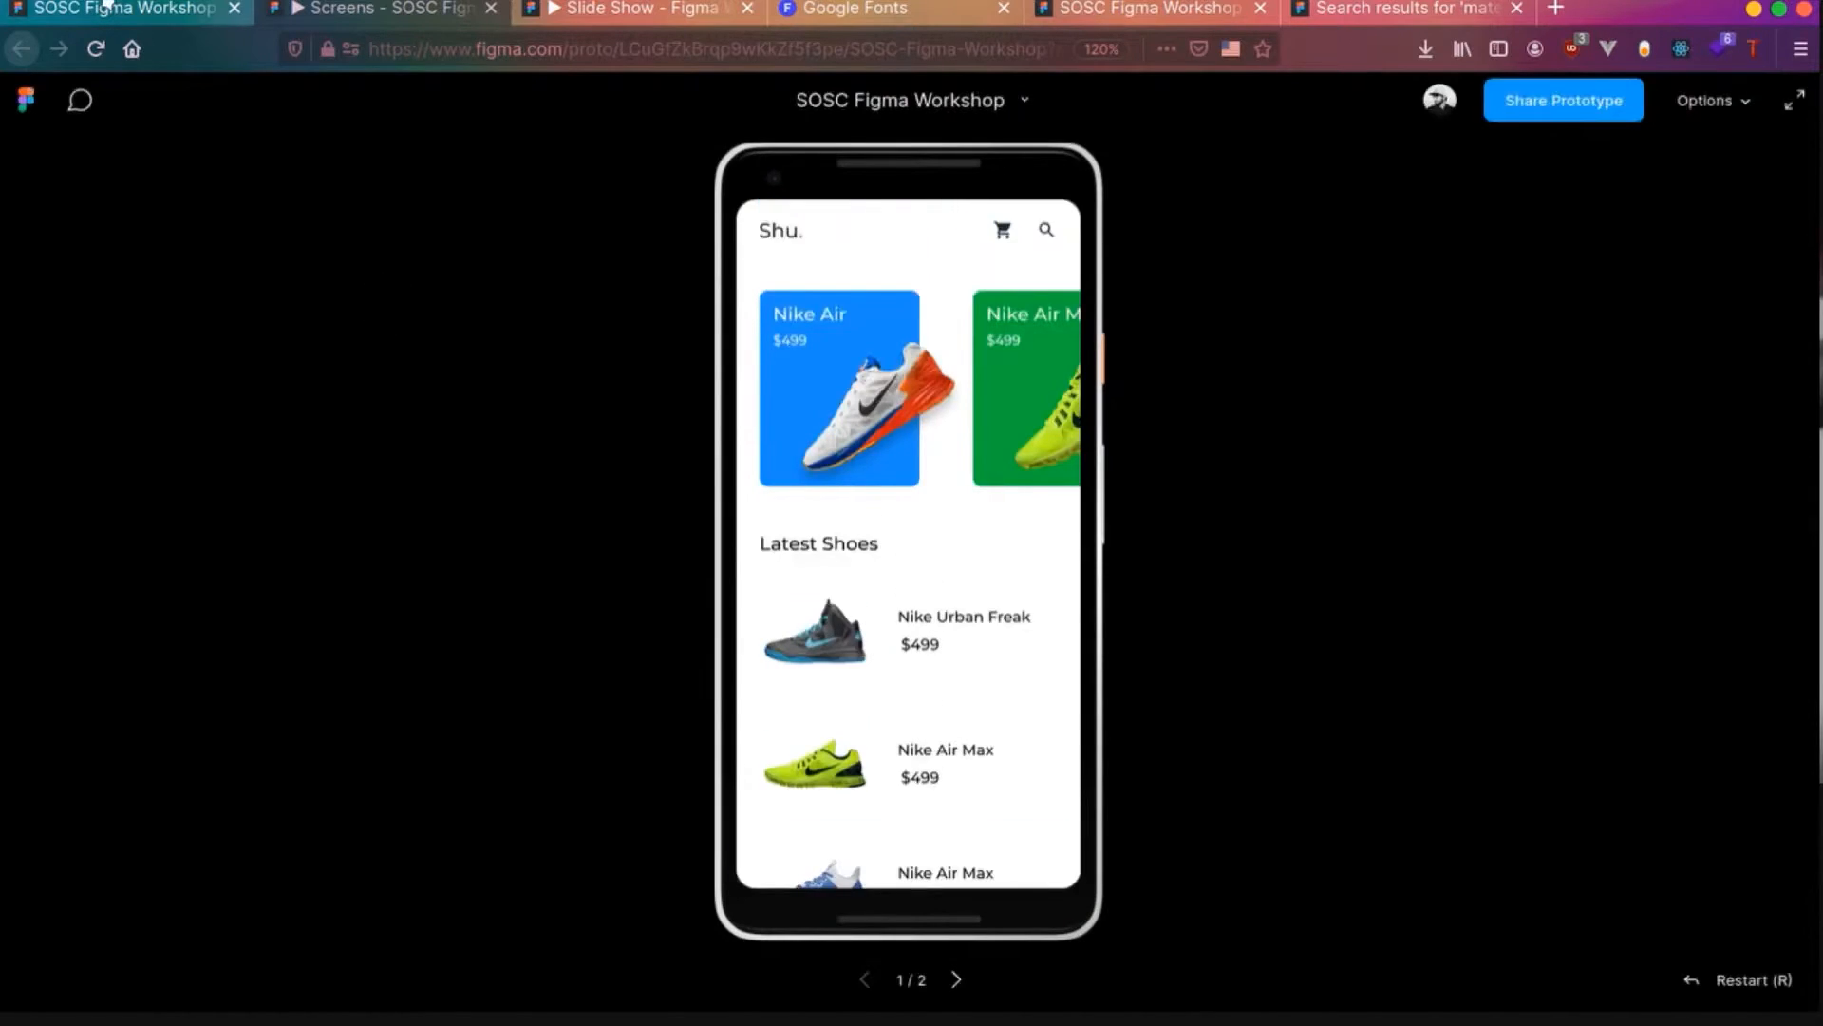
- Fix the position of the Home screen's navigation bar and Shu. header when scrolling
{"action": "left_click", "coordinate": [375, 9]}
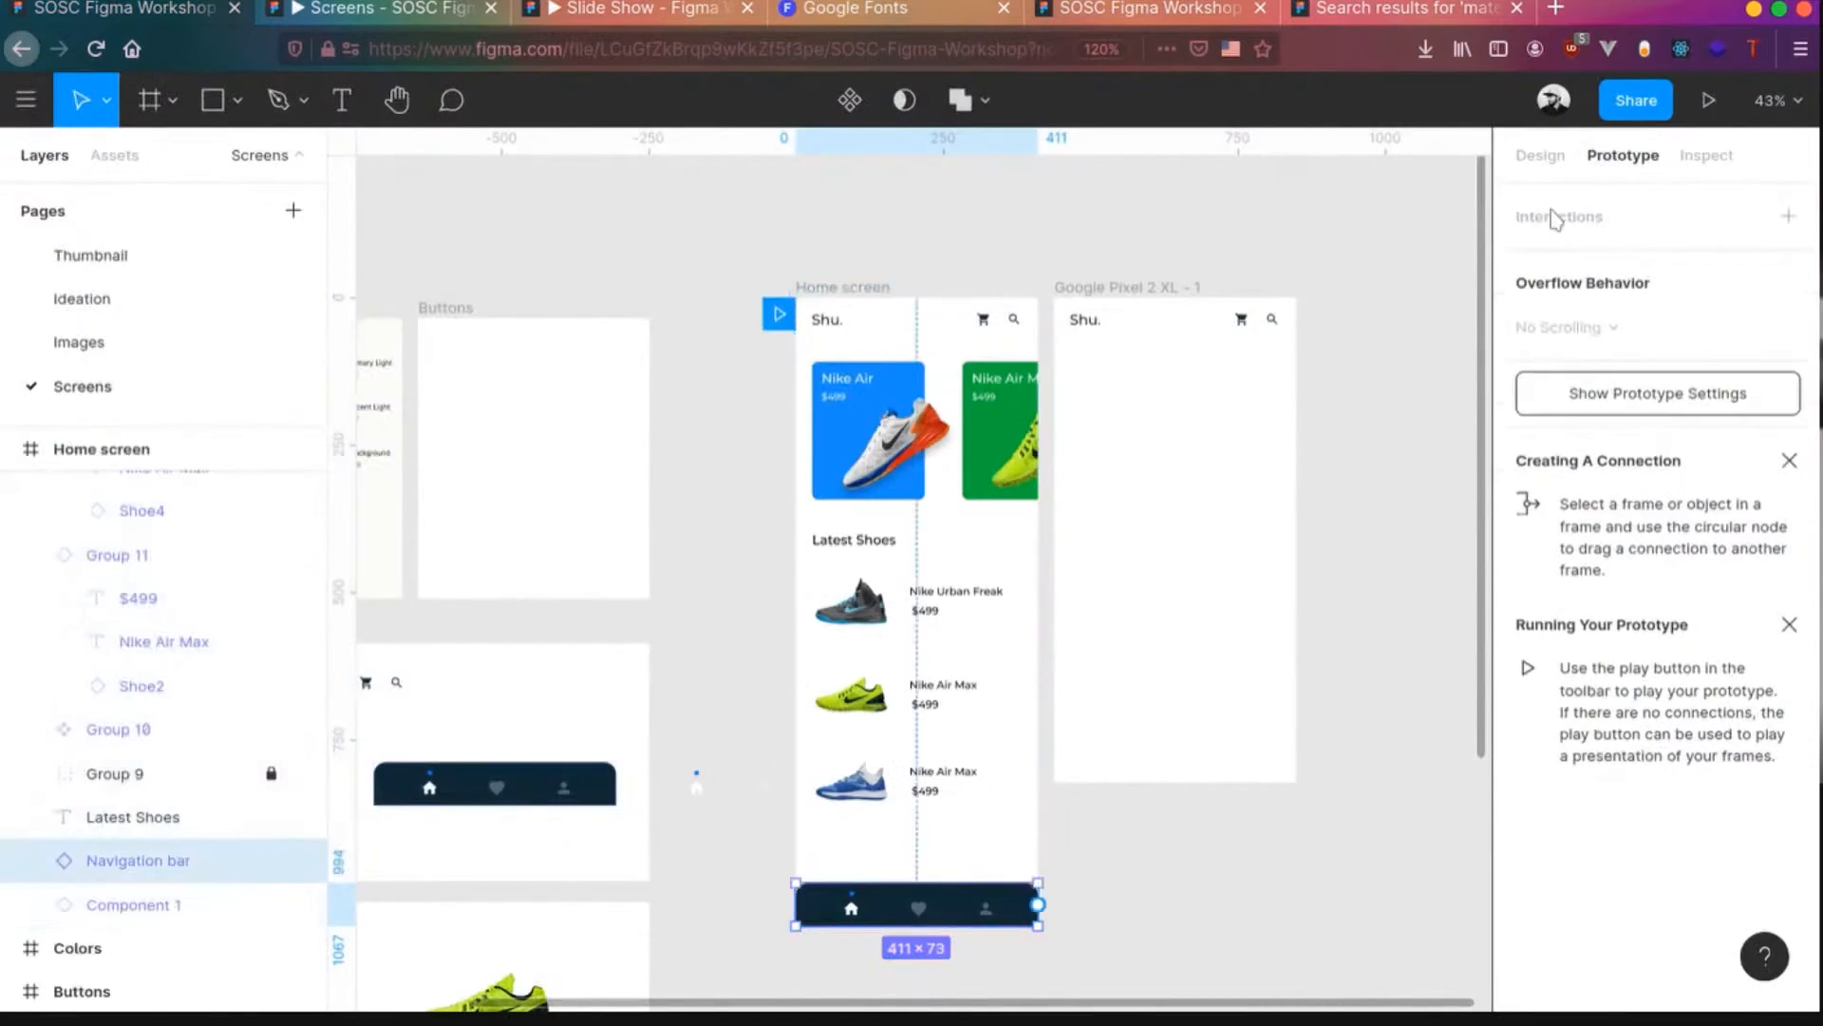
{"action": "left_click", "coordinate": [1542, 159]}
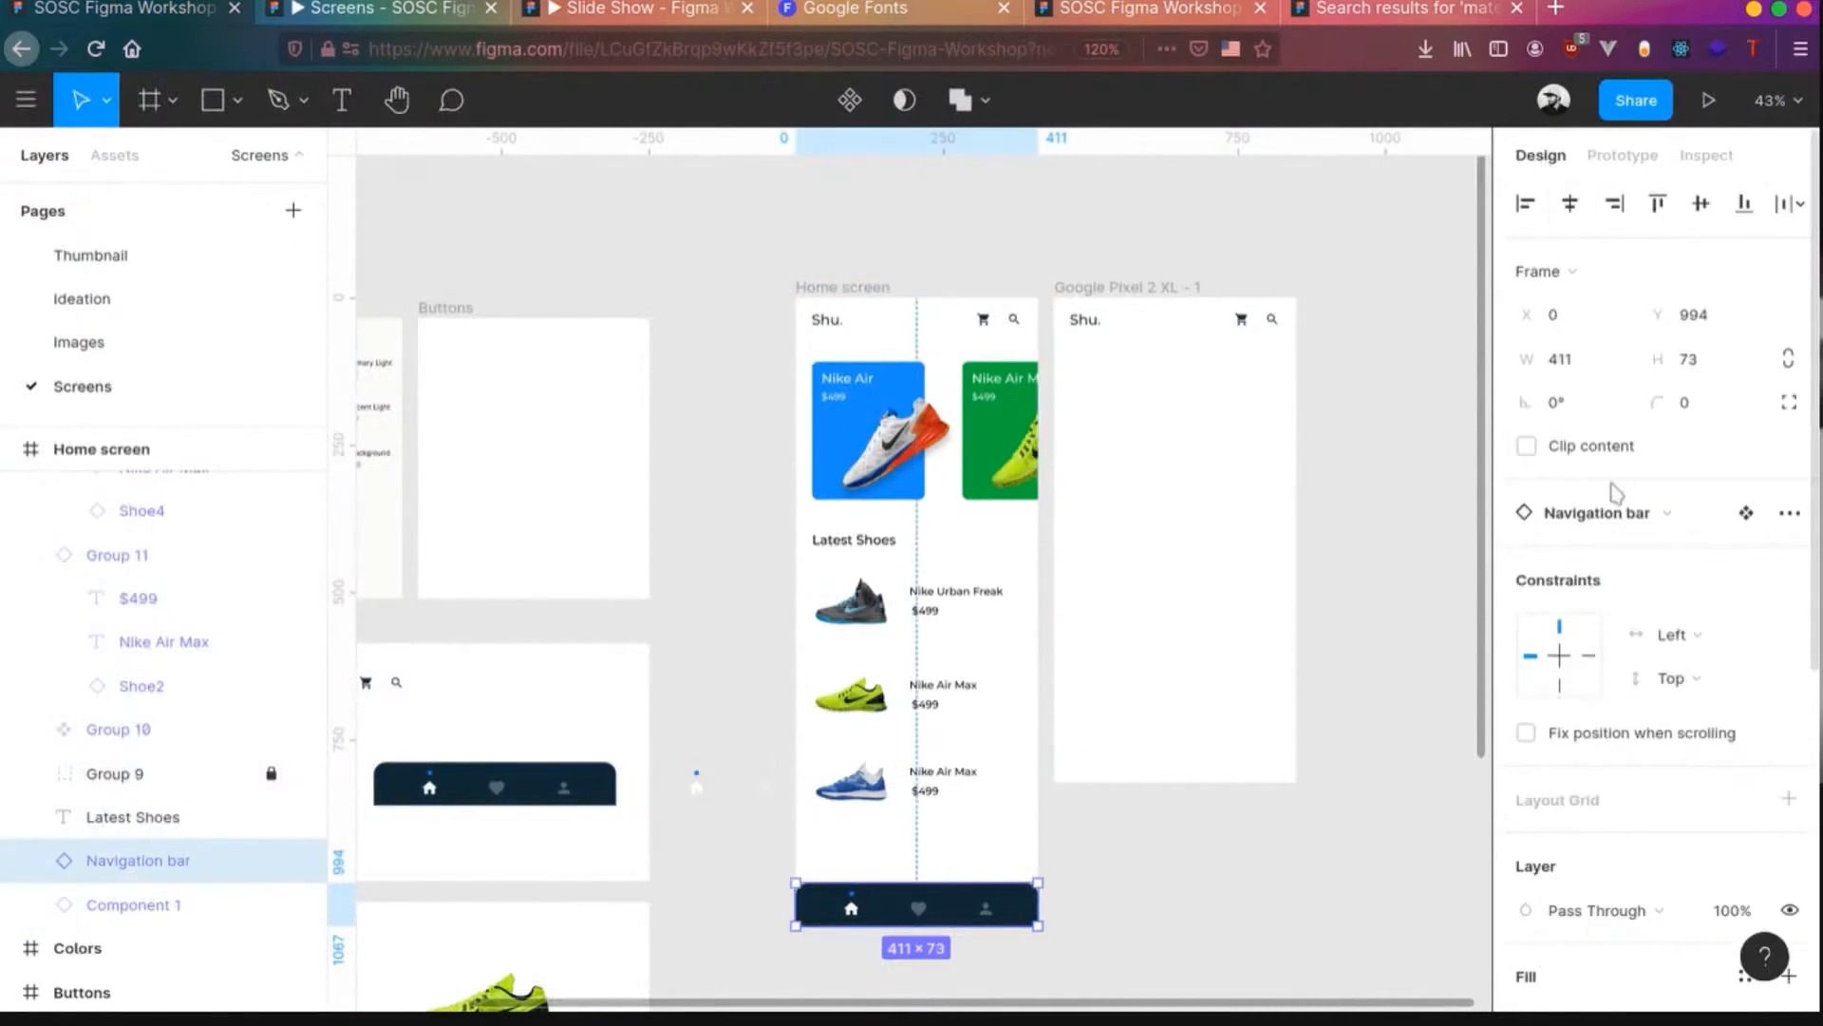
{"action": "left_click", "coordinate": [1631, 737]}
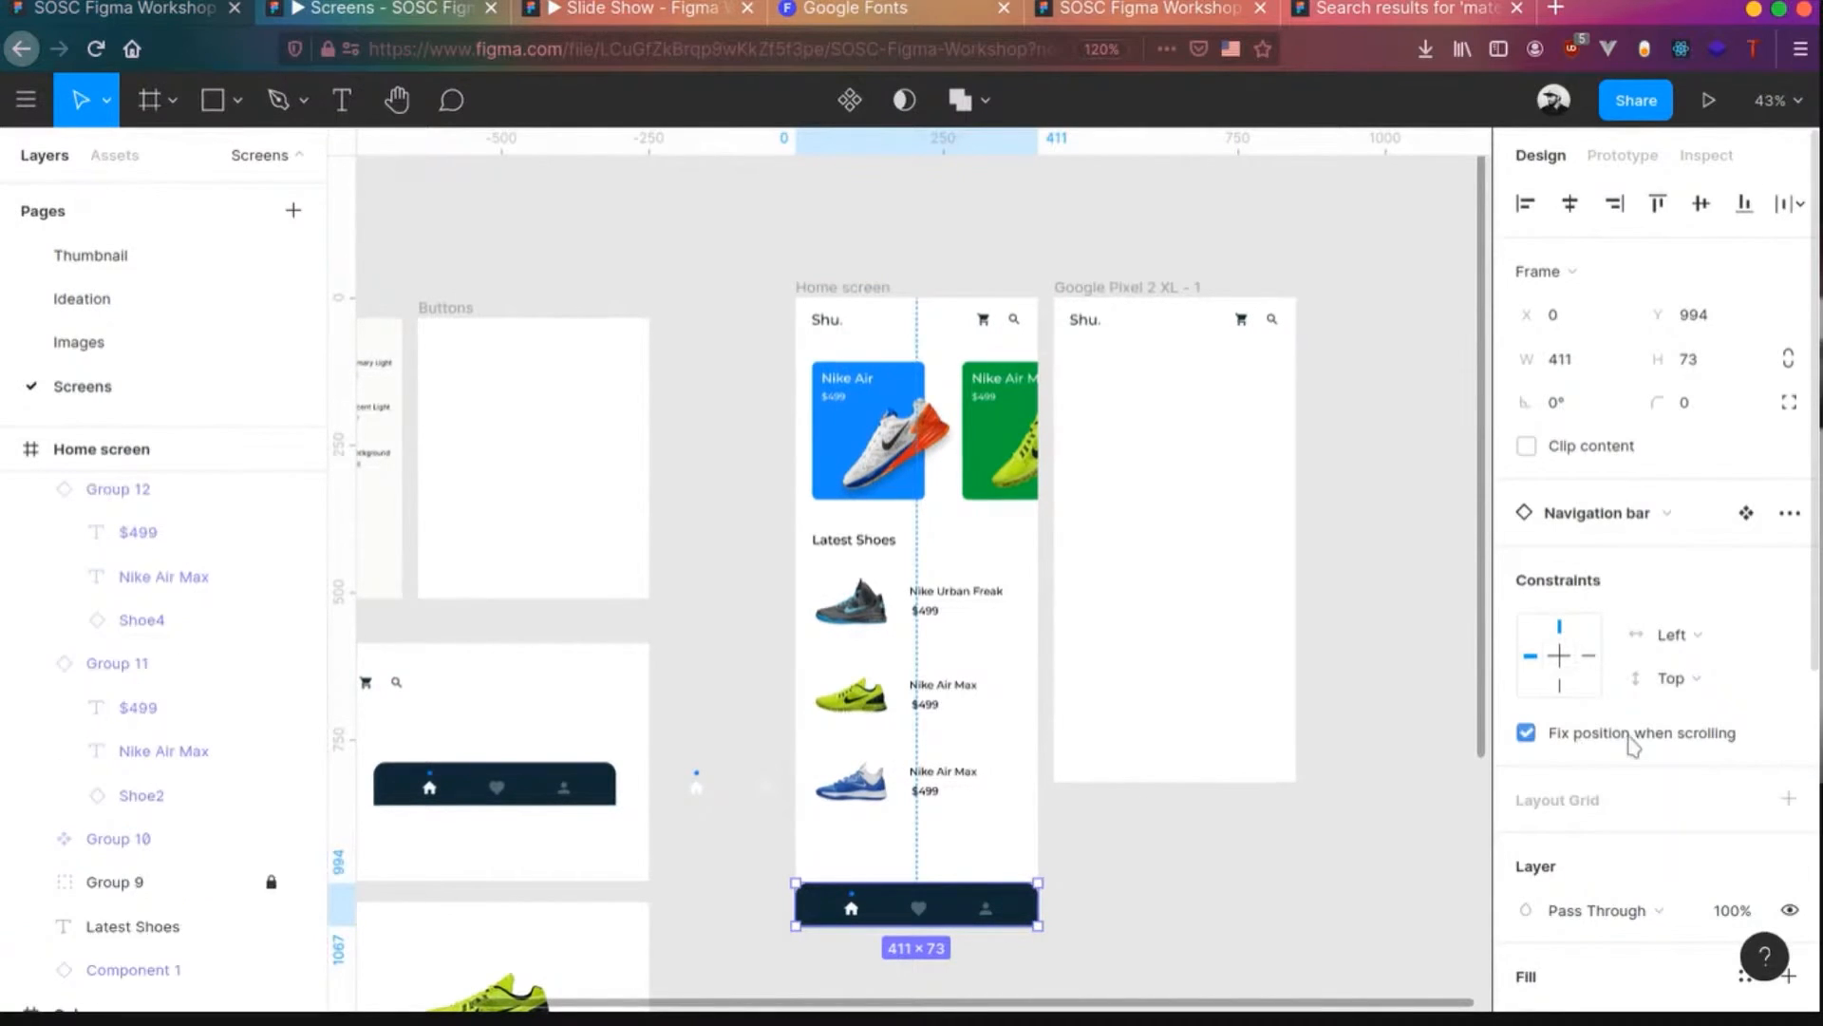
{"action": "left_click", "coordinate": [906, 318]}
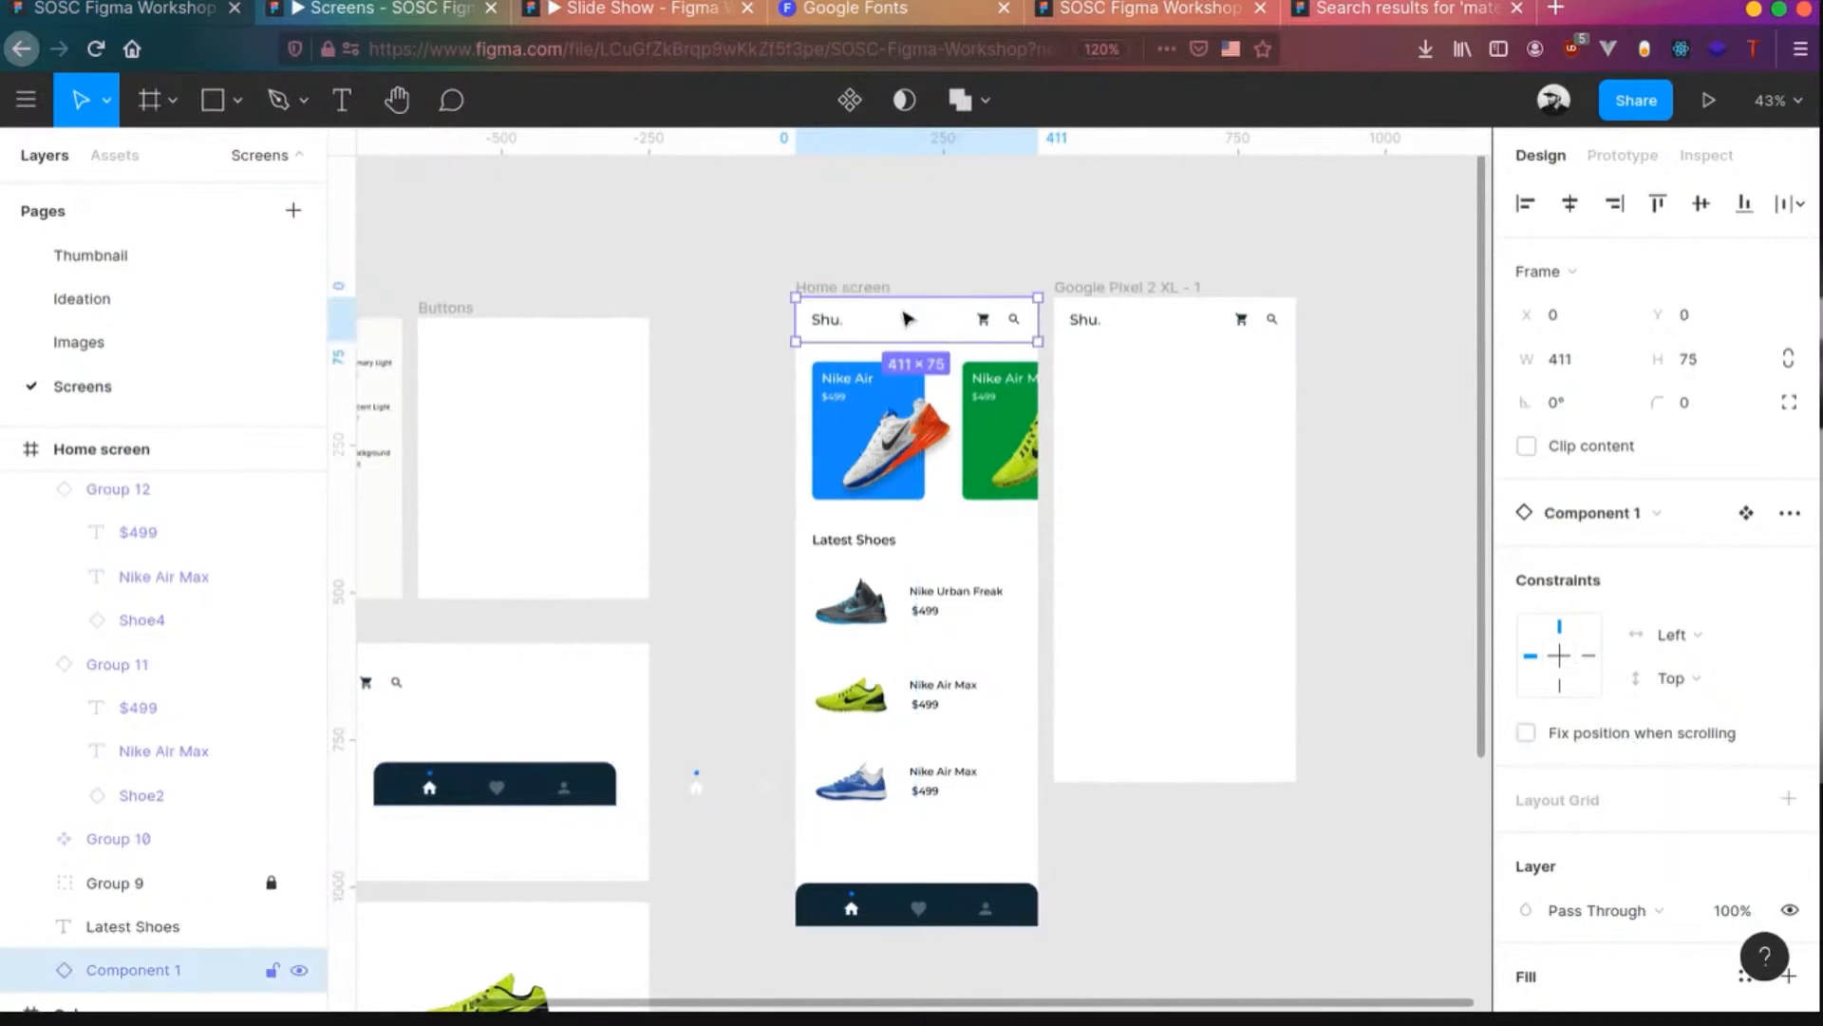
{"action": "left_click", "coordinate": [1648, 745]}
{"action": "left_click", "coordinate": [1189, 835]}
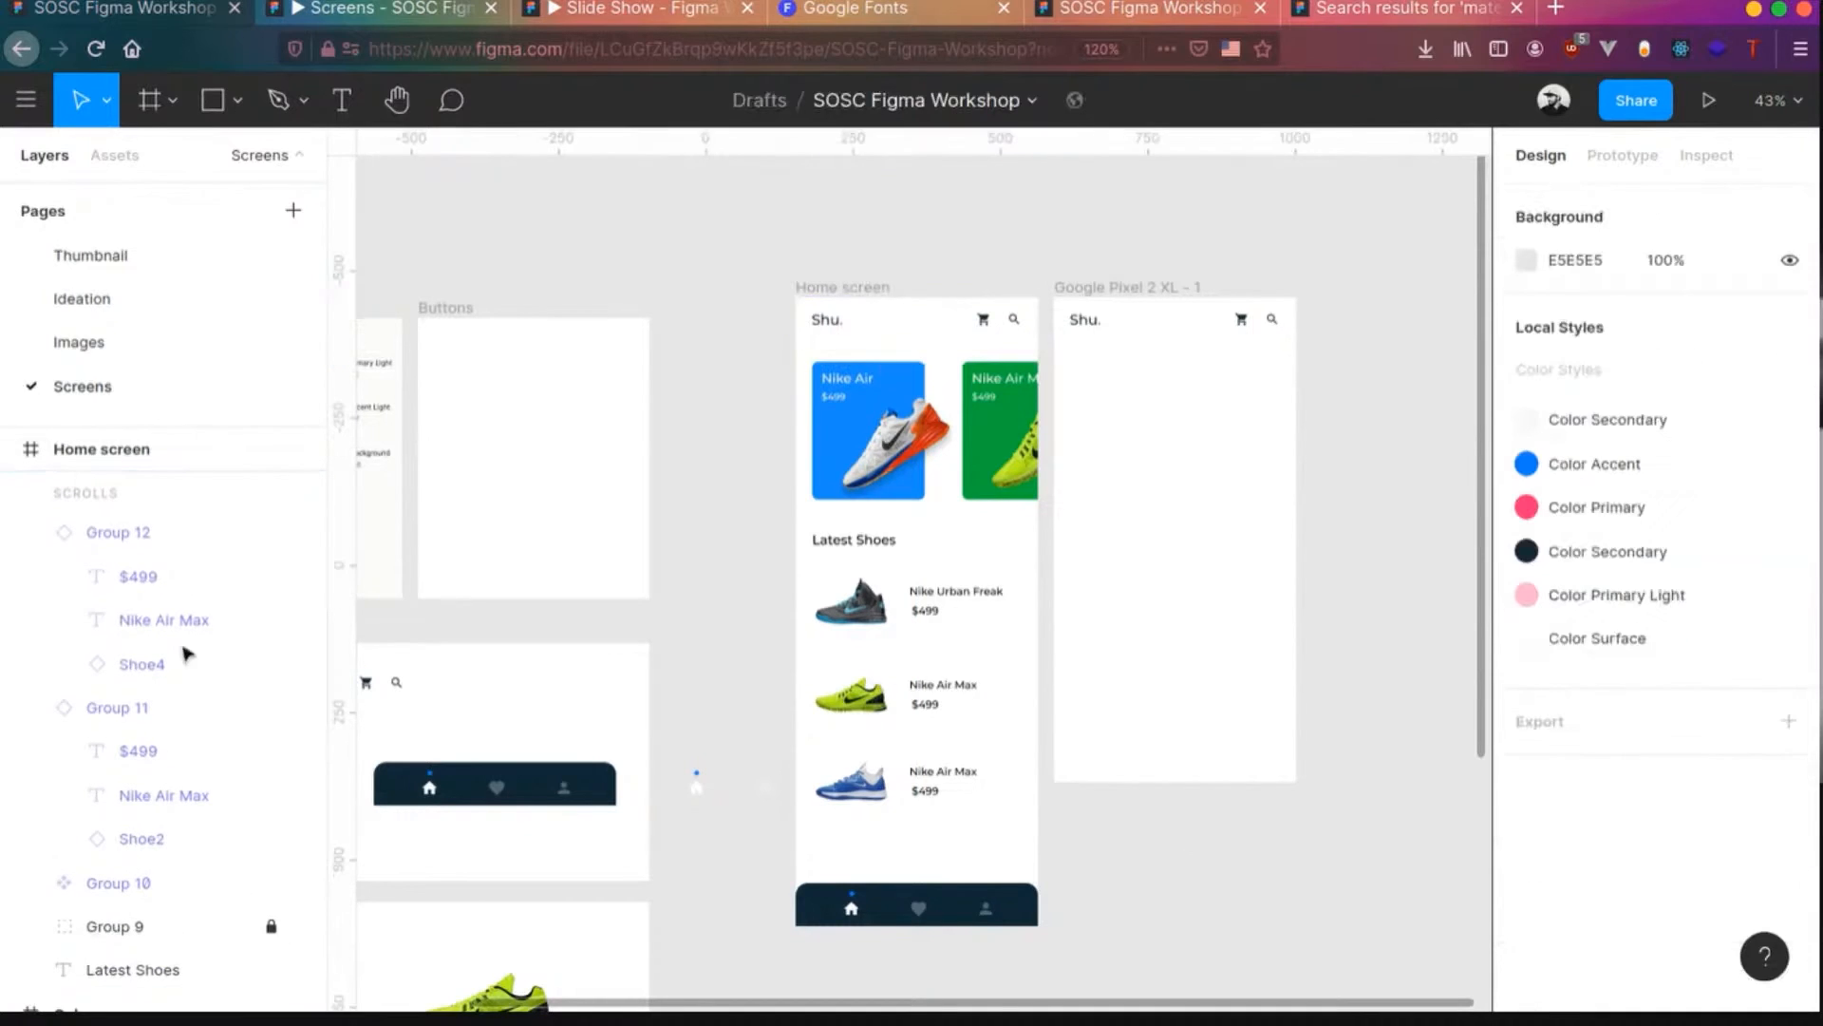
- Preview the prototype's scrolling to examine the fixed header and navigation bar
{"action": "scroll", "coordinate": [13, 532], "scroll_direction": "up", "scroll_amount": 2}
{"action": "left_click", "coordinate": [17, 555]}
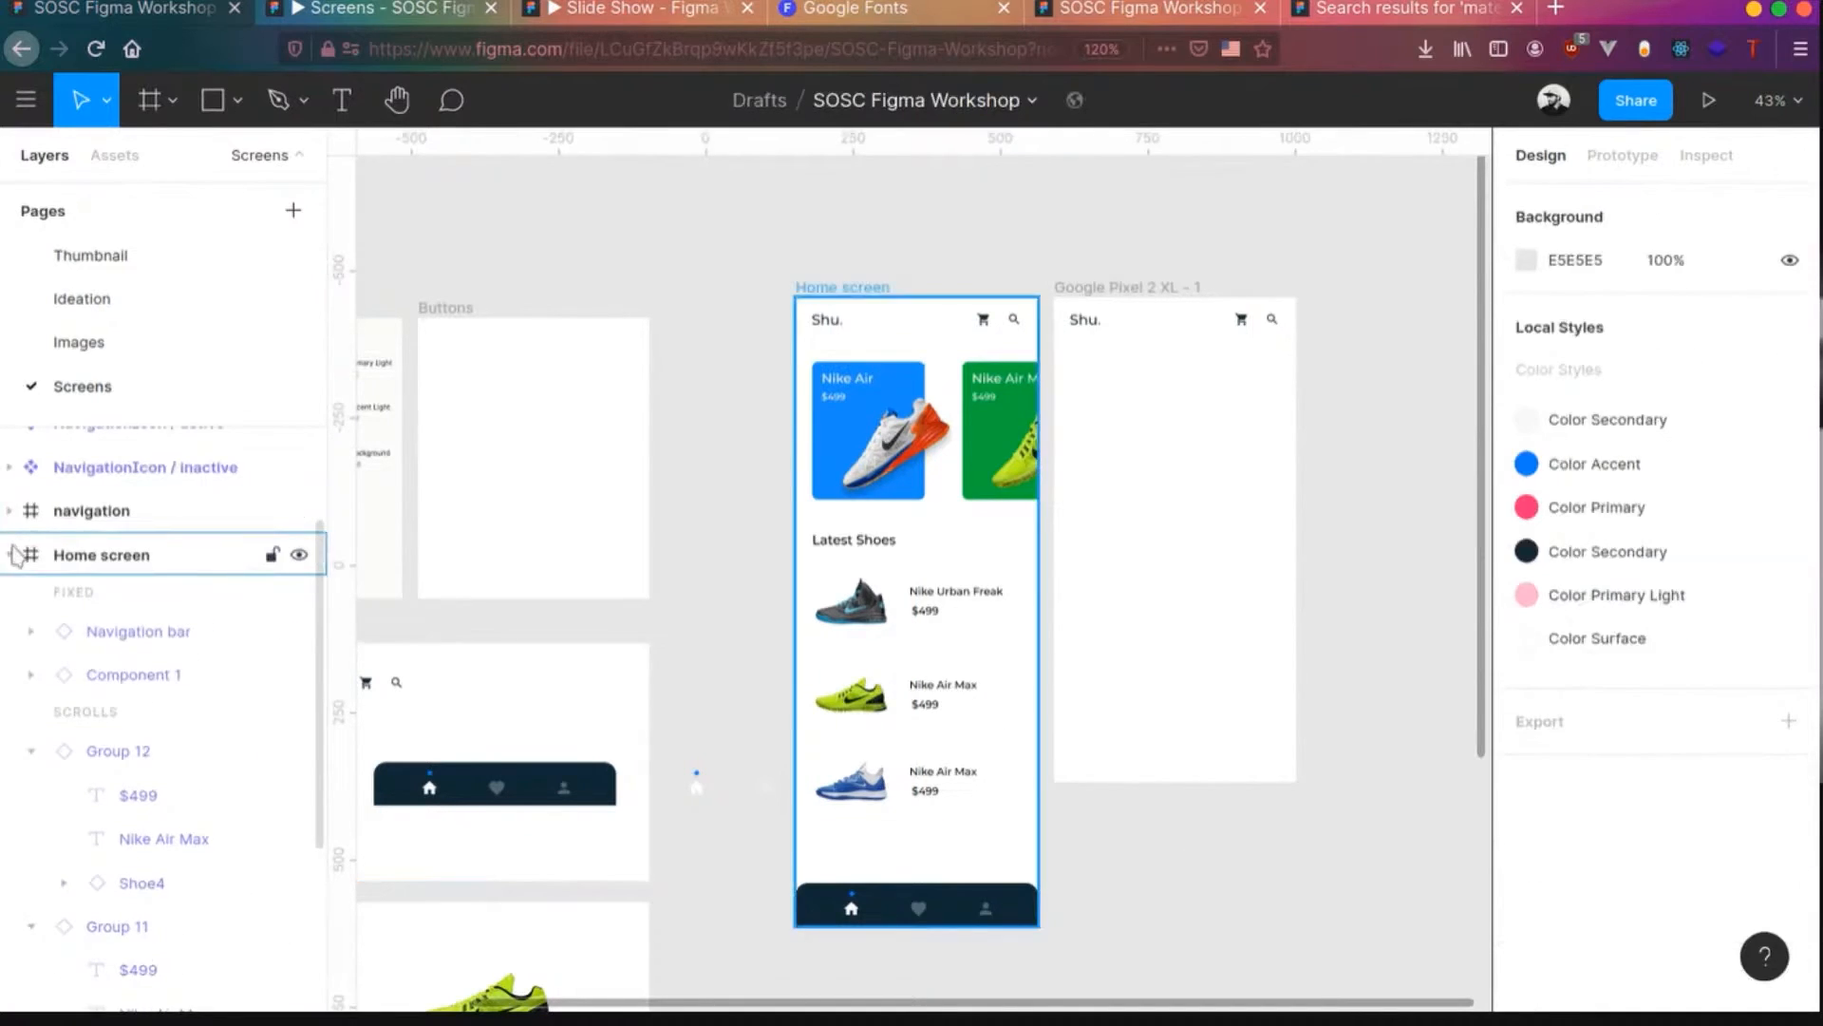
{"action": "left_click", "coordinate": [415, 8]}
{"action": "scroll", "coordinate": [892, 408], "scroll_direction": "down", "scroll_amount": 3}
{"action": "scroll", "coordinate": [903, 417], "scroll_direction": "up", "scroll_amount": 3}
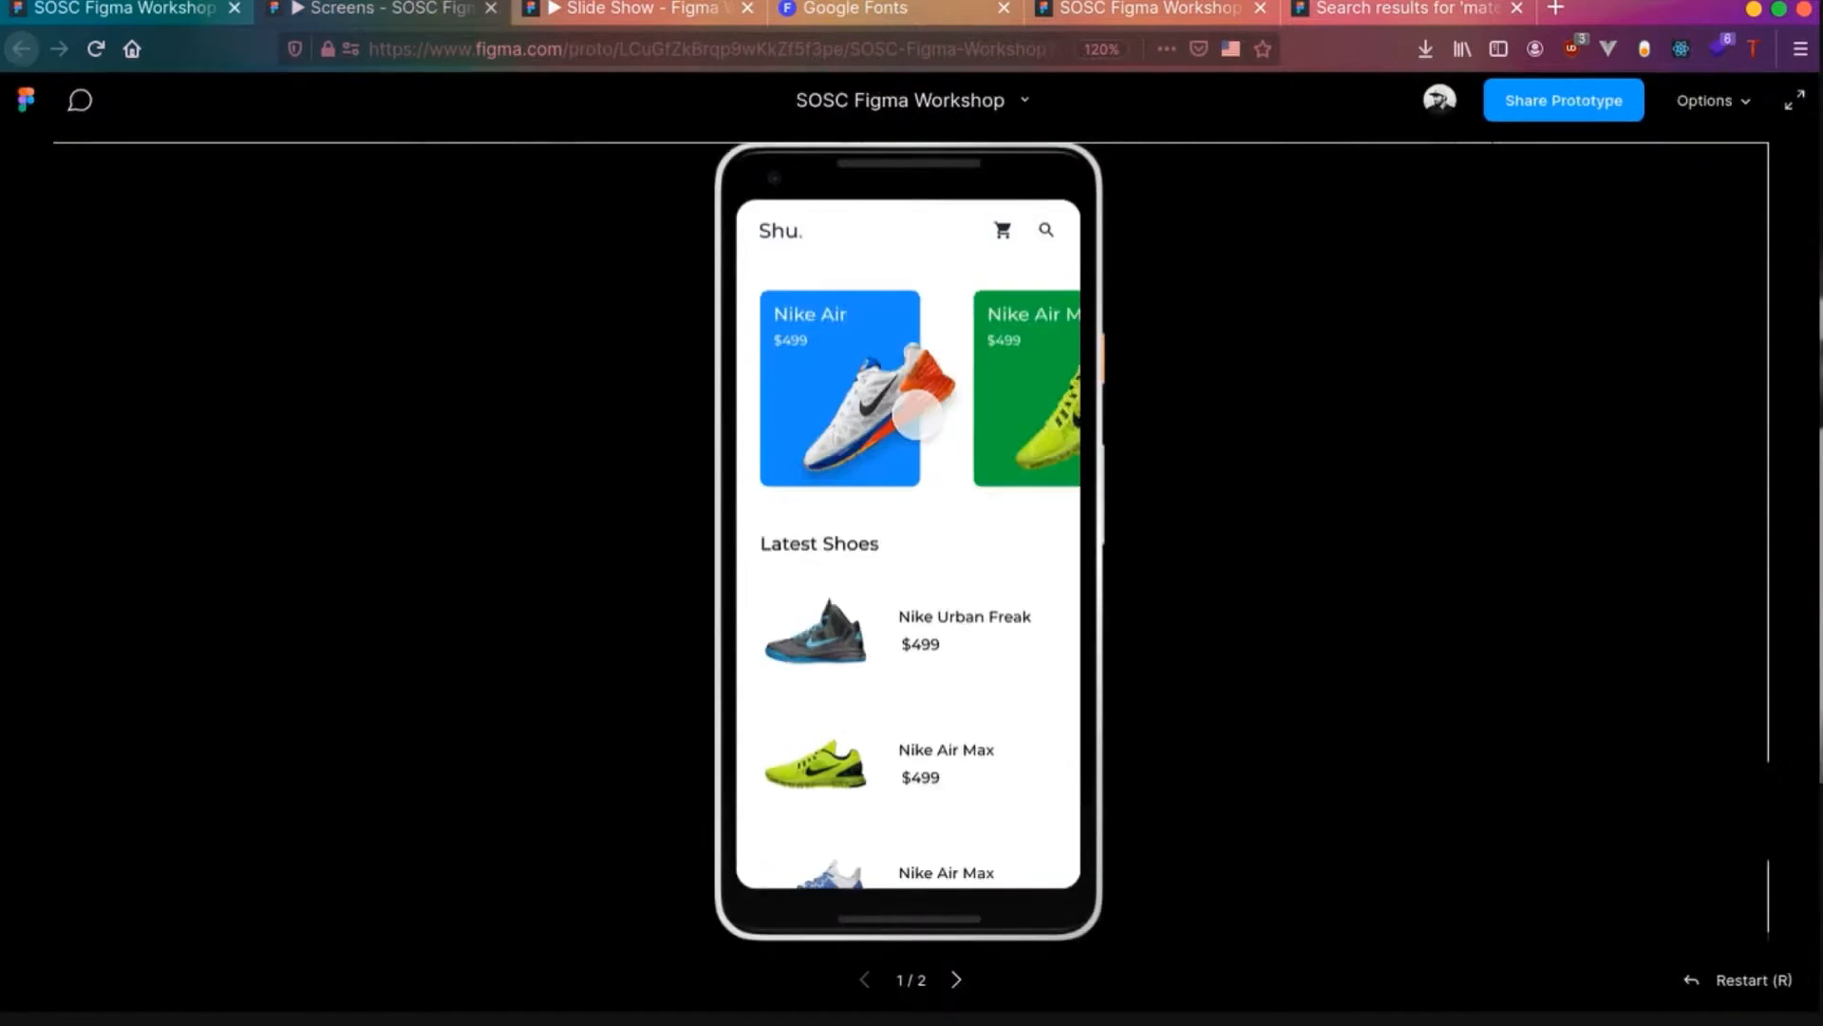
{"action": "scroll", "coordinate": [912, 332], "scroll_direction": "down", "scroll_amount": 3}
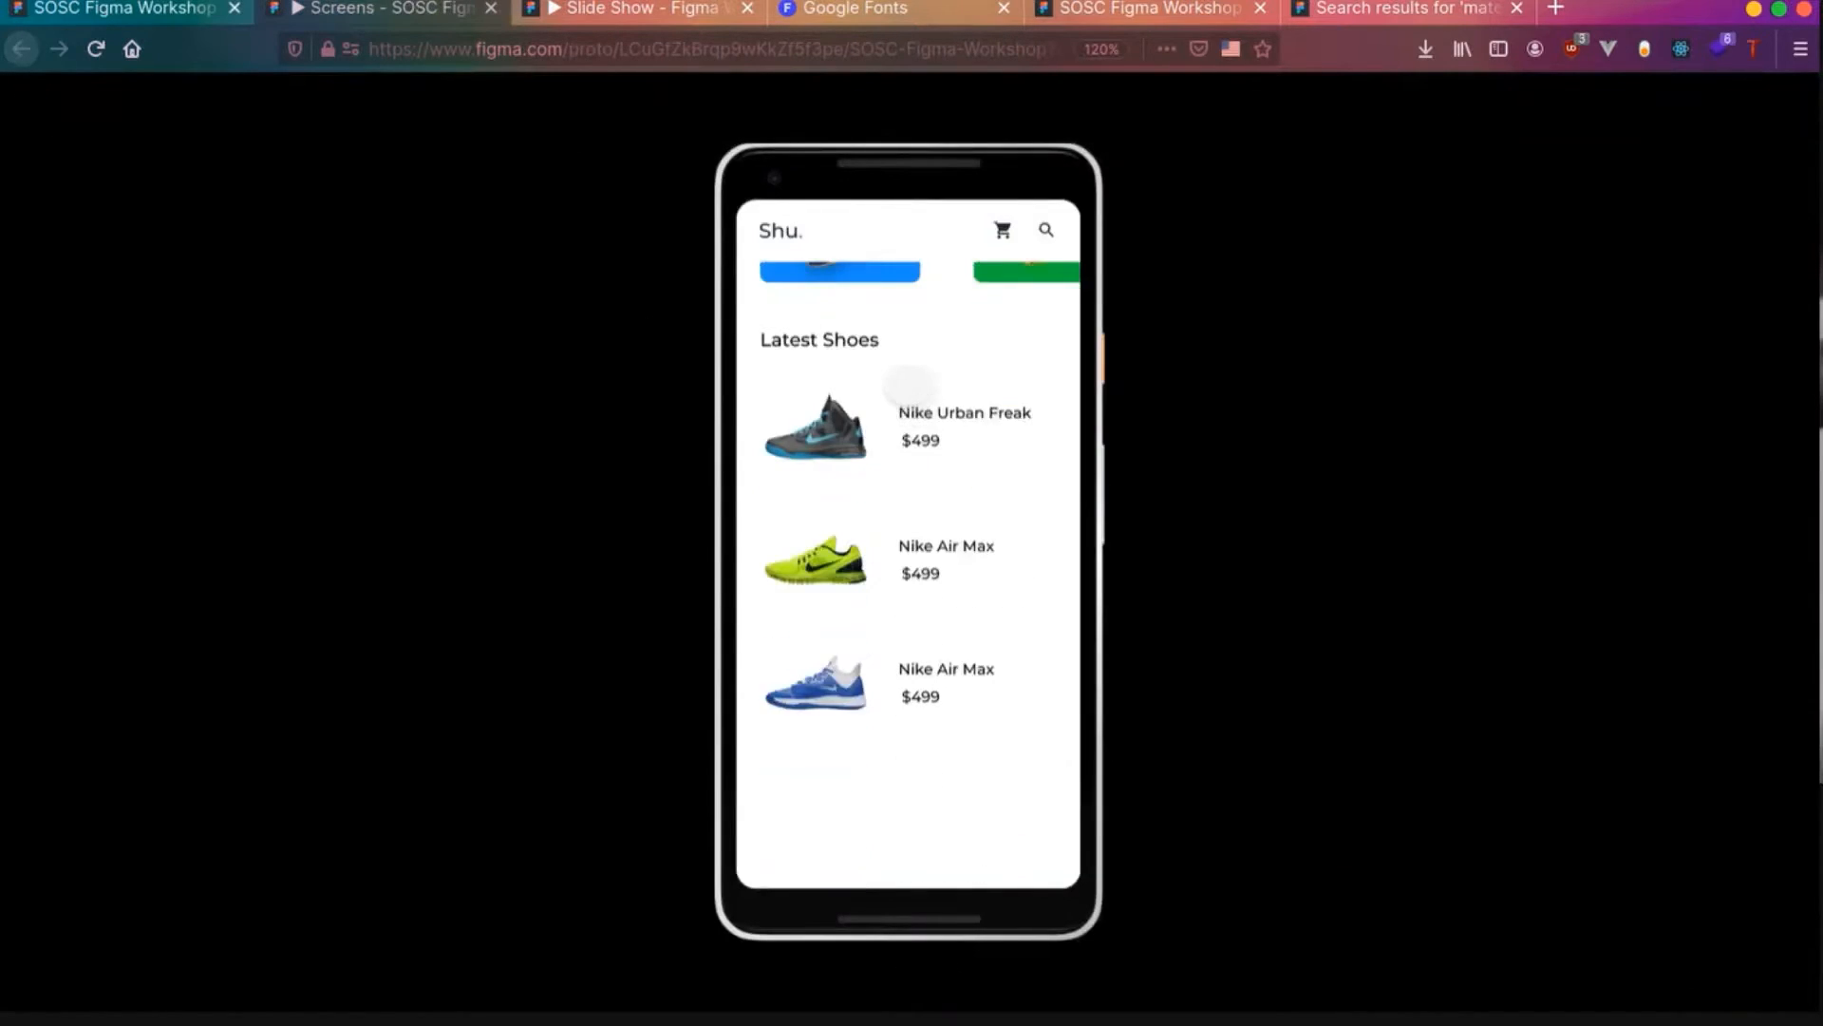
{"action": "scroll", "coordinate": [910, 385], "scroll_direction": "up", "scroll_amount": 3}
{"action": "left_click", "coordinate": [123, 7]}
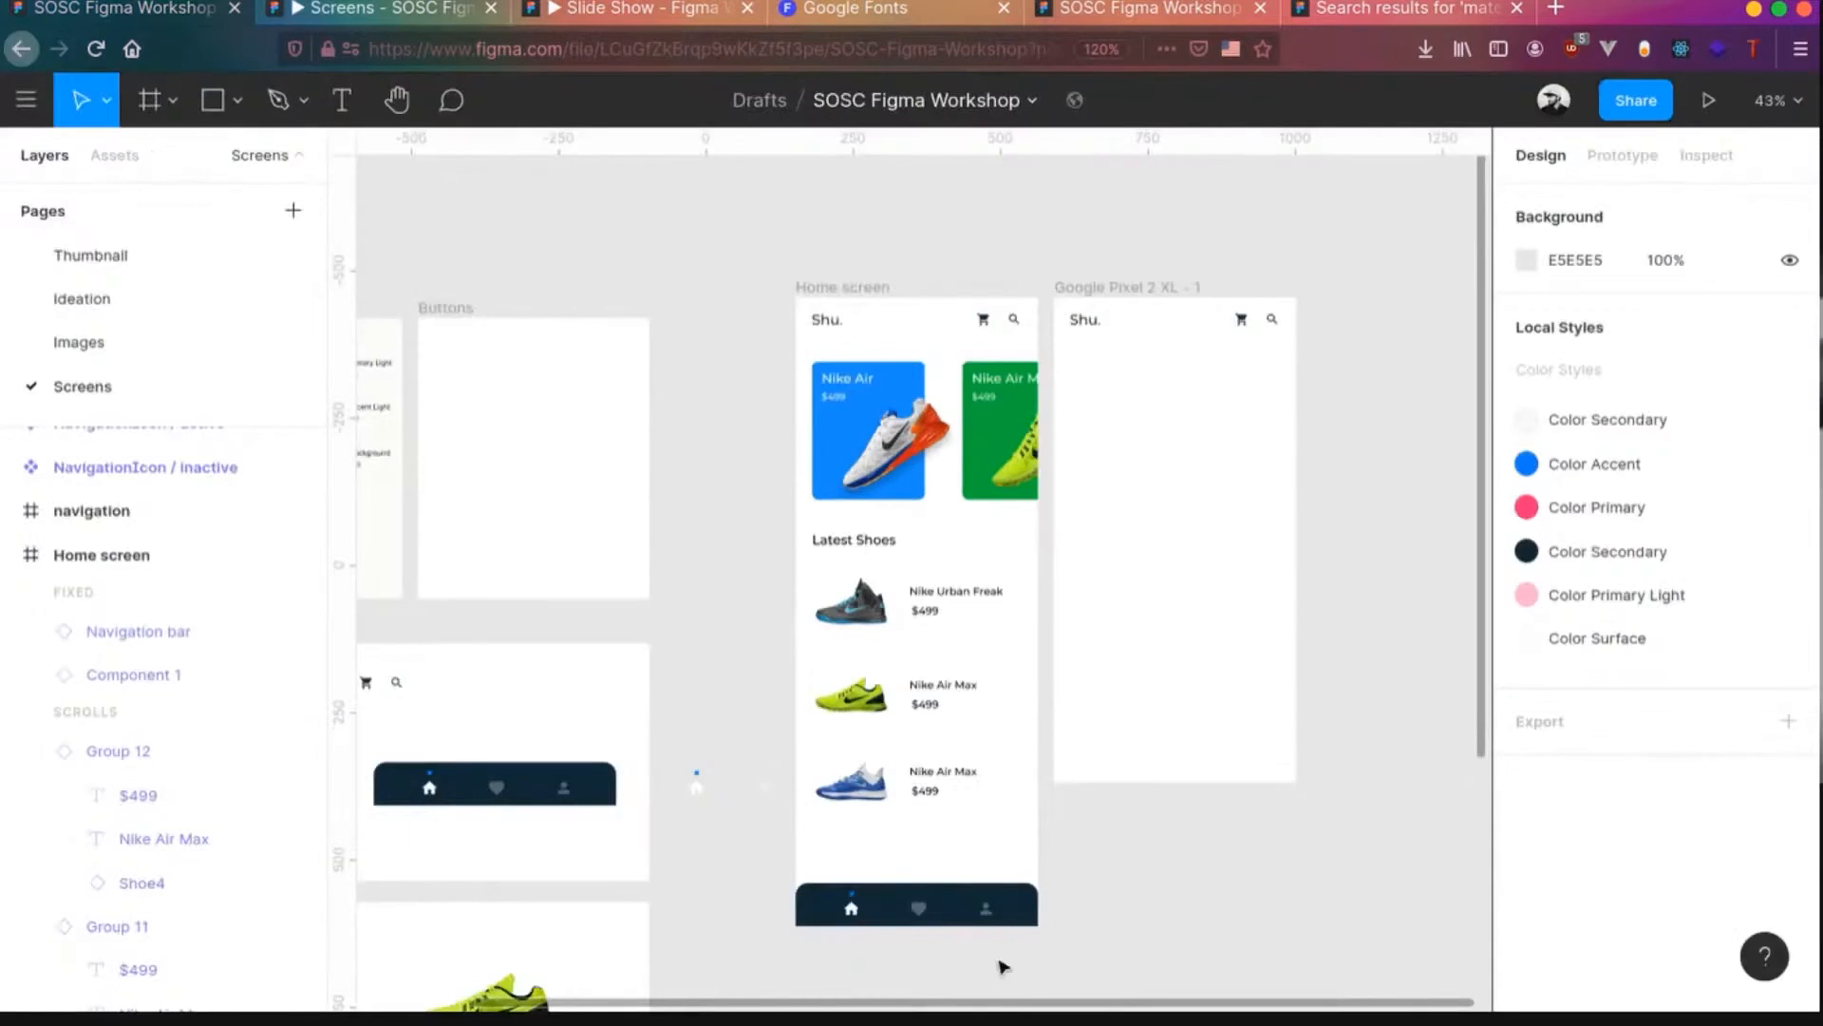
- Check the navigation bar's fixed-position setting in the Home screen and look at the prototype preview again
{"action": "left_click", "coordinate": [961, 914]}
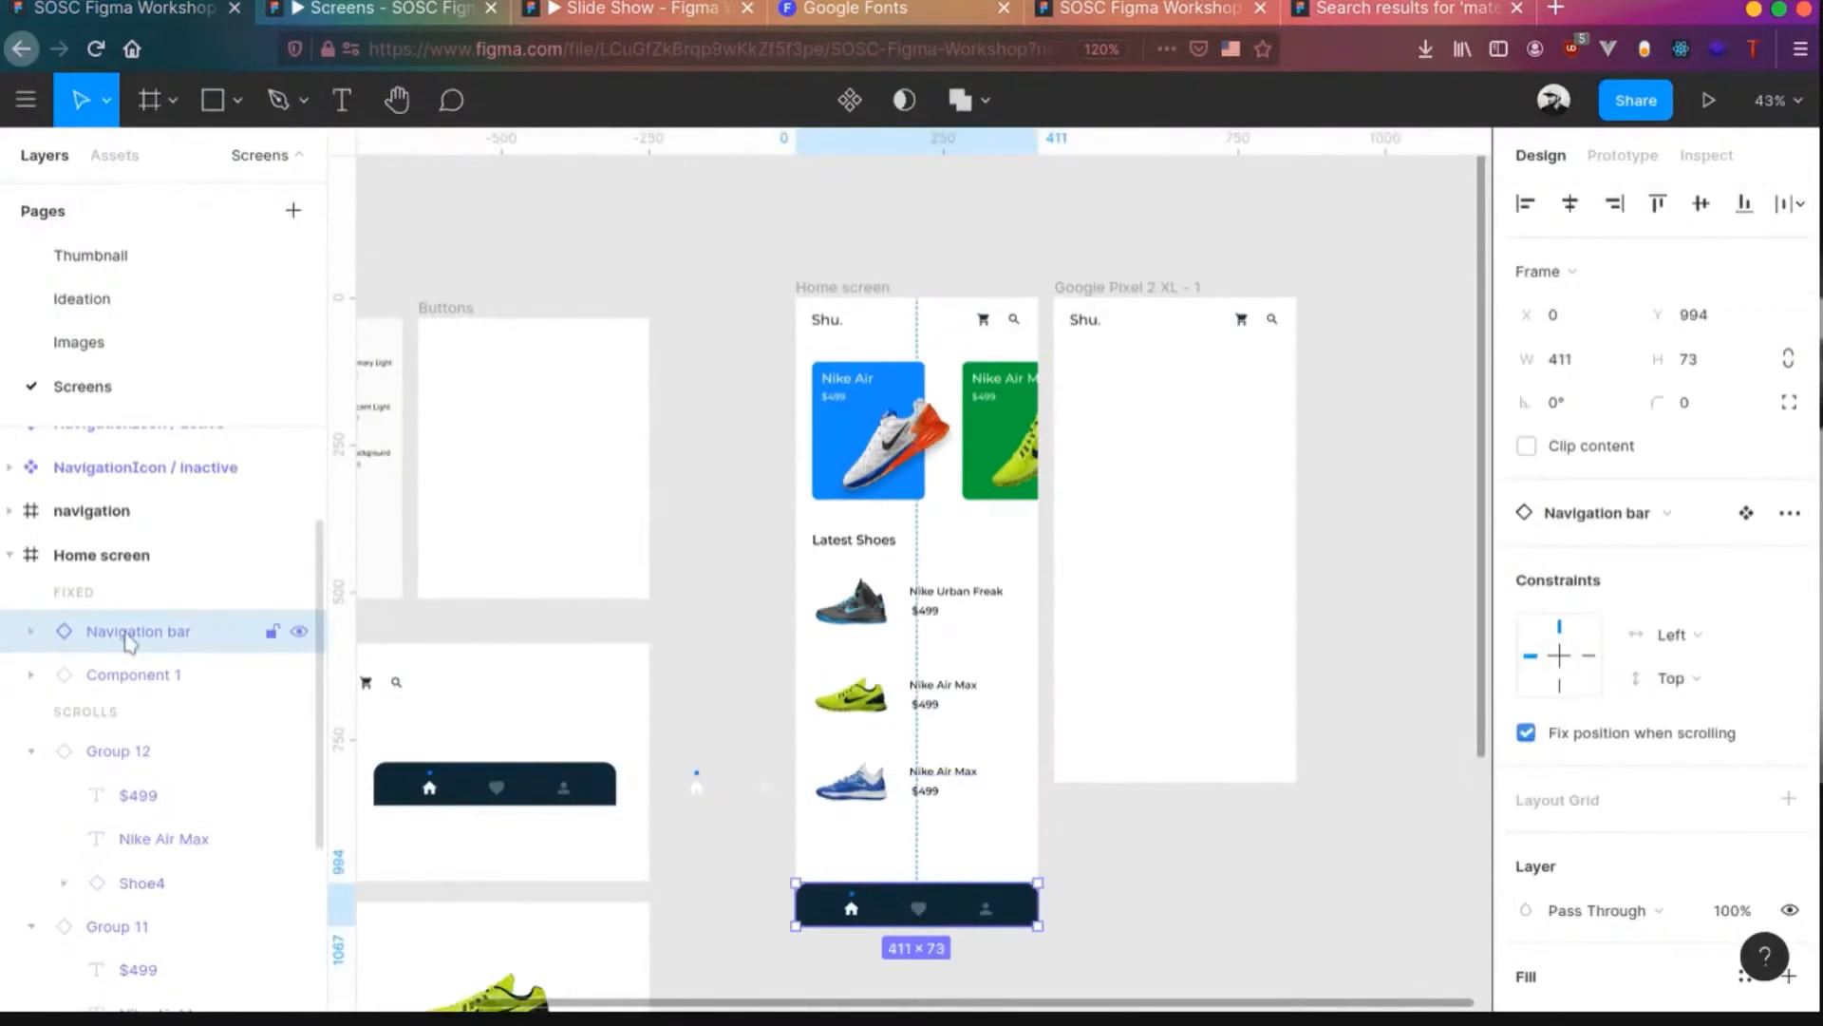
{"action": "right_click", "coordinate": [929, 906]}
{"action": "left_click", "coordinate": [1015, 274]}
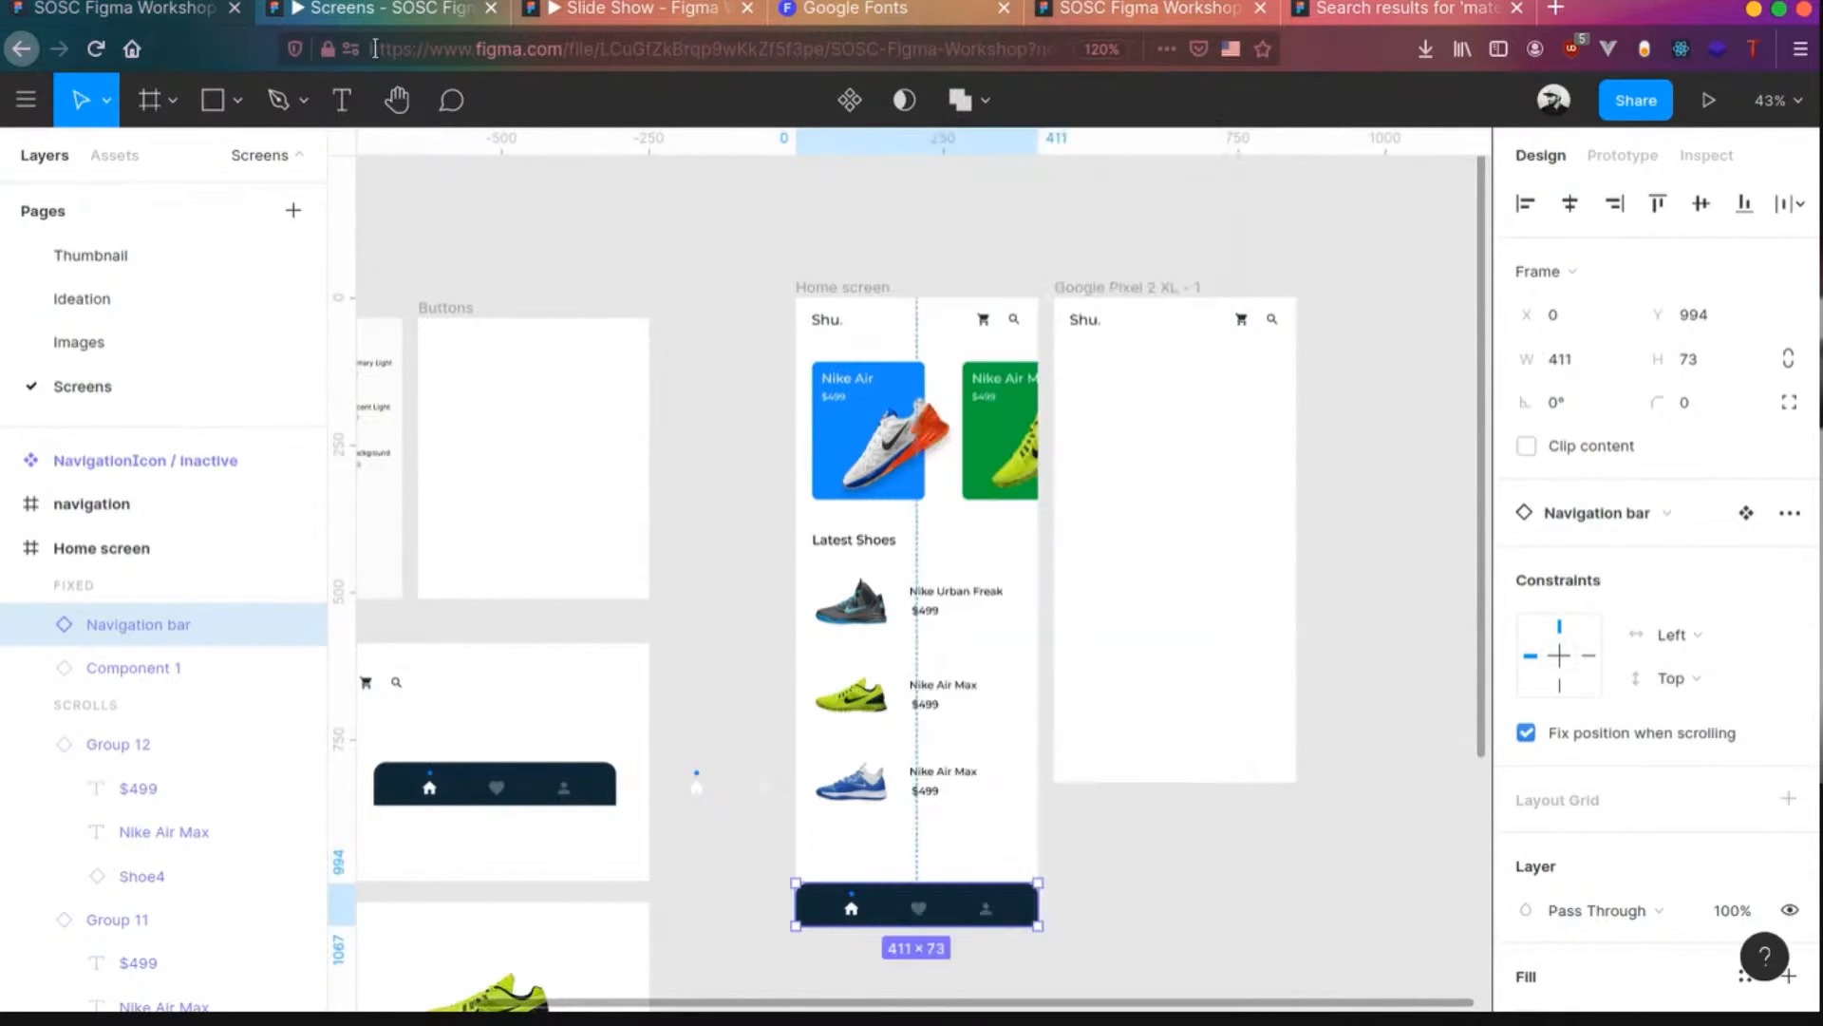
{"action": "left_click", "coordinate": [378, 17]}
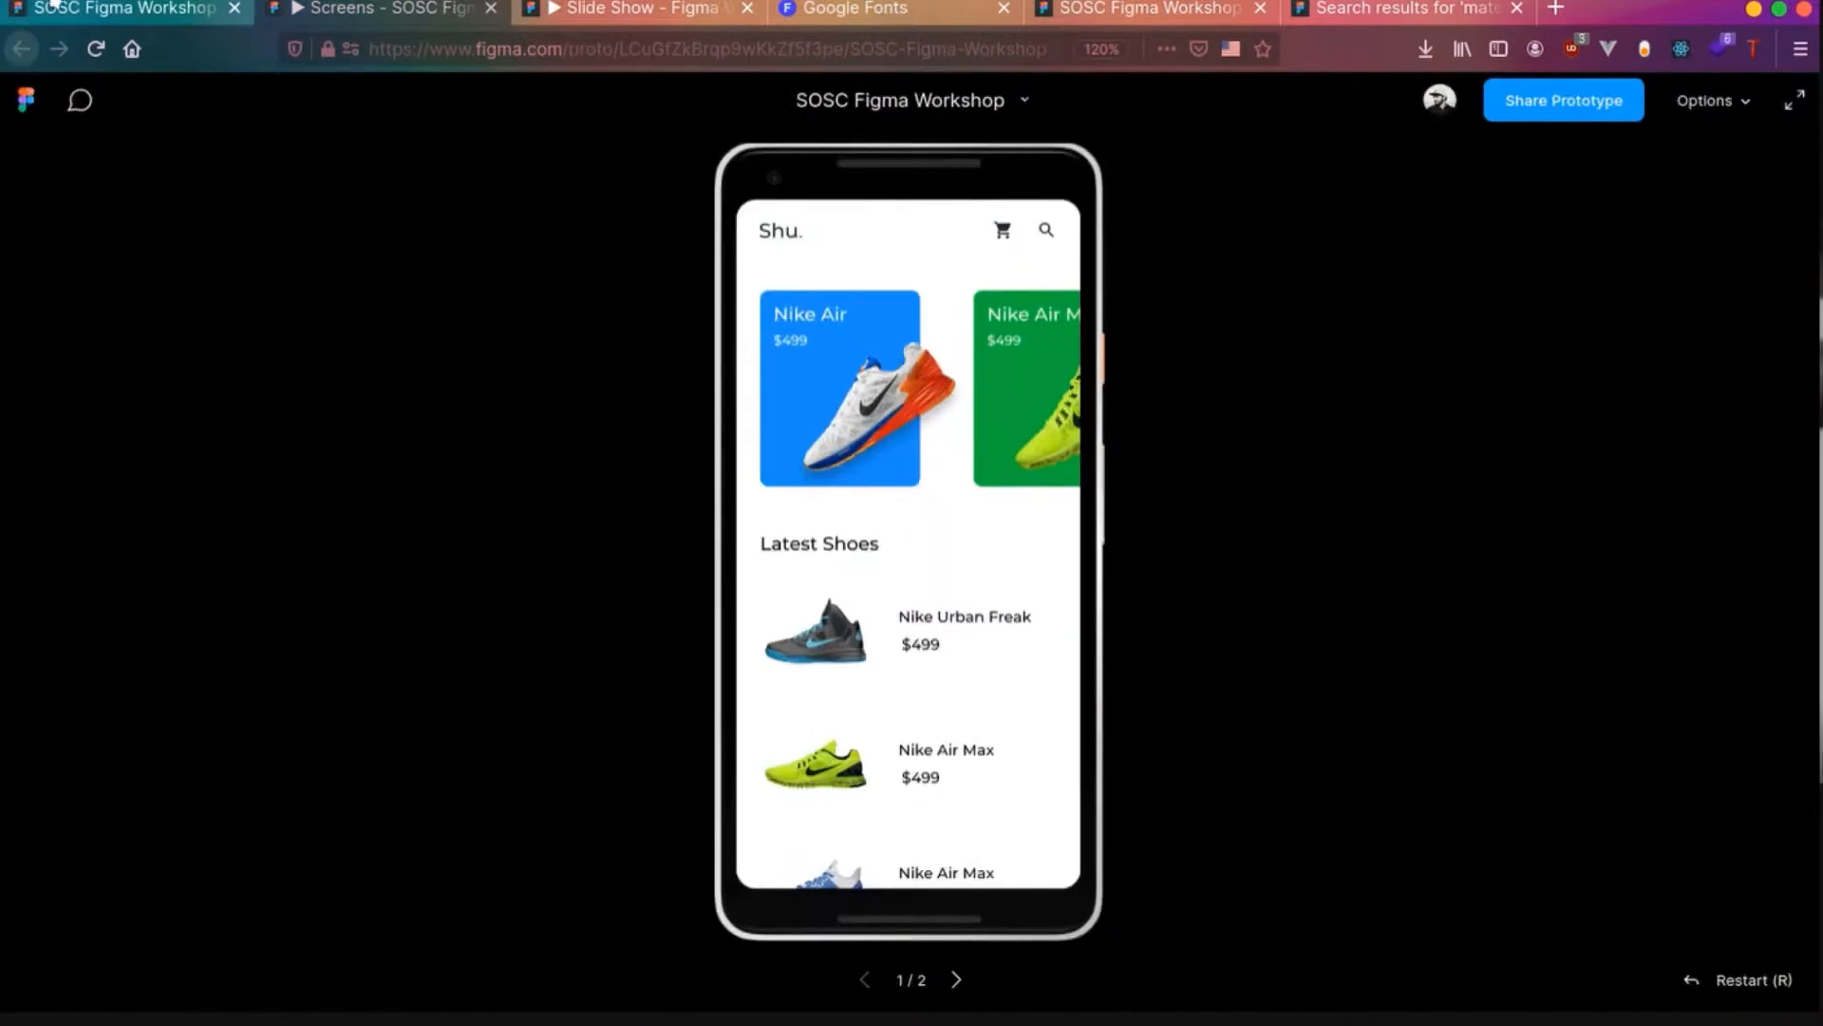
{"action": "left_click", "coordinate": [54, 8]}
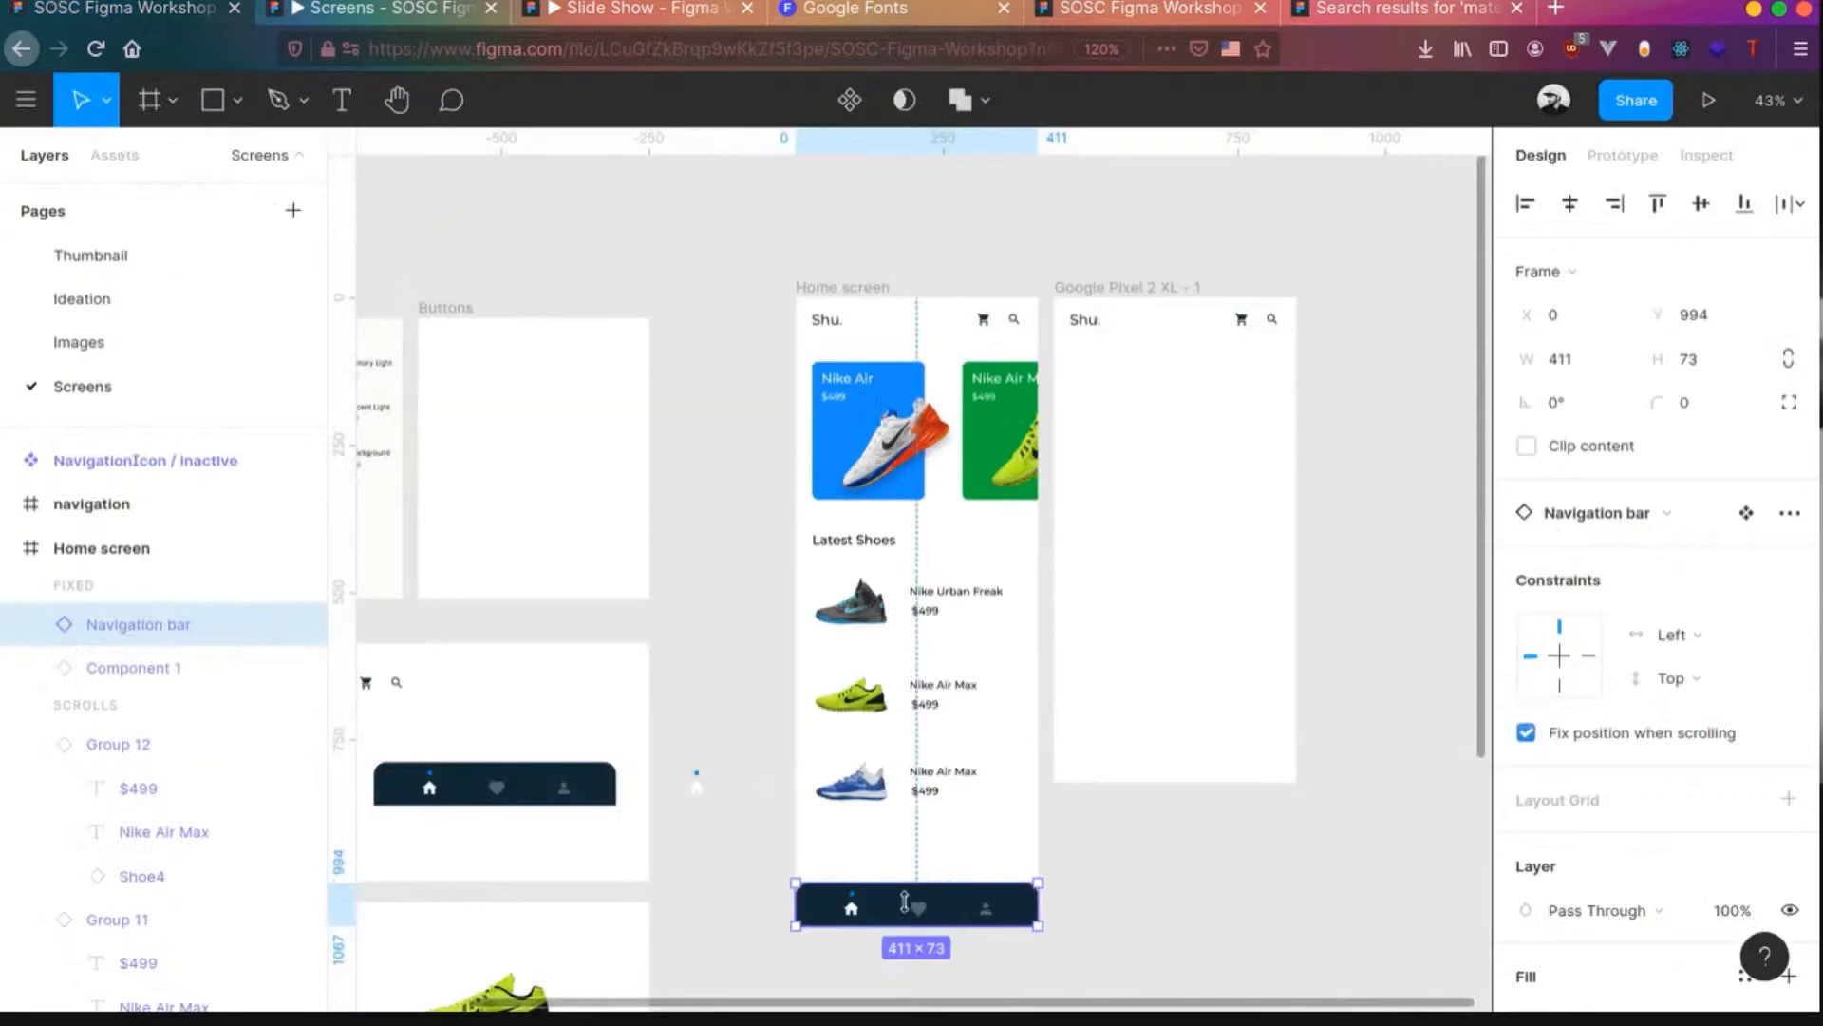
- Move the Home screen's navigation bar up to Y 879, just below the last shoe item
{"action": "left_click", "coordinate": [936, 840]}
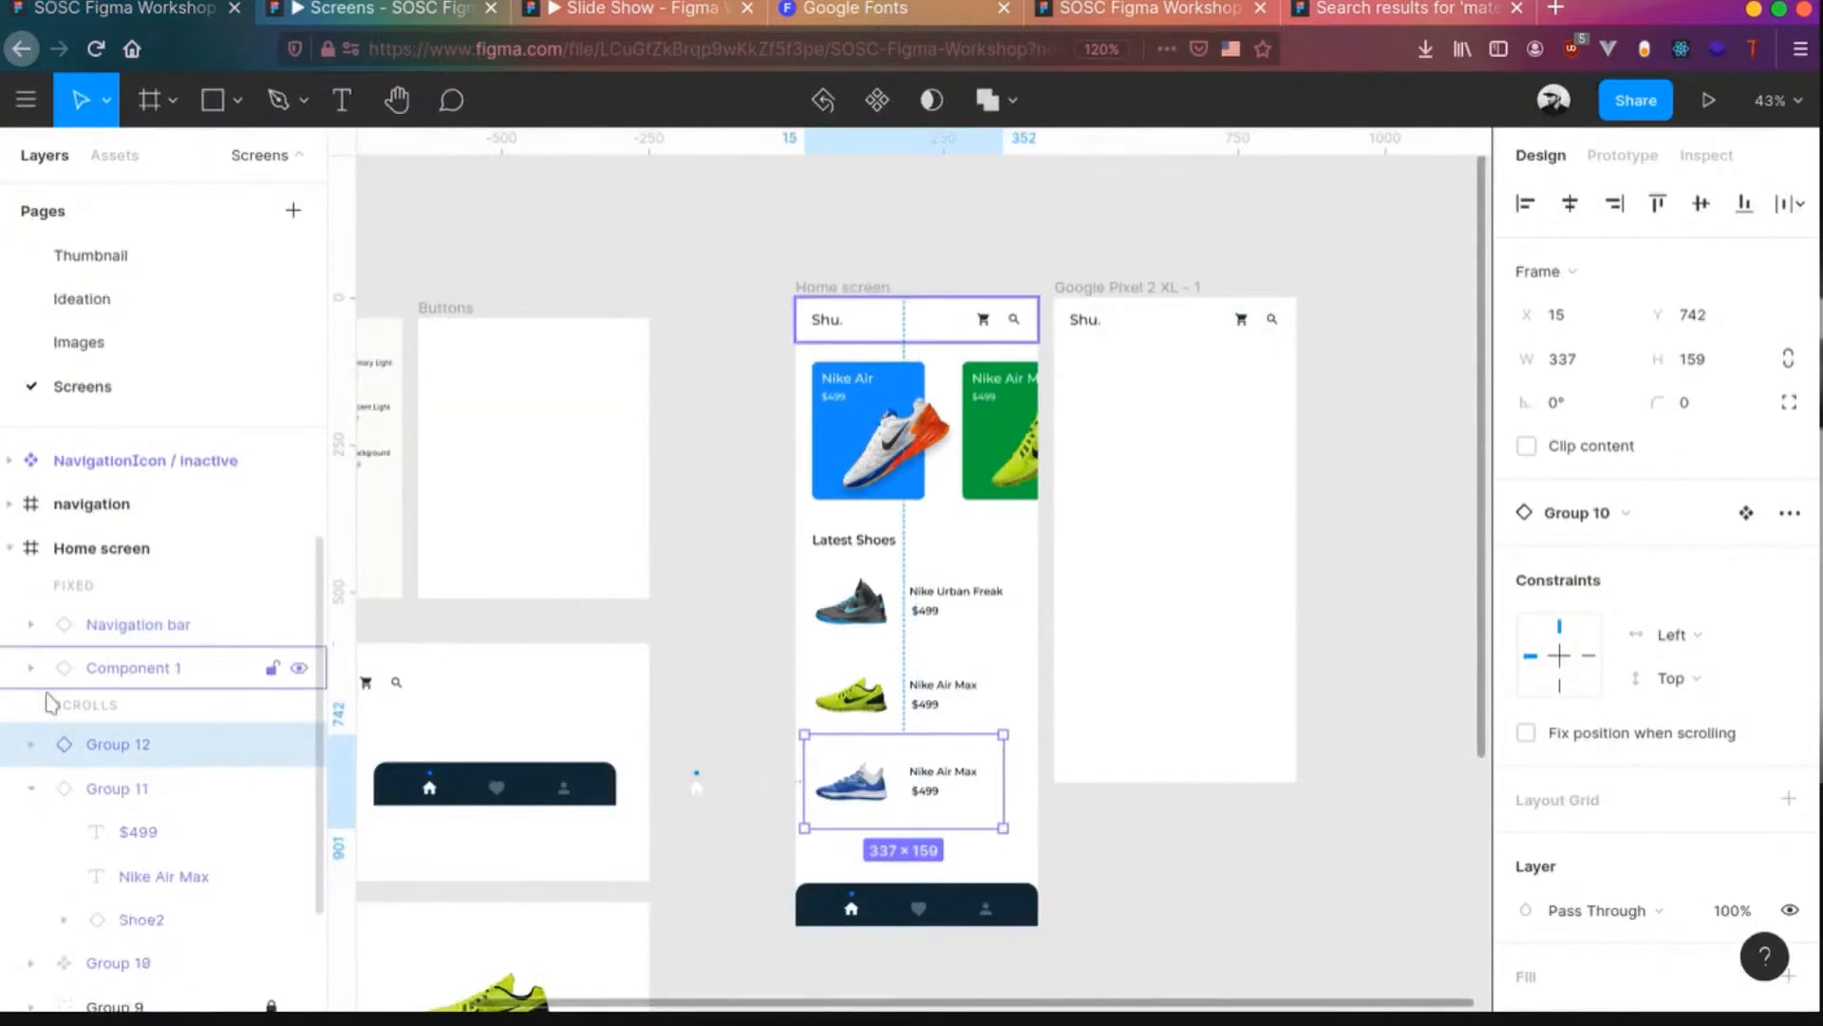
{"action": "left_click", "coordinate": [941, 911]}
{"action": "left_click_drag", "start_coordinate": [943, 914], "coordinate": [919, 858]}
{"action": "left_click", "coordinate": [104, 551]}
- Reload the prototype preview, scroll through the Home screen, and check the fixed-position settings of its navigation bar and header
{"action": "left_click", "coordinate": [300, 6]}
{"action": "key", "text": "ctrl+r"}
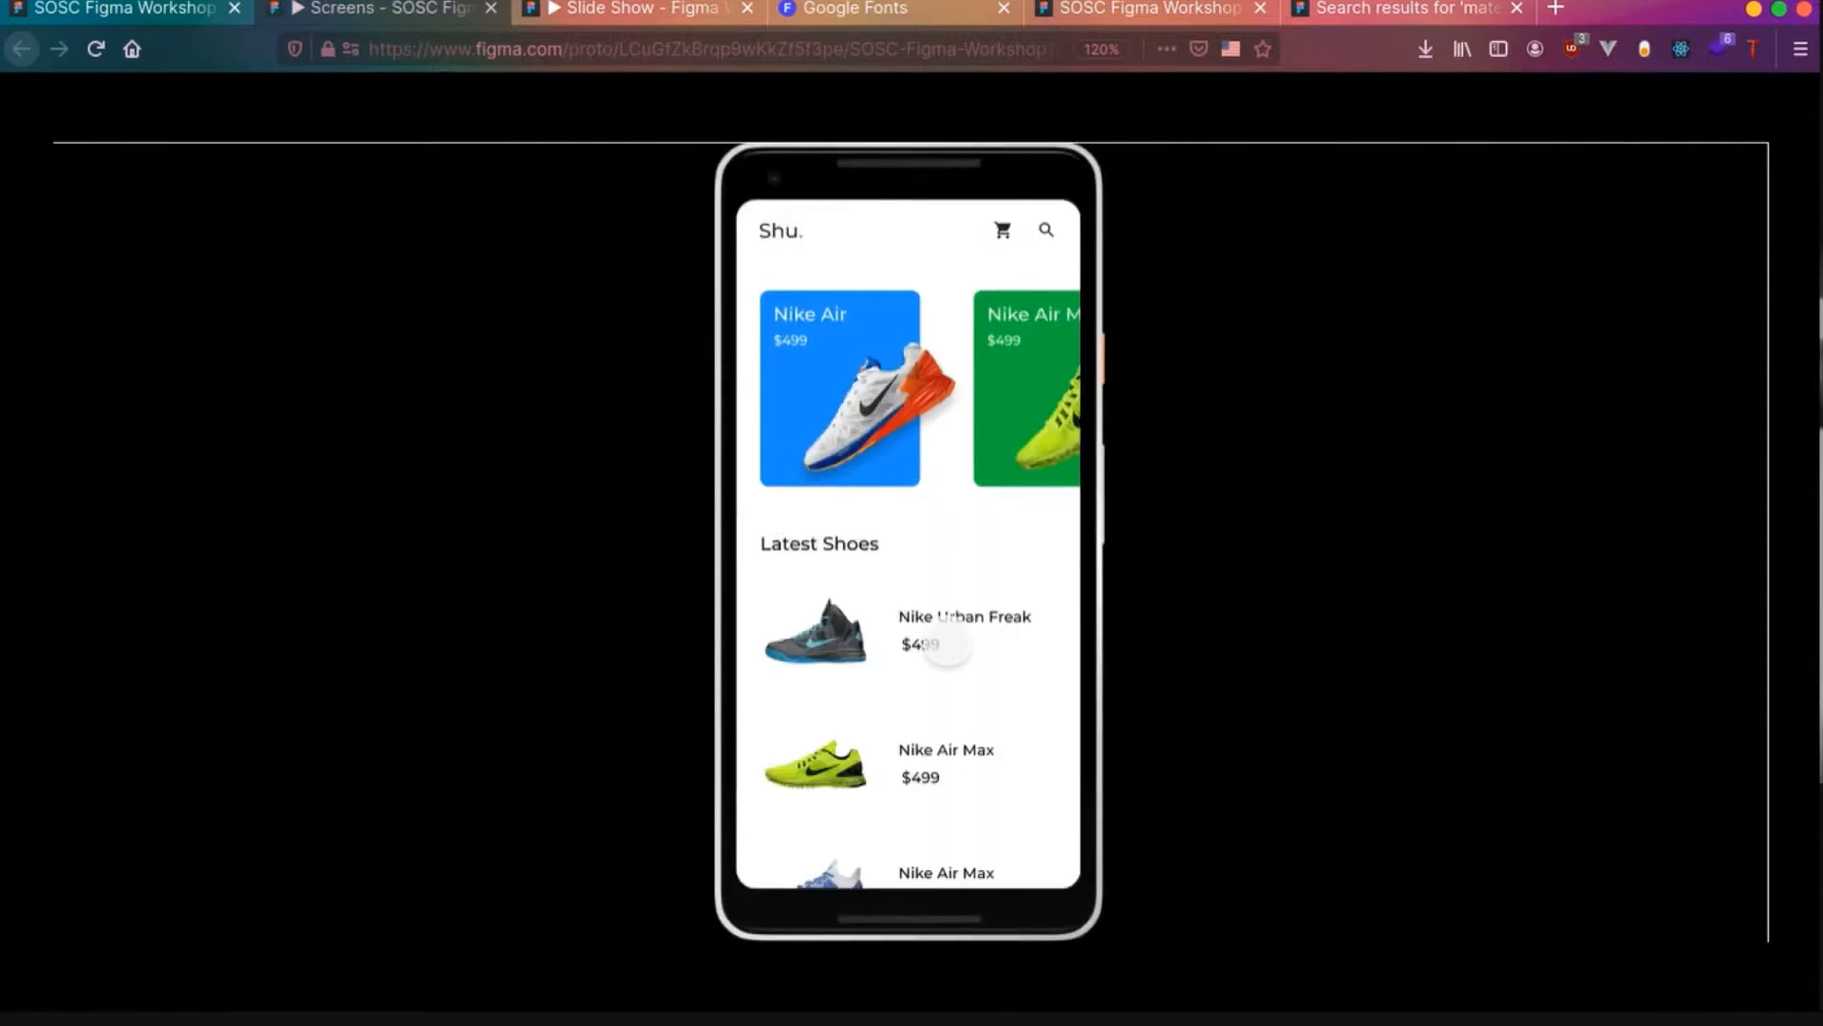
{"action": "scroll", "coordinate": [948, 651], "scroll_direction": "down", "scroll_amount": 2}
{"action": "scroll", "coordinate": [947, 651], "scroll_direction": "up", "scroll_amount": 2}
{"action": "scroll", "coordinate": [940, 646], "scroll_direction": "down", "scroll_amount": 2}
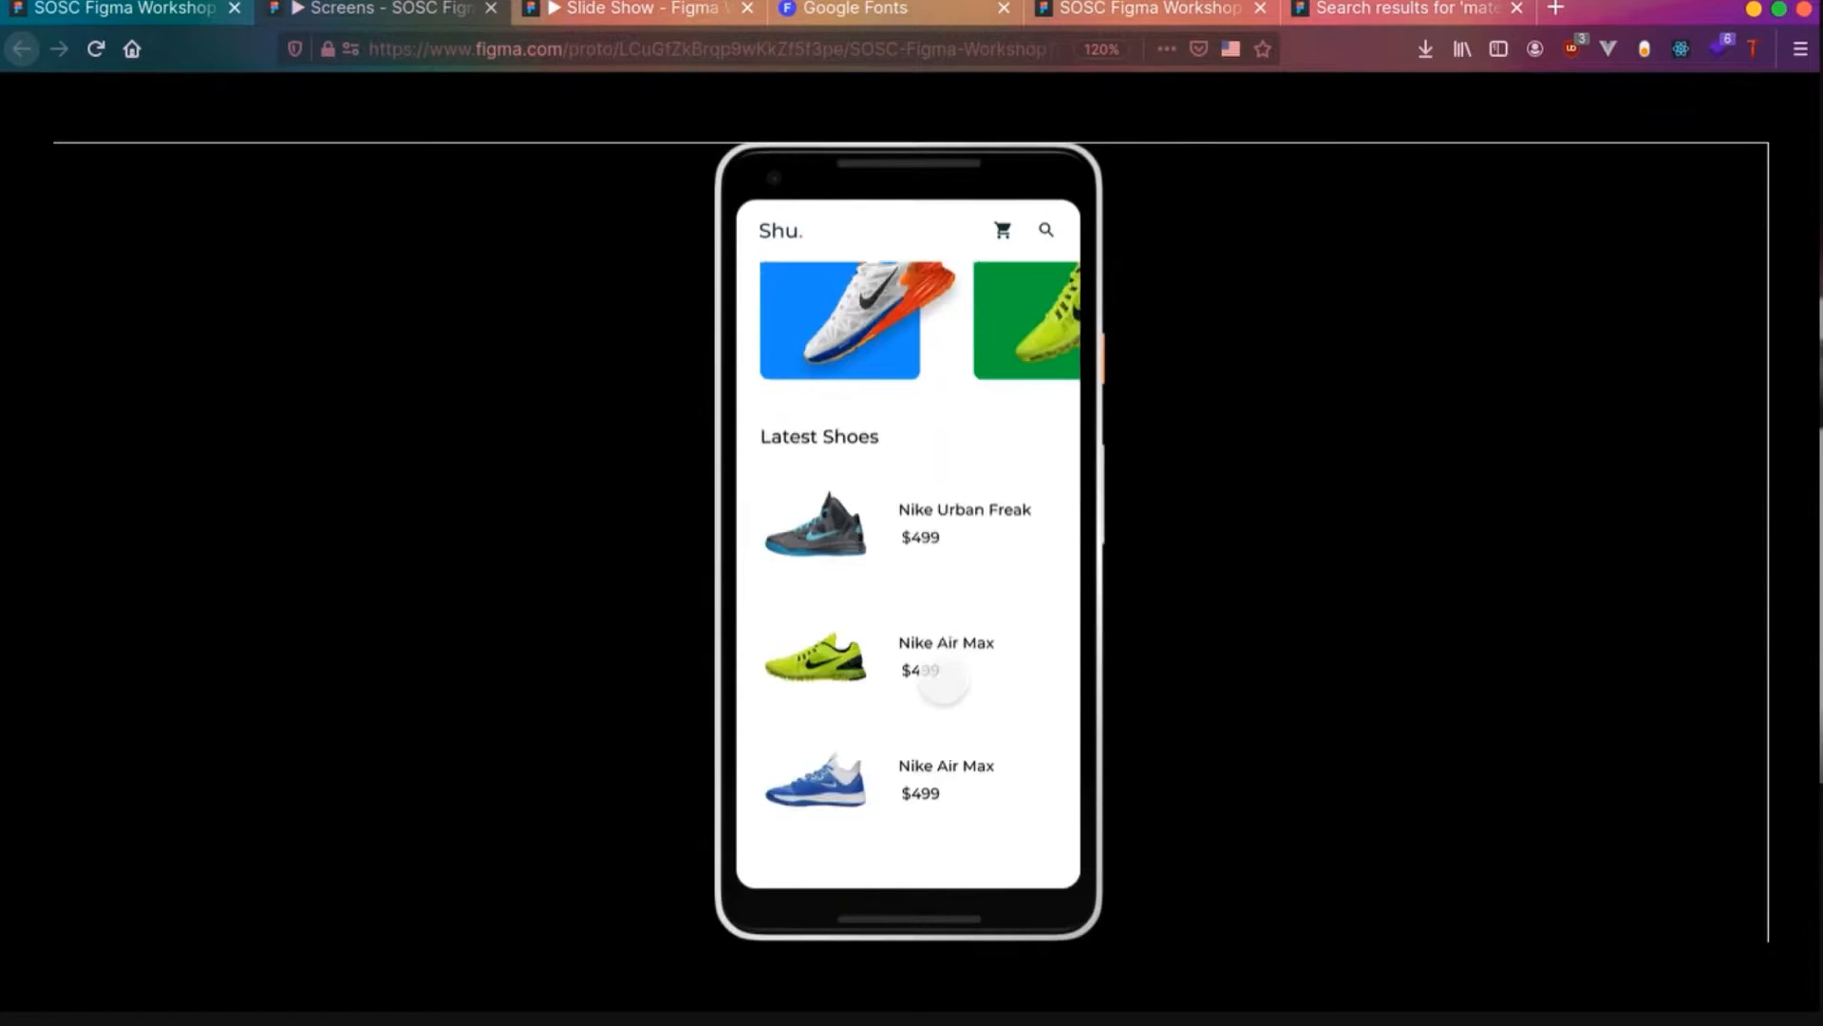
{"action": "left_click", "coordinate": [124, 5]}
{"action": "left_click", "coordinate": [143, 624]}
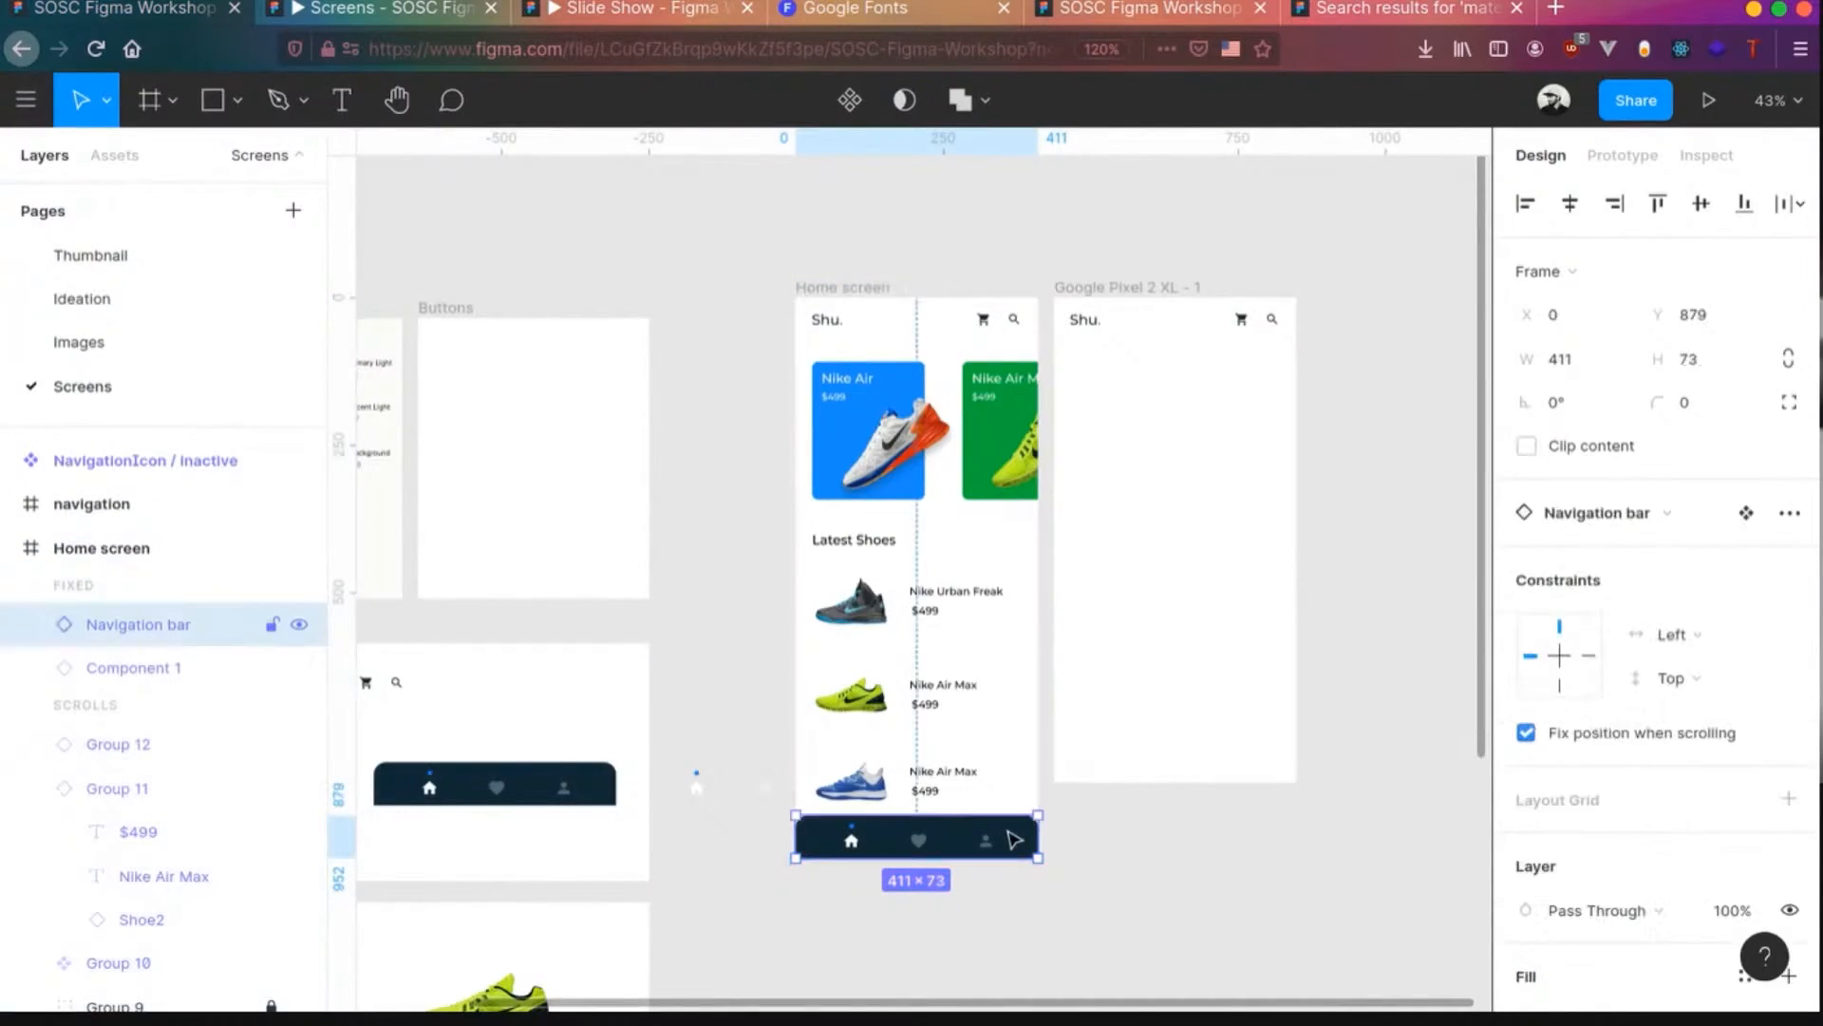
{"action": "left_click", "coordinate": [902, 333]}
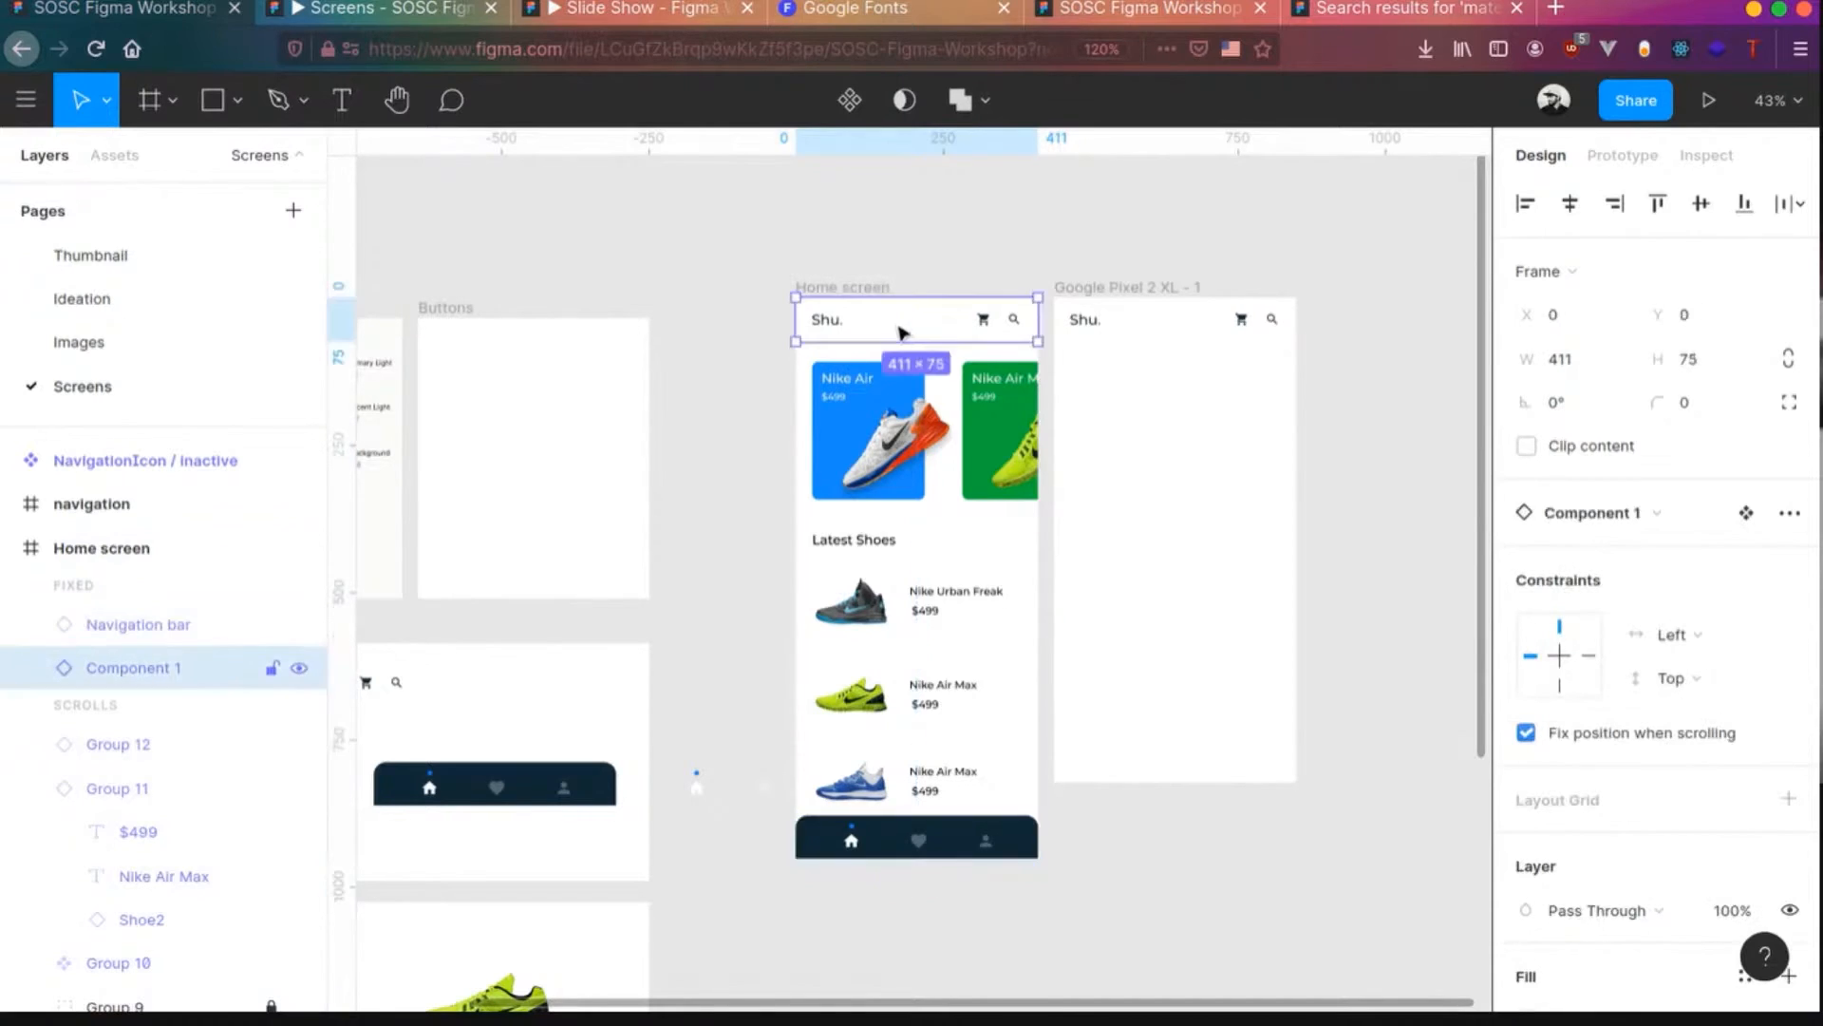
{"action": "left_click", "coordinate": [965, 827]}
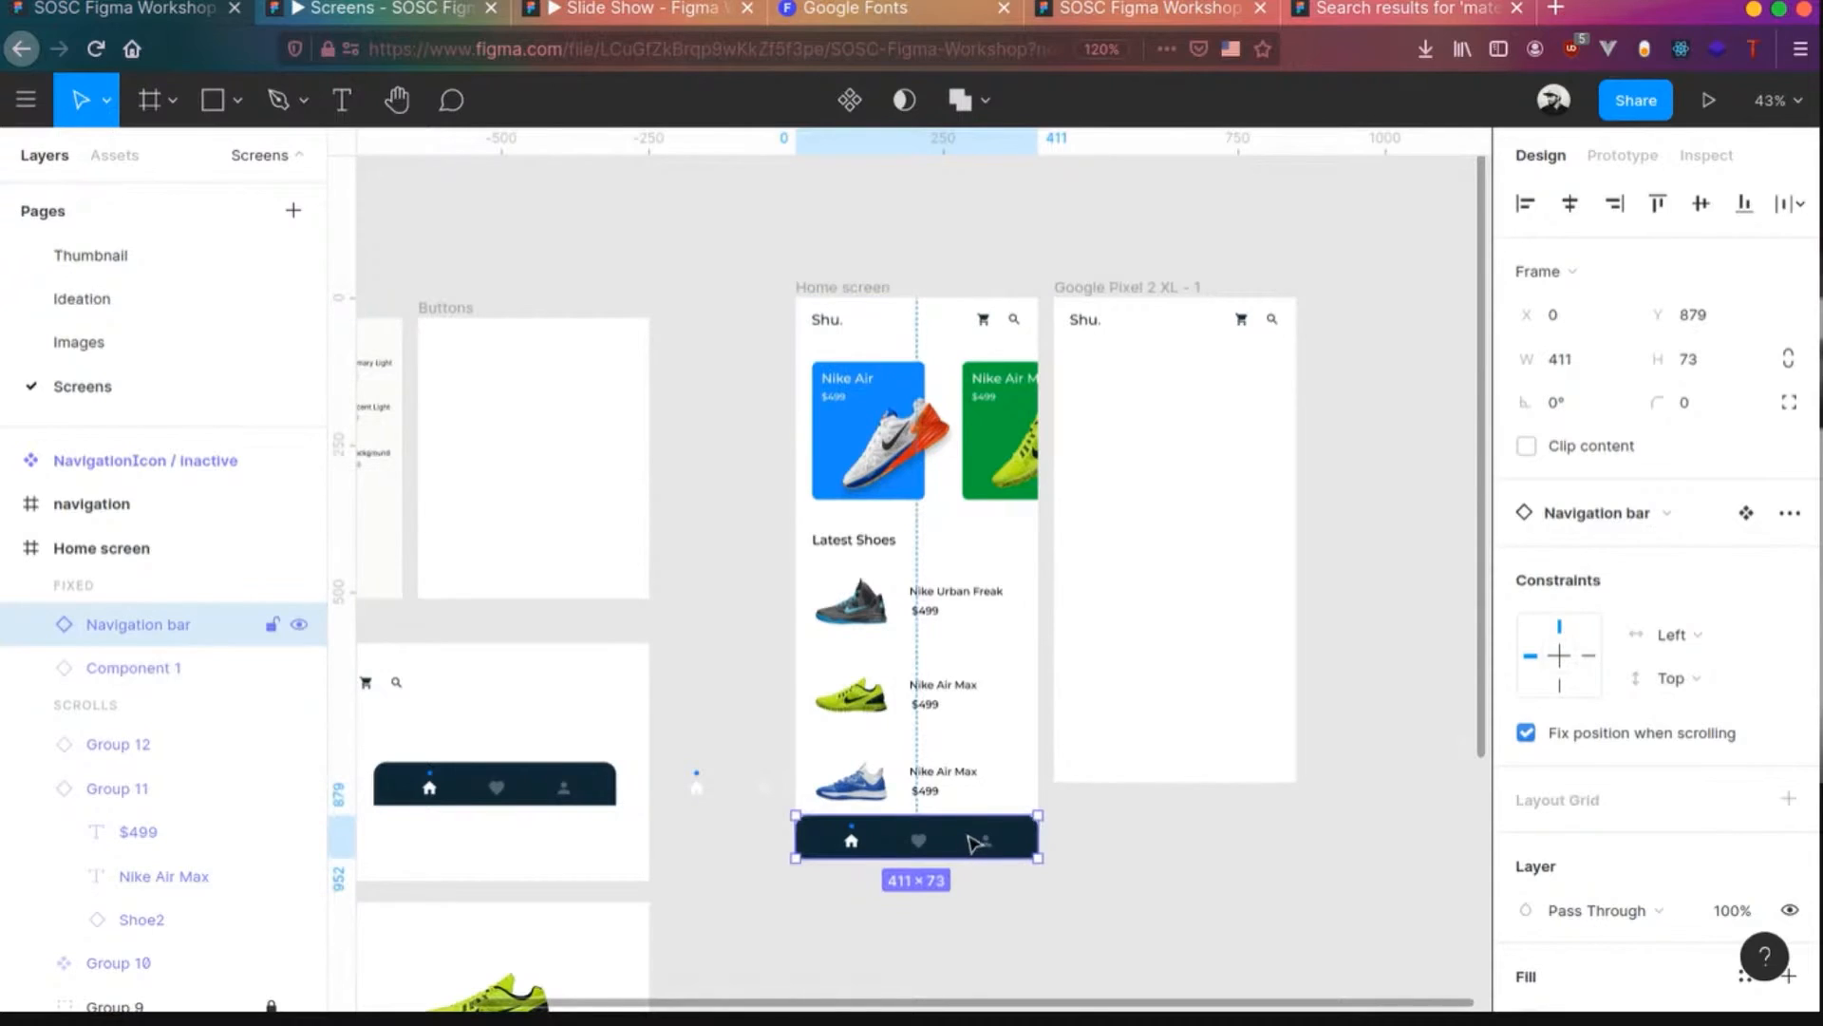
{"action": "left_click", "coordinate": [1133, 499]}
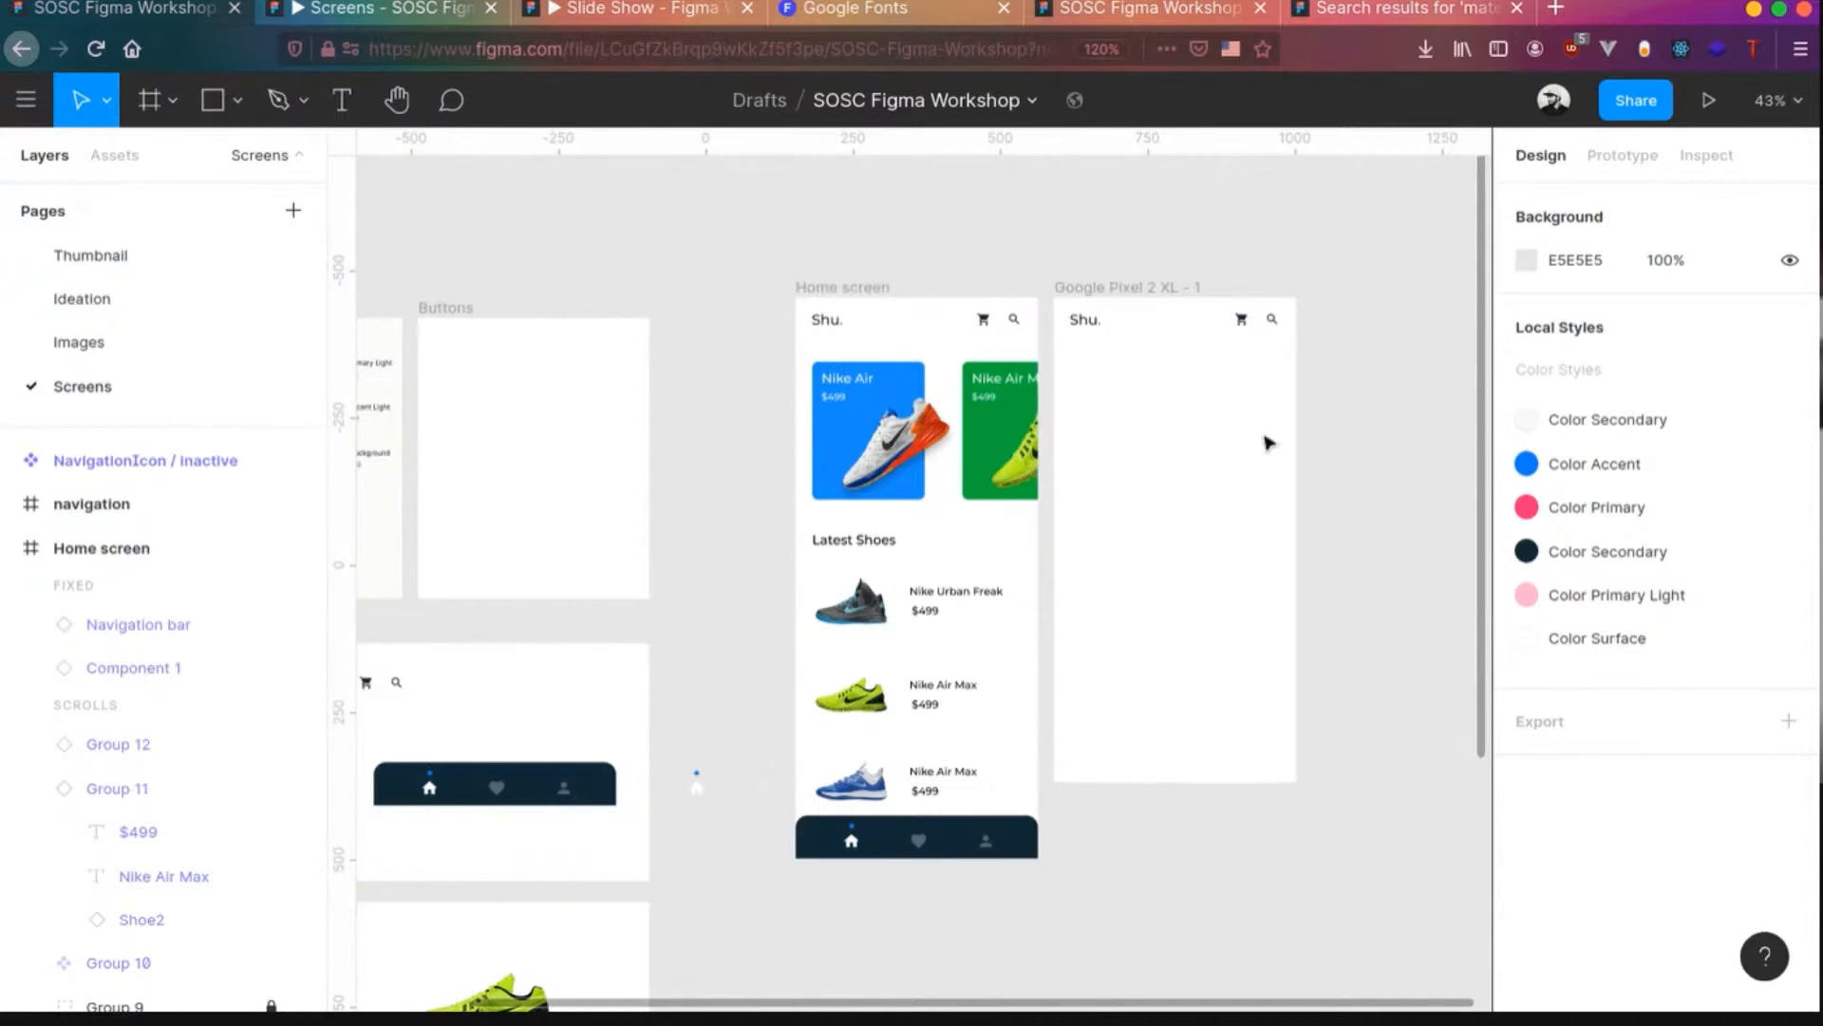
{"action": "scroll", "coordinate": [1233, 366], "scroll_direction": "up", "scroll_amount": 3}
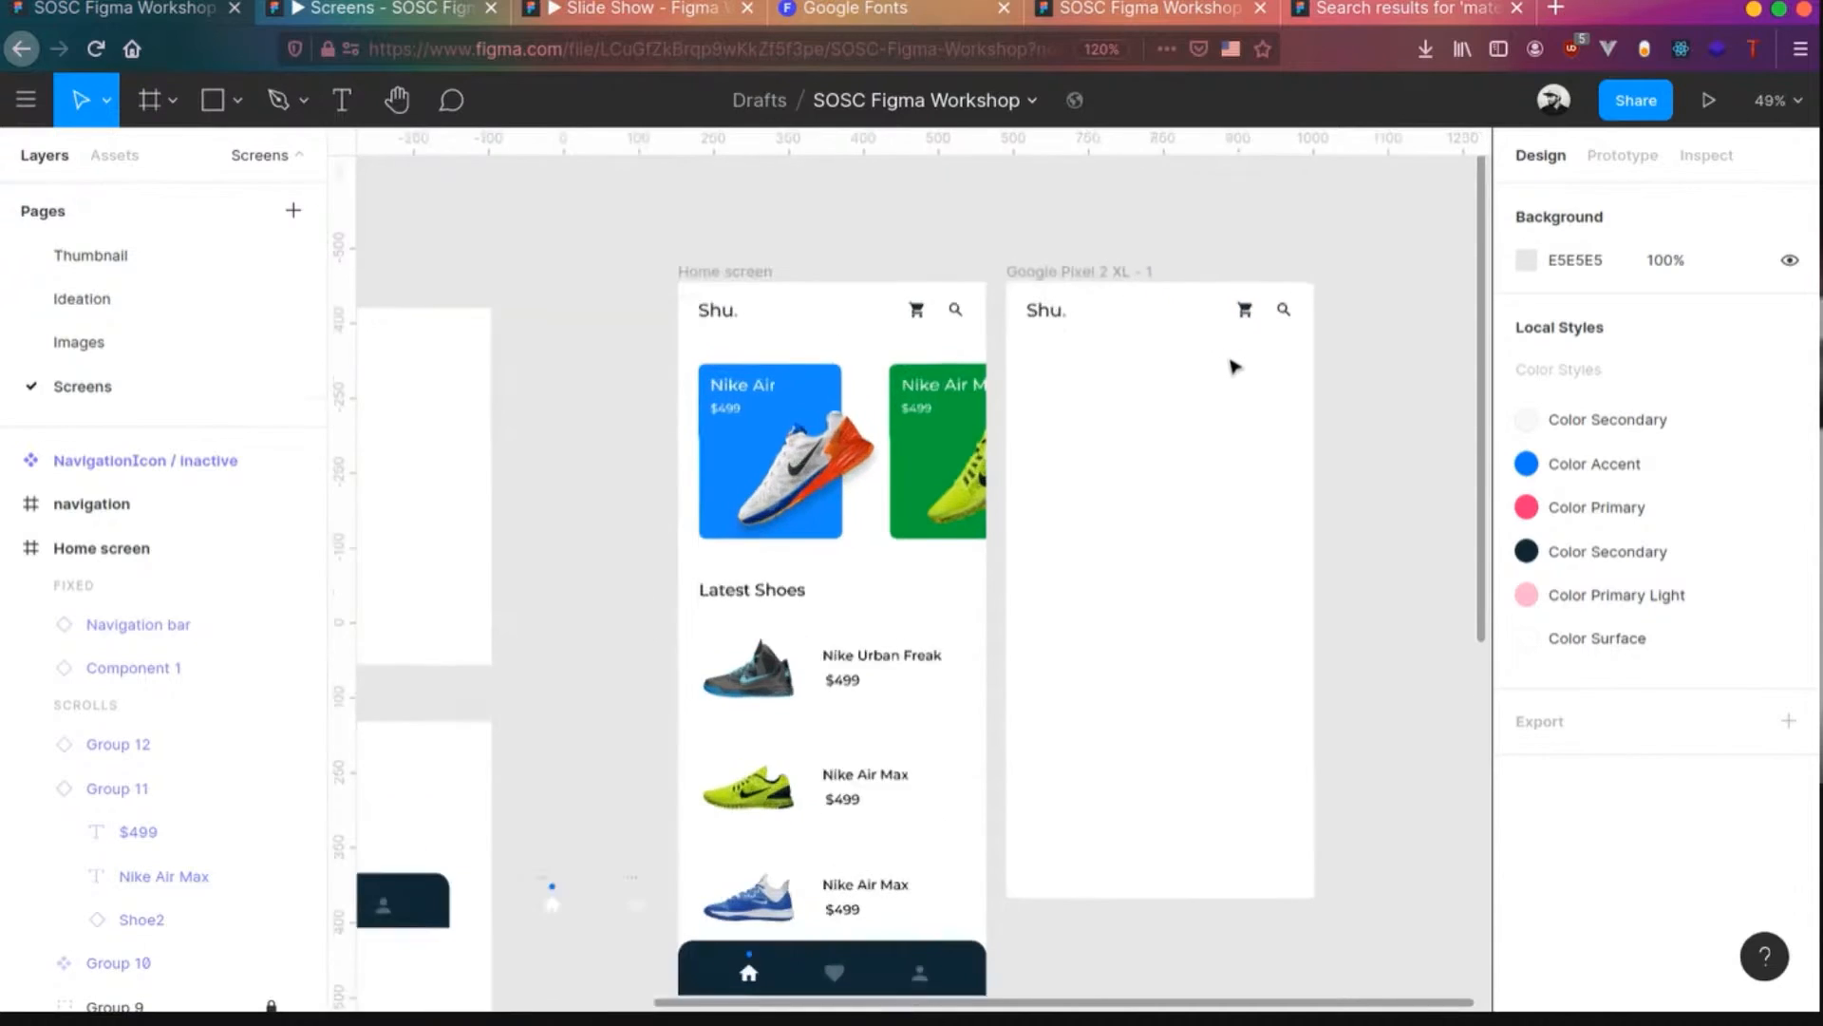
- Delete the header component from the Google Pixel 2 XL - 1 screen
{"action": "scroll", "coordinate": [1244, 365], "scroll_direction": "down", "scroll_amount": 2}
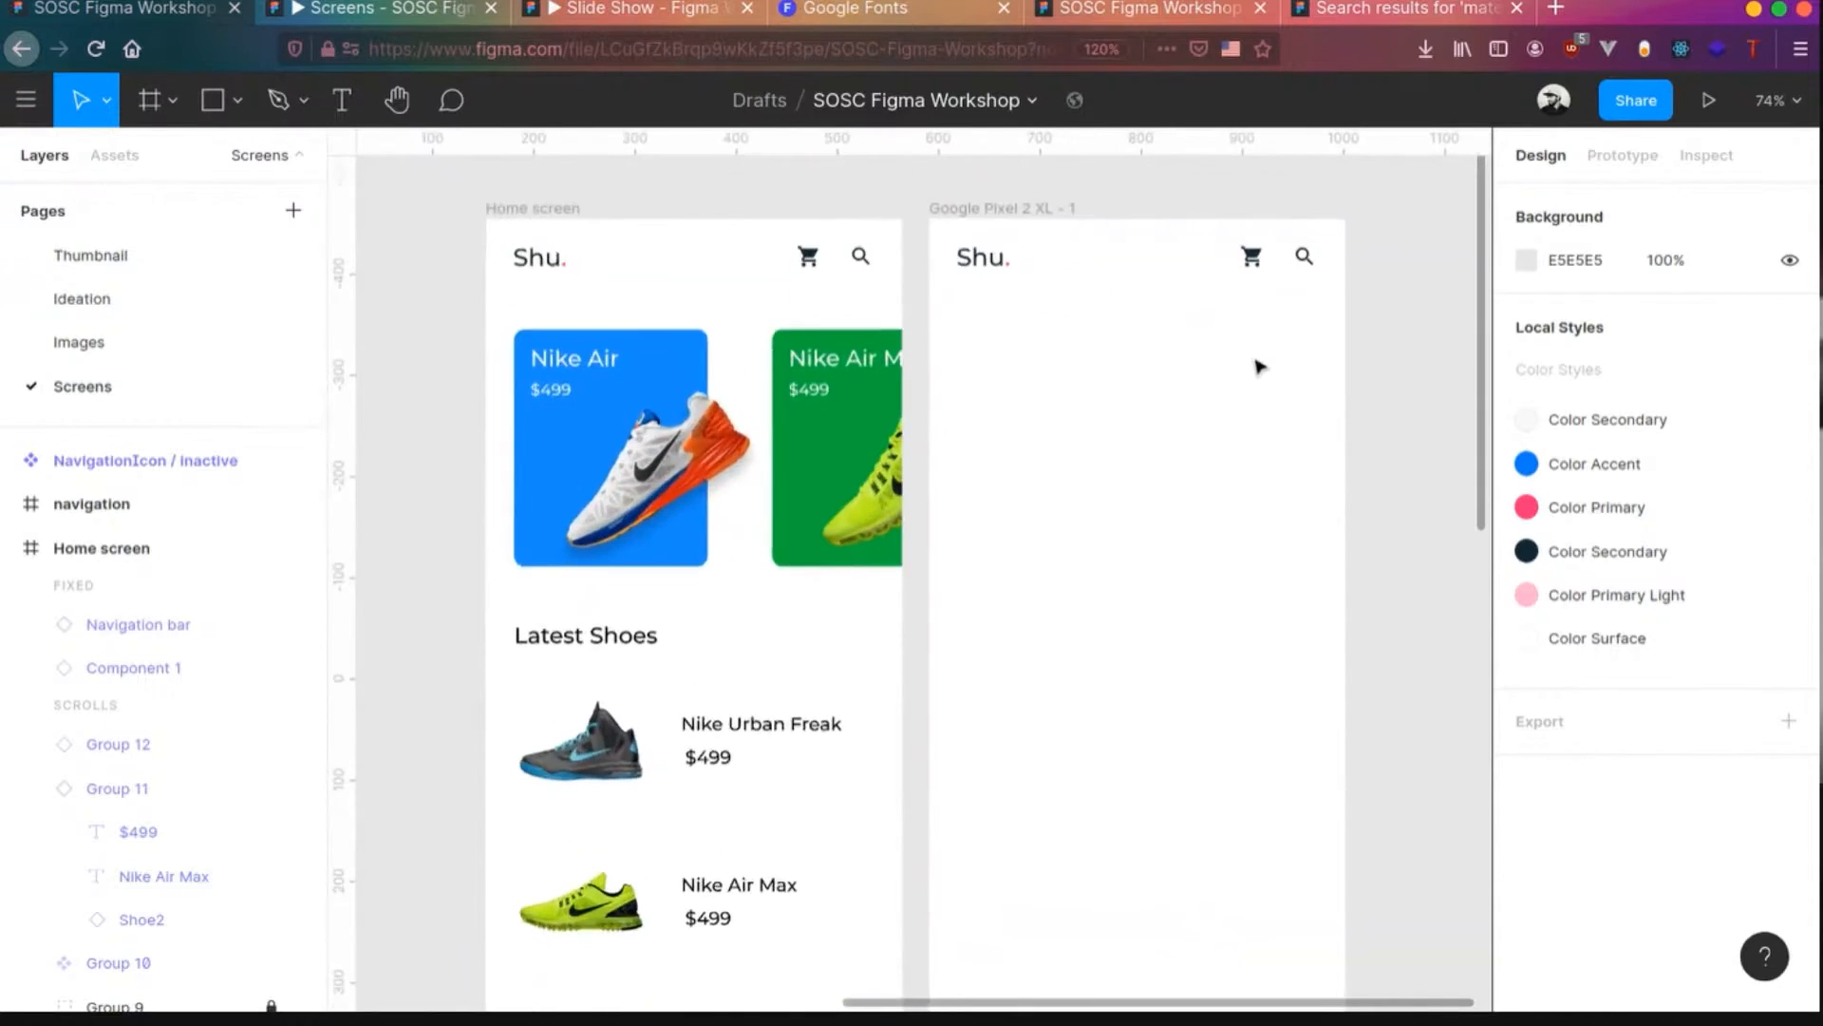
{"action": "left_click", "coordinate": [1210, 249]}
{"action": "key", "text": "Delete"}
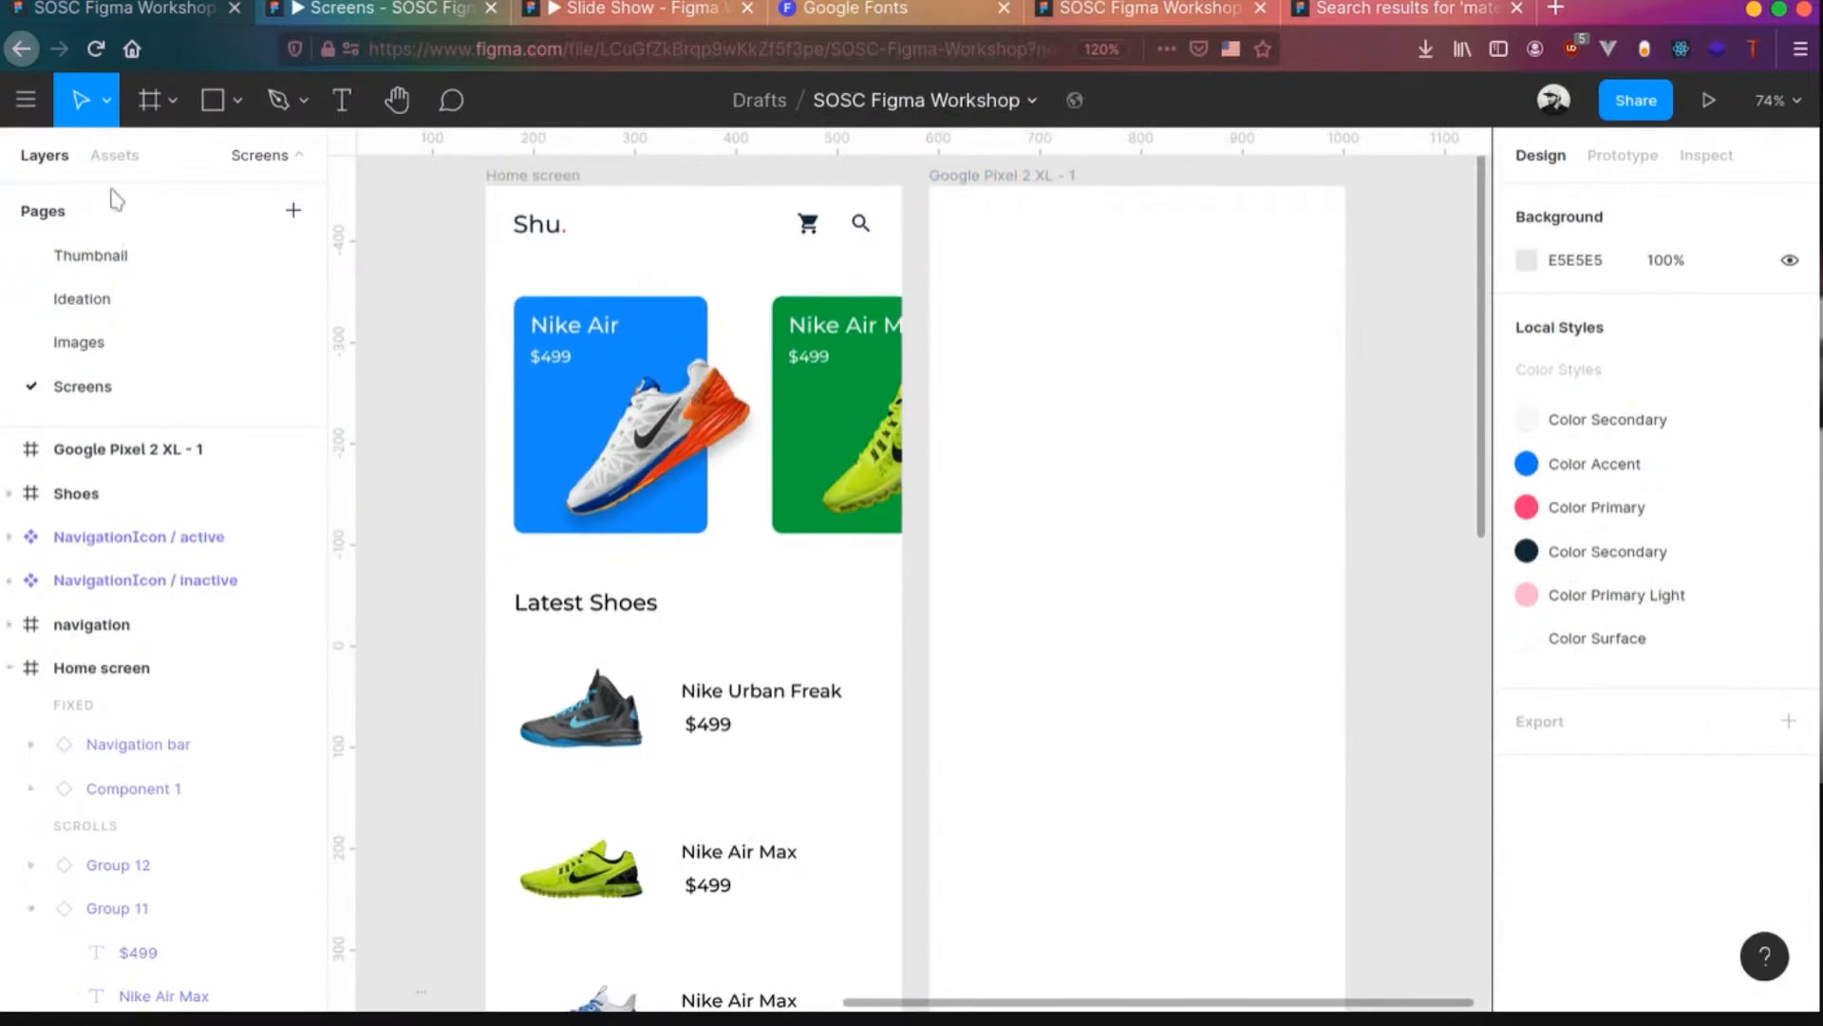
- Consult the shoe detail wireframe on the Ideation page and draw a 411 × 446 rectangle across the upper part of the Google Pixel 2 XL - 1 screen
{"action": "left_click", "coordinate": [100, 302]}
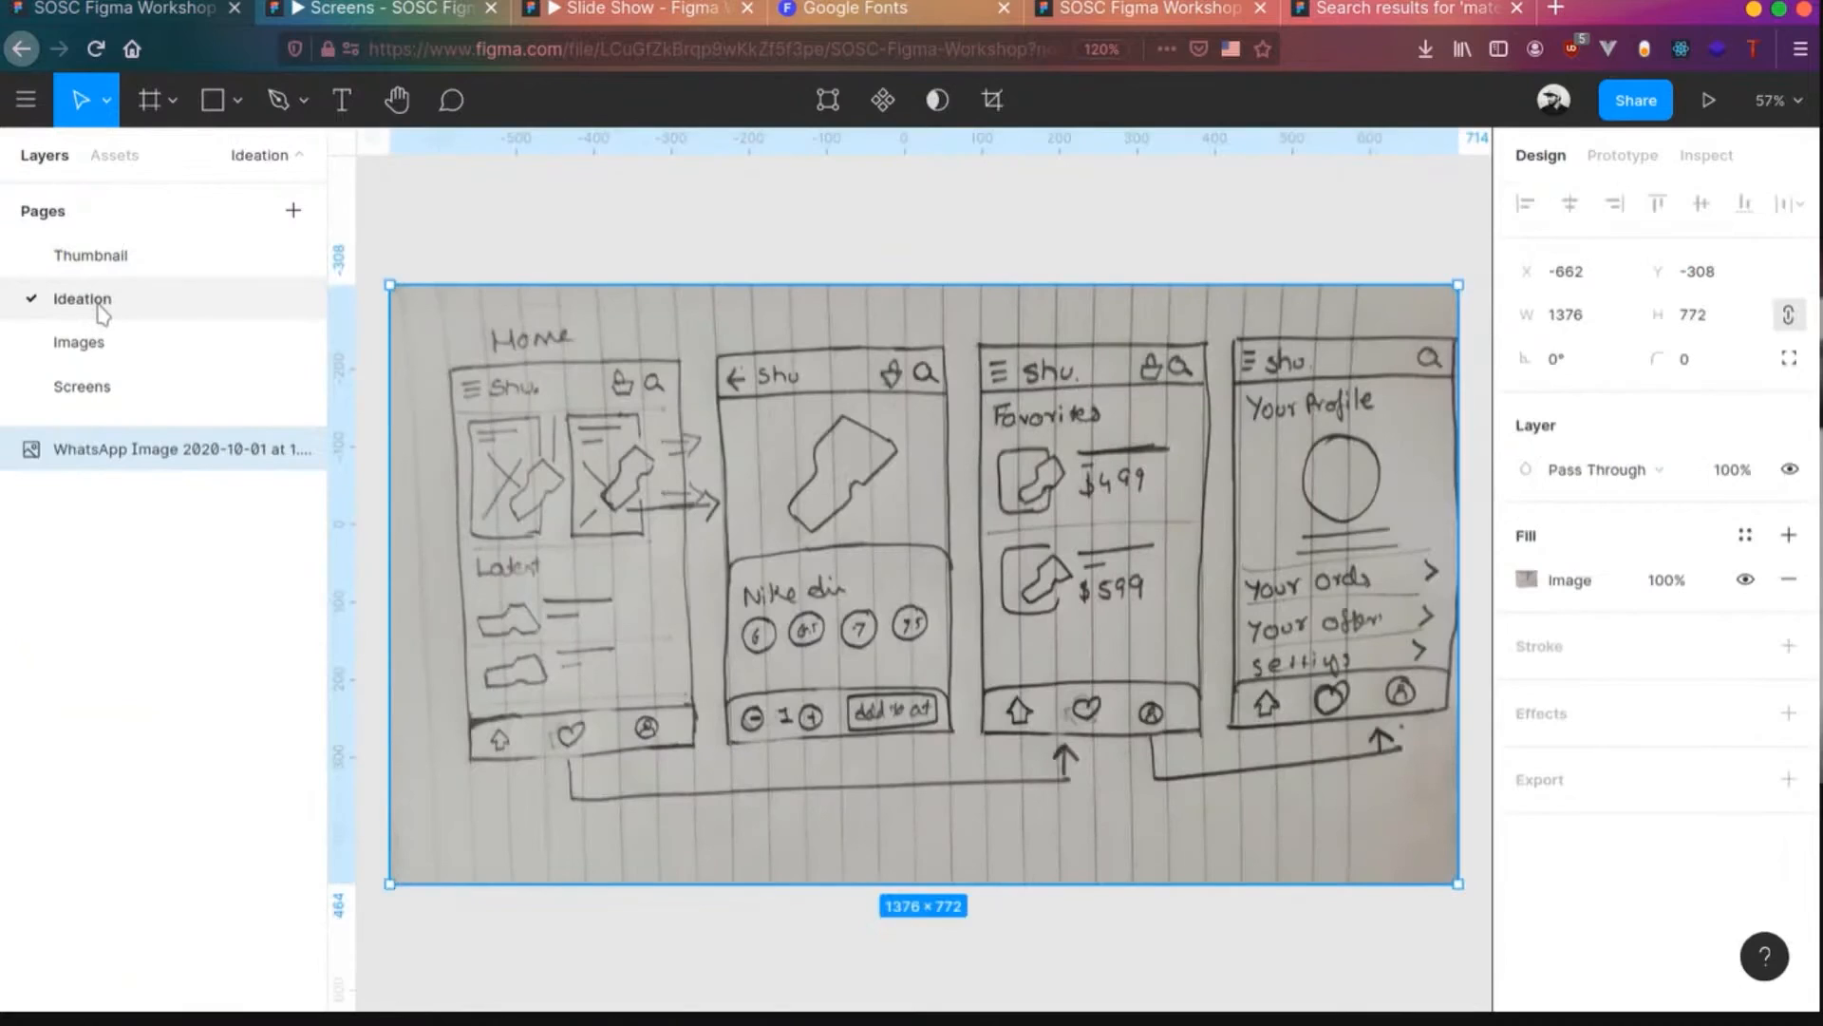
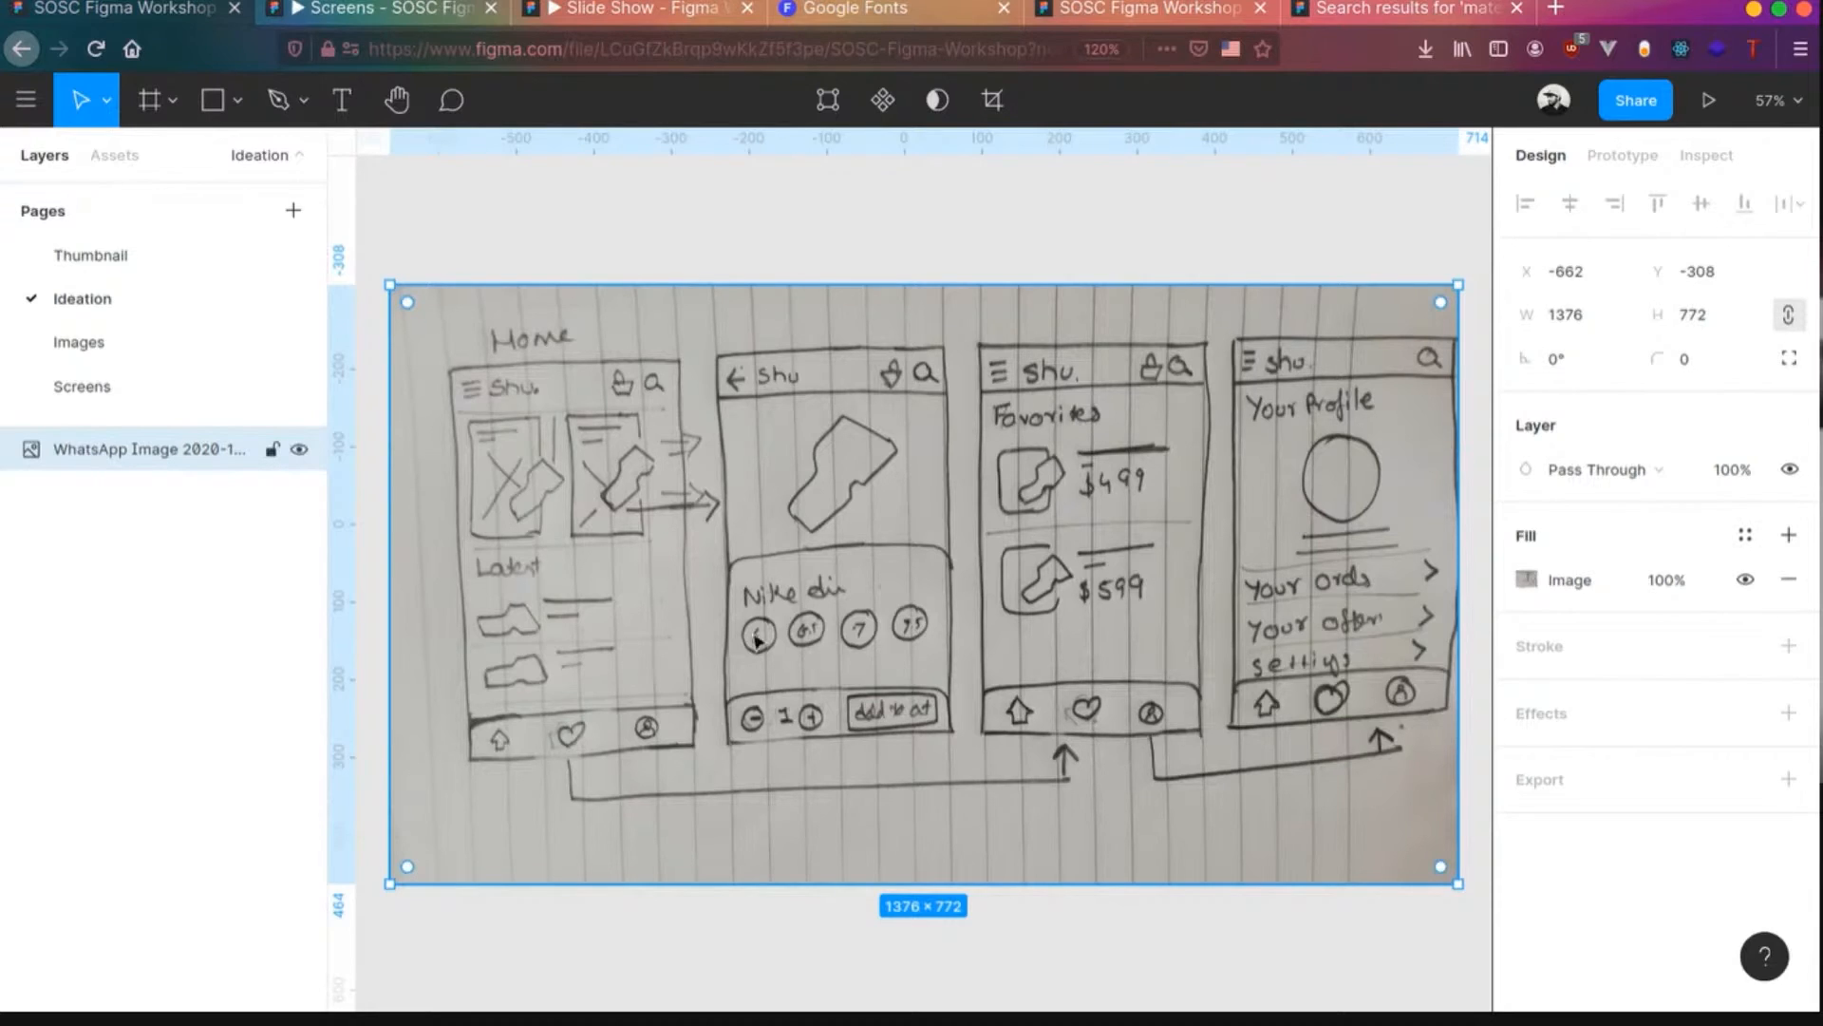
{"action": "left_click", "coordinate": [84, 387]}
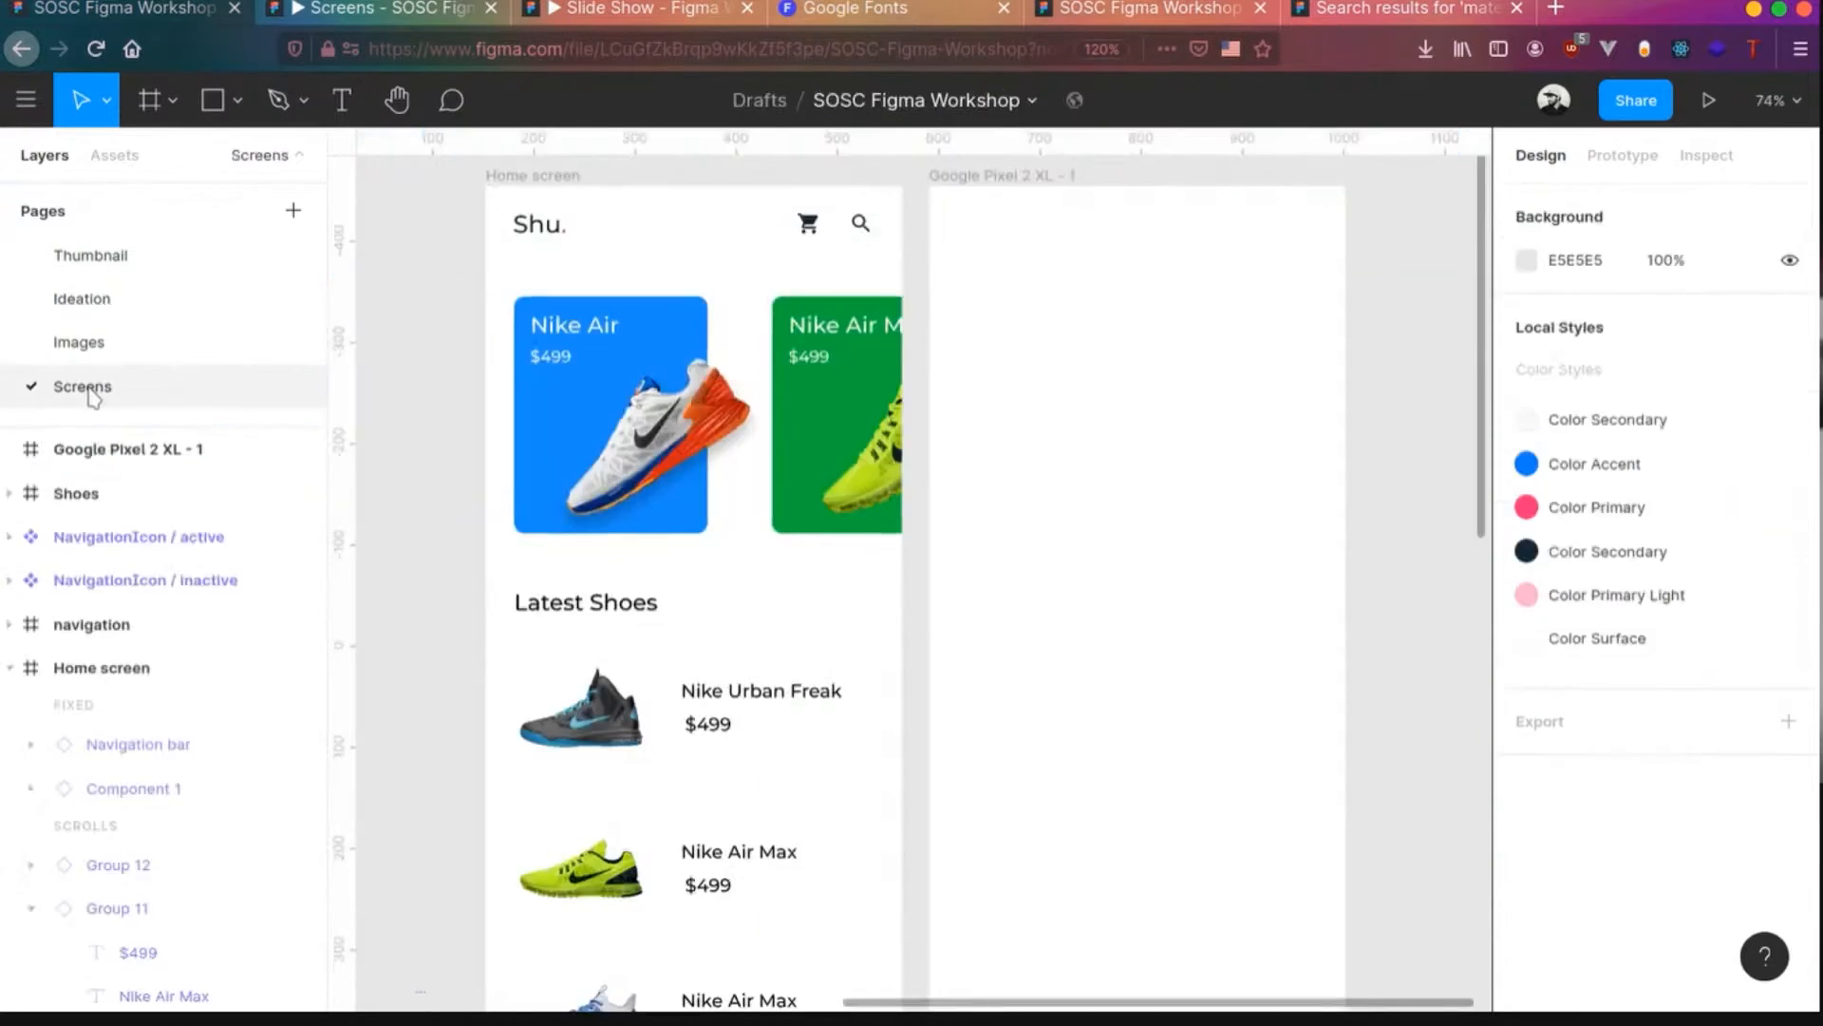
{"action": "left_click", "coordinate": [118, 339]}
{"action": "left_click", "coordinate": [38, 298]}
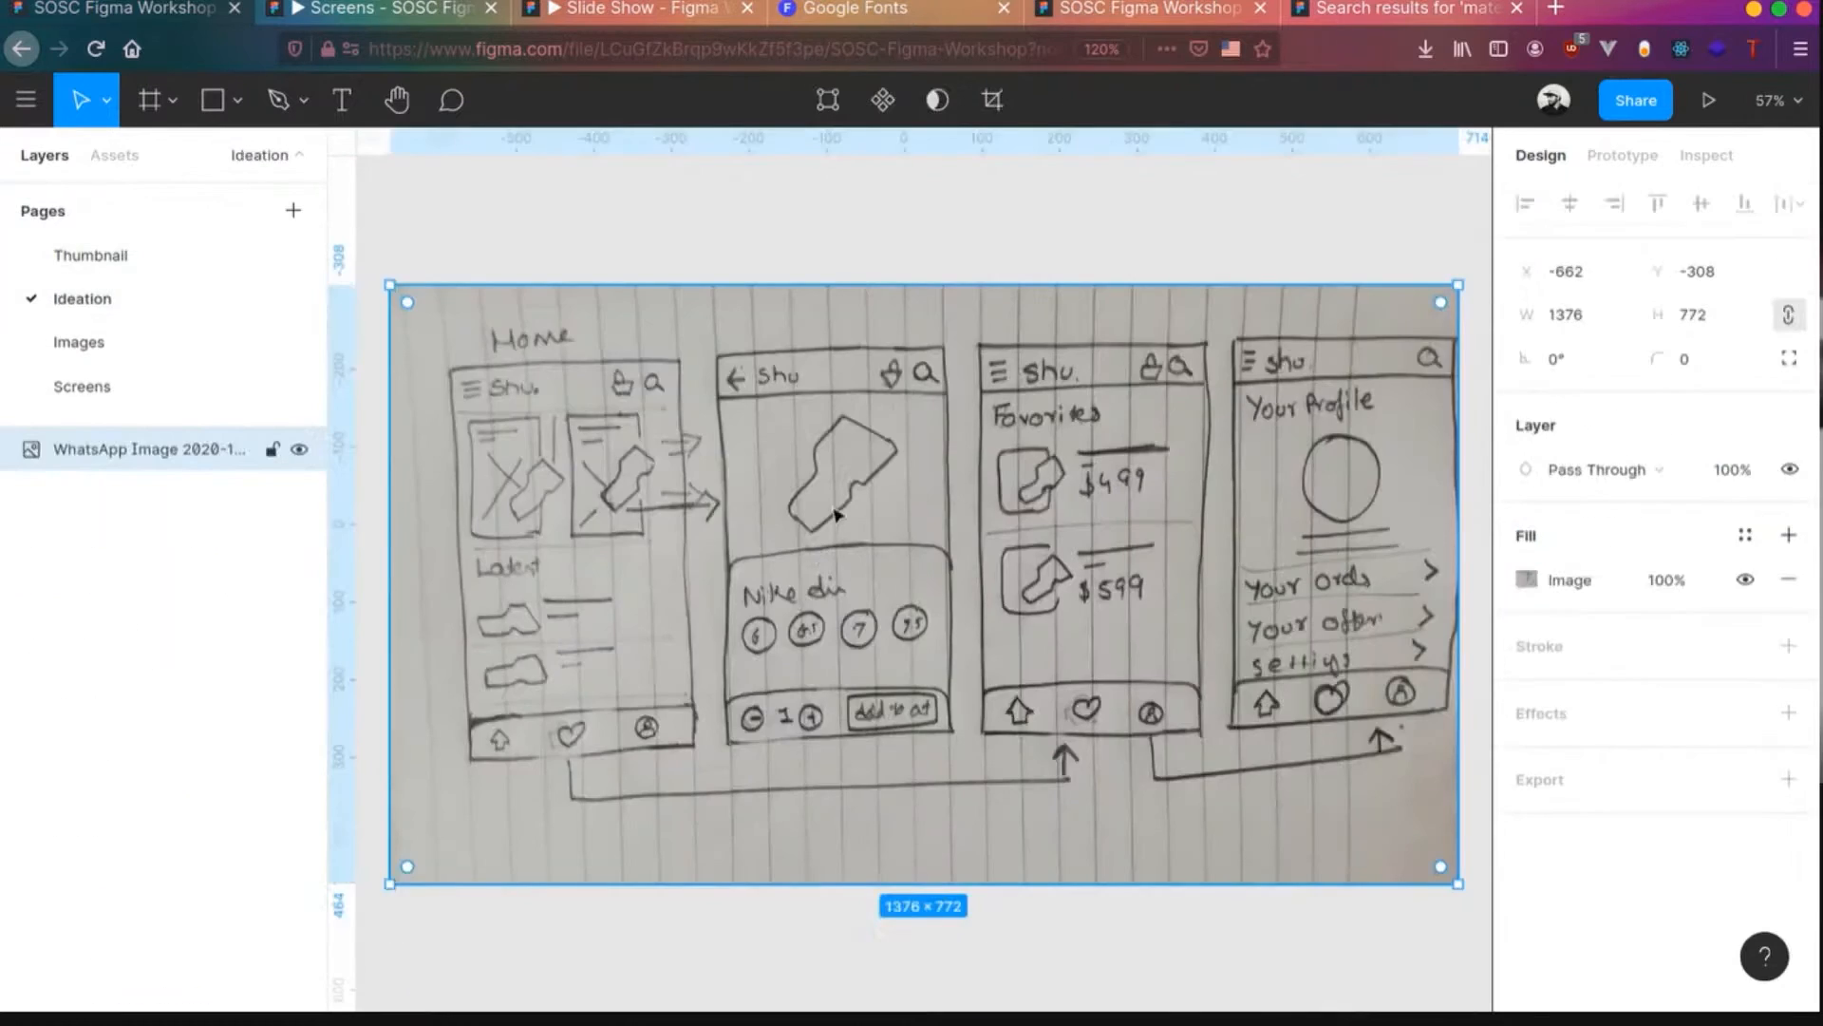
{"action": "left_click", "coordinate": [133, 396]}
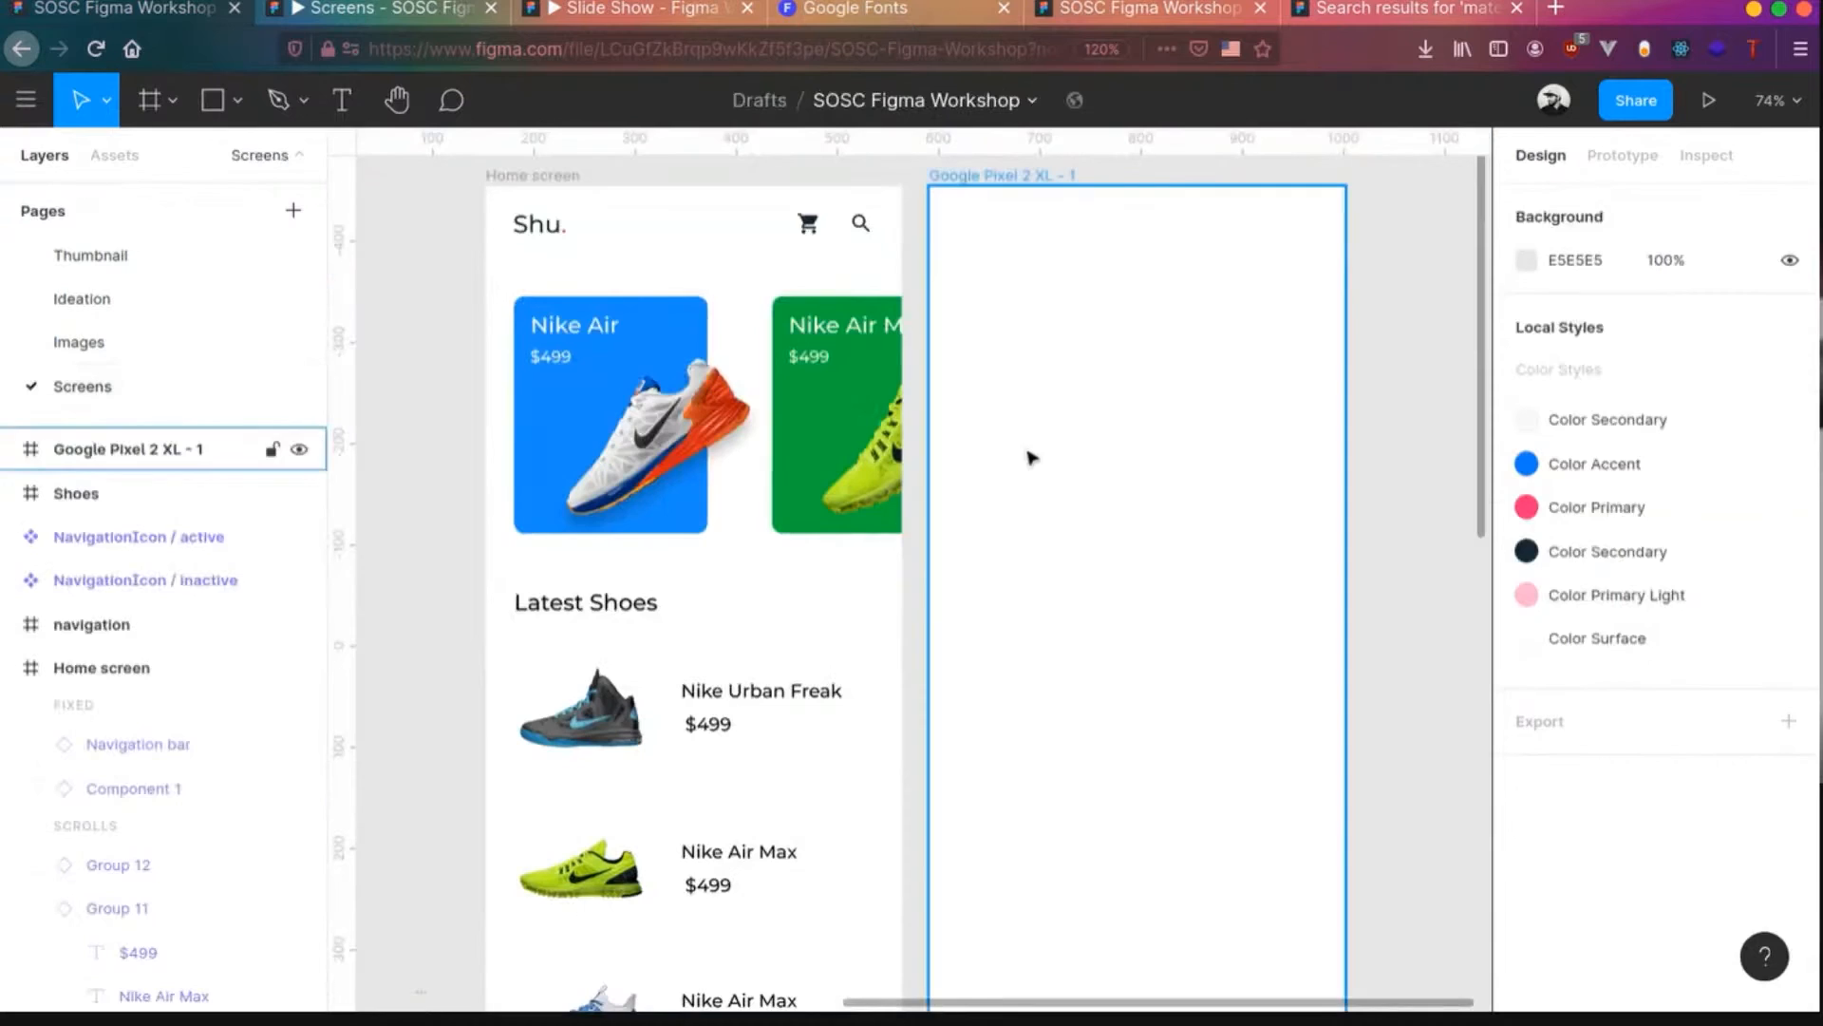
{"action": "key", "text": "r"}
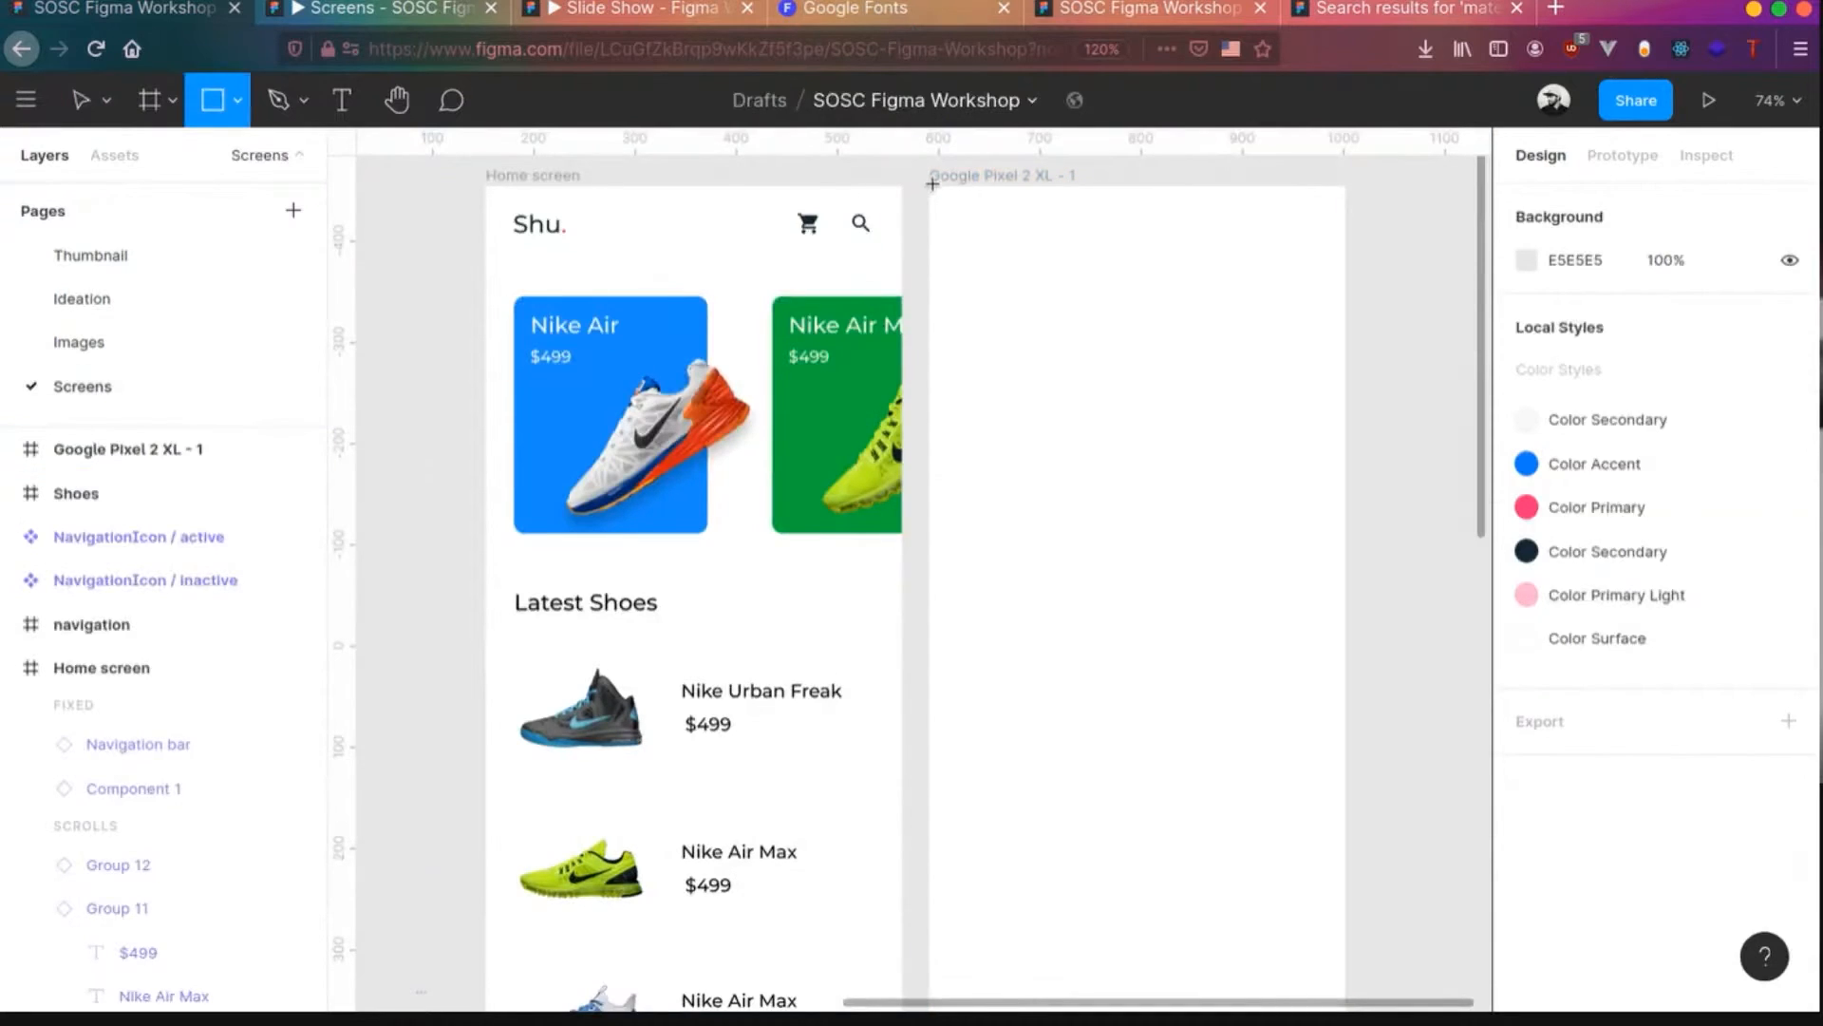
{"action": "left_click_drag", "start_coordinate": [929, 186], "coordinate": [1353, 646]}
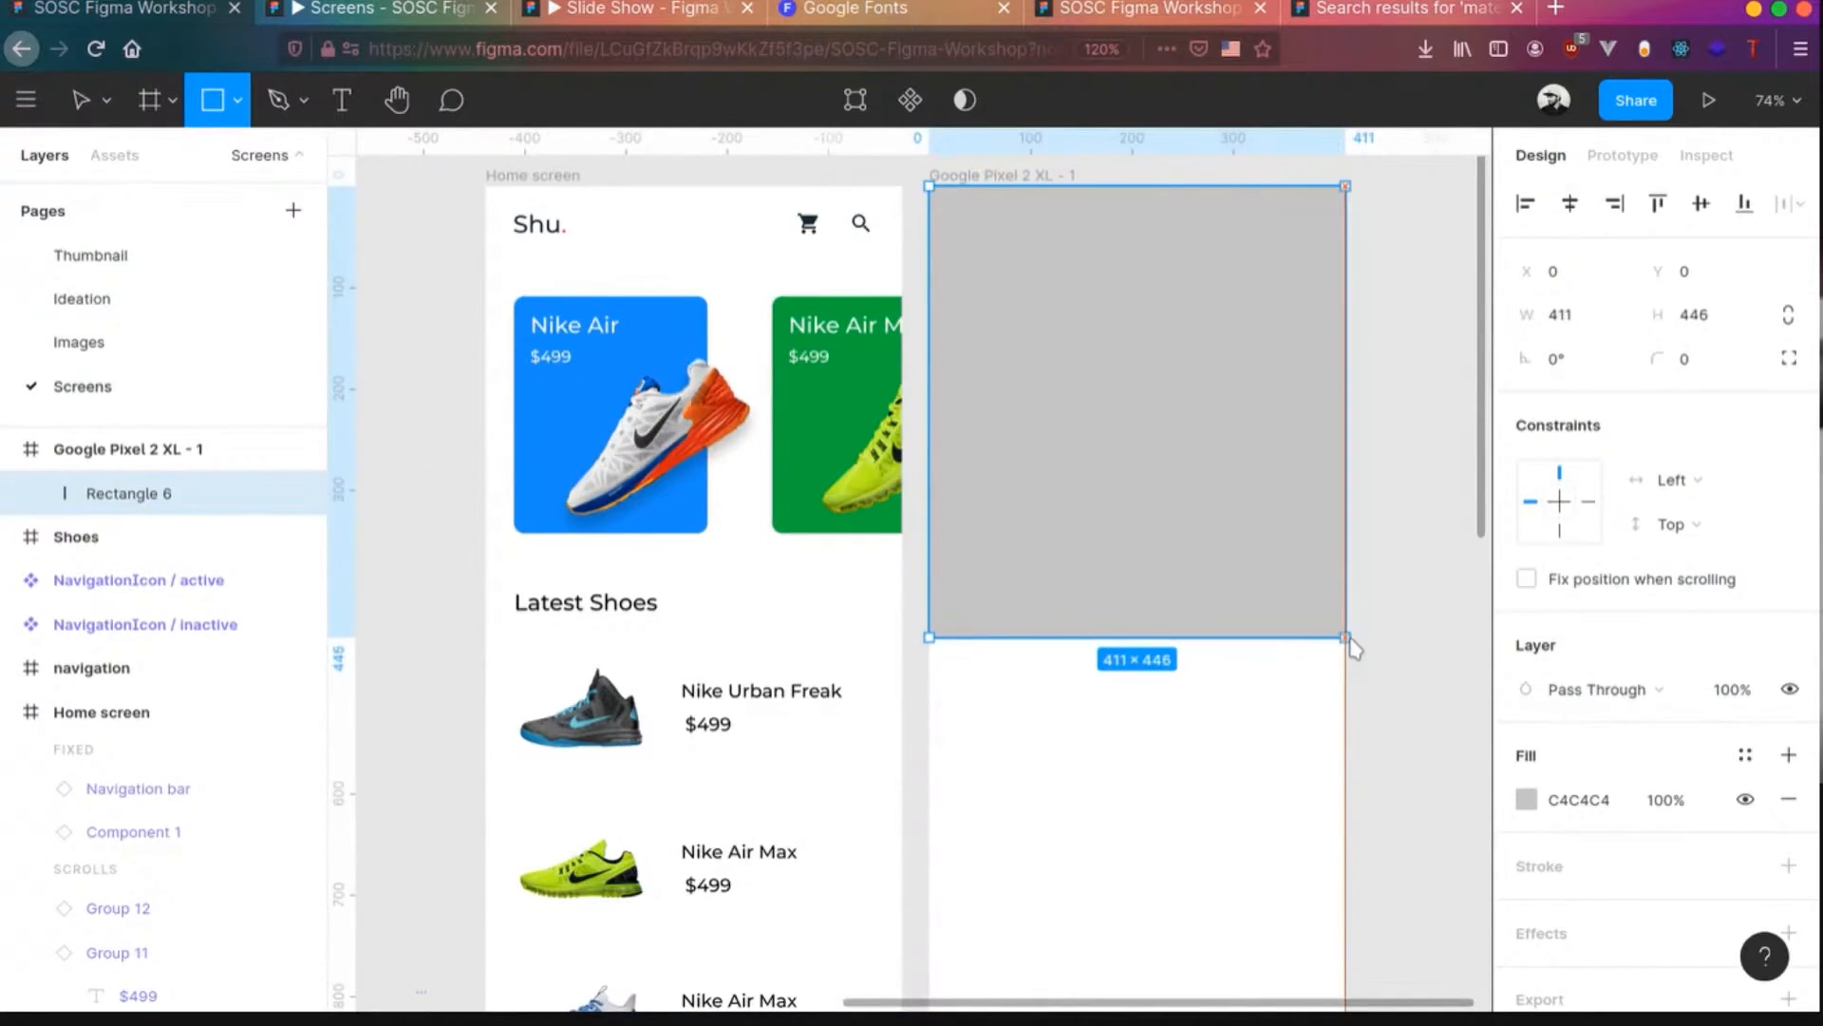
- Fill the new rectangle with the blue sampled from the Nike Air card on the Home screen
{"action": "left_click", "coordinate": [1744, 754]}
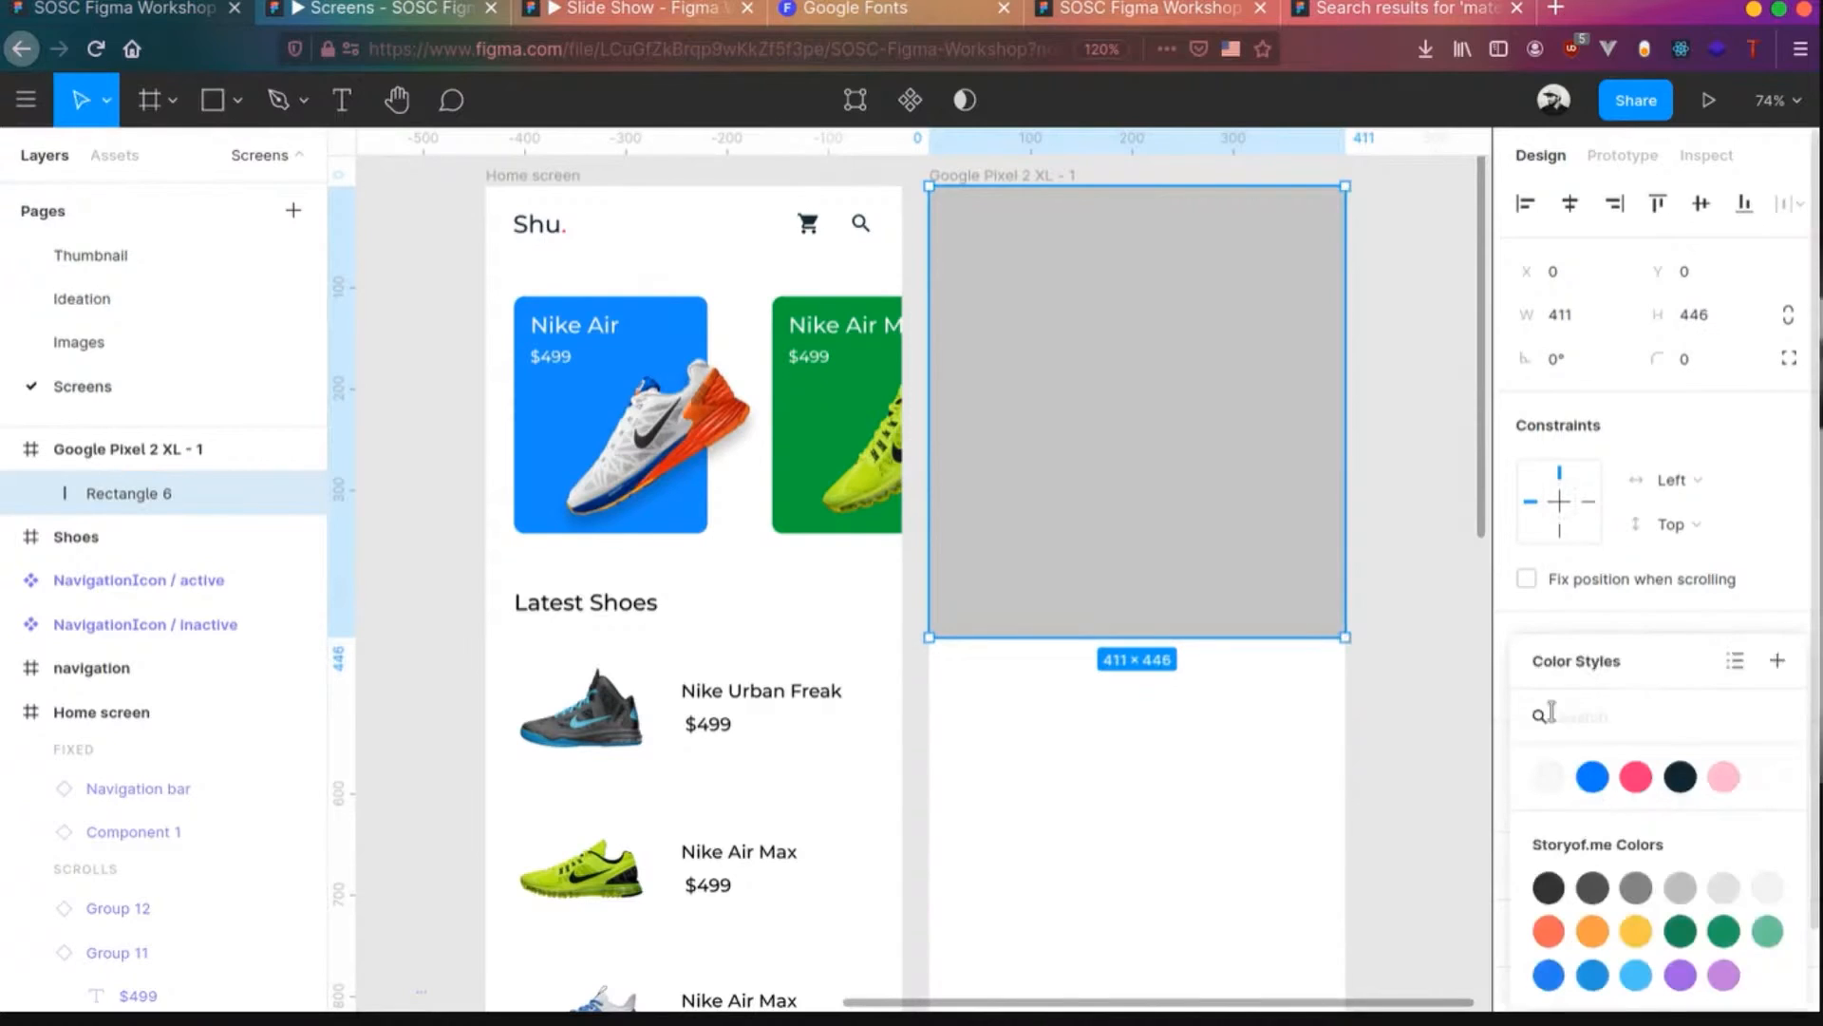
{"action": "left_click", "coordinate": [1453, 675]}
{"action": "left_click", "coordinate": [1188, 526]}
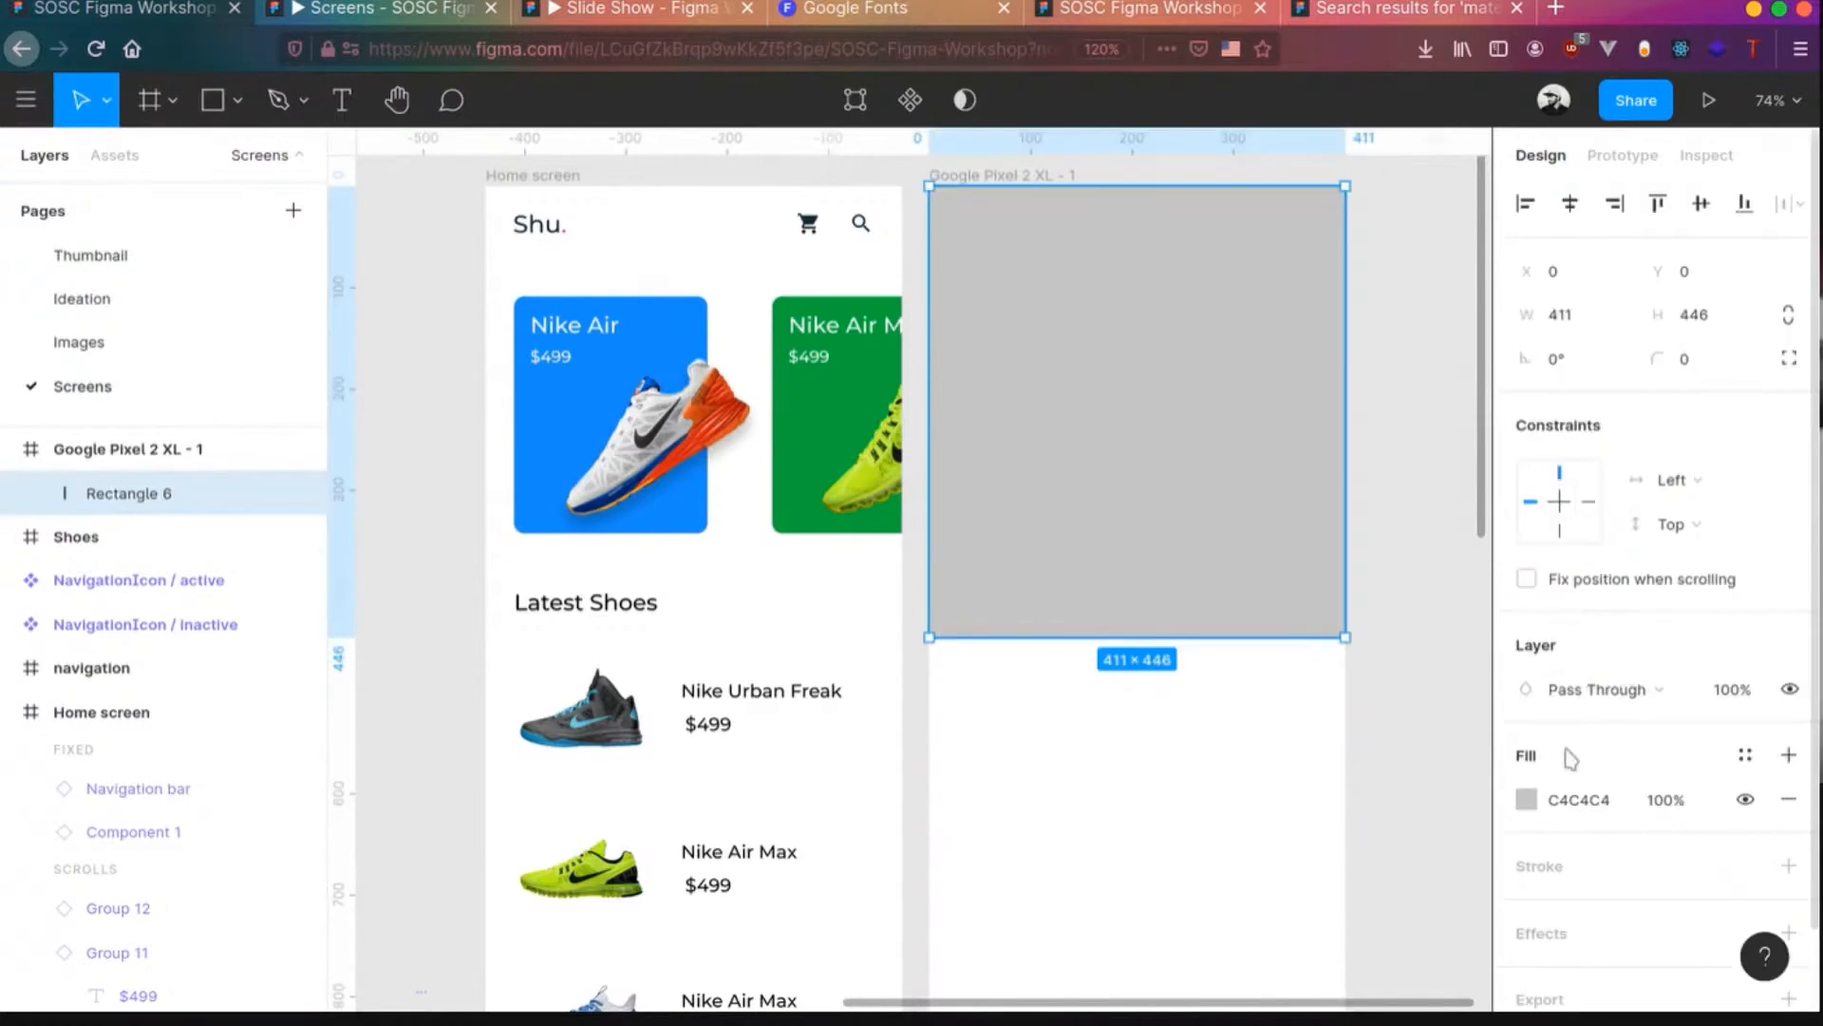
{"action": "left_click", "coordinate": [1526, 799]}
{"action": "left_click", "coordinate": [1203, 707]}
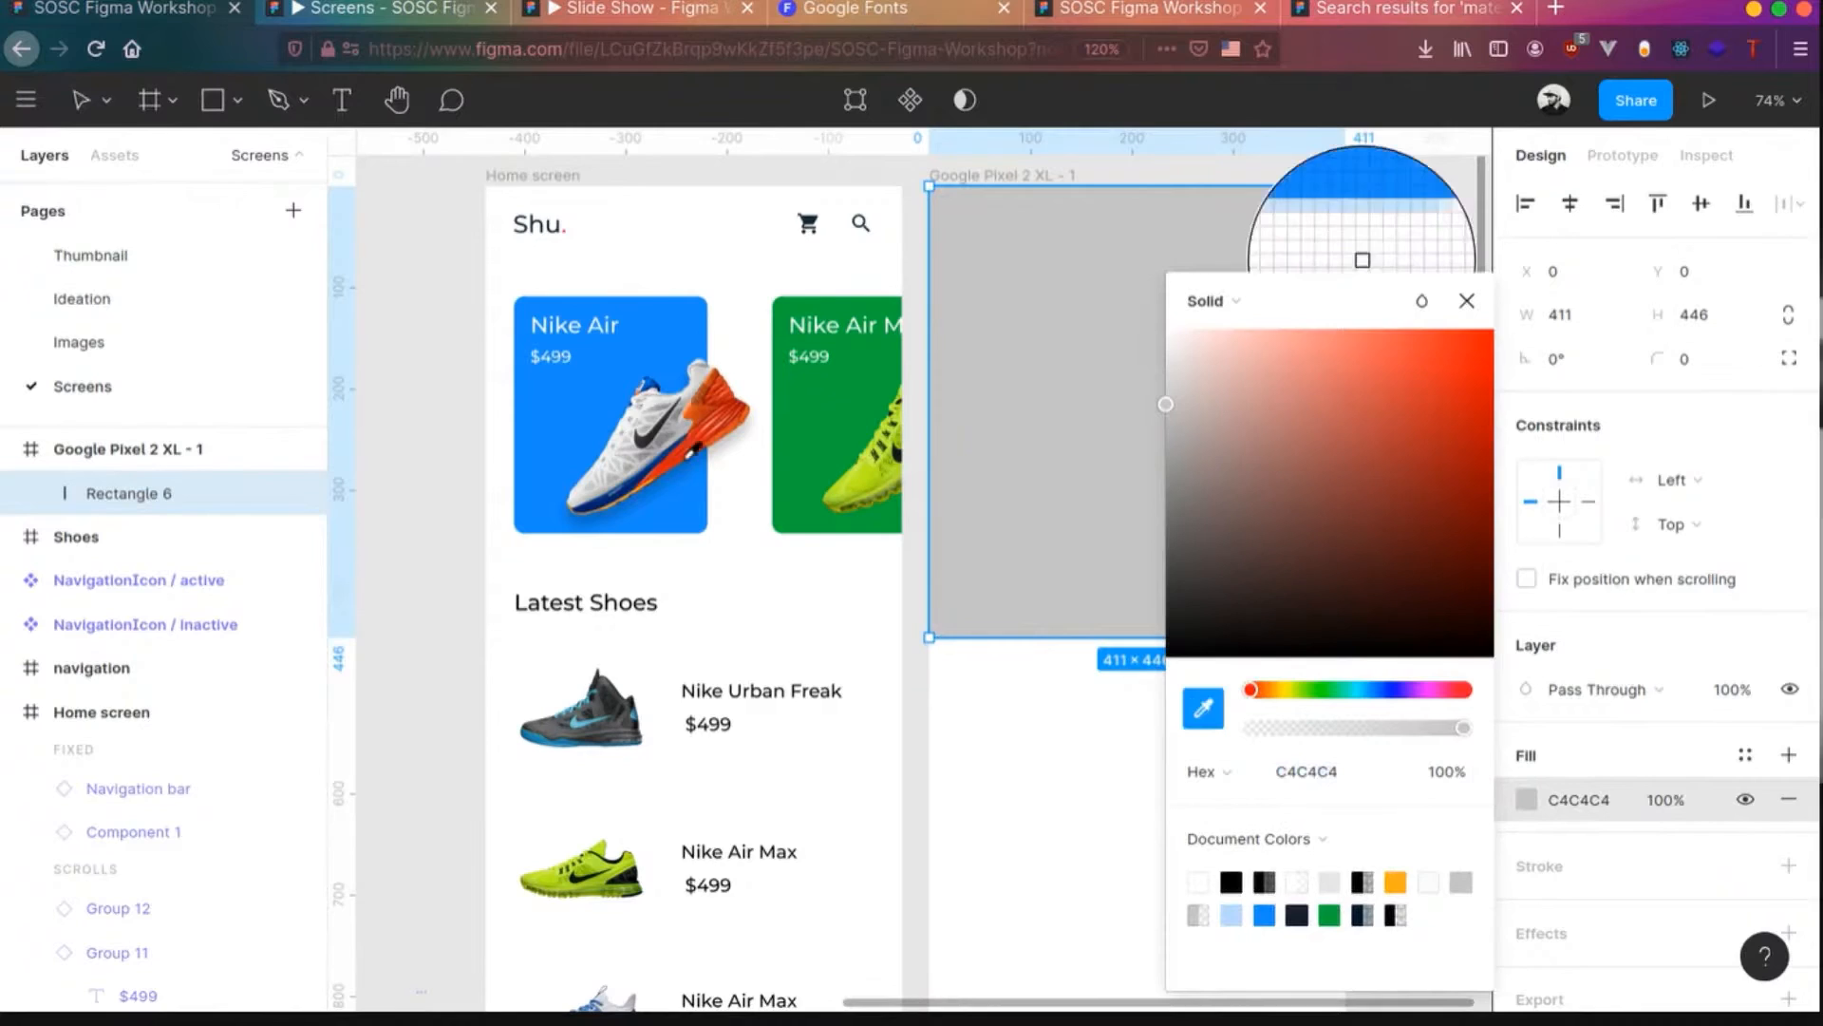
{"action": "left_click", "coordinate": [1362, 252]}
{"action": "left_click", "coordinate": [1022, 826]}
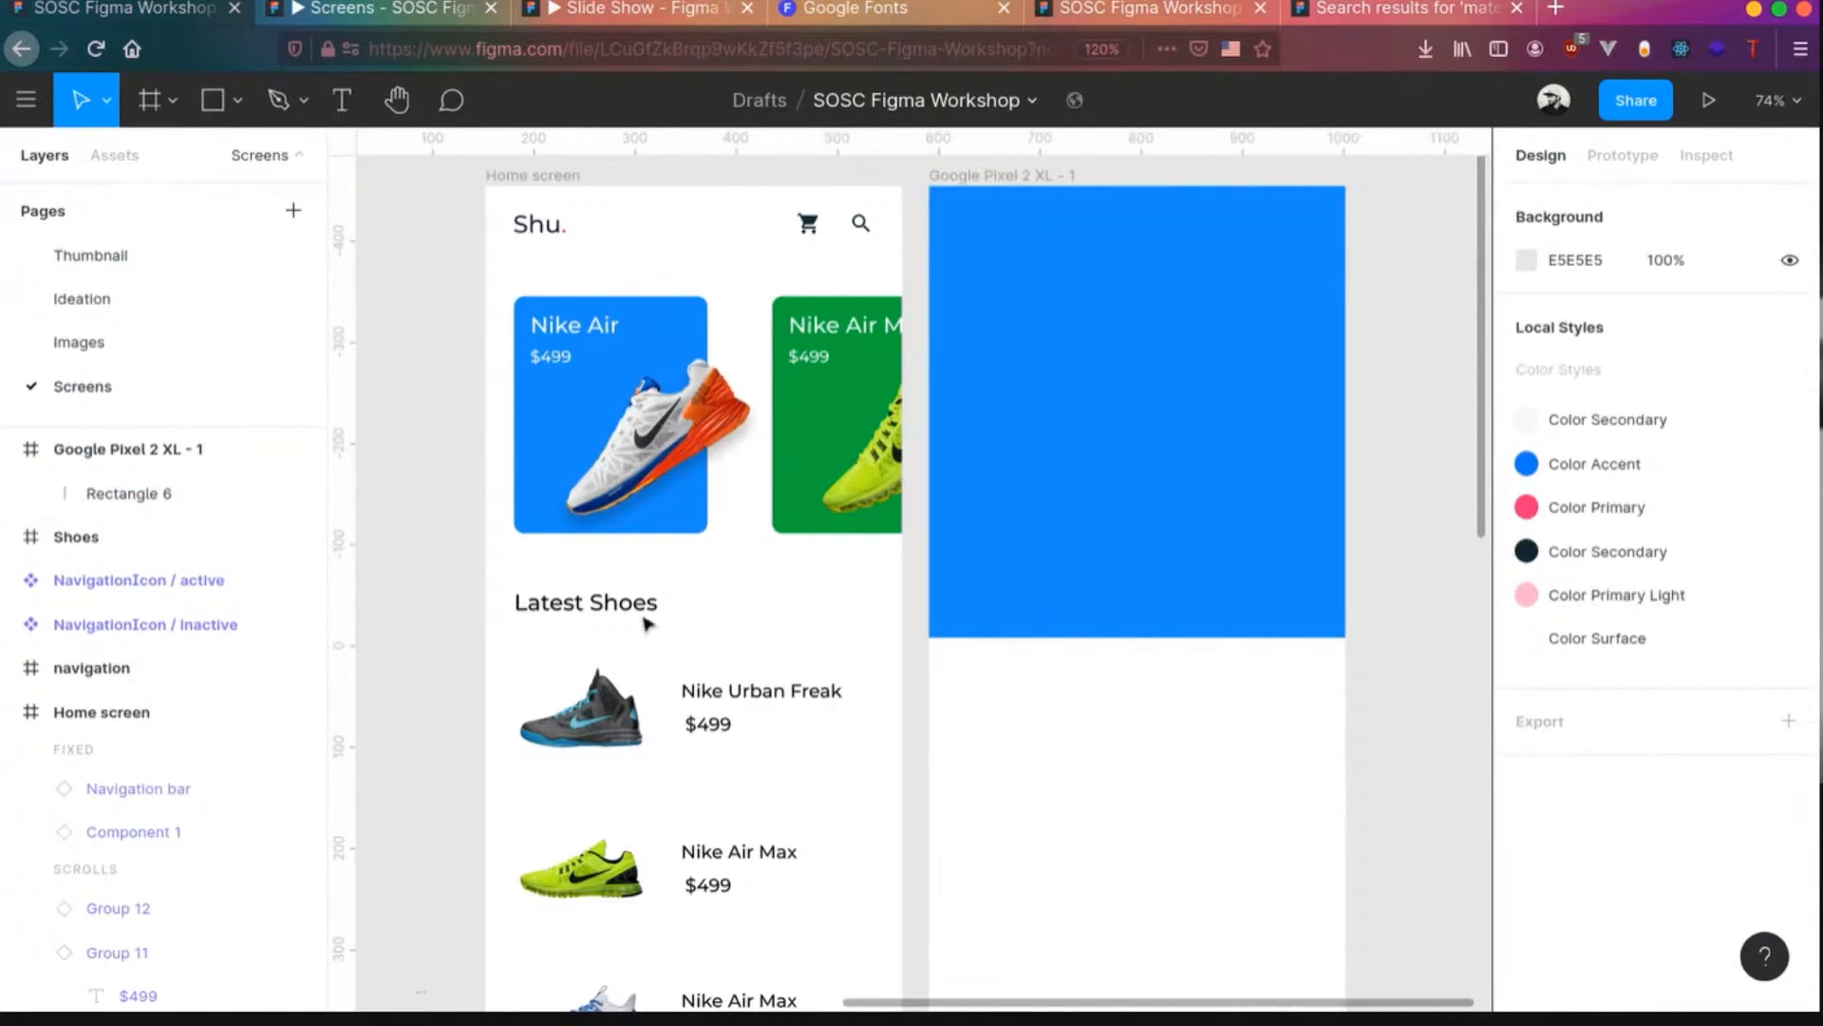
- Copy the shoe image from the Home screen's Nike Air card onto the blue rectangle of the second screen
{"action": "scroll", "coordinate": [95, 817], "scroll_direction": "down", "scroll_amount": 2}
{"action": "scroll", "coordinate": [95, 825], "scroll_direction": "down", "scroll_amount": 5}
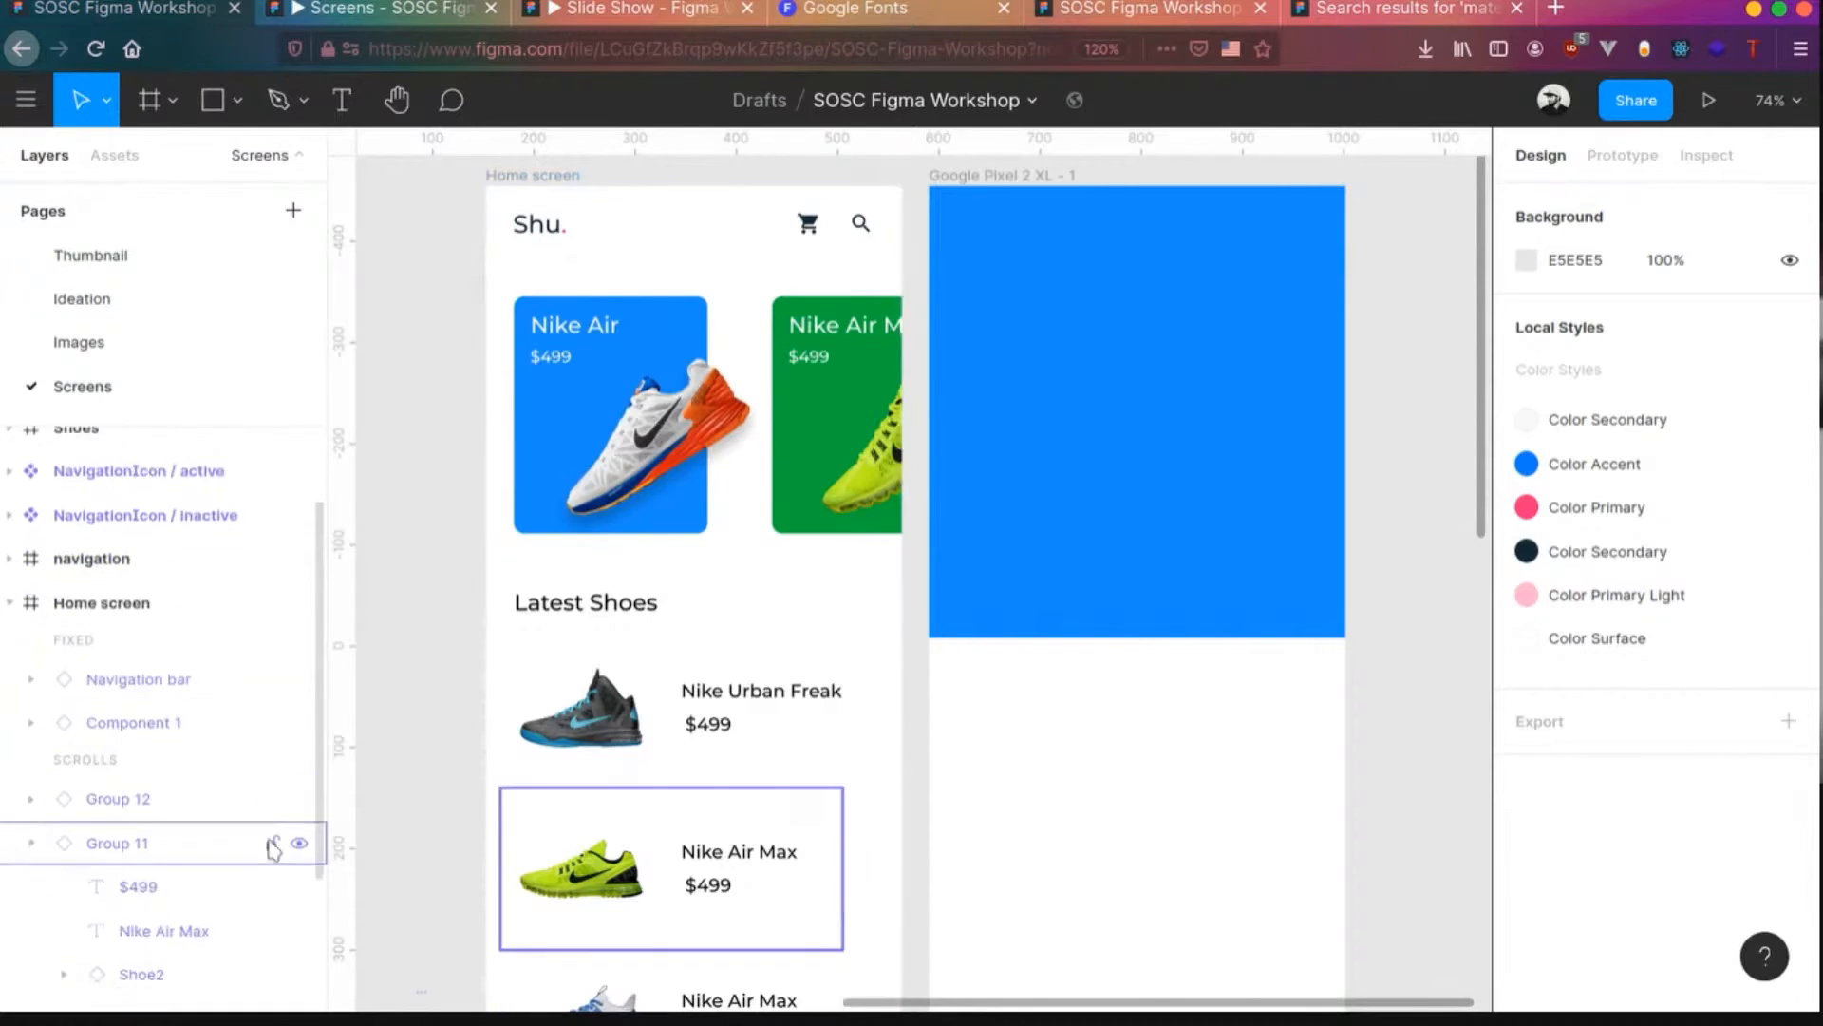
{"action": "left_click", "coordinate": [635, 458]}
{"action": "double_click", "coordinate": [638, 451]}
{"action": "double_click", "coordinate": [646, 435]}
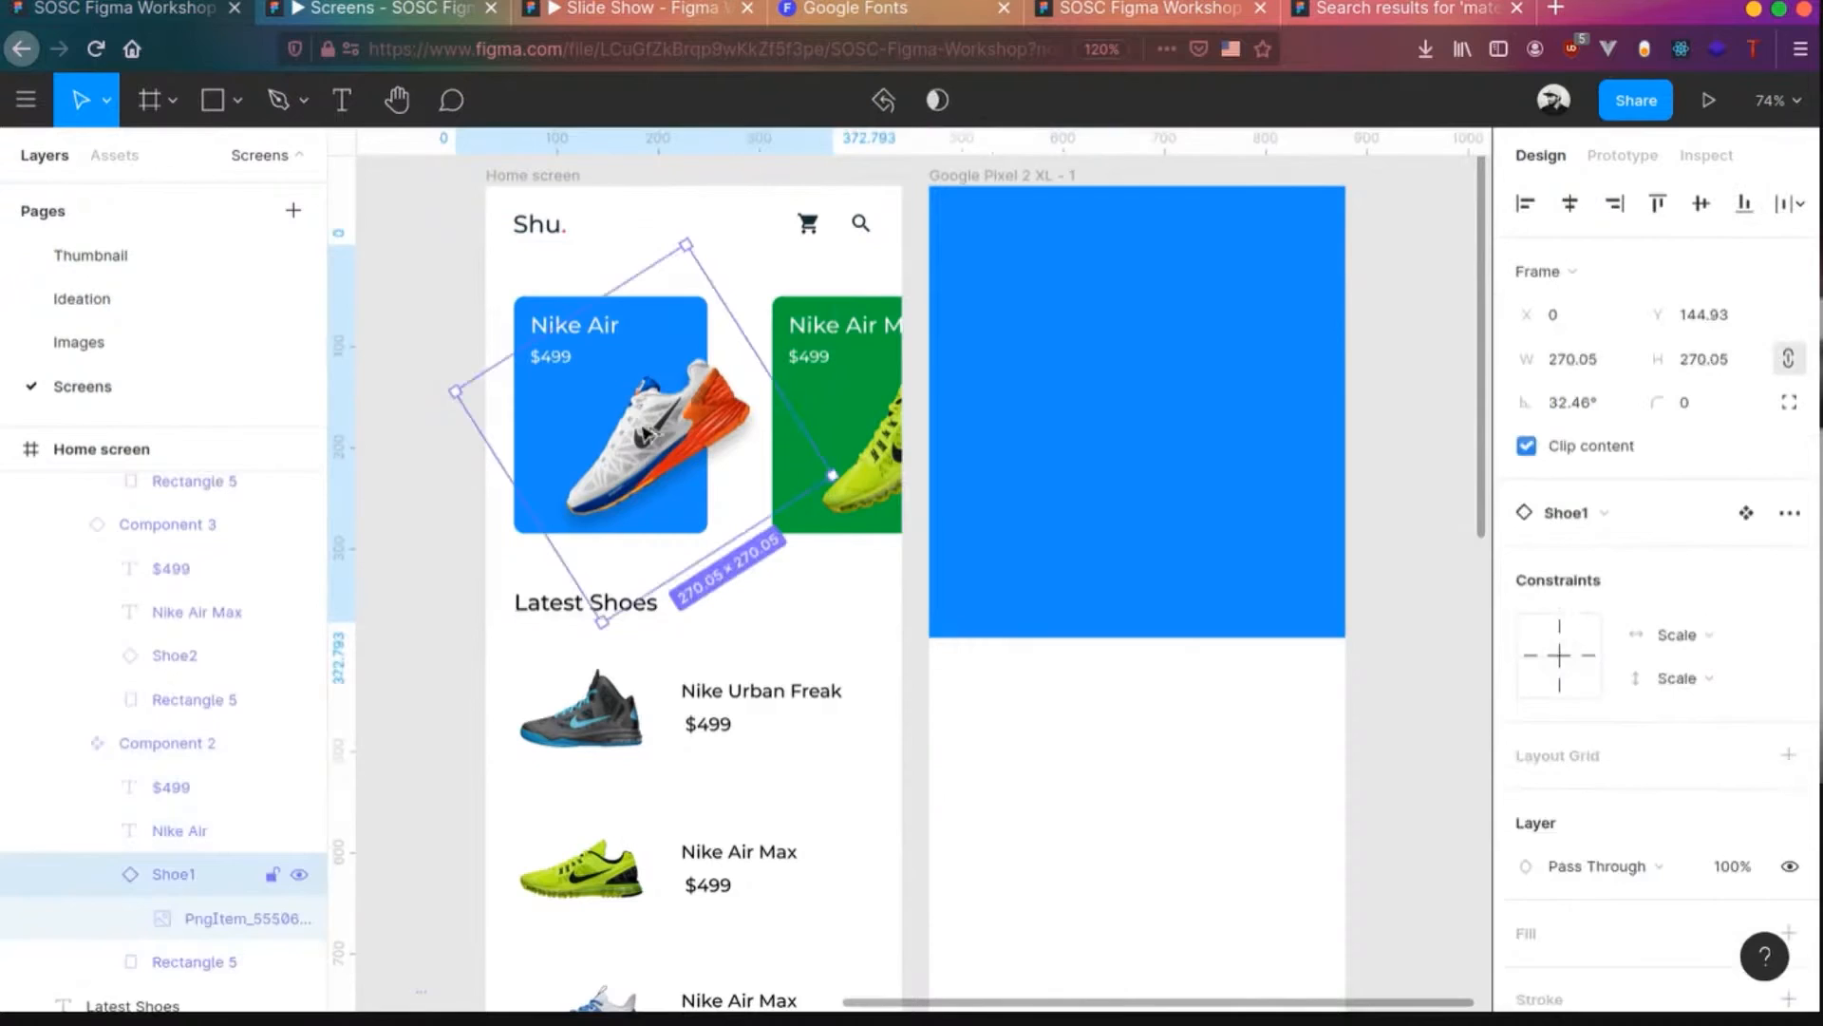
{"action": "left_click_drag", "start_coordinate": [646, 435], "coordinate": [1136, 435]}
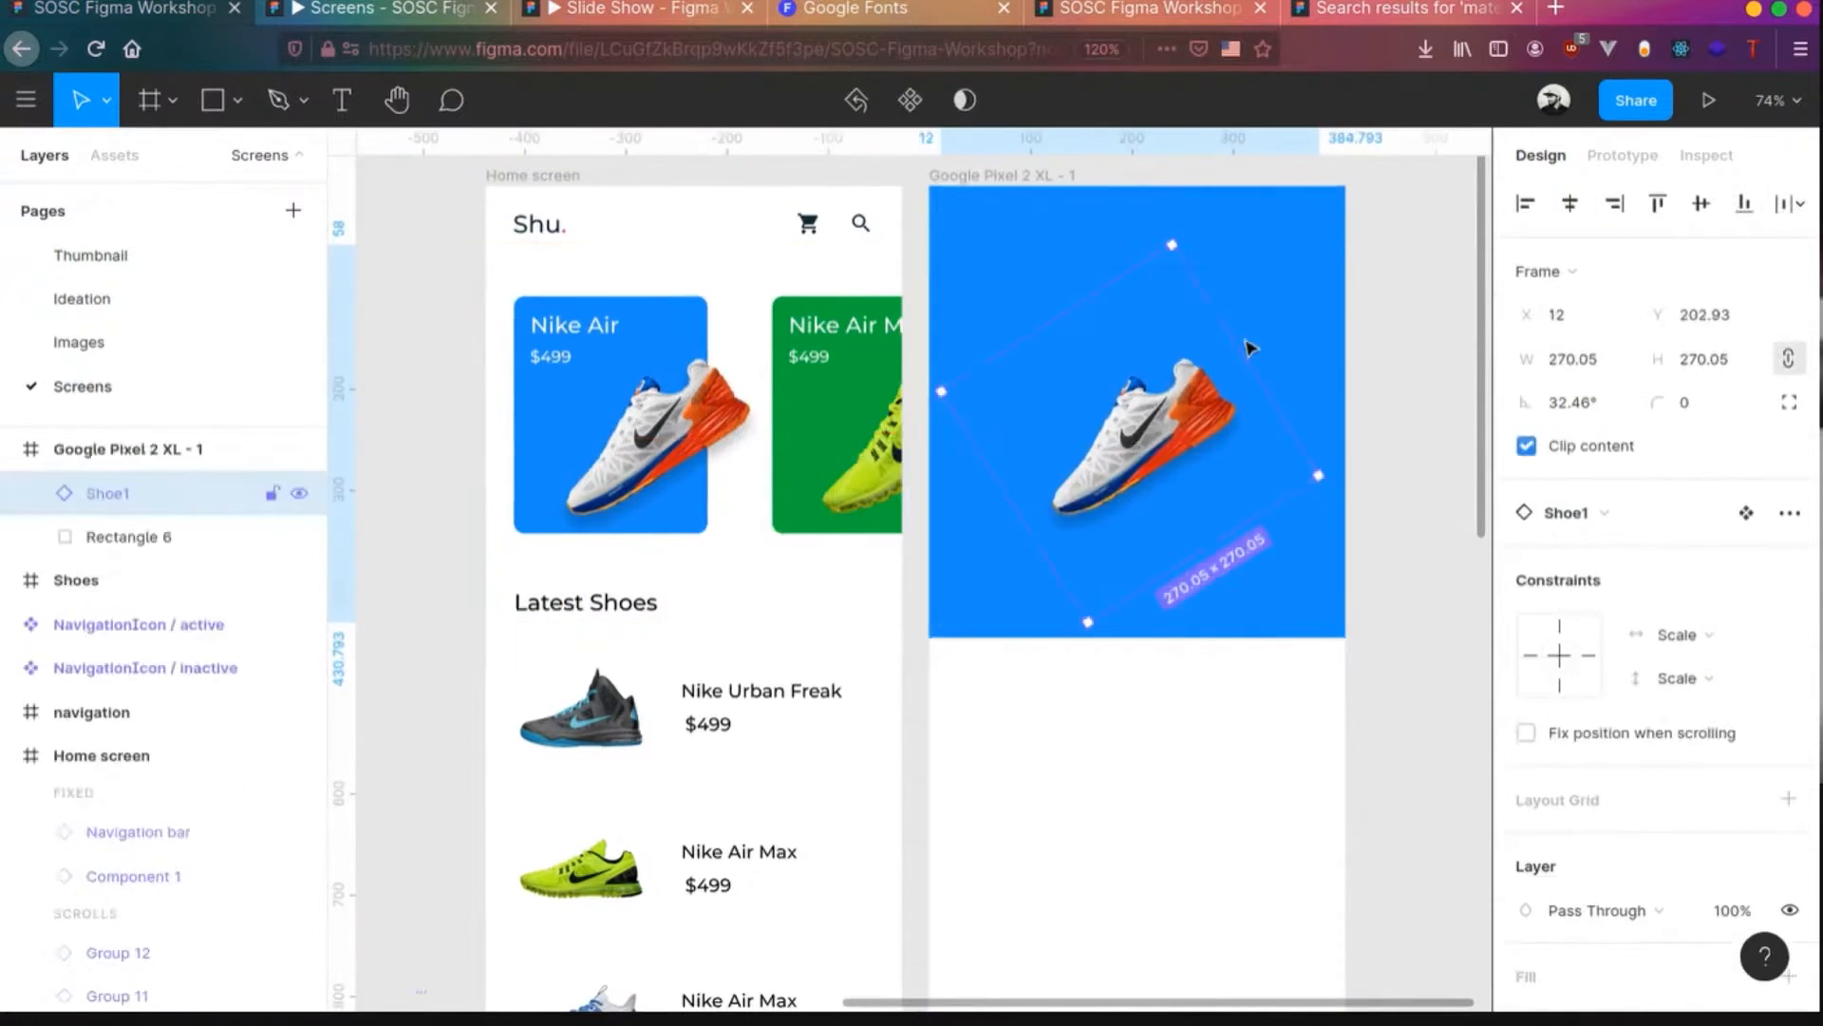
- Enlarge the copied shoe and reposition it in the middle of the blue rectangle
{"action": "left_click_drag", "start_coordinate": [1173, 248], "coordinate": [1214, 170]}
{"action": "left_click_drag", "start_coordinate": [1154, 487], "coordinate": [1153, 459]}
{"action": "left_click", "coordinate": [1426, 364]}
{"action": "scroll", "coordinate": [1001, 239], "scroll_direction": "up", "scroll_amount": 3}
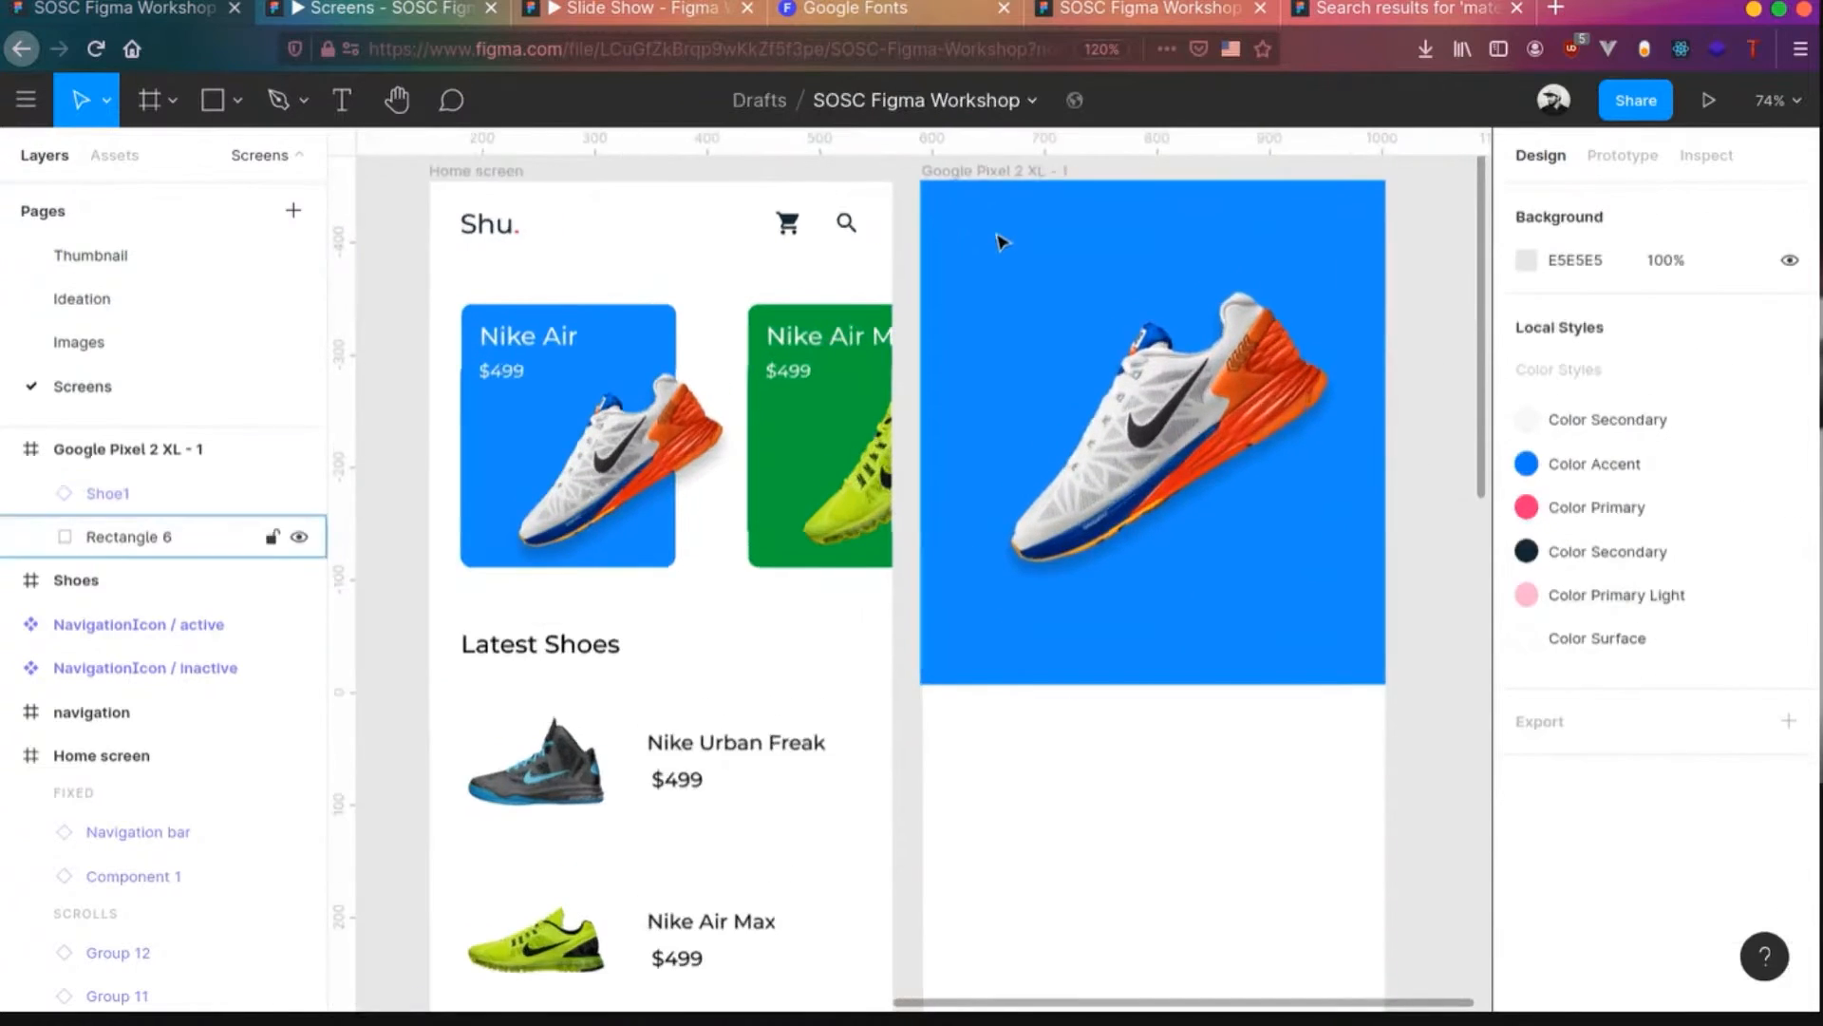
- Insert the thin back arrow from the Material Design Icons plugin, searching for "back", and place it at X 31, Y 28 on the second screen
{"action": "left_click", "coordinate": [963, 217]}
{"action": "right_click", "coordinate": [960, 215]}
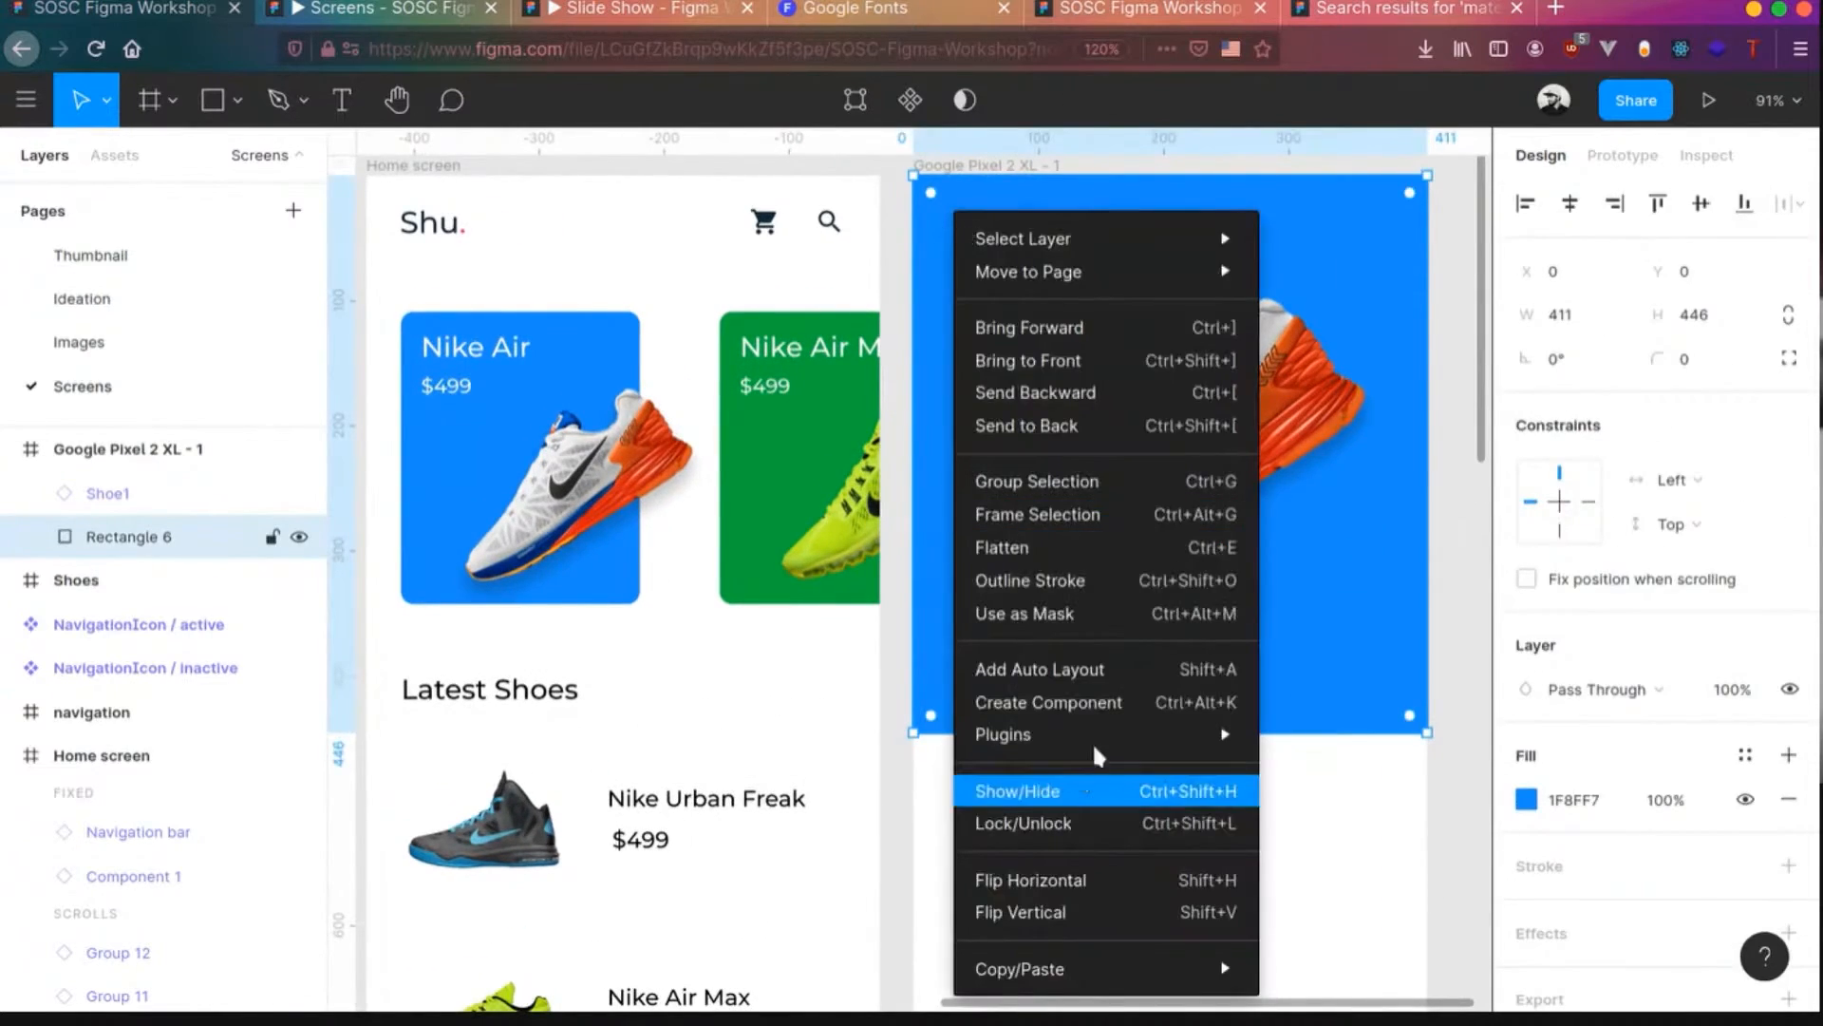
{"action": "mouse_move", "coordinate": [1002, 734]}
{"action": "left_click", "coordinate": [1339, 602]}
{"action": "left_click", "coordinate": [1526, 413]}
{"action": "type", "text": "back"}
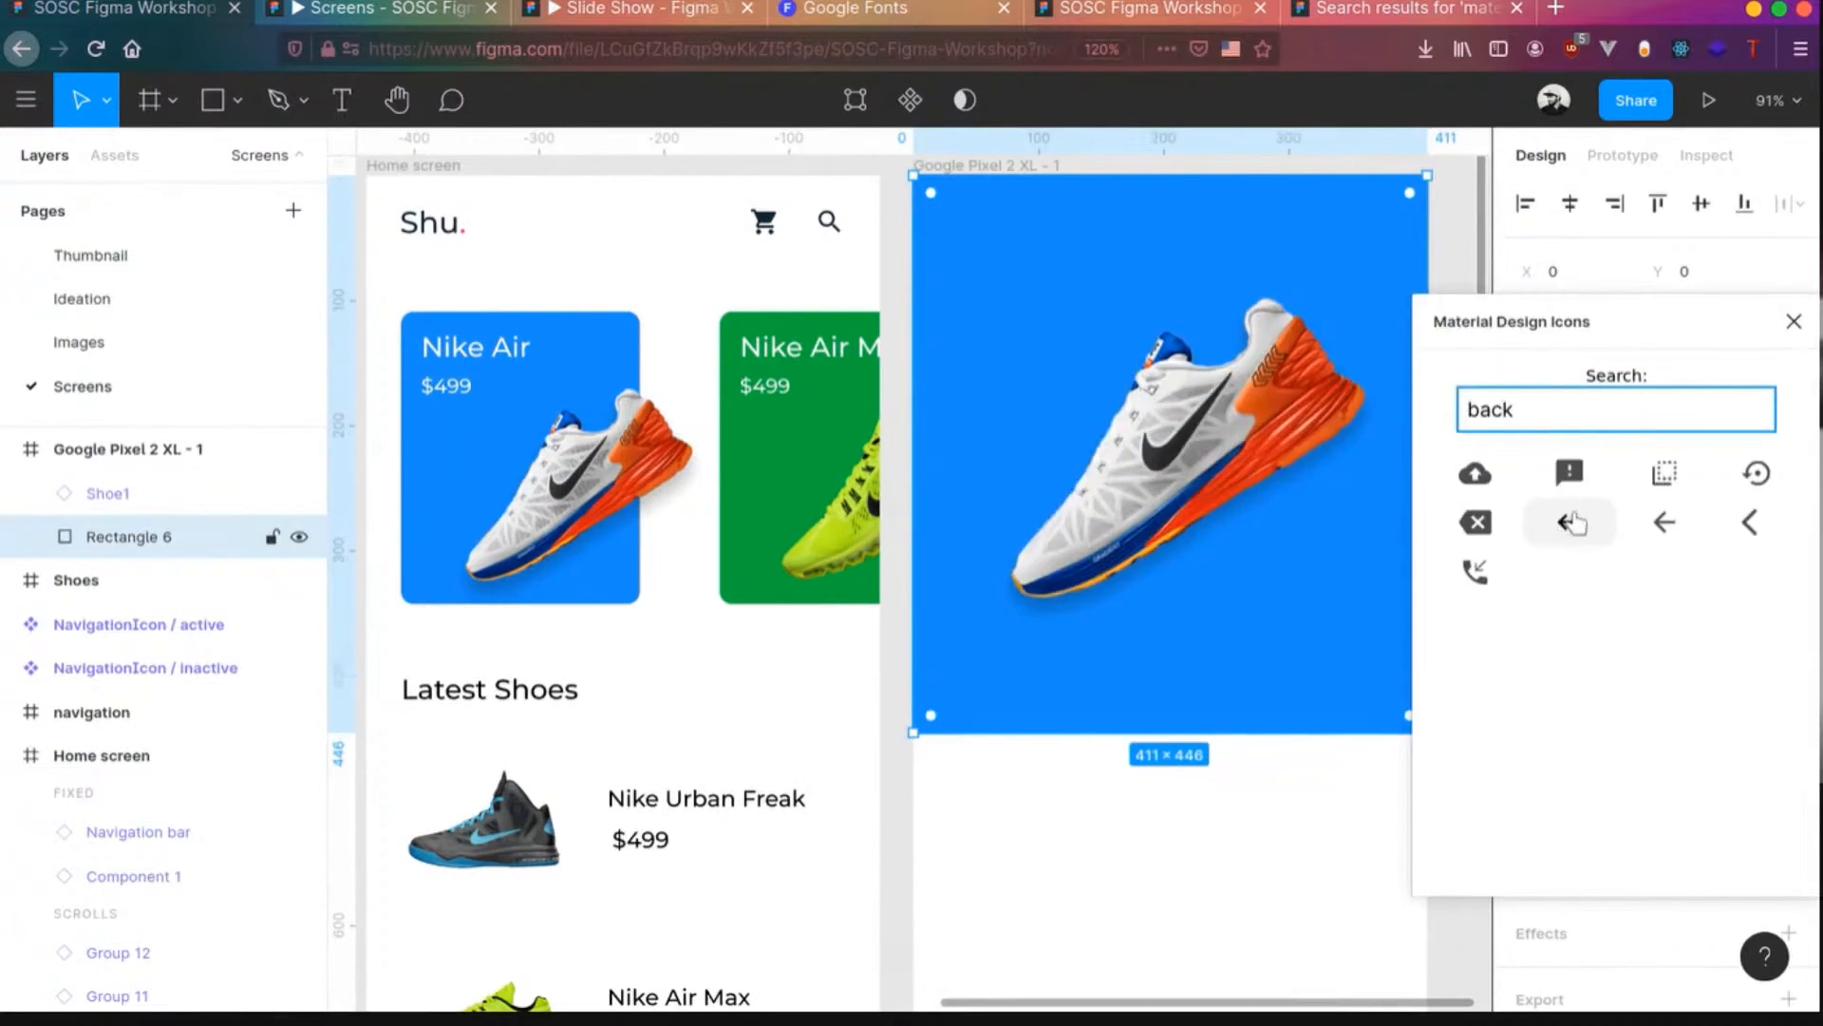
{"action": "left_click", "coordinate": [1671, 525]}
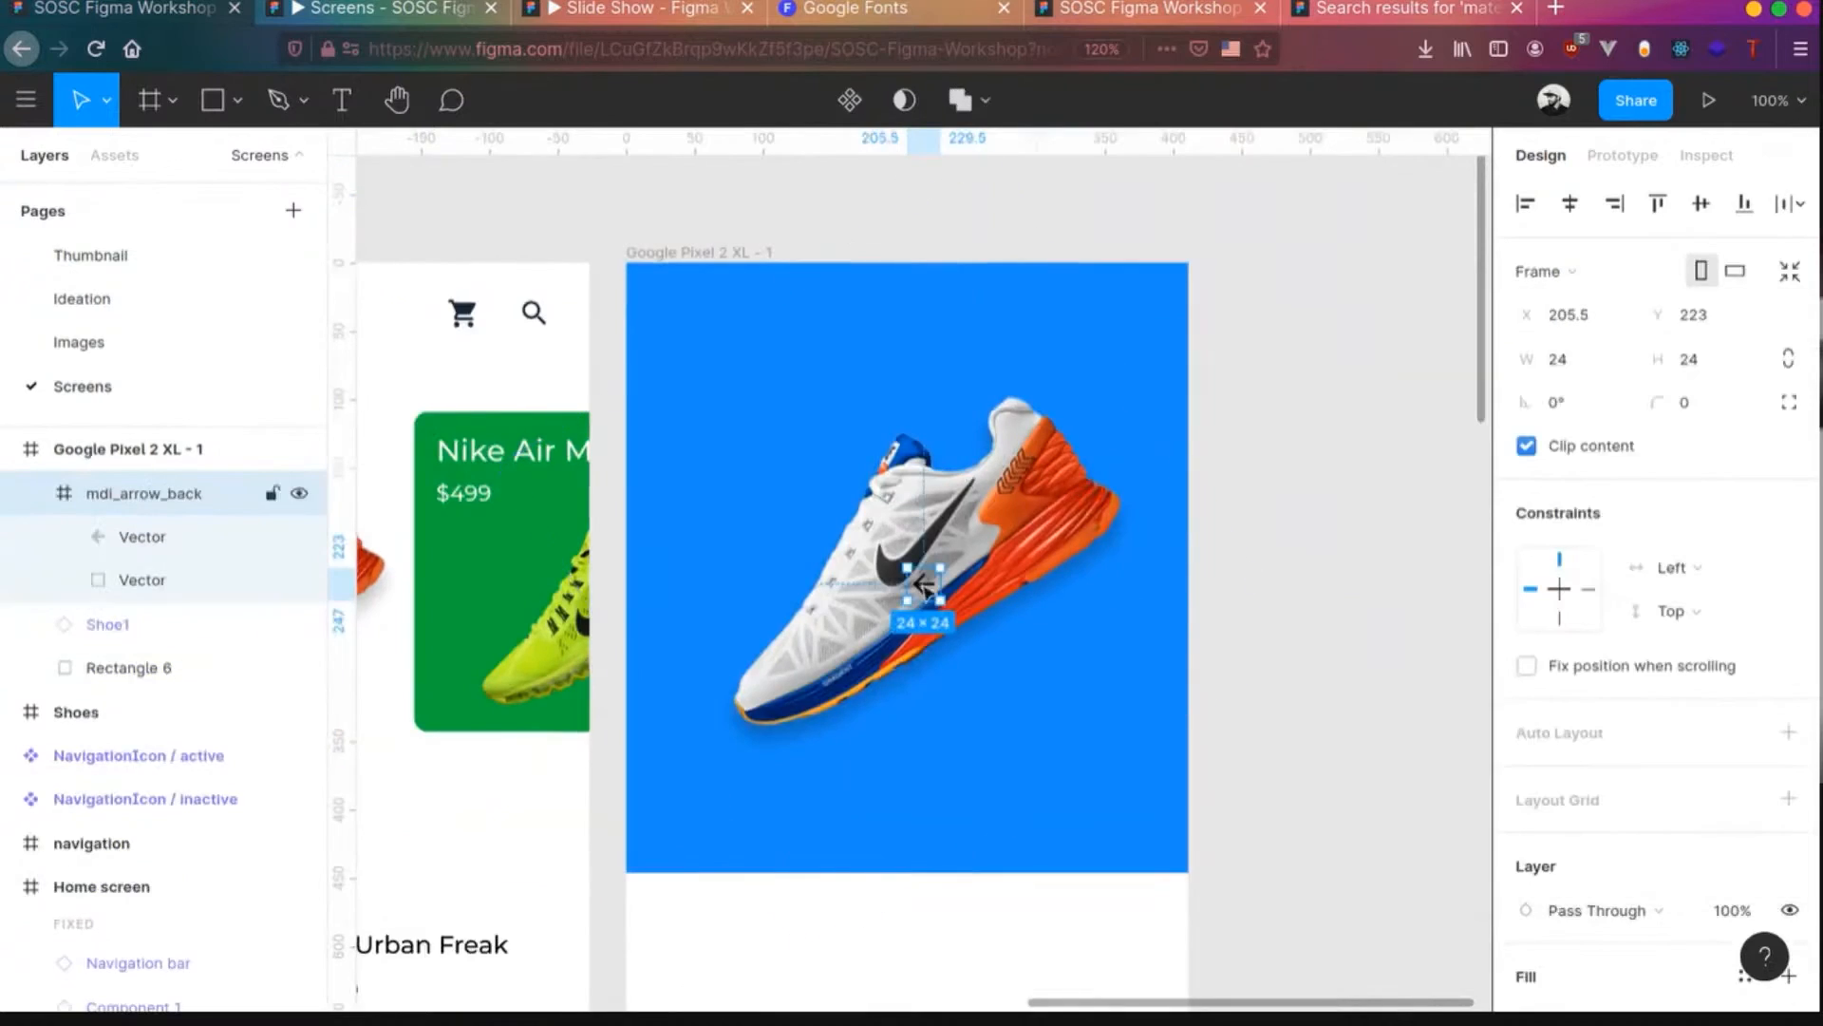
{"action": "left_click_drag", "start_coordinate": [923, 584], "coordinate": [684, 316]}
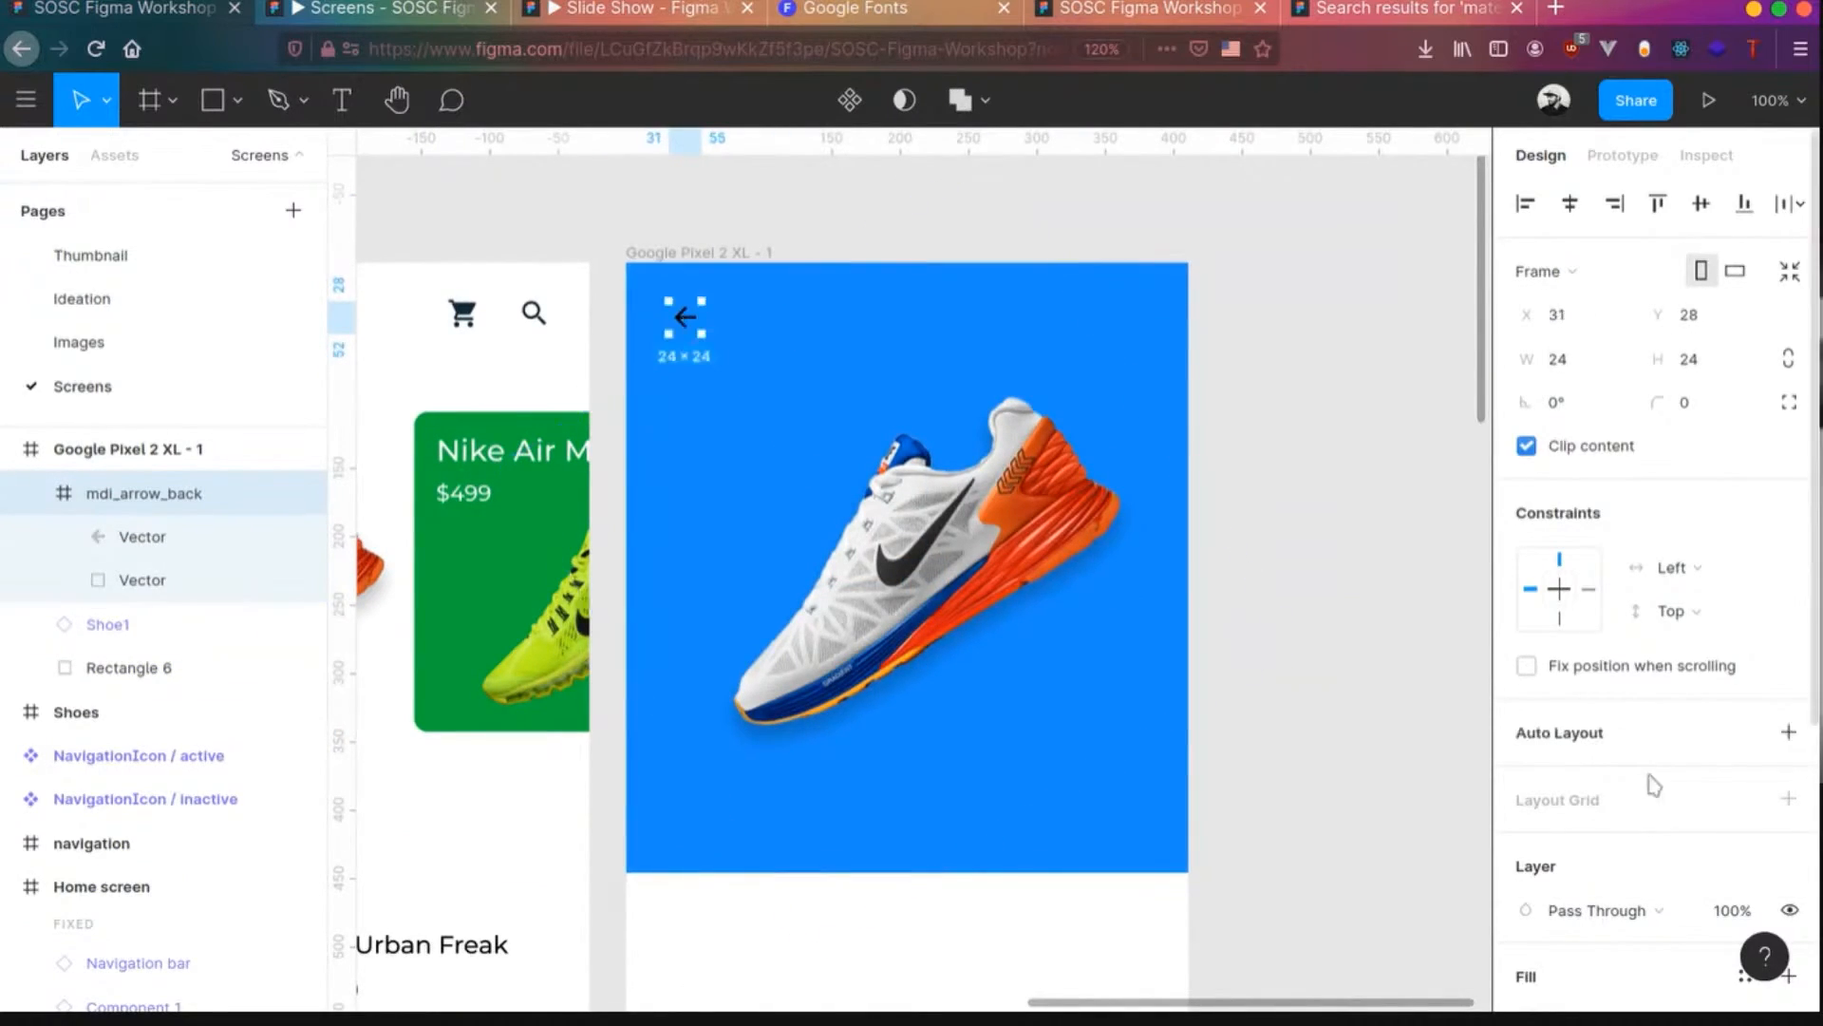
{"action": "left_click", "coordinate": [1311, 440]}
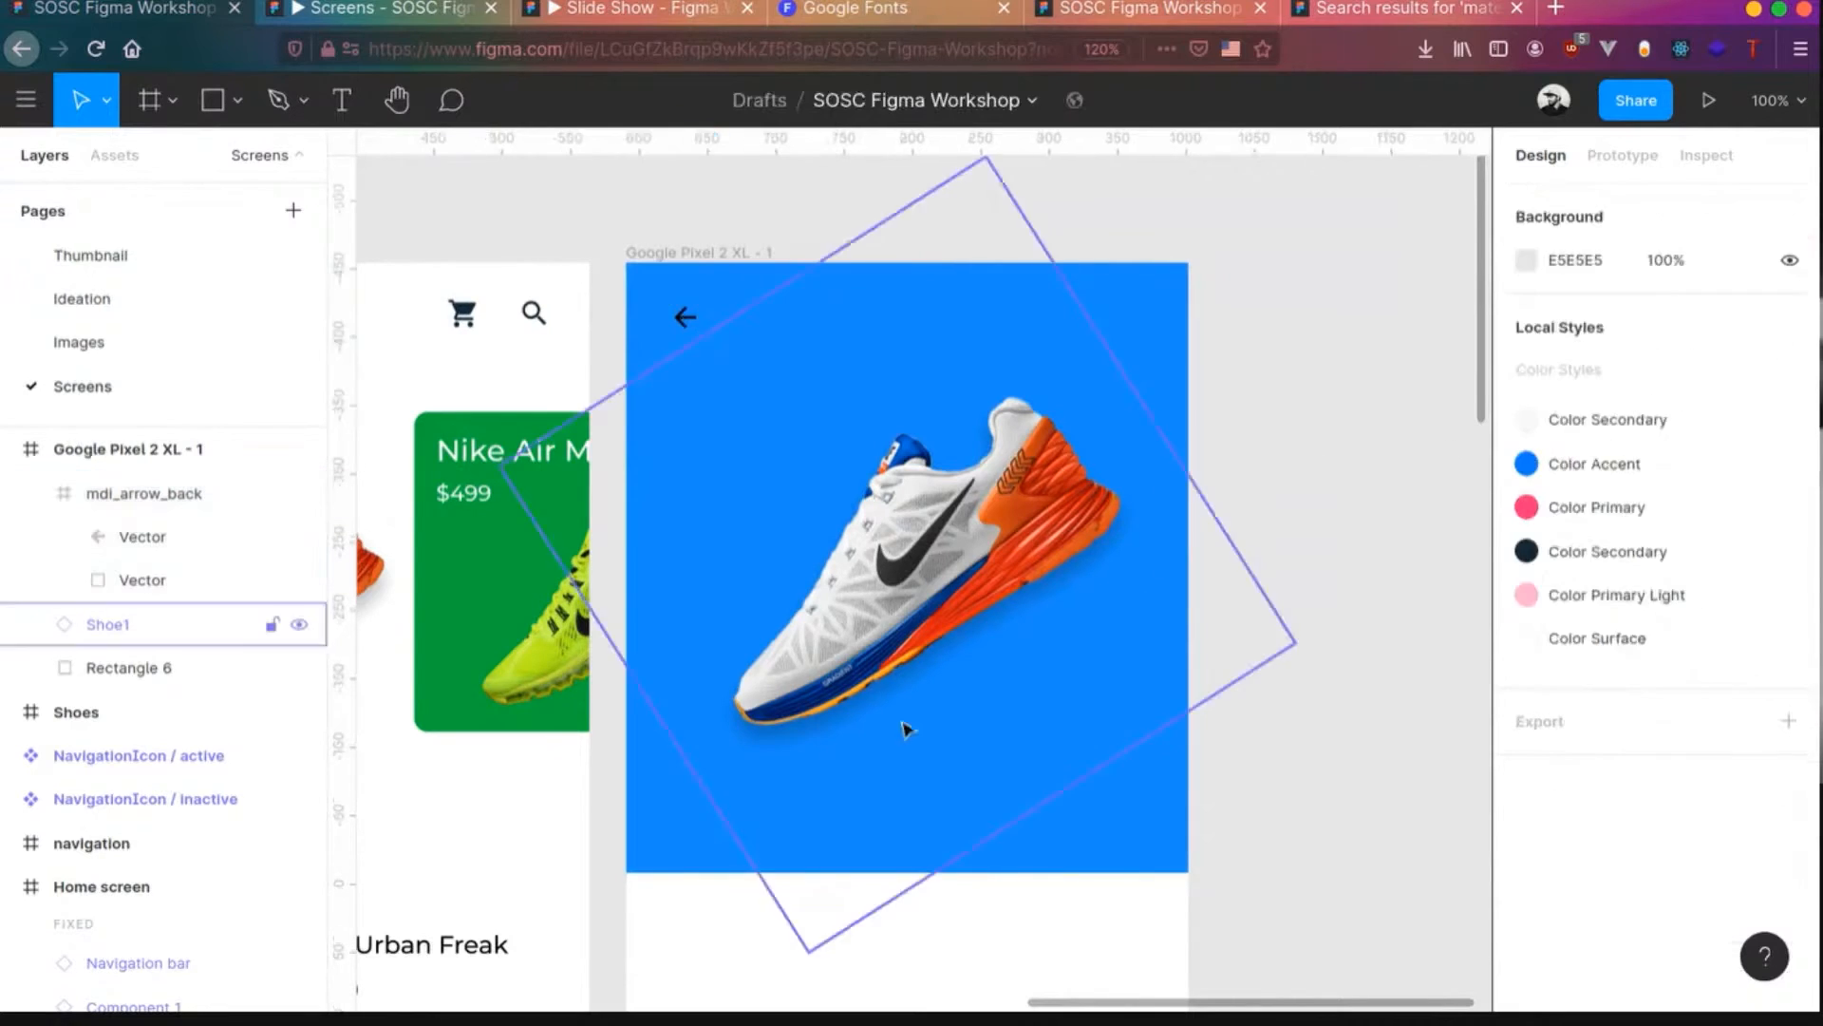
- Set the back arrow icon's color to white, FFFFFF
{"action": "left_click", "coordinate": [684, 315]}
{"action": "scroll", "coordinate": [1630, 854], "scroll_direction": "down", "scroll_amount": 4}
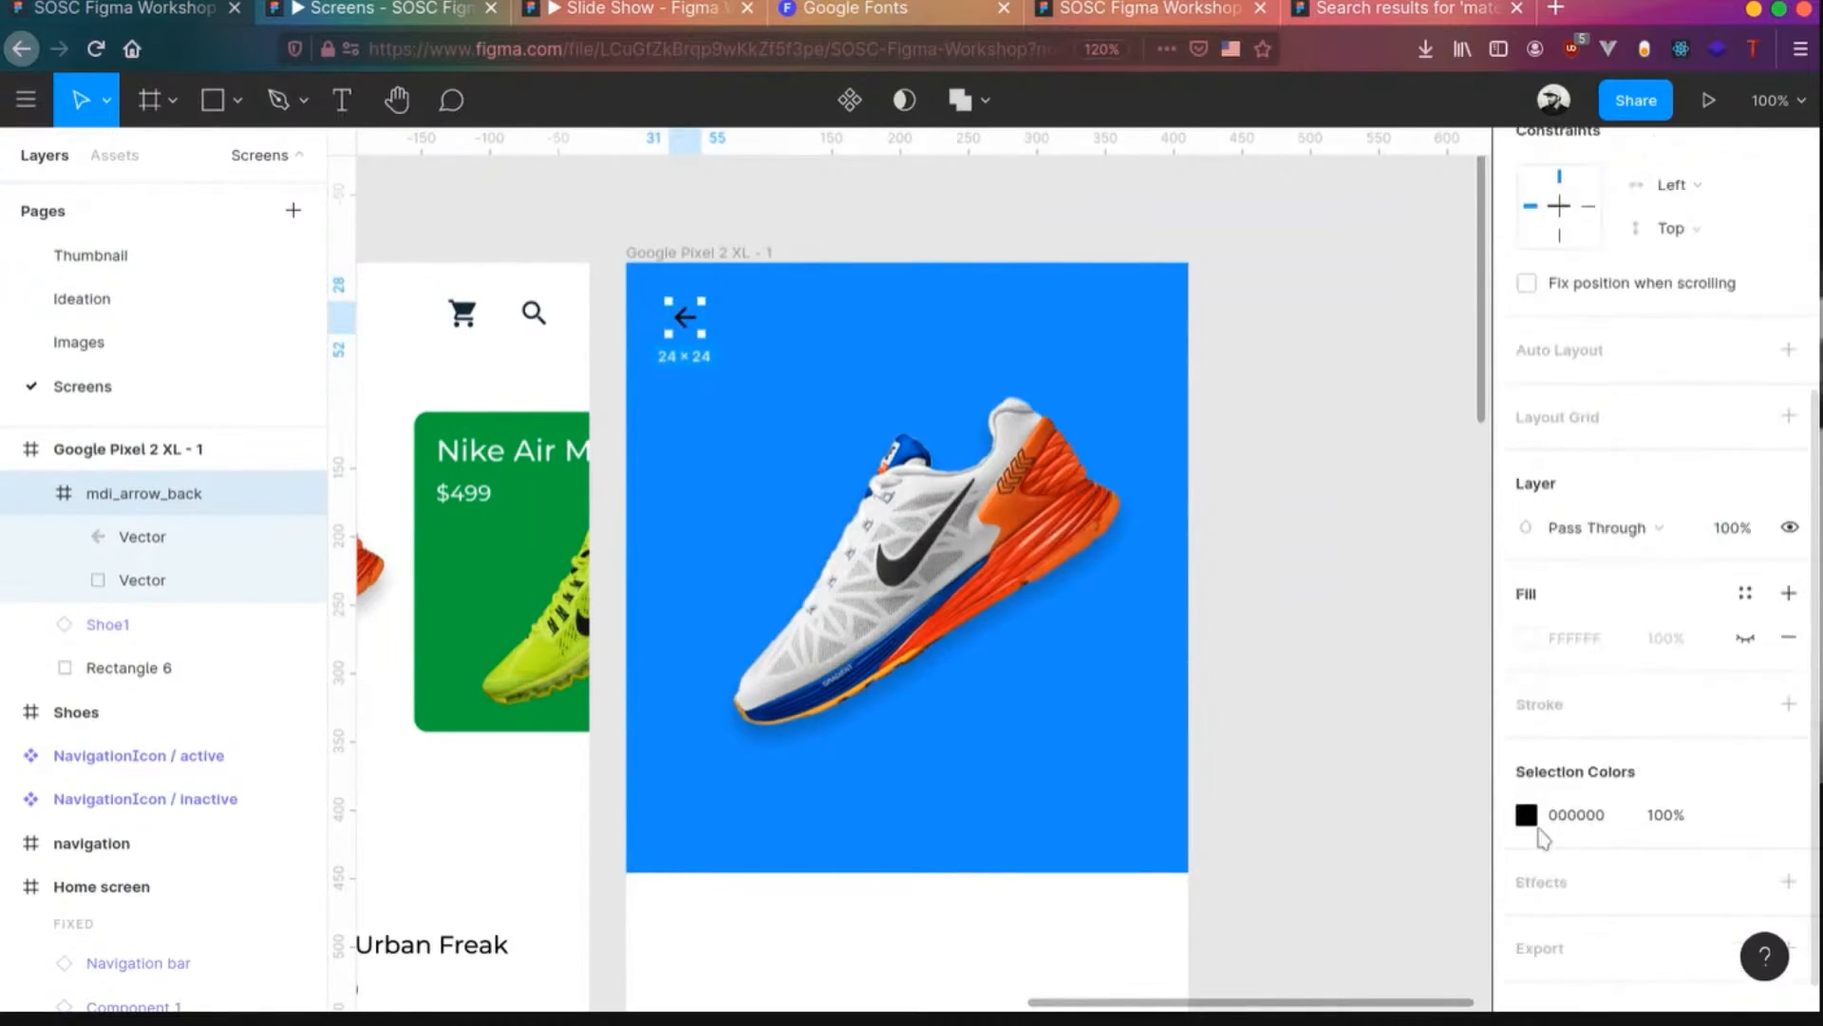
{"action": "left_click", "coordinate": [1526, 817]}
{"action": "type", "text": "FFFFFF"}
{"action": "key", "text": "Return"}
{"action": "left_click", "coordinate": [1261, 203]}
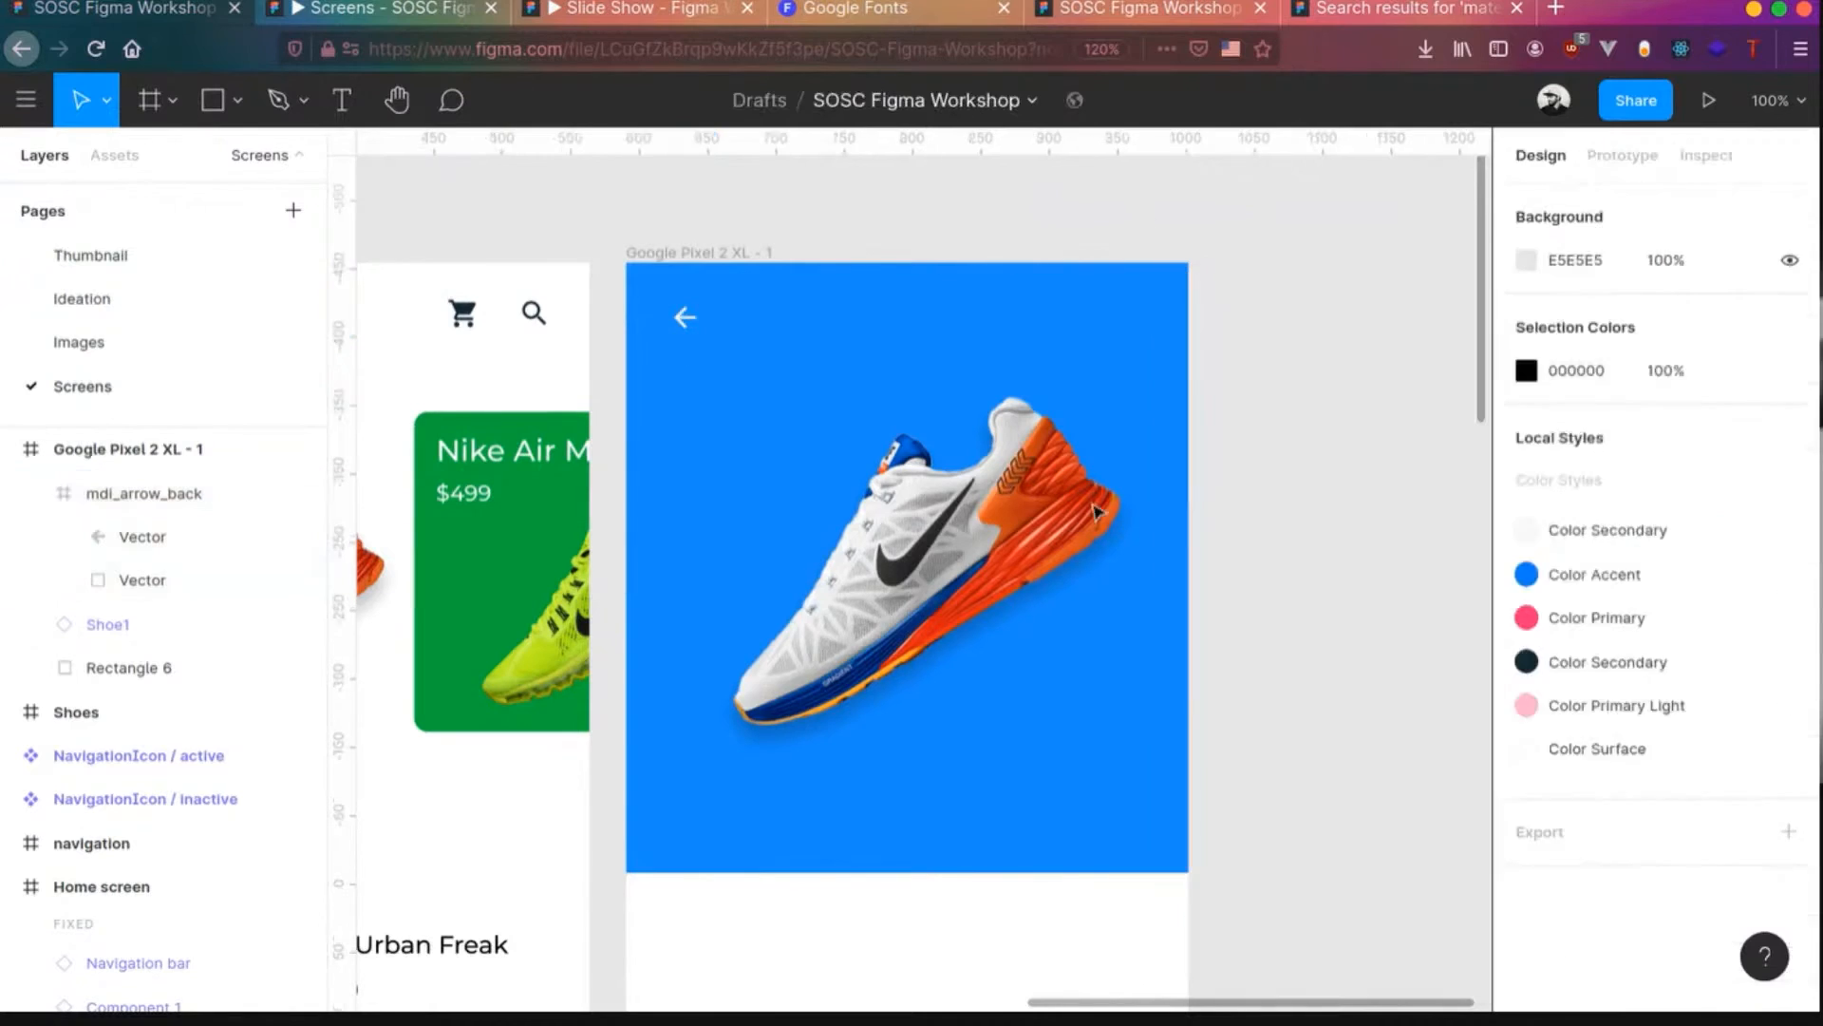
- Recheck the Ideation wireframe and draw a 411 × 412 rectangle at Y 411 covering the lower half of the second screen
{"action": "scroll", "coordinate": [902, 776], "scroll_direction": "down", "scroll_amount": 3}
{"action": "scroll", "coordinate": [867, 916], "scroll_direction": "down", "scroll_amount": 5}
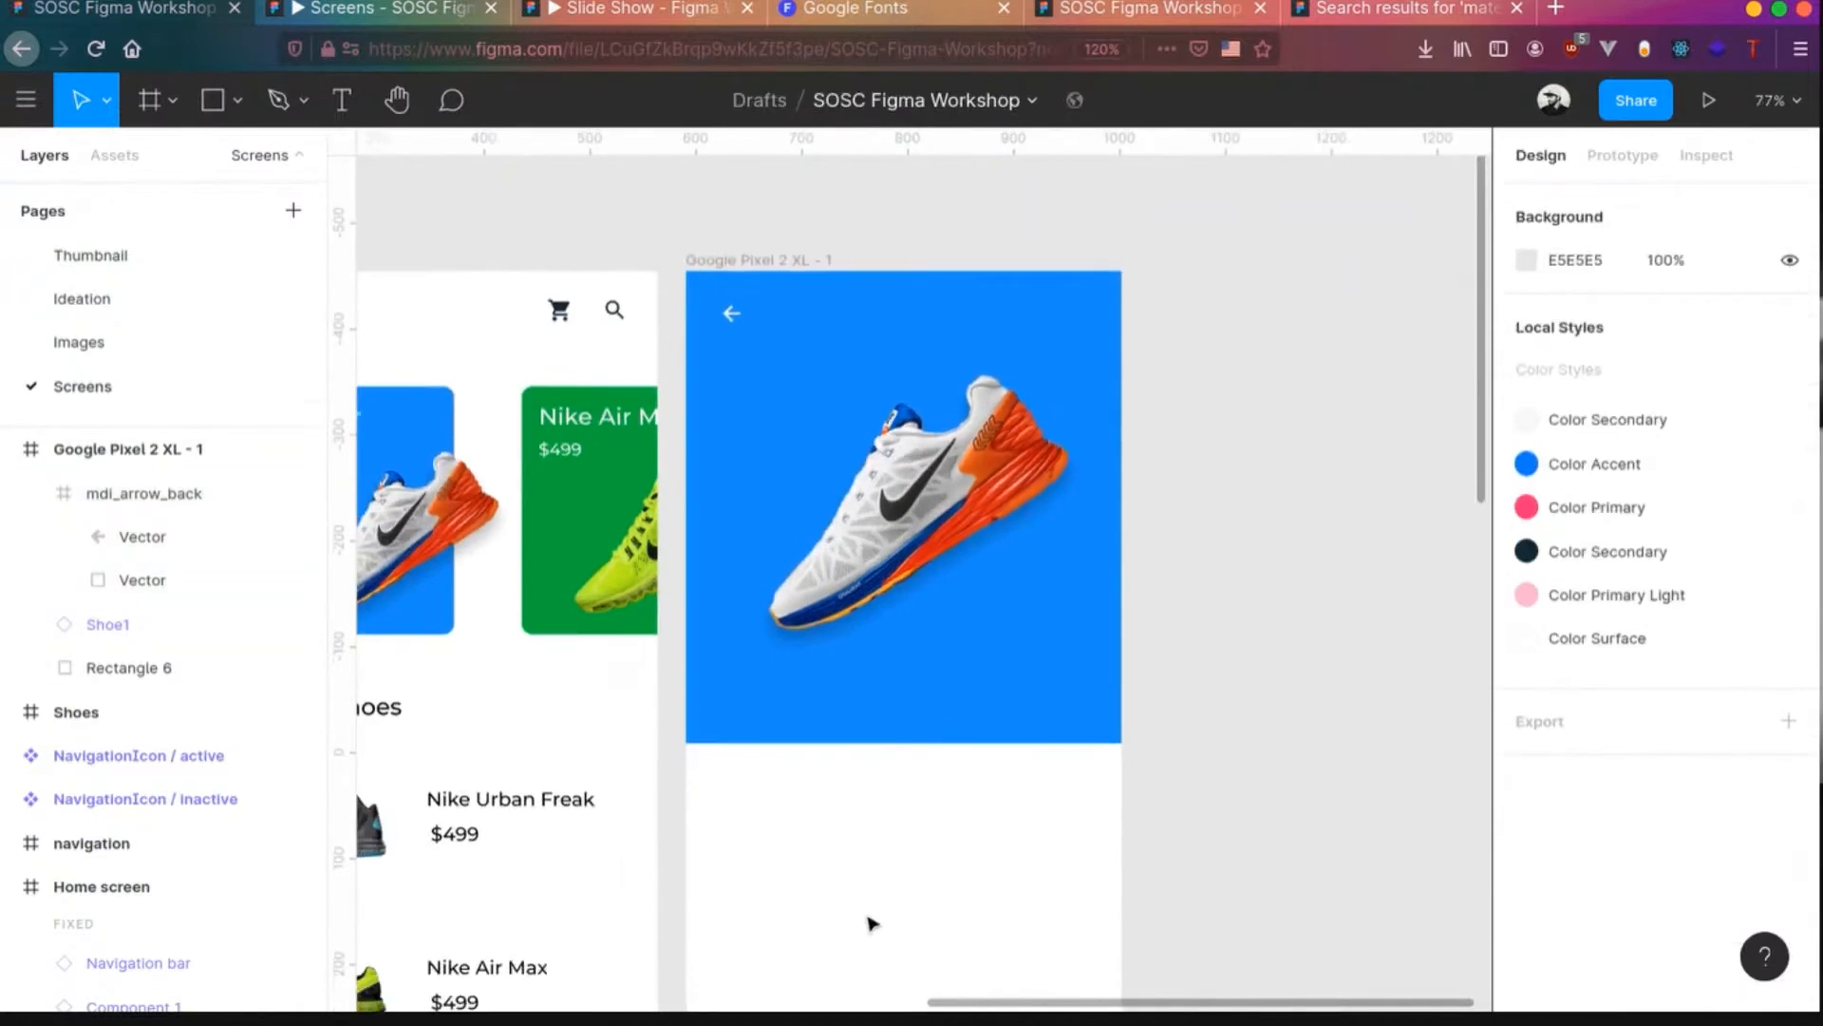
{"action": "scroll", "coordinate": [867, 912], "scroll_direction": "down", "scroll_amount": 3}
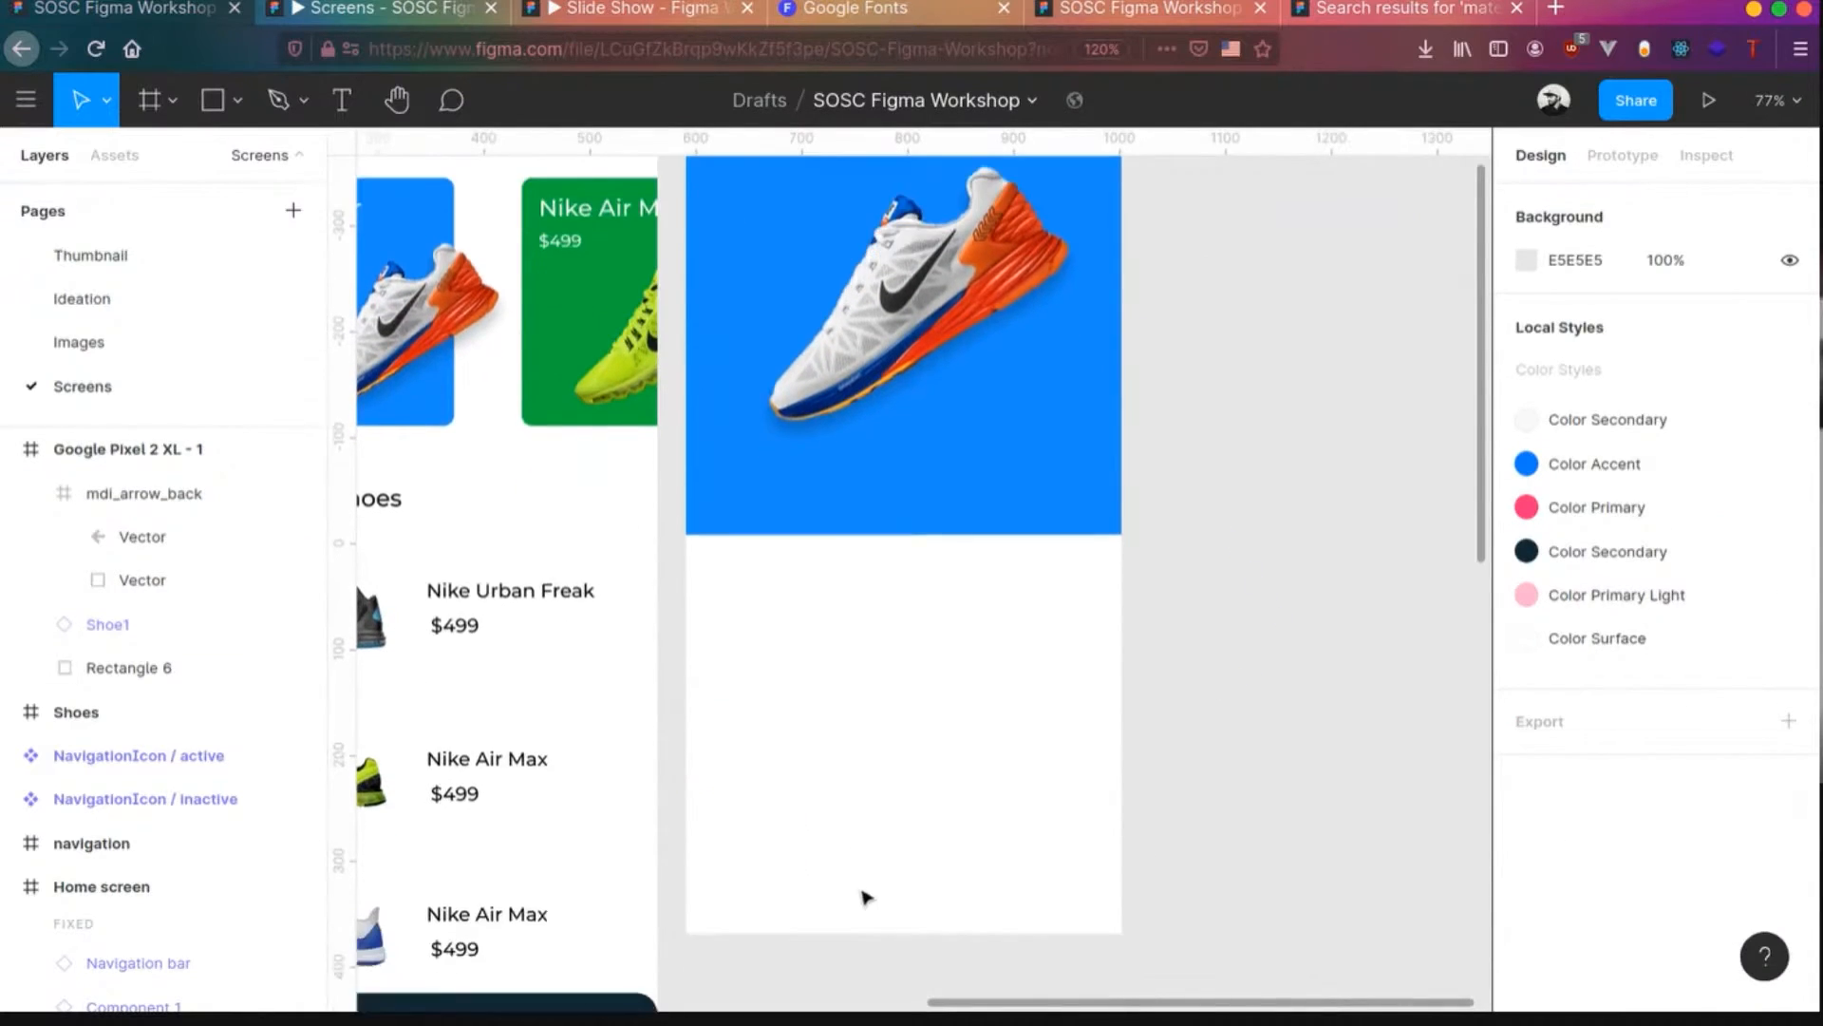
{"action": "left_click", "coordinate": [110, 300]}
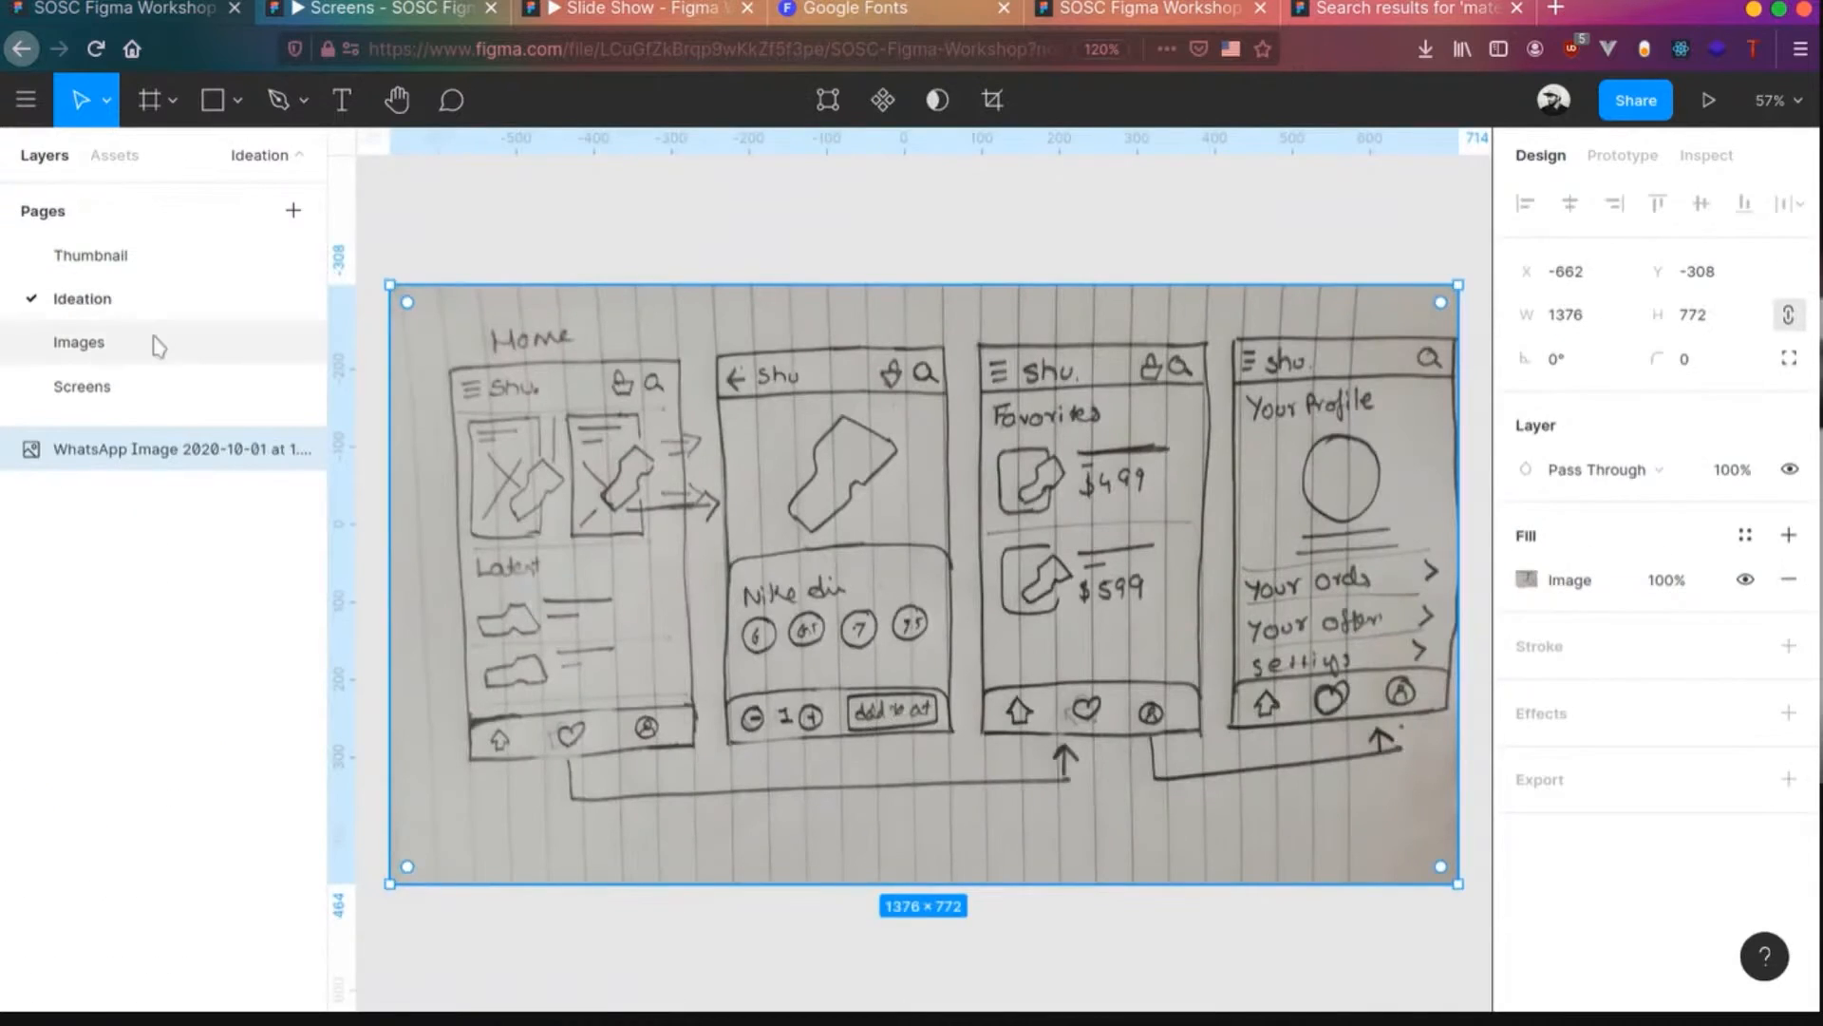
{"action": "left_click", "coordinate": [133, 386]}
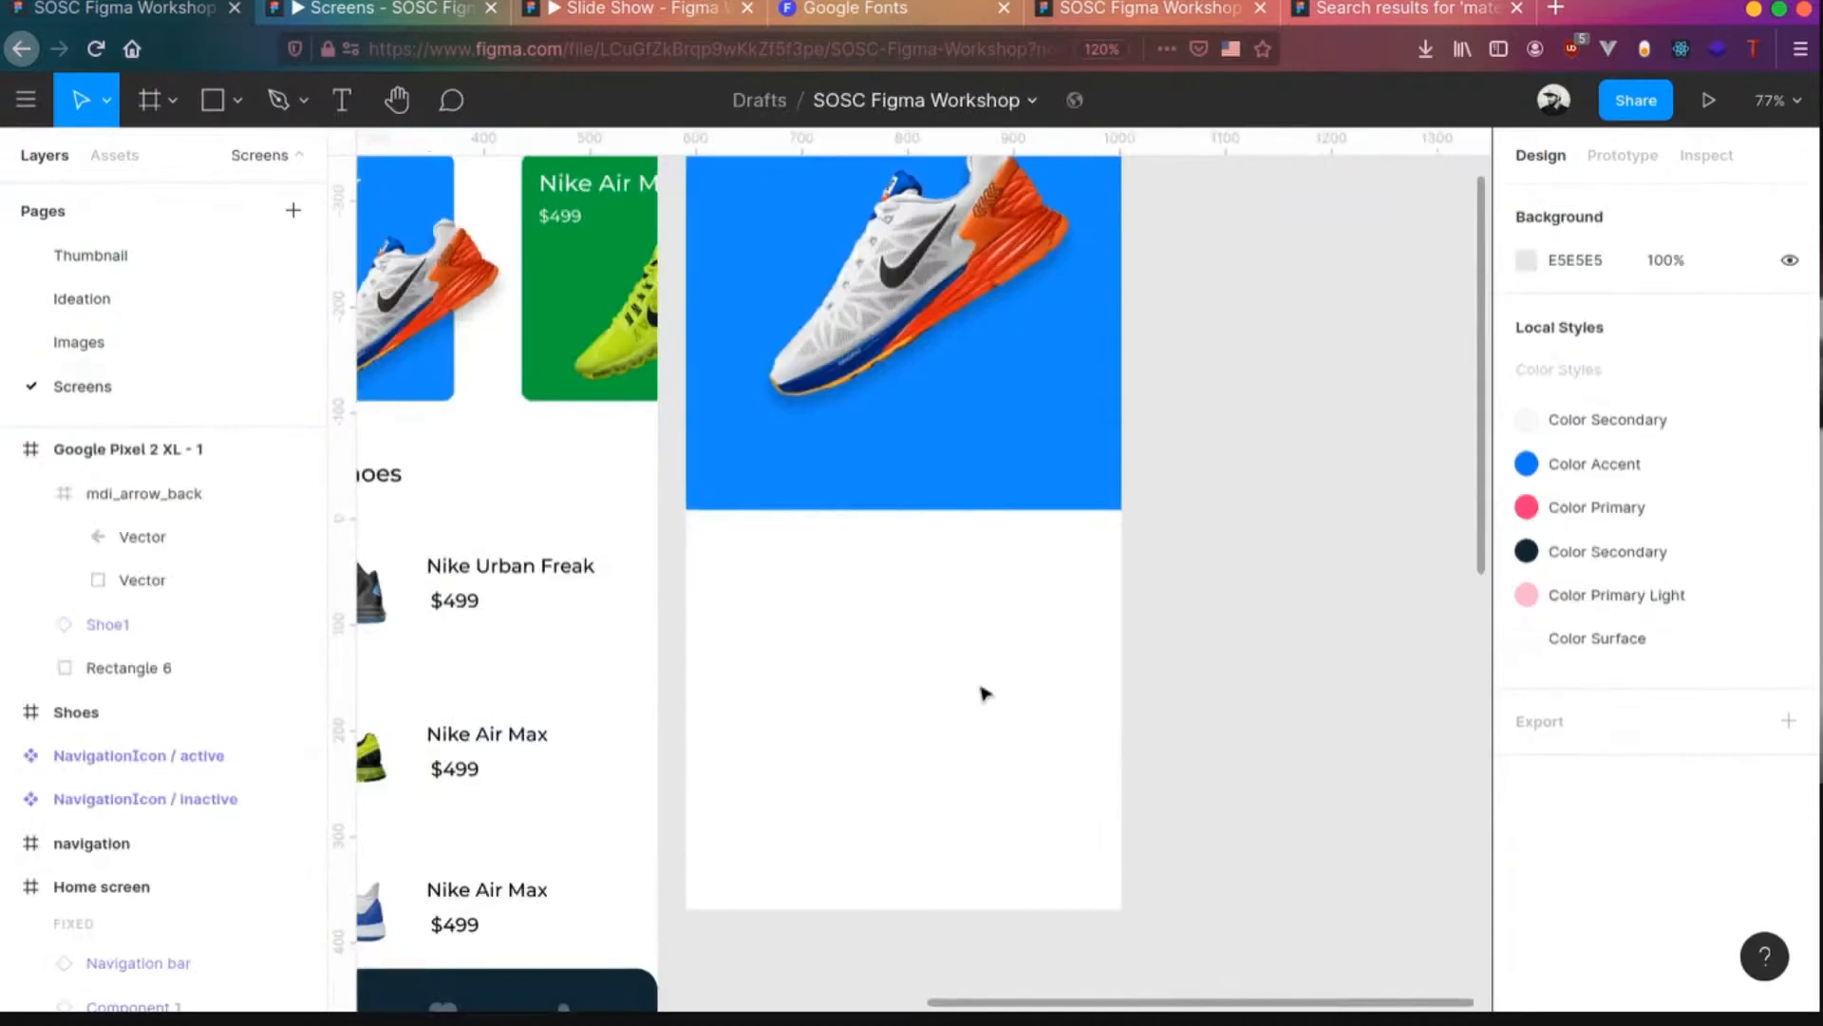
{"action": "key", "text": "r"}
{"action": "mouse_move", "coordinate": [686, 472]}
{"action": "left_mouse_down"}
{"action": "mouse_move", "coordinate": [1029, 899]}
{"action": "mouse_move", "coordinate": [1119, 915]}
{"action": "left_mouse_up"}
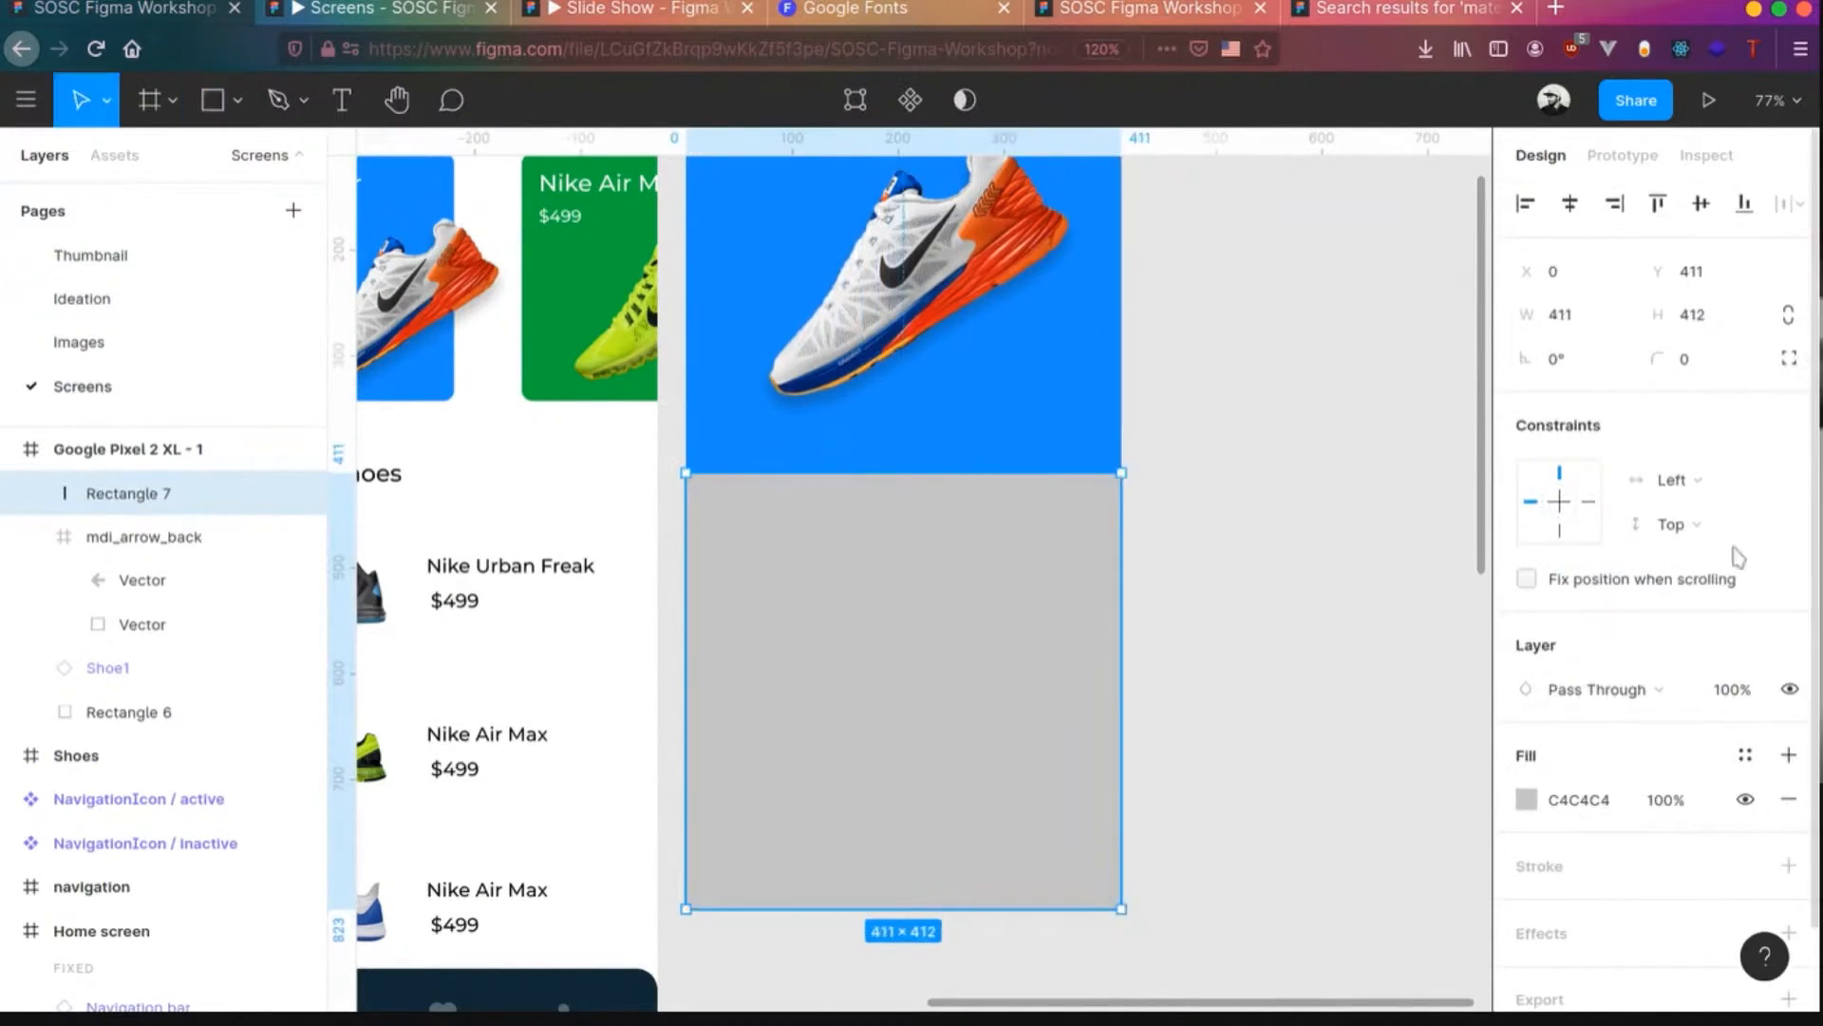
- Round only the two upper corners of the lower rectangle with a radius of 30
{"action": "left_click", "coordinate": [1791, 368]}
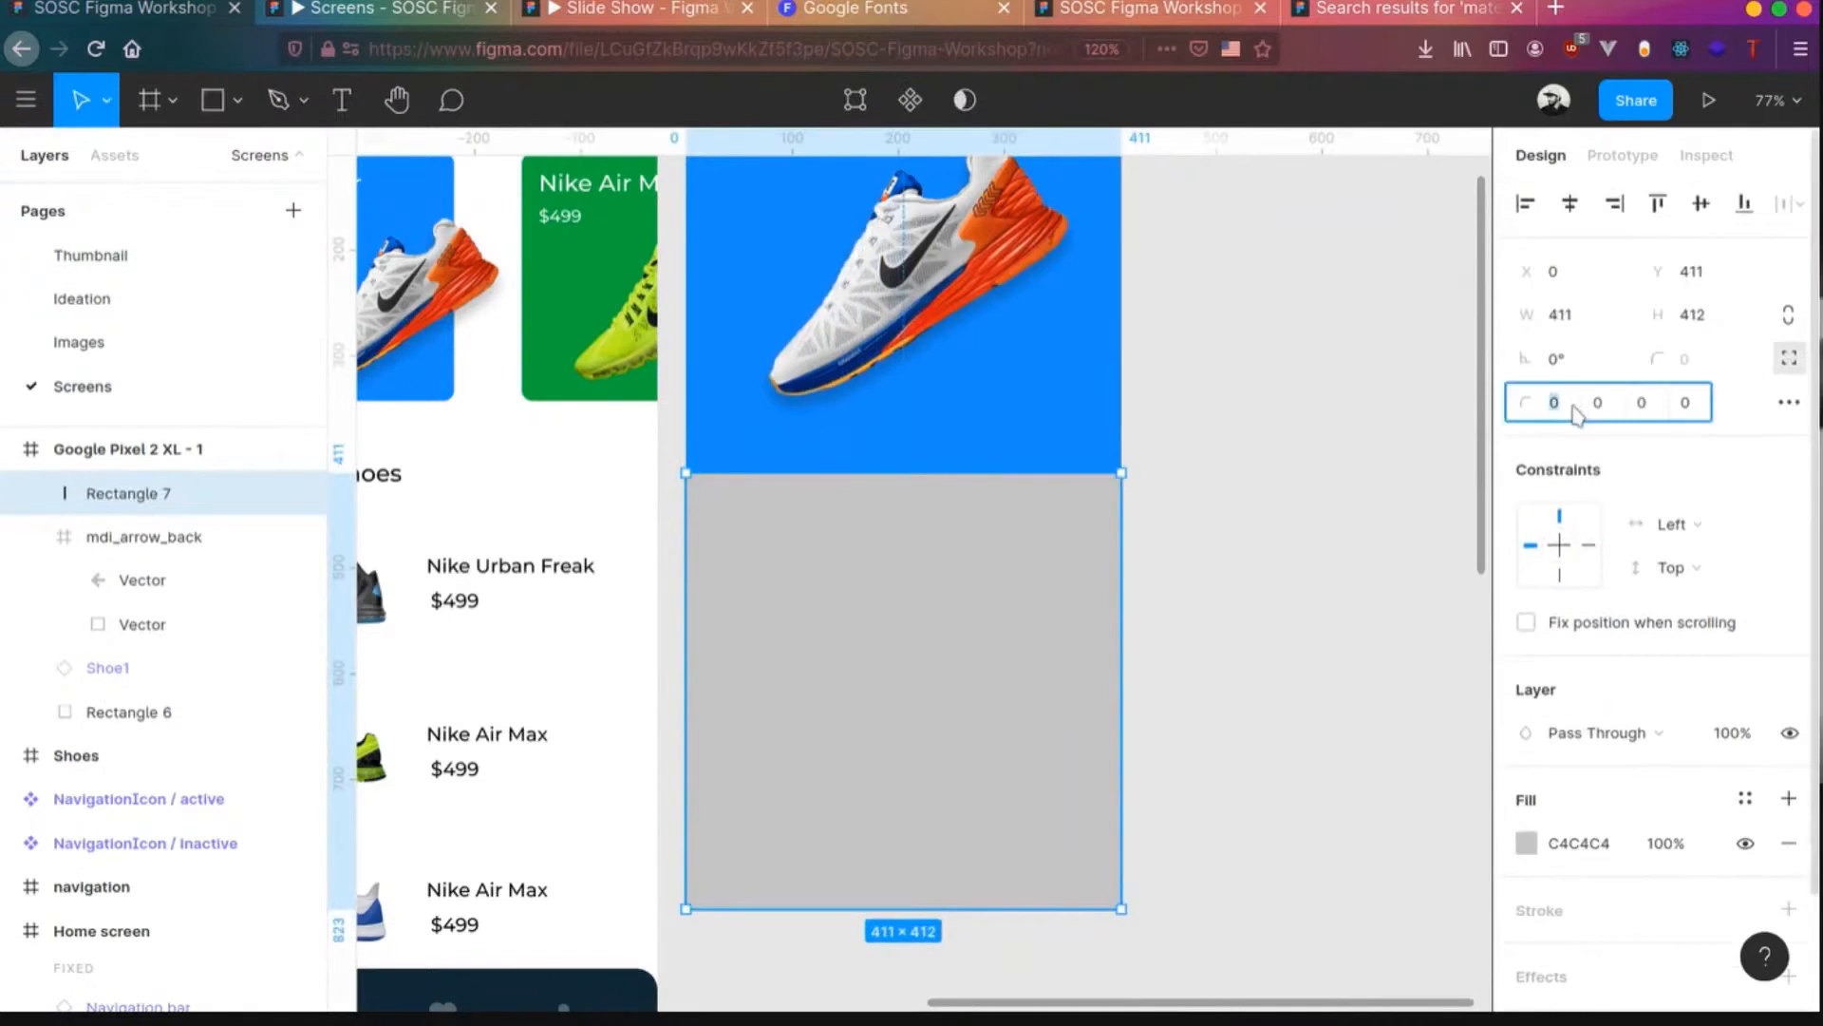
{"action": "type", "text": "50"}
{"action": "key", "text": "Tab"}
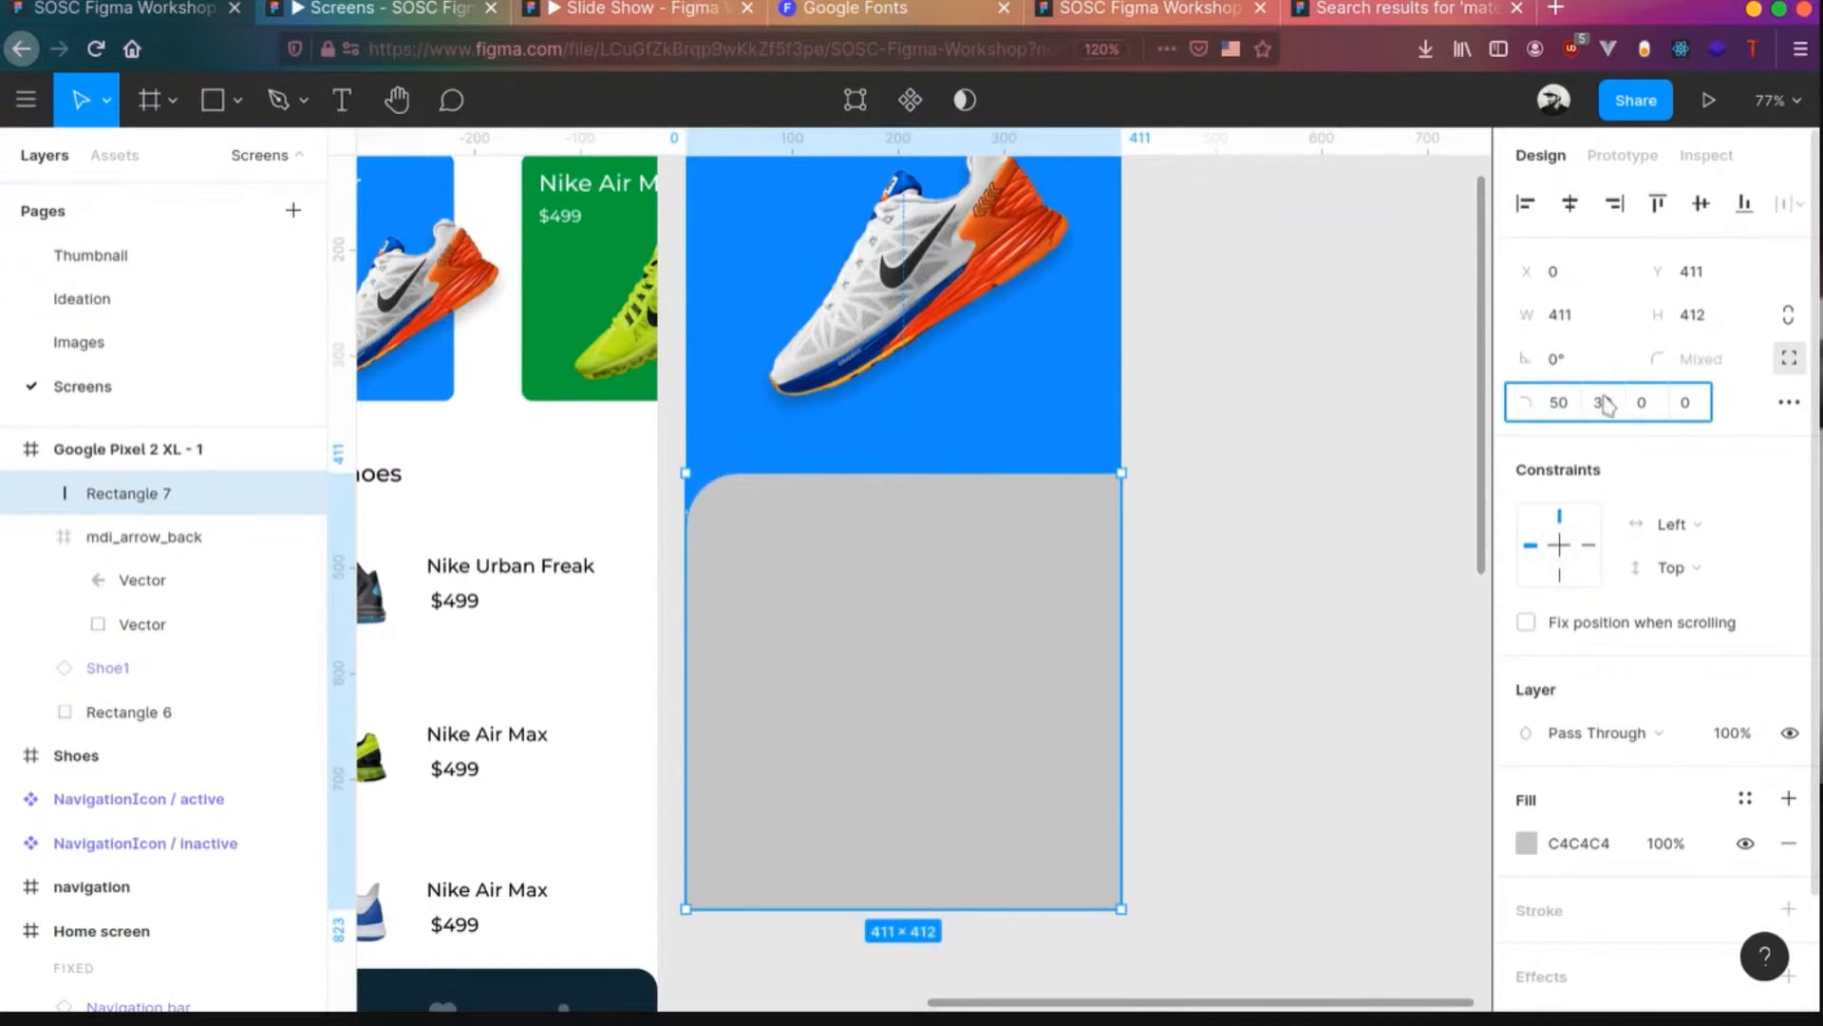
{"action": "left_click", "coordinate": [1558, 402]}
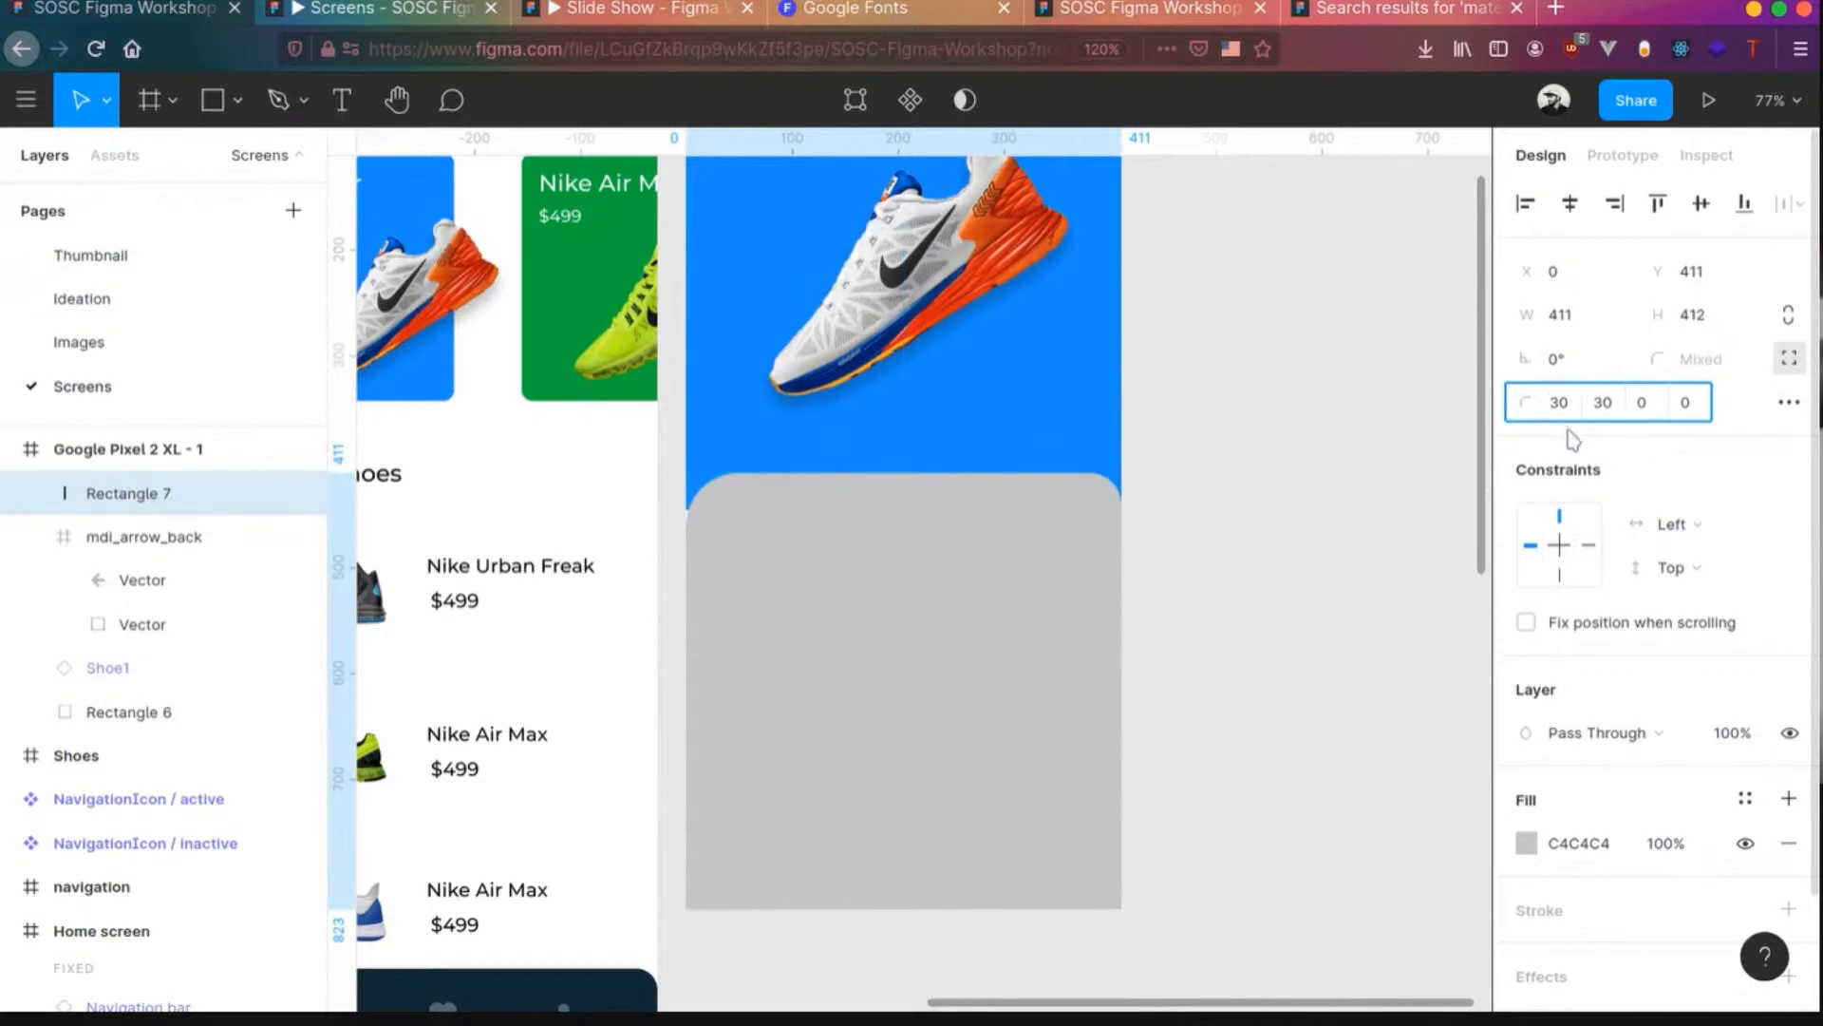
- Apply the light Color Secondary style to the lower rectangle's fill
{"action": "left_click", "coordinate": [1743, 798]}
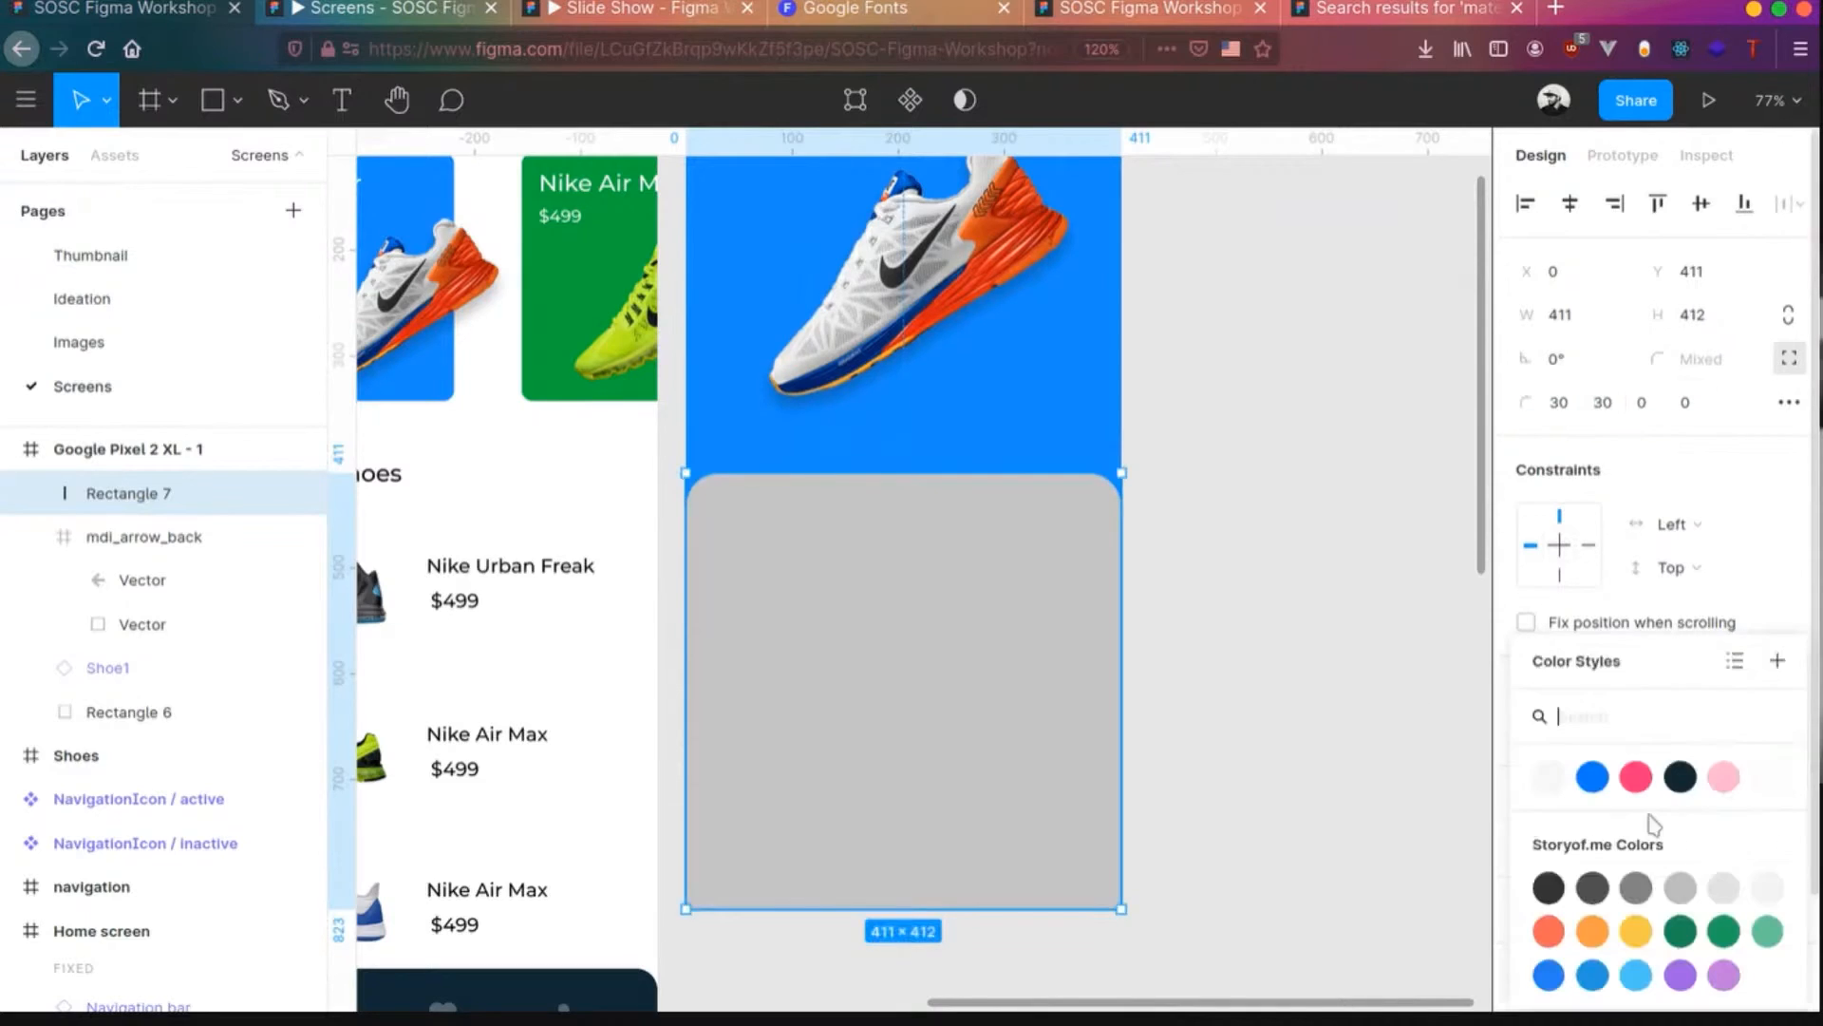
{"action": "left_click", "coordinate": [1553, 777]}
{"action": "left_click", "coordinate": [1200, 623]}
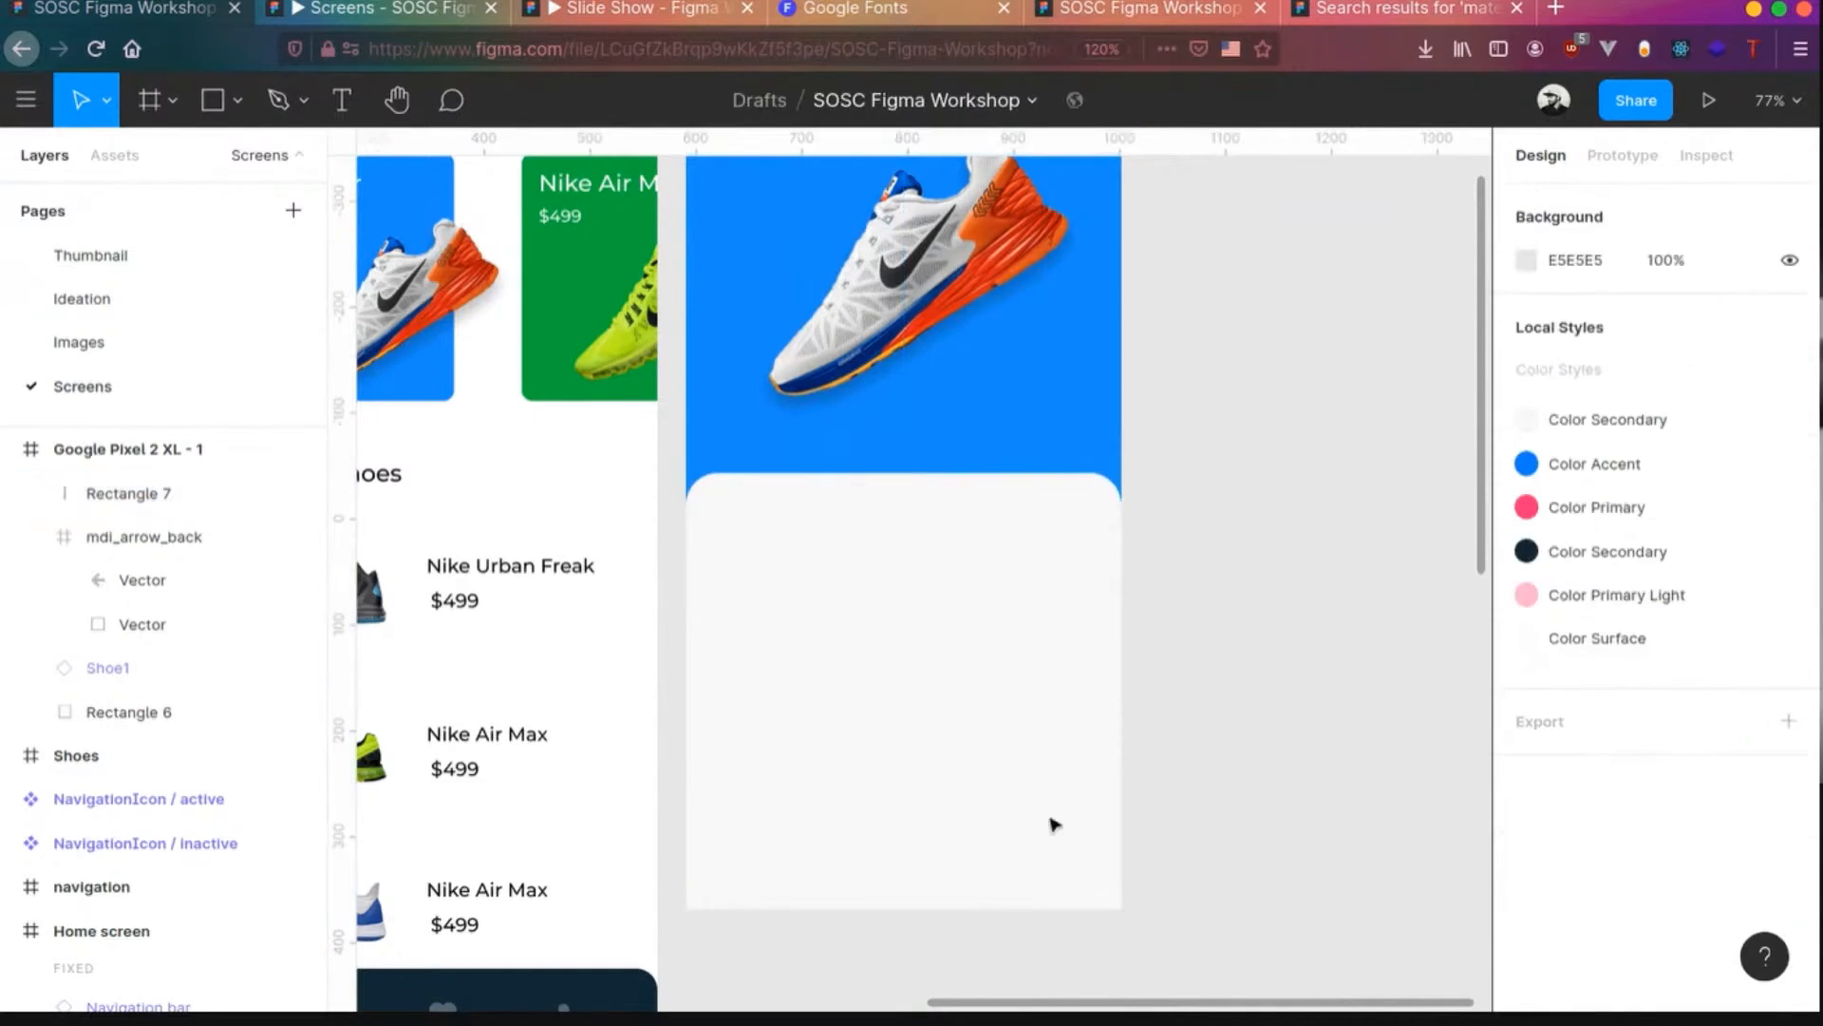
- Draw a 411 × 77 rectangle along the bottom edge of the detail screen and fill it with the dark Color Secondary style
{"action": "scroll", "coordinate": [812, 923], "scroll_direction": "down", "scroll_amount": 1}
{"action": "key", "text": "r"}
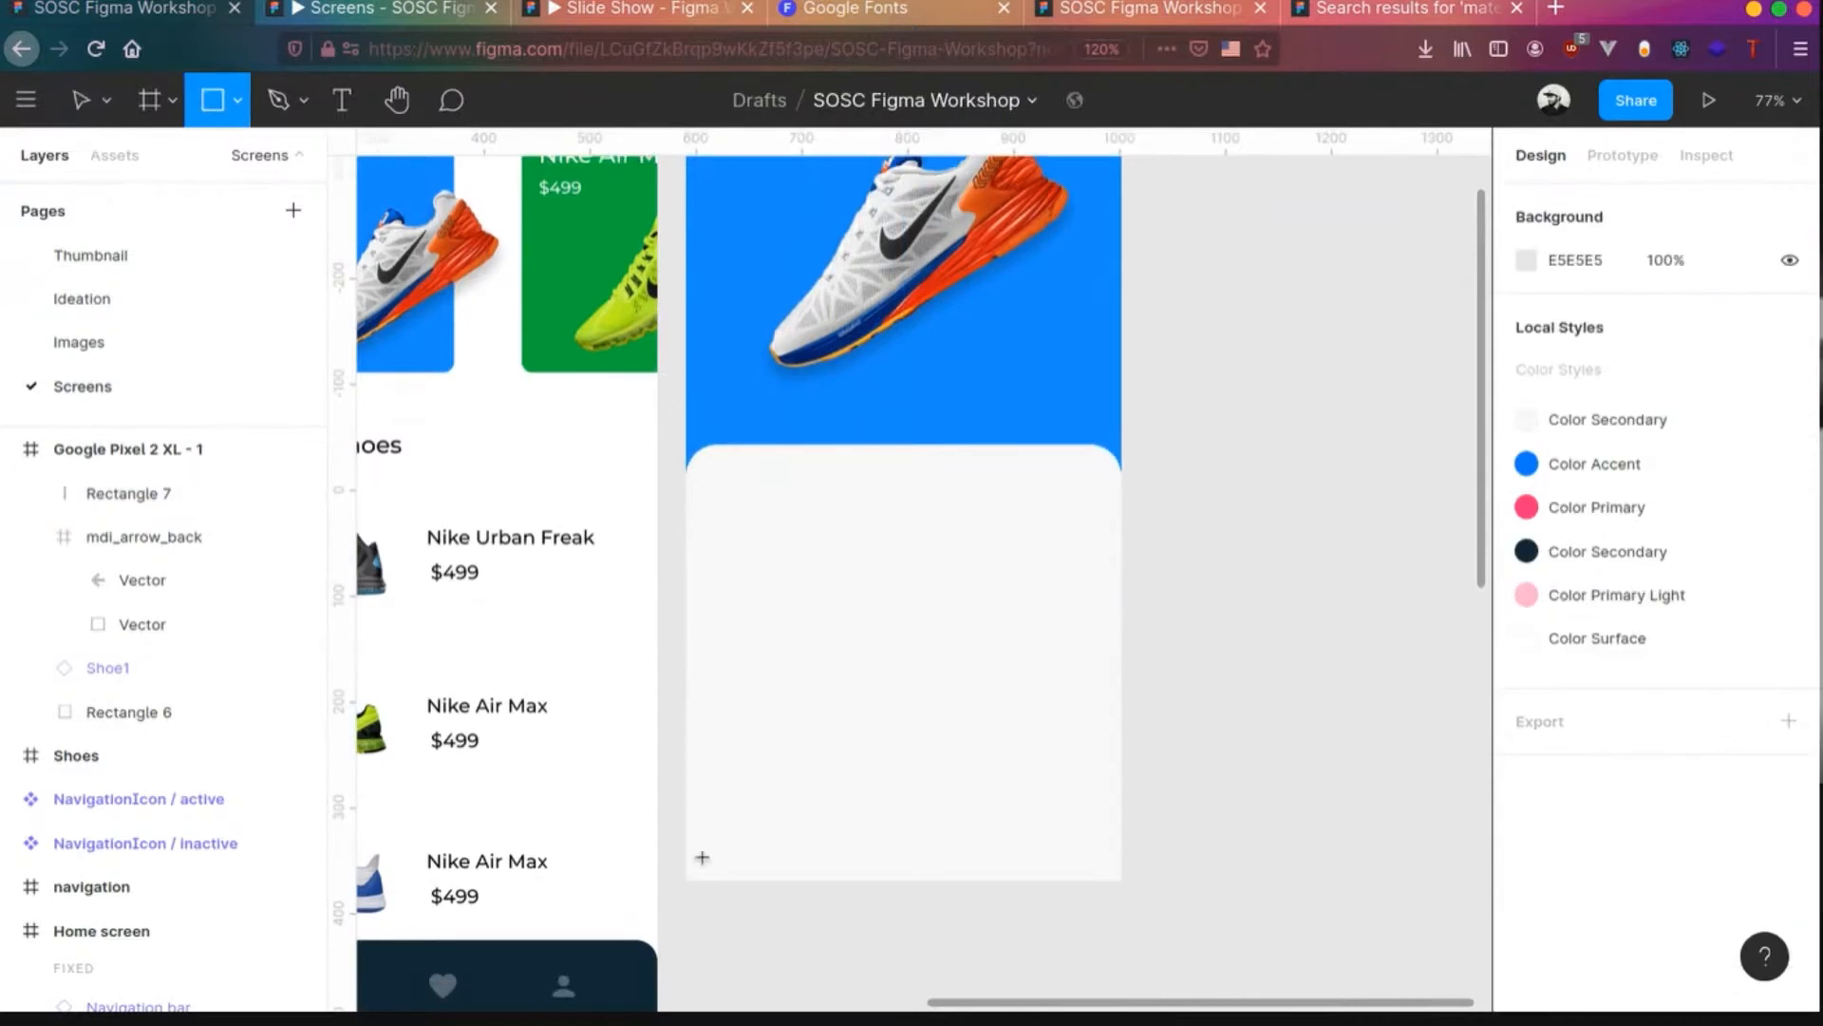
{"action": "left_click_drag", "start_coordinate": [685, 781], "coordinate": [1122, 888]}
{"action": "left_click_drag", "start_coordinate": [967, 781], "coordinate": [966, 798]}
{"action": "left_click", "coordinate": [1746, 755]}
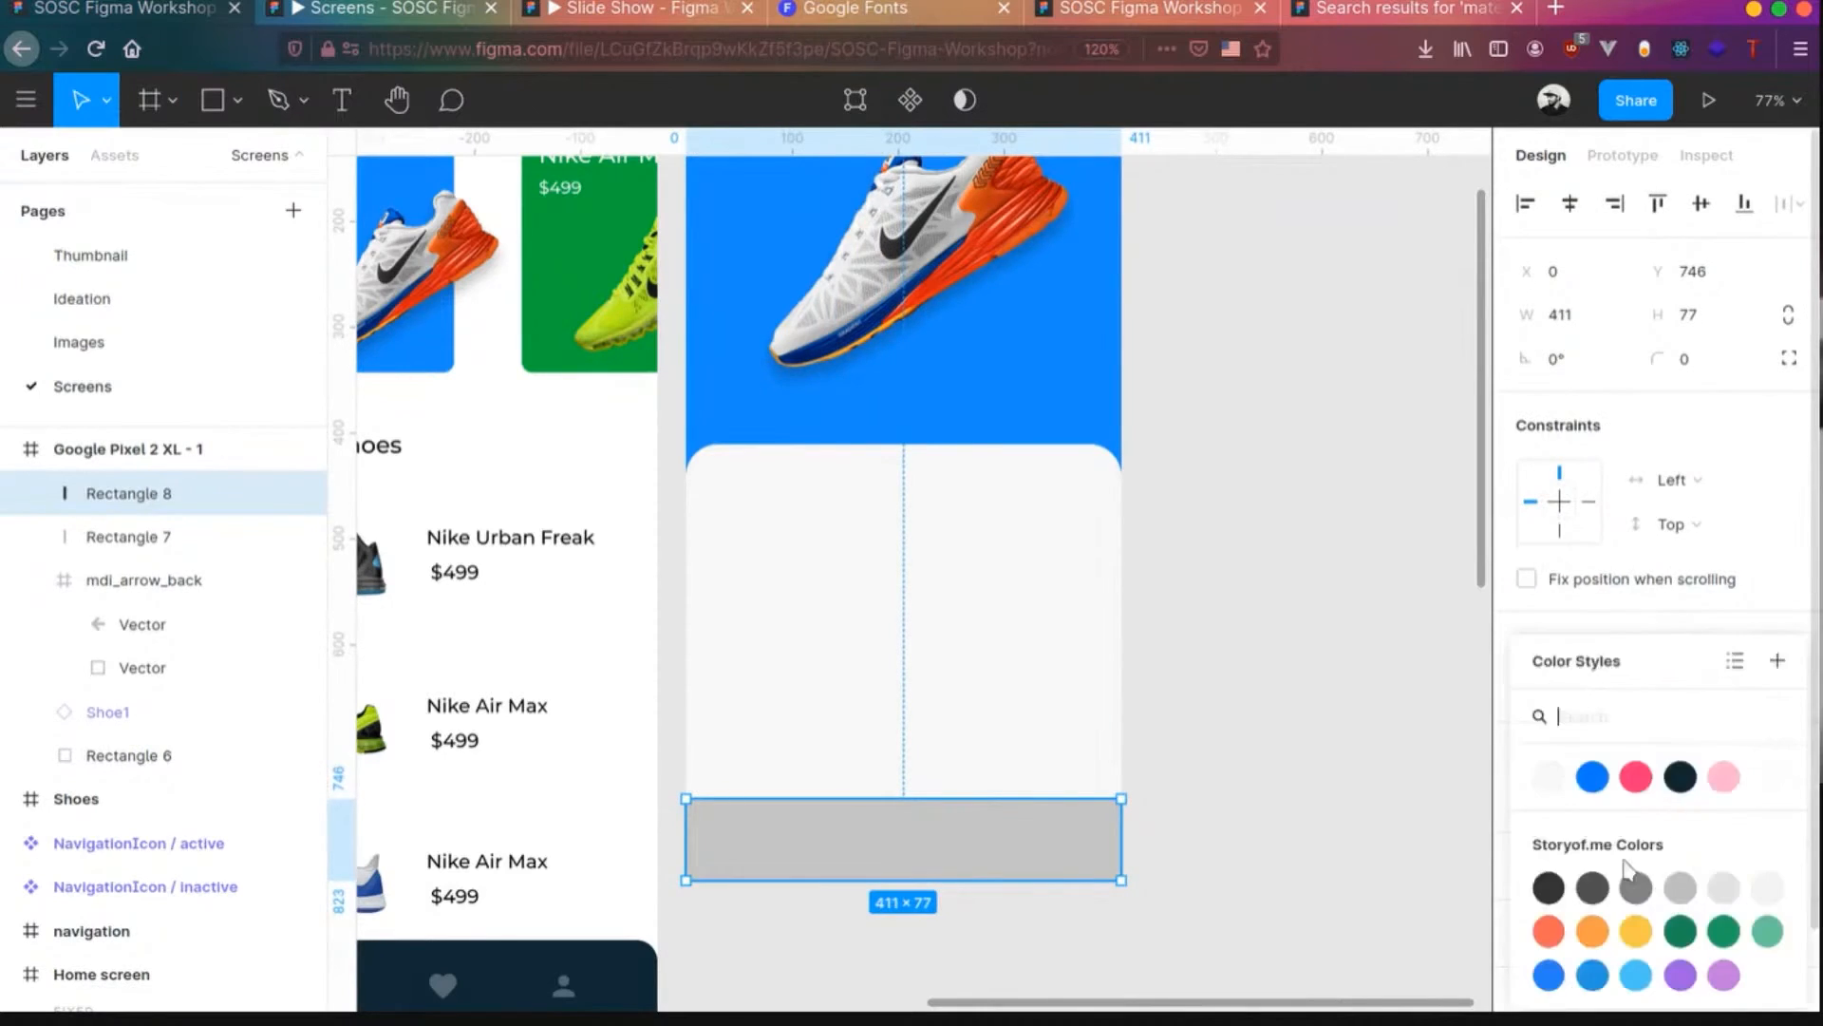
{"action": "left_click", "coordinate": [1679, 777]}
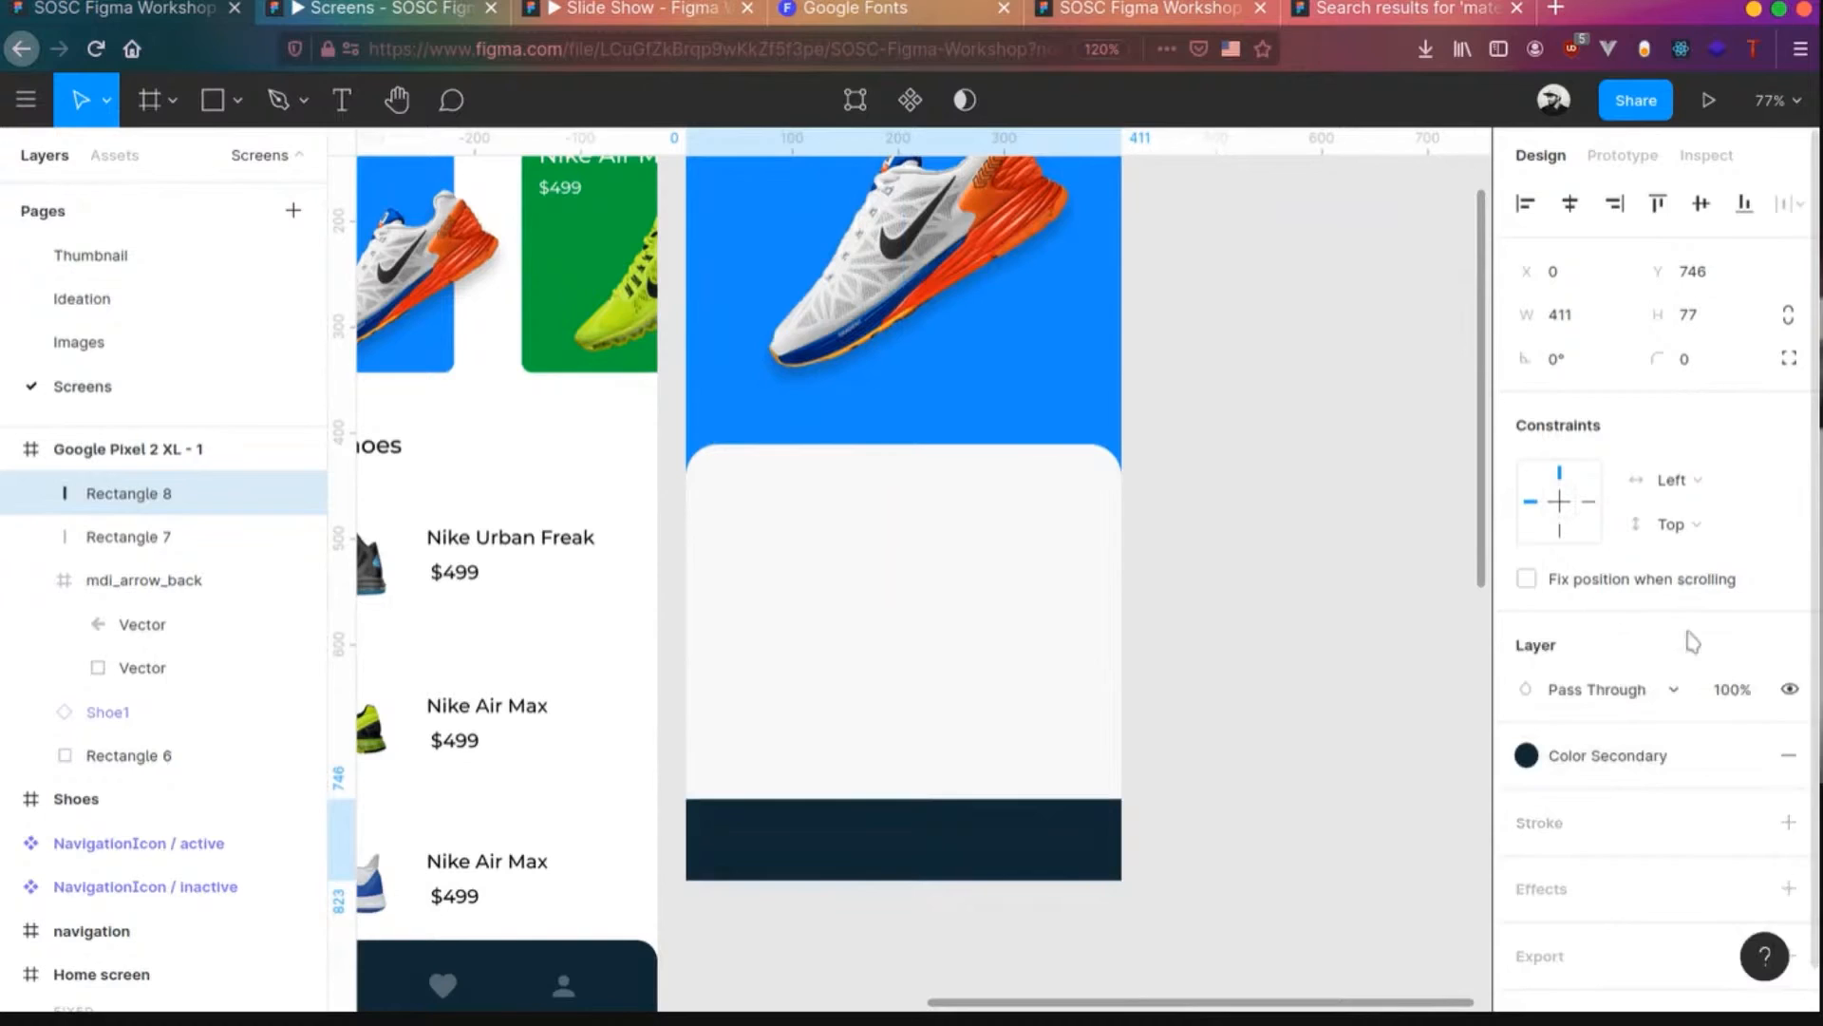
- Round only the two upper corners of the dark bottom bar with a radius of 30
{"action": "left_click", "coordinate": [1791, 357]}
{"action": "left_click", "coordinate": [1550, 405]}
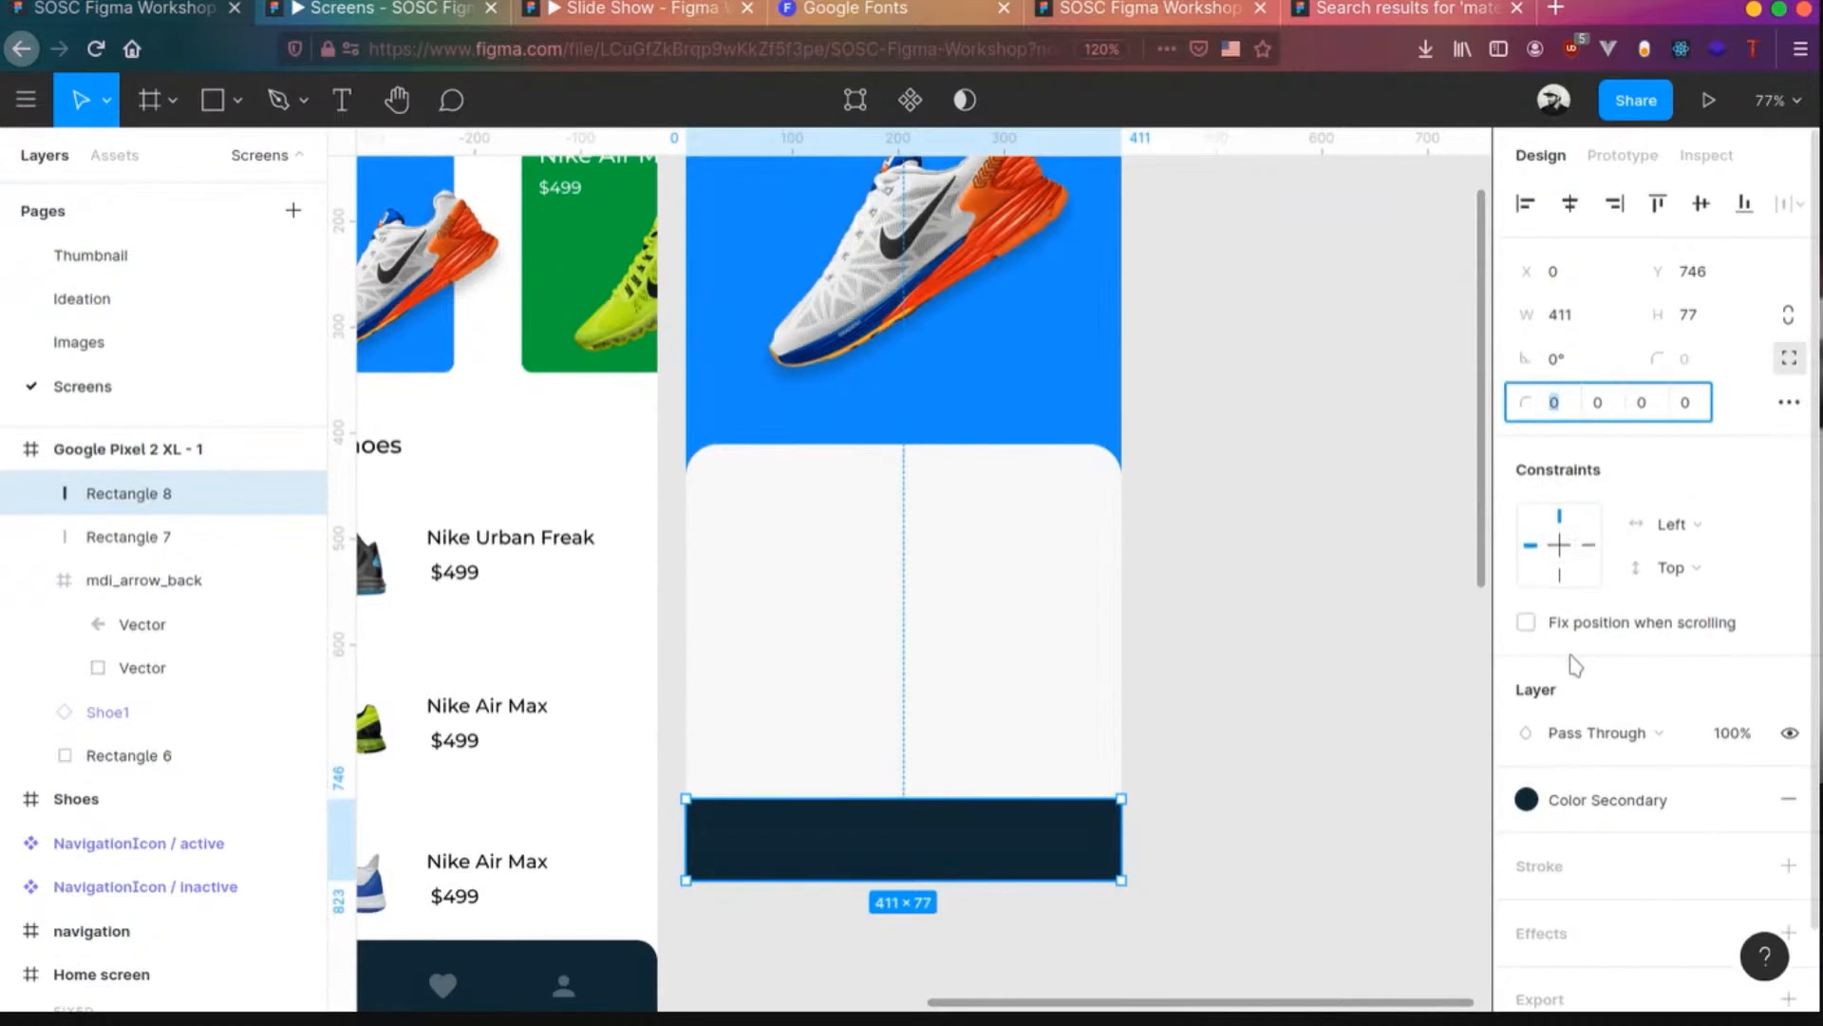
{"action": "type", "text": "30"}
{"action": "key", "text": "Tab"}
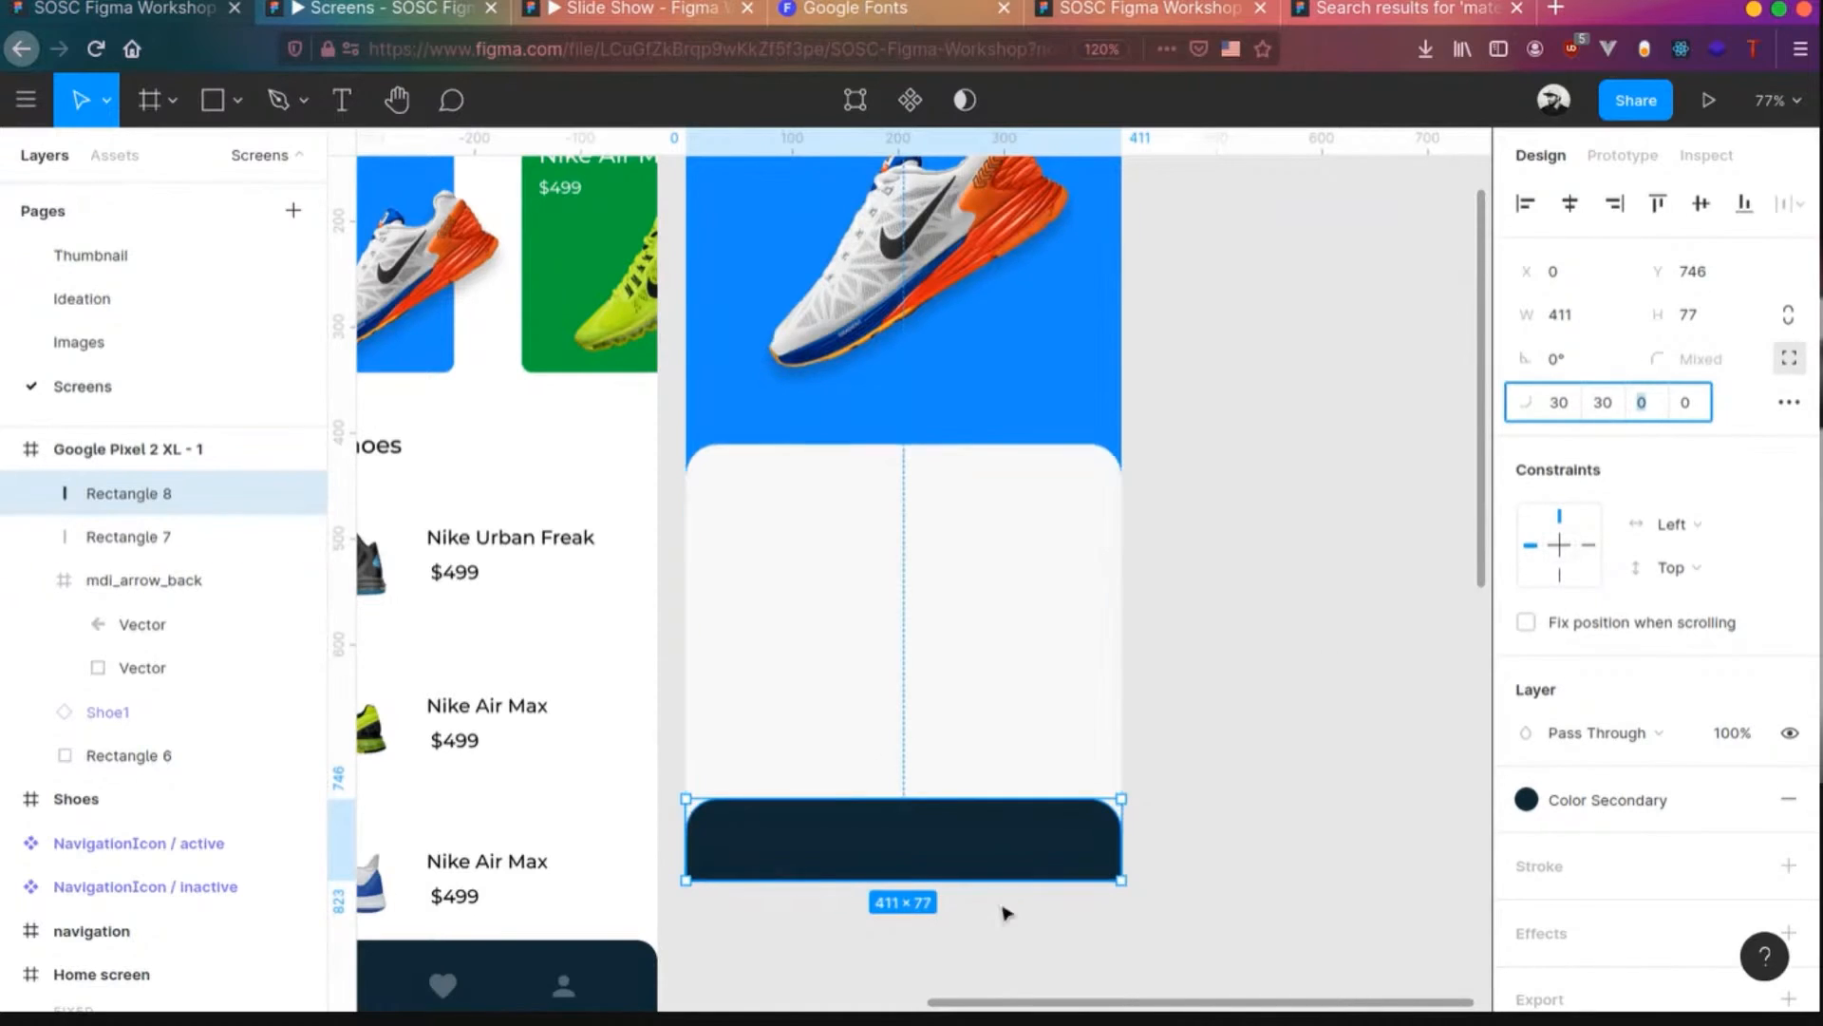
{"action": "scroll", "coordinate": [1007, 911], "scroll_direction": "up", "scroll_amount": 3}
{"action": "left_click", "coordinate": [999, 952]}
- Draw a 140 × 52 button rectangle at the right end of the dark bar with corner radius 10 and Color Accent fill
{"action": "key", "text": "r"}
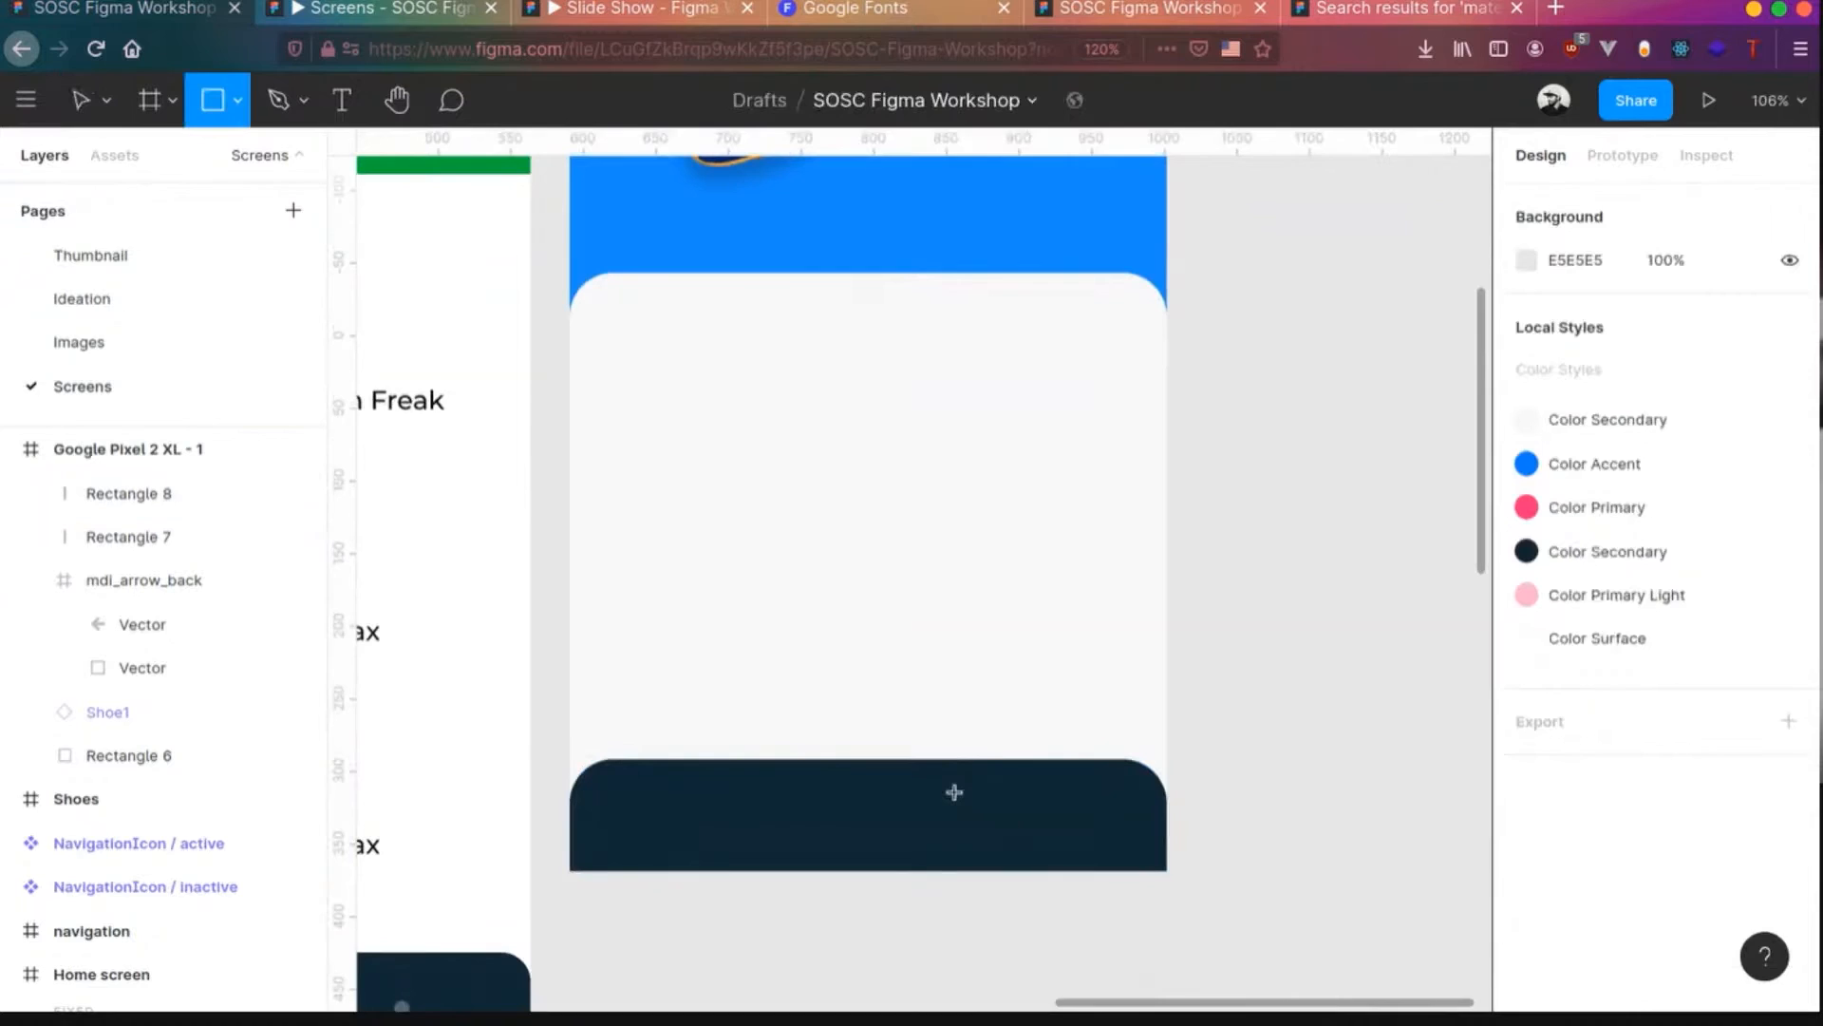
{"action": "mouse_move", "coordinate": [937, 779]}
{"action": "left_mouse_down"}
{"action": "mouse_move", "coordinate": [985, 830]}
{"action": "mouse_move", "coordinate": [1141, 854]}
{"action": "mouse_move", "coordinate": [1052, 842]}
{"action": "left_mouse_up"}
{"action": "left_click", "coordinate": [1717, 353]}
{"action": "type", "text": "1"}
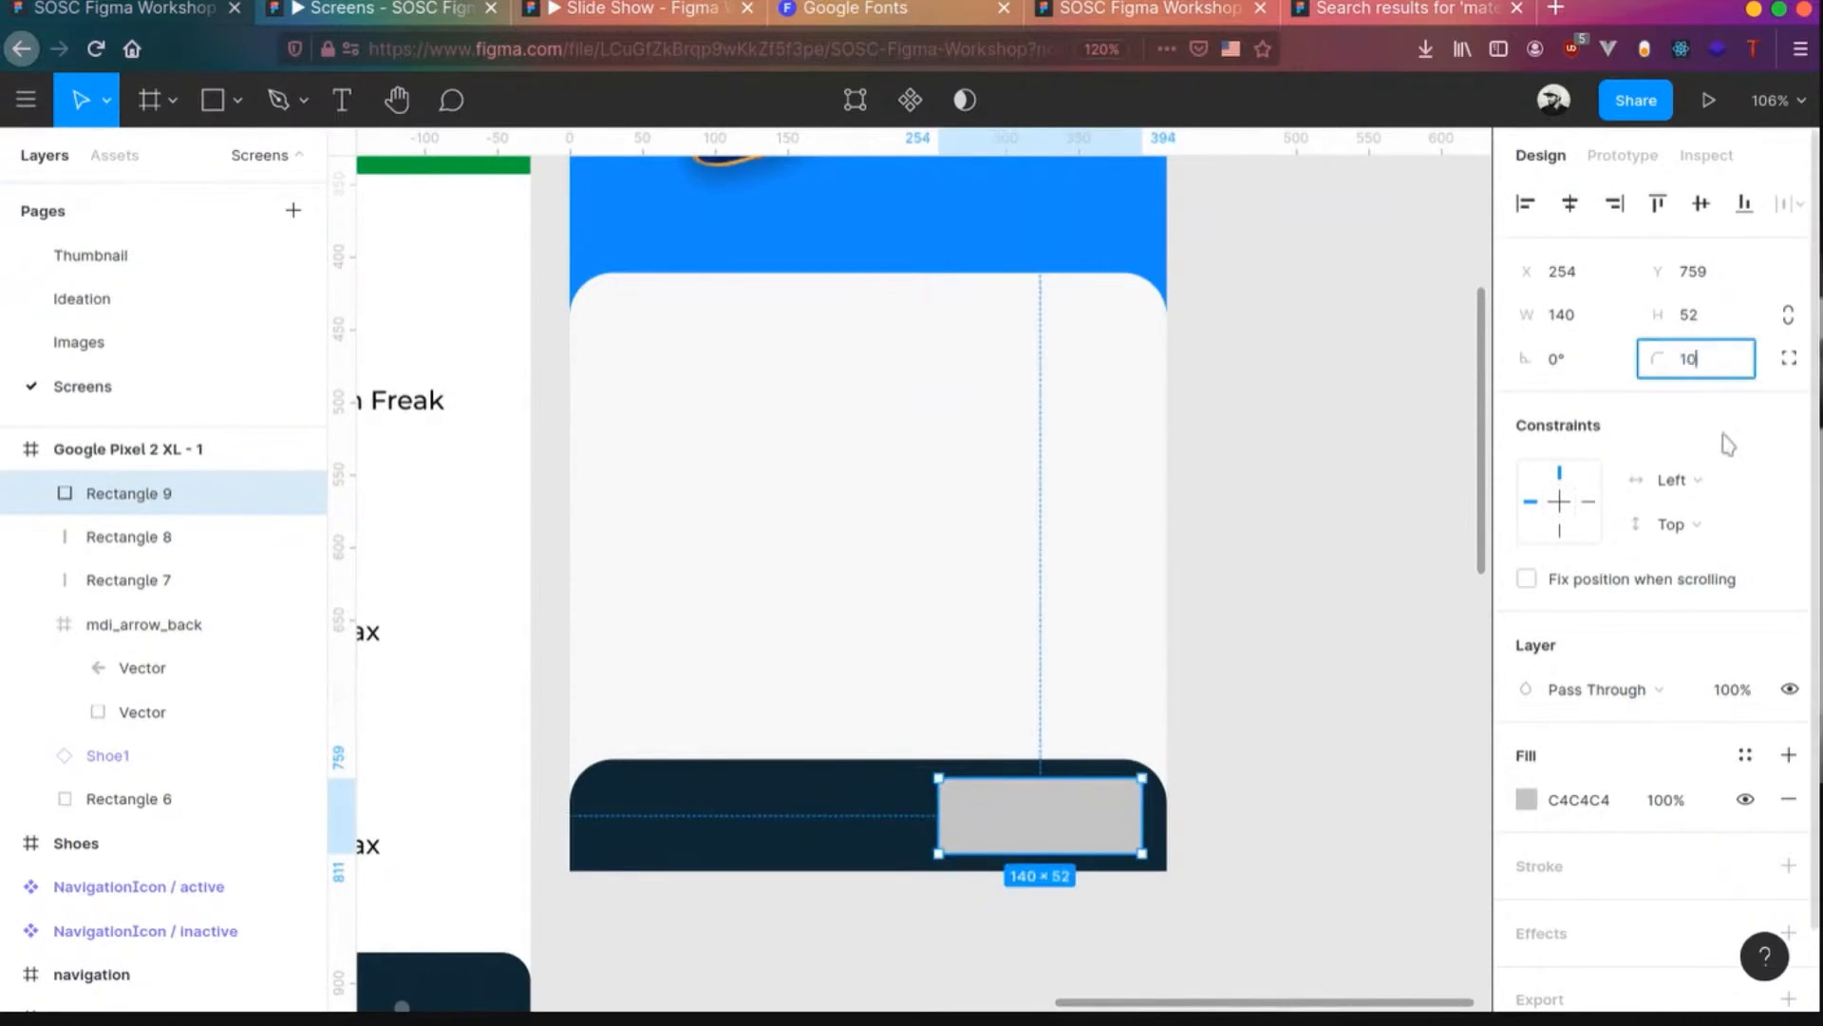
{"action": "type", "text": "0"}
{"action": "key", "text": "Tab"}
{"action": "left_click", "coordinate": [1745, 756]}
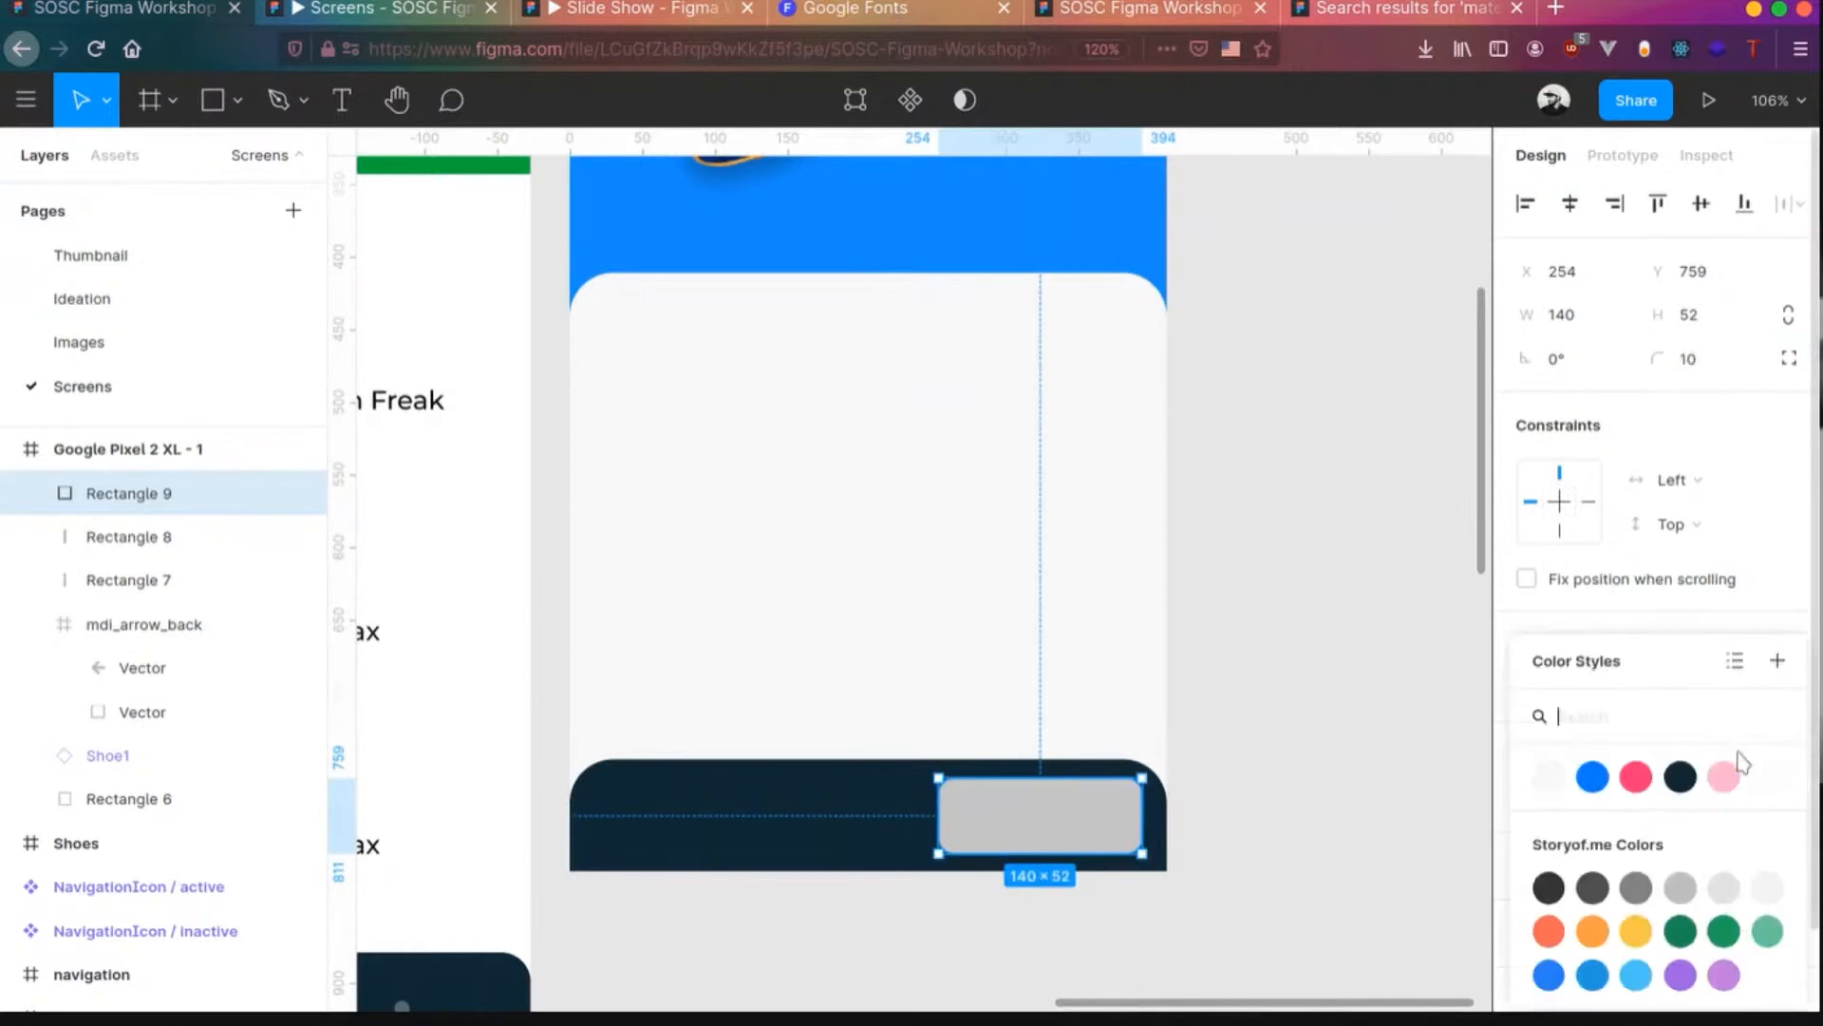
{"action": "left_click", "coordinate": [1593, 786]}
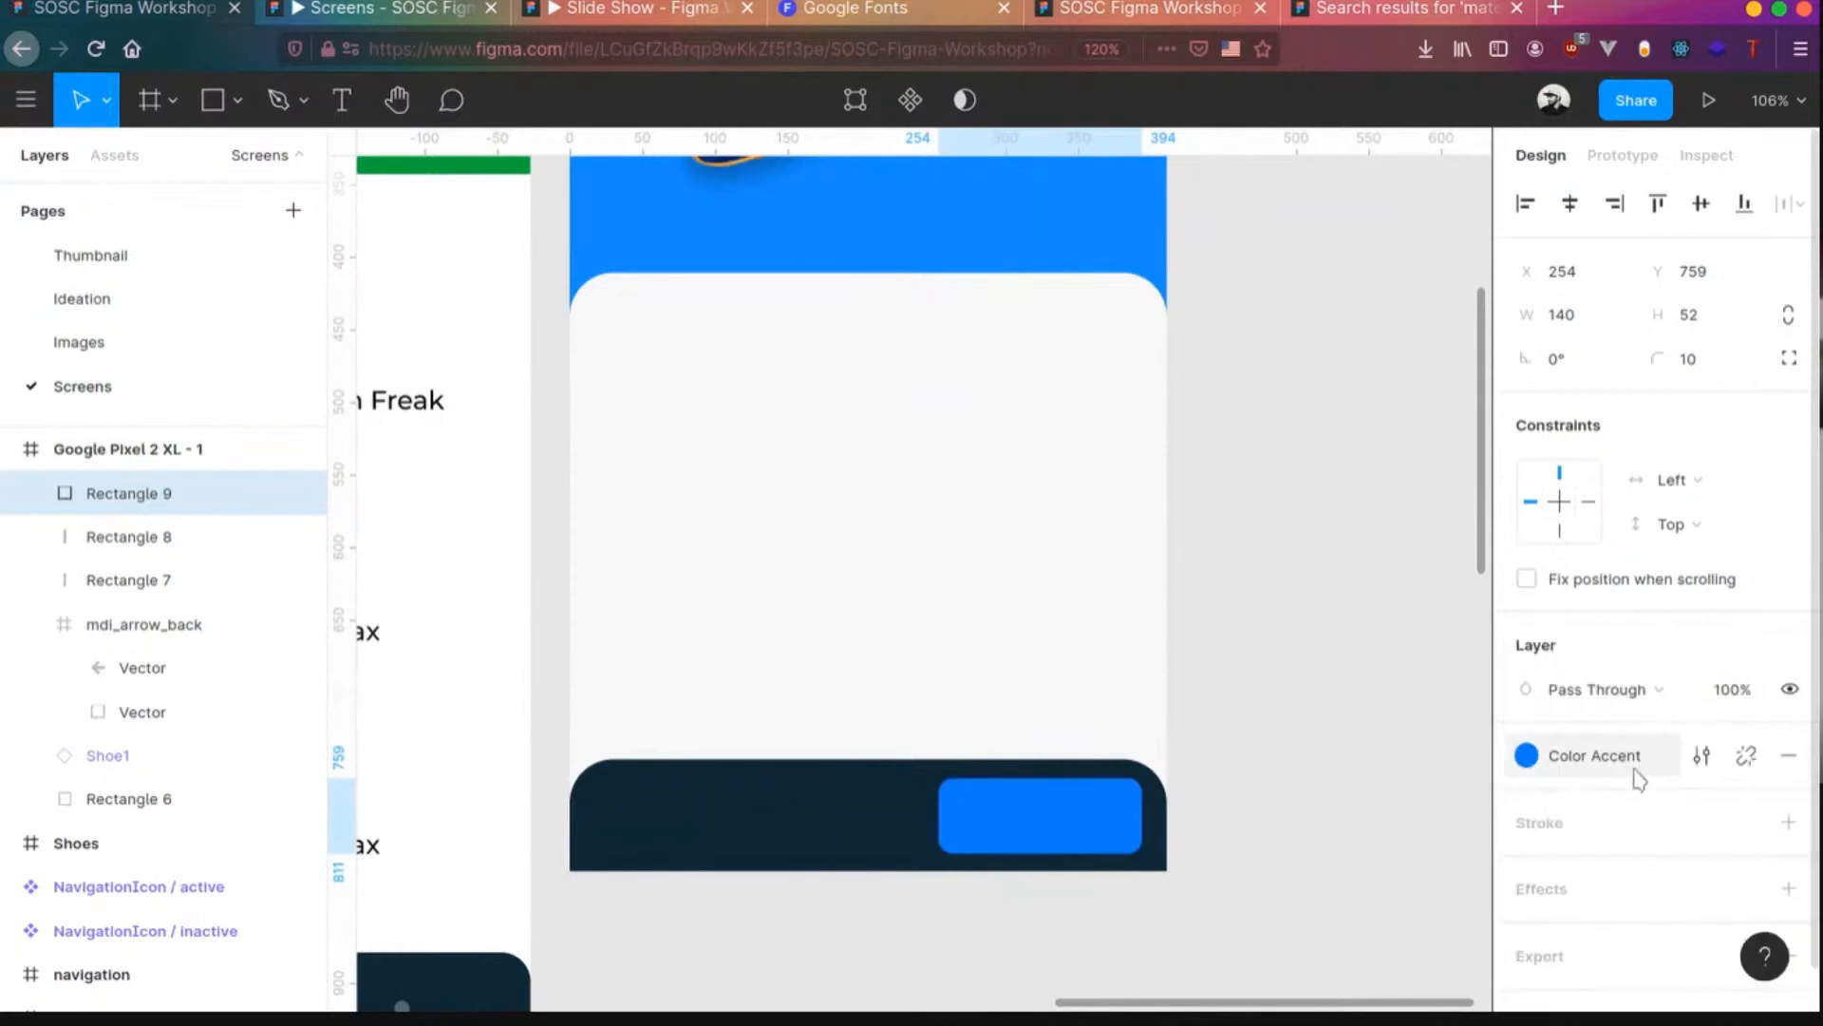
- Add the text label "Add to card" and position it over the blue button
{"action": "scroll", "coordinate": [1117, 824], "scroll_direction": "up", "scroll_amount": 3}
{"action": "scroll", "coordinate": [980, 846], "scroll_direction": "up", "scroll_amount": 1}
{"action": "key", "text": "t"}
{"action": "left_click", "coordinate": [938, 807]}
{"action": "type", "text": "Add to card"}
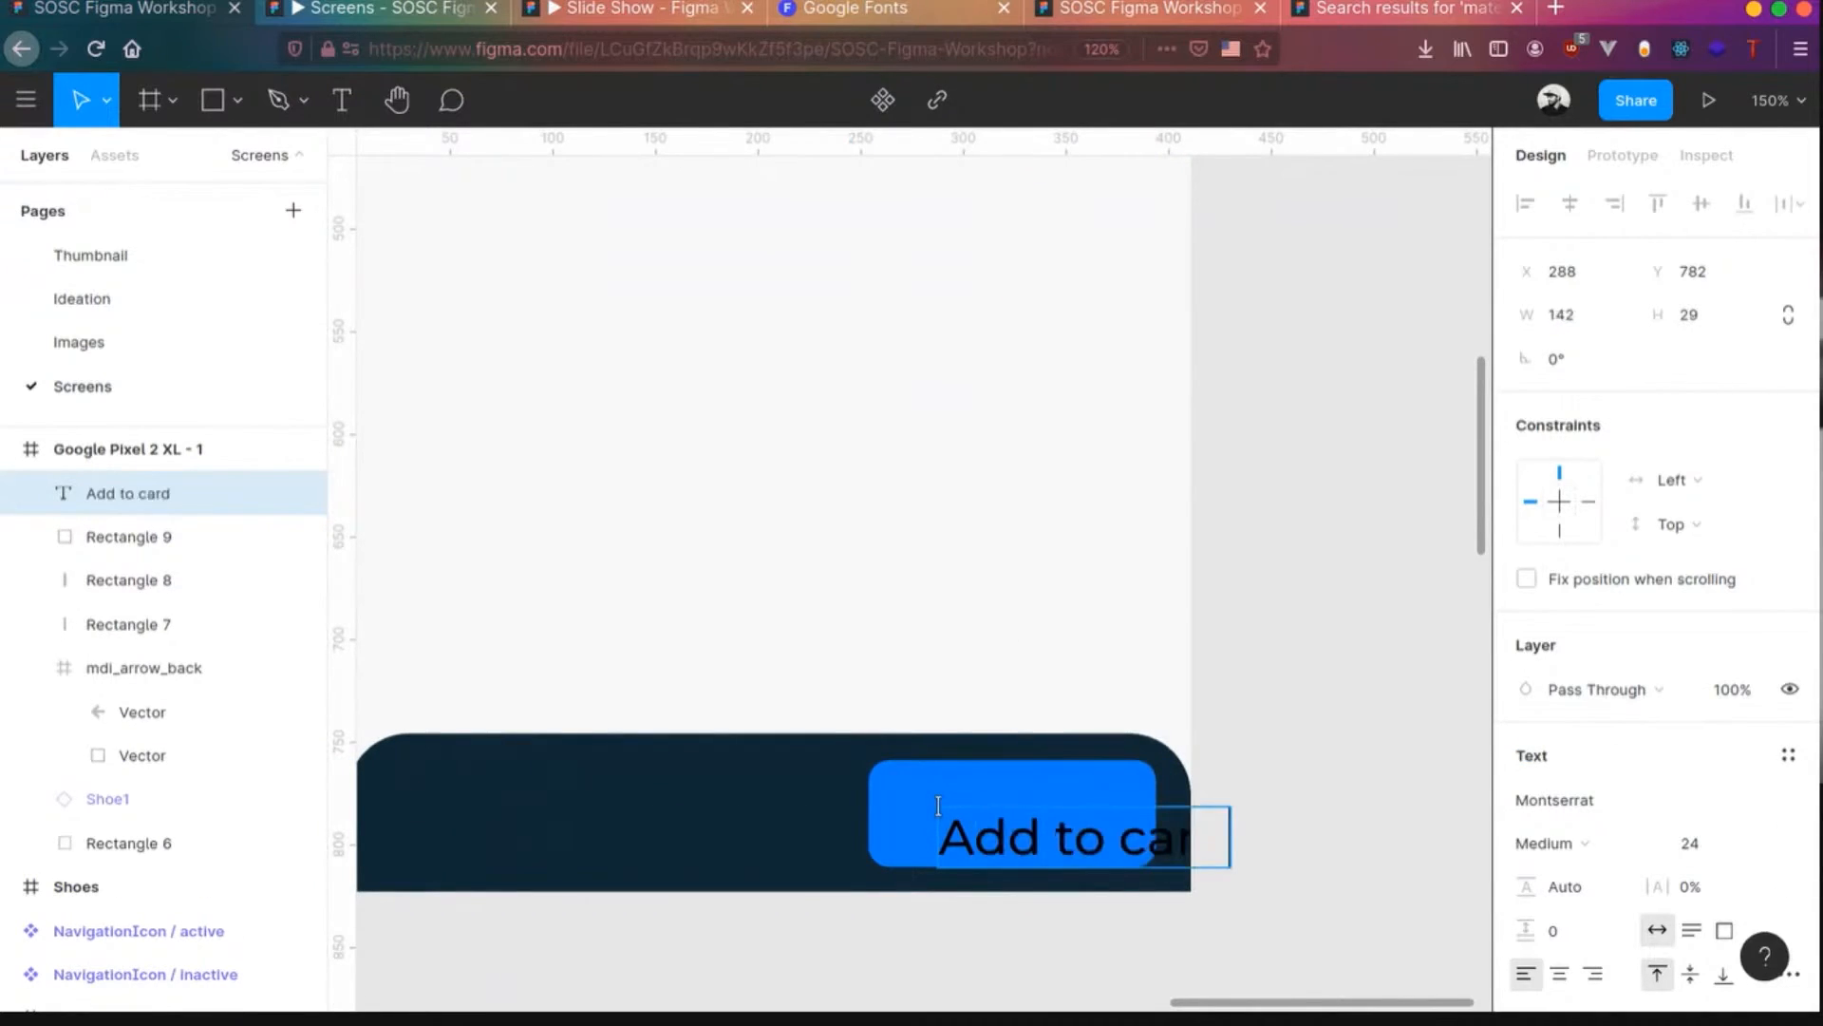
{"action": "key", "text": "Escape"}
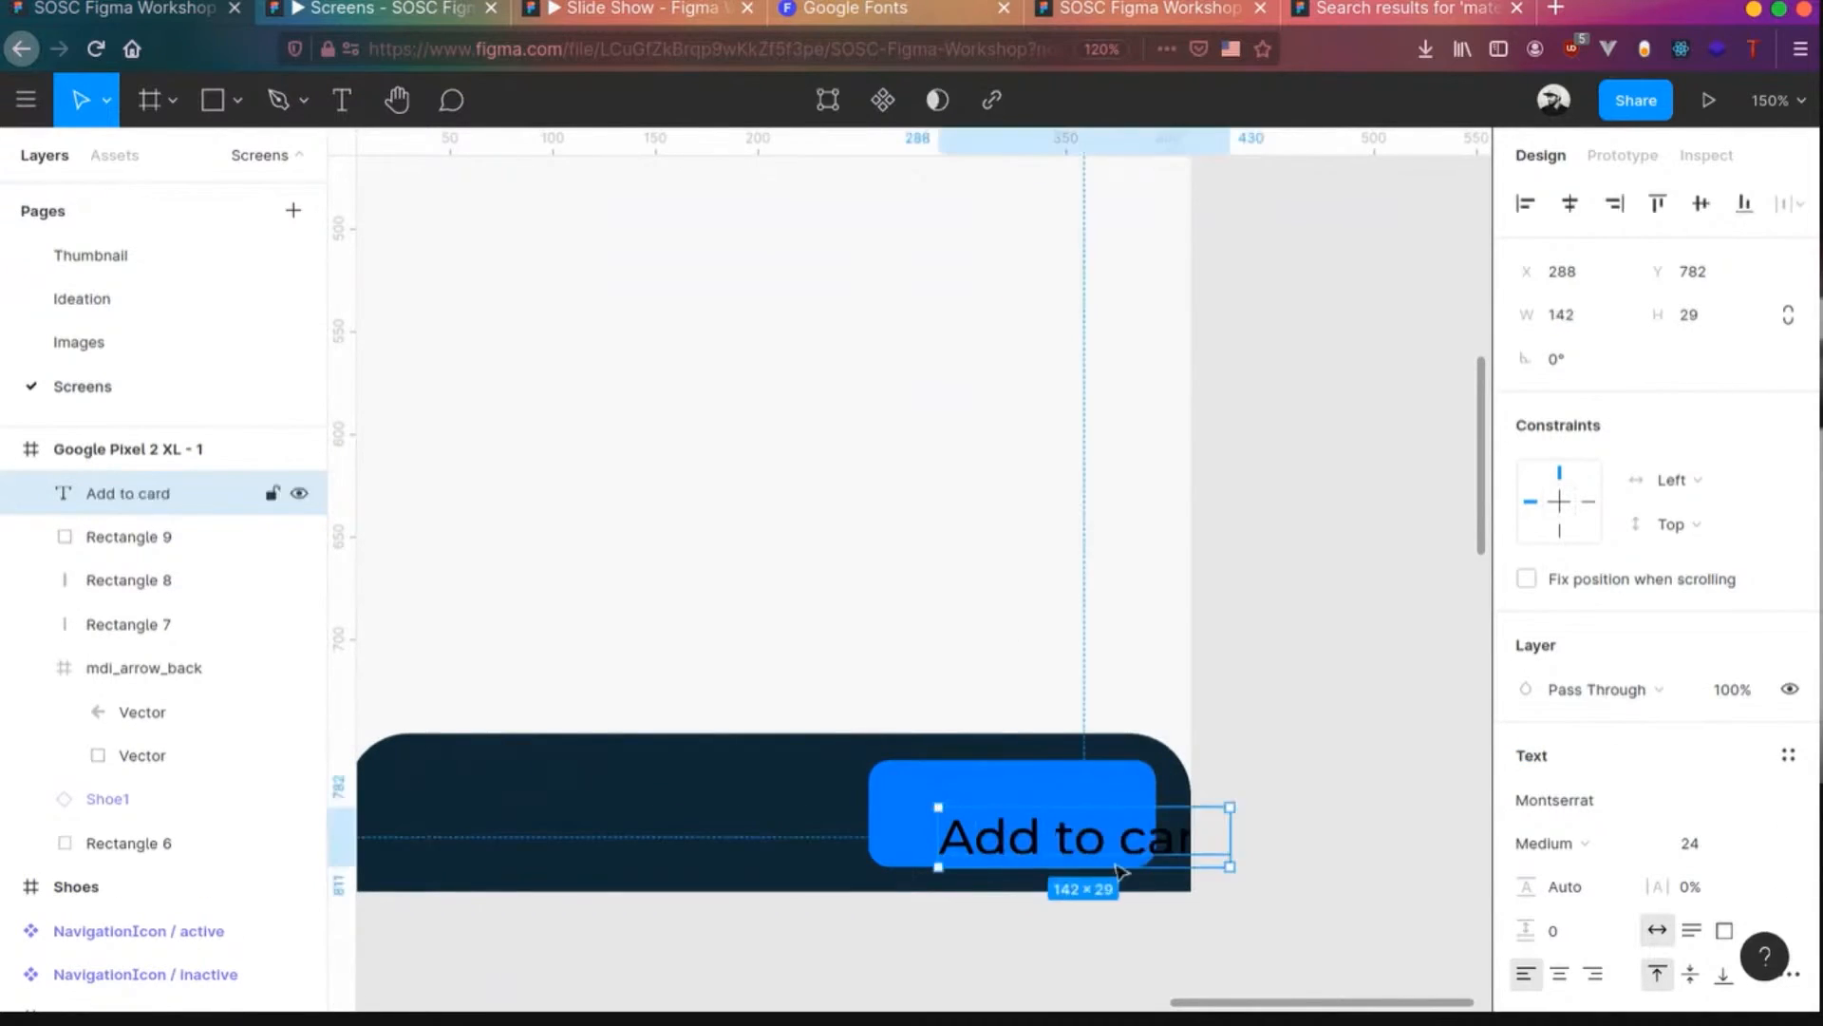
{"action": "left_click_drag", "start_coordinate": [1059, 861], "coordinate": [1062, 842]}
{"action": "key", "text": "ctrl+z"}
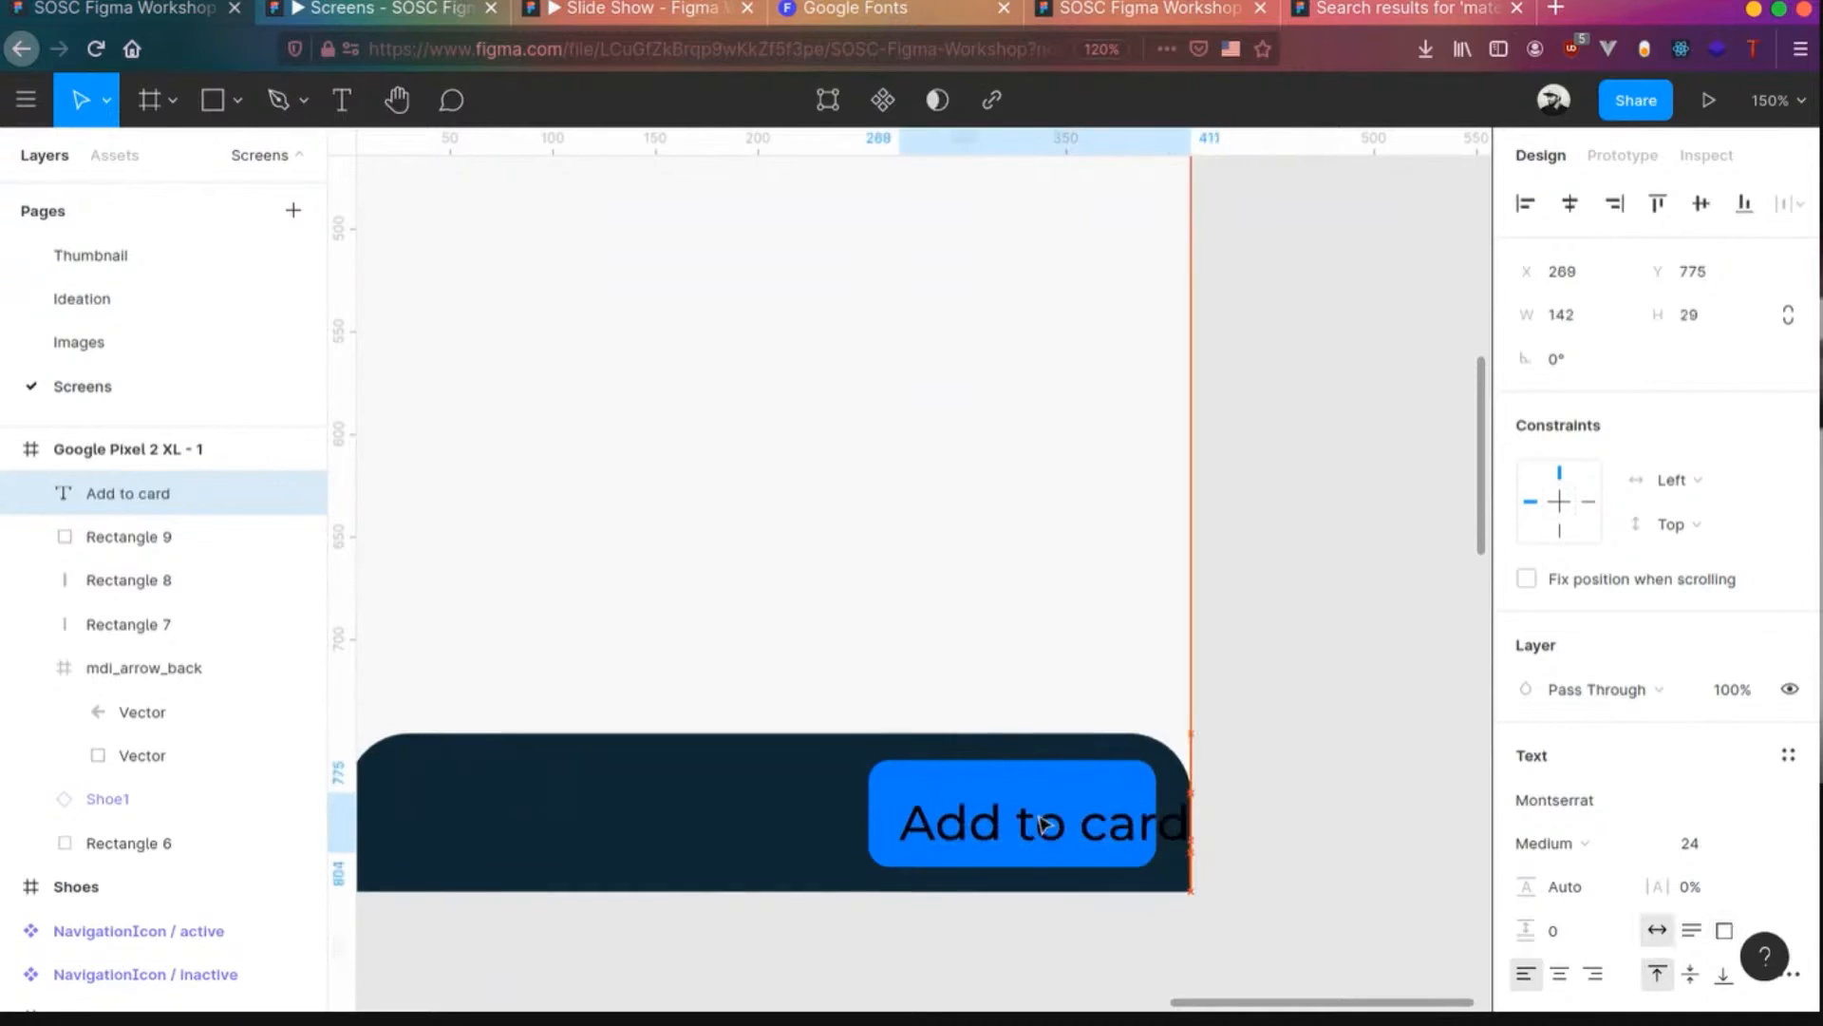
- Color the "Add to card" label white, FFFFFF, and set its font size to 18
{"action": "scroll", "coordinate": [1576, 884], "scroll_direction": "down", "scroll_amount": 5}
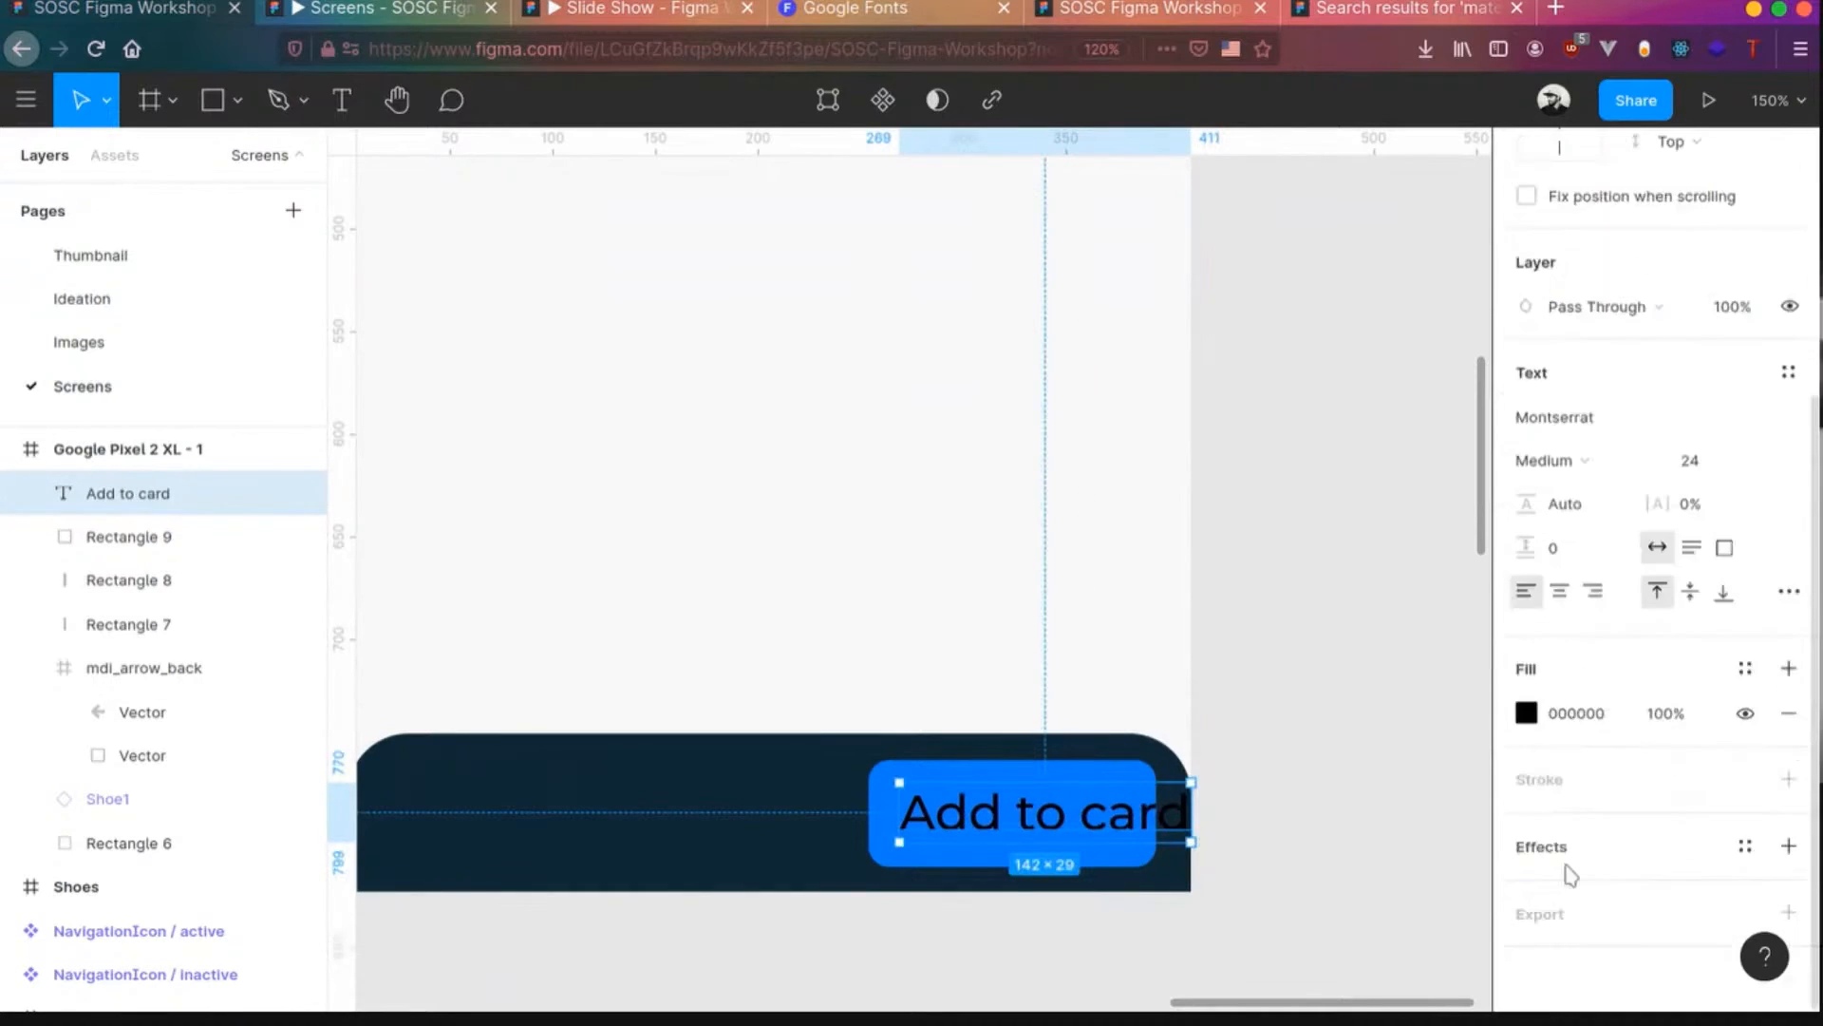
{"action": "left_click", "coordinate": [1525, 714]}
{"action": "left_click_drag", "start_coordinate": [1285, 542], "coordinate": [1165, 329]}
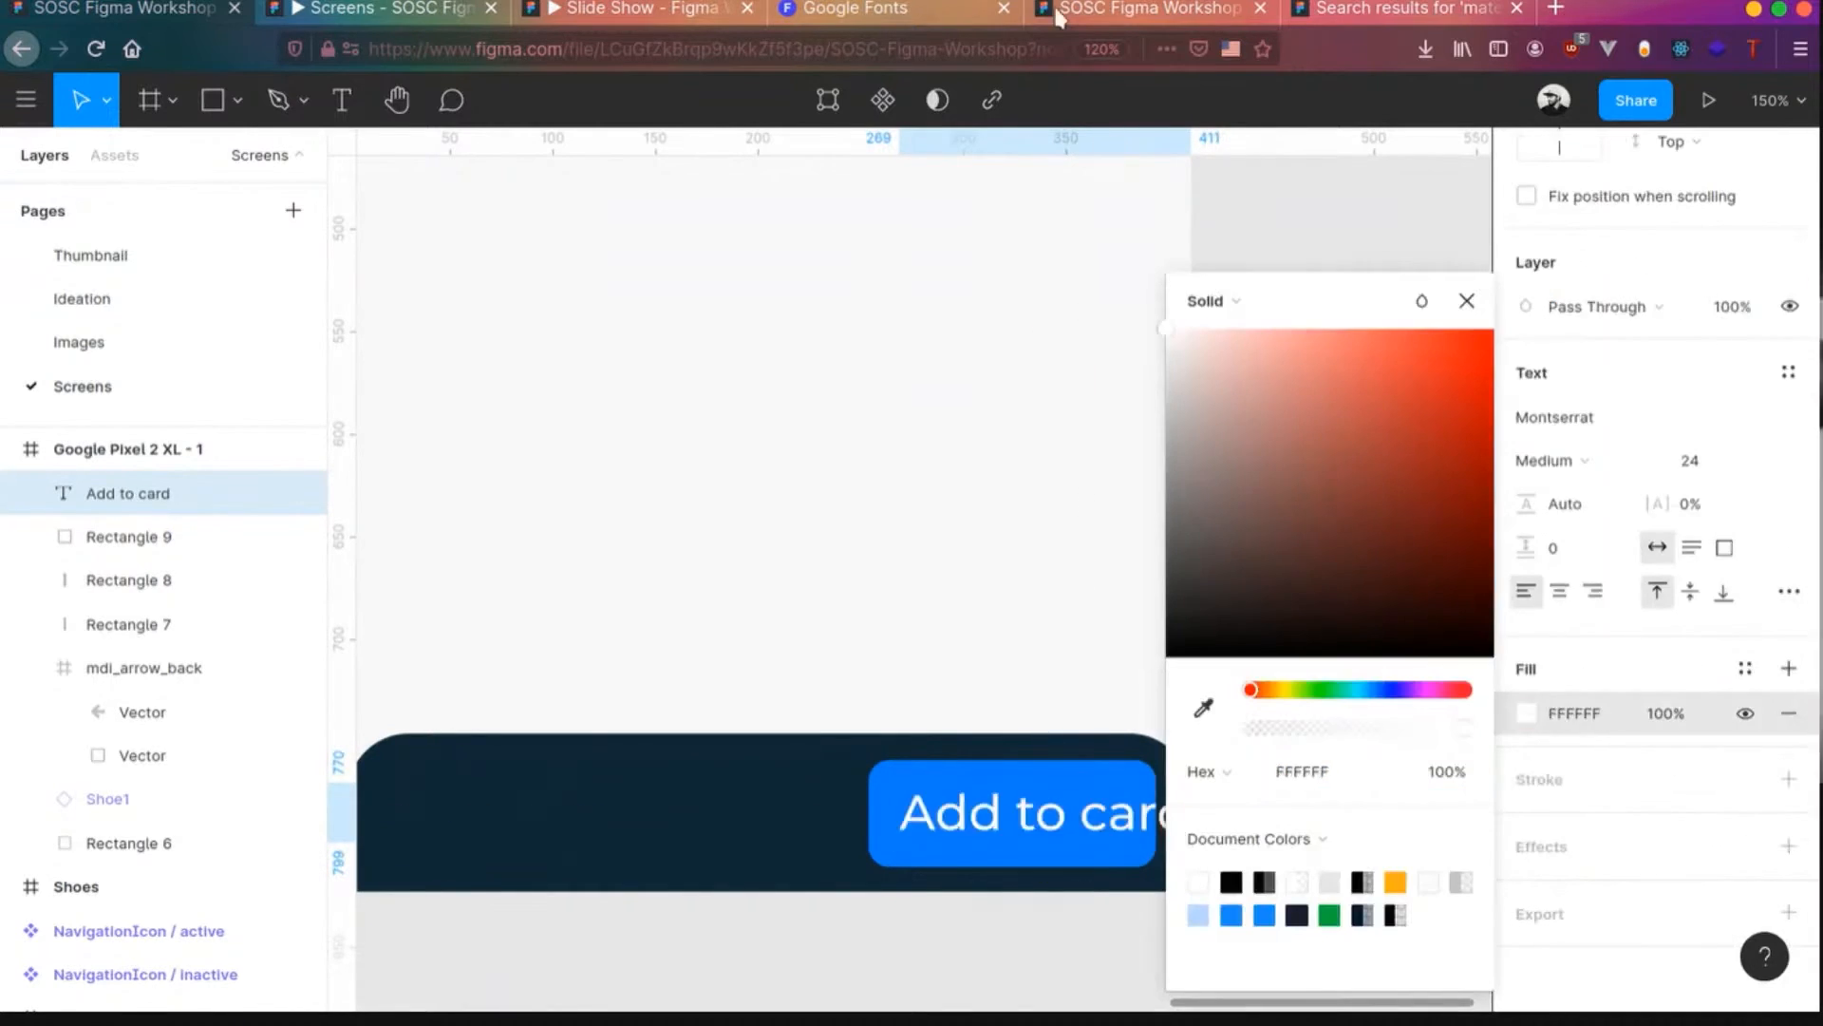
{"action": "left_click", "coordinate": [1714, 462]}
{"action": "type", "text": "18"}
{"action": "key", "text": "Tab"}
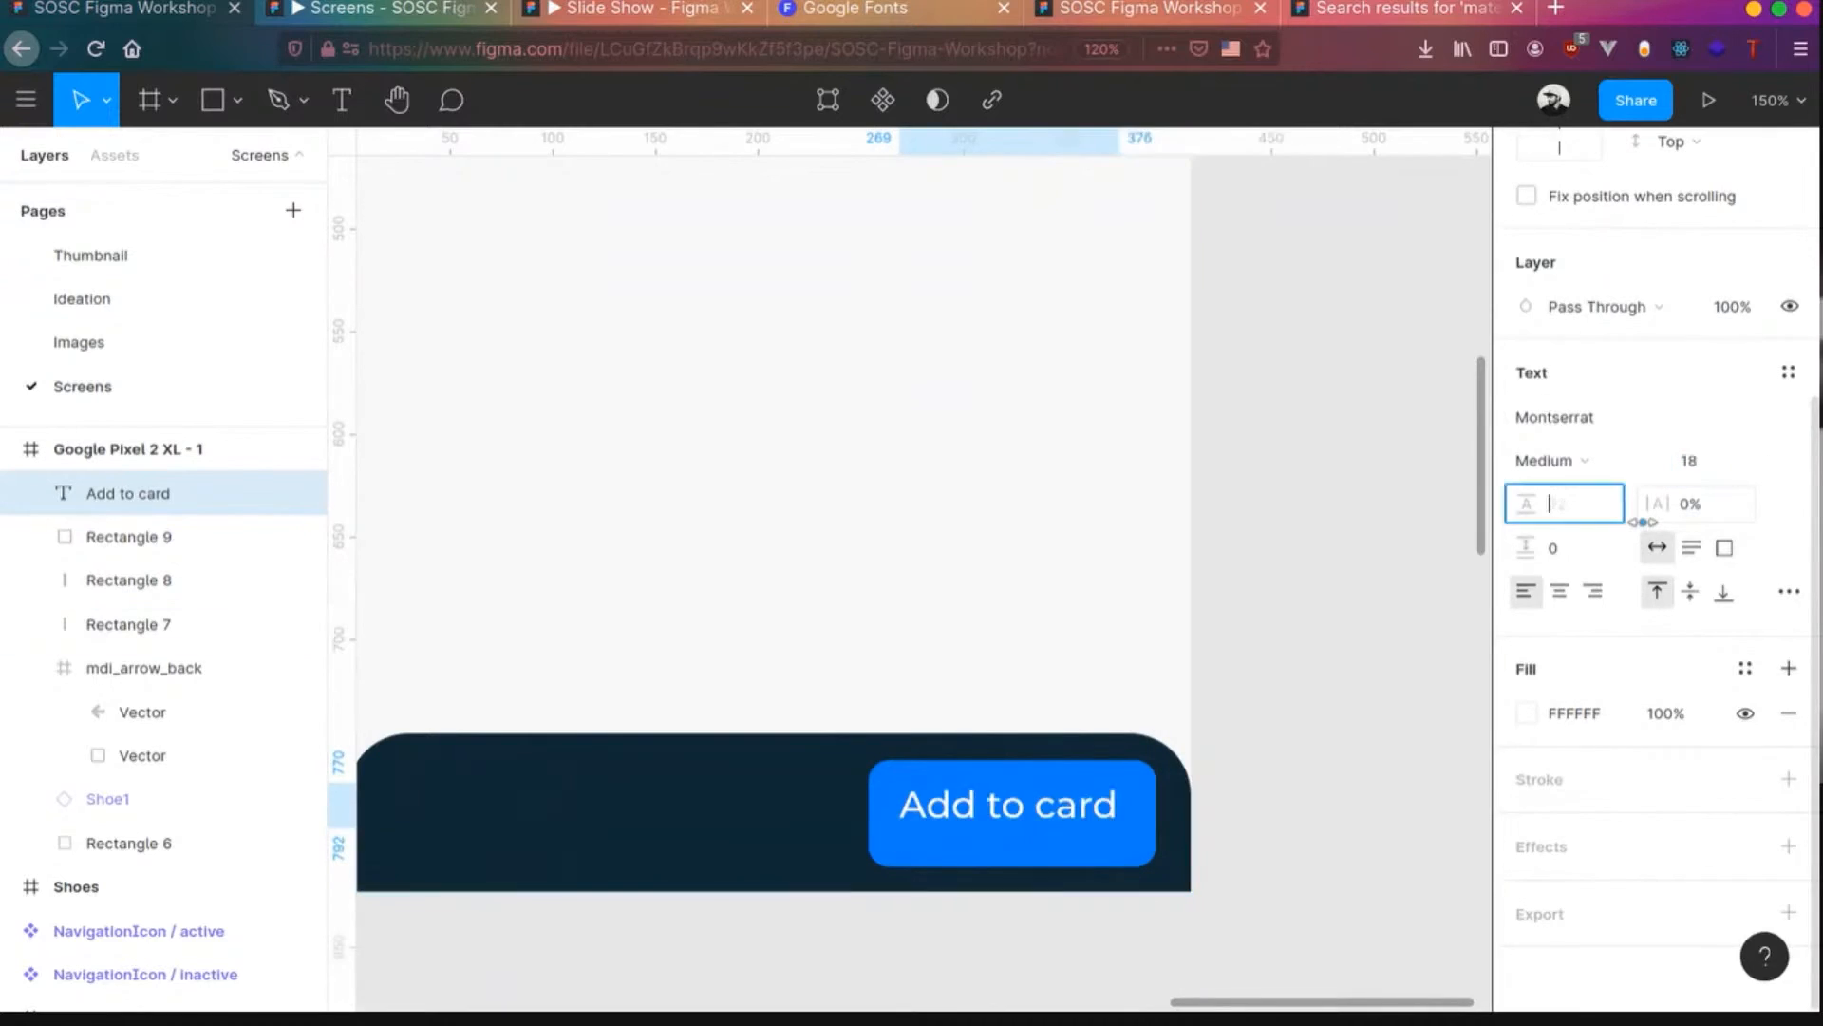
- Align the label and the blue button on their vertical and horizontal centers
{"action": "left_click", "coordinate": [1156, 829], "text": "shift"}
{"action": "scroll", "coordinate": [1611, 351], "scroll_direction": "up", "scroll_amount": 4}
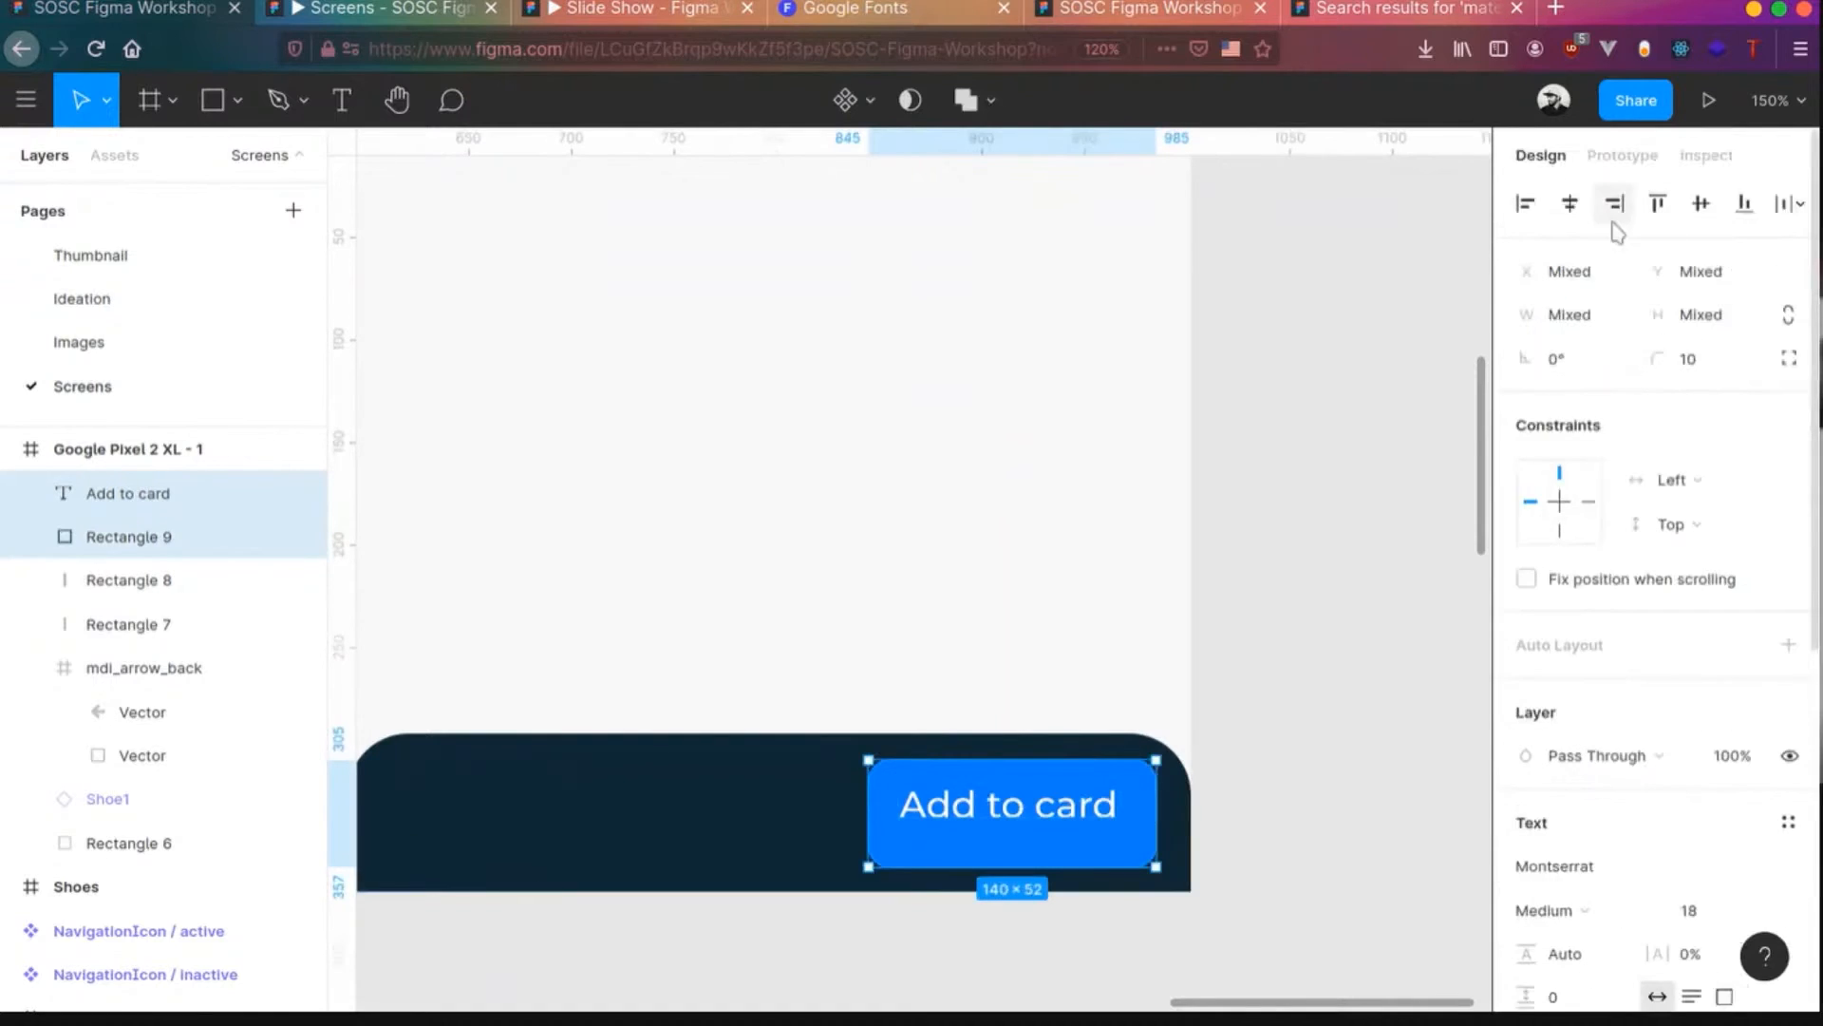
{"action": "left_click", "coordinate": [1702, 203]}
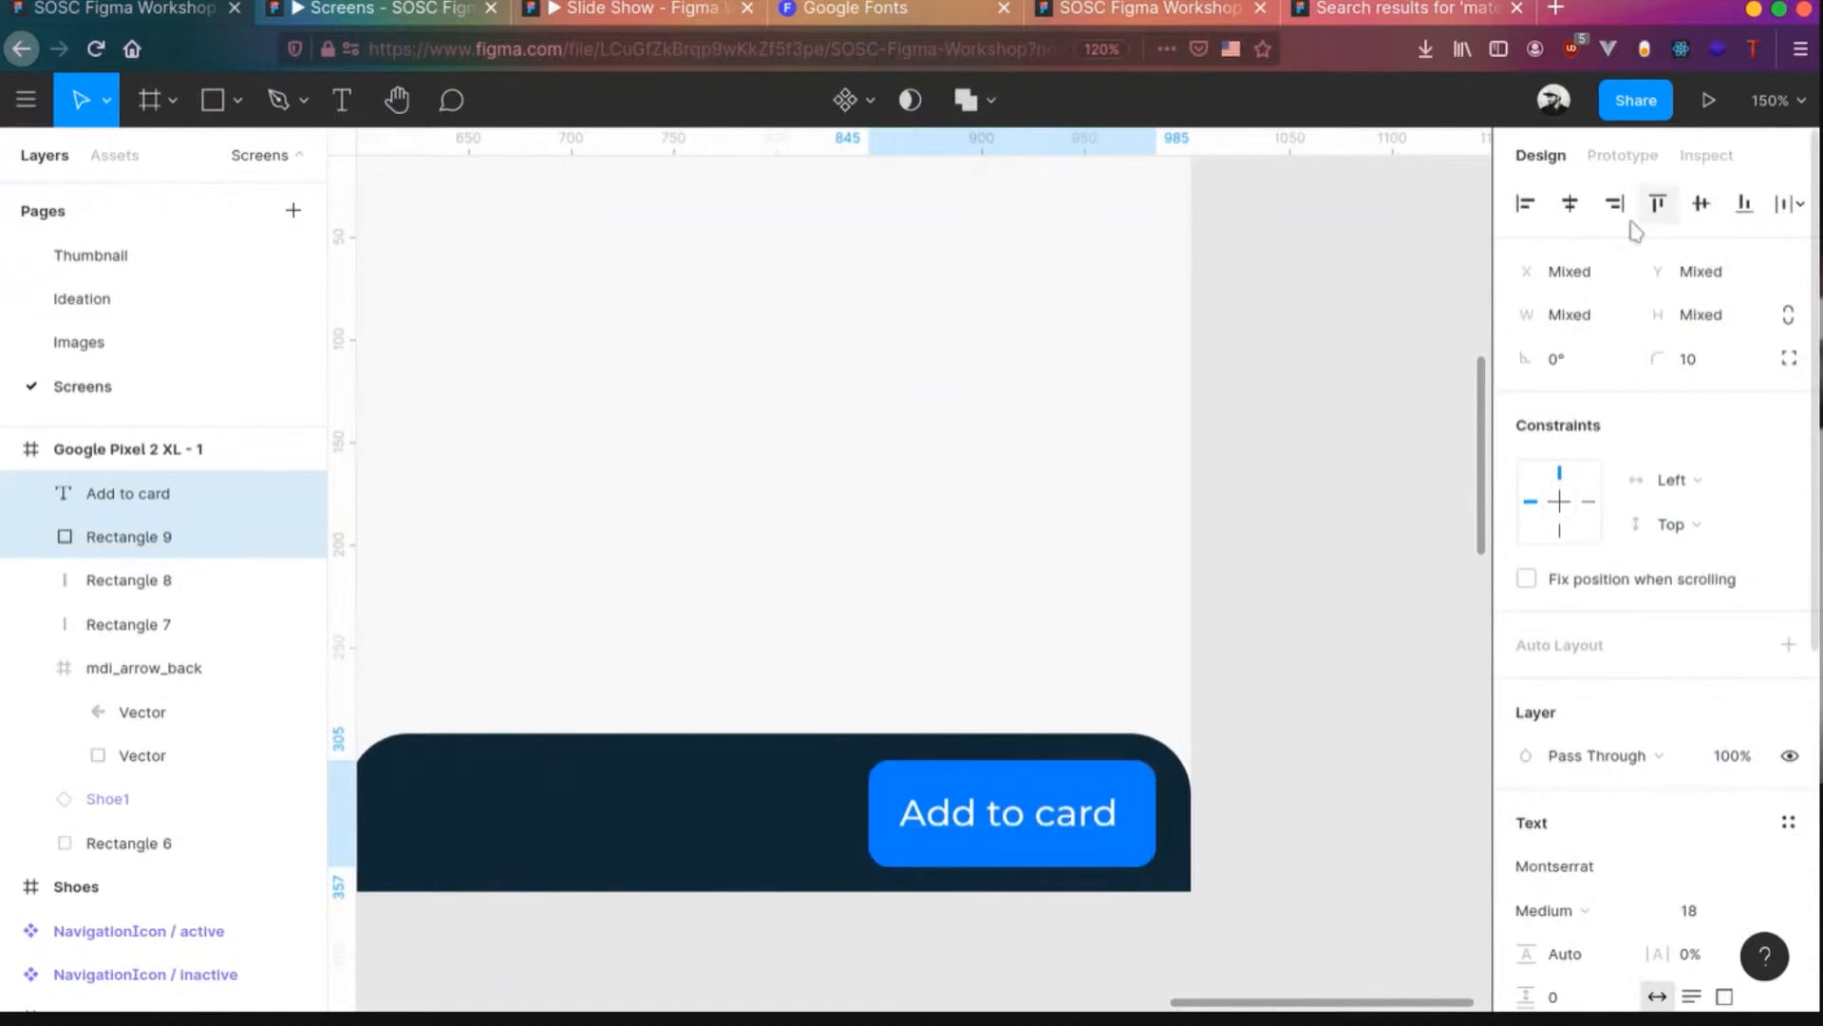
{"action": "left_click", "coordinate": [1570, 203]}
- Extend the blue button's left edge outward to a width of 183, making room beside the label
{"action": "left_click", "coordinate": [887, 834]}
{"action": "key", "text": "Escape"}
{"action": "left_click", "coordinate": [893, 799]}
{"action": "left_click_drag", "start_coordinate": [867, 801], "coordinate": [764, 815]}
- Insert the add-shopping-cart icon from the Material Design Icons plugin and place it left of the "Add to card" label
{"action": "right_click", "coordinate": [826, 810]}
{"action": "mouse_move", "coordinate": [1023, 734]}
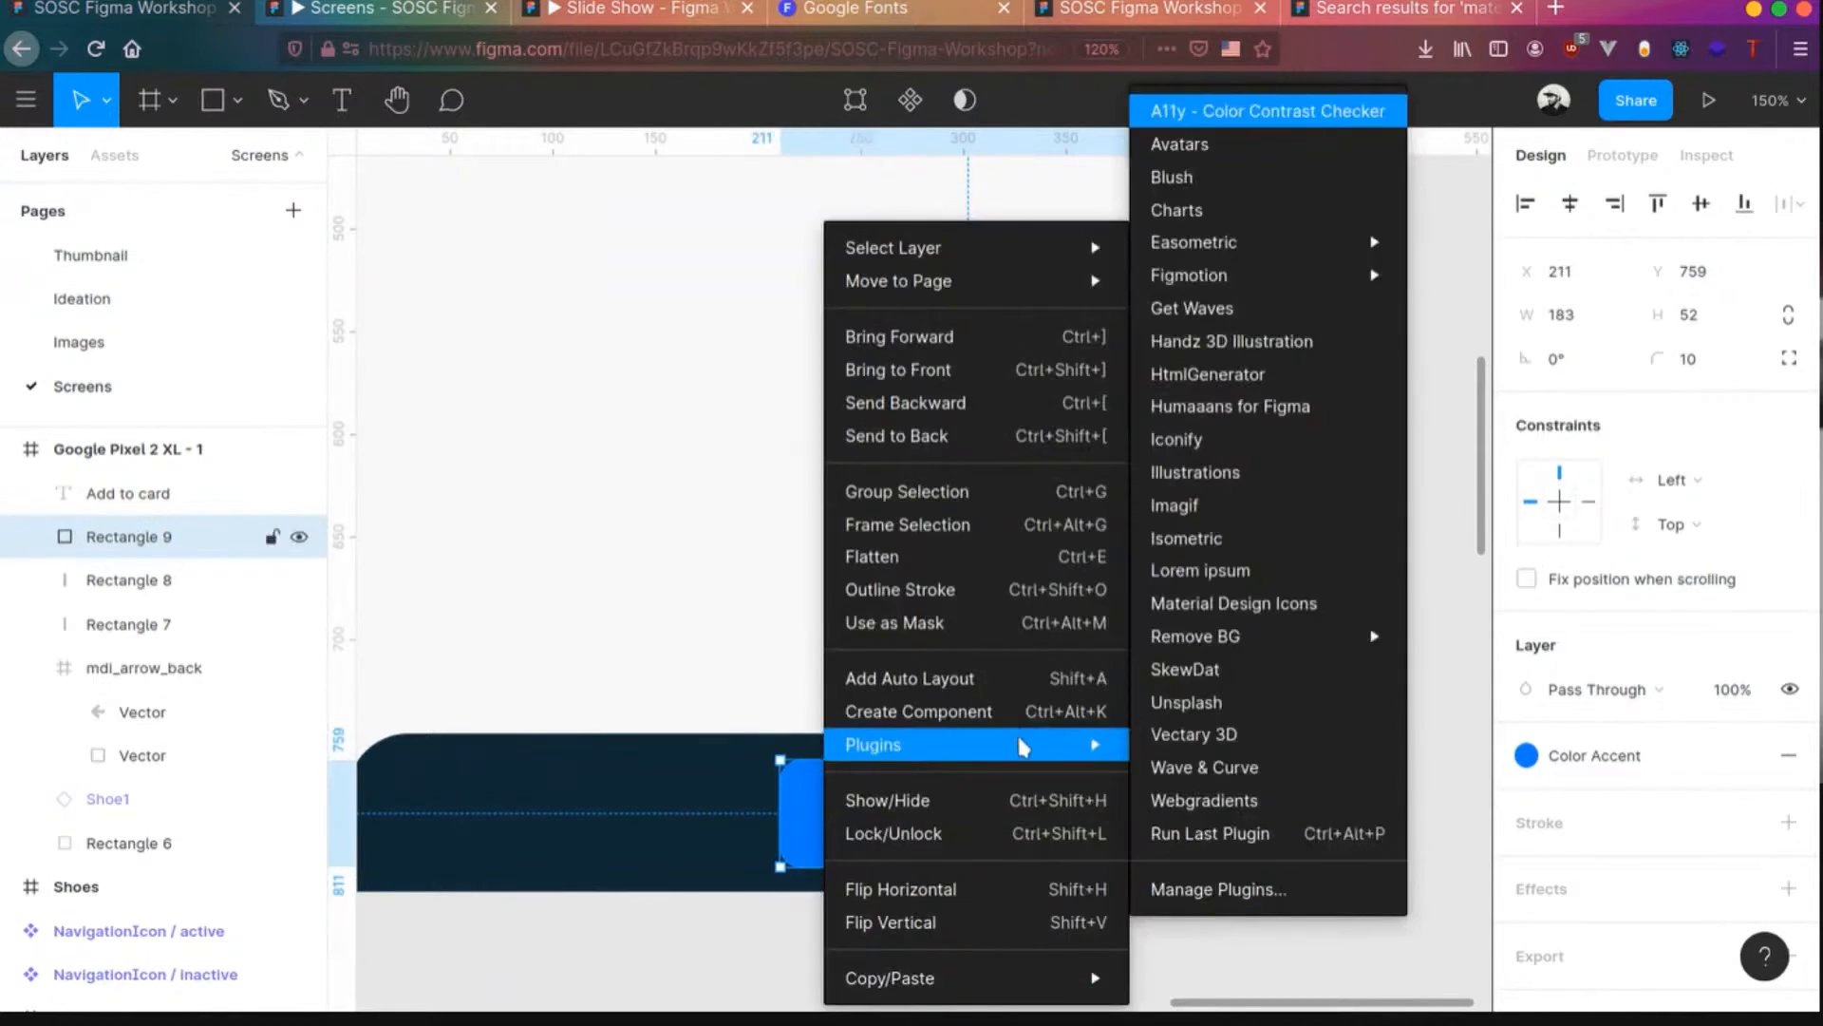
{"action": "left_click", "coordinate": [1353, 605]}
{"action": "left_click", "coordinate": [1593, 410]}
{"action": "type", "text": "car"}
{"action": "left_click", "coordinate": [1474, 472]}
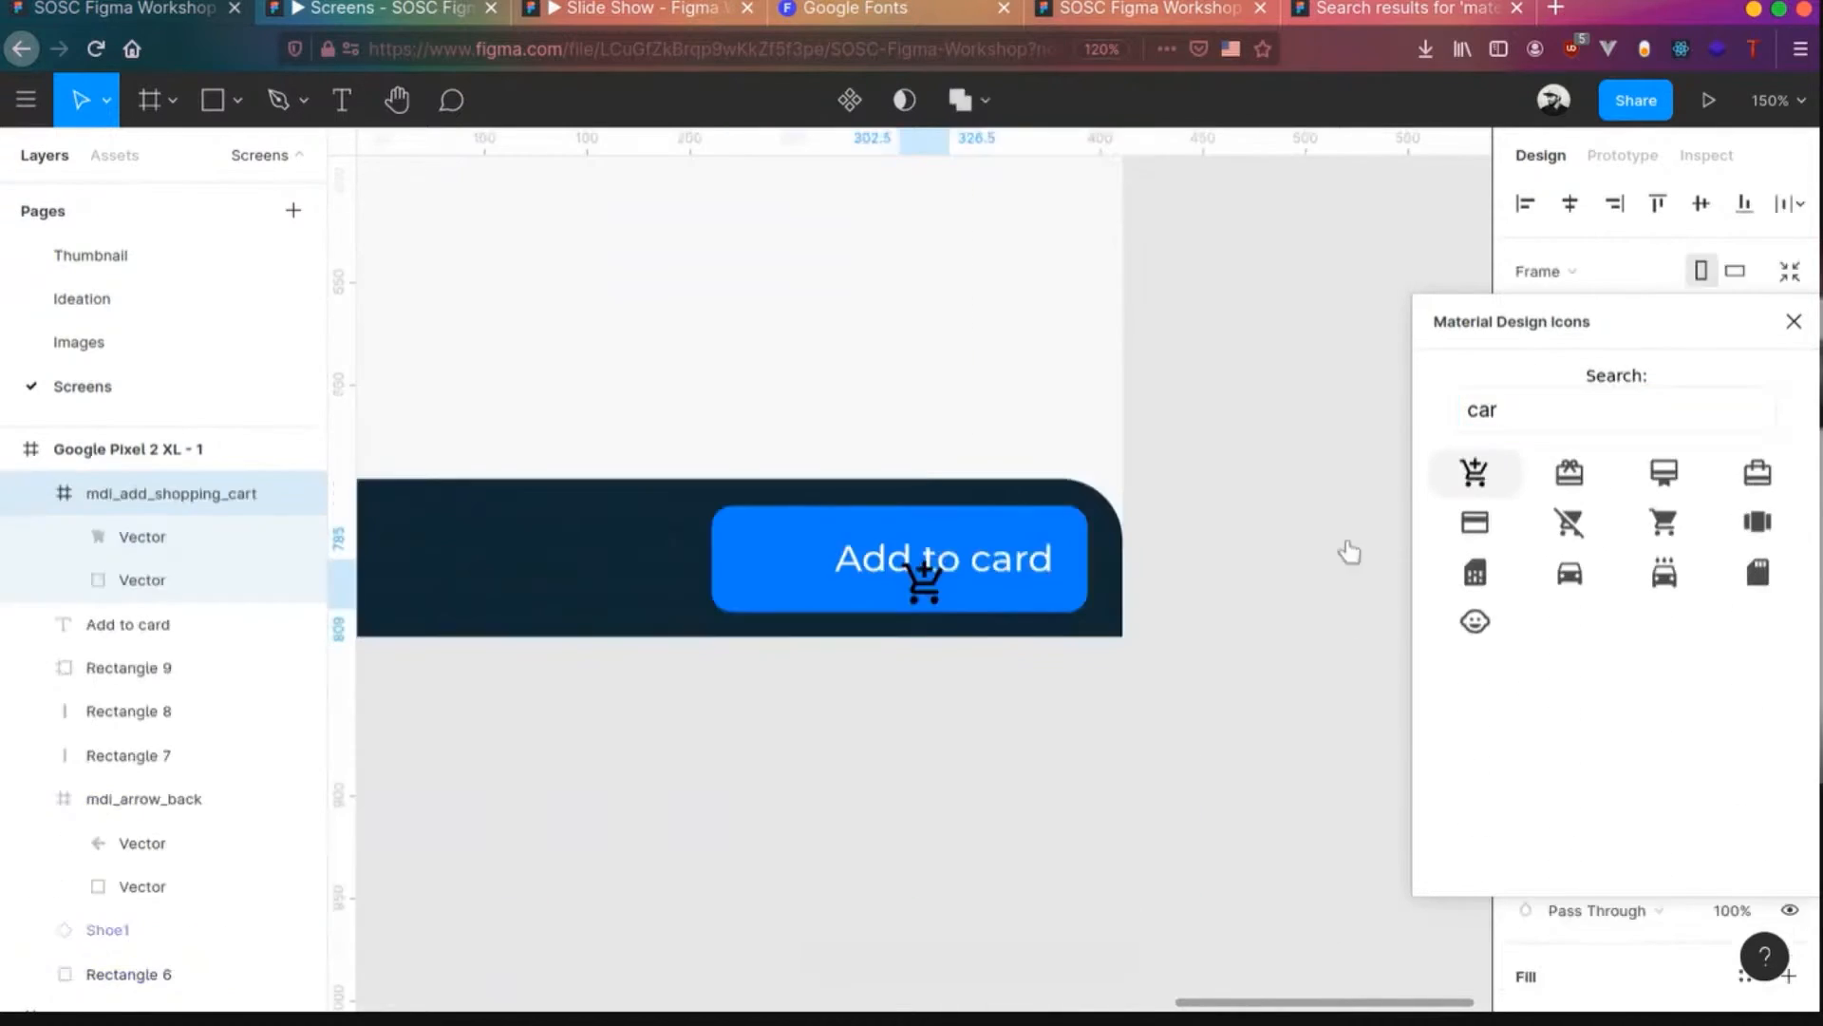
{"action": "left_click_drag", "start_coordinate": [923, 581], "coordinate": [792, 566]}
- Set the shopping cart icon's color to white
{"action": "scroll", "coordinate": [1616, 684], "scroll_direction": "down", "scroll_amount": 5}
{"action": "left_click", "coordinate": [1526, 778]}
{"action": "left_click_drag", "start_coordinate": [1329, 456], "coordinate": [1050, 275]}
{"action": "left_click", "coordinate": [827, 757]}
- Draw a 41 × 41 circle at X 20, Y 764 near the left end of the dark bar
{"action": "scroll", "coordinate": [828, 758], "scroll_direction": "left", "scroll_amount": 1}
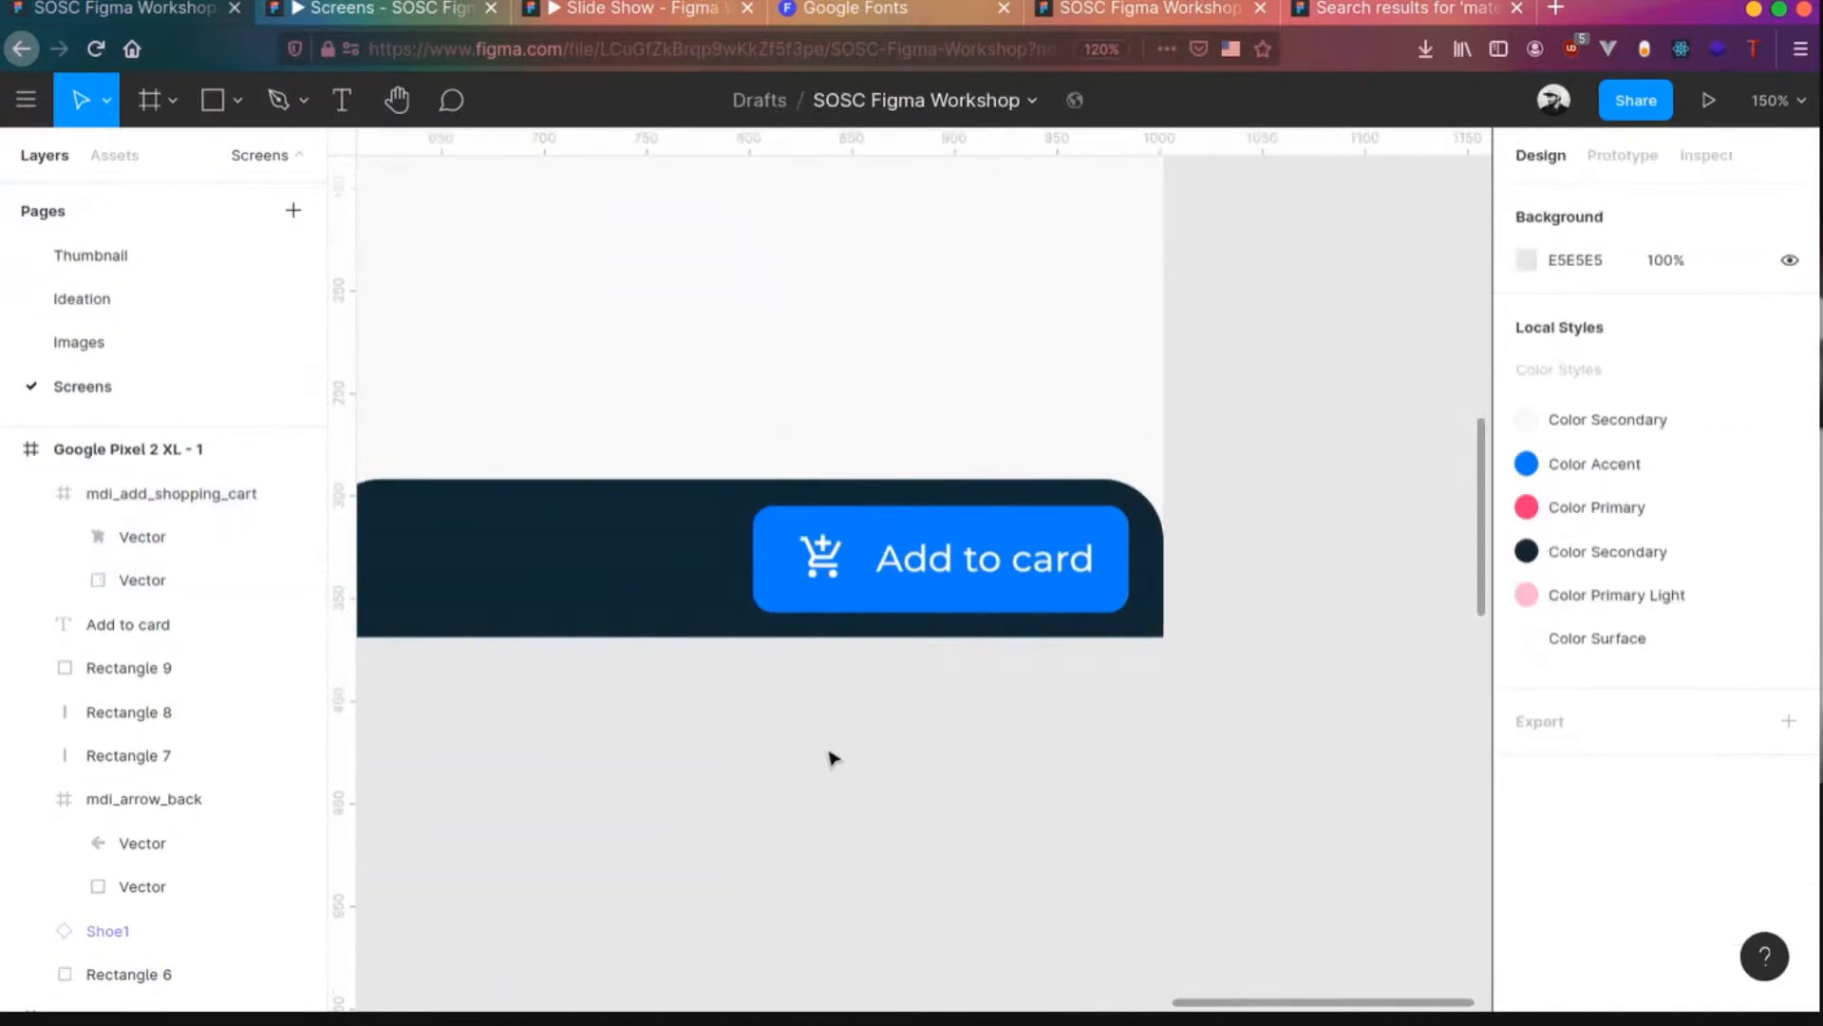
{"action": "scroll", "coordinate": [829, 757], "scroll_direction": "left", "scroll_amount": 3}
{"action": "scroll", "coordinate": [535, 611], "scroll_direction": "up", "scroll_amount": 1}
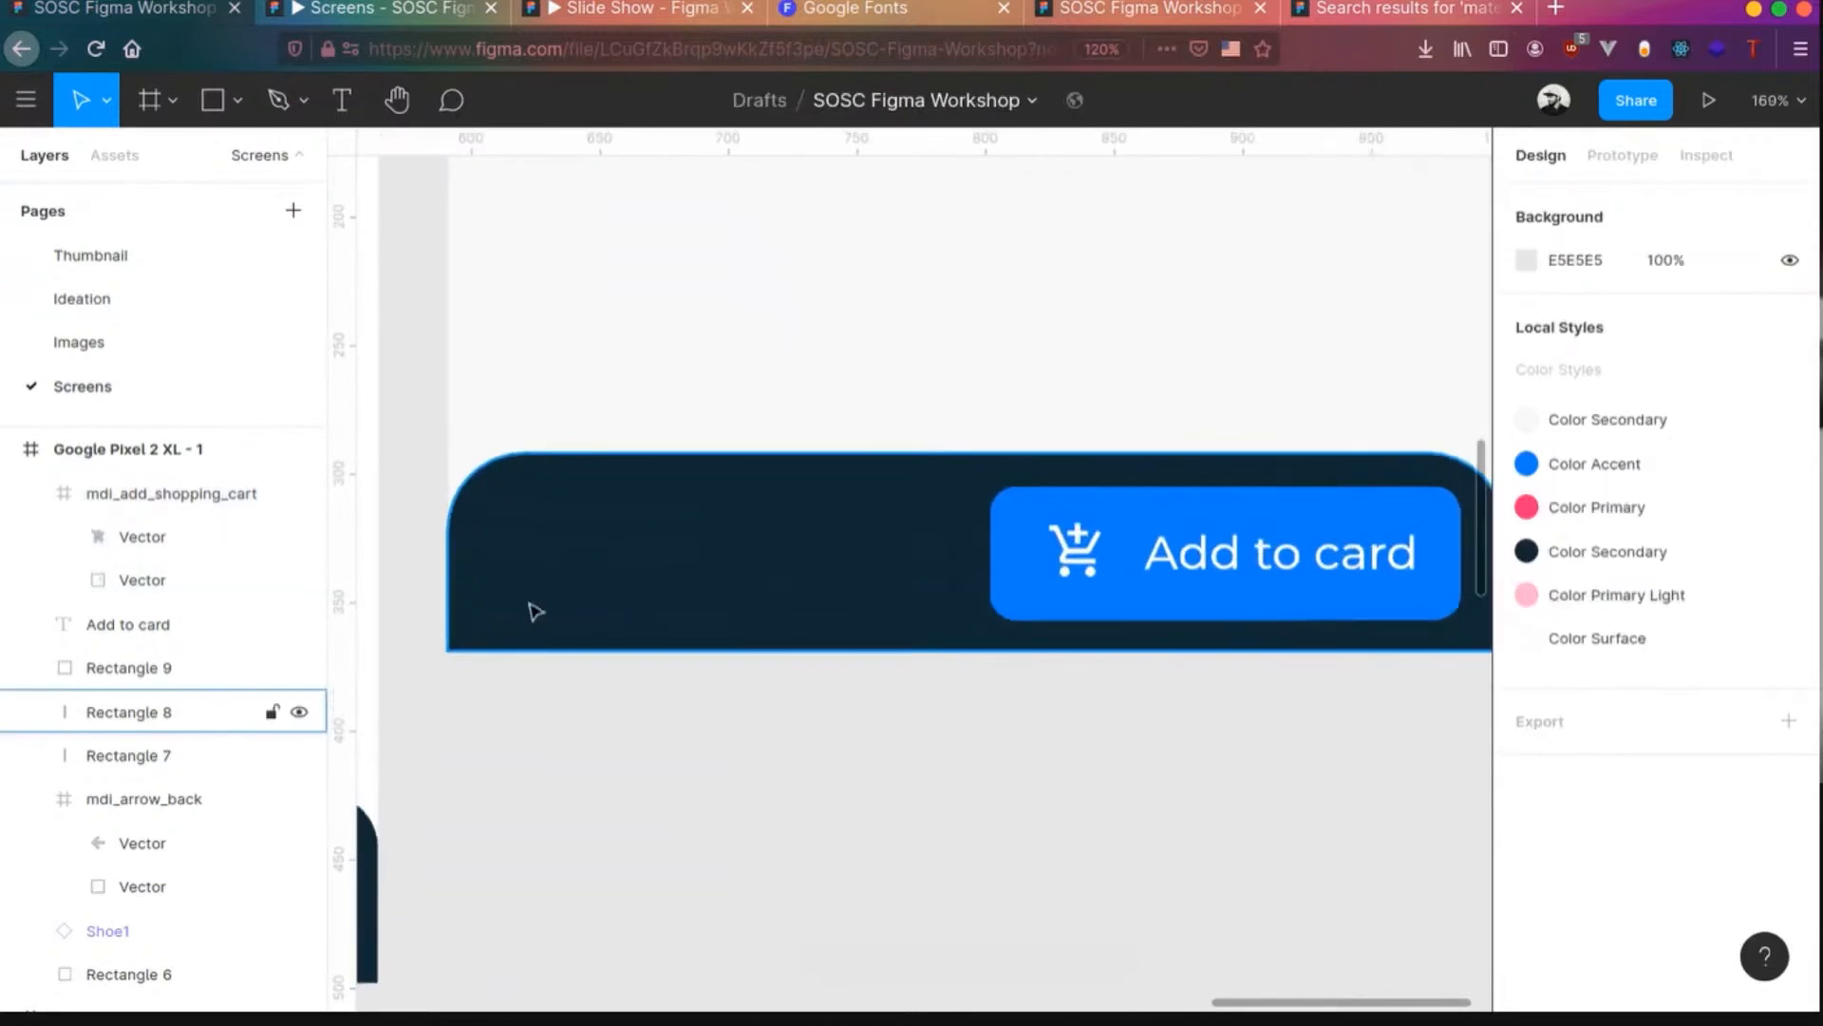
{"action": "key", "text": "o"}
{"action": "mouse_move", "coordinate": [485, 502]}
{"action": "left_mouse_down"}
{"action": "mouse_move", "coordinate": [592, 608]}
{"action": "mouse_move", "coordinate": [529, 567]}
{"action": "left_mouse_up"}
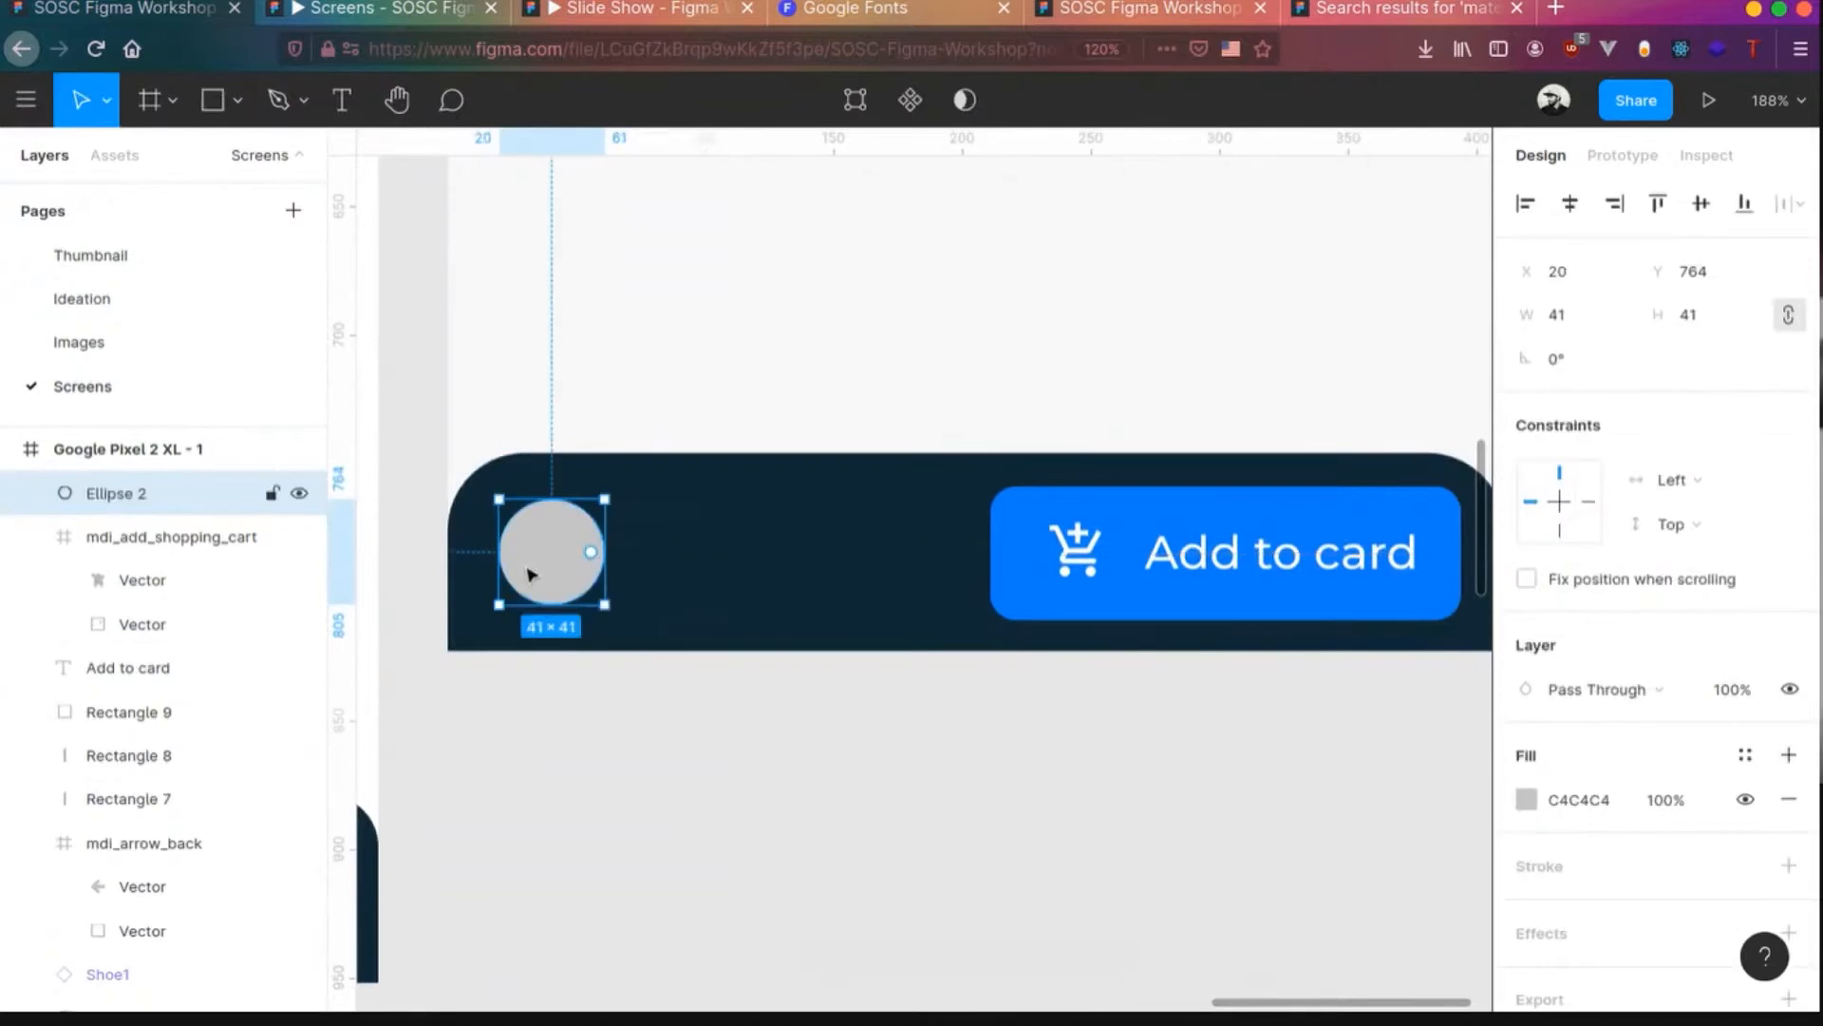
- Fill the circle with white, FFFFFF, at 17% opacity and duplicate it to X 93 on the same row
{"action": "left_click", "coordinate": [1524, 798]}
{"action": "left_click_drag", "start_coordinate": [1237, 449], "coordinate": [1164, 327]}
{"action": "left_click_drag", "start_coordinate": [1312, 729], "coordinate": [1293, 726]}
{"action": "left_click", "coordinate": [543, 568]}
{"action": "left_click_drag", "start_coordinate": [546, 563], "coordinate": [737, 576]}
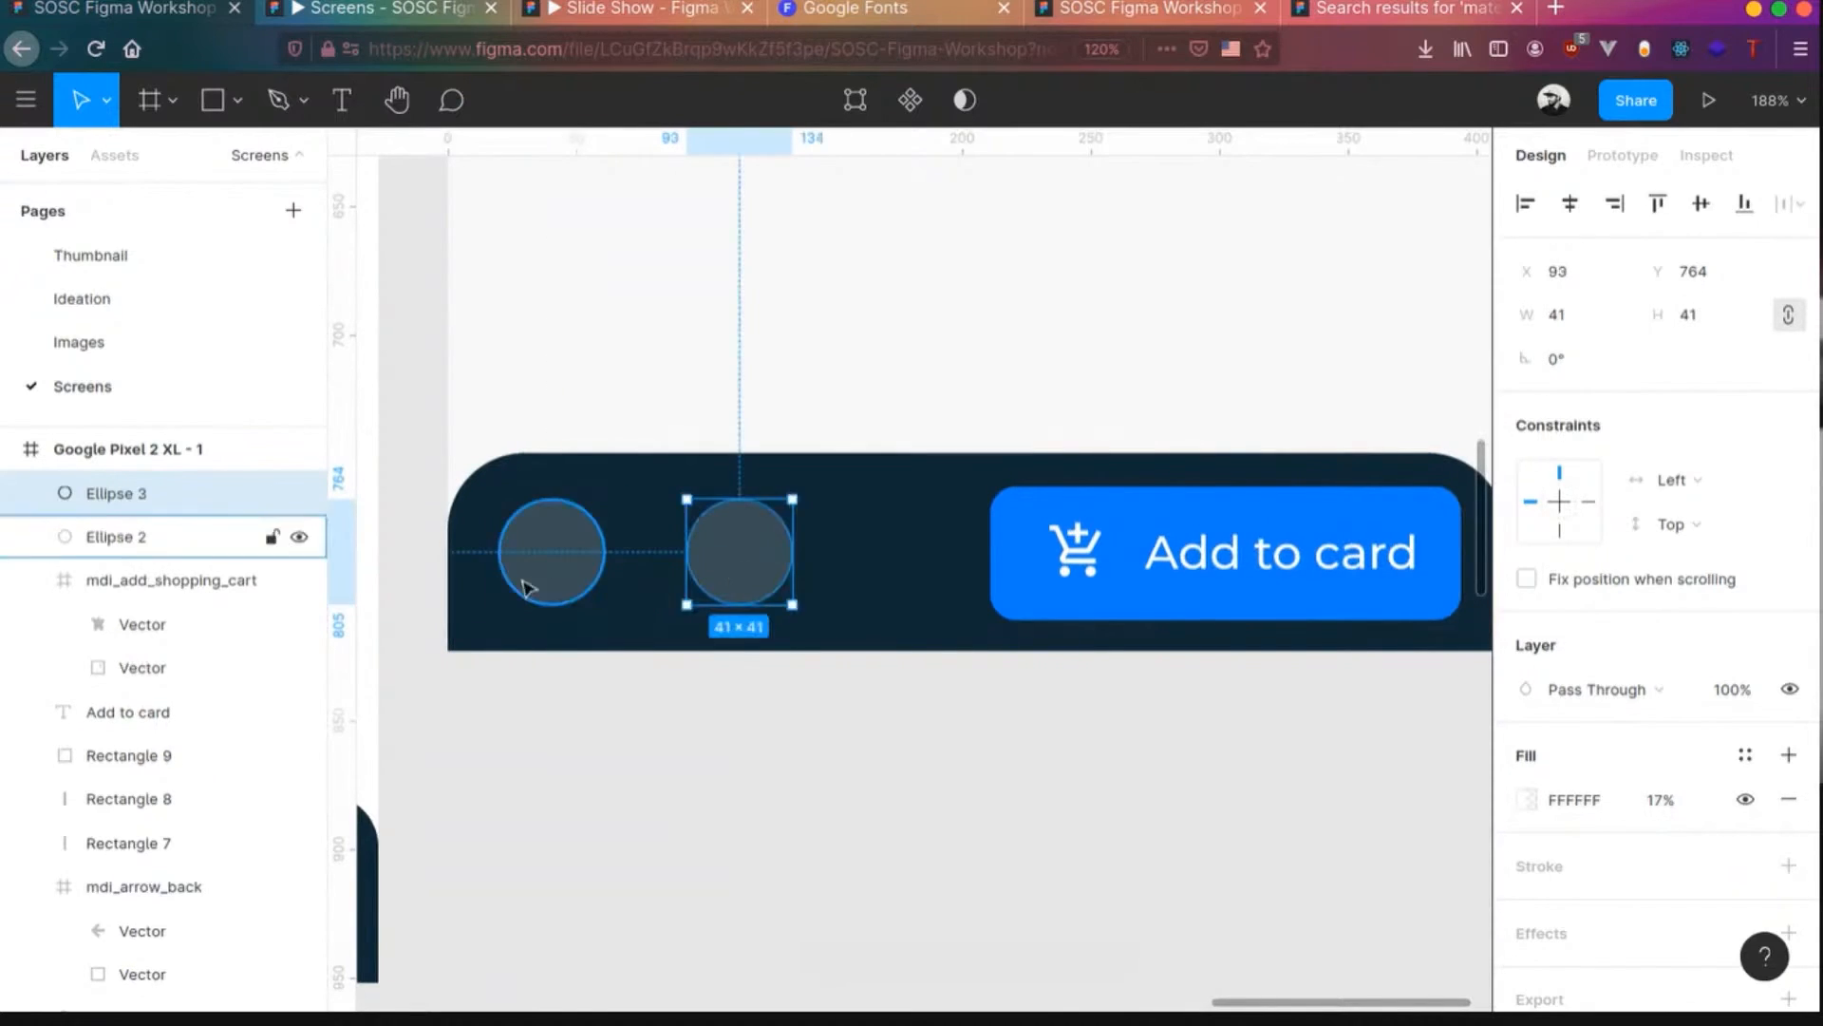
- Insert the plain plus (add) icon from the Material Design Icons plugin and place it on the second circle
{"action": "left_click", "coordinate": [527, 584]}
{"action": "right_click", "coordinate": [524, 567]}
{"action": "mouse_move", "coordinate": [698, 744]}
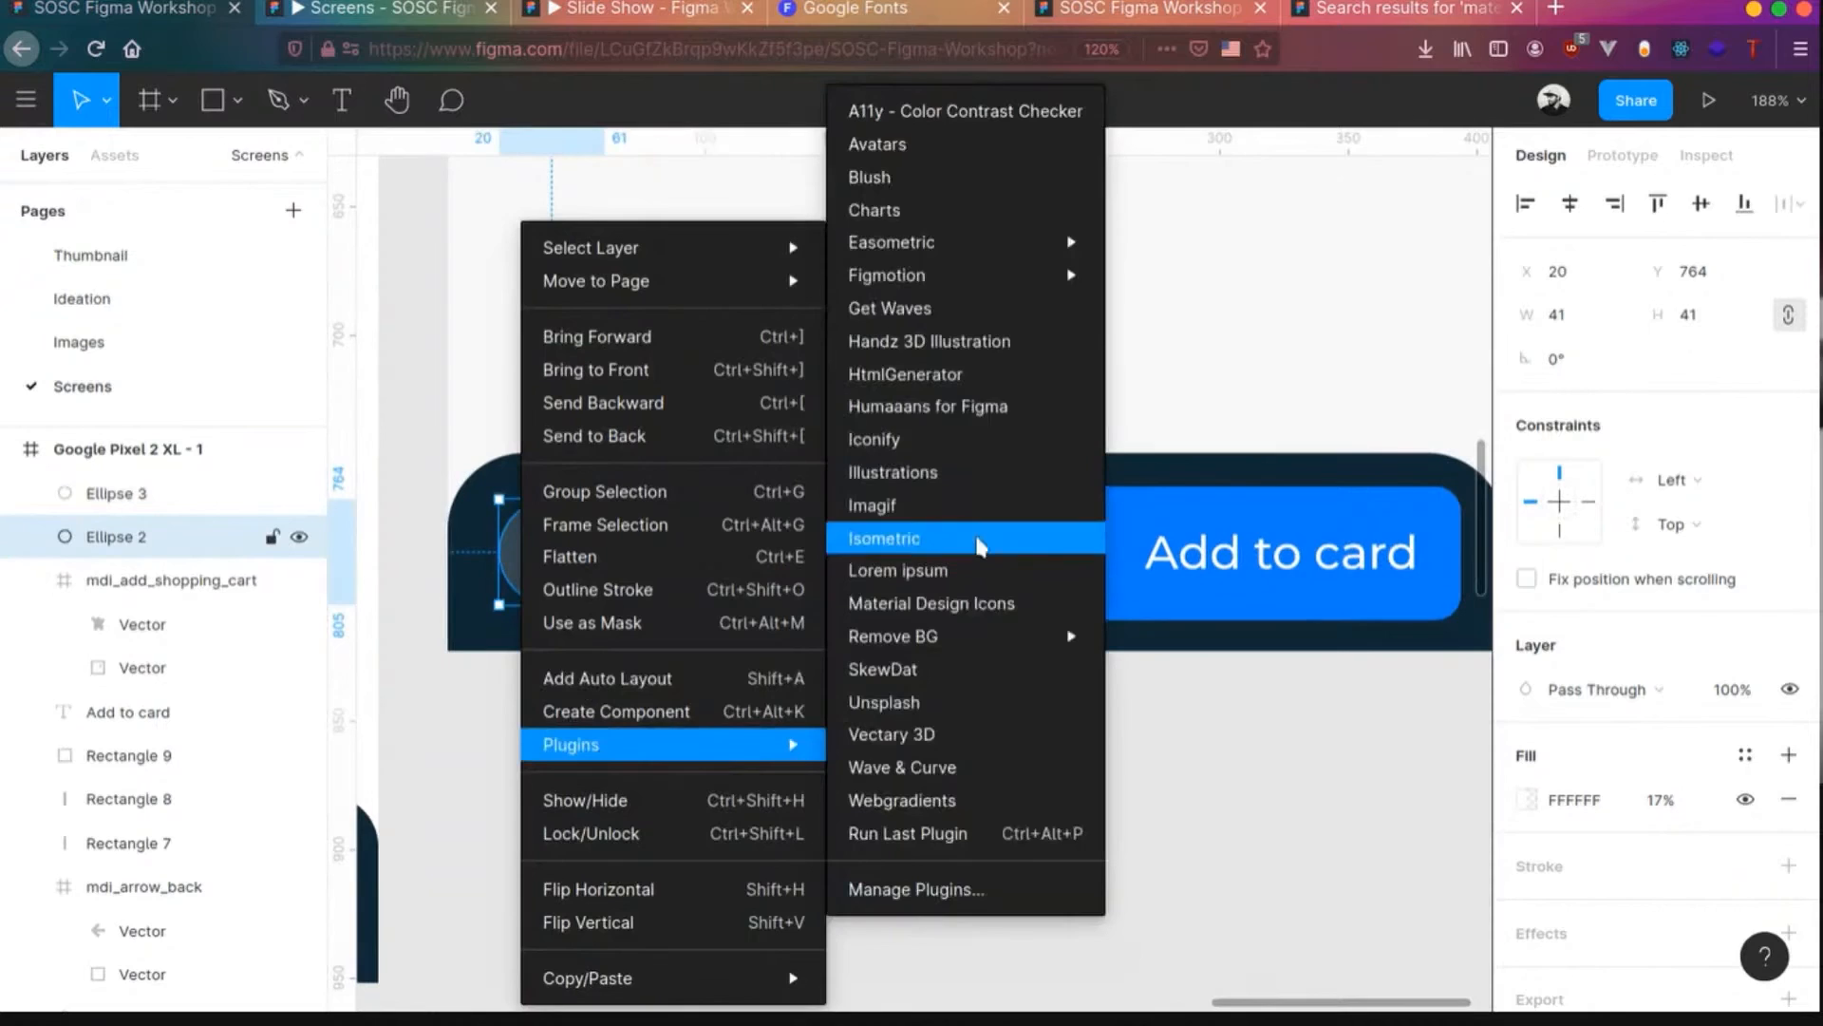
{"action": "left_click", "coordinate": [912, 603]}
{"action": "type", "text": "a"}
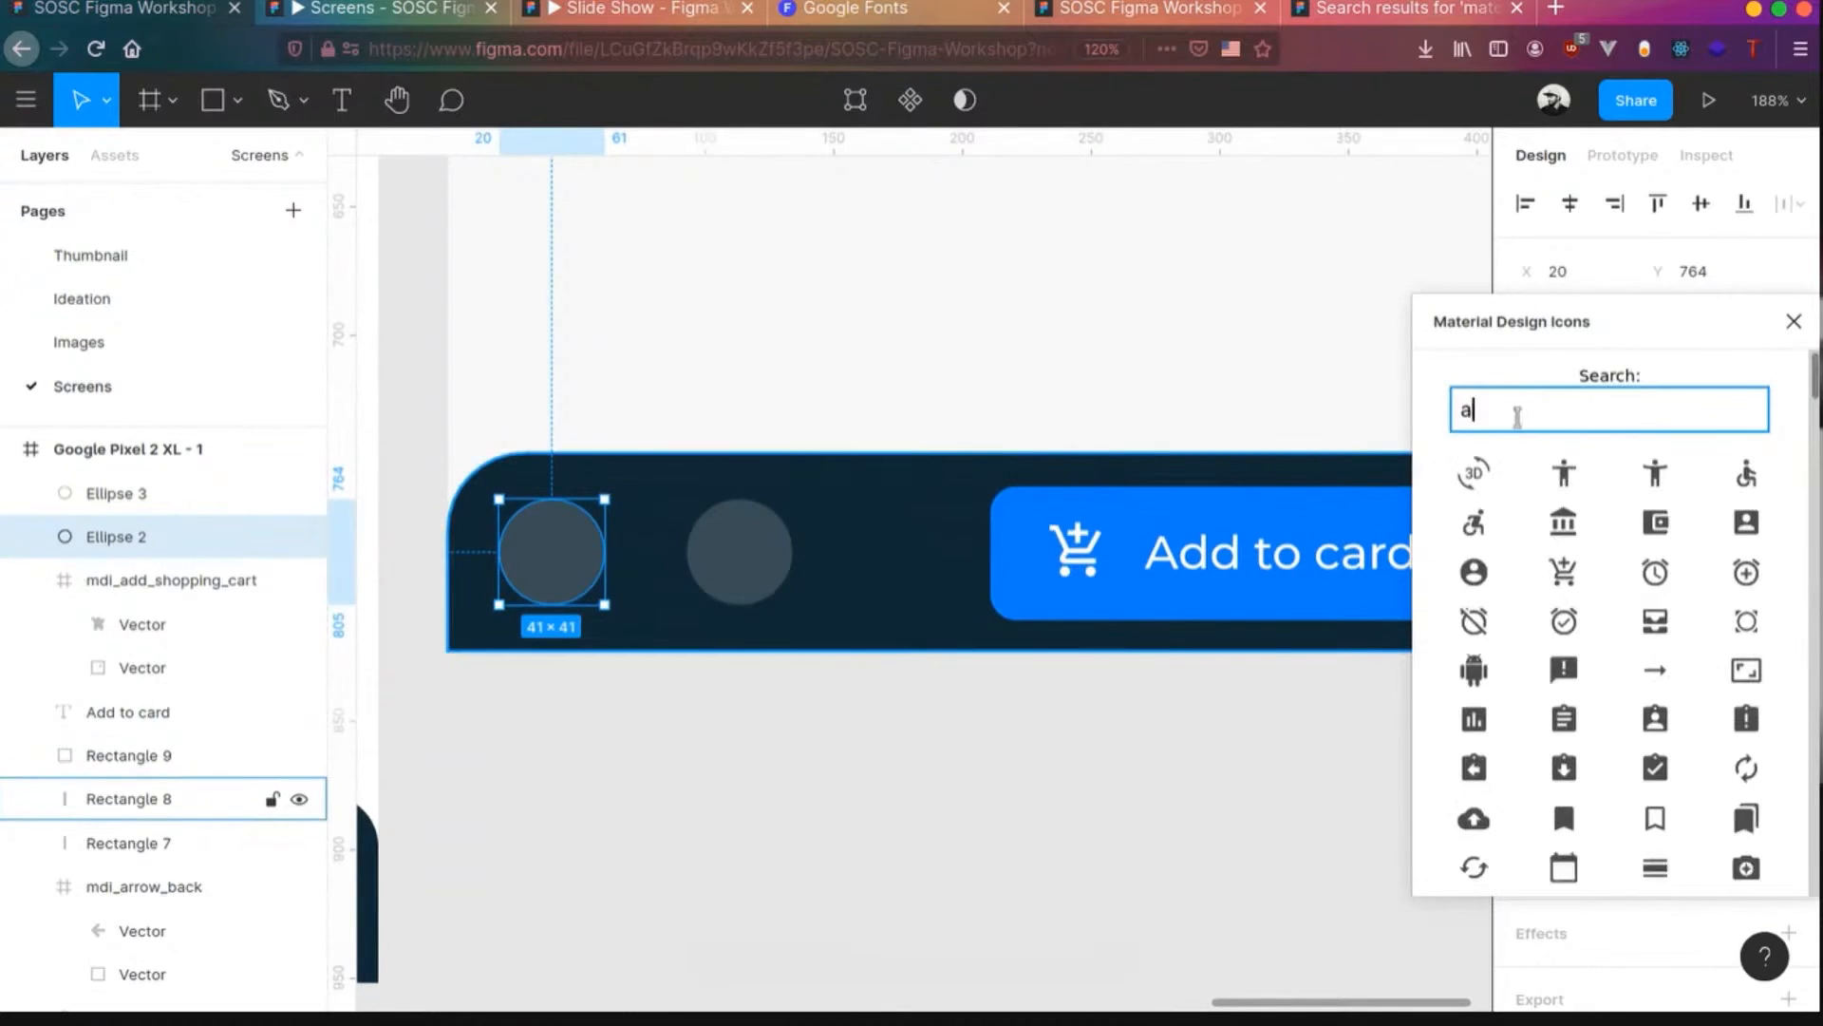
{"action": "type", "text": "dd"}
{"action": "left_click", "coordinate": [1571, 570]}
{"action": "left_click_drag", "start_coordinate": [922, 605], "coordinate": [1080, 577]}
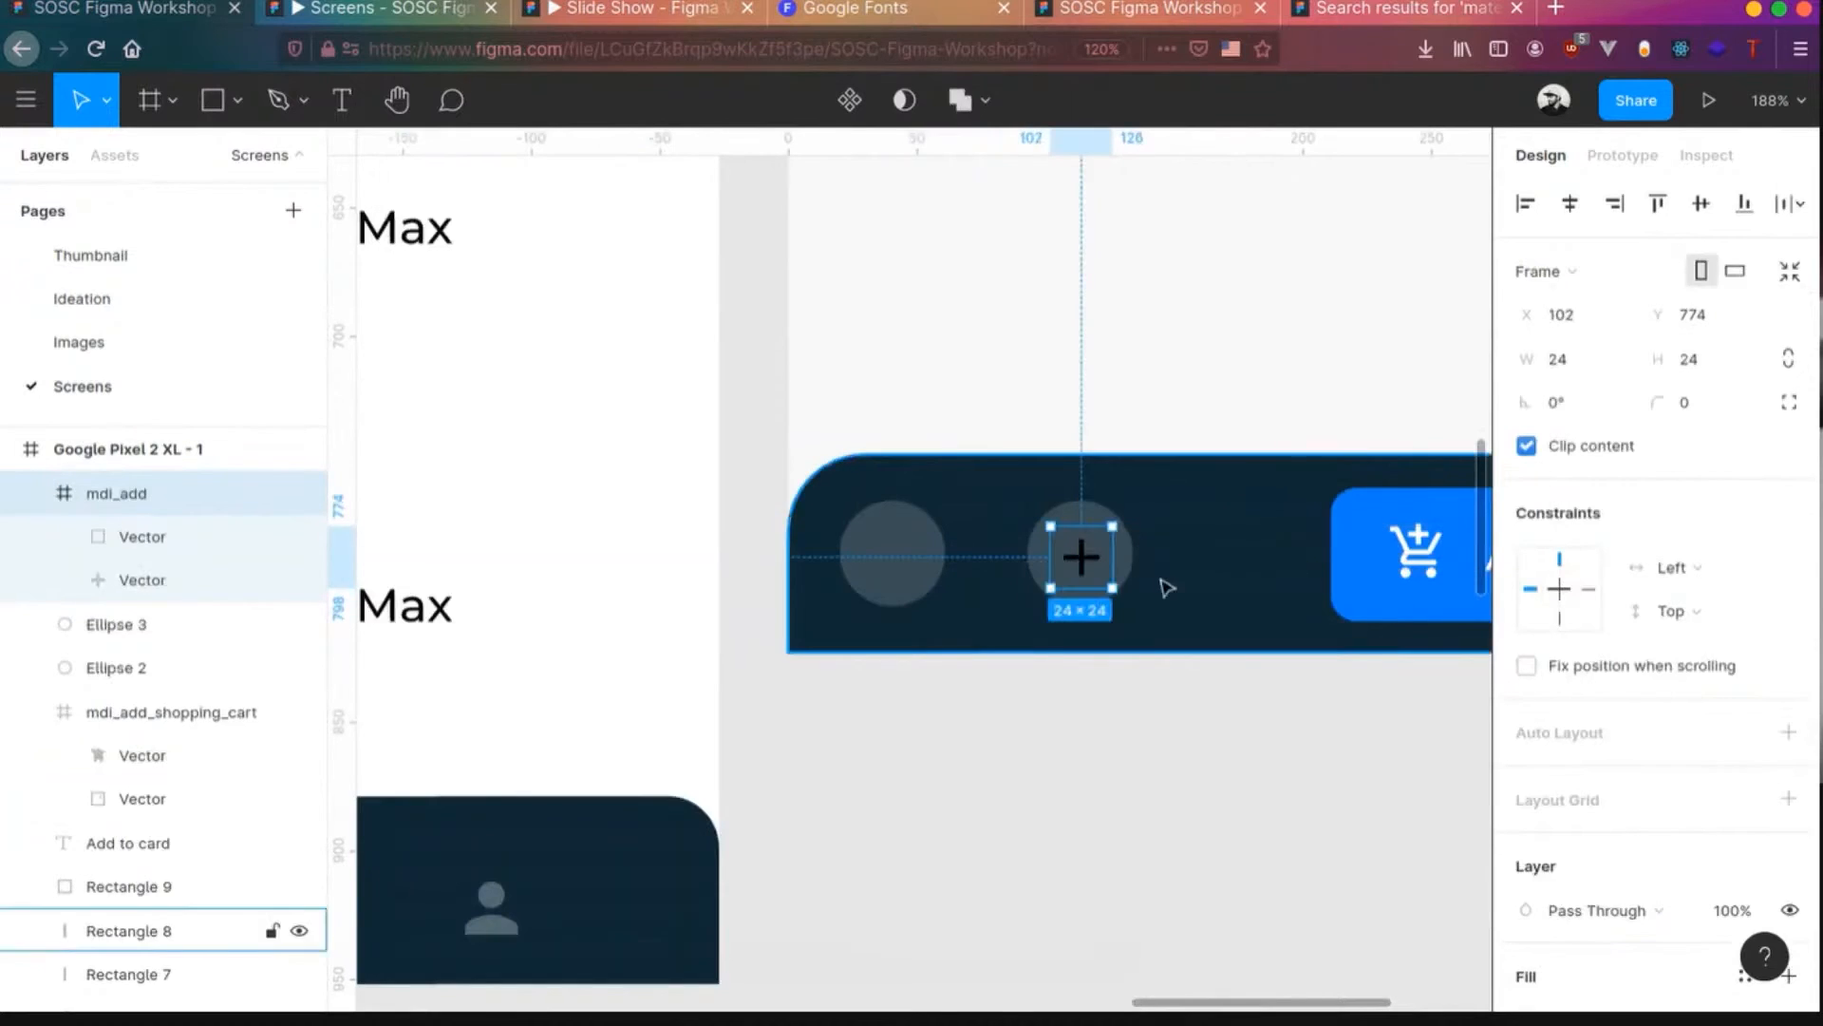
- Set the plus icon's color to white, FFFFFF
{"action": "scroll", "coordinate": [1581, 776], "scroll_direction": "down", "scroll_amount": 5}
{"action": "left_click", "coordinate": [1526, 778]}
{"action": "type", "text": "ffffff"}
{"action": "key", "text": "Return"}
{"action": "left_click", "coordinate": [964, 204]}
- Insert the minus (remove) icon from the Material Design Icons plugin and center it on the first circle
{"action": "left_click", "coordinate": [893, 543]}
{"action": "right_click", "coordinate": [892, 543]}
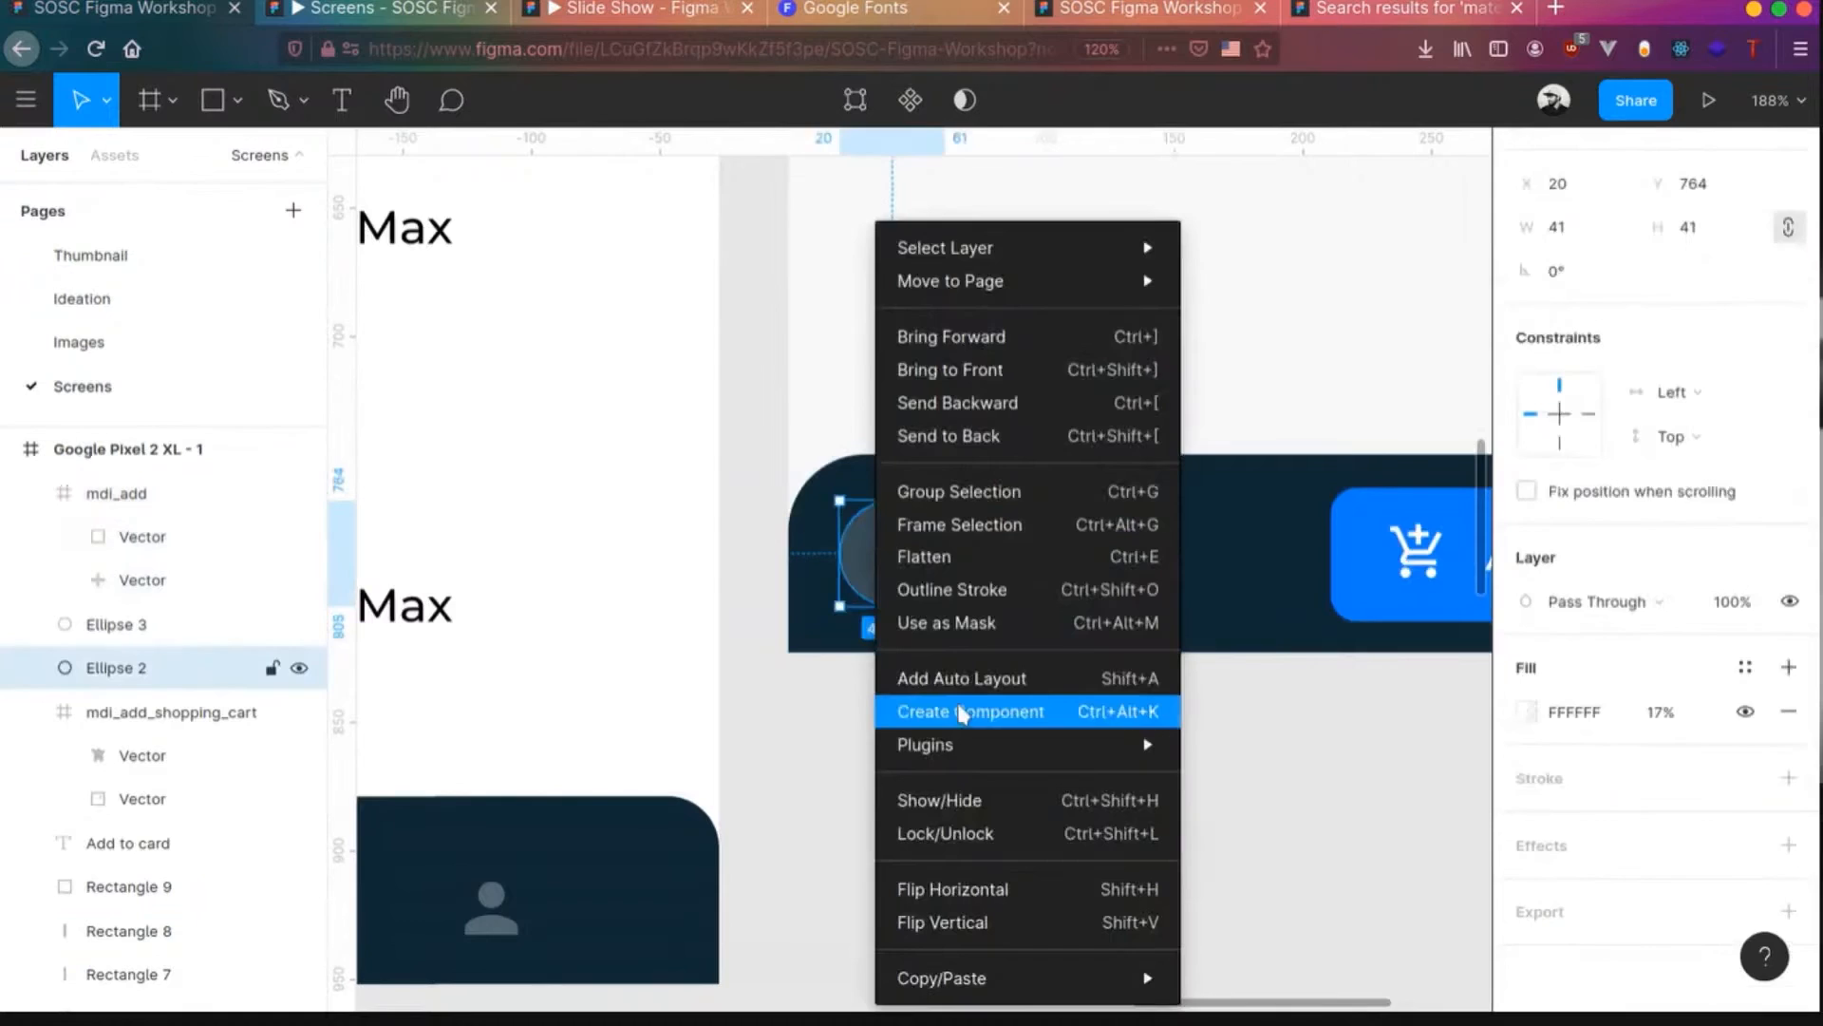
{"action": "mouse_move", "coordinate": [926, 741]}
{"action": "left_click", "coordinate": [1253, 602]}
{"action": "left_click", "coordinate": [1600, 406]}
{"action": "type", "text": "rem"}
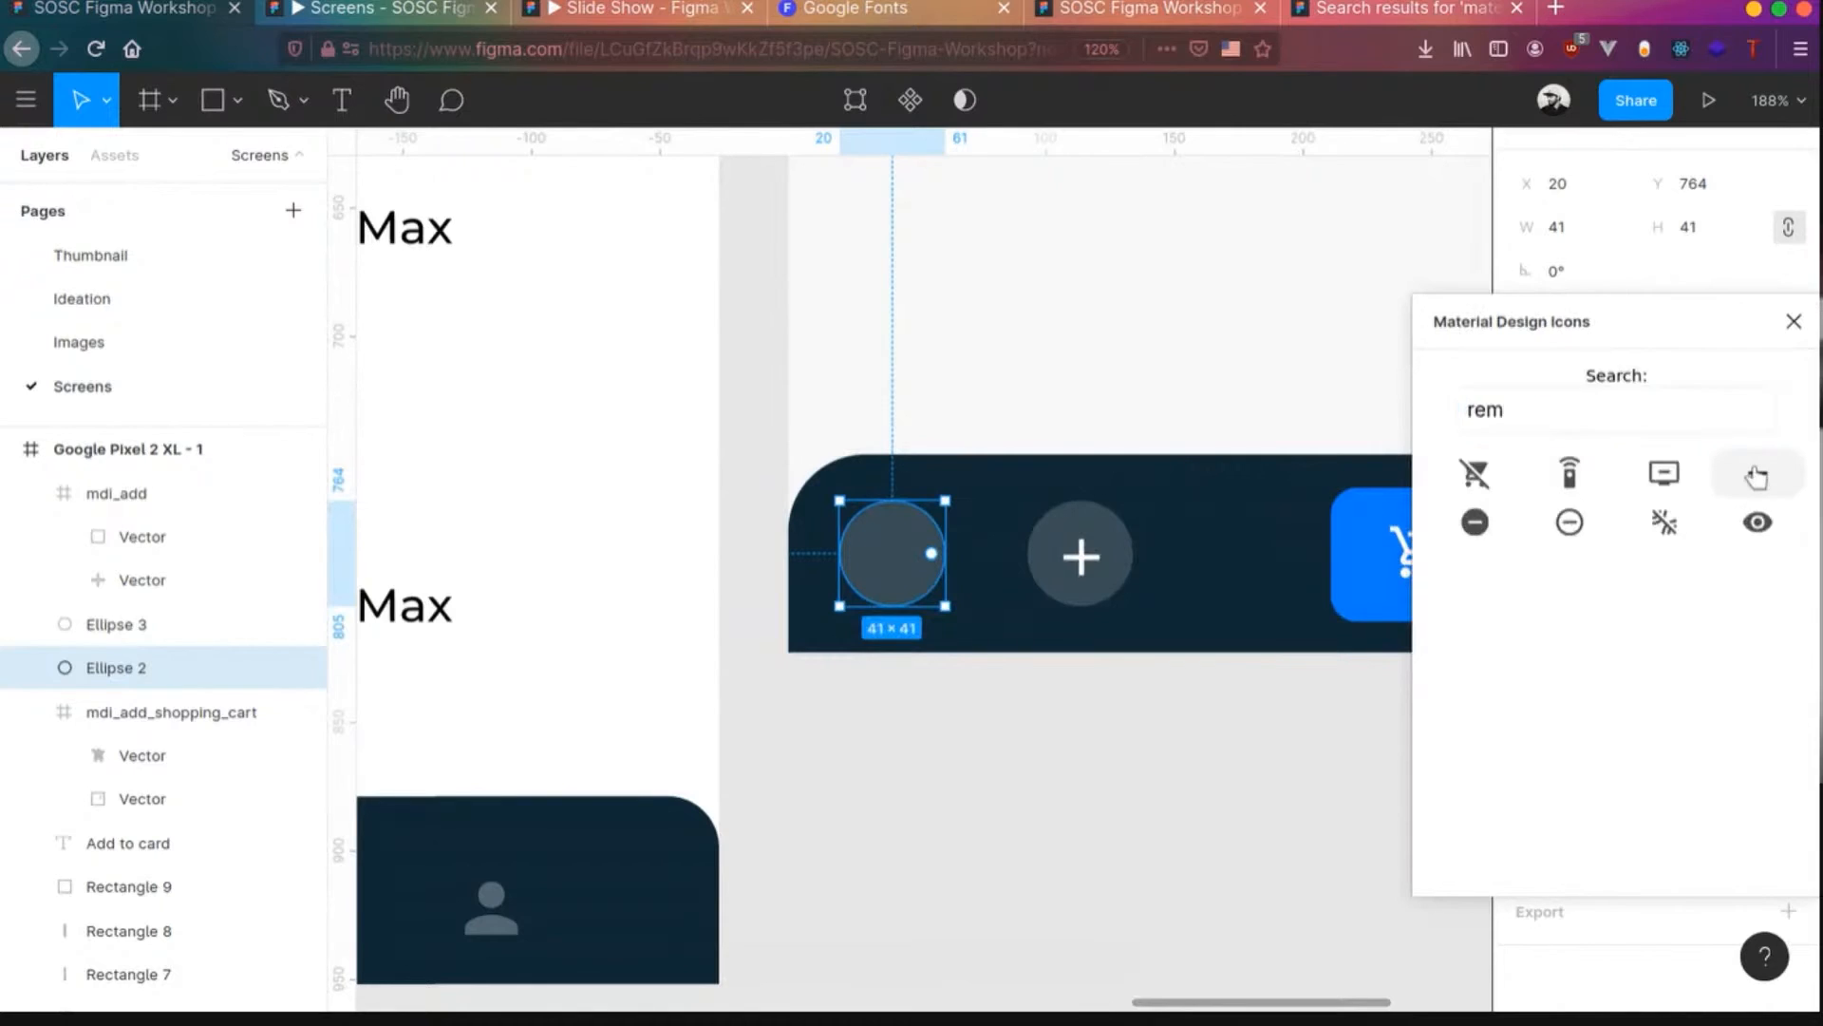
{"action": "left_click", "coordinate": [1756, 477]}
{"action": "left_click_drag", "start_coordinate": [894, 552], "coordinate": [903, 551]}
- Set the minus icon's color to white, FFFFFF
{"action": "scroll", "coordinate": [1538, 783], "scroll_direction": "down", "scroll_amount": 3}
{"action": "left_click", "coordinate": [1532, 779]}
{"action": "left_click_drag", "start_coordinate": [1282, 386], "coordinate": [1161, 325]}
{"action": "left_click", "coordinate": [1043, 686]}
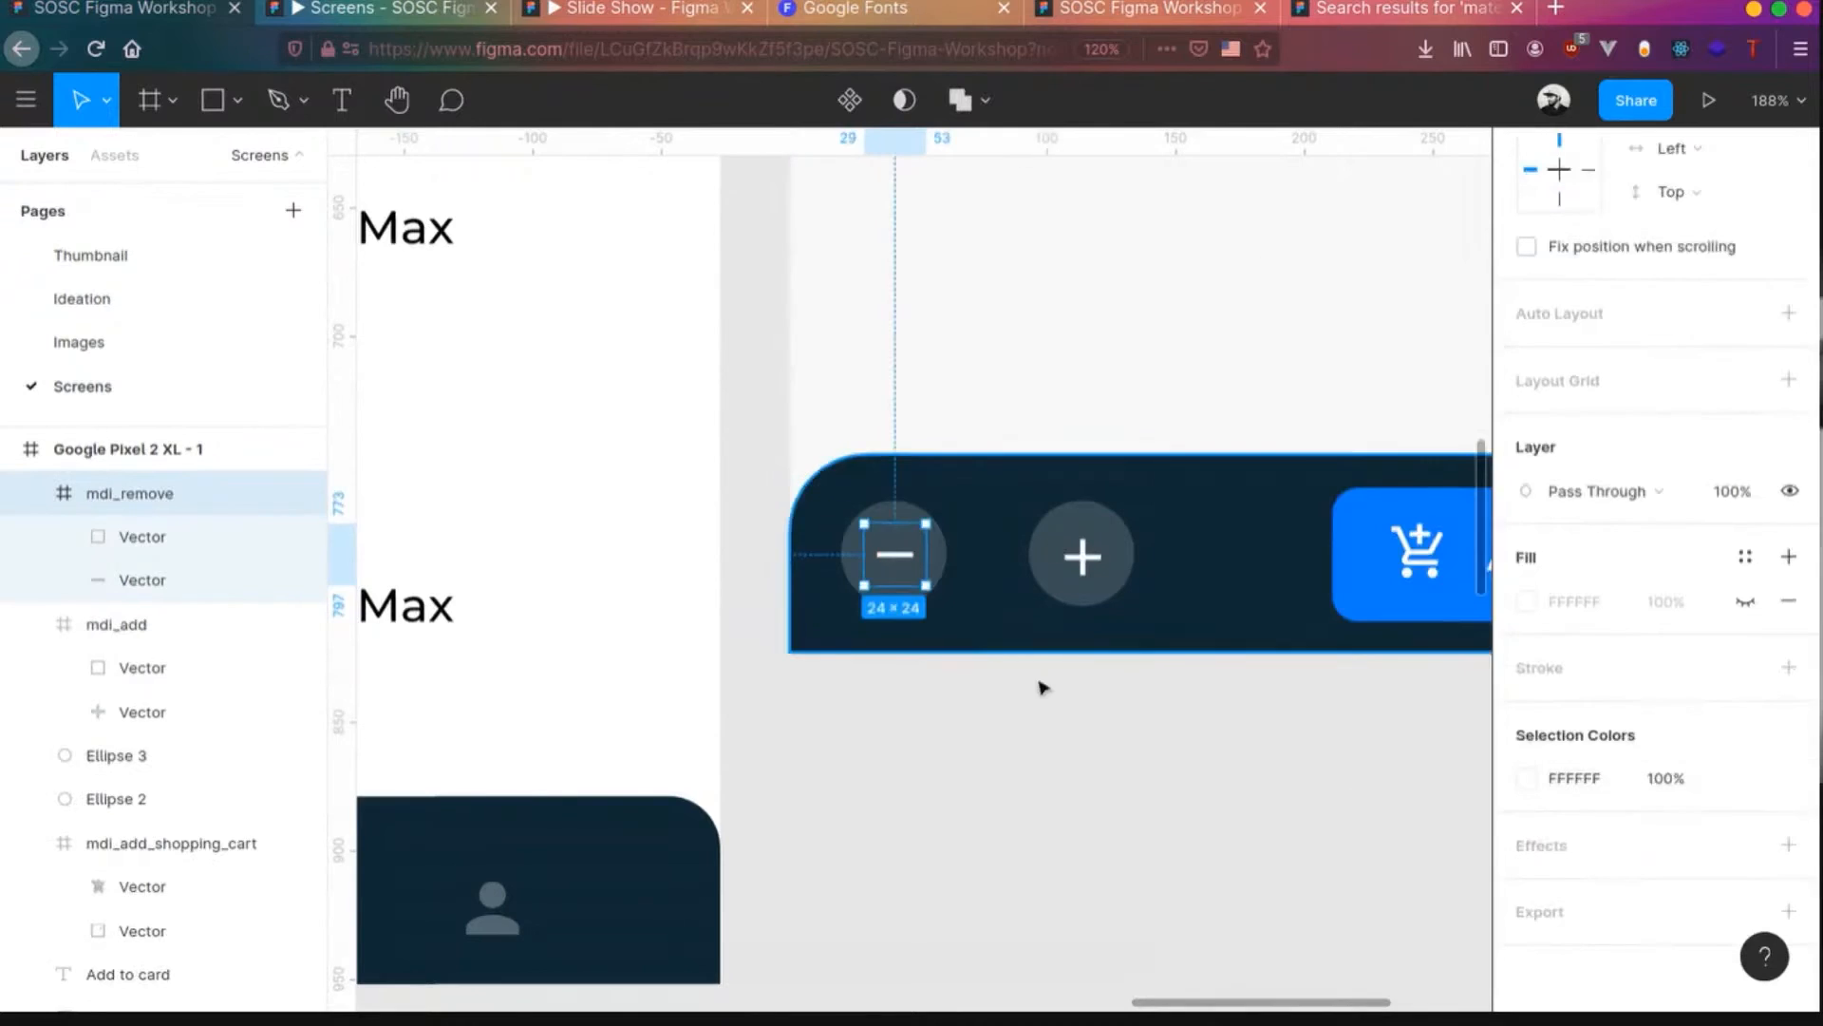
- Move the plus icon together with its circle slightly to the right, widening the gap to the minus button
{"action": "left_click", "coordinate": [1090, 594]}
{"action": "left_click", "coordinate": [1085, 565], "text": "shift"}
{"action": "left_click_drag", "start_coordinate": [1080, 563], "coordinate": [1112, 563]}
{"action": "left_click", "coordinate": [992, 770]}
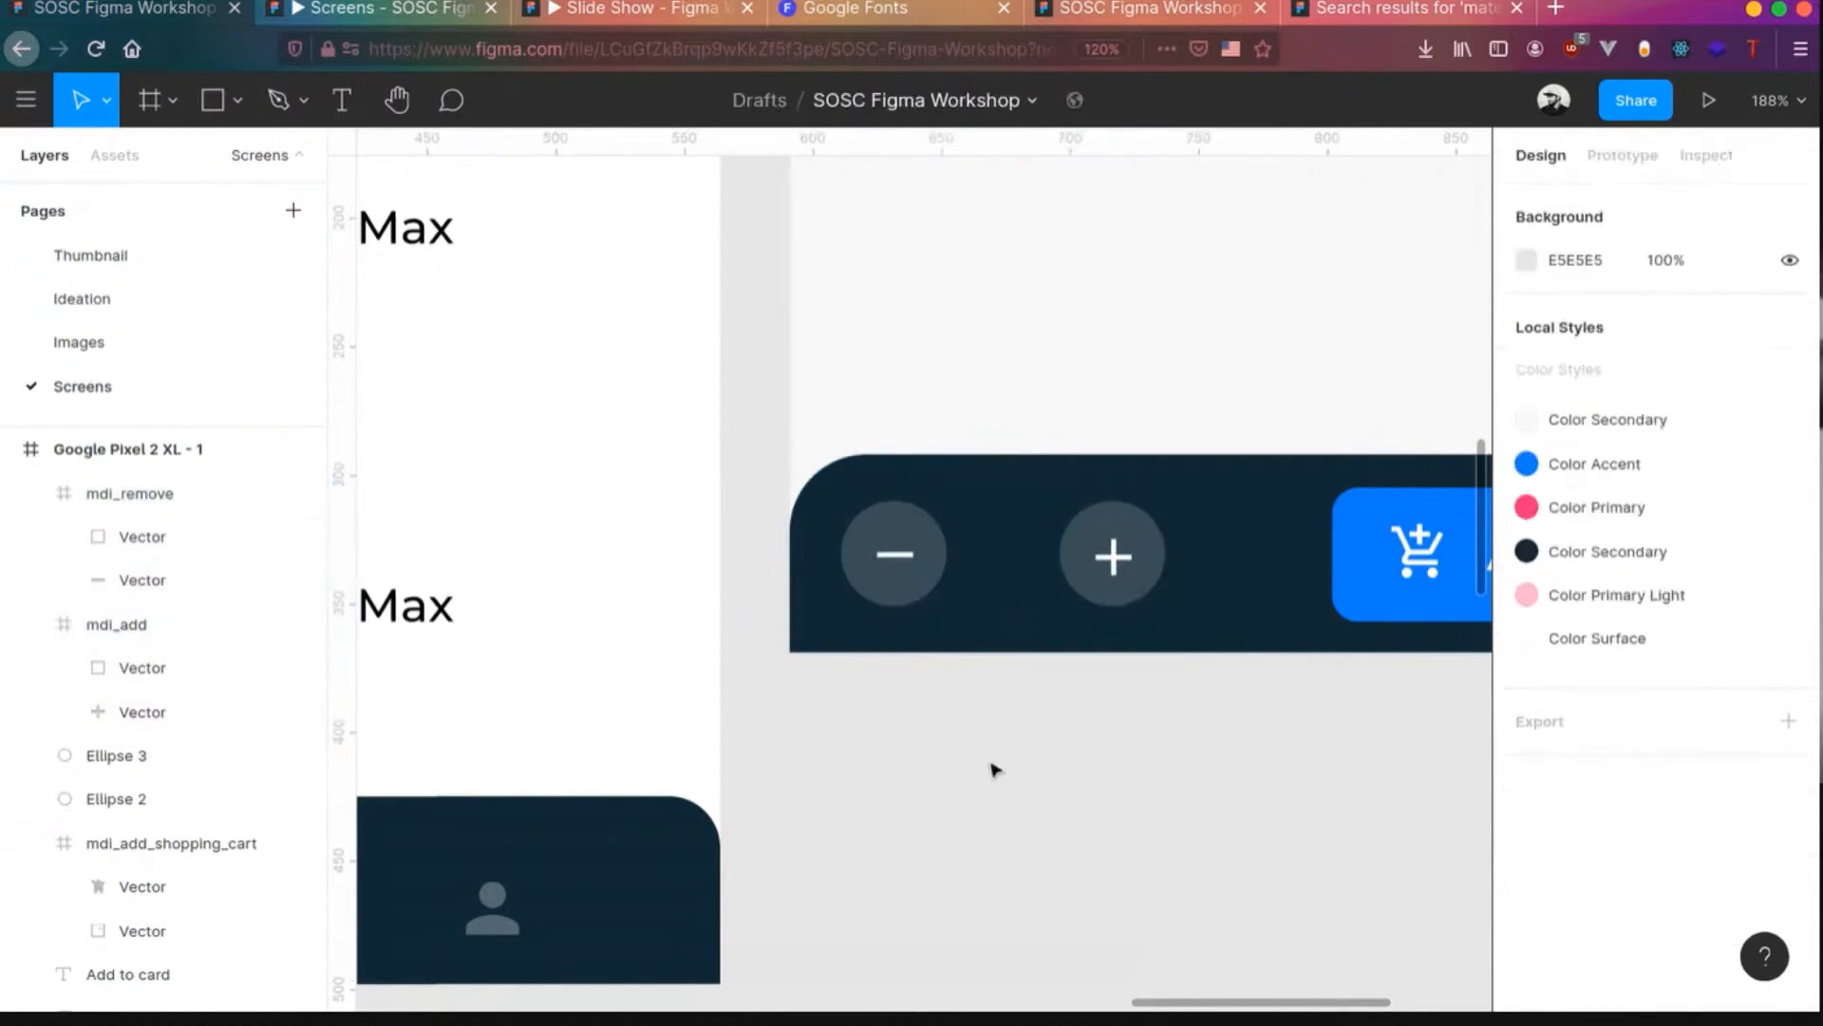
- Add the quantity text "1" between the minus and plus buttons and set its weight to Bold
{"action": "key", "text": "t"}
{"action": "left_click", "coordinate": [1001, 589]}
{"action": "type", "text": "1"}
{"action": "key", "text": "Escape"}
{"action": "left_click", "coordinate": [1603, 843]}
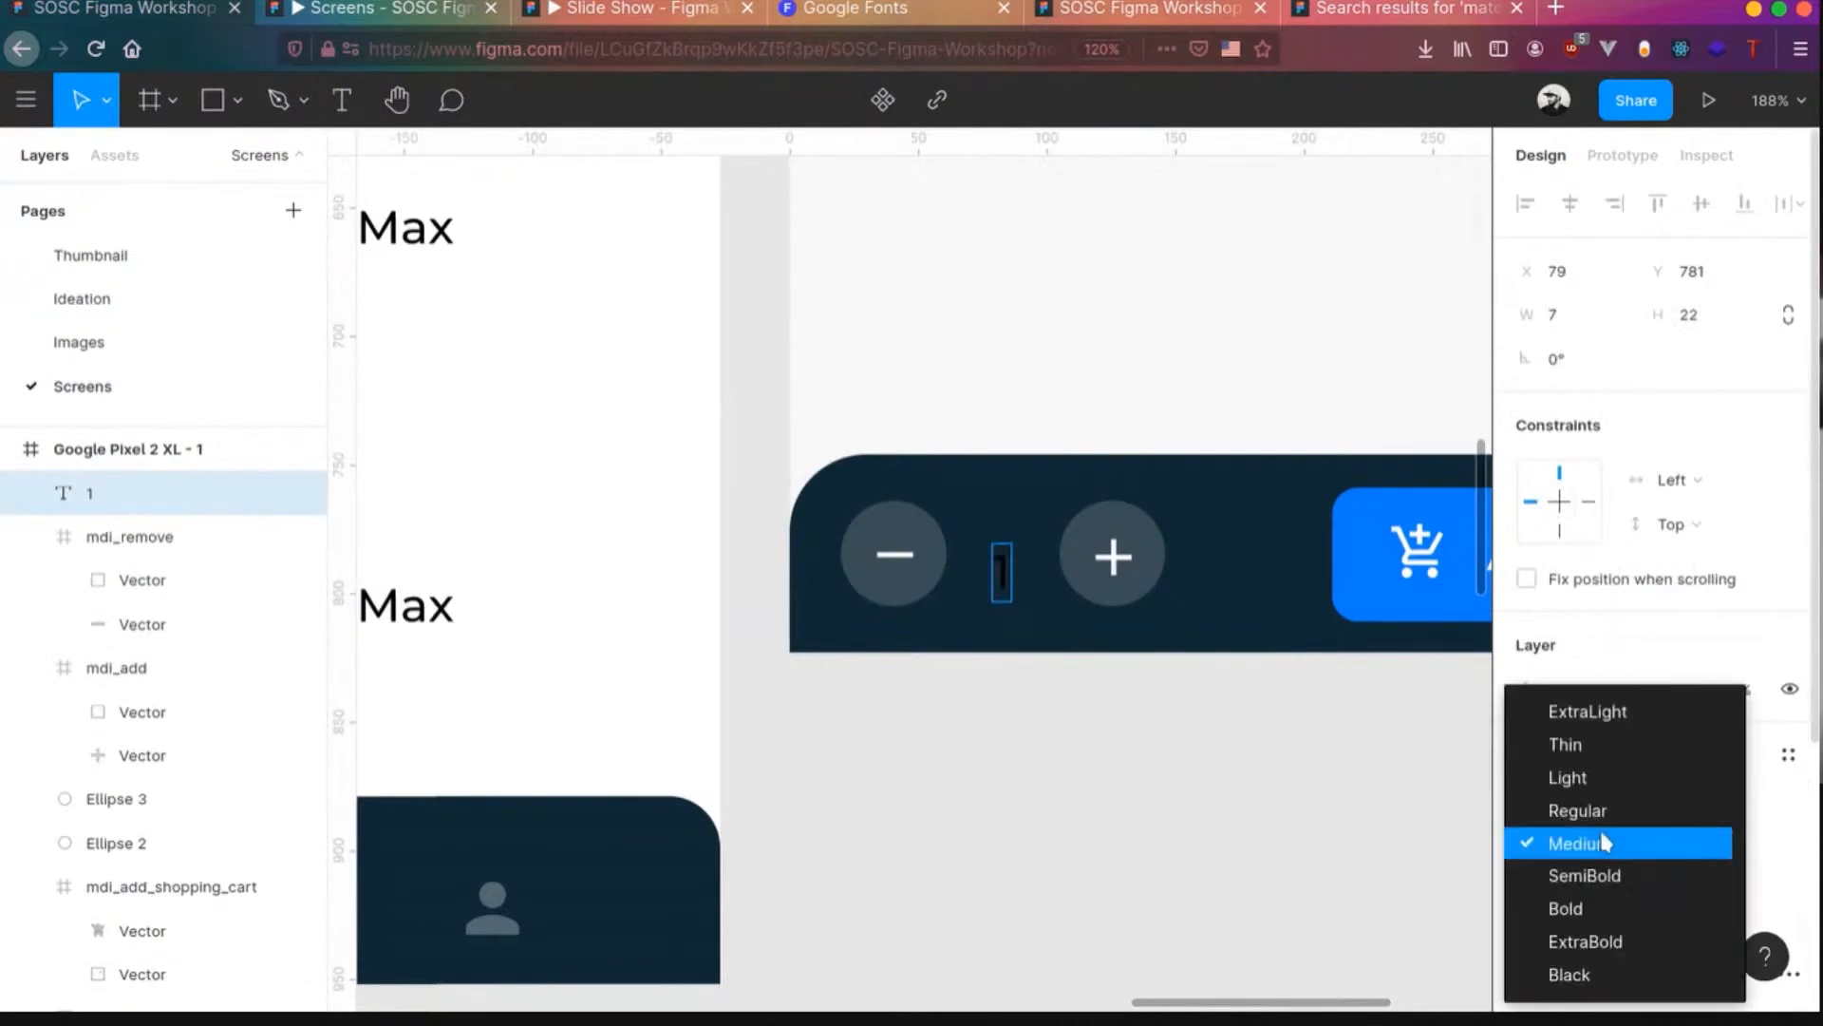
{"action": "left_click", "coordinate": [1593, 902]}
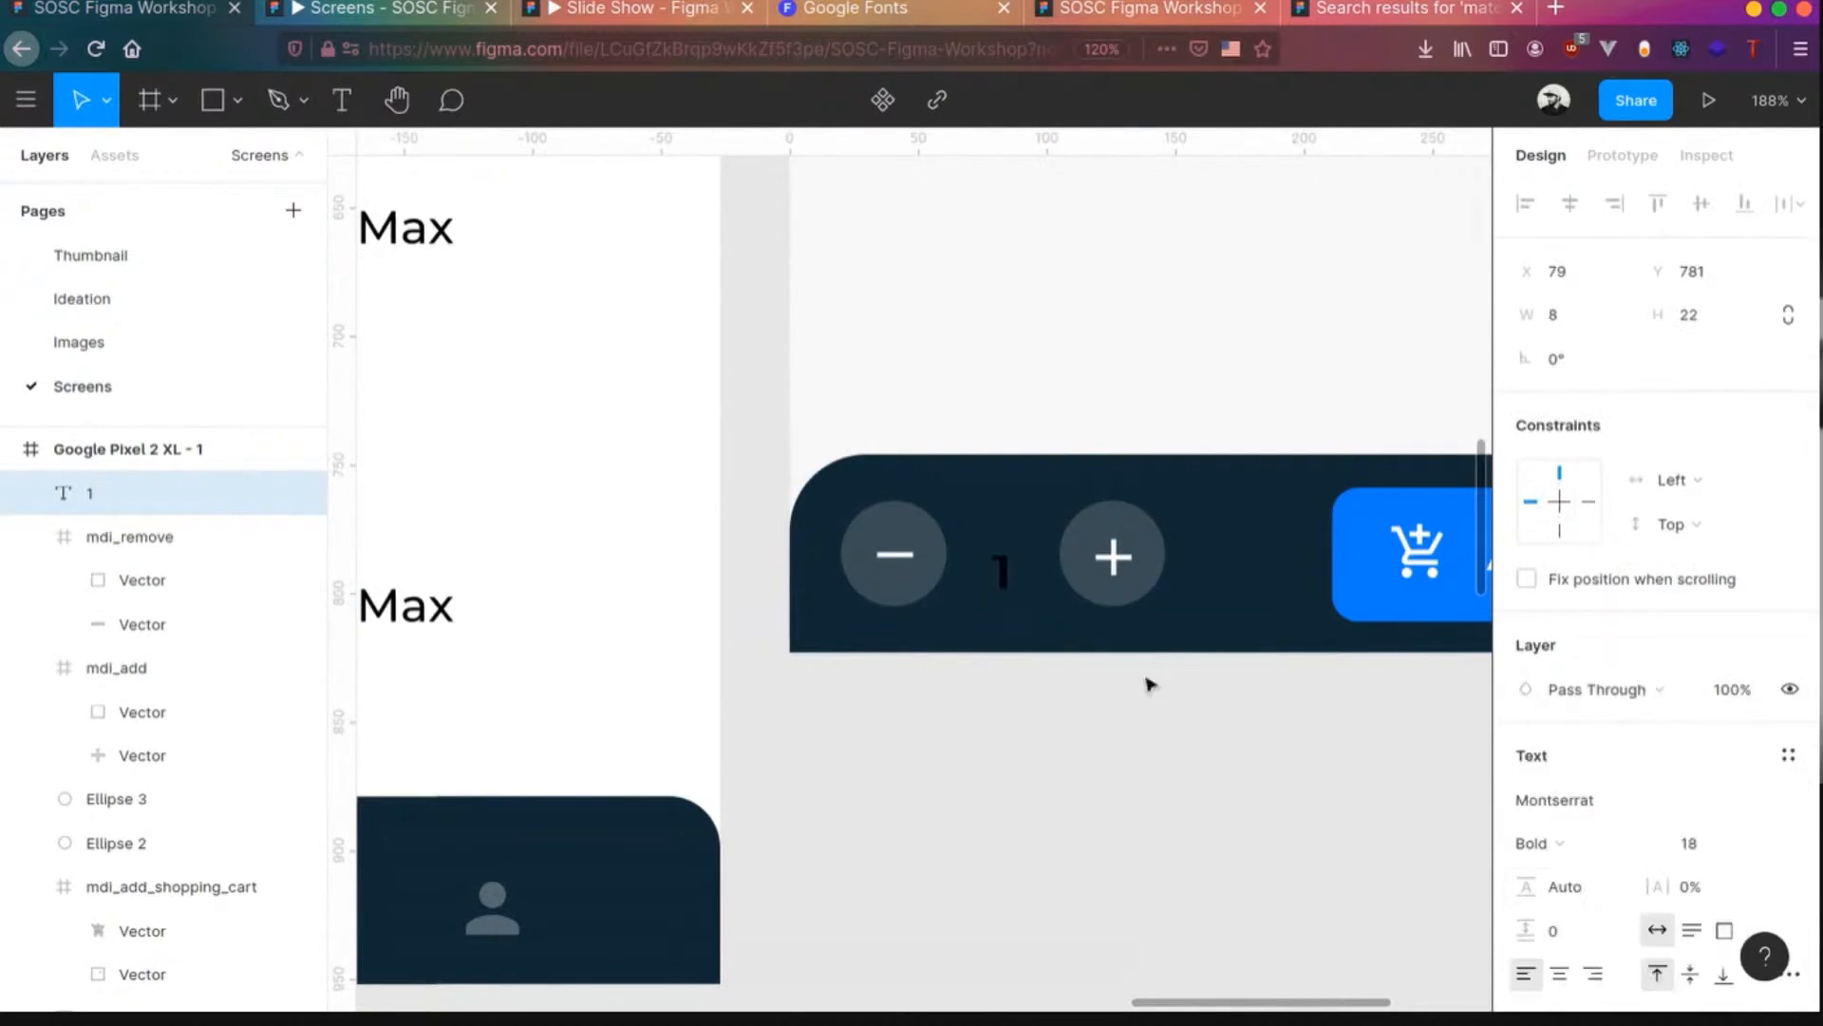
- Color the quantity text white, FFFFFF, and center it between the minus and plus icons
{"action": "scroll", "coordinate": [1567, 859], "scroll_direction": "down", "scroll_amount": 3}
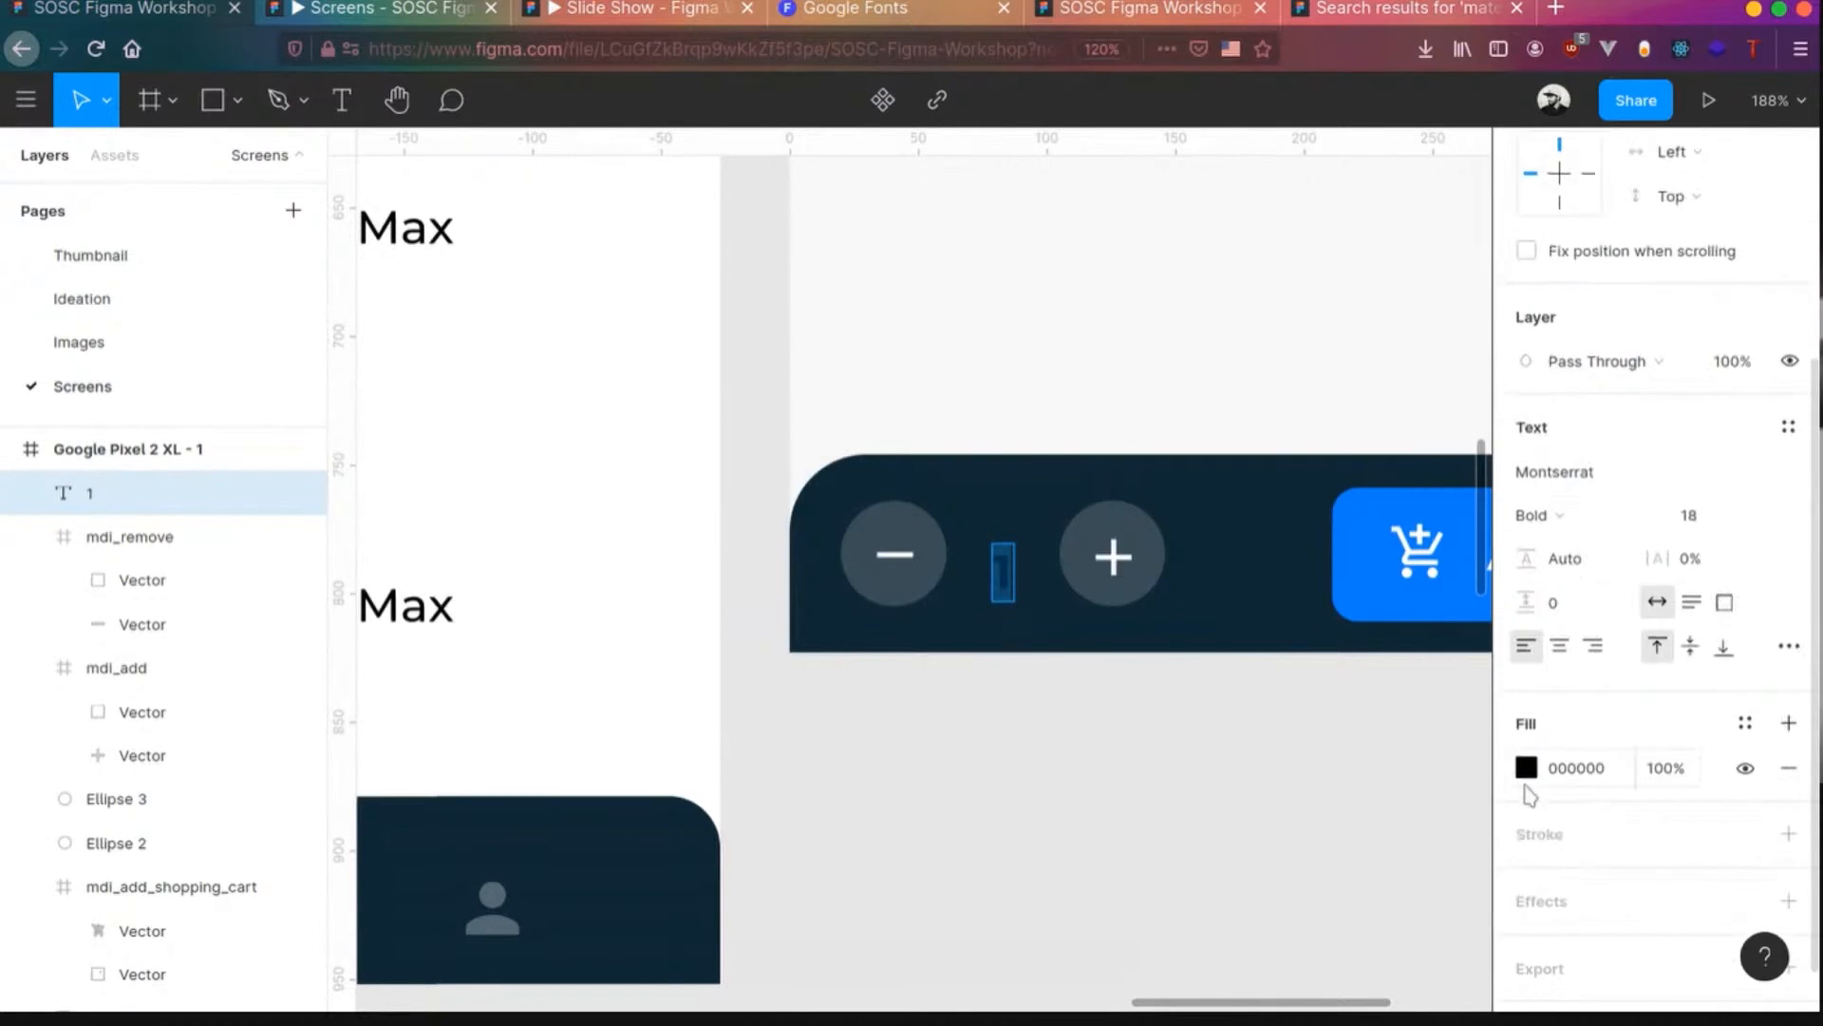
{"action": "left_click", "coordinate": [1526, 768]}
{"action": "left_click_drag", "start_coordinate": [1320, 479], "coordinate": [1160, 325]}
{"action": "left_click", "coordinate": [1052, 501]}
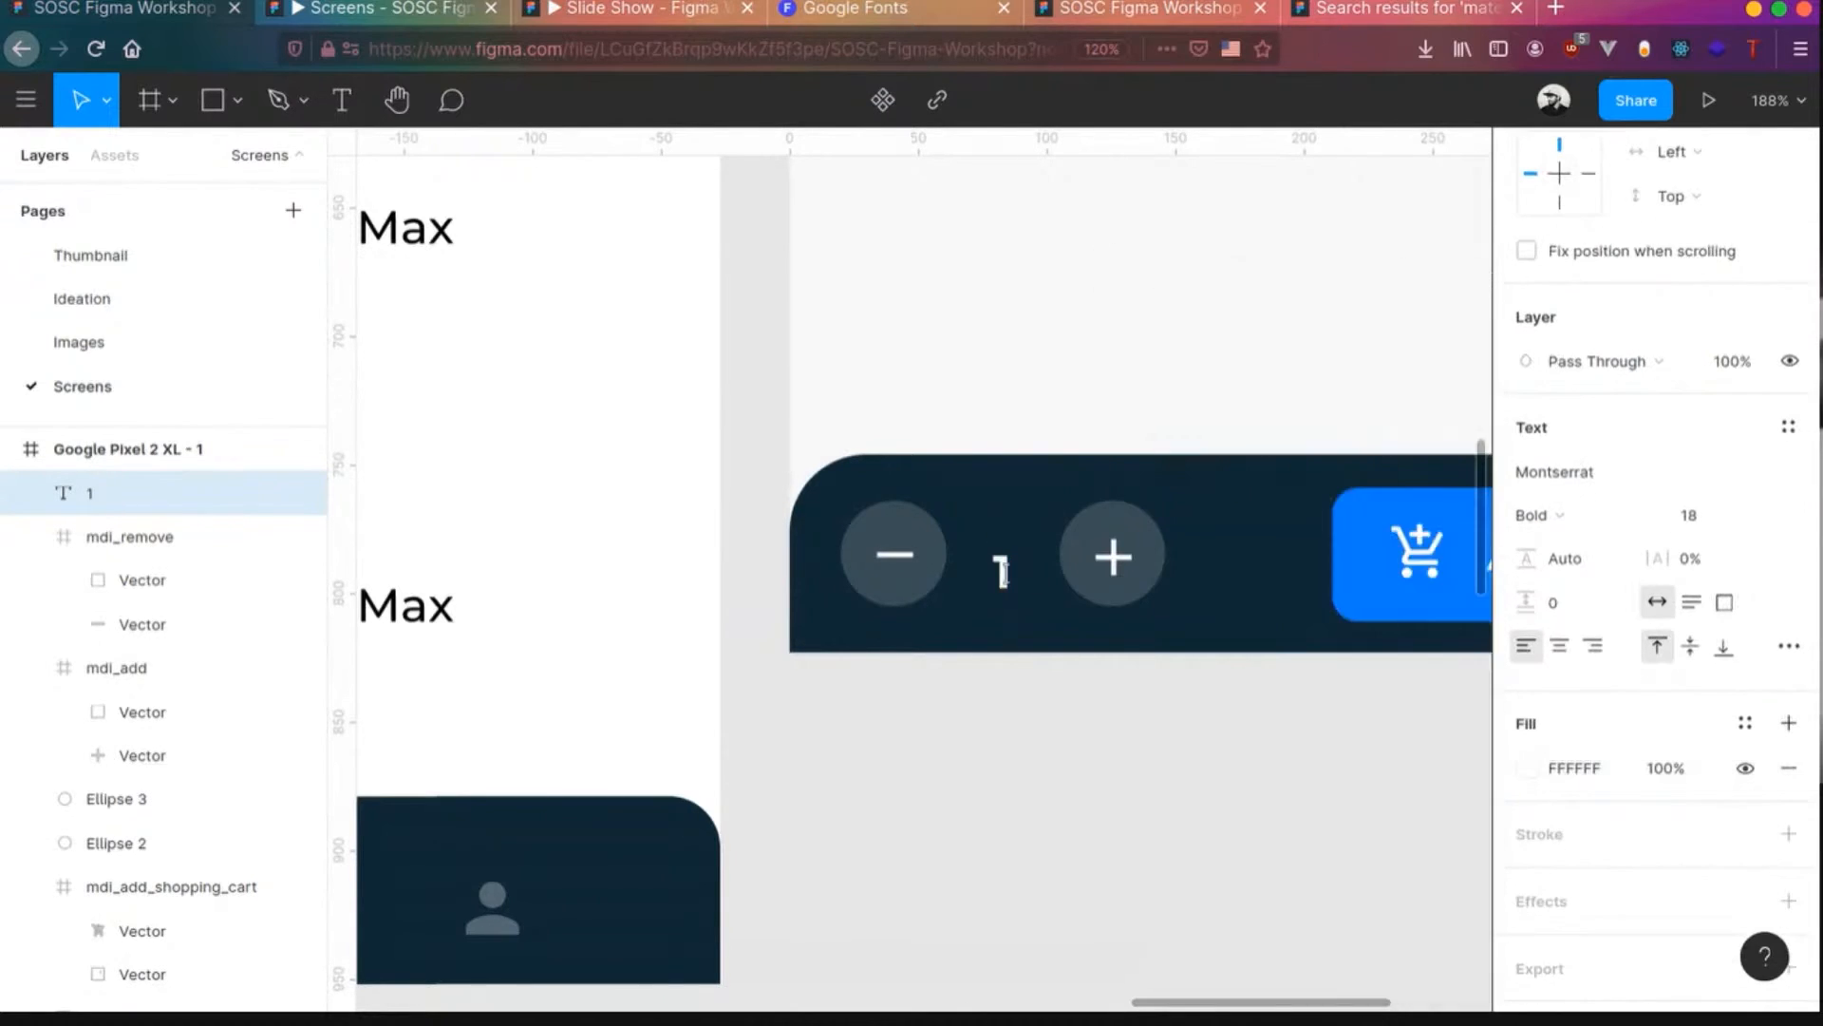
{"action": "key", "text": "Escape"}
{"action": "left_click_drag", "start_coordinate": [1008, 581], "coordinate": [1012, 563]}
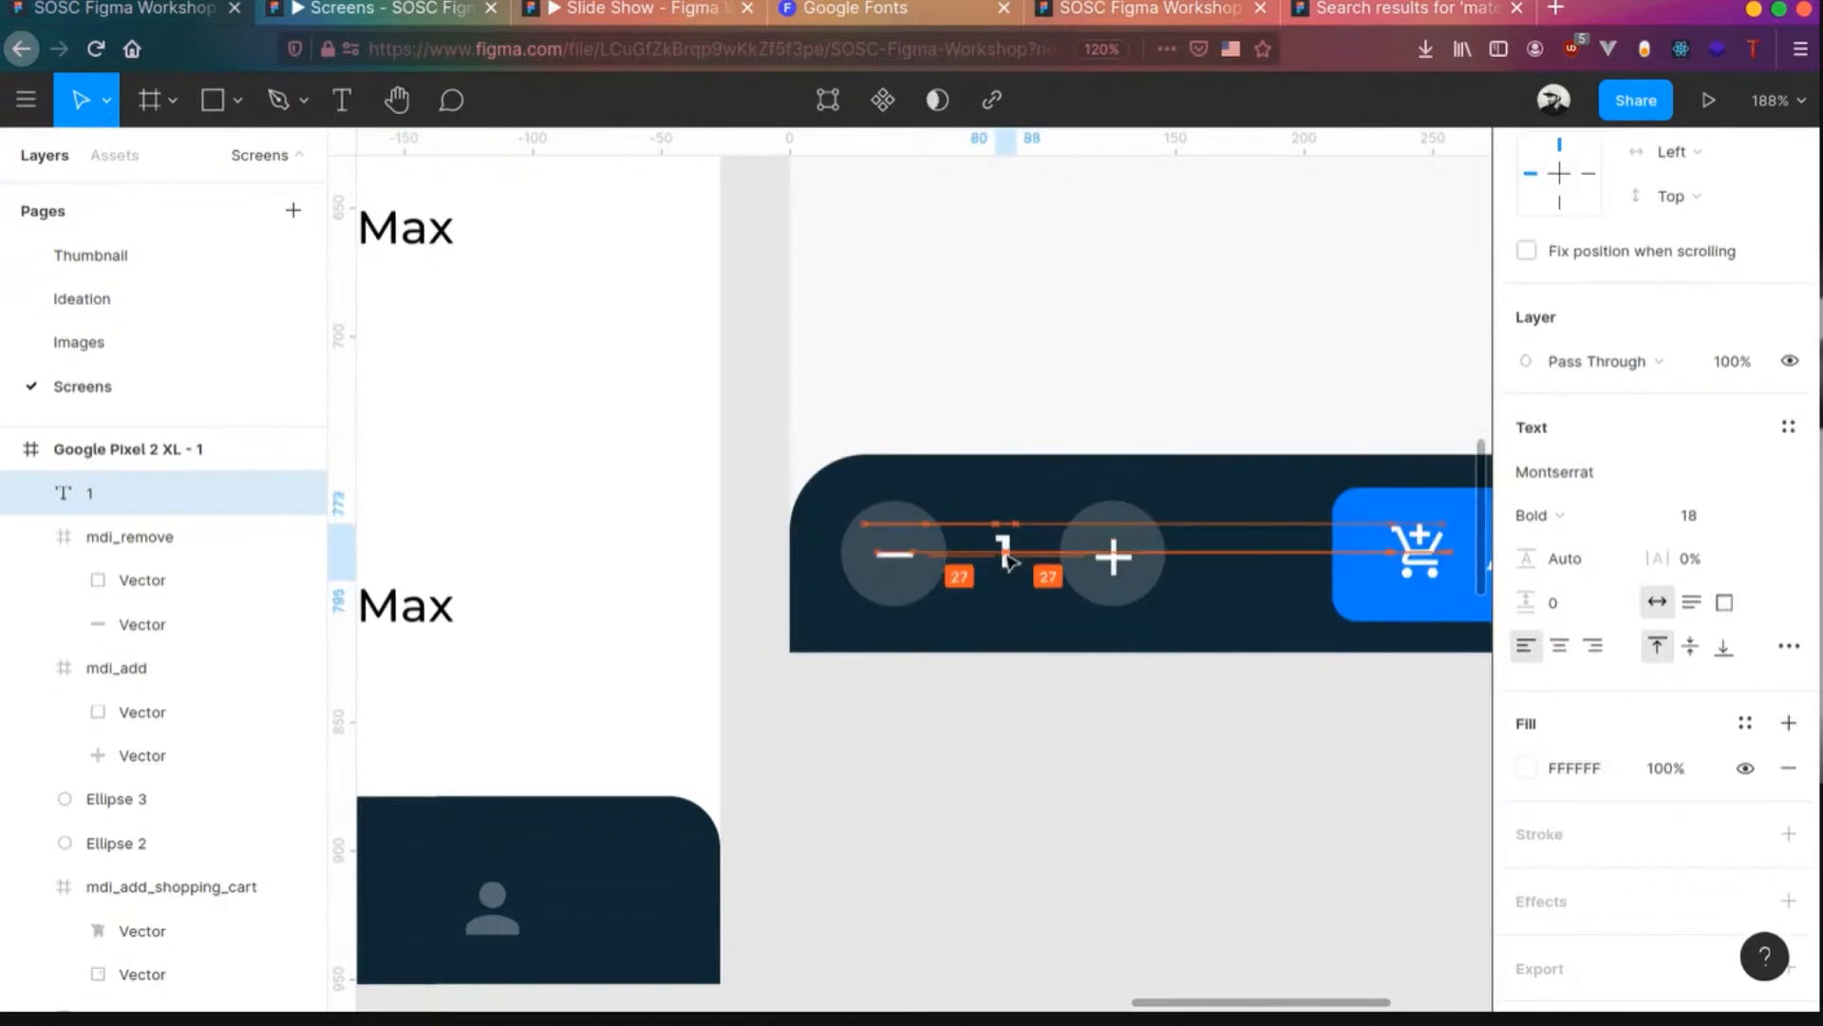
- Add the text "Nike Air" near the upper edge of the light info panel on the shoe detail screen
{"action": "left_click", "coordinate": [1346, 785]}
{"action": "scroll", "coordinate": [1347, 773], "scroll_direction": "down", "scroll_amount": 3}
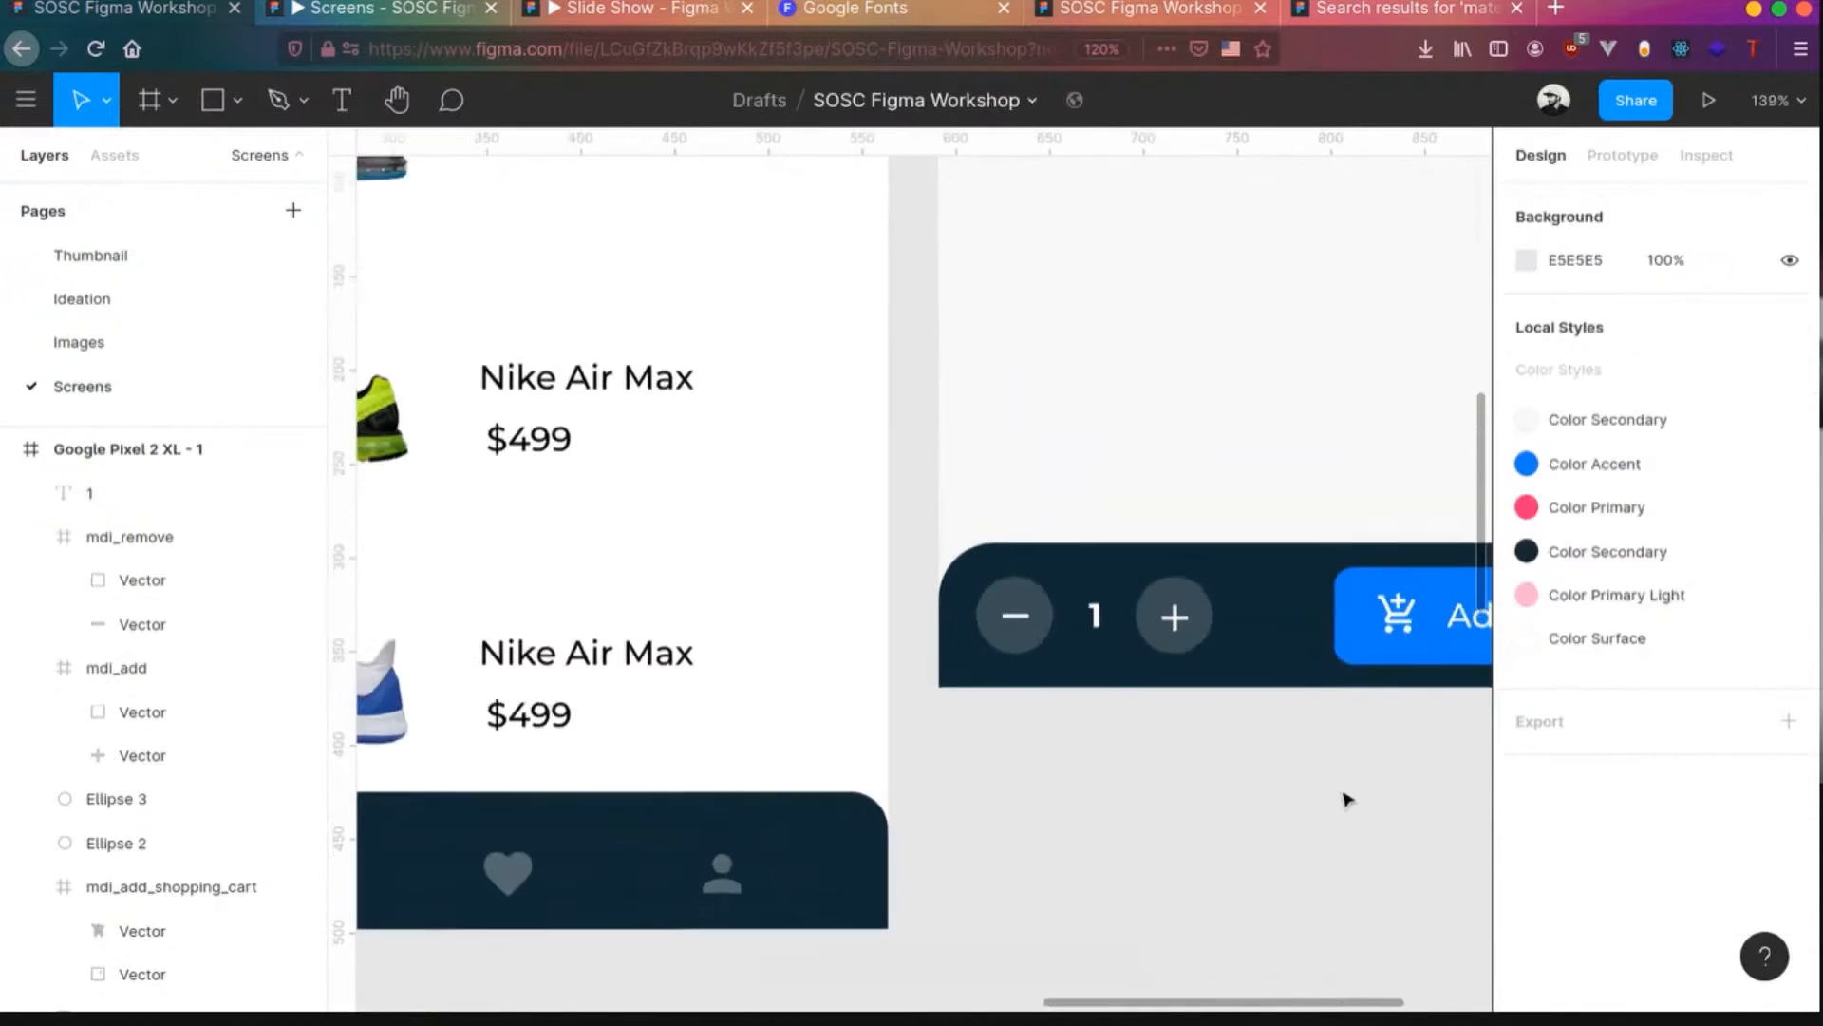
{"action": "scroll", "coordinate": [1346, 800], "scroll_direction": "down", "scroll_amount": 3}
{"action": "scroll", "coordinate": [1282, 819], "scroll_direction": "right", "scroll_amount": 2}
{"action": "scroll", "coordinate": [1426, 746], "scroll_direction": "up", "scroll_amount": 2}
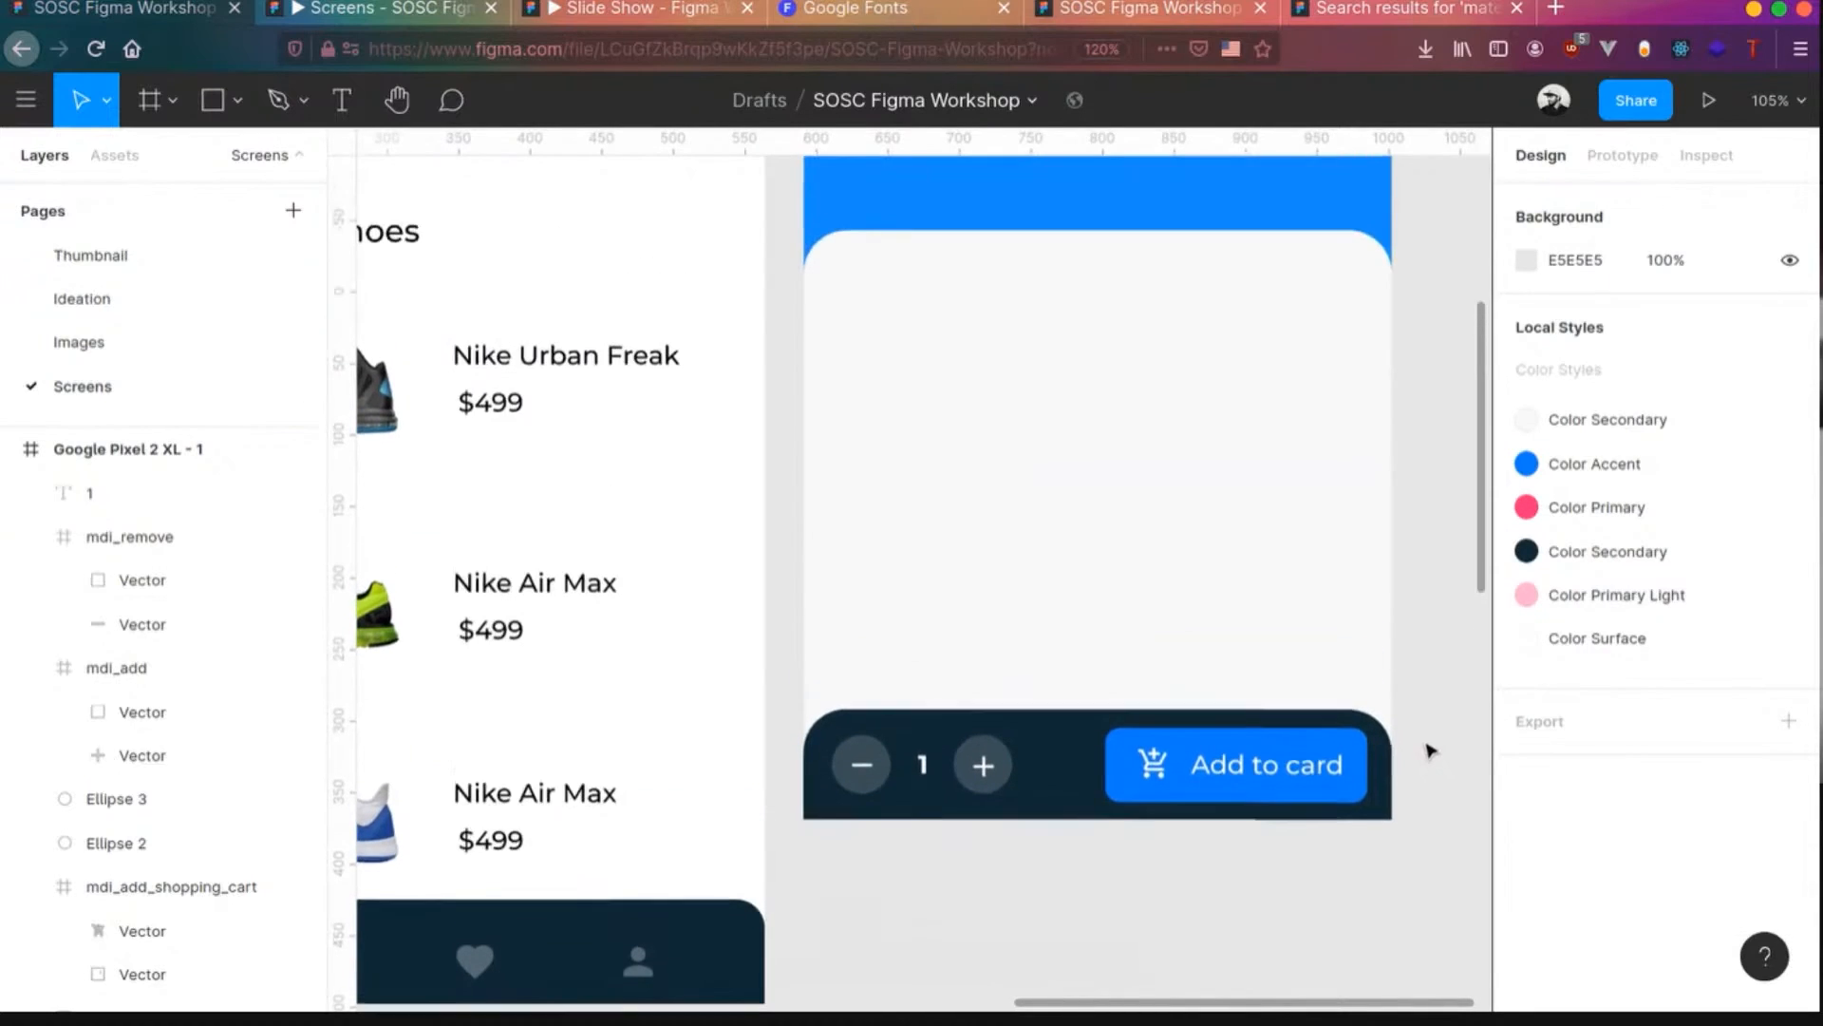
{"action": "scroll", "coordinate": [1429, 749], "scroll_direction": "up", "scroll_amount": 4}
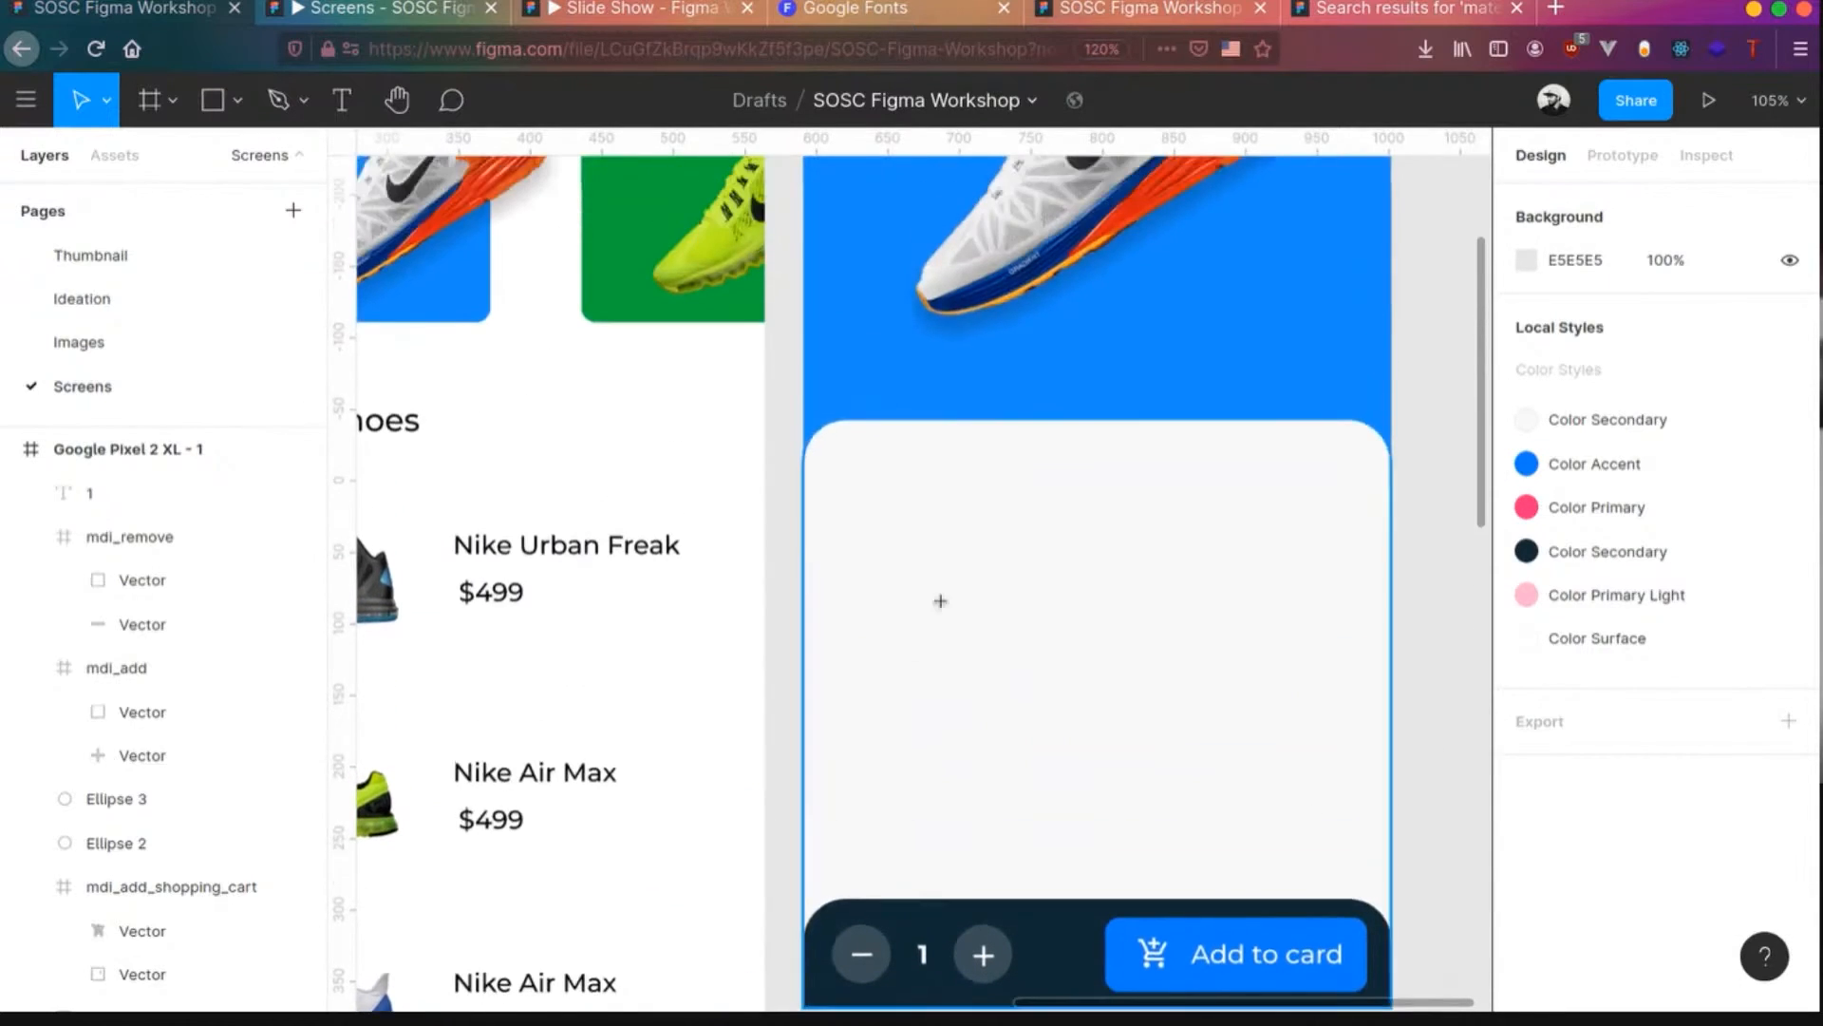
{"action": "key", "text": "t"}
{"action": "left_click", "coordinate": [891, 750]}
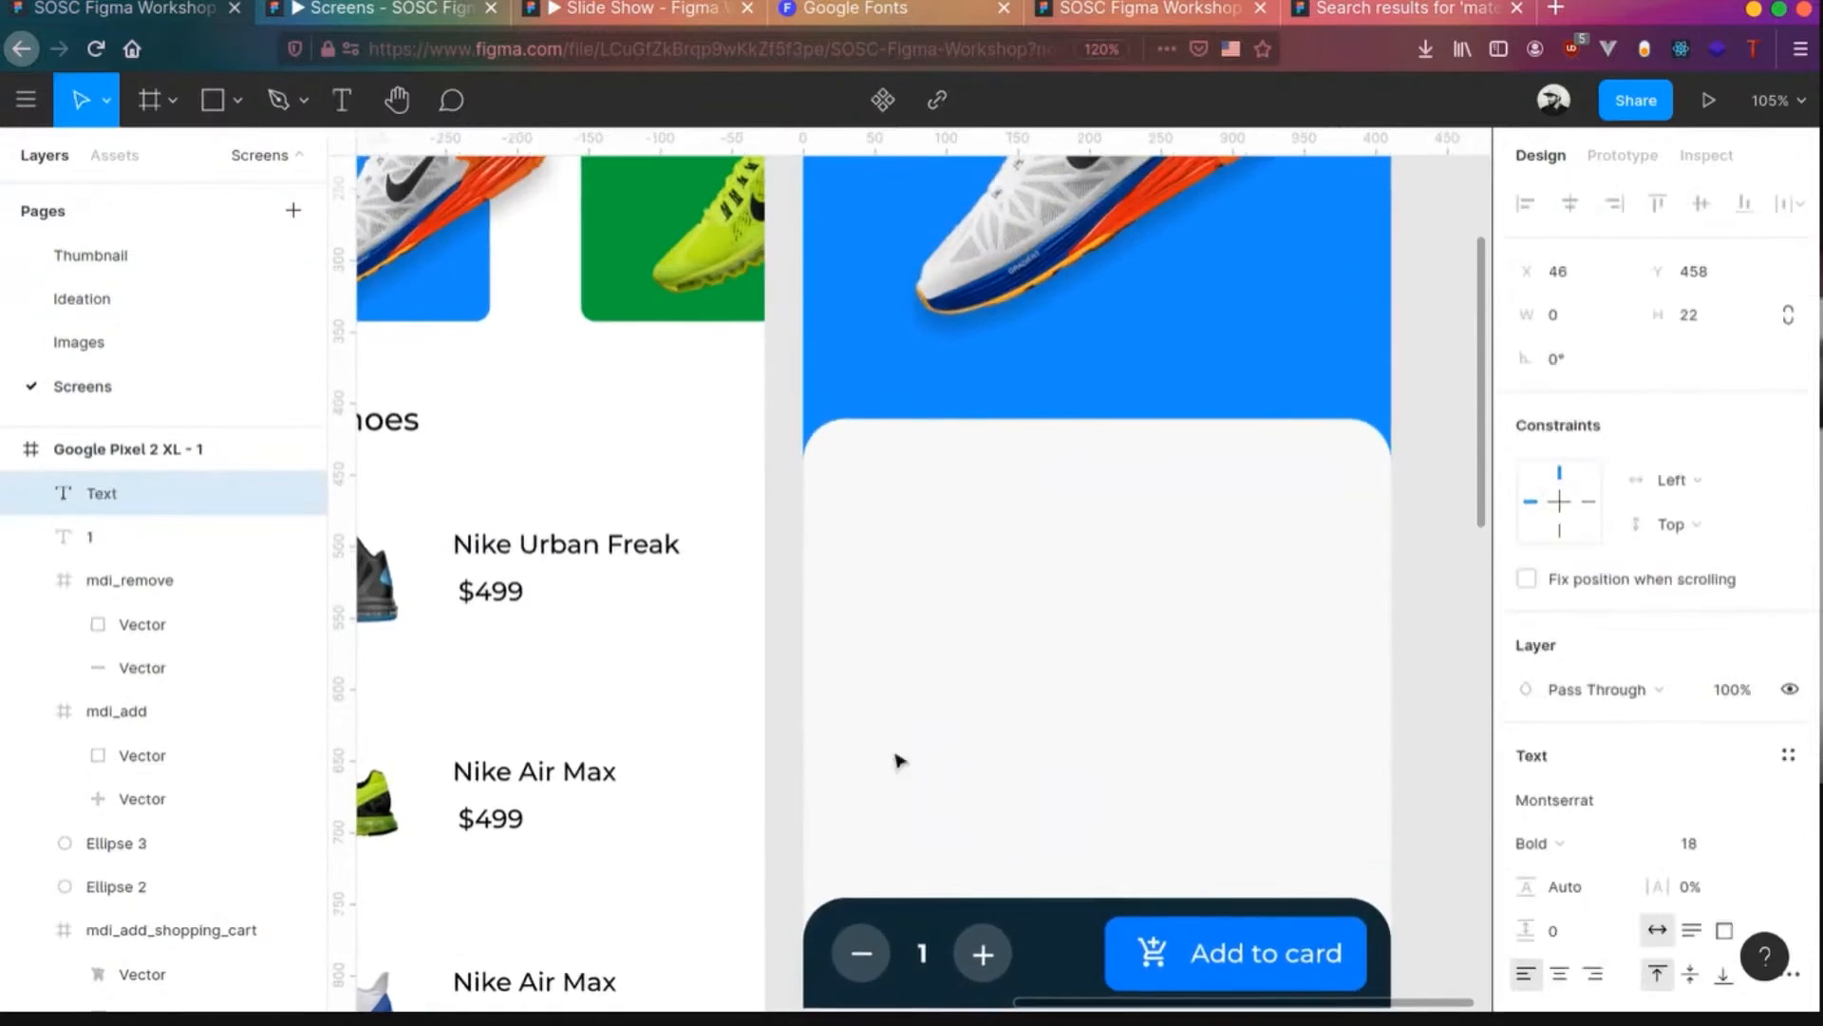
{"action": "type", "text": "Nike Air"}
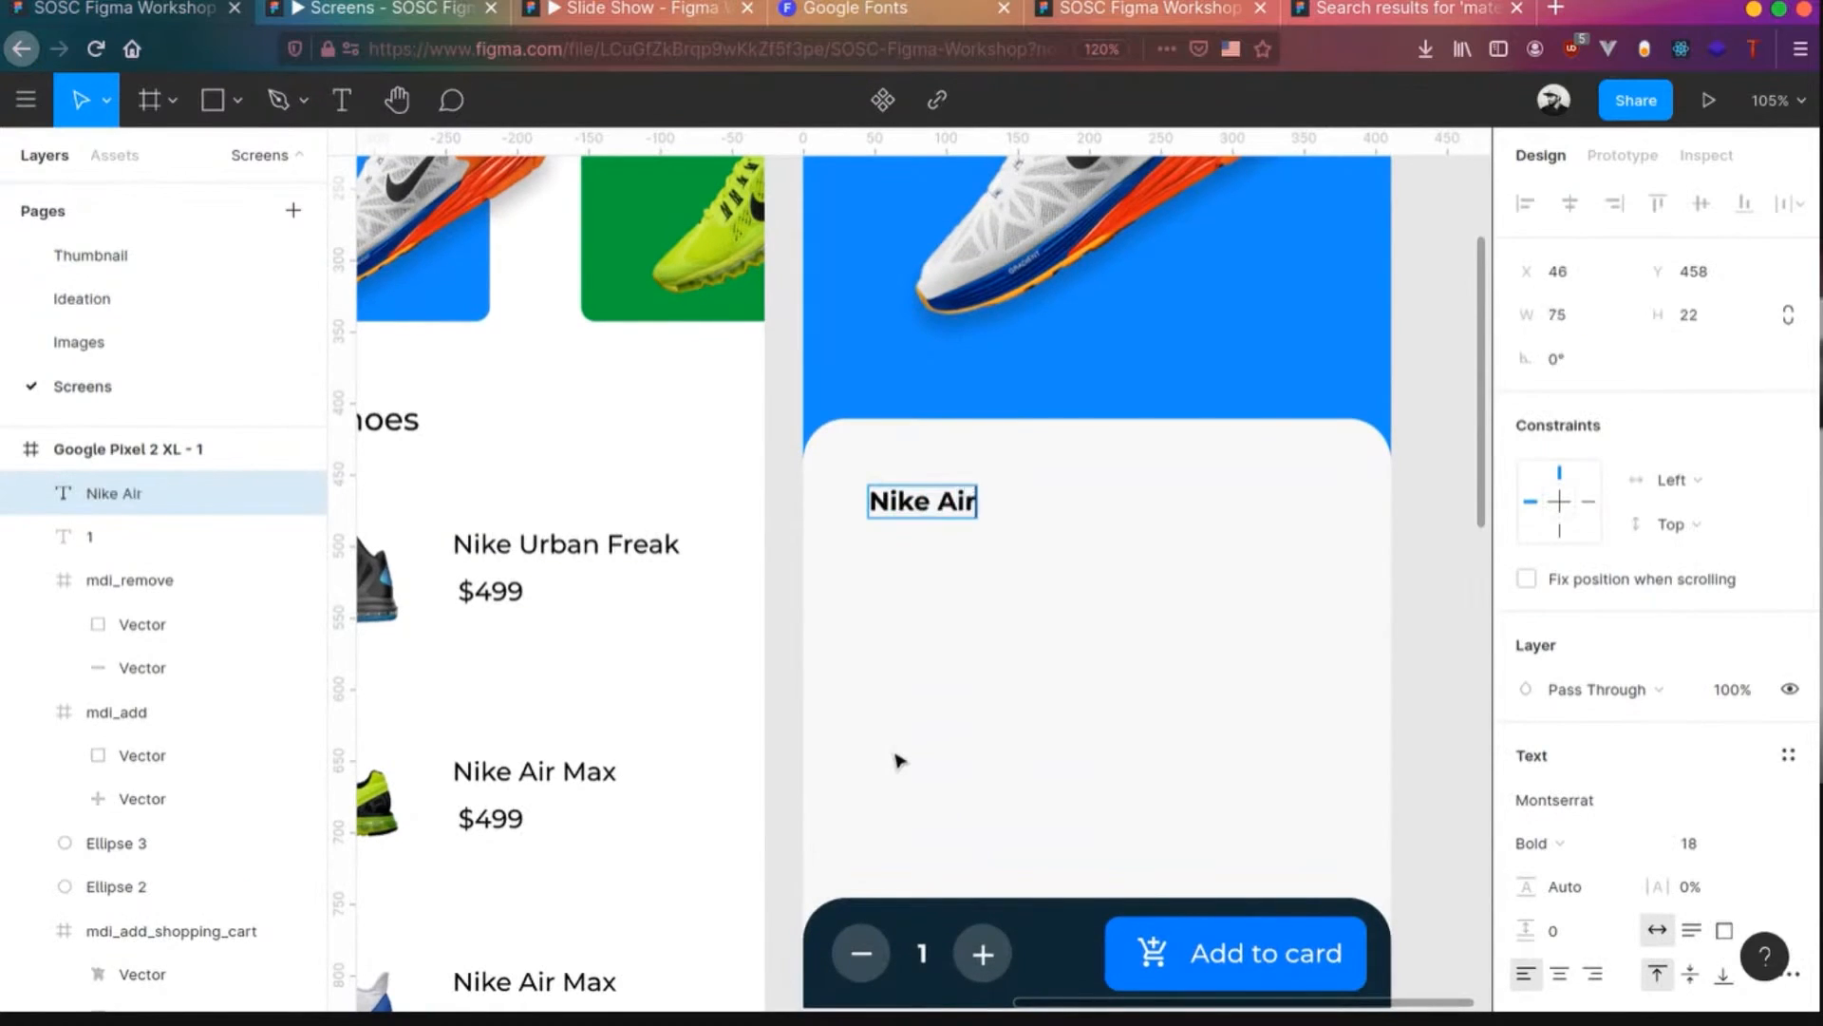
- Set the Nike Air text's font size to 26
{"action": "left_click", "coordinate": [1681, 844]}
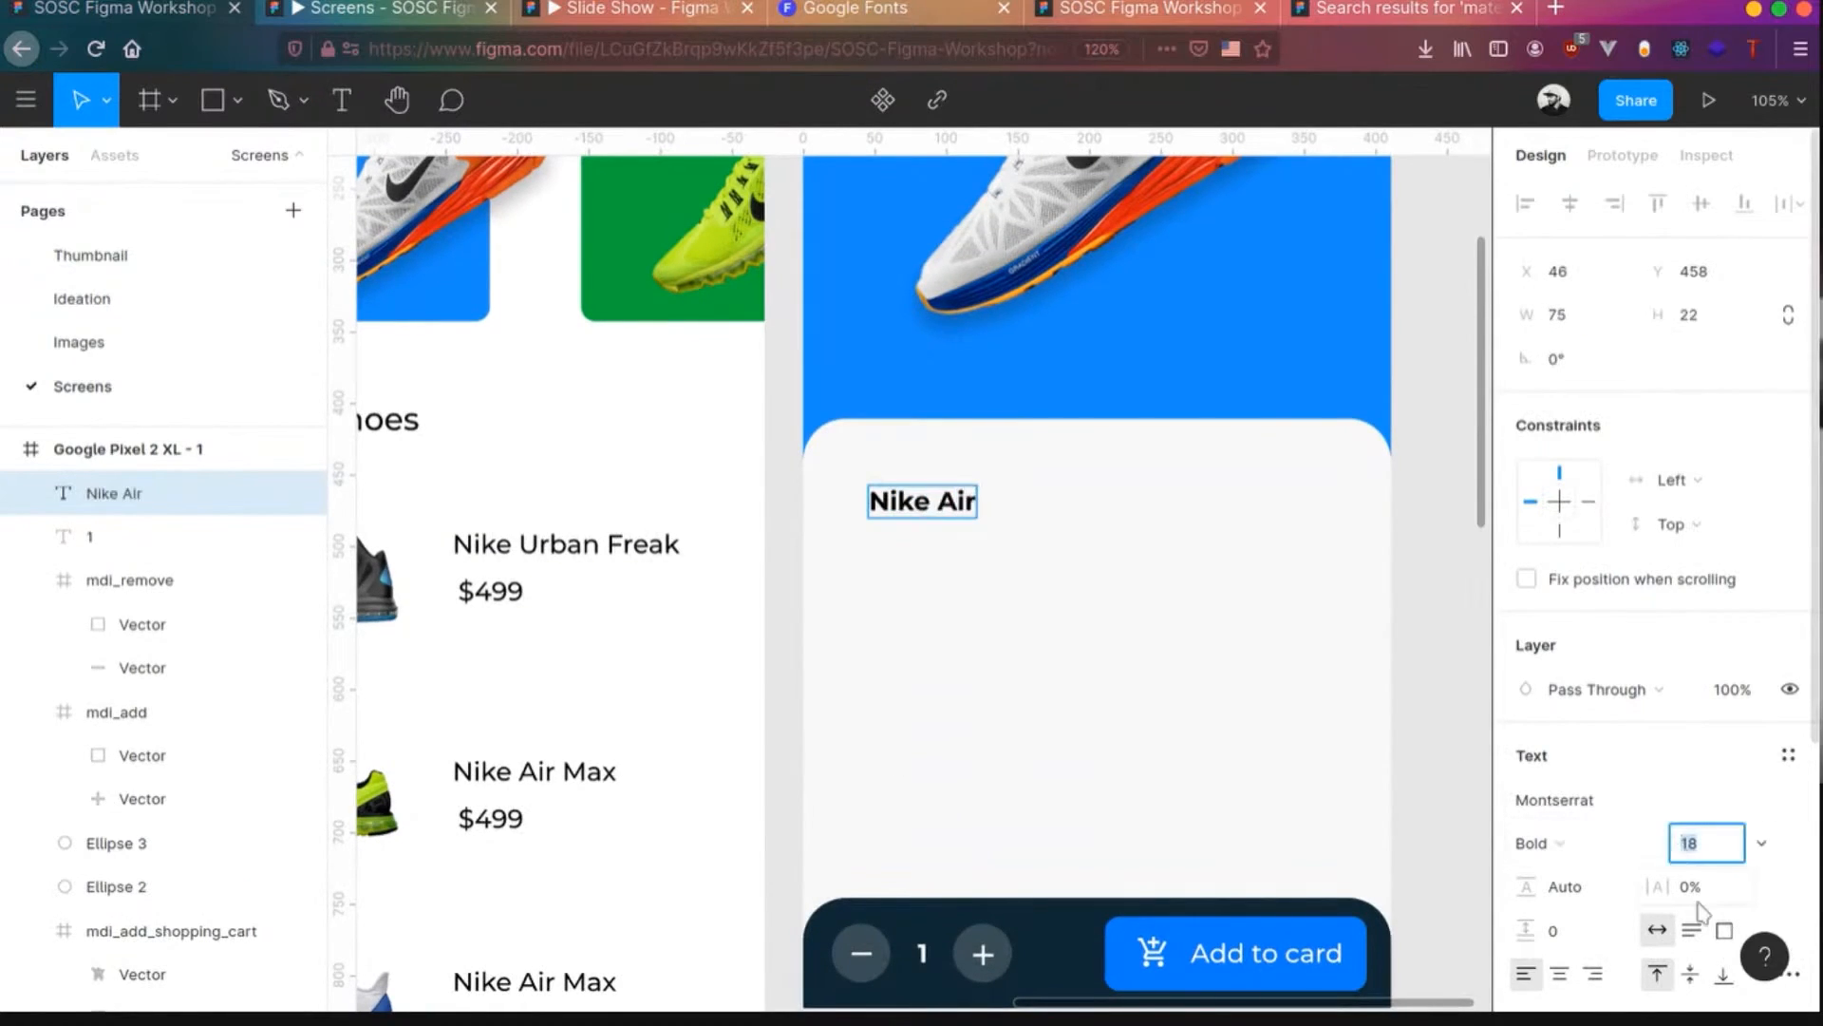
{"action": "type", "text": "26"}
{"action": "key", "text": "Tab"}
{"action": "left_click", "coordinate": [936, 506]}
{"action": "key", "text": "ctrl+a"}
{"action": "left_click", "coordinate": [1699, 847]}
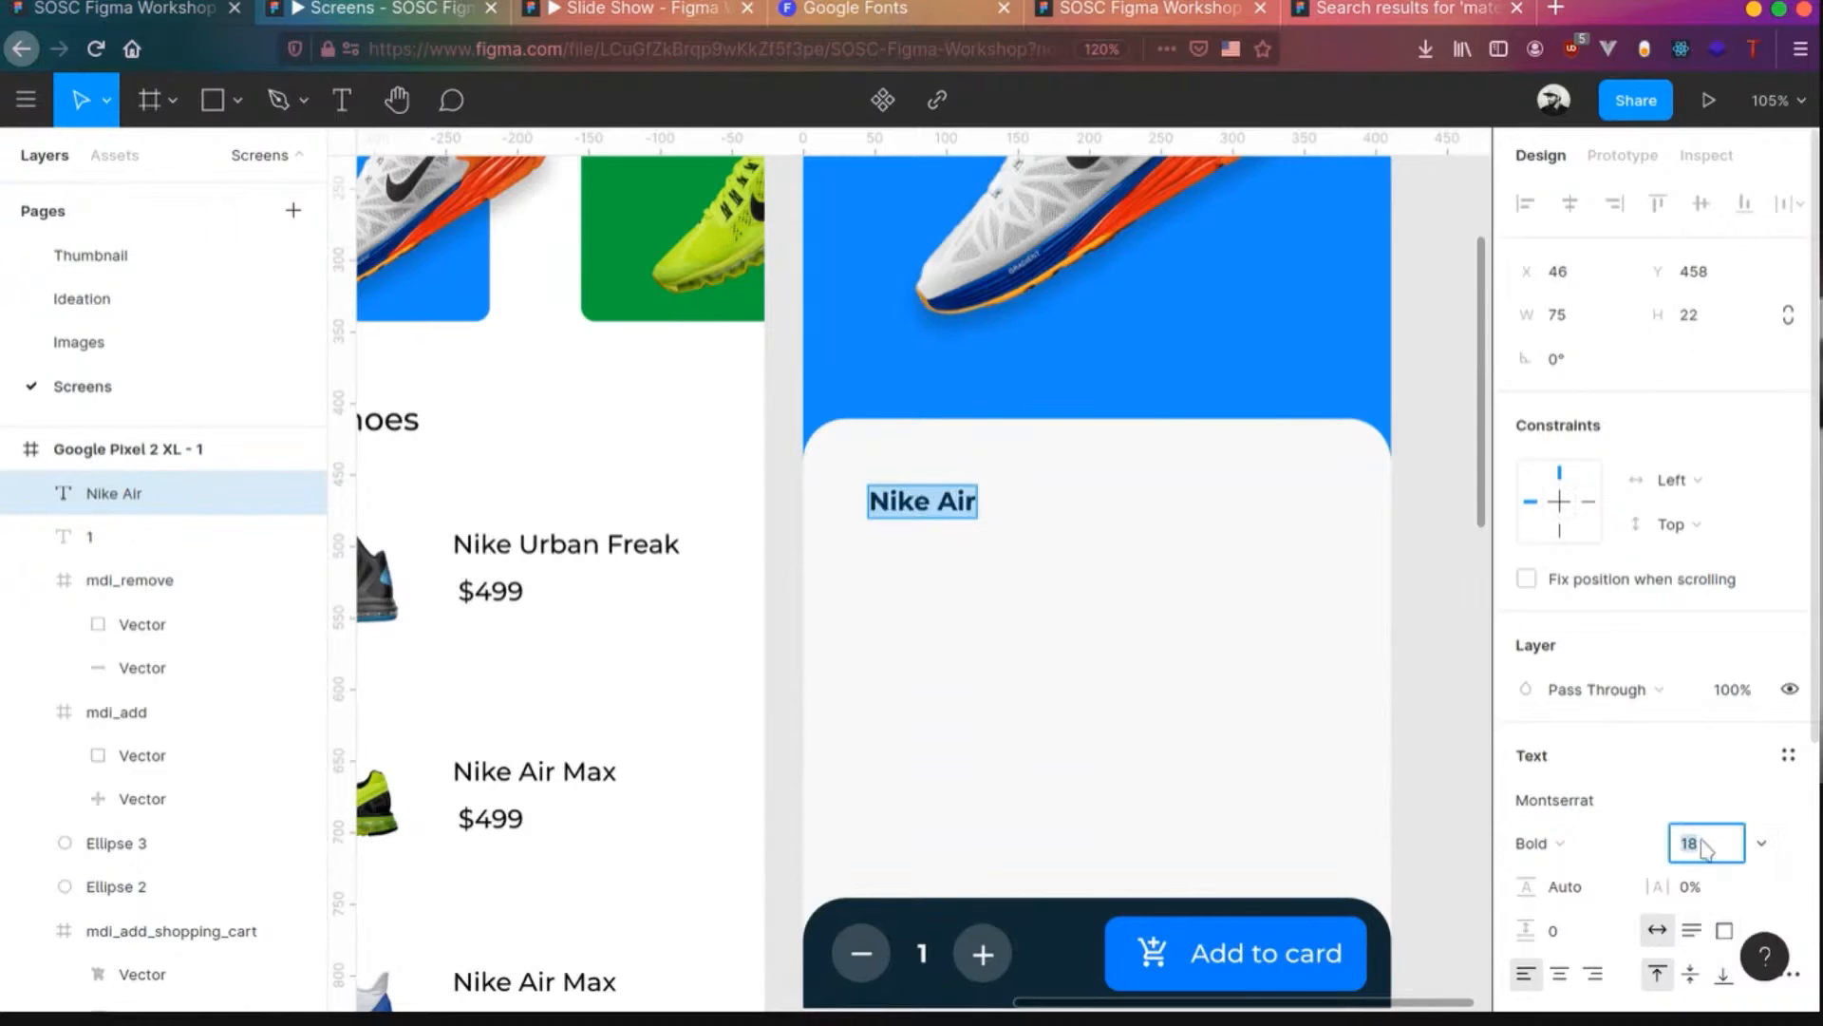
{"action": "type", "text": "26"}
{"action": "key", "text": "Tab"}
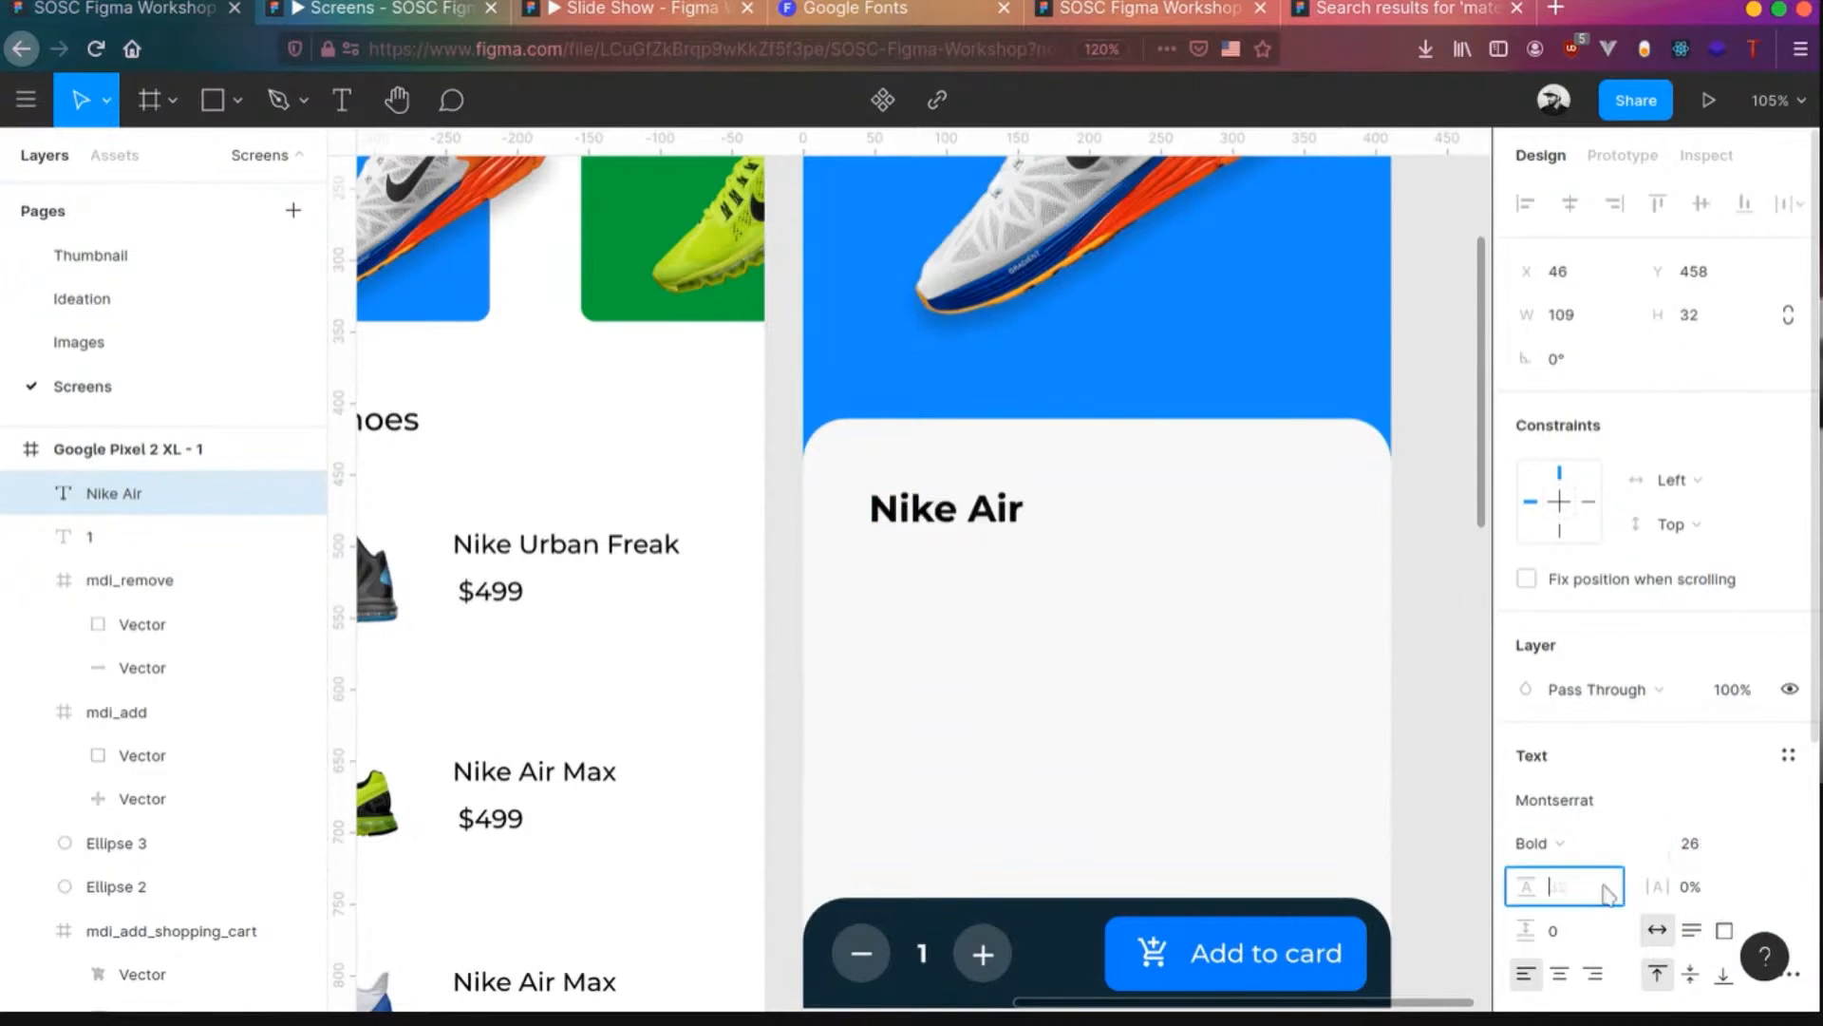
- Set the Nike Air title to Medium weight and size 34, and move it slightly up and left to about X 34, Y 446
{"action": "left_click", "coordinate": [1588, 838]}
{"action": "left_click", "coordinate": [1601, 795]}
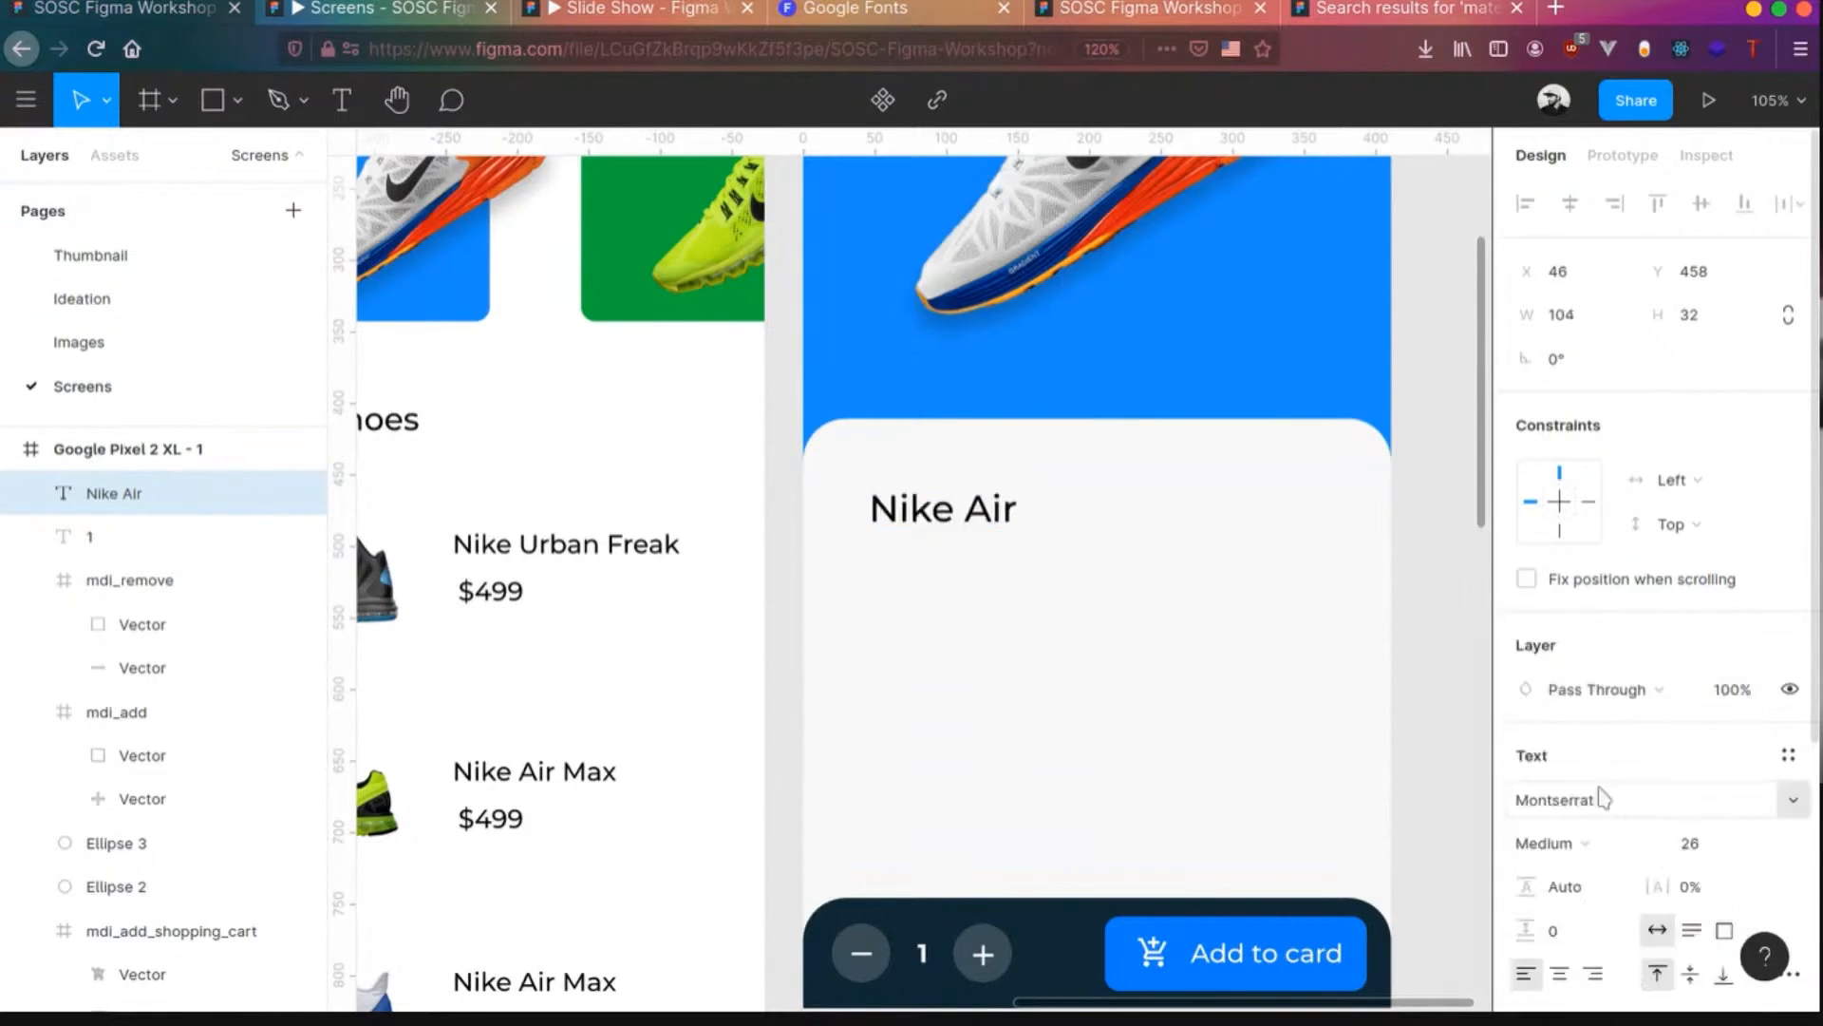
{"action": "key", "text": "Escape"}
{"action": "left_click_drag", "start_coordinate": [963, 529], "coordinate": [951, 513]}
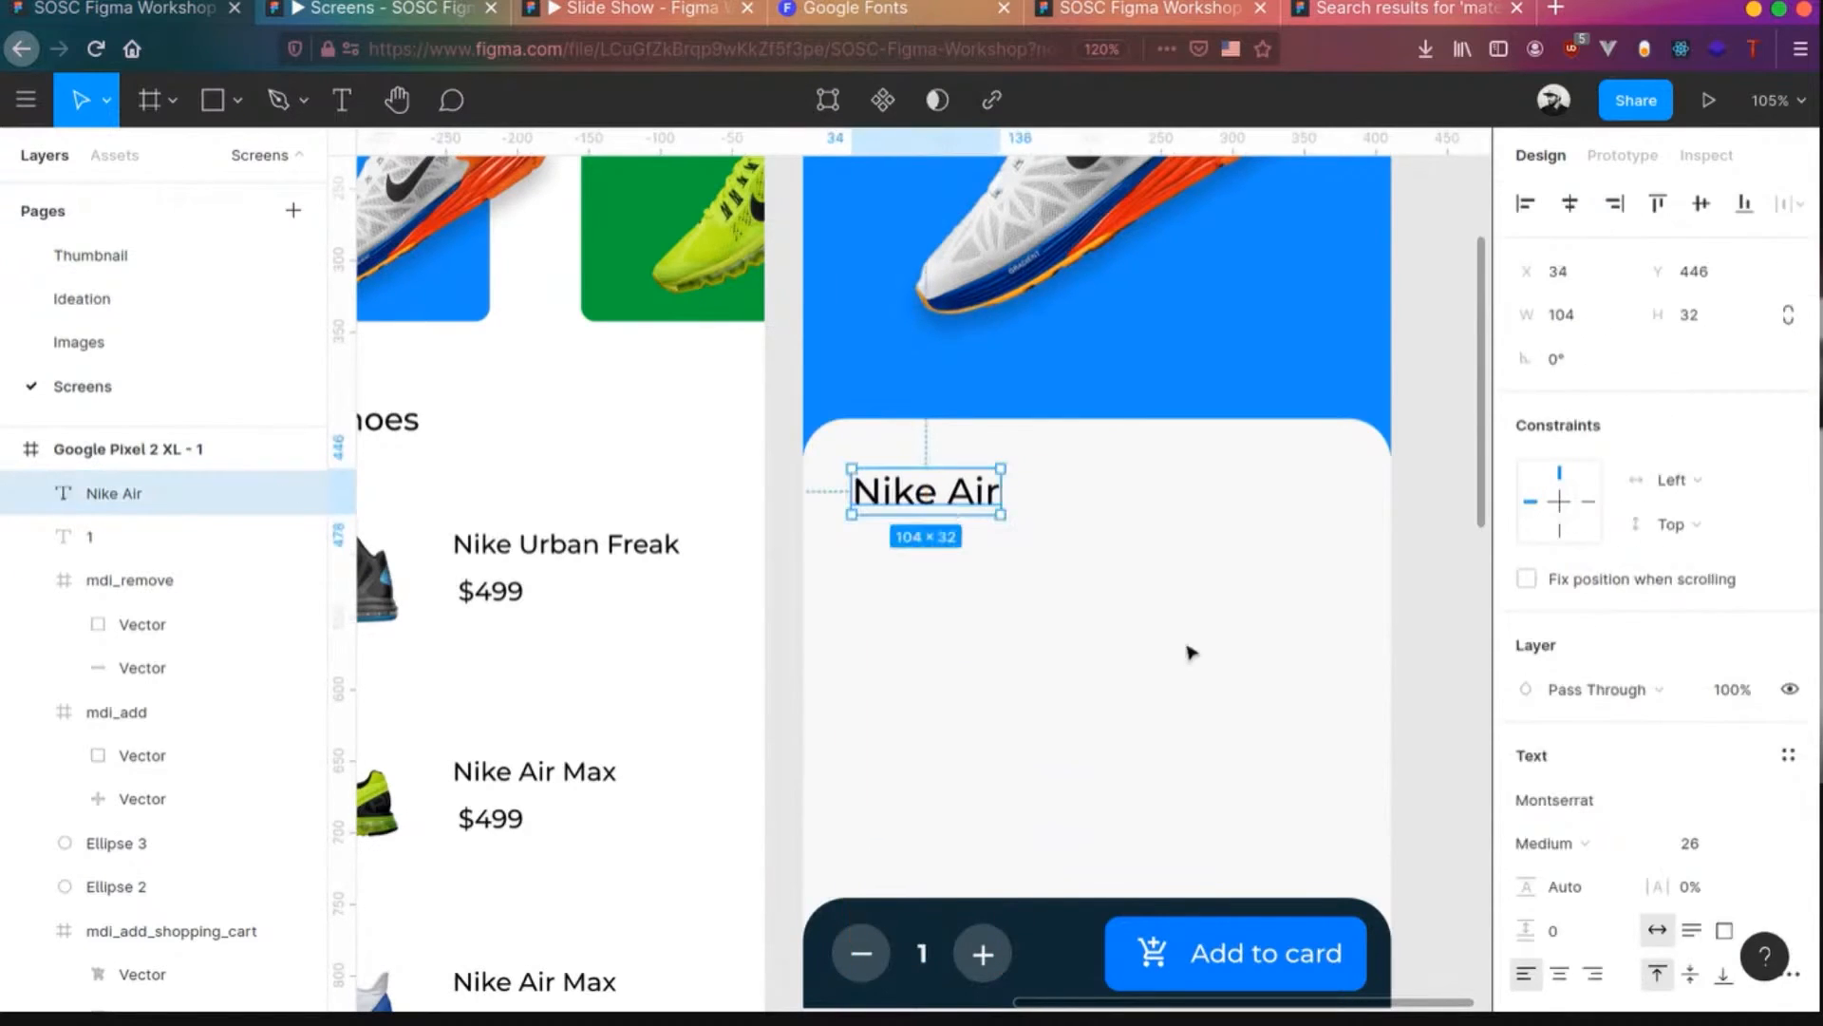
{"action": "left_click", "coordinate": [1714, 857]}
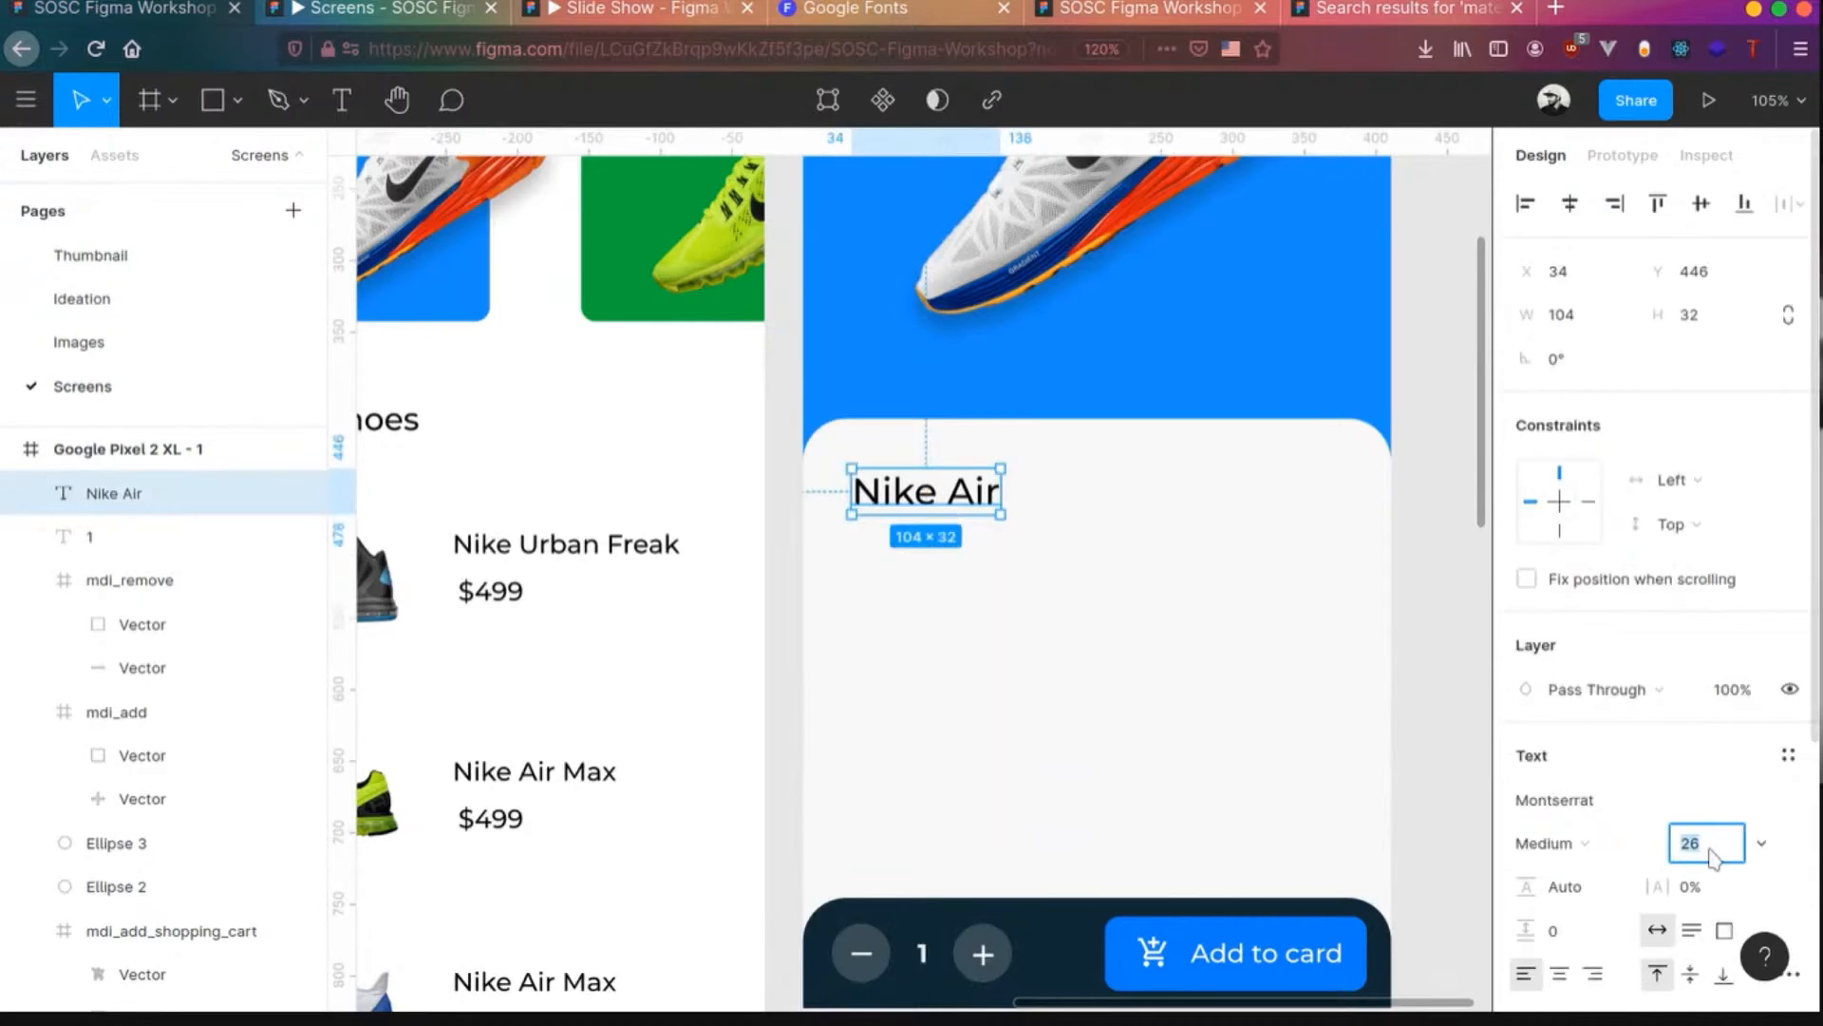
{"action": "key", "text": "Tab"}
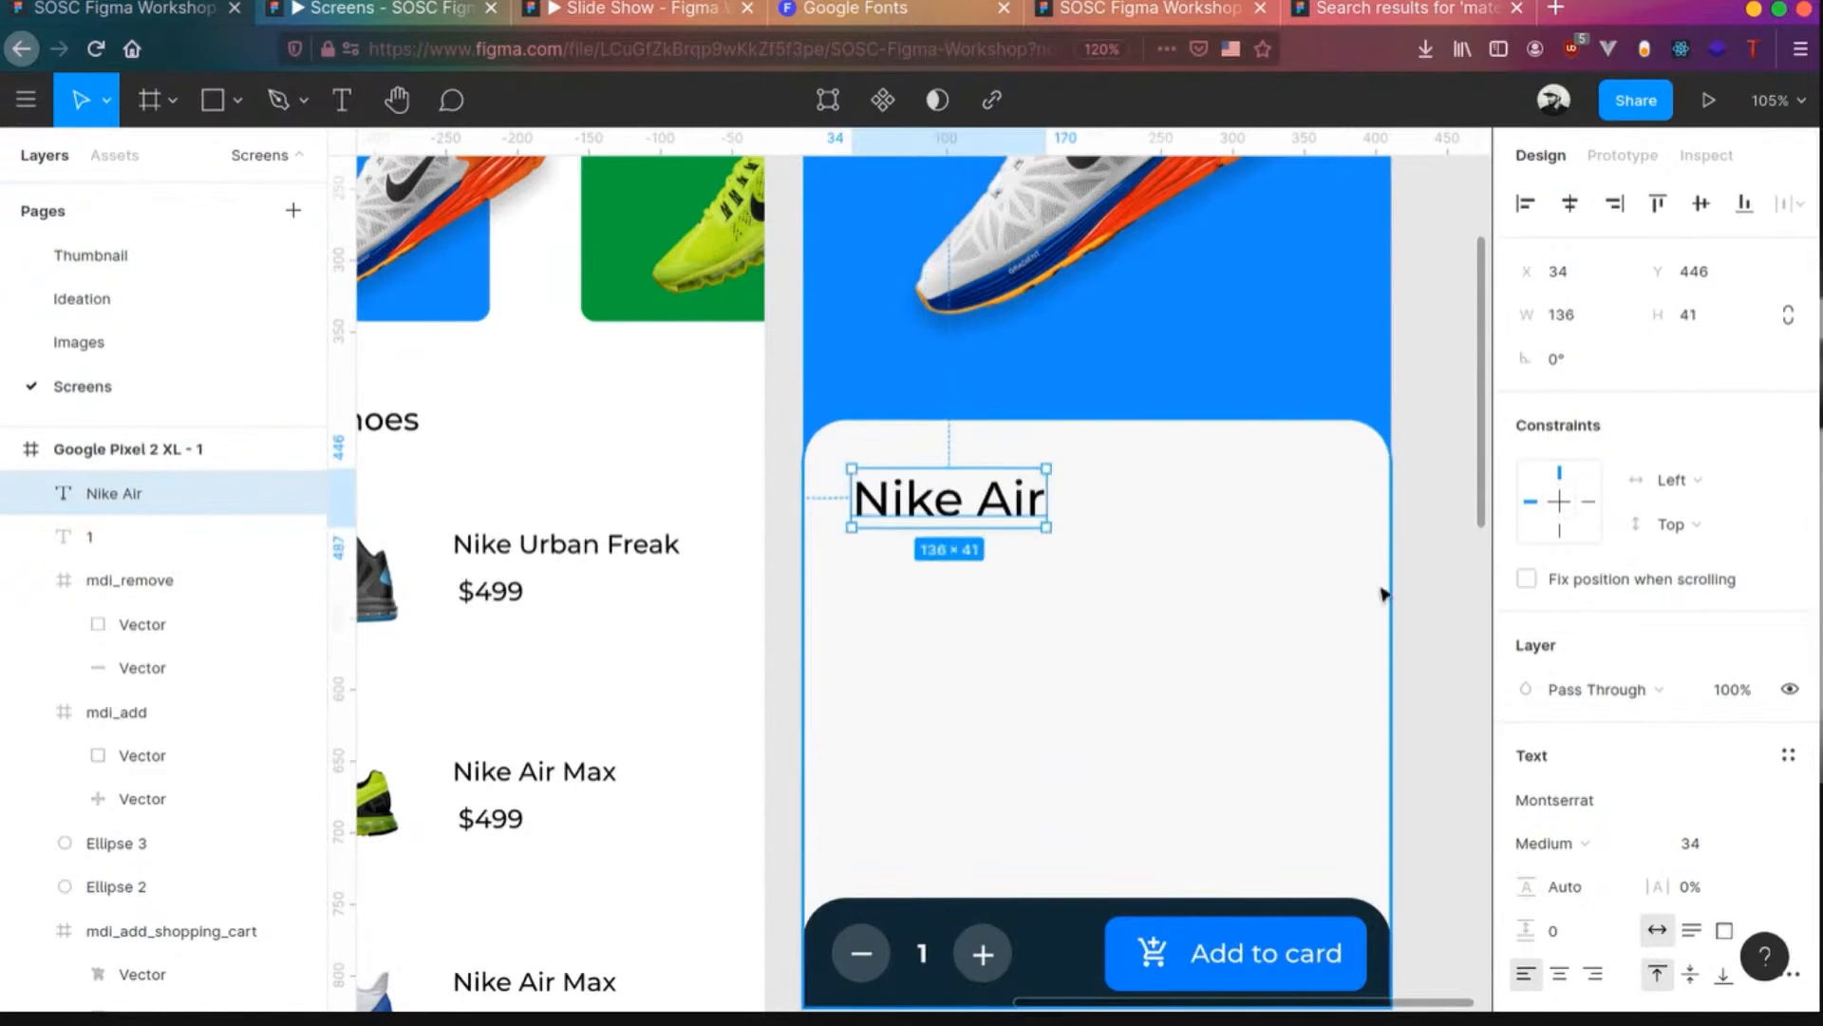
- Add the text "Sneakers" directly below the Nike Air title and set its font size to 18
{"action": "left_click", "coordinate": [1423, 582]}
{"action": "key", "text": "t"}
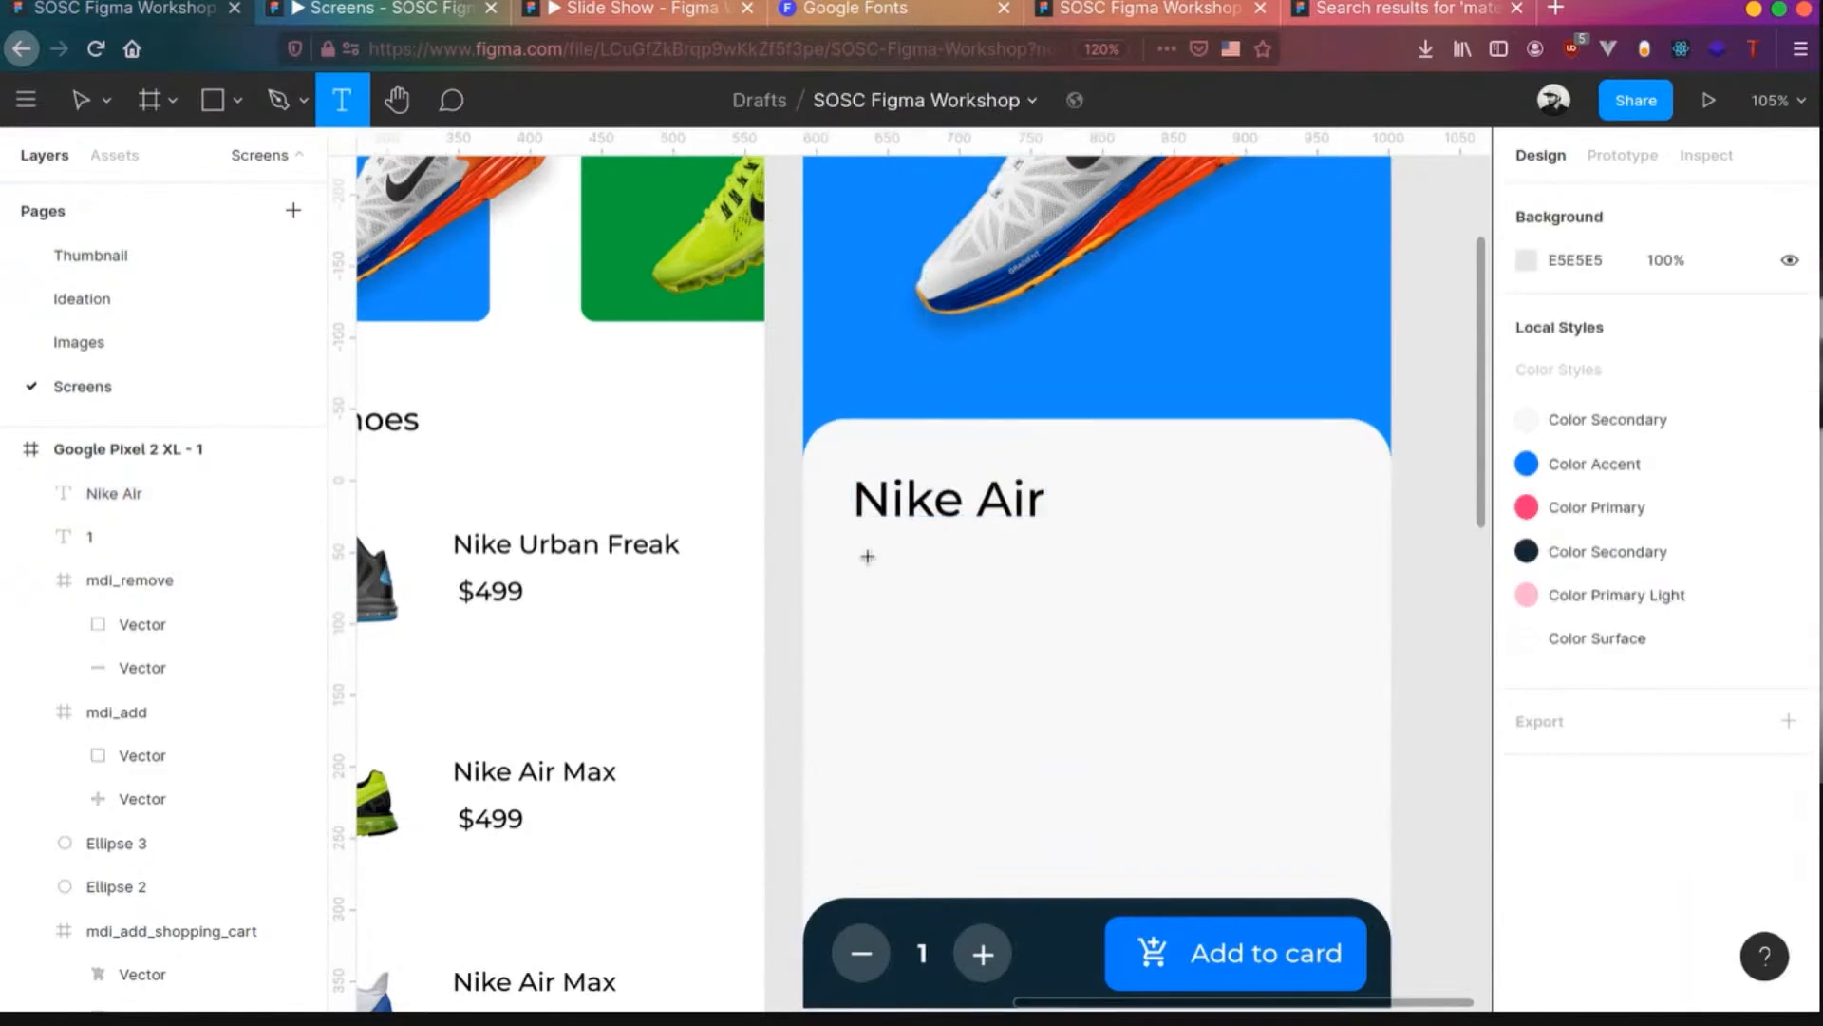
{"action": "left_click", "coordinate": [910, 660]}
{"action": "type", "text": "Sneakers"}
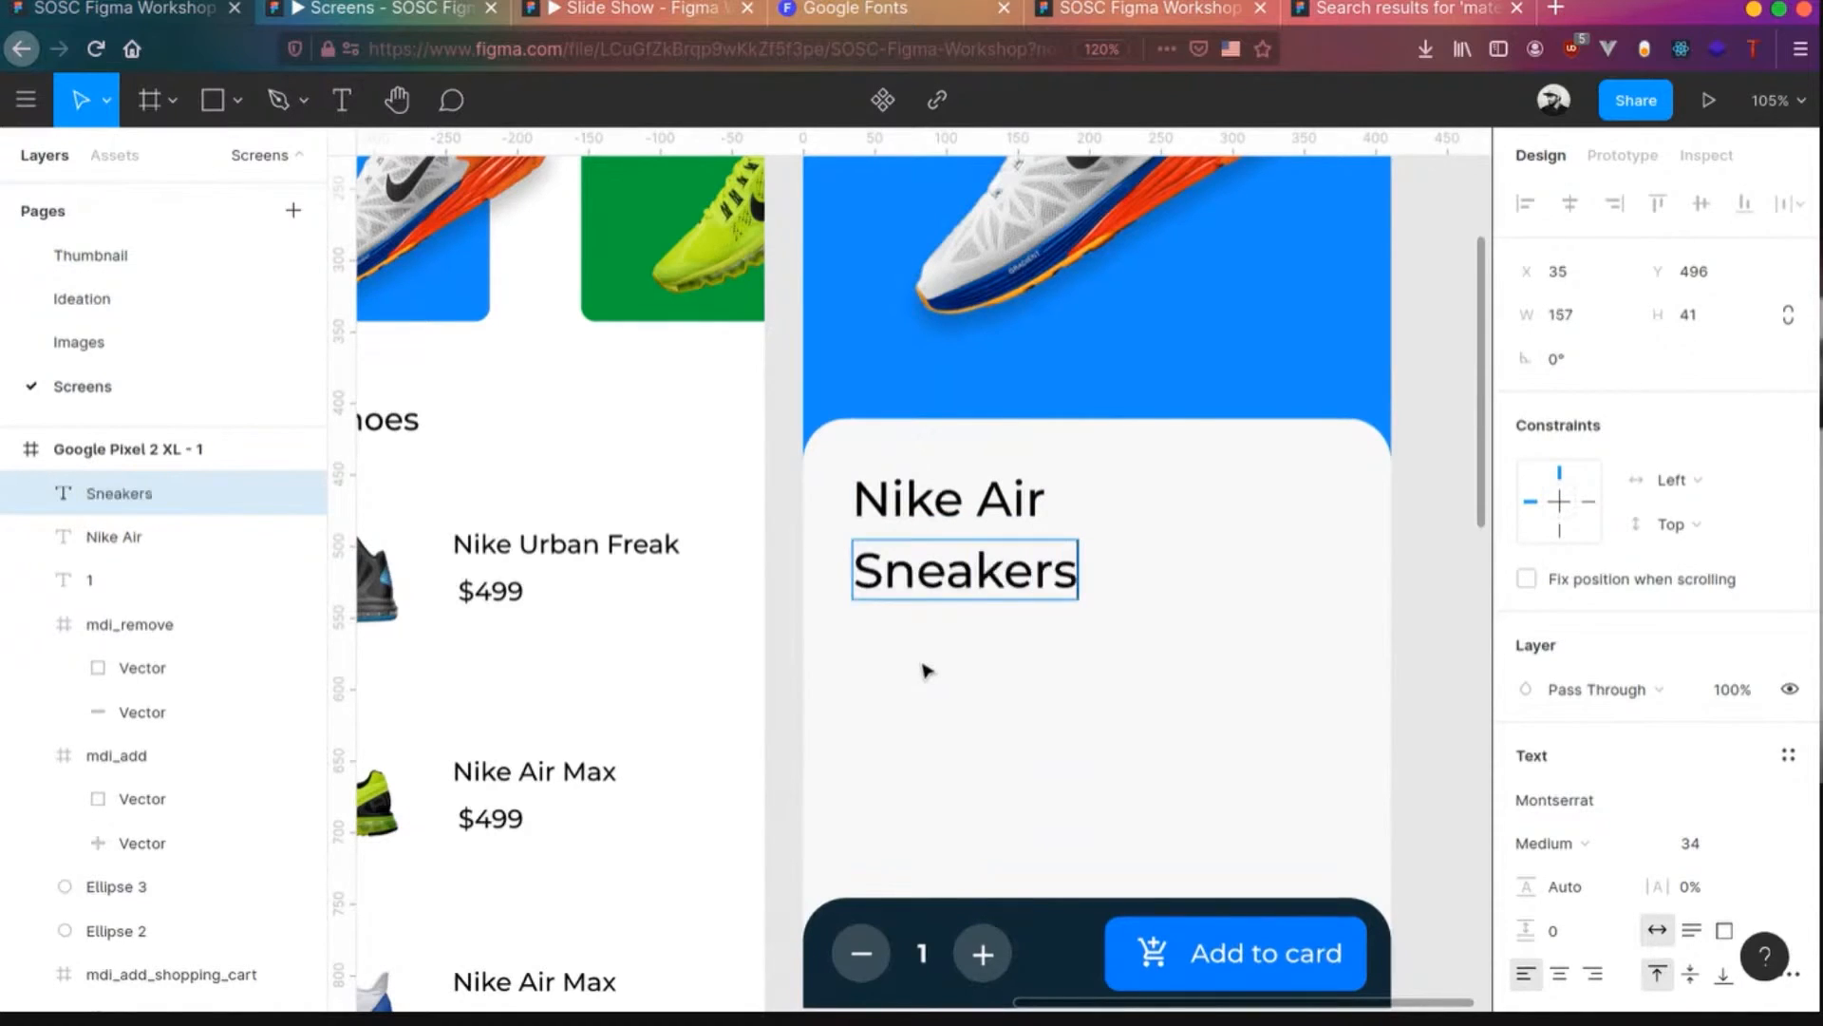
{"action": "key", "text": "ctrl+a"}
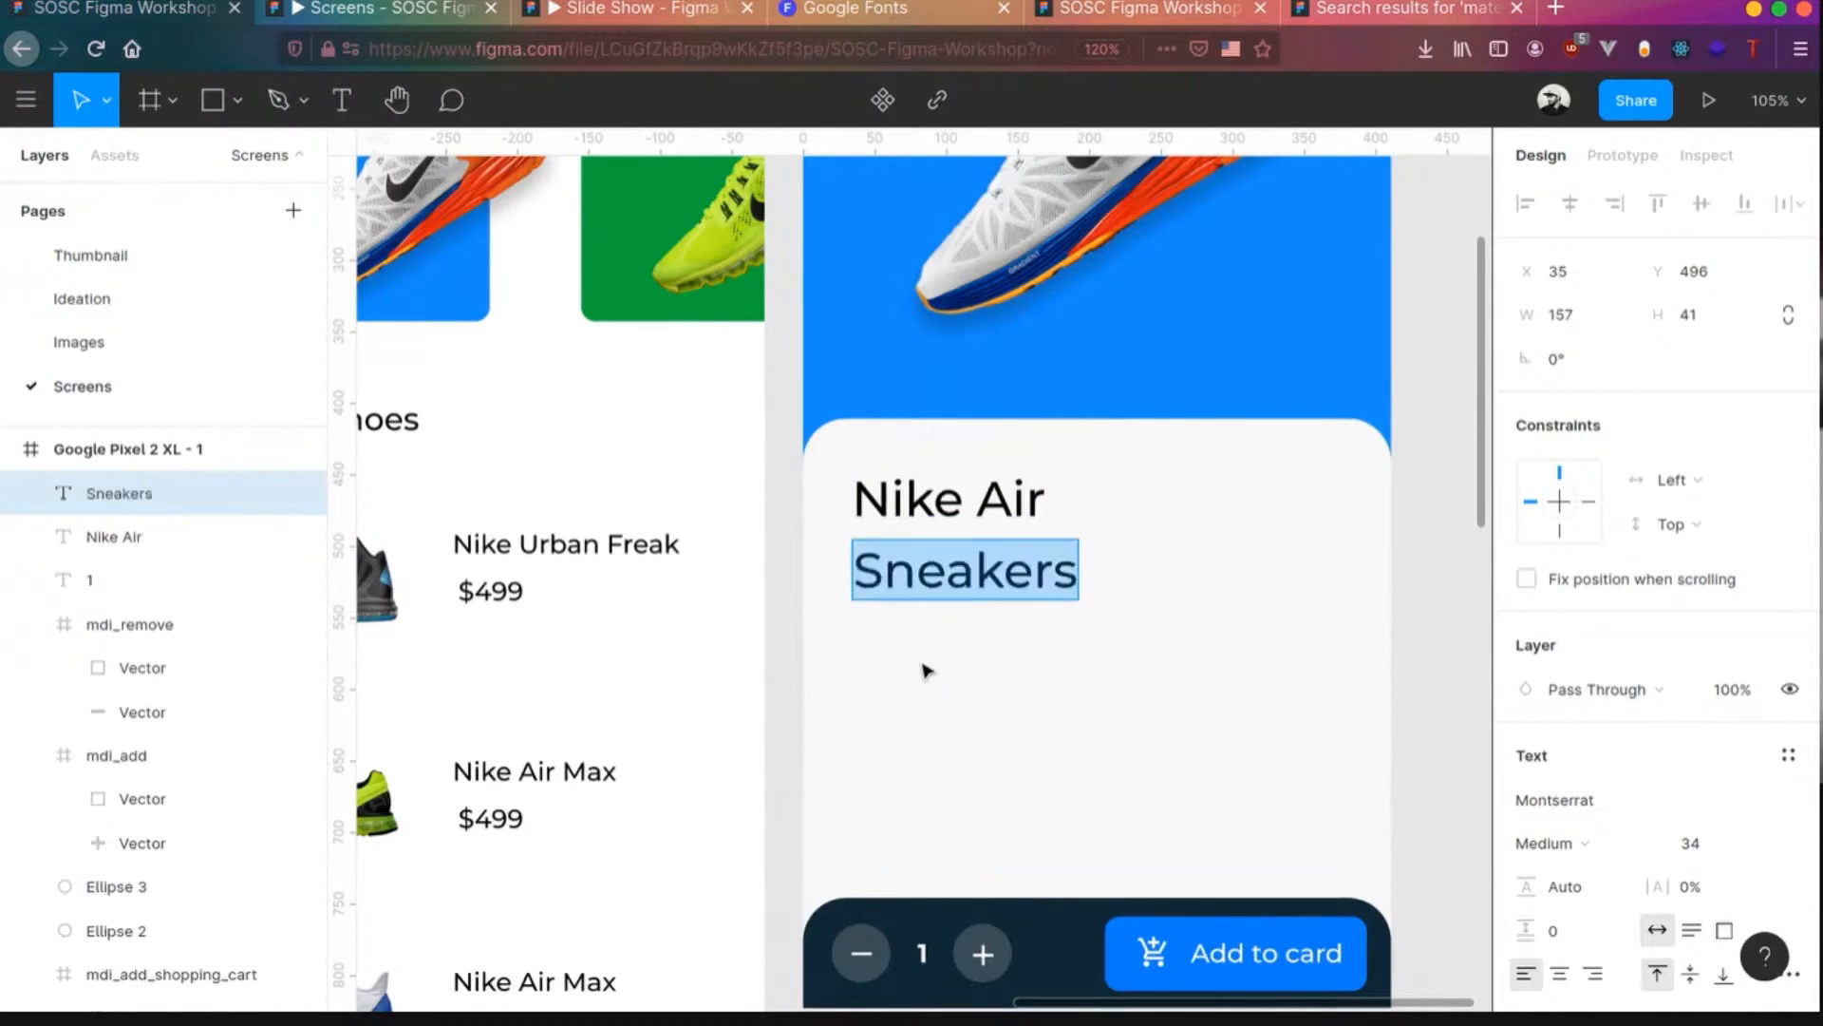
{"action": "left_click", "coordinate": [1726, 848]}
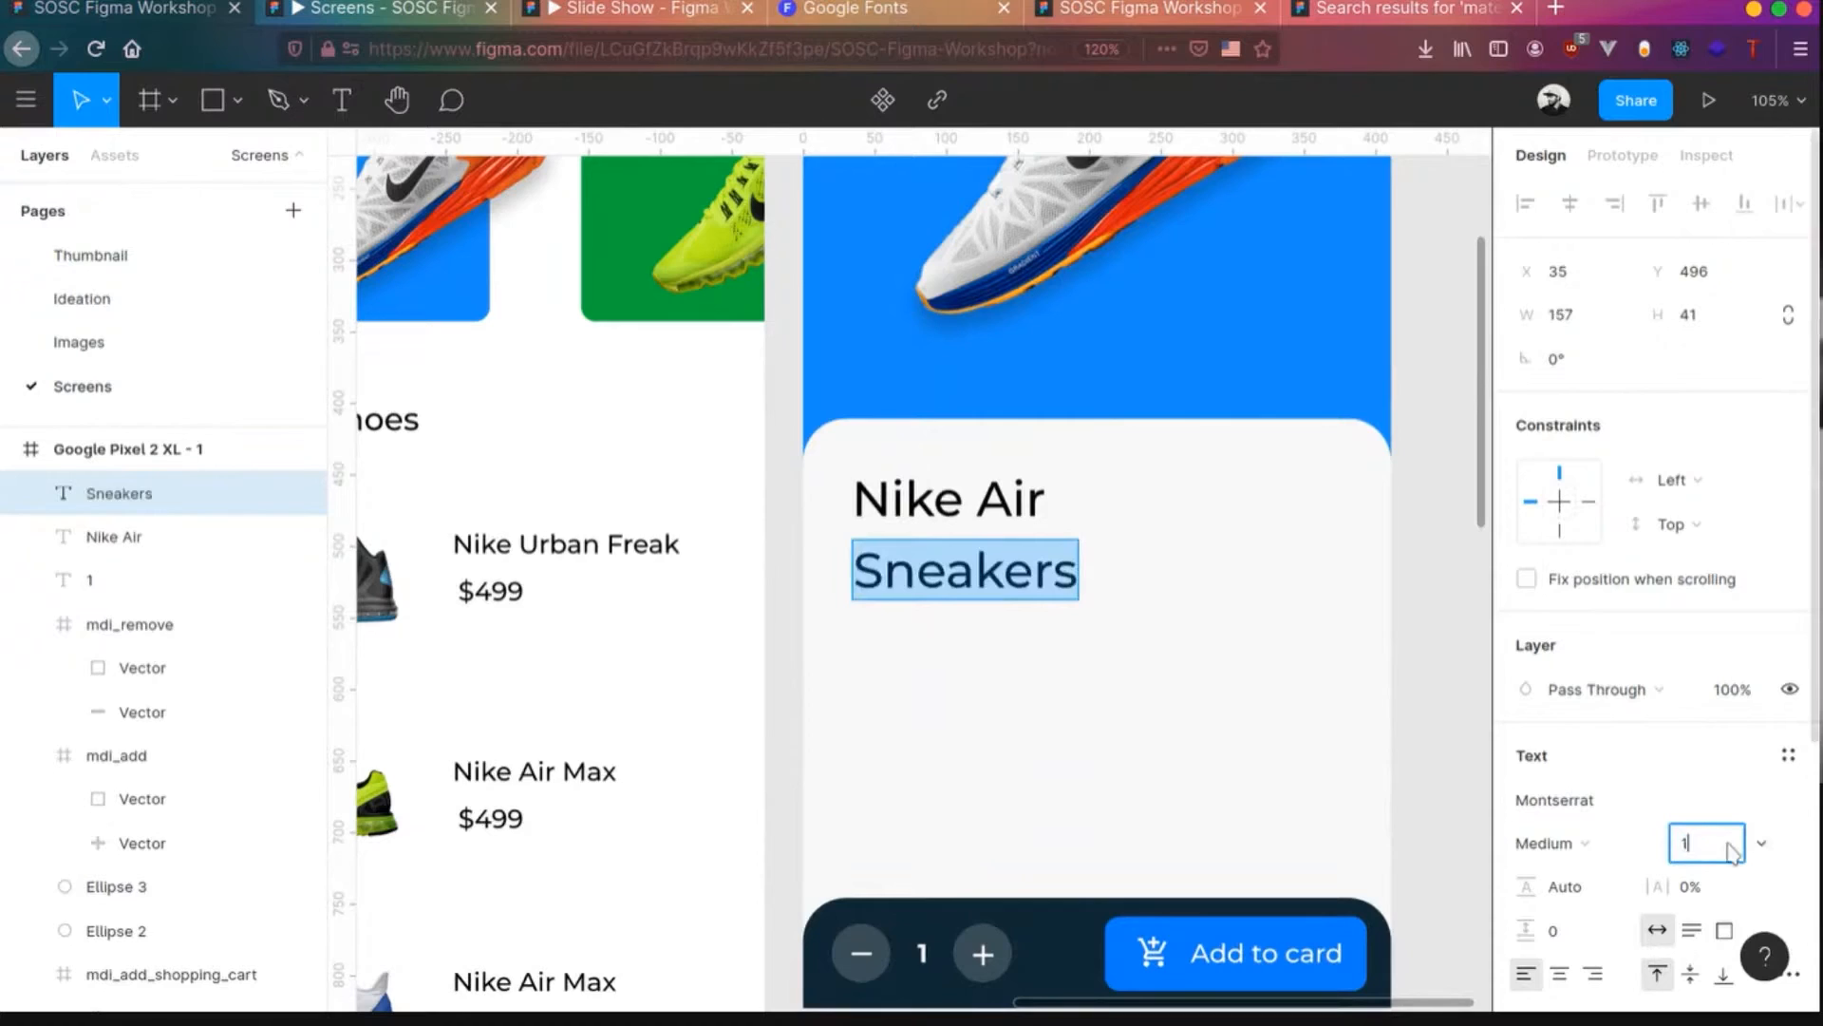
{"action": "type", "text": "18"}
{"action": "key", "text": "Tab"}
- Lower the opacity of the Sneakers label's black fill to 60%
{"action": "scroll", "coordinate": [1534, 987], "scroll_direction": "down", "scroll_amount": 5}
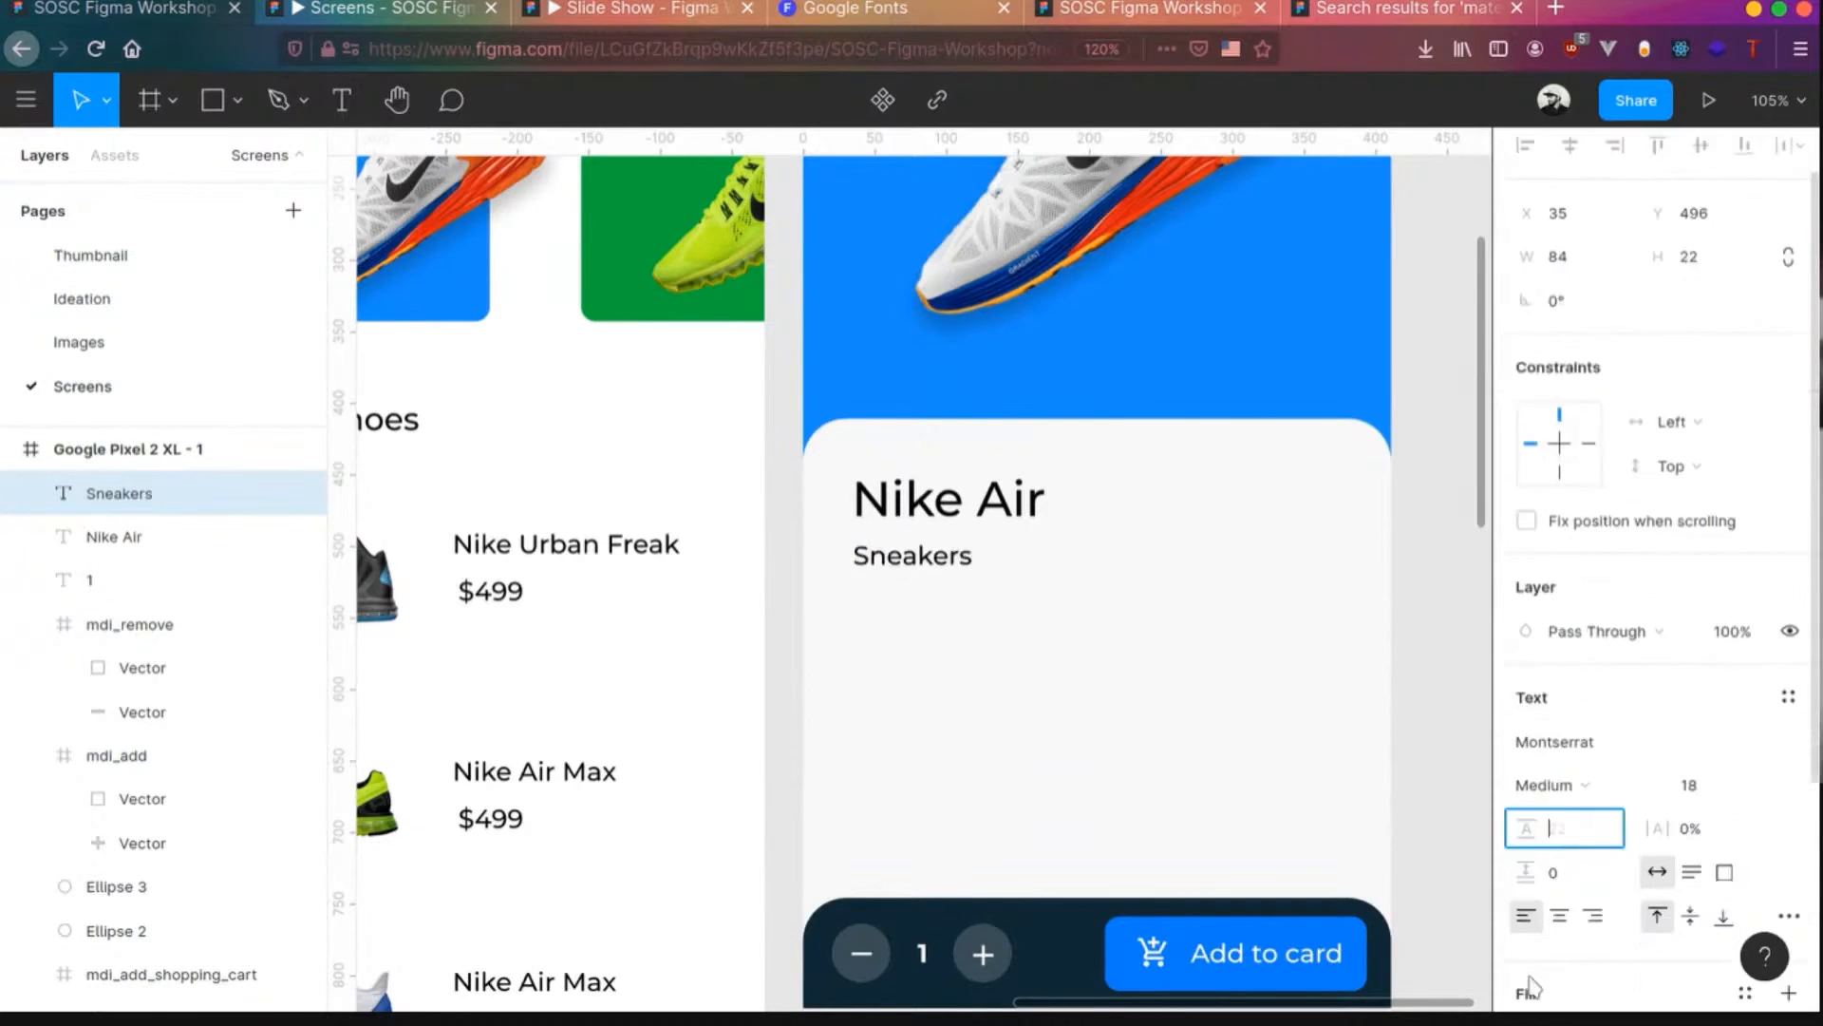
{"action": "left_click", "coordinate": [1526, 769]}
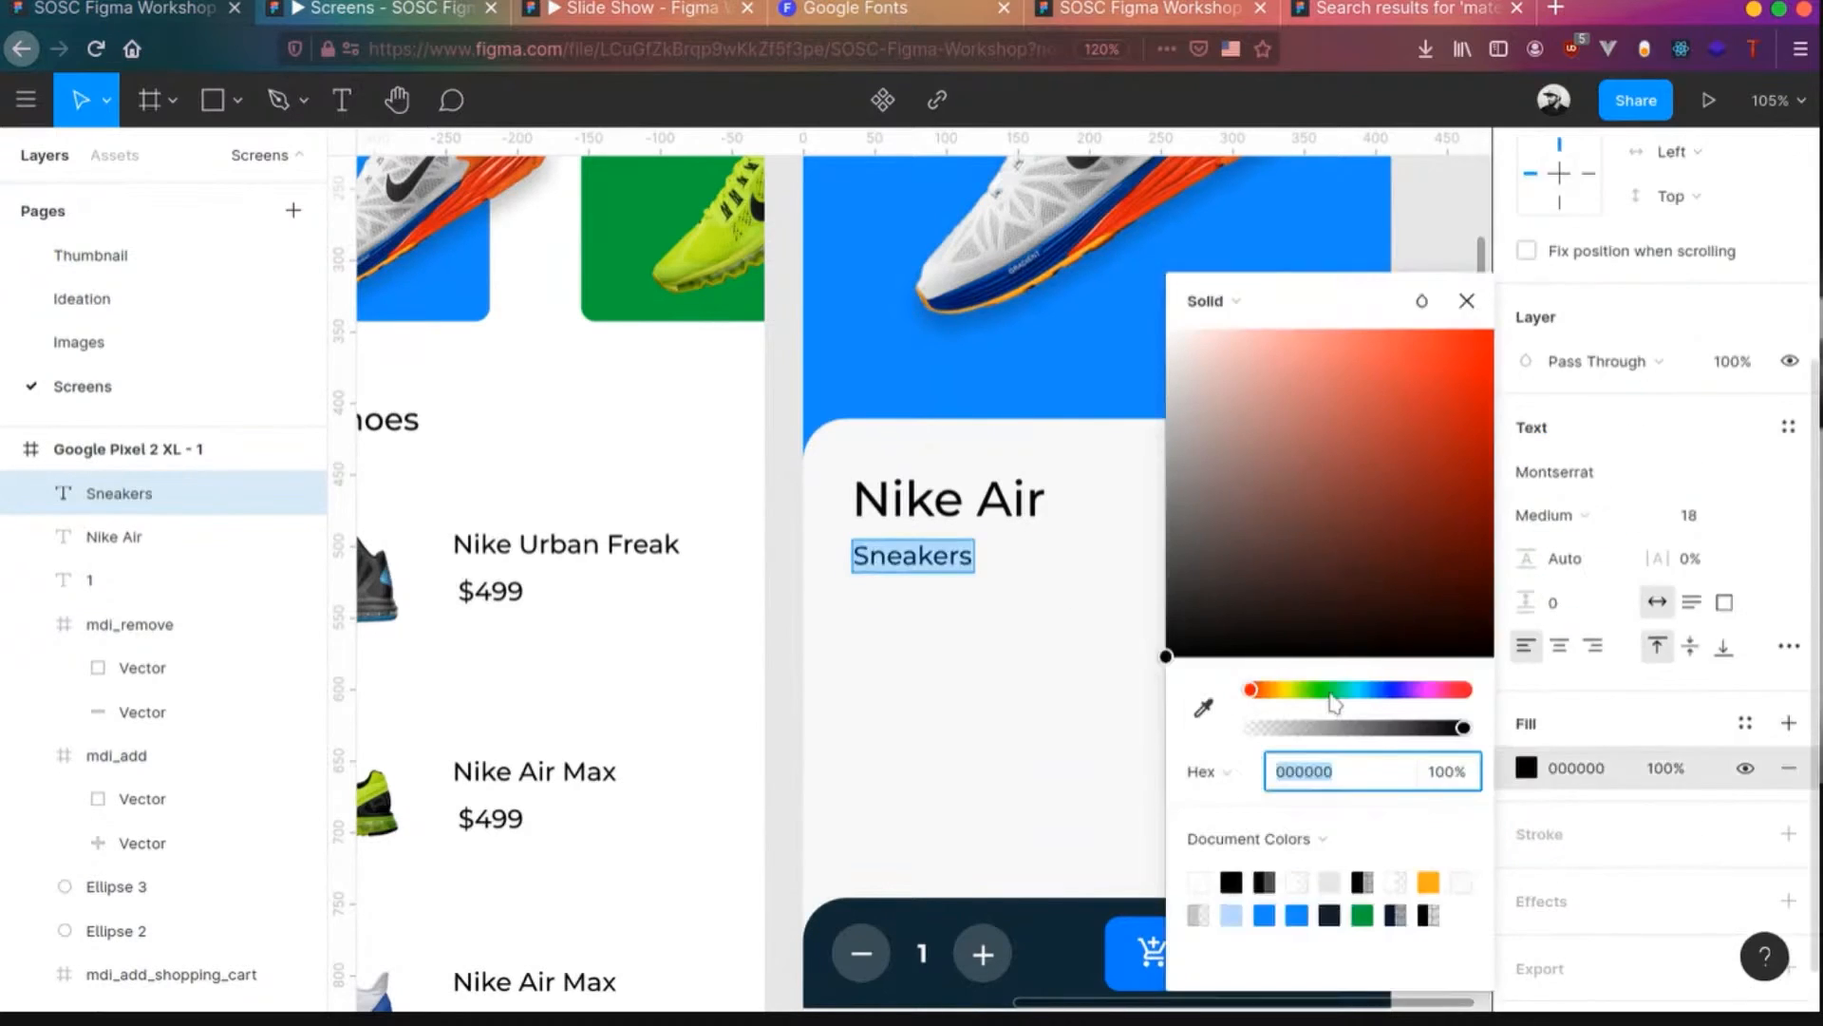
{"action": "left_click", "coordinate": [1364, 730]}
{"action": "key", "text": "Escape"}
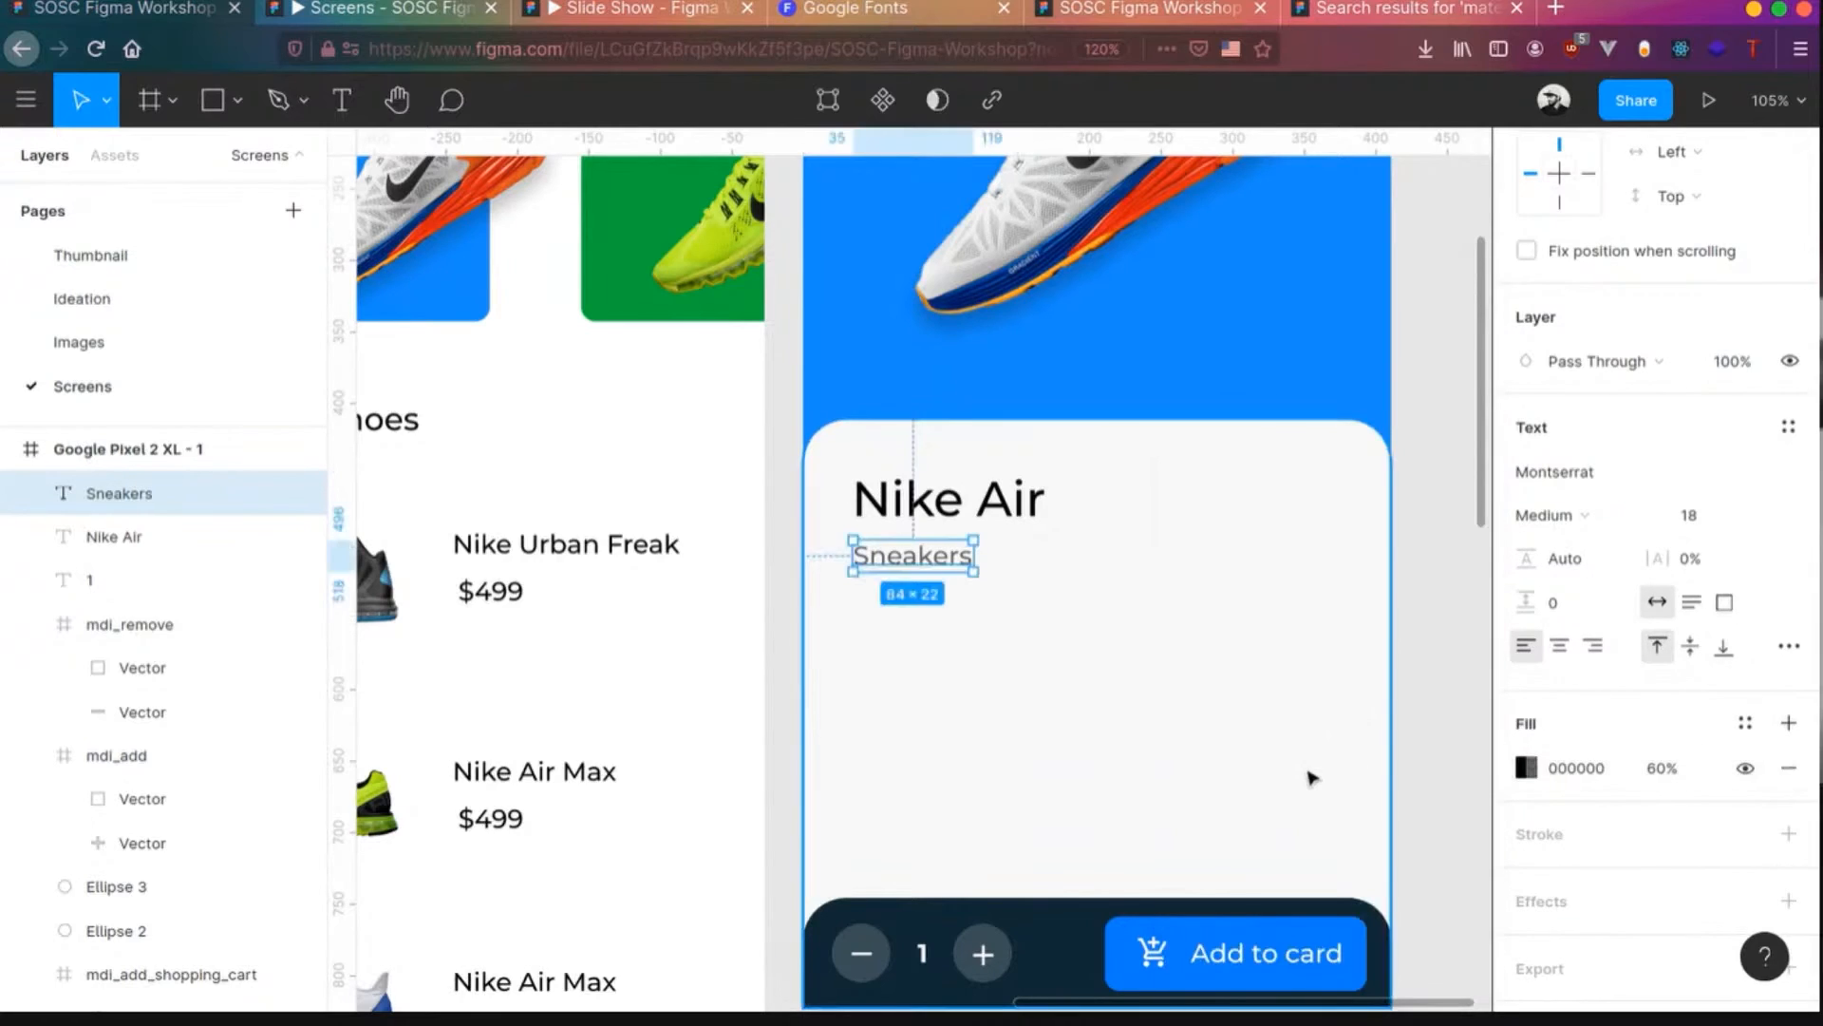
{"action": "left_click", "coordinate": [1443, 681]}
- Add the price text "$499" below the Sneakers label, aligned with the text above
{"action": "scroll", "coordinate": [1140, 600], "scroll_direction": "up", "scroll_amount": 3}
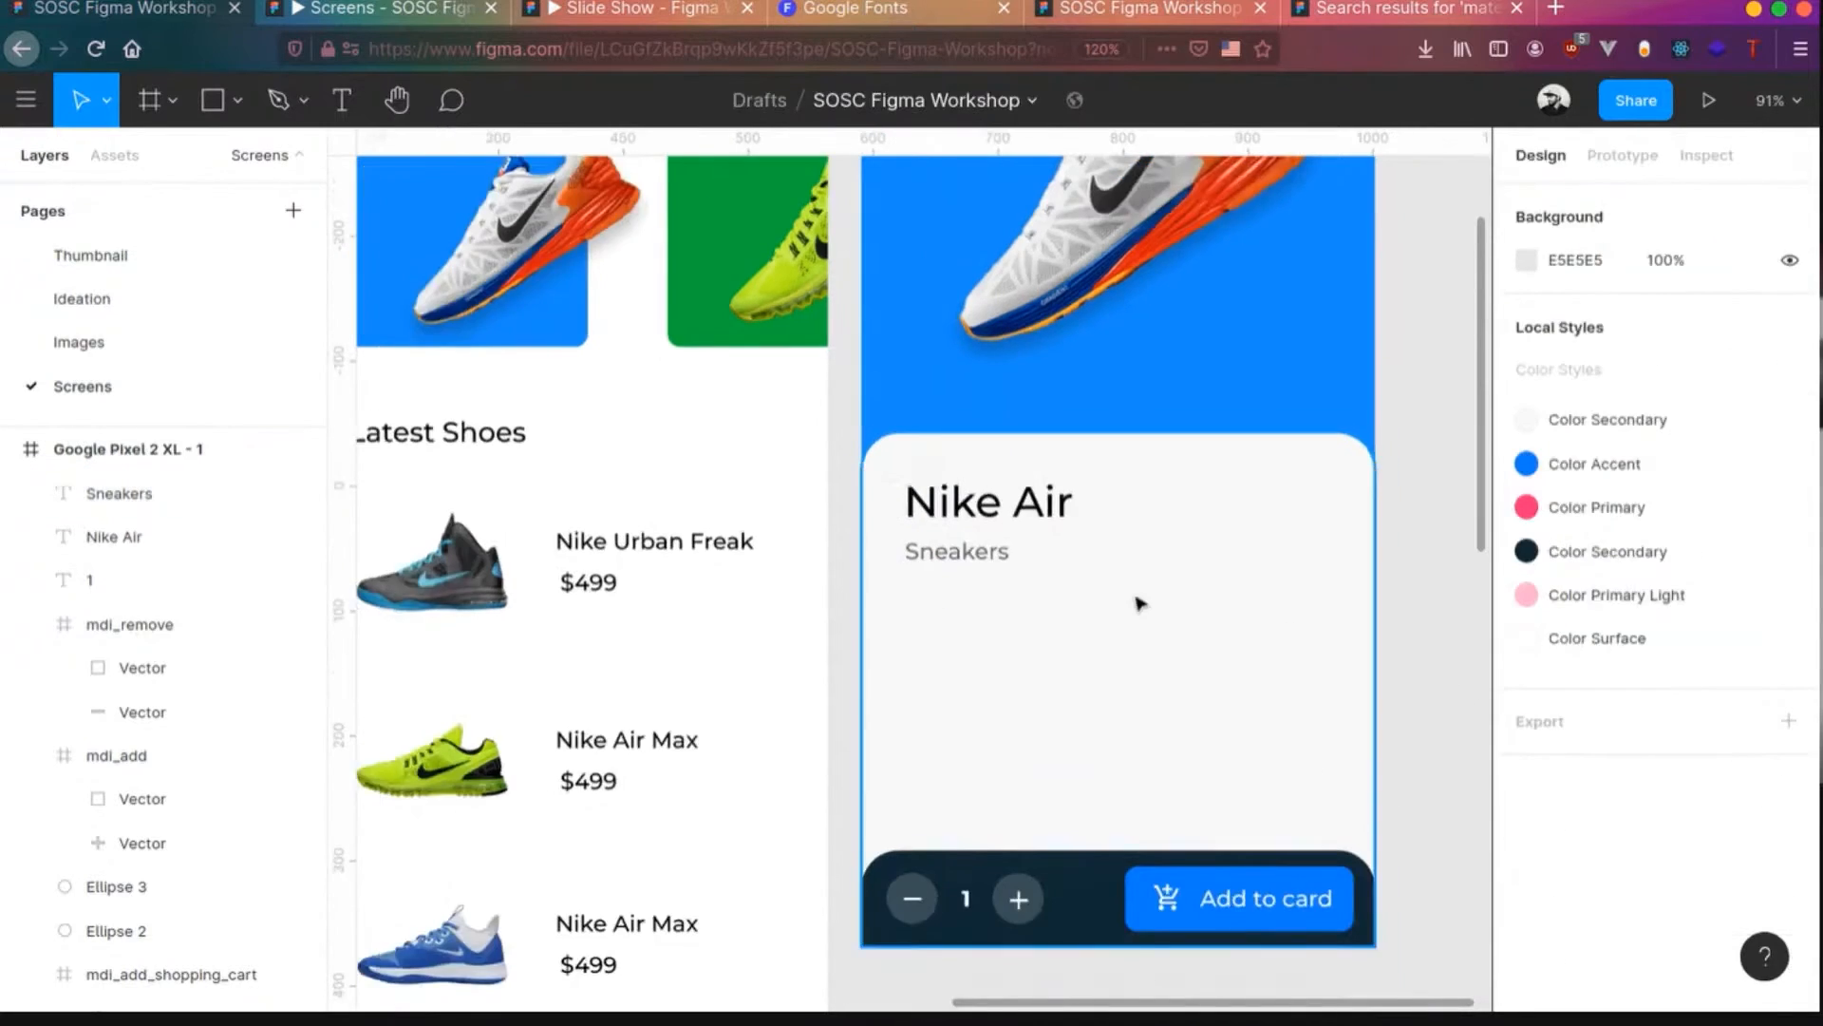
{"action": "key", "text": "t"}
{"action": "left_click", "coordinate": [849, 593]}
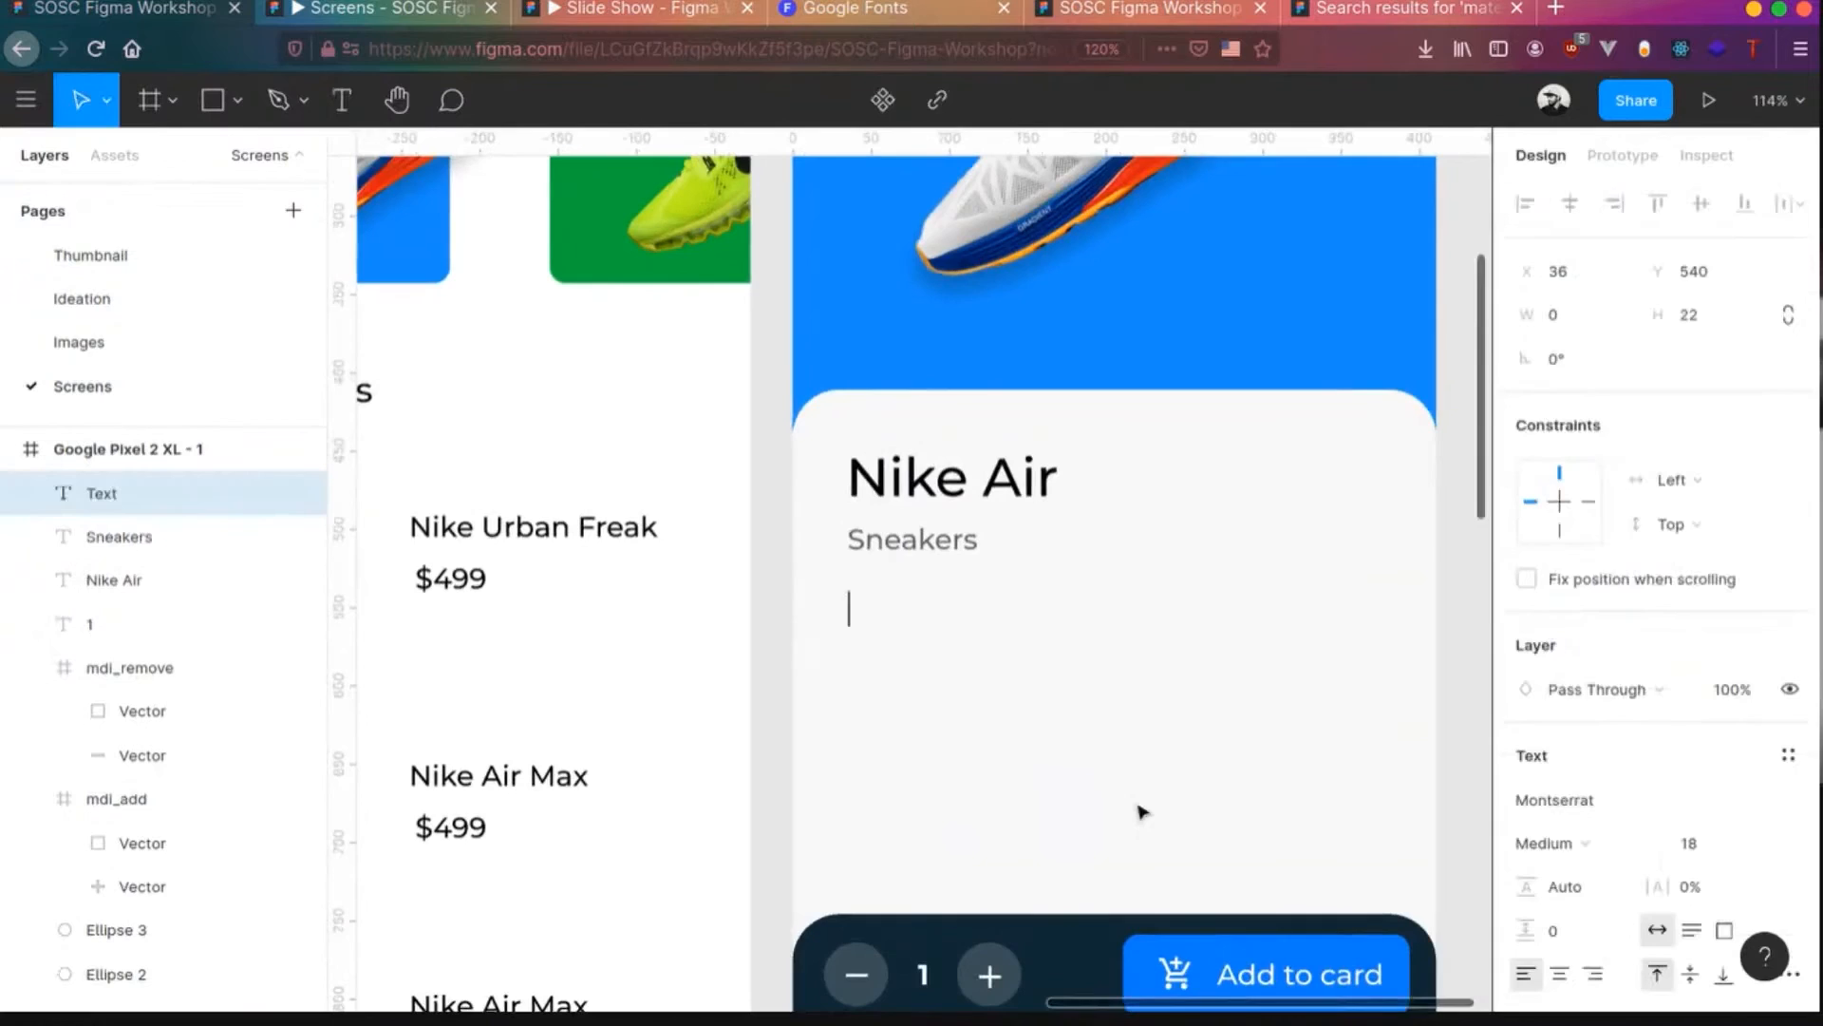
{"action": "type", "text": "$499"}
- Set the $499 price's font size to 22 in the info panel
{"action": "key", "text": "ctrl+a"}
{"action": "left_click", "coordinate": [1697, 857]}
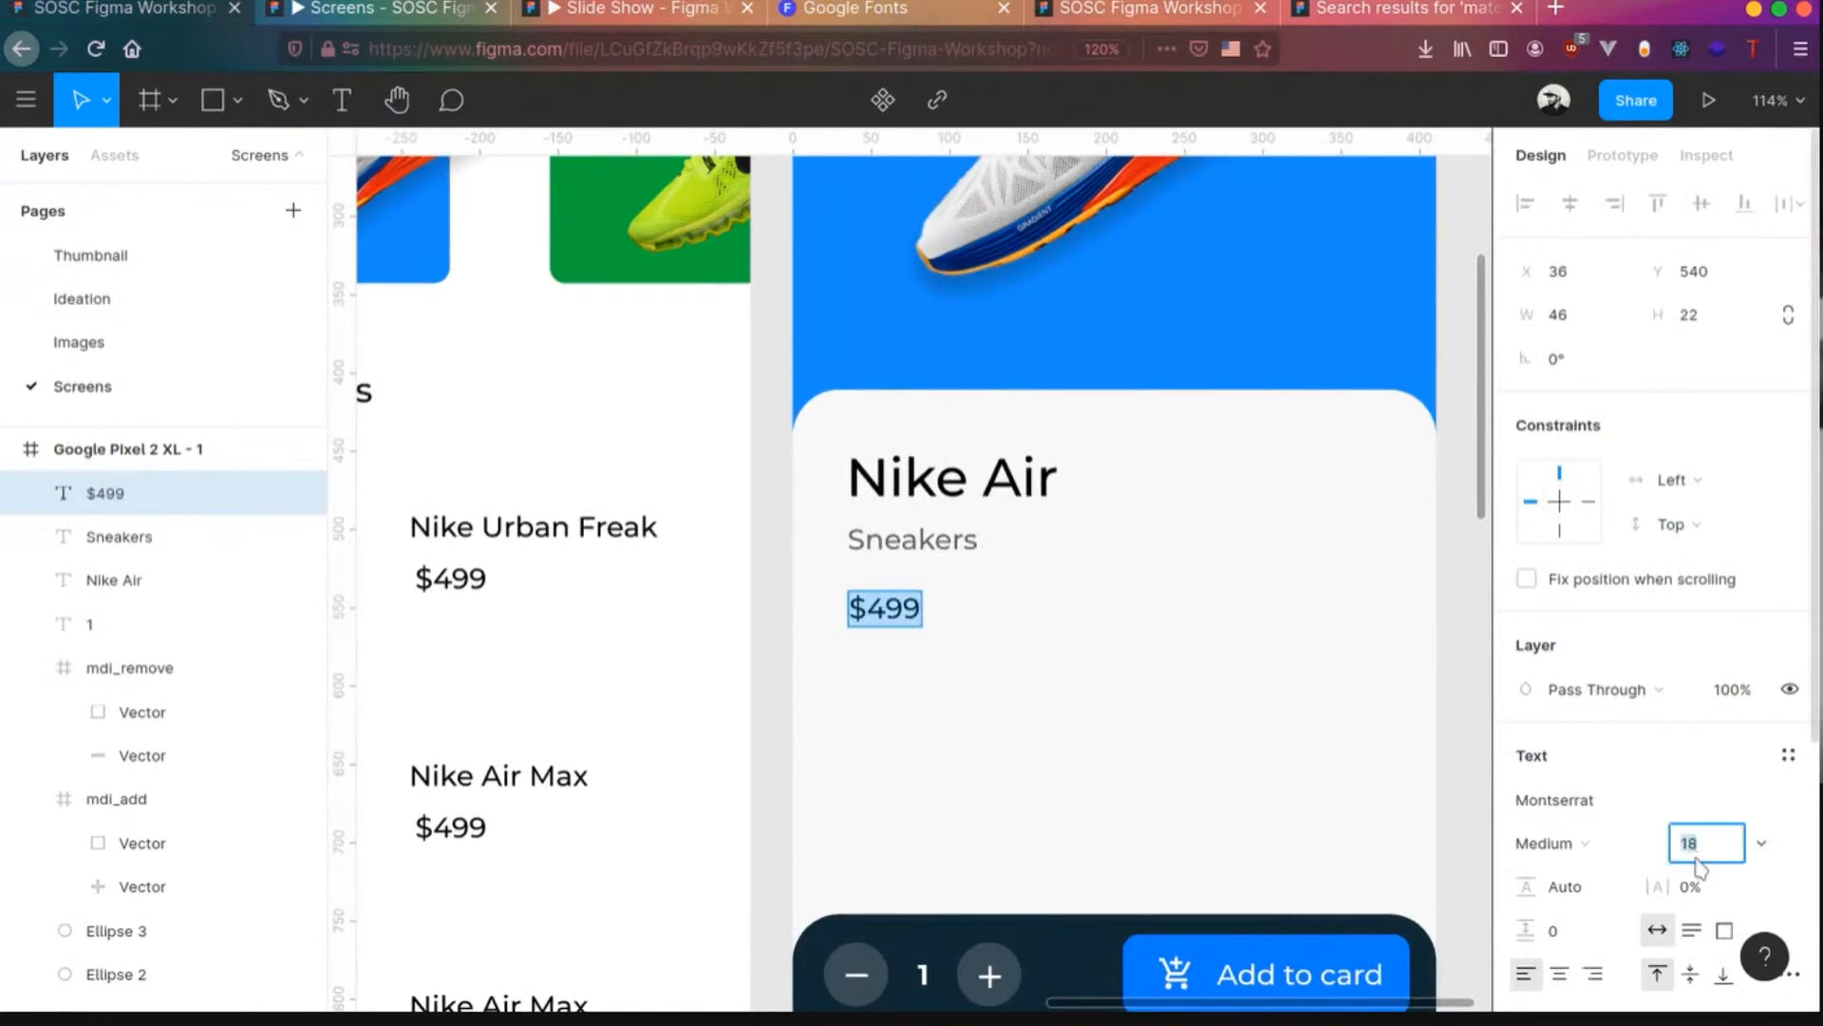
{"action": "type", "text": "22"}
{"action": "key", "text": "Tab"}
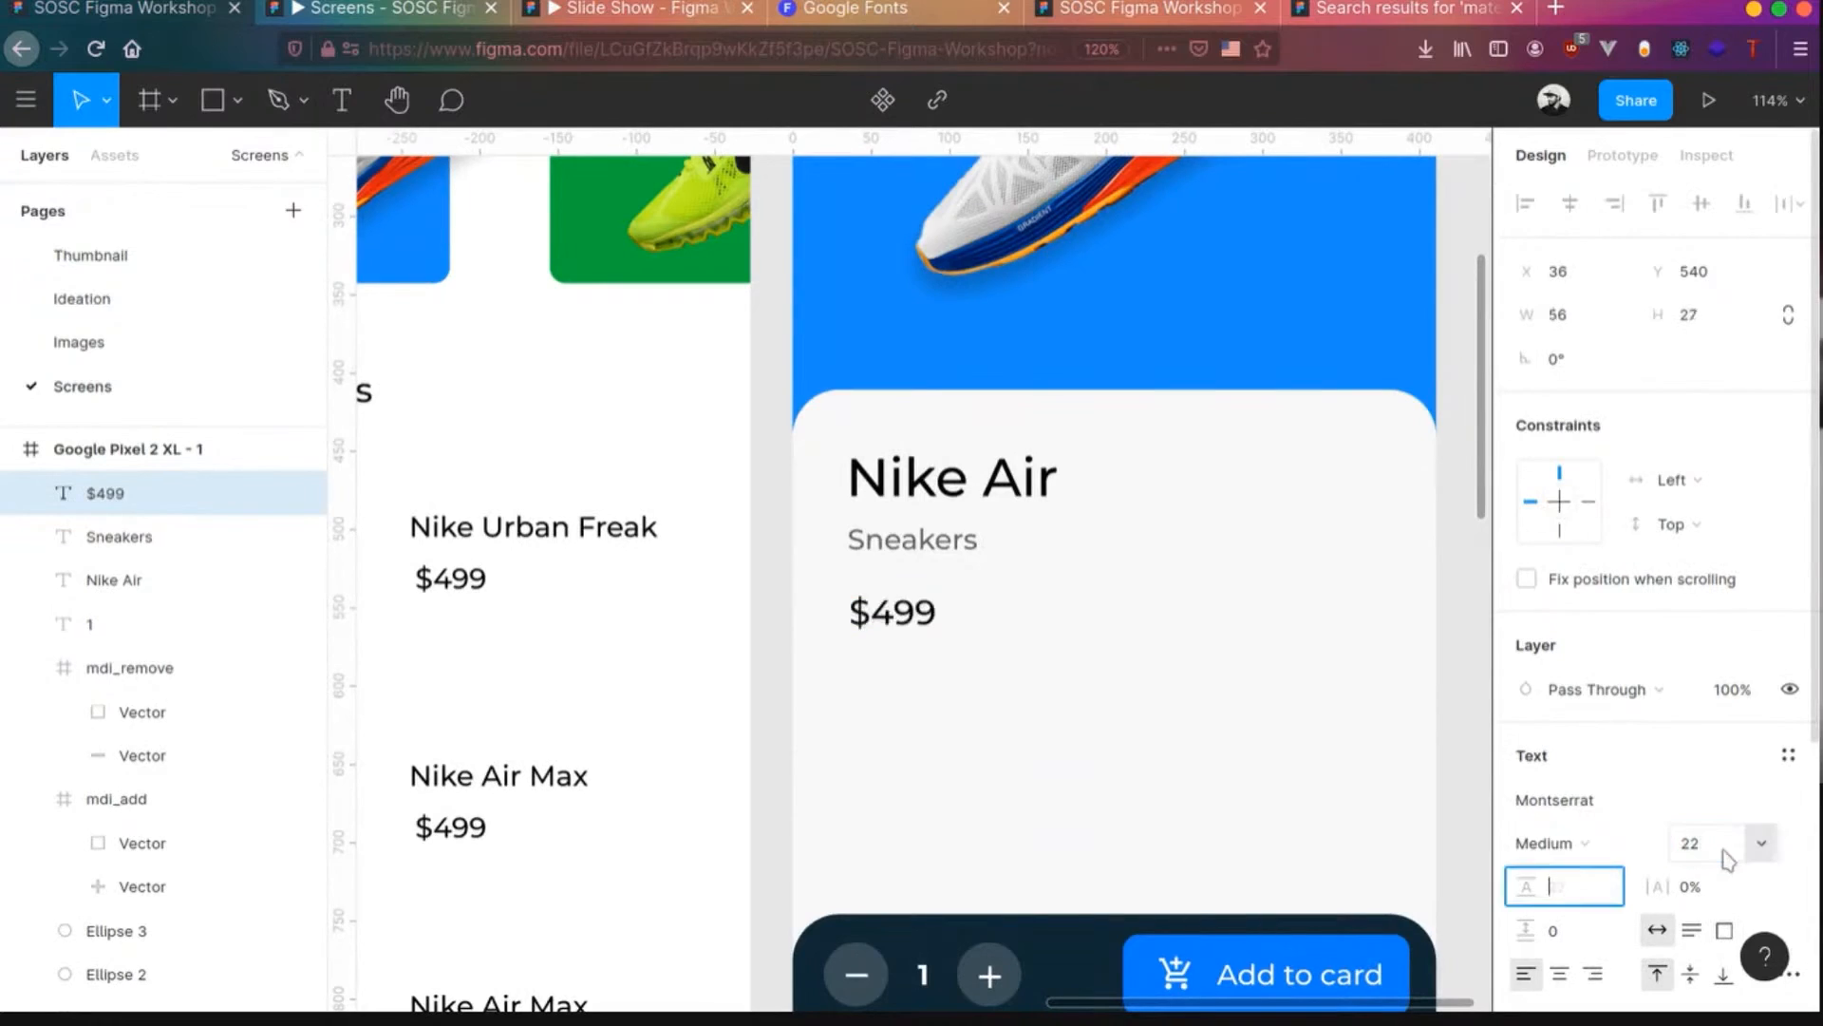
- Enlarge the $499 price in the info panel to font size 30
{"action": "left_click", "coordinate": [1711, 858]}
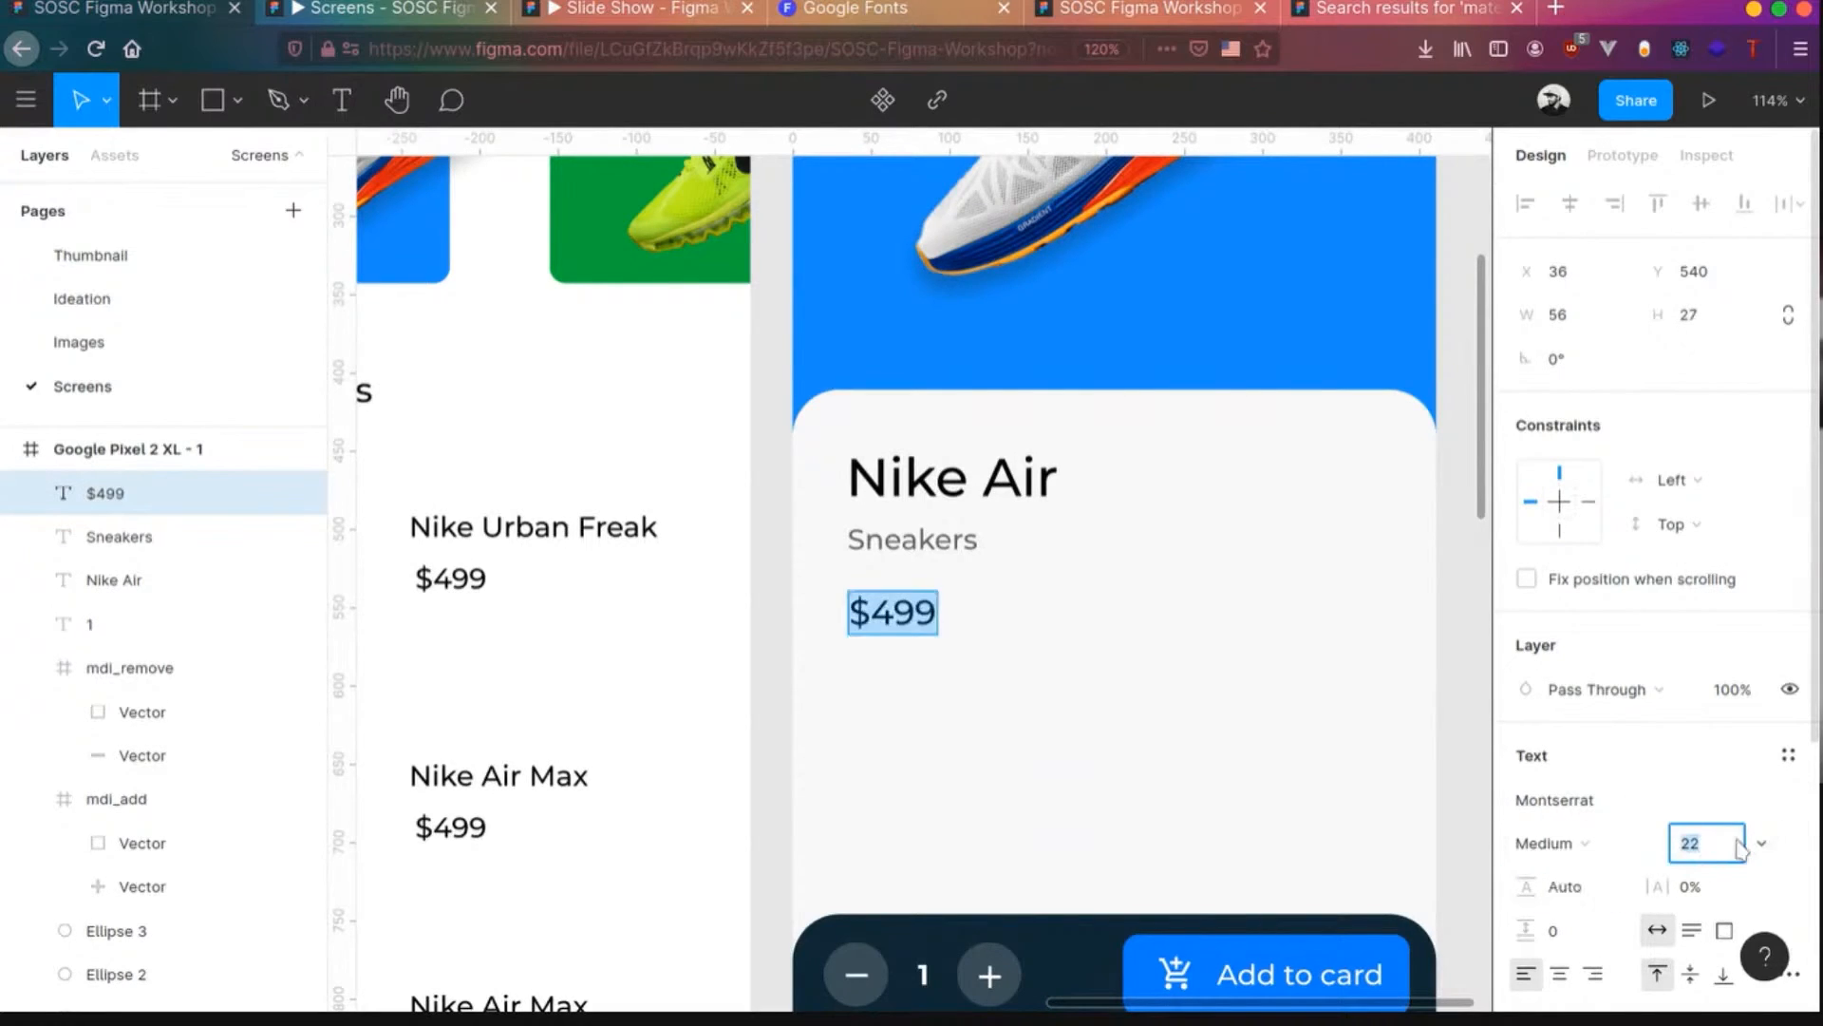
{"action": "type", "text": "30q"}
{"action": "key", "text": "Tab"}
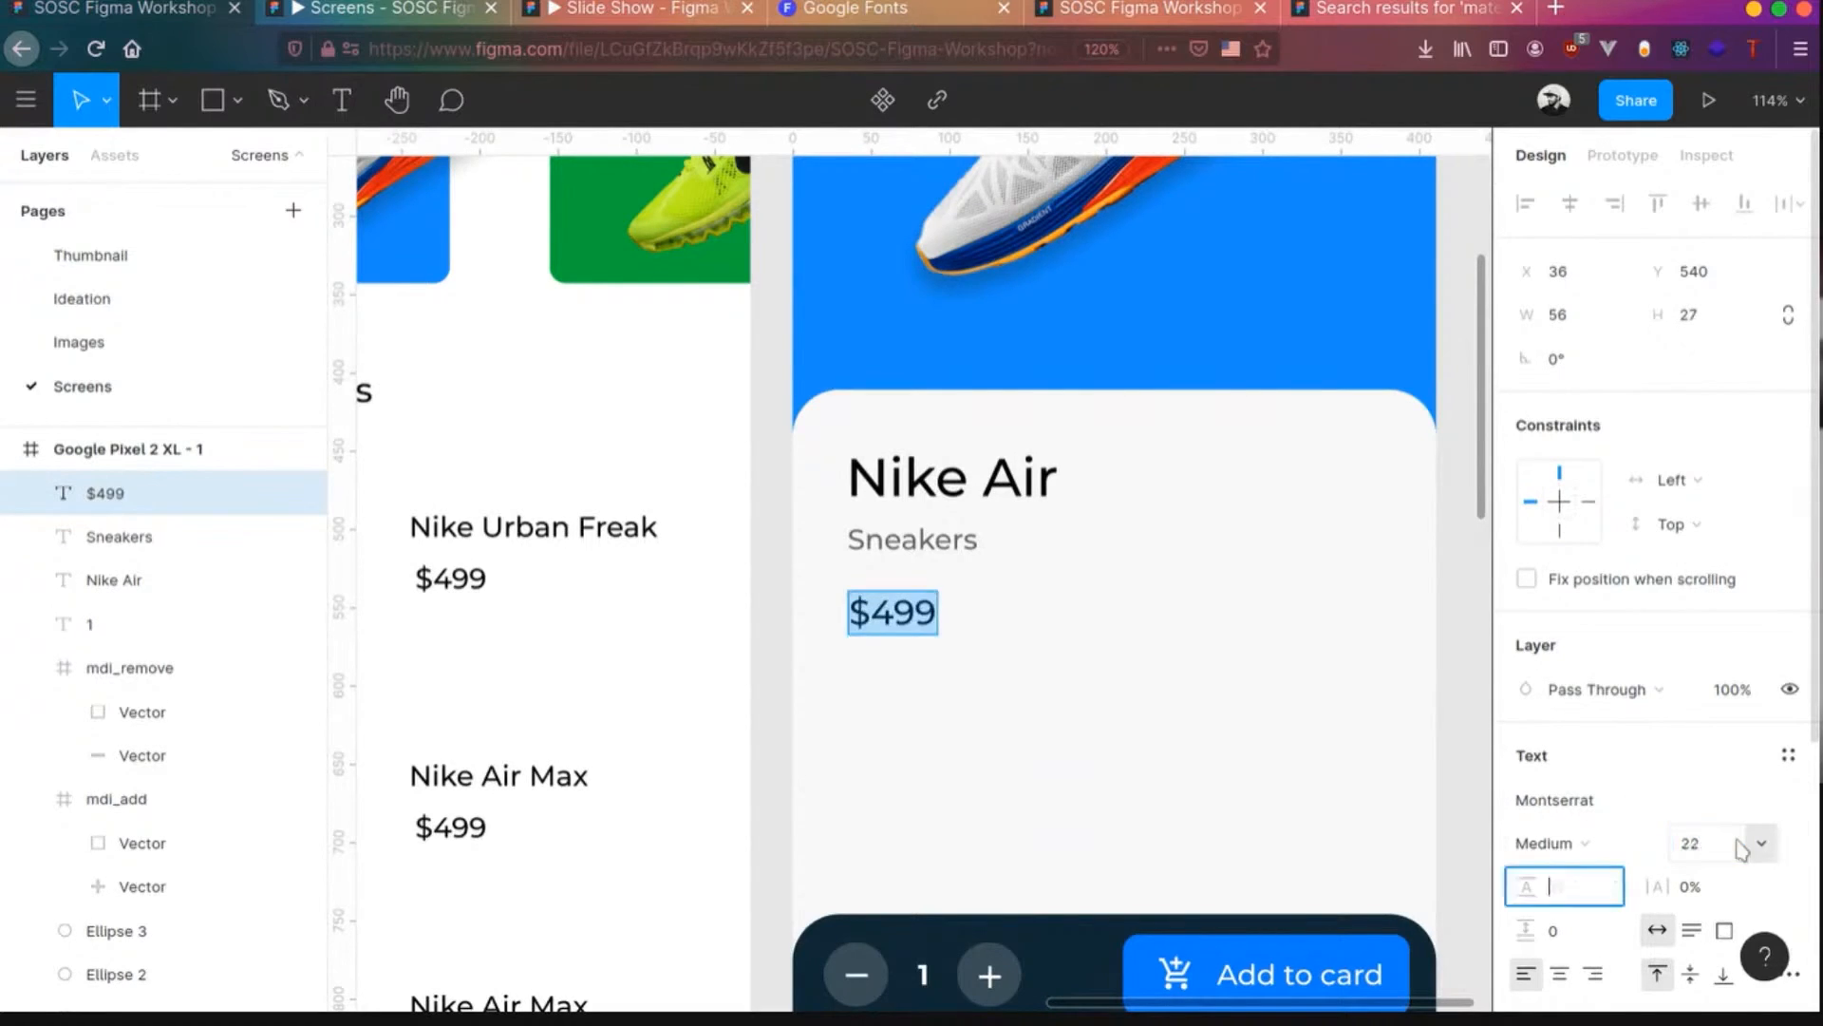
{"action": "left_click", "coordinate": [1693, 852]}
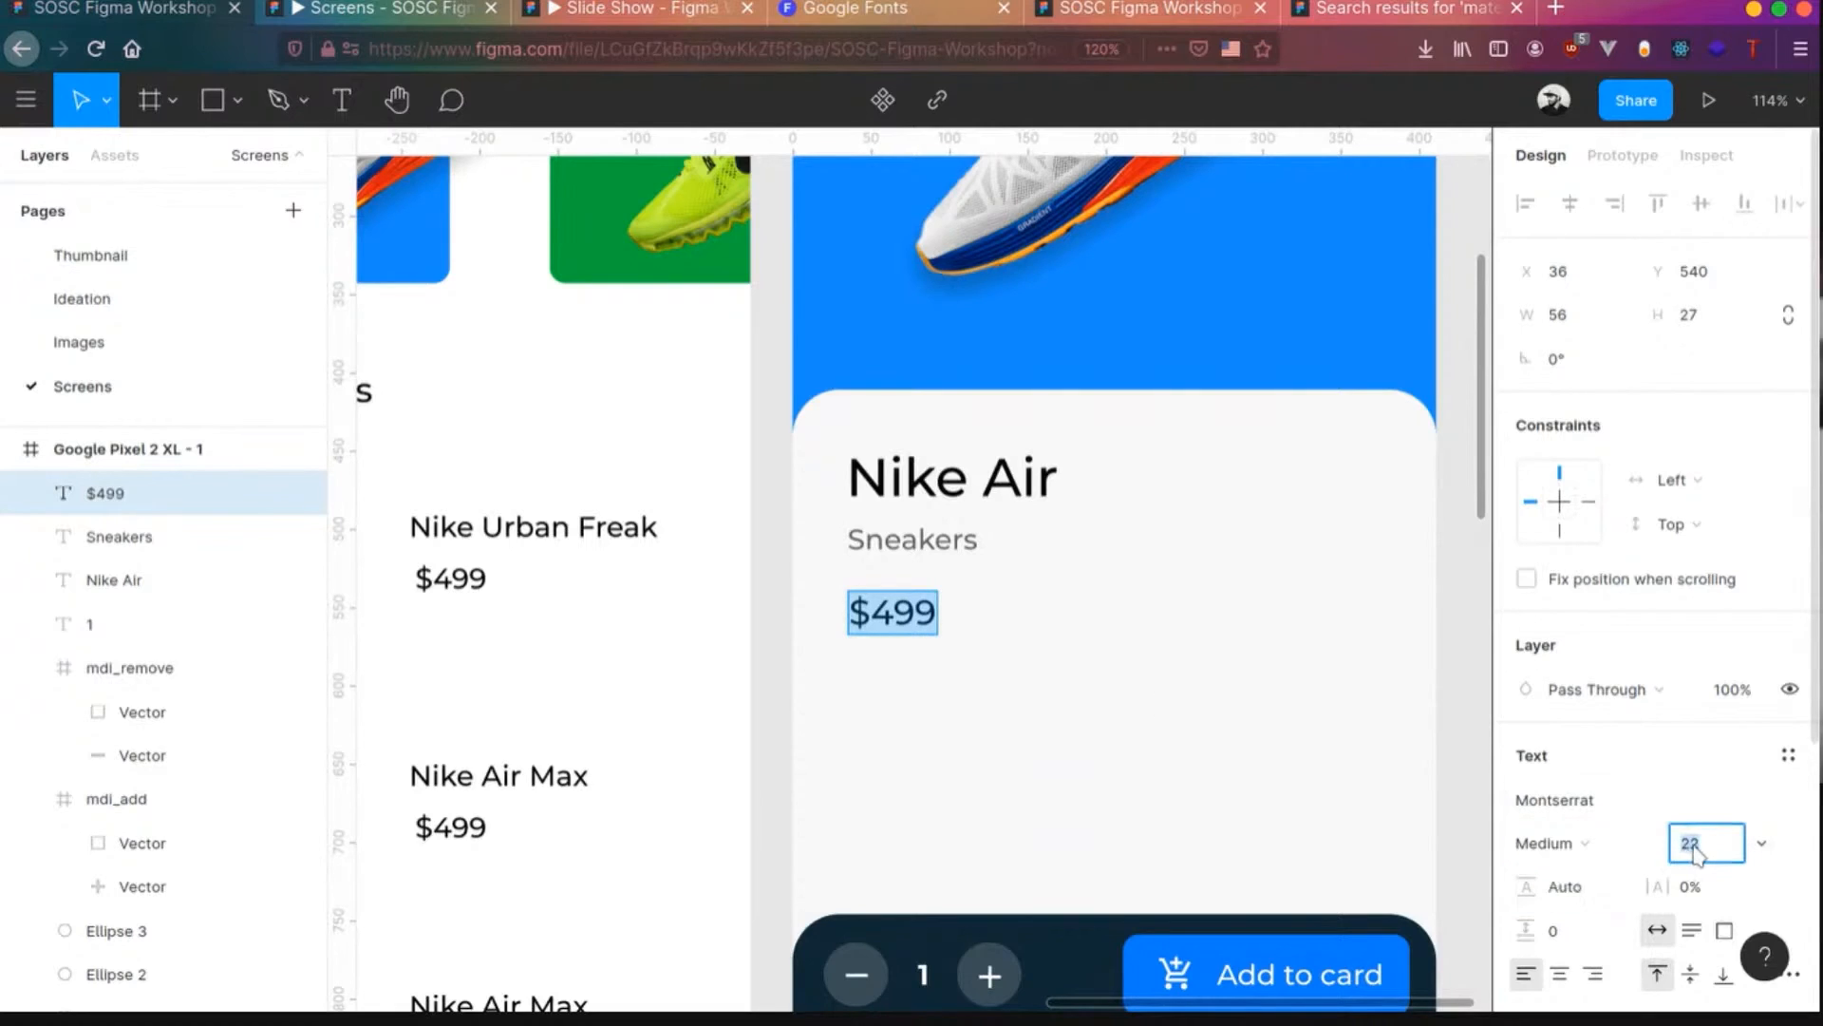
{"action": "type", "text": "30"}
{"action": "key", "text": "Tab"}
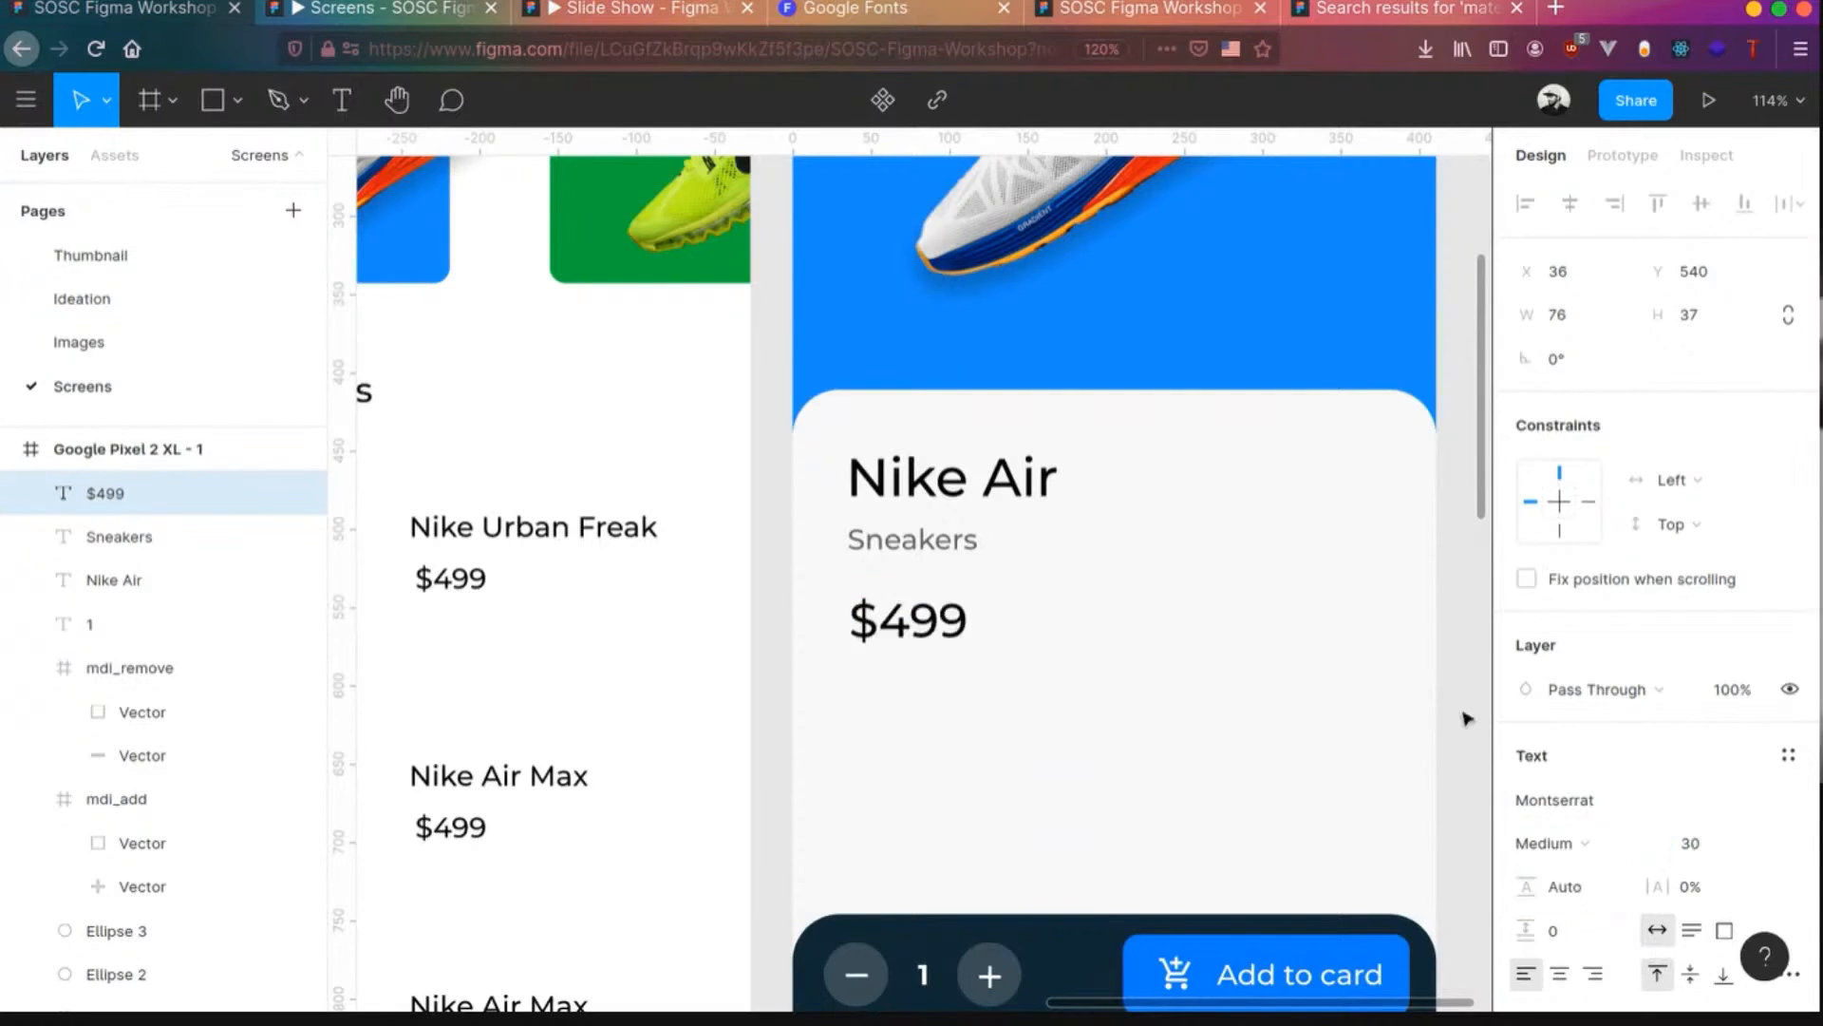
{"action": "key", "text": "Escape"}
- Check the sketch on the Ideation page, and duplicate the Sneakers label below the price with its text changed to "Sizes"
{"action": "left_click", "coordinate": [134, 292]}
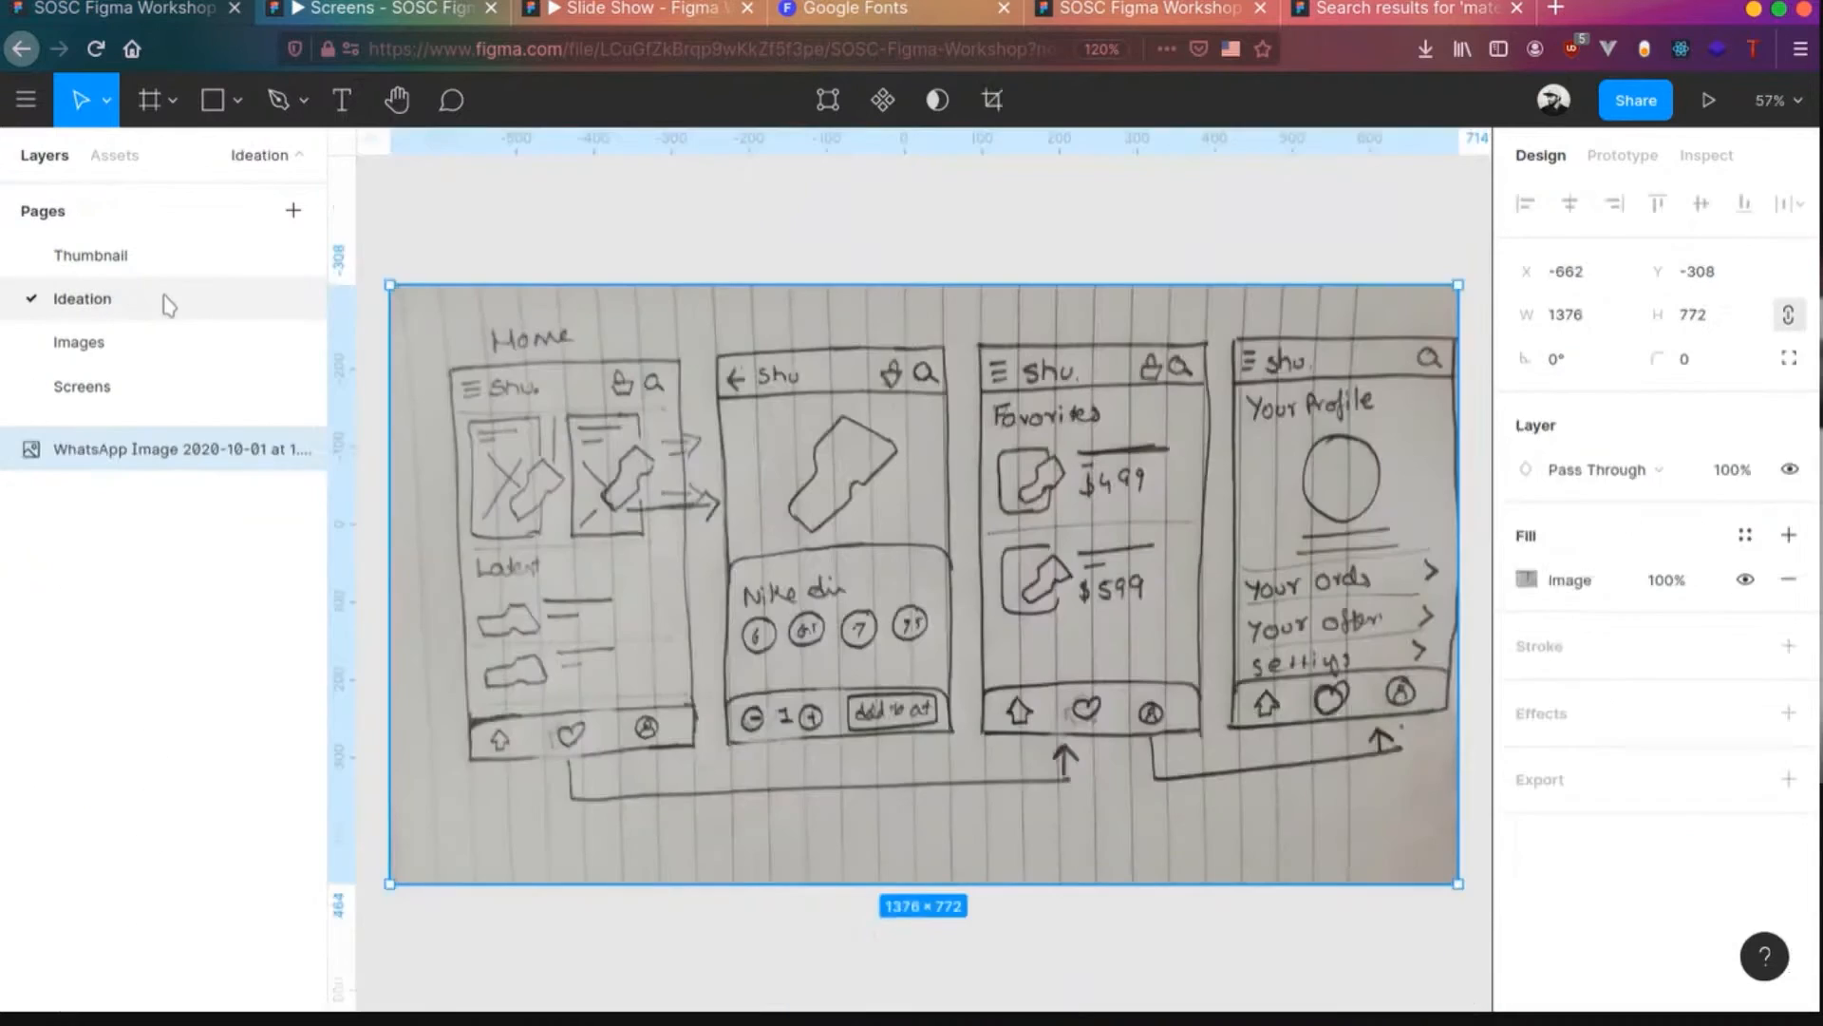
{"action": "left_click", "coordinate": [114, 391]}
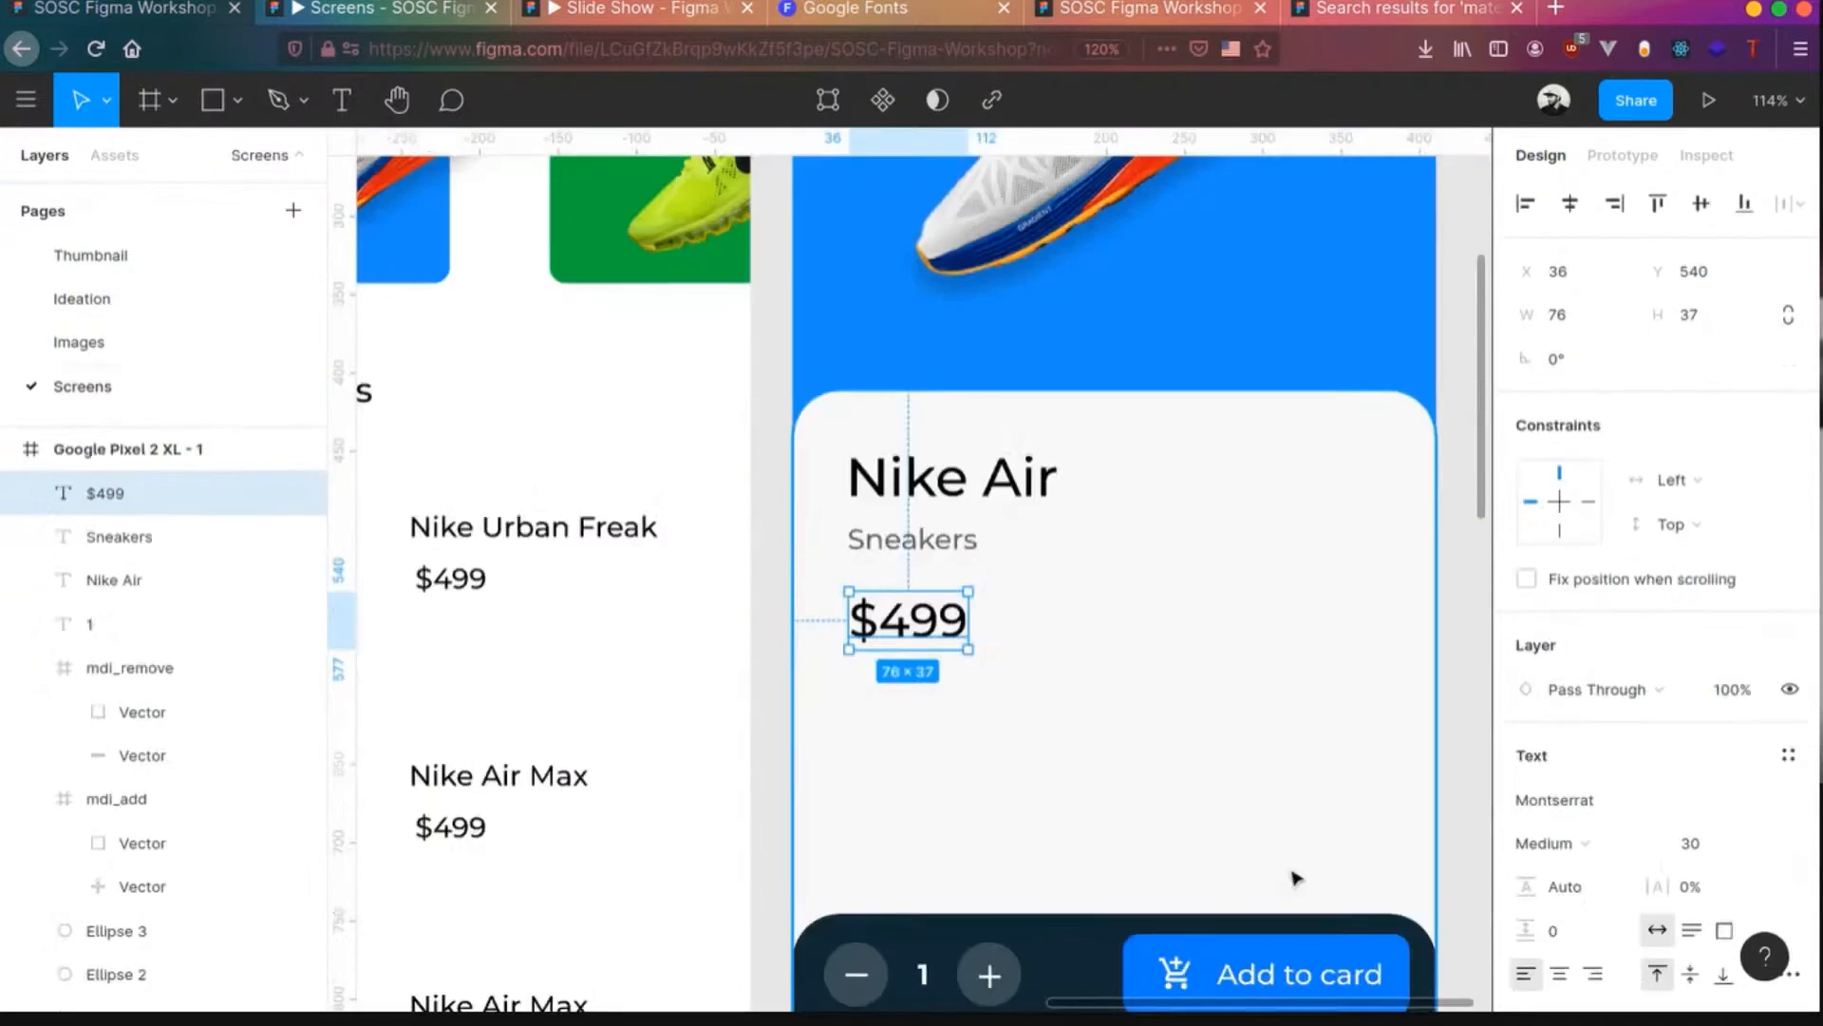
{"action": "left_click", "coordinate": [1319, 739]}
{"action": "left_click_drag", "start_coordinate": [907, 539], "coordinate": [890, 710]}
{"action": "double_click", "coordinate": [890, 717]}
{"action": "type", "text": "Sizes"}
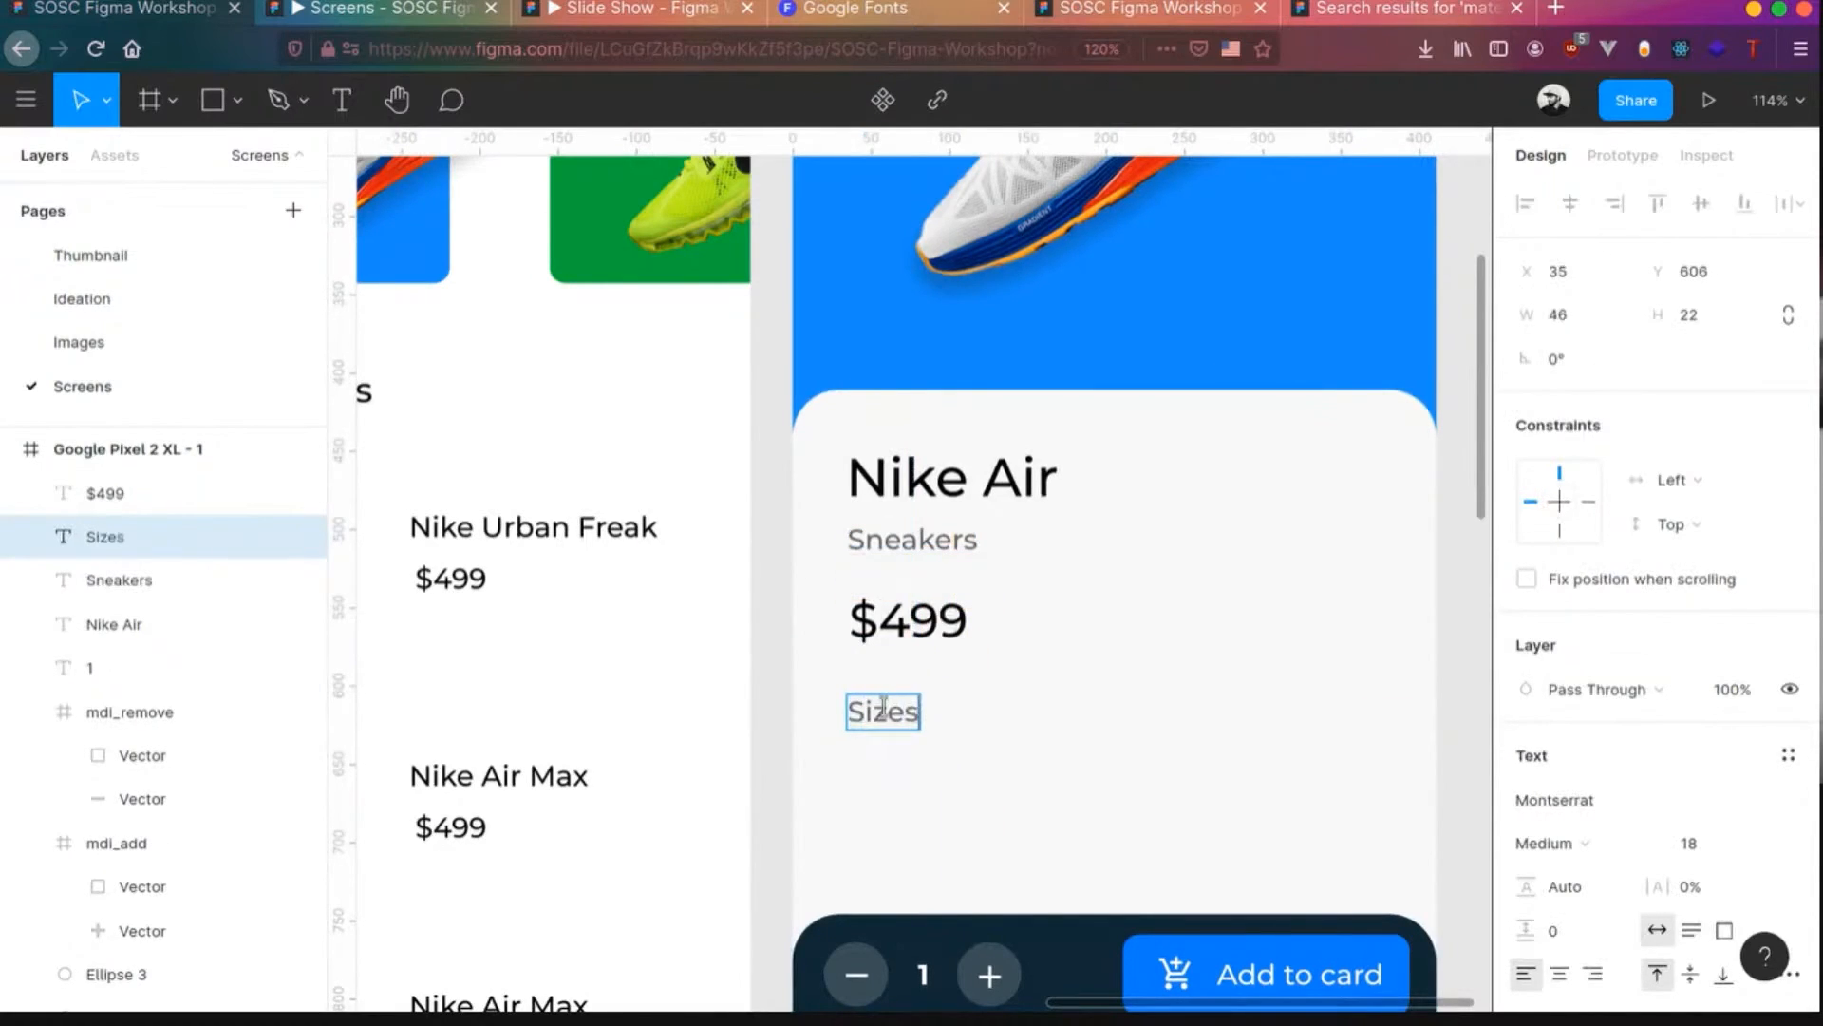
{"action": "key", "text": "Escape"}
- Draw a circle about 67 × 67 below the Sizes label for the first size option
{"action": "scroll", "coordinate": [908, 801], "scroll_direction": "down", "scroll_amount": 1}
{"action": "scroll", "coordinate": [914, 833], "scroll_direction": "up", "scroll_amount": 2, "text": "ctrl"}
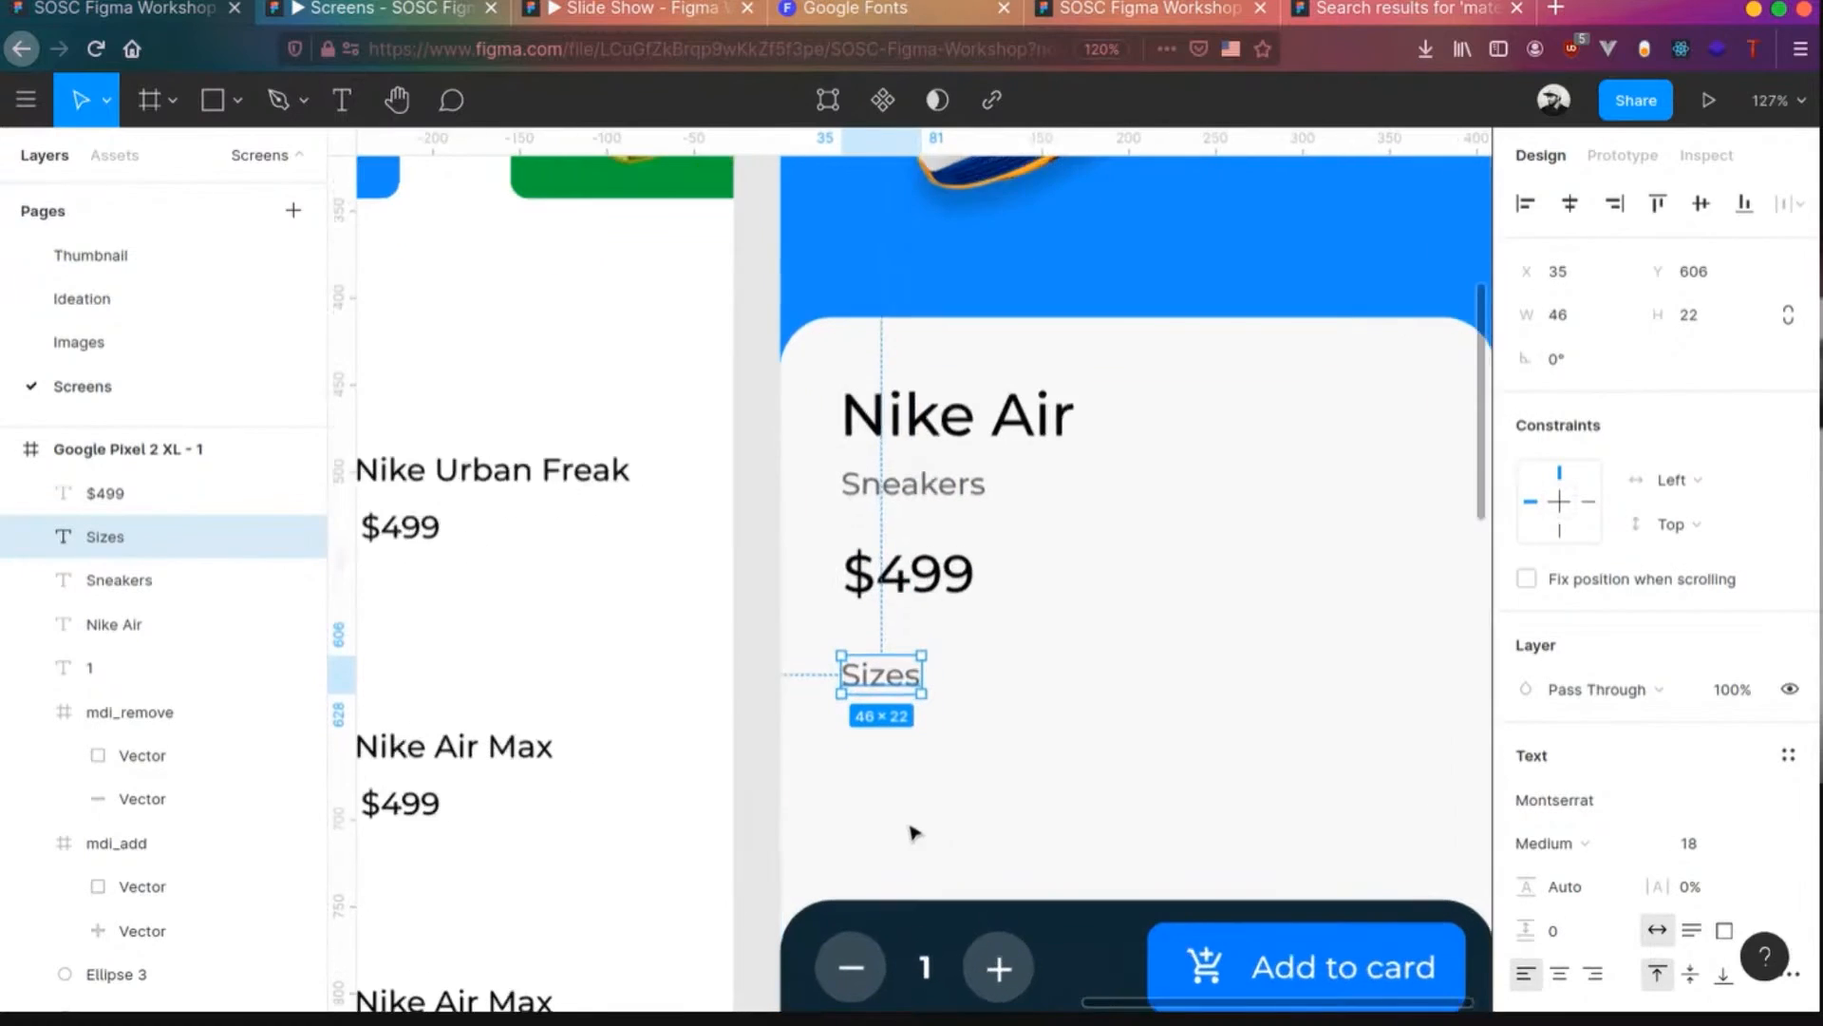
{"action": "key", "text": "o"}
{"action": "mouse_move", "coordinate": [861, 759]}
{"action": "left_mouse_down"}
{"action": "mouse_move", "coordinate": [959, 857]}
{"action": "mouse_move", "coordinate": [869, 798]}
{"action": "mouse_move", "coordinate": [943, 853]}
{"action": "mouse_move", "coordinate": [898, 820]}
{"action": "left_mouse_up"}
- Fill the size circle with the dark Color Secondary, 132A35, at 17% opacity
{"action": "left_click", "coordinate": [1525, 800]}
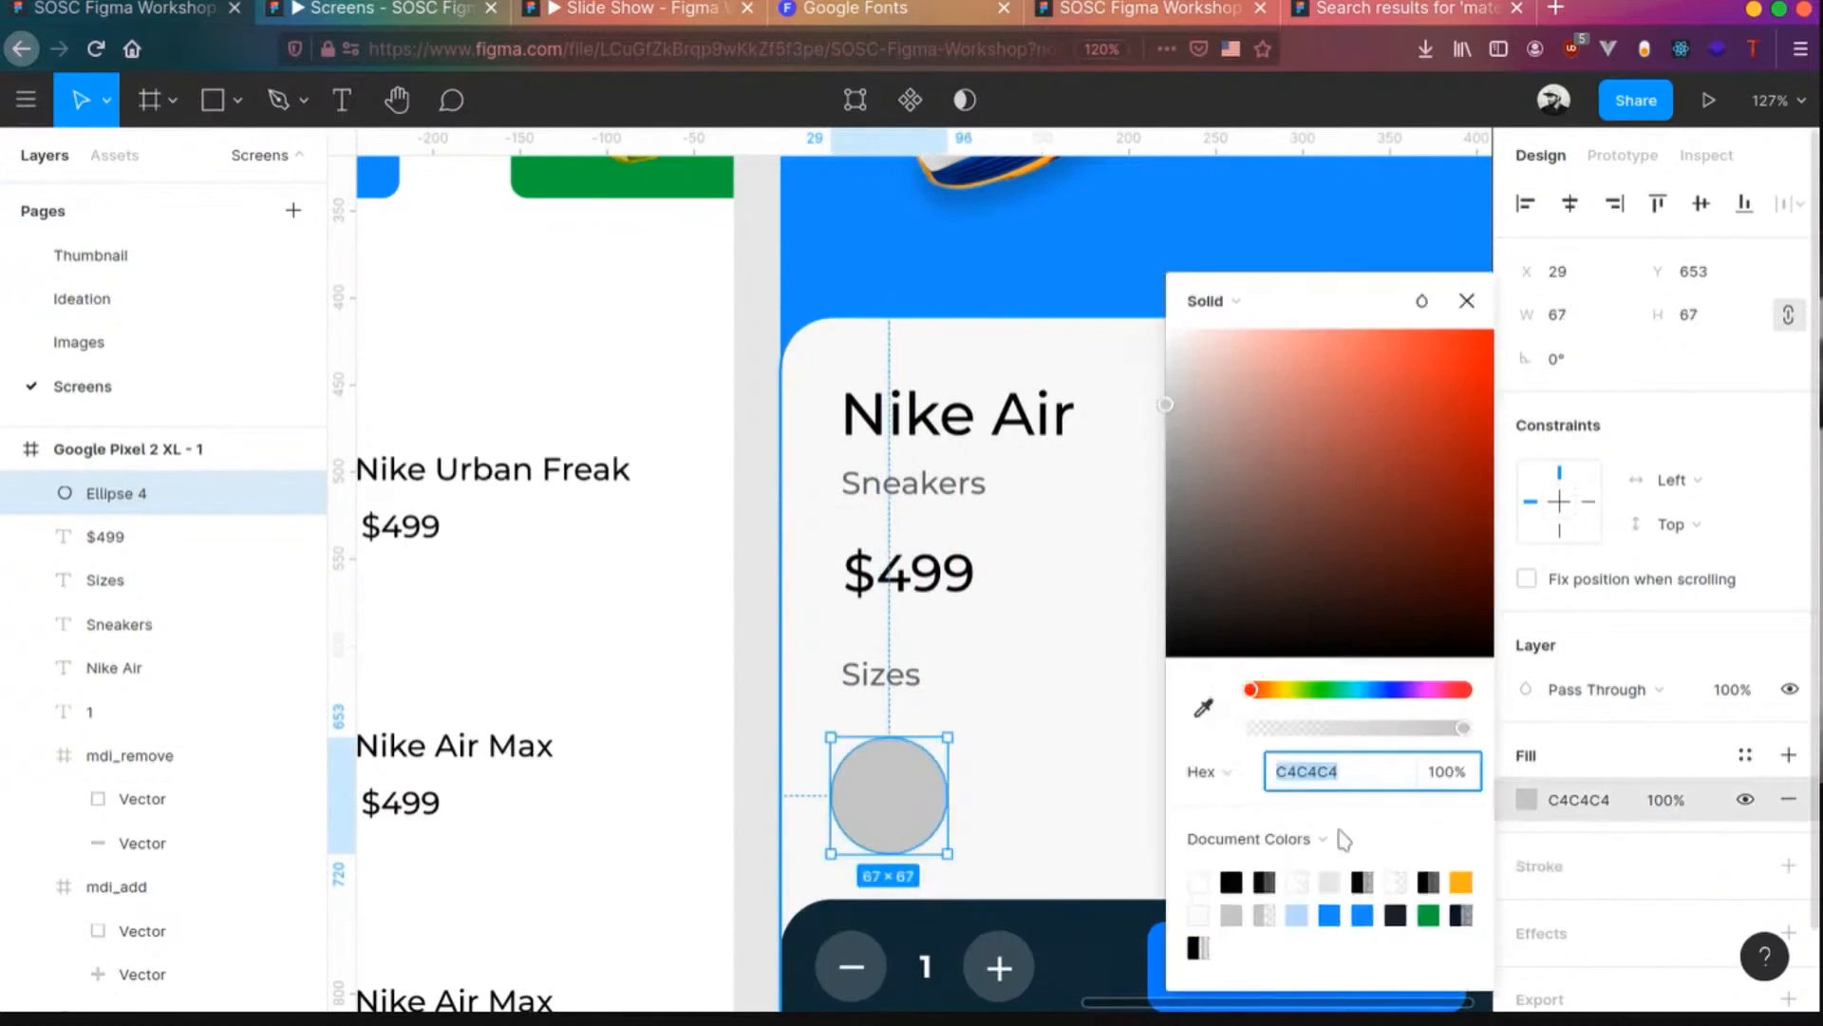
{"action": "left_click", "coordinate": [1745, 755]}
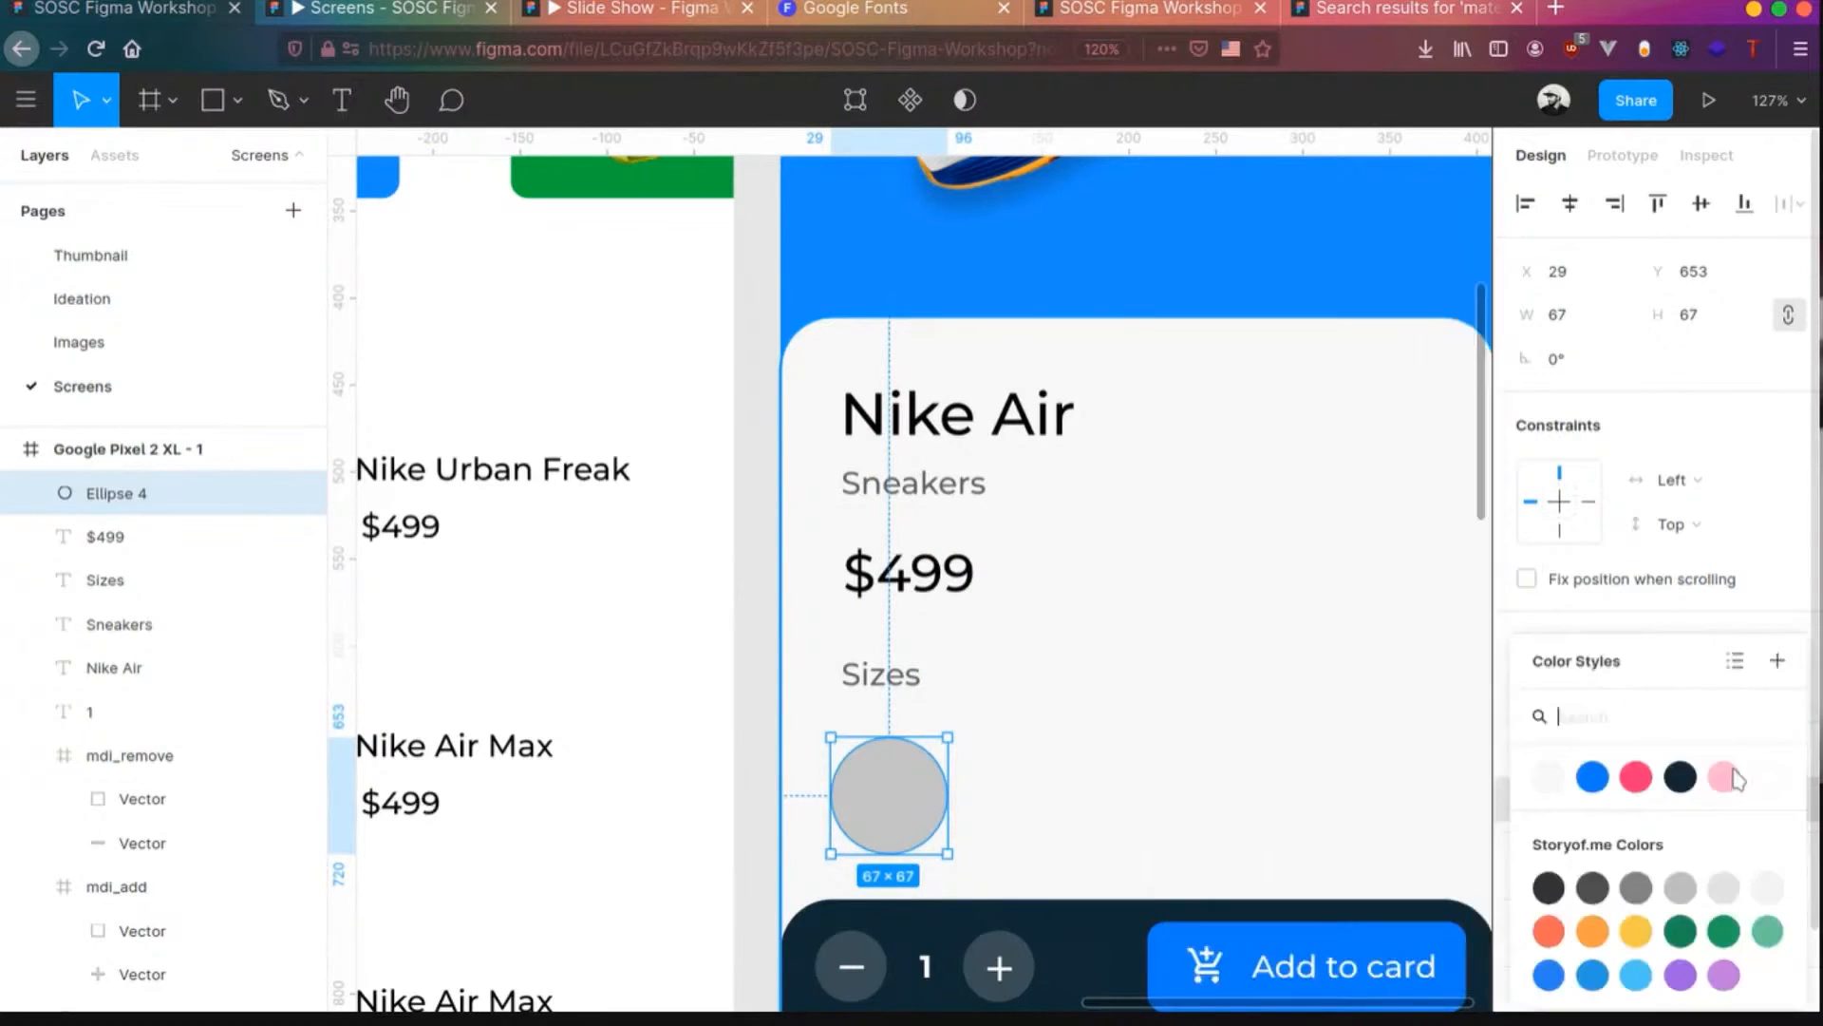
{"action": "left_click", "coordinate": [1680, 776]}
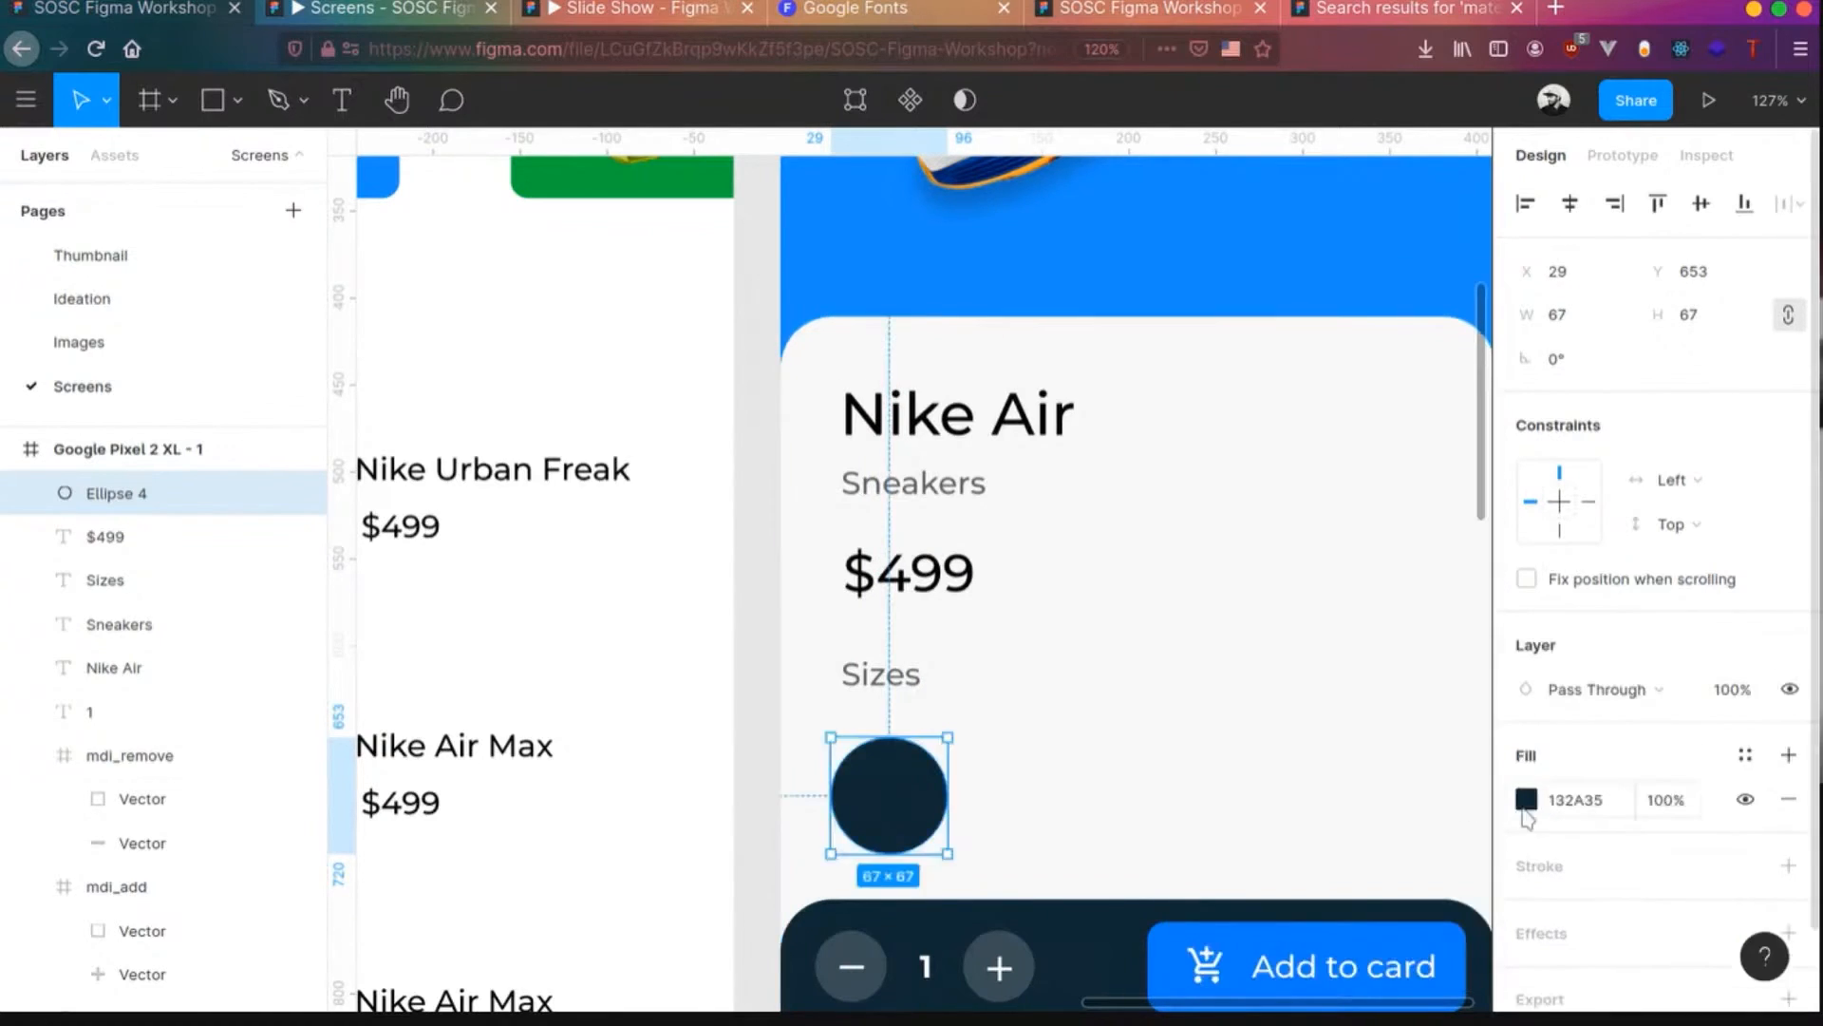
{"action": "left_click", "coordinate": [1522, 800]}
{"action": "left_click_drag", "start_coordinate": [1308, 734], "coordinate": [1281, 736]}
{"action": "left_click", "coordinate": [888, 794]}
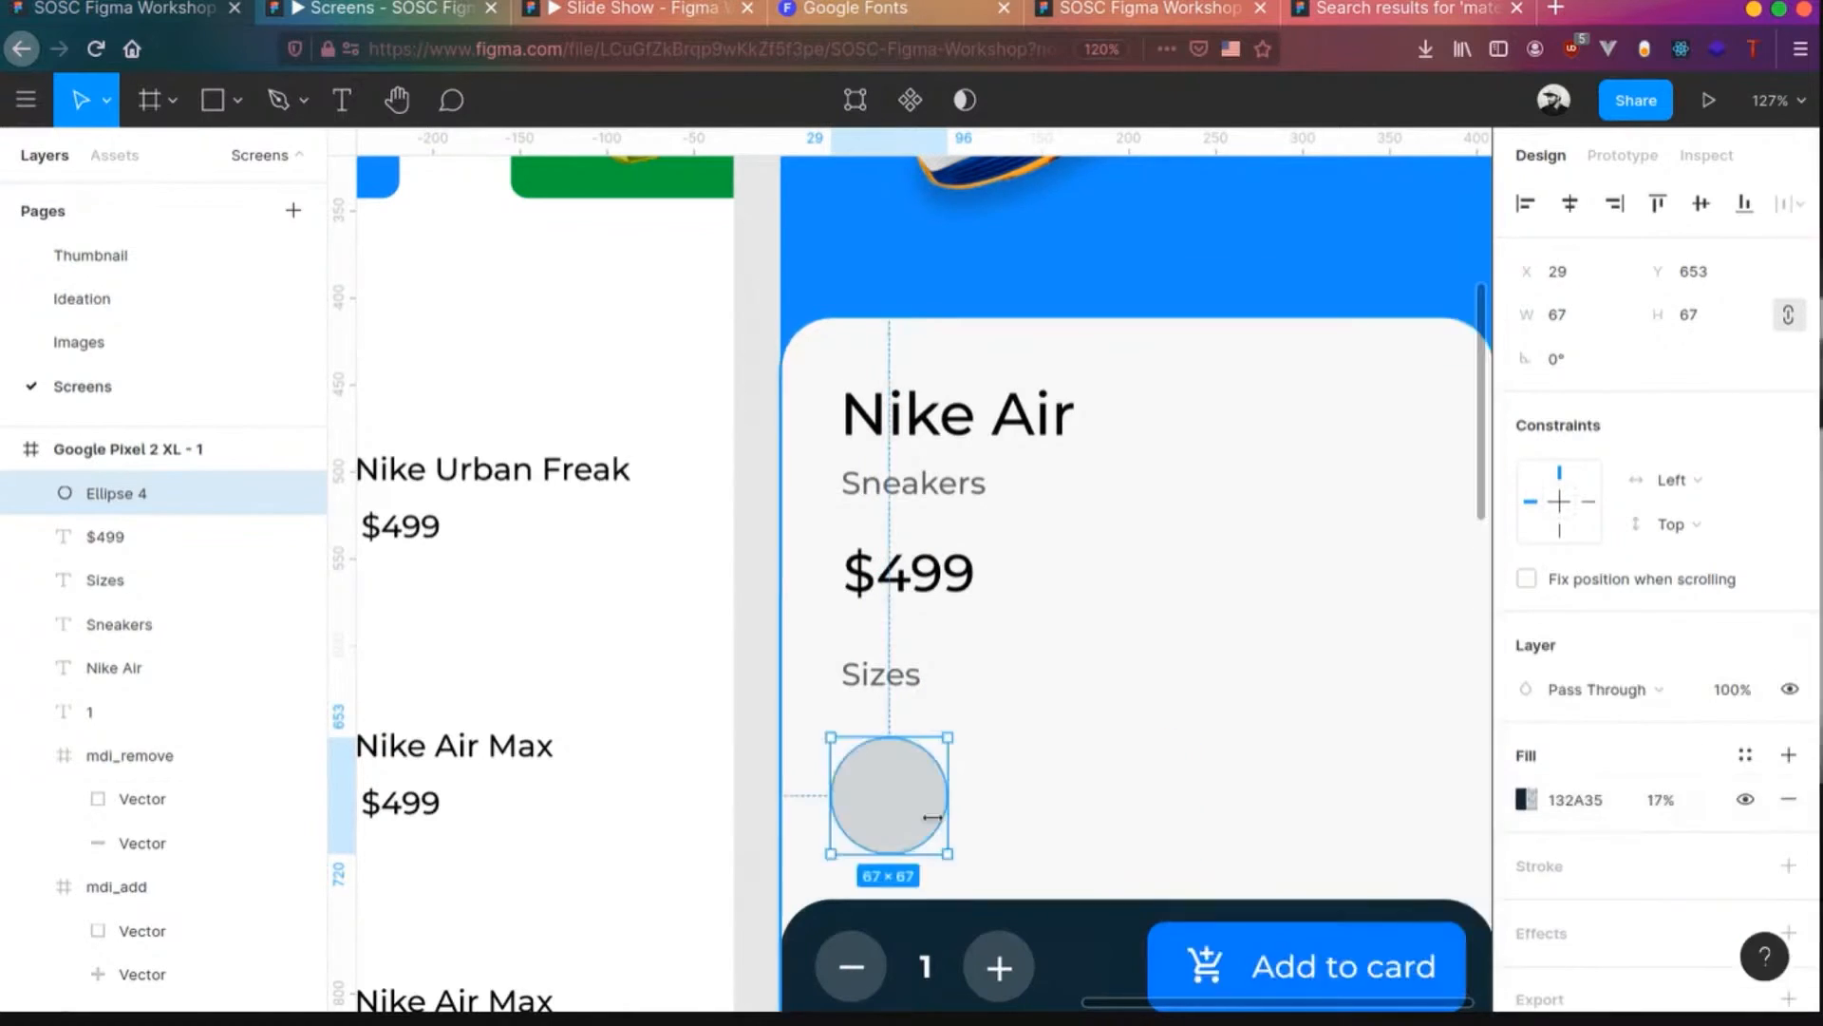
- Add the text "6" over the size circle and centre it horizontally and vertically within the circle
{"action": "key", "text": "t"}
{"action": "left_click", "coordinate": [889, 794]}
{"action": "type", "text": "6"}
{"action": "key", "text": "Escape"}
{"action": "left_click", "coordinate": [928, 805], "text": "shift"}
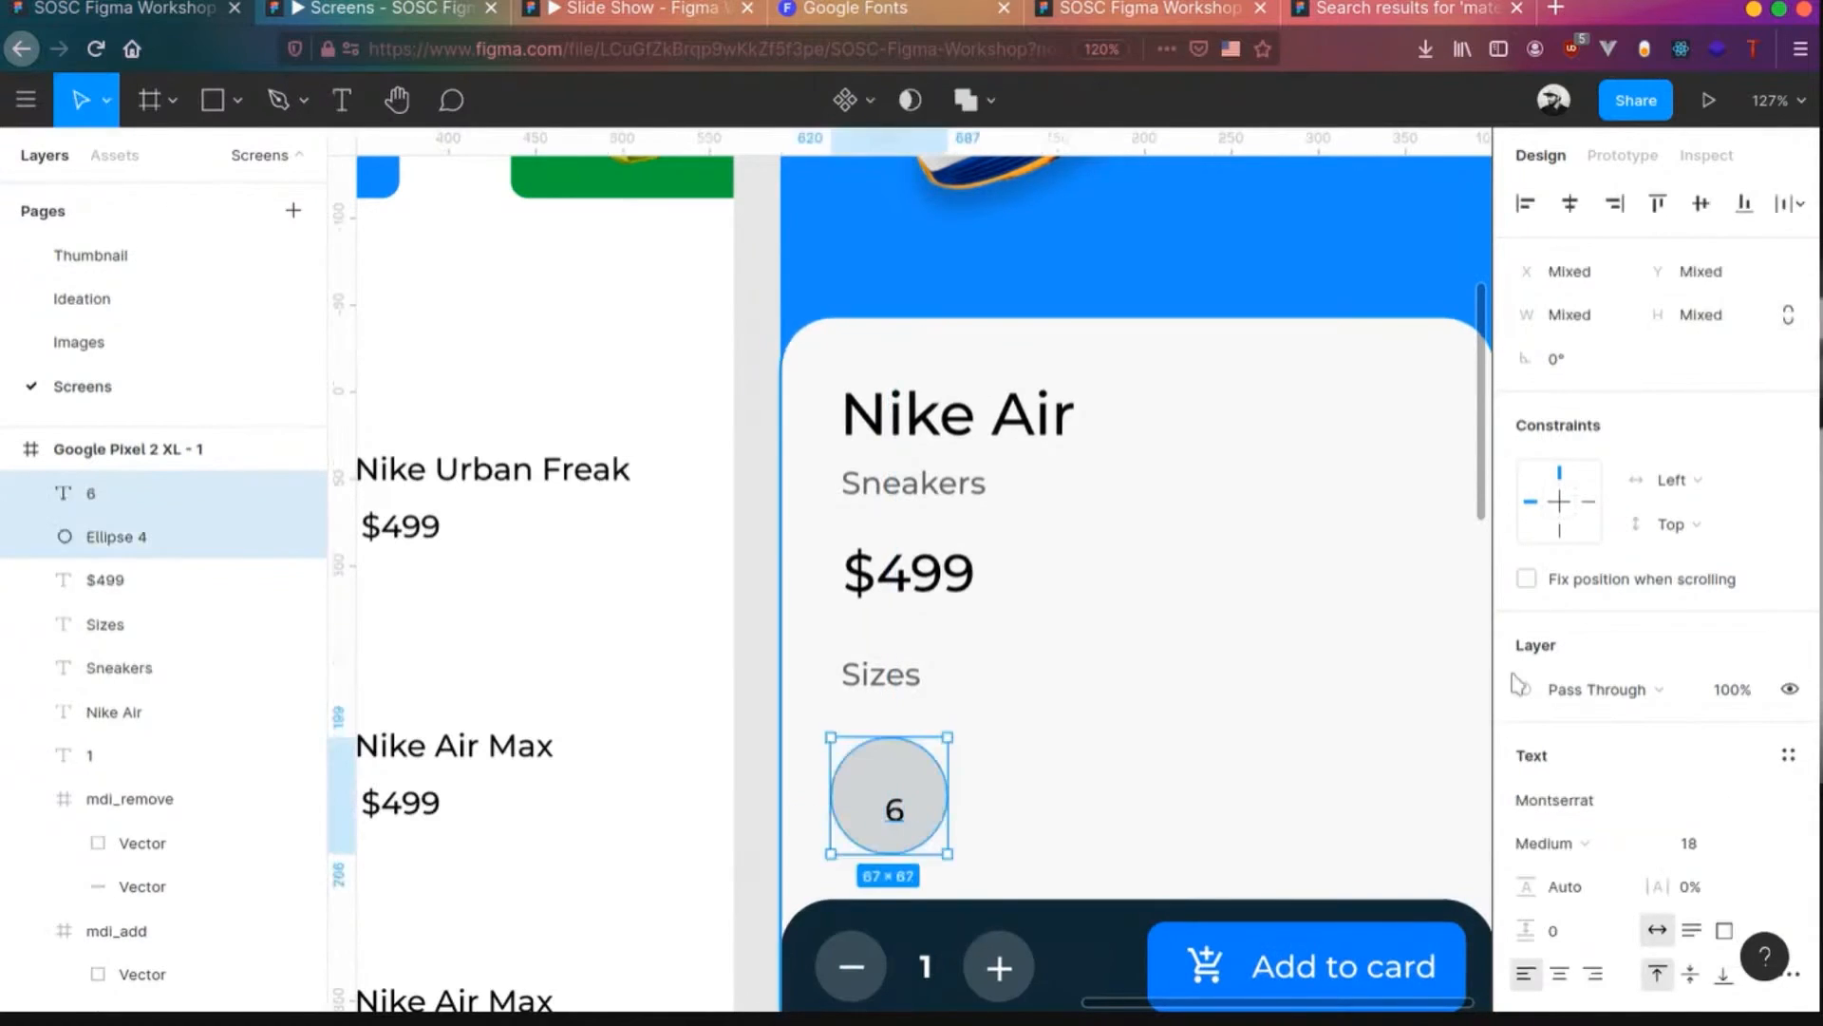
{"action": "left_click", "coordinate": [1571, 204]}
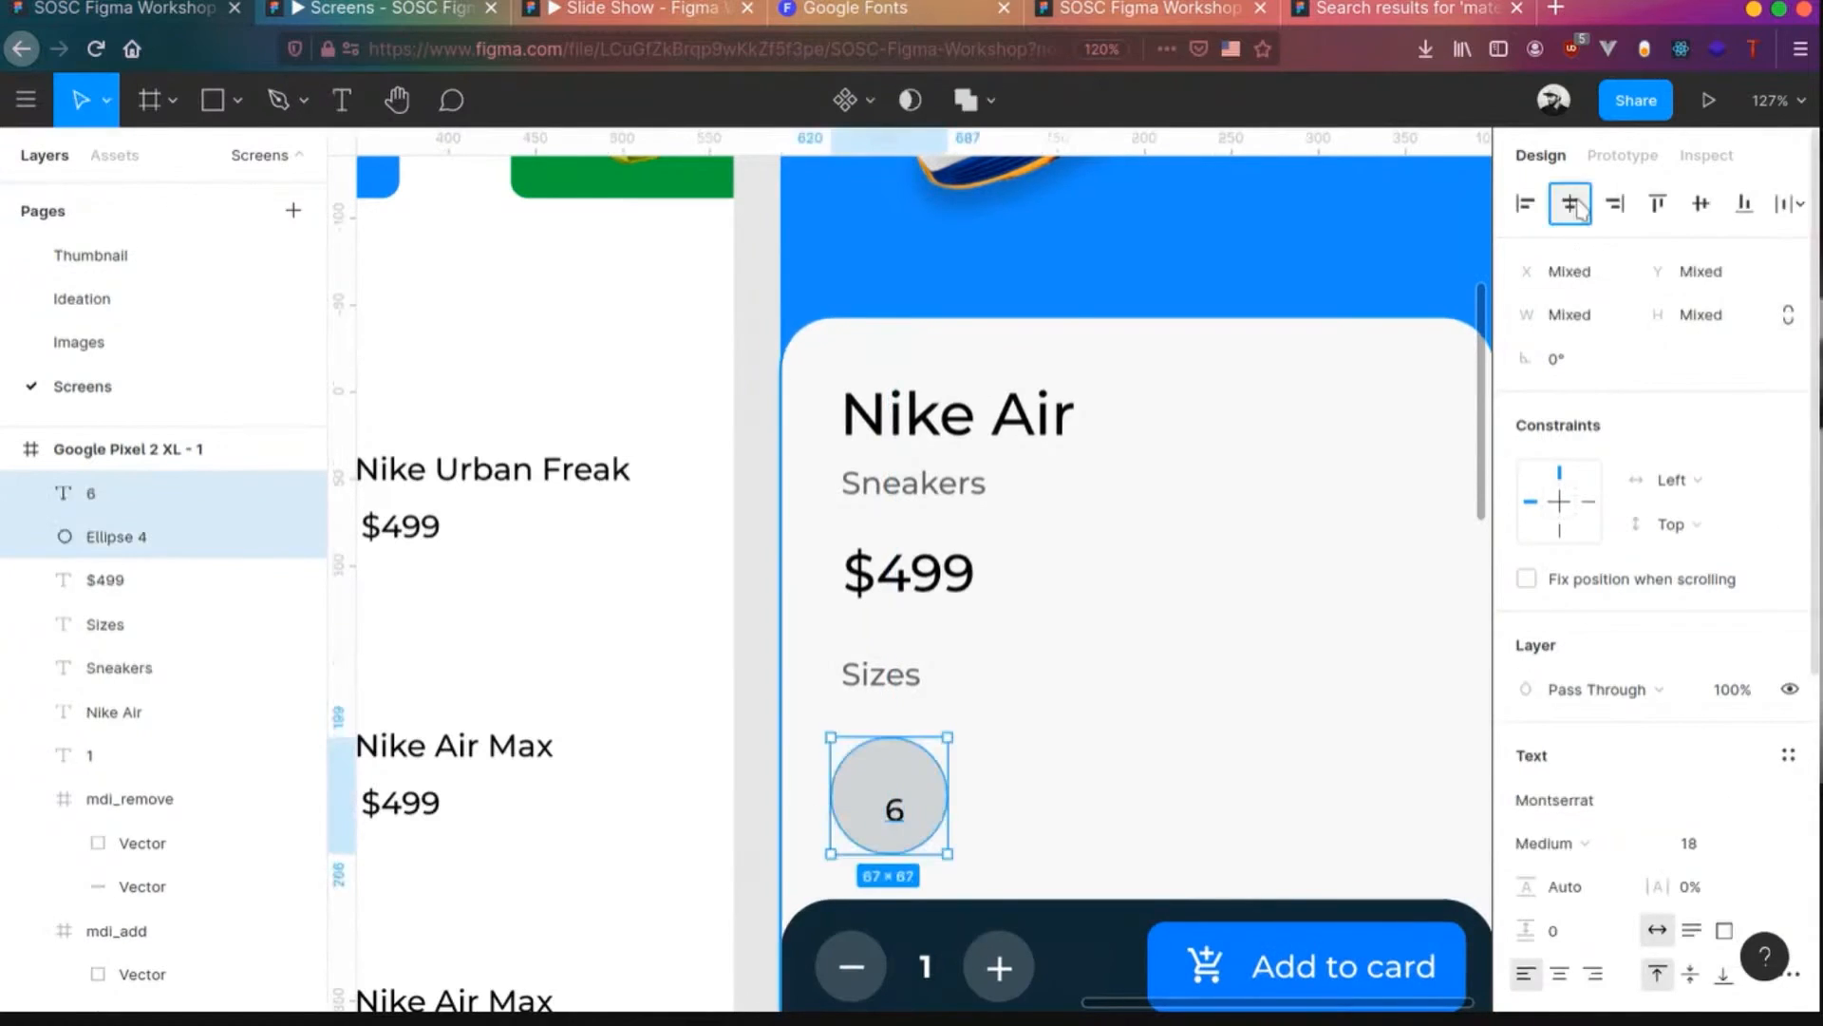
{"action": "left_click", "coordinate": [1701, 203]}
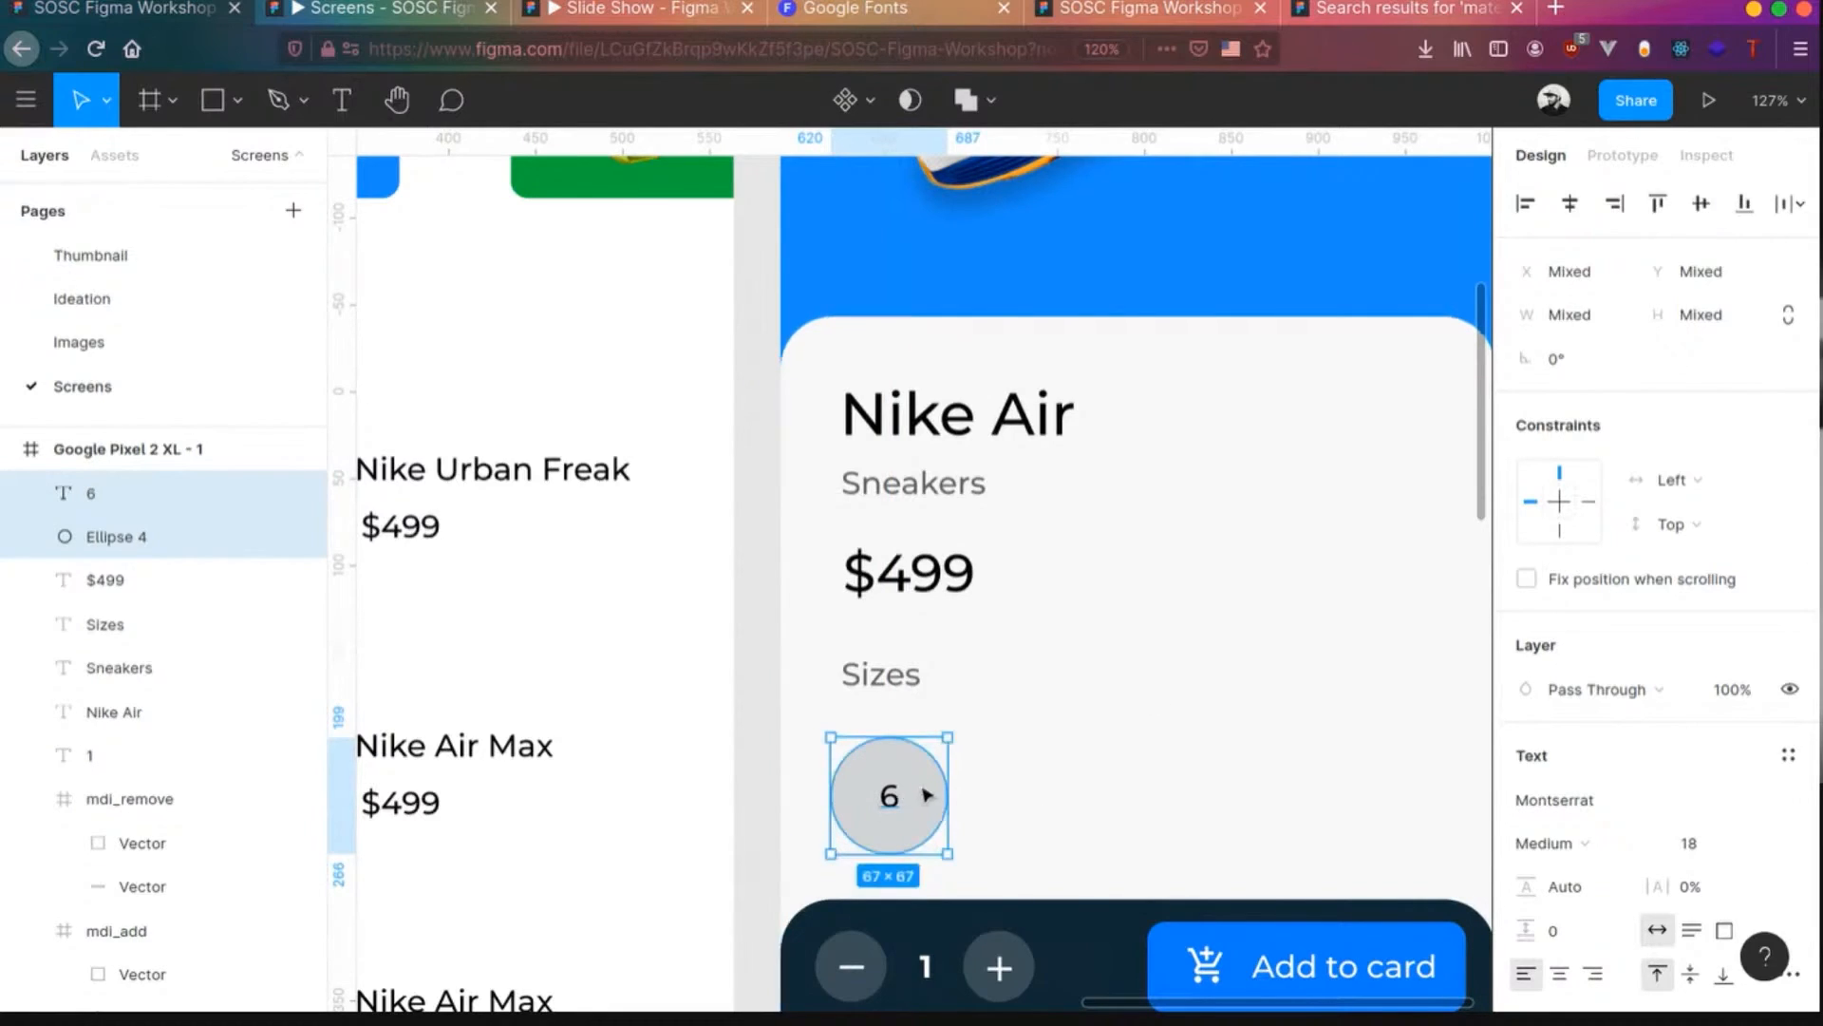
- Group the size 6 option and duplicate it alongside, changing the copy's text to "6.5" and centring it in its circle
{"action": "key", "text": "ctrl+g"}
{"action": "left_click_drag", "start_coordinate": [910, 802], "coordinate": [1038, 803]}
{"action": "double_click", "coordinate": [1039, 803]}
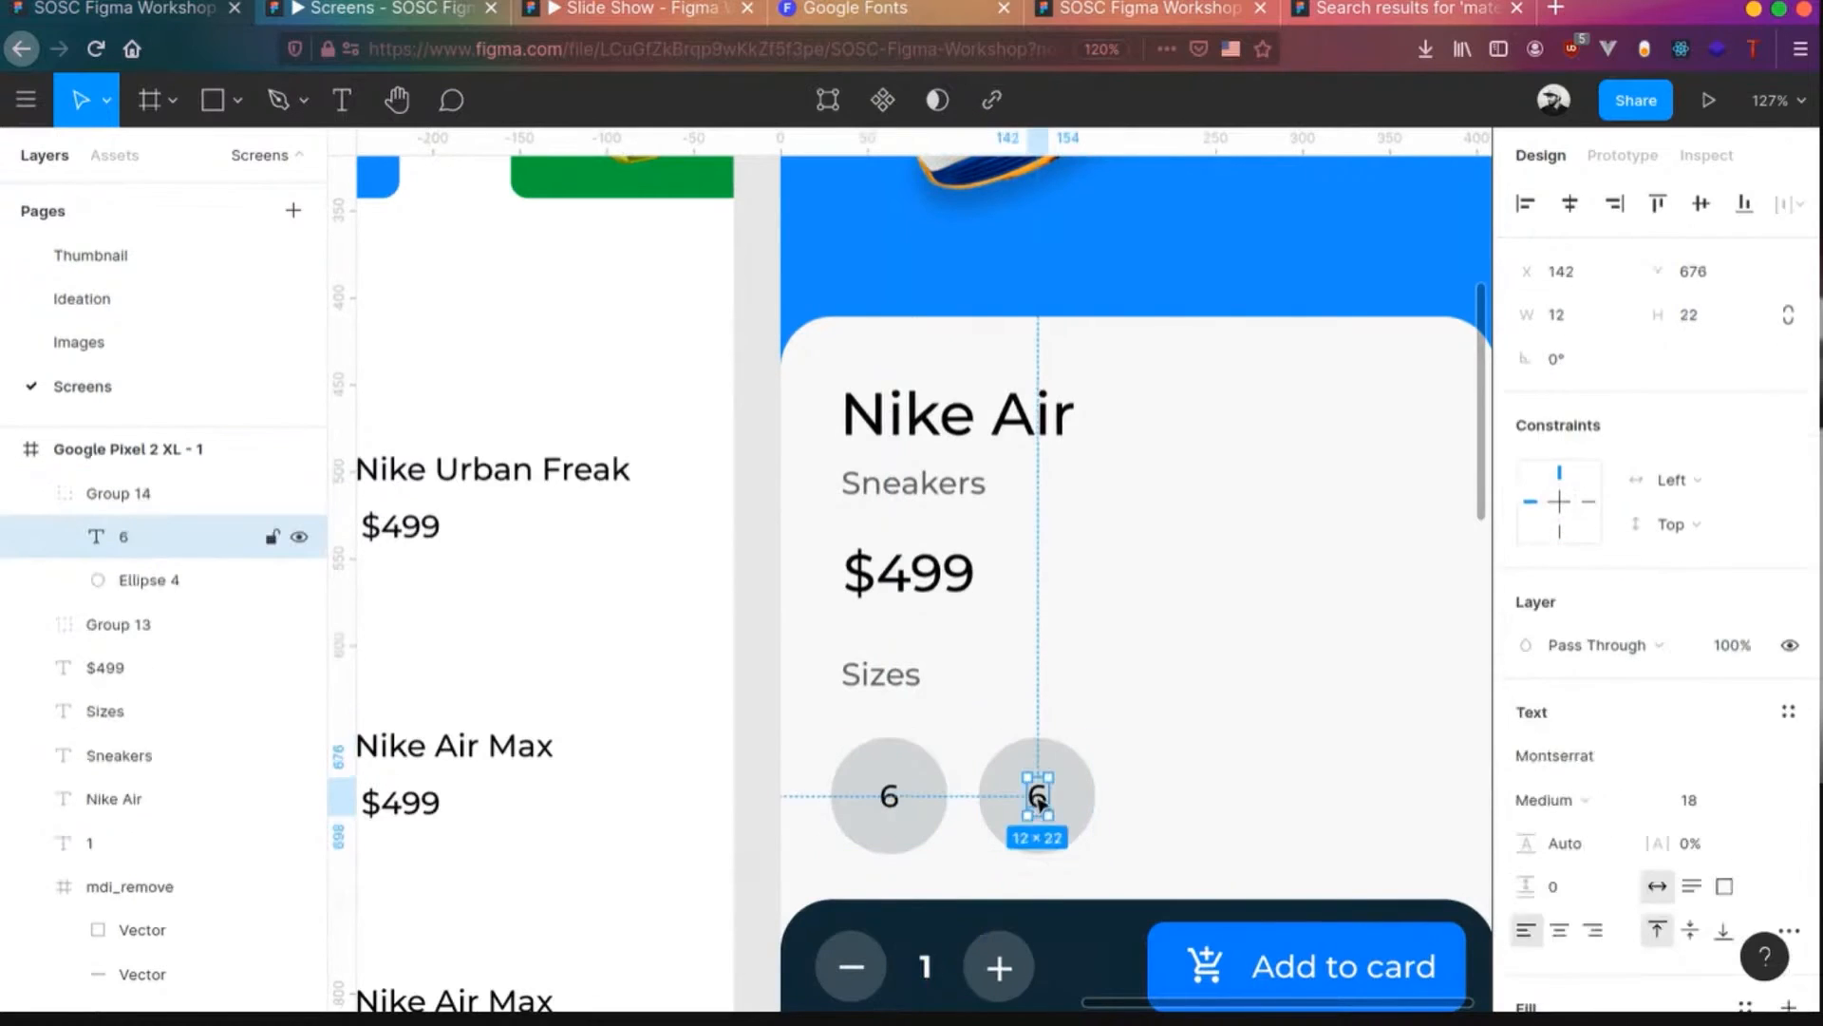
{"action": "double_click", "coordinate": [1039, 803]}
{"action": "type", "text": ".5"}
{"action": "key", "text": "Escape"}
{"action": "left_click", "coordinate": [1037, 757], "text": "shift"}
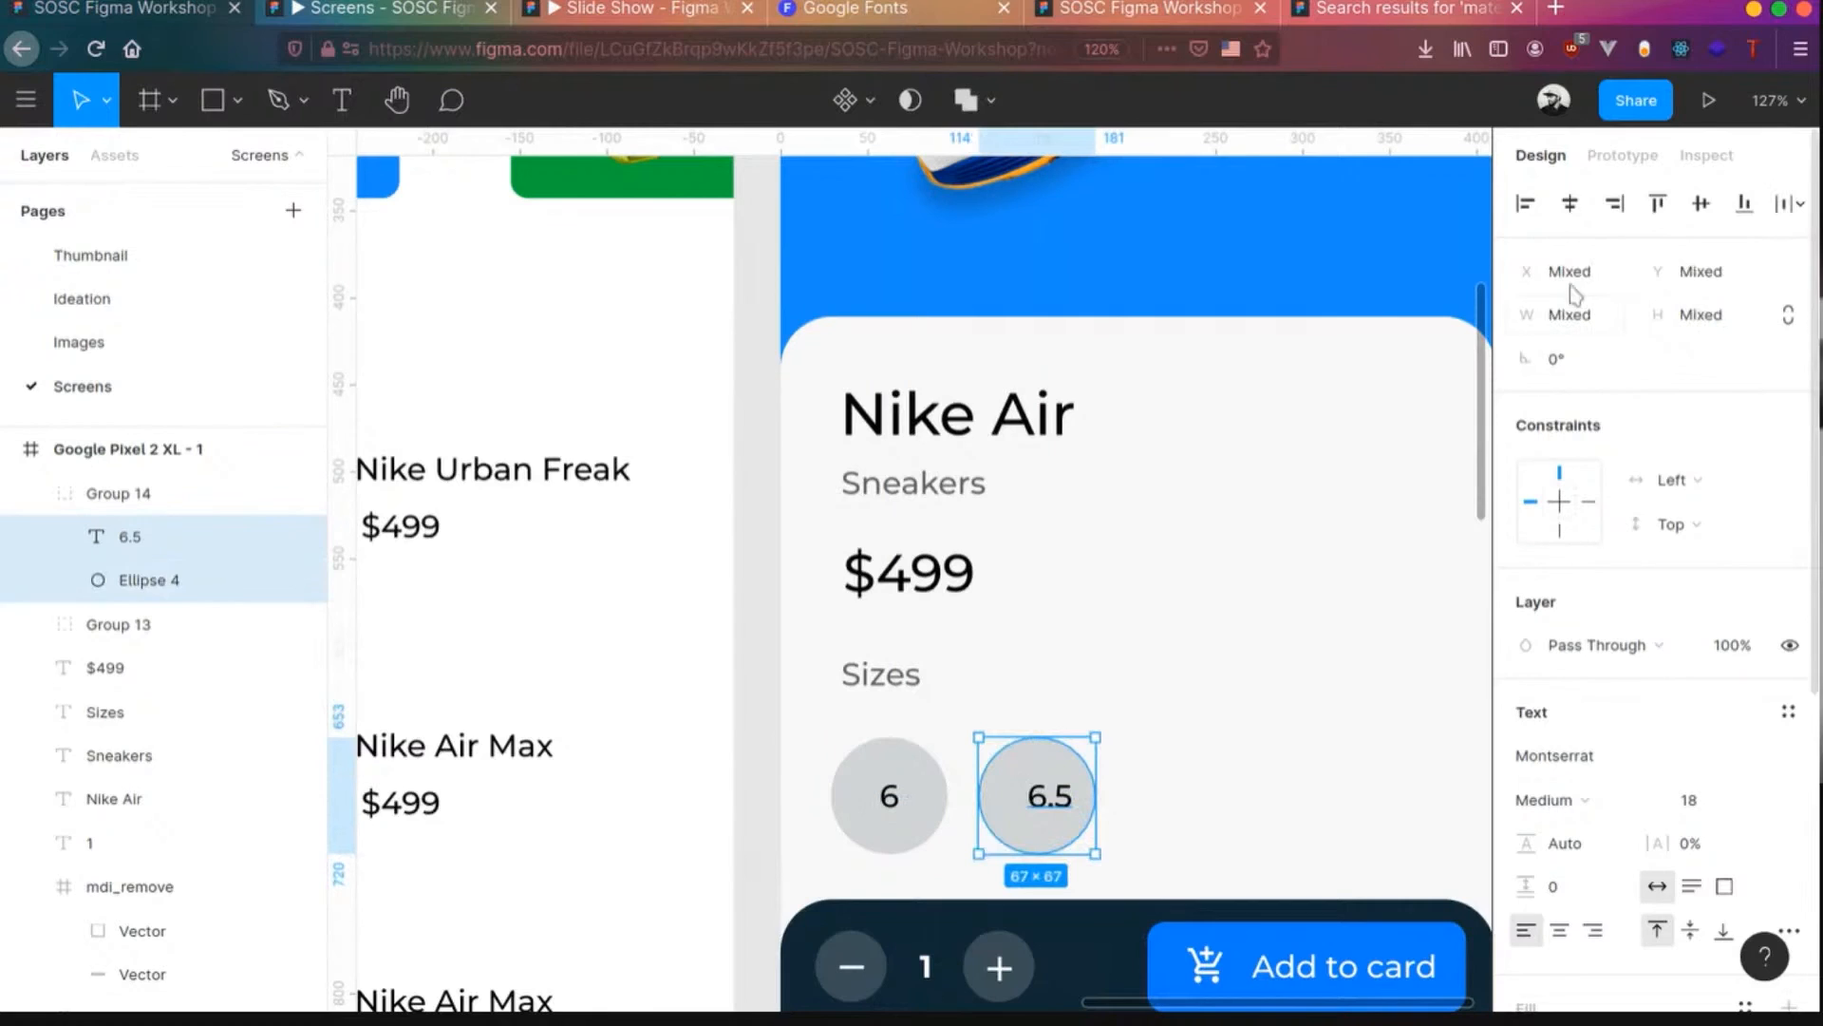
{"action": "left_click", "coordinate": [1569, 203]}
- Duplicate the 6.5 circle and label to make a third size option, and change its text to "7.5"
{"action": "left_click_drag", "start_coordinate": [1033, 812], "coordinate": [1187, 811]}
{"action": "double_click", "coordinate": [1186, 809]}
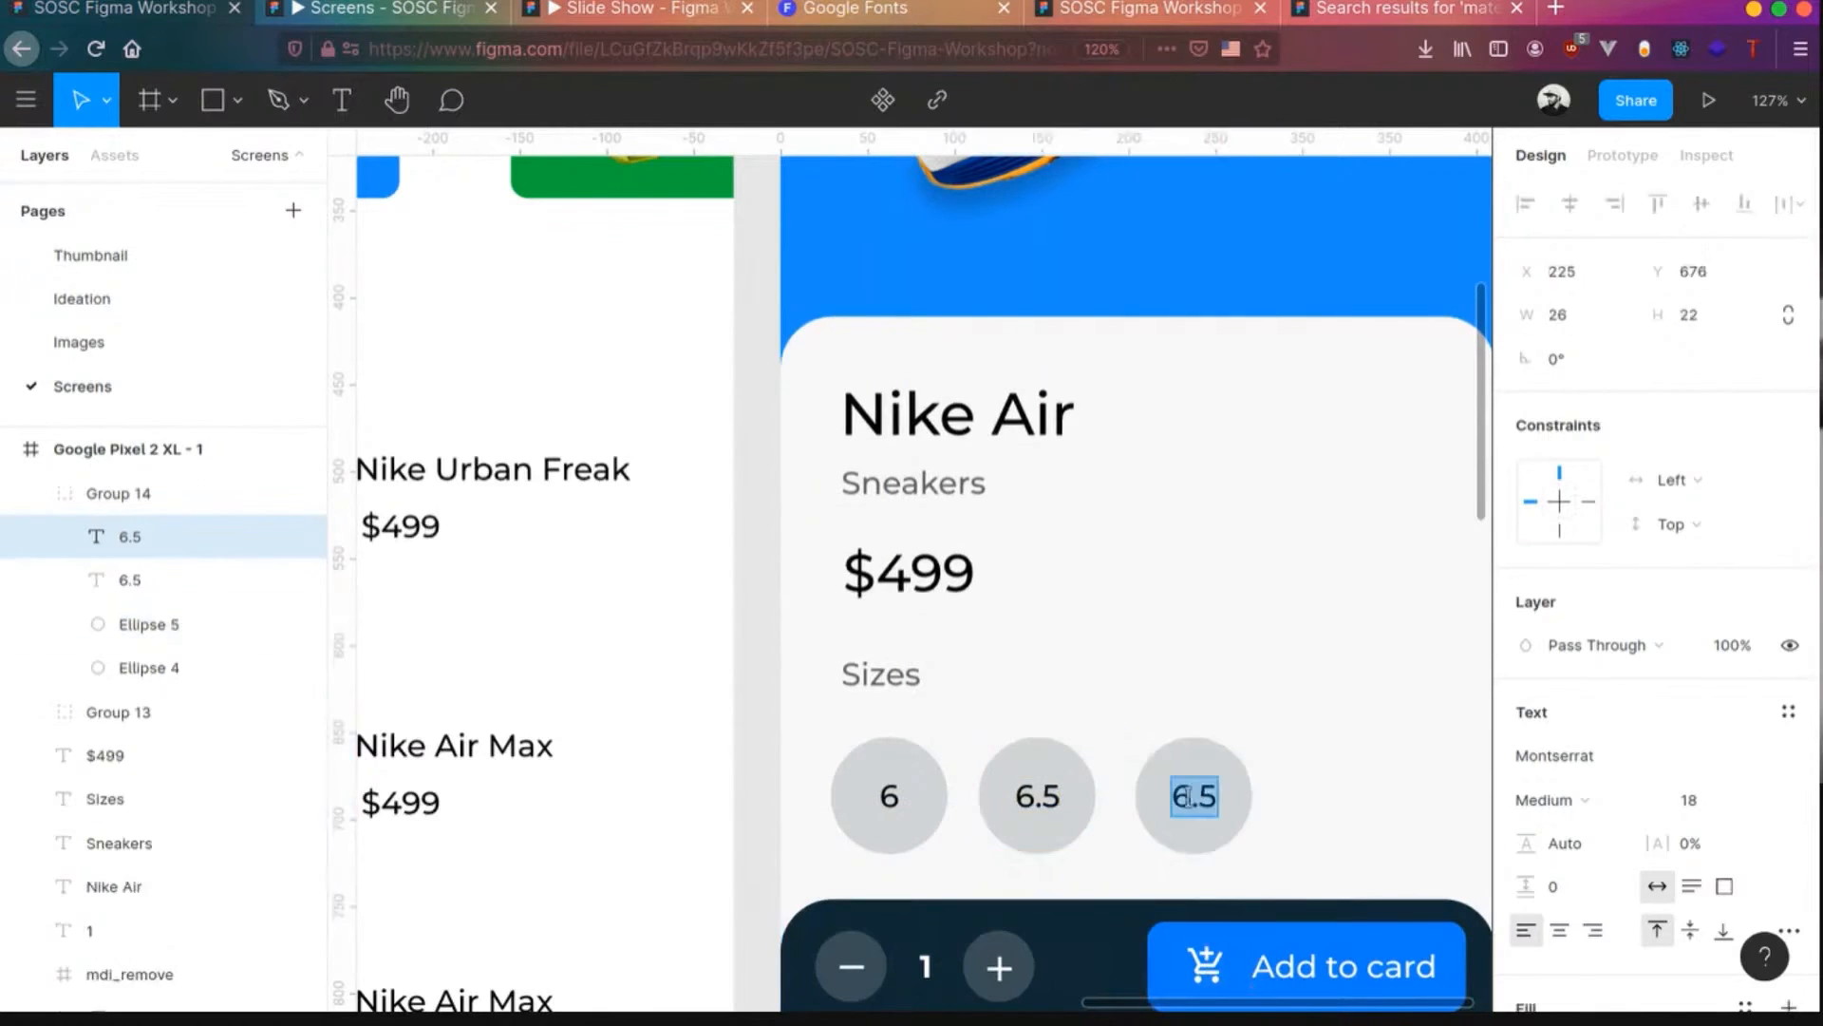
{"action": "key", "text": "BackSpace"}
{"action": "type", "text": "7"}
{"action": "key", "text": "Escape"}
{"action": "key", "text": "Escape"}
{"action": "left_click", "coordinate": [1218, 798]}
{"action": "double_click", "coordinate": [1218, 797]}
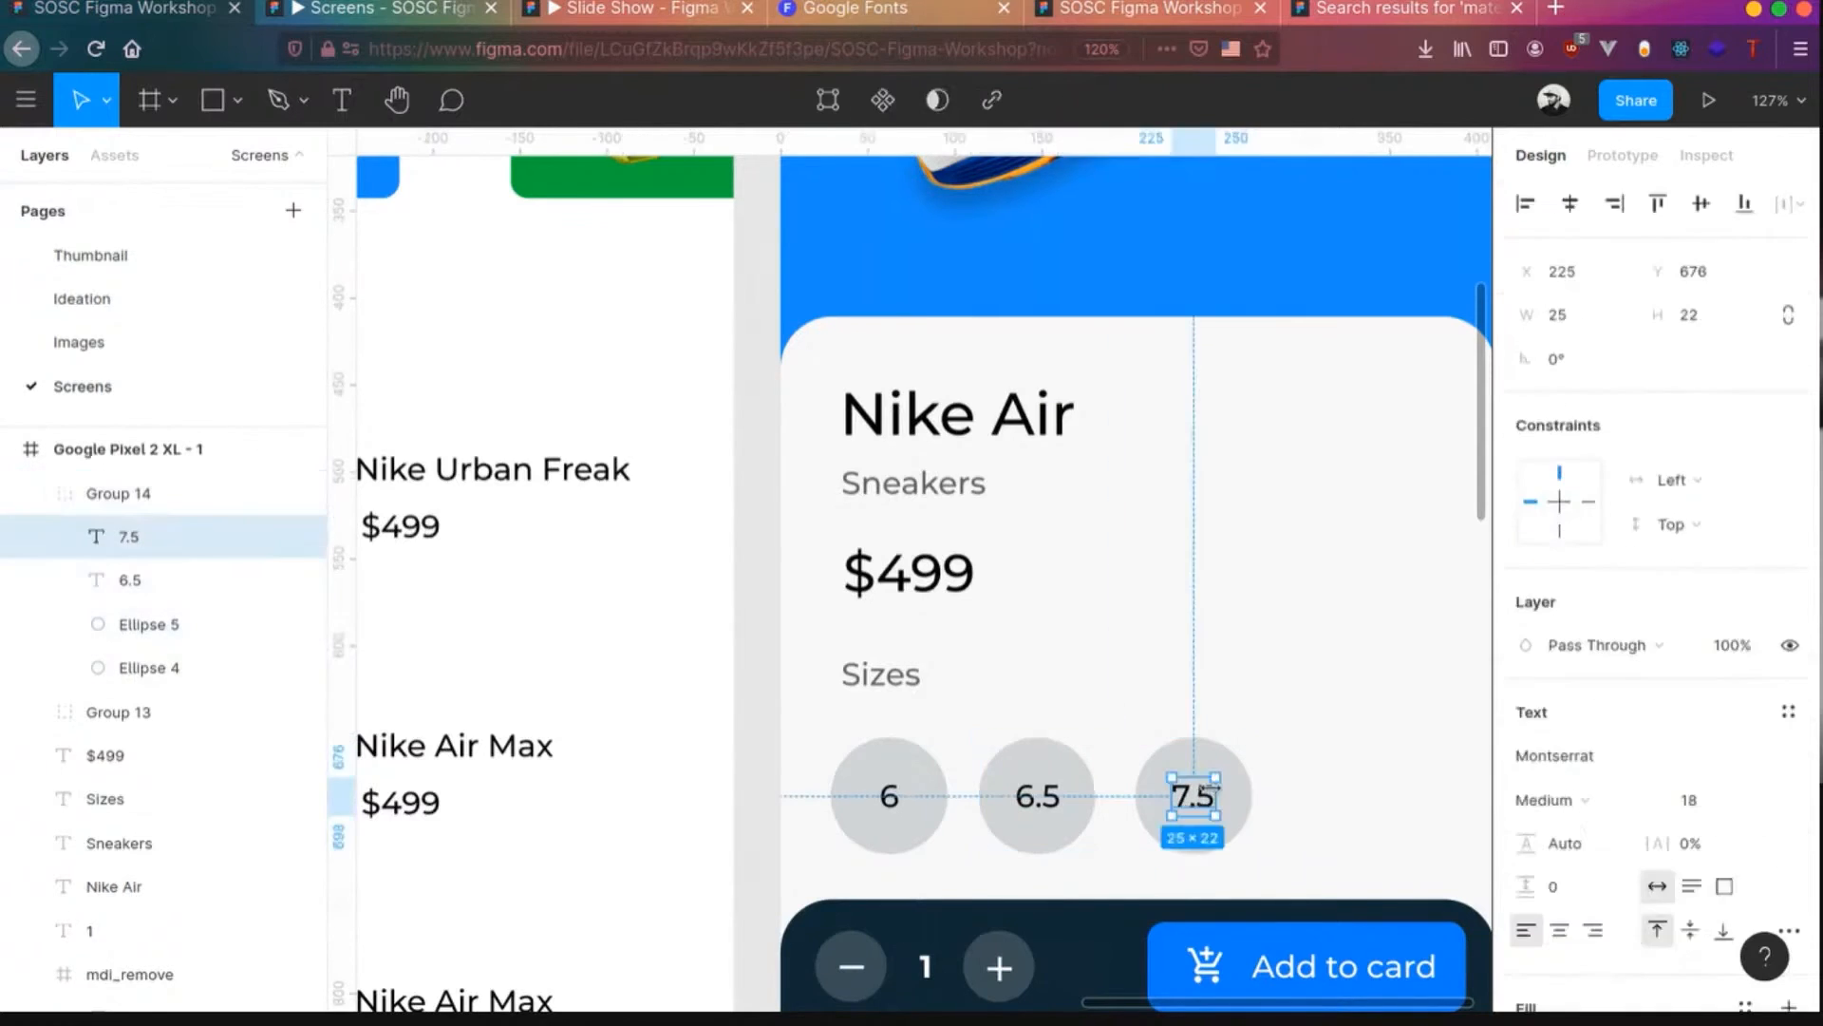
{"action": "key", "text": "Escape"}
- Move the 7.5 label and its circle together slightly closer to the 6.5 option to even out the spacing
{"action": "double_click", "coordinate": [1245, 798]}
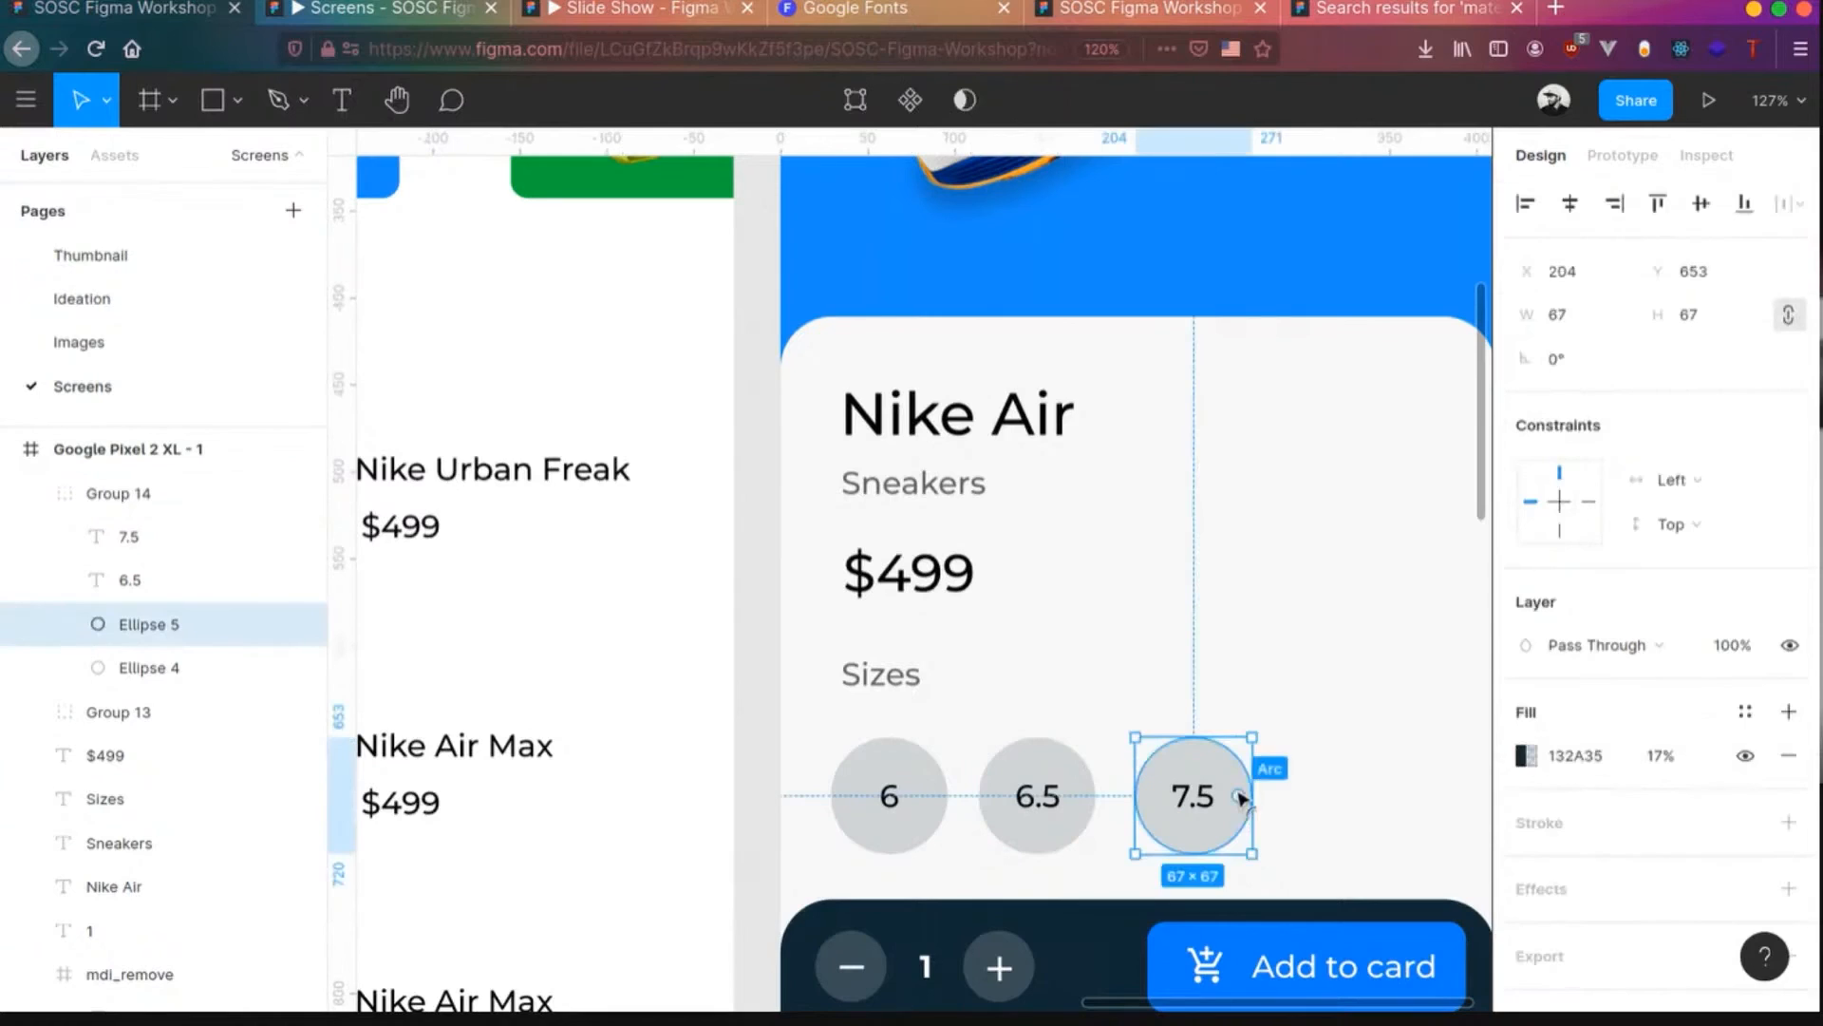
{"action": "left_click", "coordinate": [1212, 804], "text": "shift"}
{"action": "left_click_drag", "start_coordinate": [1213, 804], "coordinate": [1202, 809]}
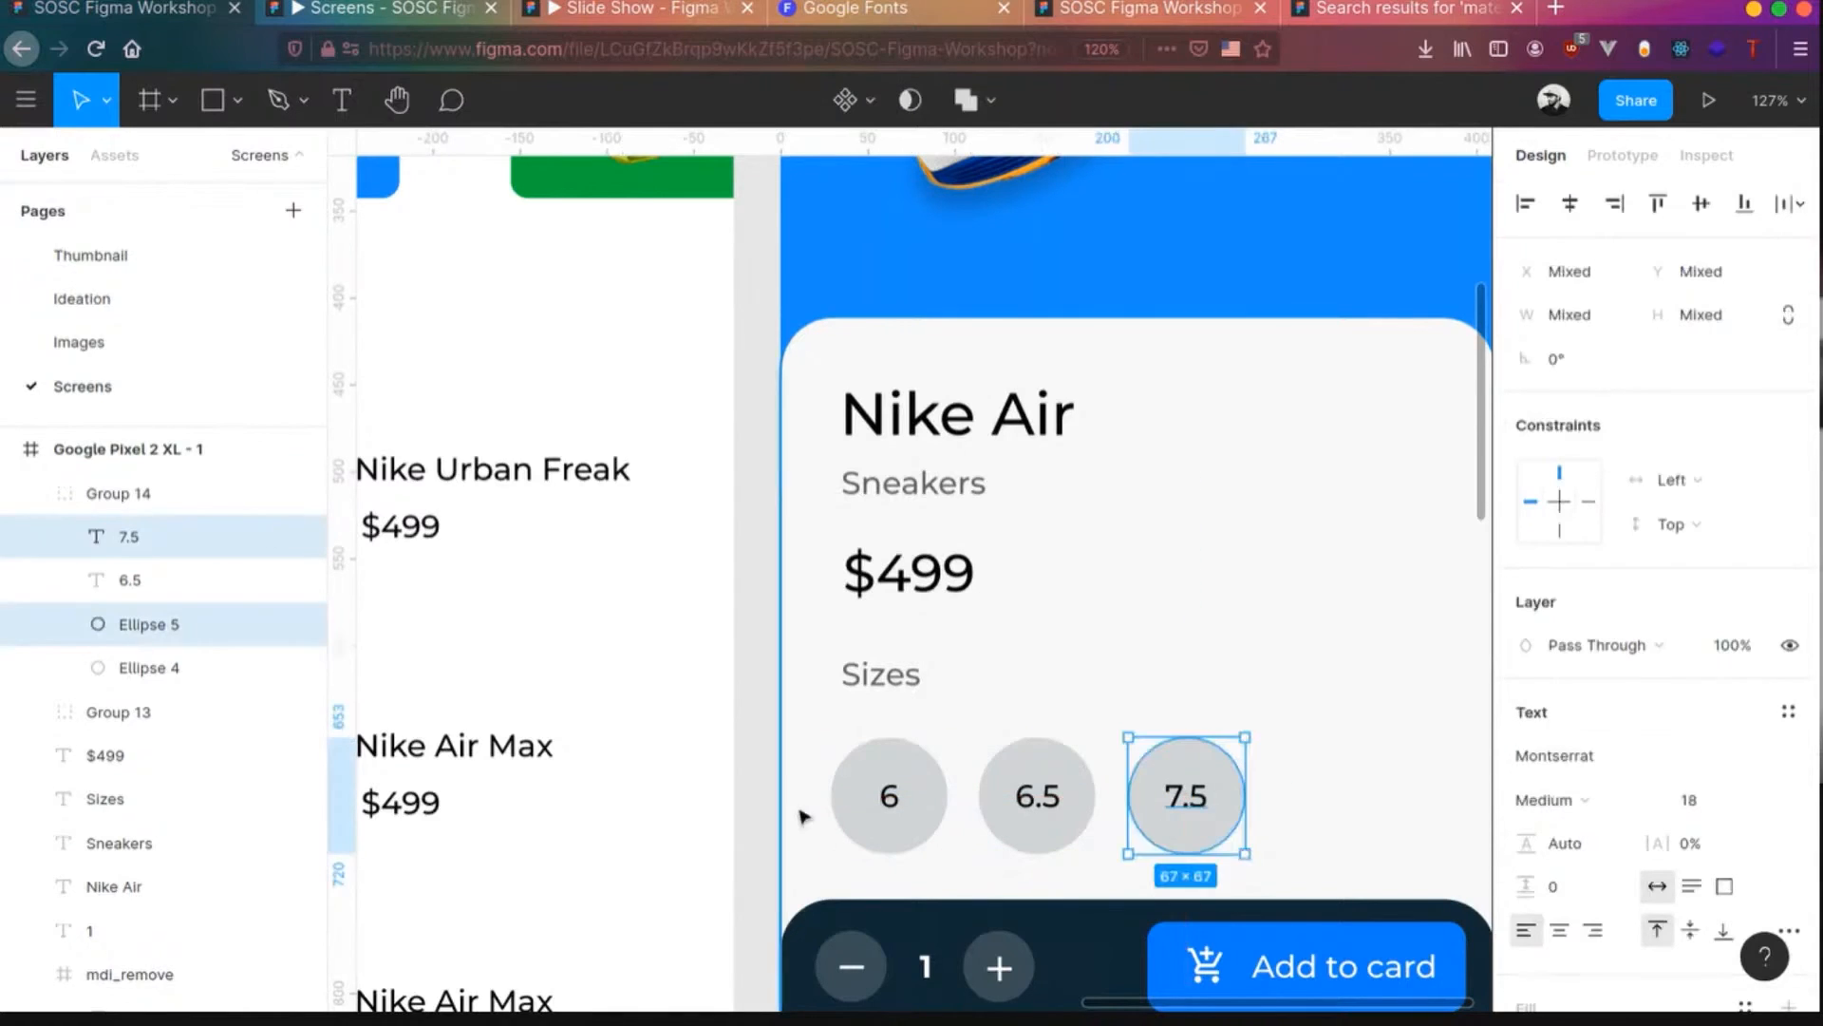
{"action": "left_click", "coordinate": [755, 813]}
- Check both screens side by side, and test scrolling the home screen and its shoe cards in the prototype preview
{"action": "scroll", "coordinate": [1068, 679], "scroll_direction": "down", "scroll_amount": 5}
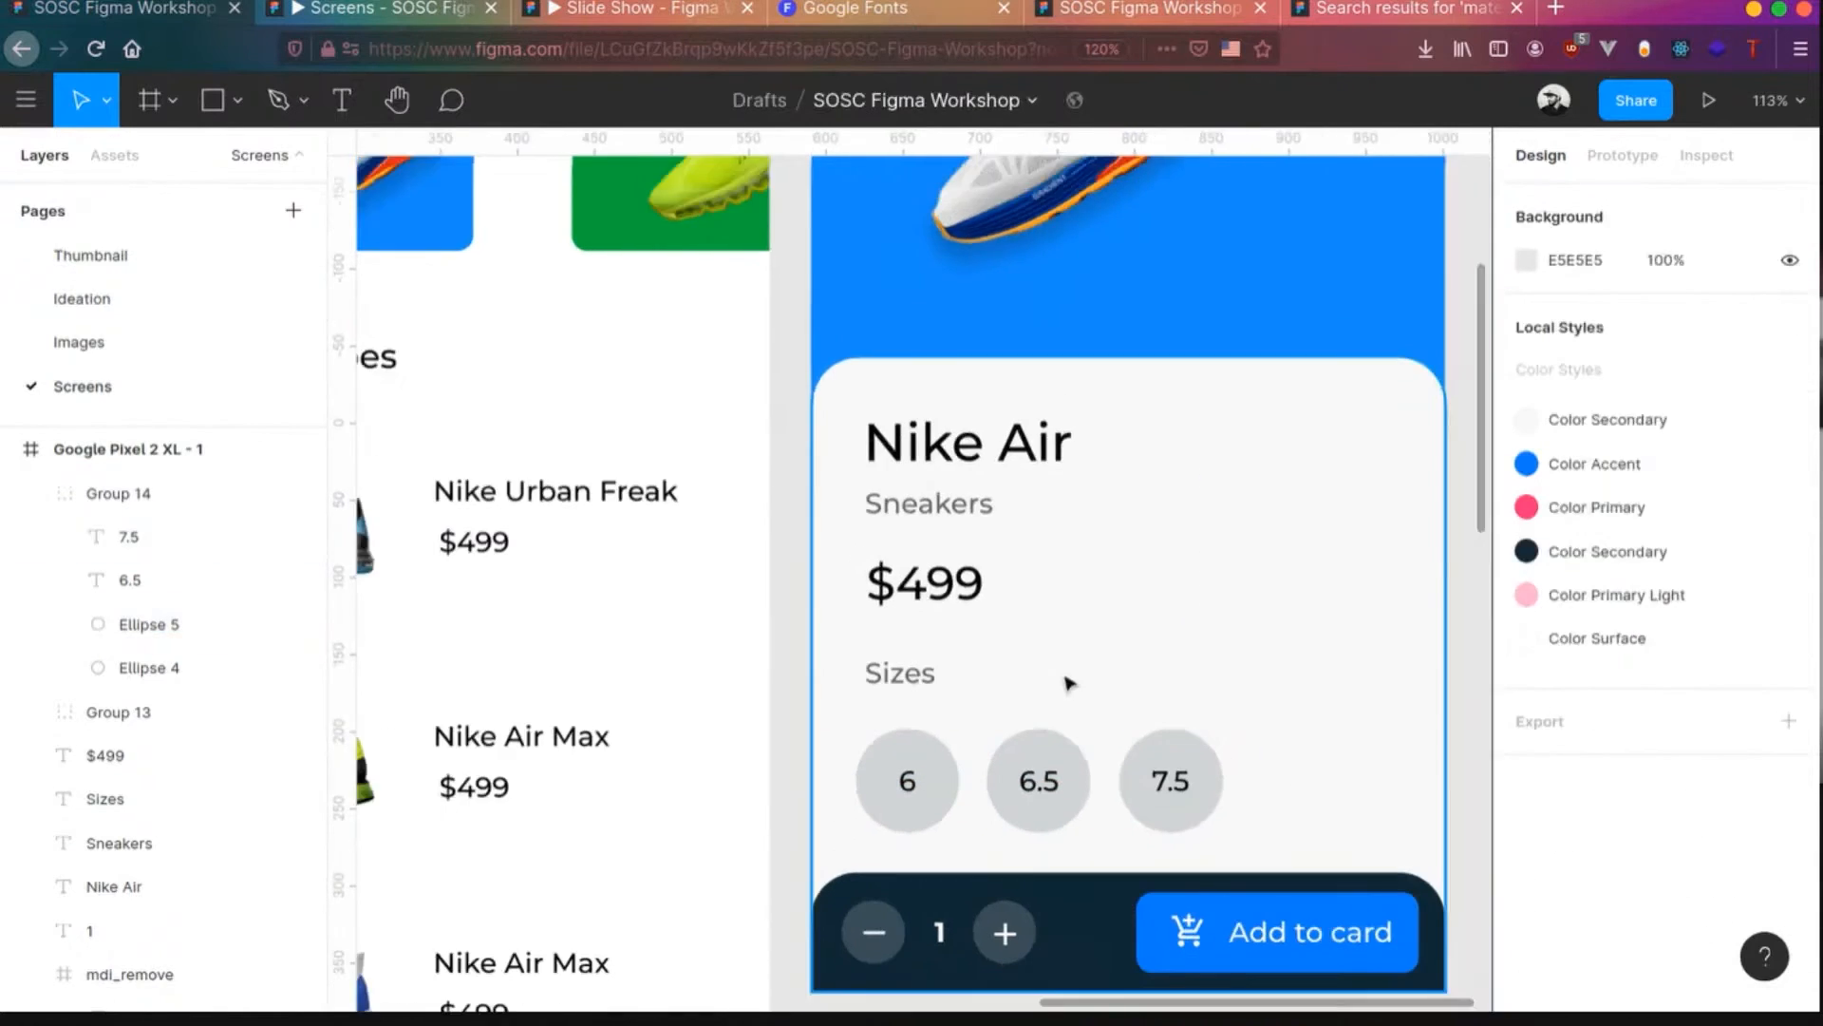
{"action": "scroll", "coordinate": [1068, 717], "scroll_direction": "down", "scroll_amount": 2}
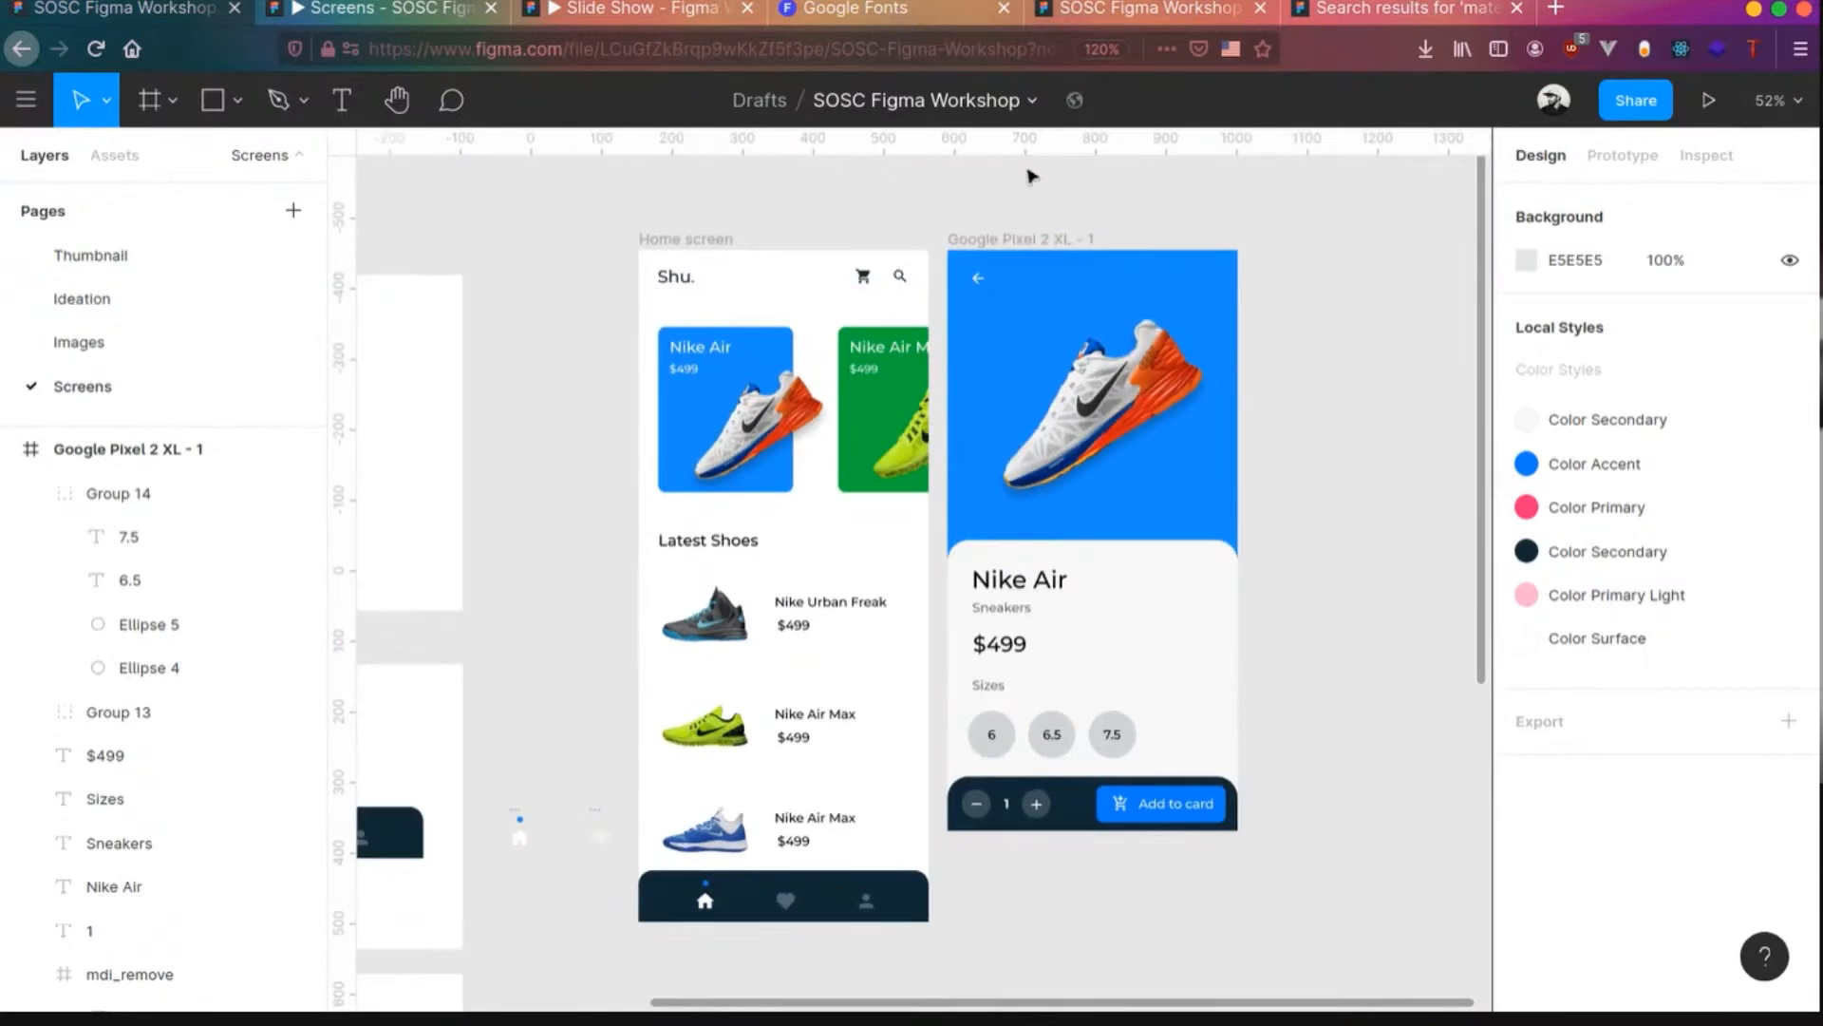
{"action": "left_click", "coordinate": [399, 9]}
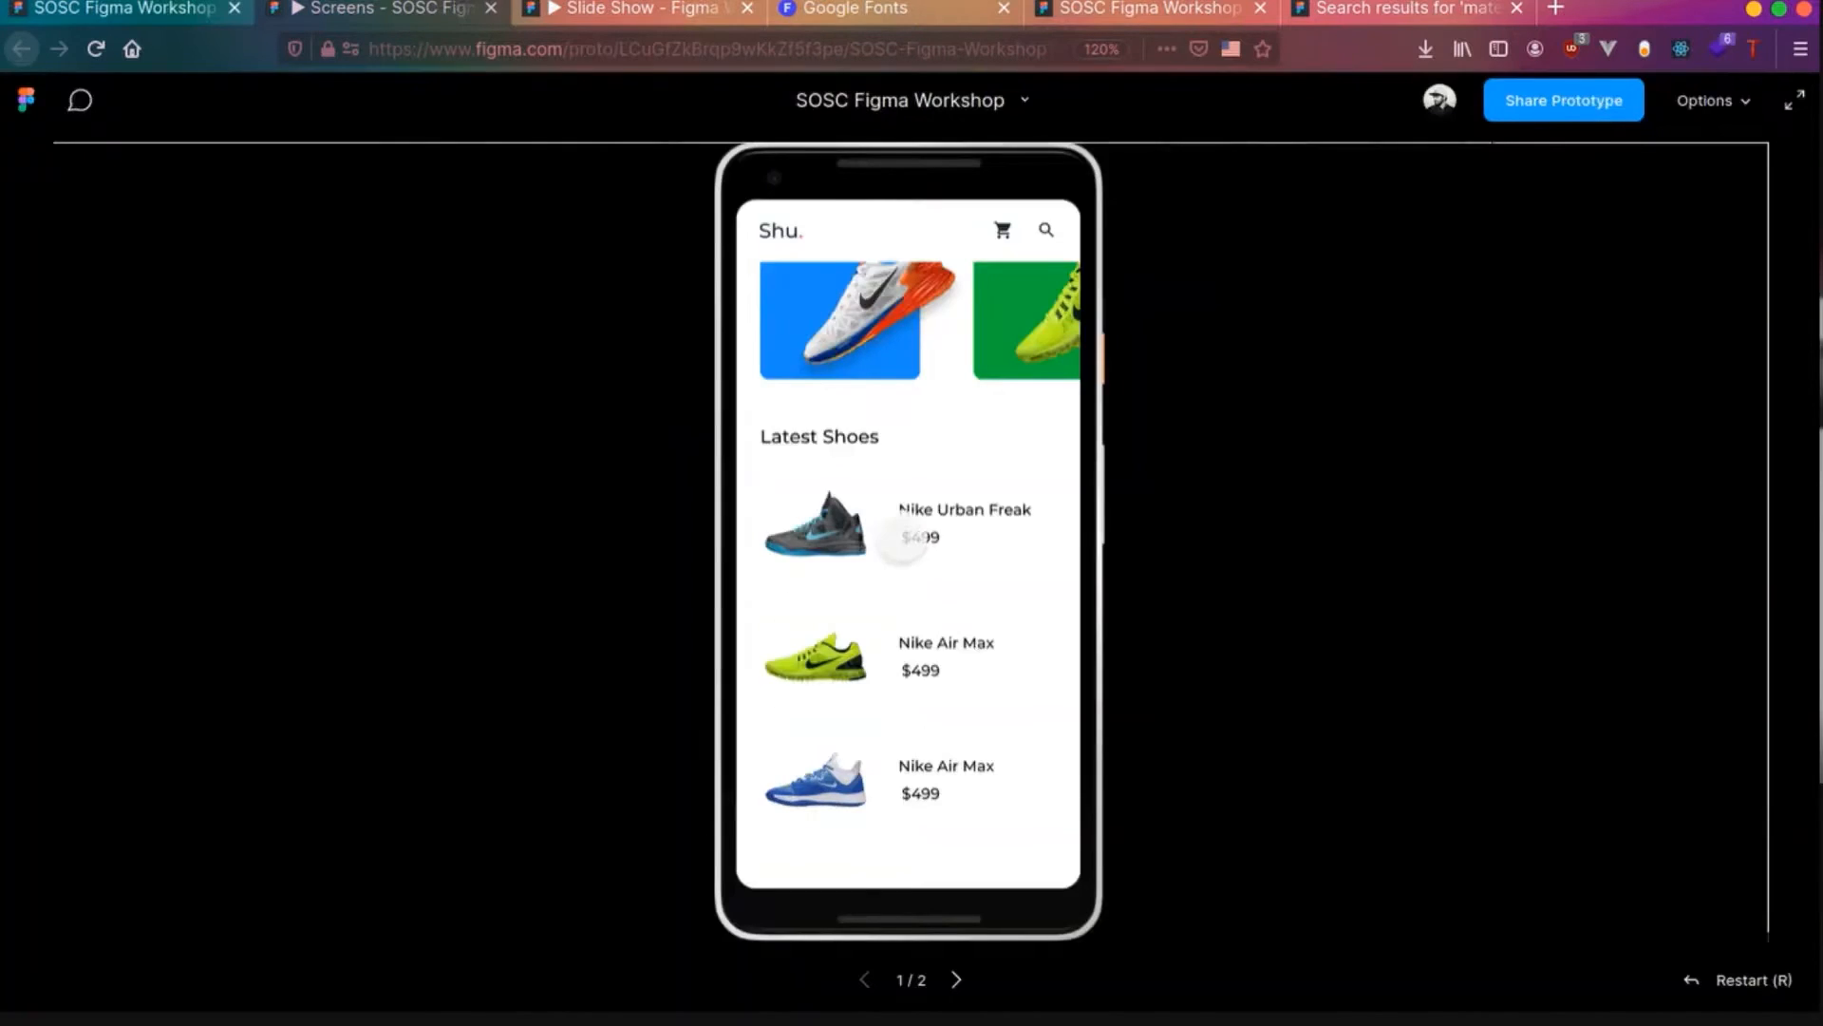
{"action": "left_click_drag", "start_coordinate": [885, 389], "coordinate": [850, 399]}
{"action": "left_click_drag", "start_coordinate": [989, 410], "coordinate": [940, 520]}
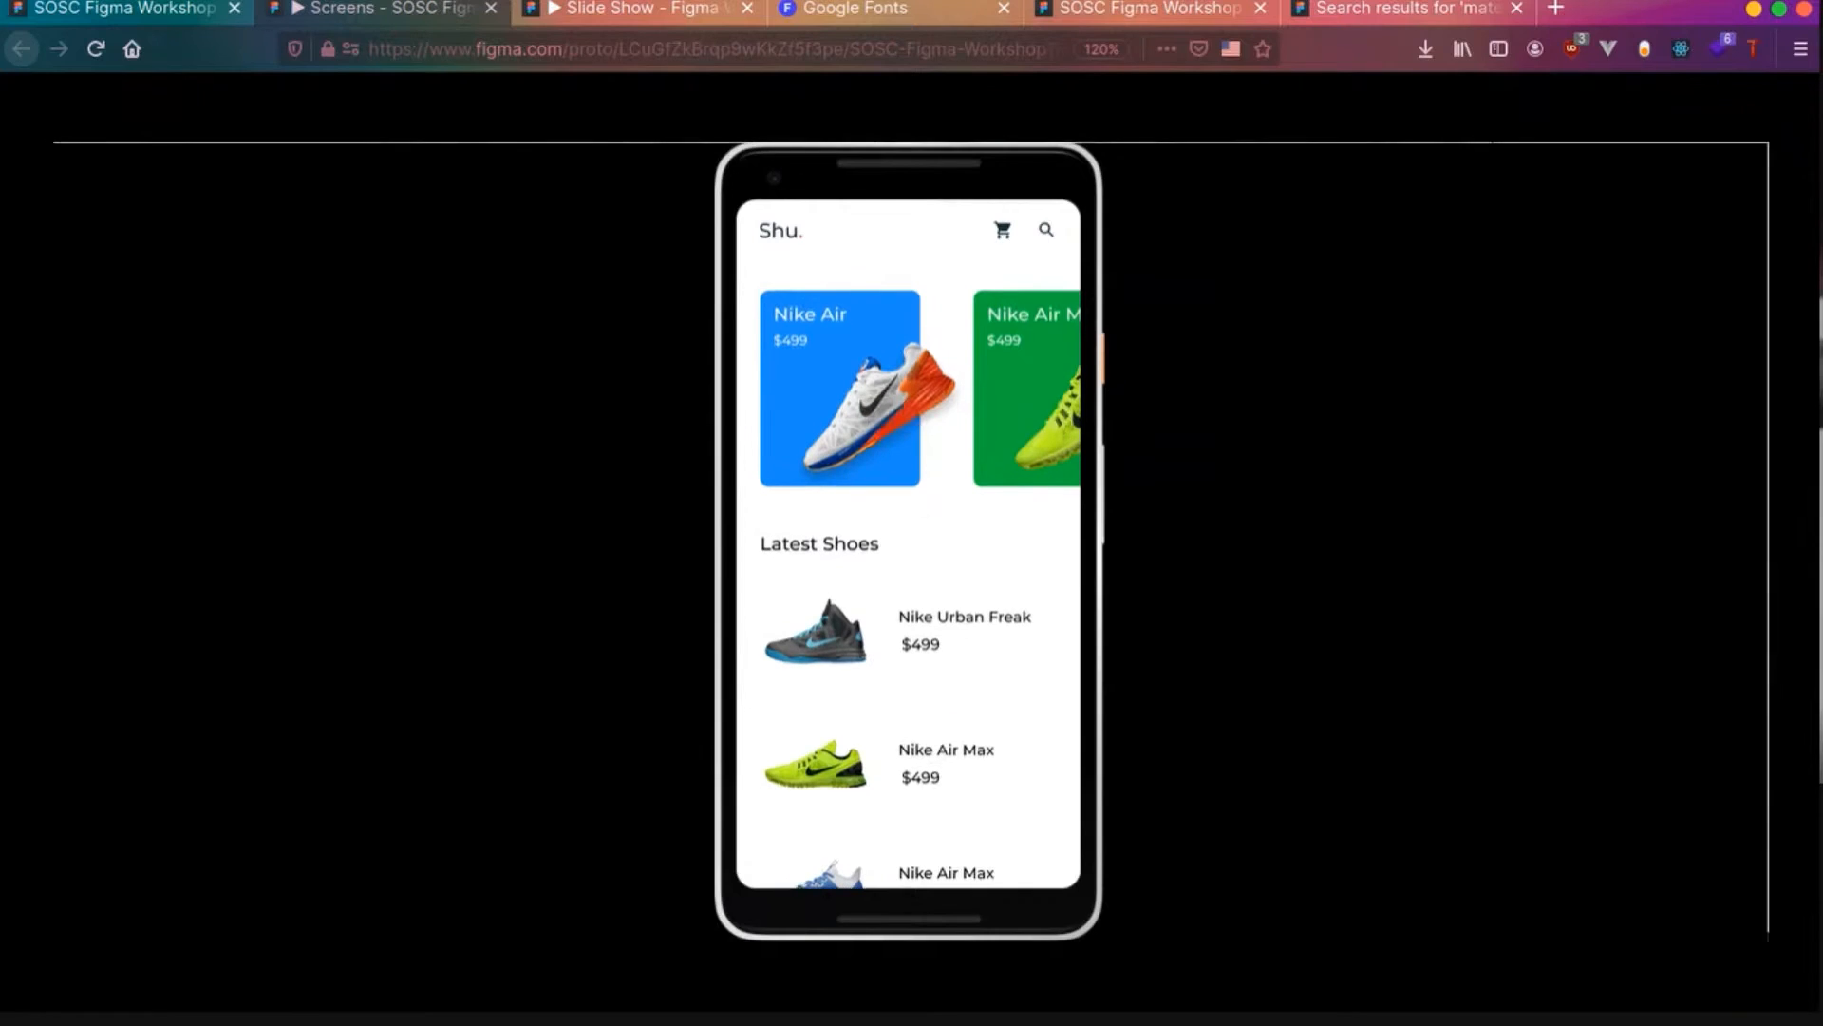
{"action": "left_click", "coordinate": [57, 21]}
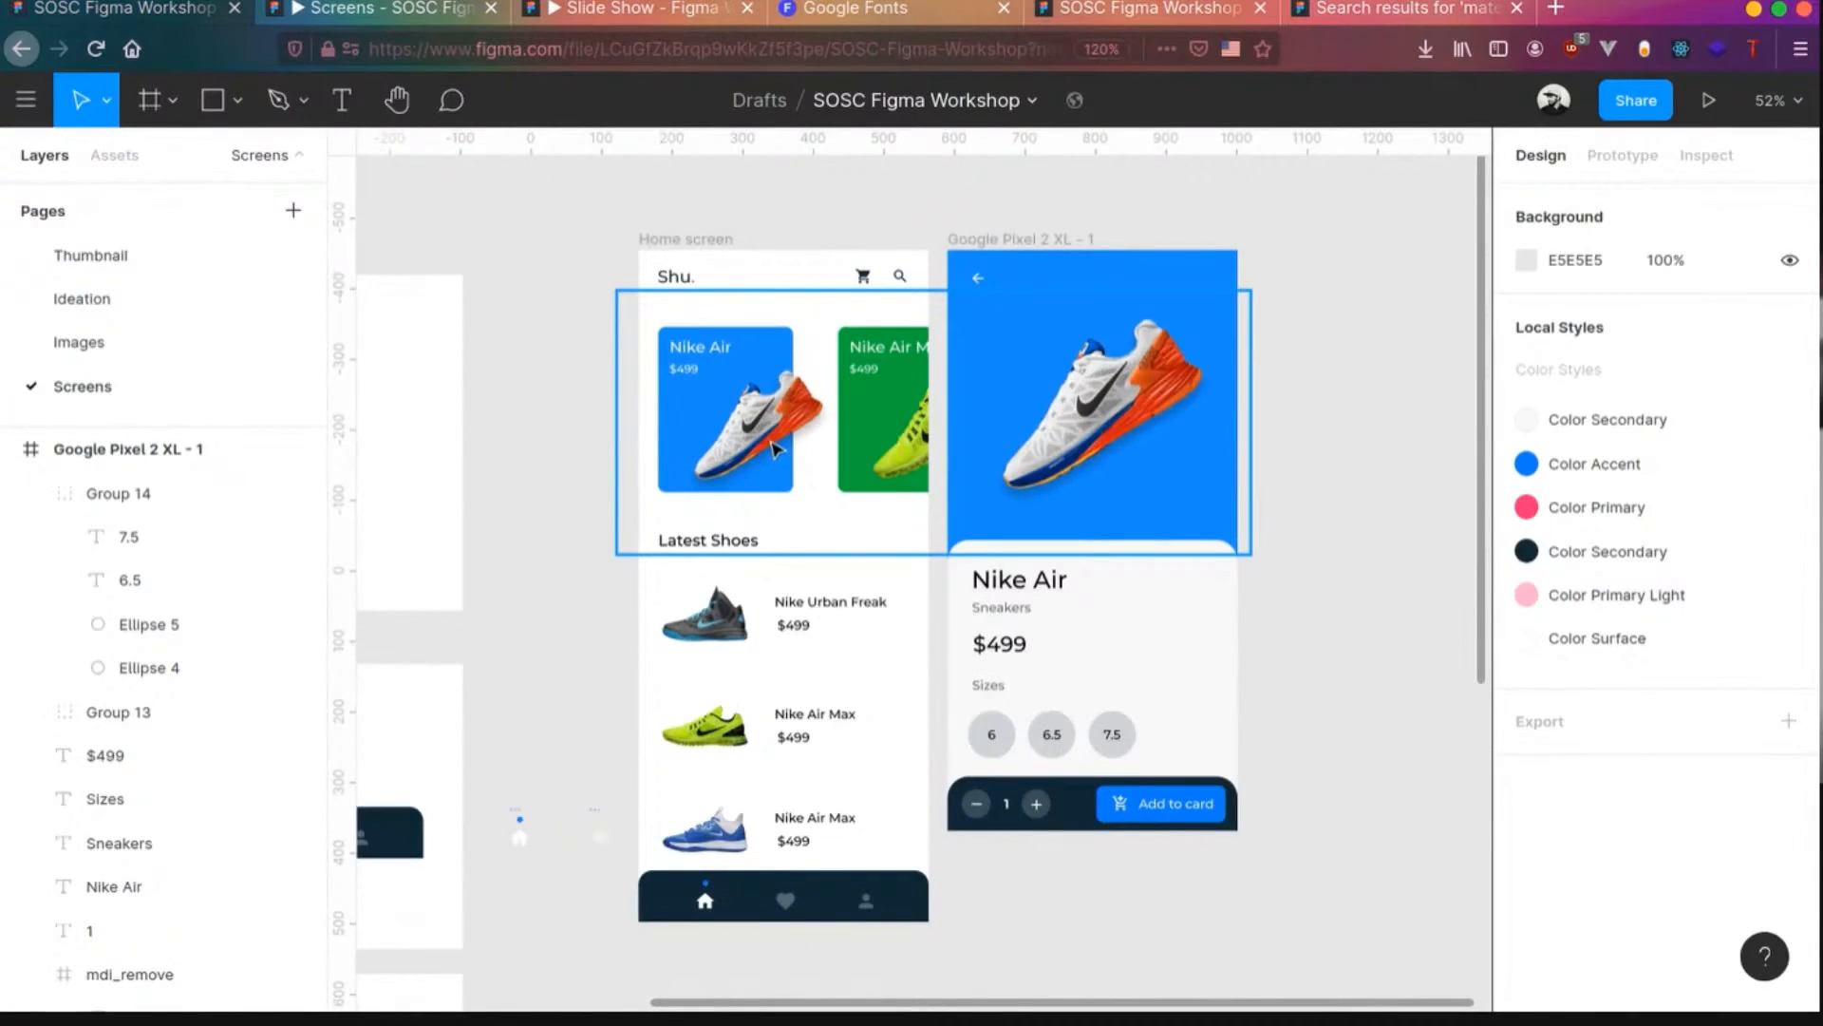
- Wrap the group of featured shoe cards on the home screen in a frame
{"action": "left_click", "coordinate": [776, 448]}
{"action": "right_click", "coordinate": [776, 448]}
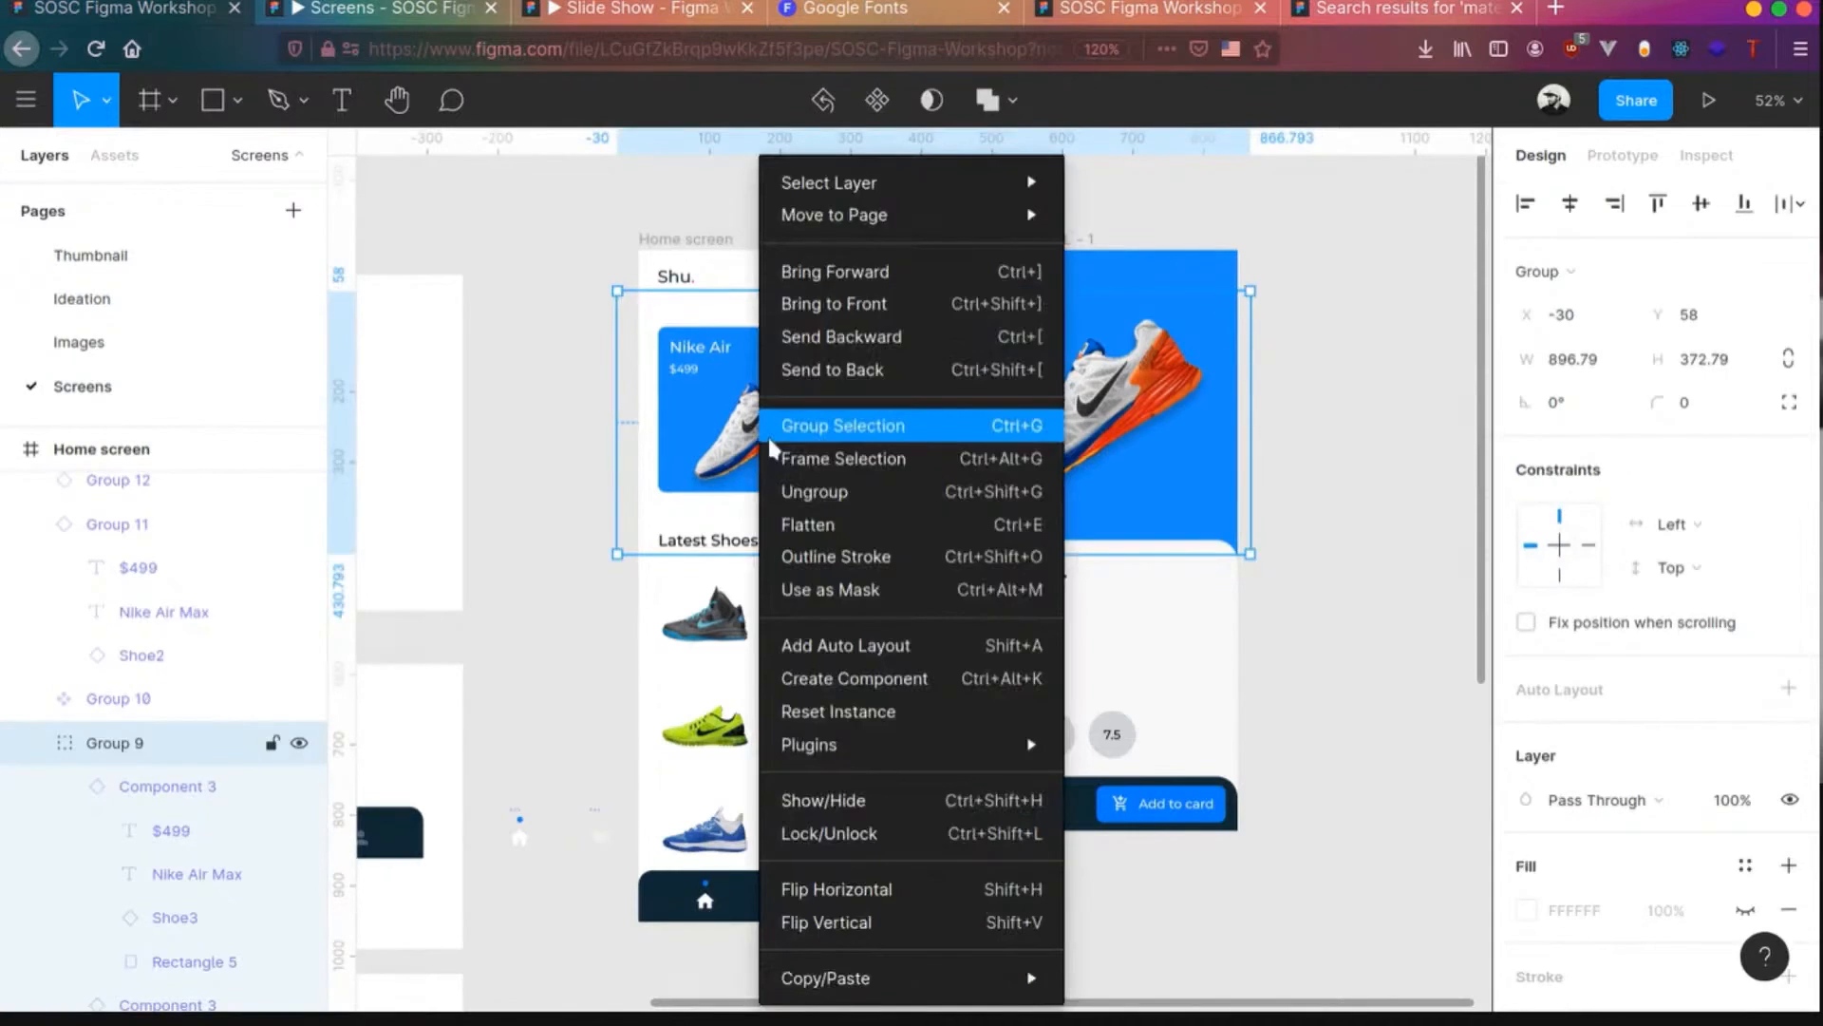
{"action": "left_click", "coordinate": [779, 460]}
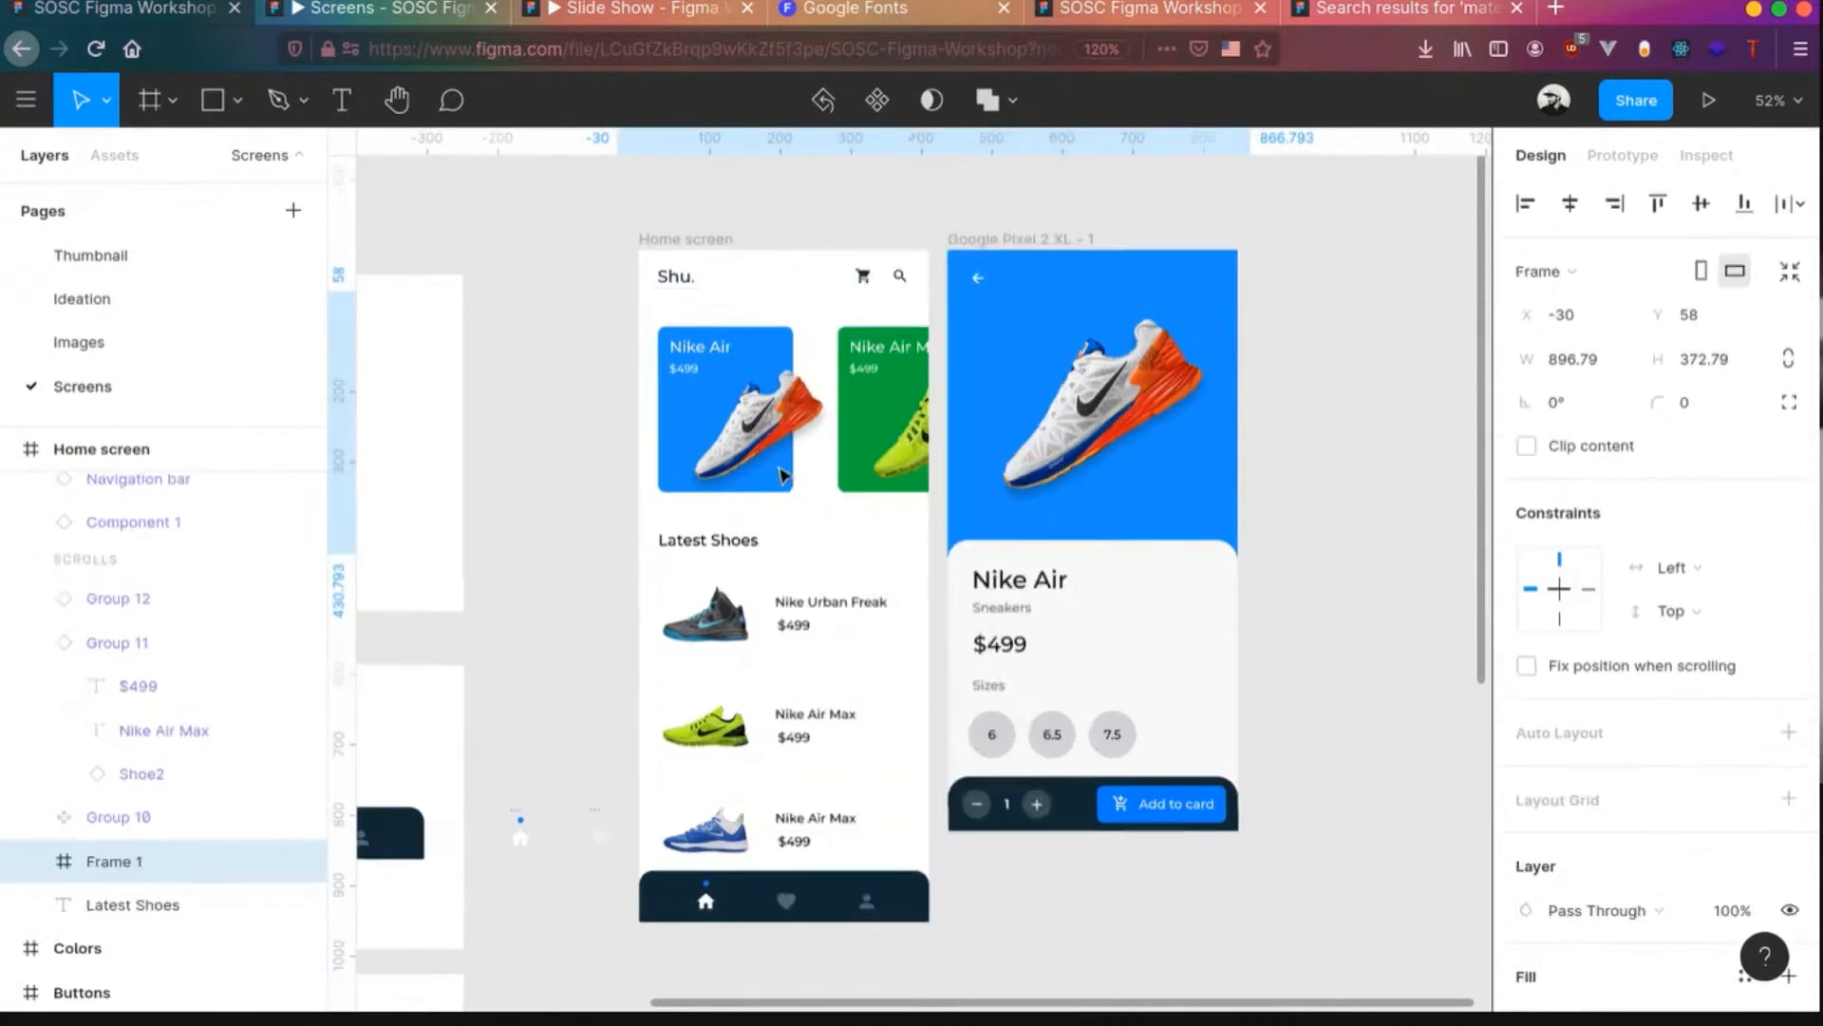
{"action": "left_click", "coordinate": [1429, 560]}
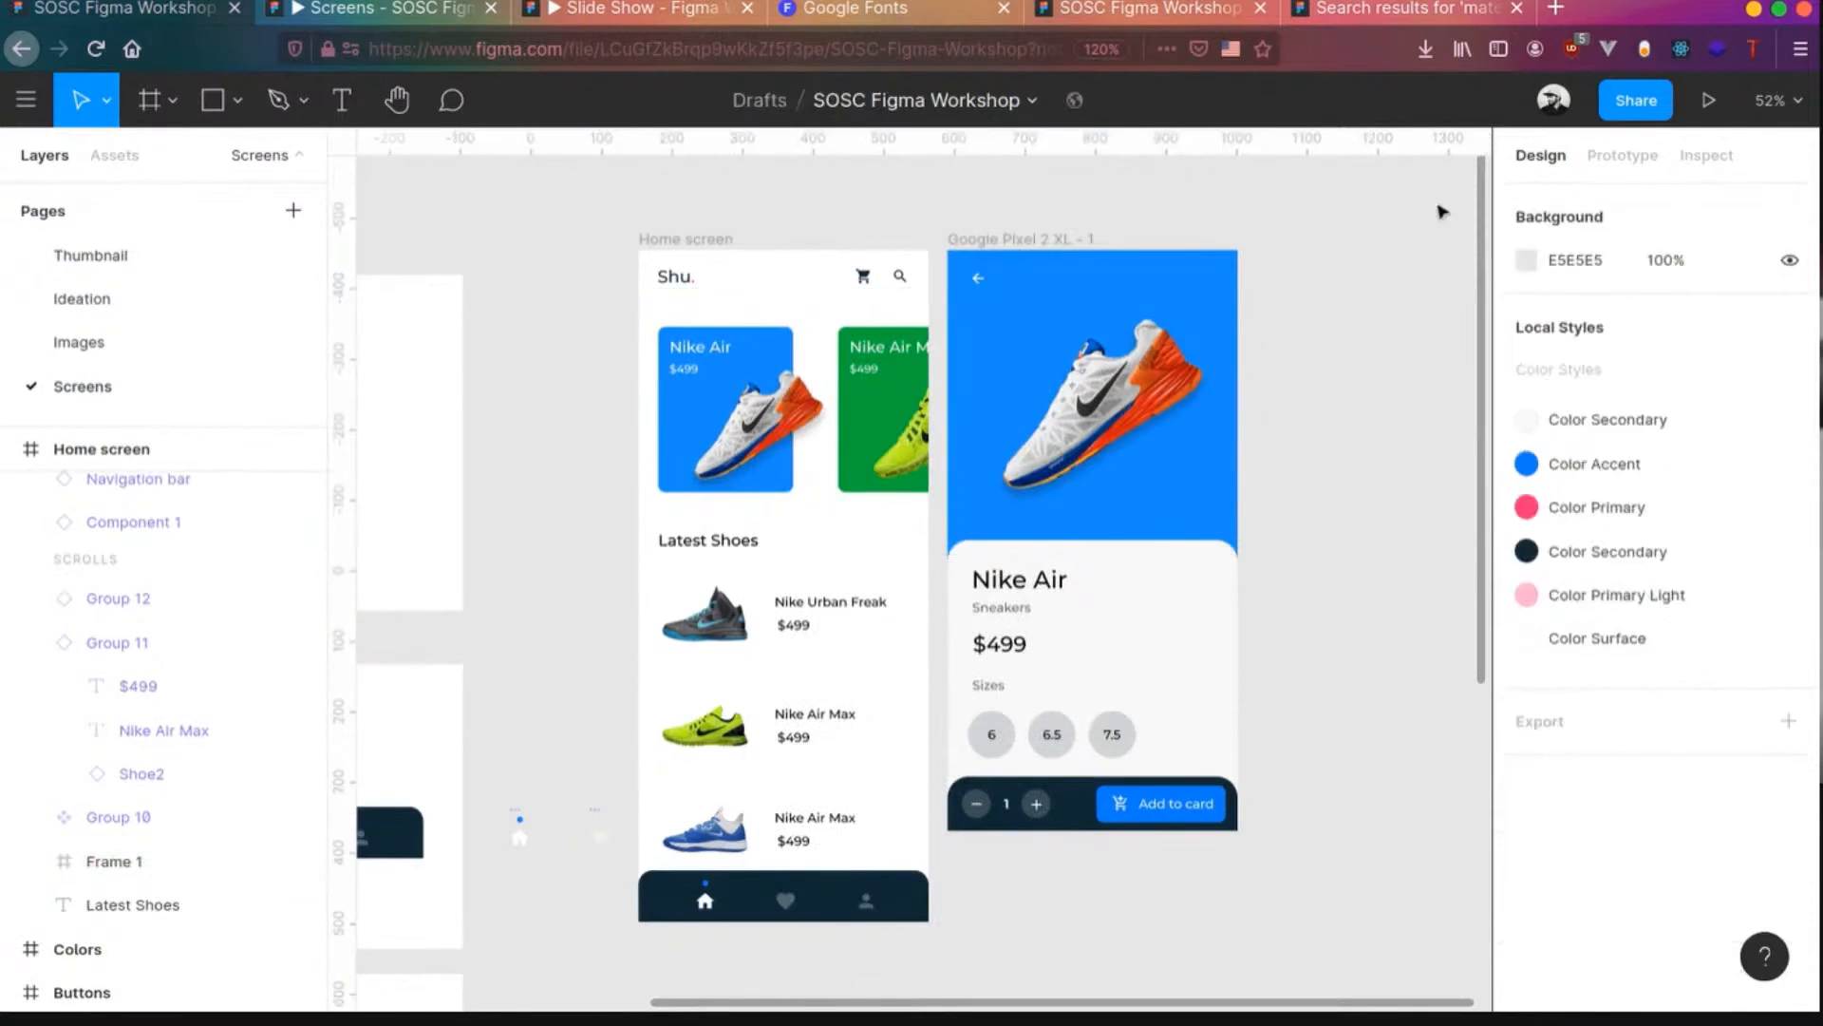
- Narrow the shoe card frame to the home screen's edge, about 441 wide, and set its overflow behaviour to Horizontal Scrolling
{"action": "left_click", "coordinate": [249, 862]}
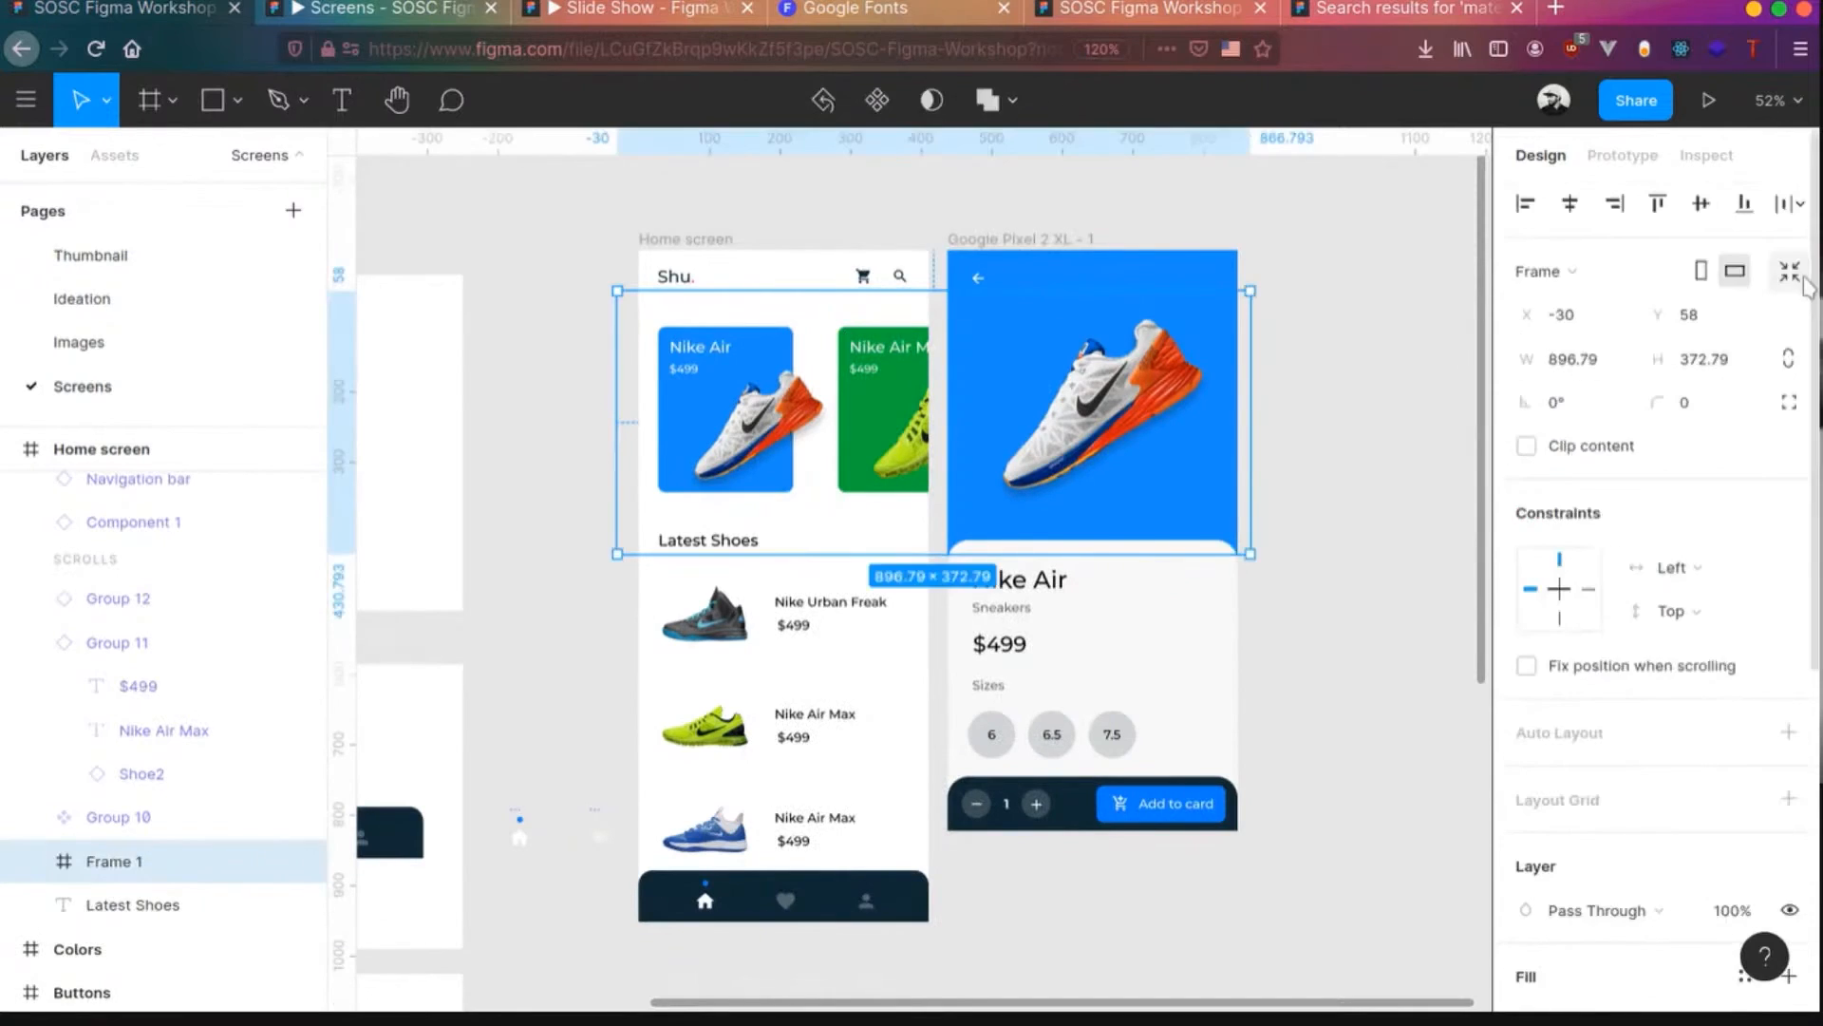
{"action": "left_click", "coordinate": [1623, 154]}
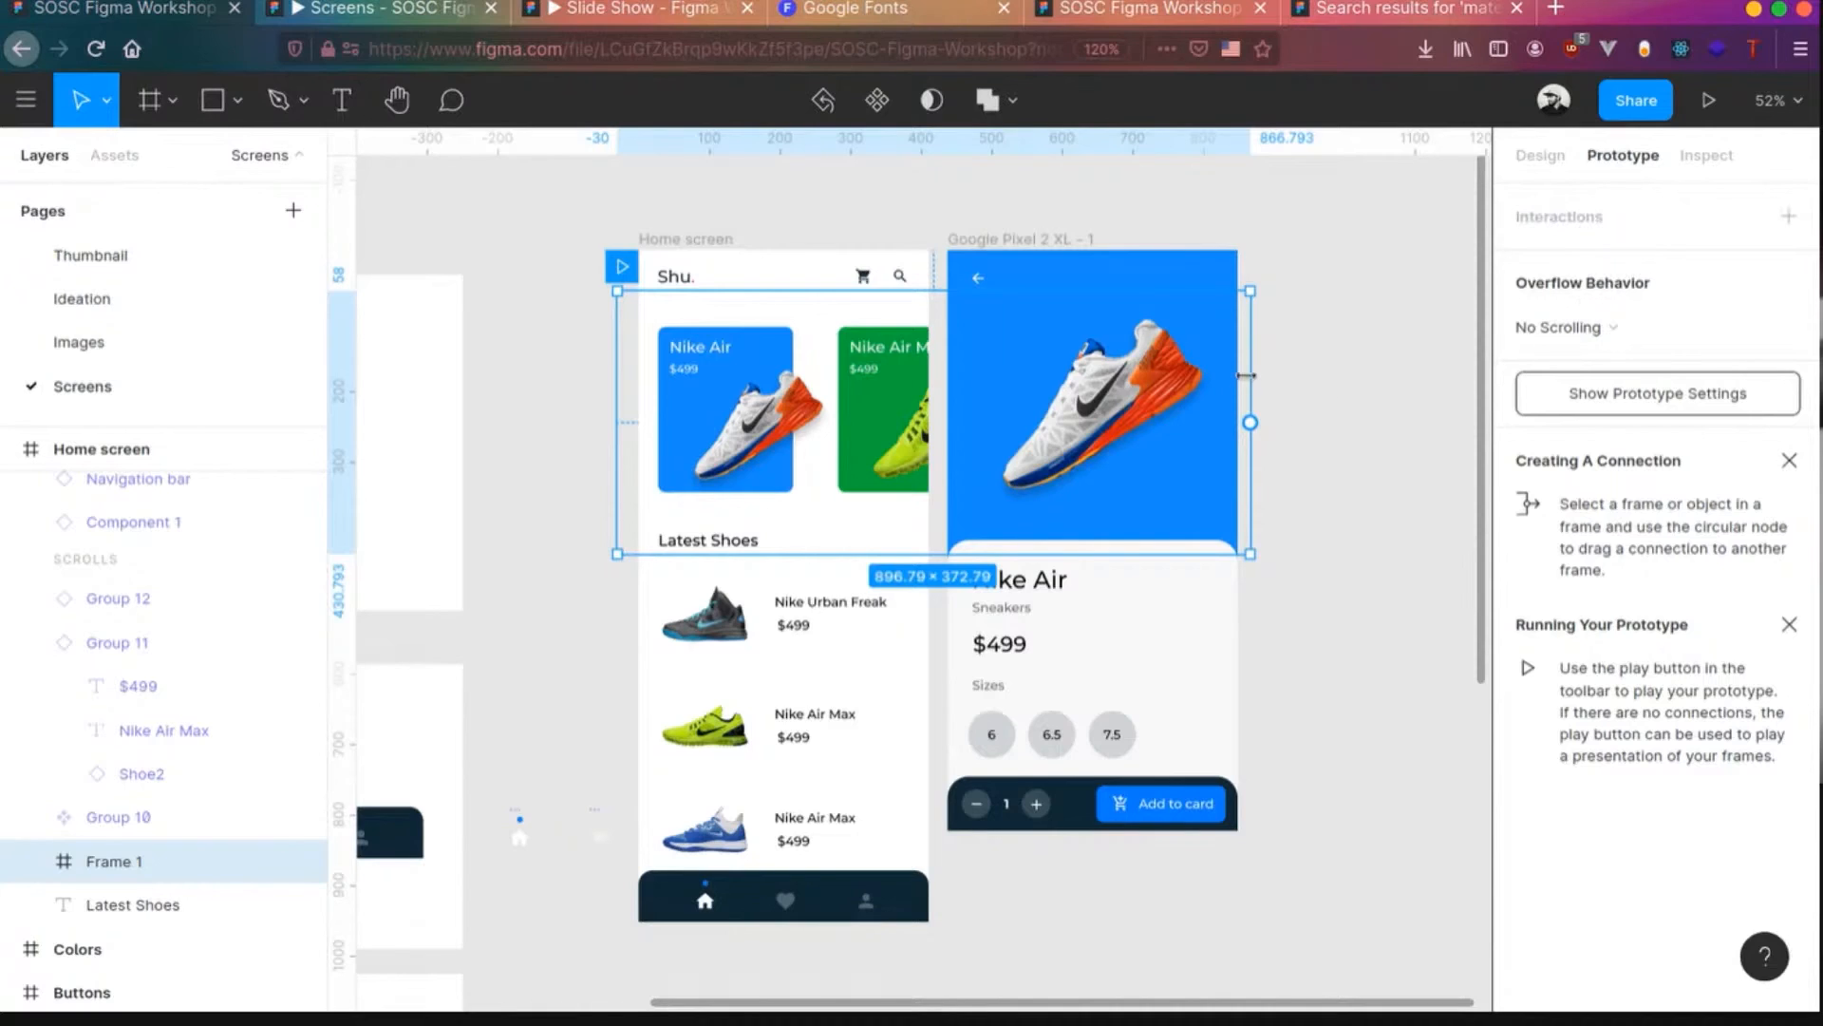
{"action": "left_click_drag", "start_coordinate": [1247, 377], "coordinate": [929, 354]}
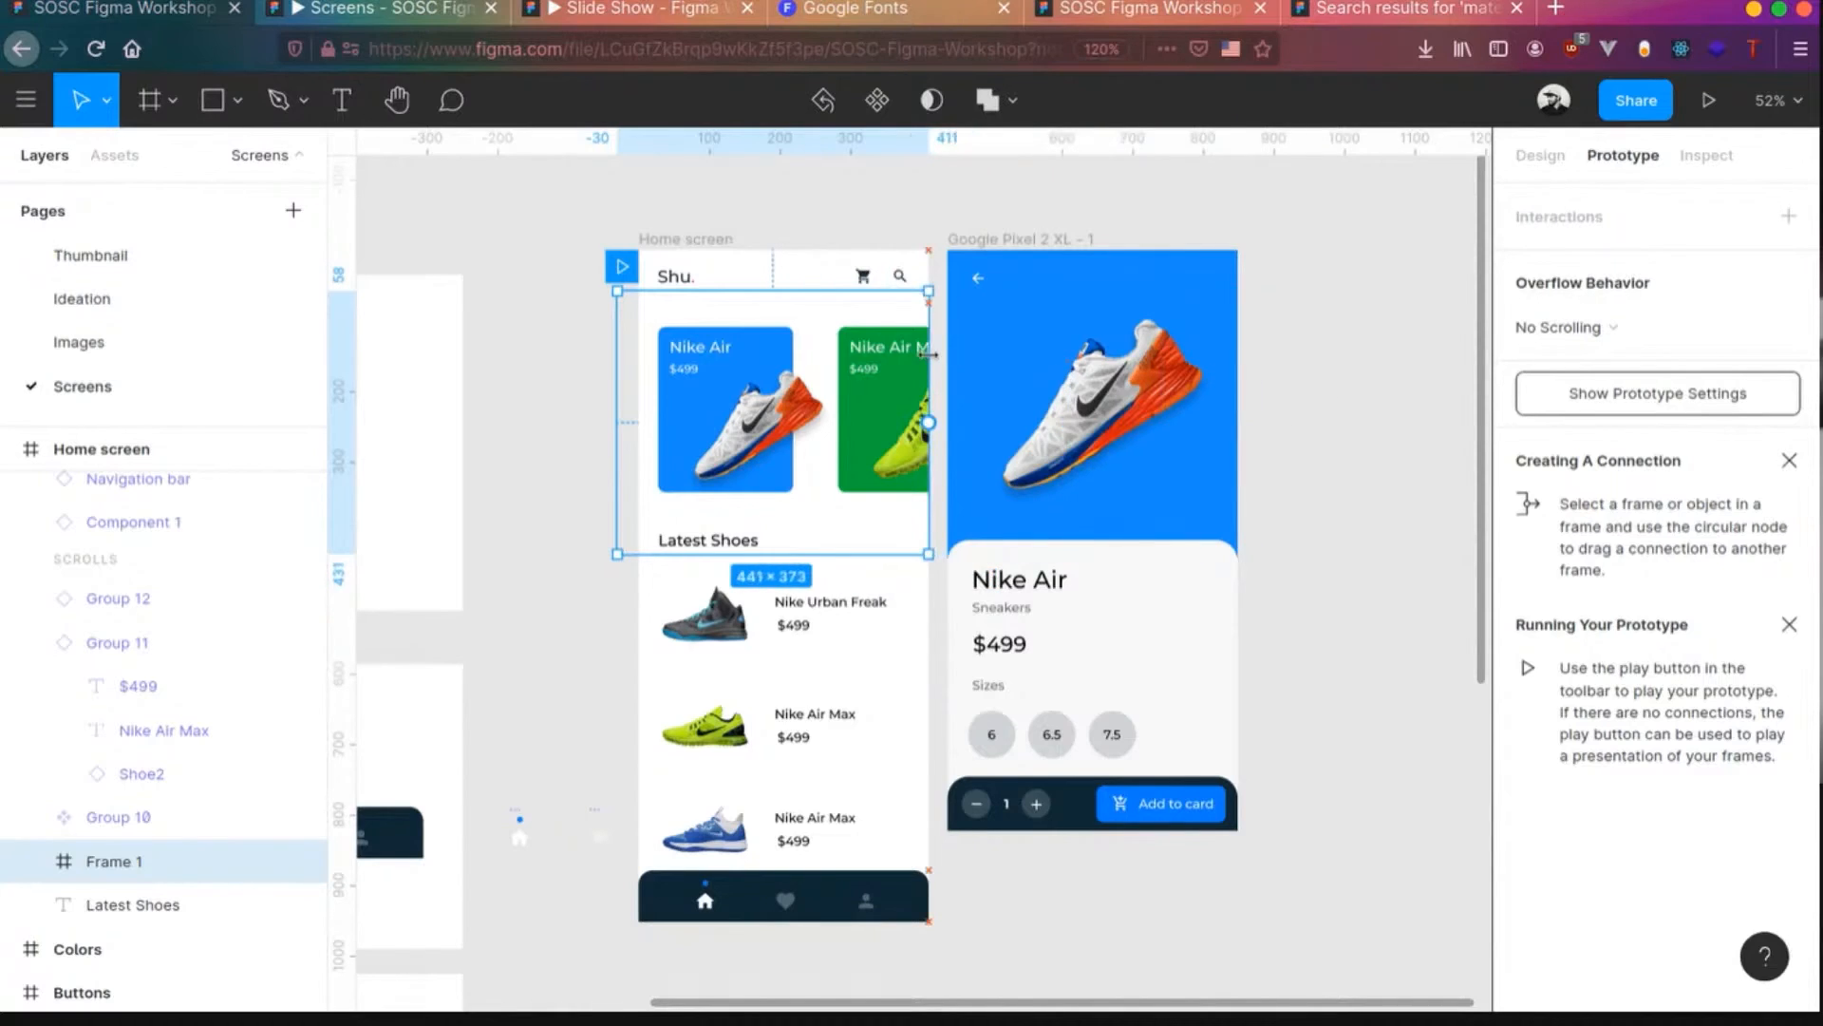
{"action": "left_click", "coordinate": [1610, 330]}
{"action": "left_click", "coordinate": [1607, 360]}
{"action": "left_click", "coordinate": [1343, 459]}
- Test the sideways scrolling of the featured shoe cards in the prototype preview
{"action": "left_click", "coordinate": [372, 10]}
{"action": "left_click_drag", "start_coordinate": [944, 376], "coordinate": [918, 402]}
{"action": "left_click_drag", "start_coordinate": [918, 403], "coordinate": [1111, 415]}
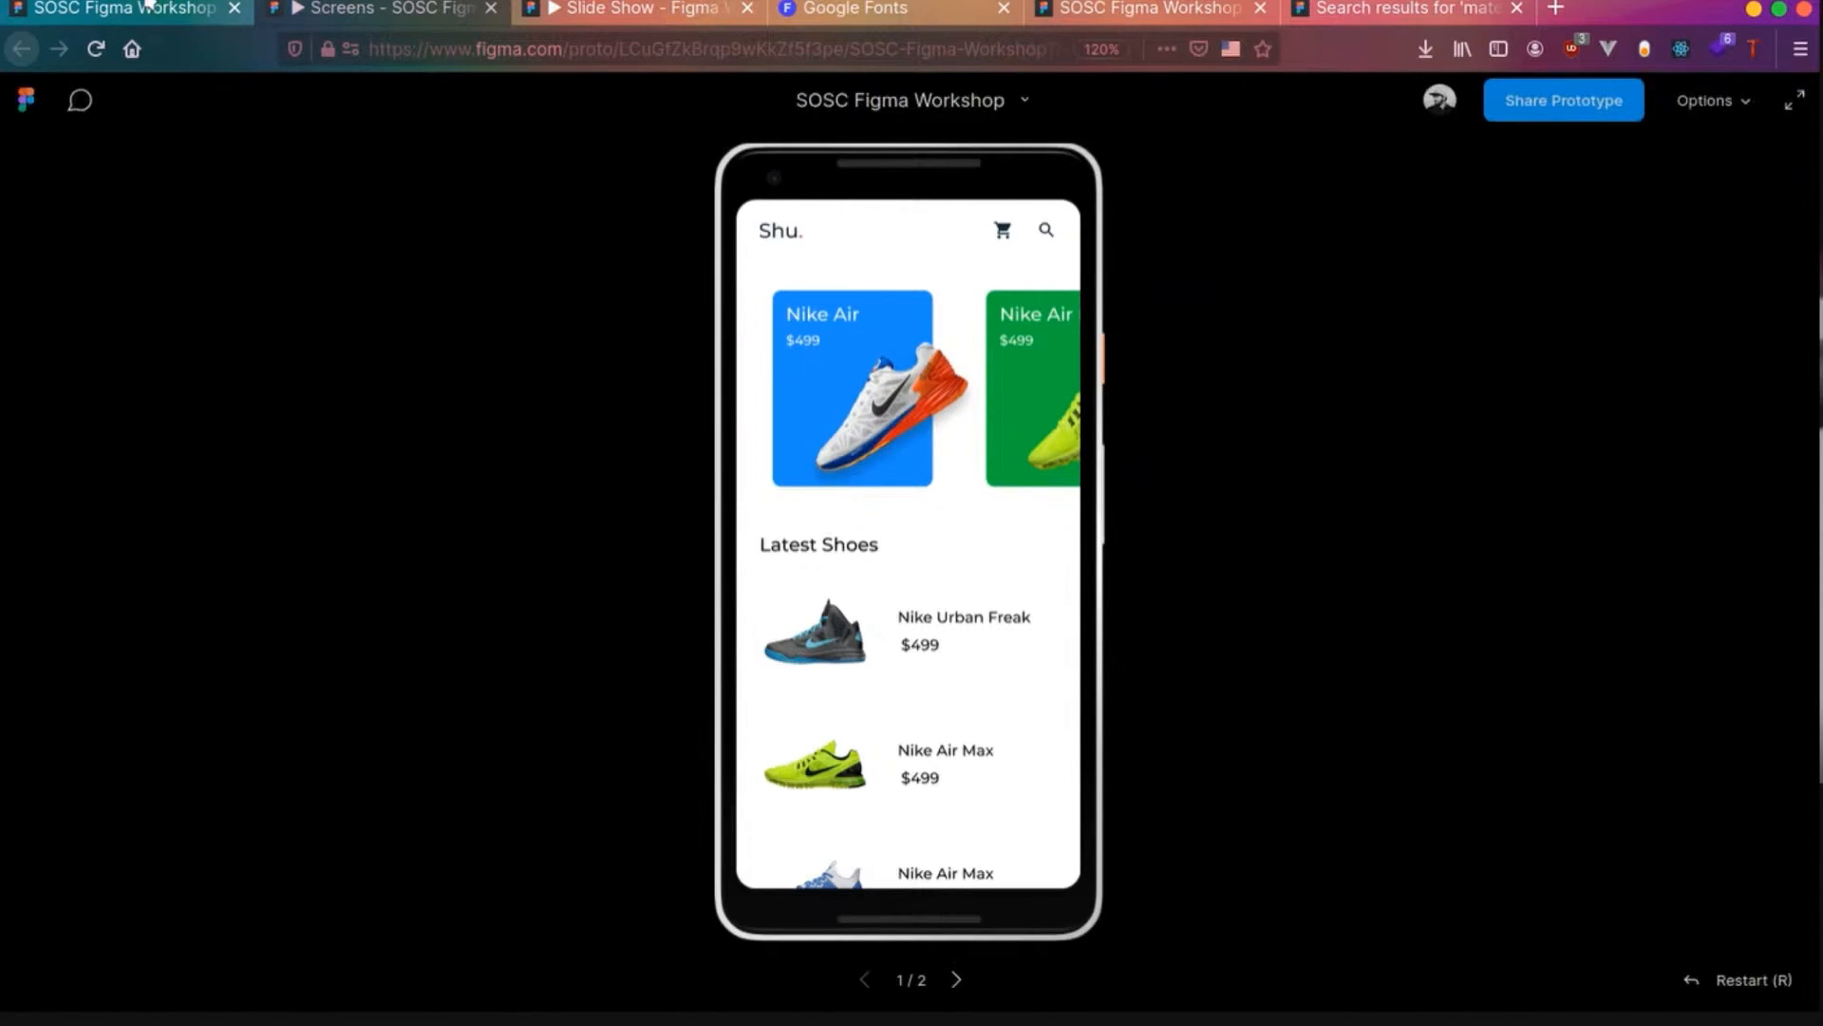
{"action": "left_click", "coordinate": [149, 7]}
- Link the shoe image in the blue Nike Air card to the Google Pixel 2 XL - 1 detail screen with an On Tap interaction
{"action": "left_click", "coordinate": [767, 369]}
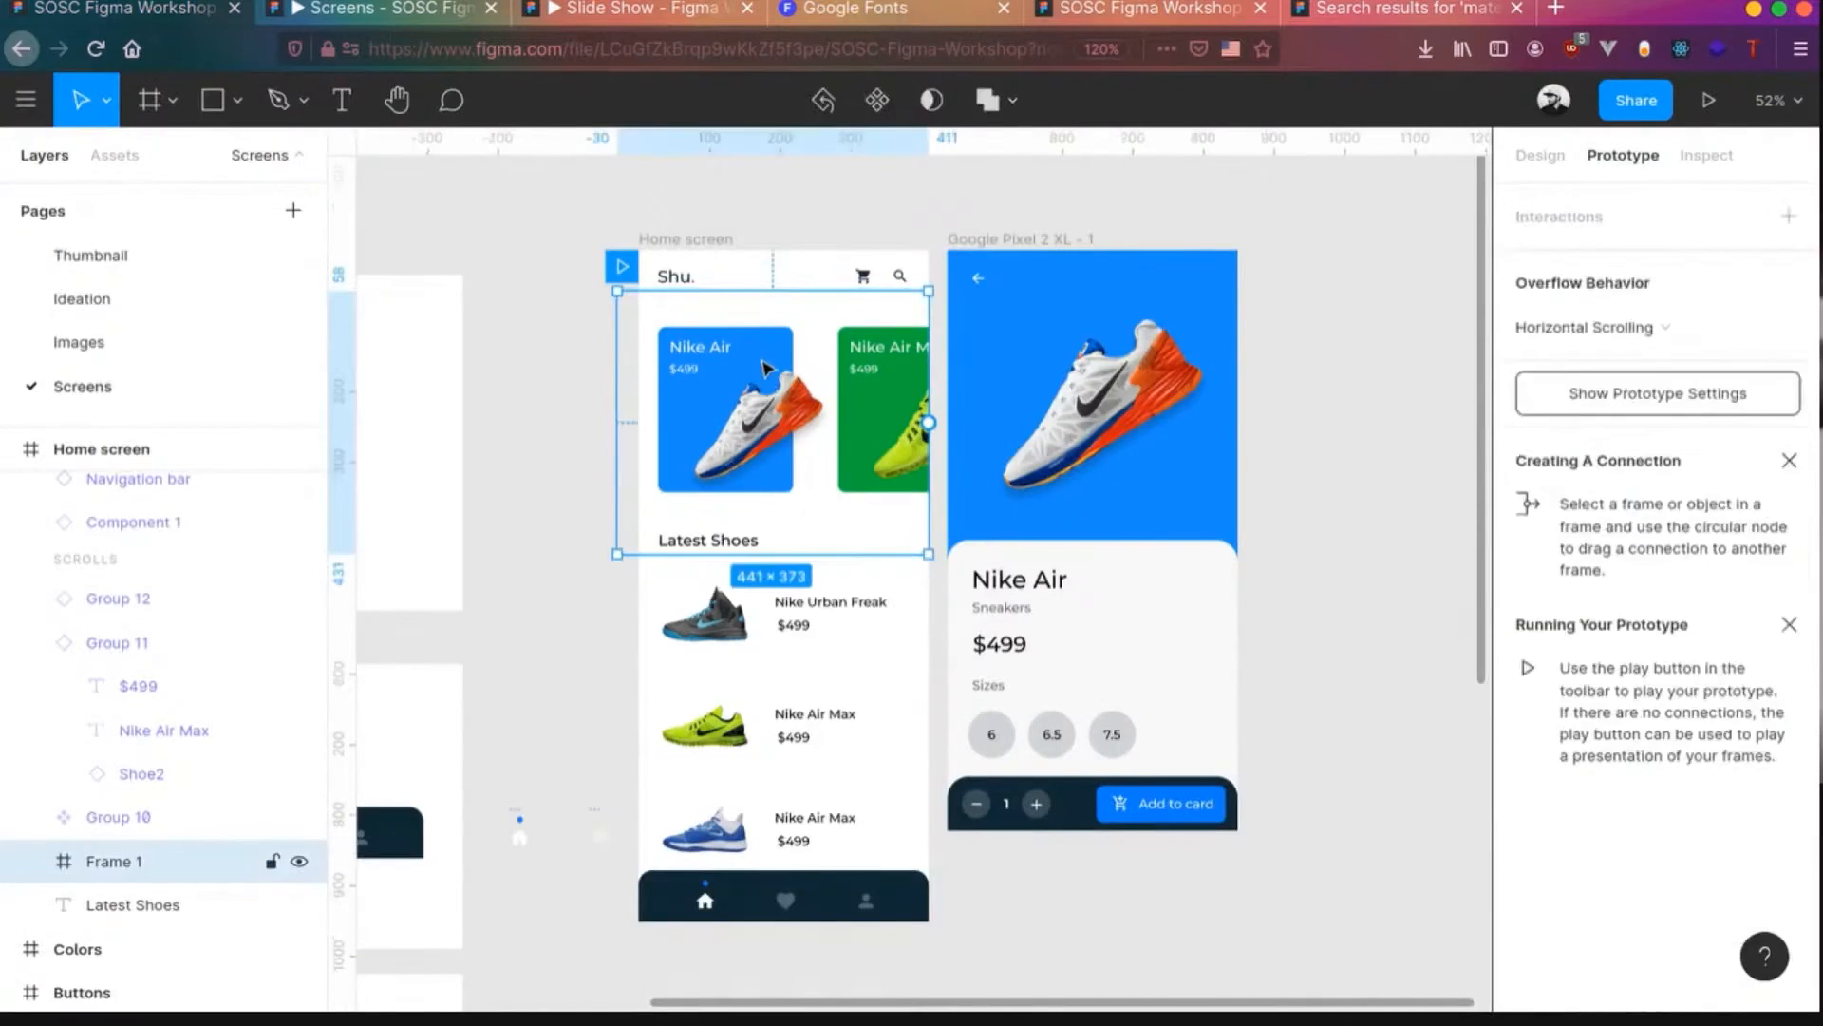
{"action": "double_click", "coordinate": [765, 355]}
{"action": "double_click", "coordinate": [765, 355]}
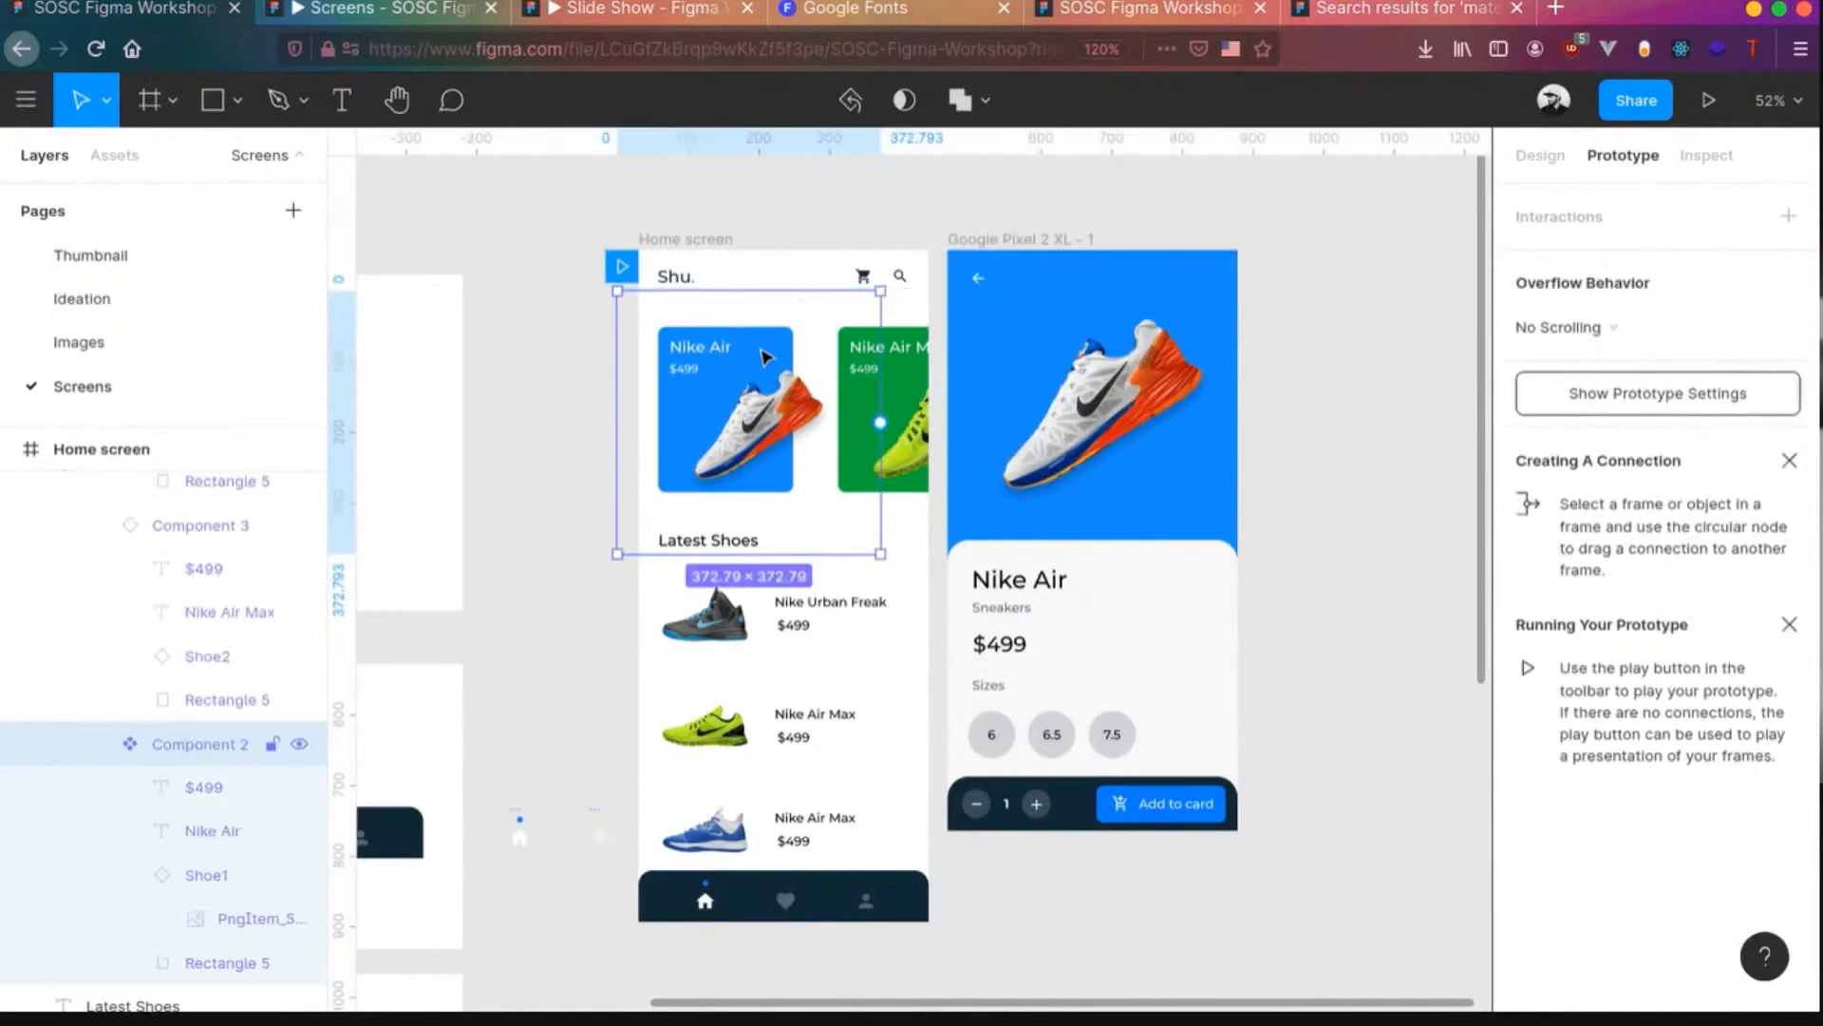
{"action": "double_click", "coordinate": [766, 357]}
{"action": "double_click", "coordinate": [767, 357]}
{"action": "double_click", "coordinate": [733, 343]}
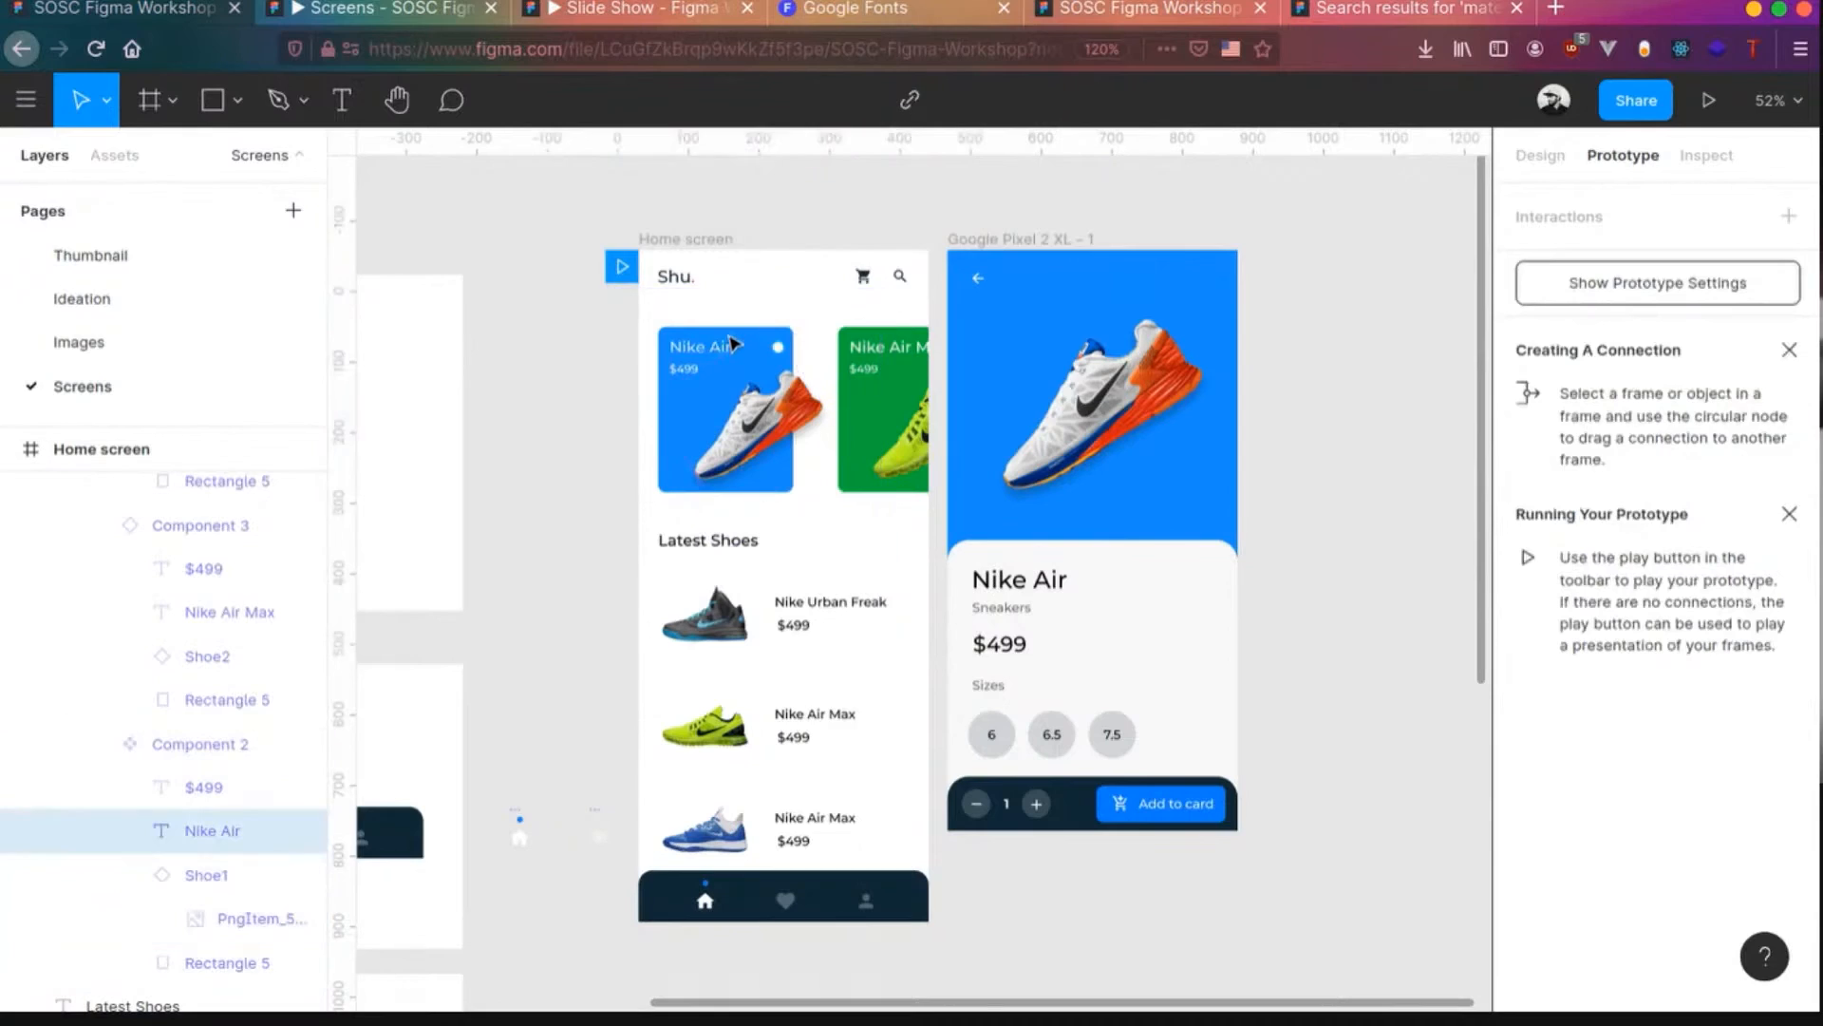
{"action": "left_click", "coordinate": [678, 424]}
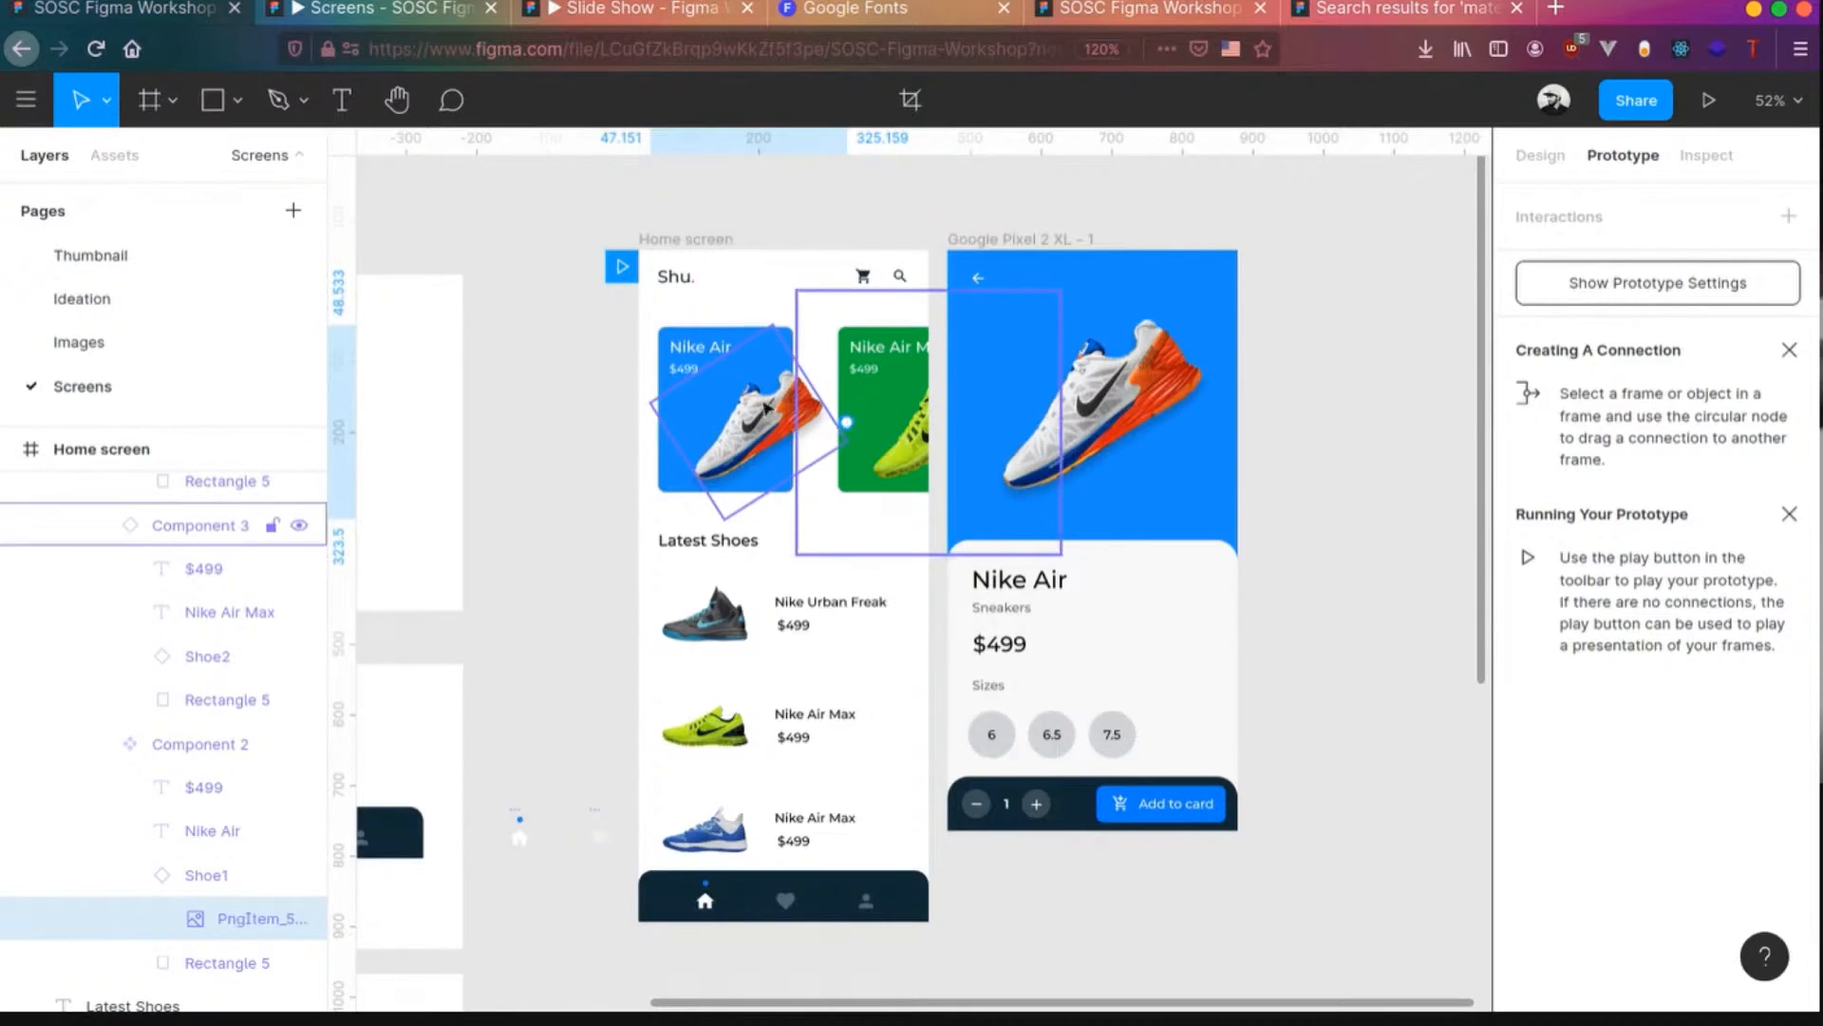
{"action": "left_click_drag", "start_coordinate": [847, 421], "coordinate": [972, 467]}
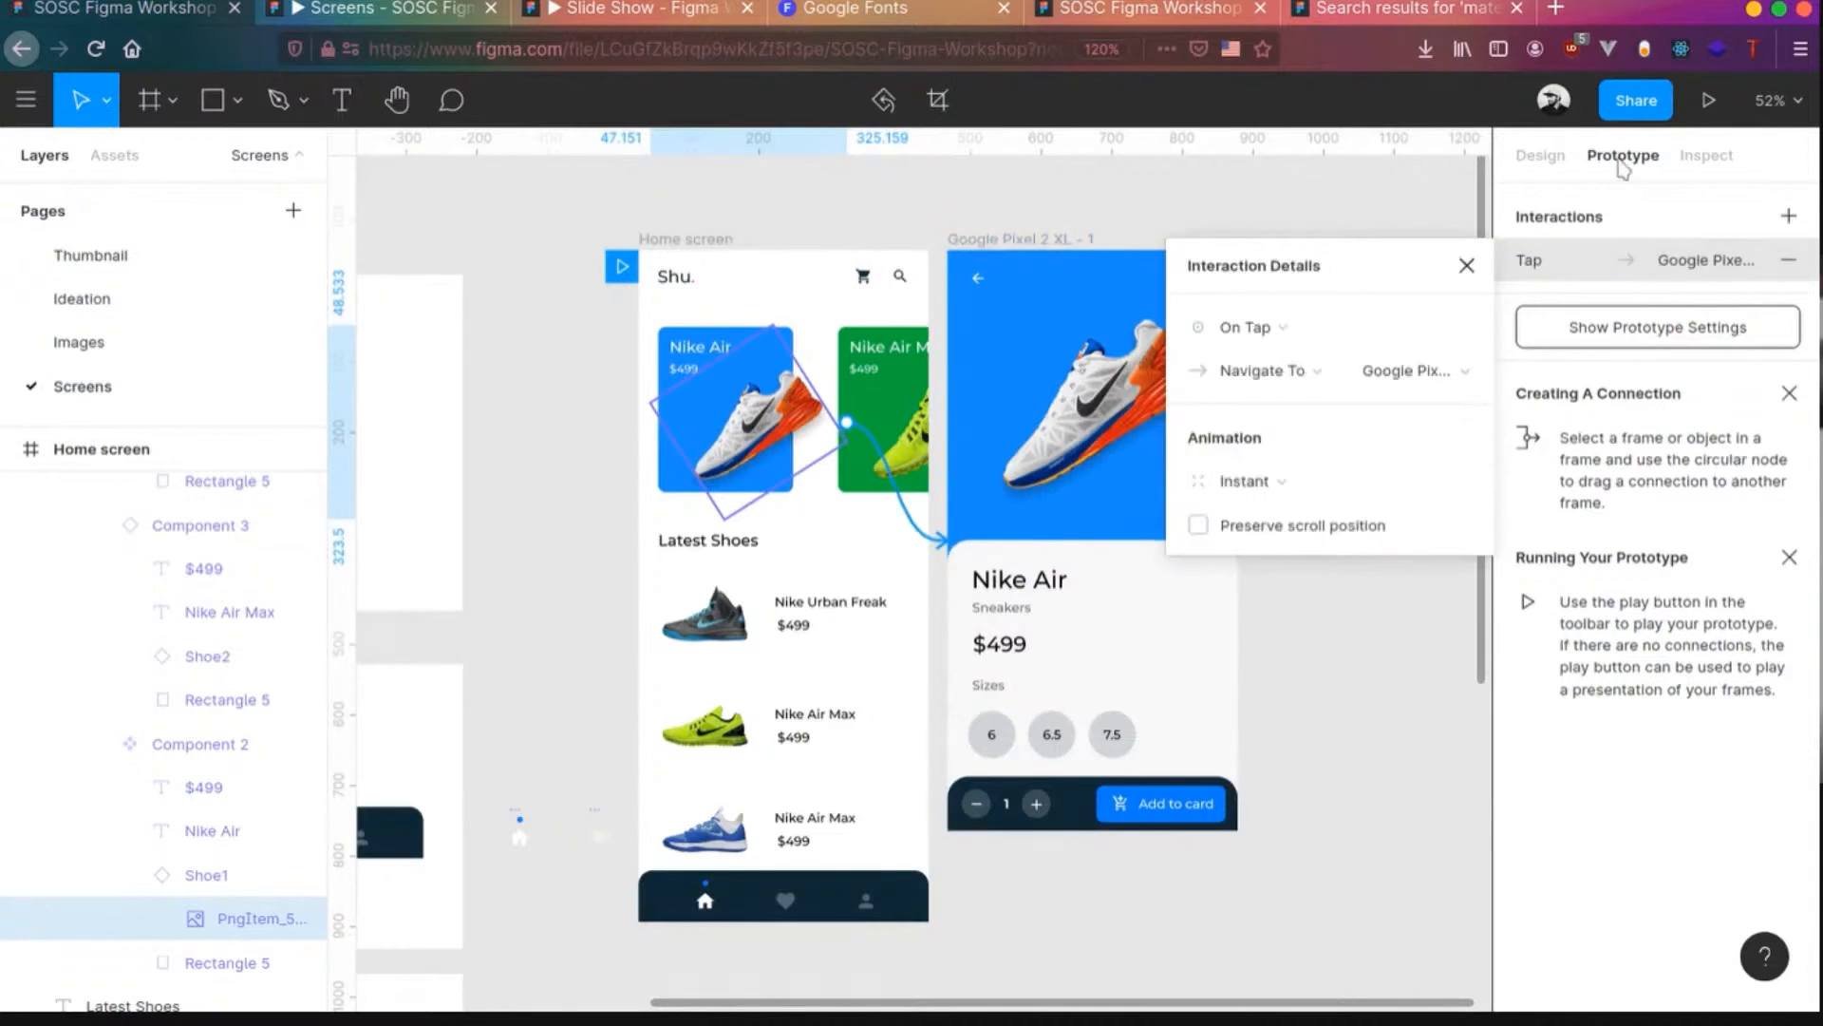
{"action": "left_click", "coordinate": [1429, 691]}
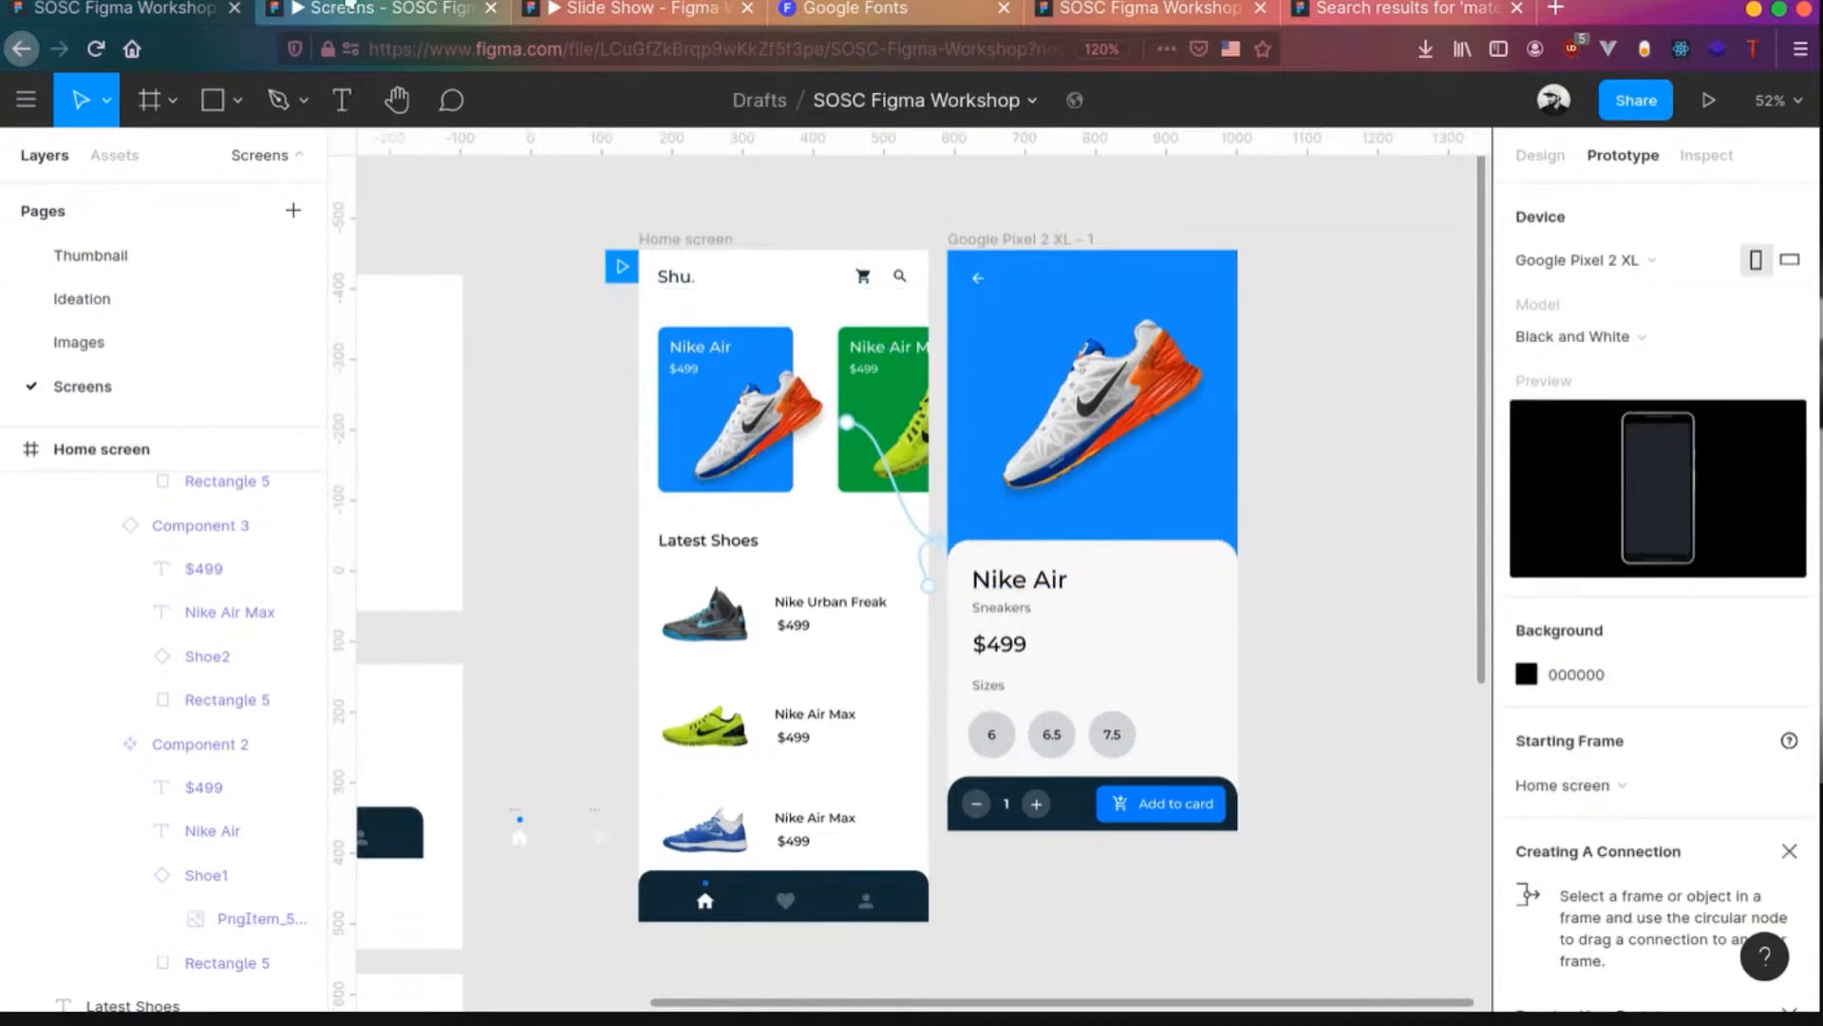
- Test the Nike Air card's link to the shoe detail screen in the prototype preview
{"action": "left_click", "coordinate": [348, 4]}
{"action": "left_click", "coordinate": [847, 405]}
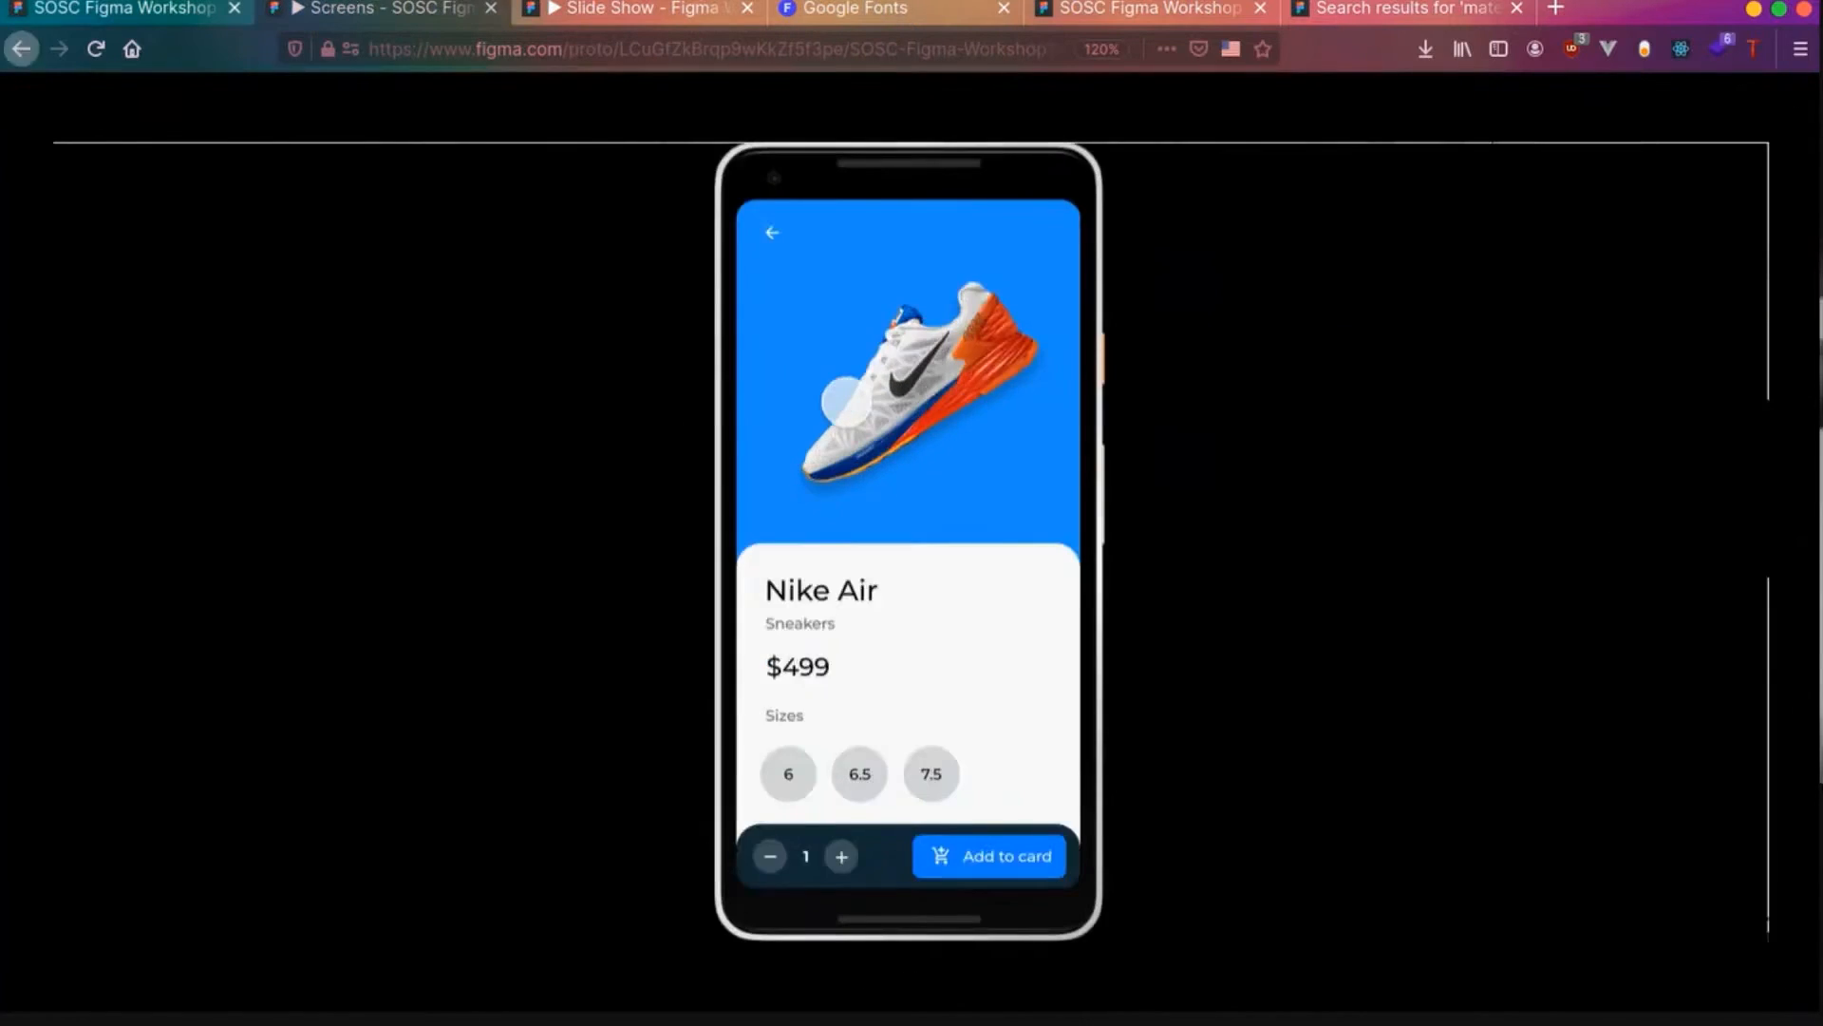
{"action": "left_click", "coordinate": [100, 7]}
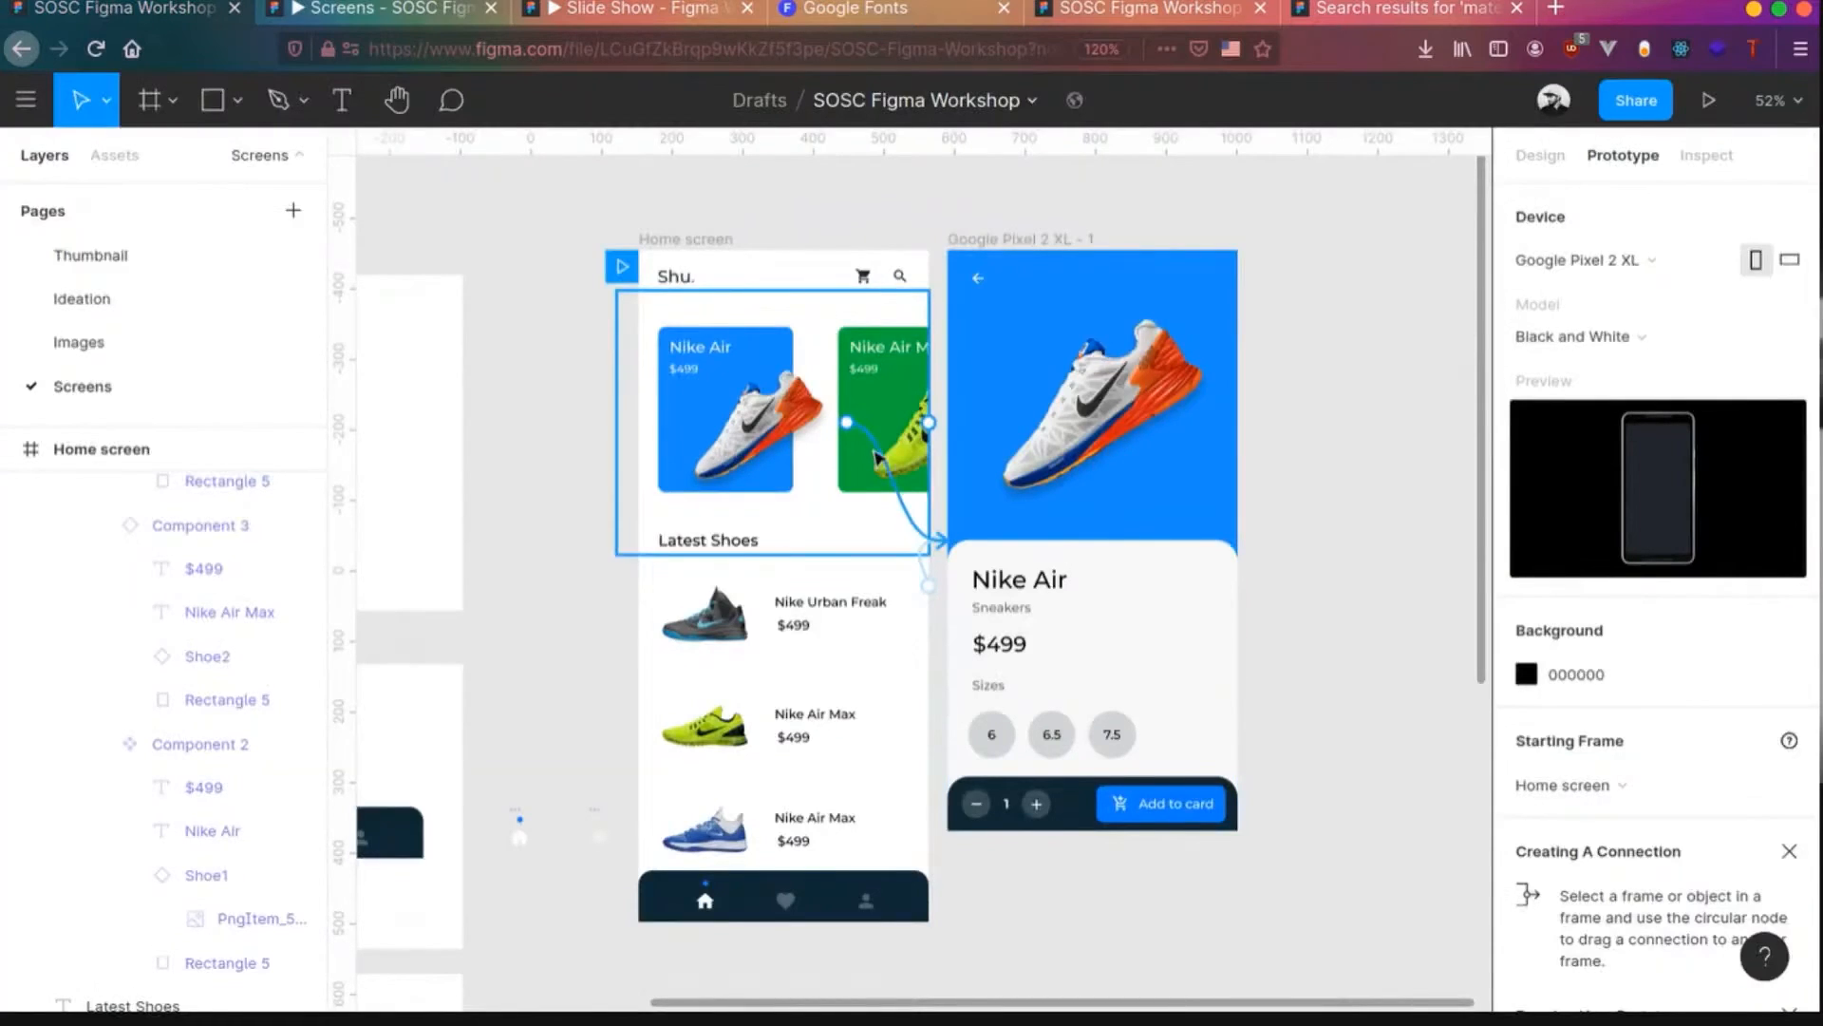
- Set the animation of the Nike Air shoe's tap interaction to Smart Animate
{"action": "left_click", "coordinate": [878, 459]}
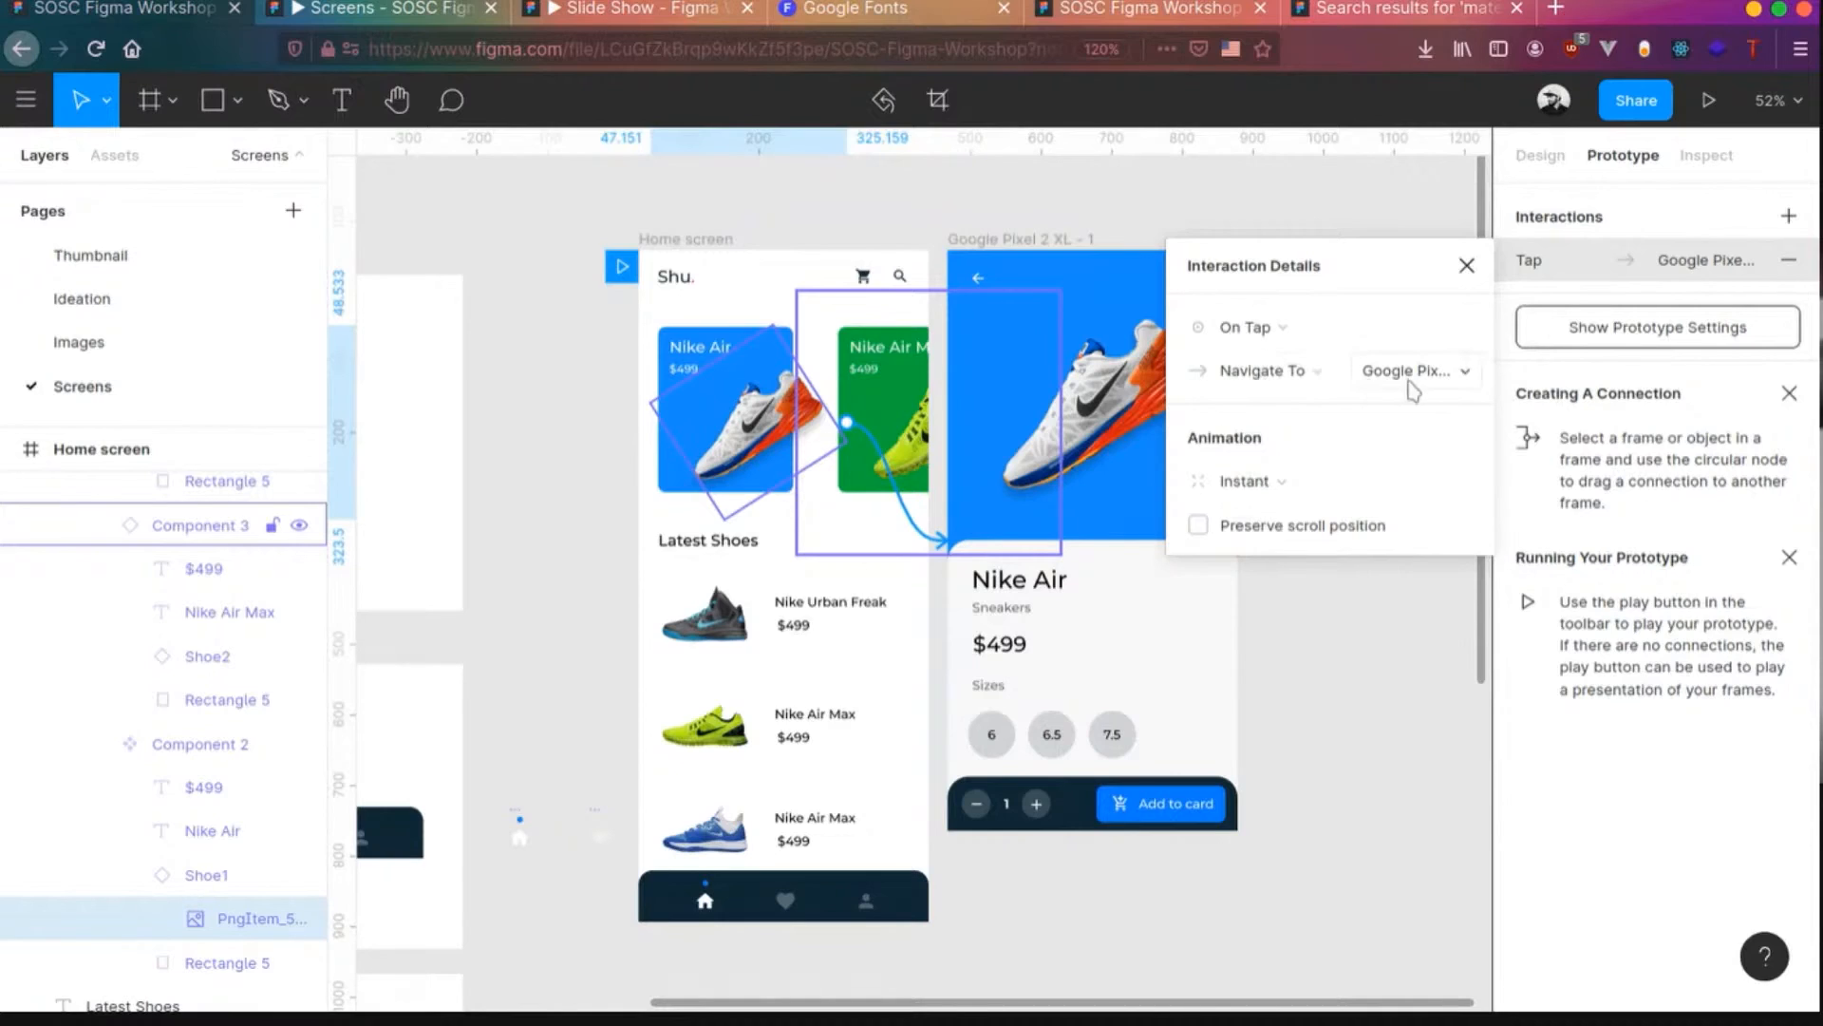
{"action": "left_click", "coordinate": [1239, 481]}
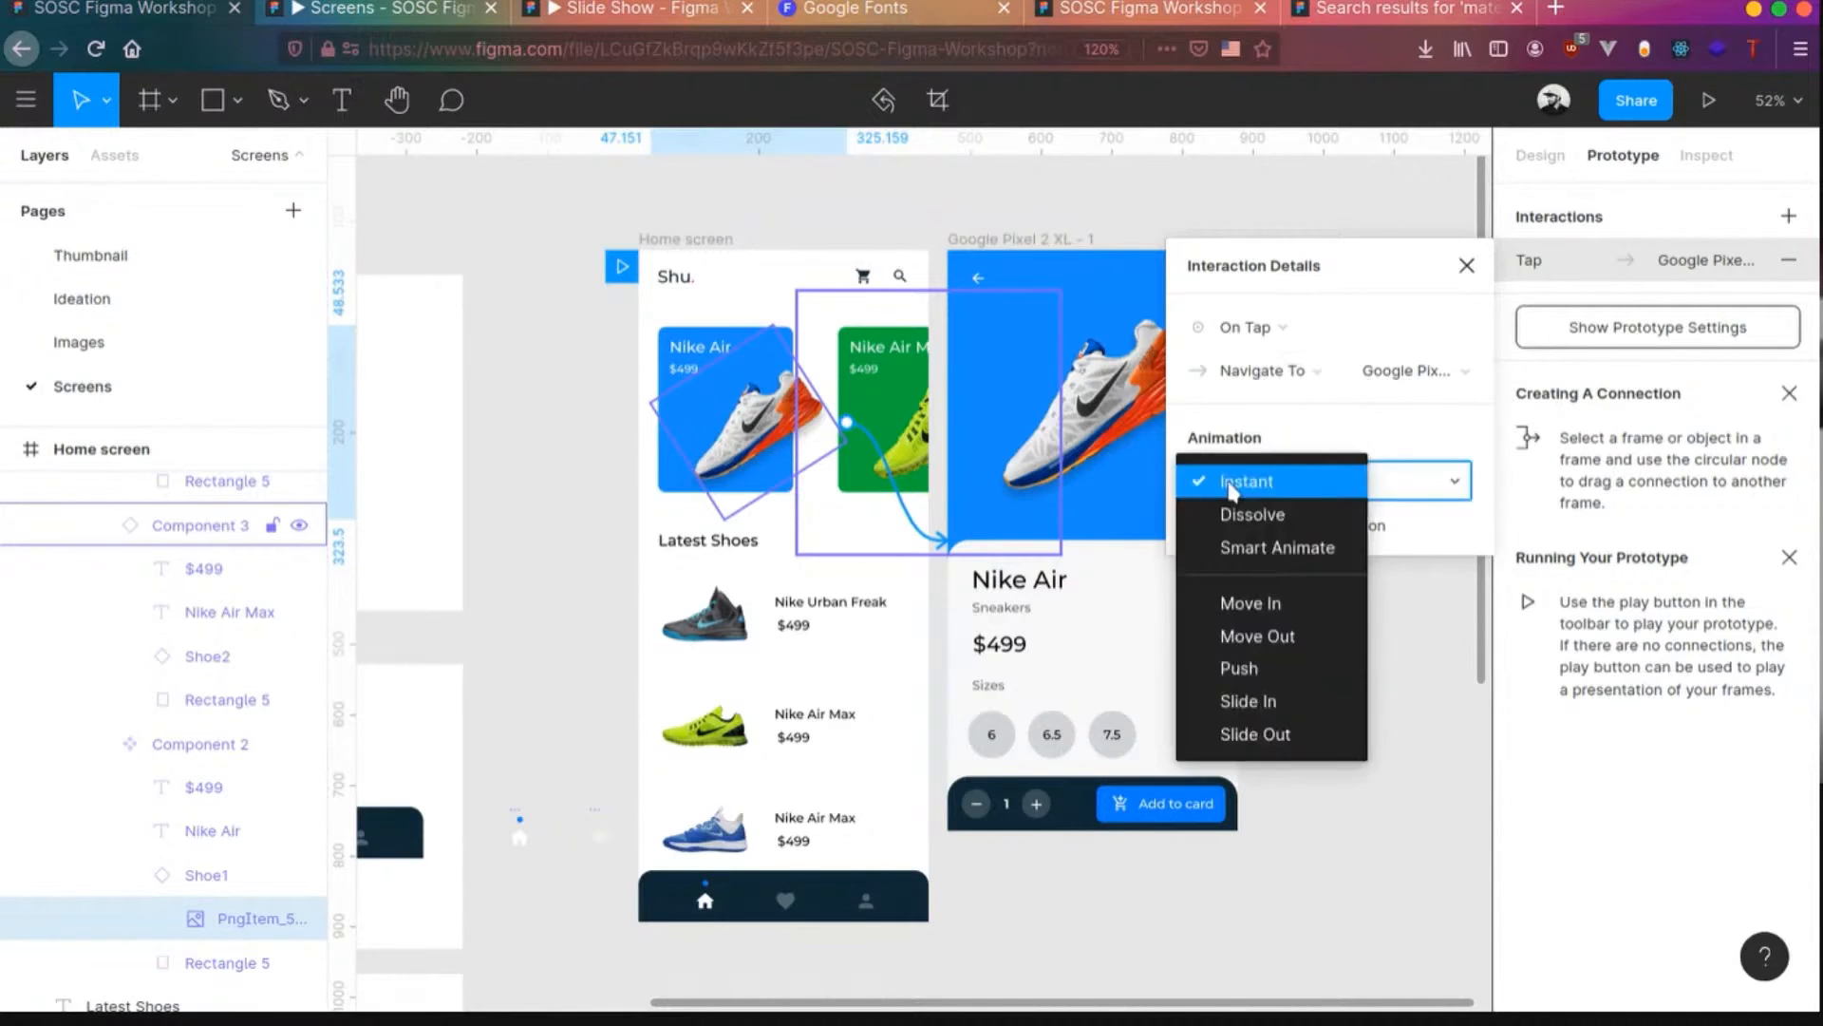
{"action": "left_click", "coordinate": [1244, 547]}
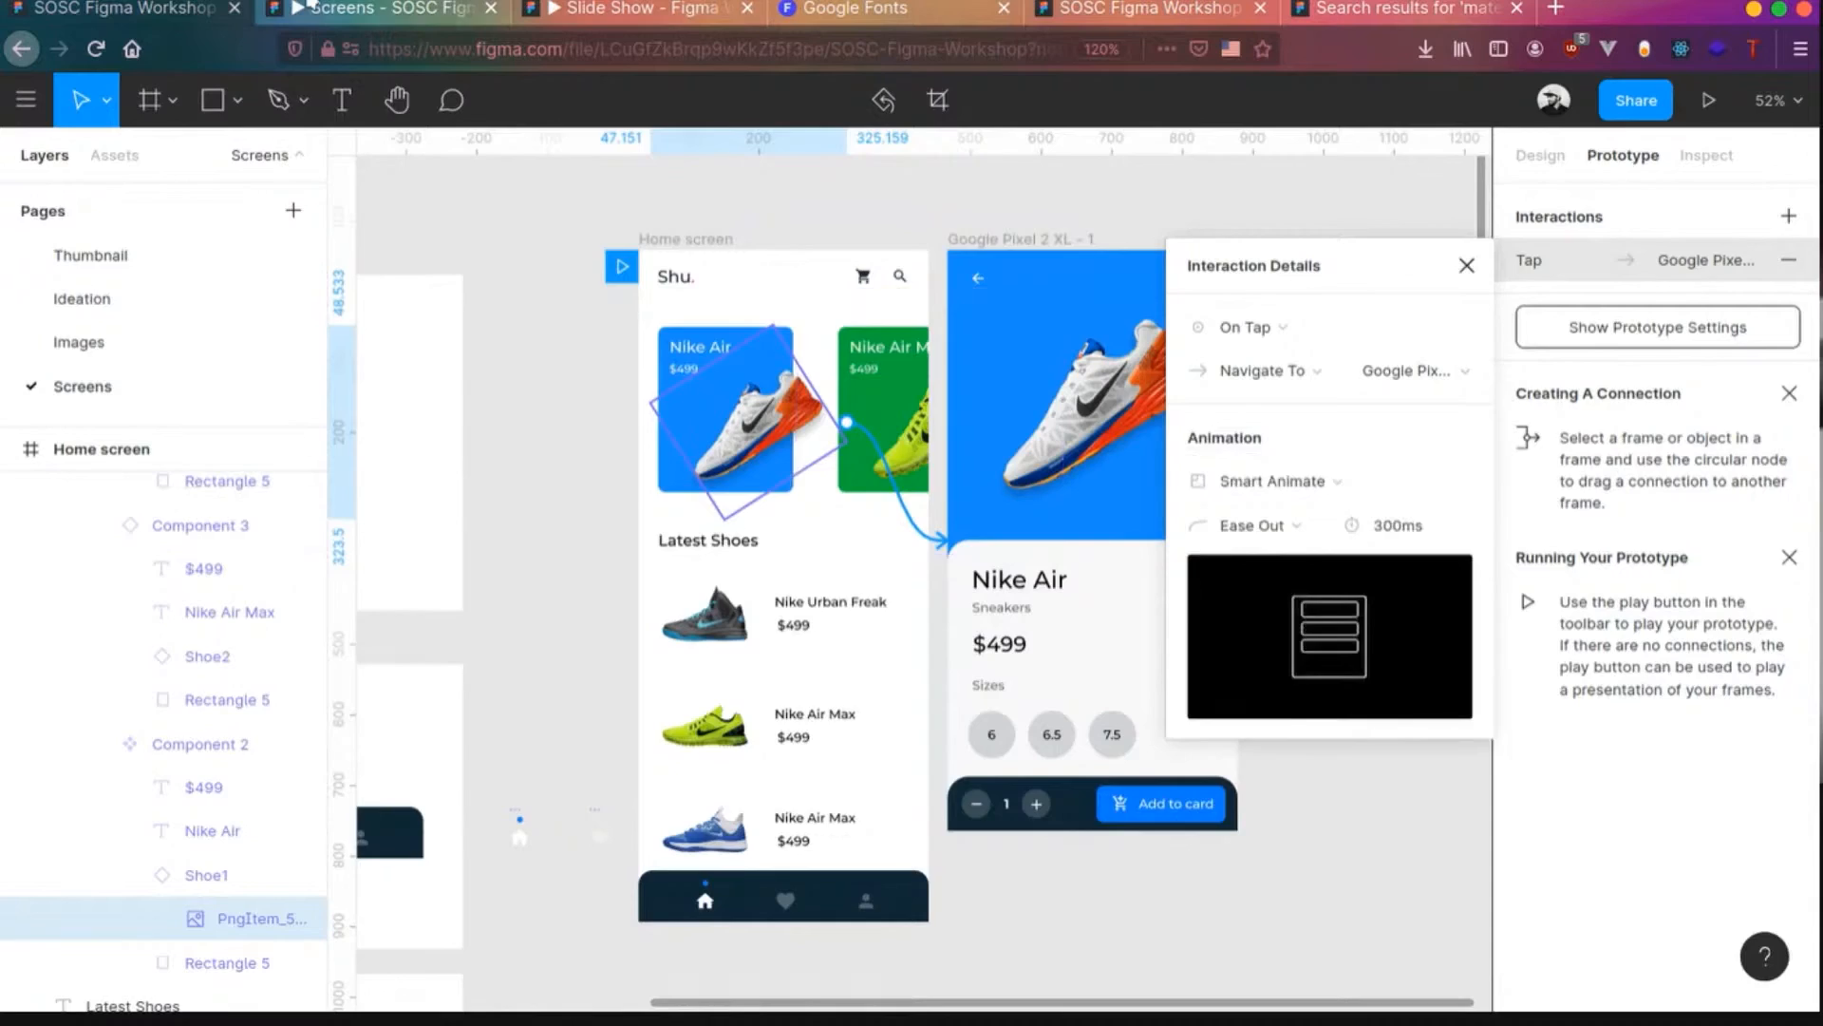
- Preview the Smart Animate transition from the Nike Air card to the shoe detail screen
{"action": "left_click", "coordinate": [504, 5]}
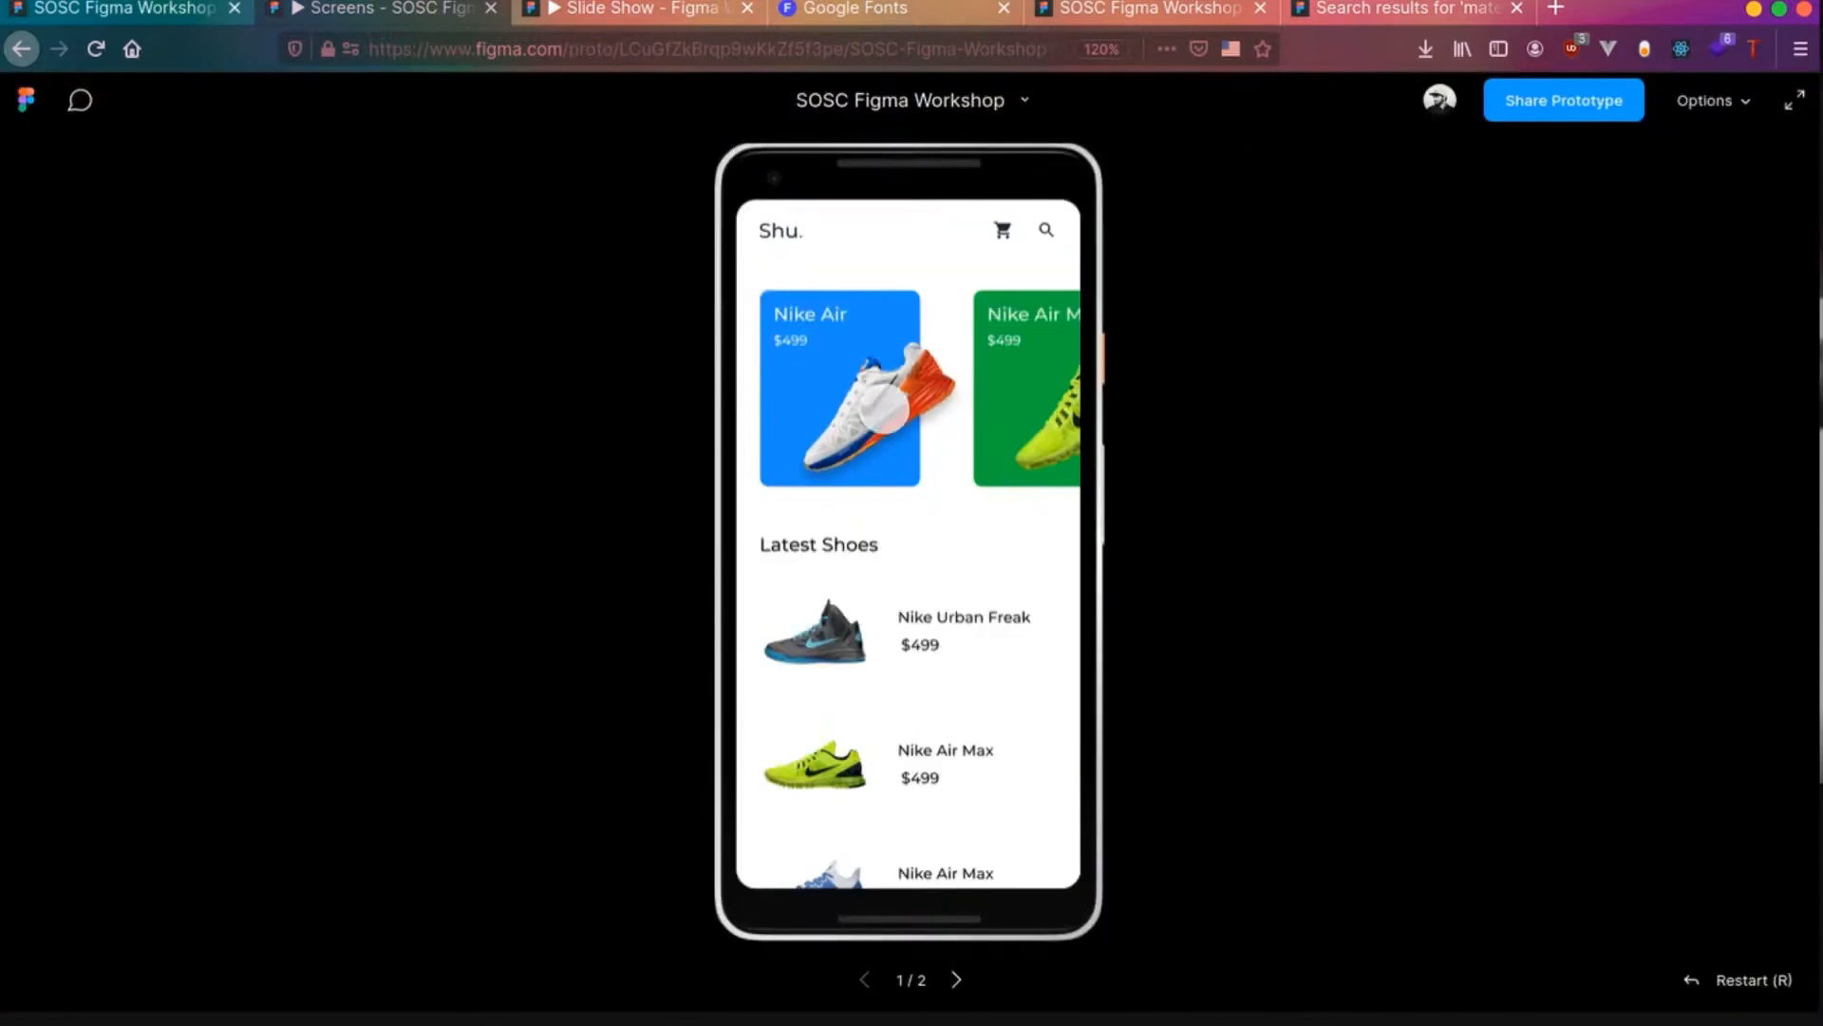
{"action": "left_click", "coordinate": [883, 411]}
{"action": "left_click", "coordinate": [114, 13]}
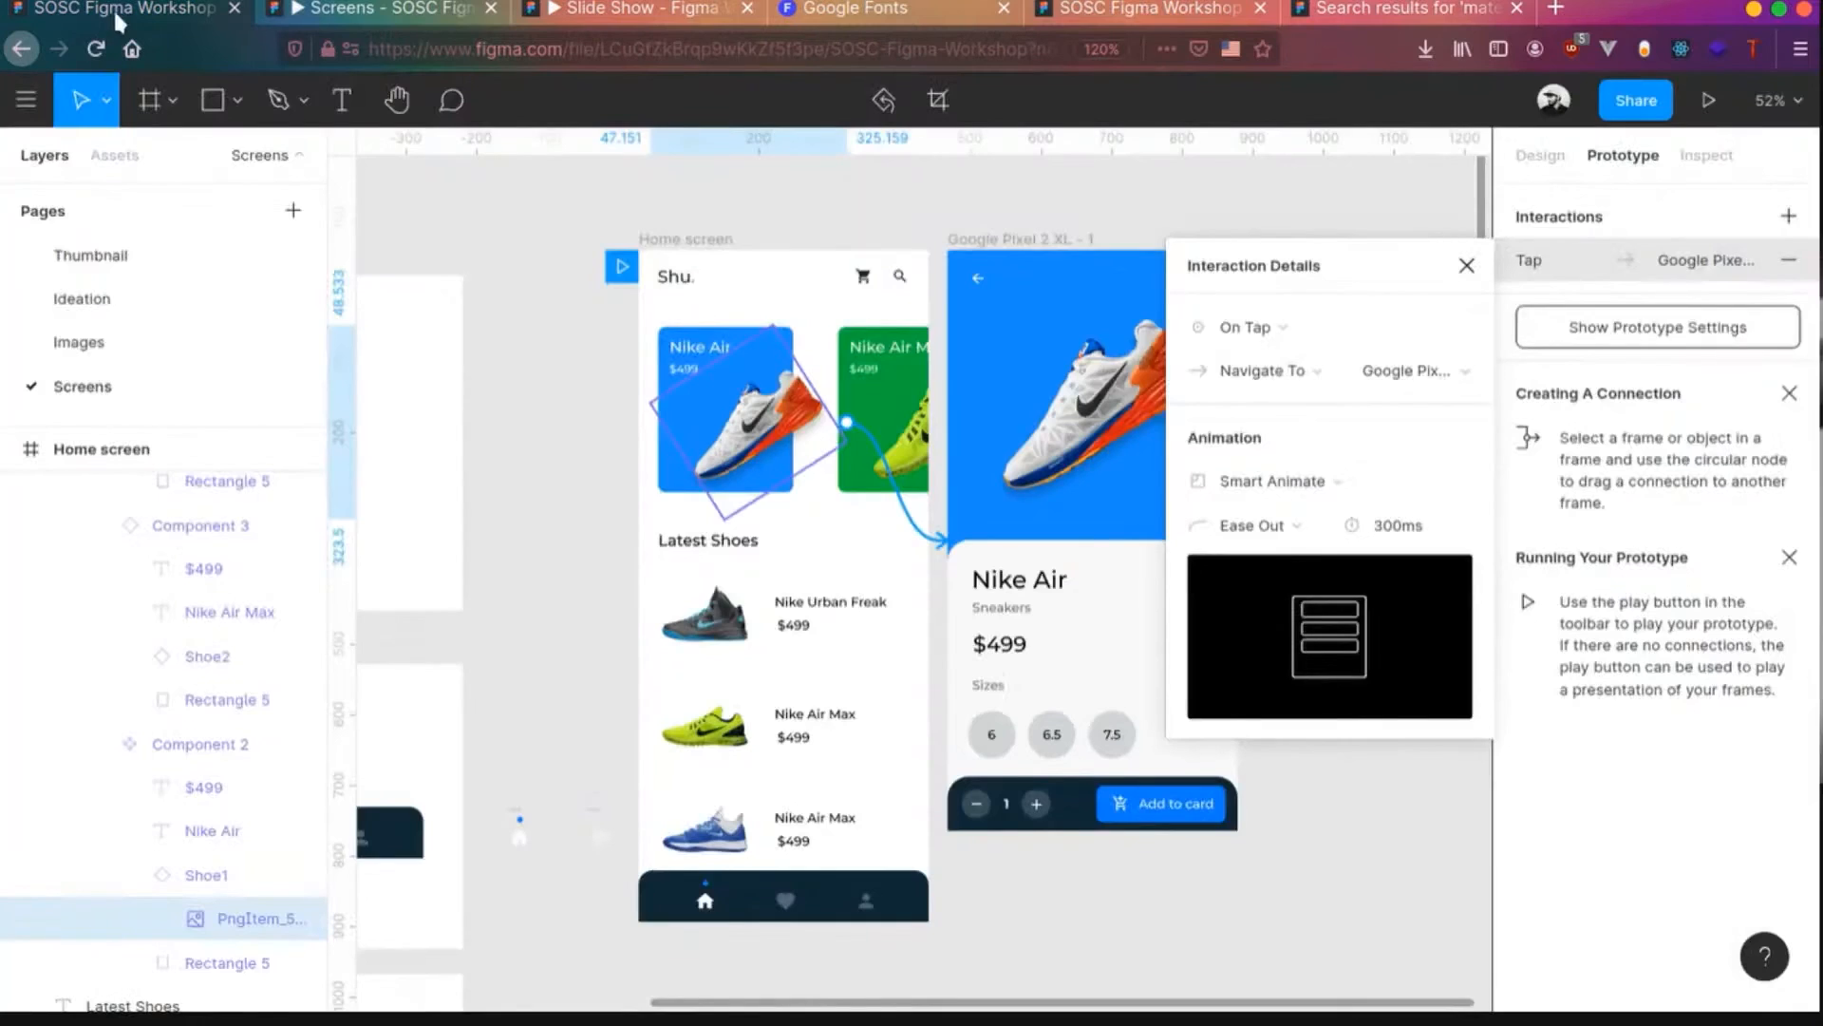
- Set the Nike Air shoe's tap animation to Move In and preview the transition to the detail screen
{"action": "left_click", "coordinate": [1279, 483]}
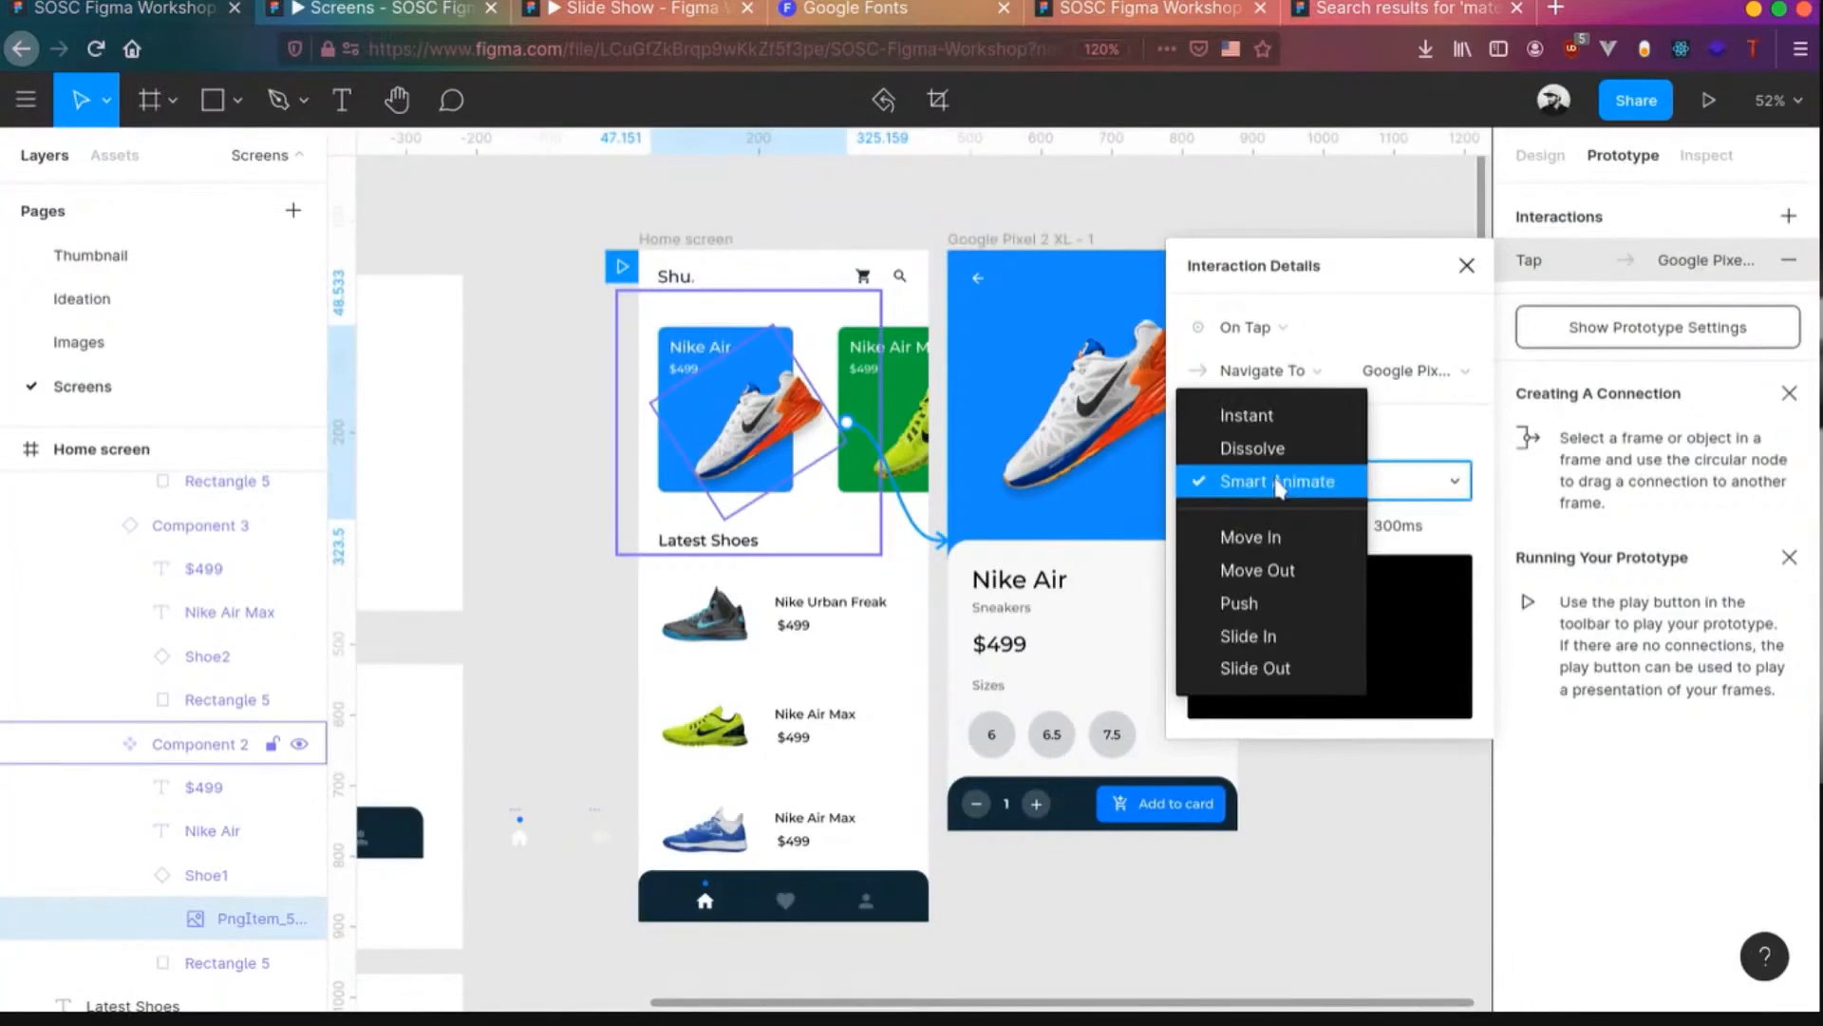
{"action": "left_click", "coordinate": [1263, 531]}
{"action": "left_click", "coordinate": [380, 9]}
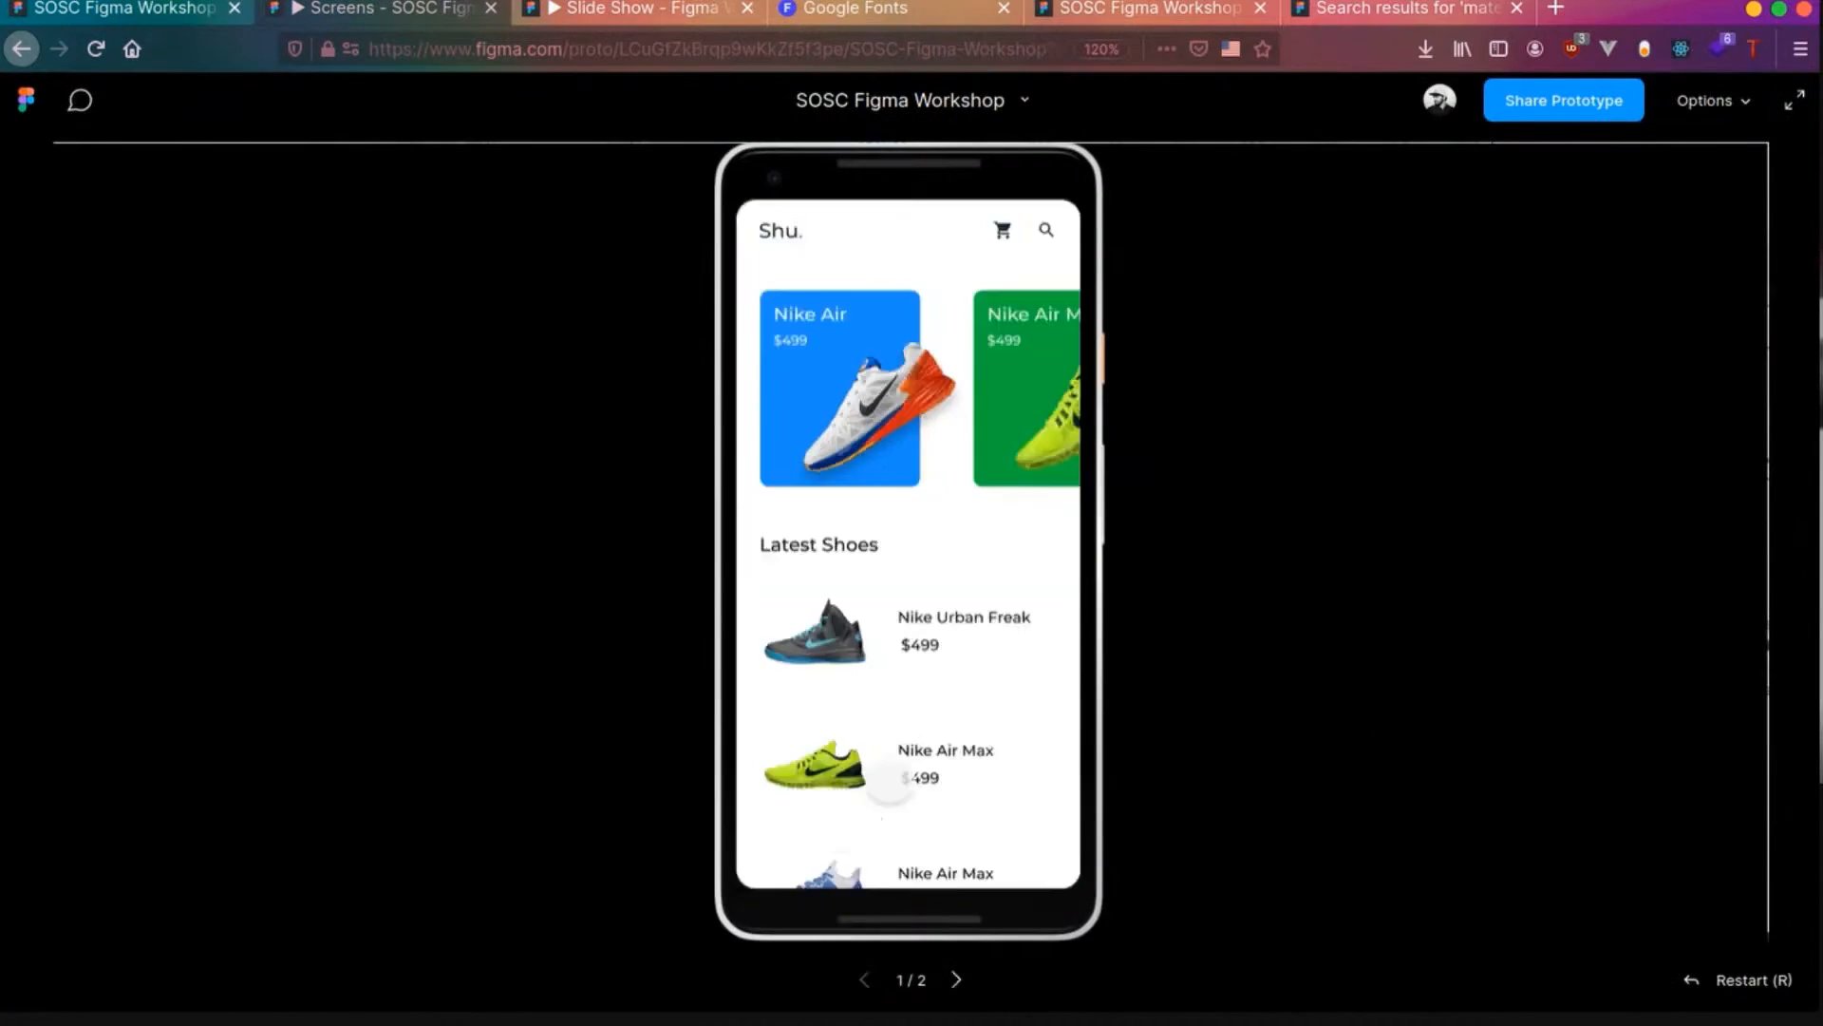
{"action": "left_click", "coordinate": [844, 444]}
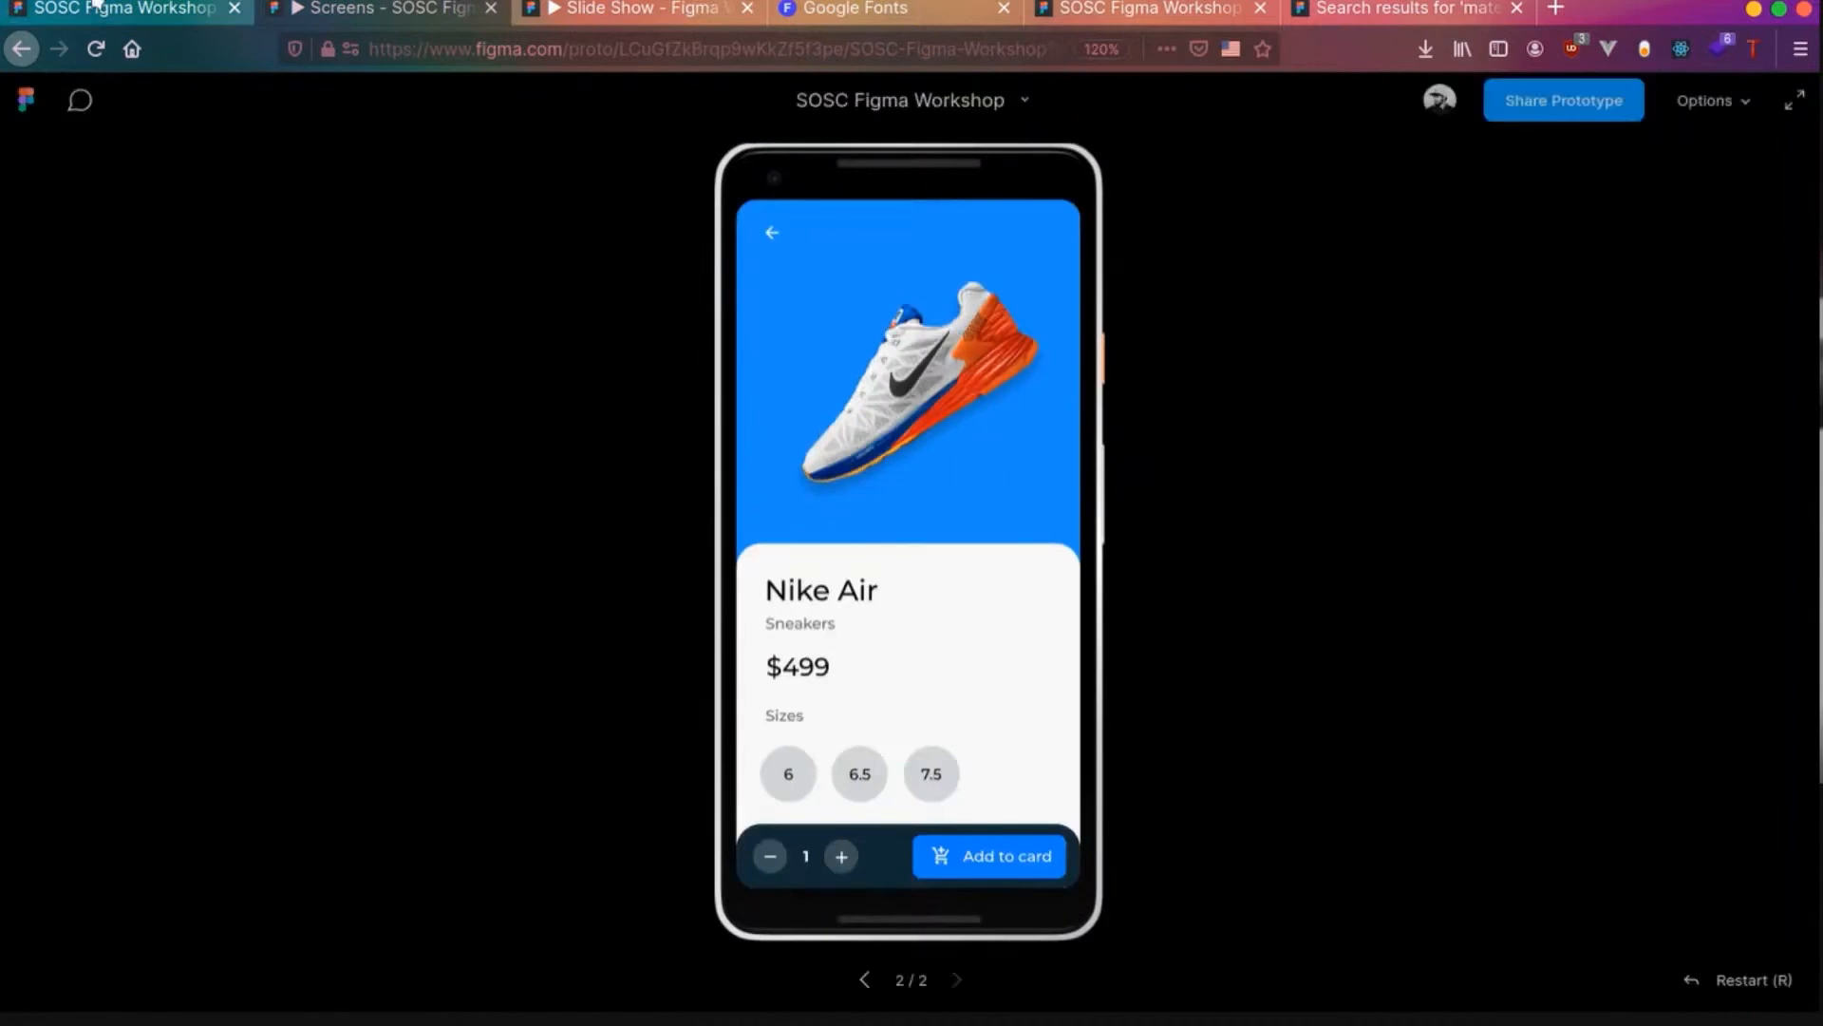
- Link the detail screen's back arrow to Home screen with an On Tap interaction and set its easing to Ease In
{"action": "left_click", "coordinate": [123, 9]}
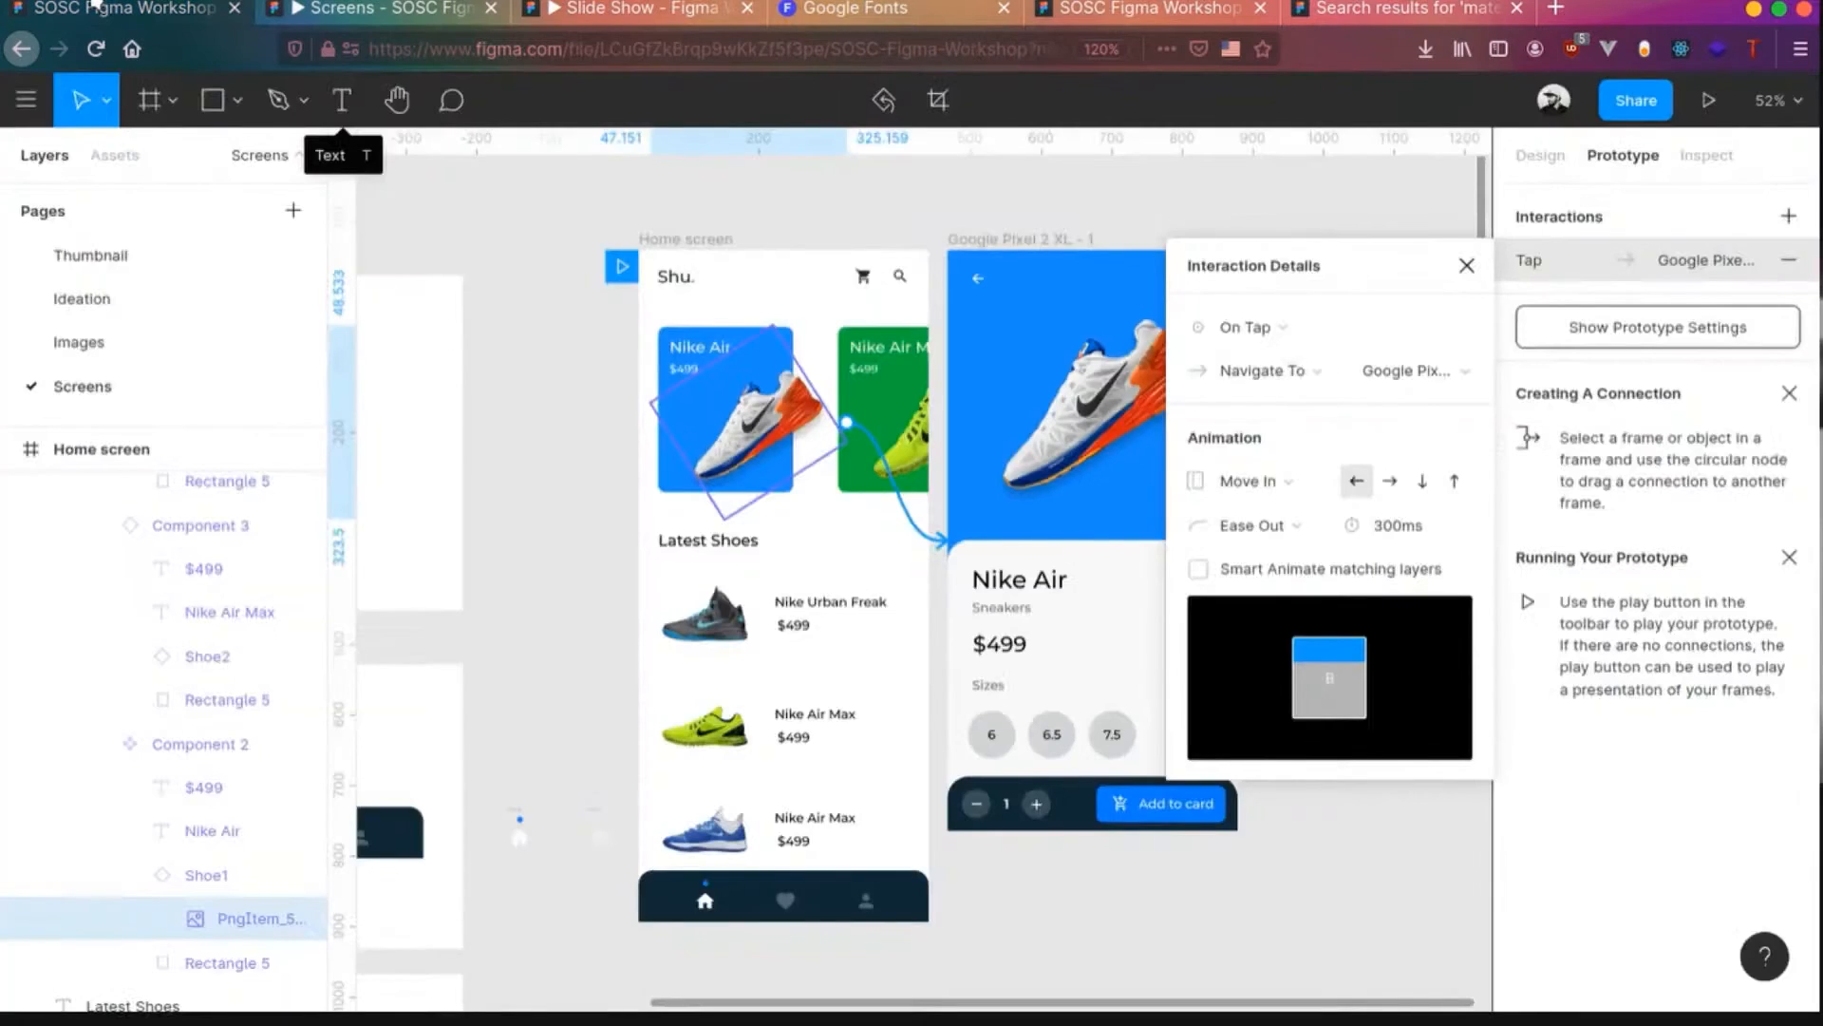
{"action": "left_click", "coordinate": [981, 284]}
{"action": "left_click_drag", "start_coordinate": [992, 284], "coordinate": [741, 494]}
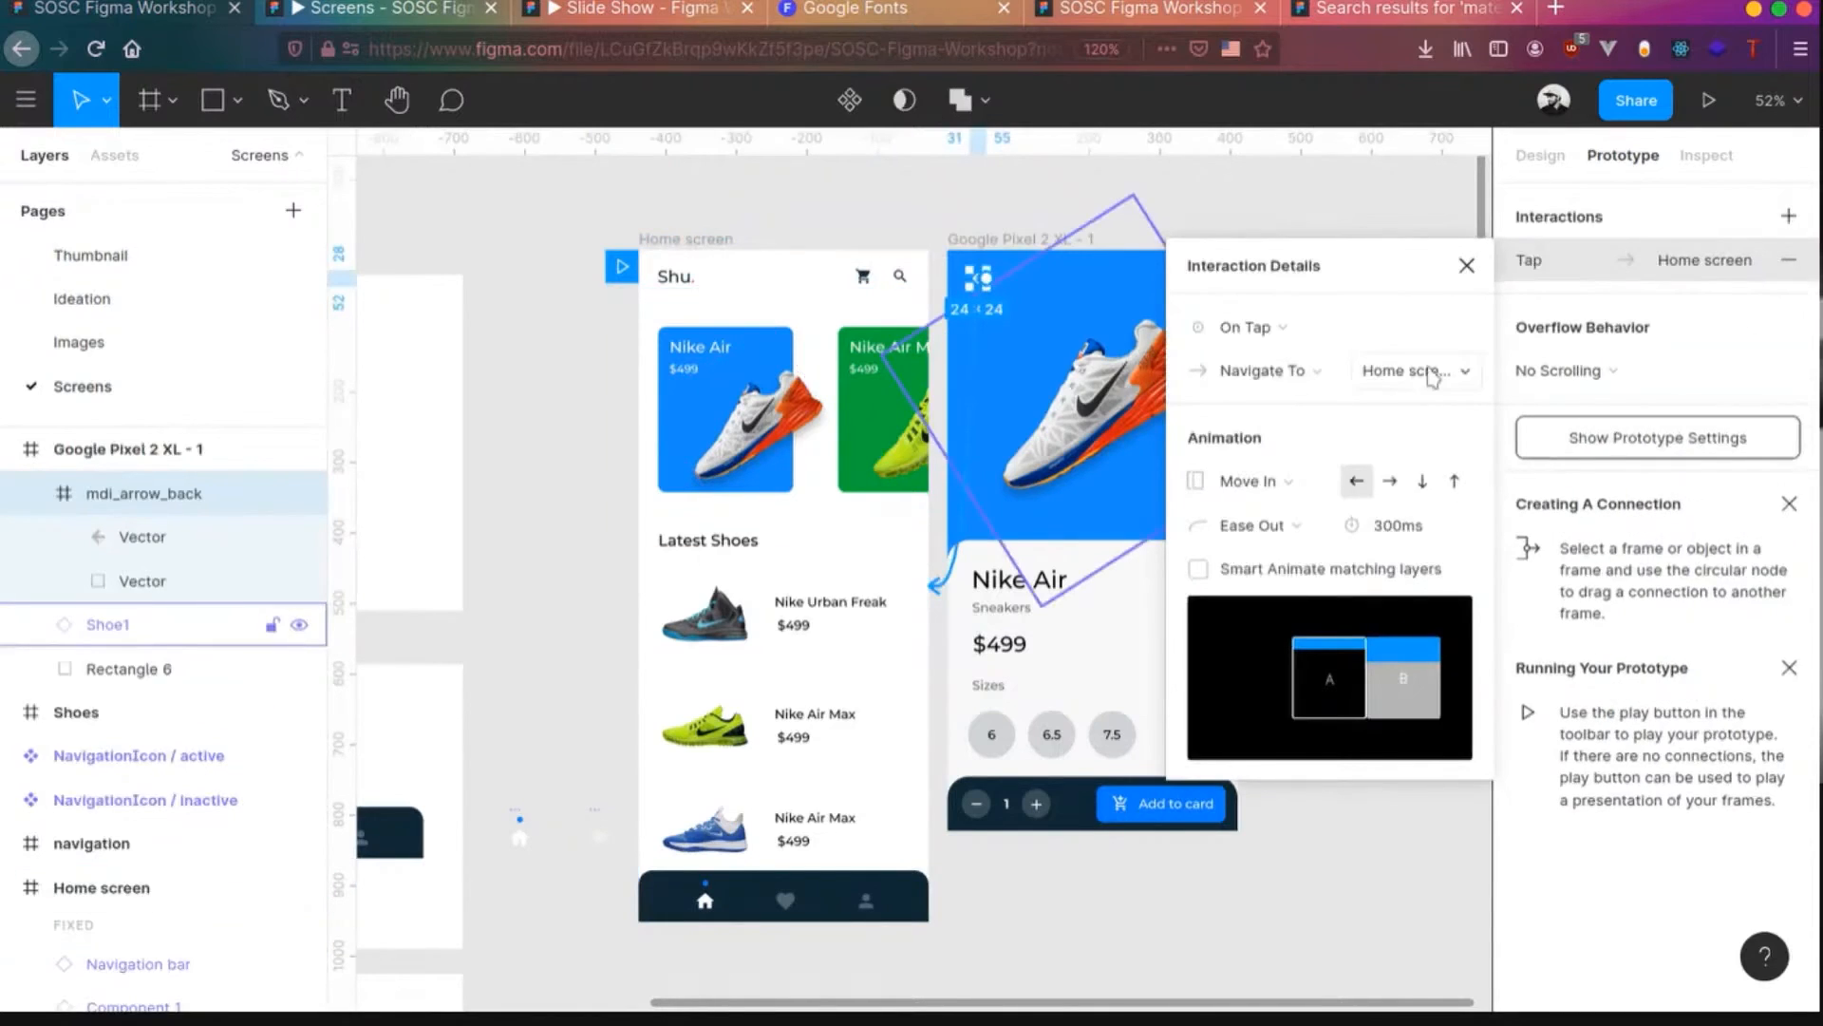
{"action": "left_click", "coordinate": [1271, 534]}
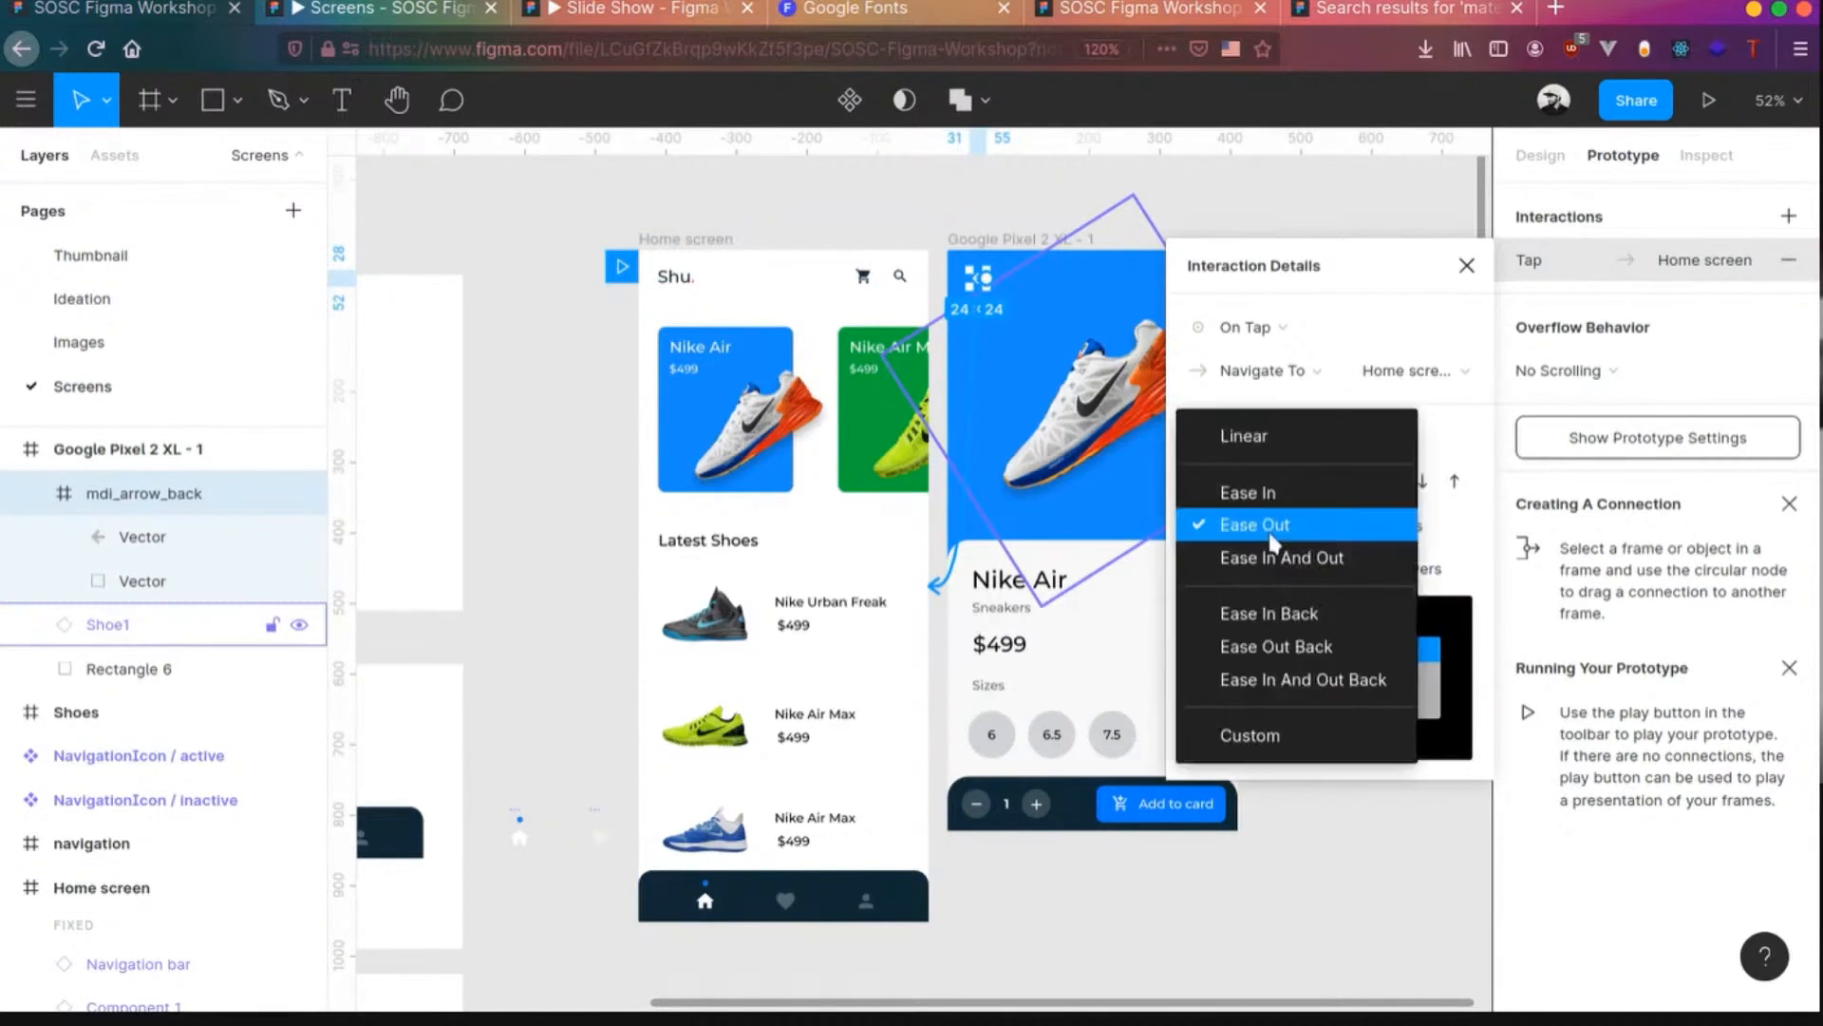
{"action": "left_click", "coordinate": [1271, 493]}
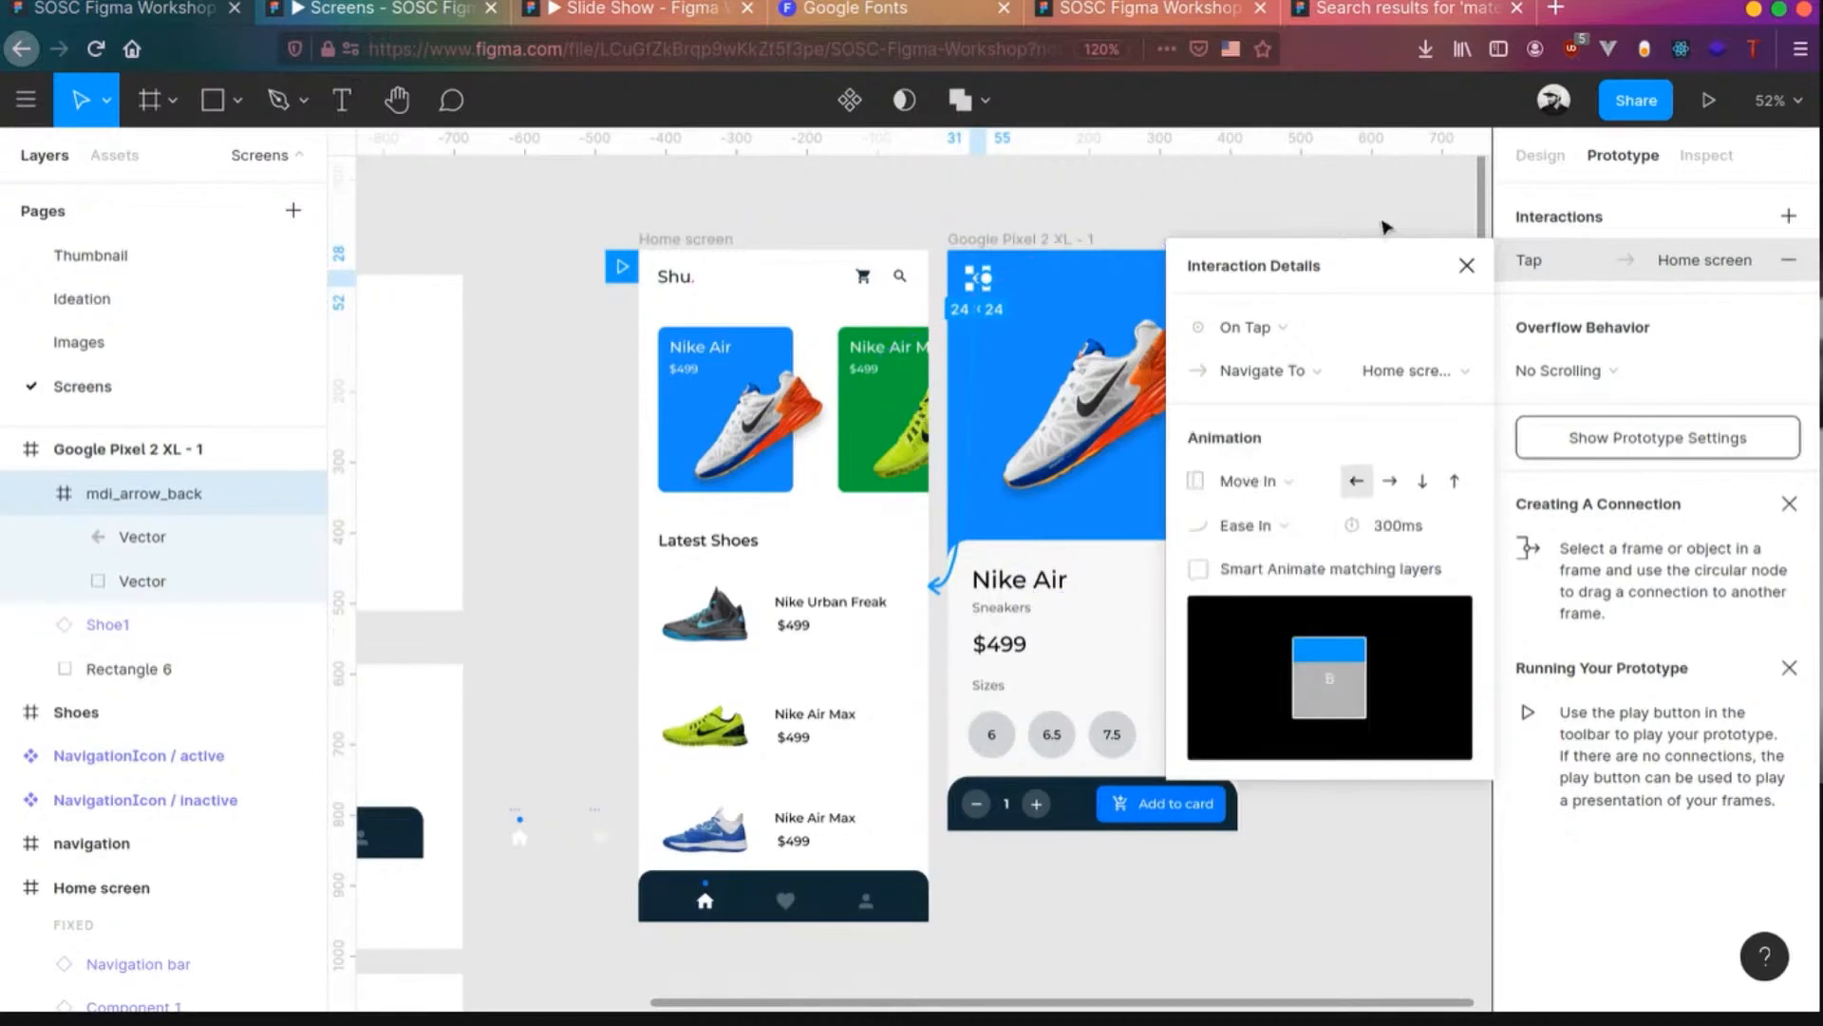
- Try the Move Out animation on the back arrow's link and test it in the prototype preview
{"action": "left_click", "coordinate": [1254, 482]}
{"action": "left_click", "coordinate": [1262, 509]}
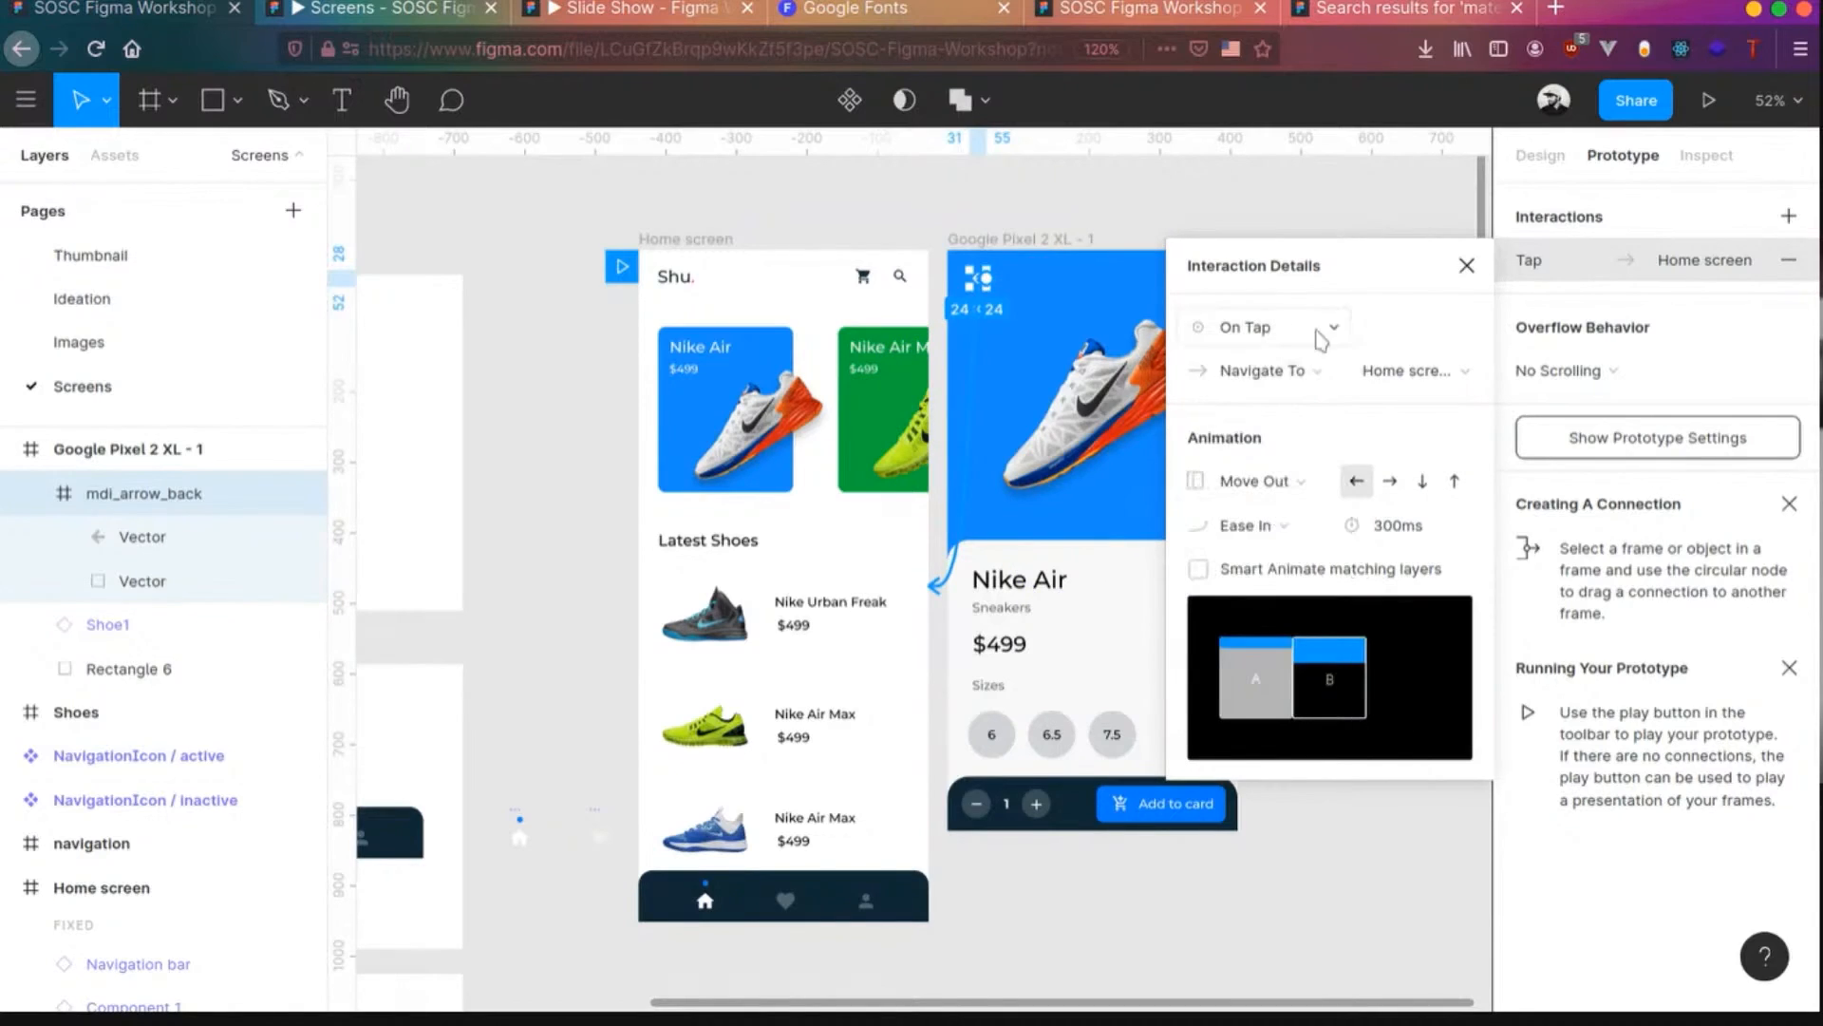
{"action": "left_click", "coordinate": [1362, 203]}
{"action": "left_click", "coordinate": [1708, 100]}
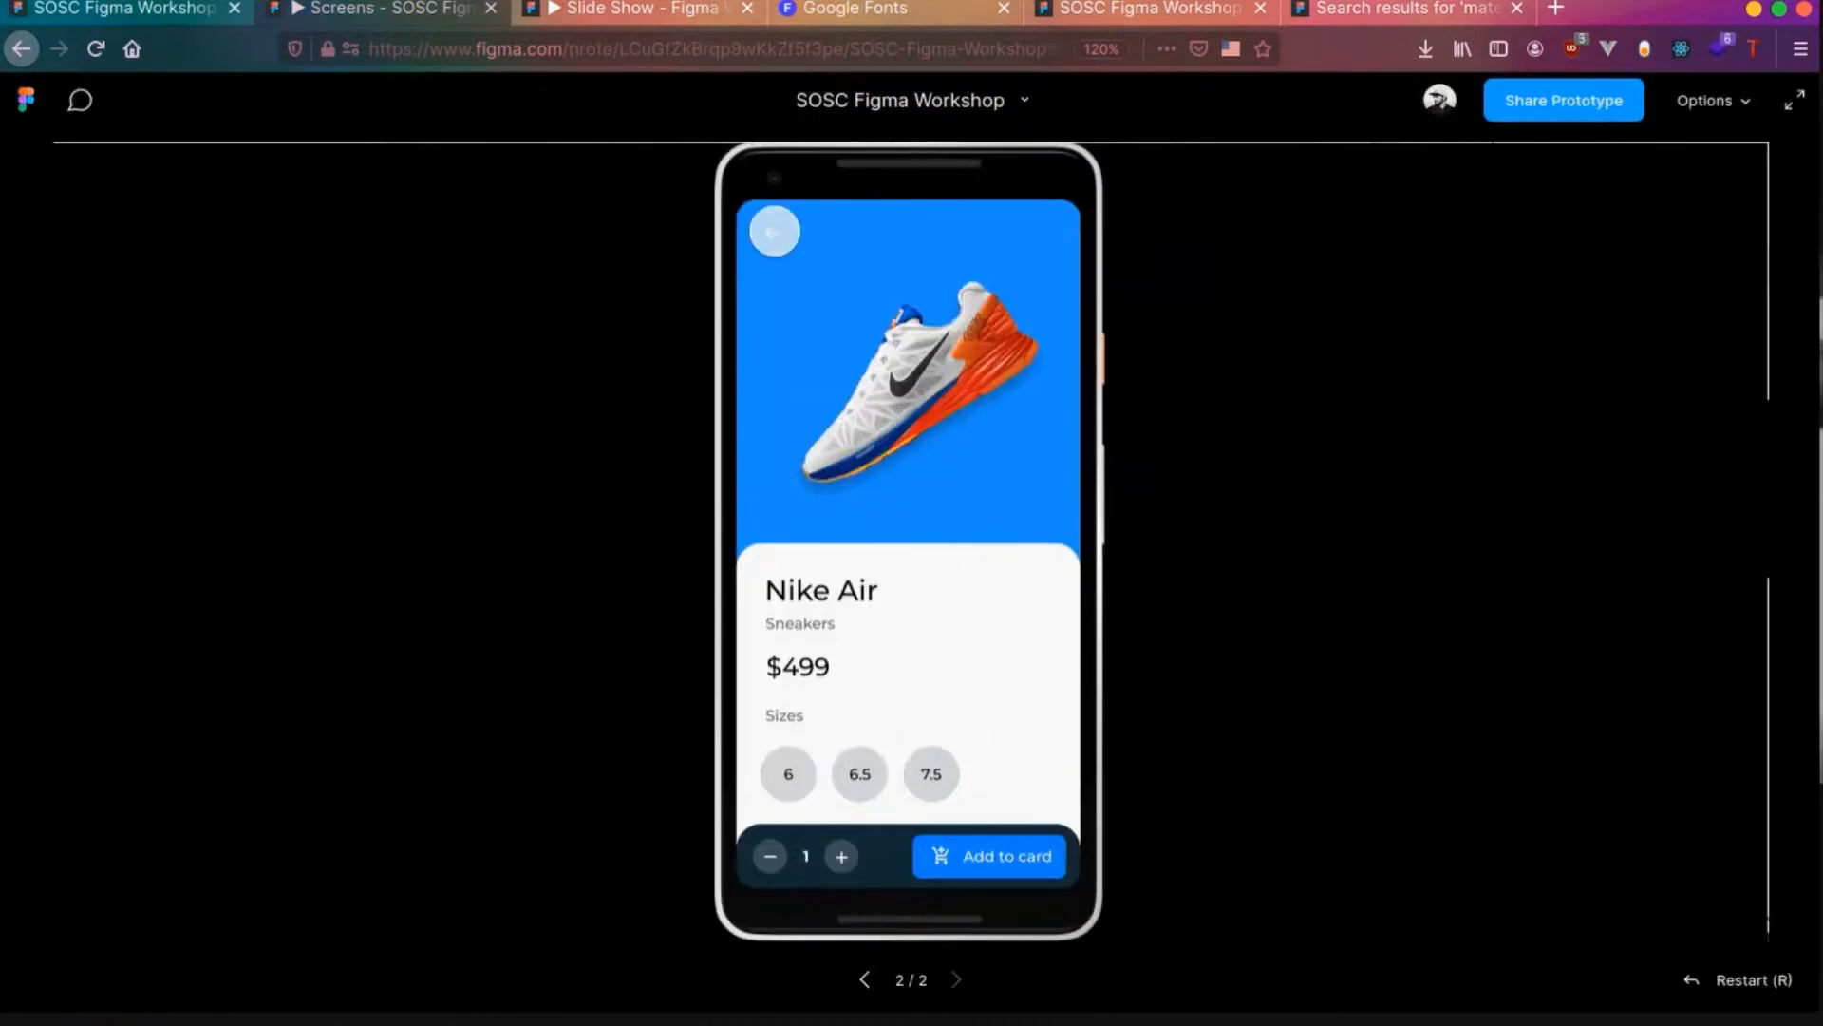
{"action": "left_click", "coordinate": [839, 416]}
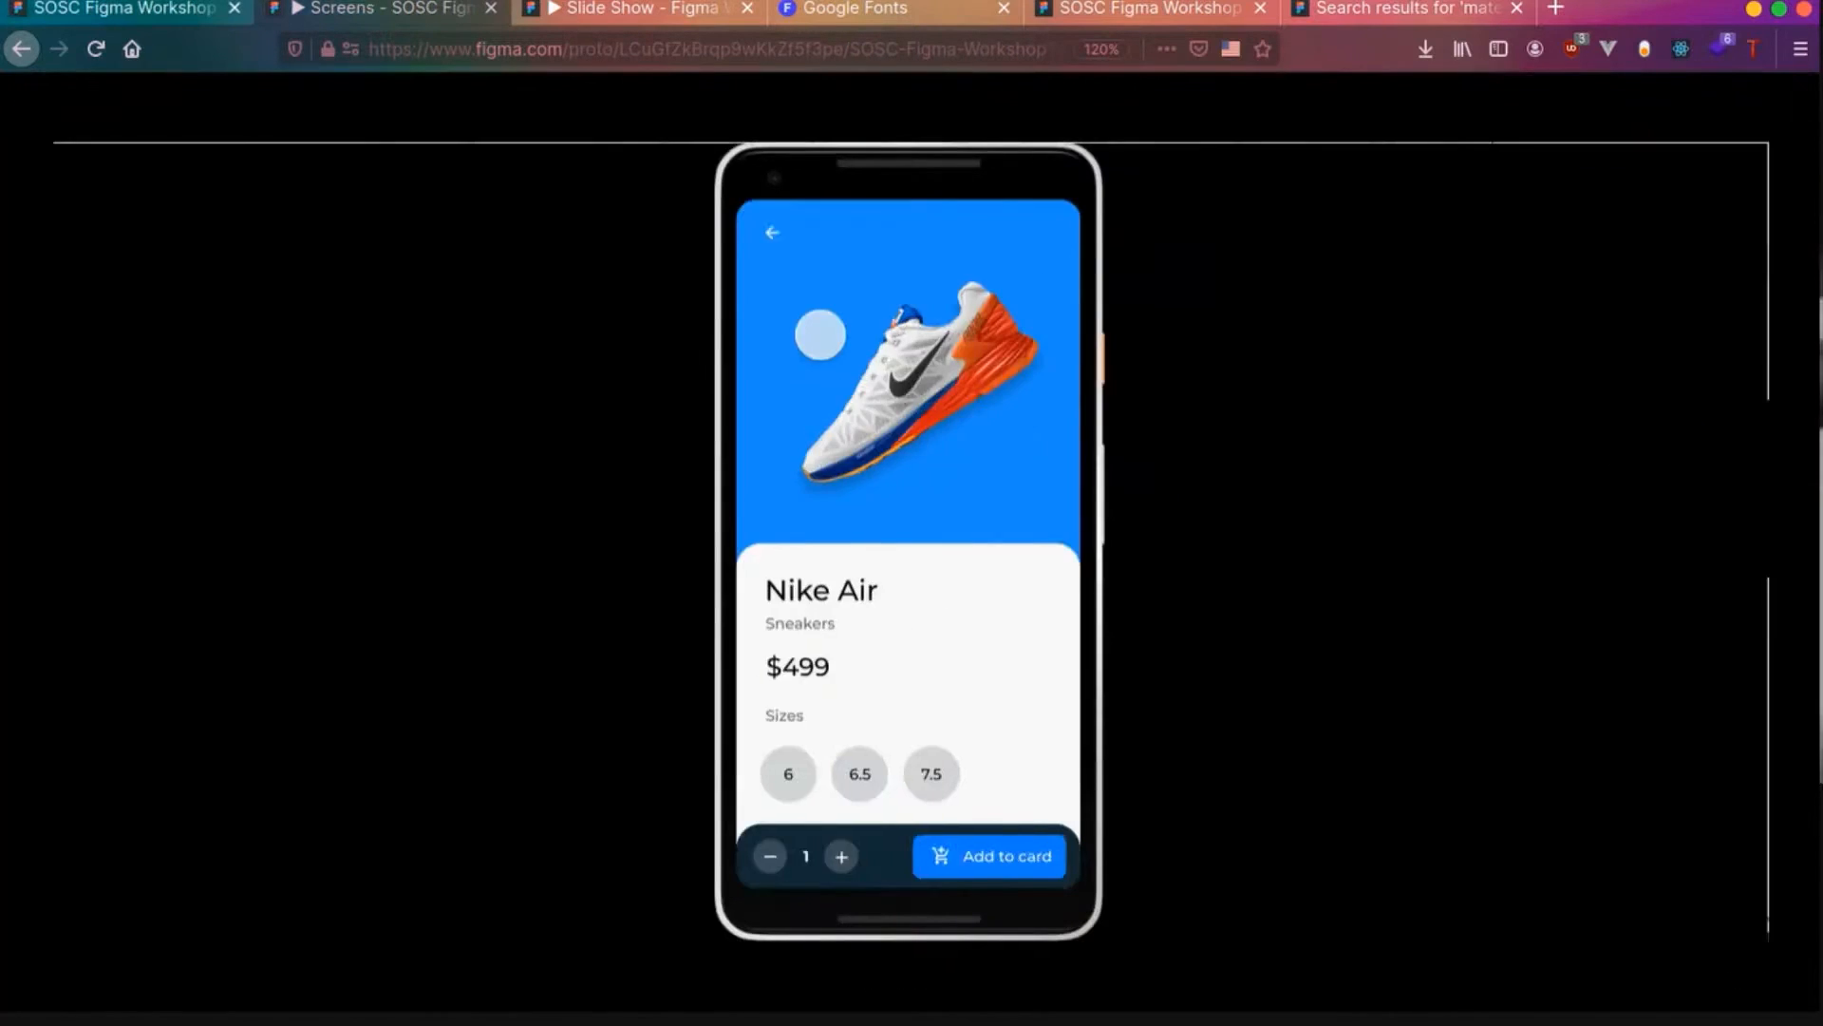
{"action": "left_click", "coordinate": [773, 239]}
- Set the back arrow's tap animation to Move In and test both transitions in the prototype preview
{"action": "left_click", "coordinate": [212, 8]}
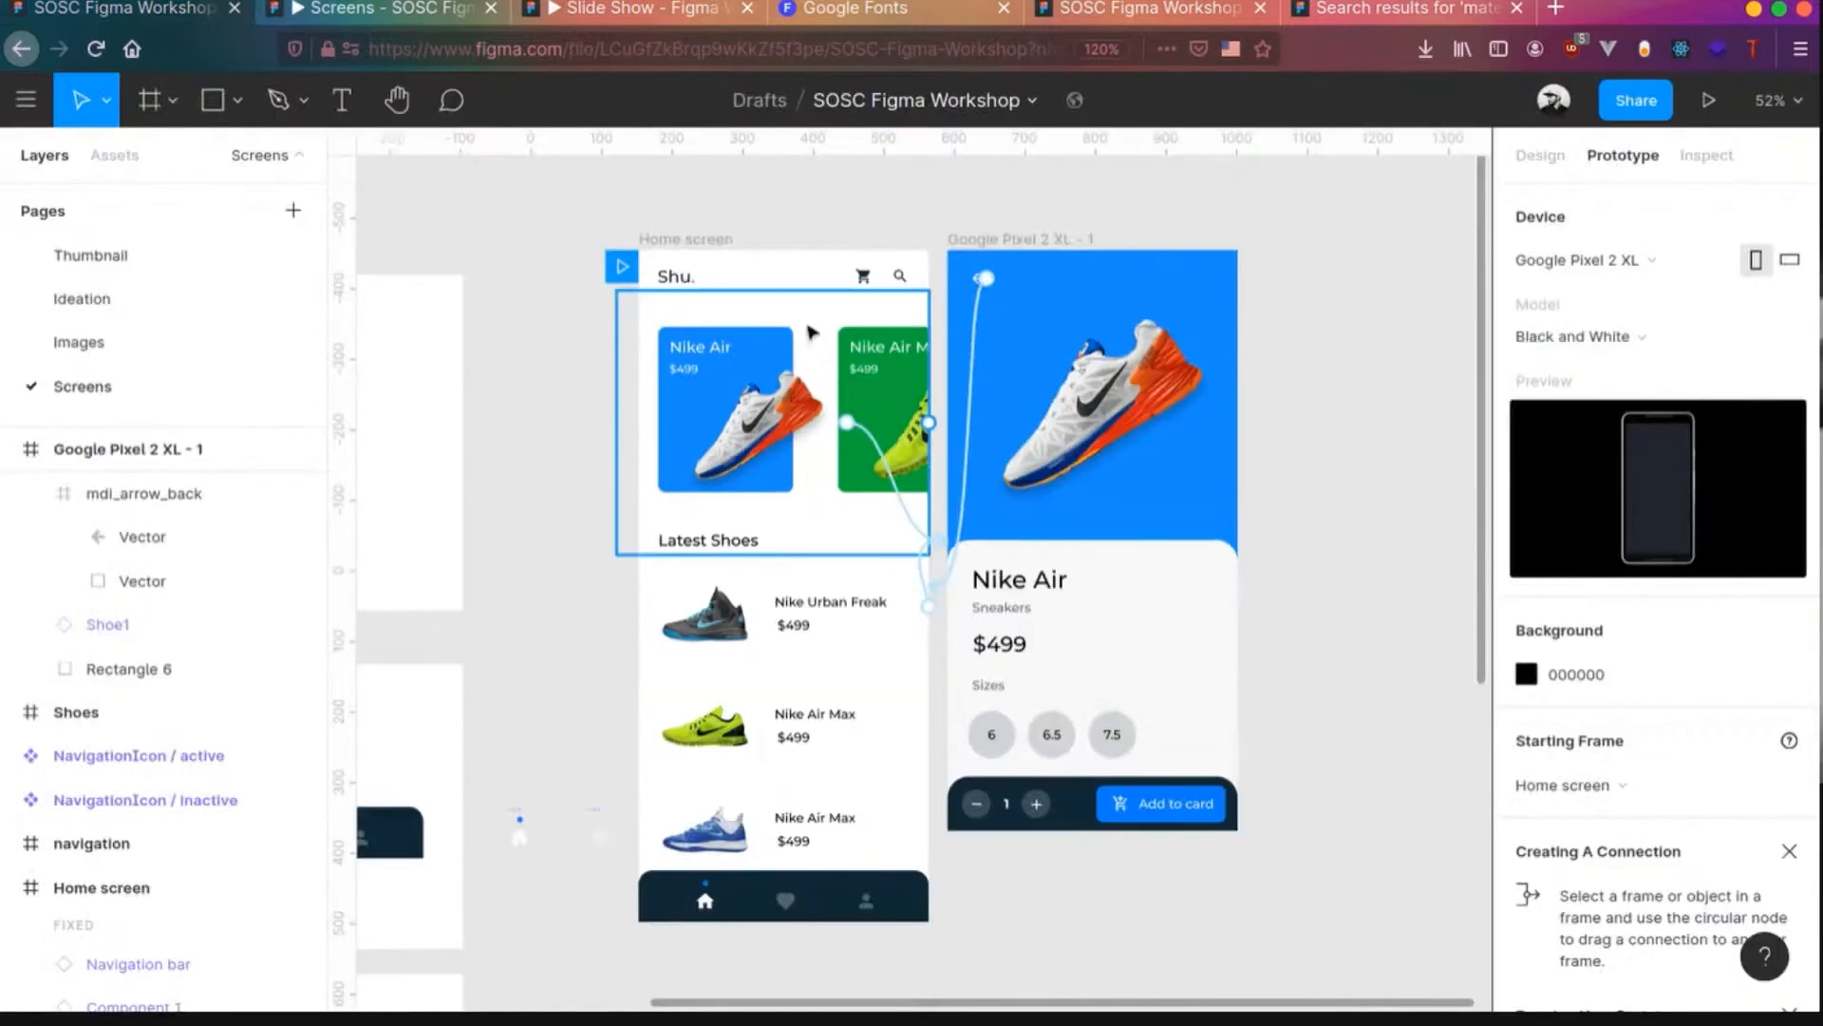
{"action": "left_click", "coordinate": [976, 327]}
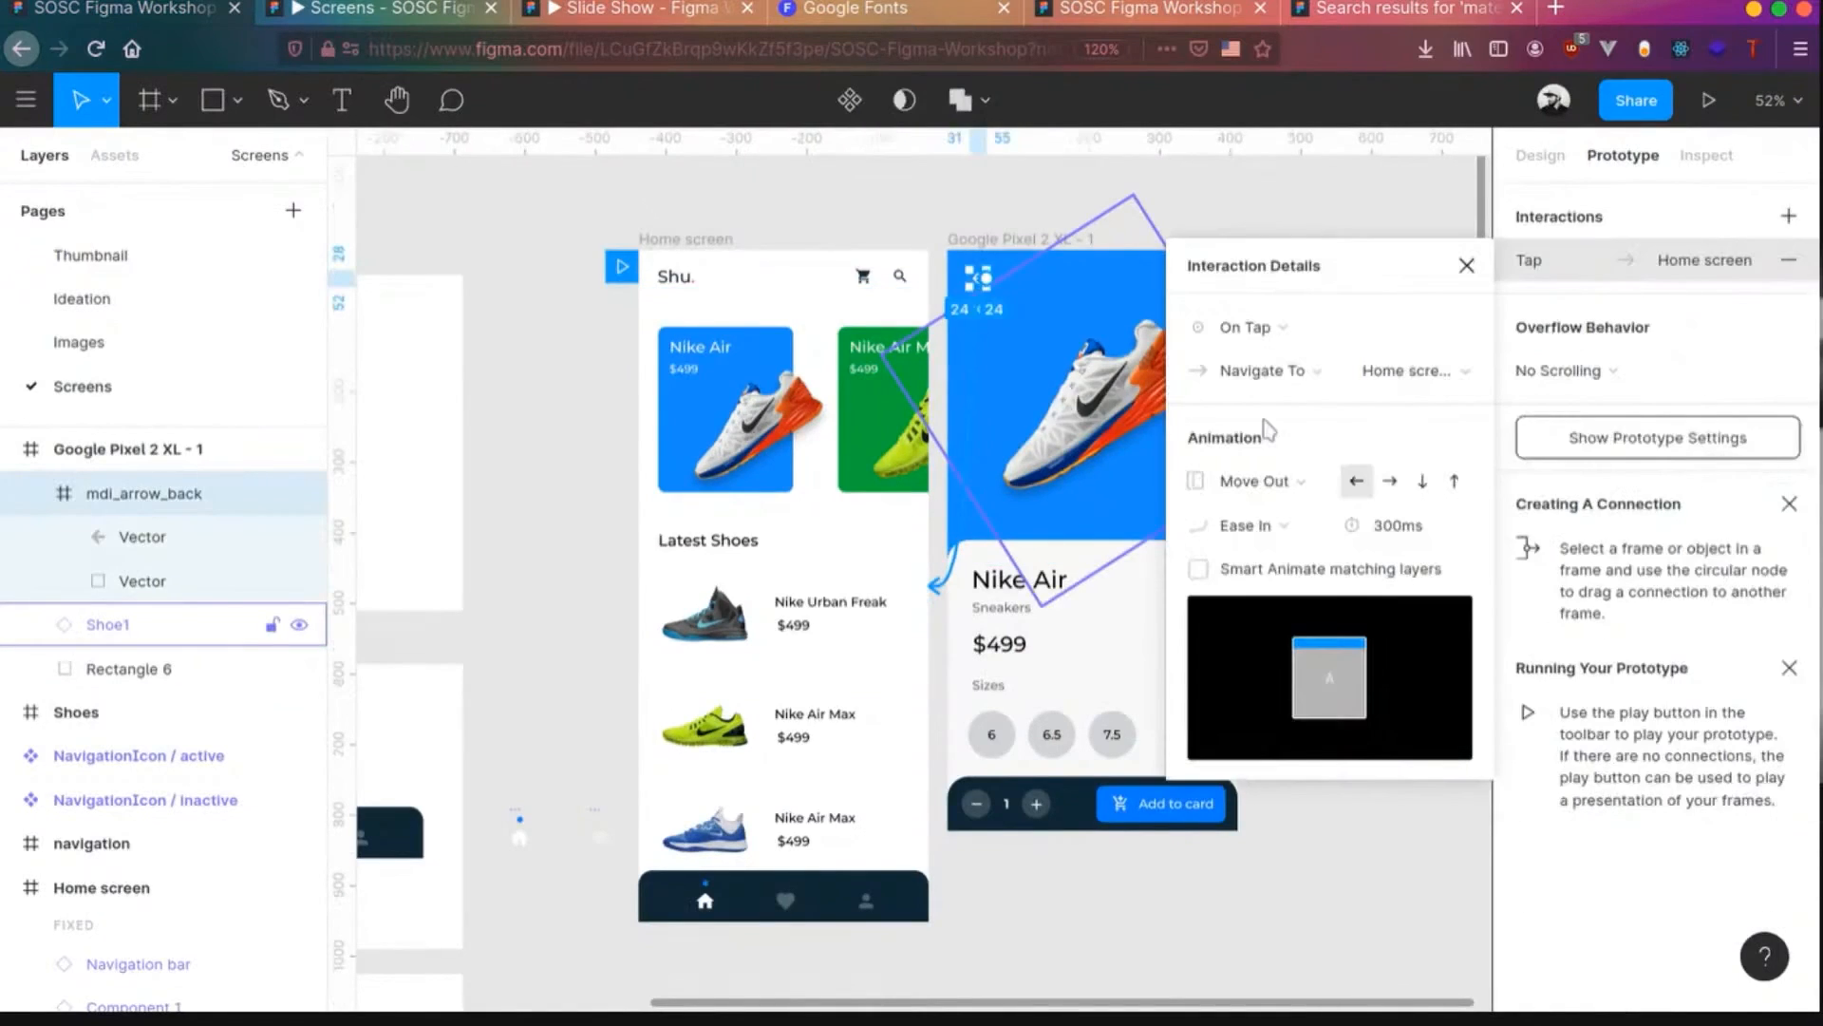
{"action": "left_click", "coordinate": [1250, 494]}
{"action": "left_click", "coordinate": [1252, 447]}
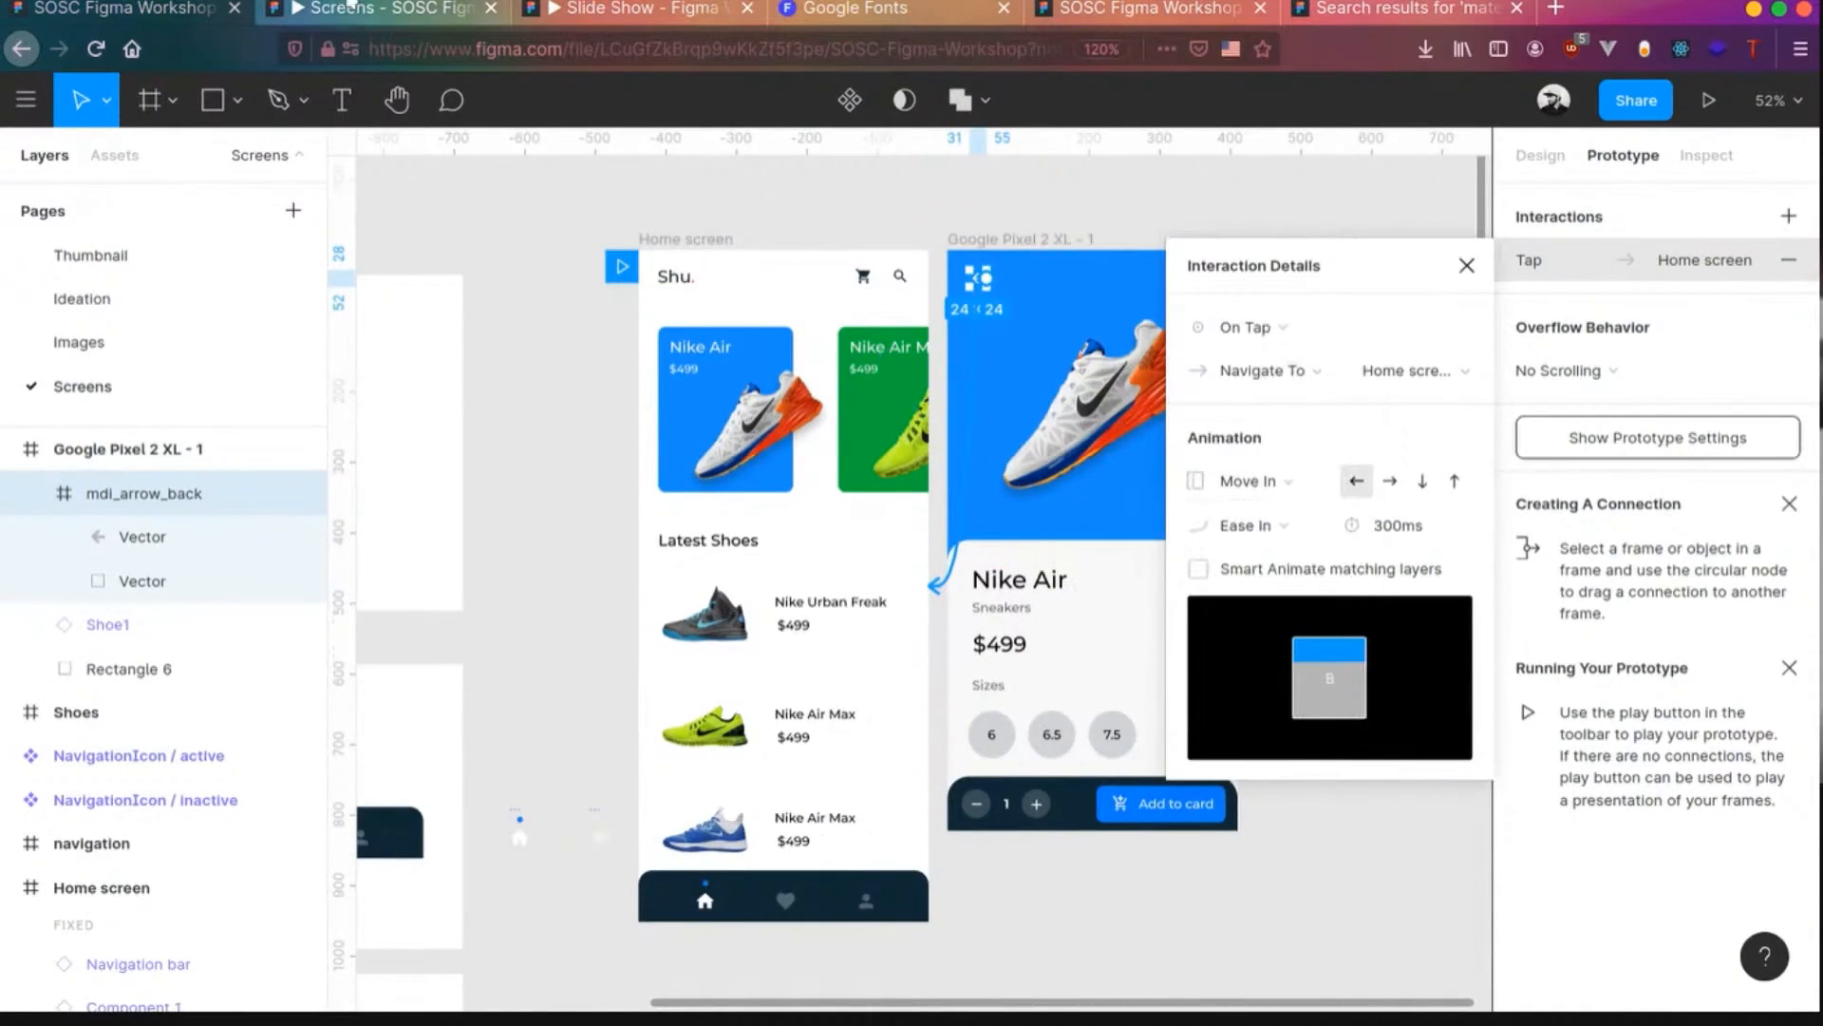
{"action": "left_click", "coordinate": [380, 8]}
{"action": "left_click", "coordinate": [827, 372]}
{"action": "left_click", "coordinate": [777, 240]}
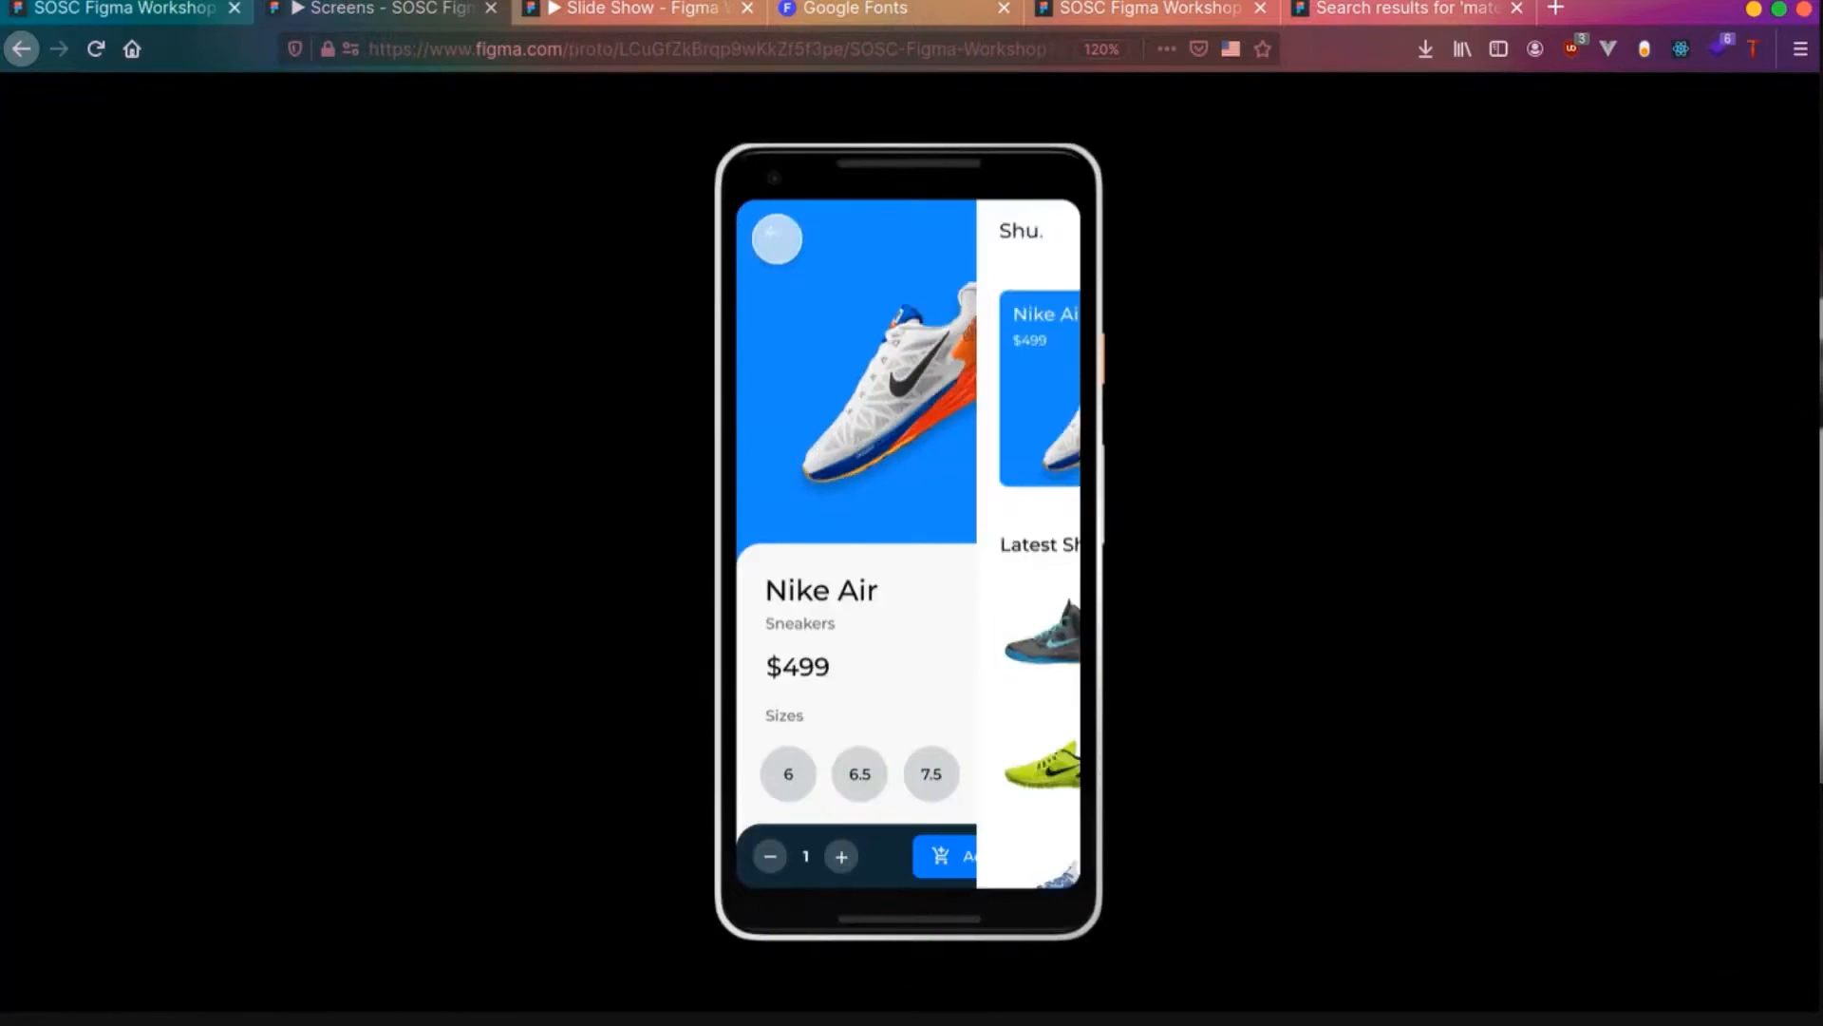
{"action": "left_click", "coordinate": [815, 352]}
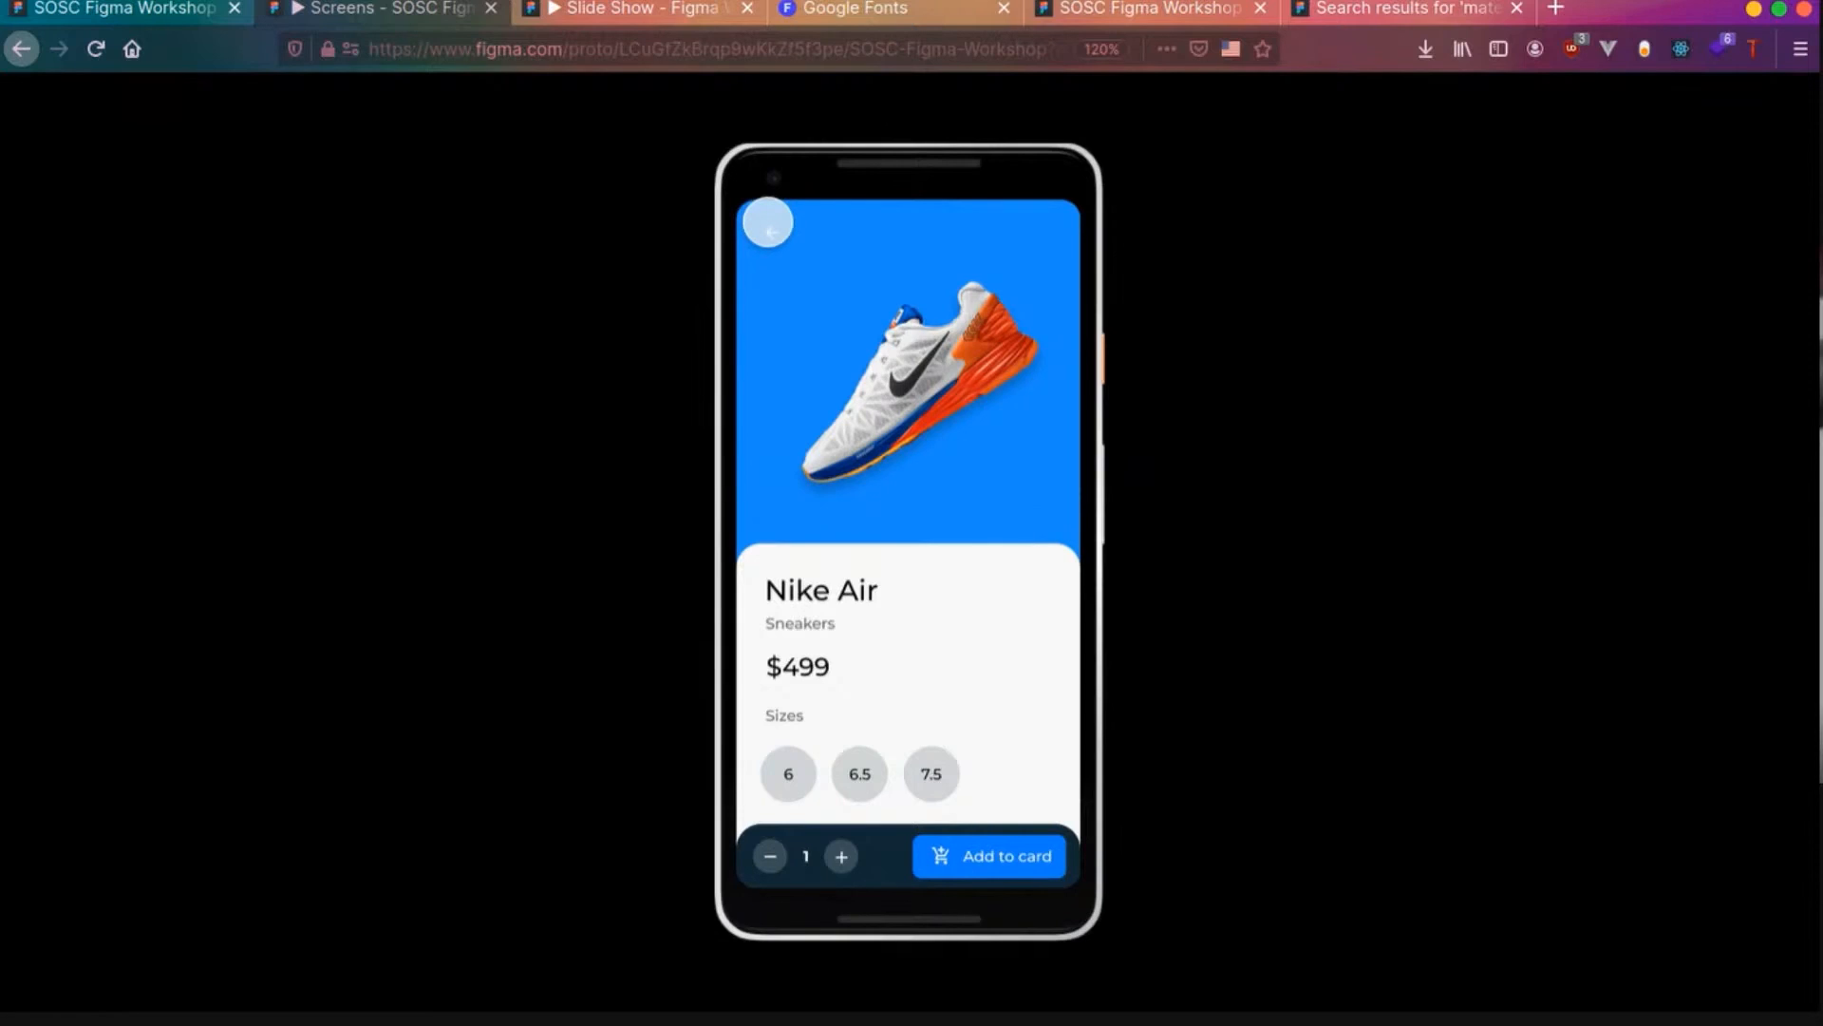
- Look through the SOSC Figma Workshop community page
{"action": "left_click", "coordinate": [132, 48]}
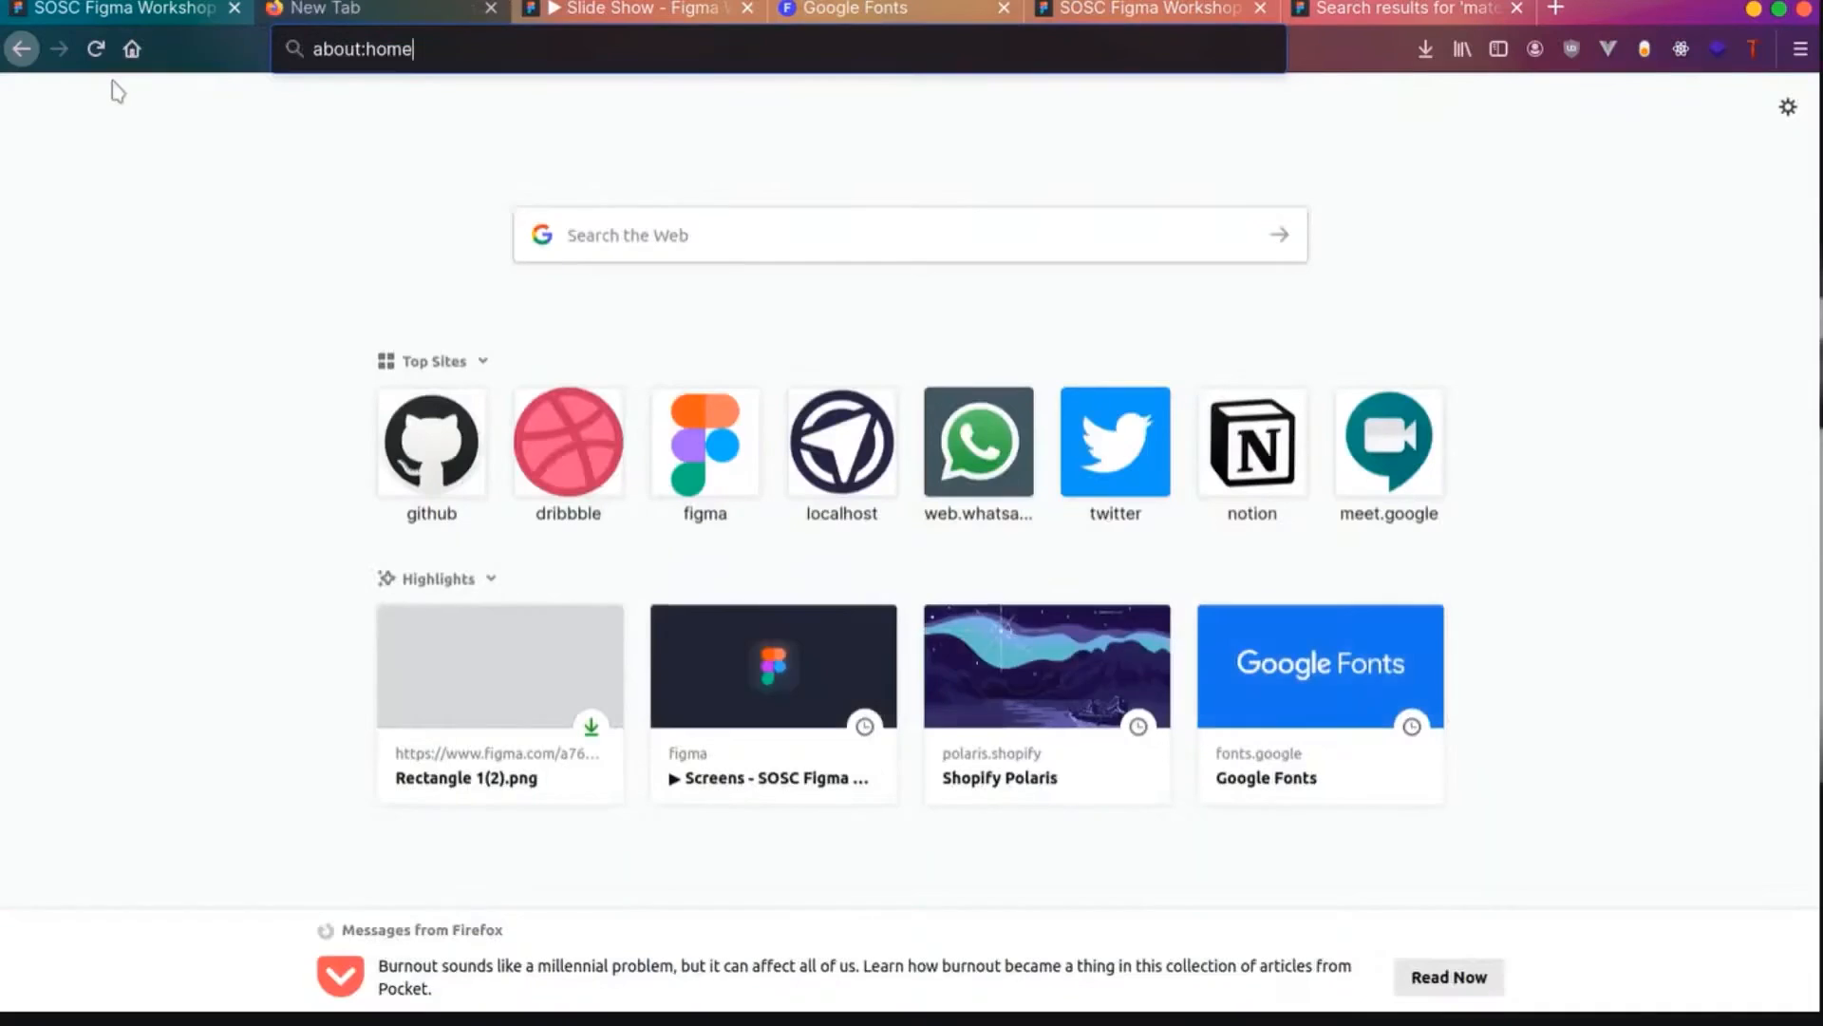
{"action": "left_click", "coordinate": [1147, 9]}
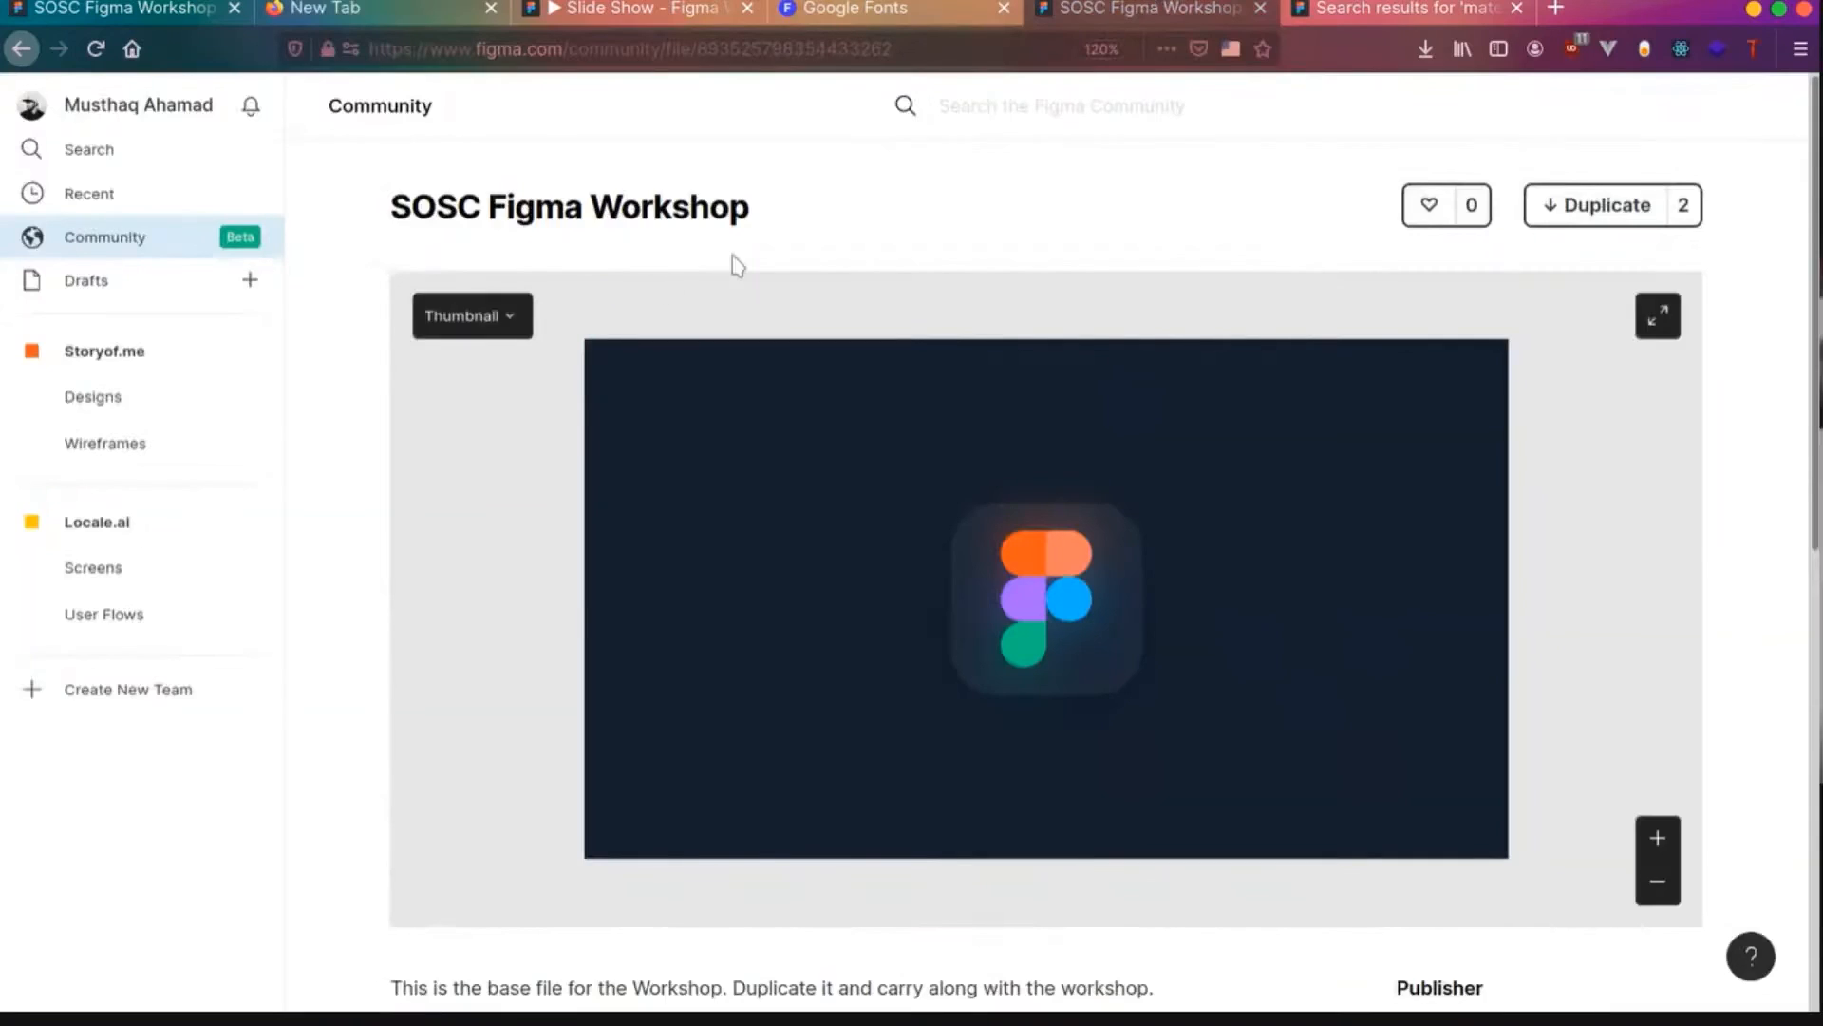
{"action": "scroll", "coordinate": [740, 258], "scroll_direction": "down", "scroll_amount": 6}
{"action": "scroll", "coordinate": [749, 268], "scroll_direction": "up", "scroll_amount": 6}
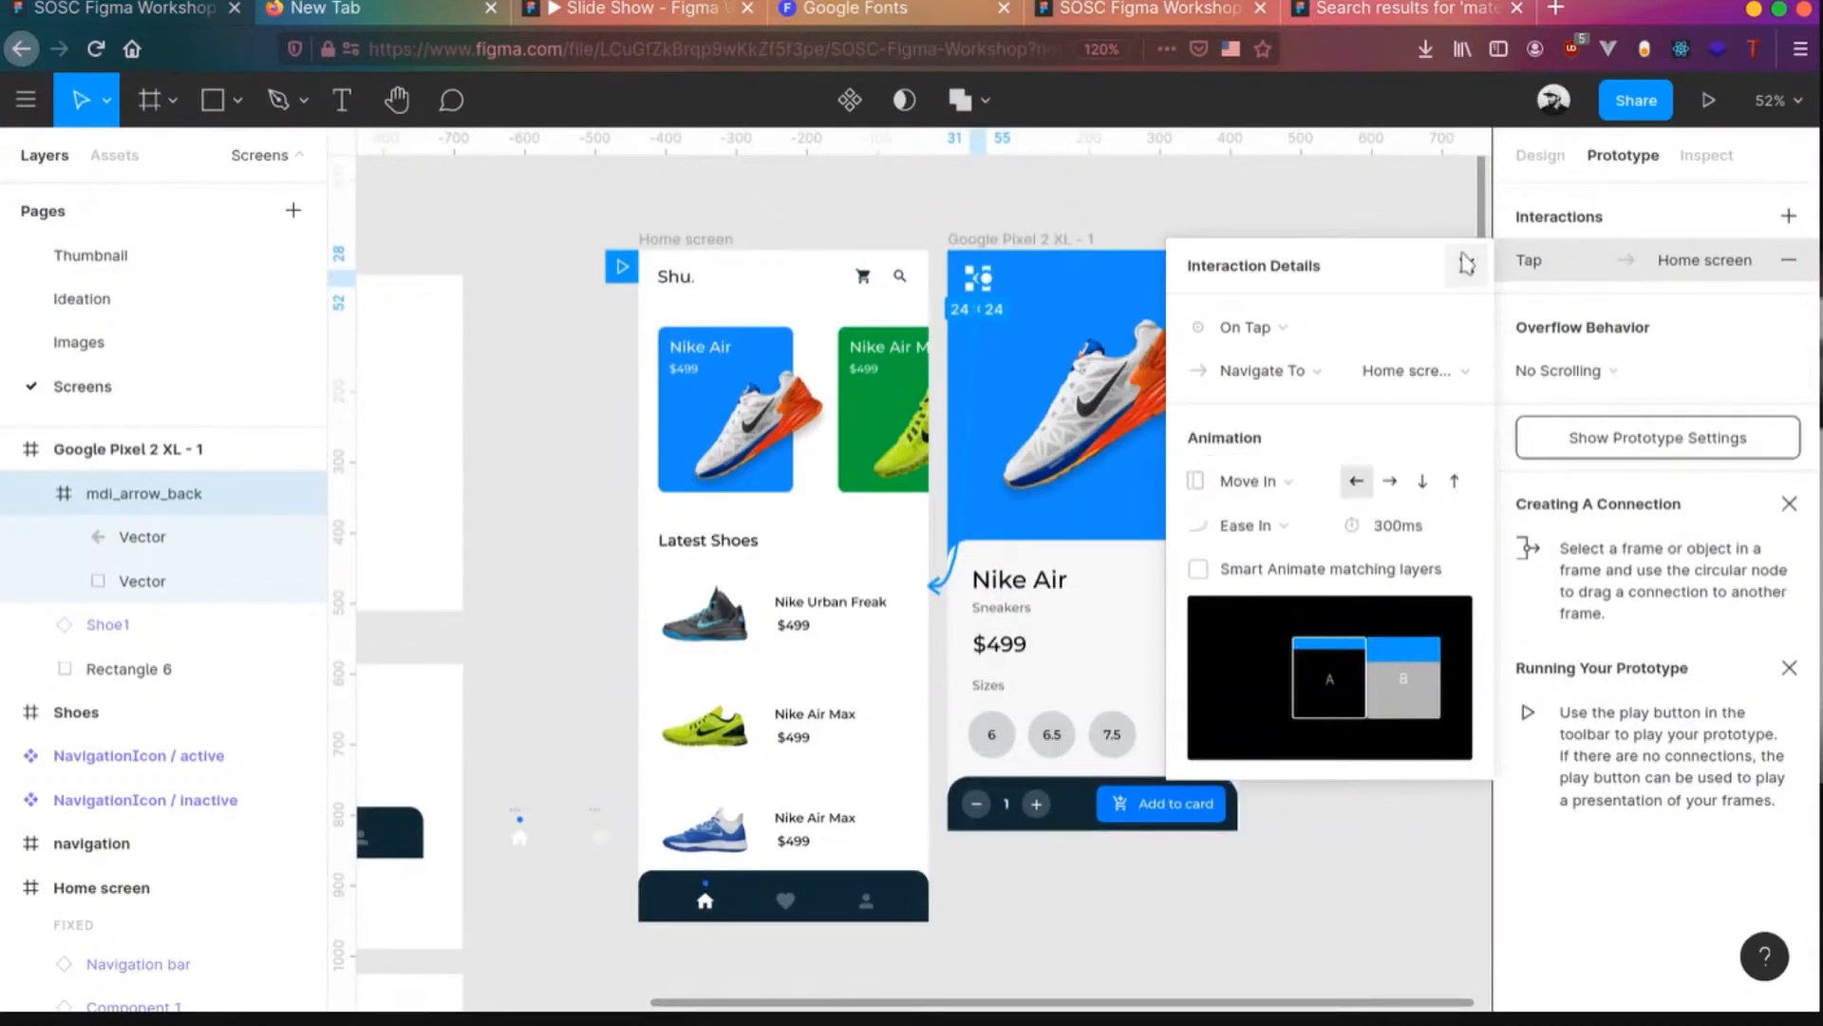
- Close the interaction details and move the Google Pixel 2 XL - 1 frame away from Home screen to X 1051, Y -454
{"action": "left_click", "coordinate": [1467, 264]}
{"action": "scroll", "coordinate": [1323, 602], "scroll_direction": "down", "scroll_amount": 3}
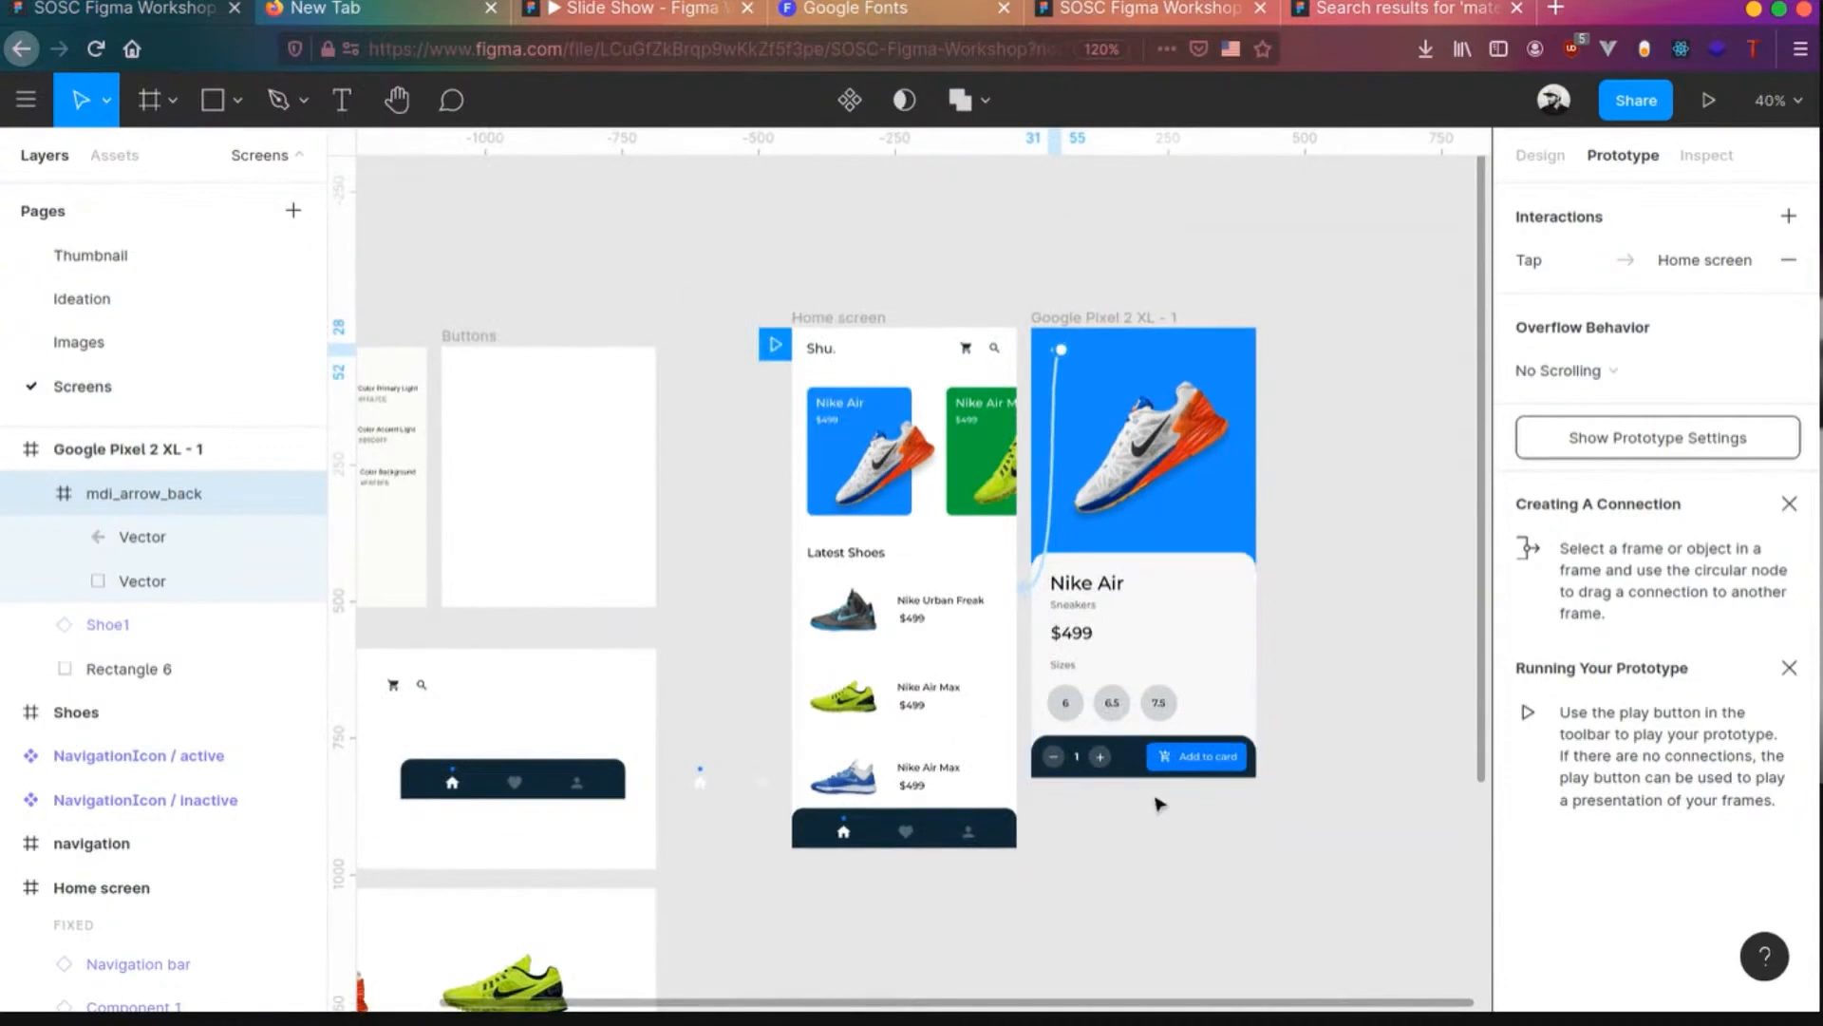
{"action": "left_click", "coordinate": [123, 457]}
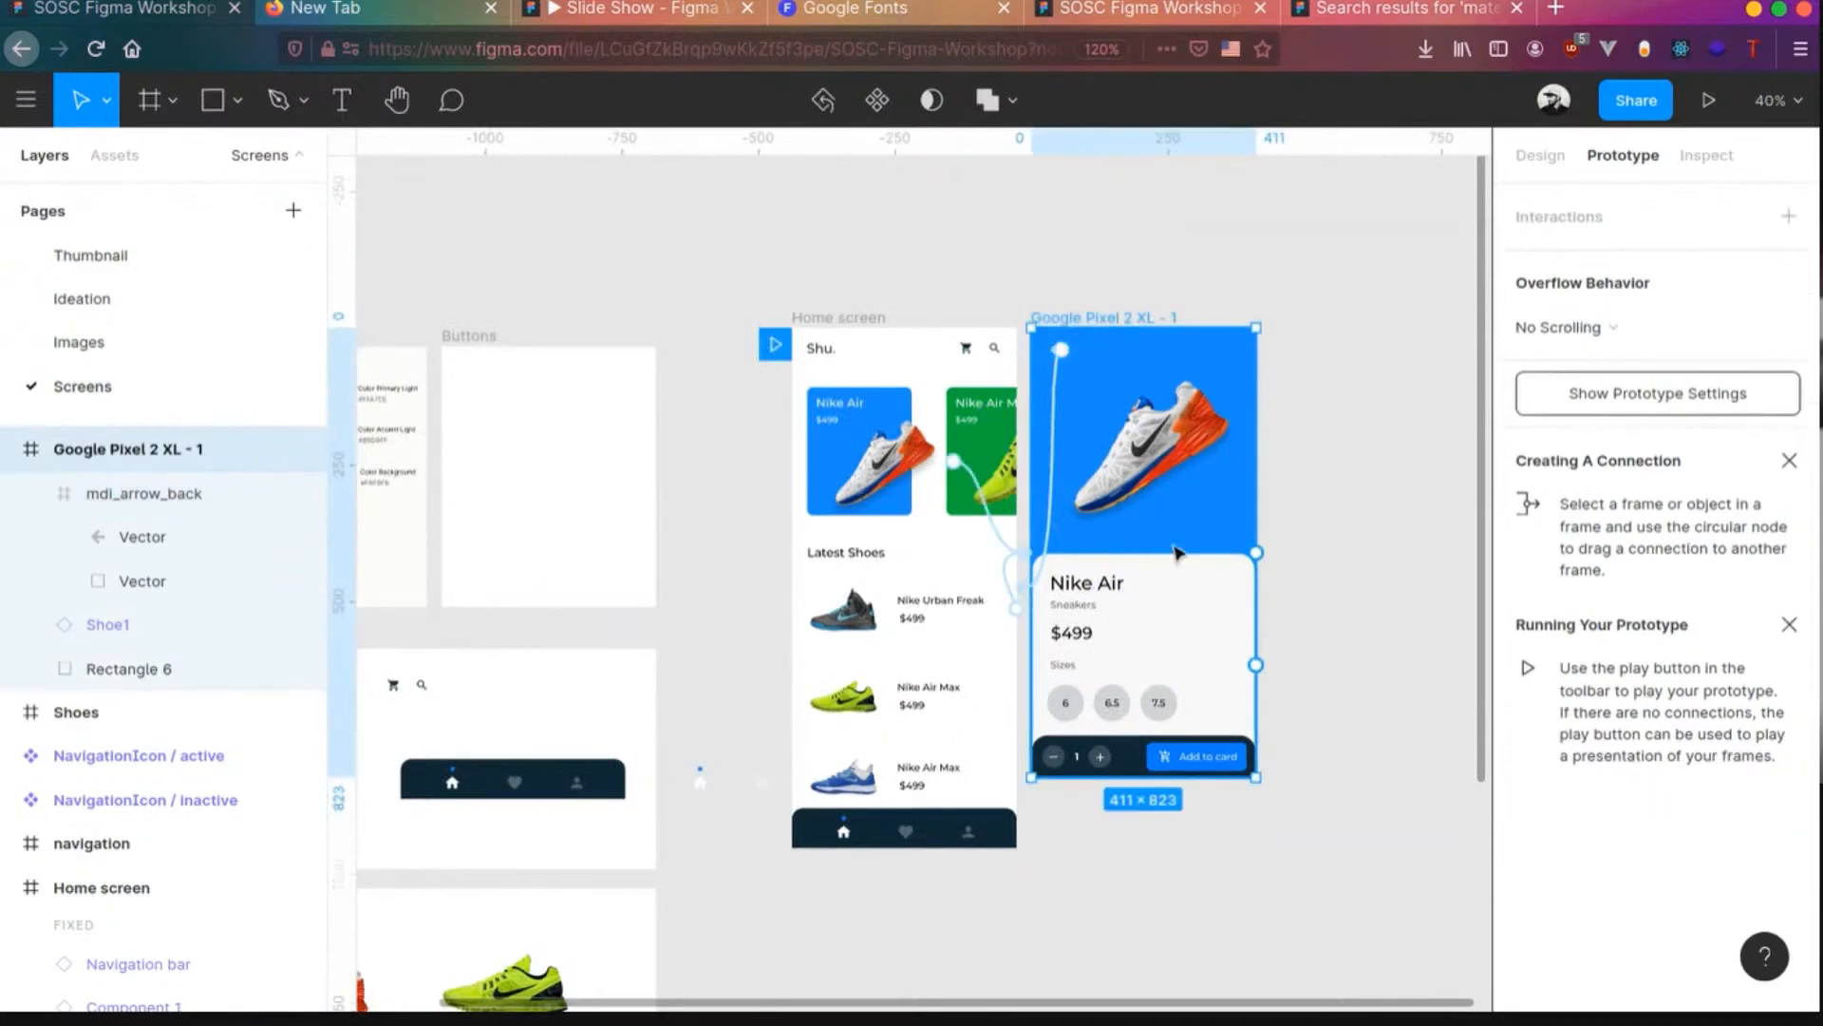
{"action": "left_click", "coordinate": [1540, 159]}
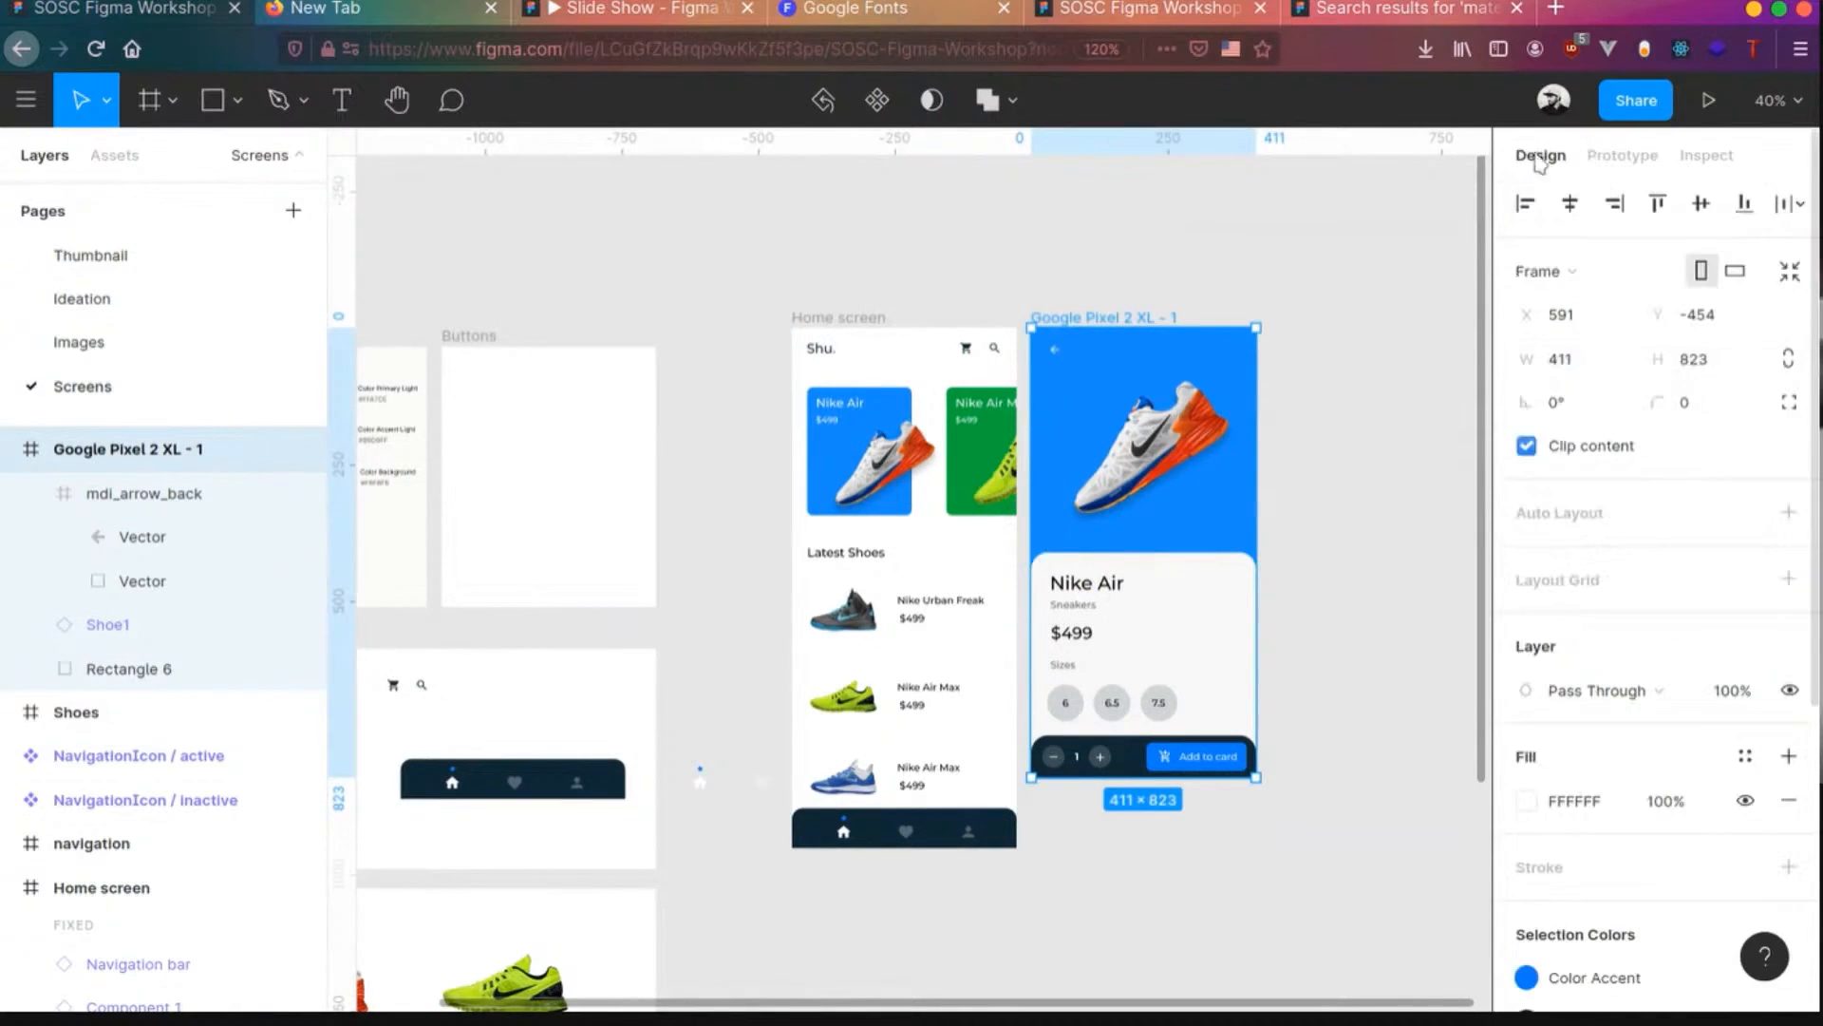
{"action": "left_click_drag", "start_coordinate": [1154, 618], "coordinate": [1360, 565]}
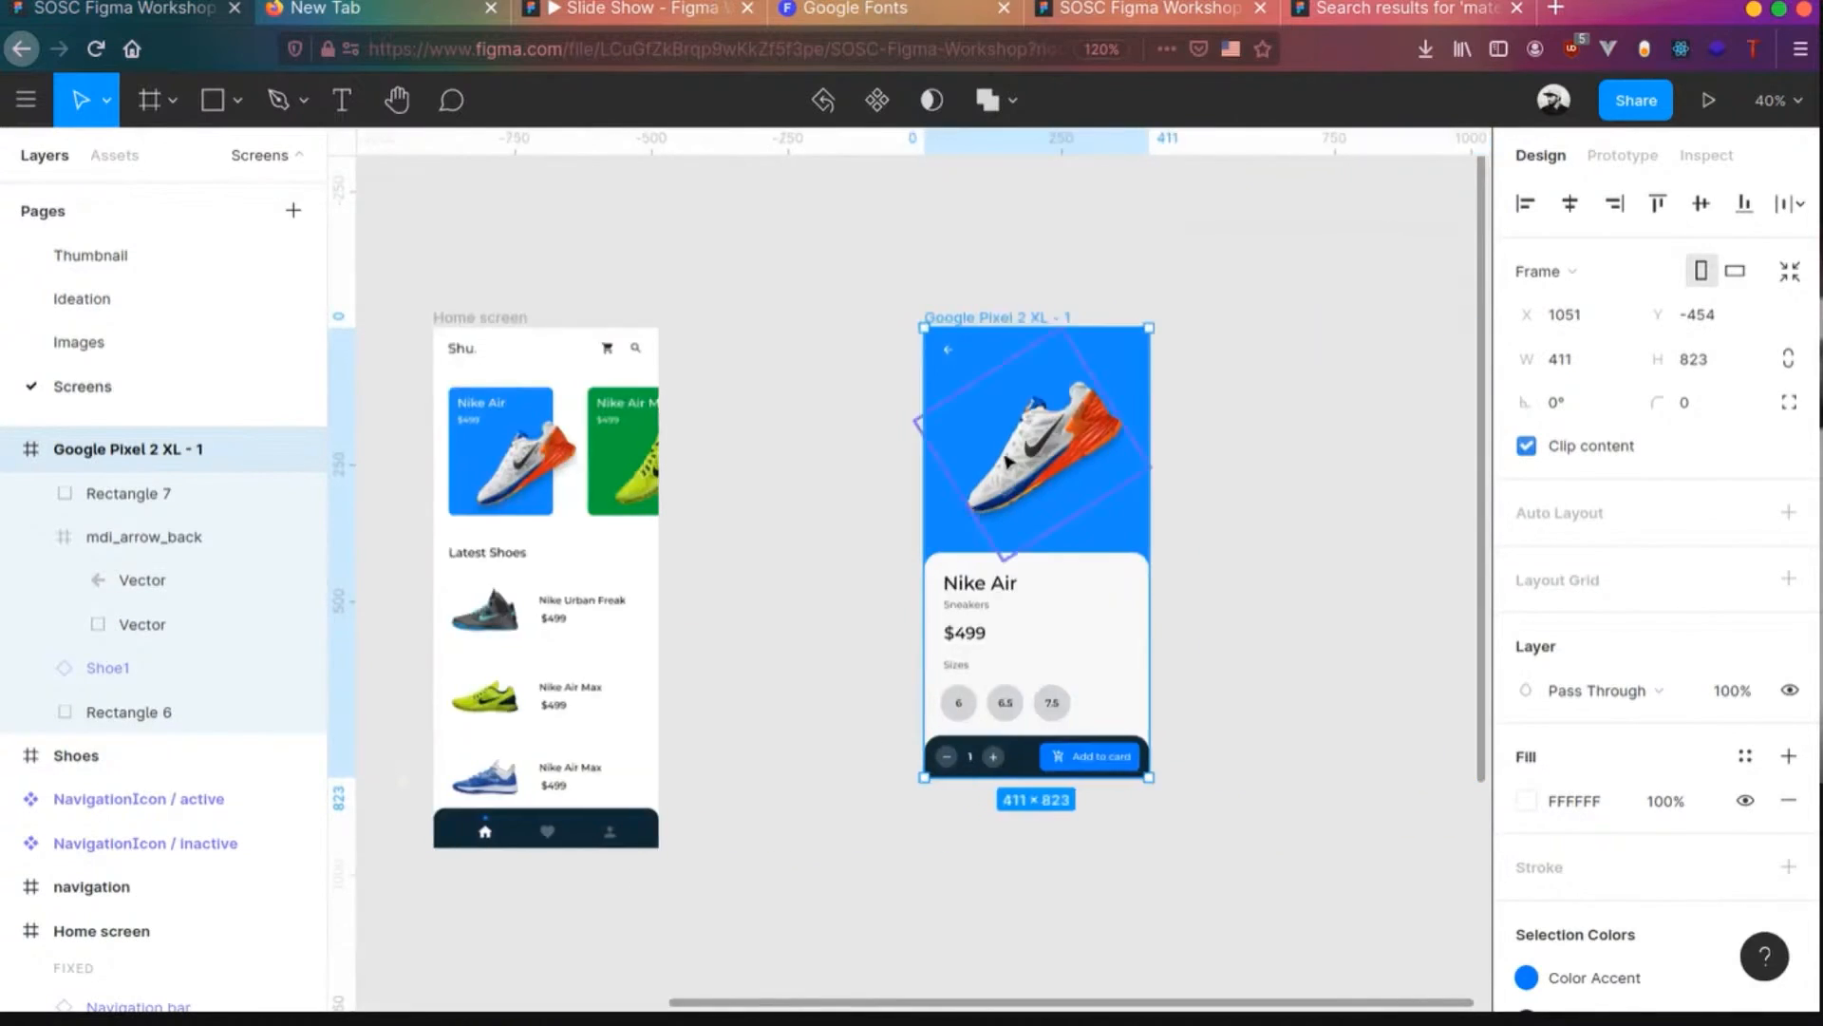
- Group the detail screen's blue background with its shoe and place a duplicate of the group to its right at X 317
{"action": "scroll", "coordinate": [1008, 463], "scroll_direction": "up", "scroll_amount": 4}
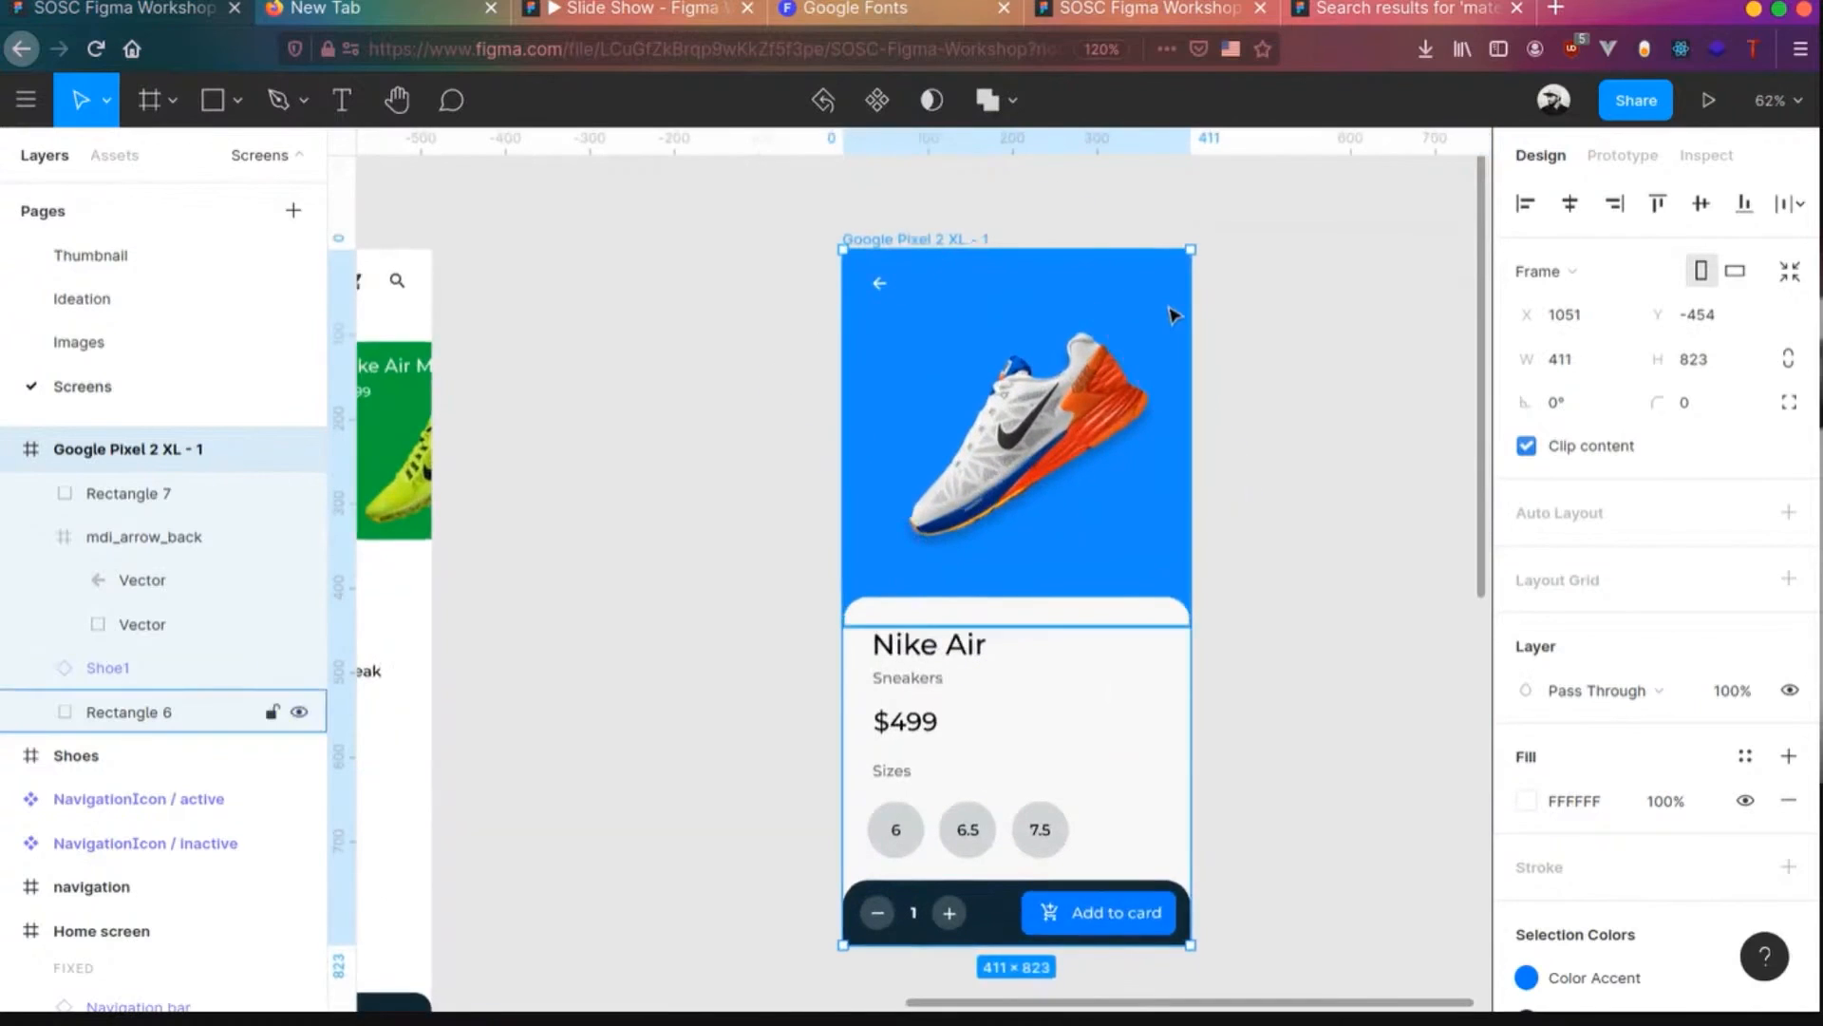
{"action": "left_click", "coordinate": [1174, 316]}
{"action": "left_click", "coordinate": [1069, 432], "text": "shift"}
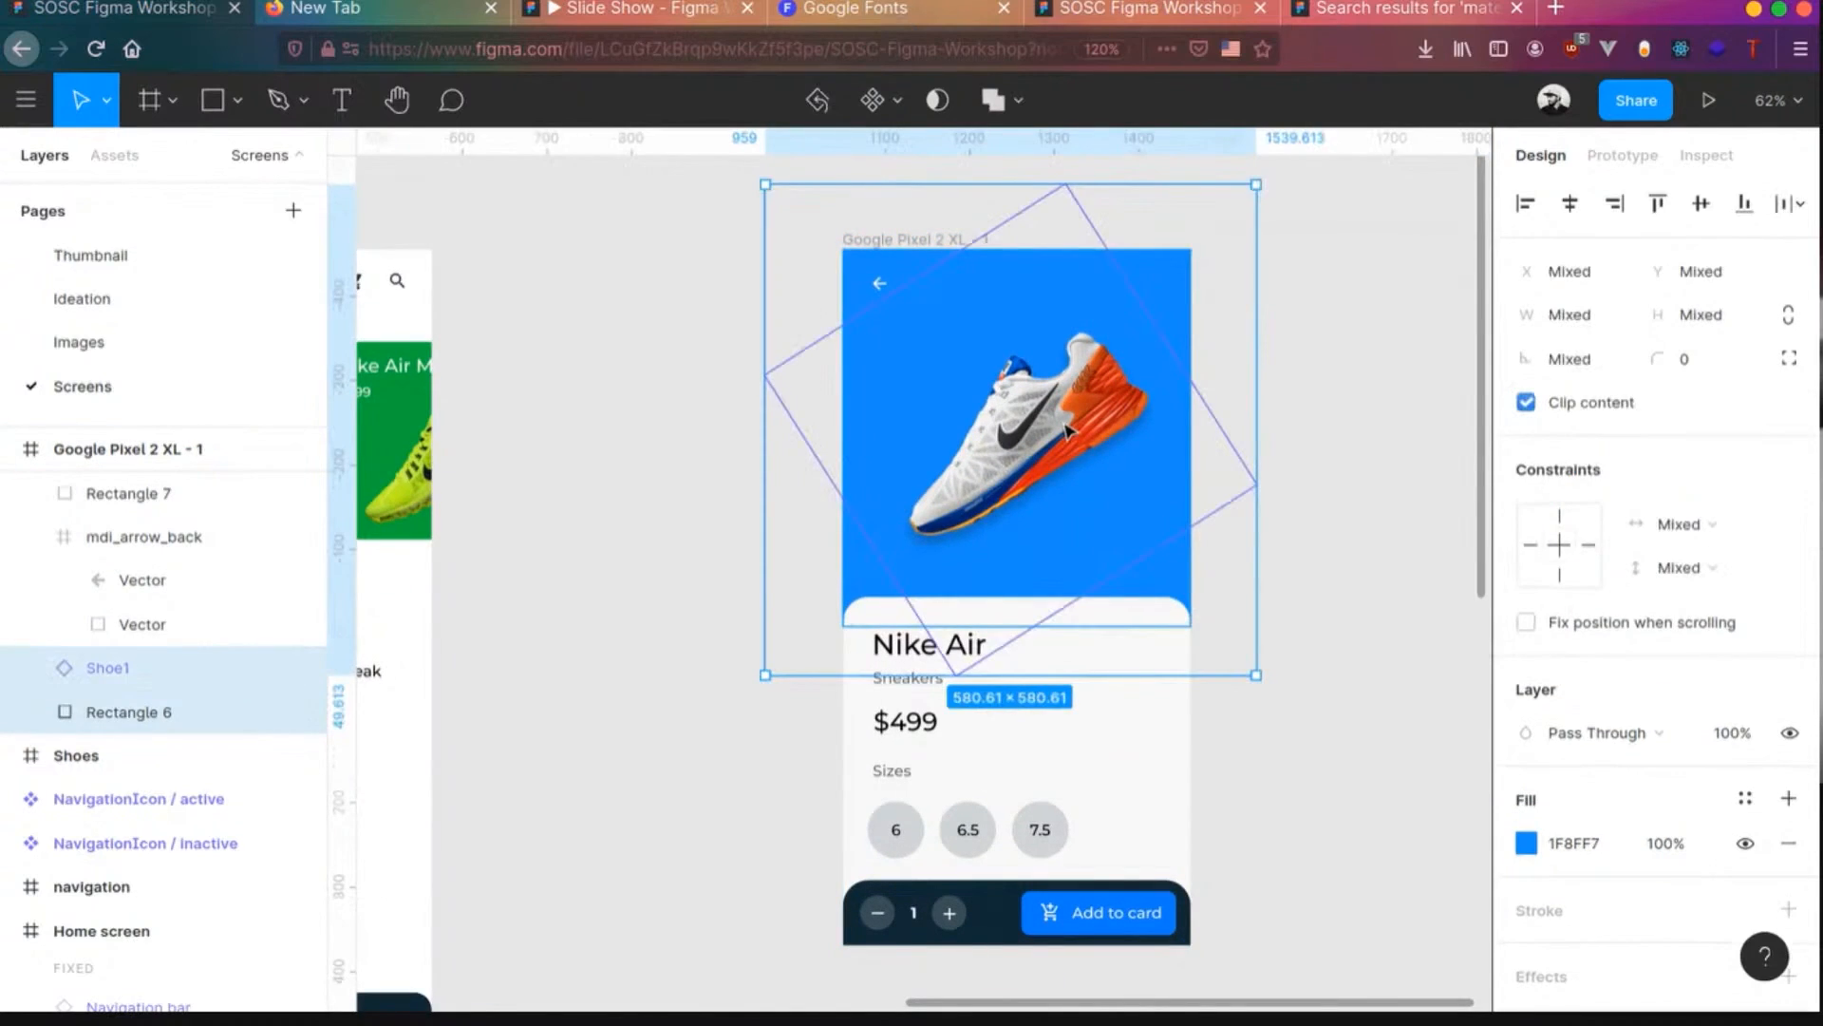
{"action": "key", "text": "ctrl+g"}
{"action": "left_click_drag", "start_coordinate": [1018, 435], "coordinate": [1363, 435]}
{"action": "left_click_drag", "start_coordinate": [161, 527], "coordinate": [195, 533]}
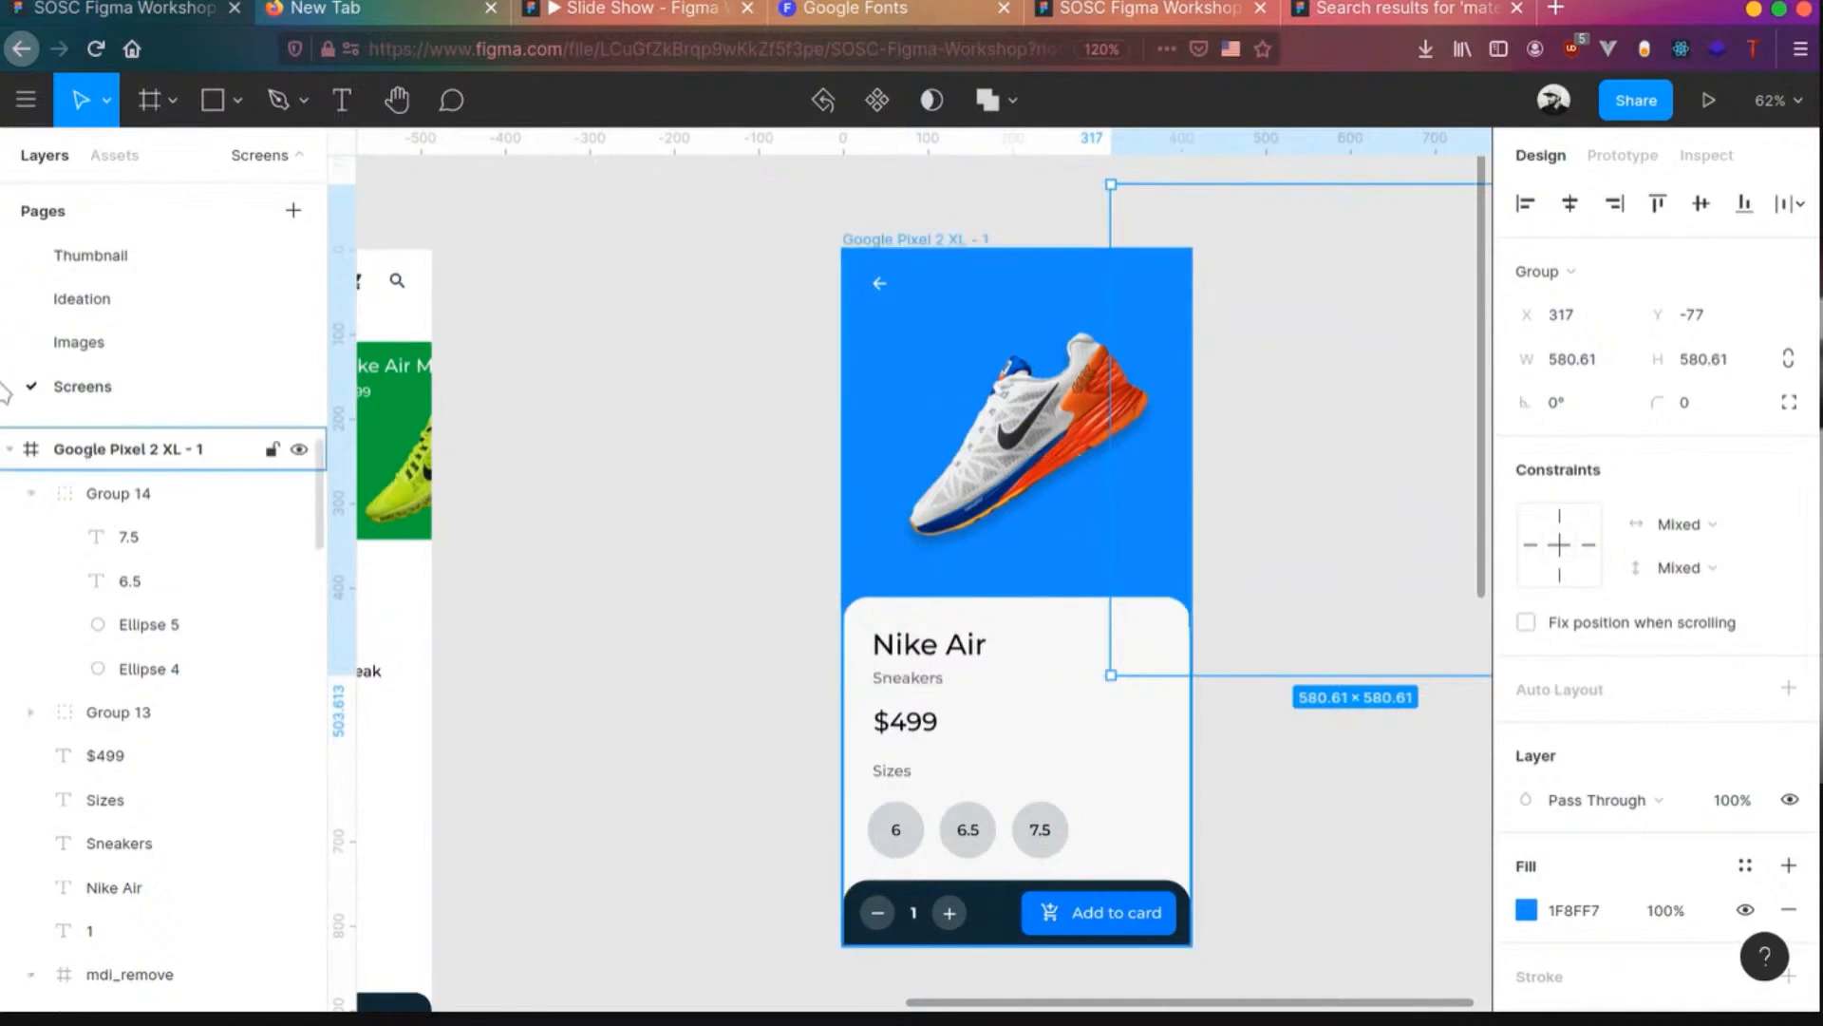
- Turn off Clip content for the Google Pixel 2 XL - 1 frame and rotate the duplicated shoe to 0°
{"action": "left_click", "coordinate": [76, 449]}
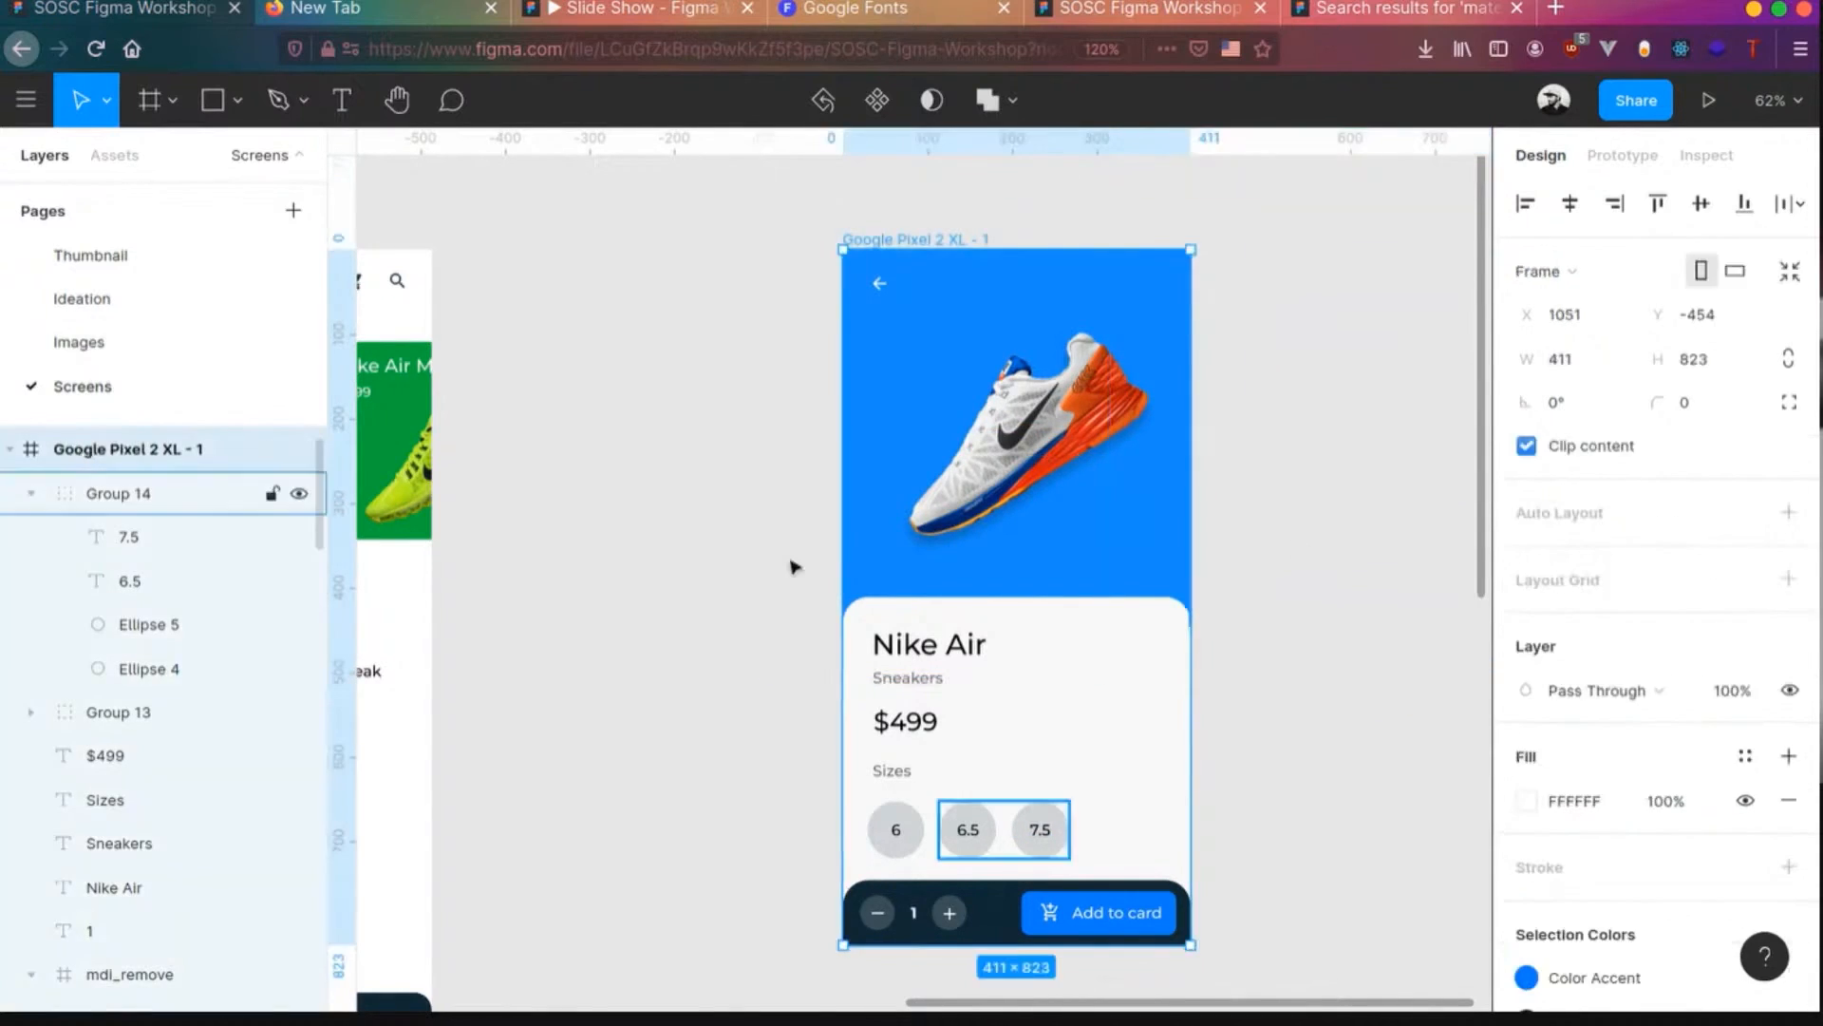
{"action": "left_click", "coordinate": [1548, 446]}
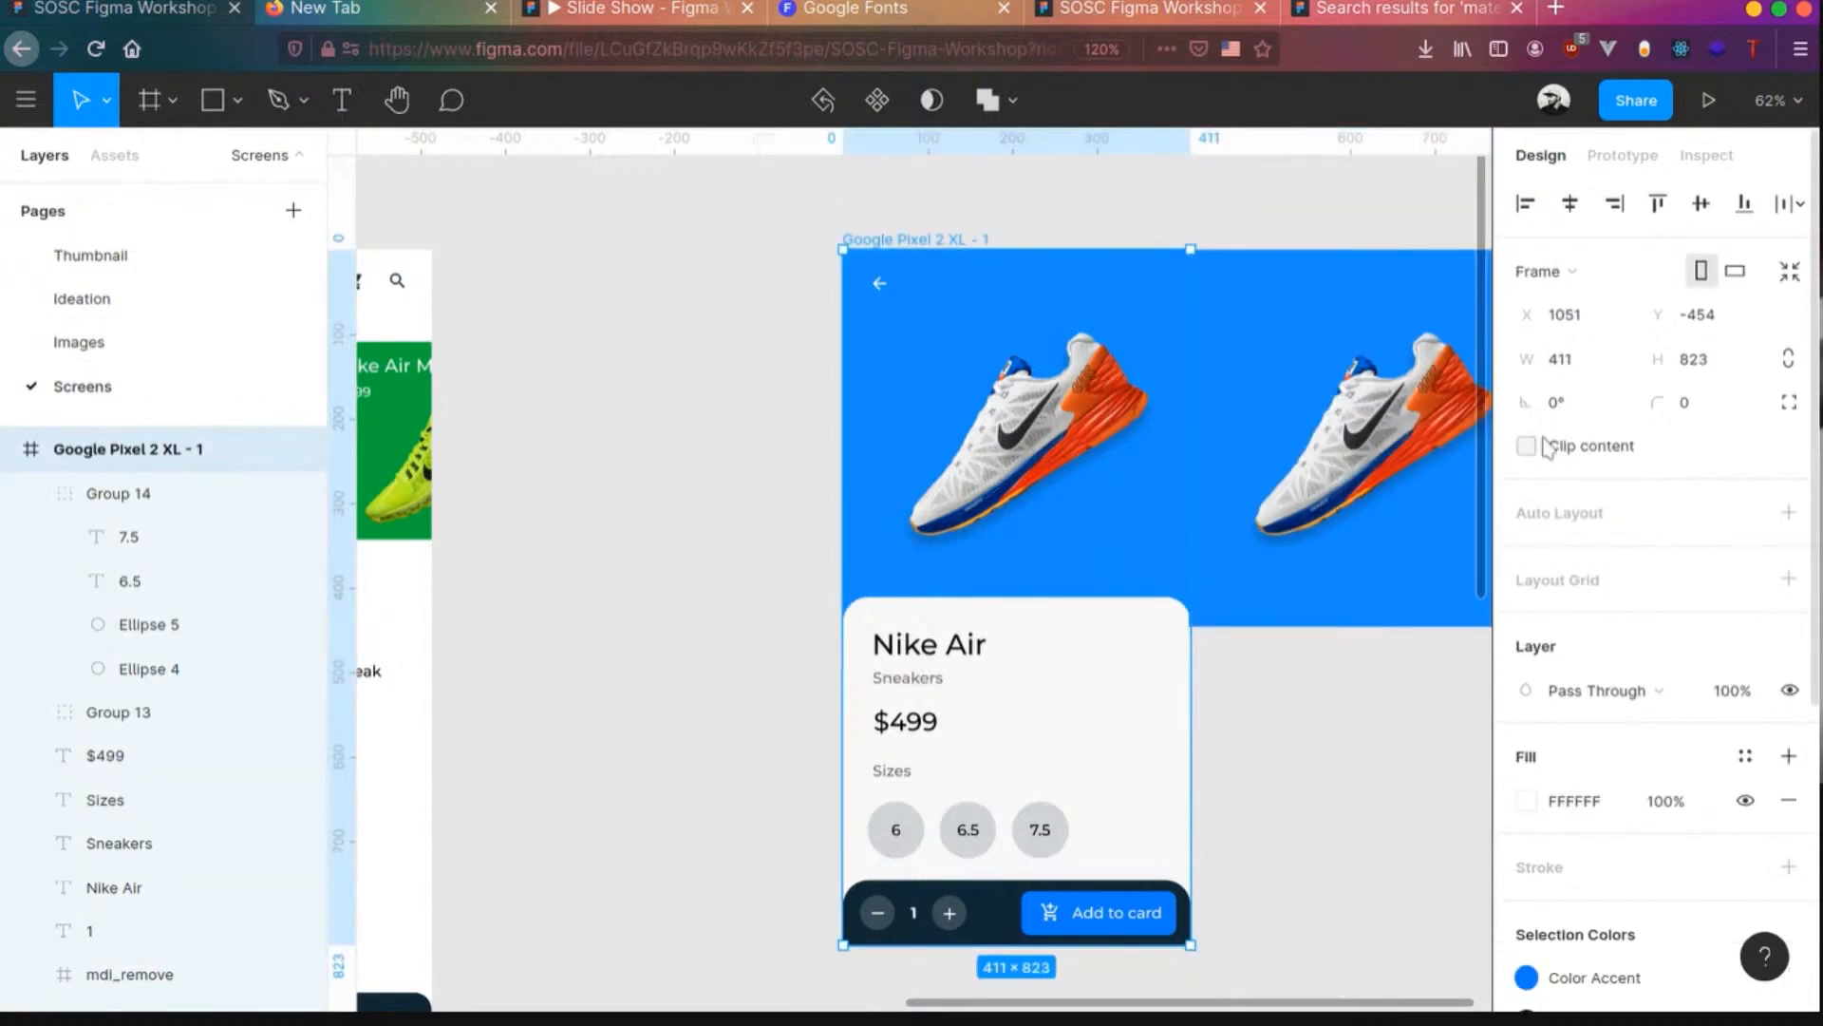
{"action": "double_click", "coordinate": [1391, 465]}
{"action": "scroll", "coordinate": [1225, 608], "scroll_direction": "right", "scroll_amount": 1}
{"action": "scroll", "coordinate": [1224, 609], "scroll_direction": "right", "scroll_amount": 2}
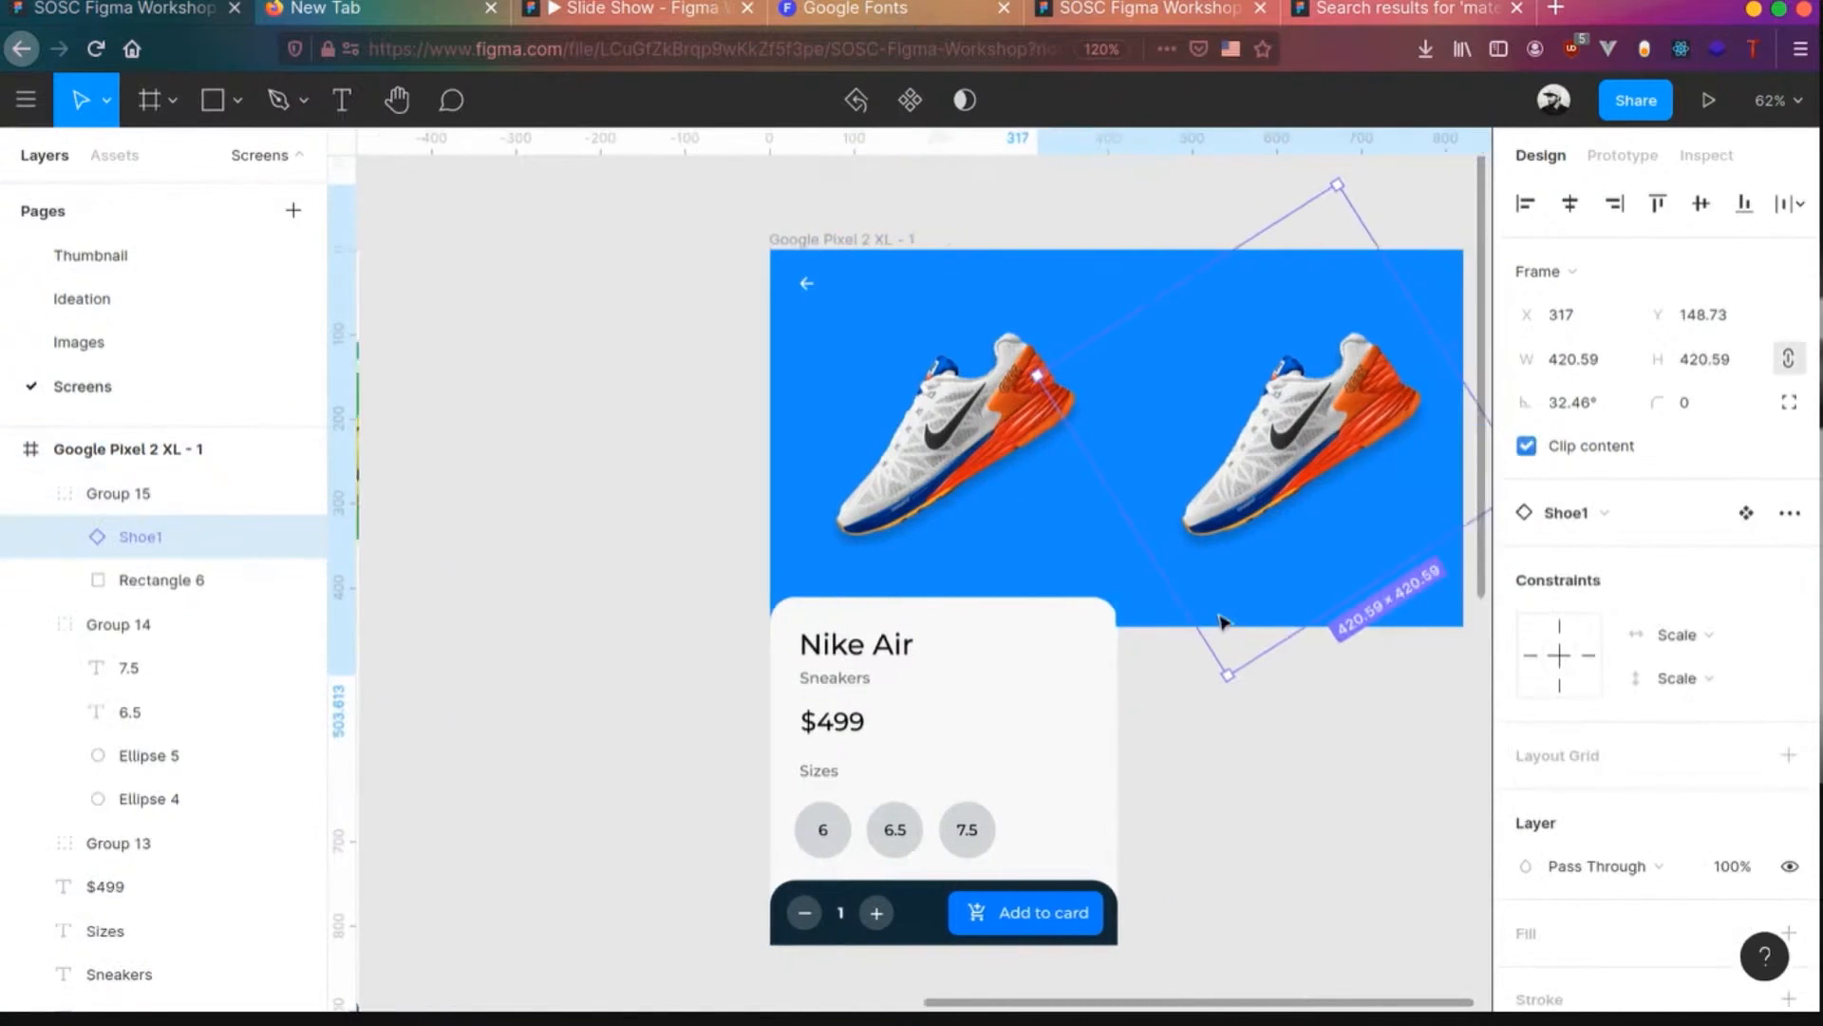
{"action": "left_click_drag", "start_coordinate": [1298, 172], "coordinate": [1369, 271]}
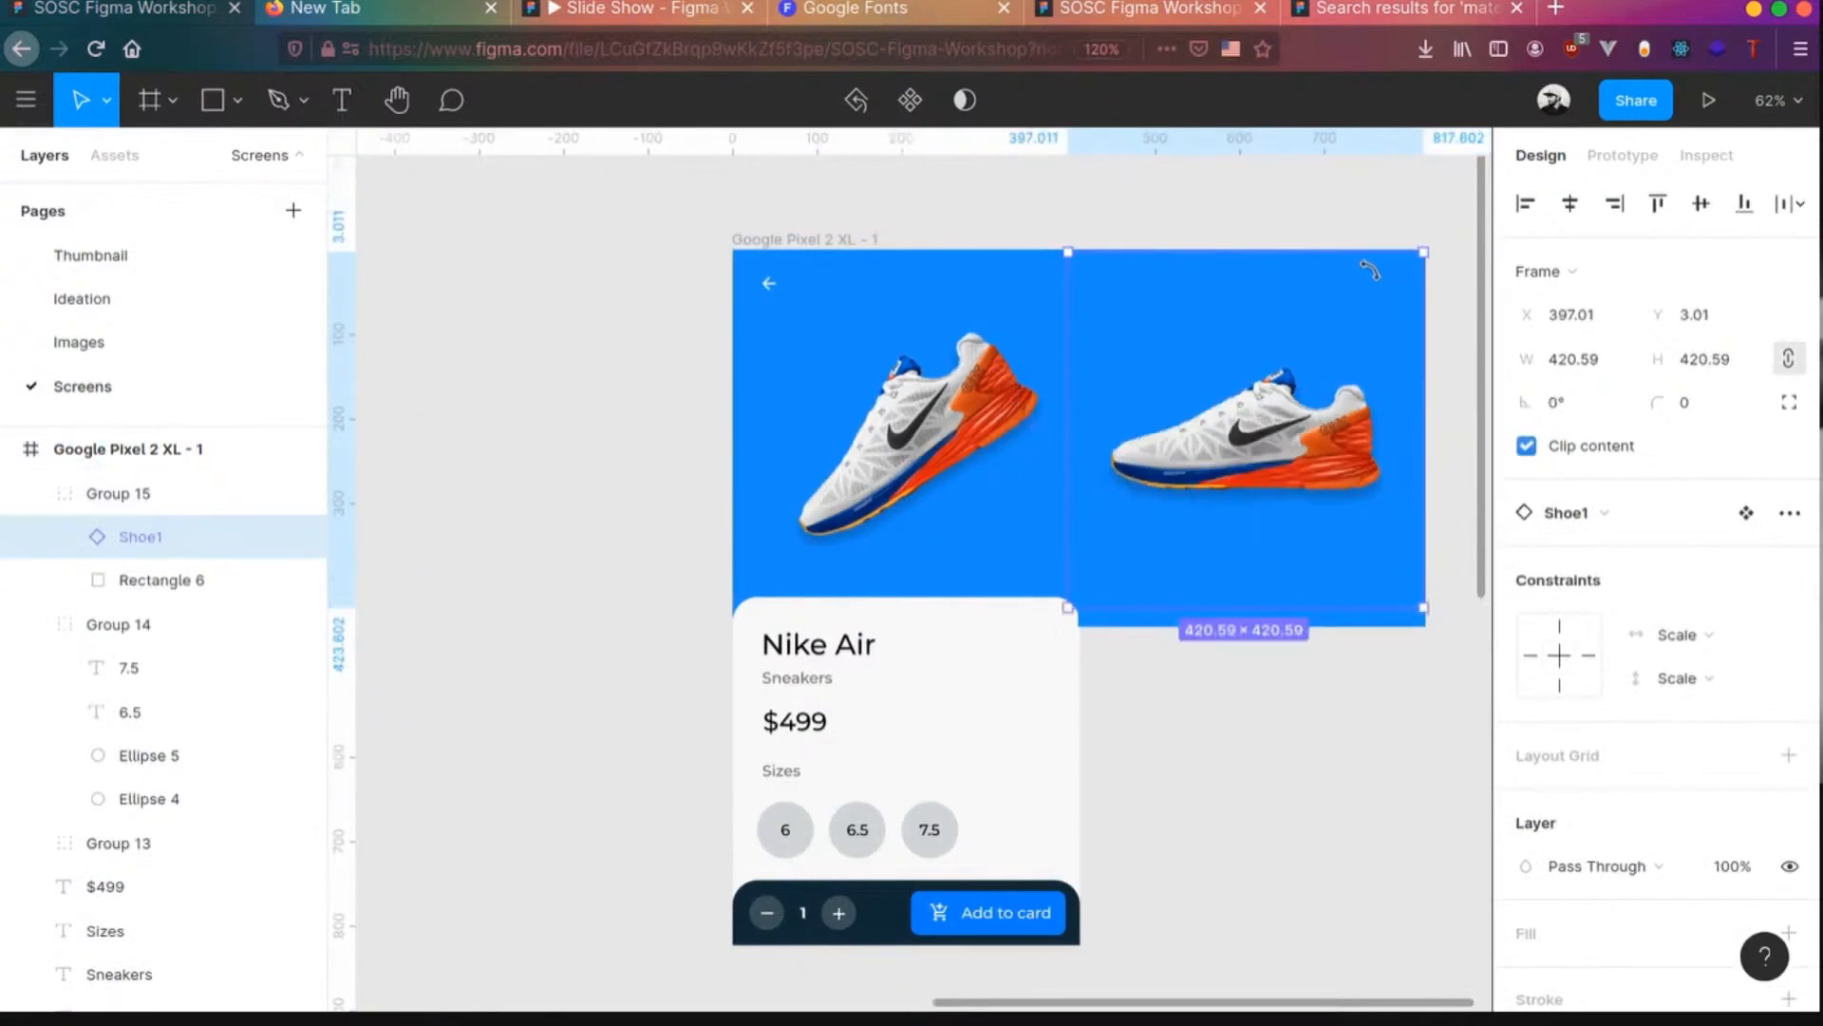
- Duplicate the blue shoe group and place the copy directly to the left of the original
{"action": "left_click", "coordinate": [818, 562]}
{"action": "left_click_drag", "start_coordinate": [919, 544], "coordinate": [576, 528]}
{"action": "left_click_drag", "start_coordinate": [107, 449], "coordinate": [119, 517]}
{"action": "key", "text": "ctrl+d"}
- Rotate the shoe in the left copy to -179.62° so it lies upside down within its blue background
{"action": "double_click", "coordinate": [721, 386]}
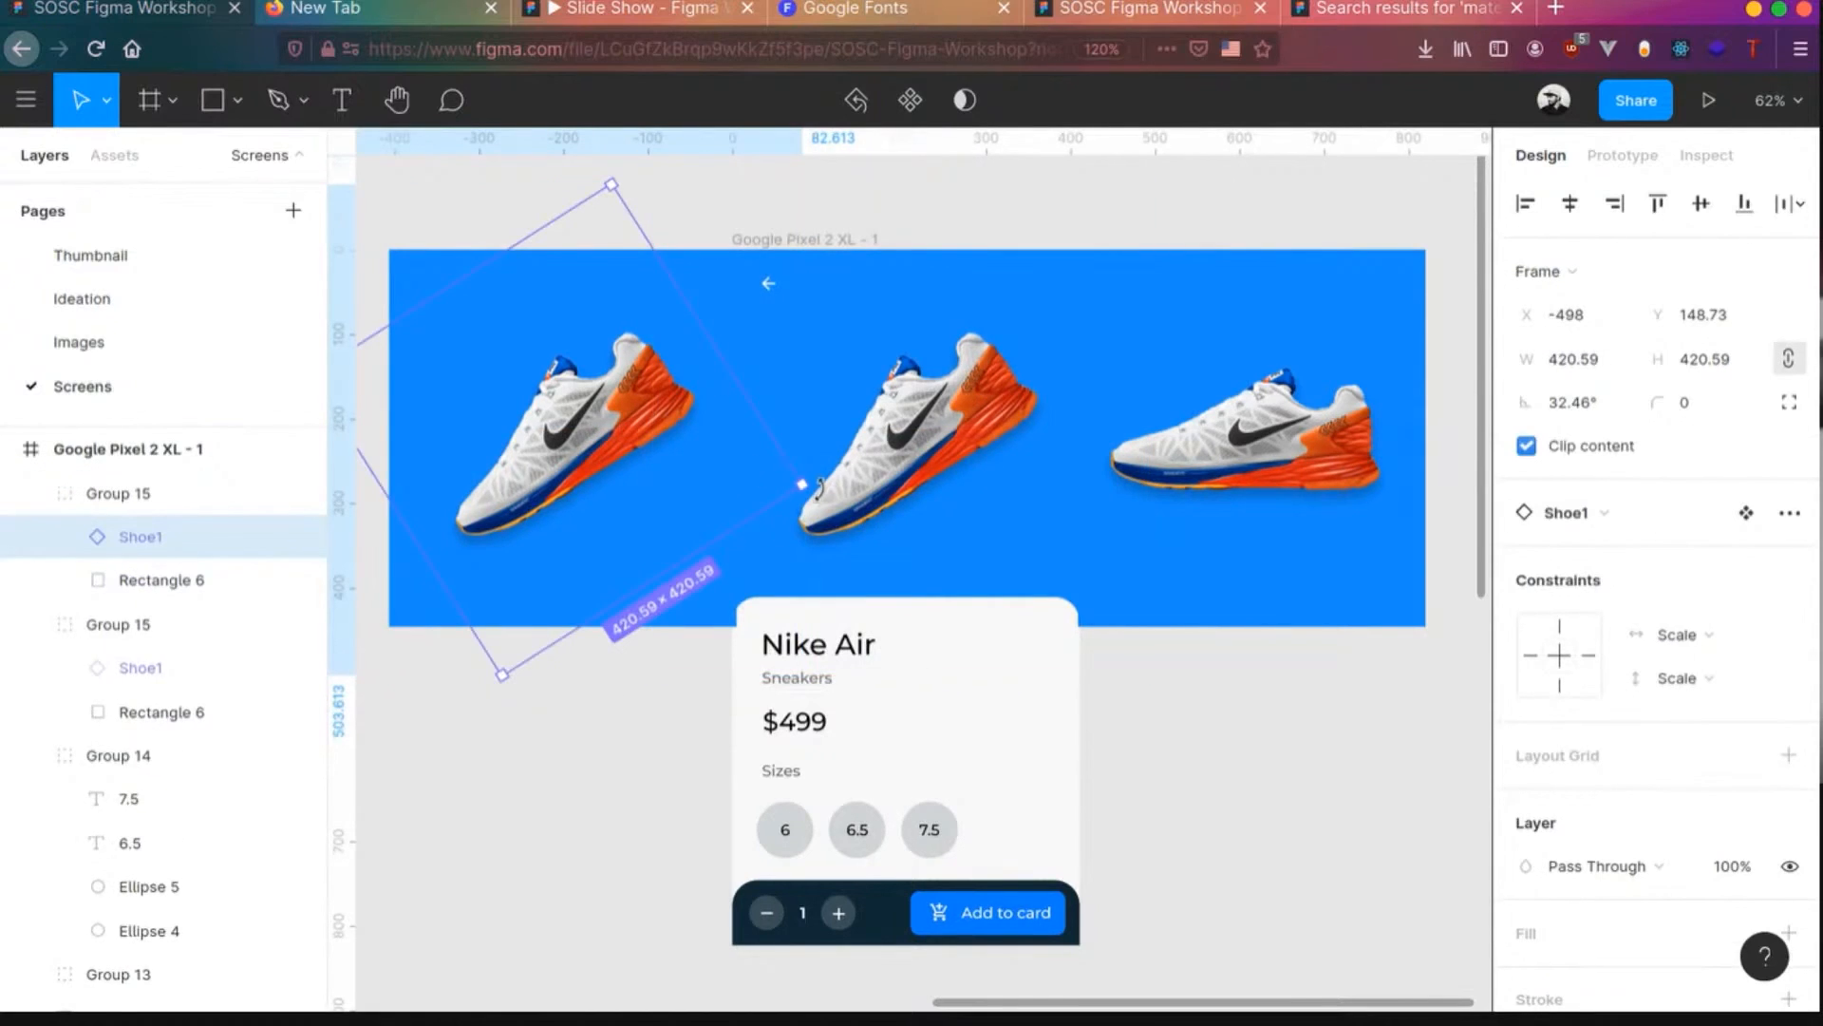
{"action": "left_click_drag", "start_coordinate": [766, 604], "coordinate": [374, 252]}
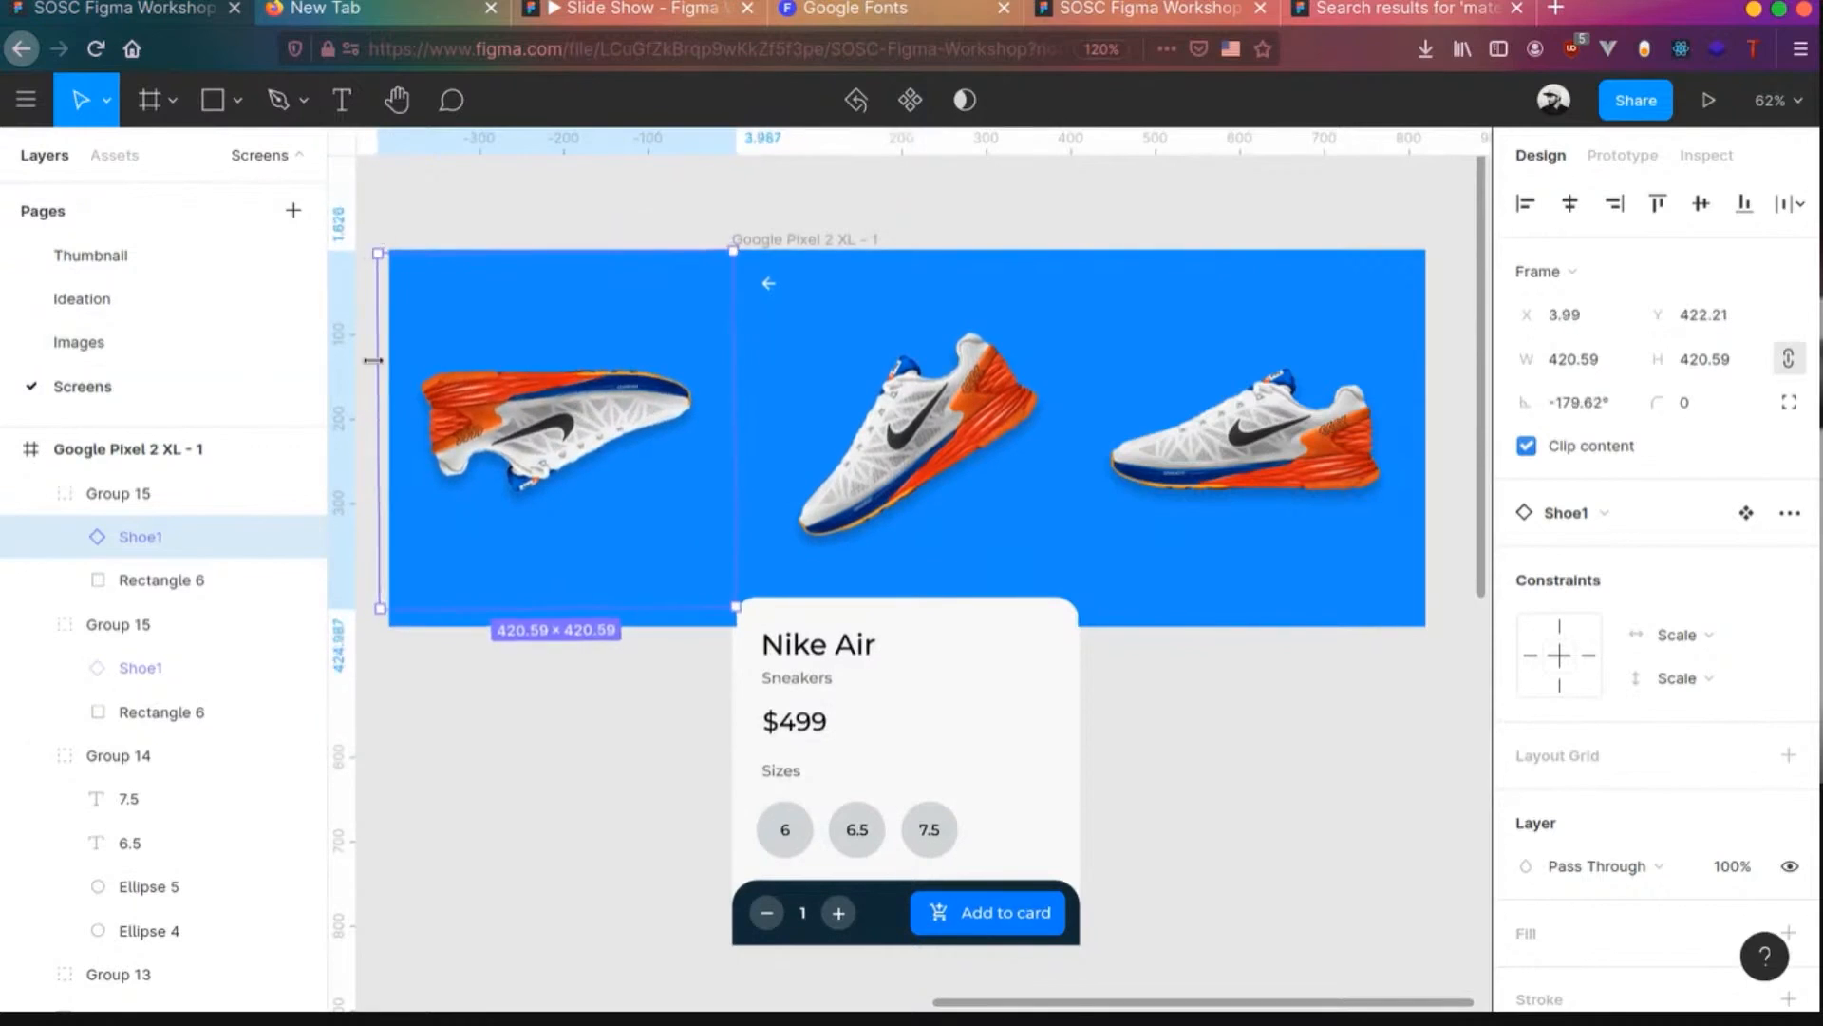
{"action": "left_click", "coordinate": [590, 817]}
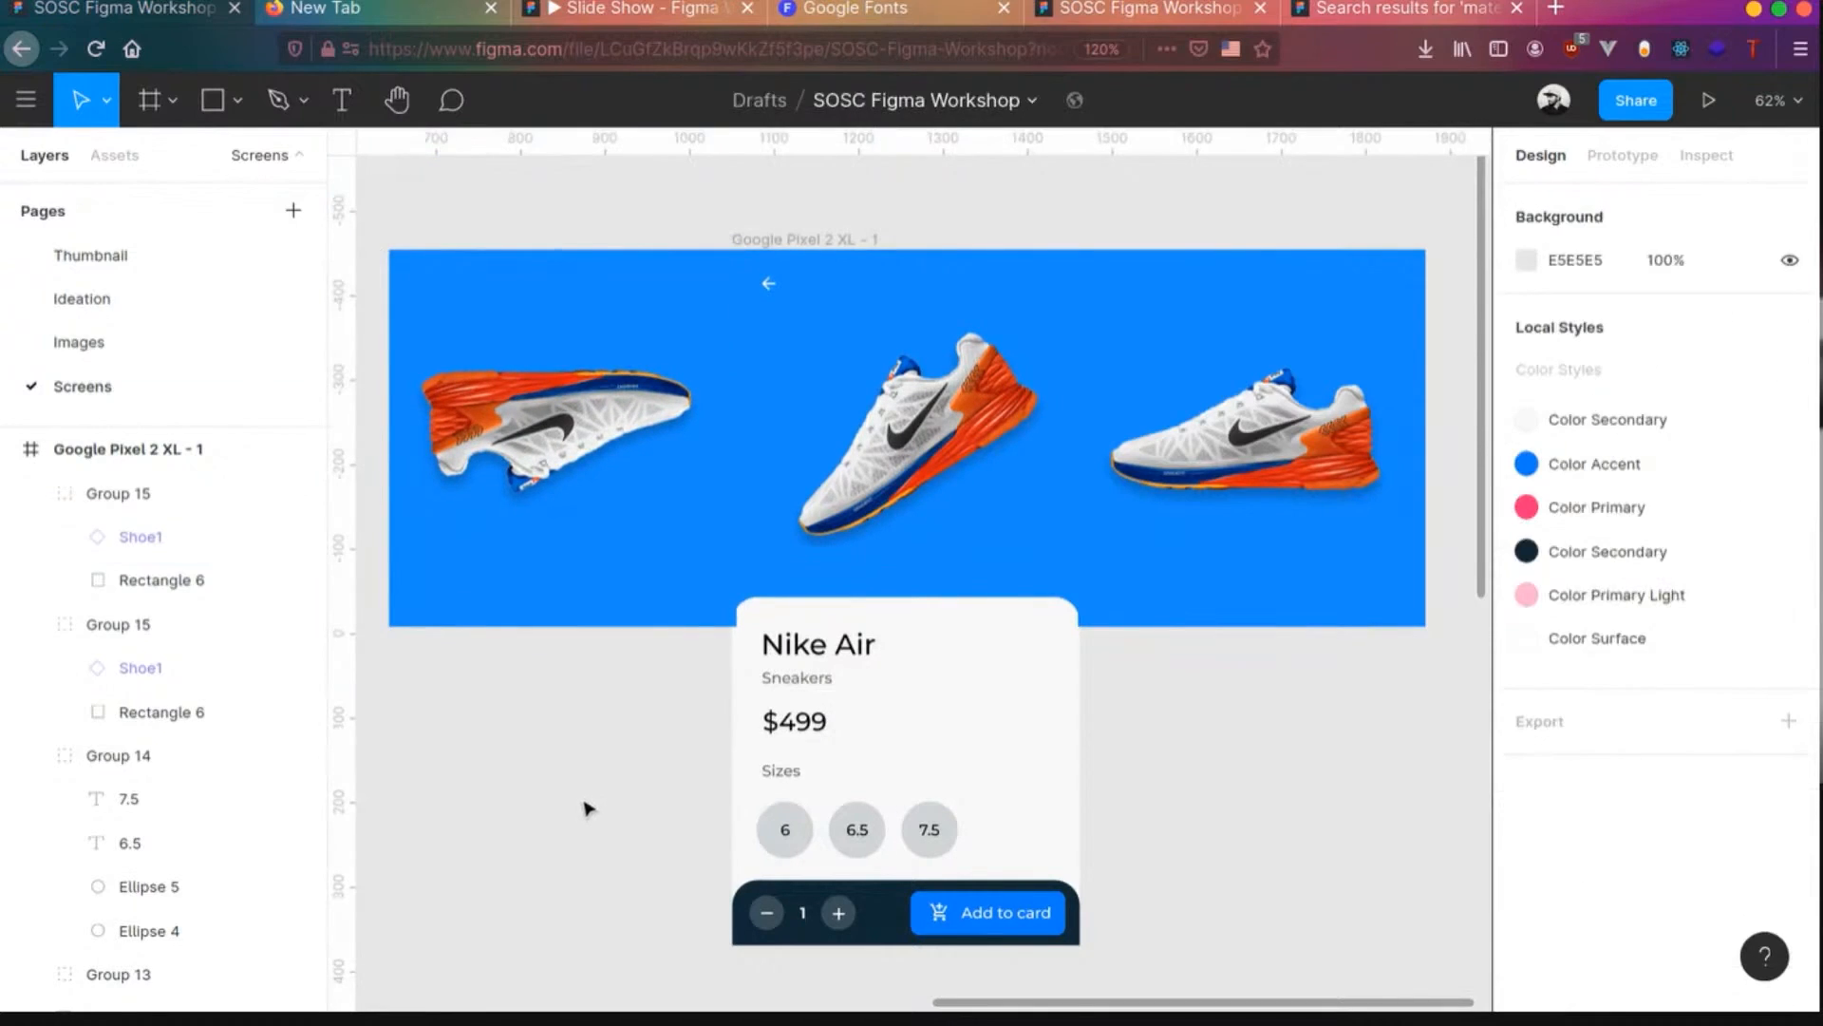
- Collapse both Group 15 layers and Group 14 within the Google Pixel 2 XL - 1 frame's layer list
{"action": "left_click", "coordinate": [68, 493]}
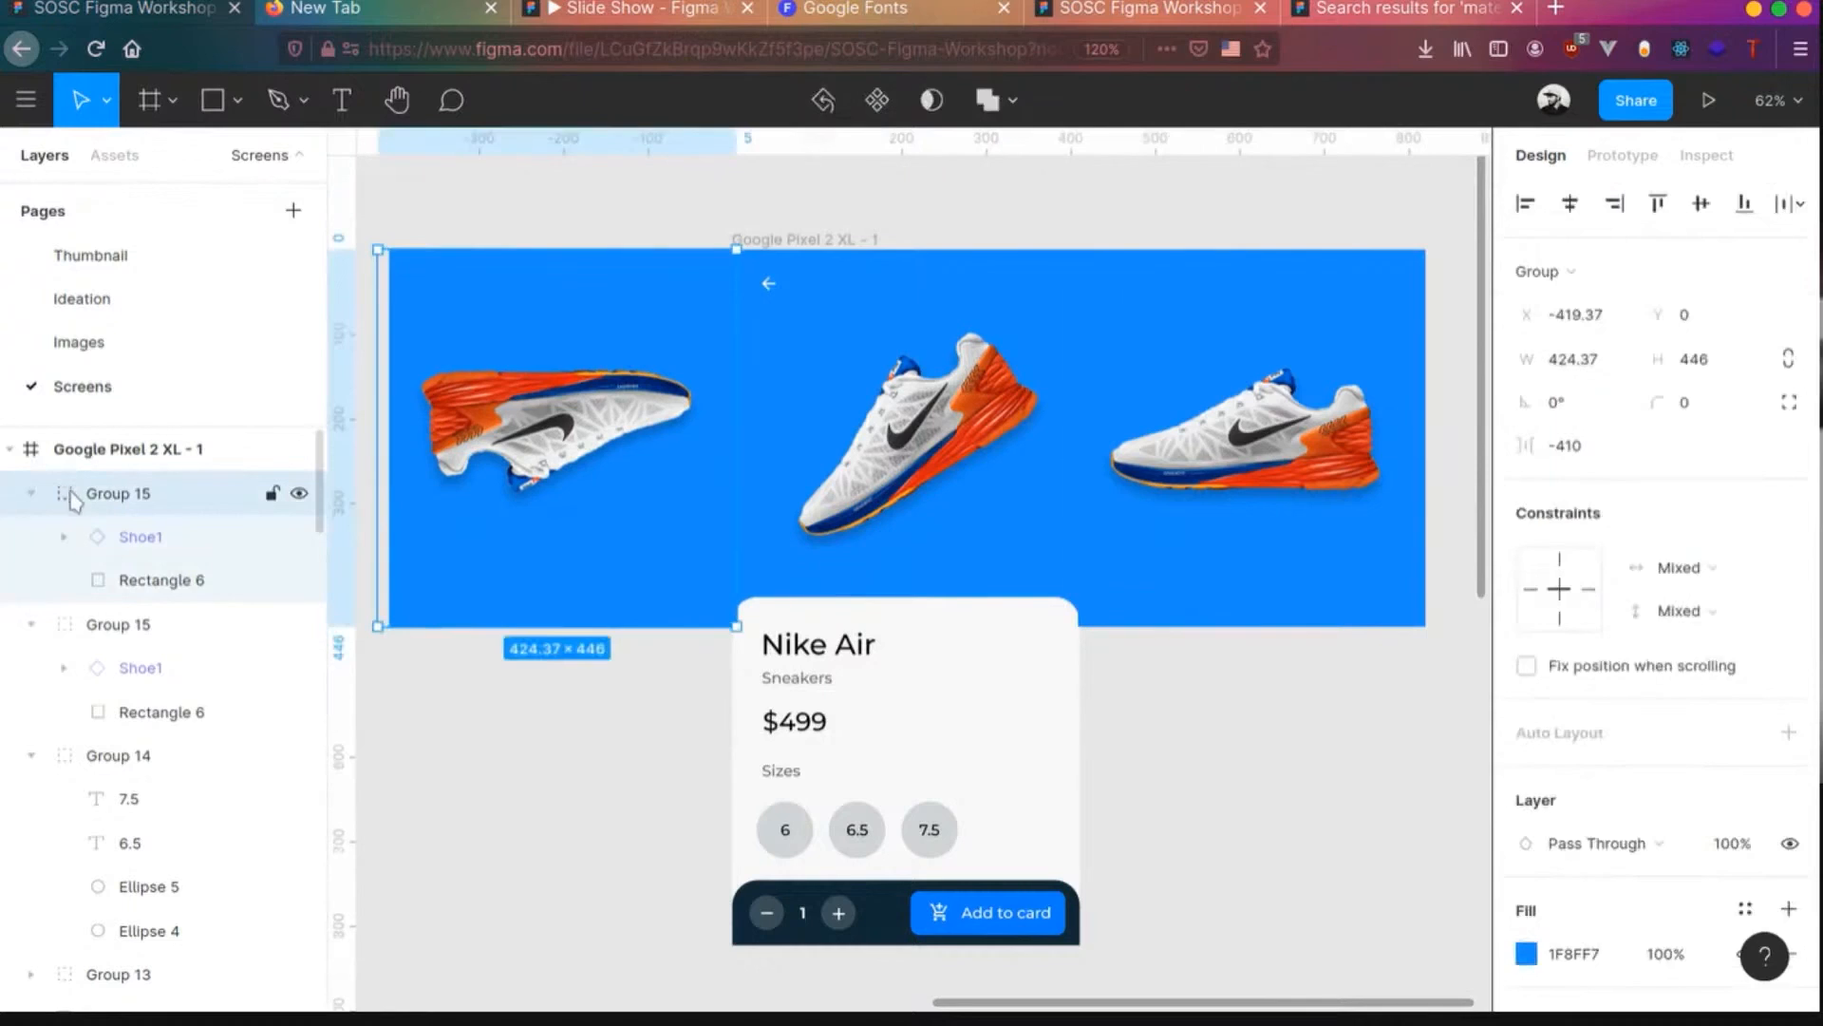
{"action": "left_click", "coordinate": [1018, 674]}
{"action": "scroll", "coordinate": [180, 644], "scroll_direction": "up", "scroll_amount": 8}
{"action": "scroll", "coordinate": [182, 643], "scroll_direction": "up", "scroll_amount": 5}
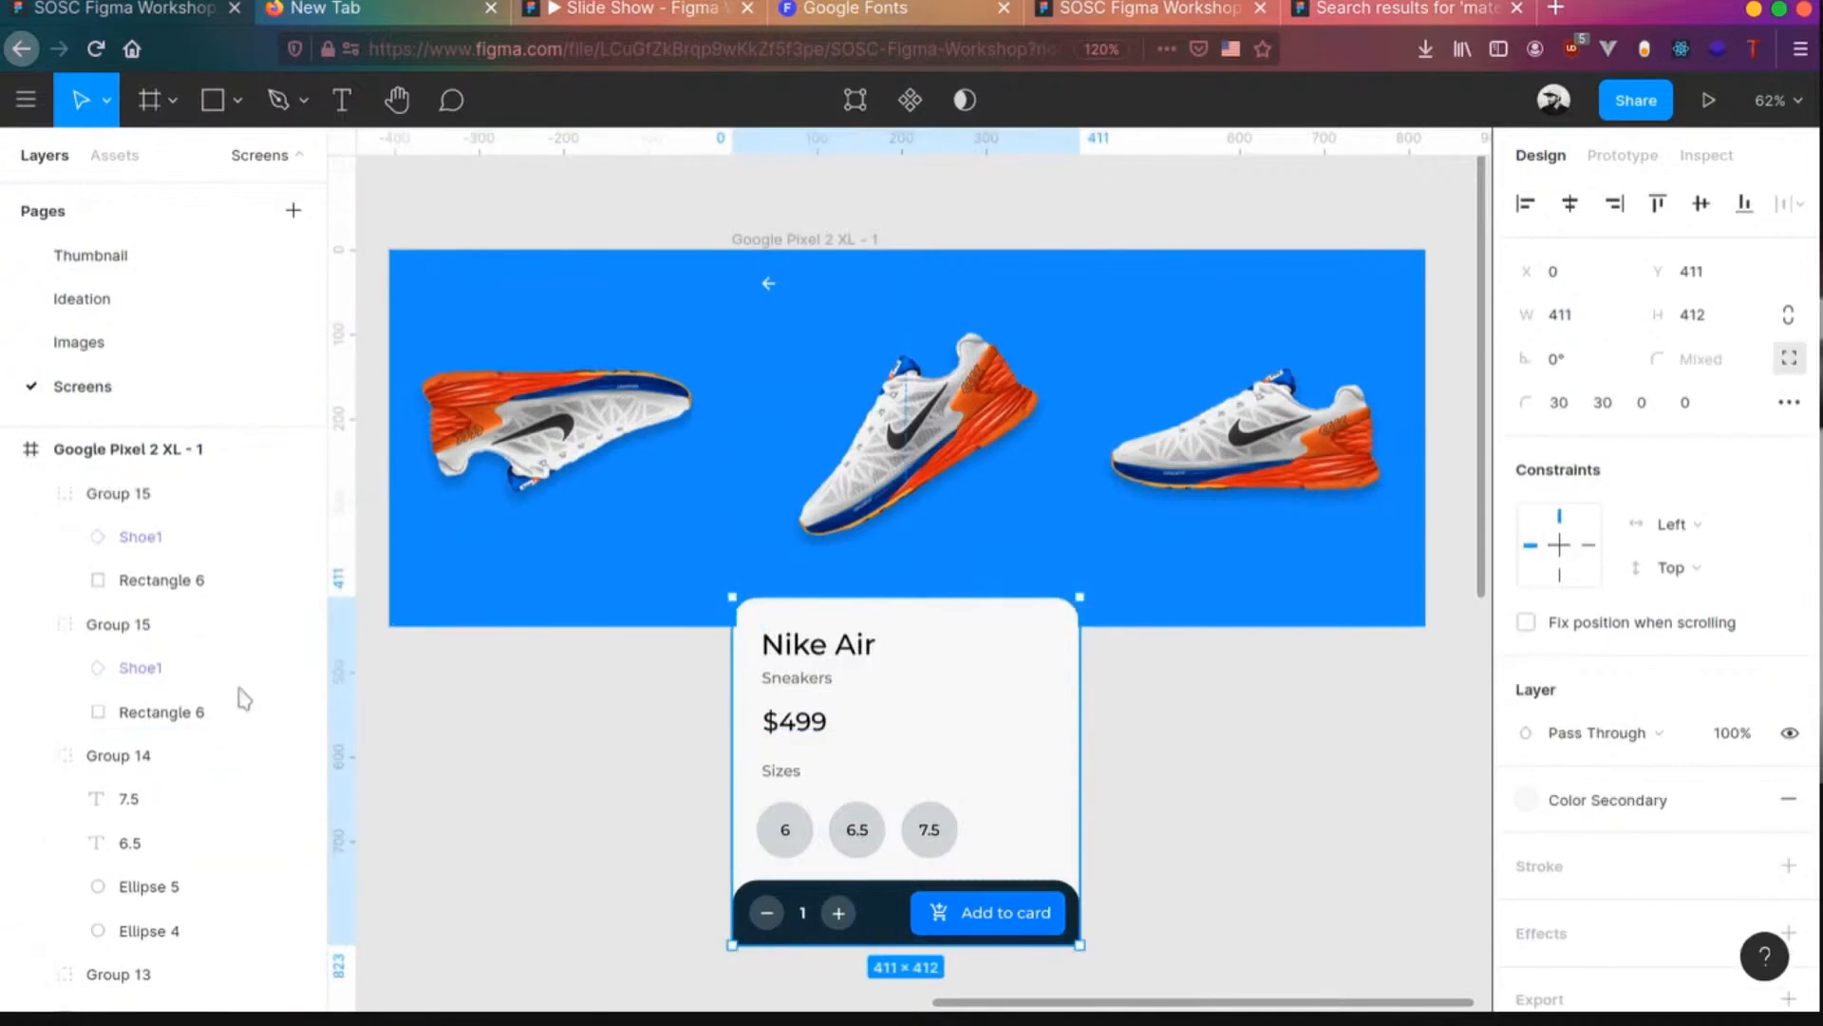
{"action": "left_click", "coordinate": [31, 493]}
{"action": "left_click", "coordinate": [31, 537]}
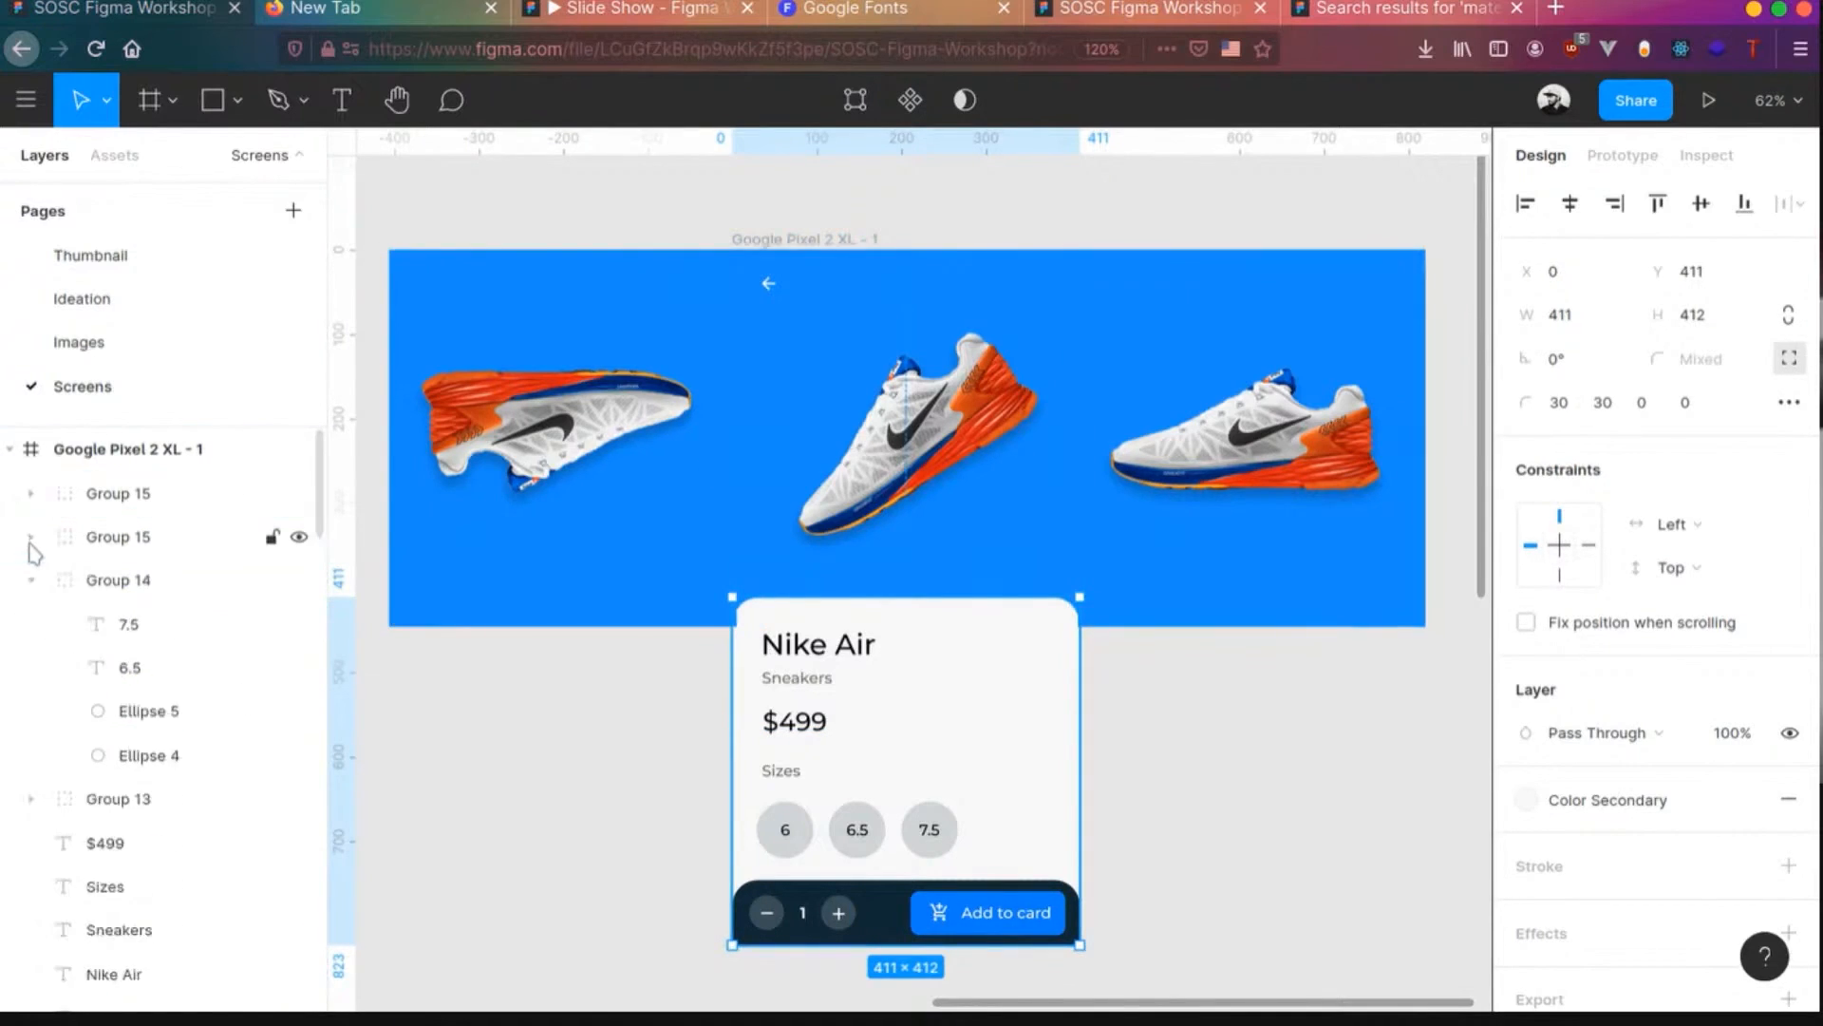
{"action": "left_click", "coordinate": [32, 580]}
{"action": "left_click", "coordinate": [152, 513], "text": "shift"}
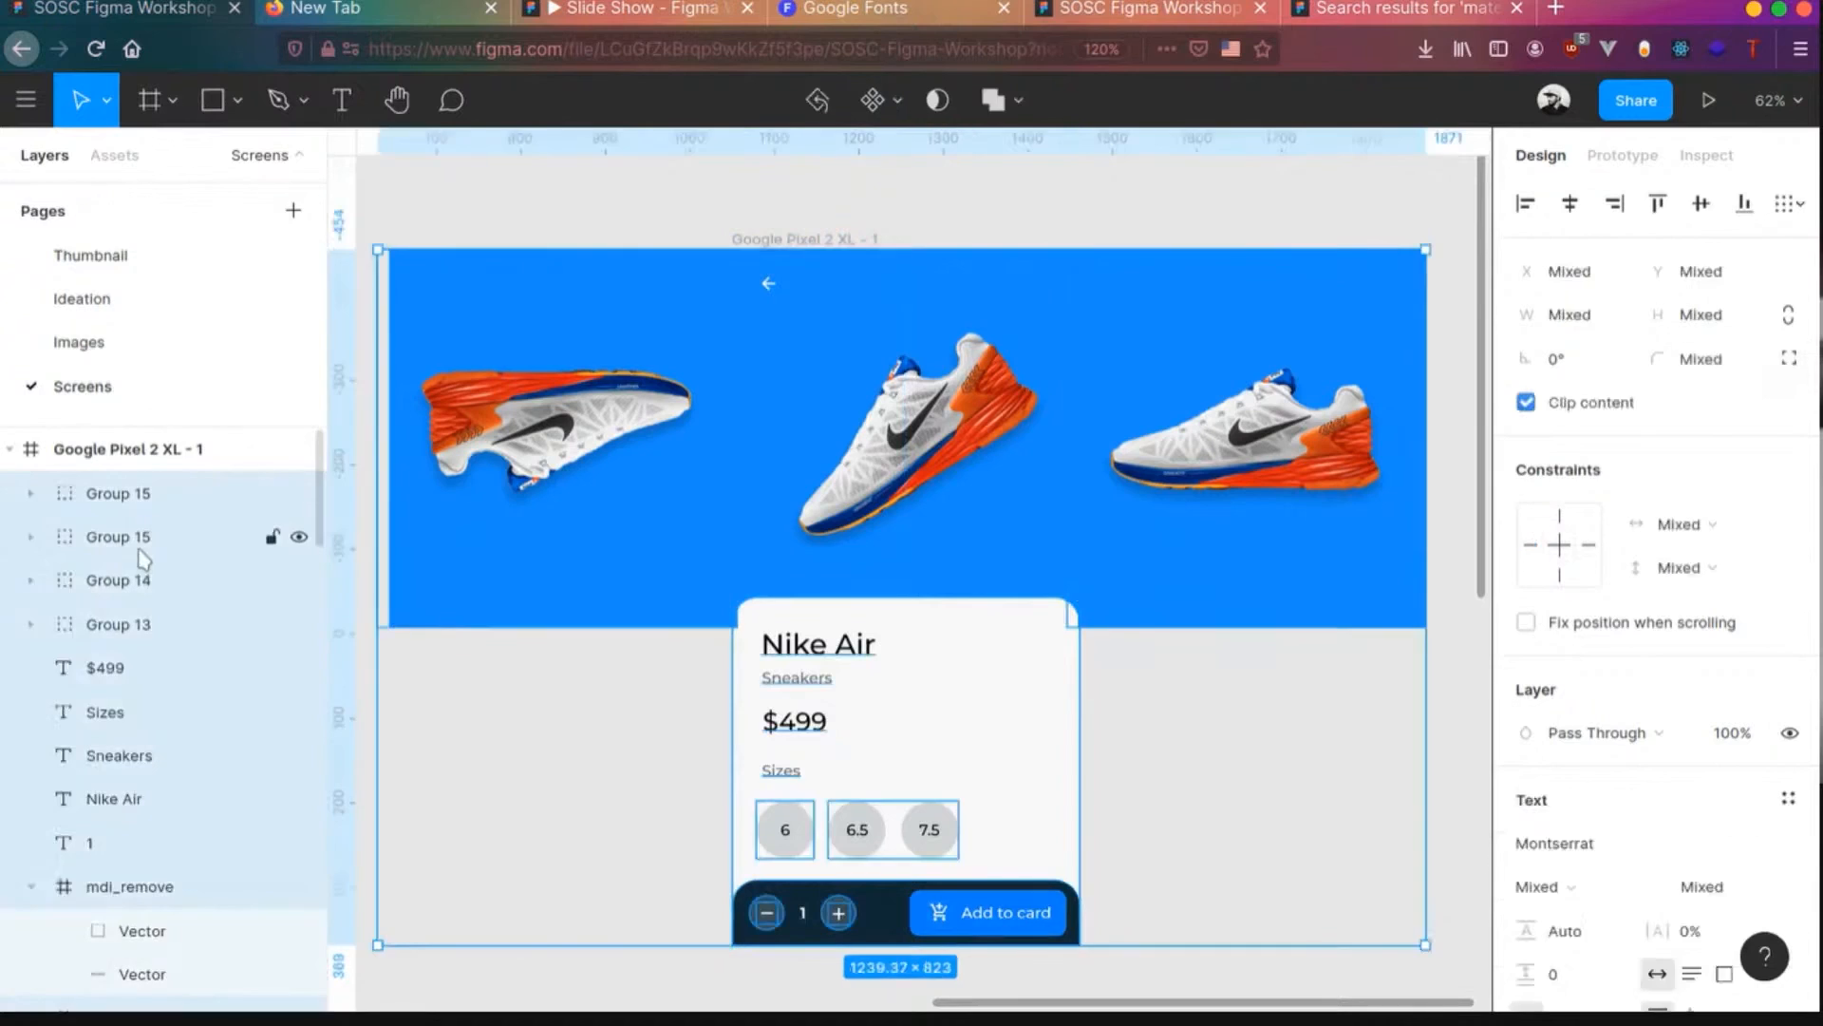
{"action": "left_click", "coordinate": [140, 580]}
{"action": "left_click", "coordinate": [144, 513], "text": "shift"}
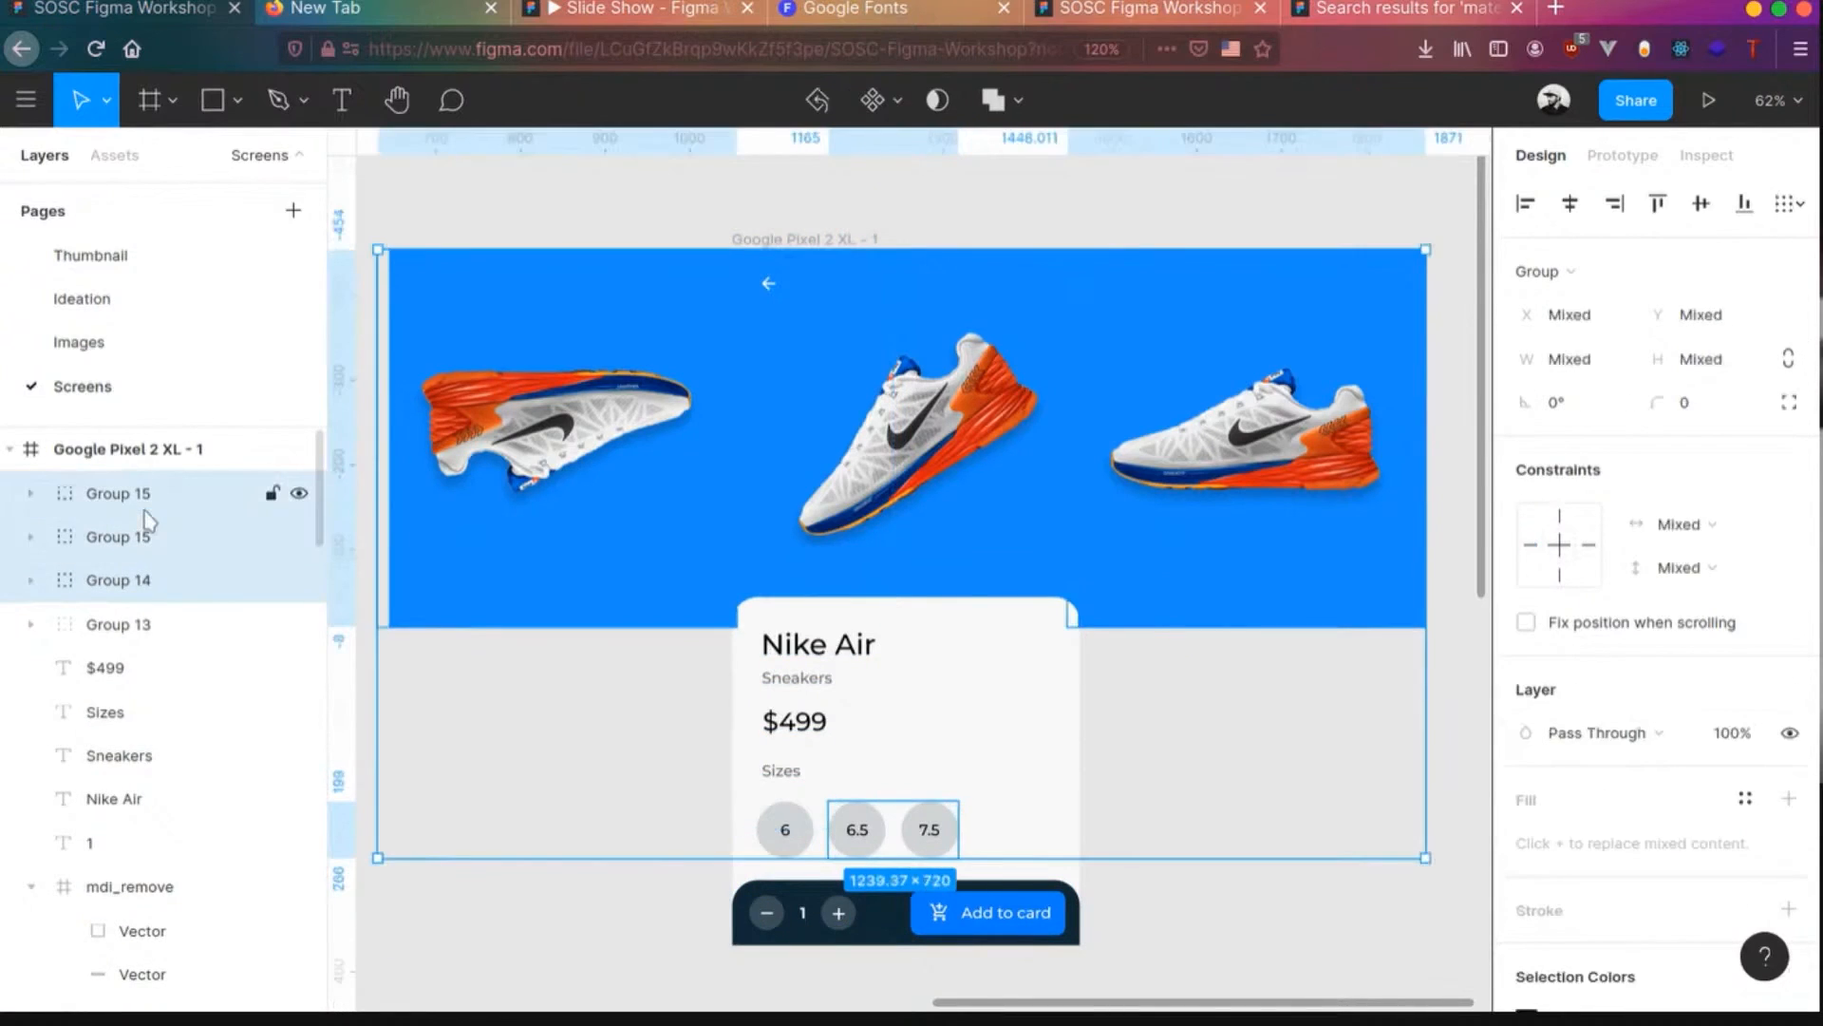
{"action": "left_click", "coordinate": [152, 590]}
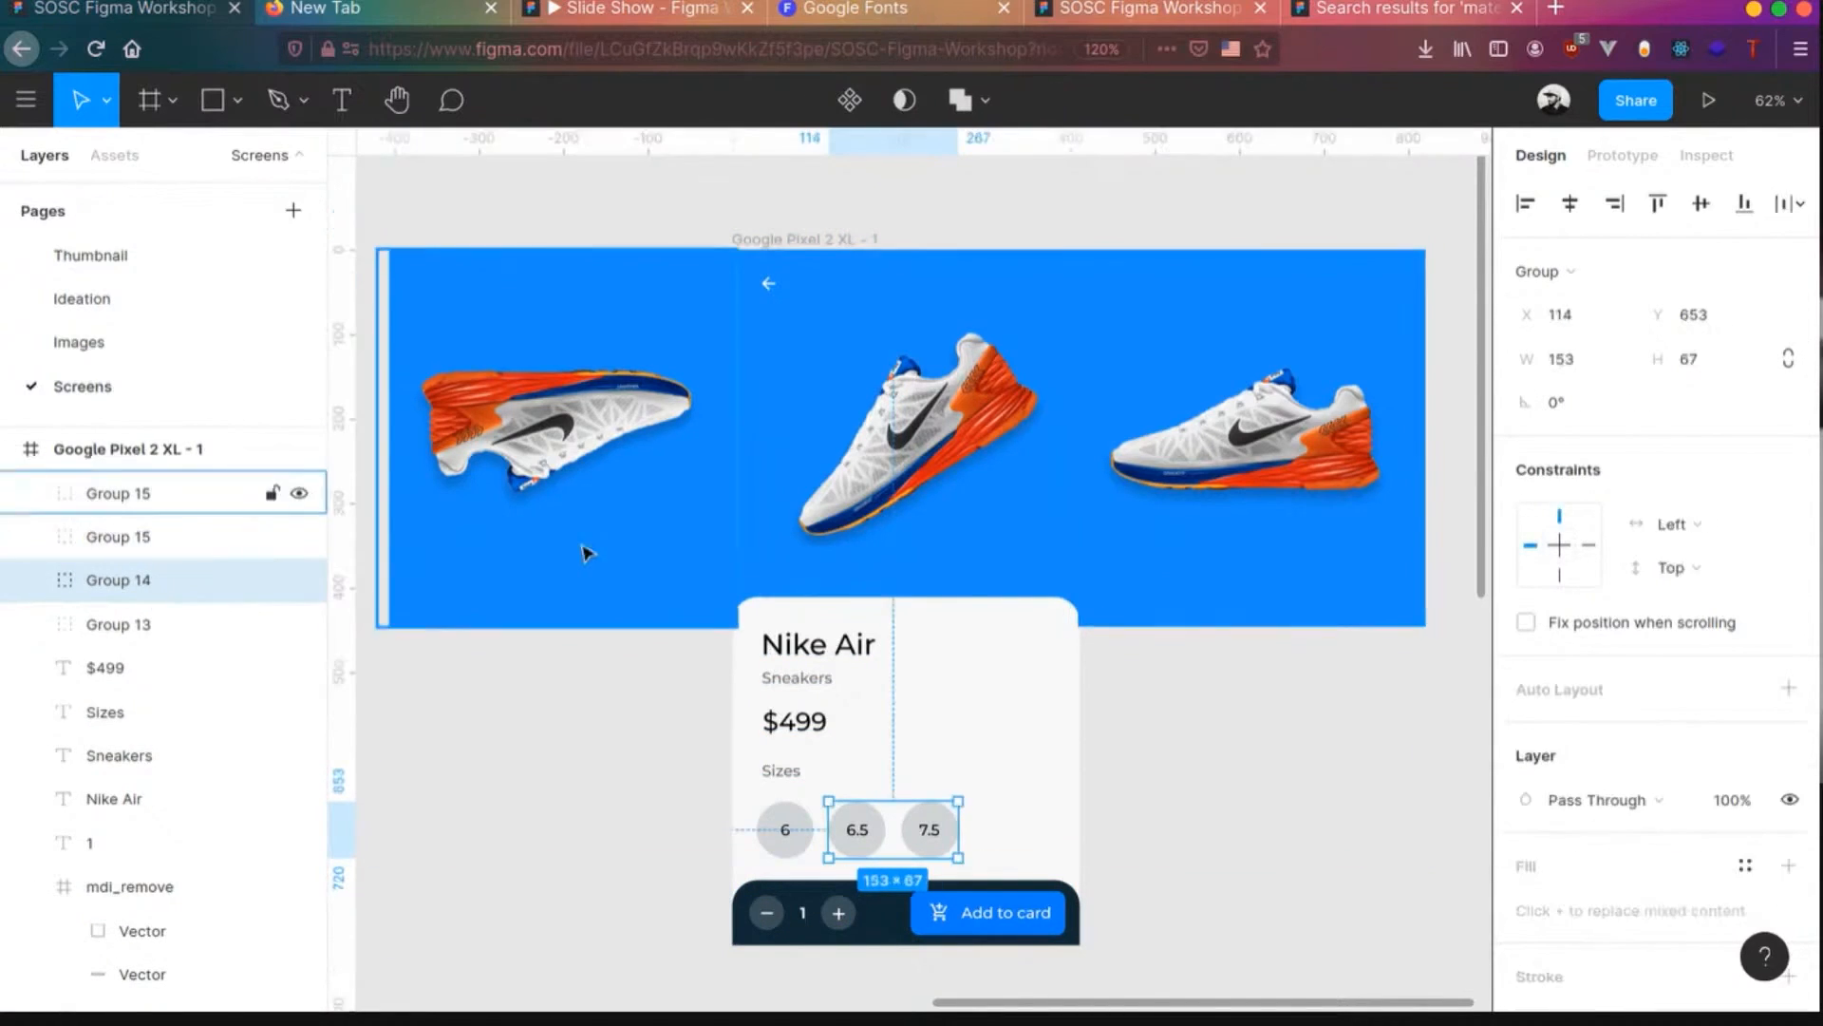
- Group the three blue shoe views together and send the group to the back of the detail screen
{"action": "left_click", "coordinate": [586, 537]}
{"action": "left_click", "coordinate": [982, 520], "text": "shift"}
{"action": "left_click", "coordinate": [1216, 504], "text": "shift"}
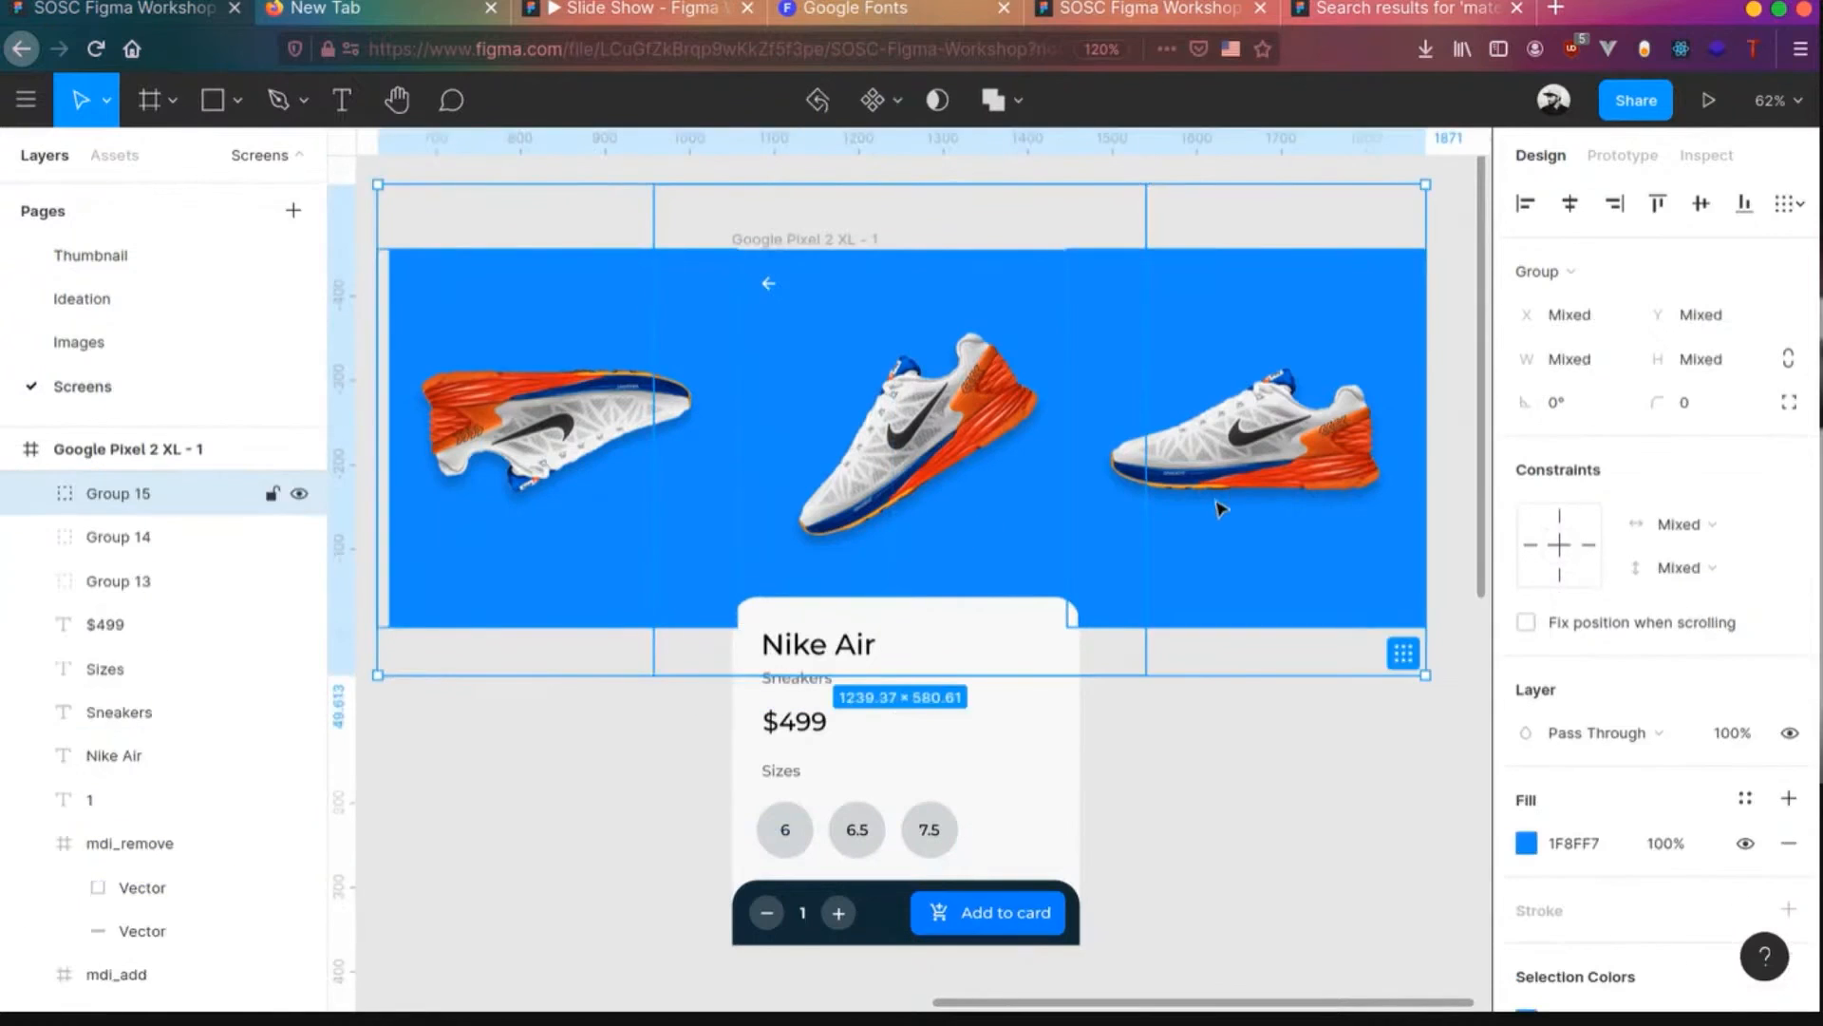
{"action": "key", "text": "ctrl+g"}
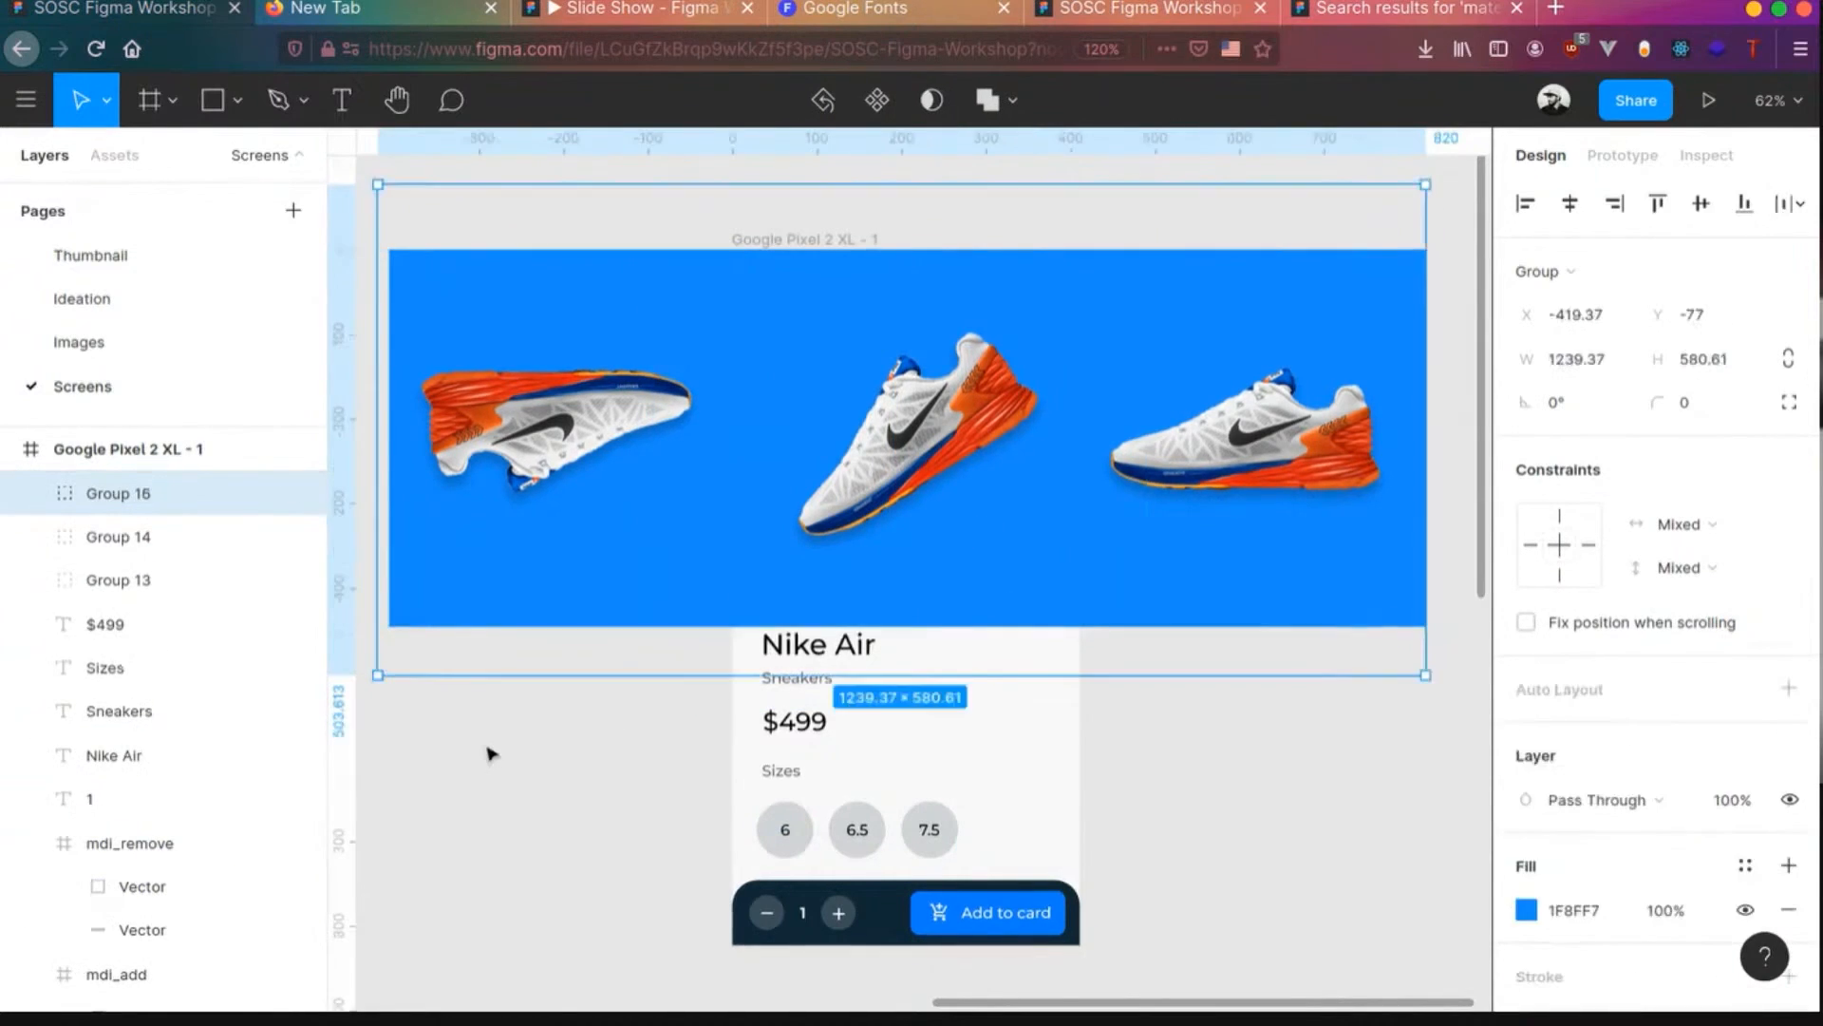
{"action": "right_click", "coordinate": [945, 472]}
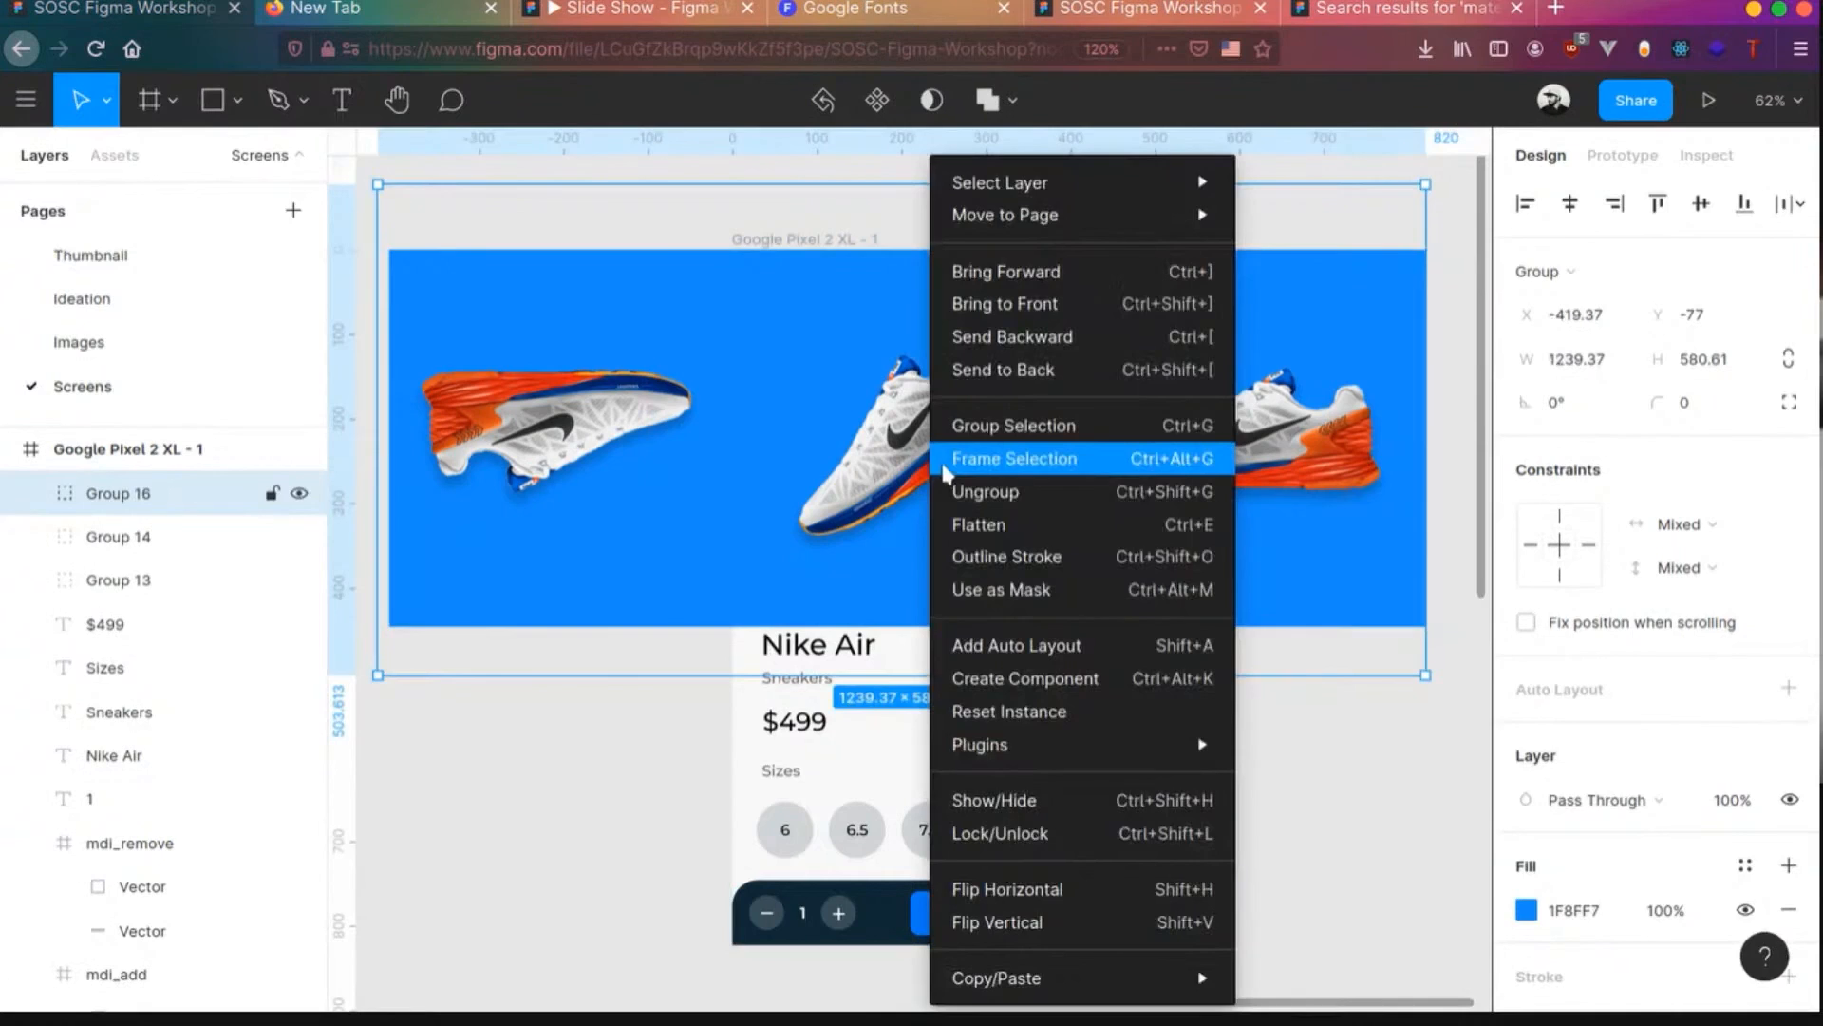
{"action": "left_click", "coordinate": [1004, 373]}
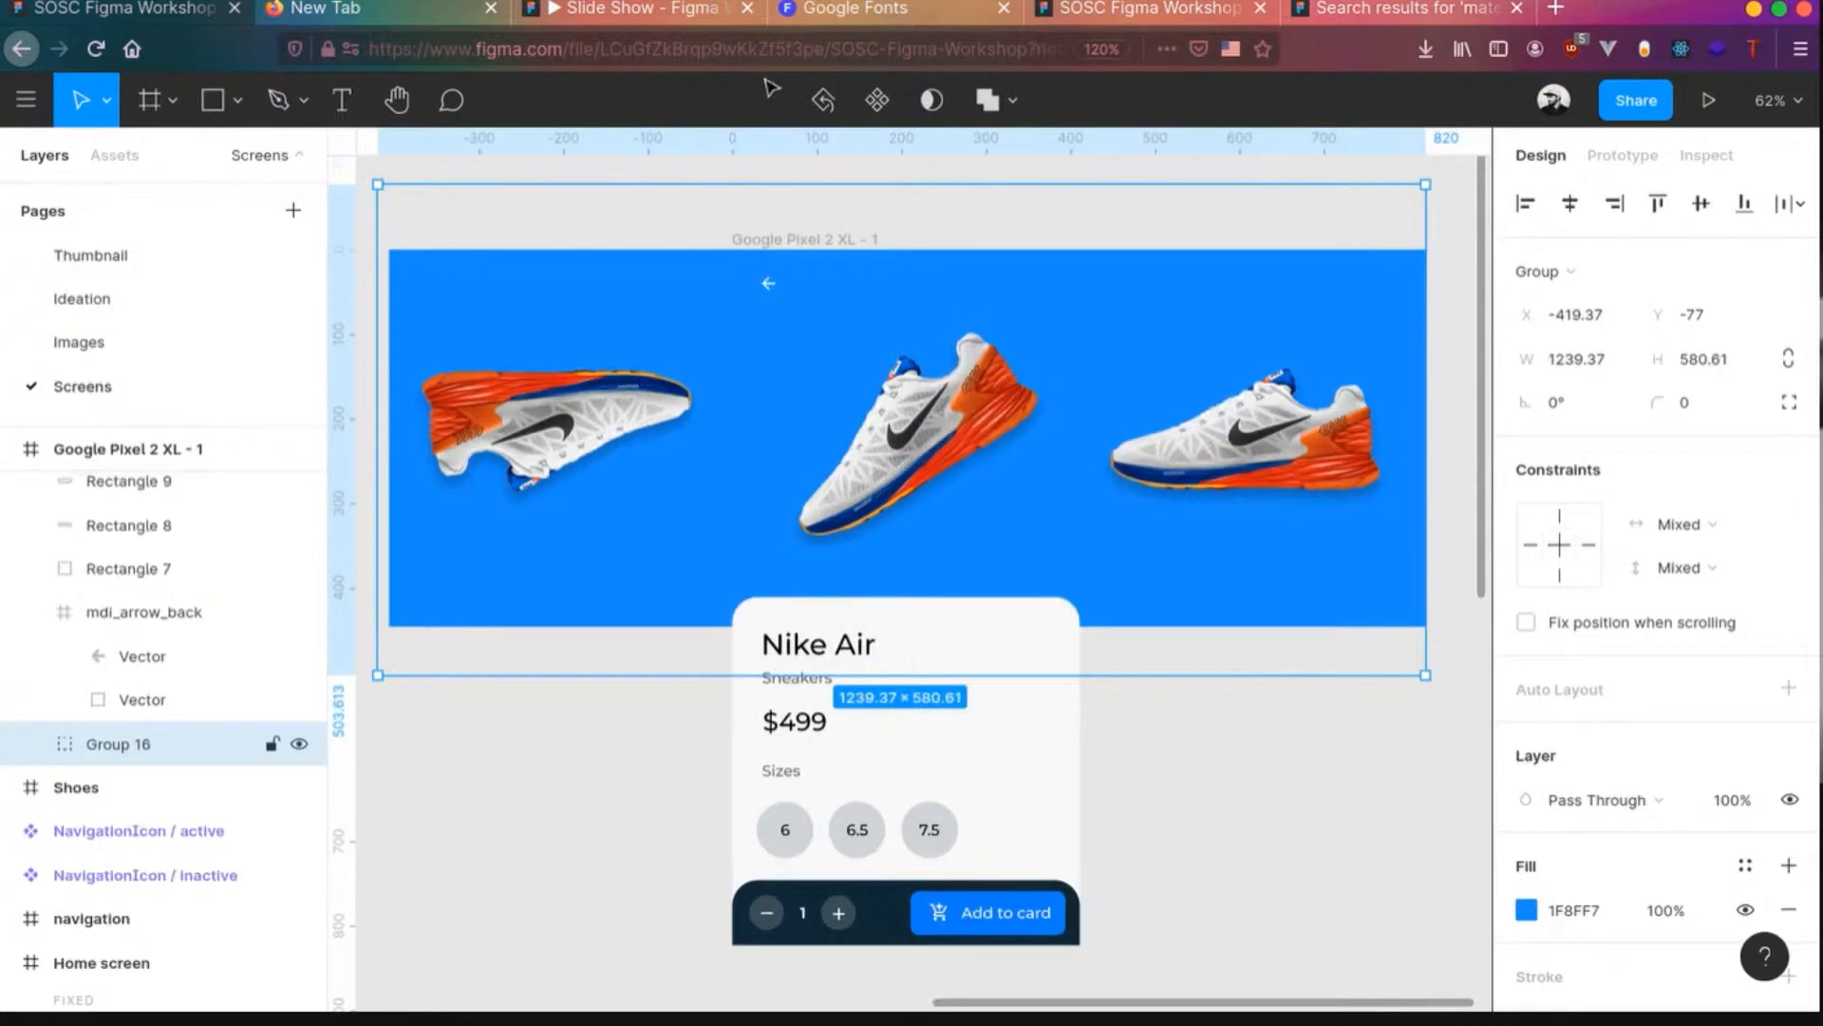
- Preview the prototype, test the back arrow and the shoe link to the detail screen, and return to the design file
{"action": "left_click", "coordinate": [581, 5]}
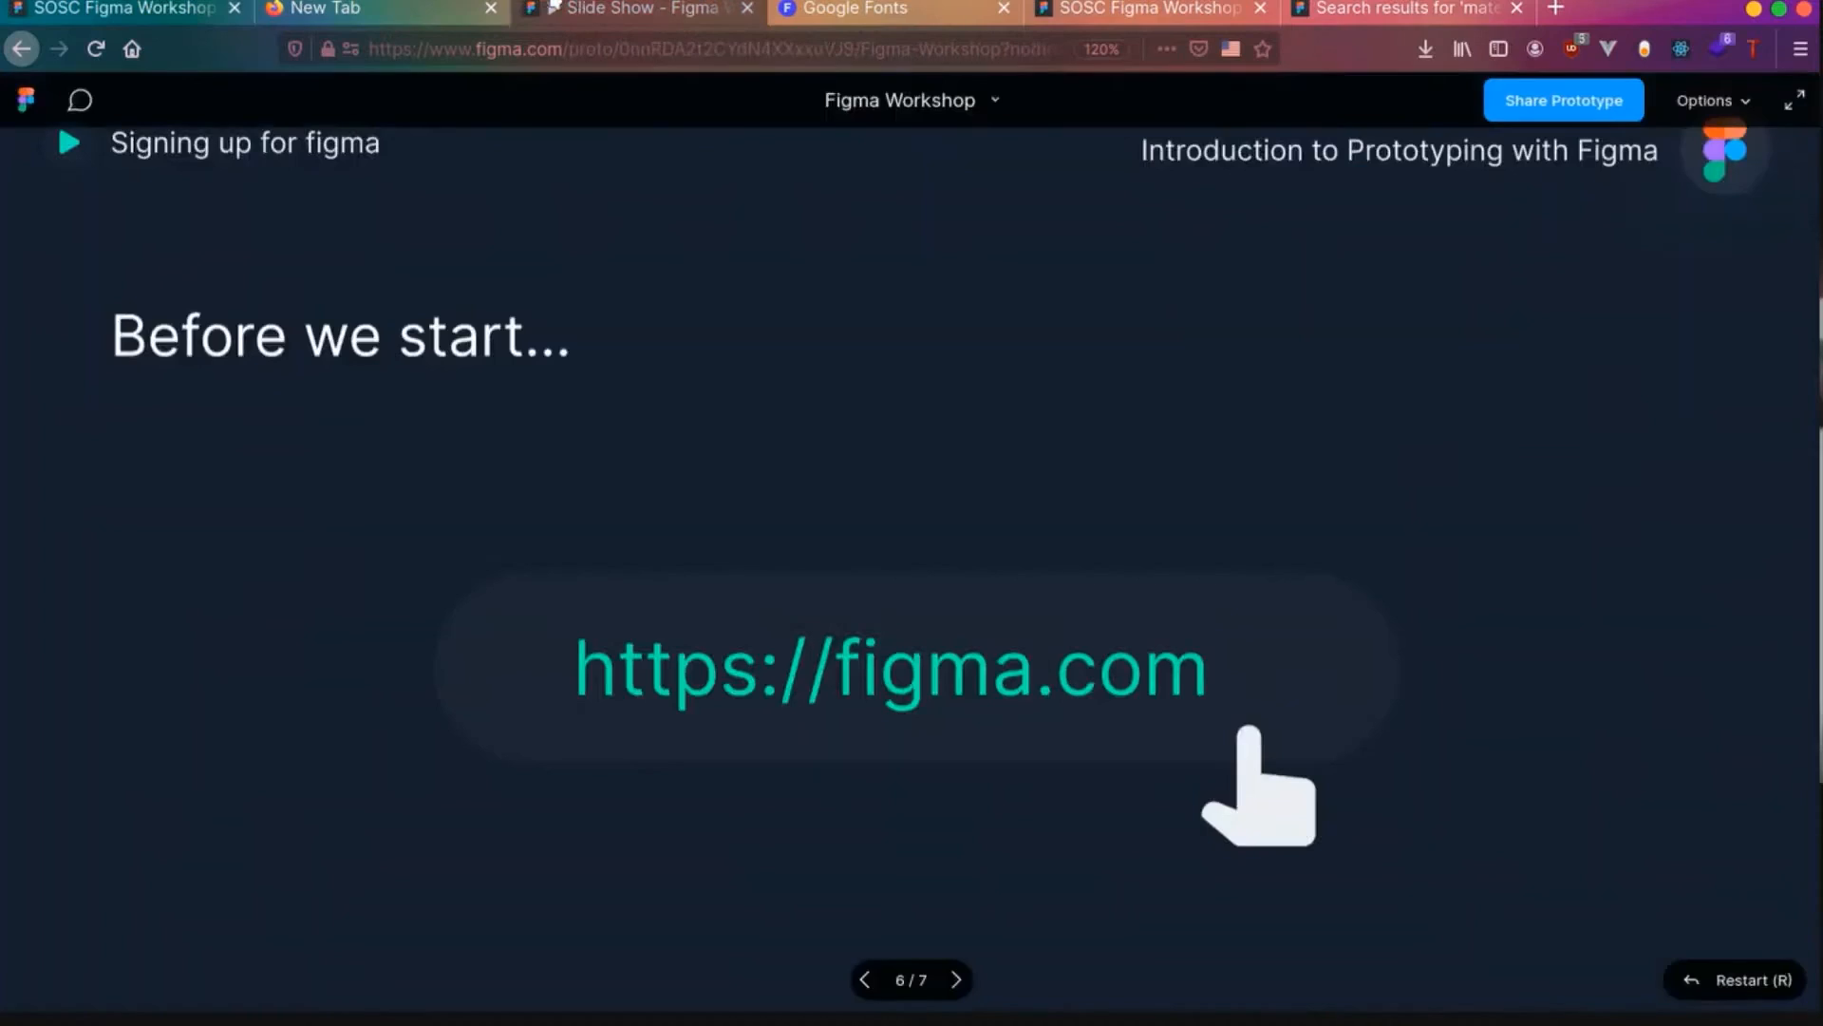
{"action": "left_click", "coordinate": [370, 4]}
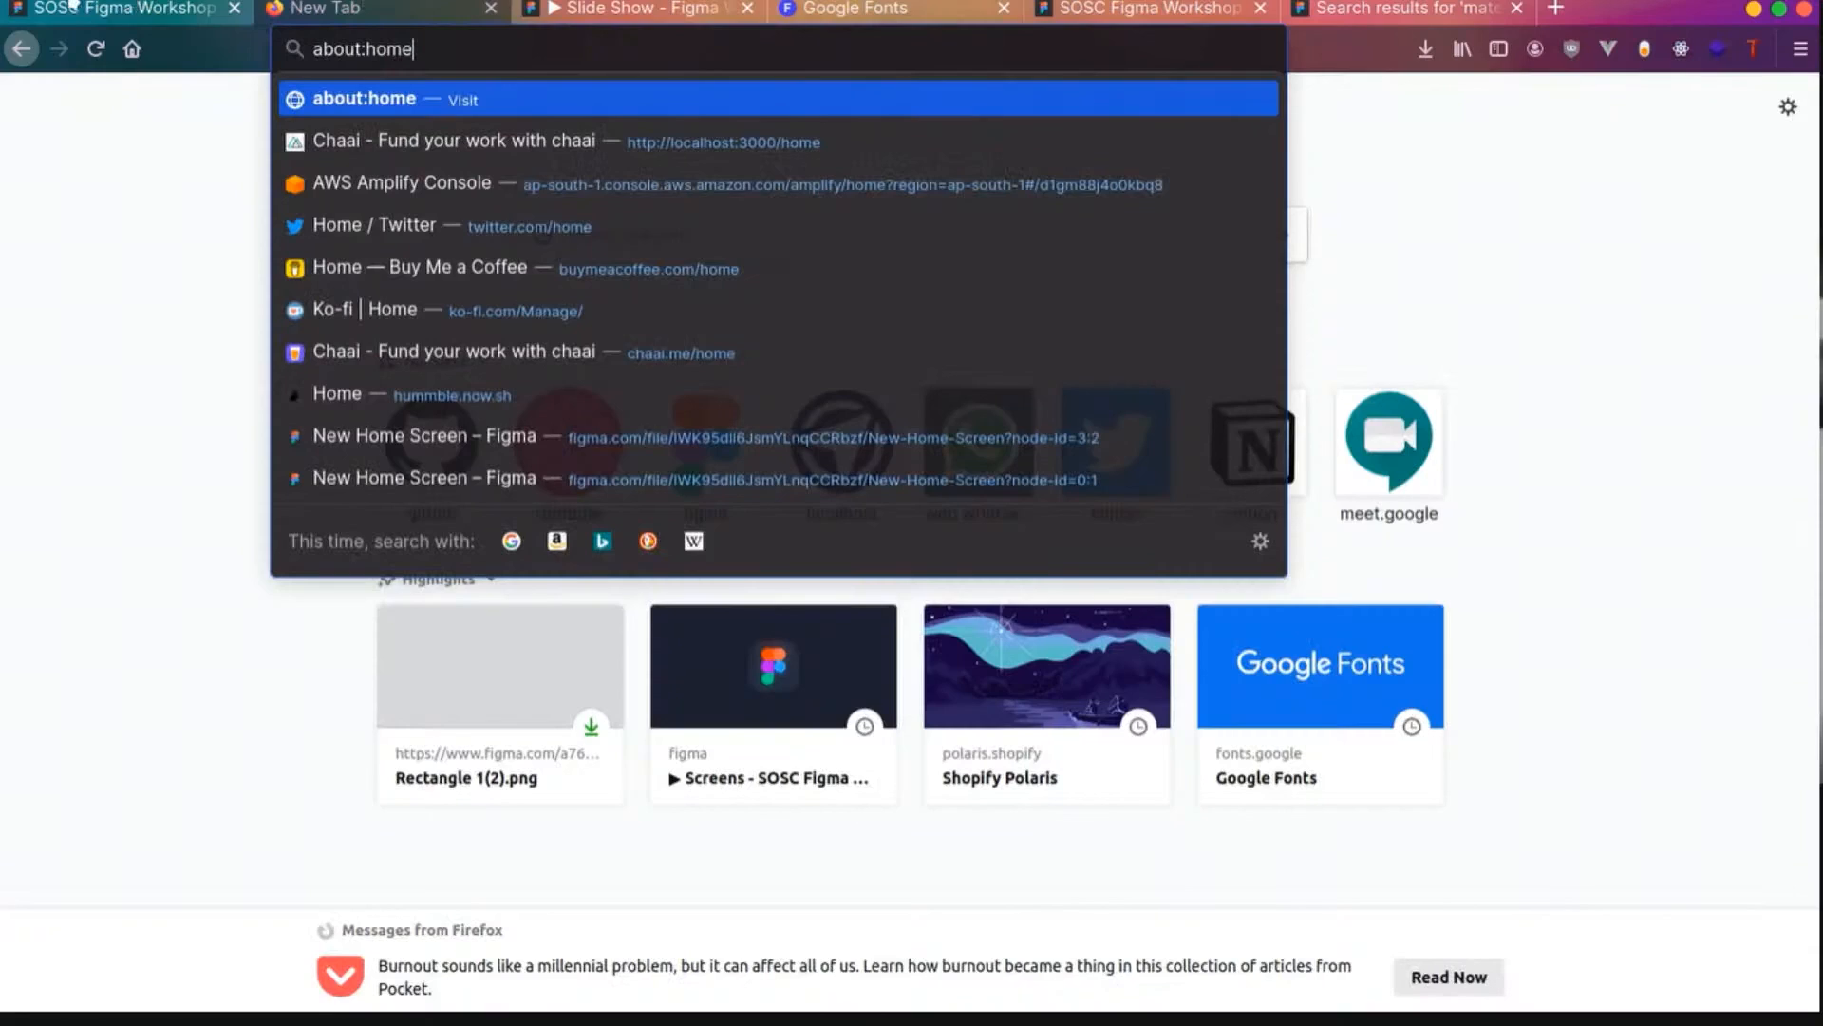
{"action": "left_click", "coordinate": [72, 6]}
{"action": "left_click", "coordinate": [1709, 100]}
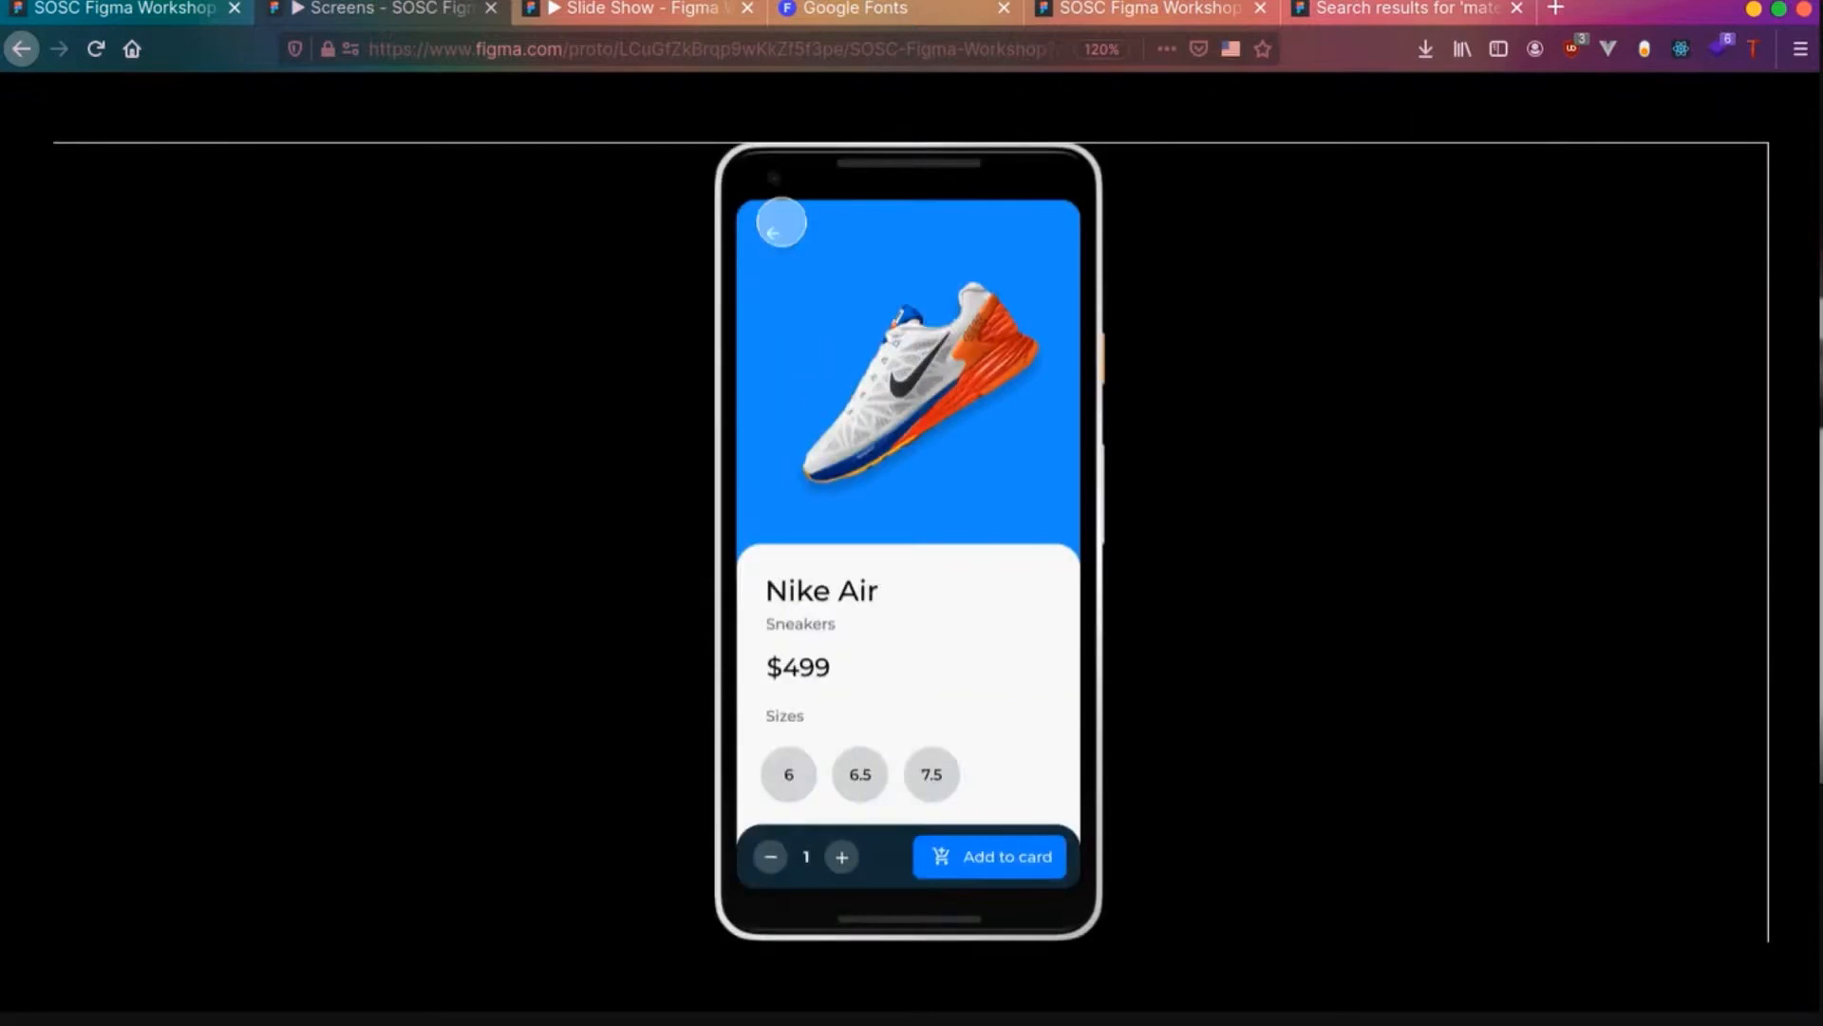
{"action": "left_click", "coordinate": [767, 232]}
{"action": "left_click", "coordinate": [835, 379]}
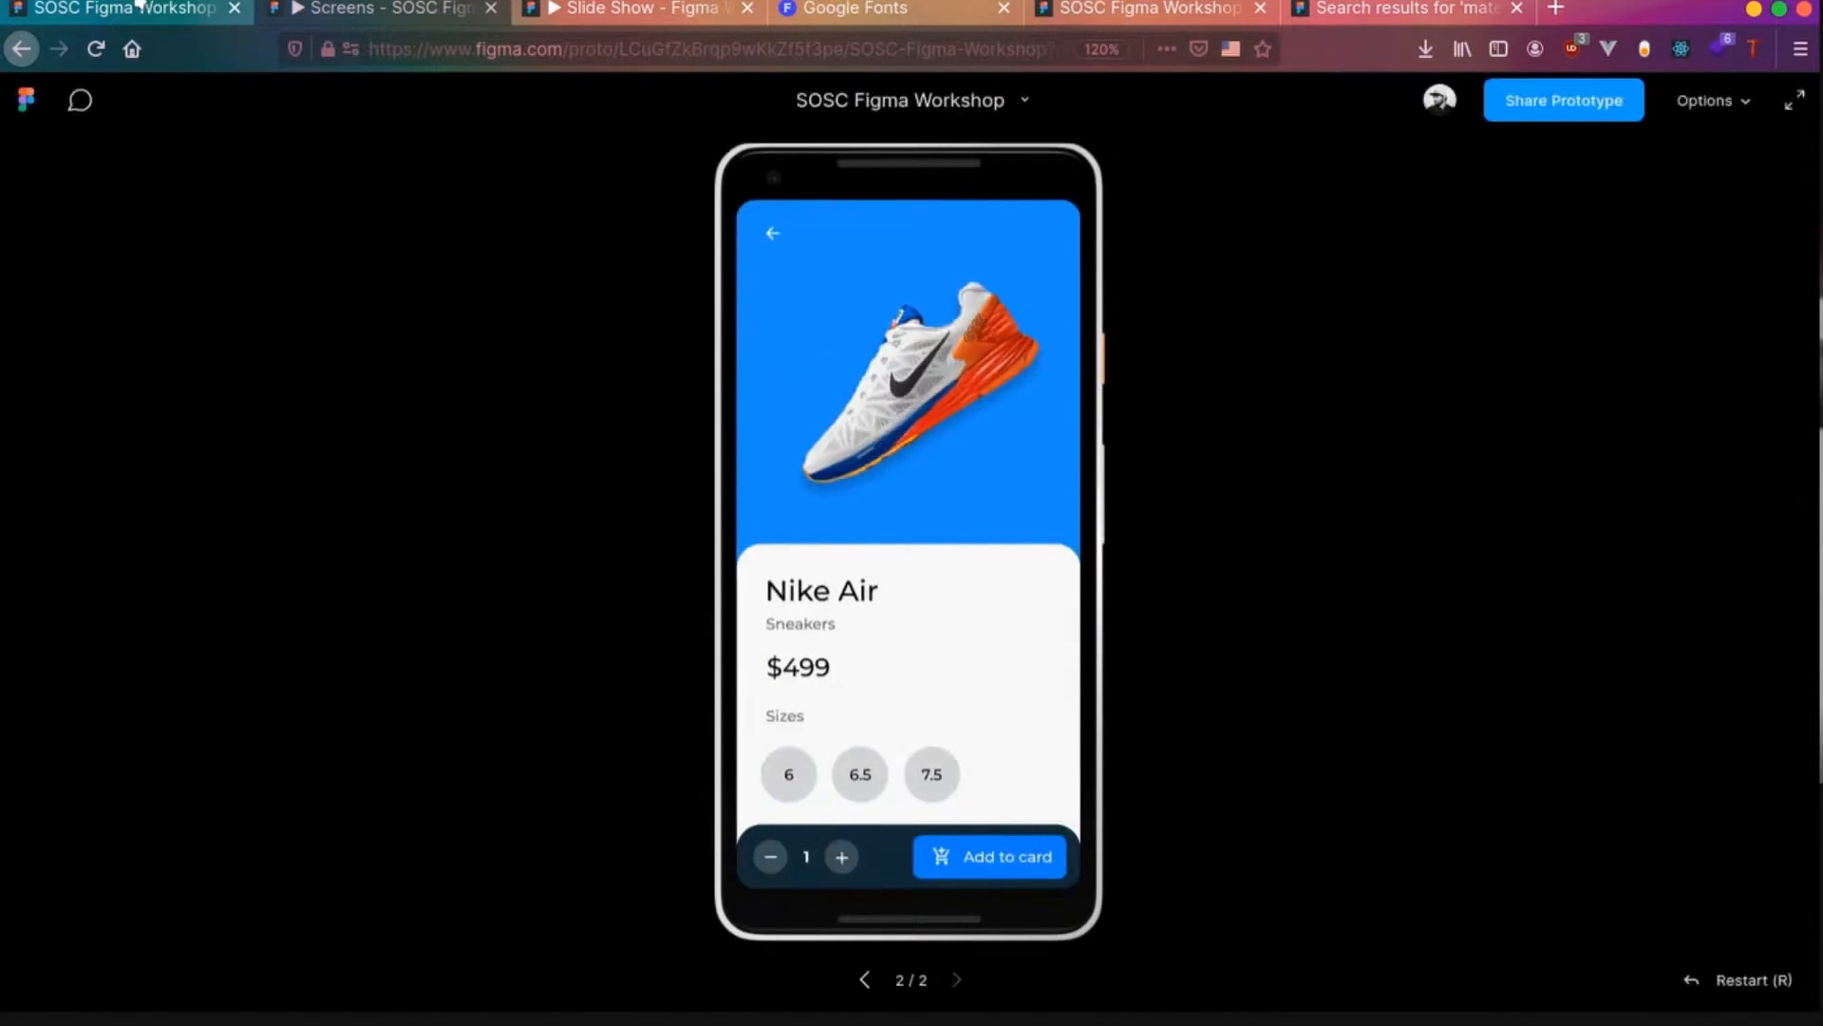
{"action": "left_click", "coordinate": [380, 8]}
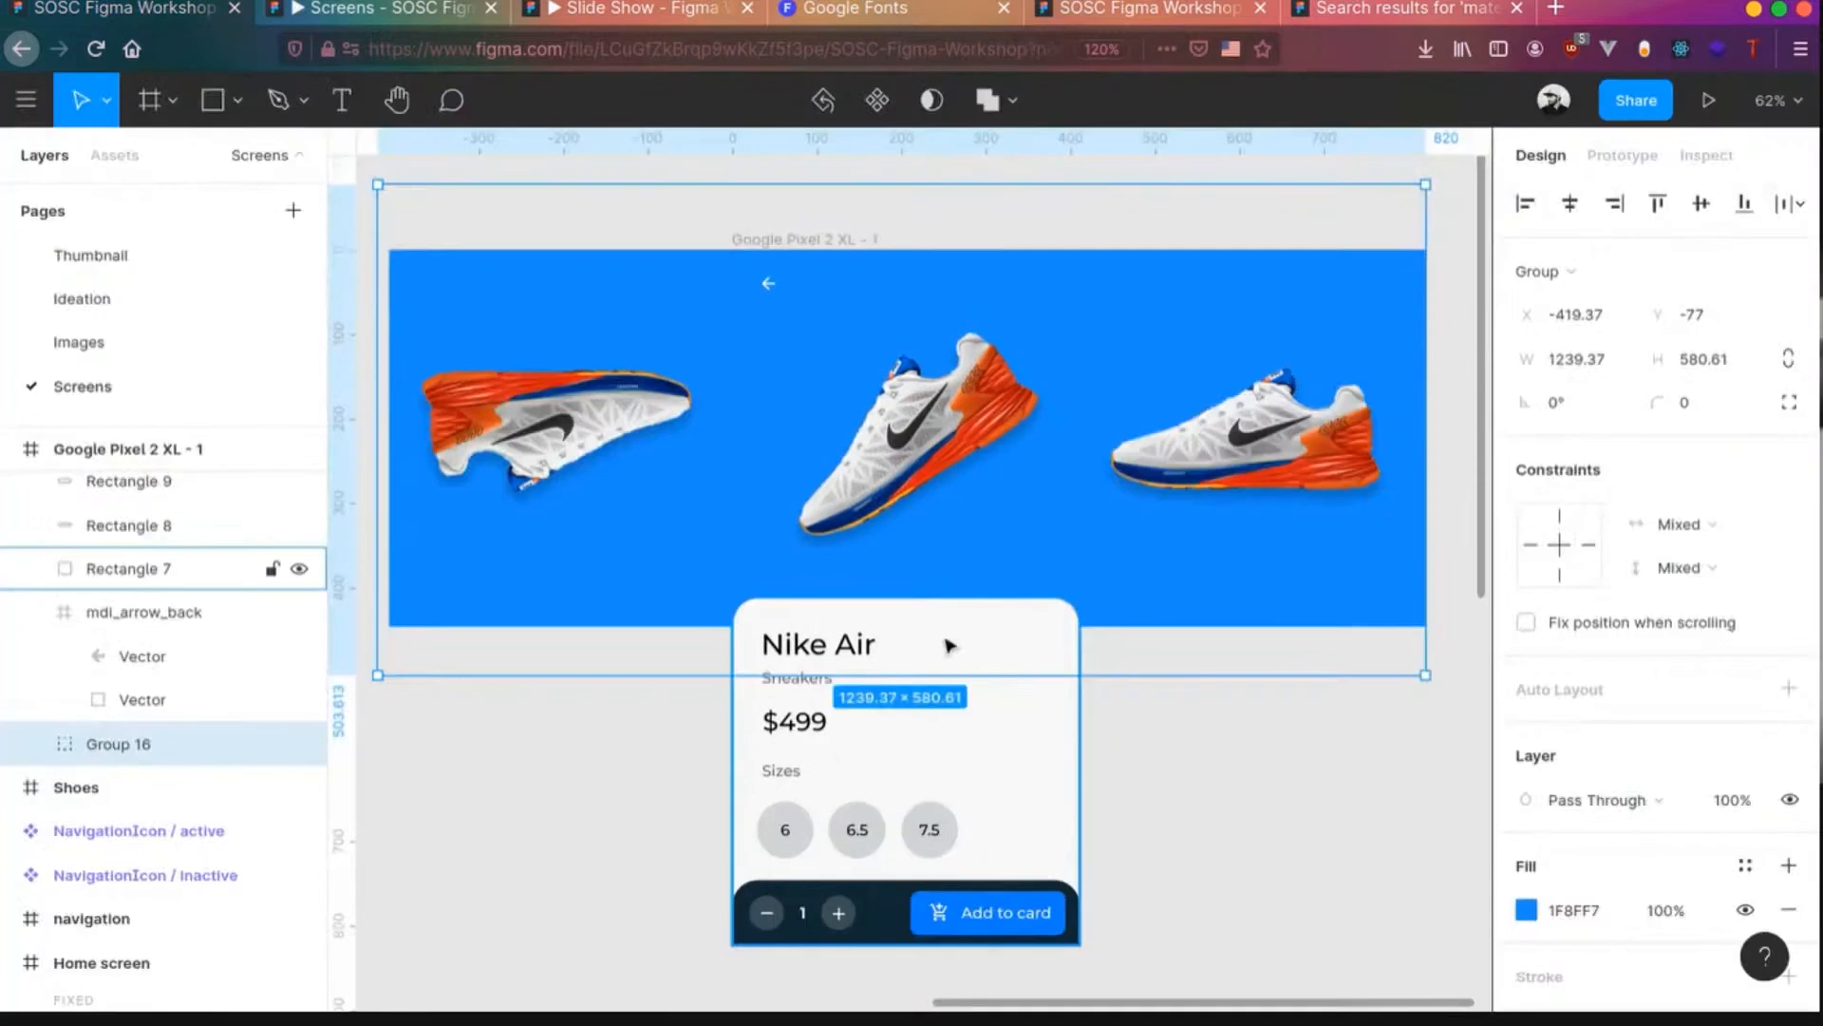
- Turn on Clip content for the Google Pixel 2 XL - 1 frame
{"action": "left_click", "coordinate": [152, 451]}
{"action": "left_click", "coordinate": [1526, 445]}
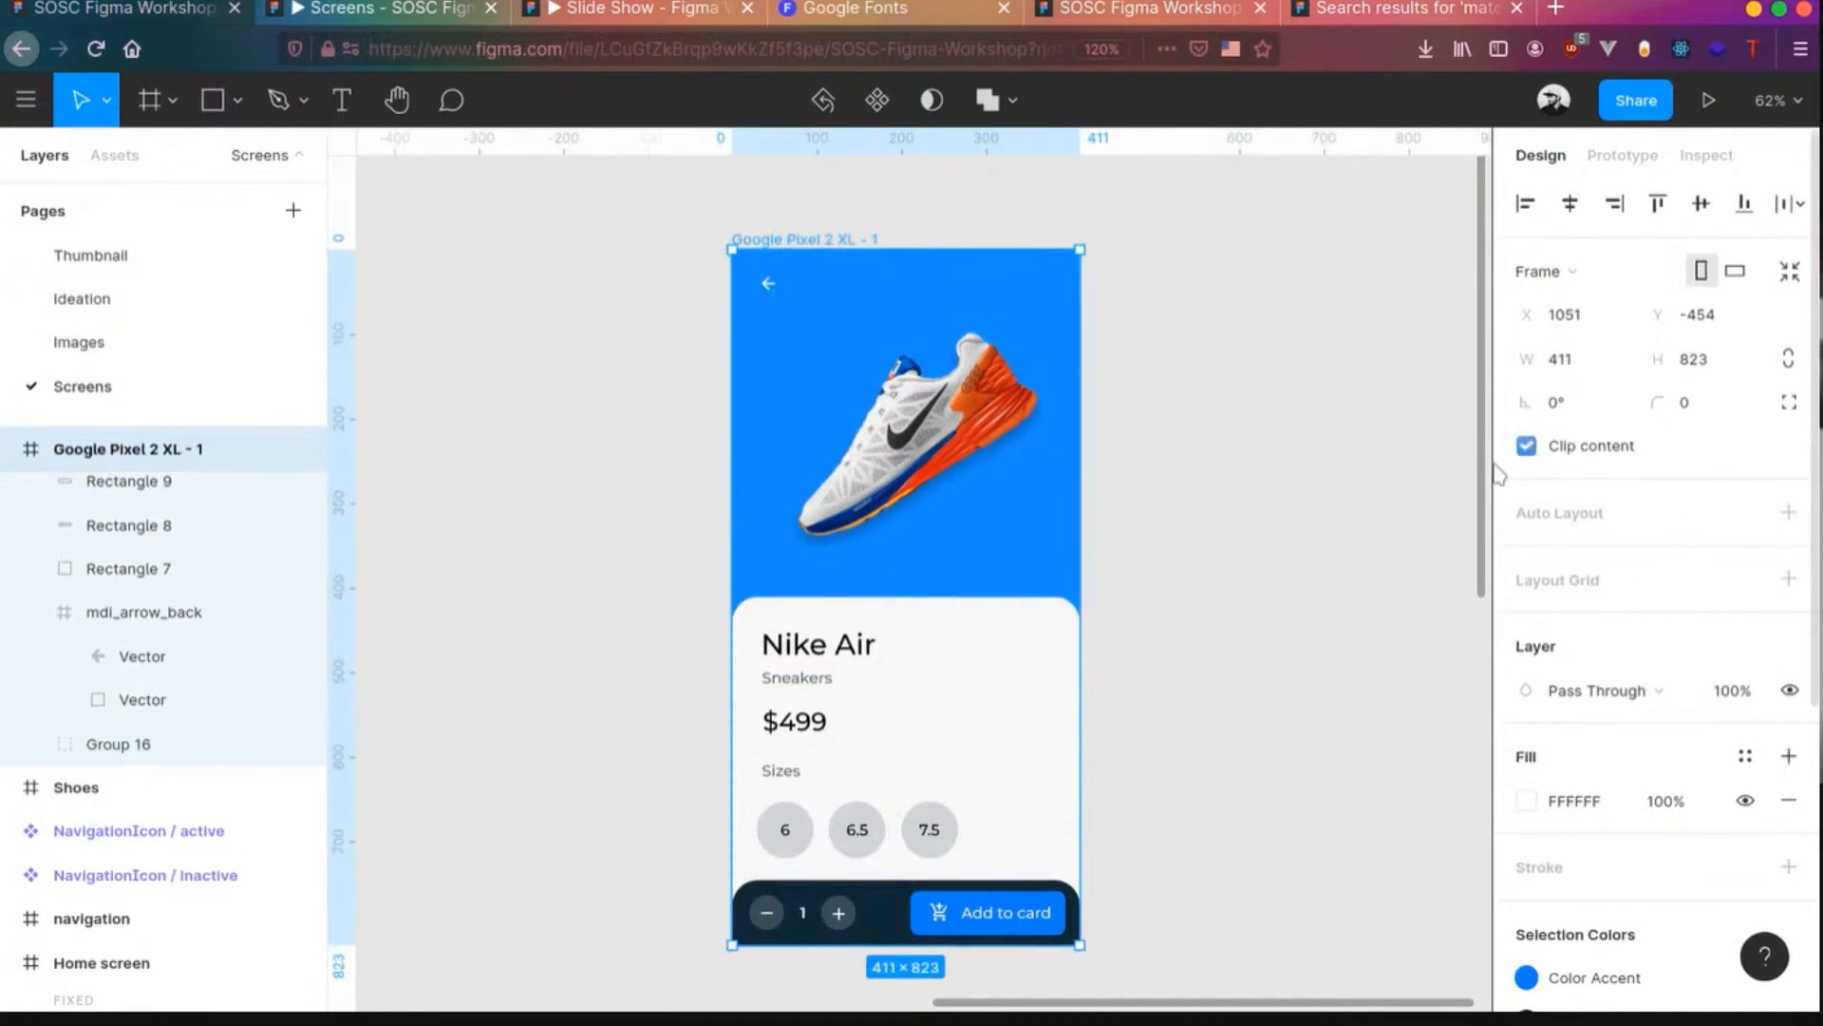
{"action": "scroll", "coordinate": [124, 532], "scroll_direction": "up", "scroll_amount": 5}
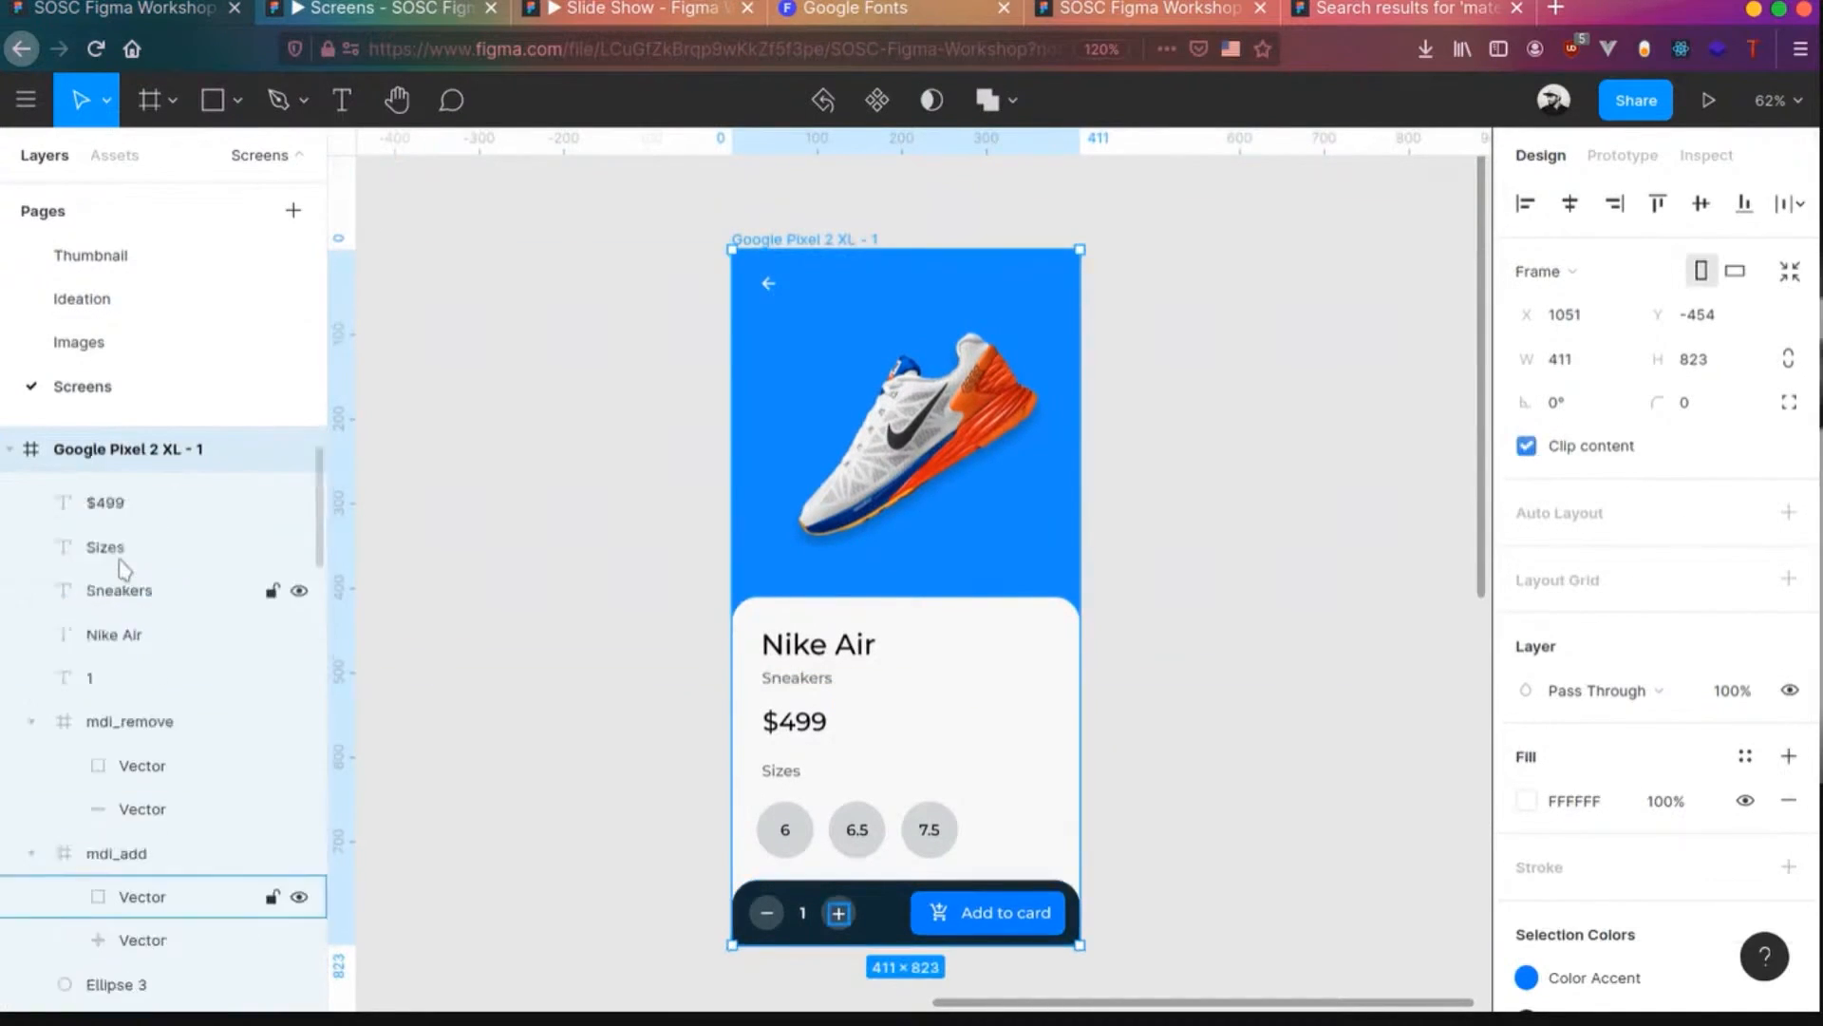
- Wrap the group of three shoe views in its own frame with Frame Selection
{"action": "left_click", "coordinate": [866, 494]}
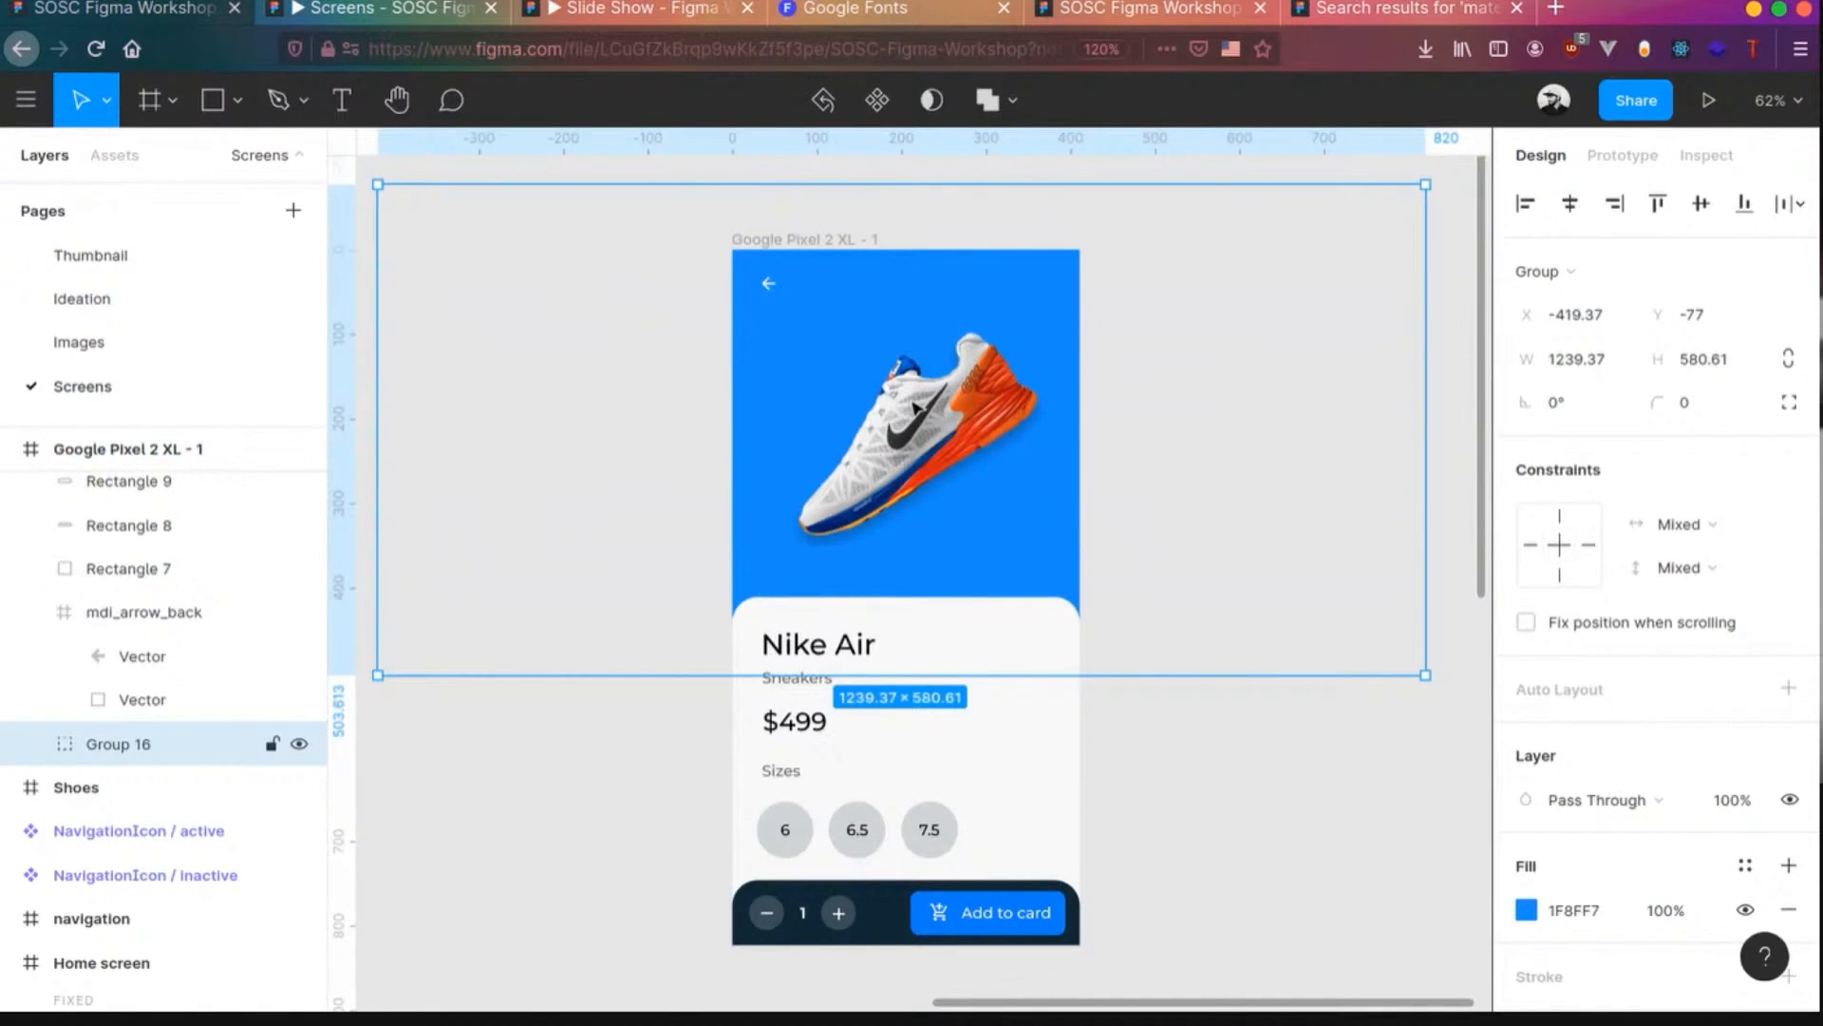
{"action": "right_click", "coordinate": [916, 406]}
{"action": "left_click", "coordinate": [978, 457]}
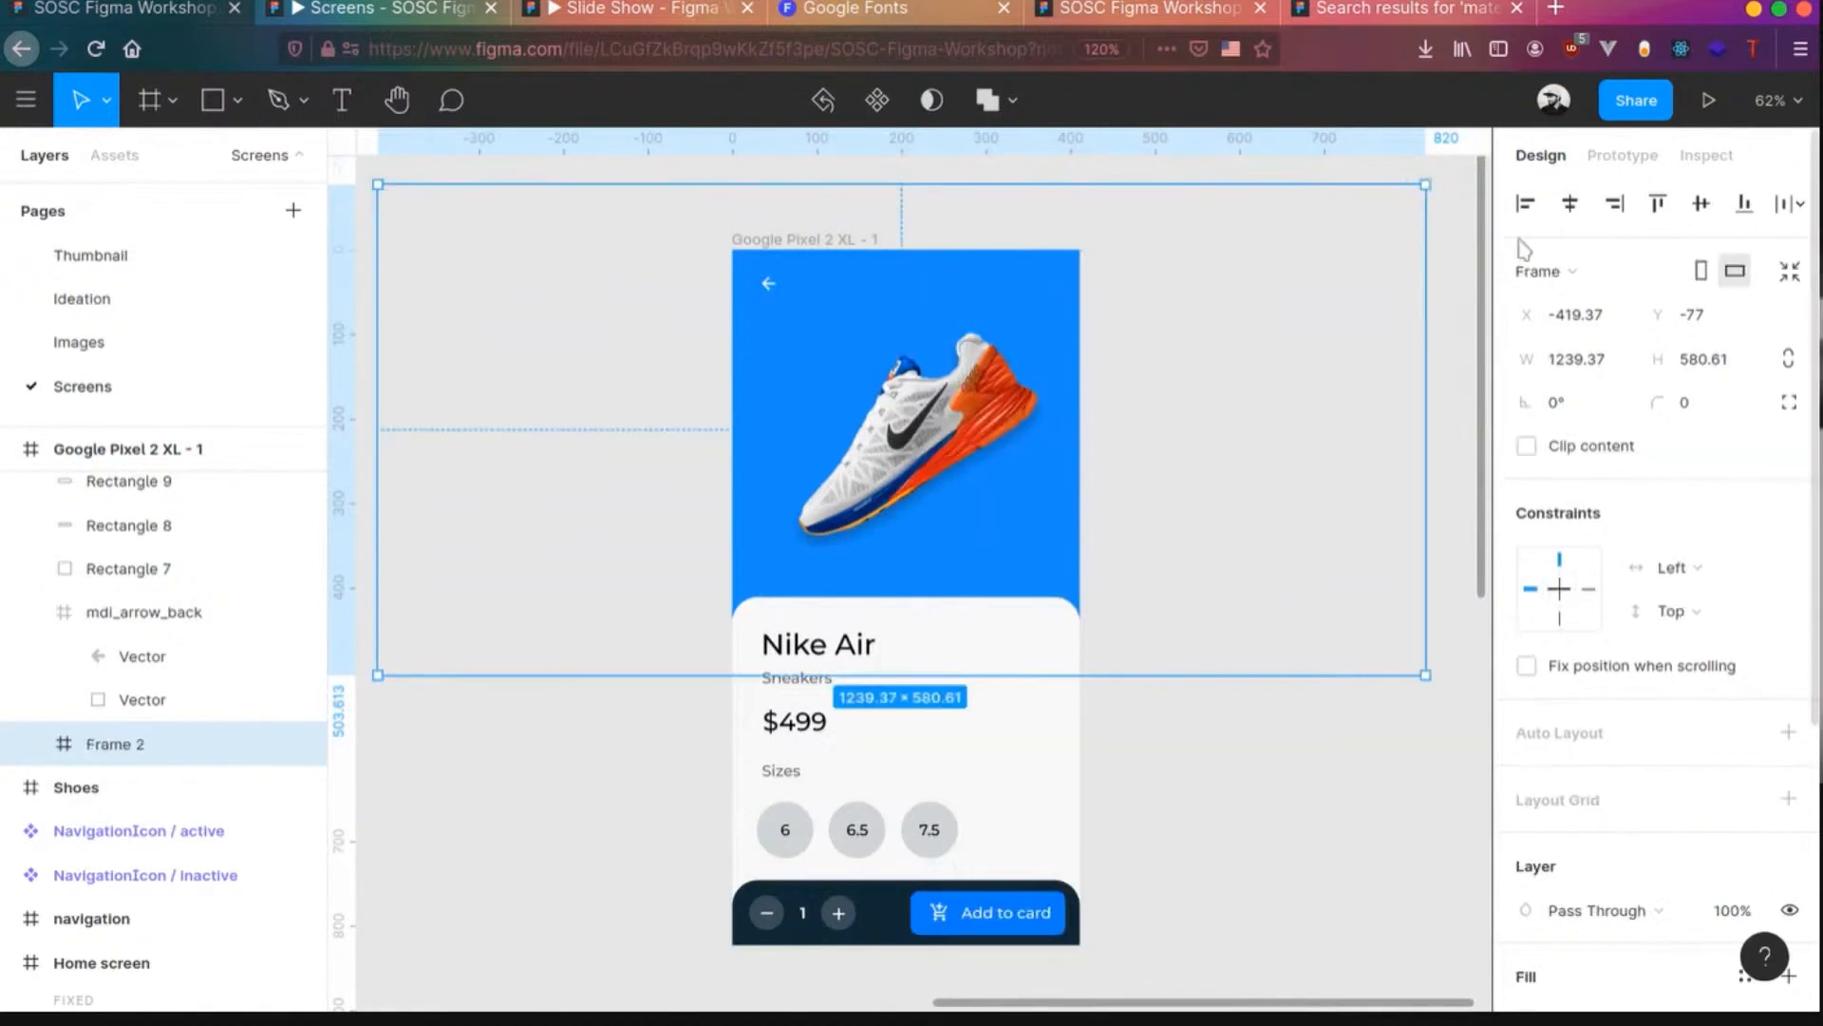
- Try narrowing the frame around the three shoe views from its right edge to about 899 wide, and undo the resizing
{"action": "left_click", "coordinate": [1602, 169]}
{"action": "left_click_drag", "start_coordinate": [1430, 346], "coordinate": [1138, 357]}
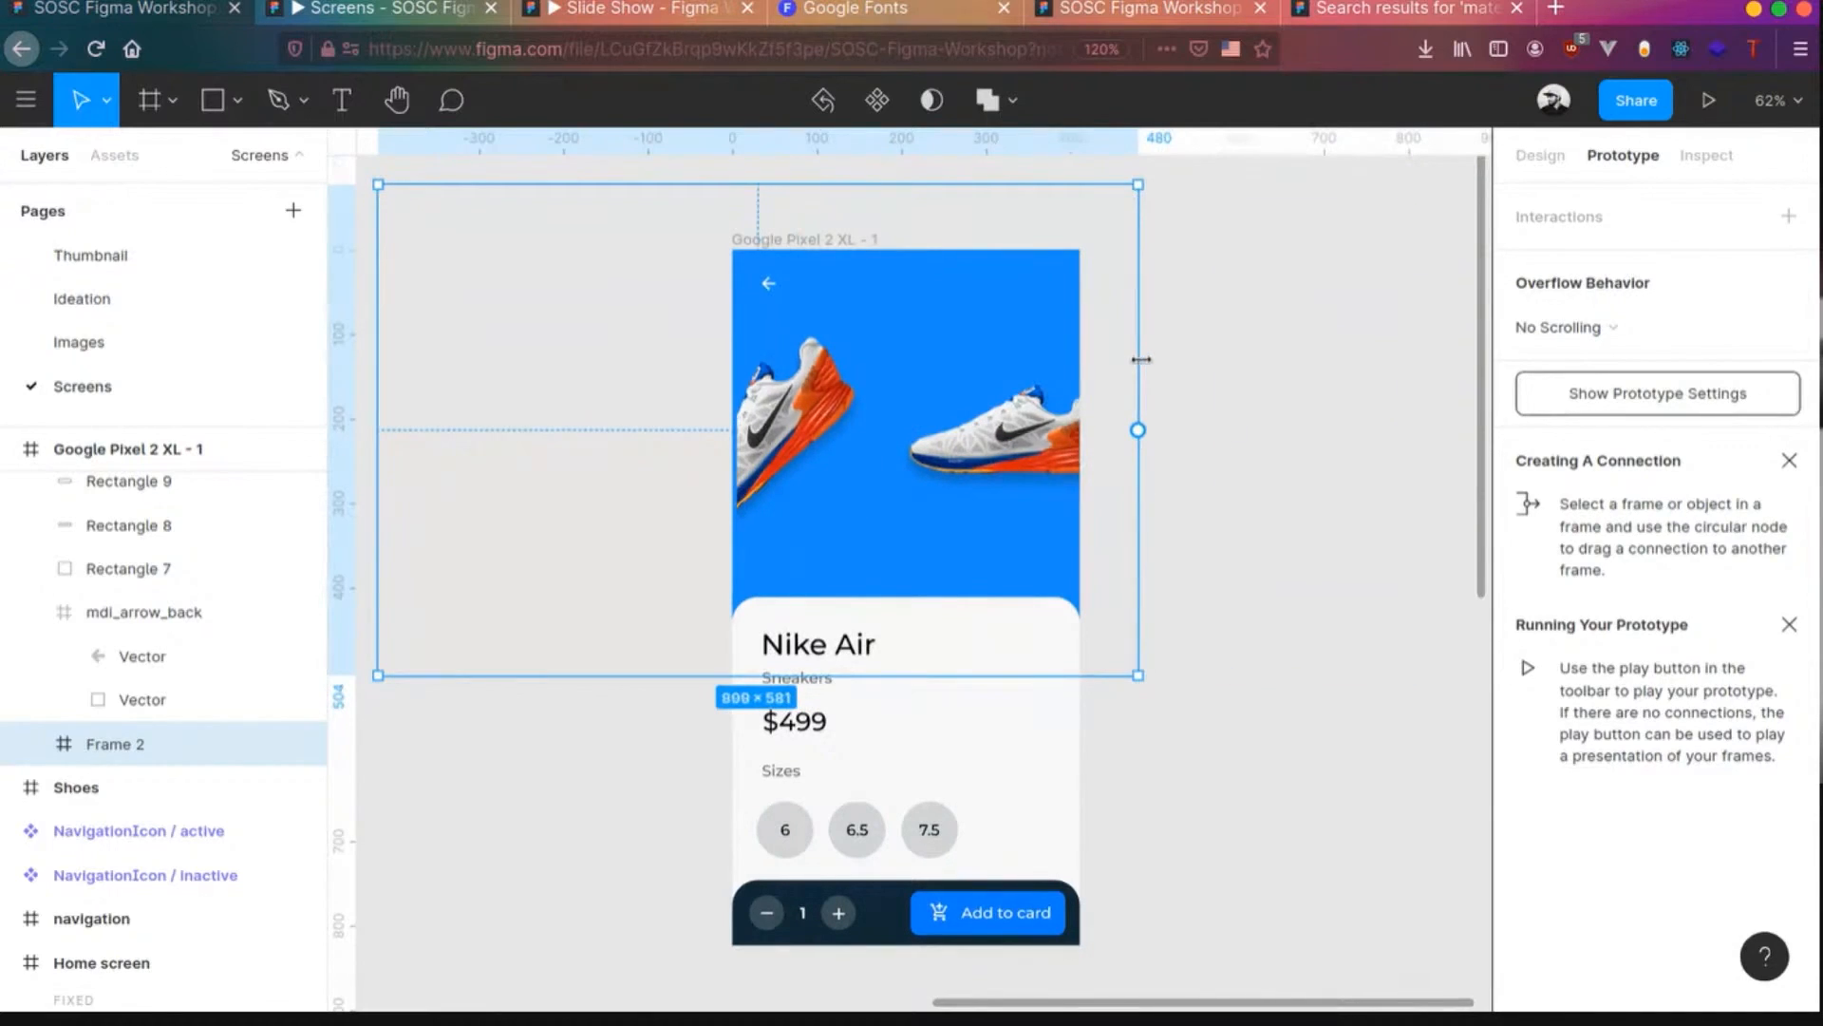
{"action": "key", "text": "ctrl+z"}
{"action": "left_click", "coordinate": [33, 744]}
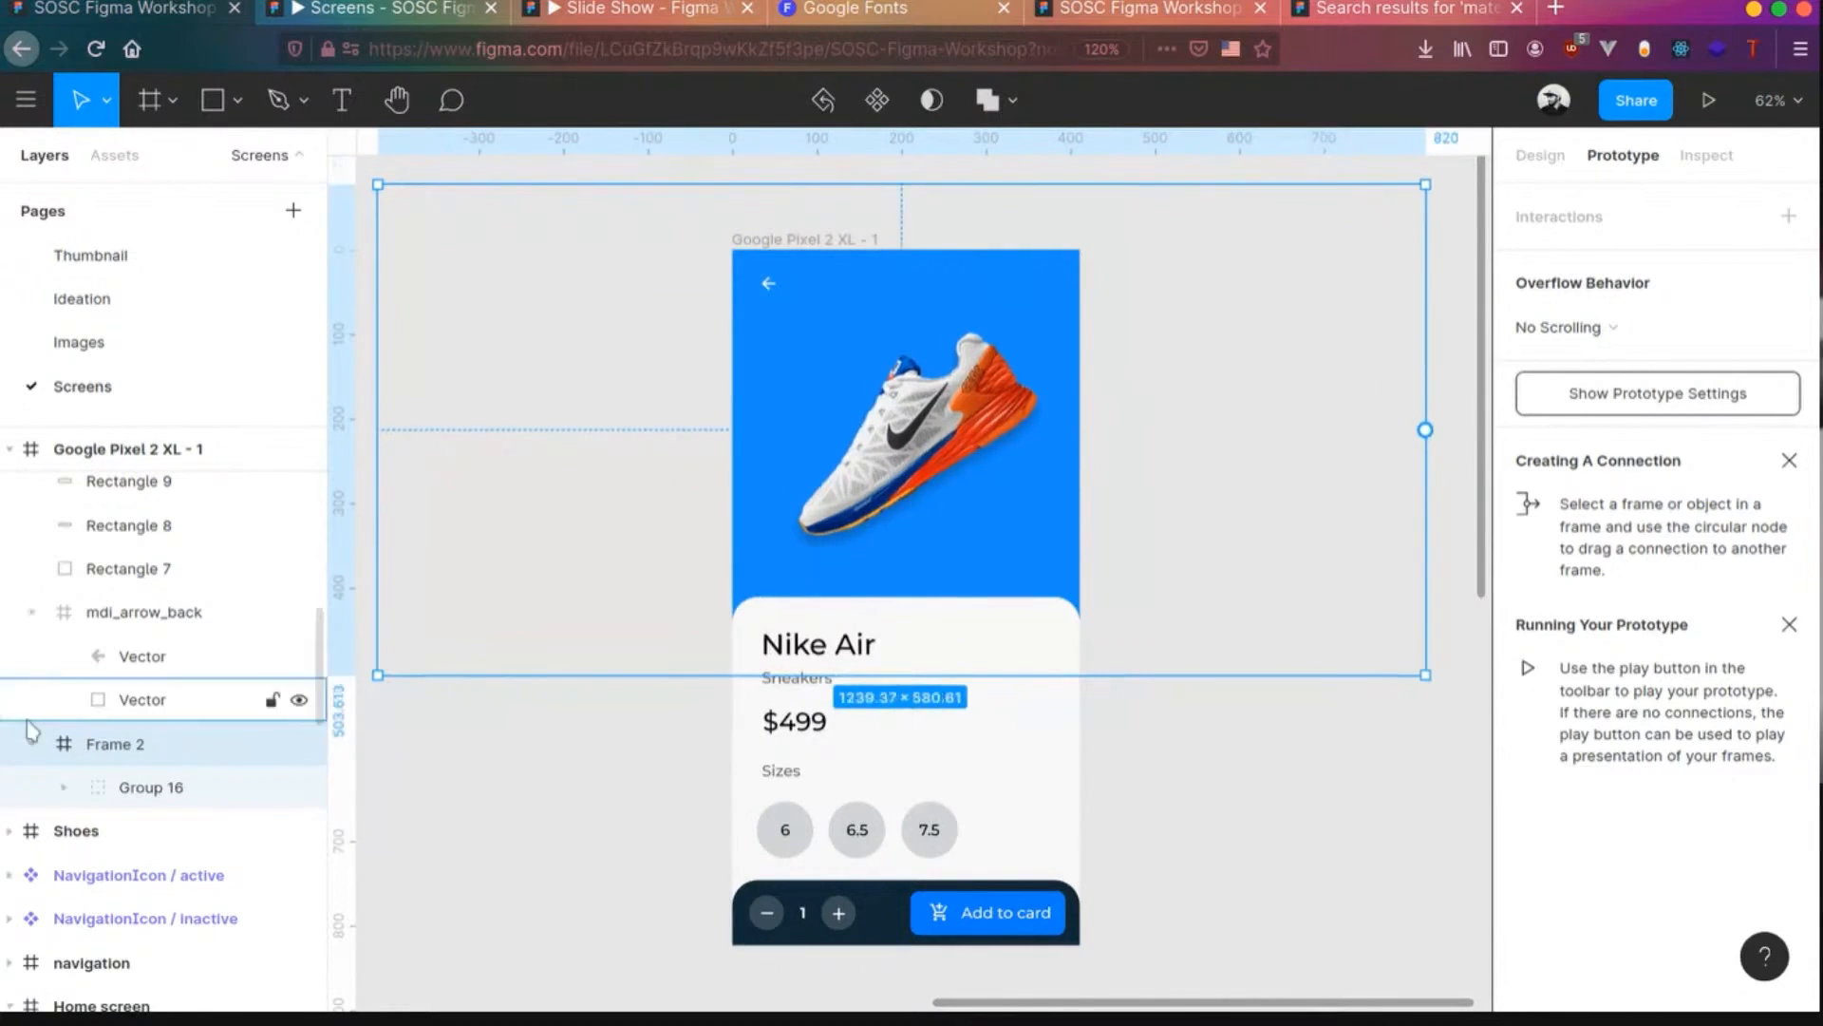
{"action": "left_click", "coordinate": [94, 788]}
{"action": "left_click", "coordinate": [122, 752]}
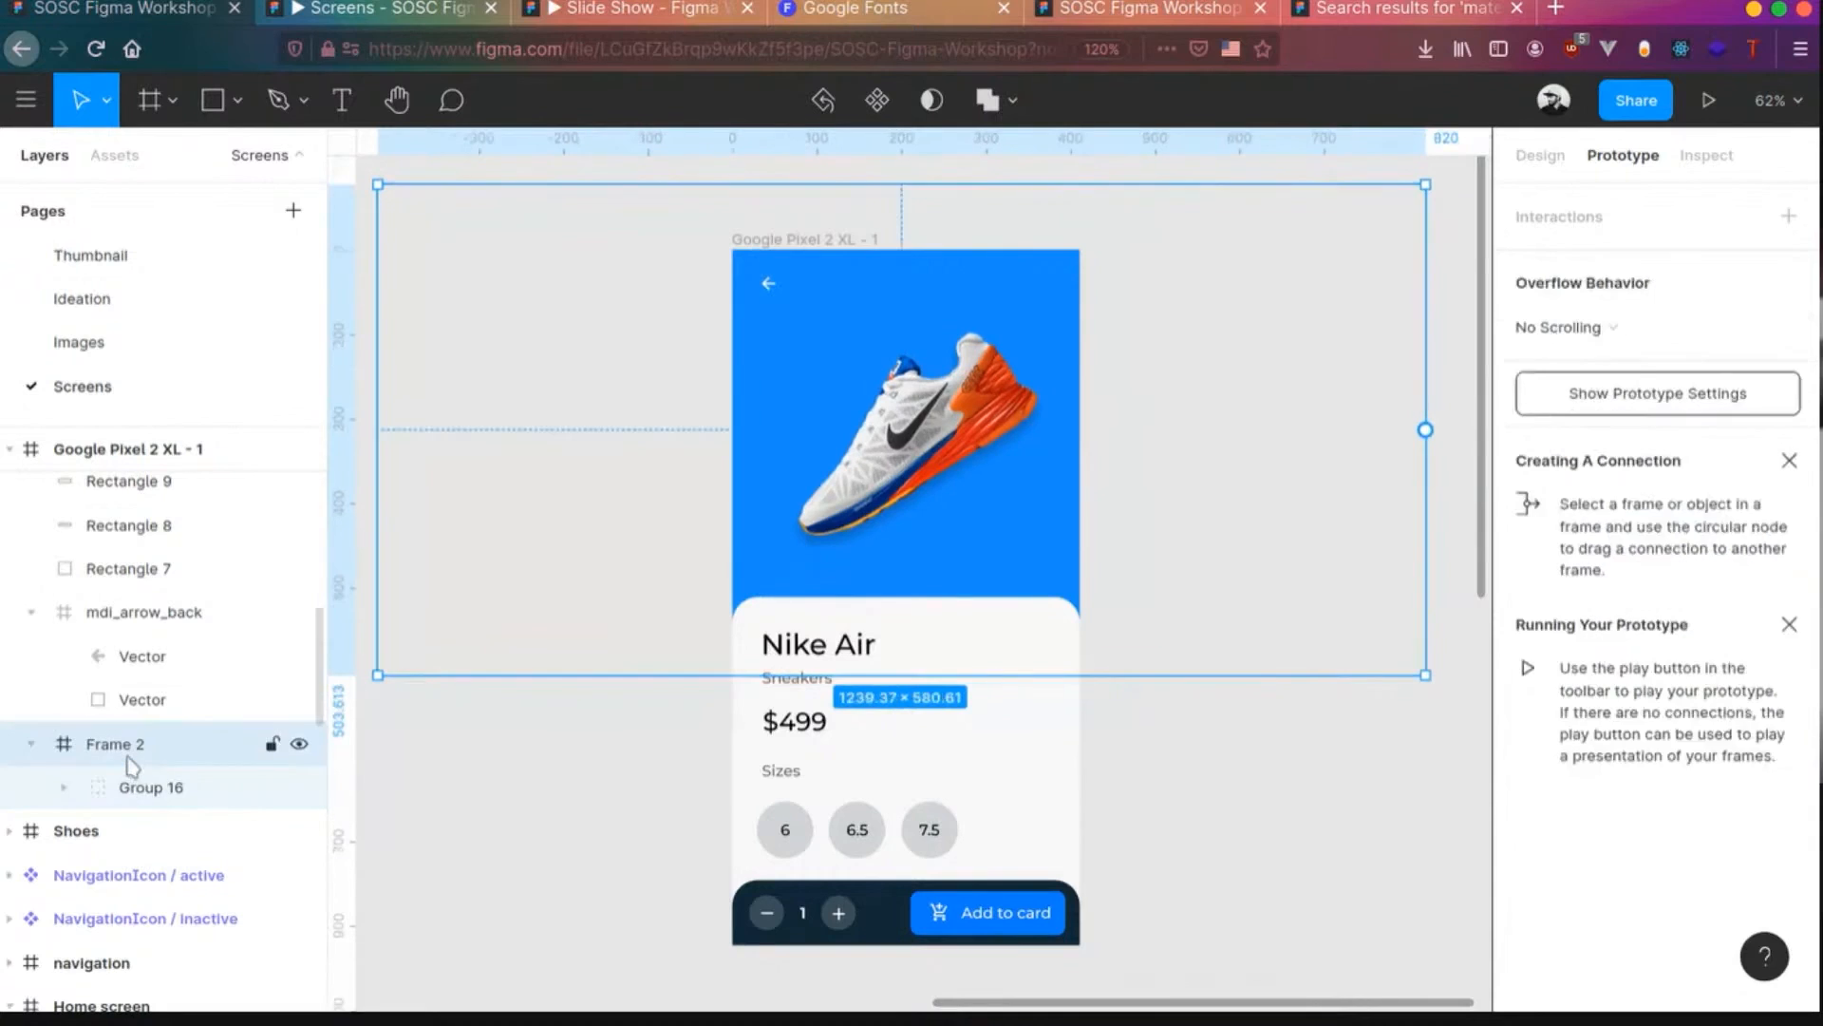
{"action": "left_click_drag", "start_coordinate": [1425, 276], "coordinate": [1391, 279]}
{"action": "key", "text": "ctrl+z"}
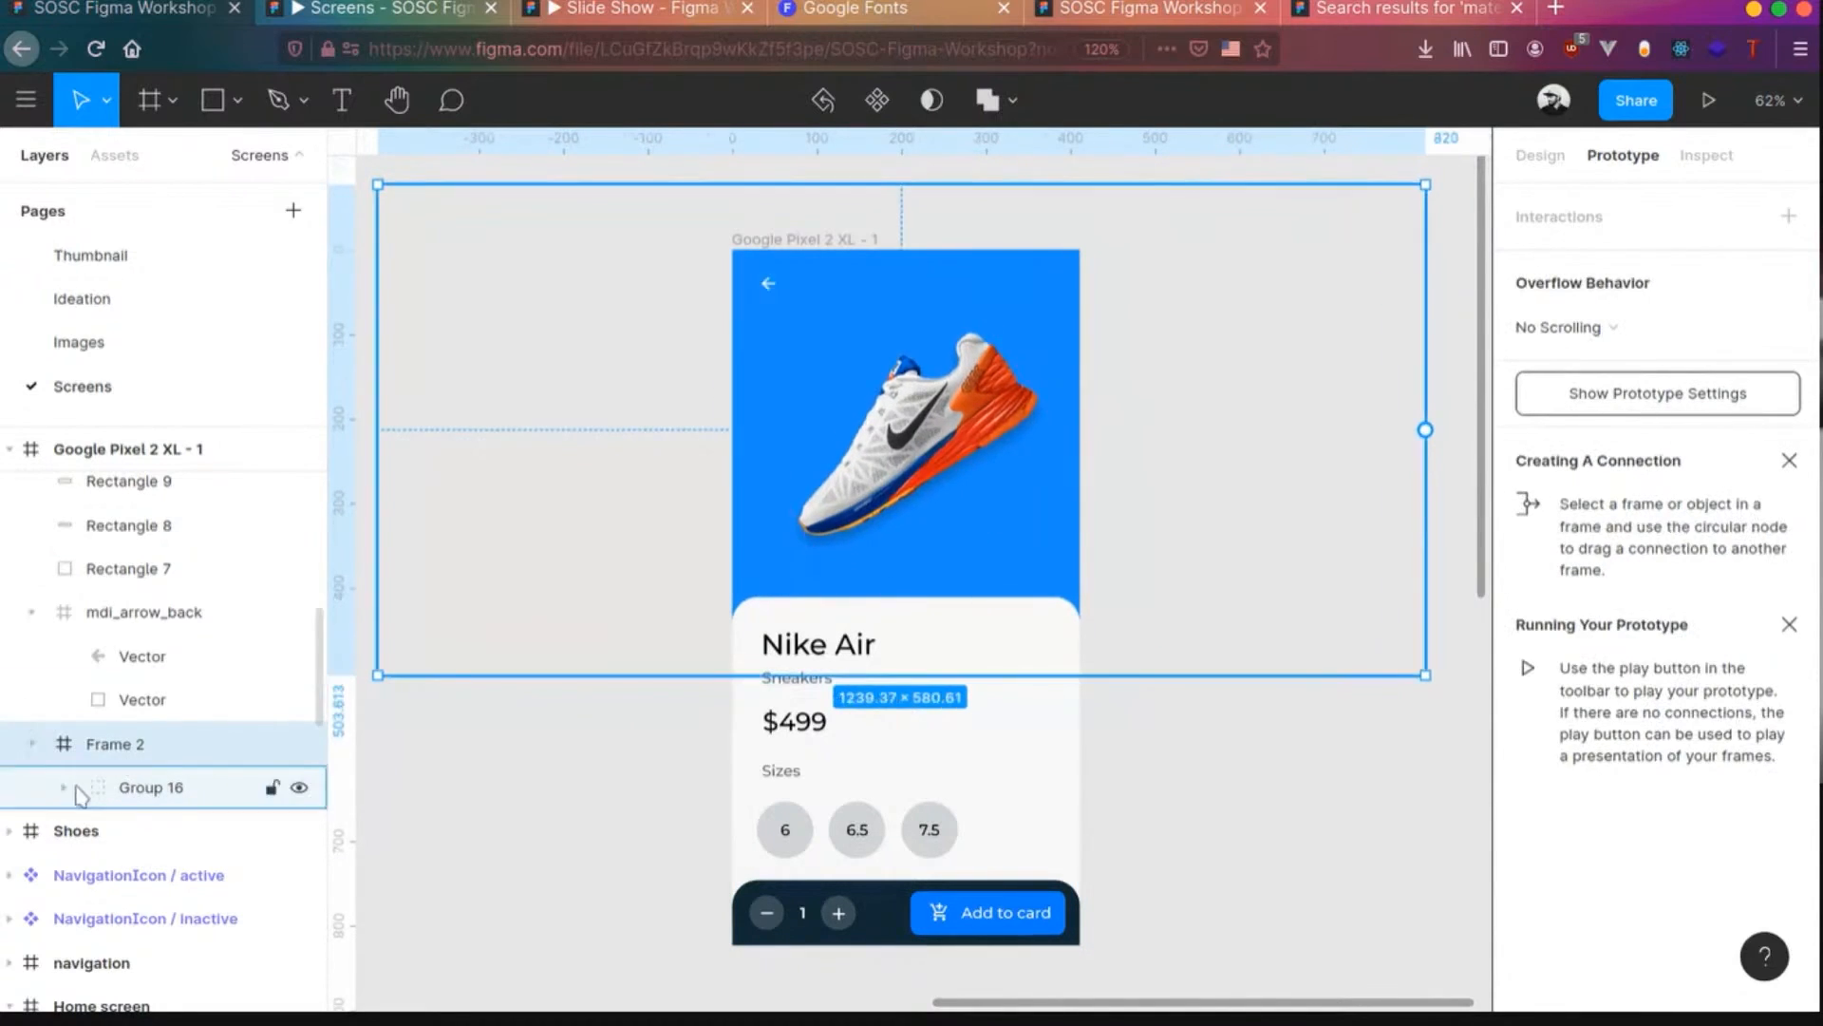
- Expand Group 16 inside Frame 2, check which shoe view its first Group 15 holds, and reselect Group 16
{"action": "left_click", "coordinate": [90, 787]}
{"action": "left_click", "coordinate": [65, 787]}
{"action": "left_click", "coordinate": [194, 831]}
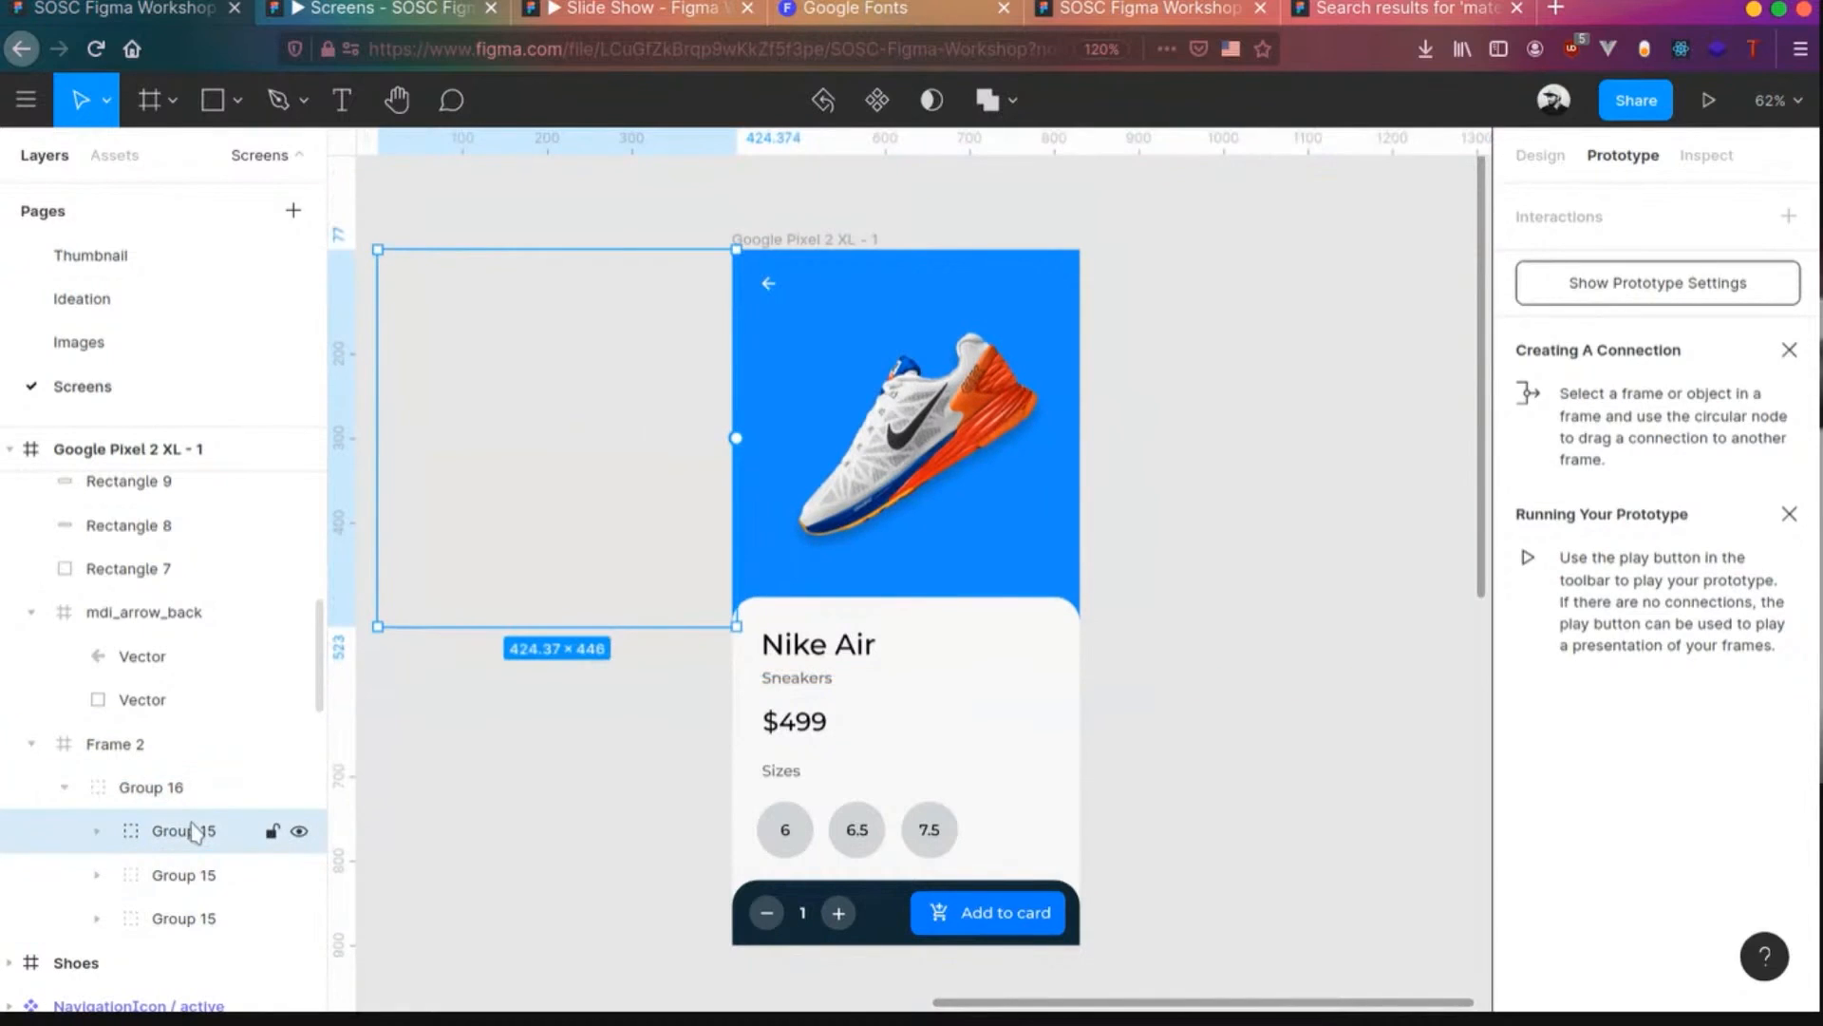
{"action": "left_click", "coordinate": [177, 788]}
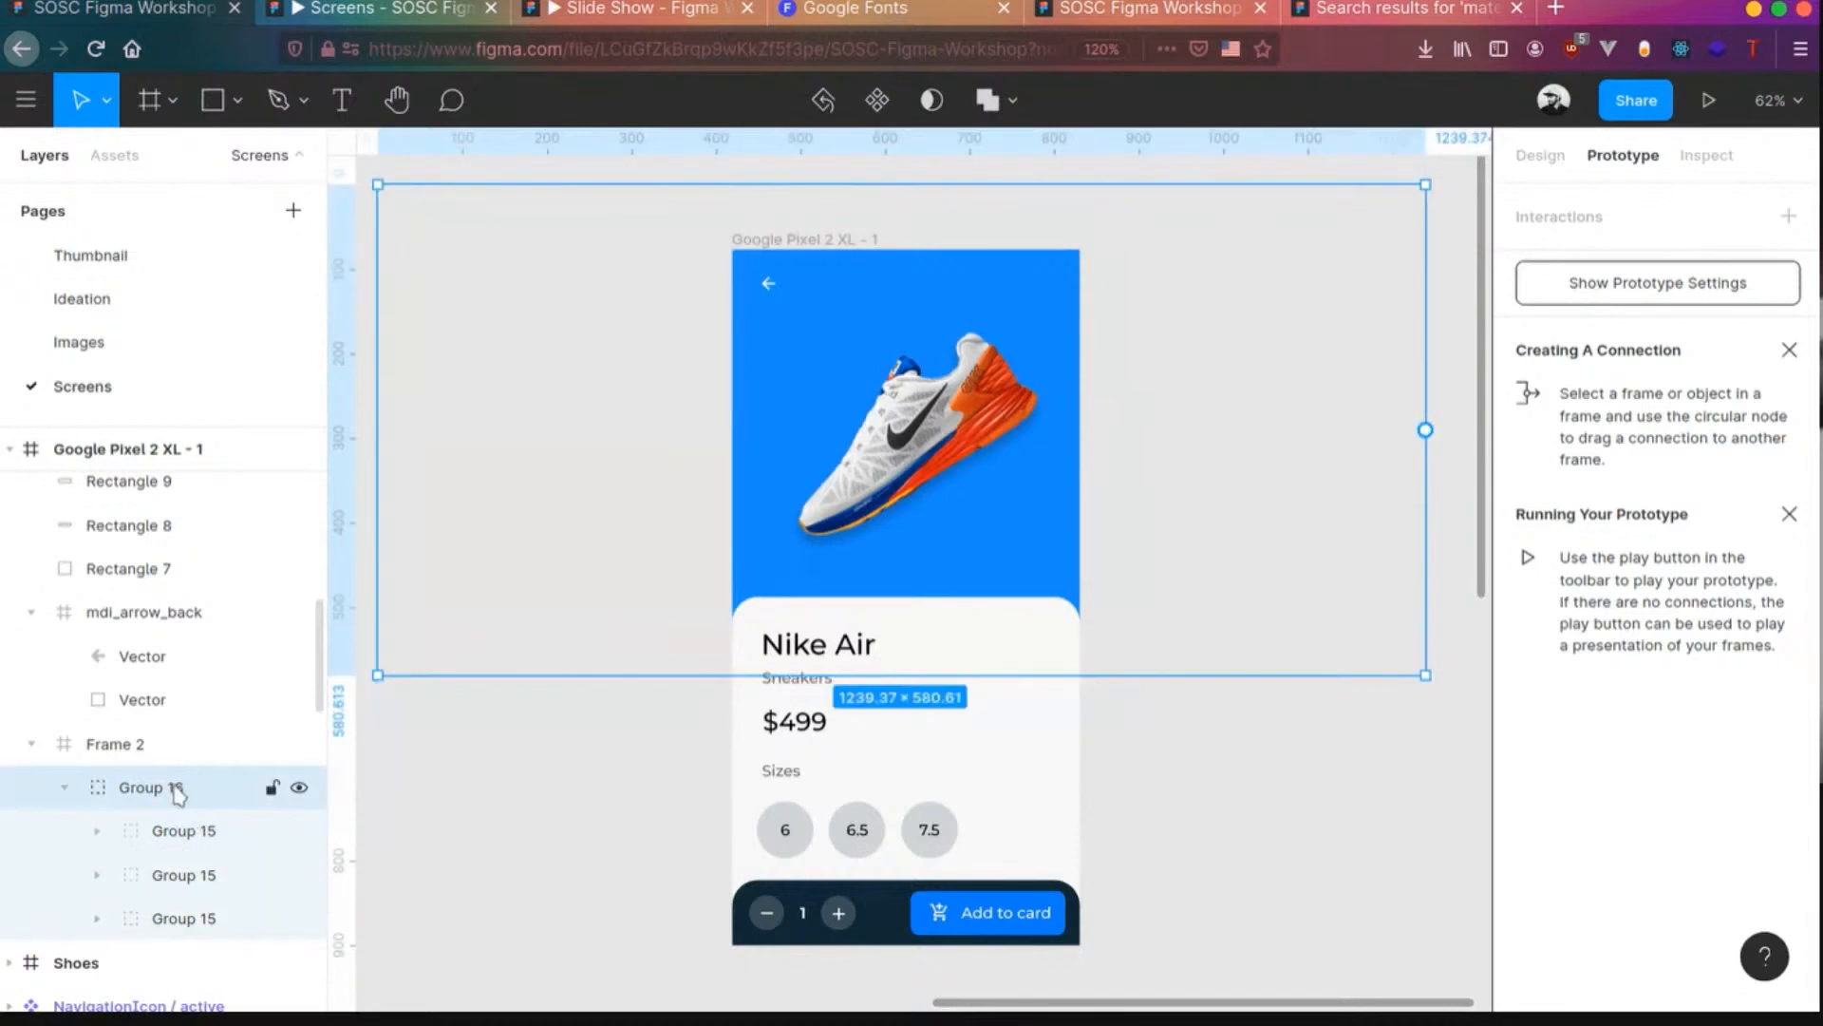
{"action": "key", "text": "ctrl+shift+a"}
{"action": "left_click", "coordinate": [177, 790]}
- Try adding auto layout to Group 16, check its padding and spacing settings, and undo the auto layout
{"action": "right_click", "coordinate": [836, 452]}
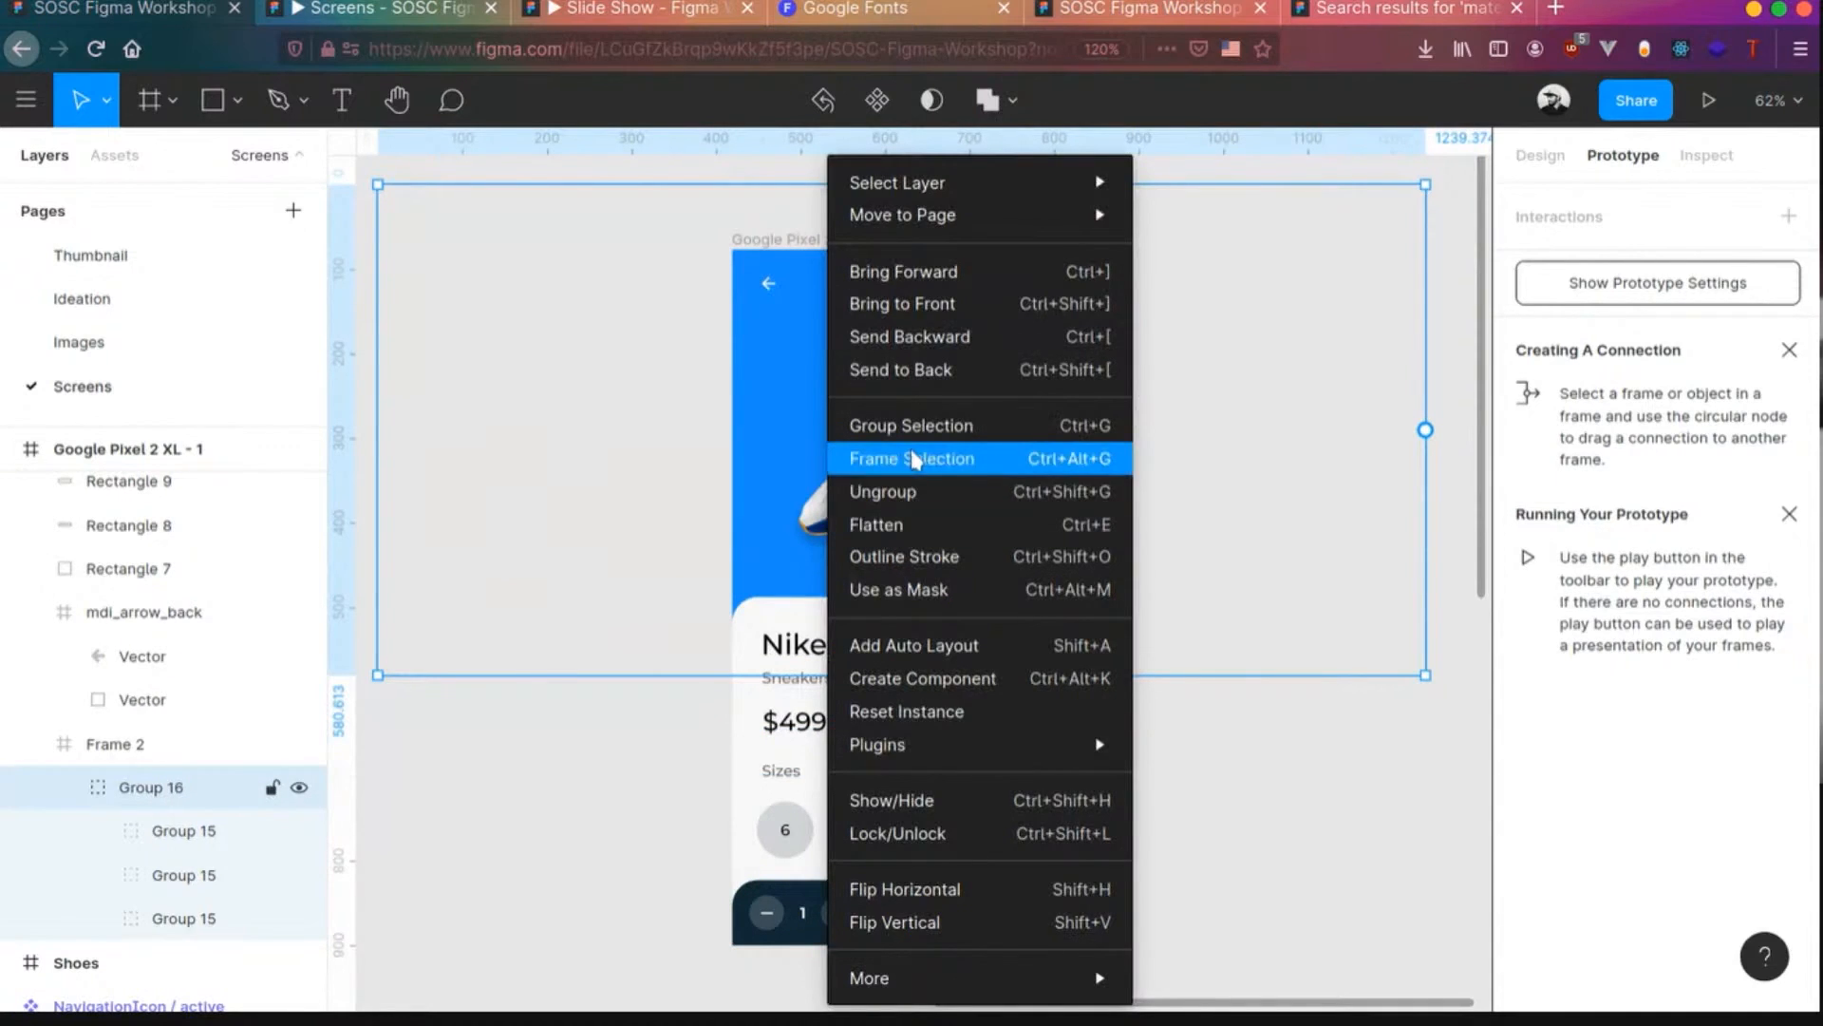
{"action": "left_click", "coordinate": [911, 646]}
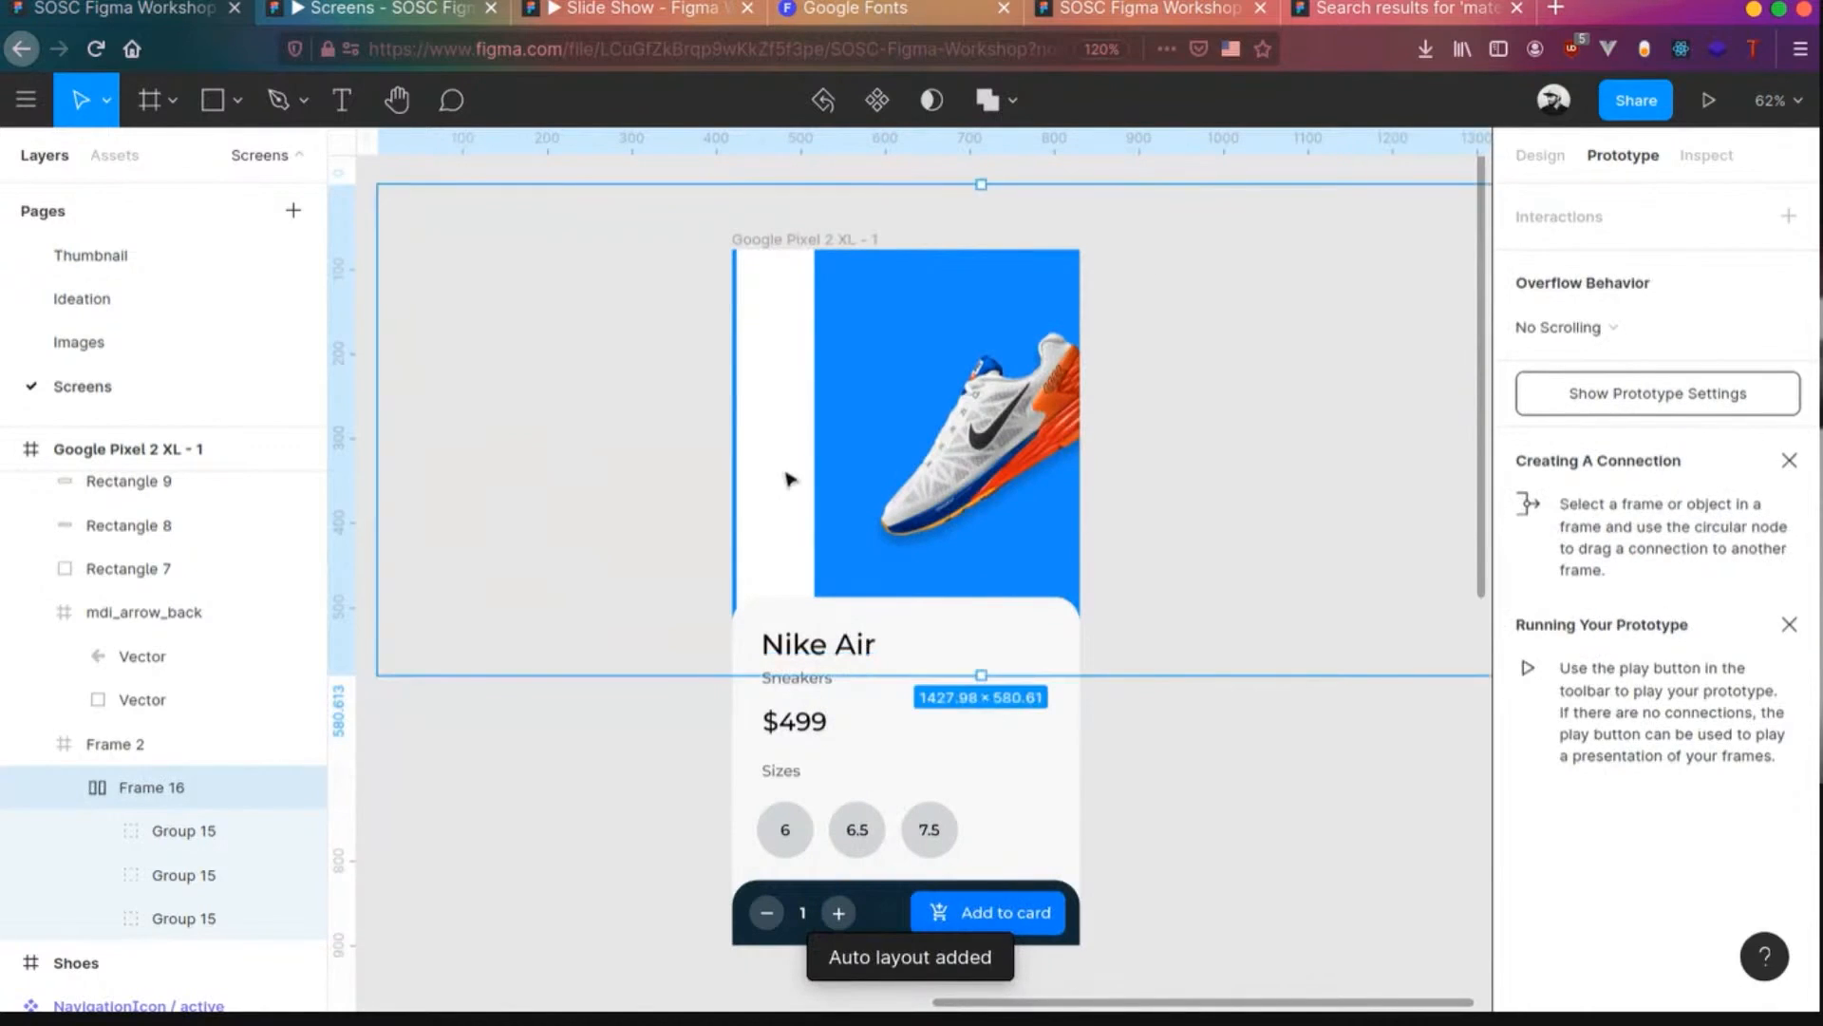
{"action": "key", "text": "ctrl+z"}
{"action": "key", "text": "ctrl+shift+z"}
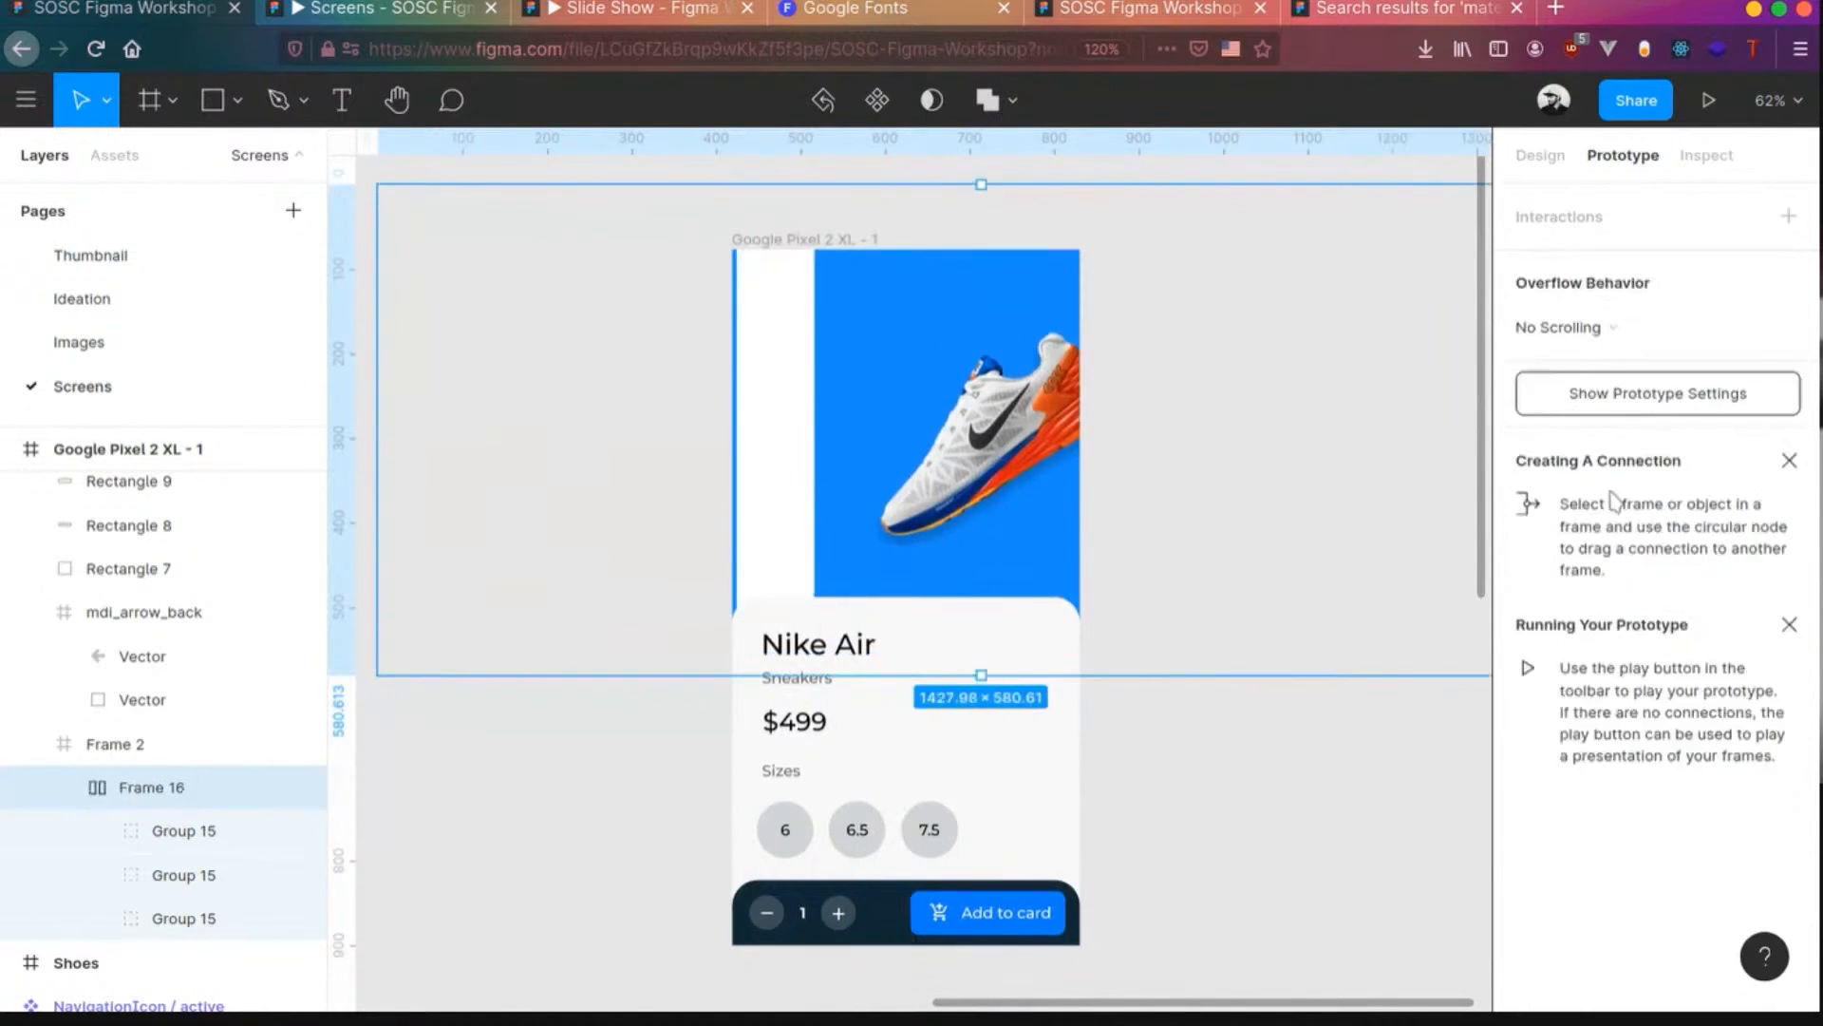
{"action": "left_click", "coordinate": [1548, 169]}
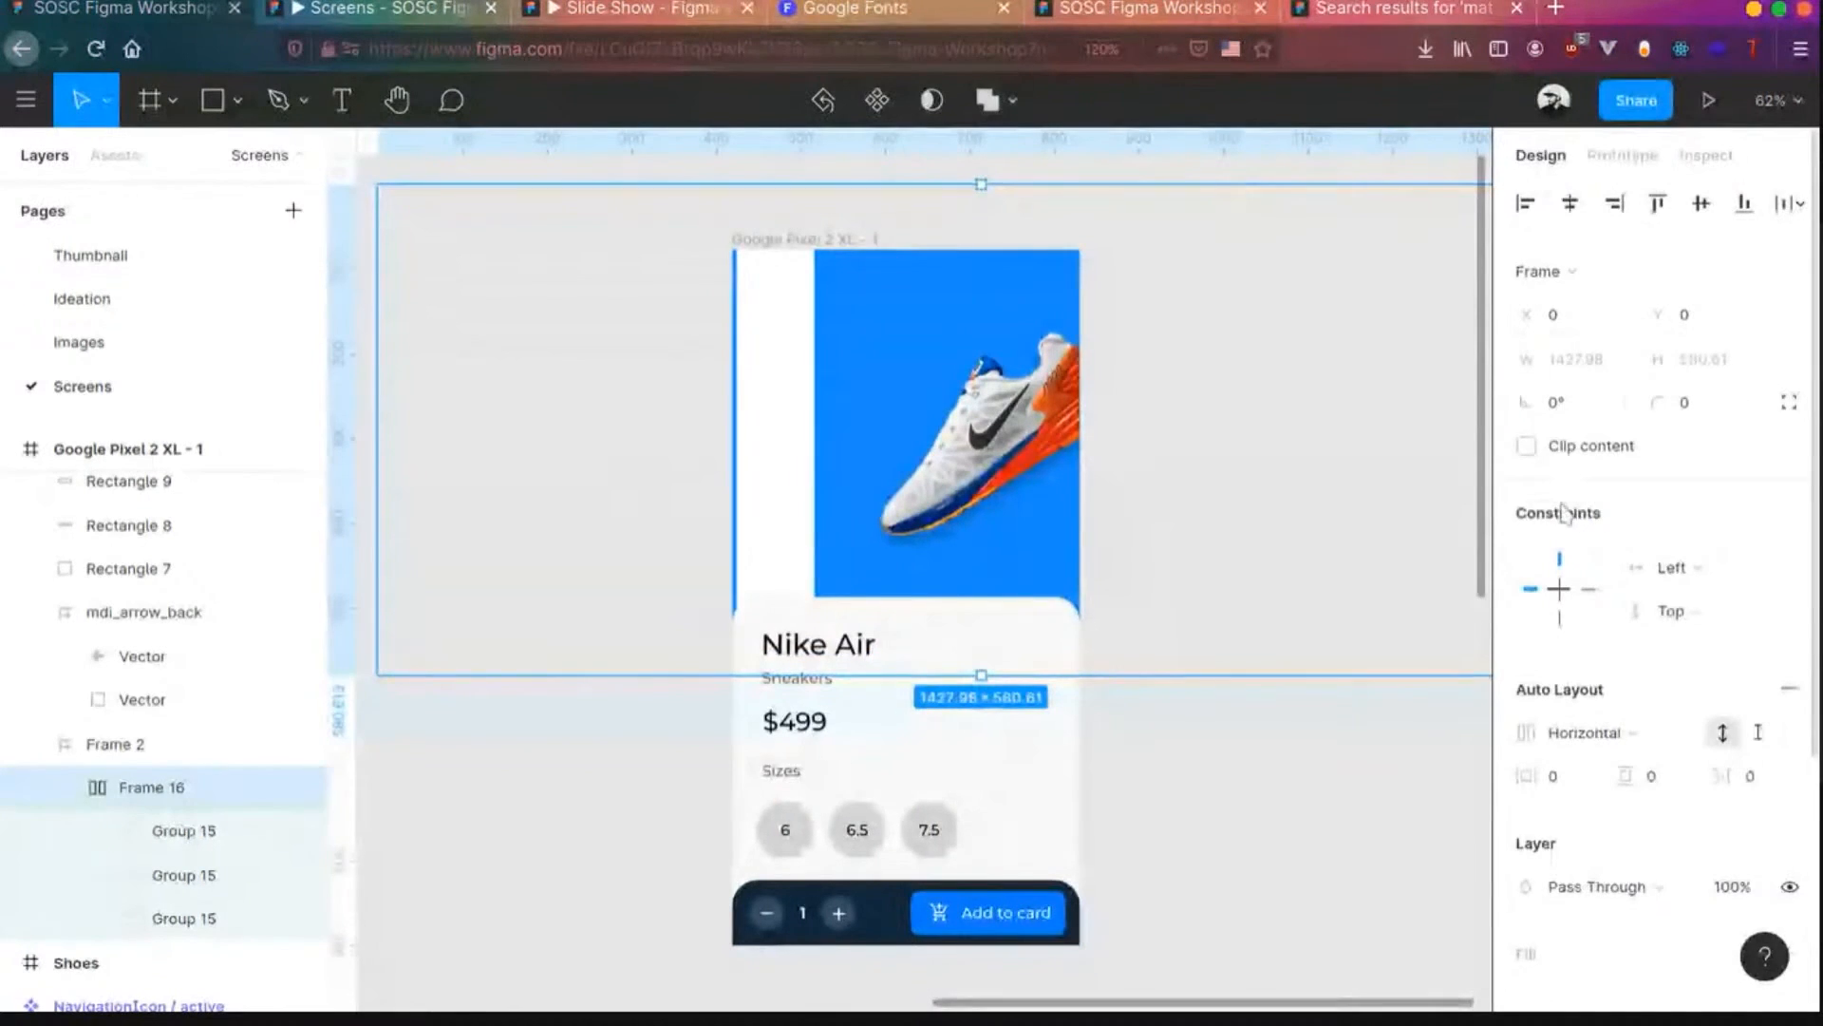
{"action": "left_click", "coordinate": [1563, 785]}
{"action": "key", "text": "Tab"}
{"action": "left_click", "coordinate": [1565, 788]}
{"action": "key", "text": "Tab"}
{"action": "key", "text": "ctrl+z"}
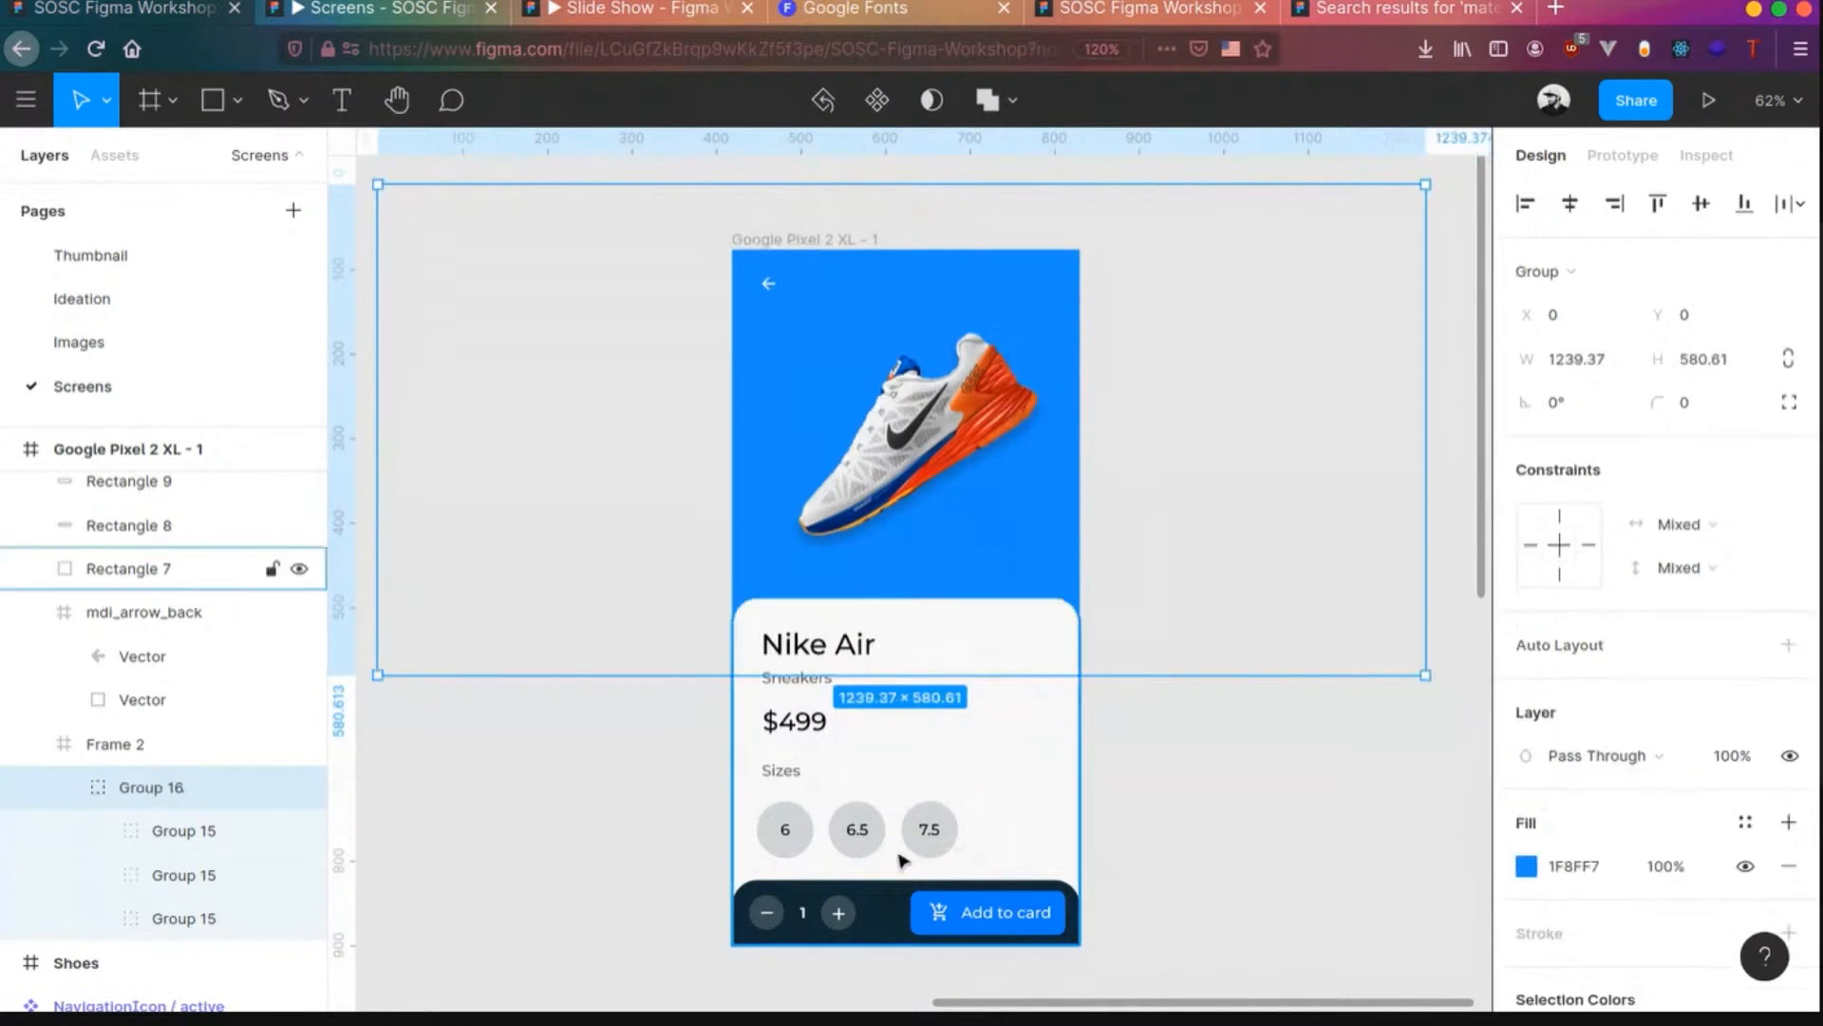
- Set the overflow behavior of the frame around the three shoe views to Horizontal Scrolling
{"action": "key", "text": "ctrl+a"}
{"action": "left_click", "coordinate": [699, 508]}
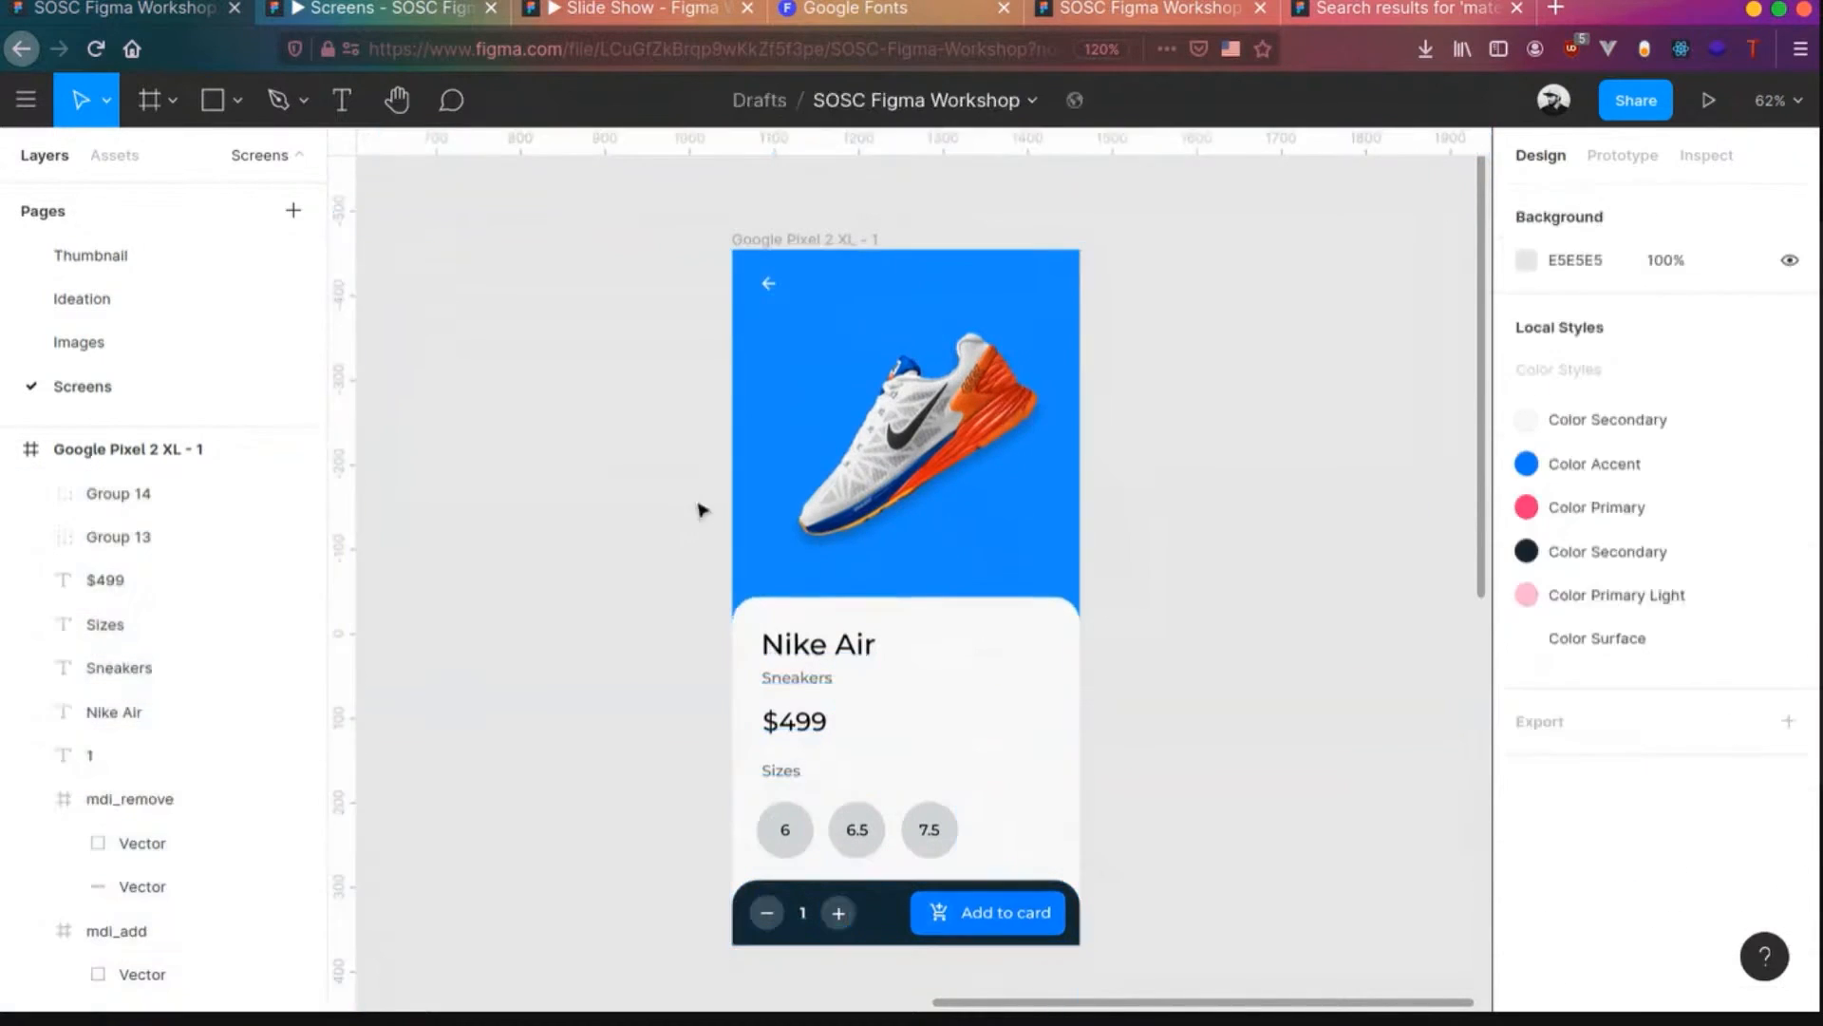
{"action": "left_click", "coordinate": [945, 457]}
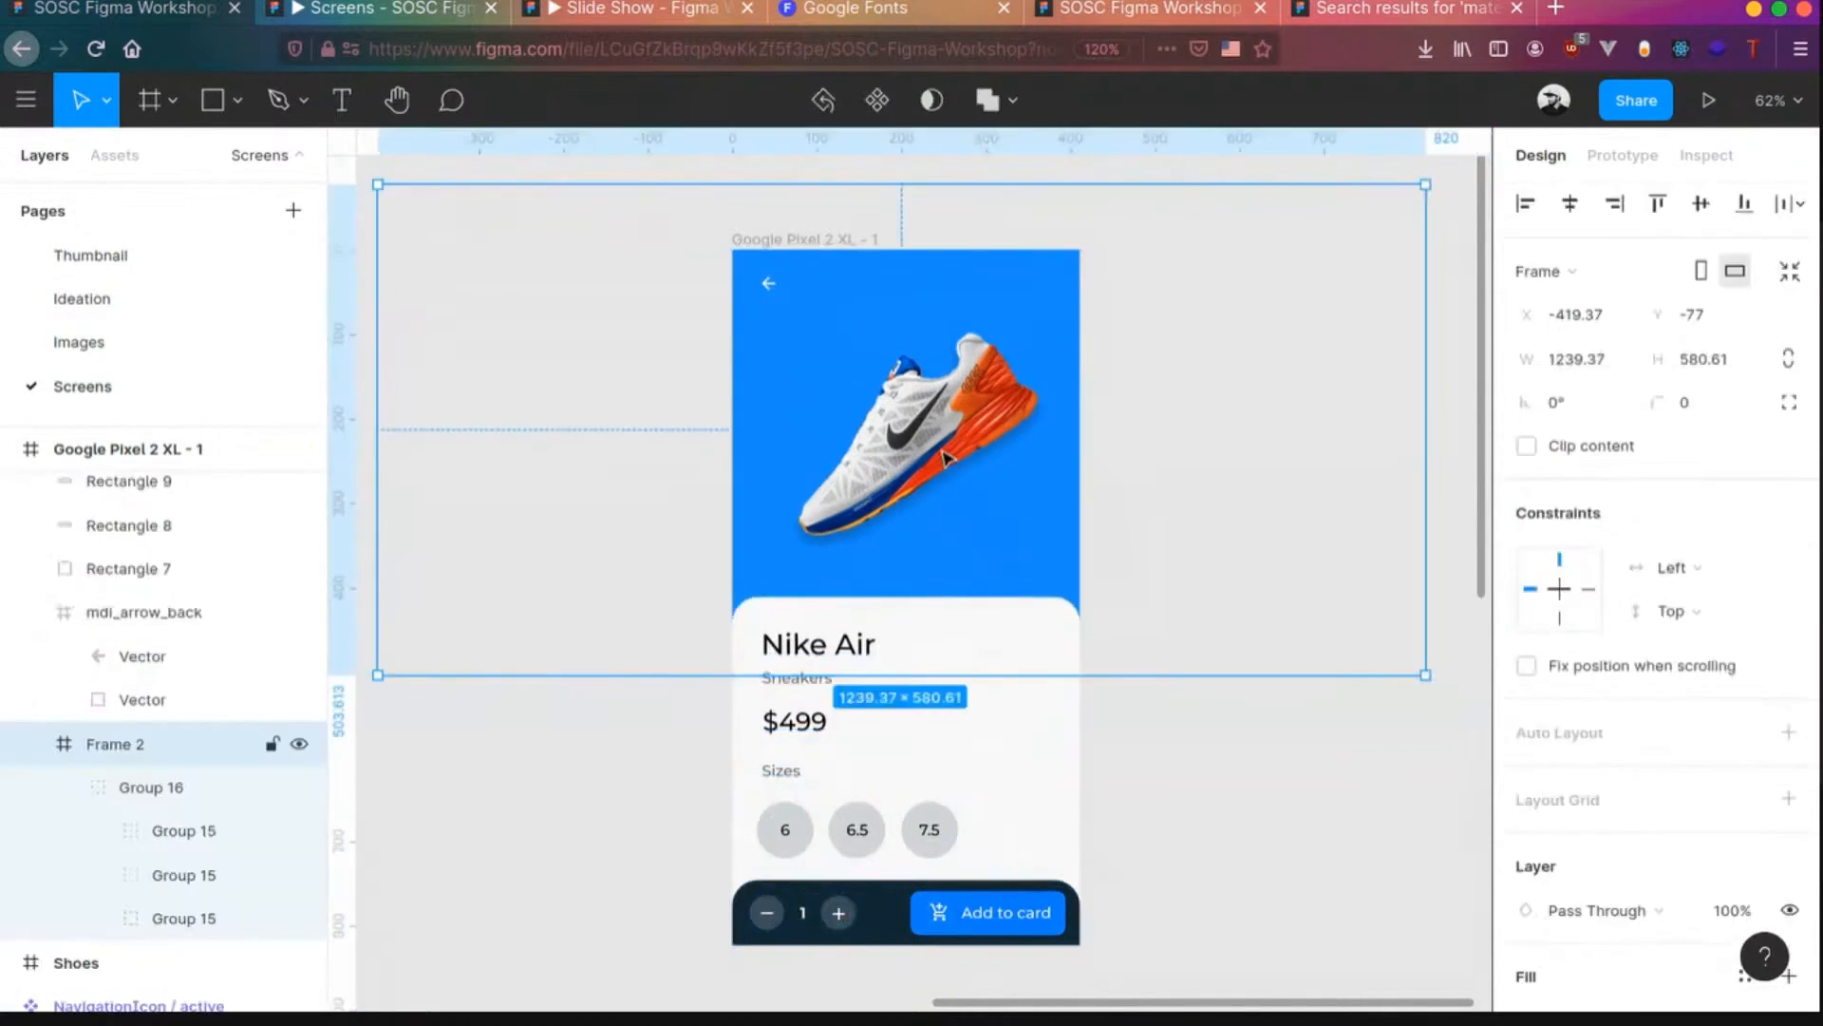
{"action": "left_click", "coordinate": [1623, 155]}
{"action": "left_click", "coordinate": [1614, 328]}
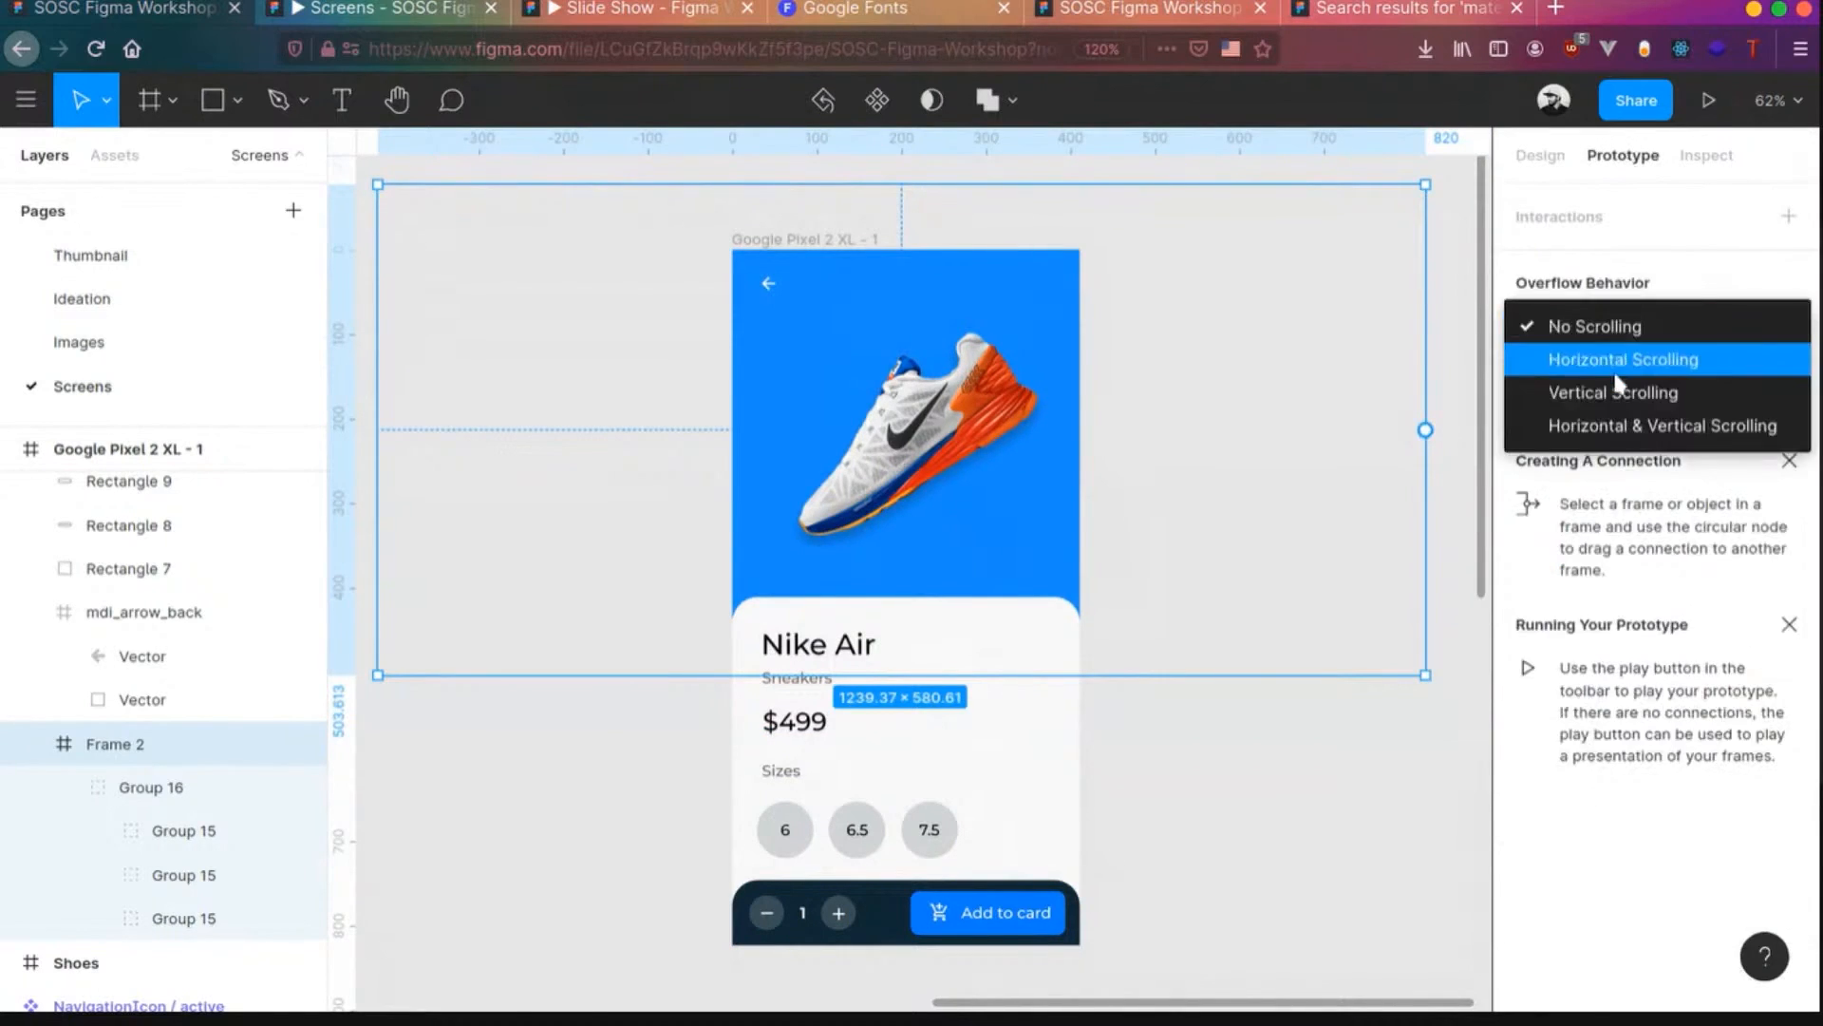
{"action": "left_click", "coordinate": [1616, 373]}
- Try narrowing the horizontally scrolling shoe frame to about 1020 wide, and undo the resize
{"action": "left_click_drag", "start_coordinate": [1421, 351], "coordinate": [1241, 370]}
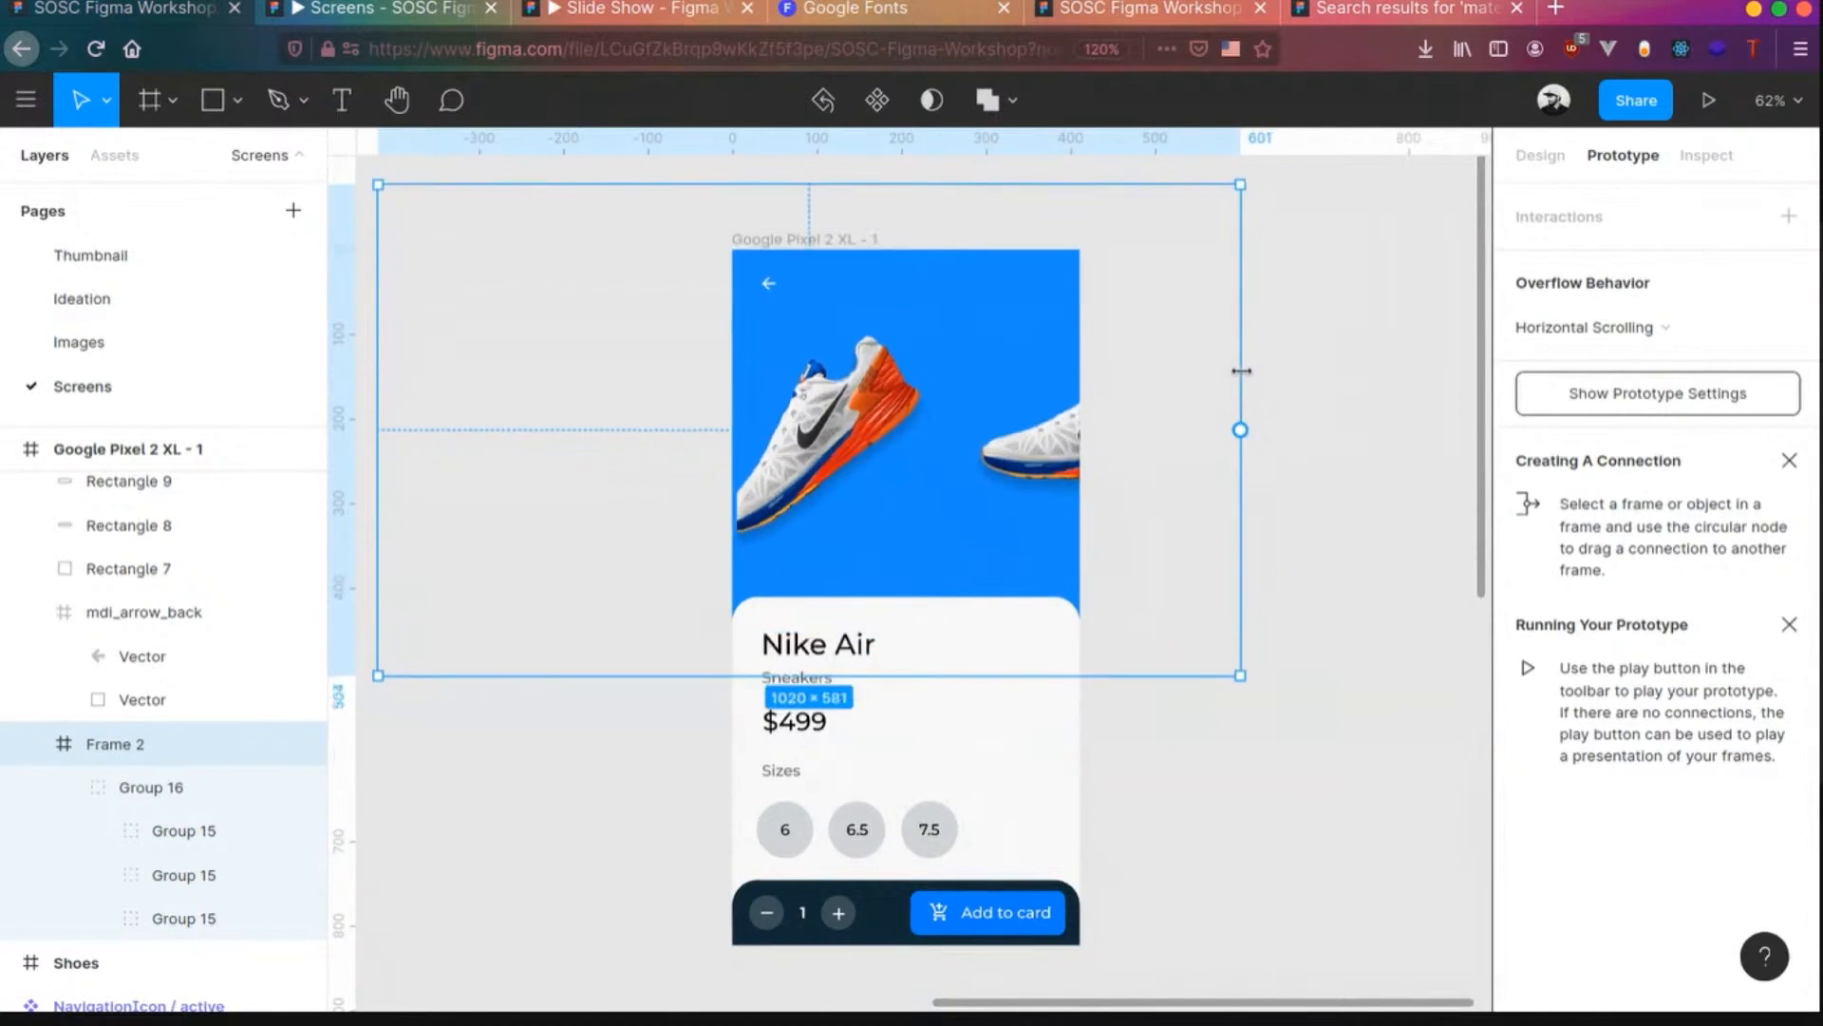
{"action": "key", "text": "ctrl+z"}
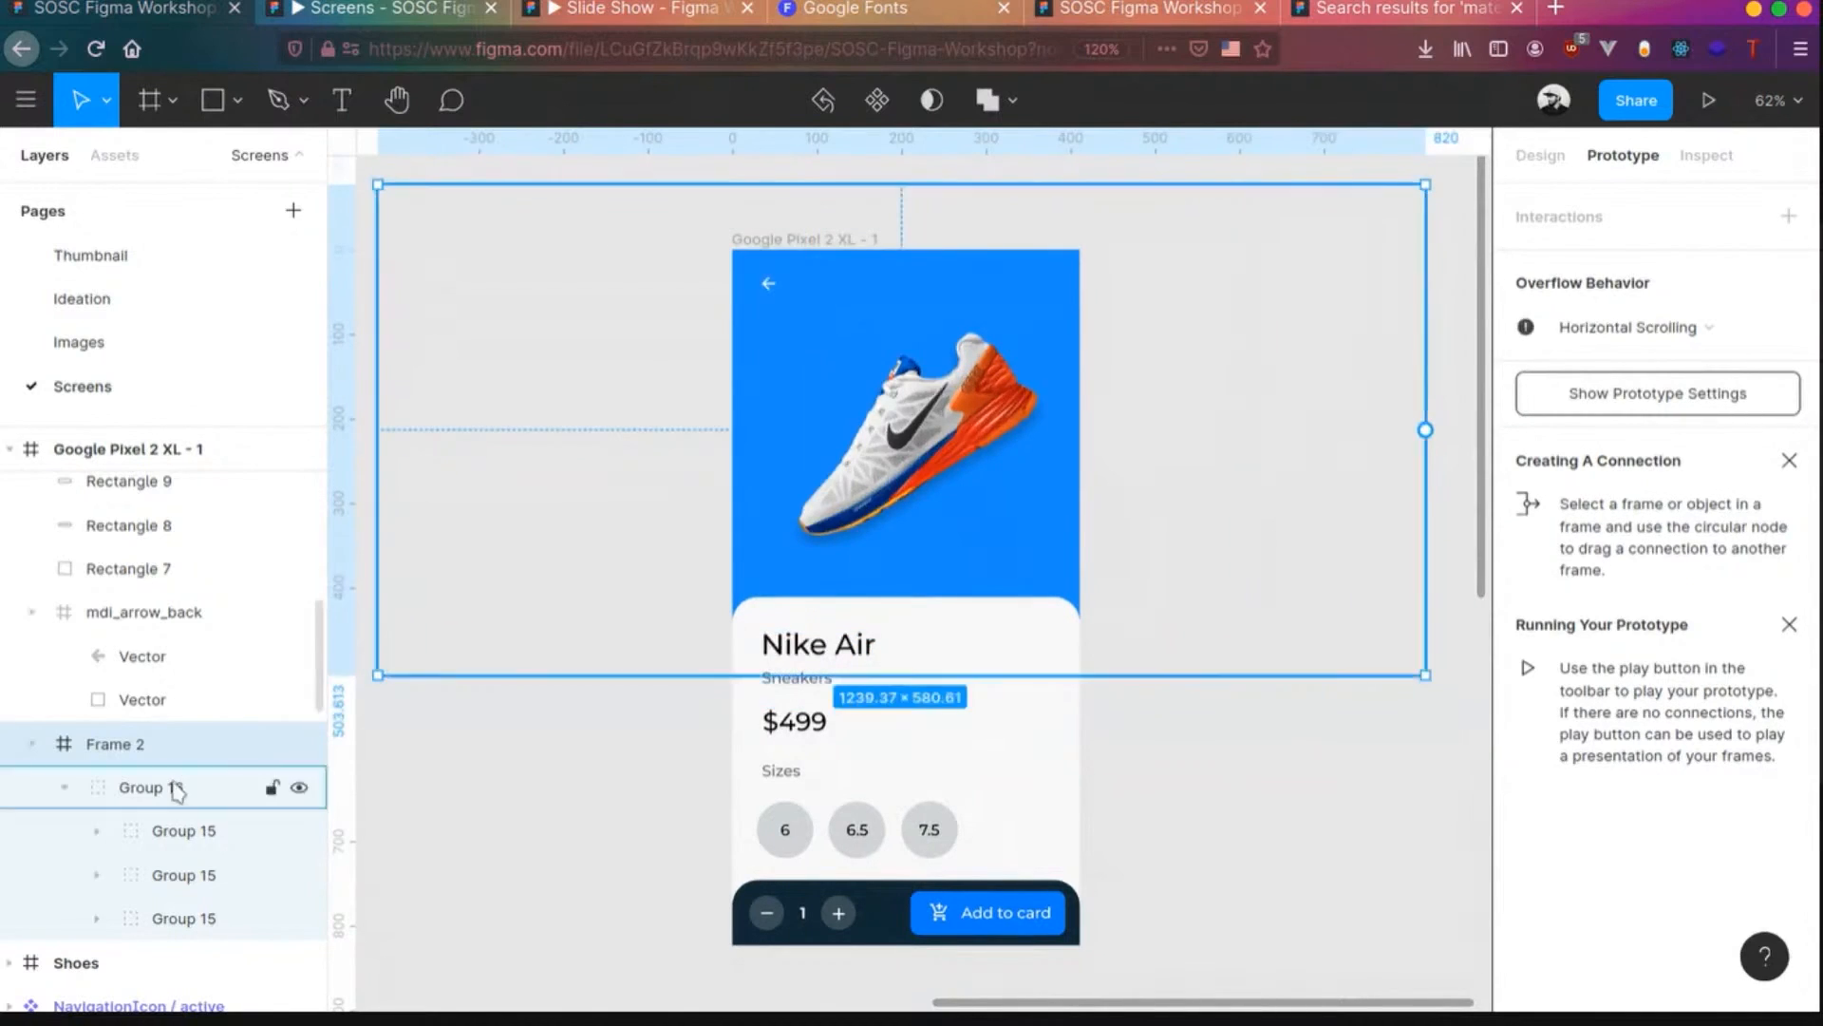
- Wrap Group 16, holding the three shoe views, in a new frame of its own inside Frame 2
{"action": "scroll", "coordinate": [169, 765], "scroll_direction": "down", "scroll_amount": 7}
{"action": "scroll", "coordinate": [163, 761], "scroll_direction": "up", "scroll_amount": 6}
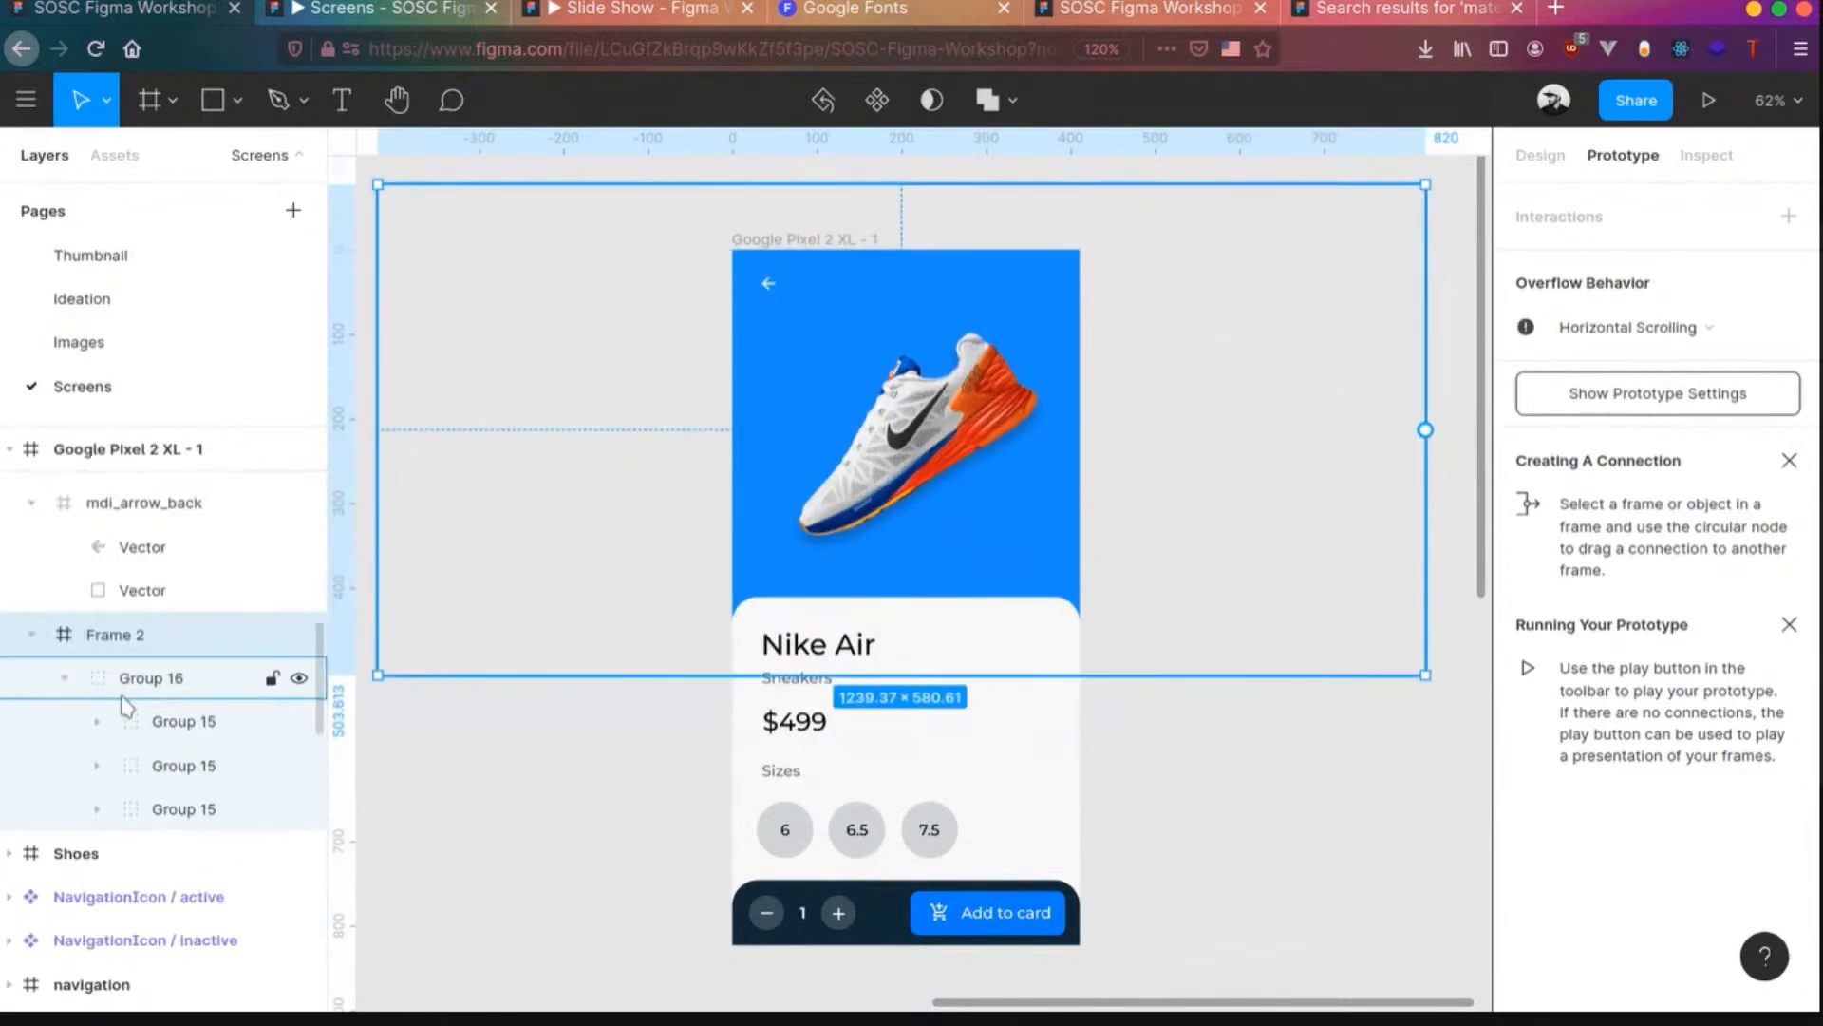
{"action": "left_click", "coordinate": [125, 724]}
{"action": "left_click", "coordinate": [131, 771]}
{"action": "left_click", "coordinate": [130, 808]}
{"action": "left_click", "coordinate": [150, 678]}
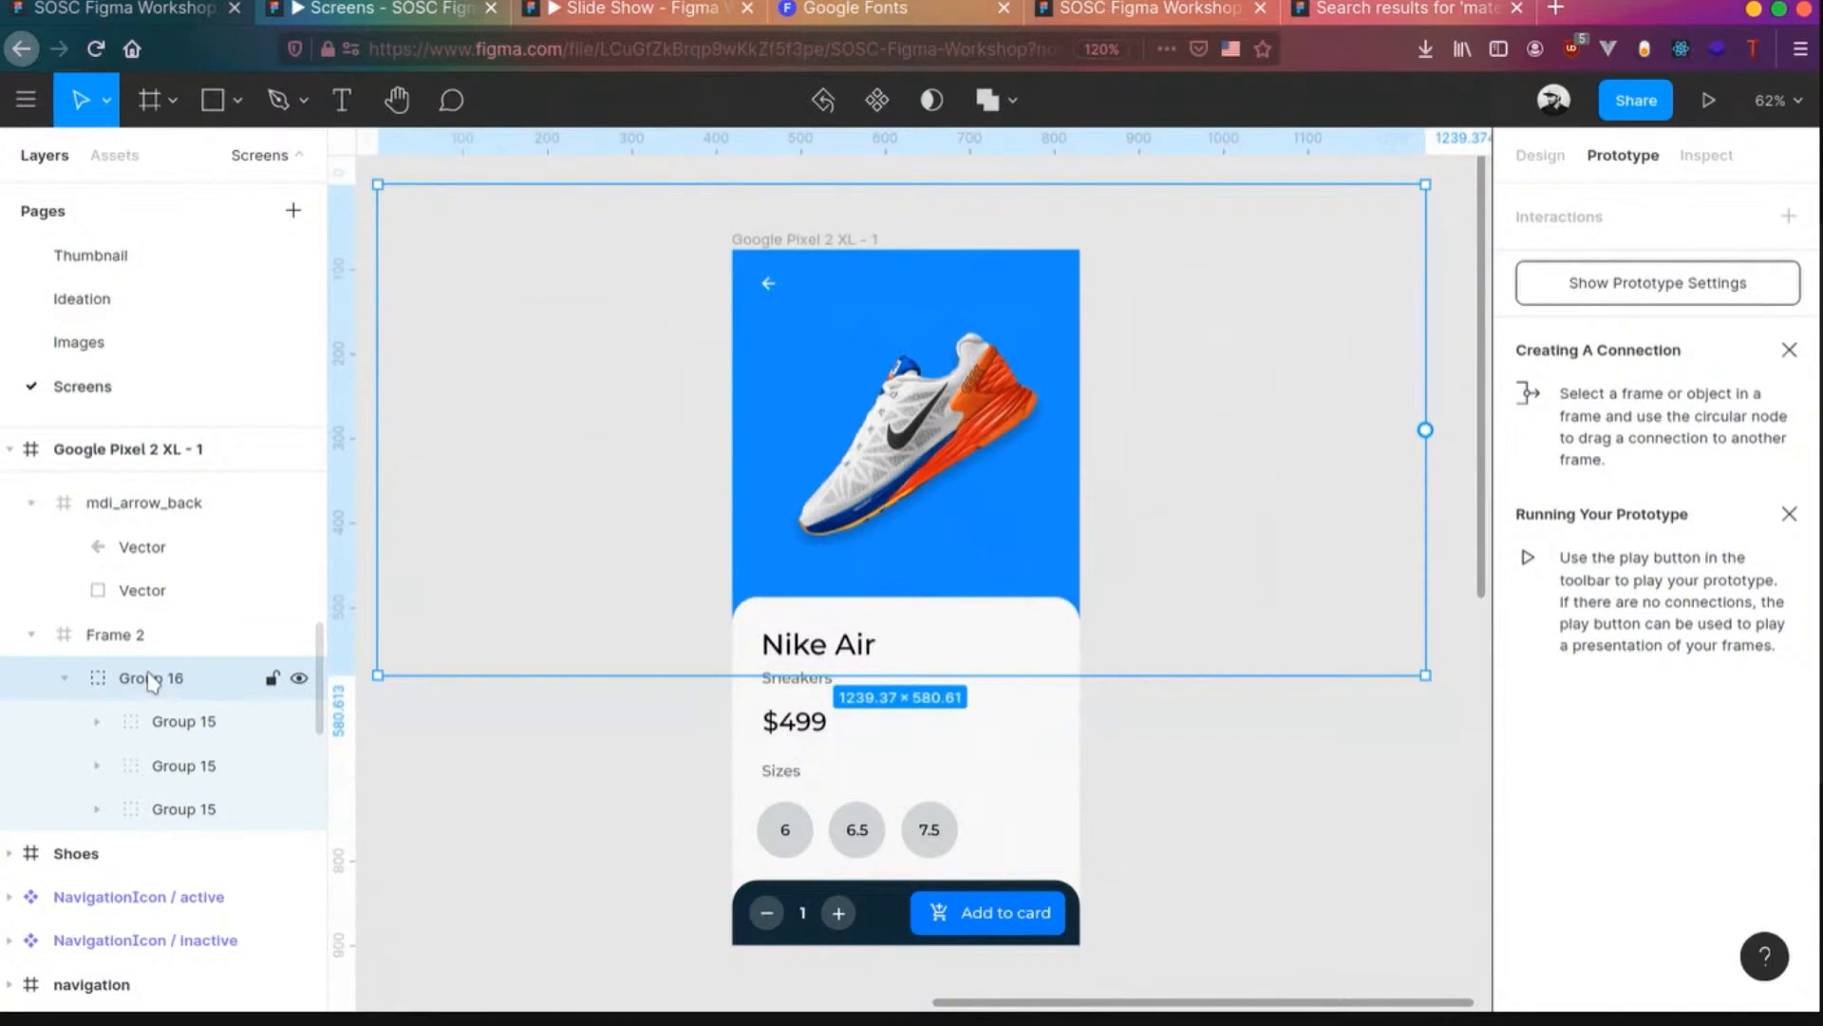
{"action": "right_click", "coordinate": [150, 678]}
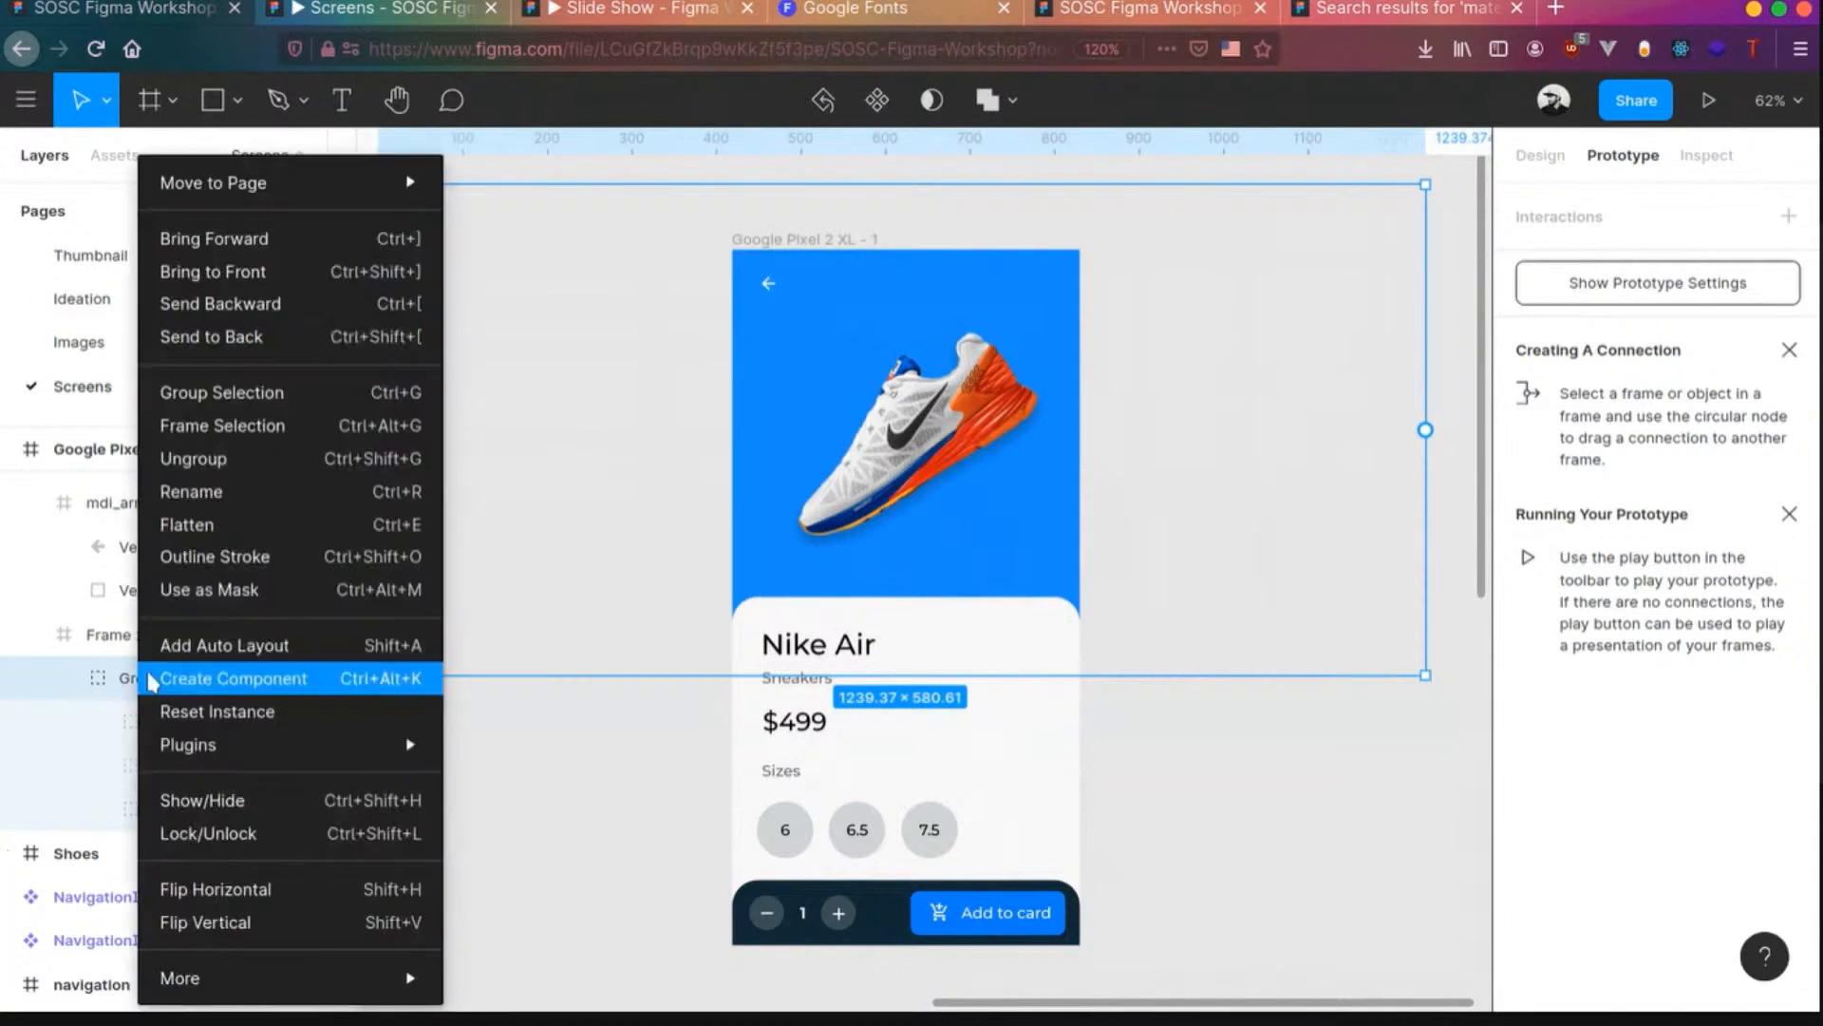
{"action": "left_click", "coordinate": [242, 427]}
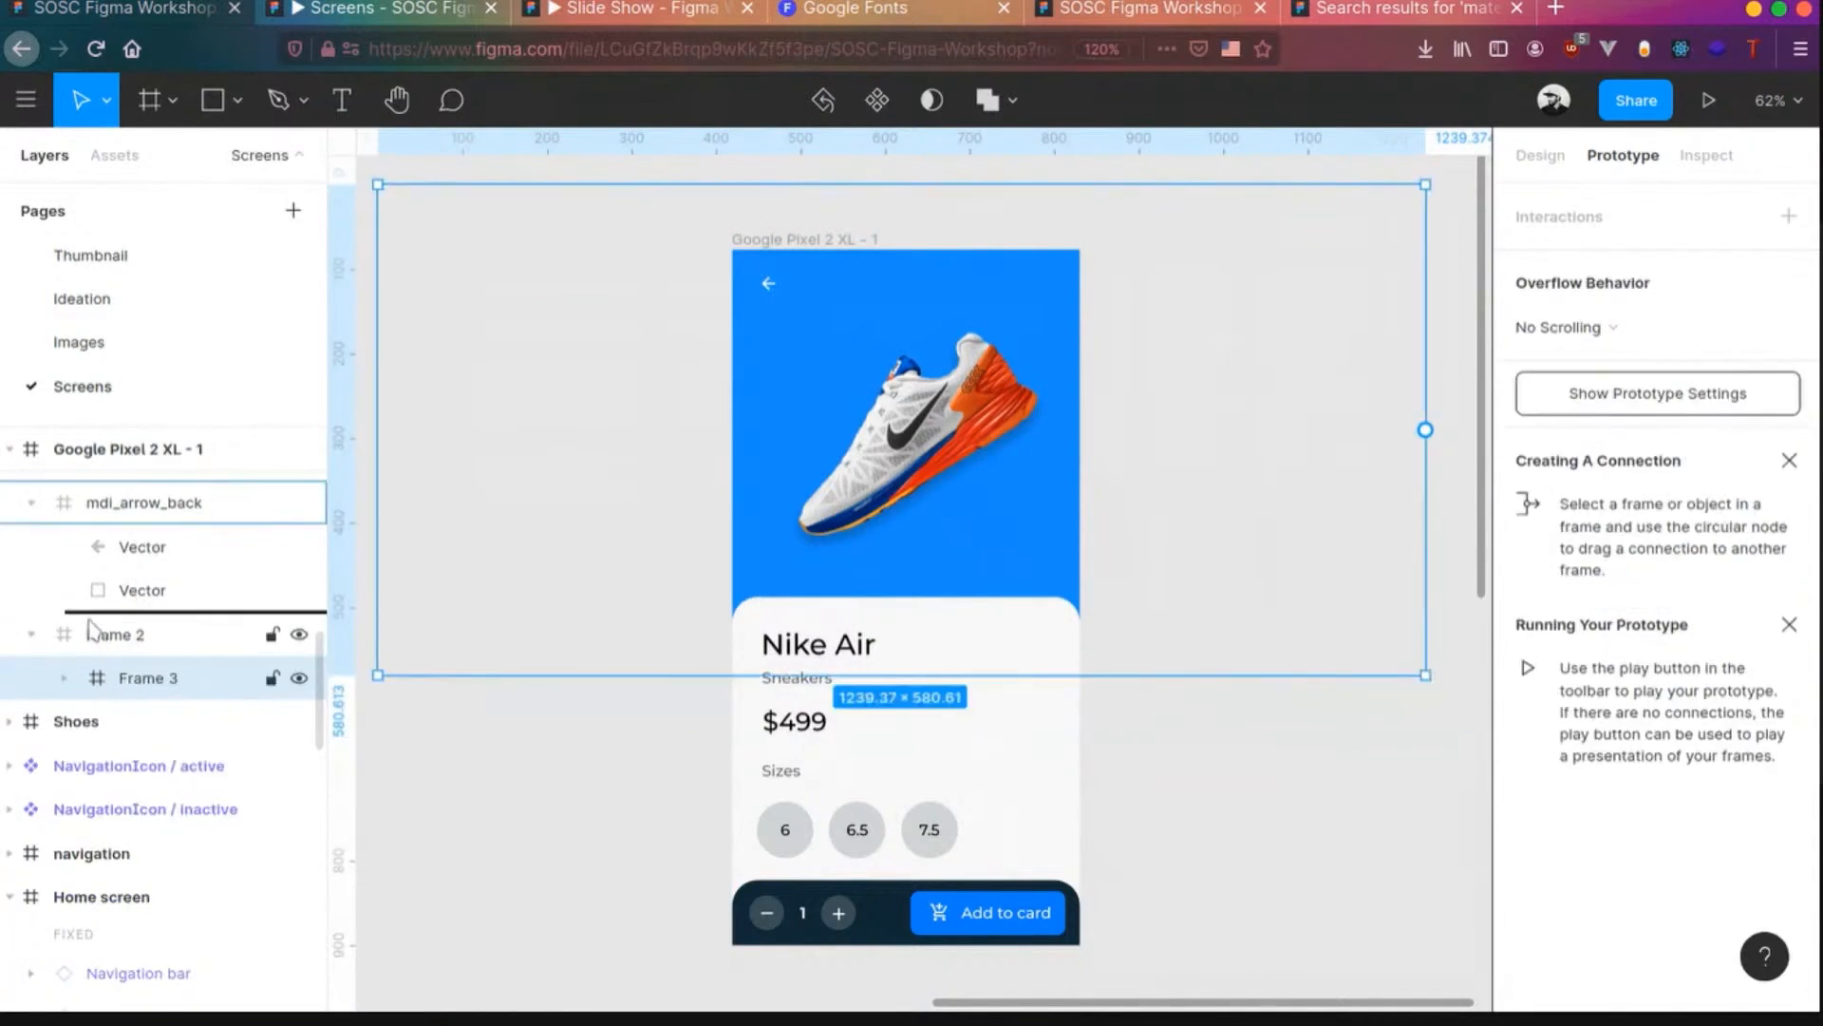
- Try moving the new inner frame out of Frame 2 and narrowing it, undo both changes, and clear the selection
{"action": "left_click_drag", "start_coordinate": [43, 634], "coordinate": [47, 622]}
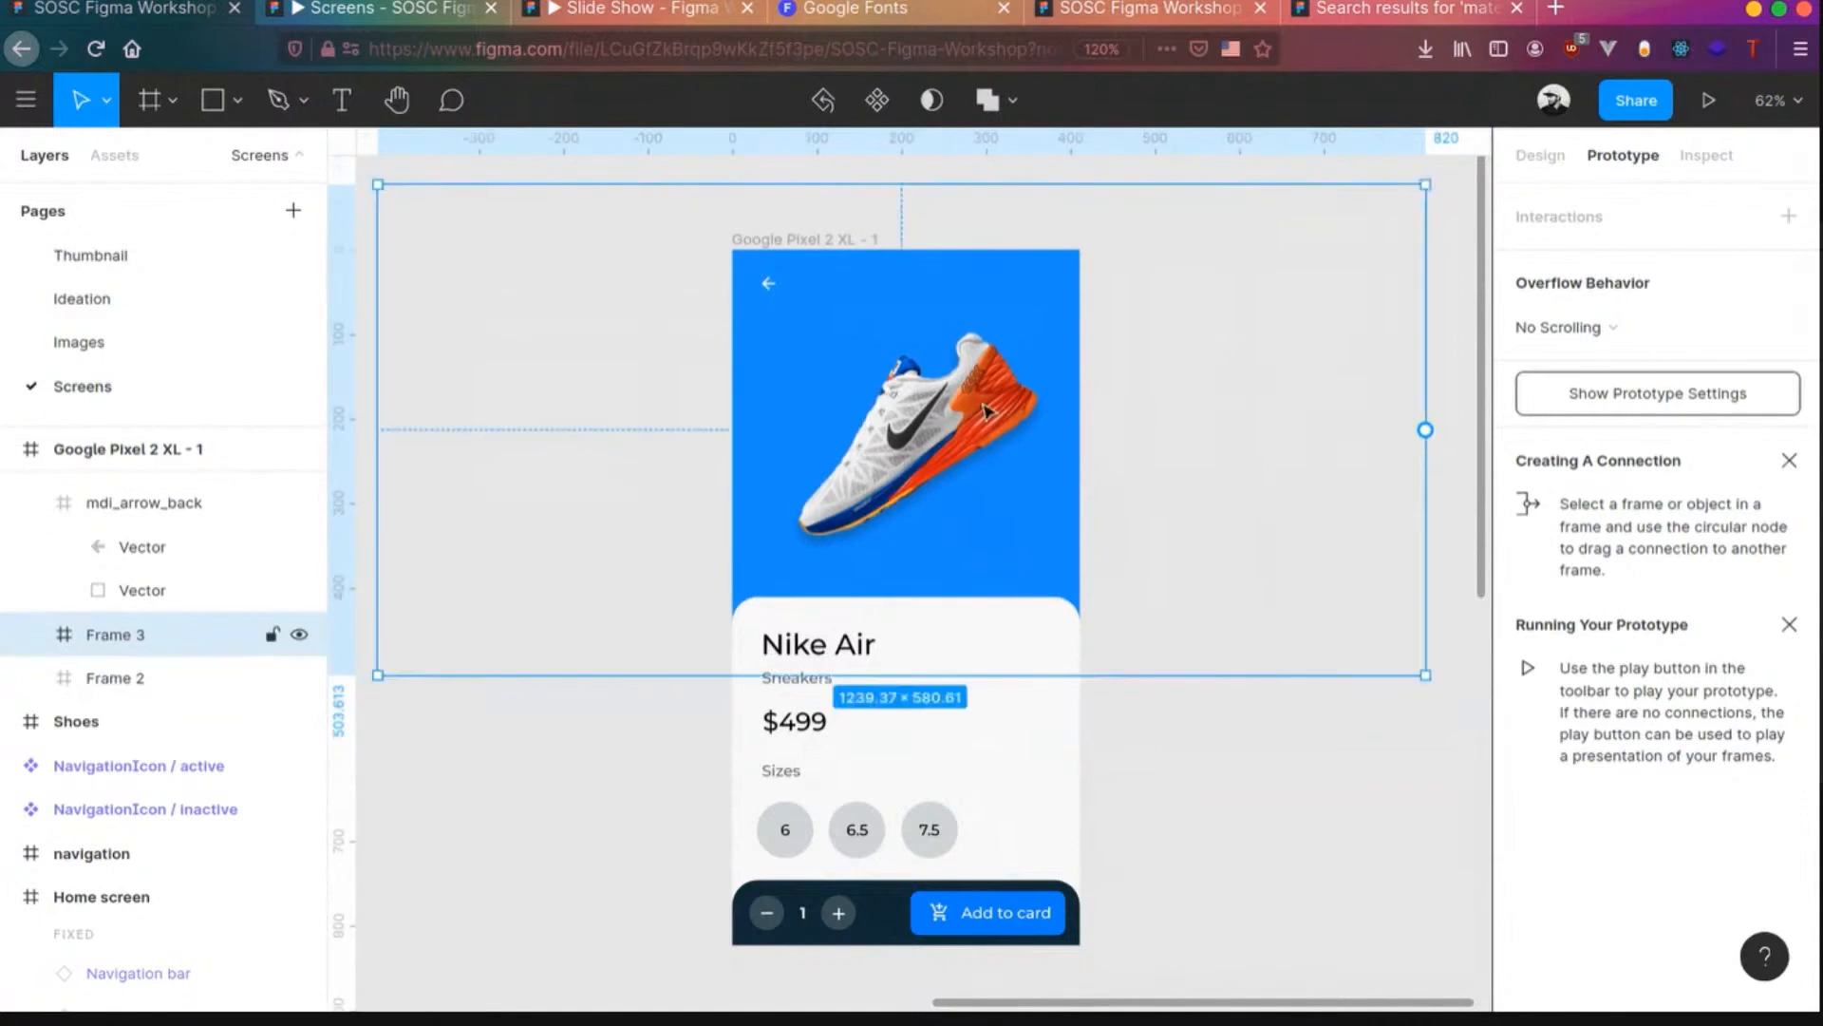
{"action": "left_click_drag", "start_coordinate": [1426, 358], "coordinate": [1251, 363]}
{"action": "key", "text": "ctrl+z"}
{"action": "key", "text": "ctrl+z"}
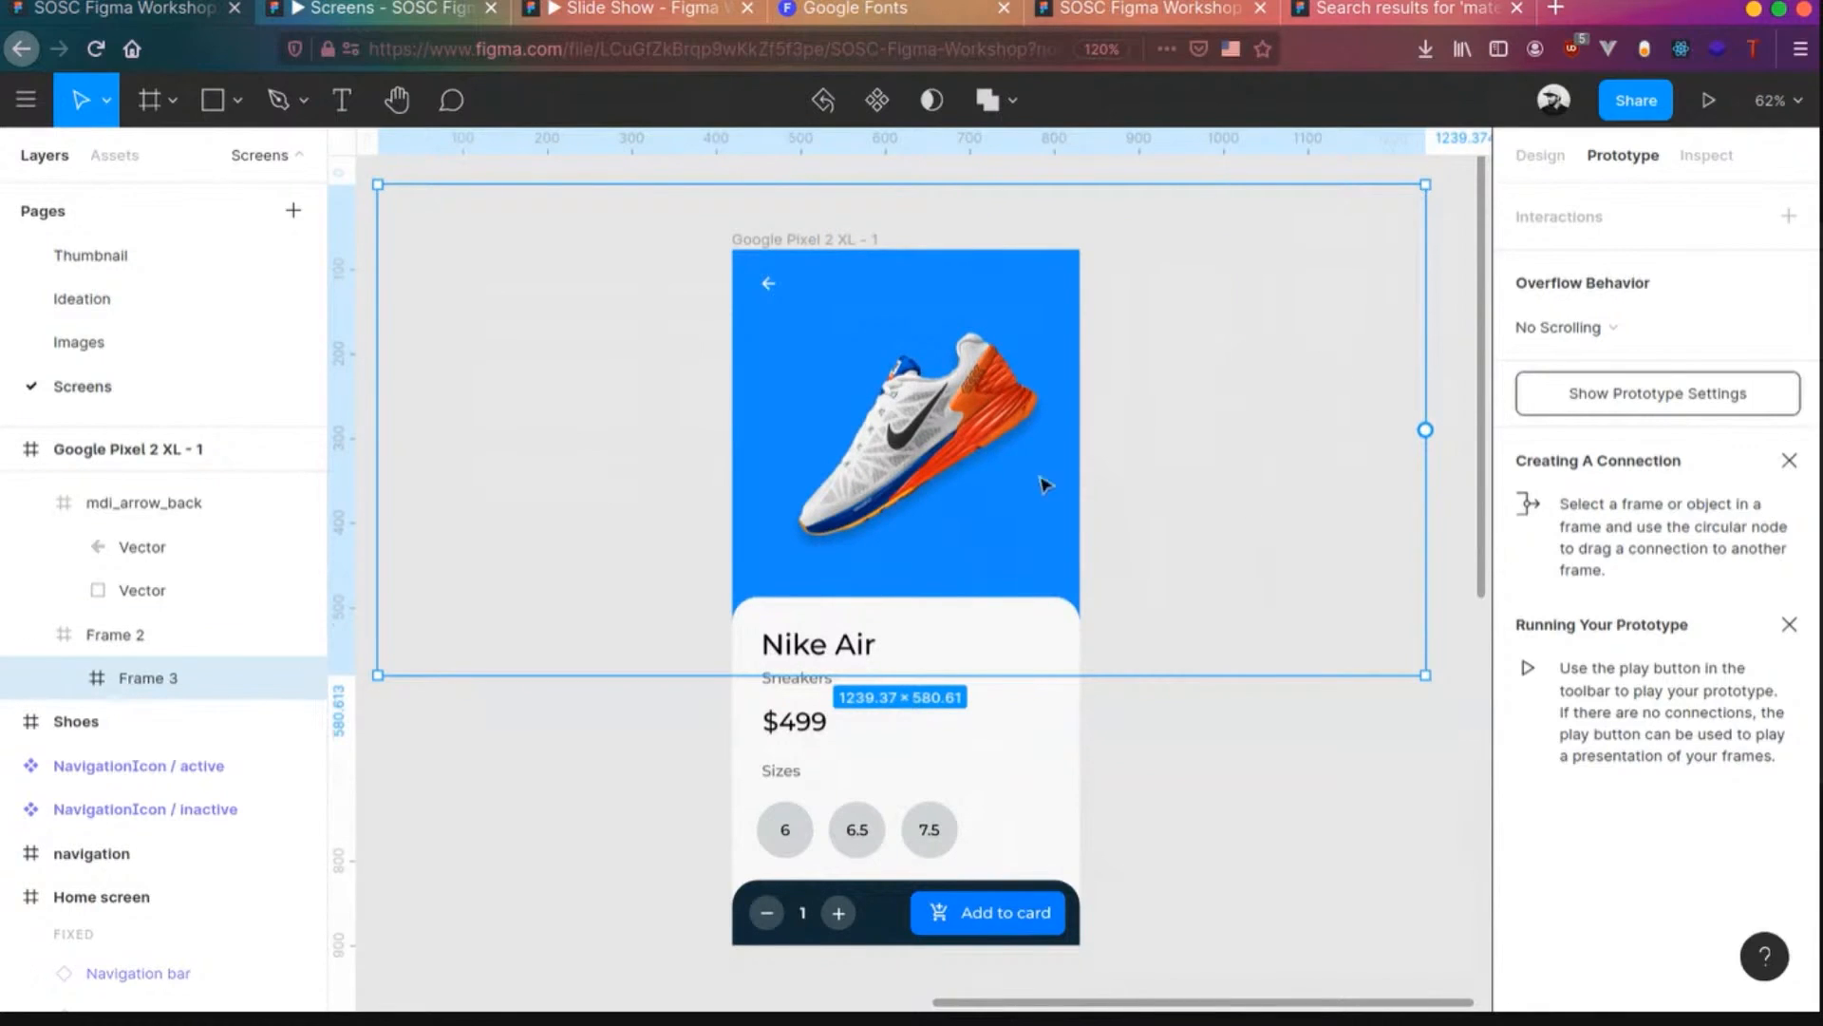
{"action": "left_click", "coordinate": [1241, 895]}
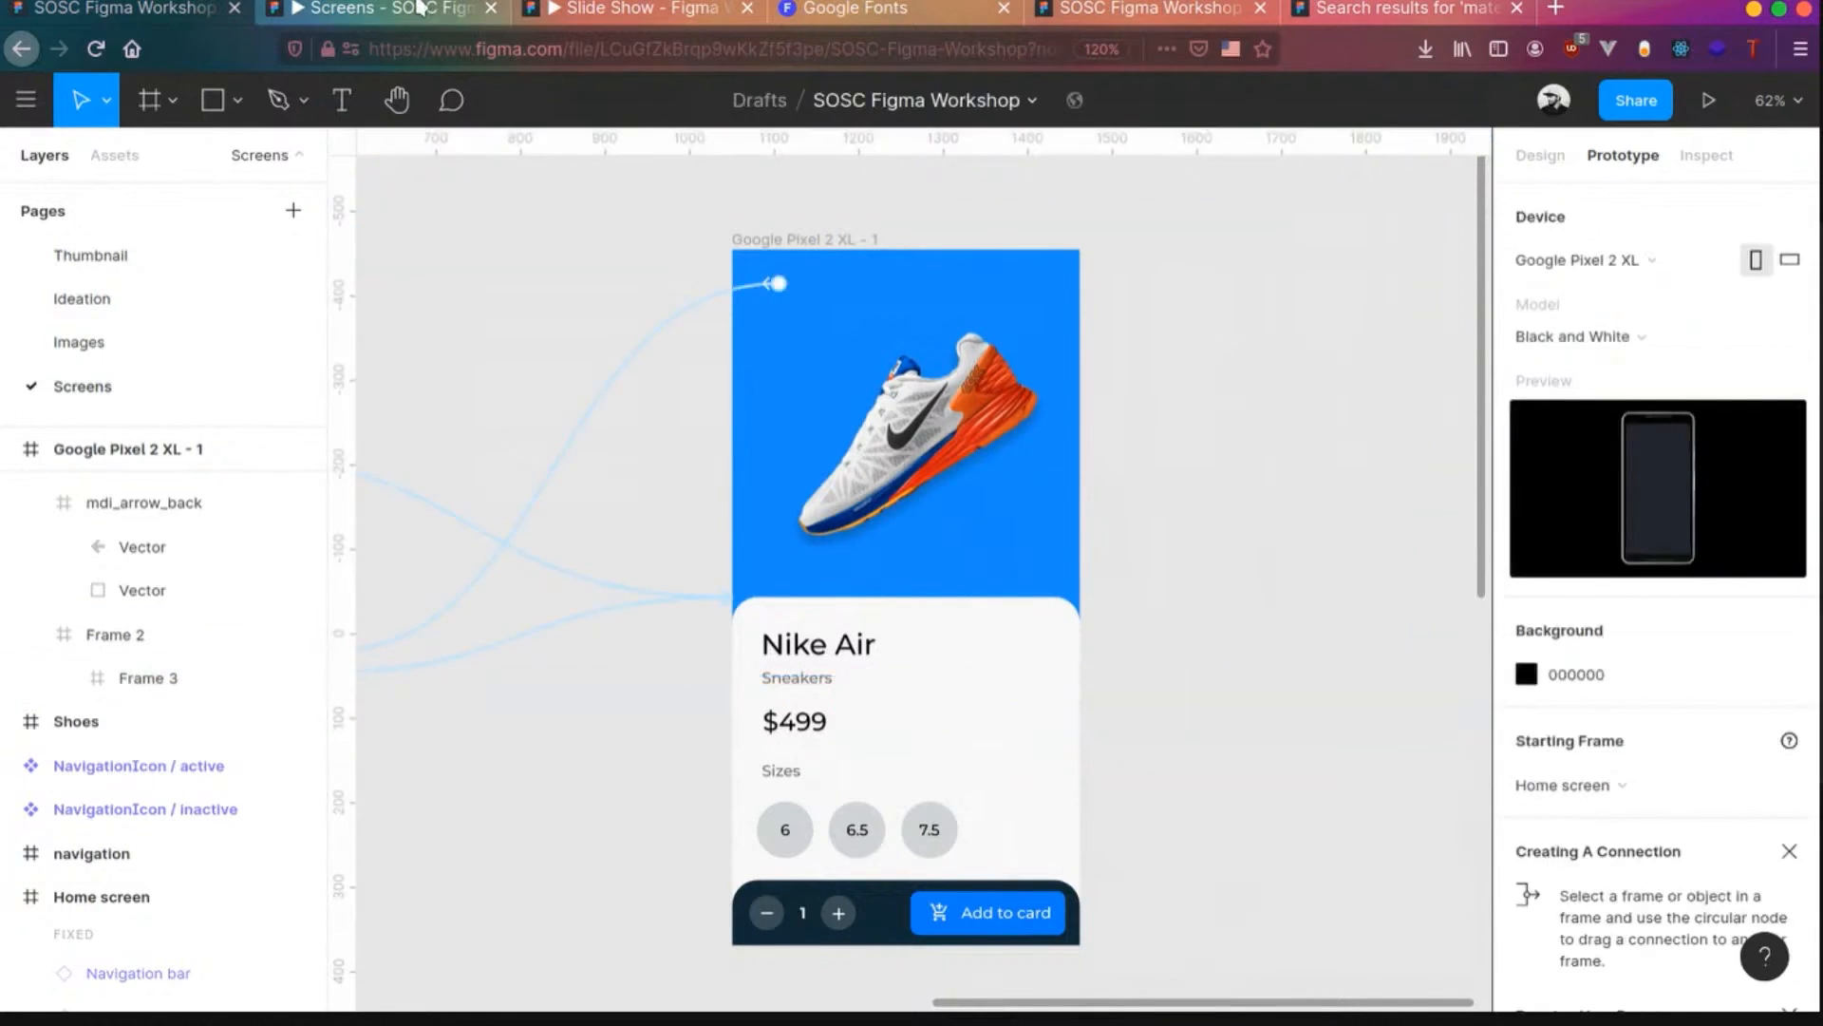
- Go back to the Home screen in the running prototype and test the horizontal scrolling of the featured shoe cards
{"action": "left_click_drag", "start_coordinate": [992, 1003], "coordinate": [572, 959]}
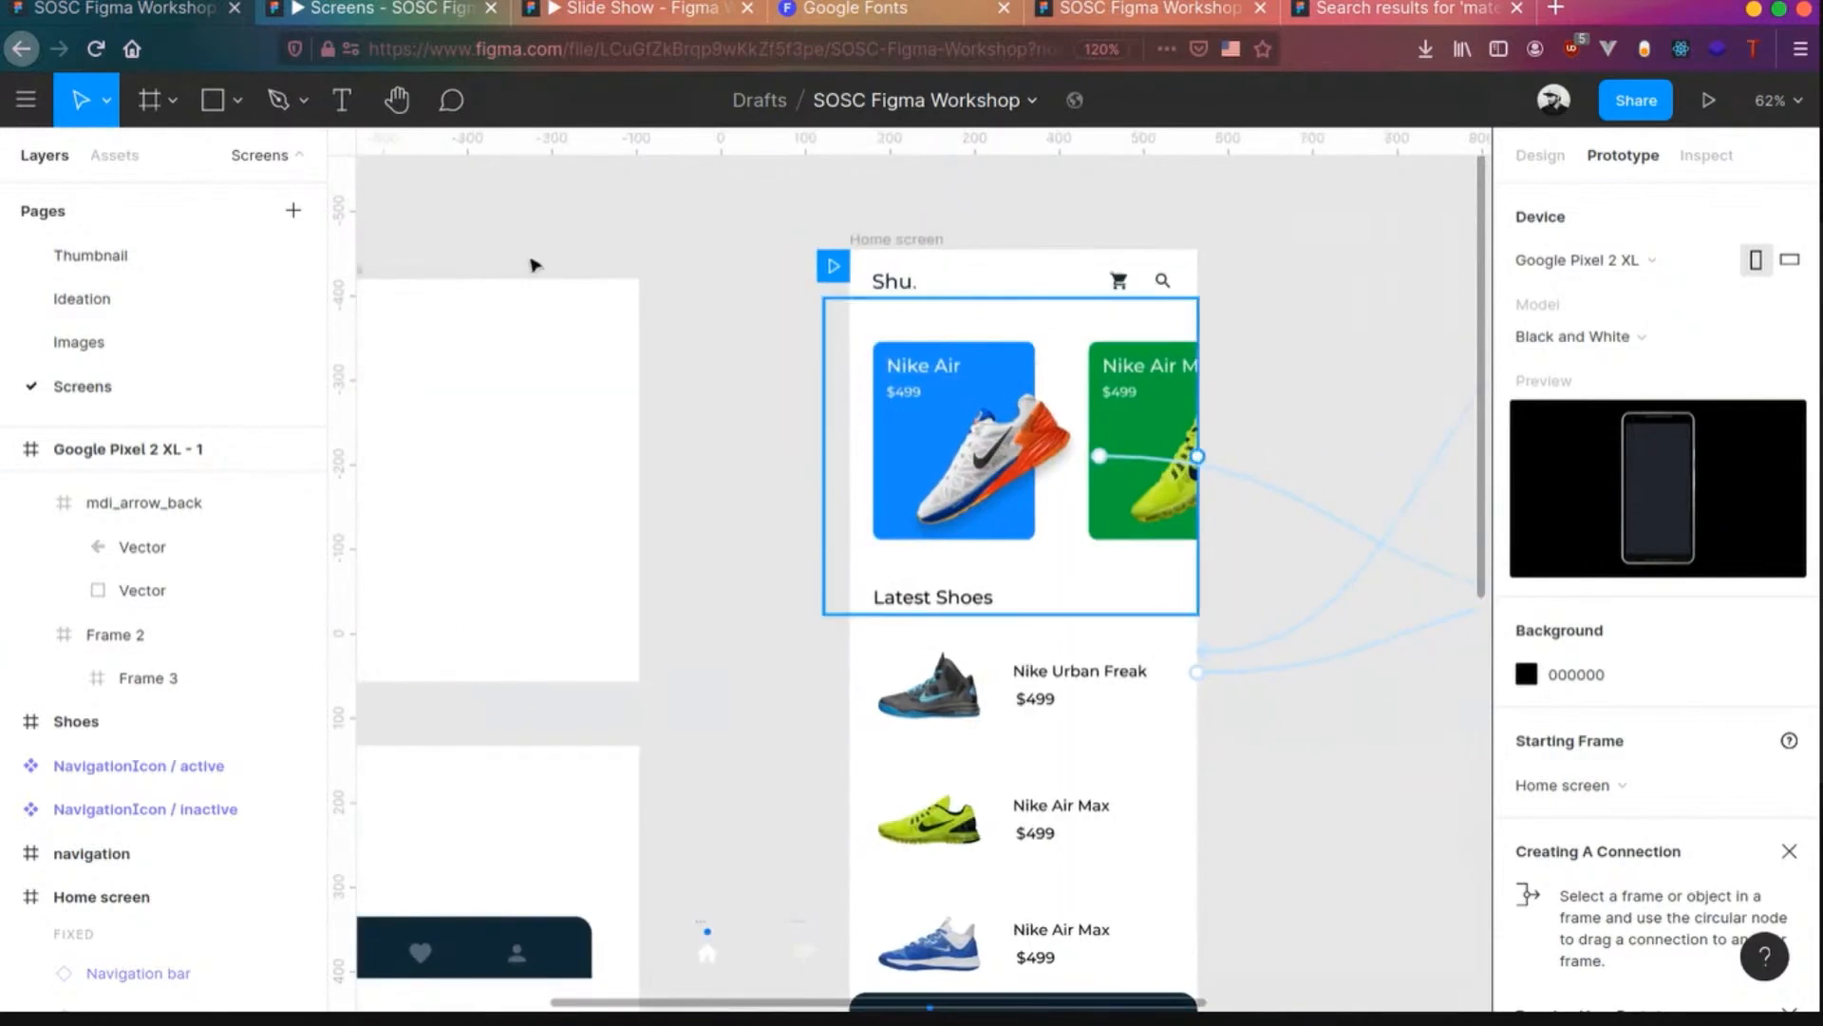
{"action": "left_click", "coordinate": [437, 8]}
{"action": "left_click", "coordinate": [773, 226]}
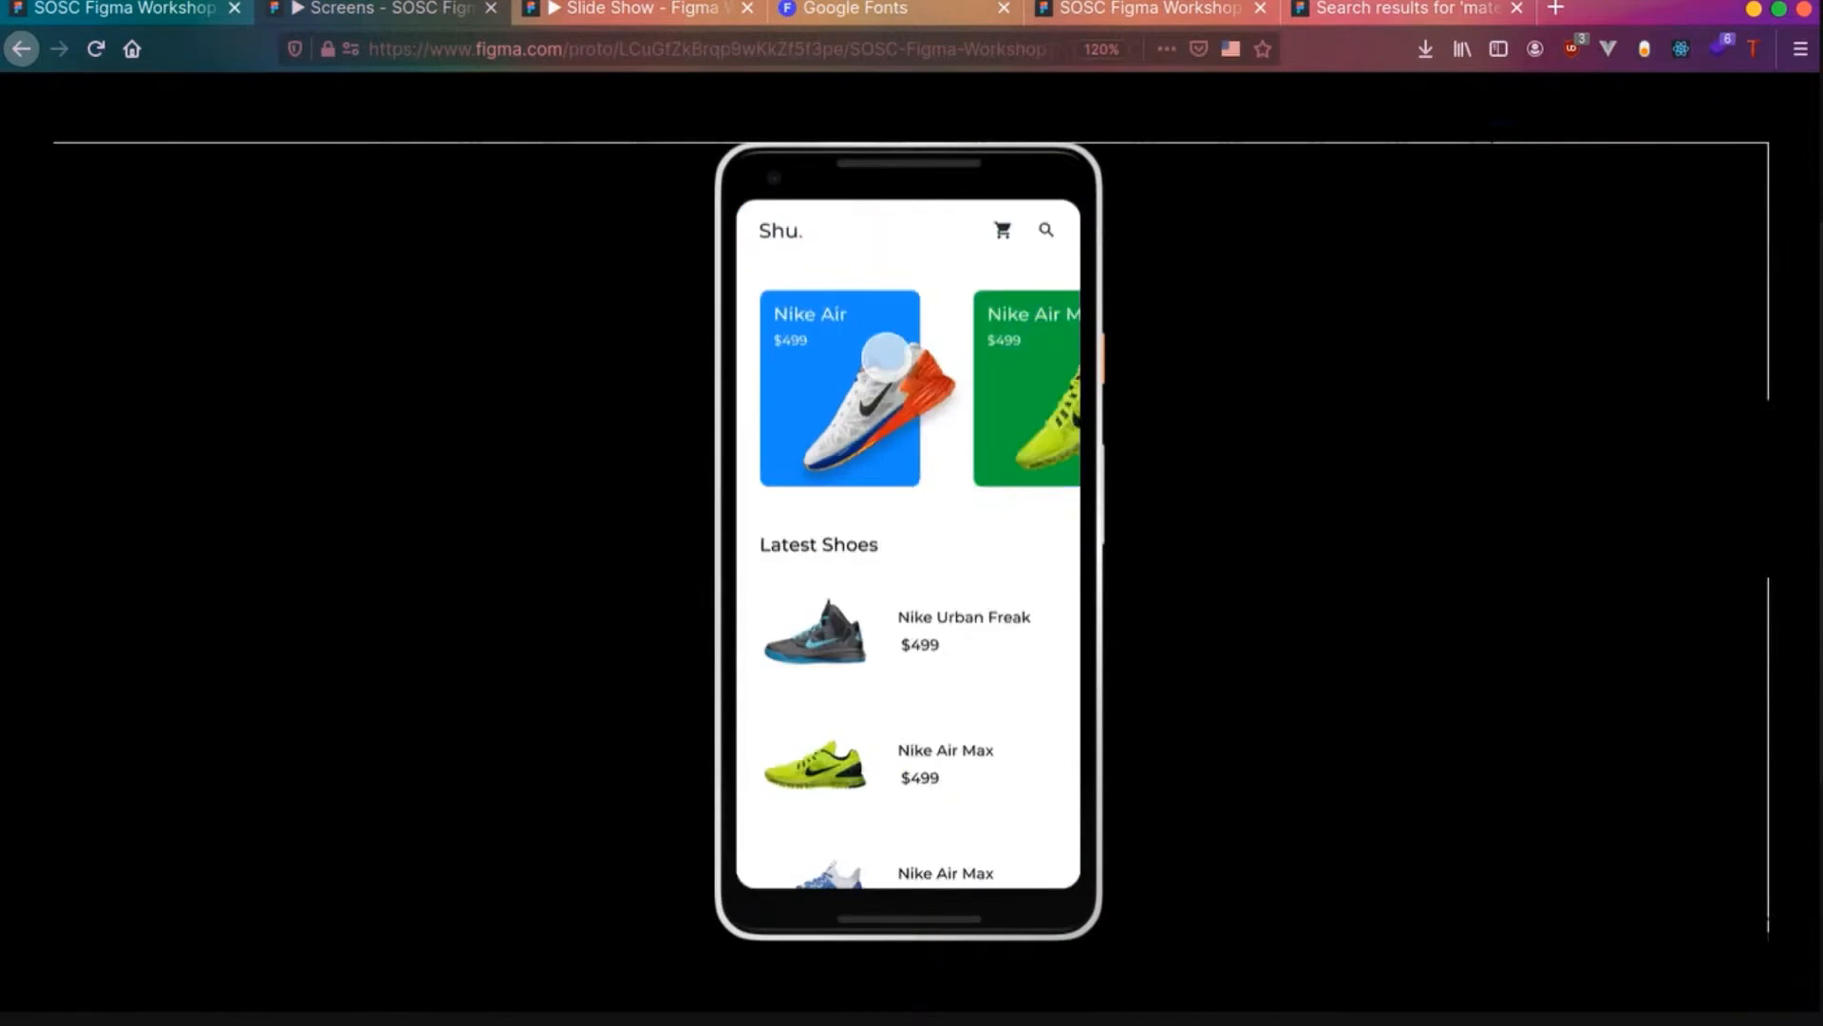
{"action": "left_click_drag", "start_coordinate": [929, 362], "coordinate": [650, 349]}
{"action": "left_click_drag", "start_coordinate": [879, 383], "coordinate": [959, 395]}
{"action": "left_click_drag", "start_coordinate": [843, 383], "coordinate": [1054, 395]}
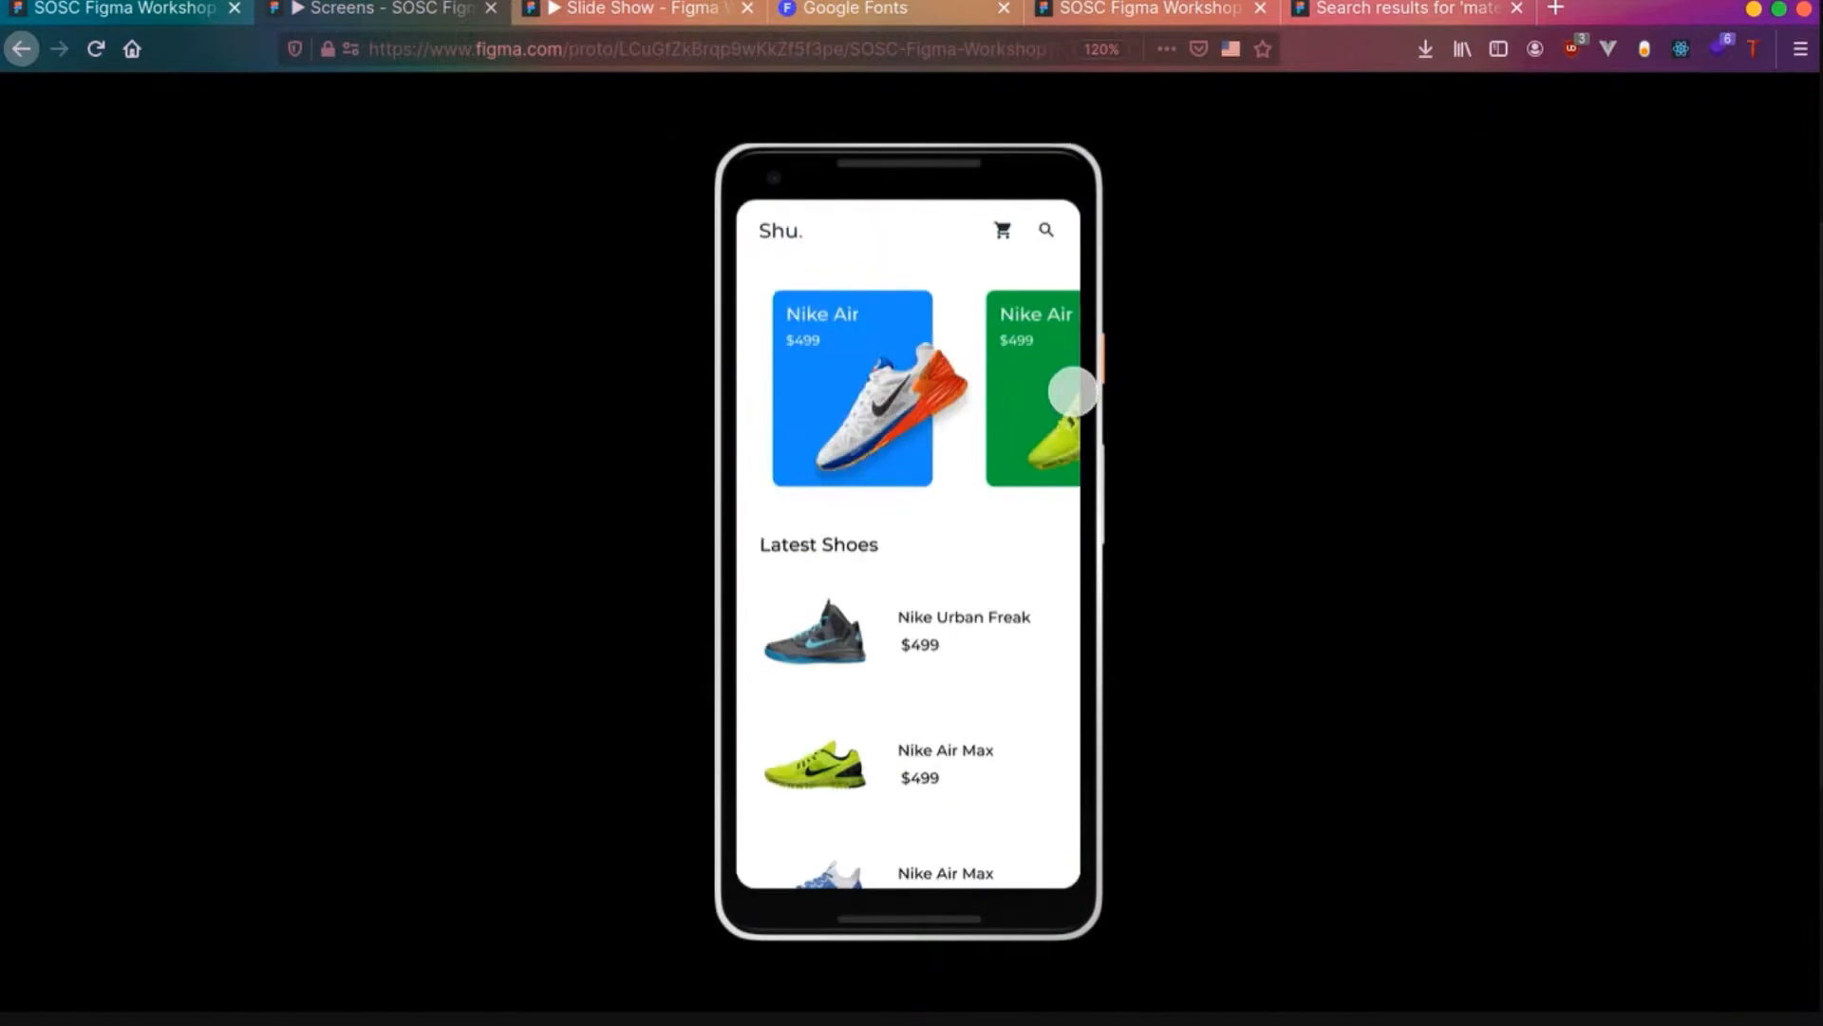
- Review the hand-drawn wireframes on the Ideation page of the design file and return to the Screens page
{"action": "left_click", "coordinate": [126, 10]}
{"action": "left_click", "coordinate": [107, 314]}
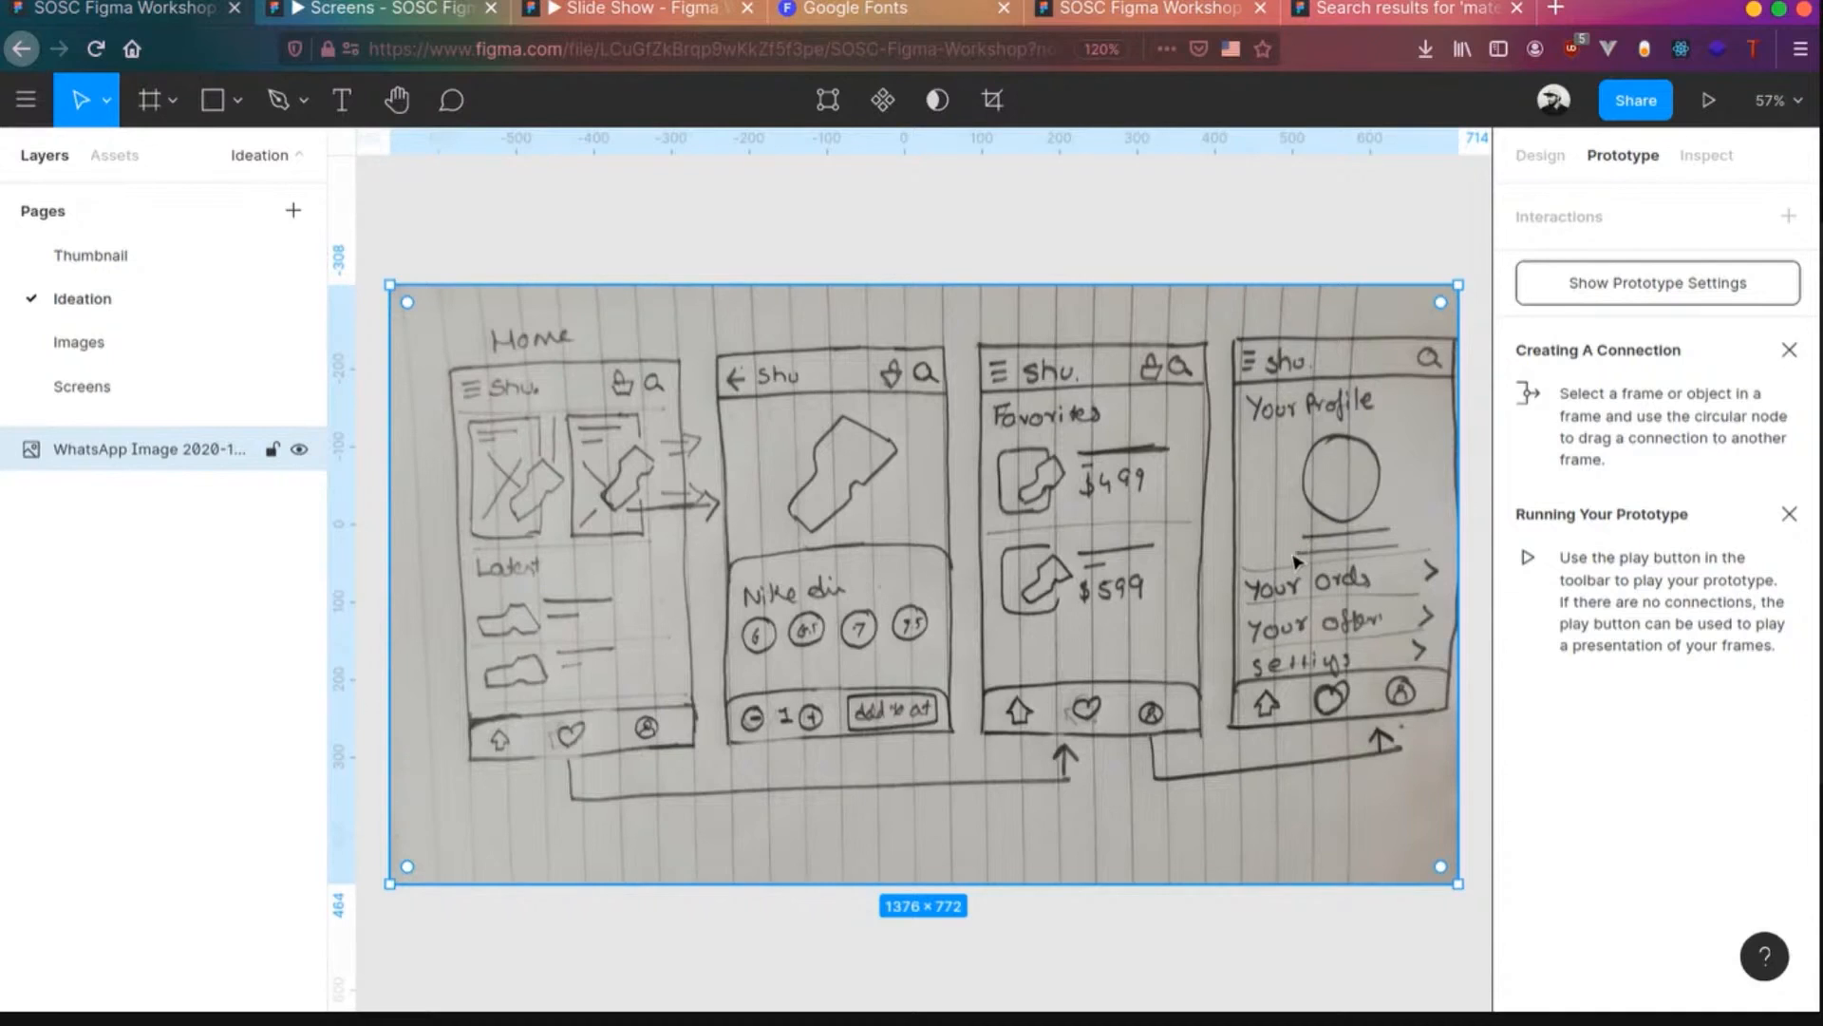
{"action": "left_click", "coordinate": [613, 249]}
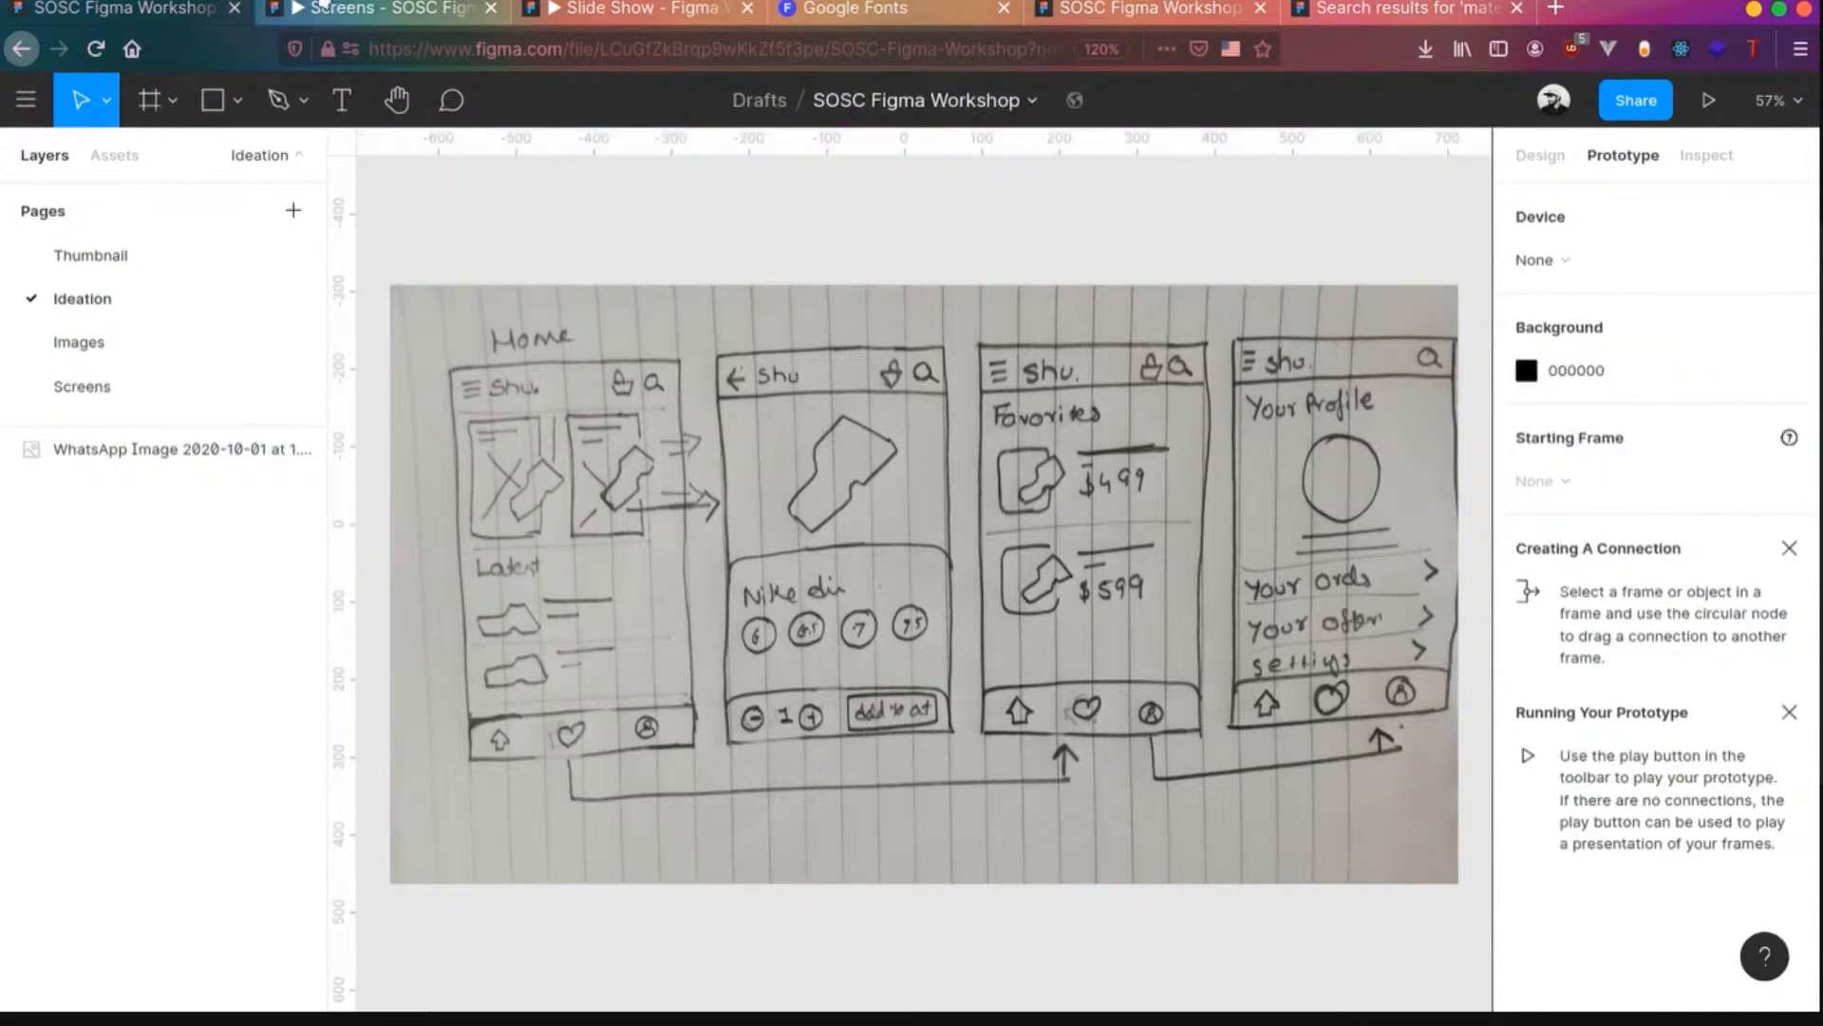
{"action": "left_click", "coordinate": [324, 8]}
{"action": "left_click", "coordinate": [133, 9]}
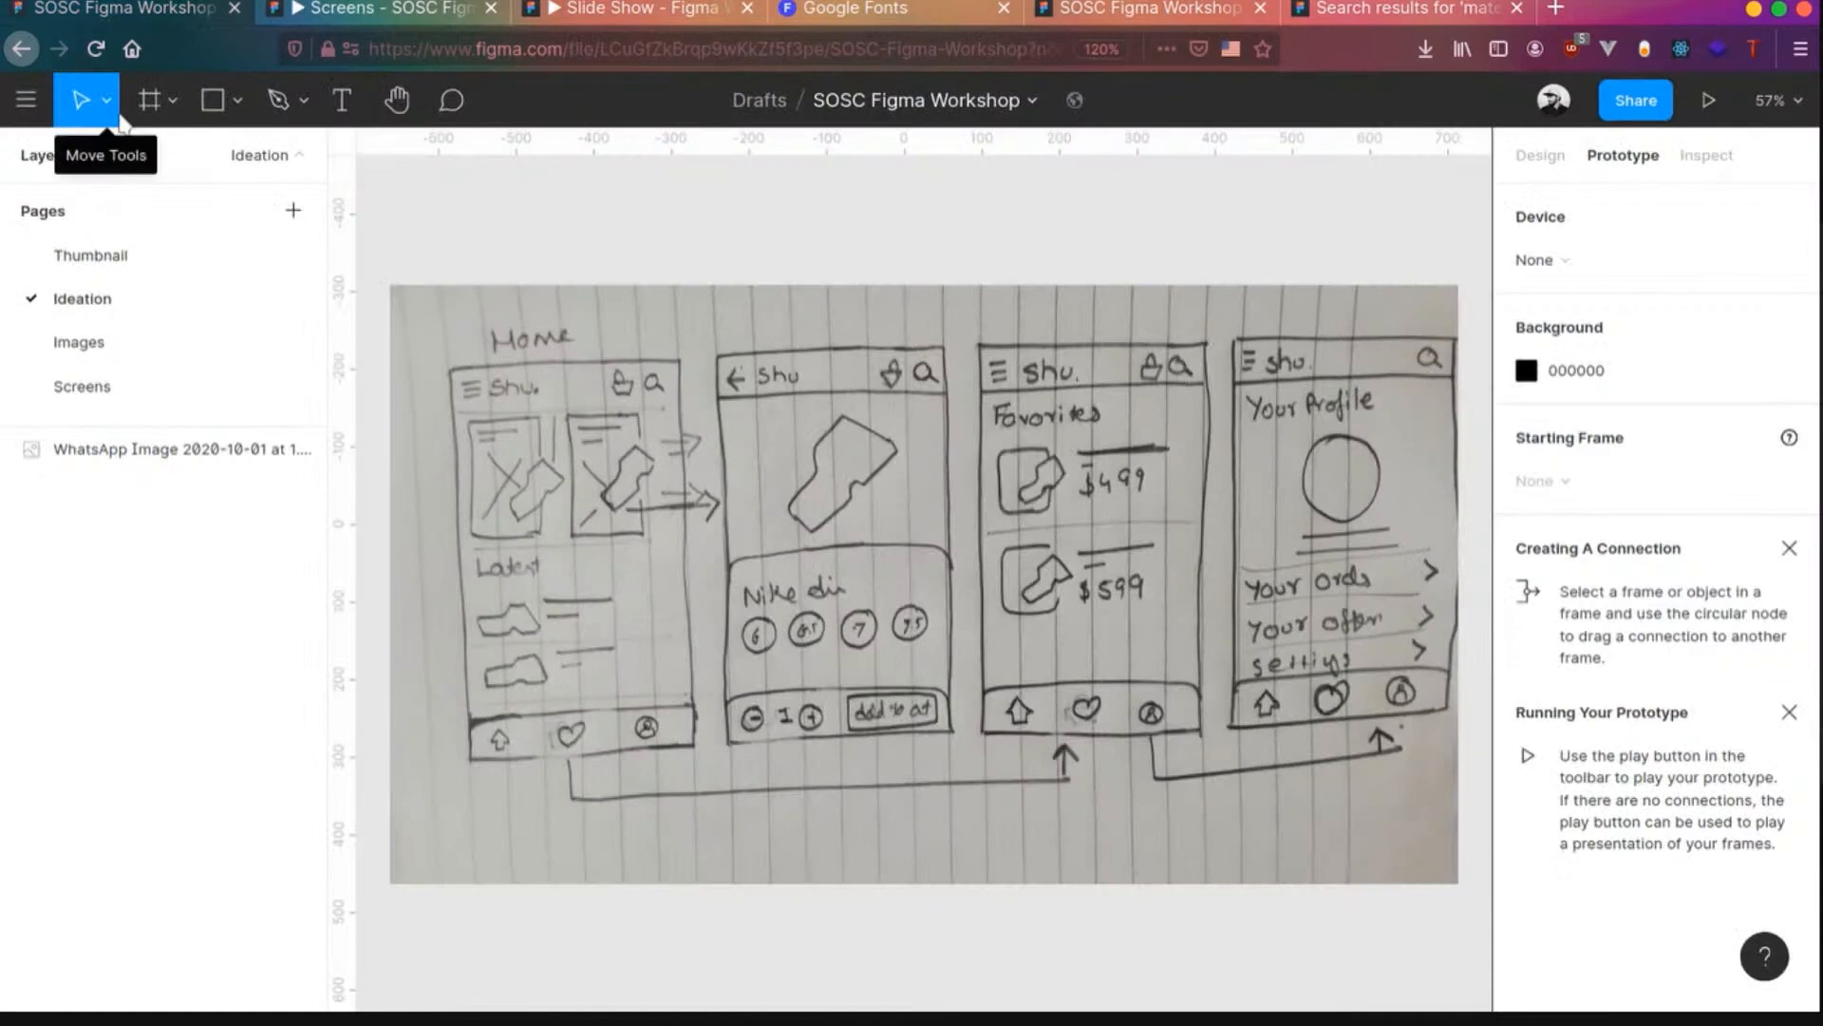
{"action": "left_click", "coordinate": [82, 394]}
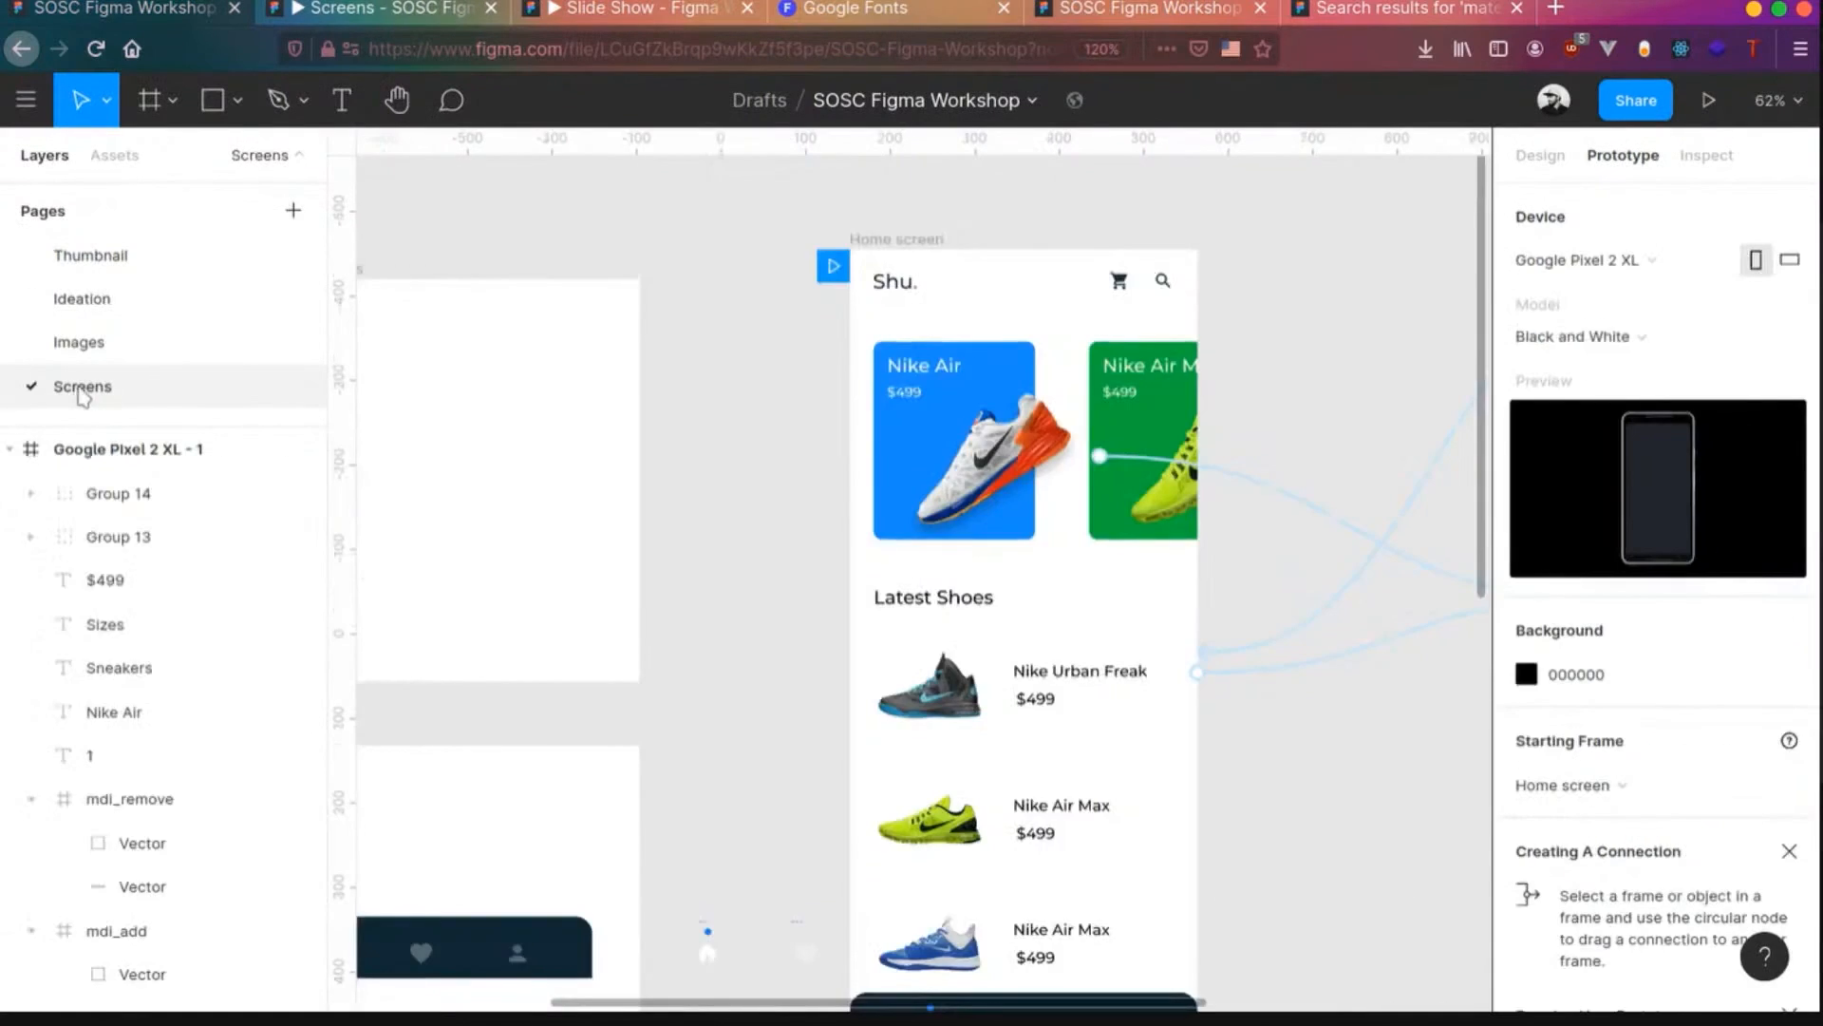
- Inspect the properties and CSS of the Nike Urban Freak item and of the Nike Air Max title below it
{"action": "left_click", "coordinate": [1083, 728]}
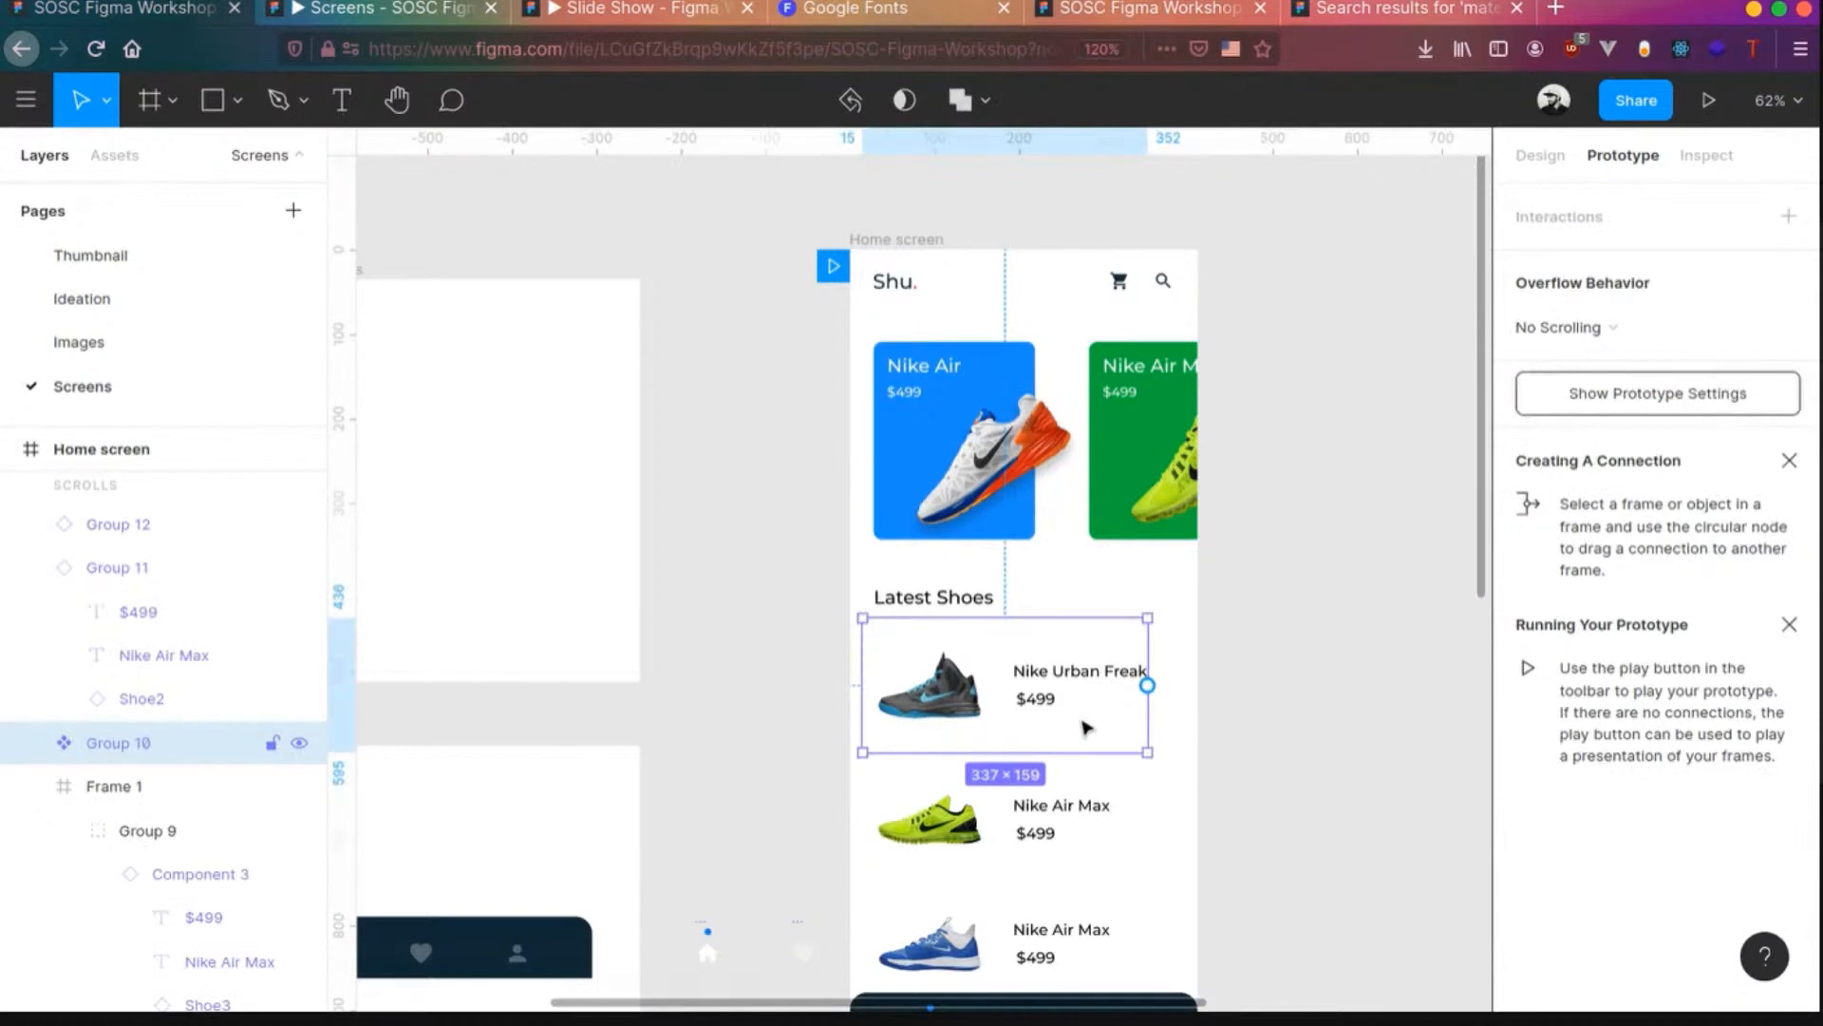
{"action": "left_click", "coordinate": [1730, 176]}
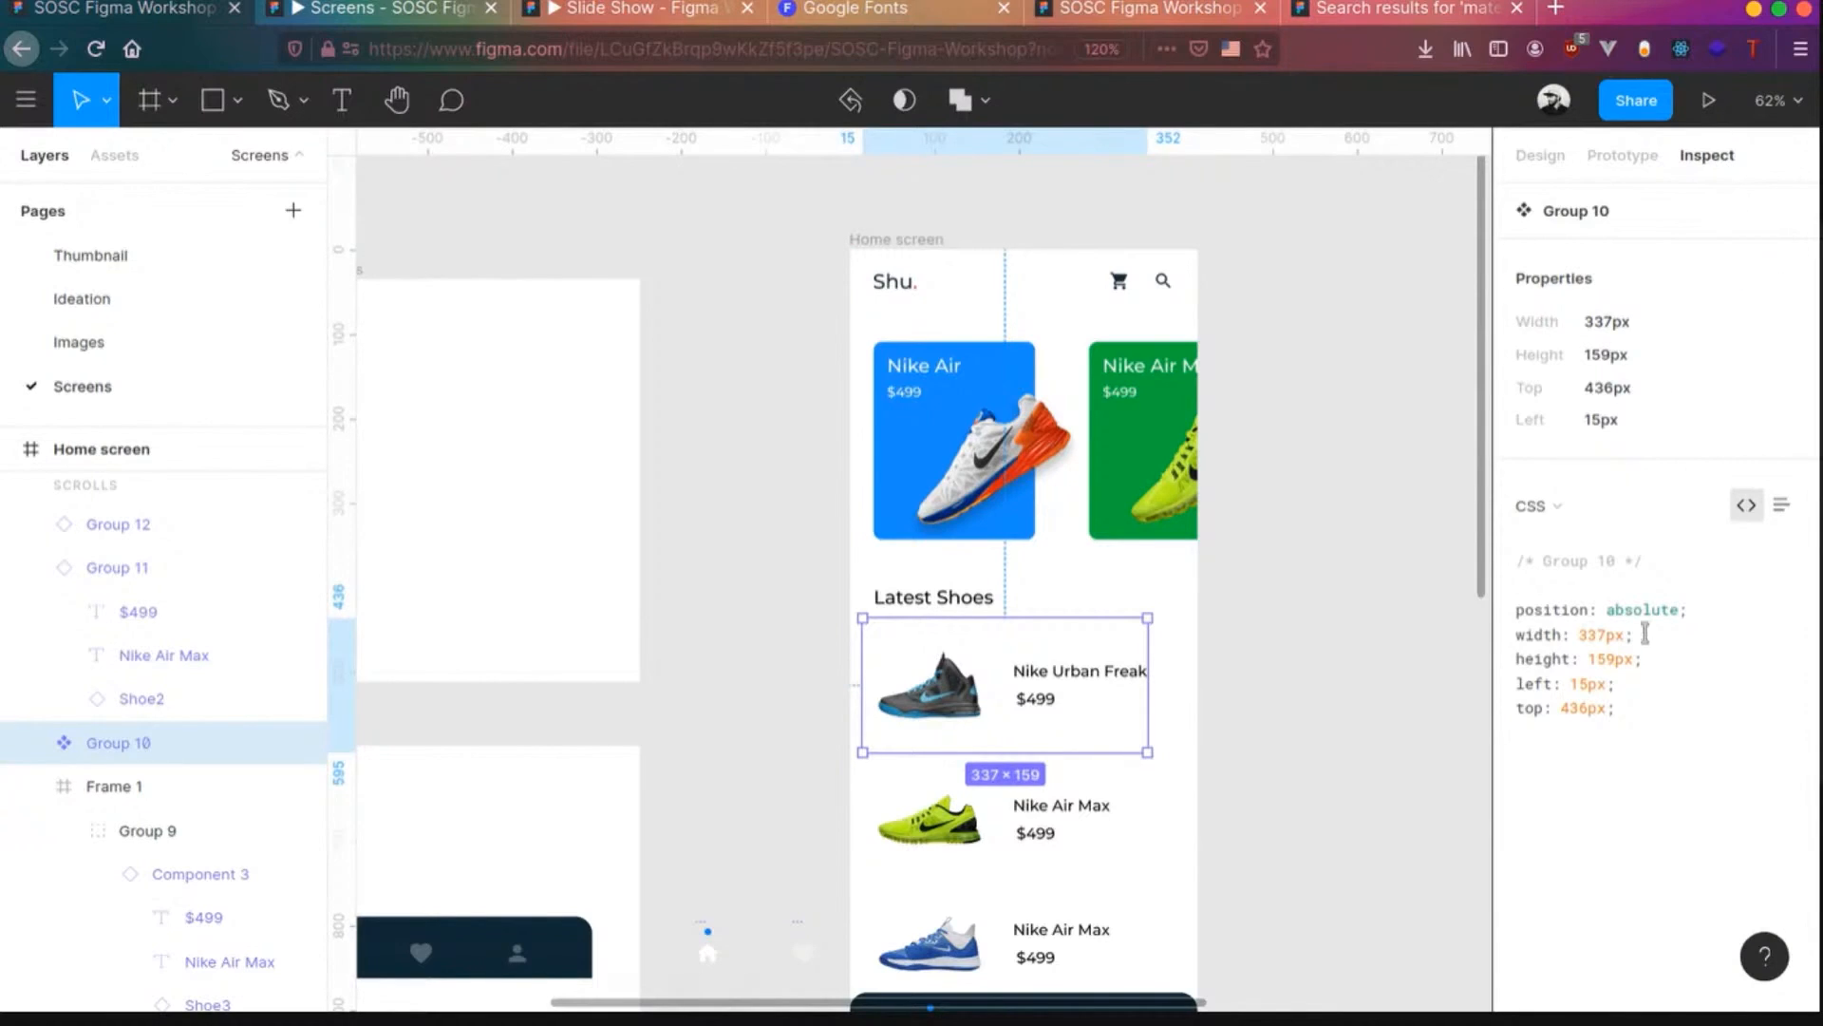
{"action": "double_click", "coordinate": [1097, 807]}
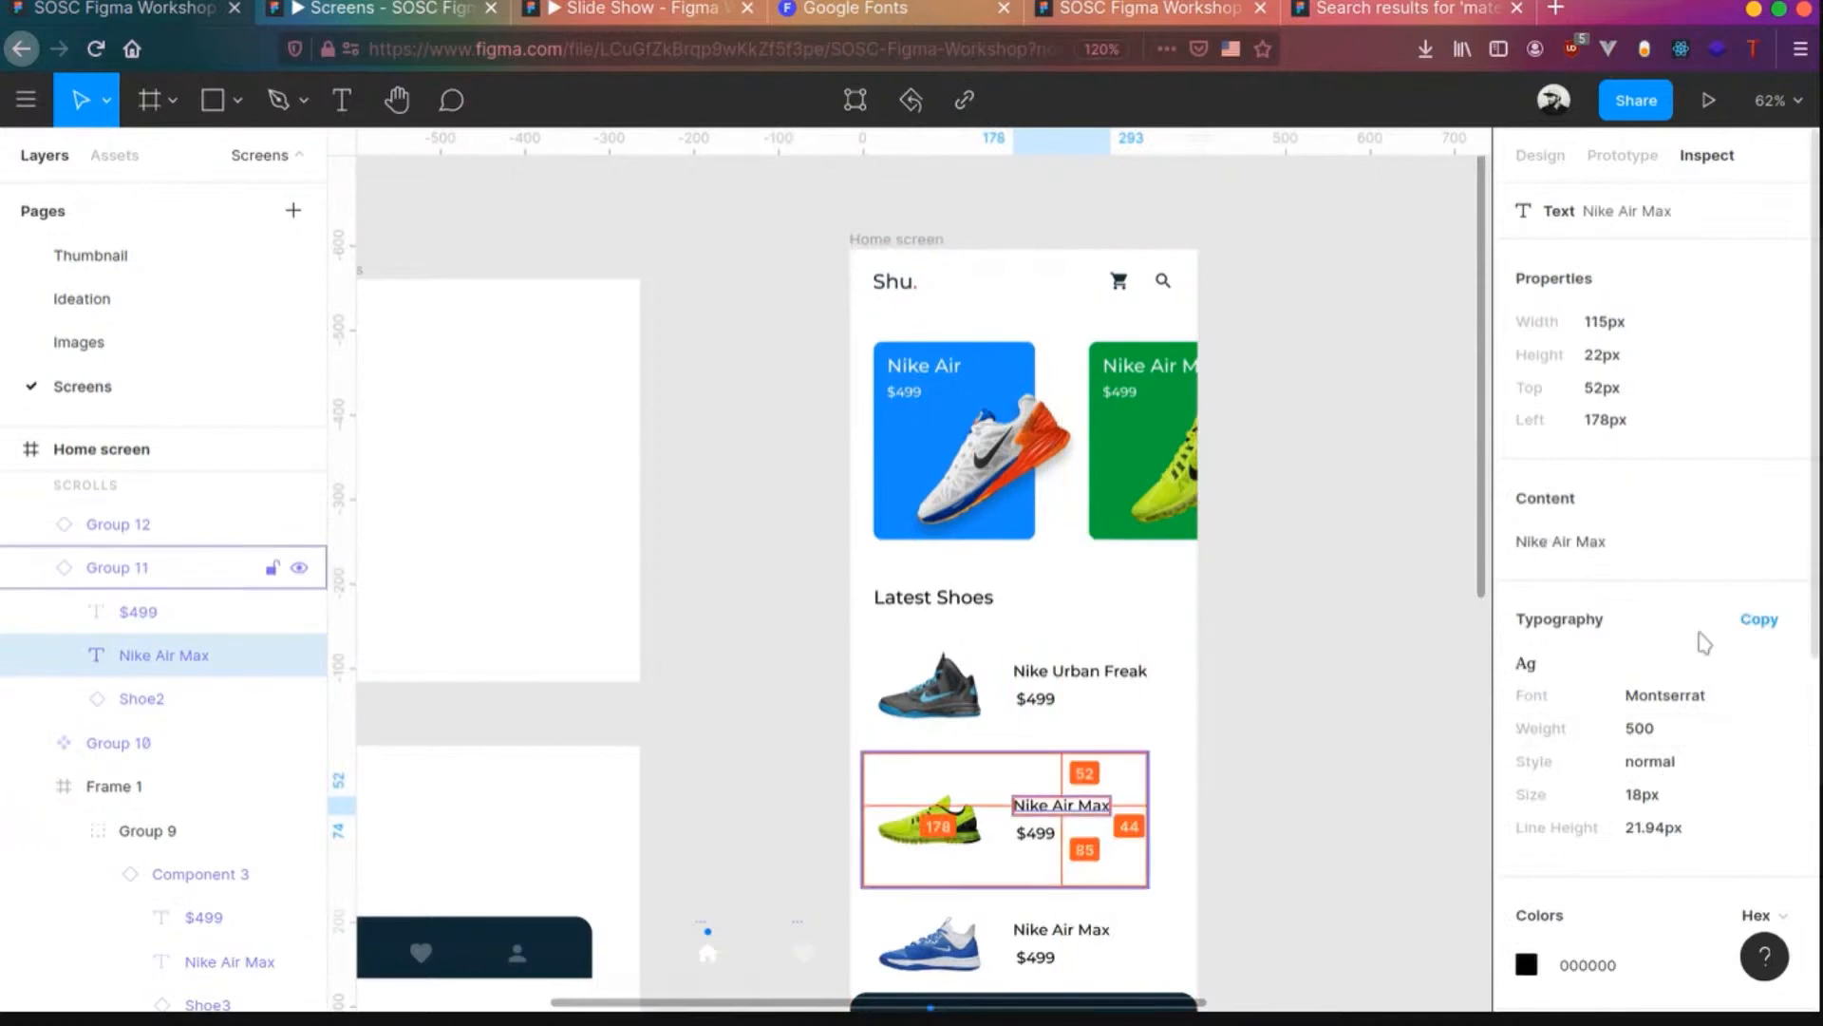
{"action": "scroll", "coordinate": [1705, 644], "scroll_direction": "down", "scroll_amount": 6}
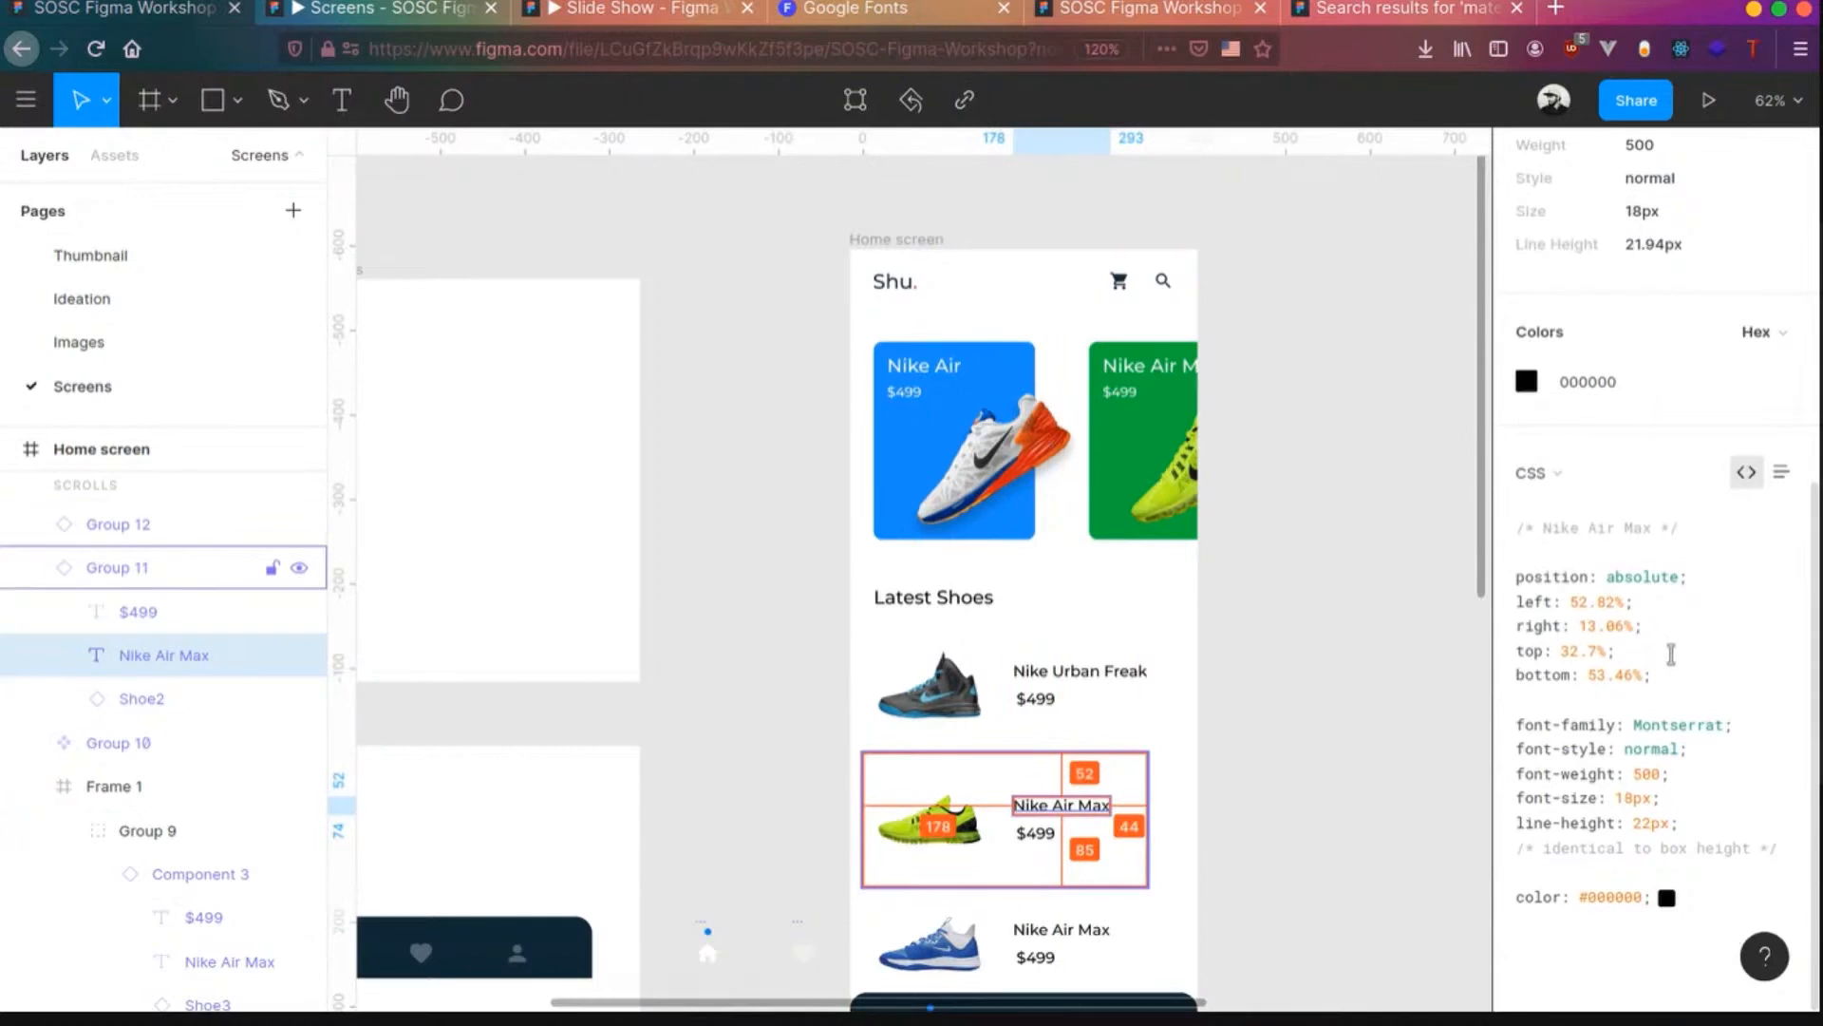
{"action": "scroll", "coordinate": [1671, 654], "scroll_direction": "up", "scroll_amount": 6}
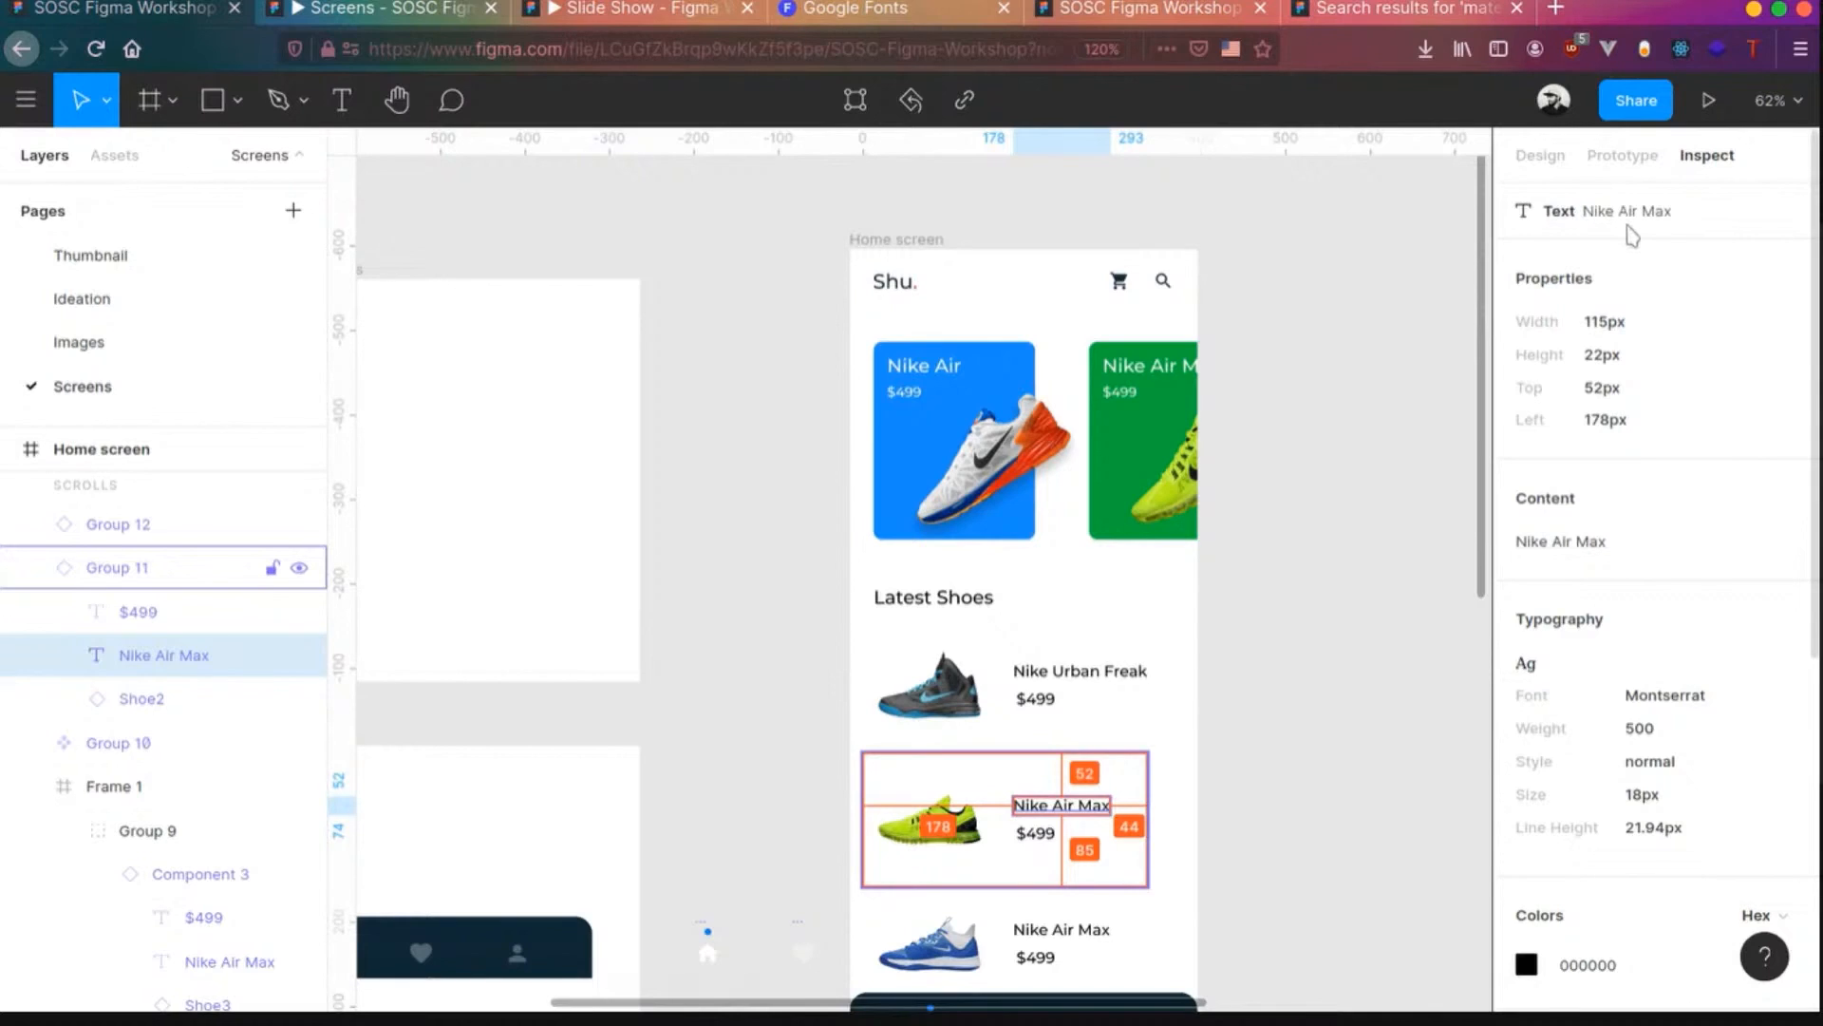
{"action": "scroll", "coordinate": [1639, 276], "scroll_direction": "down", "scroll_amount": 3}
{"action": "scroll", "coordinate": [1641, 275], "scroll_direction": "down", "scroll_amount": 1}
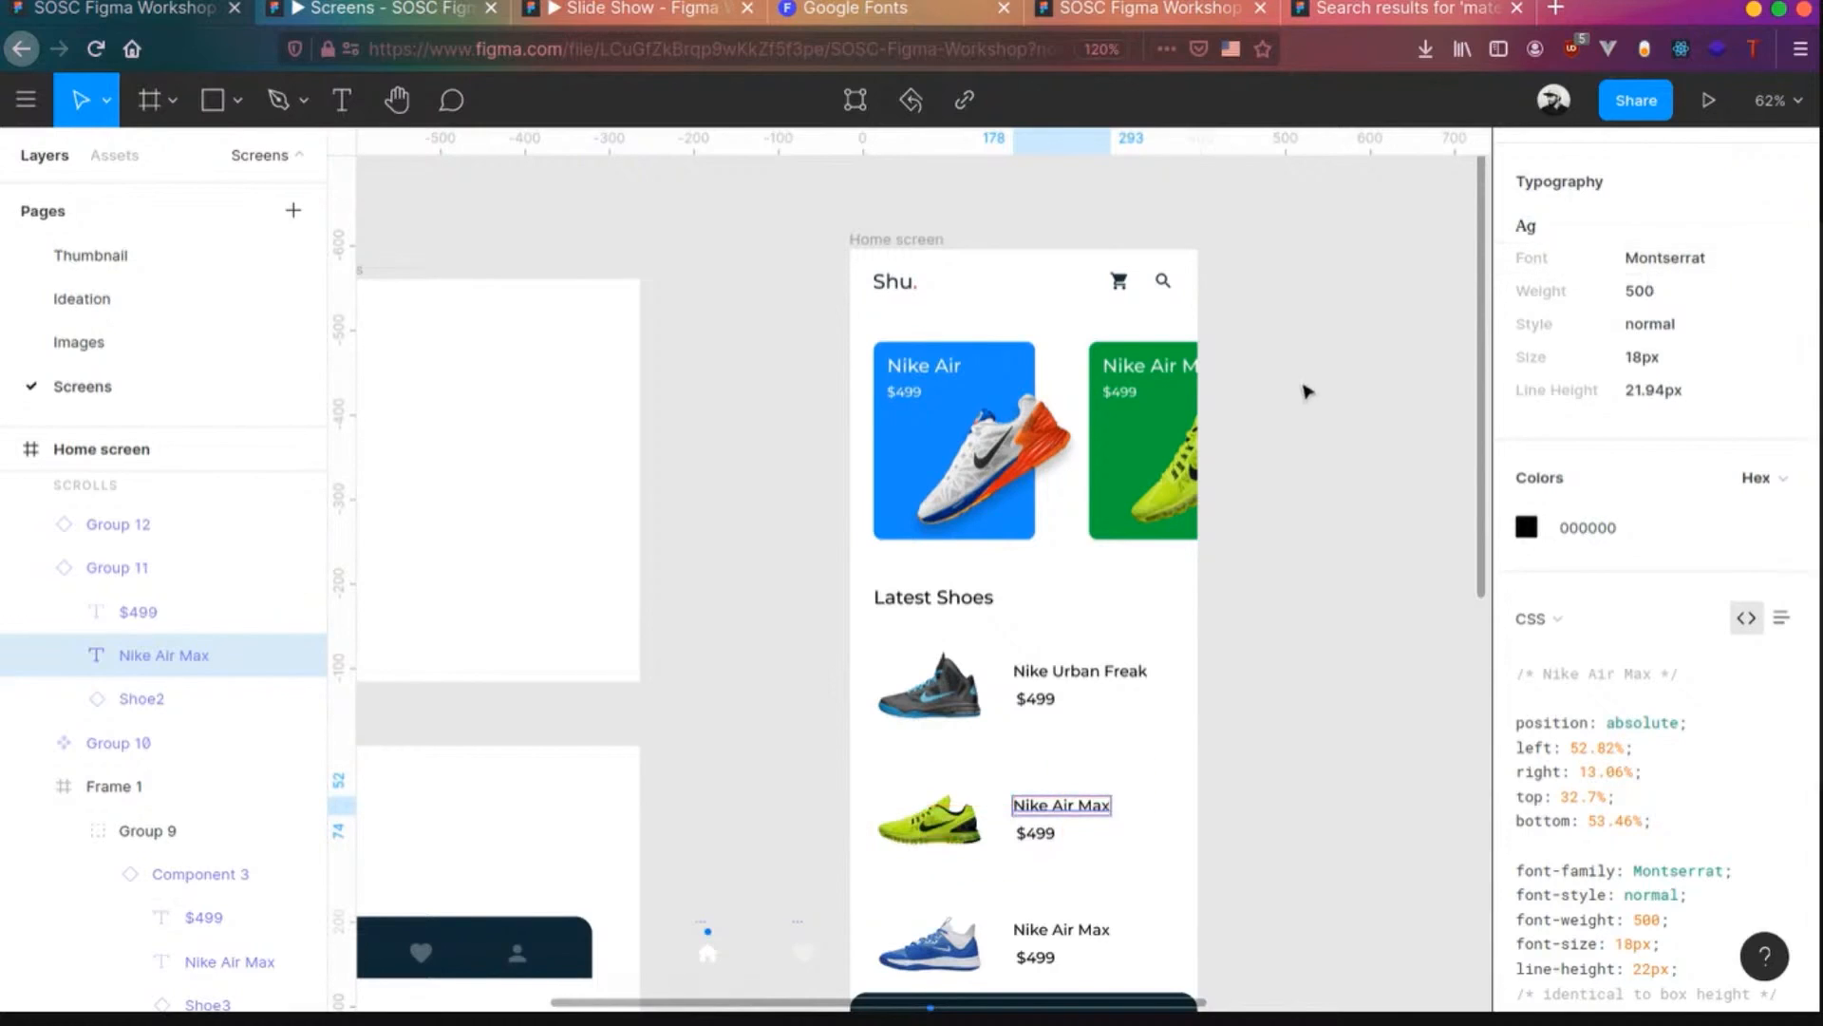
{"action": "scroll", "coordinate": [1305, 385], "scroll_direction": "down", "scroll_amount": 1}
{"action": "scroll", "coordinate": [1306, 383], "scroll_direction": "down", "scroll_amount": 1}
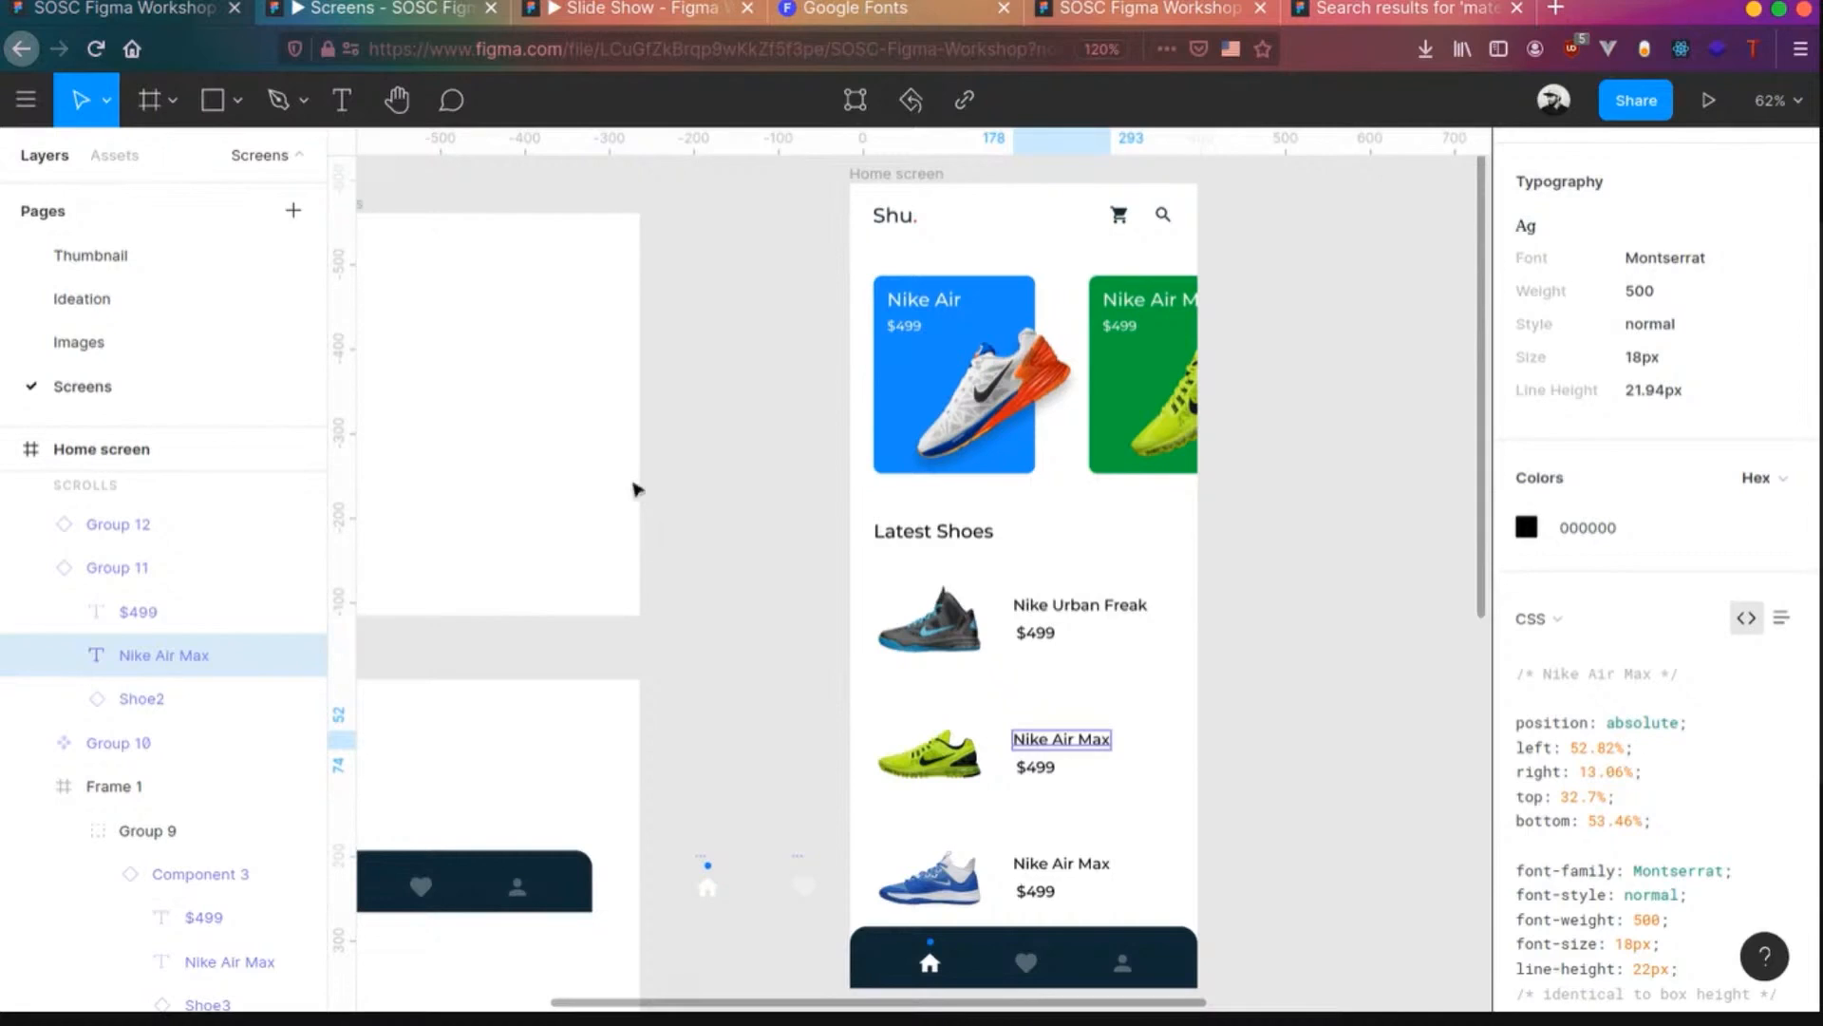
{"action": "key", "text": "alt"}
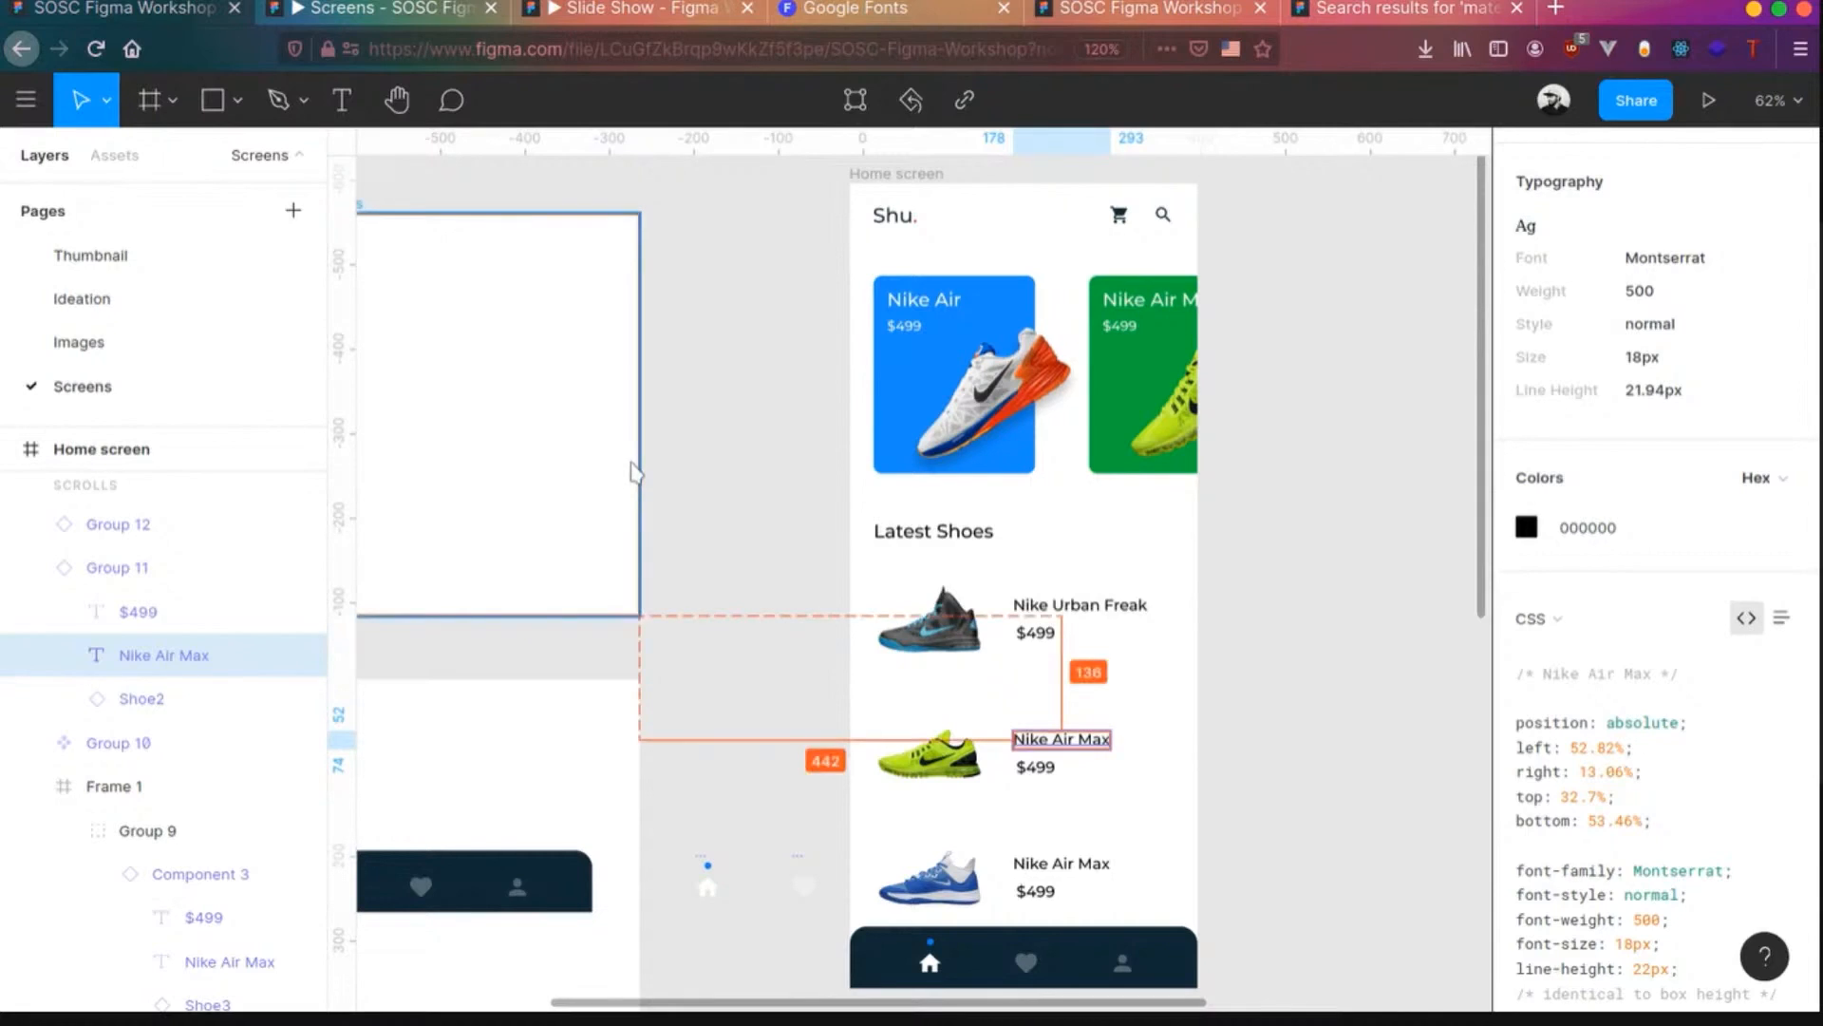
{"action": "key", "text": "alt+Tab"}
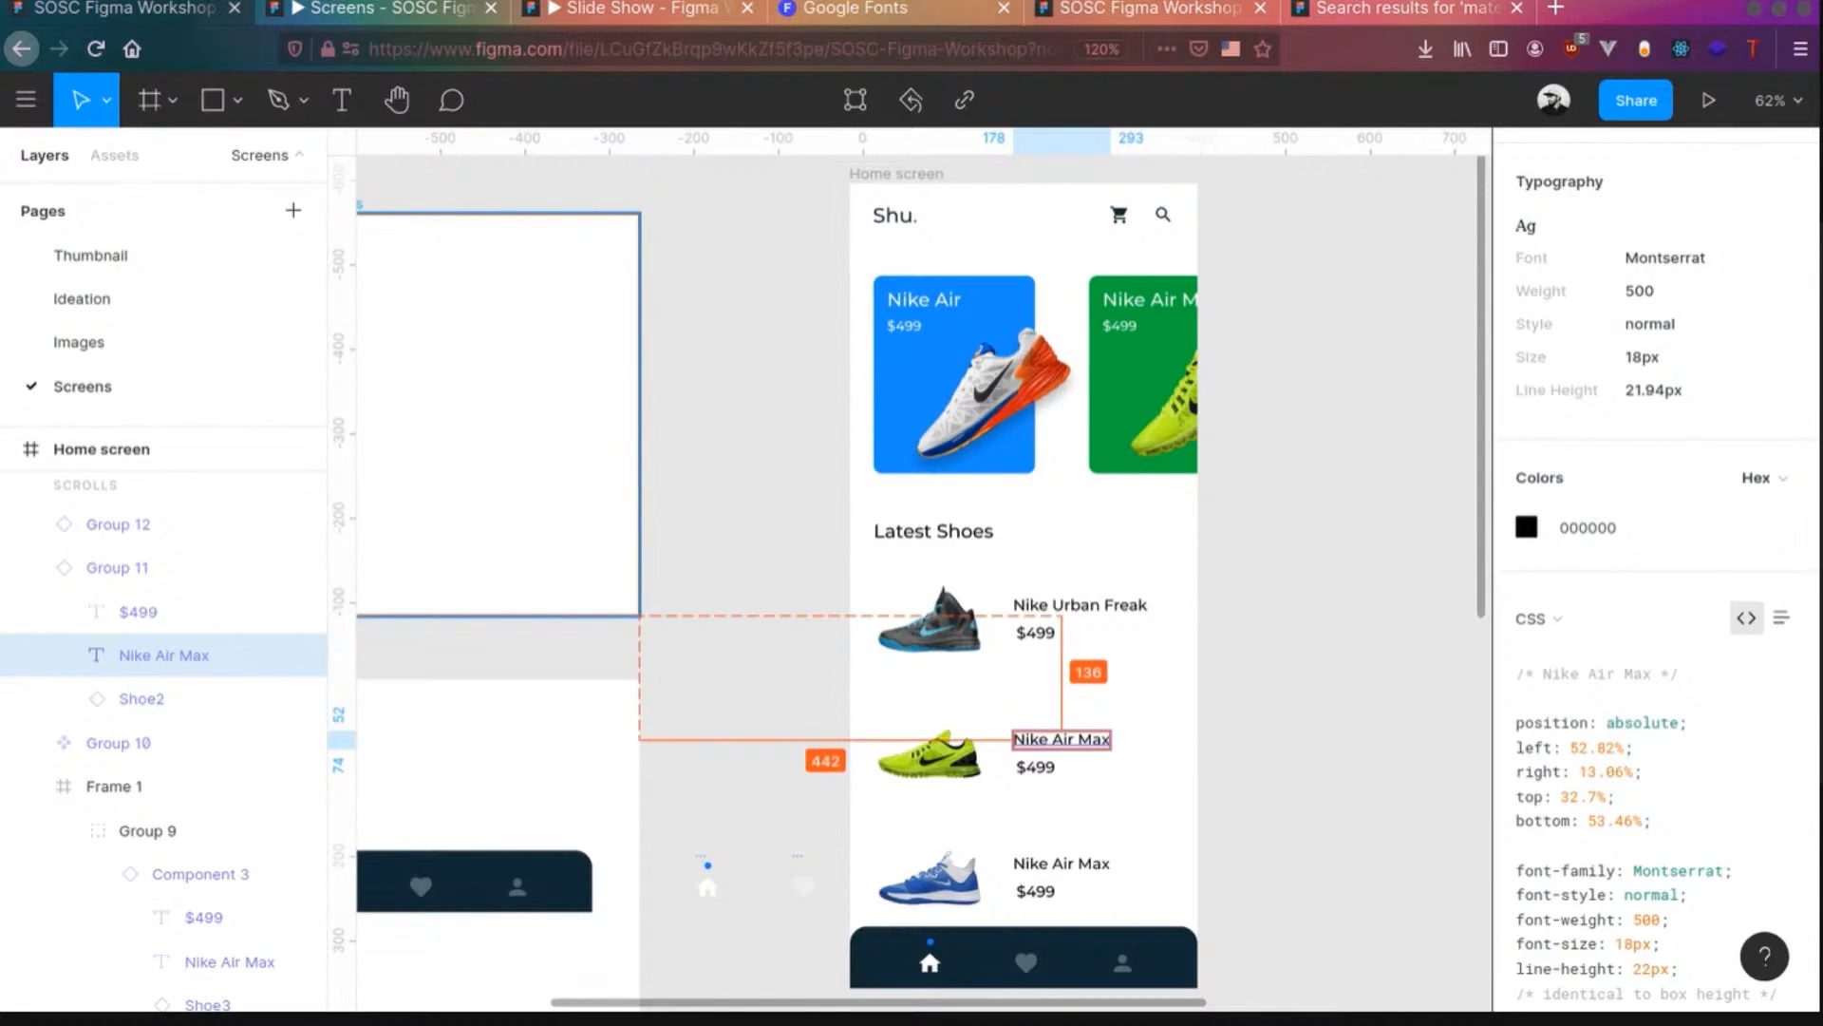